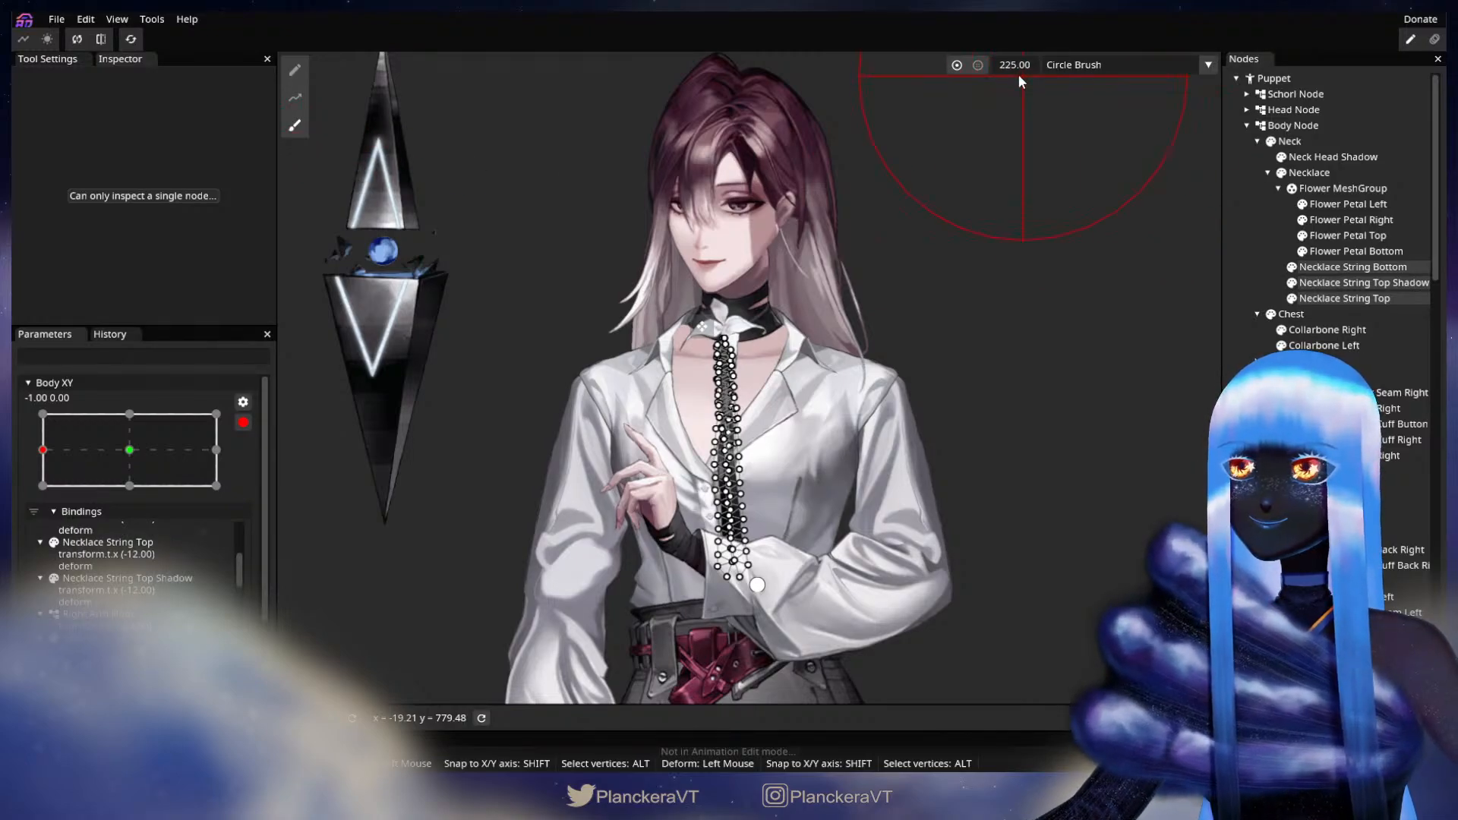
# - Shift the three selected necklace strings slightly left with a circle brush of size 235 for the Body XY keypoint -1.00, 0.00
pyautogui.moveTo(1010, 60); pyautogui.dragTo(1136, 80)
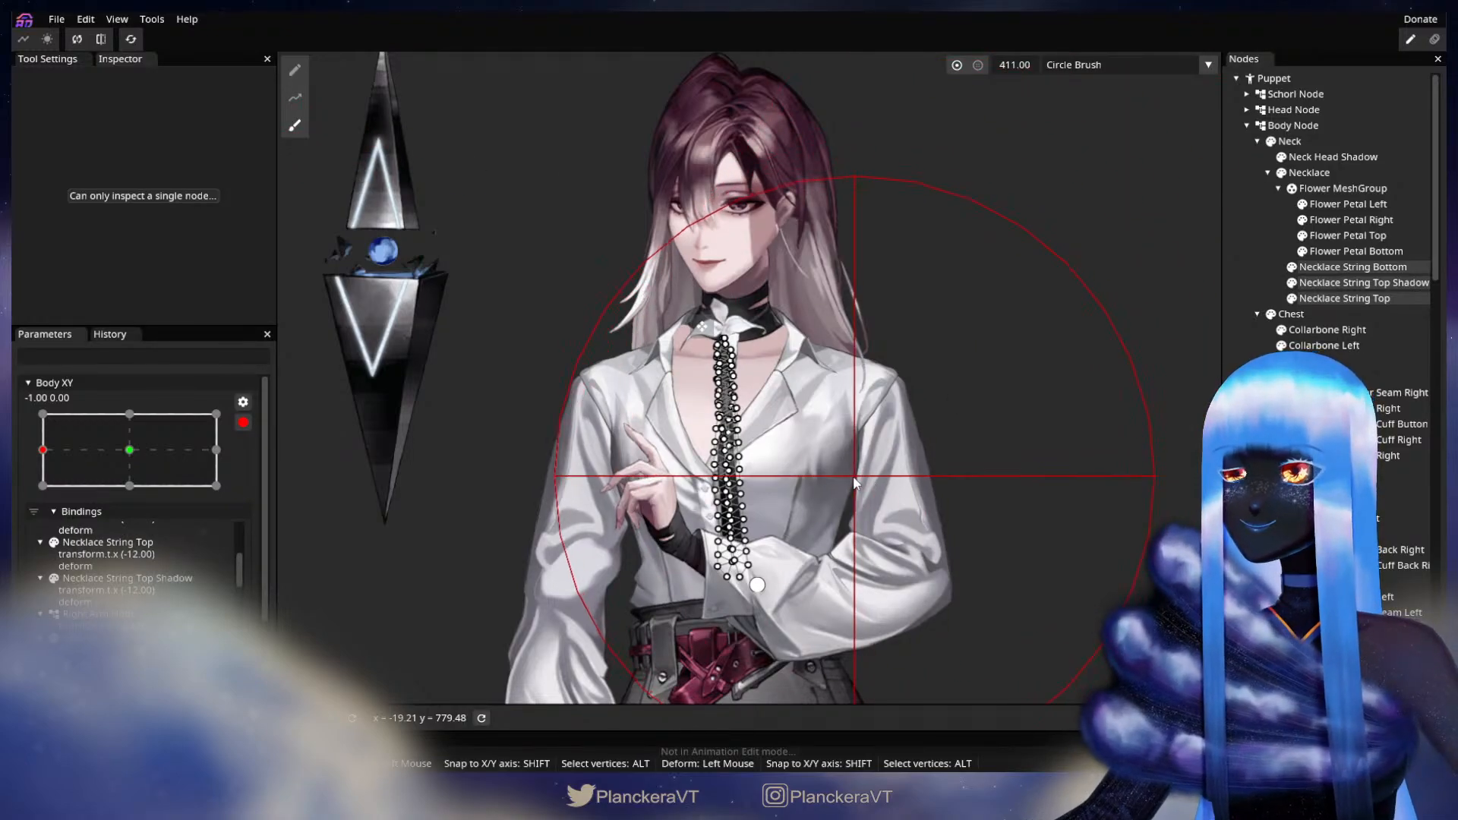
pyautogui.scroll(1, 1045, 140)
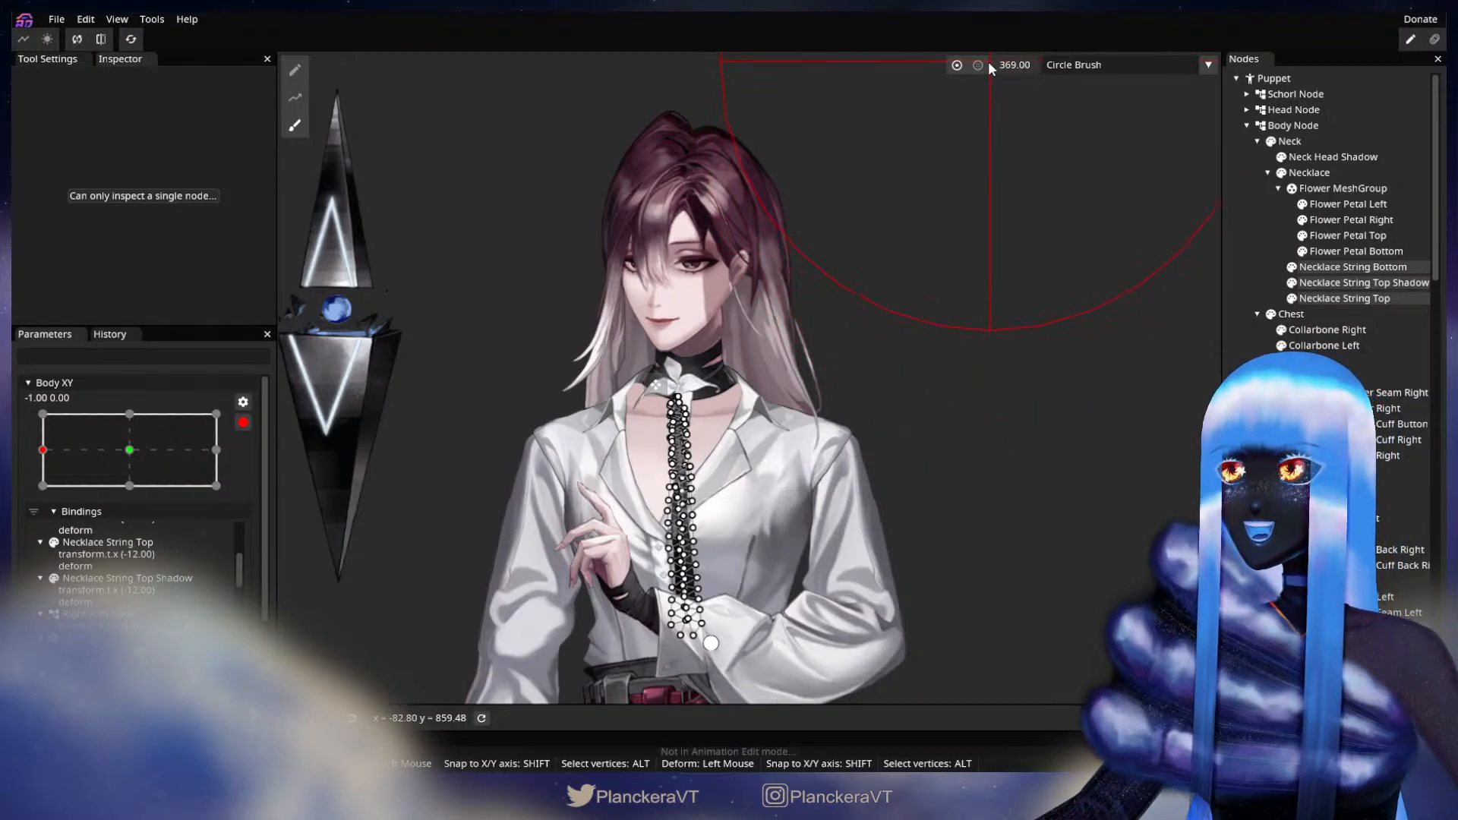
pyautogui.moveTo(774, 529); pyautogui.dragTo(852, 464)
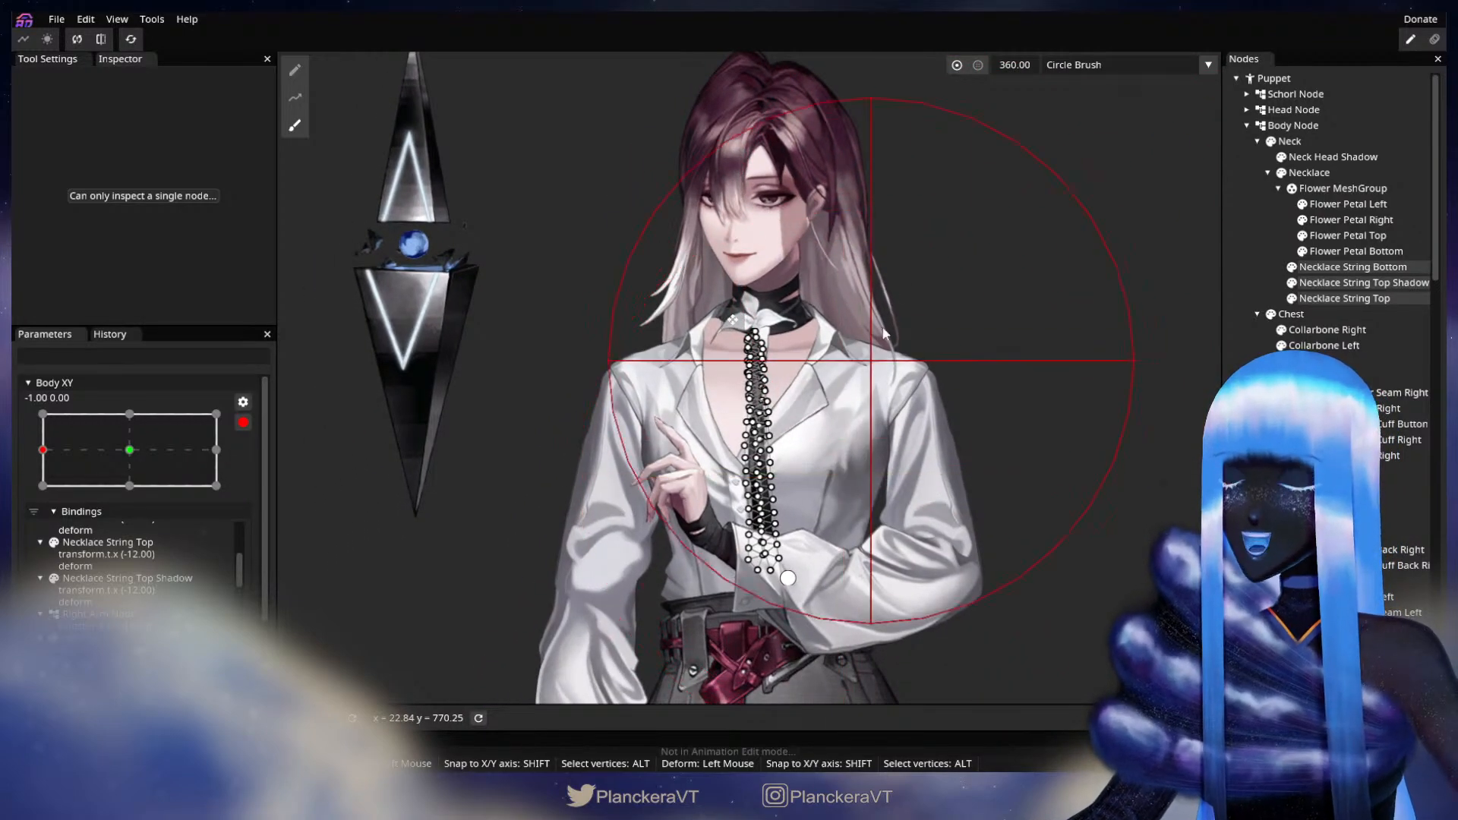
pyautogui.moveTo(907, 73); pyautogui.dragTo(914, 73)
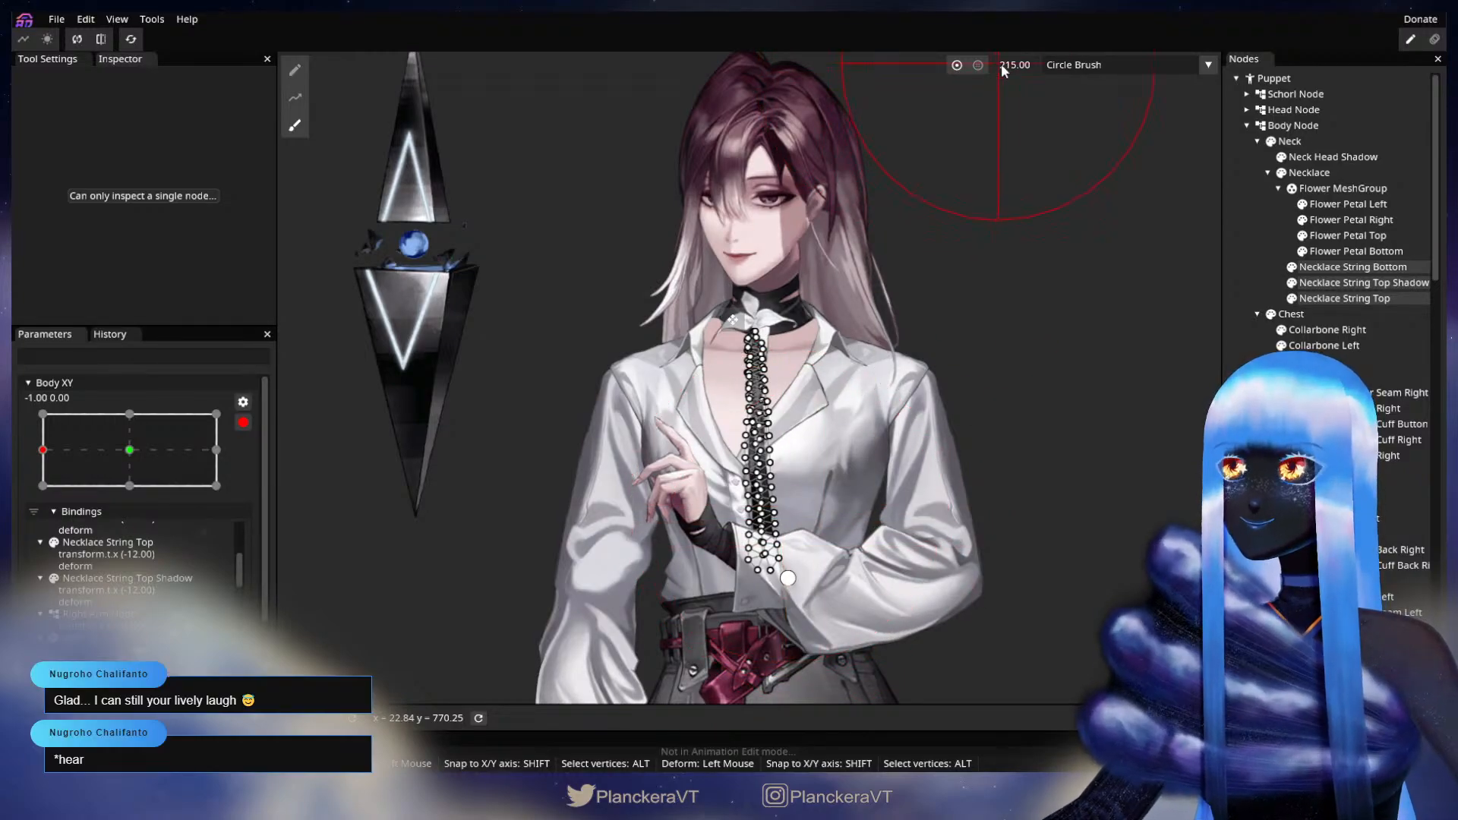
pyautogui.moveTo(1029, 67); pyautogui.dragTo(1034, 66)
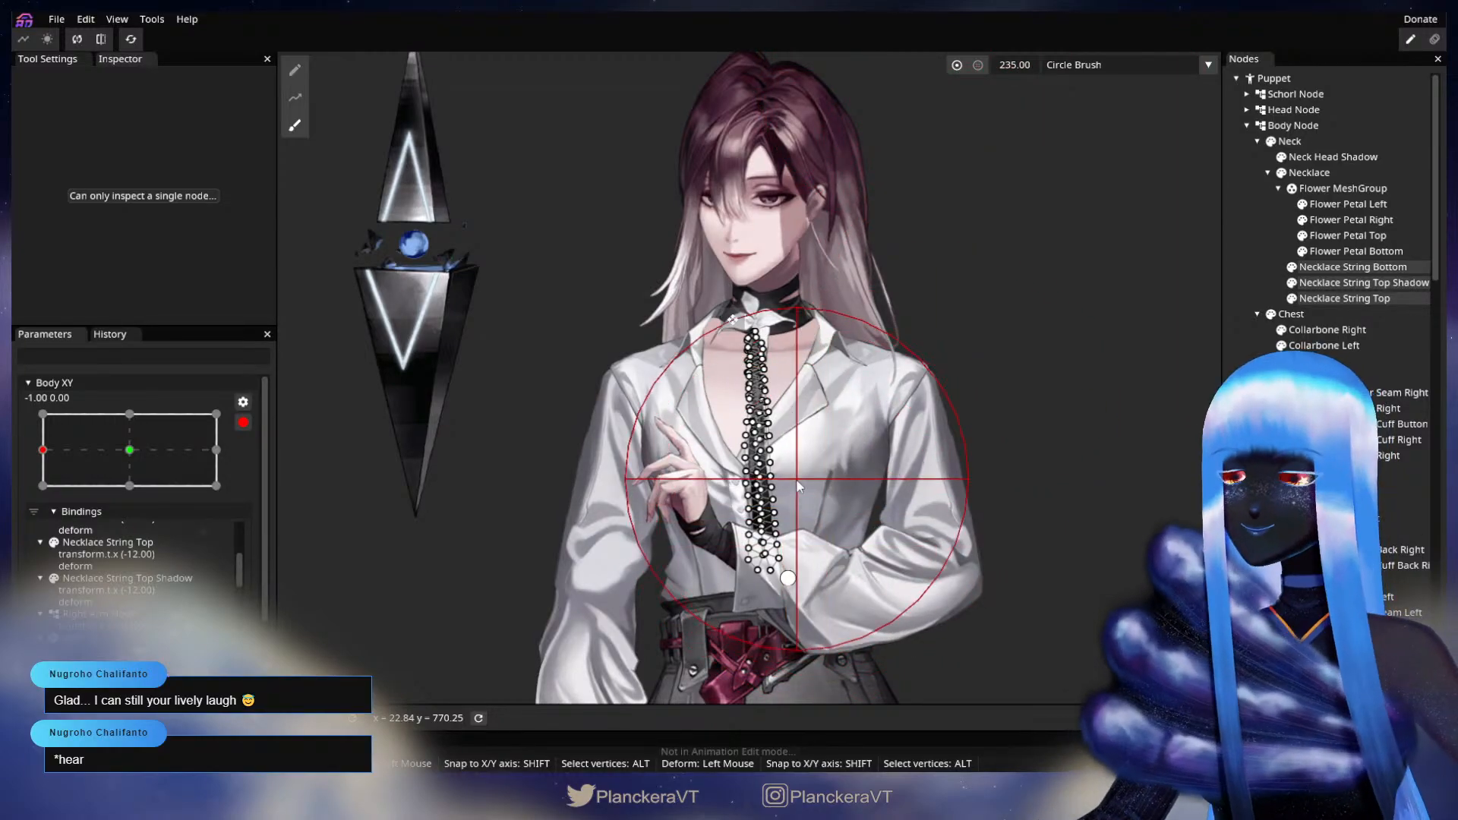
pyautogui.moveTo(831, 465)
pyautogui.mouseDown()
pyautogui.moveTo(826, 527)
pyautogui.moveTo(867, 471)
pyautogui.mouseUp()
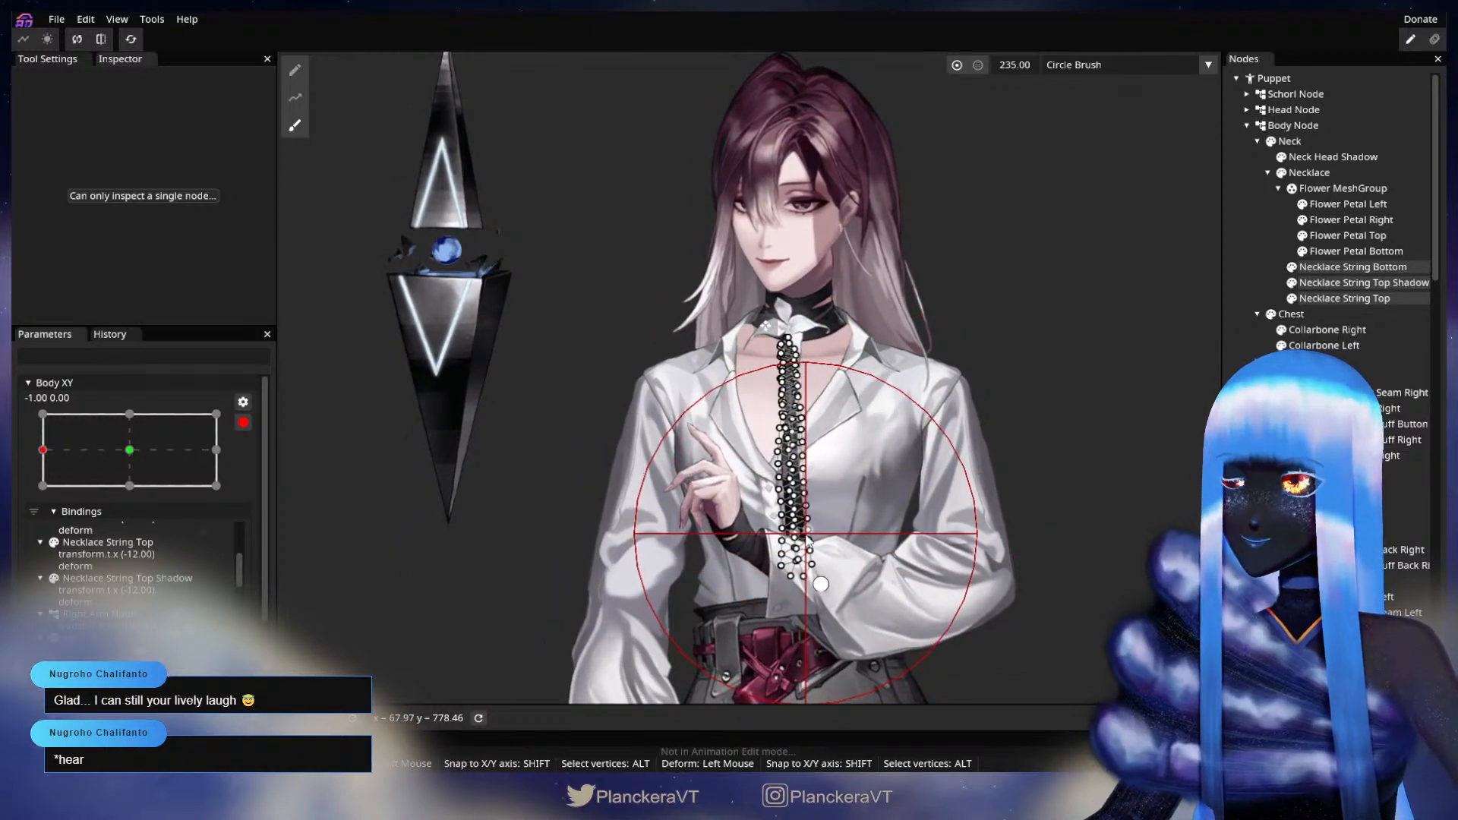
pyautogui.moveTo(821, 583); pyautogui.dragTo(807, 584)
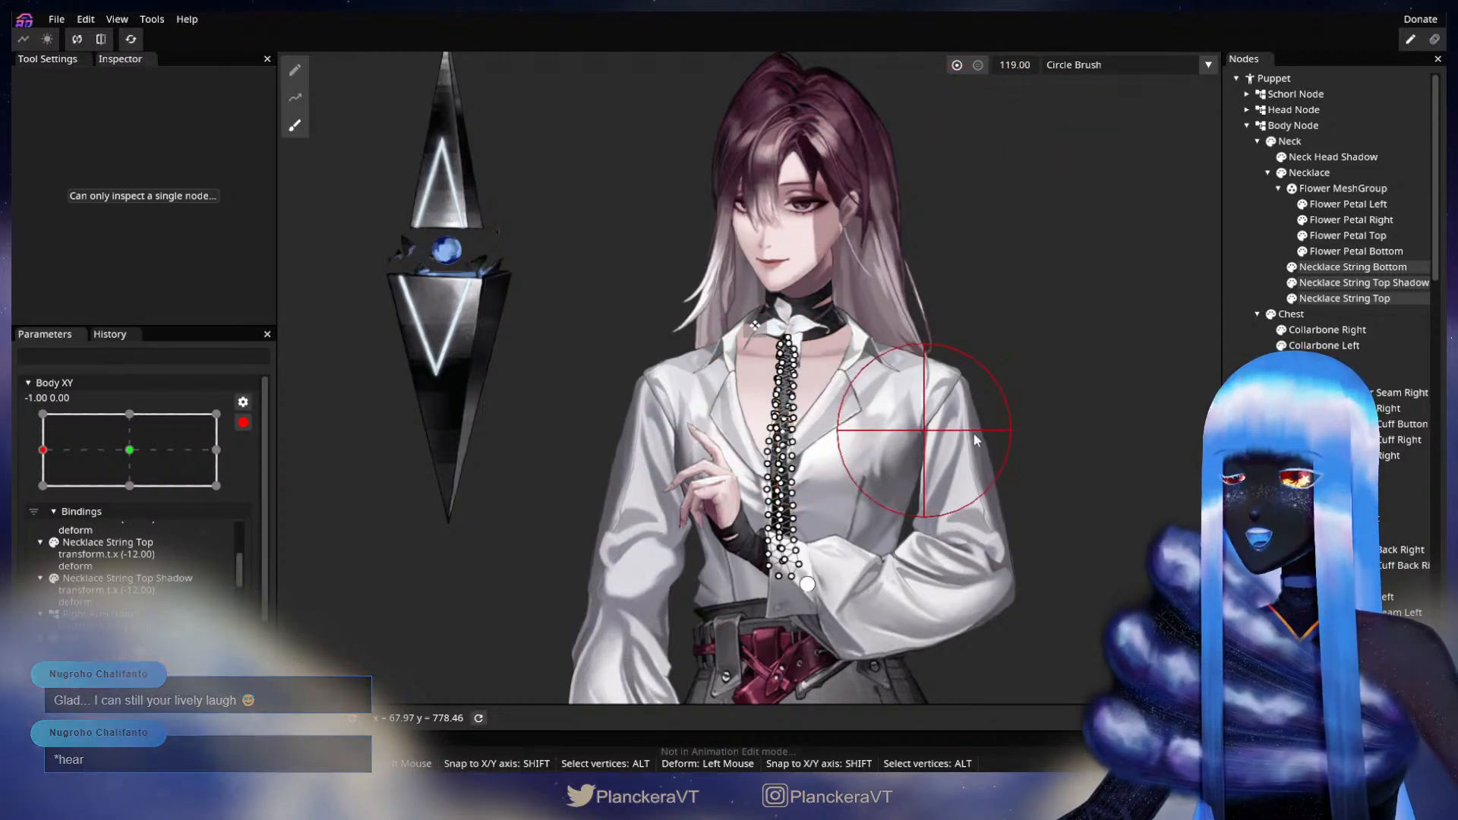
# - Deselect the strings, preview the Body XY pose near -1.00, 0.00 with keypoint editing off, and resume editing that keypoint
pyautogui.click(1239, 444)
pyautogui.scroll(-2, 859, 495)
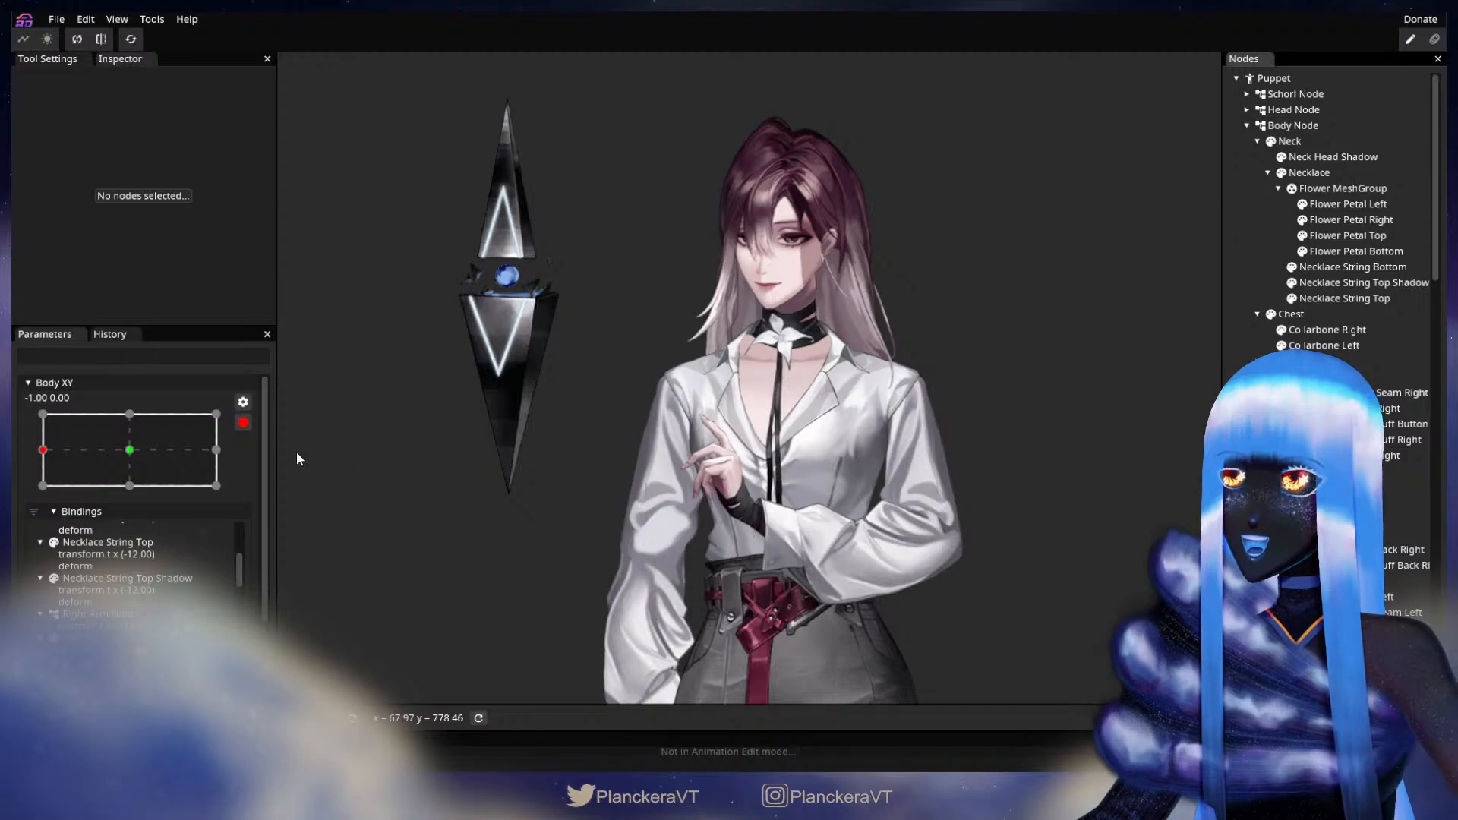
pyautogui.click(241, 425)
pyautogui.moveTo(42, 521)
pyautogui.mouseDown()
pyautogui.moveTo(141, 516)
pyautogui.moveTo(38, 517)
pyautogui.mouseUp()
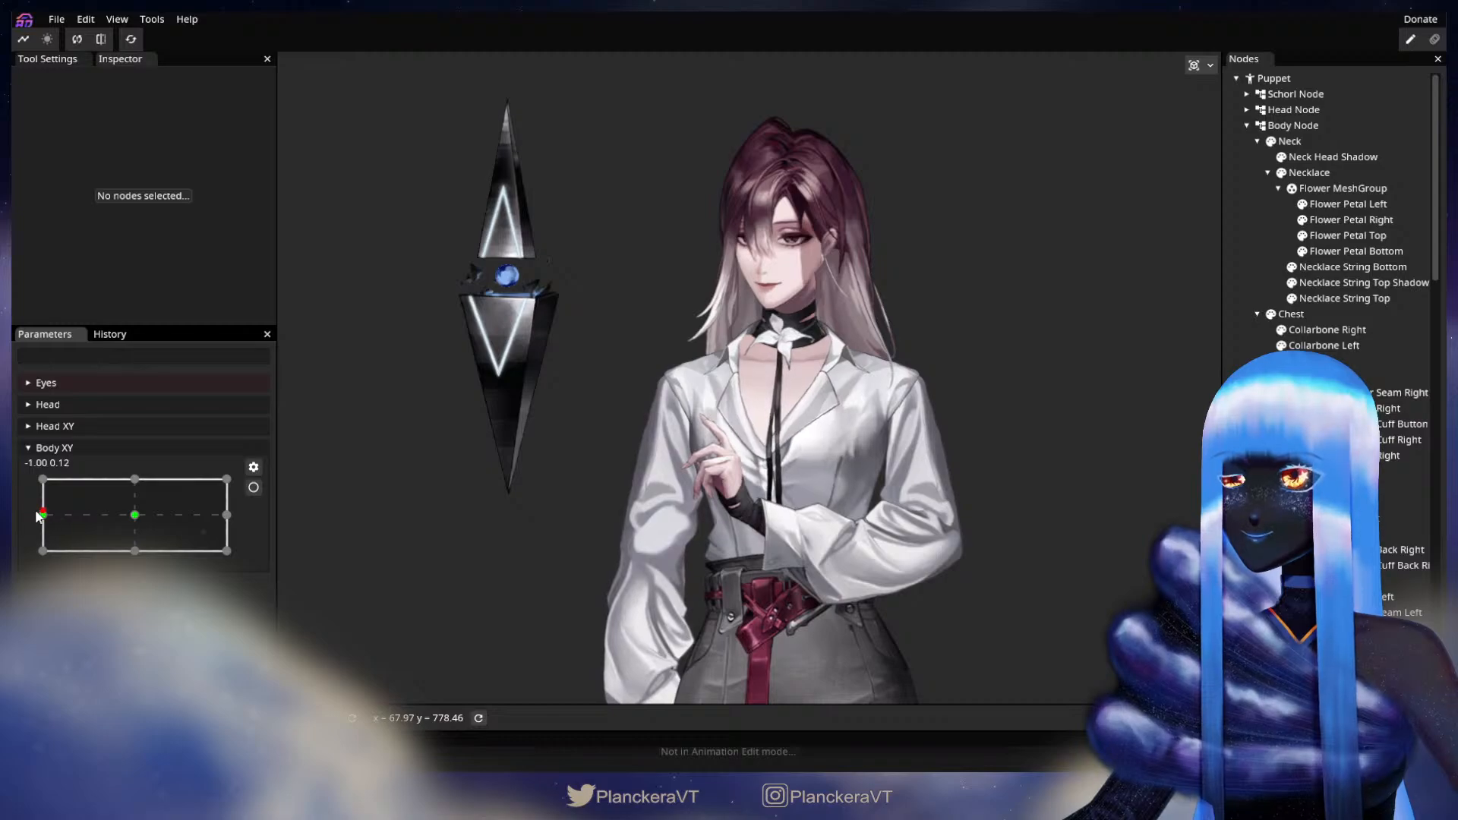
pyautogui.click(254, 487)
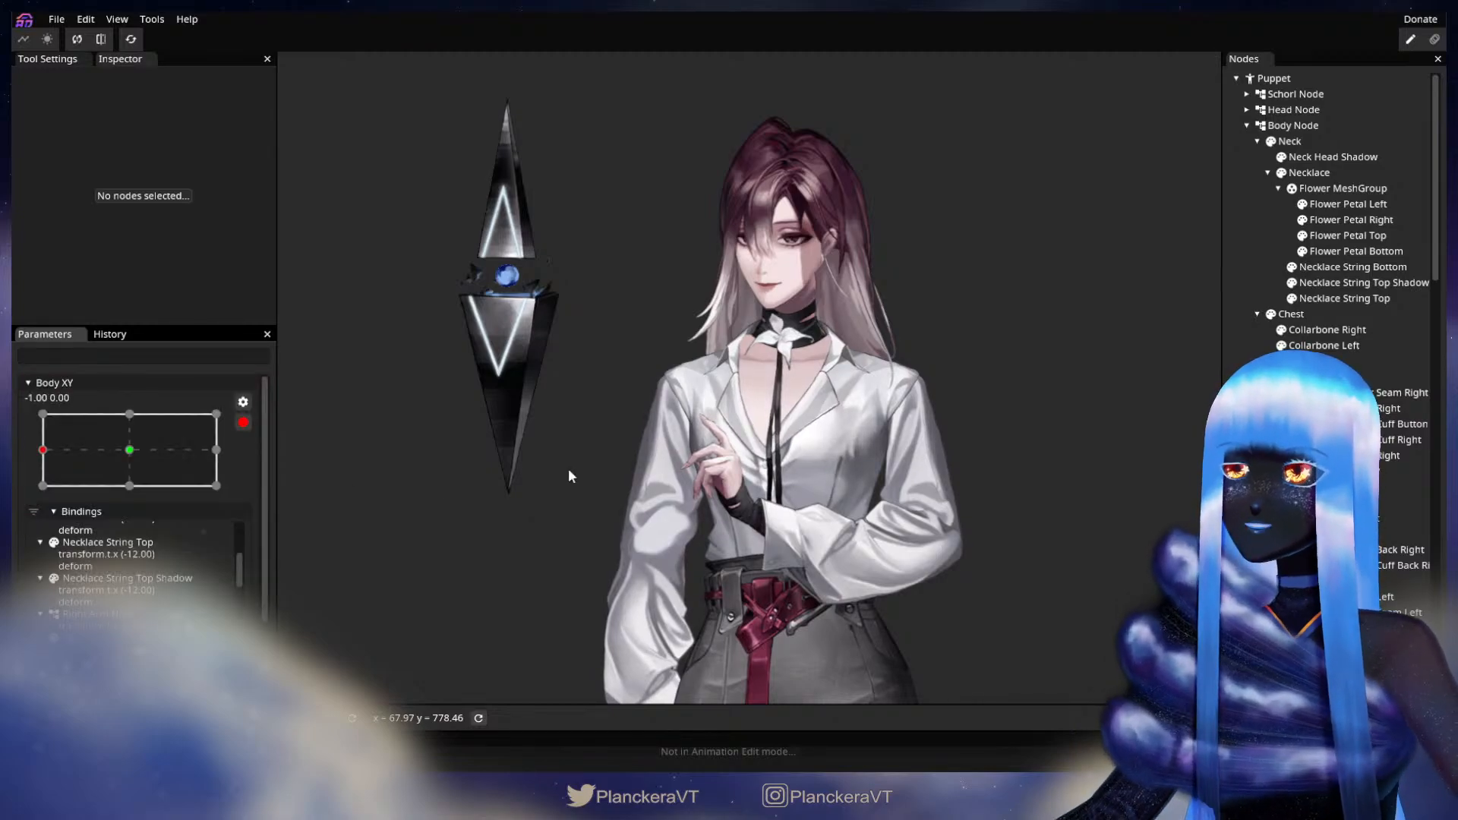
pyautogui.scroll(3, 894, 446)
pyautogui.scroll(2, 886, 448)
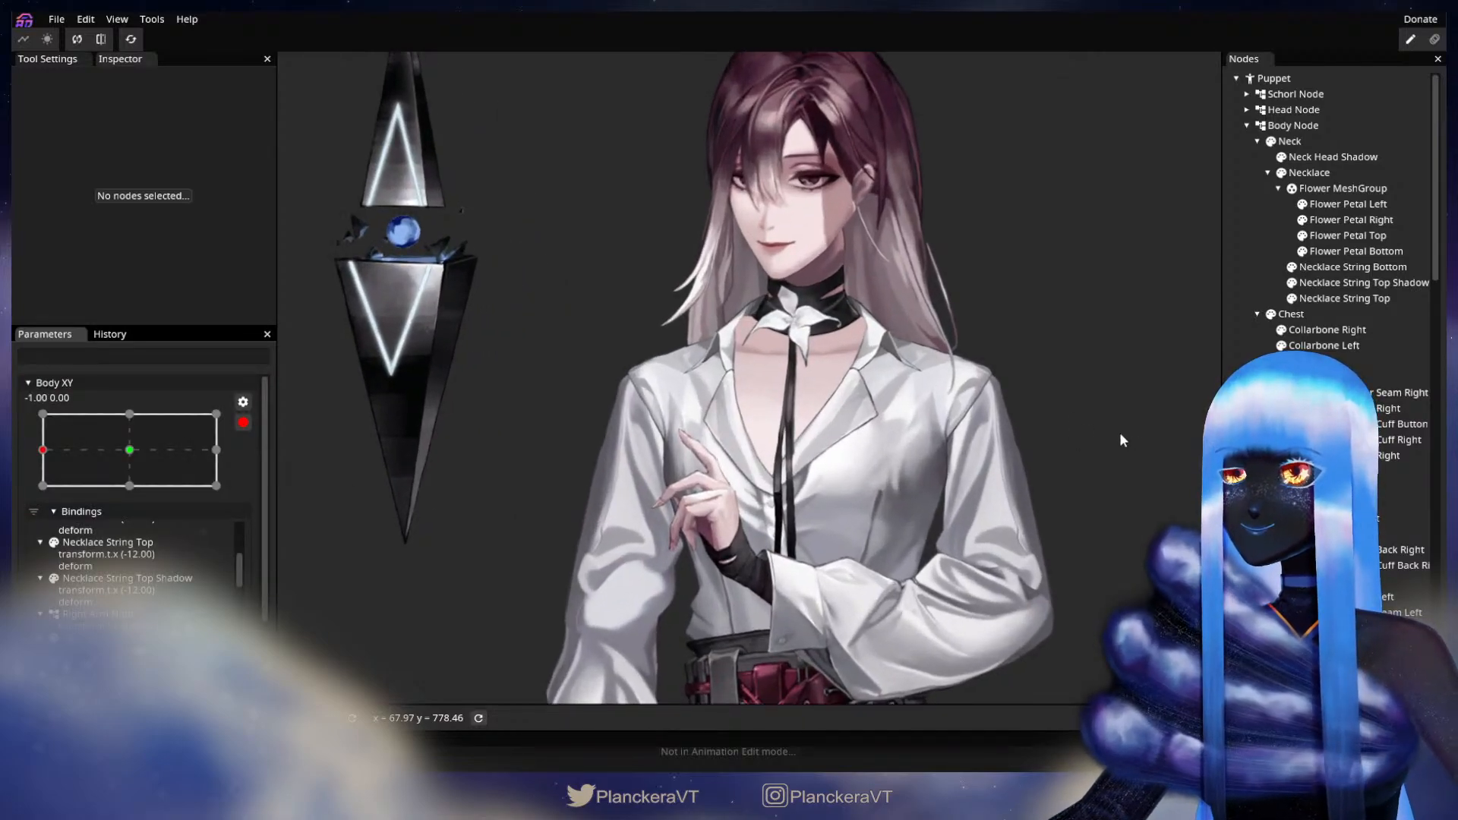
# - Try nudging Necklace String Top, Top Shadow and Bottom left with a circle brush of size 164, and undo the stroke
pyautogui.click(1343, 299)
pyautogui.keyDown('ctrl'); pyautogui.click(1343, 283); pyautogui.keyUp('ctrl')
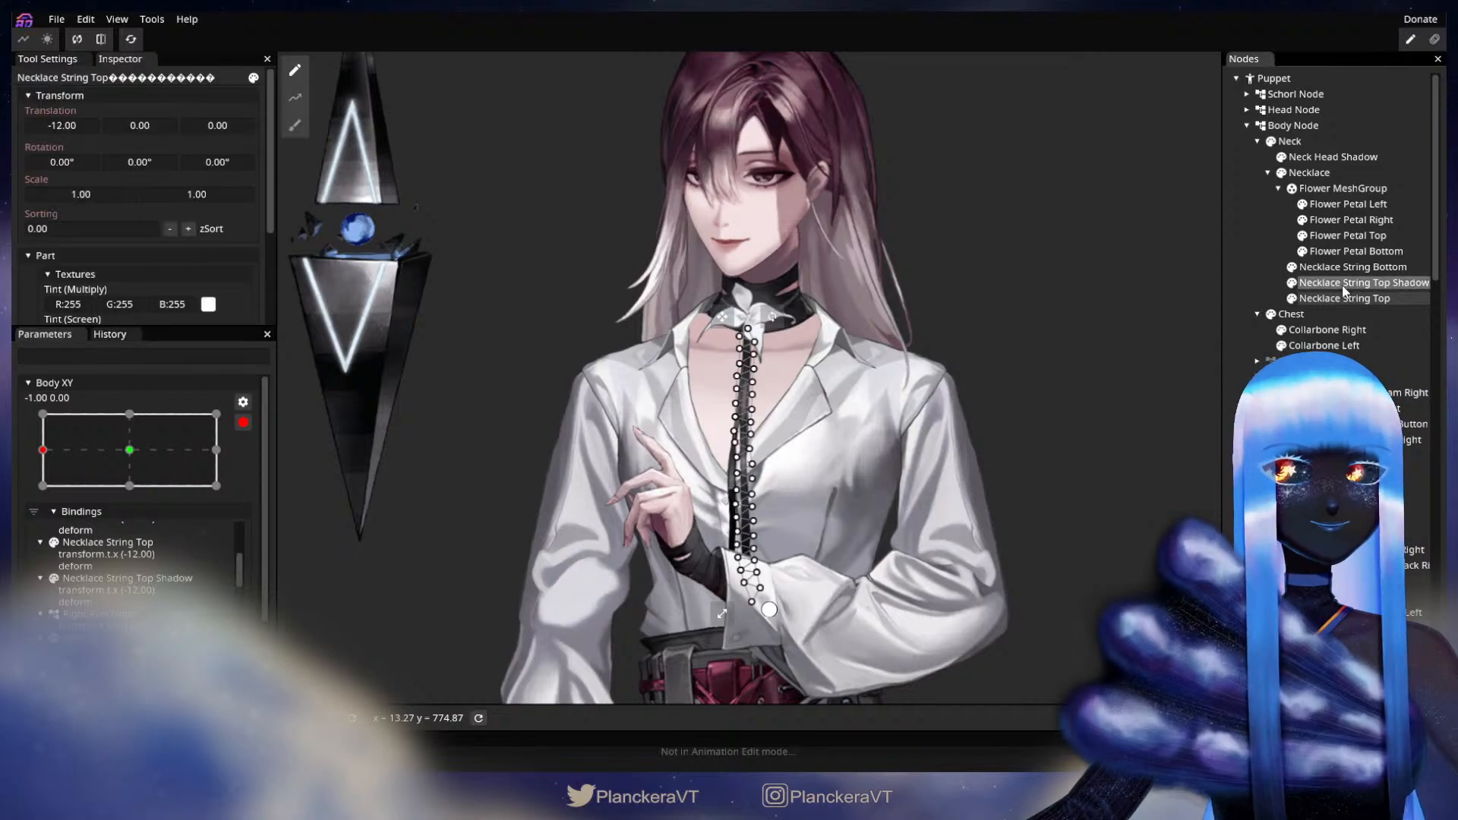
pyautogui.keyDown('ctrl'); pyautogui.click(1342, 266); pyautogui.keyUp('ctrl')
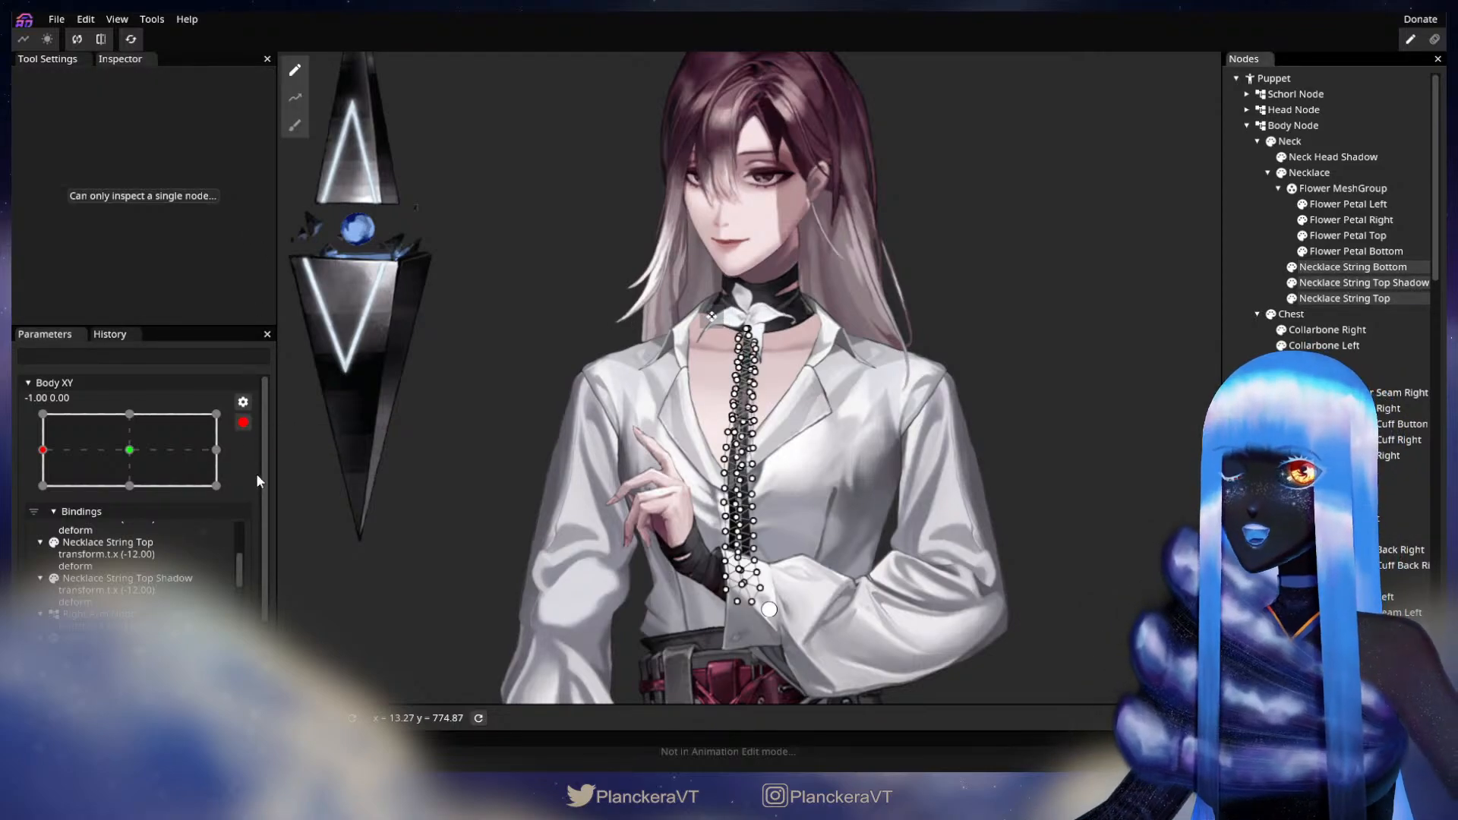
pyautogui.click(296, 125)
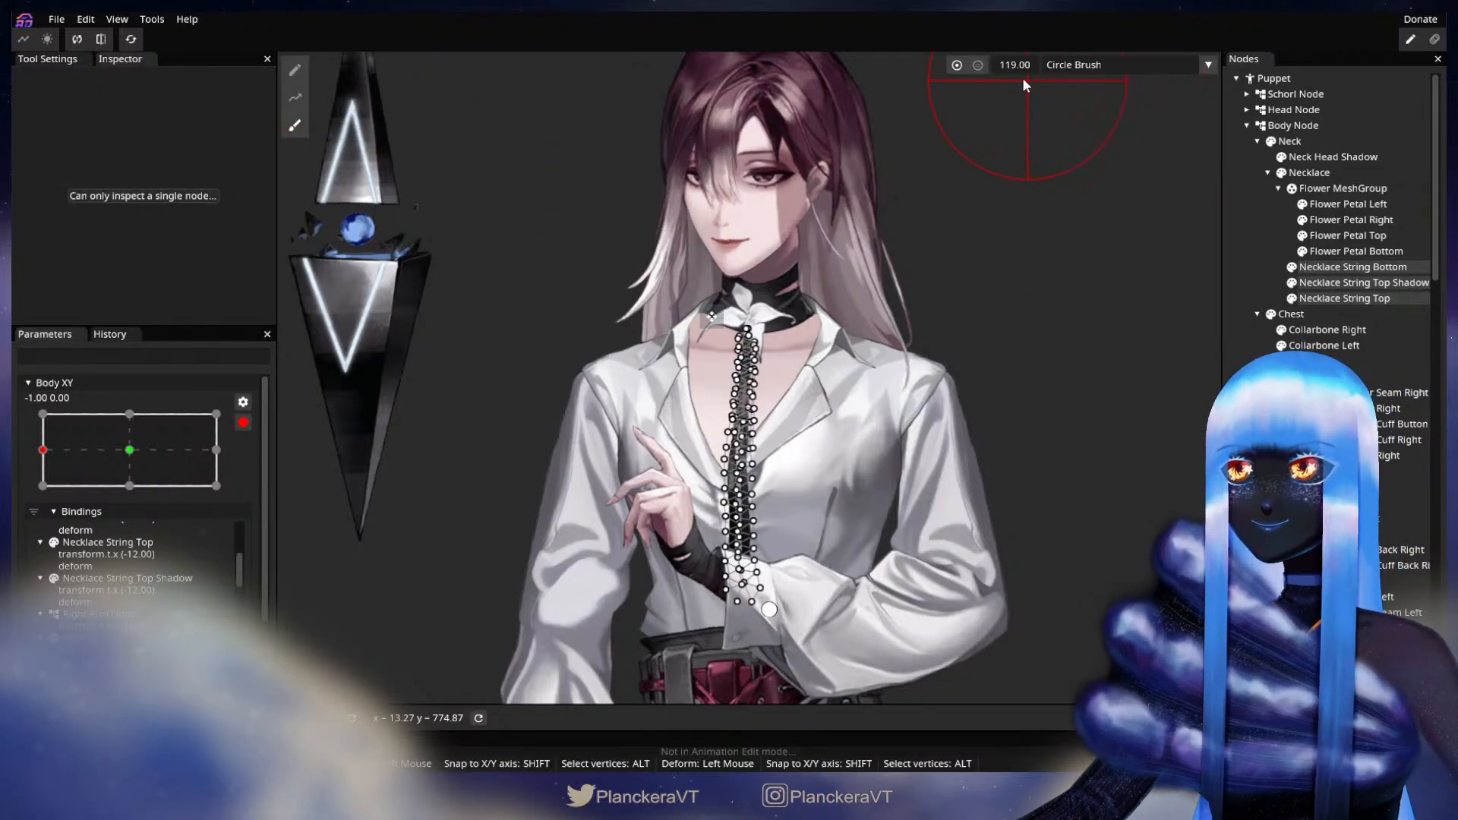
pyautogui.moveTo(1017, 65); pyautogui.dragTo(1015, 65)
pyautogui.scroll(1, 929, 202)
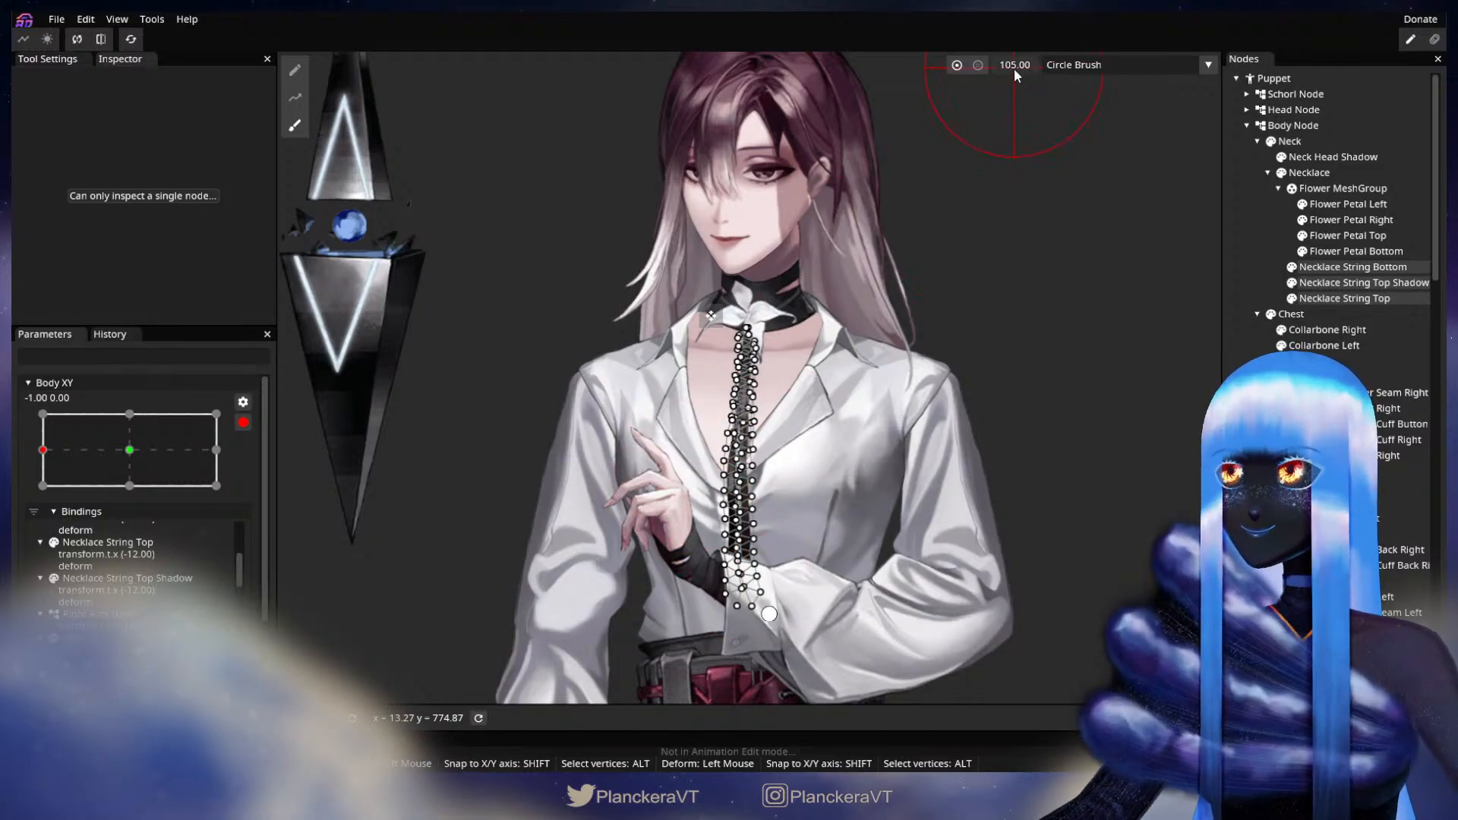
pyautogui.moveTo(1014, 69); pyautogui.dragTo(1059, 70)
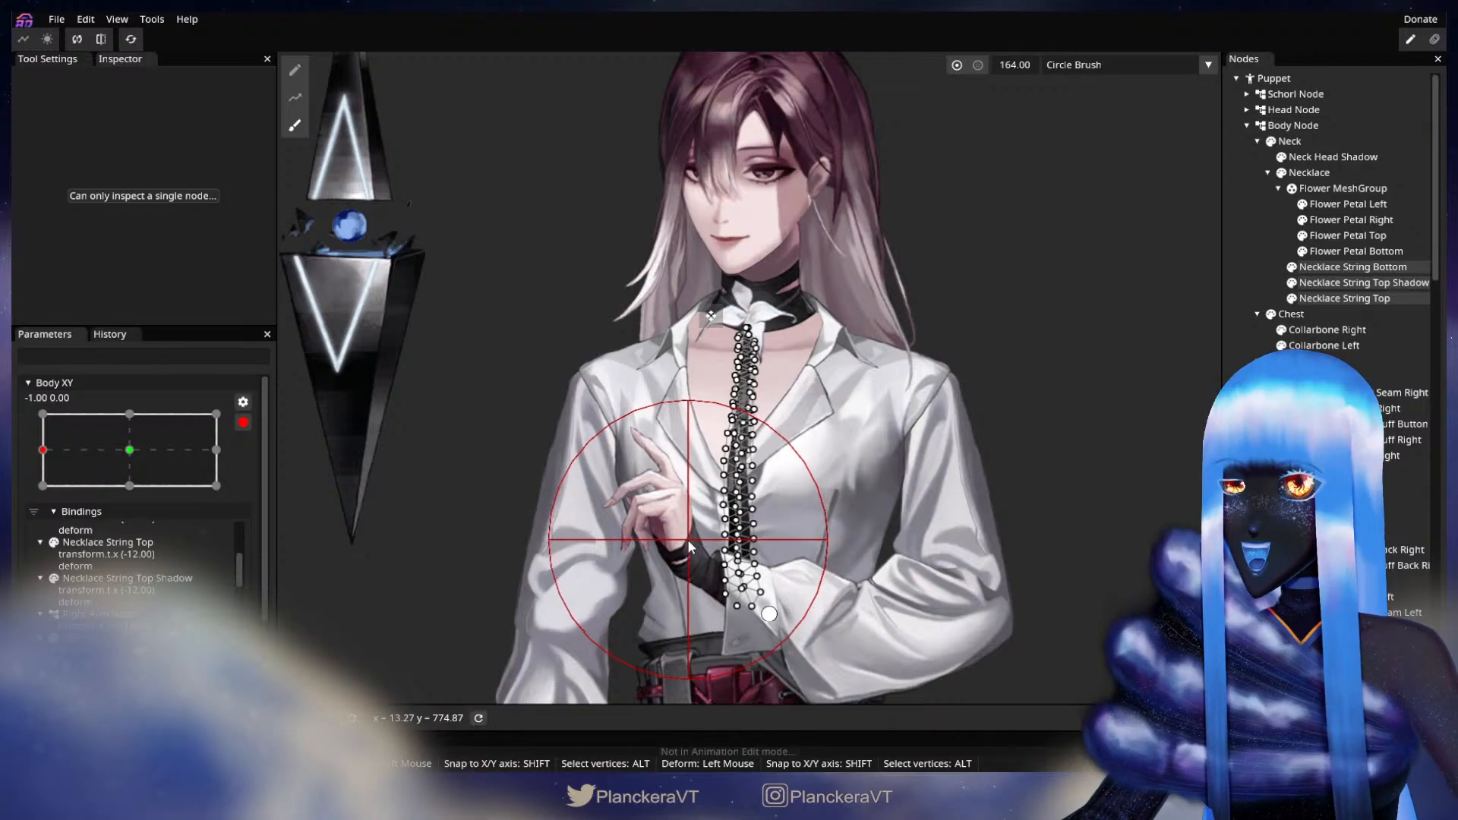
pyautogui.moveTo(688, 540); pyautogui.dragTo(678, 538)
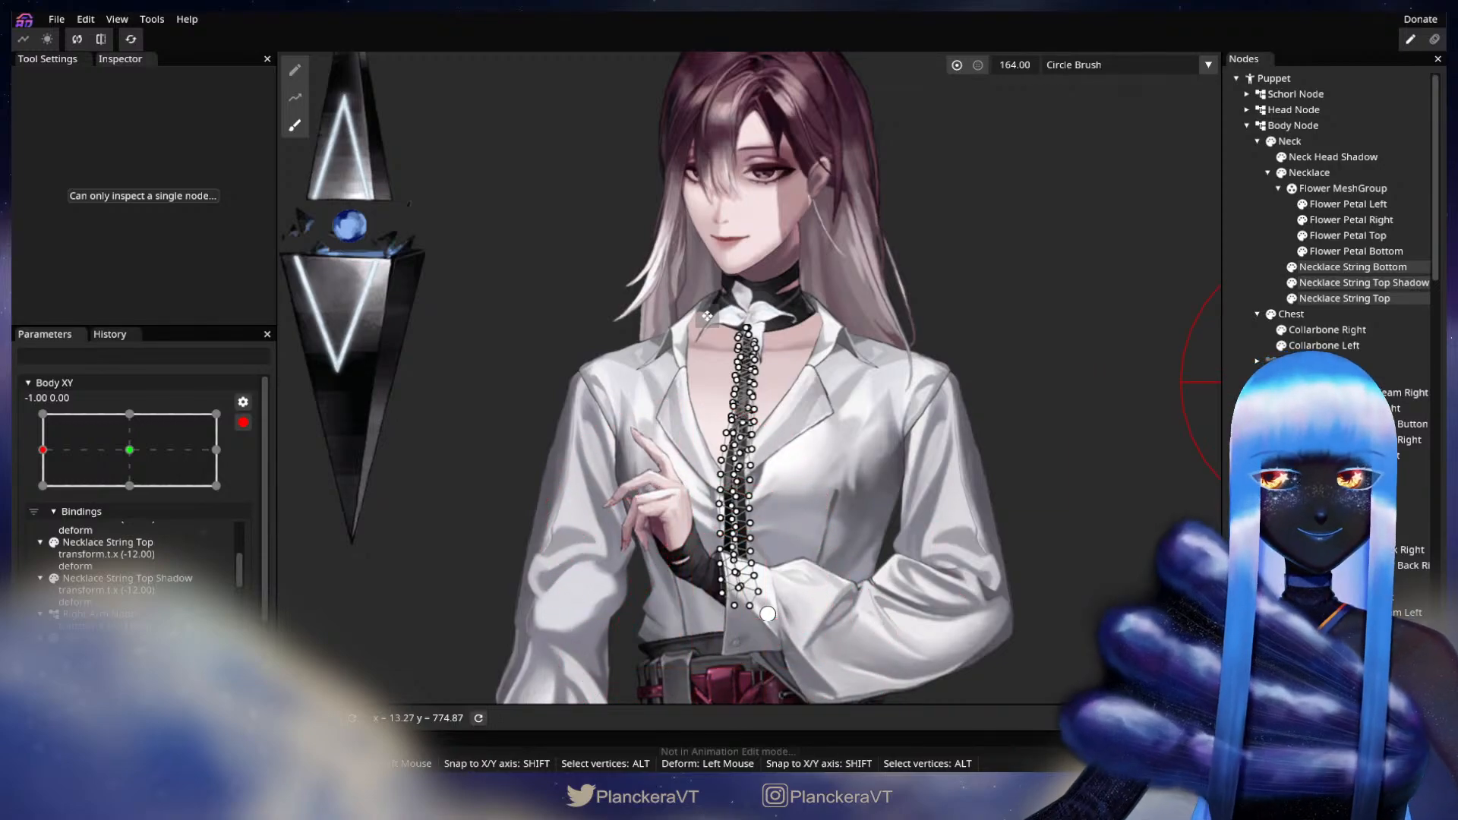
pyautogui.hotkey('ctrl', 'z')
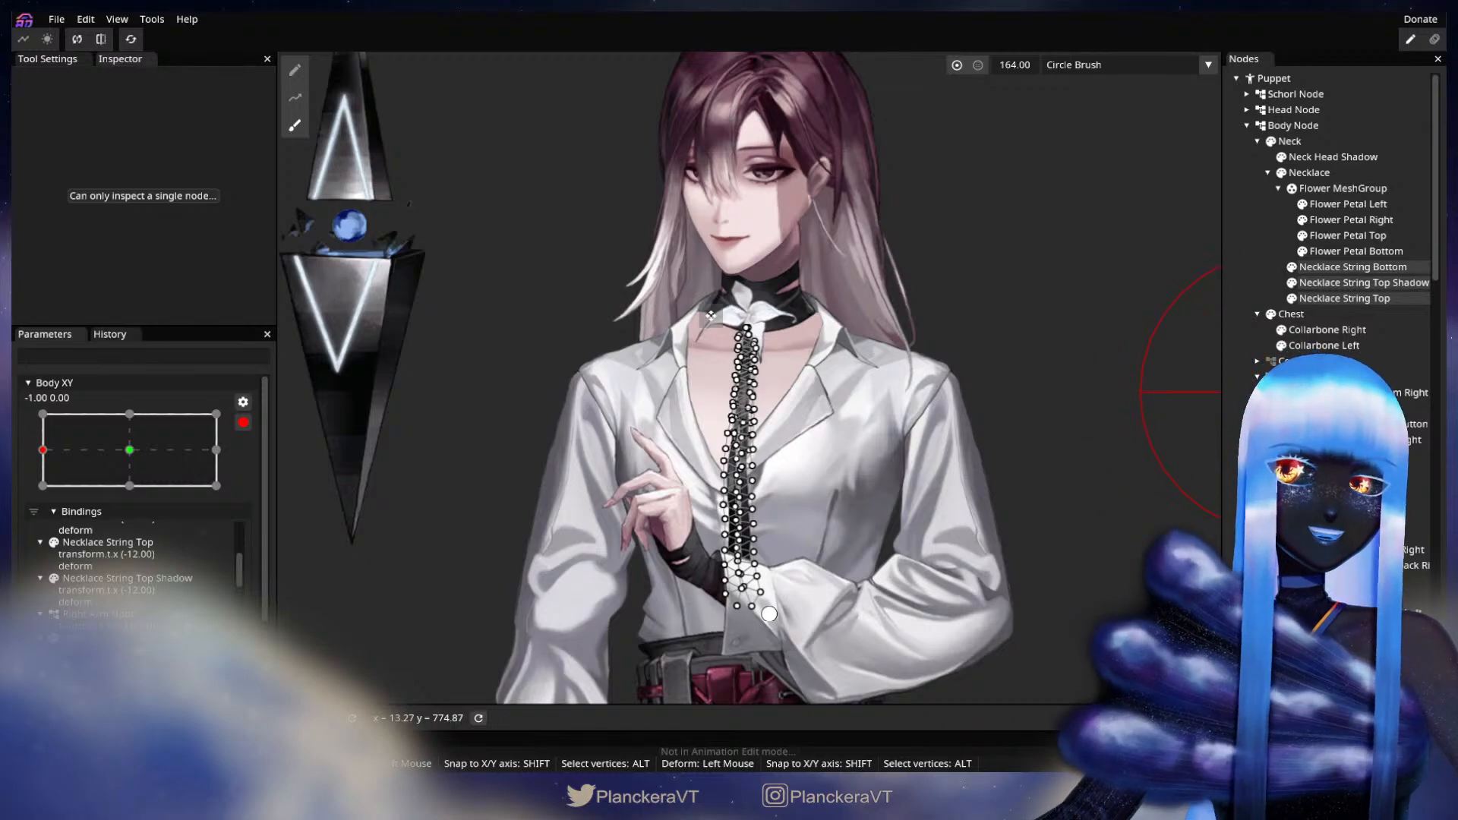
# - Hide the bent arm covering the necklace, and select all three necklace strings for brush deformation
pyautogui.click(1273, 584)
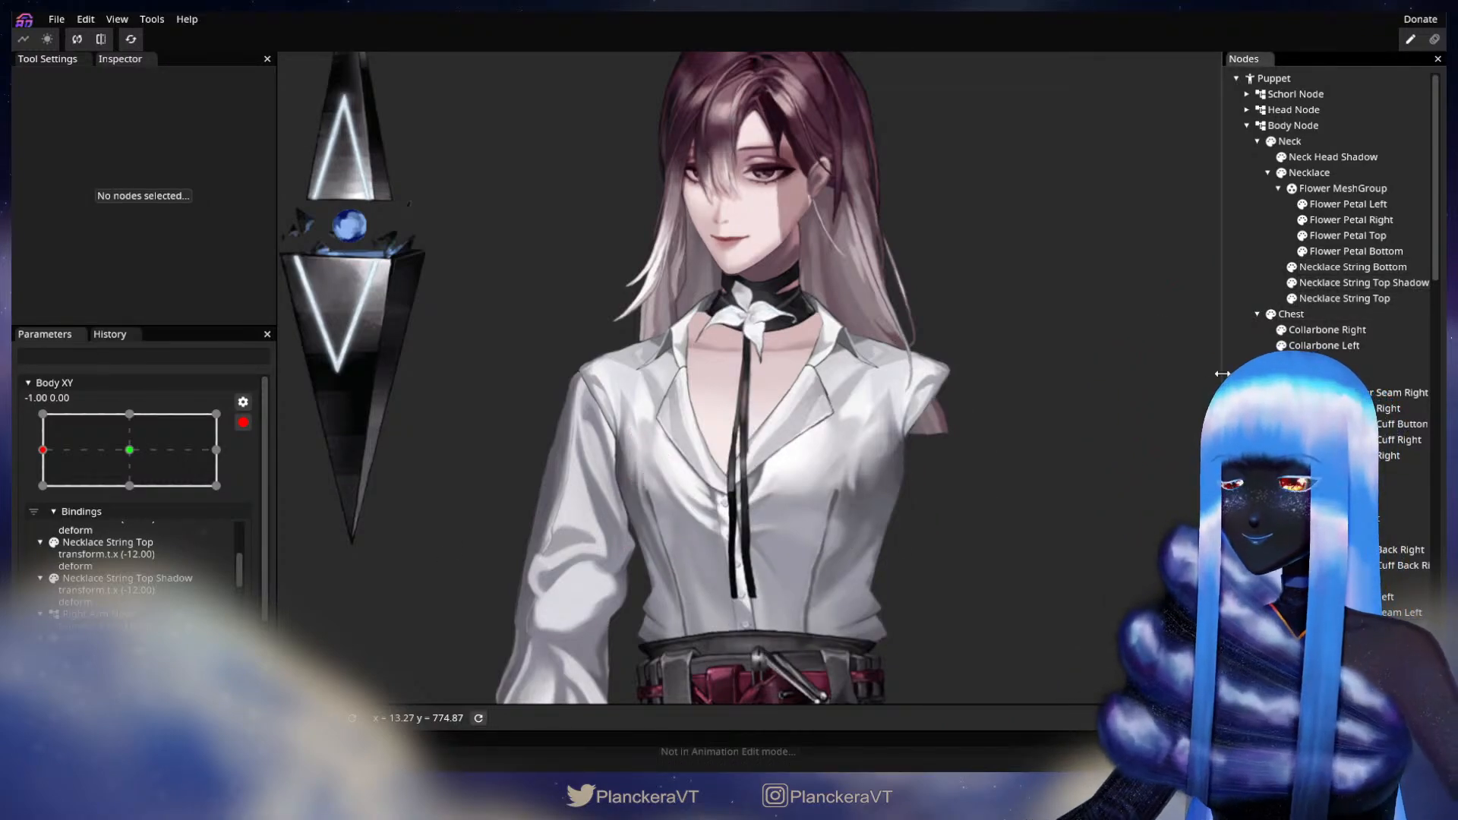
pyautogui.scroll(-1, 989, 454)
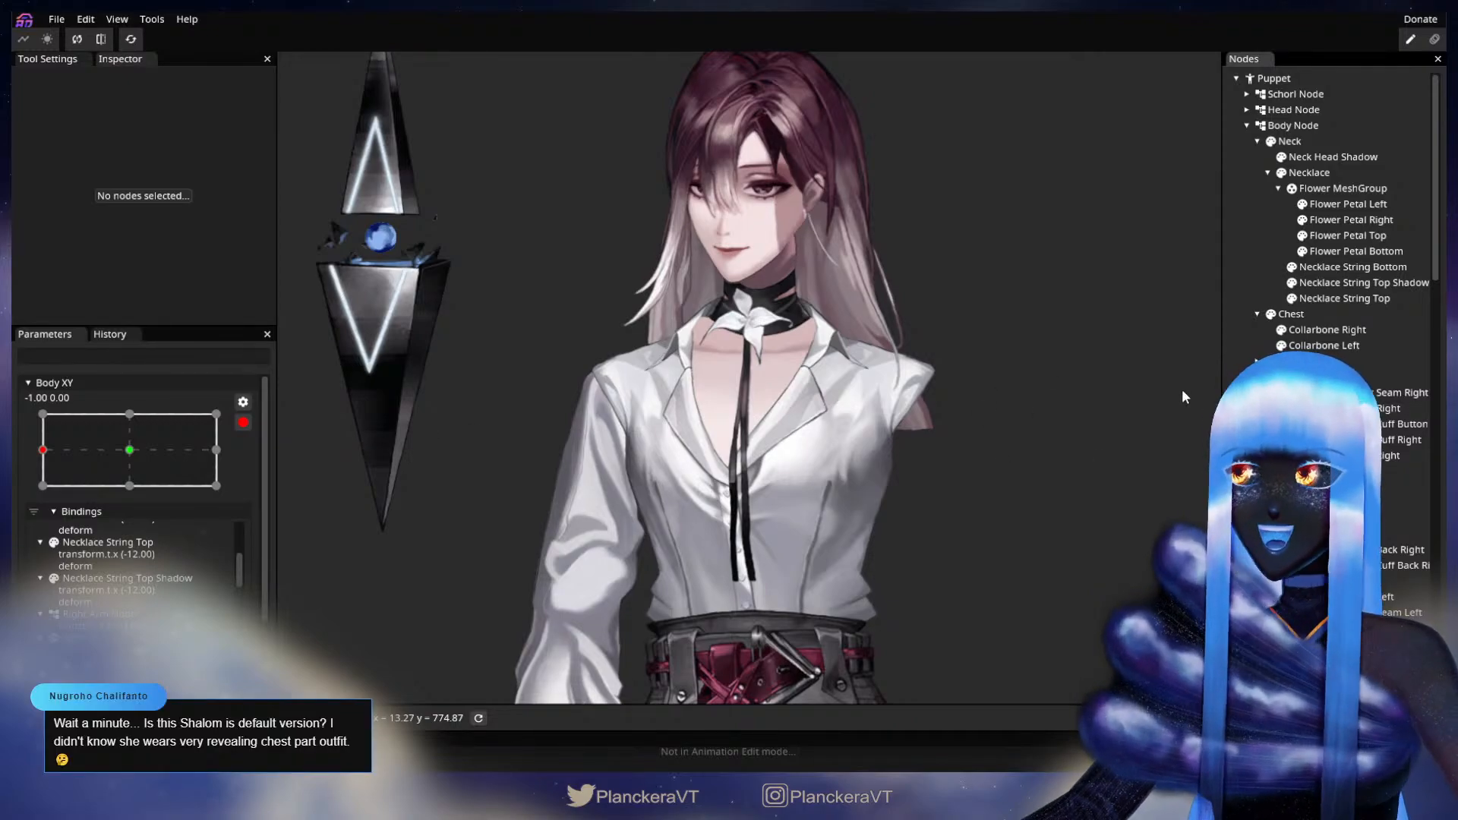
pyautogui.click(1343, 299)
pyautogui.keyDown('ctrl'); pyautogui.click(1341, 285); pyautogui.keyUp('ctrl')
pyautogui.keyDown('ctrl'); pyautogui.click(1341, 269); pyautogui.keyUp('ctrl')
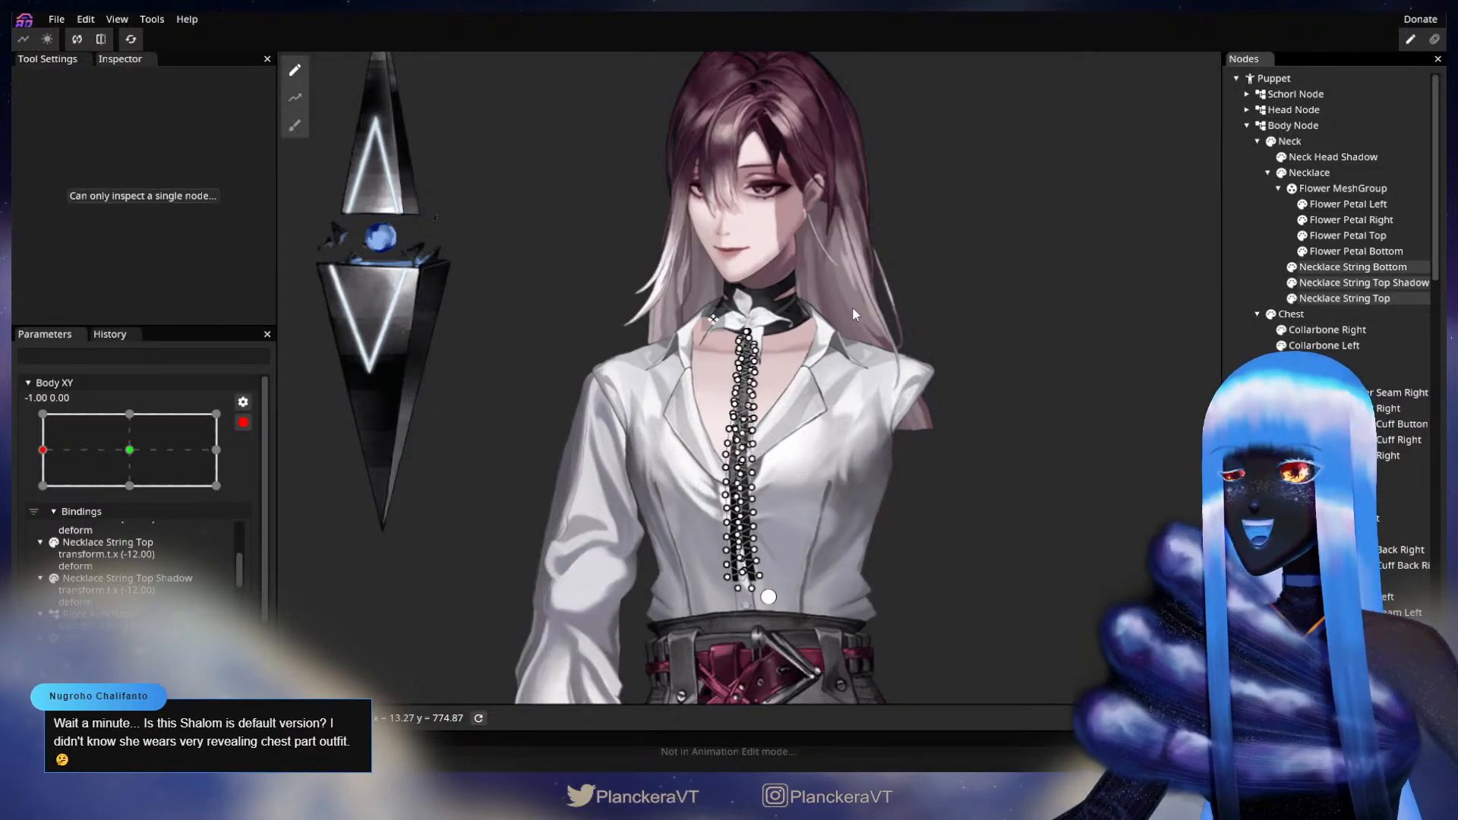
pyautogui.click(296, 128)
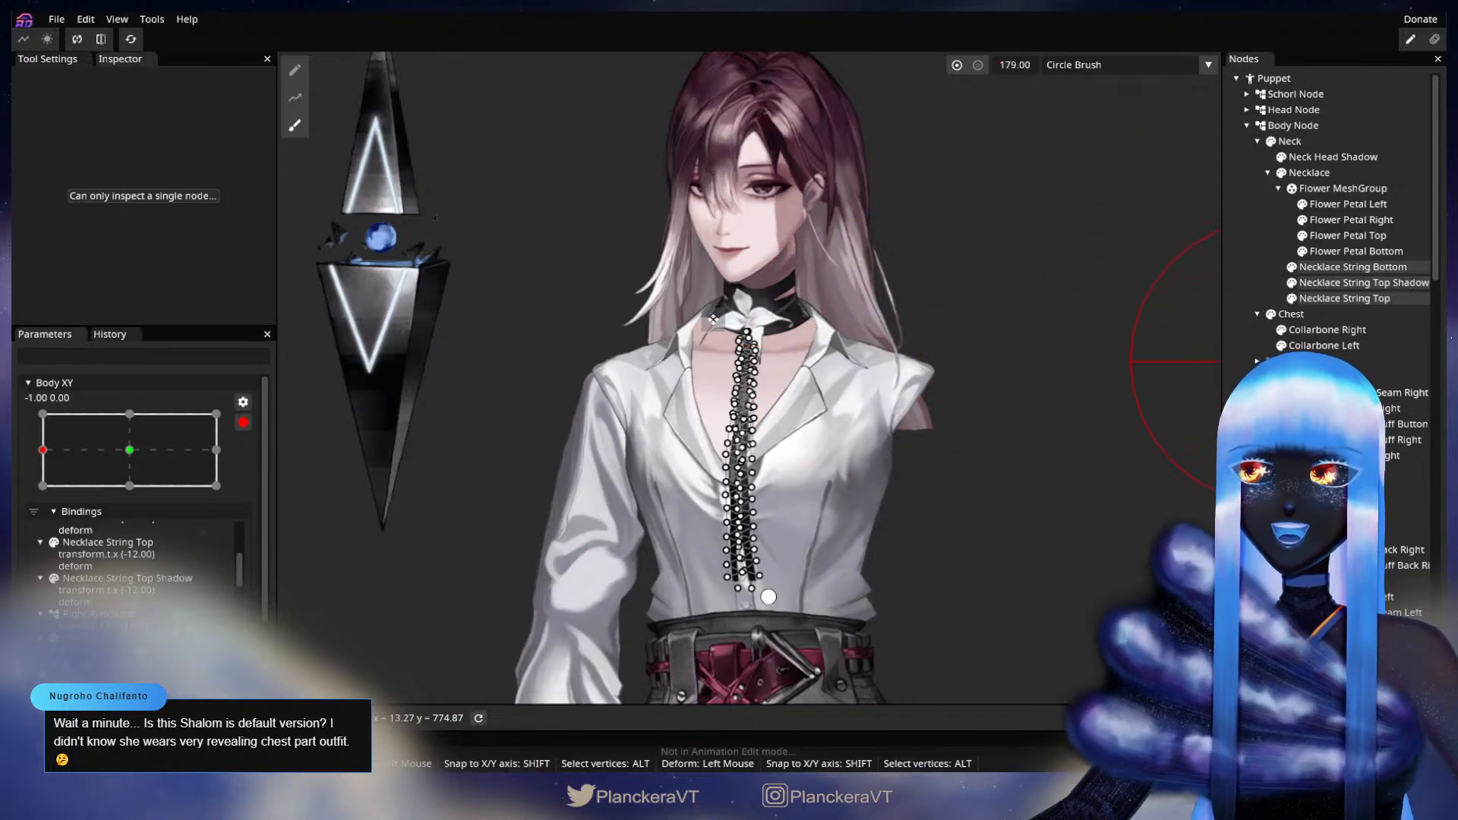
# - Show the leather coat to look over the full outfit, and hide it again
pyautogui.click(1238, 388)
pyautogui.scroll(-3, 1059, 480)
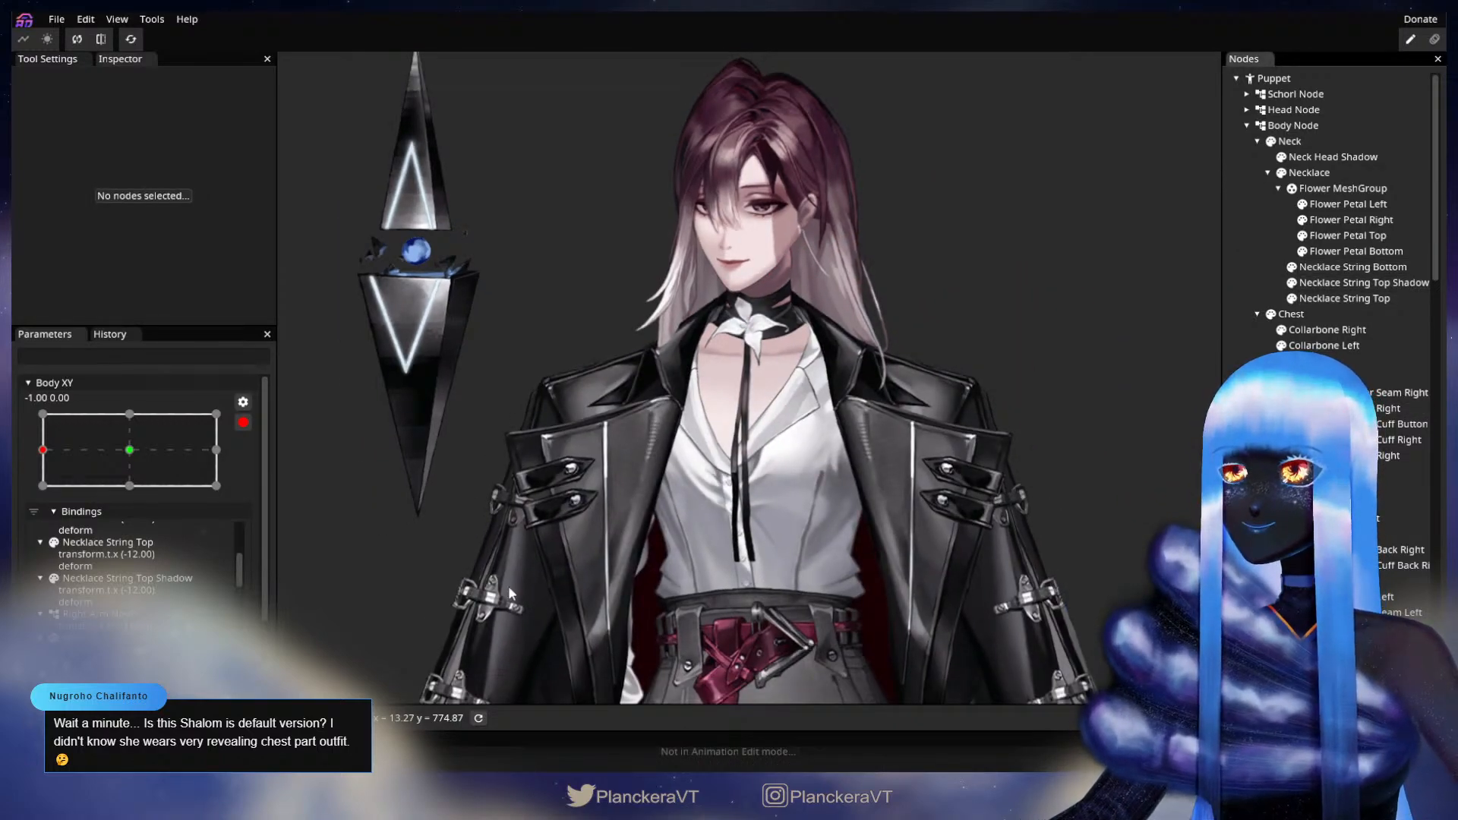
pyautogui.scroll(-2, 948, 530)
pyautogui.scroll(5, 949, 530)
pyautogui.scroll(-5, 954, 553)
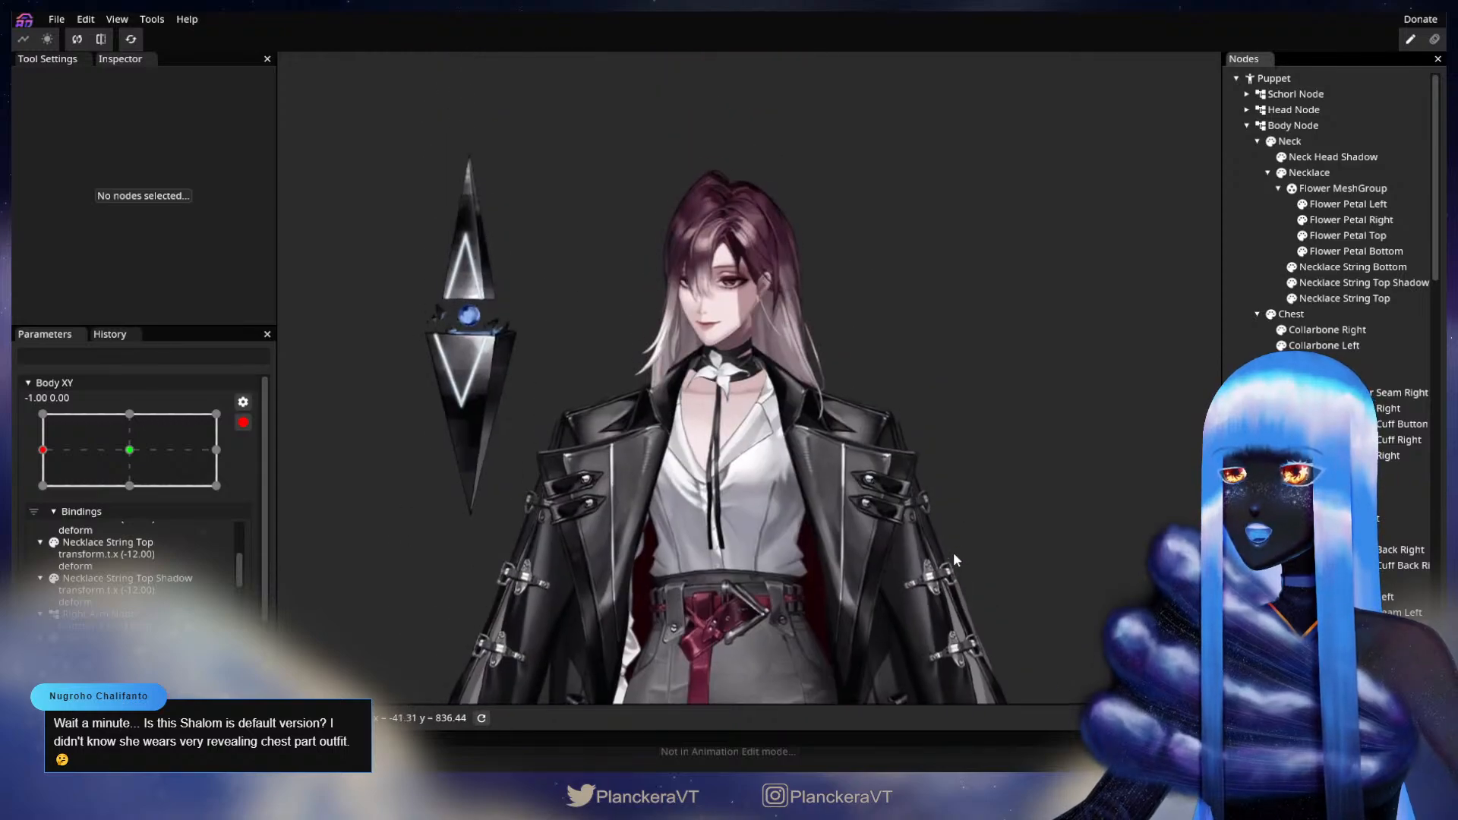
pyautogui.scroll(3, 958, 417)
pyautogui.click(1268, 360)
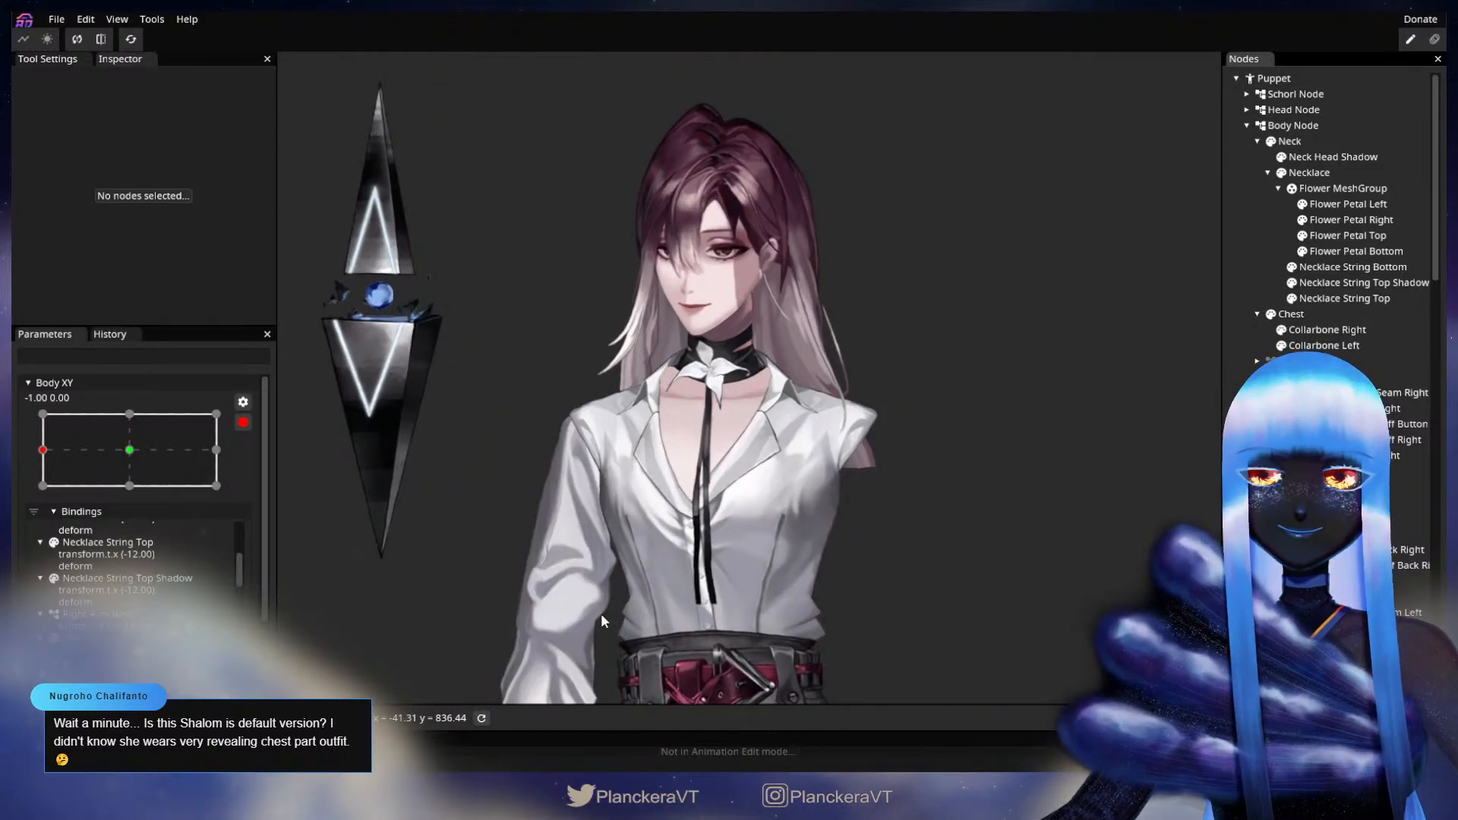
pyautogui.scroll(2, 998, 464)
pyautogui.scroll(-2, 921, 513)
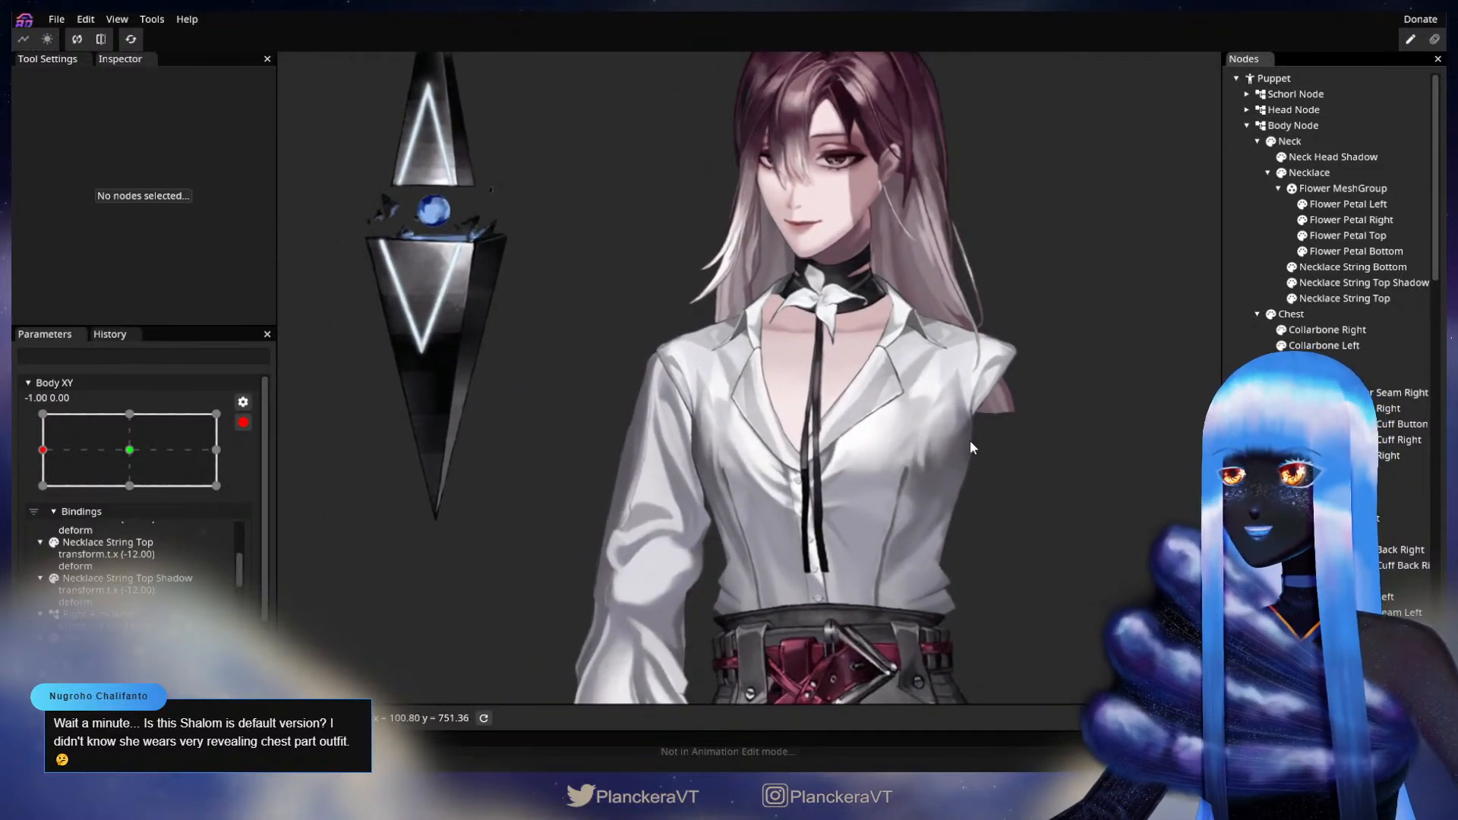
pyautogui.scroll(2, 969, 441)
# - Deform the three necklace strings left with a circle brush of size 186 at Body XY -1.00, 0.00, comparing against the neutral keypoint
pyautogui.click(1323, 297)
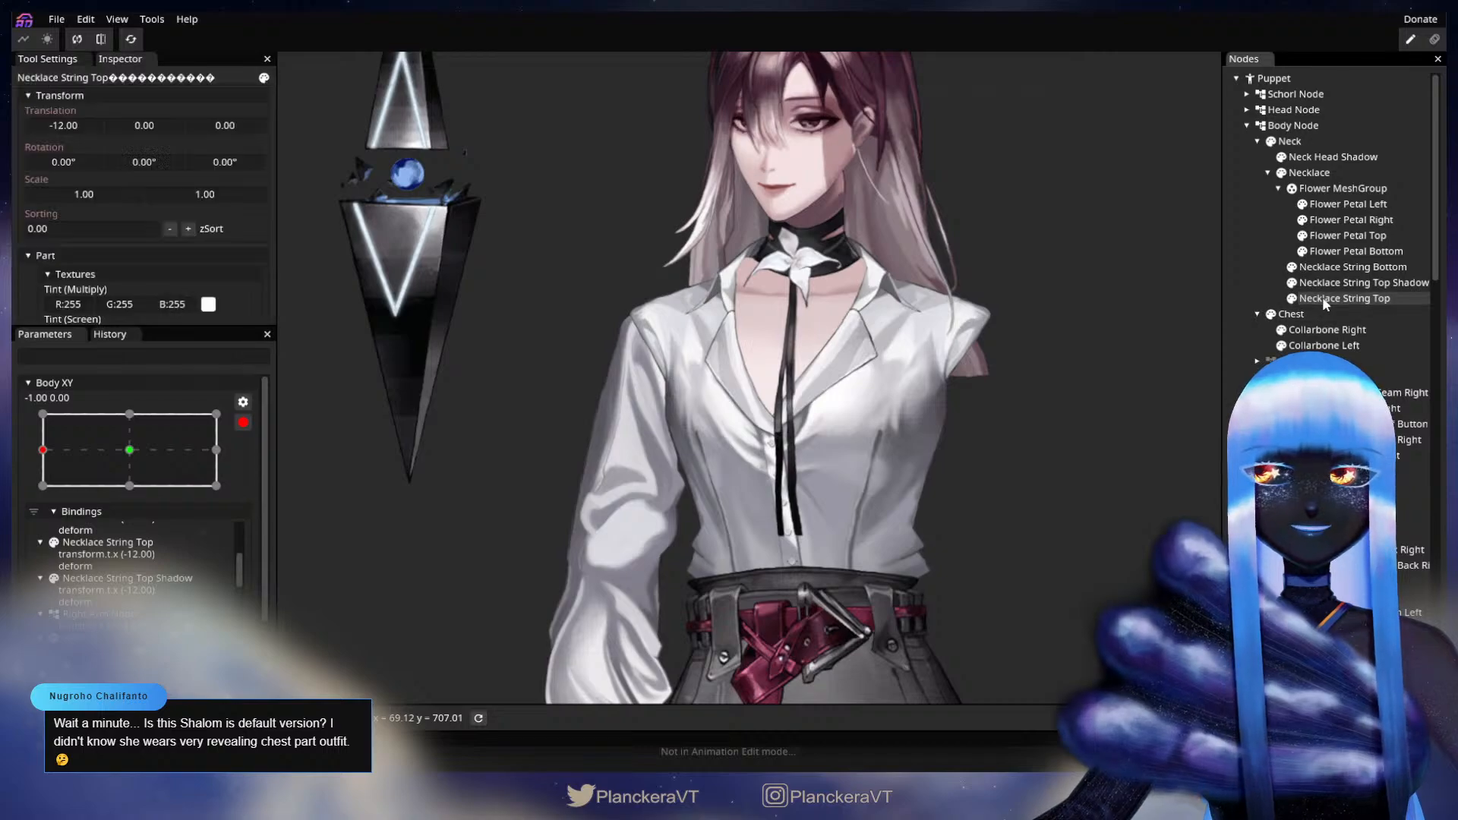
pyautogui.keyDown('ctrl'); pyautogui.click(1324, 286); pyautogui.keyUp('ctrl')
pyautogui.keyDown('ctrl'); pyautogui.click(1336, 266); pyautogui.keyUp('ctrl')
pyautogui.click(295, 126)
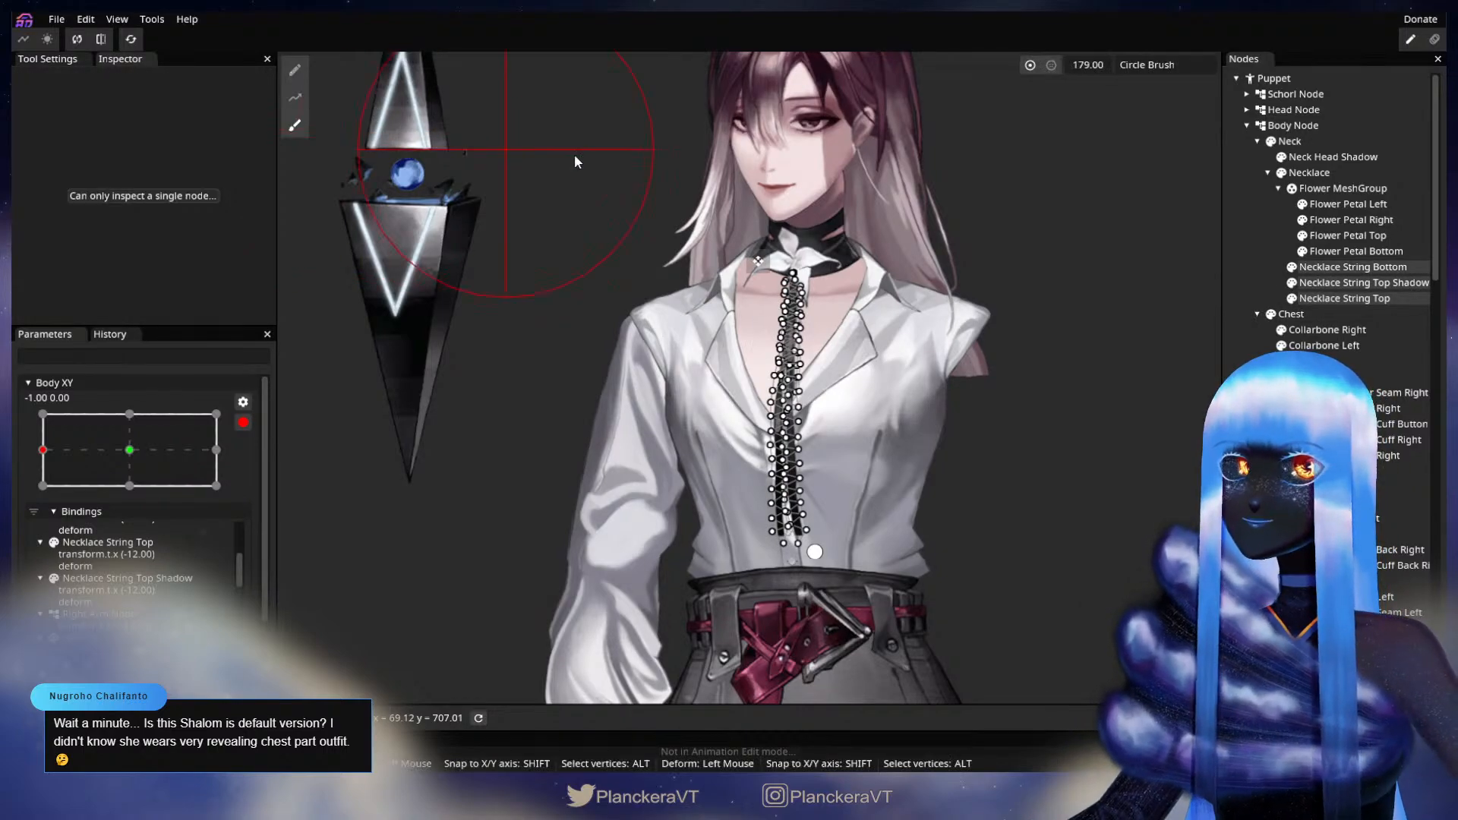
pyautogui.moveTo(1017, 61); pyautogui.dragTo(1024, 62)
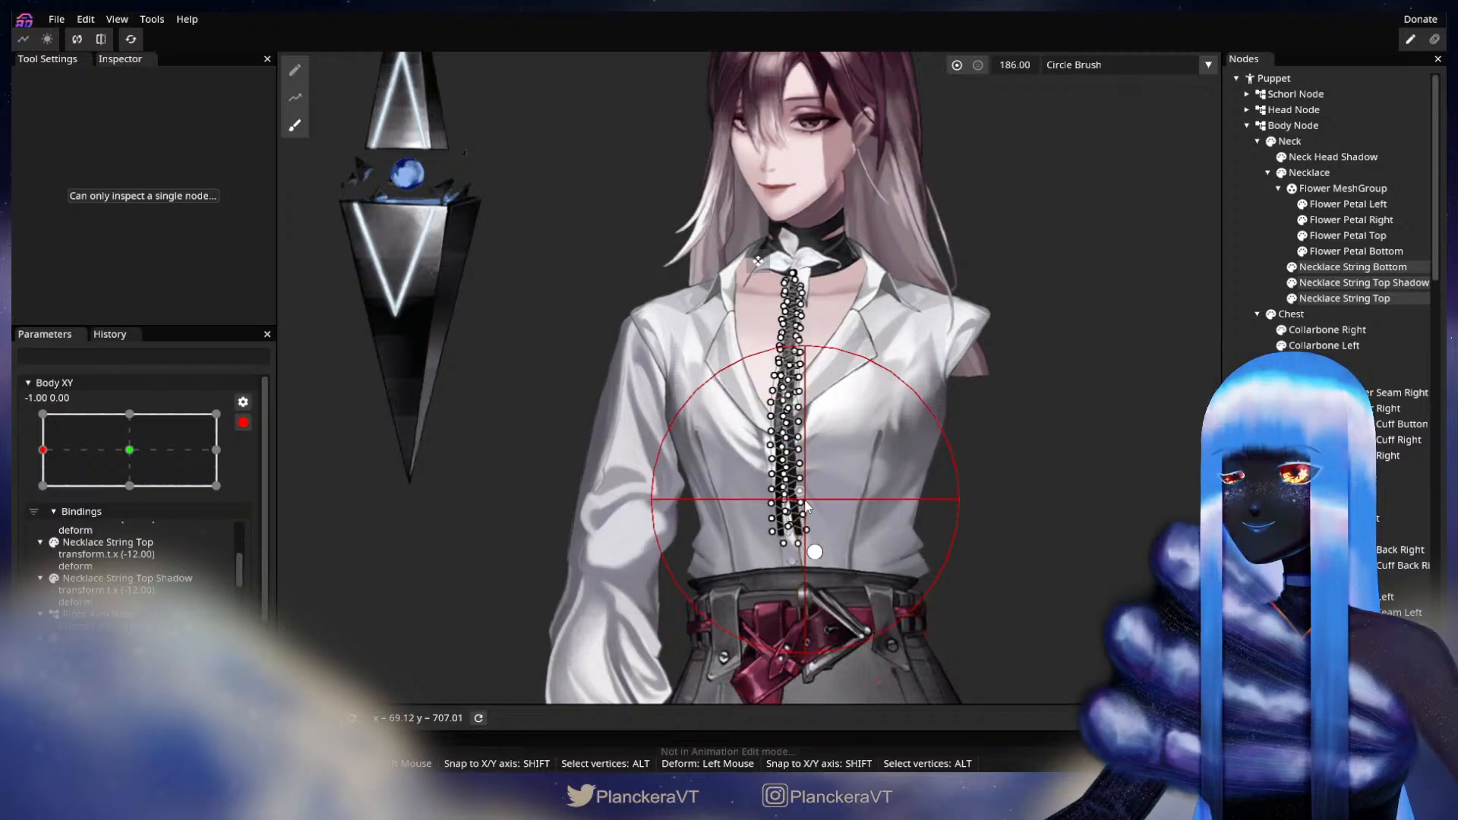
pyautogui.click(129, 450)
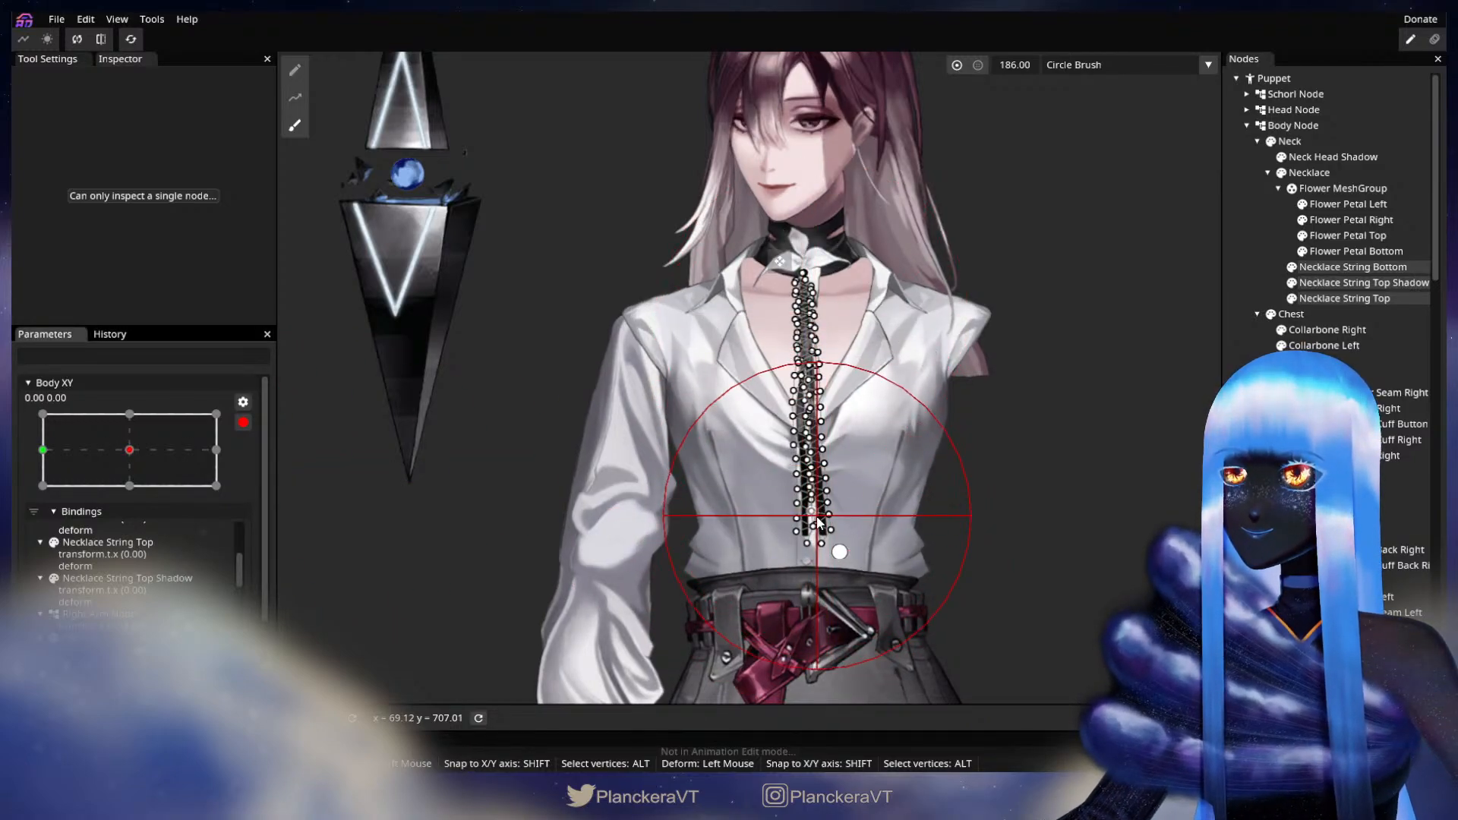
pyautogui.click(43, 449)
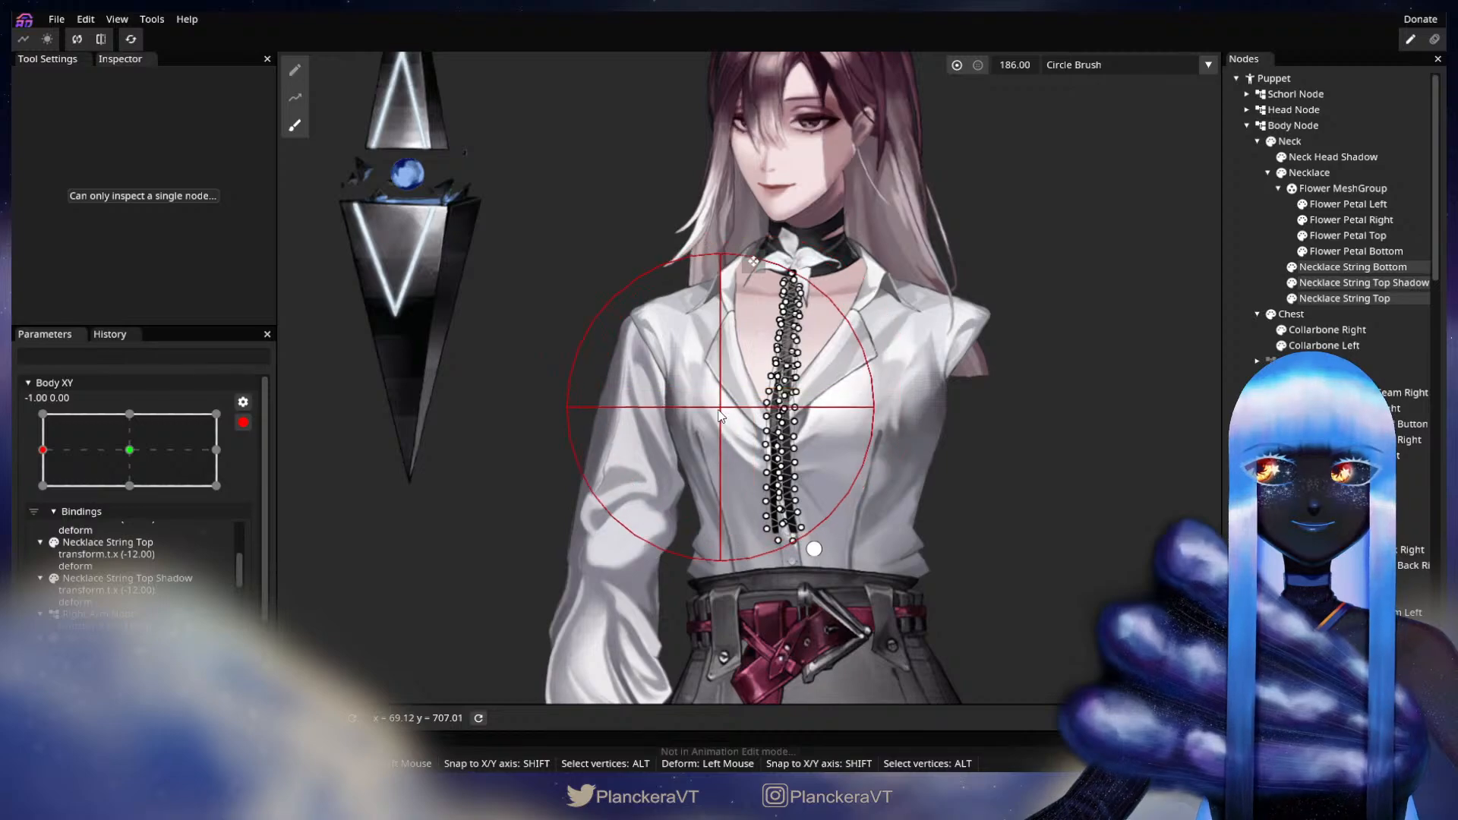
pyautogui.moveTo(661, 409); pyautogui.dragTo(659, 473)
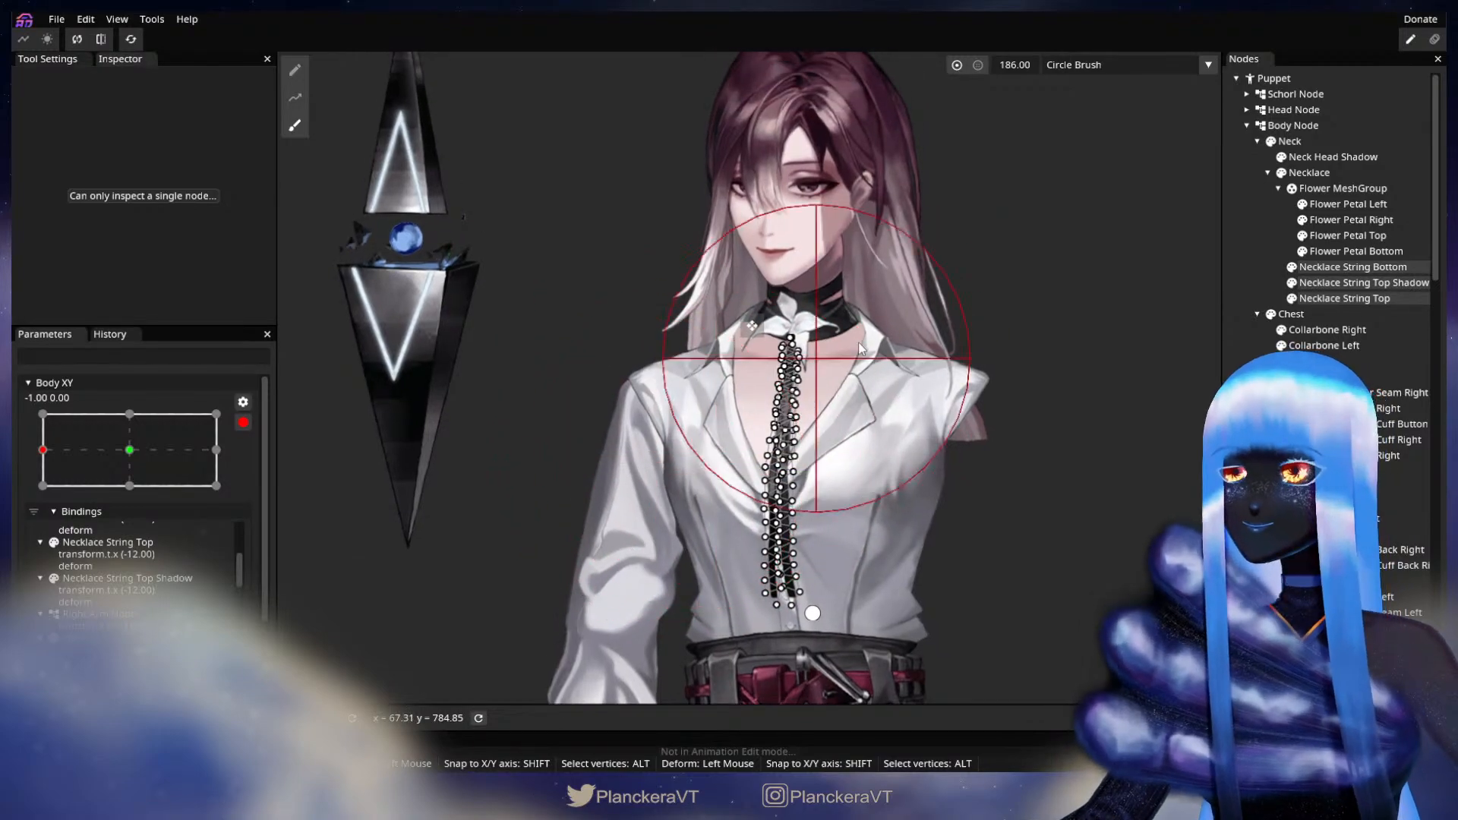
# - Set the circle brush size to 95, and deselect the necklace strings to inspect their shape over the shirt
pyautogui.moveTo(963, 75); pyautogui.dragTo(946, 78)
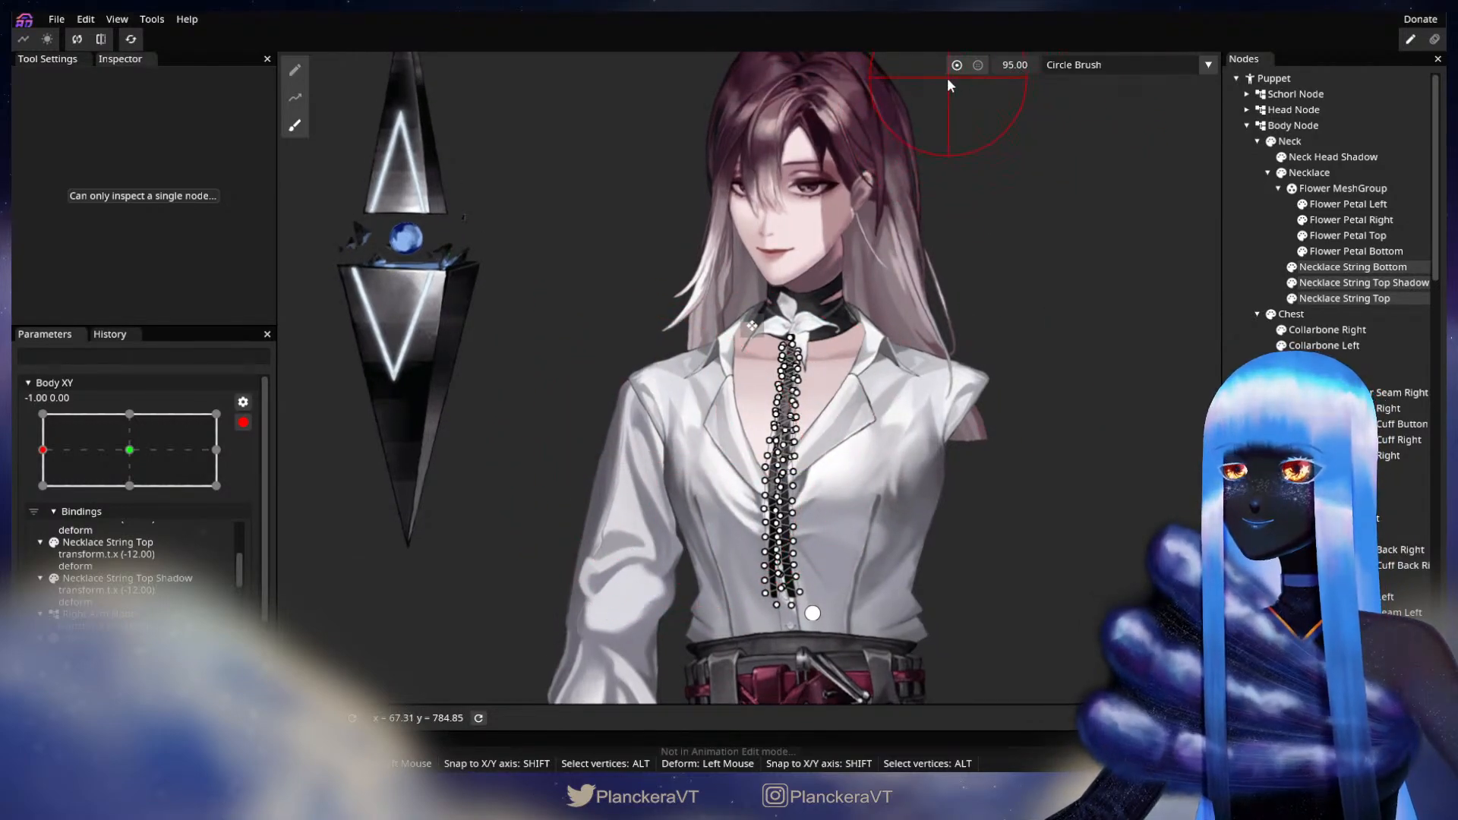
pyautogui.scroll(3, 812, 460)
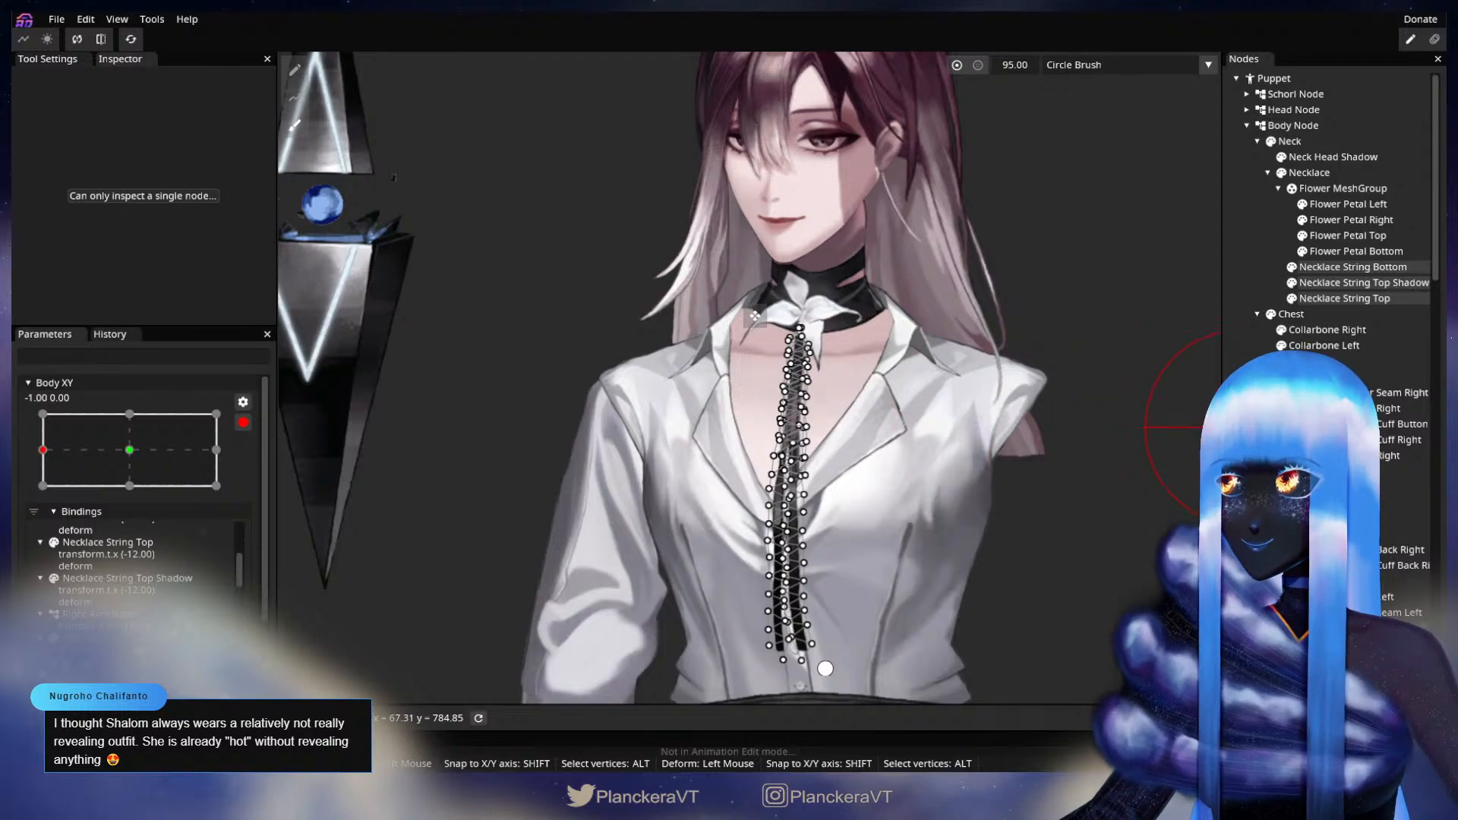
pyautogui.click(1243, 428)
pyautogui.scroll(1, 960, 421)
pyautogui.moveTo(959, 398)
pyautogui.mouseDown()
pyautogui.moveTo(925, 496)
pyautogui.moveTo(925, 346)
pyautogui.mouseUp()
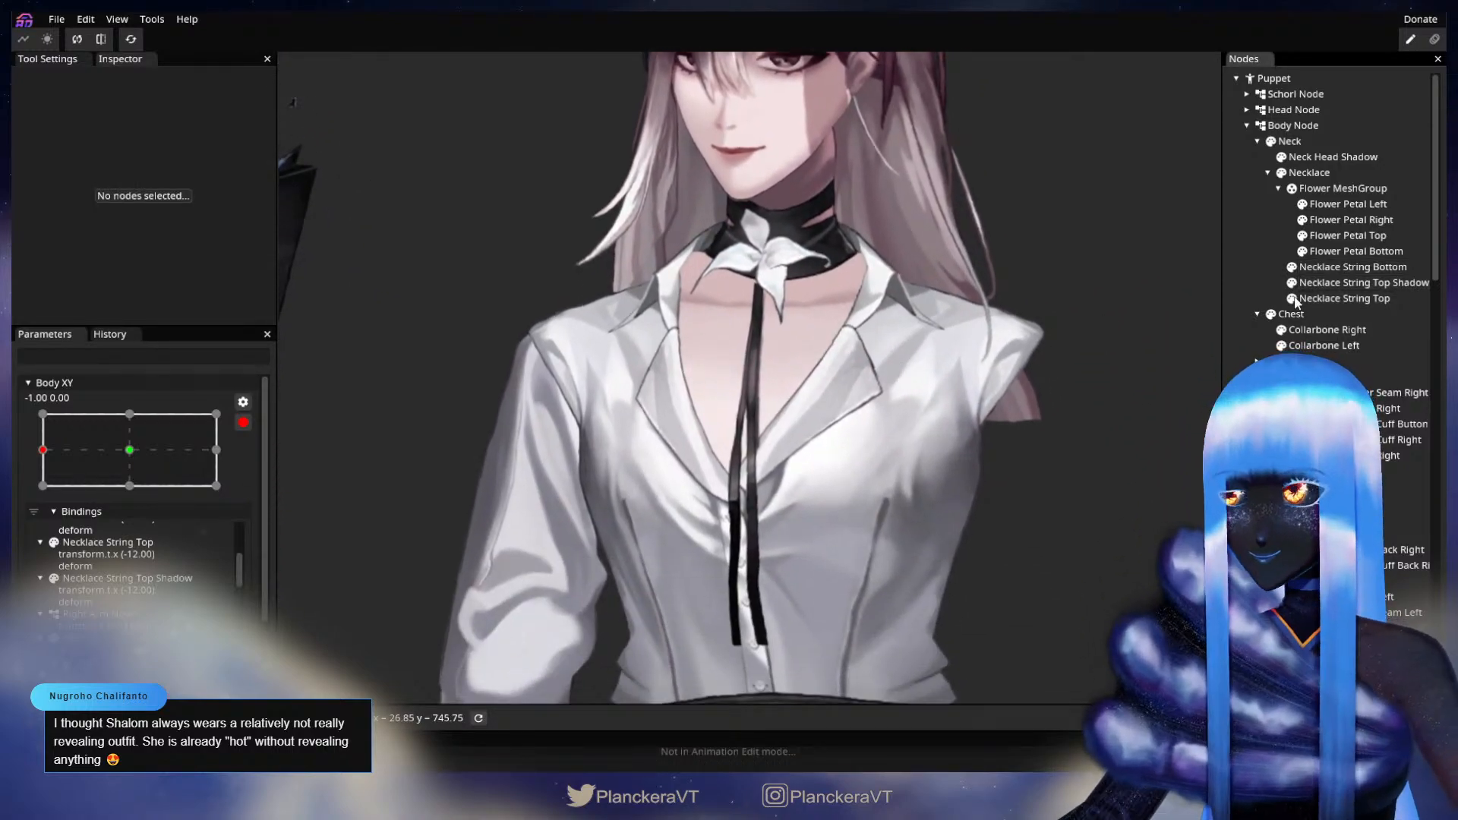
# - Set the X translation of Necklace String Bottom, Top Shadow and Top to -7.00 at Body XY -1.00, 0.00
pyautogui.click(1336, 266)
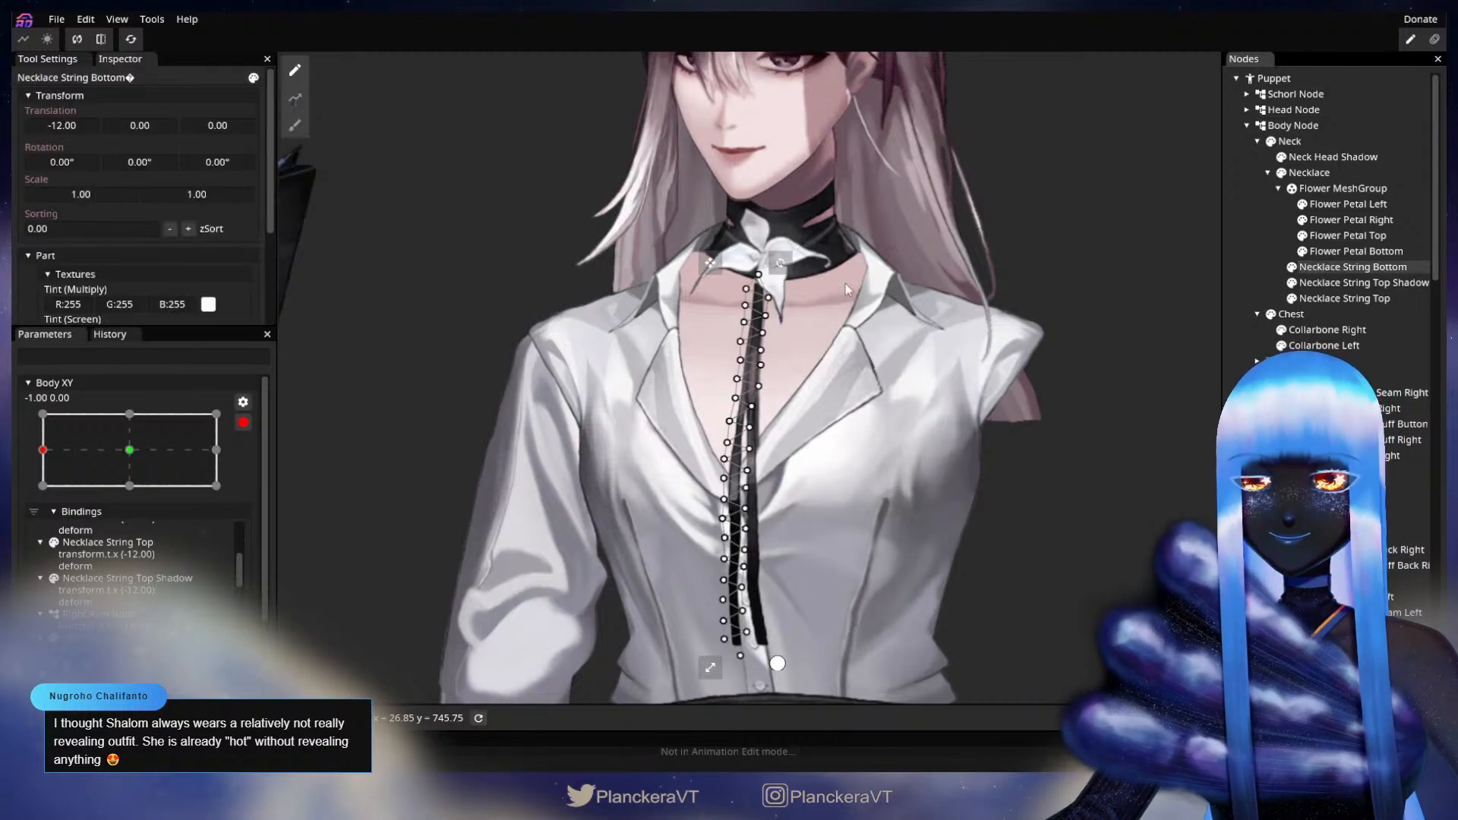
pyautogui.moveTo(72, 126); pyautogui.dragTo(76, 125)
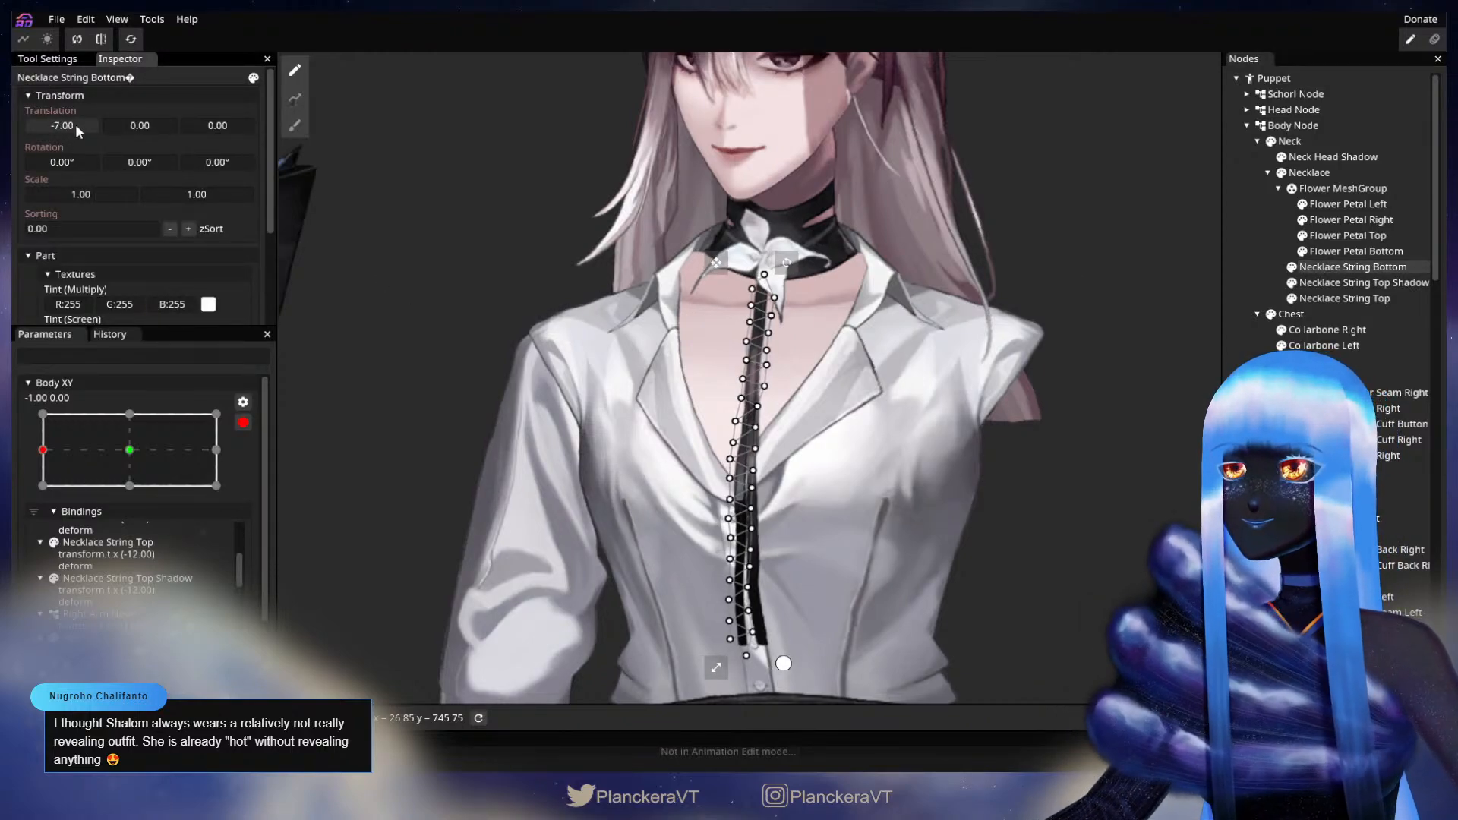
pyautogui.click(1322, 283)
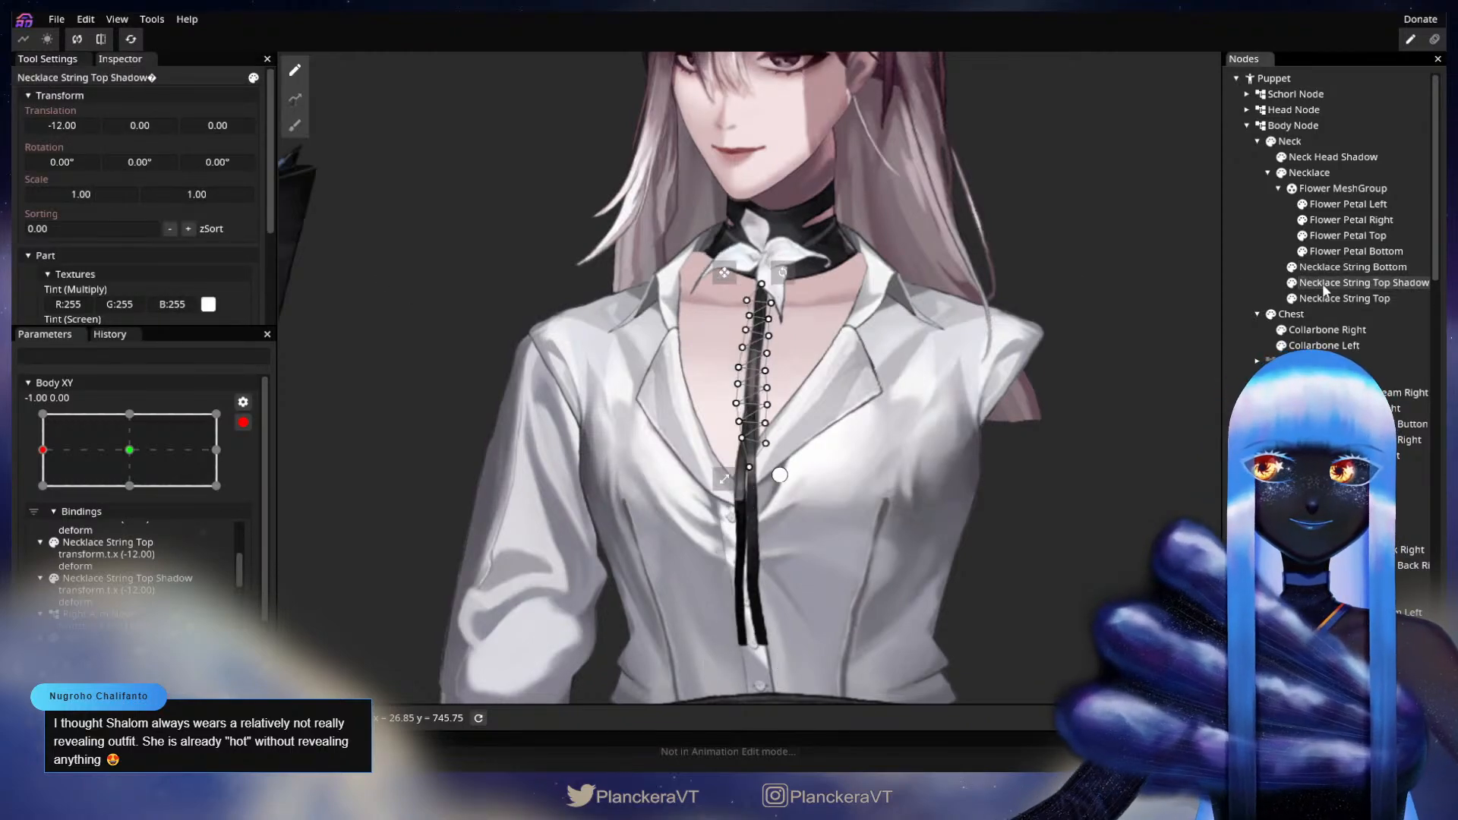
pyautogui.moveTo(71, 126); pyautogui.dragTo(82, 125)
pyautogui.click(1331, 299)
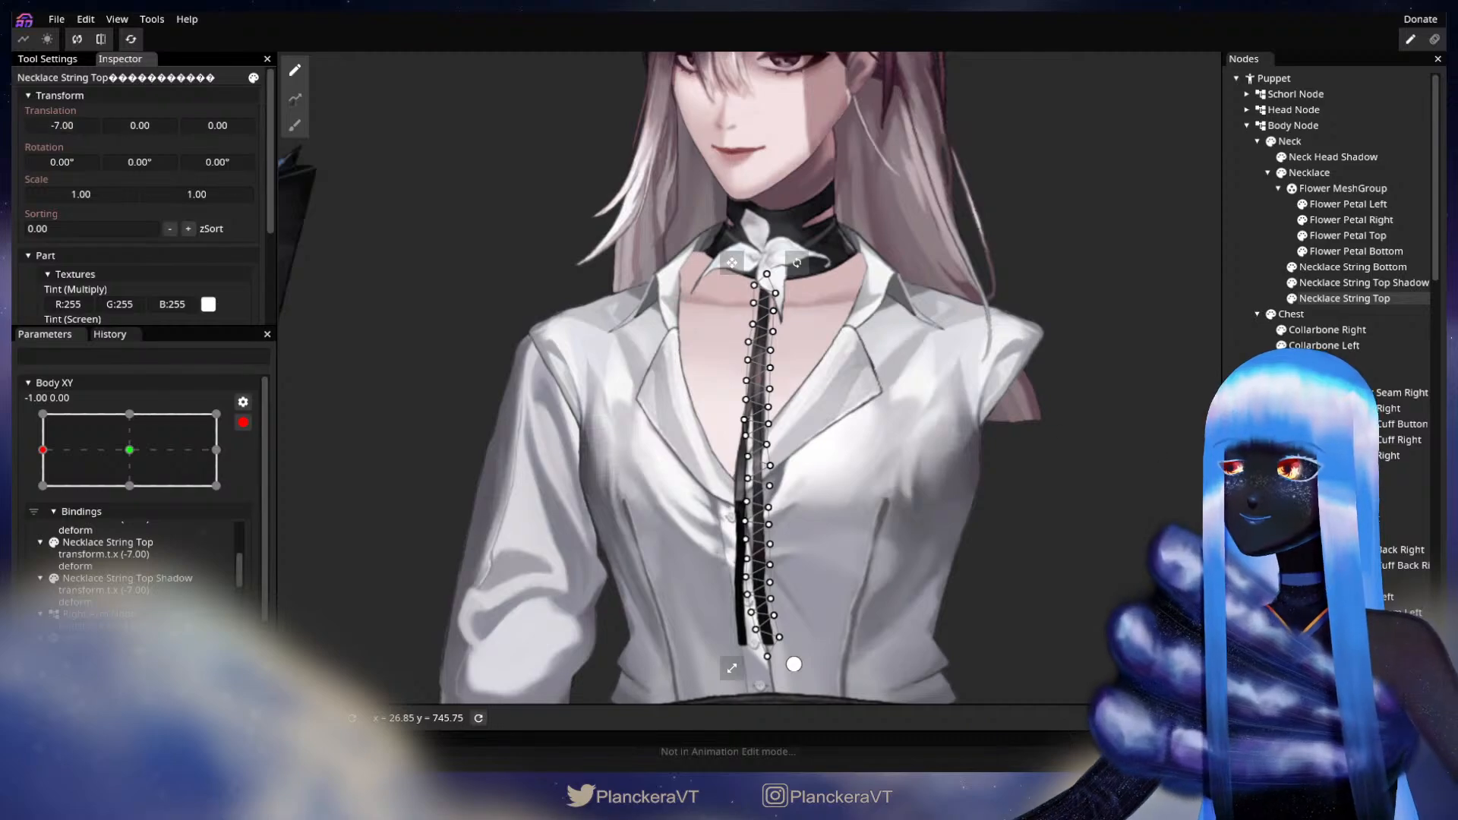
pyautogui.click(1137, 485)
# - Leave keypoint editing and preview the body turn by moving Body XY around its left end
pyautogui.scroll(-5, 810, 566)
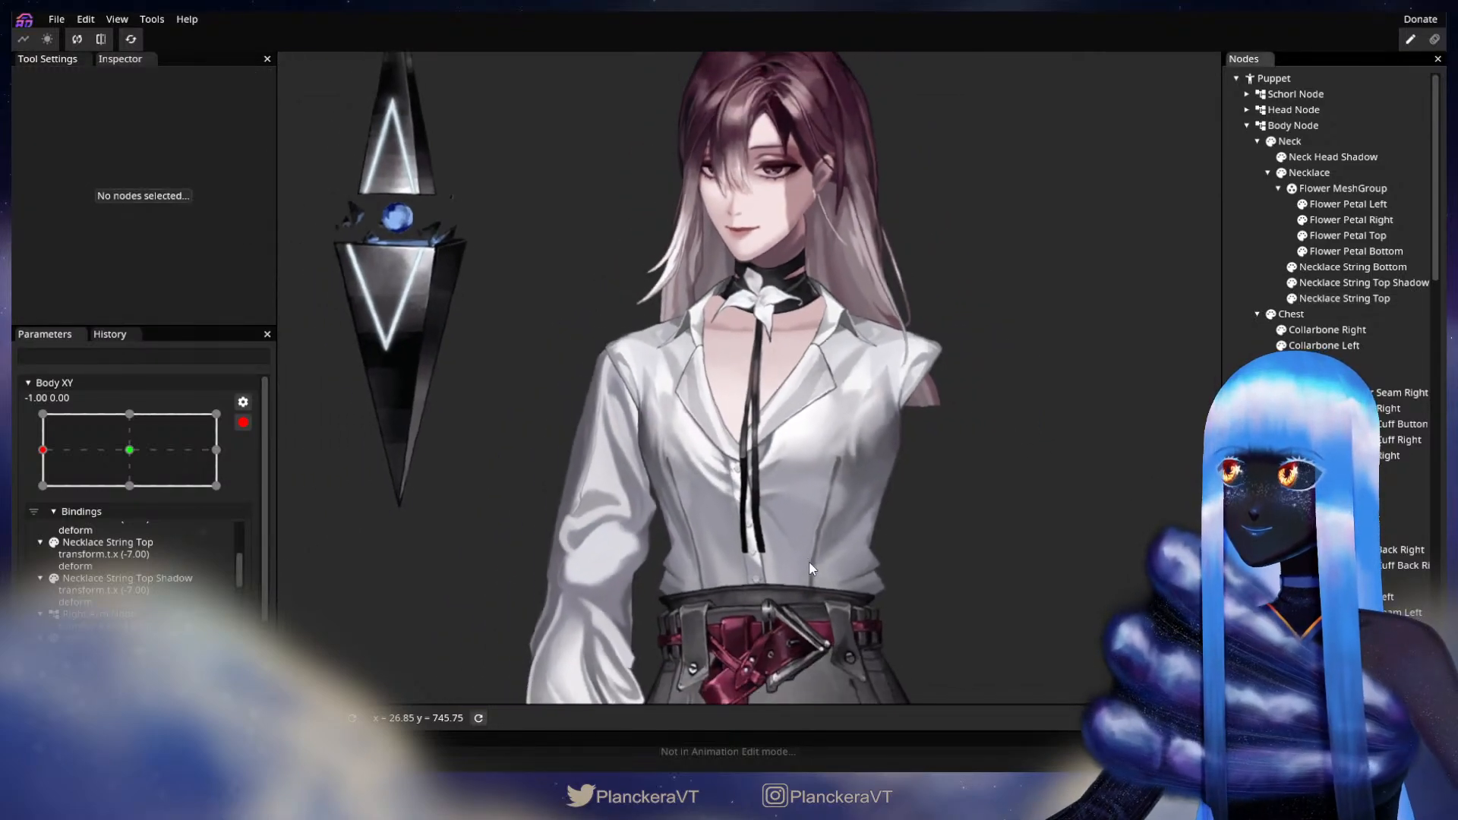
pyautogui.moveTo(886, 477); pyautogui.dragTo(855, 509)
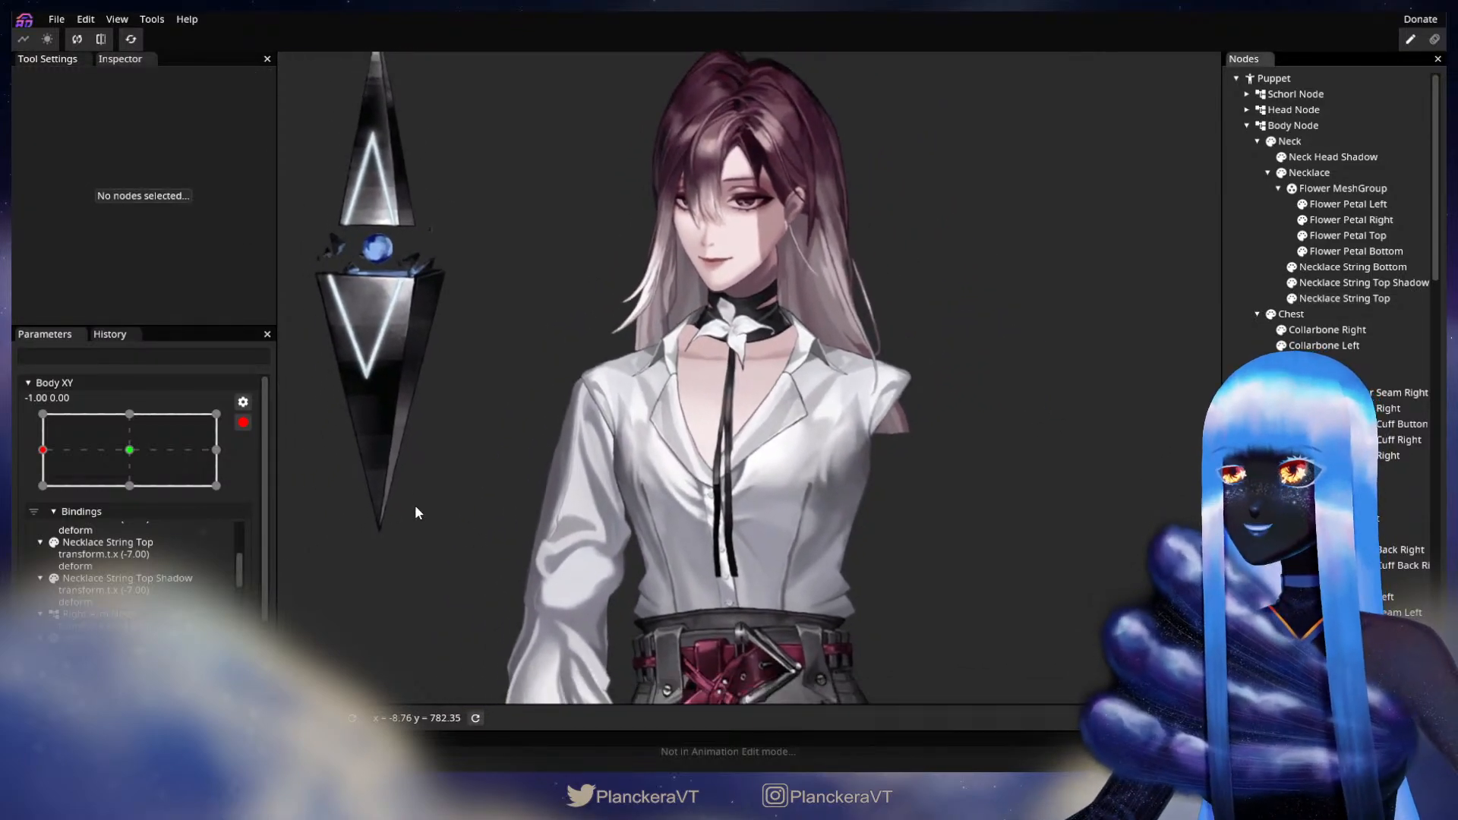
pyautogui.click(243, 422)
pyautogui.moveTo(43, 515); pyautogui.dragTo(13, 518)
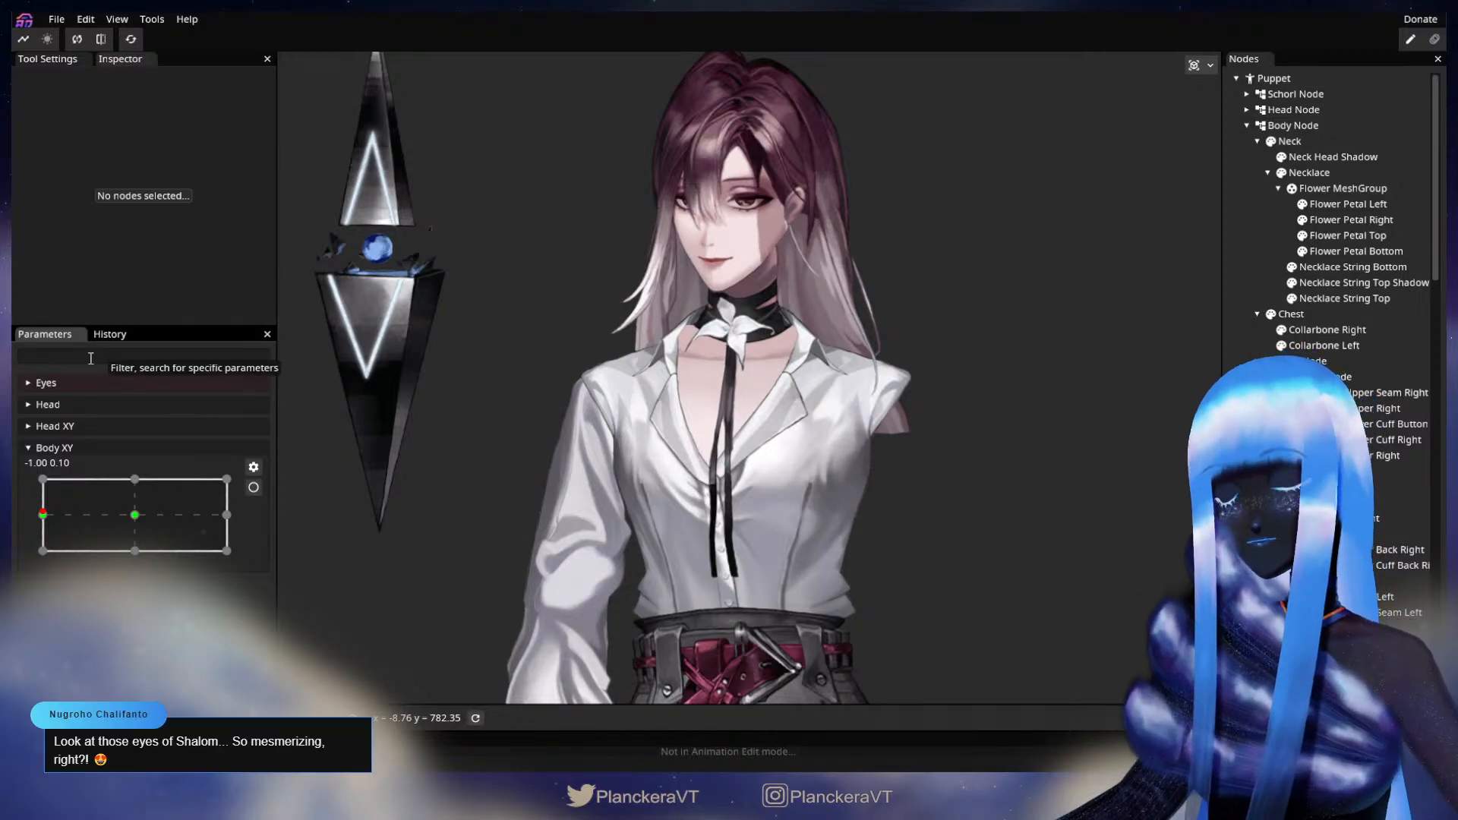
# - Look through the most recent entries of the undo history, and return to the parameters
pyautogui.click(108, 335)
pyautogui.scroll(-5, 198, 589)
pyautogui.scroll(-4, 197, 598)
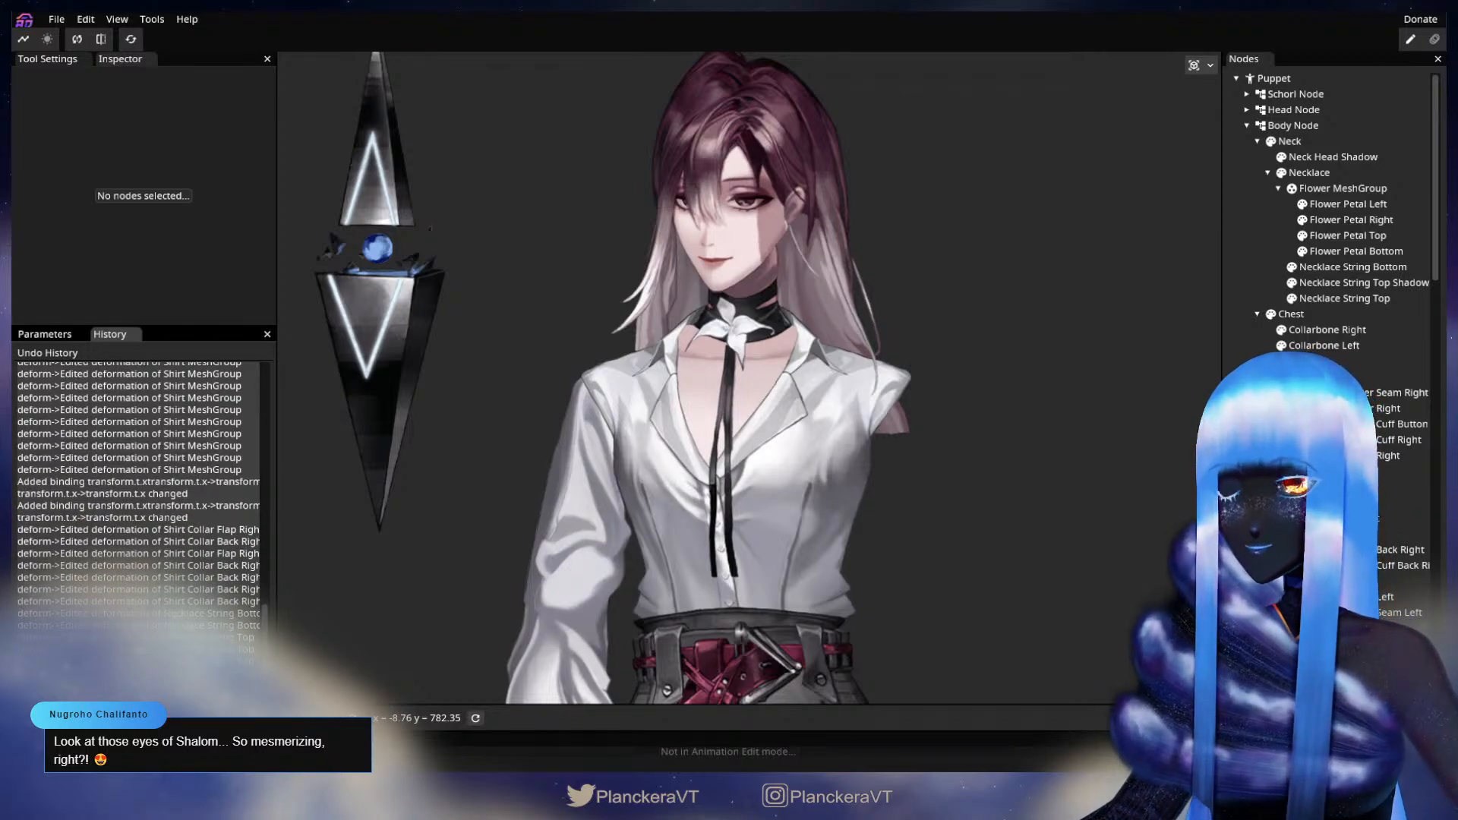
pyautogui.moveTo(854, 387); pyautogui.dragTo(842, 445)
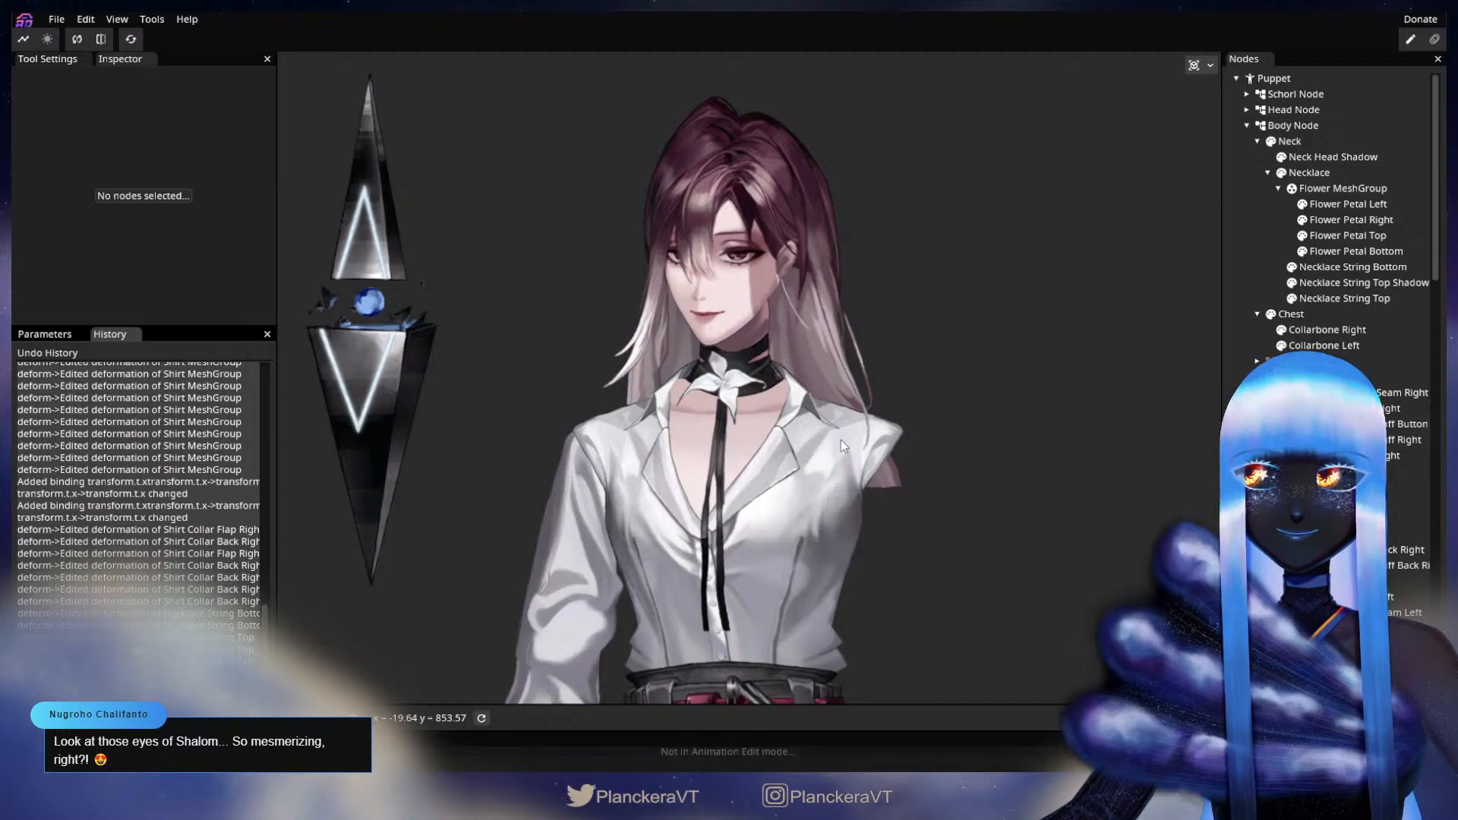
pyautogui.click(42, 335)
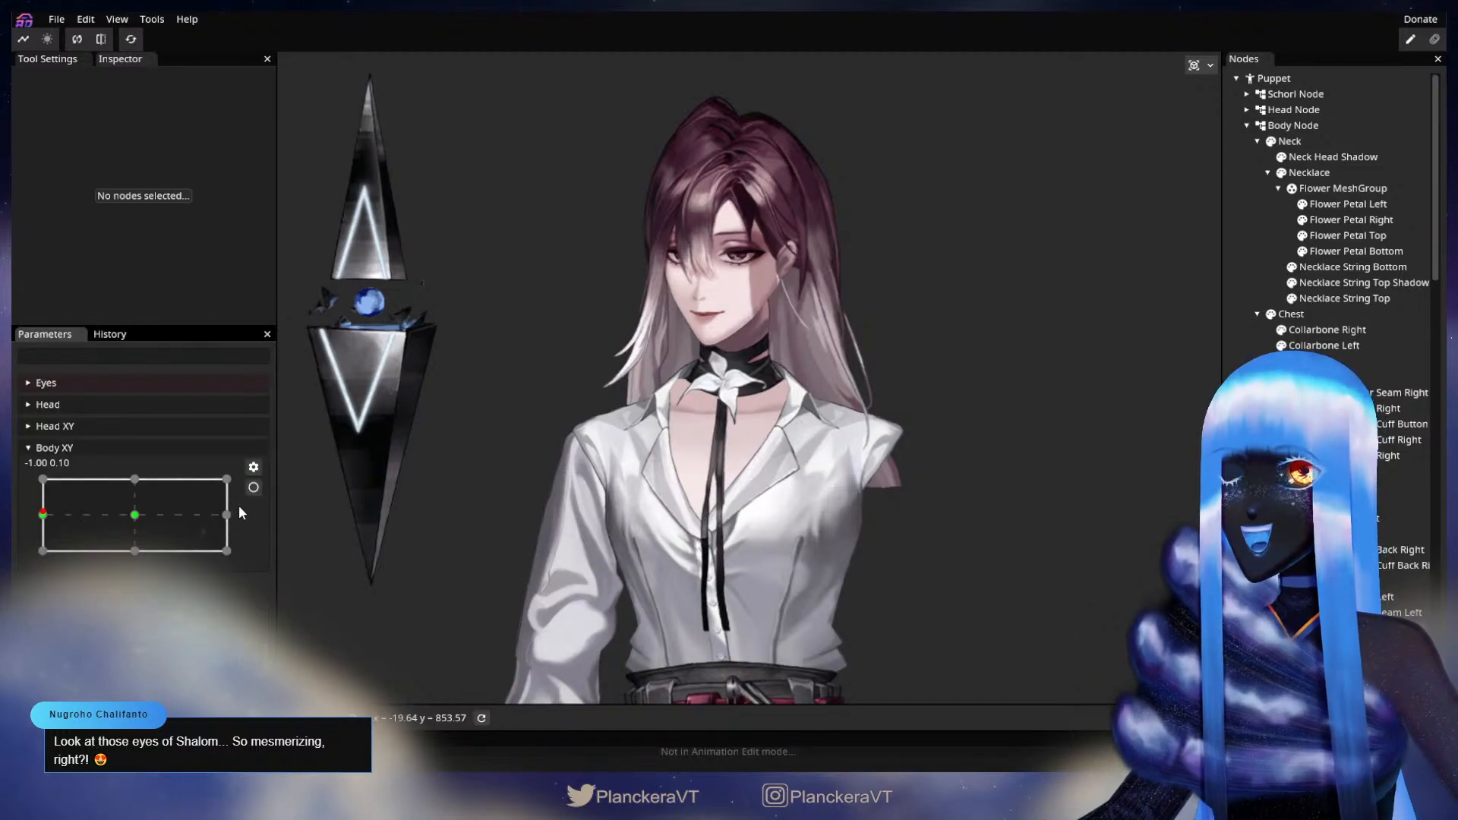
# - Set the X translation of Flower MeshGroup to -16.00 at Body XY -1.00, 0.00, and deselect it
pyautogui.click(1343, 188)
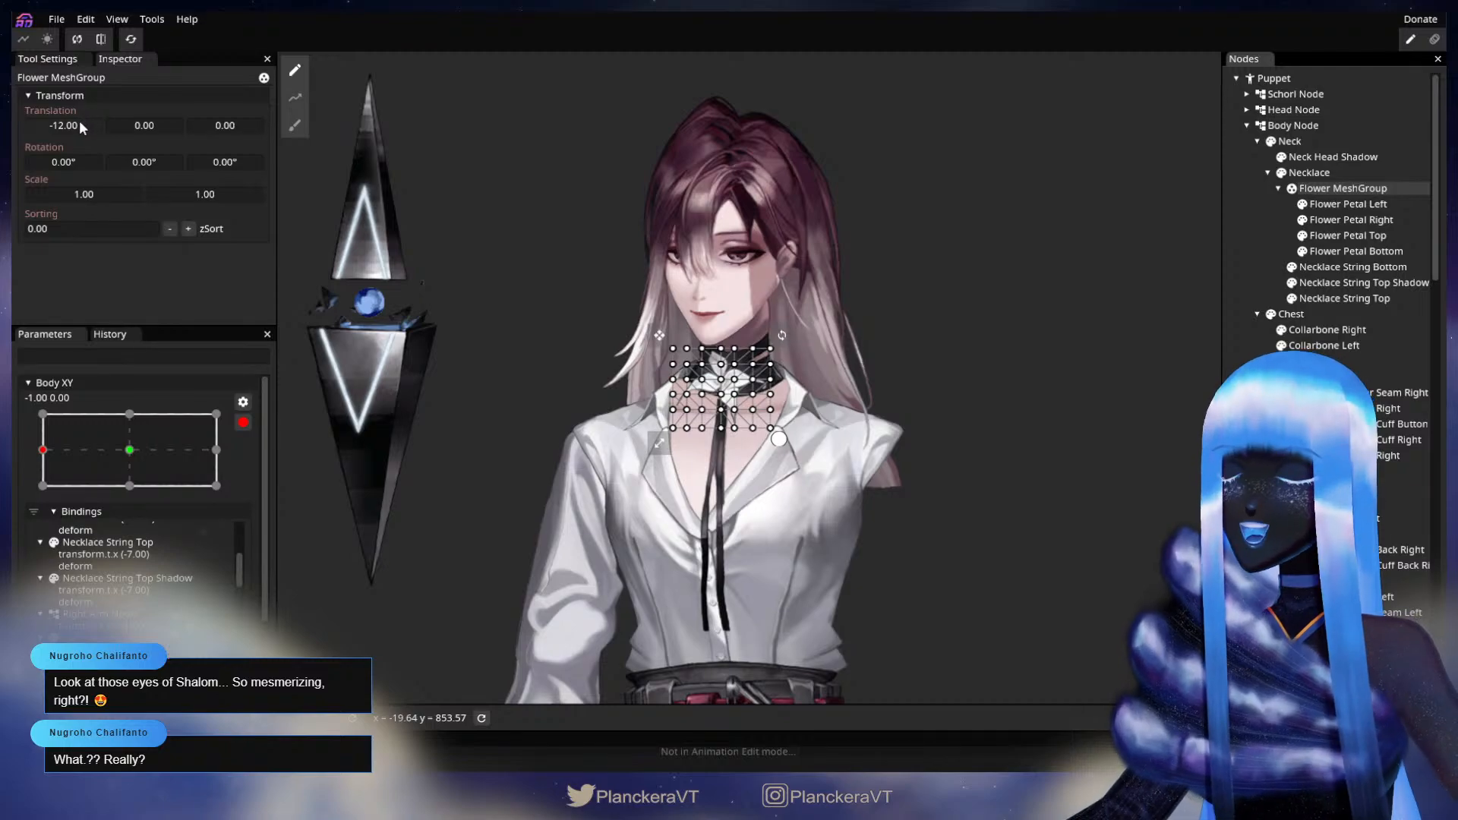
pyautogui.moveTo(78, 121); pyautogui.dragTo(75, 122)
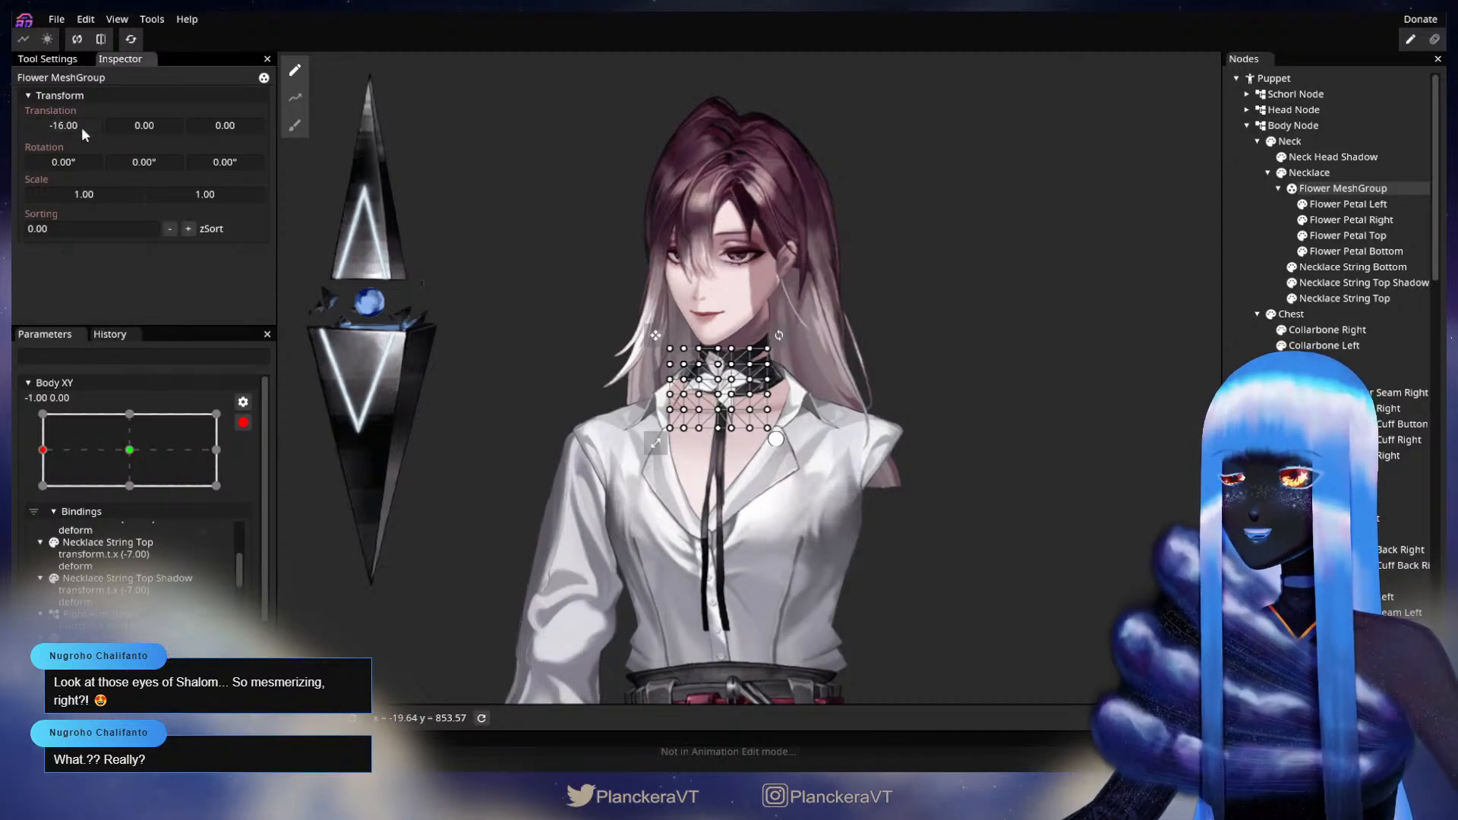
pyautogui.click(1168, 349)
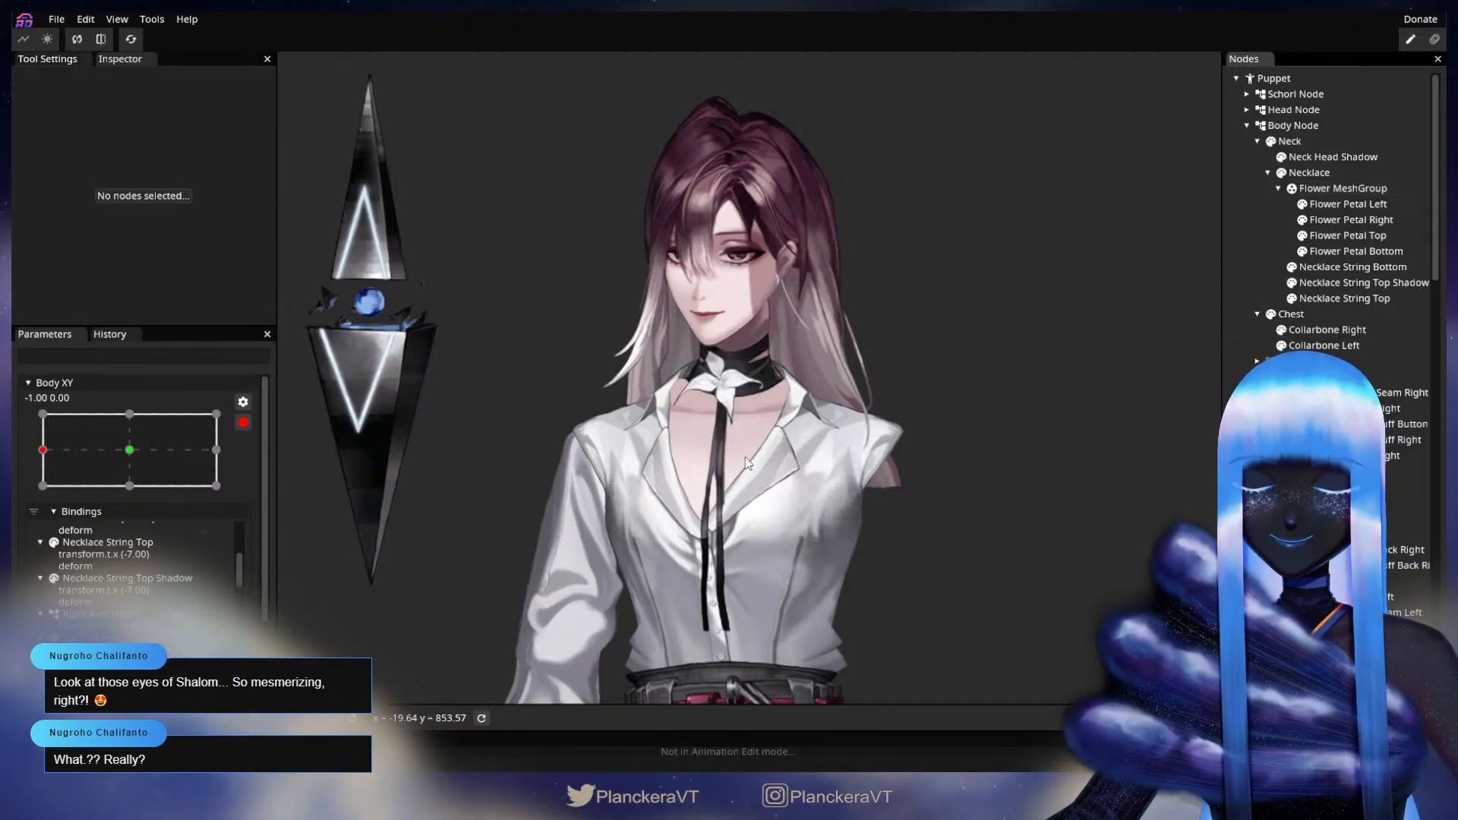
# - Preview Body XY between its left end and the neutral position, and resume editing the -1.00, 0.00 keypoint
pyautogui.click(243, 422)
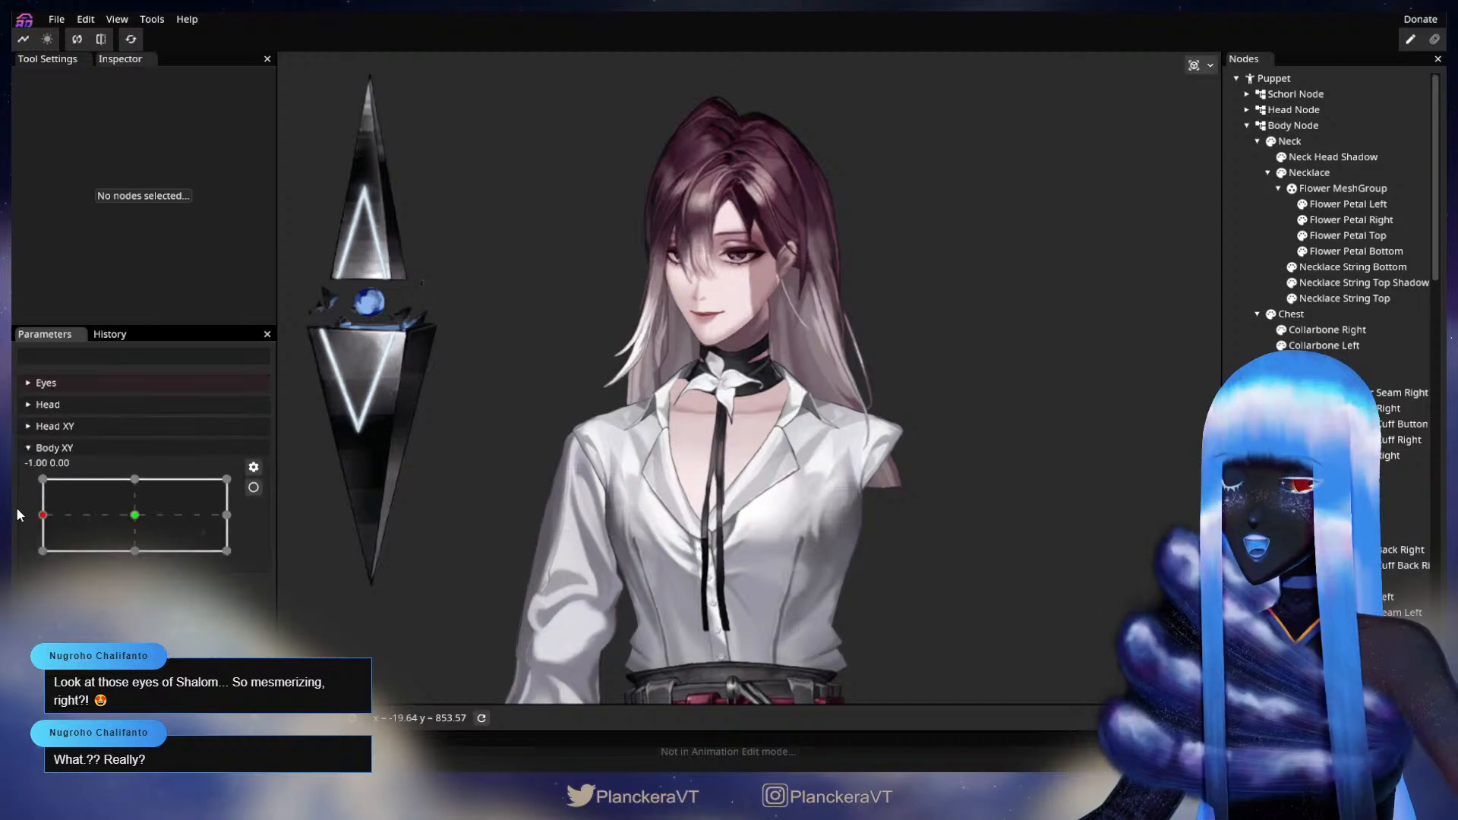
pyautogui.moveTo(44, 516)
pyautogui.mouseDown()
pyautogui.moveTo(130, 512)
pyautogui.moveTo(32, 515)
pyautogui.mouseUp()
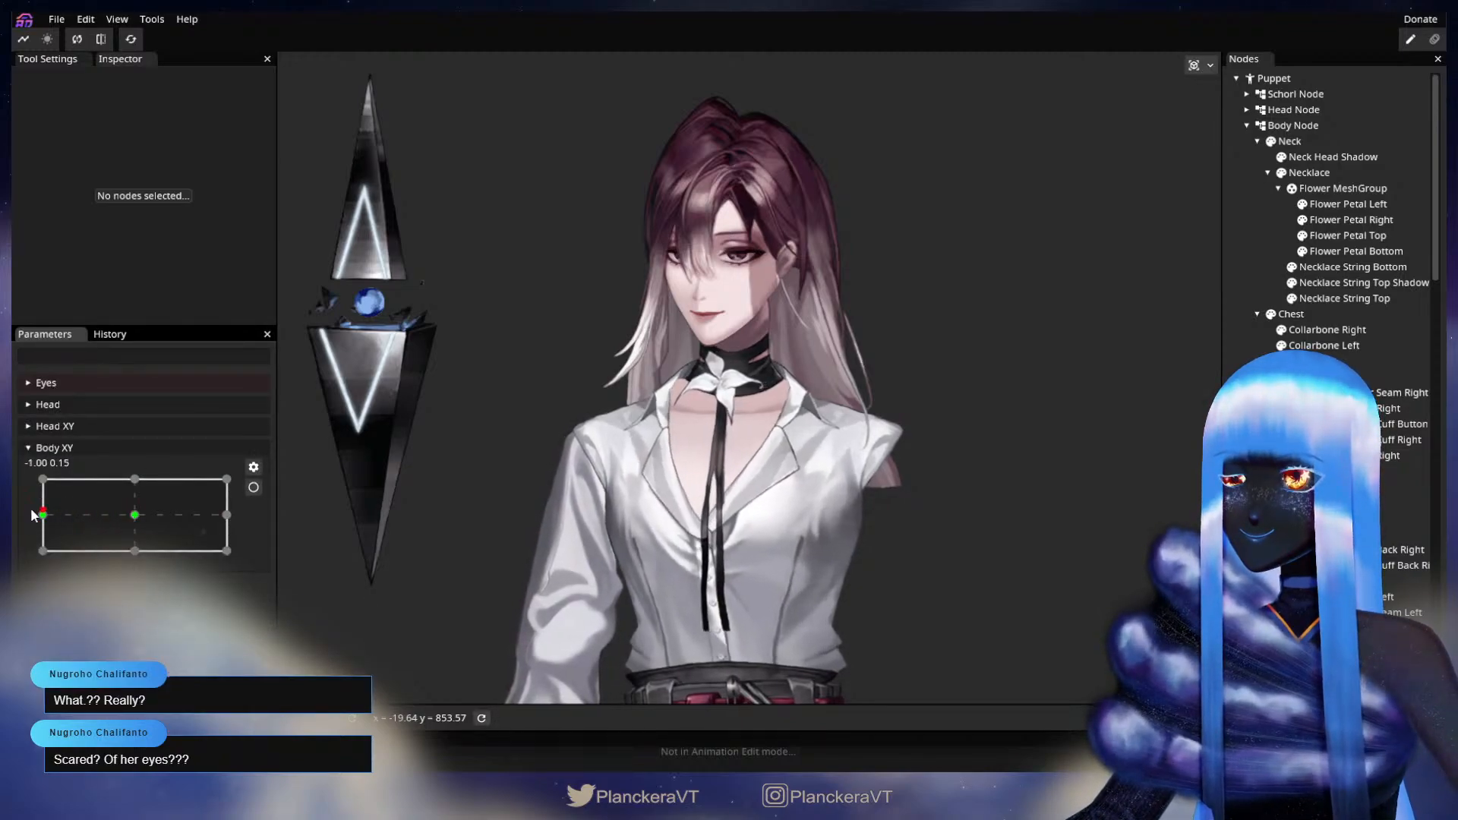
pyautogui.click(253, 488)
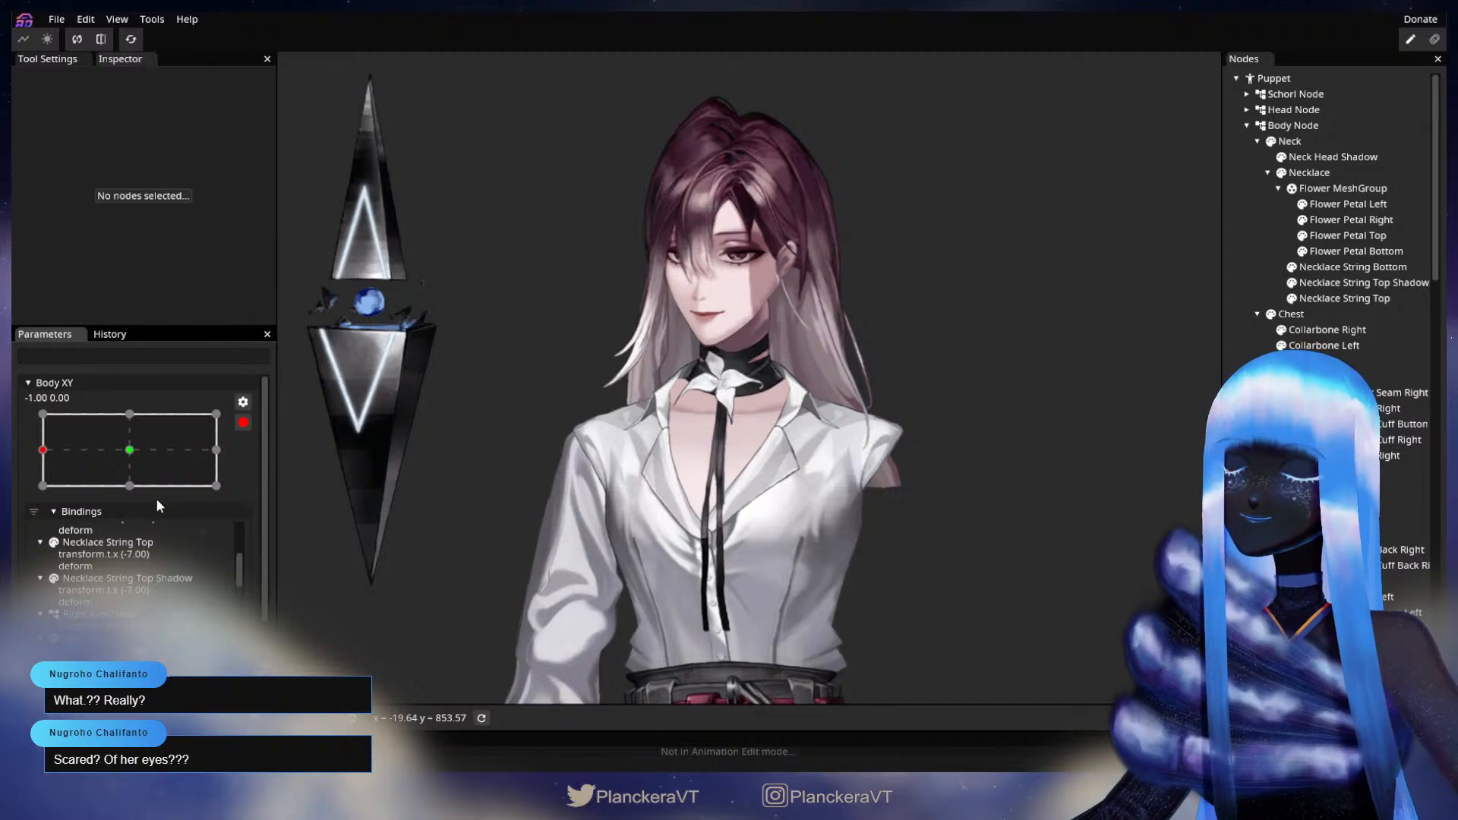
pyautogui.click(243, 422)
pyautogui.moveTo(46, 515); pyautogui.dragTo(133, 524)
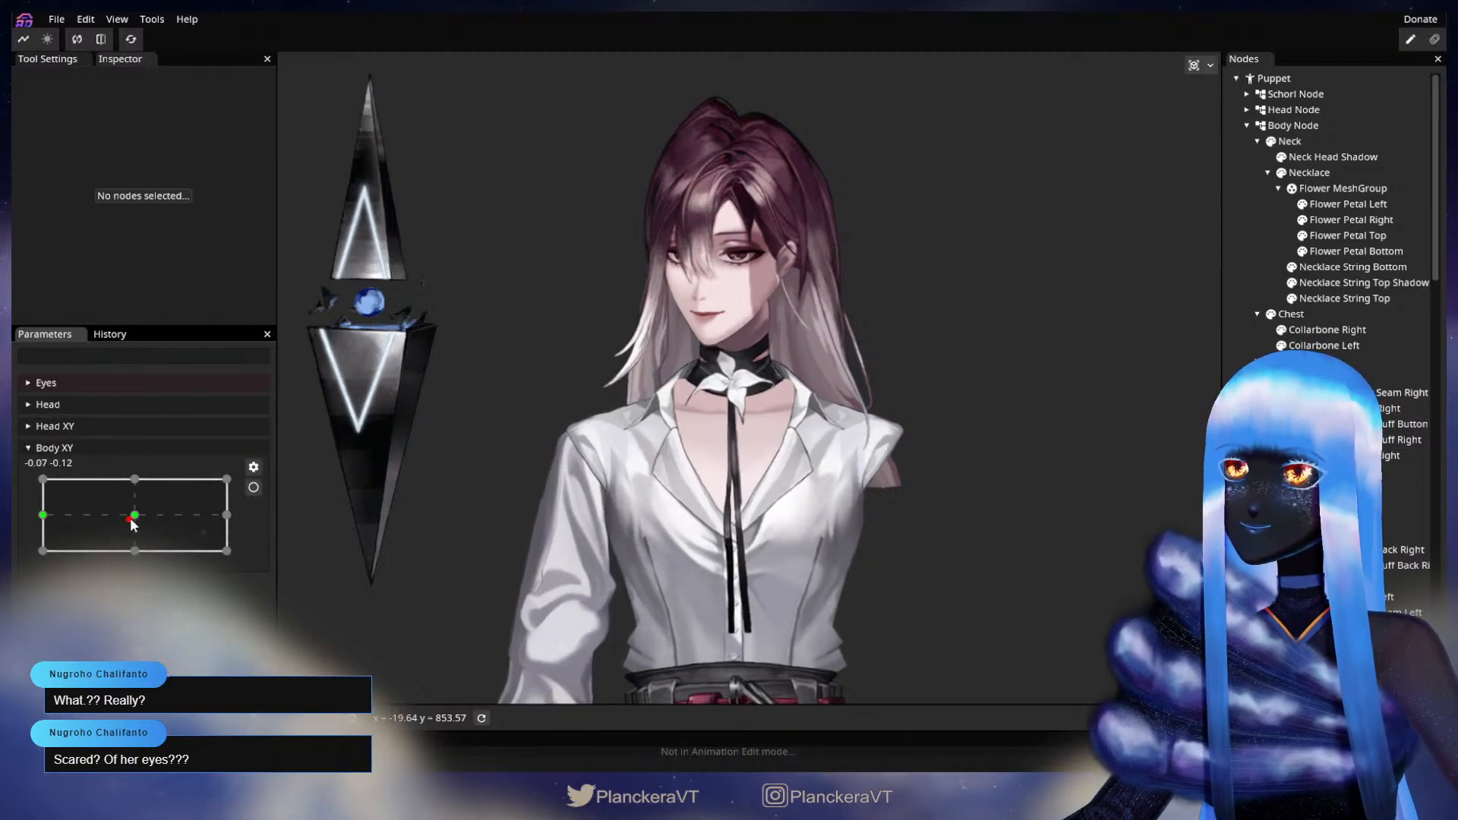
pyautogui.click(254, 488)
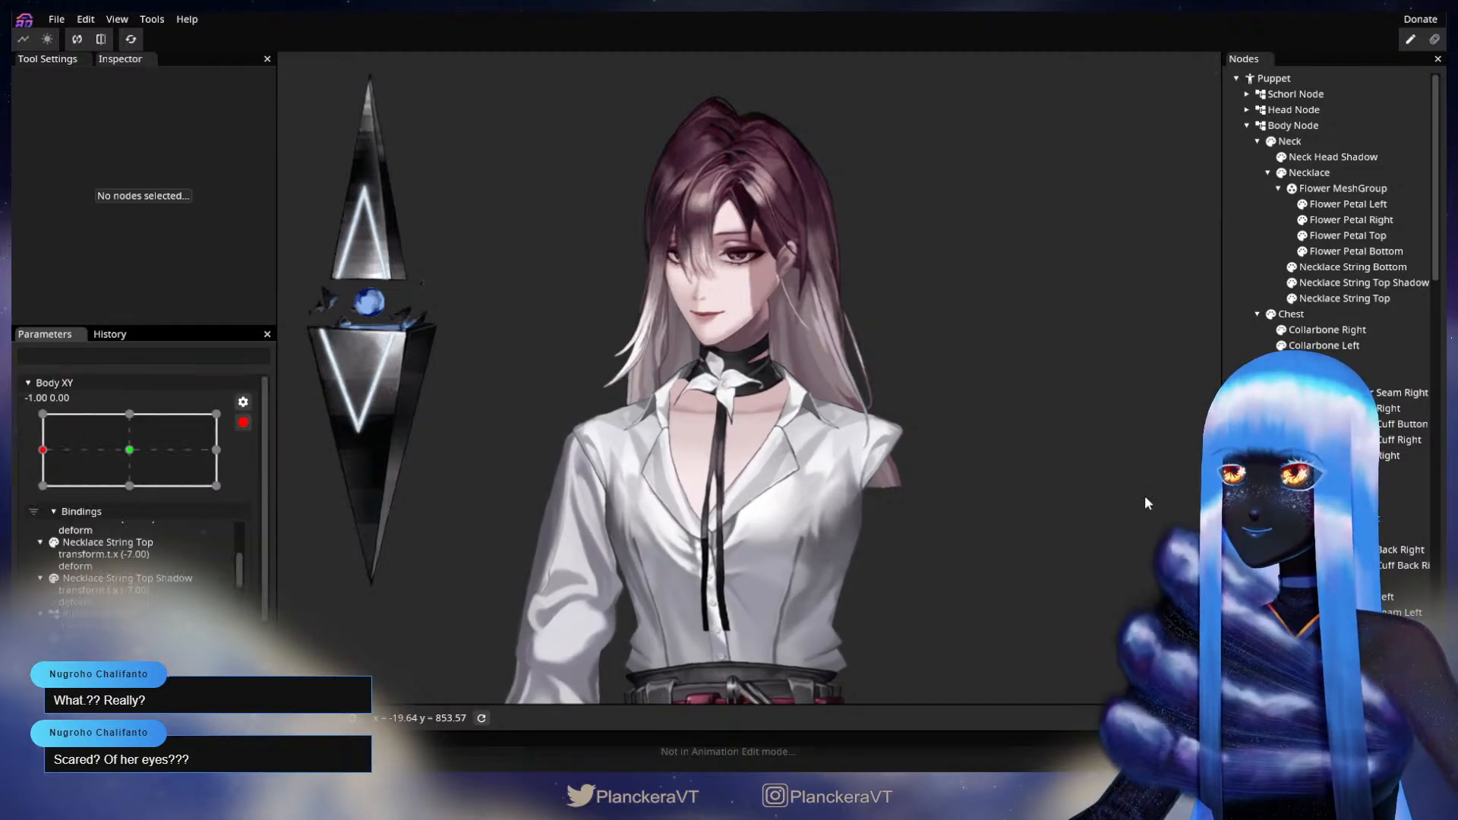
# - Set the X translation of all three necklace strings back to -12.00, and deselect them
pyautogui.click(1338, 268)
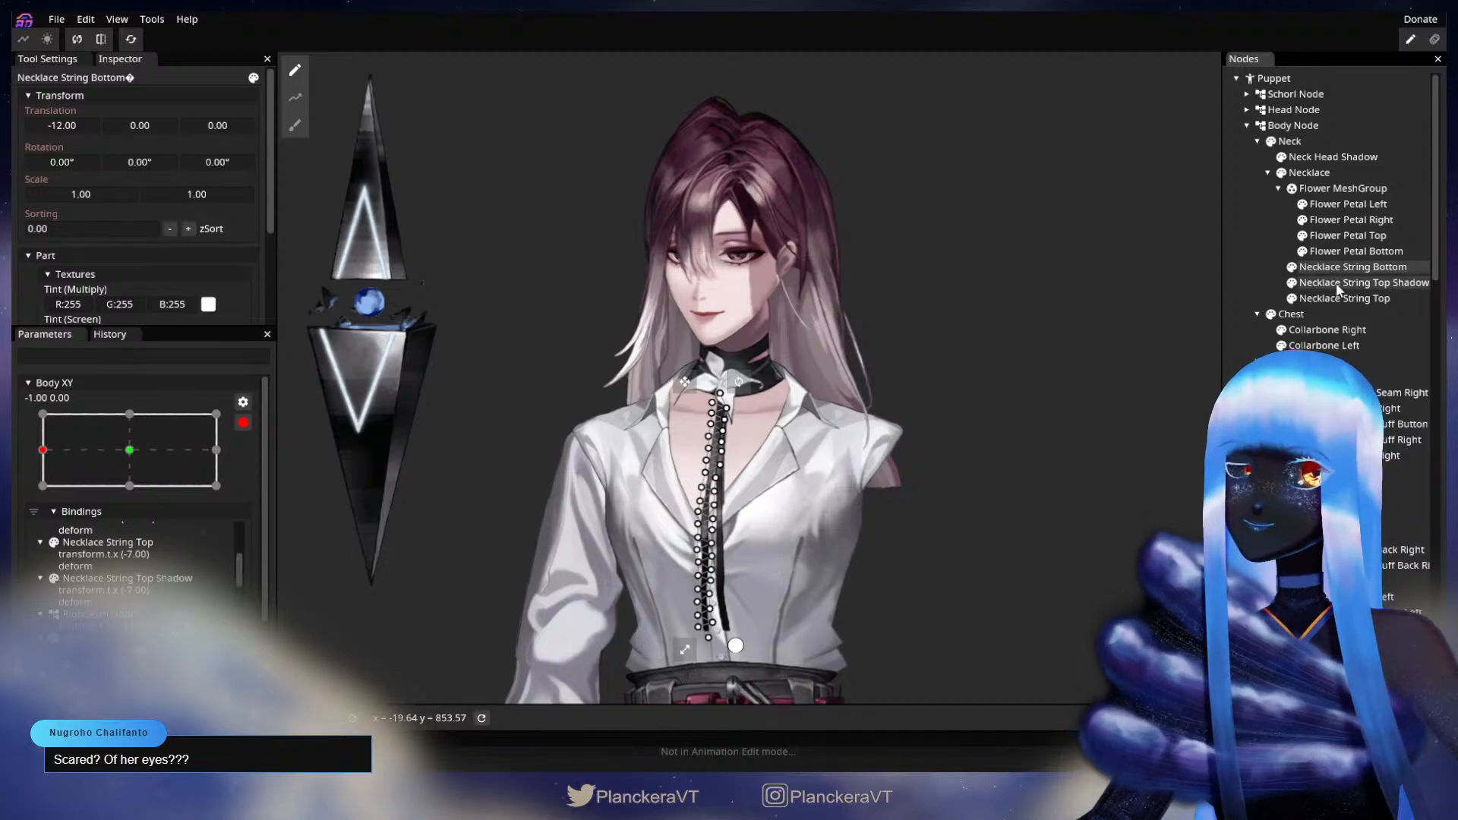
pyautogui.click(1336, 284)
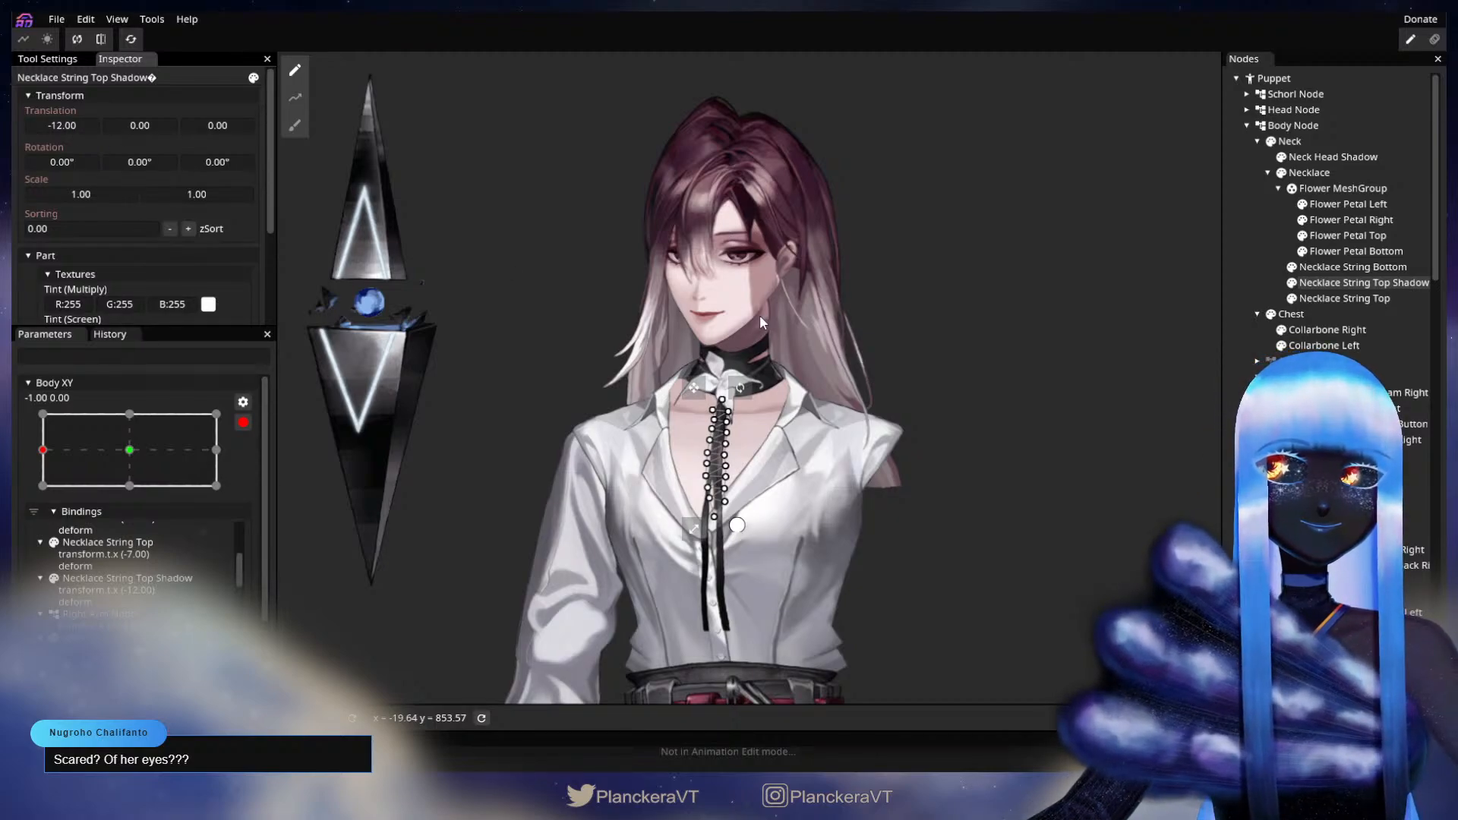
pyautogui.click(1355, 300)
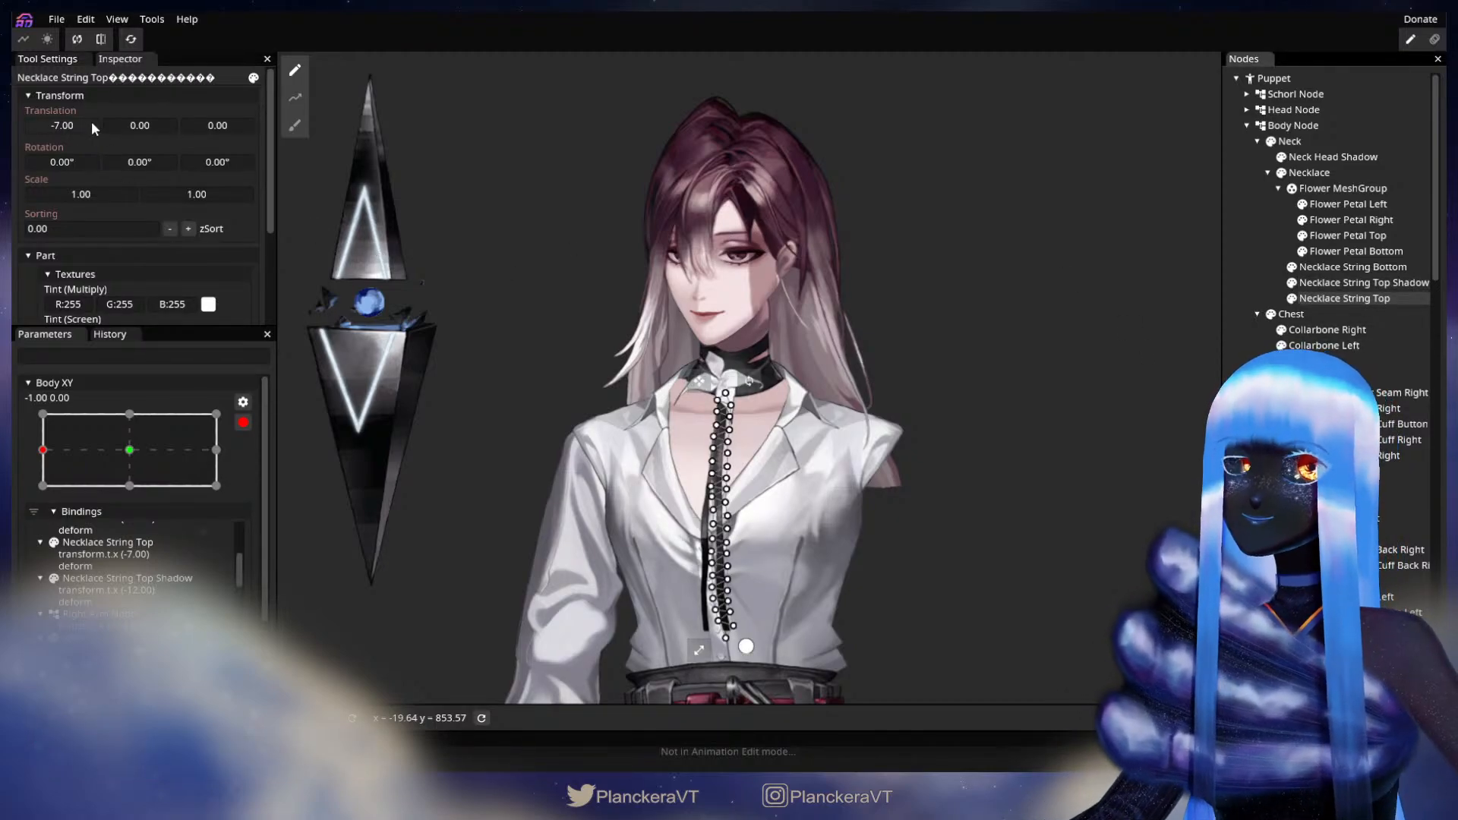
pyautogui.moveTo(92, 125); pyautogui.dragTo(82, 125)
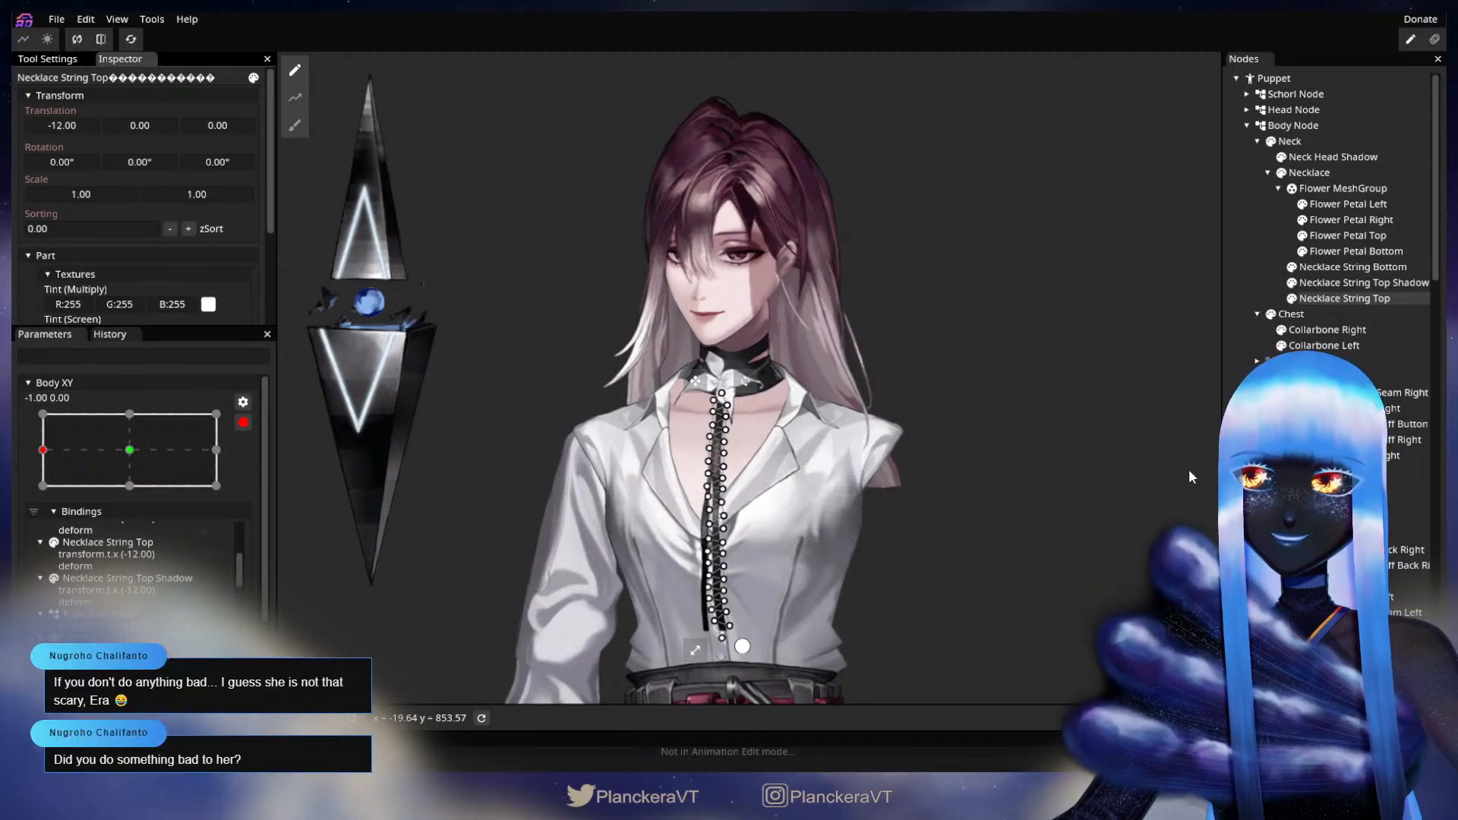
pyautogui.click(968, 480)
# - Preview the necklace with keypoint editing off by moving Body XY slightly around the left keypoint
pyautogui.click(243, 423)
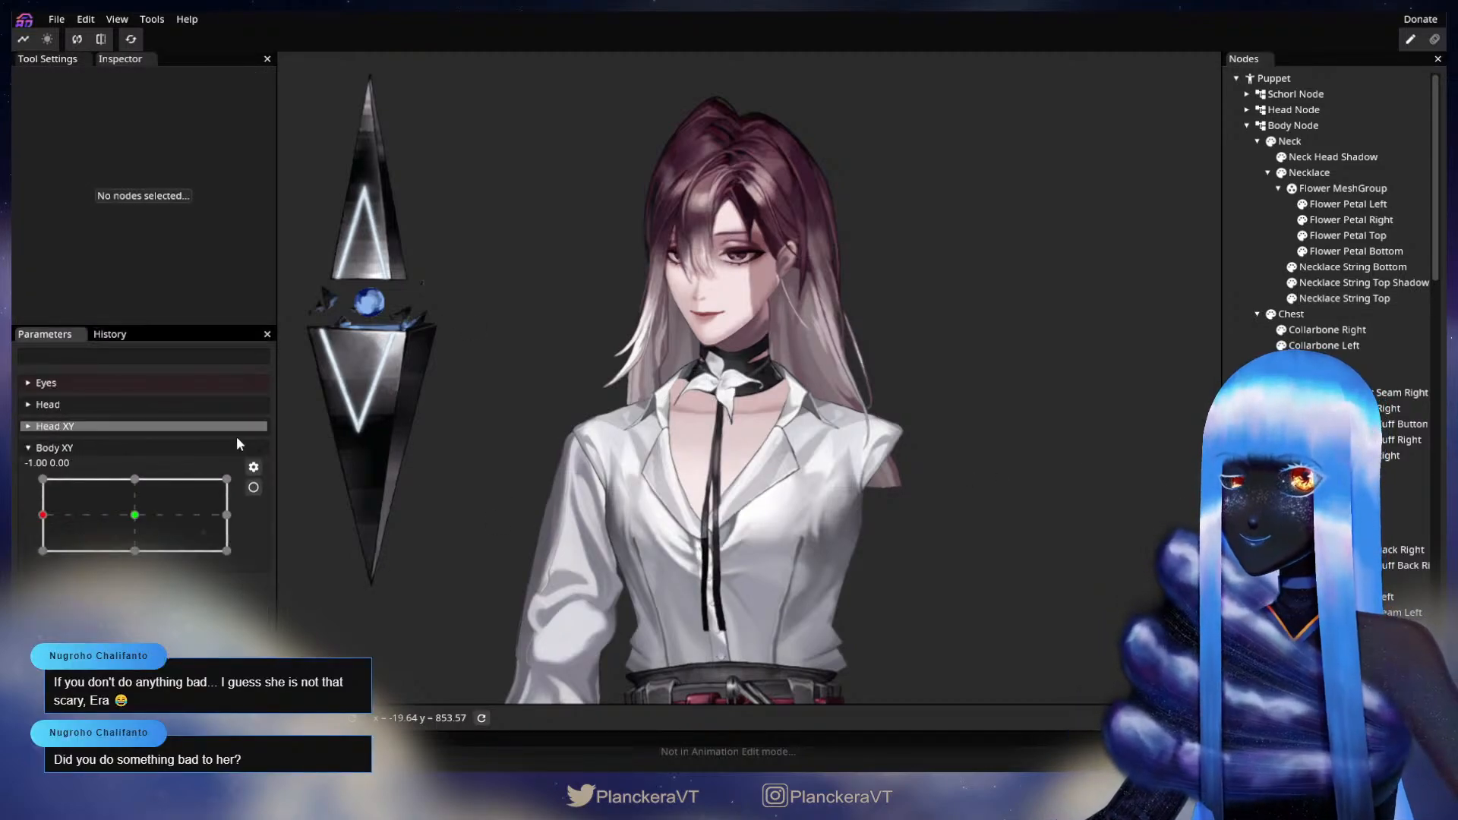
pyautogui.moveTo(46, 519)
pyautogui.mouseDown()
pyautogui.moveTo(144, 524)
pyautogui.moveTo(48, 516)
pyautogui.mouseUp()
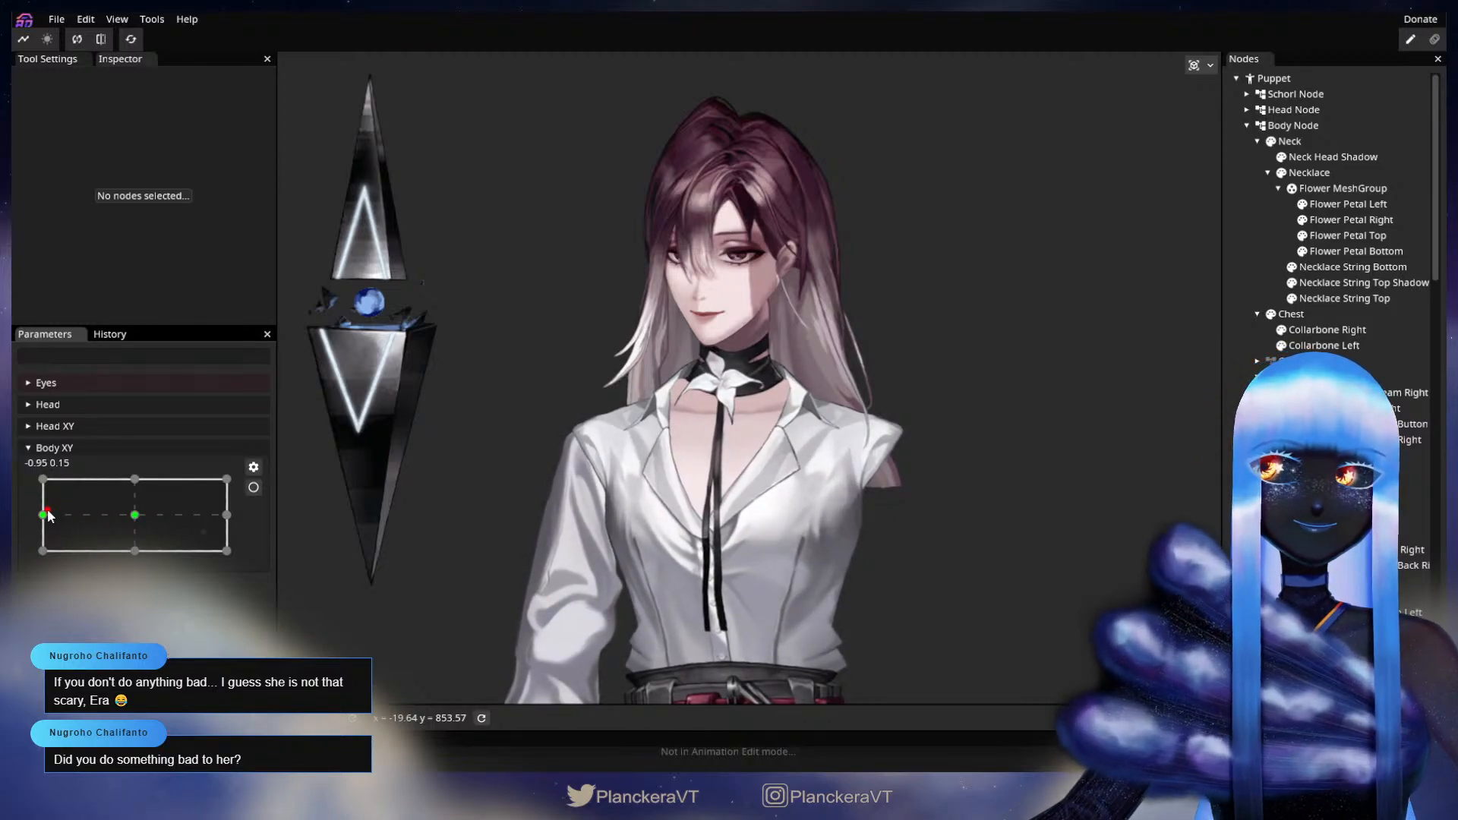
pyautogui.moveTo(47, 515)
pyautogui.mouseDown()
pyautogui.moveTo(136, 518)
pyautogui.moveTo(36, 515)
pyautogui.mouseUp()
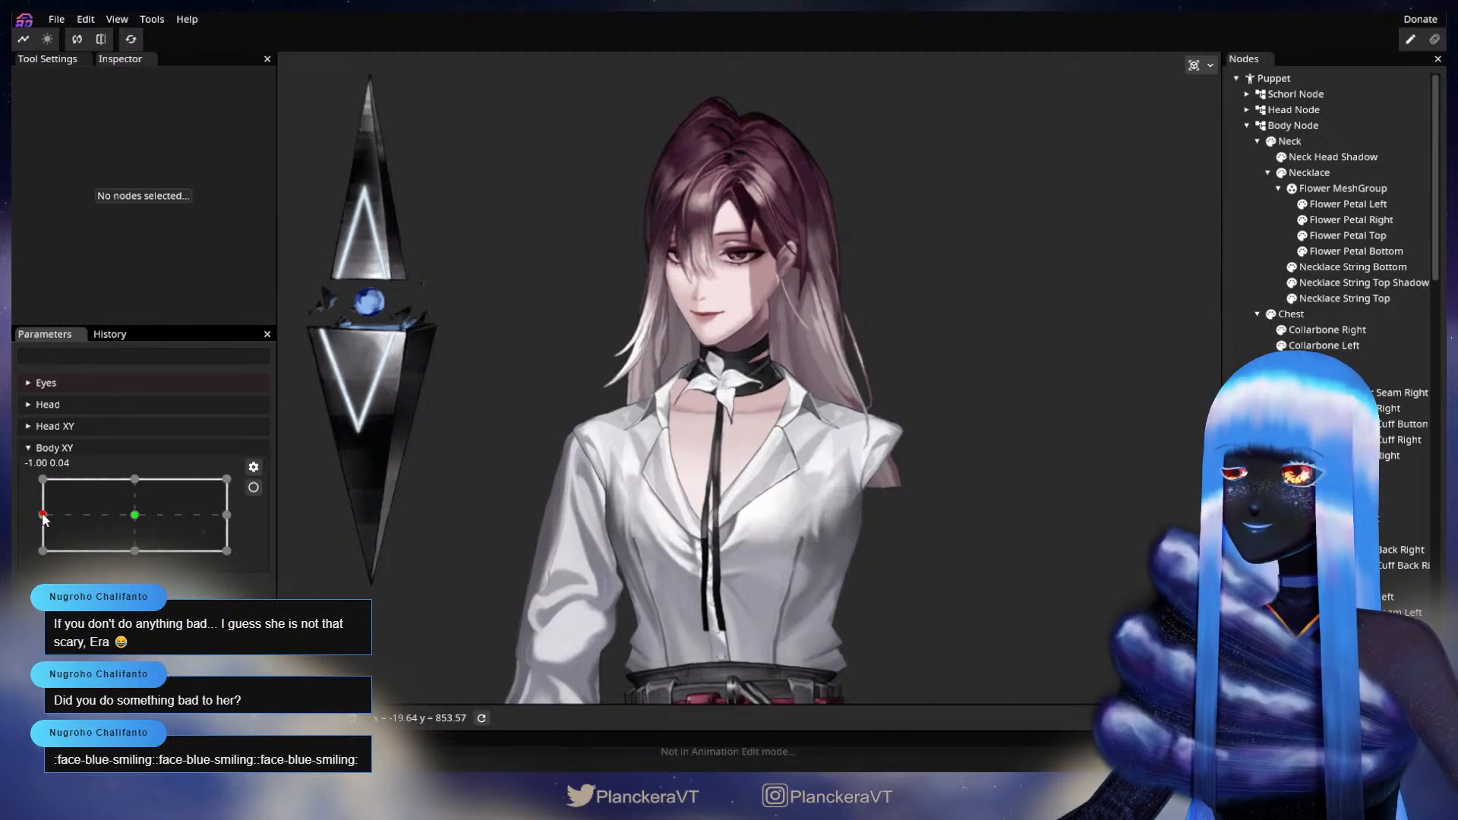
pyautogui.moveTo(42, 514)
pyautogui.mouseDown()
pyautogui.moveTo(151, 510)
pyautogui.moveTo(31, 507)
pyautogui.mouseUp()
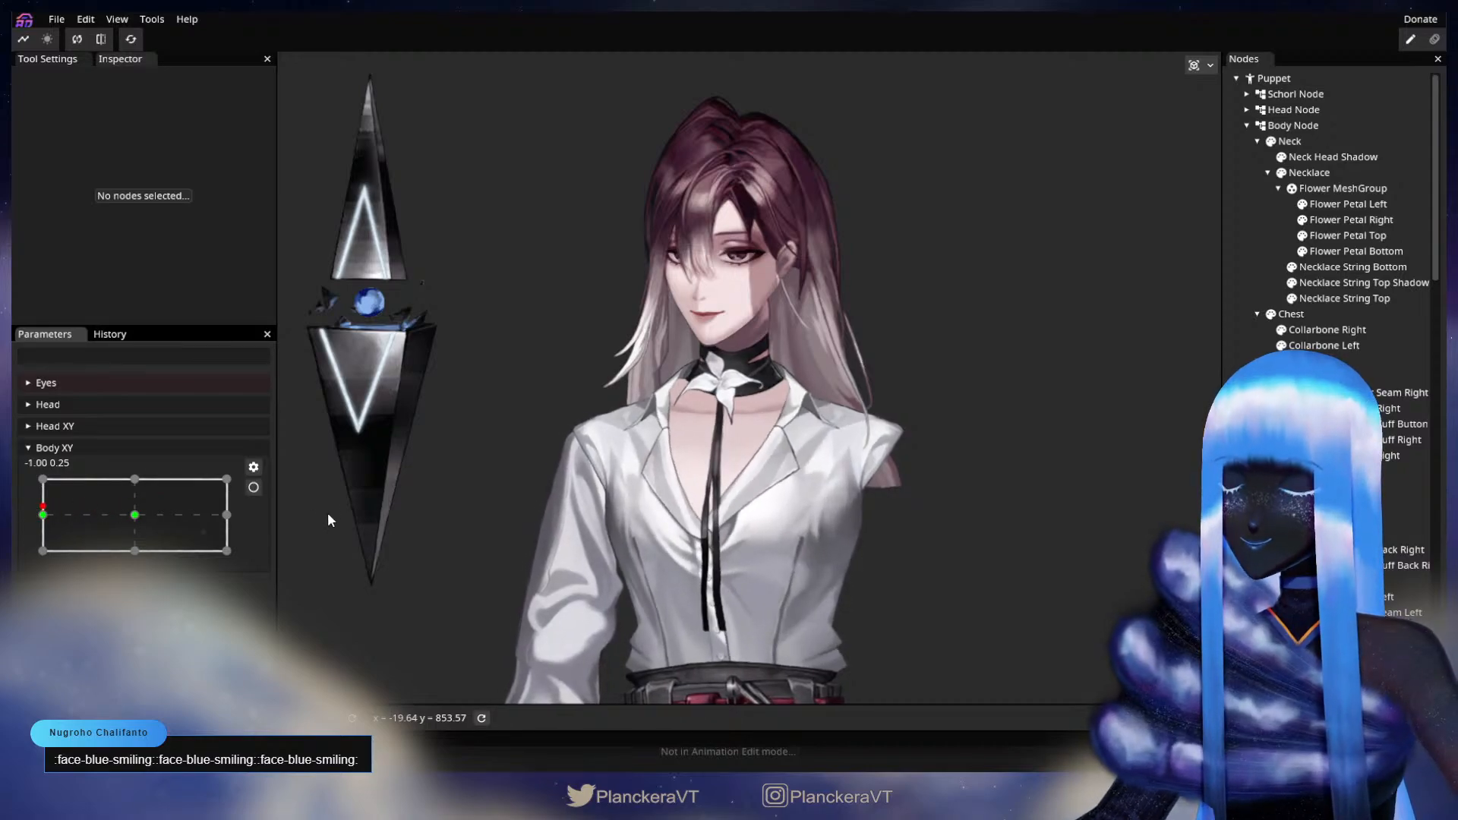
# - Resume editing at Body XY -1.00, 0.00, and set up Necklace String Bottom for deformation with a circle brush of size 47
pyautogui.click(255, 488)
pyautogui.moveTo(640, 607); pyautogui.dragTo(643, 555)
pyautogui.scroll(1, 642, 555)
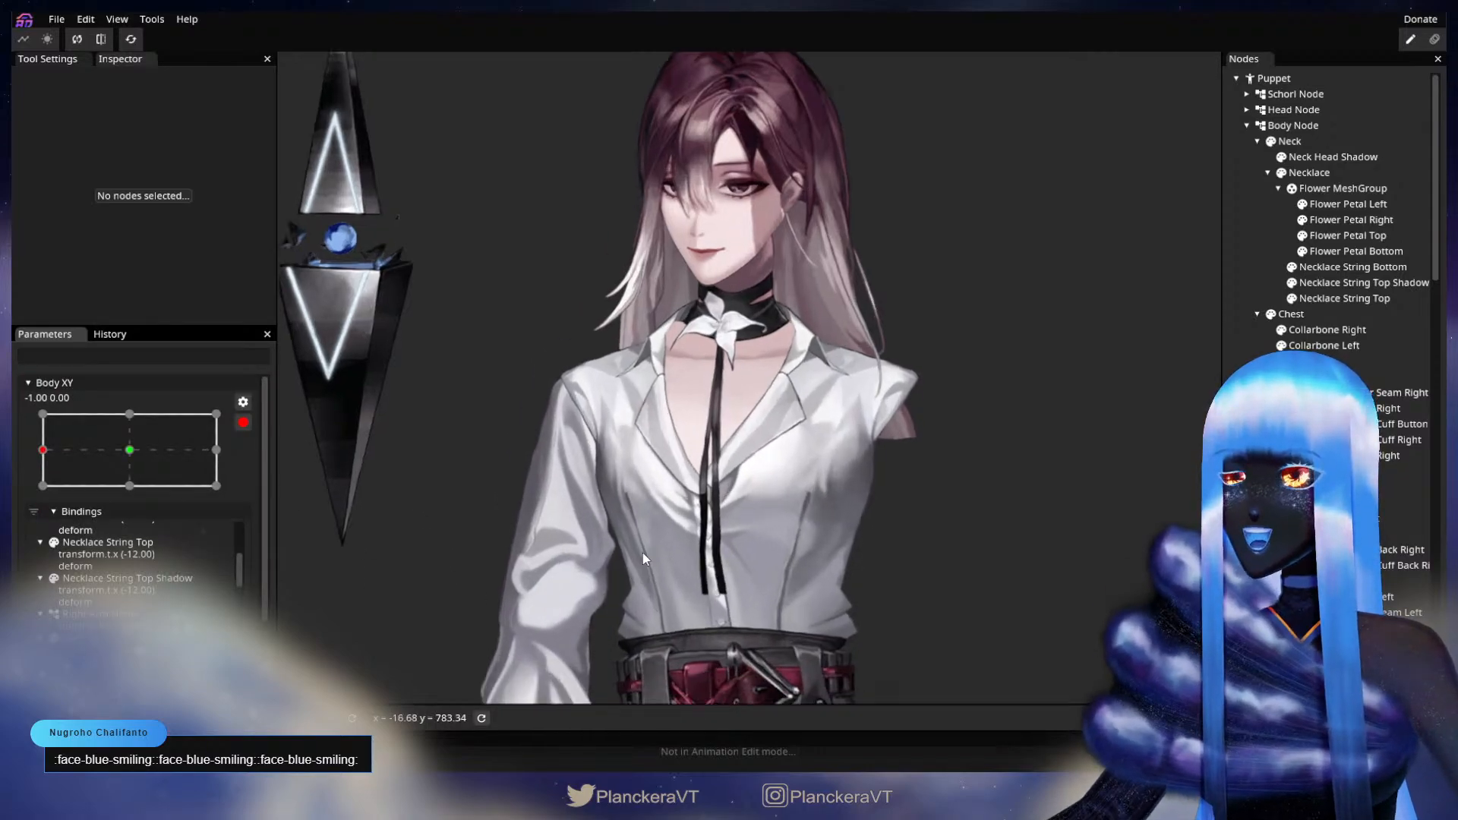
pyautogui.scroll(3, 642, 553)
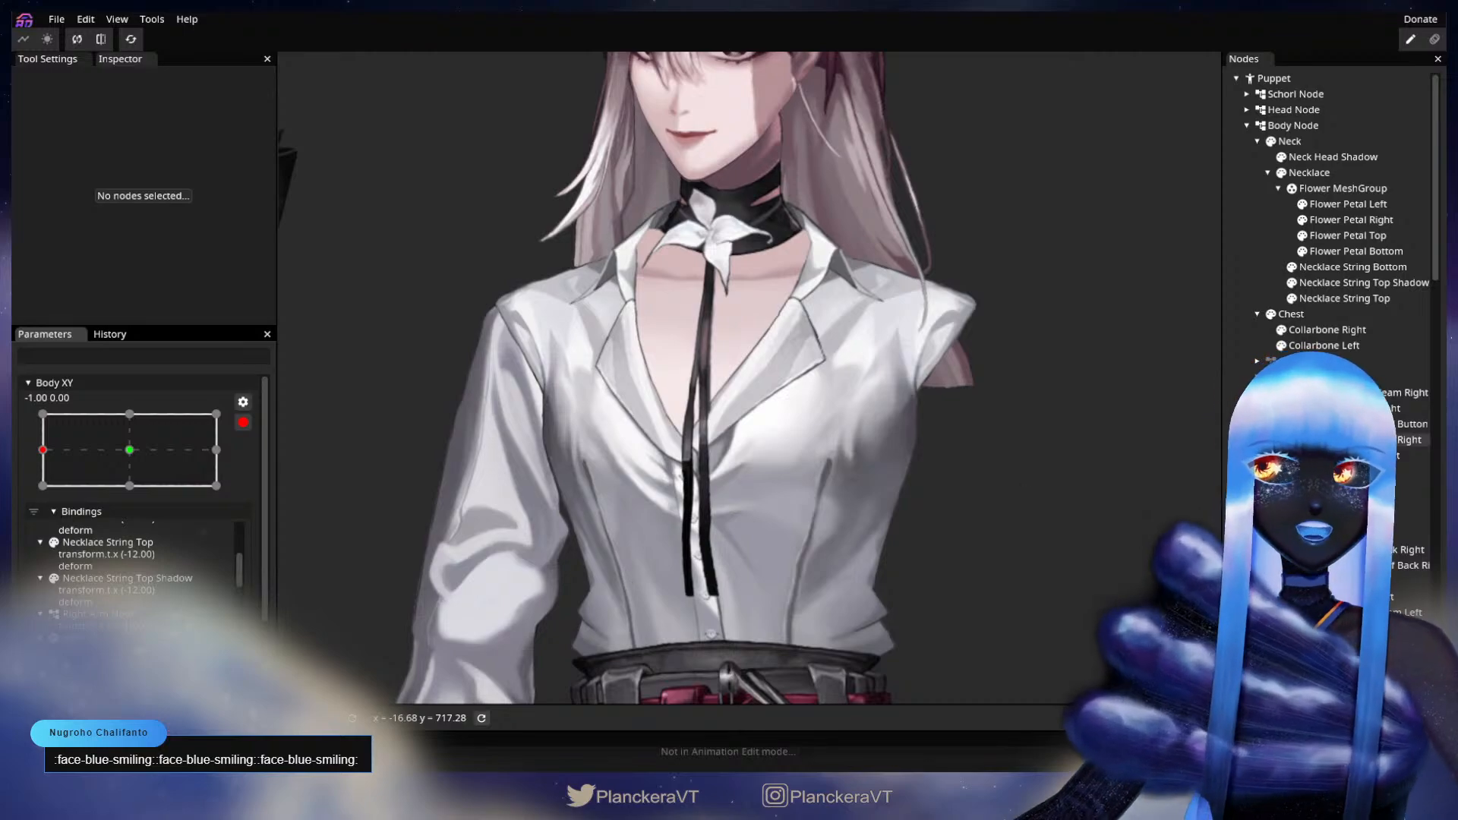
pyautogui.click(1350, 267)
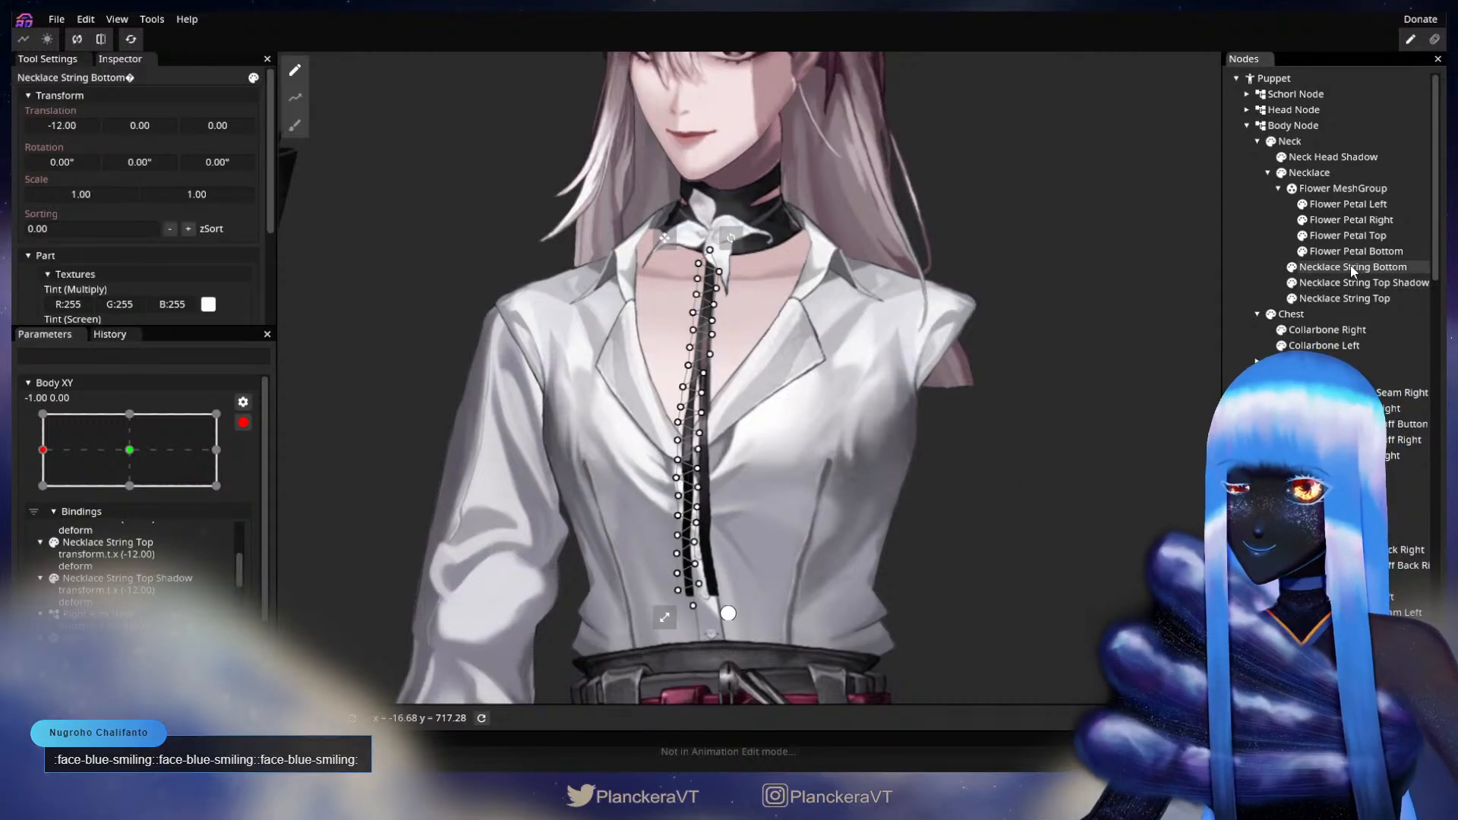
pyautogui.click(295, 125)
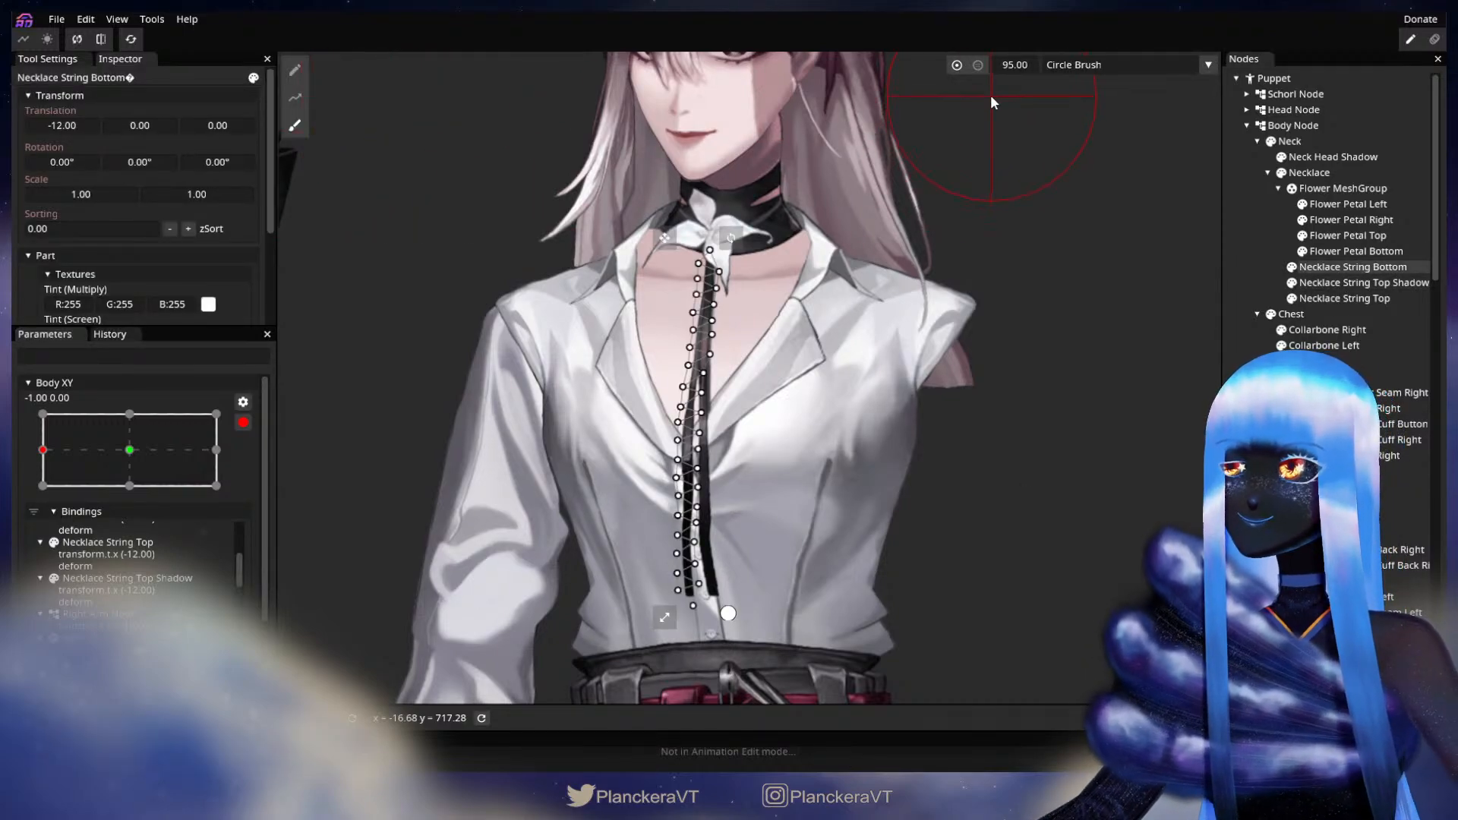
pyautogui.moveTo(1015, 66); pyautogui.dragTo(1012, 66)
pyautogui.scroll(3, 946, 441)
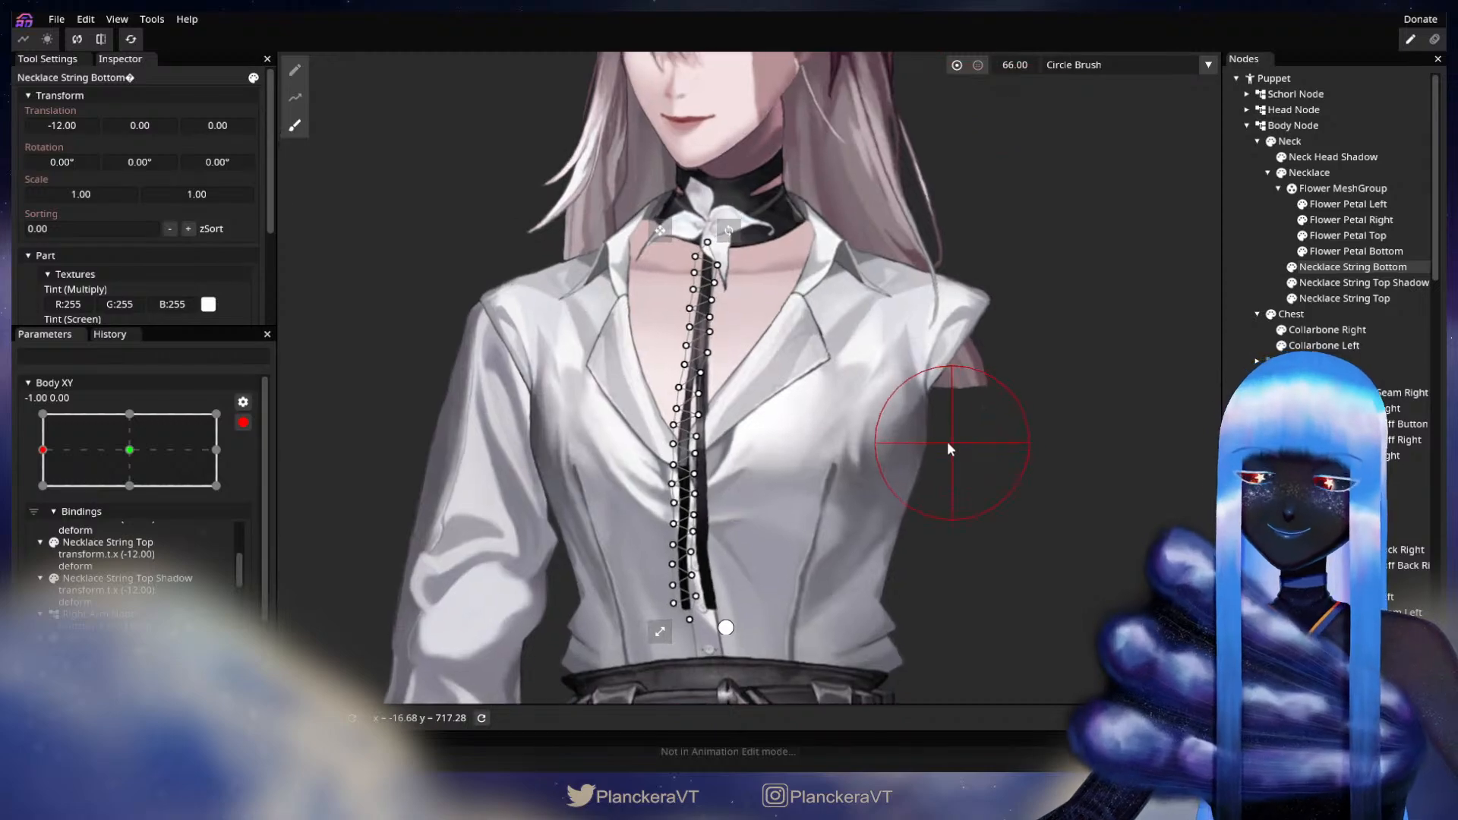
pyautogui.moveTo(947, 440); pyautogui.dragTo(1024, 334)
pyautogui.scroll(1, 691, 438)
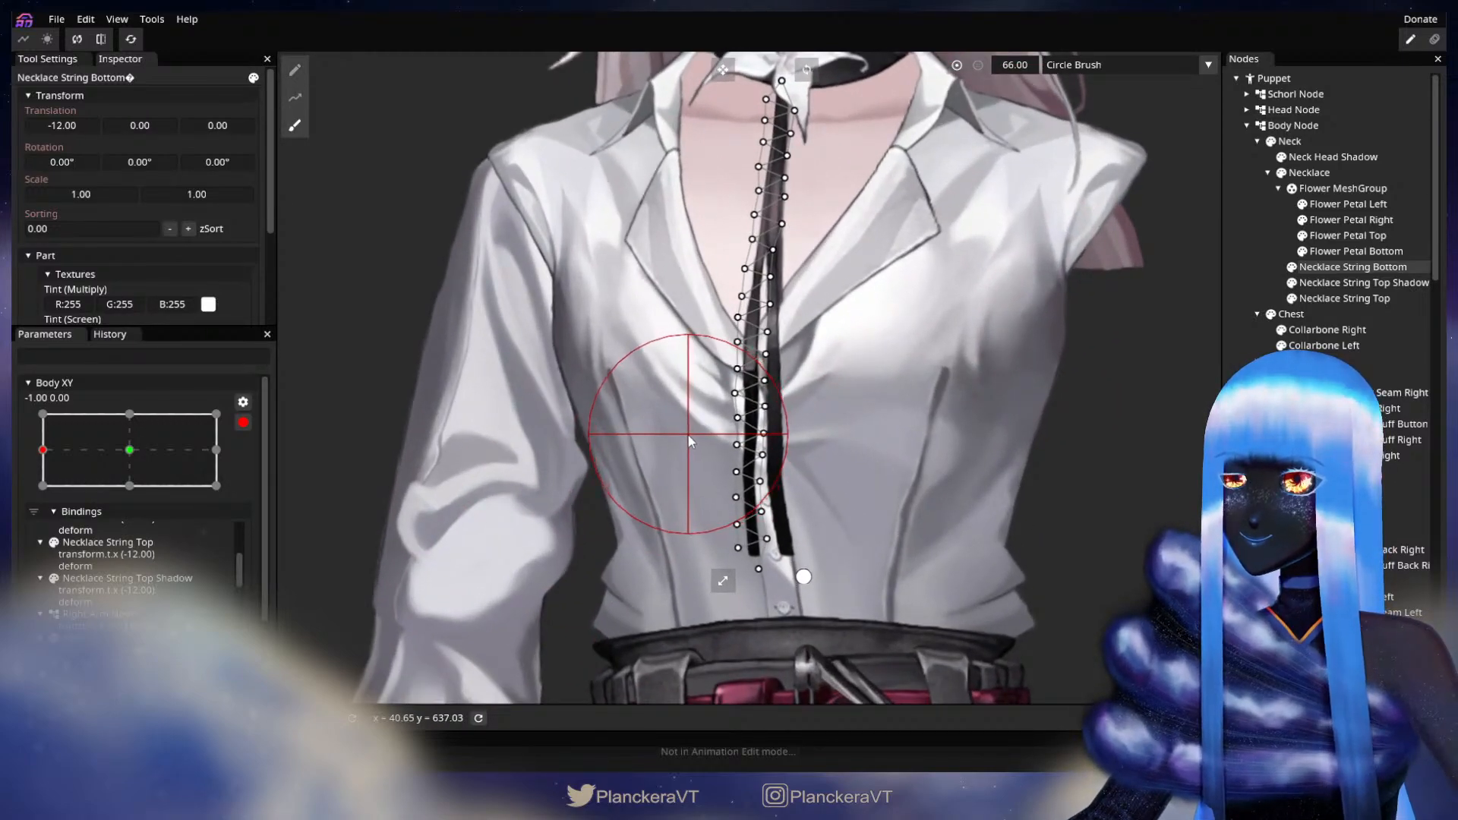
pyautogui.moveTo(1017, 62); pyautogui.dragTo(1000, 65)
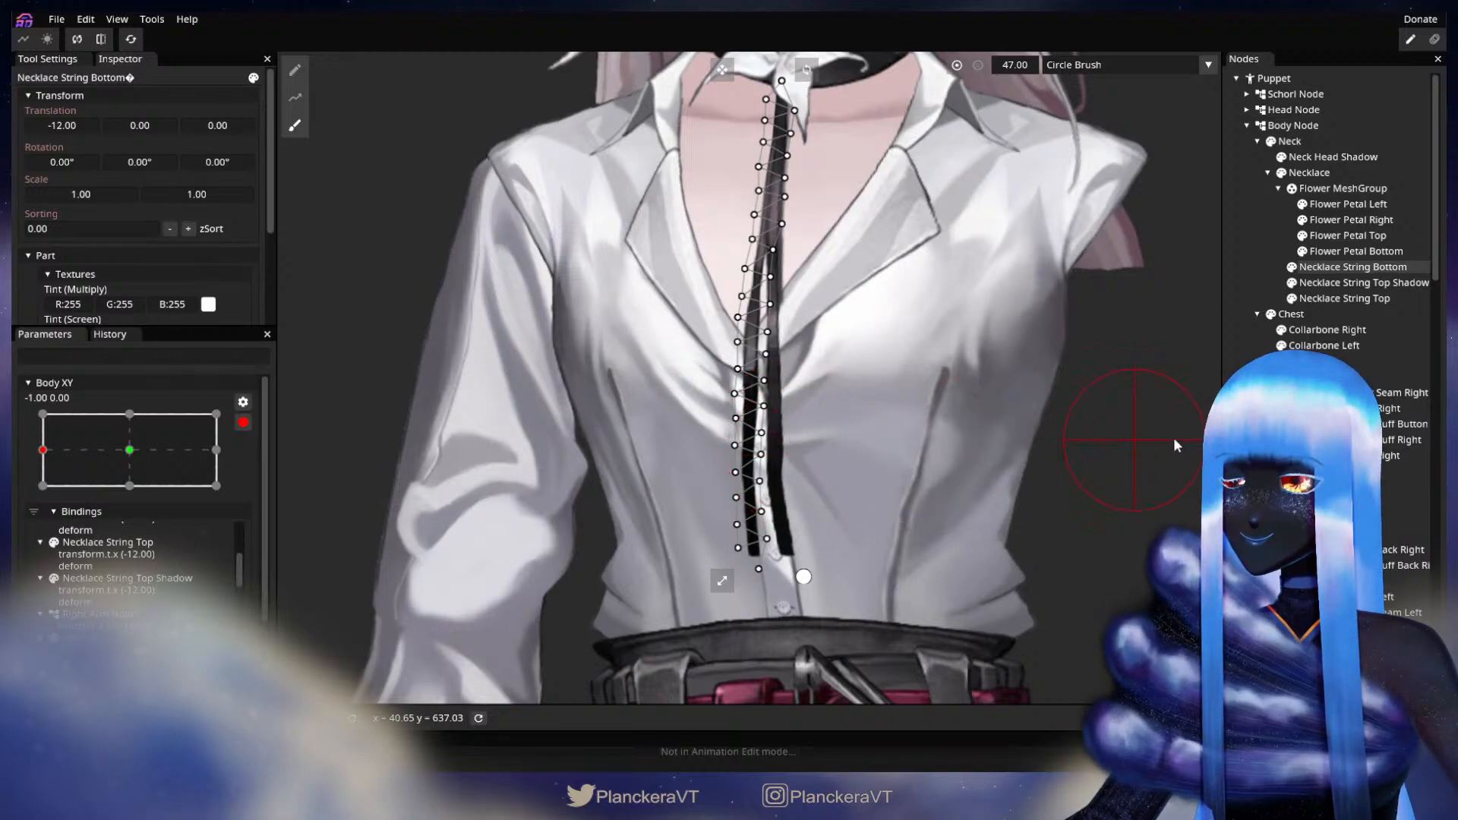
# - Refine the lower part of Necklace String Top with the circle brush of size 47, and deselect it
pyautogui.click(1352, 282)
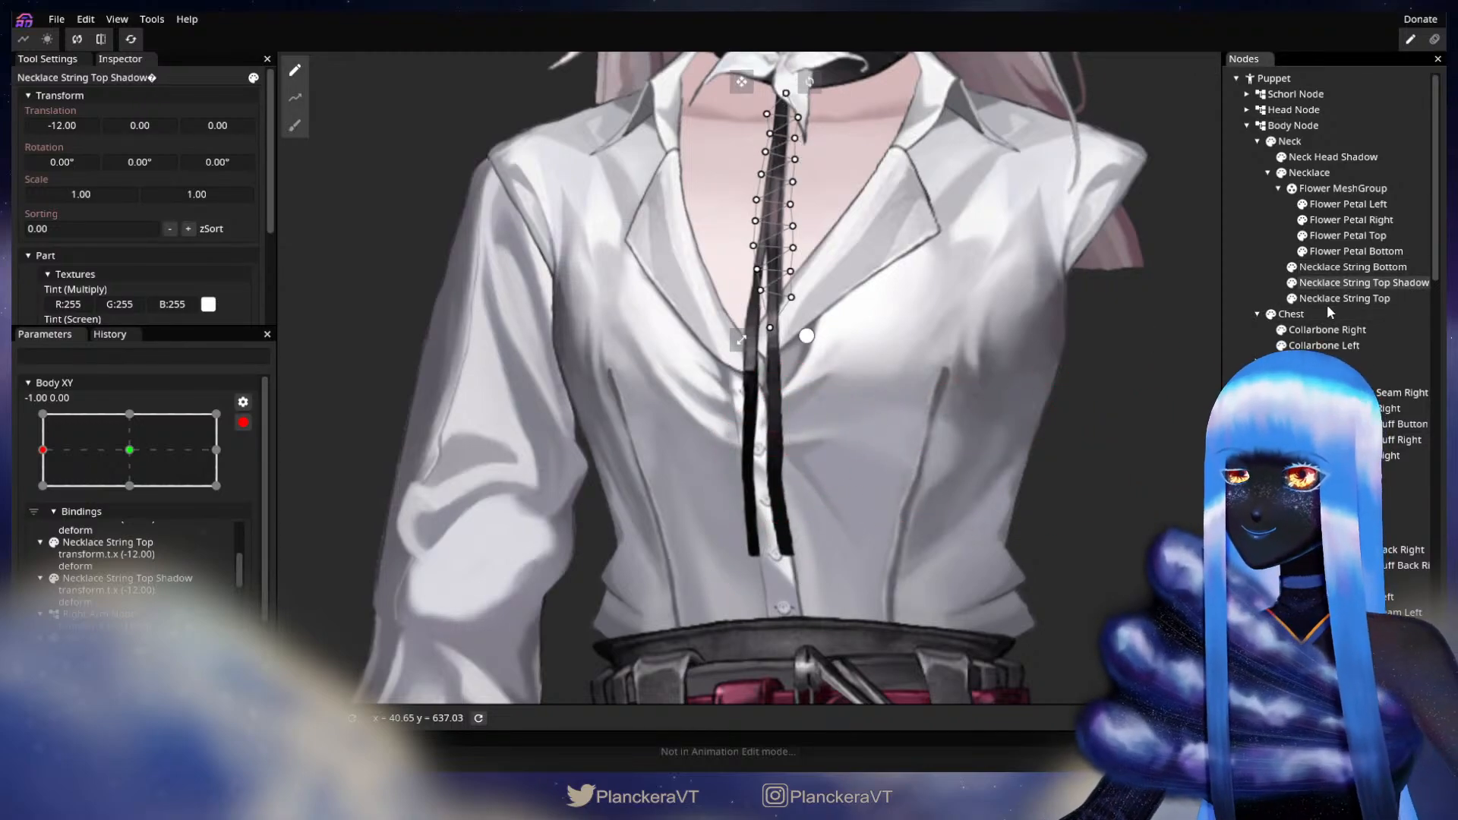
pyautogui.click(1355, 299)
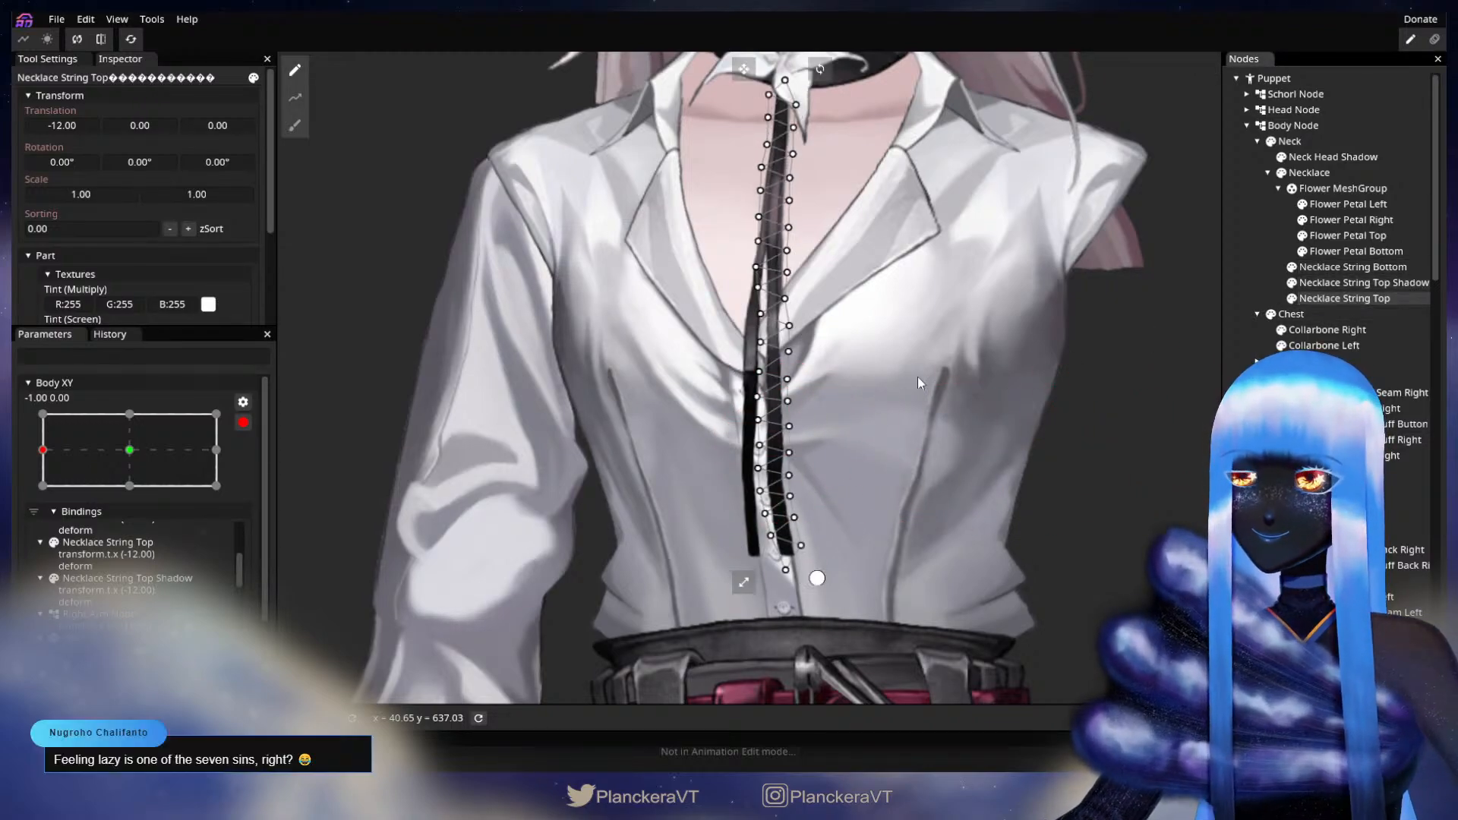
pyautogui.click(295, 124)
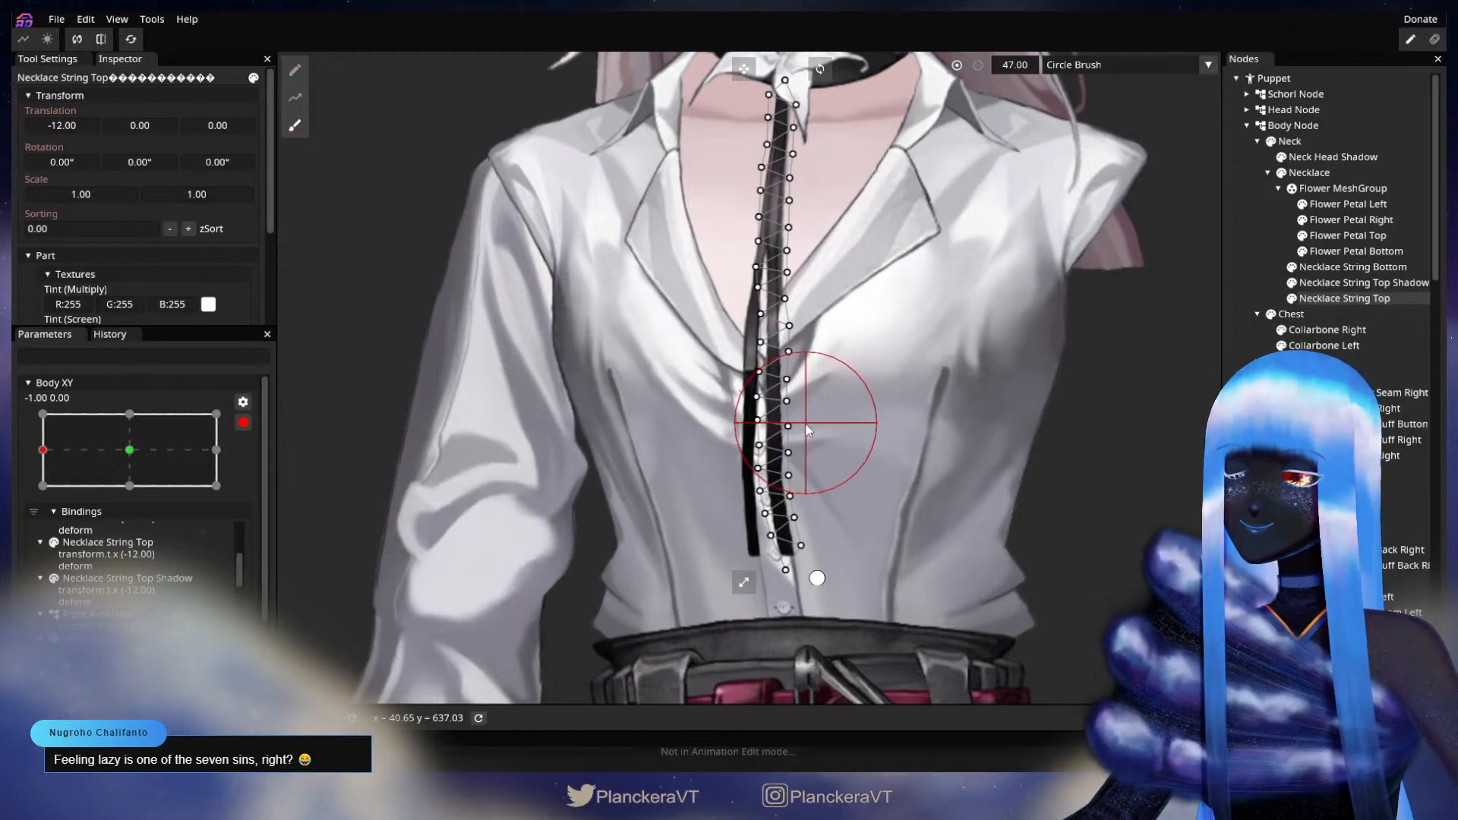
pyautogui.click(1230, 396)
# - Preview the reshaped string with keypoint editing off around Body XY's left end, and resume editing at -1.00, 0.00
pyautogui.scroll(-3, 940, 466)
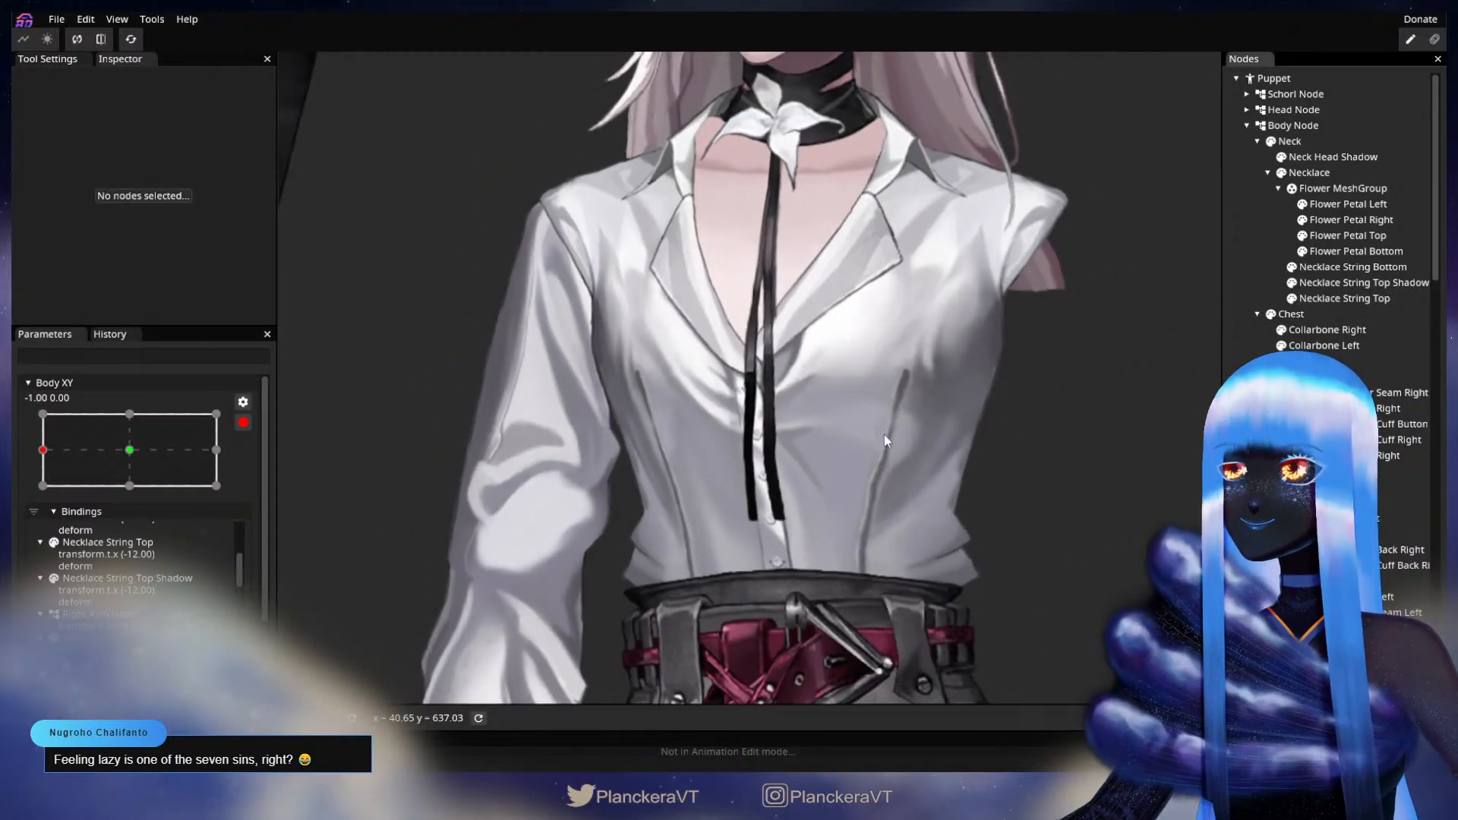
pyautogui.moveTo(885, 436); pyautogui.dragTo(884, 526)
pyautogui.scroll(3, 93, 498)
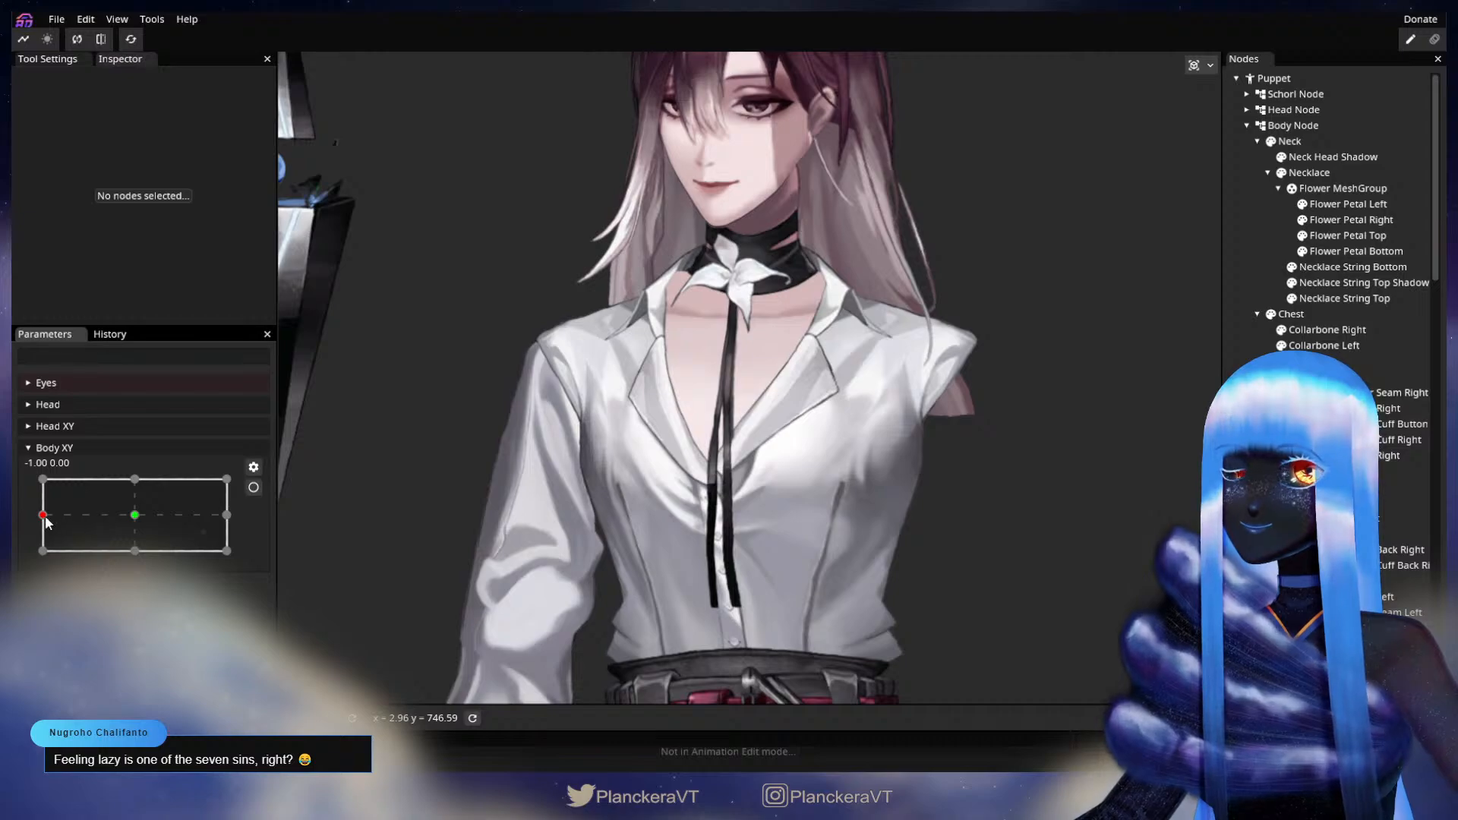
pyautogui.moveTo(43, 516)
pyautogui.mouseDown()
pyautogui.moveTo(135, 515)
pyautogui.moveTo(17, 516)
pyautogui.mouseUp()
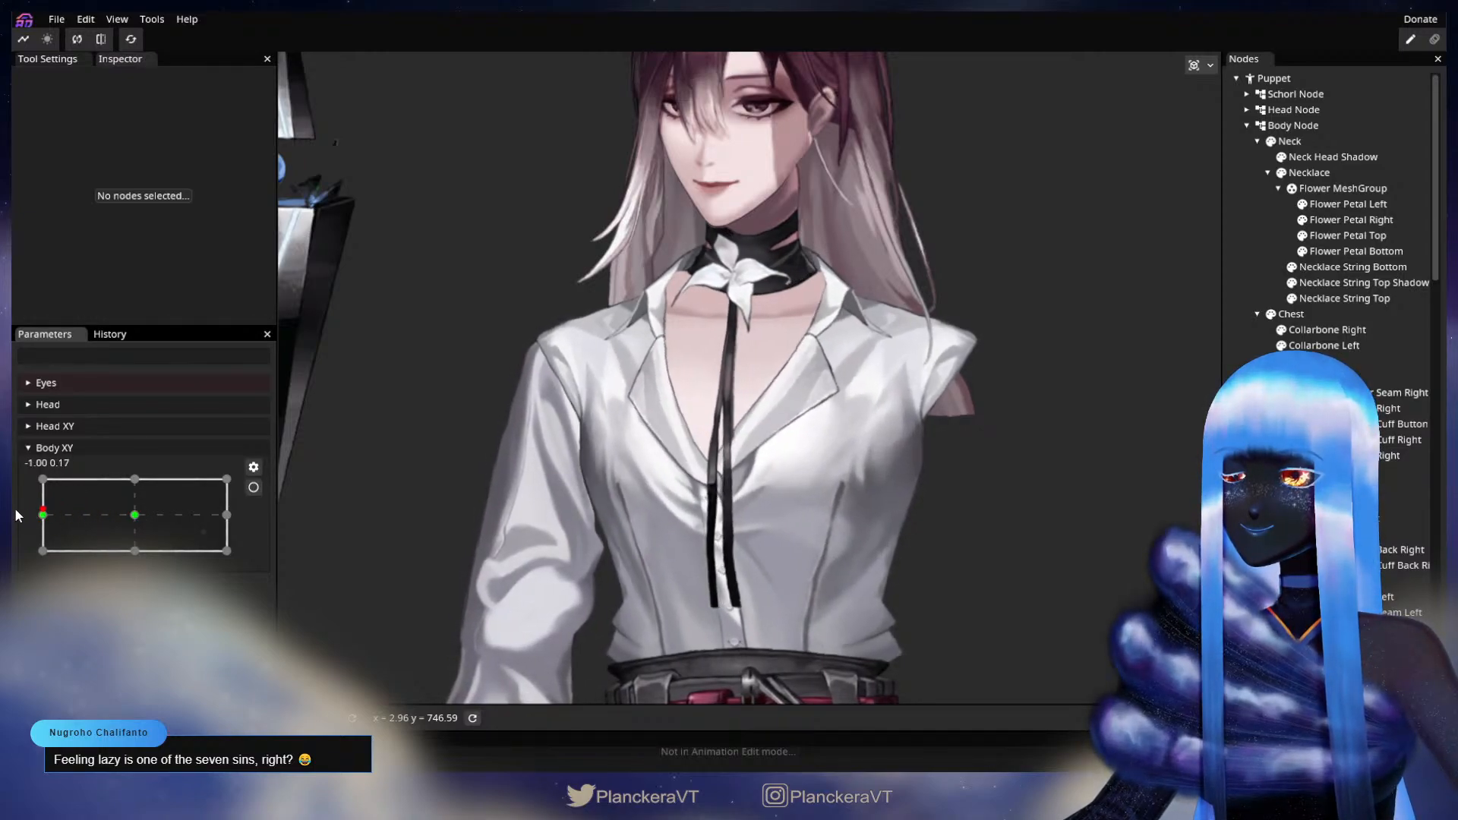
pyautogui.click(253, 489)
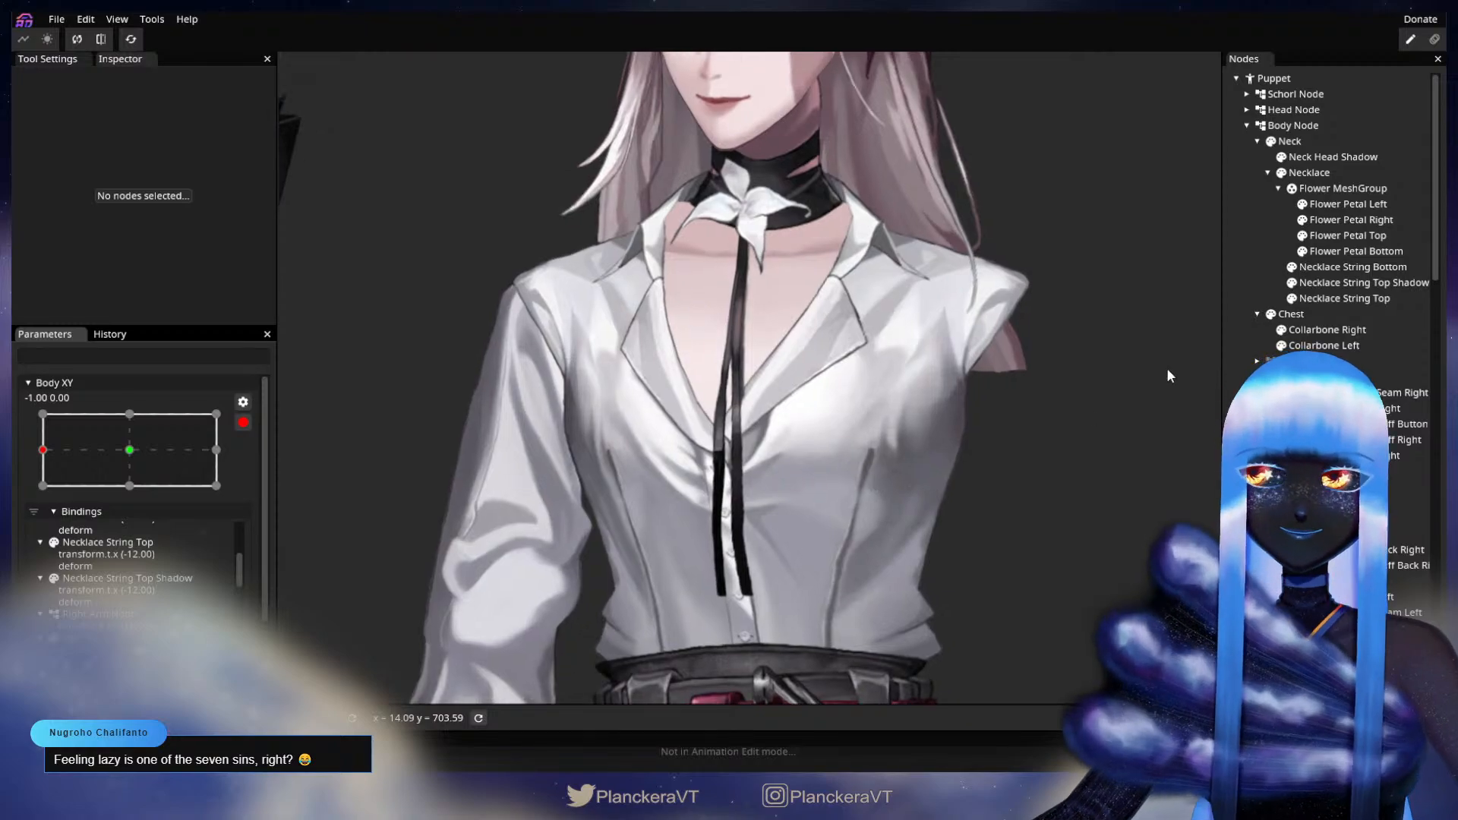
# - Nudge the middle of Necklace String Bottom slightly with the circle brush of size 47
pyautogui.click(1354, 285)
pyautogui.click(1352, 267)
pyautogui.scroll(3, 682, 421)
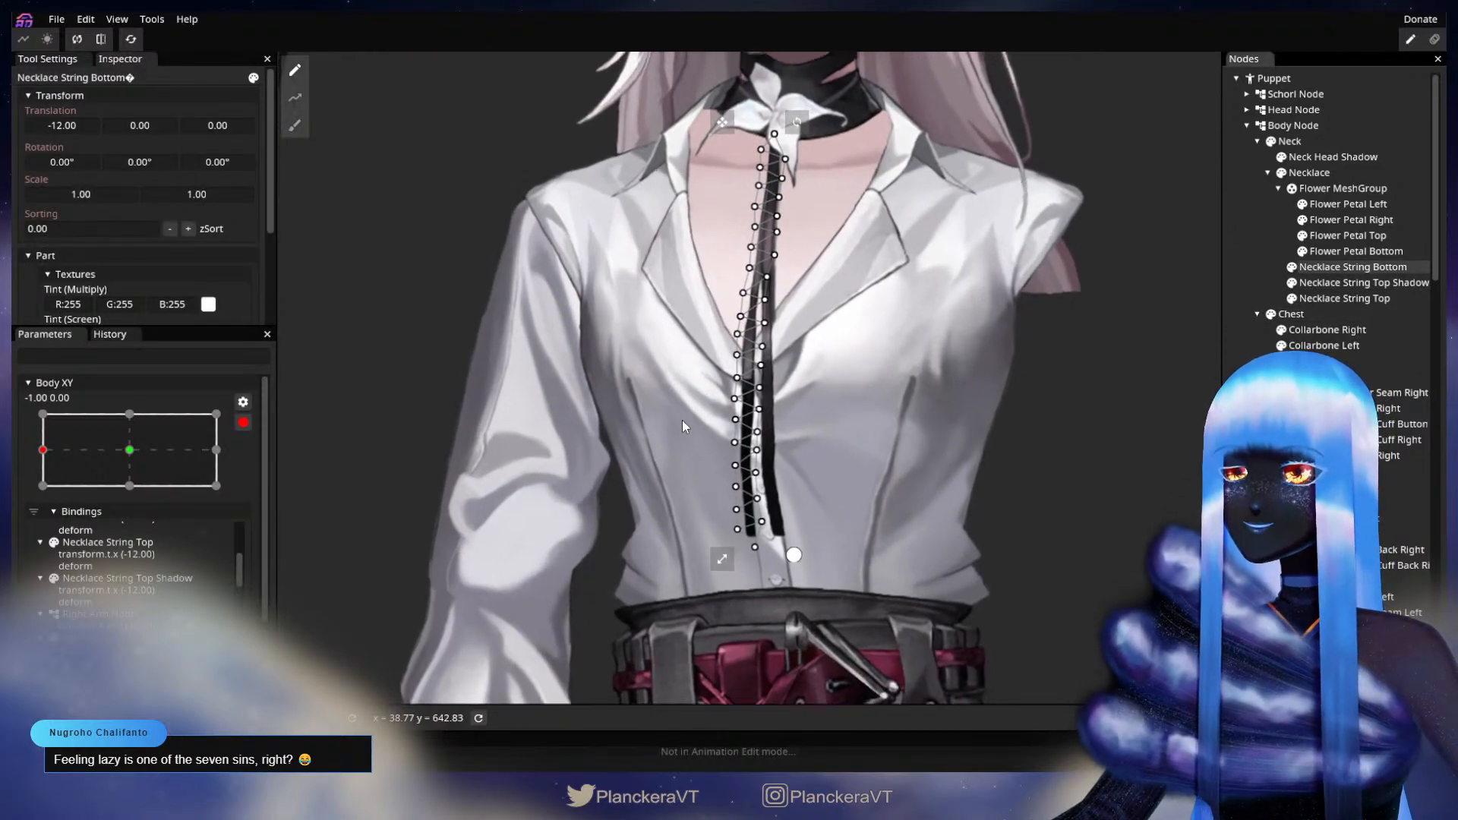
pyautogui.click(295, 125)
pyautogui.scroll(1, 752, 417)
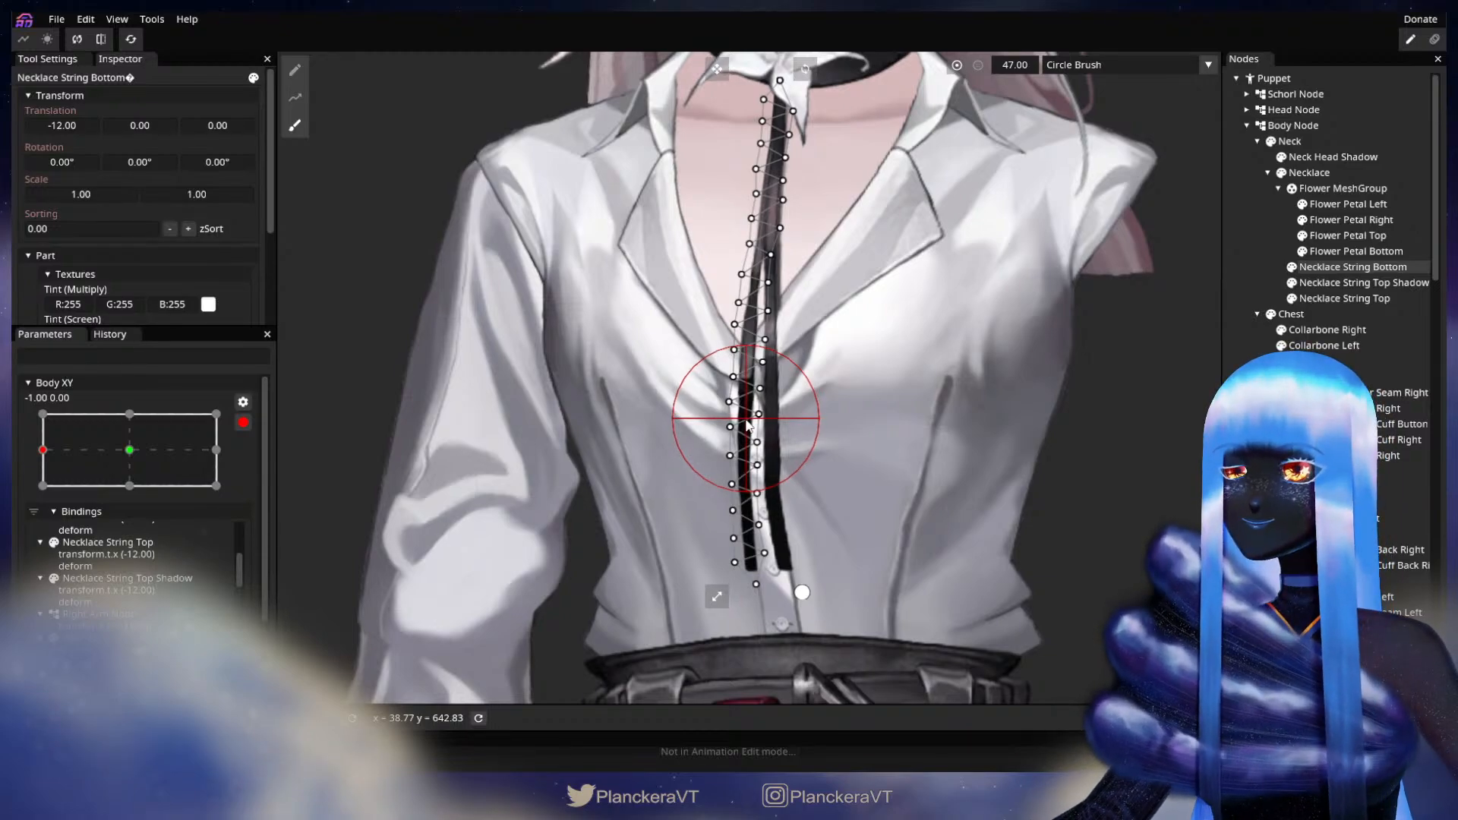
pyautogui.moveTo(748, 426); pyautogui.dragTo(750, 428)
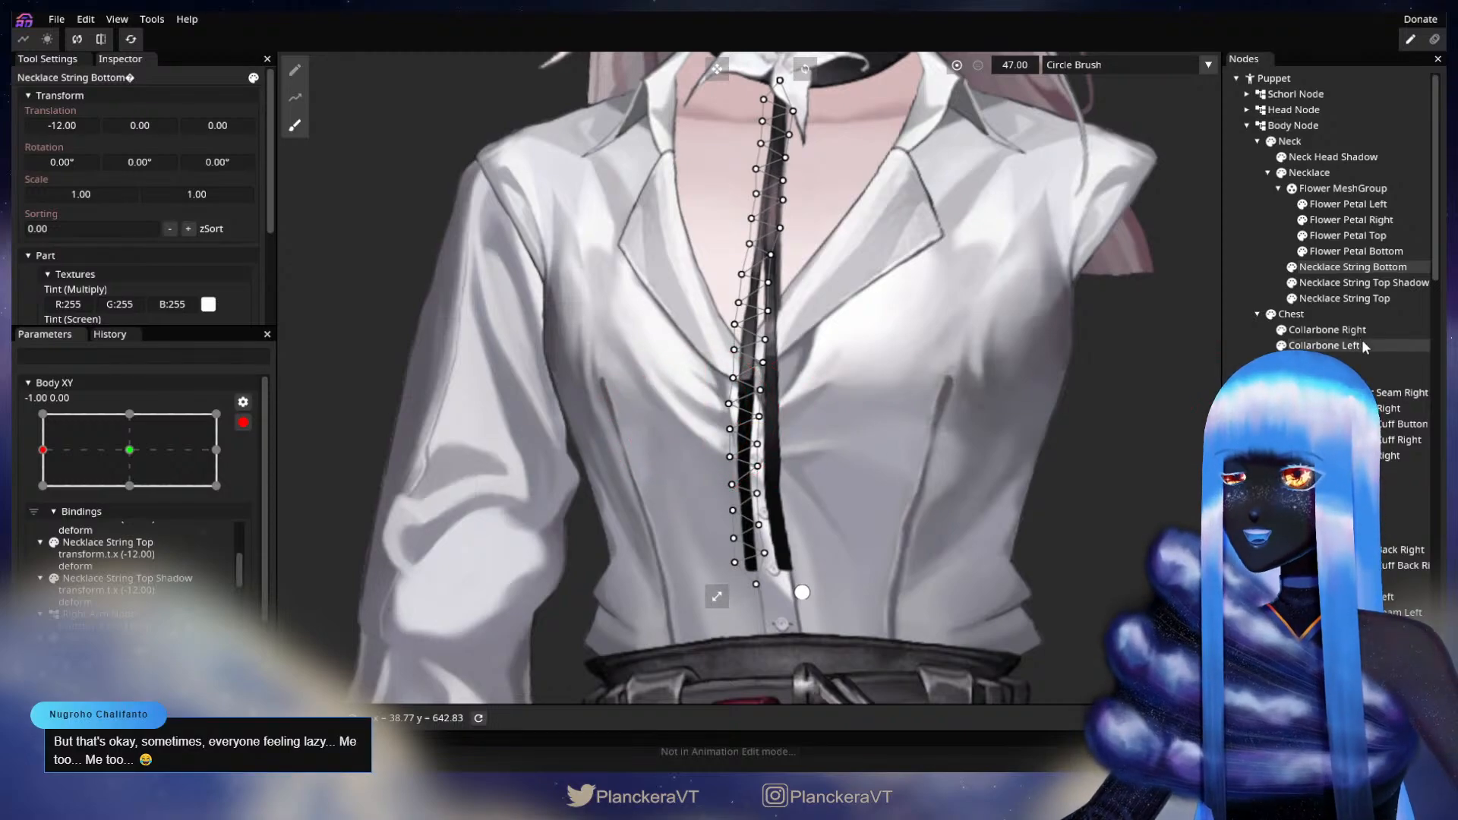
# - Shift the lower end of Necklace String Top slightly toward the bottom string with the size 47 circle brush, and deselect it
pyautogui.click(1352, 282)
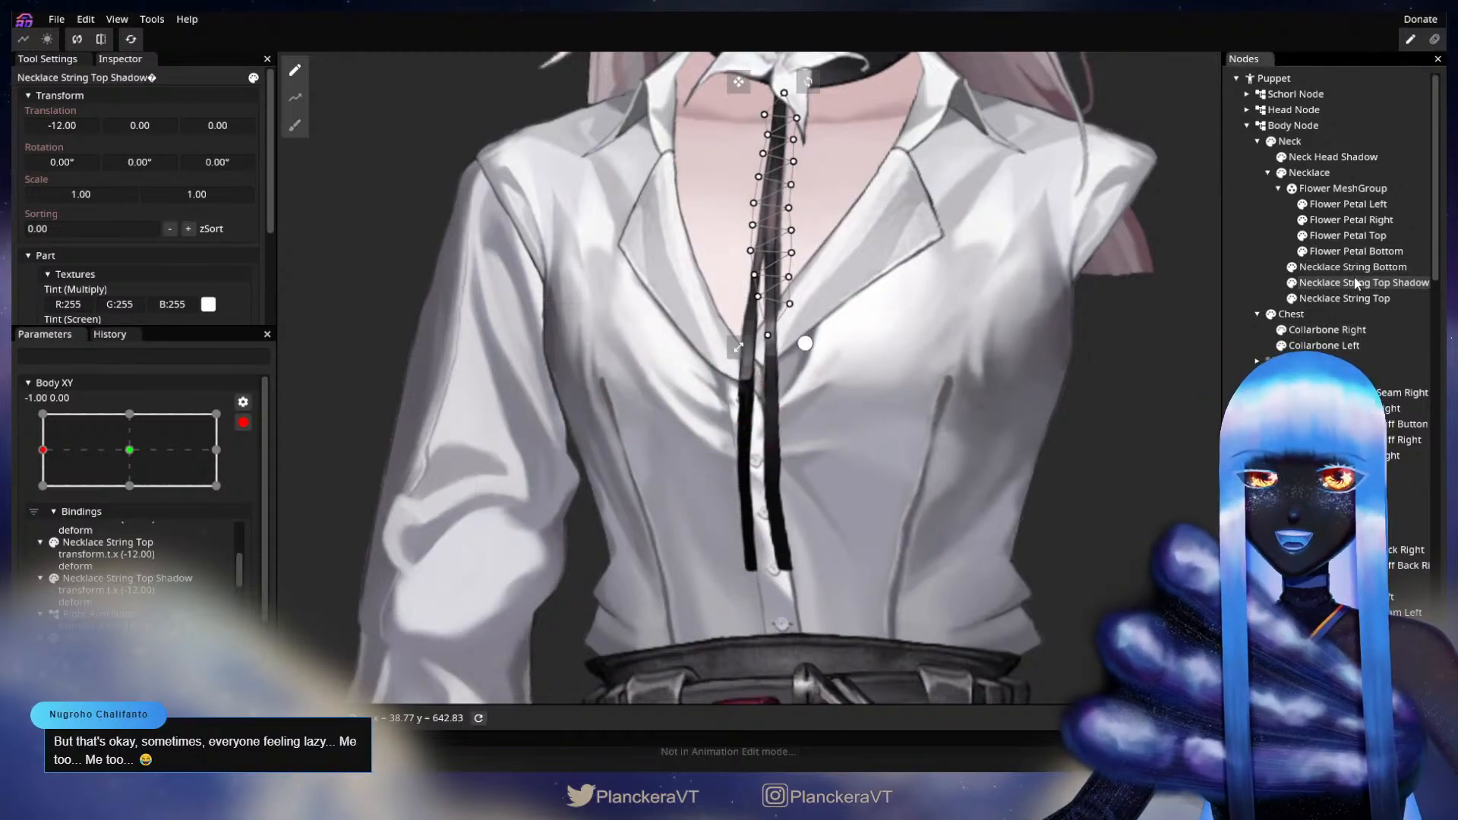
pyautogui.click(1346, 298)
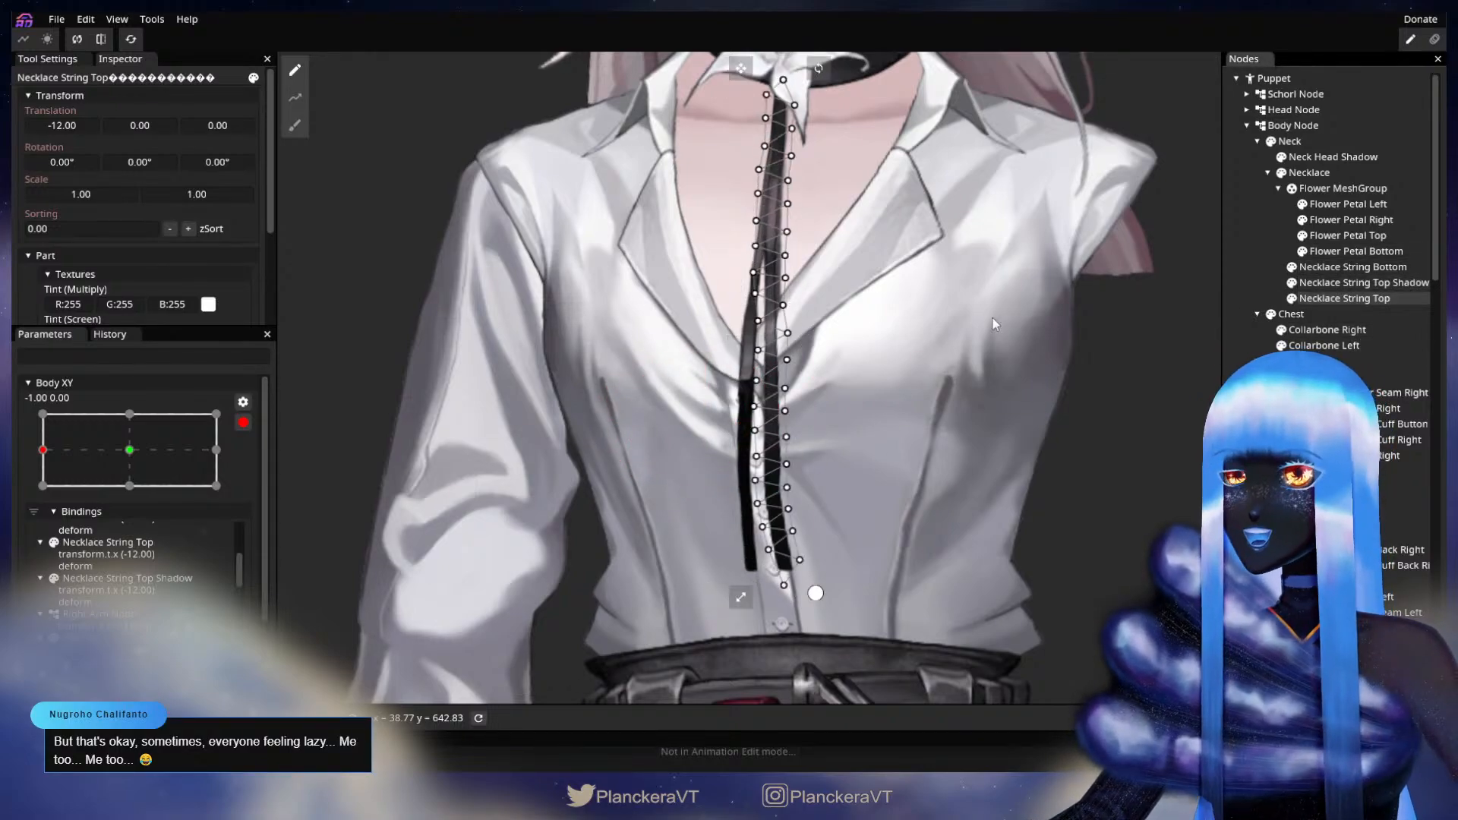
pyautogui.click(294, 124)
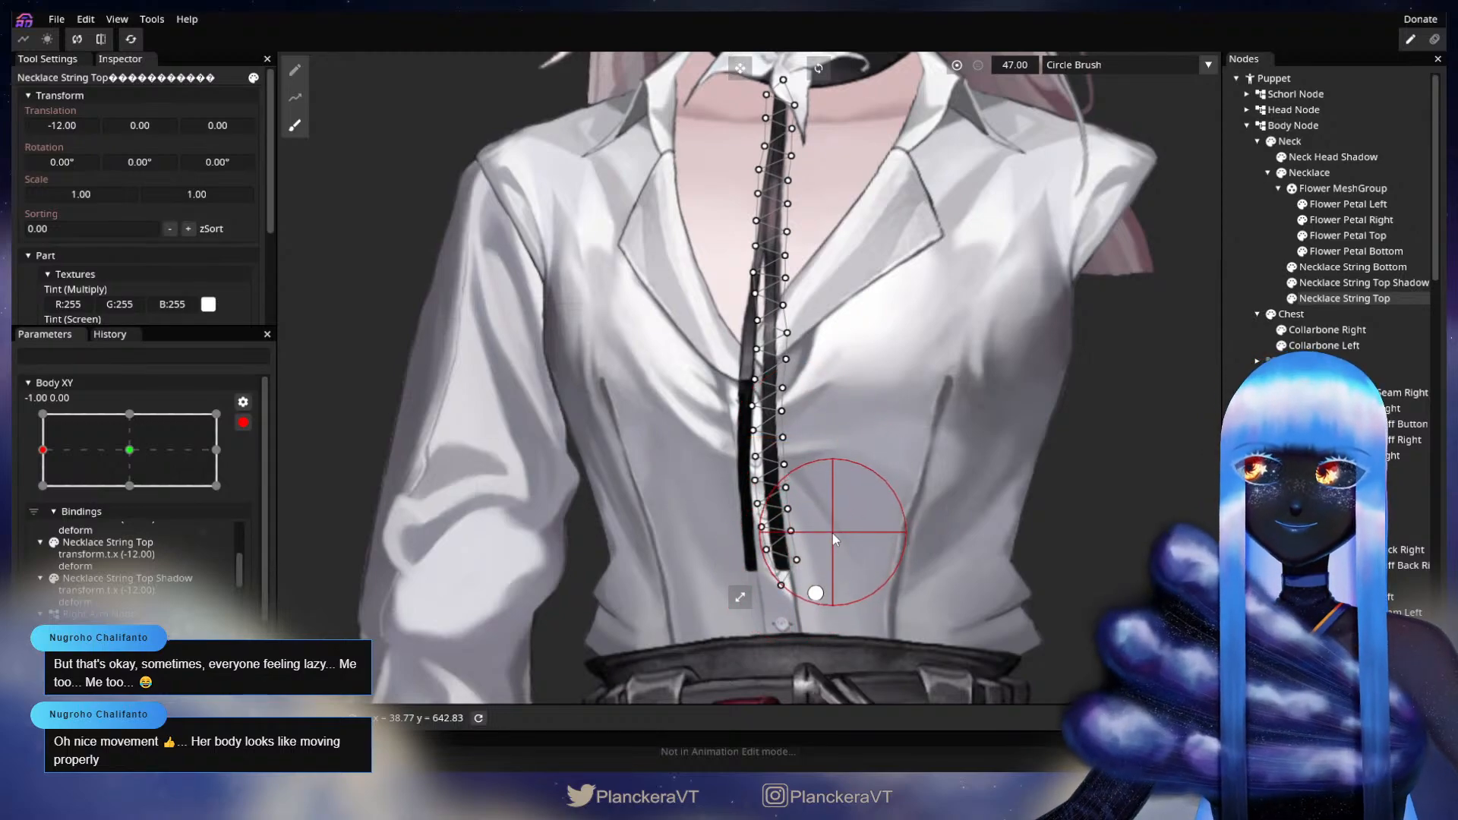
pyautogui.press('Escape')
# - Preview the necklace between Body XY's left end and about halfway to neutral, and resume editing the -1.00, 0.00 keypoint
pyautogui.scroll(-5, 866, 544)
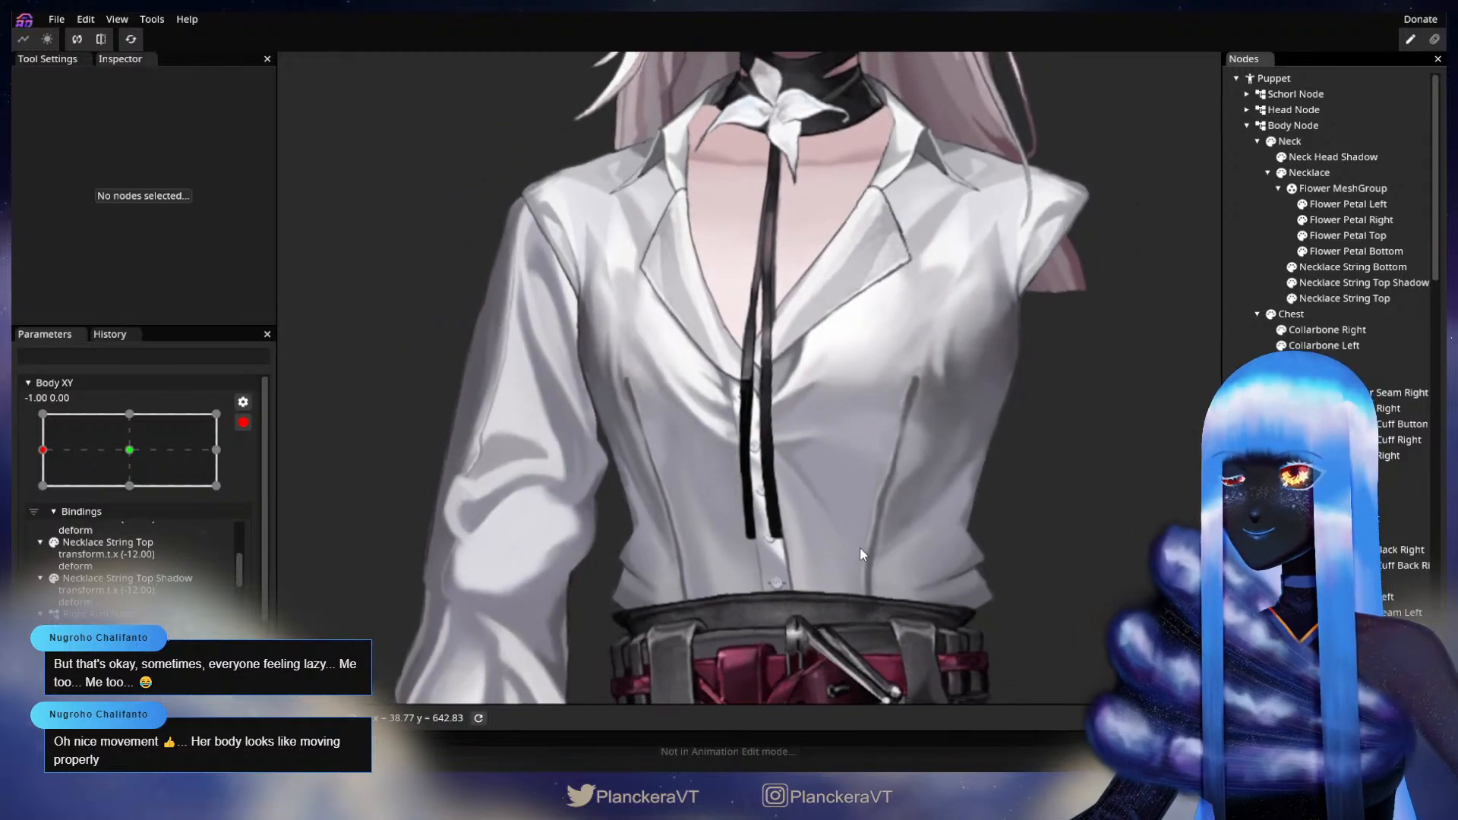
pyautogui.moveTo(920, 509); pyautogui.dragTo(879, 570)
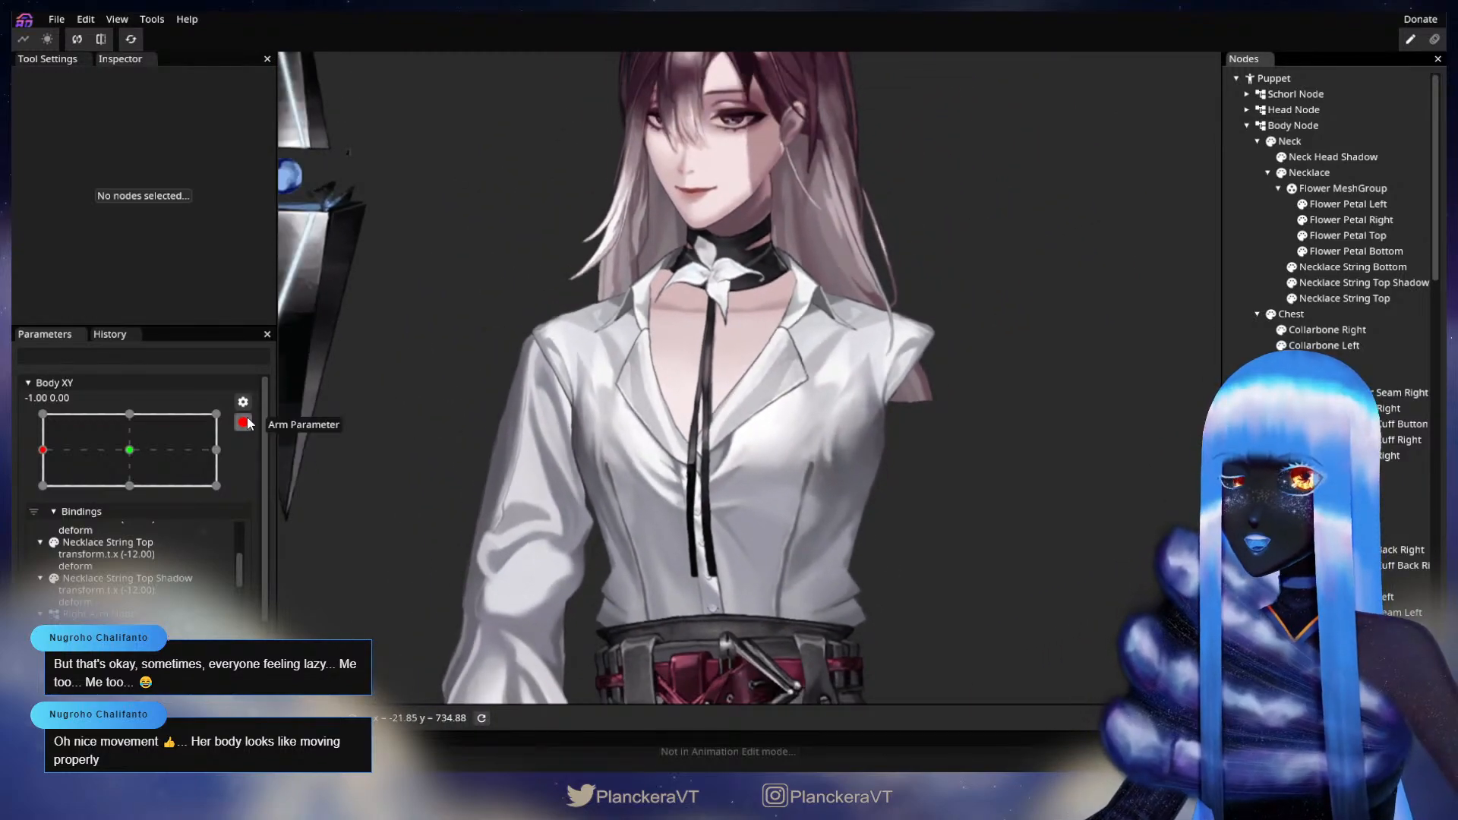
pyautogui.click(243, 422)
pyautogui.click(44, 516)
pyautogui.moveTo(44, 516)
pyautogui.mouseDown()
pyautogui.moveTo(136, 514)
pyautogui.moveTo(36, 516)
pyautogui.moveTo(133, 512)
pyautogui.moveTo(42, 513)
pyautogui.moveTo(124, 507)
pyautogui.moveTo(61, 505)
pyautogui.mouseUp()
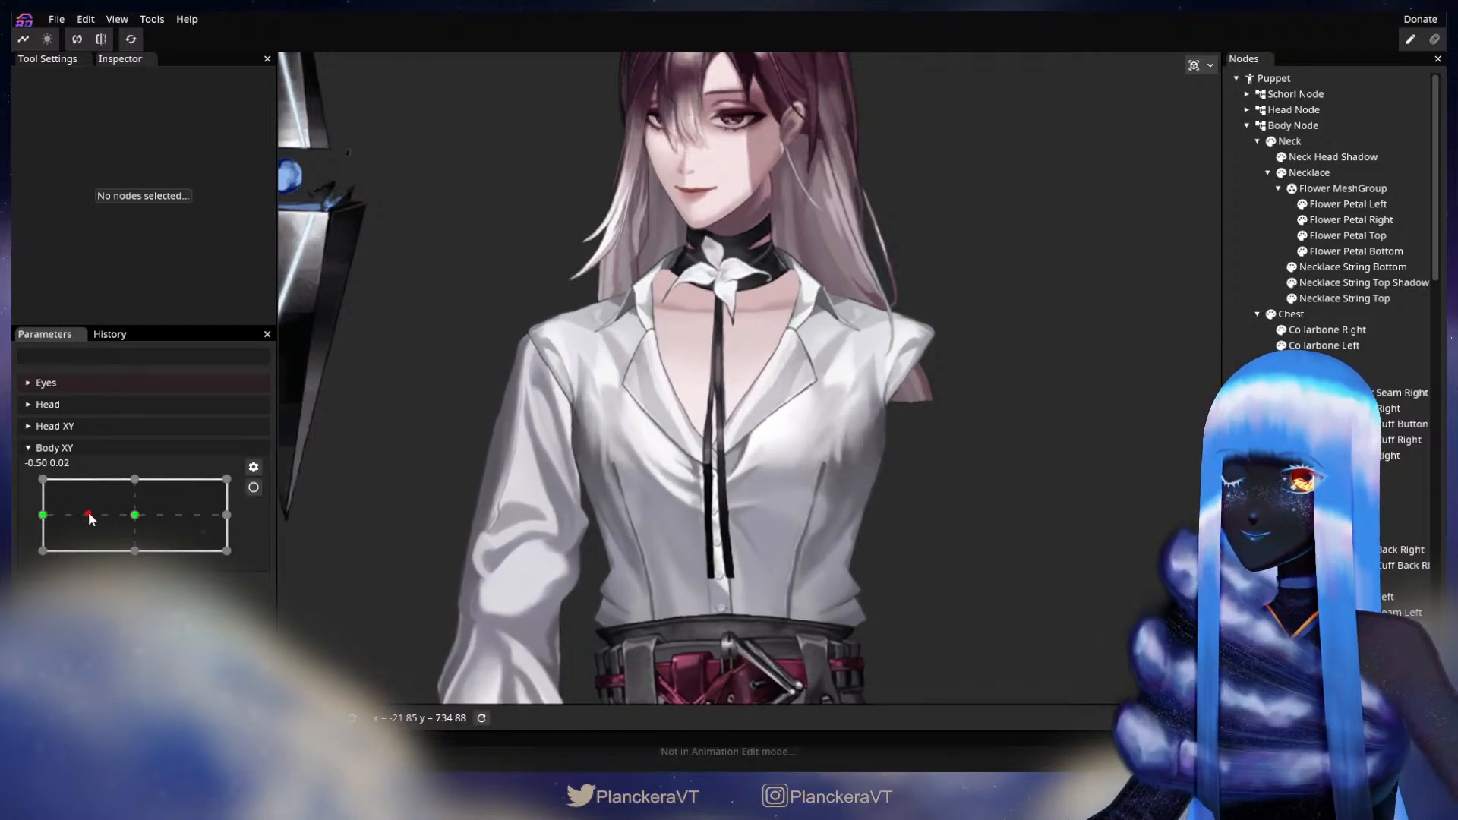
pyautogui.click(253, 486)
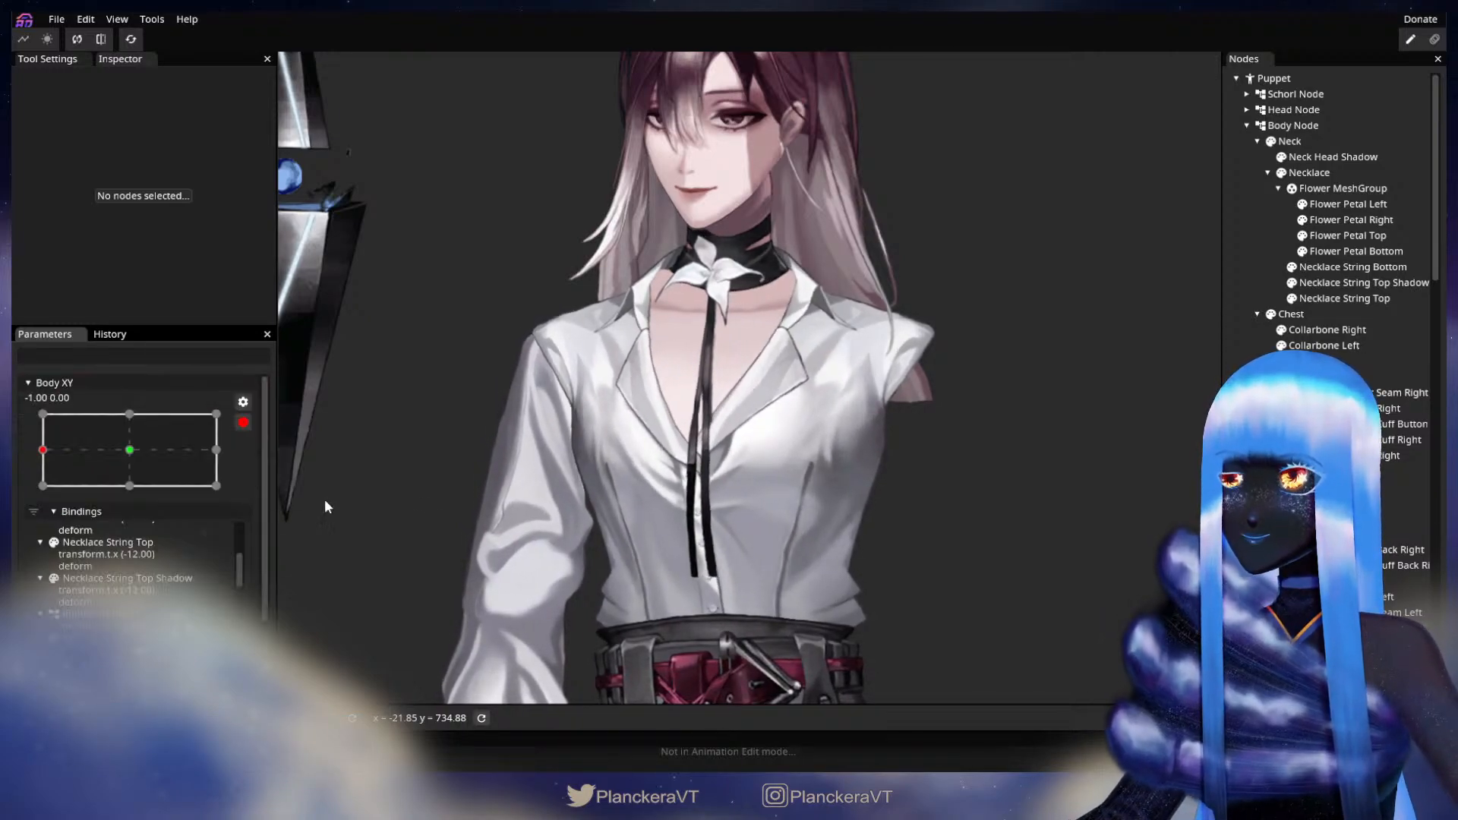
# - Adjust all three necklace strings together with the circle brush enlarged to 81, and deselect them
pyautogui.click(1349, 271)
pyautogui.keyDown('shift'); pyautogui.click(1342, 299); pyautogui.keyUp('shift')
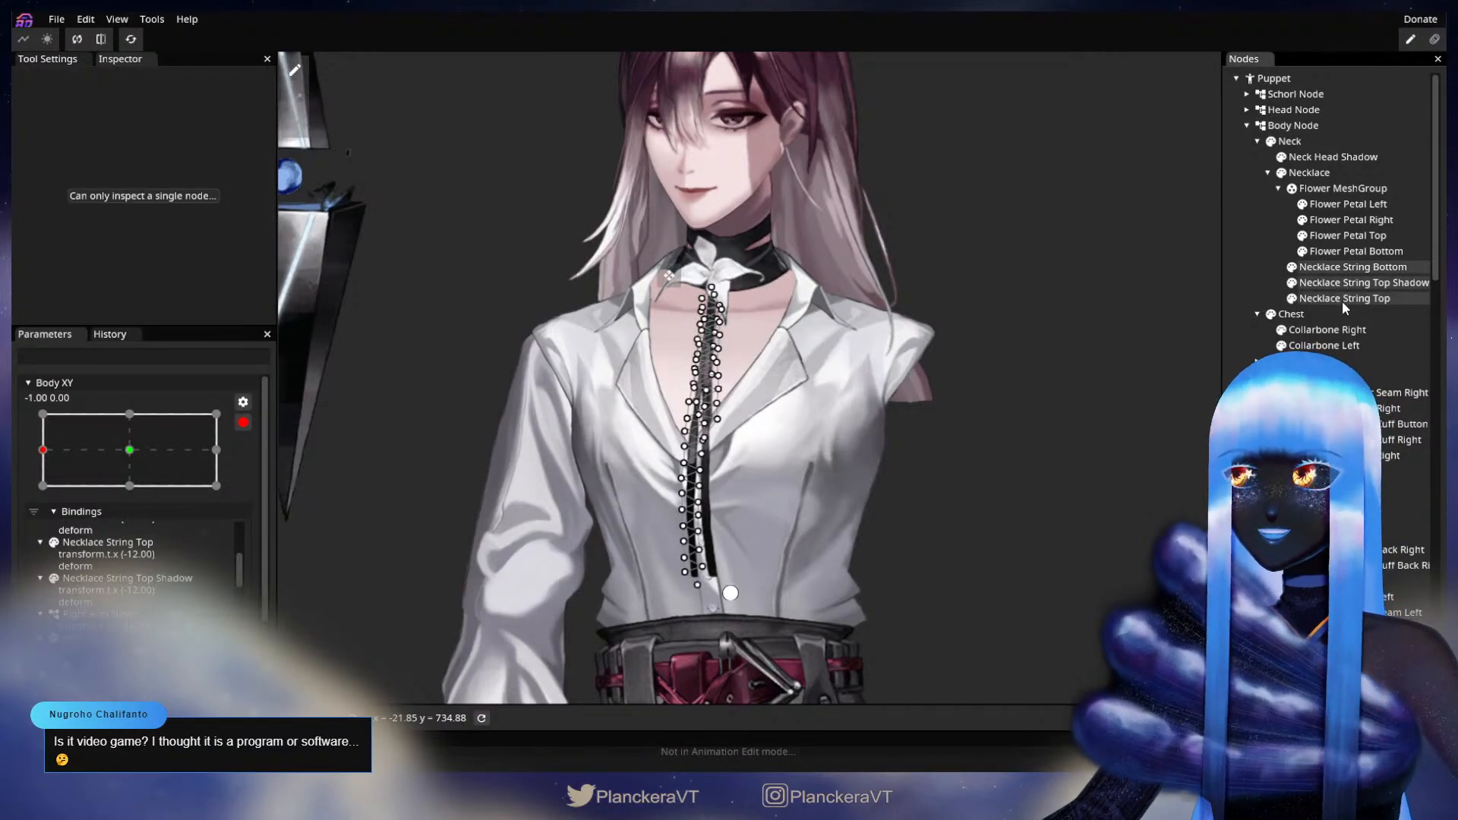
pyautogui.scroll(2, 835, 418)
pyautogui.click(296, 125)
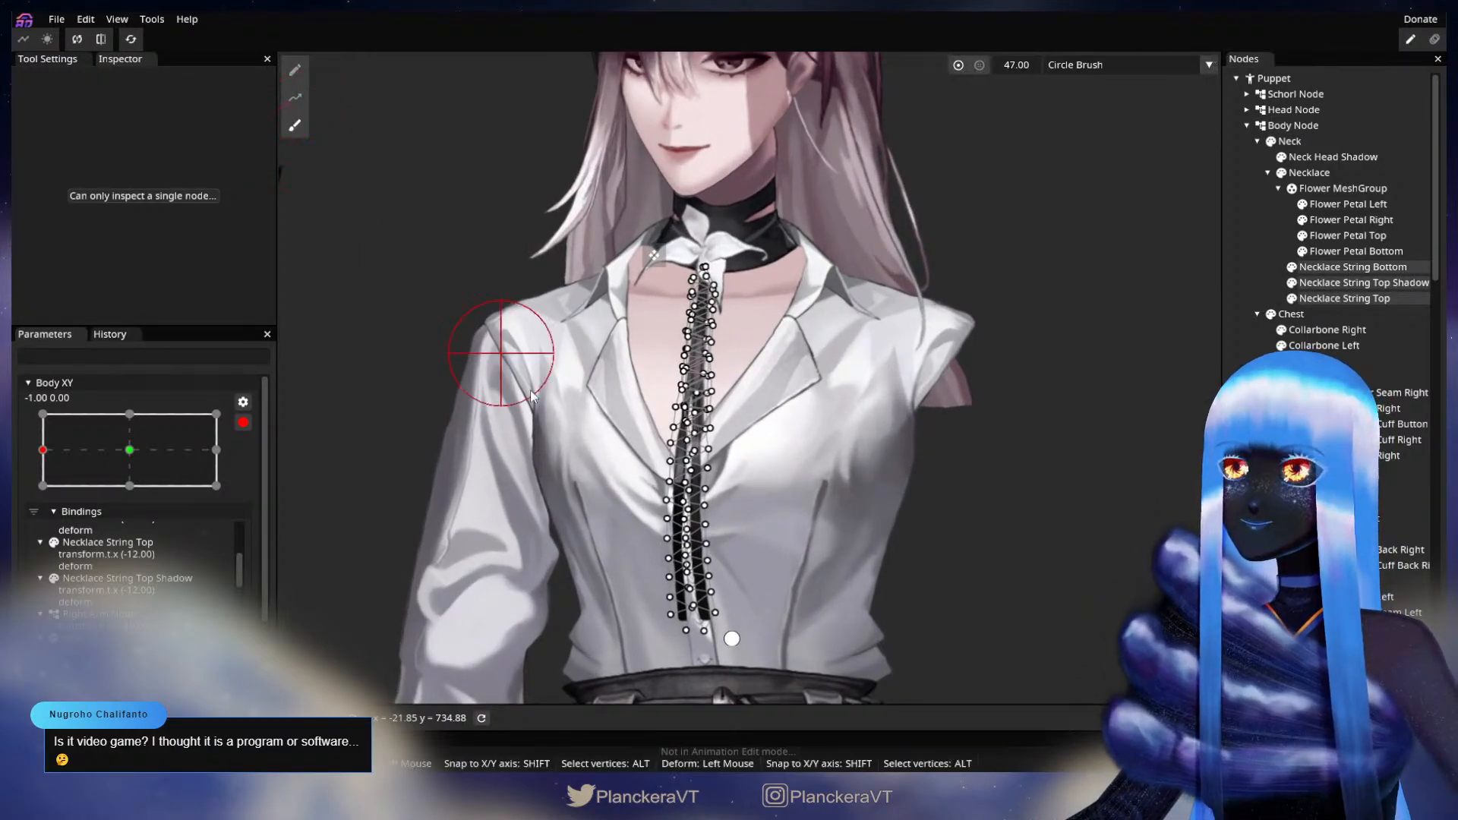
pyautogui.scroll(2, 530, 390)
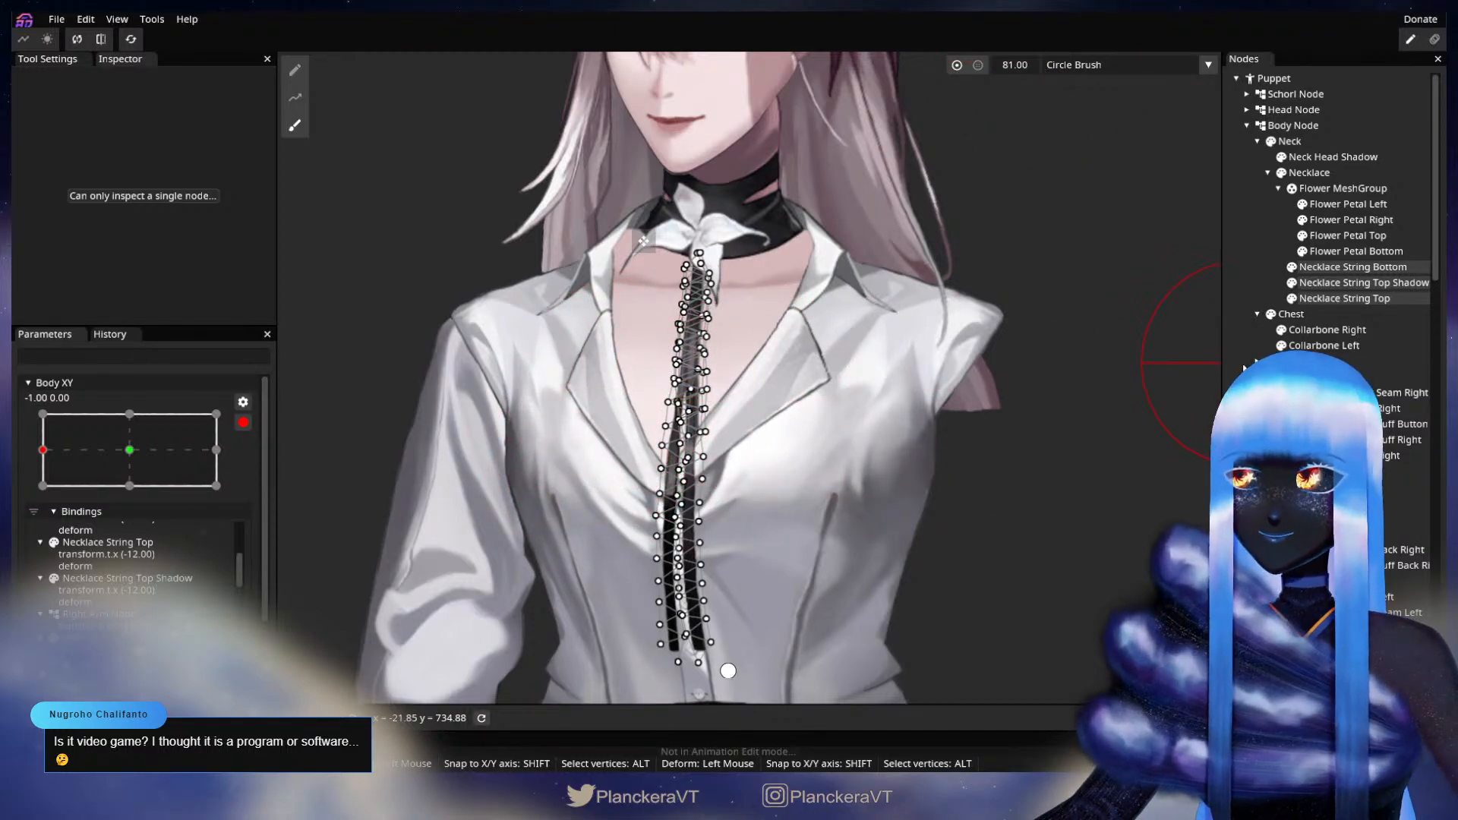
pyautogui.press('Escape')
# - Check how the necklace follows the chest by moving Body XY near its left end, and resume editing at -1.00, 0.00
pyautogui.scroll(-2, 972, 486)
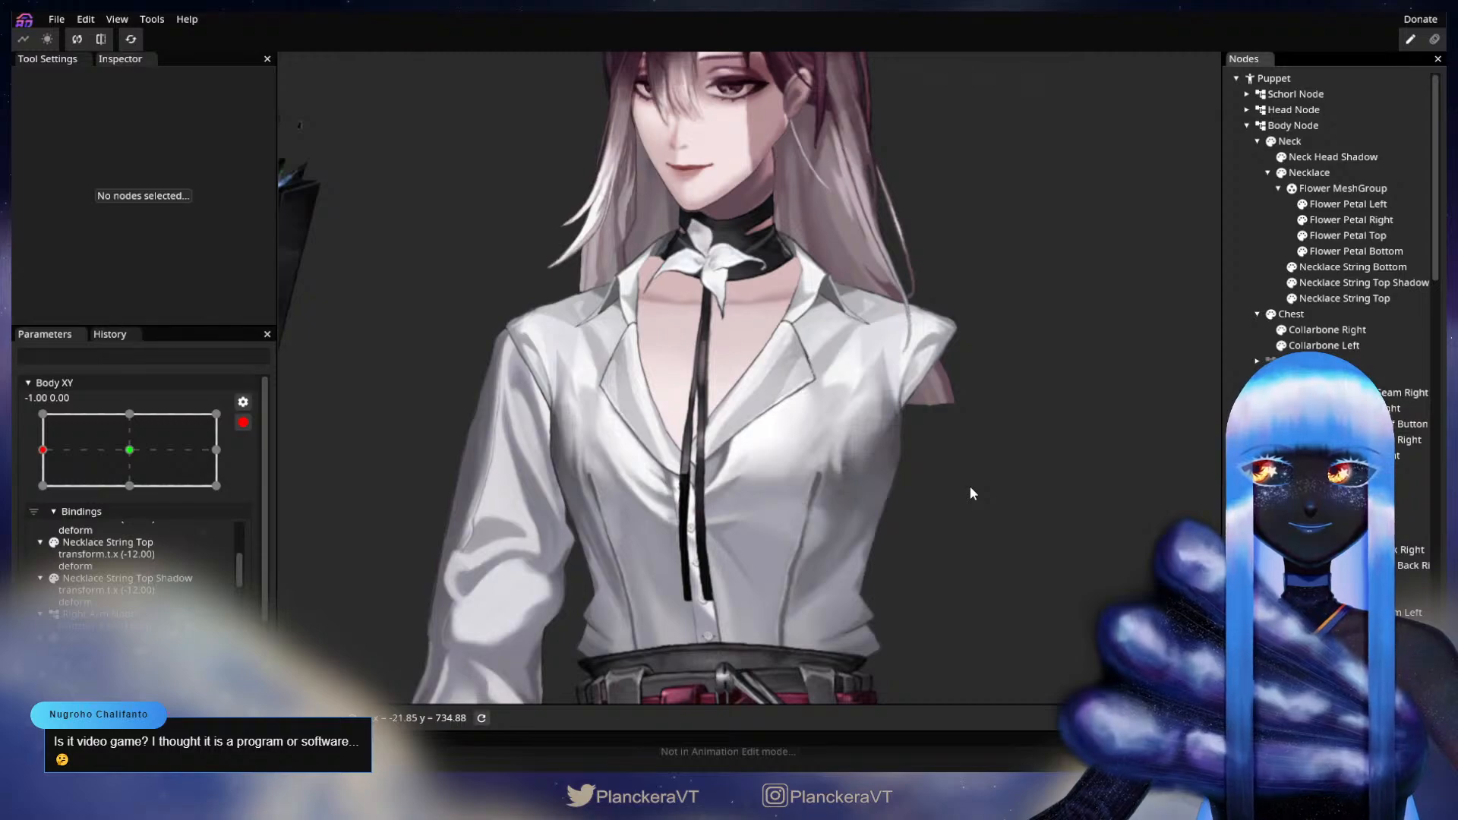
pyautogui.scroll(-1, 847, 426)
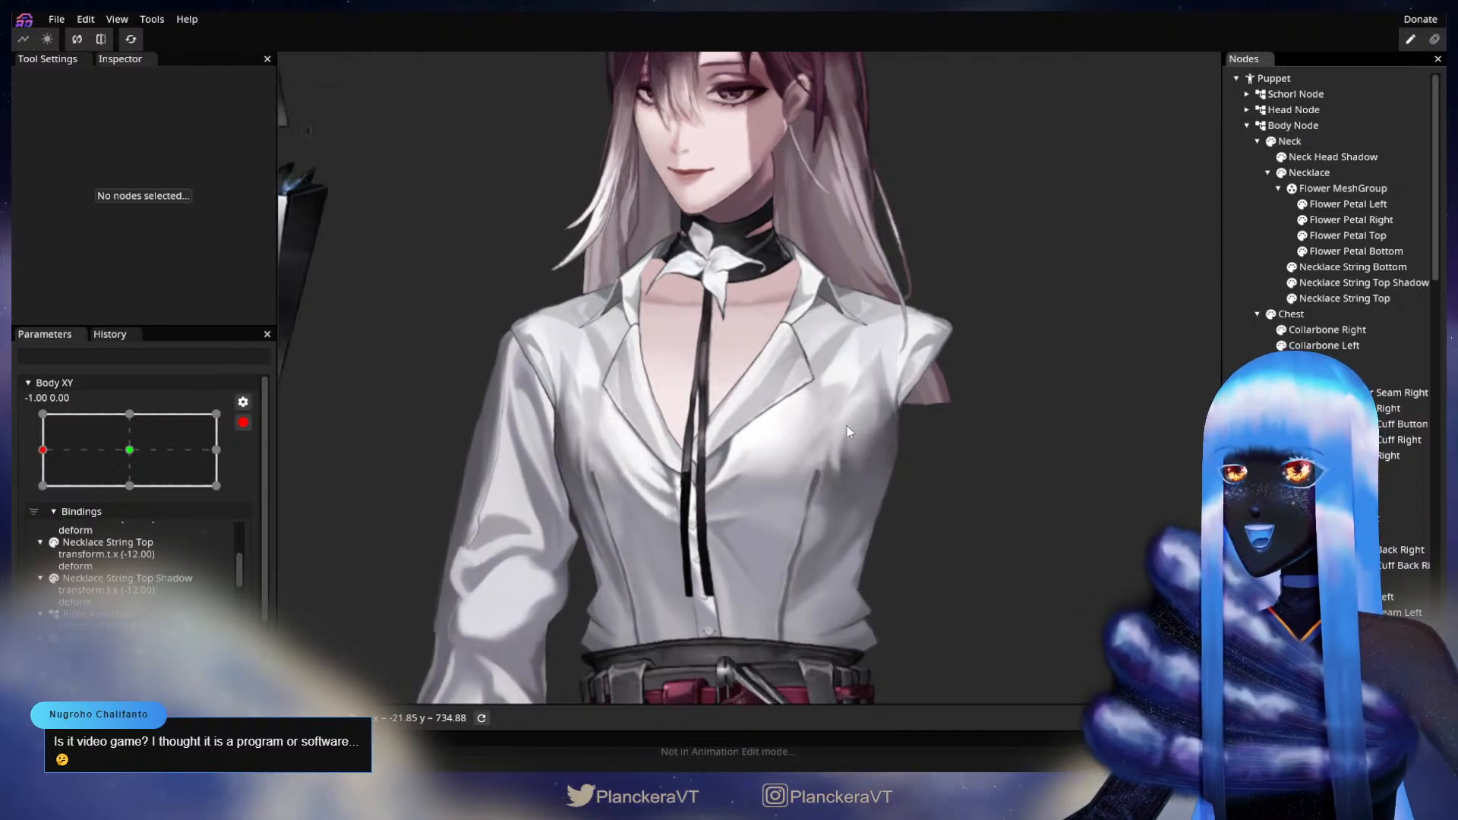
pyautogui.moveTo(881, 432); pyautogui.dragTo(855, 496)
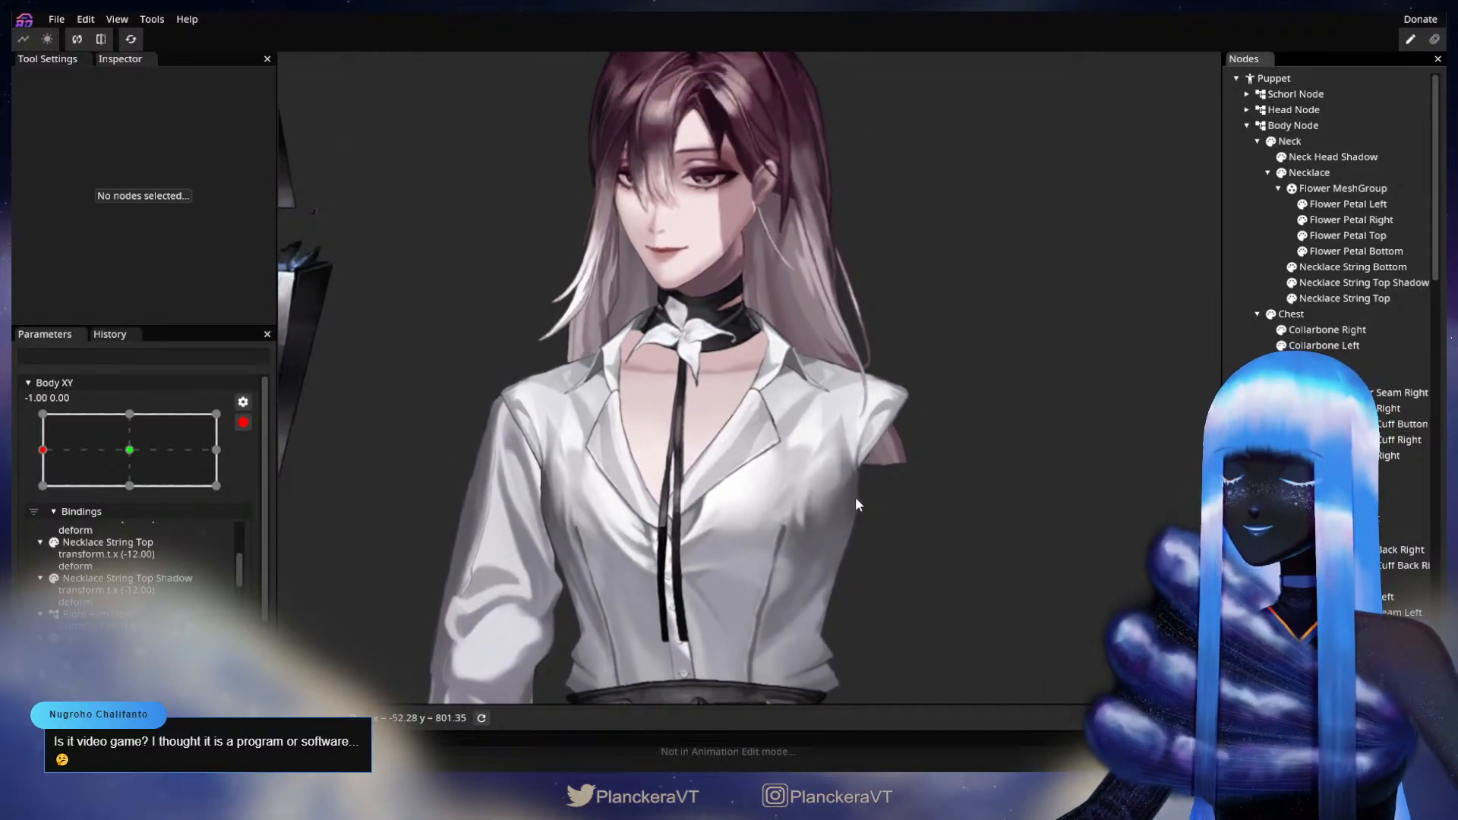
pyautogui.click(244, 422)
pyautogui.moveTo(43, 516)
pyautogui.mouseDown()
pyautogui.moveTo(140, 518)
pyautogui.moveTo(47, 514)
pyautogui.moveTo(63, 515)
pyautogui.mouseUp()
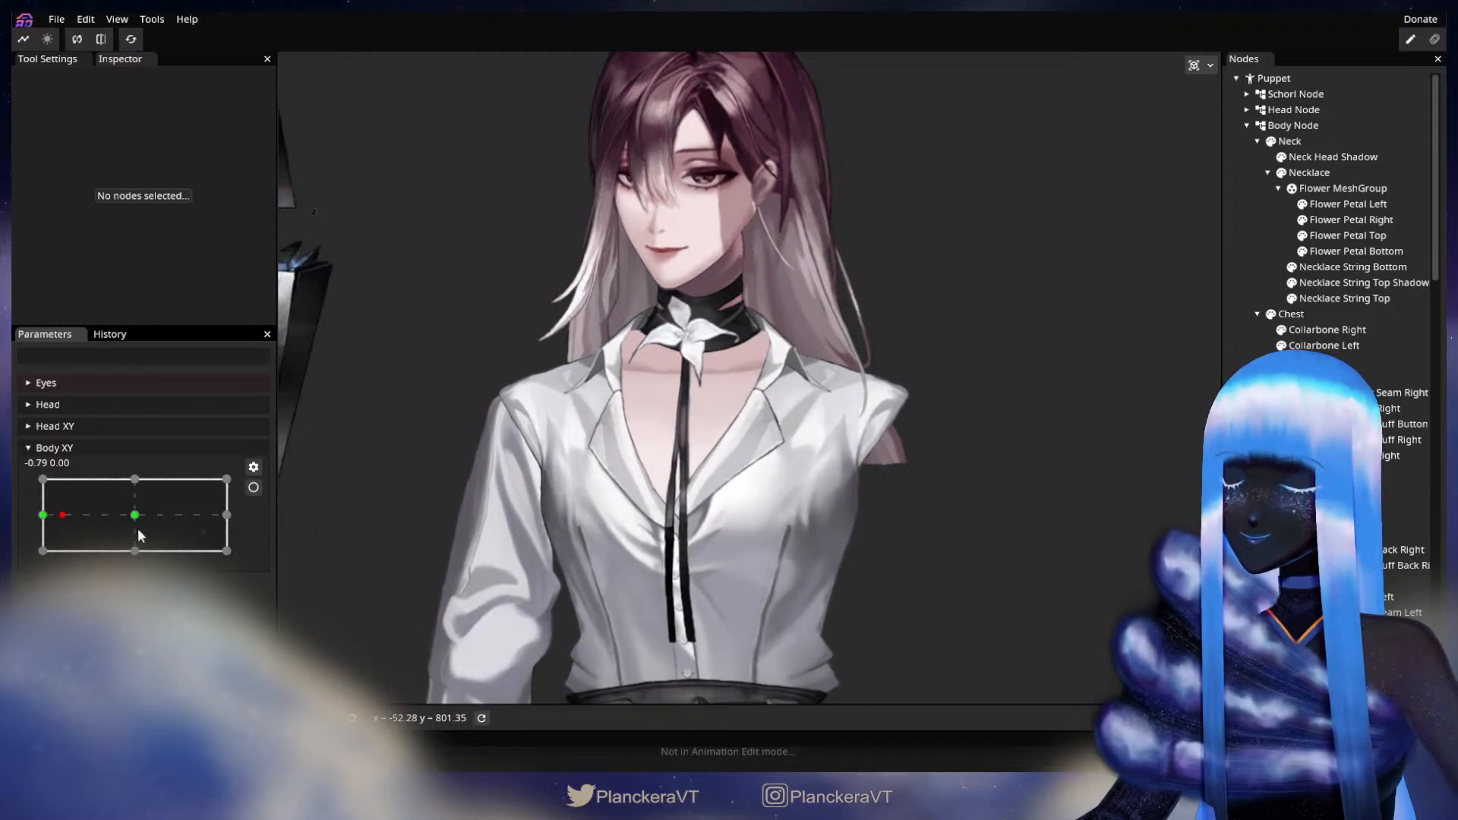
pyautogui.moveTo(79, 516); pyautogui.dragTo(23, 523)
pyautogui.click(254, 487)
# - Move individual vertices of Necklace String Bottom slightly down around where the strings separate in the open collar, and deselect it
pyautogui.scroll(5, 564, 533)
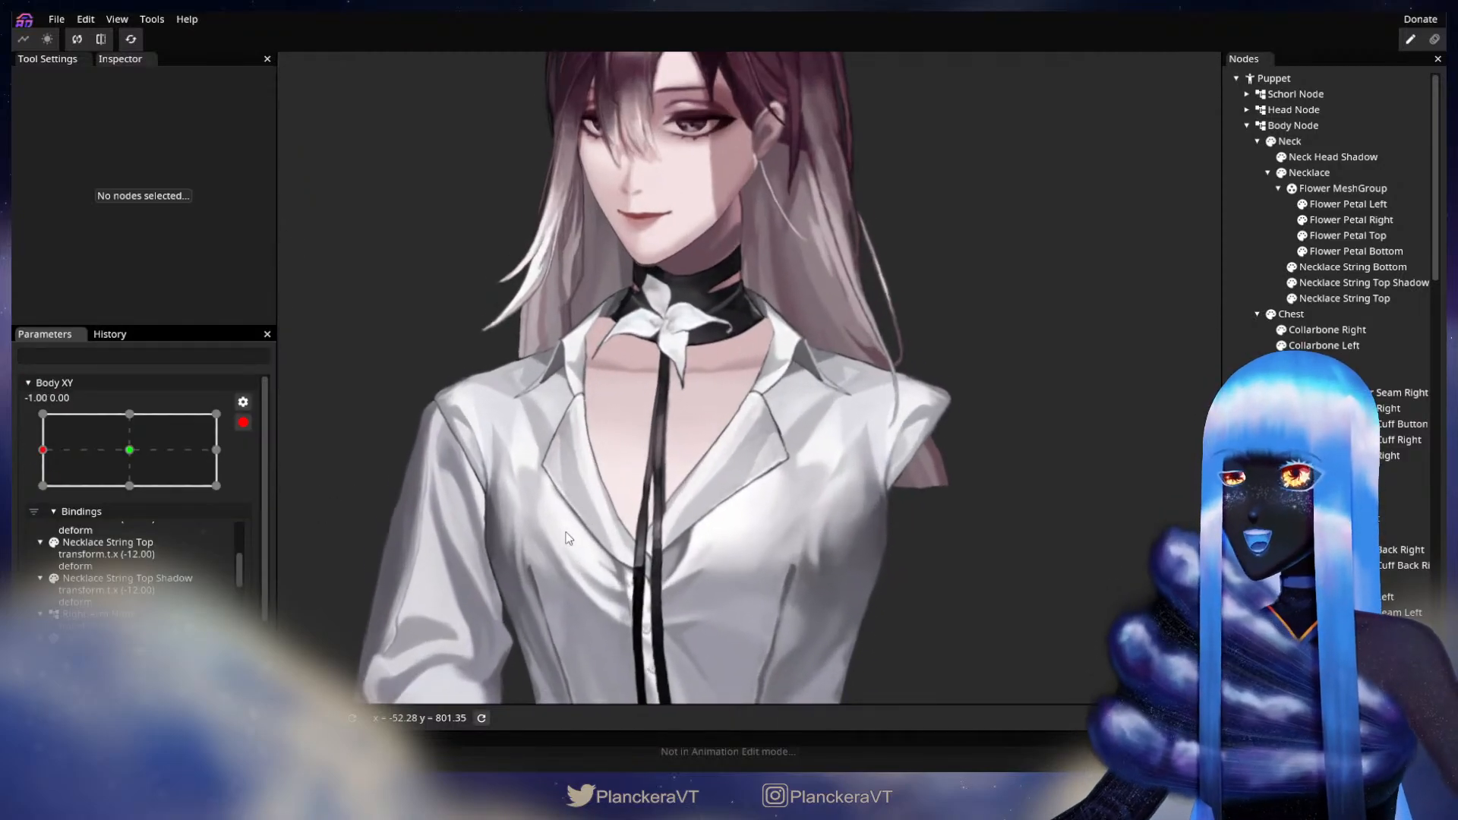
pyautogui.scroll(3, 718, 489)
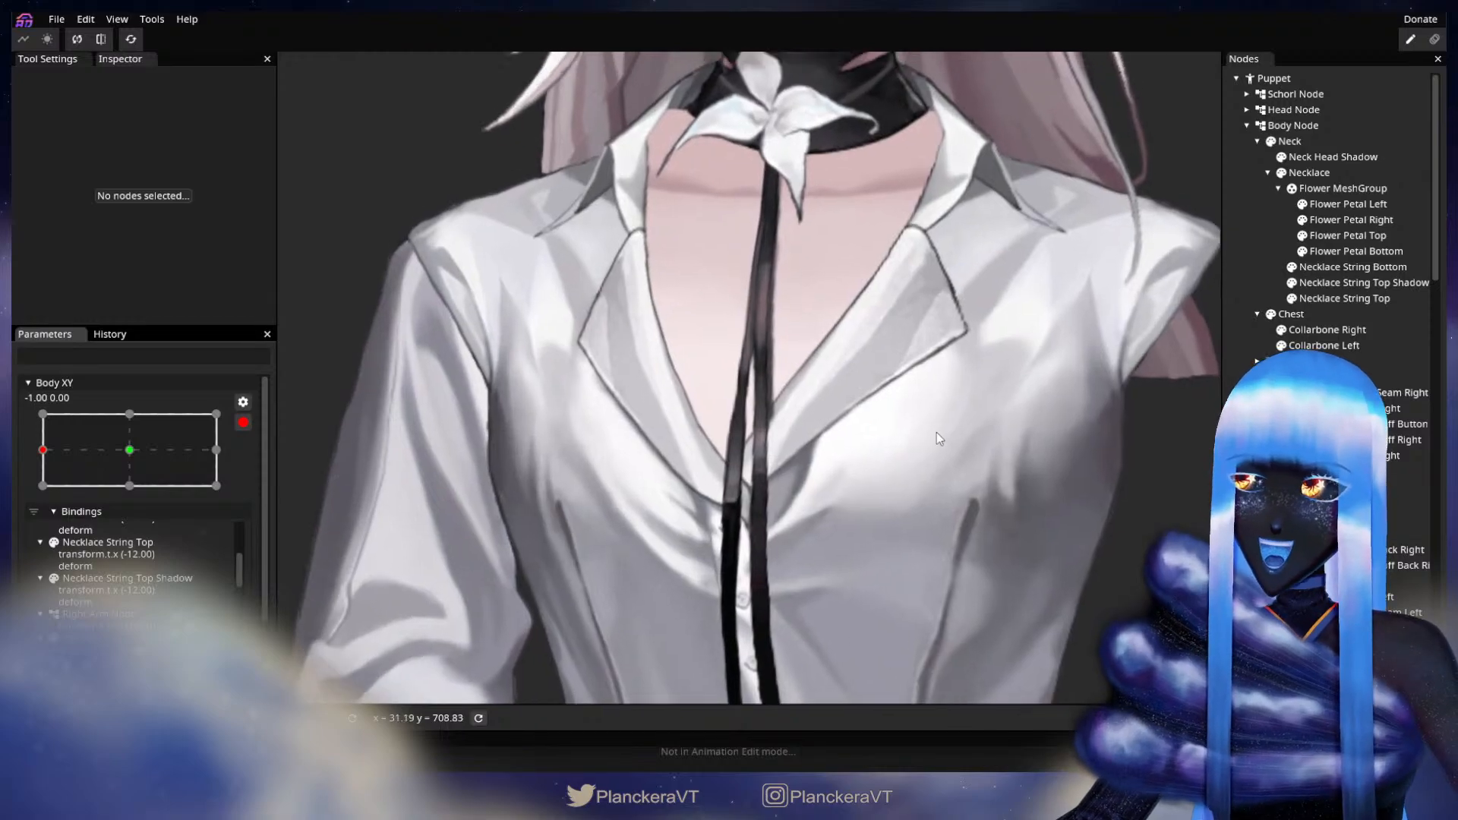
pyautogui.click(1336, 269)
pyautogui.scroll(3, 741, 439)
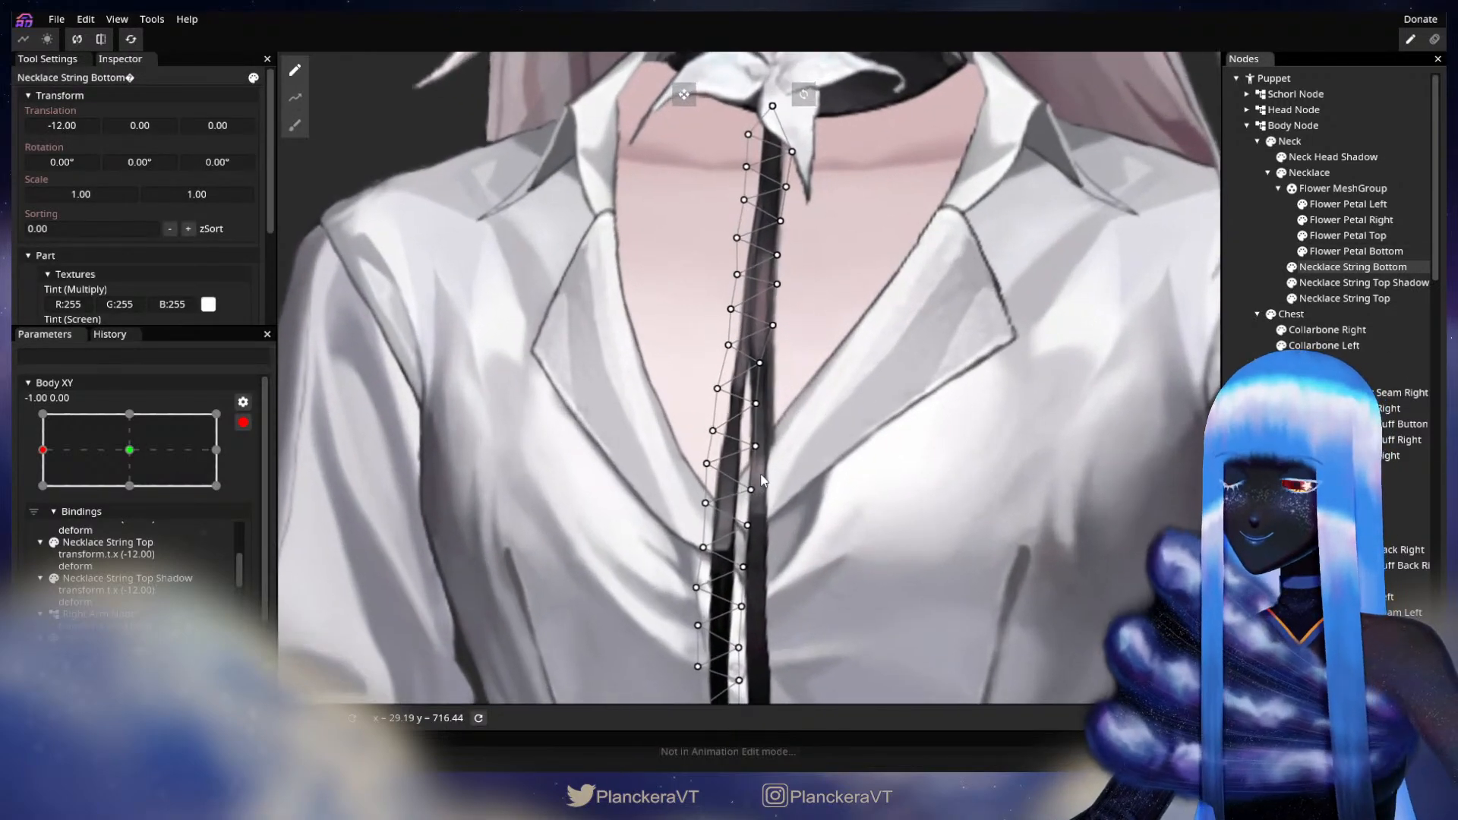
pyautogui.moveTo(761, 411); pyautogui.dragTo(759, 417)
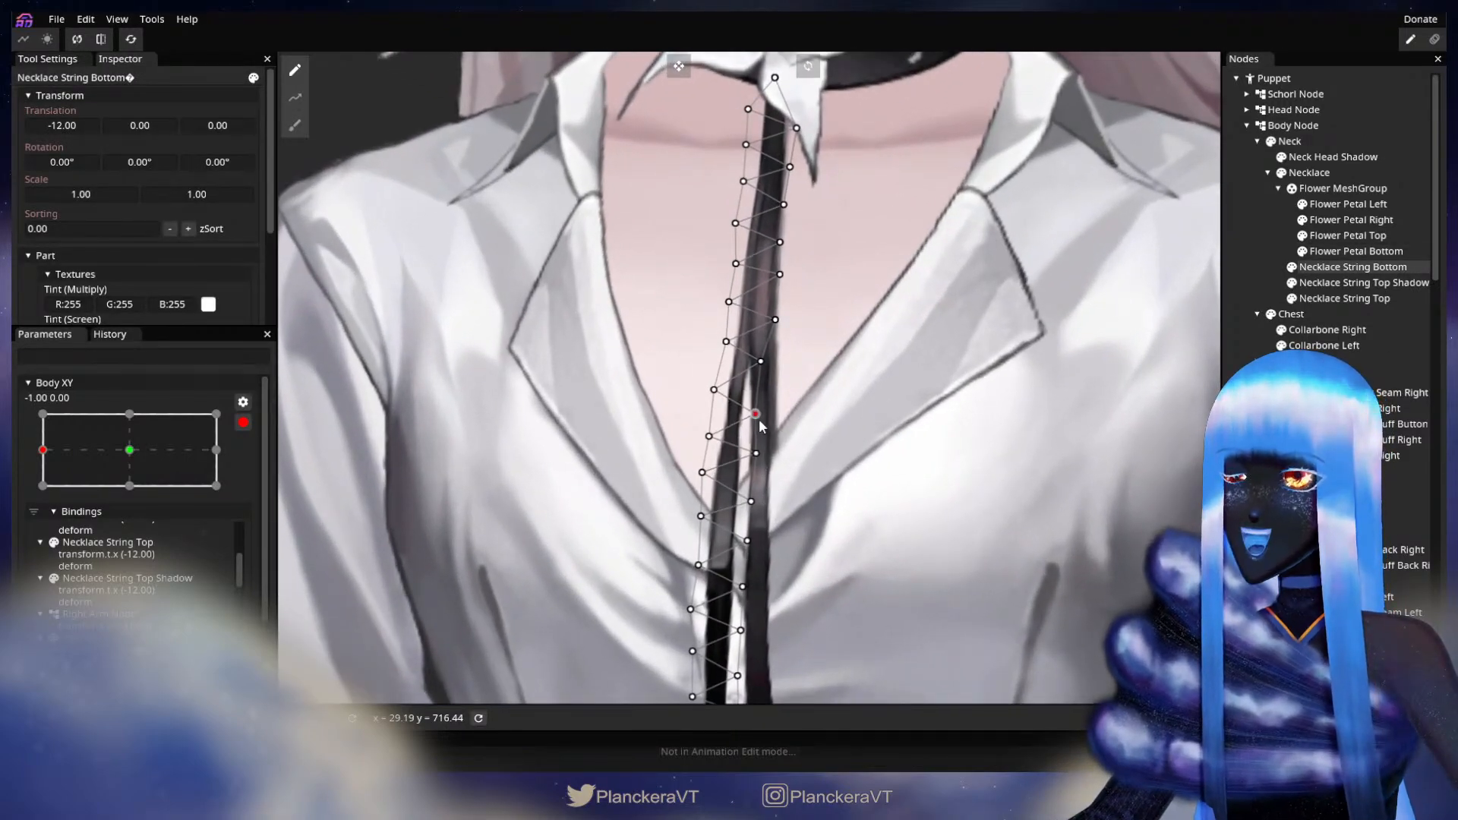
pyautogui.moveTo(765, 367); pyautogui.dragTo(763, 371)
pyautogui.click(758, 454)
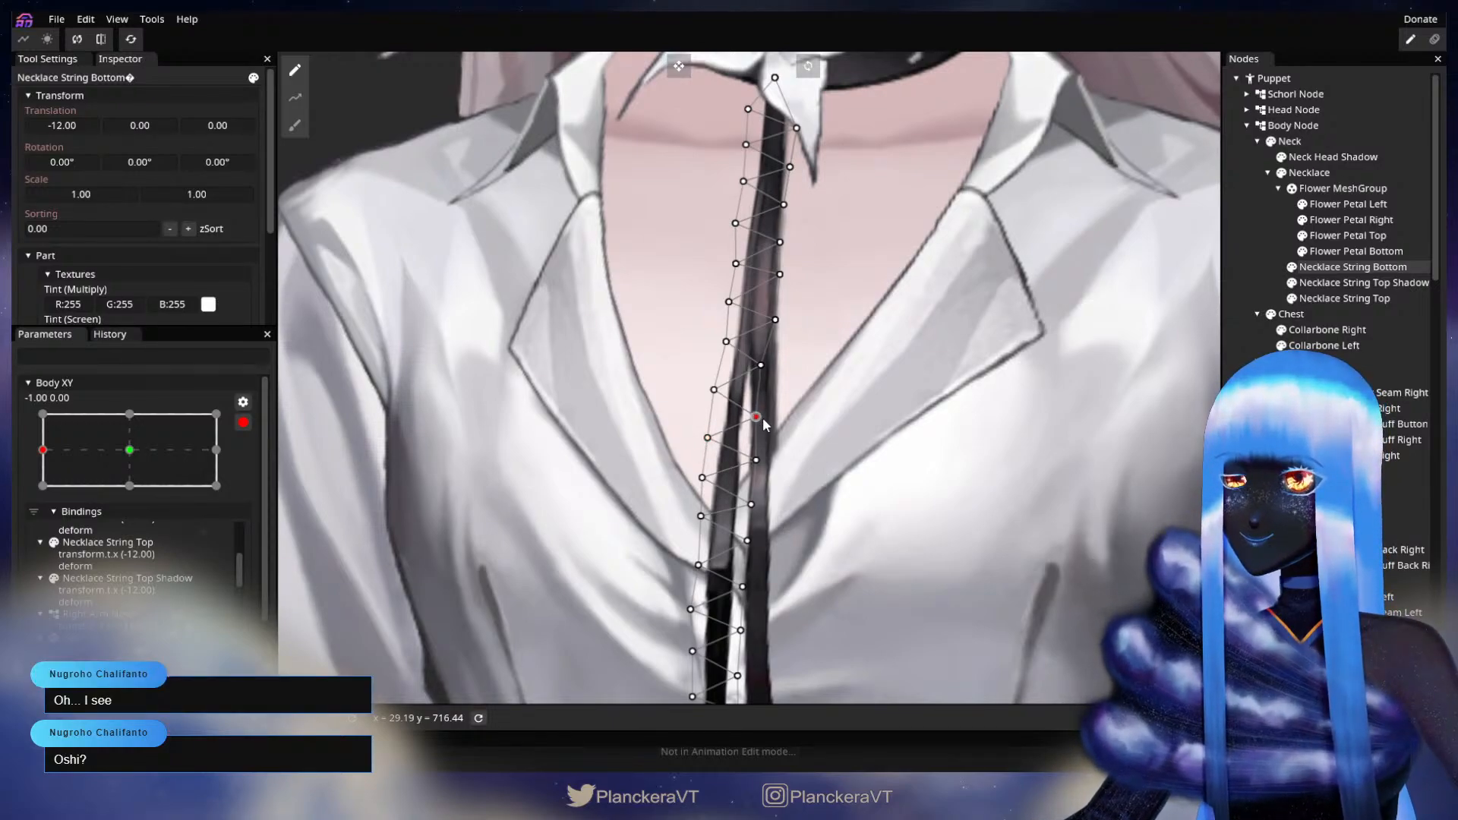
pyautogui.click(708, 438)
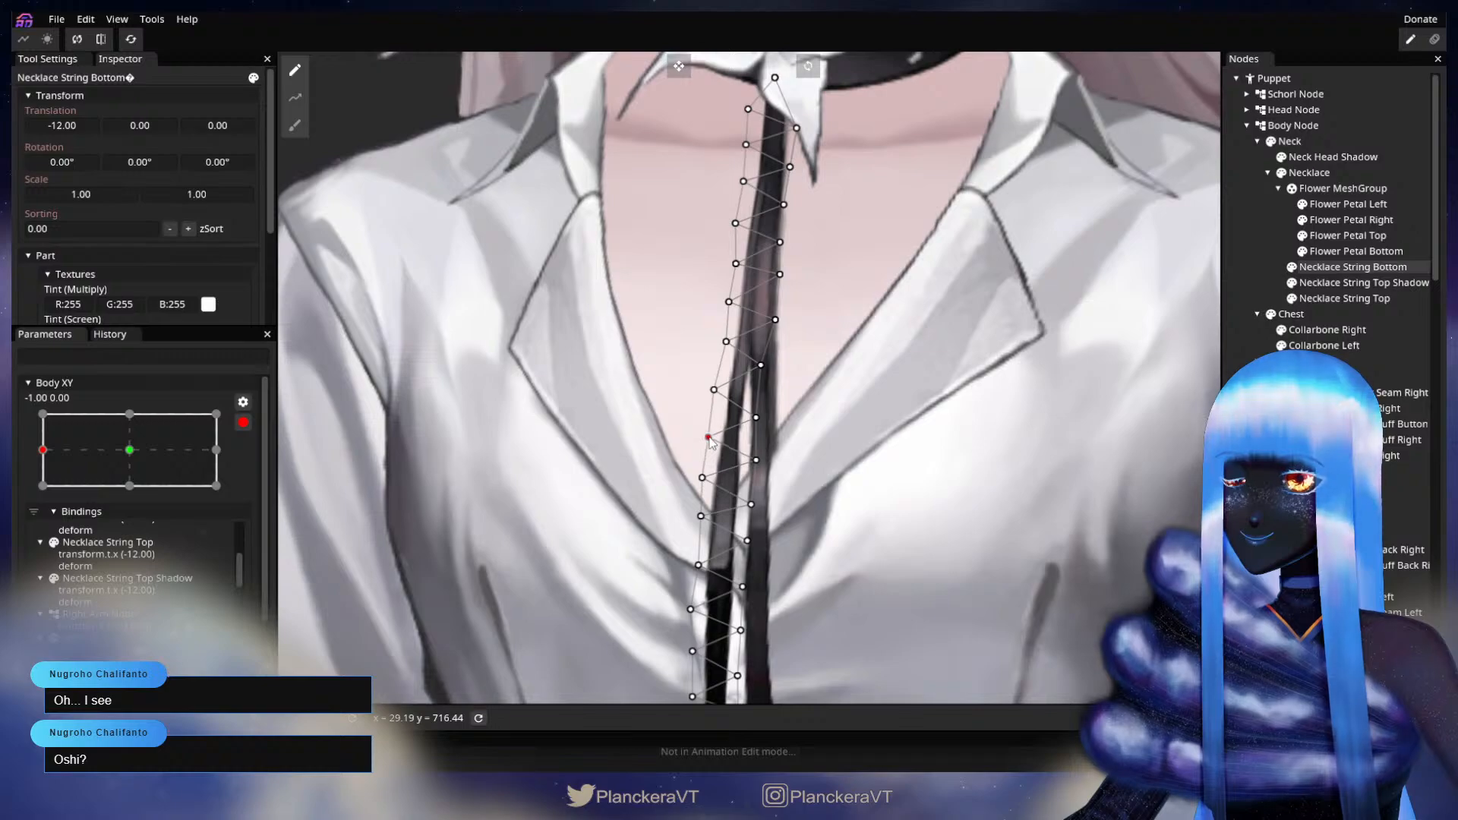
pyautogui.click(714, 391)
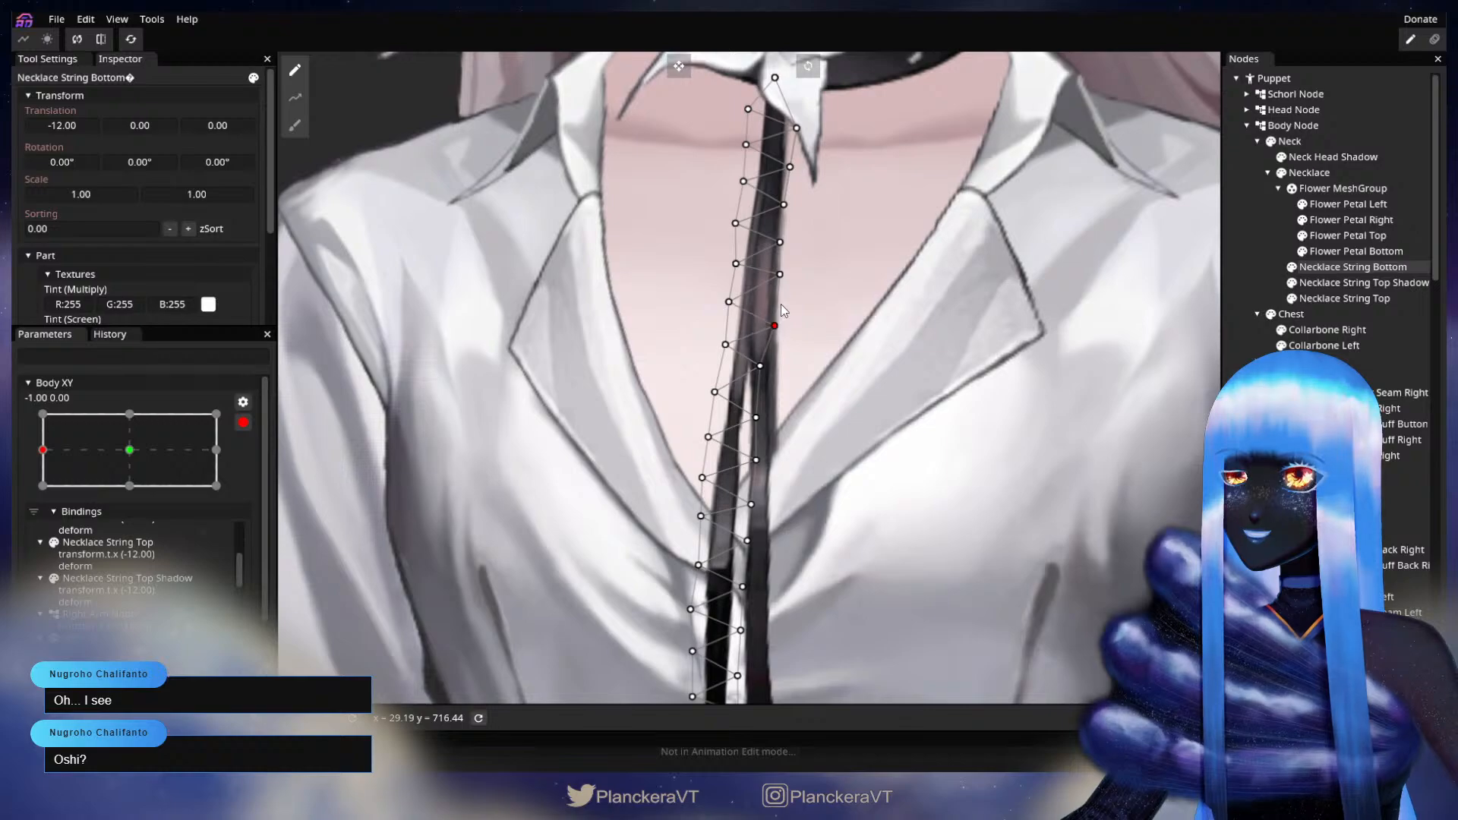
pyautogui.moveTo(785, 269); pyautogui.dragTo(782, 282)
pyautogui.click(780, 242)
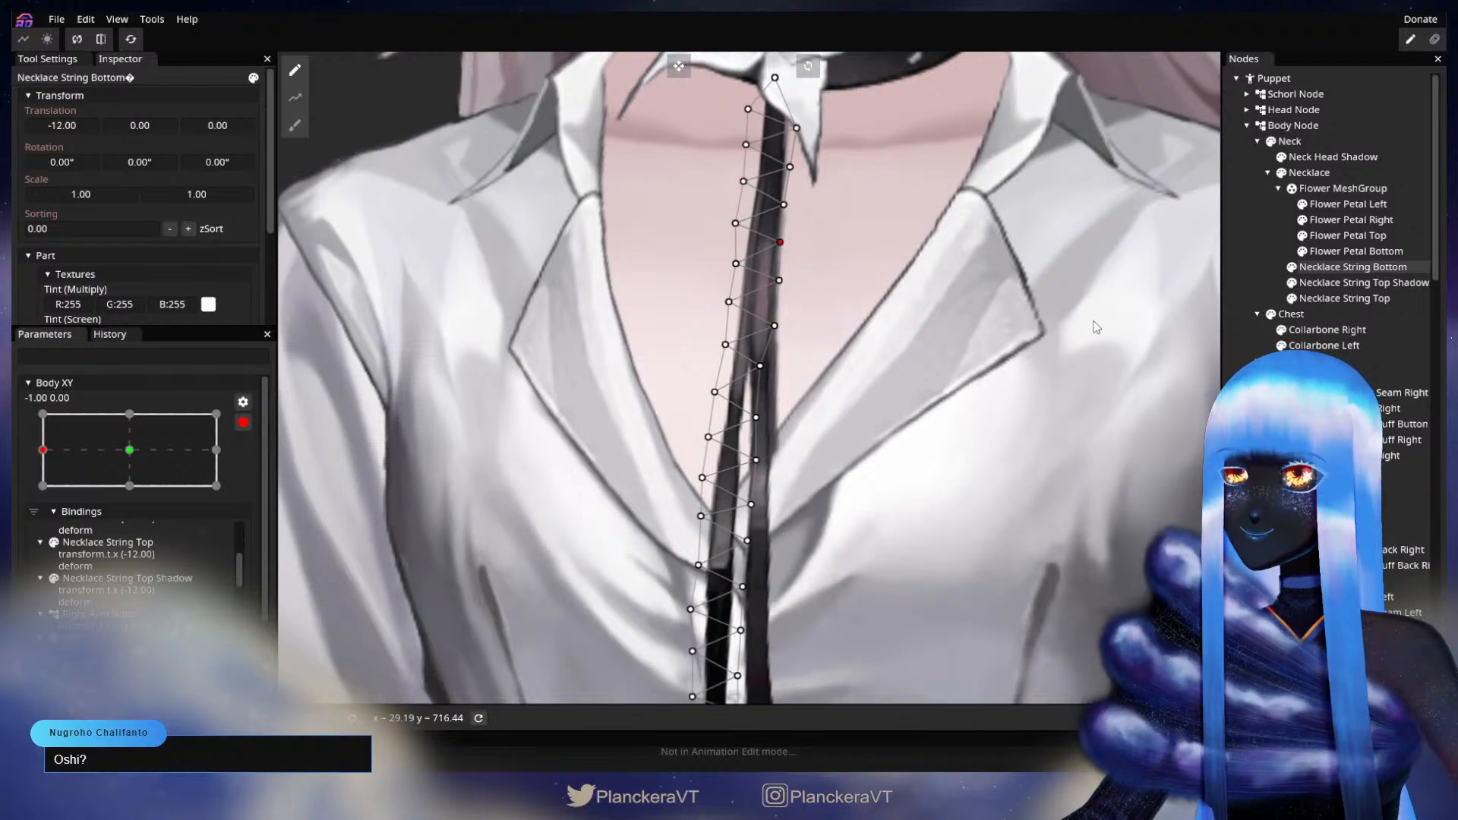
pyautogui.click(1236, 367)
# - Stop editing the keypoint and preview the necklace by moving Body XY from its left end to neutral
pyautogui.scroll(-6, 1027, 539)
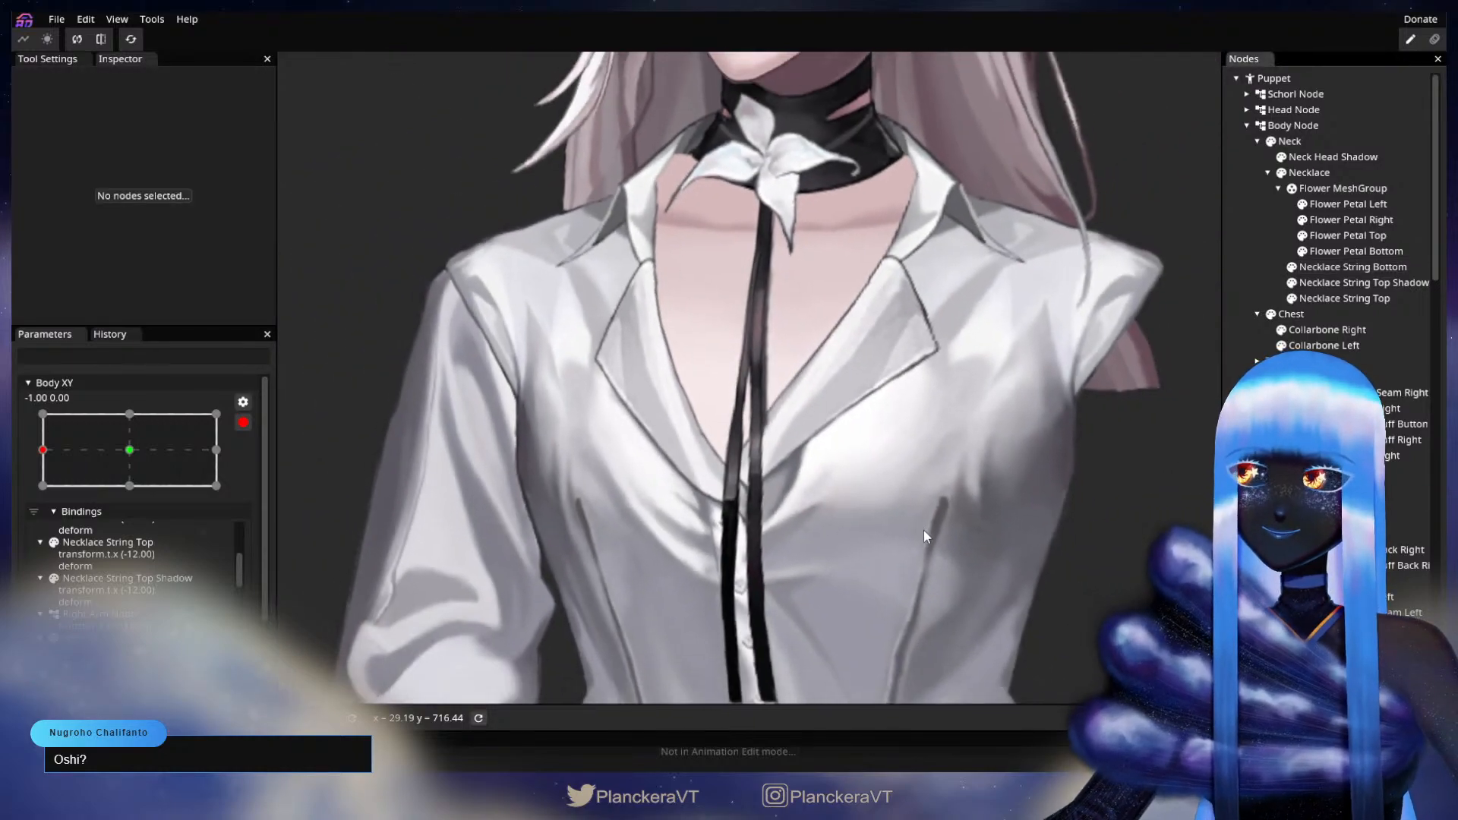
pyautogui.scroll(-6, 893, 540)
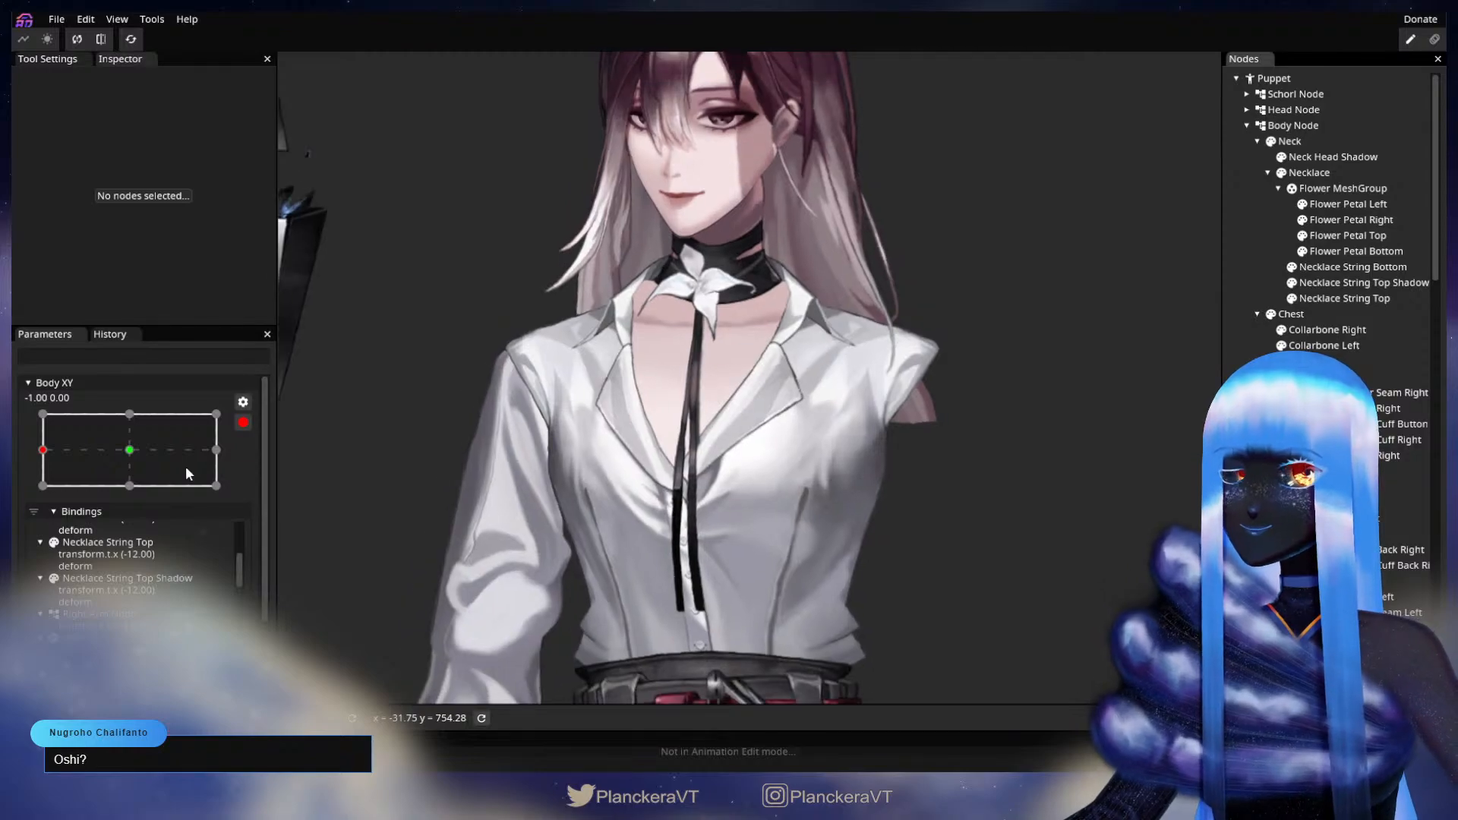
pyautogui.click(244, 426)
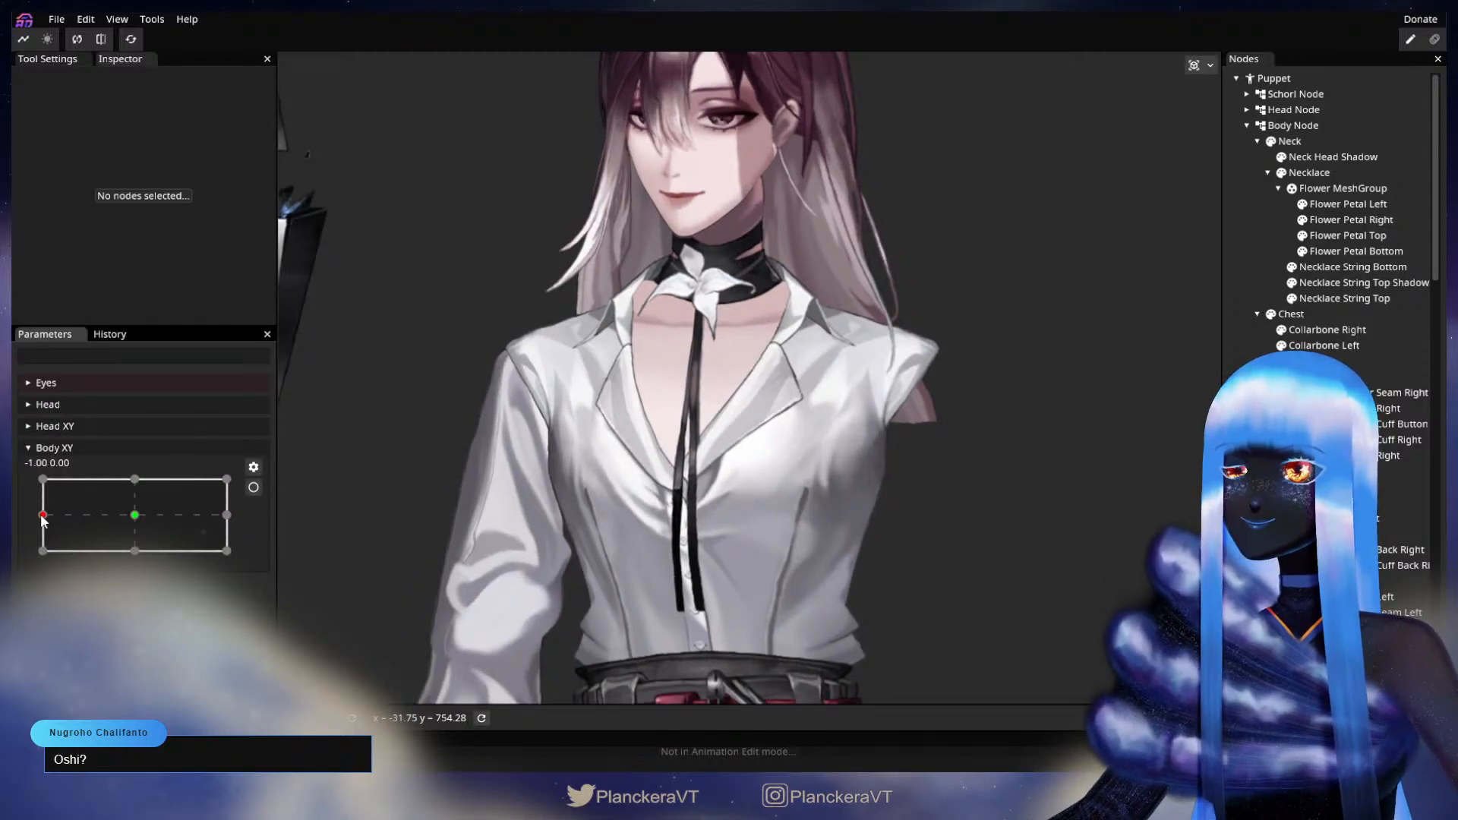
pyautogui.moveTo(43, 516)
pyautogui.mouseDown()
pyautogui.moveTo(154, 515)
pyautogui.moveTo(41, 516)
pyautogui.moveTo(139, 515)
pyautogui.moveTo(58, 515)
pyautogui.mouseUp()
pyautogui.moveTo(34, 519); pyautogui.dragTo(139, 515)
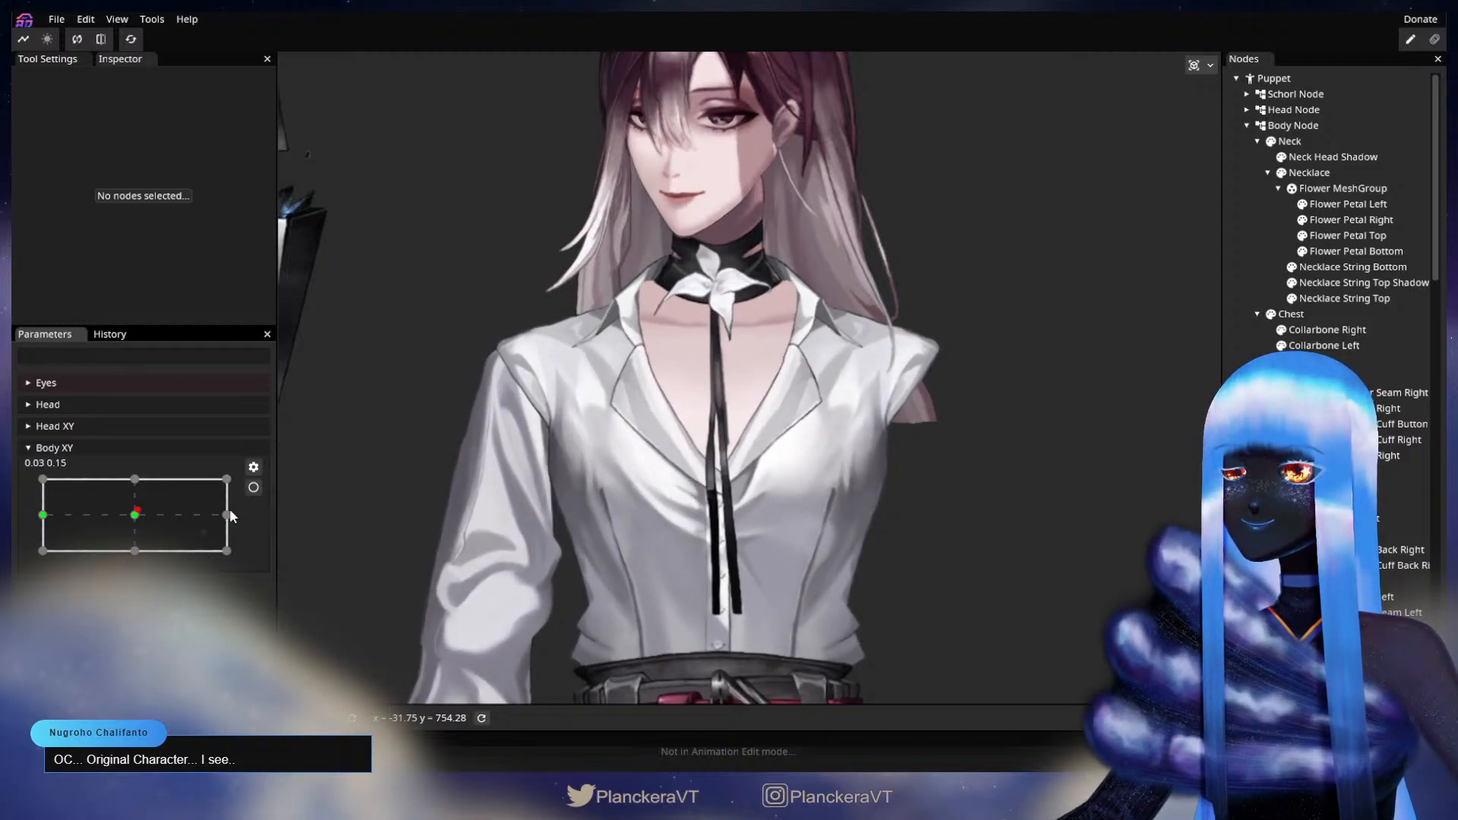
# - Examine Necklace String Top Shadow at the neutral Body XY position, checking its mask settings and toggling its visibility off and on
pyautogui.click(254, 487)
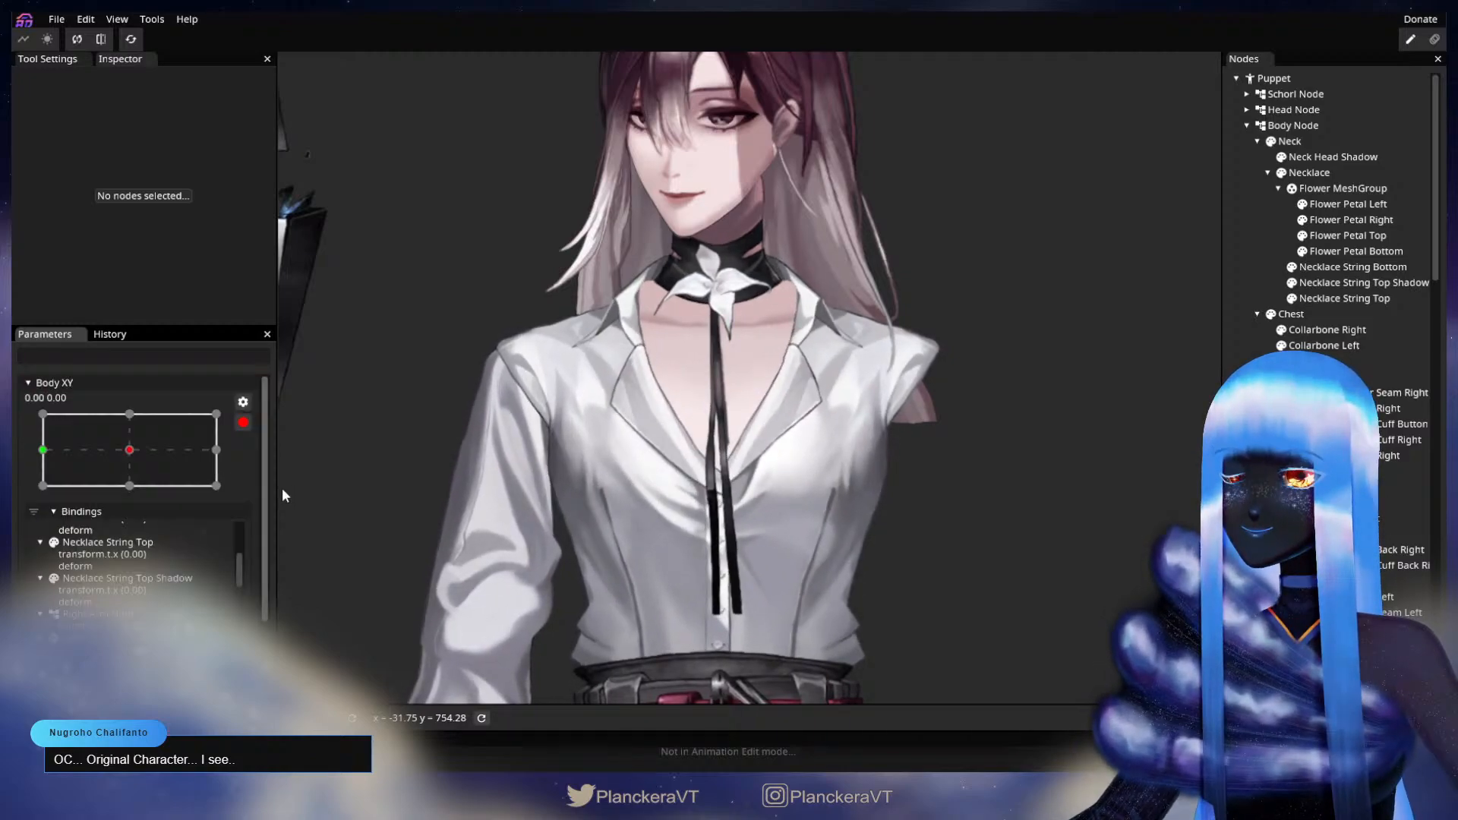
pyautogui.click(1342, 301)
pyautogui.click(1350, 283)
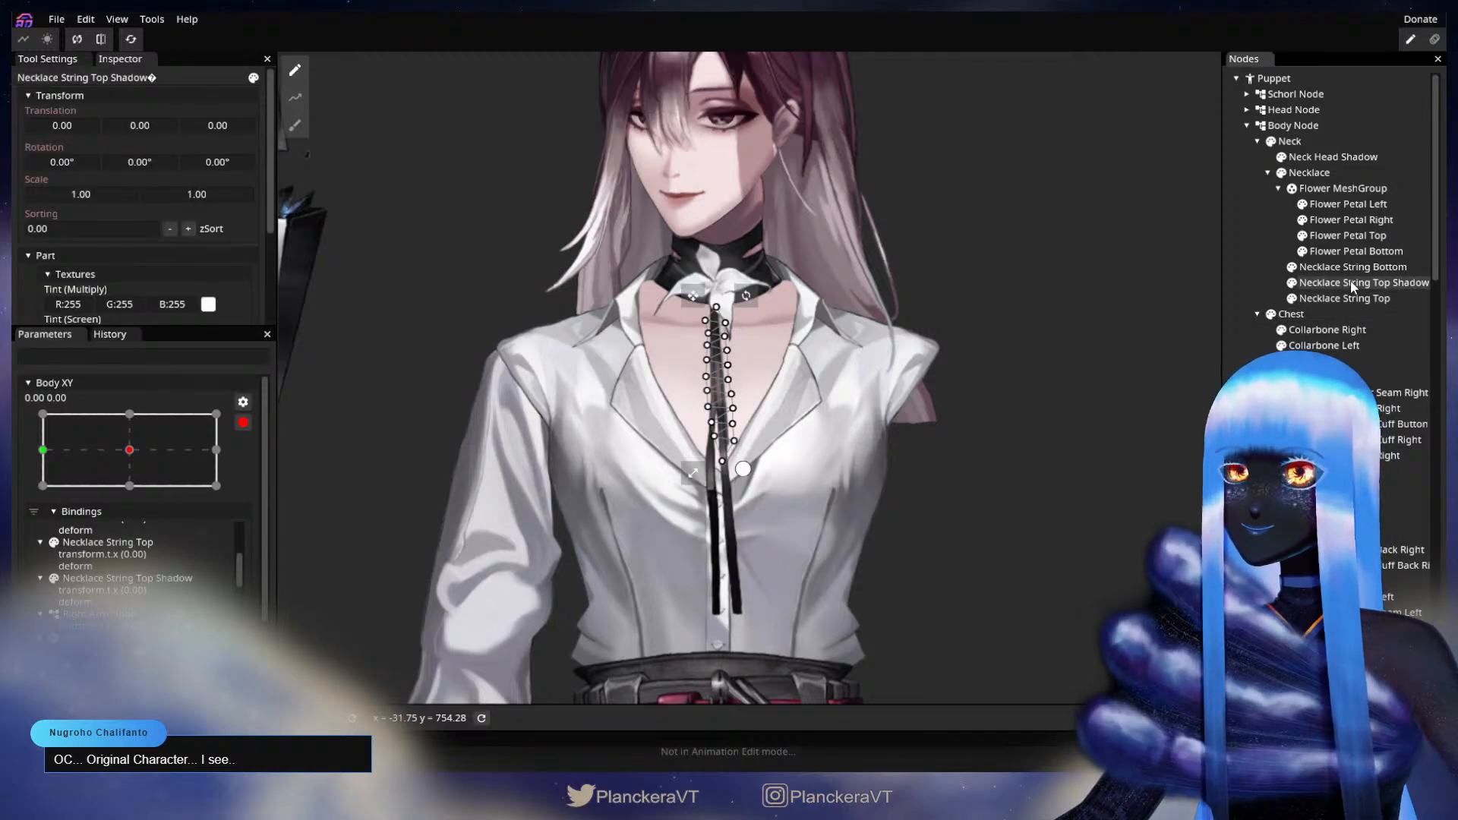
pyautogui.scroll(3, 915, 381)
pyautogui.scroll(3, 922, 387)
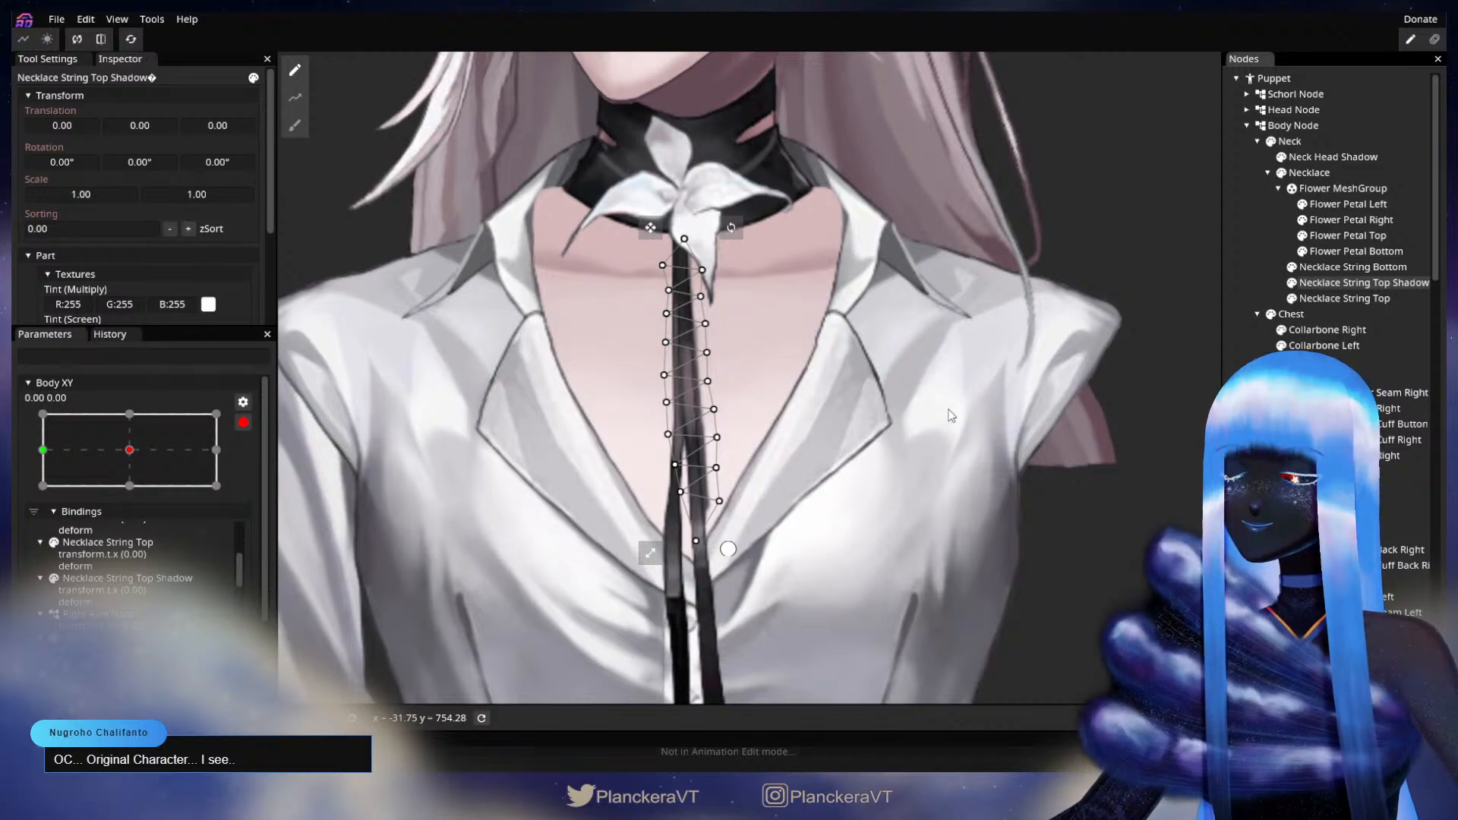
pyautogui.click(243, 424)
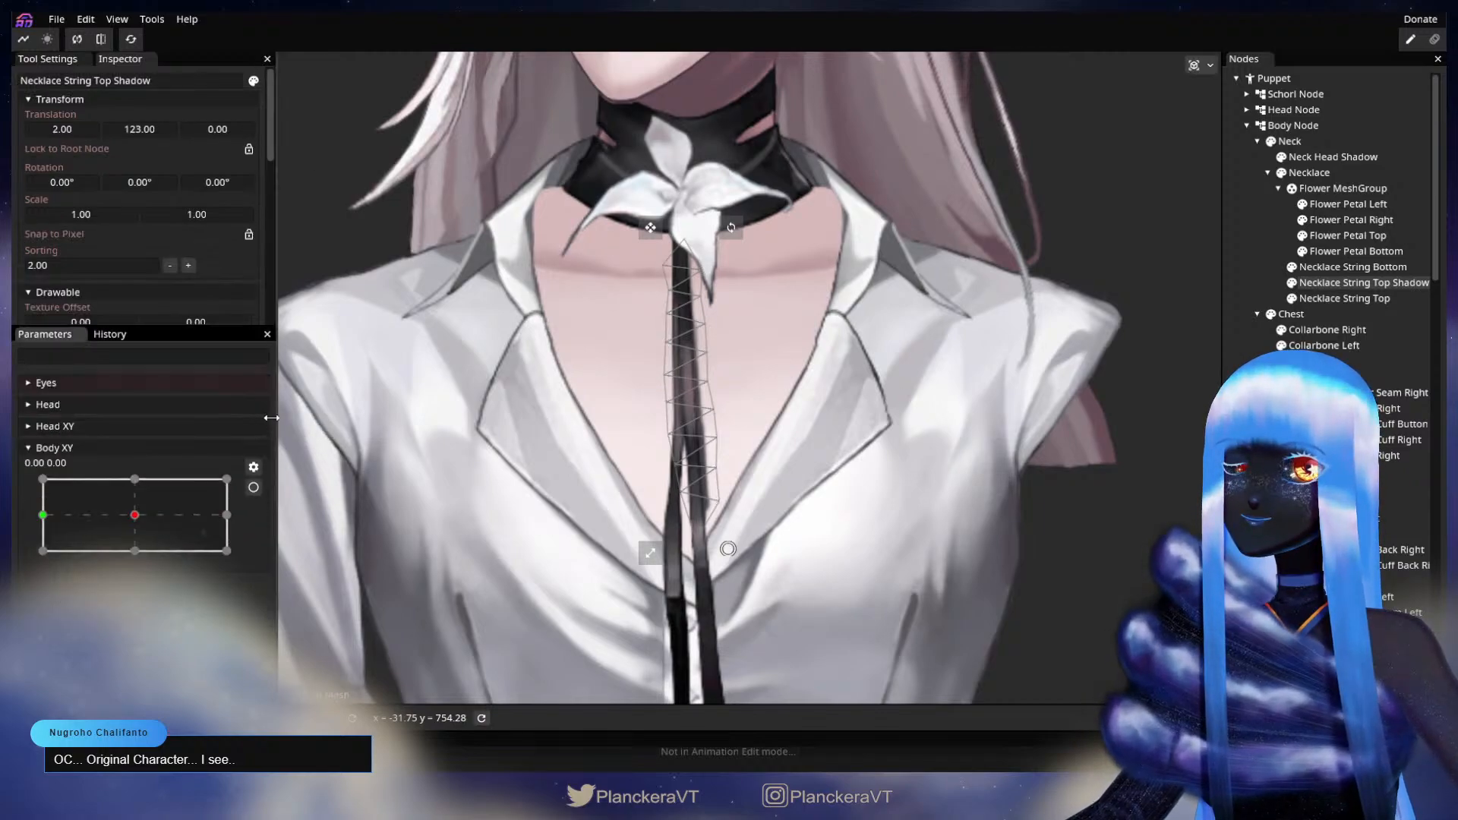
pyautogui.scroll(-6, 185, 267)
pyautogui.scroll(-2, 186, 277)
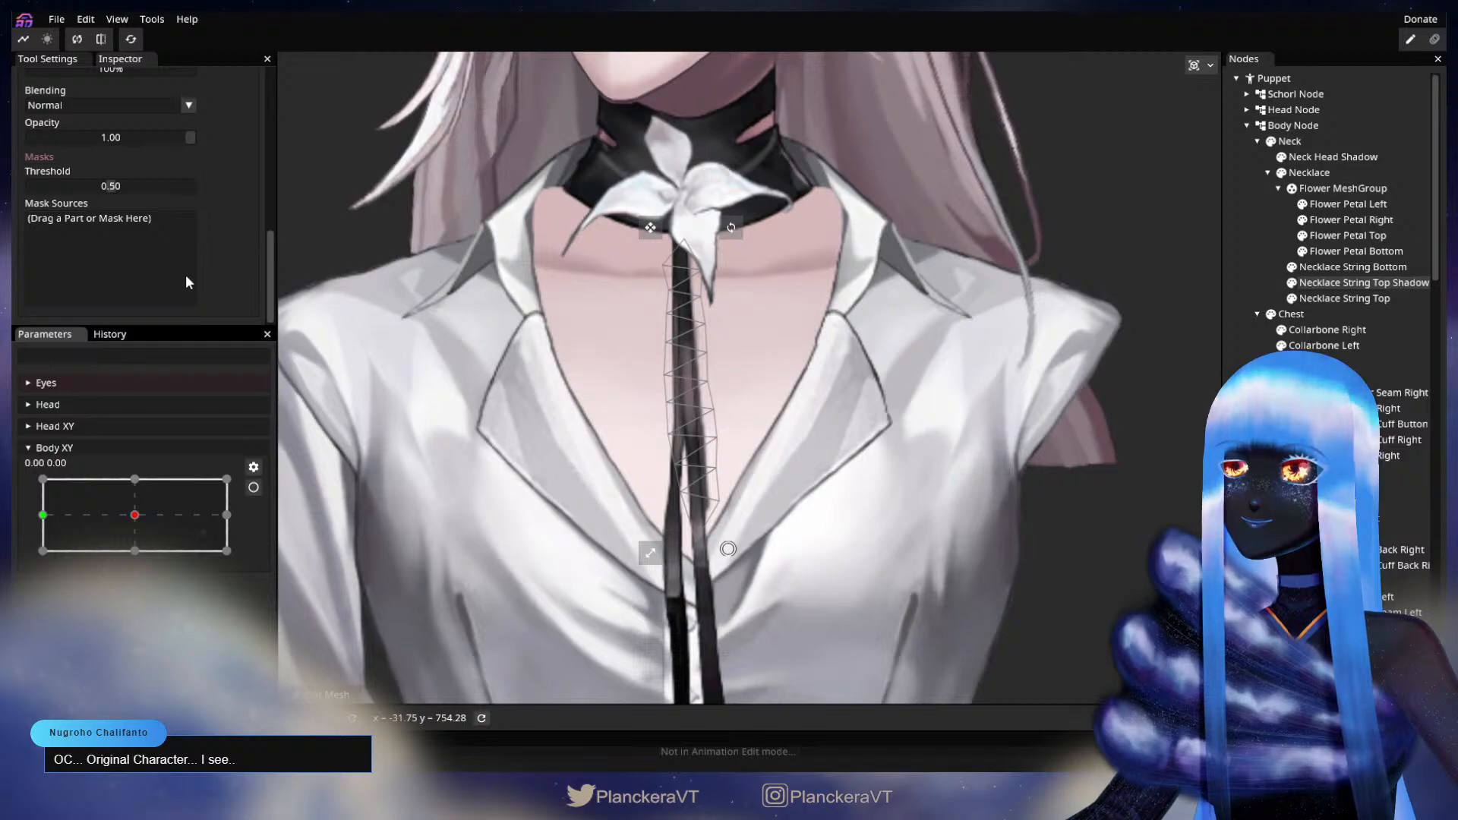
pyautogui.click(1291, 285)
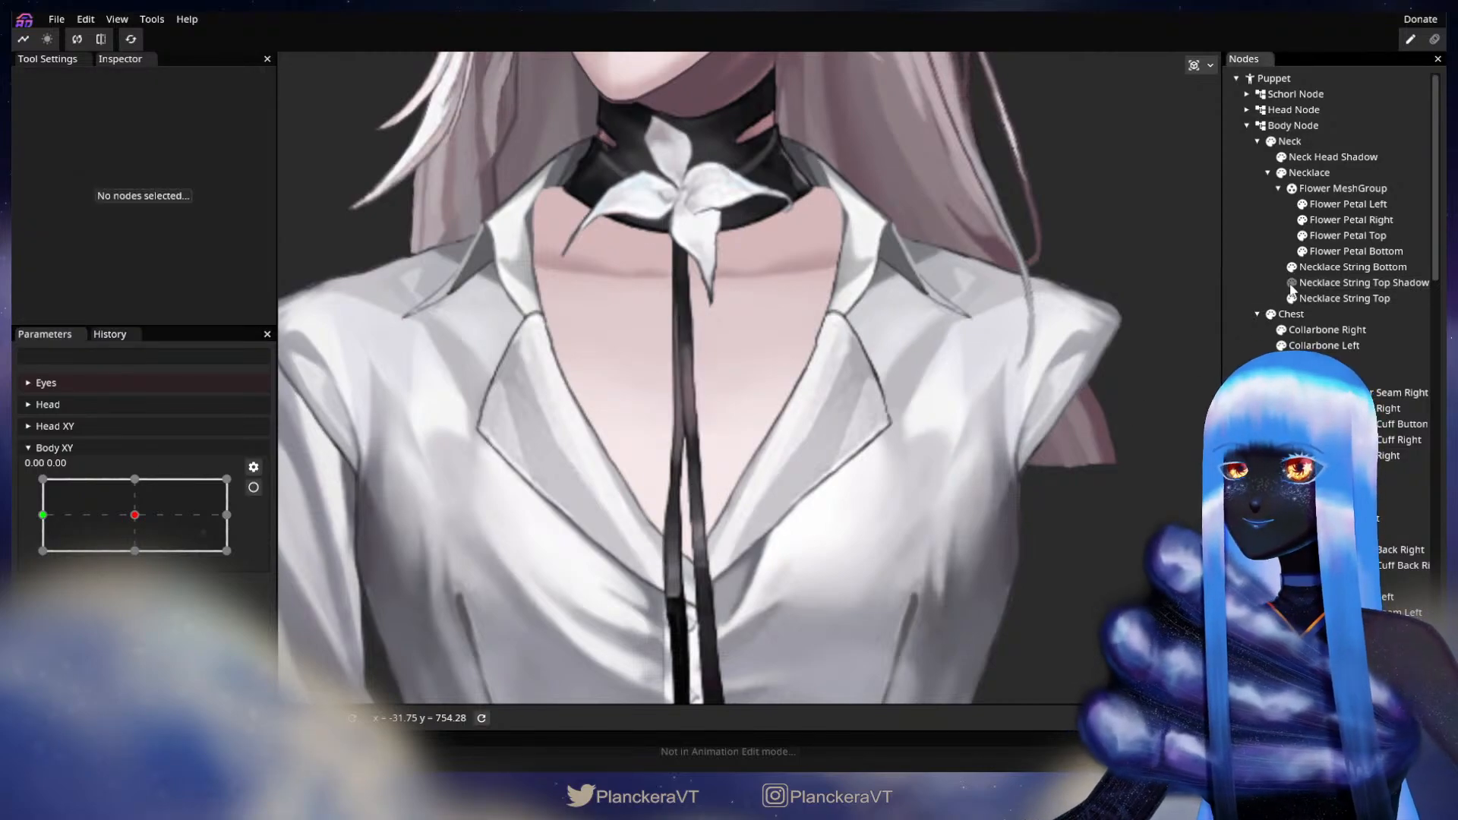
pyautogui.click(1290, 286)
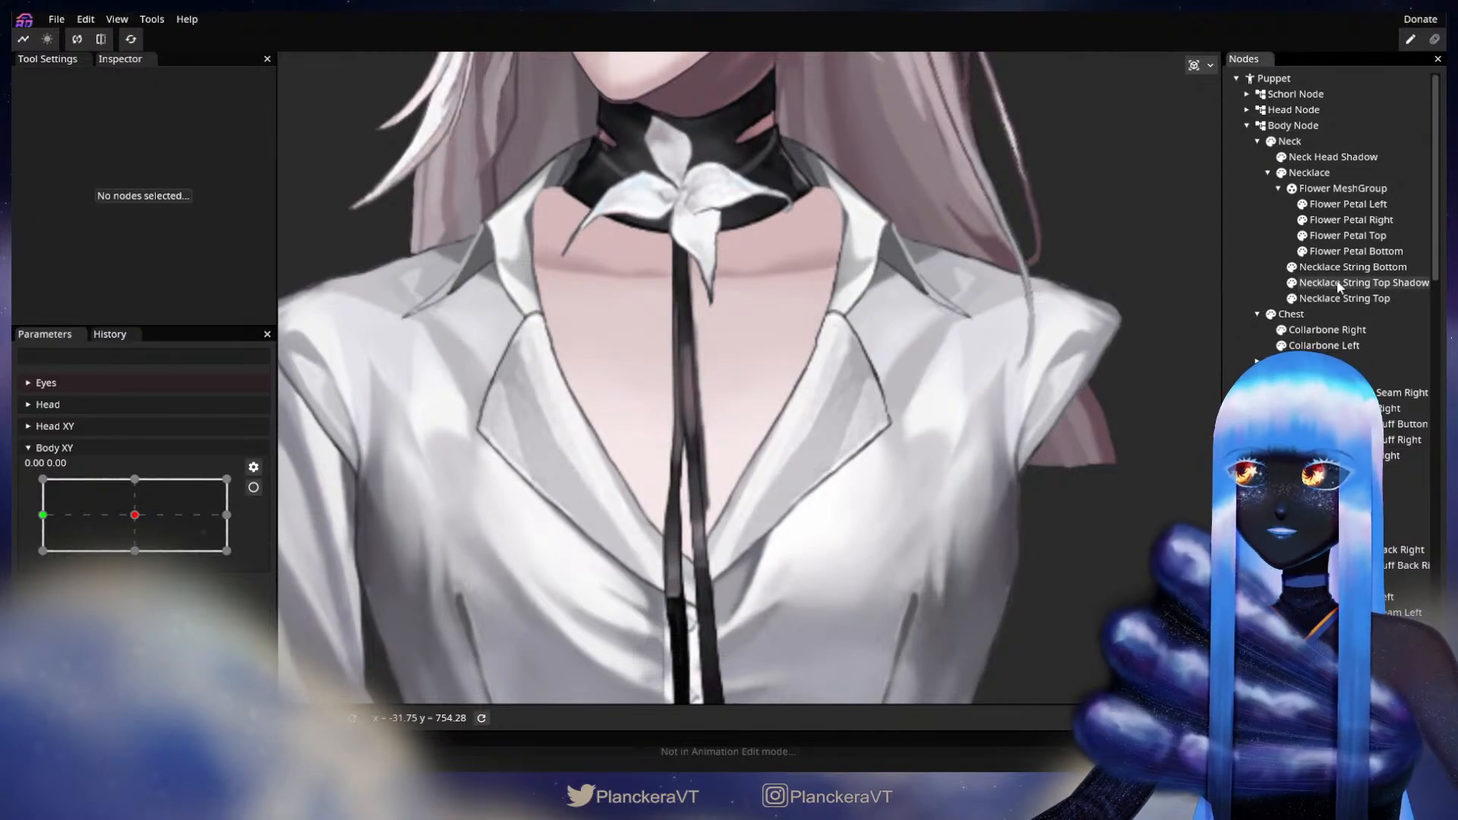
# - Add Necklace String Bottom as a mask source of Necklace String Top Shadow, and deselect the shadow
pyautogui.click(1356, 283)
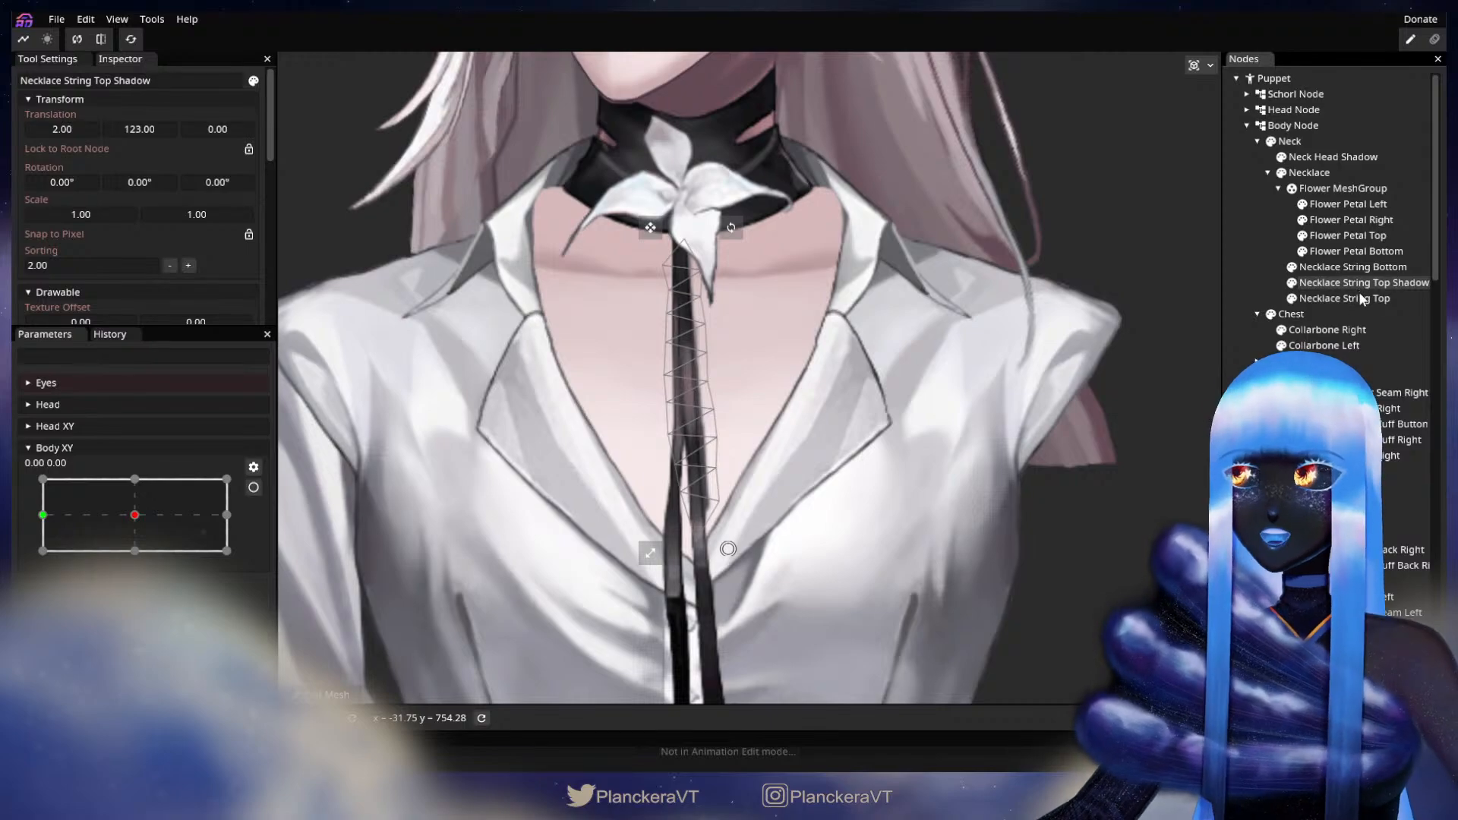
pyautogui.click(1360, 302)
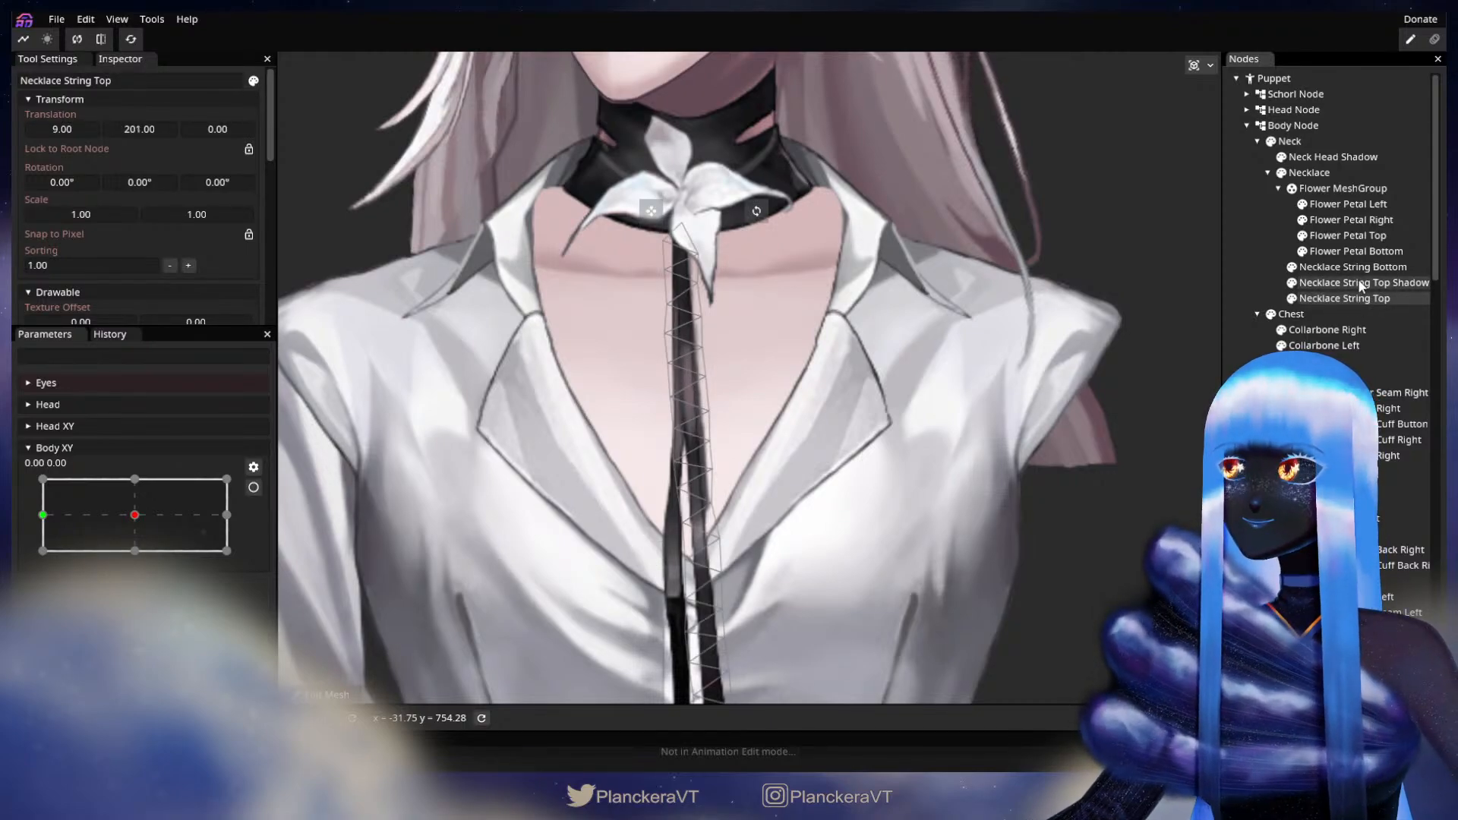
pyautogui.click(1358, 281)
pyautogui.click(1359, 269)
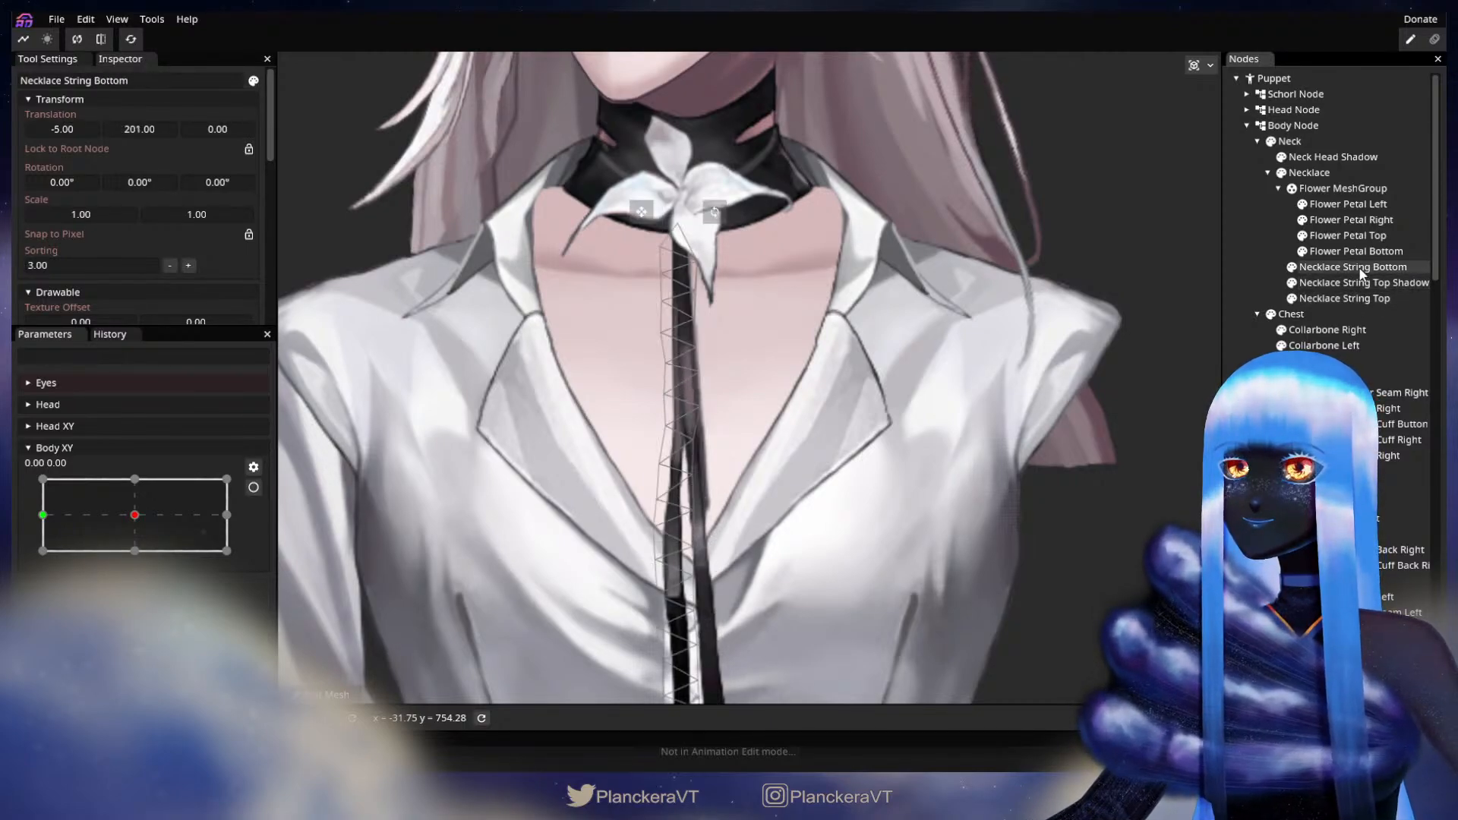
pyautogui.click(1364, 282)
pyautogui.scroll(-10, 121, 259)
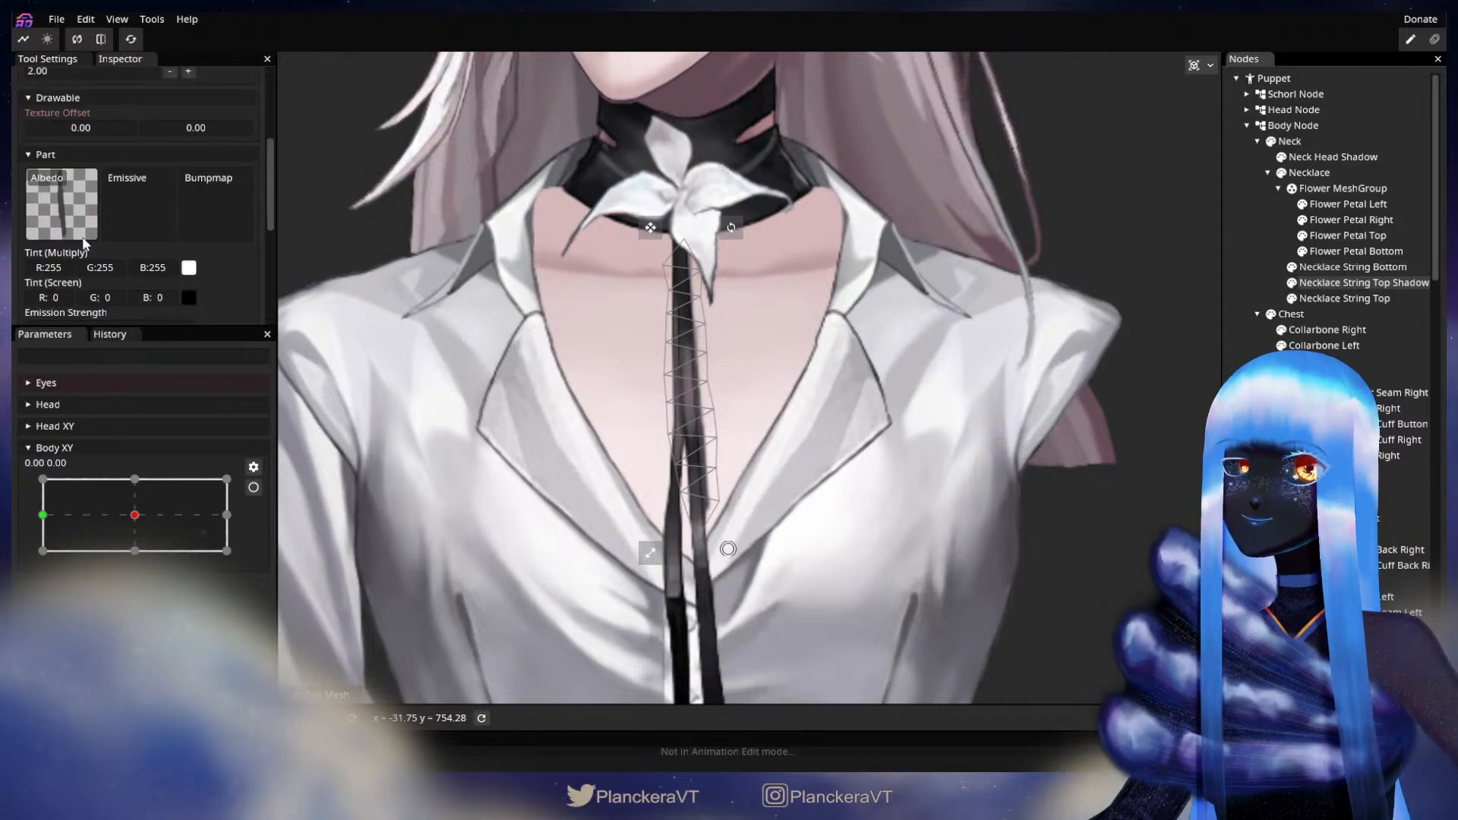
pyautogui.moveTo(1359, 283); pyautogui.dragTo(111, 252)
pyautogui.scroll(-4, 863, 408)
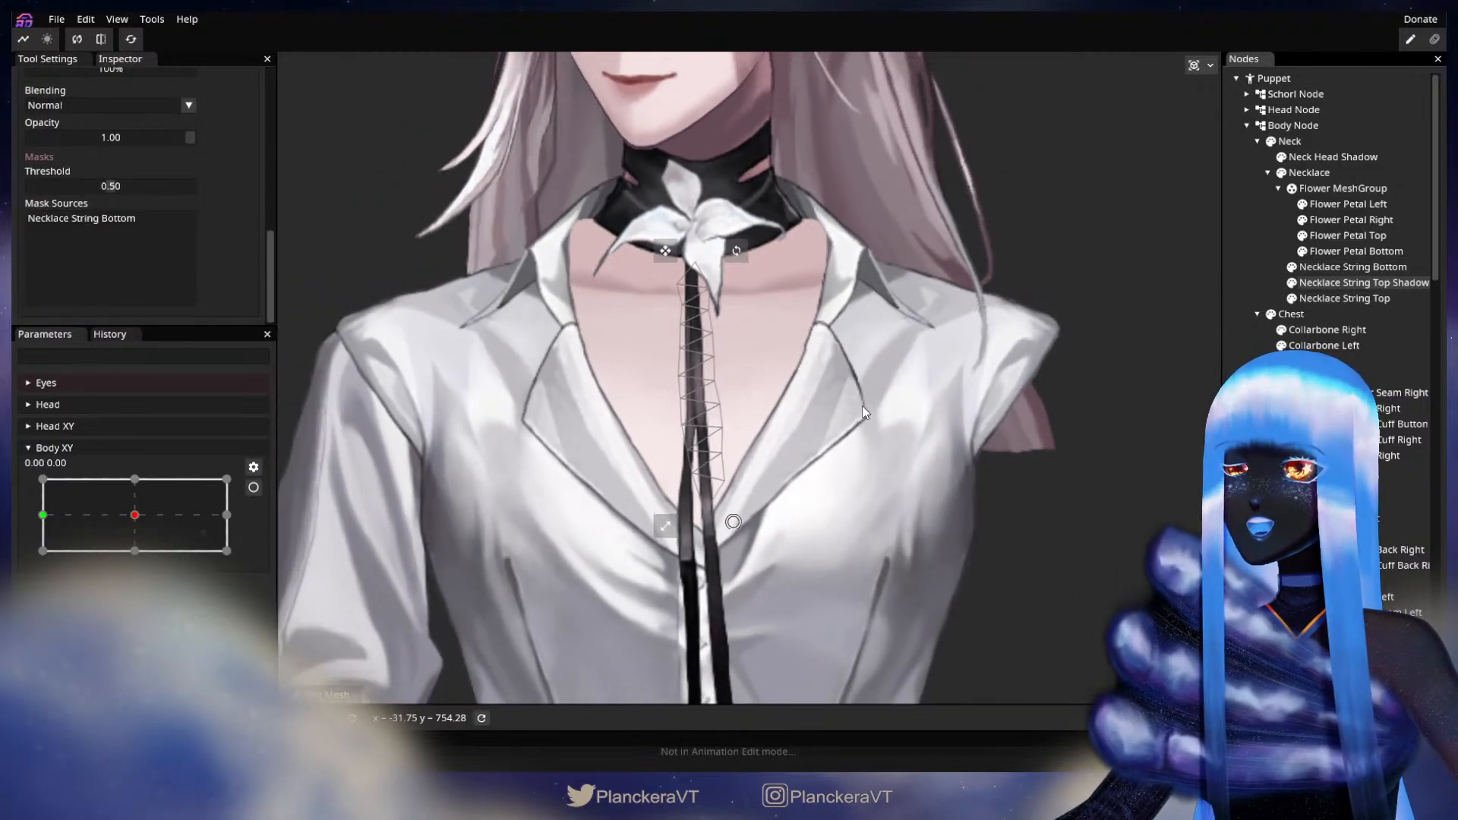
pyautogui.click(1182, 433)
# - Preview the strings and masked shadow from neutral to Body XY's left end, and select Necklace String Bottom for a closer check
pyautogui.scroll(-3, 777, 518)
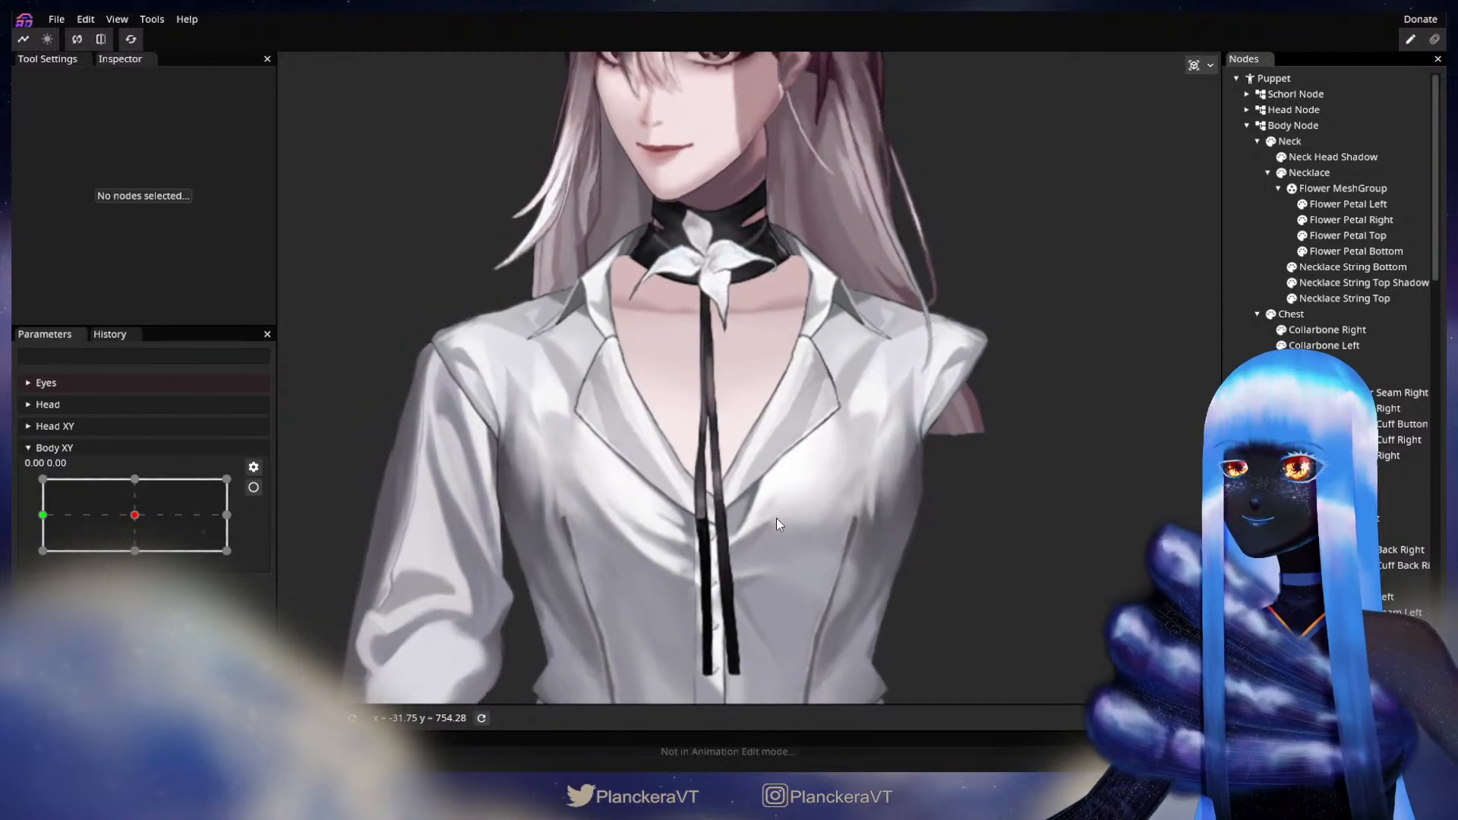
pyautogui.scroll(1, 790, 529)
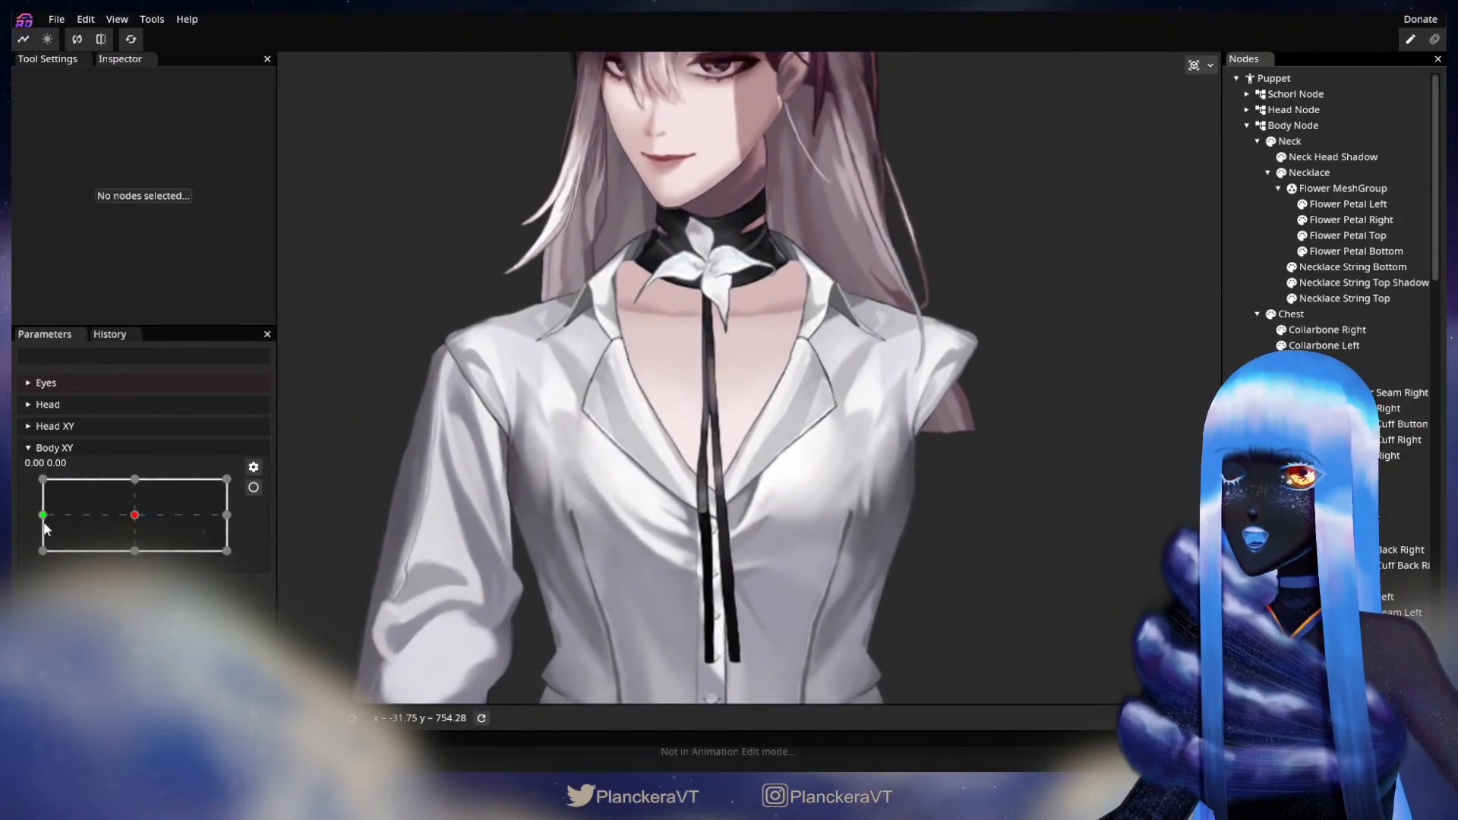
pyautogui.moveTo(134, 516); pyautogui.dragTo(43, 515)
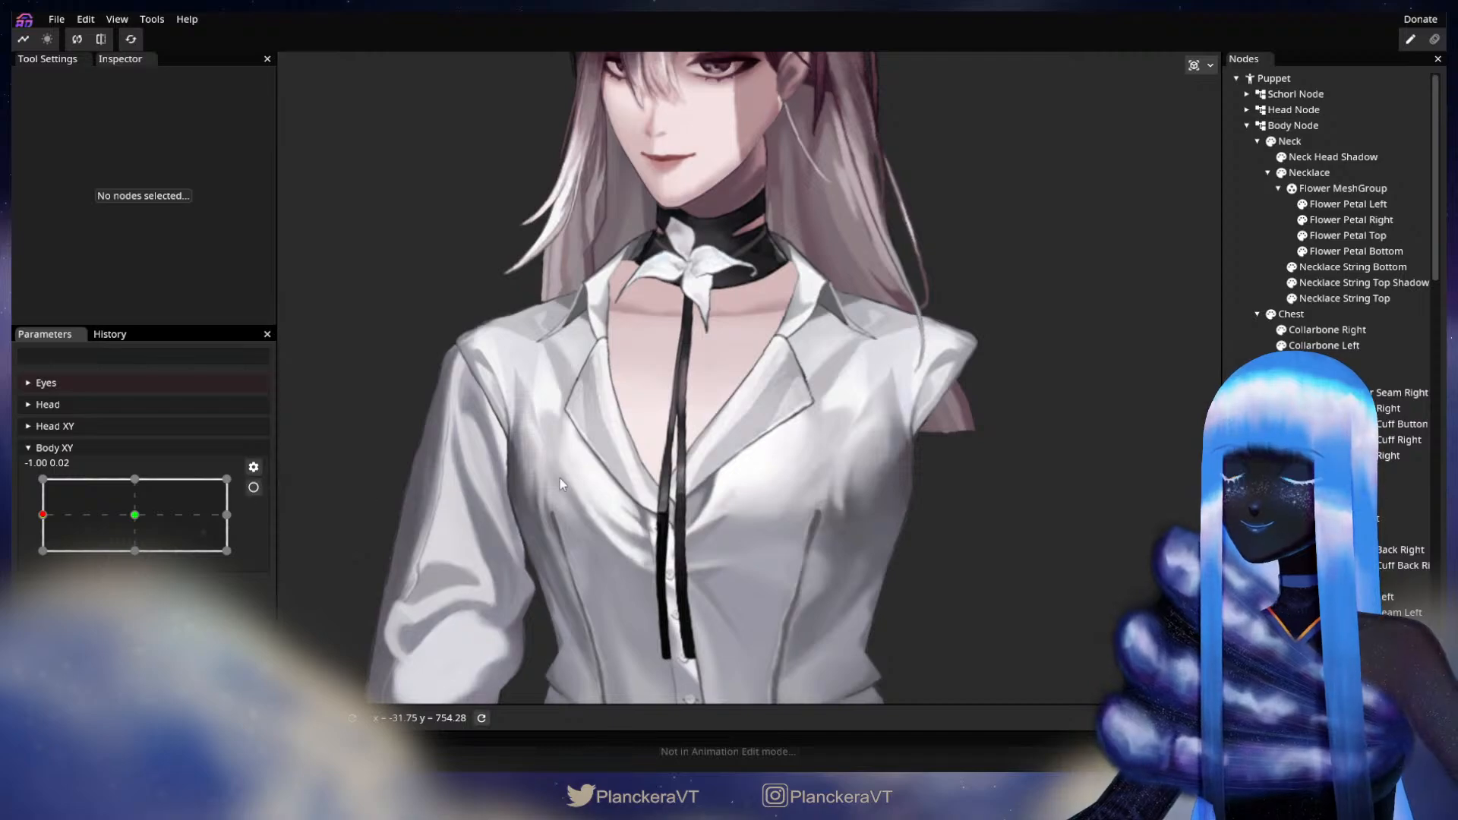
pyautogui.scroll(1, 881, 451)
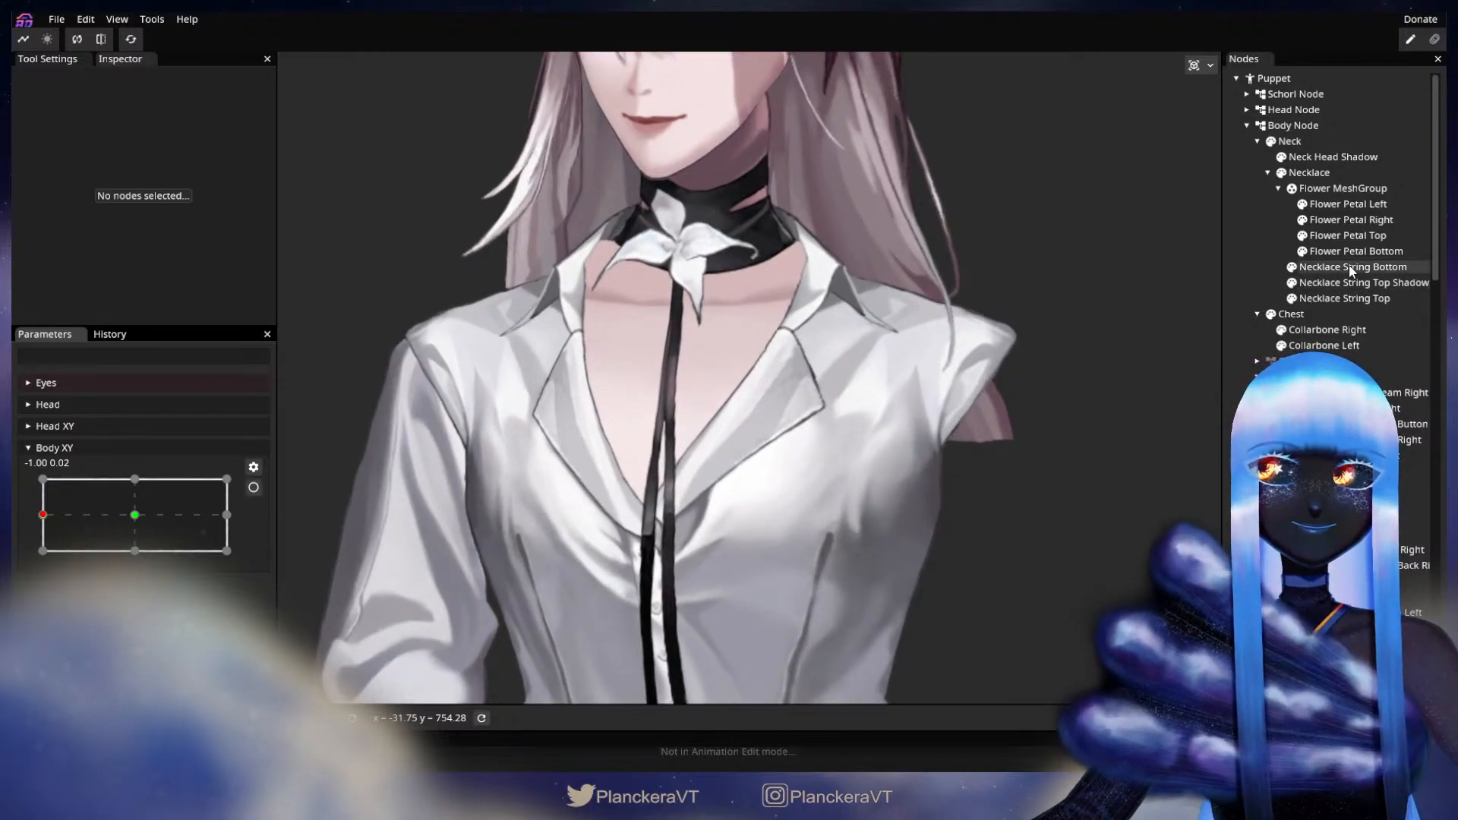
pyautogui.click(1349, 267)
pyautogui.scroll(1, 817, 476)
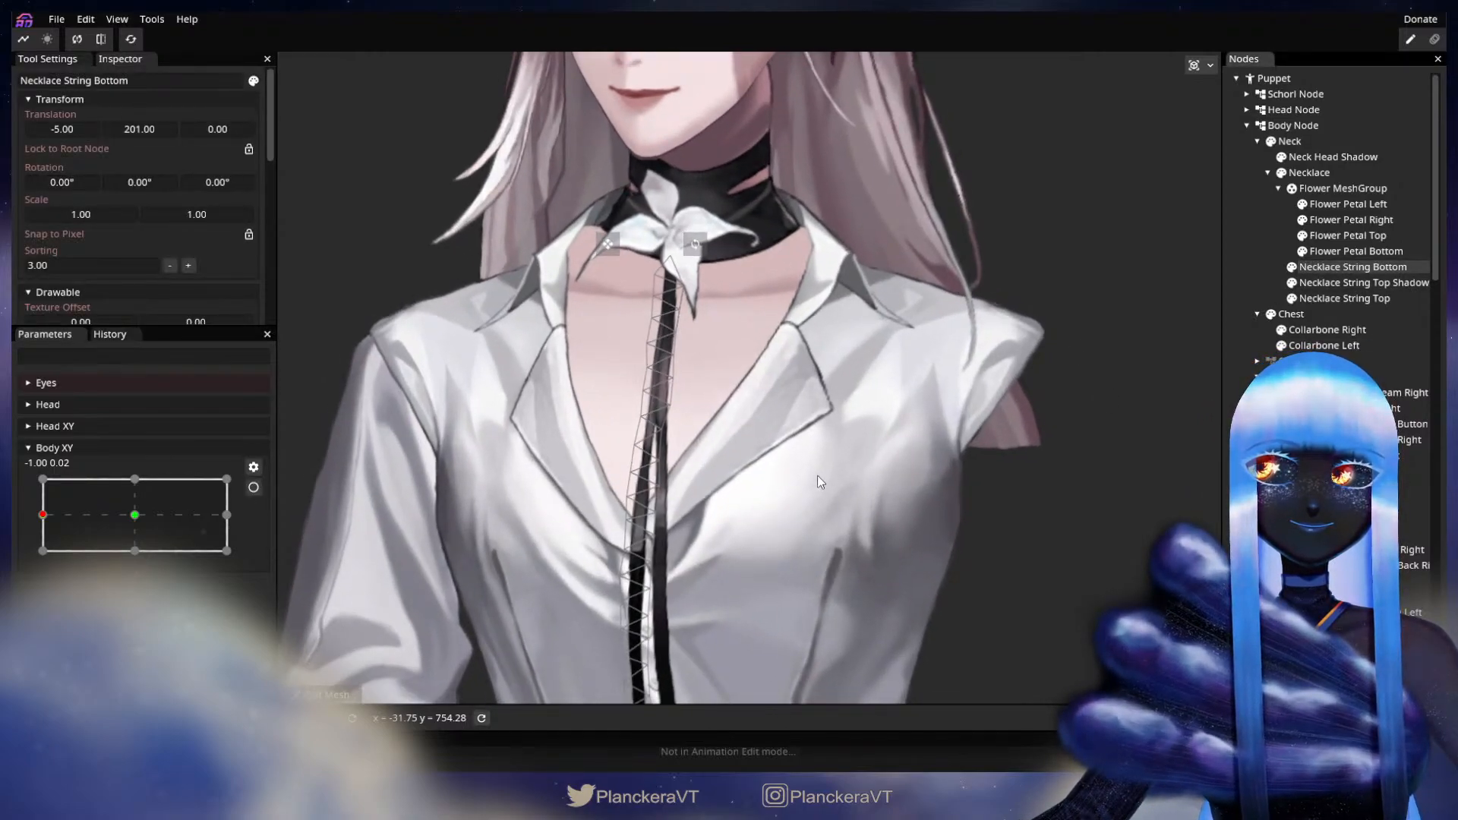
pyautogui.scroll(1, 817, 475)
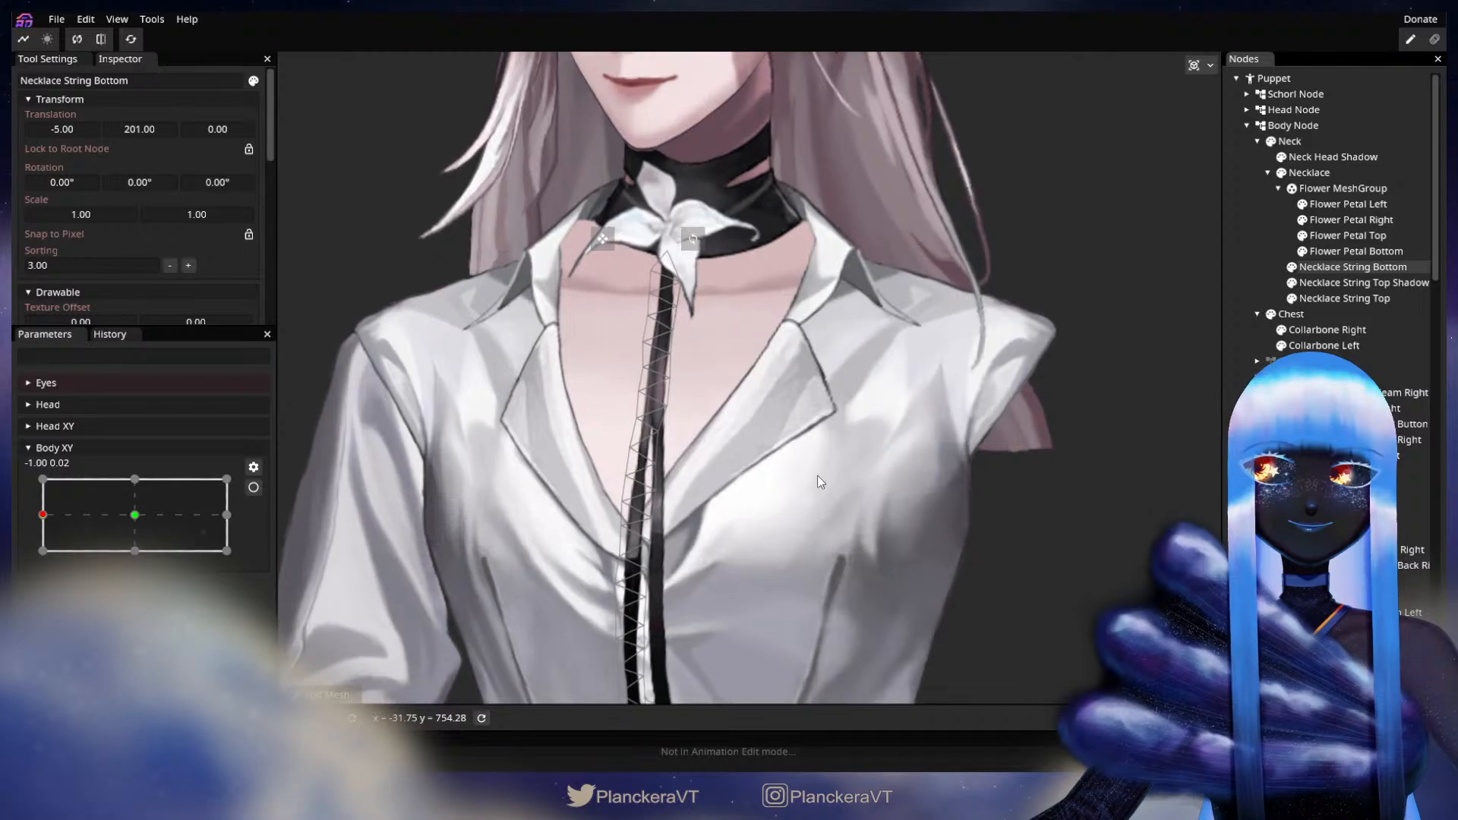
pyautogui.moveTo(817, 476); pyautogui.dragTo(866, 400)
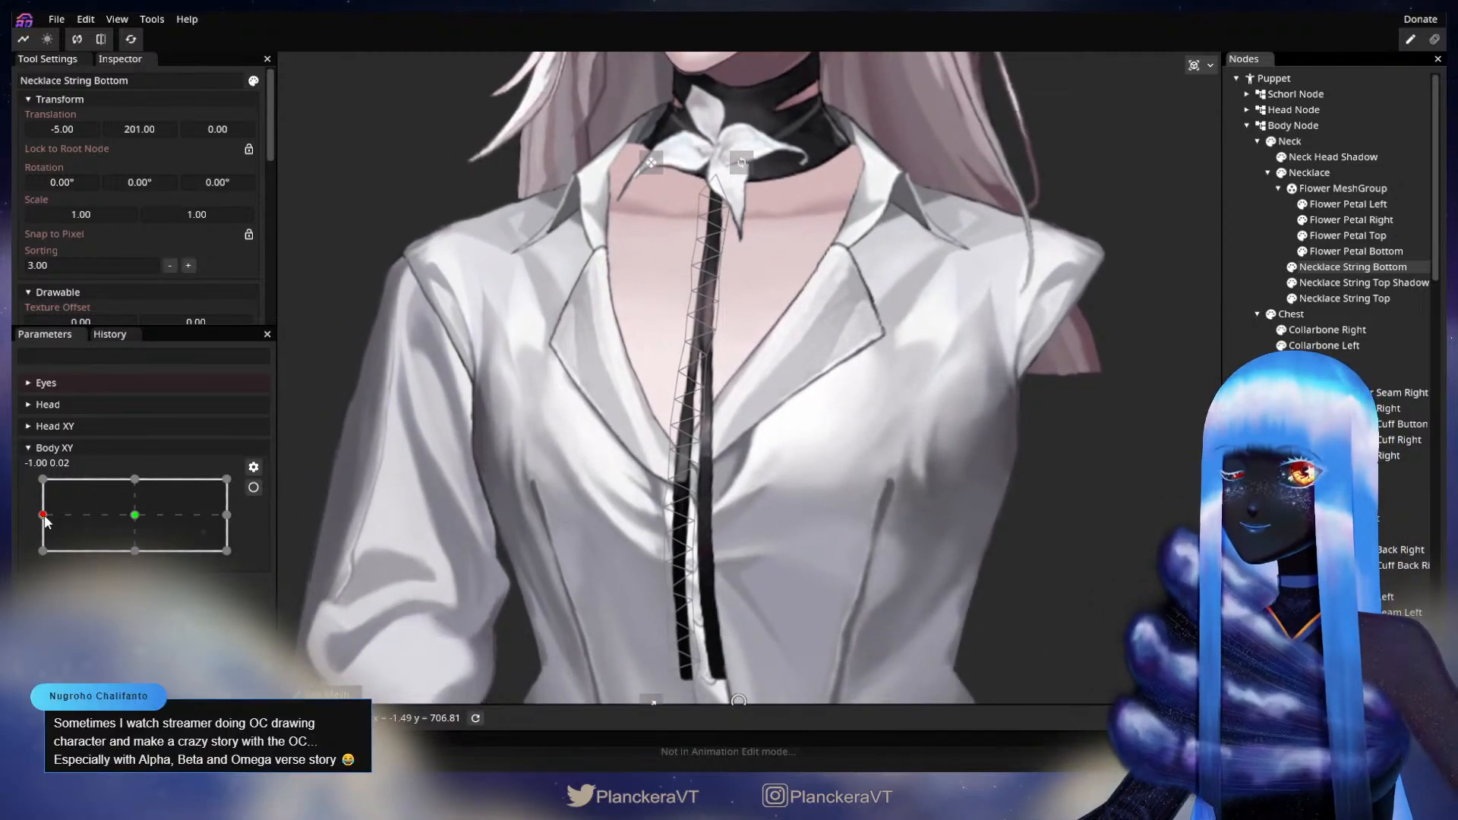
pyautogui.moveTo(44, 518)
pyautogui.mouseDown()
pyautogui.moveTo(133, 517)
pyautogui.moveTo(43, 516)
pyautogui.mouseUp()
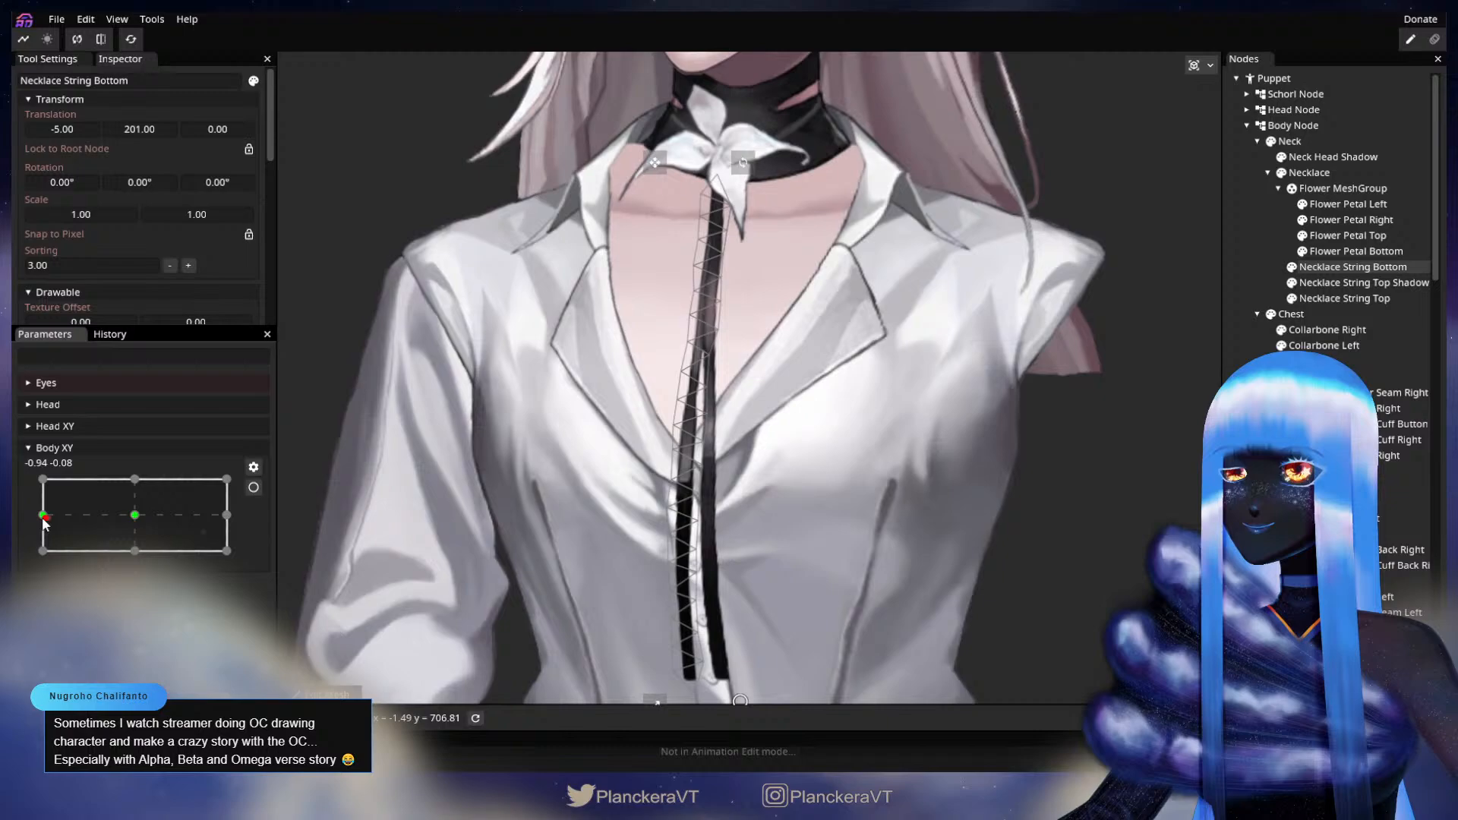
# - At the -1.00, 0.00 keypoint, nudge individual vertices of Necklace String Bottom slightly upward where the strings separate inside the open collar
pyautogui.click(253, 487)
pyautogui.scroll(5, 673, 400)
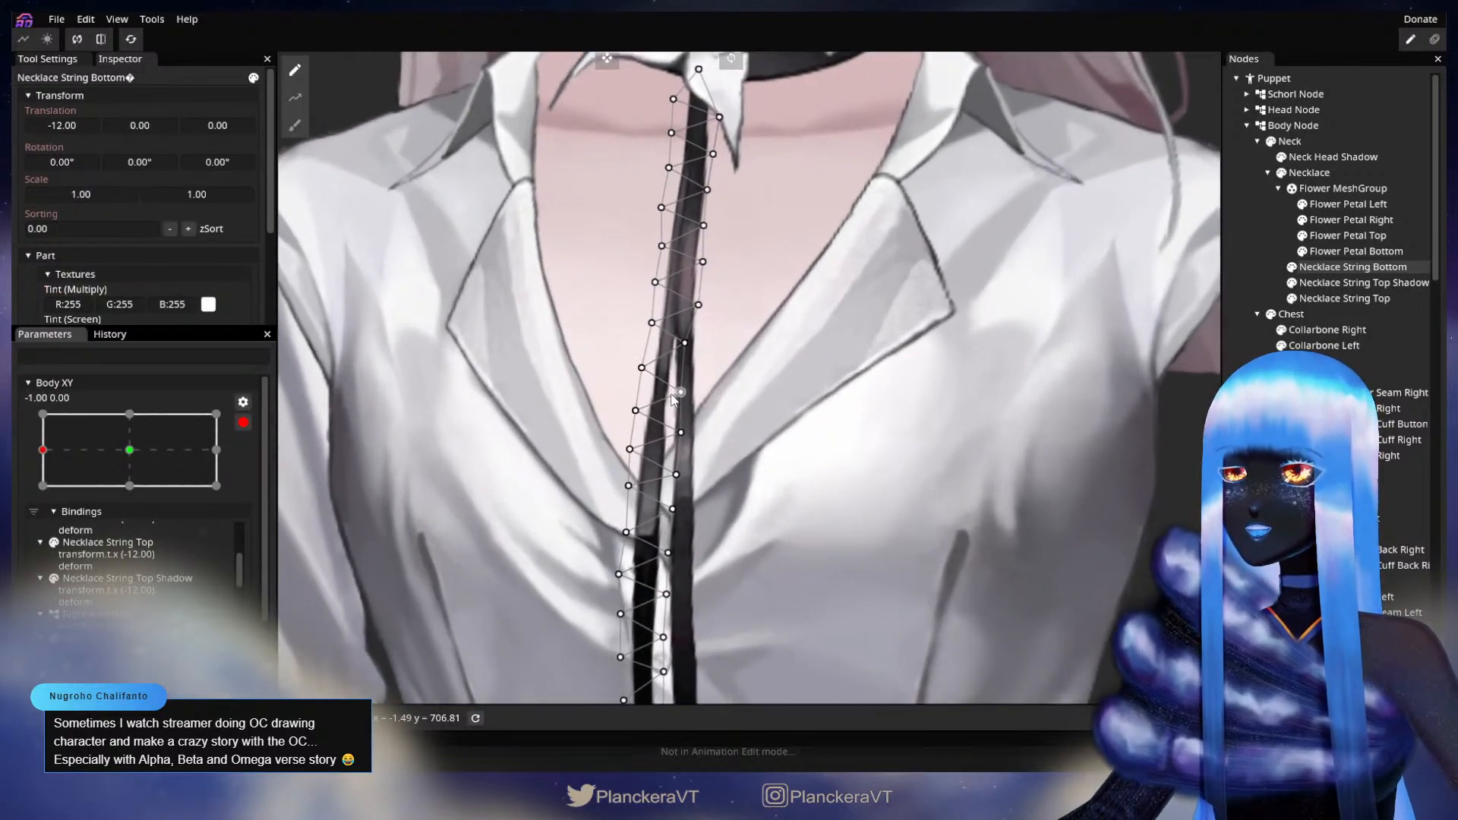
pyautogui.moveTo(680, 392); pyautogui.dragTo(681, 385)
pyautogui.click(684, 343)
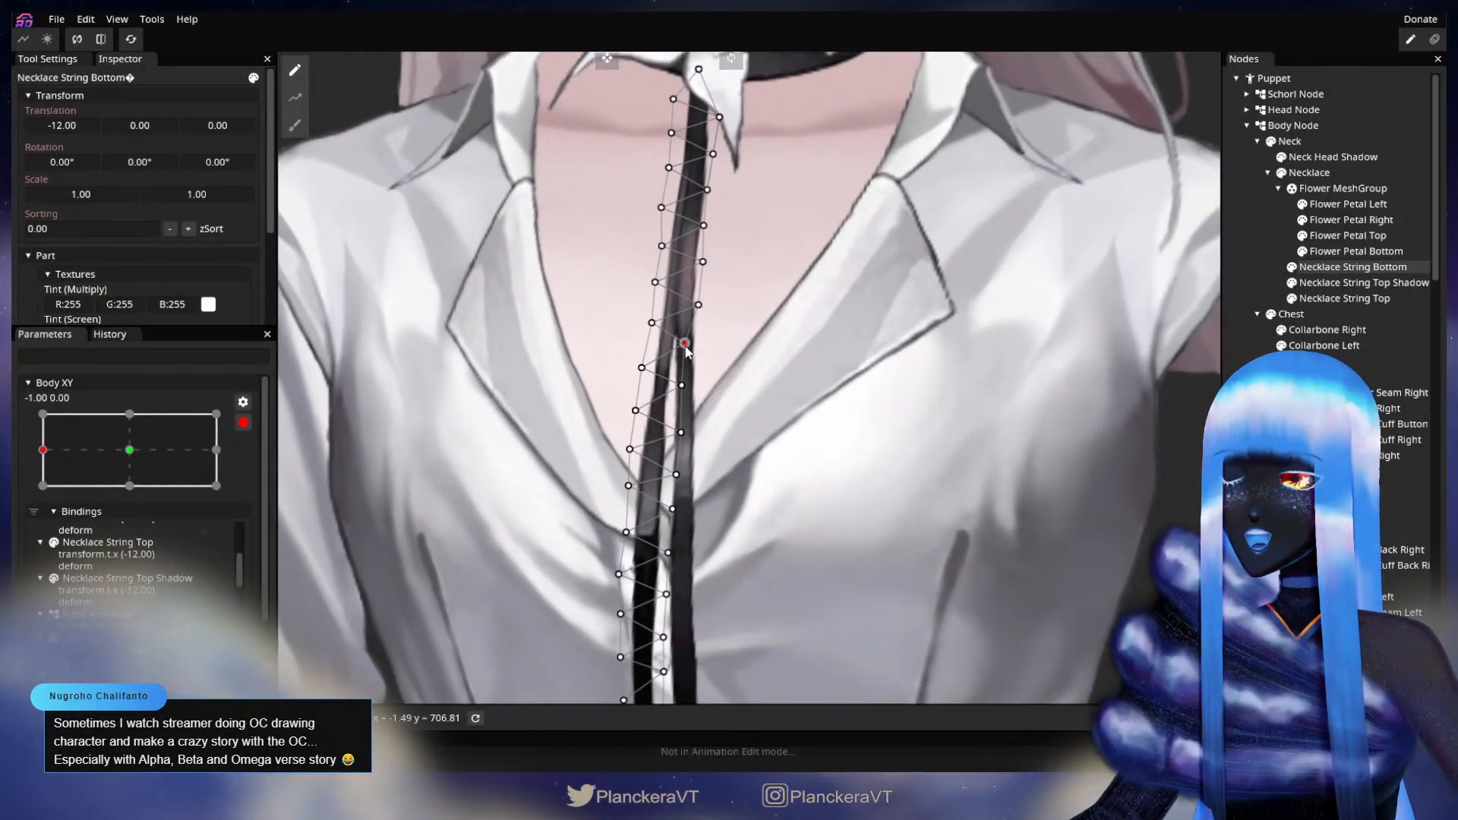
pyautogui.moveTo(698, 305); pyautogui.dragTo(699, 299)
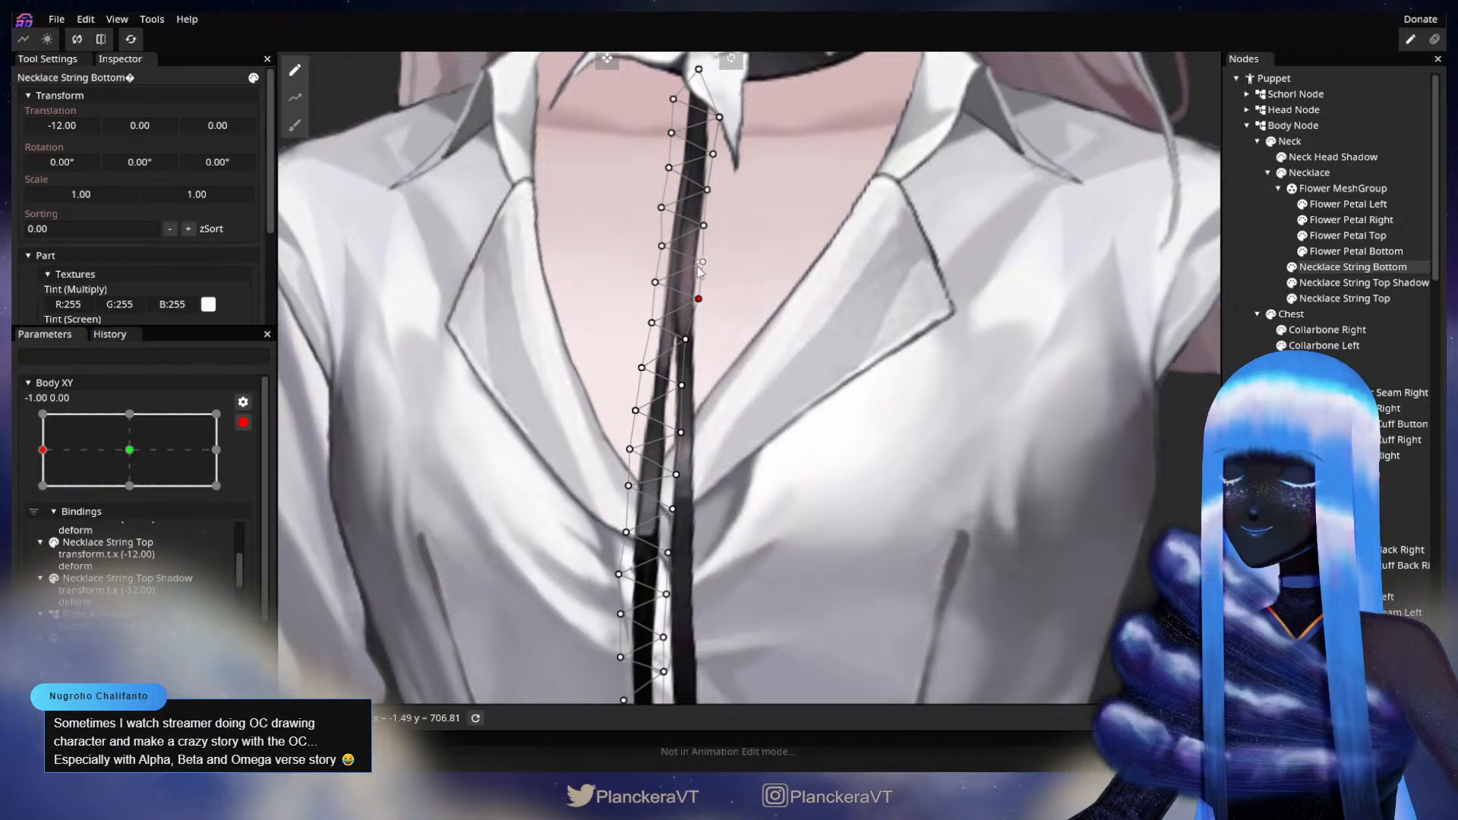
pyautogui.moveTo(729, 250); pyautogui.dragTo(732, 412)
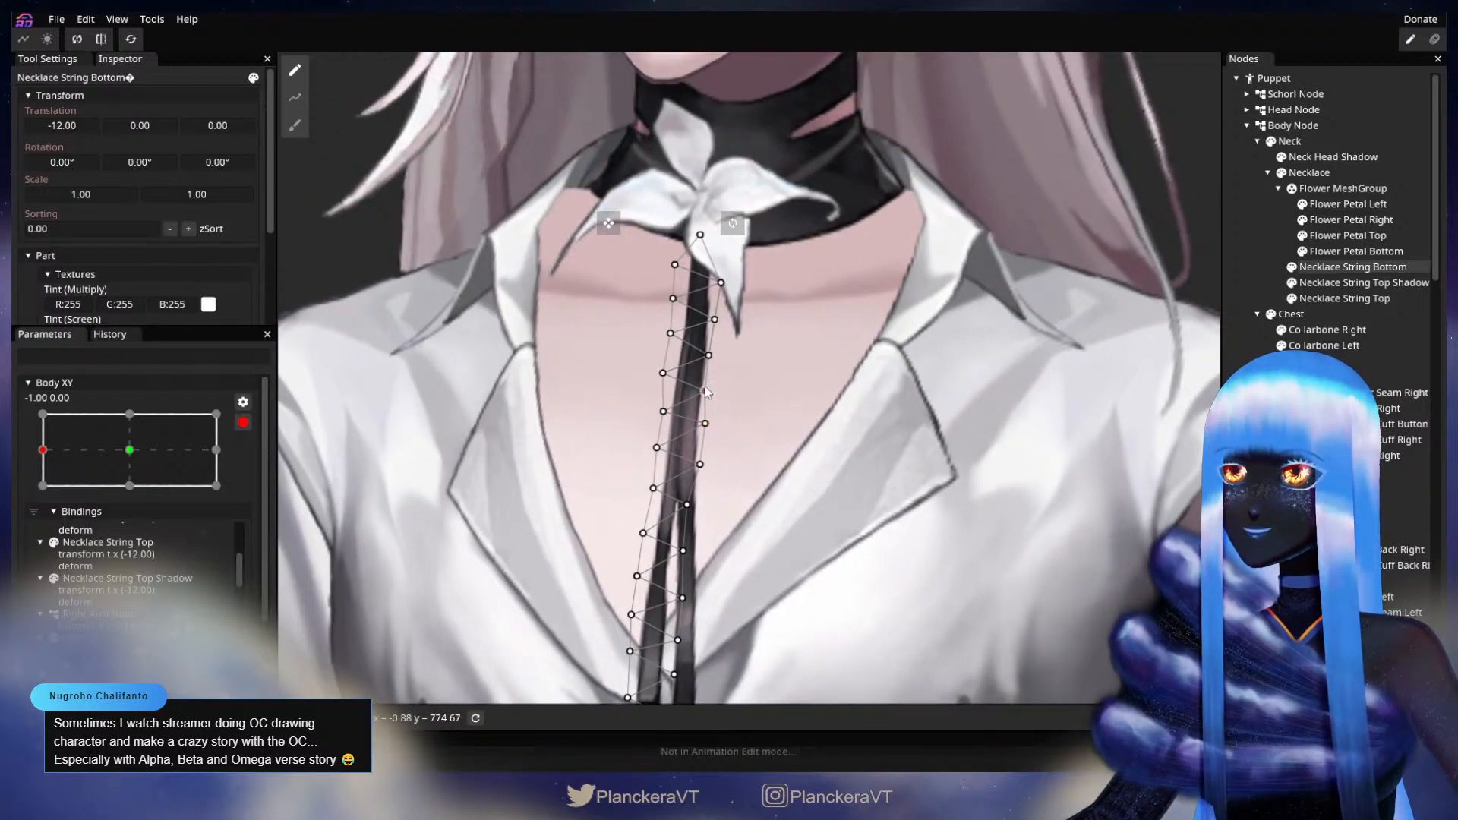
pyautogui.moveTo(713, 495); pyautogui.dragTo(729, 385)
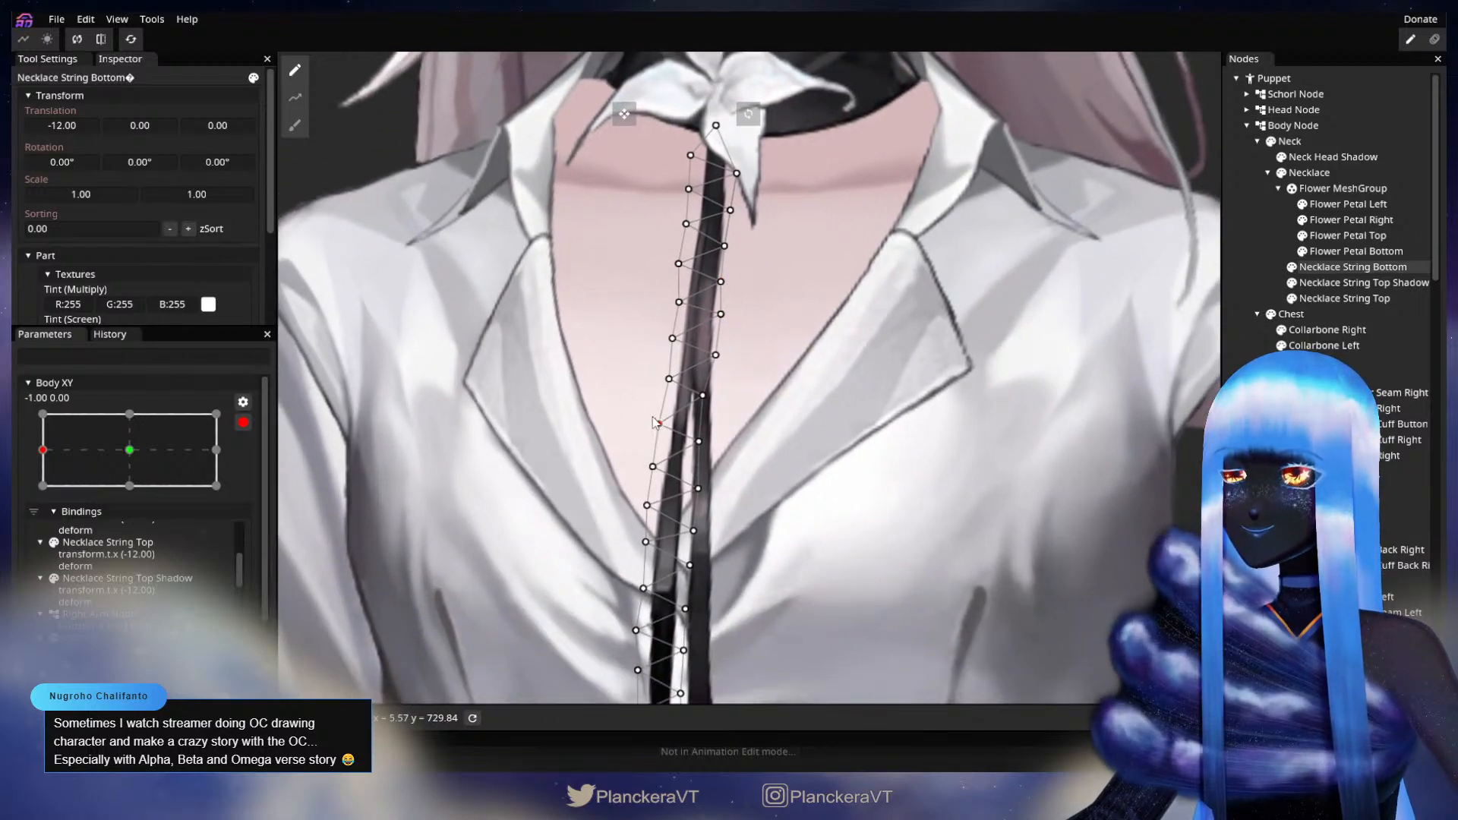
pyautogui.moveTo(704, 494); pyautogui.dragTo(716, 426)
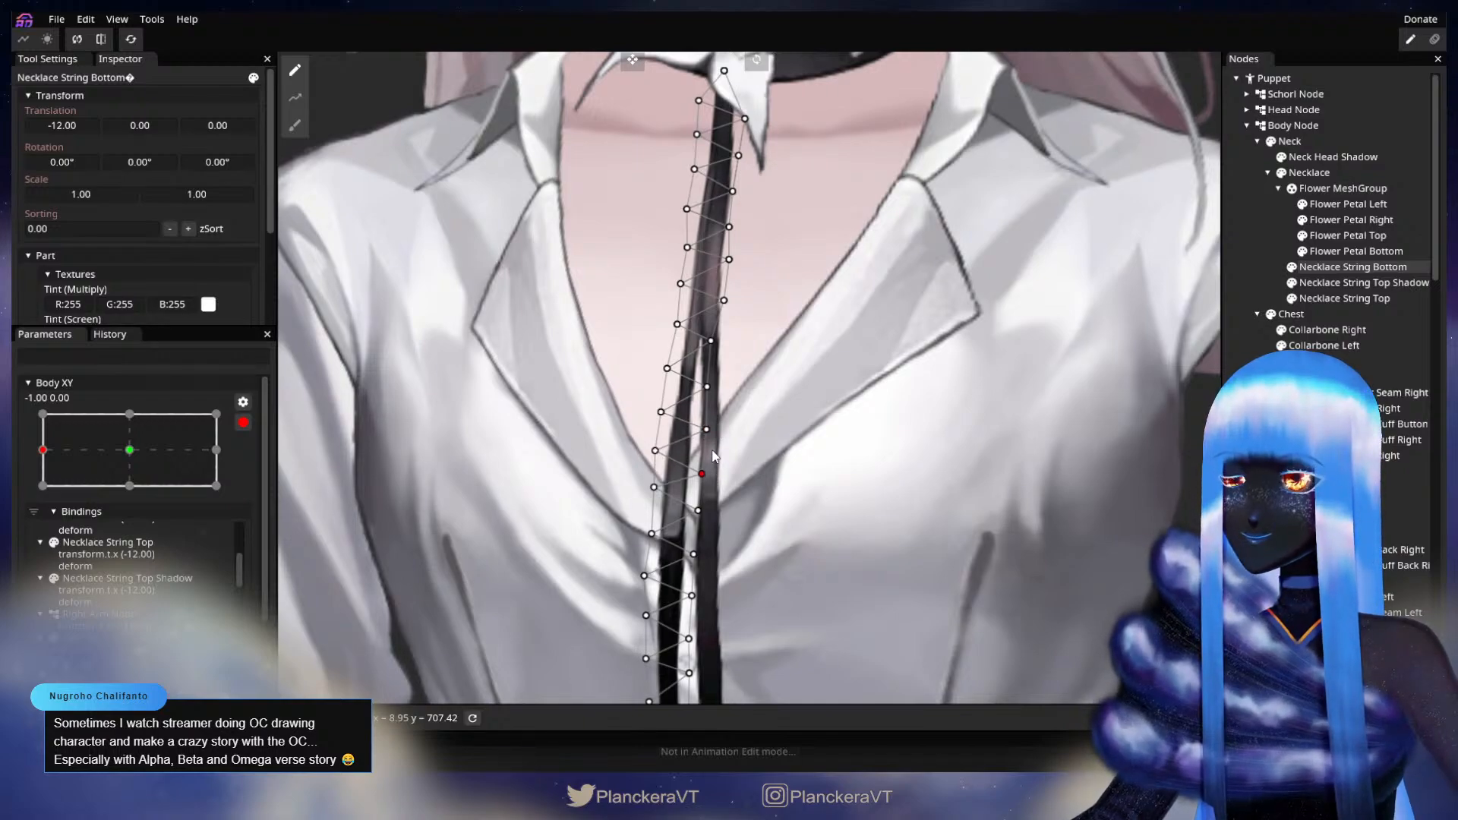
pyautogui.moveTo(731, 509); pyautogui.dragTo(732, 473)
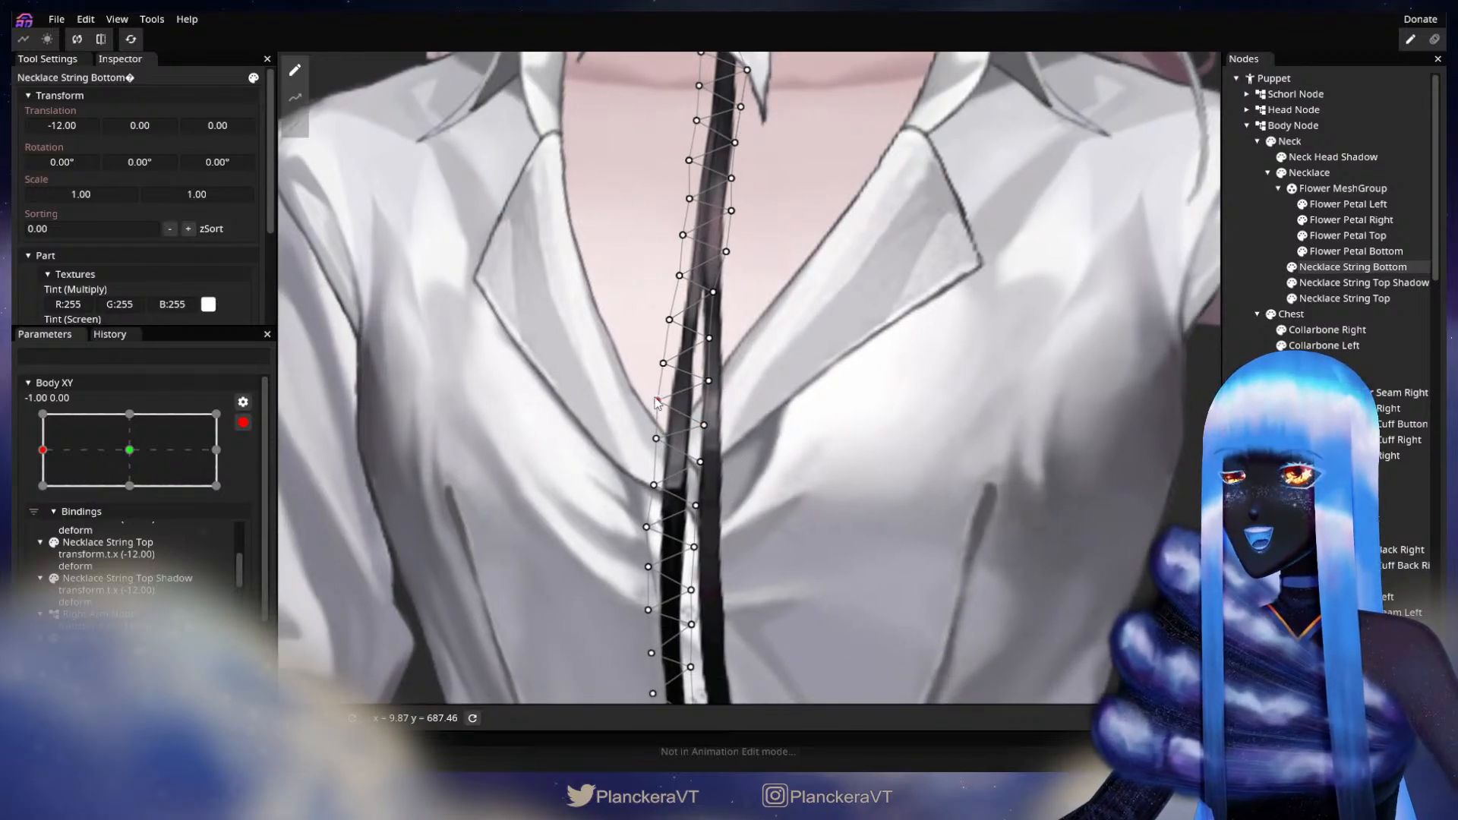
# - Check the string's deformation by moving Body XY around its left end, and resume editing at -1.00, 0.00
pyautogui.click(243, 422)
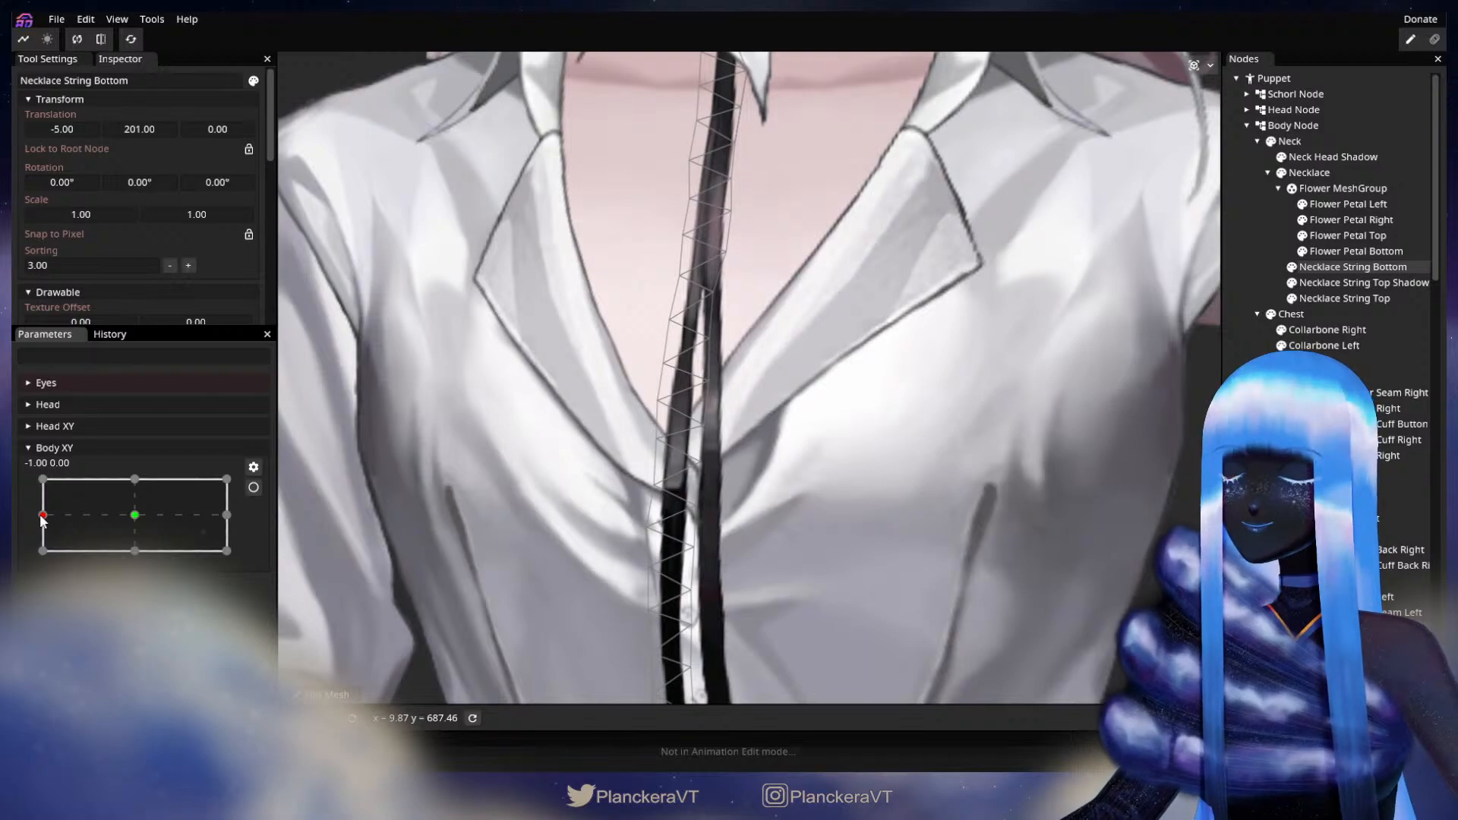
pyautogui.moveTo(39, 514)
pyautogui.mouseDown()
pyautogui.moveTo(137, 515)
pyautogui.moveTo(40, 520)
pyautogui.mouseUp()
pyautogui.click(252, 487)
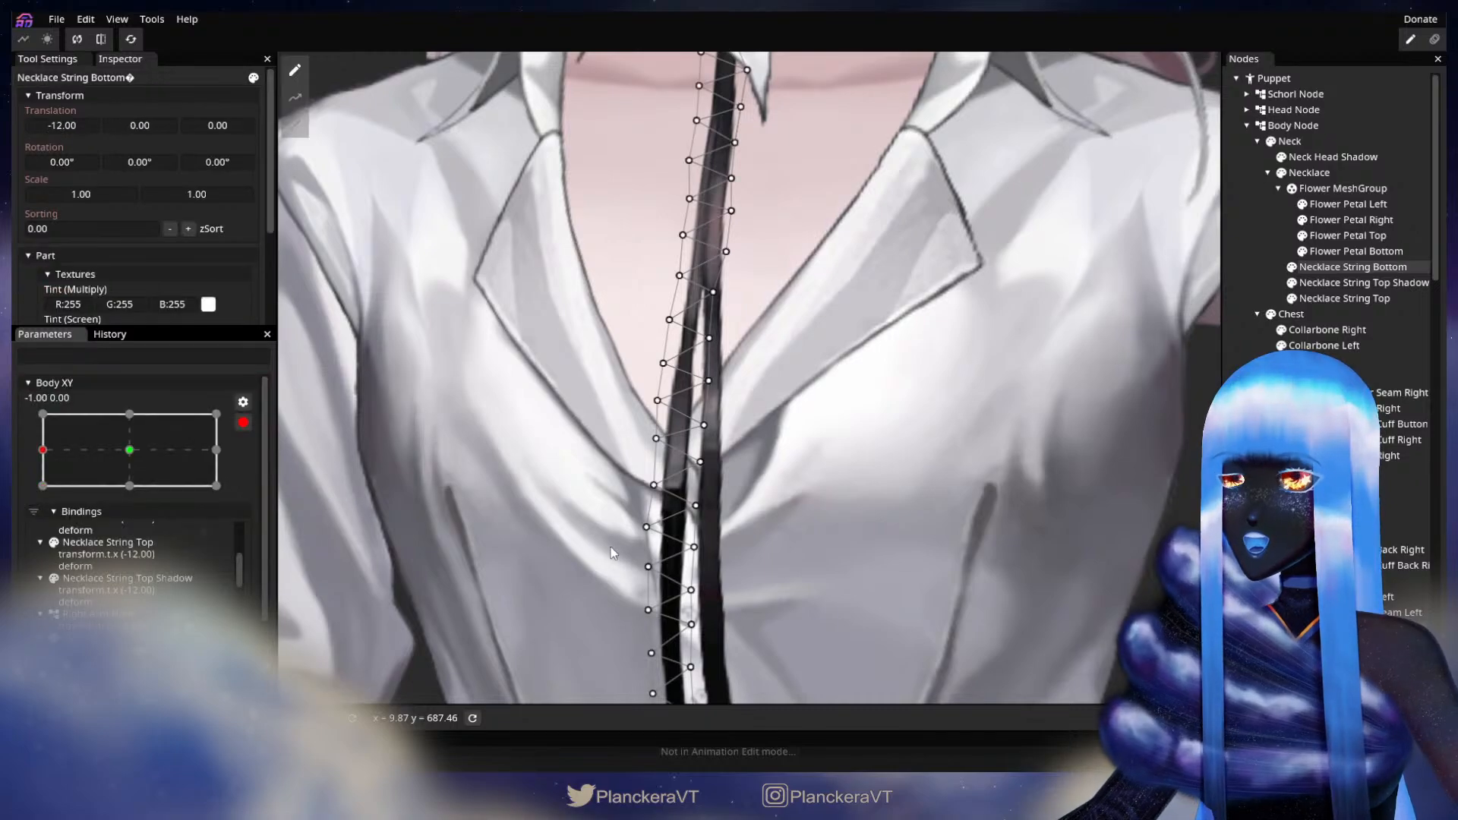
# - Nudge vertices on both edges of Necklace String Bottom just below the point of the collar opening
pyautogui.click(644, 530)
pyautogui.moveTo(641, 532); pyautogui.dragTo(644, 530)
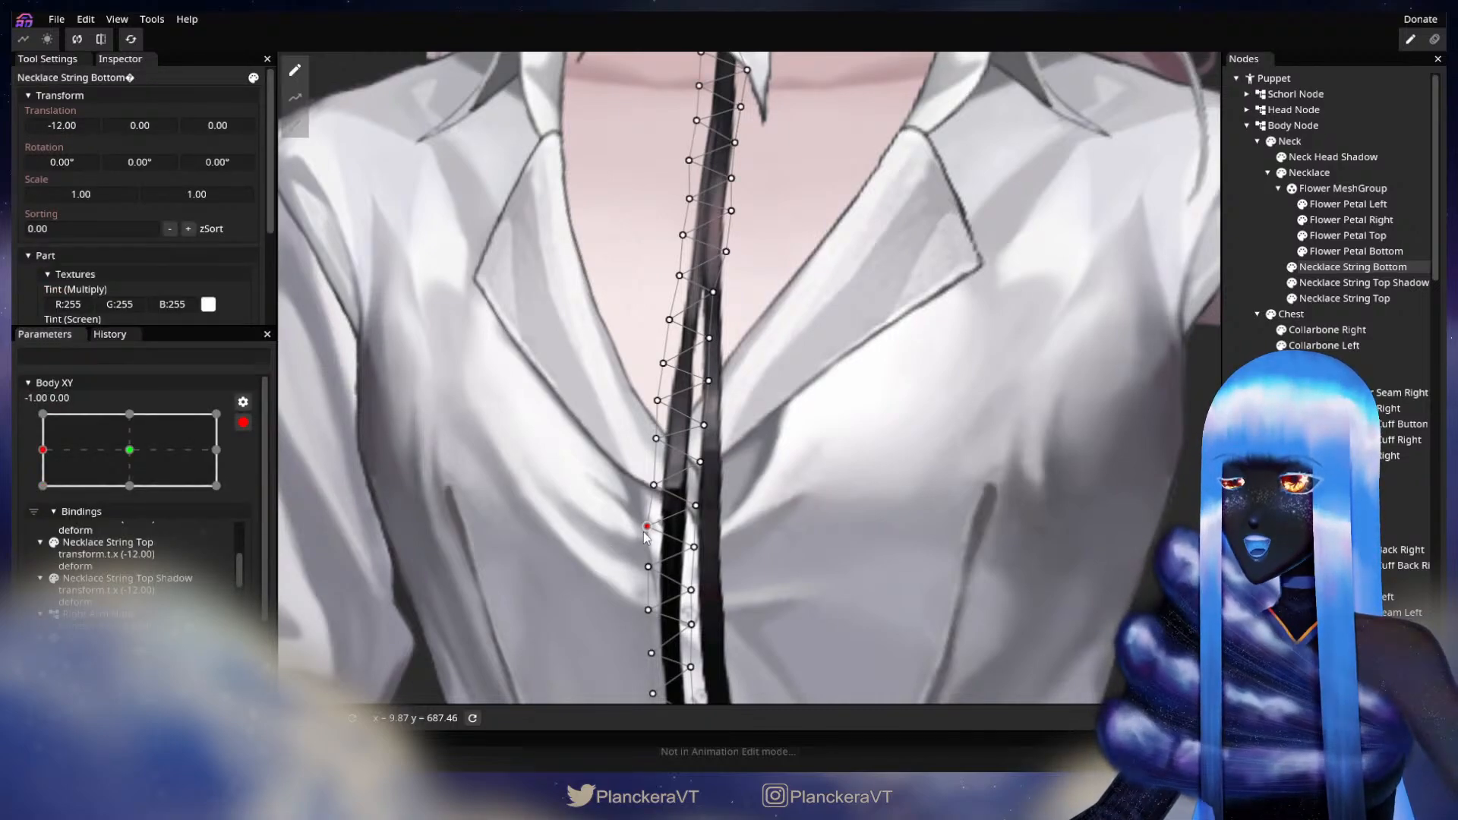
pyautogui.click(696, 506)
pyautogui.moveTo(758, 478); pyautogui.dragTo(763, 365)
pyautogui.moveTo(773, 483); pyautogui.dragTo(776, 363)
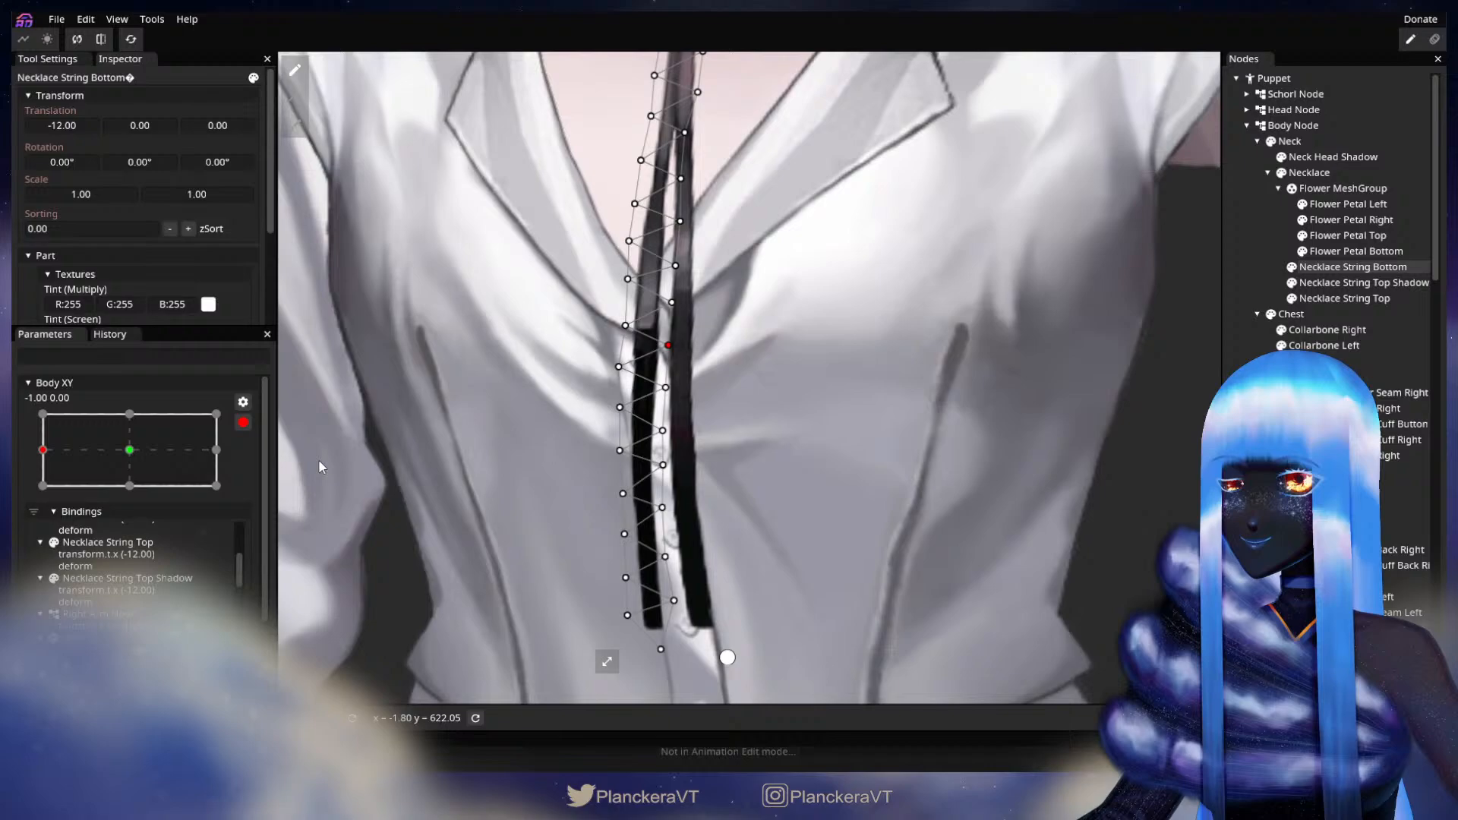
# - Check Necklace String Bottom around Body XY's left end, and adjust its outer-edge vertex at the point of the collar opening
pyautogui.click(243, 423)
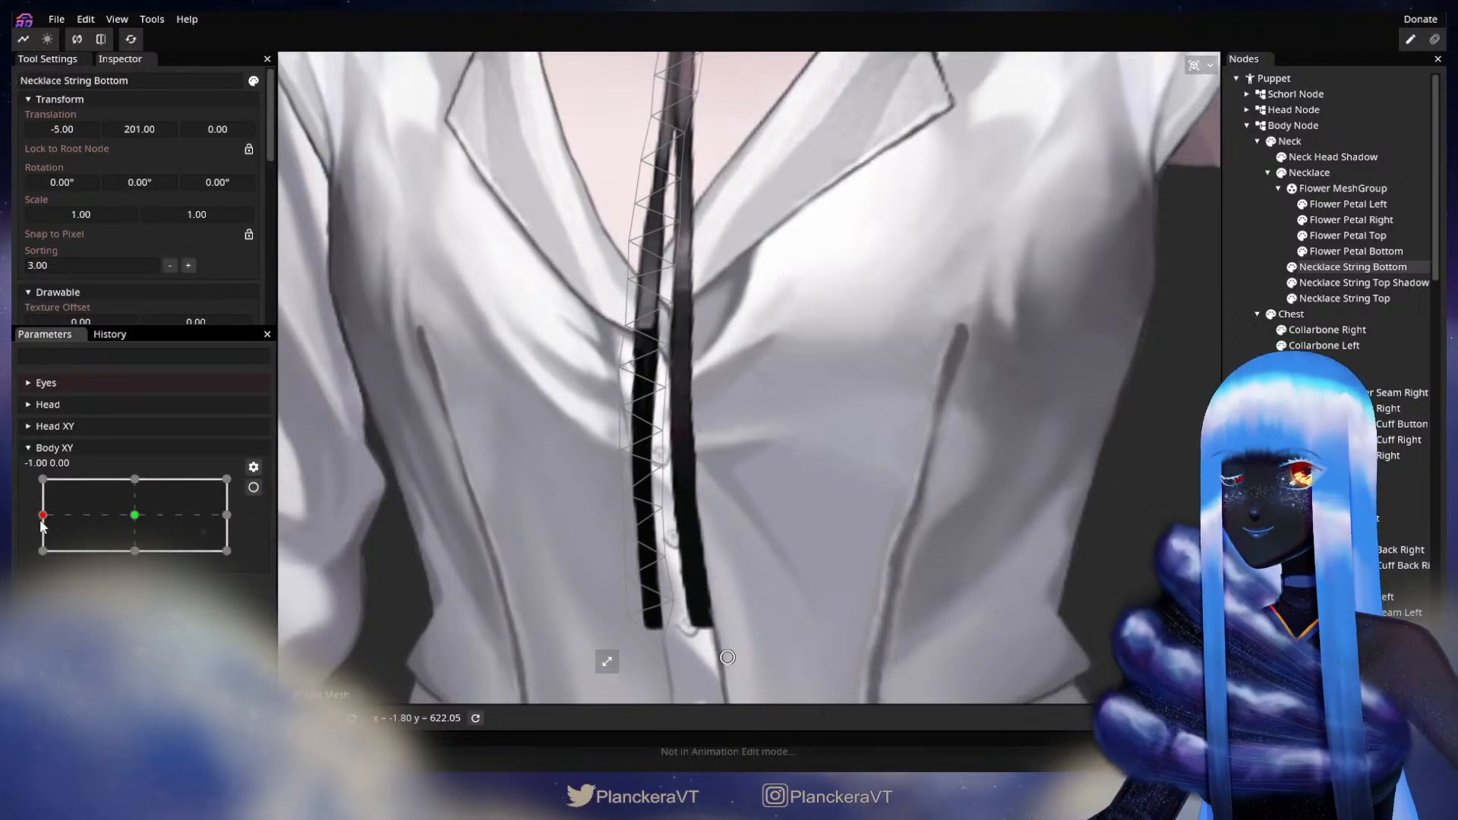
pyautogui.moveTo(43, 519)
pyautogui.mouseDown()
pyautogui.moveTo(140, 520)
pyautogui.moveTo(43, 516)
pyautogui.mouseUp()
pyautogui.click(253, 487)
pyautogui.click(619, 329)
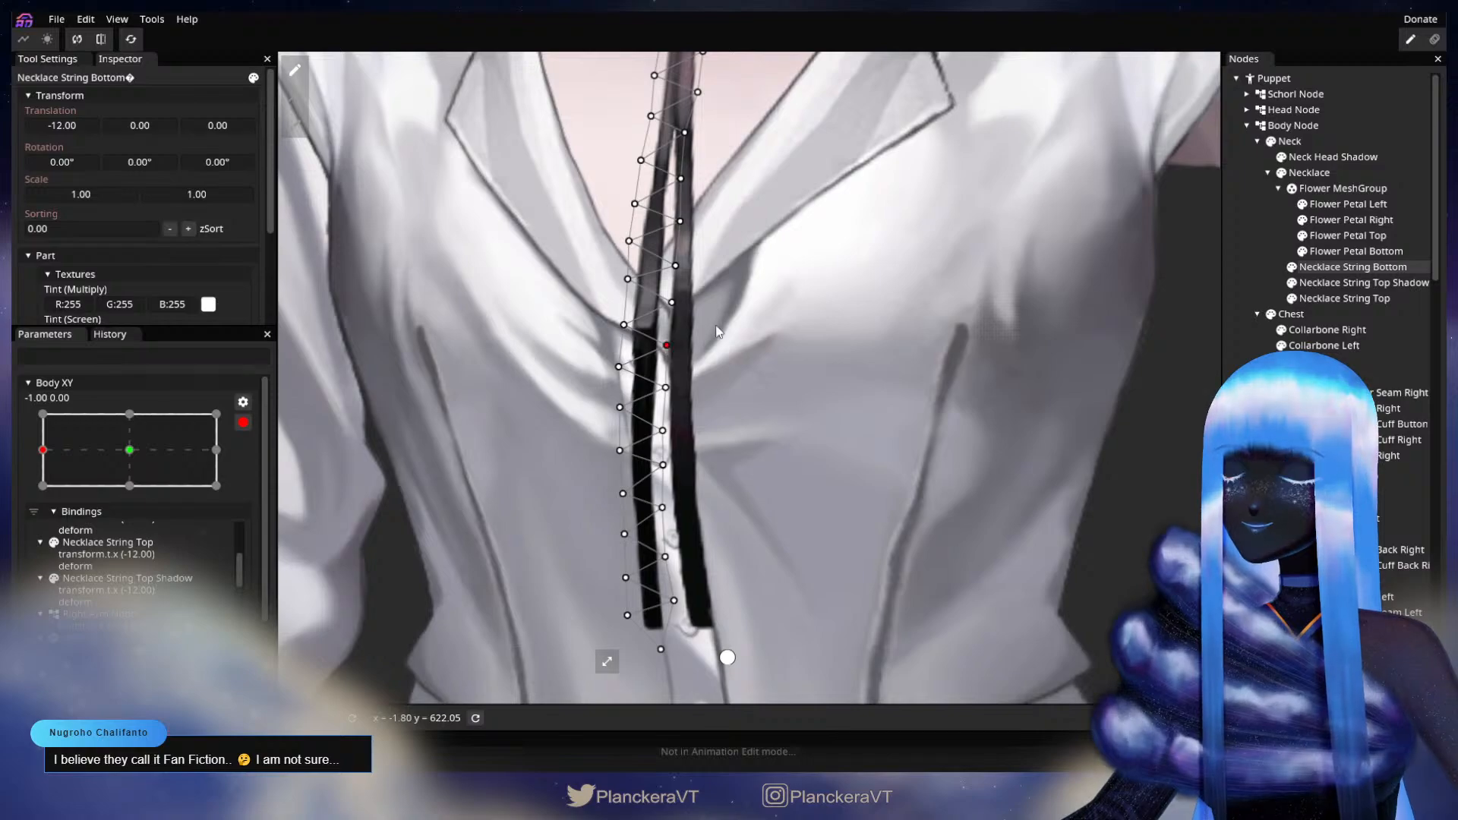
# - Nudge vertices on both edges of Necklace String Bottom along the open chest area above where the strings separate
pyautogui.moveTo(717, 331); pyautogui.dragTo(717, 608)
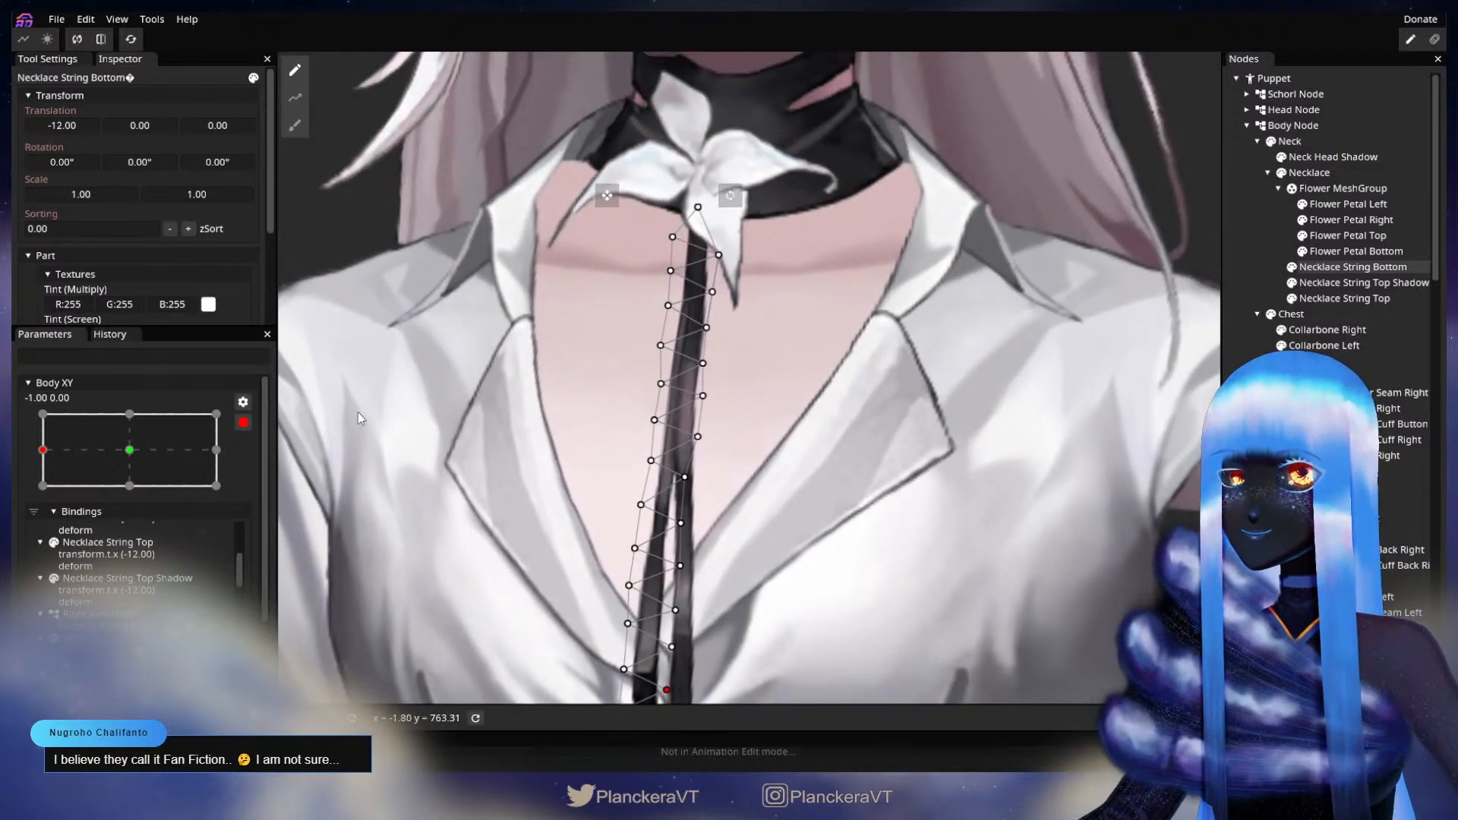
pyautogui.moveTo(681, 326); pyautogui.dragTo(674, 423)
pyautogui.click(704, 390)
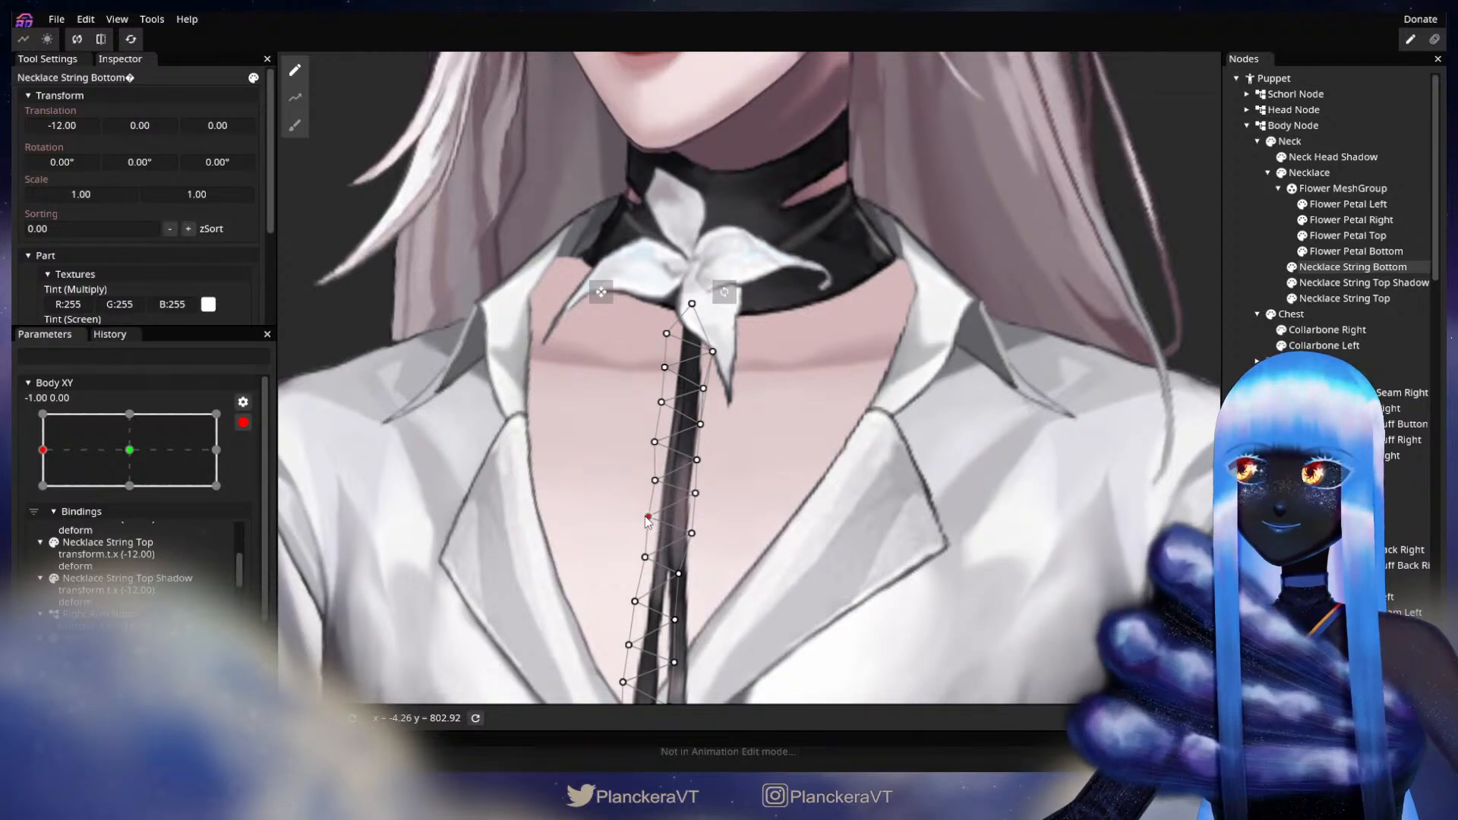
pyautogui.moveTo(590, 537); pyautogui.dragTo(618, 471)
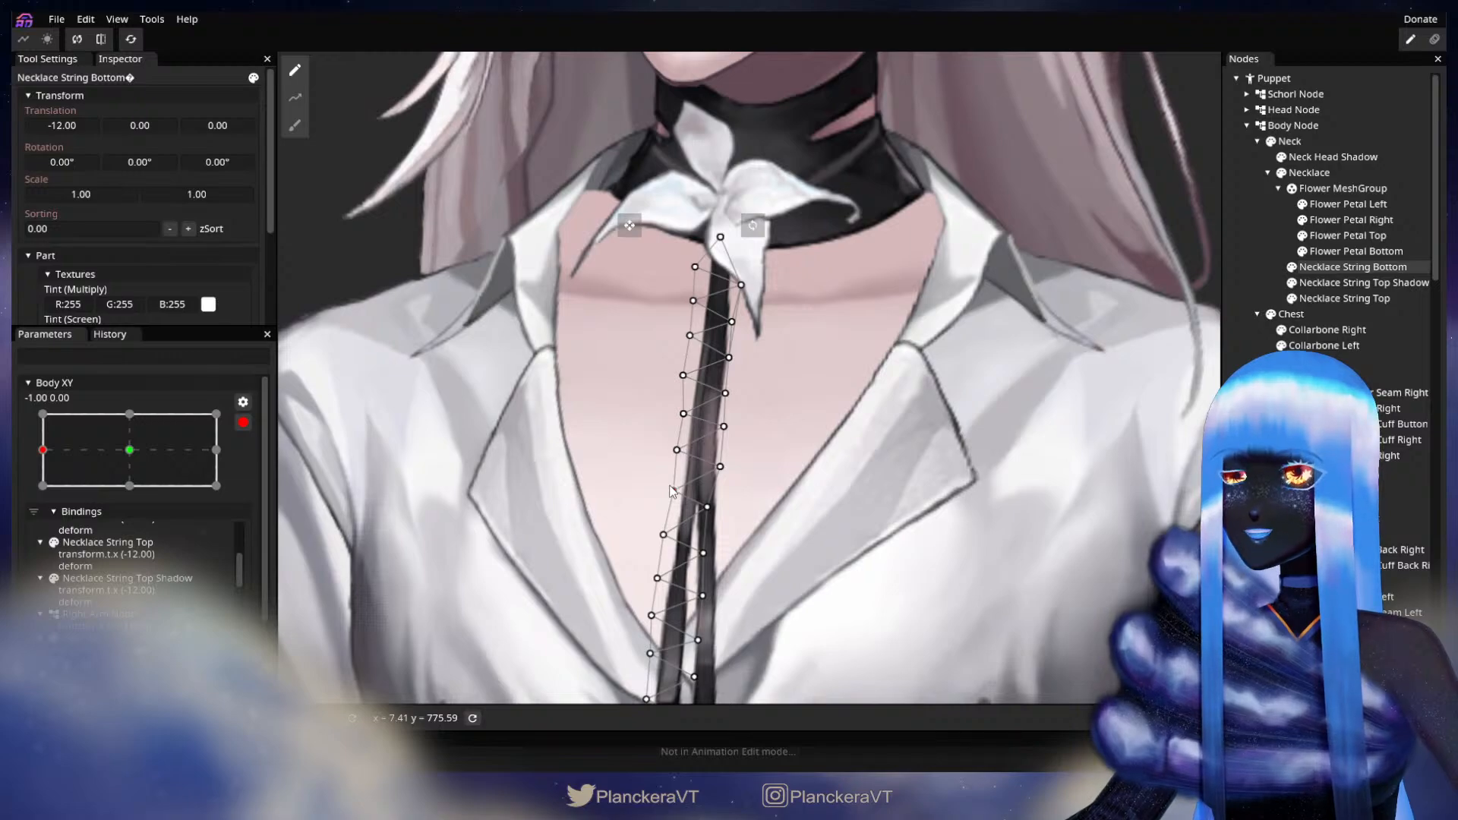
pyautogui.moveTo(732, 465); pyautogui.dragTo(719, 498)
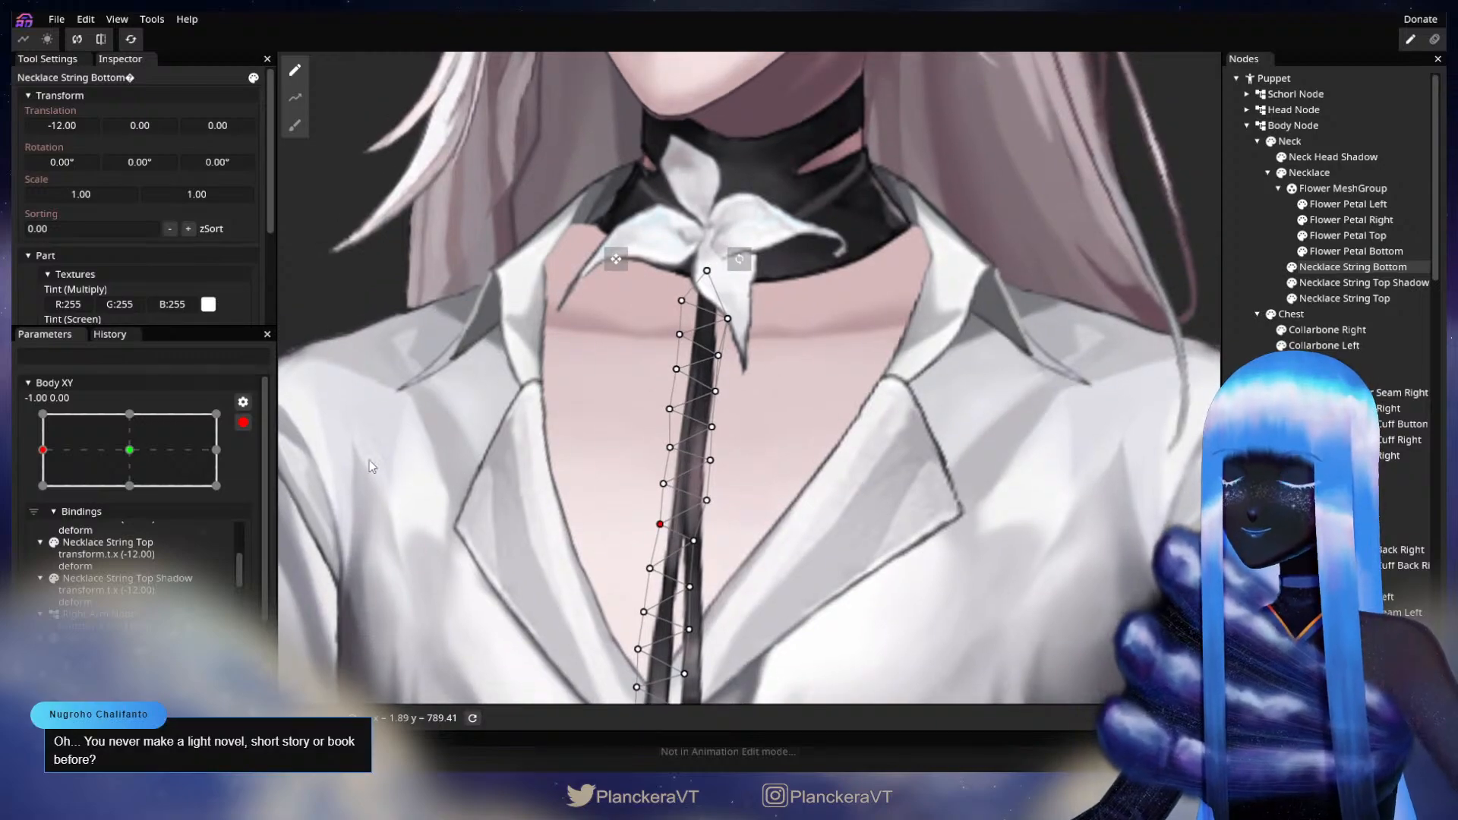
# - Recheck the string at Body XY's left end, and nudge vertices on both edges of its upper part slightly upward at -1.00, 0.00
pyautogui.click(243, 422)
pyautogui.moveTo(46, 519)
pyautogui.mouseDown()
pyautogui.moveTo(140, 518)
pyautogui.moveTo(25, 522)
pyautogui.mouseUp()
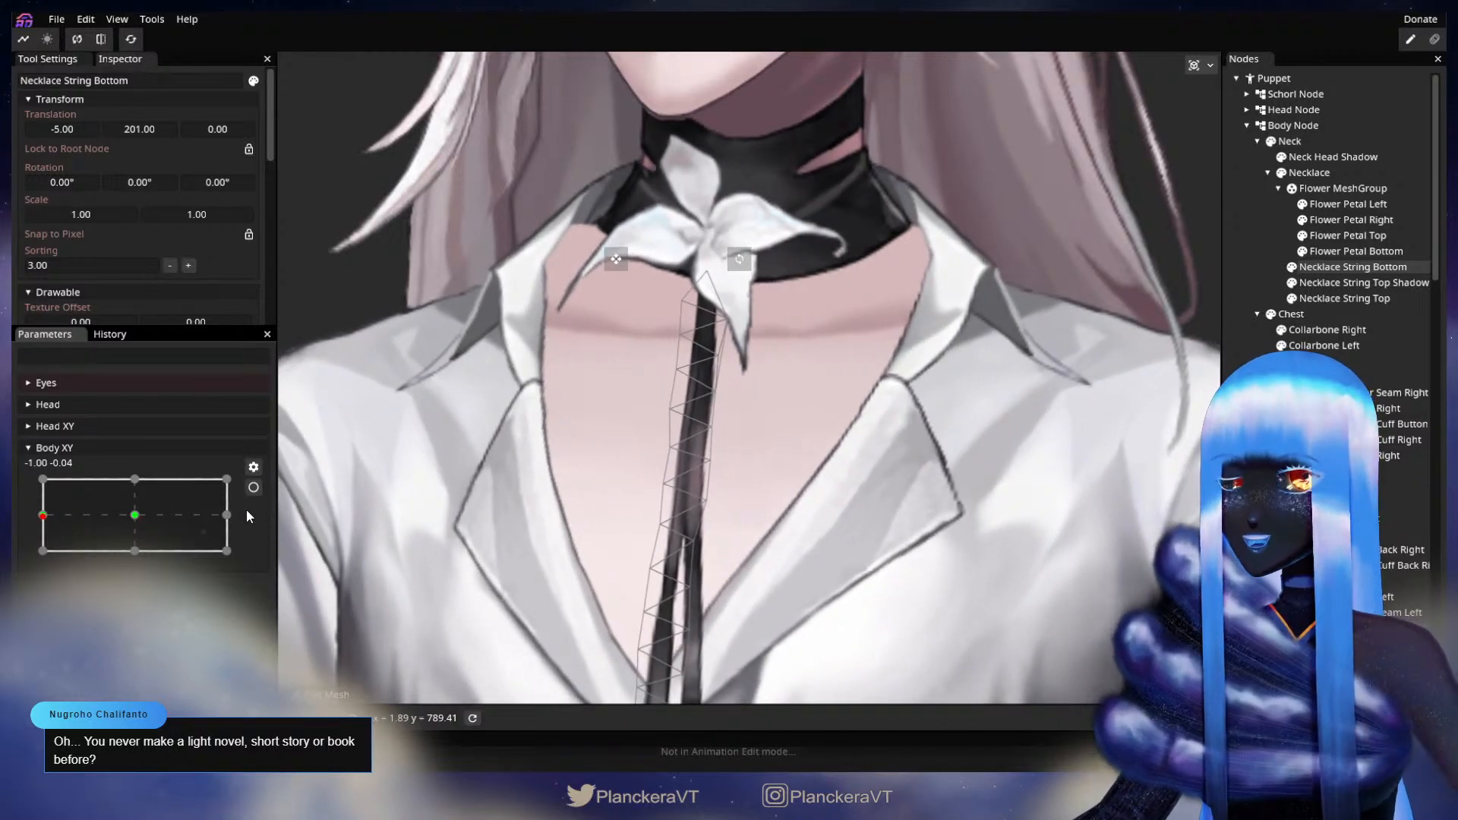
pyautogui.click(253, 487)
pyautogui.click(668, 409)
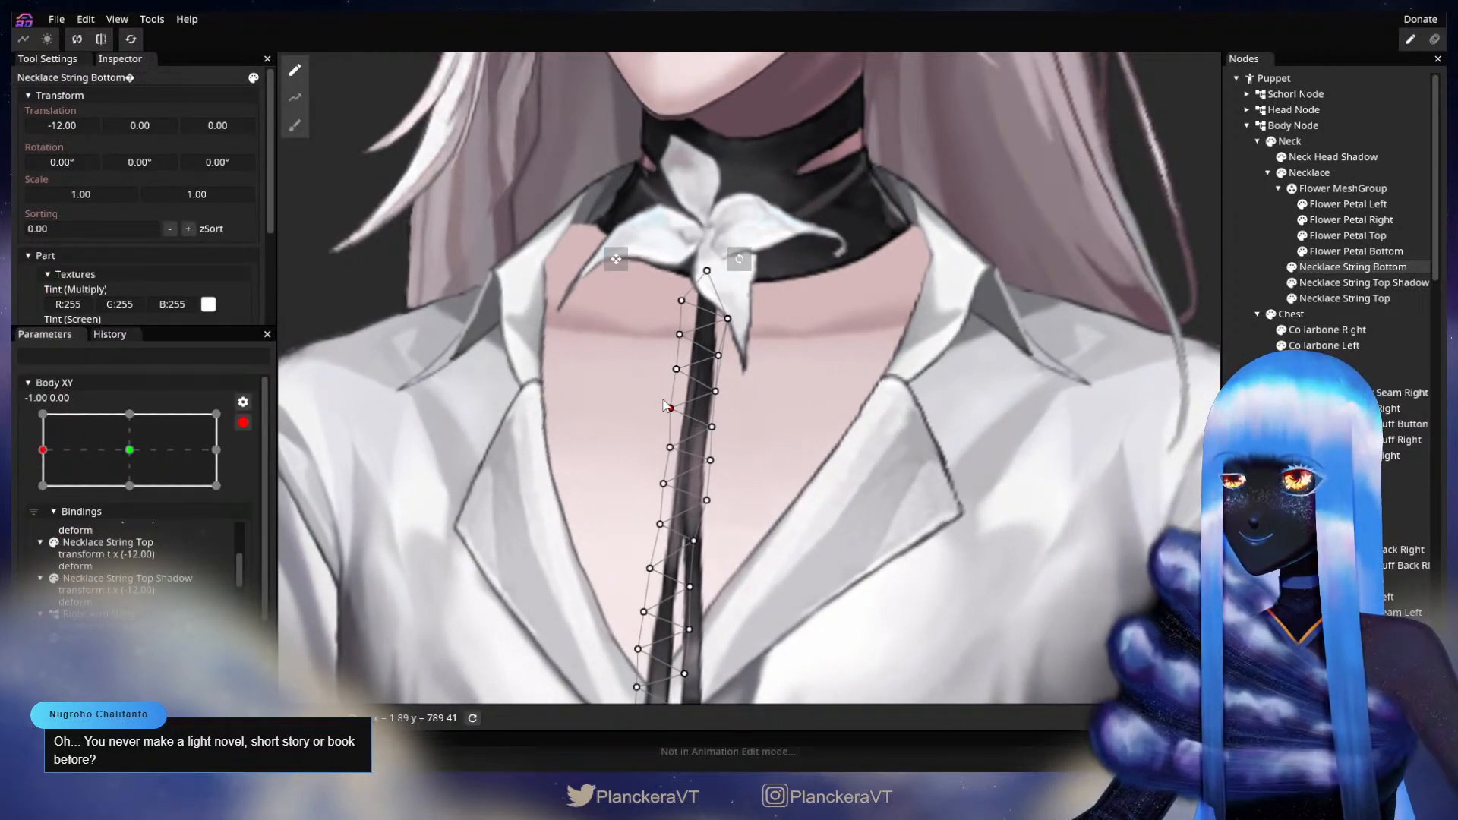
pyautogui.click(711, 427)
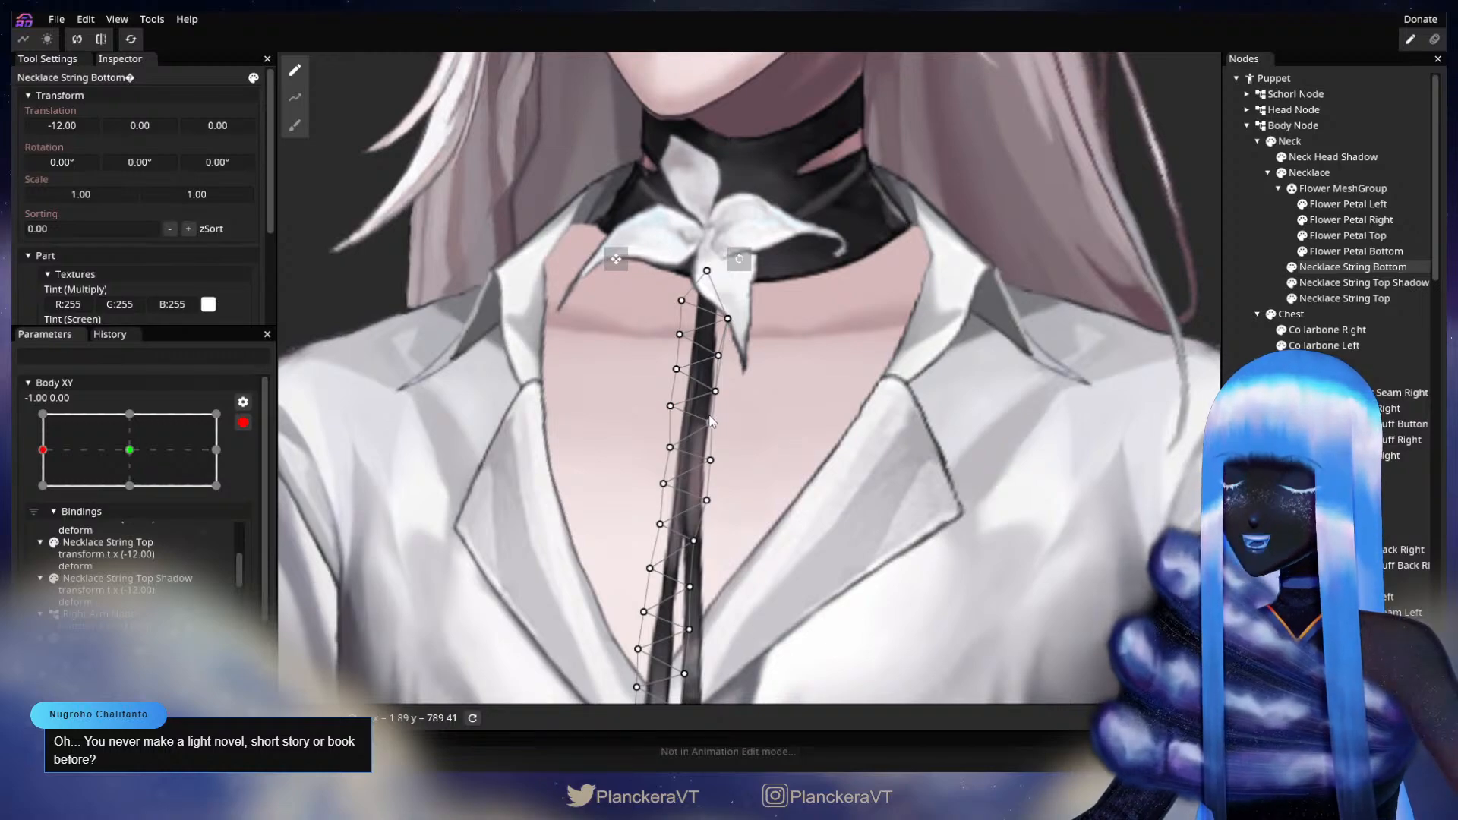
pyautogui.click(717, 392)
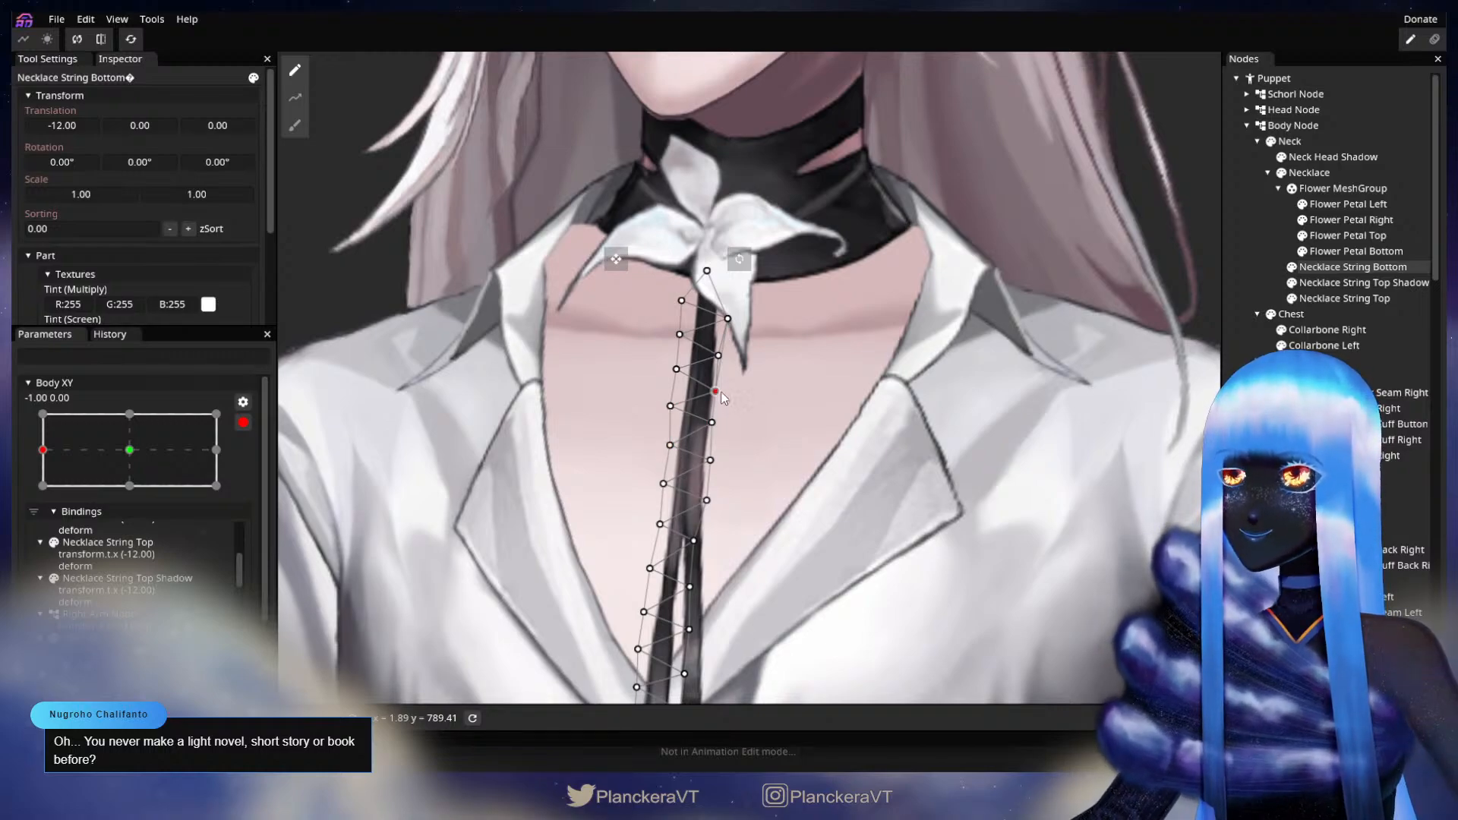
pyautogui.click(720, 355)
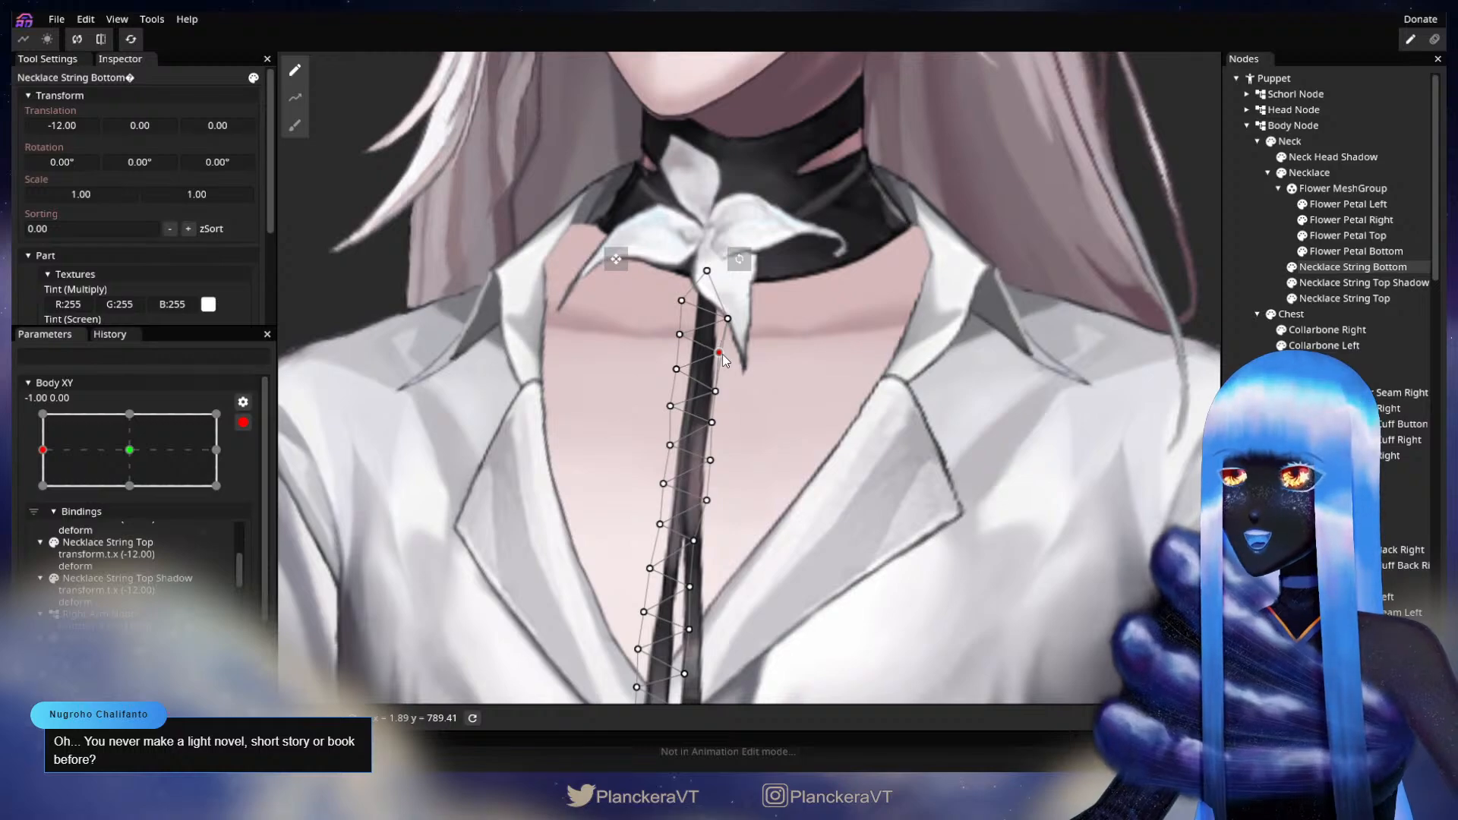
pyautogui.click(680, 335)
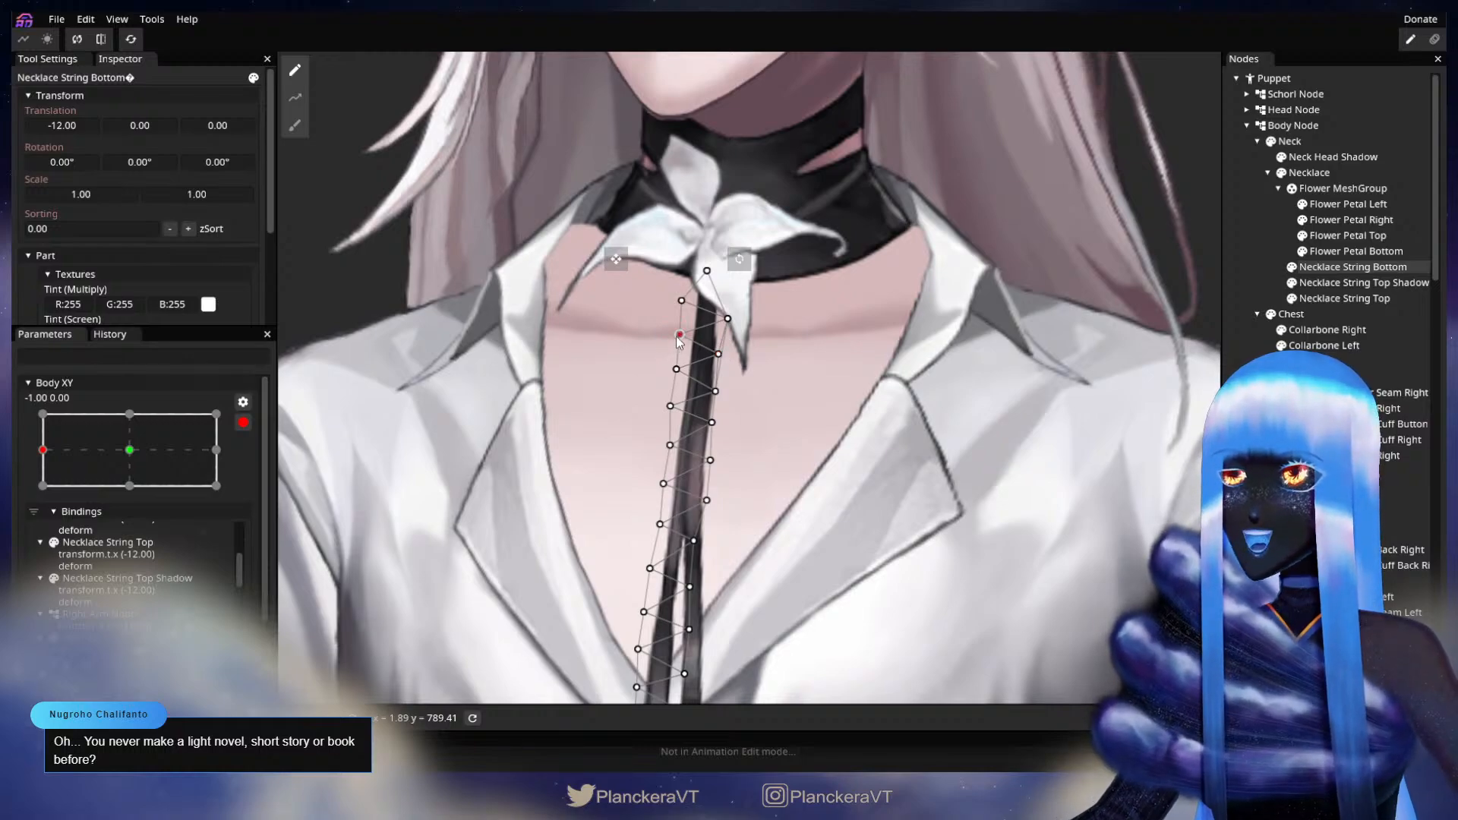
# - Select Necklace String Top, check it around Body XY's left end, and nudge vertices just below the flower upward at -1.00, 0.00
pyautogui.moveTo(745, 386); pyautogui.dragTo(723, 440)
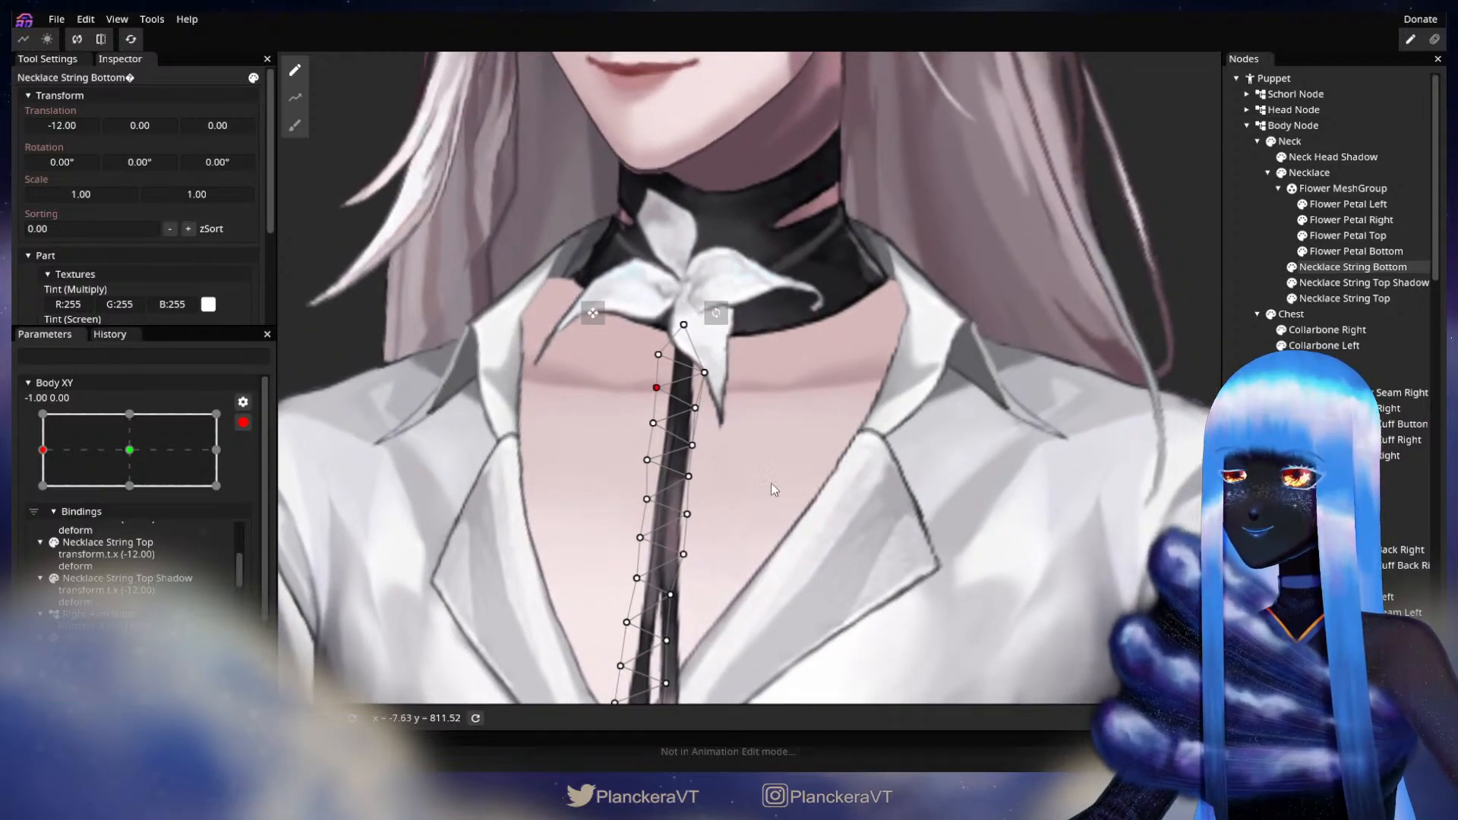
pyautogui.moveTo(771, 481); pyautogui.dragTo(747, 365)
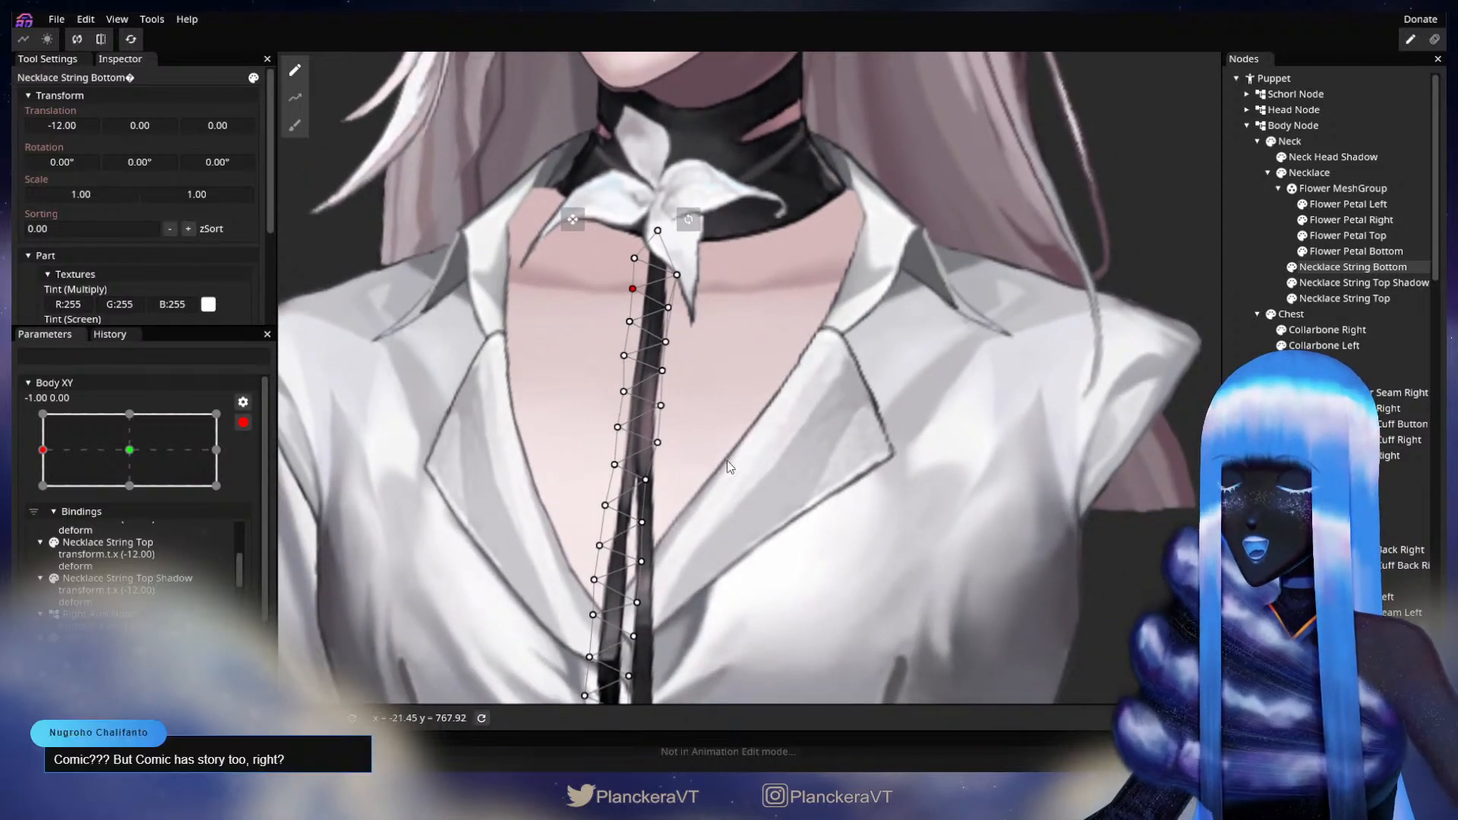
pyautogui.click(1341, 297)
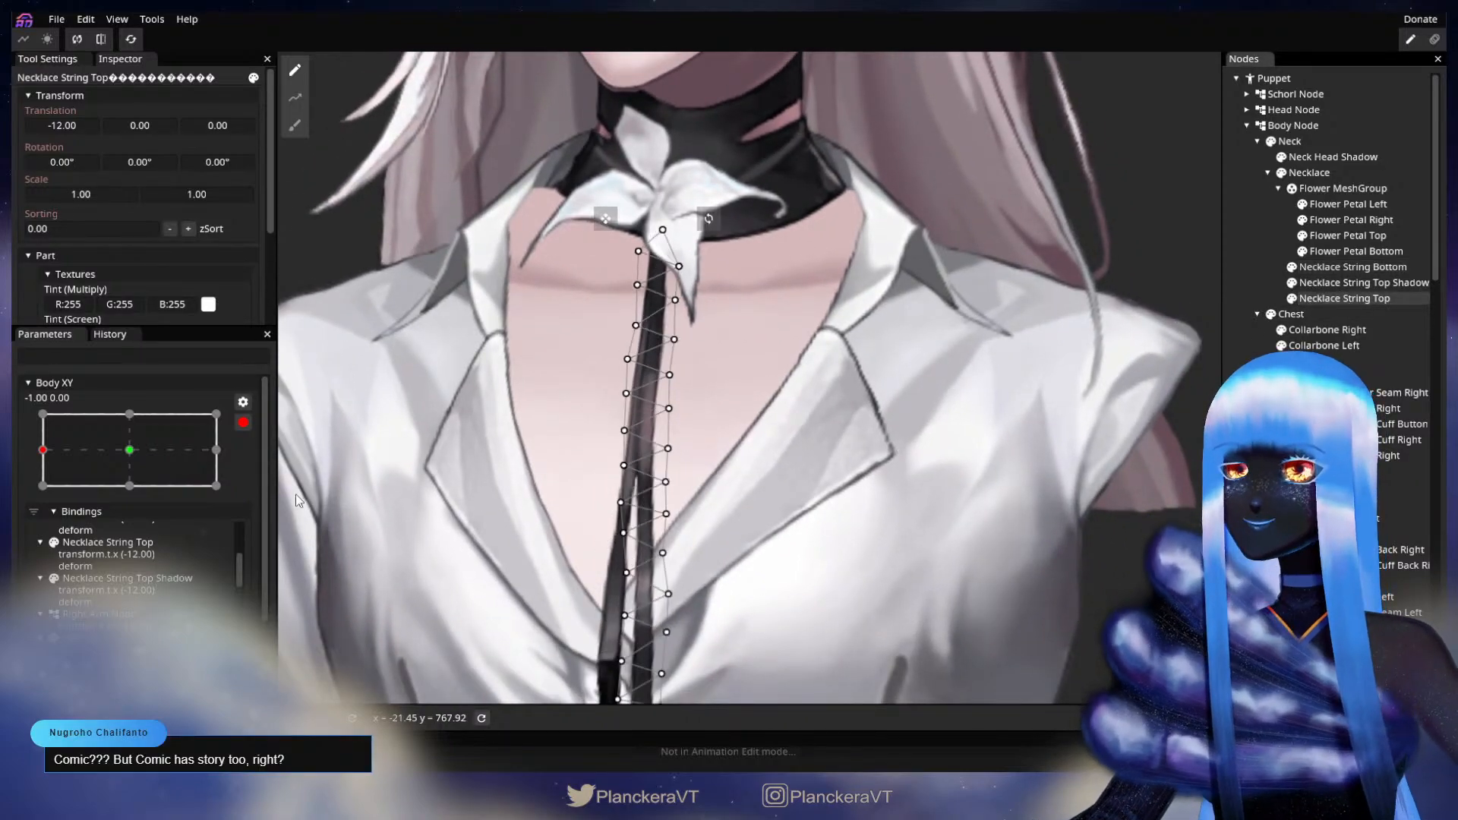
pyautogui.click(243, 422)
pyautogui.moveTo(47, 513)
pyautogui.mouseDown()
pyautogui.moveTo(135, 520)
pyautogui.moveTo(42, 514)
pyautogui.mouseUp()
pyautogui.click(253, 486)
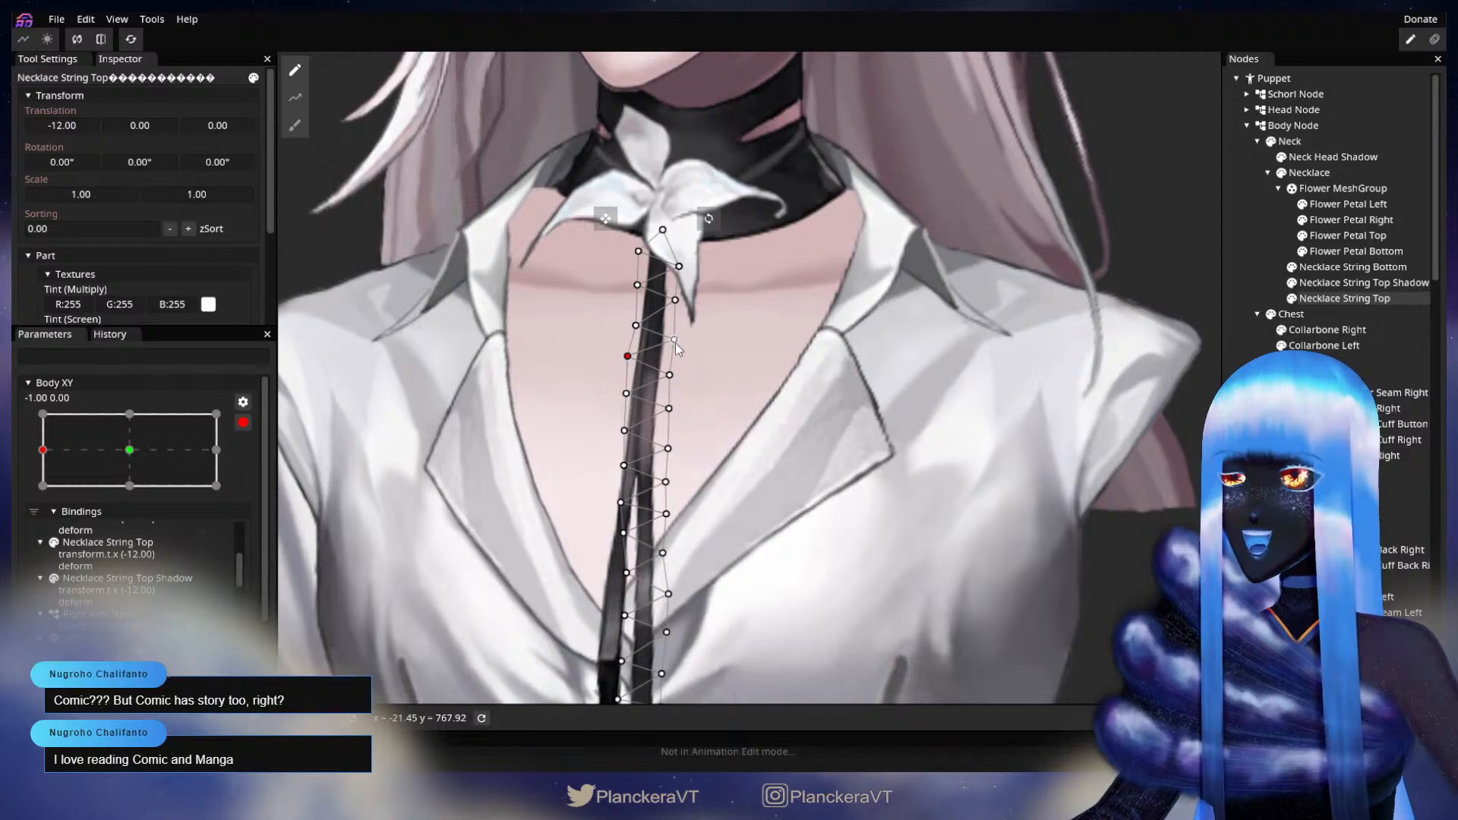
pyautogui.click(636, 324)
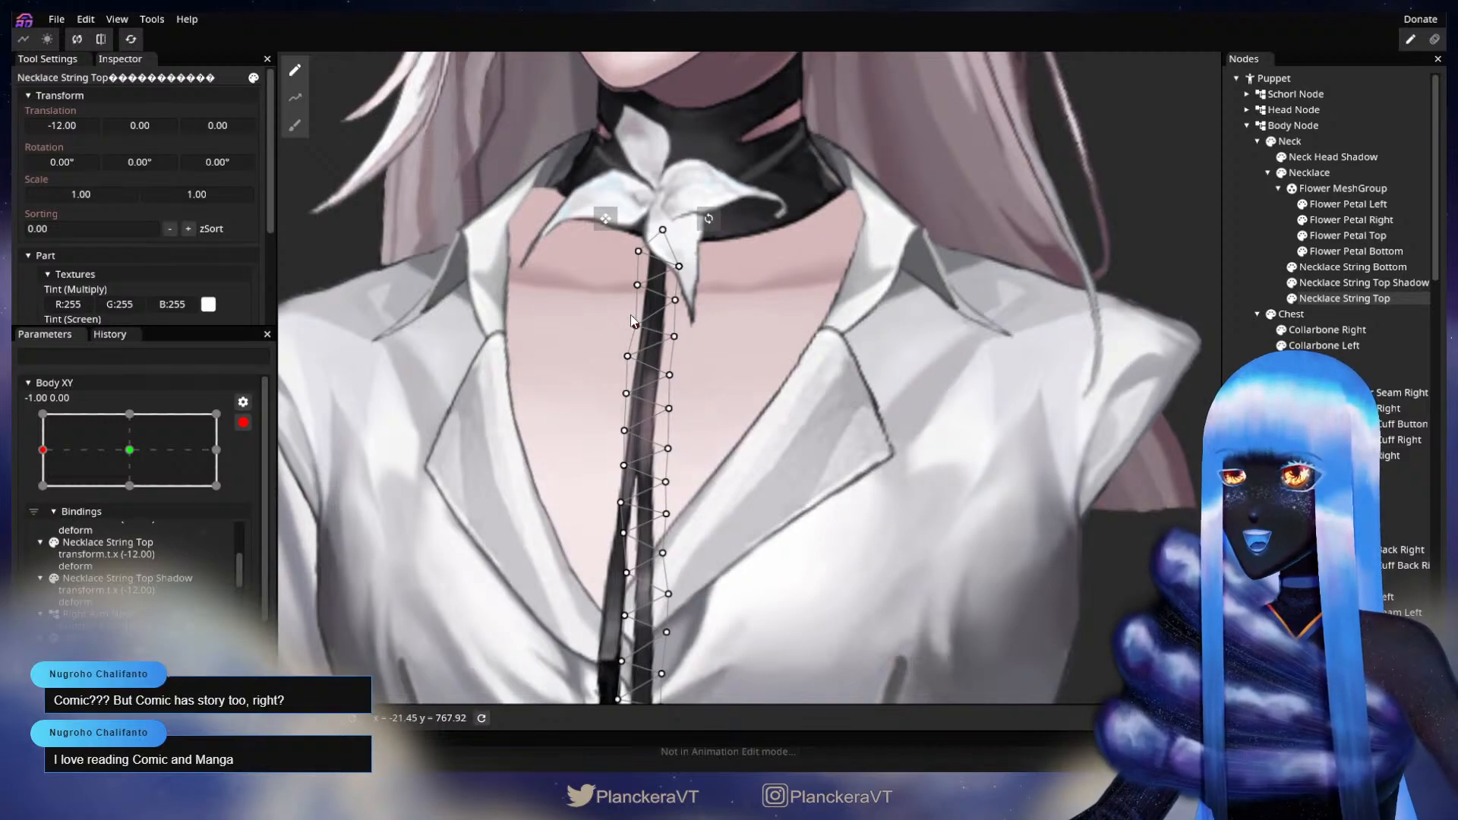
pyautogui.moveTo(636, 325); pyautogui.dragTo(682, 299)
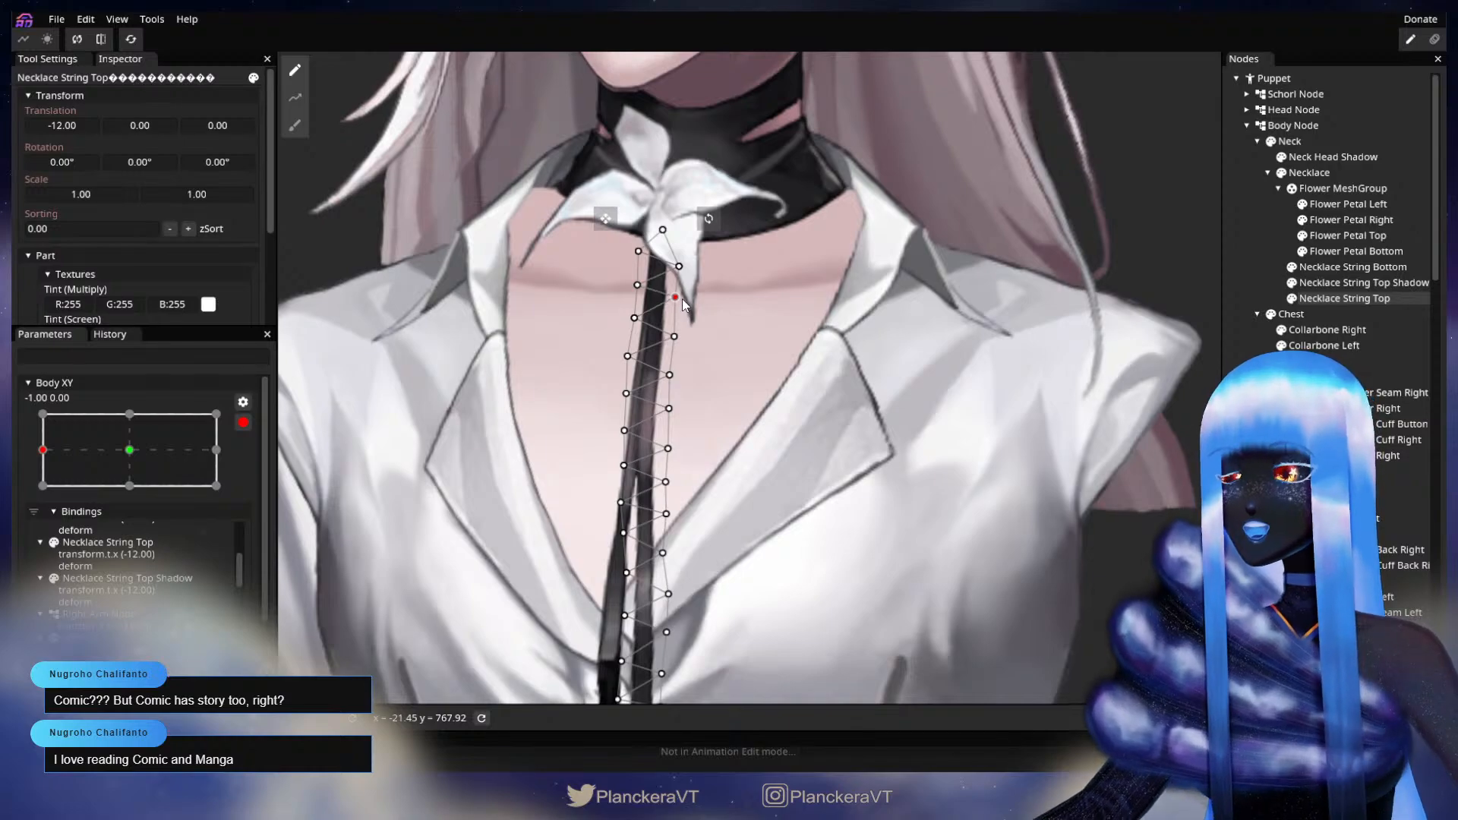
pyautogui.click(637, 286)
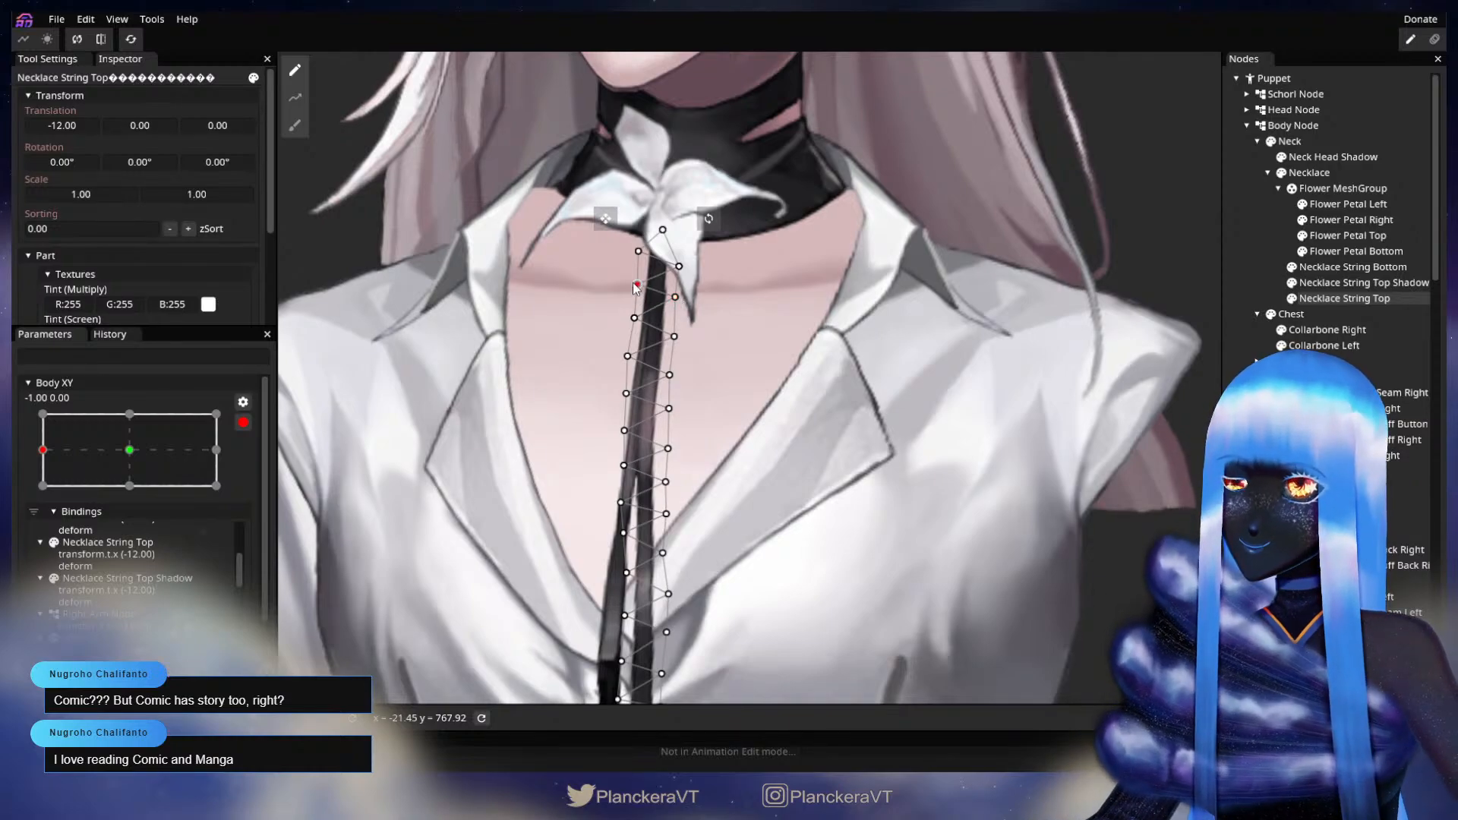
# - Check Necklace String Top's turn, and raise the left-edge vertices slightly in the upper half of the collar opening
pyautogui.scroll(-1, 685, 416)
pyautogui.click(243, 423)
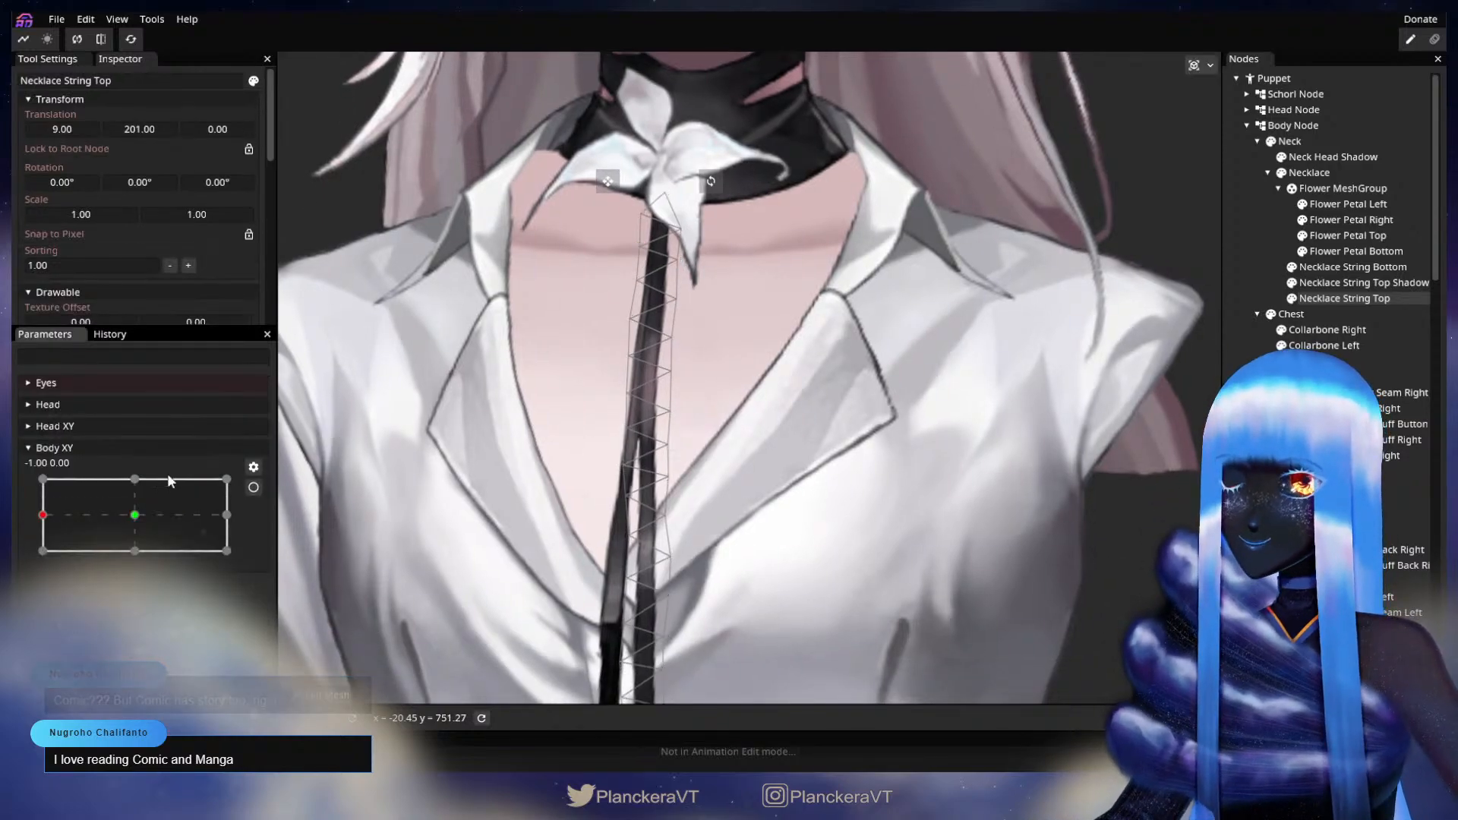
pyautogui.moveTo(46, 521)
pyautogui.mouseDown()
pyautogui.moveTo(89, 510)
pyautogui.moveTo(43, 515)
pyautogui.mouseUp()
pyautogui.click(254, 487)
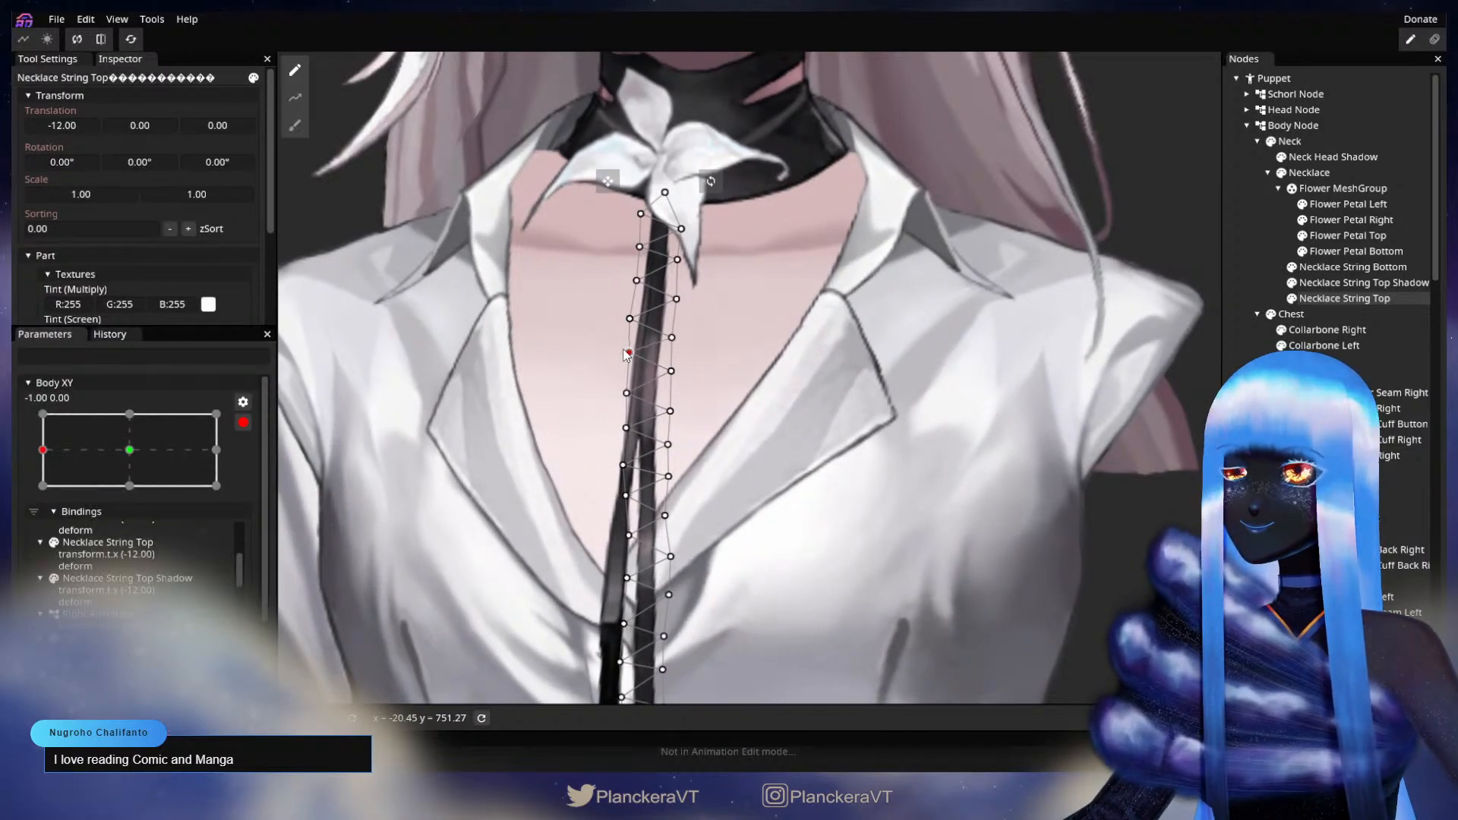
pyautogui.click(630, 319)
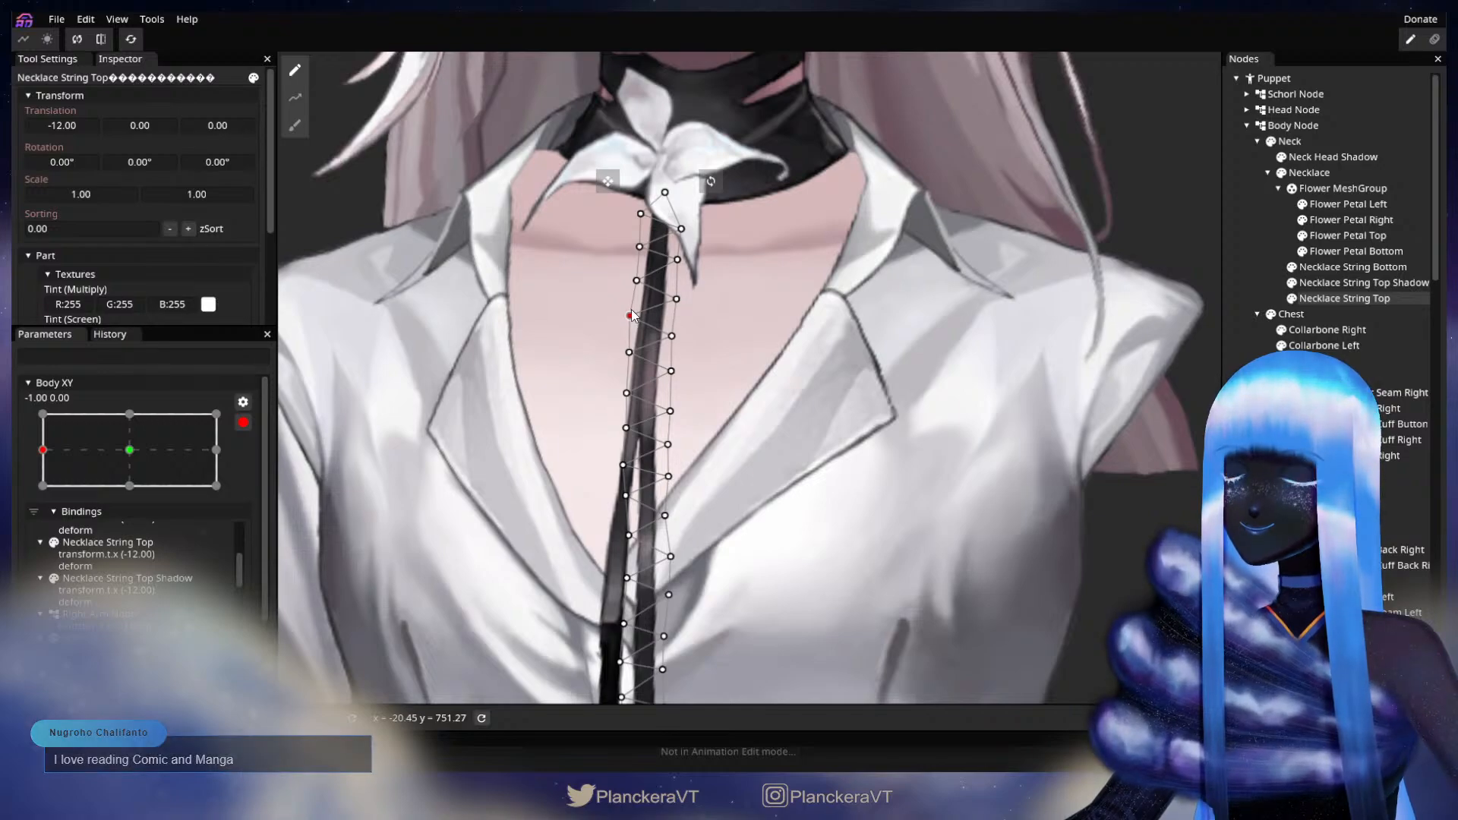
# - Preview Necklace String Top between Body XY's left end and about -0.87, and resume editing at the -1.00, 0.00 keypoint
pyautogui.click(243, 422)
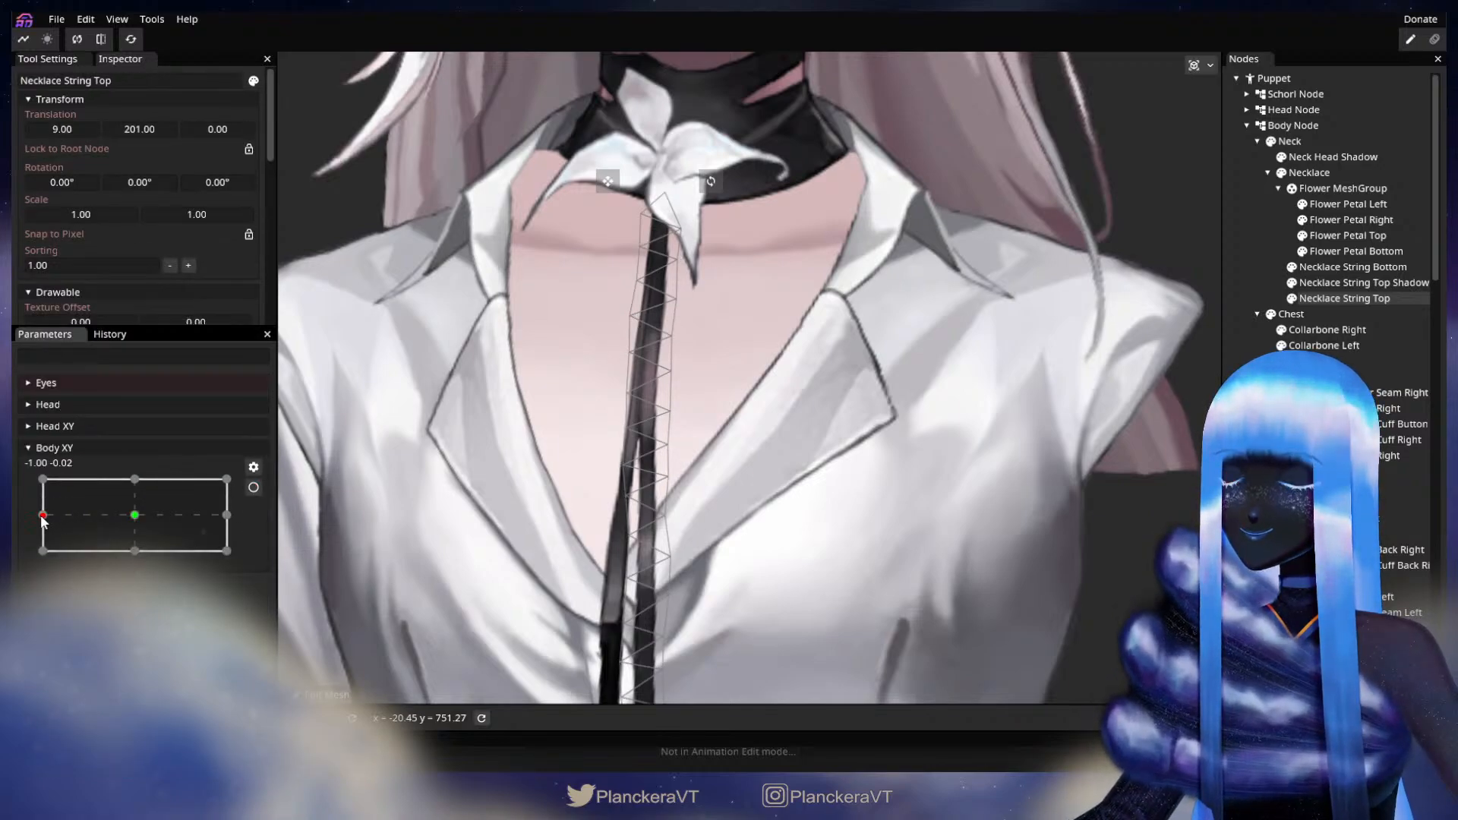
pyautogui.moveTo(42, 517)
pyautogui.mouseDown()
pyautogui.moveTo(134, 513)
pyautogui.moveTo(53, 517)
pyautogui.mouseUp()
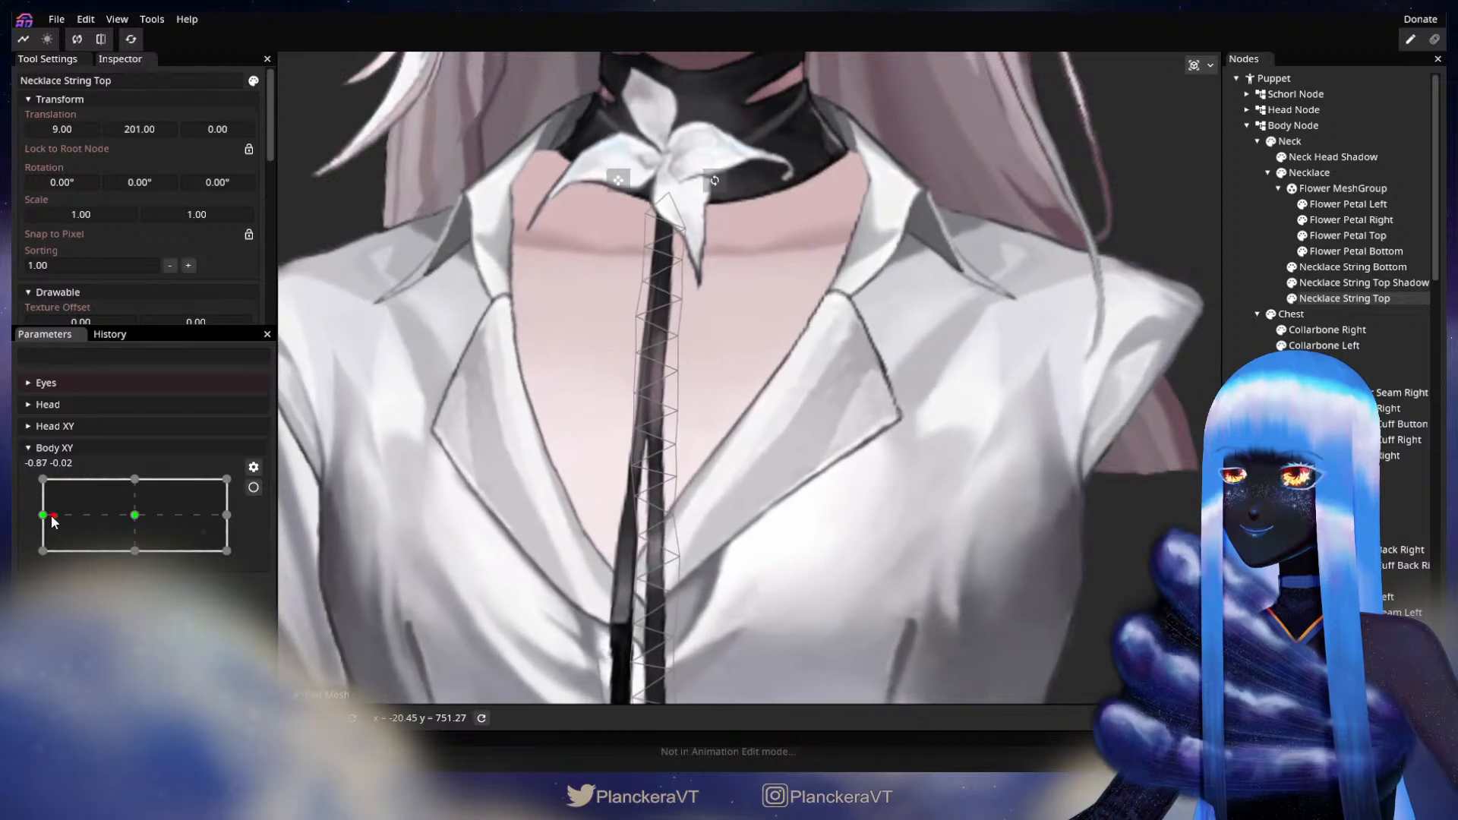
pyautogui.click(255, 488)
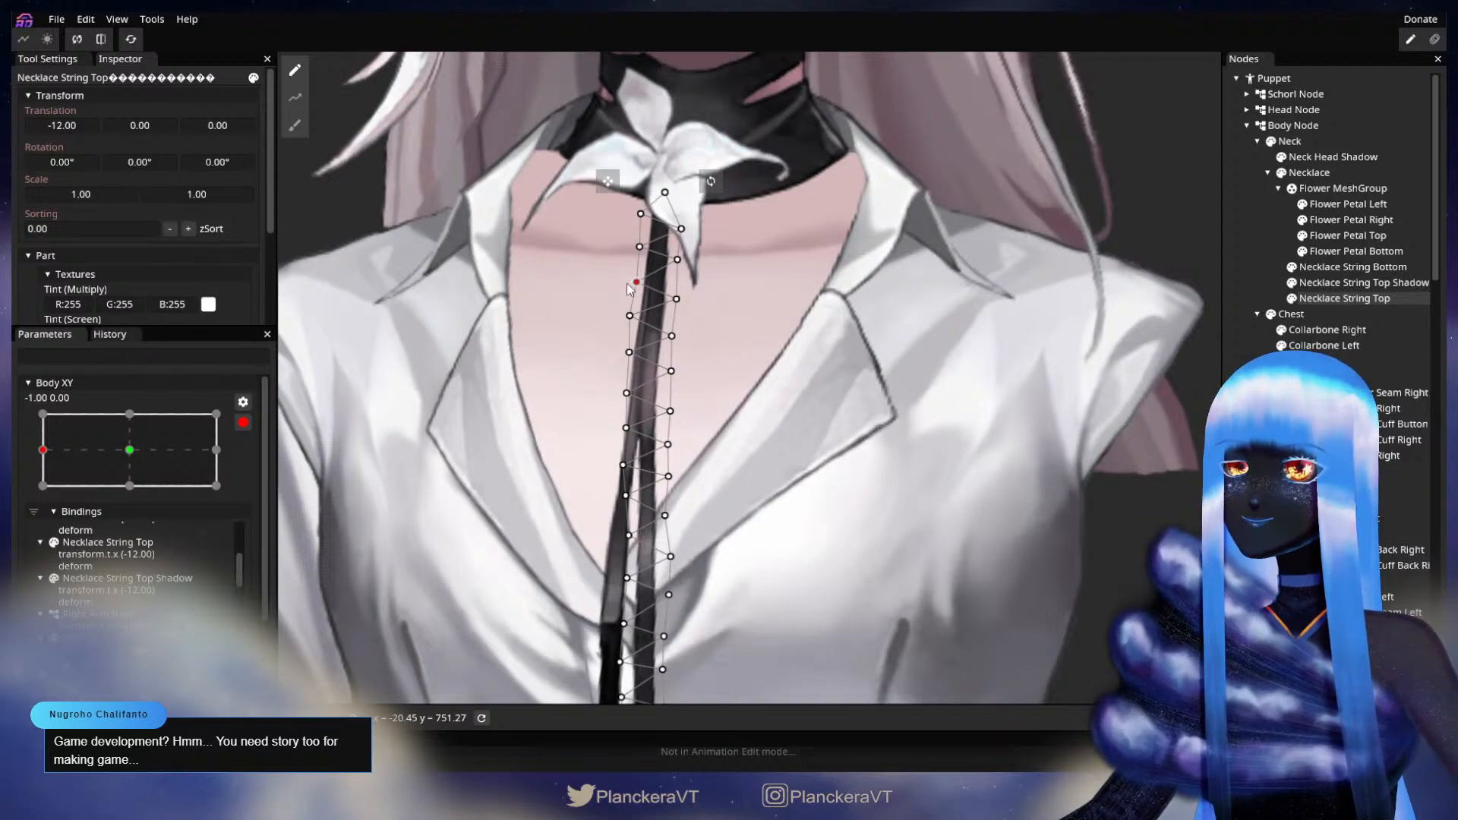
# - Recheck the left end of Body XY, and nudge Necklace String Top's vertices below the flower slightly down on both edges
pyautogui.click(243, 423)
pyautogui.moveTo(43, 517)
pyautogui.mouseDown()
pyautogui.moveTo(128, 516)
pyautogui.moveTo(44, 513)
pyautogui.mouseUp()
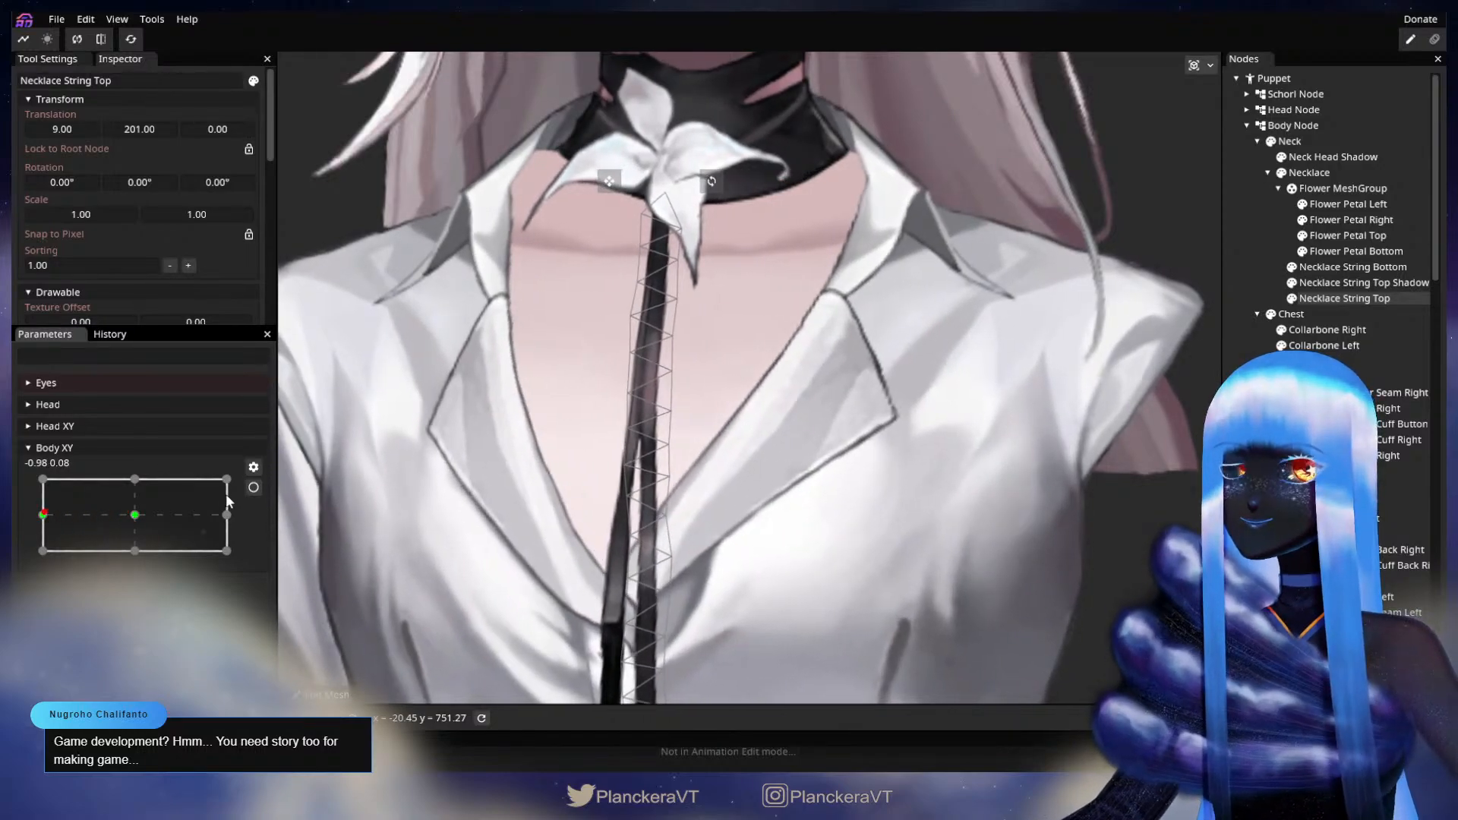
pyautogui.click(253, 487)
pyautogui.click(680, 262)
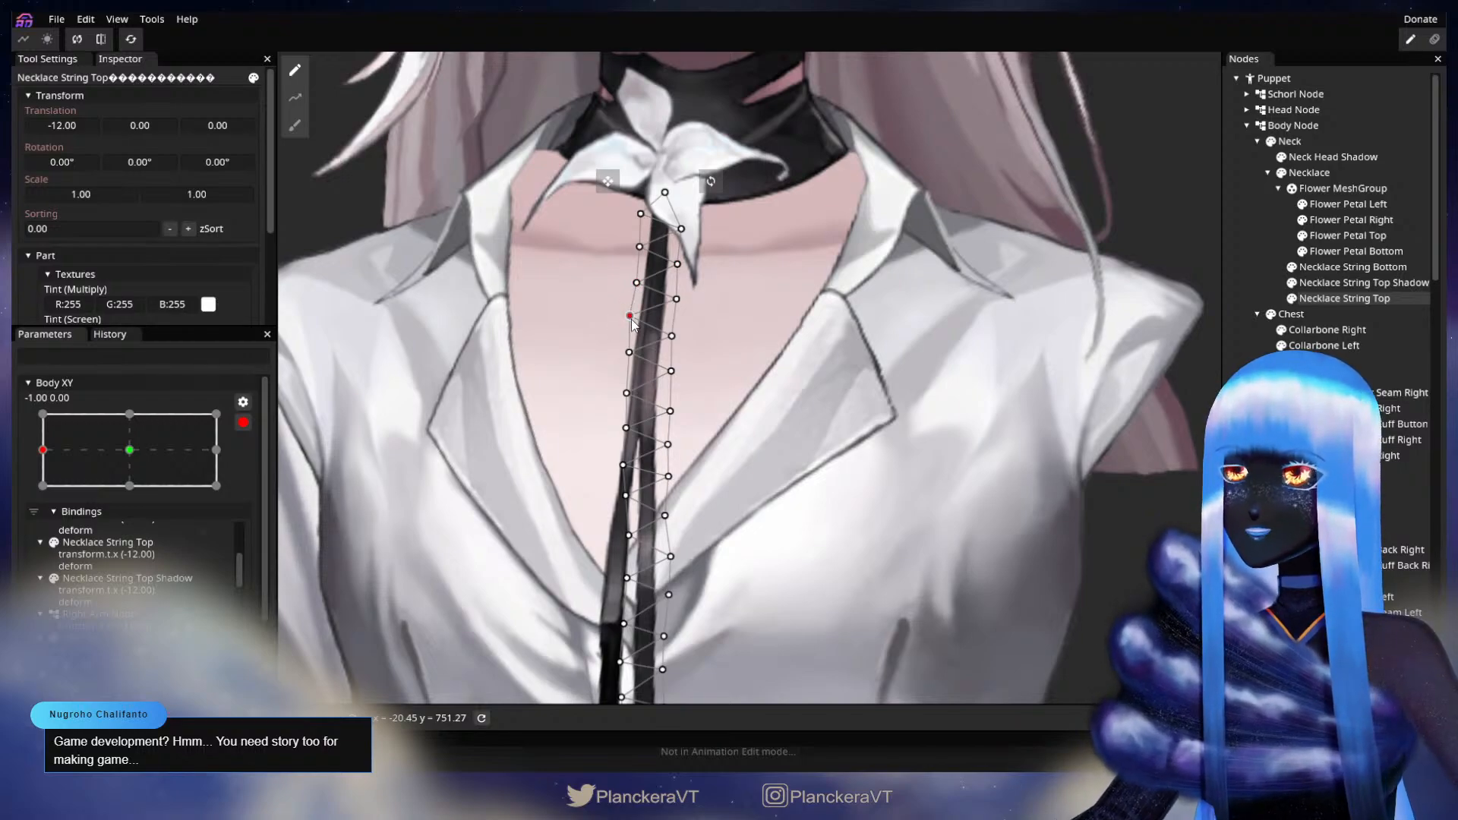
pyautogui.moveTo(632, 319); pyautogui.dragTo(632, 323)
pyautogui.click(672, 337)
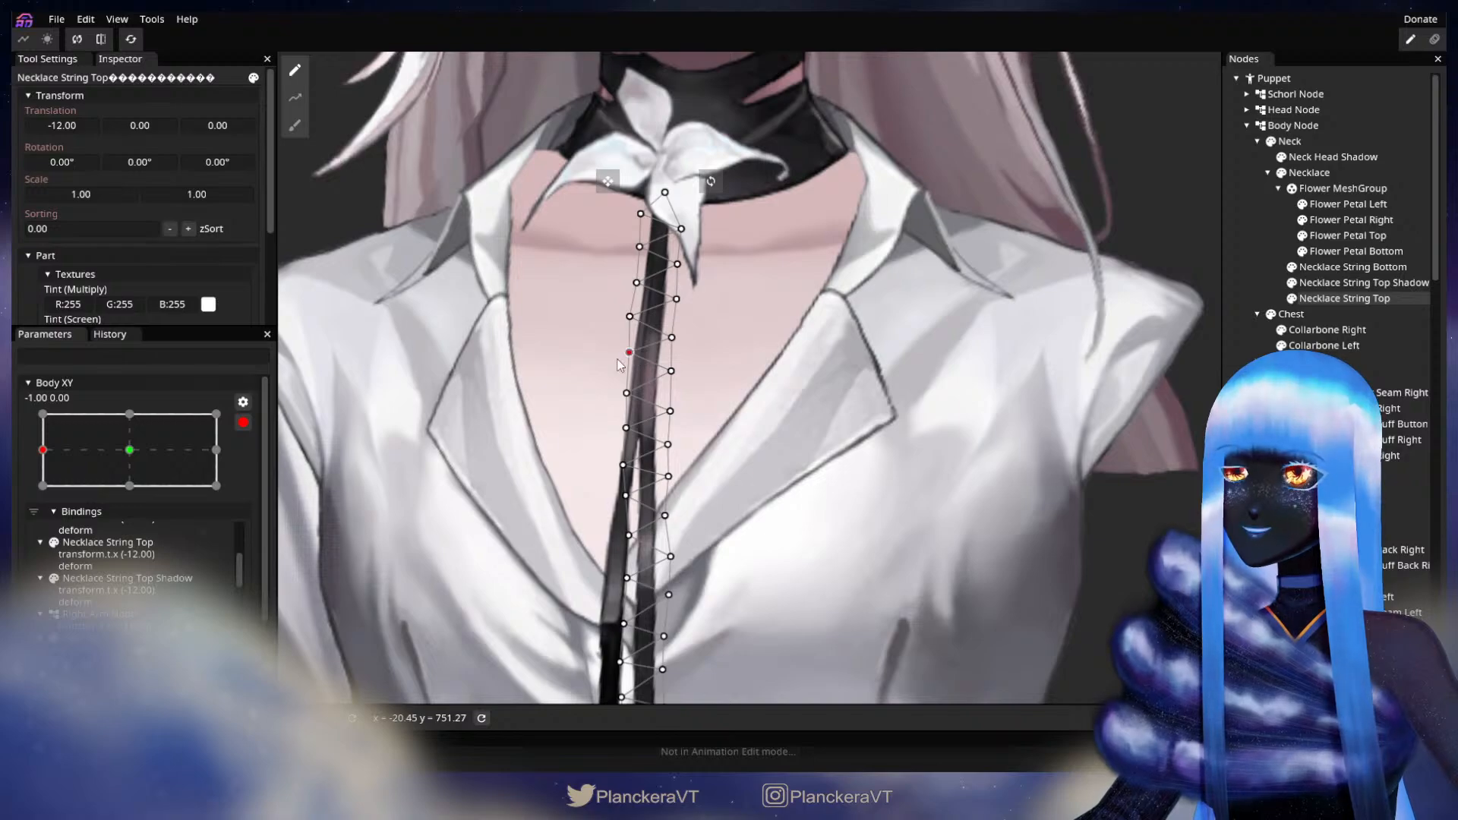
# - Preview Body XY near its left end again, and lower Necklace String Top's upper vertices slightly further at -1.00, 0.00
pyautogui.click(243, 422)
pyautogui.moveTo(43, 515)
pyautogui.mouseDown()
pyautogui.moveTo(137, 515)
pyautogui.moveTo(55, 519)
pyautogui.mouseUp()
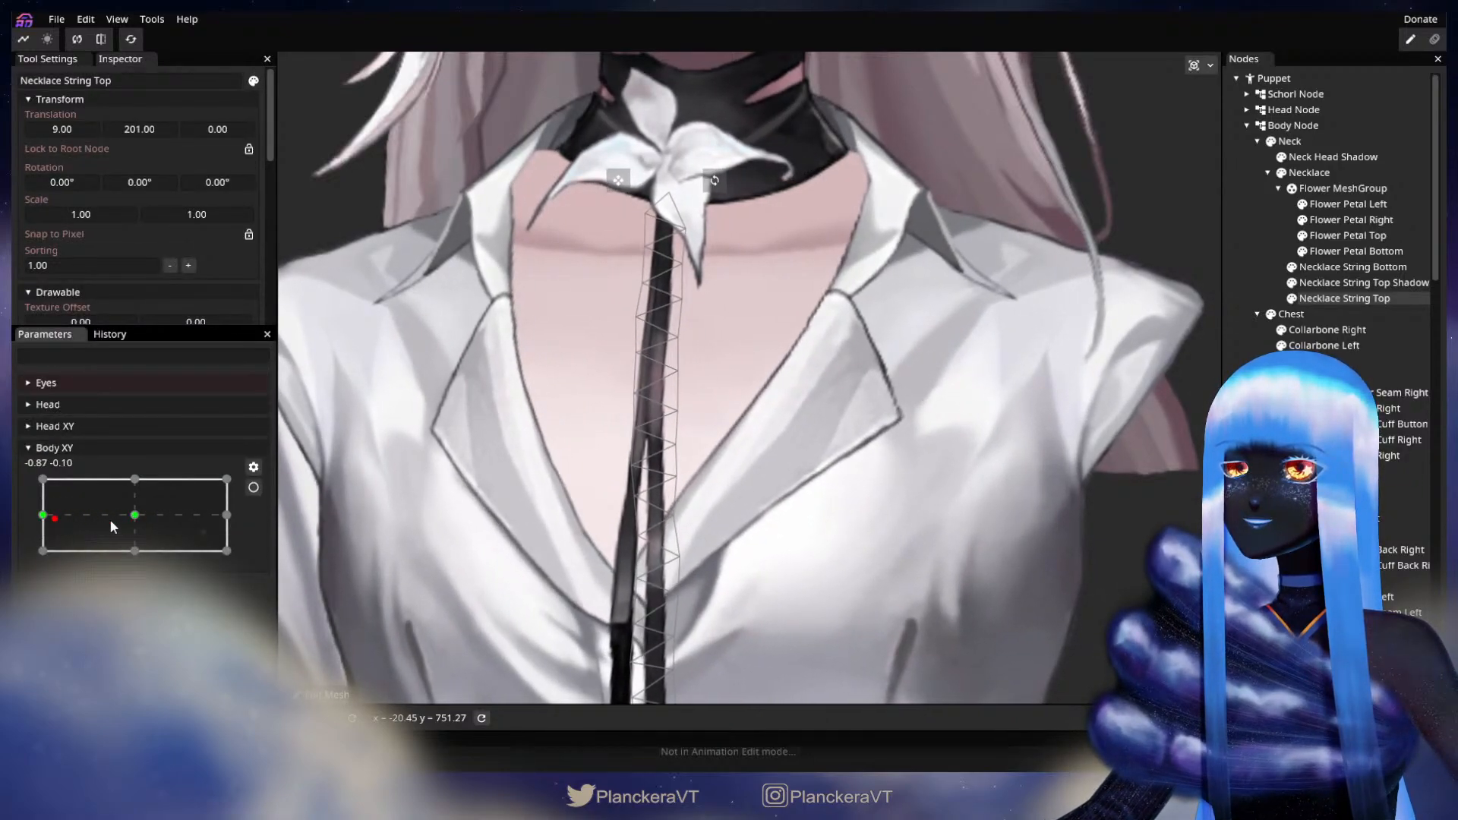
pyautogui.click(249, 488)
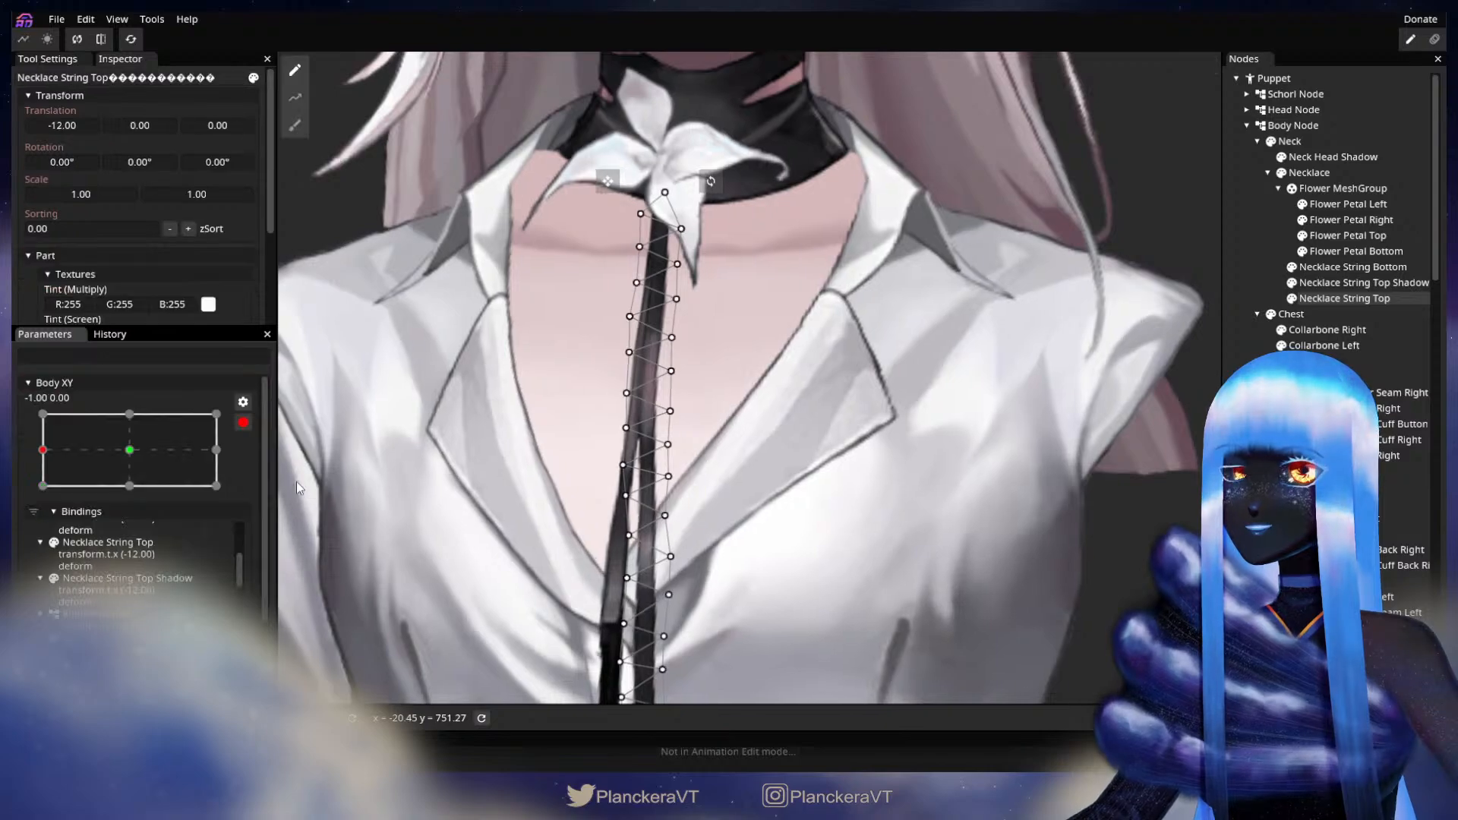
pyautogui.click(676, 300)
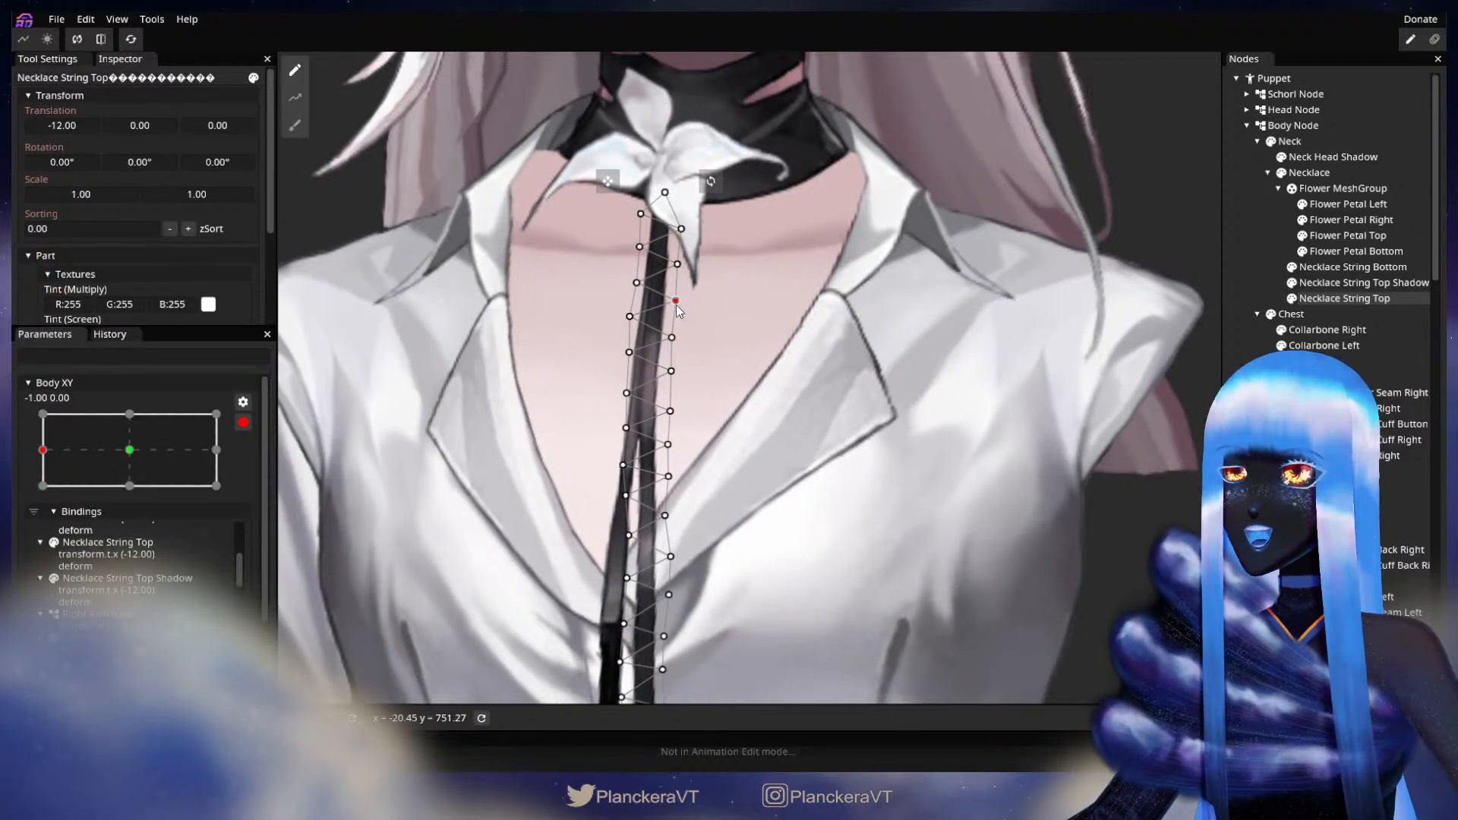
pyautogui.click(631, 318)
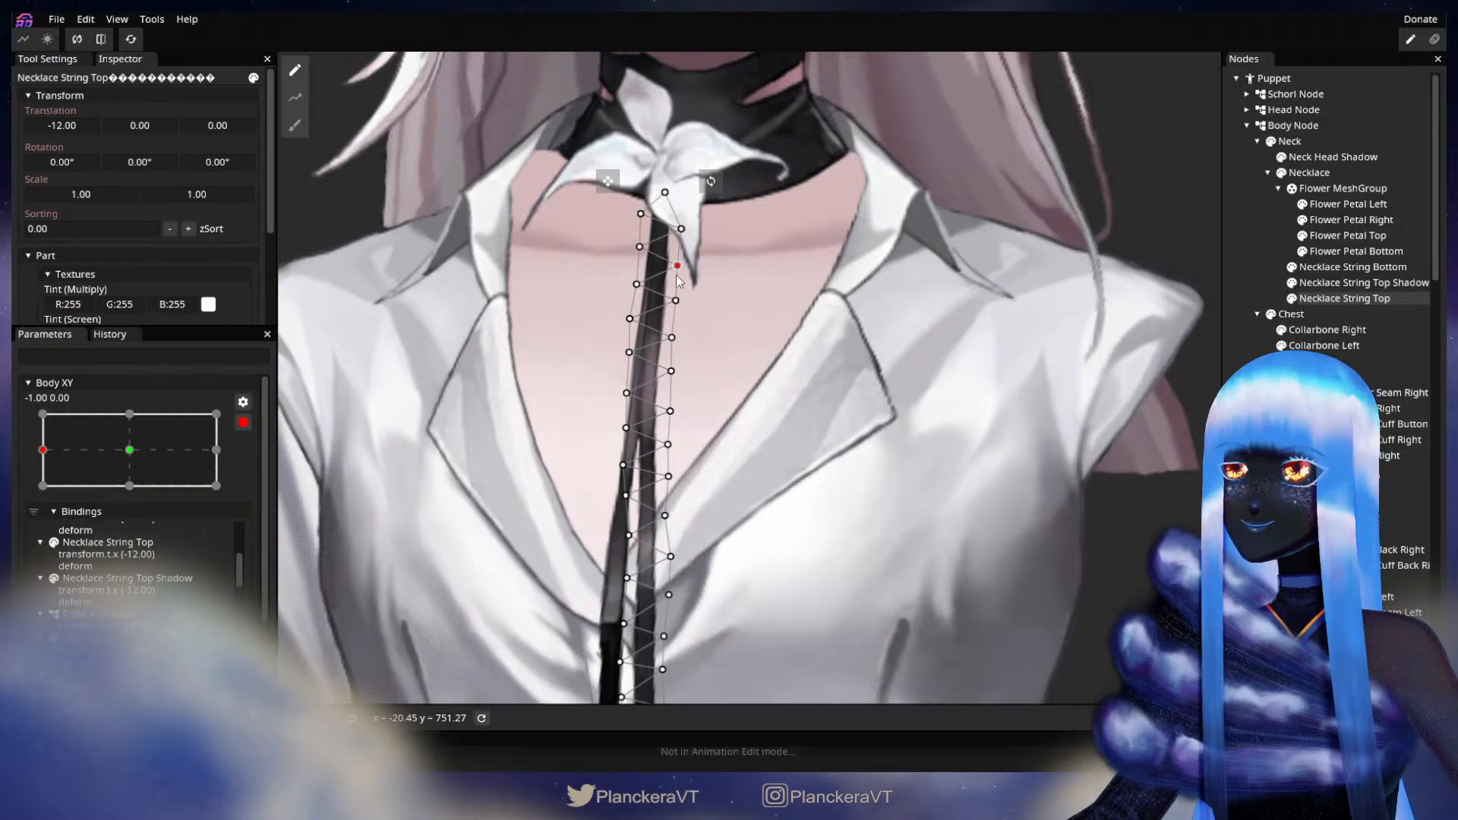
# - Test the top string's movement at Body XY's left end, and nudge its right-edge vertex beside the bottom petal's tip slightly upward
pyautogui.click(243, 424)
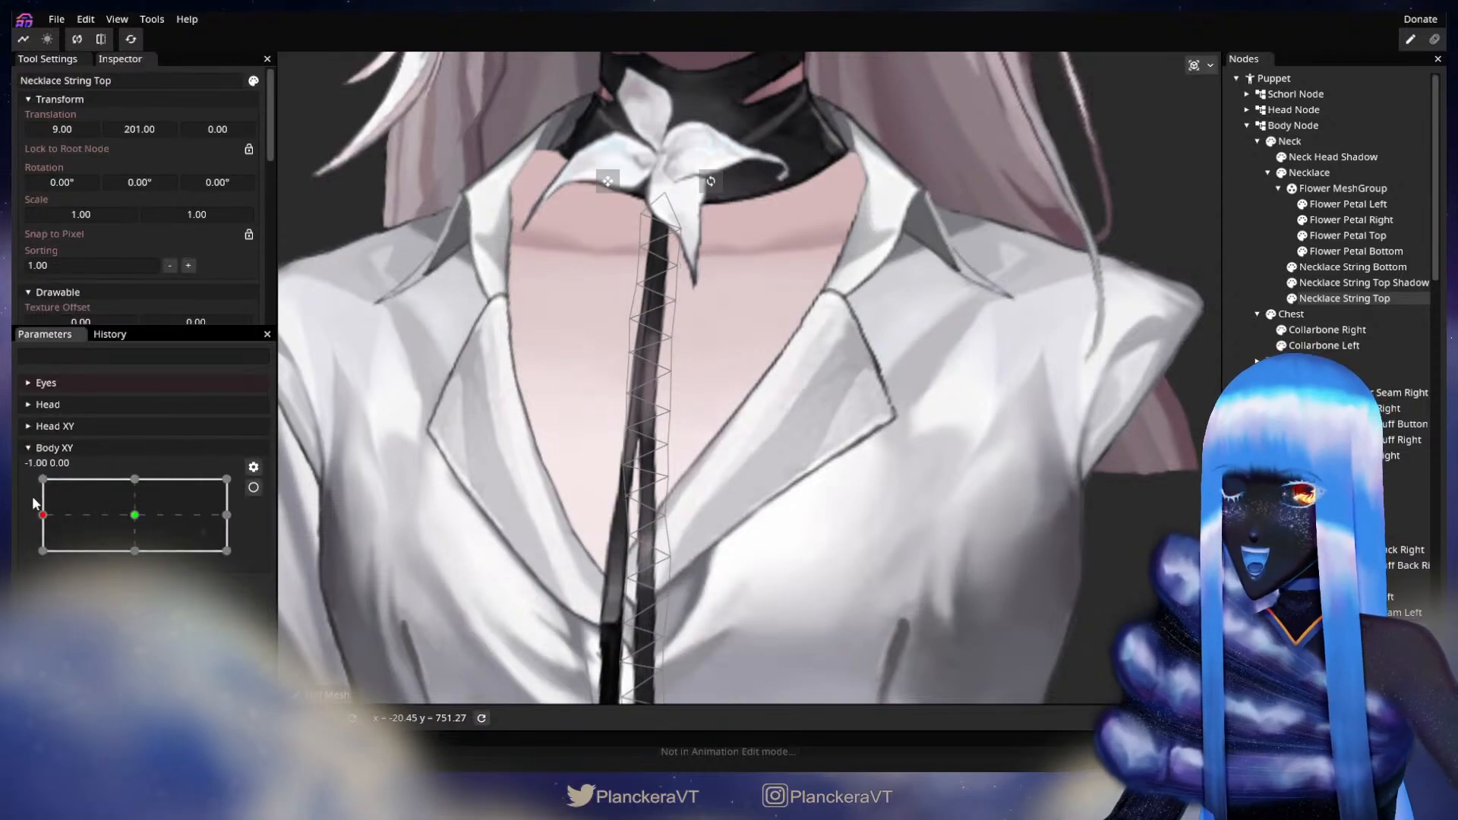
pyautogui.moveTo(42, 516)
pyautogui.mouseDown()
pyautogui.moveTo(146, 514)
pyautogui.moveTo(52, 513)
pyautogui.mouseUp()
pyautogui.click(253, 488)
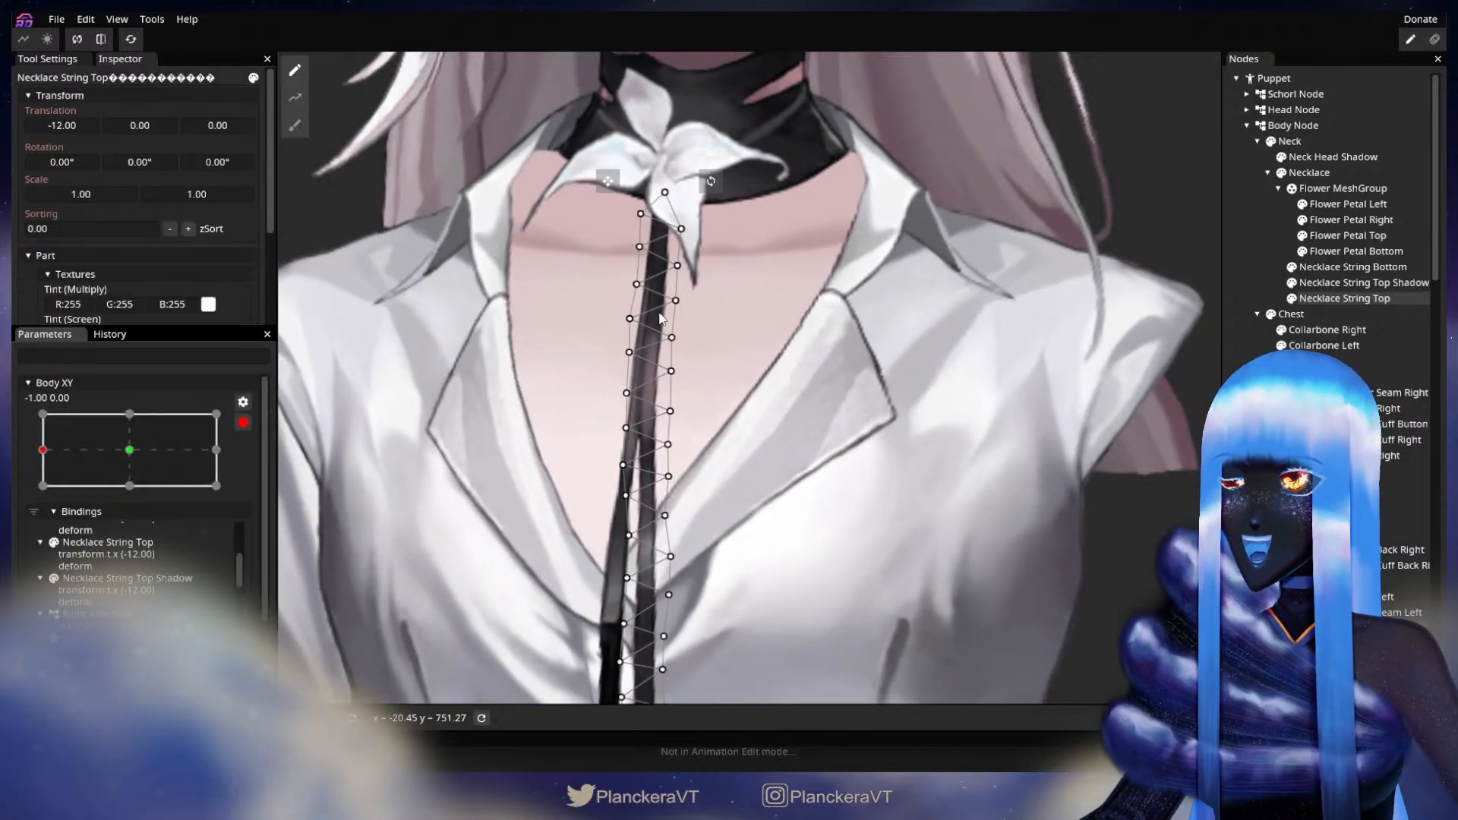
pyautogui.click(677, 267)
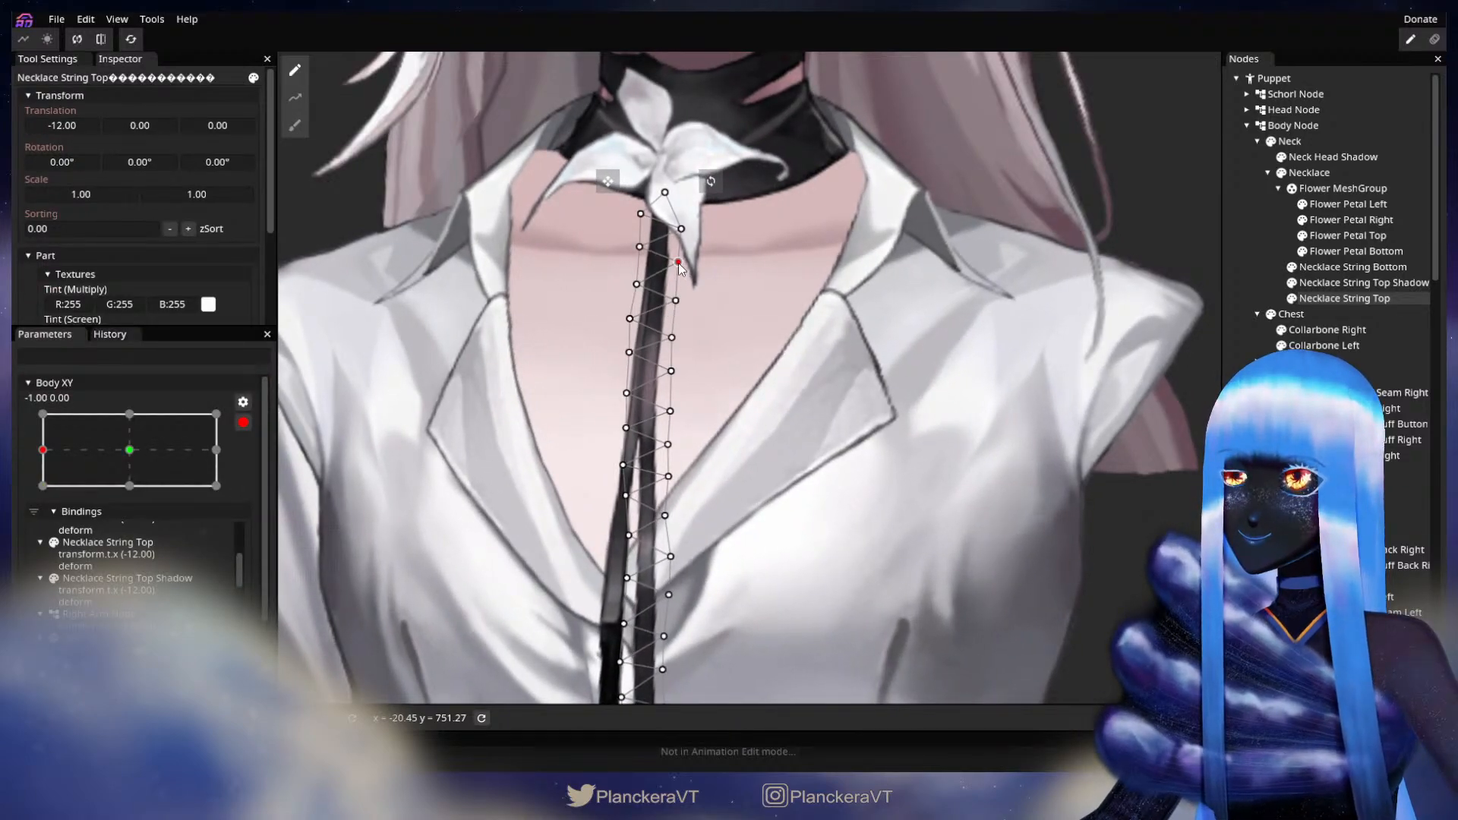
# - Check Necklace String Top's movement at Body XY's left end, and nudge its mid-neckline vertices slightly on both edges at -1.00, 0.00
pyautogui.moveTo(735, 371); pyautogui.dragTo(713, 319)
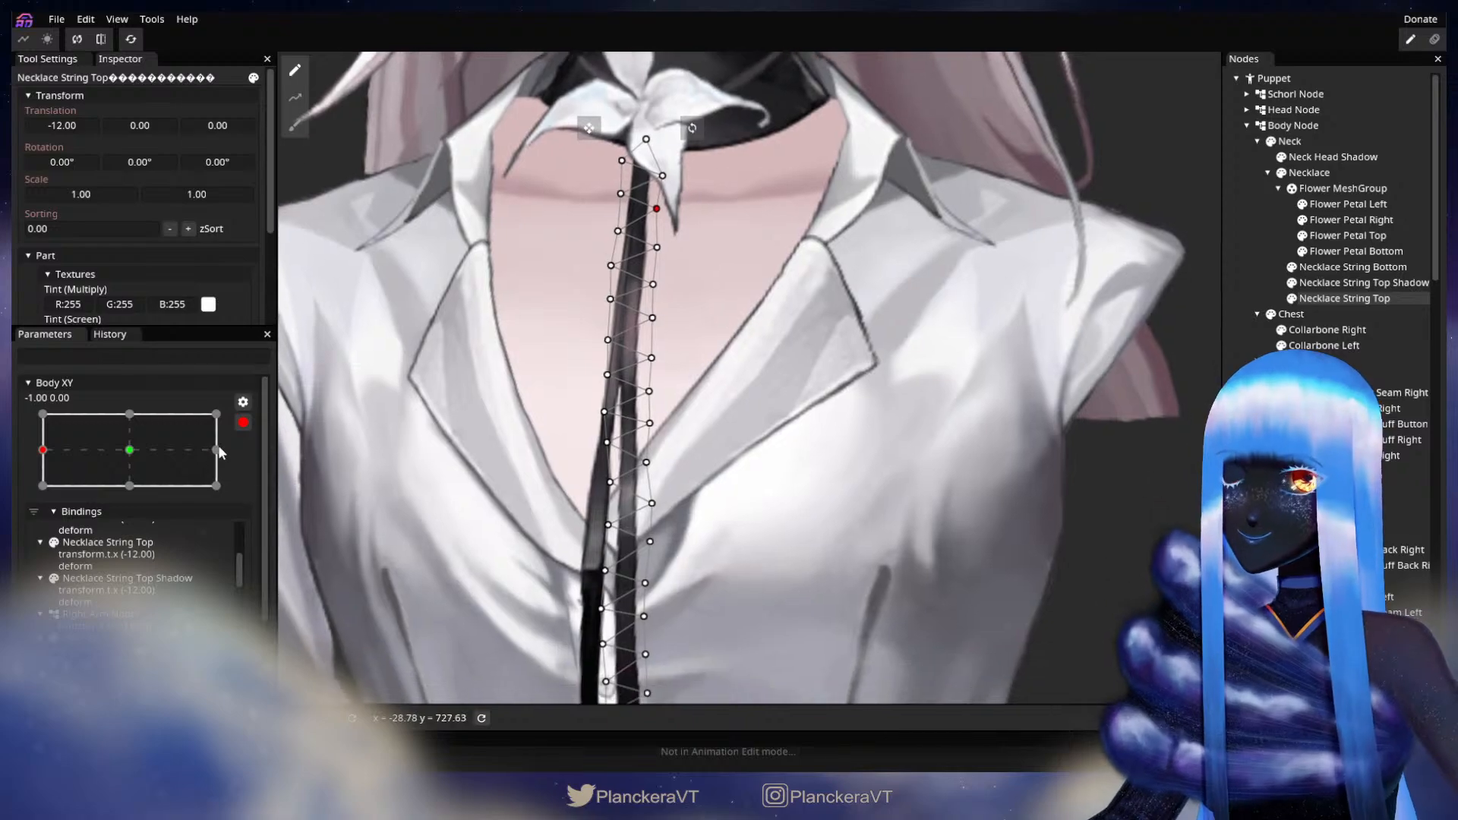
pyautogui.click(243, 423)
pyautogui.moveTo(43, 517)
pyautogui.mouseDown()
pyautogui.moveTo(136, 514)
pyautogui.moveTo(44, 515)
pyautogui.mouseUp()
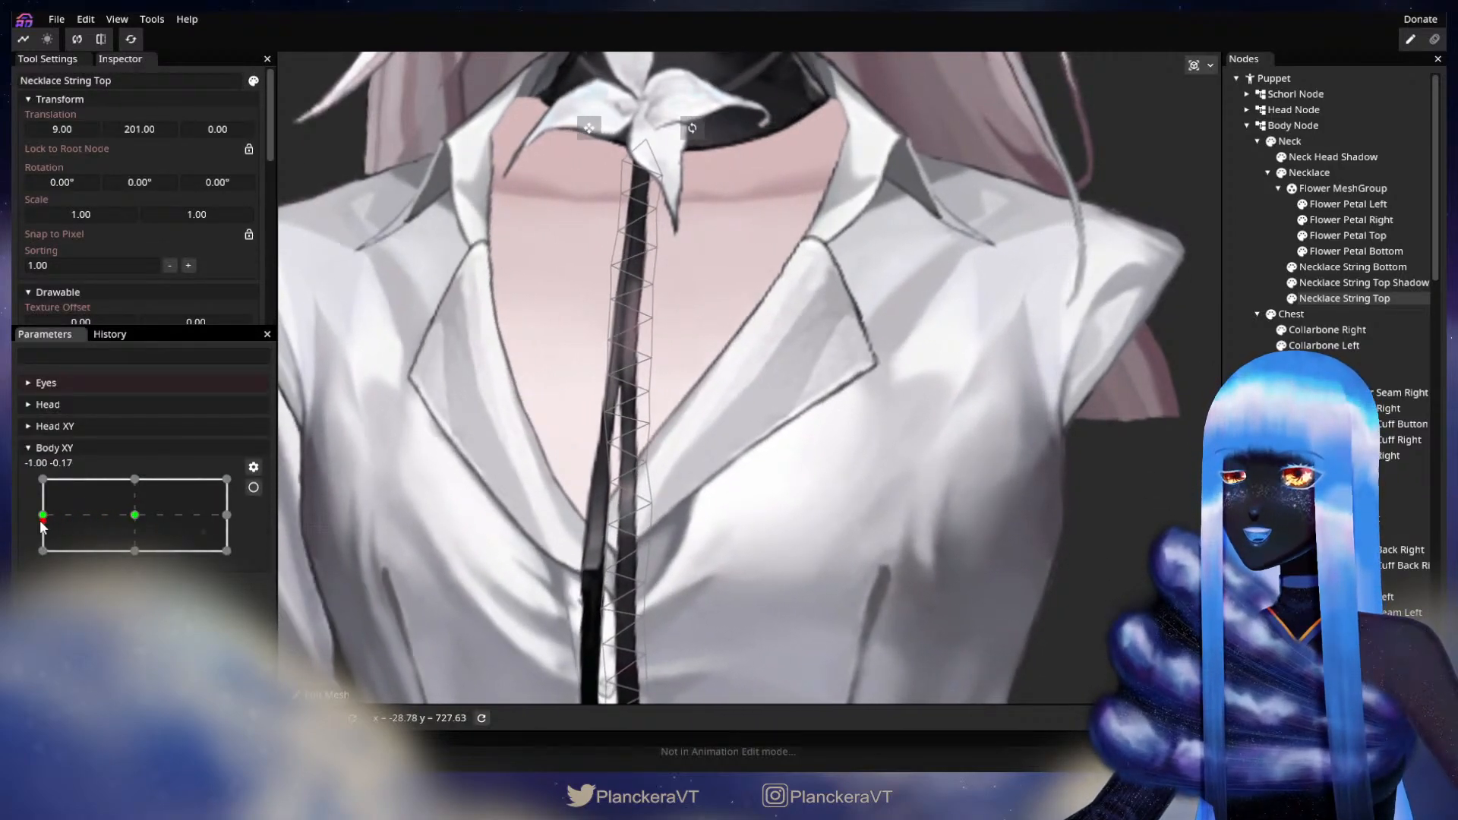
pyautogui.click(254, 487)
pyautogui.click(651, 358)
pyautogui.moveTo(662, 355); pyautogui.dragTo(663, 353)
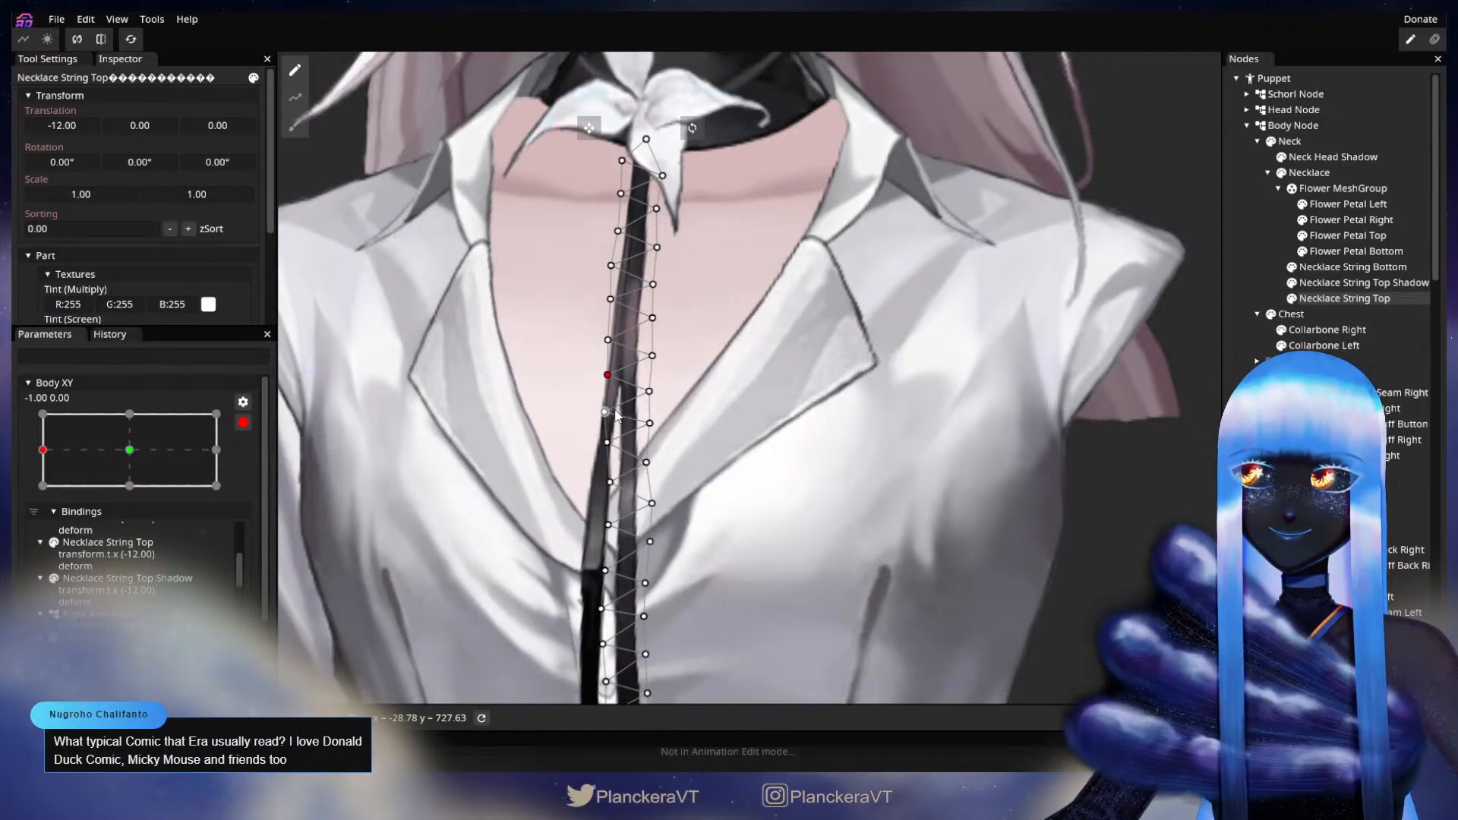
# - Recheck Body XY's left end, and slightly adjust Necklace String Top's vertices just above the shirt's V opening on both edges
pyautogui.click(243, 423)
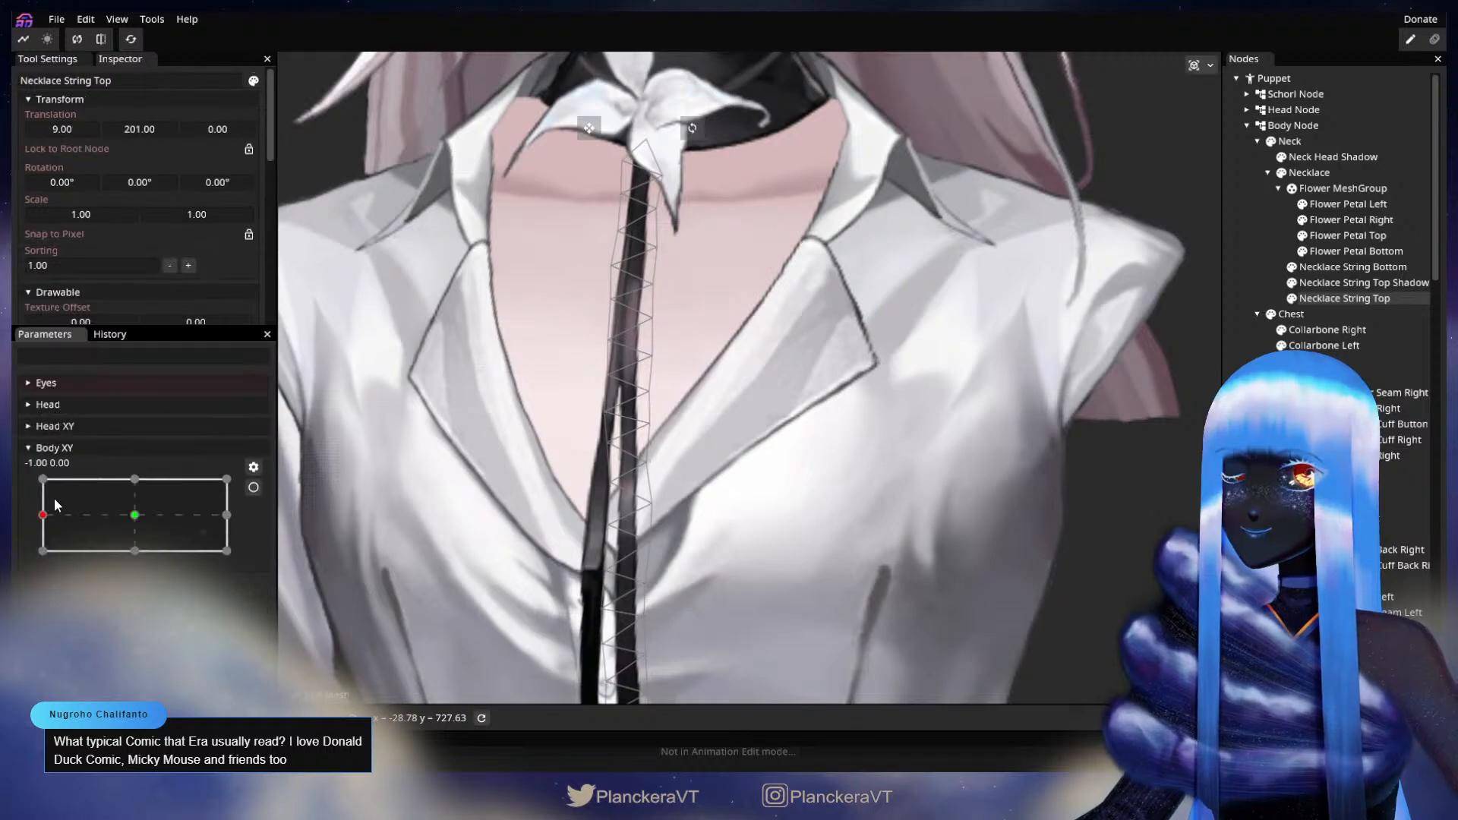
pyautogui.moveTo(44, 520)
pyautogui.mouseDown()
pyautogui.moveTo(137, 520)
pyautogui.moveTo(44, 519)
pyautogui.mouseUp()
pyautogui.click(253, 487)
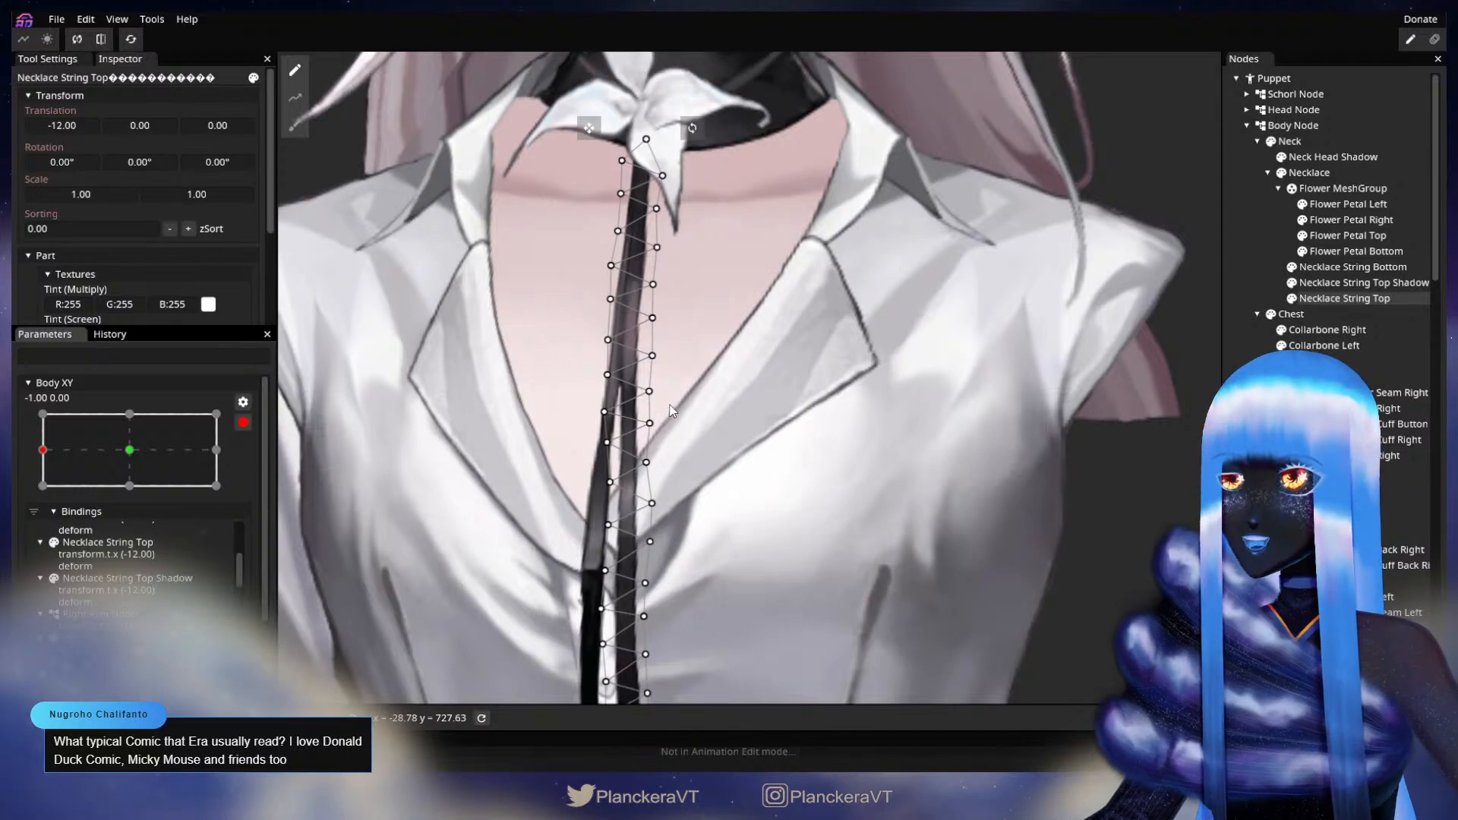
pyautogui.click(651, 389)
pyautogui.moveTo(651, 388); pyautogui.dragTo(648, 390)
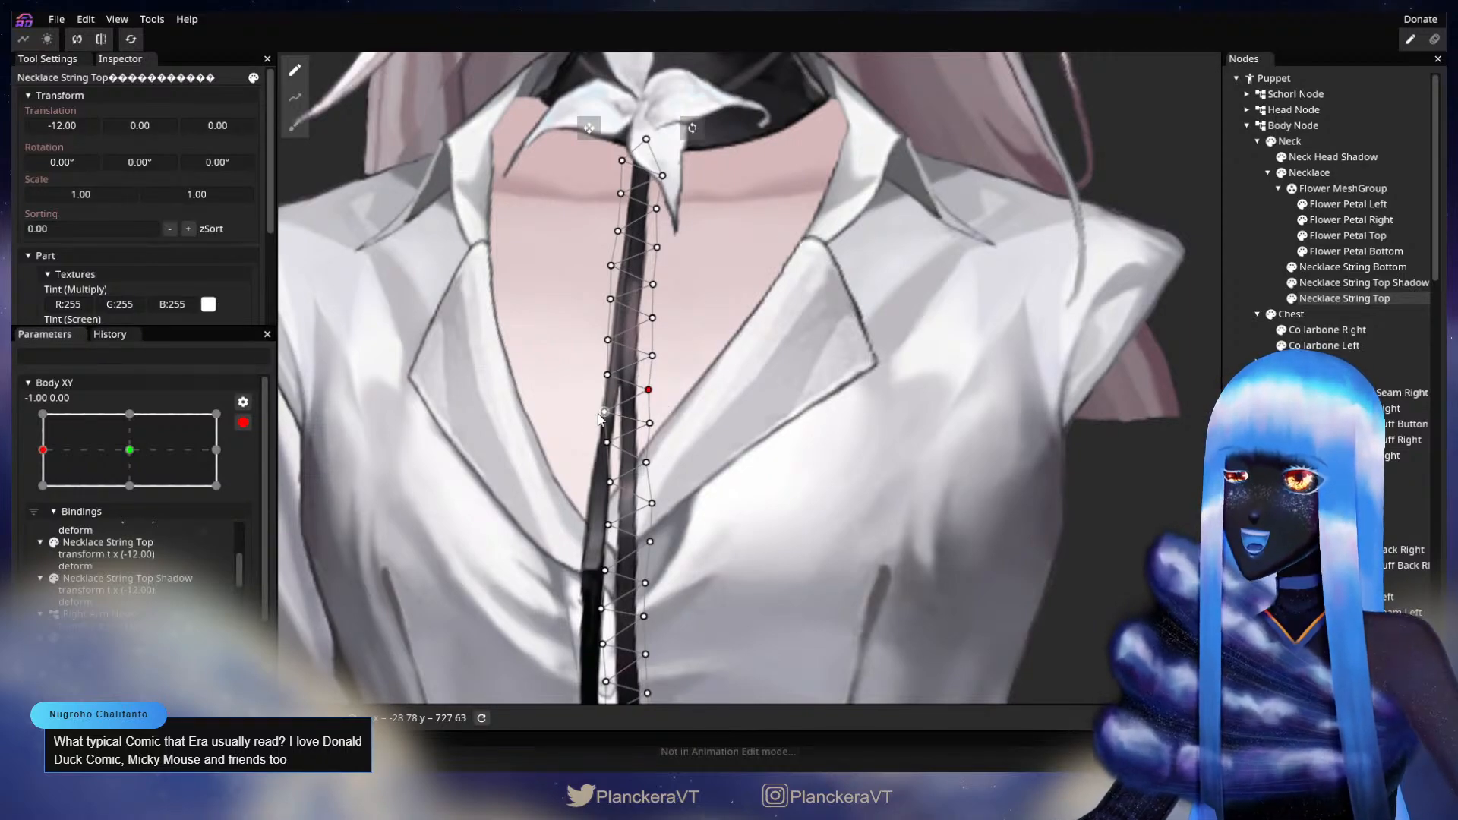
pyautogui.moveTo(647, 425); pyautogui.dragTo(651, 436)
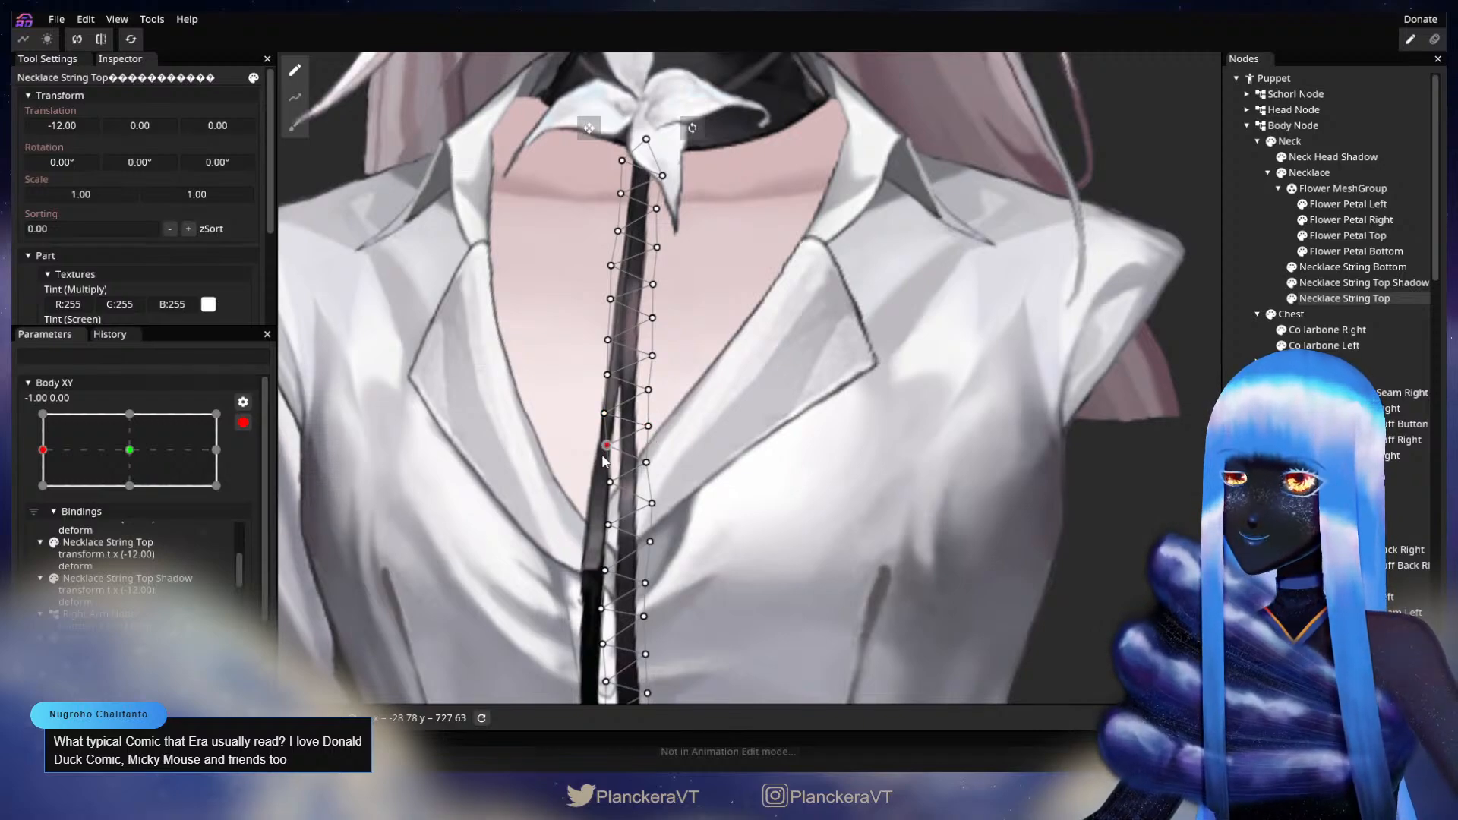
# - Alternate previewing Body XY's left end with nudging Necklace String Top's vertices level with the lower lapels slightly inward and upward
pyautogui.click(243, 423)
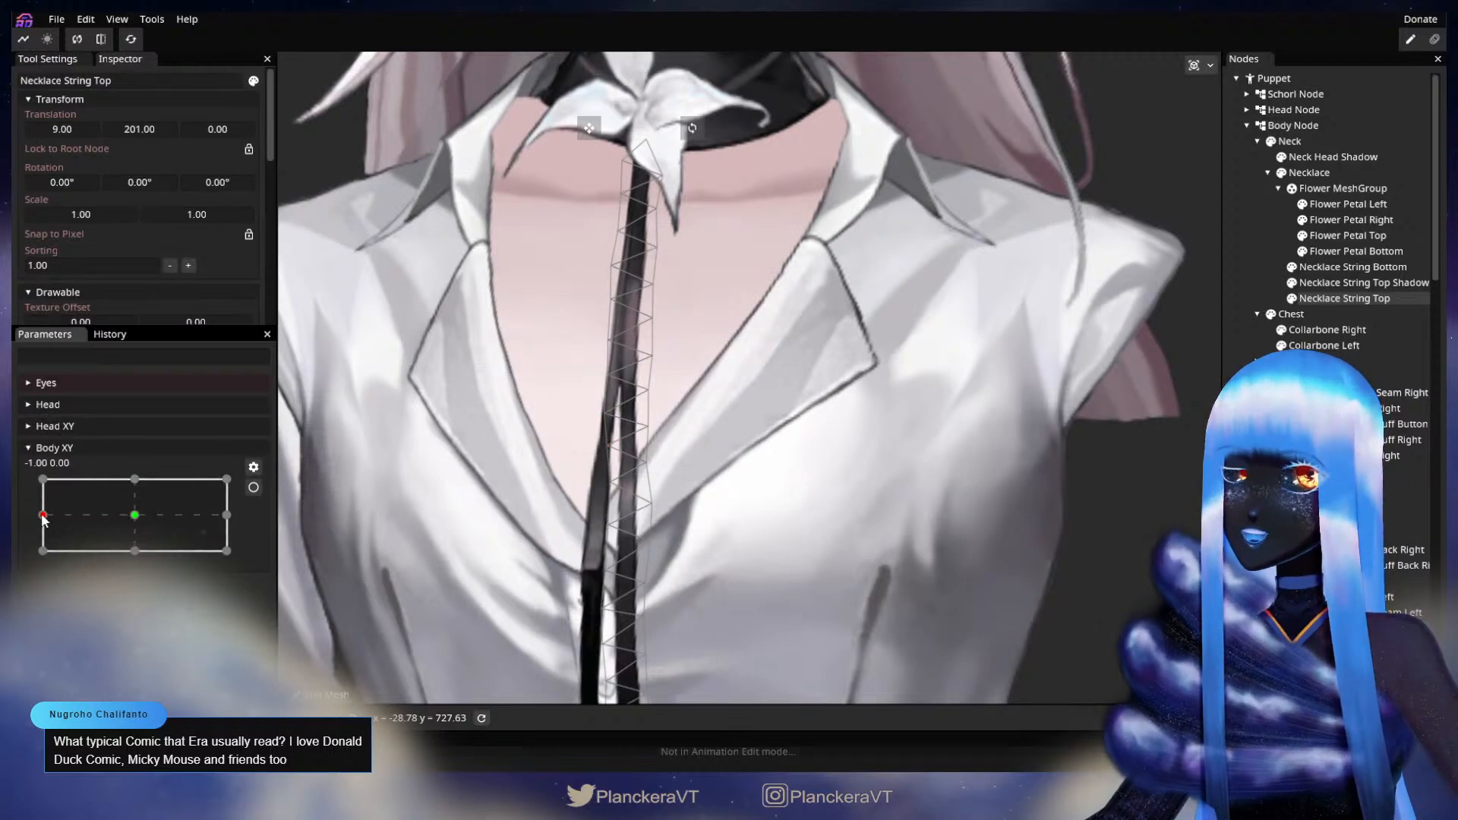
pyautogui.moveTo(43, 519)
pyautogui.mouseDown()
pyautogui.moveTo(141, 524)
pyautogui.moveTo(46, 518)
pyautogui.mouseUp()
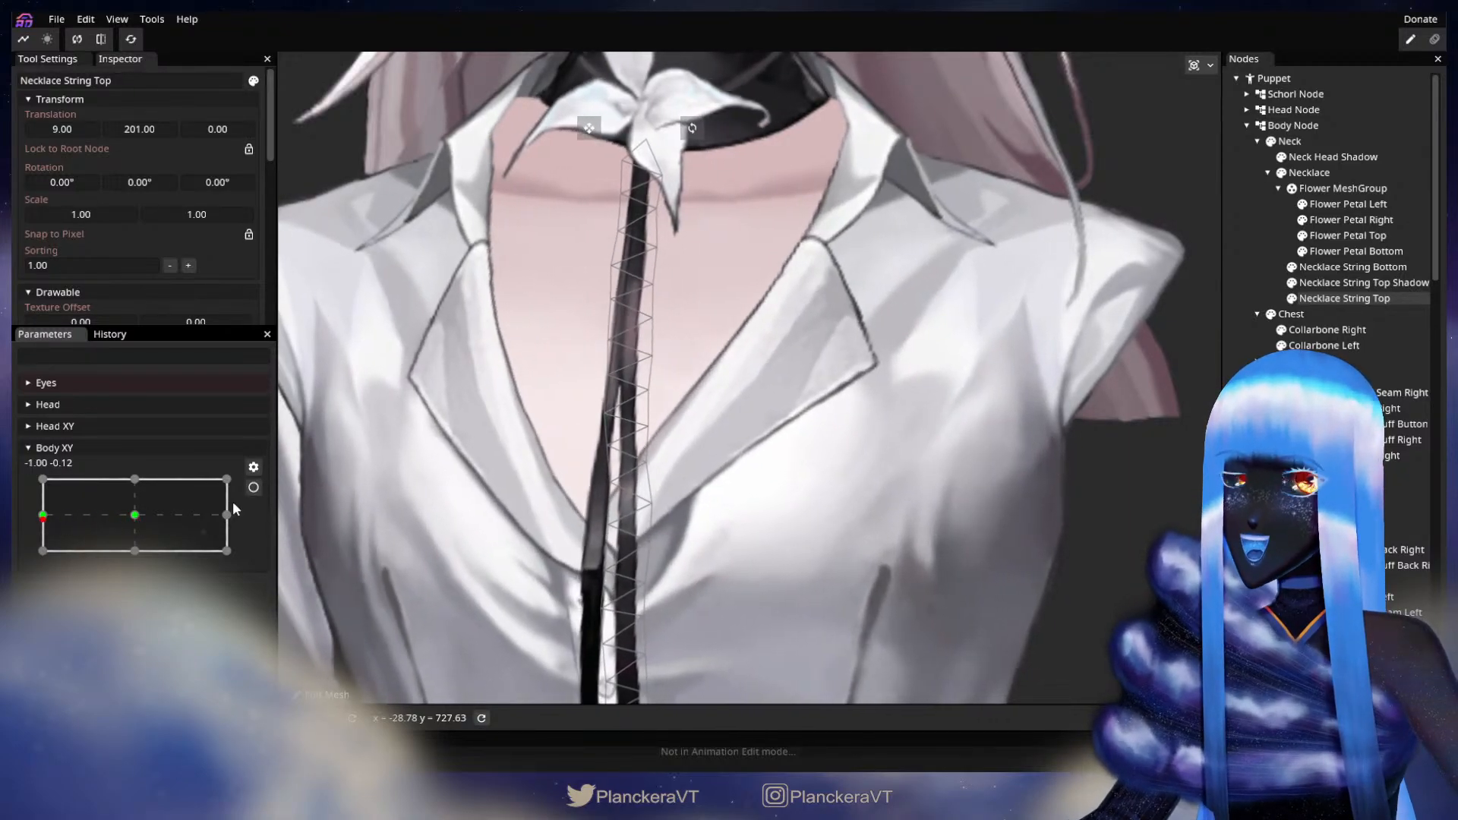
pyautogui.click(254, 487)
pyautogui.click(657, 430)
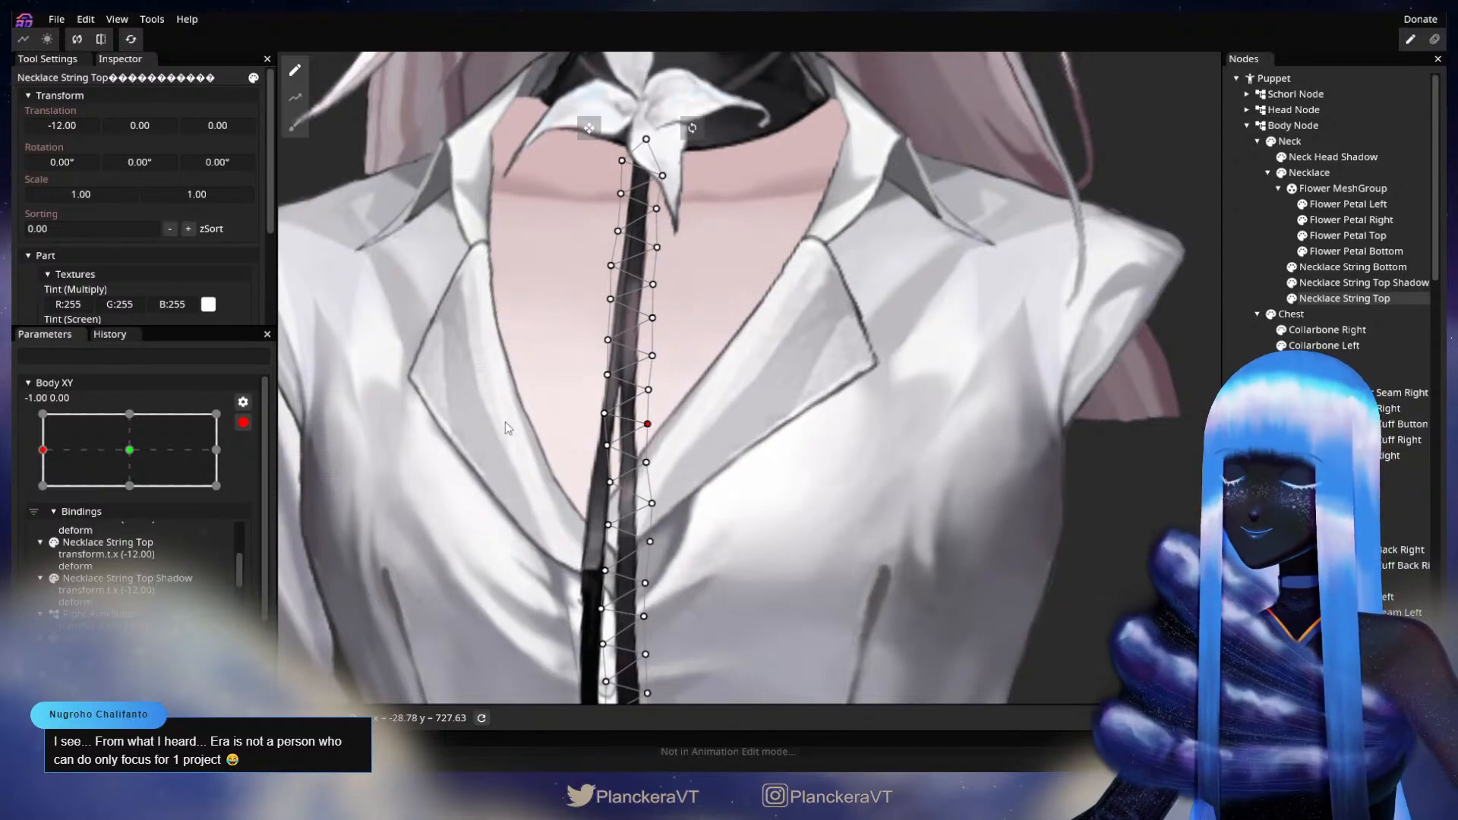
pyautogui.click(244, 422)
pyautogui.moveTo(45, 518)
pyautogui.mouseDown()
pyautogui.moveTo(144, 516)
pyautogui.moveTo(24, 524)
pyautogui.mouseUp()
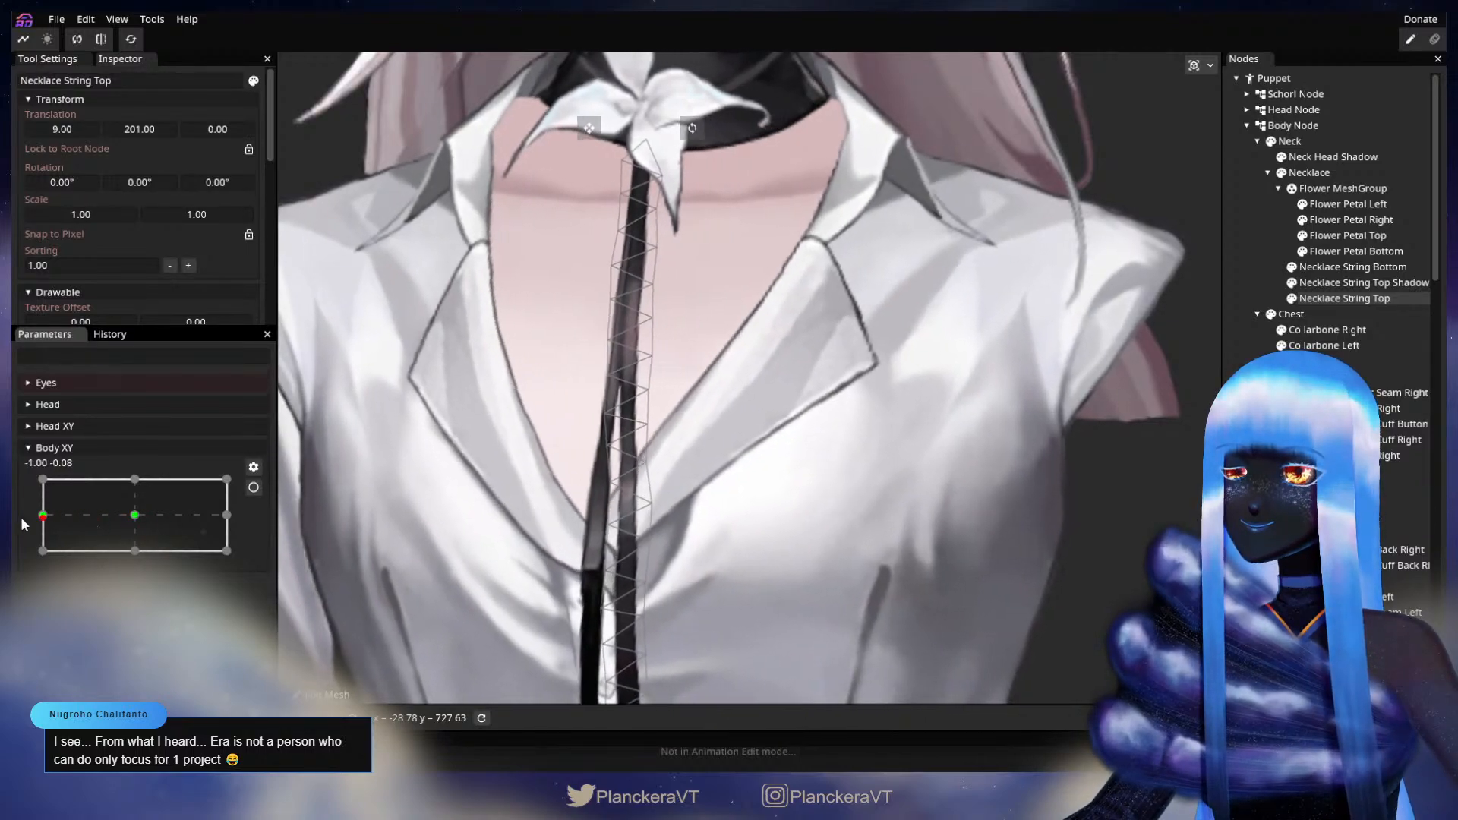
pyautogui.click(253, 489)
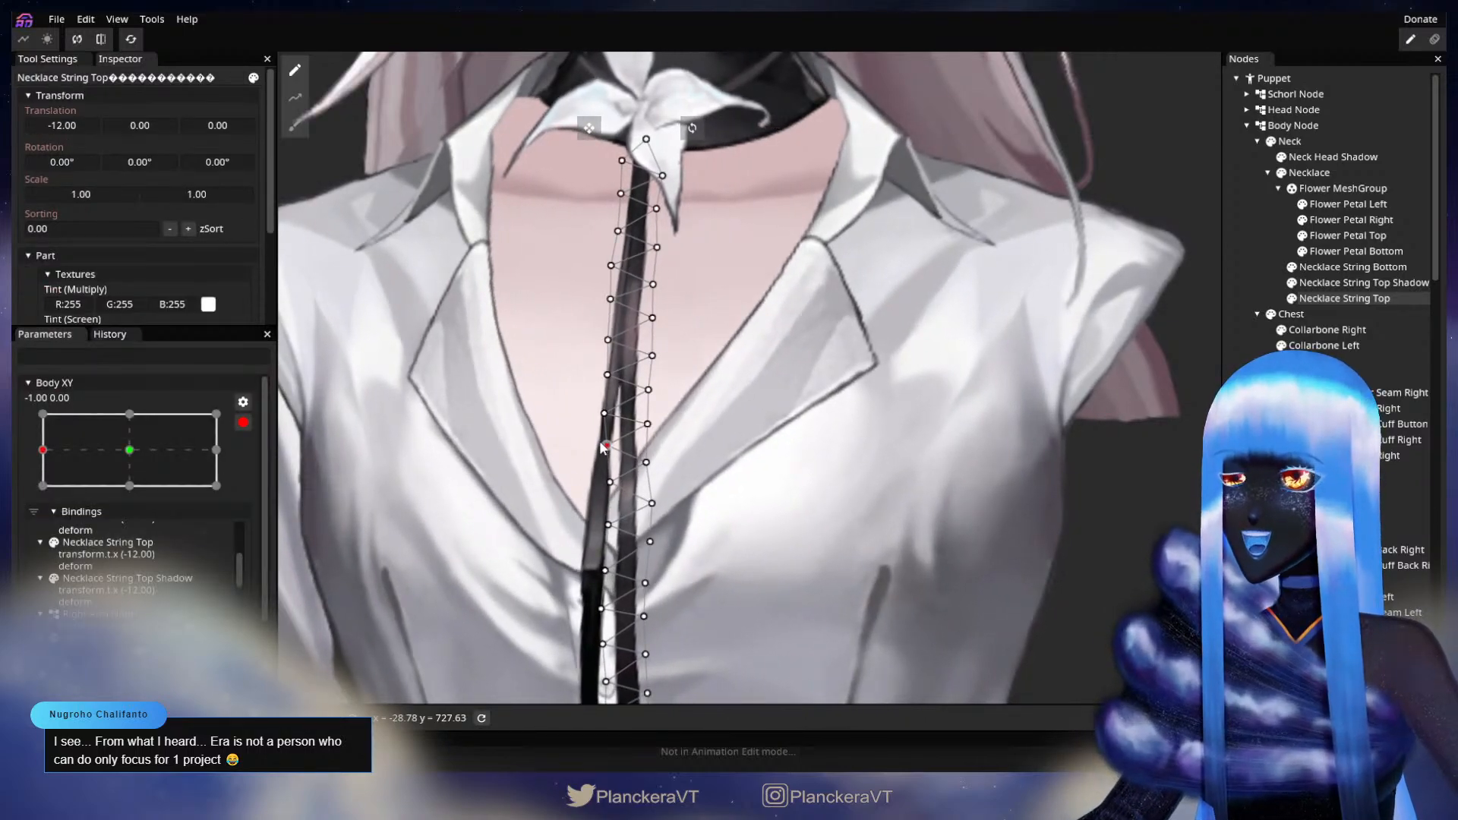
pyautogui.moveTo(603, 449); pyautogui.dragTo(600, 440)
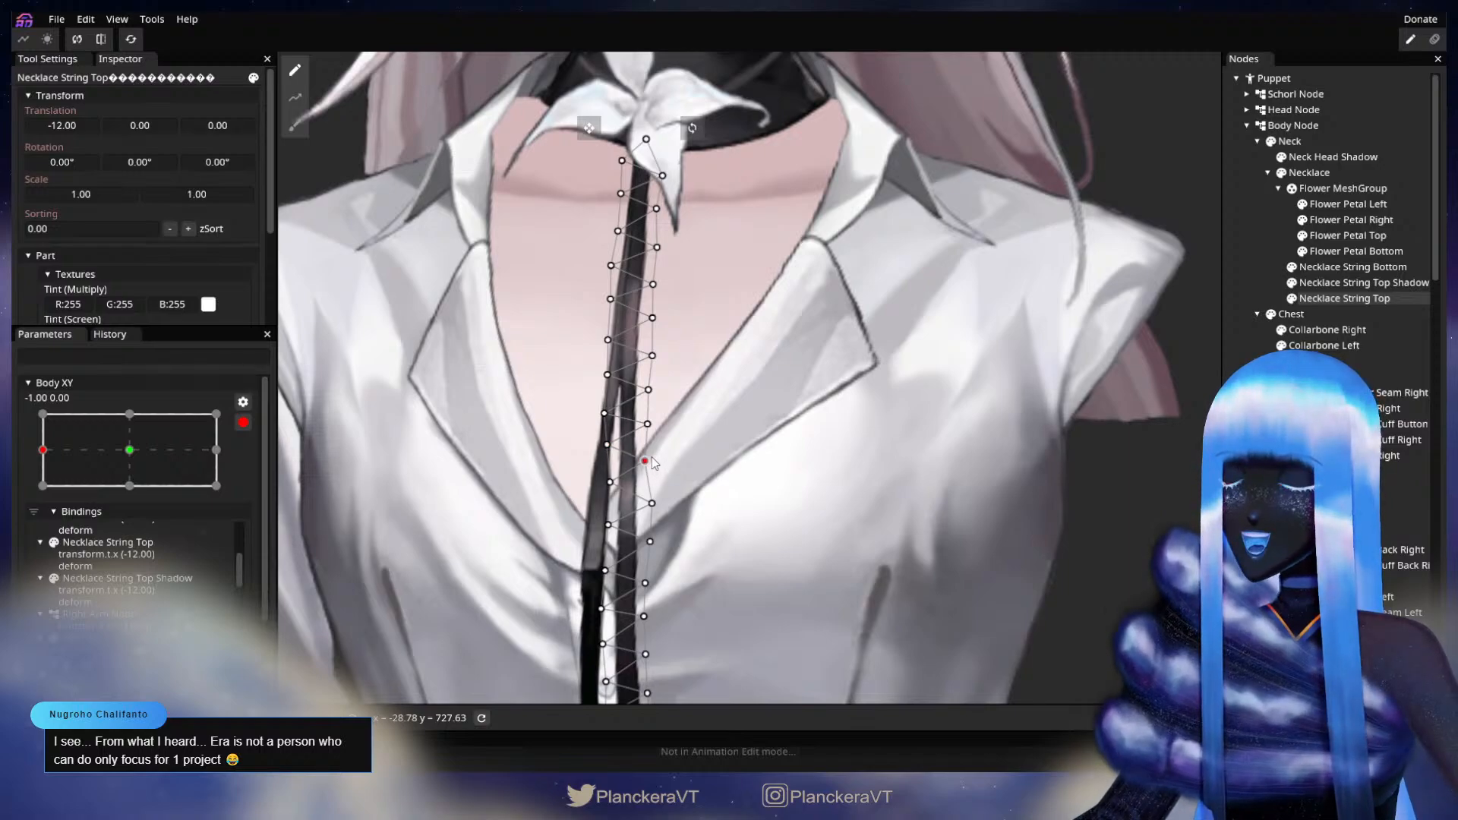
# - Preview Body XY between -0.98 and its left end, and adjust Necklace String Top's vertices near the bottom of the neckline on both edges
pyautogui.click(243, 422)
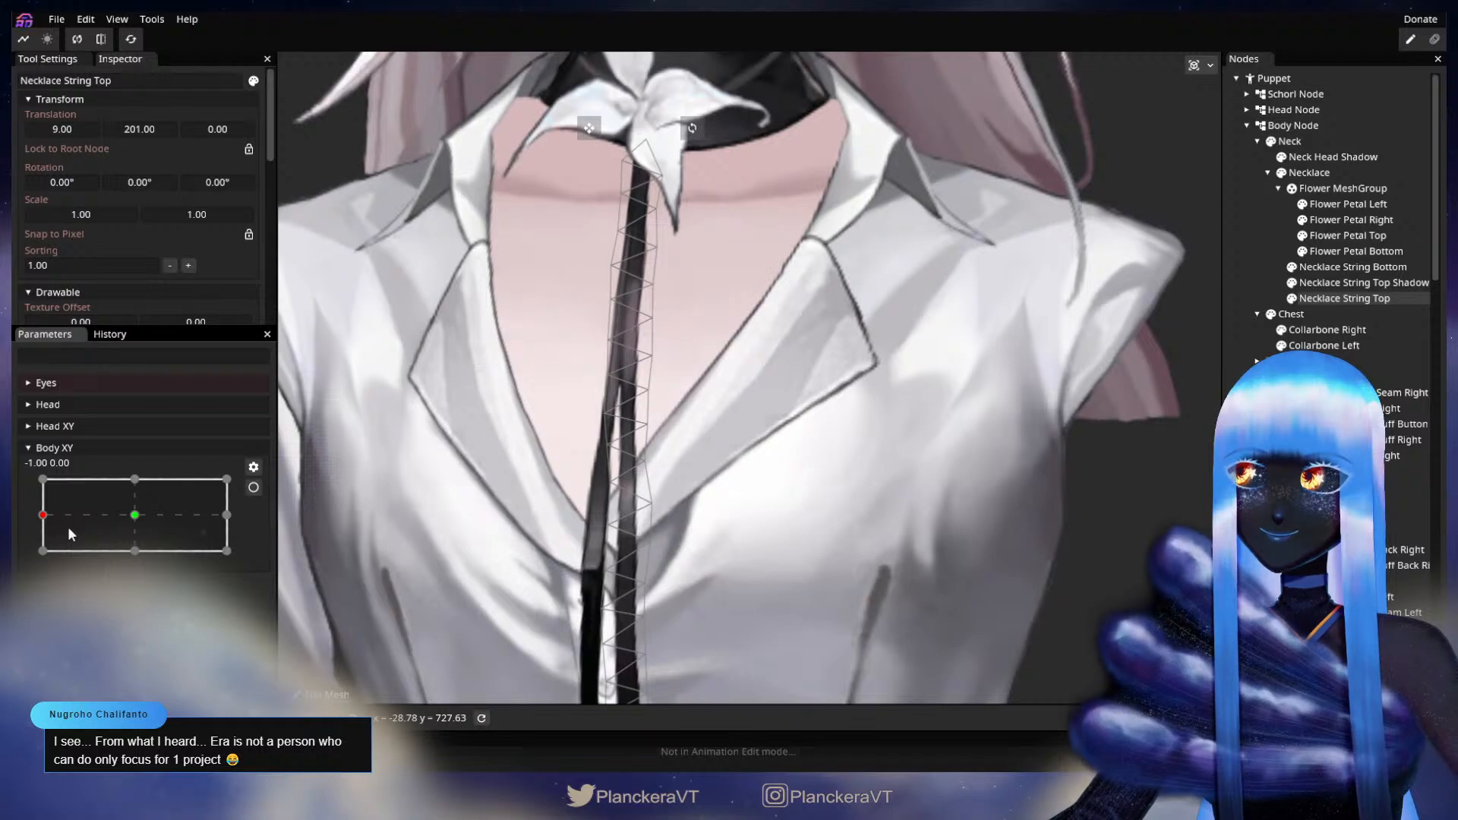
pyautogui.click(45, 516)
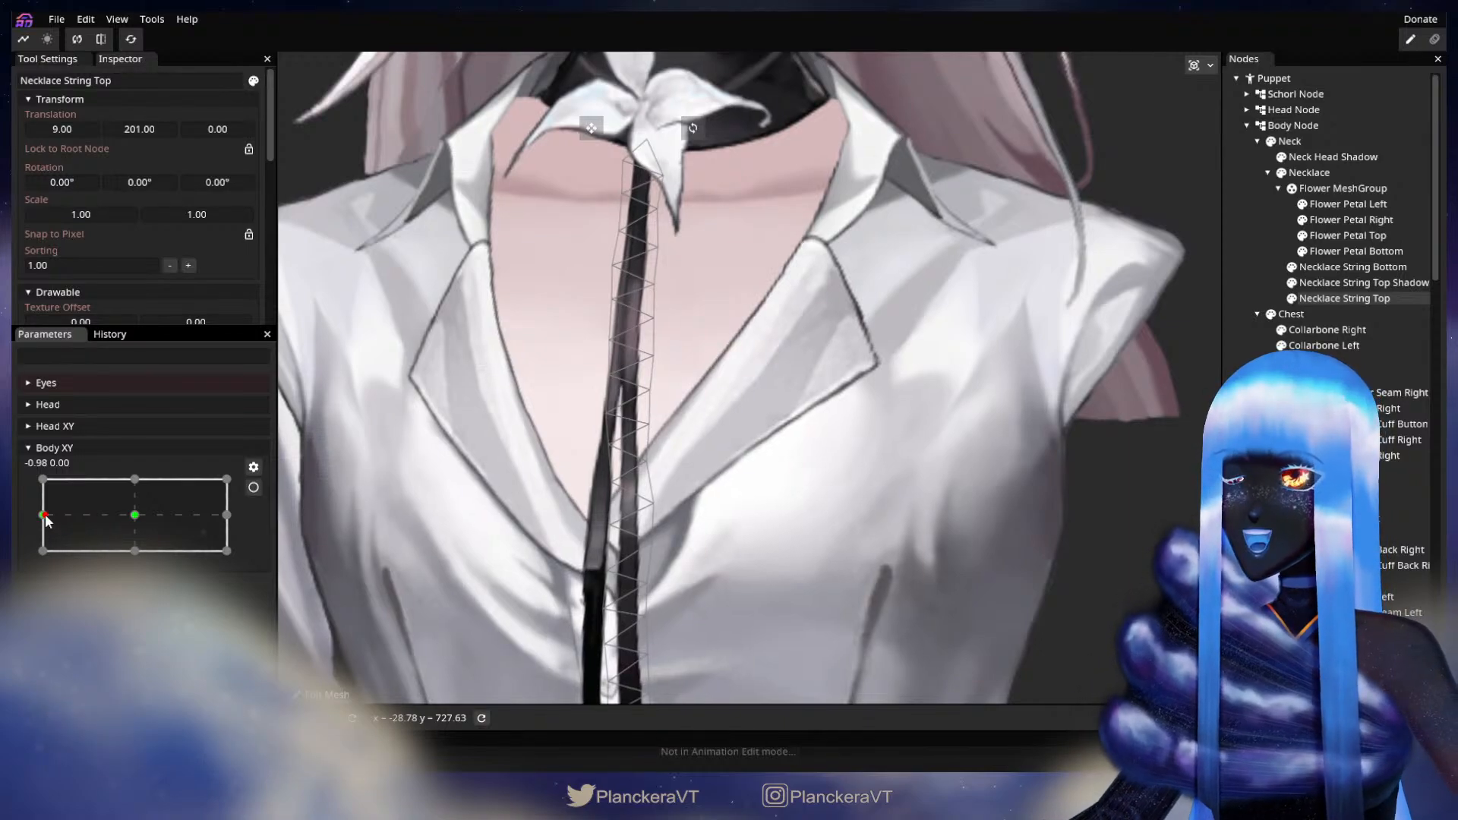
pyautogui.moveTo(45, 517)
pyautogui.mouseDown()
pyautogui.moveTo(133, 516)
pyautogui.moveTo(27, 521)
pyautogui.mouseUp()
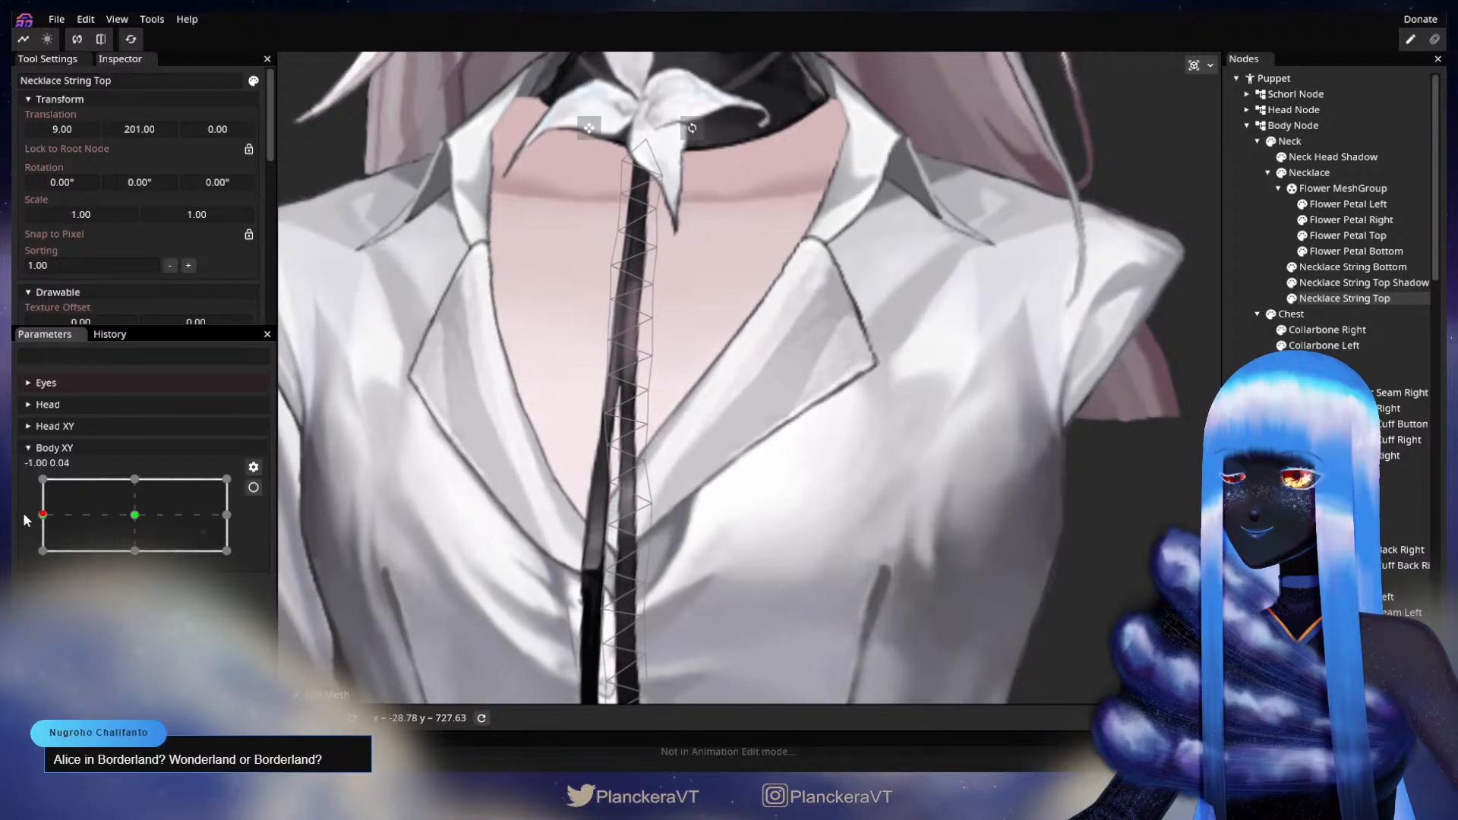
pyautogui.click(253, 487)
pyautogui.click(610, 483)
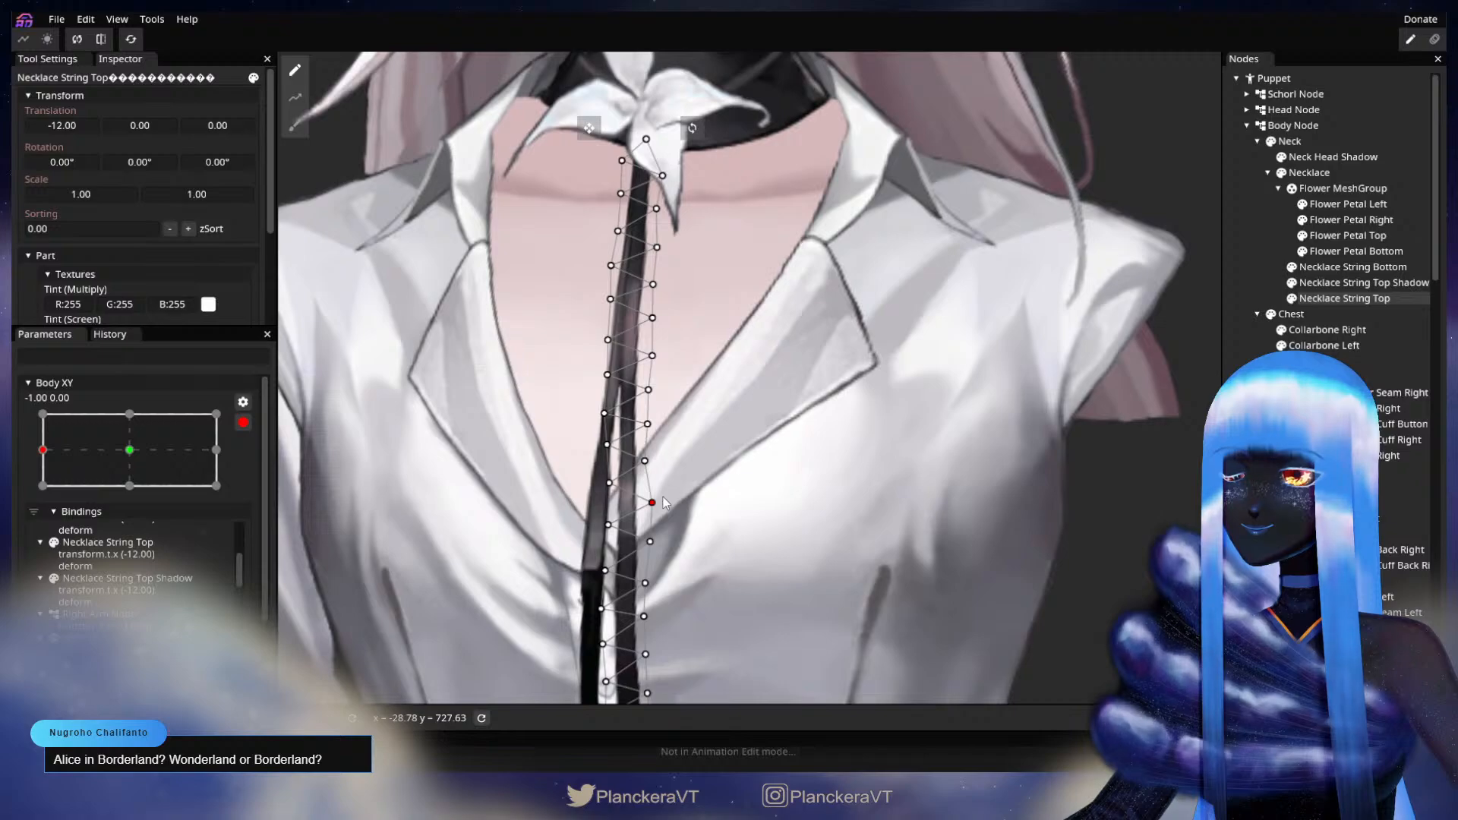
pyautogui.moveTo(709, 523); pyautogui.dragTo(722, 408)
# - Test the top string's lower section at Body XY's left end, and nudge its right-edge vertices below the neckline slightly inward
pyautogui.click(244, 422)
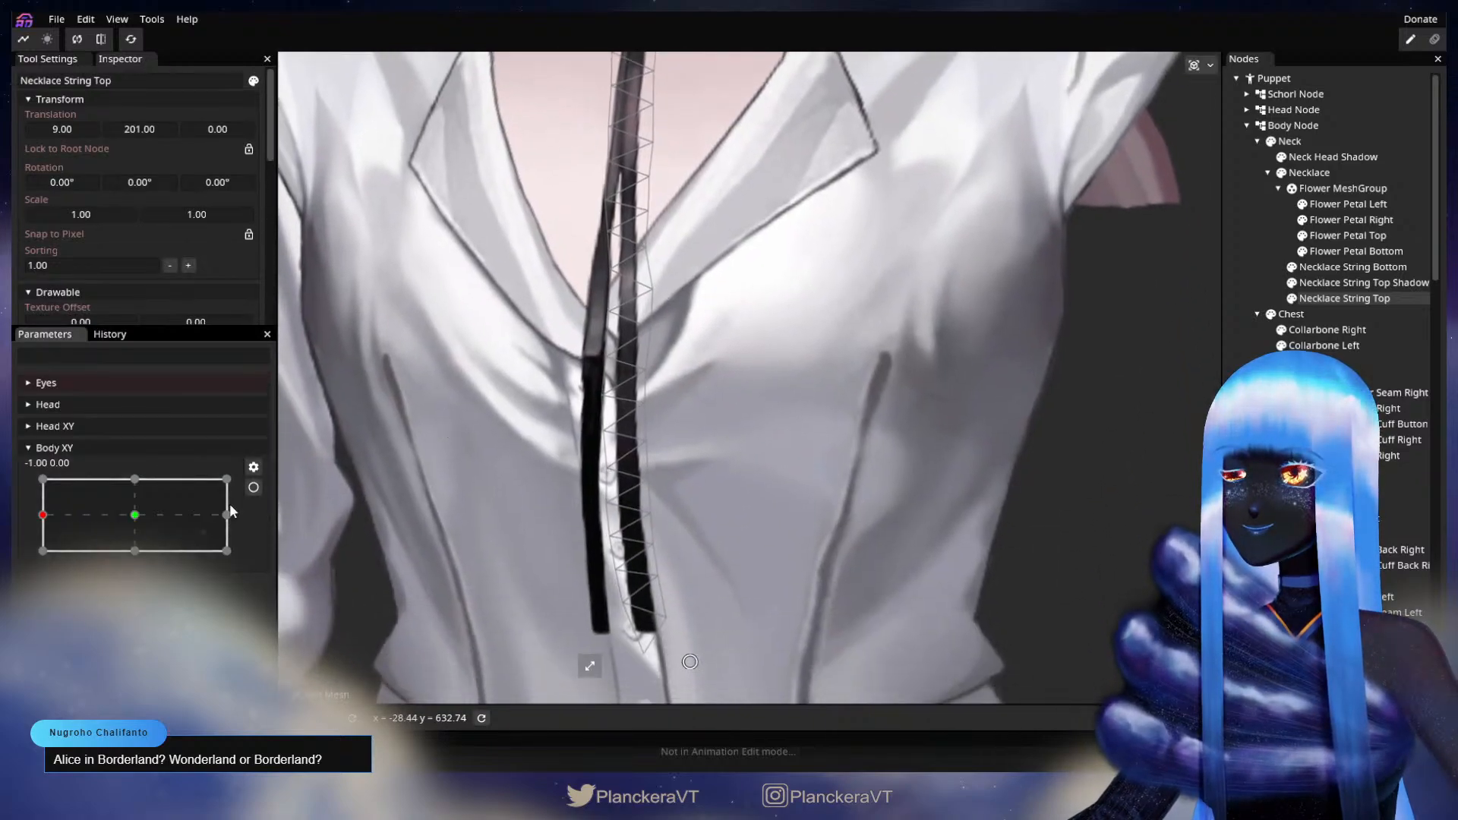
pyautogui.moveTo(54, 519)
pyautogui.mouseDown()
pyautogui.moveTo(143, 522)
pyautogui.moveTo(42, 516)
pyautogui.mouseUp()
pyautogui.click(254, 487)
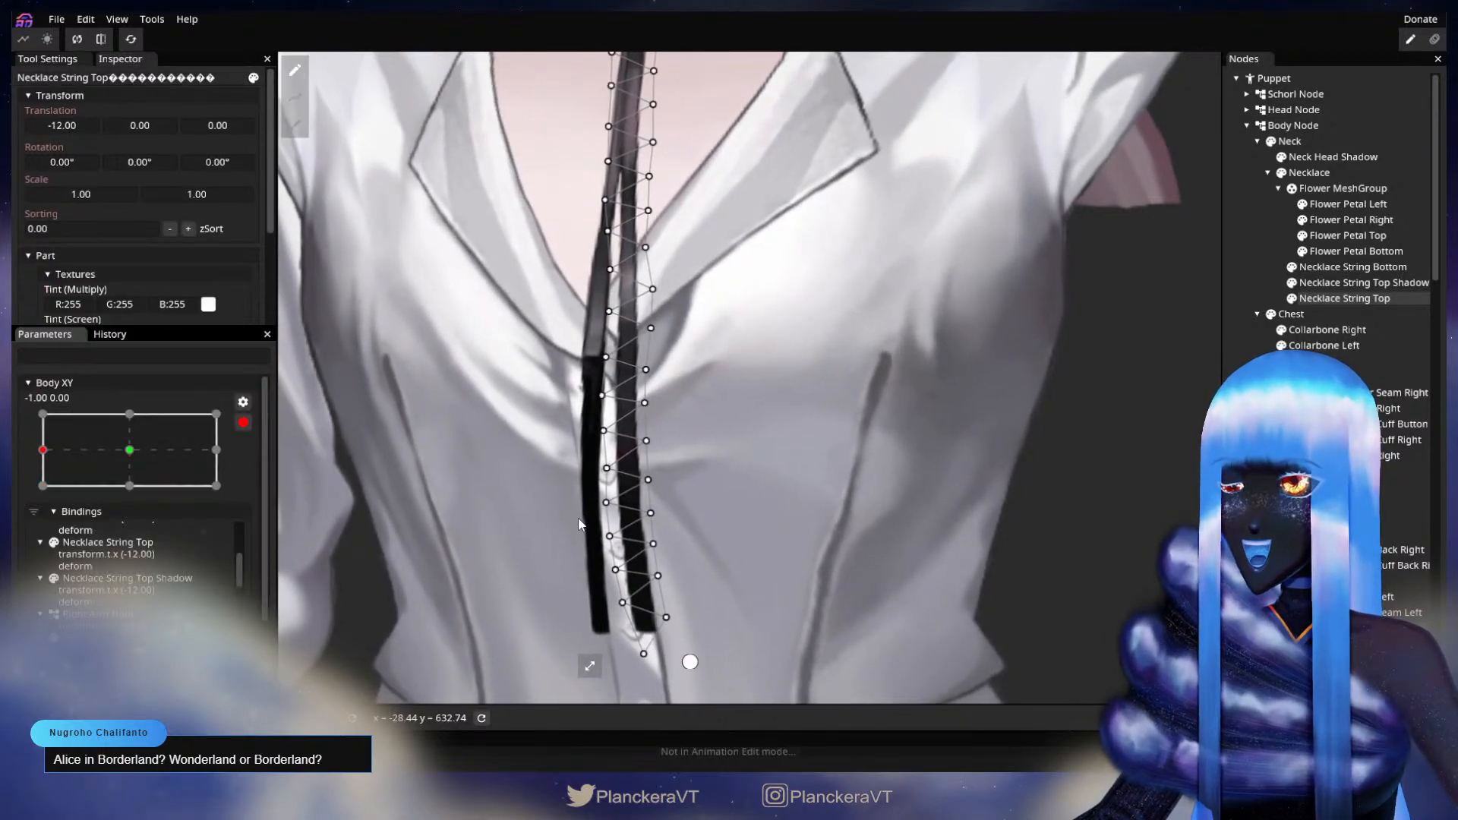
pyautogui.click(647, 441)
pyautogui.click(649, 480)
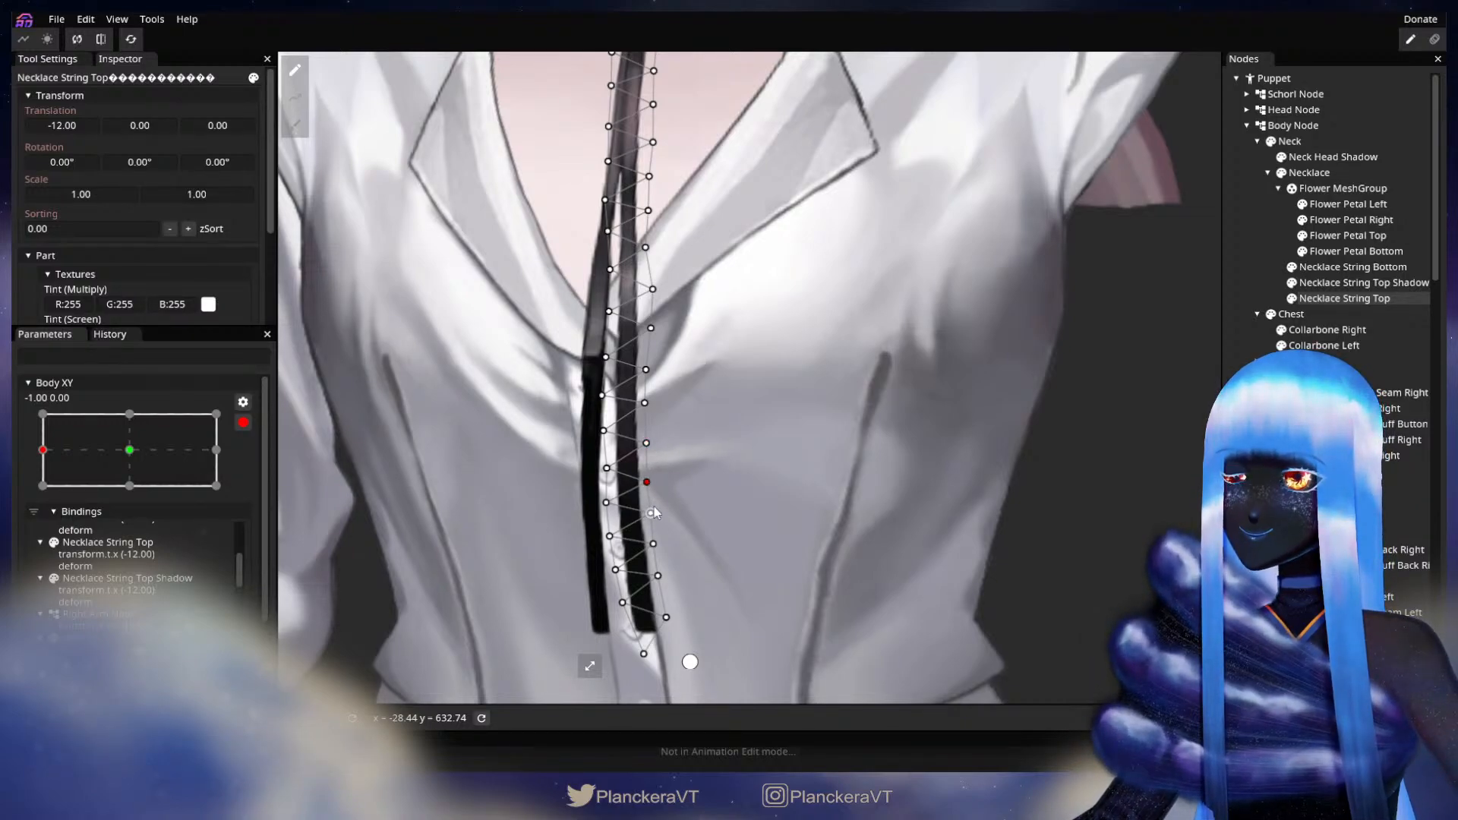
pyautogui.click(652, 514)
# - Preview Body XY's left end again, and fine-tune the opposing pair of Necklace String Top vertices just below the neckline
pyautogui.click(243, 422)
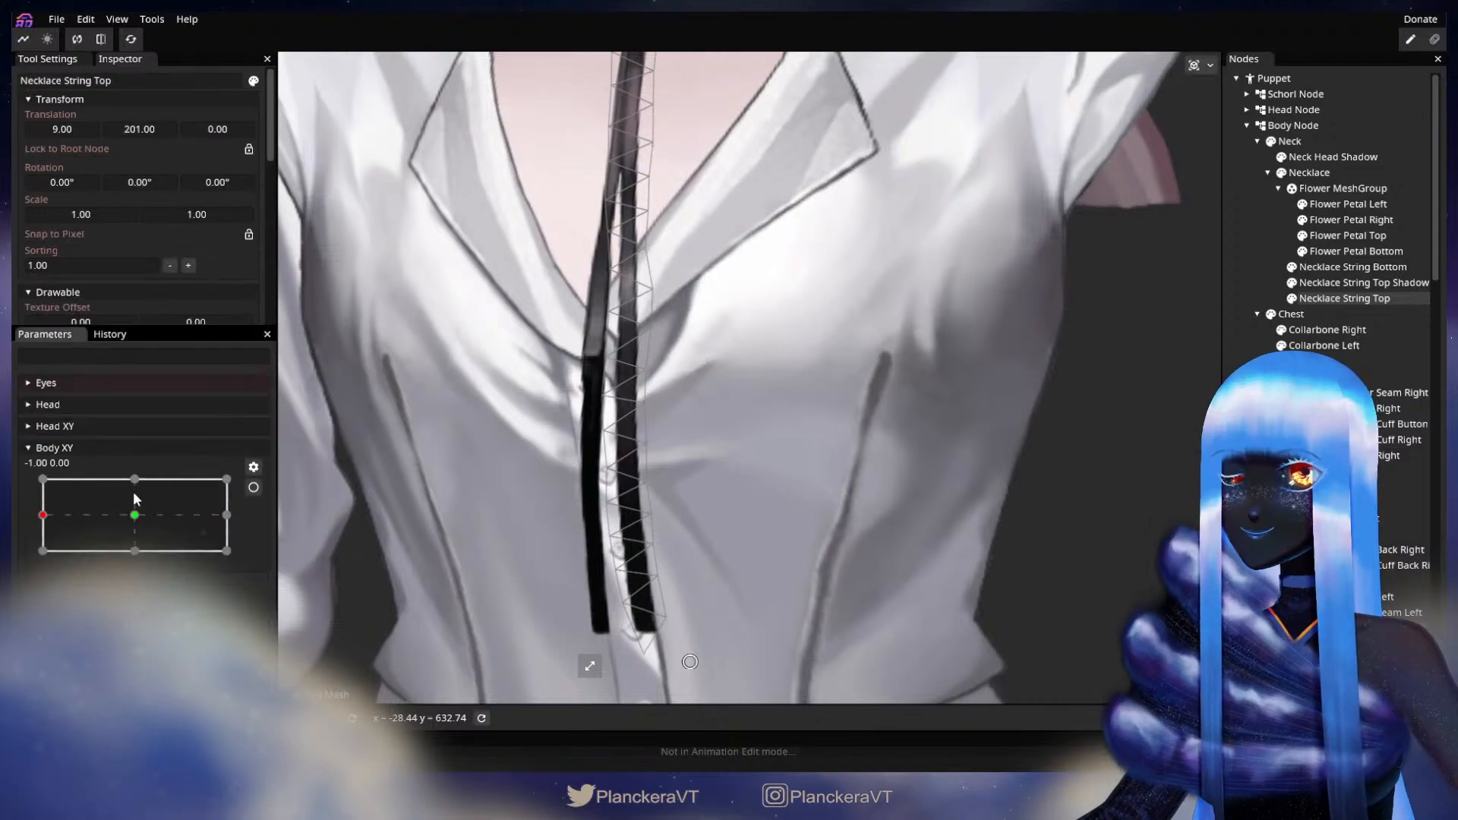
pyautogui.moveTo(40, 518)
pyautogui.mouseDown()
pyautogui.moveTo(141, 524)
pyautogui.moveTo(39, 518)
pyautogui.mouseUp()
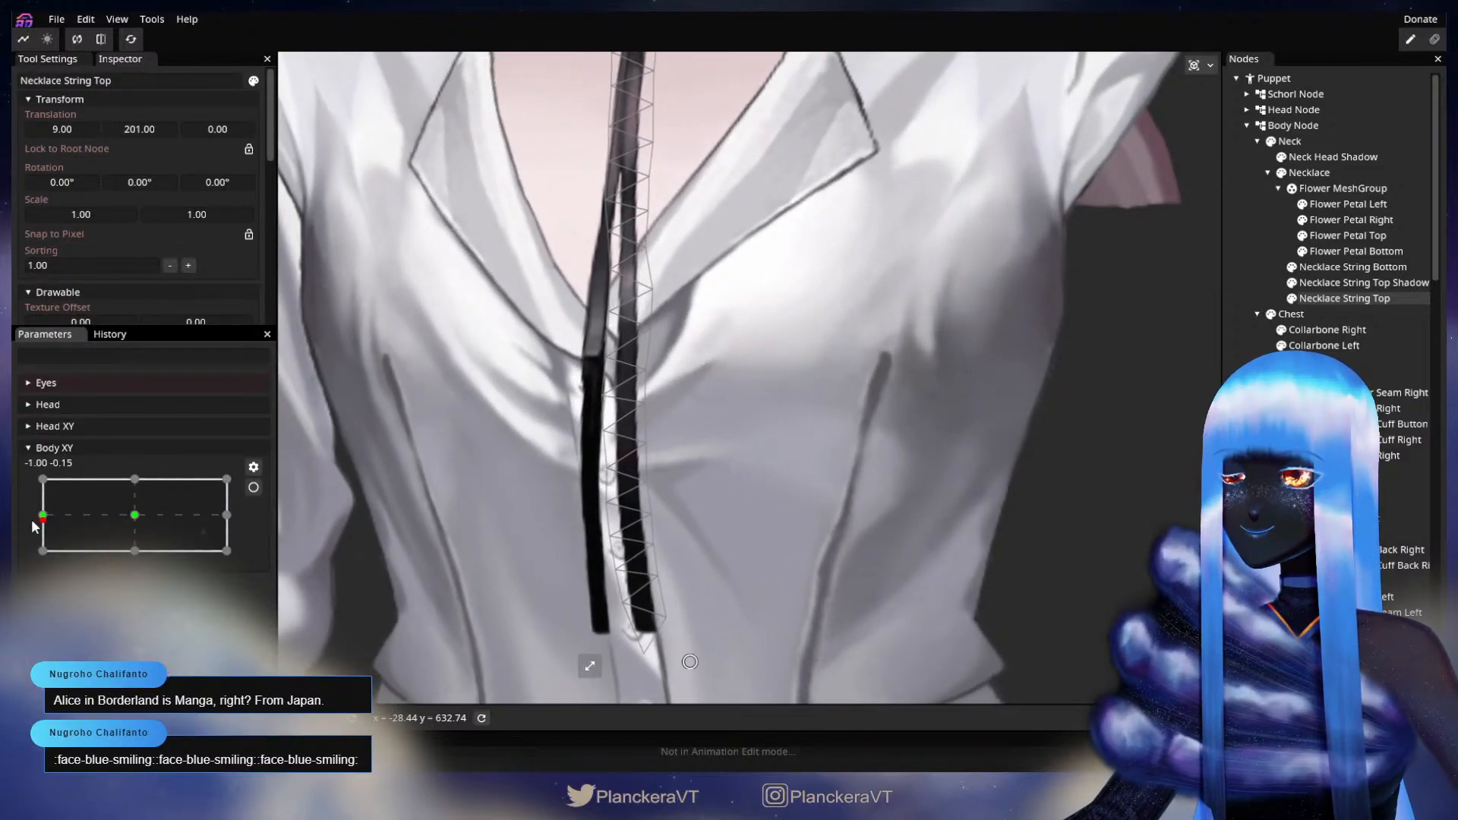
pyautogui.click(253, 486)
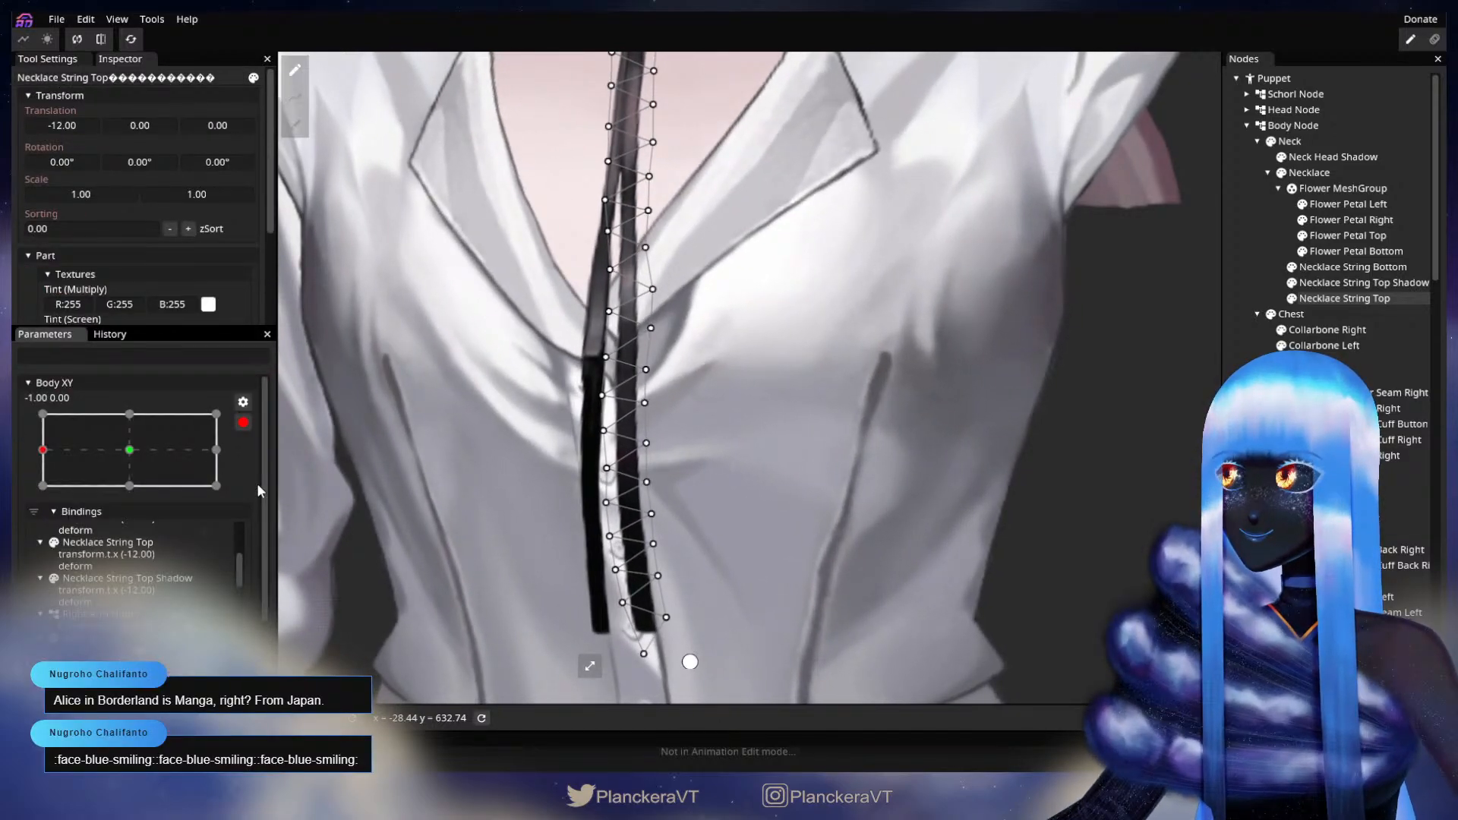
pyautogui.click(647, 440)
pyautogui.click(603, 432)
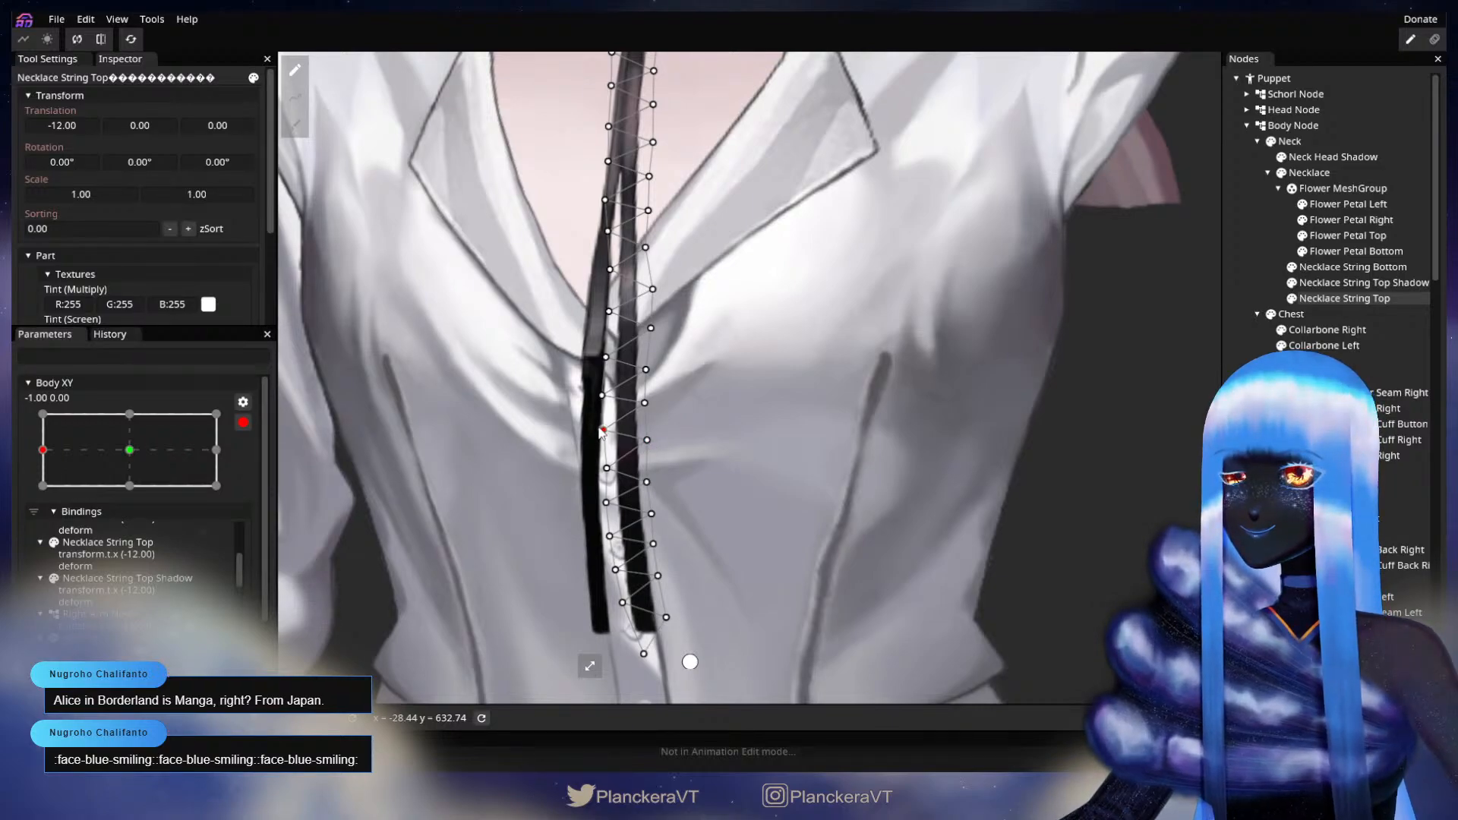
# - Recheck the lower string's movement, and nudge Necklace String Top's right-edge vertex midway between neckline and string end slightly upward
pyautogui.click(243, 423)
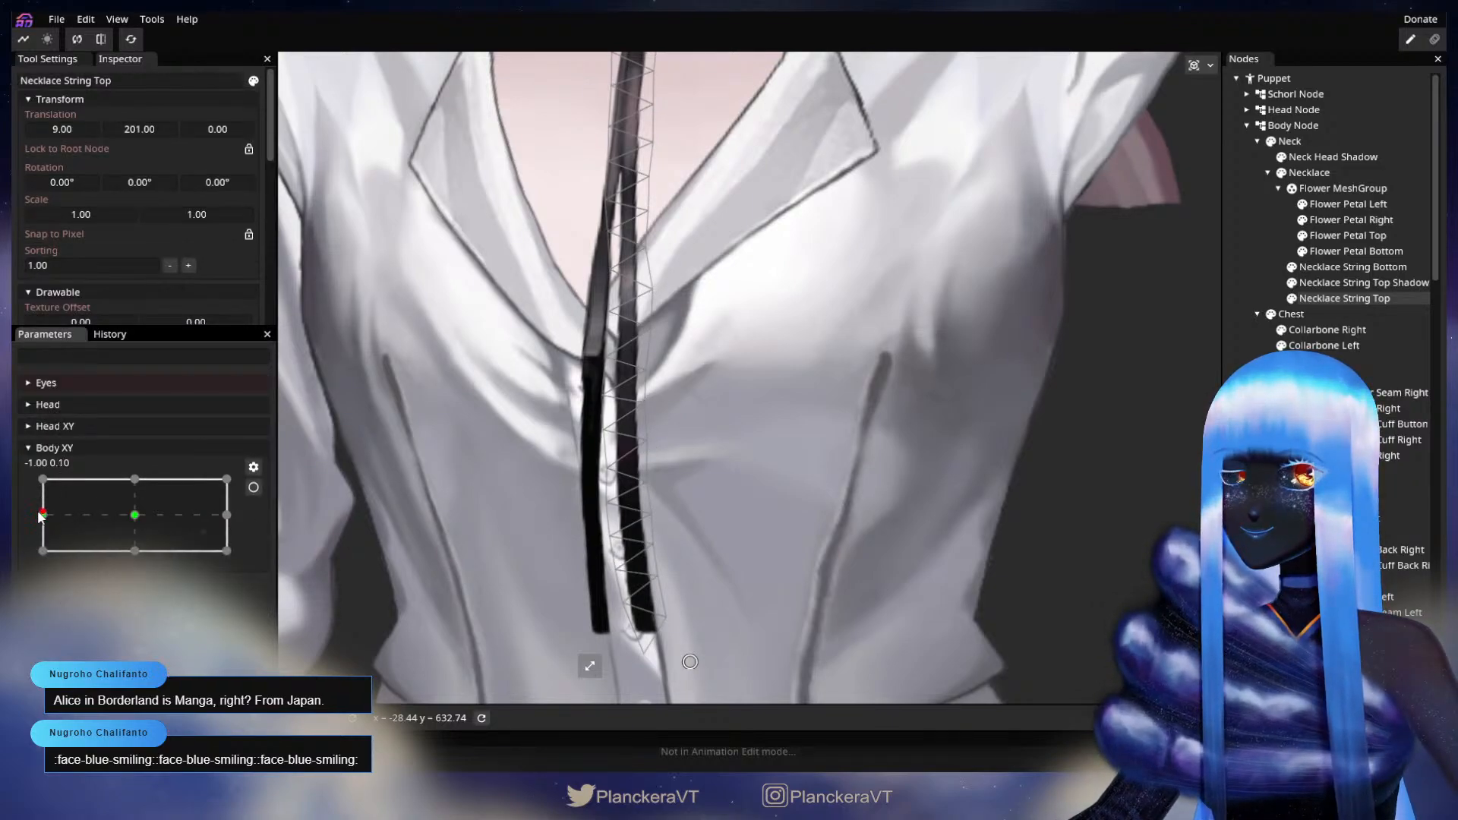
pyautogui.moveTo(40, 516)
pyautogui.mouseDown()
pyautogui.moveTo(144, 514)
pyautogui.moveTo(43, 515)
pyautogui.mouseUp()
pyautogui.click(254, 487)
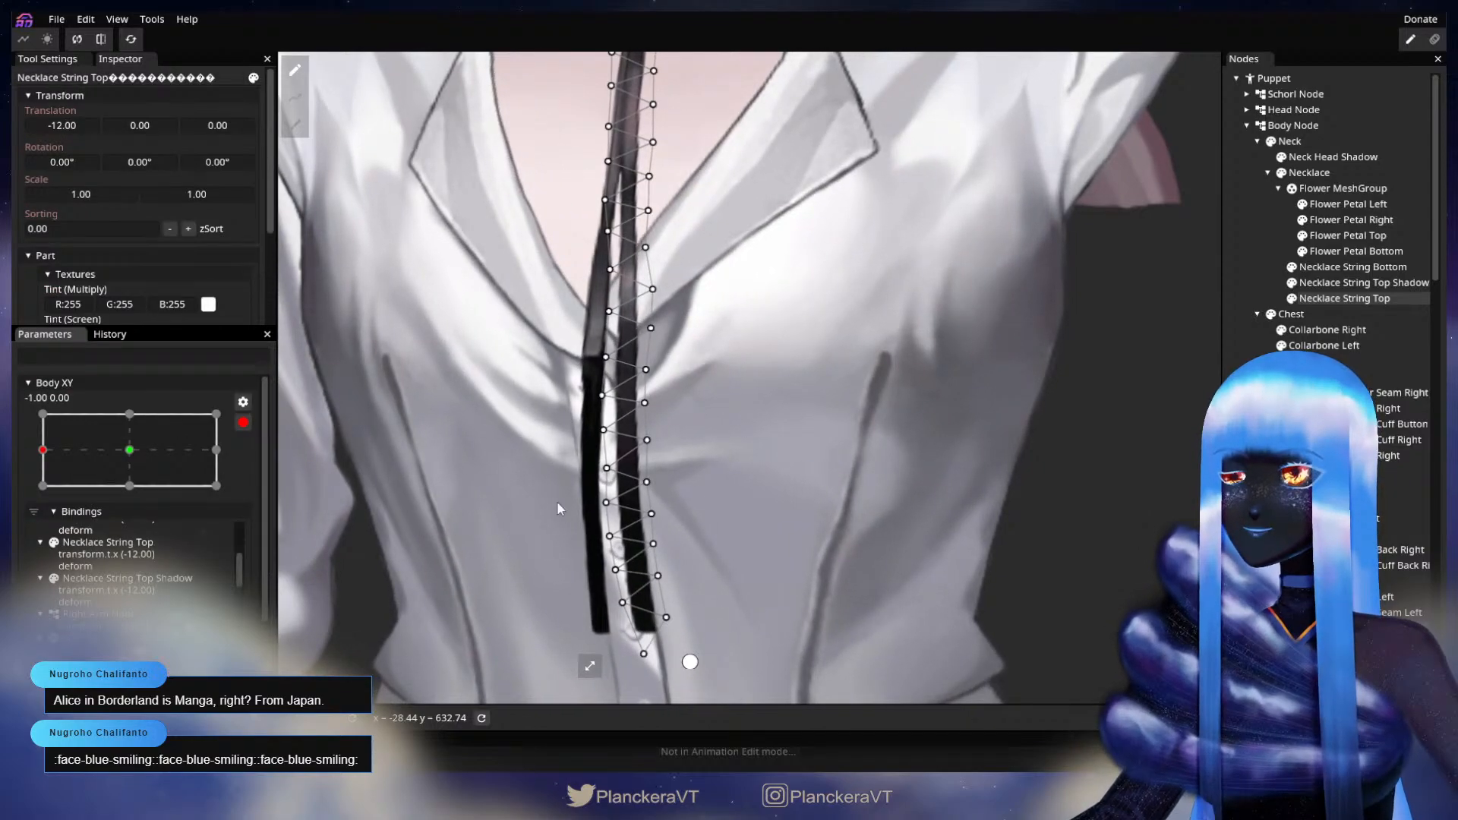
pyautogui.click(652, 477)
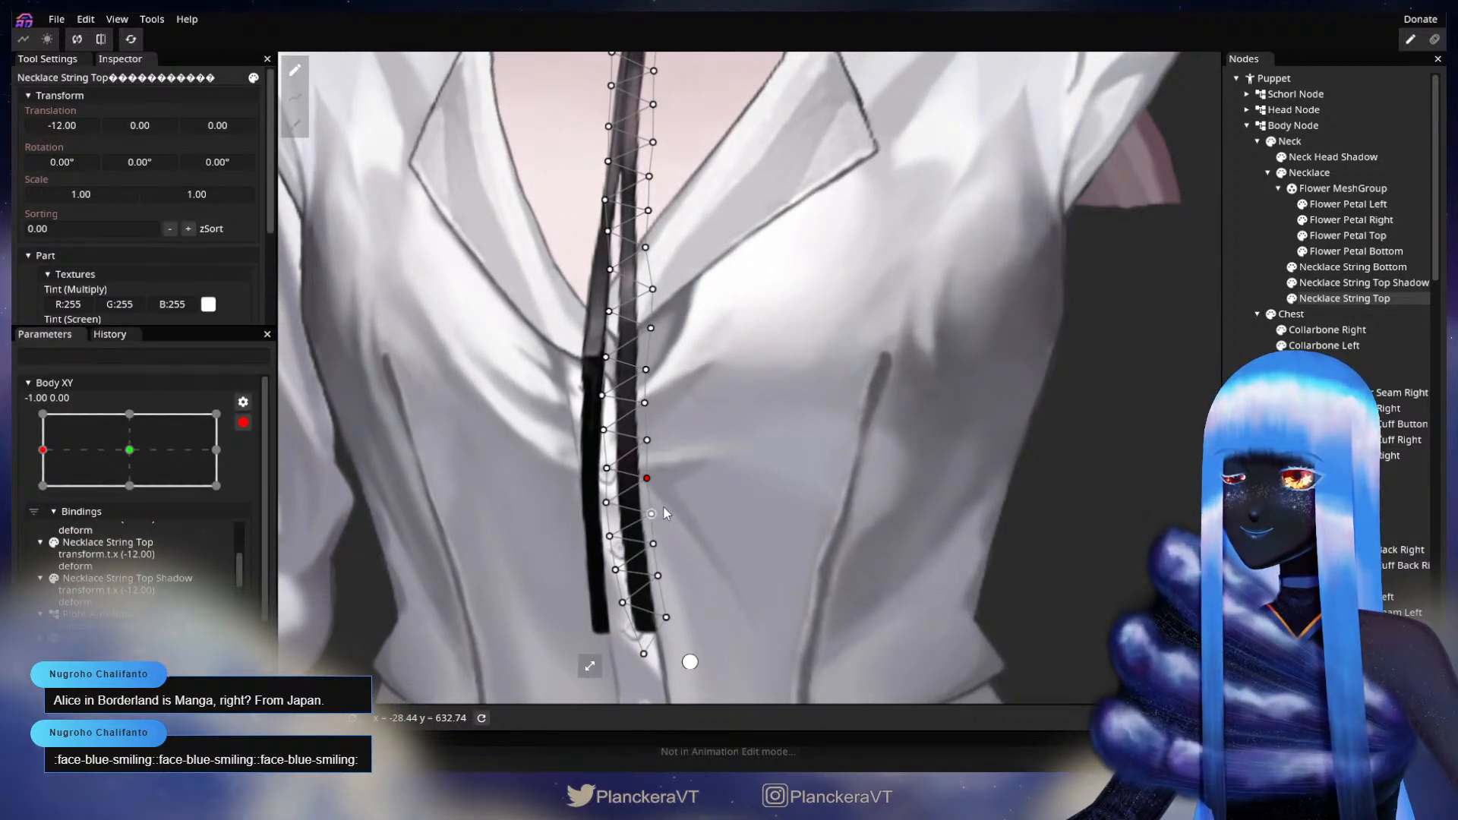
pyautogui.moveTo(663, 513); pyautogui.dragTo(664, 482)
# - Deselect the string and examine how the whole necklace moves with the upper body around Body XY's left keypoint
pyautogui.scroll(-1, 911, 420)
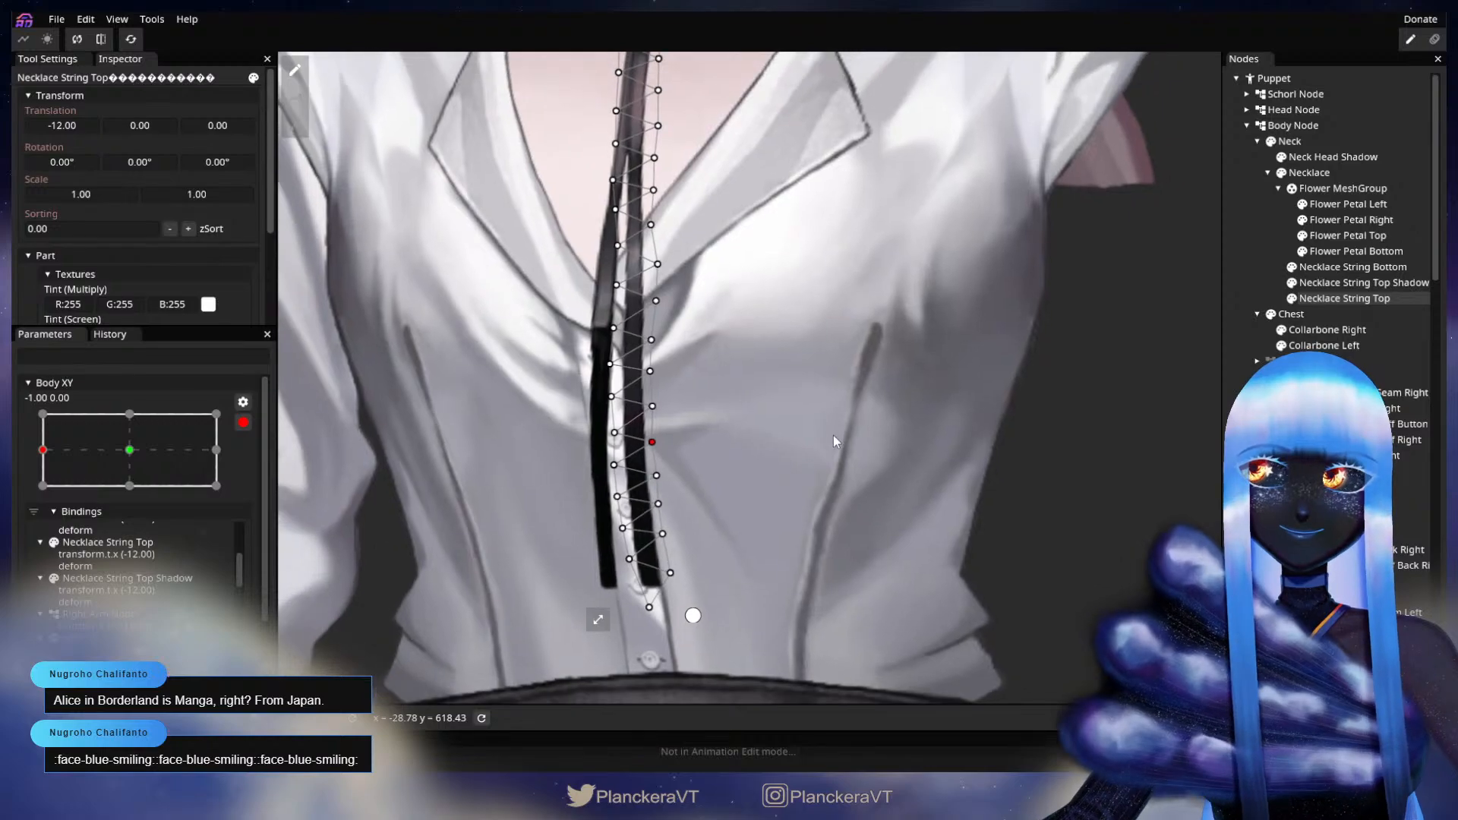
pyautogui.scroll(-3, 835, 435)
pyautogui.click(1043, 454)
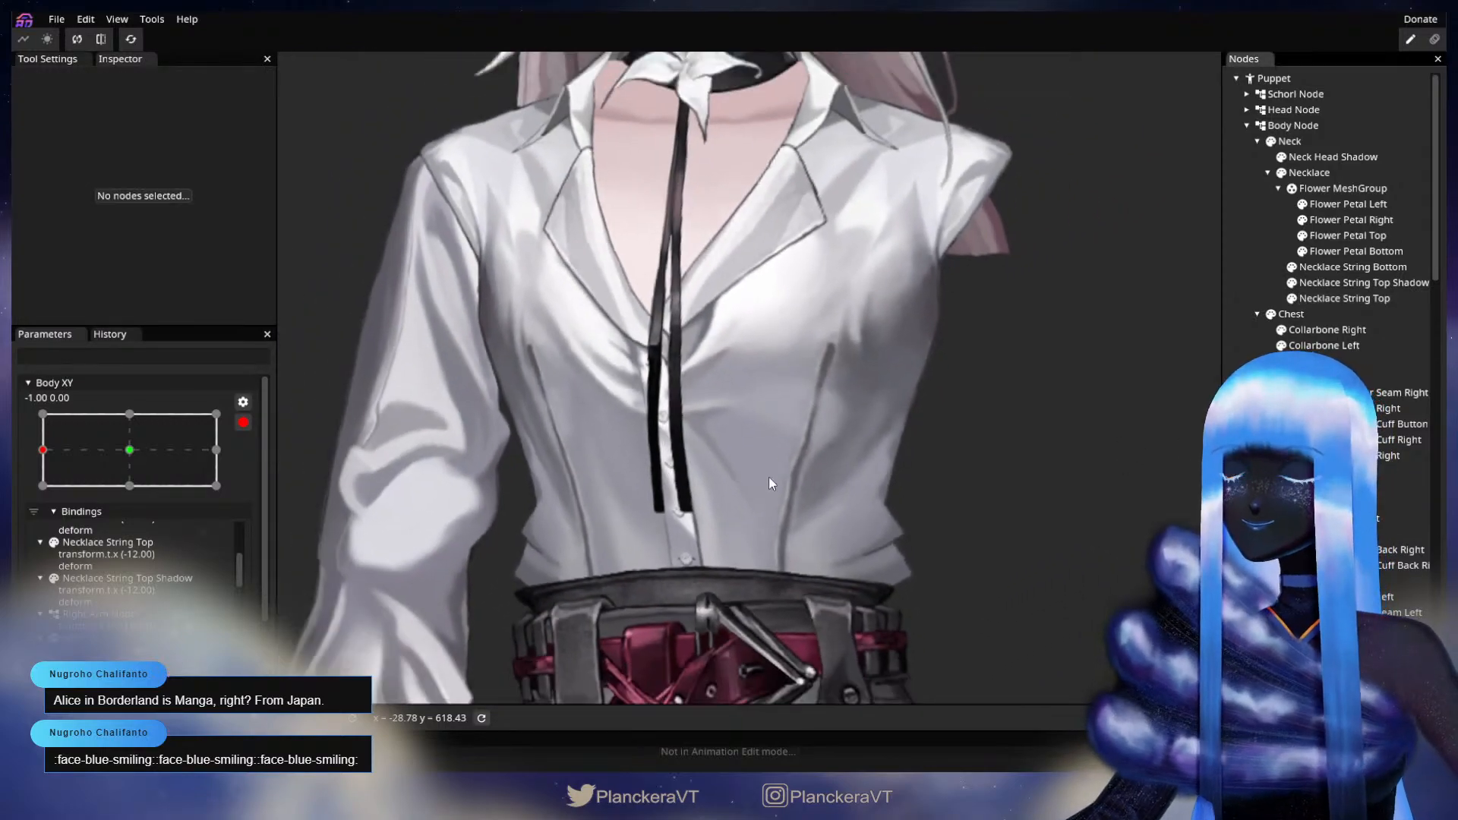
pyautogui.scroll(-5, 769, 479)
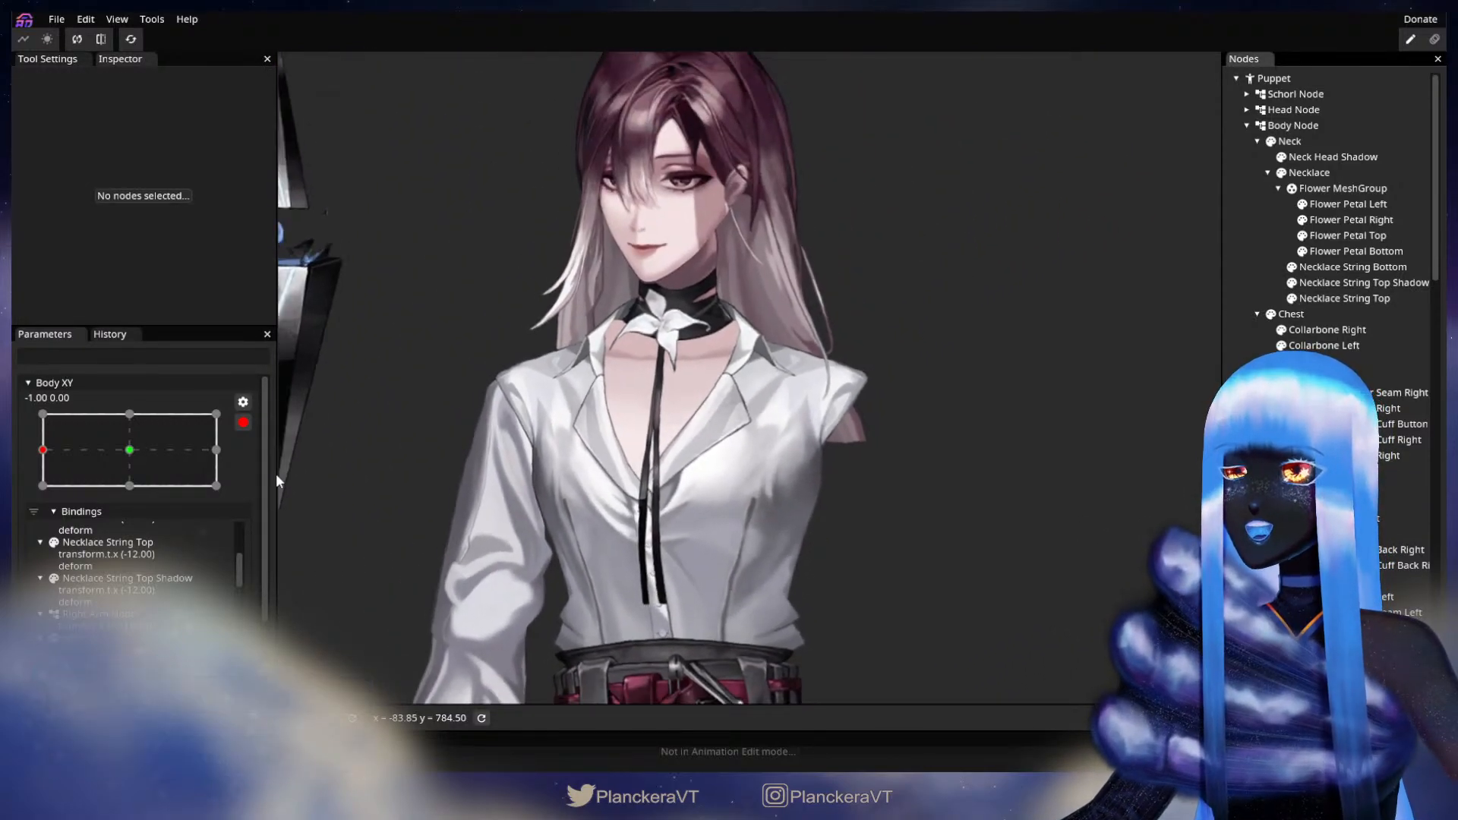
pyautogui.click(243, 422)
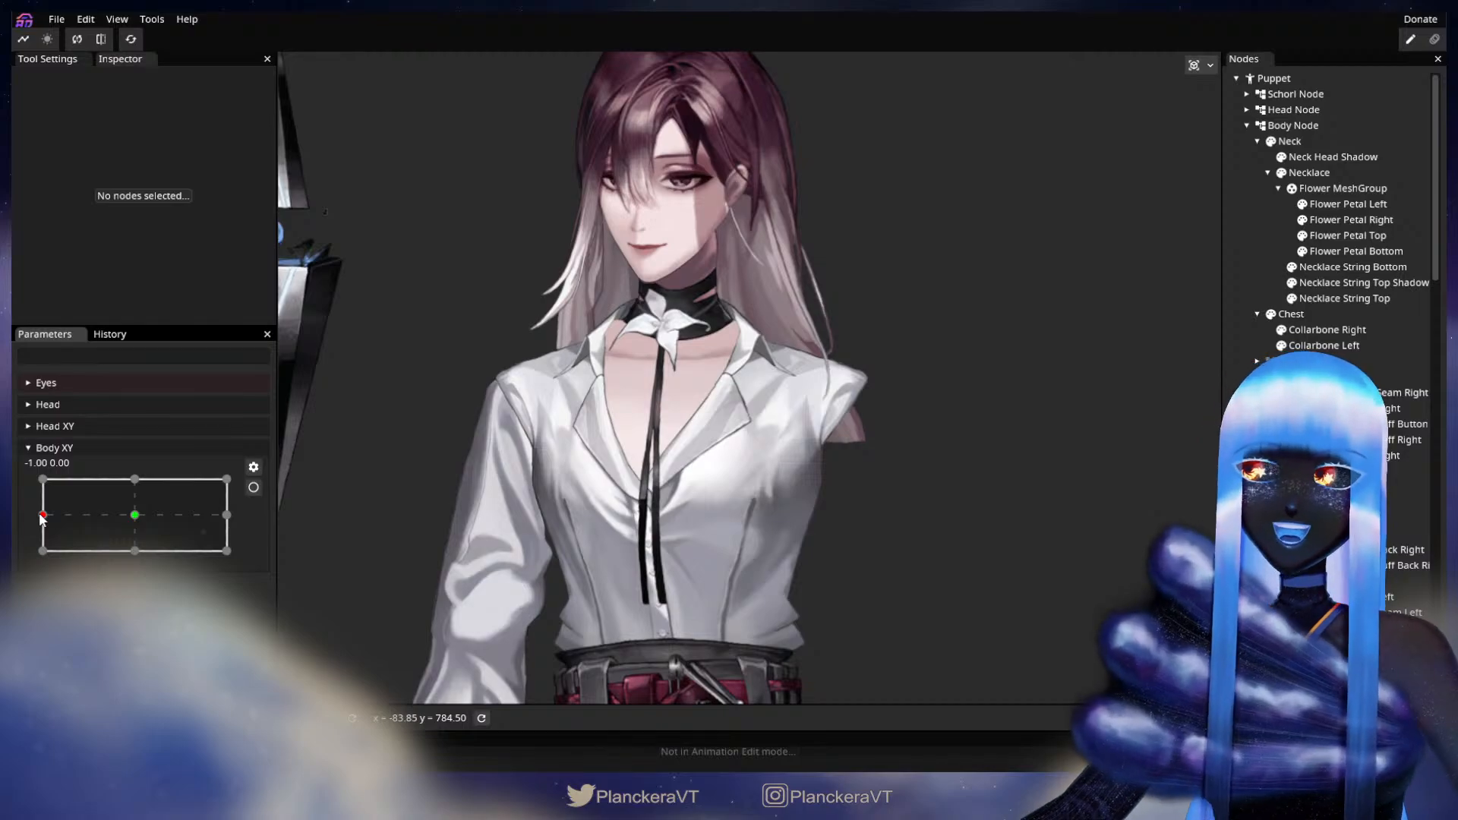
pyautogui.moveTo(42, 516)
pyautogui.mouseDown()
pyautogui.moveTo(137, 516)
pyautogui.moveTo(42, 515)
pyautogui.mouseUp()
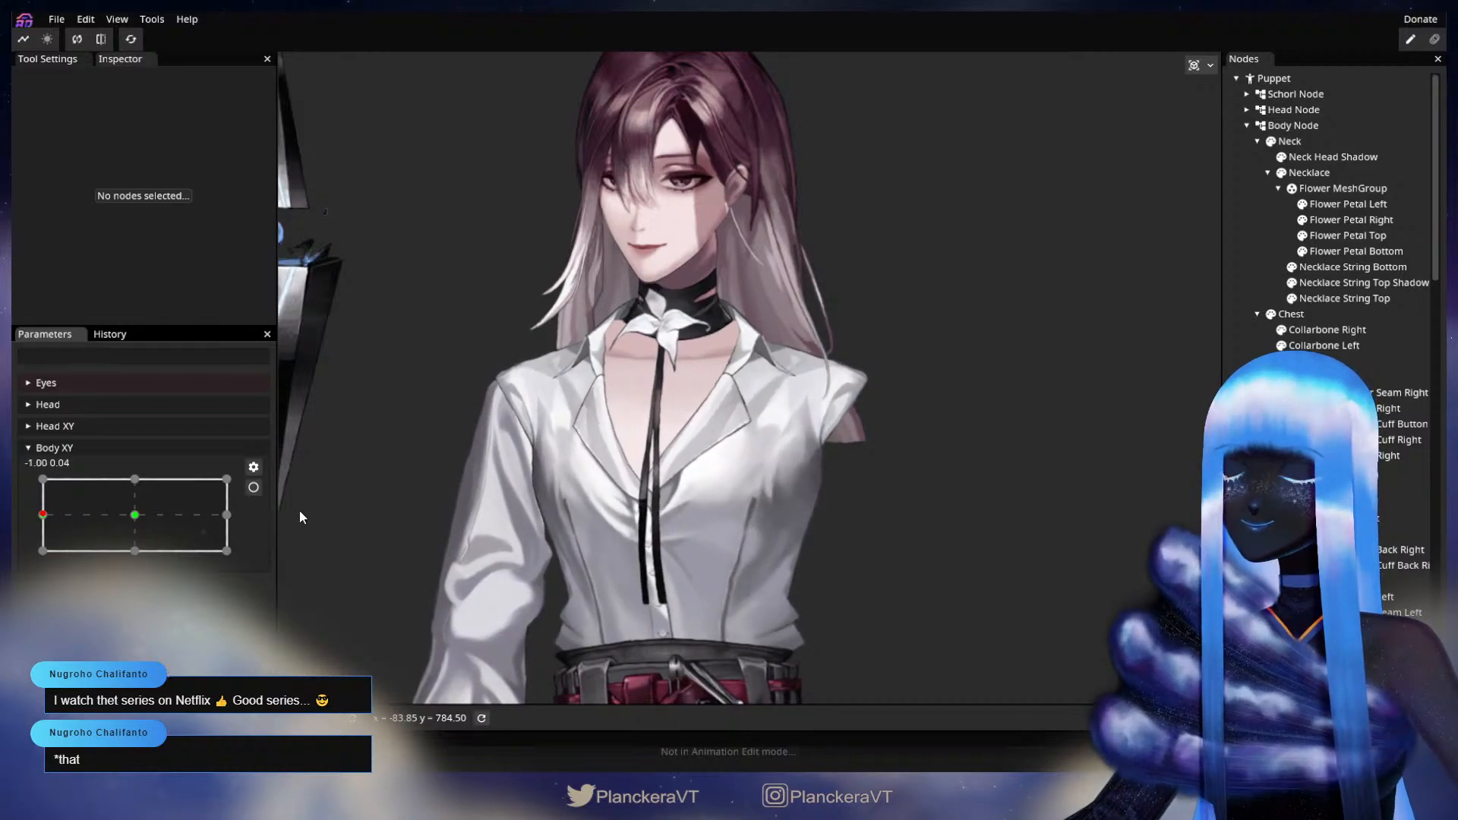
# - At Body XY -1.00, 0.00, select Necklace String Bottom, Top Shadow and Top for brush deformation with a Circle Brush of size 88
pyautogui.click(254, 488)
pyautogui.click(1356, 306)
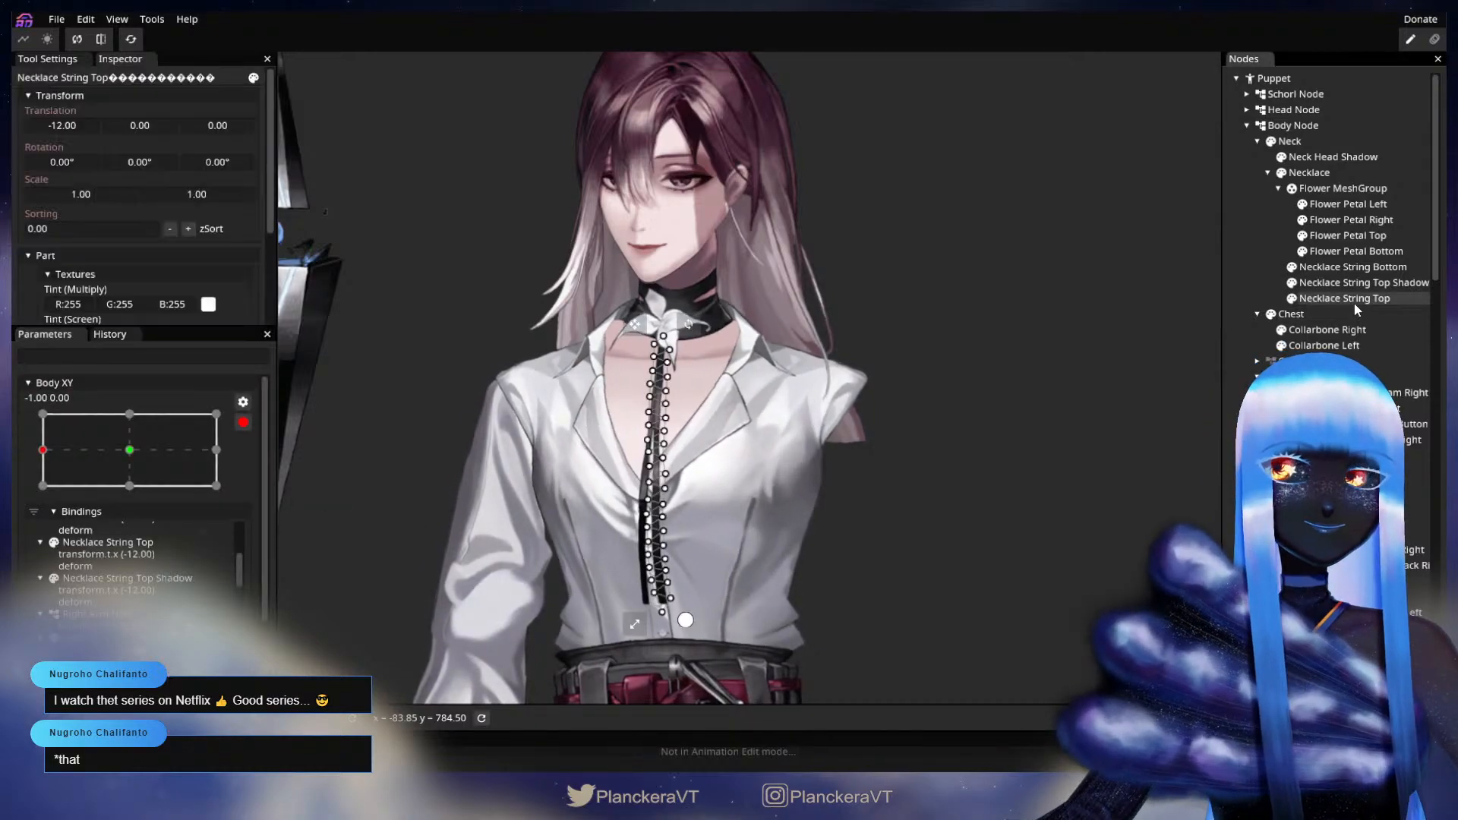
pyautogui.keyDown('shift'); pyautogui.click(1358, 267); pyautogui.keyUp('shift')
pyautogui.click(295, 125)
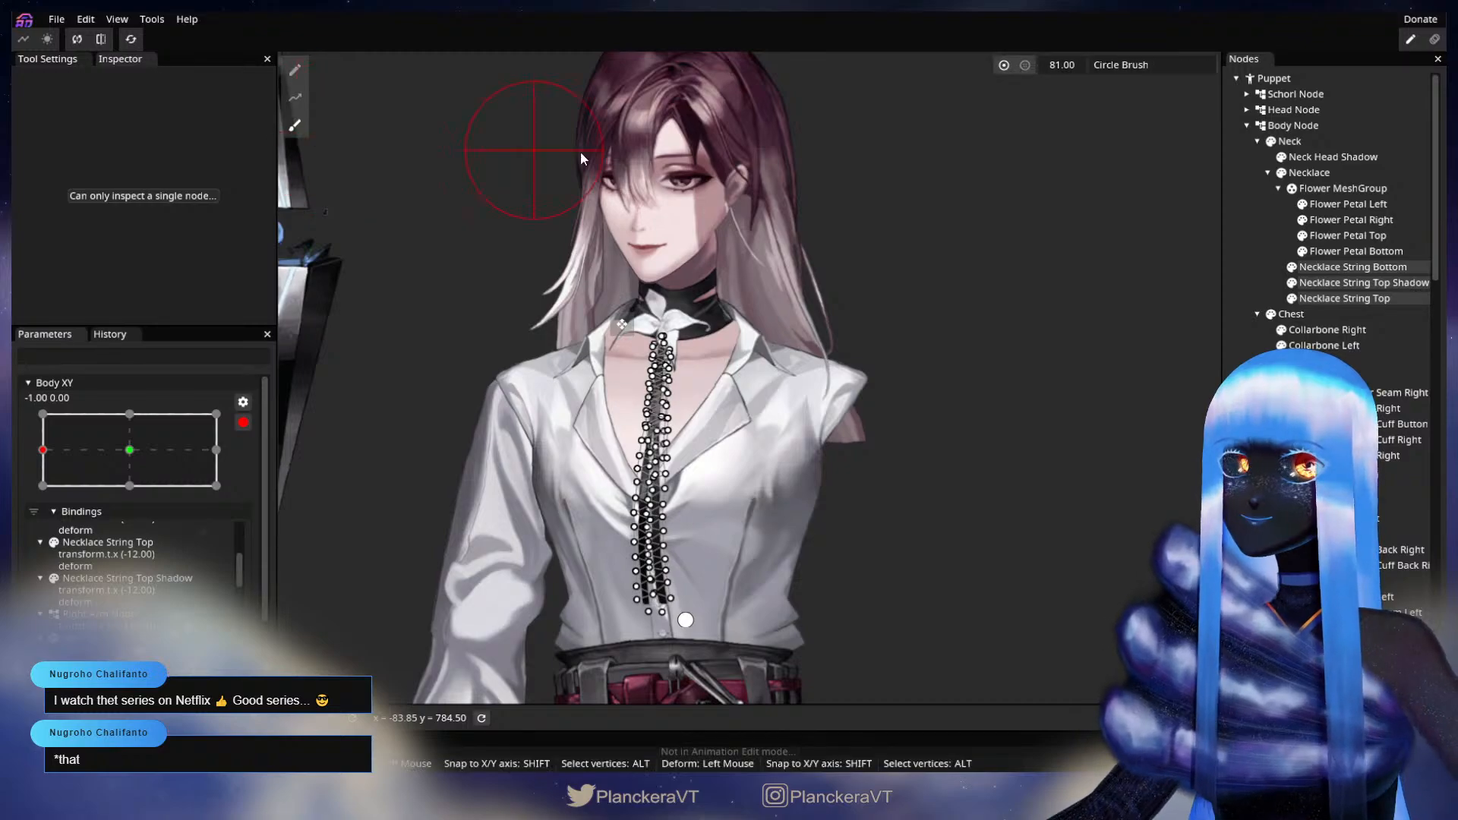
pyautogui.moveTo(1010, 67); pyautogui.dragTo(1018, 65)
pyautogui.scroll(1, 809, 378)
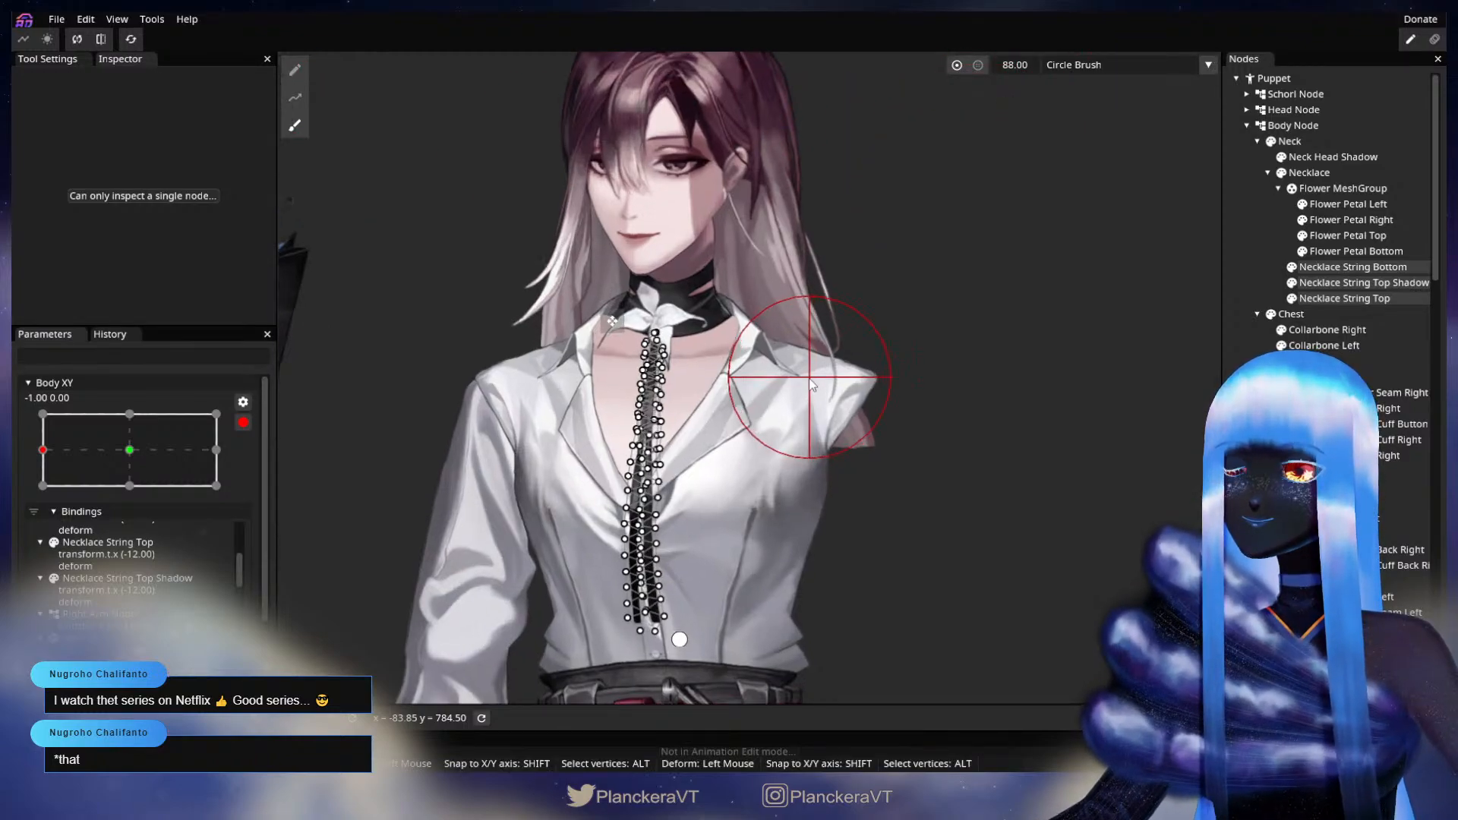
# - Set the brush size to 85, push the middle of the three selected necklace strings slightly sideways, and deselect them
pyautogui.scroll(1, 809, 378)
pyautogui.scroll(1, 829, 434)
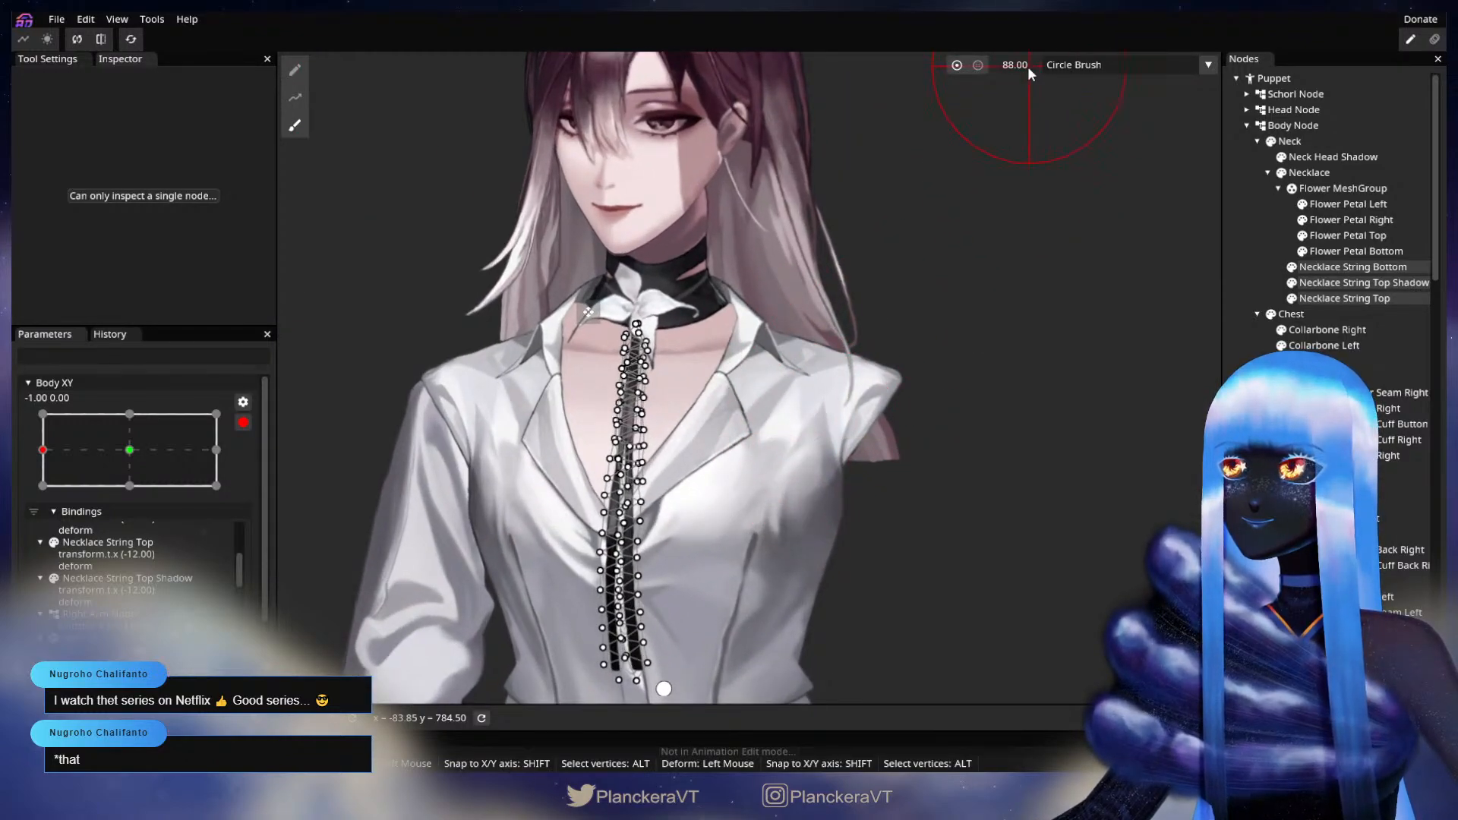
pyautogui.moveTo(1028, 68); pyautogui.dragTo(1025, 68)
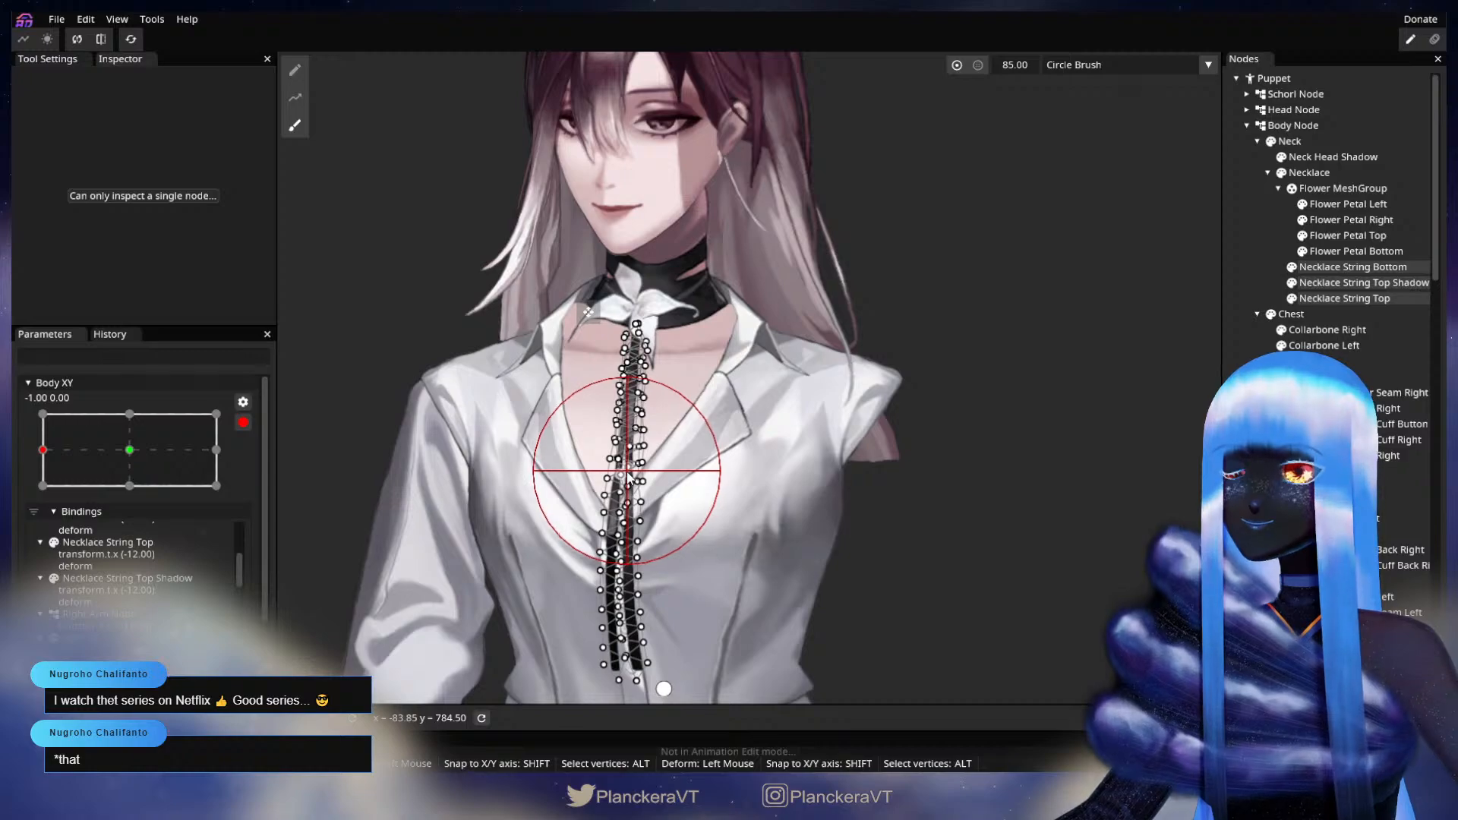
pyautogui.moveTo(626, 472); pyautogui.dragTo(620, 469)
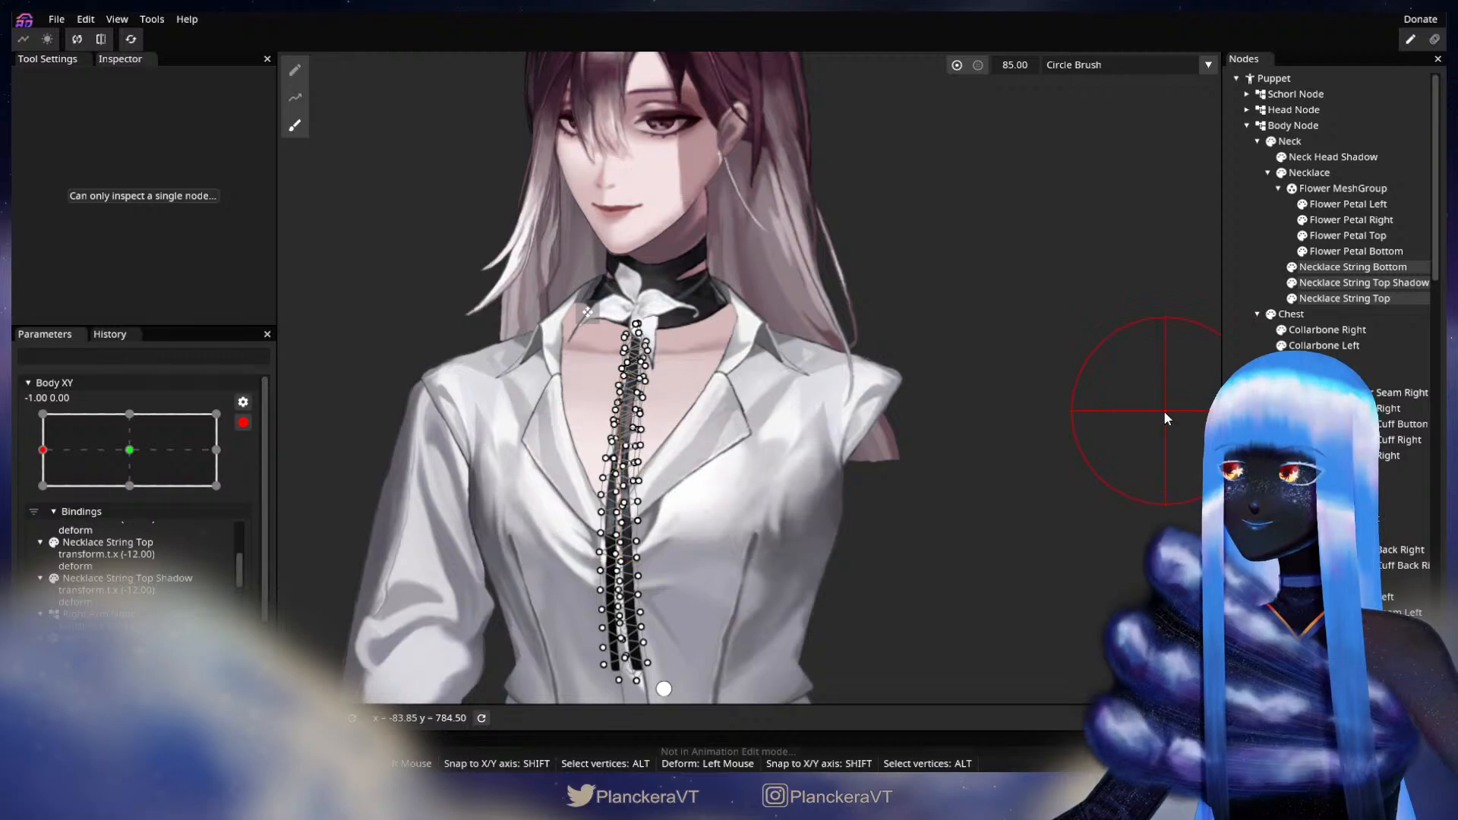
pyautogui.click(1234, 449)
pyautogui.scroll(-2, 706, 546)
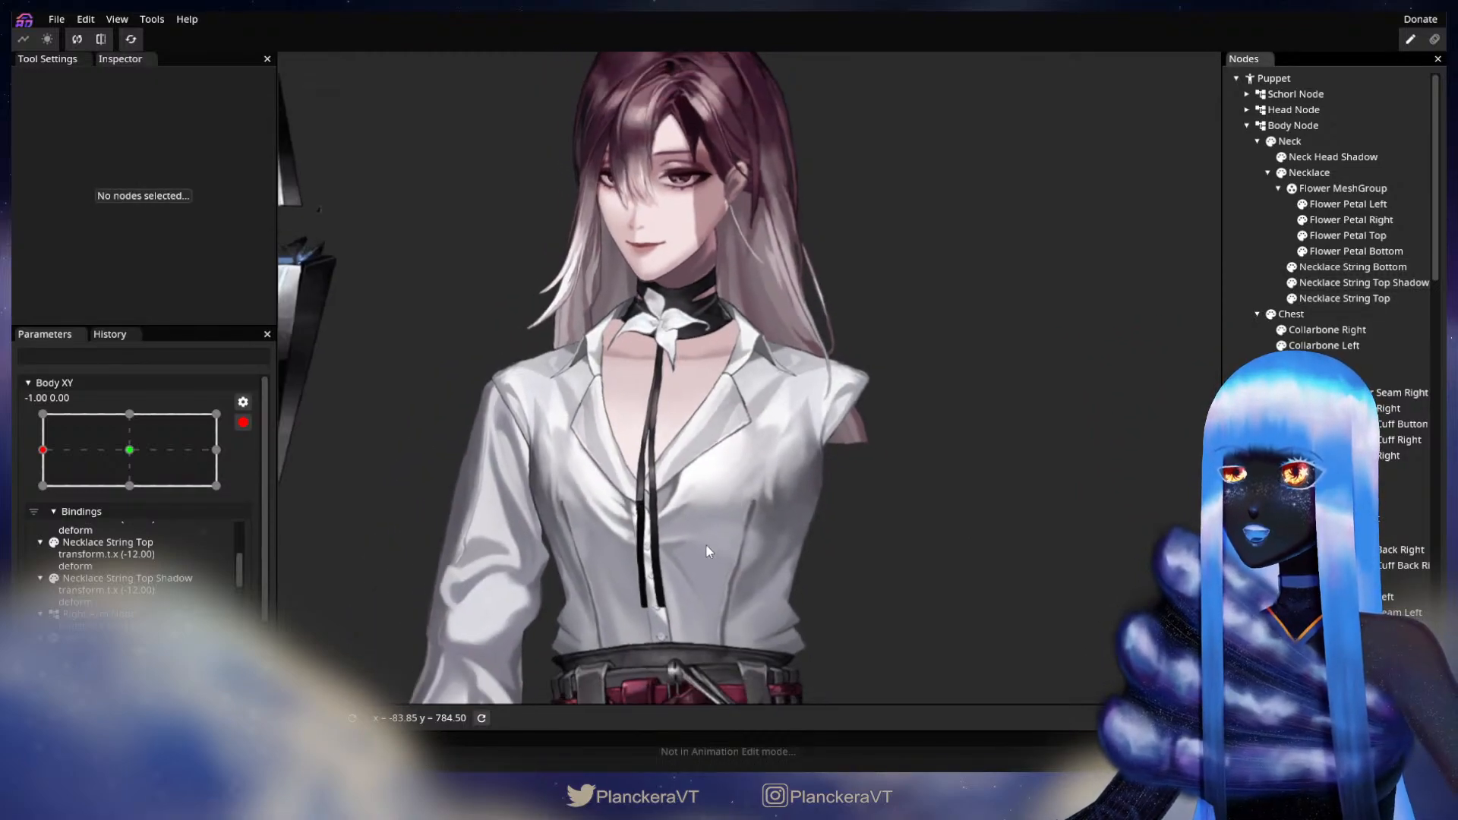
# - Disarm Body XY and sweep it between centre and left end to preview how the necklace strings follow the chest
pyautogui.click(243, 422)
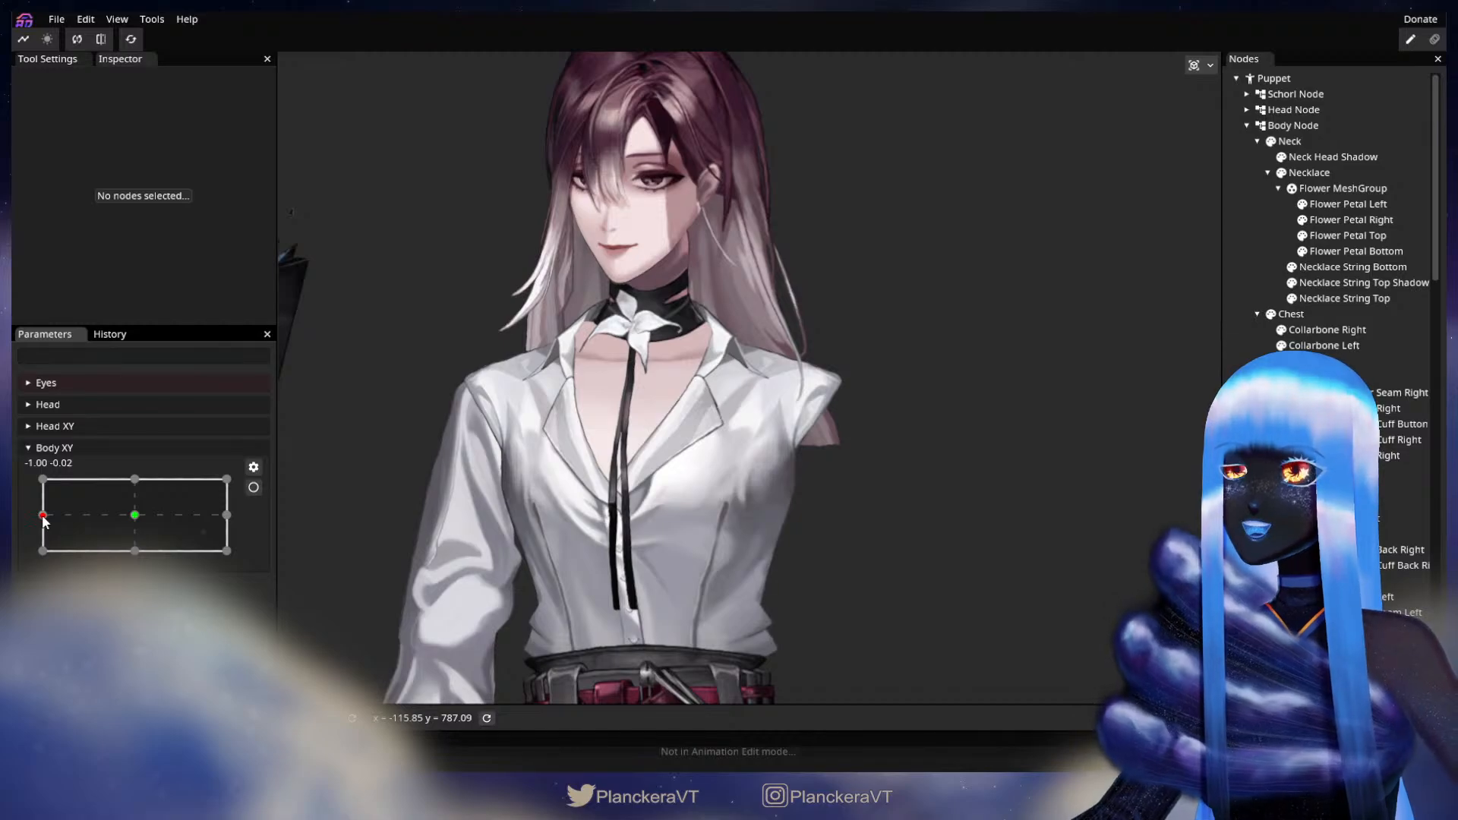
pyautogui.moveTo(42, 515)
pyautogui.mouseDown()
pyautogui.moveTo(135, 517)
pyautogui.moveTo(38, 518)
pyautogui.mouseUp()
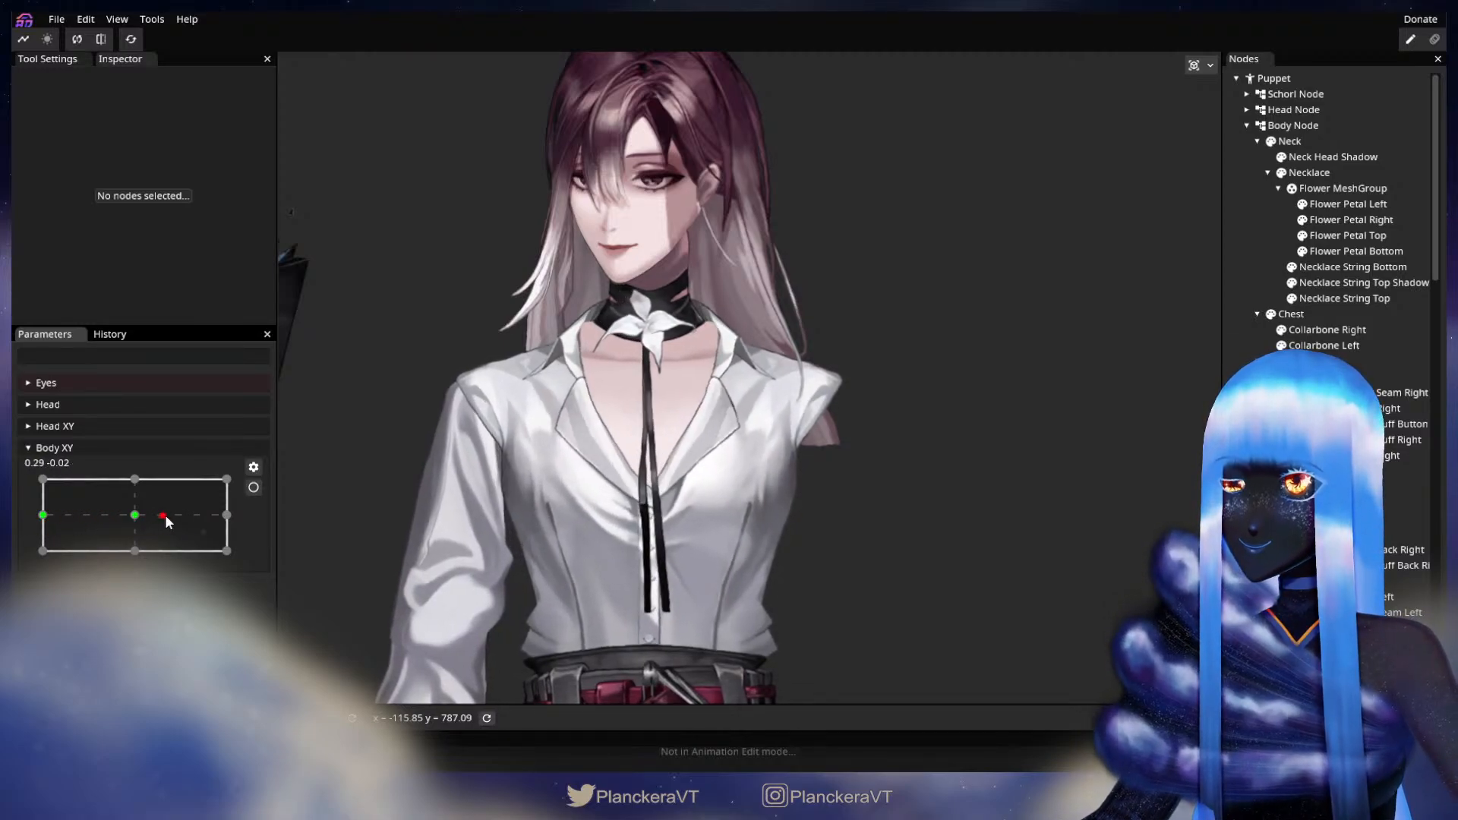
pyautogui.scroll(5, 489, 426)
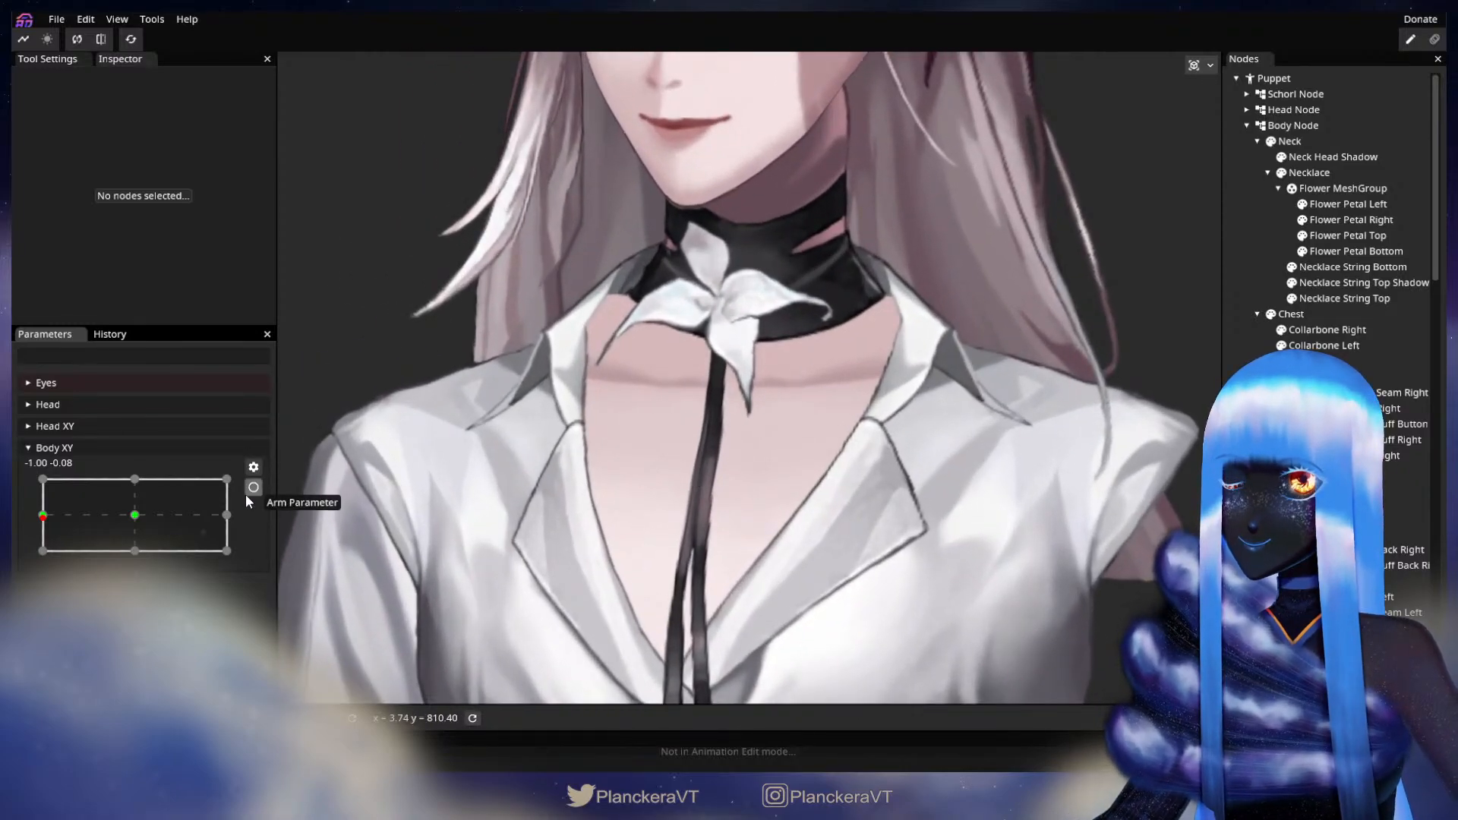
# - Arm Body XY at -1.00, 0.00 and fine-tune Necklace String Top's edge vertices just below the flower
pyautogui.click(253, 488)
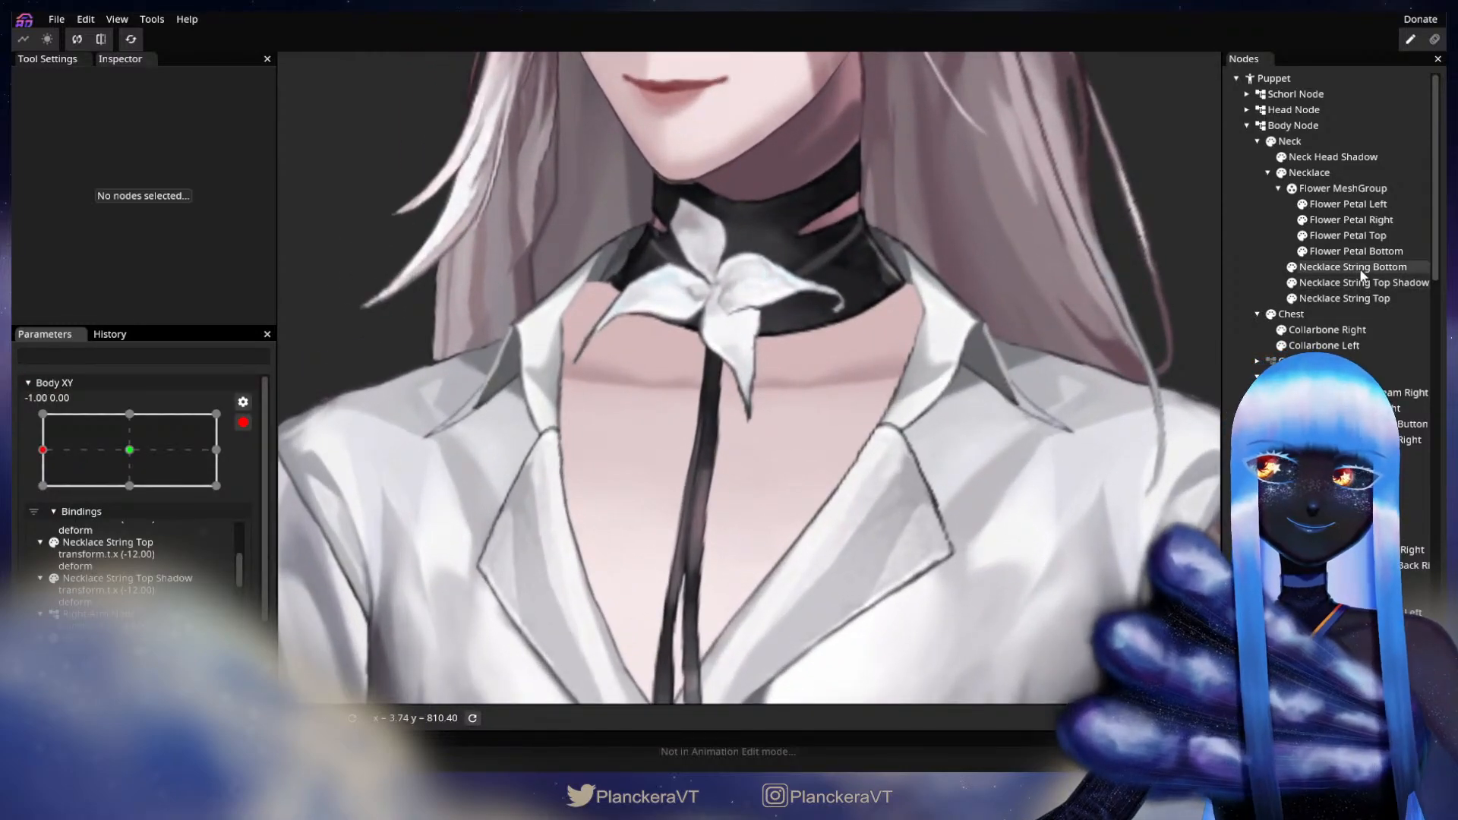
pyautogui.click(1352, 267)
pyautogui.click(1309, 301)
pyautogui.scroll(2, 725, 425)
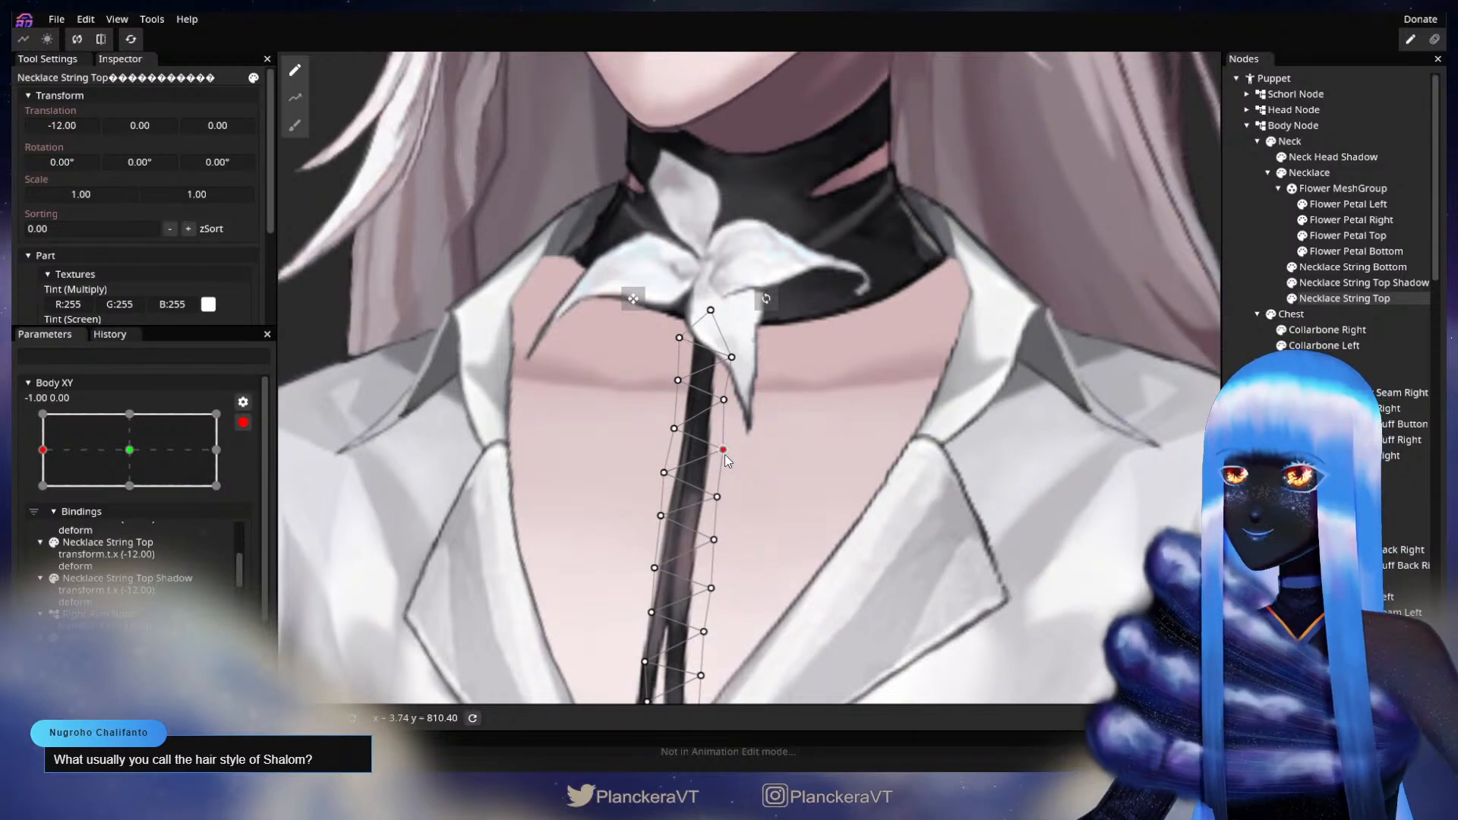
pyautogui.click(674, 429)
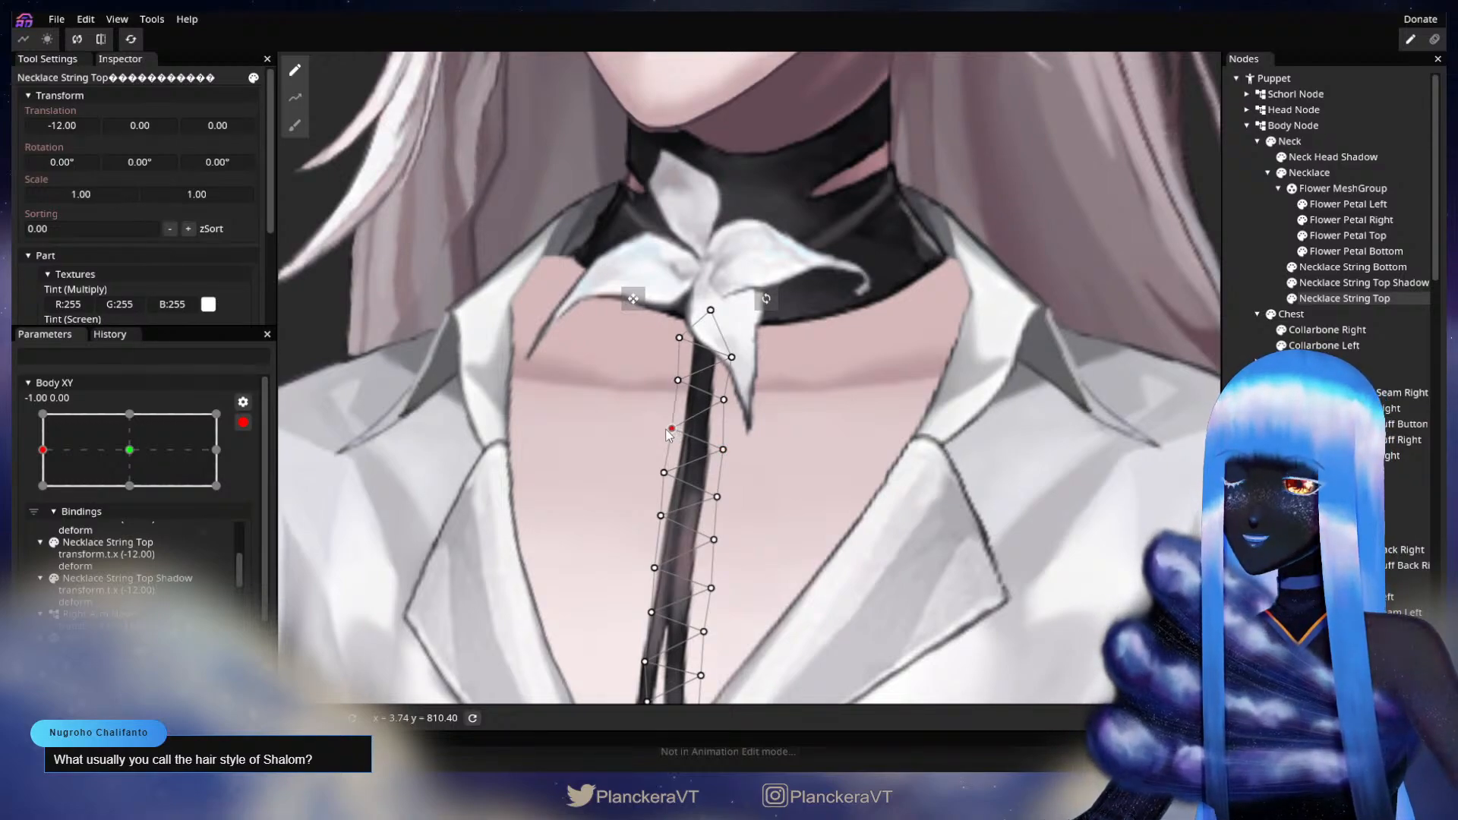
pyautogui.click(664, 473)
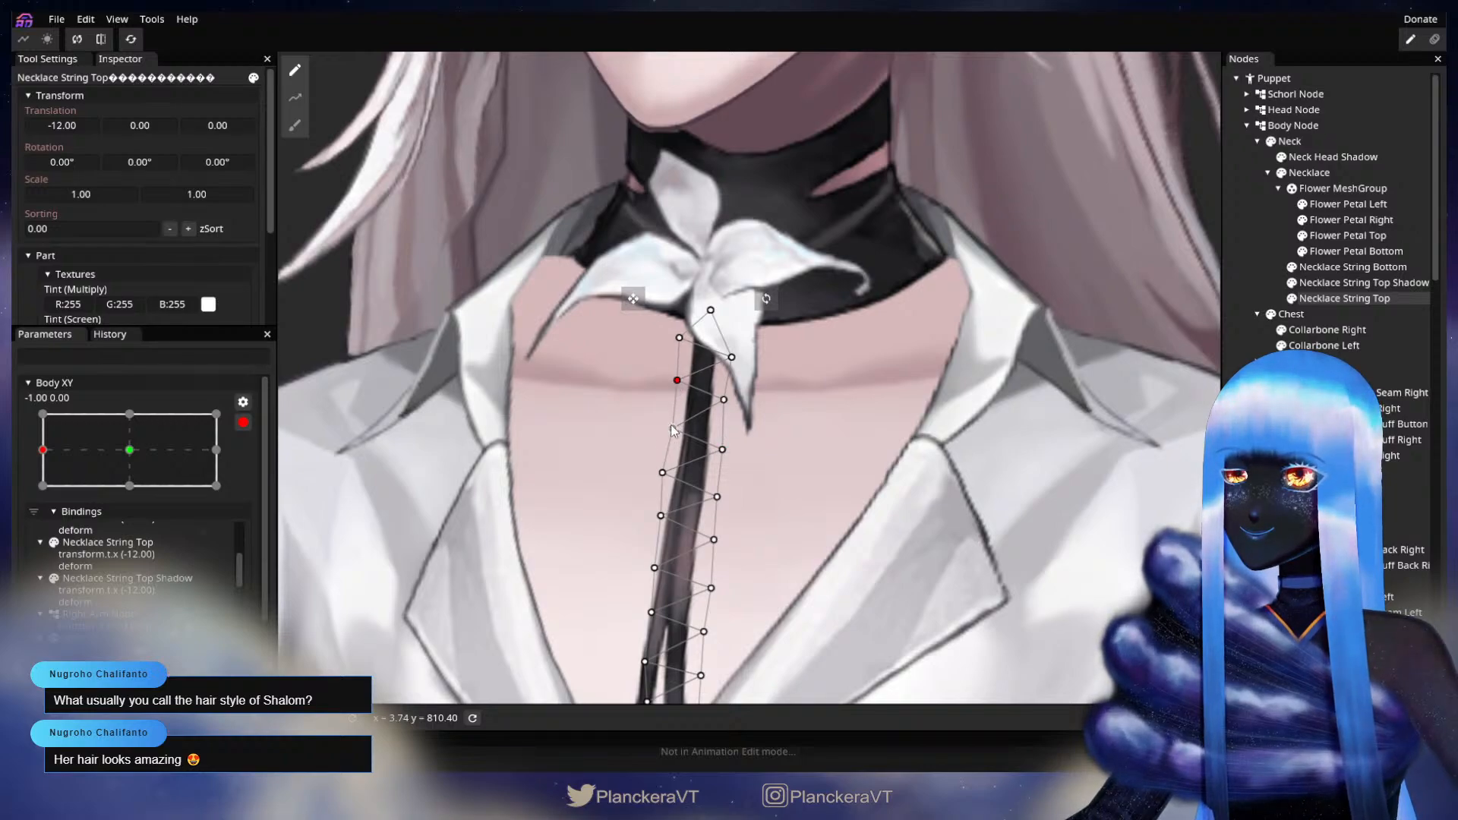
pyautogui.click(717, 497)
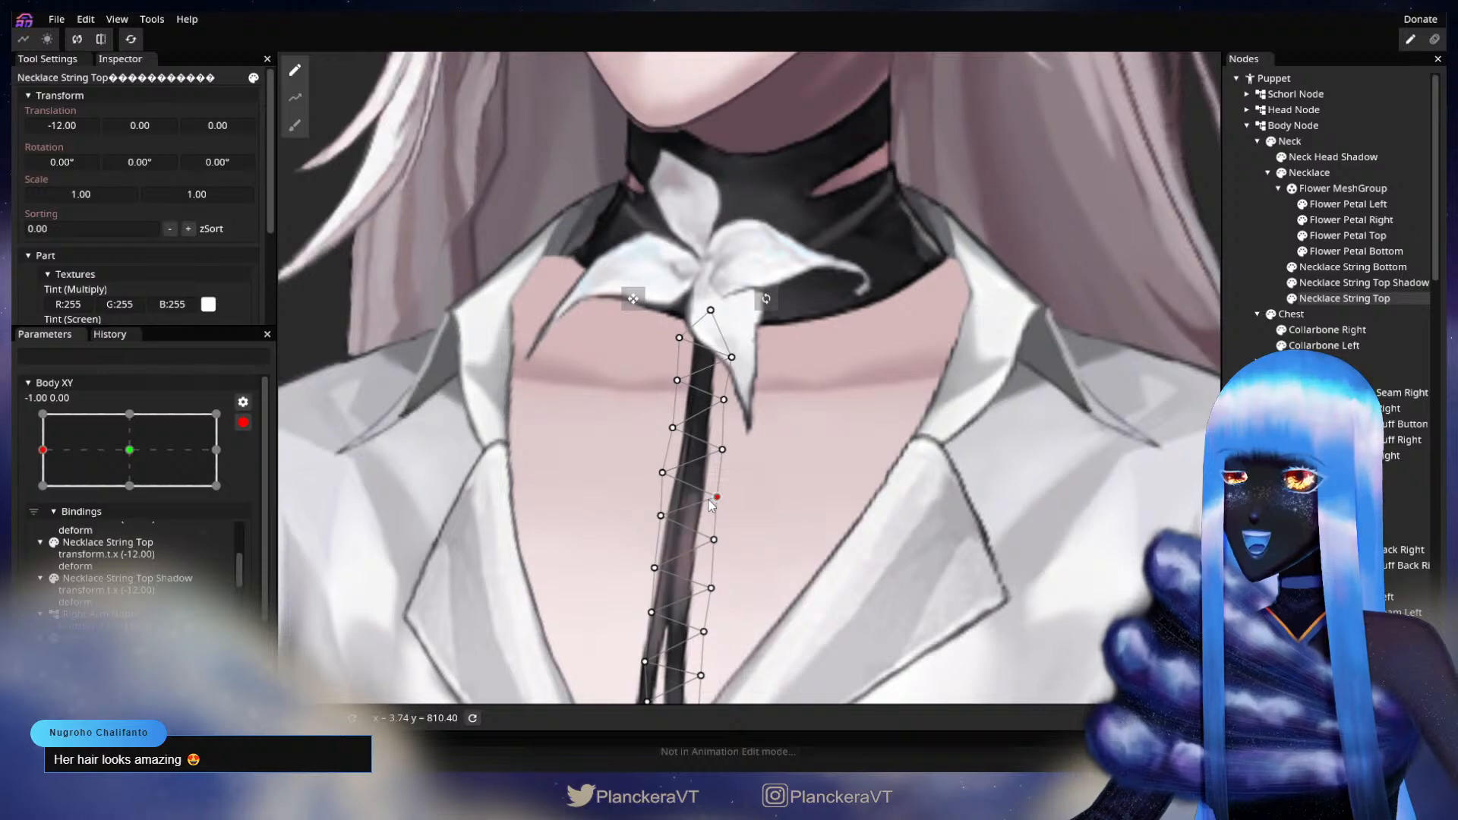
pyautogui.click(662, 472)
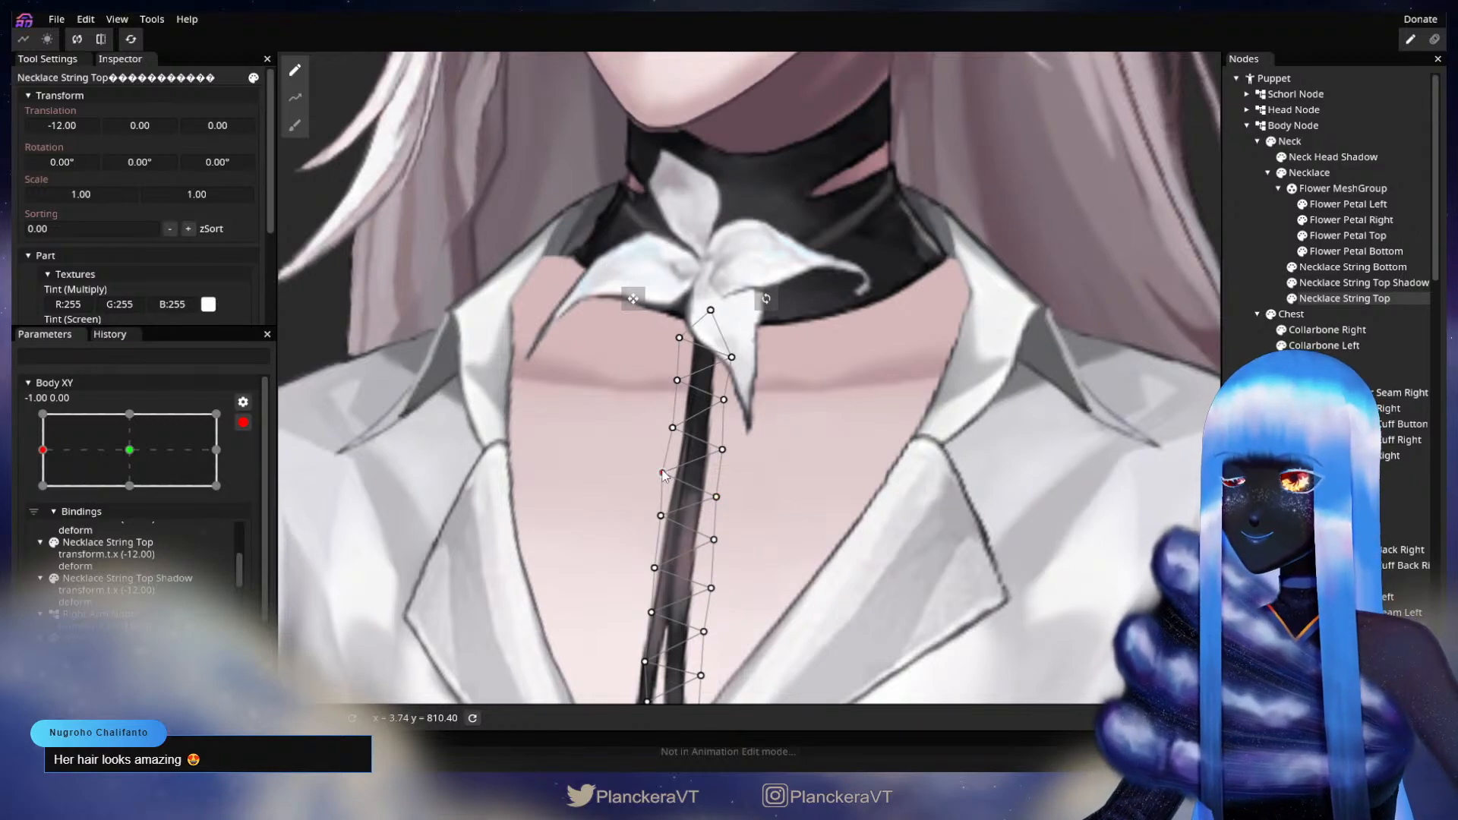
pyautogui.moveTo(662, 474); pyautogui.dragTo(660, 473)
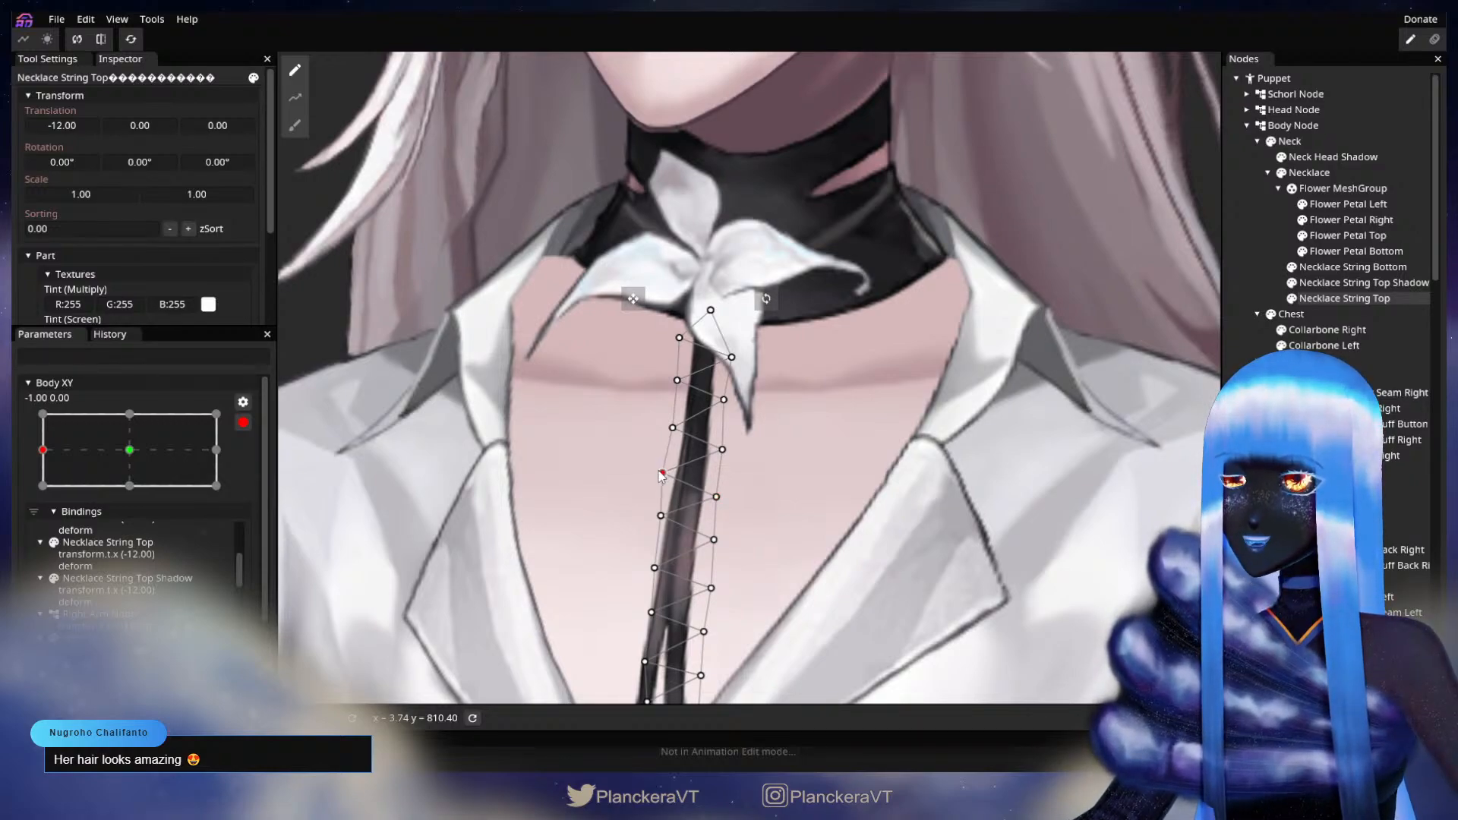
# - Brush Necklace String Top Shadow's upper part slightly outward with the size 85 Circle Brush to align it with the string, and deselect it
pyautogui.moveTo(729, 589); pyautogui.dragTo(791, 454)
pyautogui.moveTo(897, 430); pyautogui.dragTo(872, 465)
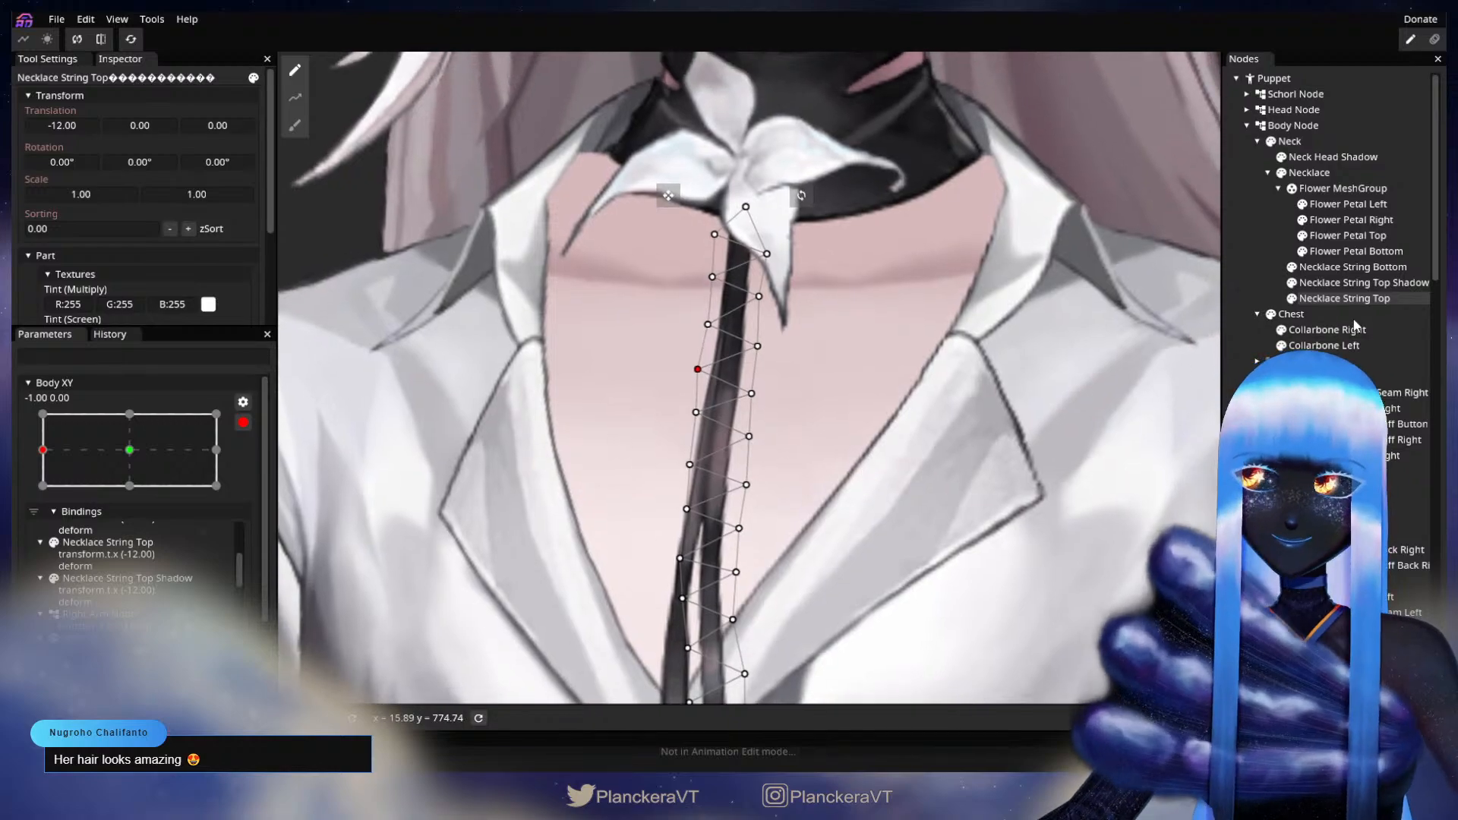
pyautogui.click(1360, 283)
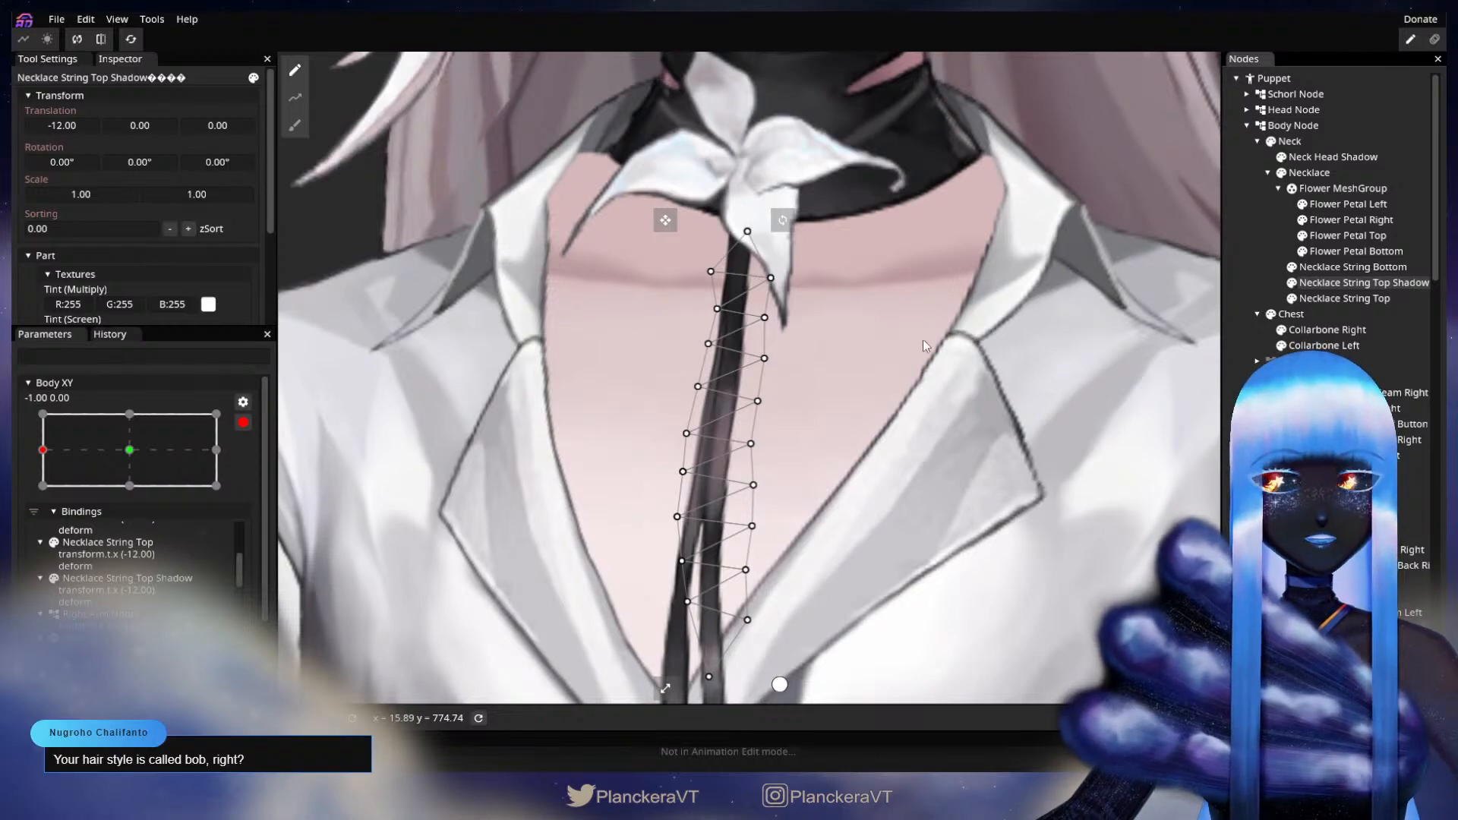
pyautogui.moveTo(923, 340); pyautogui.dragTo(907, 413)
pyautogui.click(295, 127)
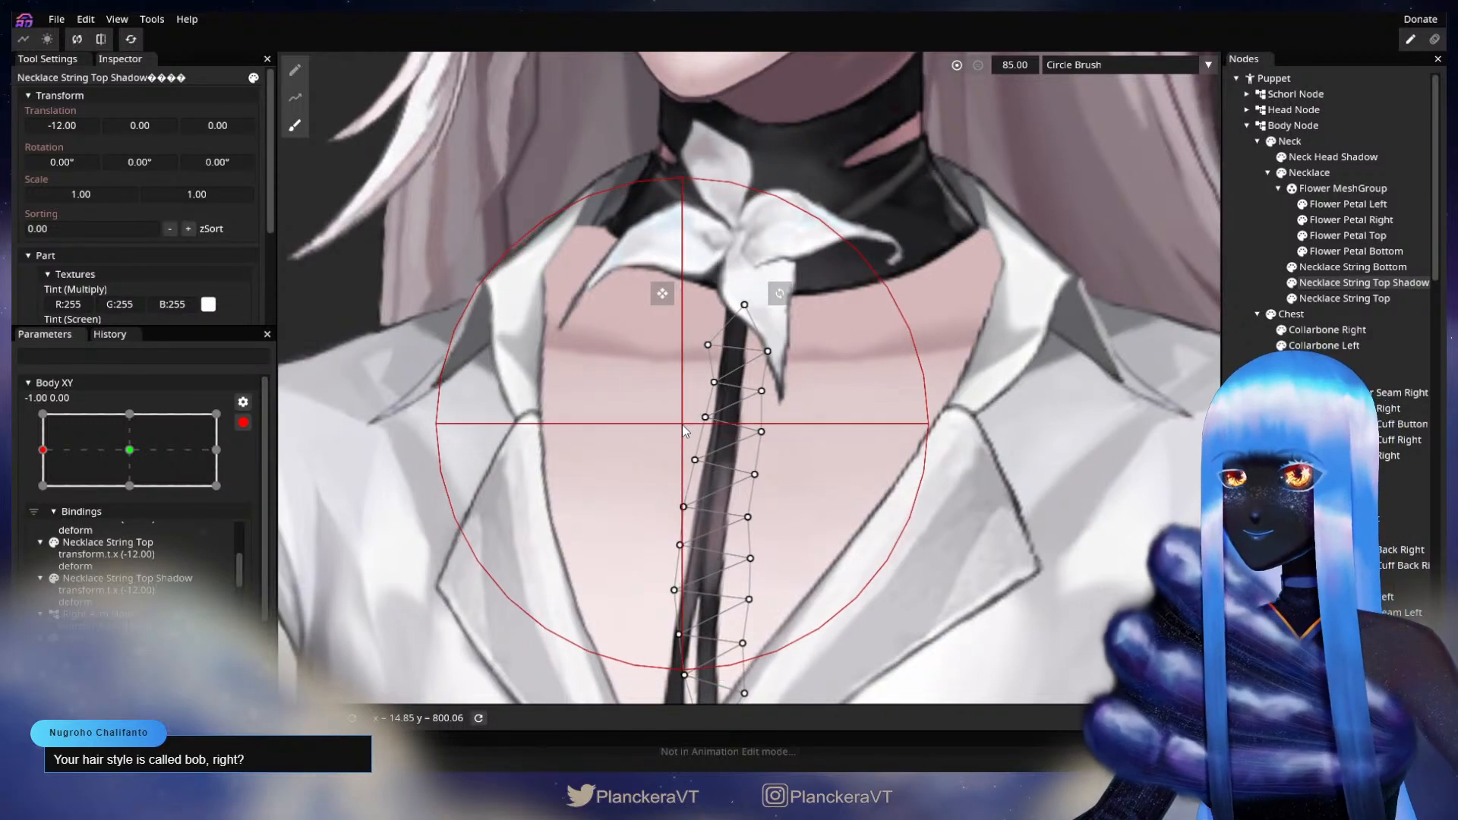
pyautogui.moveTo(676, 425); pyautogui.dragTo(671, 423)
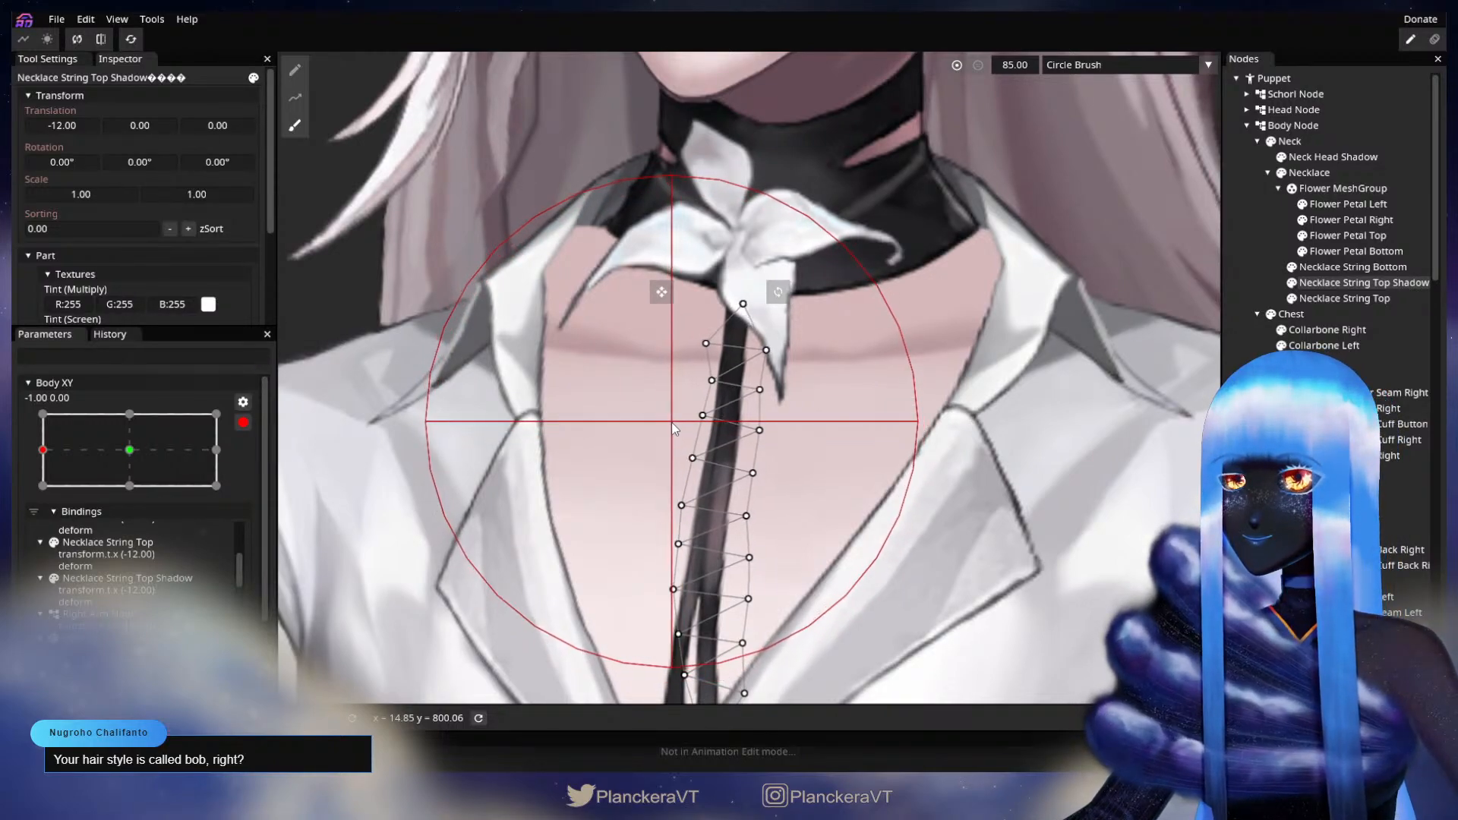
pyautogui.press('Escape')
# - Disarm Body XY and preview the whole necklace and upper body around the left keypoint
pyautogui.scroll(-3, 855, 526)
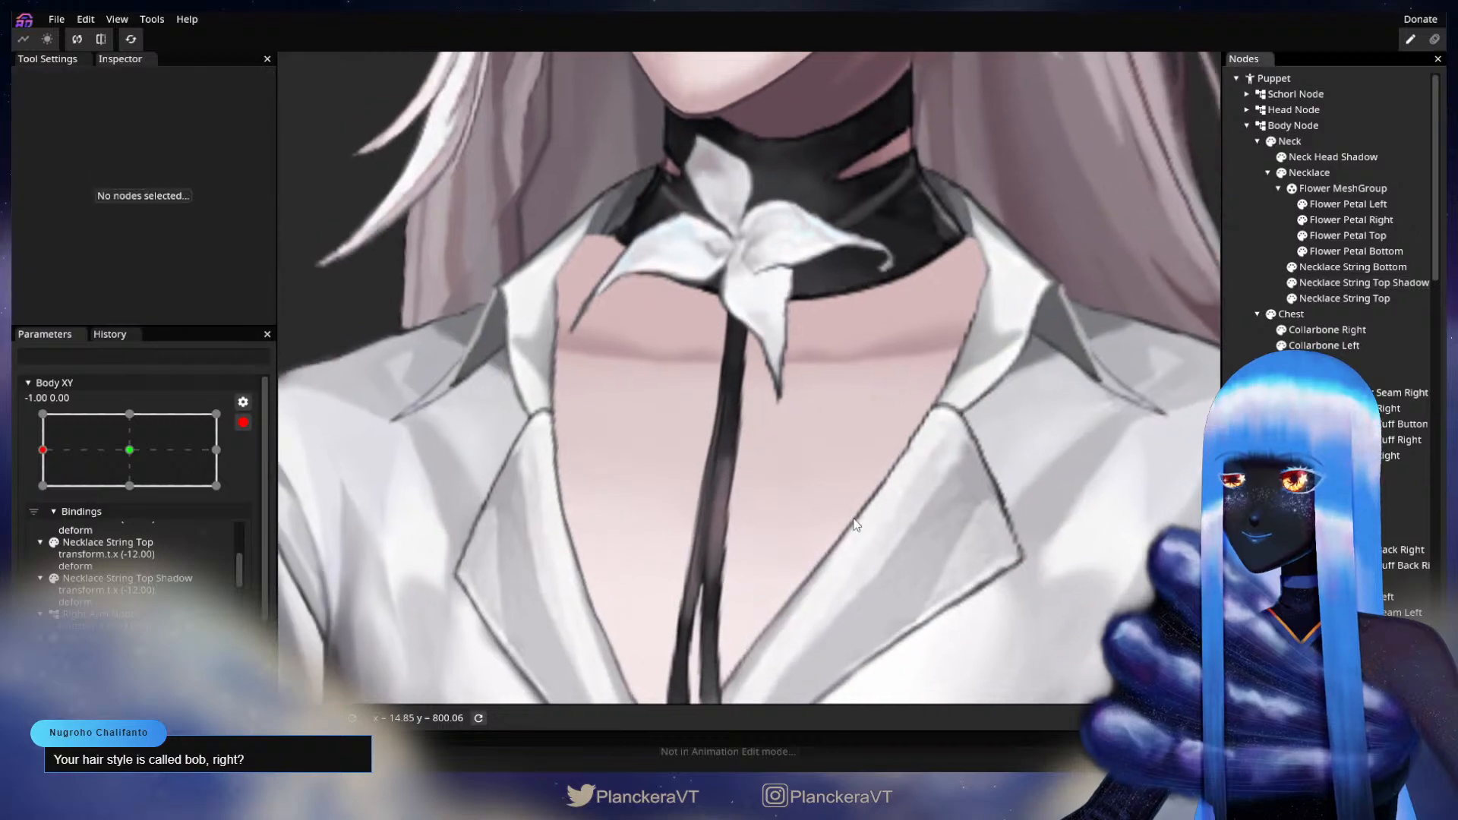
pyautogui.scroll(-2, 878, 536)
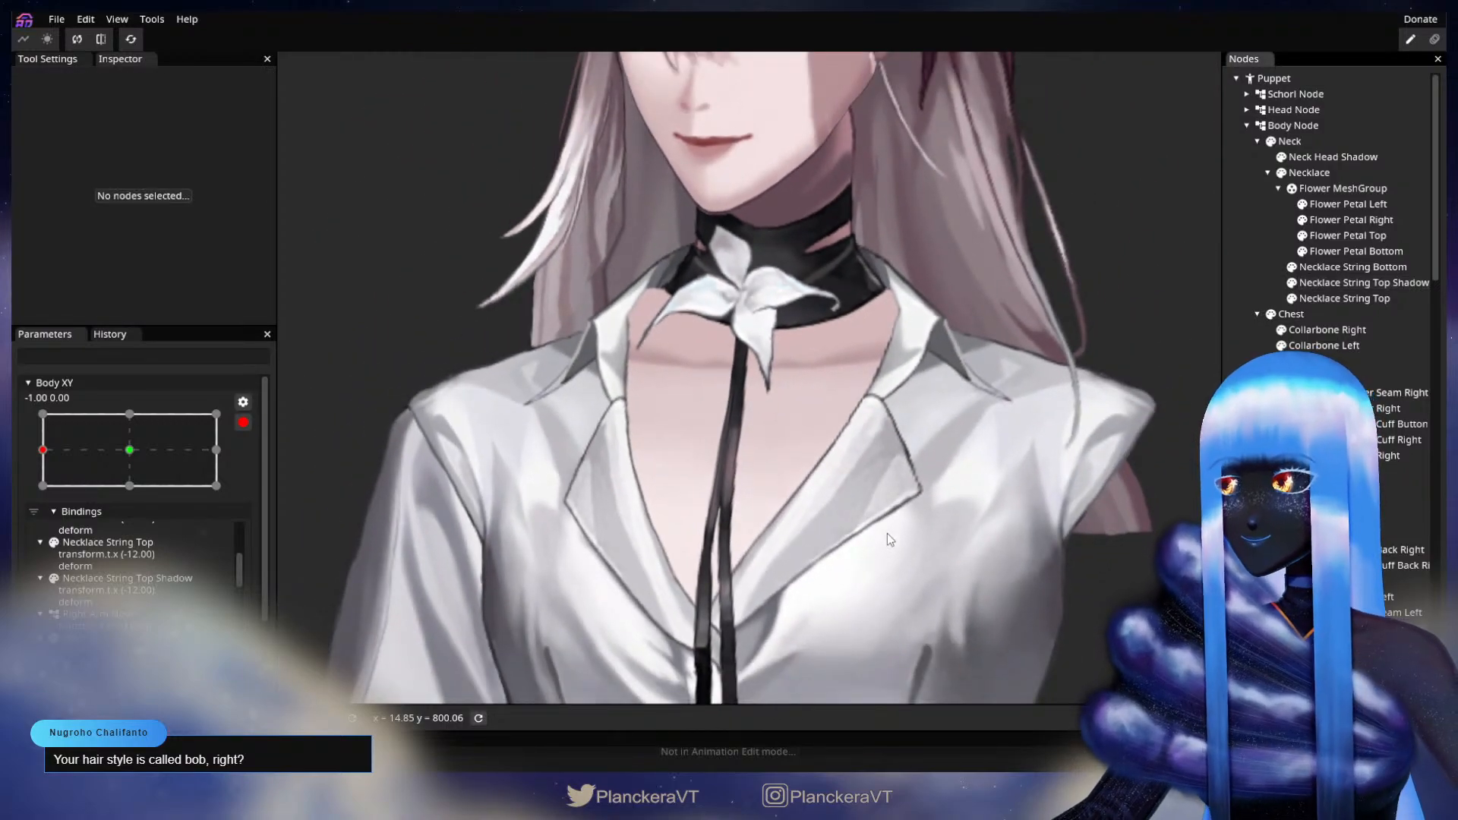
pyautogui.scroll(-5, 887, 533)
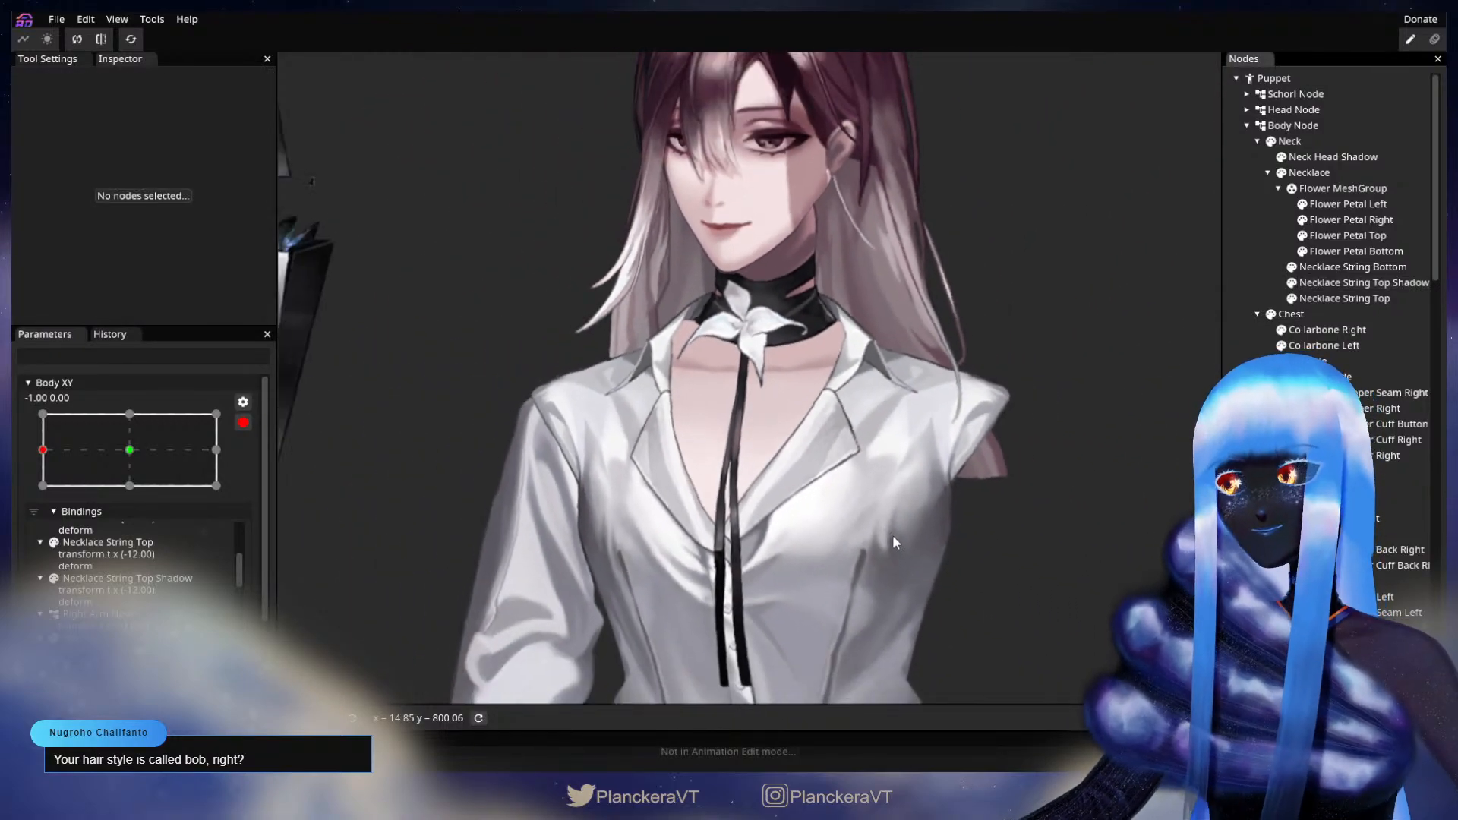
pyautogui.scroll(-4, 893, 537)
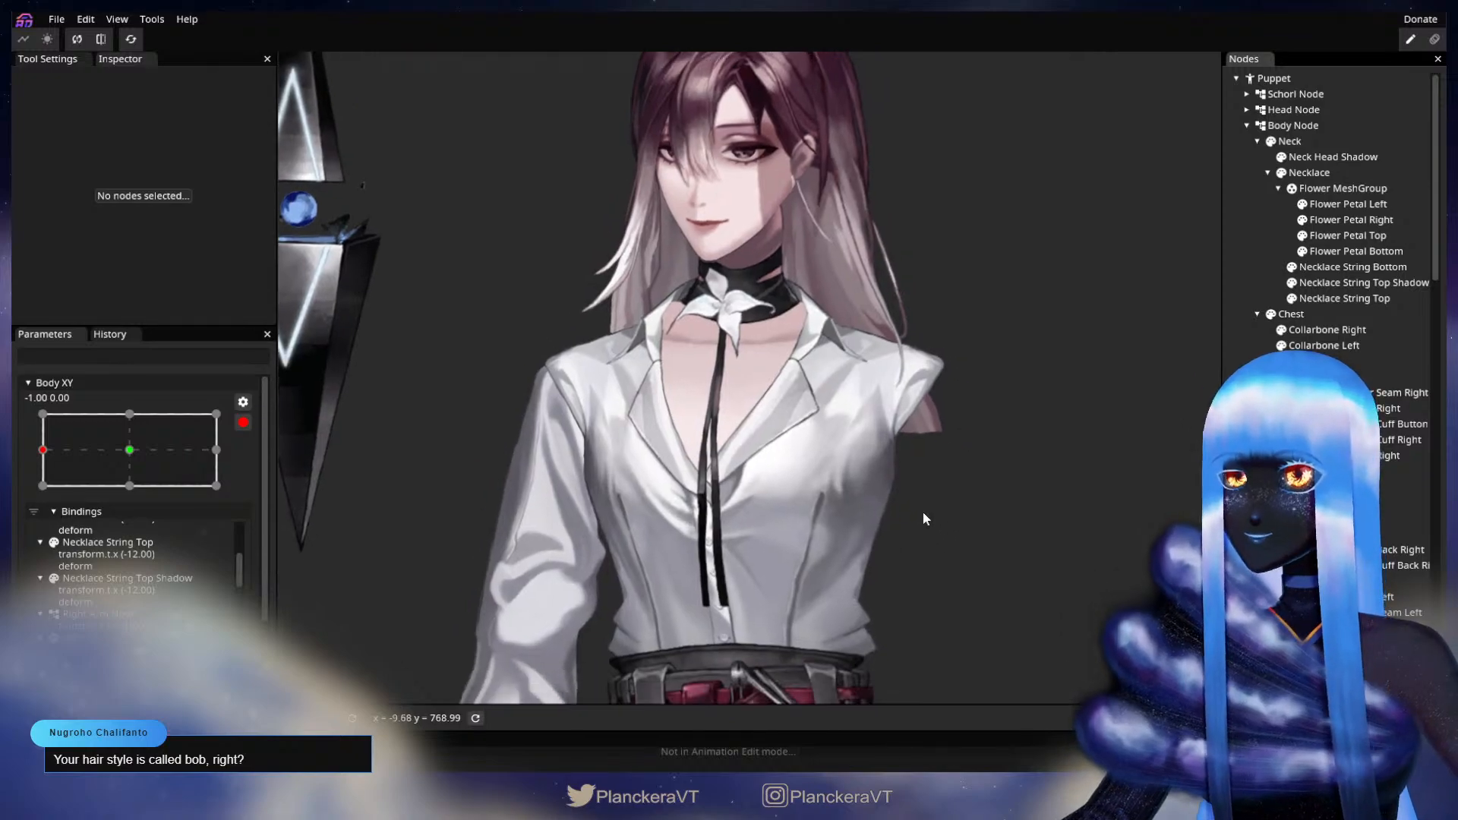
pyautogui.click(243, 423)
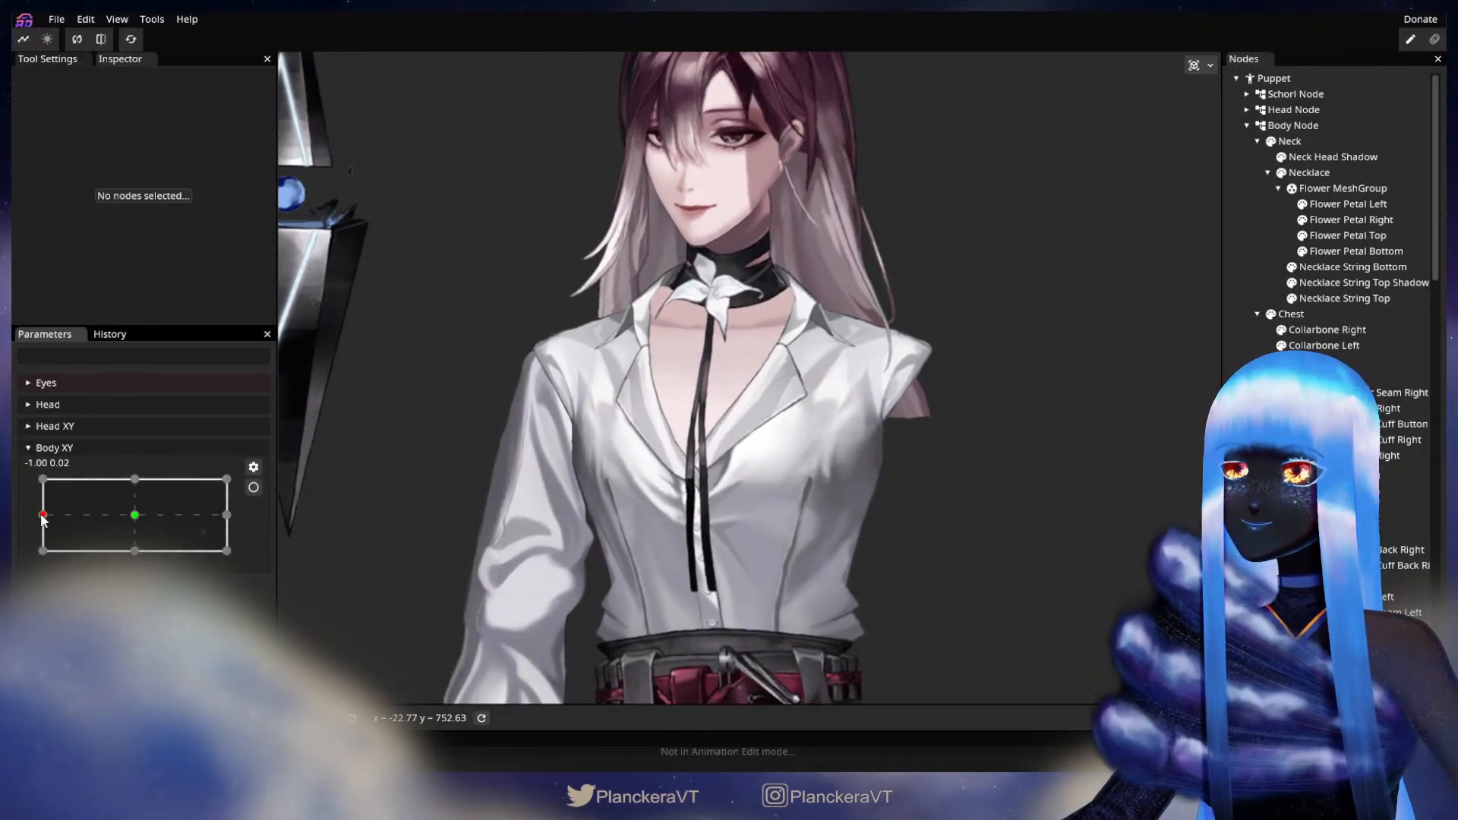
pyautogui.moveTo(42, 515)
pyautogui.mouseDown()
pyautogui.moveTo(148, 518)
pyautogui.moveTo(35, 531)
pyautogui.mouseUp()
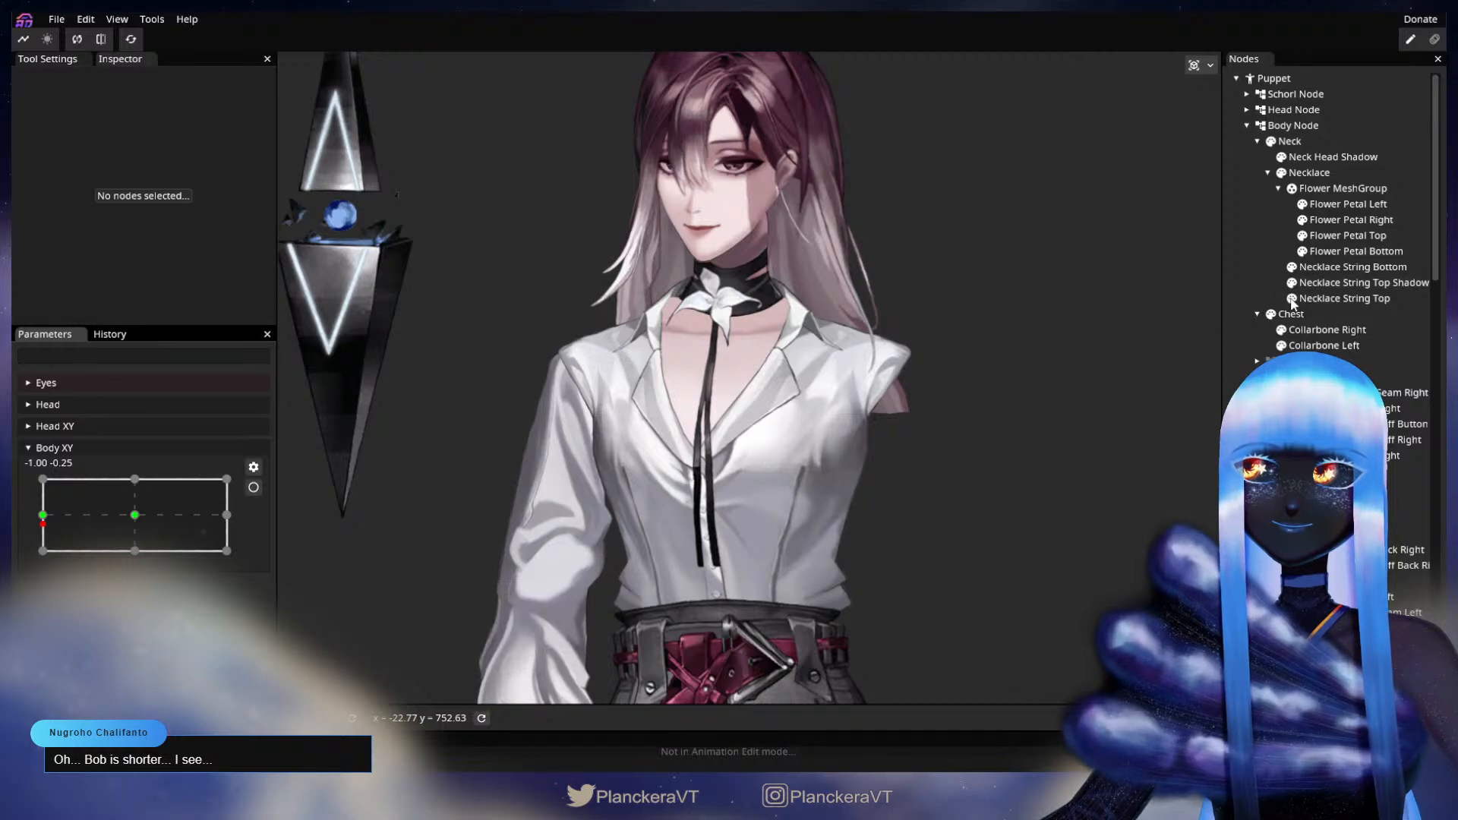
# - Hide Necklace String Bottom, Top Shadow and Top, and arm Body XY at its left keypoint, -1.00, 0.00
pyautogui.click(44, 516)
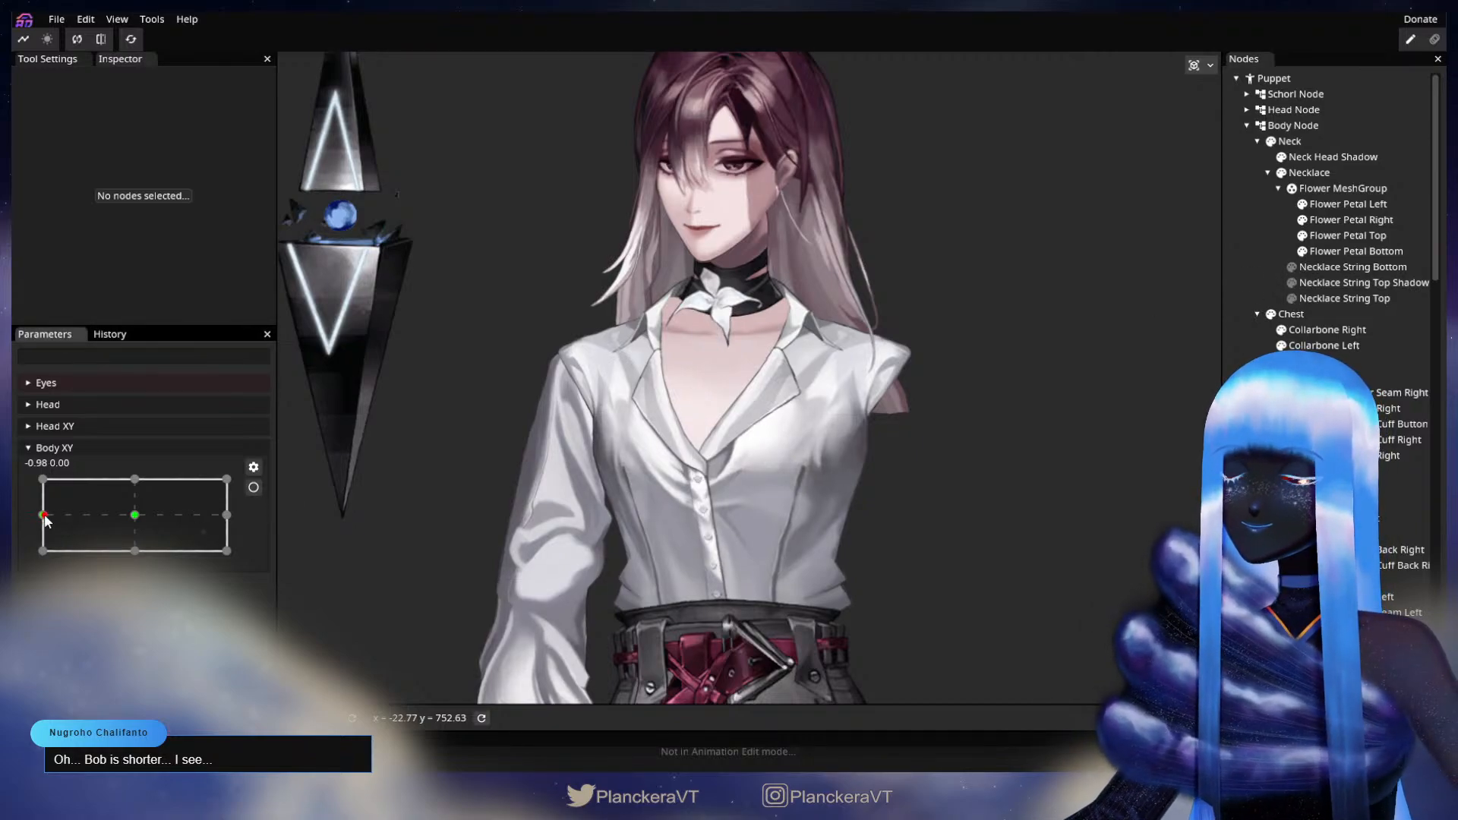
pyautogui.moveTo(44, 516)
pyautogui.mouseDown()
pyautogui.moveTo(70, 517)
pyautogui.moveTo(40, 515)
pyautogui.mouseUp()
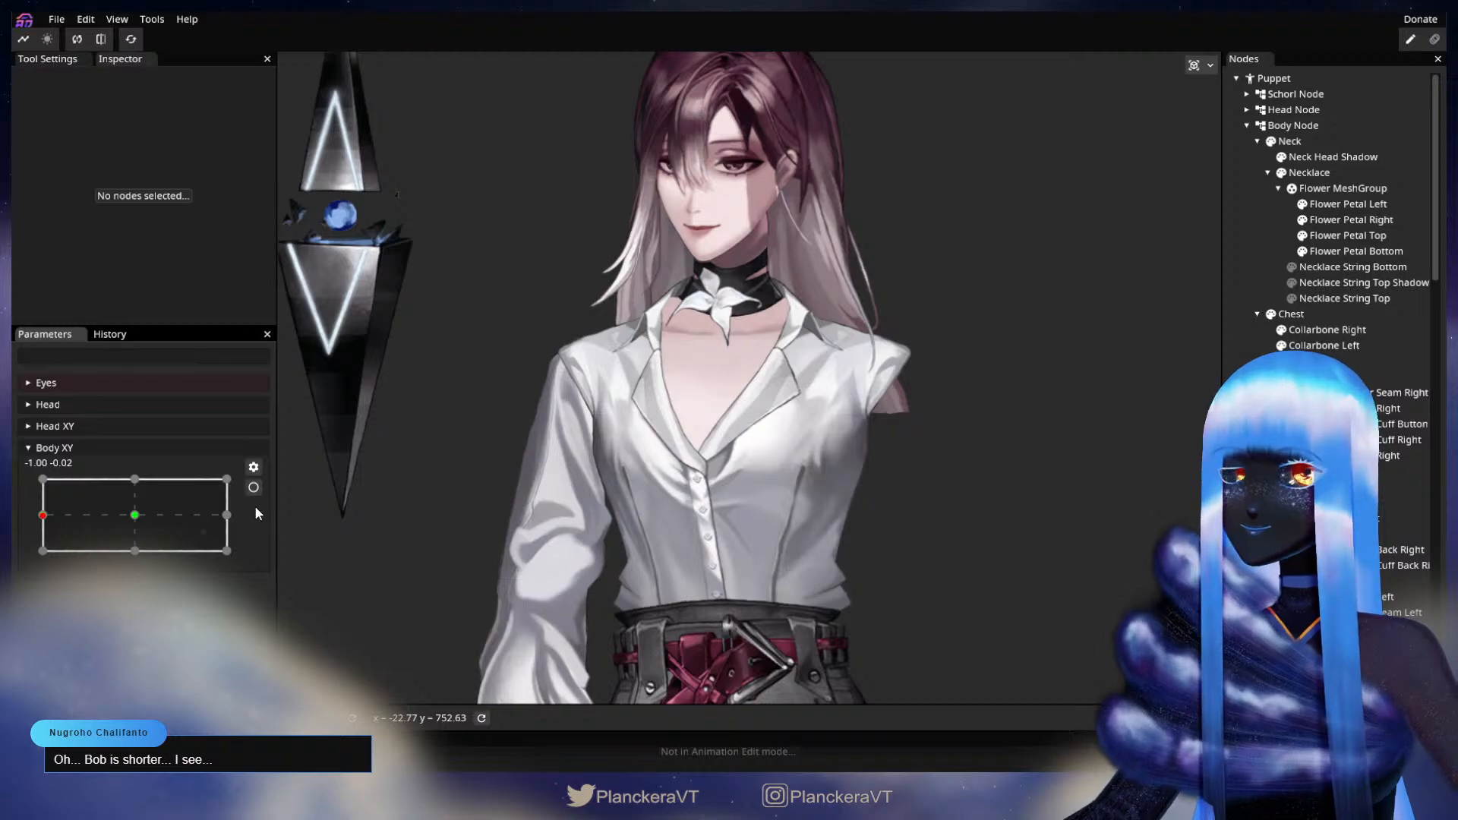
pyautogui.click(254, 487)
pyautogui.scroll(5, 668, 578)
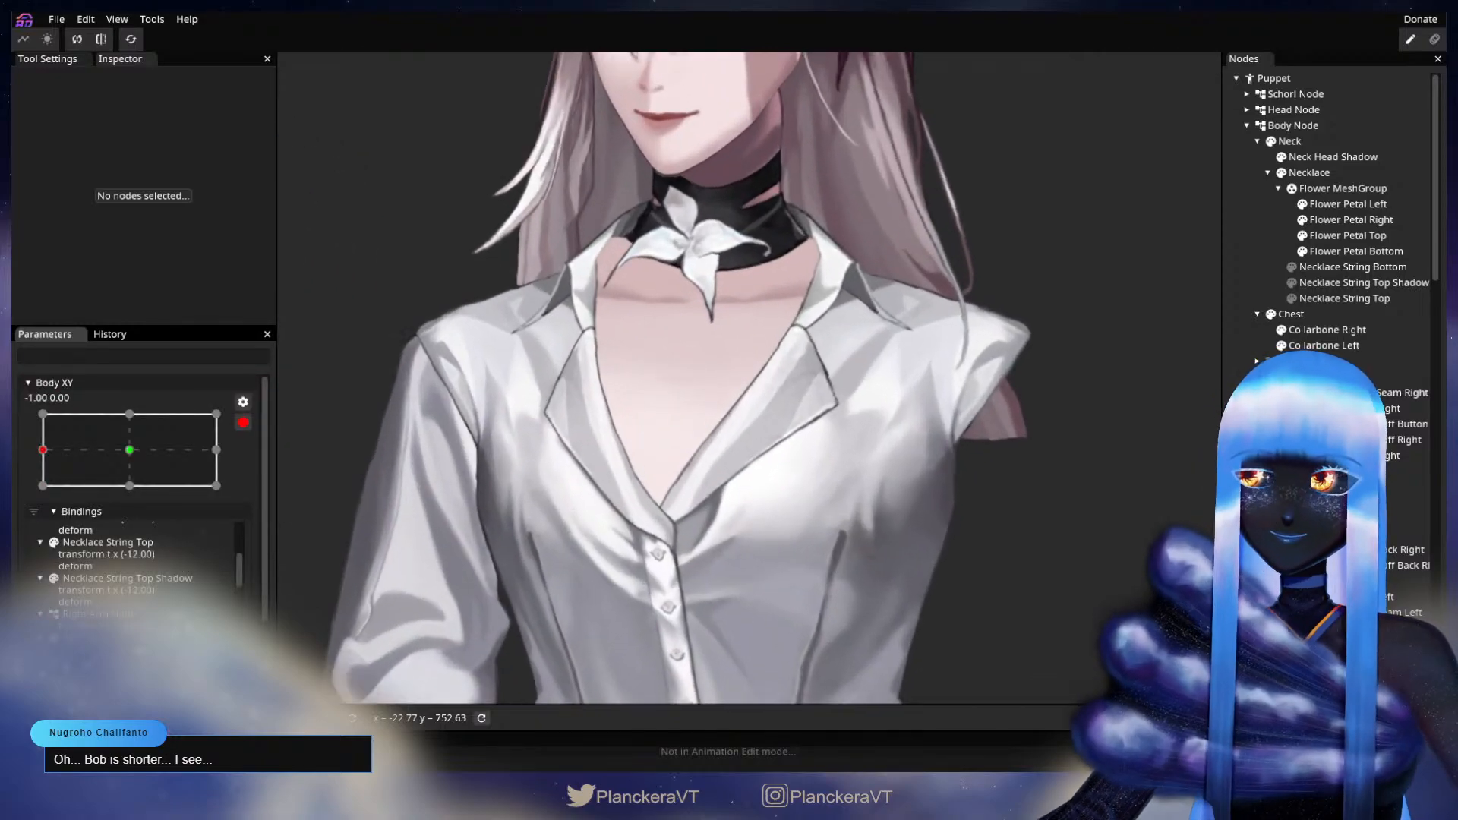
# - Select the Shirt part and examine its mesh where the two collar edges meet at the base of the neckline
pyautogui.scroll(-2, 1330, 228)
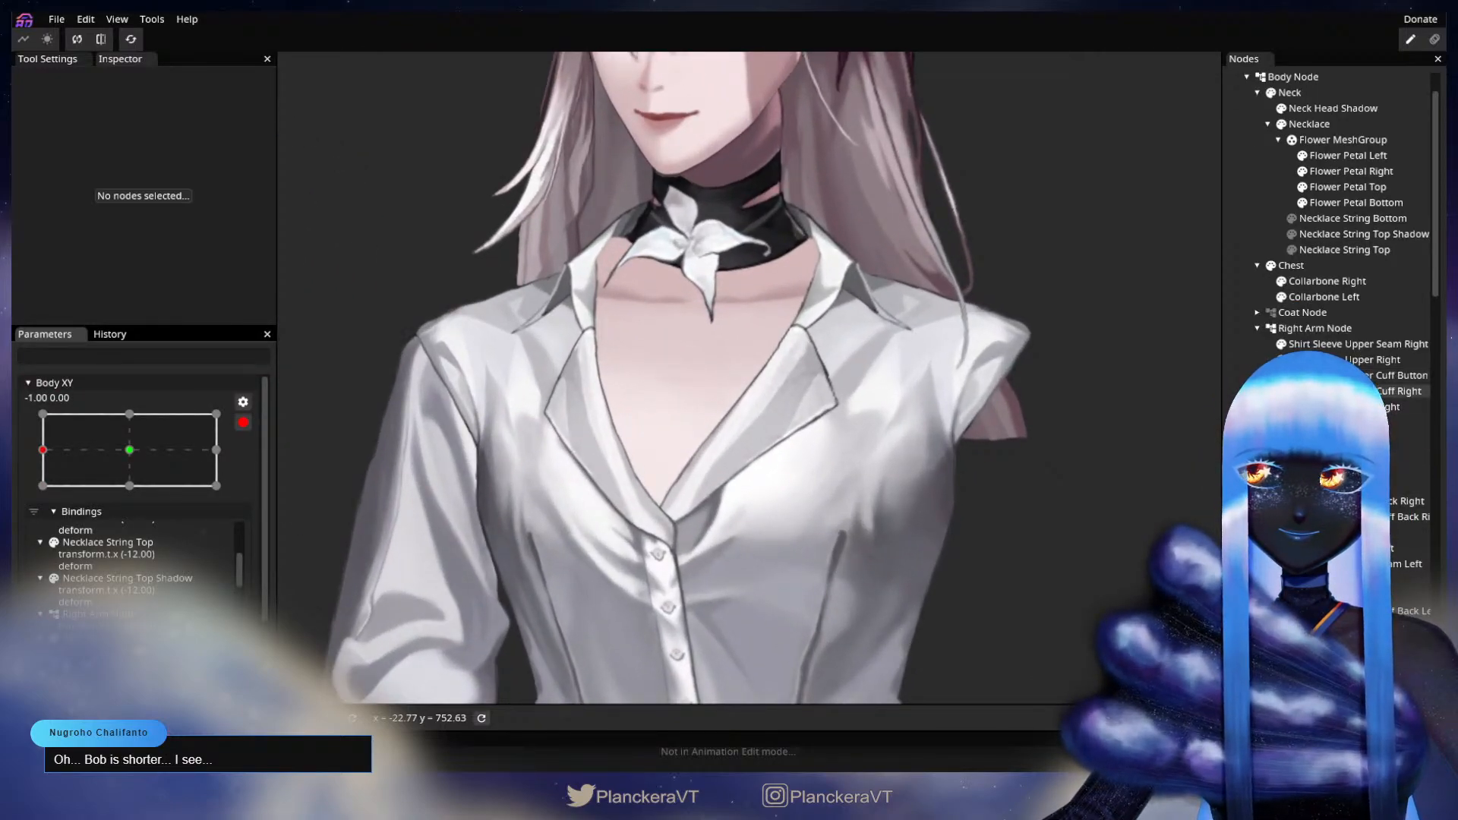
pyautogui.scroll(-8, 1329, 228)
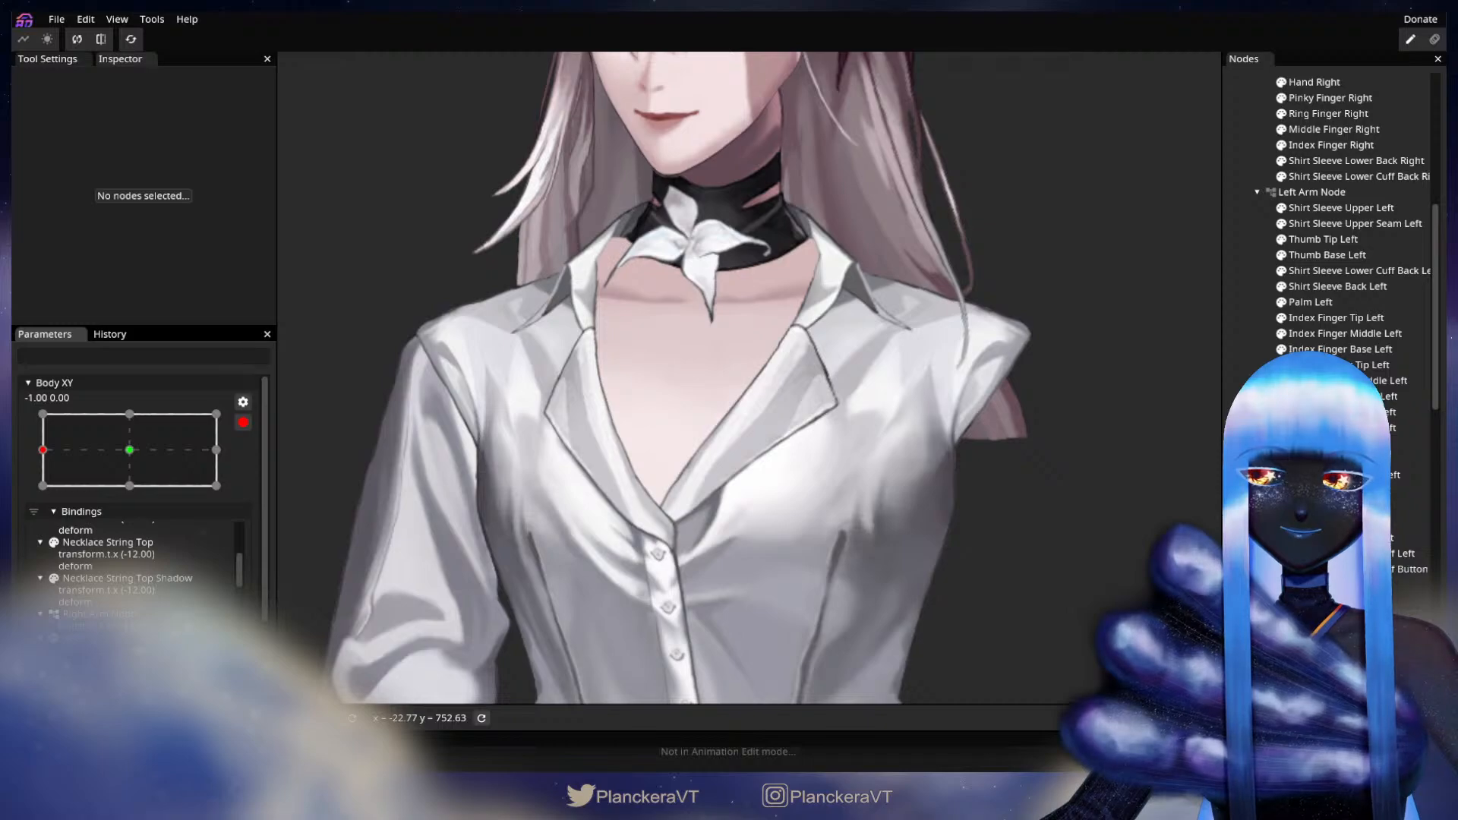
pyautogui.scroll(-3, 1329, 228)
pyautogui.click(1291, 439)
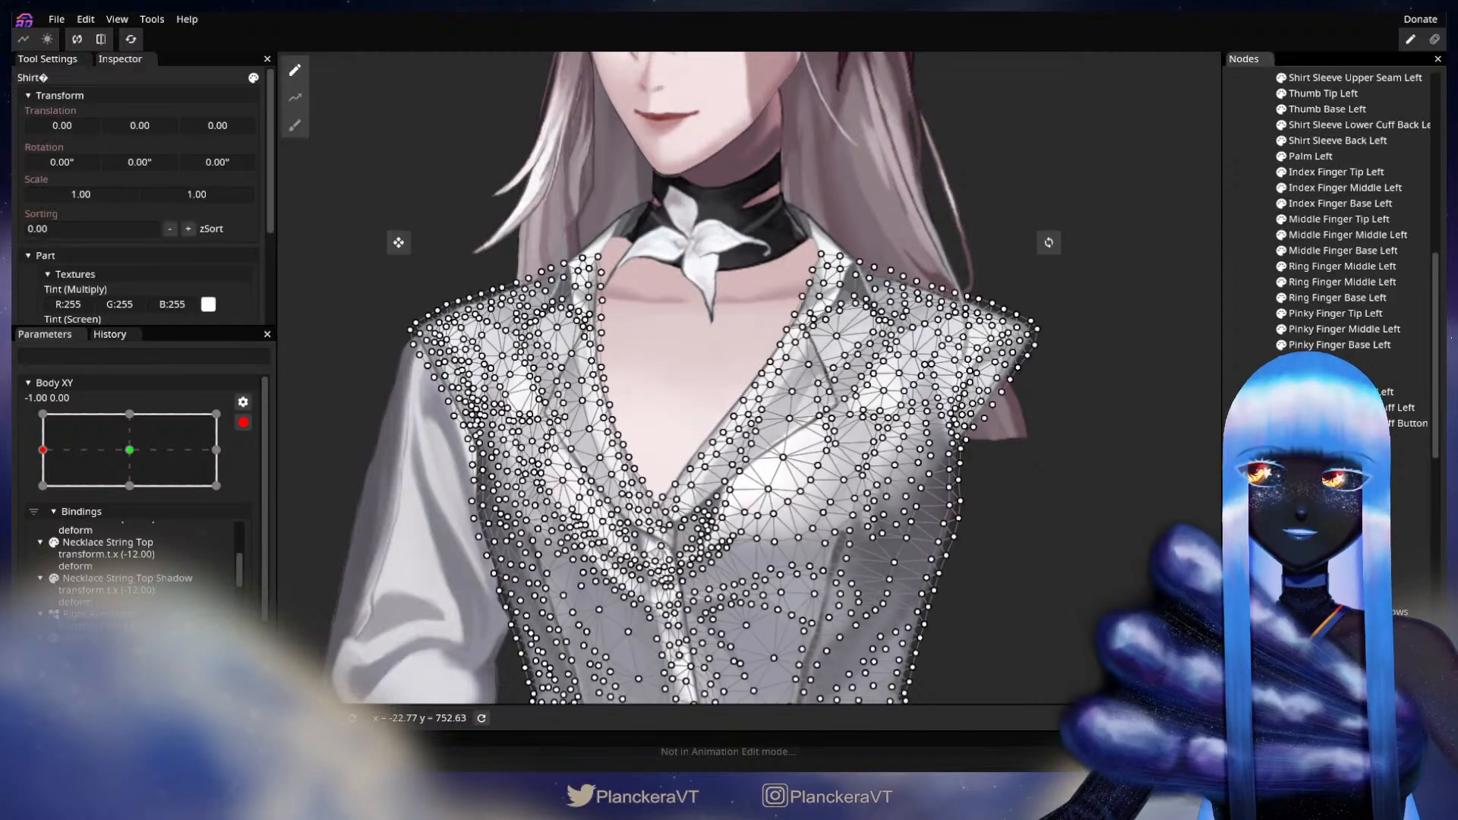
pyautogui.scroll(4, 818, 565)
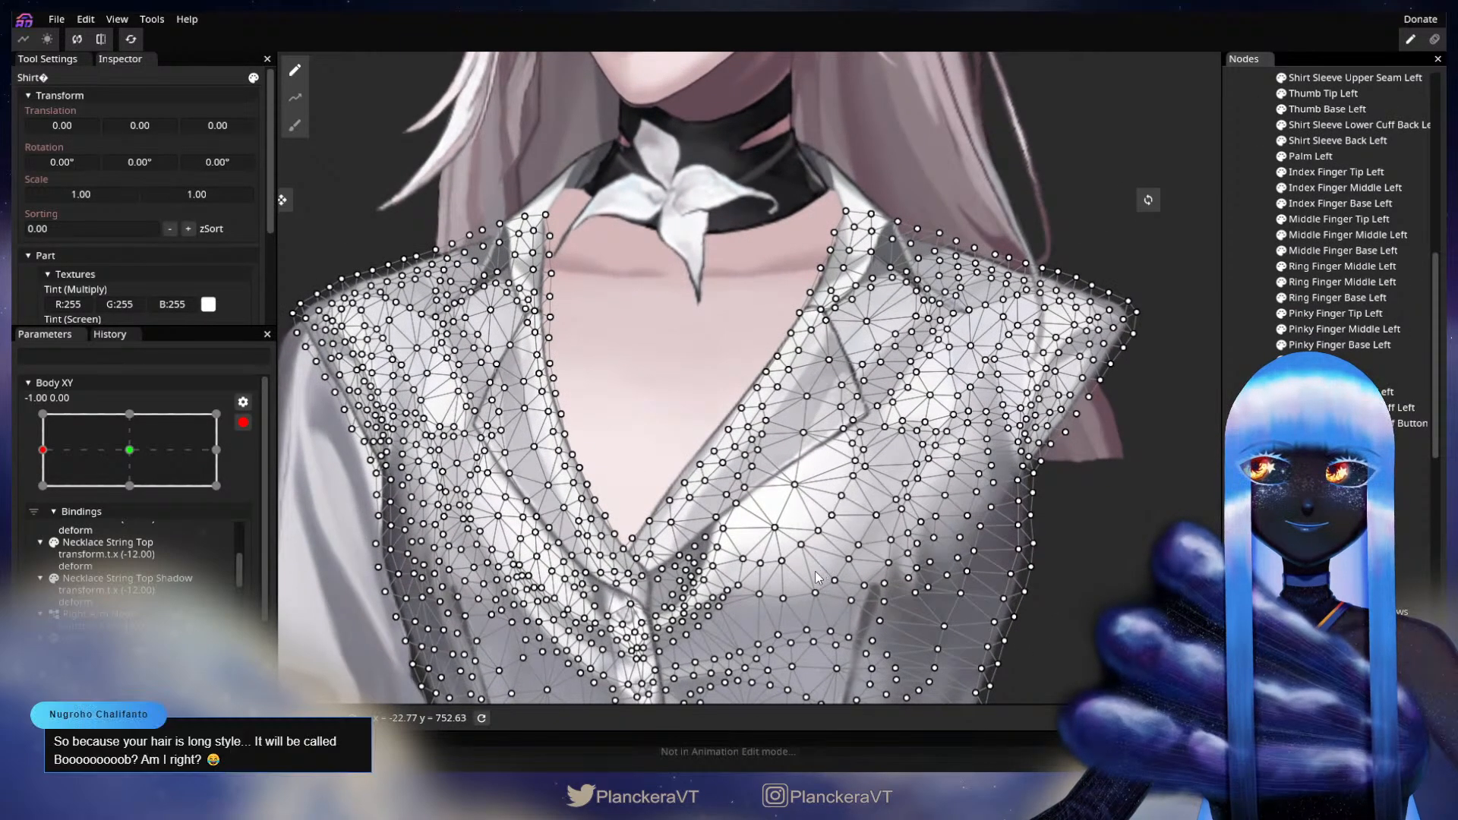
pyautogui.scroll(5, 816, 577)
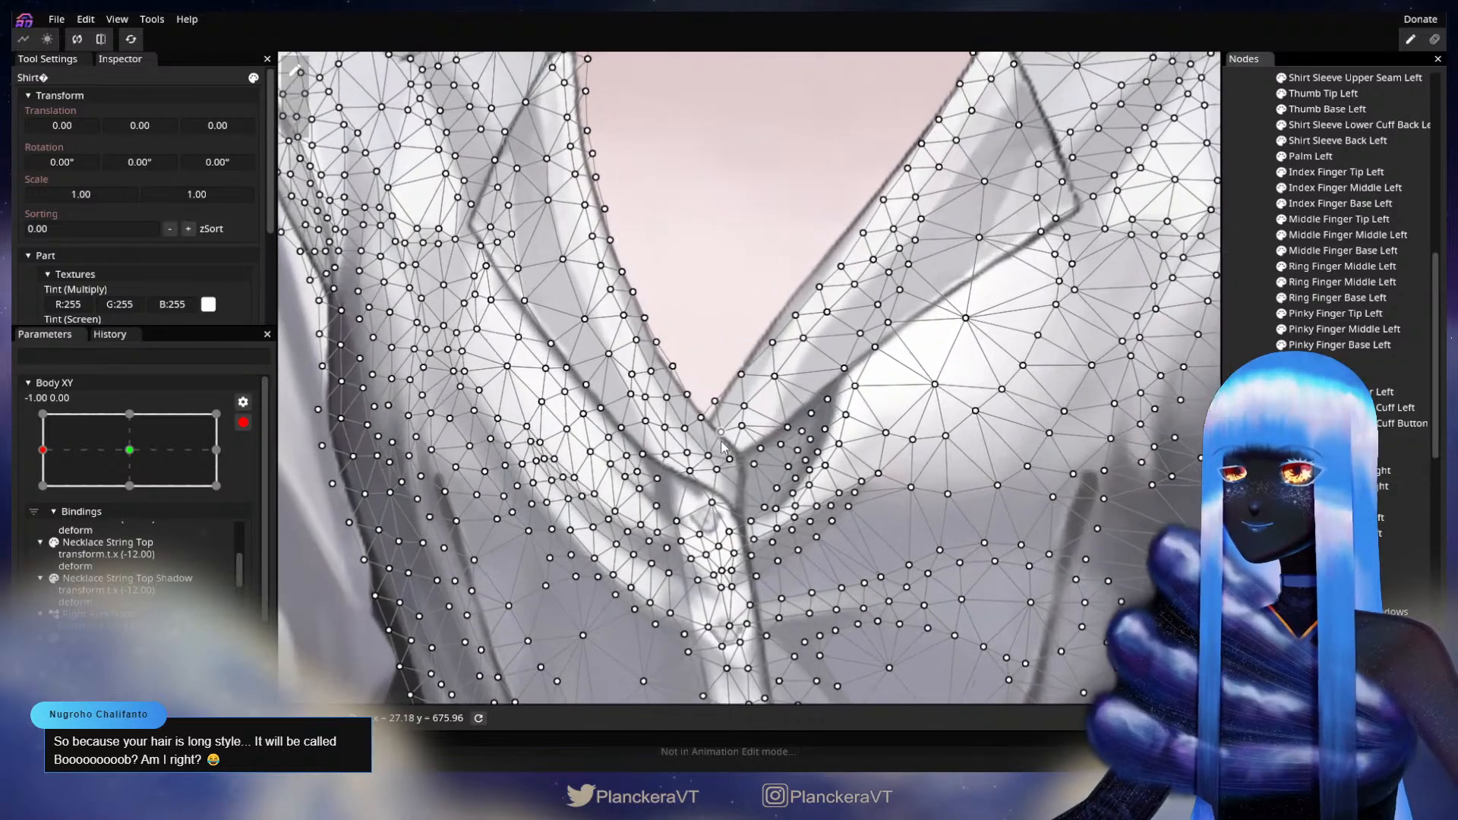
pyautogui.scroll(5, 721, 445)
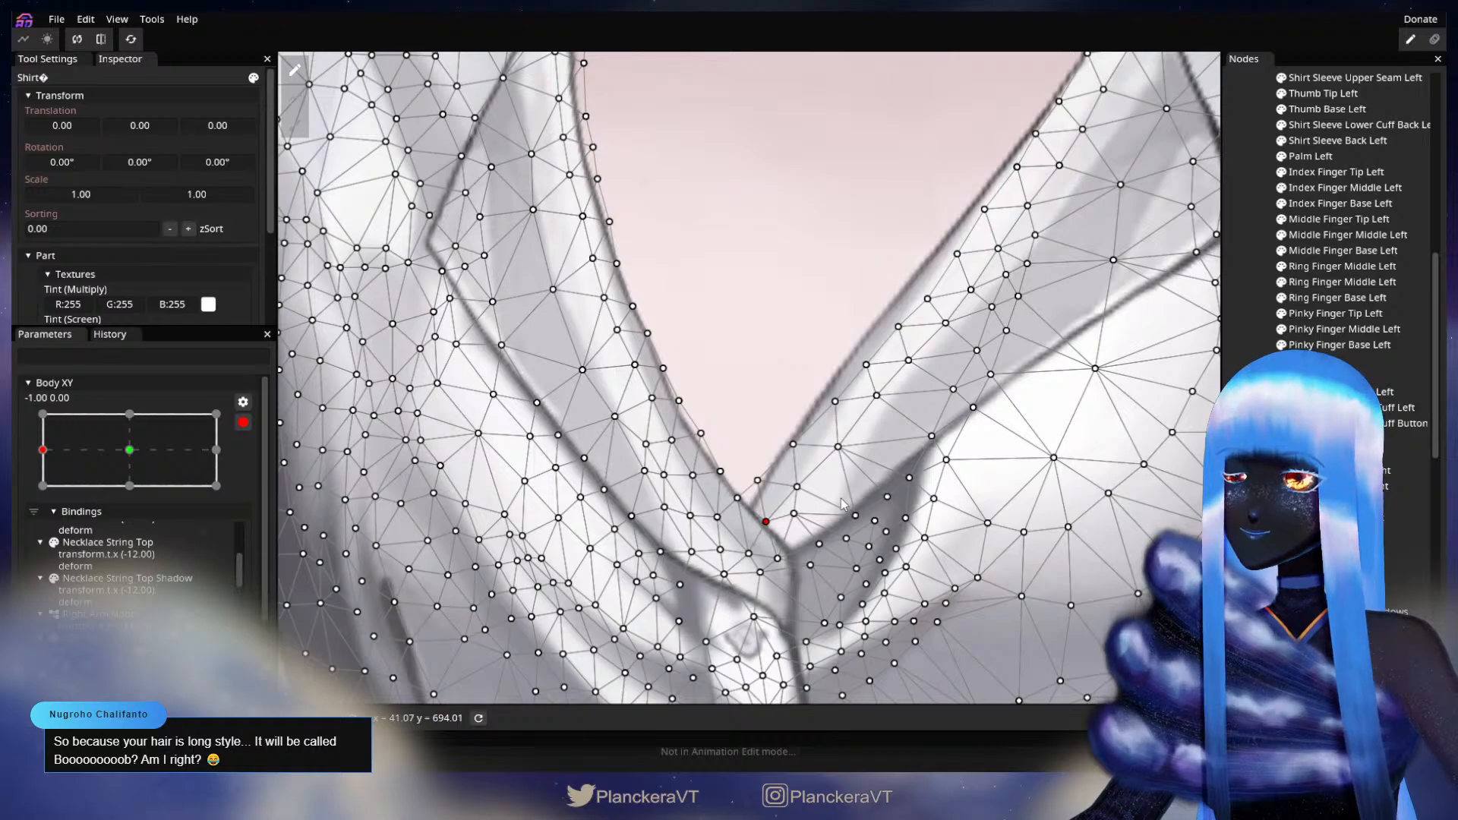
# - Select the Shirt Collar Left part and nudge the vertices at its lower tip, where the two collar edges meet
pyautogui.click(1409, 581)
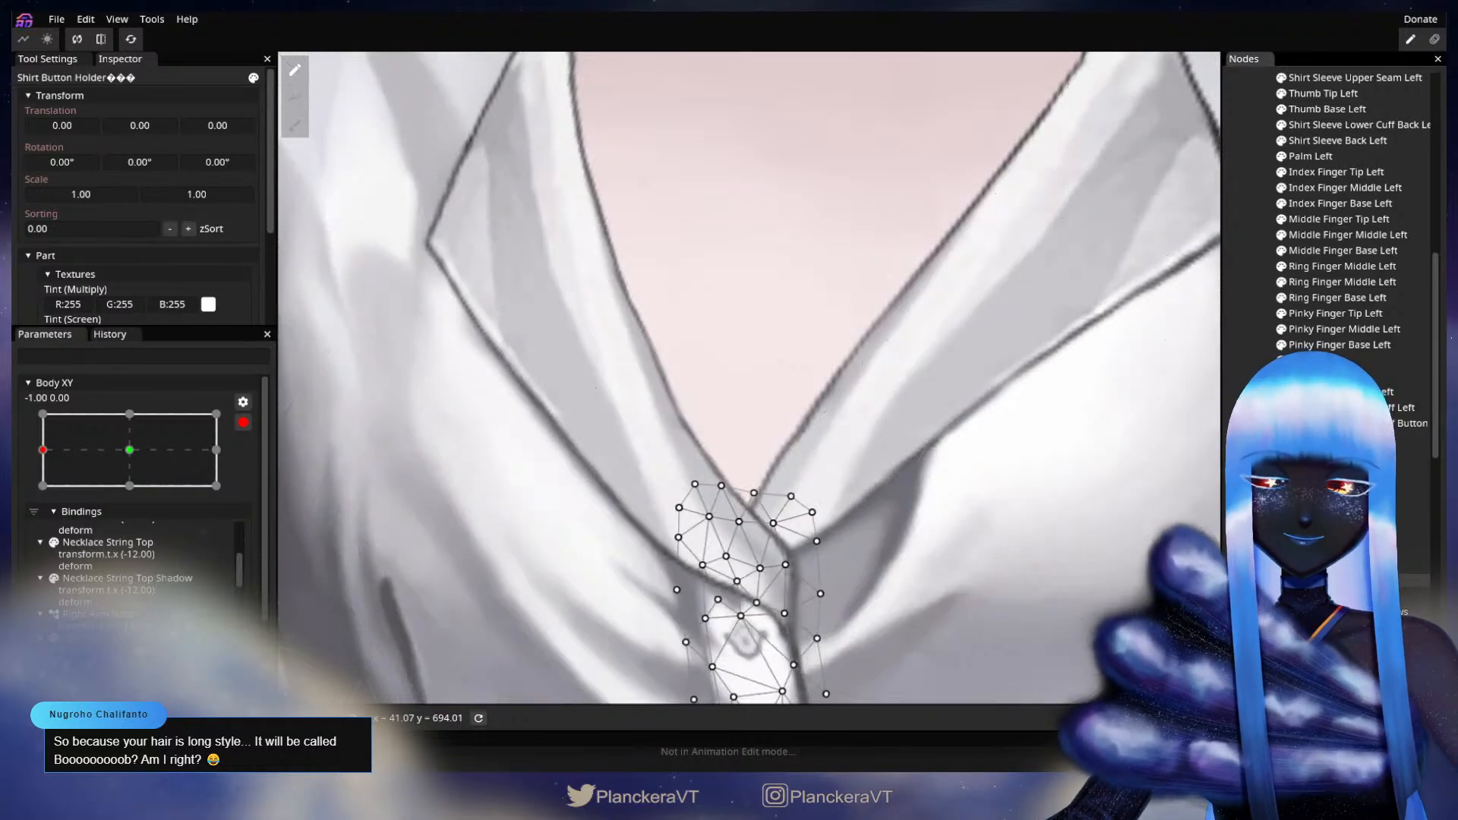
pyautogui.click(1409, 565)
pyautogui.click(1409, 549)
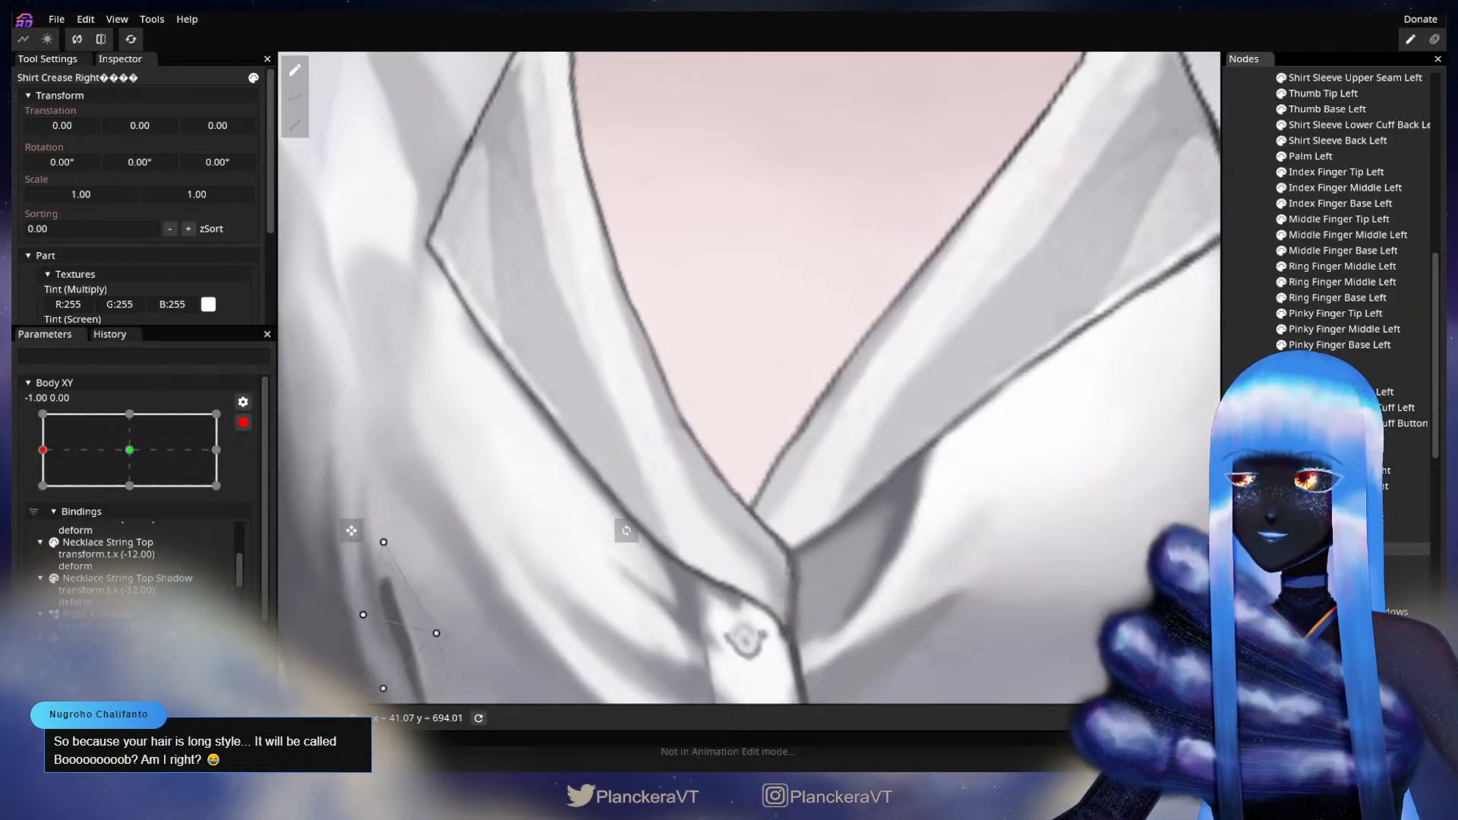
pyautogui.click(1409, 534)
pyautogui.click(1409, 517)
pyautogui.click(1409, 502)
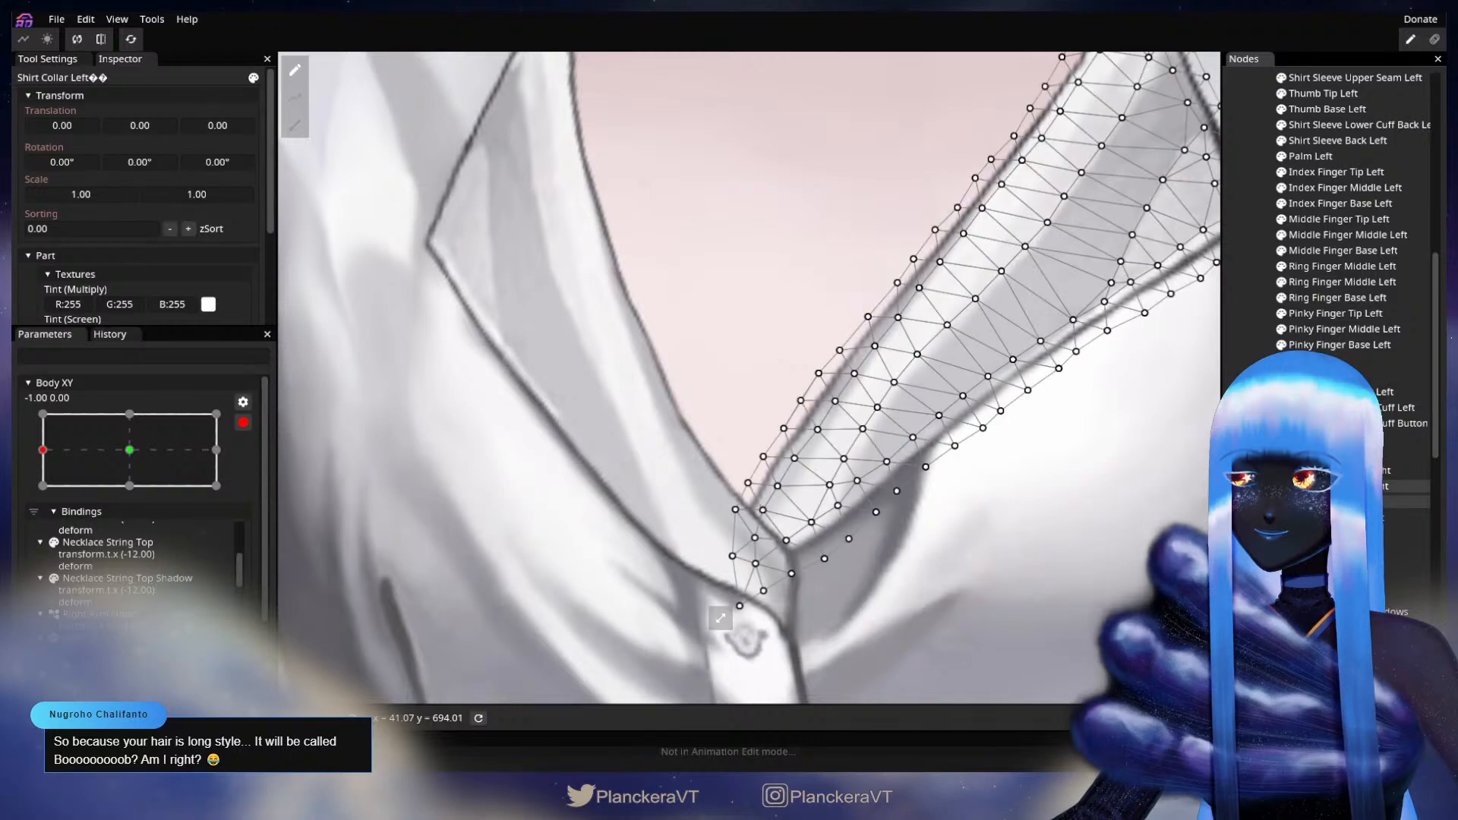
pyautogui.scroll(1, 752, 552)
pyautogui.moveTo(735, 530); pyautogui.dragTo(726, 524)
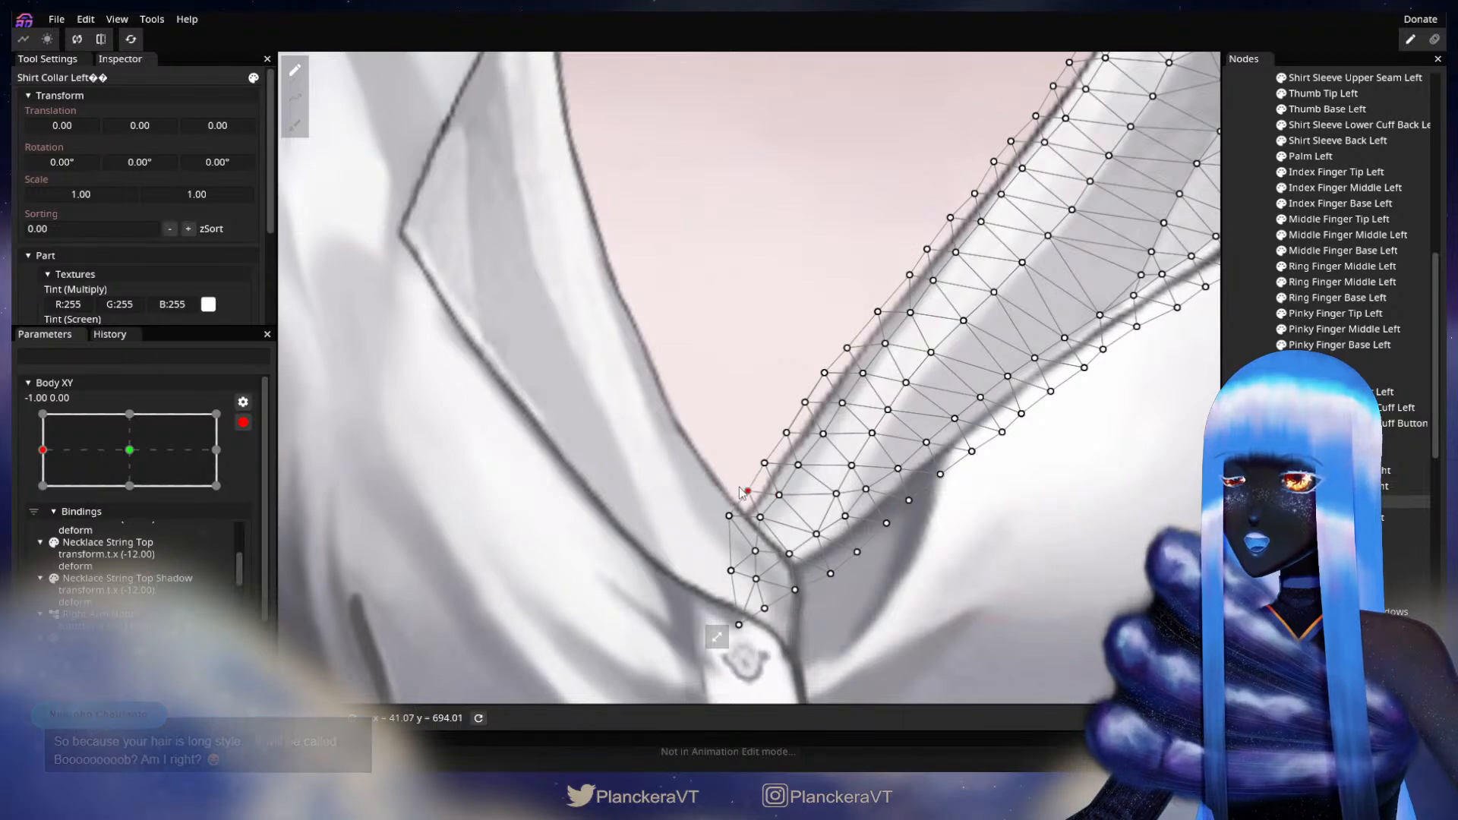
pyautogui.moveTo(746, 495); pyautogui.dragTo(835, 524)
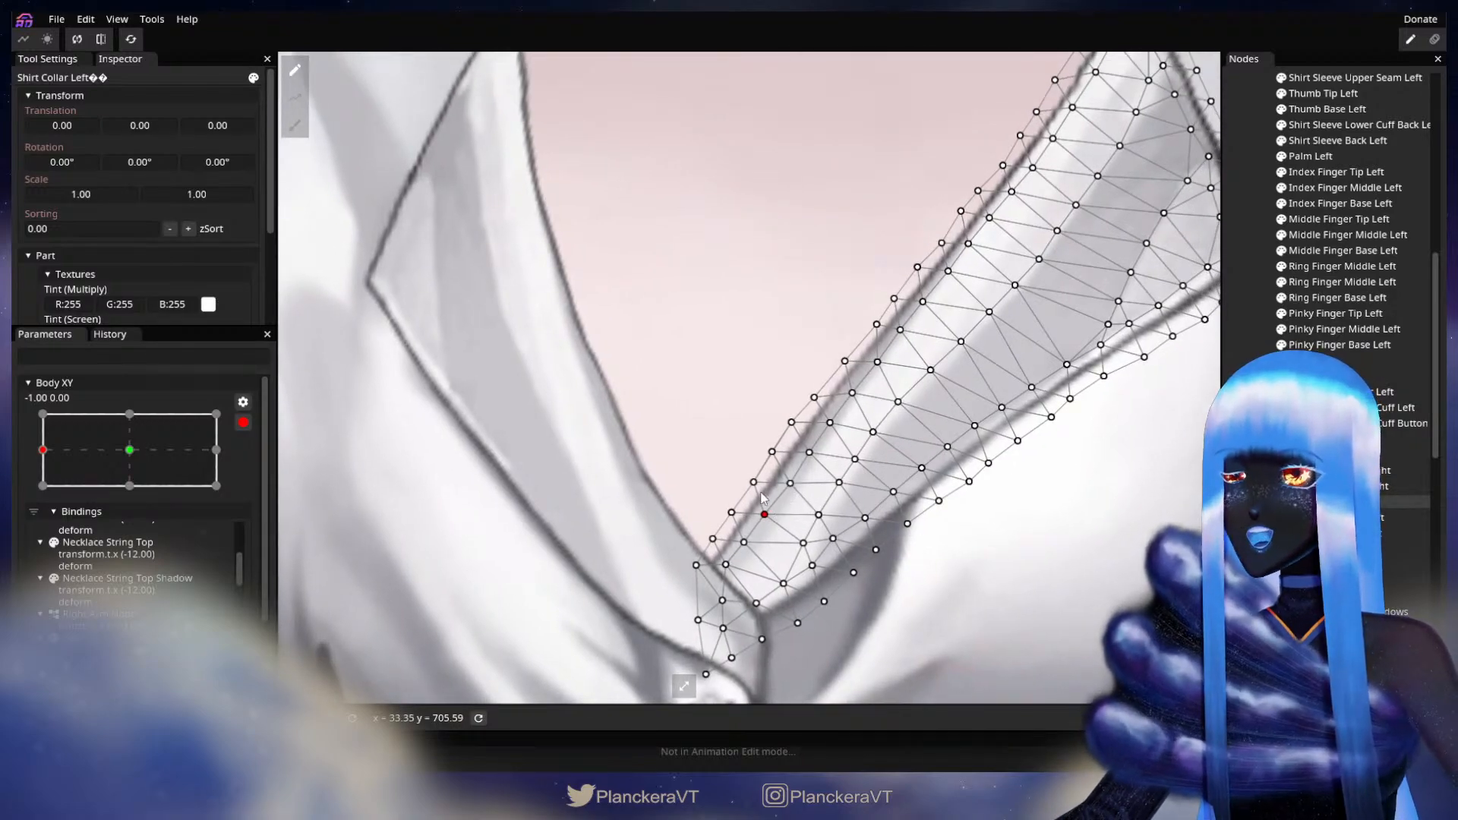
# - Adjust individual vertices along the middle and upper inner edge of Shirt Collar Left to smooth the neckline curve
pyautogui.moveTo(754, 485); pyautogui.dragTo(812, 456)
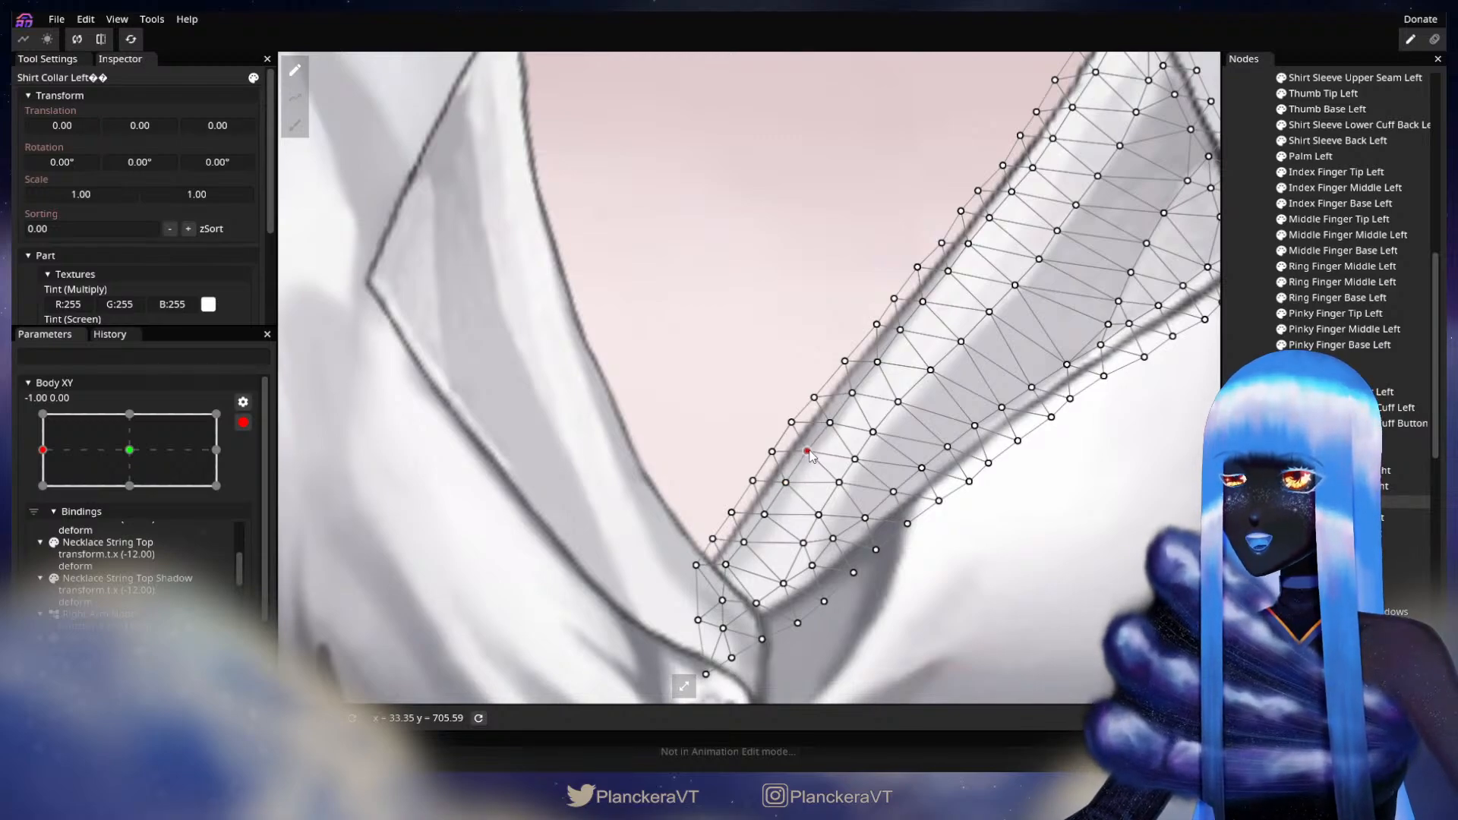
pyautogui.moveTo(846, 361); pyautogui.dragTo(841, 357)
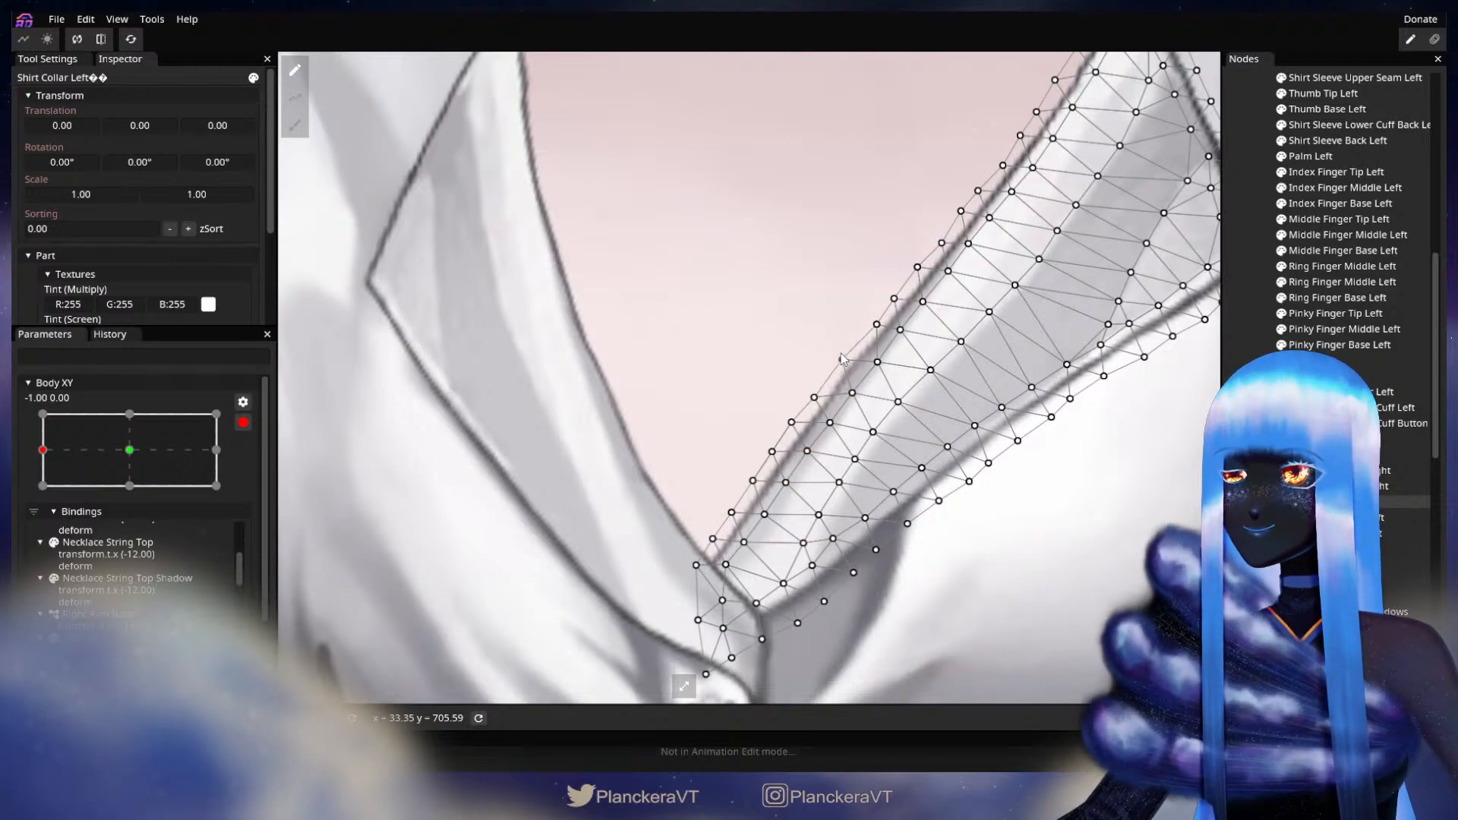
pyautogui.scroll(1, 843, 372)
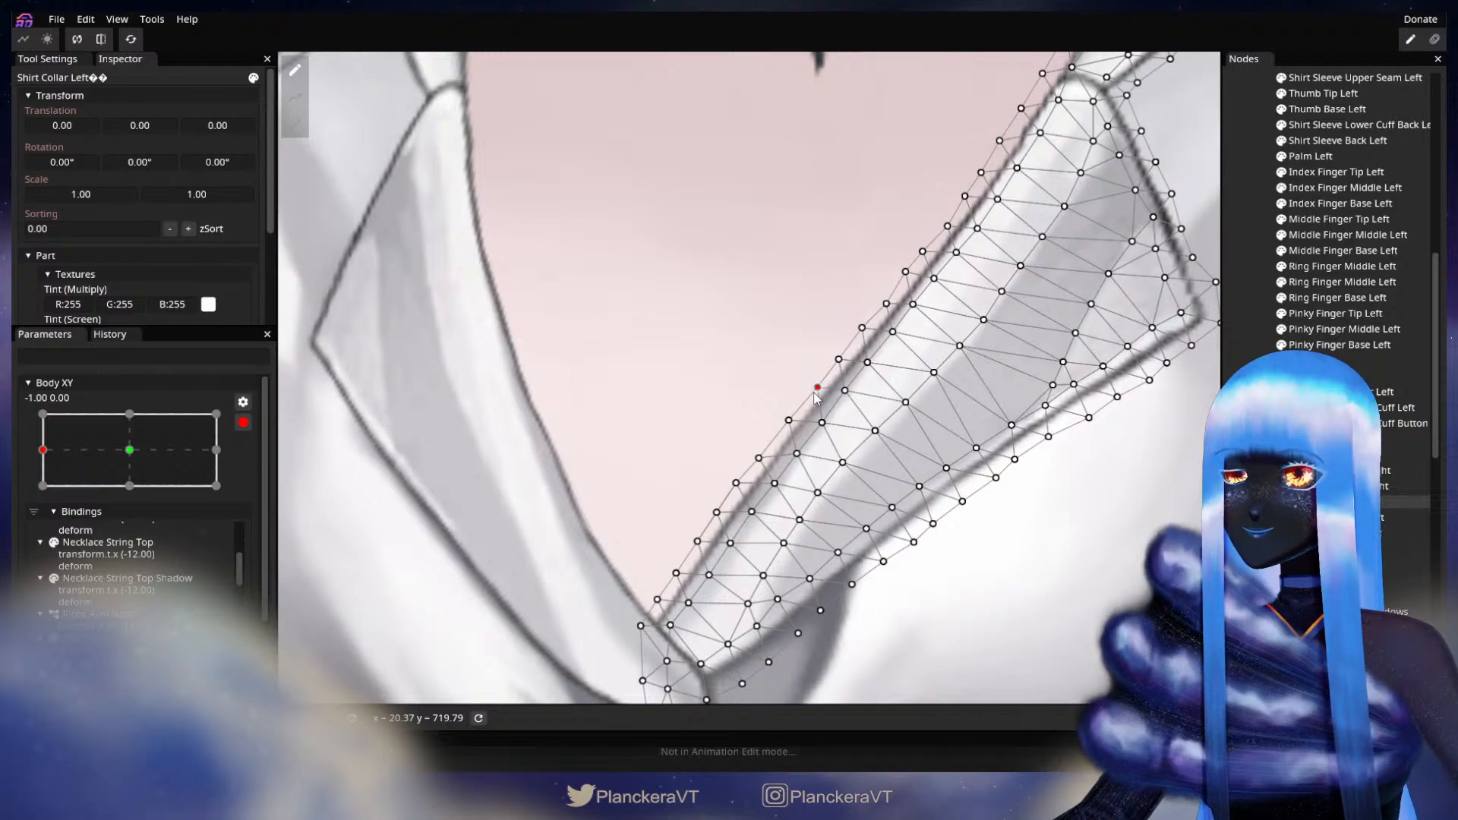
pyautogui.moveTo(887, 353)
pyautogui.mouseDown()
pyautogui.moveTo(865, 405)
pyautogui.moveTo(833, 393)
pyautogui.moveTo(861, 355)
pyautogui.mouseUp()
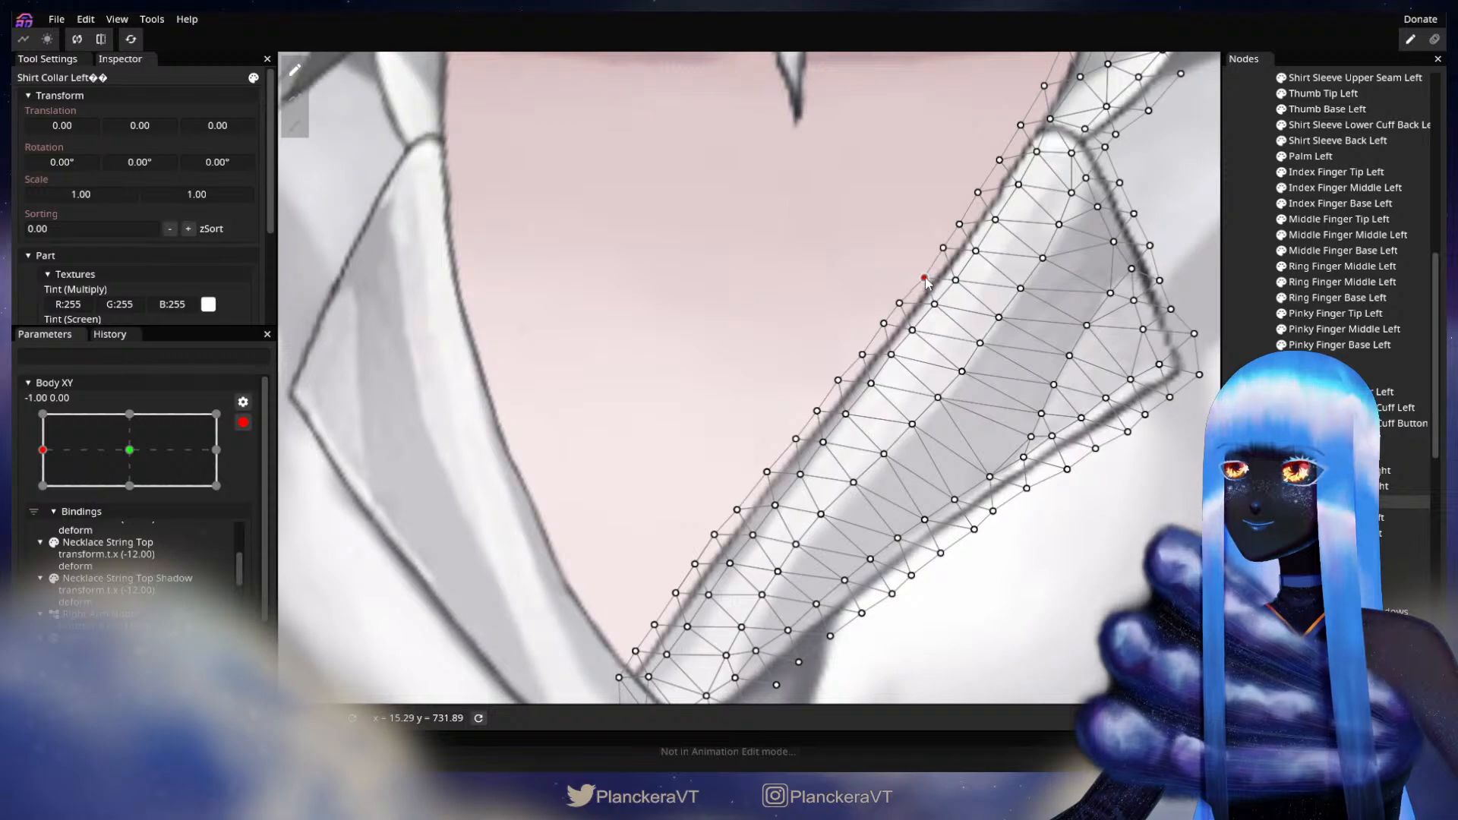
pyautogui.moveTo(930, 291); pyautogui.dragTo(867, 449)
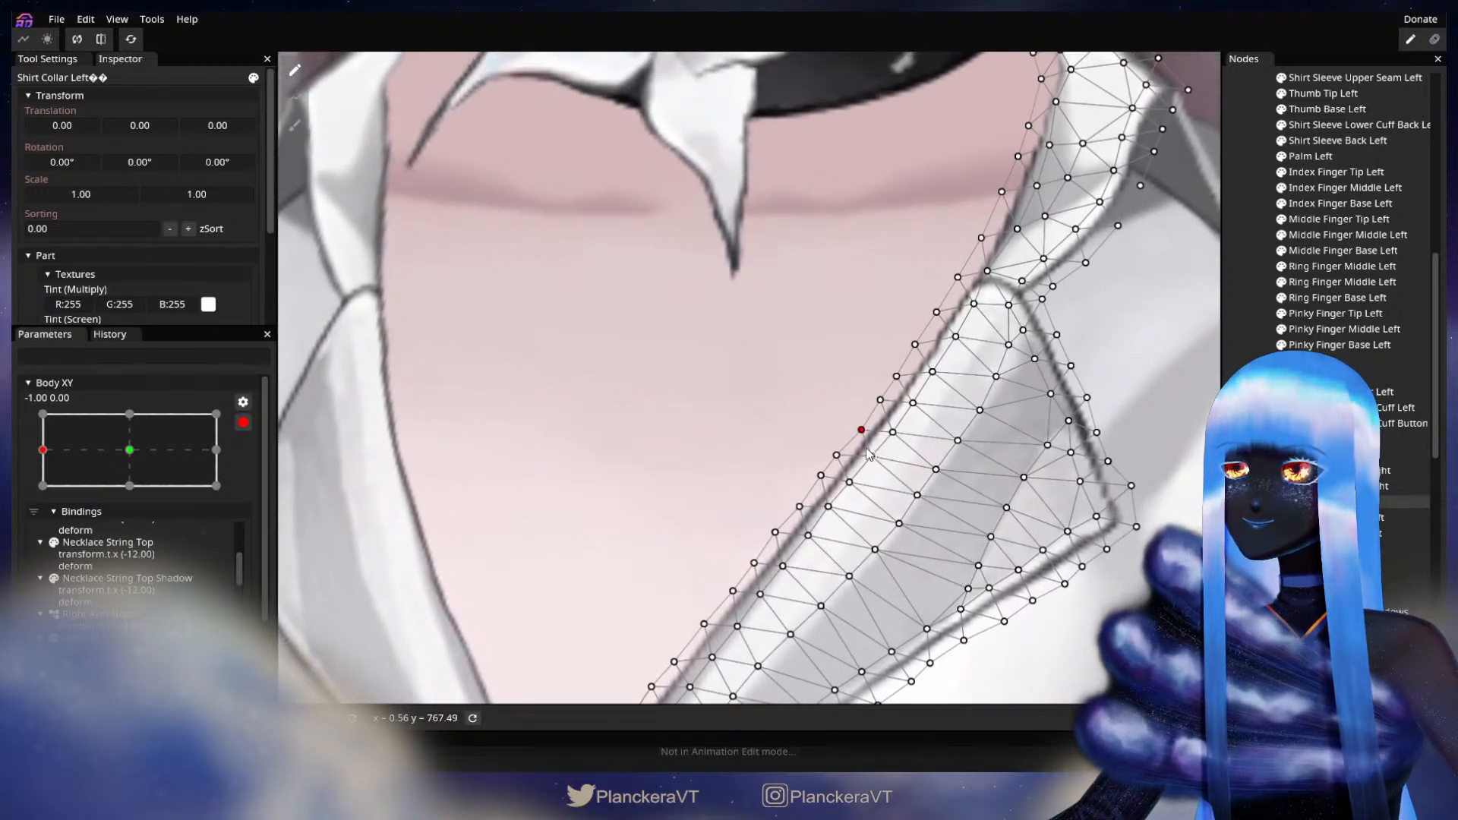
# - Fine-tune the lowest inner-edge vertices of Shirt Collar Left at the base of the neckline and deselect the part
pyautogui.scroll(-5, 870, 453)
pyautogui.scroll(5, 818, 562)
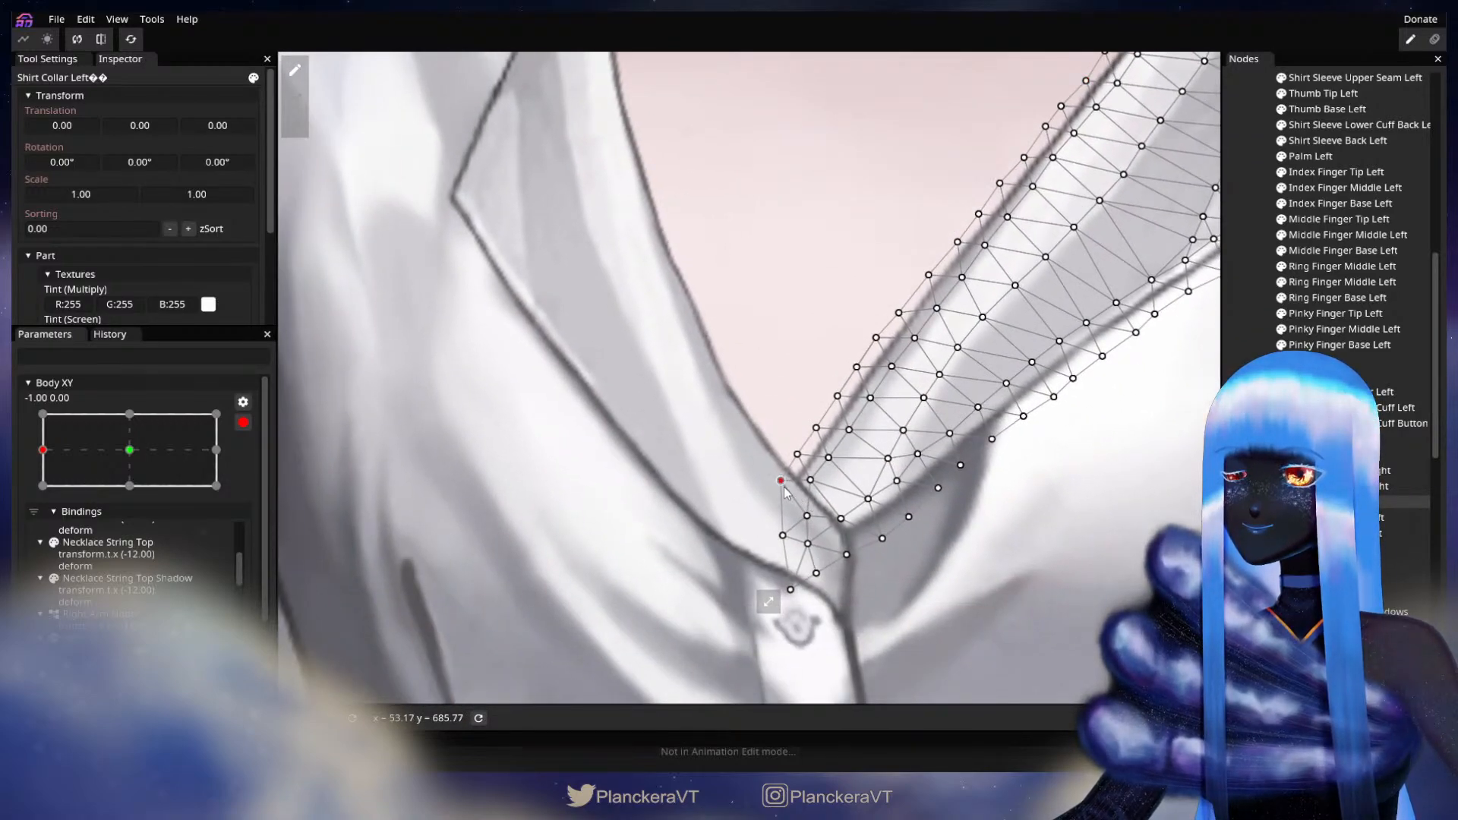
pyautogui.moveTo(785, 492); pyautogui.dragTo(797, 451)
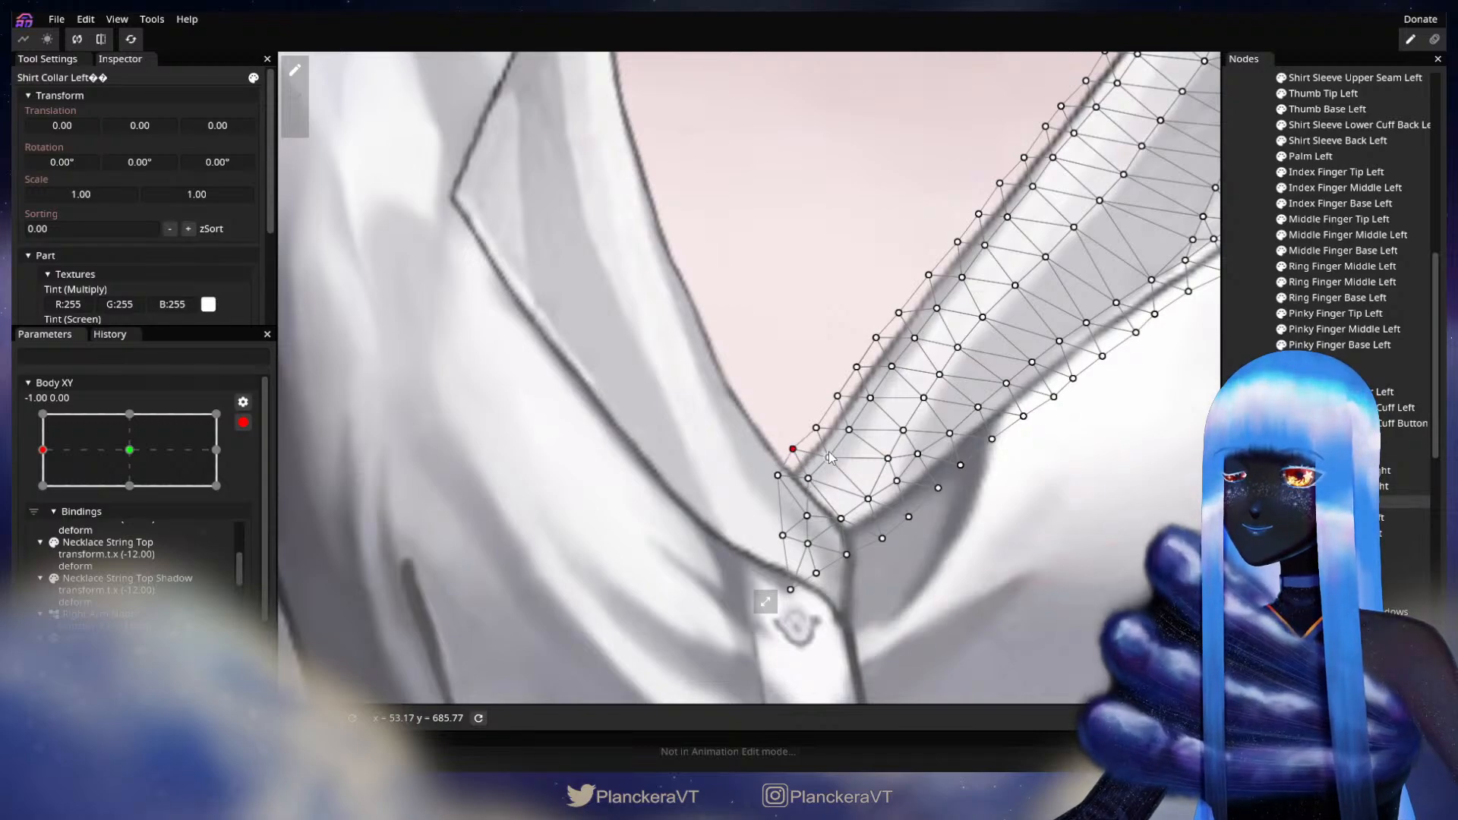
pyautogui.moveTo(813, 431); pyautogui.dragTo(812, 427)
pyautogui.scroll(-2, 944, 529)
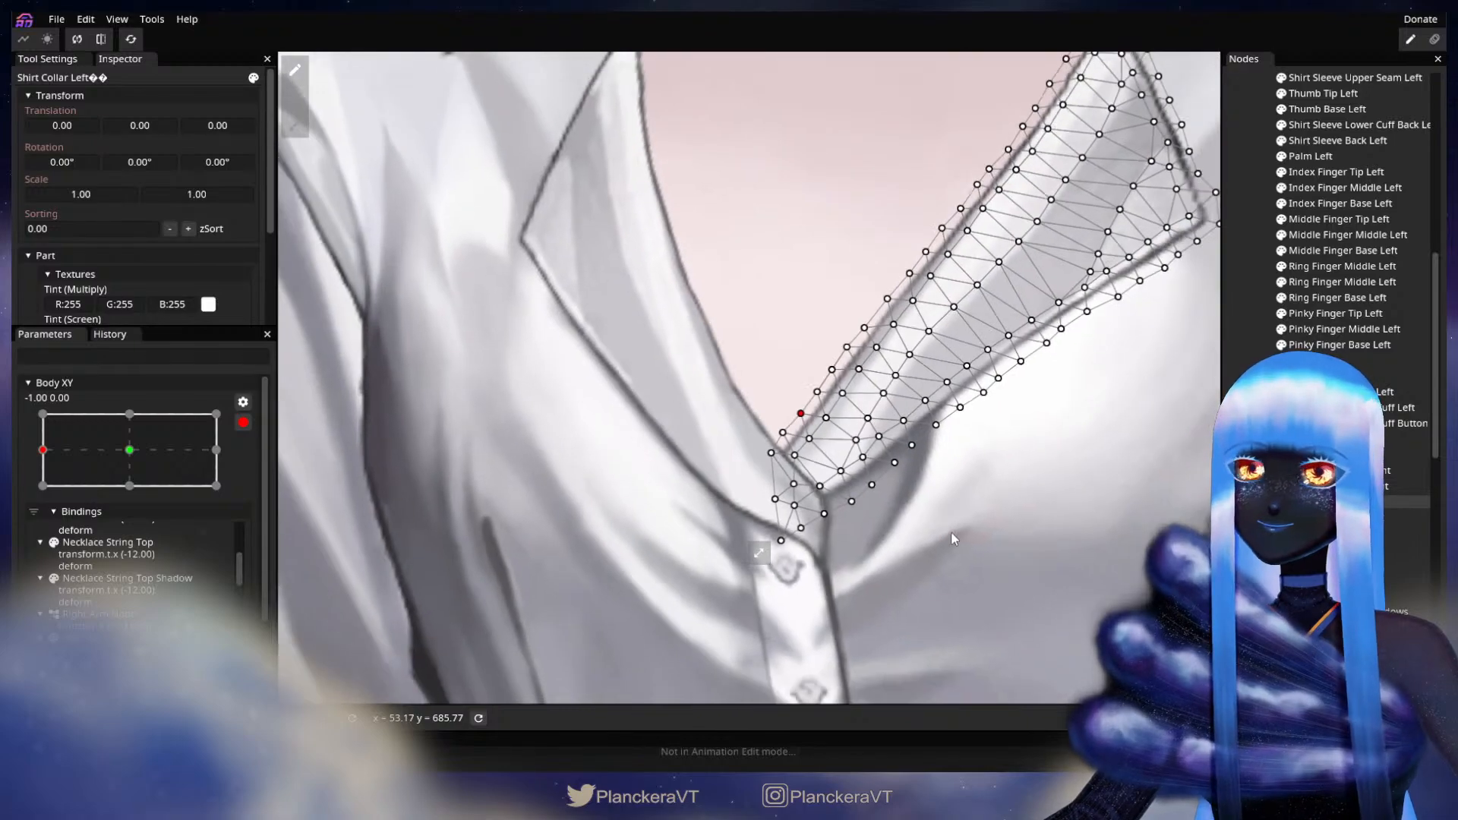
pyautogui.press('Escape')
# - Disarm Body XY to check the neckline on the whole upper body, and arm it again at its left keypoint, -1.00, 0.00
pyautogui.scroll(-4, 933, 517)
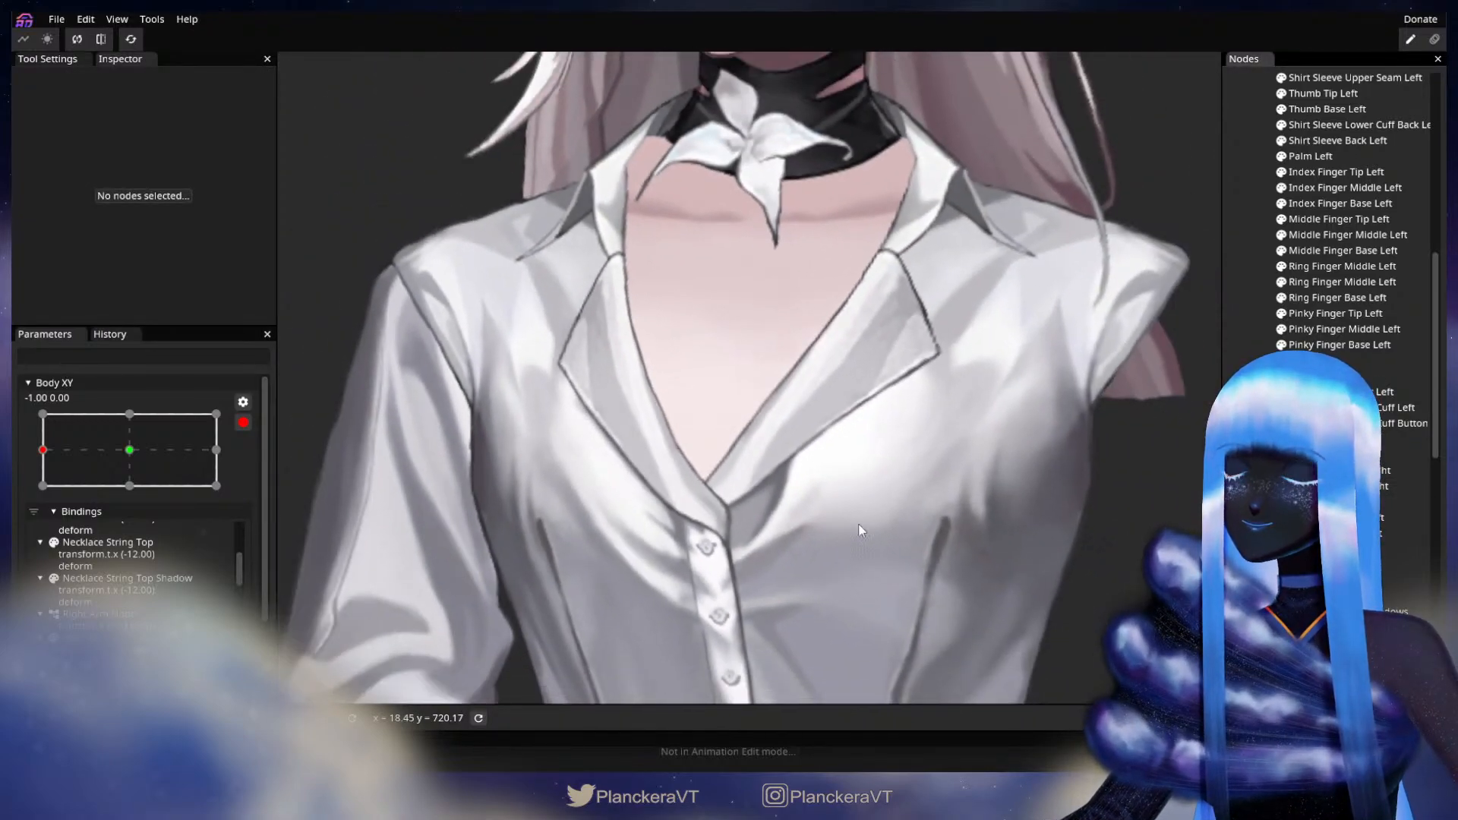
pyautogui.moveTo(859, 525); pyautogui.dragTo(834, 558)
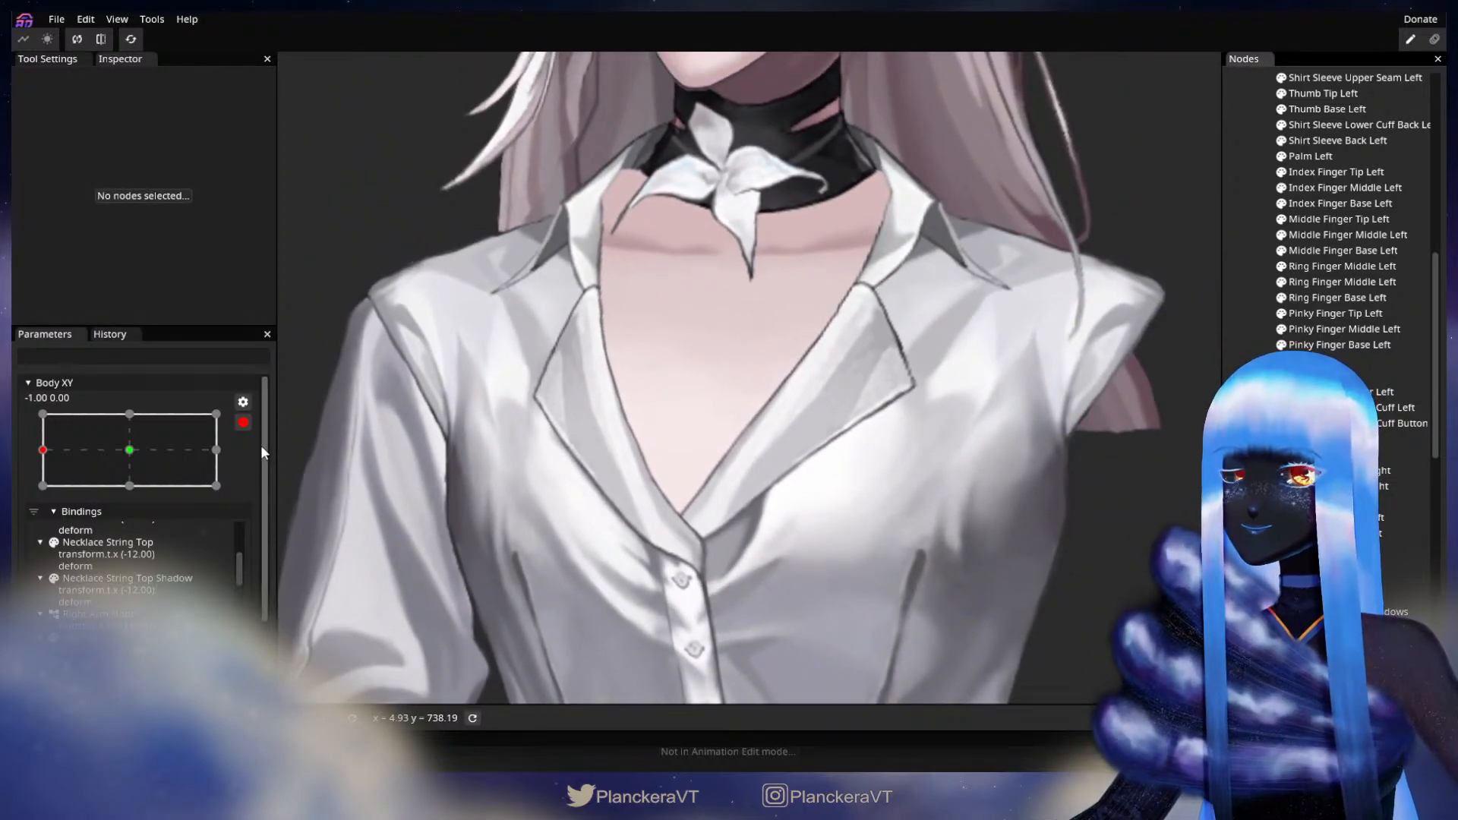
pyautogui.click(243, 422)
pyautogui.moveTo(43, 517)
pyautogui.mouseDown()
pyautogui.moveTo(144, 512)
pyautogui.moveTo(42, 515)
pyautogui.mouseUp()
pyautogui.click(253, 487)
# - Brush Shirt MeshGroup's lower neckline edge on the character's left slightly outward with a size 36 Circle Brush
pyautogui.scroll(2, 653, 503)
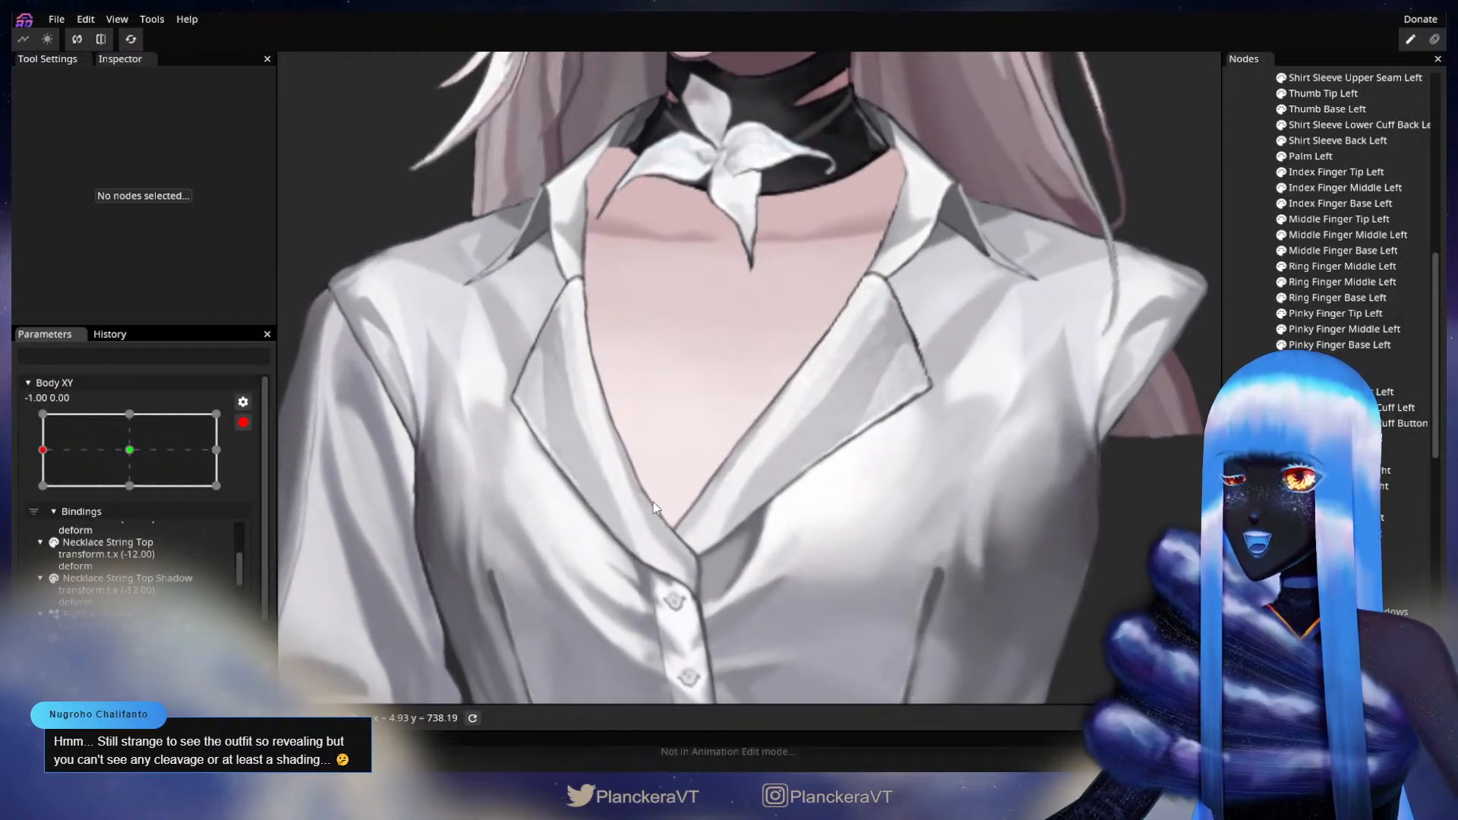
pyautogui.click(1329, 439)
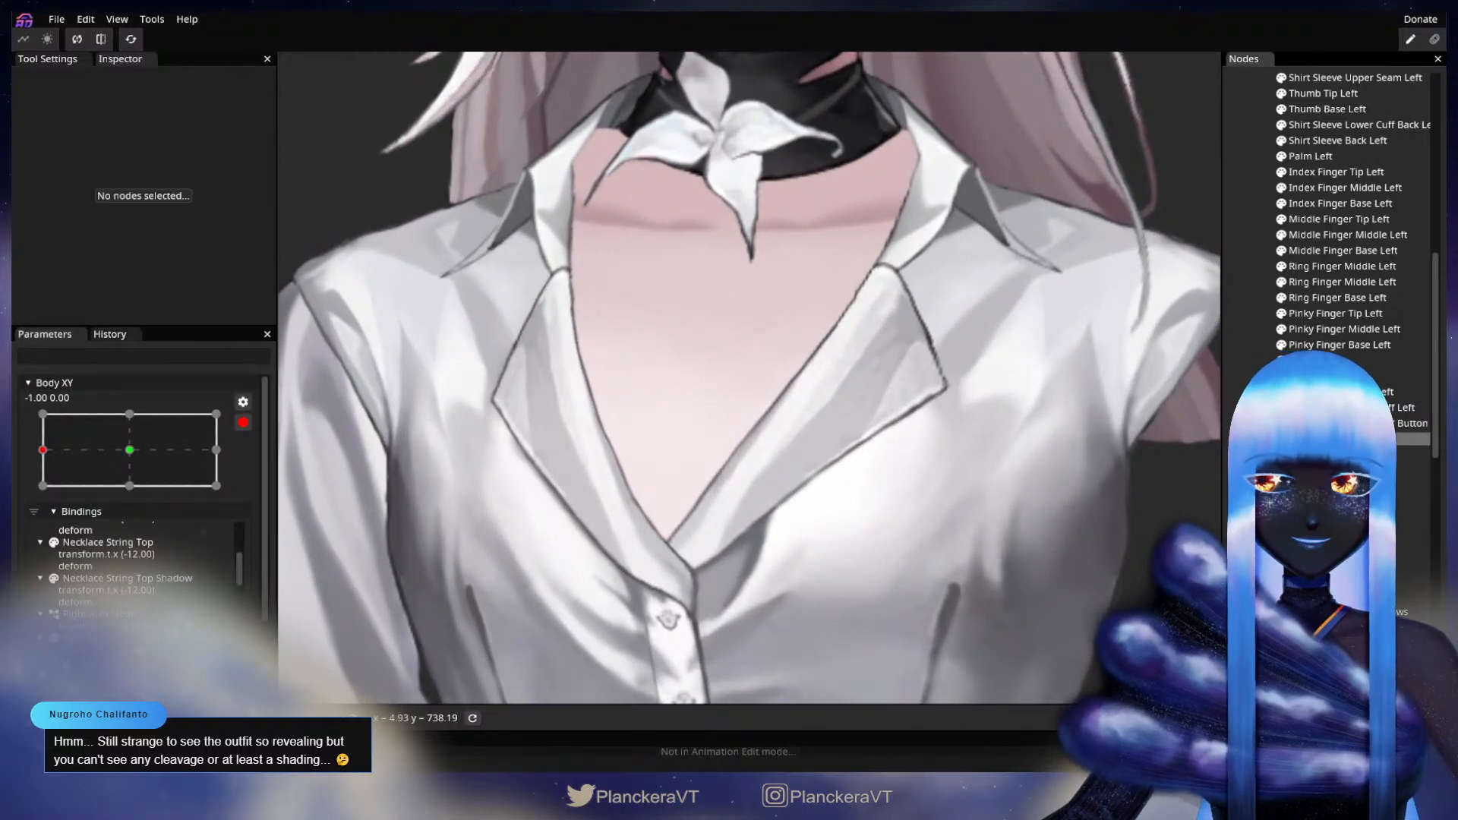
pyautogui.scroll(3, 737, 471)
pyautogui.click(298, 126)
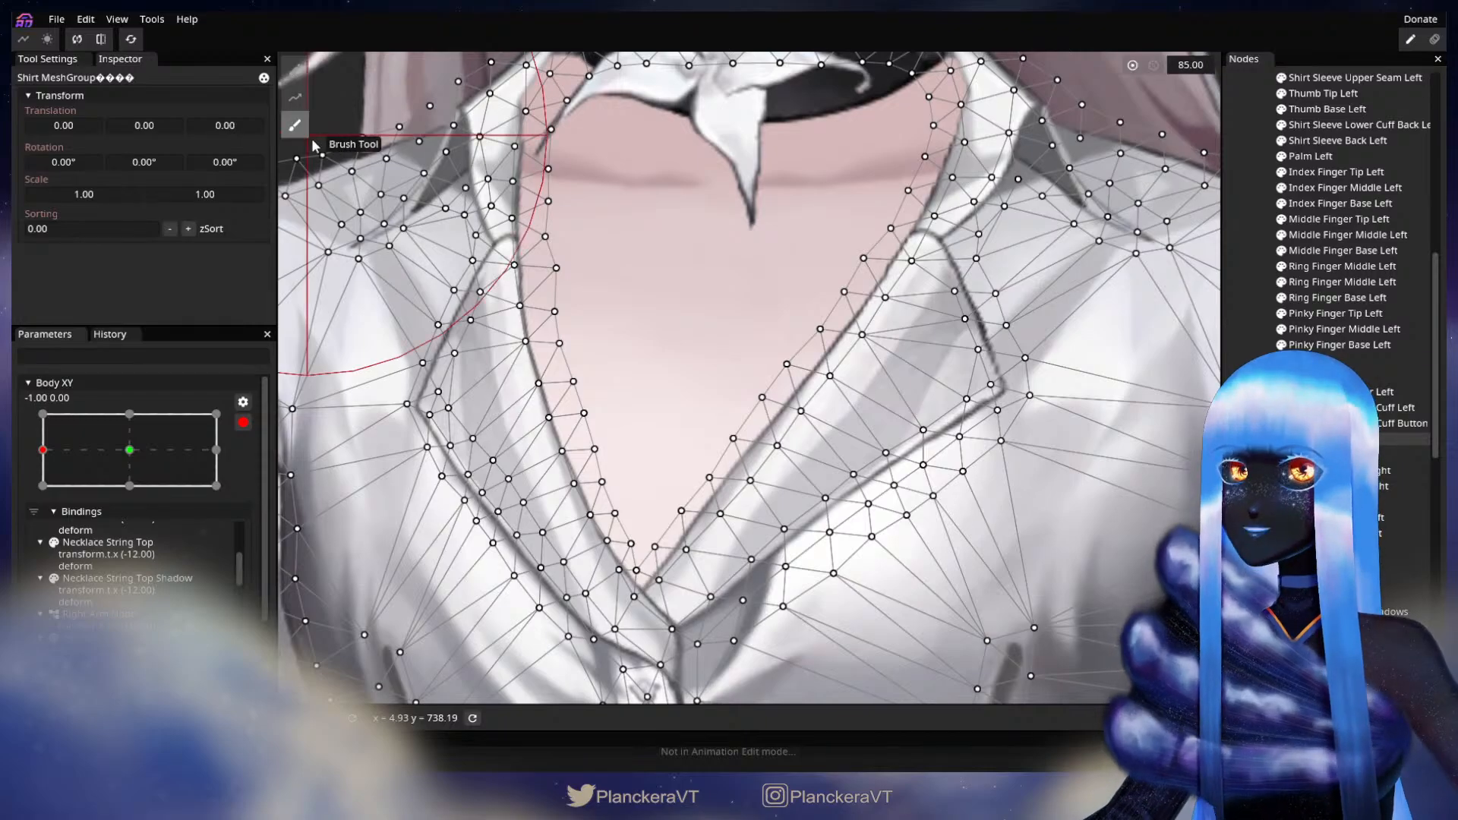
pyautogui.moveTo(1139, 254); pyautogui.dragTo(334, 322)
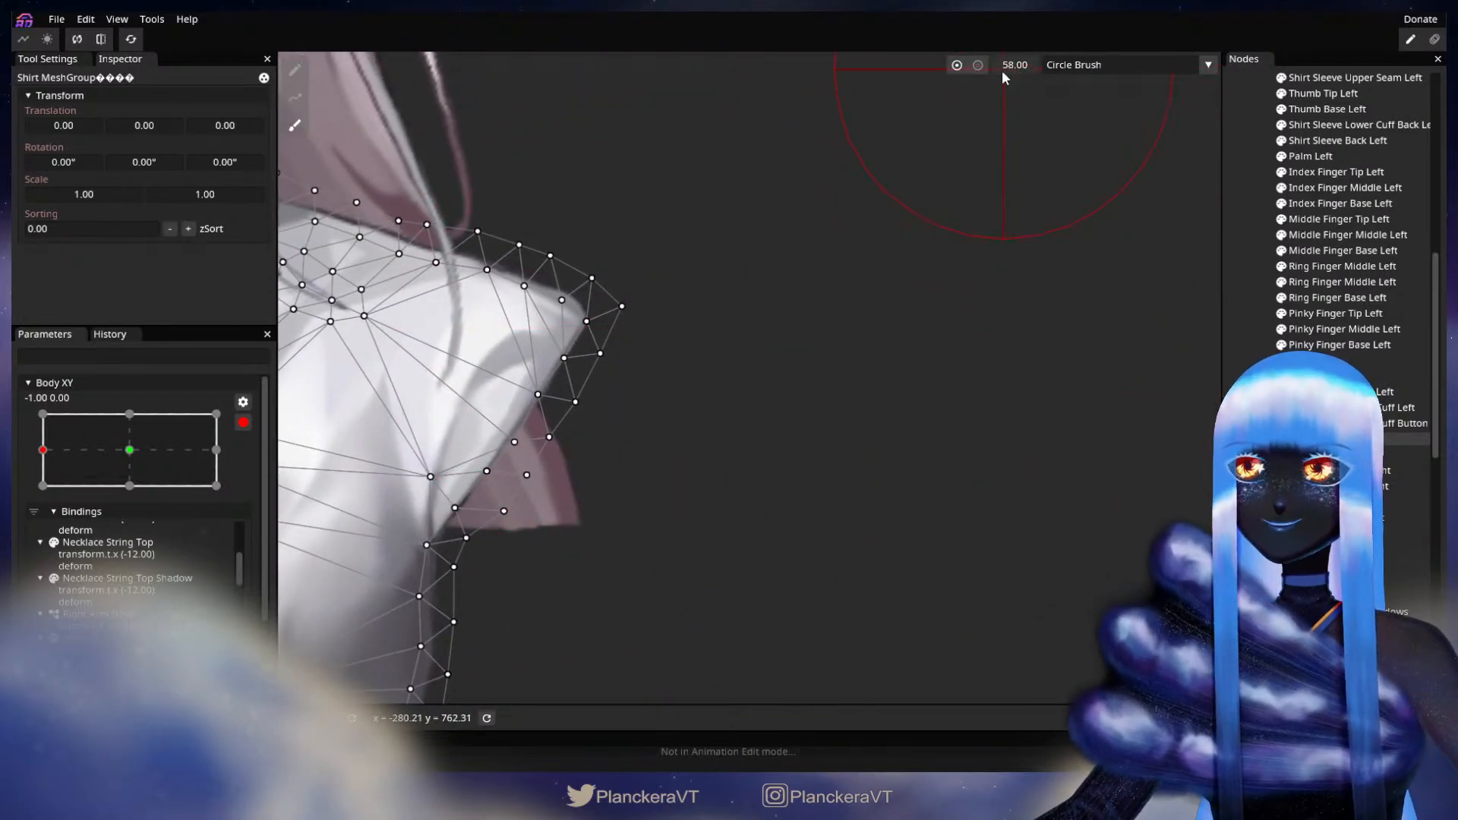
pyautogui.moveTo(630, 319); pyautogui.dragTo(972, 274)
pyautogui.moveTo(524, 441); pyautogui.dragTo(1074, 389)
pyautogui.scroll(1, 800, 417)
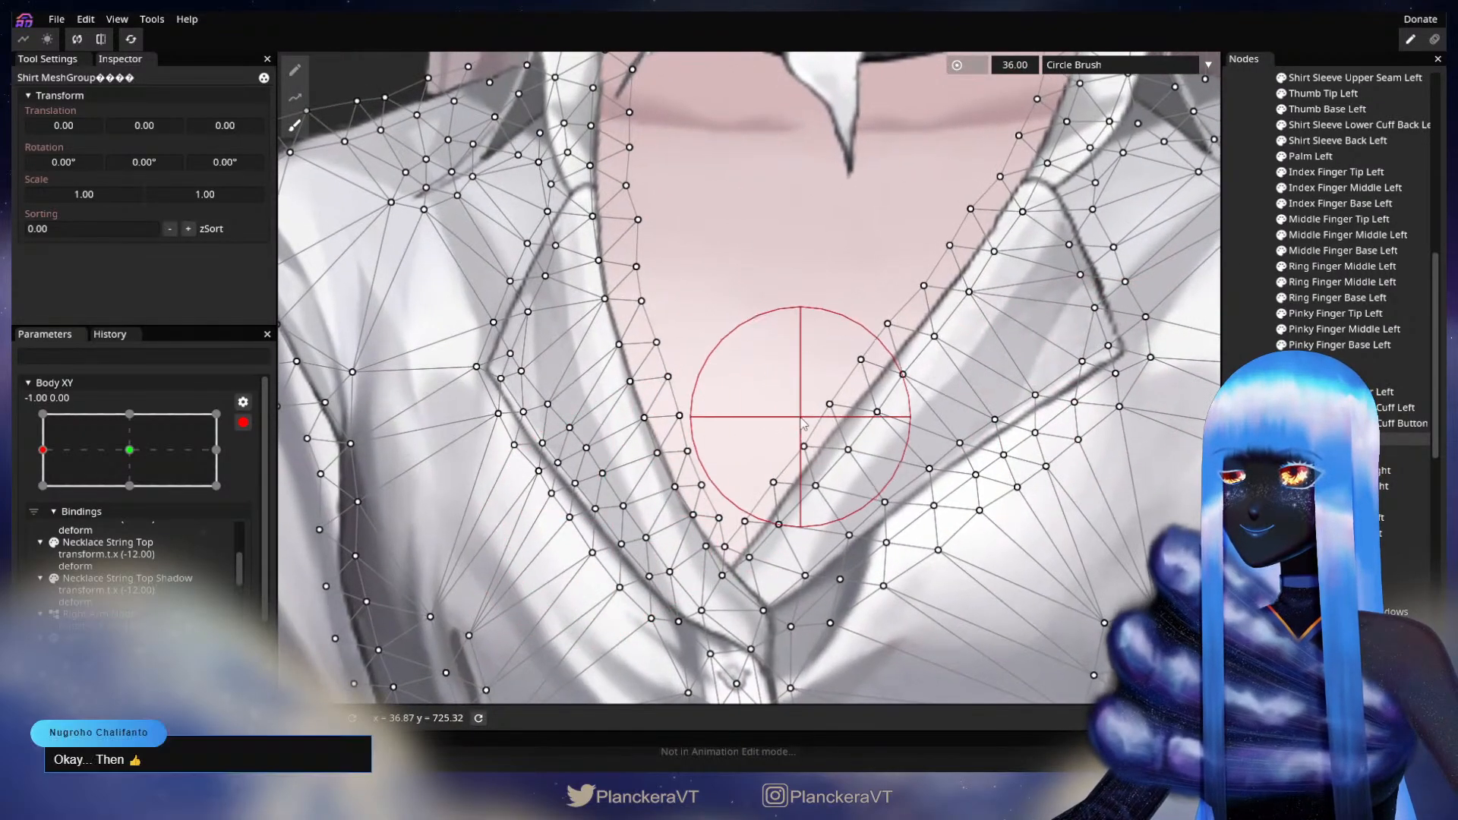
pyautogui.moveTo(828, 390); pyautogui.dragTo(836, 394)
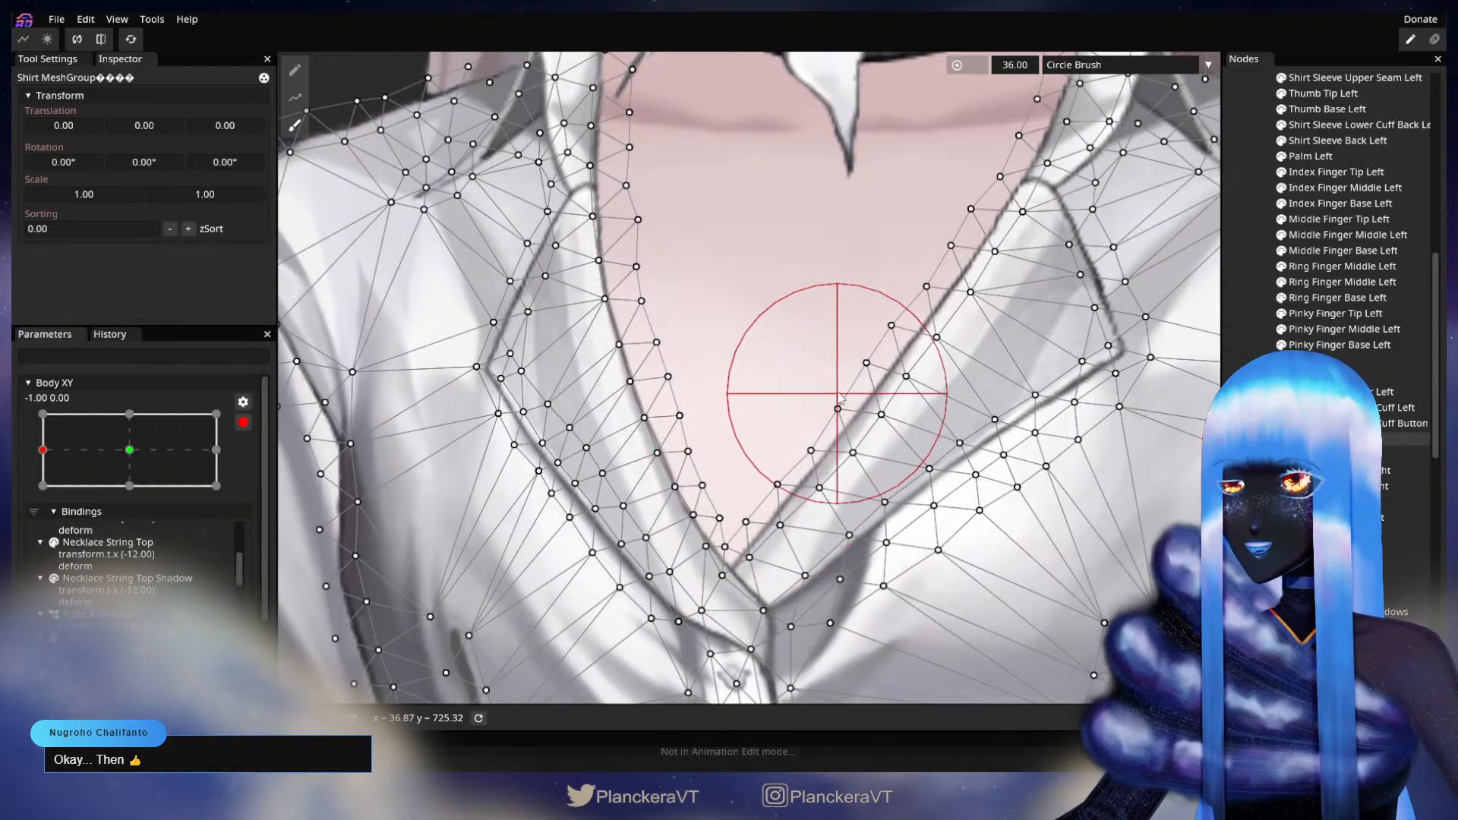
pyautogui.moveTo(855, 373); pyautogui.dragTo(774, 445)
# - Refine single vertices of Shirt MeshGroup along the same neckline edge with the vertex tool, and deselect the group
pyautogui.click(294, 69)
pyautogui.scroll(5, 778, 427)
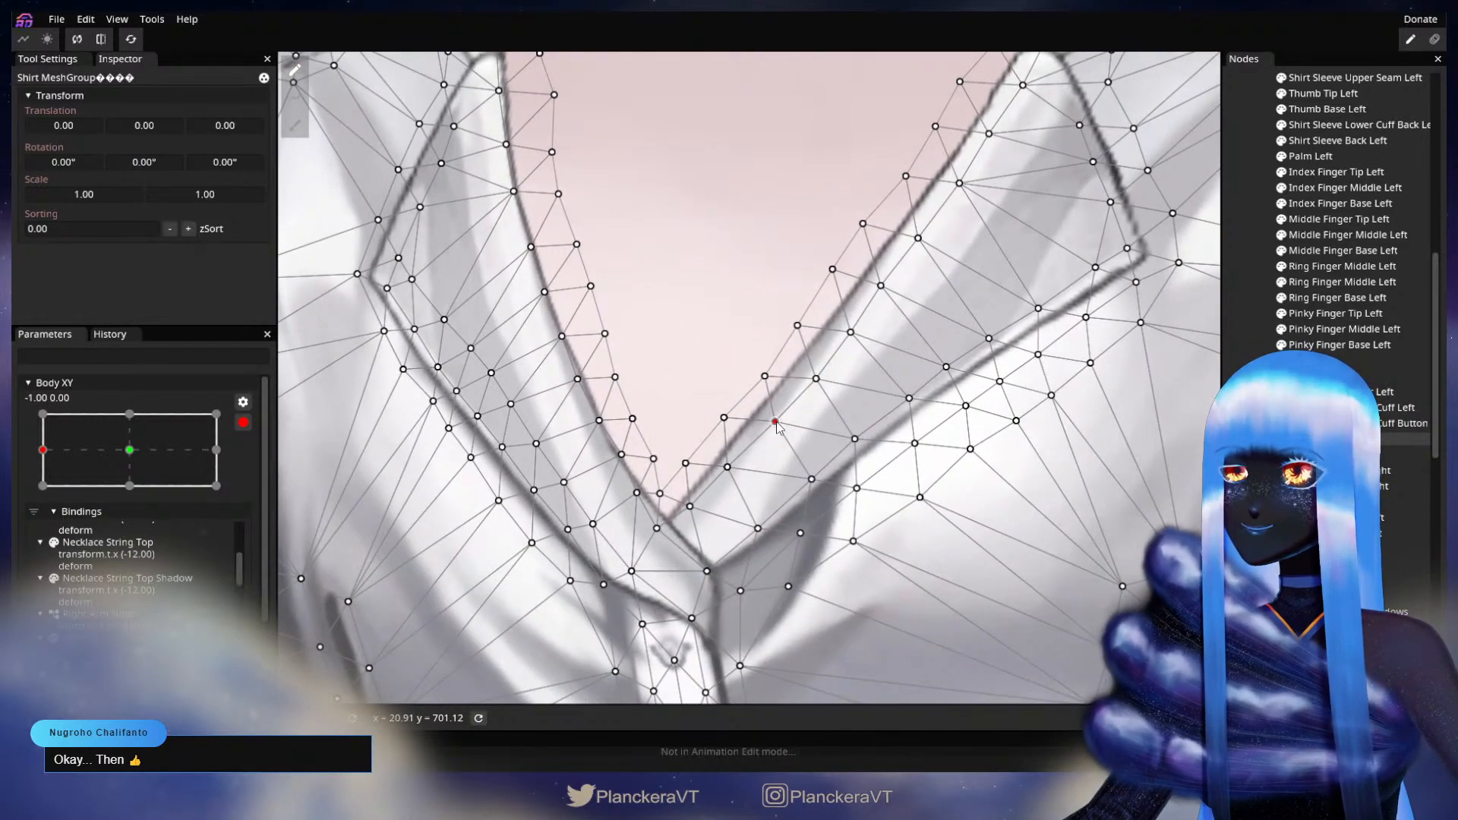
pyautogui.click(765, 376)
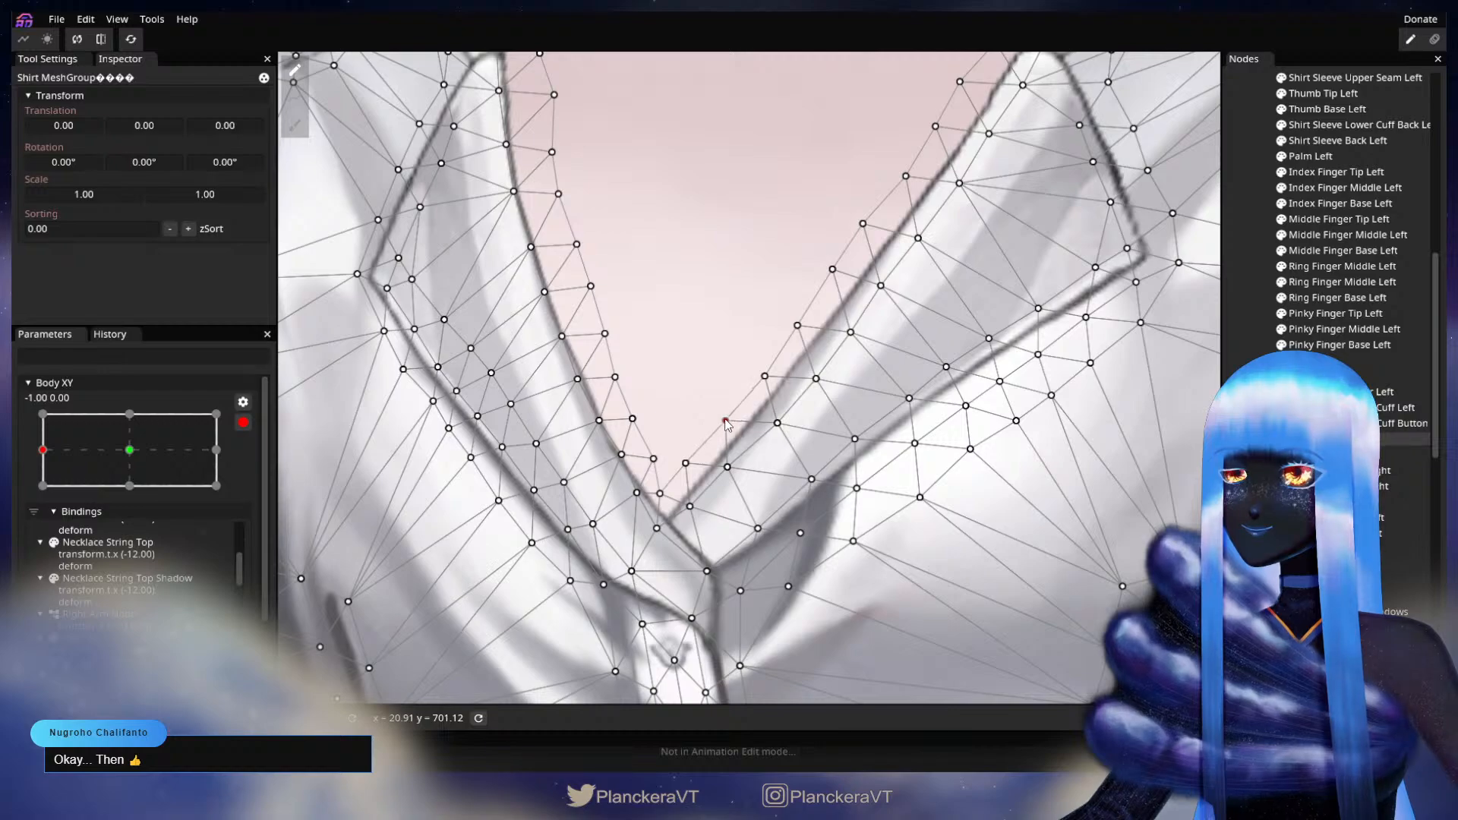
pyautogui.click(779, 422)
pyautogui.click(852, 333)
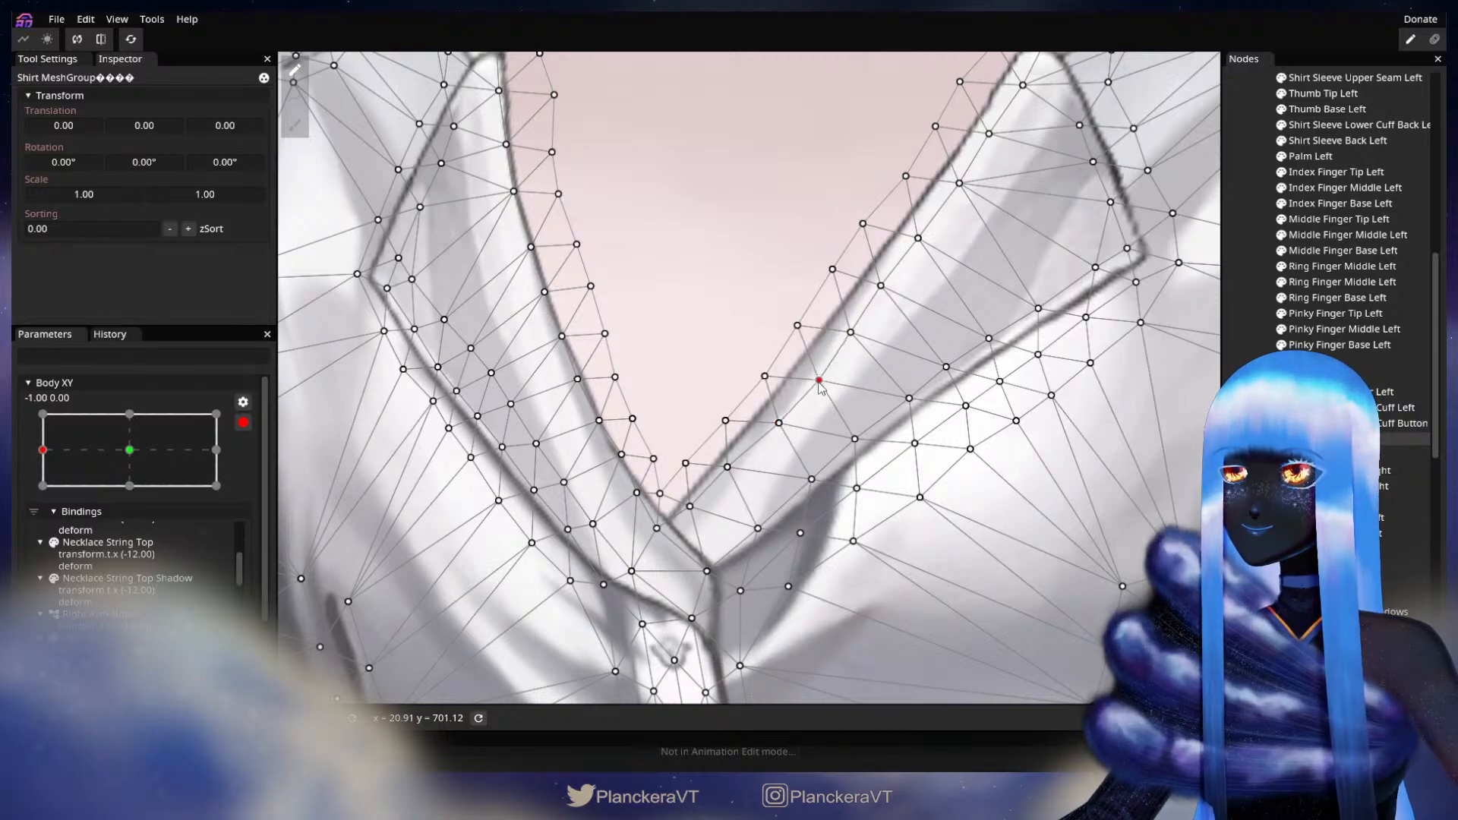
pyautogui.click(917, 238)
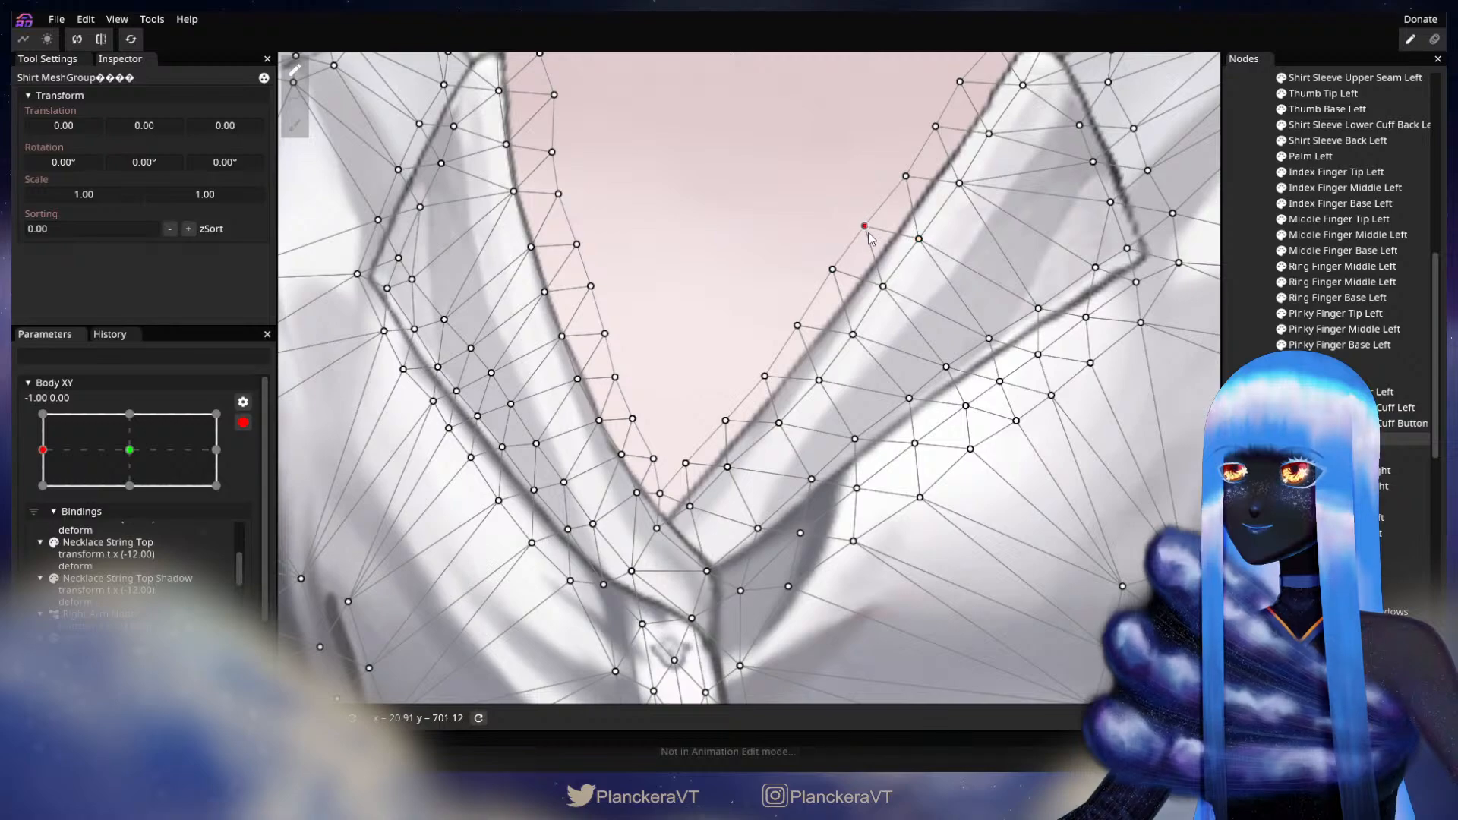
pyautogui.press('Escape')
# - Disarm Body XY, preview the turn between its centre and left keypoint, and arm it again at -1.00, 0.00
pyautogui.scroll(-1, 960, 390)
pyautogui.scroll(-5, 942, 469)
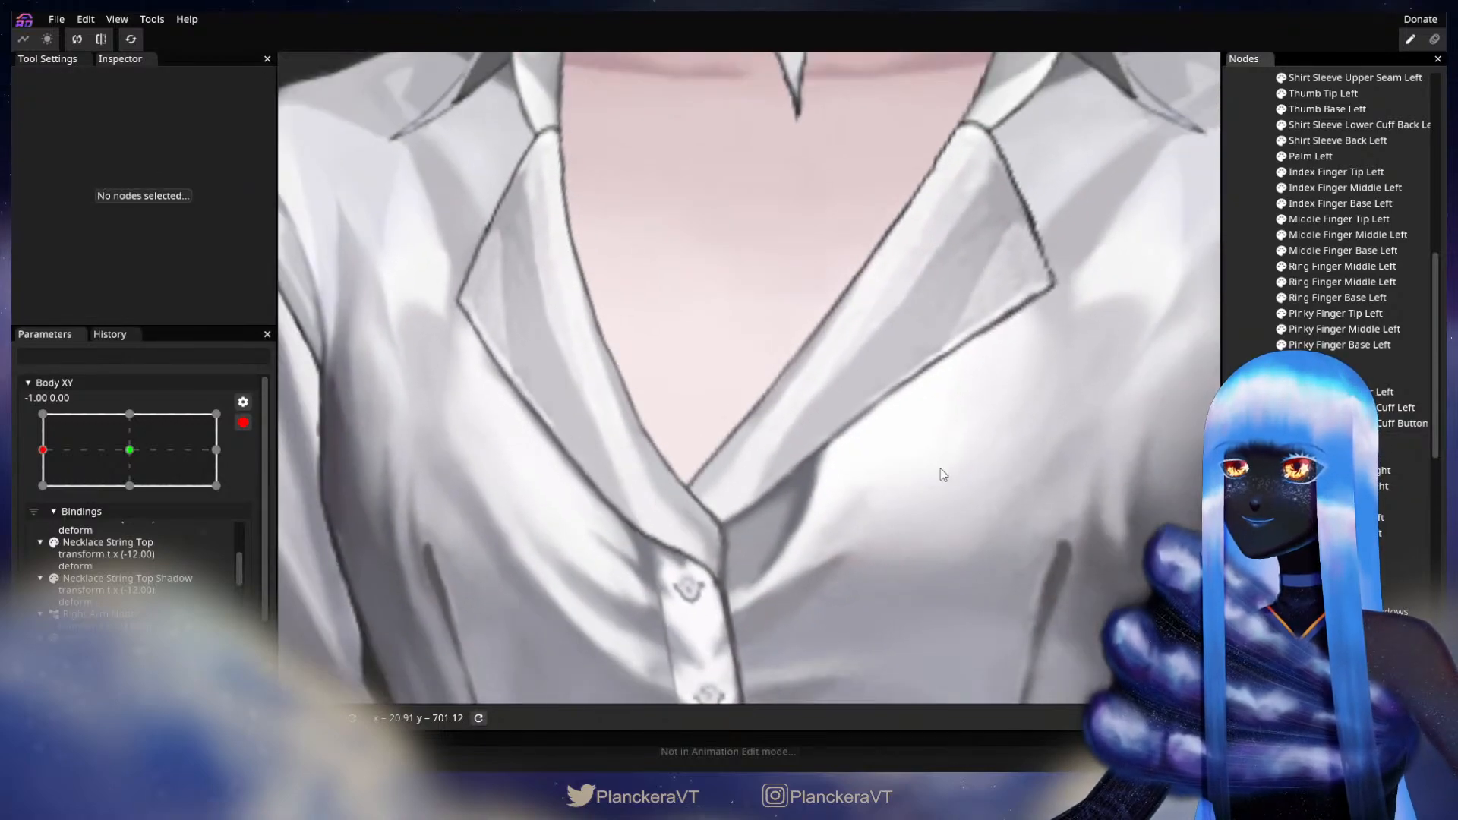
pyautogui.scroll(-2, 877, 454)
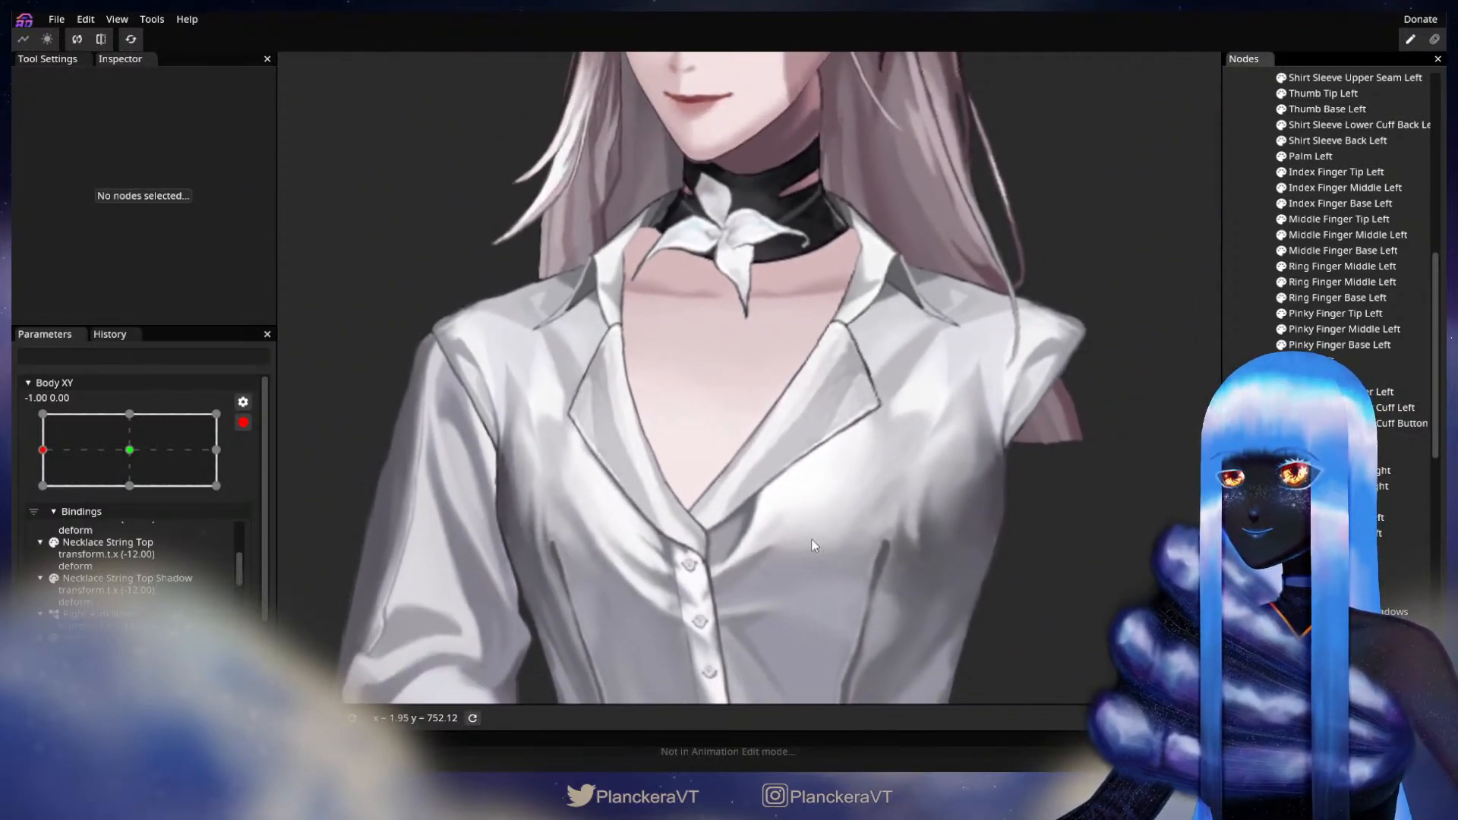
pyautogui.scroll(2, 93, 514)
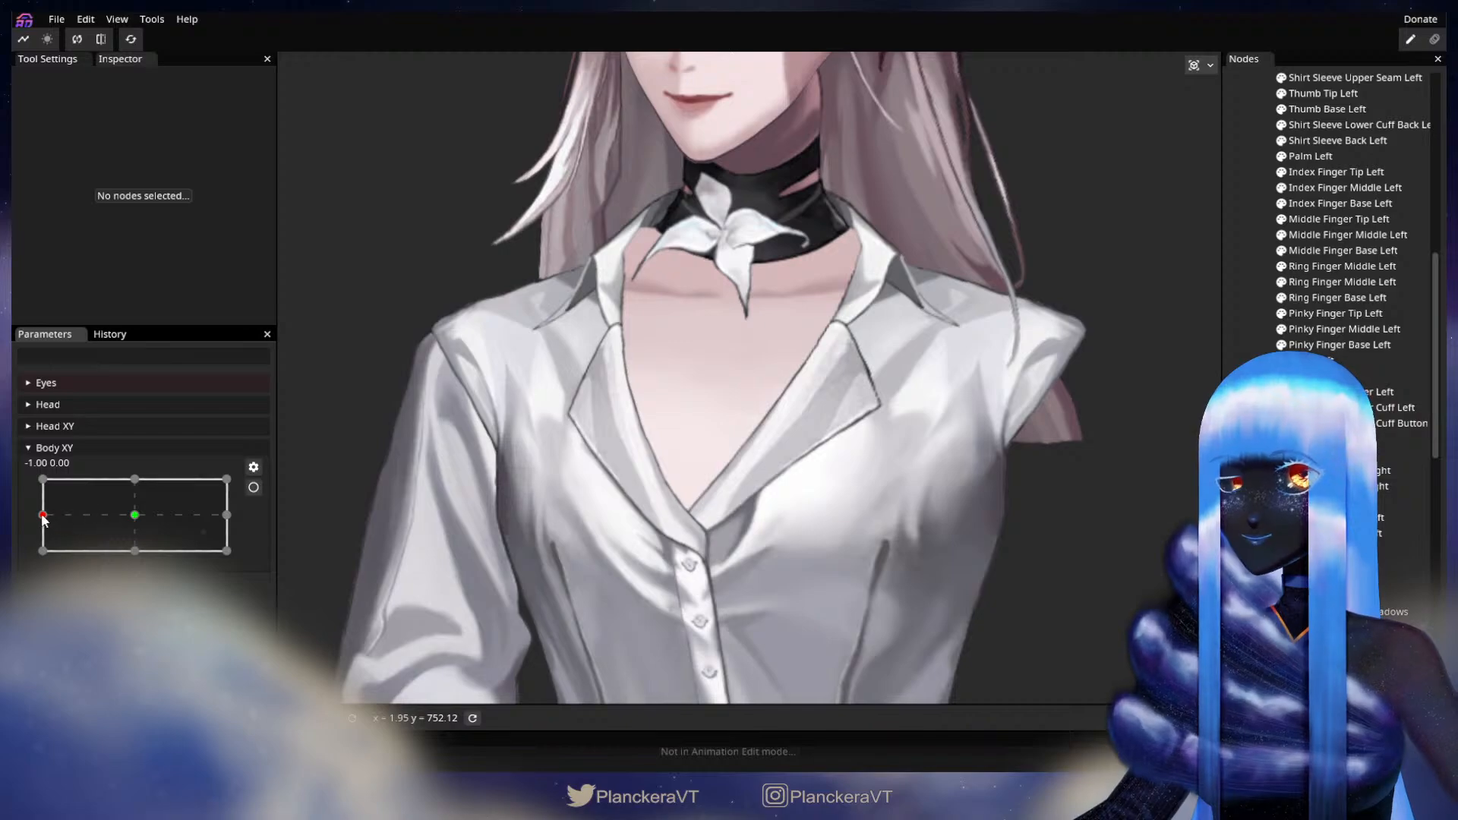
pyautogui.moveTo(43, 515); pyautogui.dragTo(156, 515)
pyautogui.moveTo(138, 521); pyautogui.dragTo(43, 515)
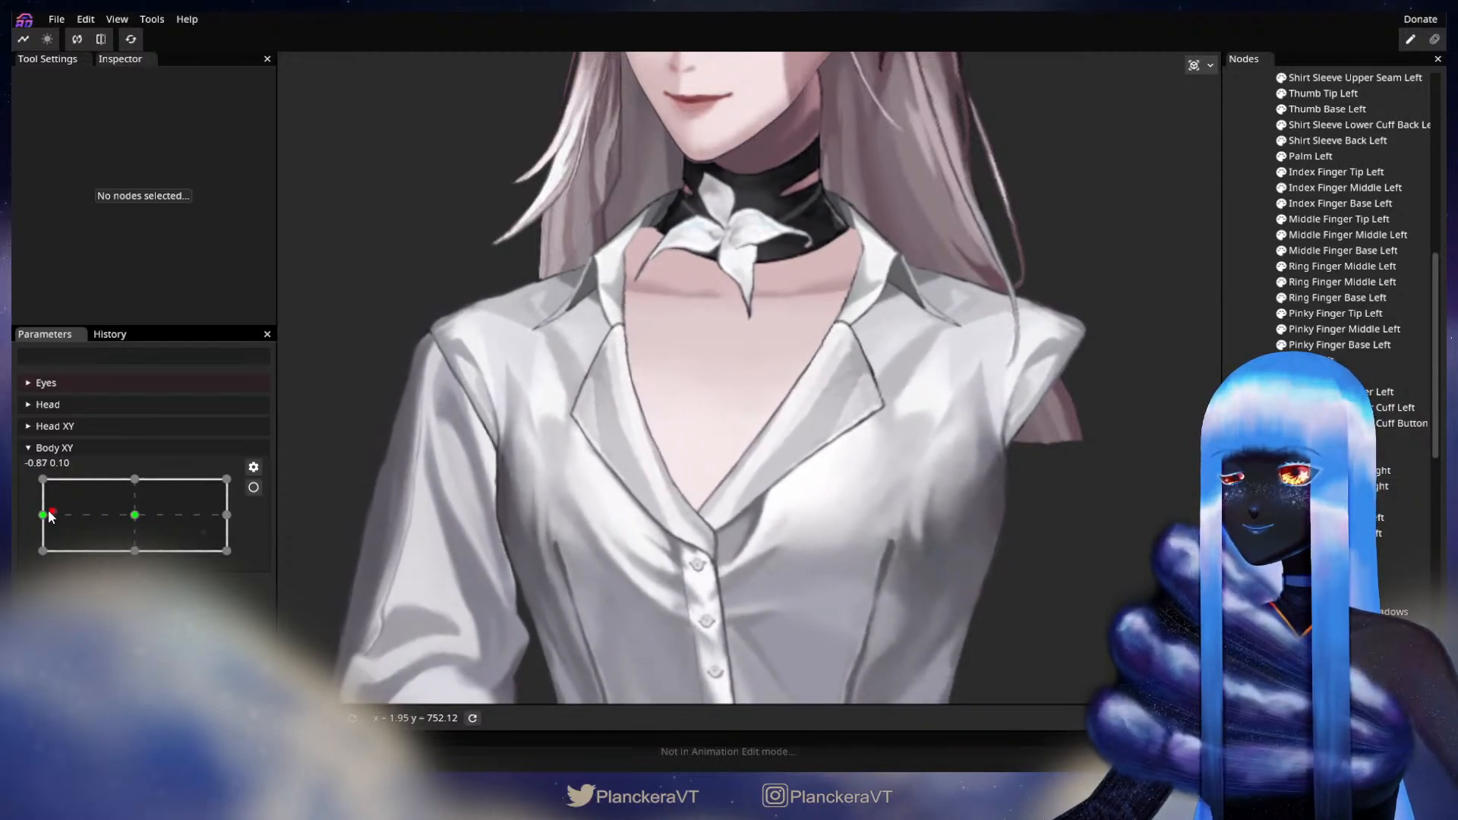
pyautogui.click(253, 487)
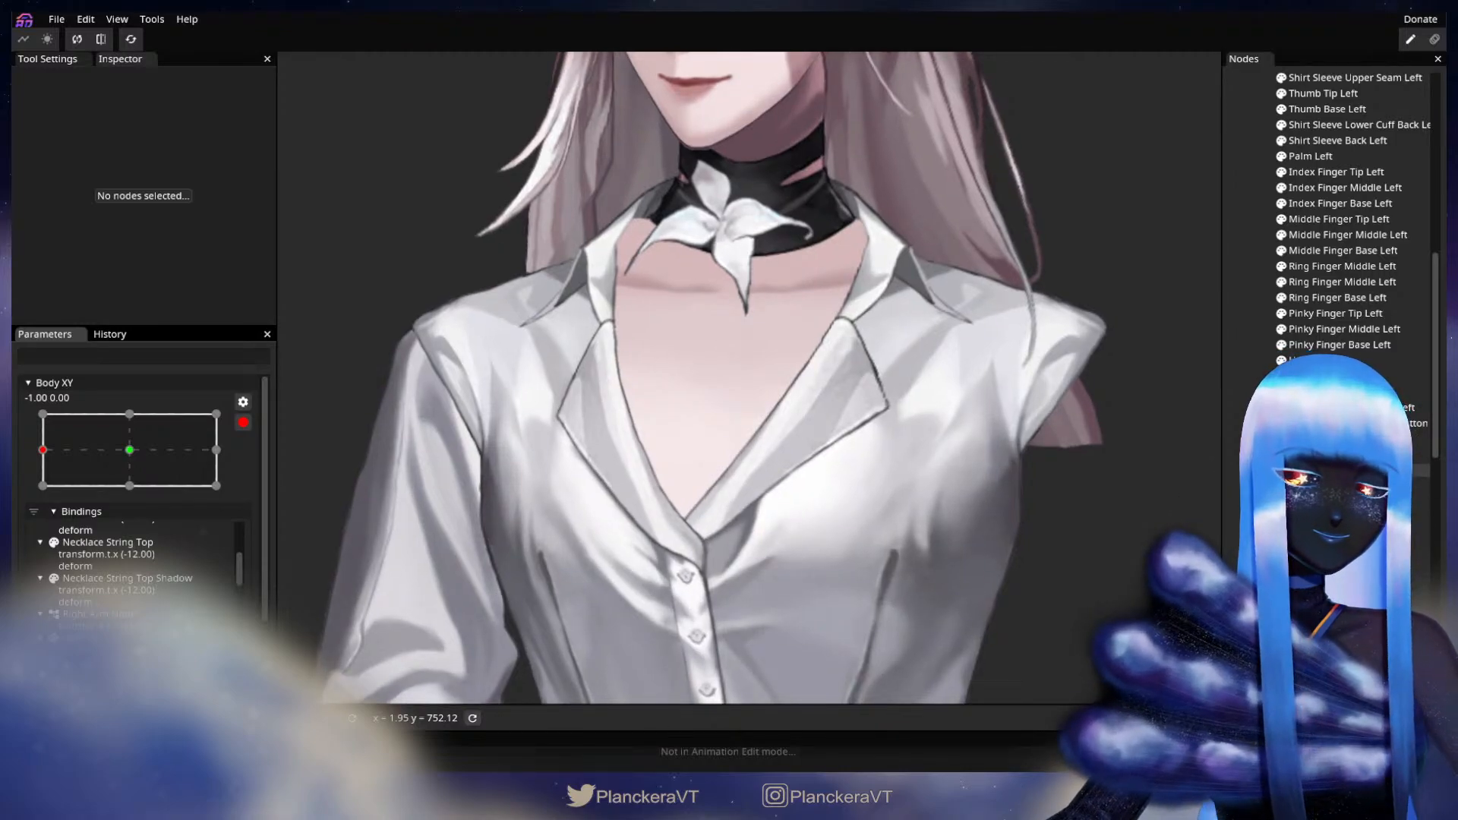
# - Brush the lower end of Shirt Collar Left slightly at the neckline point with a size 36 Circle Brush, and deselect the part
pyautogui.click(1337, 455)
pyautogui.click(1336, 470)
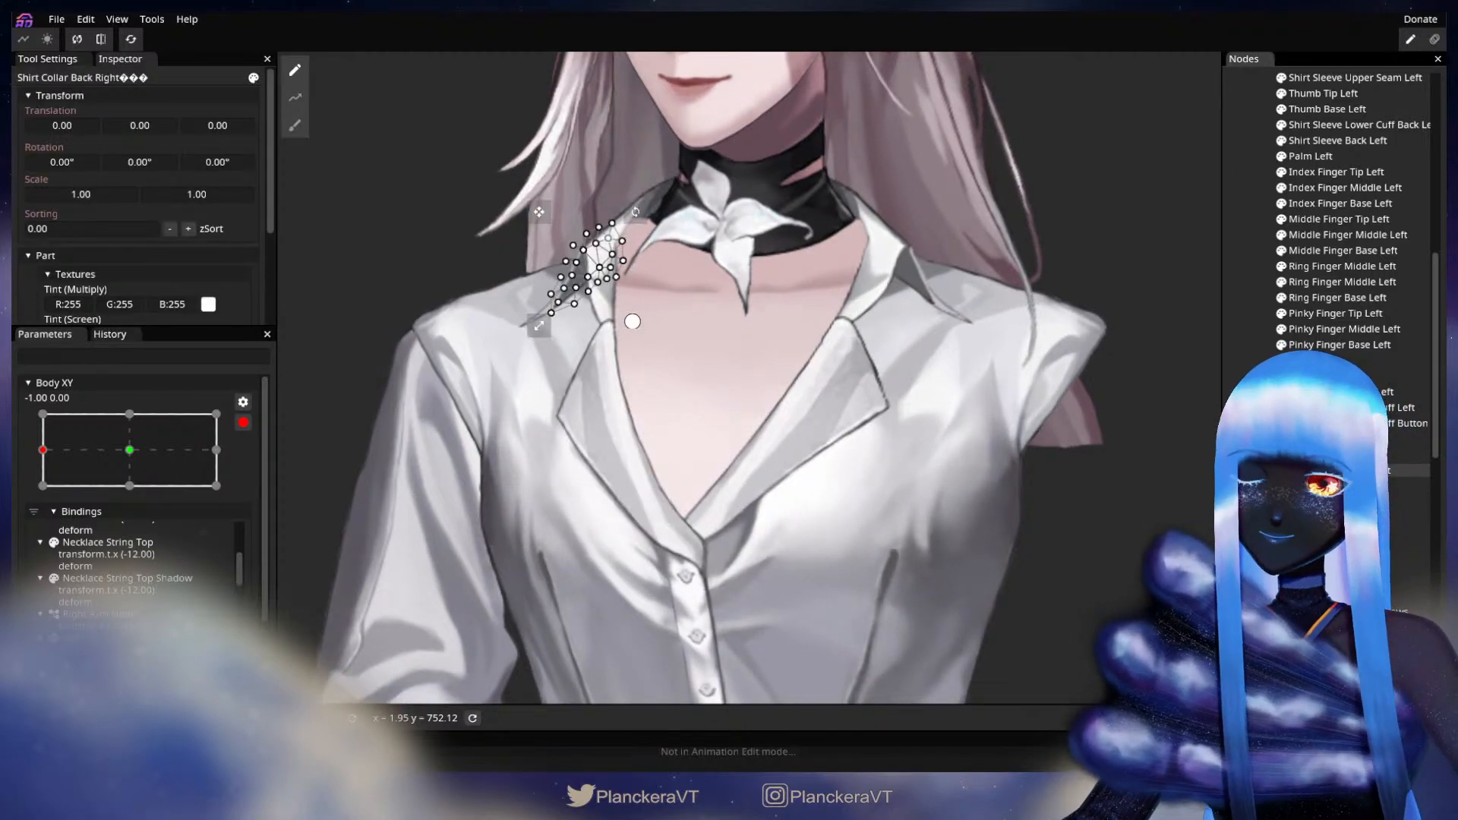
pyautogui.click(1337, 517)
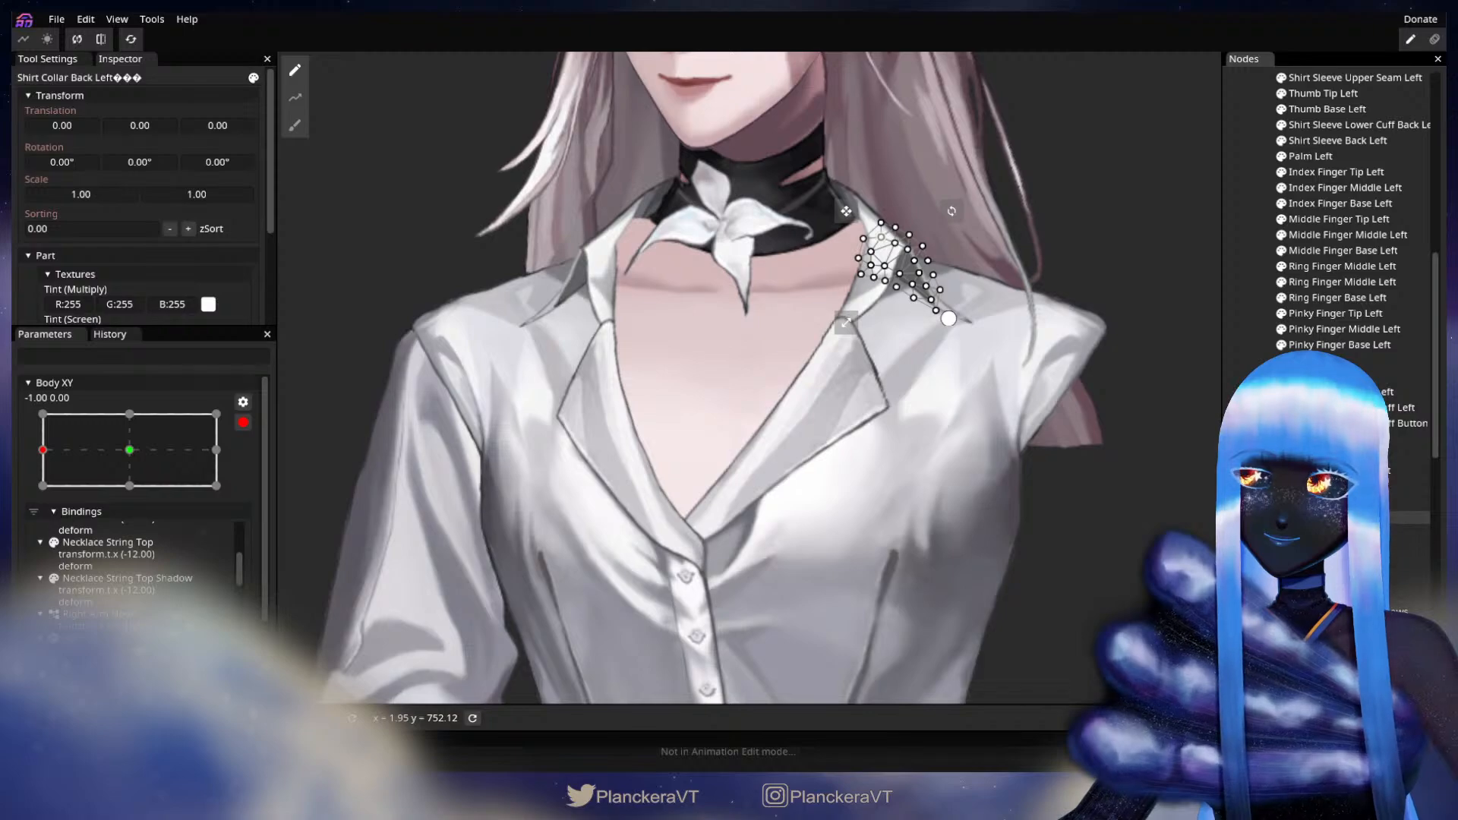
pyautogui.click(1336, 549)
pyautogui.click(1337, 533)
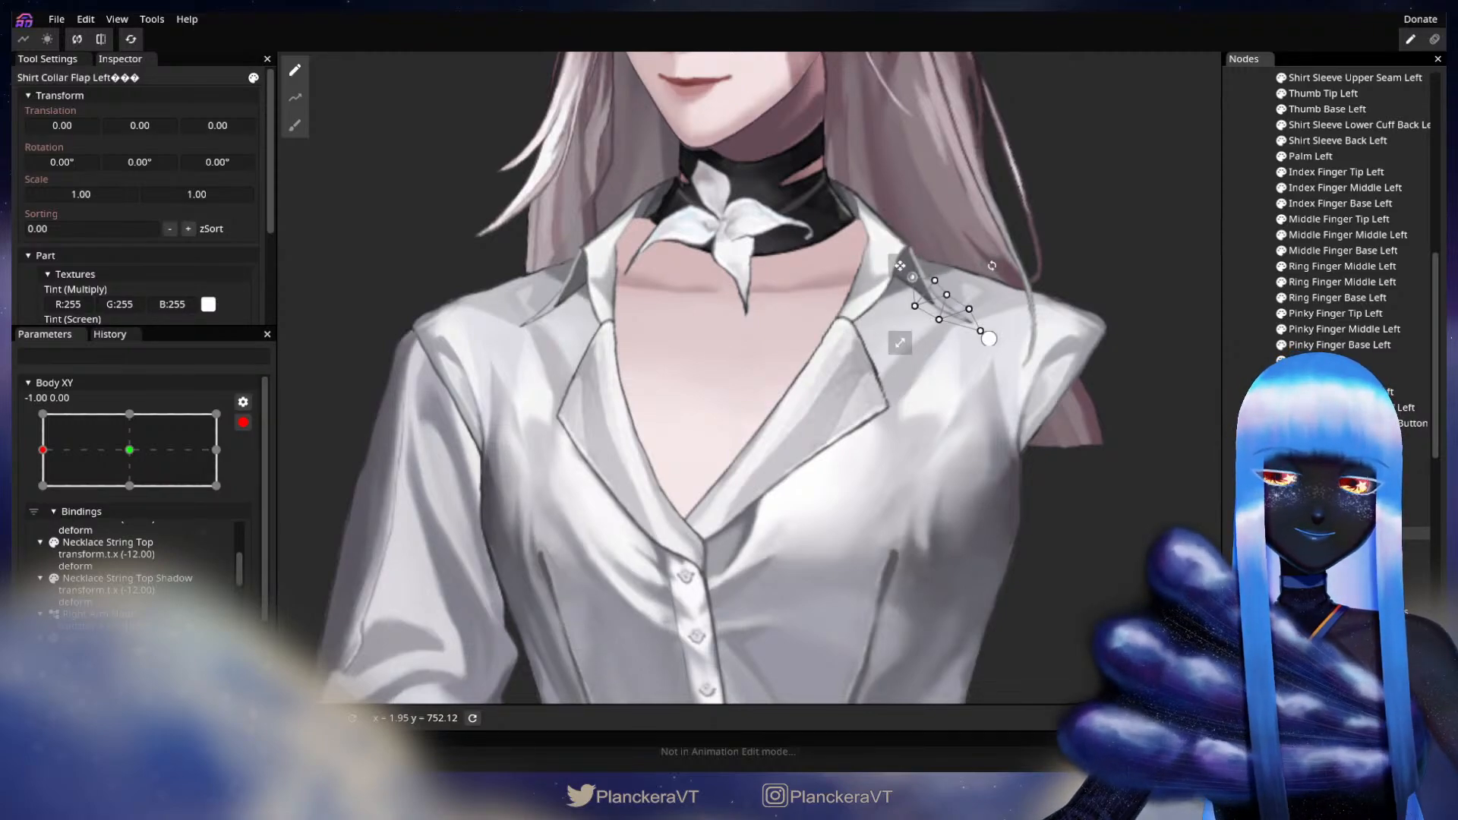
pyautogui.click(1337, 517)
pyautogui.click(1336, 502)
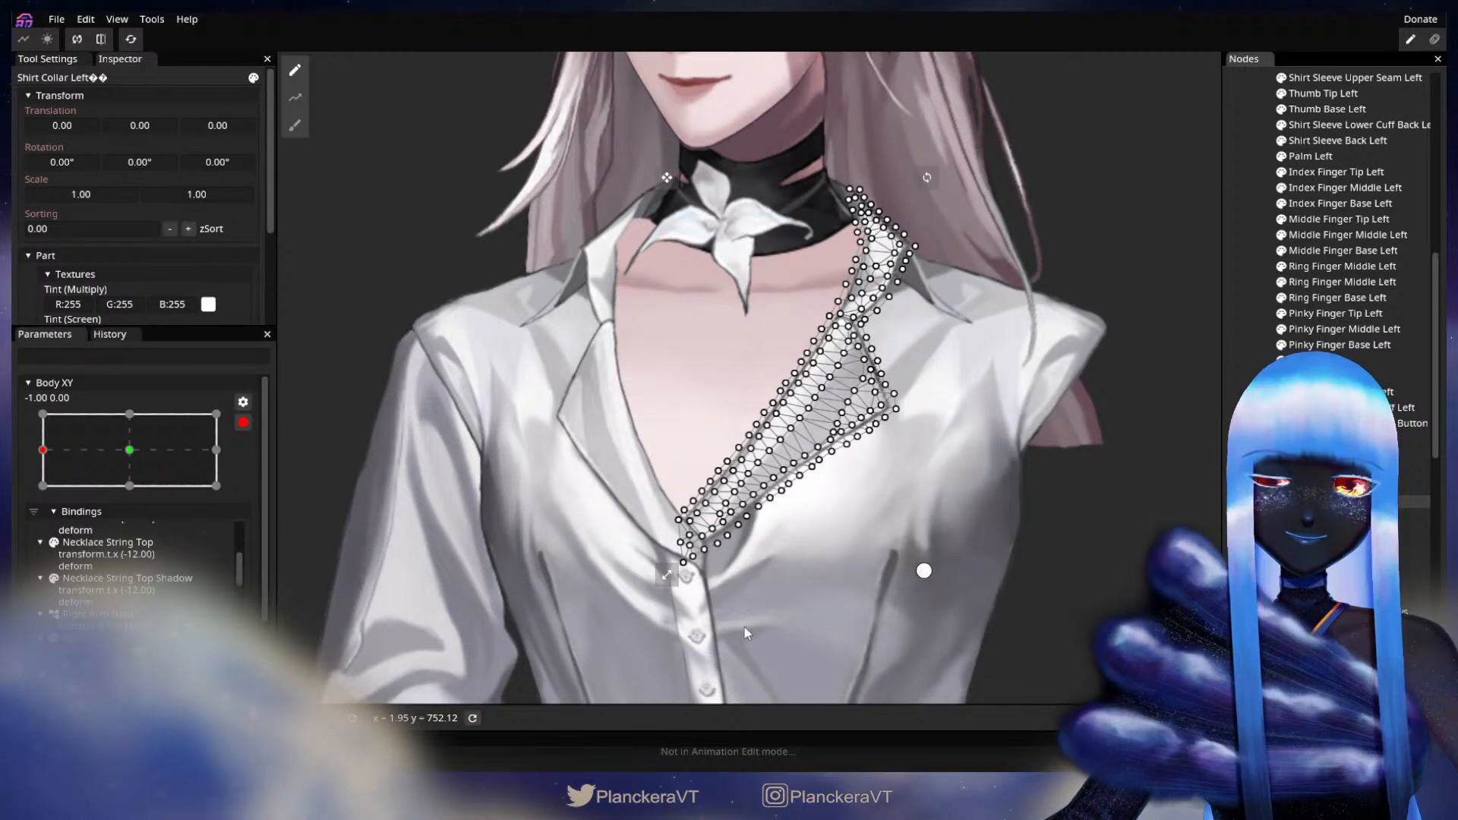
pyautogui.scroll(3, 752, 623)
pyautogui.click(295, 125)
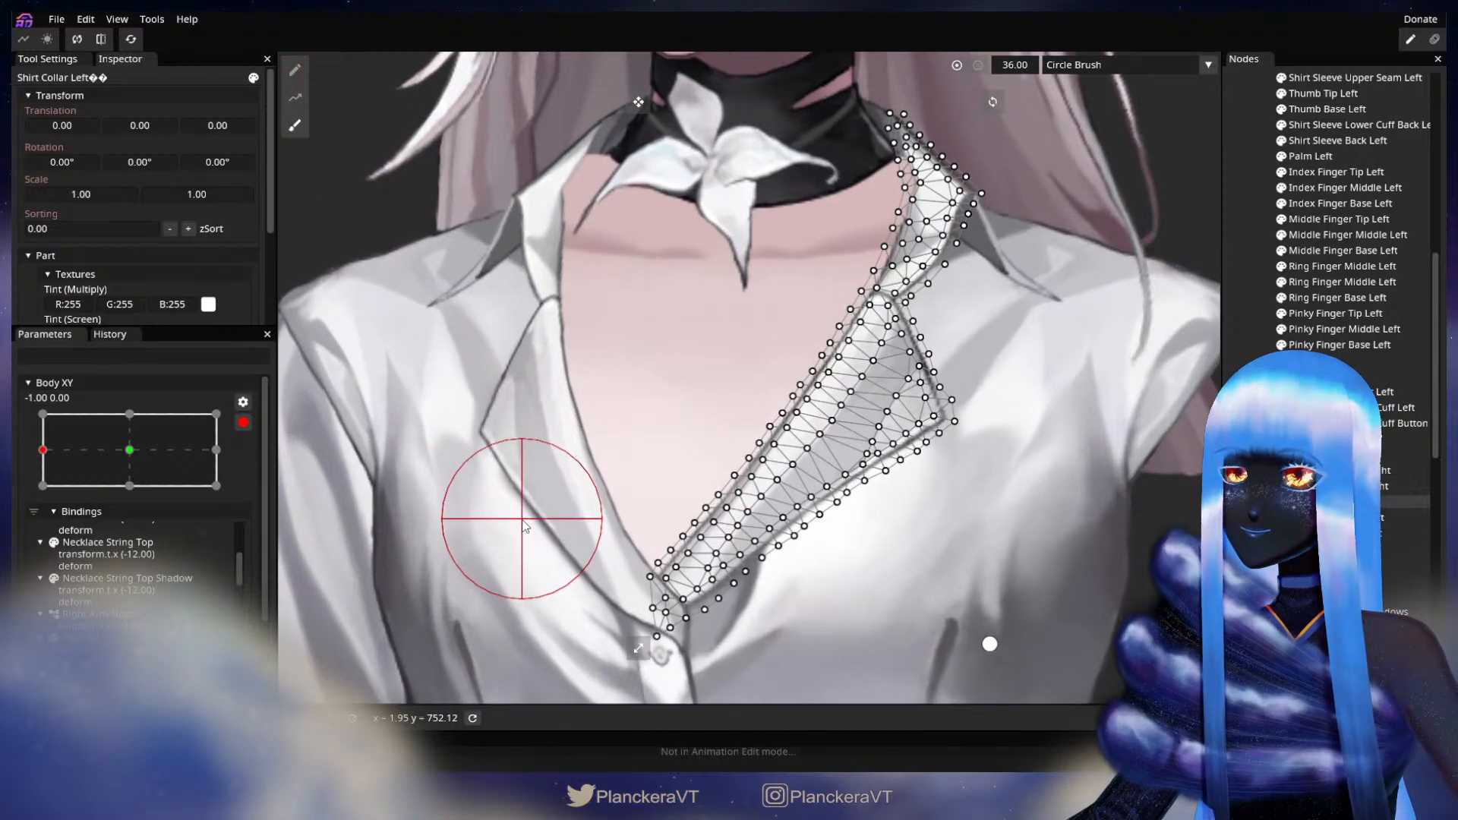
pyautogui.moveTo(522, 520); pyautogui.dragTo(582, 355)
pyautogui.moveTo(669, 430)
pyautogui.mouseDown()
pyautogui.moveTo(709, 465)
pyautogui.moveTo(696, 452)
pyautogui.mouseUp()
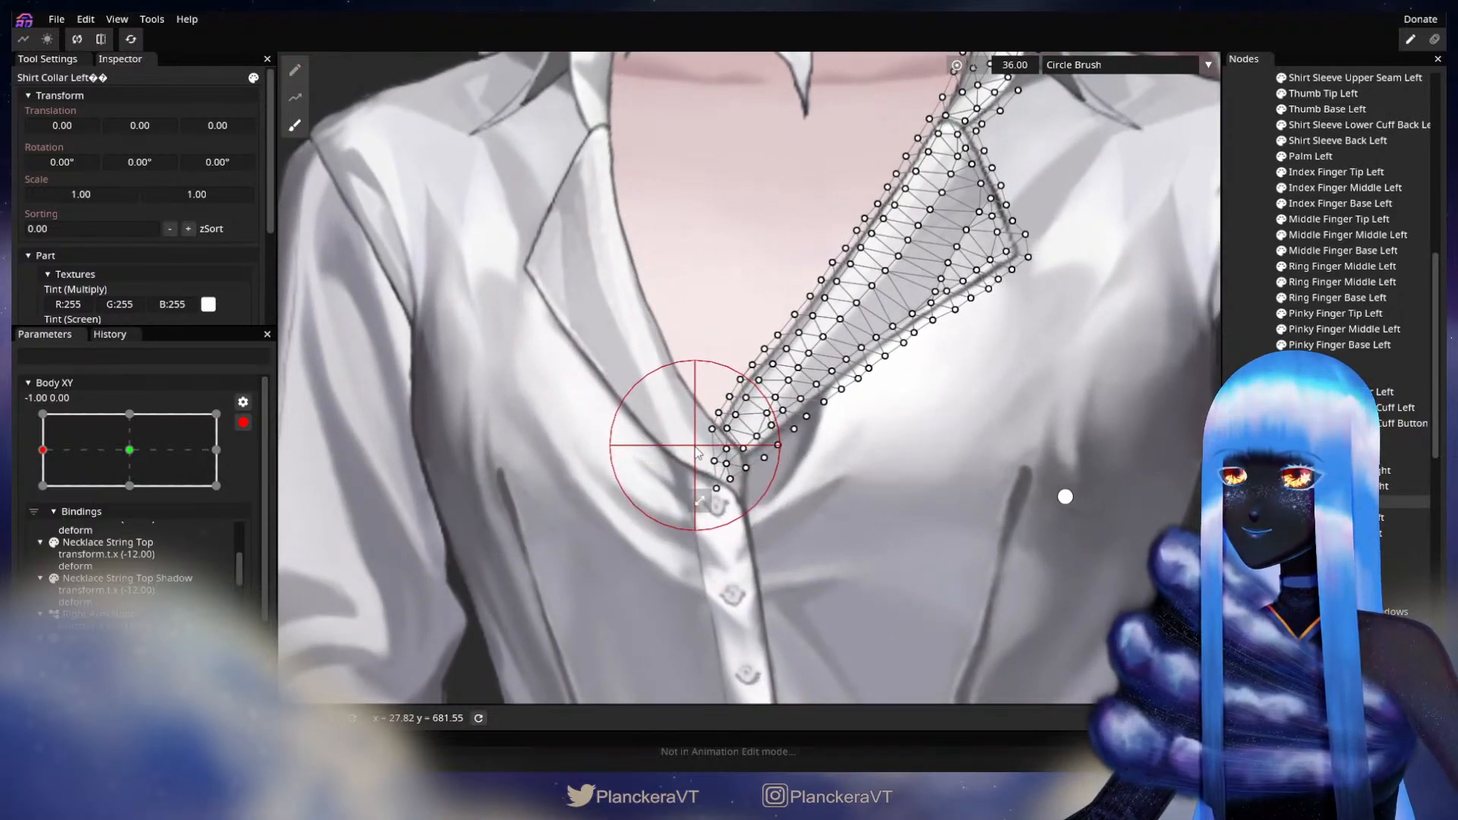
pyautogui.scroll(-2, 696, 451)
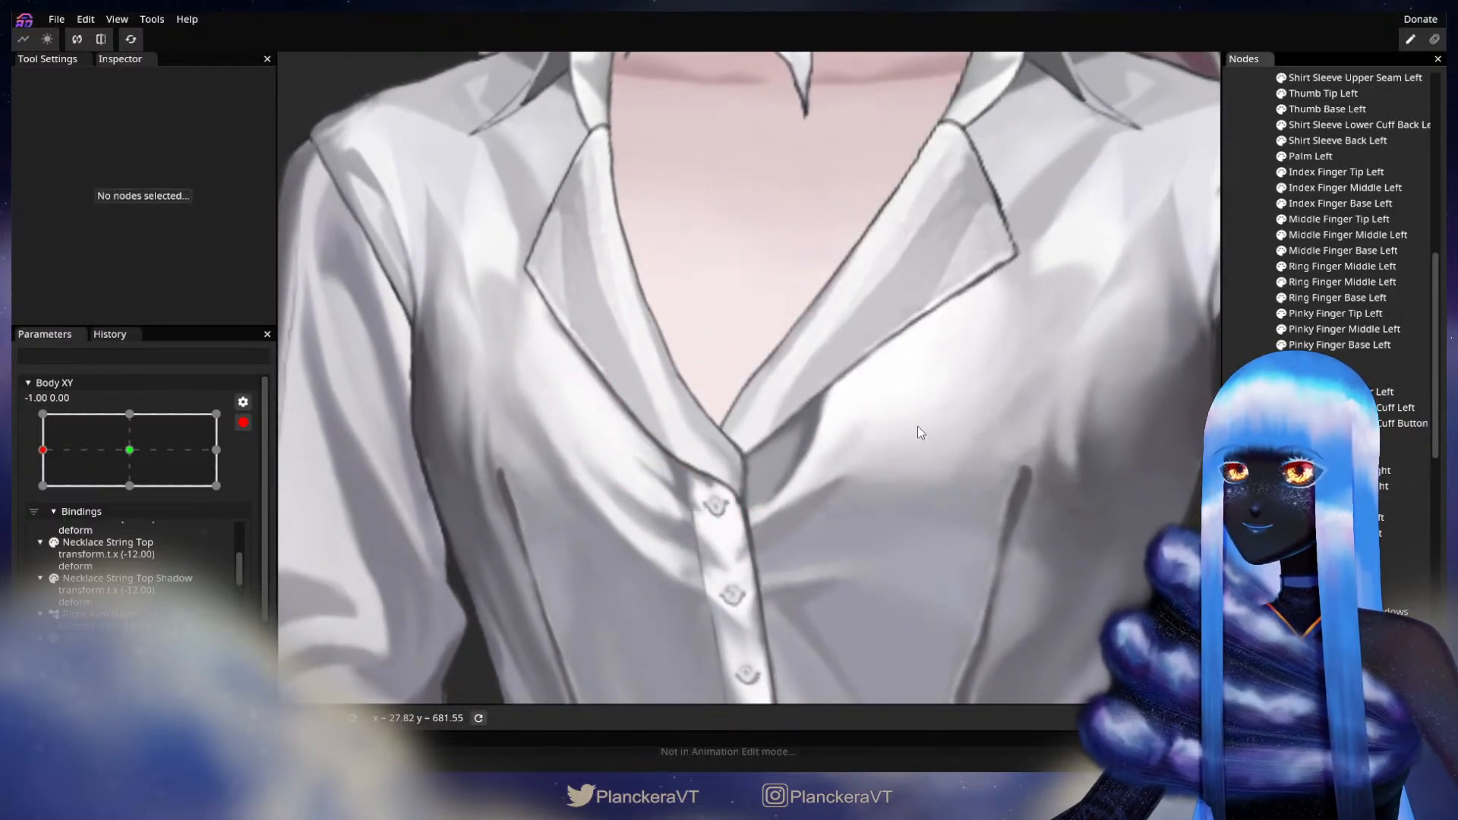
# - Disarm Body XY, preview the collar's movement around its left keypoint, and arm it again at -1.00, 0.00
pyautogui.scroll(-3, 807, 492)
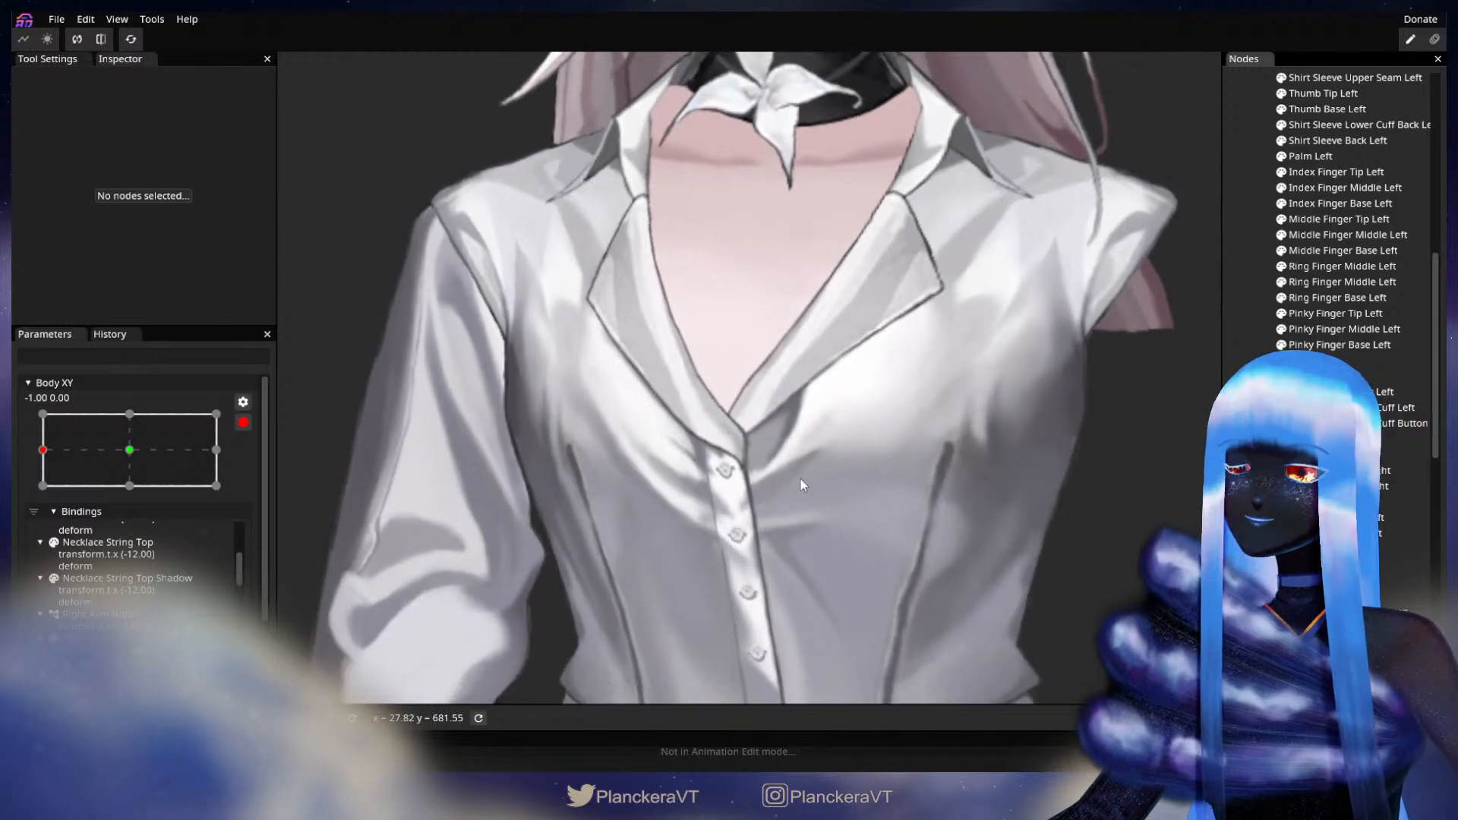
pyautogui.scroll(-3, 799, 484)
pyautogui.scroll(2, 78, 502)
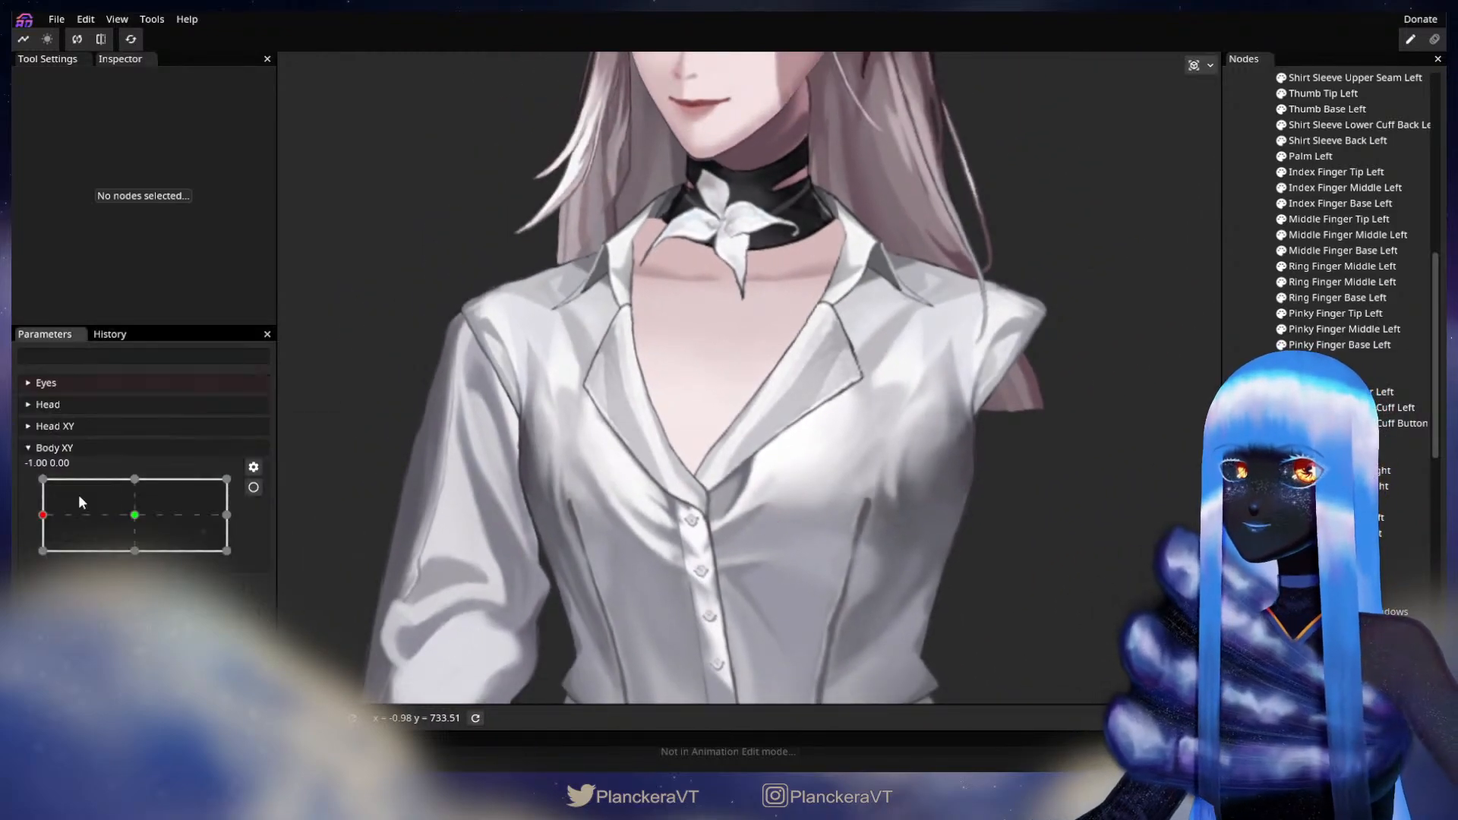
pyautogui.moveTo(47, 518)
pyautogui.mouseDown()
pyautogui.moveTo(155, 515)
pyautogui.moveTo(30, 515)
pyautogui.mouseUp()
pyautogui.scroll(5, 486, 550)
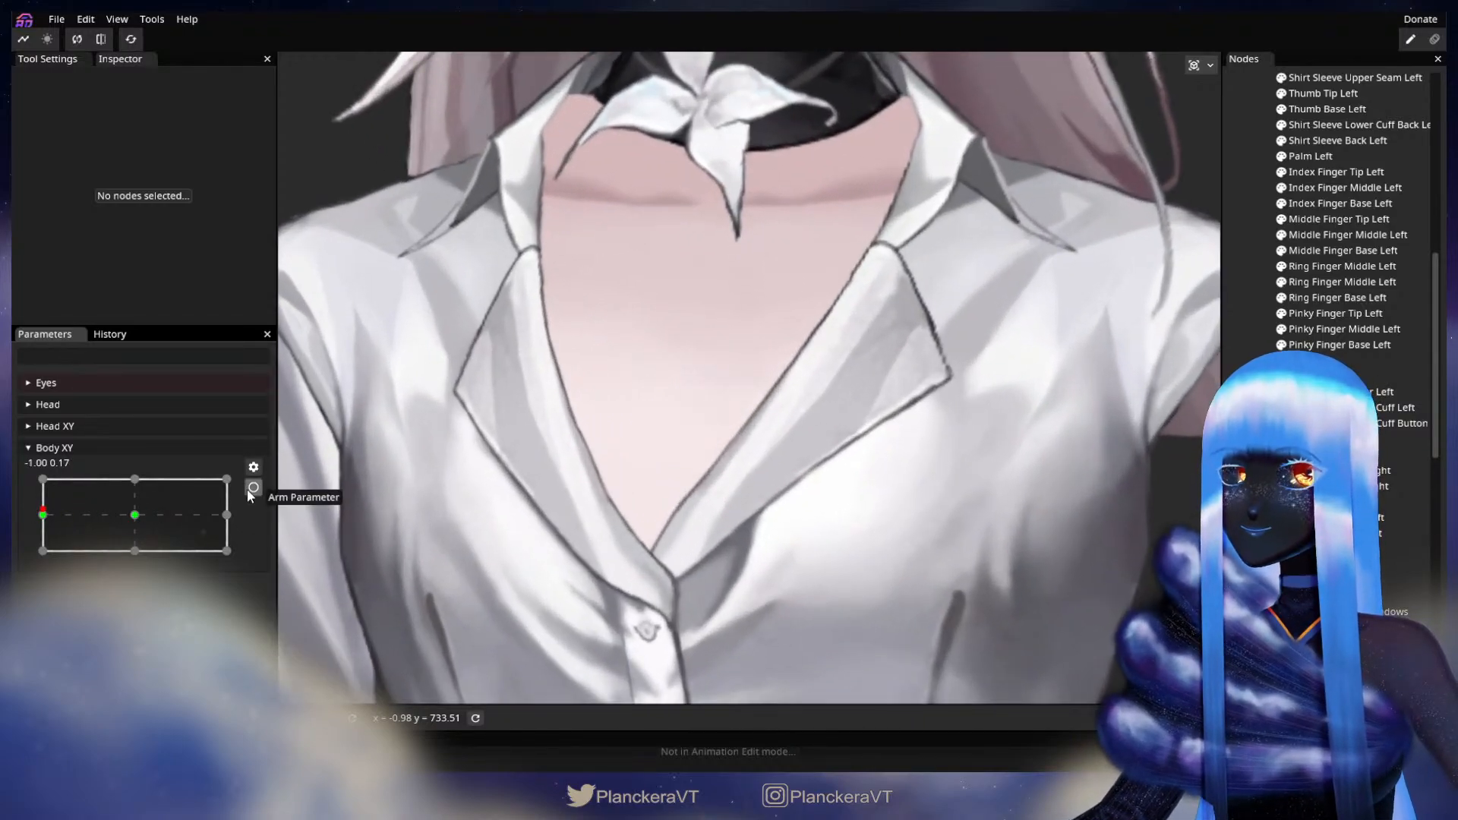
pyautogui.click(253, 487)
# - Nudge single vertices of Shirt Collar Left along its inner edge near the neckline point with the vertex tool, and deselect the part
pyautogui.scroll(4, 695, 598)
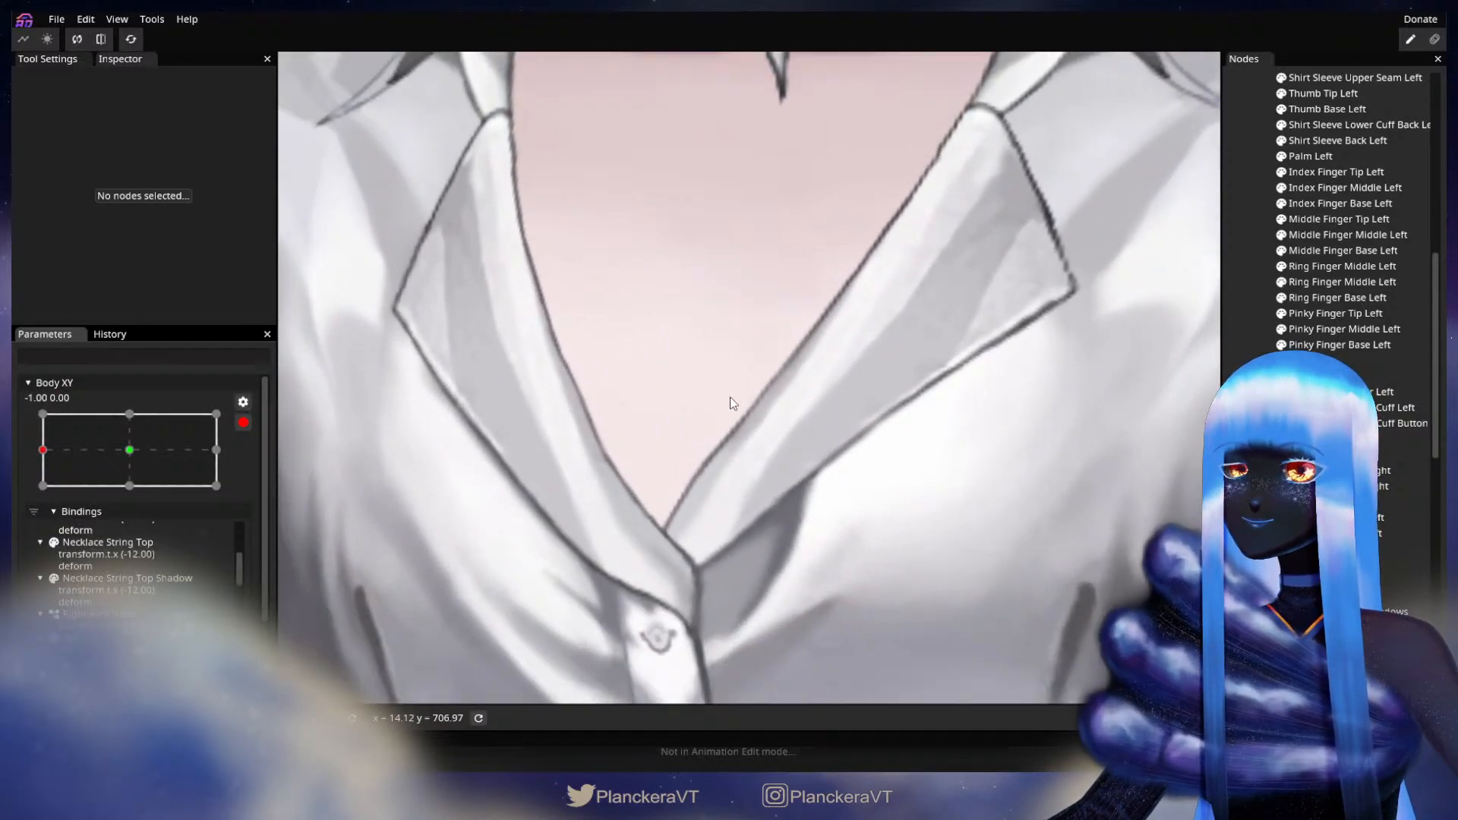
pyautogui.moveTo(730, 396); pyautogui.dragTo(748, 369)
pyautogui.scroll(1, 748, 369)
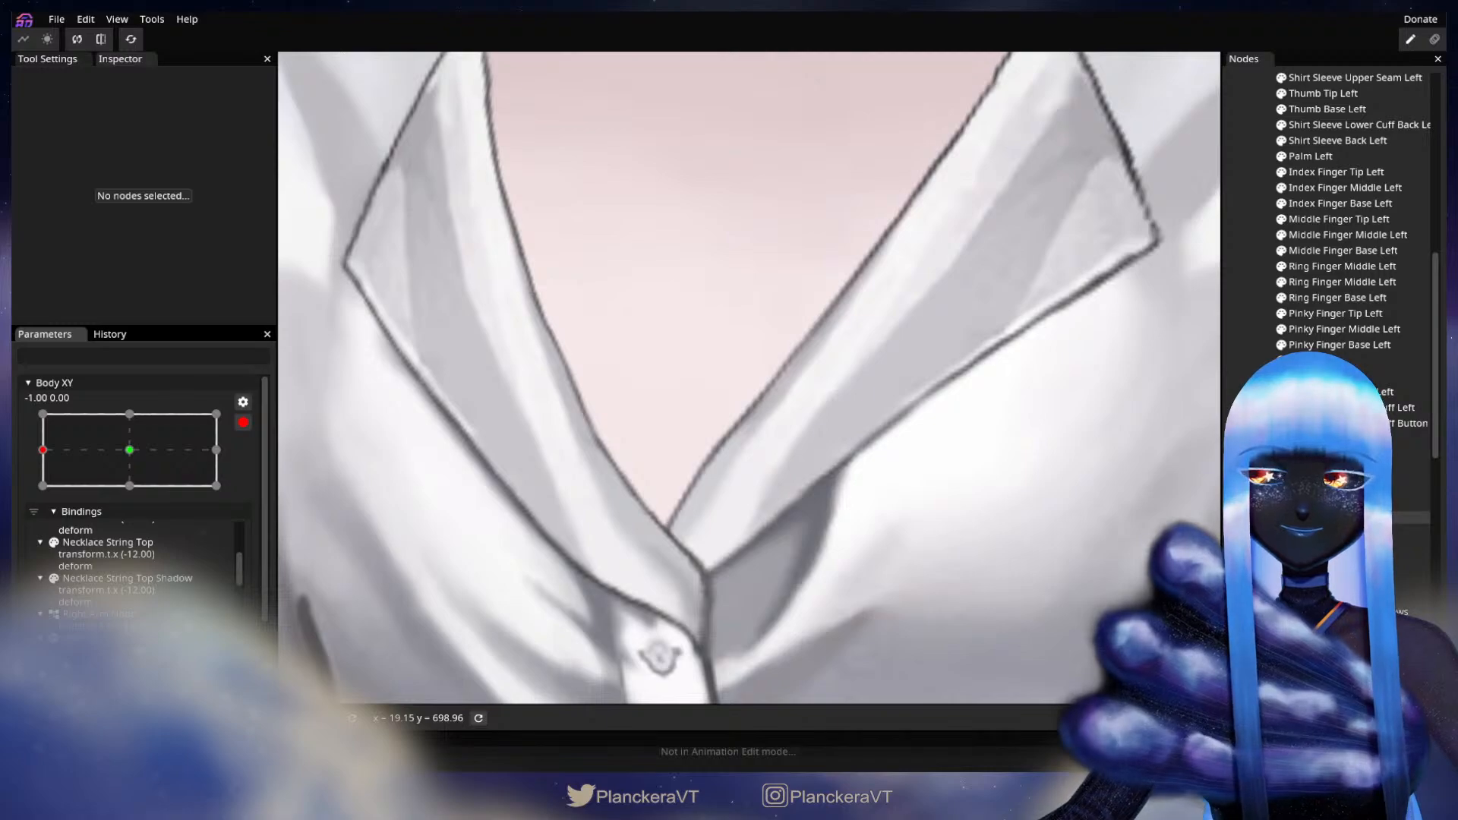
pyautogui.click(1337, 517)
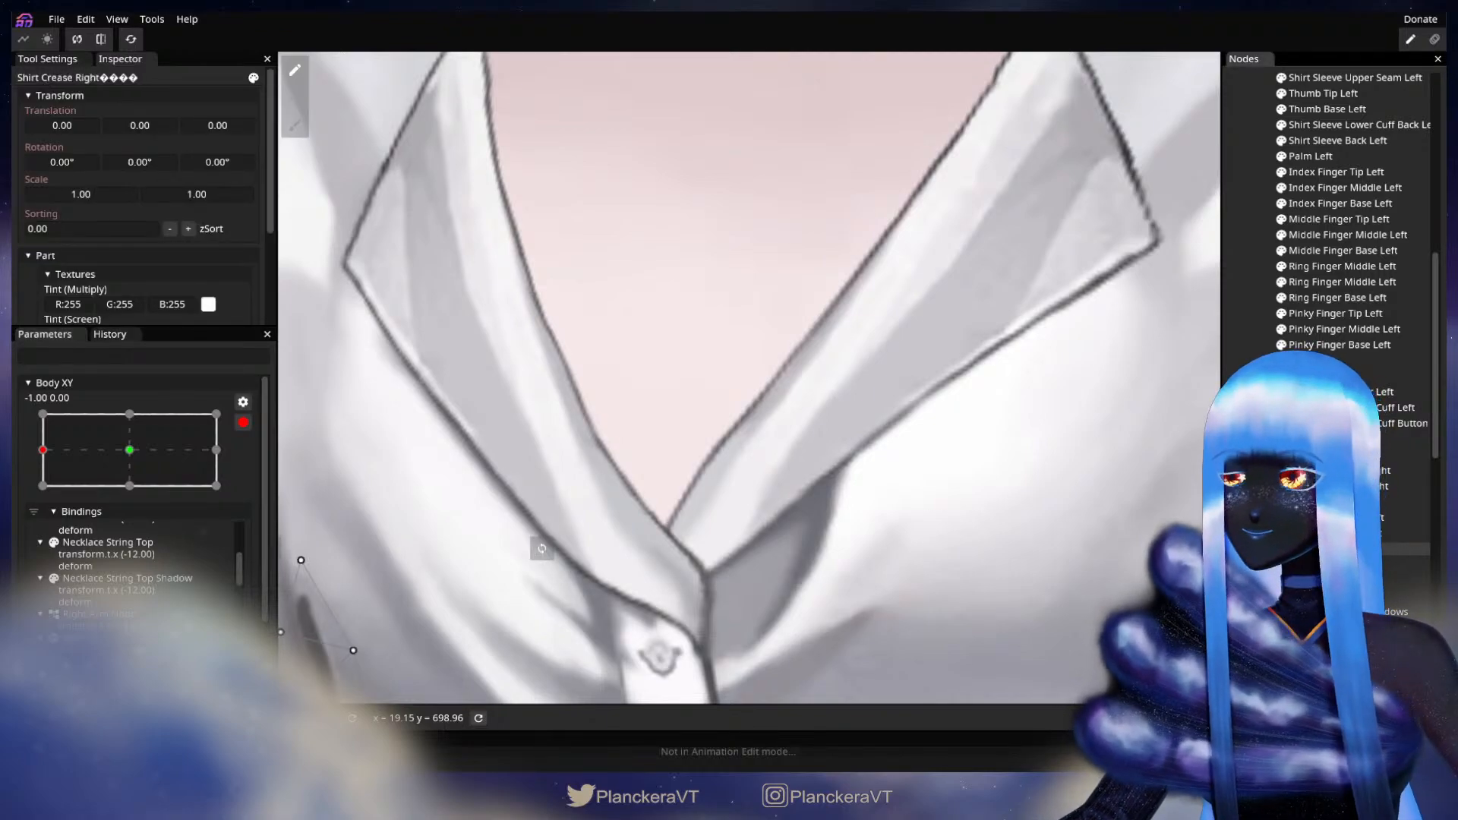
pyautogui.click(695, 505)
pyautogui.scroll(3, 695, 505)
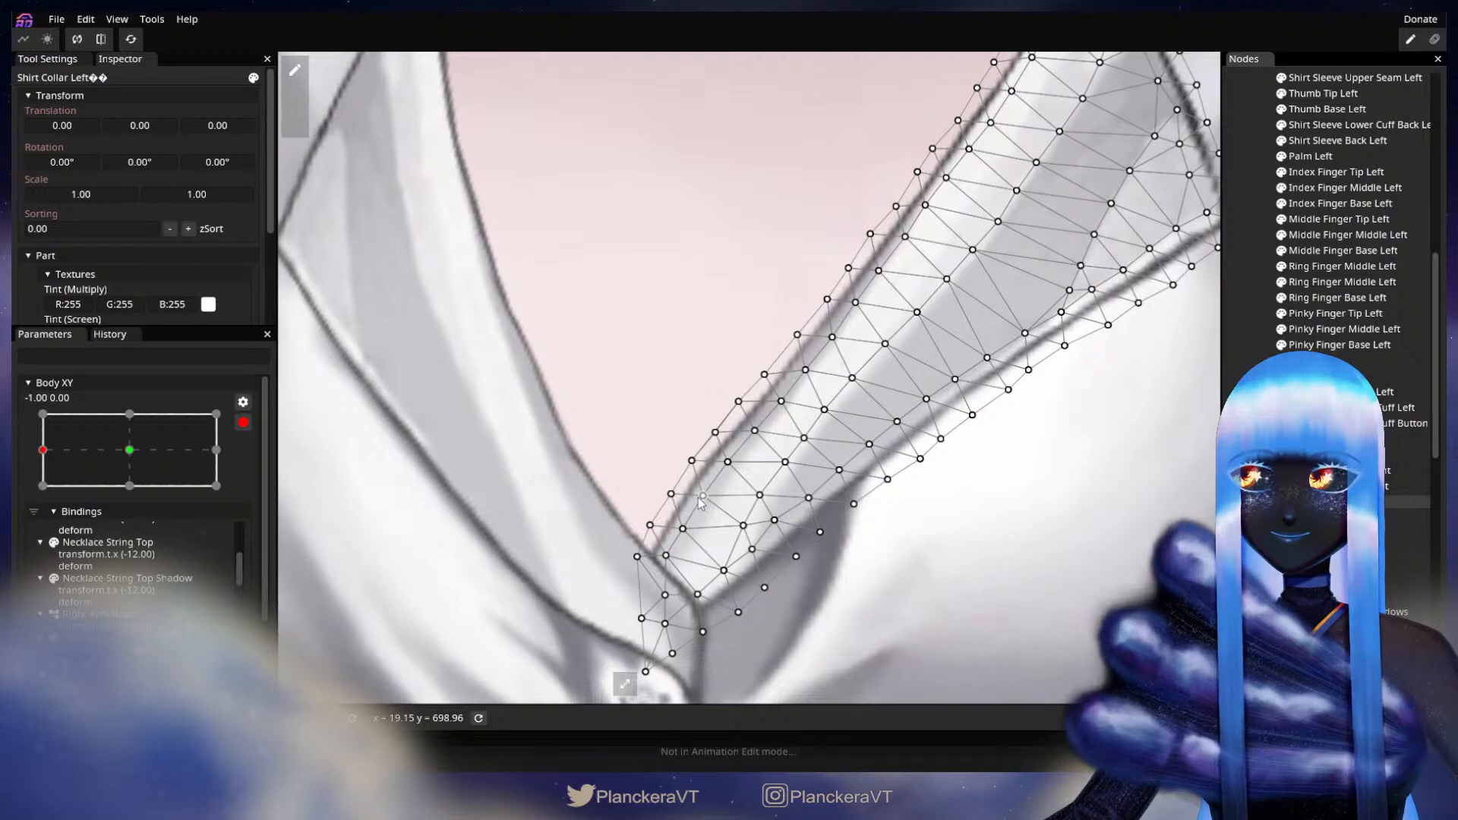
pyautogui.scroll(1, 699, 498)
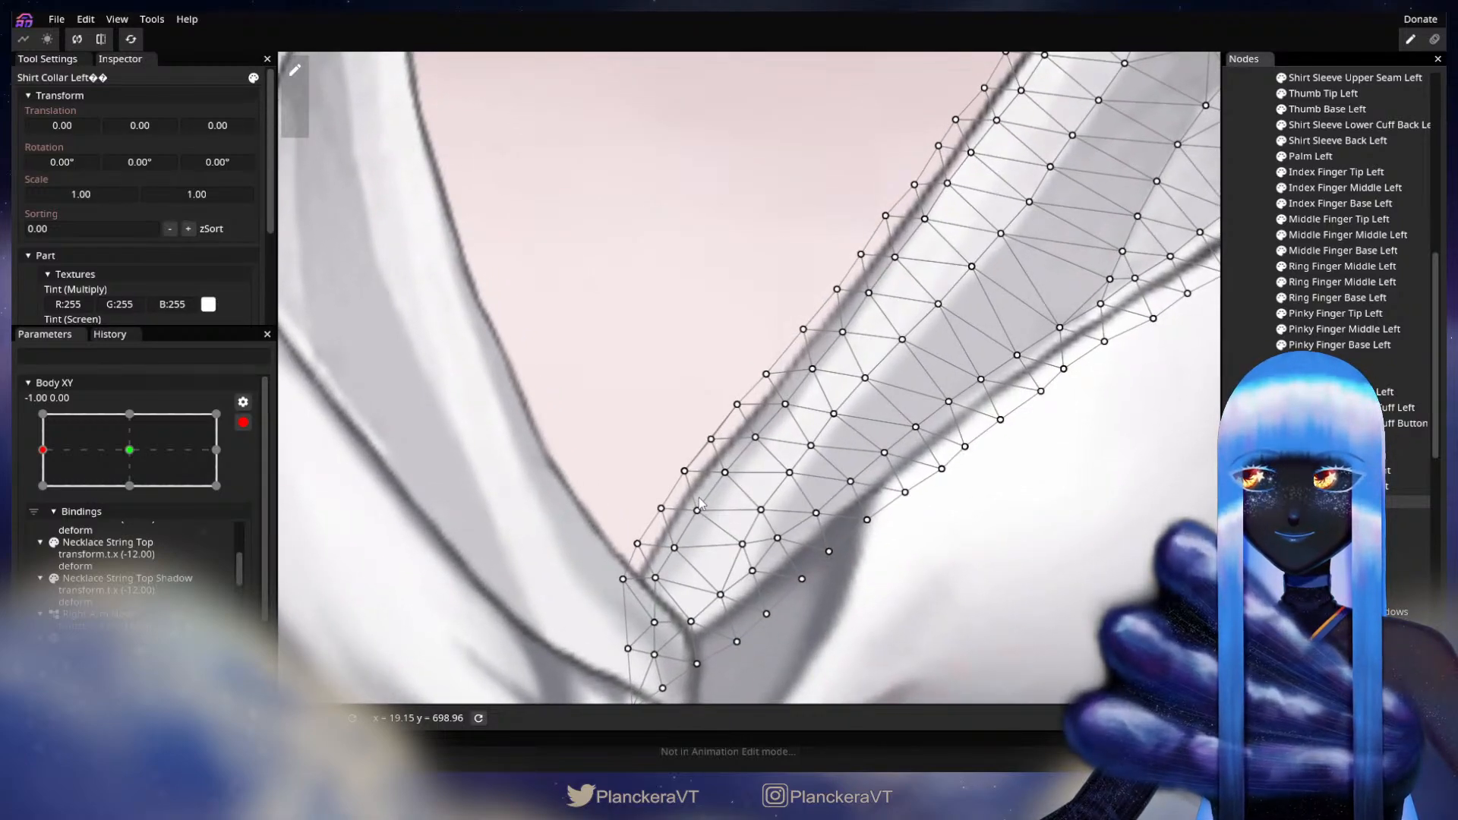
pyautogui.moveTo(699, 504); pyautogui.dragTo(727, 477)
pyautogui.scroll(1, 745, 477)
pyautogui.click(752, 456)
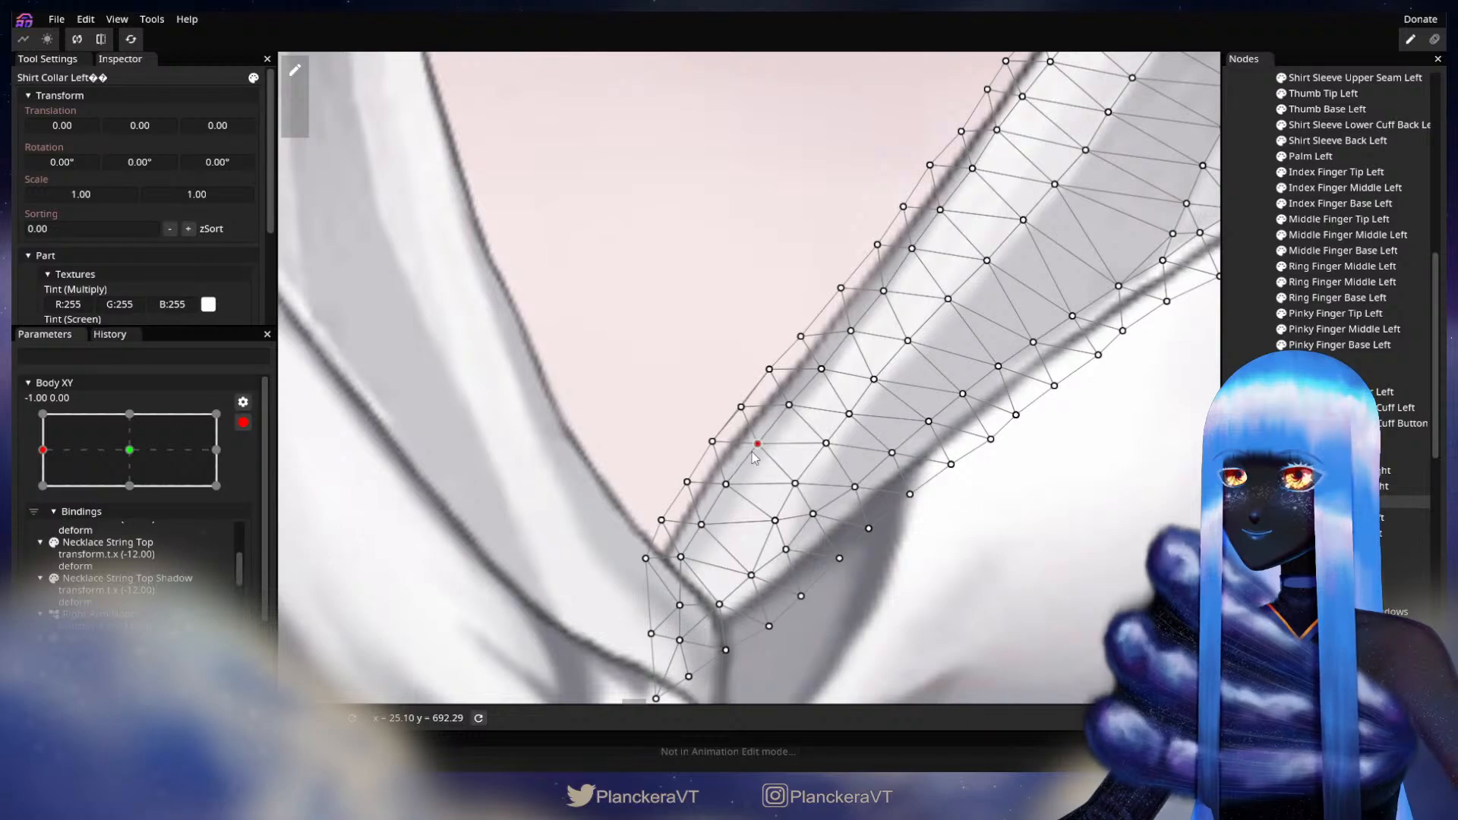
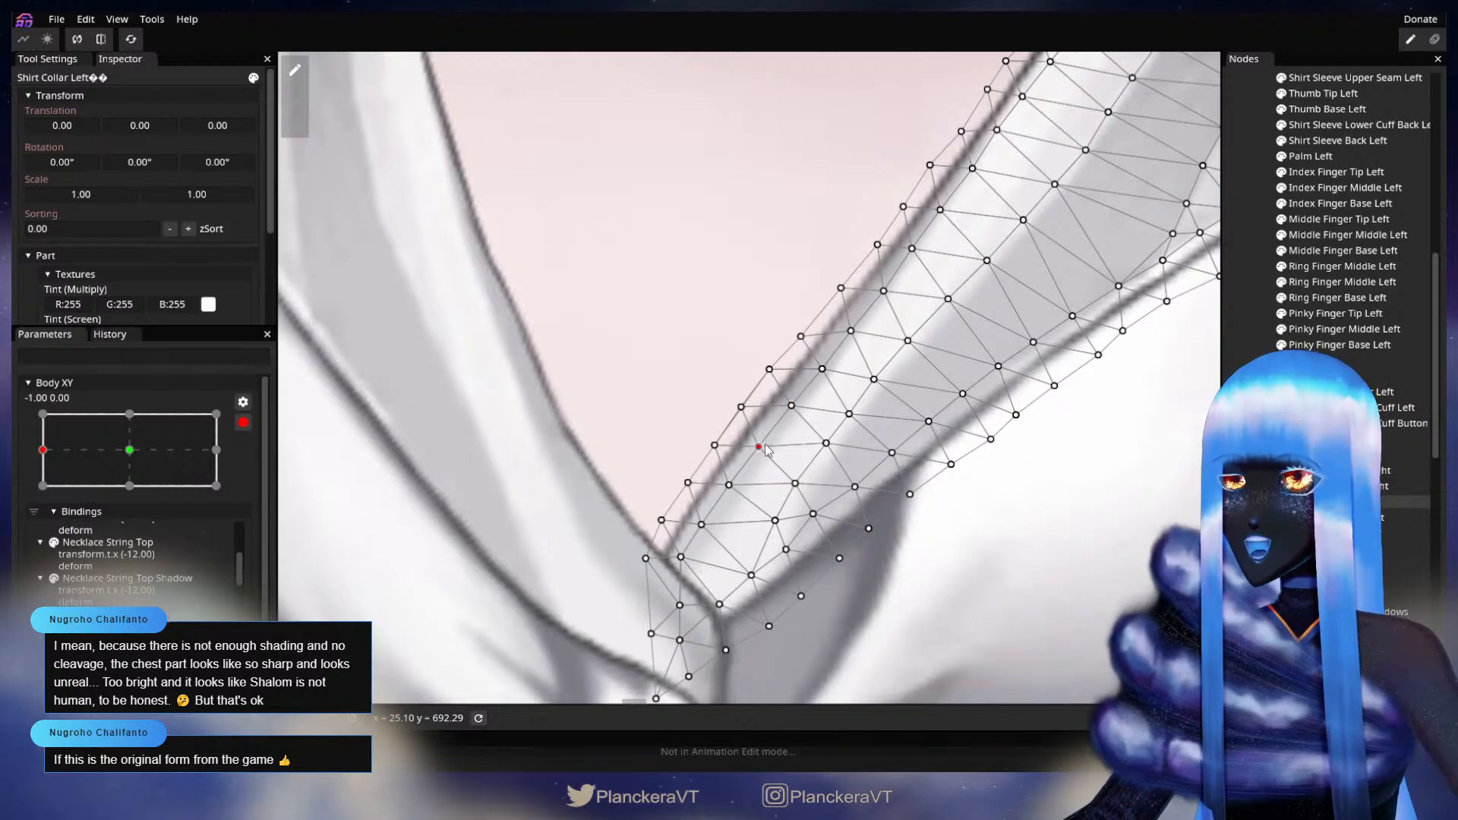
pyautogui.click(756, 410)
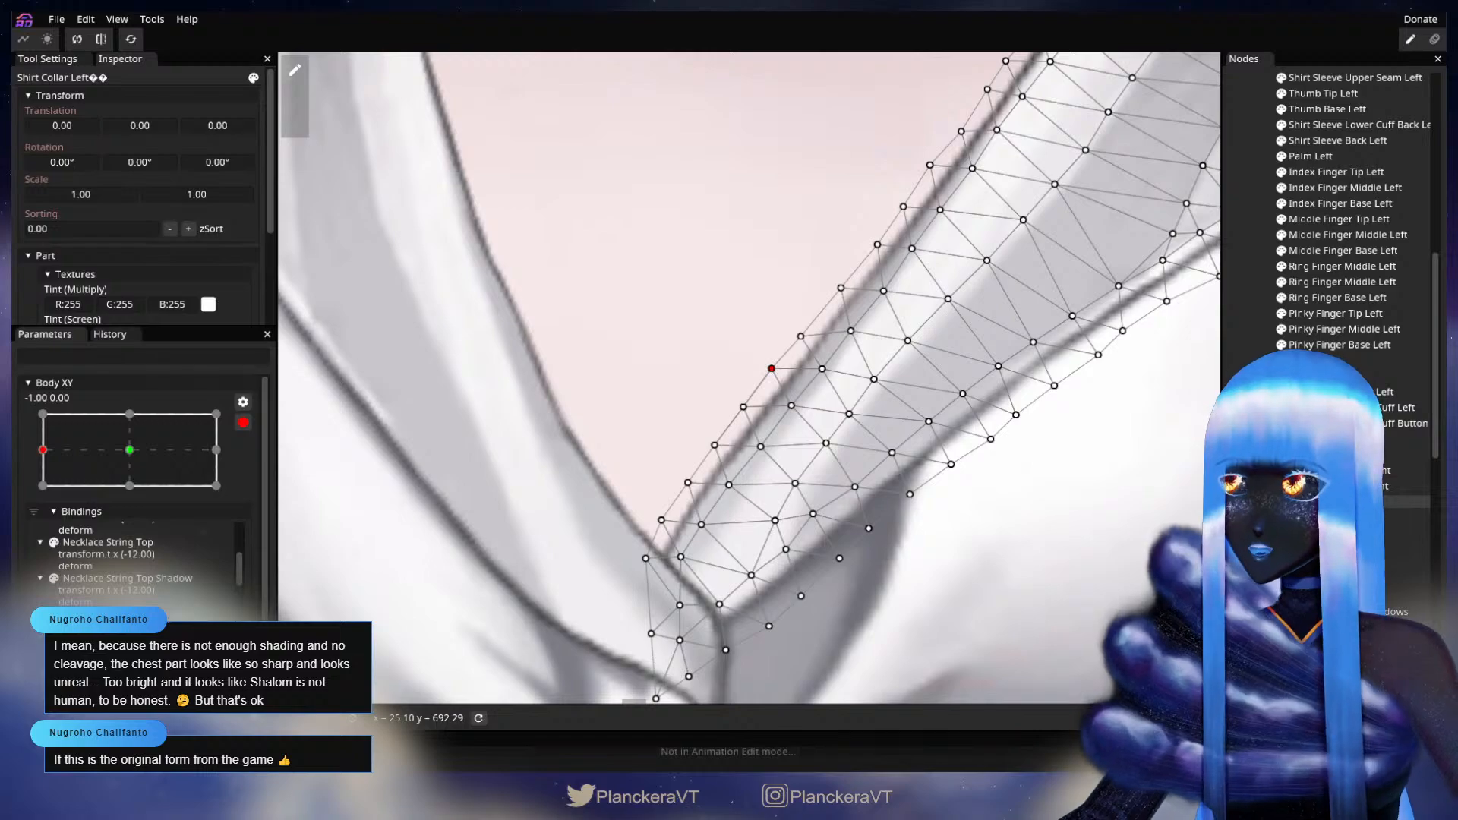
pyautogui.click(1032, 397)
# - Check the turned shirt on the whole upper body, briefly showing the Coat Node over it and hiding it again
pyautogui.scroll(-3, 1033, 397)
pyautogui.scroll(-5, 1042, 476)
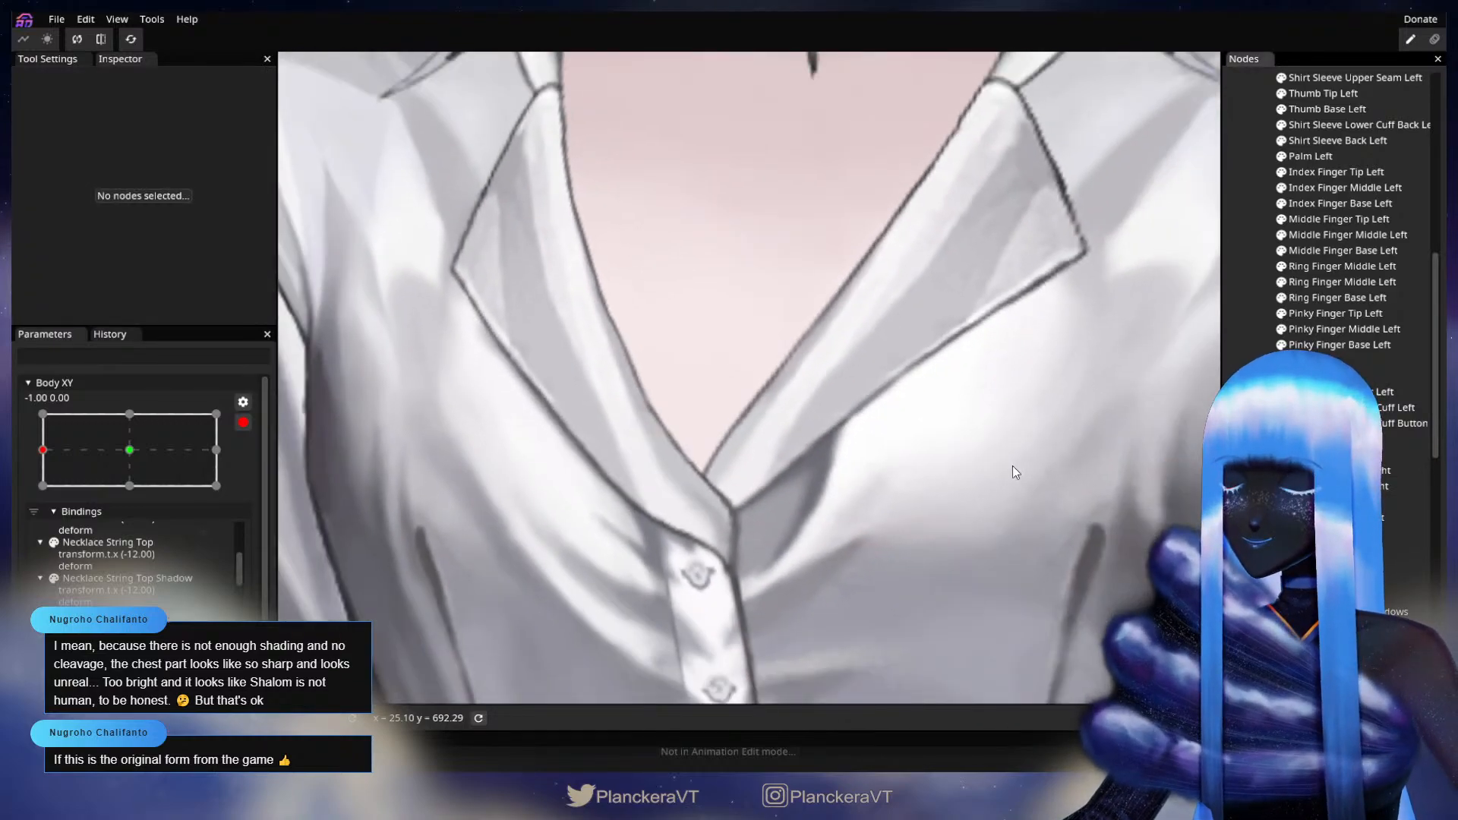
pyautogui.scroll(-3, 999, 472)
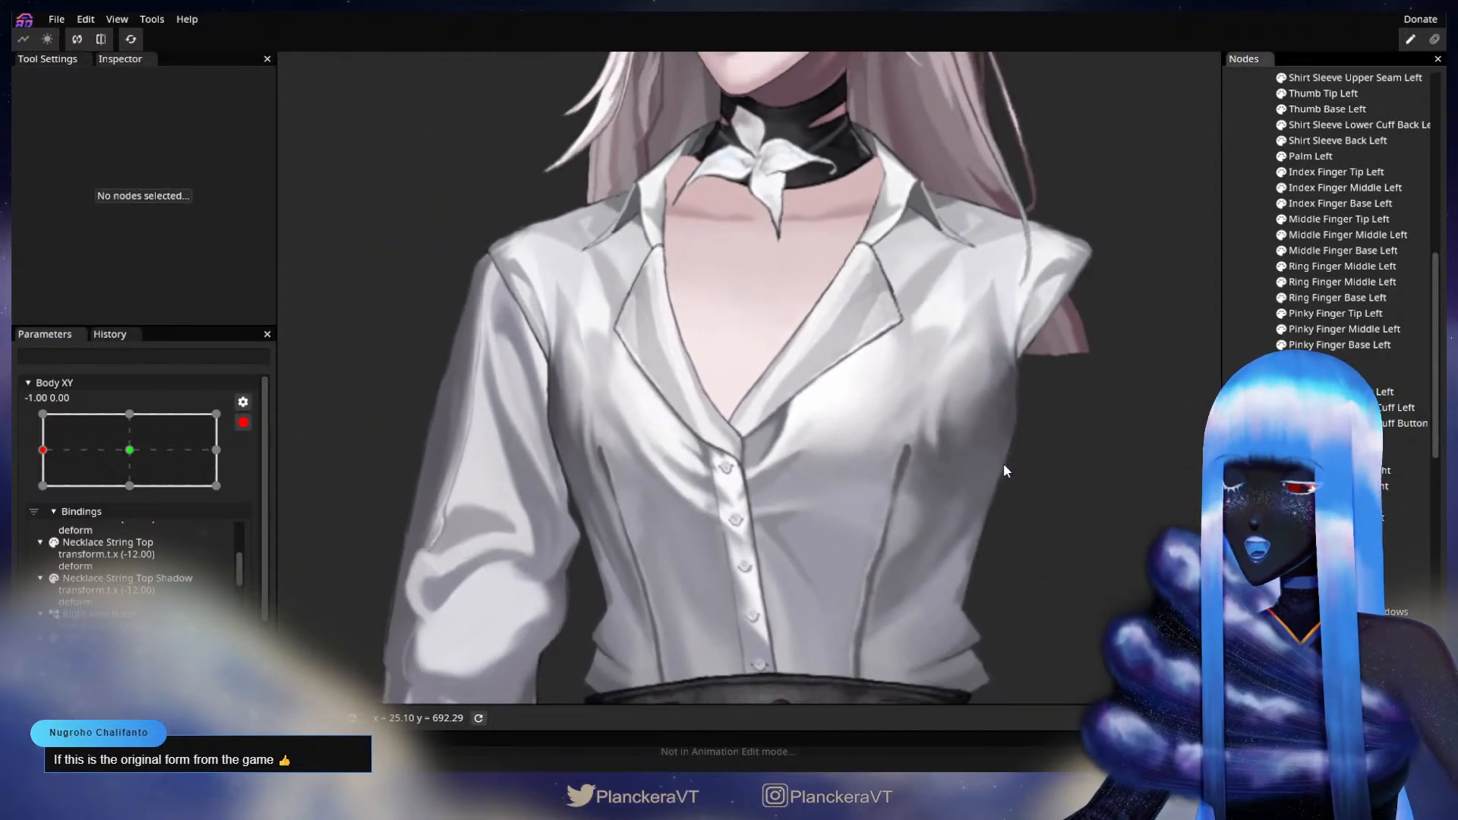
pyautogui.scroll(-2, 1007, 545)
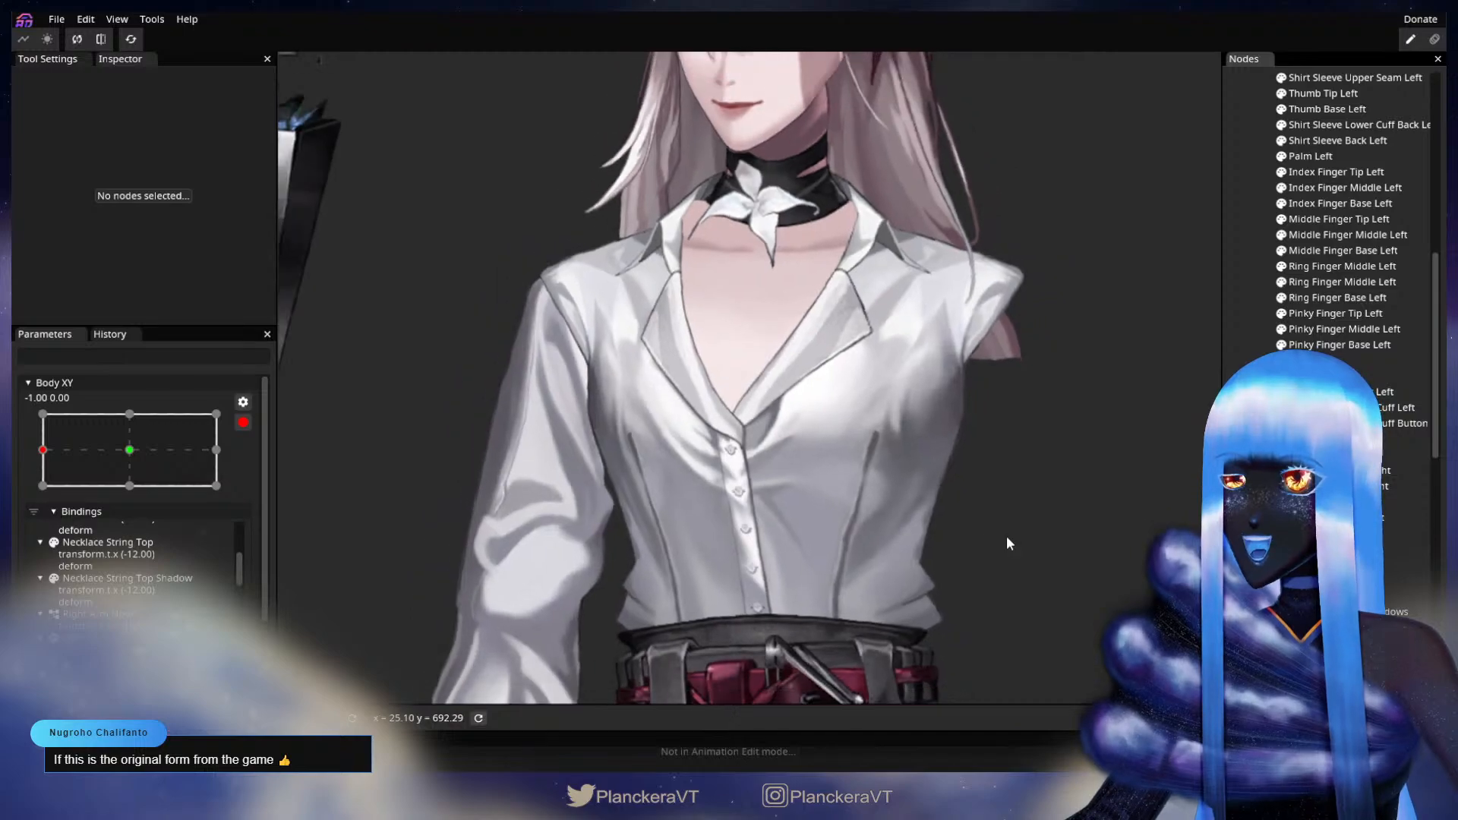
pyautogui.scroll(3, 1285, 321)
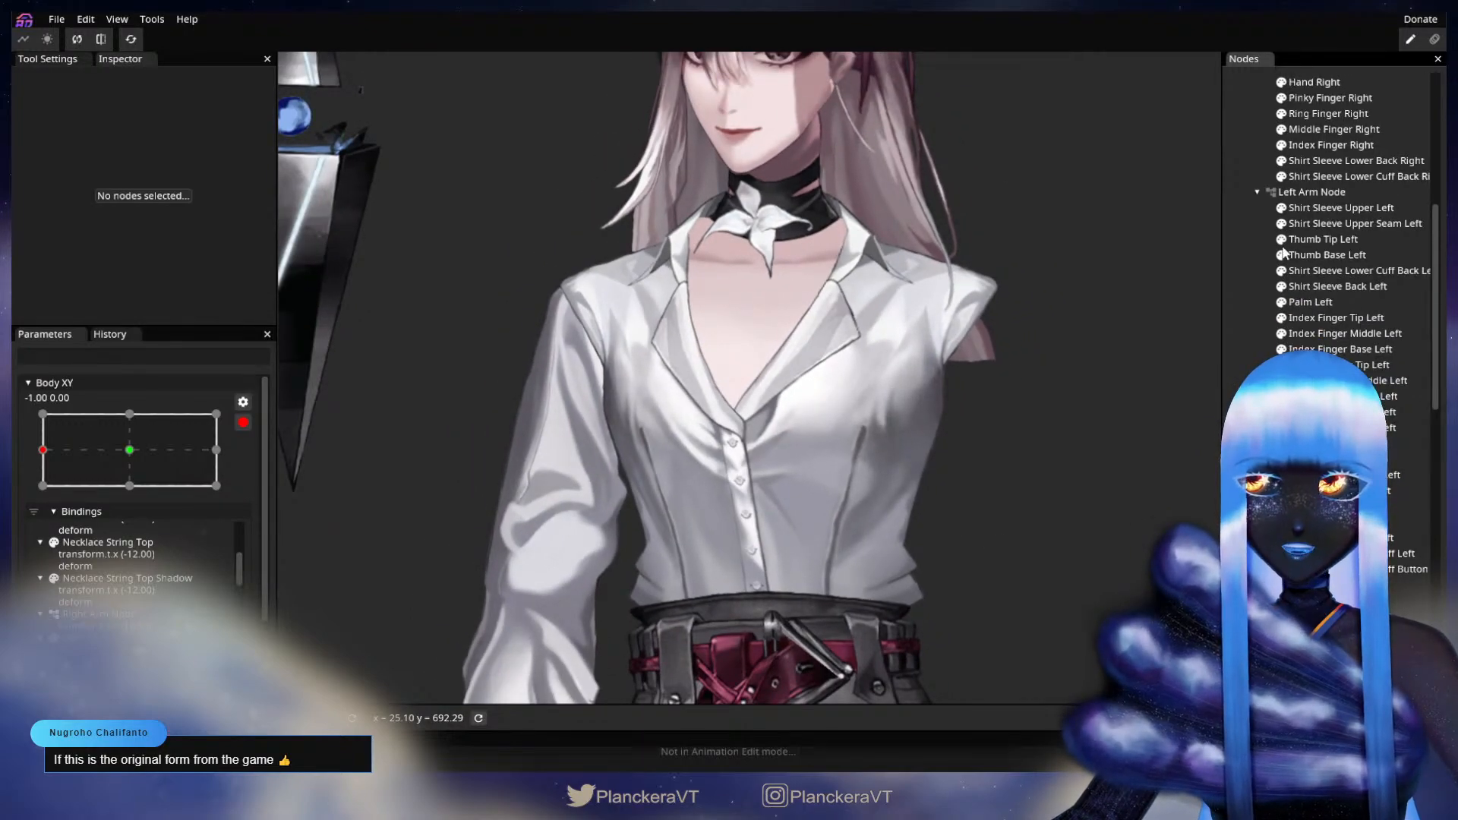
pyautogui.scroll(4, 1284, 250)
pyautogui.click(1277, 167)
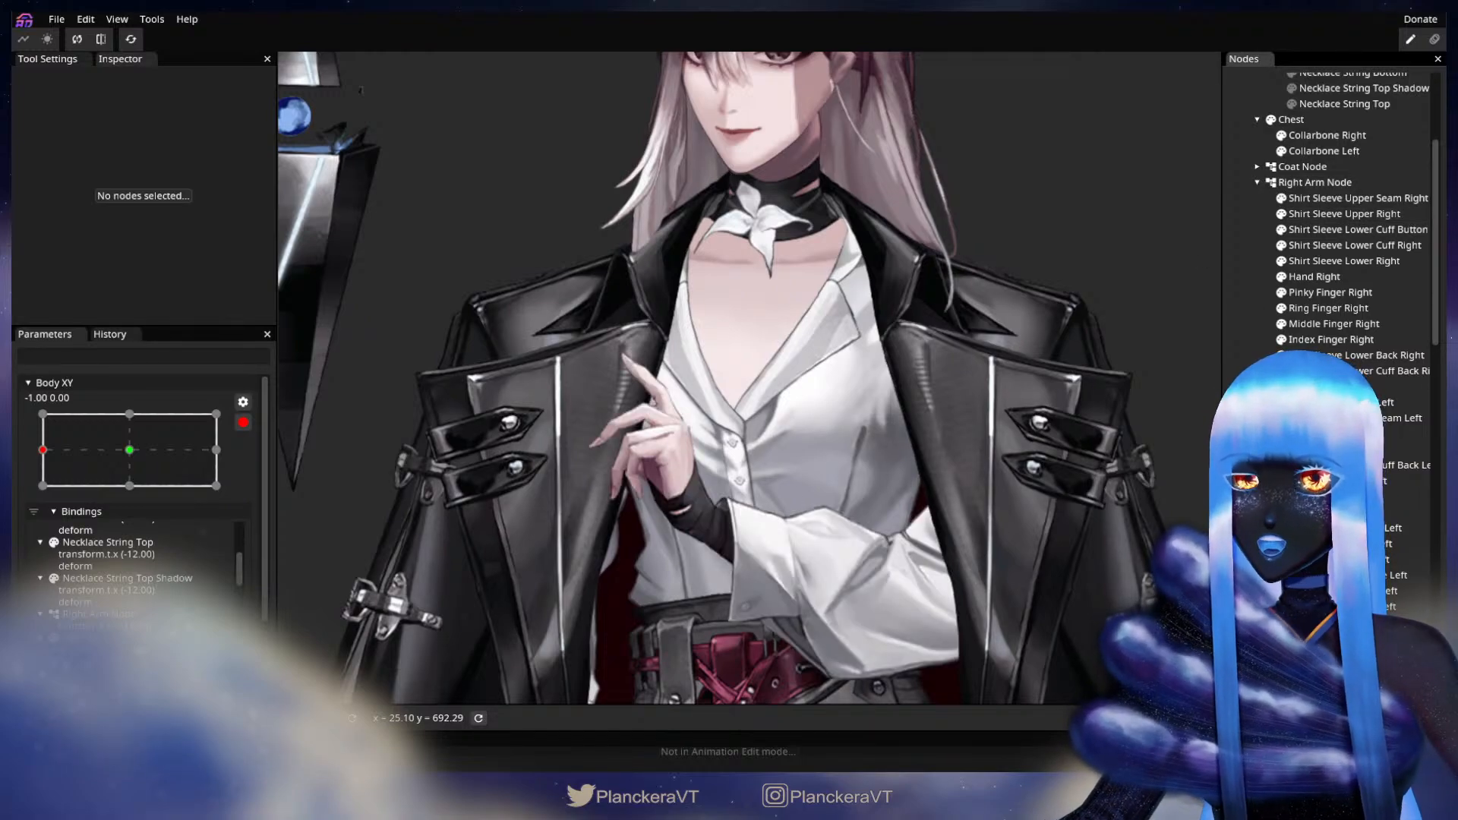
pyautogui.click(1271, 166)
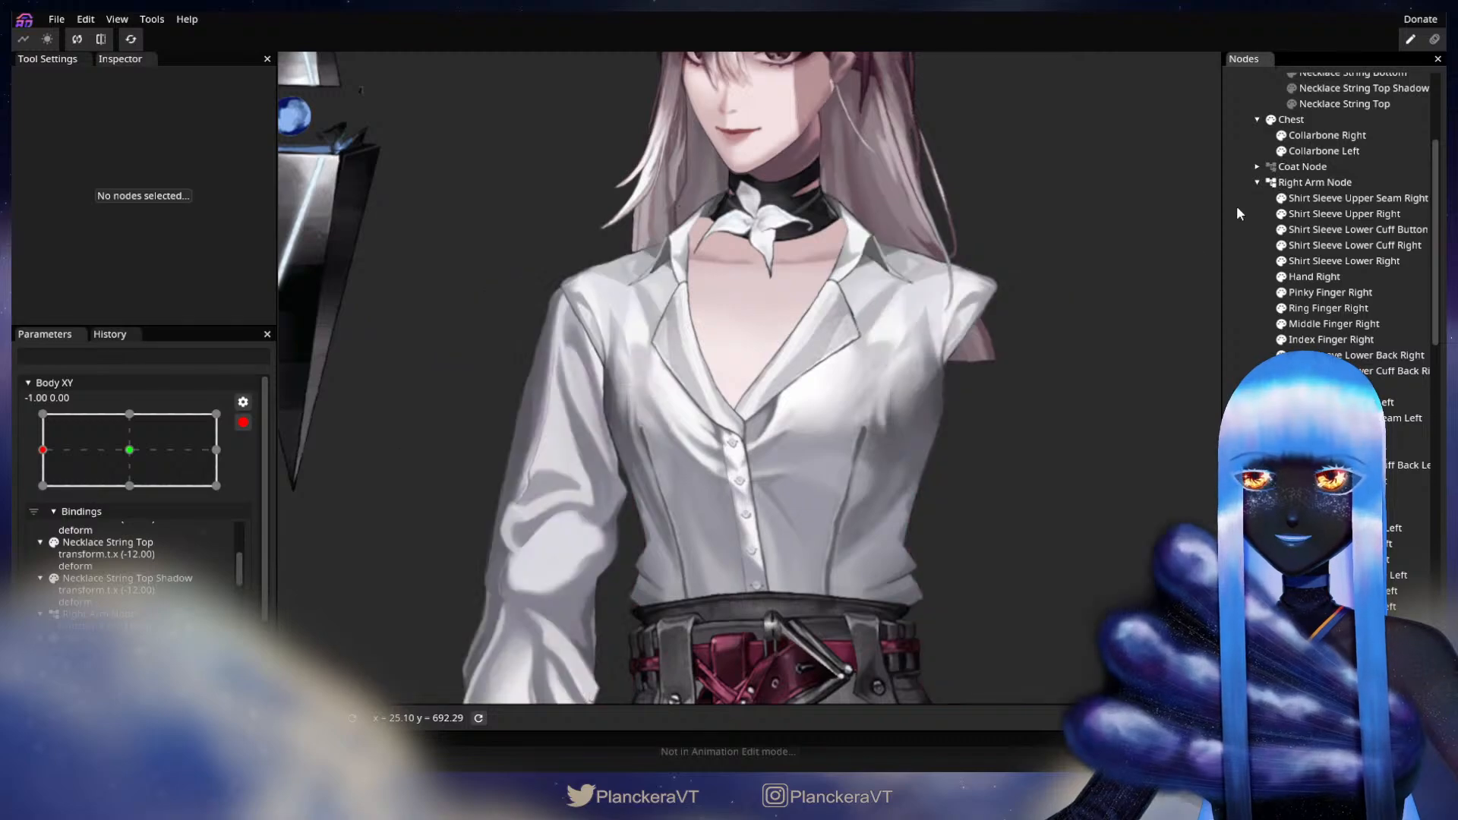
# - Disarm Body XY, preview the turn on the head and upper body, and arm it again at its left keypoint, -1.00, 0.00
pyautogui.scroll(-2, 987, 489)
pyautogui.moveTo(990, 504); pyautogui.dragTo(955, 582)
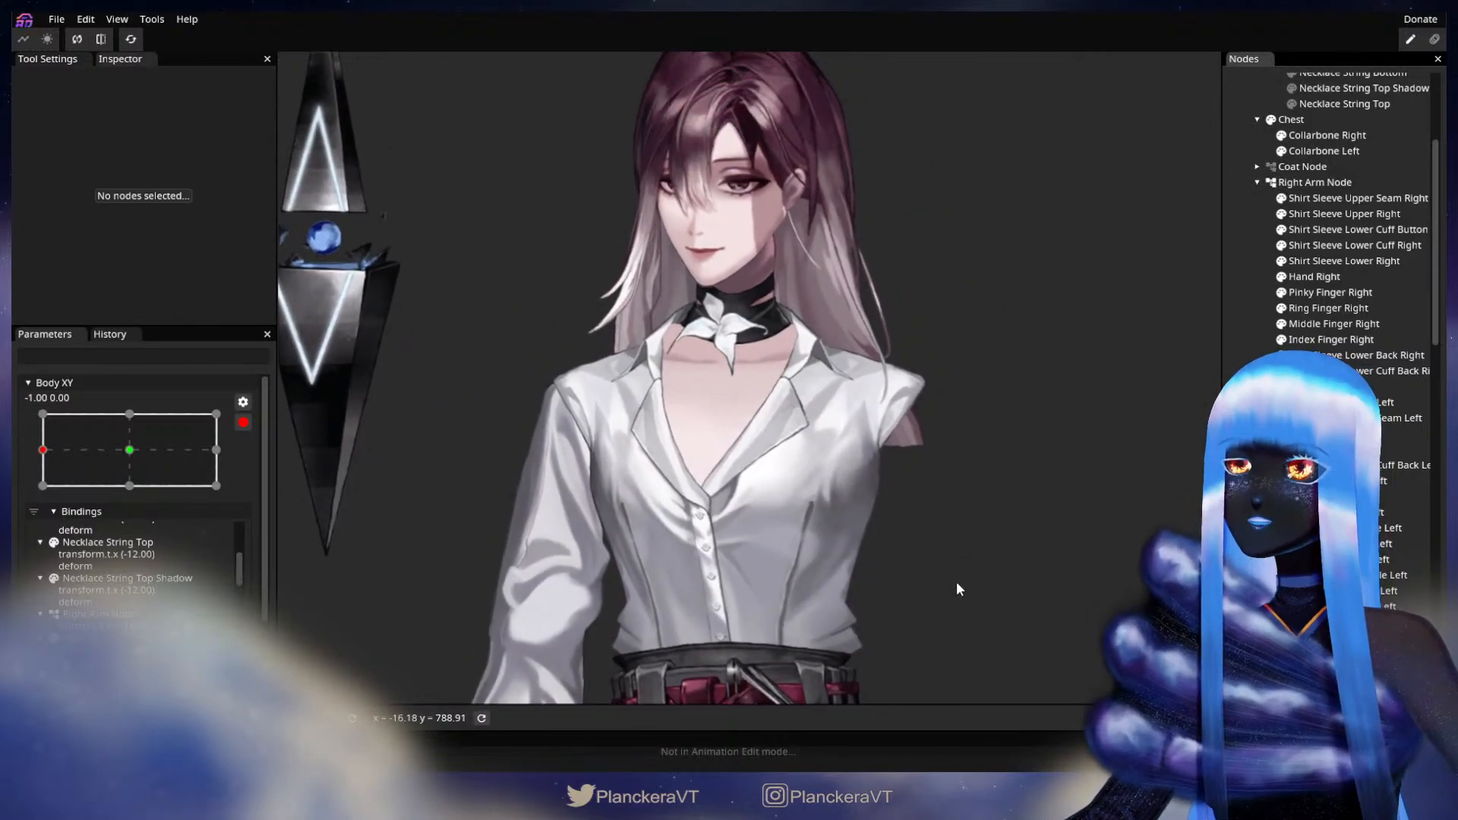
pyautogui.scroll(-1, 954, 584)
pyautogui.click(244, 424)
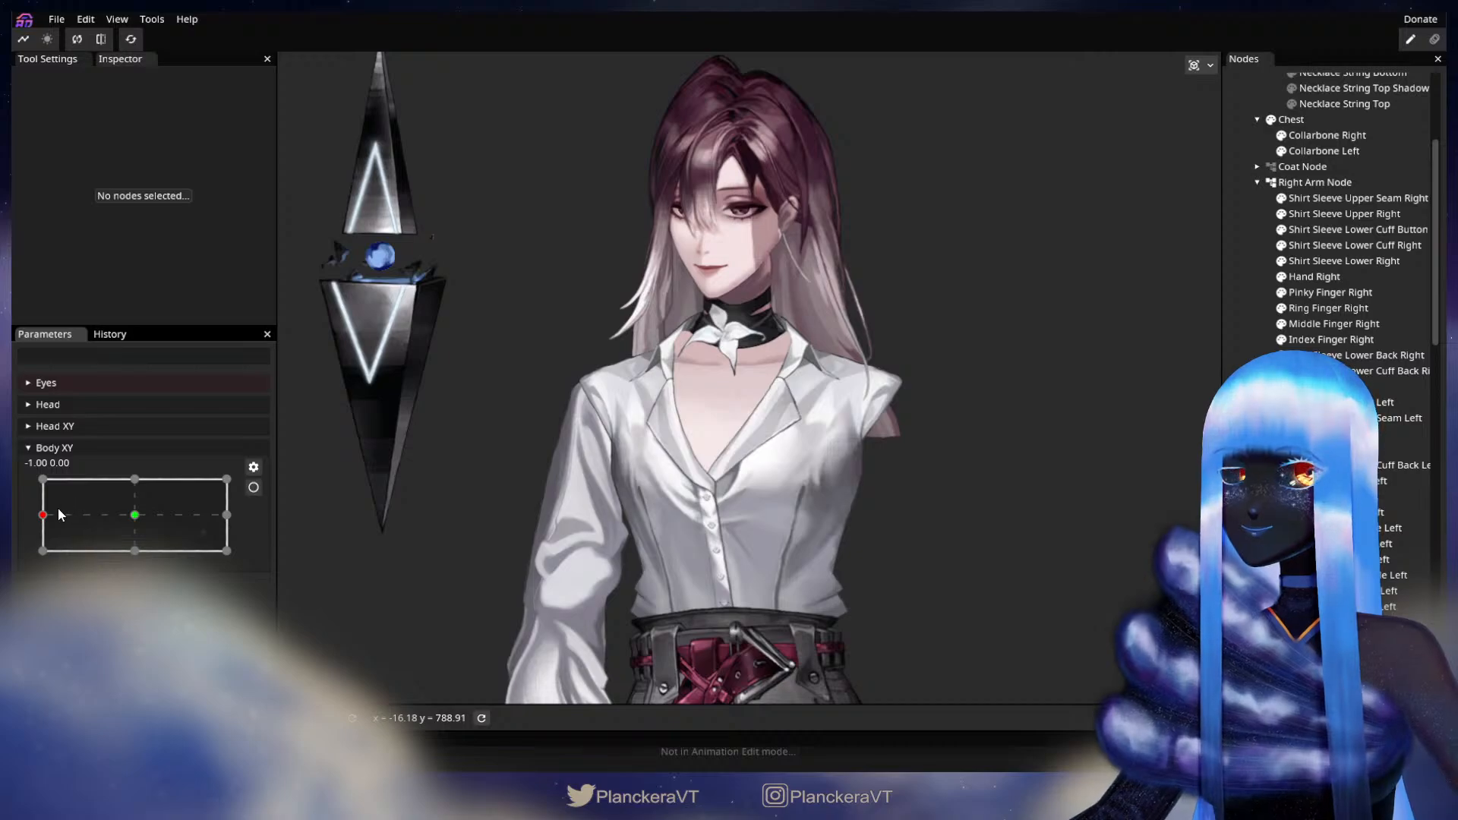
pyautogui.moveTo(44, 519)
pyautogui.mouseDown()
pyautogui.moveTo(145, 519)
pyautogui.moveTo(43, 520)
pyautogui.mouseUp()
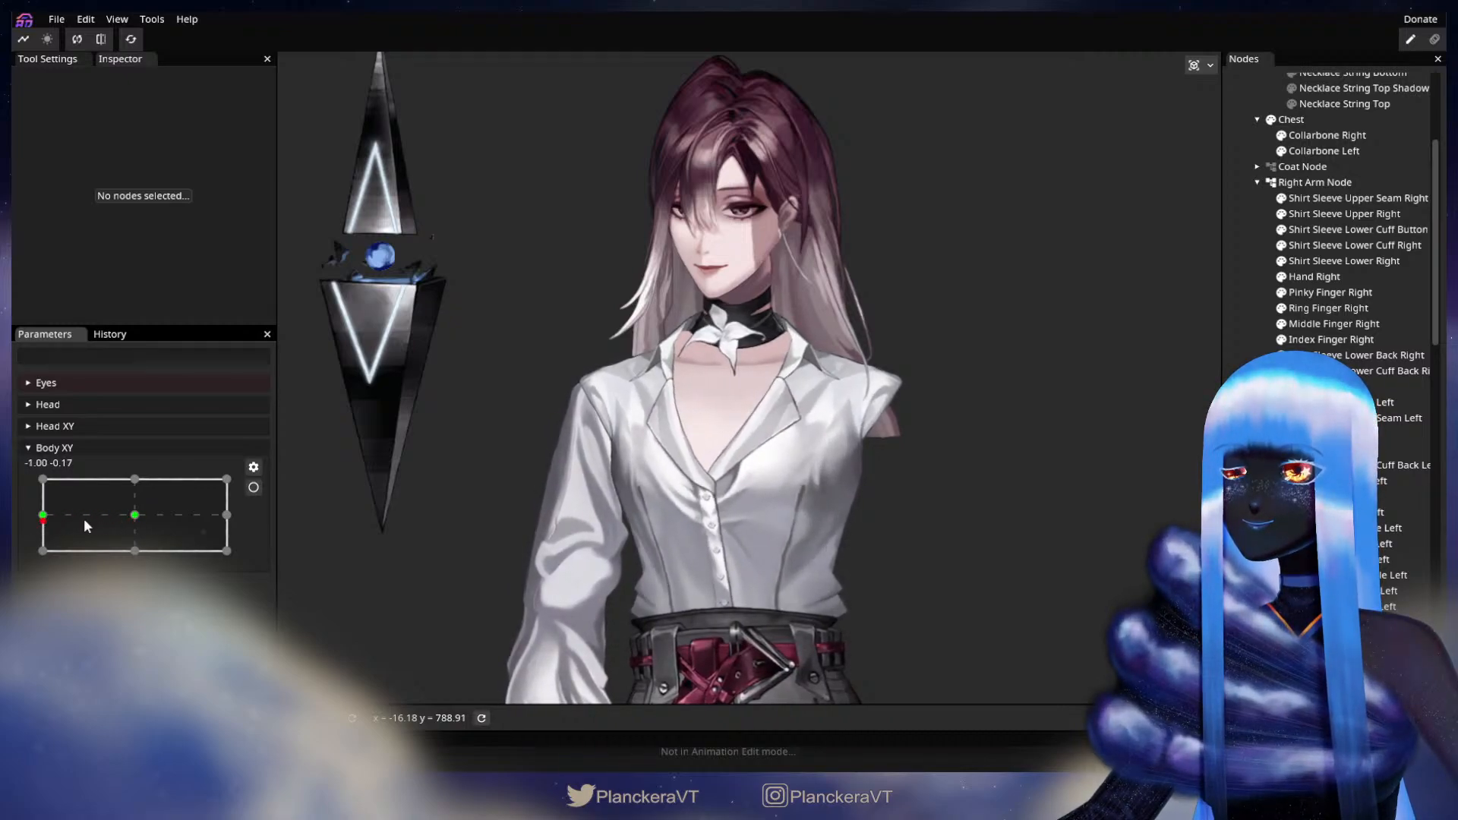
pyautogui.click(253, 488)
pyautogui.scroll(5, 773, 585)
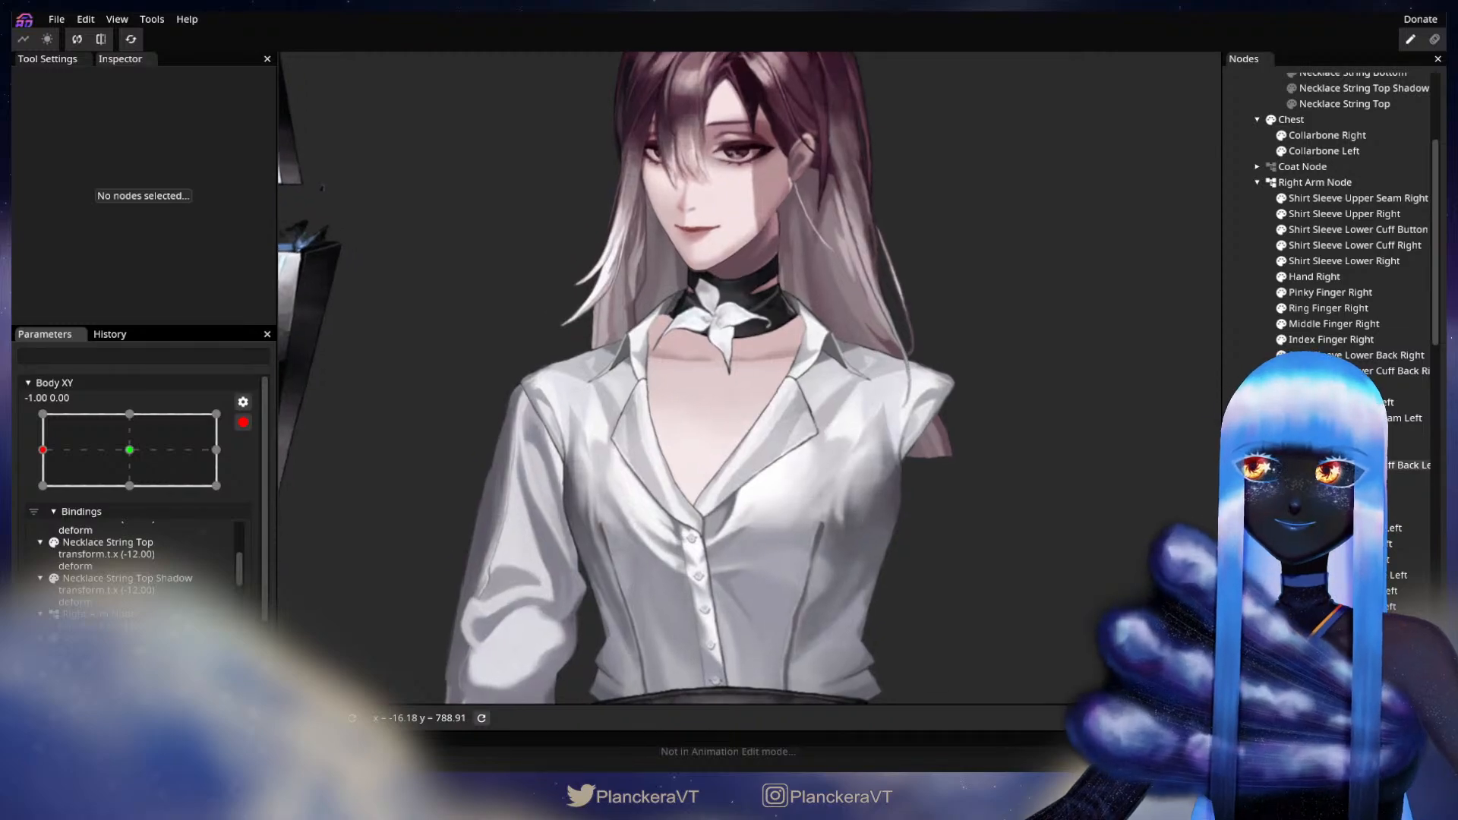
pyautogui.scroll(-5, 1345, 228)
pyautogui.click(1329, 391)
pyautogui.scroll(5, 714, 587)
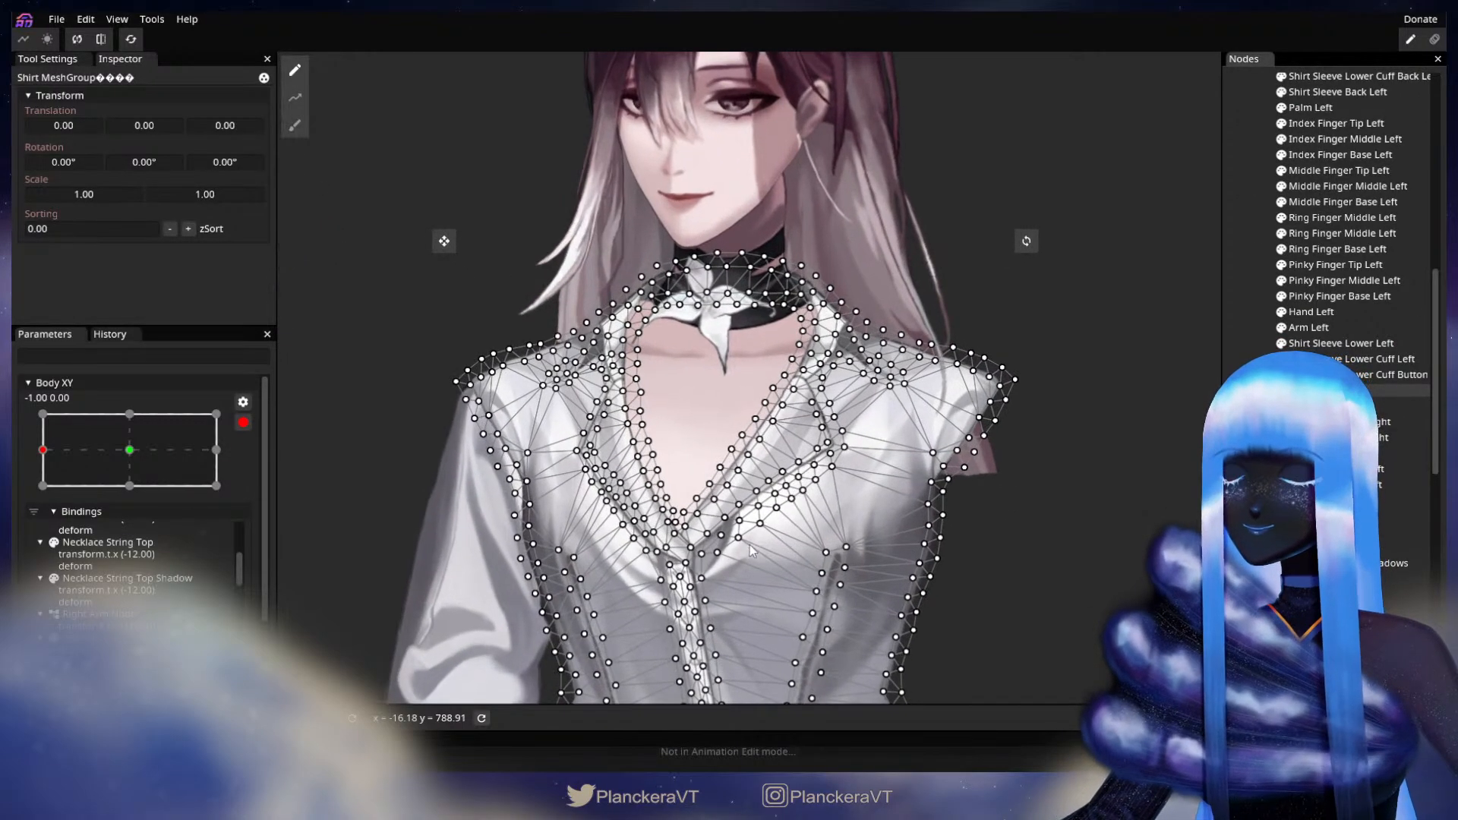
pyautogui.moveTo(713, 588); pyautogui.dragTo(728, 427)
pyautogui.scroll(4, 728, 427)
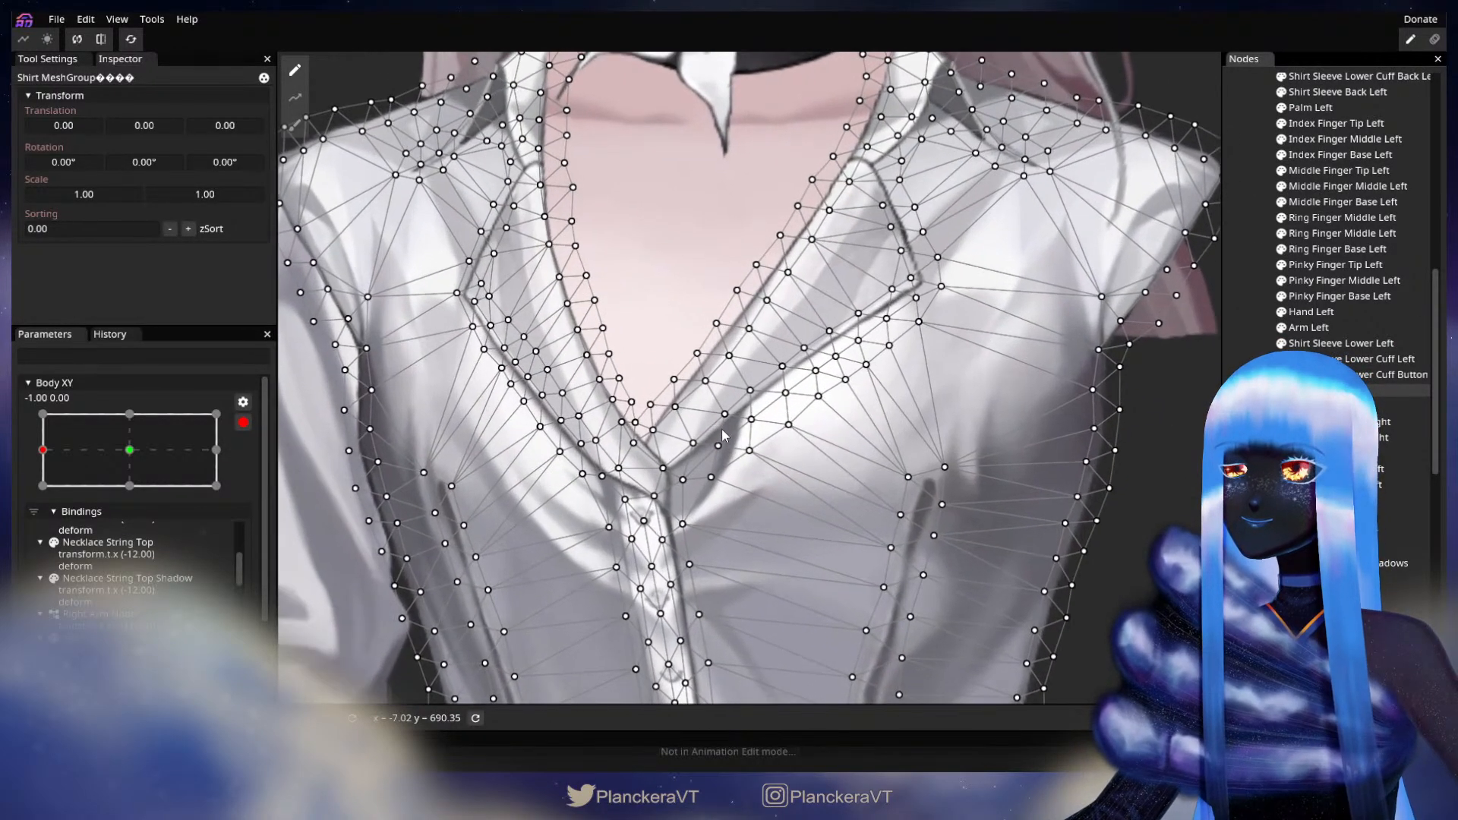
pyautogui.click(295, 124)
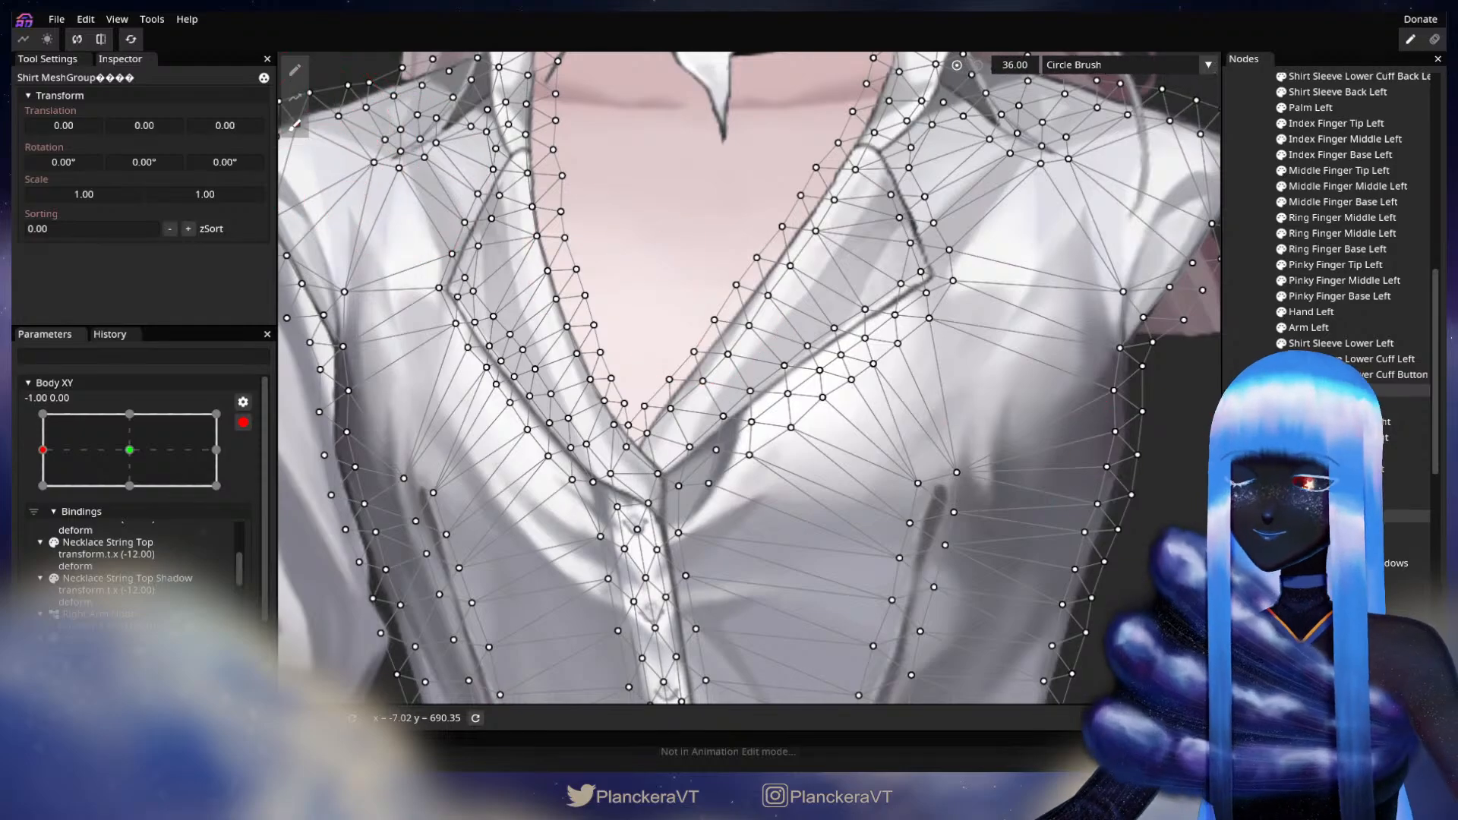
# - Brush the lower end of Shirt Collar Left slightly outward above the top shirt button with a size 36 Circle Brush
pyautogui.click(1329, 437)
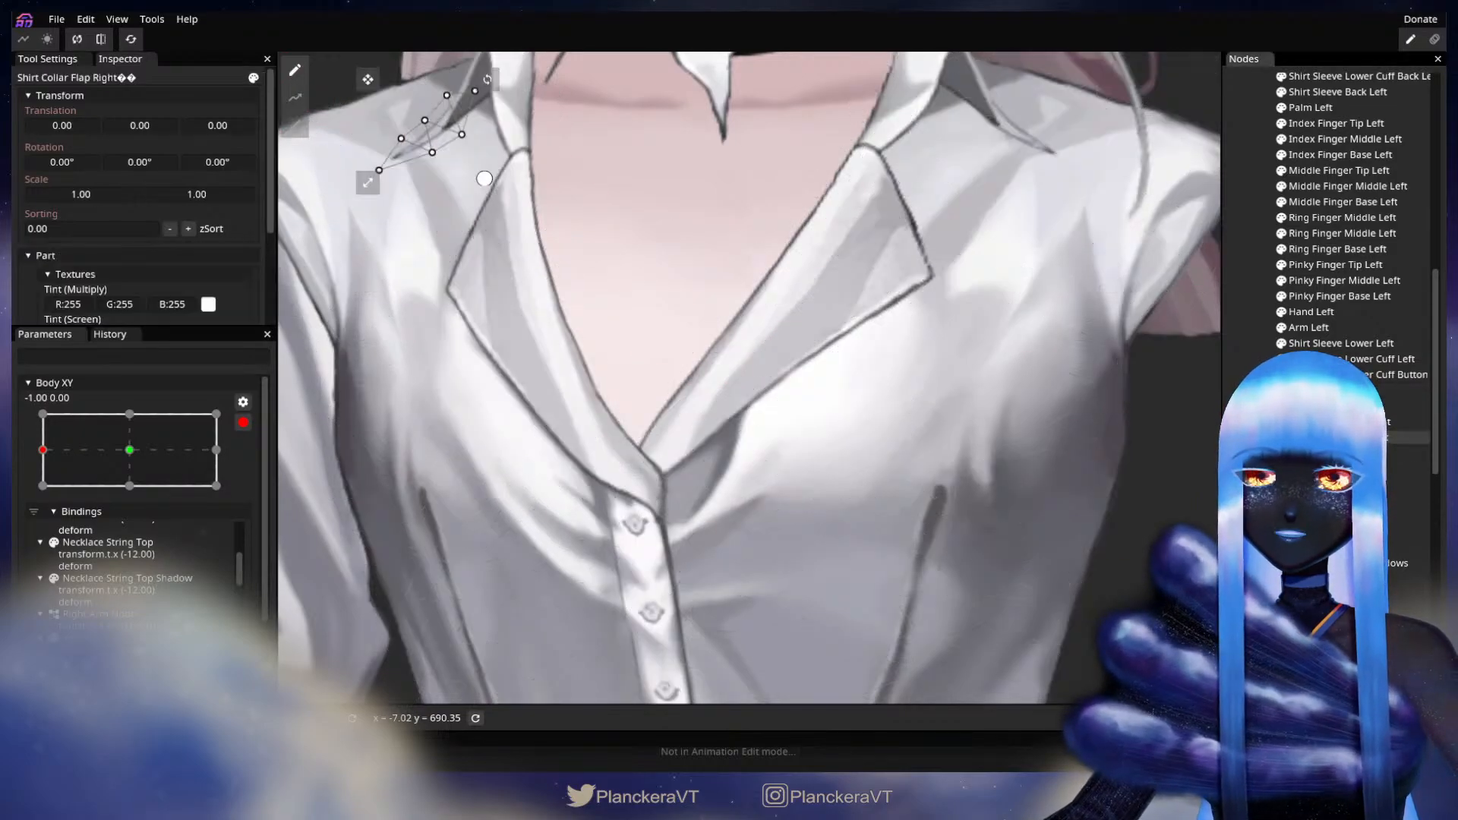
pyautogui.click(1329, 452)
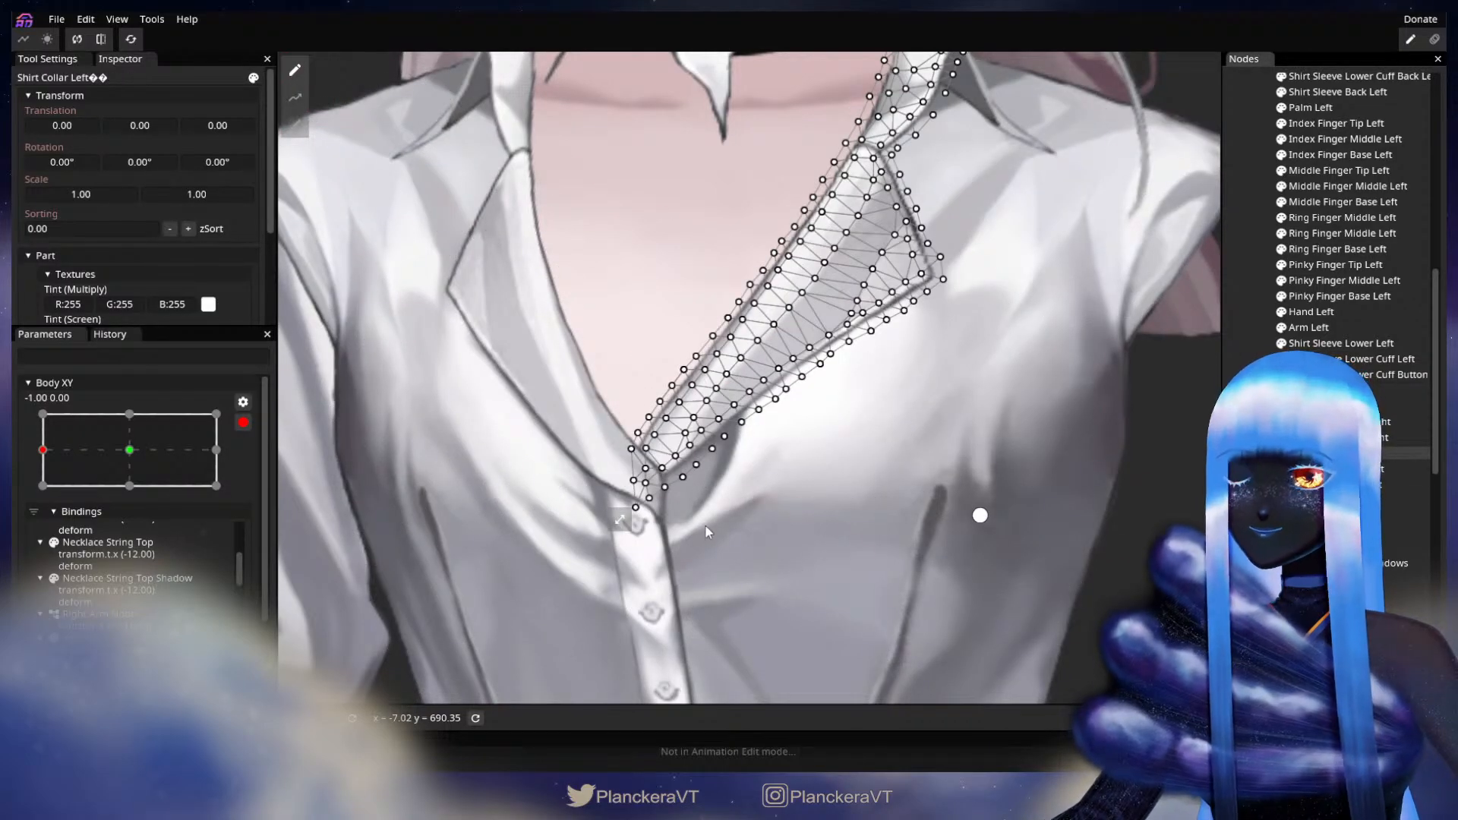
pyautogui.scroll(2, 705, 526)
pyautogui.click(292, 126)
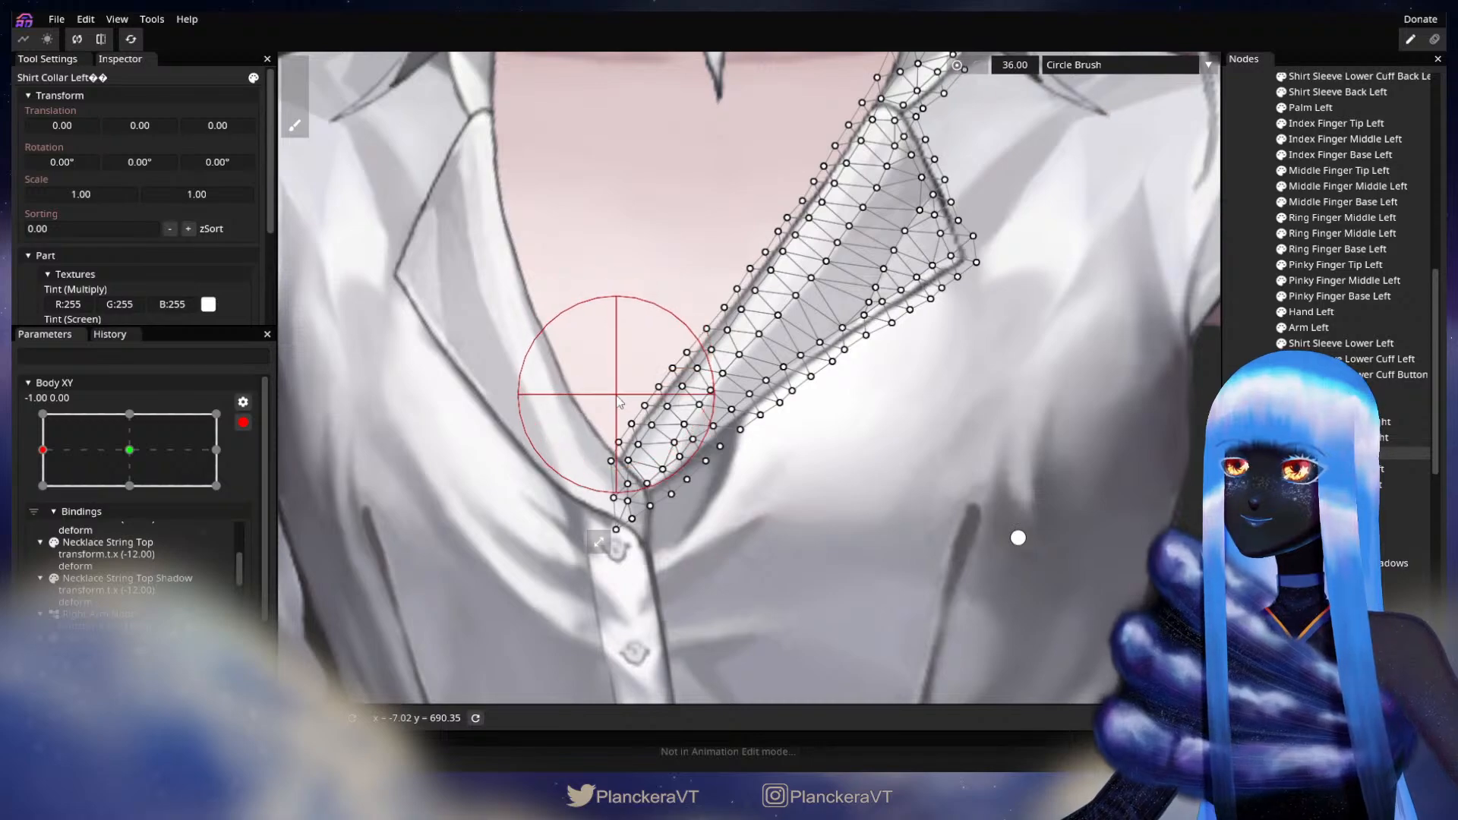
pyautogui.moveTo(652, 444); pyautogui.dragTo(658, 448)
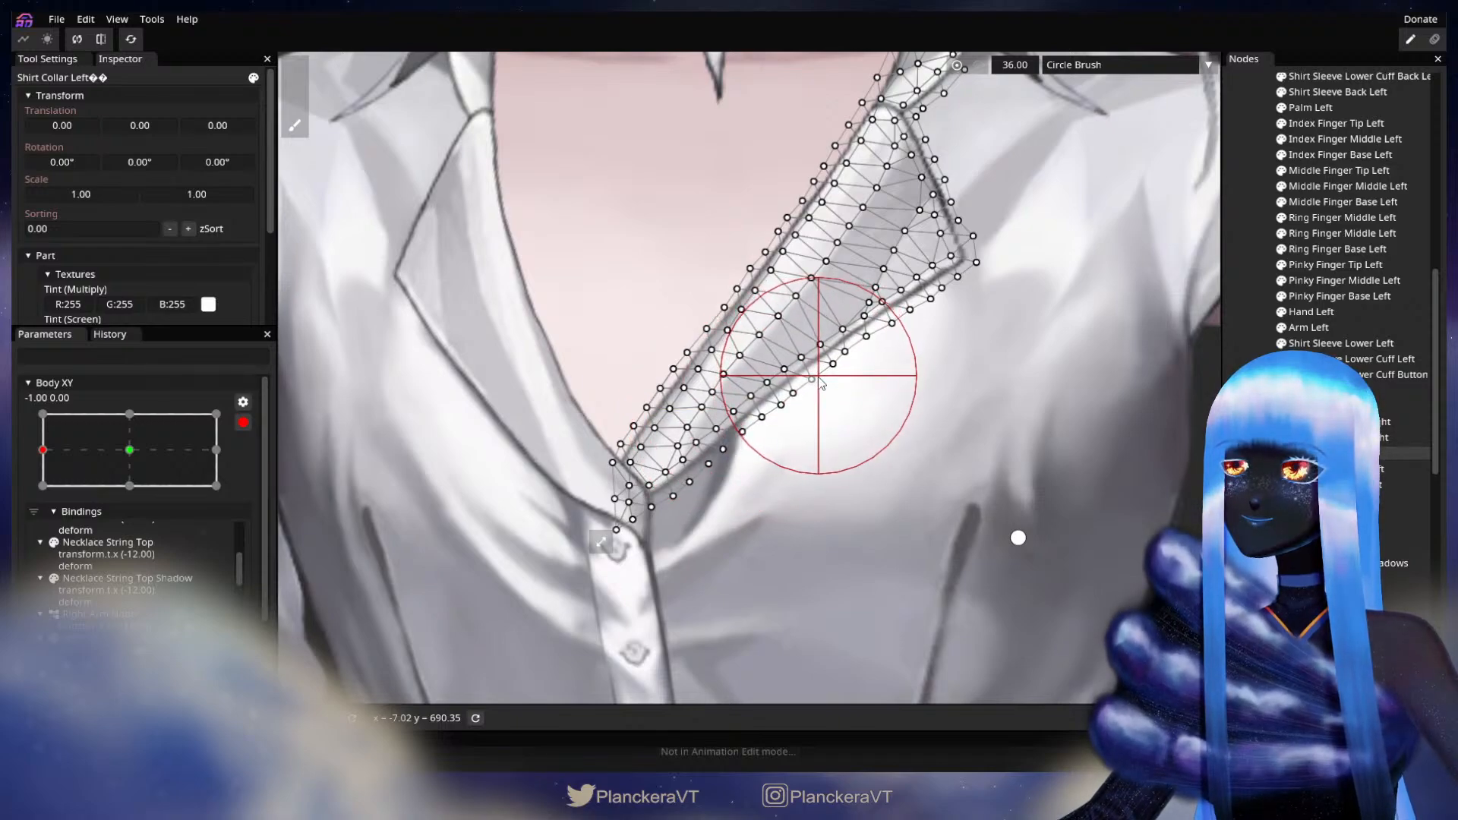
# - Deselect Shirt Collar Left, disarm Body XY to preview the turn on the upper body, and arm it again at -1.00, 0.00
pyautogui.click(1243, 334)
pyautogui.scroll(-2, 855, 530)
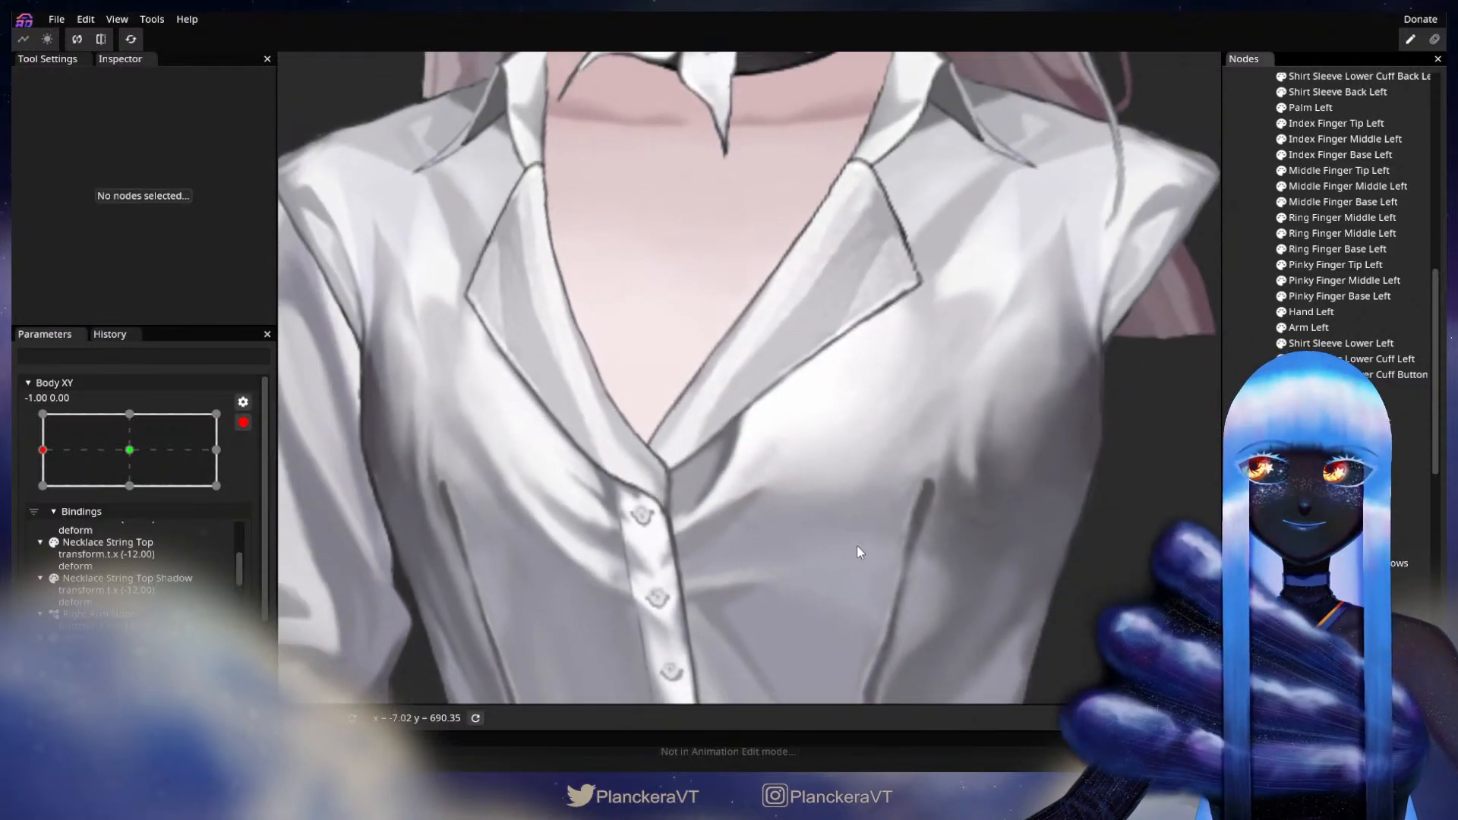
pyautogui.scroll(-1, 857, 545)
pyautogui.scroll(-4, 851, 566)
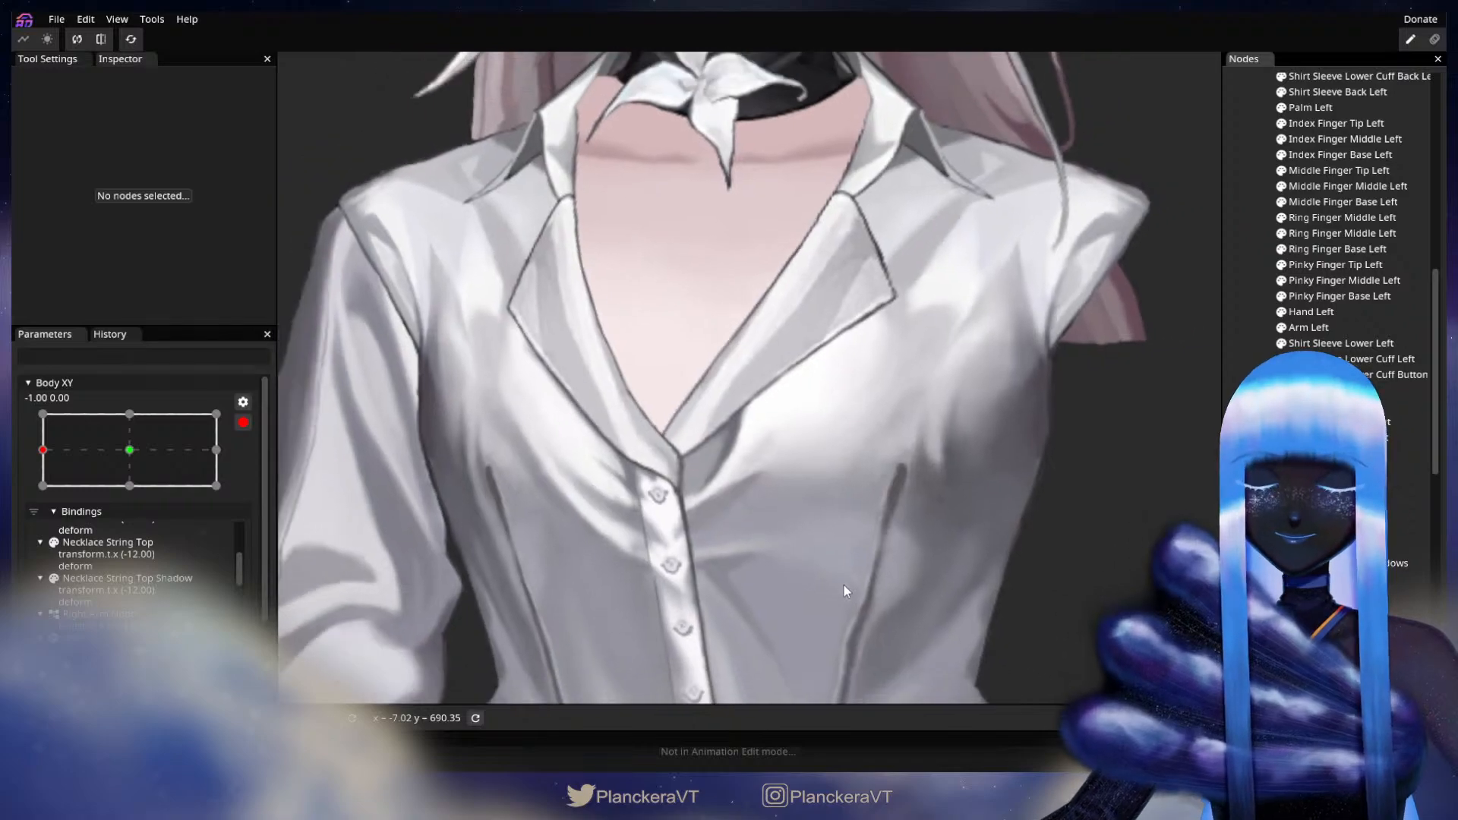
pyautogui.scroll(-4, 855, 578)
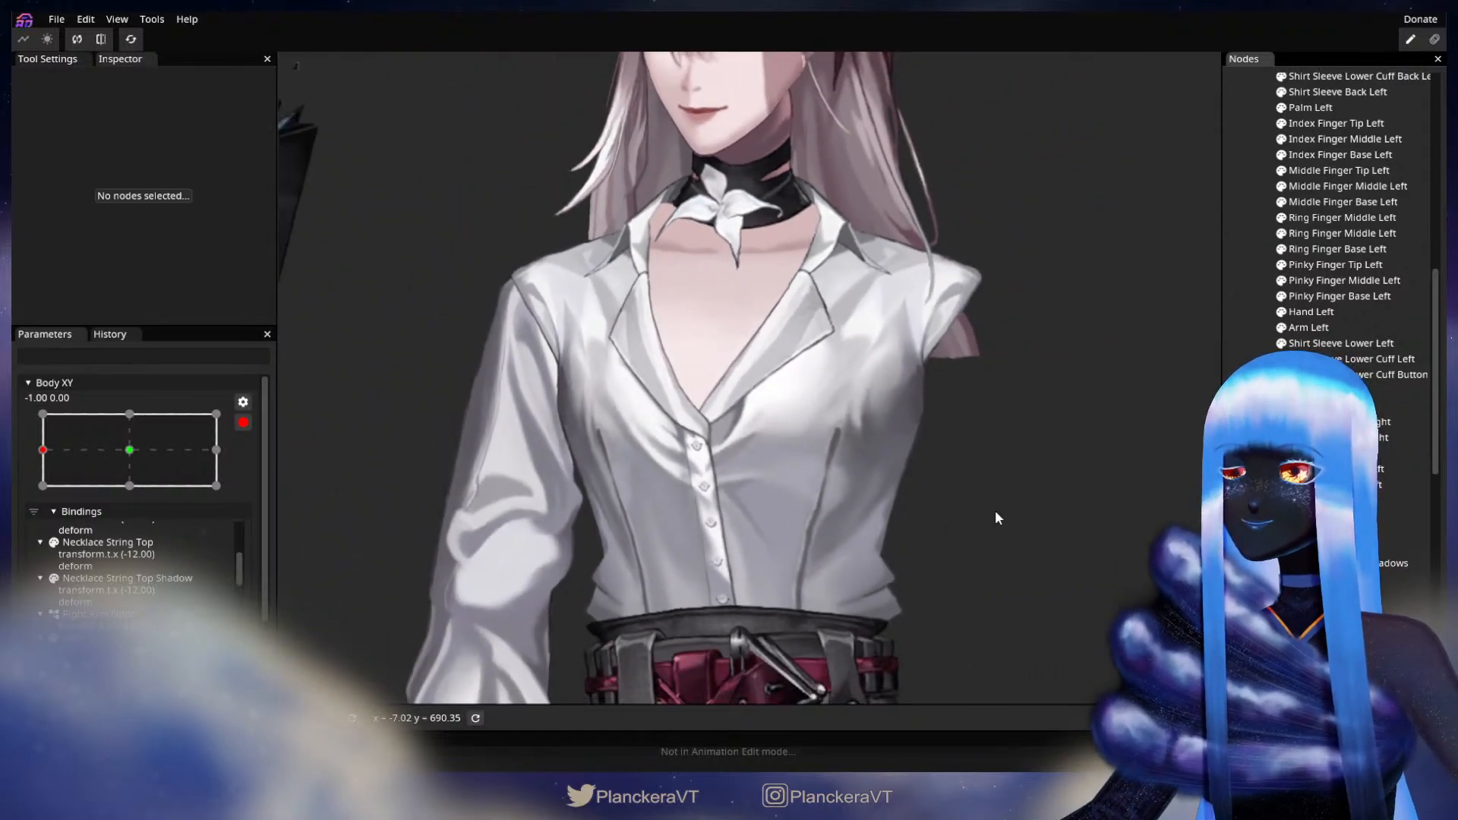
pyautogui.scroll(-1, 925, 565)
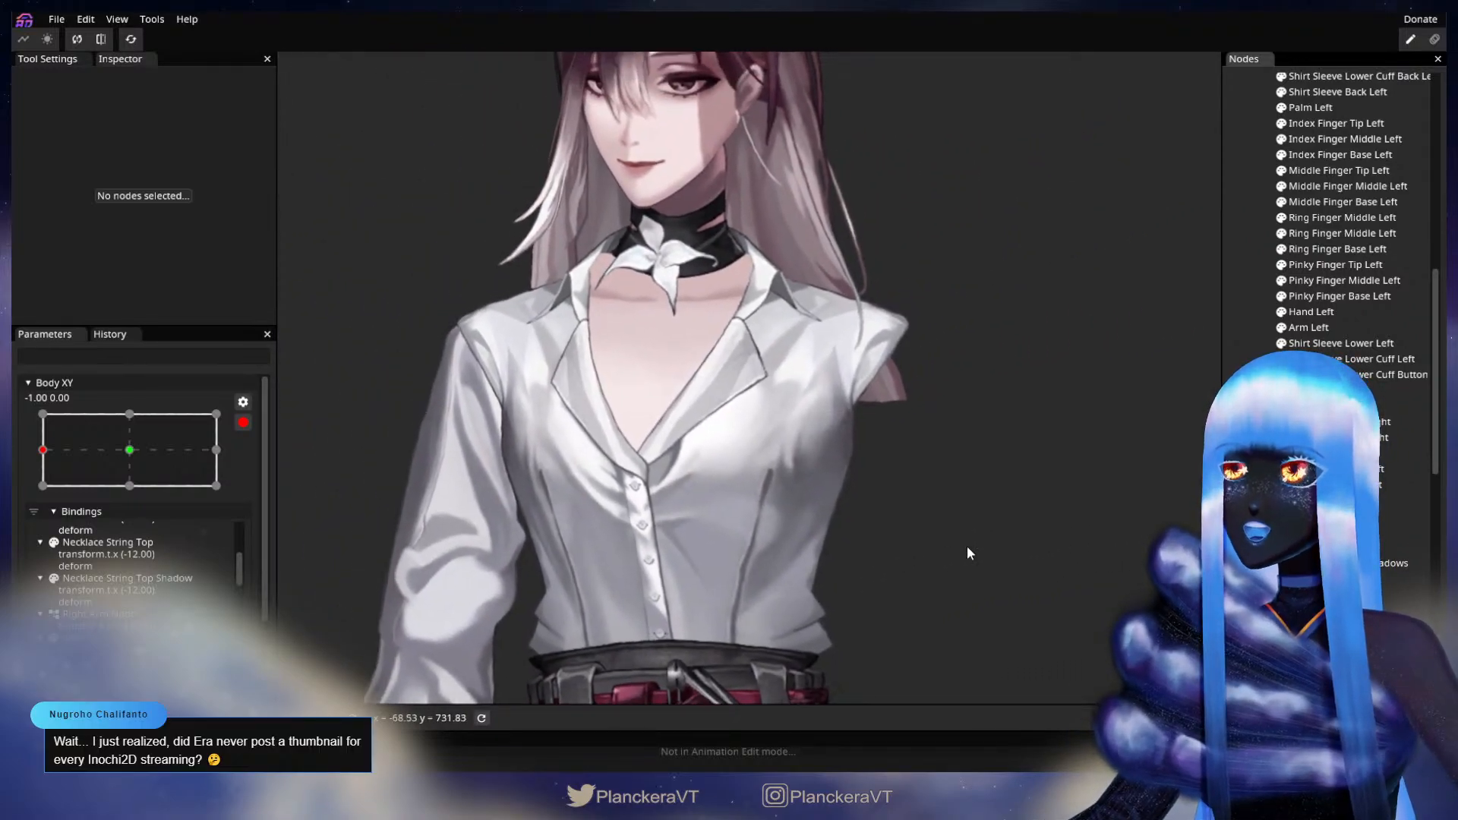
pyautogui.click(243, 422)
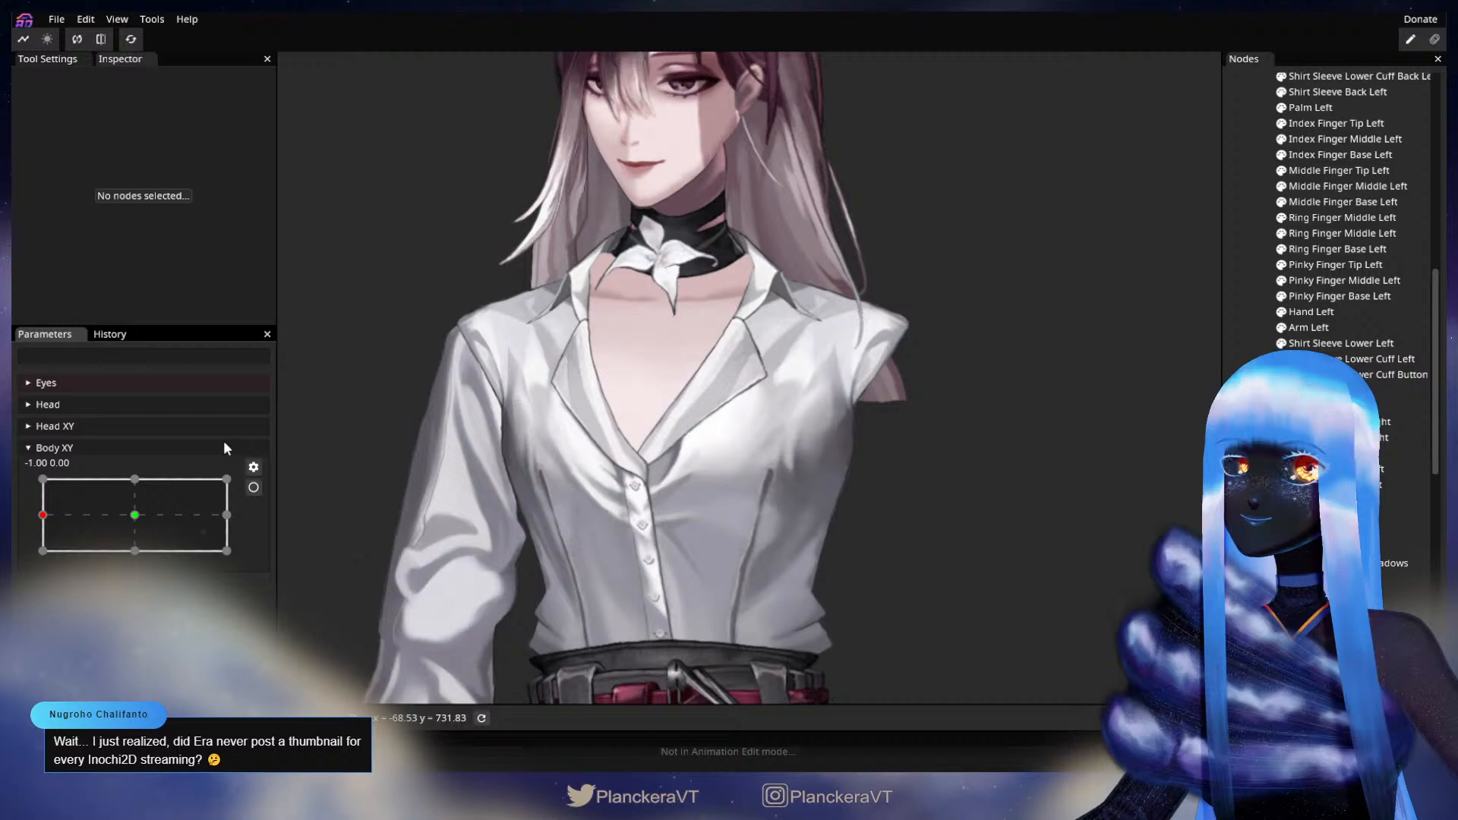
pyautogui.click(44, 513)
pyautogui.moveTo(44, 516)
pyautogui.mouseDown()
pyautogui.moveTo(143, 516)
pyautogui.moveTo(26, 517)
pyautogui.mouseUp()
pyautogui.click(254, 488)
# - Nudge single Shirt MeshGroup vertices along the lower edge of the left lapel, and deselect the mesh group
pyautogui.scroll(5, 908, 435)
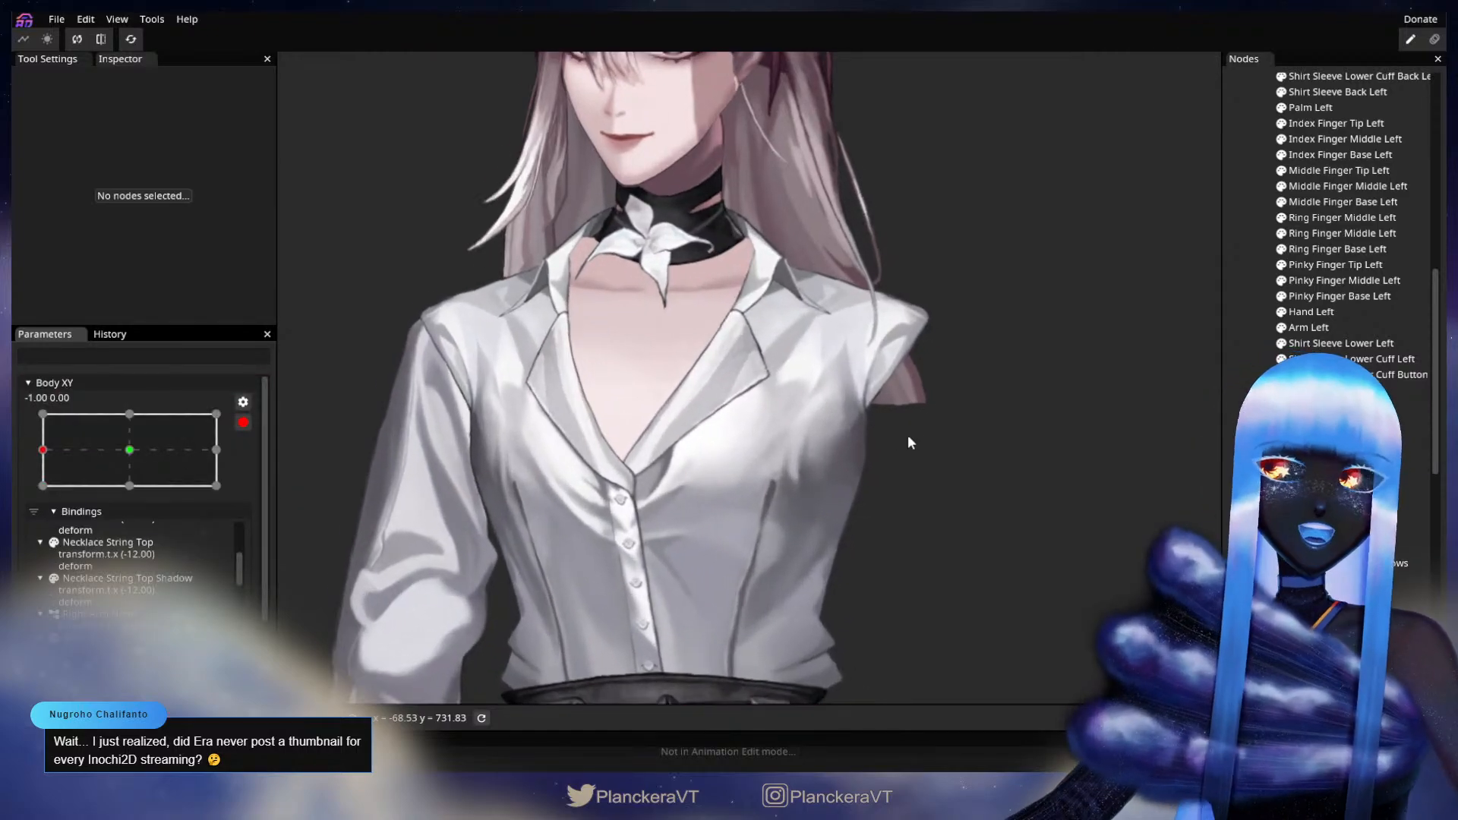
pyautogui.scroll(2, 1004, 433)
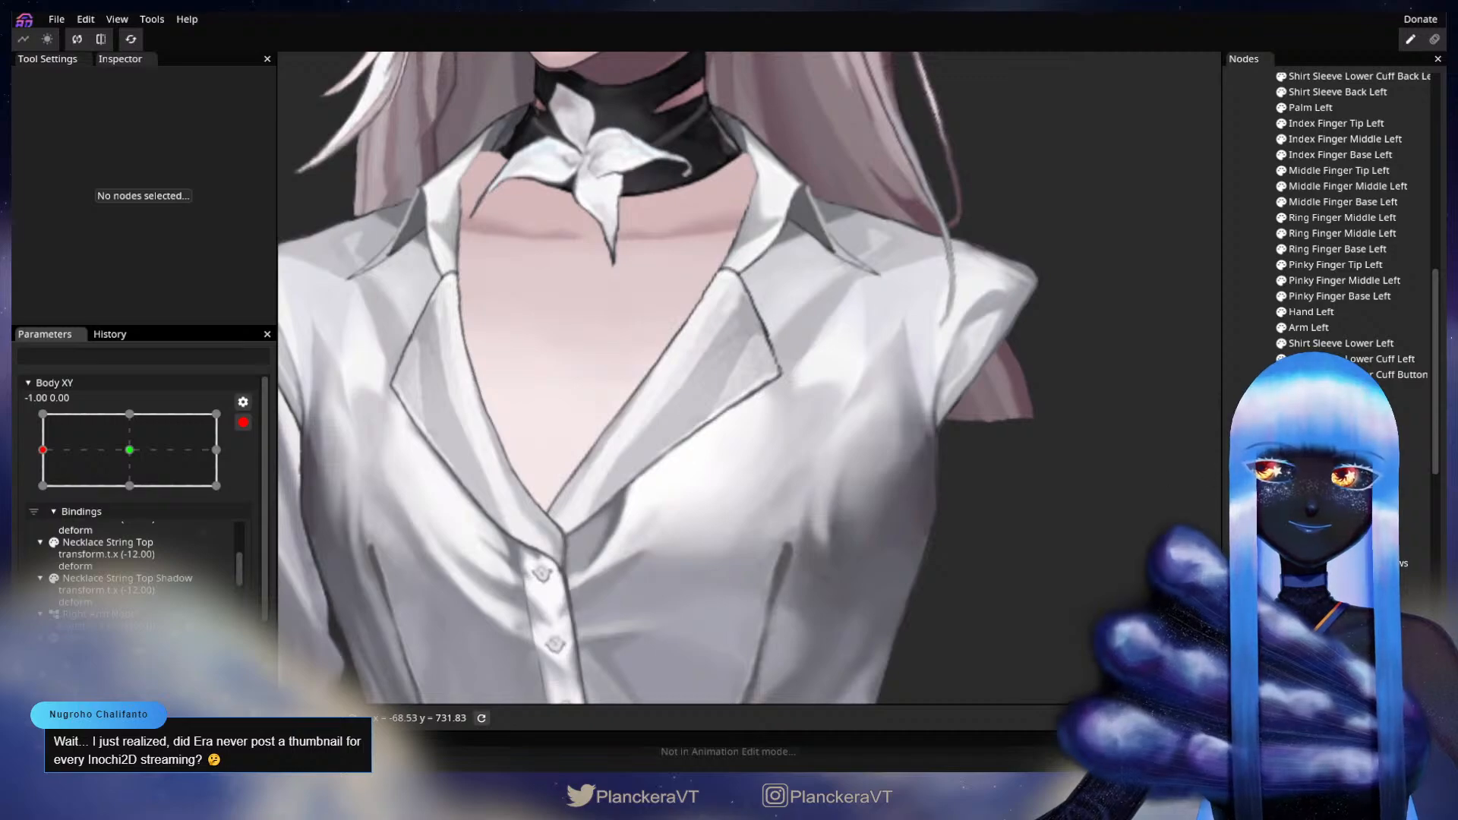
pyautogui.scroll(2, 999, 495)
pyautogui.scroll(1, 999, 495)
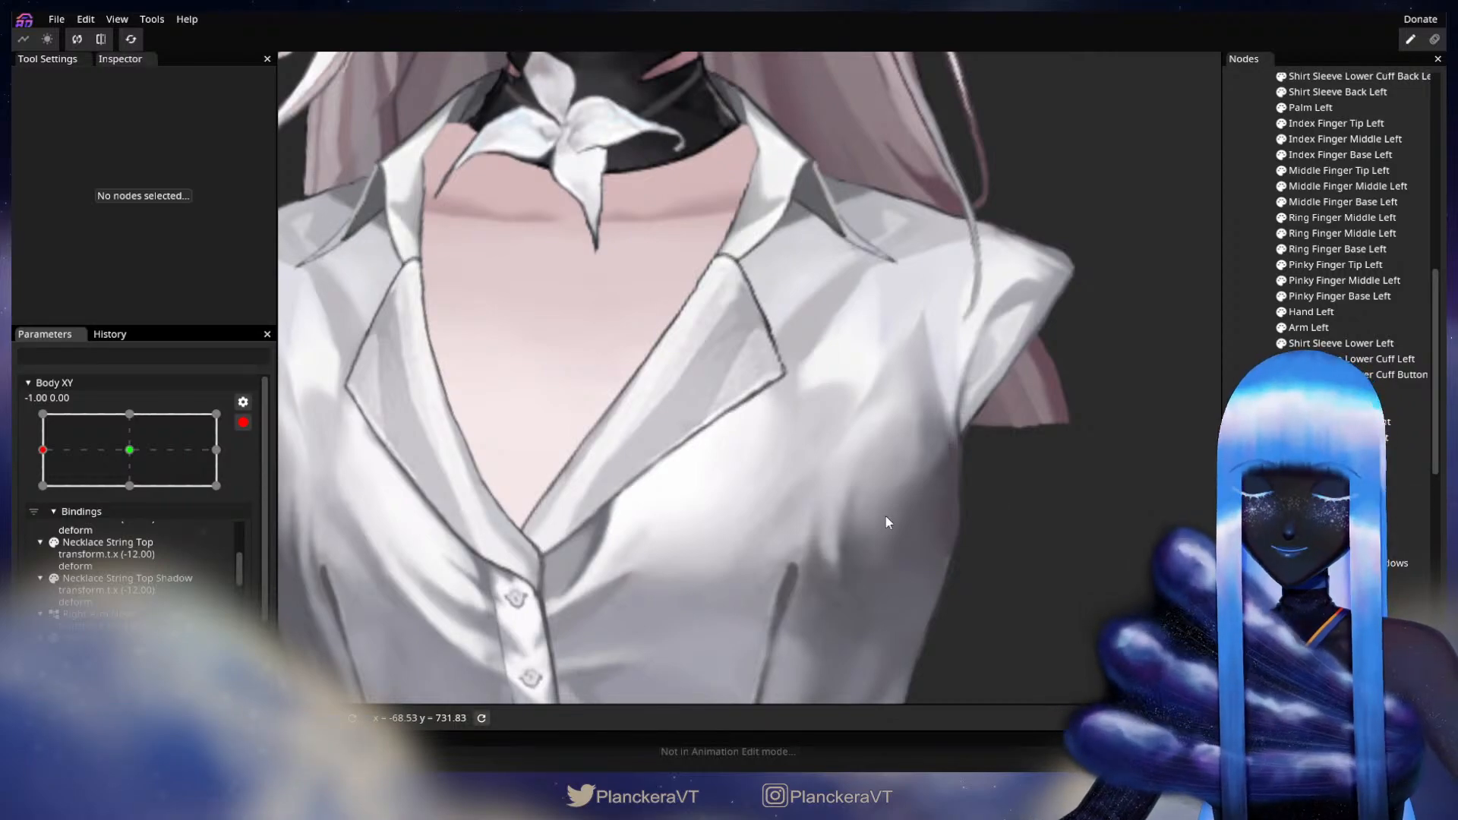
pyautogui.scroll(2, 915, 494)
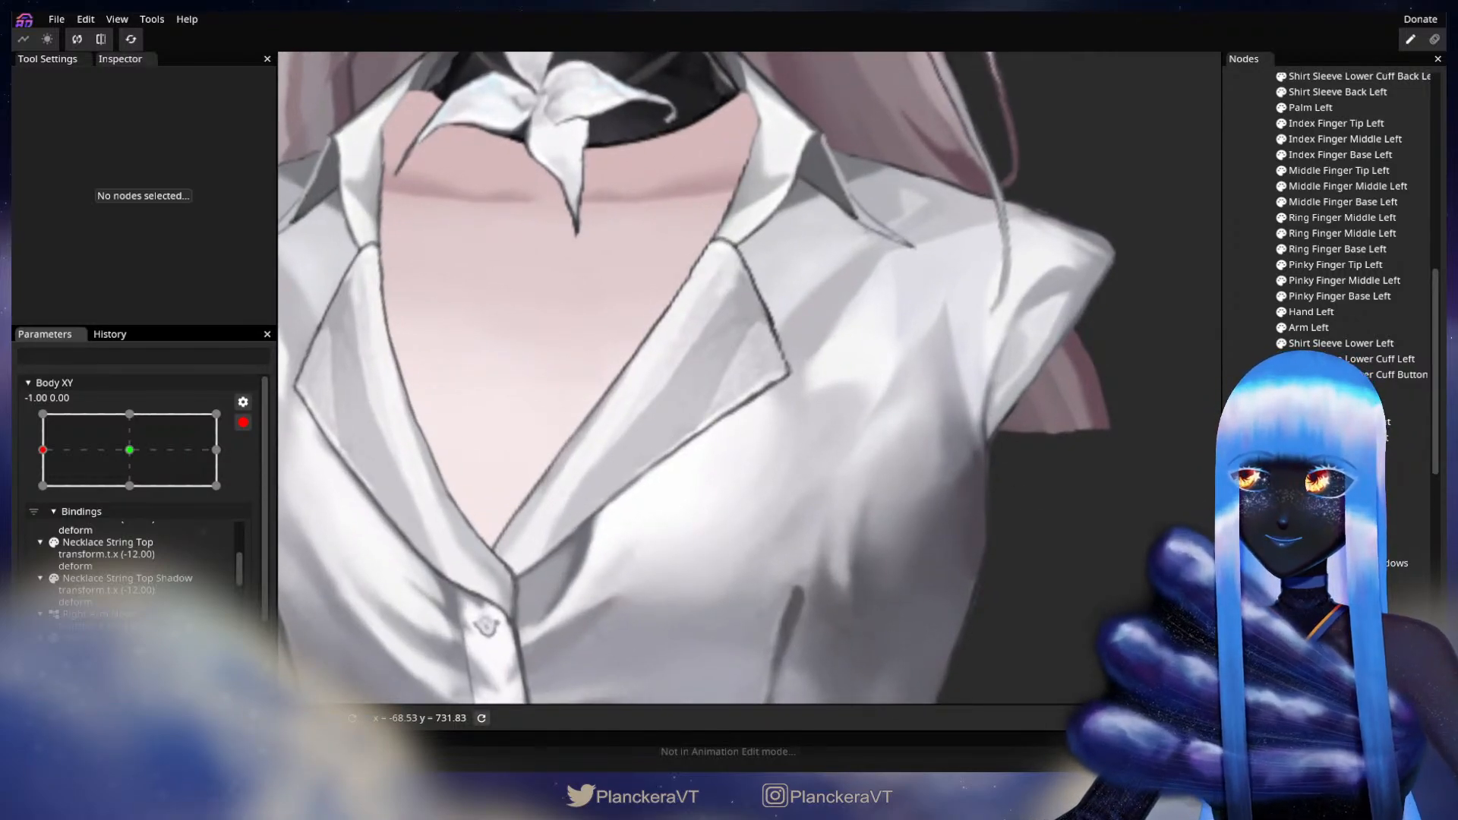
pyautogui.click(1313, 391)
pyautogui.scroll(2, 798, 491)
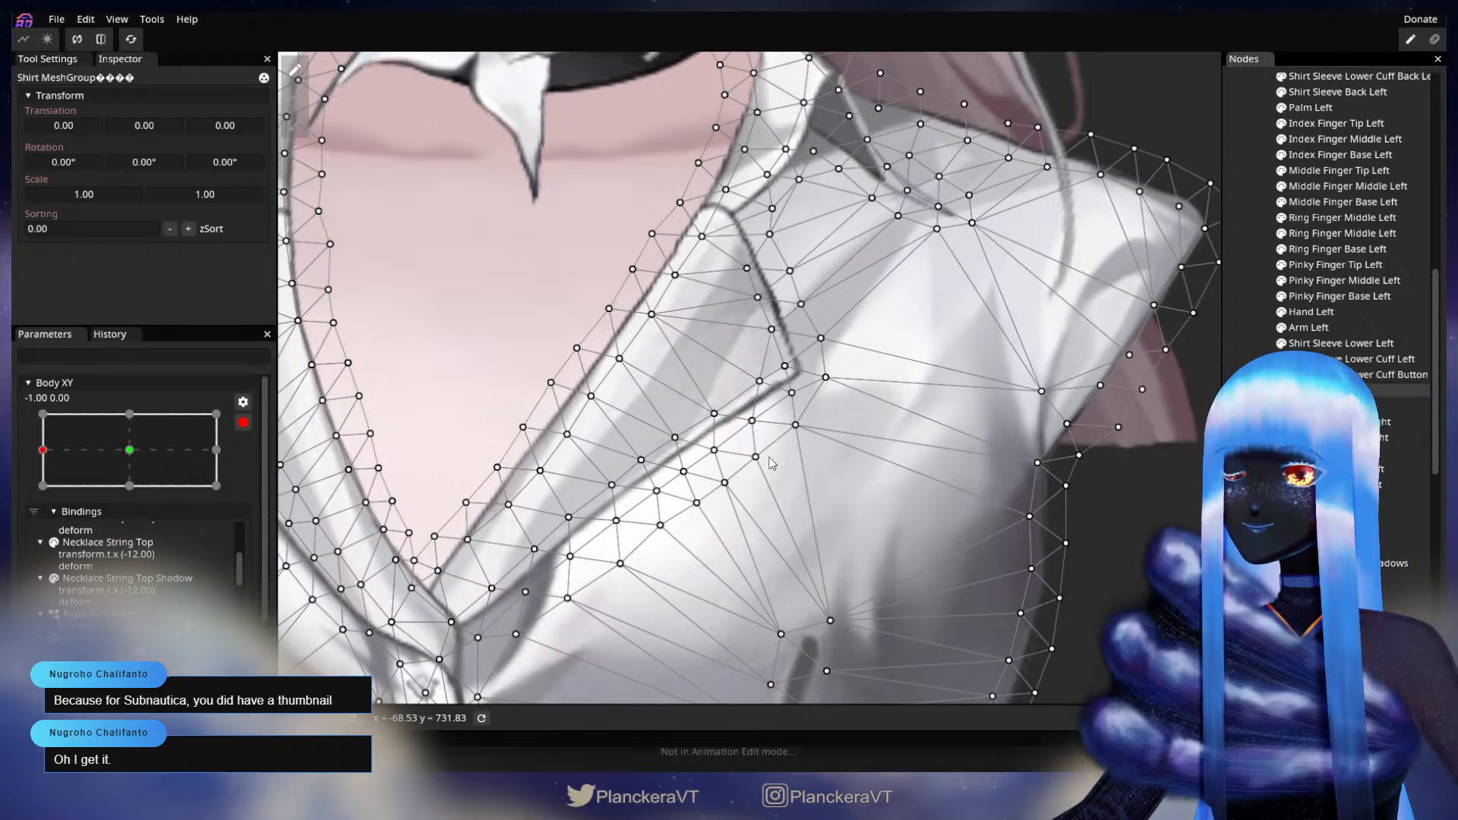
pyautogui.click(751, 420)
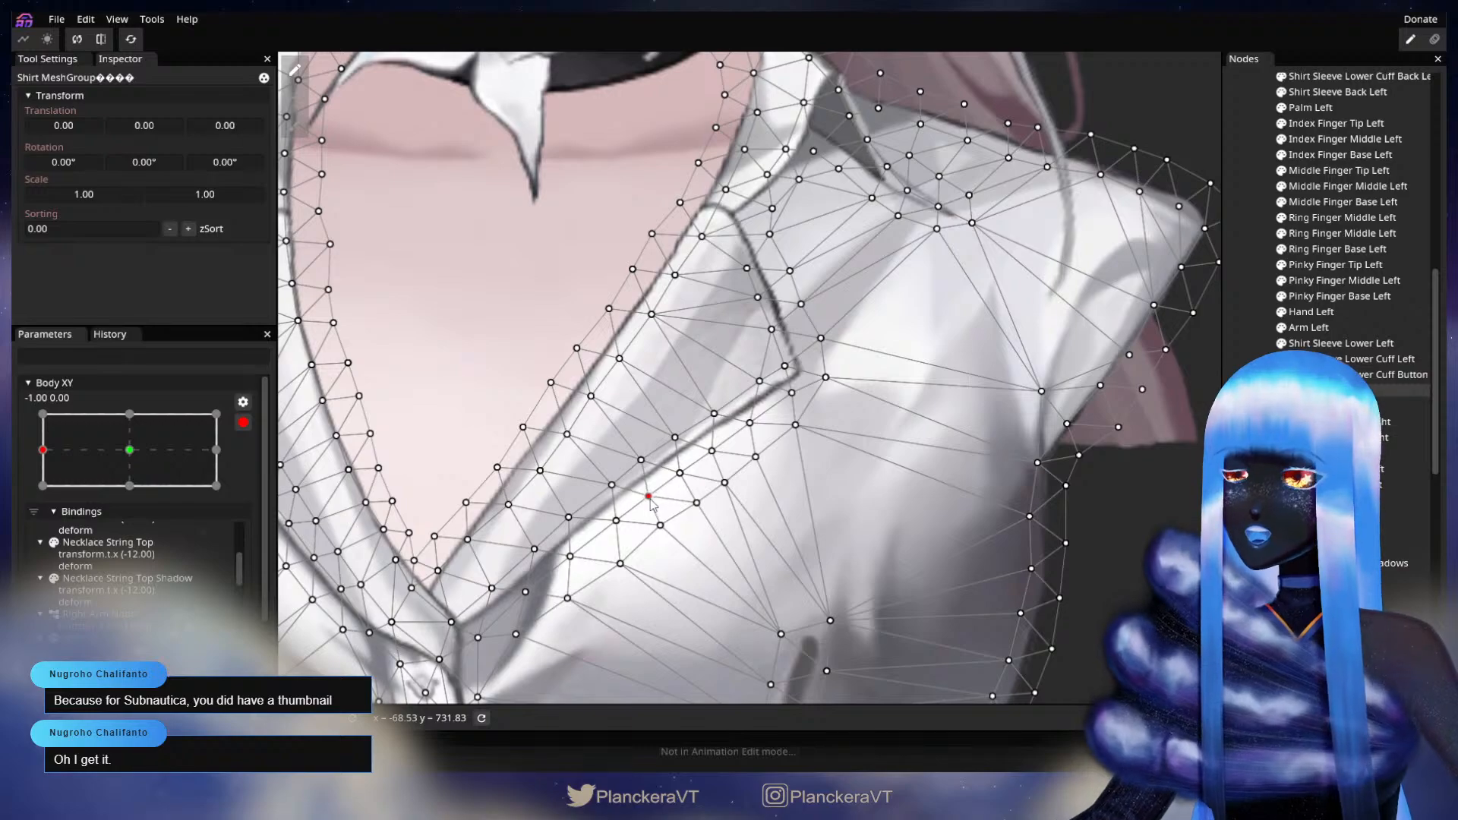
pyautogui.click(613, 523)
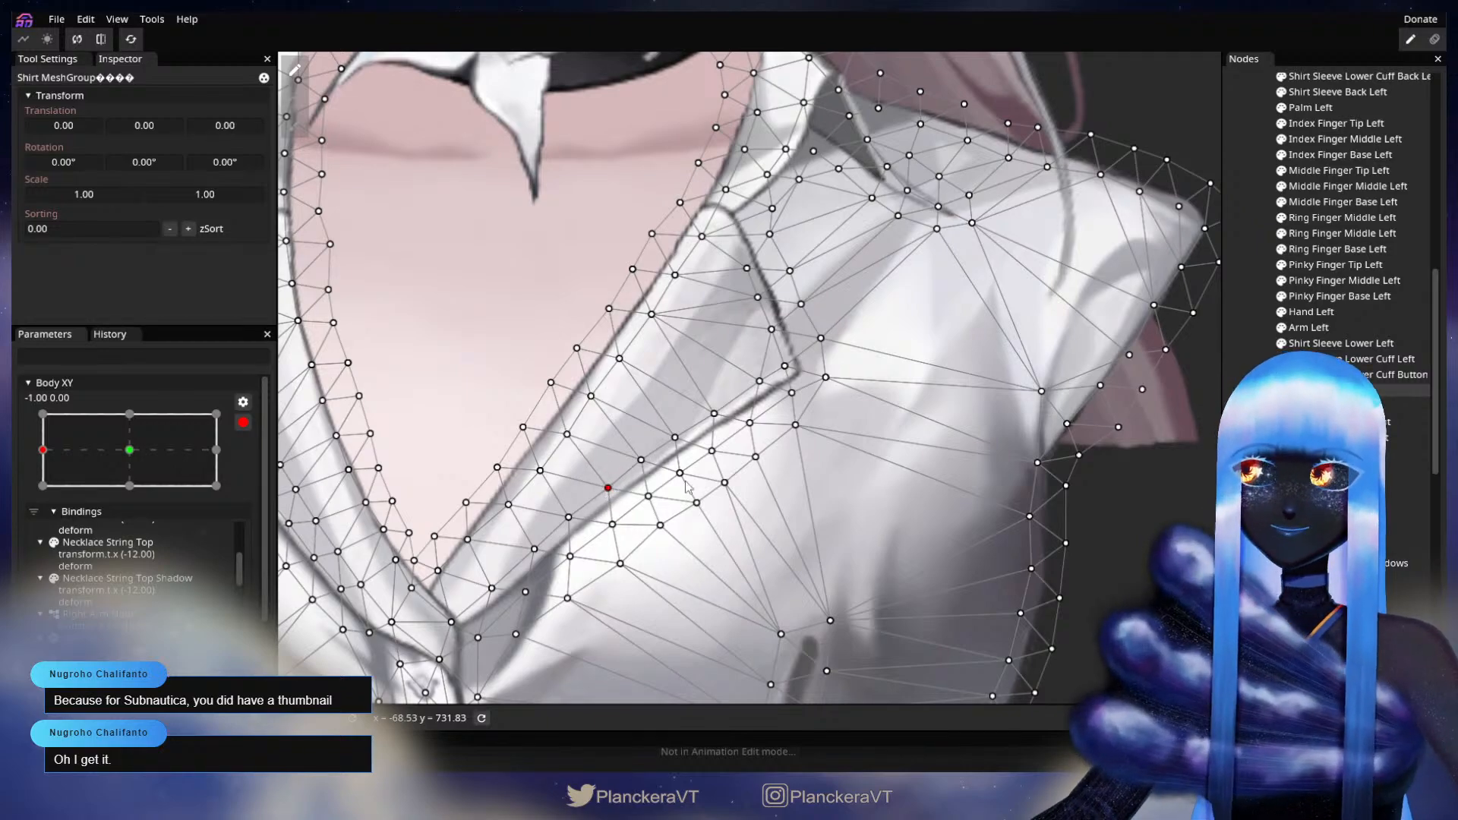
pyautogui.press('Escape')
# - Disarm Body XY, preview the turn around its left keypoint on the head and shirt, and arm it again there
pyautogui.scroll(-5, 988, 567)
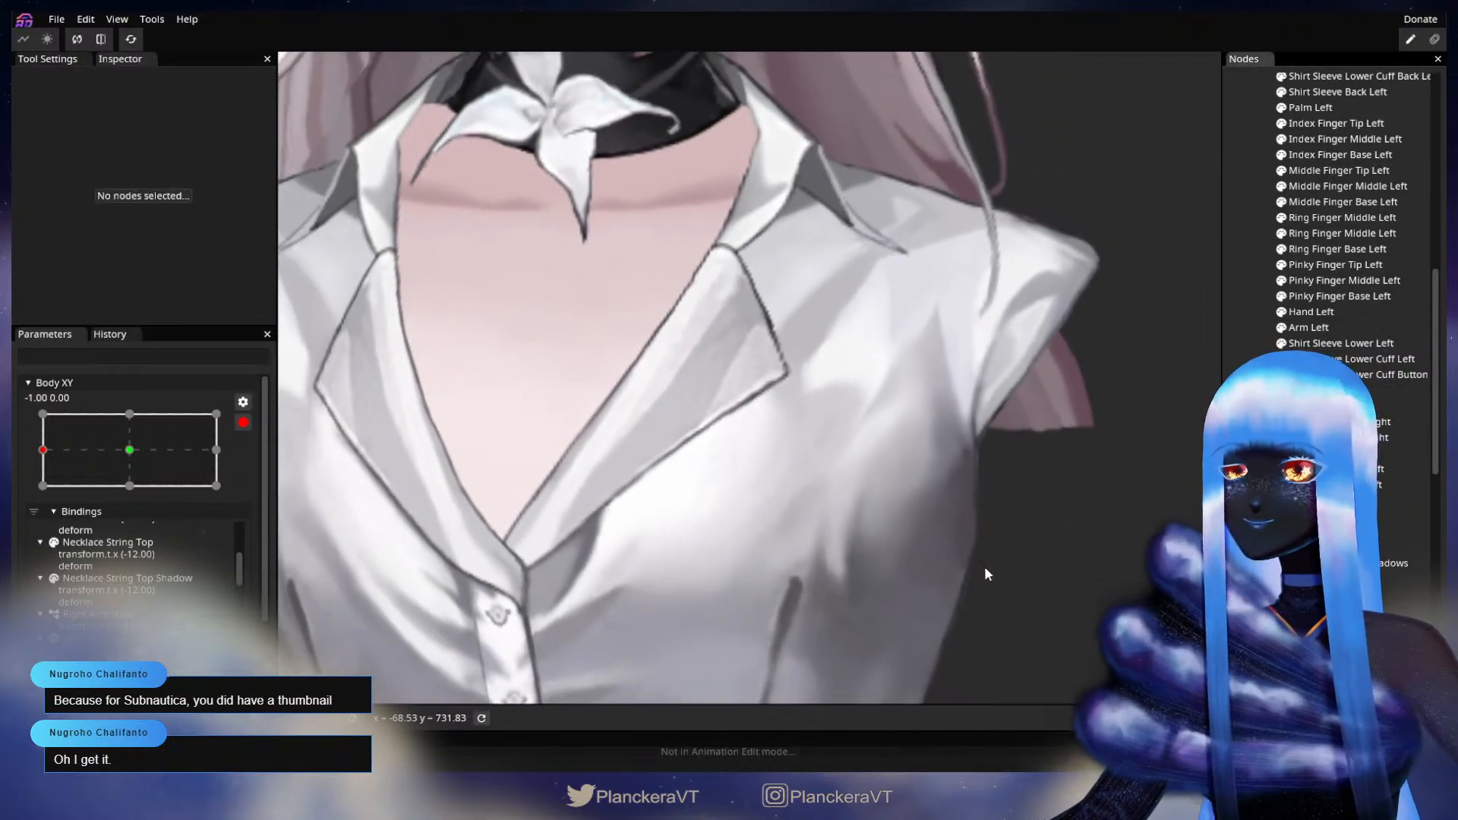
pyautogui.scroll(-6, 994, 577)
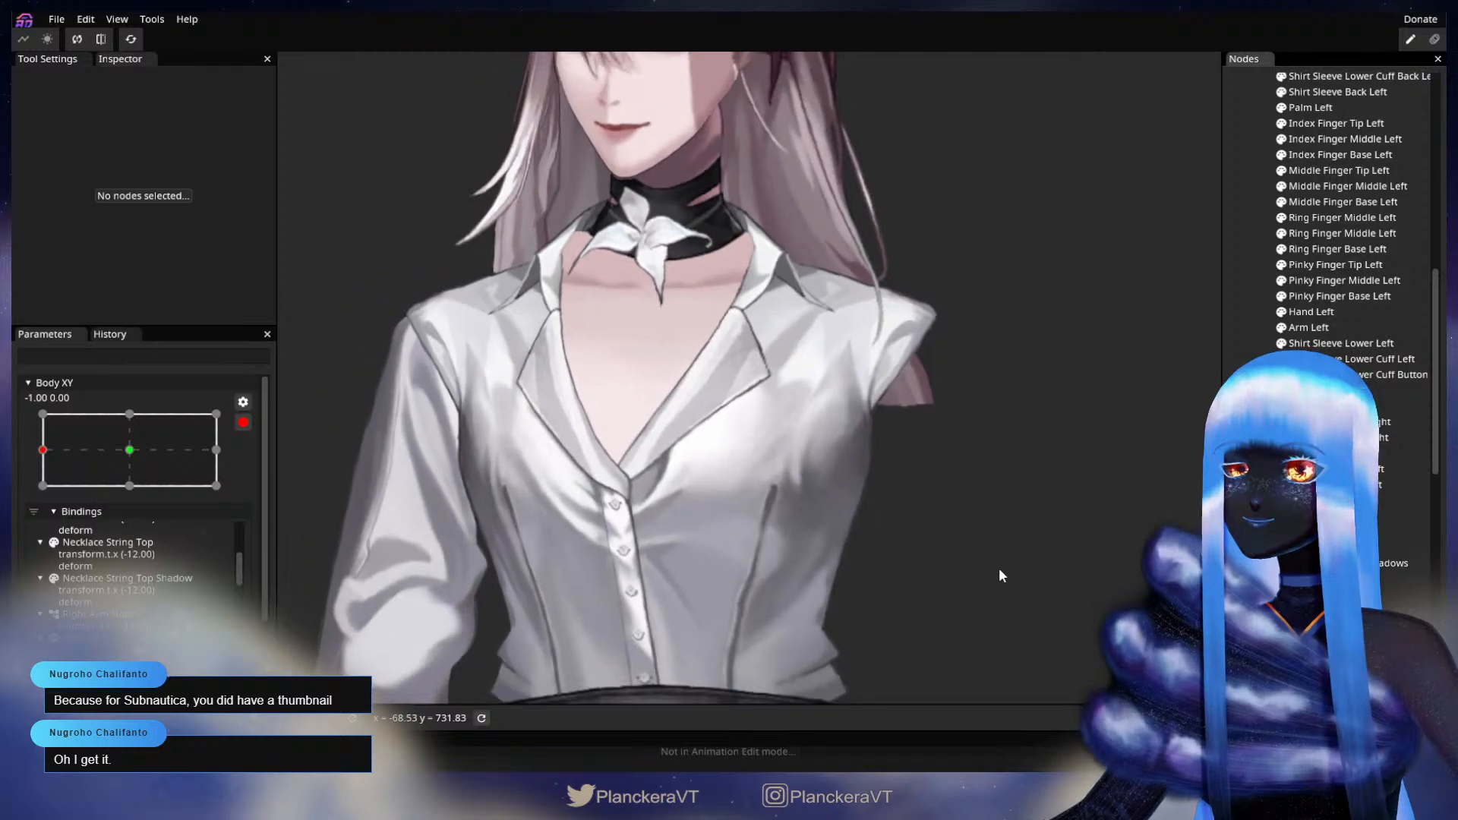
pyautogui.scroll(-2, 1010, 566)
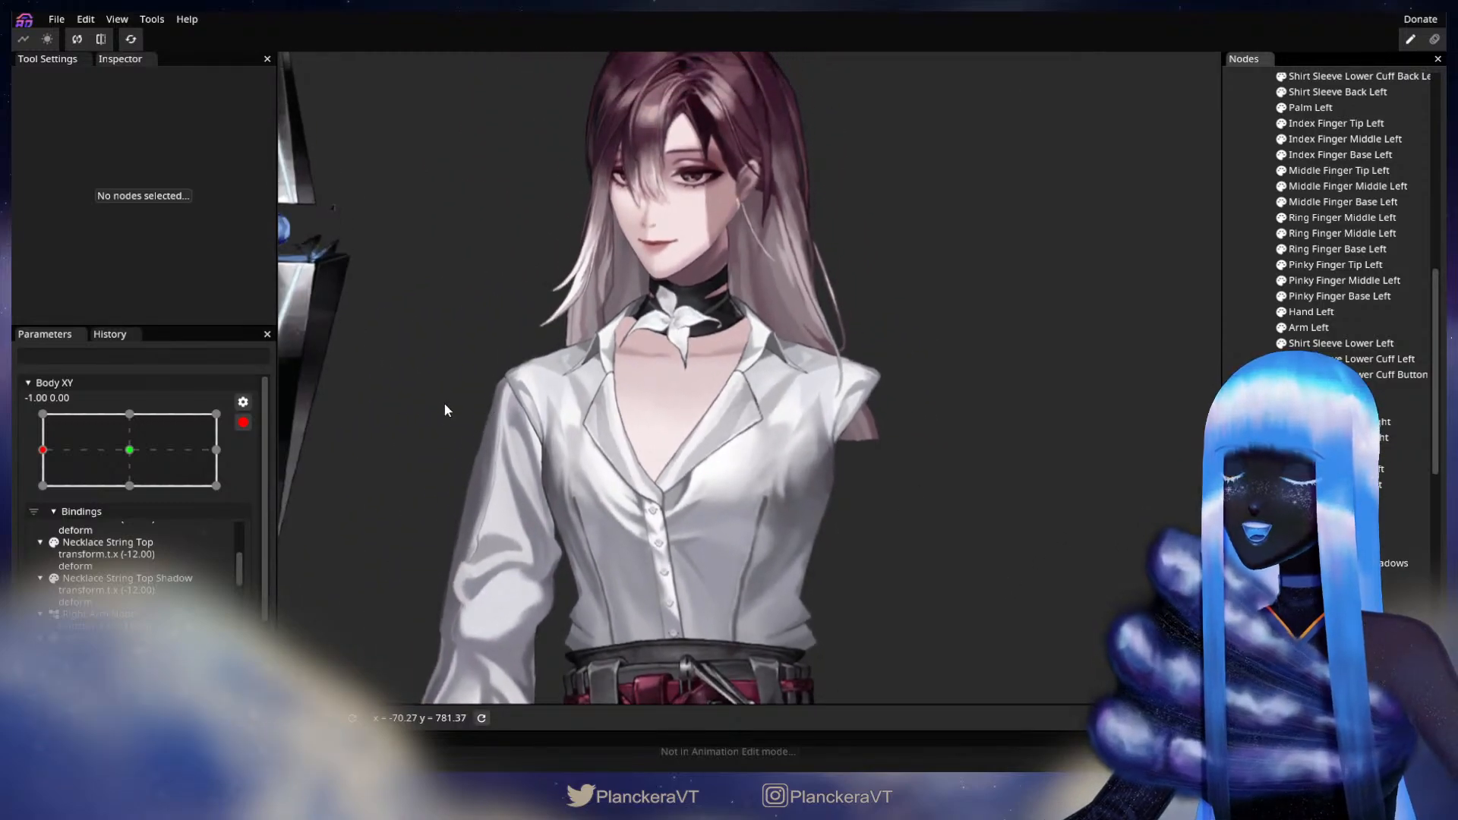
pyautogui.scroll(2, 26, 531)
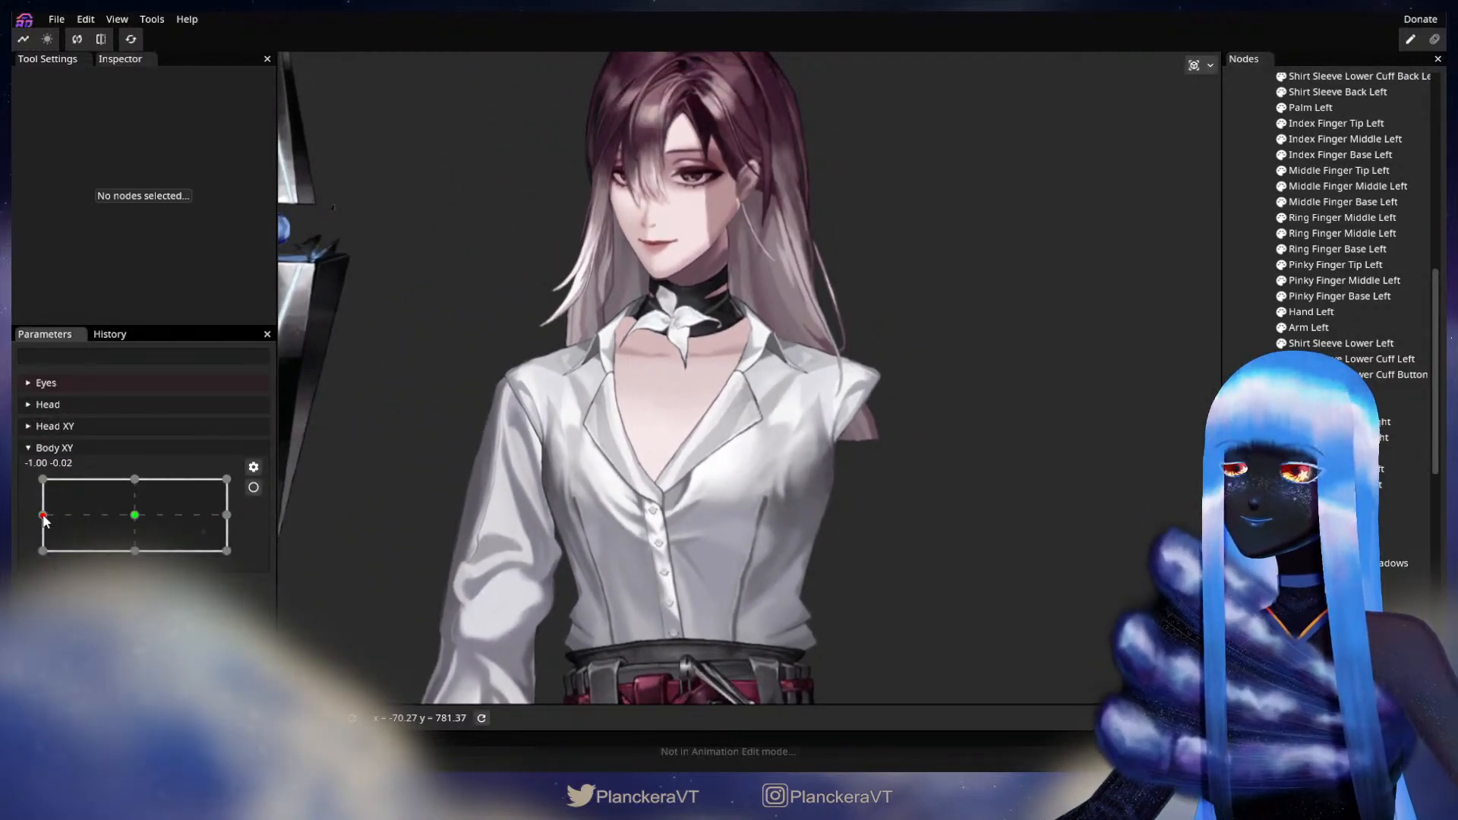
pyautogui.moveTo(44, 520)
pyautogui.mouseDown()
pyautogui.moveTo(146, 517)
pyautogui.moveTo(27, 525)
pyautogui.mouseUp()
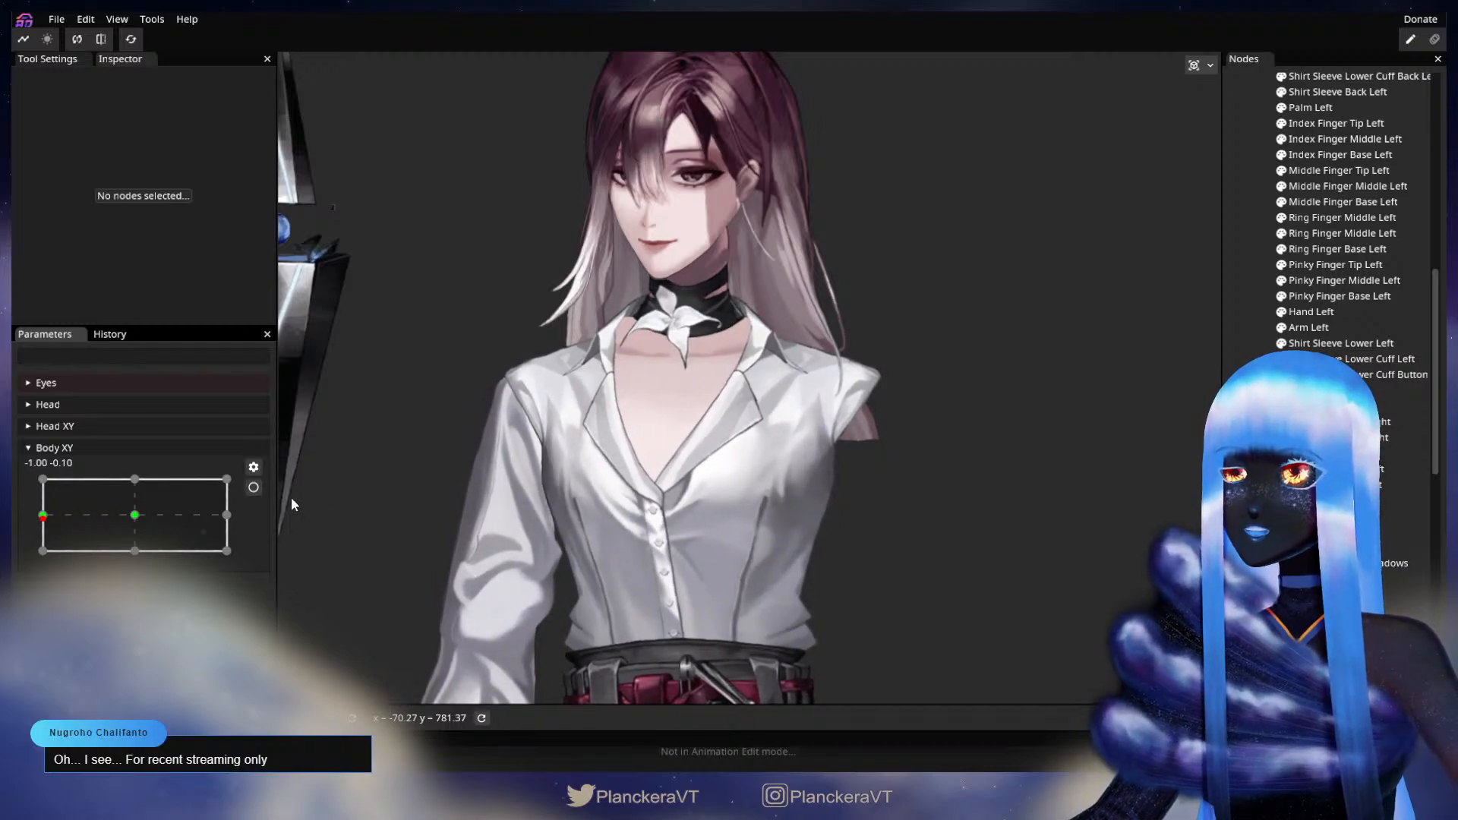
pyautogui.click(253, 488)
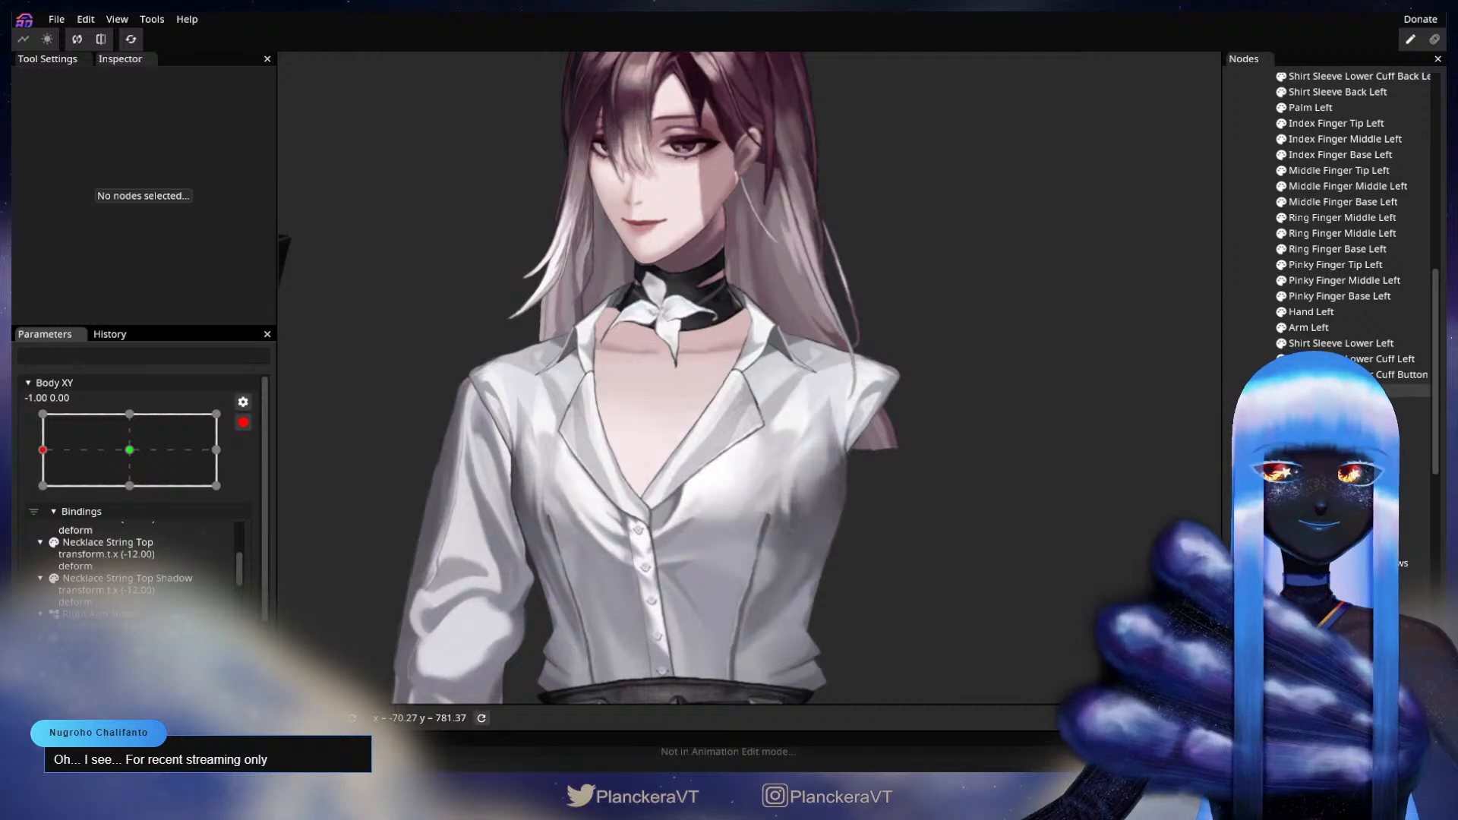
# - Brush the Shirt MeshGroup slightly along the left side of the neckline with a size 62 Circle Brush, and deselect it
pyautogui.click(918, 407)
pyautogui.scroll(5, 955, 403)
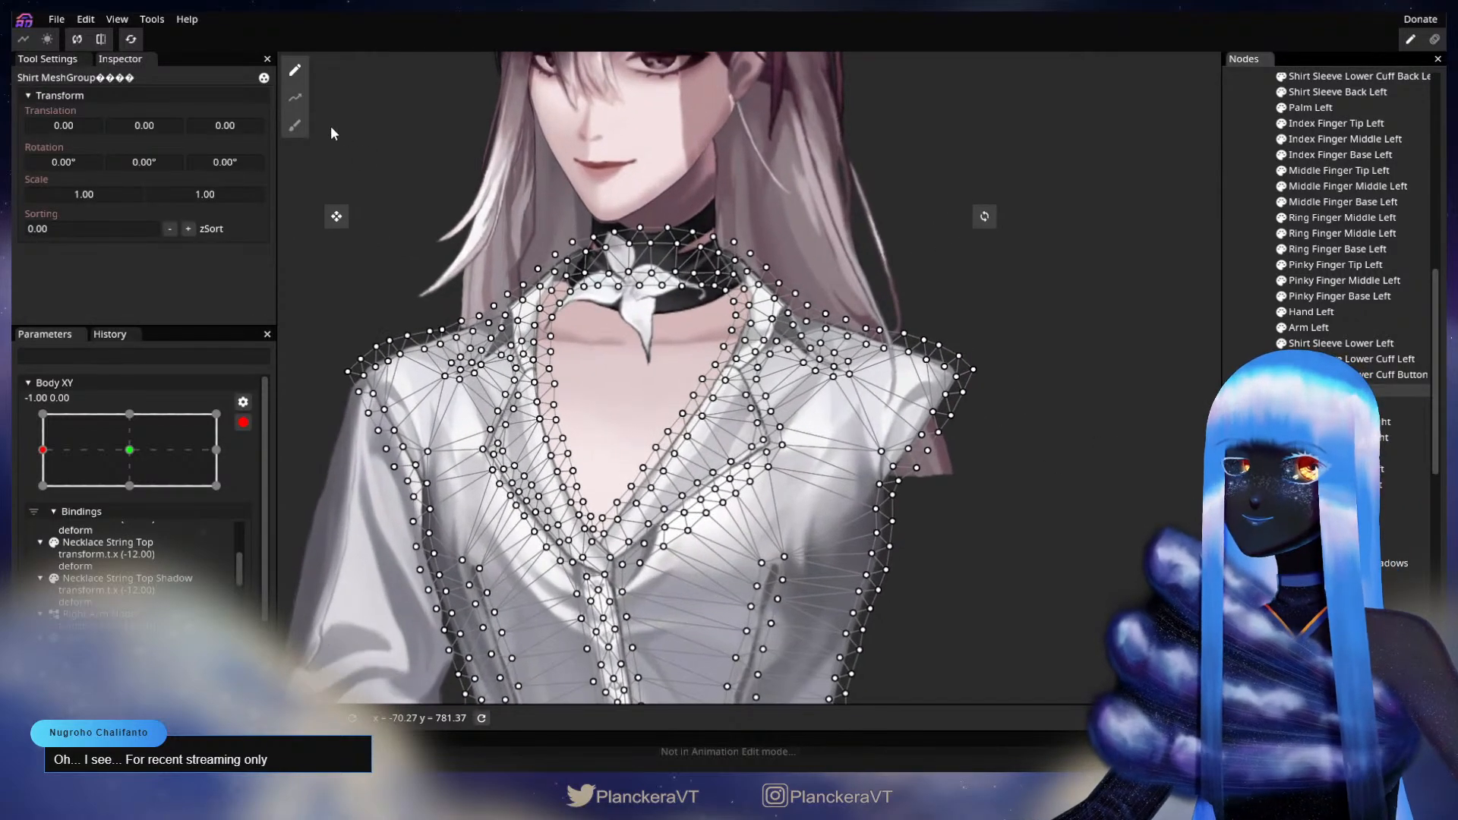
pyautogui.click(295, 125)
pyautogui.moveTo(1028, 64); pyautogui.dragTo(1034, 64)
pyautogui.scroll(1, 749, 374)
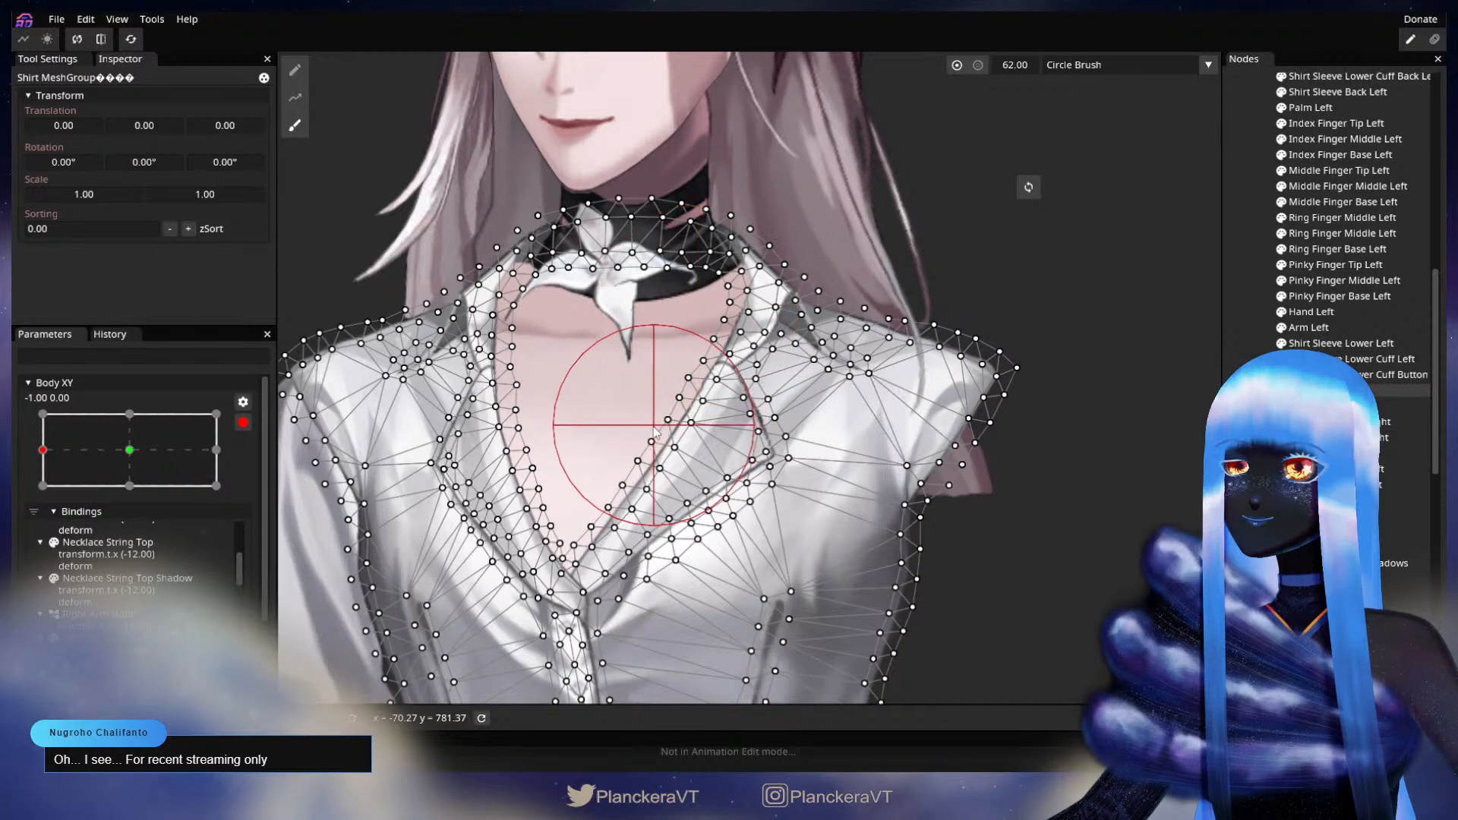
pyautogui.click(1241, 334)
# - Preview the turn on the whole upper body with Body XY disarmed, and rearm the parameter at its left keypoint
pyautogui.scroll(-7, 843, 454)
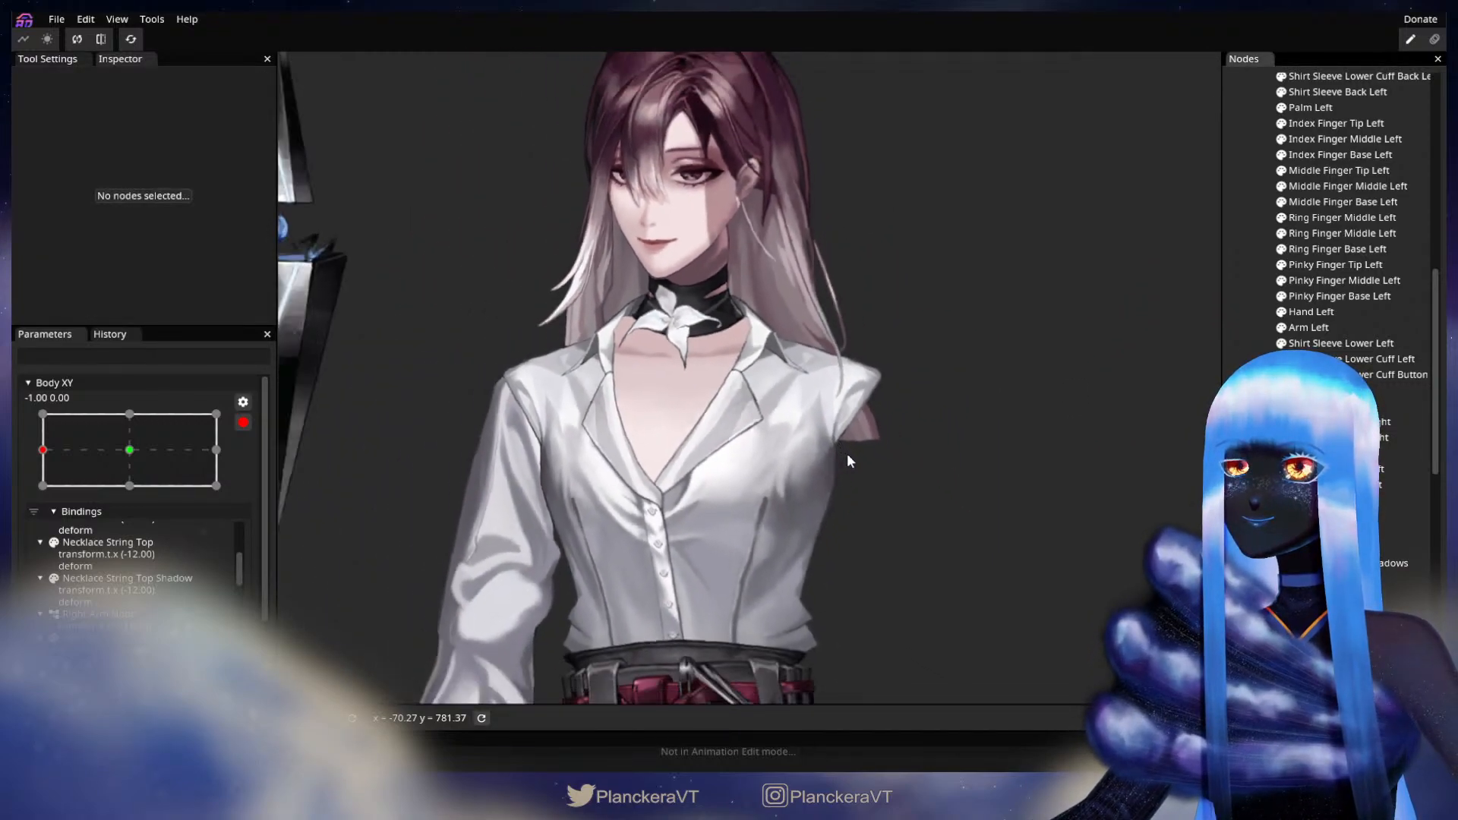
pyautogui.moveTo(950, 474); pyautogui.dragTo(927, 481)
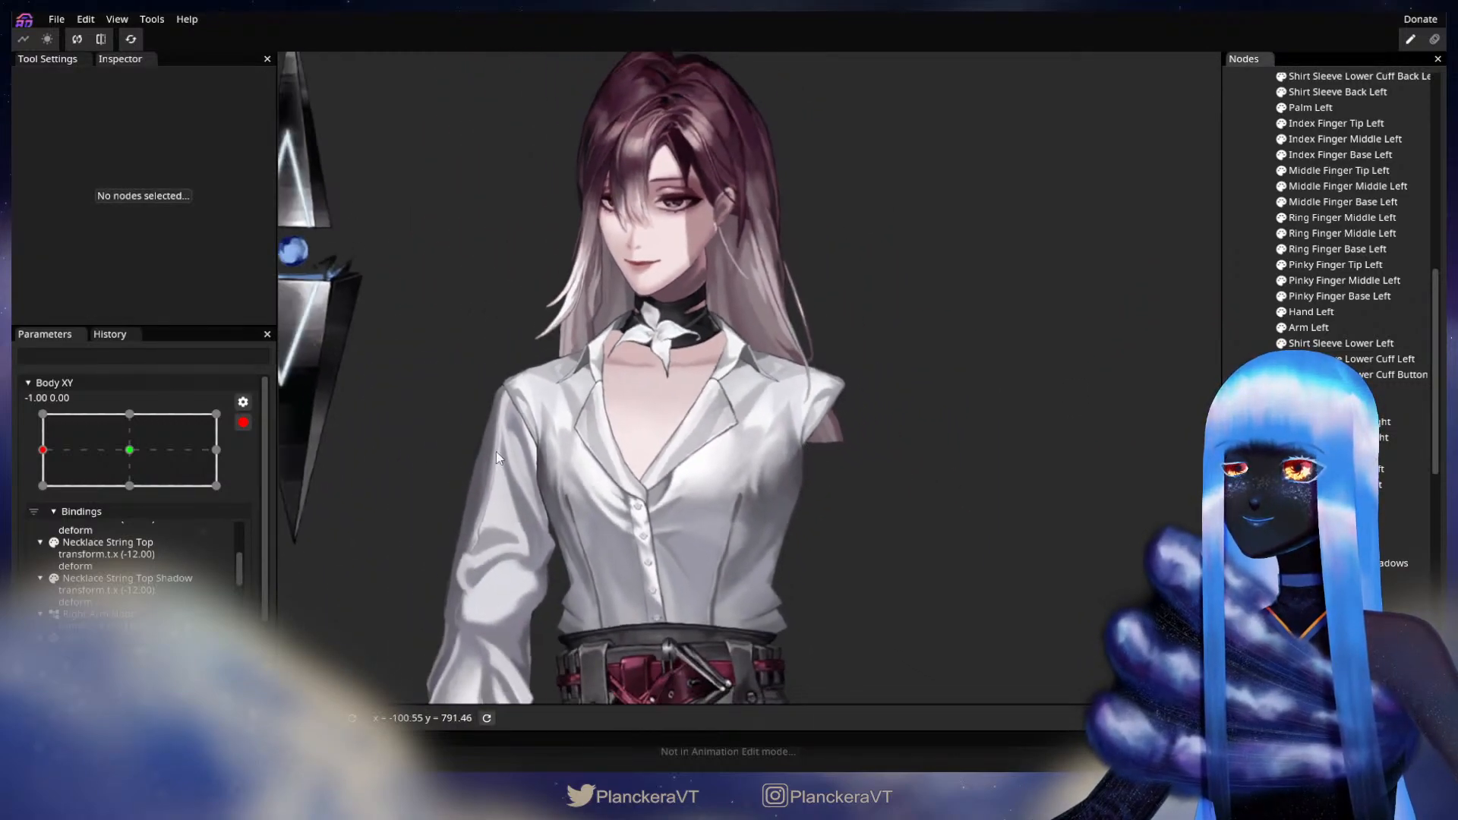
pyautogui.click(247, 423)
pyautogui.moveTo(55, 518)
pyautogui.mouseDown()
pyautogui.moveTo(141, 519)
pyautogui.moveTo(42, 515)
pyautogui.mouseUp()
pyautogui.click(253, 488)
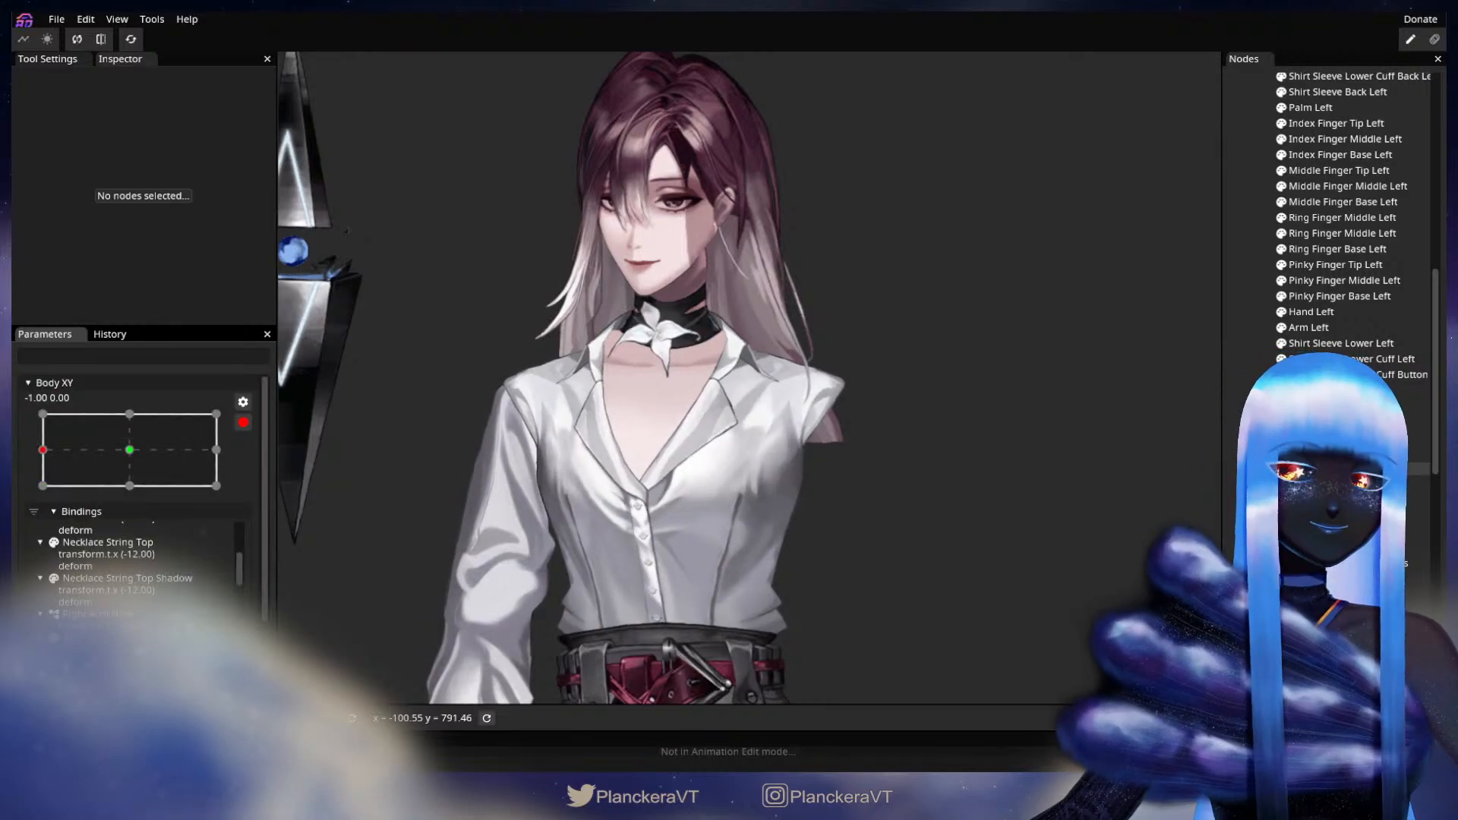
# - Refine the lapel area of Shirt Collar Left with the size 62 Circle Brush, and deselect the part
pyautogui.click(1322, 437)
pyautogui.scroll(1, 863, 534)
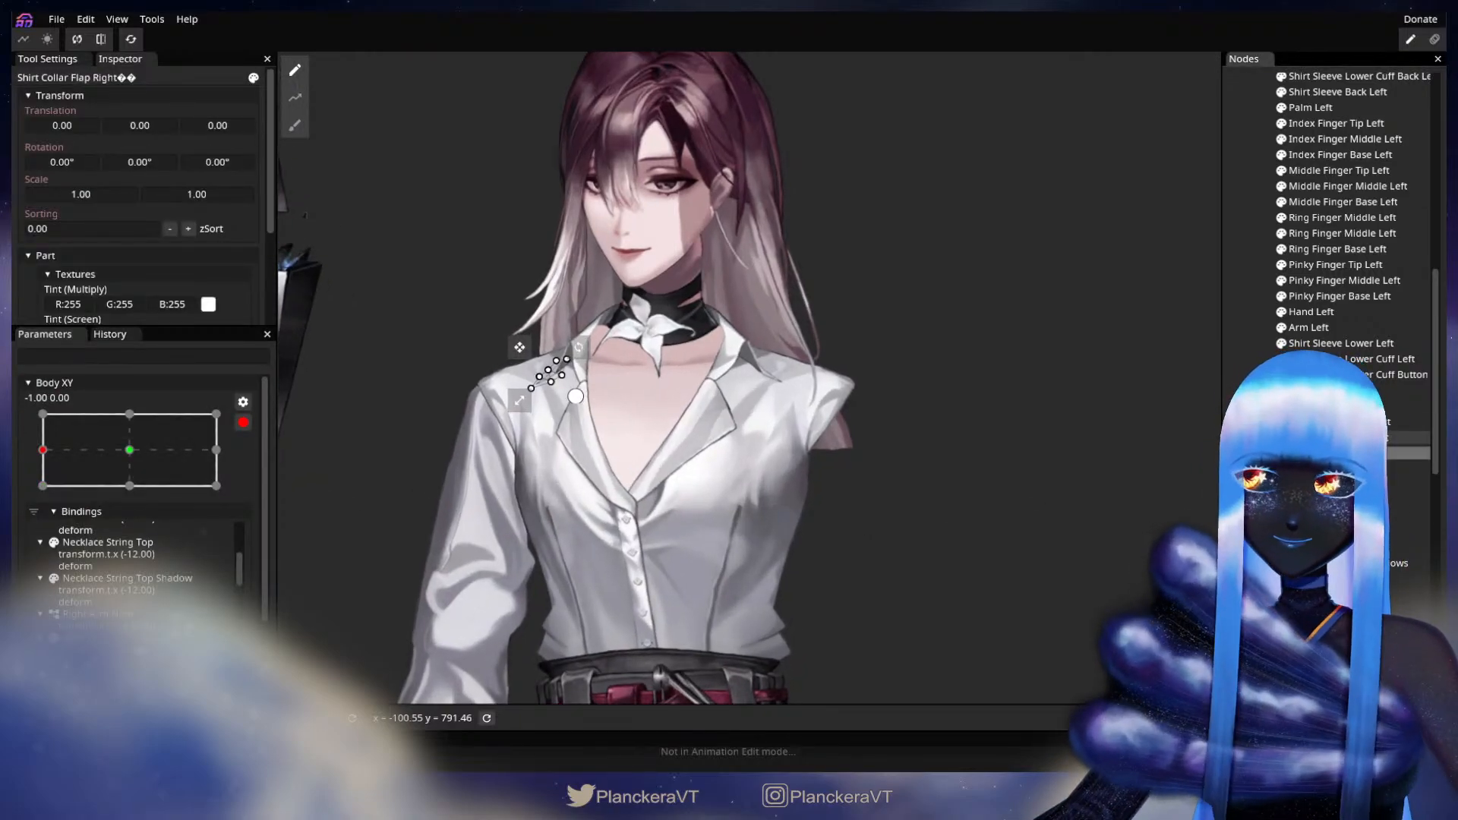
pyautogui.click(1322, 453)
pyautogui.scroll(1, 843, 482)
pyautogui.scroll(2, 808, 543)
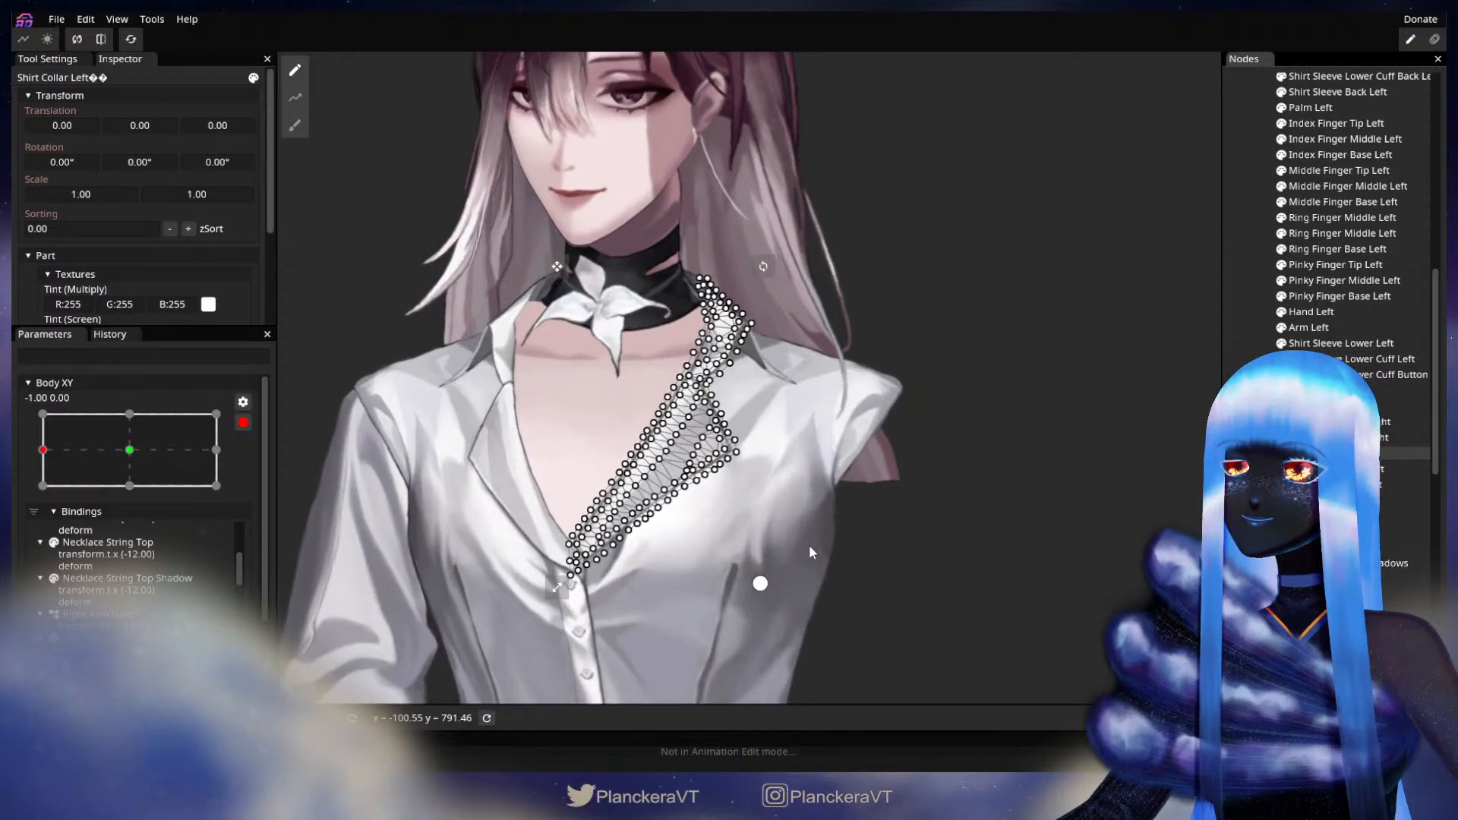
pyautogui.click(301, 133)
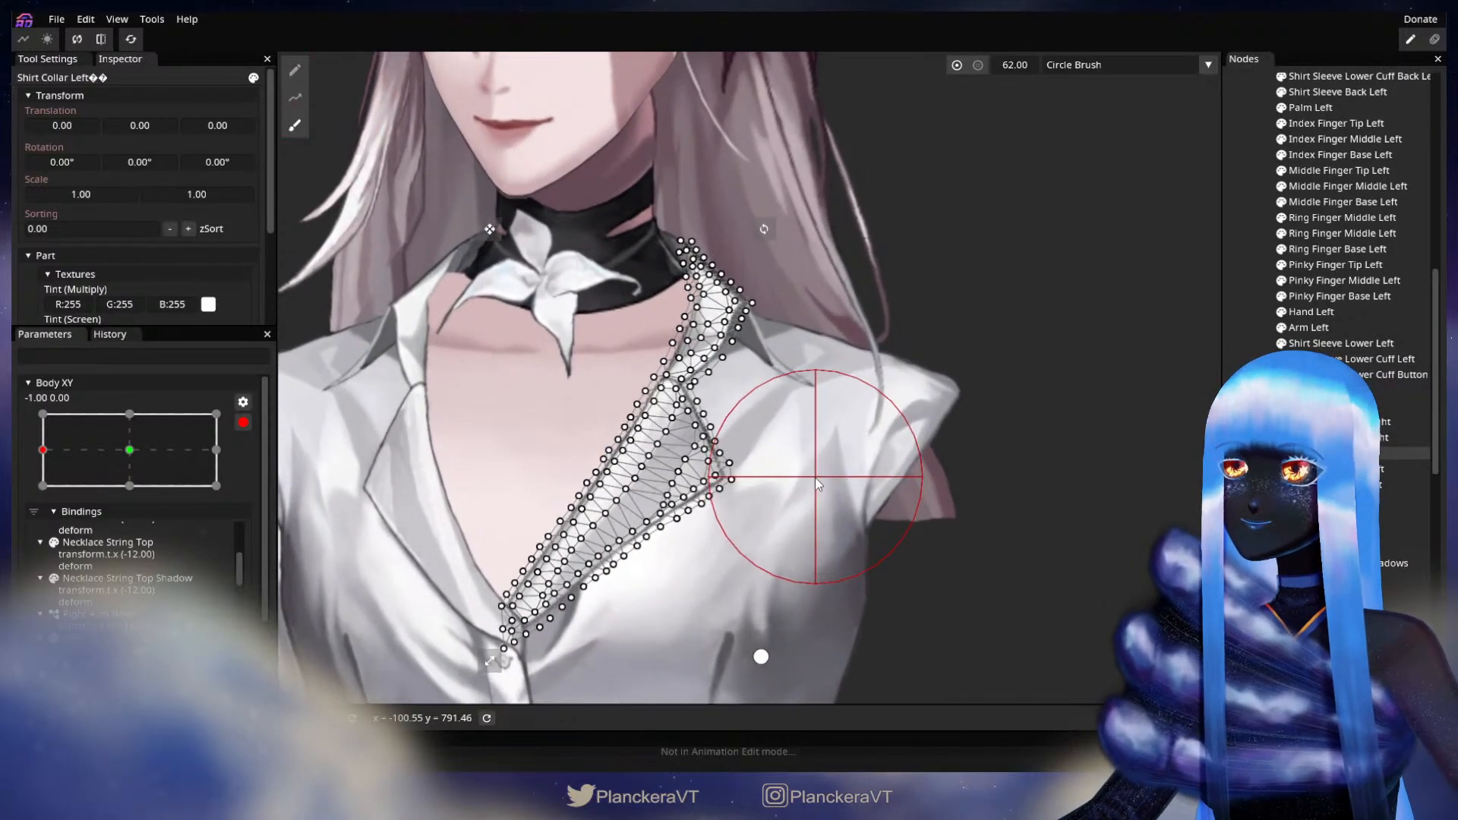
pyautogui.scroll(1, 866, 351)
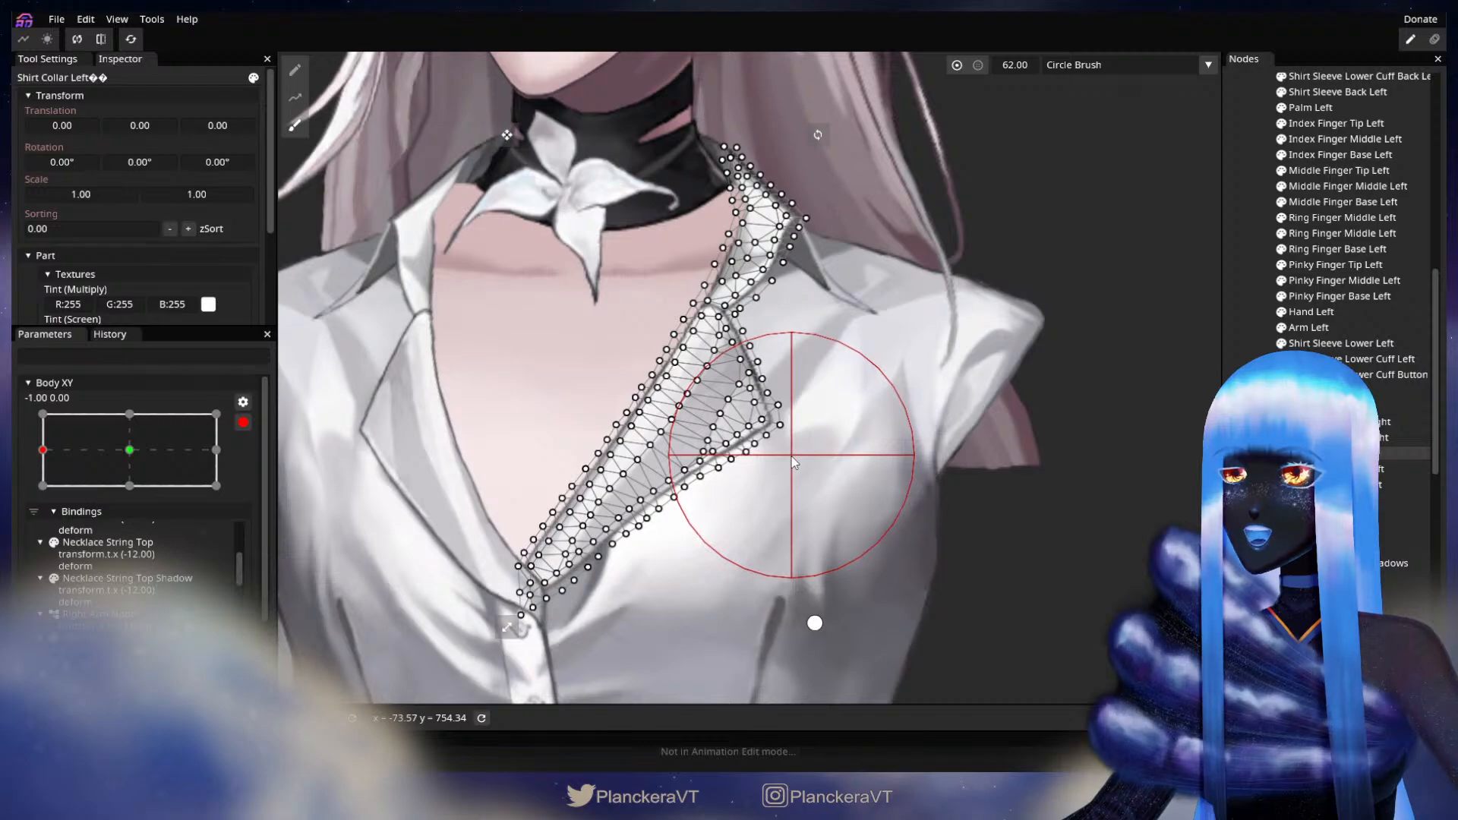
pyautogui.click(1242, 391)
# - Check the collar during the body turn with Body XY disarmed, and arm it again at -1.00, 0.00
pyautogui.scroll(-1, 913, 526)
pyautogui.scroll(-4, 914, 526)
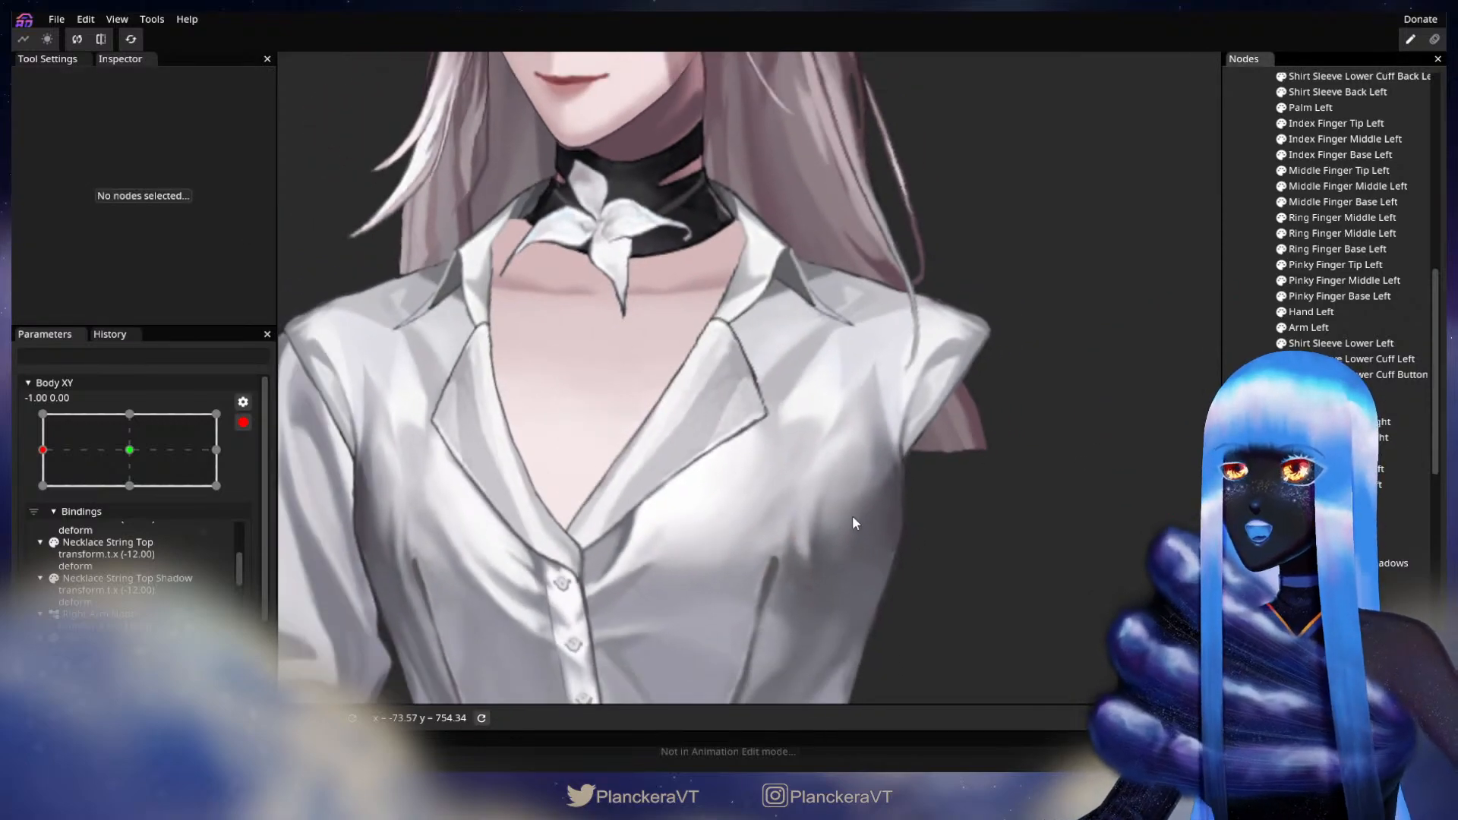
pyautogui.scroll(-1, 910, 540)
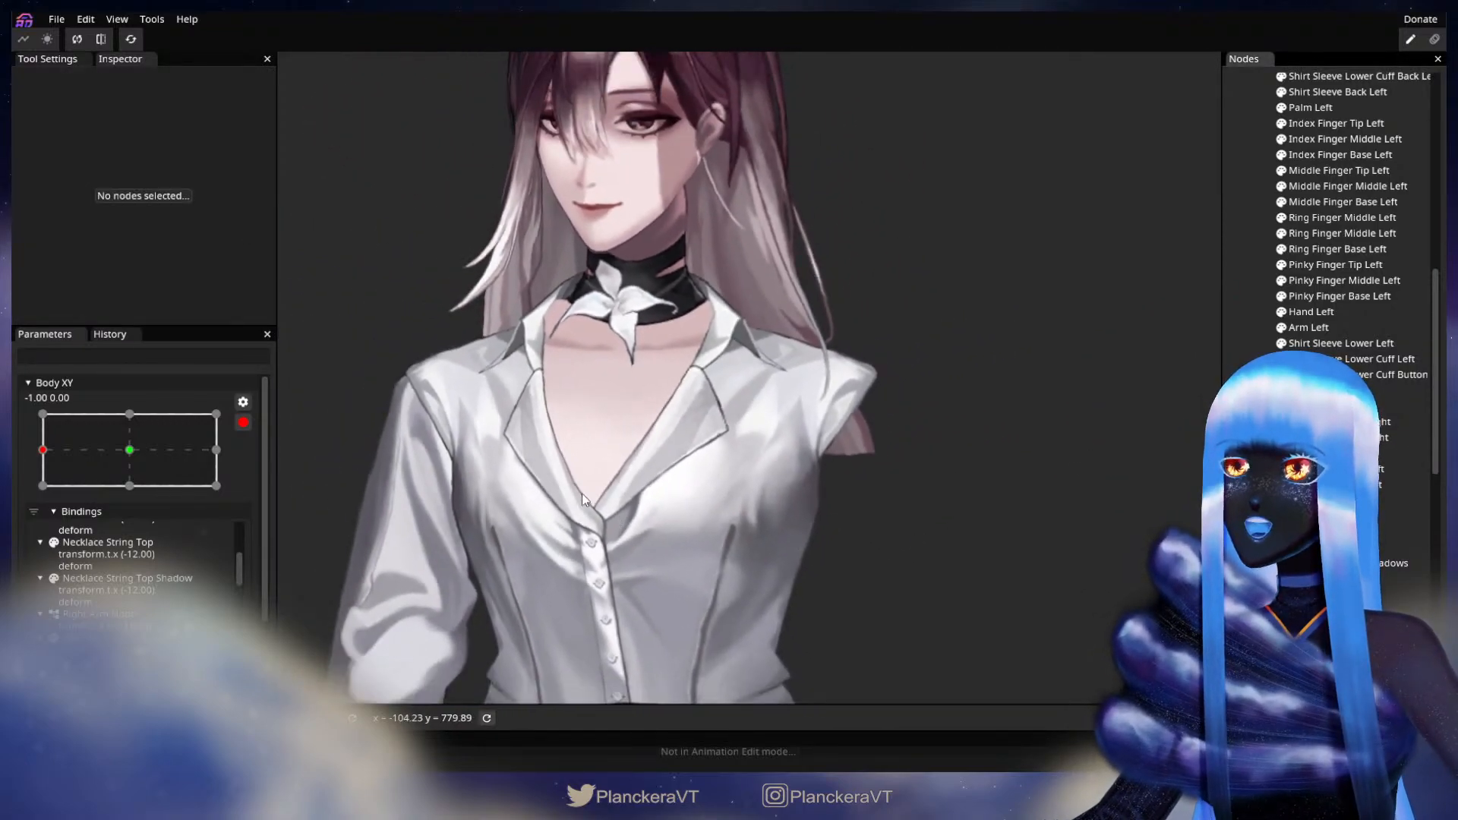
pyautogui.click(242, 422)
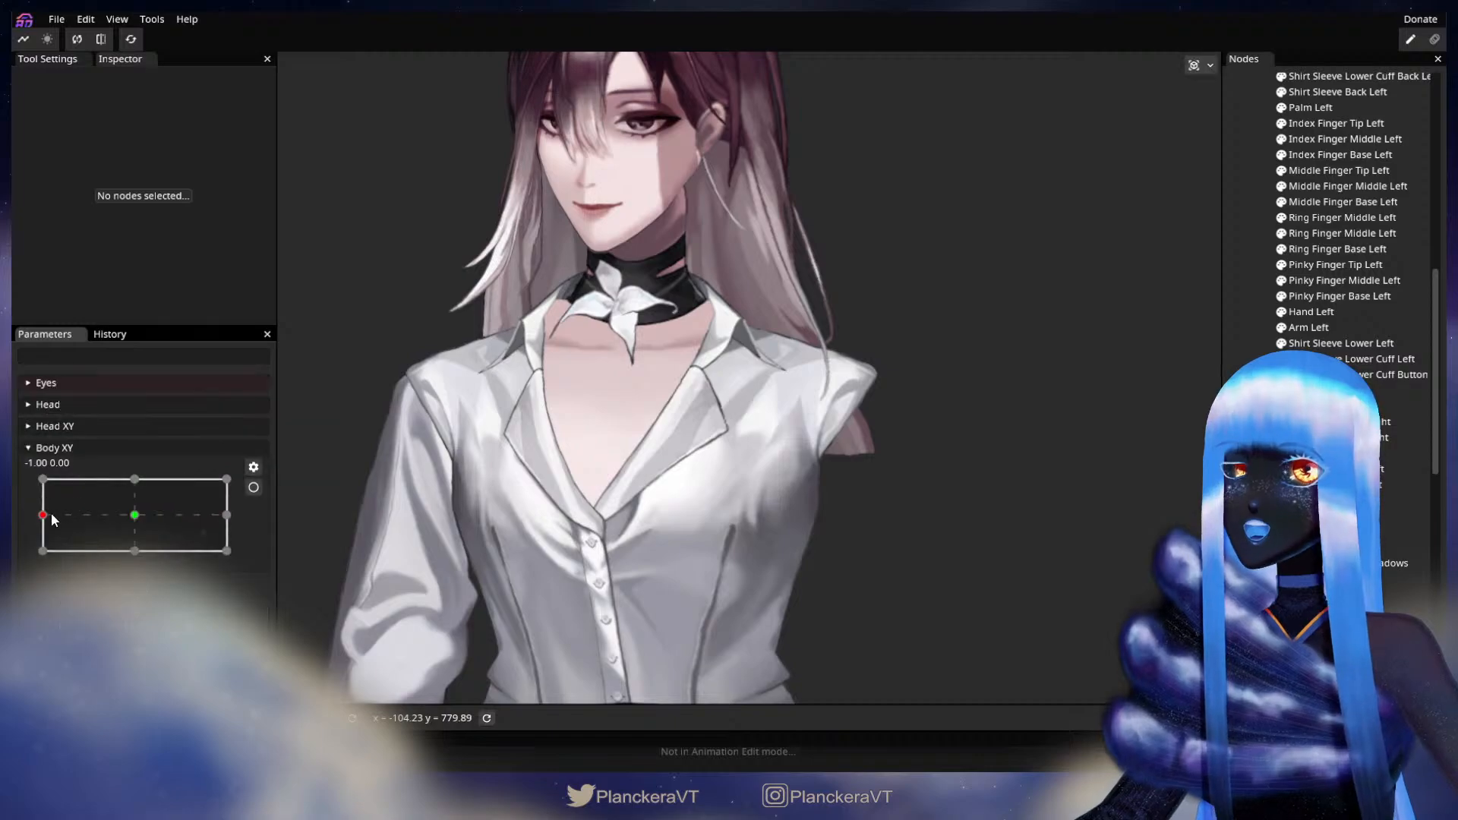
pyautogui.moveTo(43, 519)
pyautogui.mouseDown()
pyautogui.moveTo(157, 504)
pyautogui.moveTo(47, 520)
pyautogui.mouseUp()
pyautogui.click(253, 487)
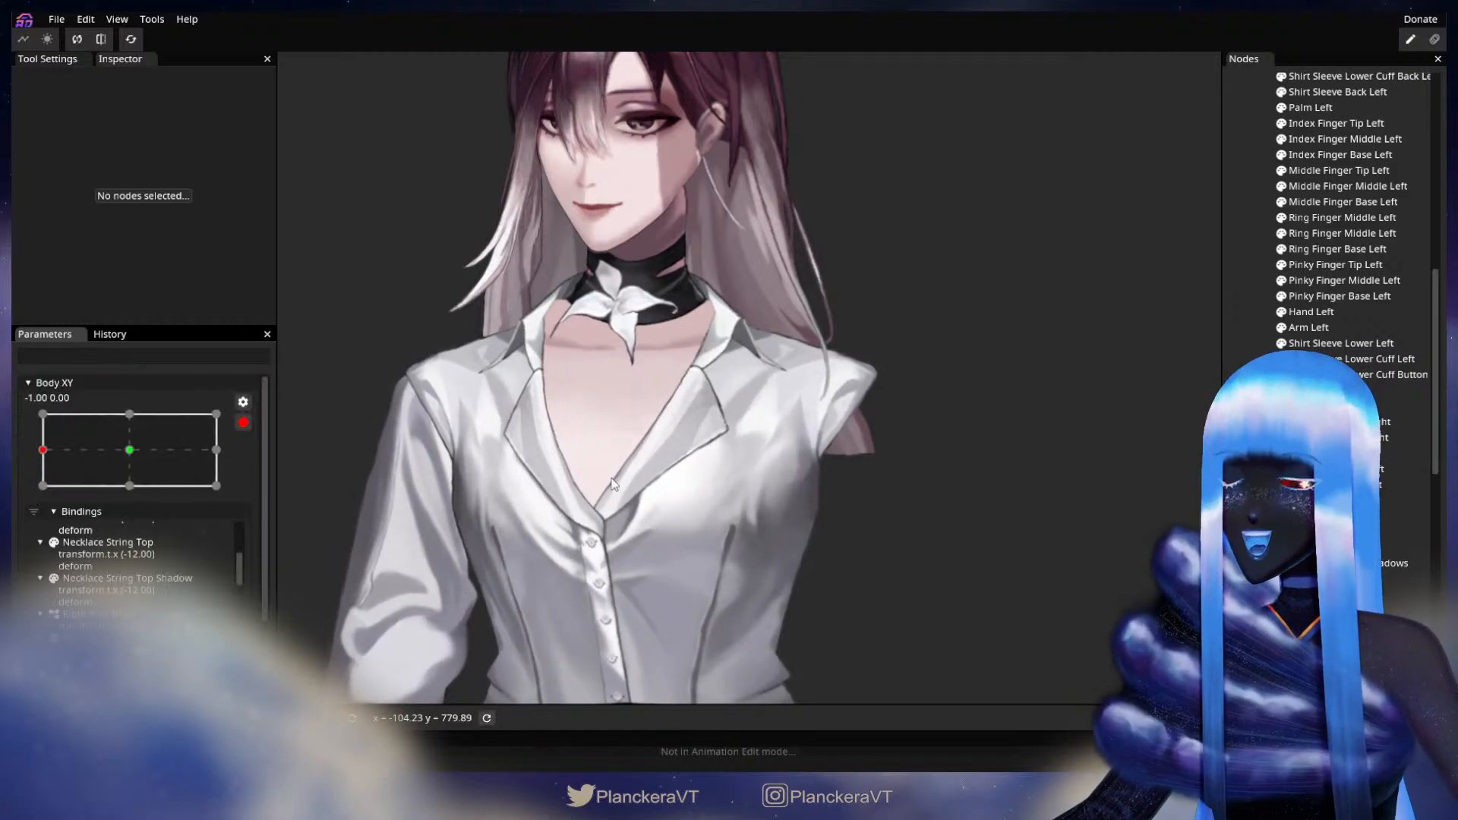
# - Adjust the Shirt MeshGroup around the left collar with the size 62 Circle Brush, deselect it and review the turned shirt
pyautogui.scroll(3, 744, 453)
pyautogui.click(1337, 390)
pyautogui.scroll(1, 588, 379)
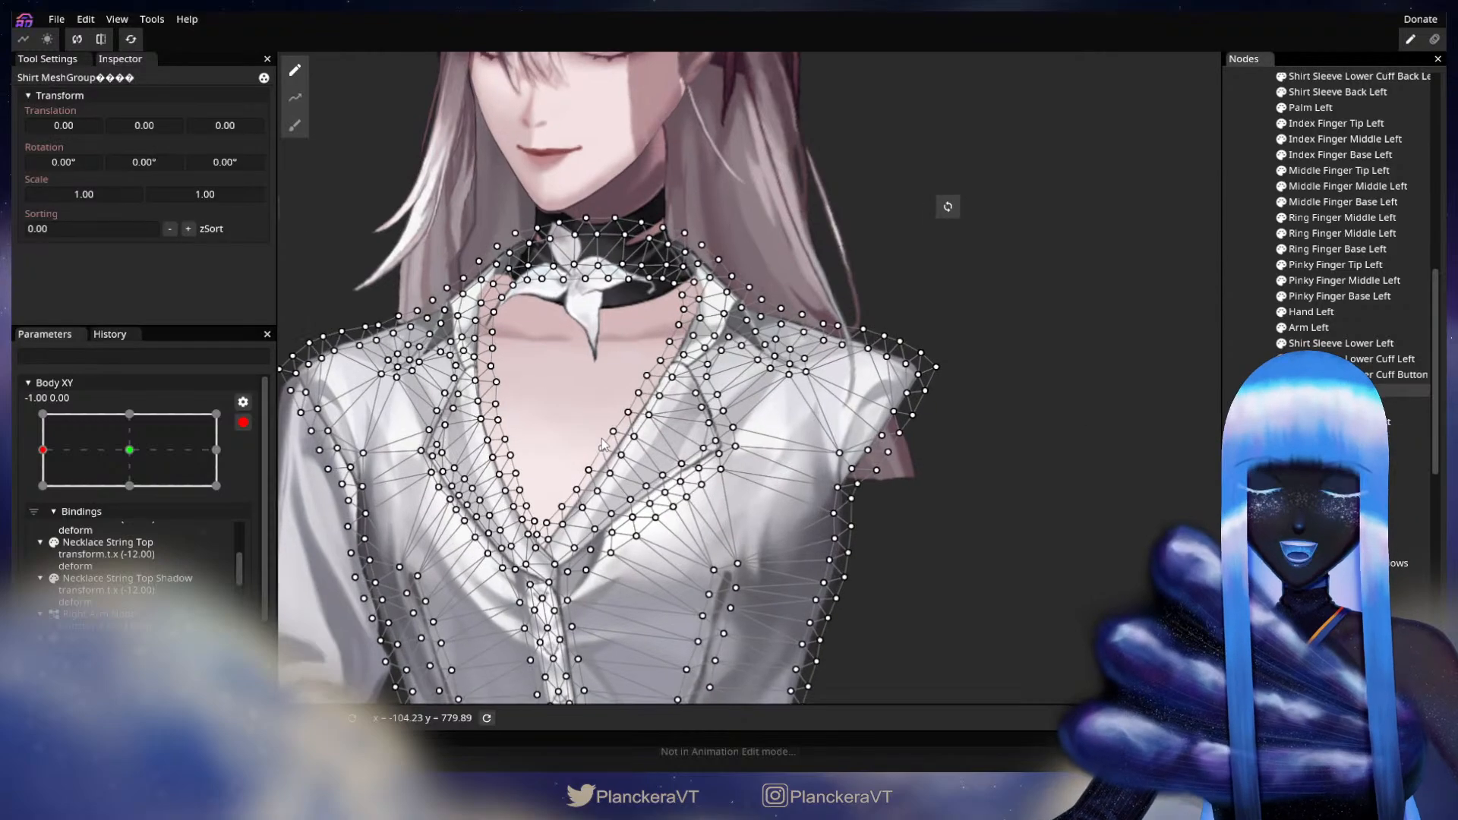
pyautogui.moveTo(519, 372); pyautogui.dragTo(588, 379)
pyautogui.scroll(1, 588, 379)
pyautogui.click(293, 131)
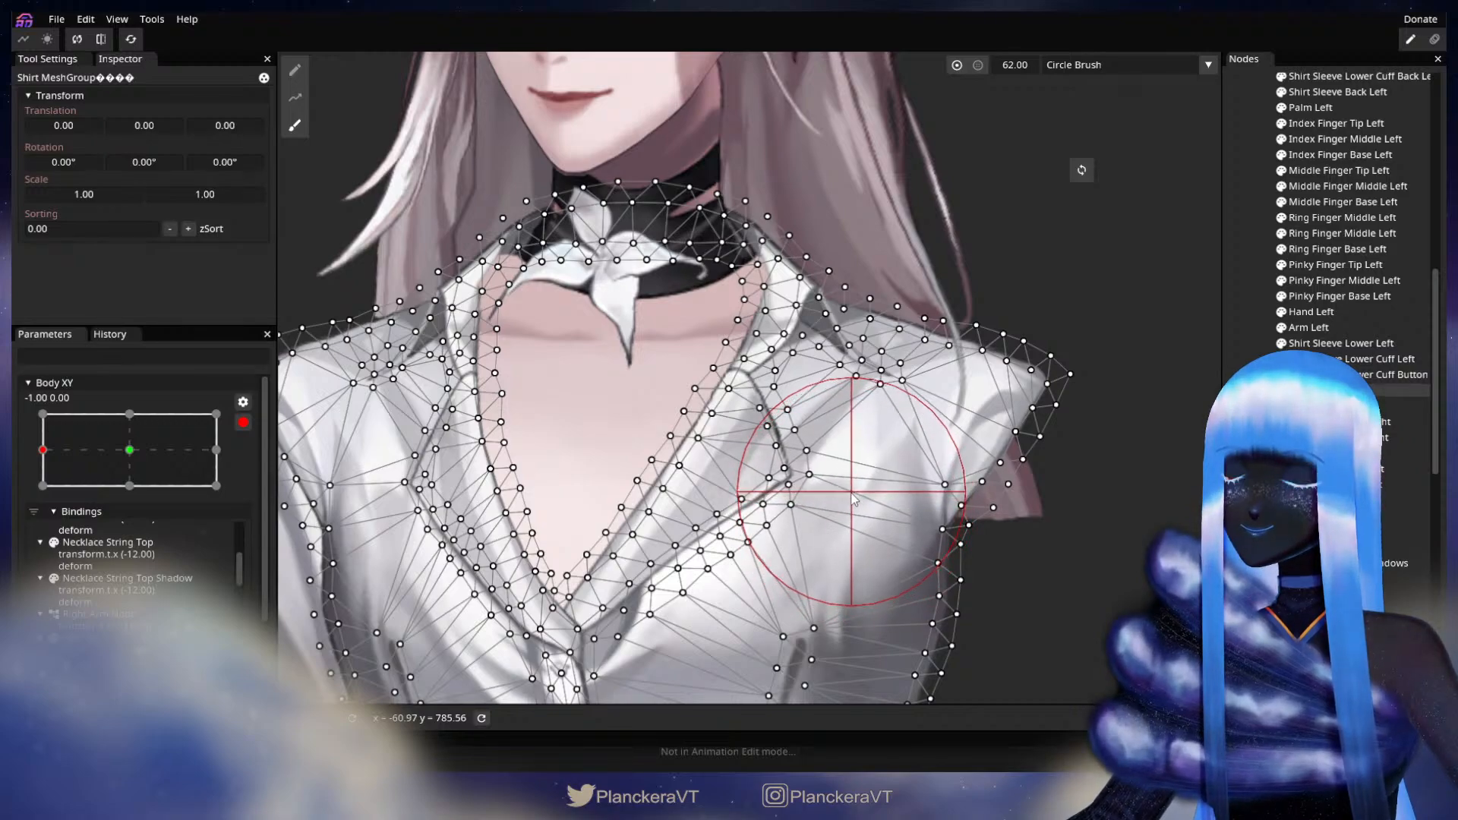
pyautogui.click(1337, 390)
pyautogui.scroll(-4, 918, 527)
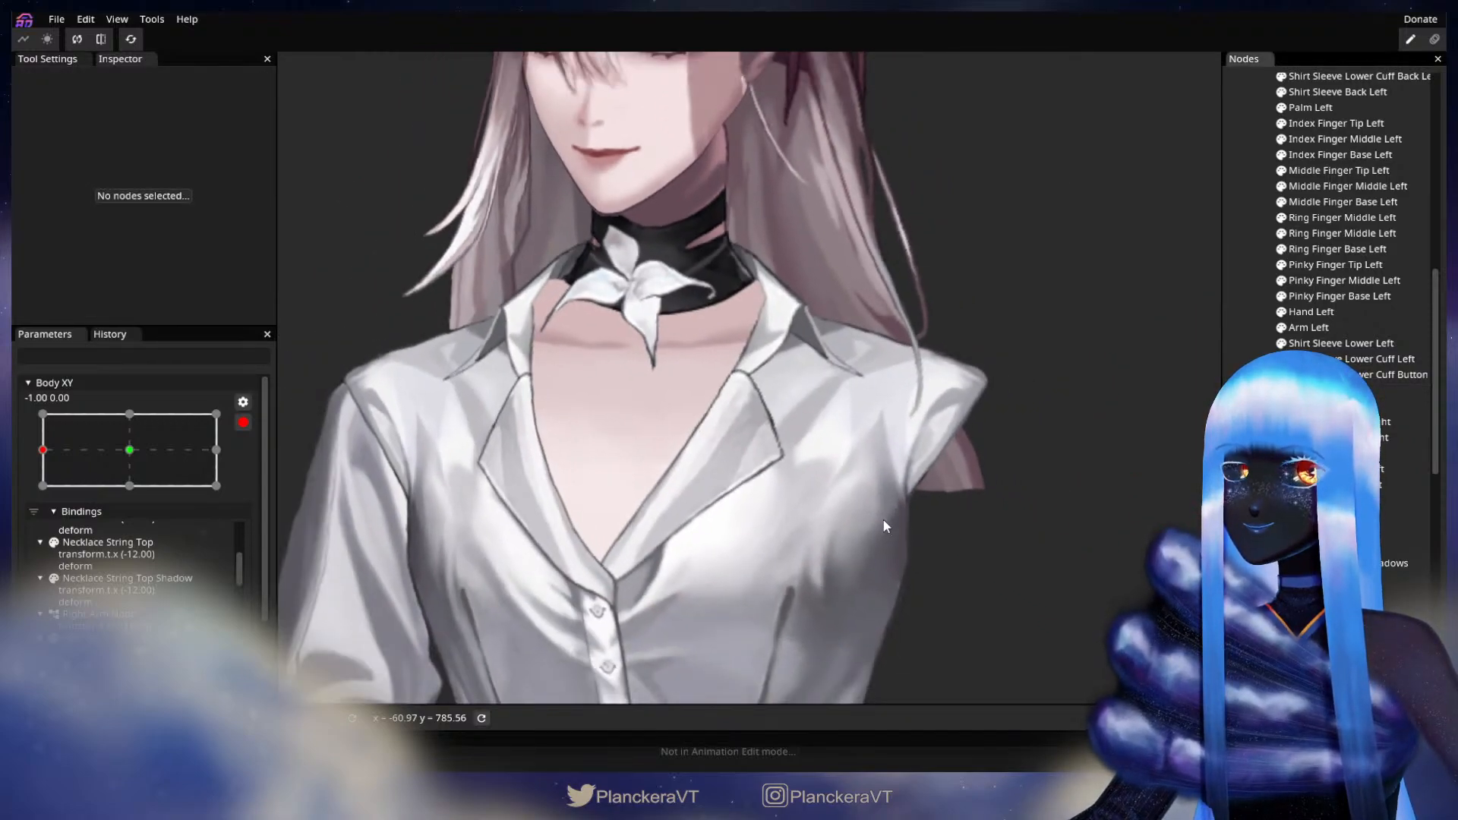
pyautogui.scroll(-1, 860, 527)
pyautogui.moveTo(860, 527); pyautogui.dragTo(796, 498)
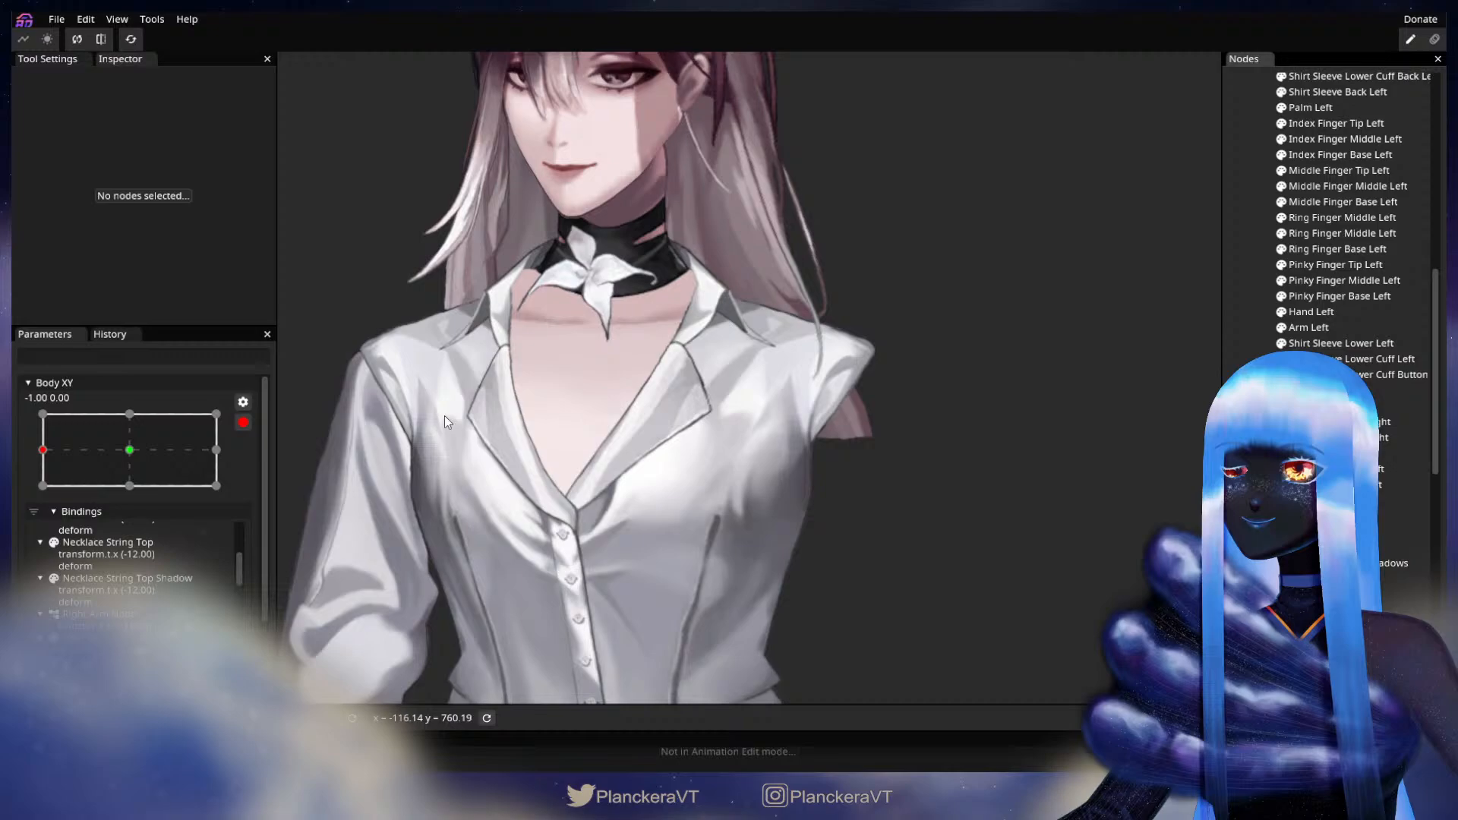
# - Preview the body turn with Body XY disarmed, and rearm the parameter at -1.00, 0.00
pyautogui.click(243, 422)
pyautogui.moveTo(48, 520)
pyautogui.mouseDown()
pyautogui.moveTo(157, 517)
pyautogui.moveTo(51, 510)
pyautogui.moveTo(144, 515)
pyautogui.moveTo(43, 523)
pyautogui.moveTo(146, 522)
pyautogui.moveTo(29, 532)
pyautogui.mouseUp()
pyautogui.click(261, 497)
pyautogui.scroll(2, 646, 512)
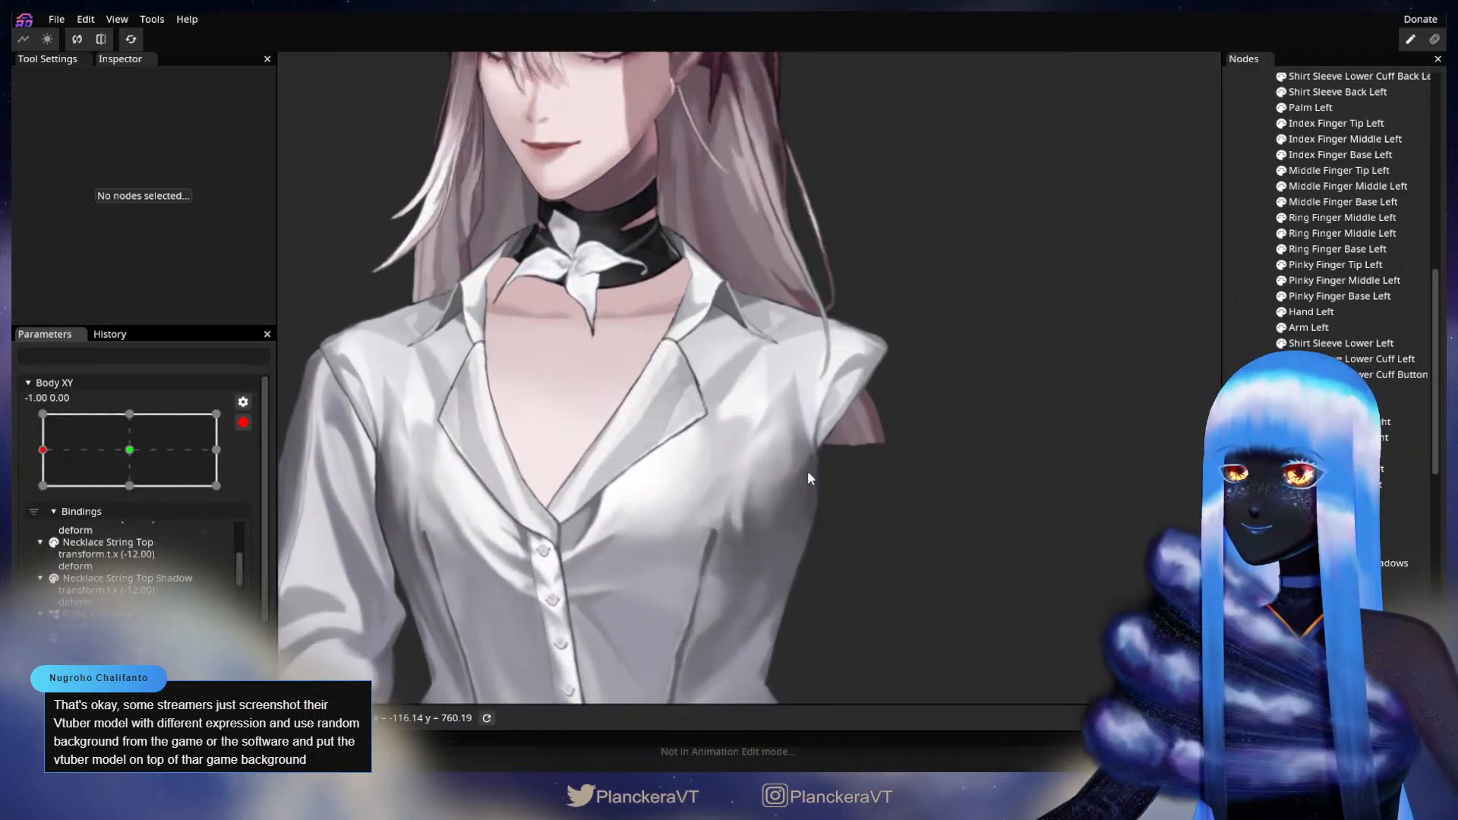
# - Move the Shirt MeshGroup vertex beside the tip of the left lapel across the chest to the left armpit
pyautogui.click(785, 450)
pyautogui.scroll(5, 790, 449)
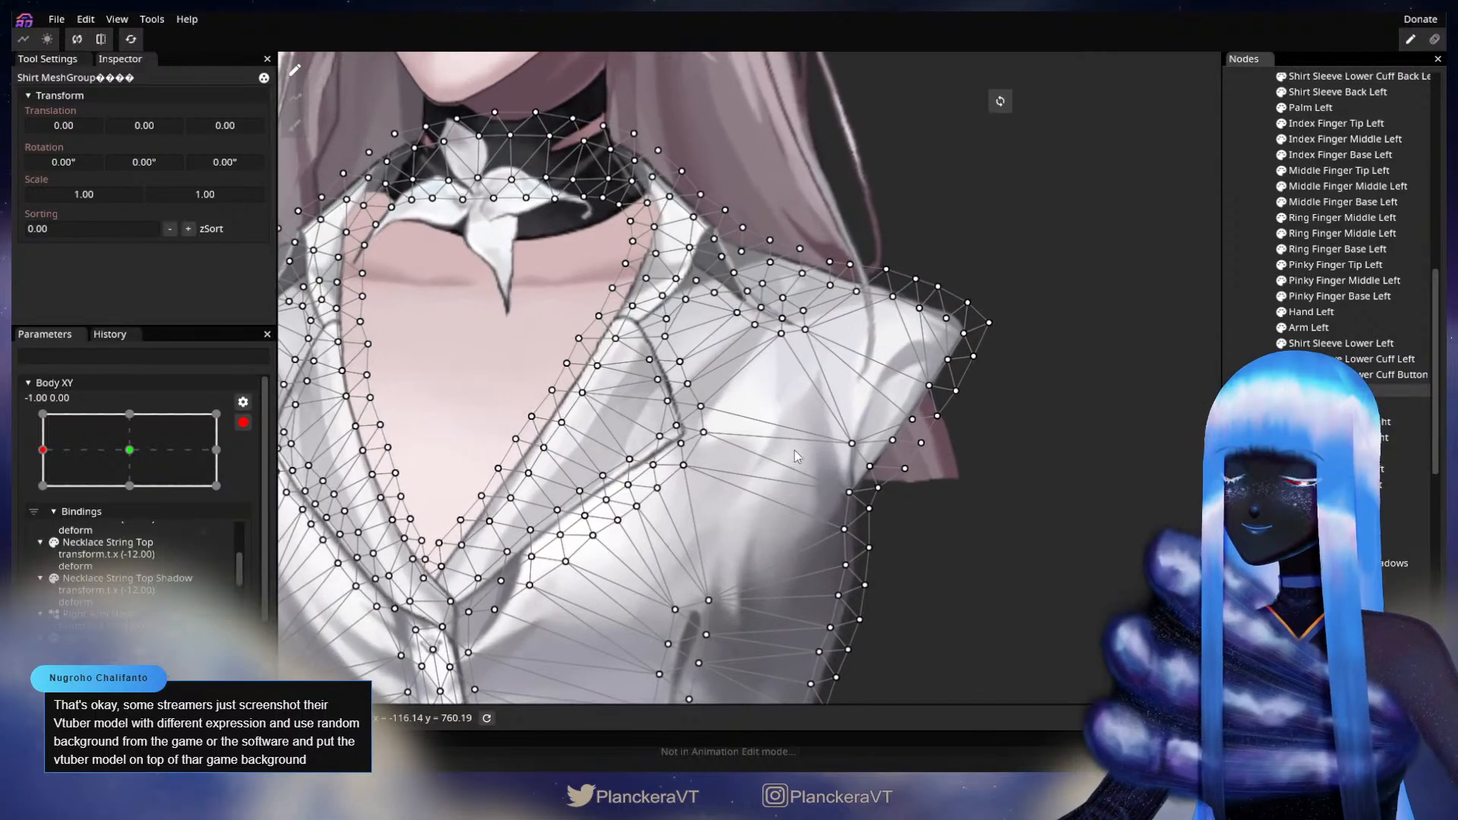
pyautogui.moveTo(831, 449); pyautogui.dragTo(725, 447)
pyautogui.scroll(1, 724, 446)
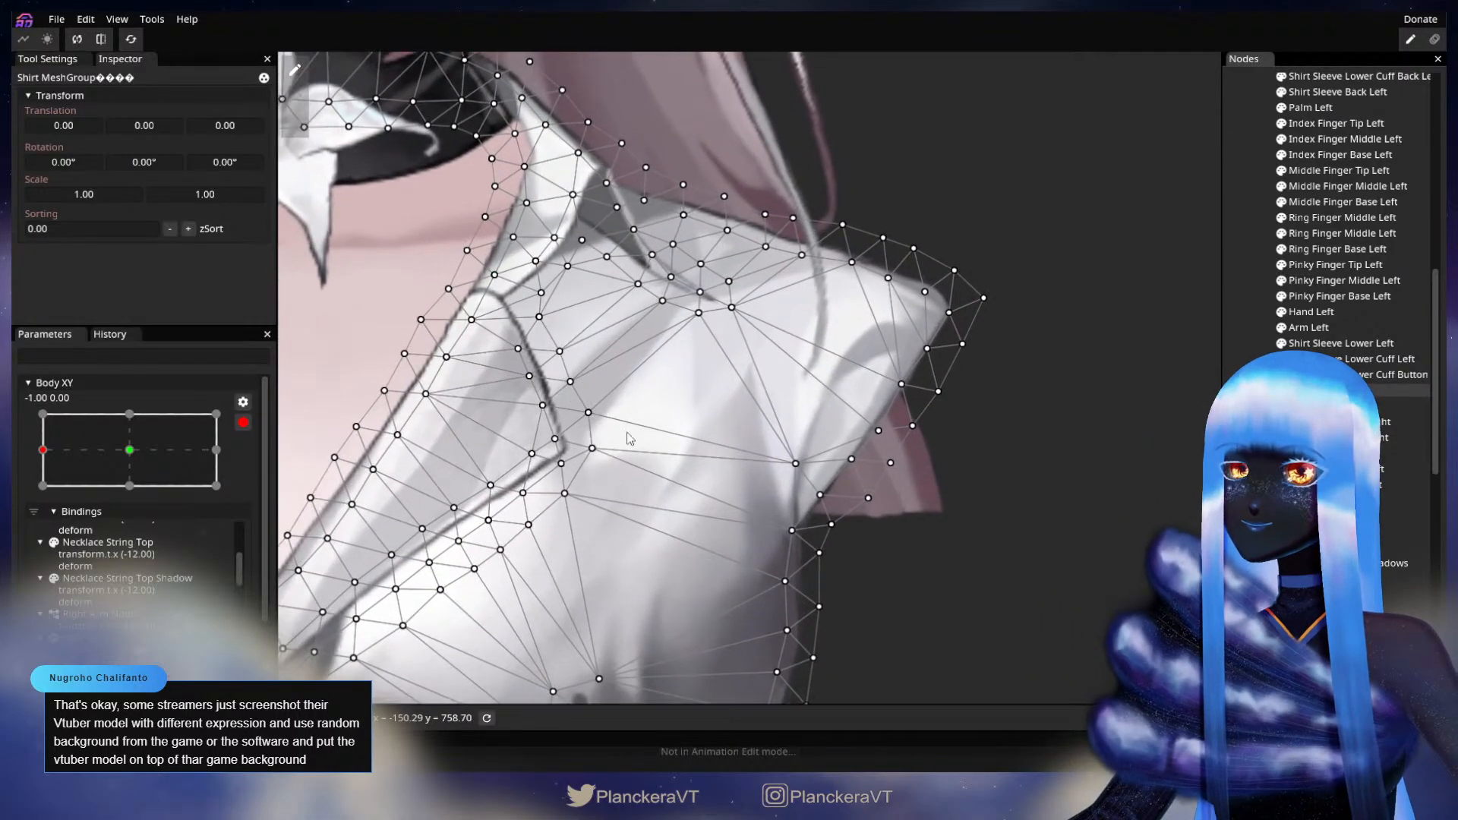
pyautogui.click(588, 412)
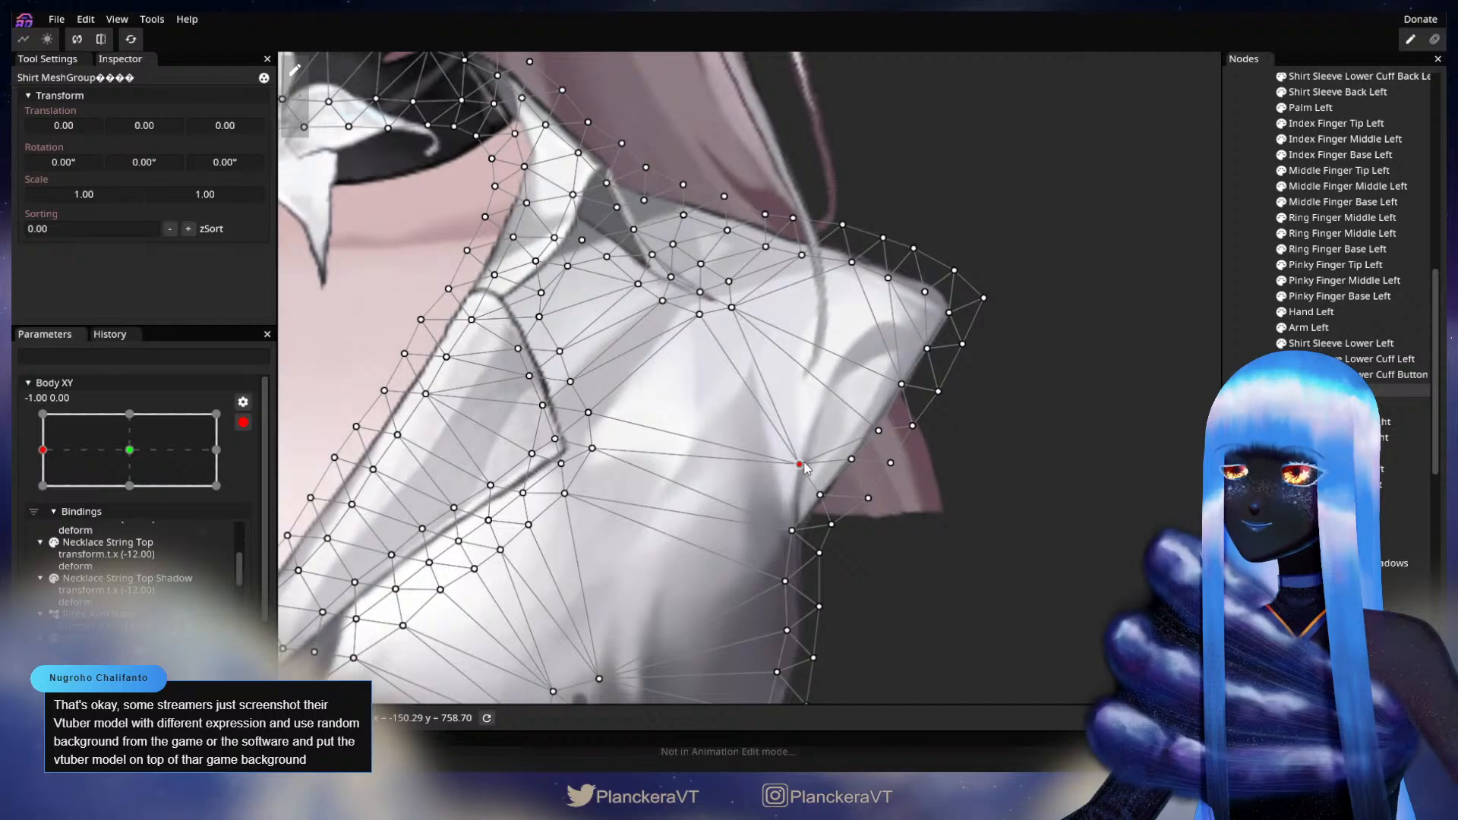
# - Select the Shirt part and activate the size 62 Circle Brush for deforming its mesh around the left shoulder
pyautogui.click(1352, 578)
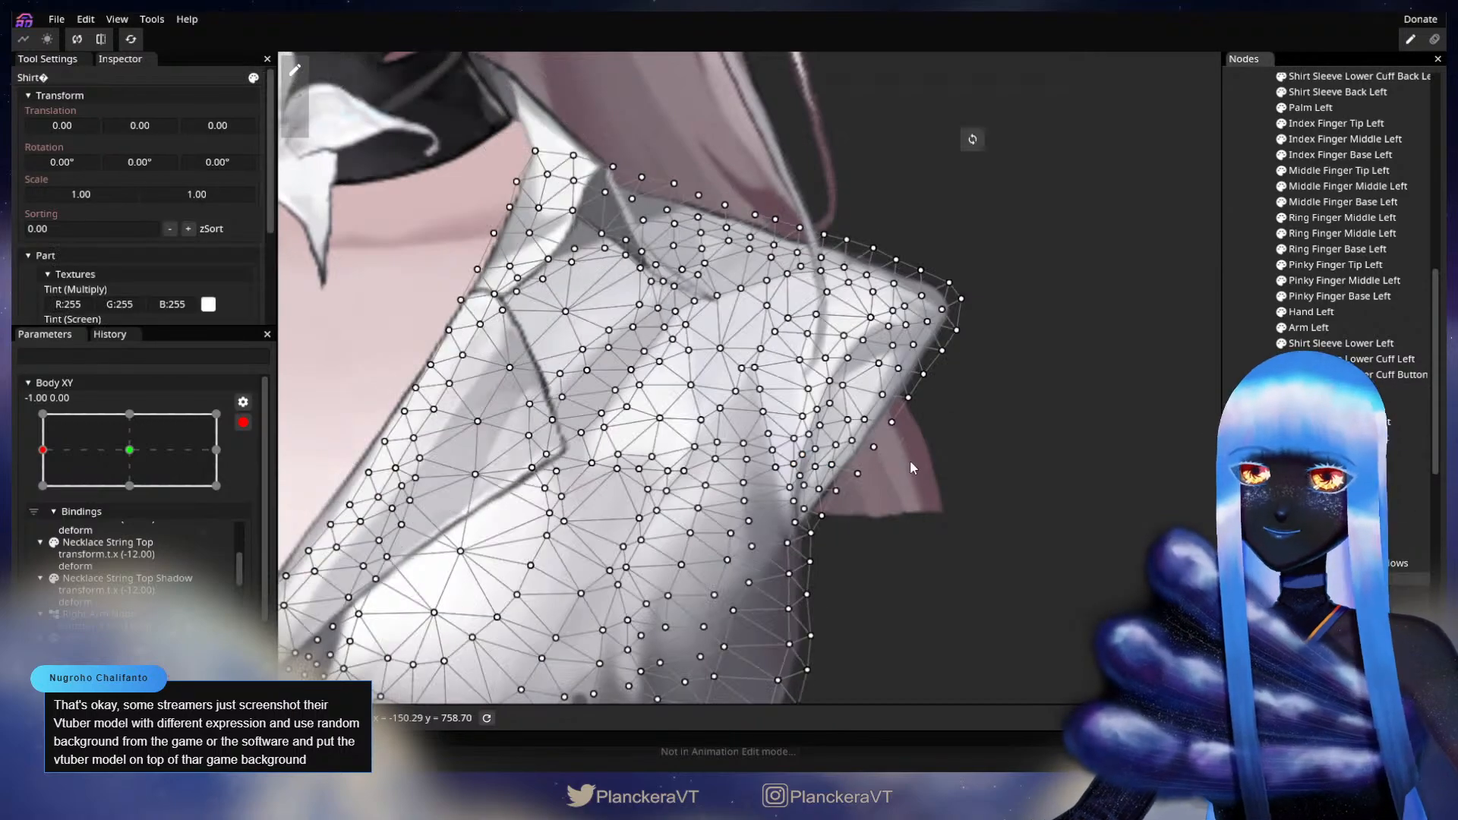
pyautogui.scroll(1, 910, 460)
pyautogui.click(295, 124)
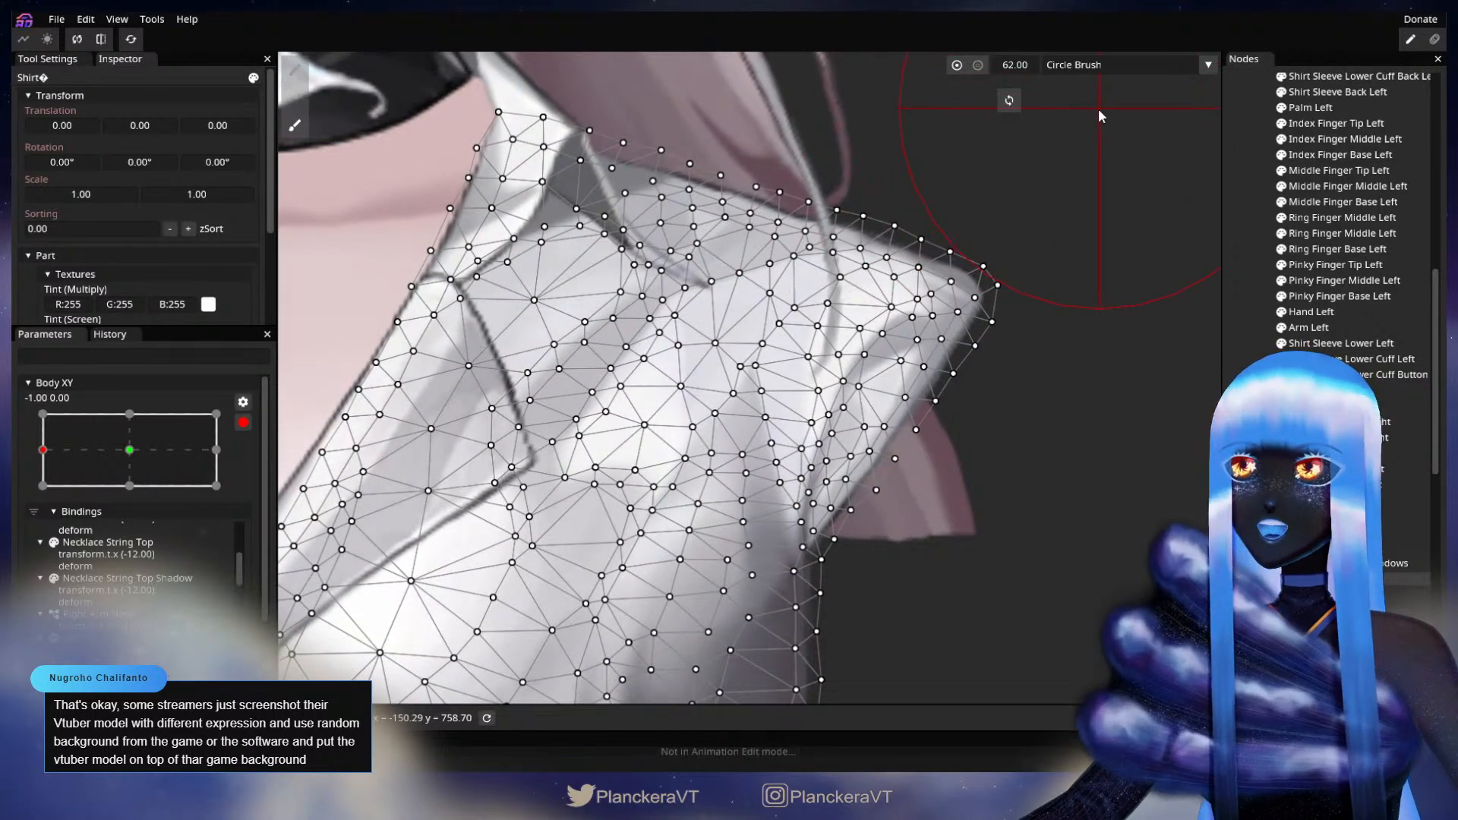
# - Set the deform brush size to 22 and reshape the Shirt mesh around the character's left chest and shoulder at Body XY -1.00, 0.00
pyautogui.moveTo(1098, 108); pyautogui.dragTo(928, 214)
pyautogui.moveTo(1023, 67); pyautogui.dragTo(993, 74)
pyautogui.scroll(1, 714, 463)
pyautogui.moveTo(591, 533)
pyautogui.mouseDown()
pyautogui.moveTo(715, 416)
pyautogui.moveTo(692, 388)
pyautogui.mouseUp()
pyautogui.scroll(1, 714, 420)
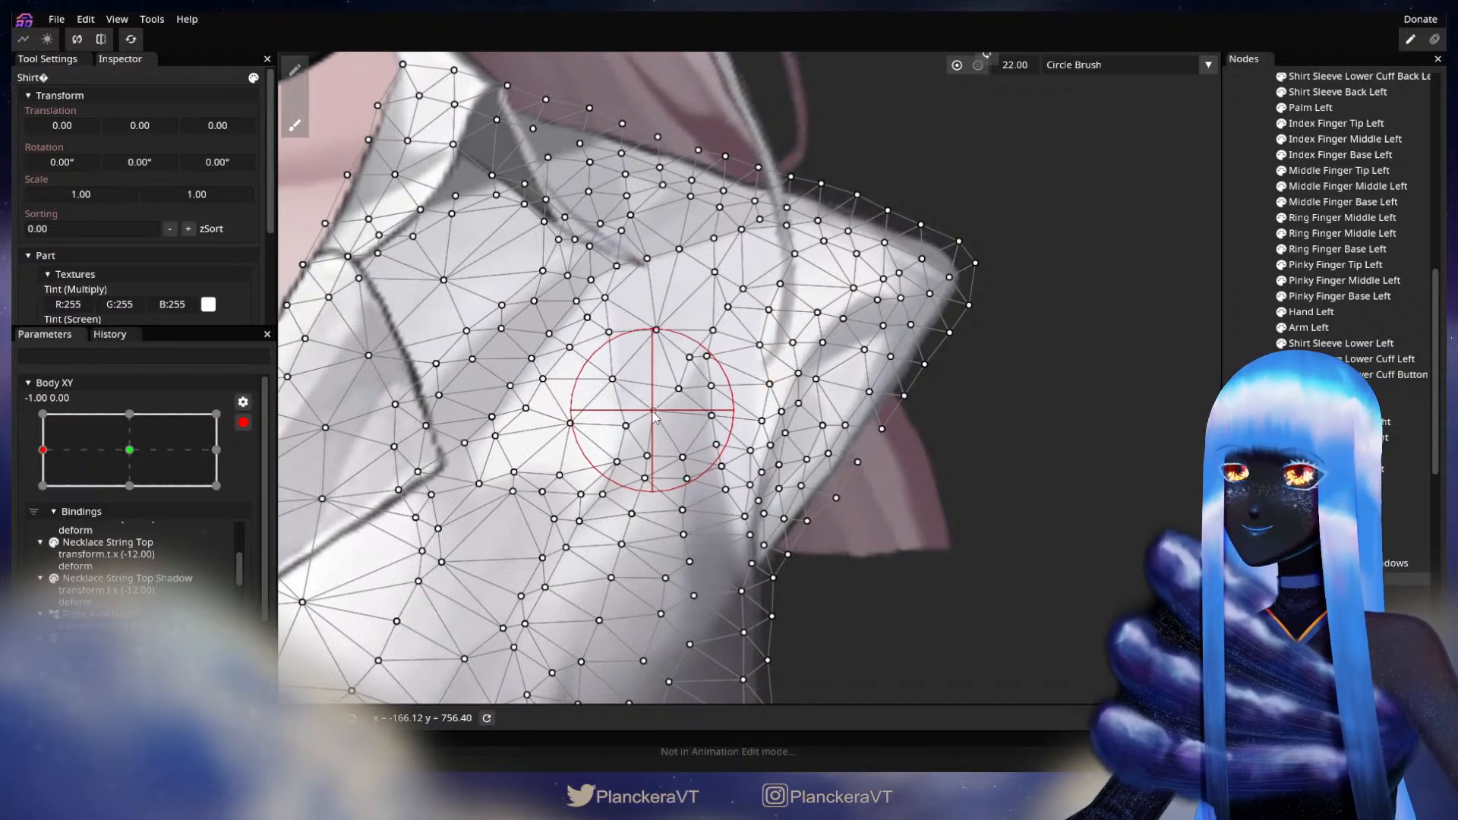
pyautogui.click(1250, 322)
pyautogui.scroll(-3, 795, 452)
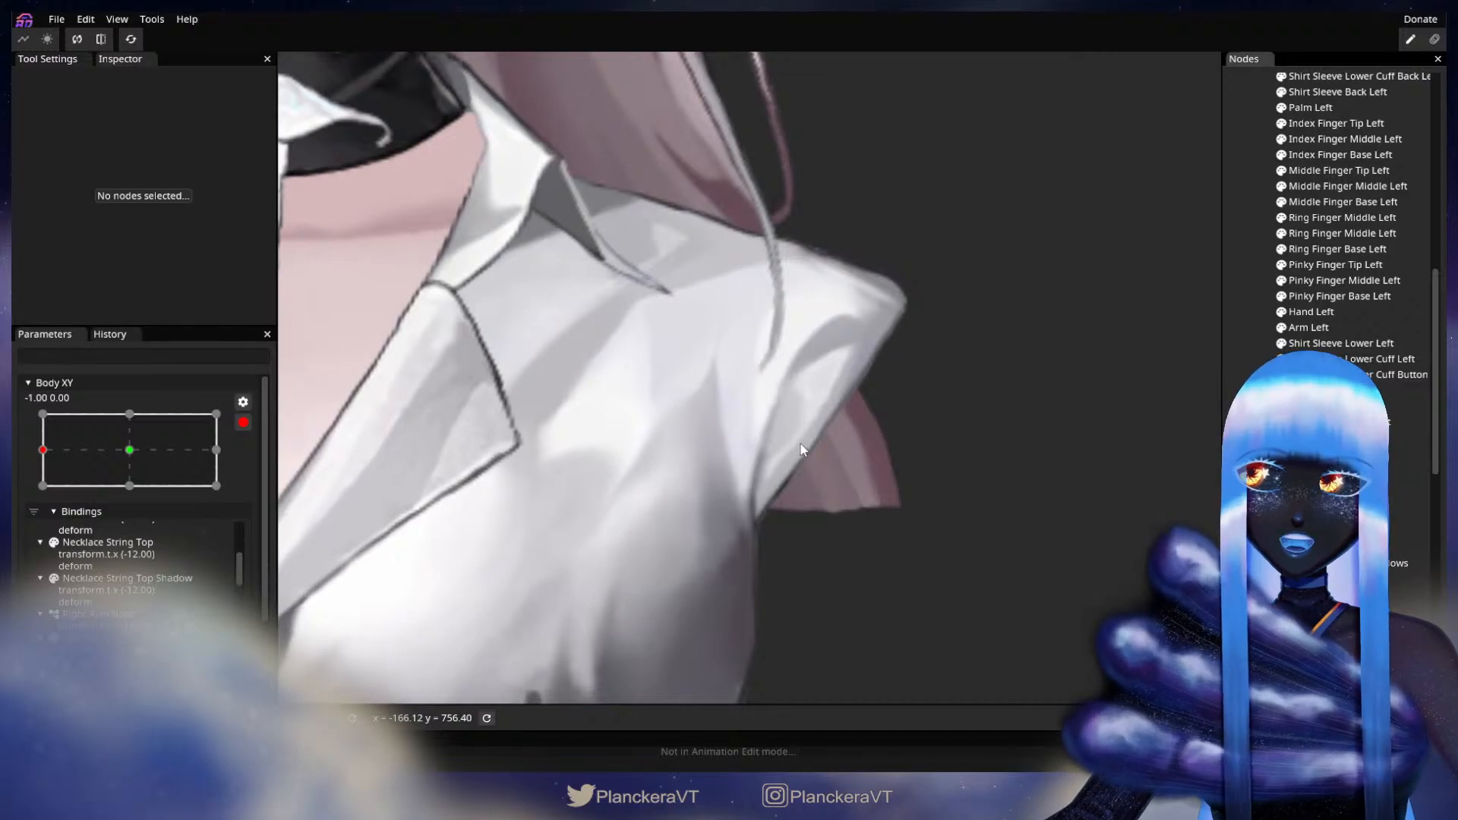
pyautogui.scroll(-5, 796, 463)
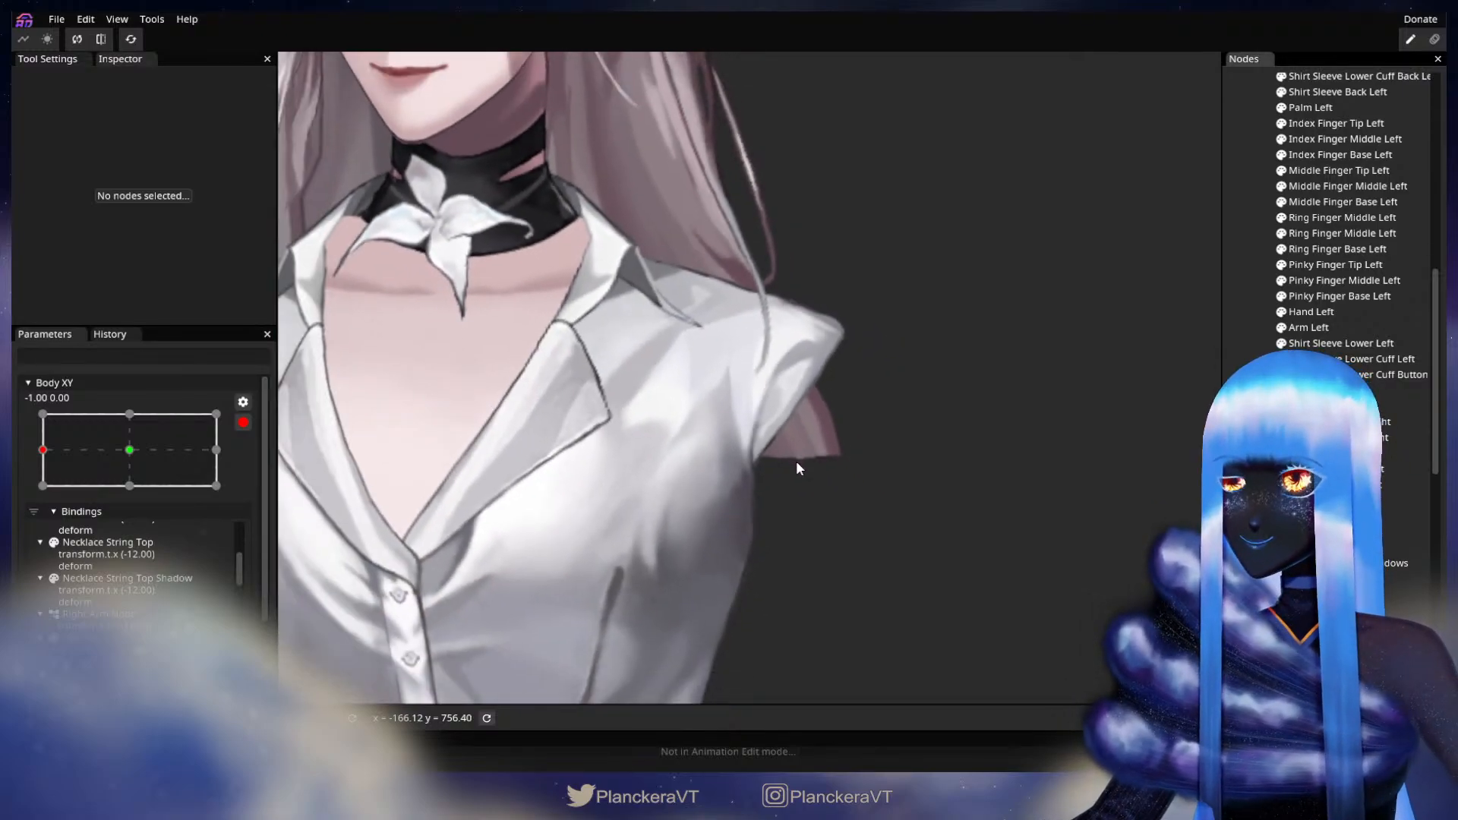
pyautogui.scroll(-5, 791, 480)
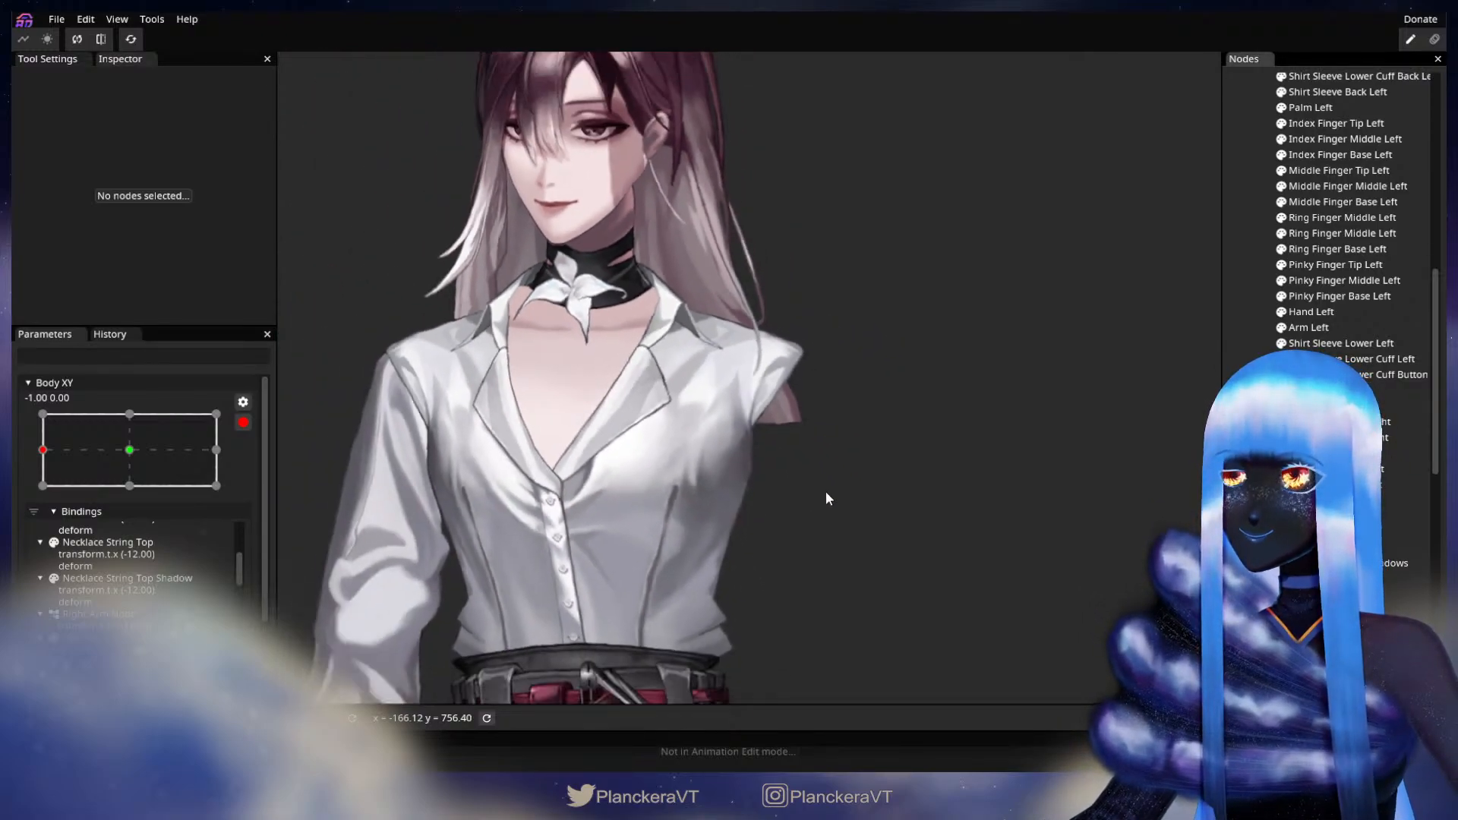
# - Preview the shirt's motion around the -1.00 end of Body XY and resume editing its -1.00, 0.00 keypoint
pyautogui.click(243, 422)
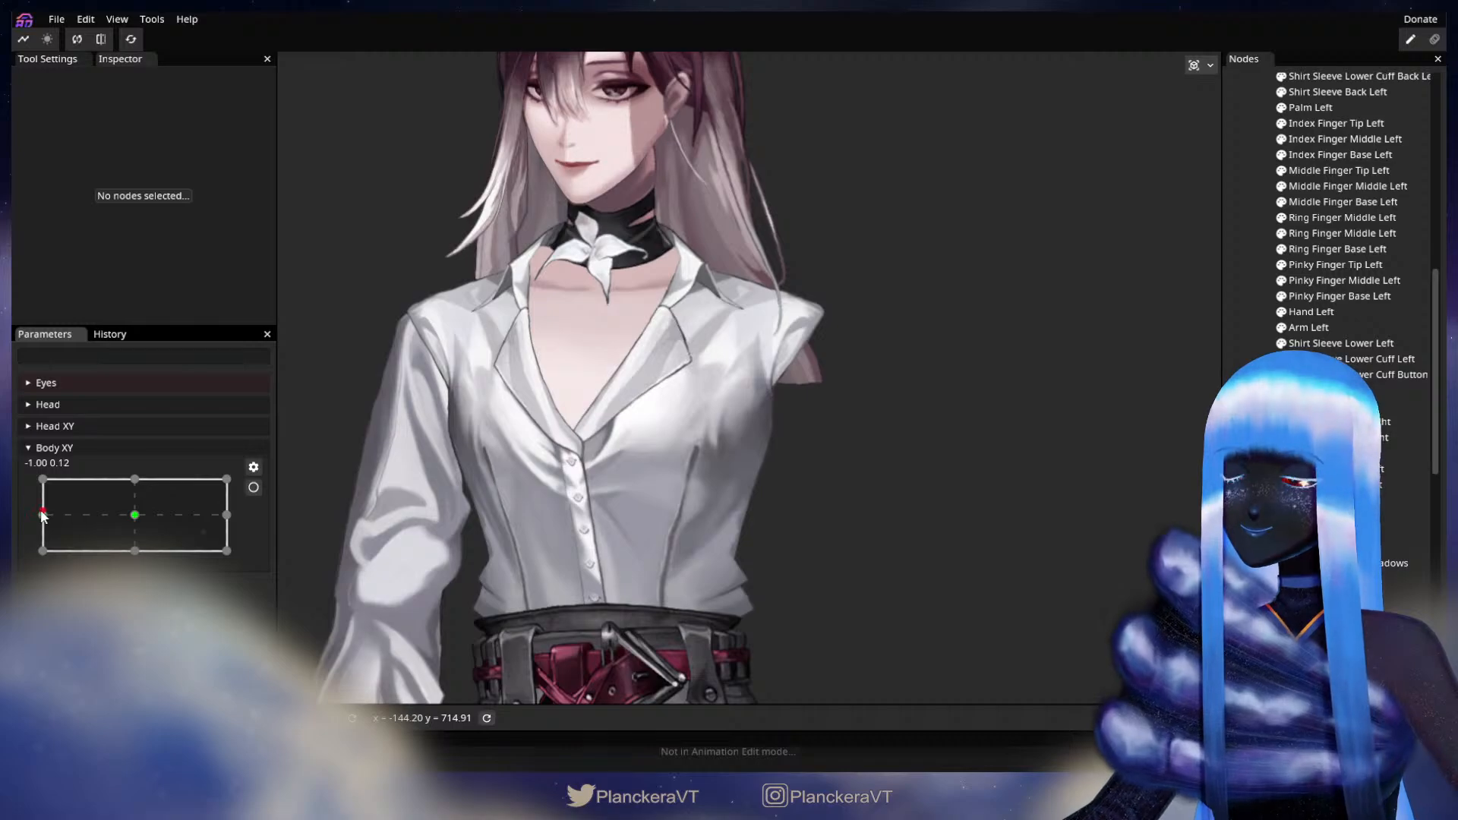
pyautogui.moveTo(42, 515)
pyautogui.mouseDown()
pyautogui.moveTo(146, 514)
pyautogui.moveTo(21, 523)
pyautogui.mouseUp()
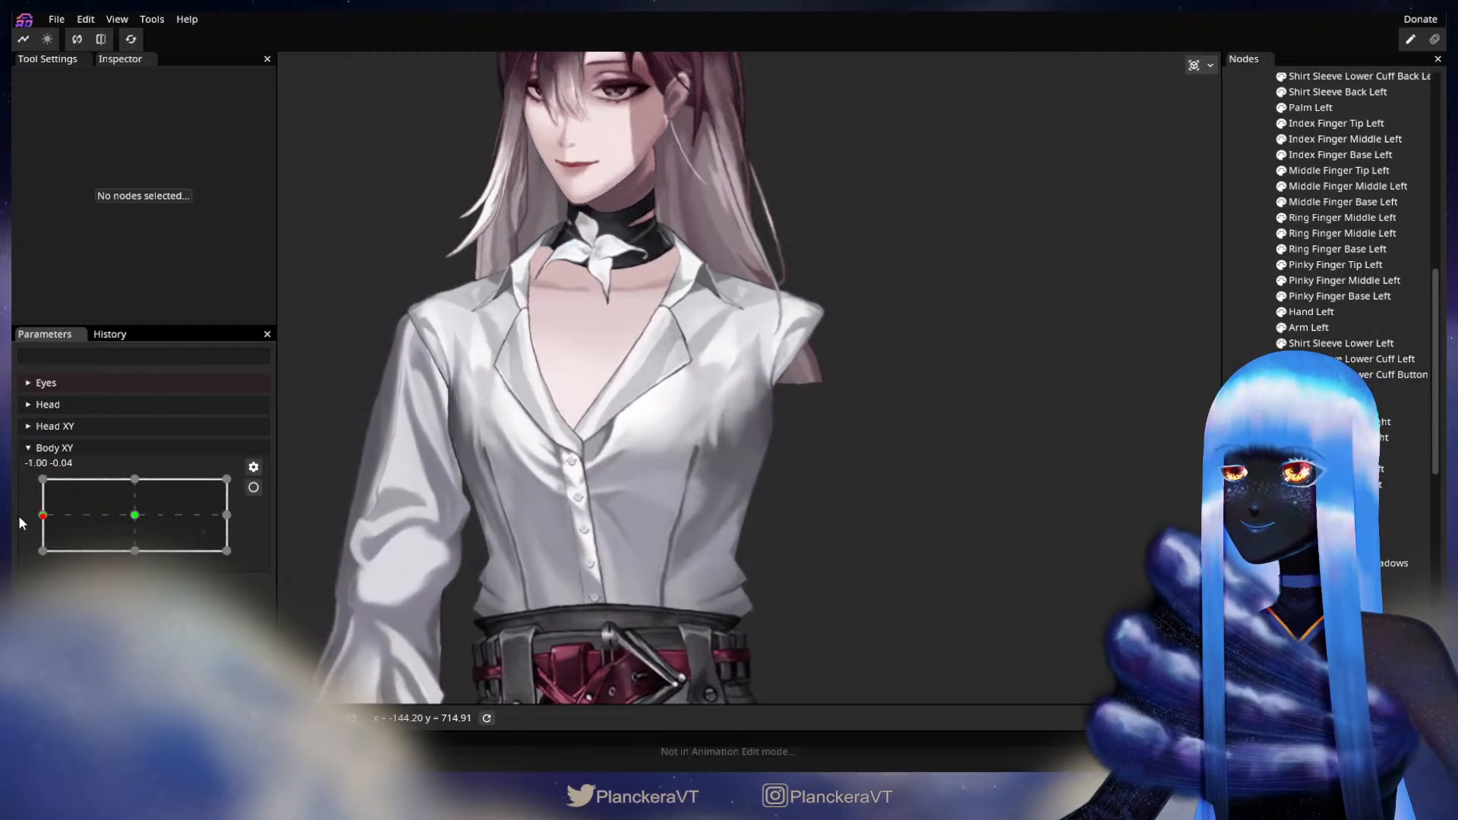
pyautogui.click(254, 487)
# - Refine the Shirt mesh between the collar and the left armpit with the circle deform brush at size 22
pyautogui.scroll(5, 757, 432)
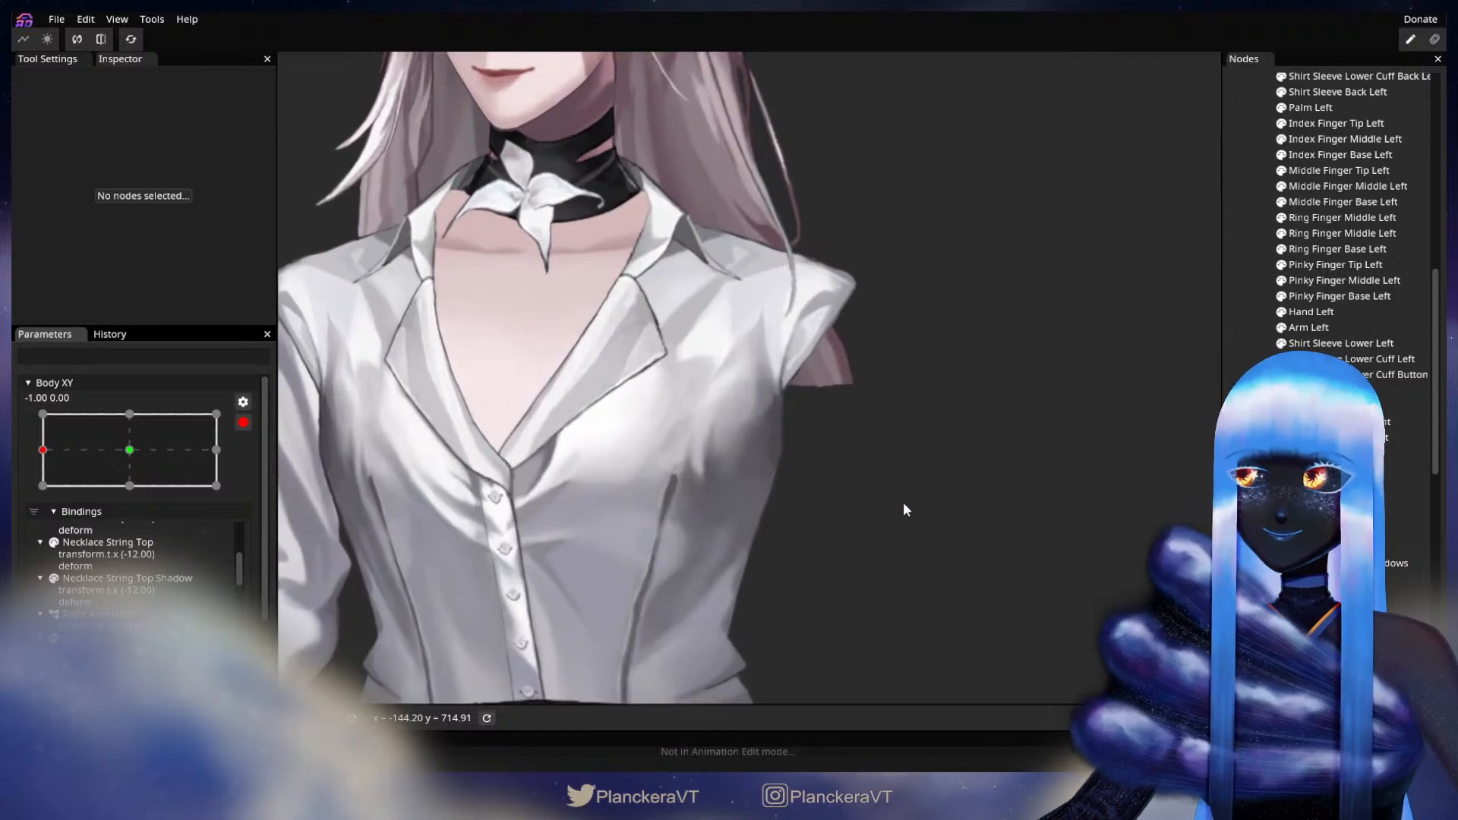
pyautogui.click(390, 280)
pyautogui.scroll(4, 390, 279)
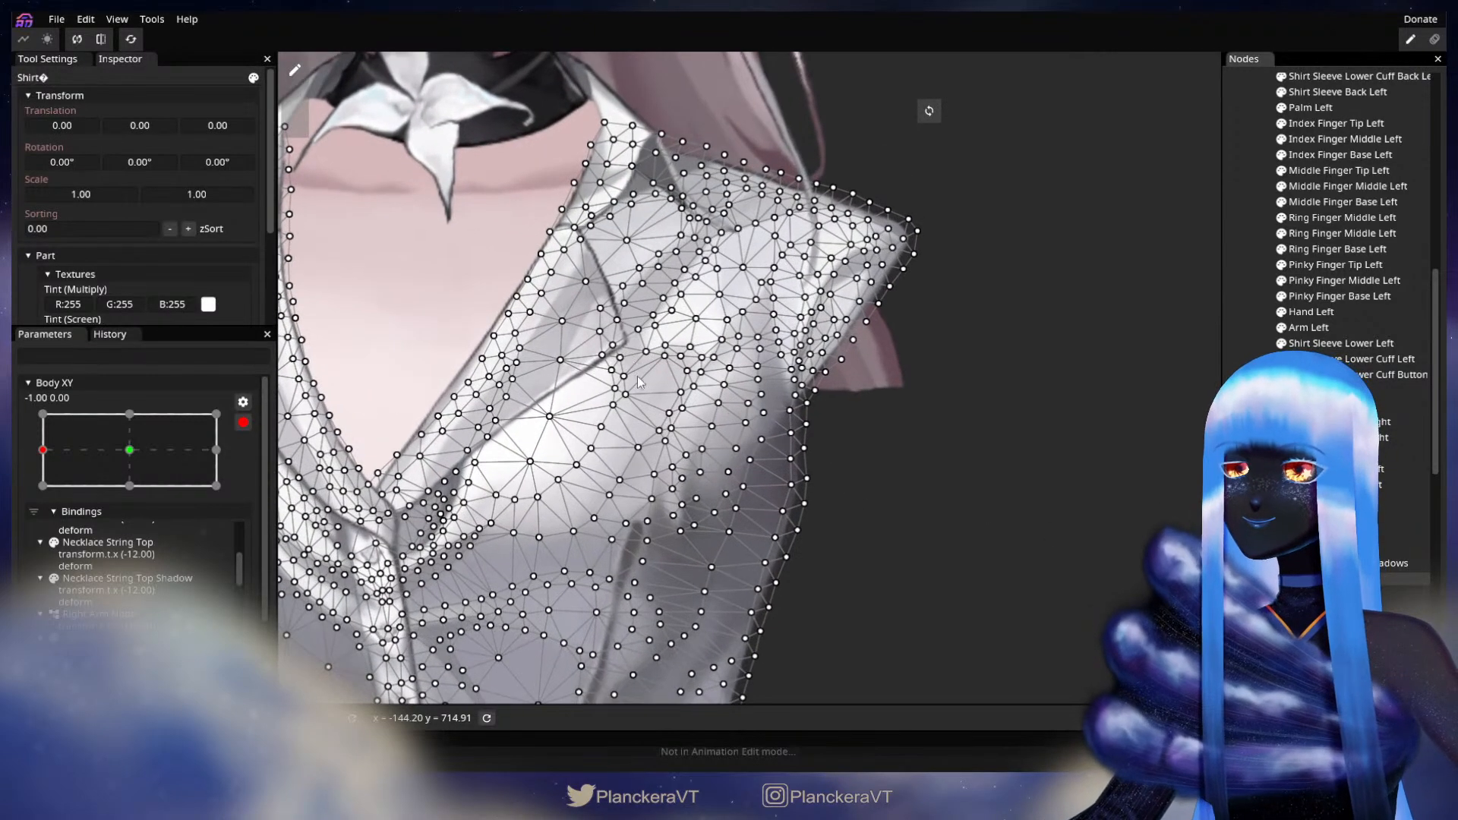
pyautogui.click(303, 130)
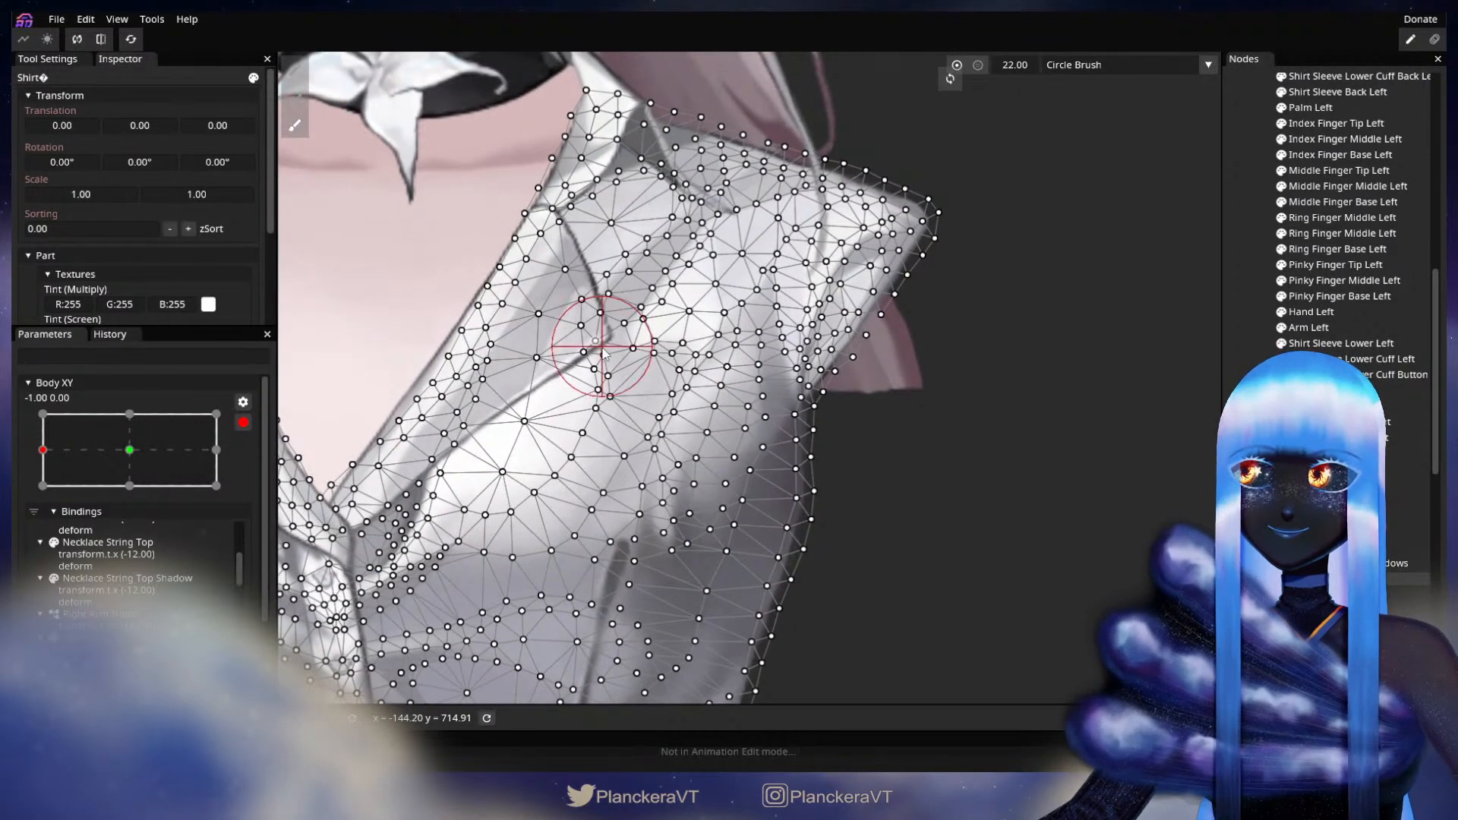
pyautogui.scroll(1, 678, 372)
pyautogui.scroll(2, 707, 391)
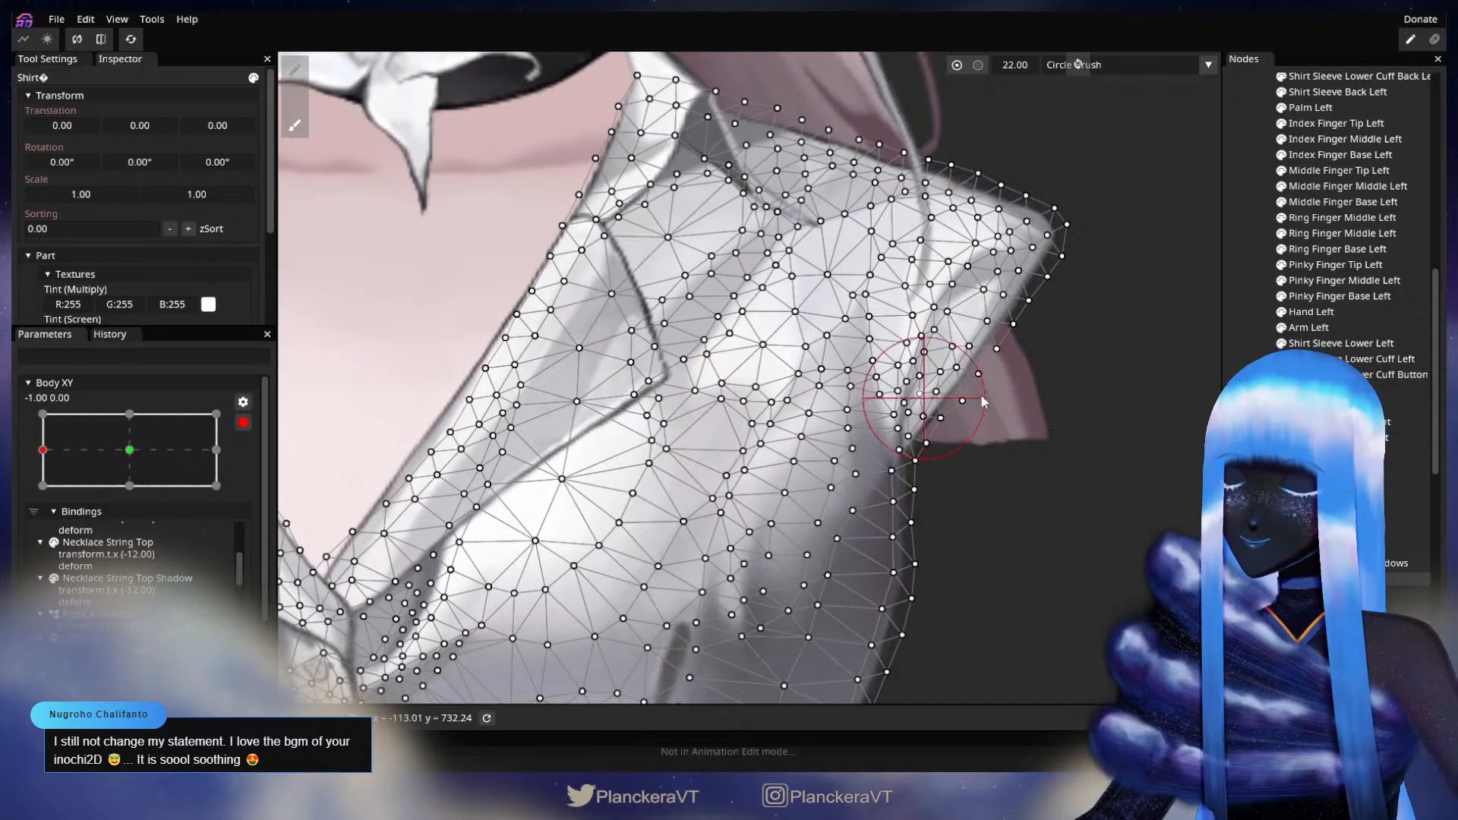
pyautogui.click(1247, 351)
pyautogui.scroll(-3, 817, 458)
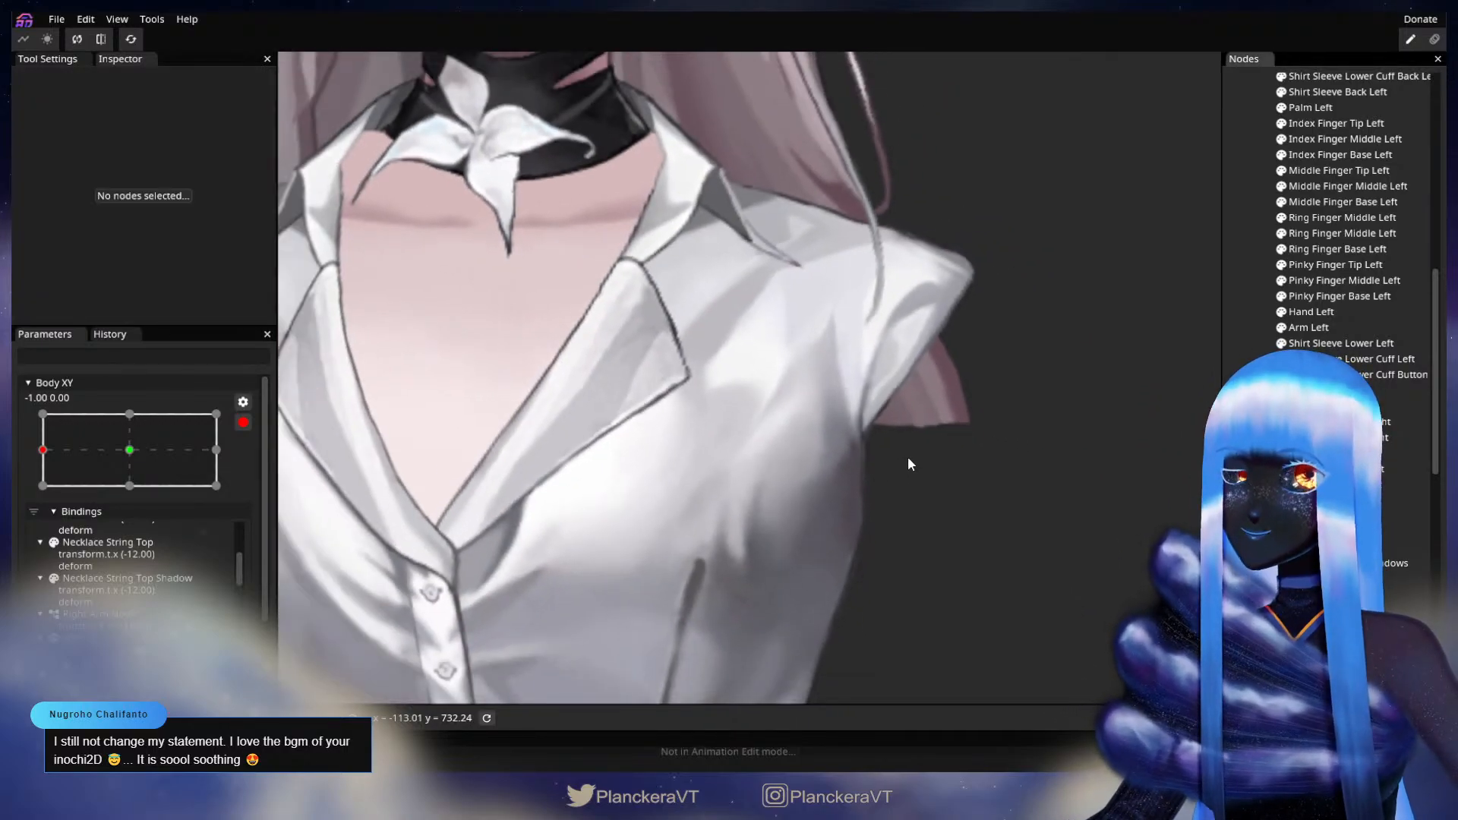
pyautogui.scroll(-5, 908, 460)
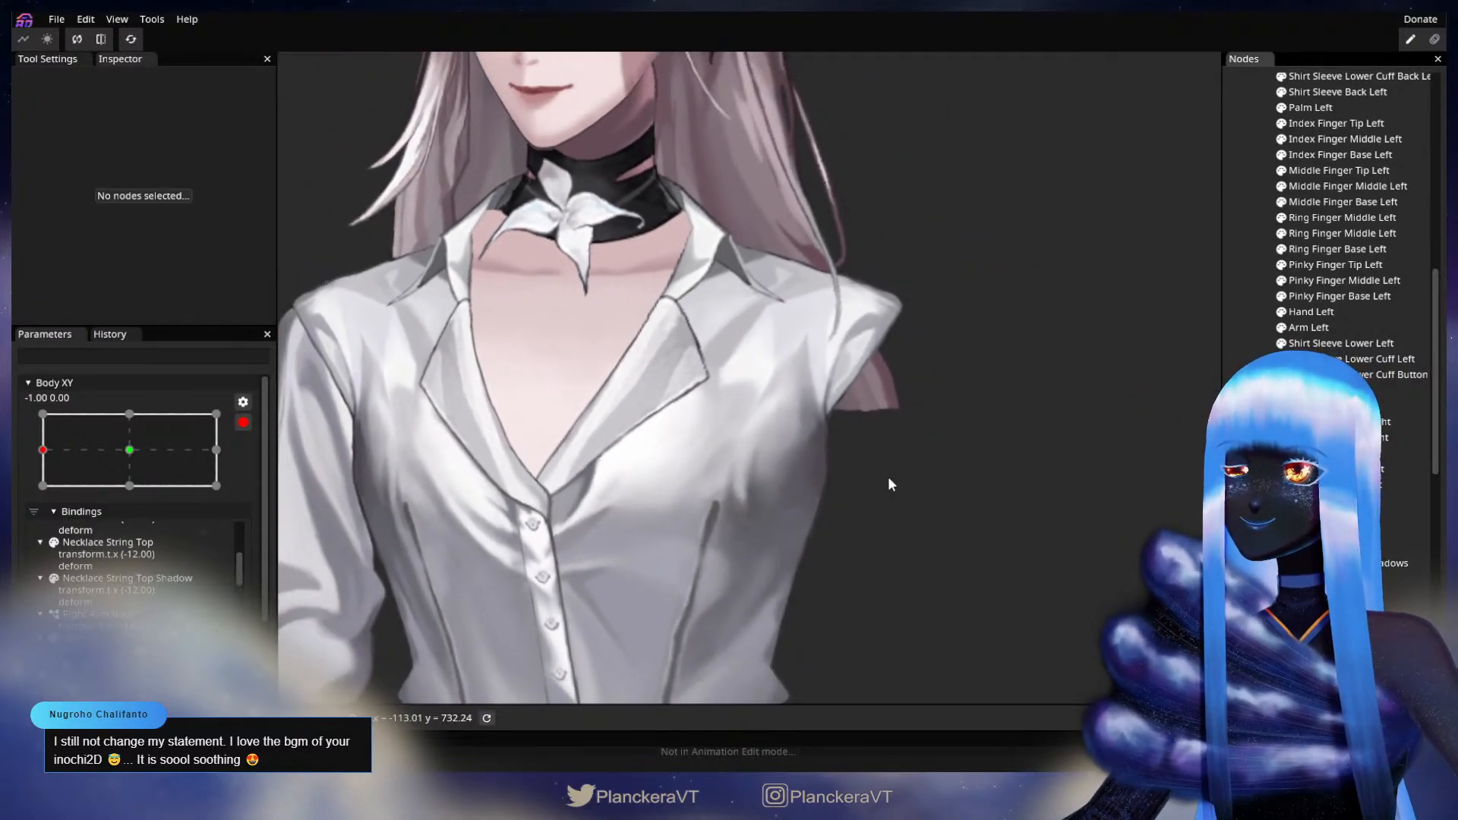
pyautogui.scroll(-5, 887, 485)
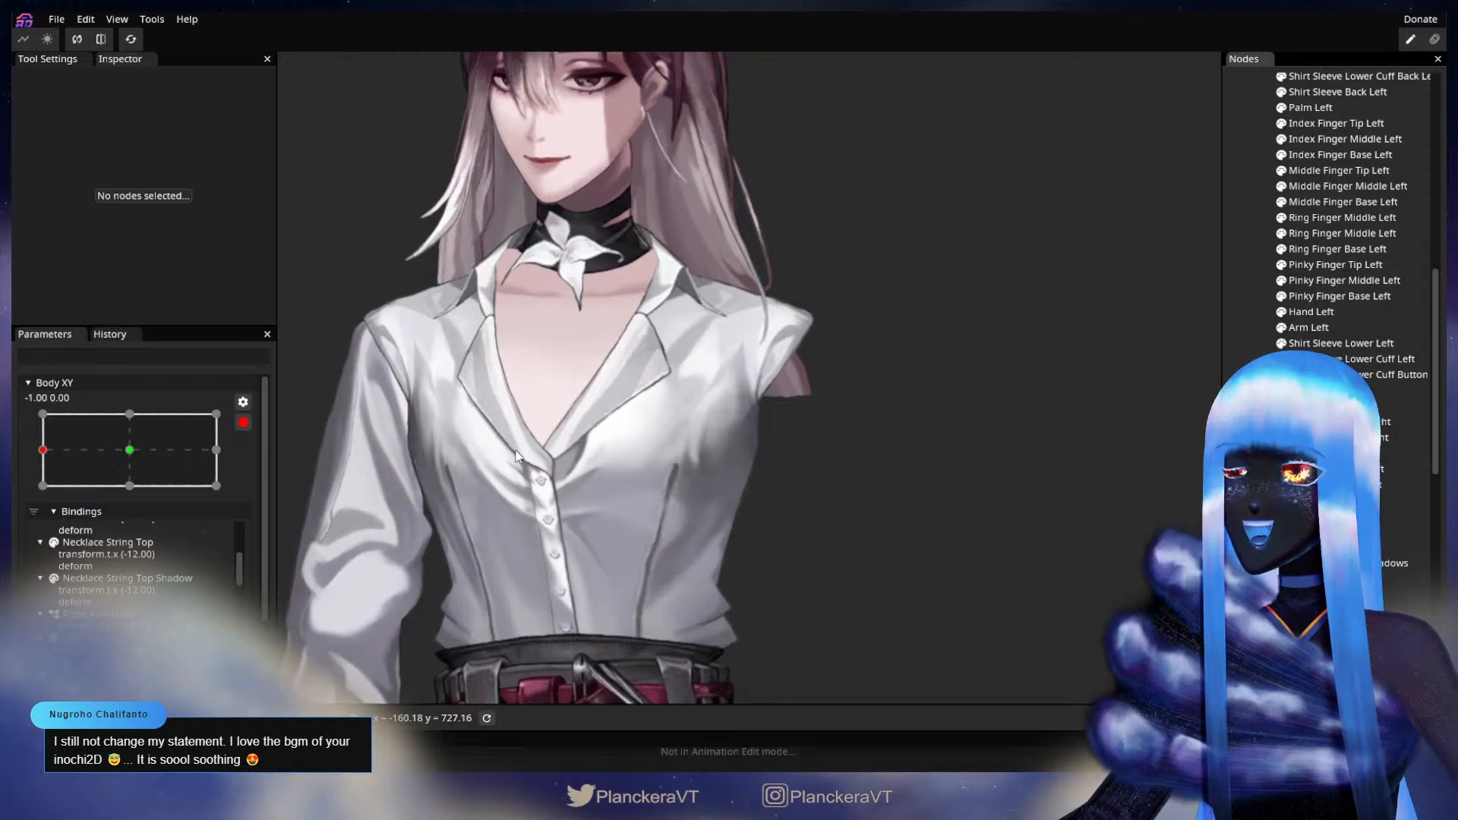
# - Move Body XY near its -1.00 end to check the reshaped left chest, and re-arm the -1.00, 0.00 keypoint
pyautogui.click(243, 423)
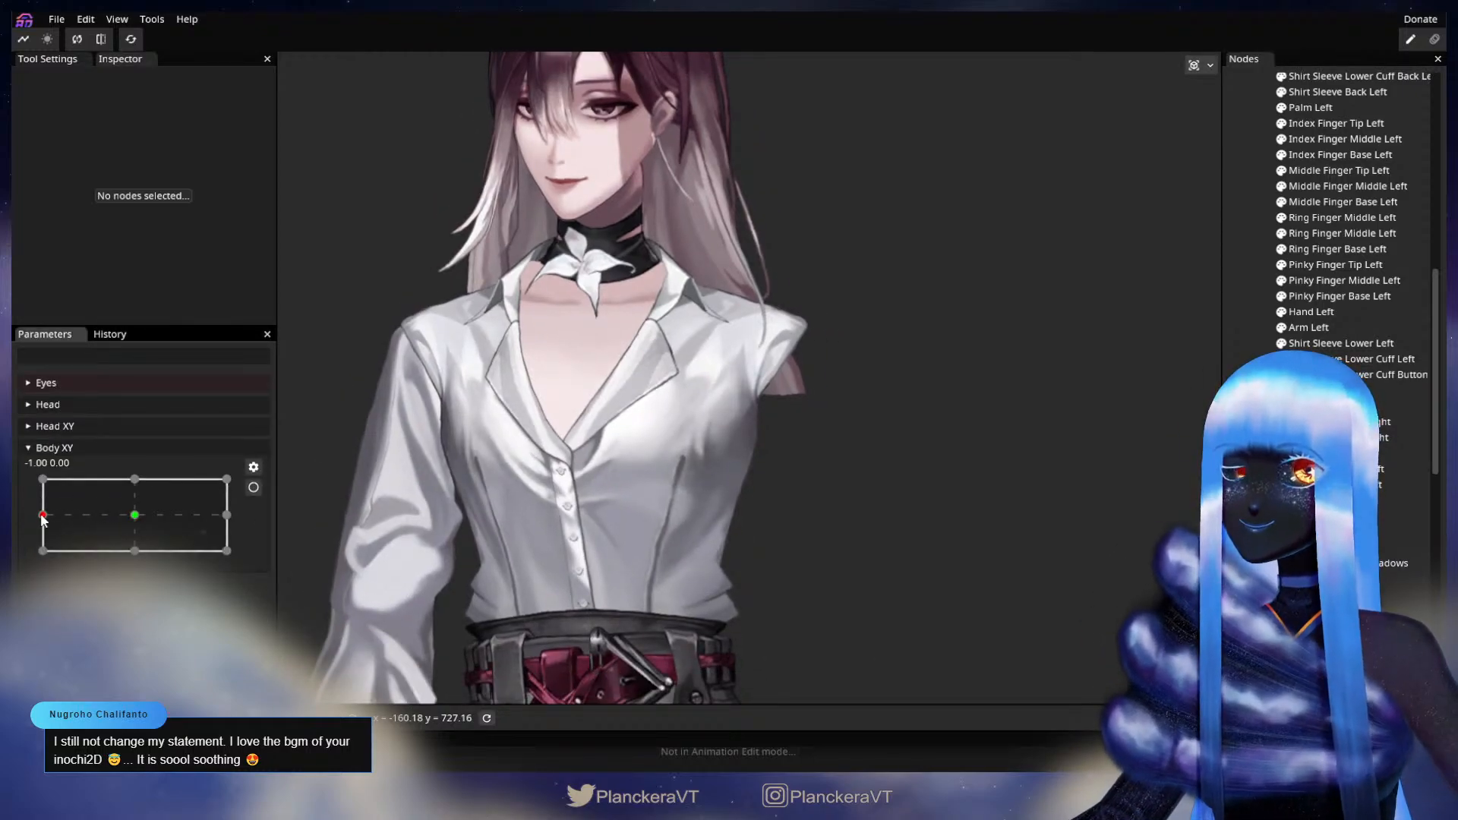
pyautogui.moveTo(41, 521); pyautogui.dragTo(84, 514)
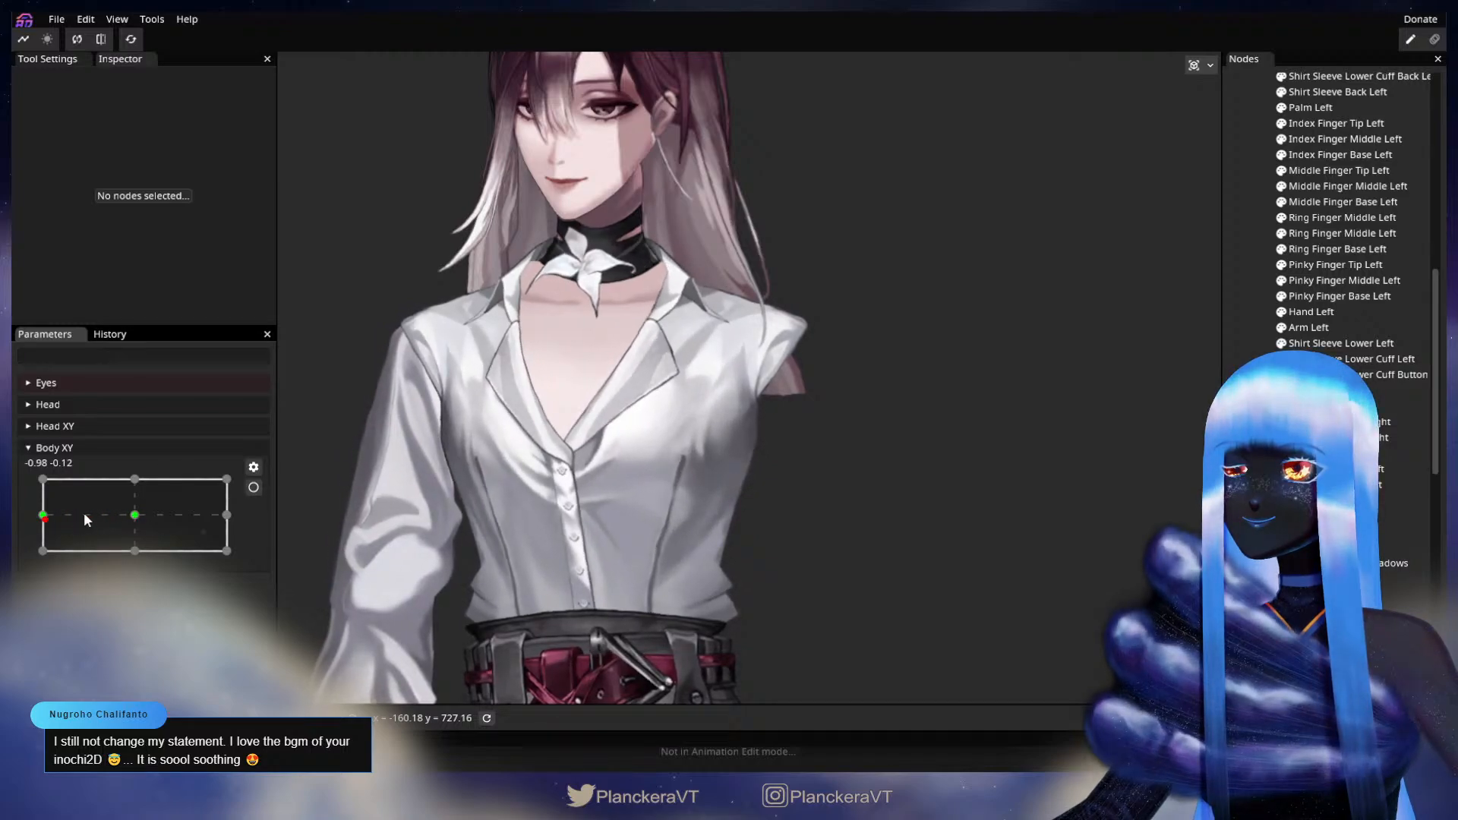
pyautogui.click(254, 487)
# - Smooth the Shirt mesh's shading folds beside the left armpit using the circle deform brush at size 28
pyautogui.scroll(5, 729, 486)
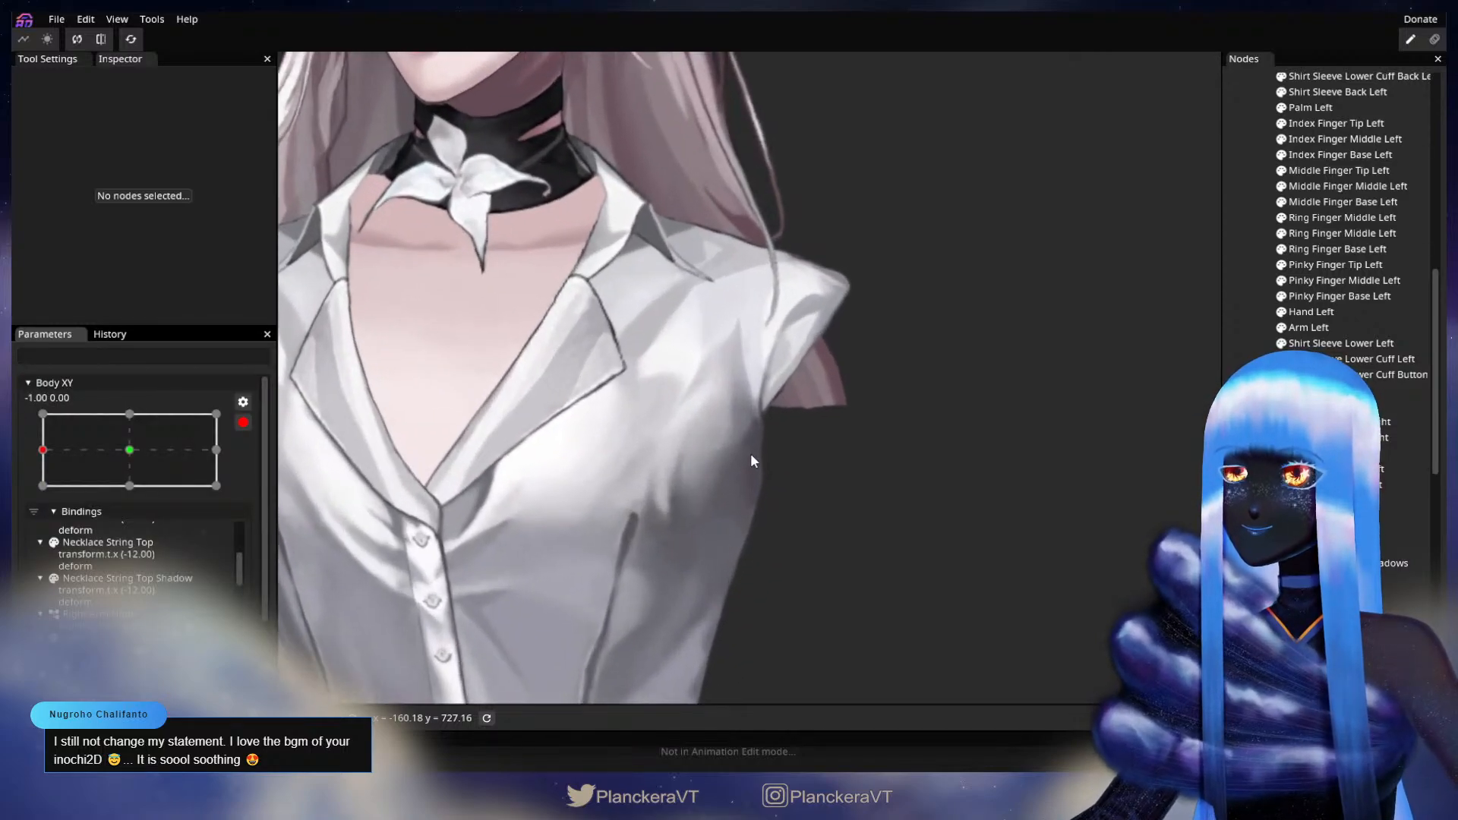
pyautogui.scroll(3, 752, 459)
pyautogui.click(1329, 579)
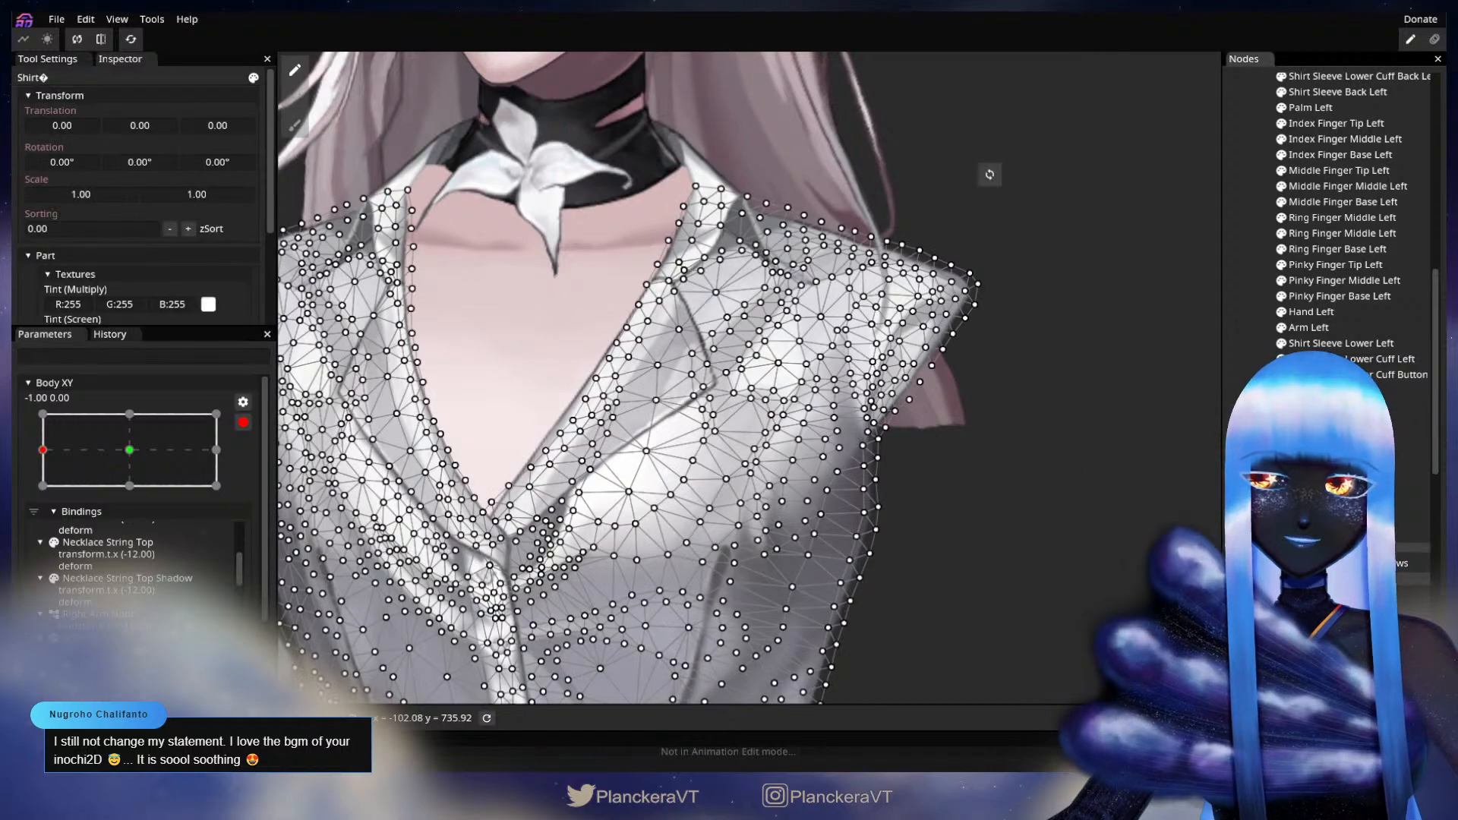
pyautogui.scroll(2, 1059, 465)
pyautogui.scroll(1, 775, 446)
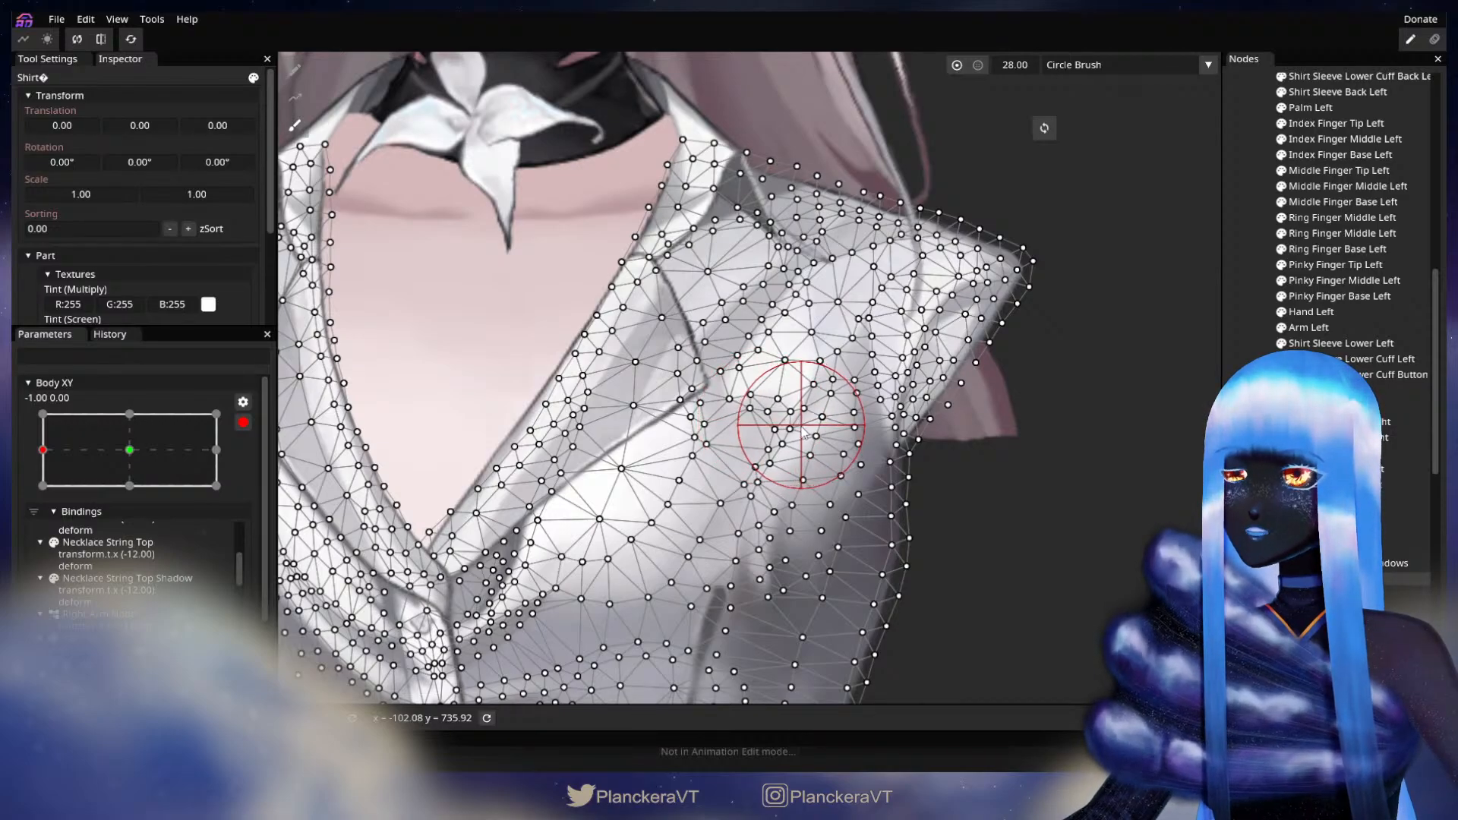
pyautogui.click(1250, 343)
pyautogui.scroll(-2, 909, 508)
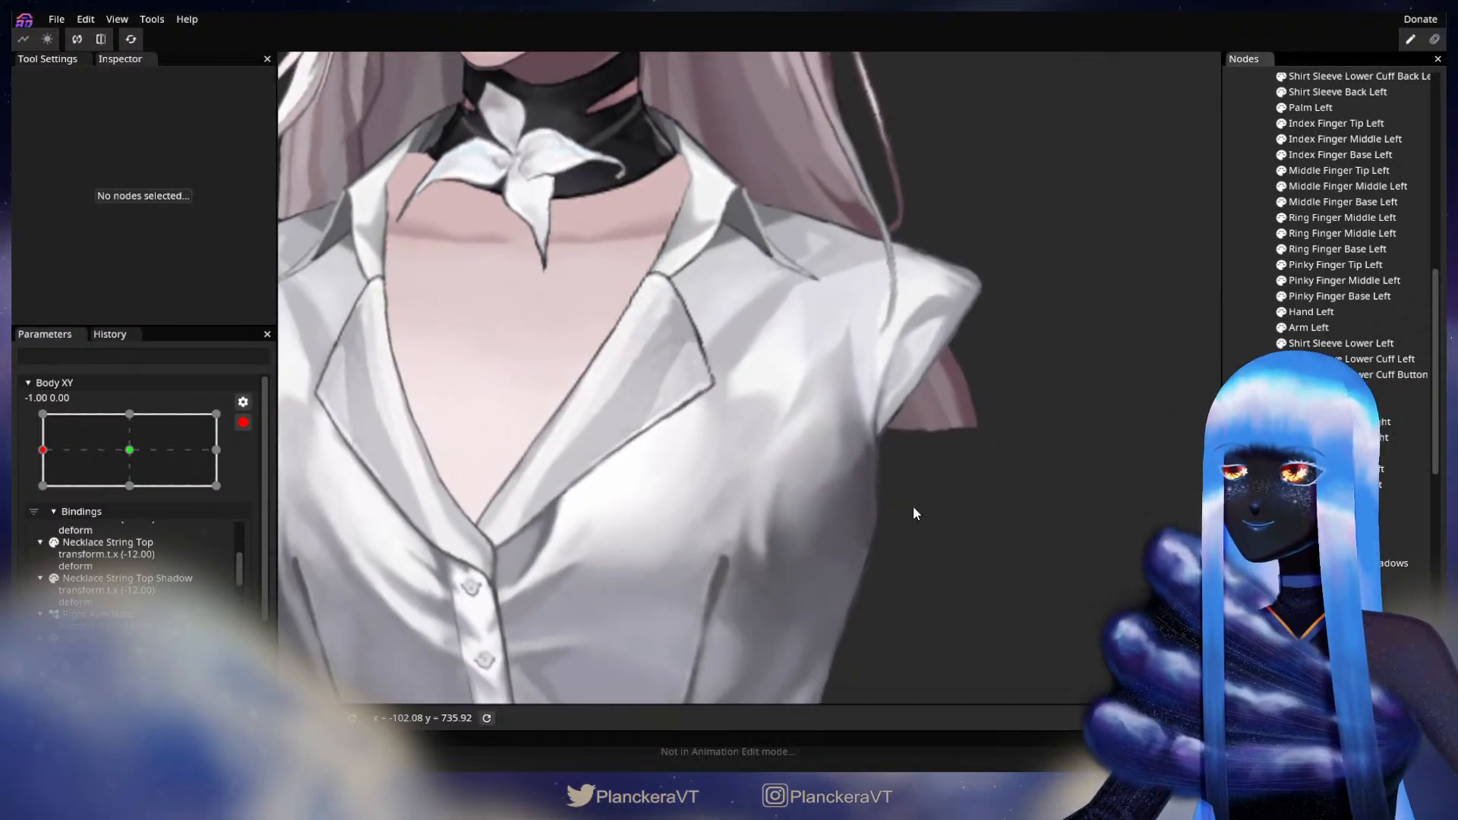
pyautogui.scroll(-3, 1002, 504)
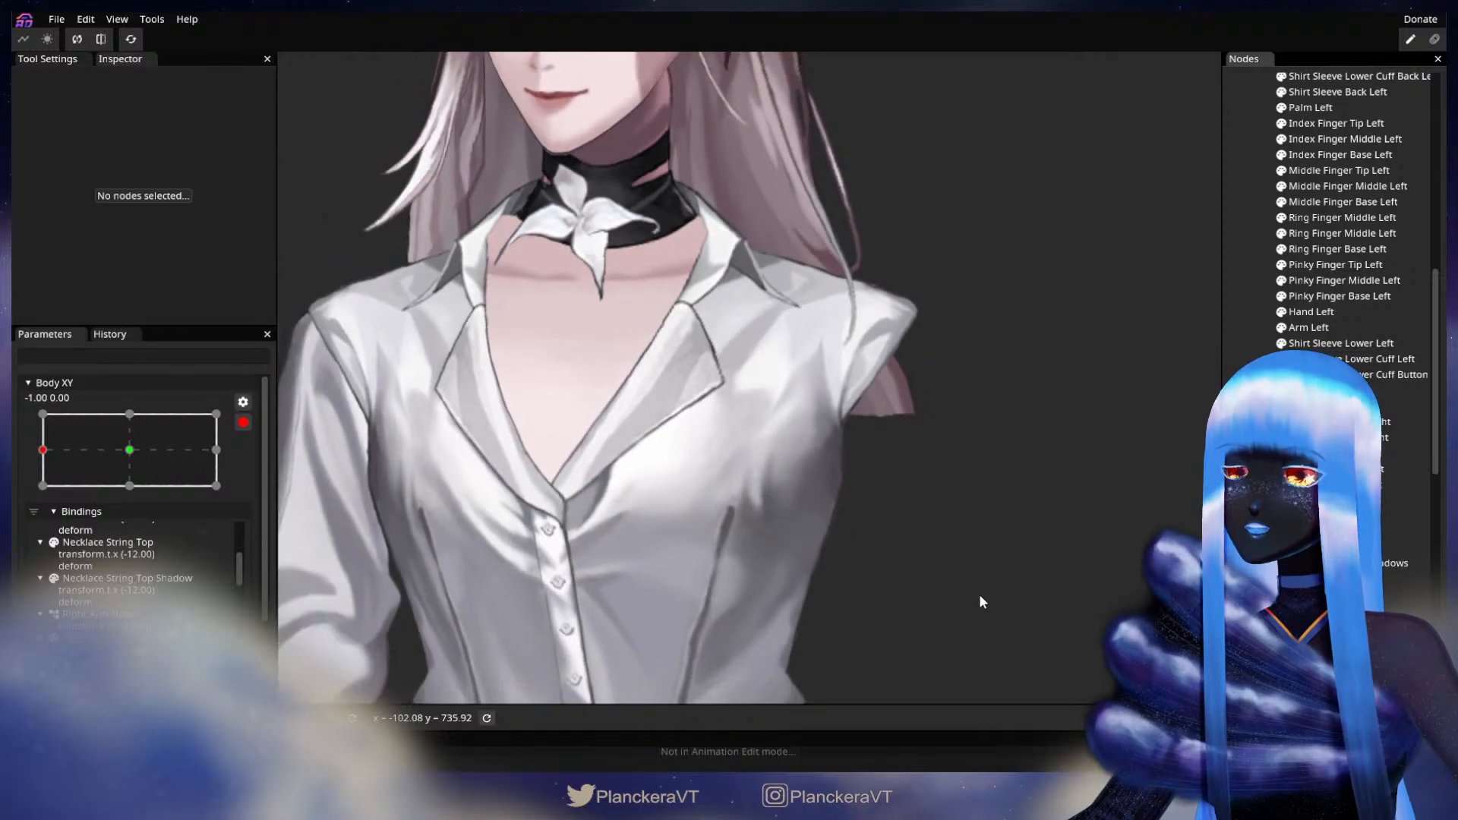
pyautogui.scroll(-1, 955, 571)
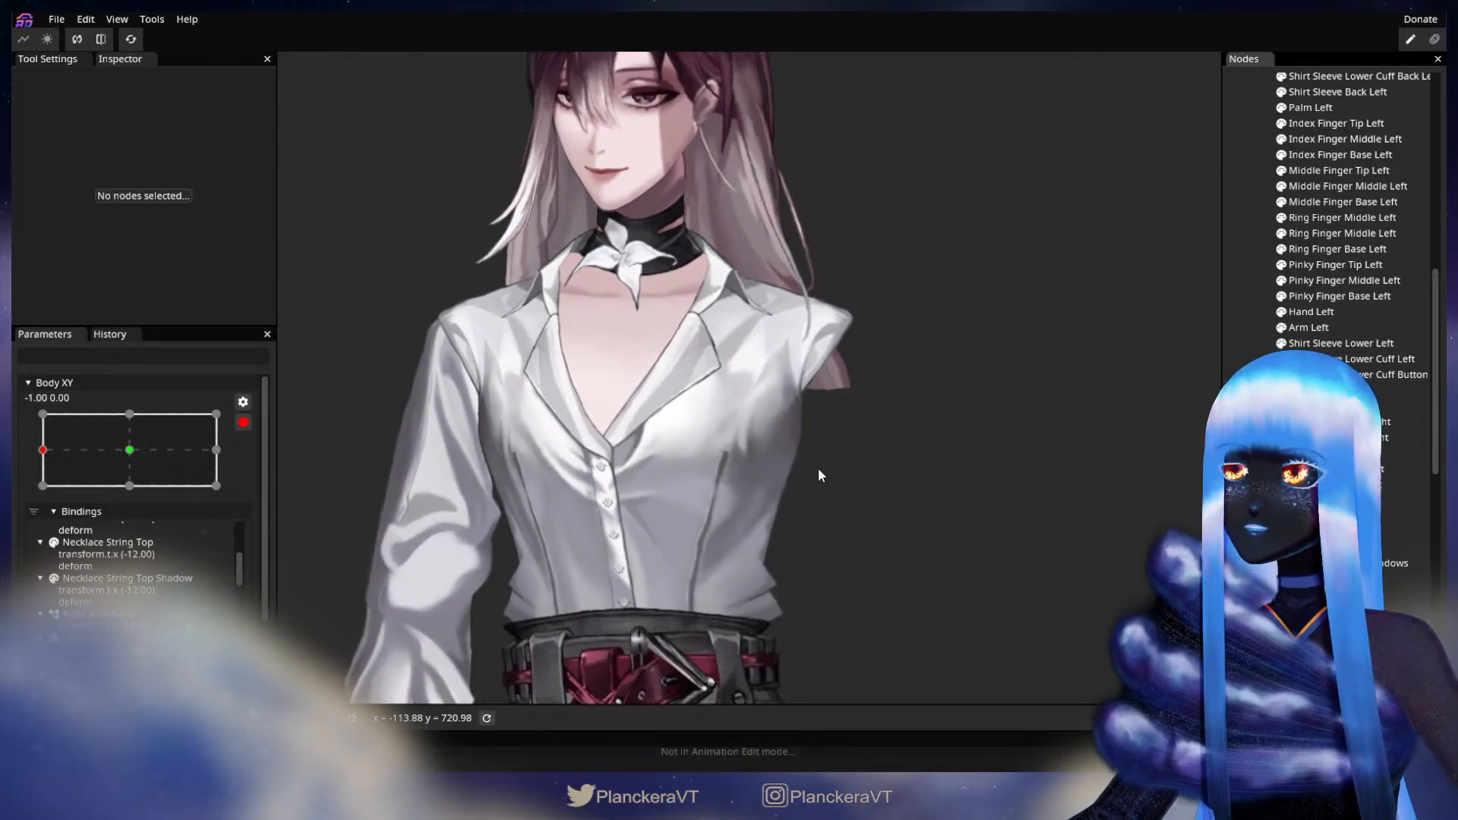
# - Test the shirt deformation by varying Body XY close to -1.00, and return to editing that keypoint
pyautogui.click(243, 423)
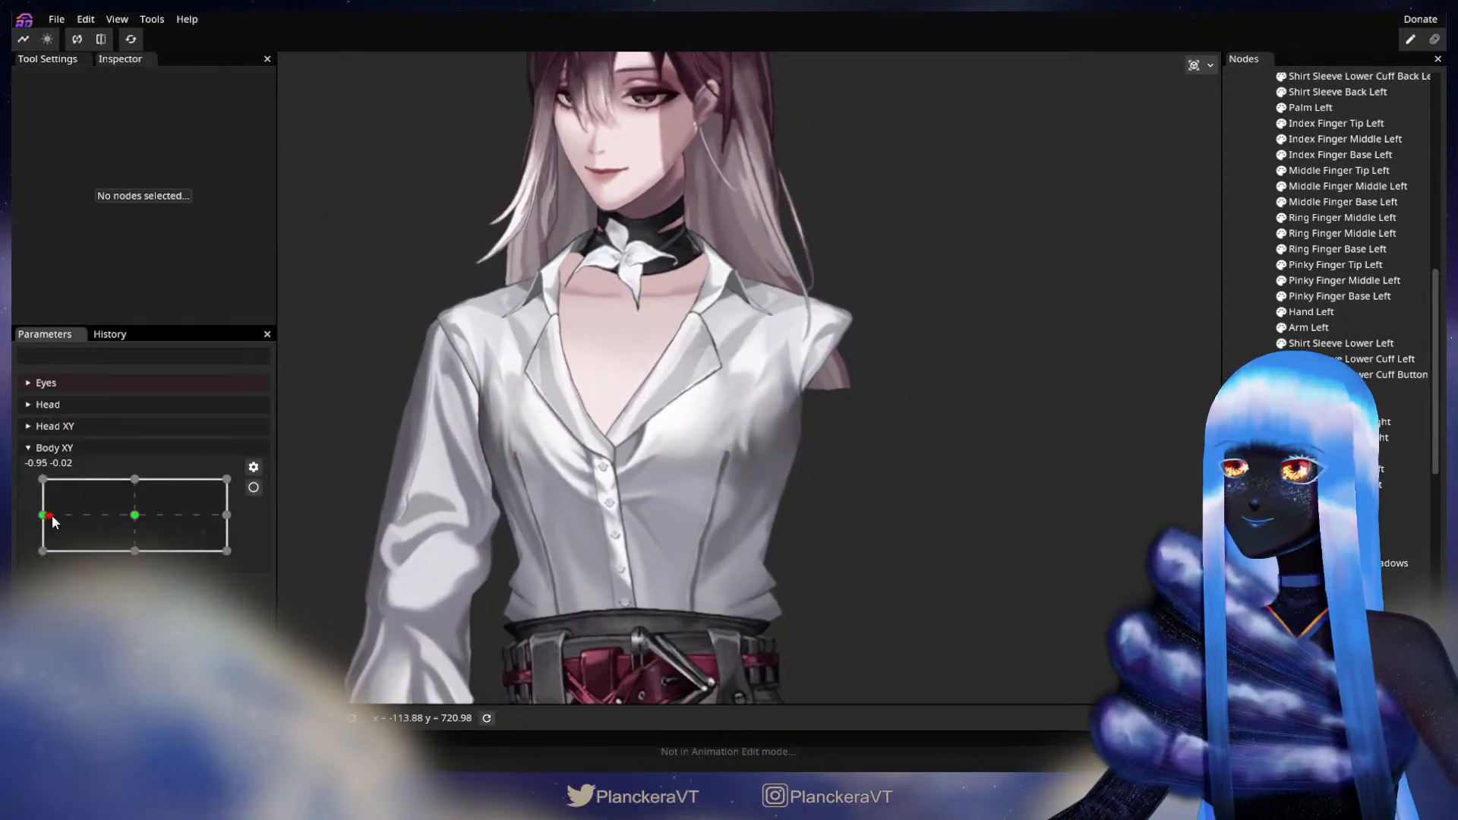
pyautogui.moveTo(42, 515)
pyautogui.mouseDown()
pyautogui.moveTo(140, 507)
pyautogui.moveTo(46, 515)
pyautogui.mouseUp()
pyautogui.click(254, 487)
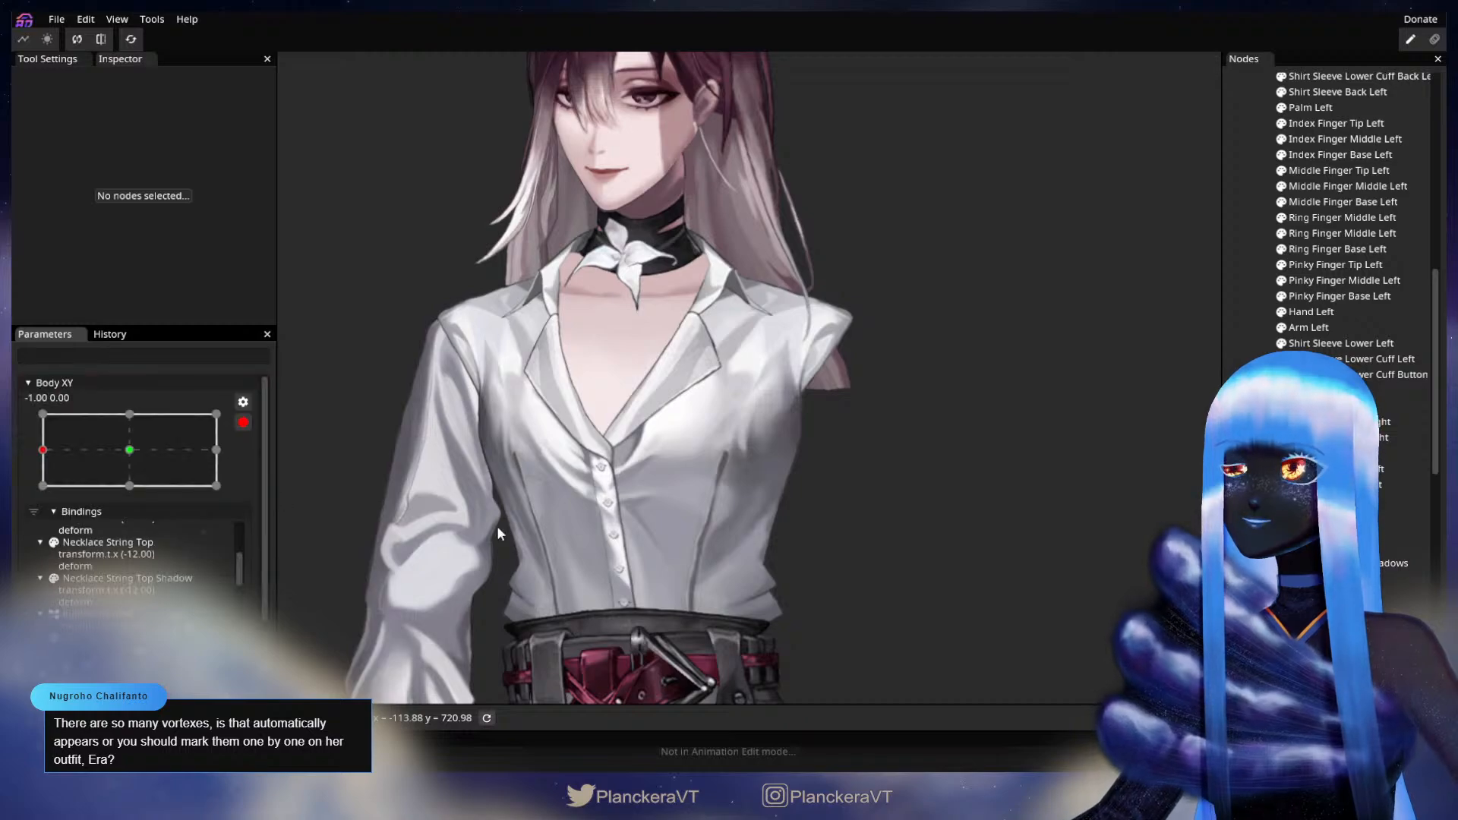
# - Adjust the Shirt mesh on the left chest above the vertical seam with the size 28 circle deform brush
pyautogui.scroll(5, 824, 508)
pyautogui.scroll(2, 786, 457)
pyautogui.moveTo(753, 477); pyautogui.dragTo(768, 430)
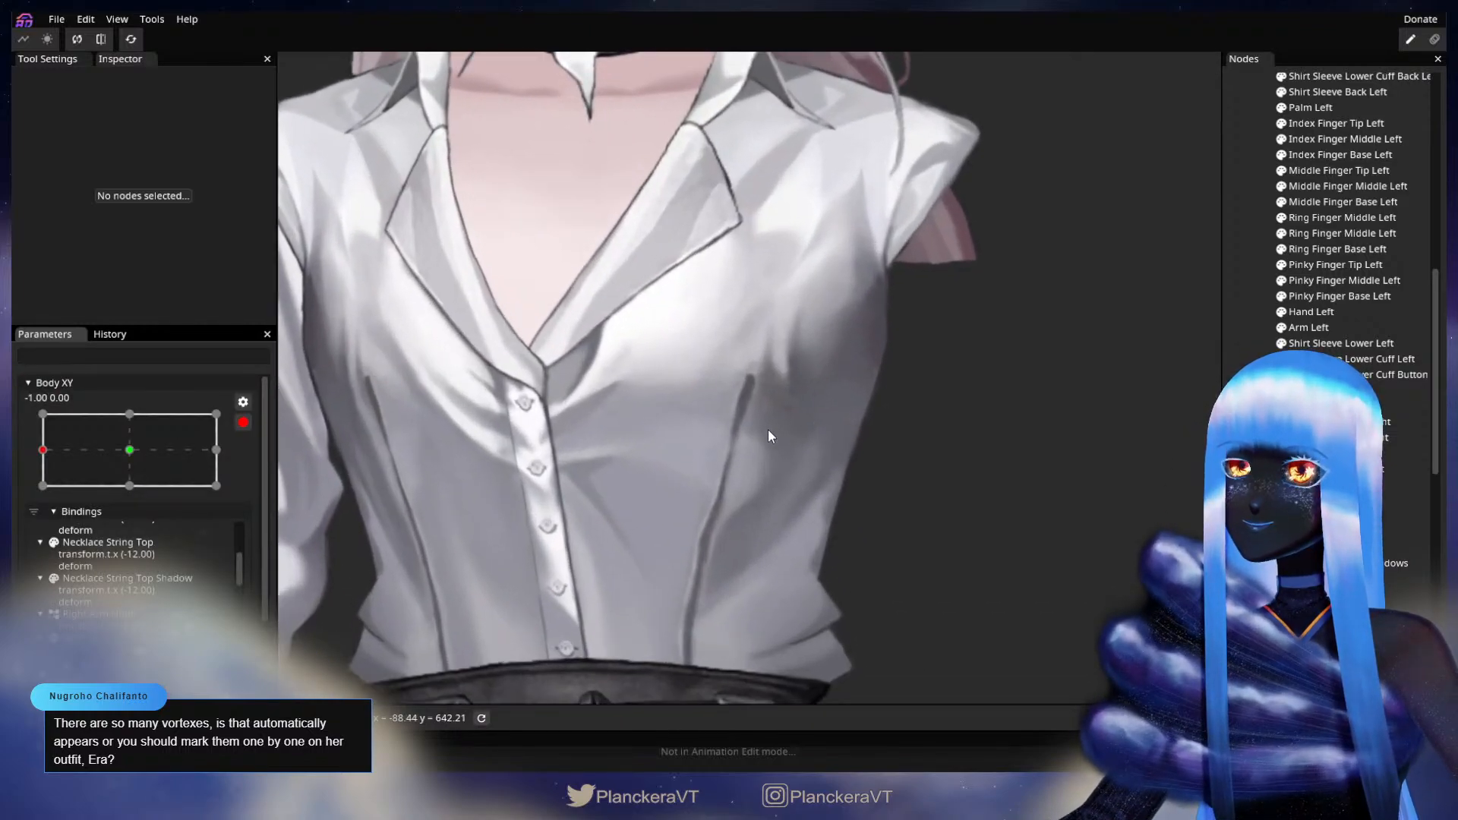
pyautogui.click(833, 368)
pyautogui.scroll(3, 827, 380)
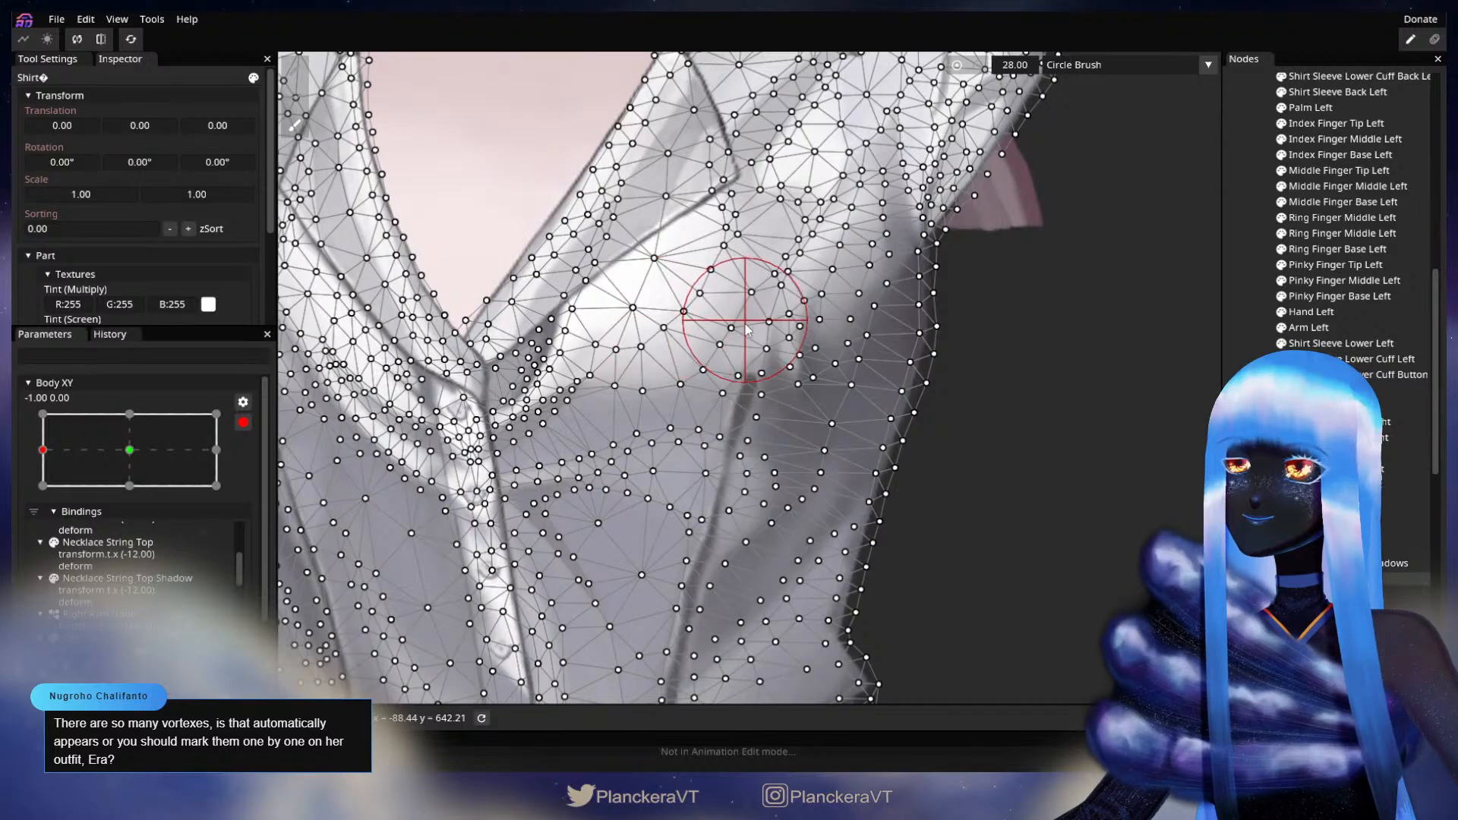
pyautogui.click(1207, 348)
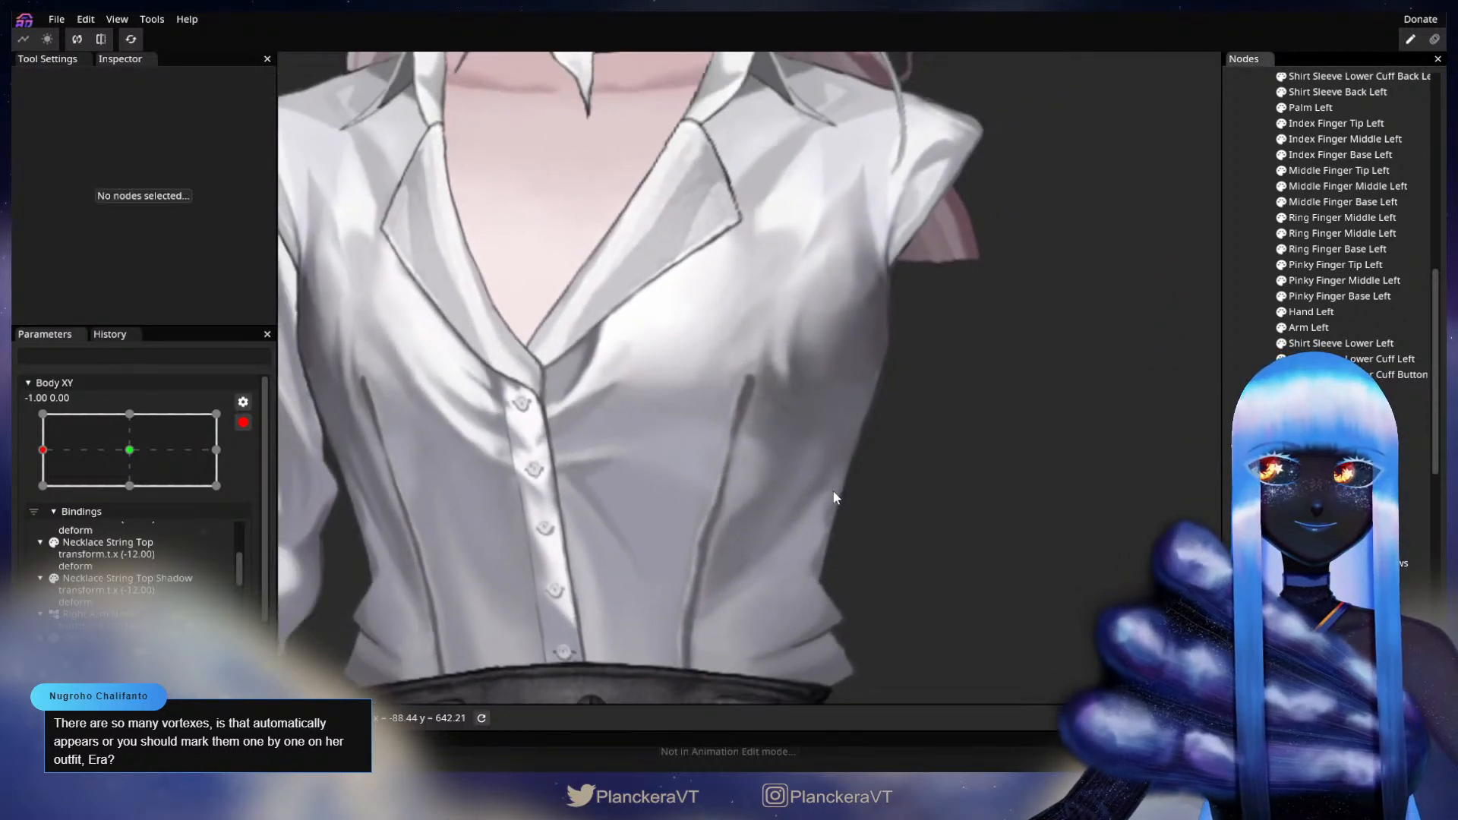
pyautogui.scroll(-2, 833, 497)
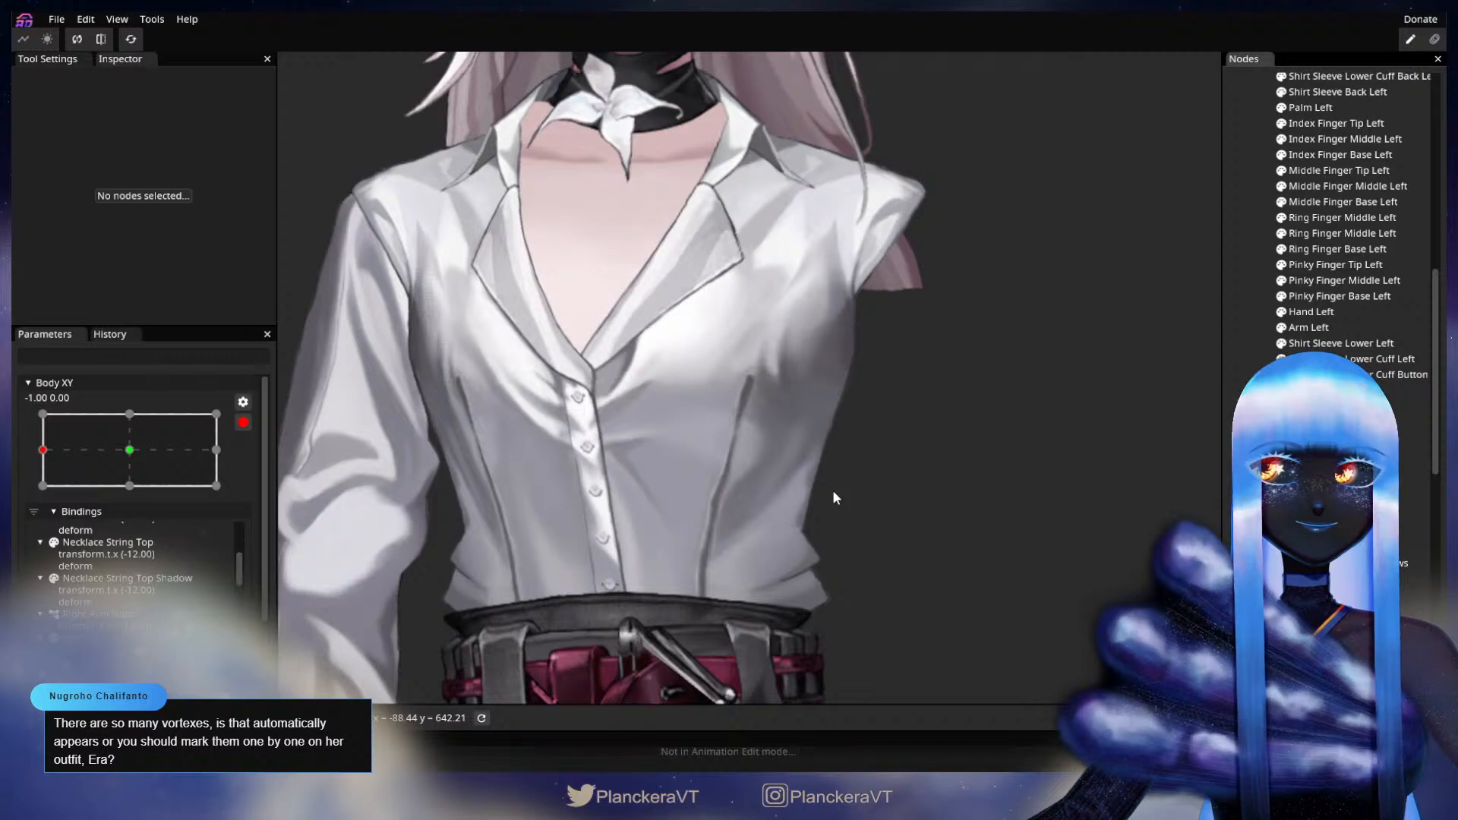
pyautogui.scroll(-1, 836, 497)
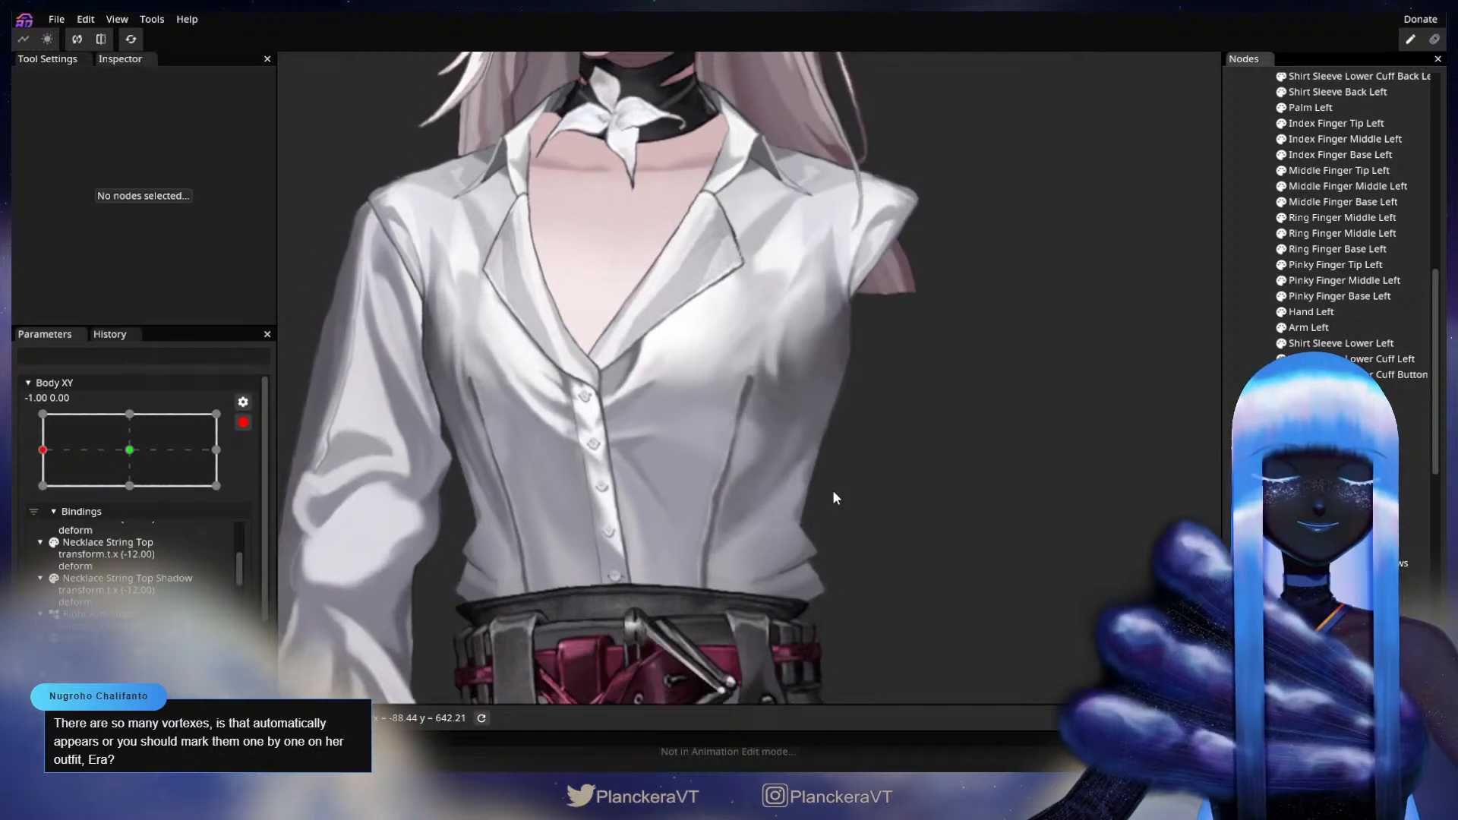
pyautogui.scroll(-1, 835, 499)
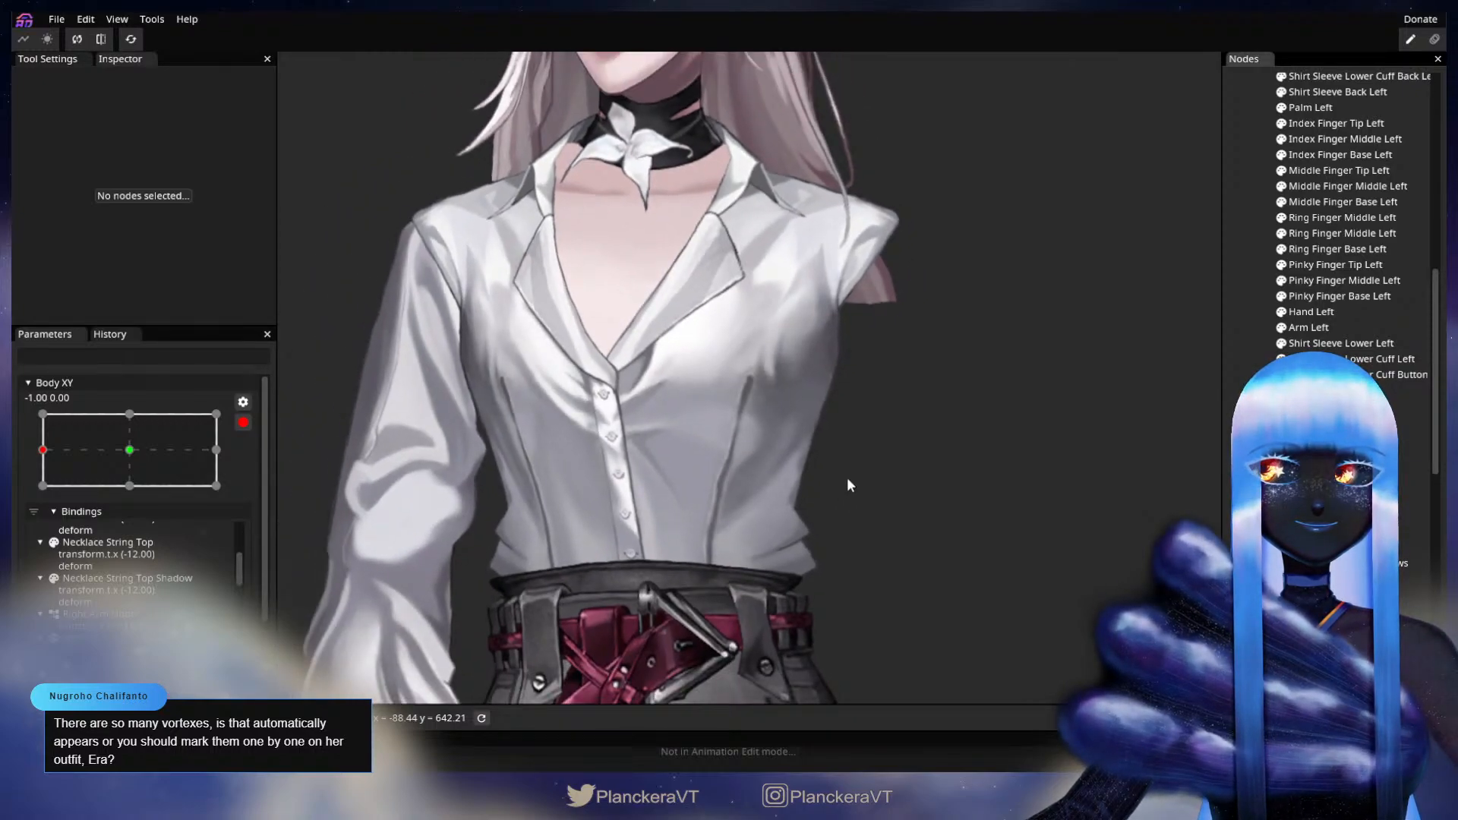
pyautogui.moveTo(846, 477); pyautogui.dragTo(806, 566)
pyautogui.scroll(-3, 845, 545)
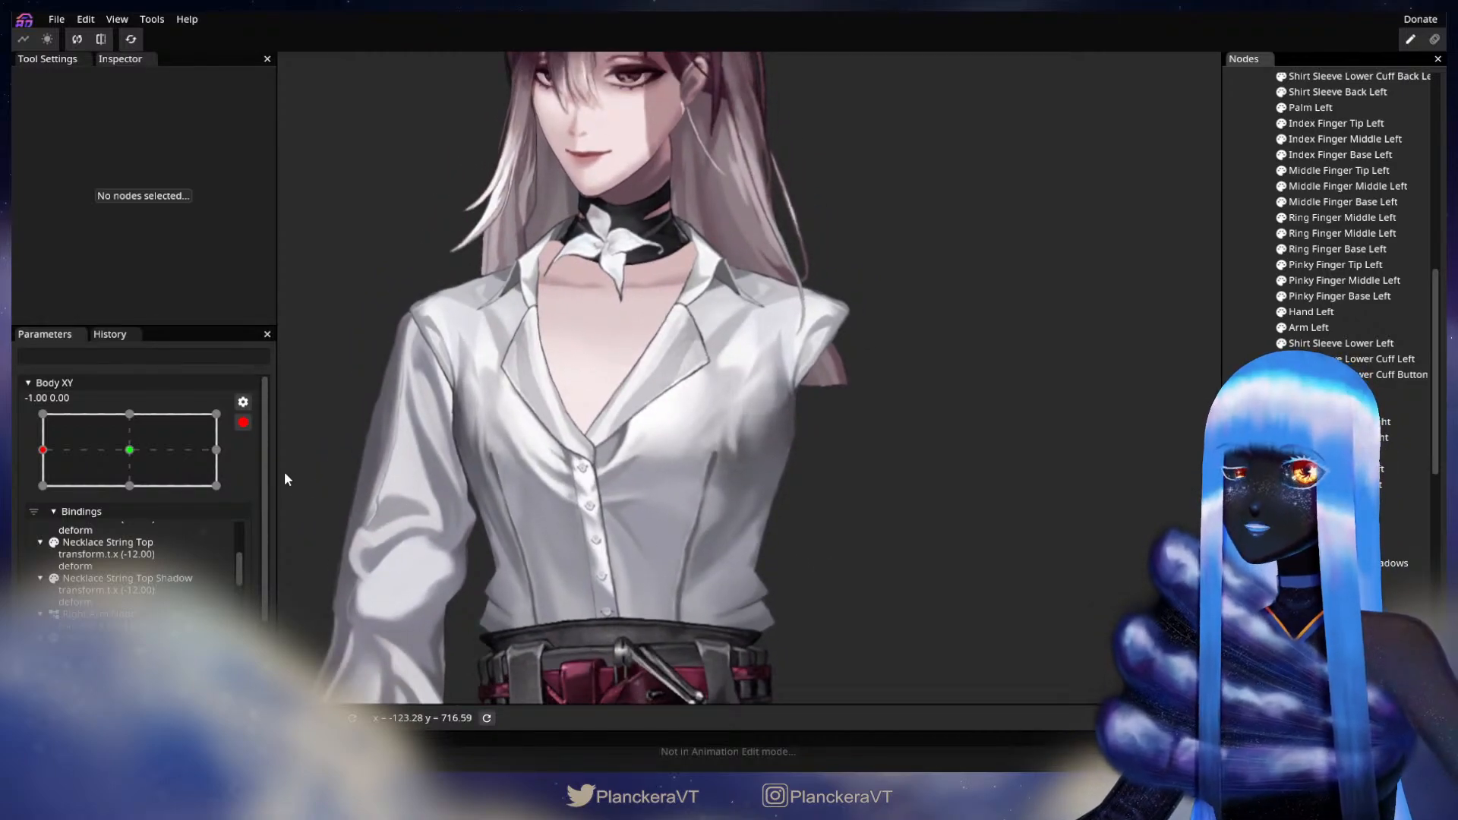
# - Sweep Body XY from its -1.00 end past the centre and back to inspect the shirt, and re-arm the -1.00, 0.00 keypoint
pyautogui.click(243, 424)
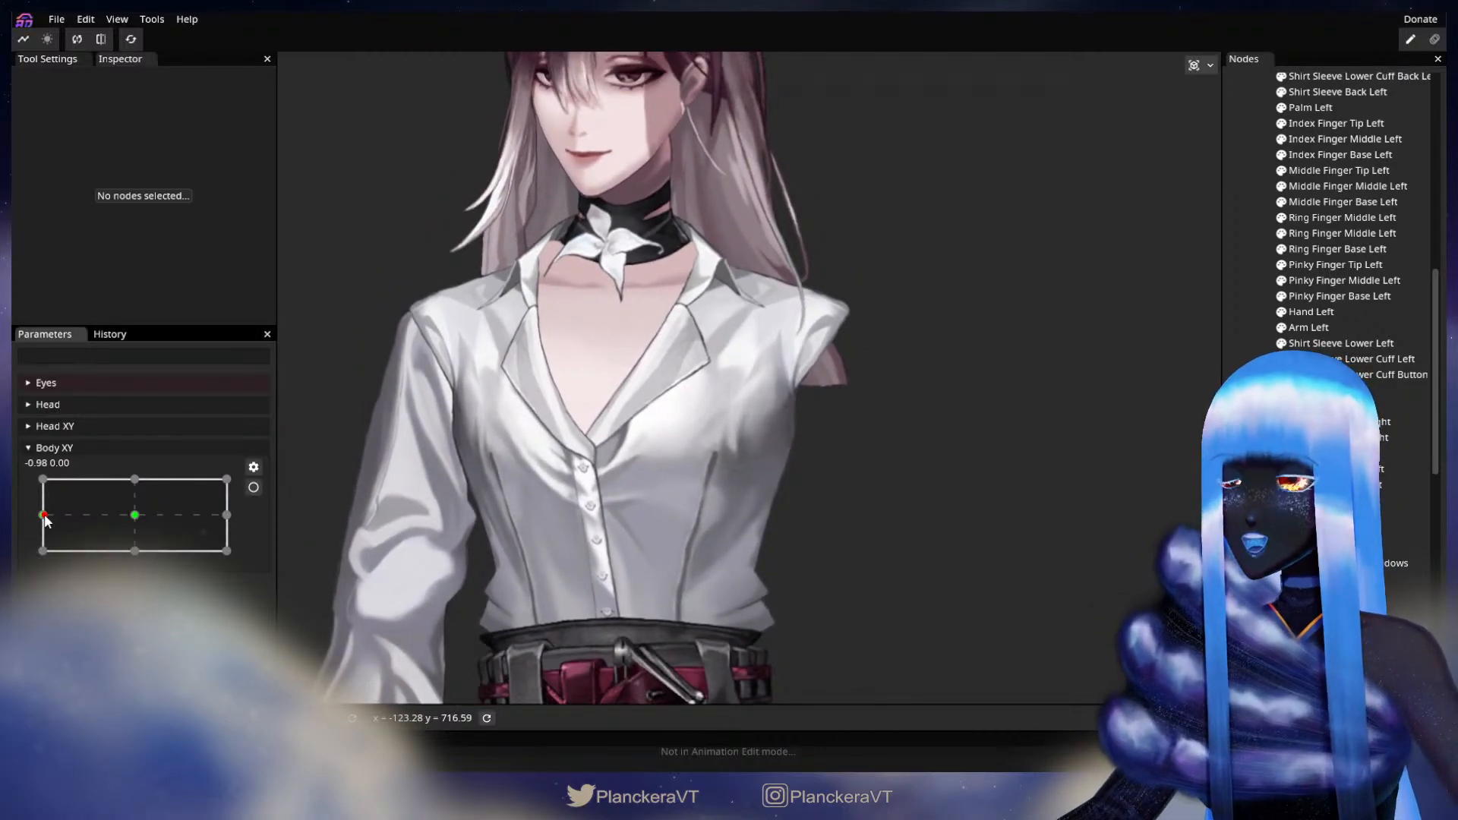
pyautogui.moveTo(44, 516); pyautogui.dragTo(157, 541)
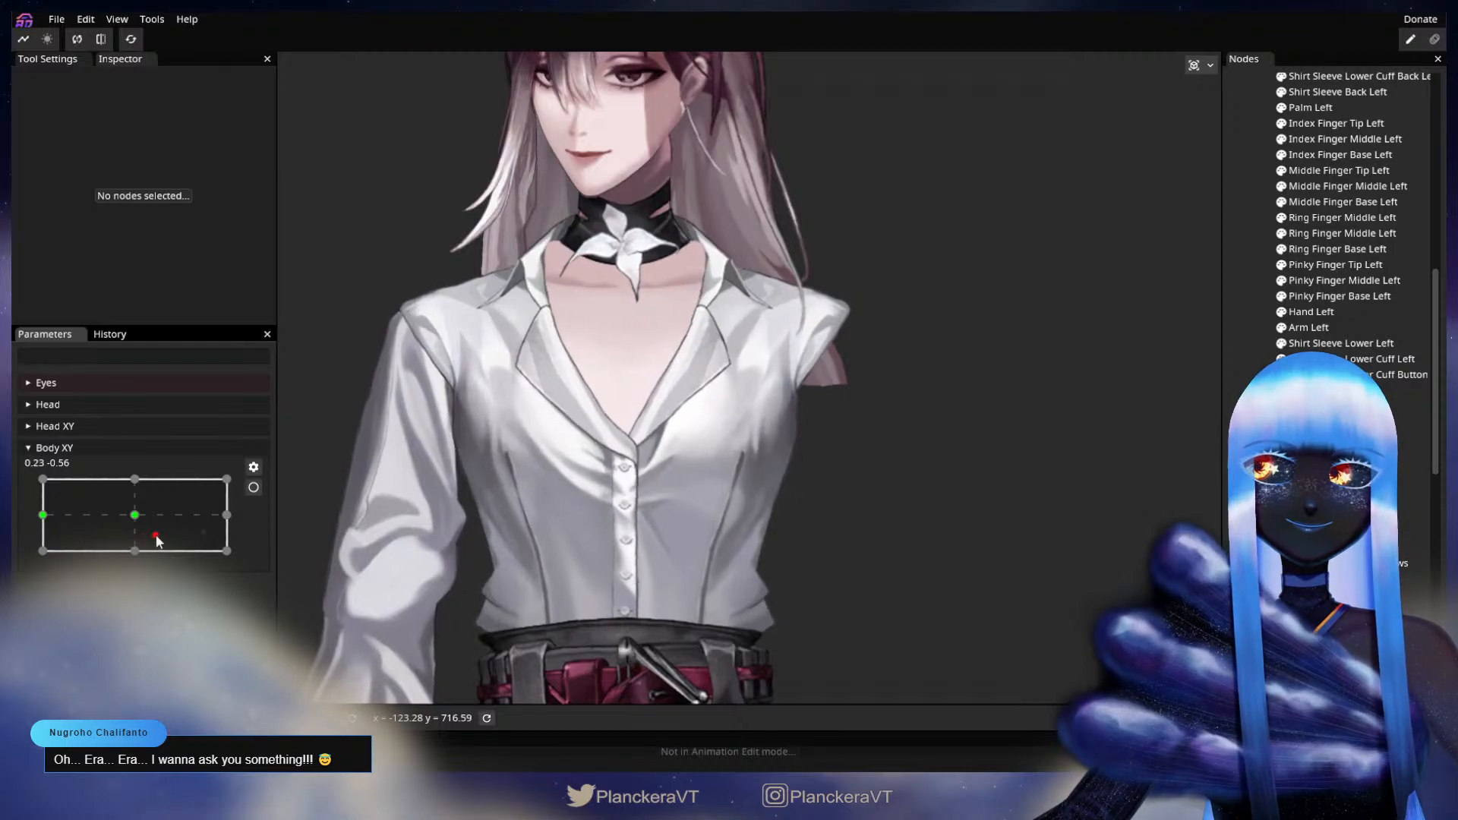
pyautogui.moveTo(138, 520); pyautogui.dragTo(12, 513)
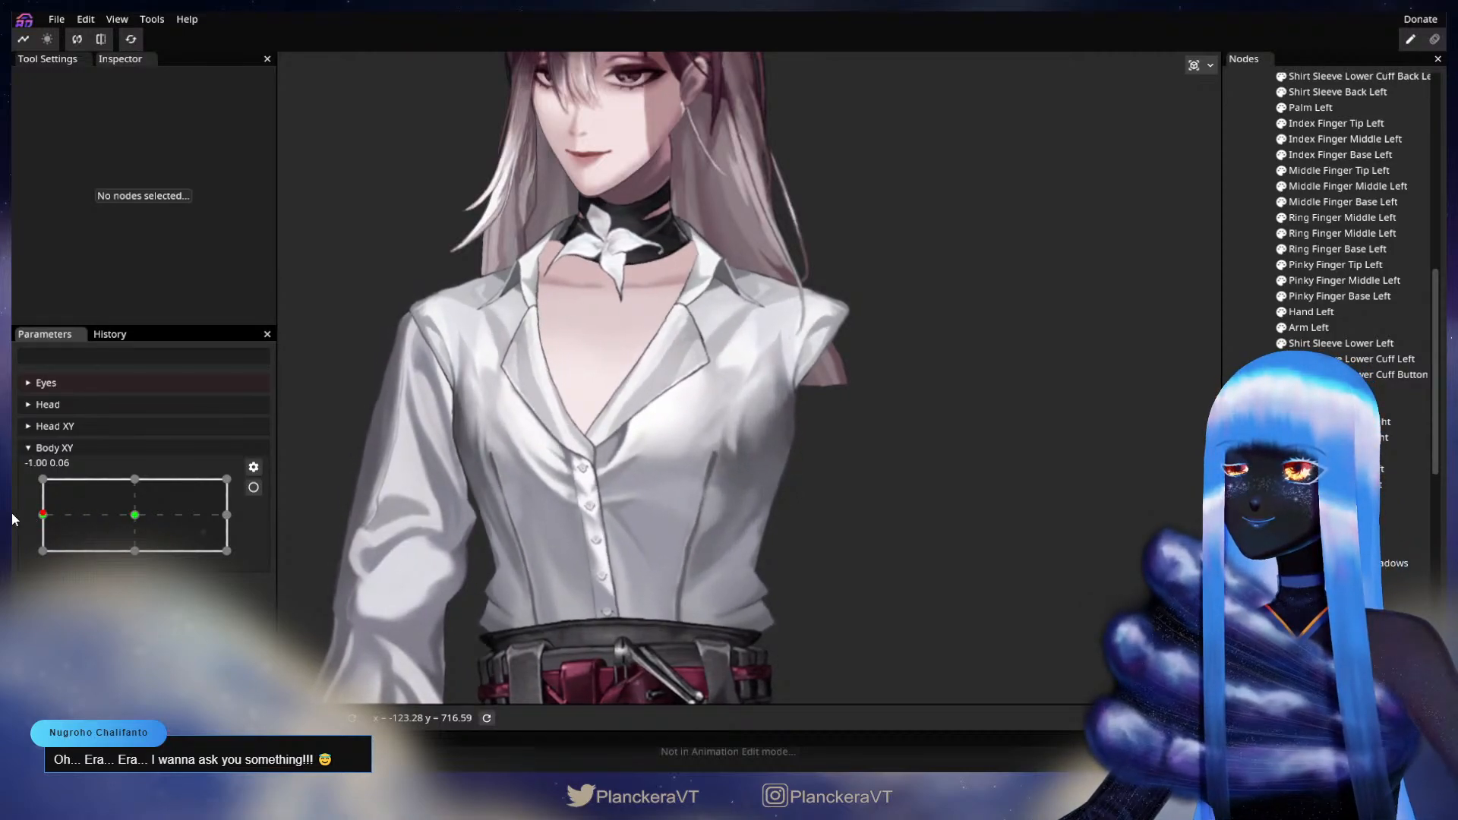
pyautogui.click(249, 486)
pyautogui.scroll(5, 600, 509)
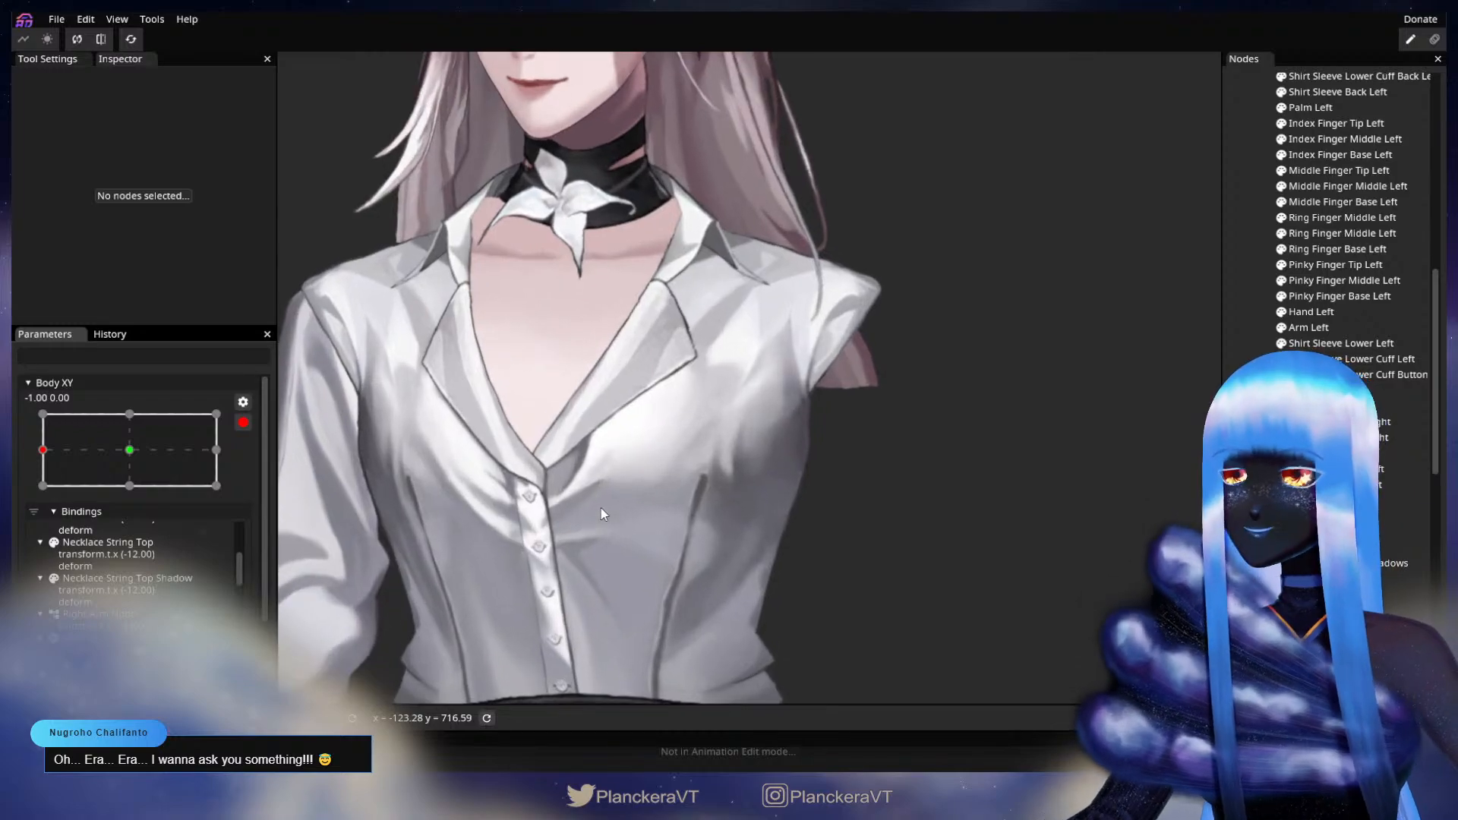
pyautogui.scroll(5, 860, 495)
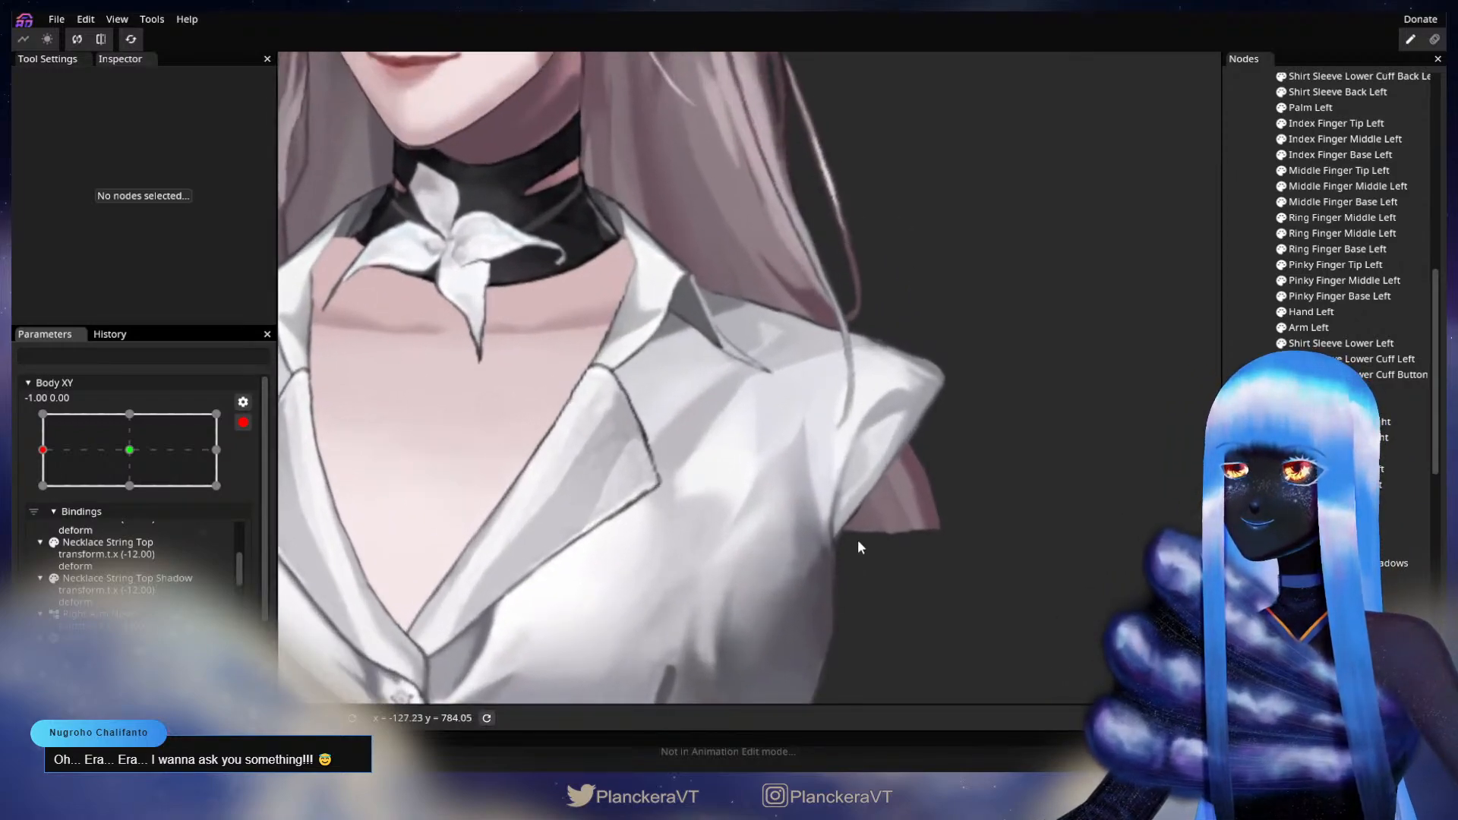
# - Reshape the Shirt mesh between the left chest and shoulder using the circle deform brush at size 18
pyautogui.scroll(-1, 823, 454)
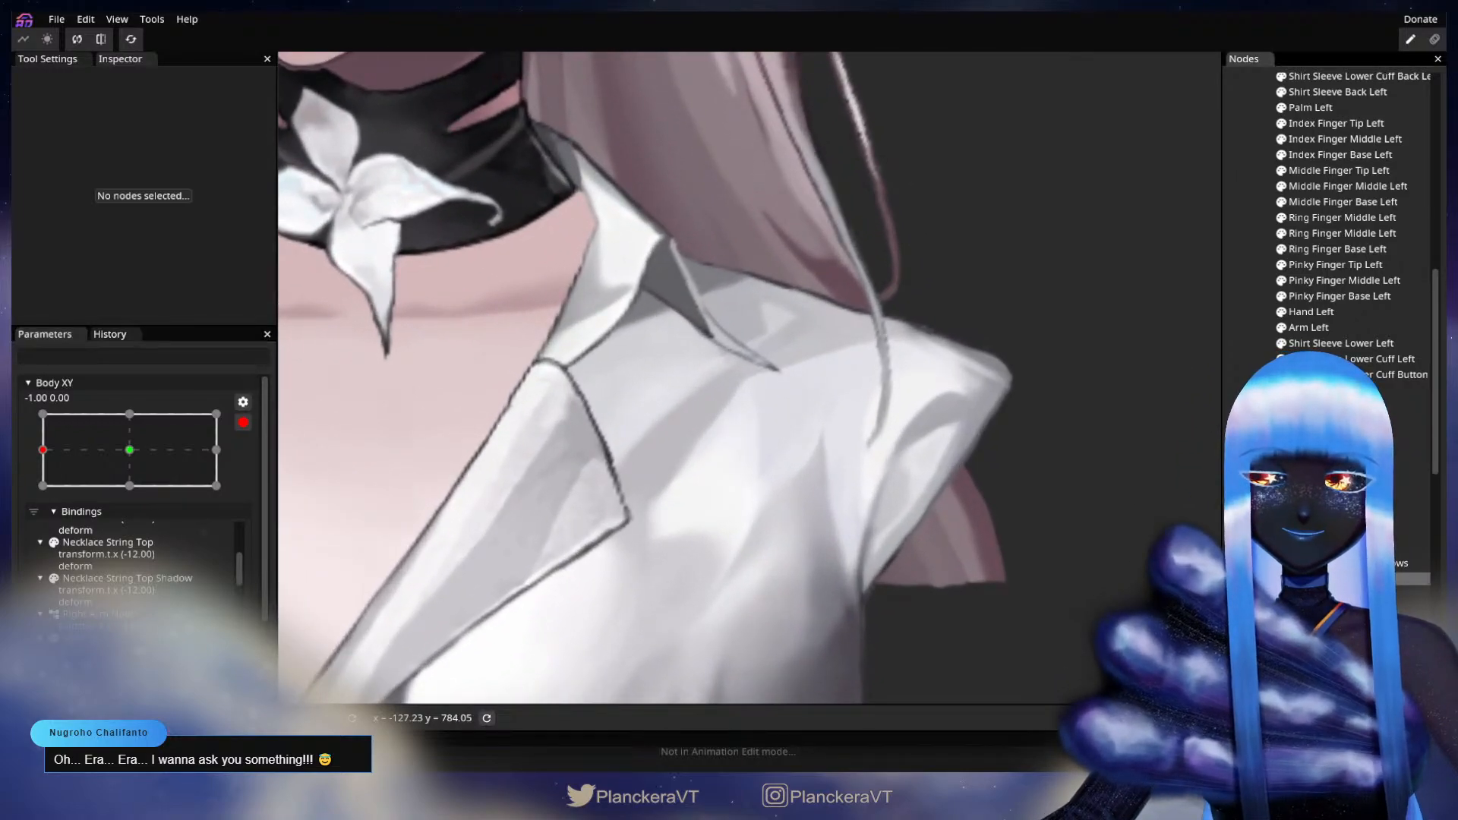
pyautogui.click(823, 454)
pyautogui.click(295, 124)
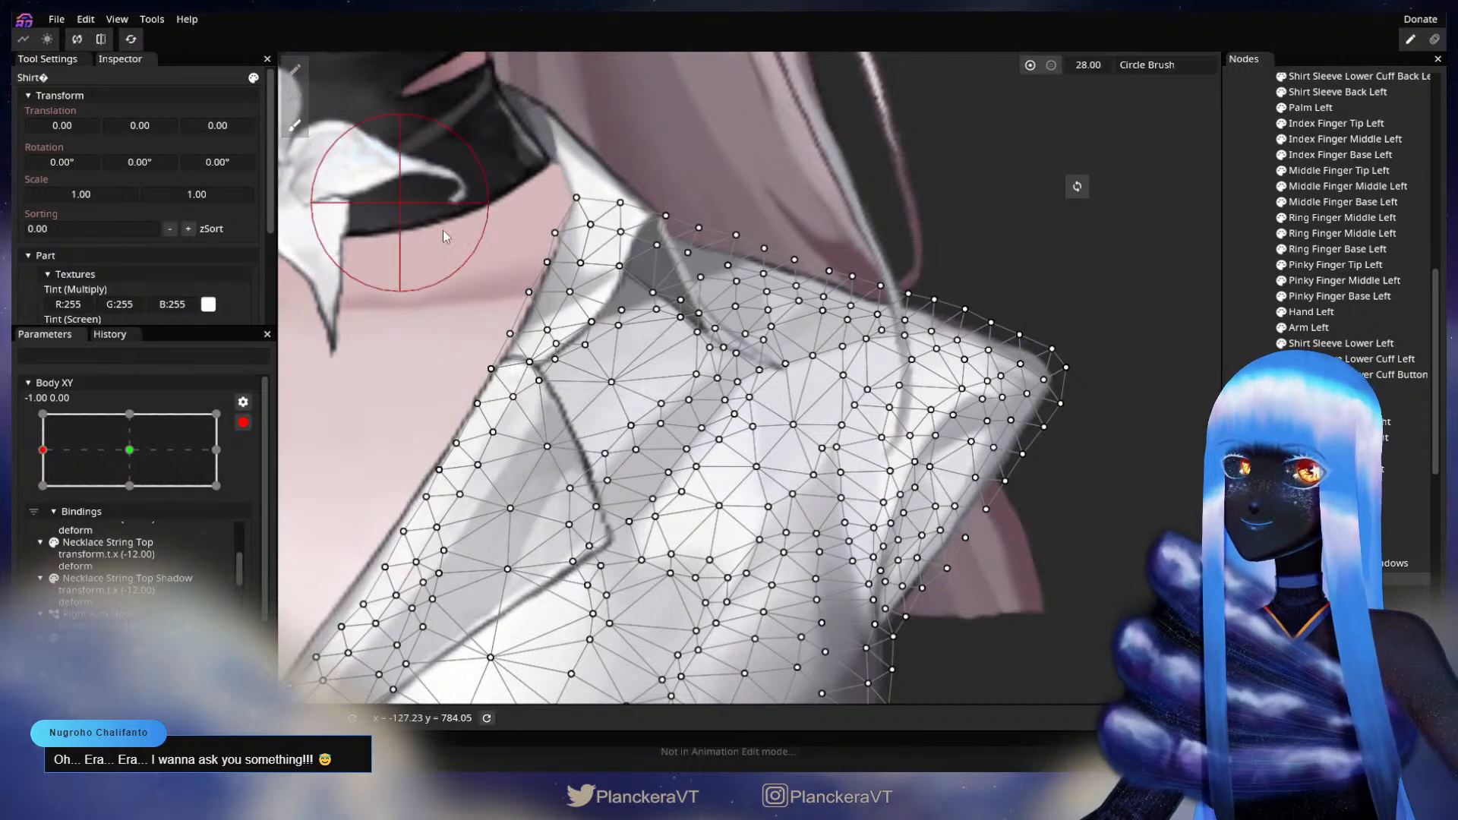
pyautogui.moveTo(1001, 65); pyautogui.dragTo(1004, 66)
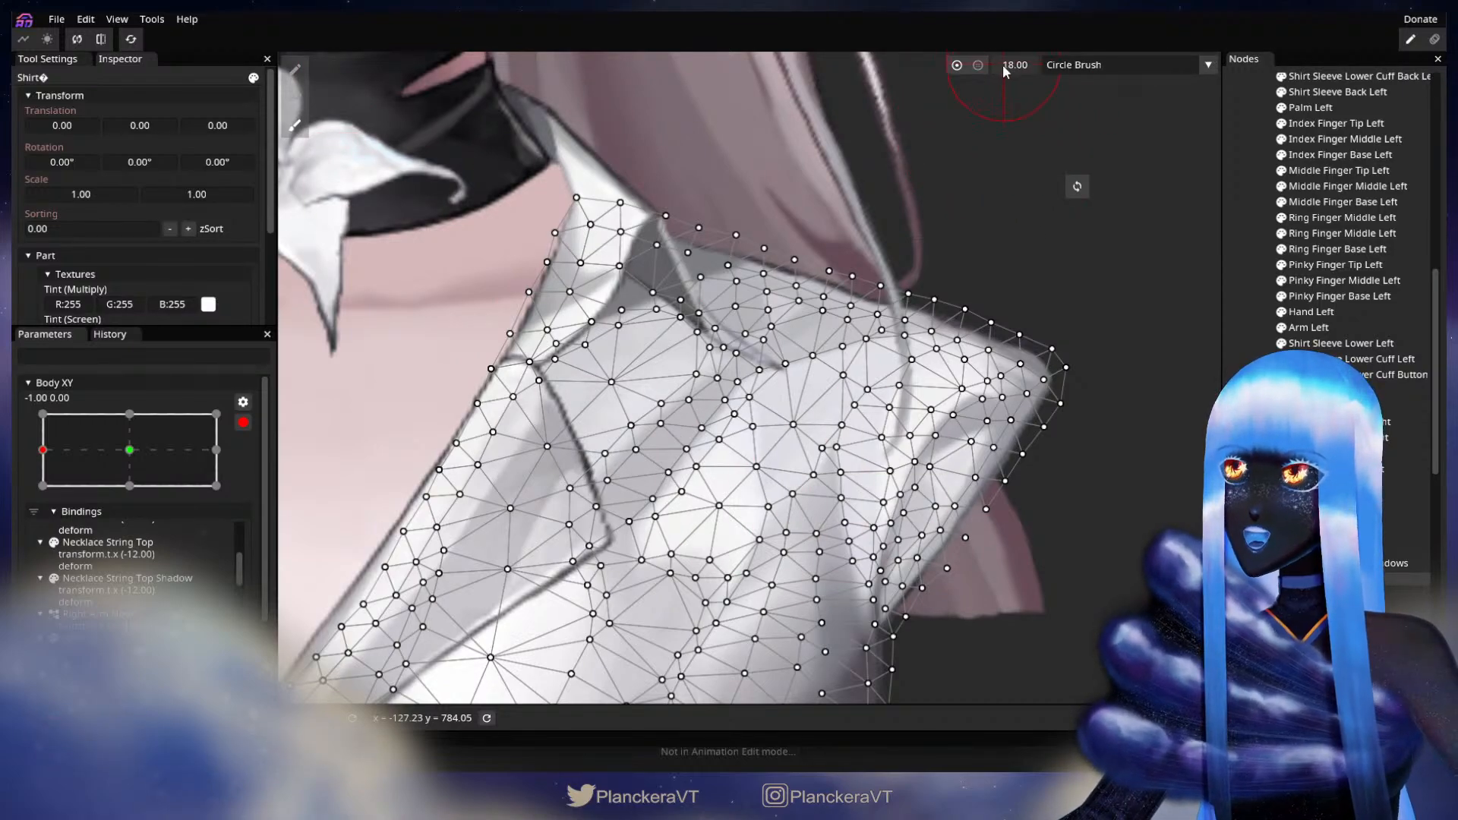
pyautogui.scroll(1, 807, 535)
pyautogui.moveTo(803, 517); pyautogui.dragTo(796, 513)
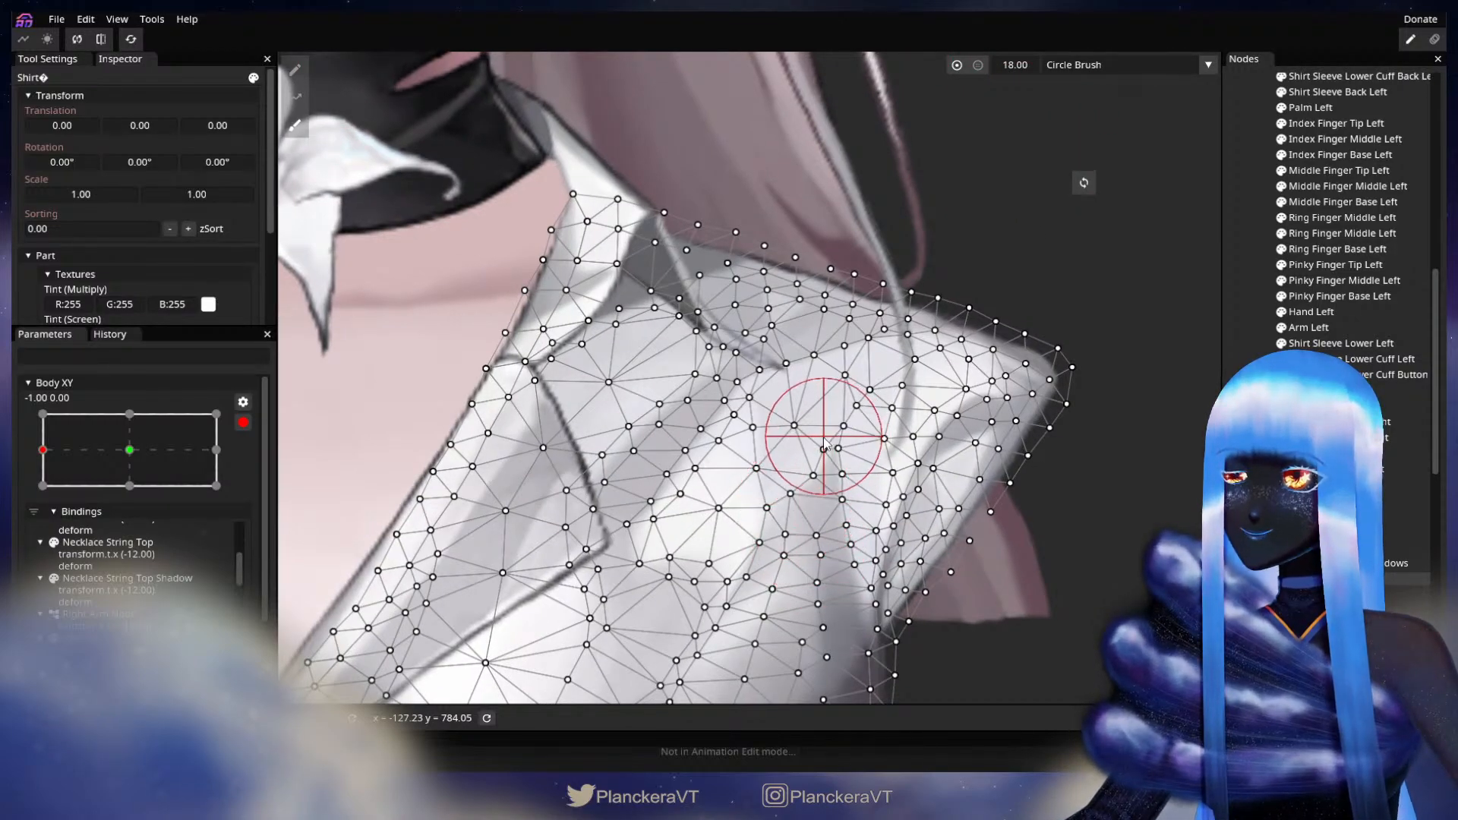
pyautogui.moveTo(836, 447); pyautogui.dragTo(841, 449)
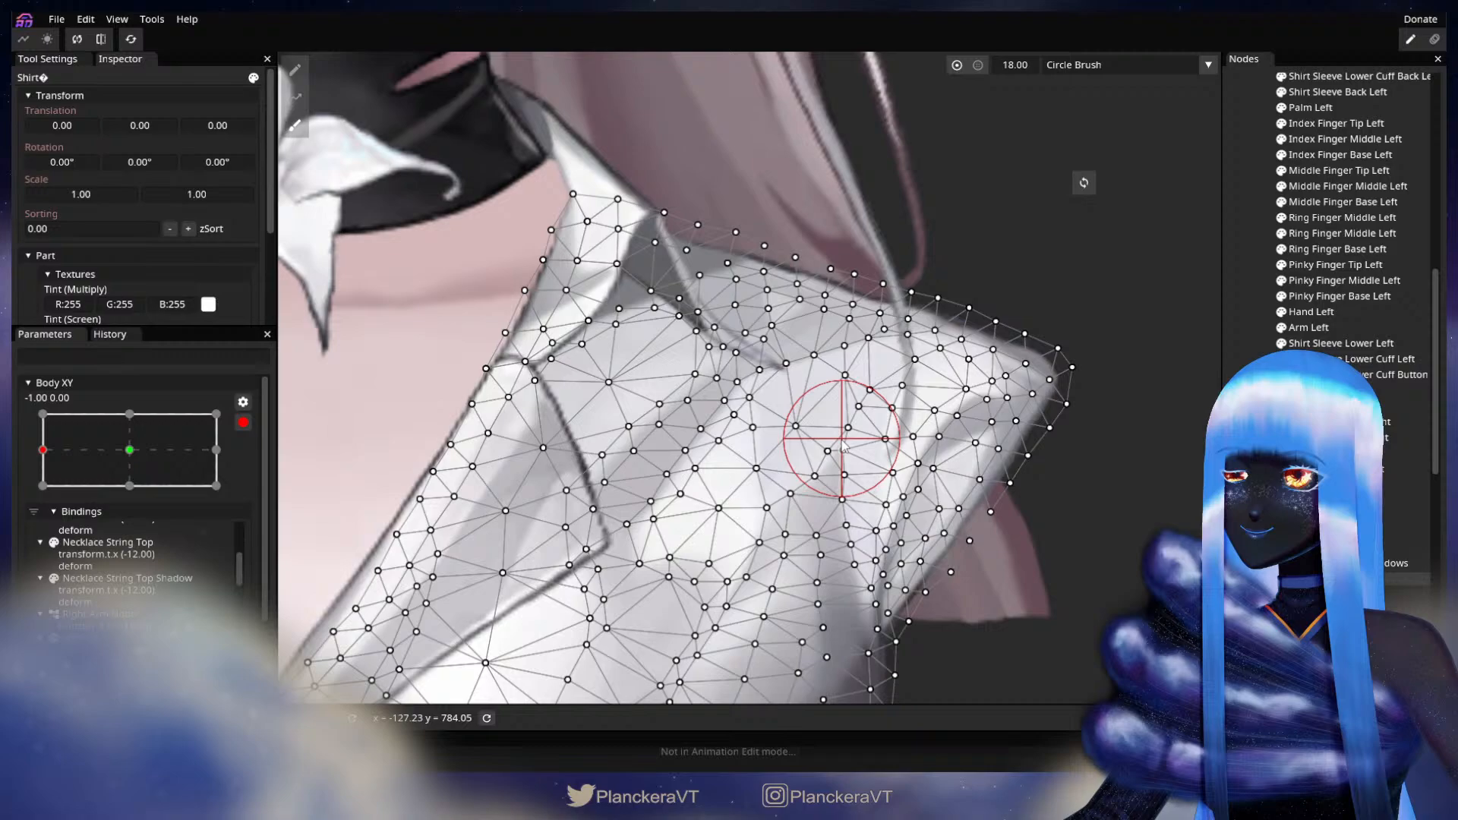
pyautogui.click(1251, 347)
# - Check the shirt by varying Body XY at its -1.00 end outside keypoint editing, and make the Left Arm Node visible
pyautogui.scroll(-4, 1000, 593)
pyautogui.scroll(-5, 999, 606)
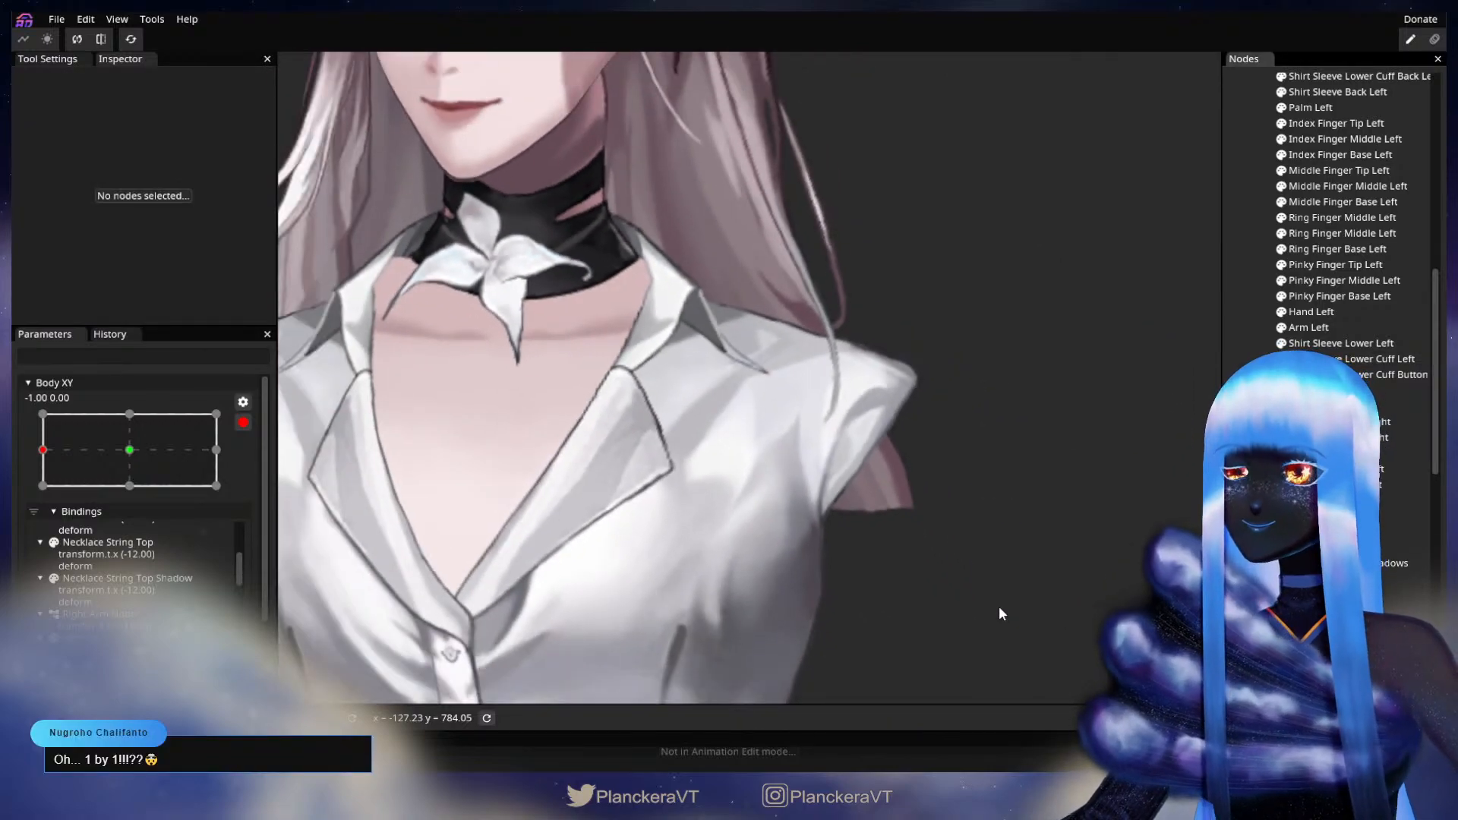
pyautogui.scroll(-3, 976, 607)
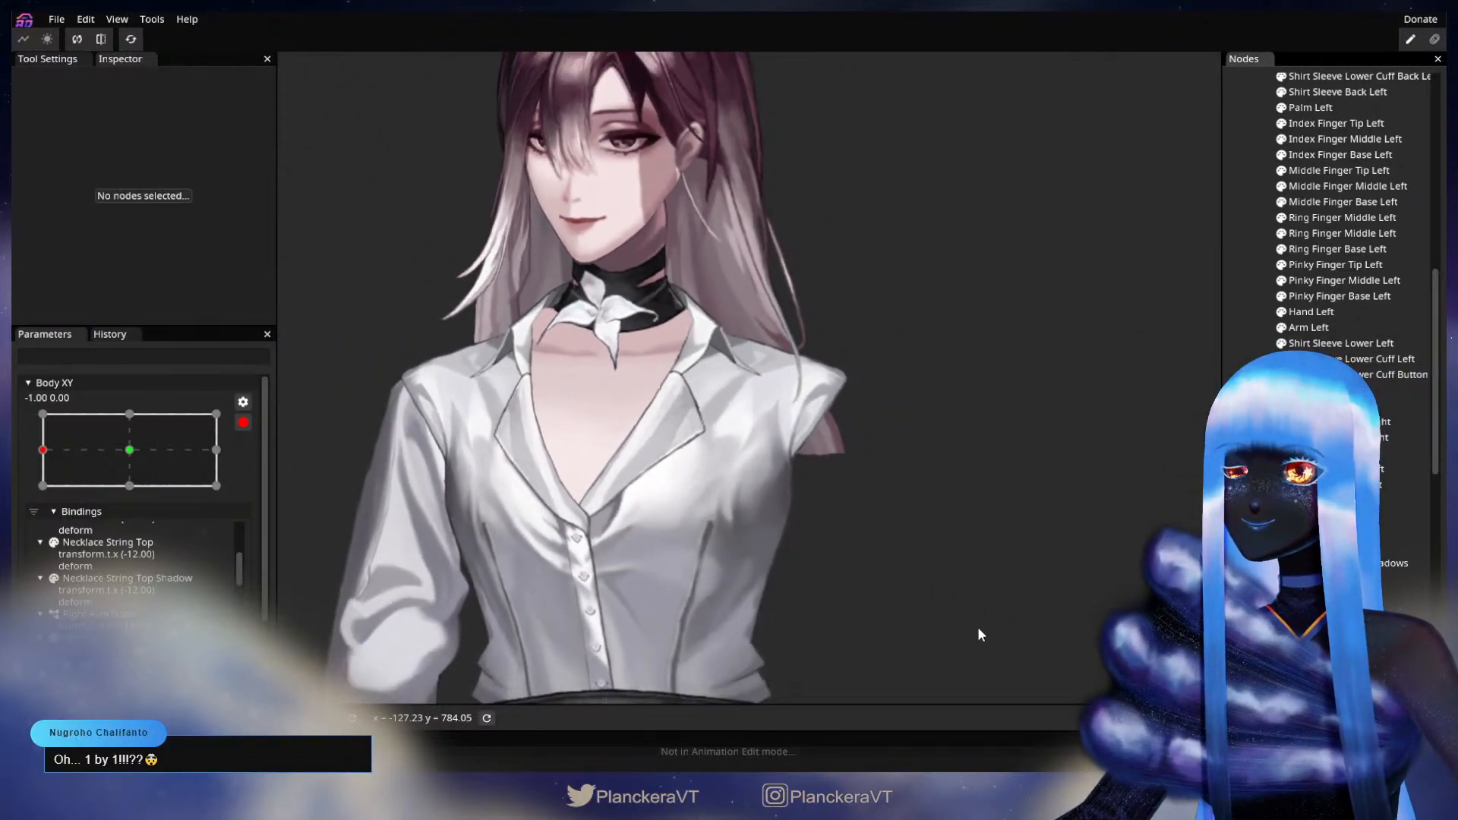
pyautogui.click(243, 423)
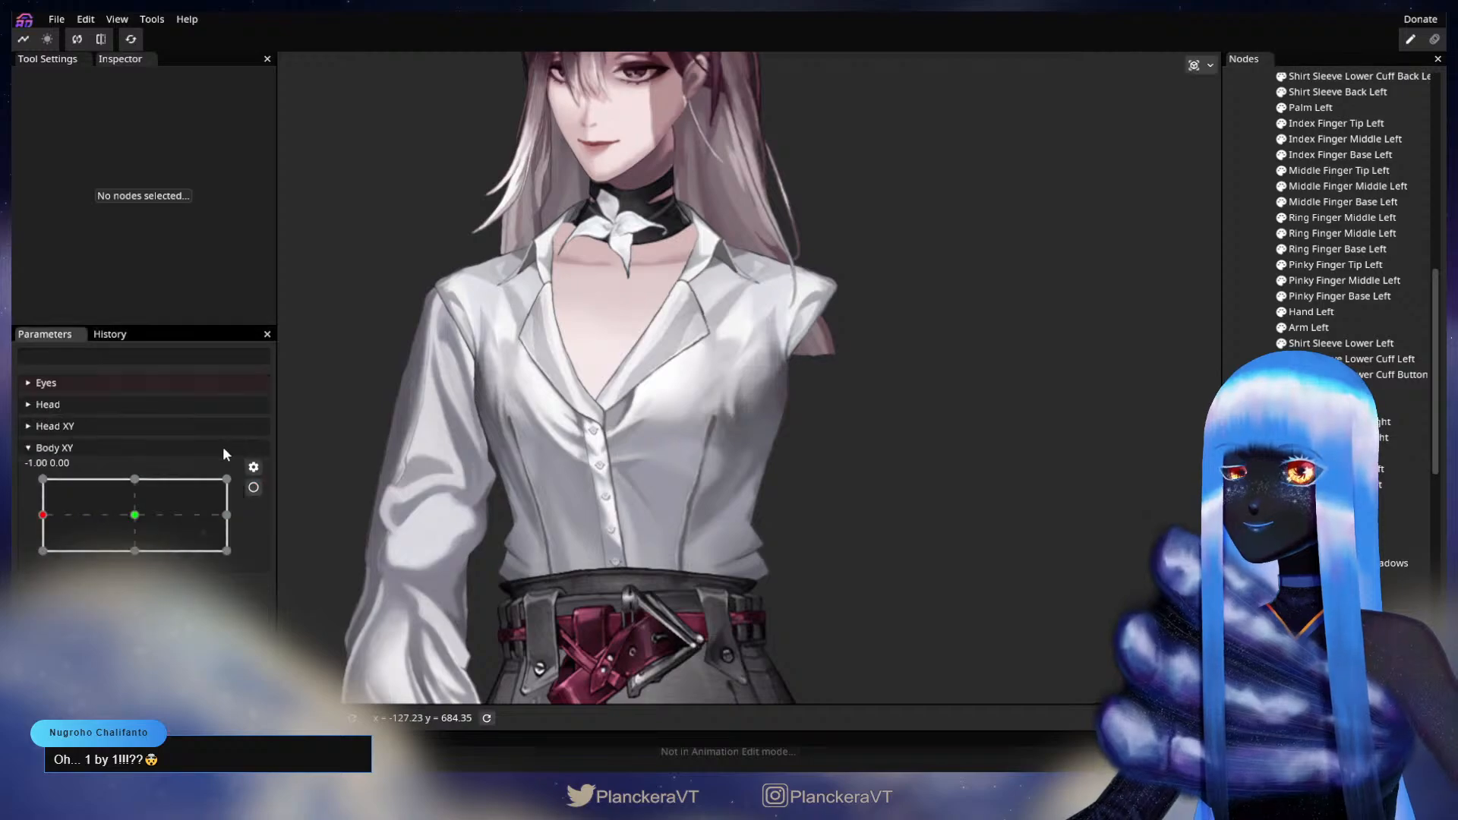
pyautogui.moveTo(43, 515)
pyautogui.mouseDown()
pyautogui.moveTo(137, 507)
pyautogui.moveTo(32, 509)
pyautogui.moveTo(79, 502)
pyautogui.moveTo(40, 498)
pyautogui.mouseUp()
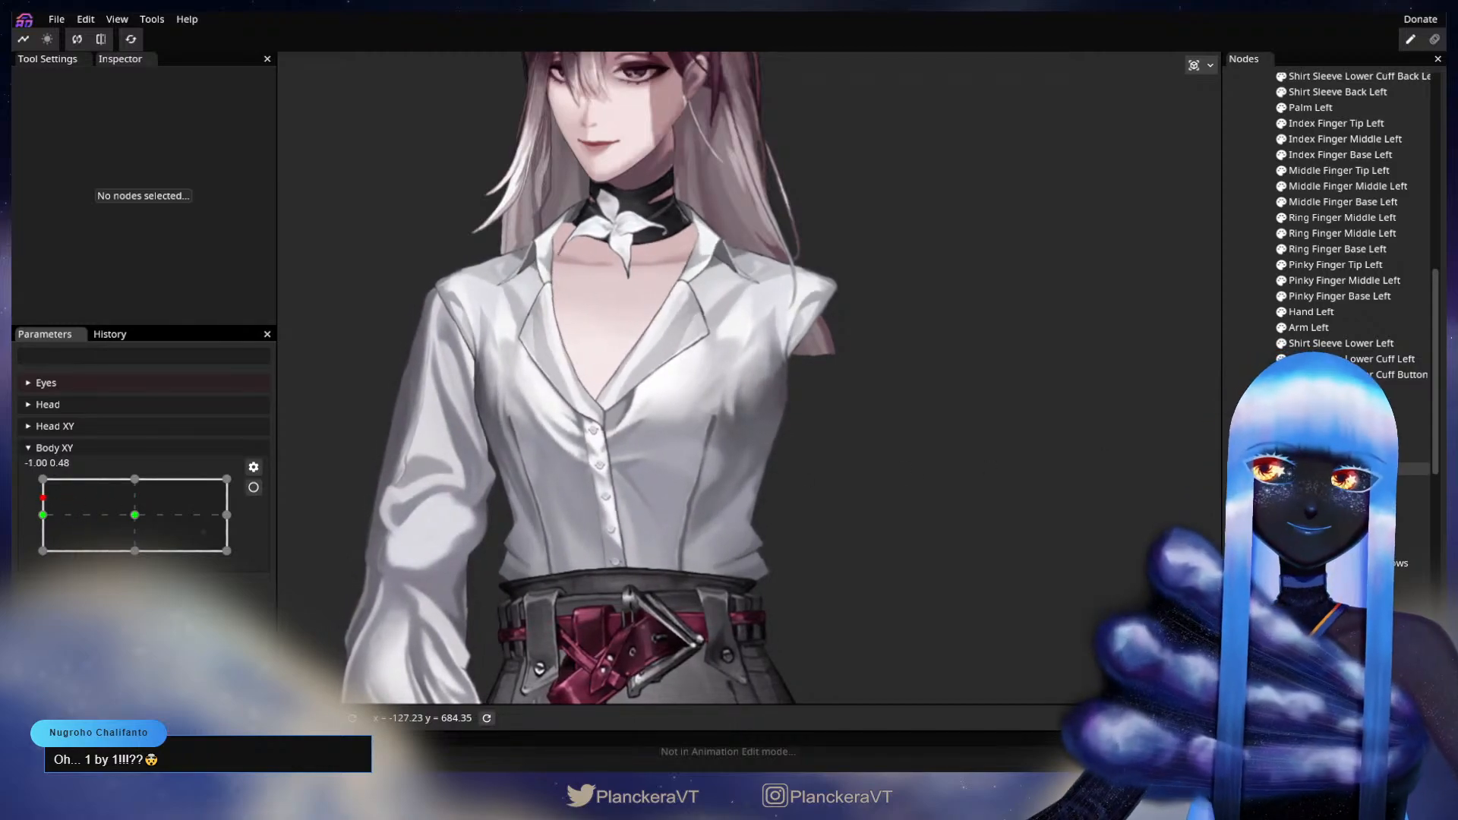
pyautogui.scroll(6, 1336, 351)
pyautogui.scroll(1, 1337, 352)
pyautogui.click(1271, 337)
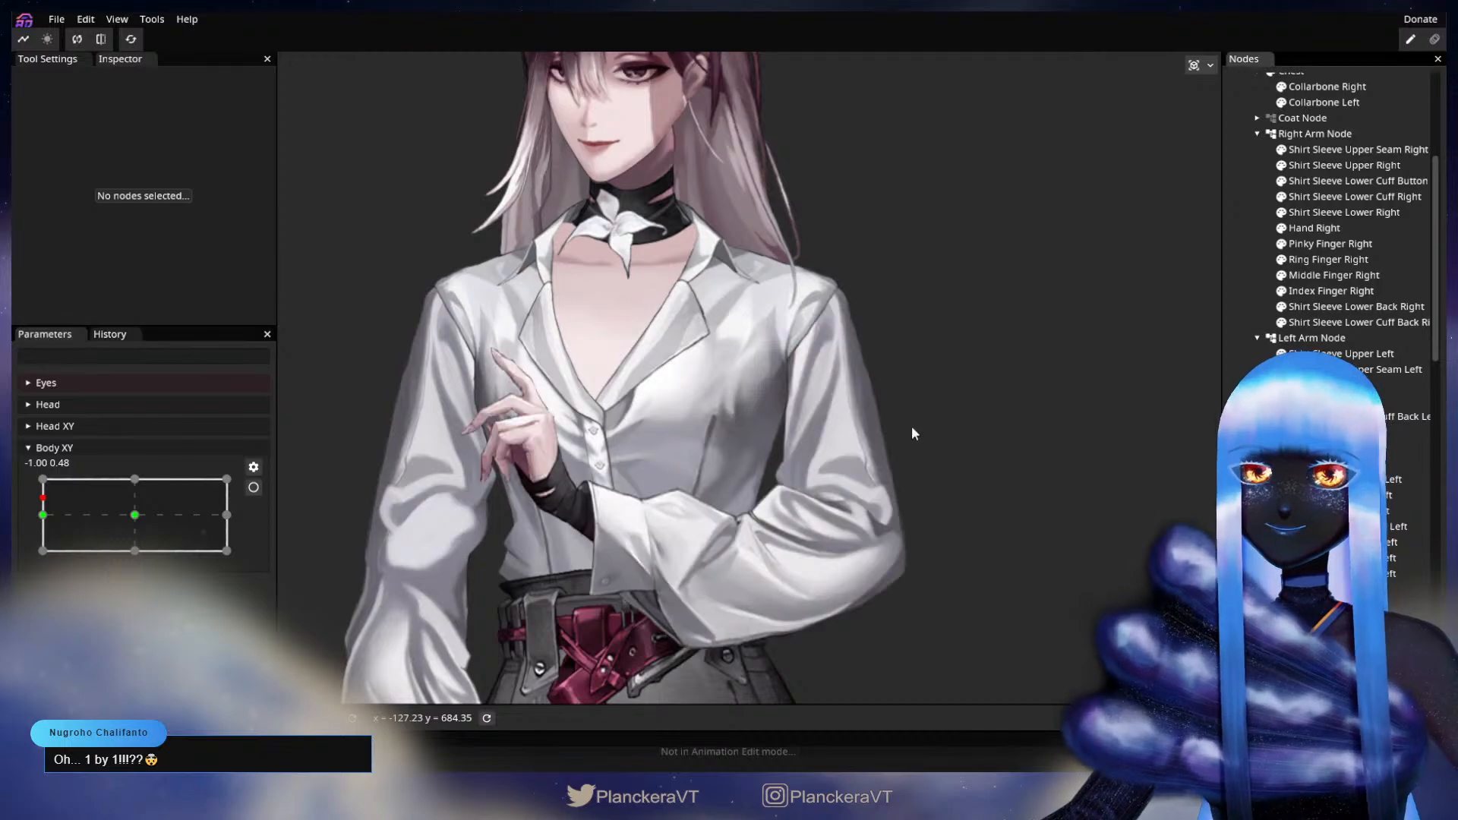
pyautogui.scroll(-2, 698, 475)
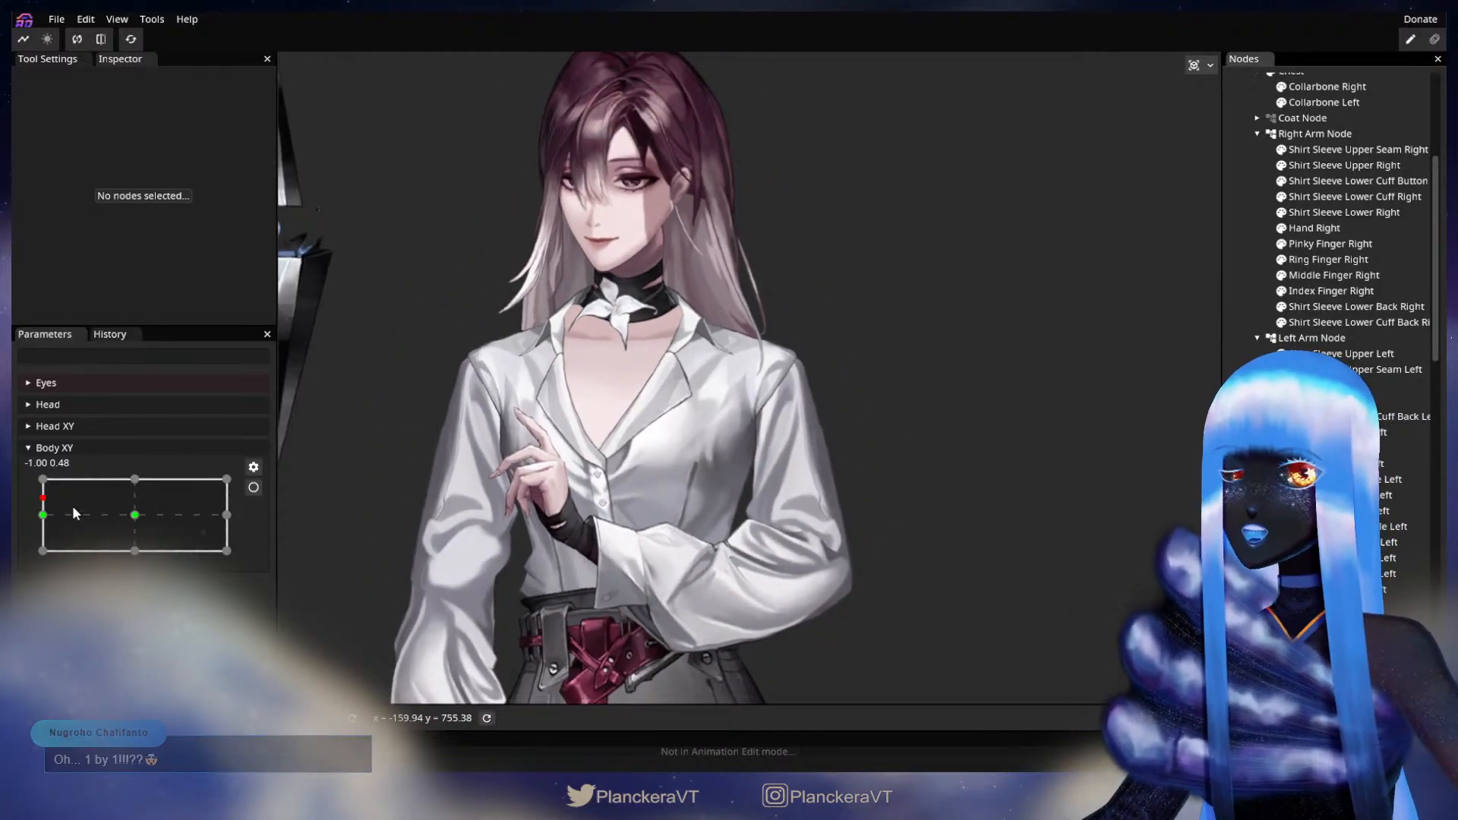
# - Set the Left Arm Node's X translation to -13.00 at the Body XY -1.00, 0.00 keypoint
pyautogui.moveTo(42, 517)
pyautogui.mouseDown()
pyautogui.moveTo(134, 509)
pyautogui.moveTo(42, 517)
pyautogui.mouseUp()
pyautogui.click(253, 487)
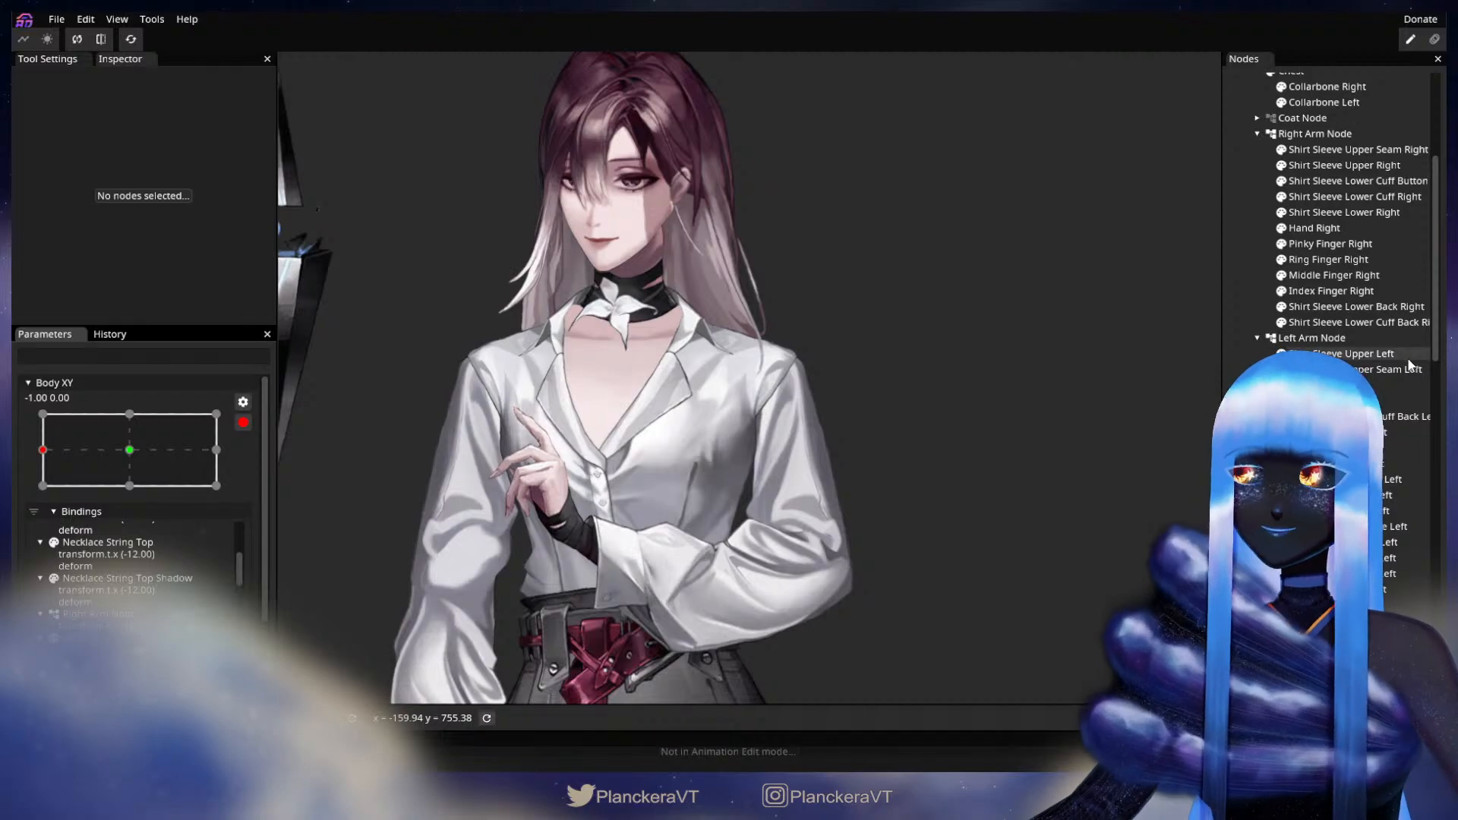
pyautogui.click(1346, 339)
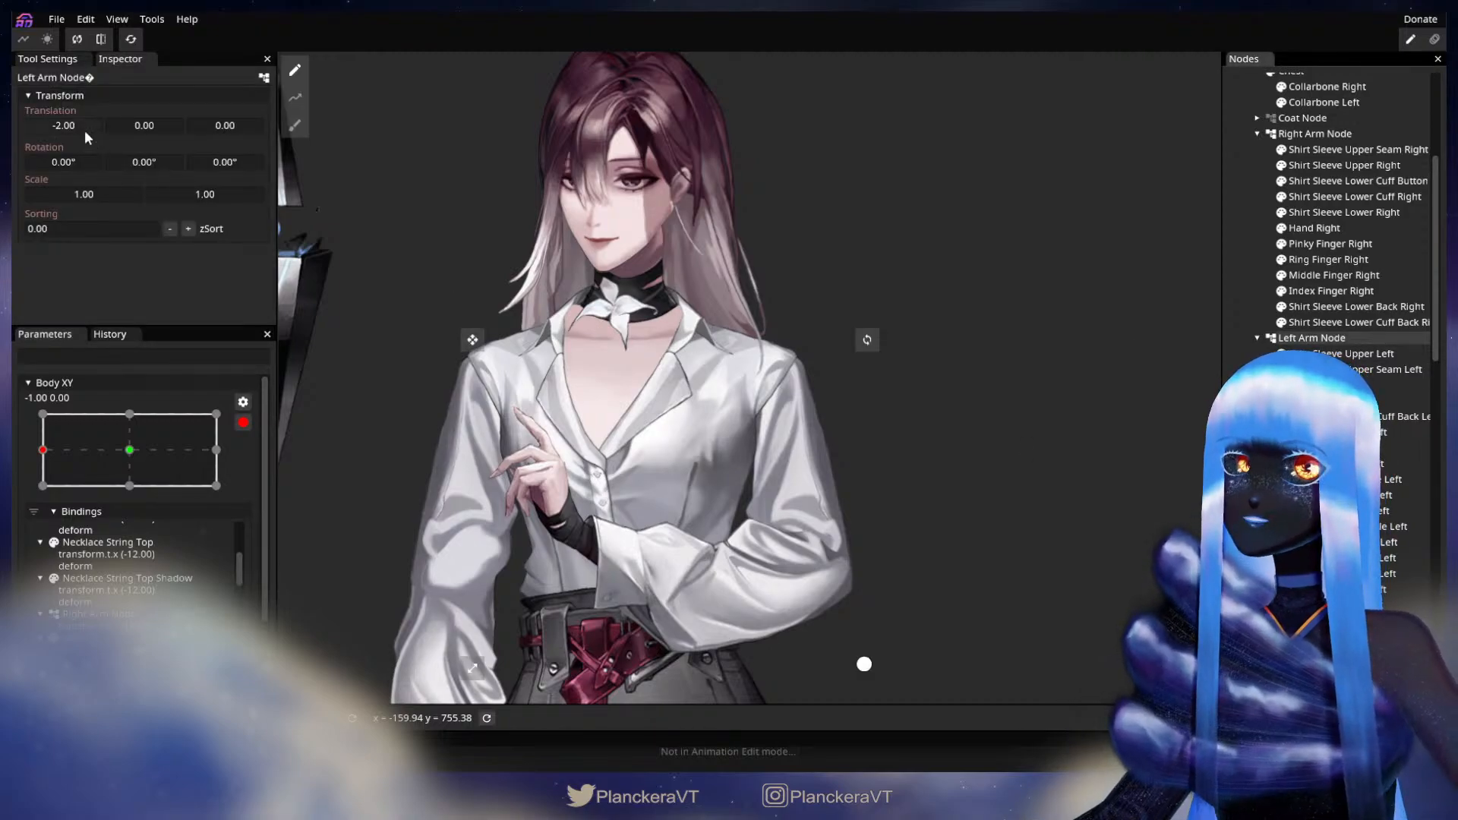
pyautogui.moveTo(77, 126); pyautogui.dragTo(70, 127)
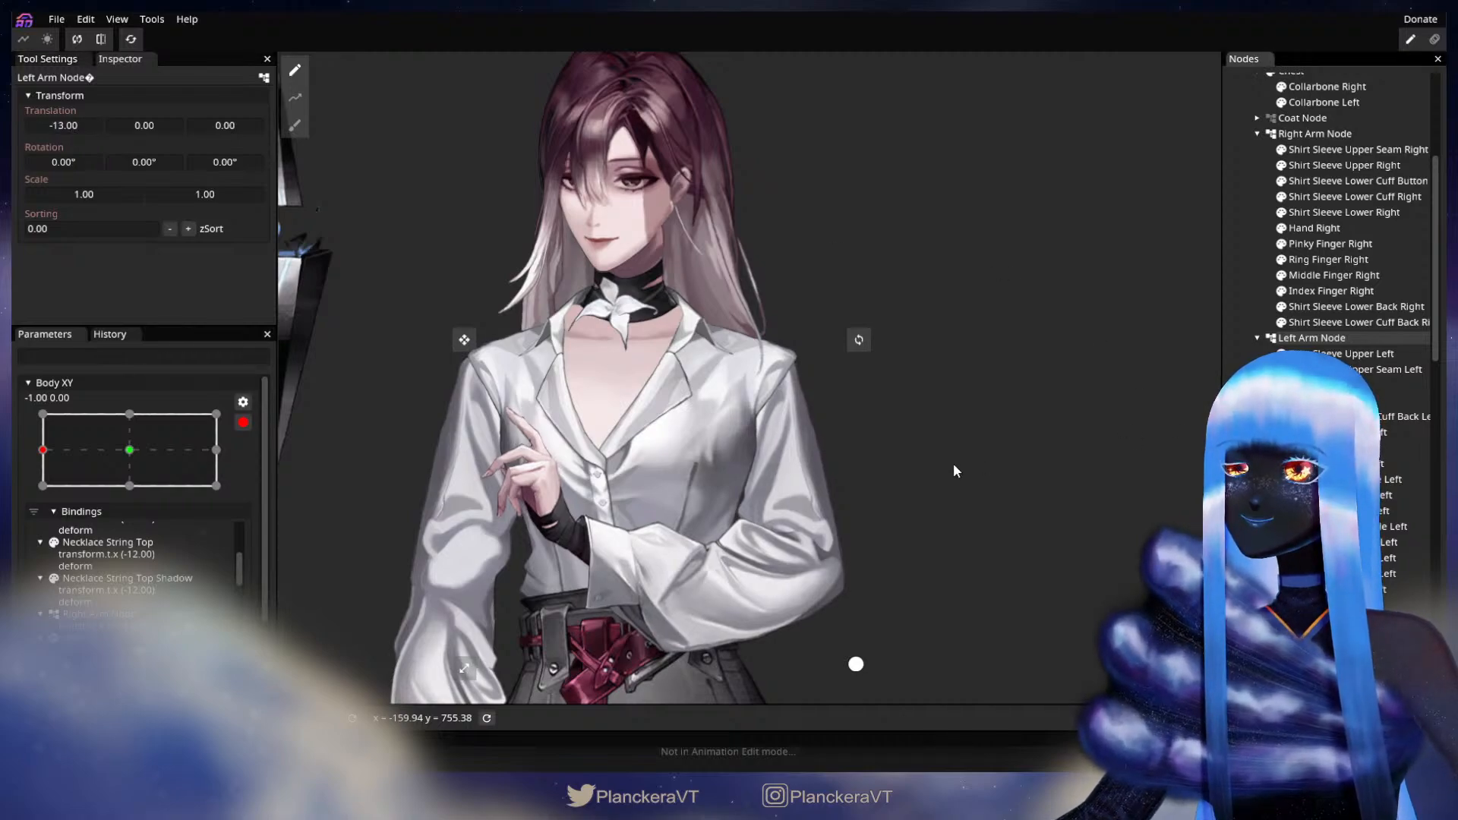
pyautogui.click(908, 439)
pyautogui.scroll(-2, 908, 439)
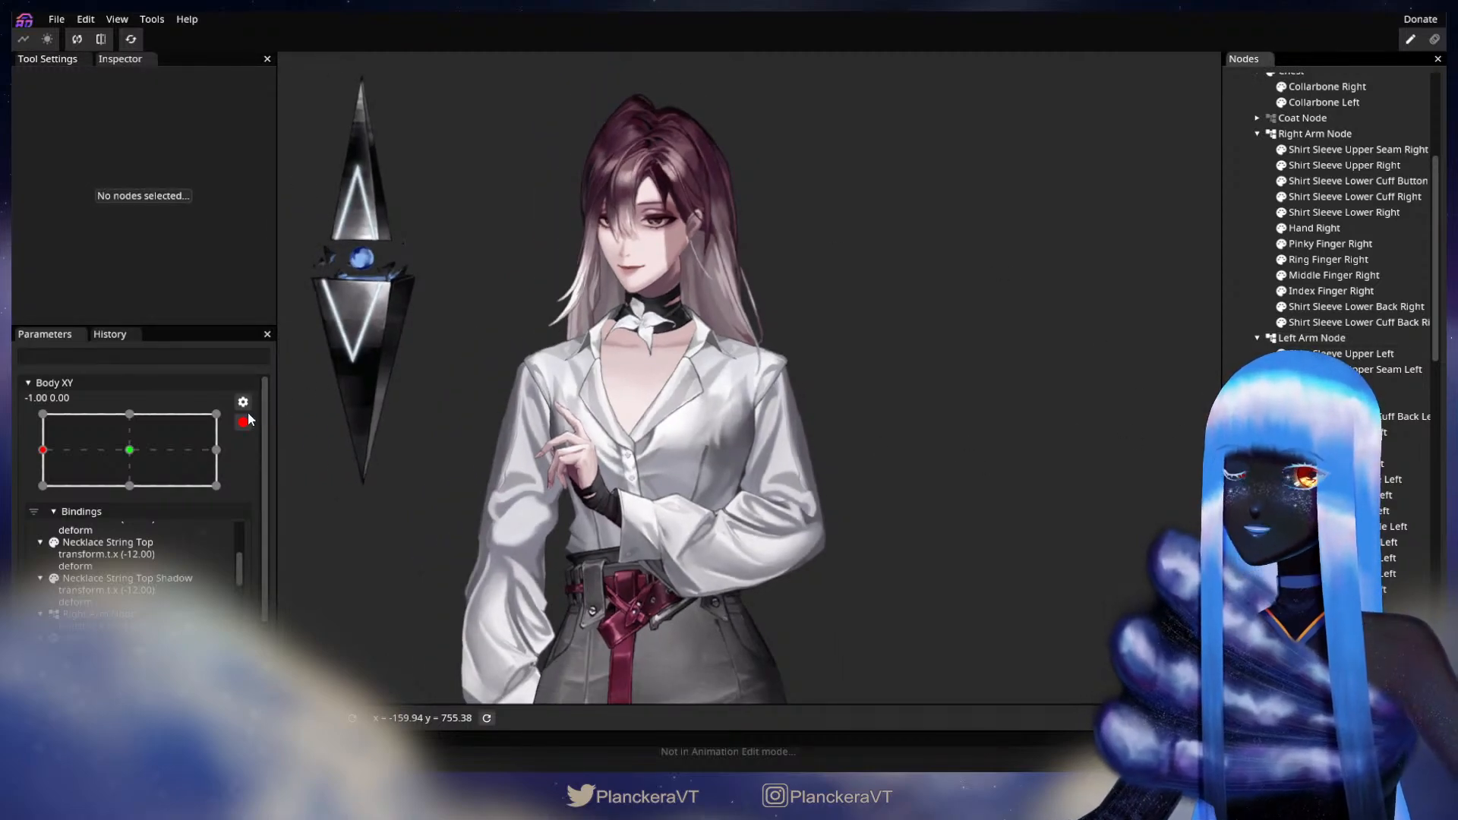
# - Leave keypoint editing and sweep Body XY between -1.00 and the centre to inspect how the left arm follows the torso
pyautogui.click(247, 419)
pyautogui.moveTo(38, 519)
pyautogui.mouseDown()
pyautogui.moveTo(158, 512)
pyautogui.moveTo(39, 518)
pyautogui.mouseUp()
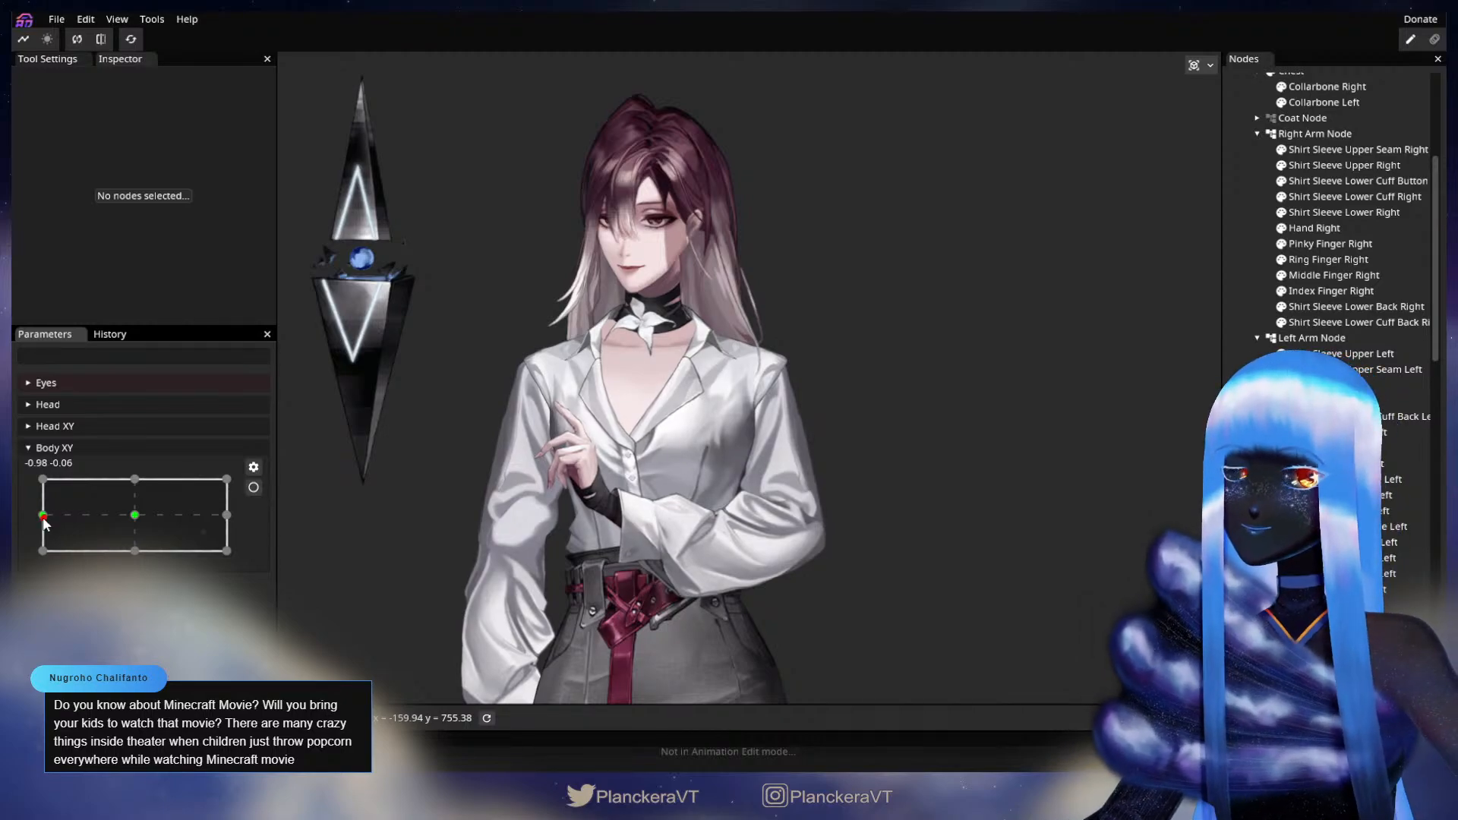
pyautogui.moveTo(42, 523)
pyautogui.mouseDown()
pyautogui.moveTo(137, 522)
pyautogui.moveTo(45, 524)
pyautogui.mouseUp()
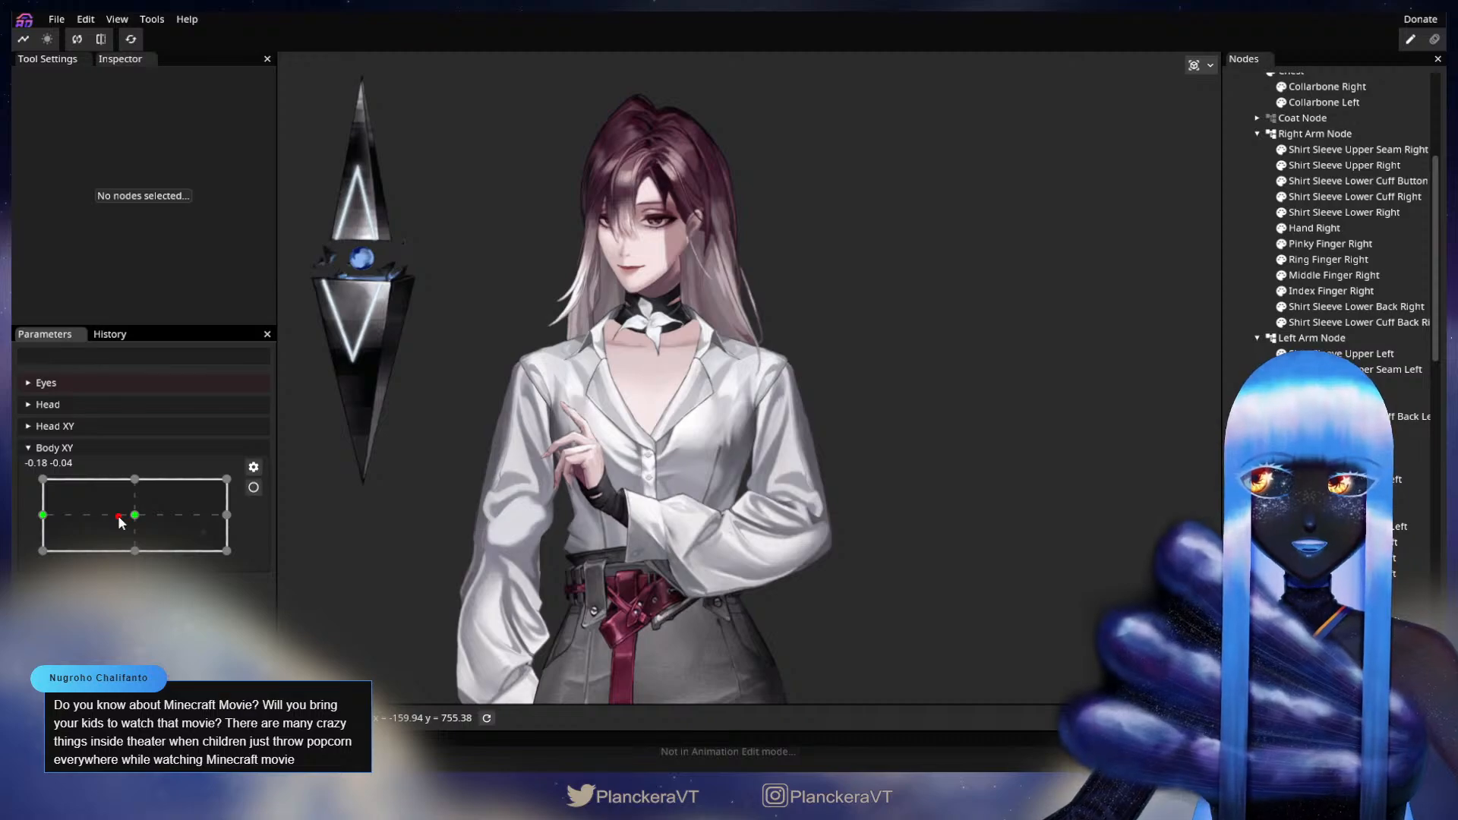
pyautogui.moveTo(122, 523); pyautogui.dragTo(42, 519)
# - Re-arm the Body XY -1.00, 0.00 keypoint and set the Shirt mesh's circle deform brush to size 68
pyautogui.scroll(3, 449, 519)
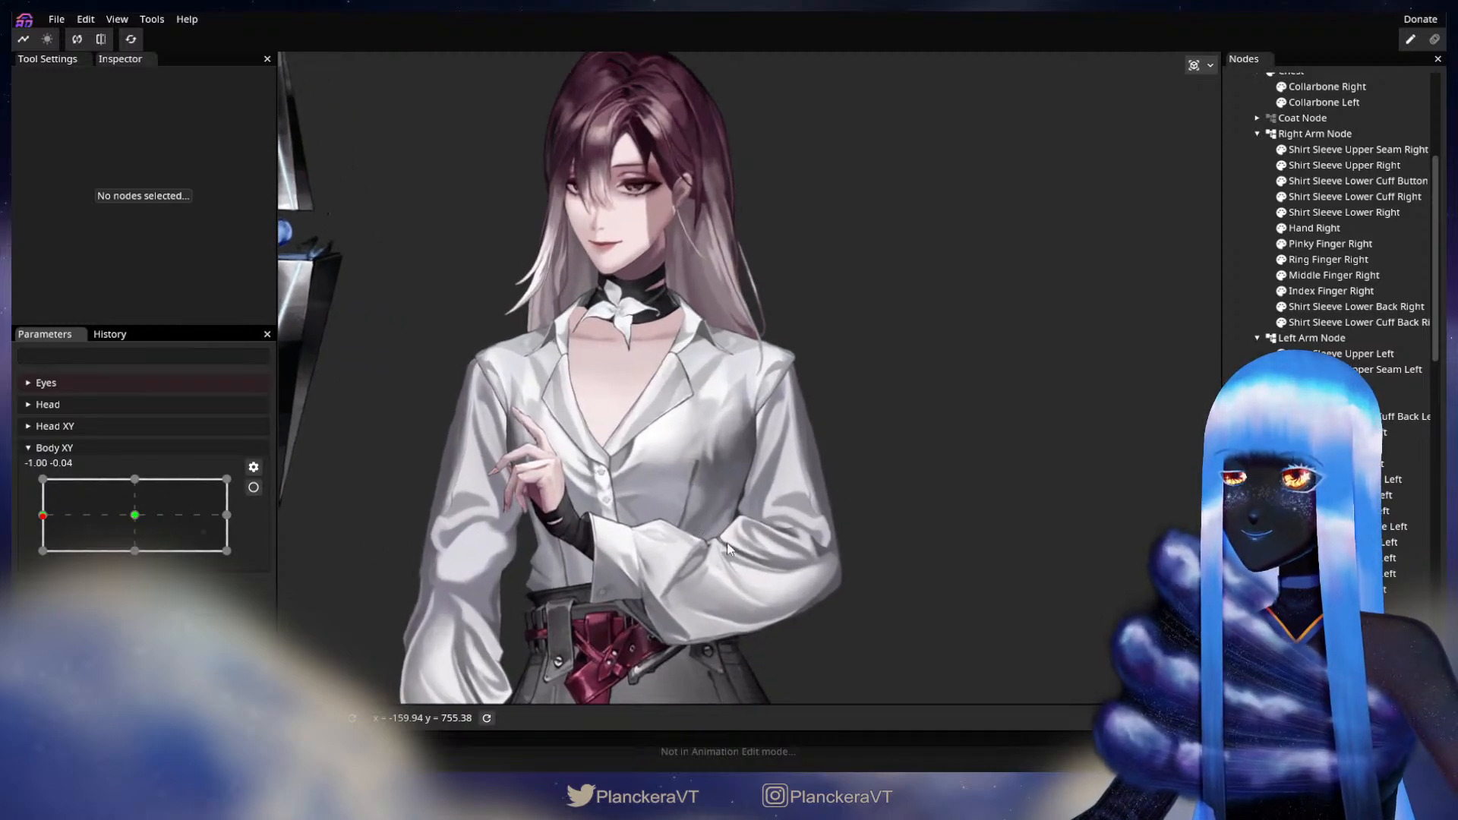
pyautogui.scroll(3, 727, 542)
pyautogui.click(254, 488)
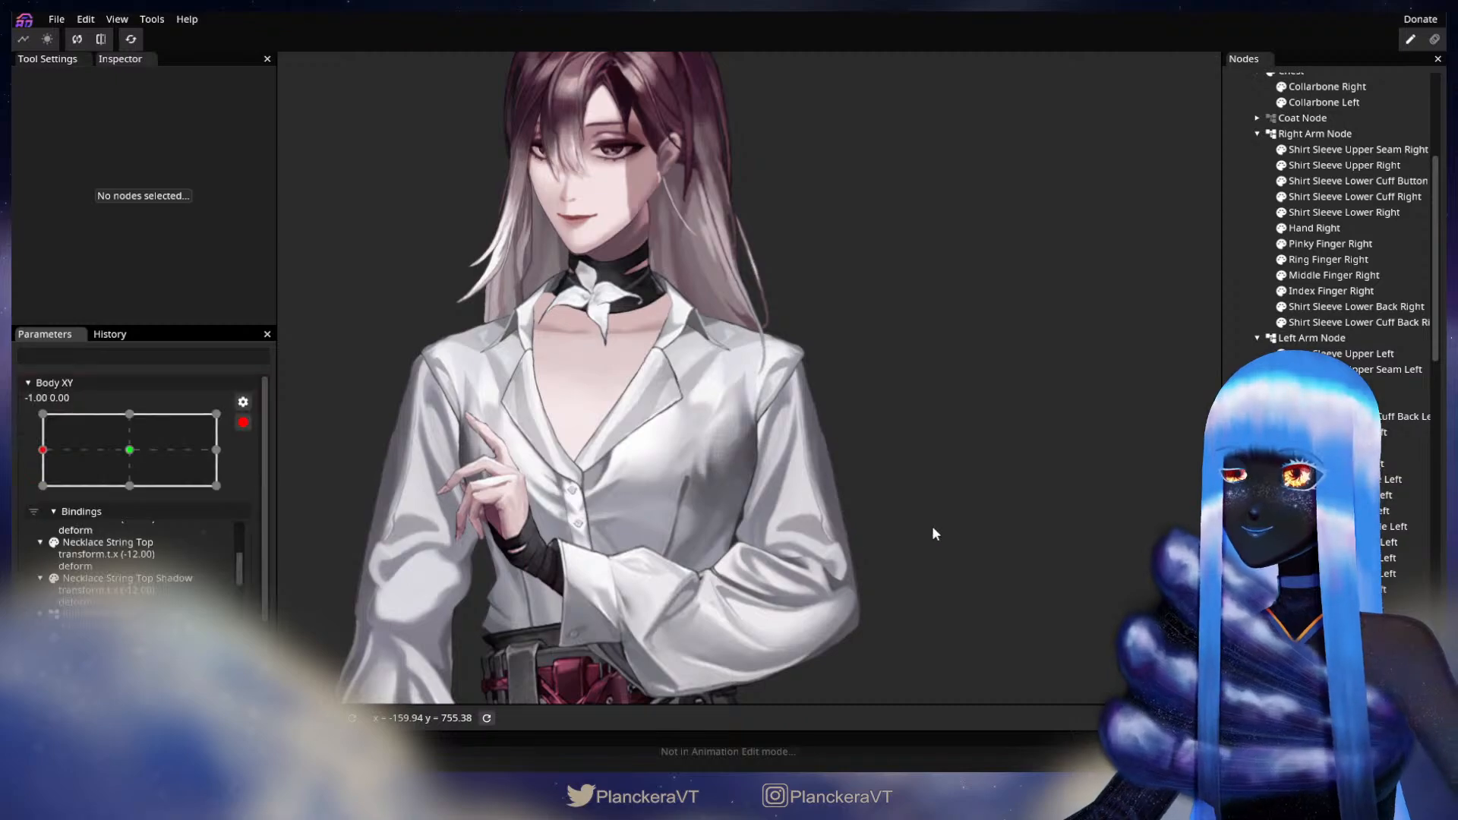
pyautogui.scroll(3, 905, 500)
pyautogui.scroll(-8, 1337, 228)
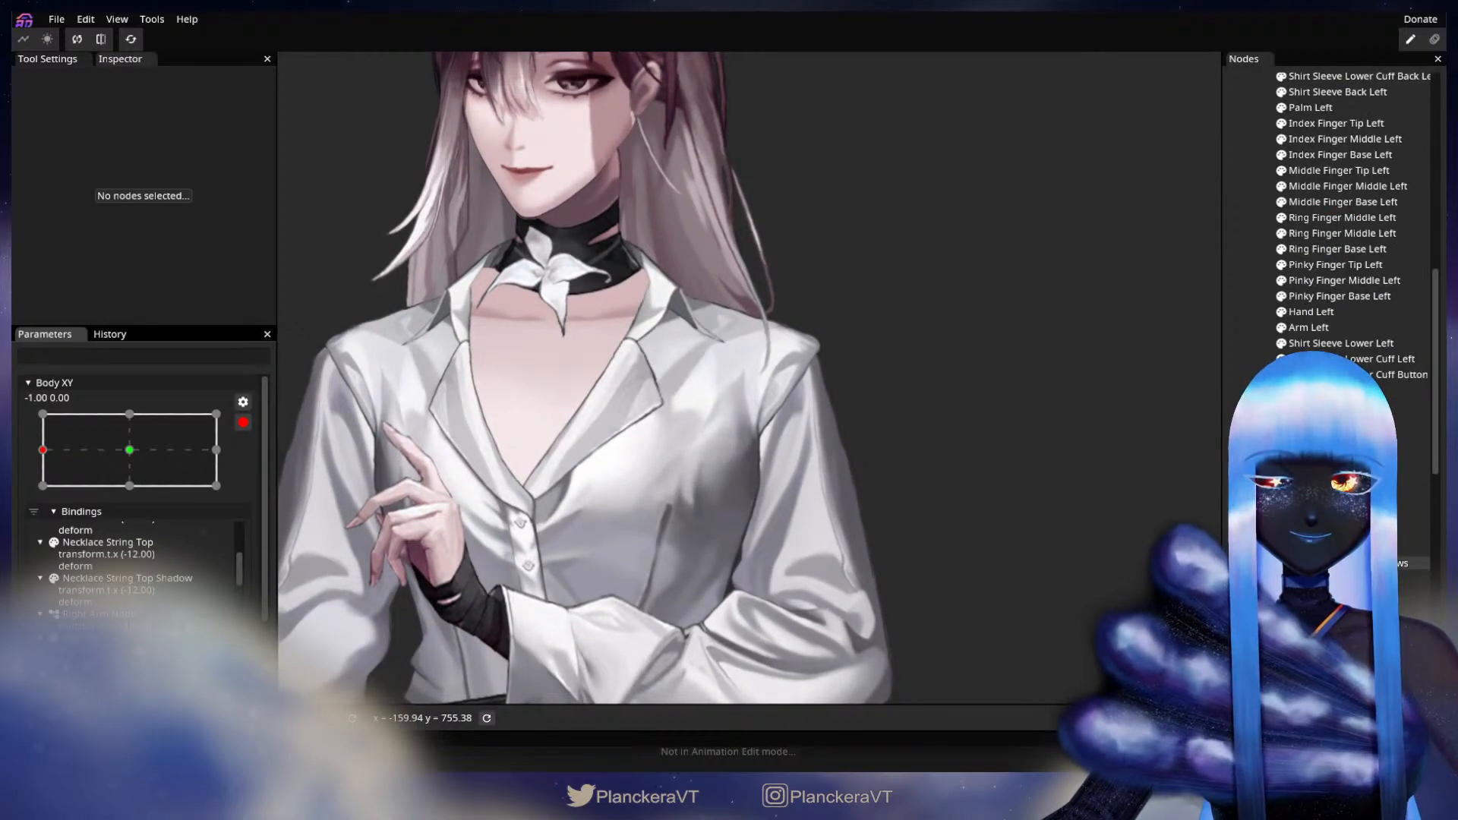
pyautogui.click(1337, 579)
pyautogui.scroll(1, 848, 551)
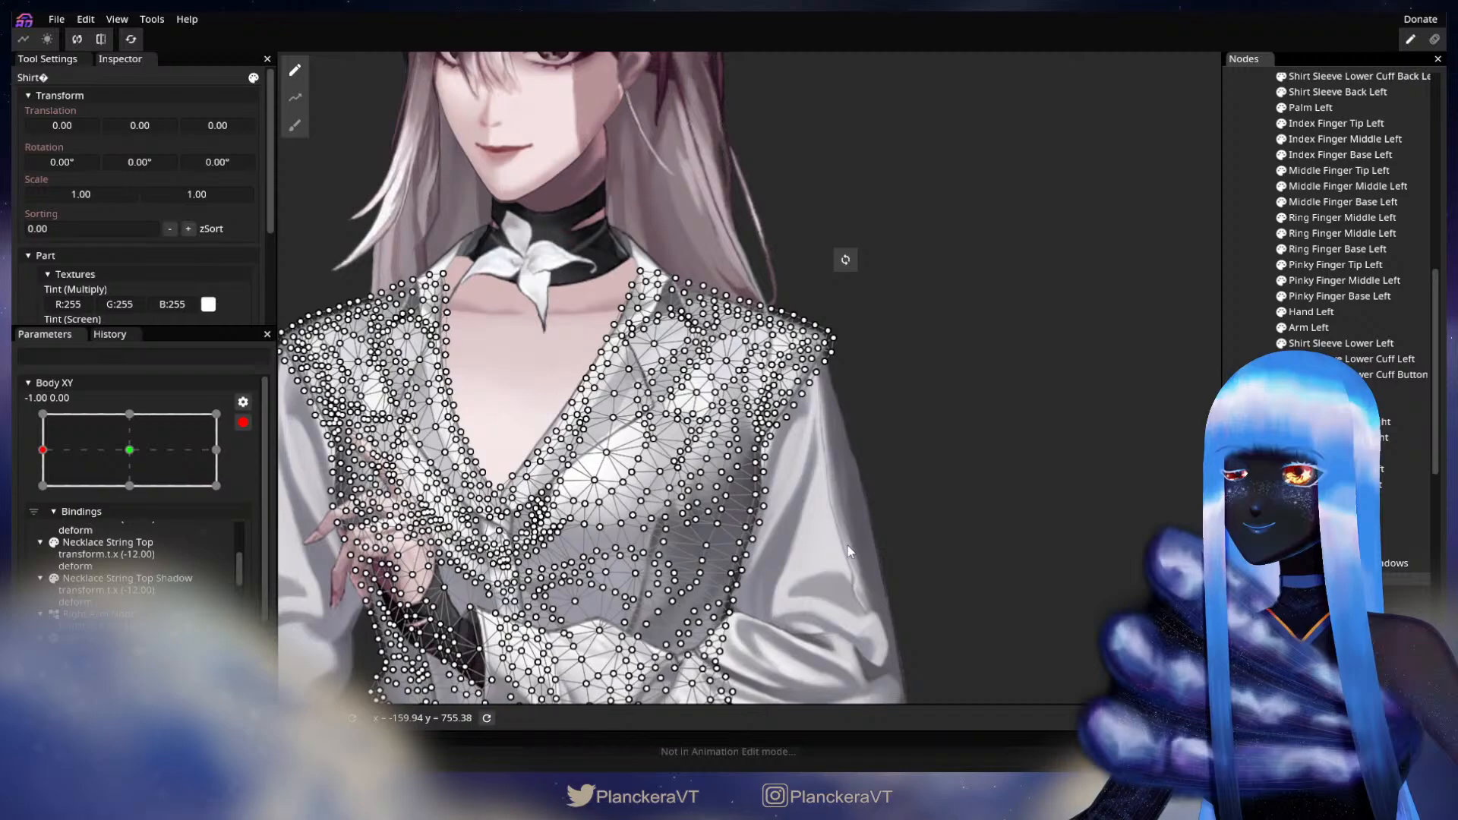
pyautogui.click(294, 125)
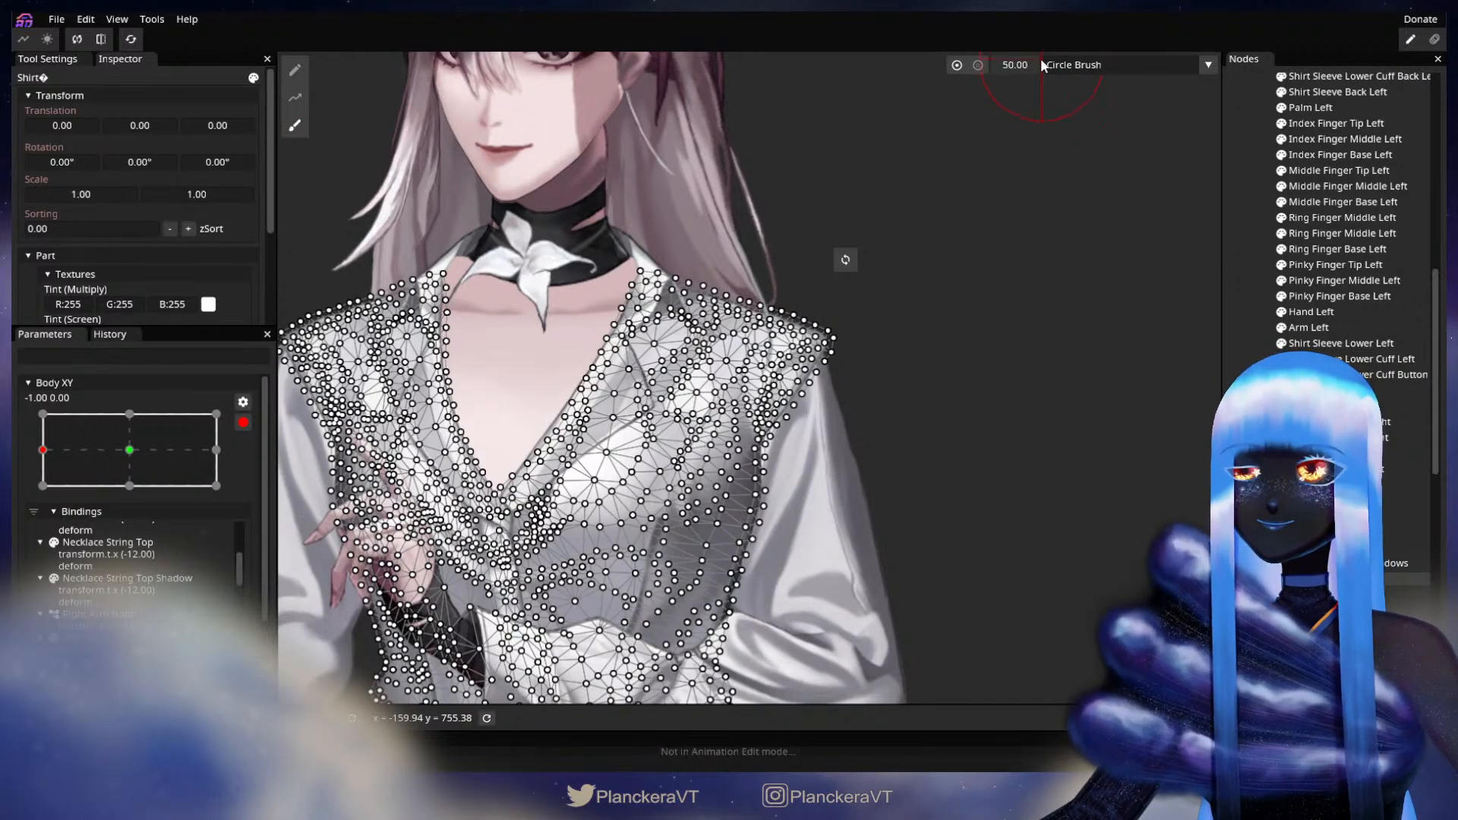
pyautogui.moveTo(1041, 59); pyautogui.dragTo(1055, 59)
pyautogui.scroll(1, 936, 526)
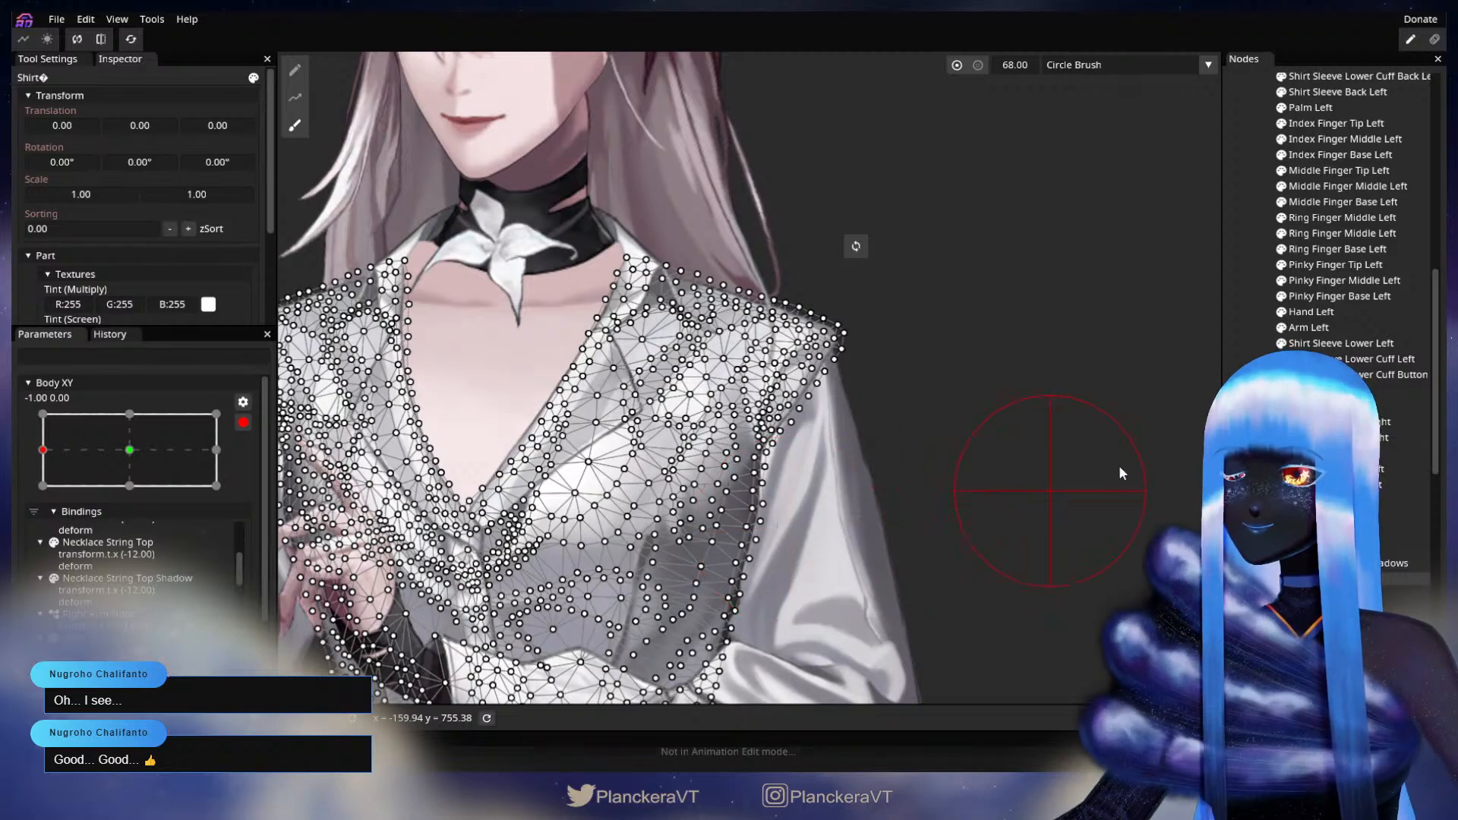
pyautogui.click(1241, 470)
# - Test the whole upper body's turn by varying Body XY from its -1.00 end outside keypoint editing
pyautogui.scroll(-2, 819, 567)
pyautogui.scroll(-5, 836, 568)
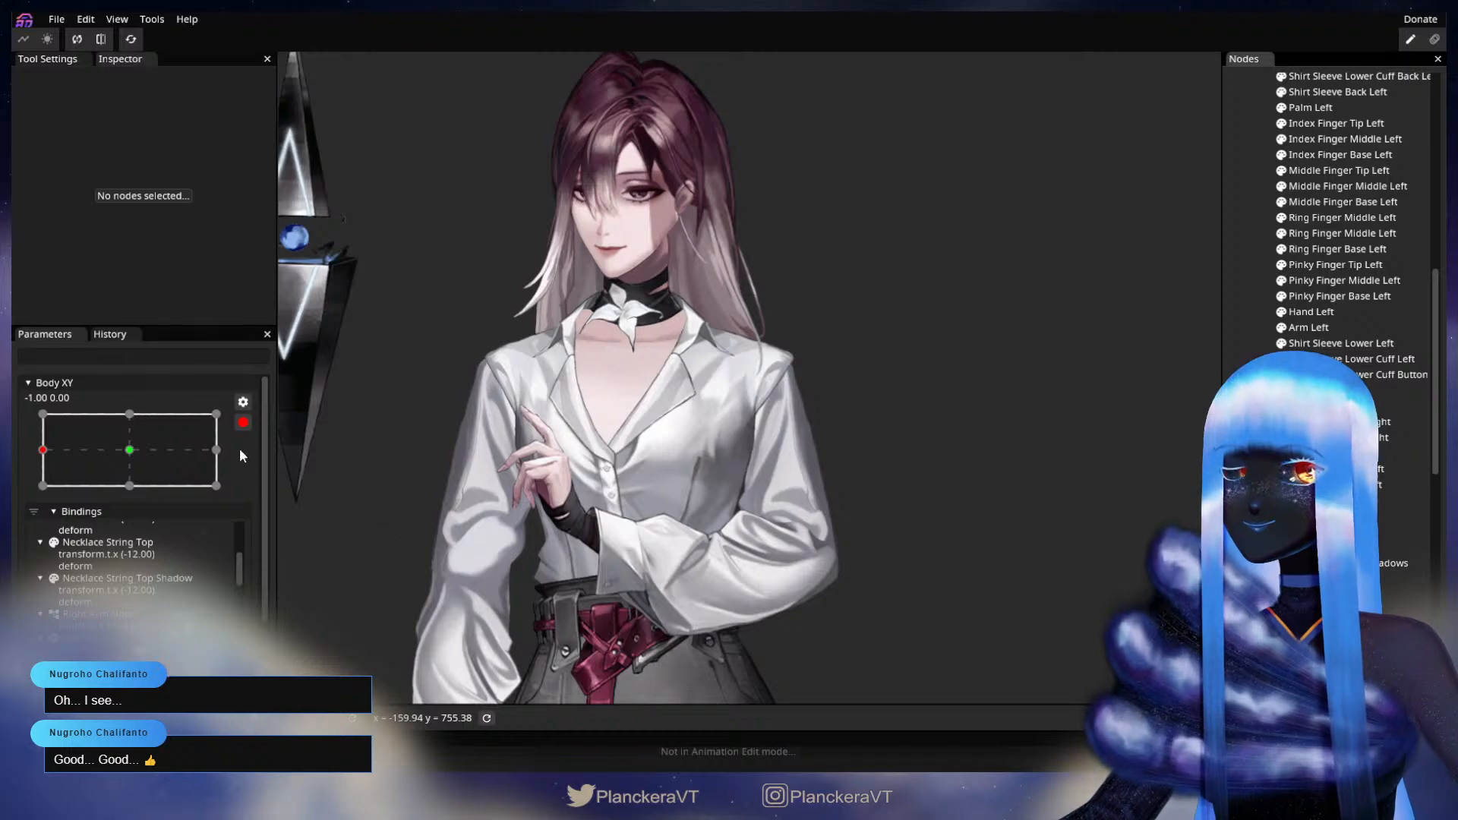
pyautogui.click(244, 422)
pyautogui.moveTo(44, 518)
pyautogui.mouseDown()
pyautogui.moveTo(146, 519)
pyautogui.moveTo(39, 524)
pyautogui.mouseUp()
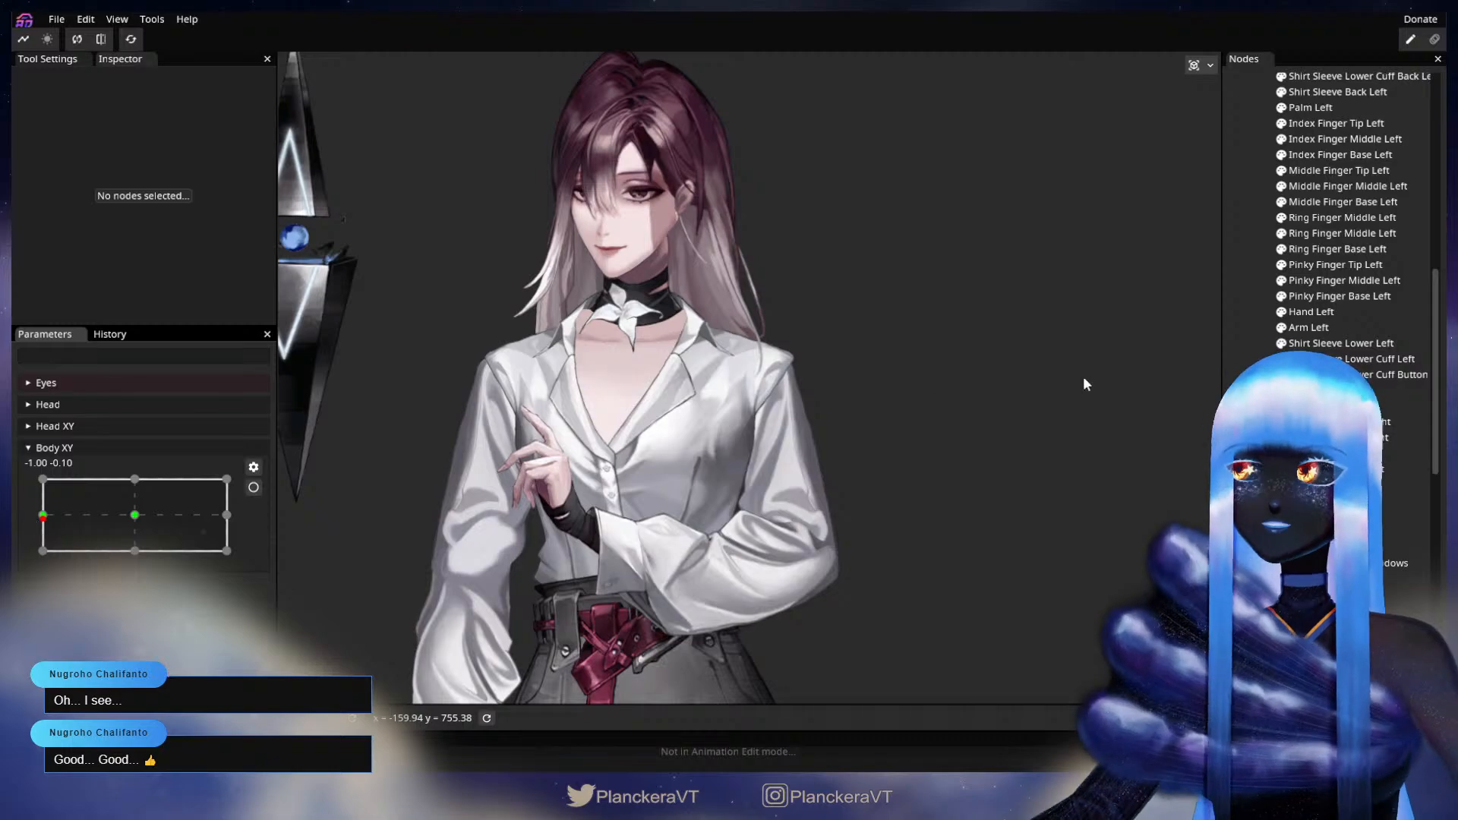
# - Set the Left Arm Node's X translation to -2.00 at the Body XY -1.00, 0.00 keypoint
pyautogui.scroll(-1, 1312, 327)
pyautogui.scroll(7, 1311, 326)
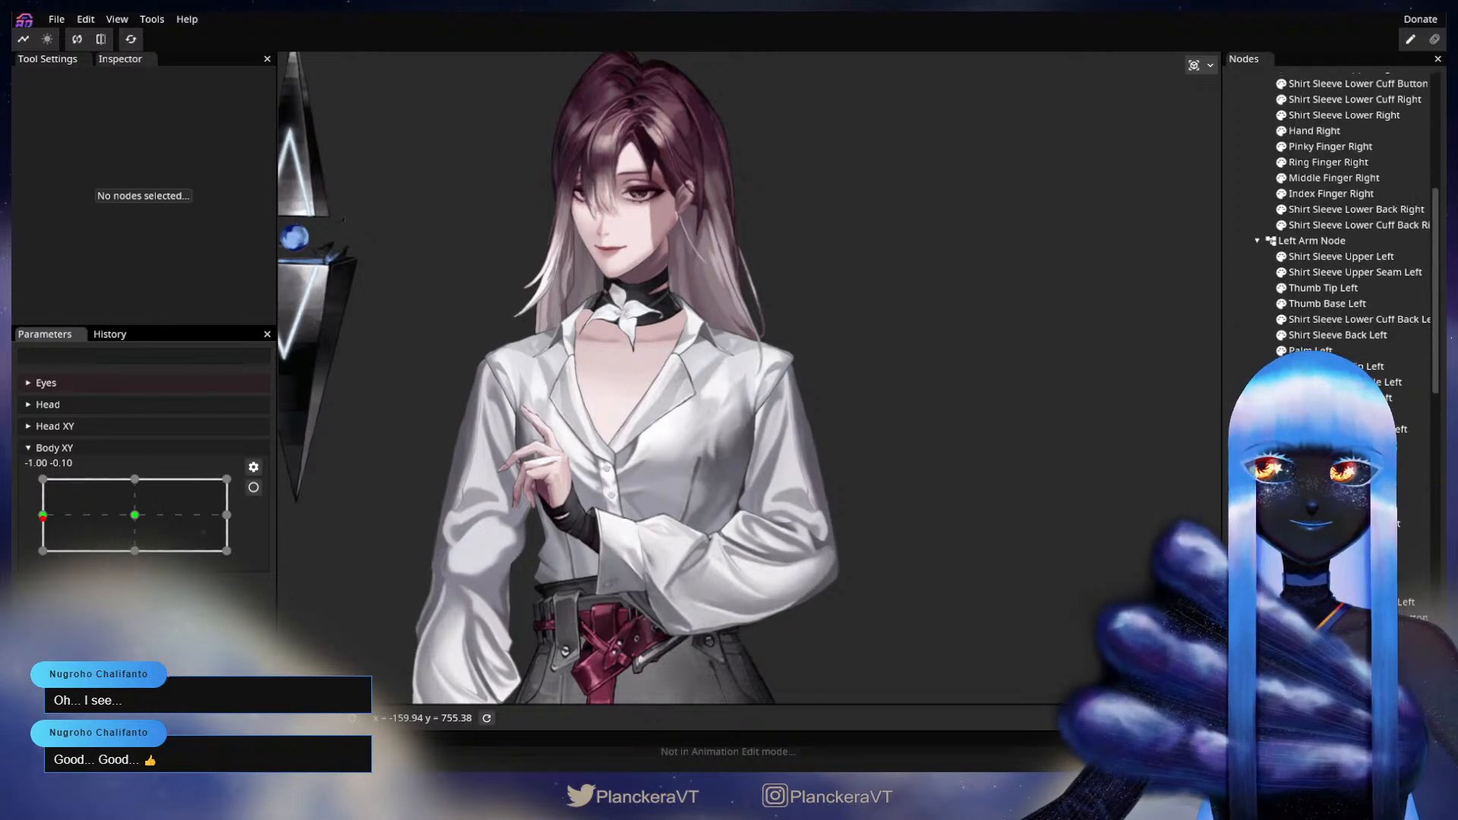
pyautogui.click(1311, 289)
pyautogui.click(253, 487)
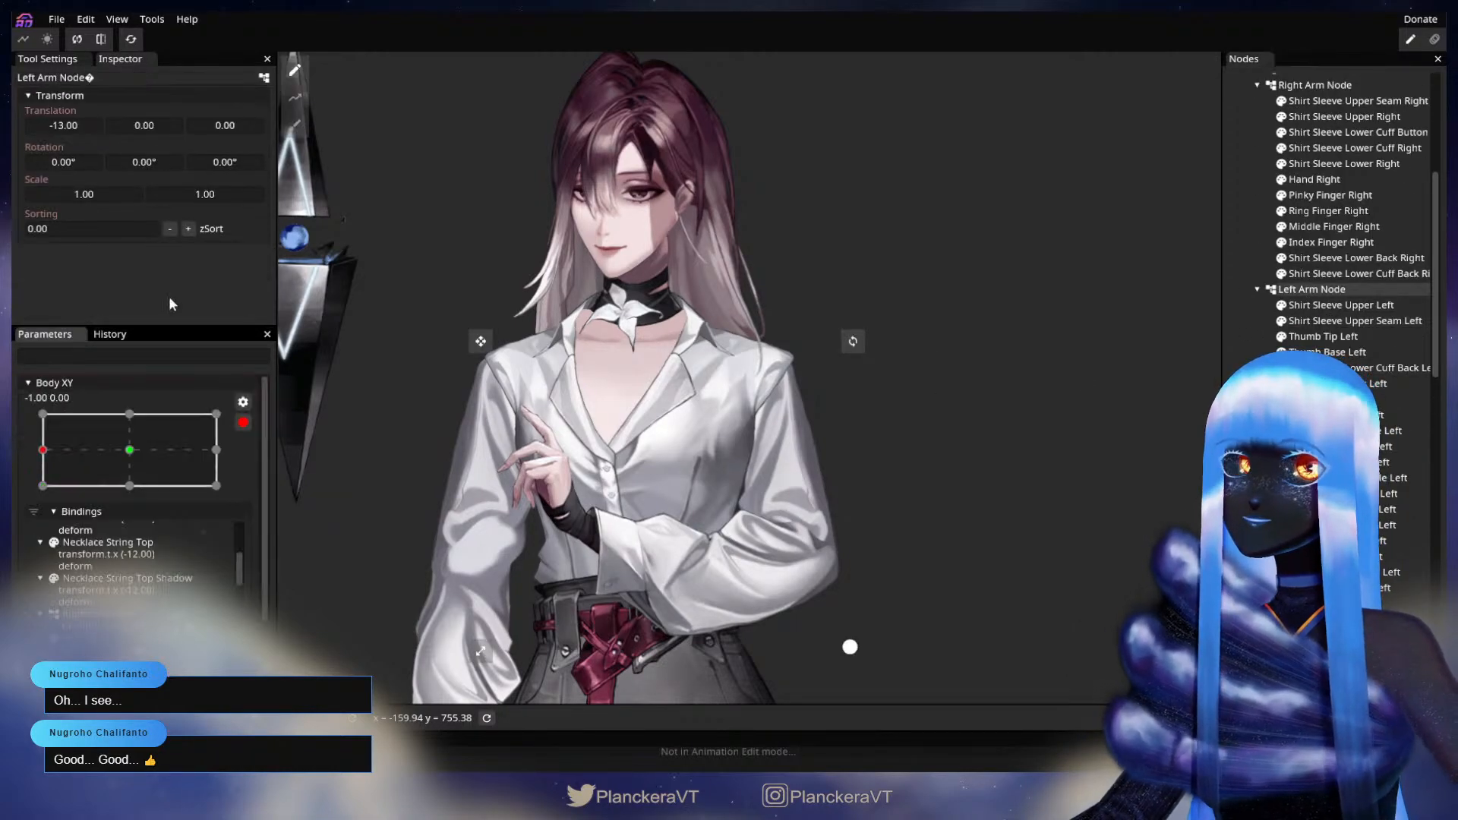
pyautogui.moveTo(62, 128); pyautogui.dragTo(71, 126)
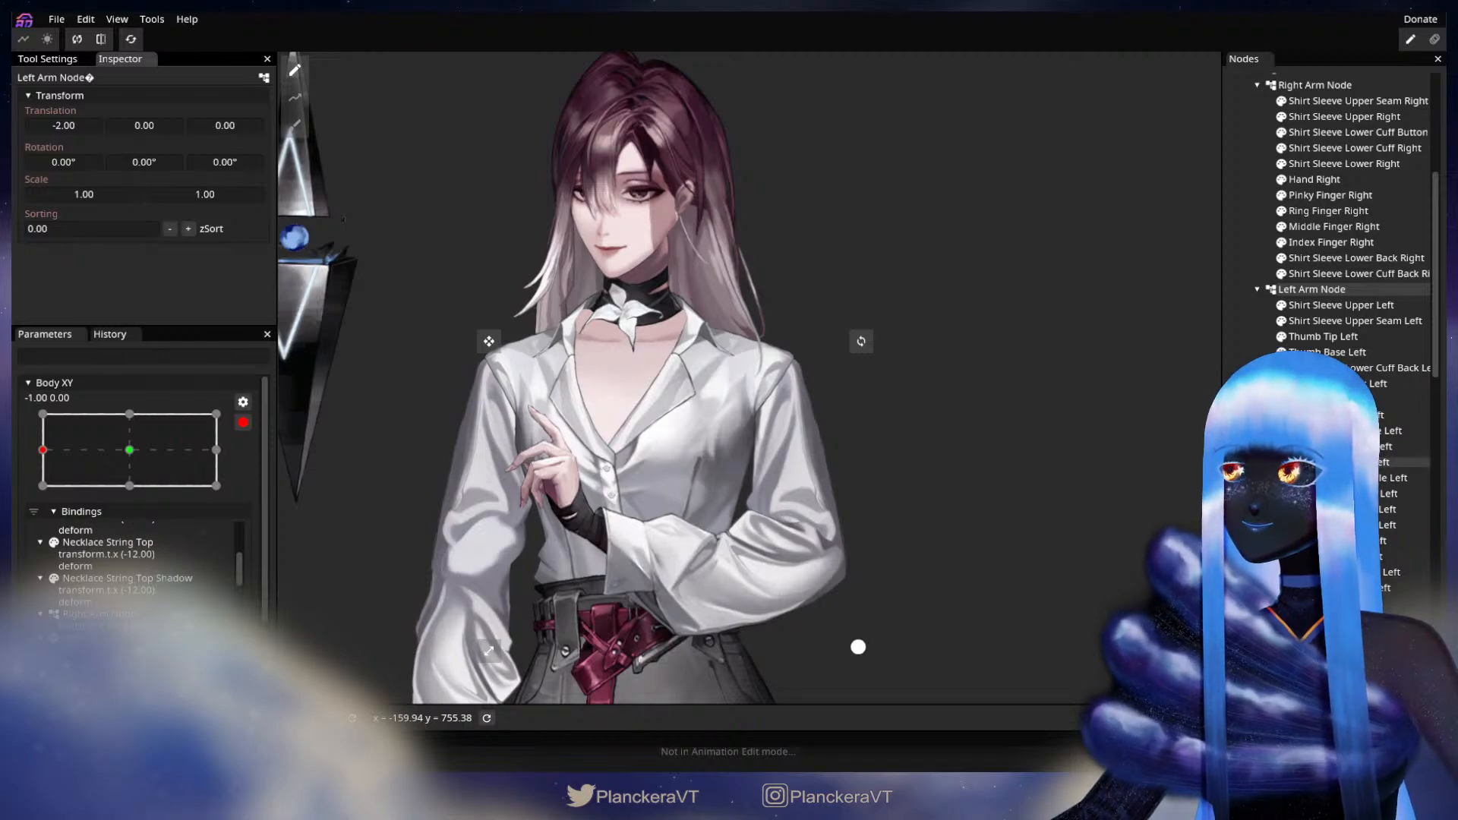
pyautogui.click(345, 494)
# - Sweep Body XY from -1.00 past the centre to check the left arm's position against the shirt
pyautogui.click(243, 422)
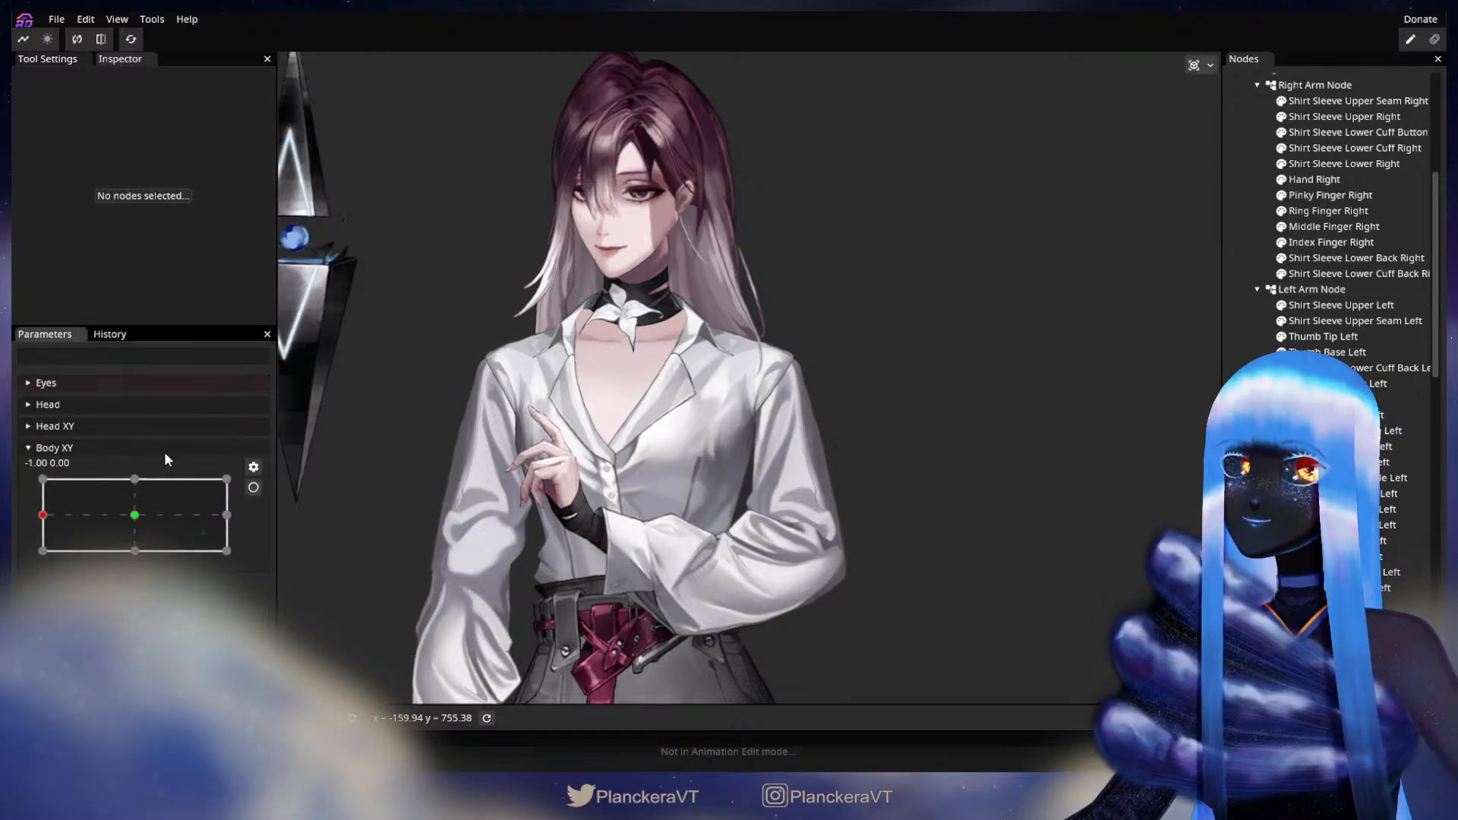
pyautogui.moveTo(43, 520)
pyautogui.mouseDown()
pyautogui.moveTo(130, 514)
pyautogui.moveTo(37, 526)
pyautogui.mouseUp()
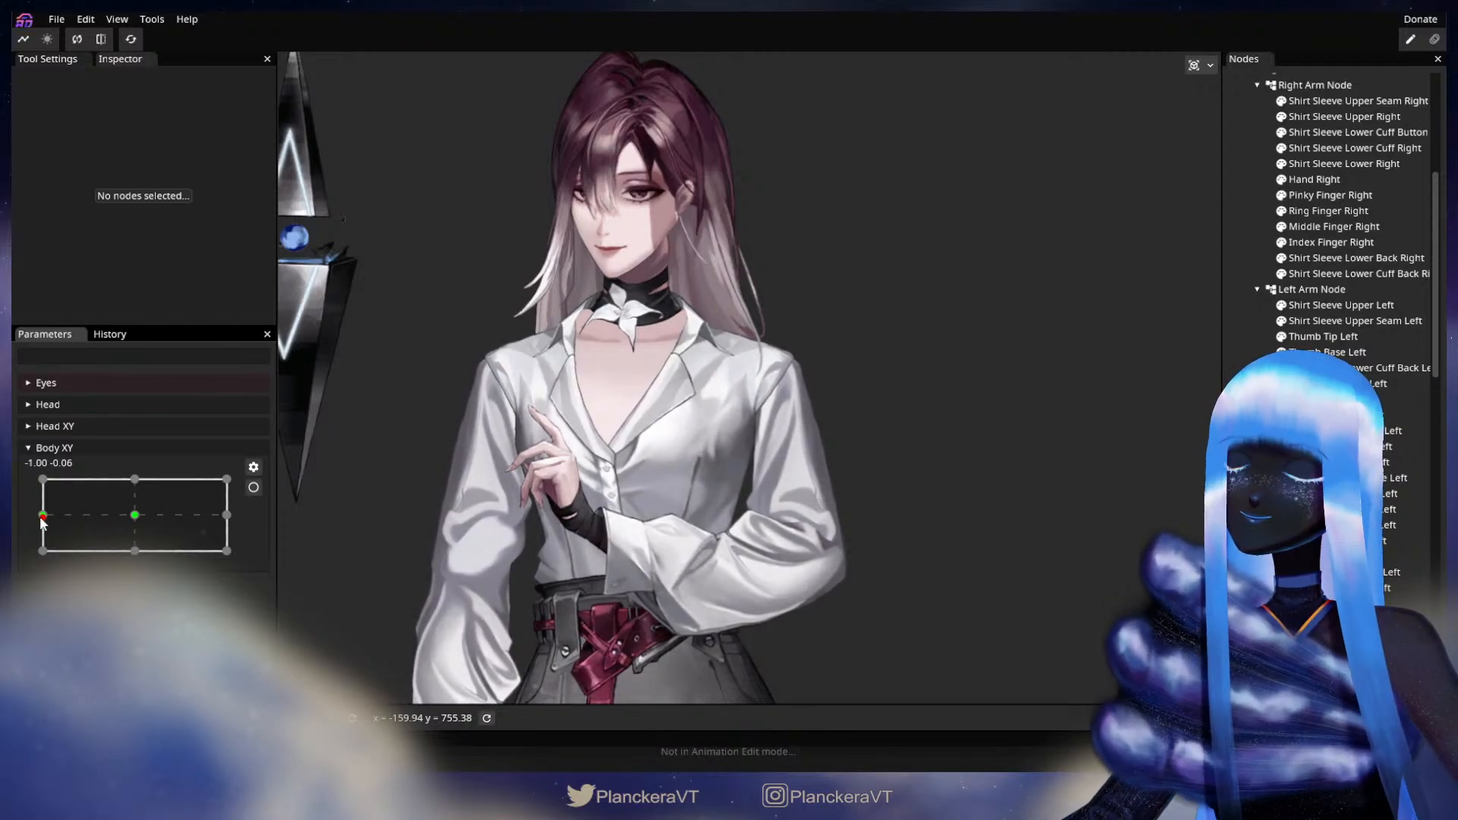
pyautogui.moveTo(42, 522)
pyautogui.mouseDown()
pyautogui.moveTo(147, 521)
pyautogui.moveTo(29, 525)
pyautogui.mouseUp()
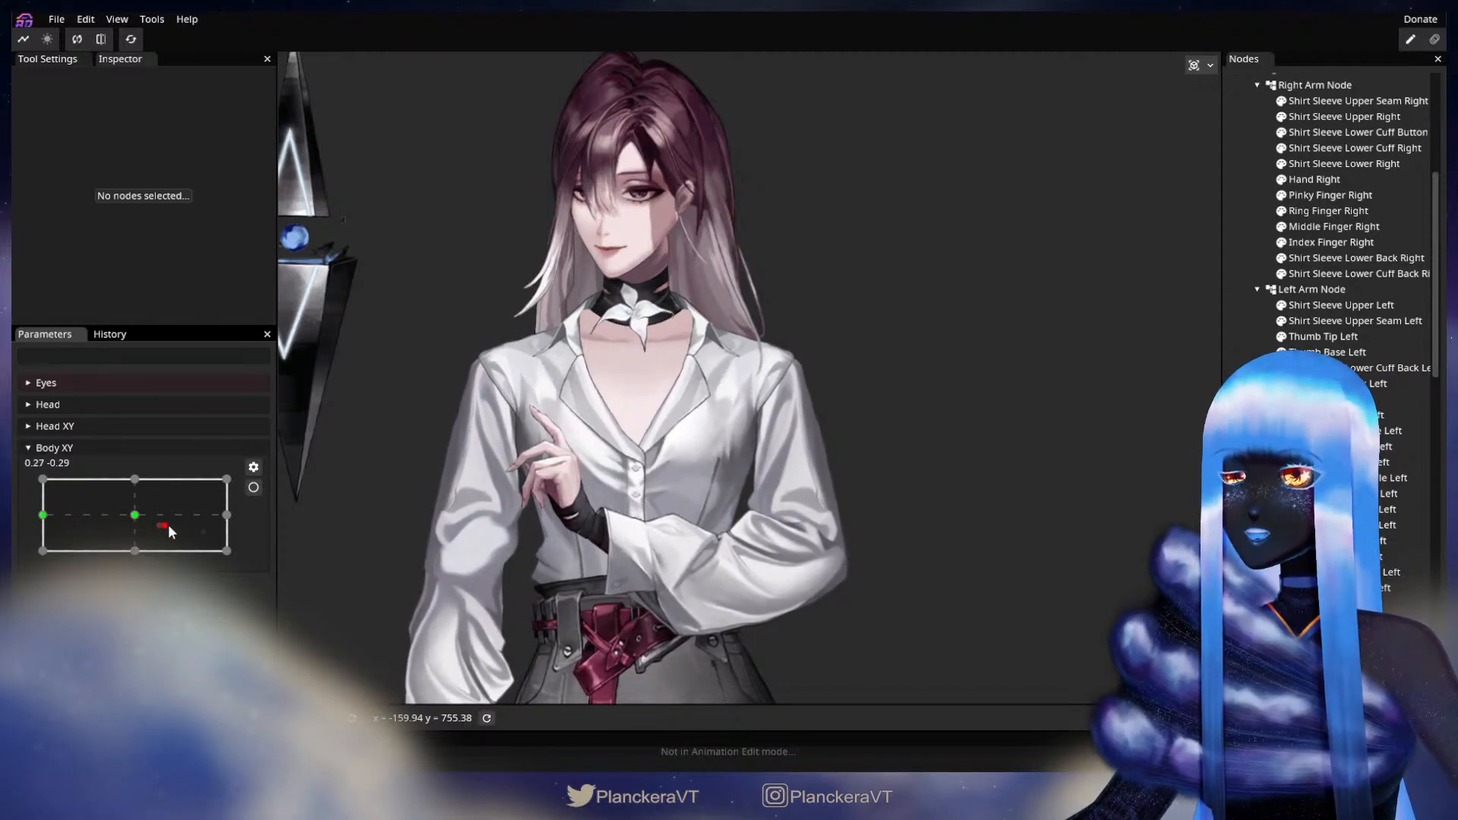
# - Re-arm the Body XY -1.00, 0.00 keypoint and activate the deform brush on the Shirt MeshGroup
pyautogui.click(254, 492)
pyautogui.scroll(3, 612, 535)
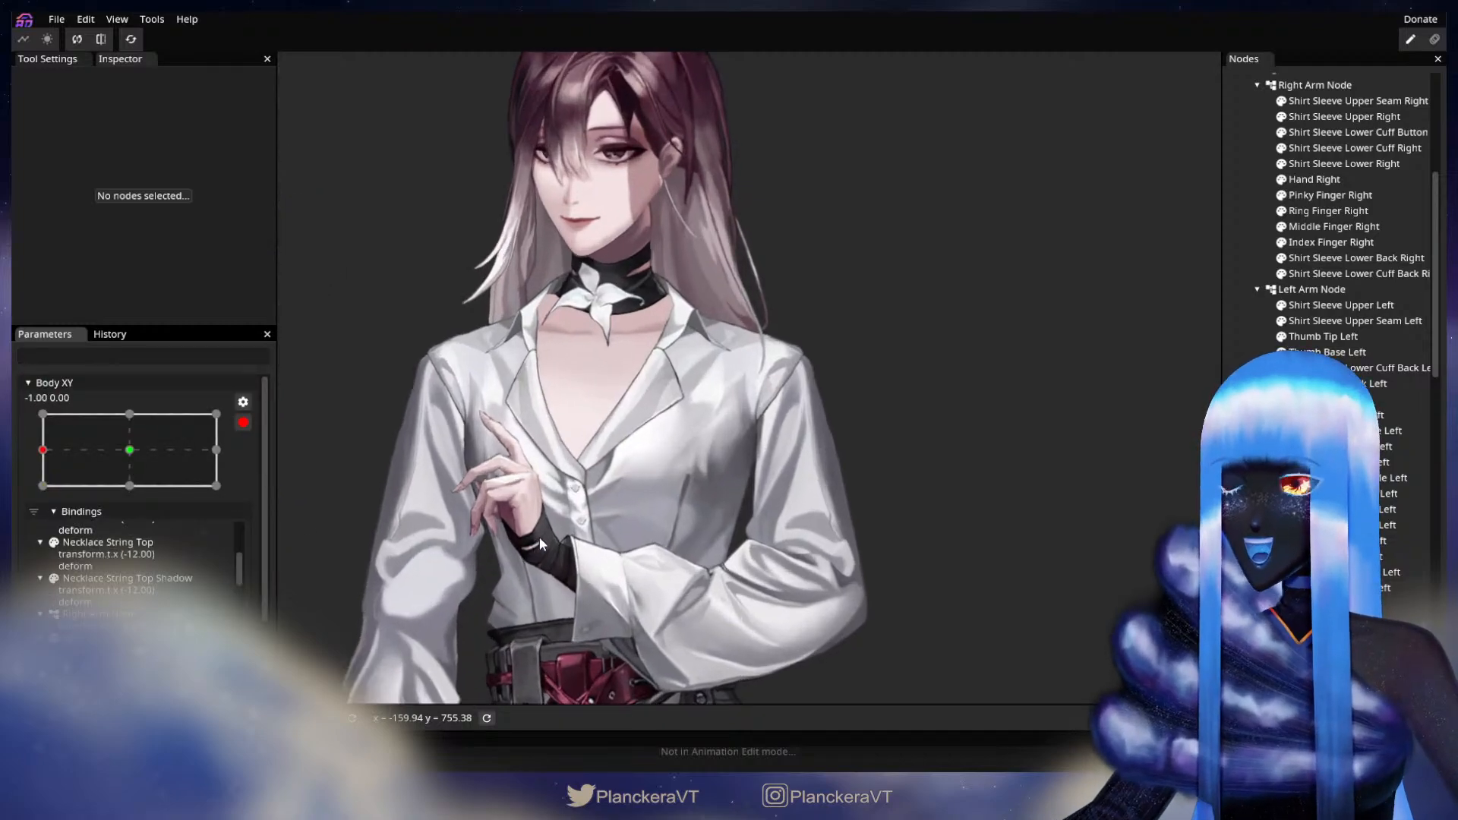
pyautogui.scroll(4, 783, 521)
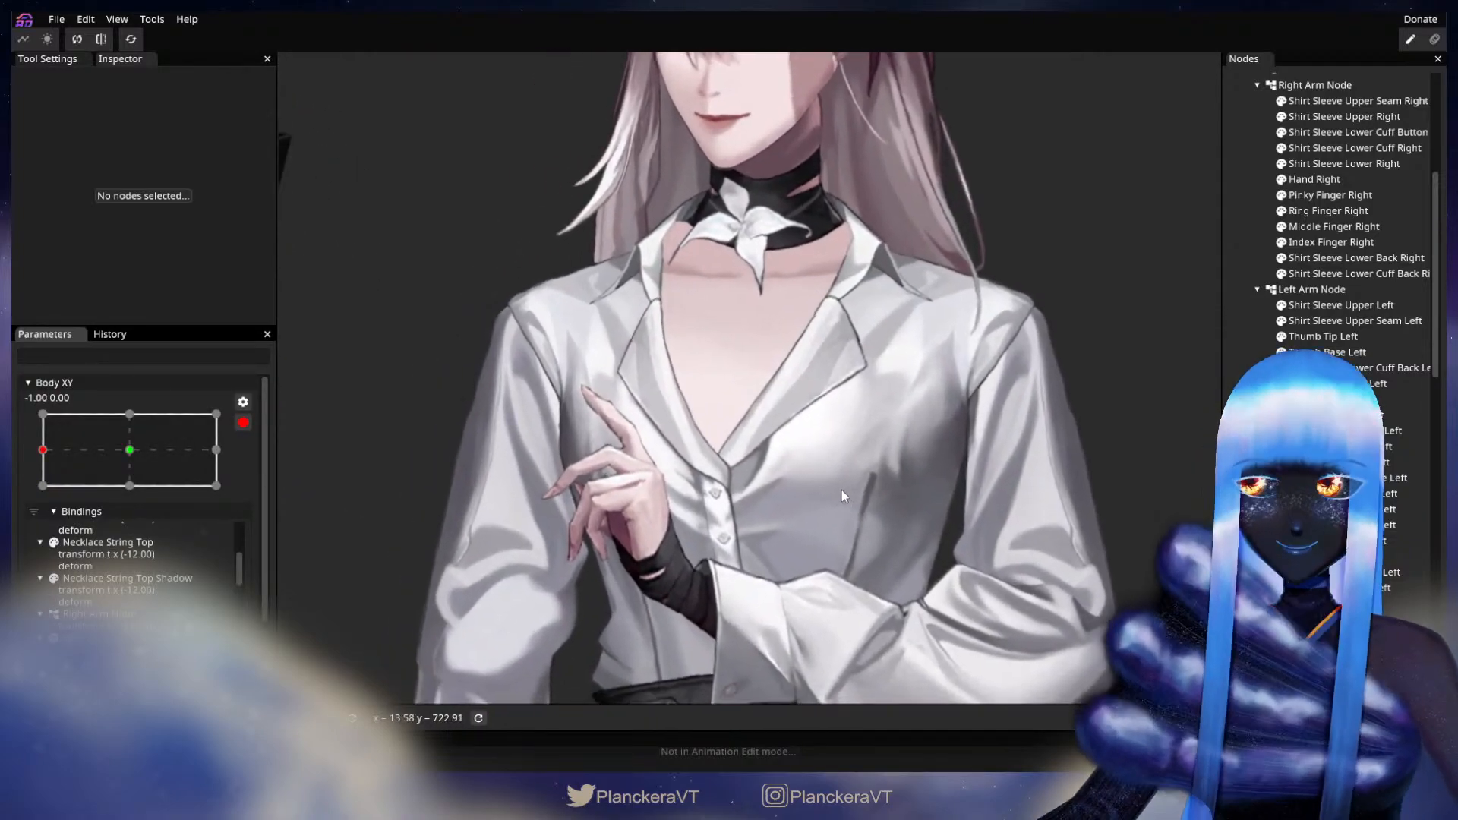
pyautogui.scroll(4, 1352, 139)
pyautogui.scroll(-9, 1352, 185)
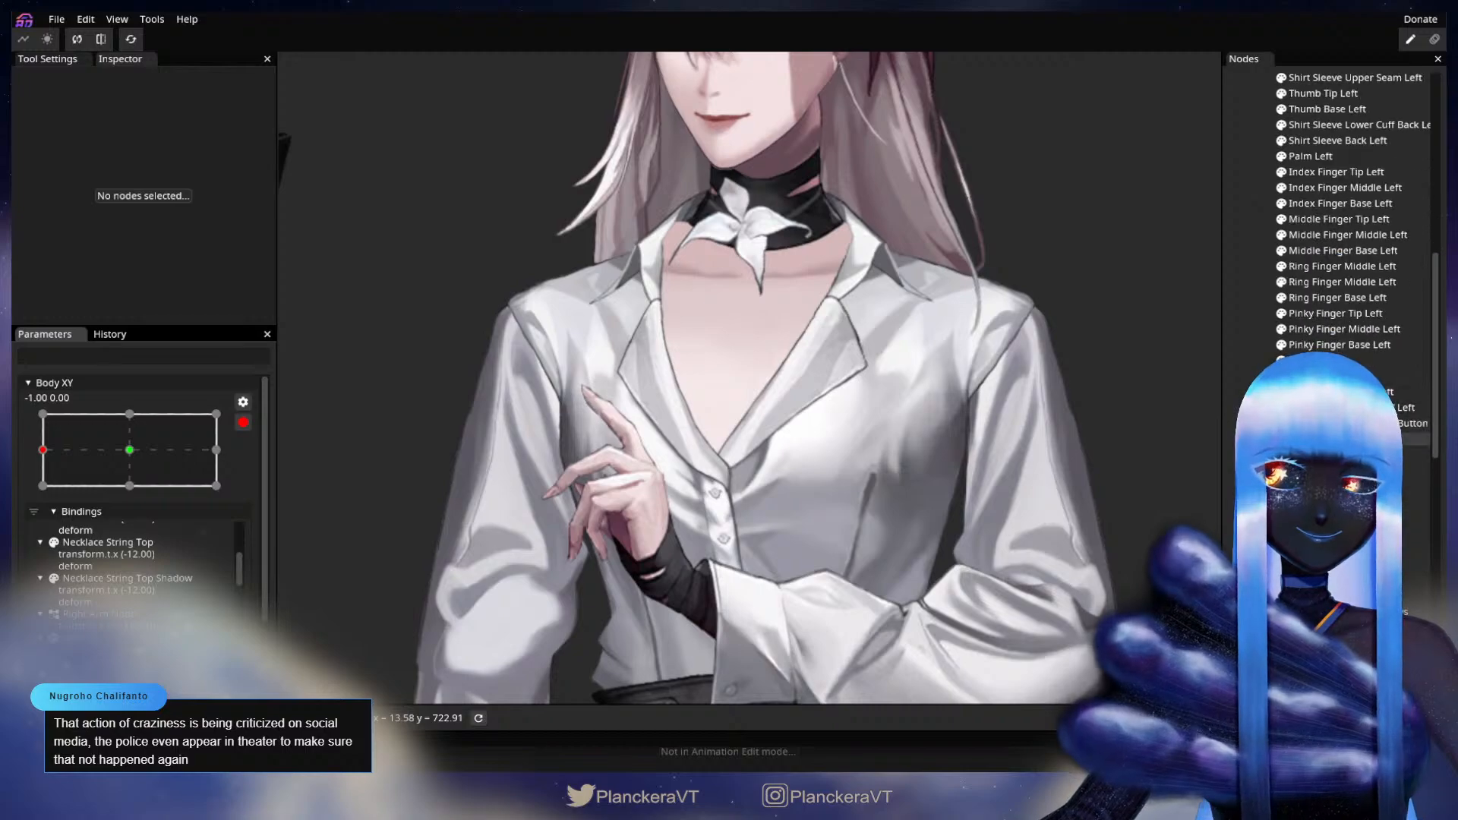
pyautogui.scroll(-1, 1352, 212)
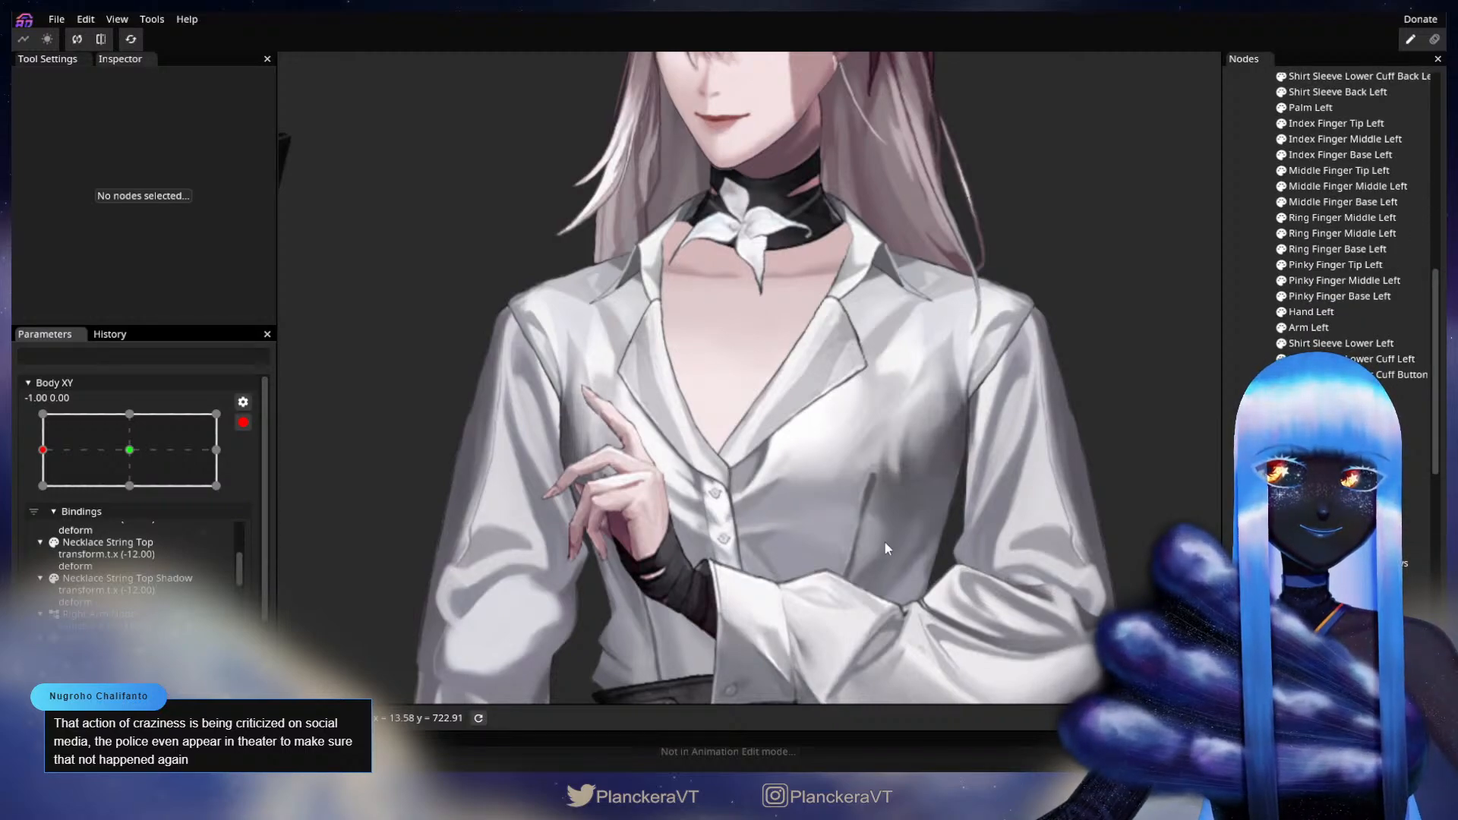
pyautogui.moveTo(885, 542); pyautogui.dragTo(934, 503)
pyautogui.scroll(1, 935, 503)
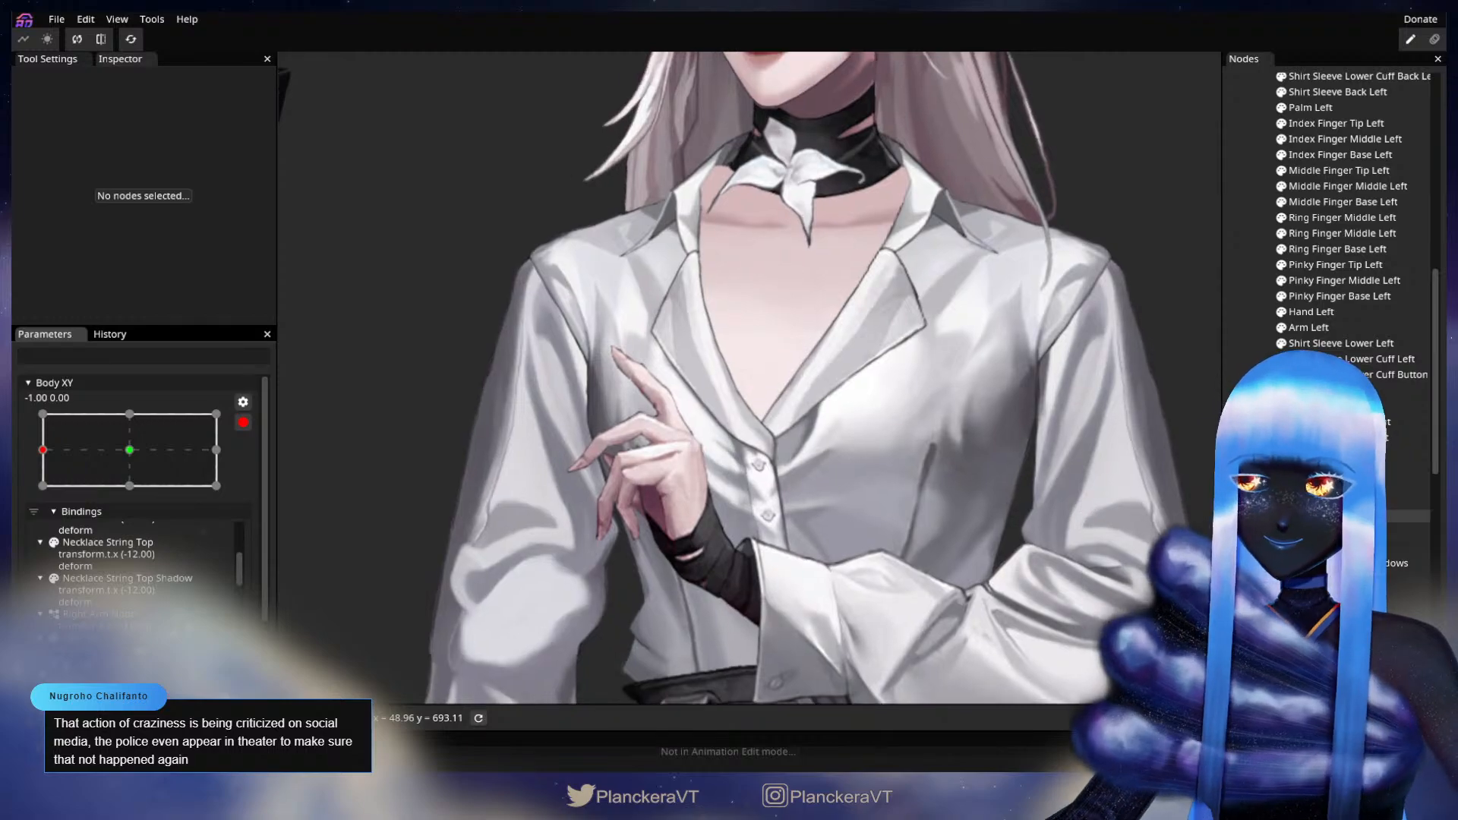
pyautogui.scroll(3, 1345, 228)
pyautogui.click(1344, 536)
pyautogui.scroll(2, 750, 378)
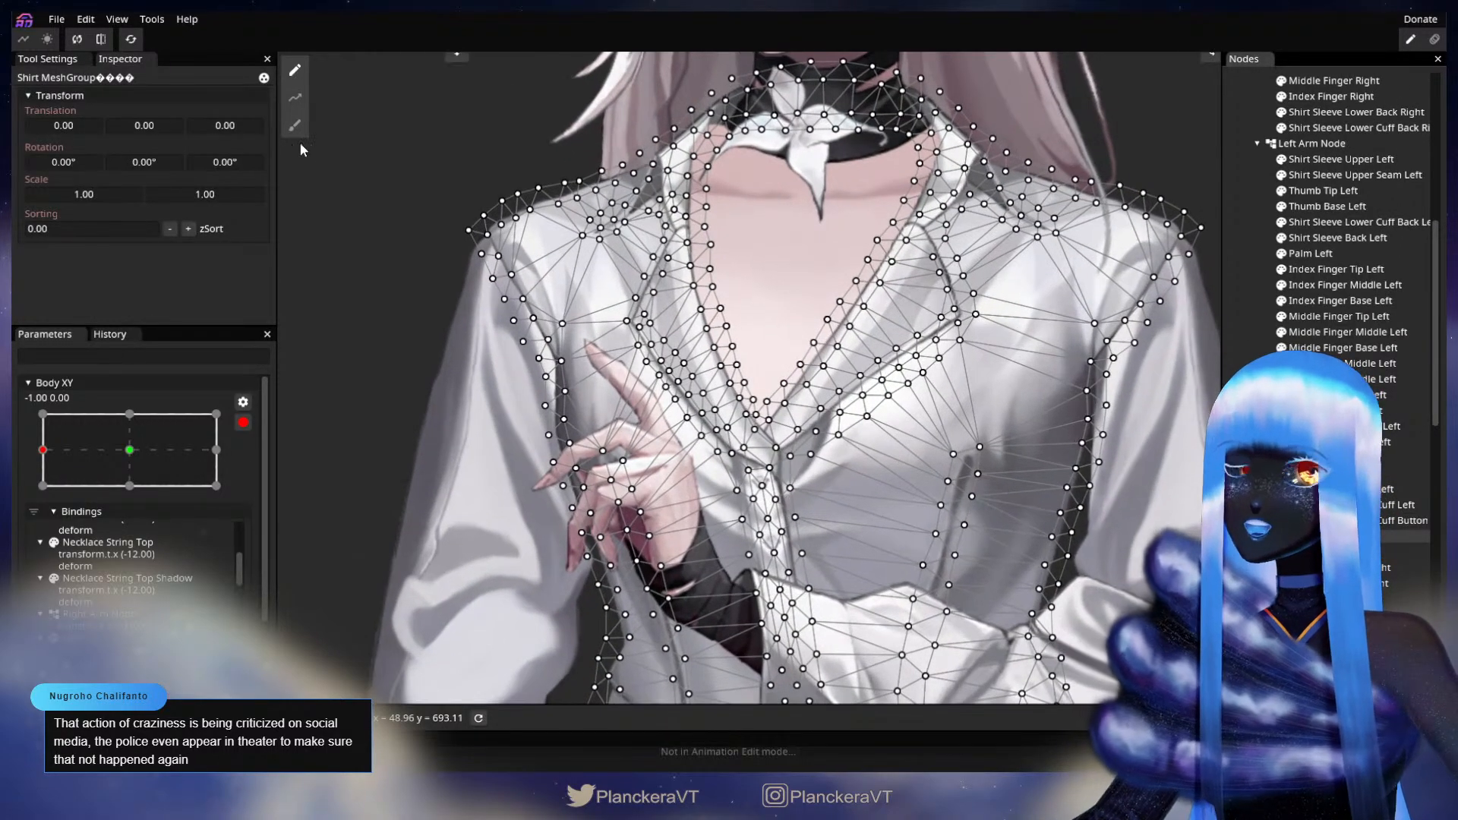
pyautogui.click(295, 125)
pyautogui.scroll(1, 691, 438)
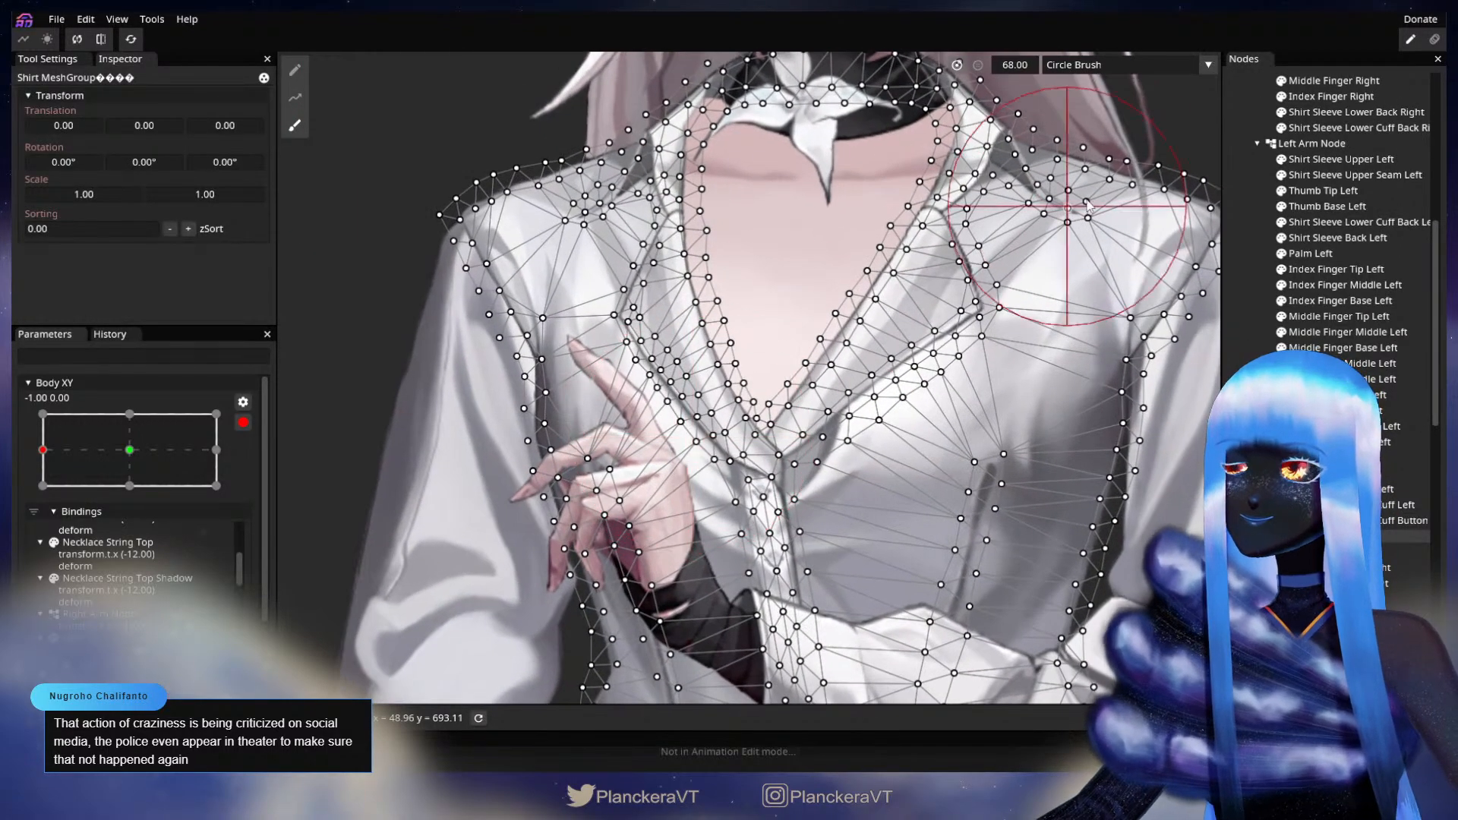
# - Set the circle brush size to 45 and refine the Shirt MeshGroup's deformation around the chest and left lapel
pyautogui.moveTo(1033, 251); pyautogui.dragTo(594, 542)
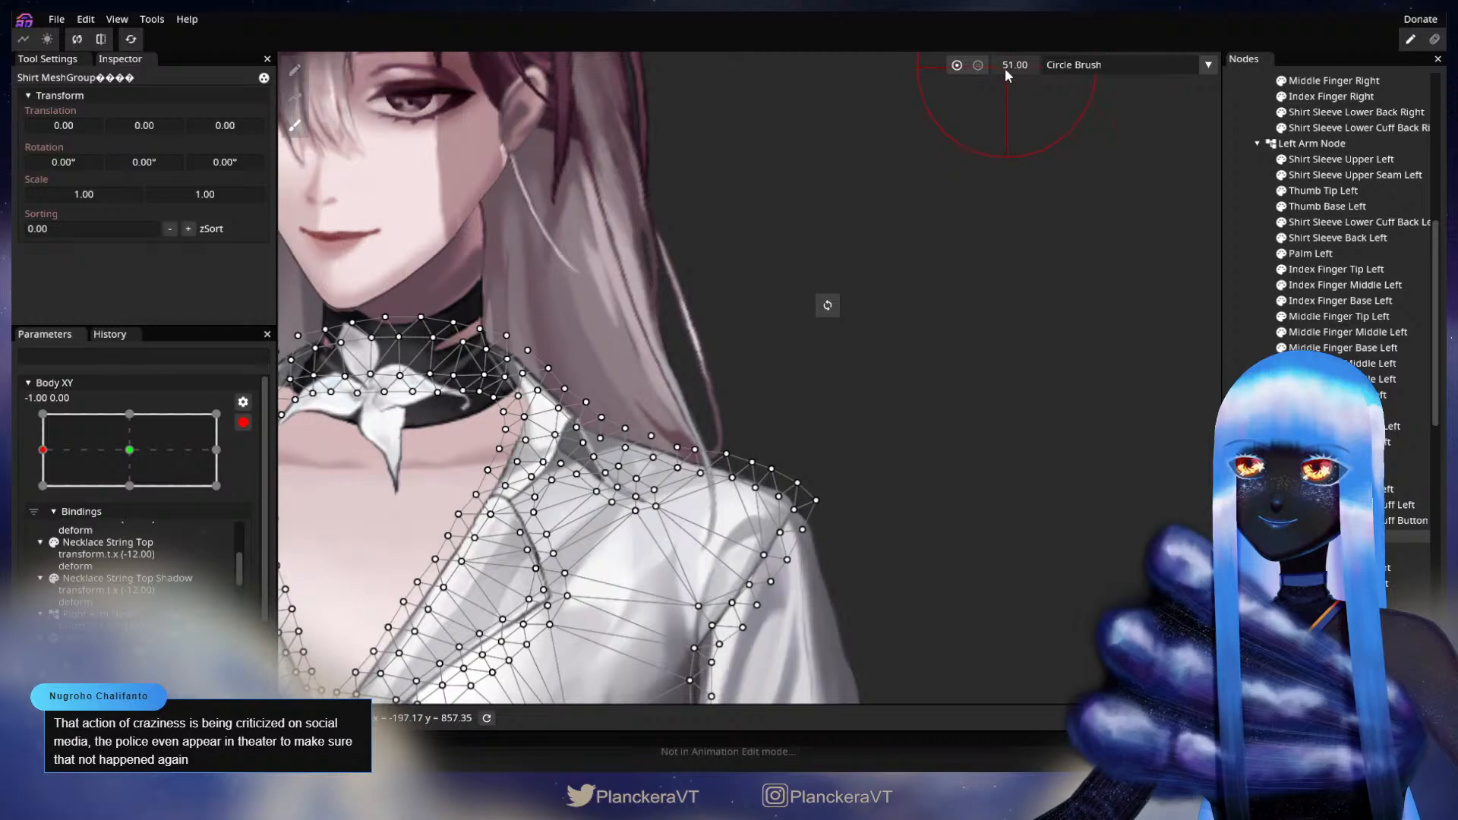
pyautogui.moveTo(1002, 71); pyautogui.dragTo(1000, 71)
pyautogui.moveTo(577, 584); pyautogui.dragTo(790, 379)
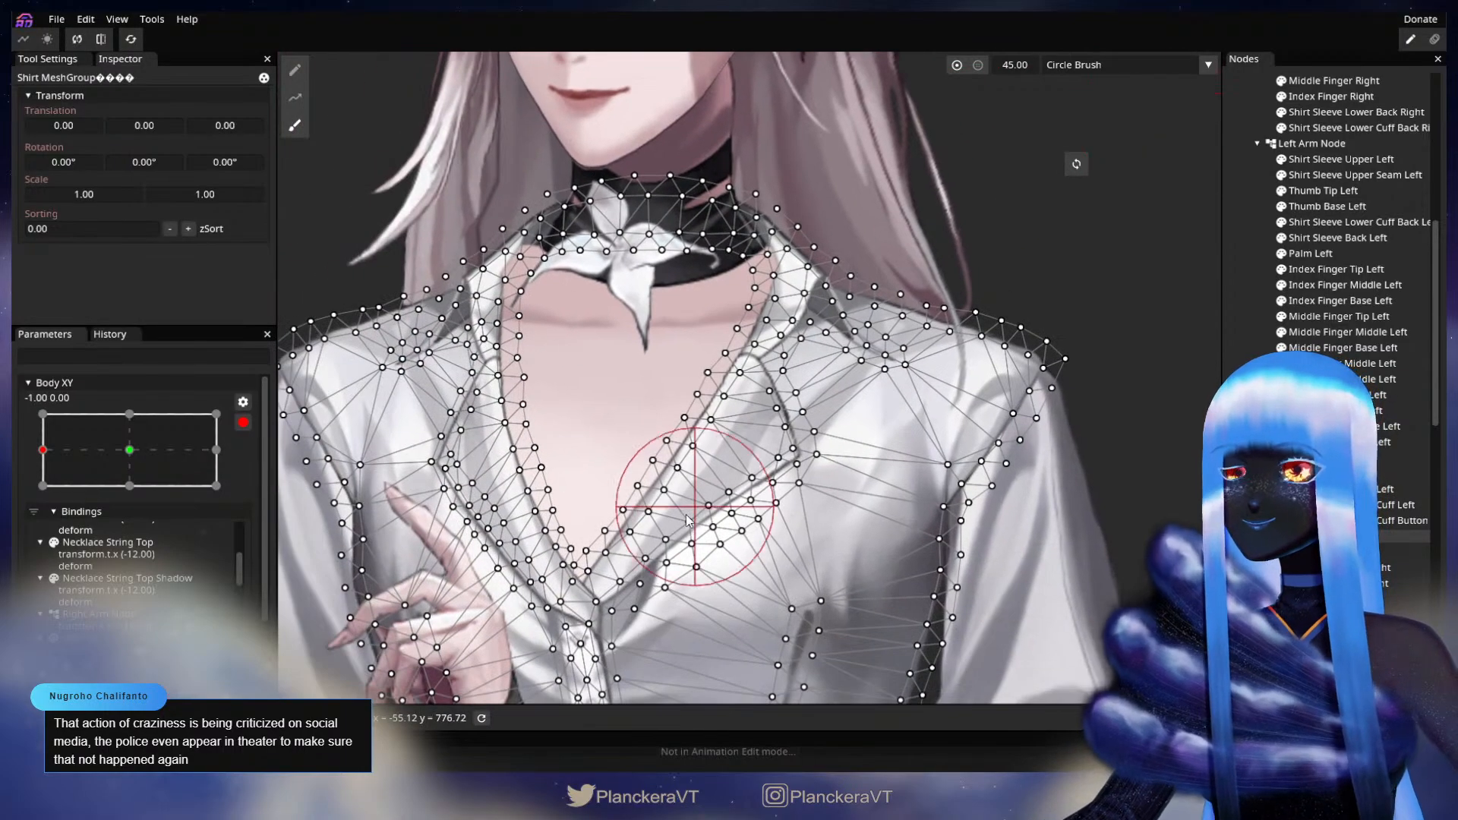
pyautogui.moveTo(693, 507); pyautogui.dragTo(820, 329)
pyautogui.scroll(1, 741, 447)
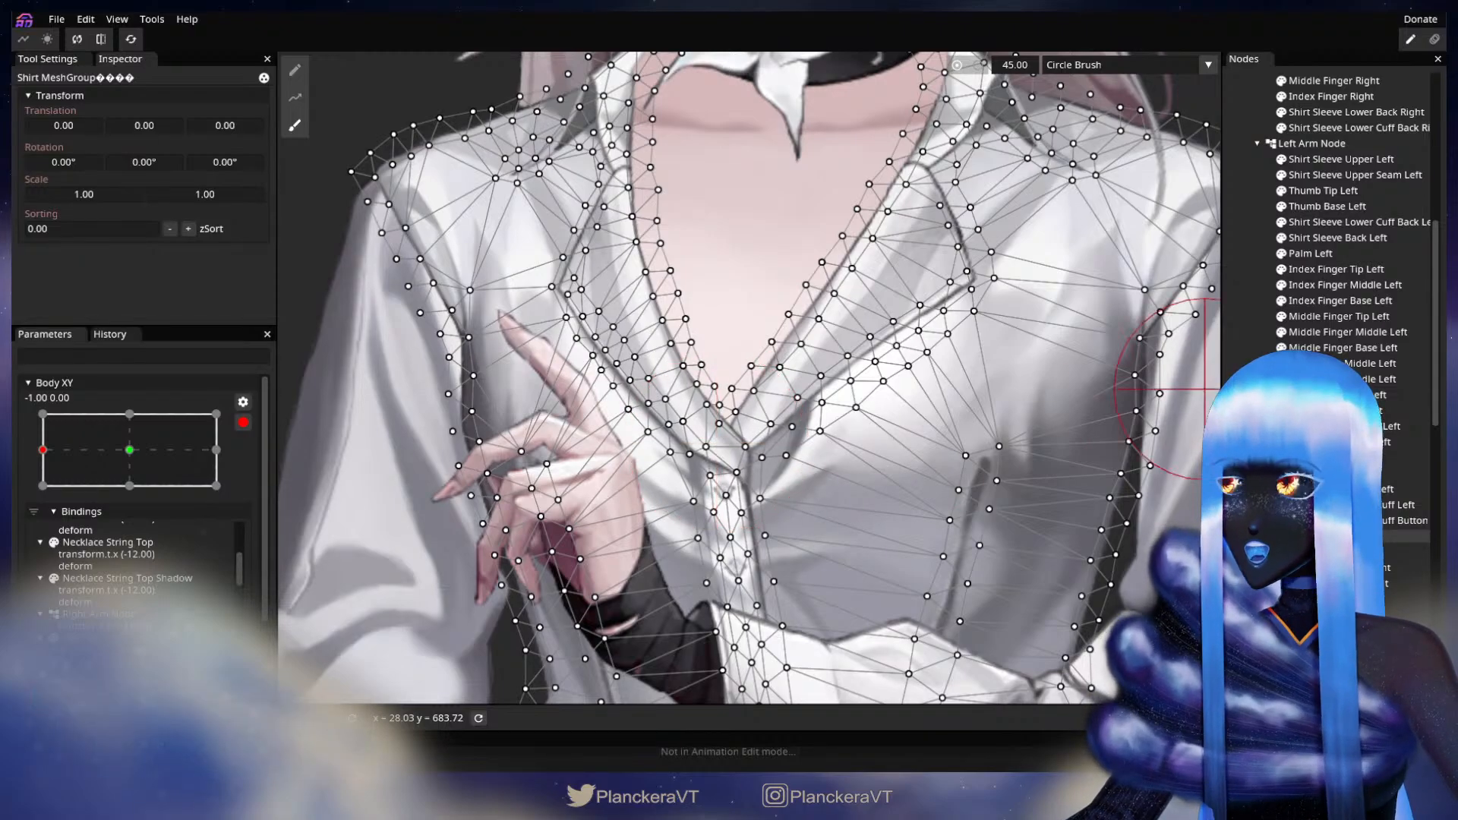
pyautogui.press('Escape')
# - Stop keypoint editing and vary Body XY around its -1.00 end to test the shirt's turn on the upper body
pyautogui.scroll(-1, 920, 499)
pyautogui.scroll(-4, 921, 499)
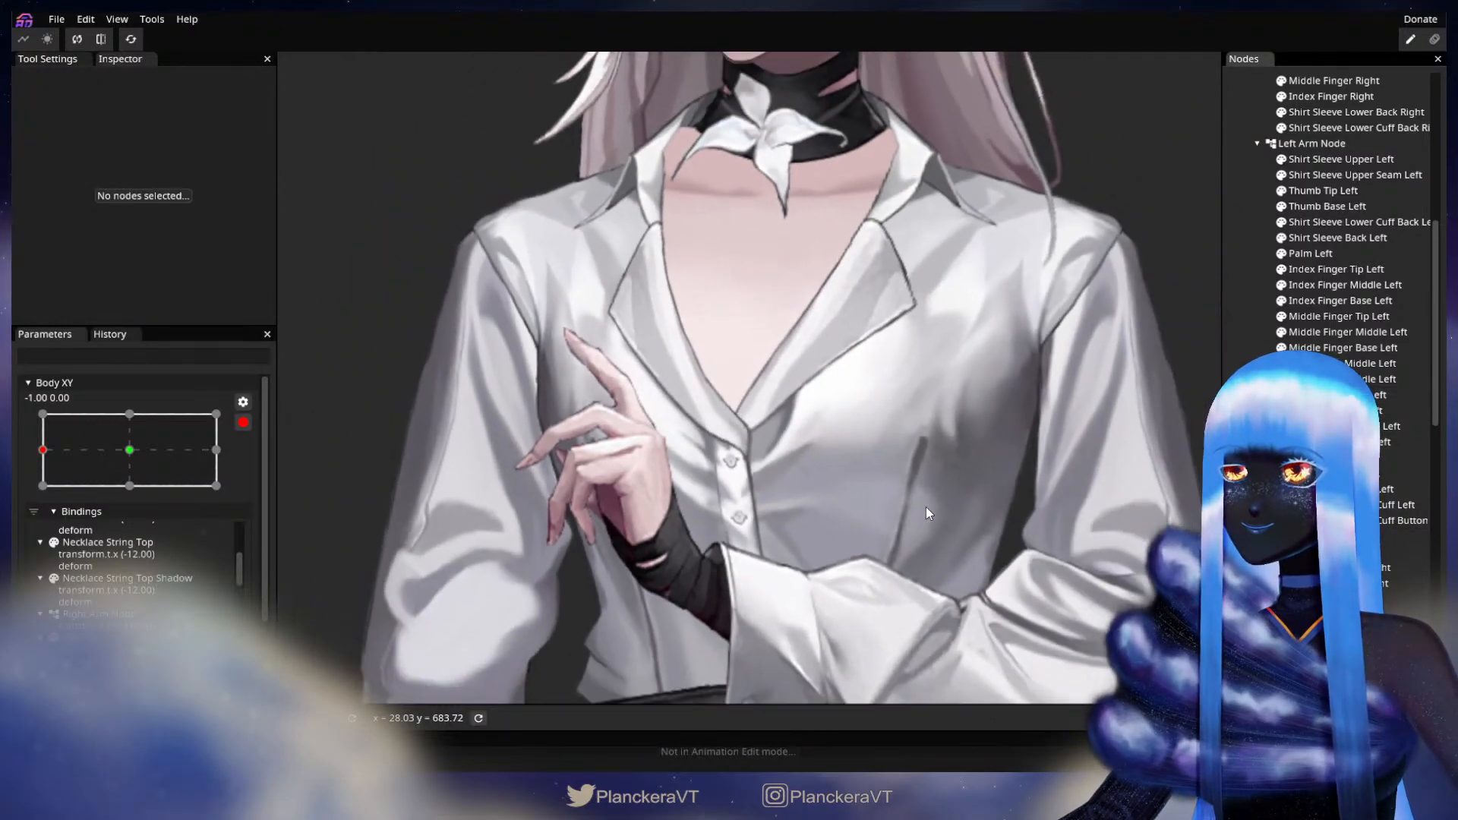
pyautogui.scroll(-5, 934, 518)
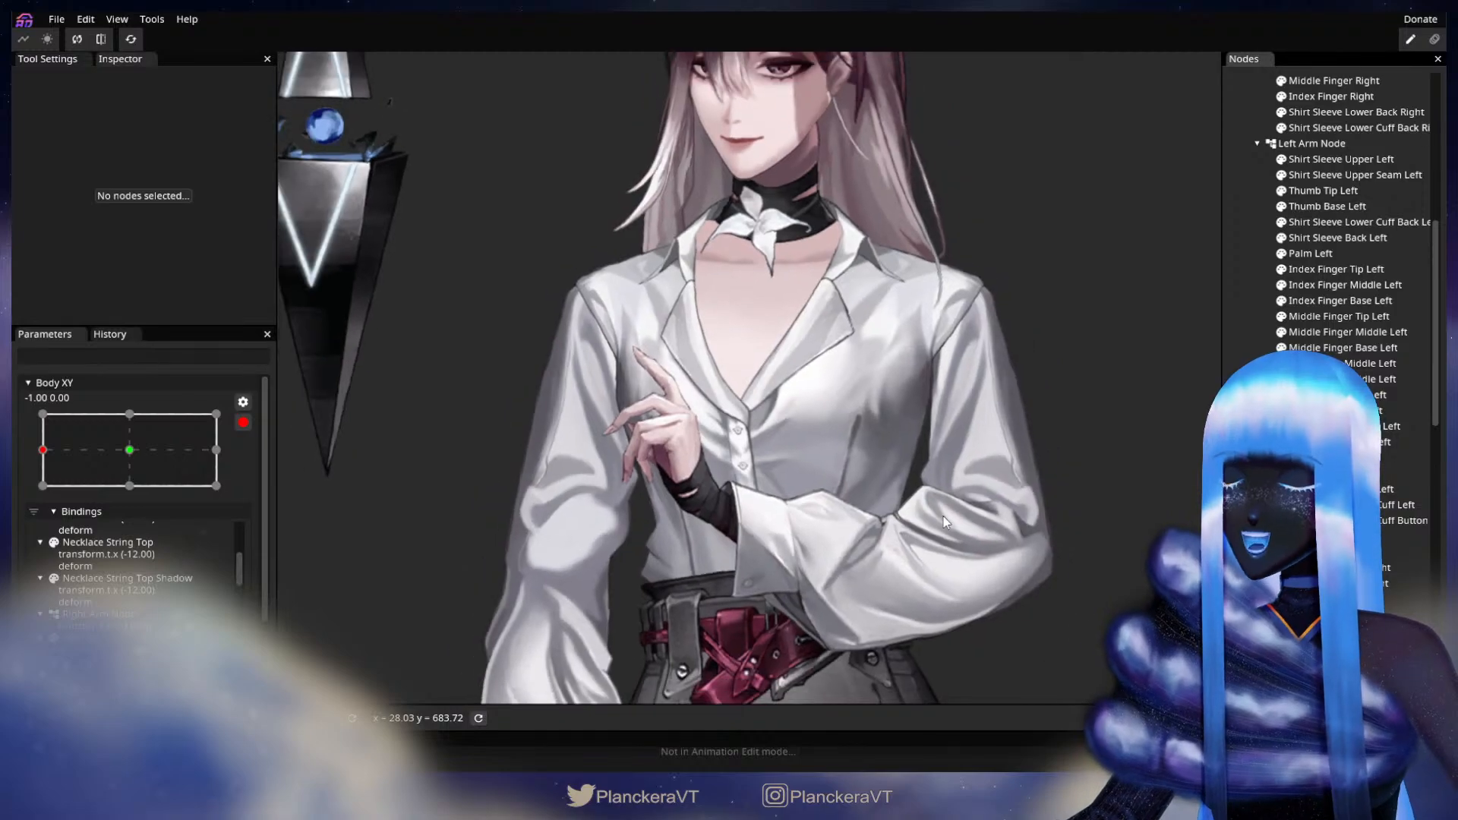
pyautogui.scroll(-3, 1001, 554)
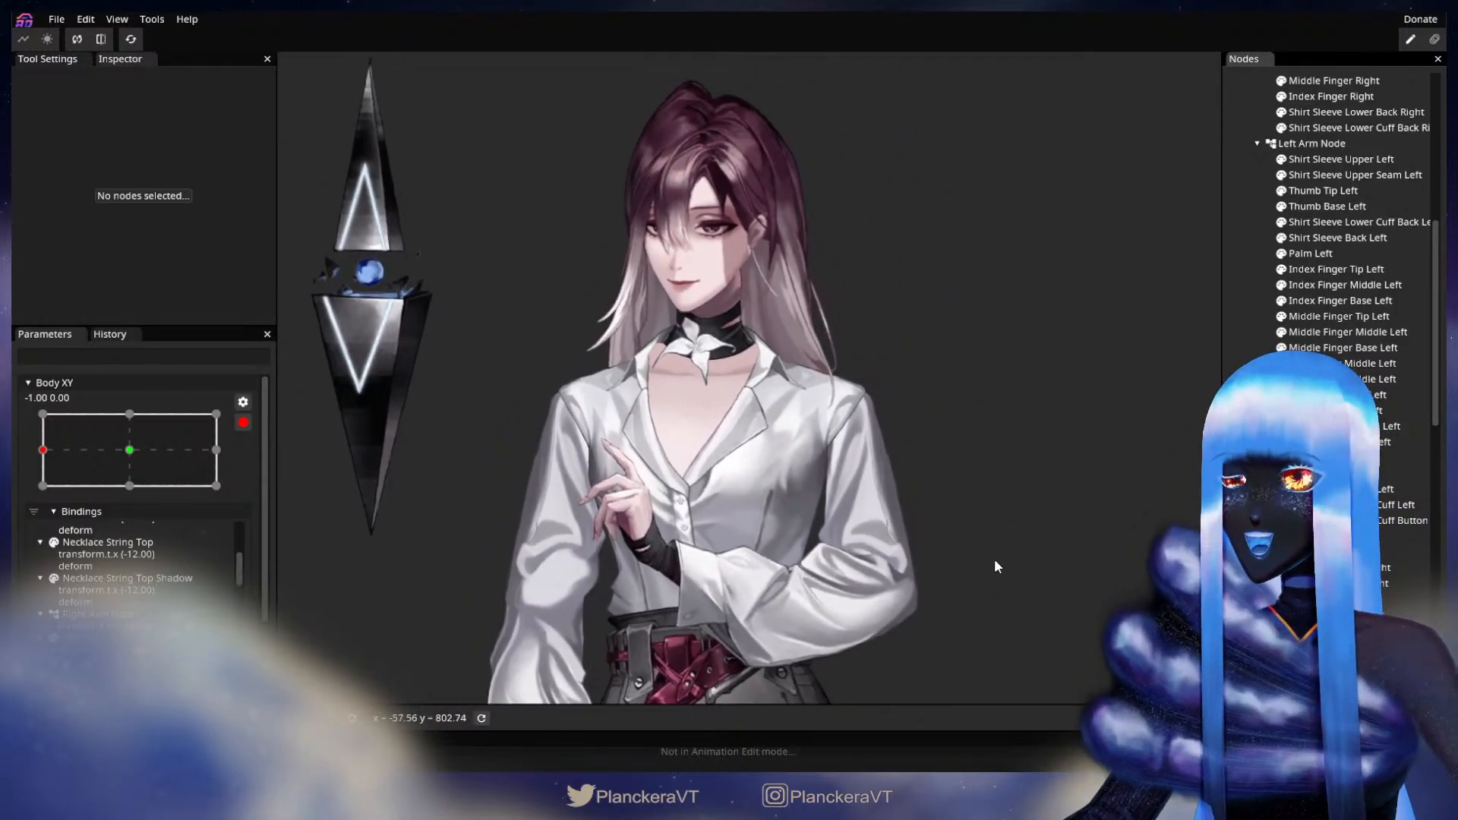
pyautogui.click(243, 423)
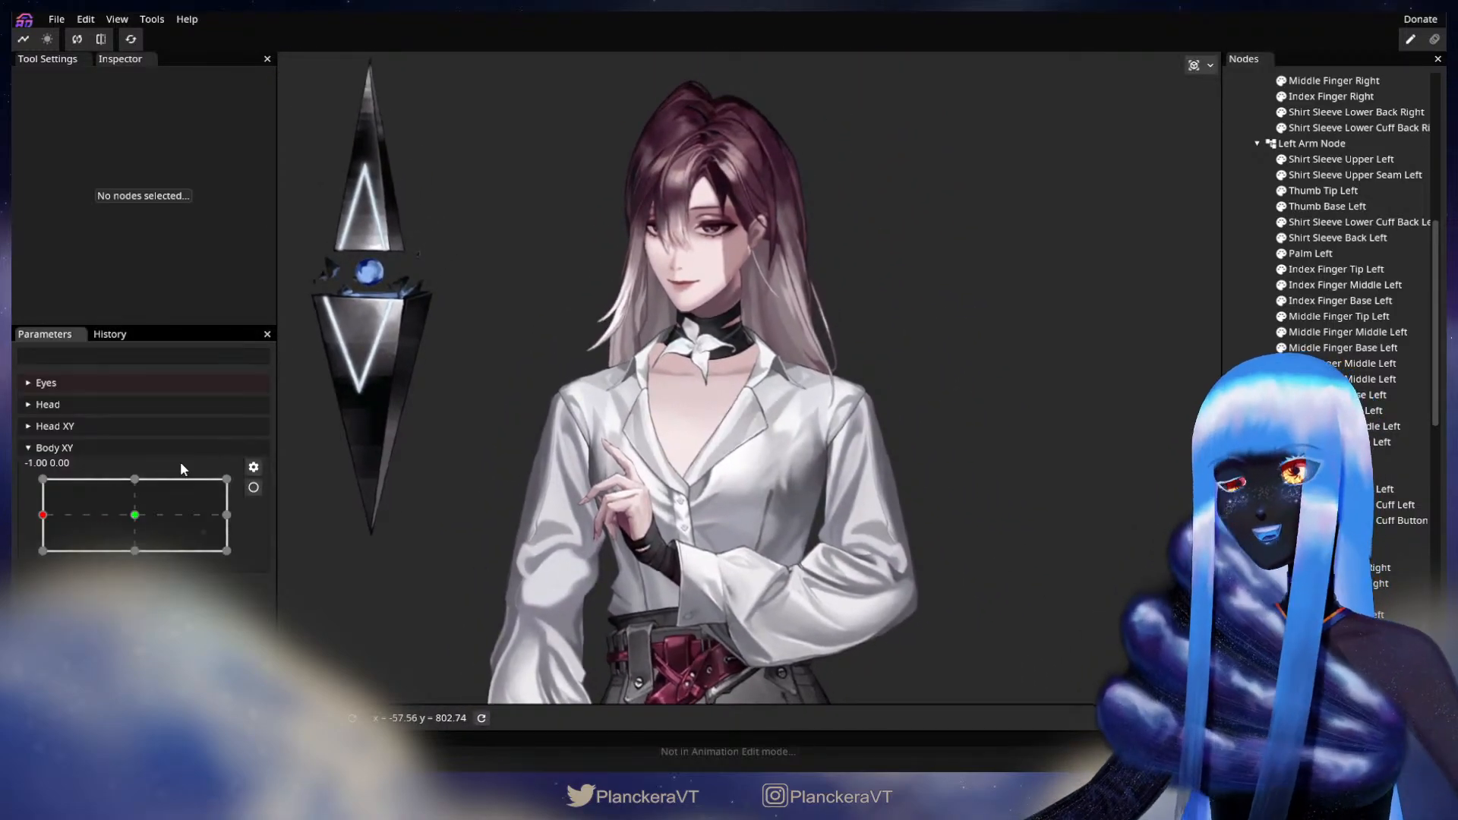
pyautogui.moveTo(43, 520)
pyautogui.mouseDown()
pyautogui.moveTo(132, 514)
pyautogui.moveTo(29, 508)
pyautogui.moveTo(132, 513)
pyautogui.moveTo(42, 517)
pyautogui.mouseUp()
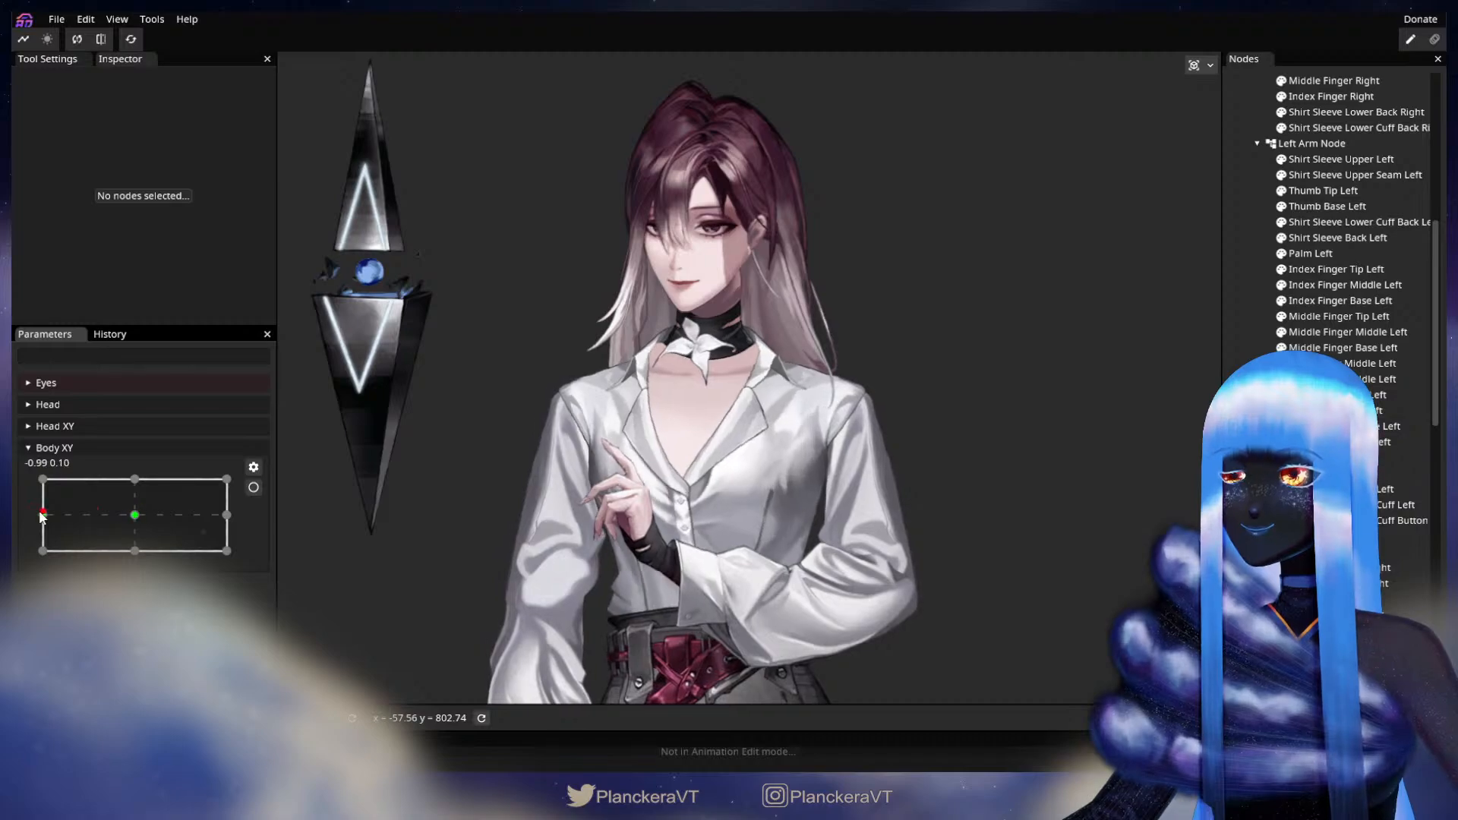
# - Re-arm the Body XY -1.00, 0.00 keypoint and refine the Shirt Collar Left mesh near its lower end with the size 45 circle brush
pyautogui.click(254, 488)
pyautogui.scroll(5, 675, 558)
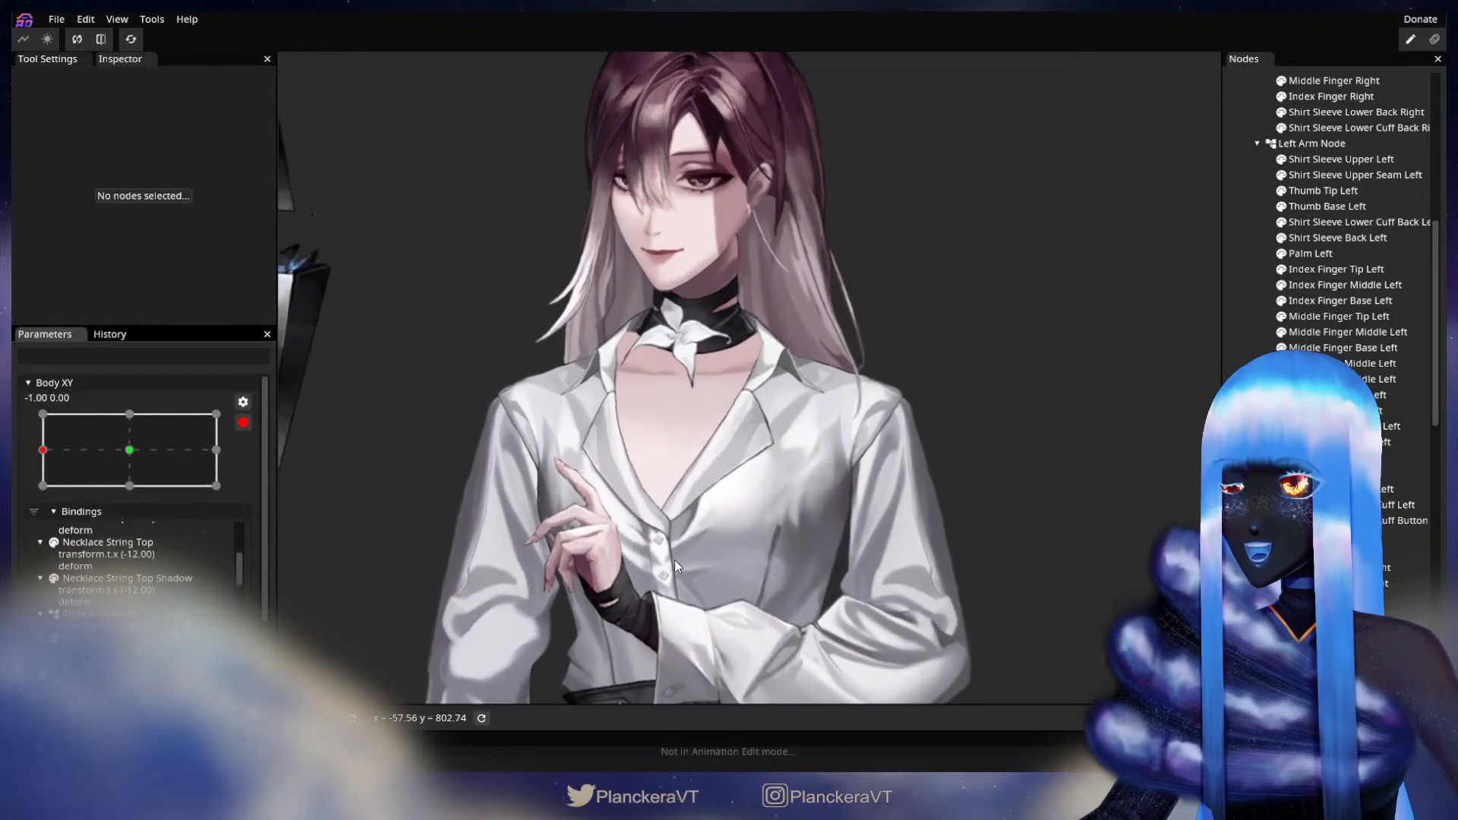
pyautogui.scroll(4, 863, 490)
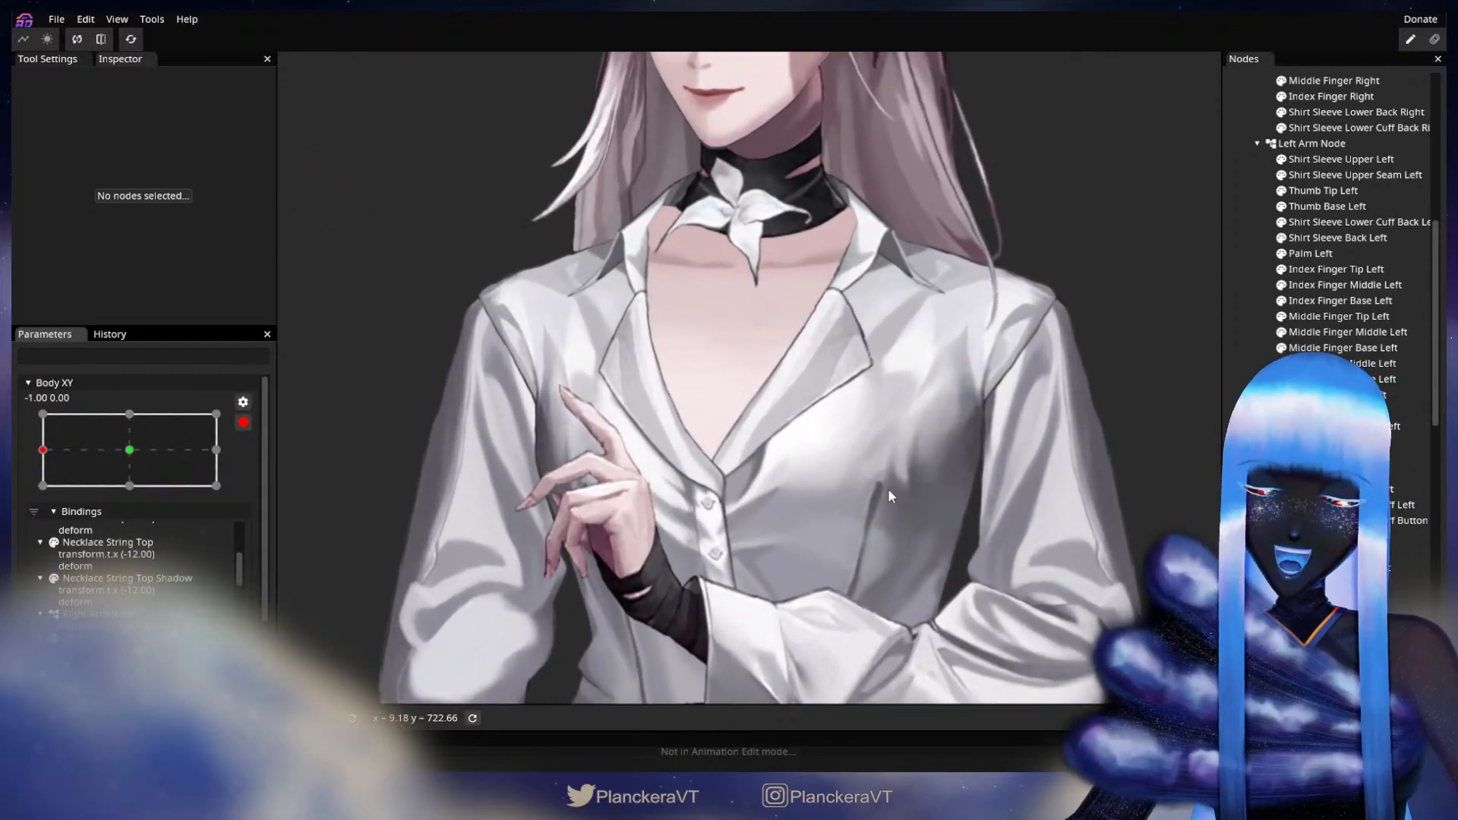
pyautogui.scroll(-3, 1337, 453)
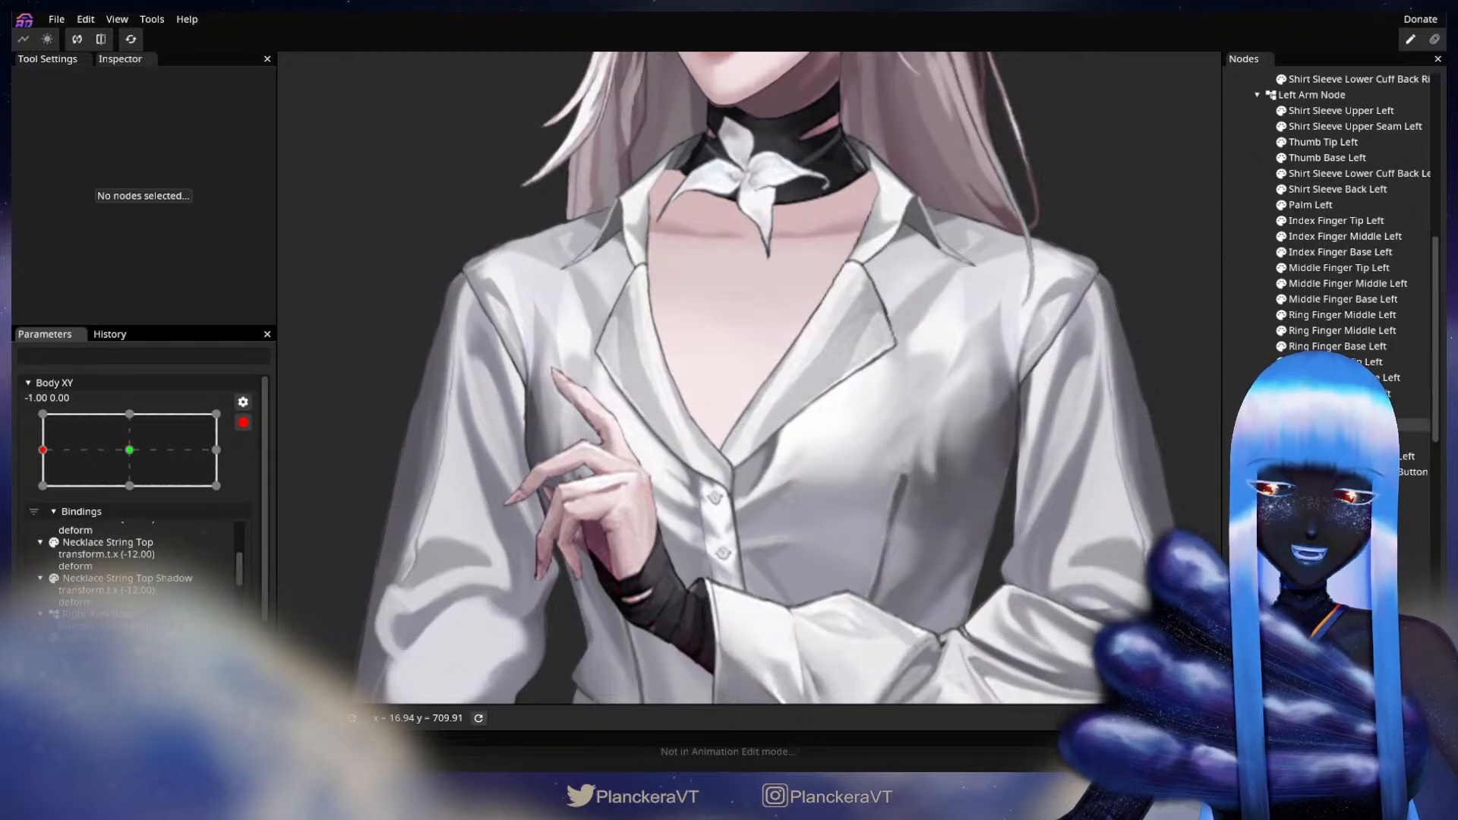
pyautogui.click(1337, 469)
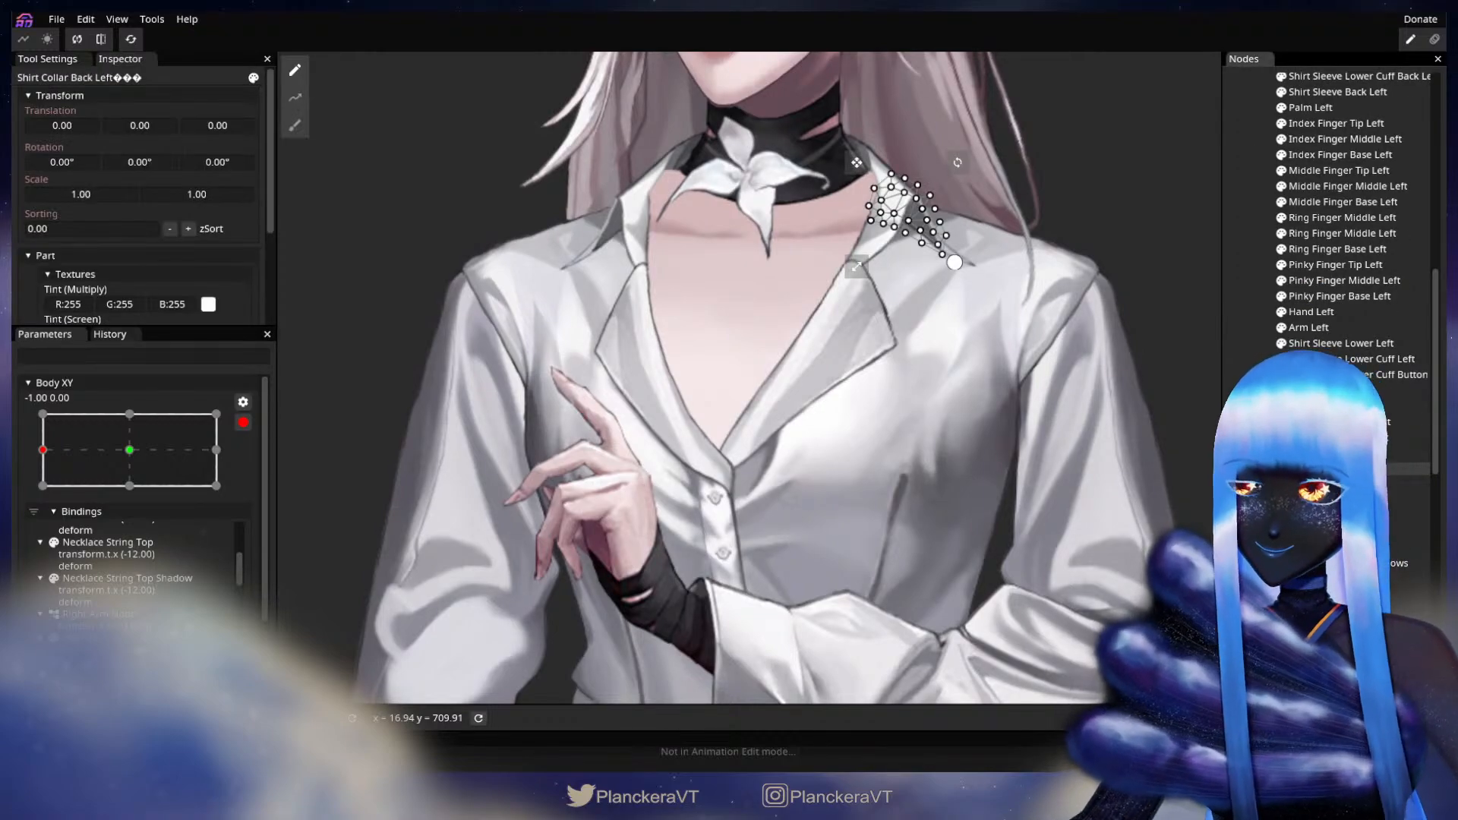
pyautogui.click(1337, 453)
pyautogui.scroll(1, 792, 526)
pyautogui.click(295, 126)
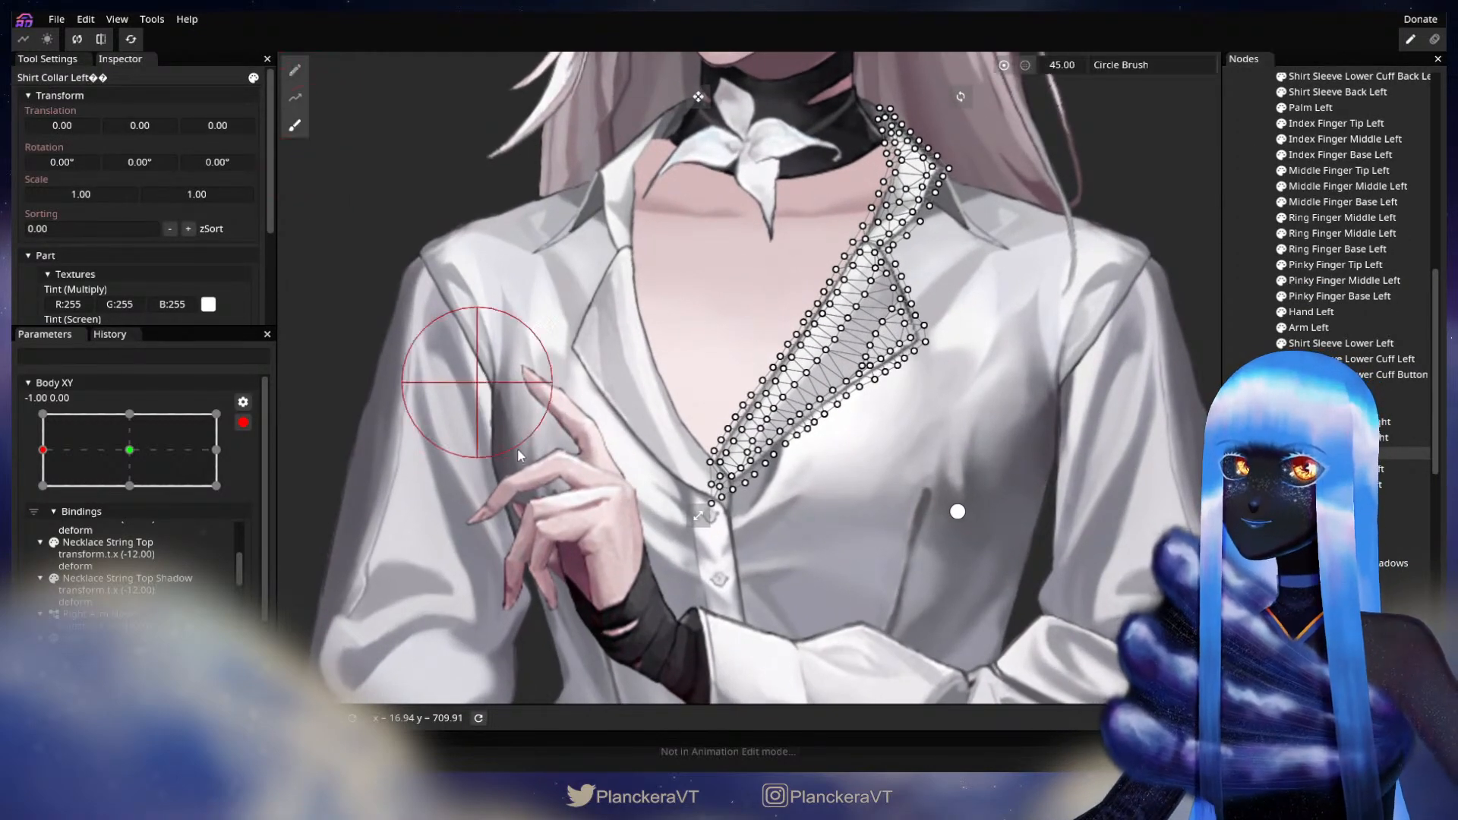
pyautogui.scroll(1, 755, 546)
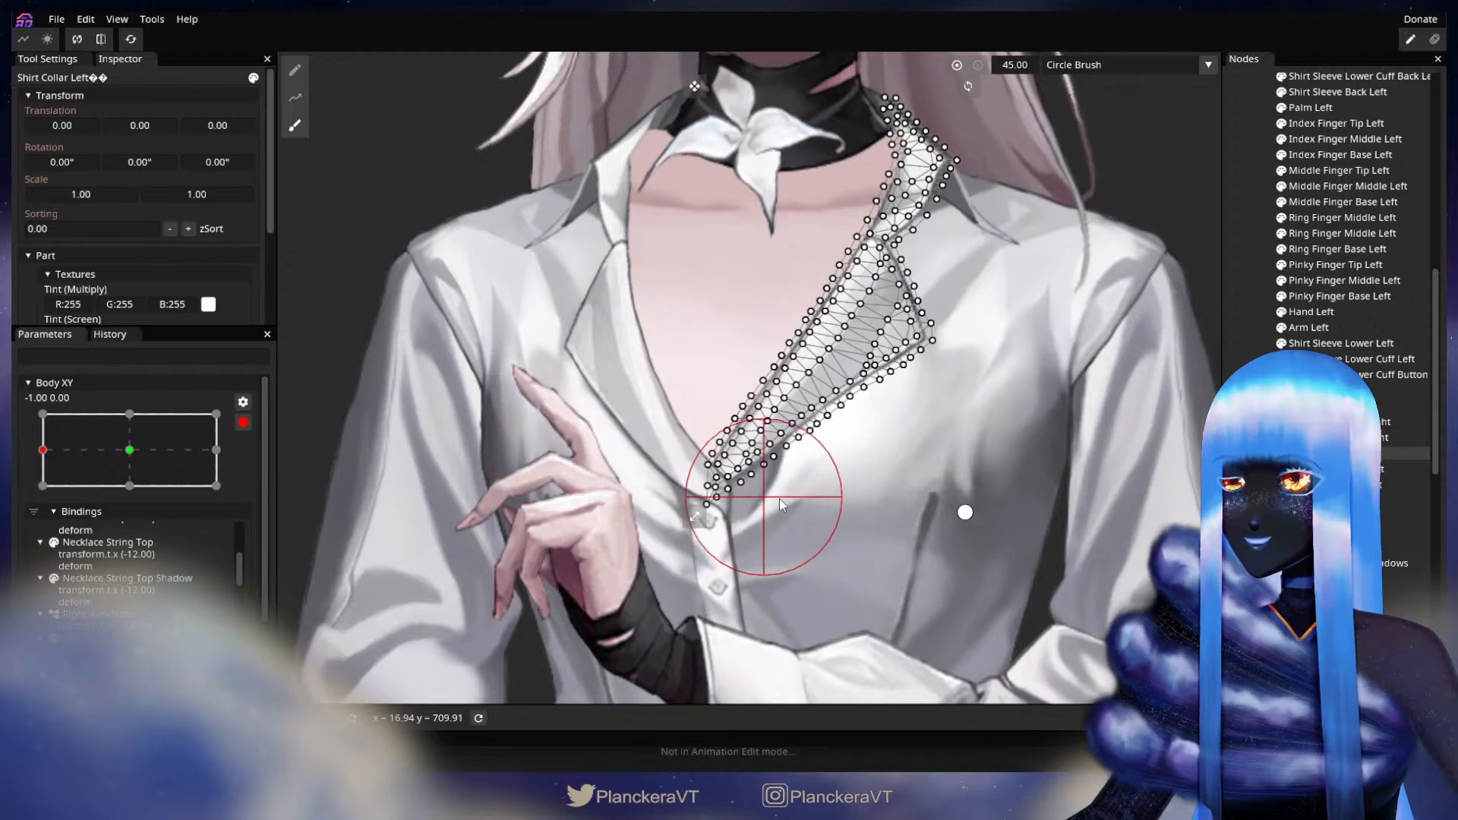
pyautogui.click(1246, 402)
# - Leave keypoint editing and vary Body XY from -1.00 to check how the left collar follows the torso
pyautogui.scroll(-2, 892, 513)
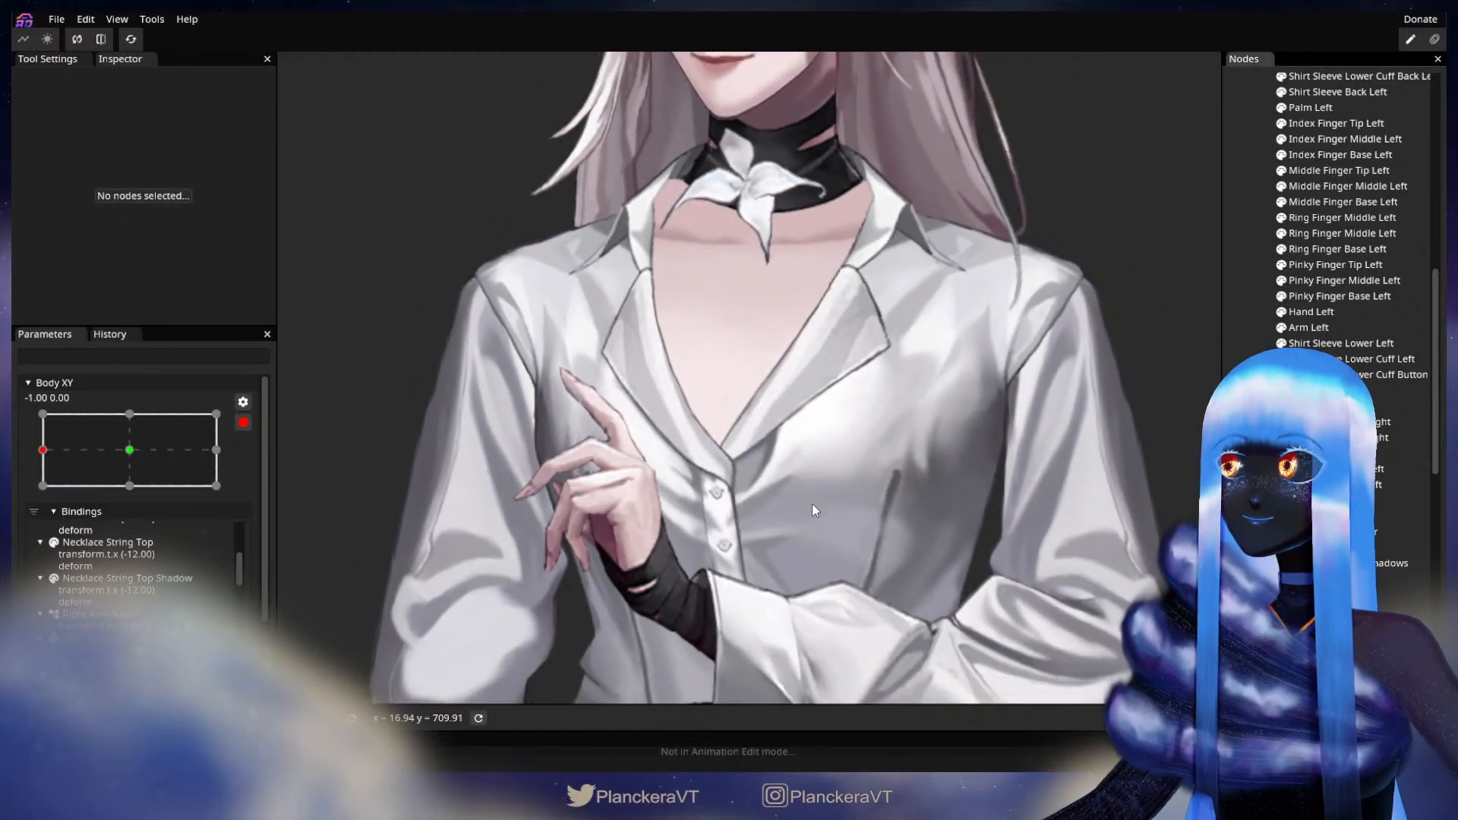
pyautogui.scroll(-1, 812, 509)
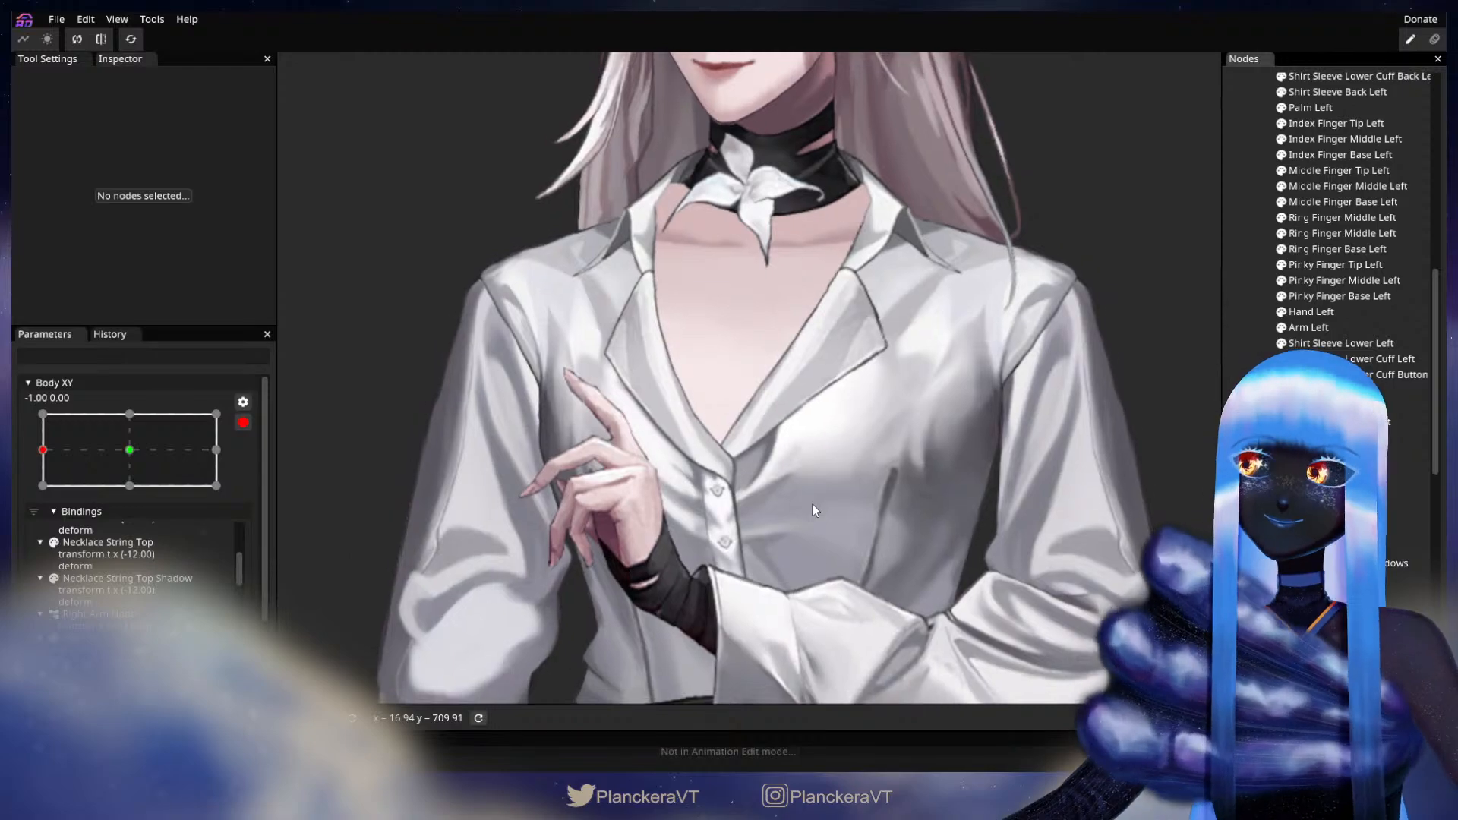
pyautogui.scroll(-4, 812, 504)
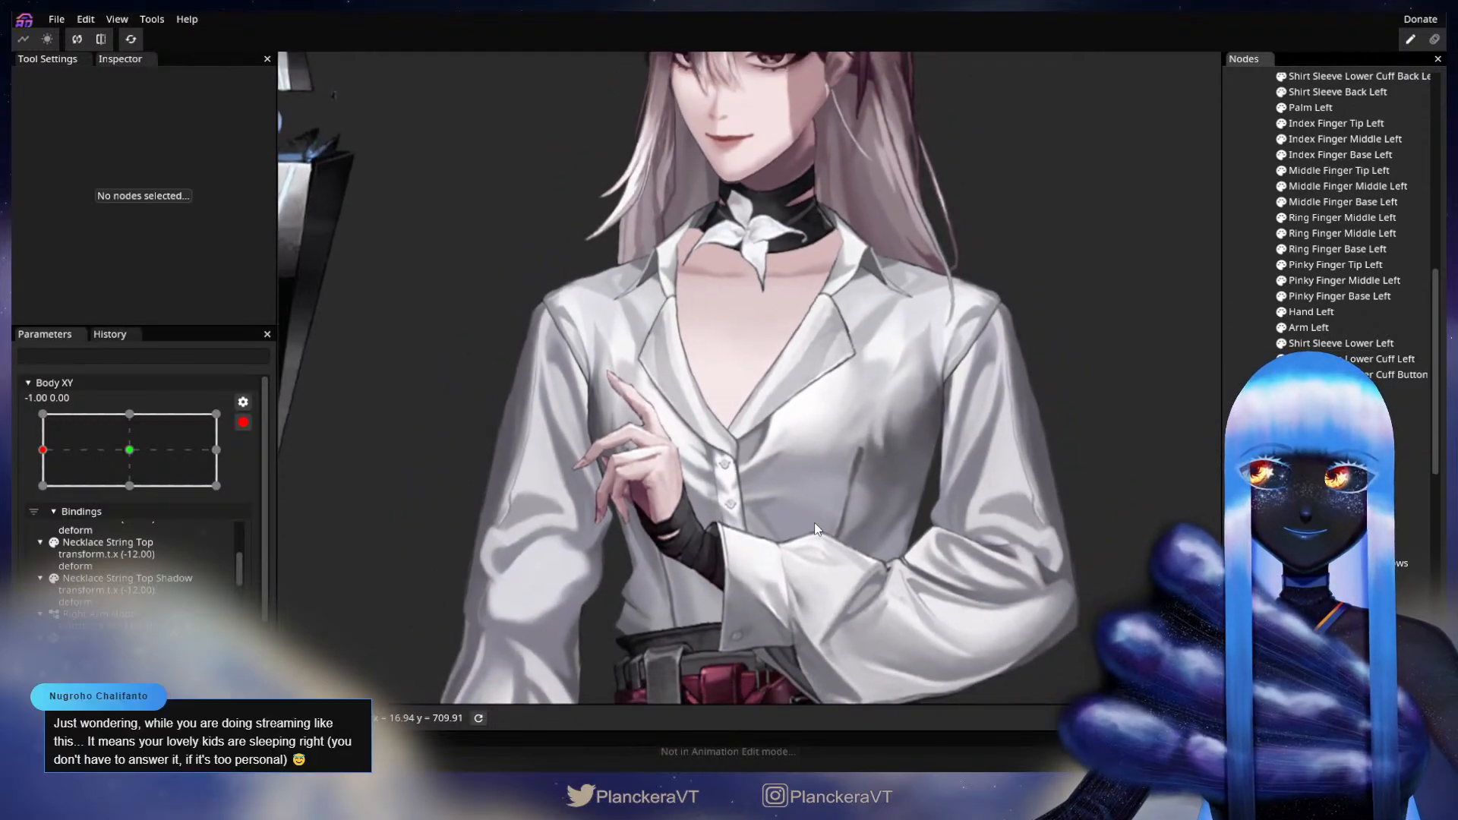
pyautogui.scroll(-3, 815, 524)
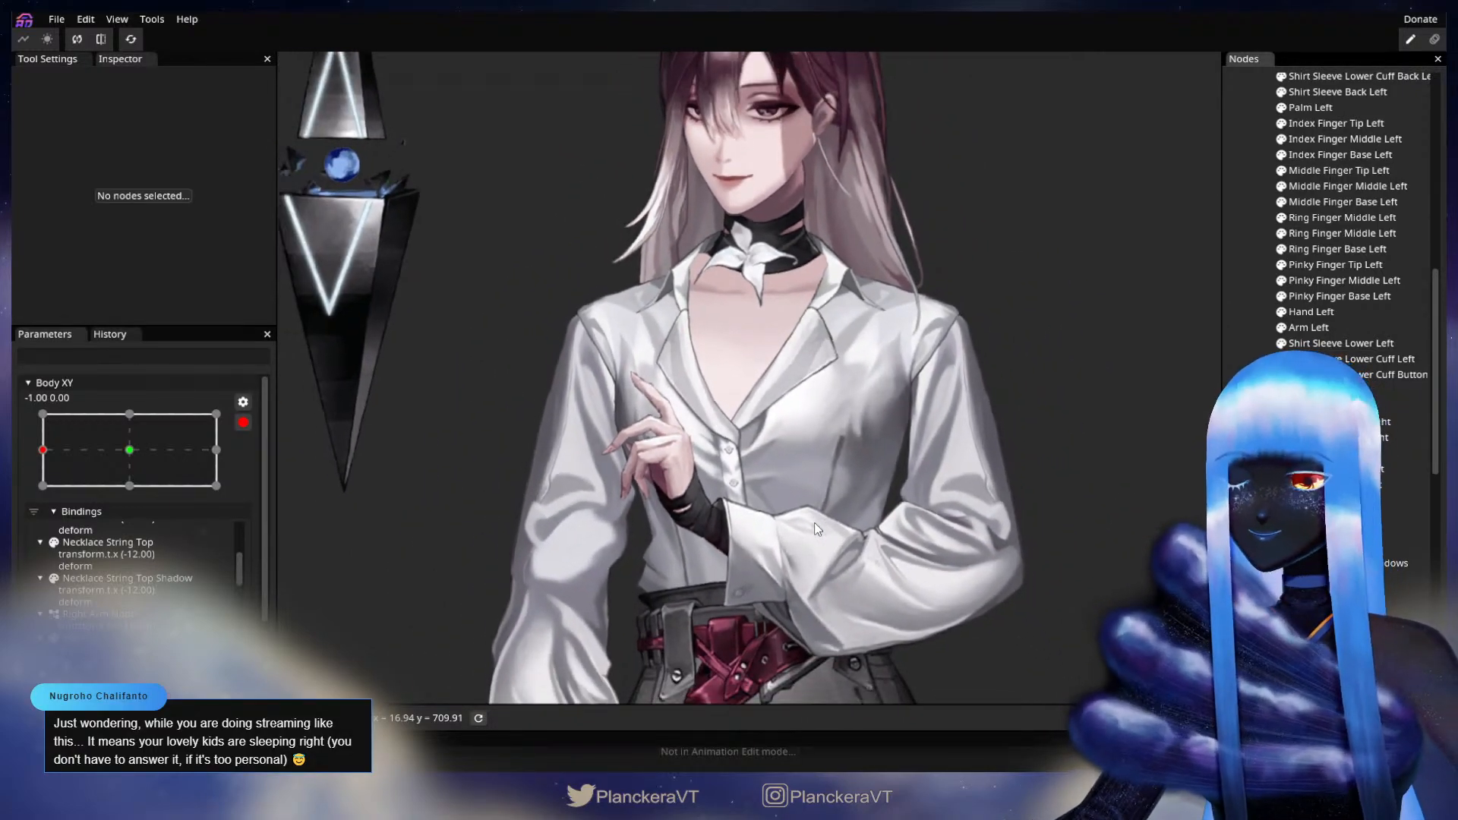
pyautogui.click(243, 420)
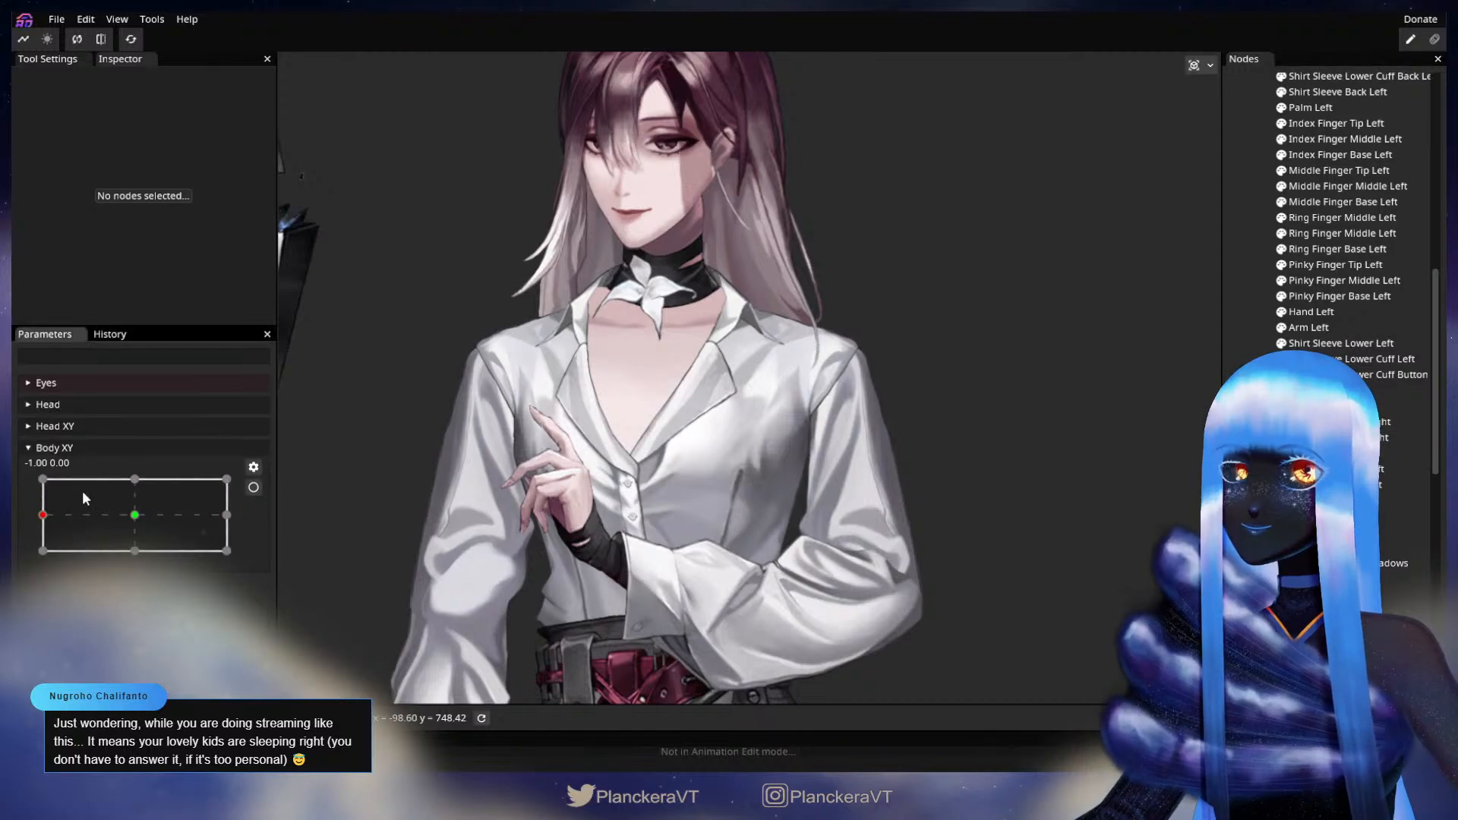
pyautogui.moveTo(33, 512)
pyautogui.mouseDown()
pyautogui.moveTo(162, 507)
pyautogui.moveTo(30, 518)
pyautogui.mouseUp()
# - Re-arm the Body XY -1.00, 0.00 keypoint and activate the deform brush on the Shirt Collar Left mesh
pyautogui.click(254, 489)
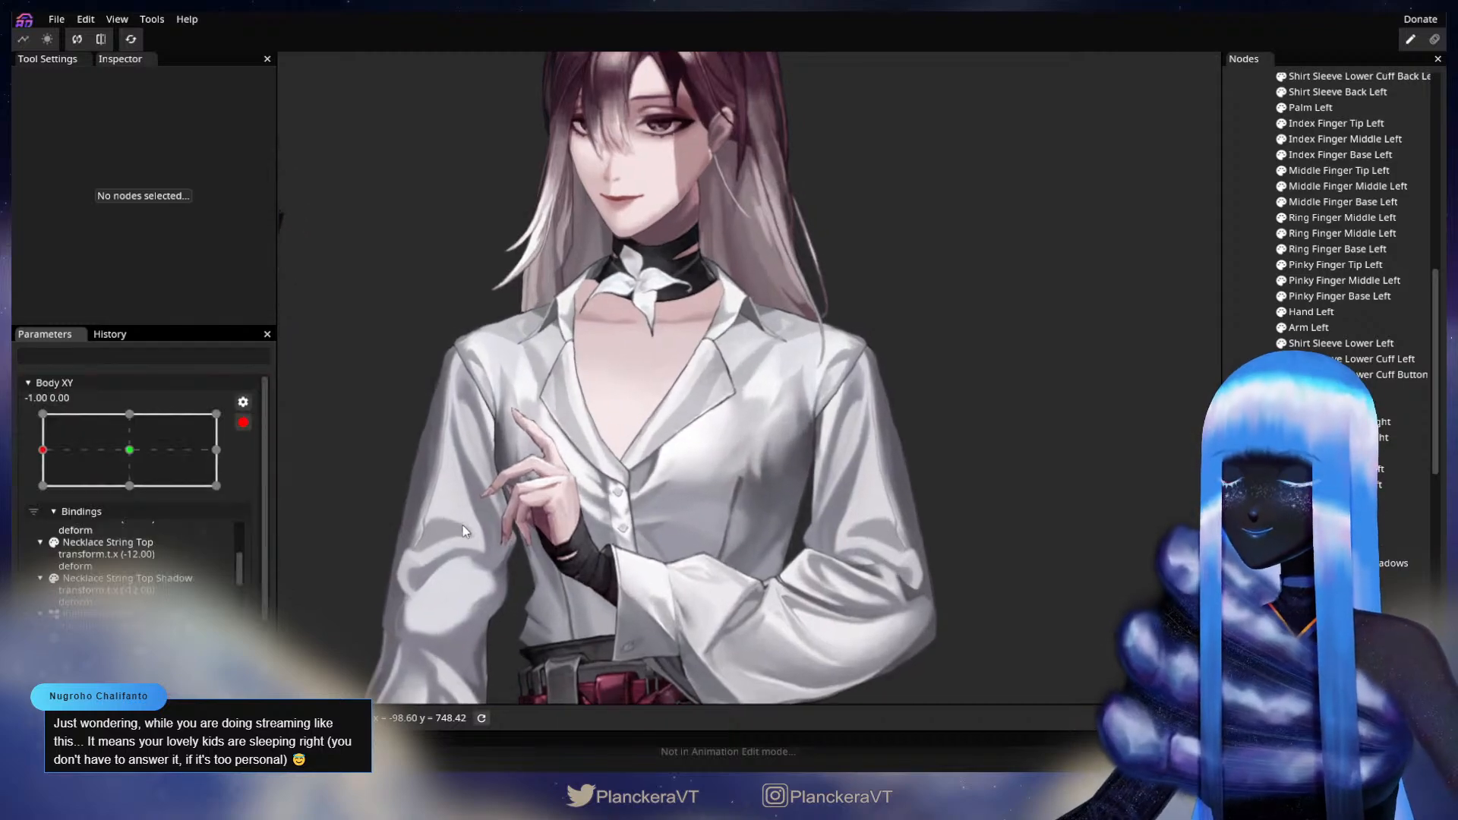
pyautogui.scroll(3, 657, 533)
pyautogui.scroll(4, 622, 518)
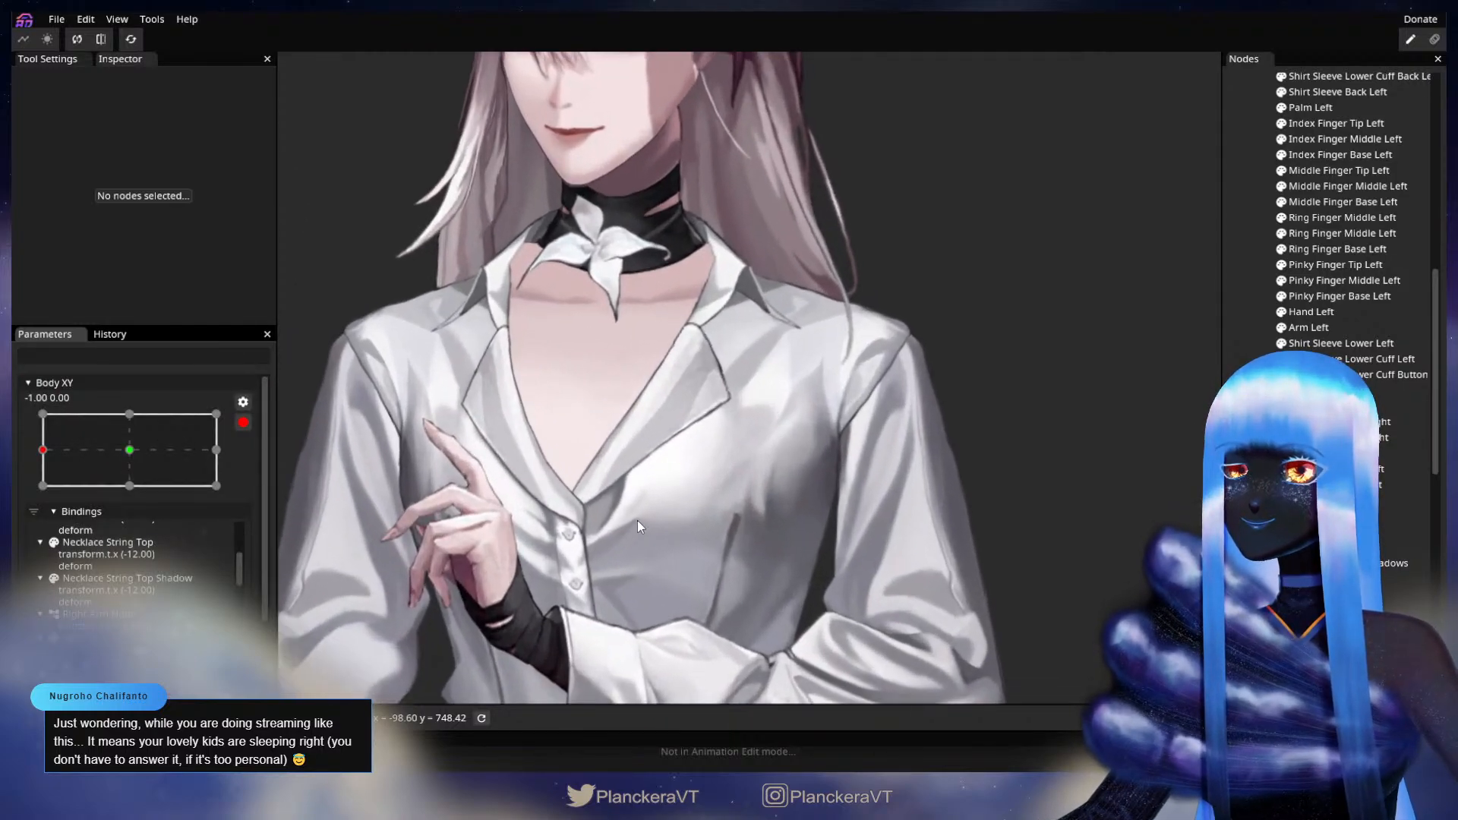
pyautogui.scroll(2, 862, 540)
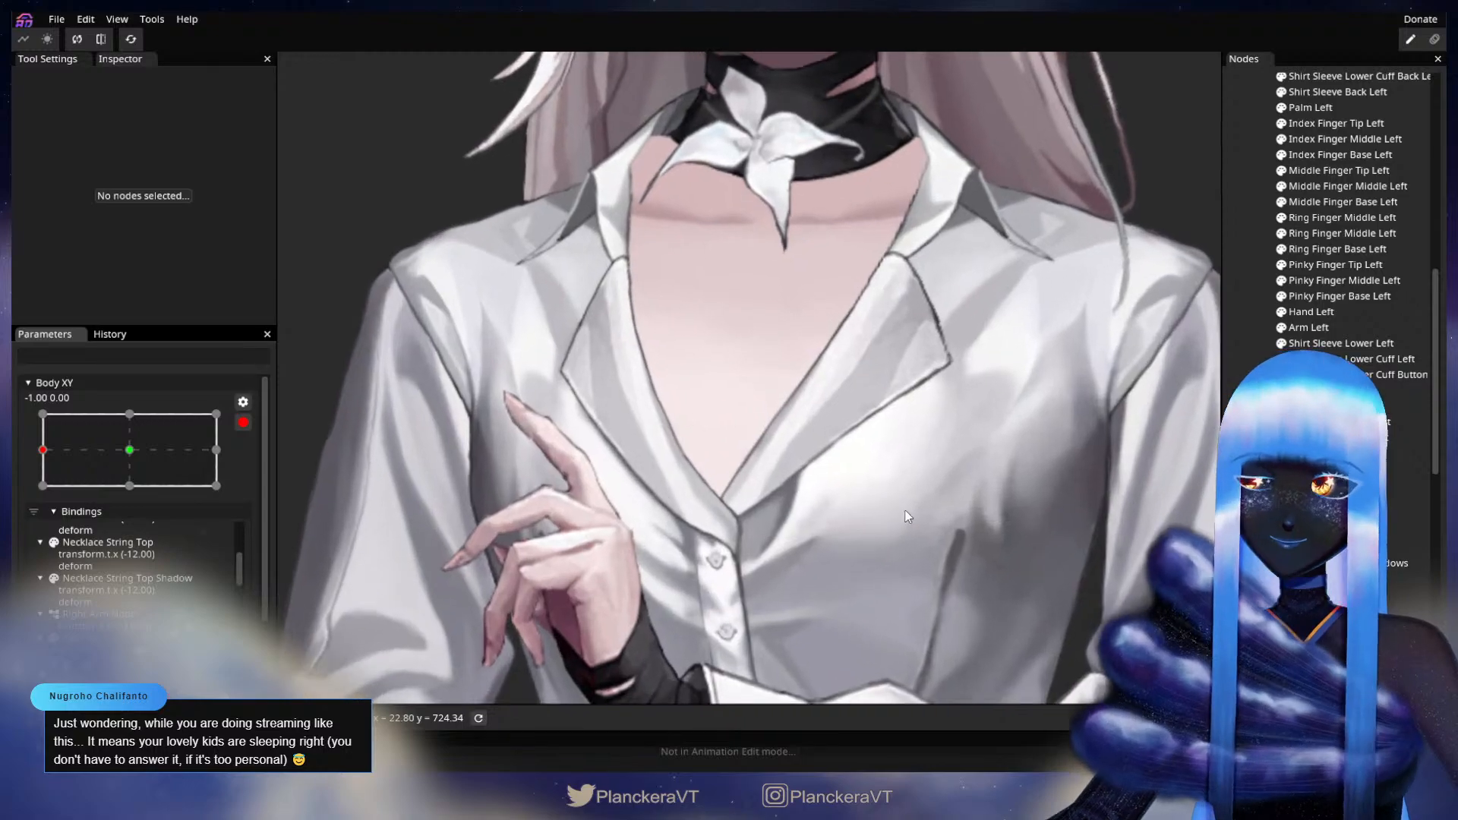
pyautogui.click(1337, 438)
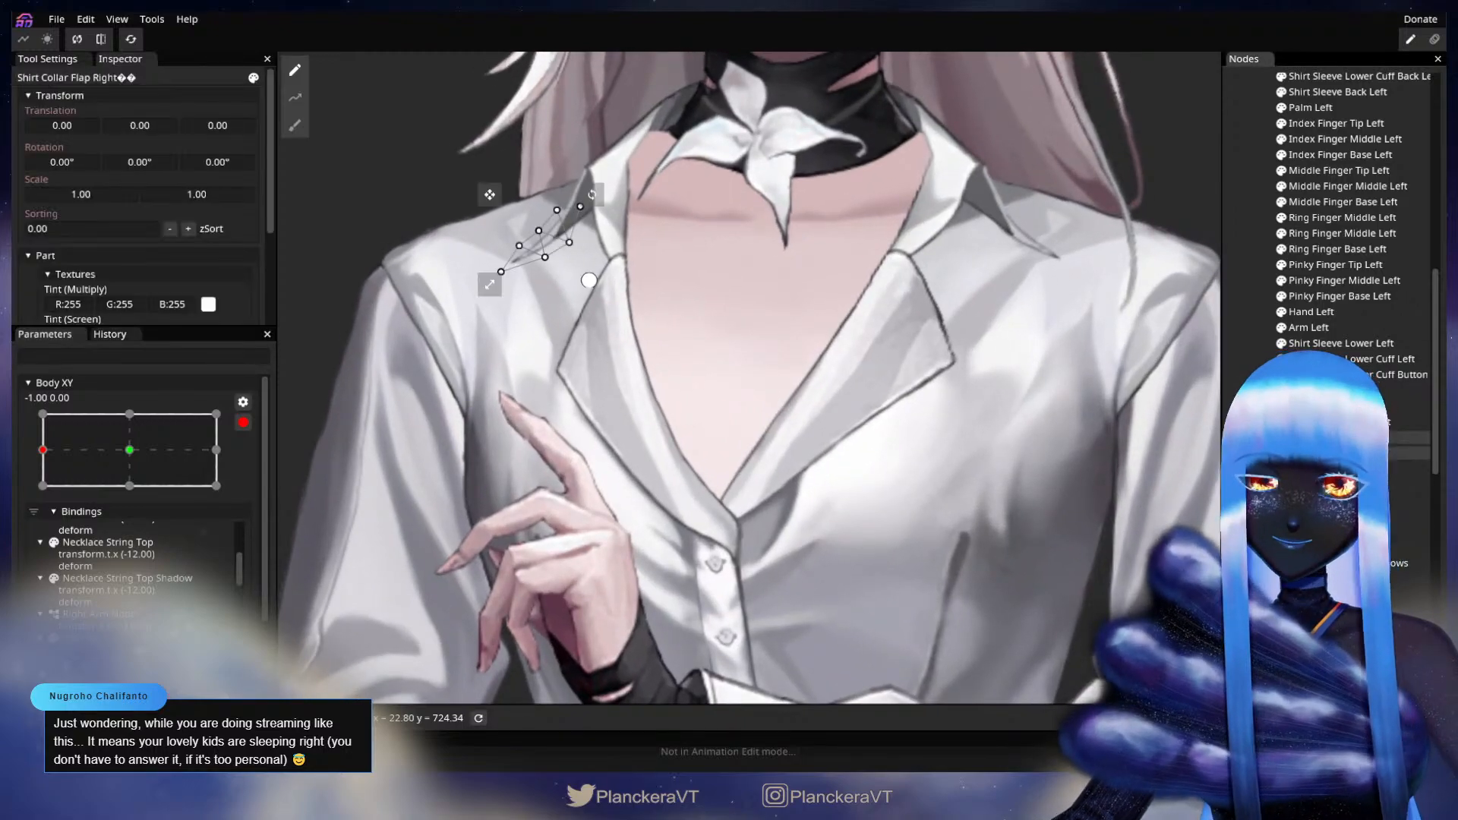
pyautogui.click(1337, 453)
pyautogui.scroll(1, 855, 566)
pyautogui.click(294, 126)
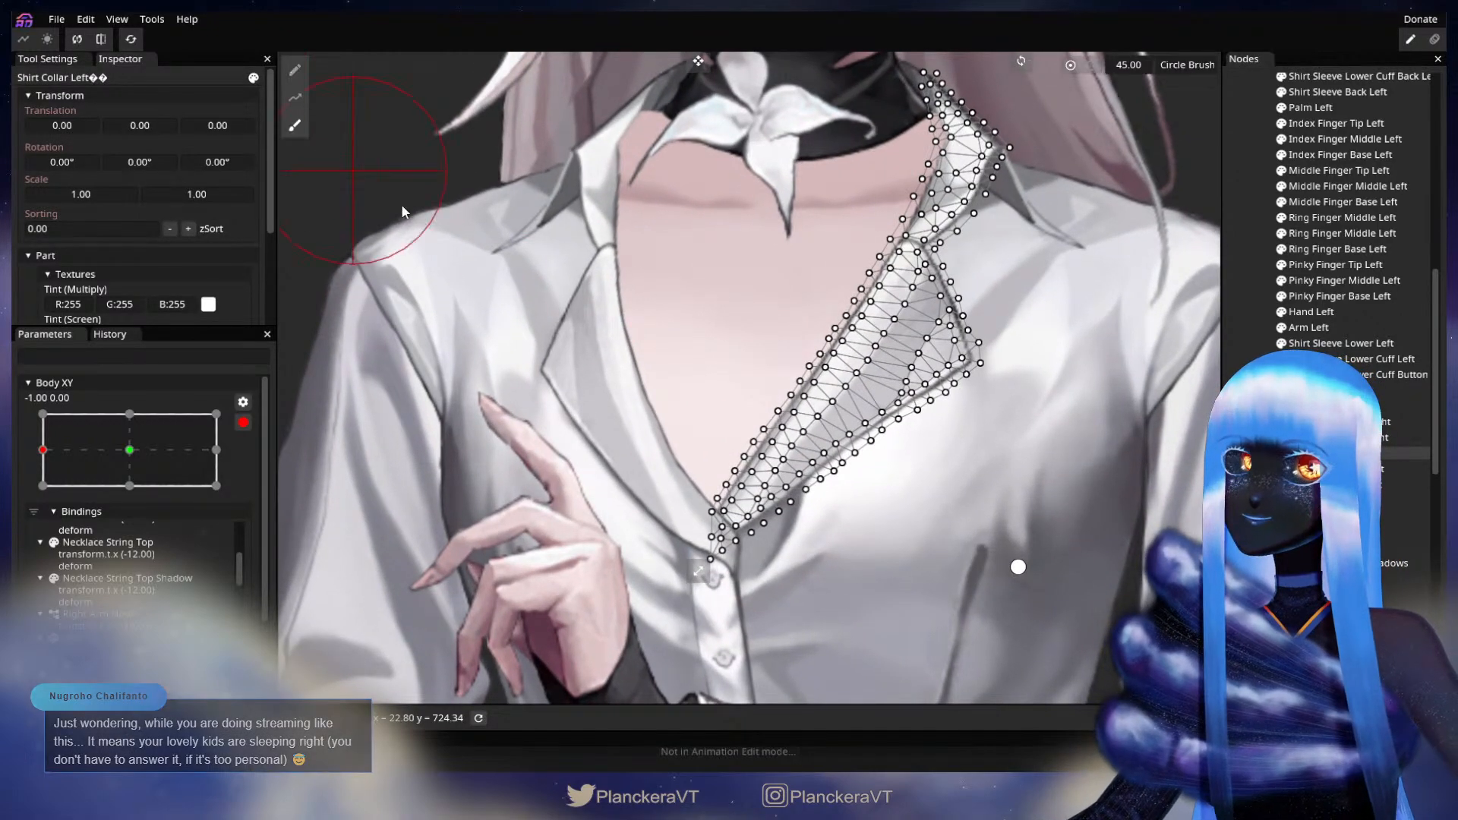
# - Reduce the circle brush size to 35 and refine the Shirt Collar Left mesh along the lapel
pyautogui.scroll(1, 904, 554)
pyautogui.moveTo(1031, 149); pyautogui.dragTo(754, 278)
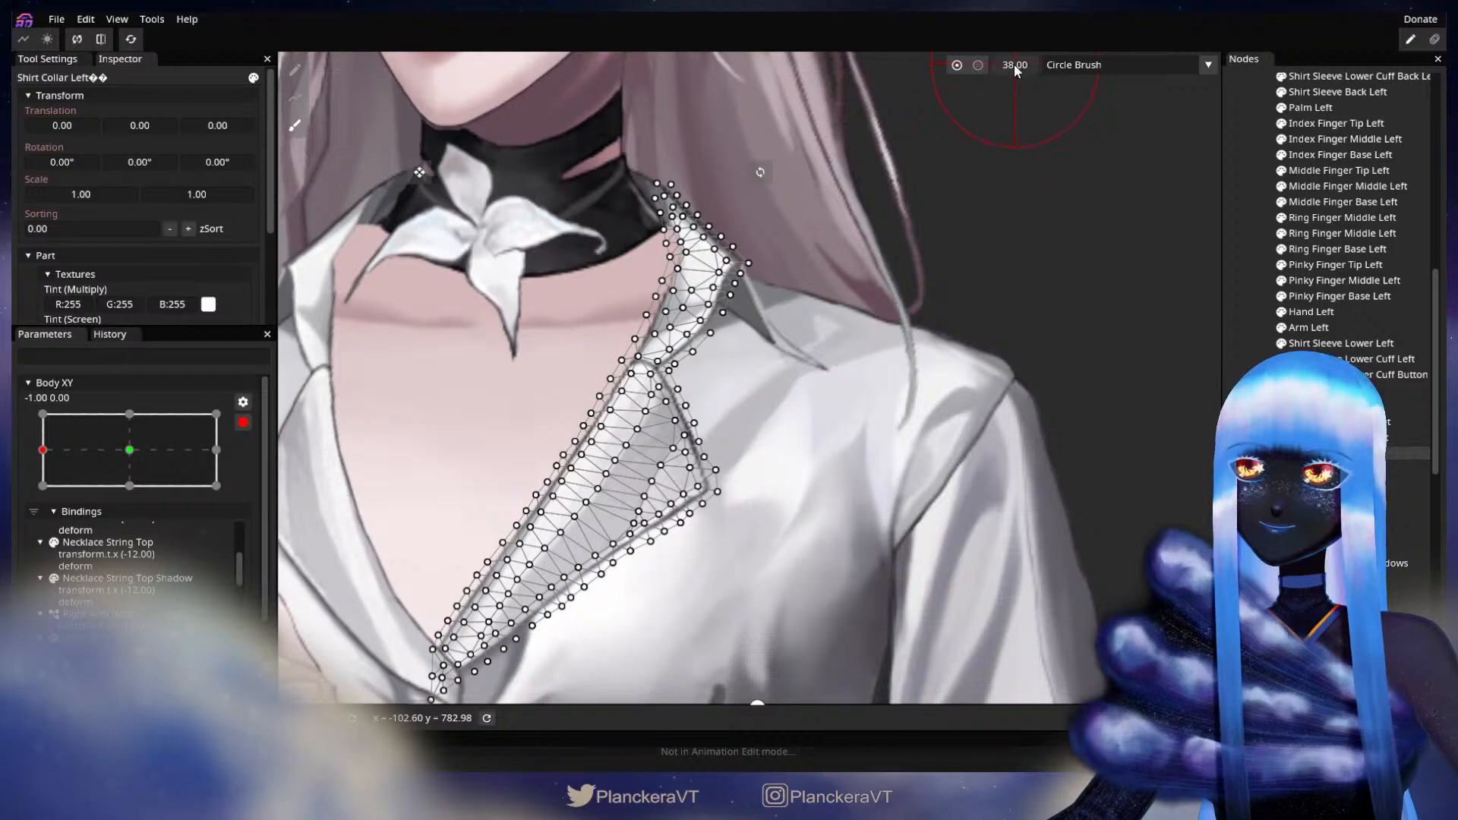
pyautogui.moveTo(1014, 66); pyautogui.dragTo(1011, 65)
pyautogui.moveTo(578, 691); pyautogui.dragTo(755, 540)
pyautogui.scroll(1, 750, 538)
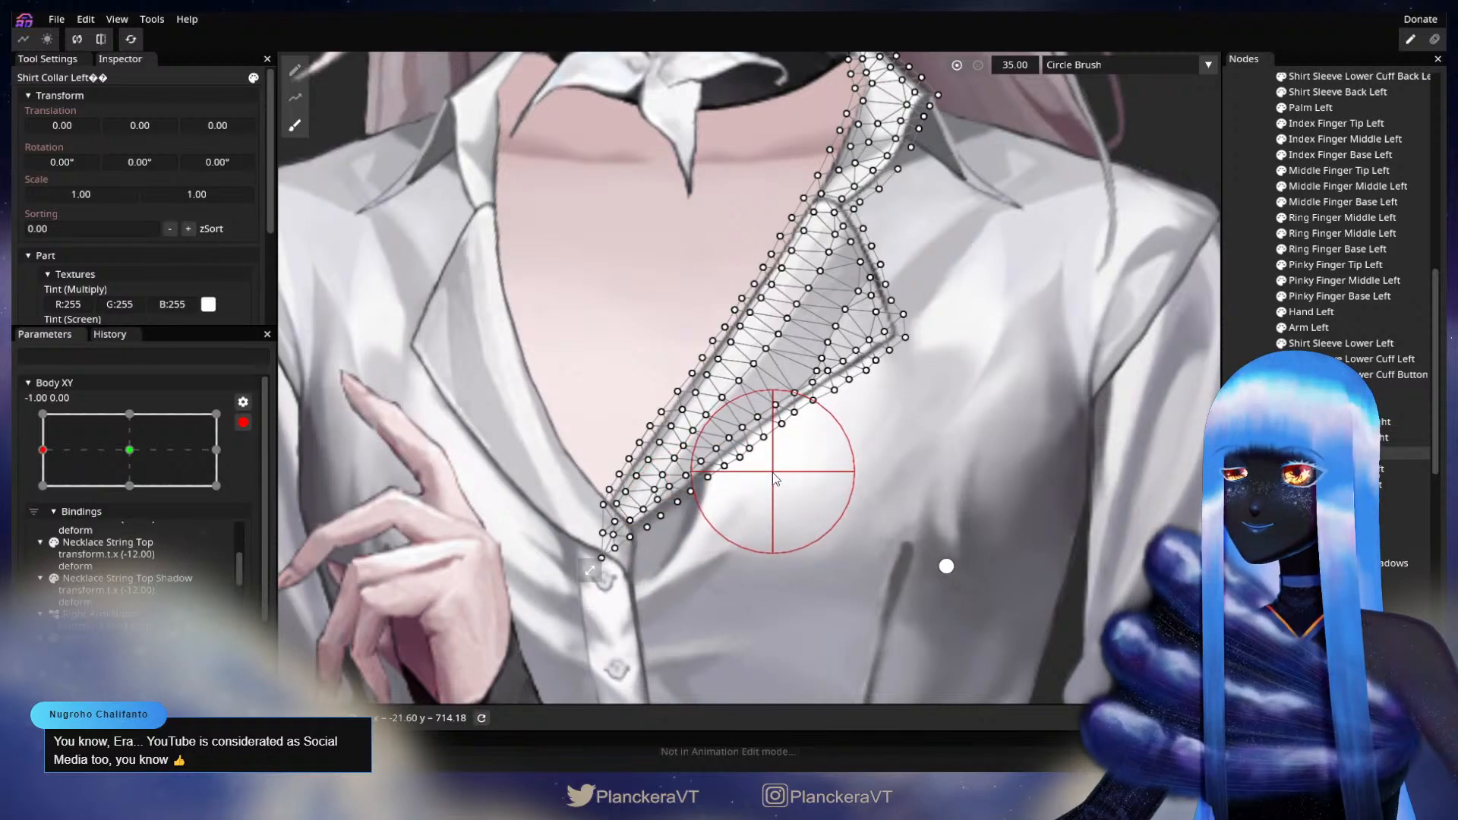
pyautogui.click(1241, 372)
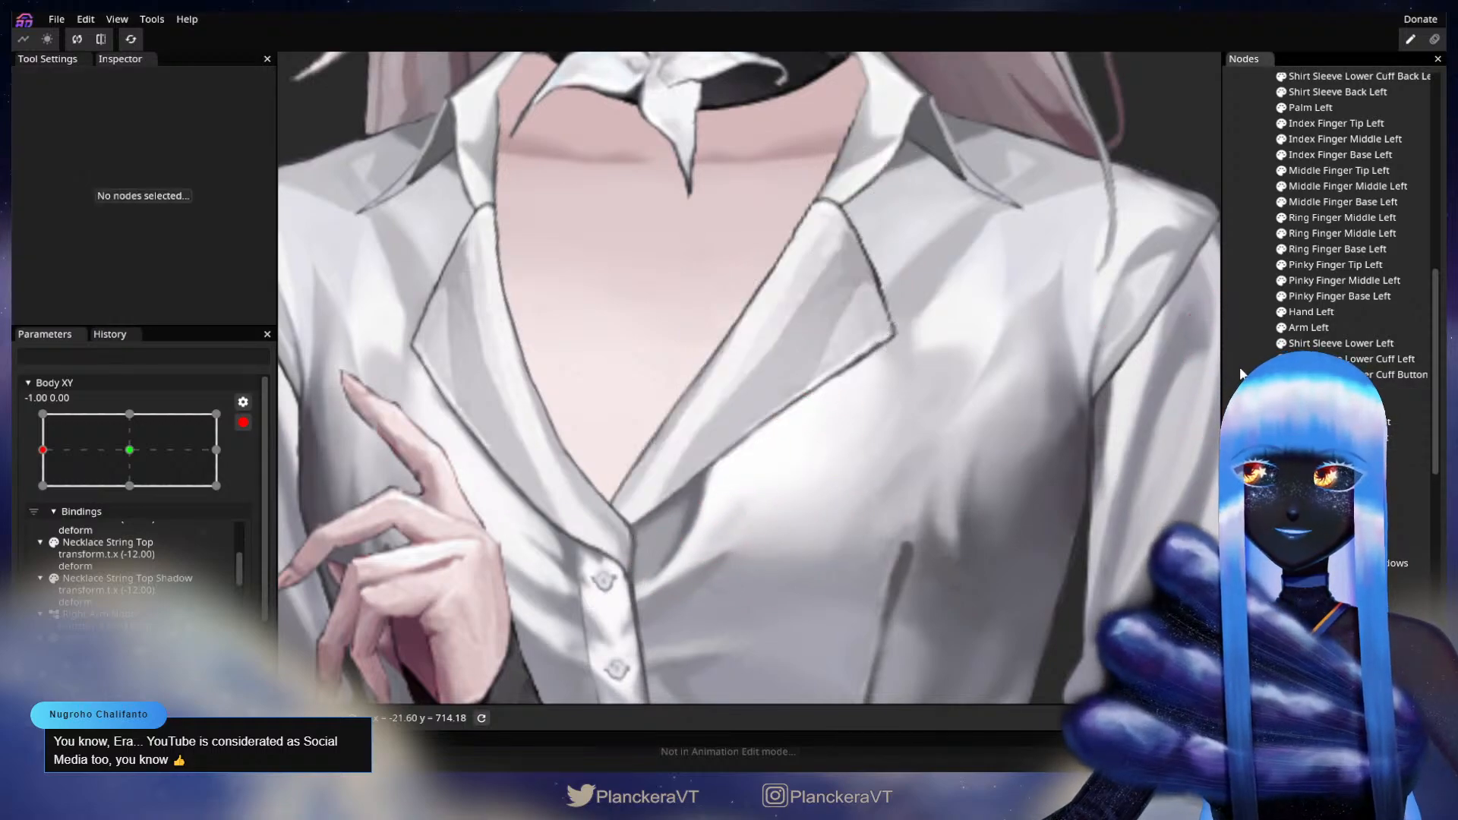
pyautogui.scroll(-2, 973, 516)
pyautogui.scroll(-3, 979, 518)
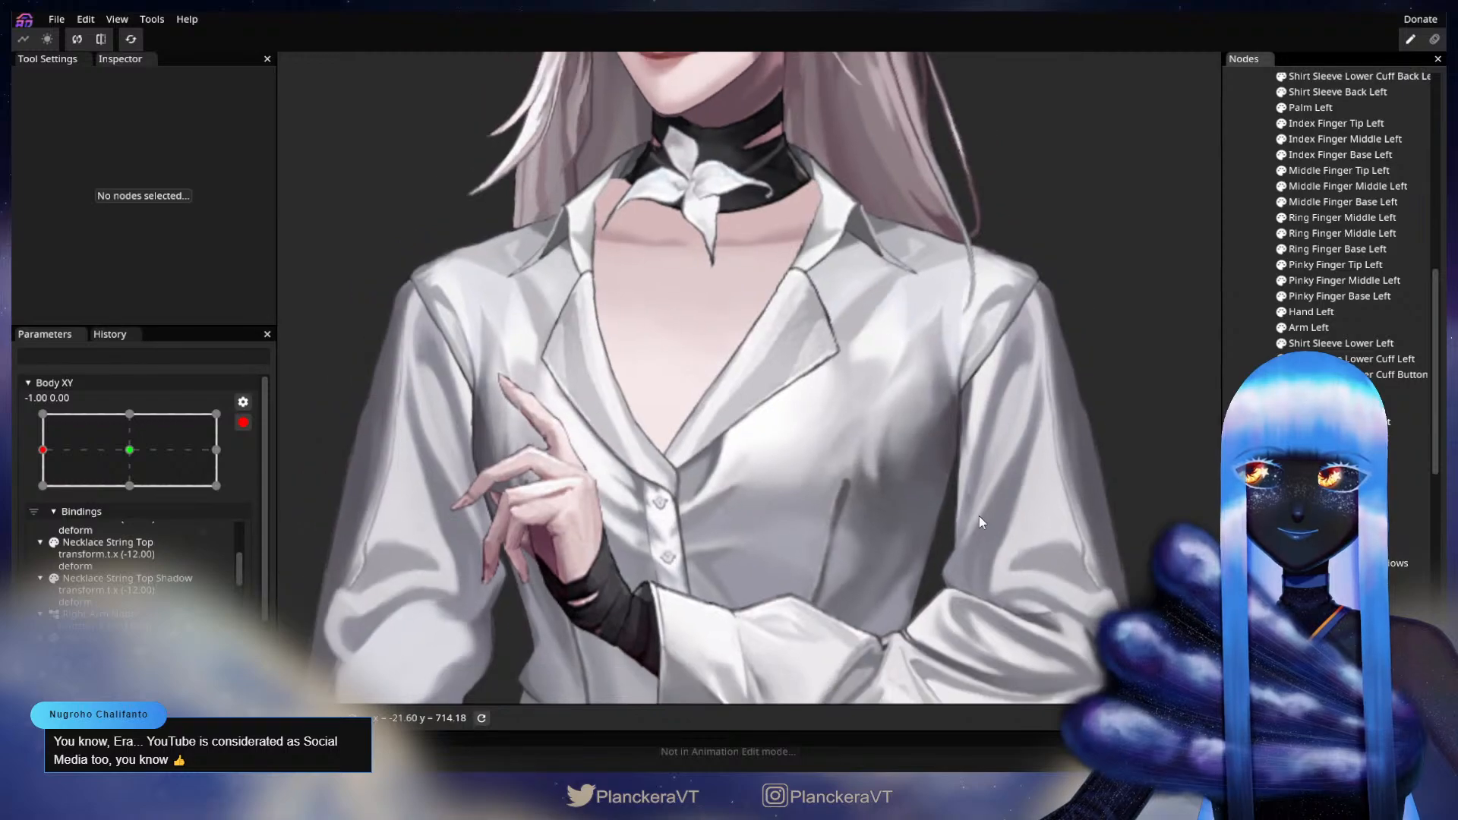
# - Leave keypoint editing and vary Body XY between -1.00 and the centre to check how the shirt and arms follow
pyautogui.scroll(-2, 1005, 535)
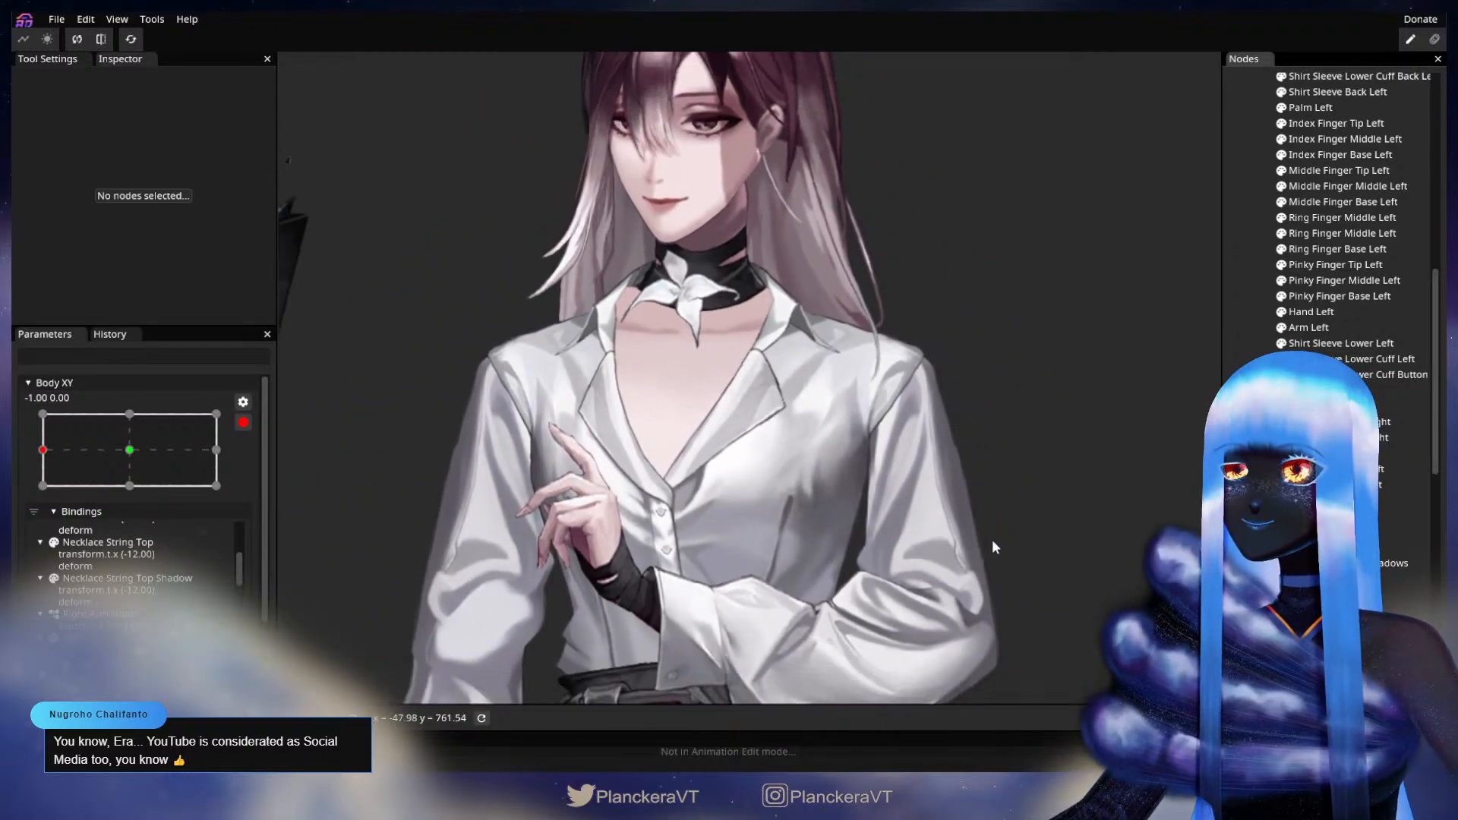
pyautogui.moveTo(1086, 536); pyautogui.dragTo(1049, 532)
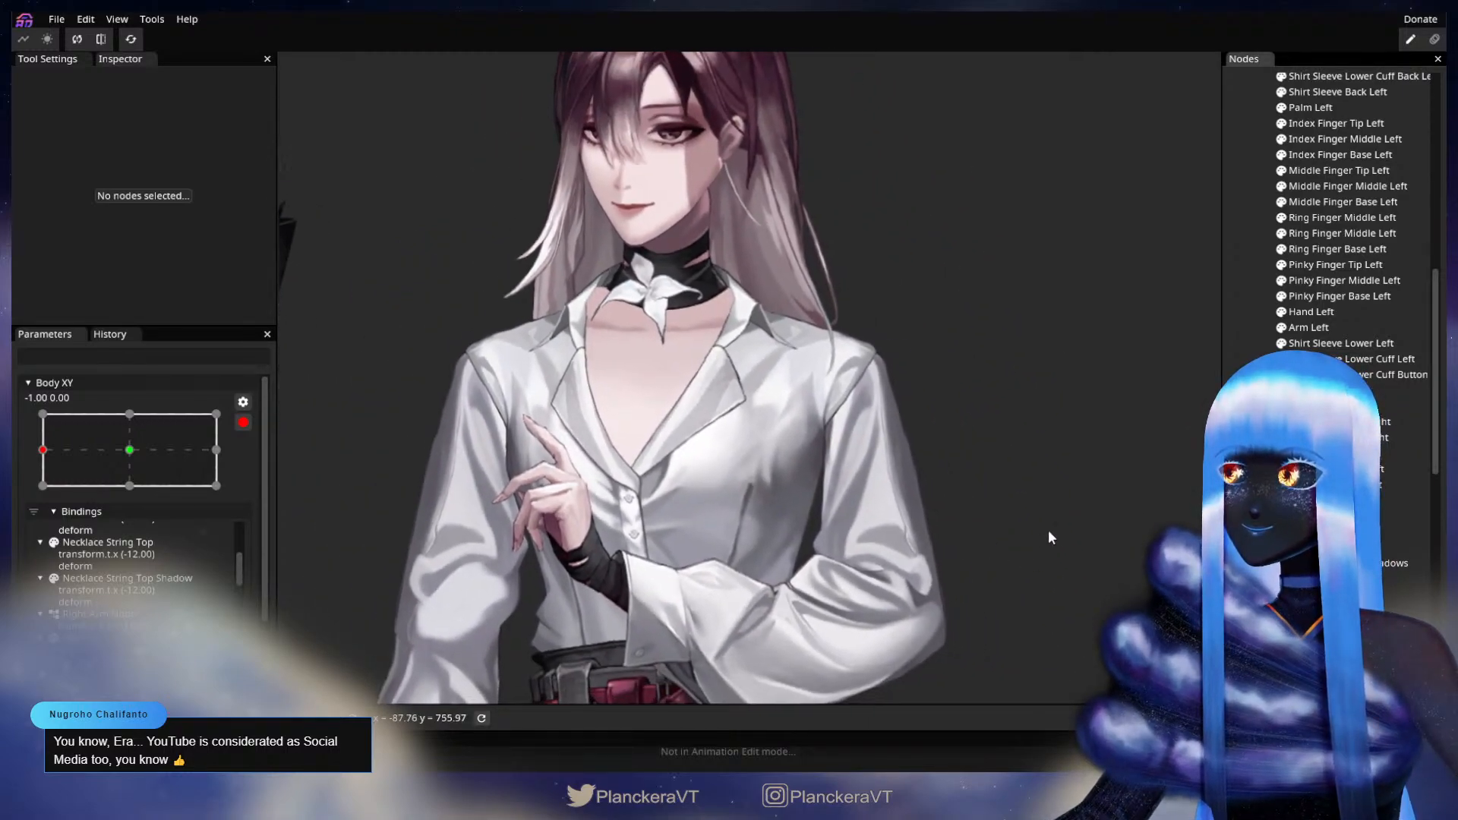
pyautogui.click(243, 422)
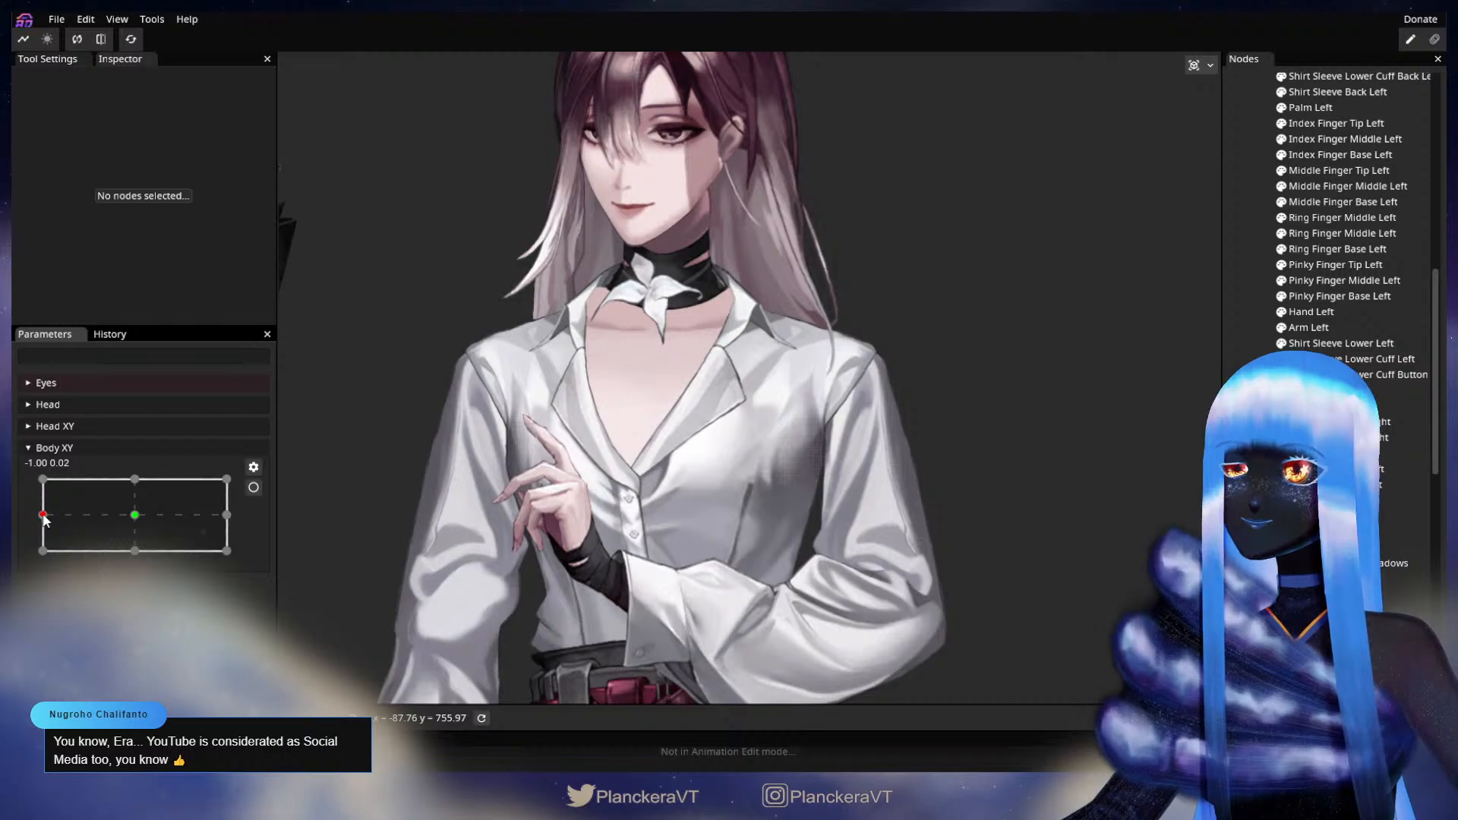
pyautogui.moveTo(43, 519); pyautogui.dragTo(102, 510)
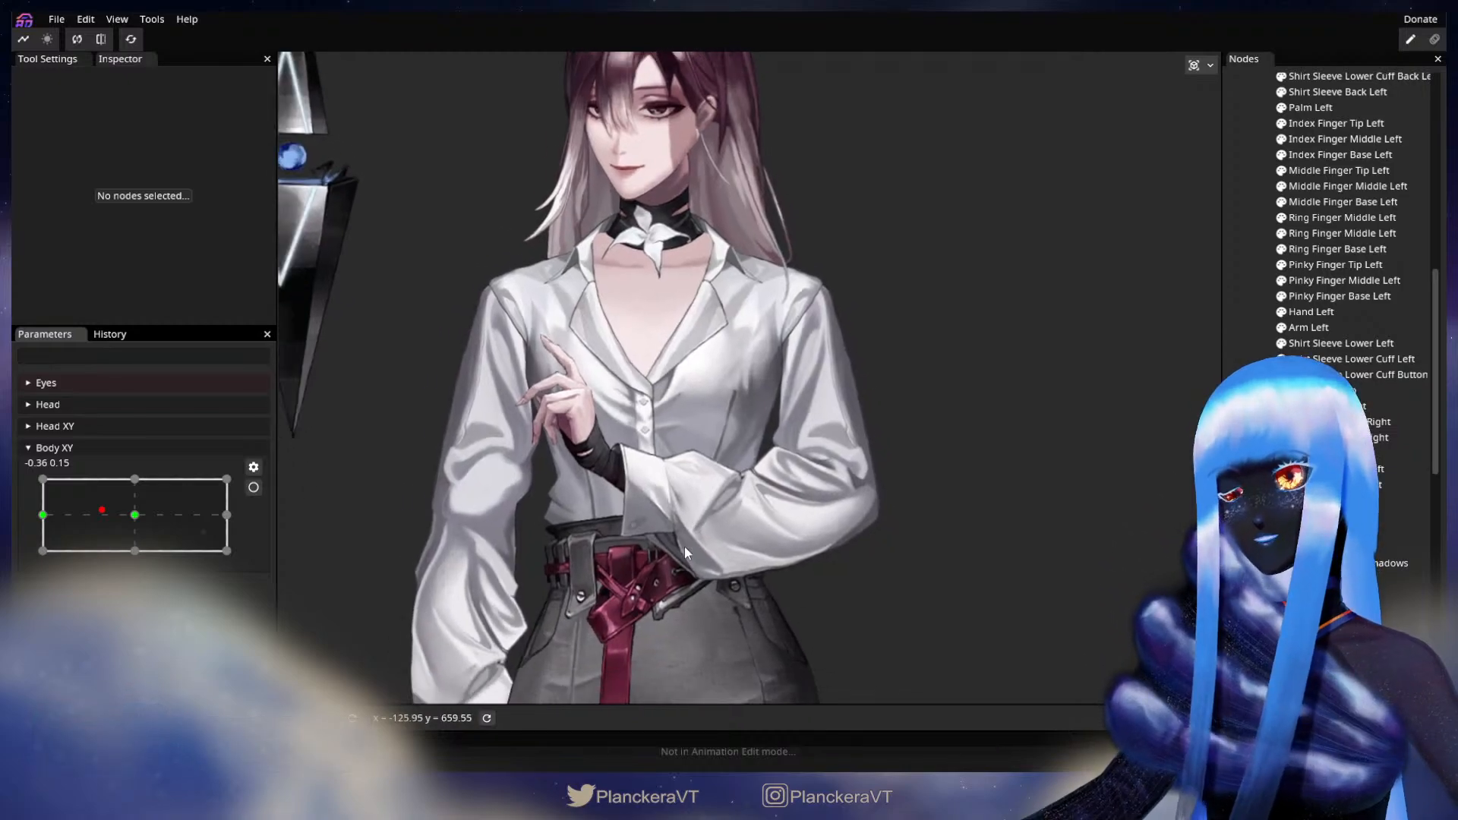
pyautogui.scroll(-1, 685, 553)
pyautogui.moveTo(623, 466); pyautogui.dragTo(626, 519)
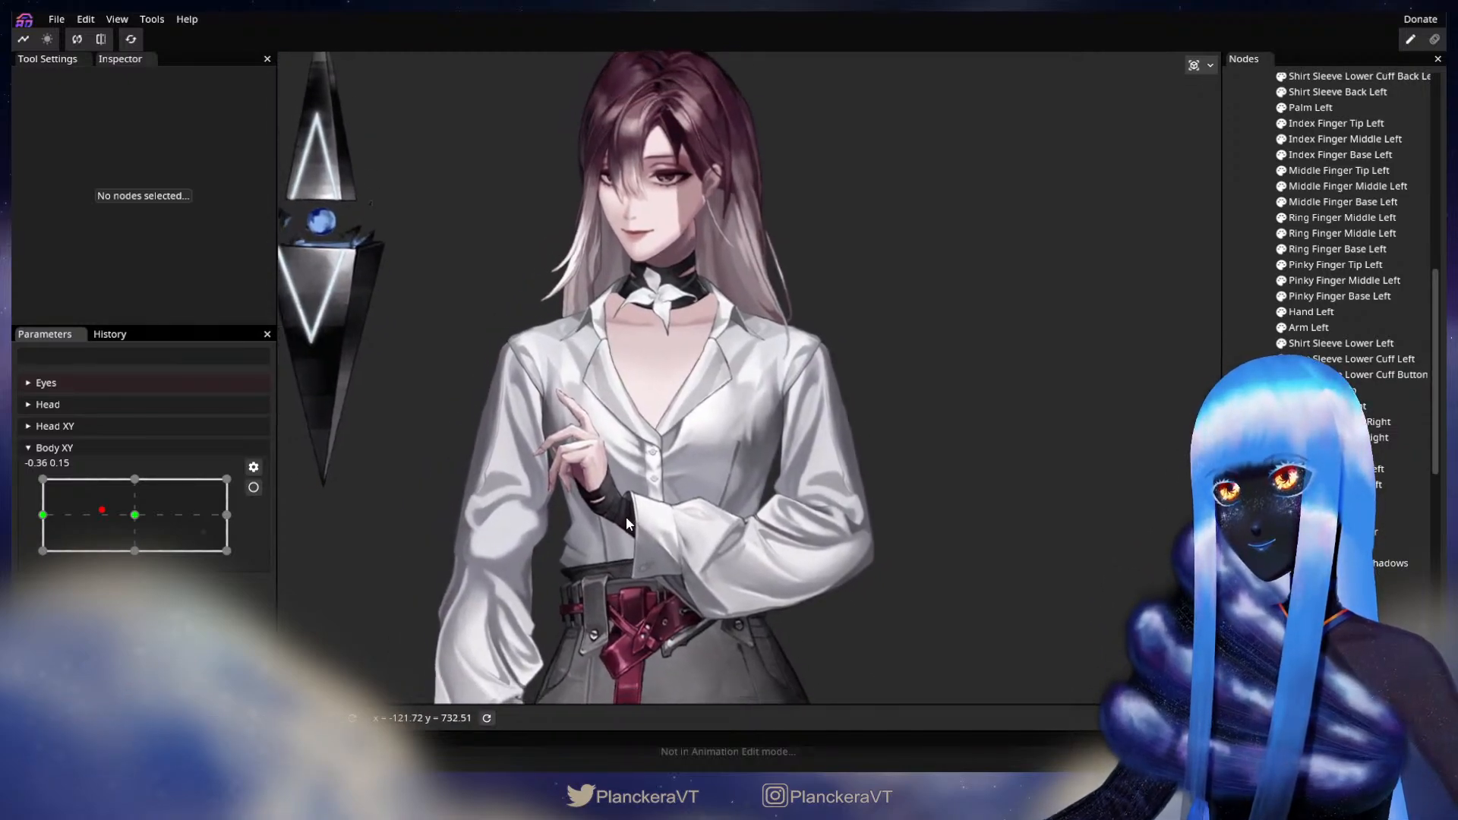
pyautogui.moveTo(99, 530); pyautogui.dragTo(33, 517)
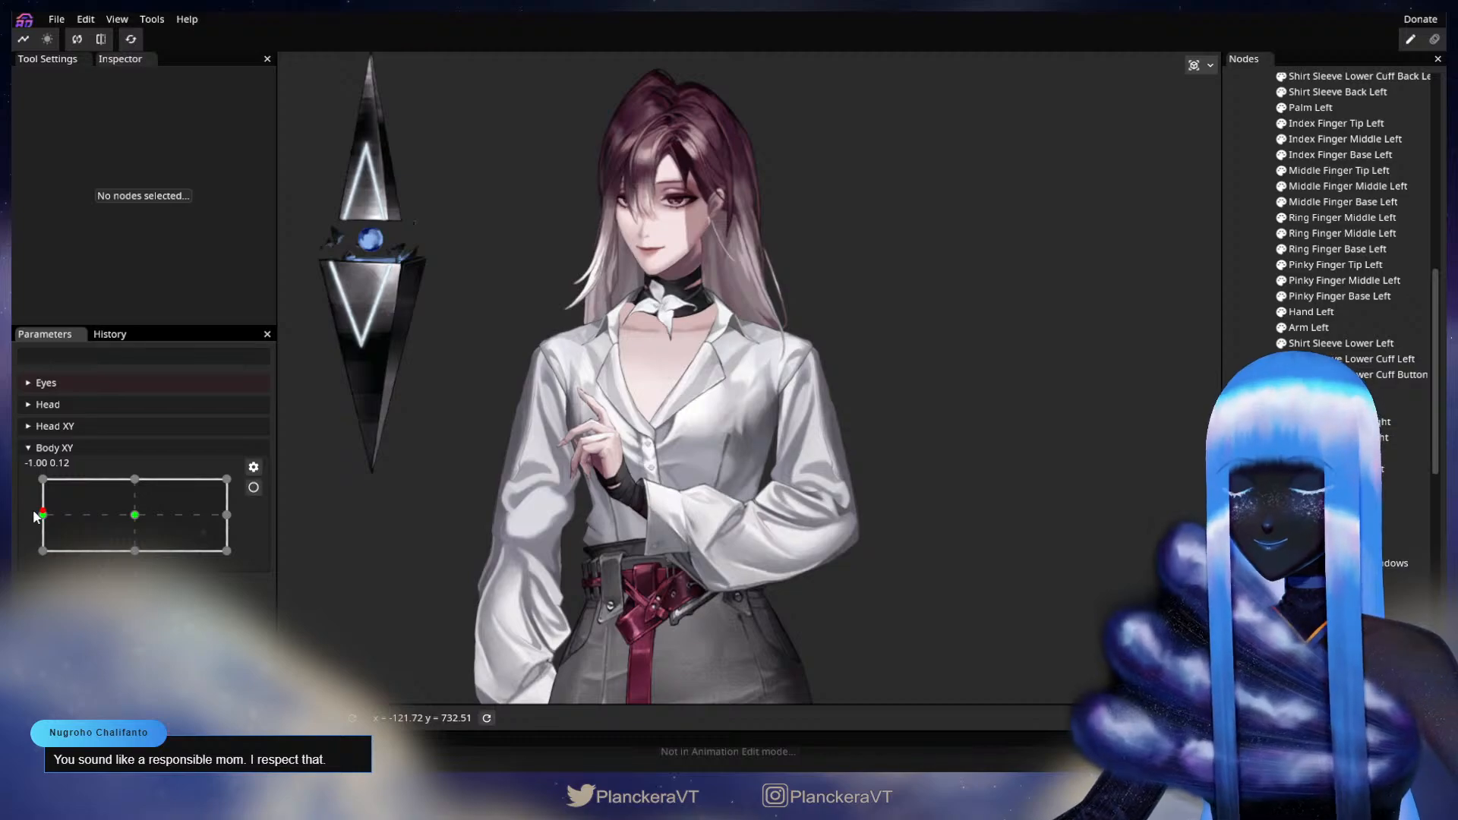
pyautogui.moveTo(43, 518)
pyautogui.mouseDown()
pyautogui.moveTo(144, 524)
pyautogui.moveTo(29, 516)
pyautogui.mouseUp()
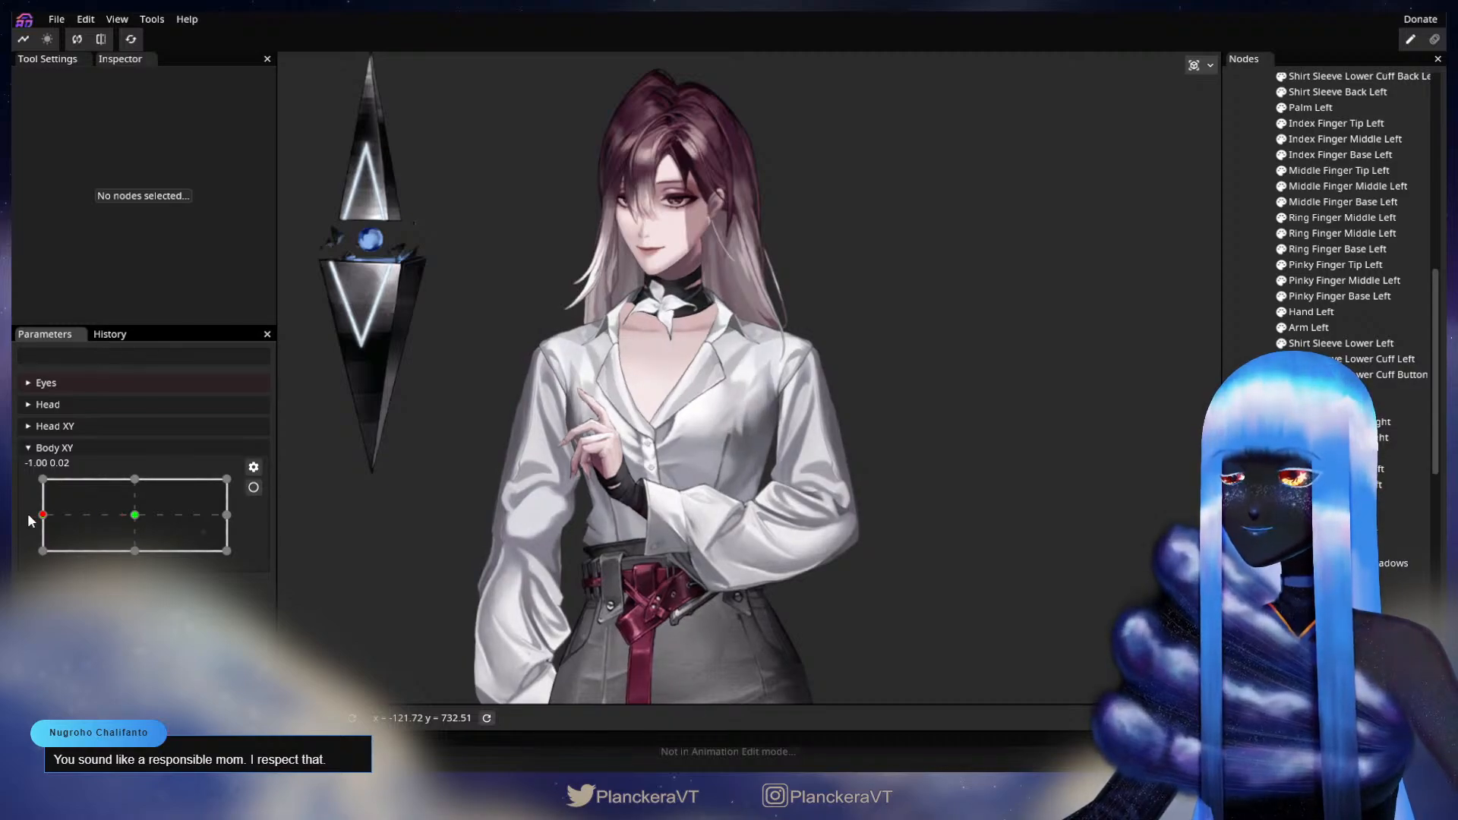
pyautogui.moveTo(31, 520)
pyautogui.mouseDown()
pyautogui.moveTo(118, 516)
pyautogui.moveTo(39, 517)
pyautogui.mouseUp()
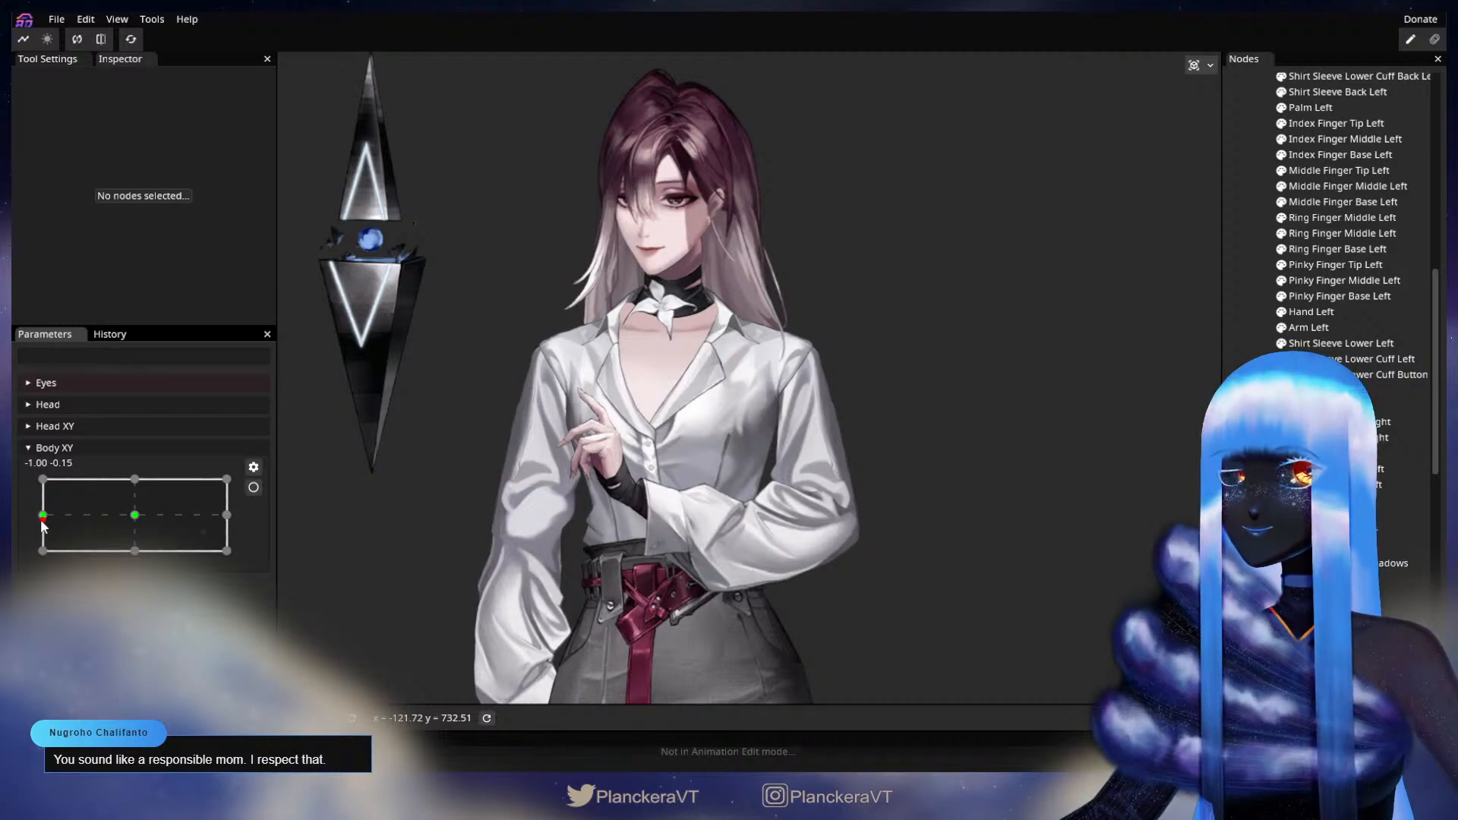
pyautogui.moveTo(43, 524)
pyautogui.mouseDown()
pyautogui.moveTo(134, 518)
pyautogui.moveTo(19, 524)
pyautogui.mouseUp()
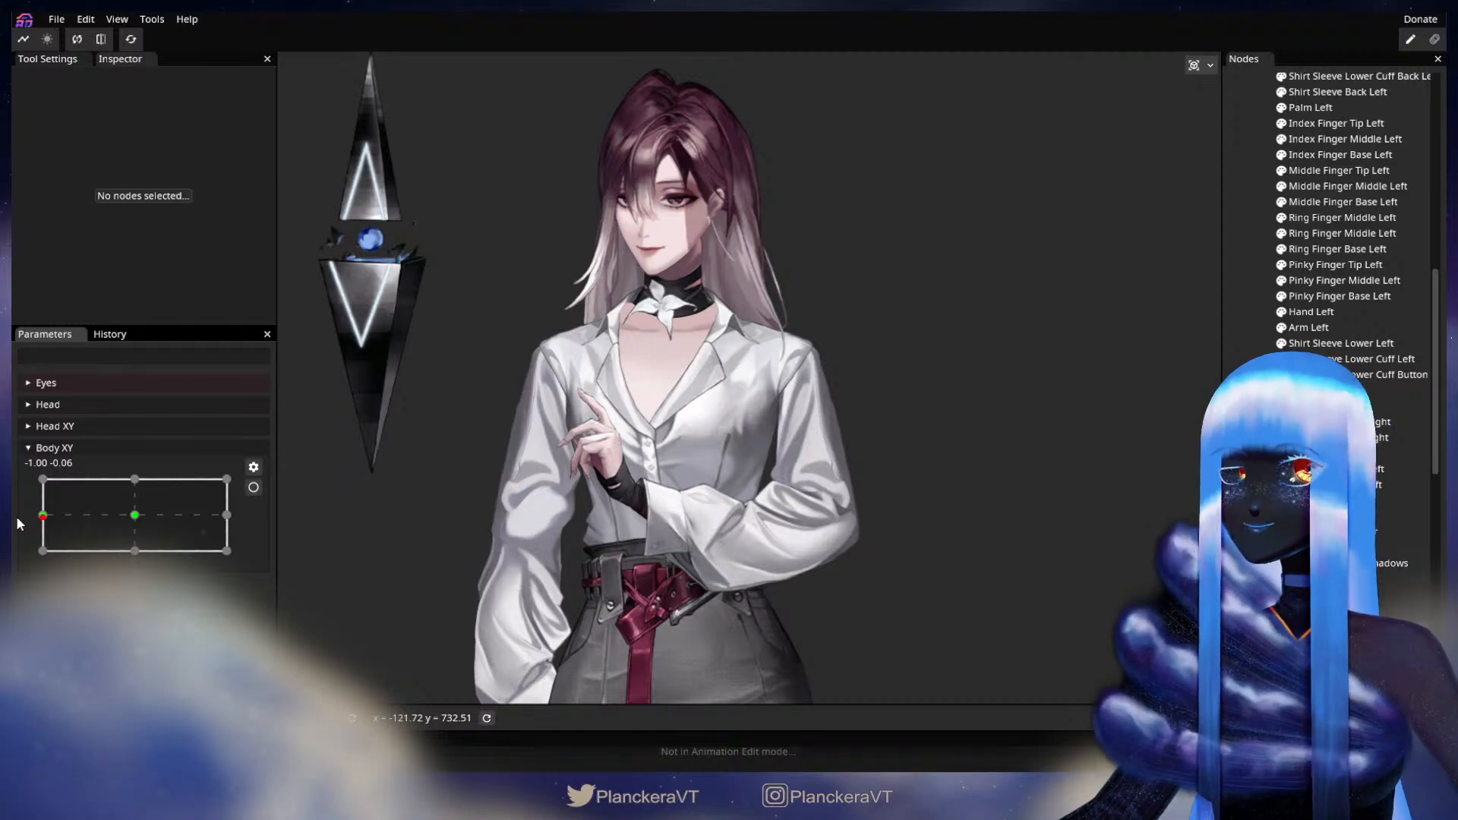
pyautogui.moveTo(18, 519); pyautogui.dragTo(24, 520)
# - Re-arm the Body XY -1.00, 0.00 keypoint and set the Left Arm Node's X translation to -5.00
pyautogui.click(254, 489)
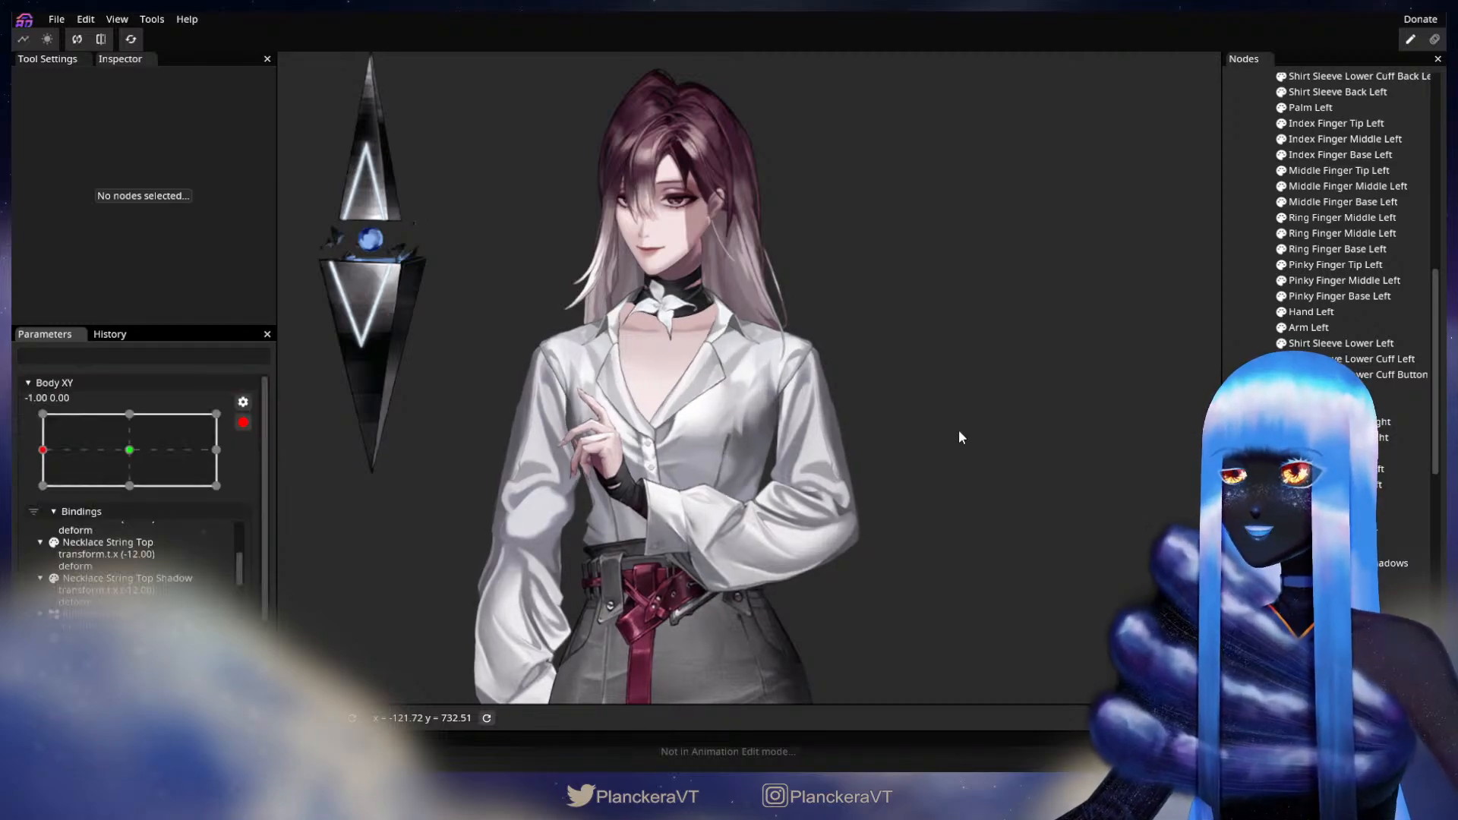
pyautogui.scroll(5, 1337, 353)
pyautogui.scroll(2, 1337, 353)
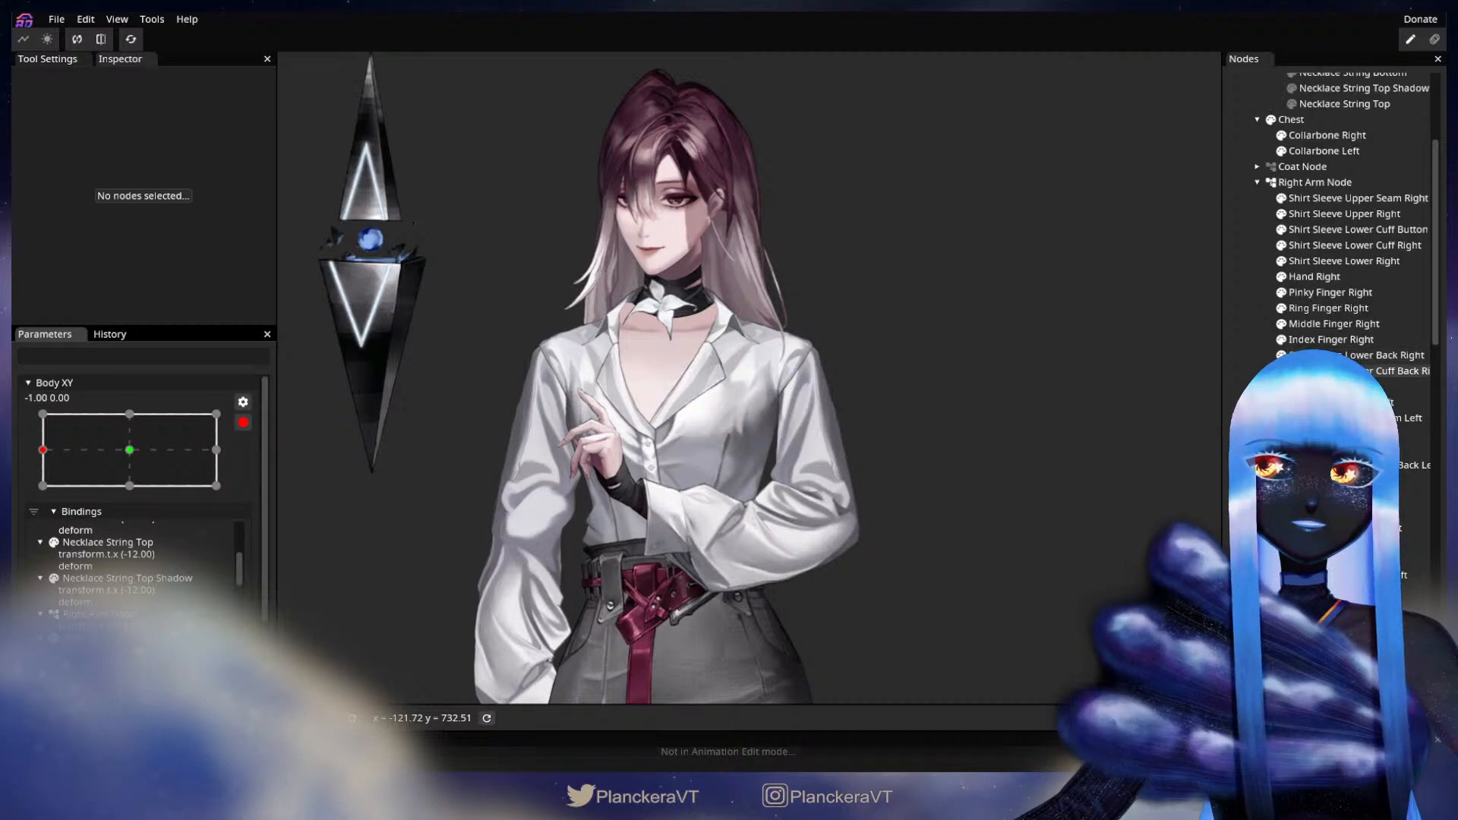
pyautogui.click(1312, 386)
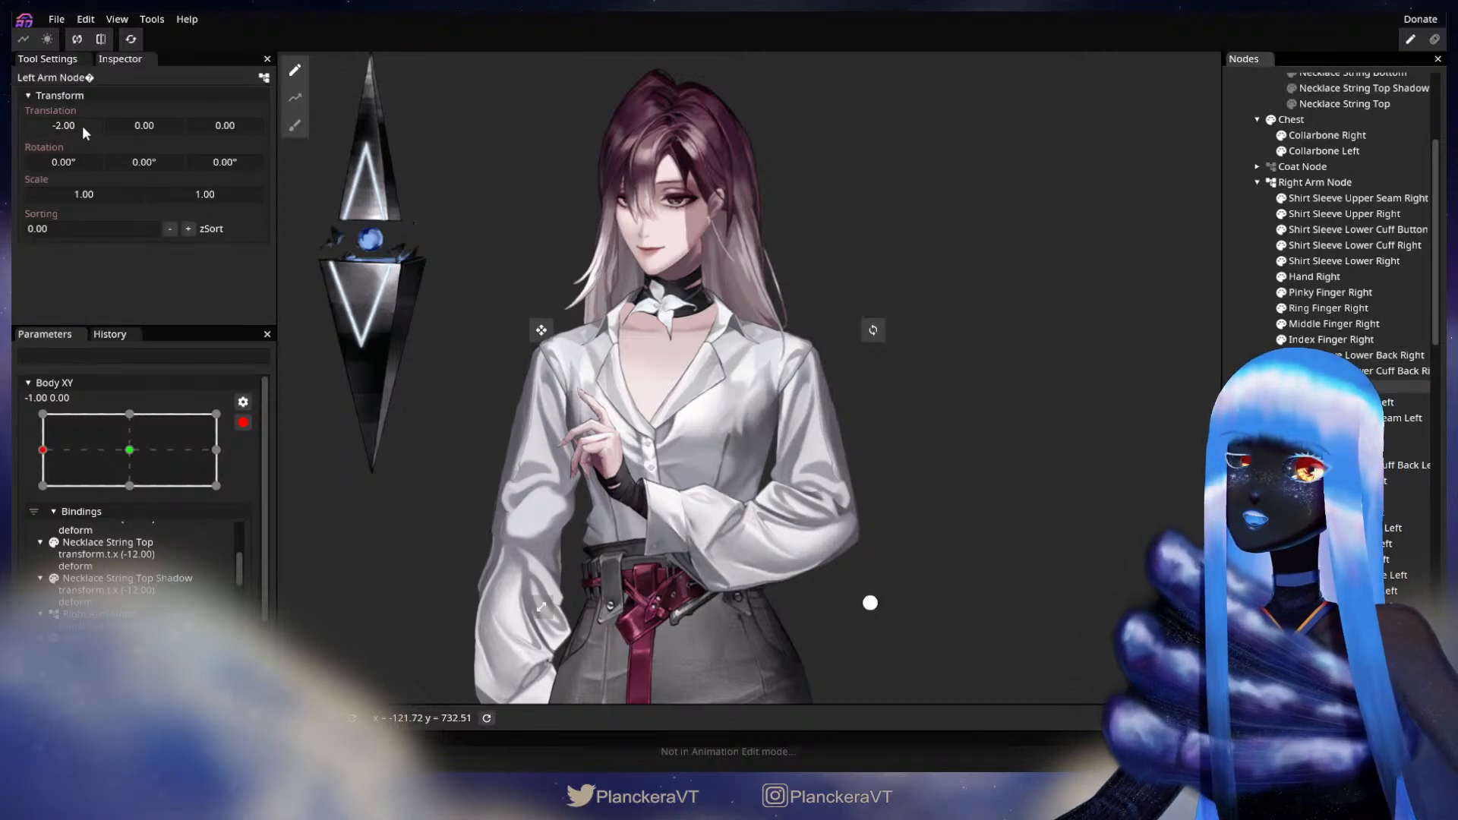
pyautogui.moveTo(85, 133); pyautogui.dragTo(82, 134)
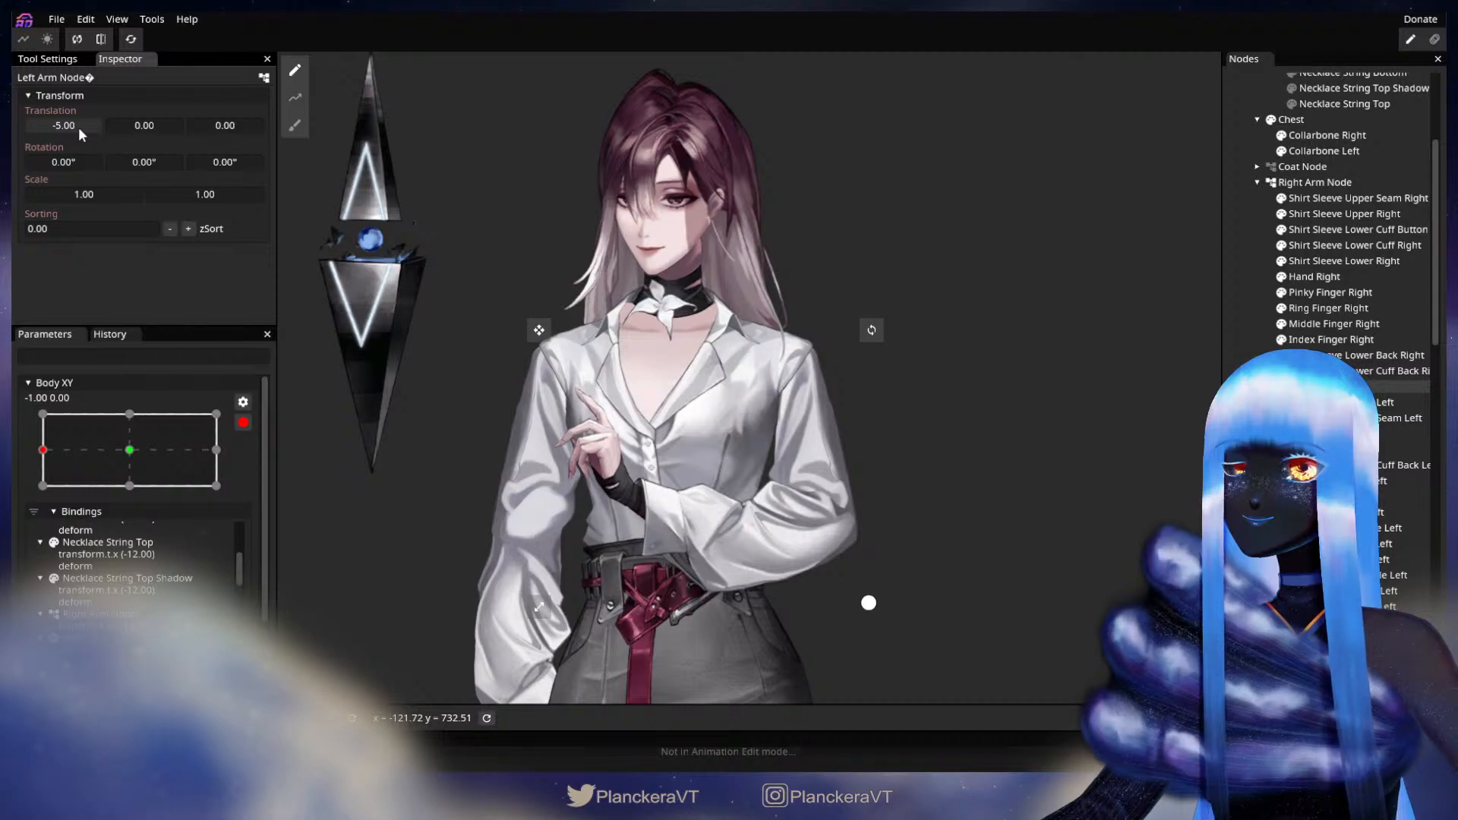
pyautogui.press('Escape')
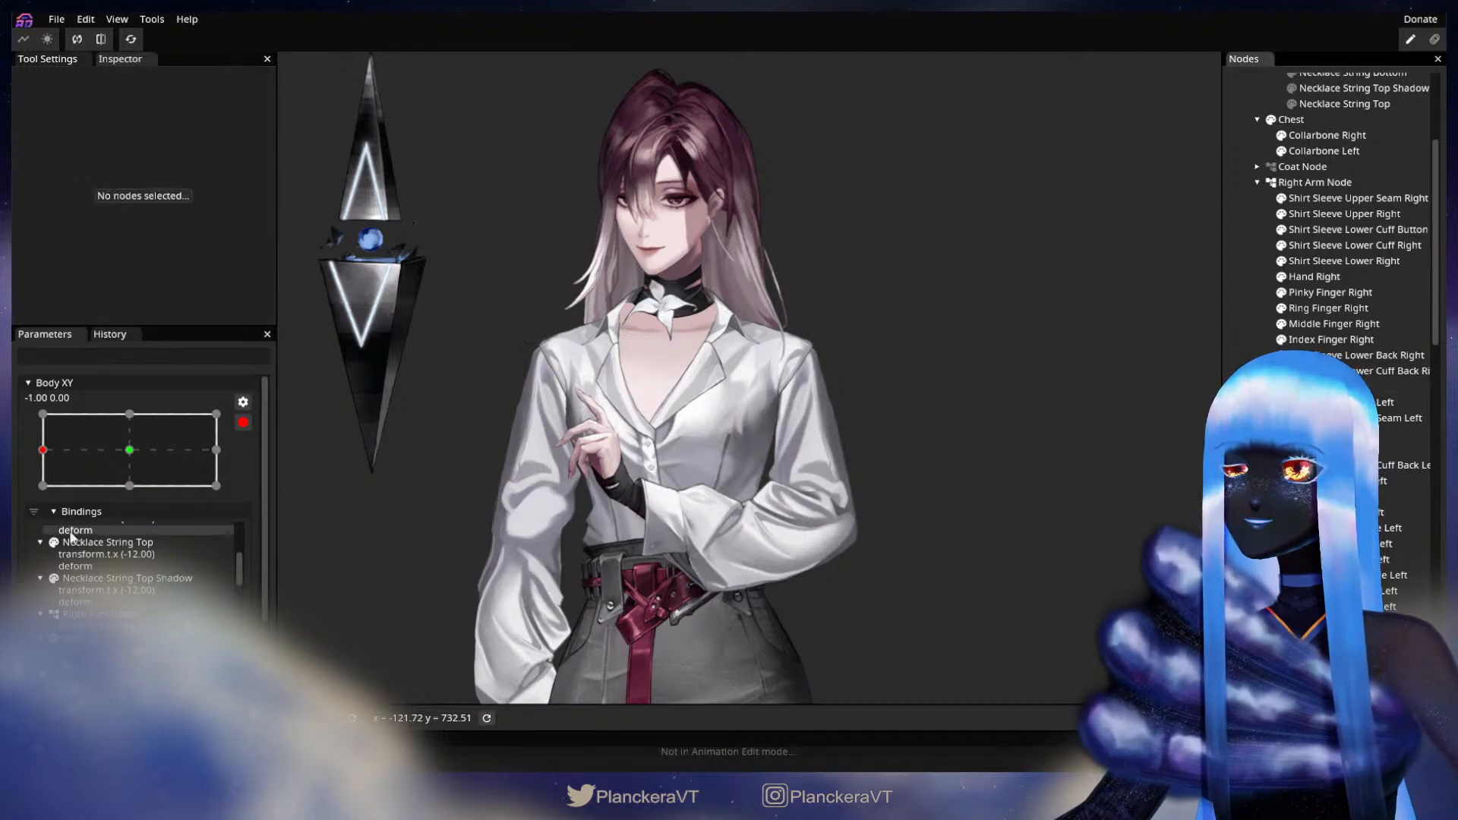
# - Leave keypoint editing and vary Body XY around -1.00 to check the shifted left arm against the torso
pyautogui.click(243, 422)
pyautogui.moveTo(44, 516)
pyautogui.mouseDown()
pyautogui.moveTo(143, 516)
pyautogui.moveTo(26, 520)
pyautogui.moveTo(147, 519)
pyautogui.moveTo(30, 527)
pyautogui.mouseUp()
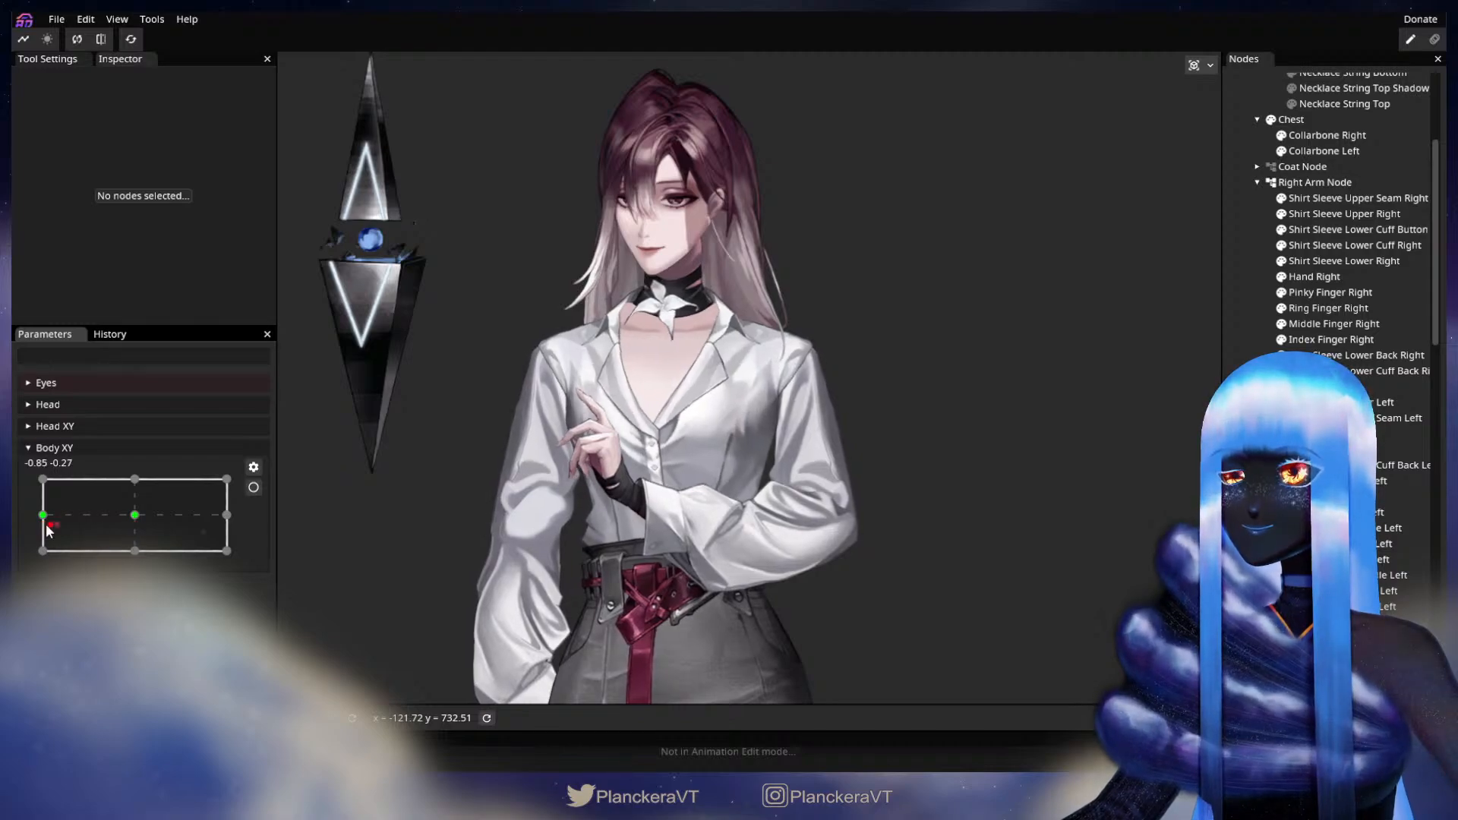
pyautogui.moveTo(51, 529)
pyautogui.mouseDown()
pyautogui.moveTo(138, 528)
pyautogui.moveTo(35, 525)
pyautogui.mouseUp()
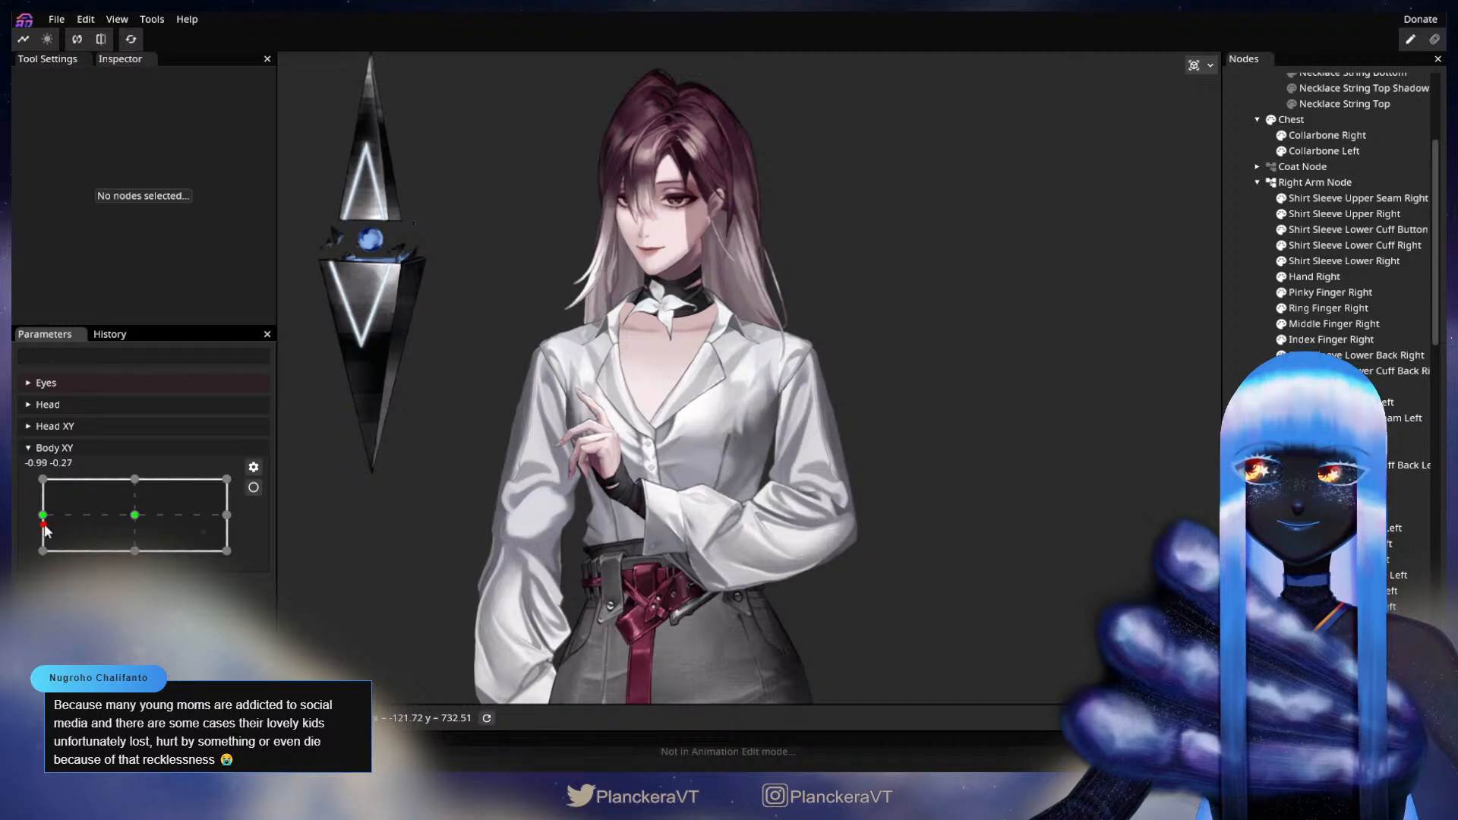
pyautogui.moveTo(45, 528)
pyautogui.mouseDown()
pyautogui.moveTo(142, 522)
pyautogui.moveTo(68, 519)
pyautogui.mouseUp()
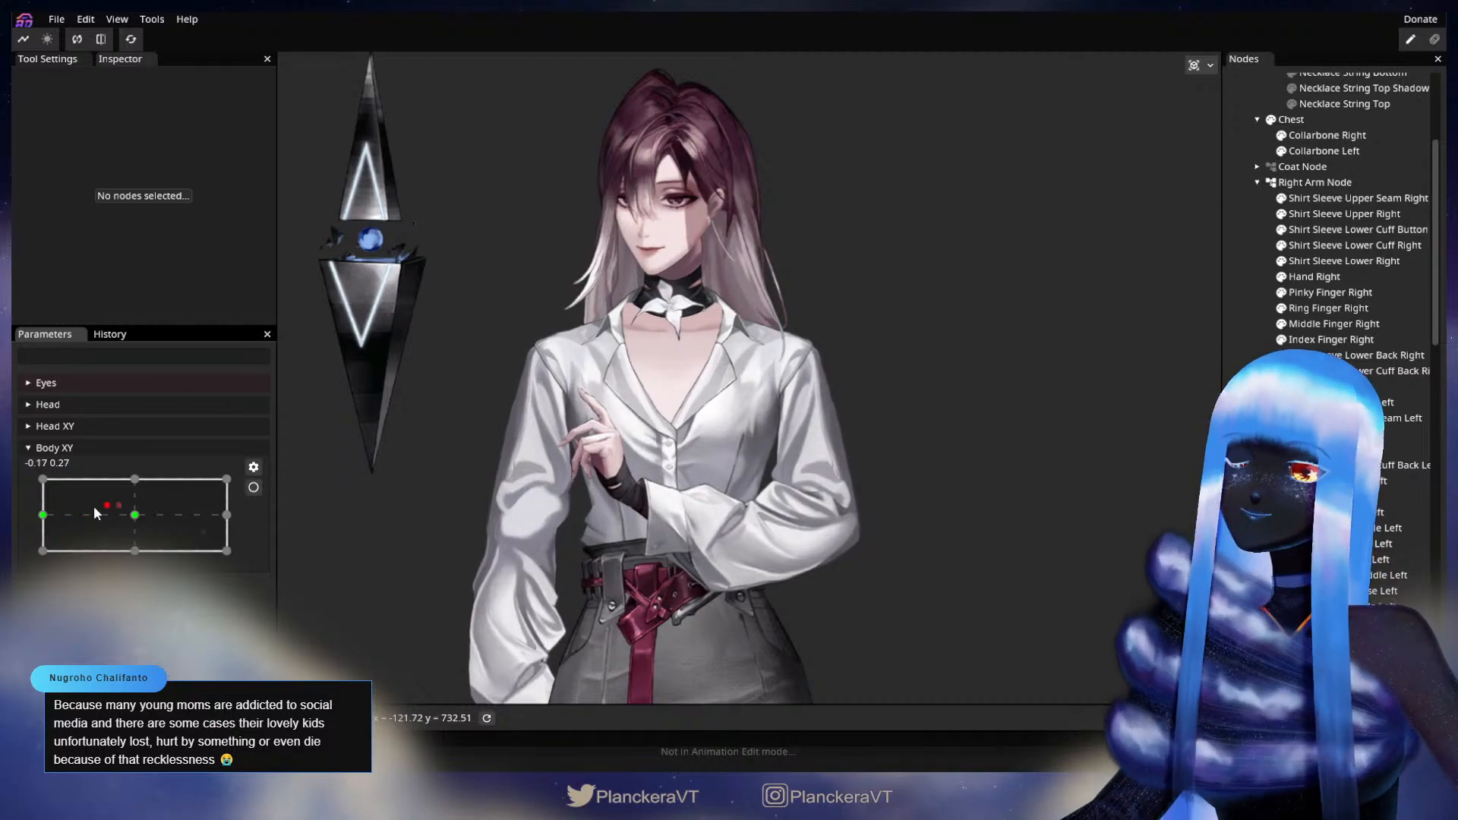
# - Re-arm the Body XY -1.00, 0.00 keypoint and examine the Necklace mesh around the neck up close
pyautogui.click(254, 487)
pyautogui.scroll(5, 691, 375)
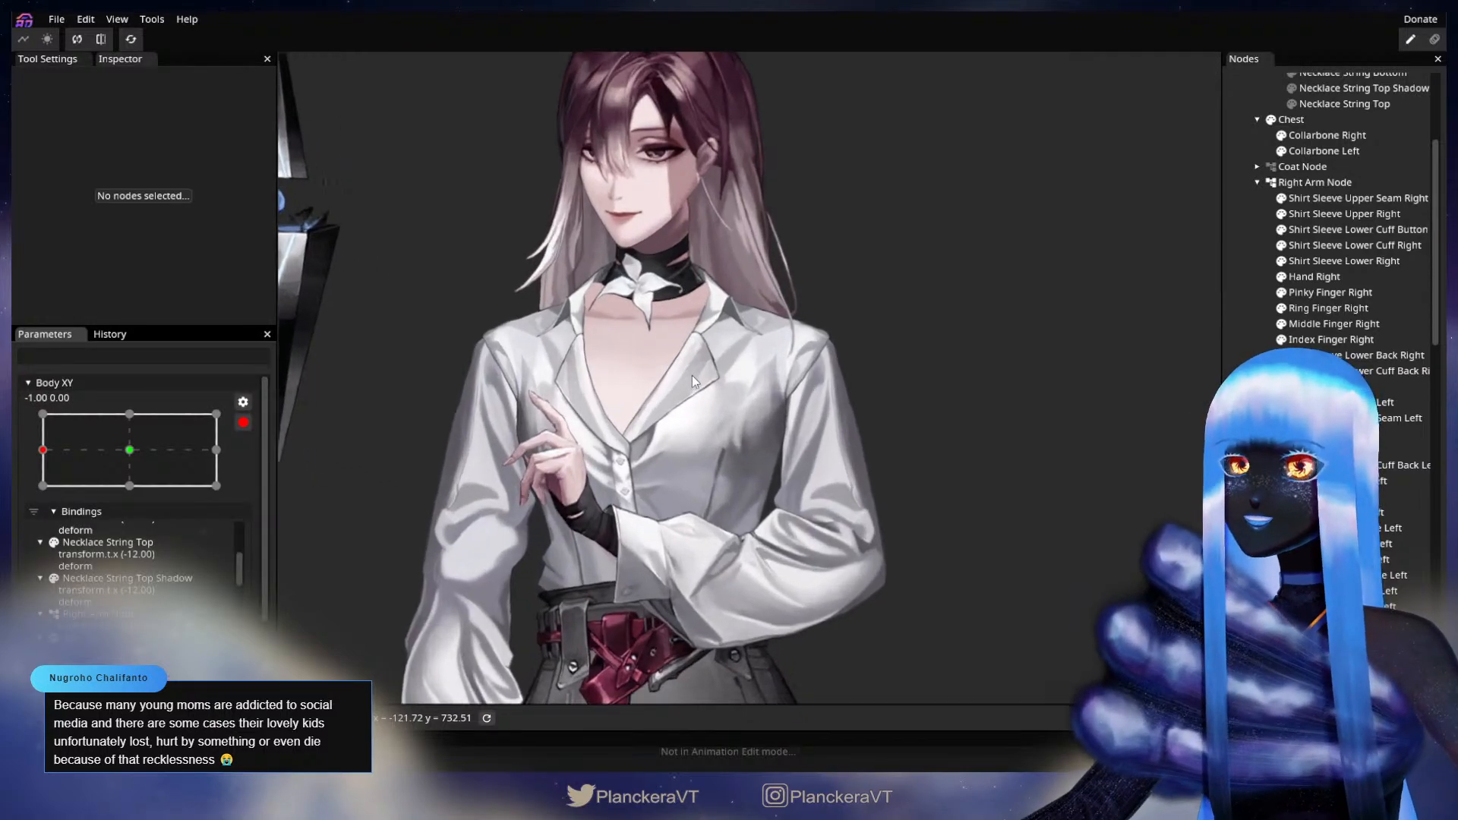
pyautogui.scroll(5, 731, 638)
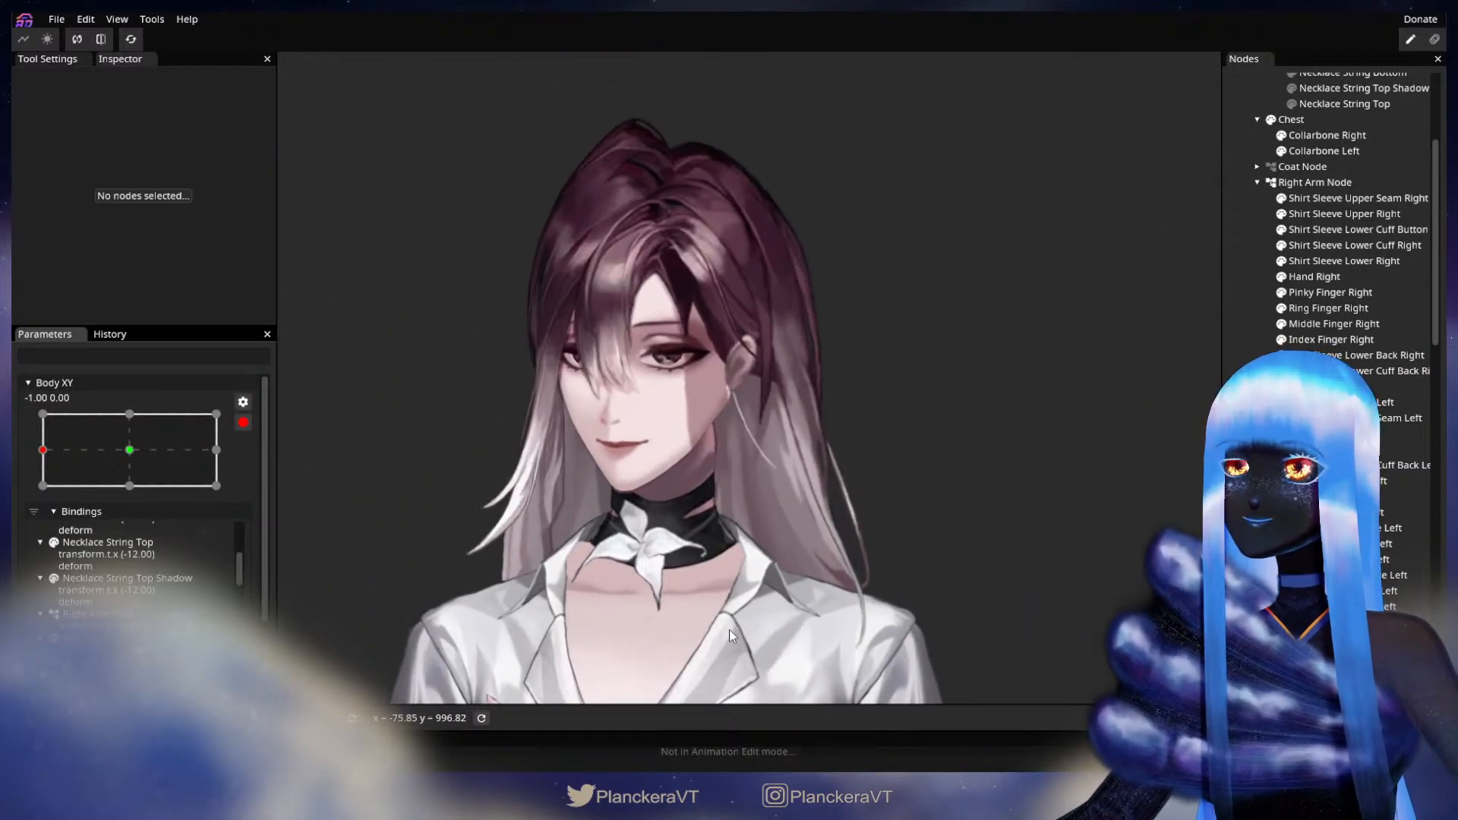
pyautogui.scroll(4, 785, 502)
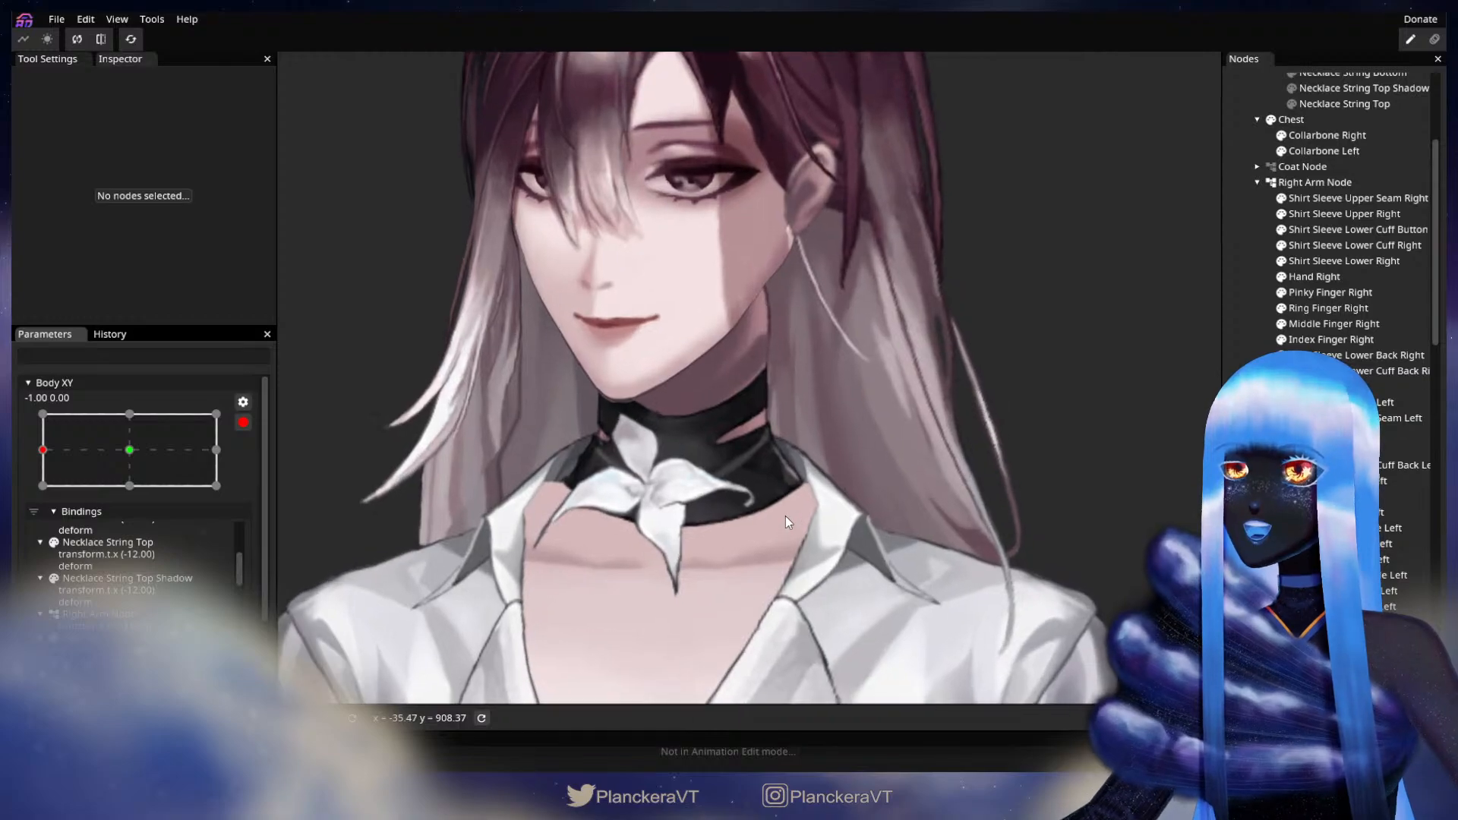
pyautogui.scroll(1, 1329, 425)
pyautogui.scroll(3, 1329, 304)
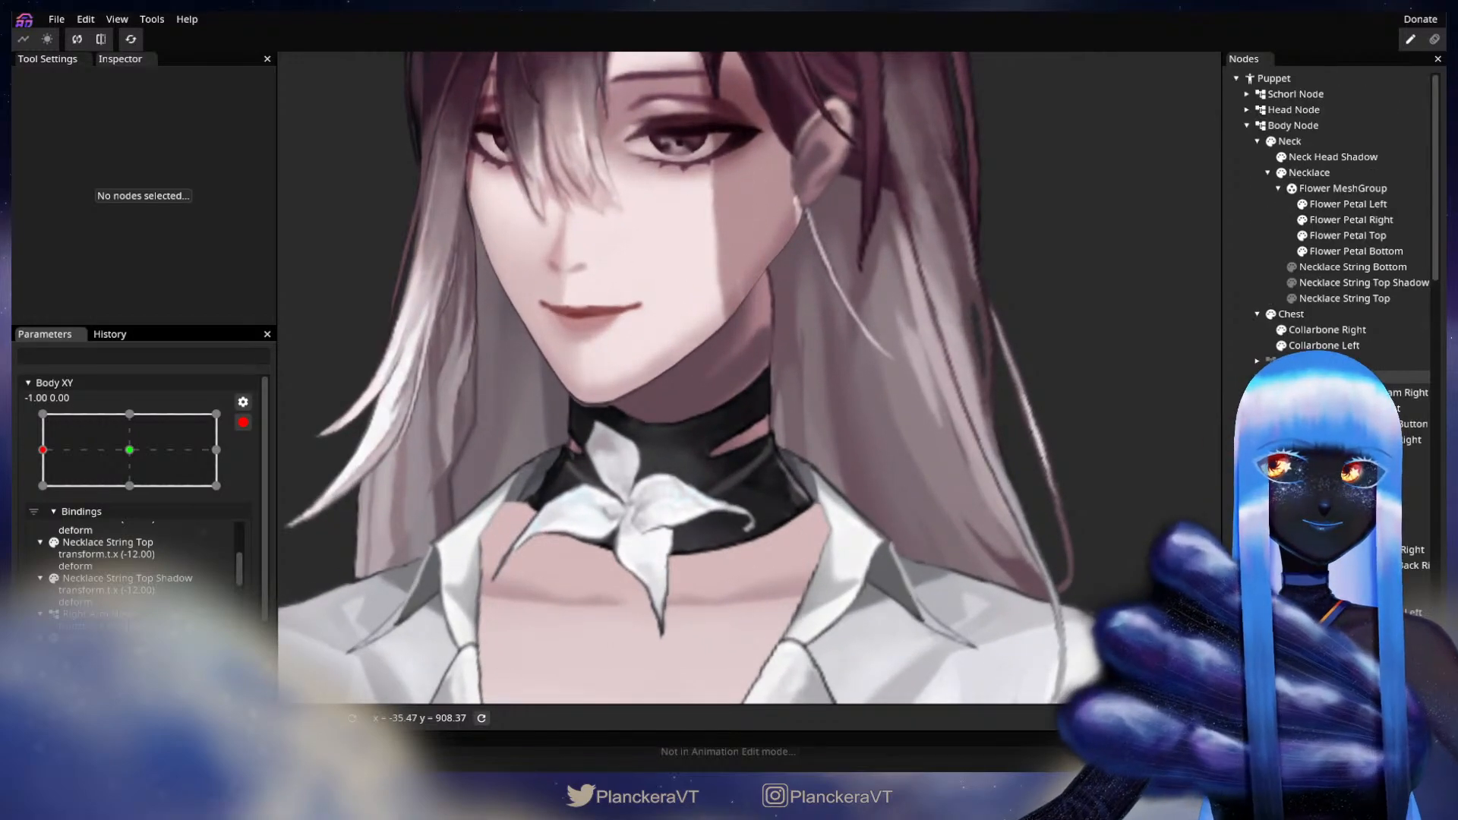
pyautogui.click(1309, 173)
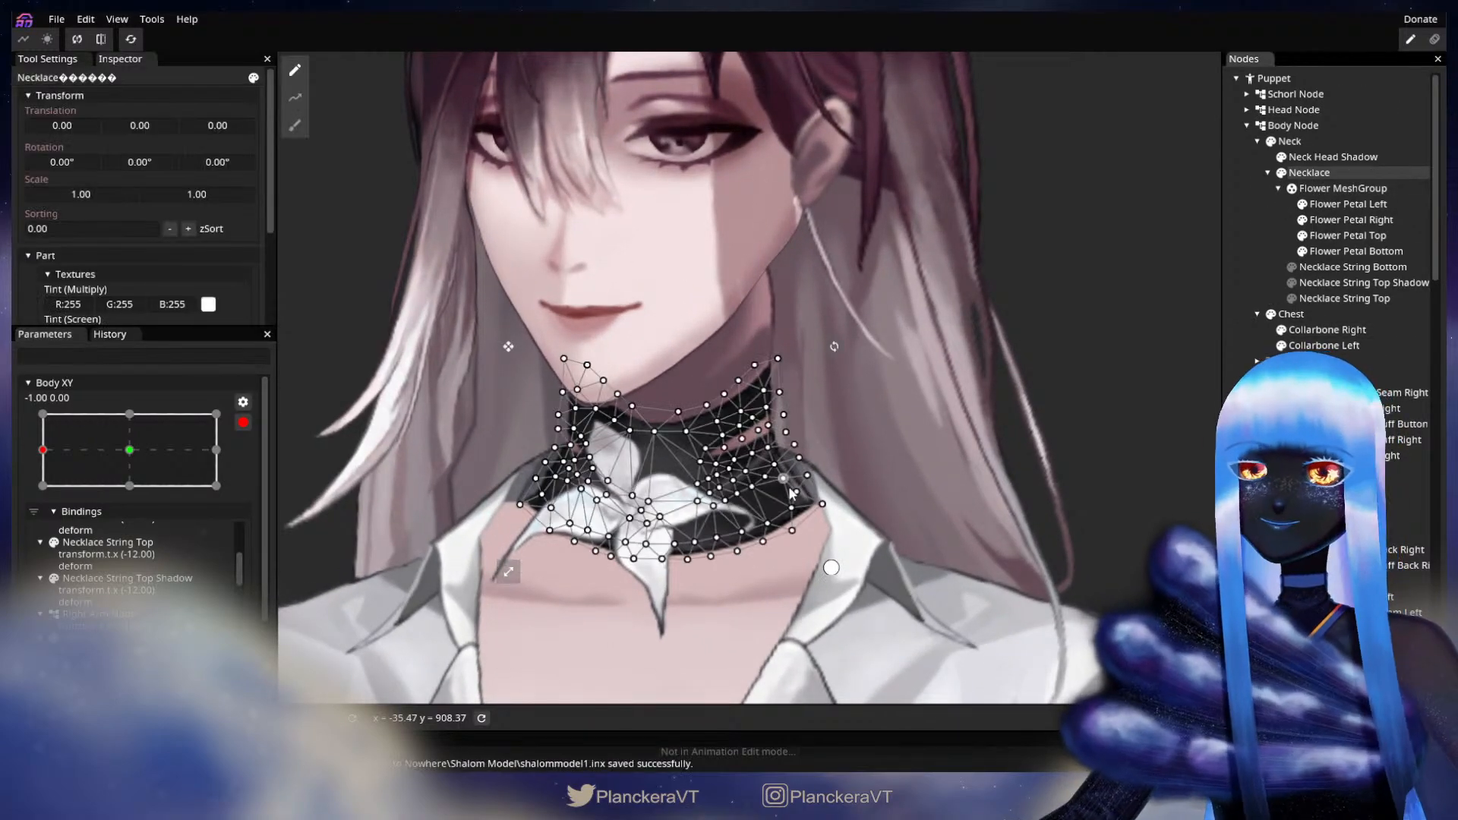
pyautogui.scroll(3, 840, 436)
pyautogui.scroll(3, 843, 429)
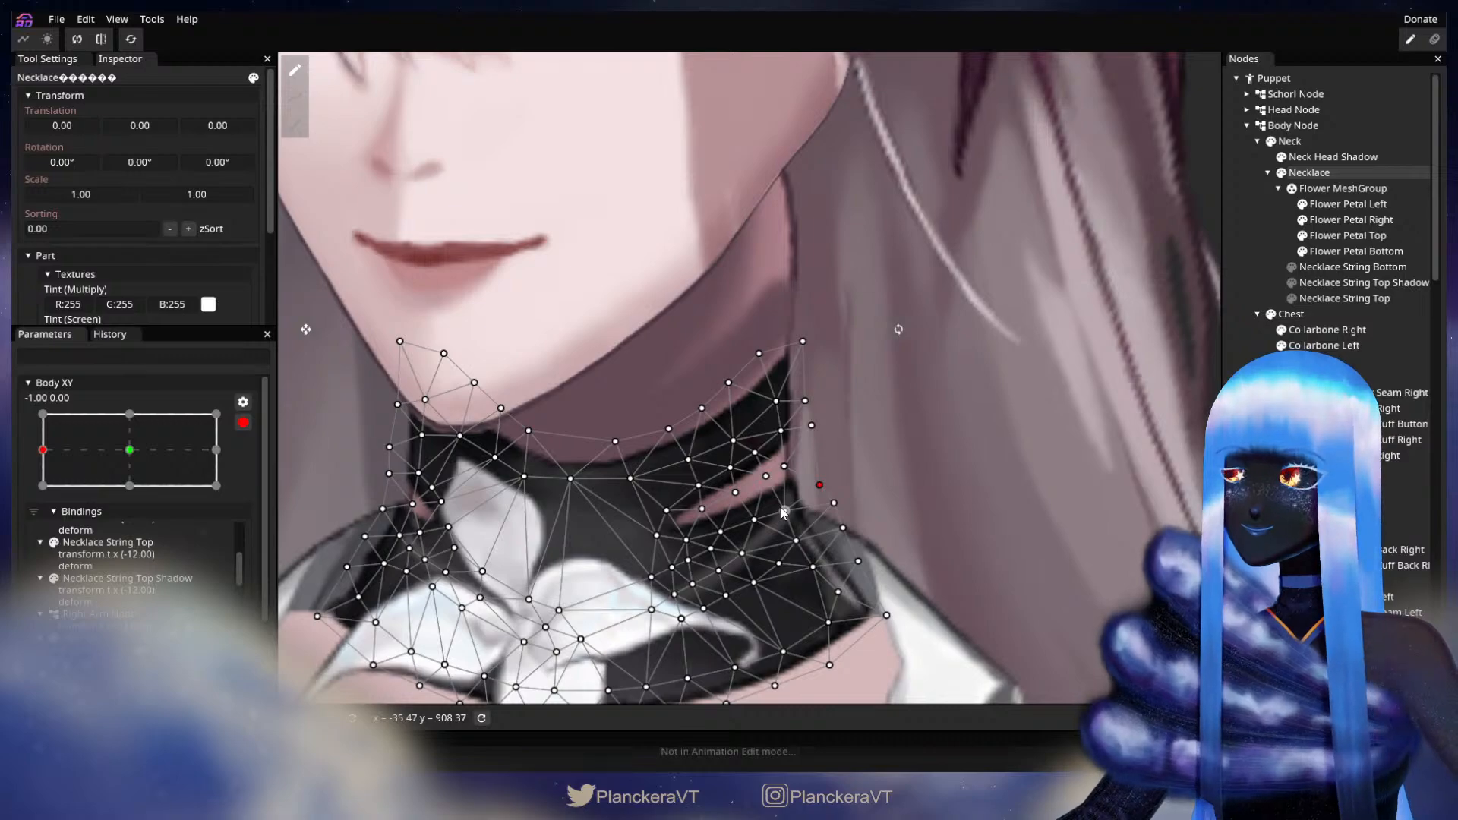
pyautogui.press('Escape')
# - Leave keypoint editing and vary Body XY at the -1.00 side to check the neck, collar and whole torso
pyautogui.scroll(-3, 902, 558)
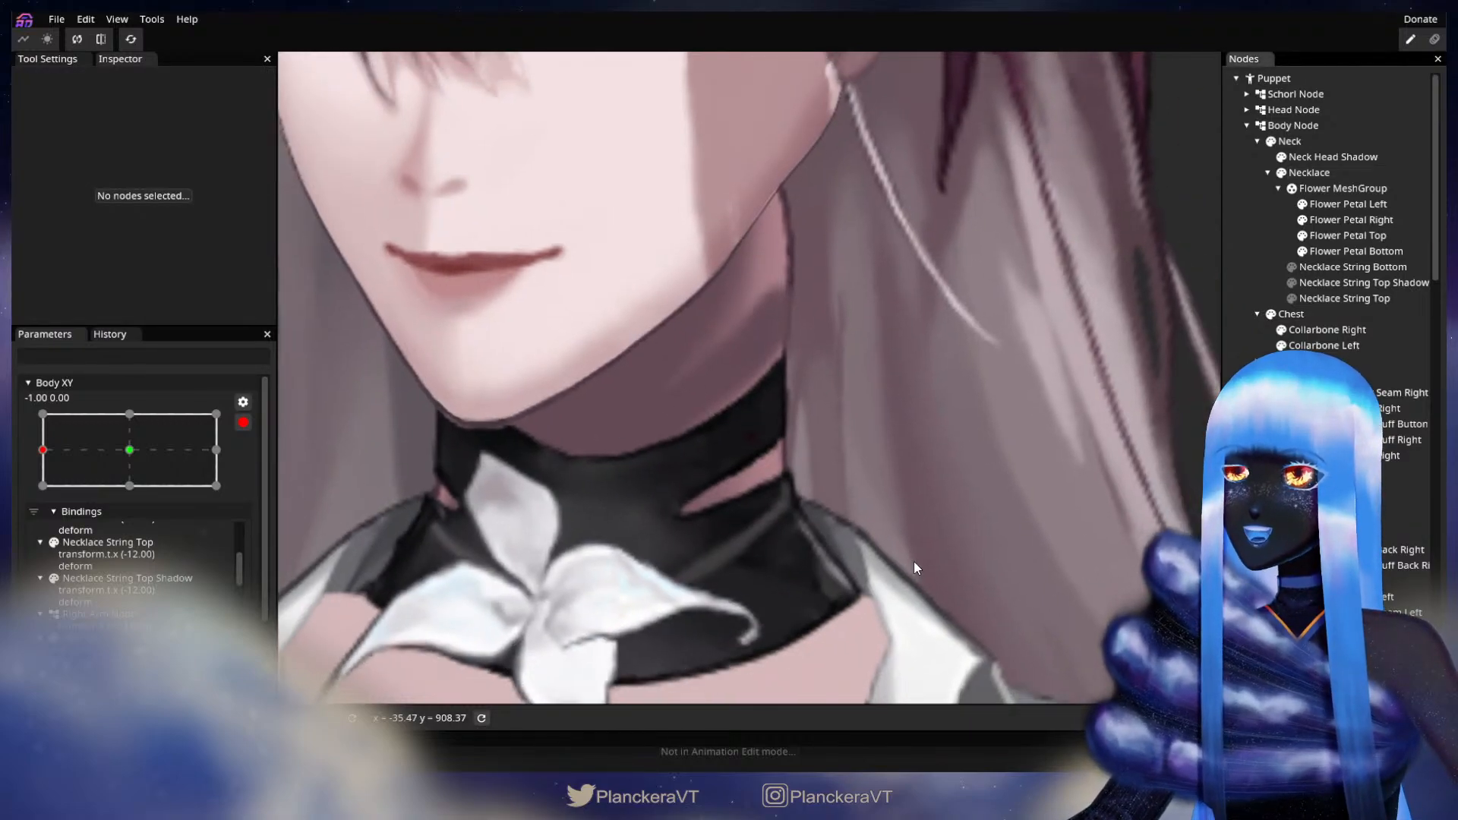
pyautogui.scroll(-5, 925, 563)
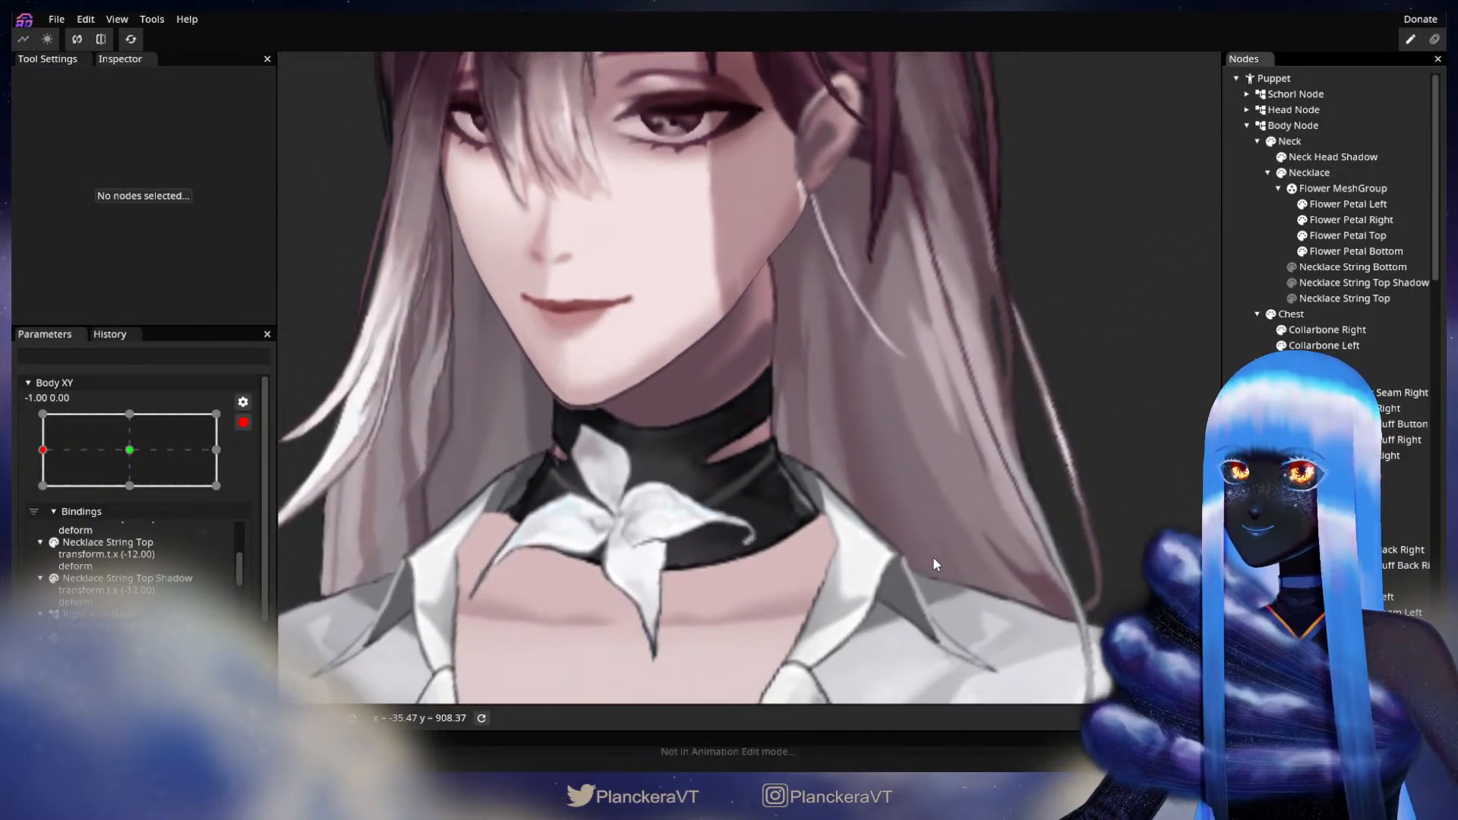
pyautogui.scroll(-5, 940, 568)
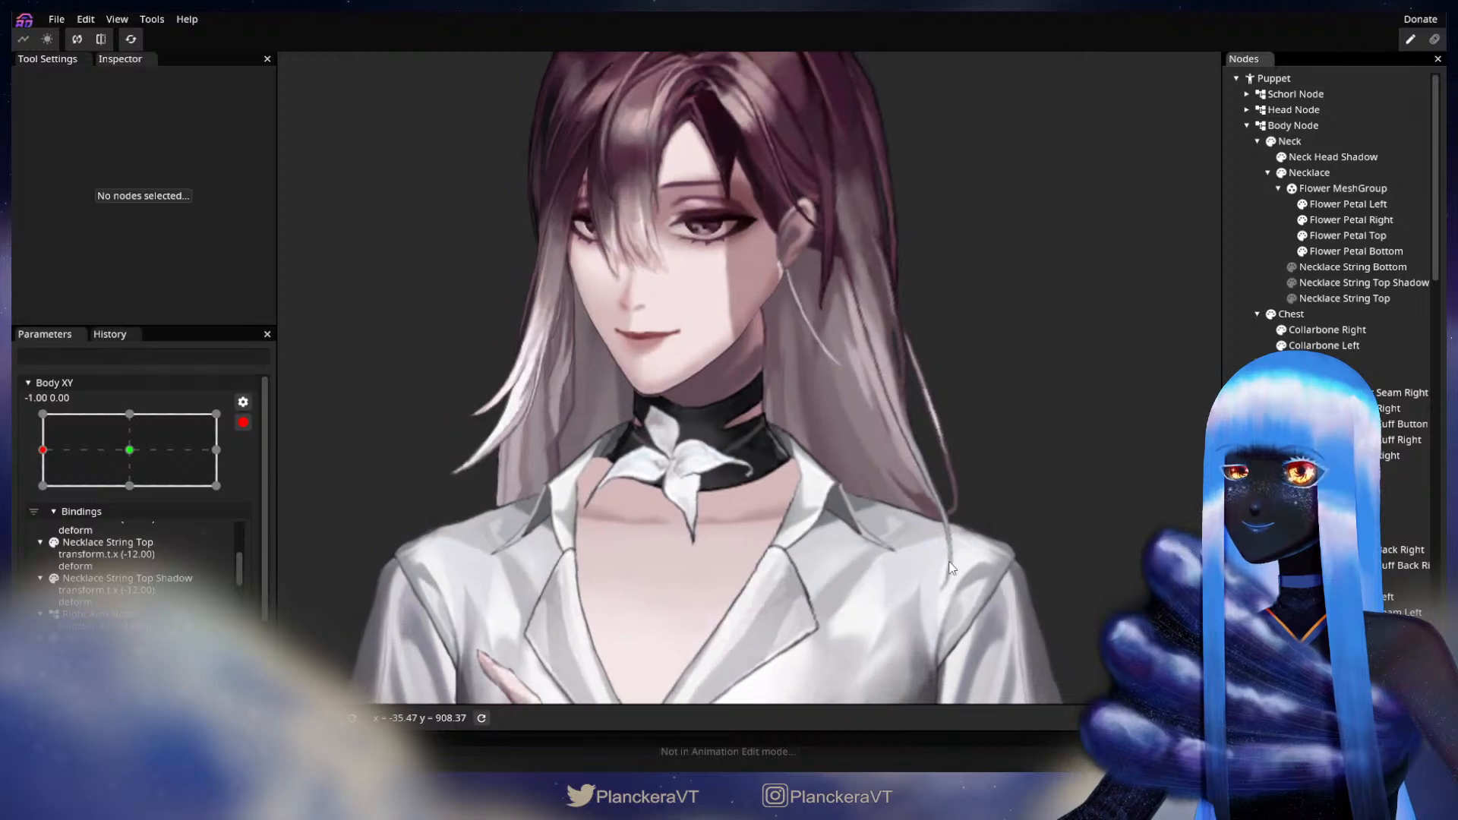
pyautogui.scroll(-4, 955, 565)
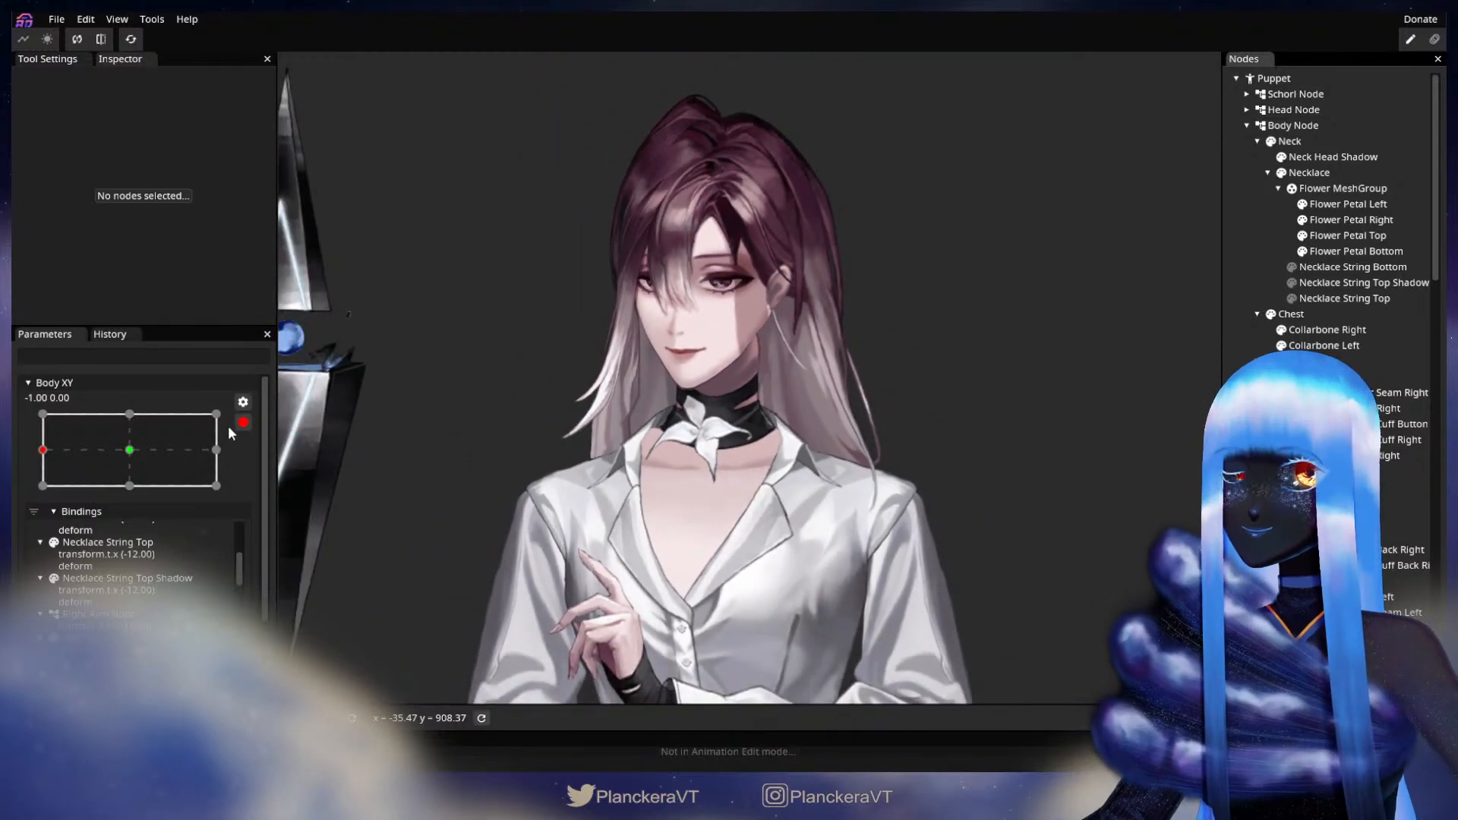
pyautogui.click(242, 422)
pyautogui.moveTo(45, 517)
pyautogui.mouseDown()
pyautogui.moveTo(147, 510)
pyautogui.moveTo(43, 514)
pyautogui.moveTo(136, 502)
pyautogui.moveTo(43, 505)
pyautogui.moveTo(130, 501)
pyautogui.moveTo(44, 507)
pyautogui.moveTo(117, 505)
pyautogui.moveTo(72, 500)
pyautogui.moveTo(50, 509)
pyautogui.moveTo(148, 503)
pyautogui.moveTo(43, 510)
pyautogui.mouseUp()
pyautogui.scroll(-1, 735, 504)
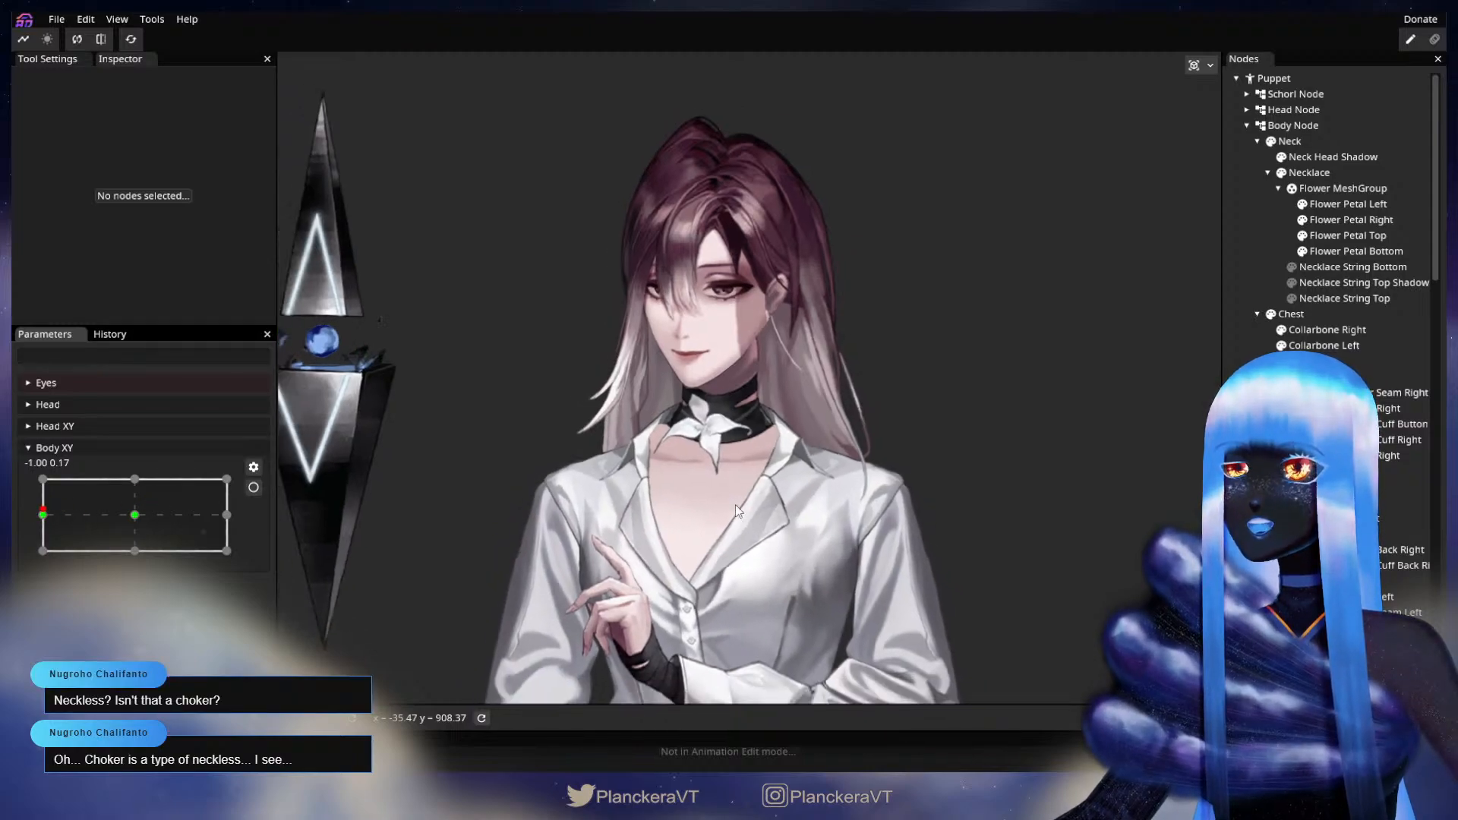
pyautogui.moveTo(777, 538); pyautogui.dragTo(768, 417)
pyautogui.scroll(-2, 812, 520)
pyautogui.scroll(-1, 812, 519)
pyautogui.moveTo(805, 511); pyautogui.dragTo(749, 502)
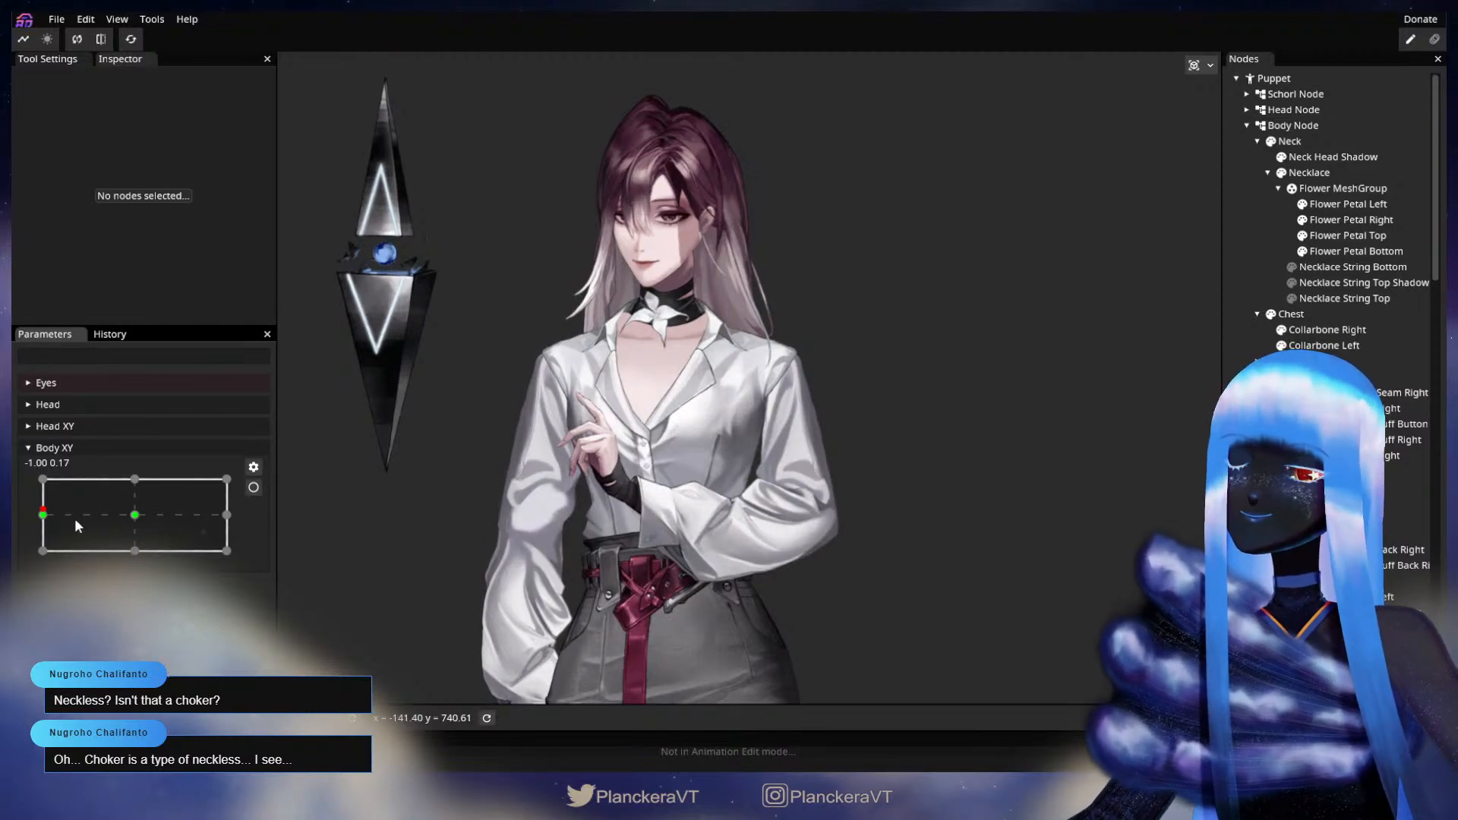
pyautogui.moveTo(75, 519); pyautogui.dragTo(109, 530)
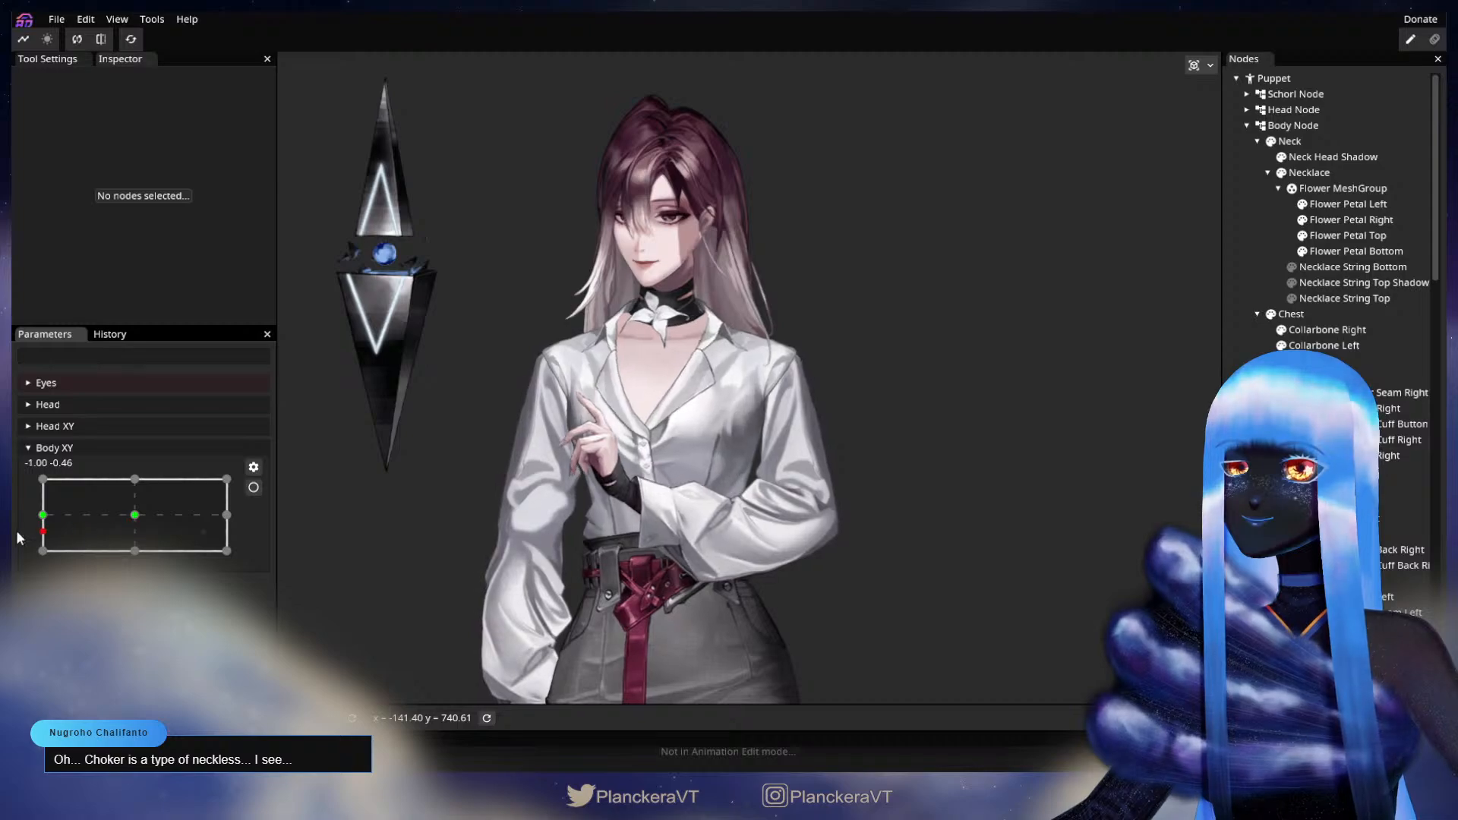
pyautogui.moveTo(148, 528); pyautogui.dragTo(32, 541)
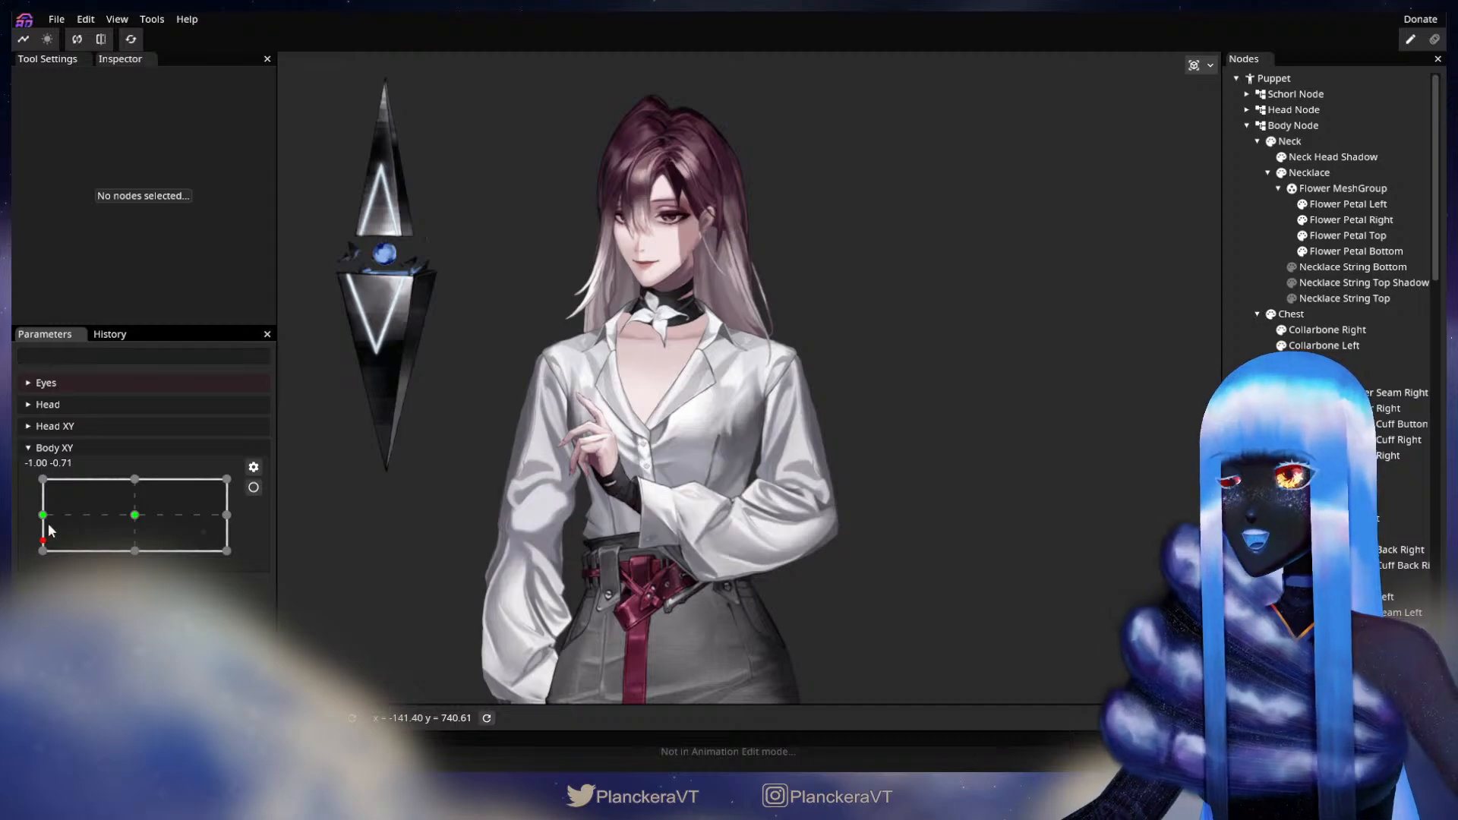
pyautogui.moveTo(52, 537); pyautogui.dragTo(39, 514)
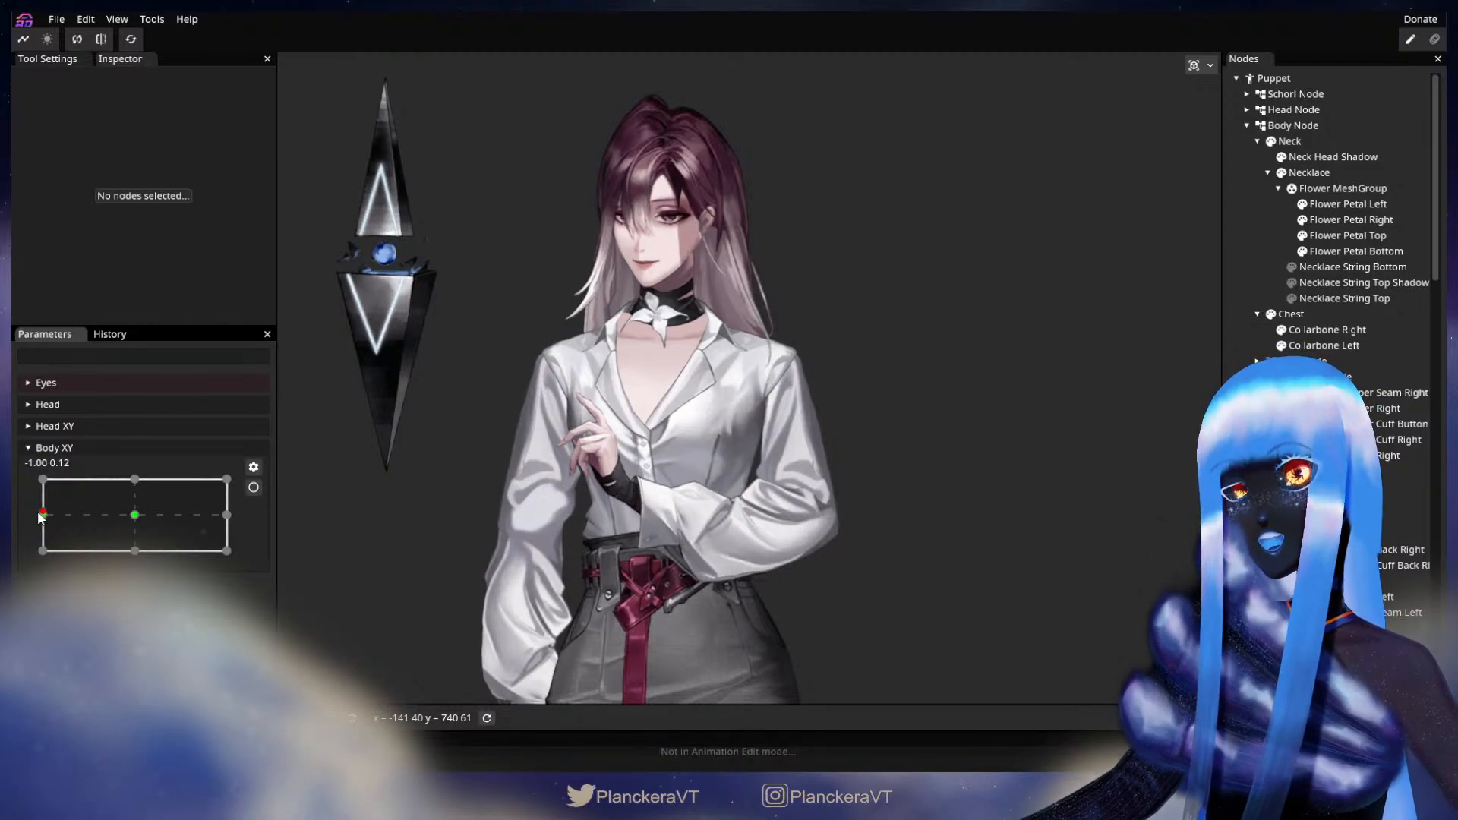
# - Re-arm the Body XY -1.00, 0.00 keypoint and push the Shirt MeshGroup's left shoulder edge slightly inward with a size 59 circle brush
pyautogui.click(253, 488)
pyautogui.scroll(5, 1013, 458)
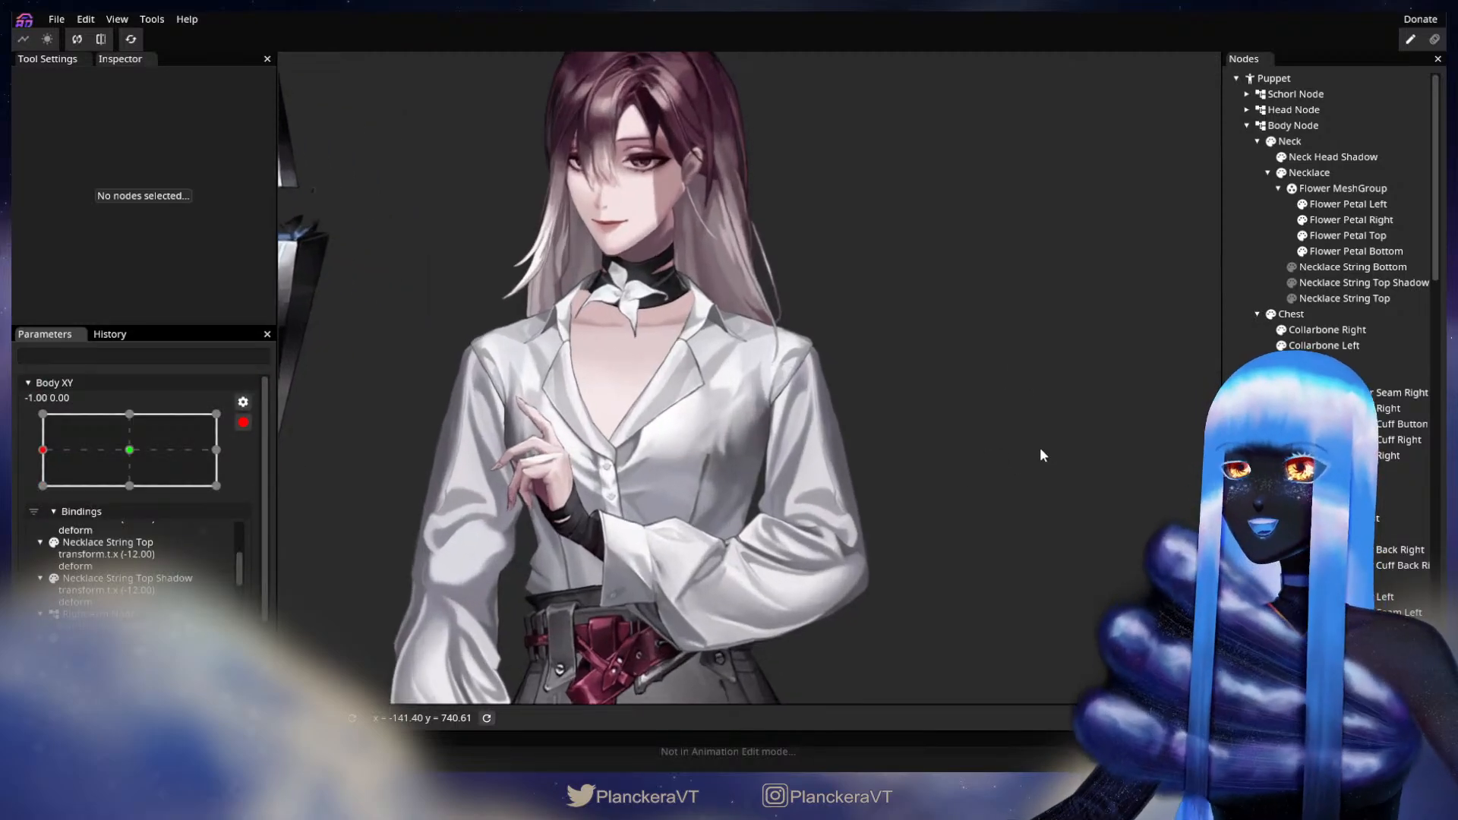
pyautogui.scroll(3, 998, 454)
pyautogui.scroll(-4, 1291, 410)
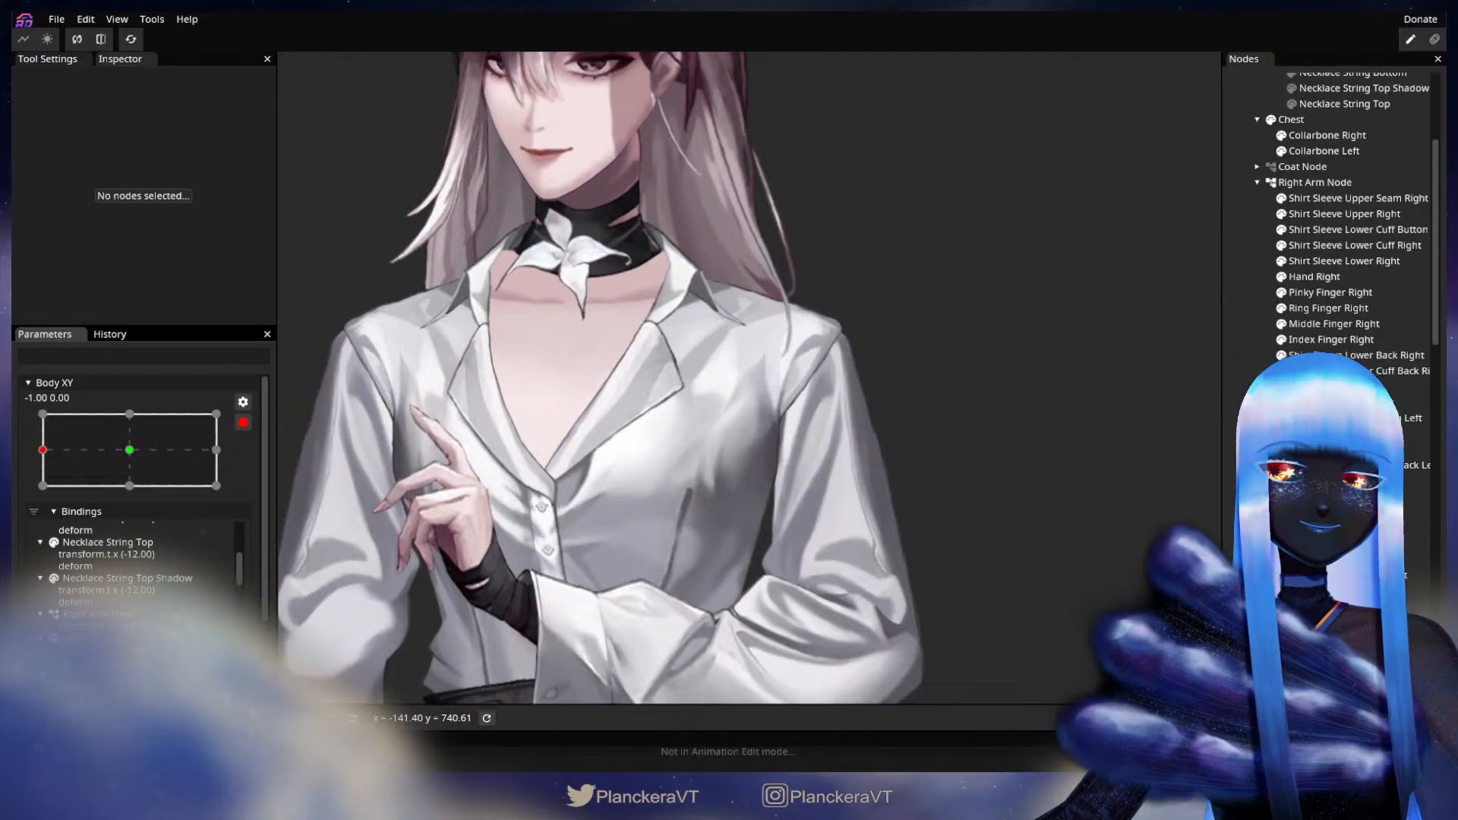
pyautogui.scroll(-3, 1330, 411)
pyautogui.click(1329, 537)
pyautogui.scroll(2, 1010, 450)
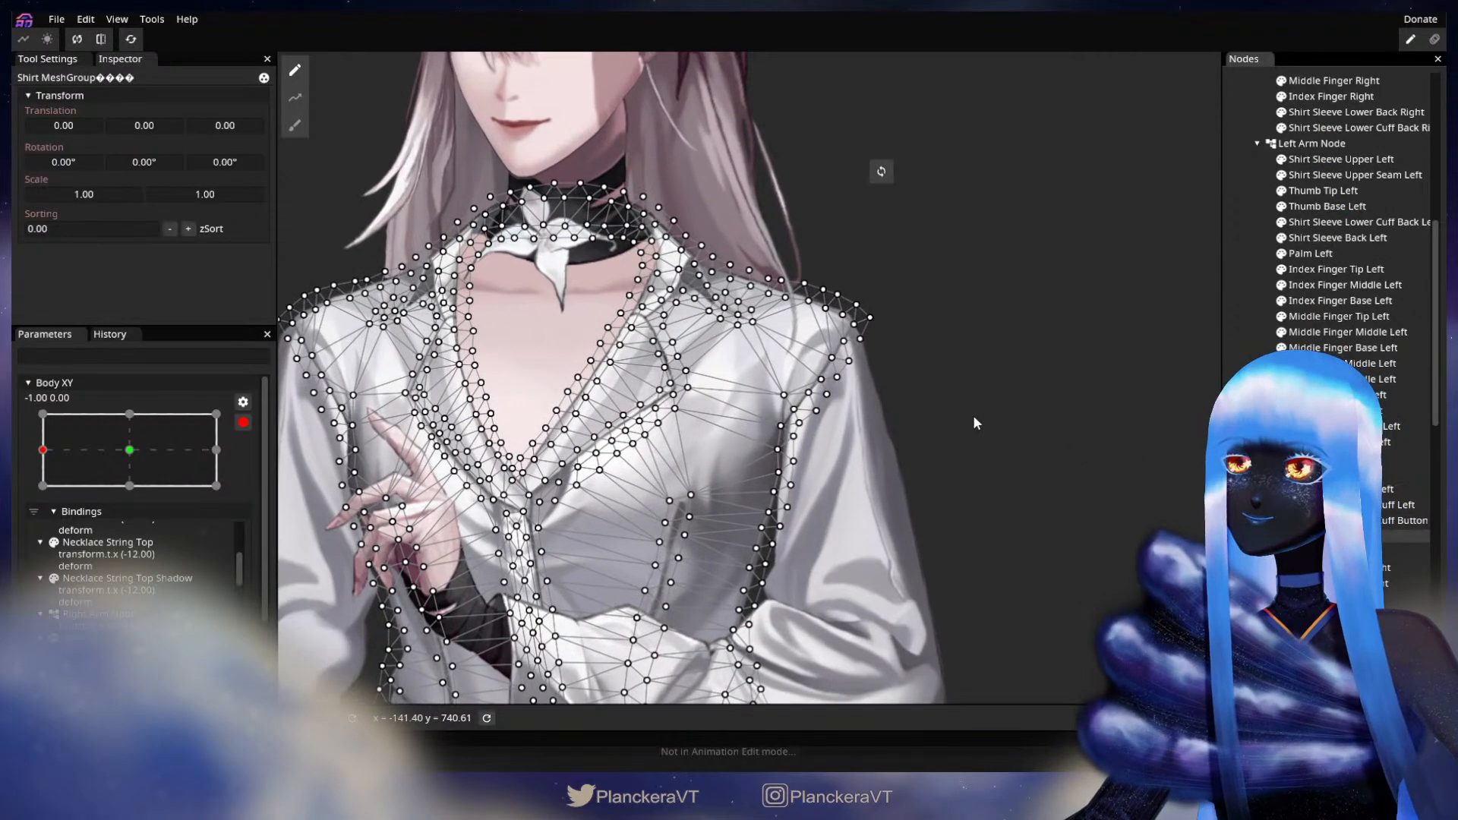
pyautogui.moveTo(973, 415); pyautogui.dragTo(943, 448)
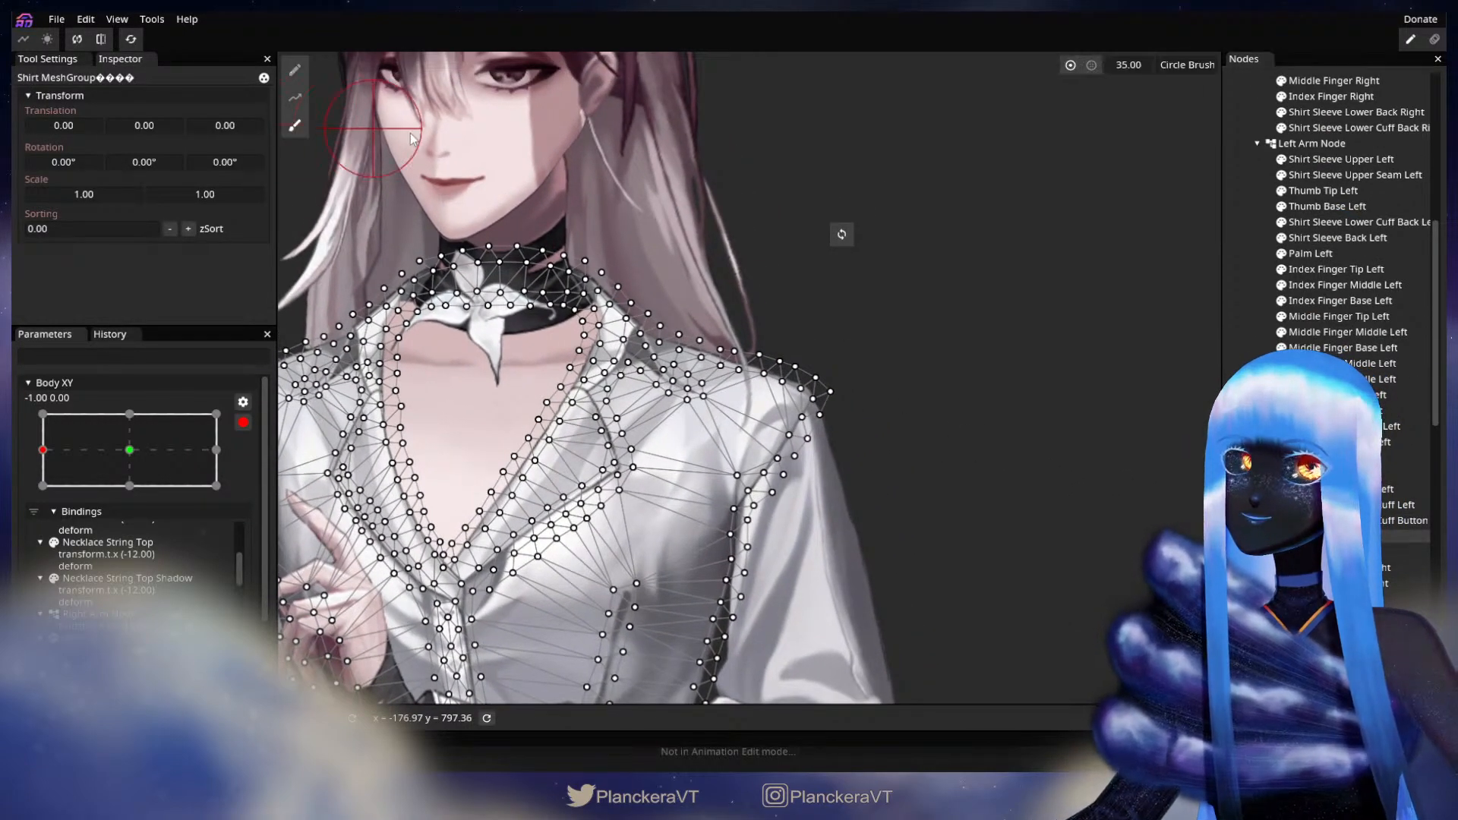
pyautogui.click(295, 125)
pyautogui.scroll(2, 896, 467)
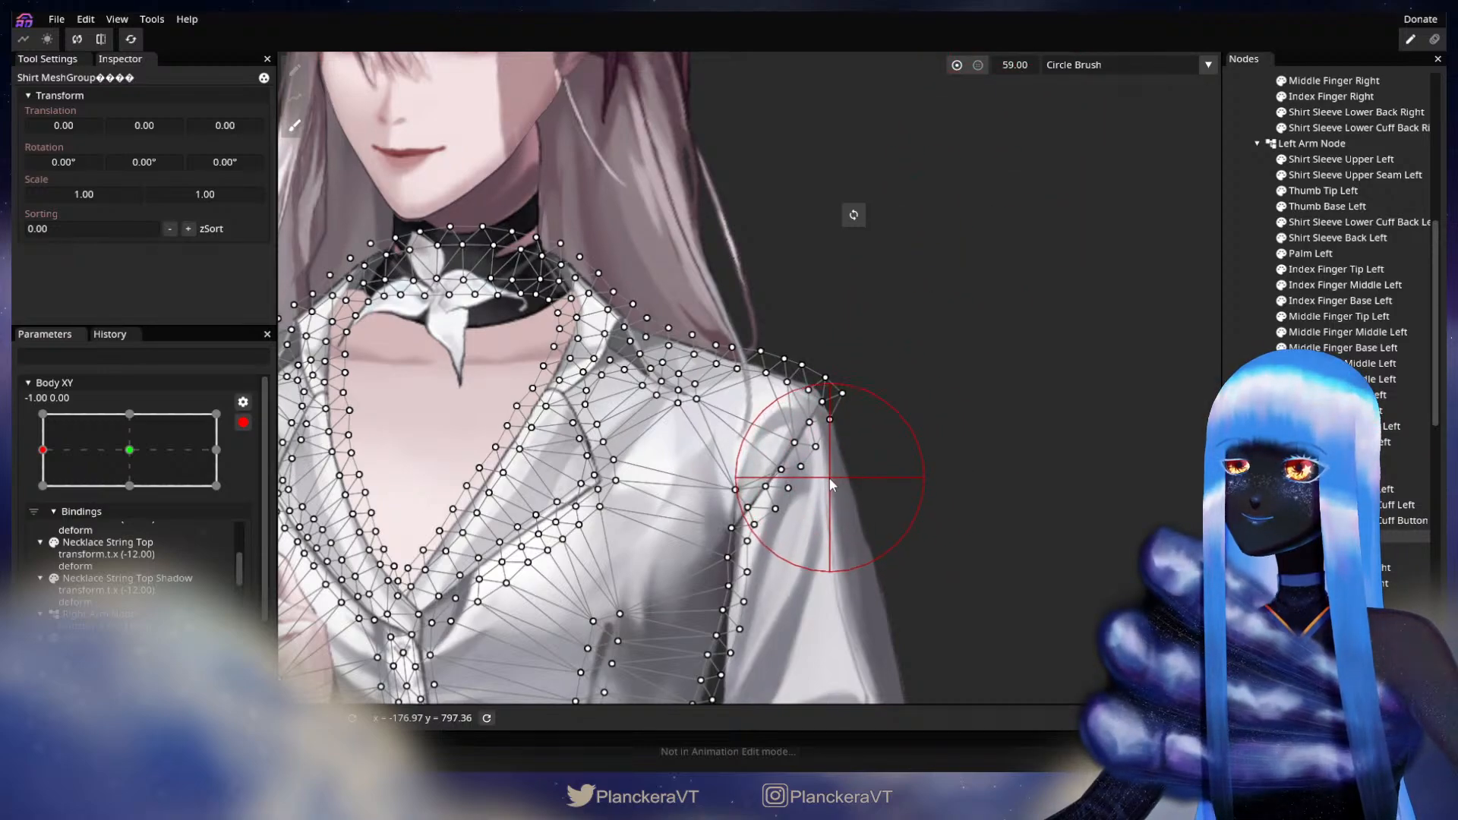
pyautogui.moveTo(829, 477); pyautogui.dragTo(818, 471)
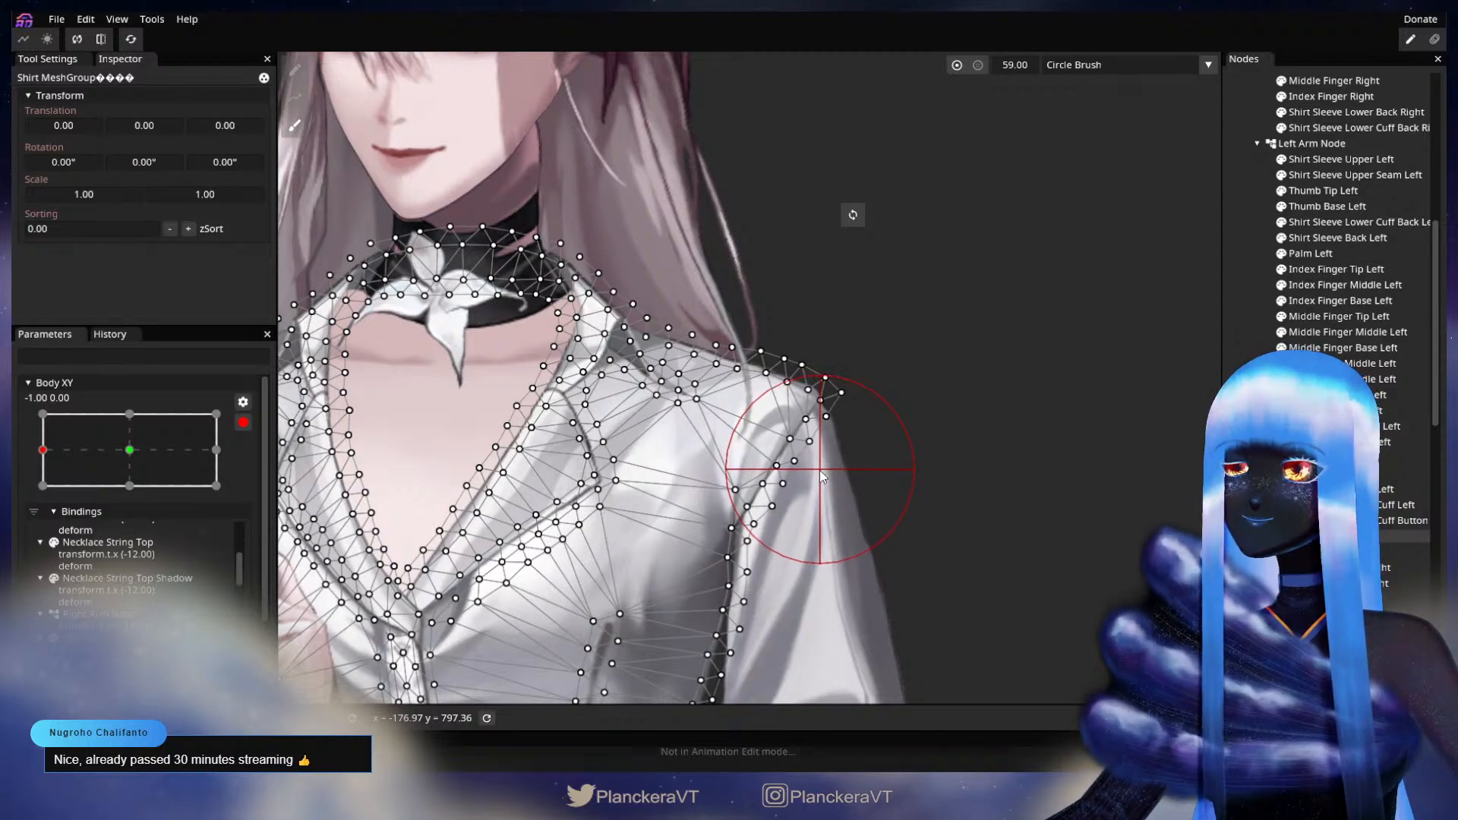
pyautogui.moveTo(888, 400); pyautogui.dragTo(878, 399)
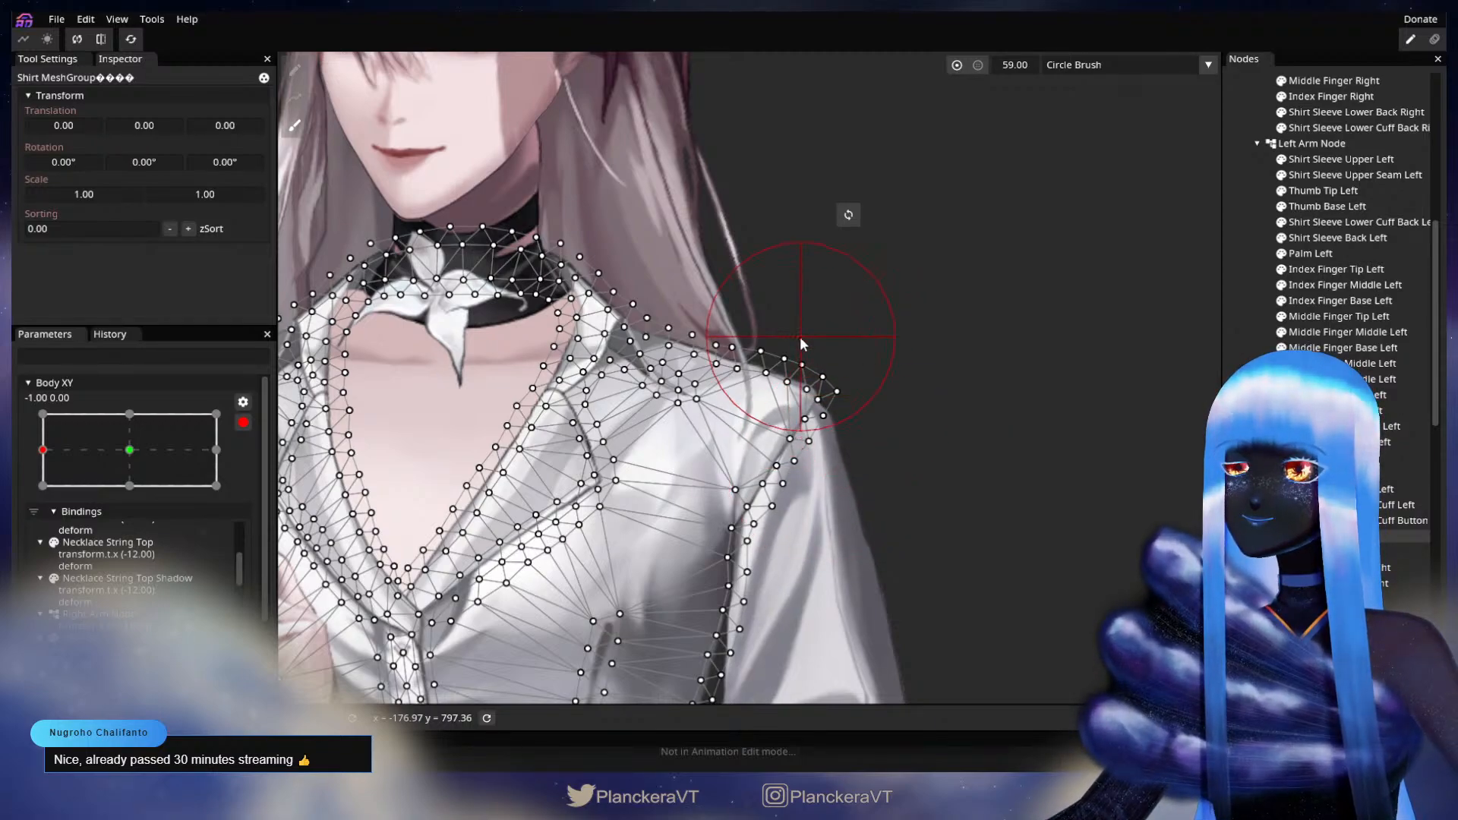
pyautogui.moveTo(810, 342); pyautogui.dragTo(800, 341)
pyautogui.moveTo(884, 391); pyautogui.dragTo(874, 386)
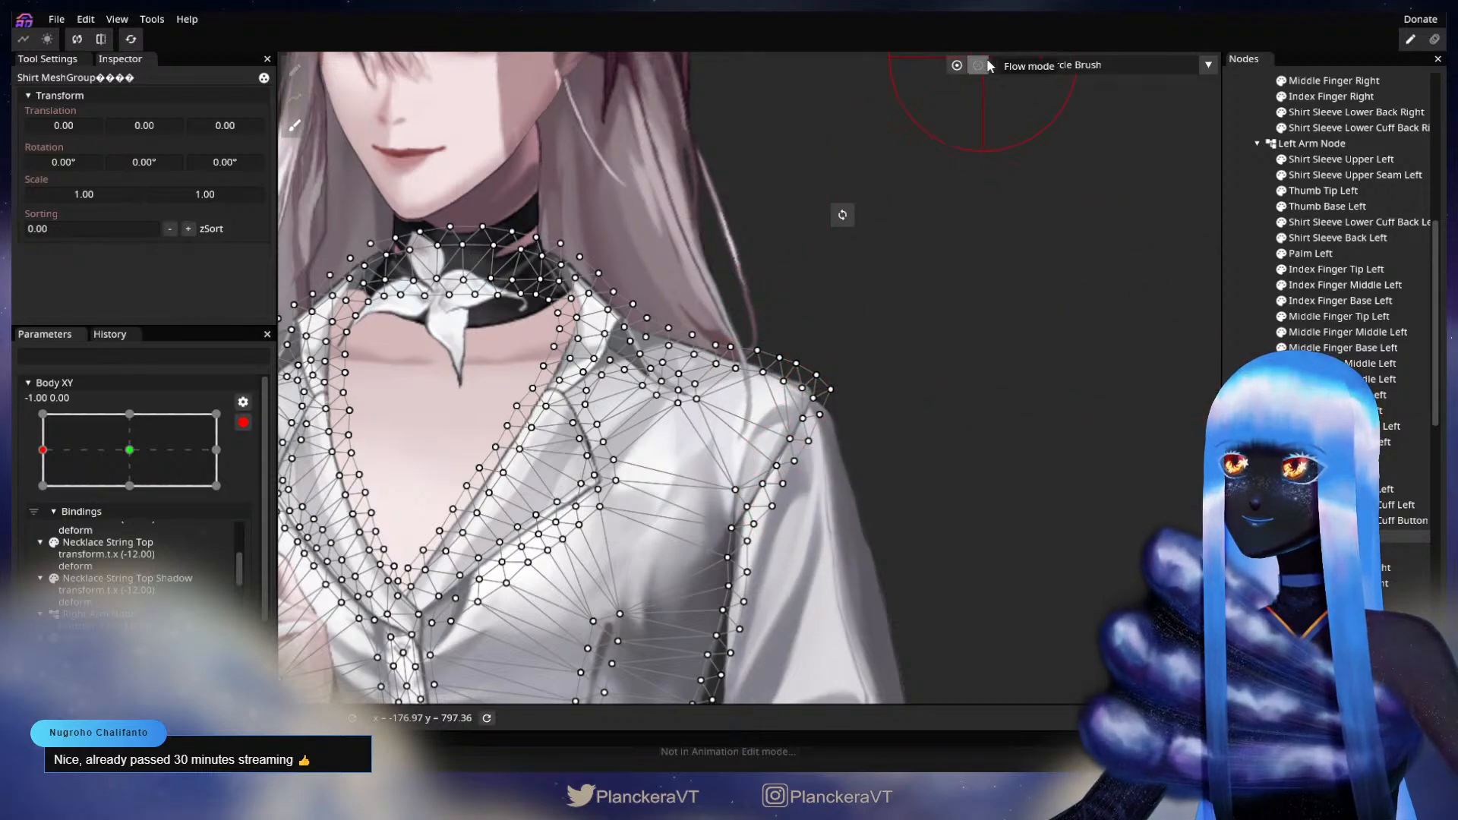
# - Leave keypoint editing and vary Body XY around -1.00 to check the reshaped left shoulder edge
pyautogui.click(243, 422)
pyautogui.moveTo(39, 514)
pyautogui.mouseDown()
pyautogui.moveTo(184, 521)
pyautogui.moveTo(114, 508)
pyautogui.moveTo(129, 510)
pyautogui.moveTo(26, 518)
pyautogui.moveTo(120, 504)
pyautogui.moveTo(13, 517)
pyautogui.mouseUp()
pyautogui.click(515, 473)
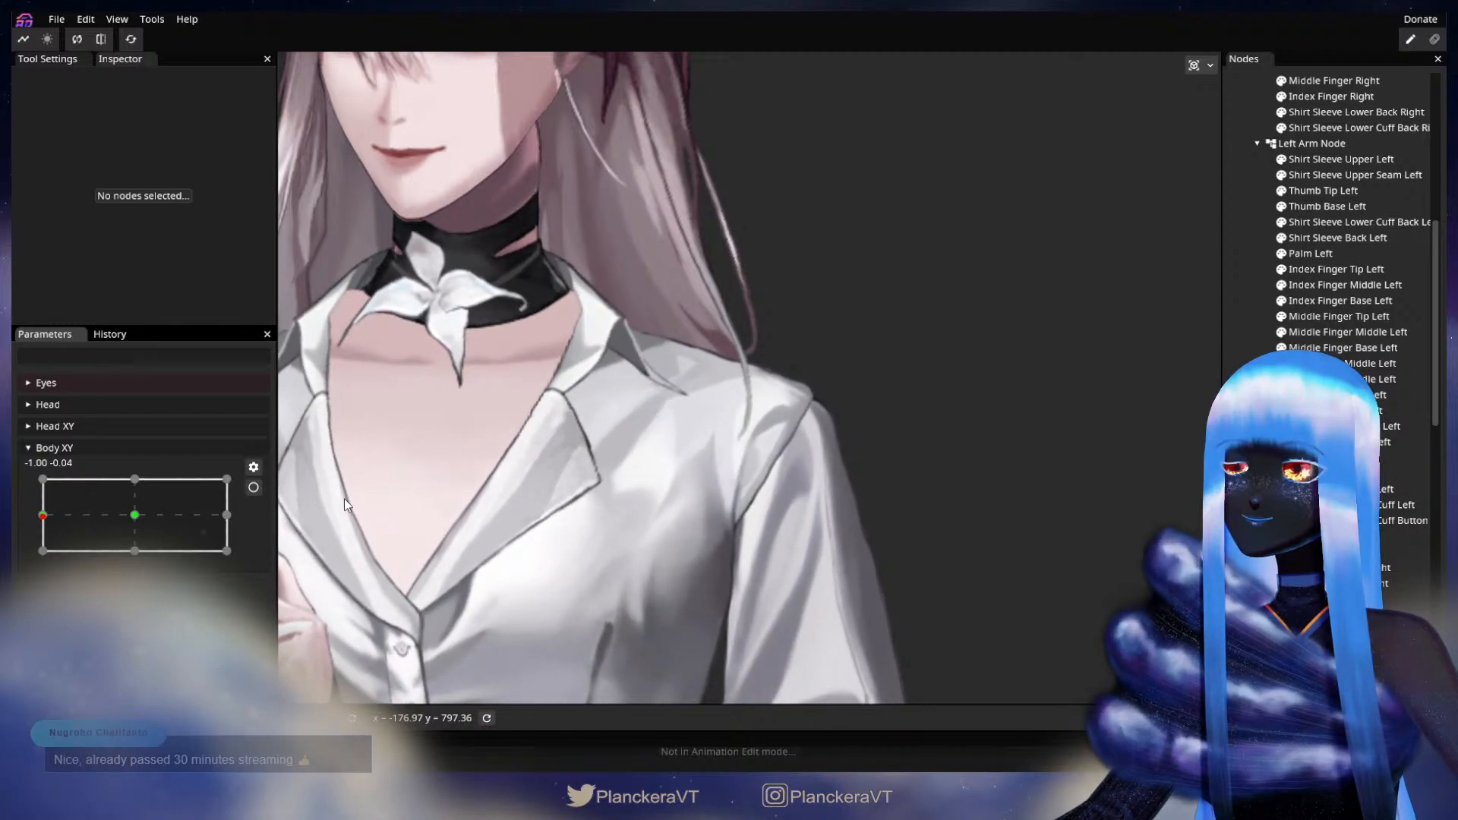
# - Re-arm the Body XY -1.00, 0.00 keypoint and nudge individual Shirt MeshGroup vertices to smooth the seam between left shoulder and sleeve
pyautogui.click(254, 487)
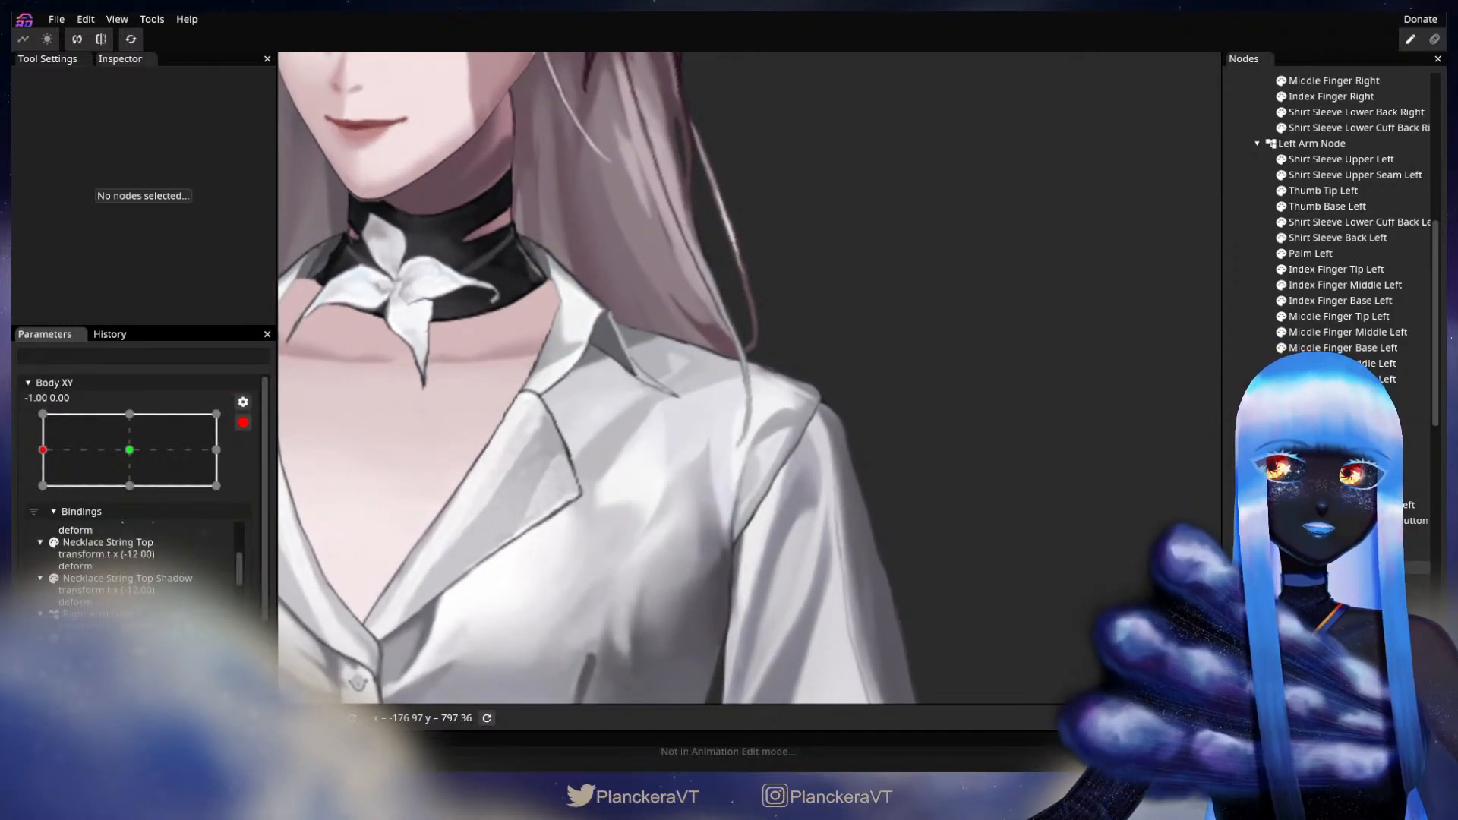
pyautogui.click(1306, 537)
pyautogui.scroll(5, 850, 554)
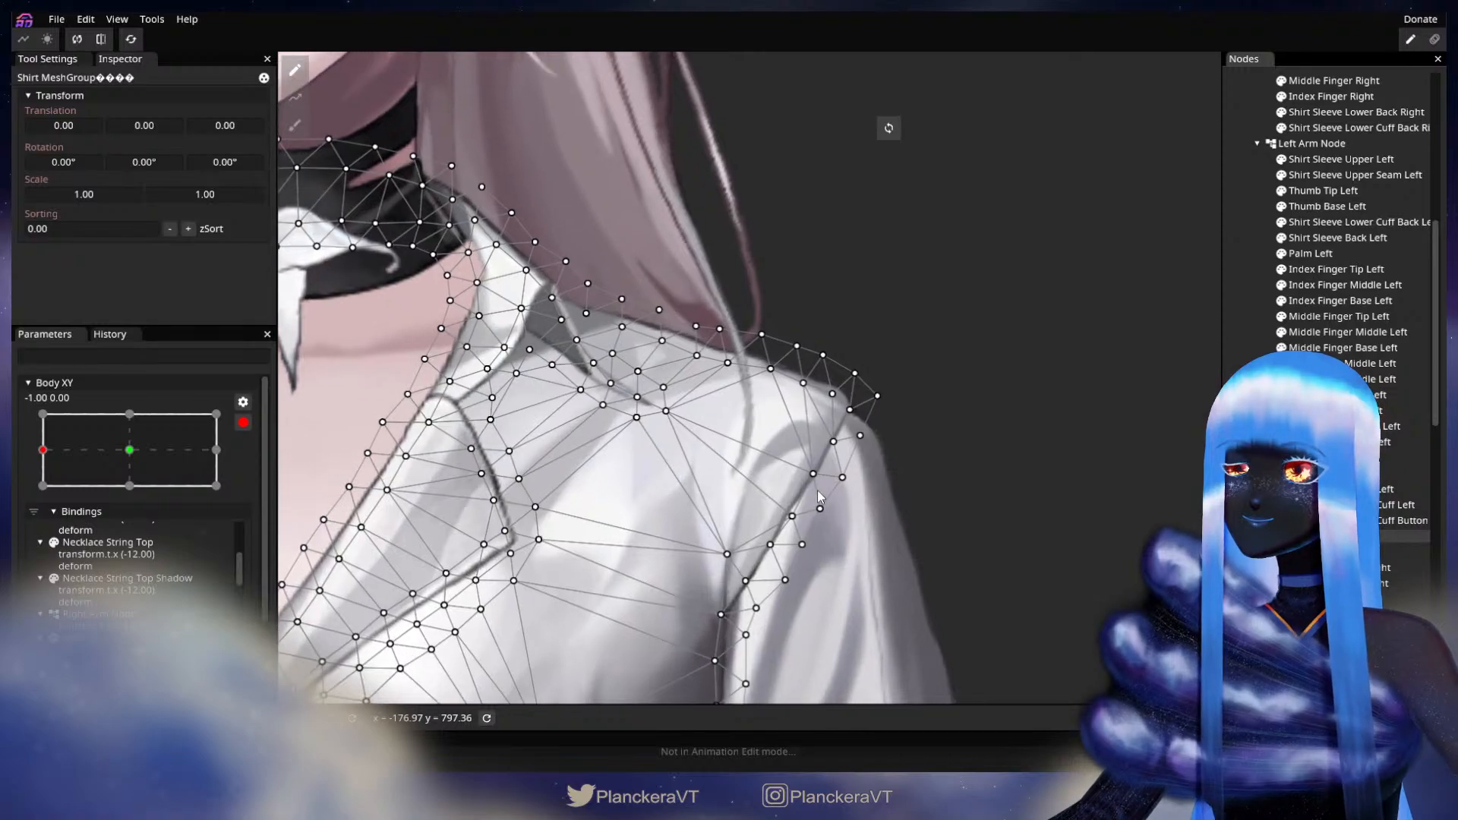
pyautogui.click(812, 474)
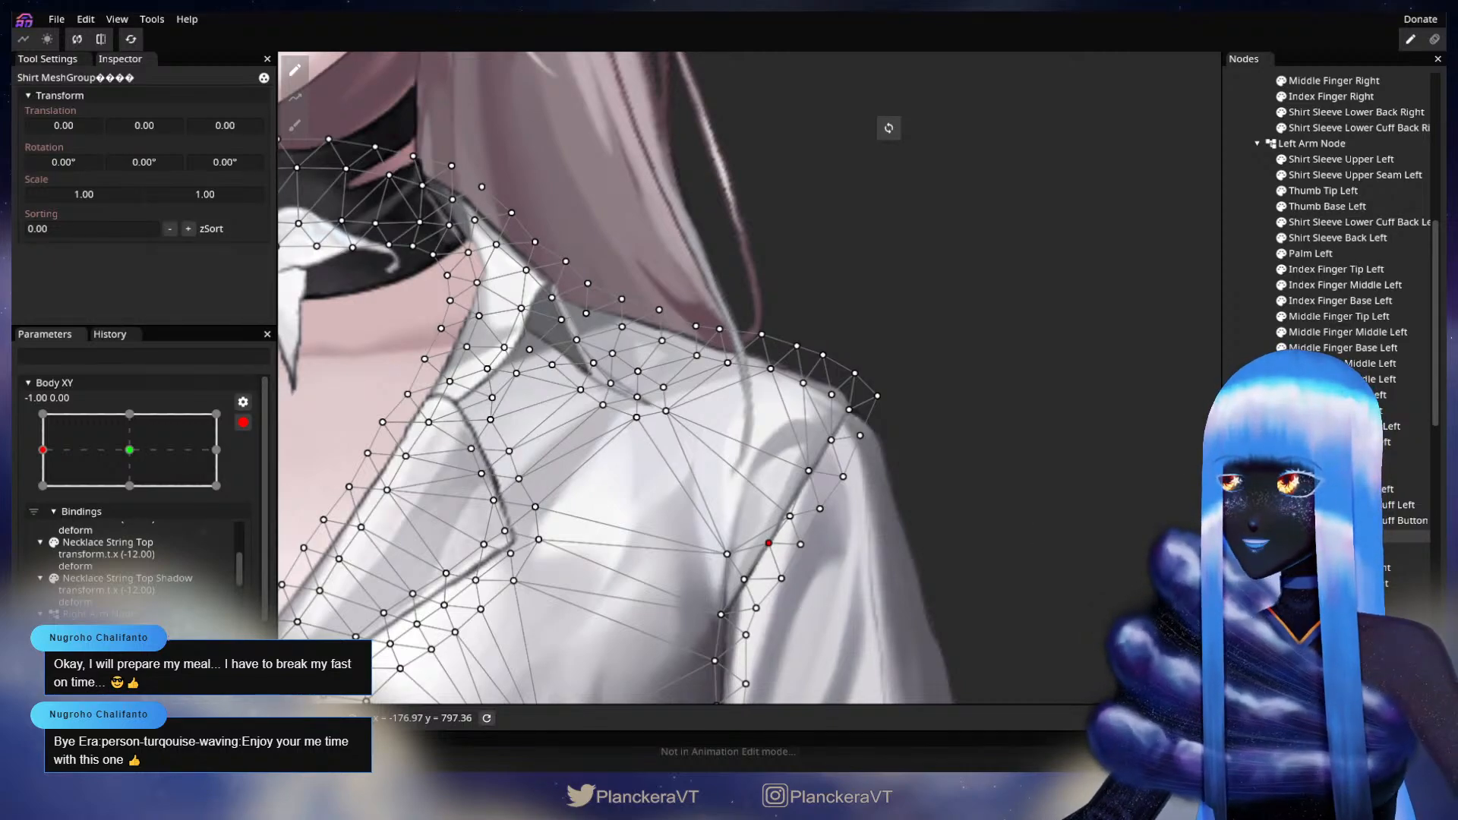
pyautogui.press('Escape')
pyautogui.scroll(-2, 924, 525)
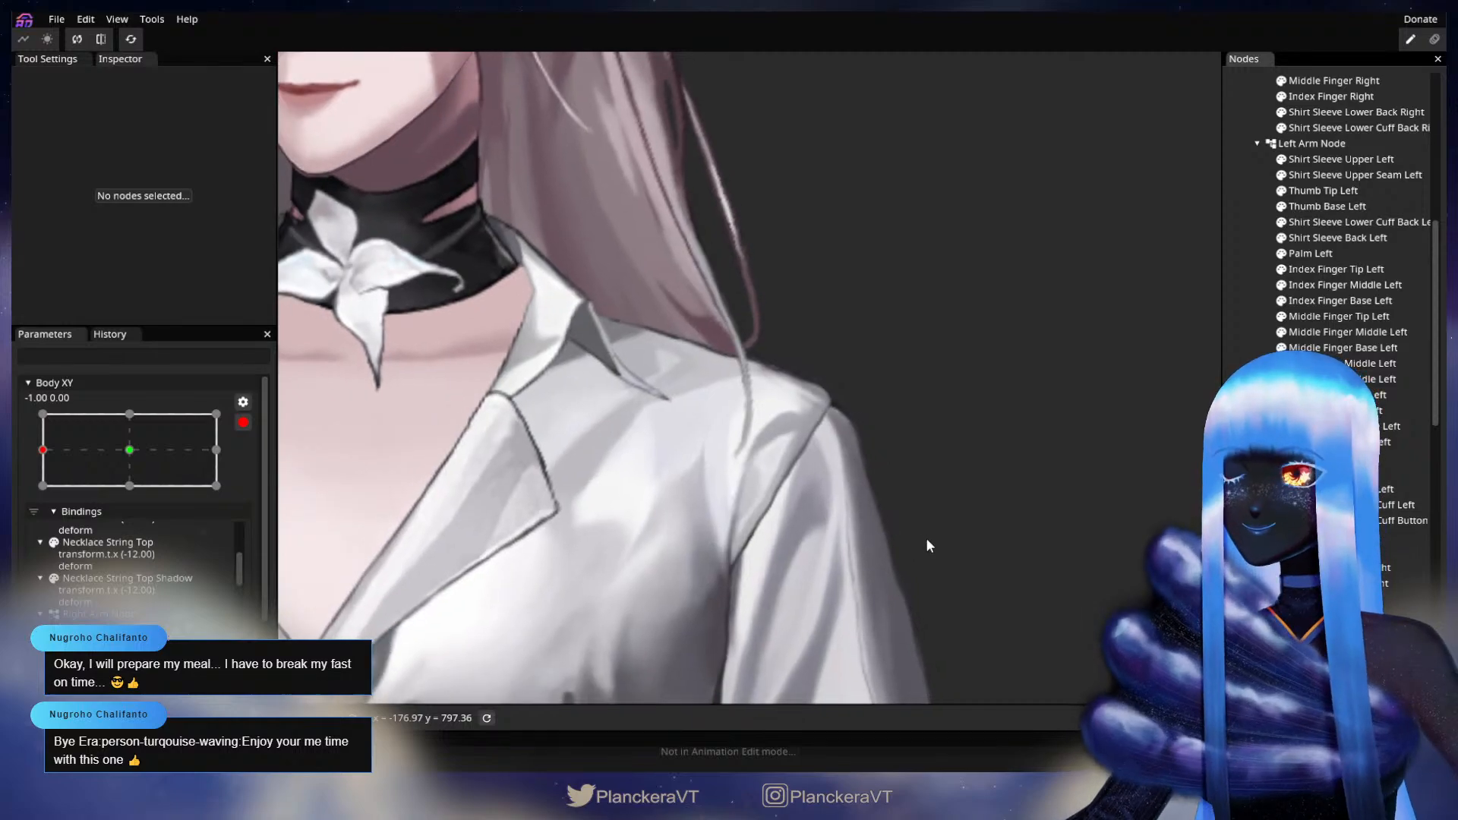
pyautogui.scroll(1, 926, 539)
pyautogui.click(802, 591)
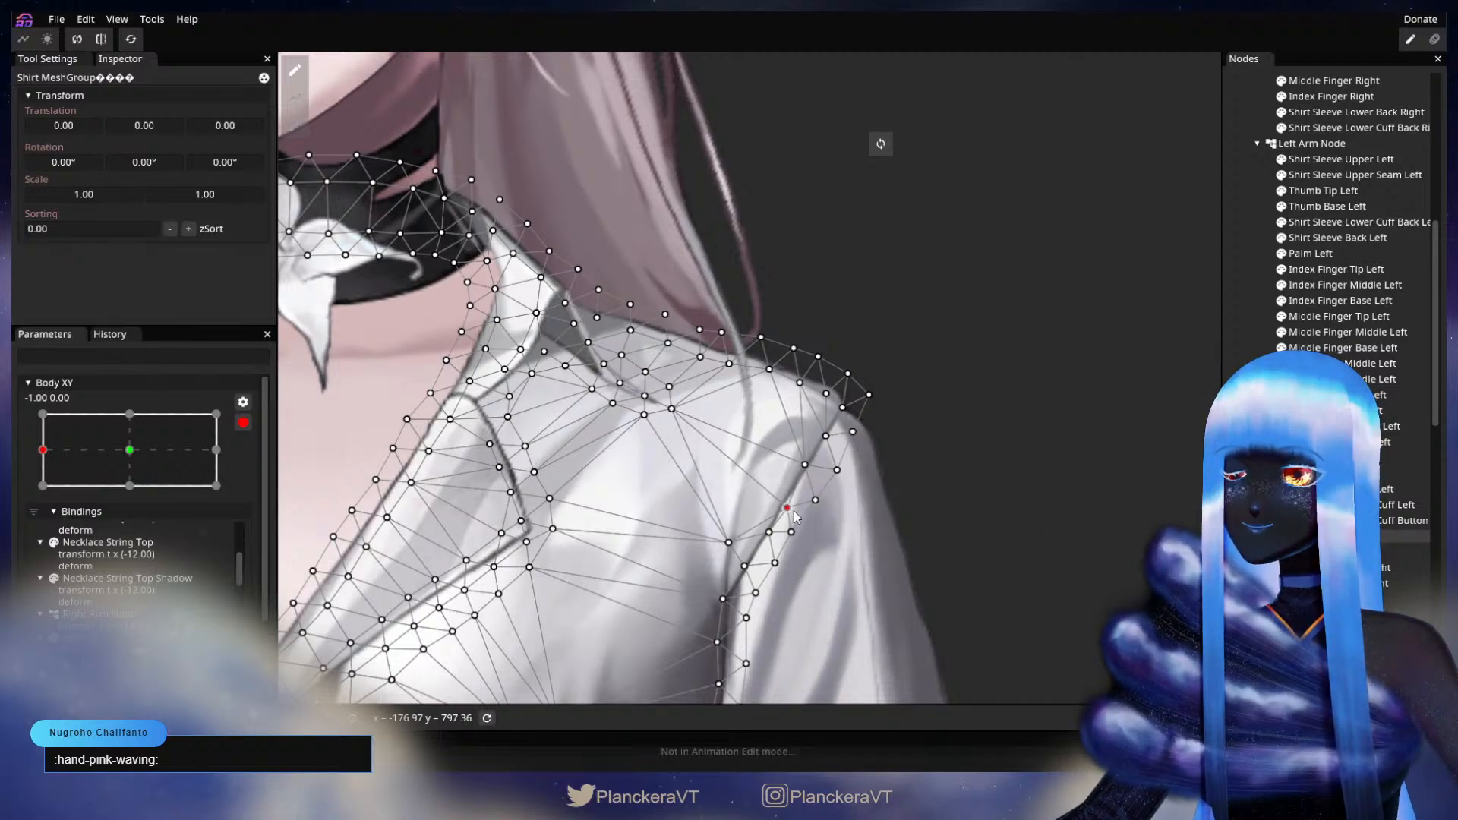
pyautogui.click(1306, 536)
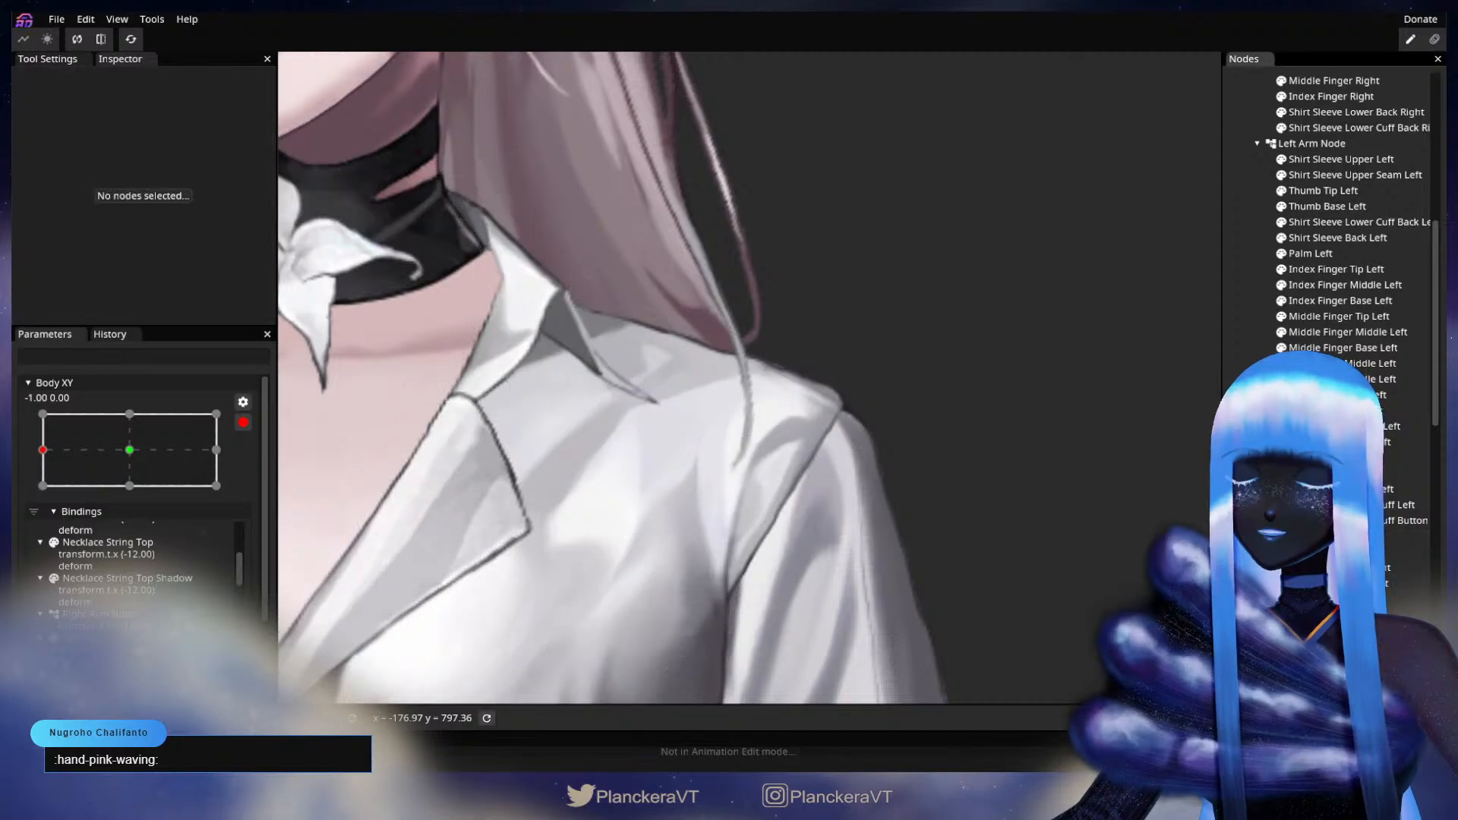
# - View the whole torso, leave keypoint editing and vary Body XY around -1.00 to check the left shoulder seam
pyautogui.scroll(-5, 965, 541)
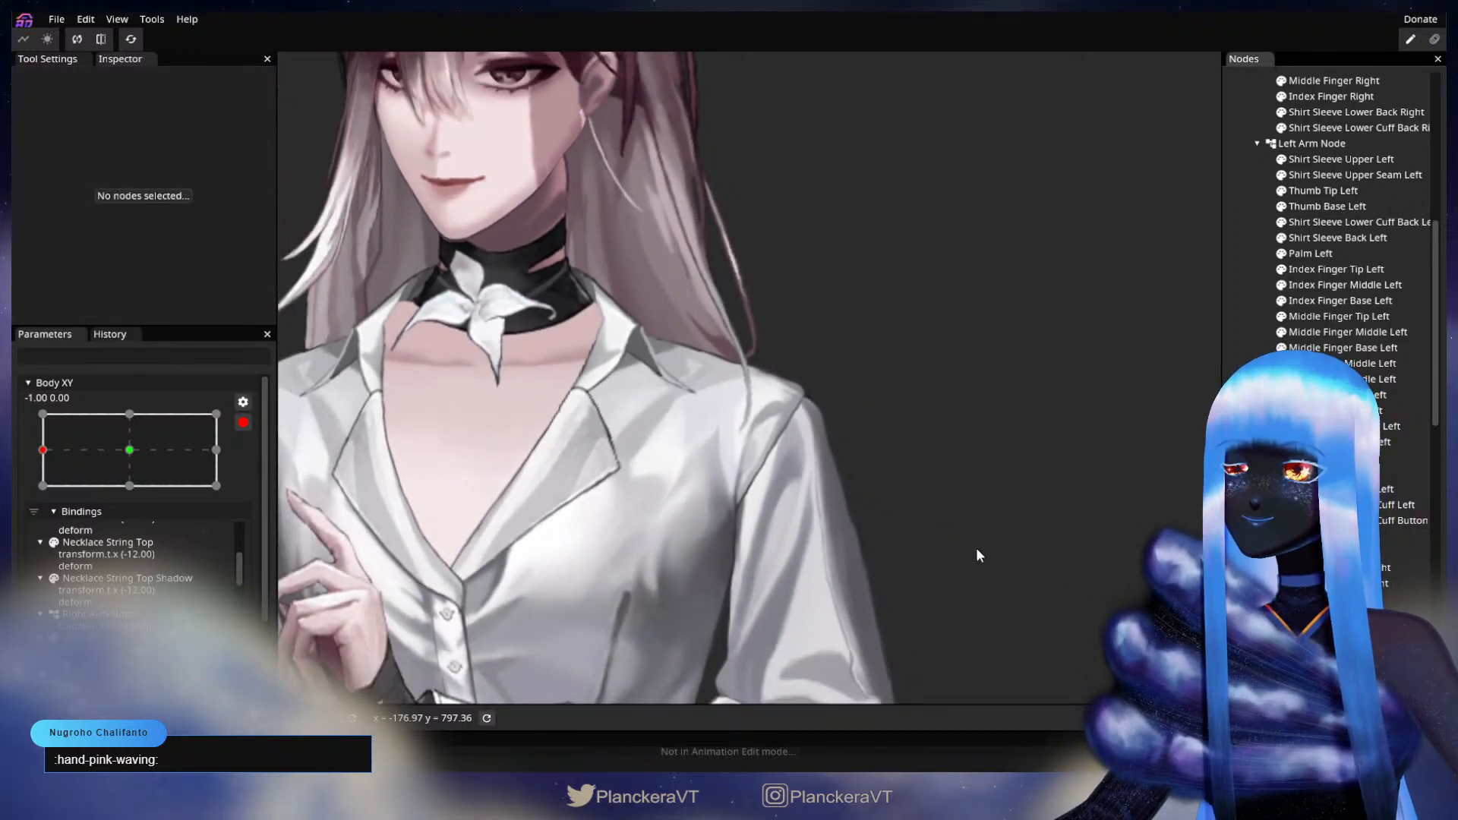
pyautogui.scroll(-5, 978, 553)
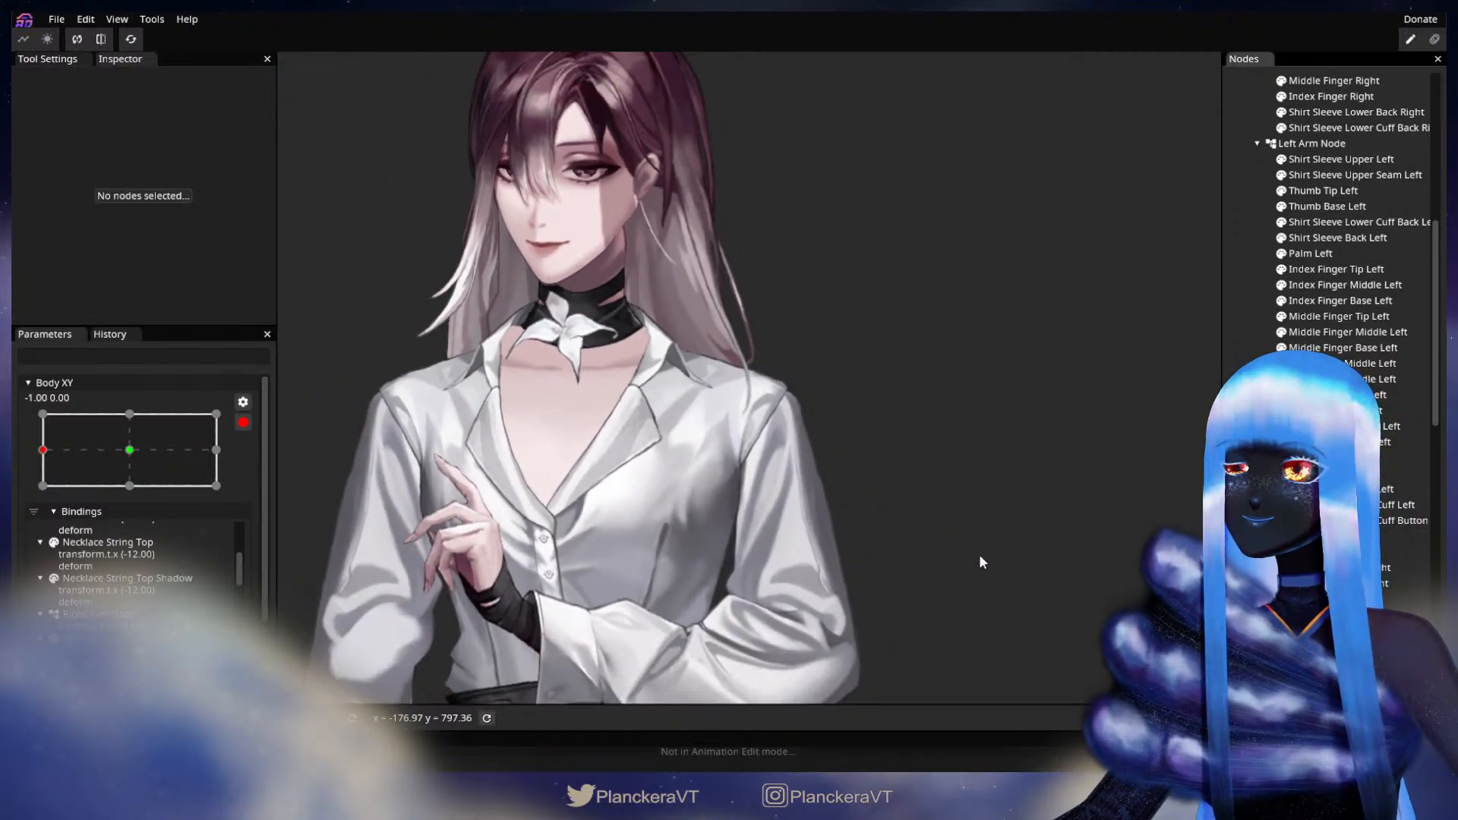
pyautogui.scroll(-6, 978, 555)
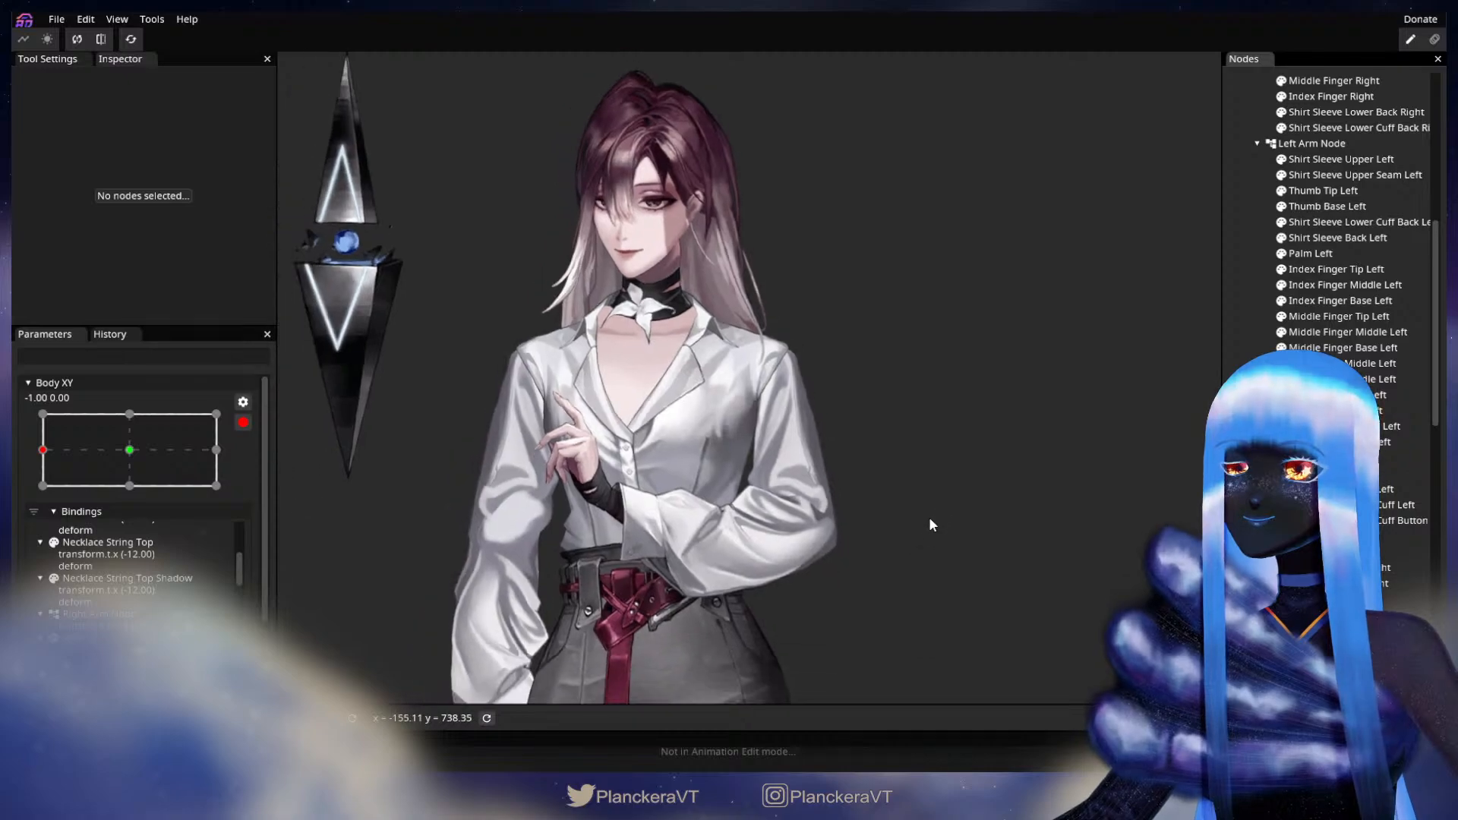
pyautogui.click(243, 422)
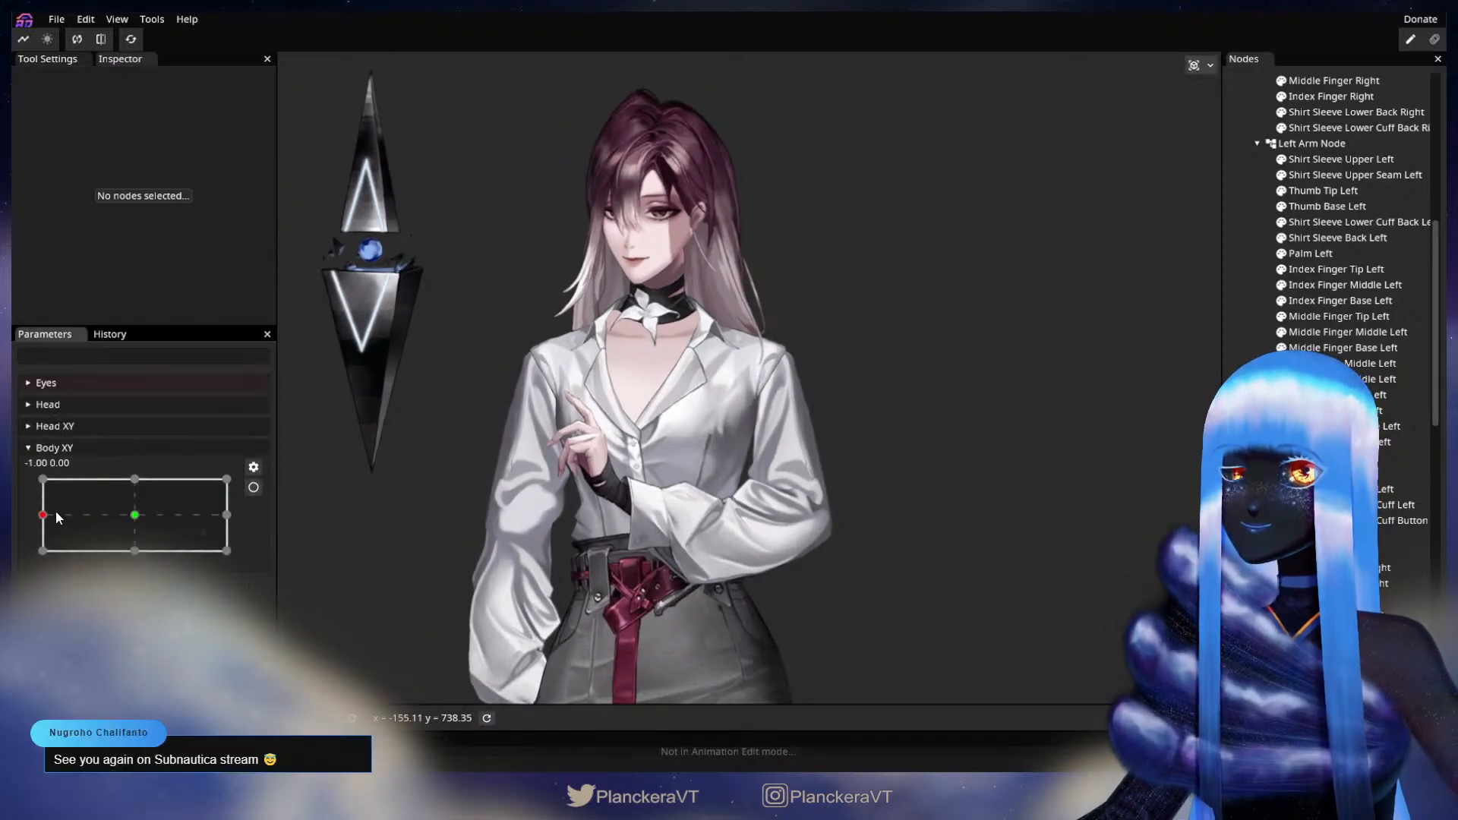
pyautogui.moveTo(46, 516)
pyautogui.mouseDown()
pyautogui.moveTo(155, 516)
pyautogui.moveTo(38, 520)
pyautogui.mouseUp()
pyautogui.scroll(3, 715, 407)
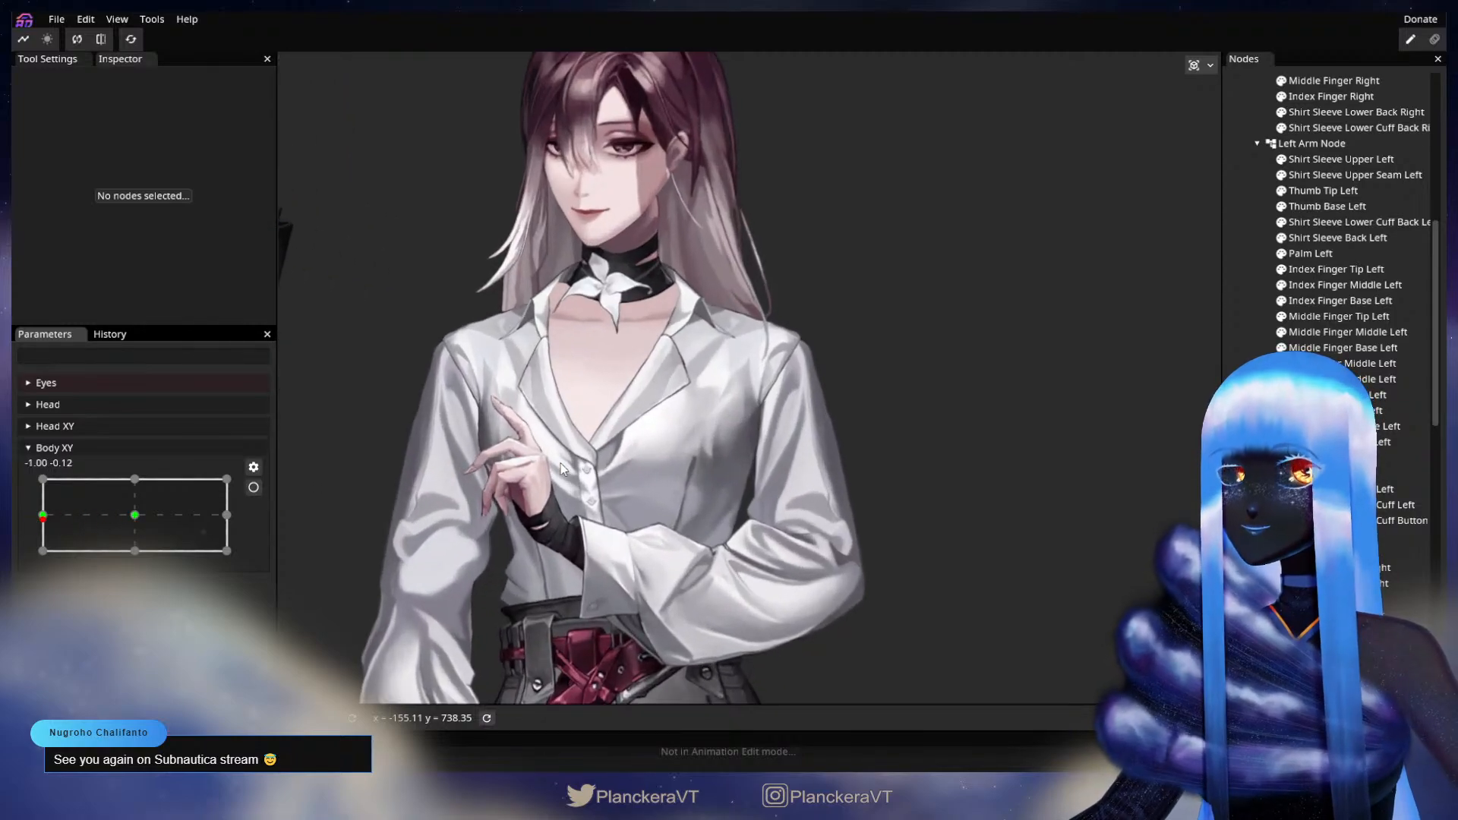
# - Re-arm the Body XY -1.00, 0.00 keypoint and fine-tune single Shirt MeshGroup vertices along the upper left sleeve seam
pyautogui.click(254, 487)
pyautogui.scroll(5, 936, 398)
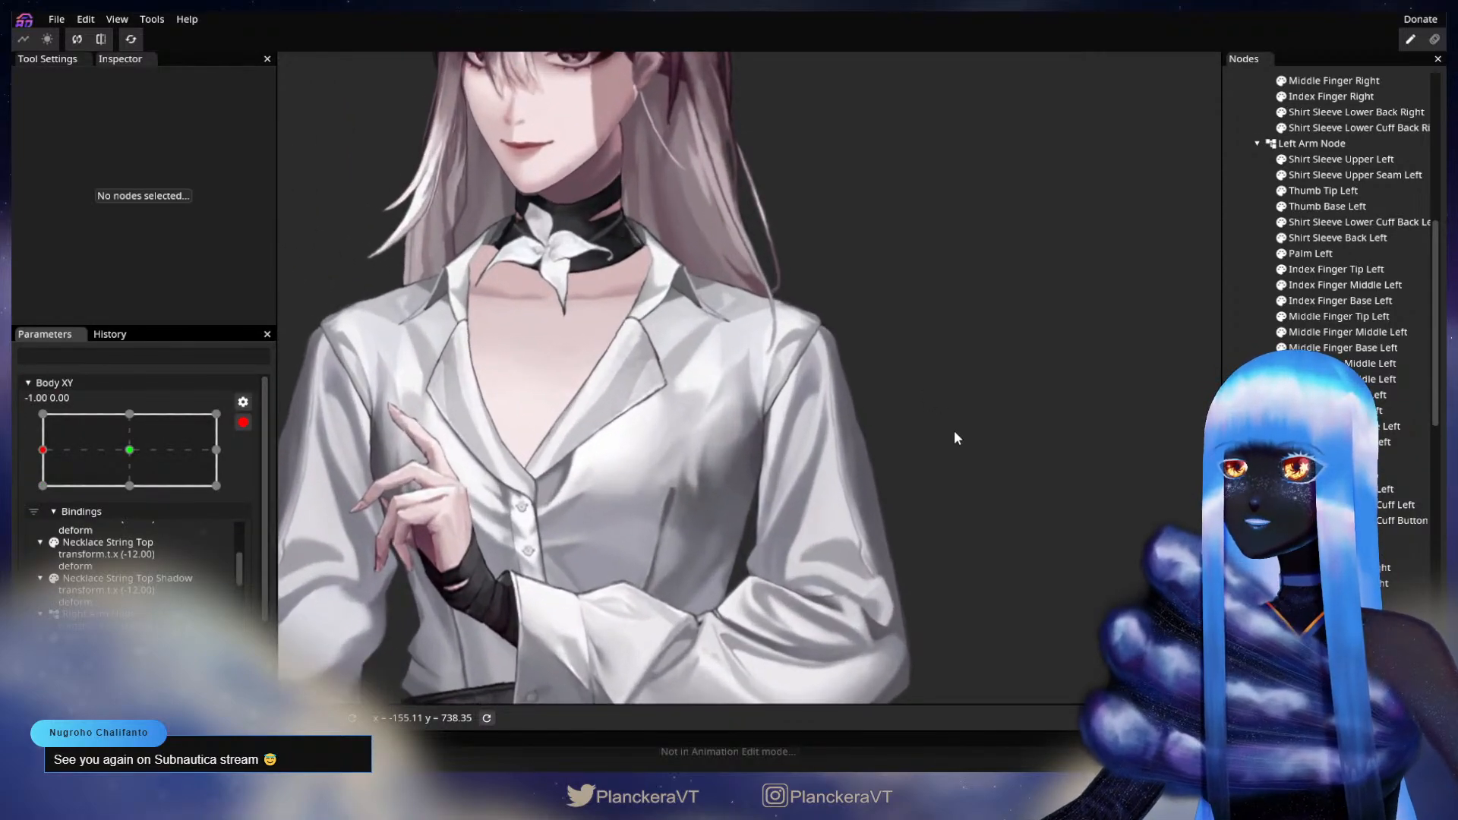
pyautogui.moveTo(859, 402); pyautogui.dragTo(853, 477)
pyautogui.scroll(2, 883, 536)
pyautogui.scroll(4, 855, 477)
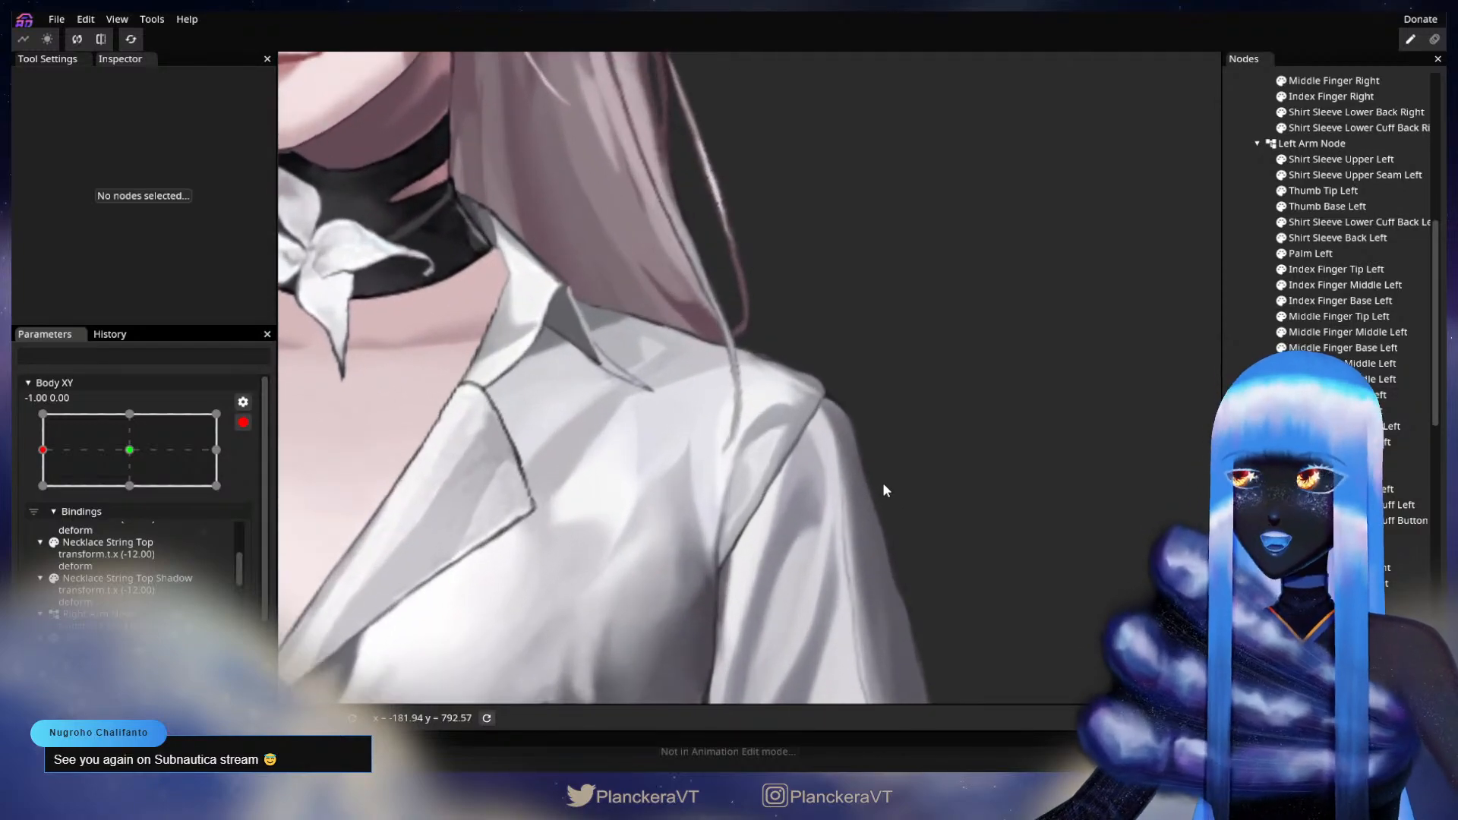
pyautogui.click(1314, 536)
pyautogui.scroll(1, 784, 532)
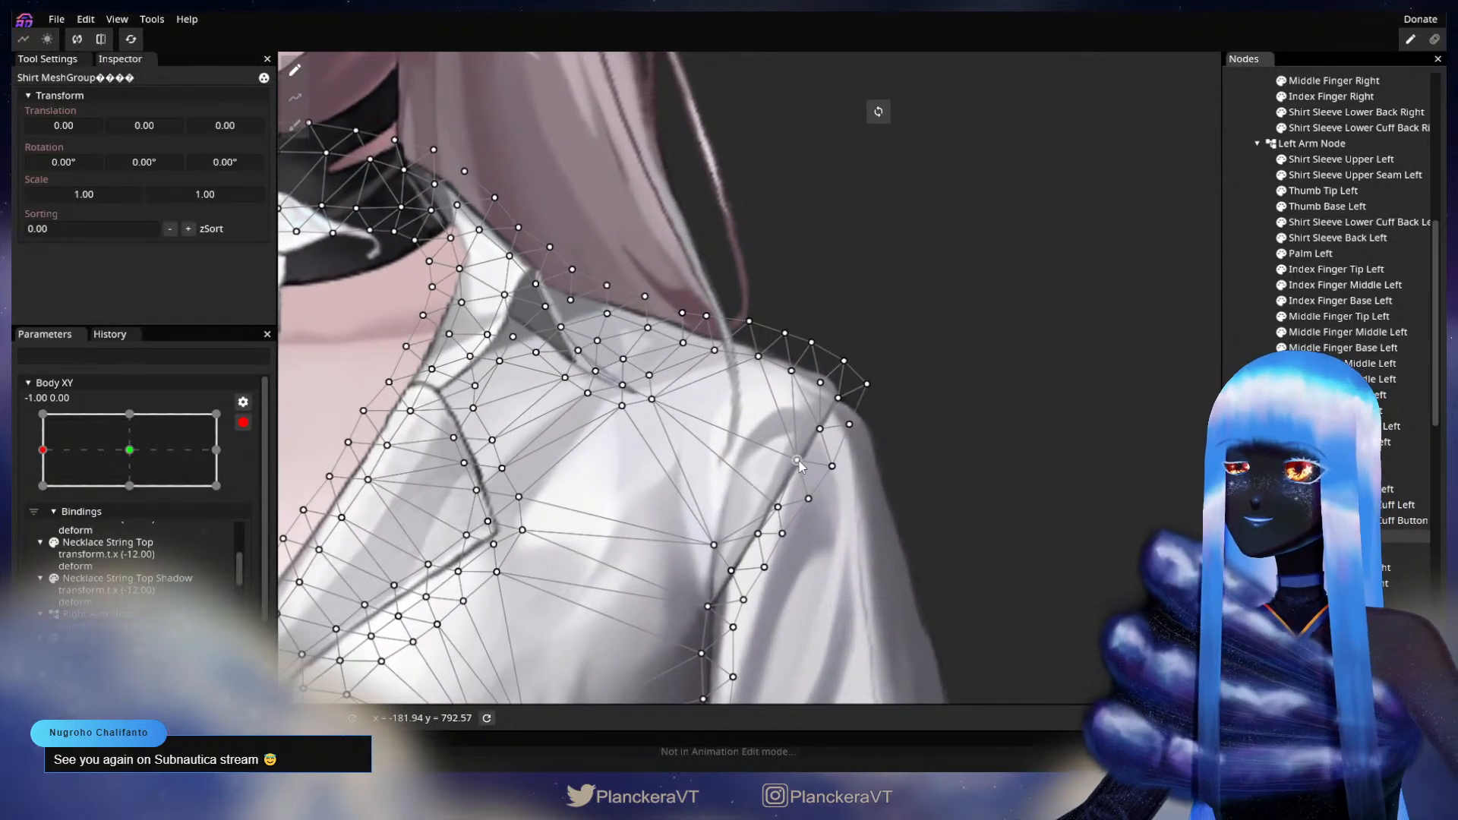
pyautogui.moveTo(798, 461); pyautogui.dragTo(808, 462)
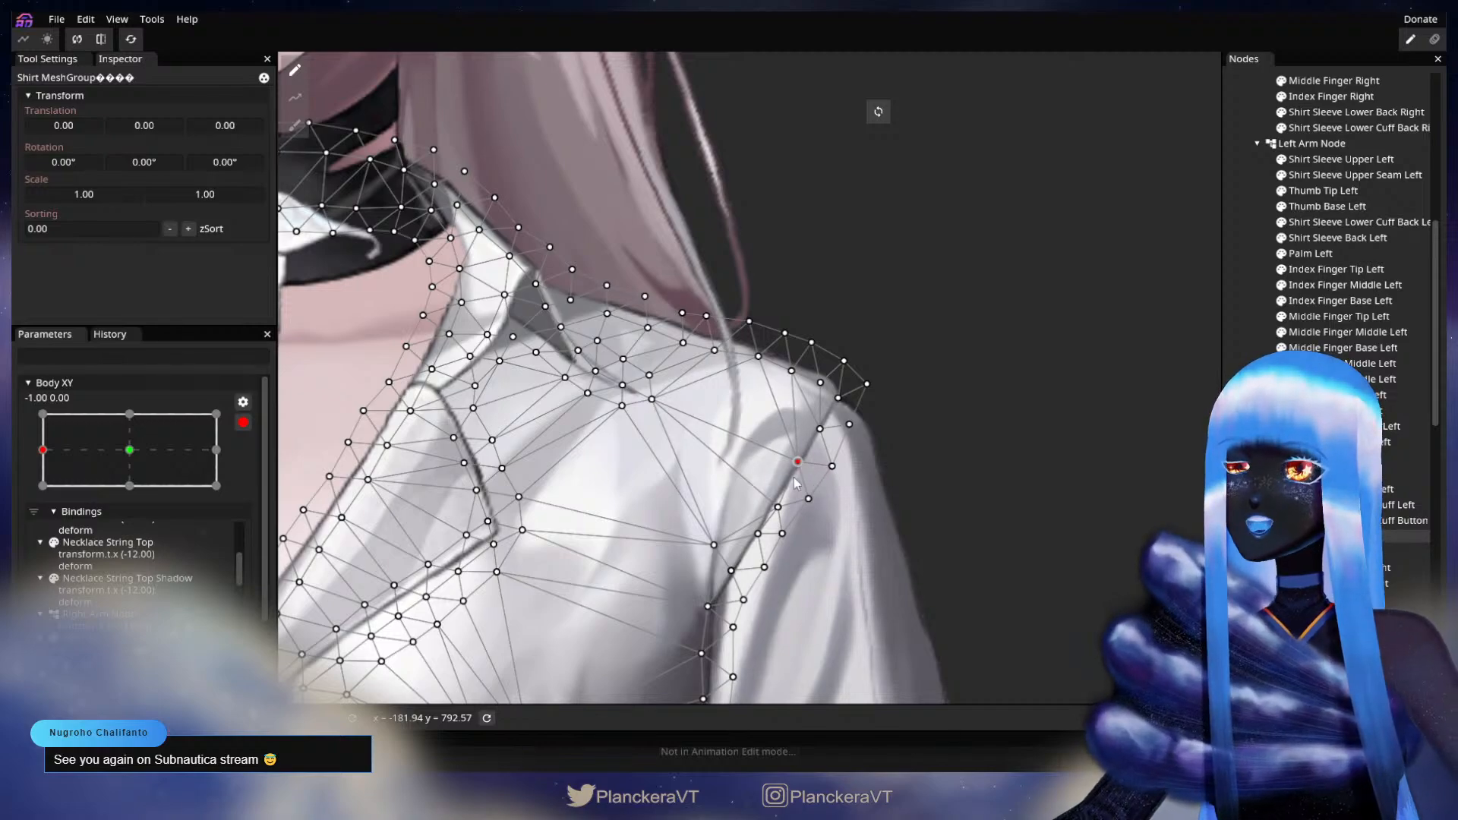
pyautogui.click(782, 533)
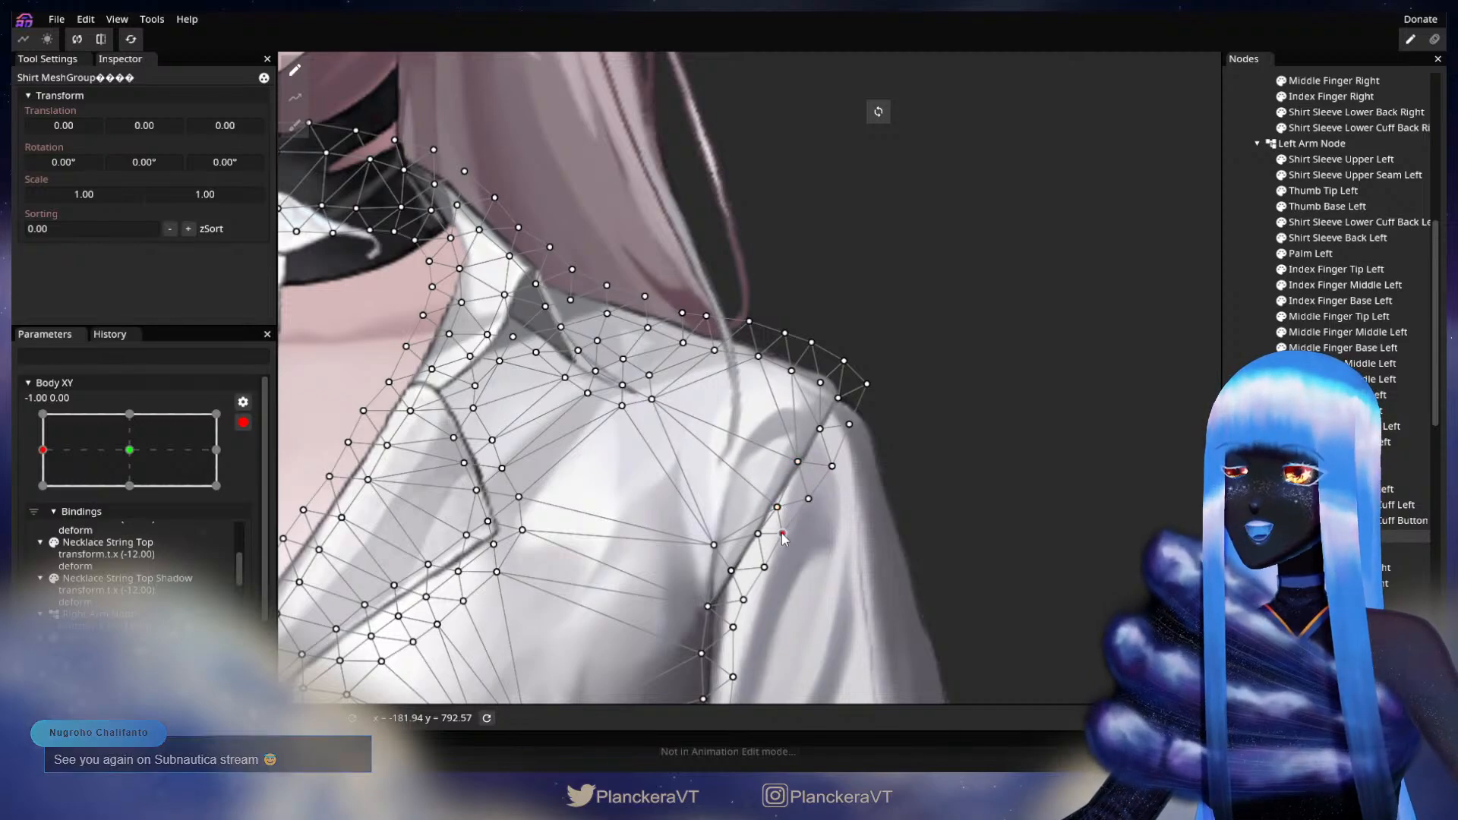
pyautogui.scroll(-3, 1336, 228)
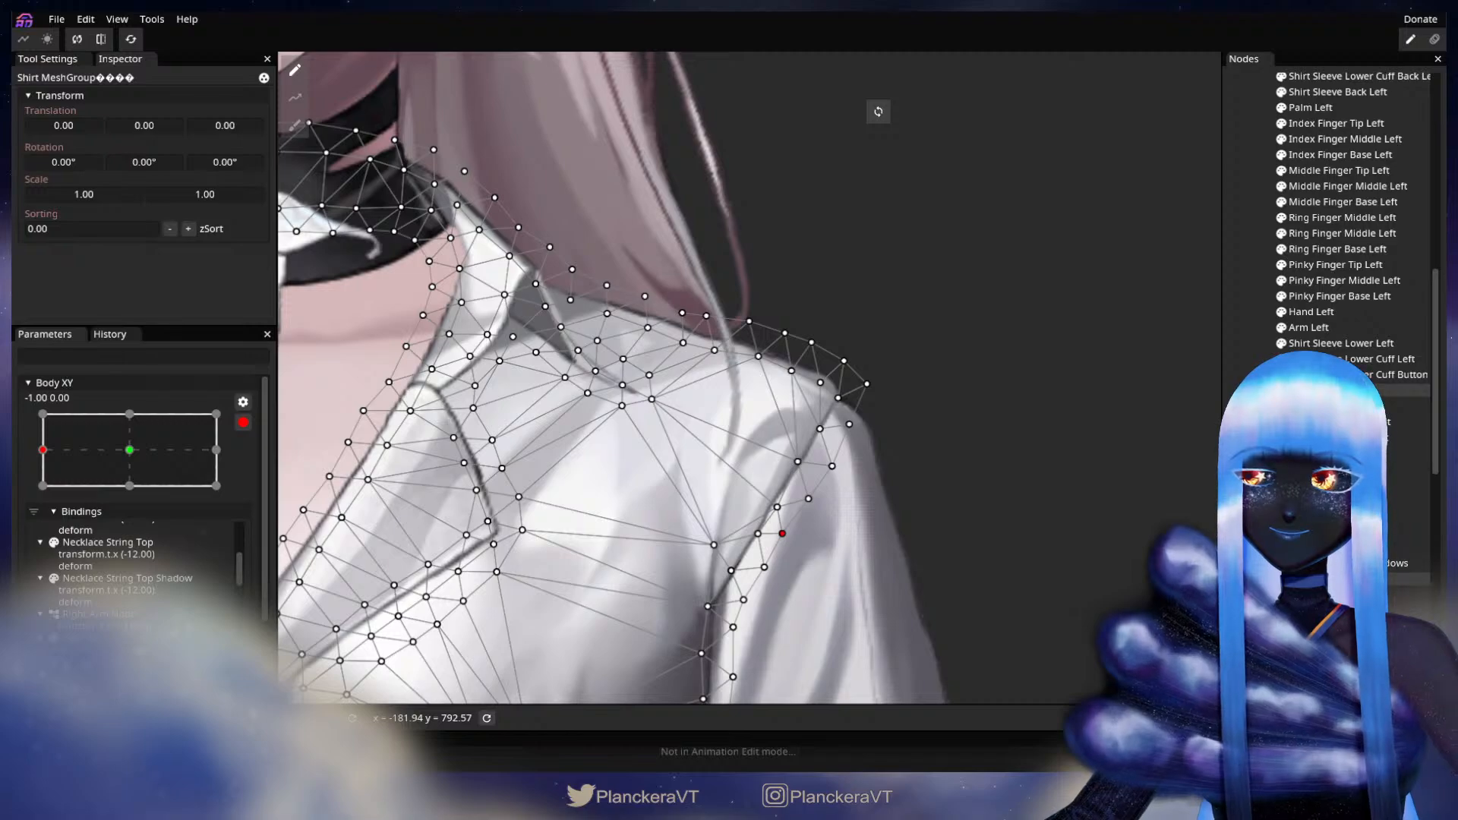
pyautogui.click(1322, 578)
pyautogui.click(294, 126)
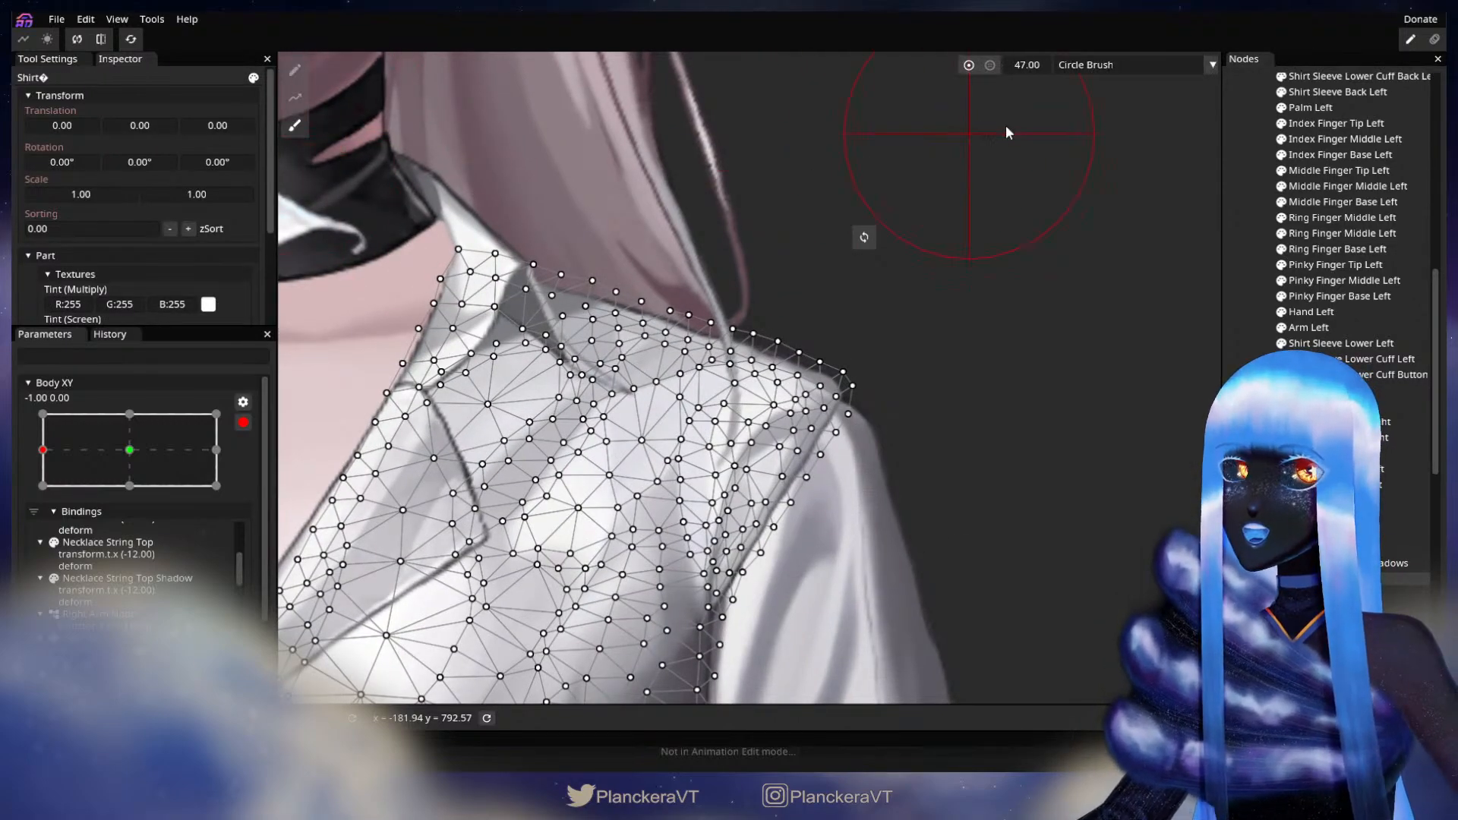
pyautogui.moveTo(1014, 67); pyautogui.dragTo(1004, 70)
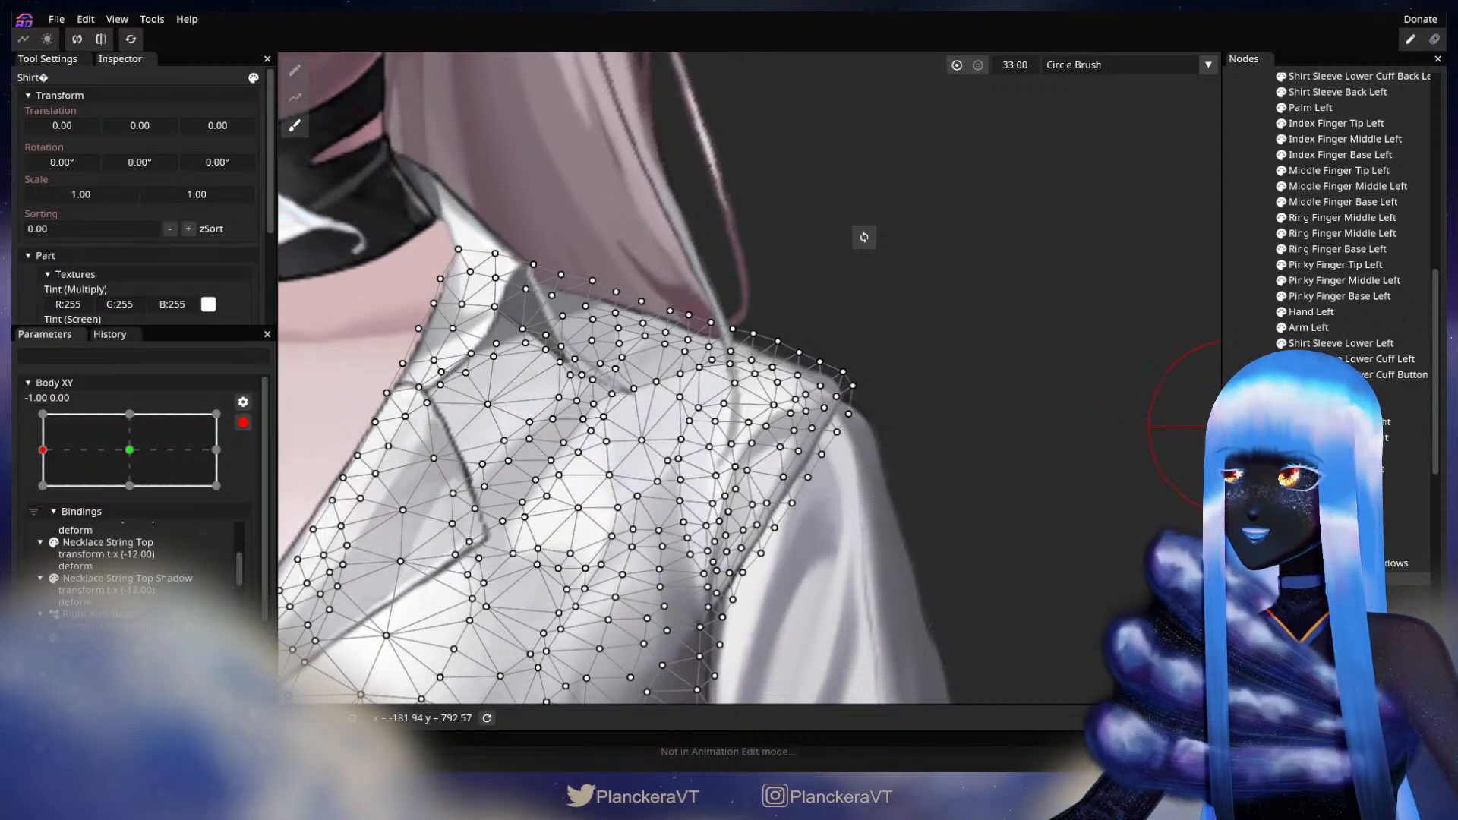
pyautogui.click(1244, 435)
# - Nudge the Shirt mesh on the inner left shoulder with a size 20 circle brush, then deselect it and review the upper torso
pyautogui.scroll(1, 787, 546)
pyautogui.scroll(3, 844, 544)
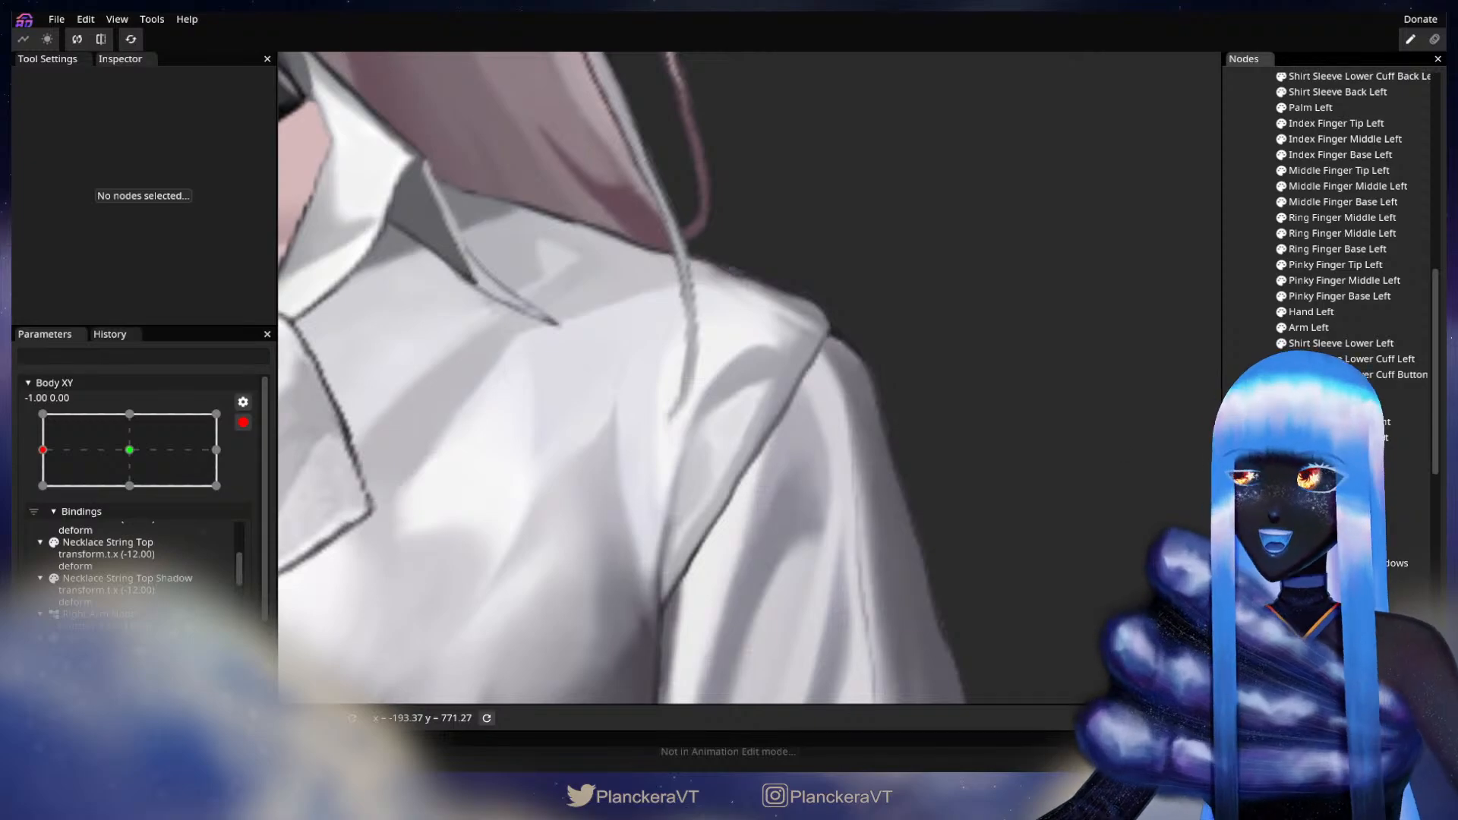
pyautogui.click(1306, 578)
pyautogui.scroll(1, 933, 366)
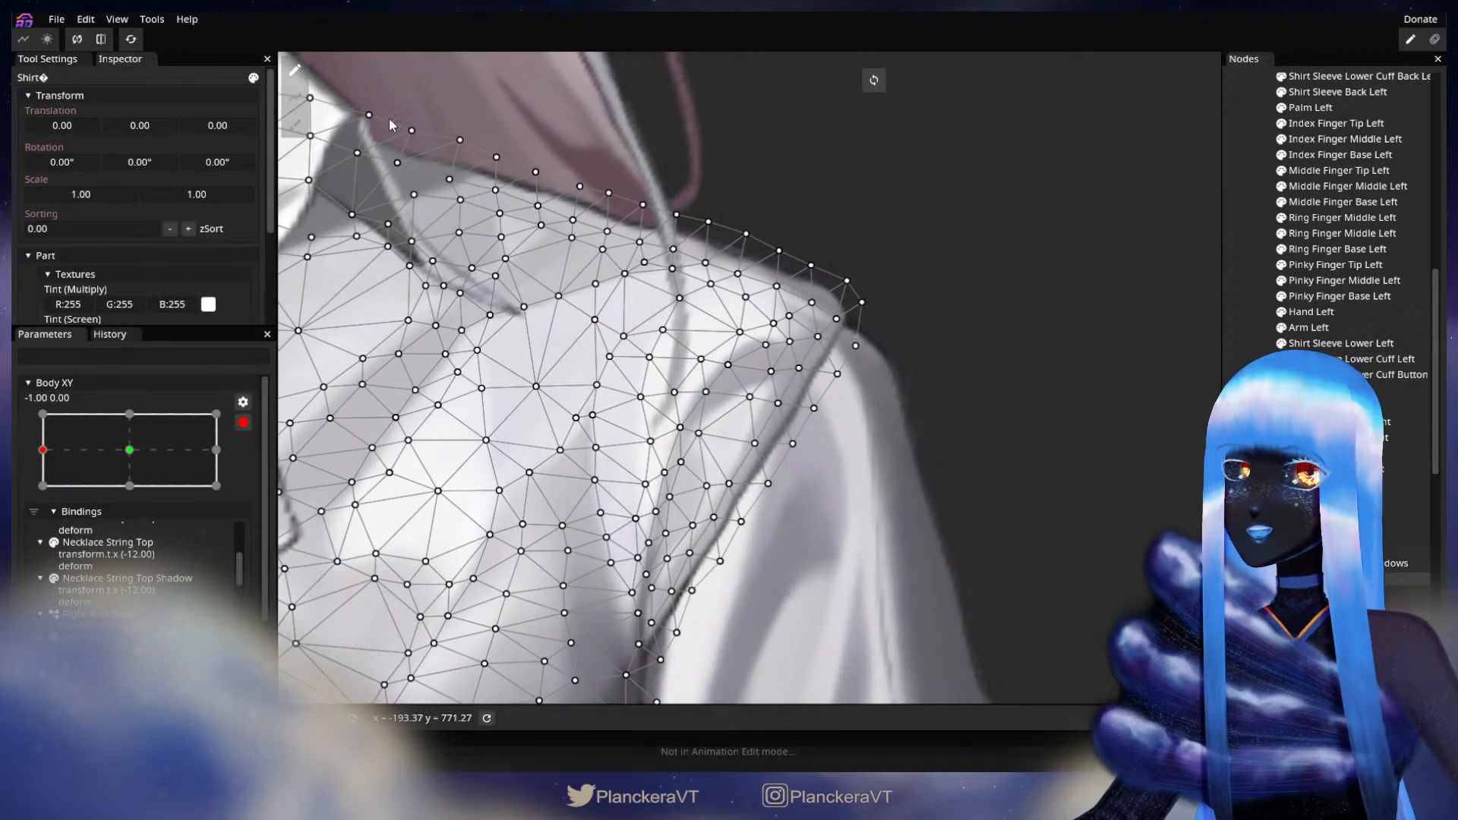
pyautogui.click(295, 124)
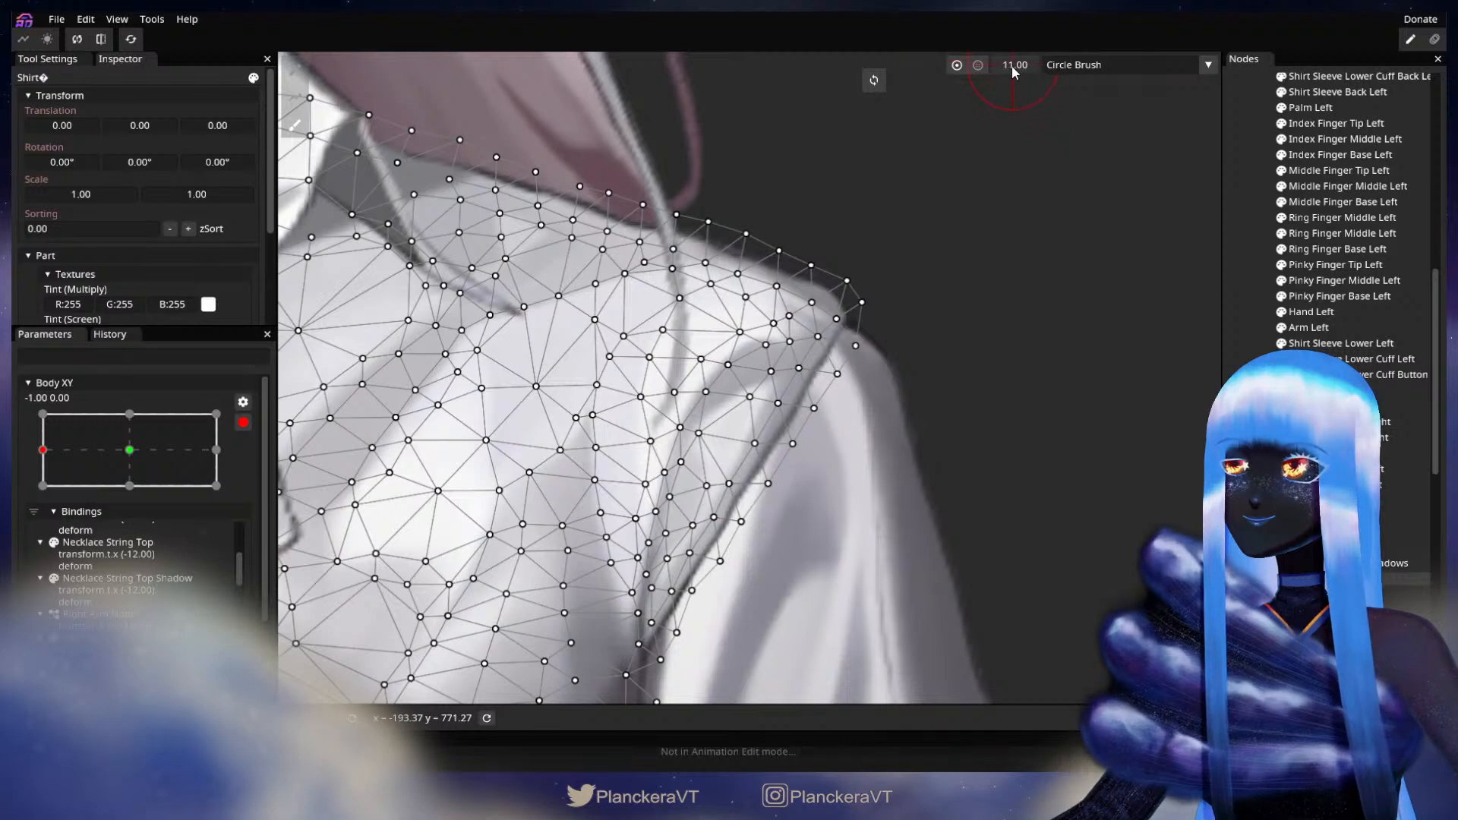
pyautogui.moveTo(1017, 65); pyautogui.dragTo(1019, 66)
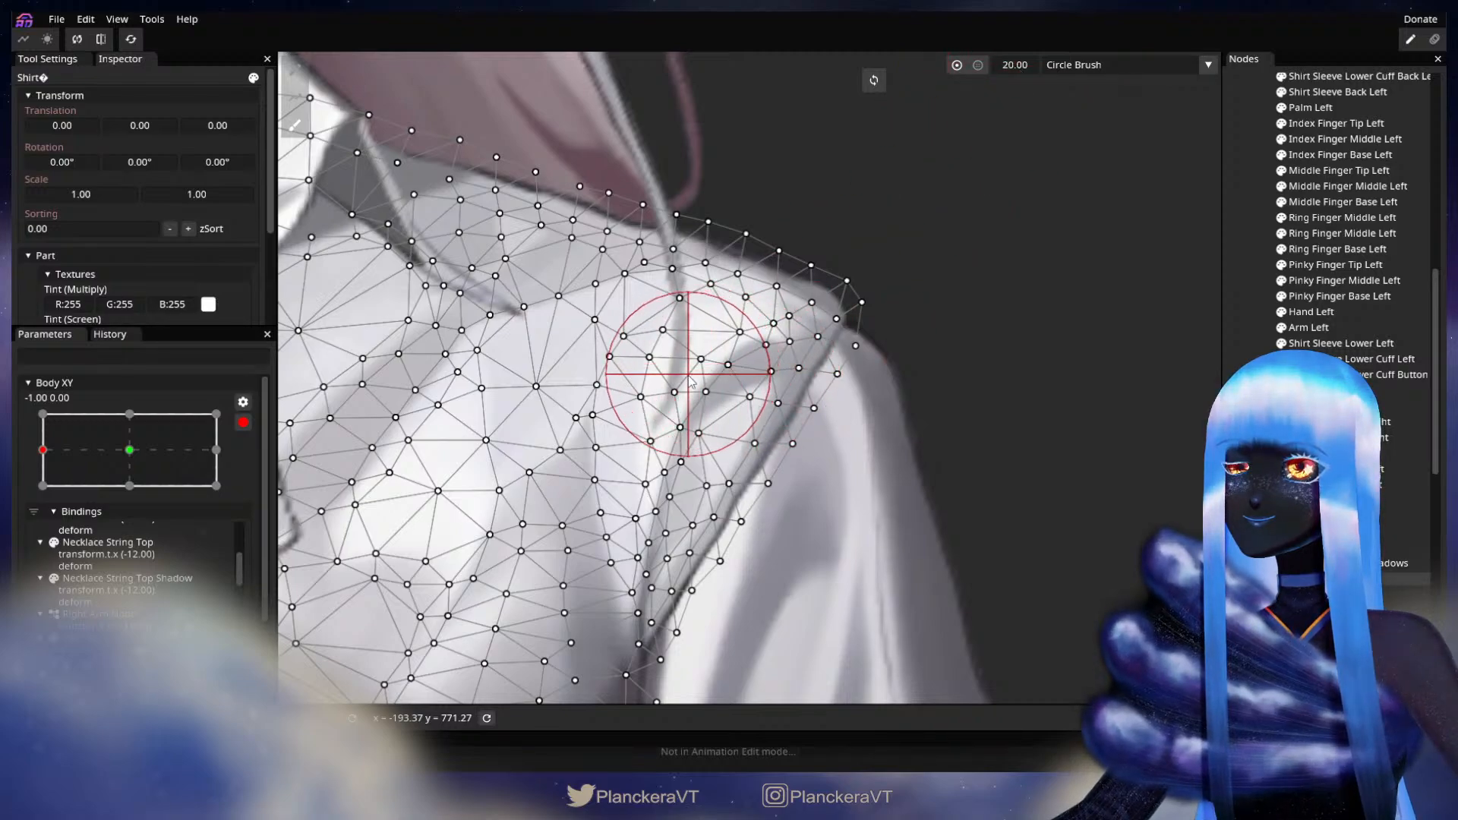
pyautogui.moveTo(688, 370); pyautogui.dragTo(692, 377)
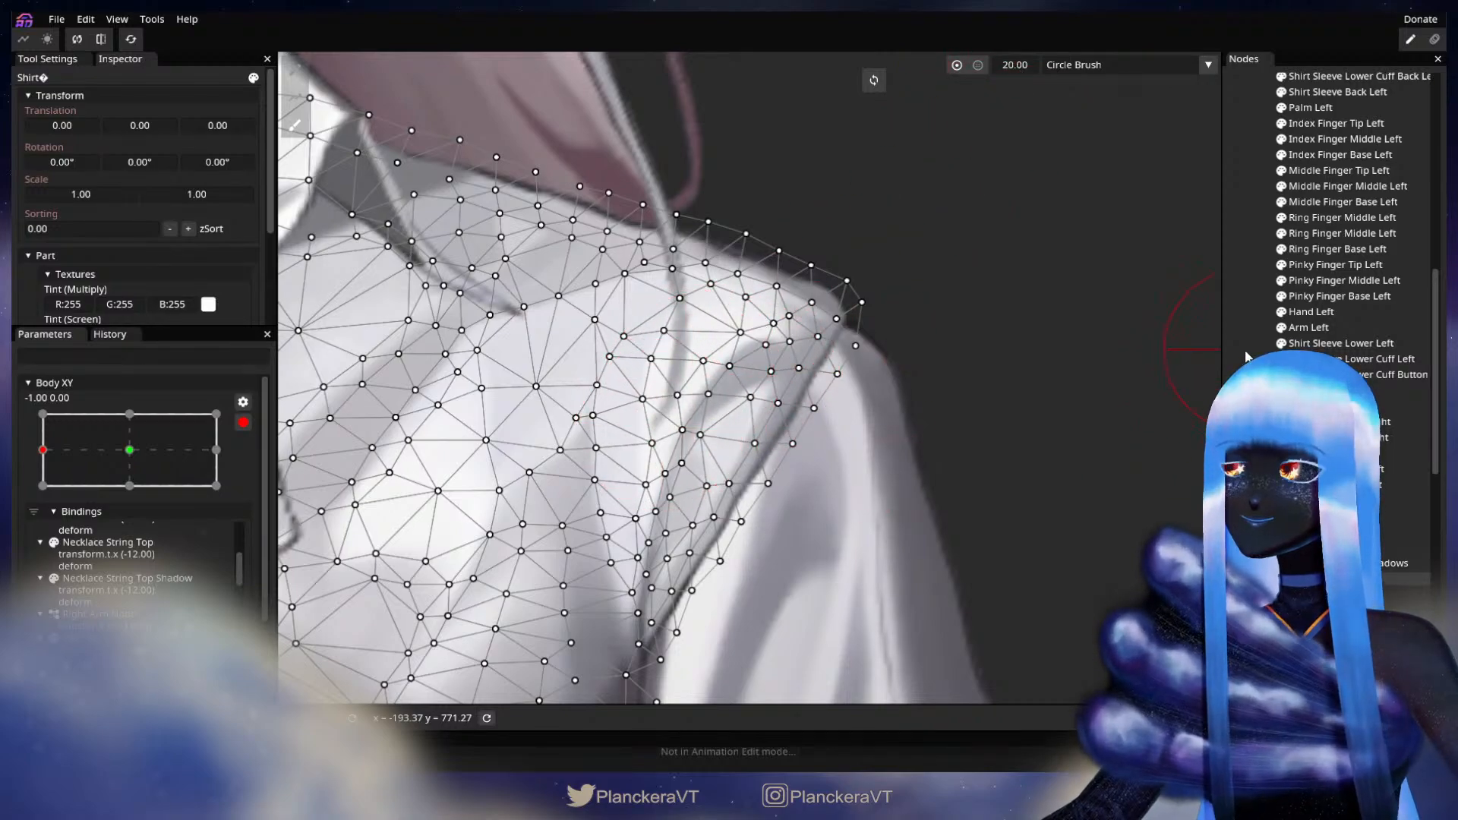
pyautogui.click(1246, 355)
pyautogui.scroll(-1, 846, 505)
pyautogui.scroll(-3, 845, 504)
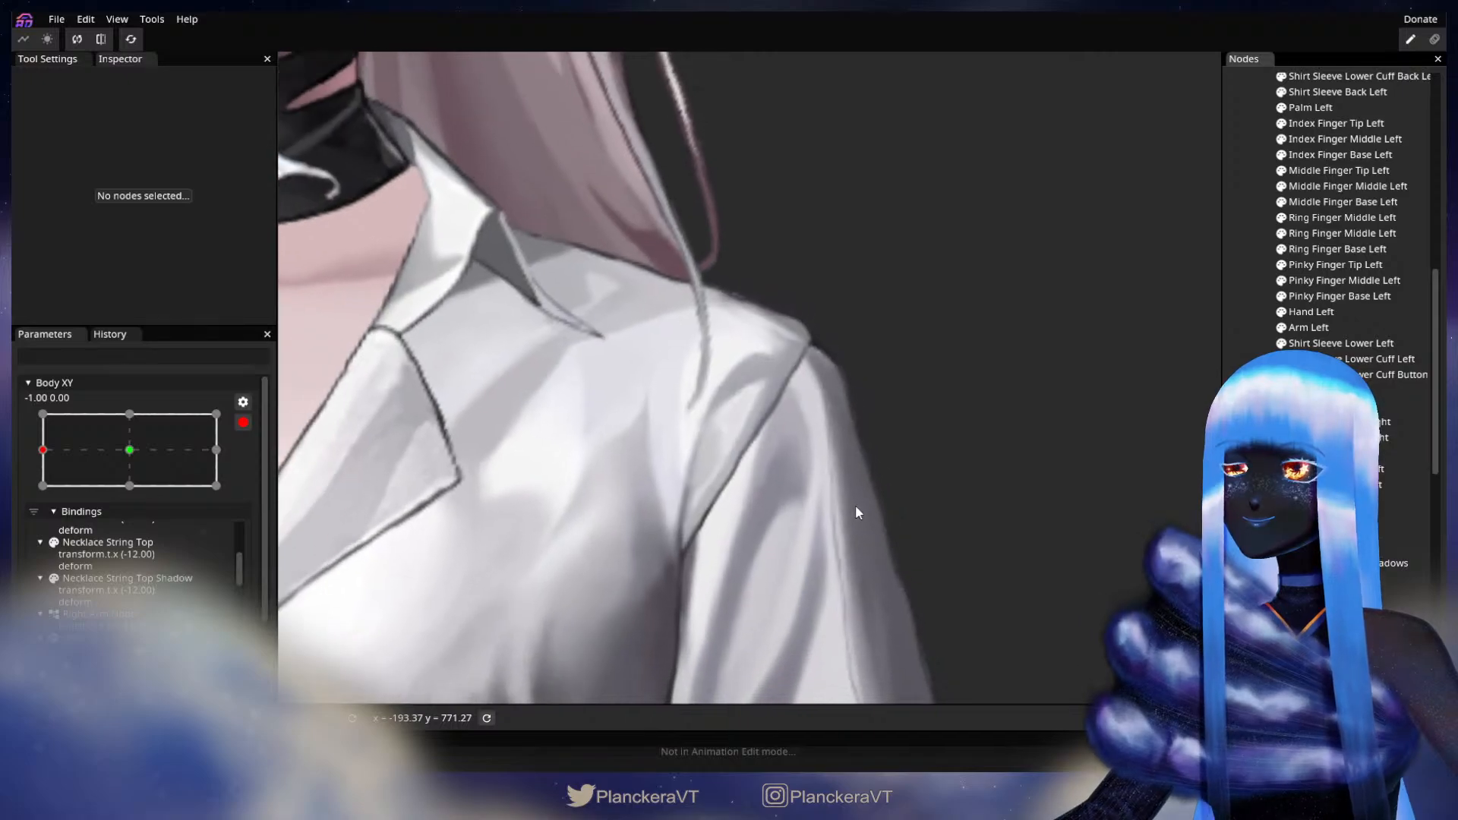
pyautogui.scroll(-4, 858, 505)
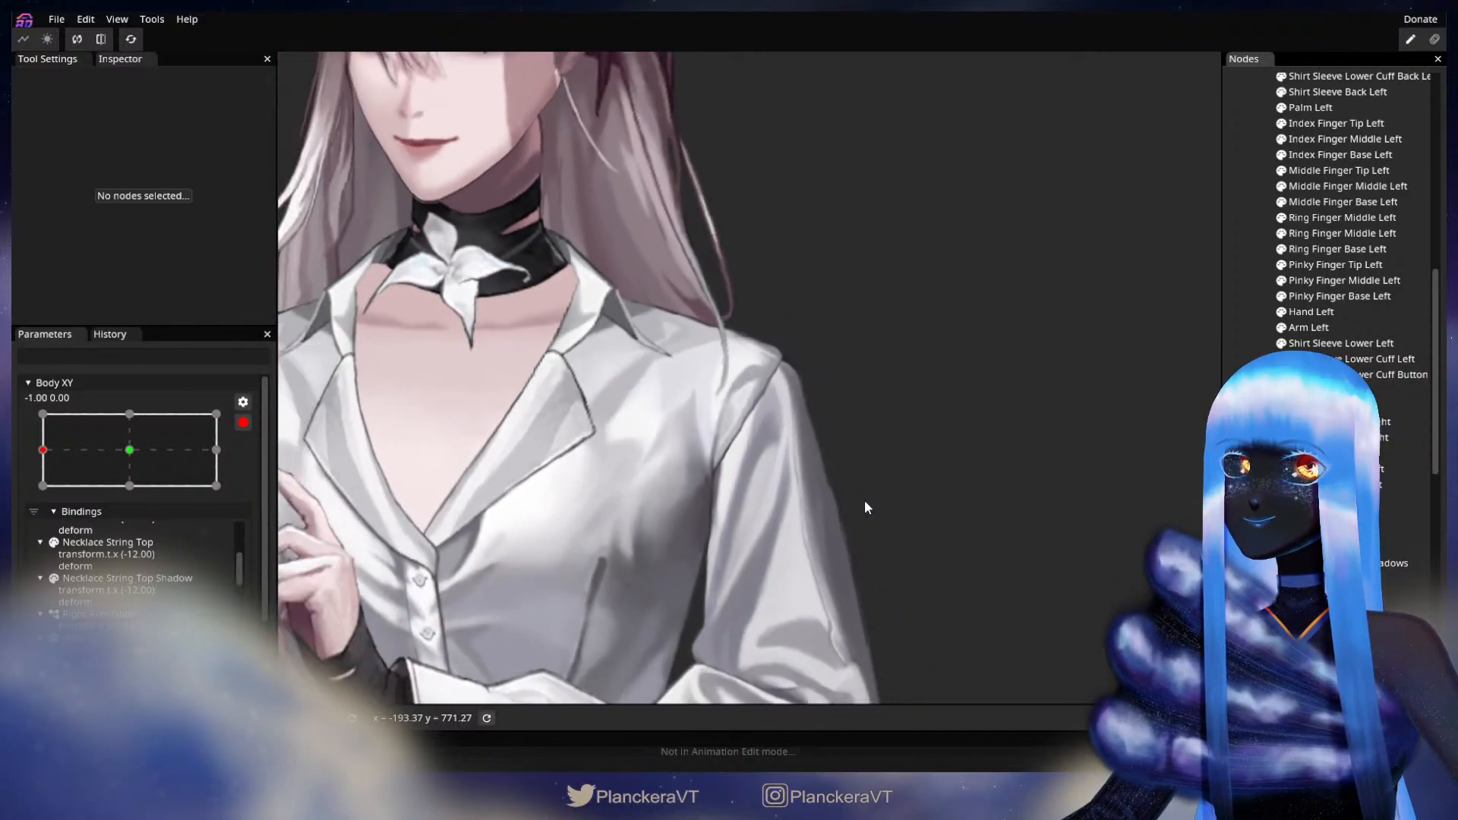
# - View the whole torso, leave keypoint editing and vary Body XY around -1.00 to check the left shoulder
pyautogui.scroll(-4, 866, 507)
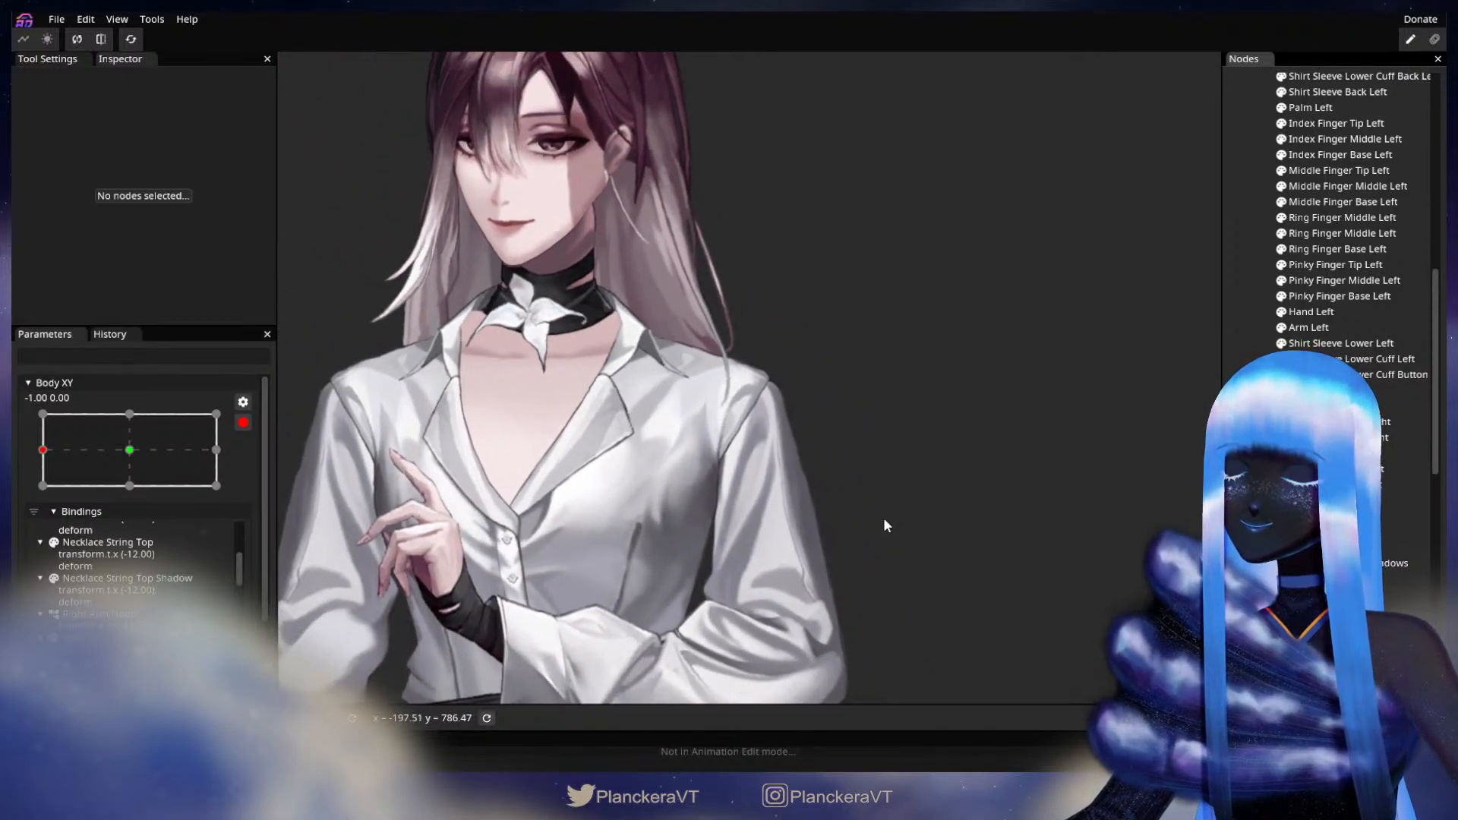
pyautogui.click(243, 422)
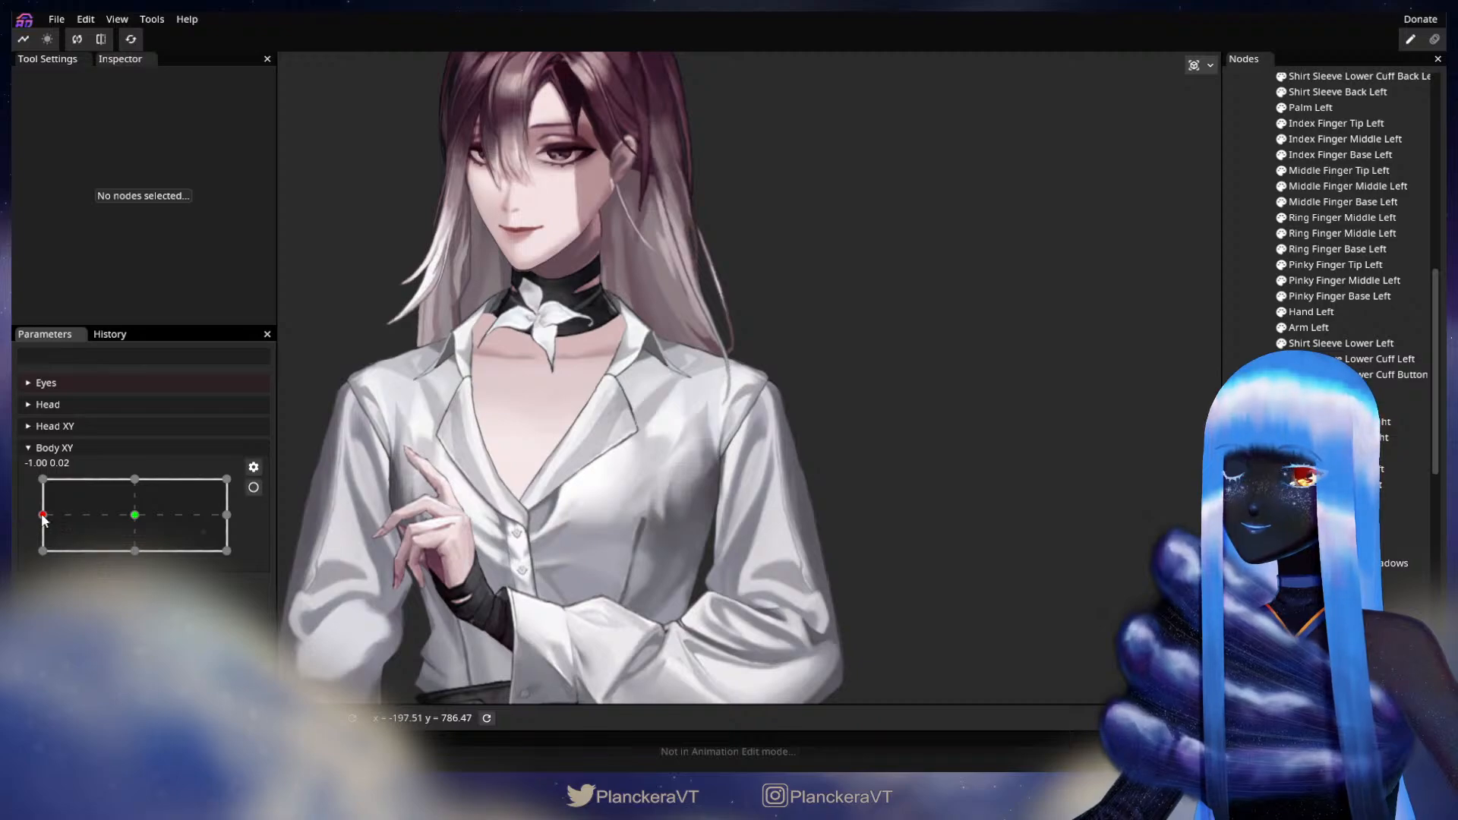
pyautogui.moveTo(43, 520)
pyautogui.mouseDown()
pyautogui.moveTo(142, 520)
pyautogui.moveTo(37, 527)
pyautogui.mouseUp()
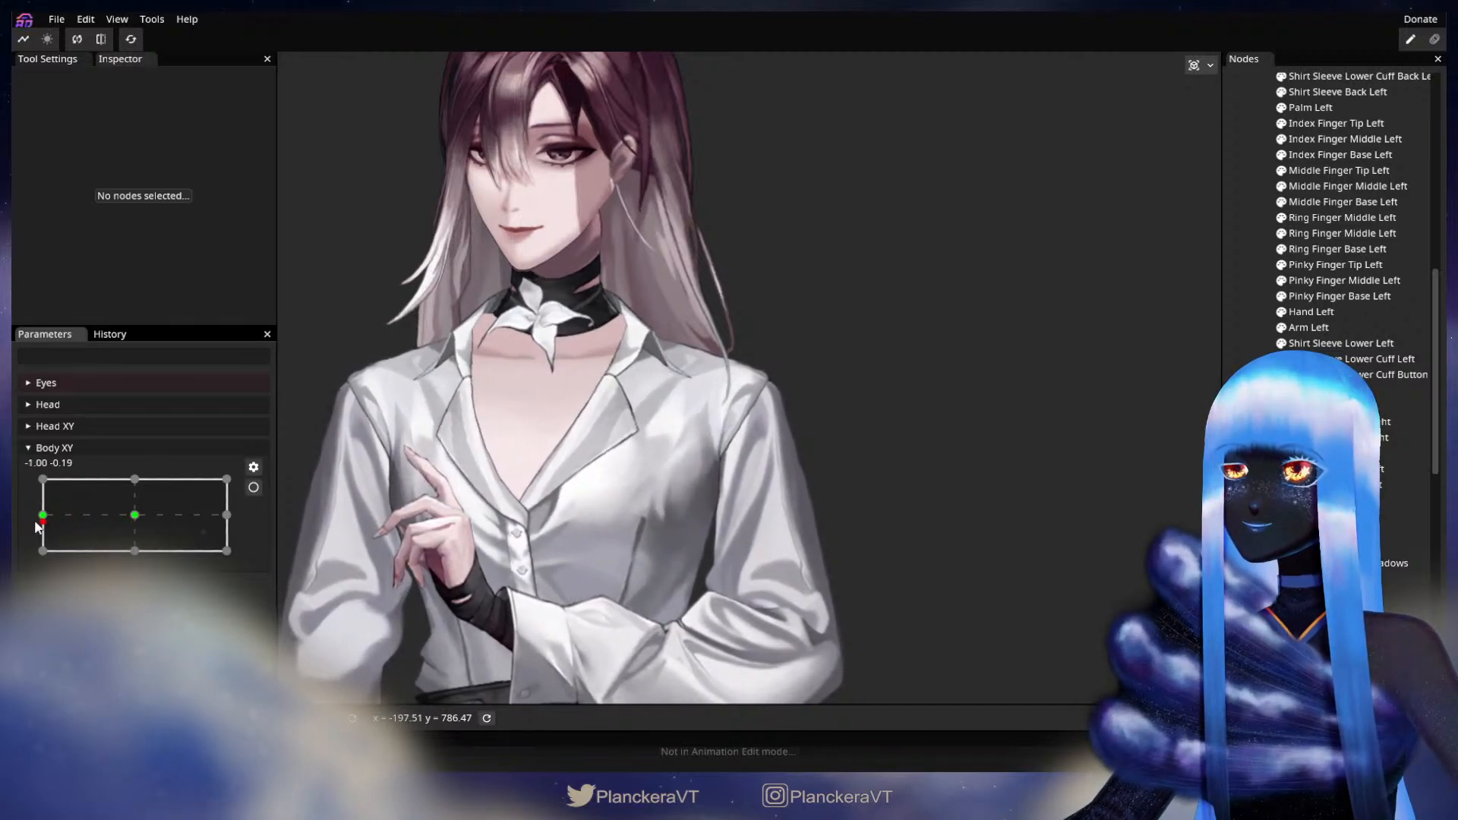
# - Re-arm the Body XY -1.00, 0.00 keypoint and push the Shirt mesh's left shoulder tip slightly outward with a size 36 circle brush
pyautogui.click(253, 487)
pyautogui.scroll(3, 743, 482)
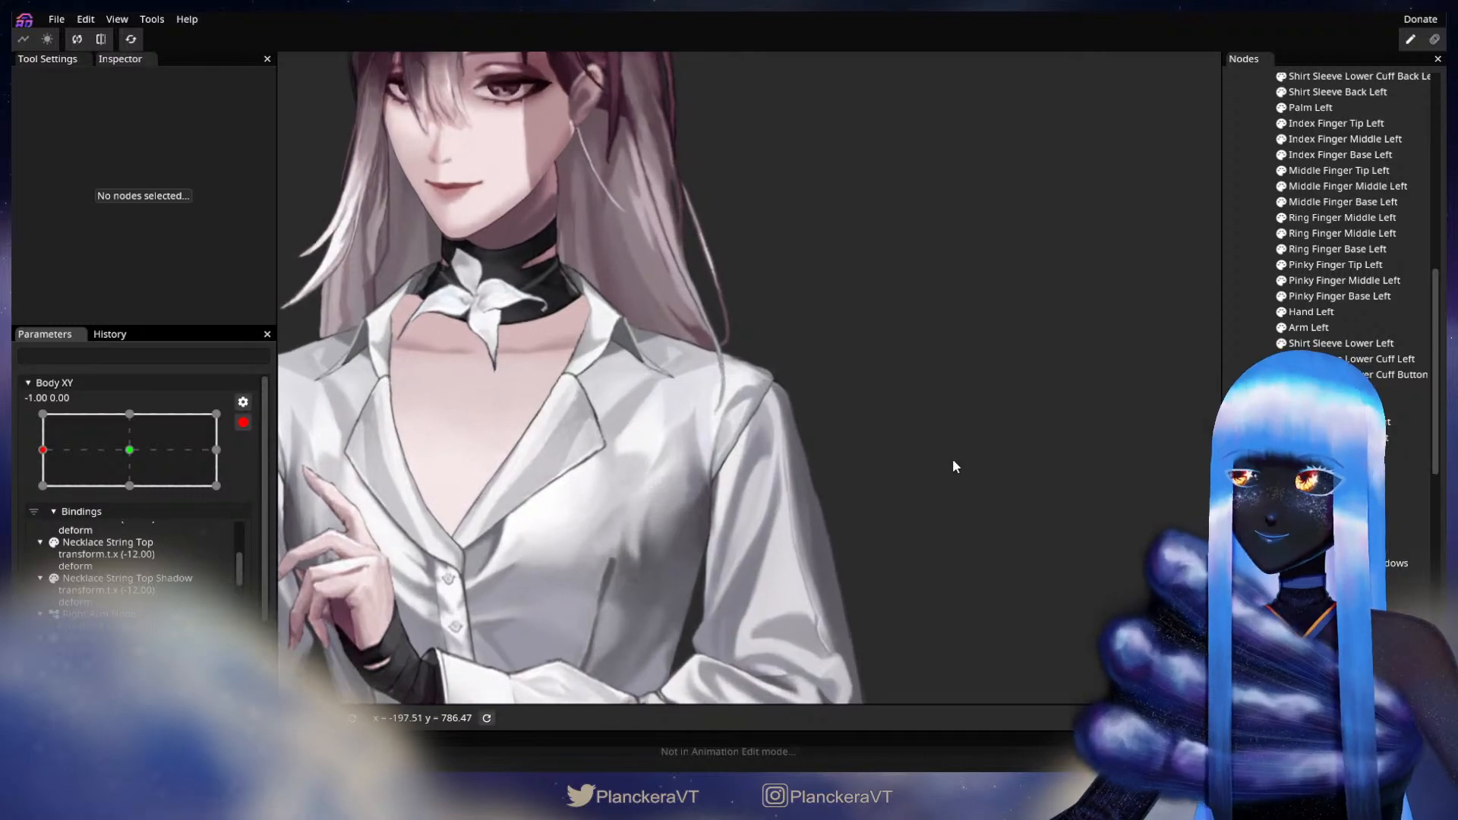
pyautogui.scroll(1, 953, 460)
pyautogui.click(1321, 578)
pyautogui.scroll(2, 790, 441)
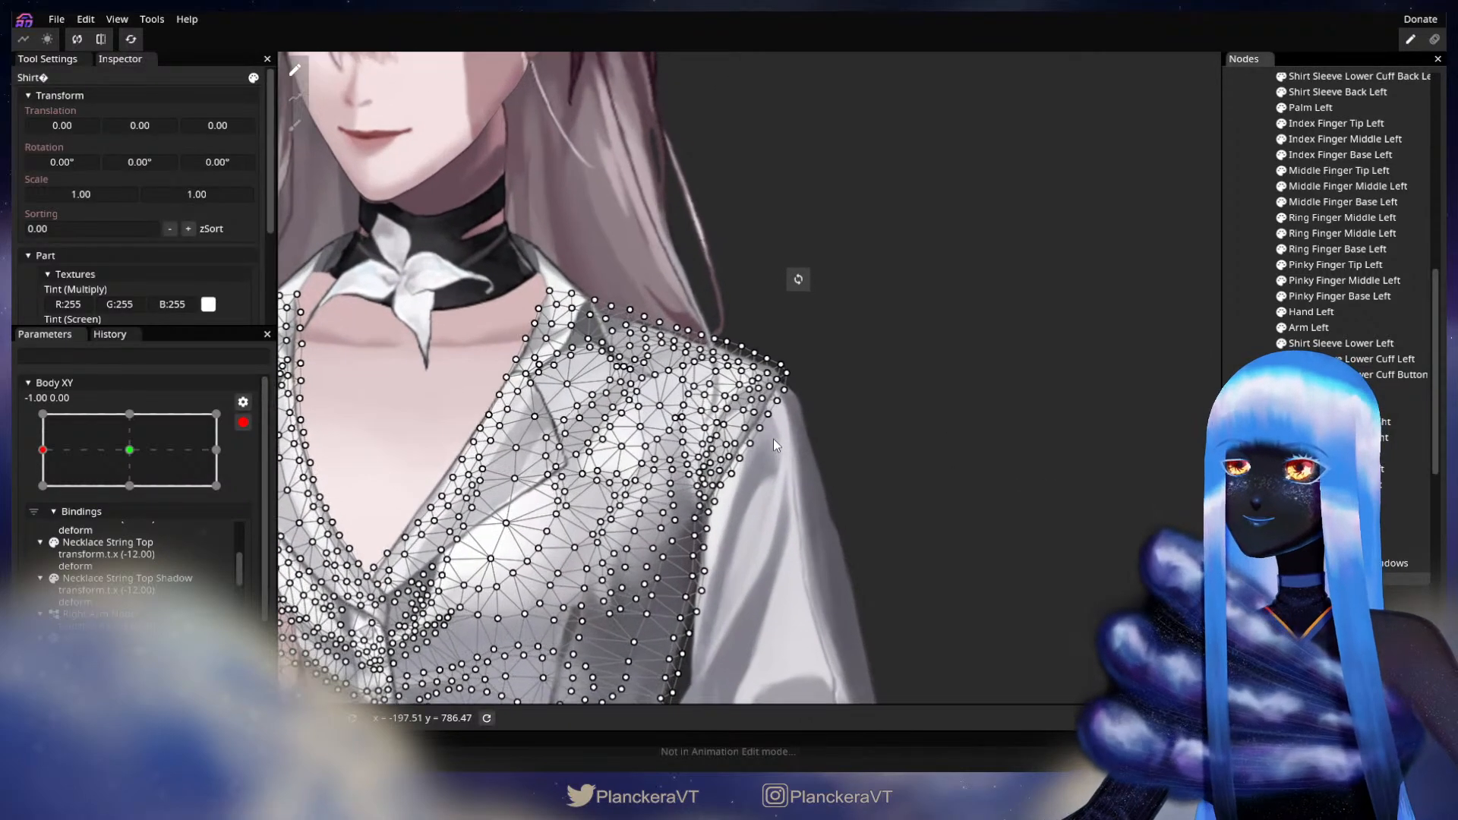
pyautogui.scroll(3, 774, 439)
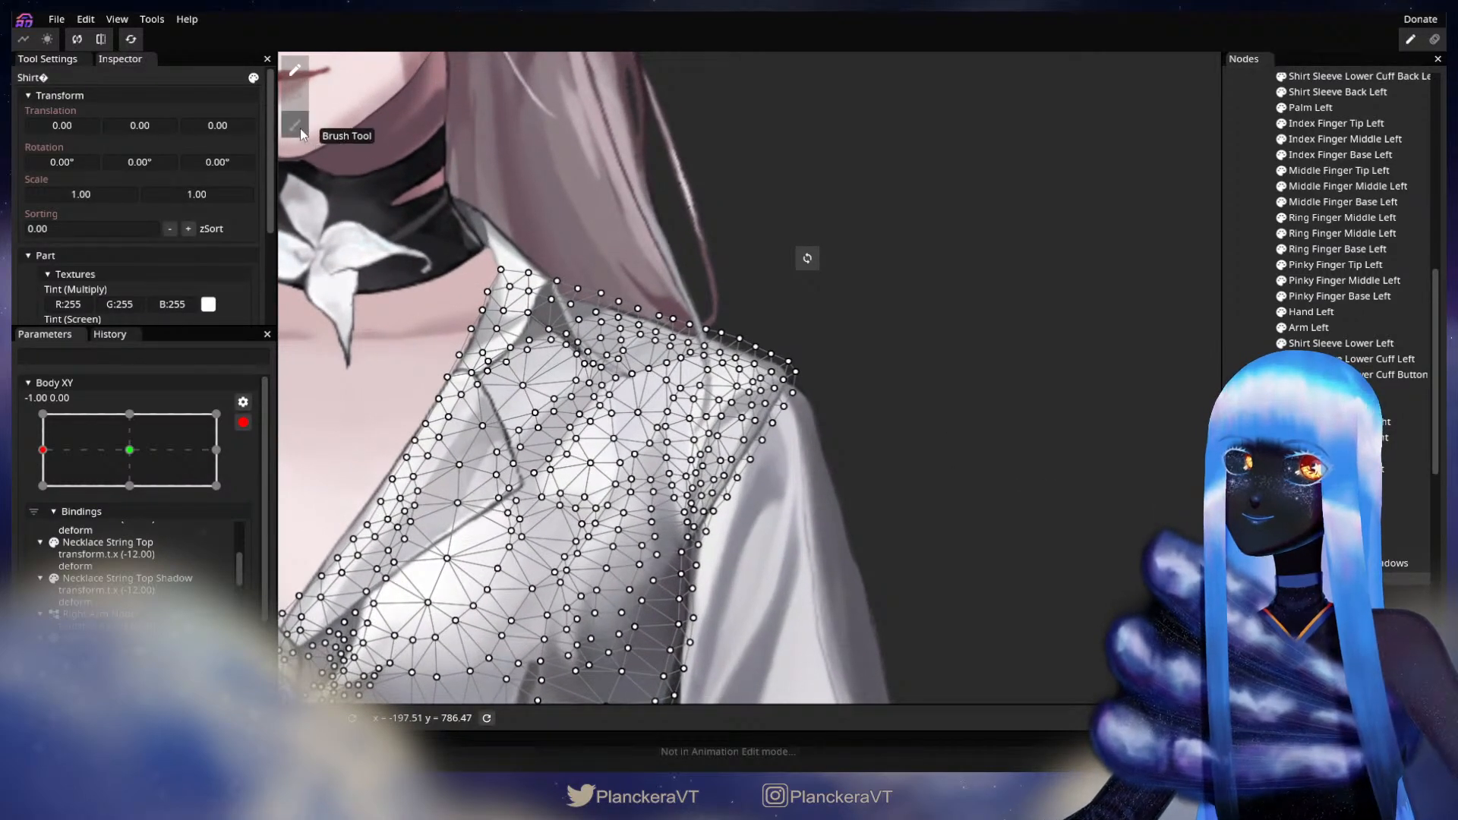
pyautogui.click(300, 129)
pyautogui.scroll(3, 957, 291)
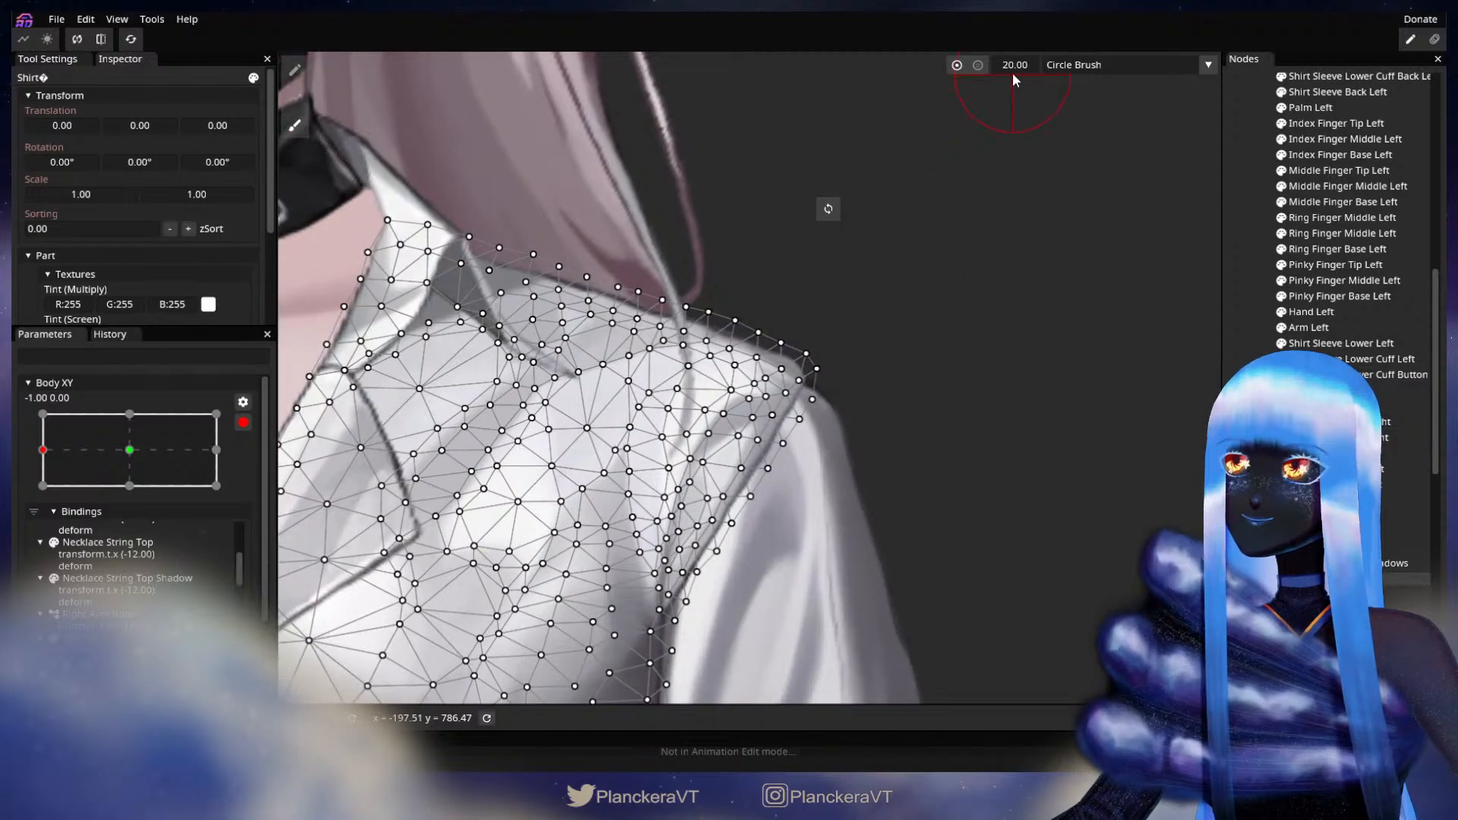
pyautogui.moveTo(842, 349); pyautogui.dragTo(851, 354)
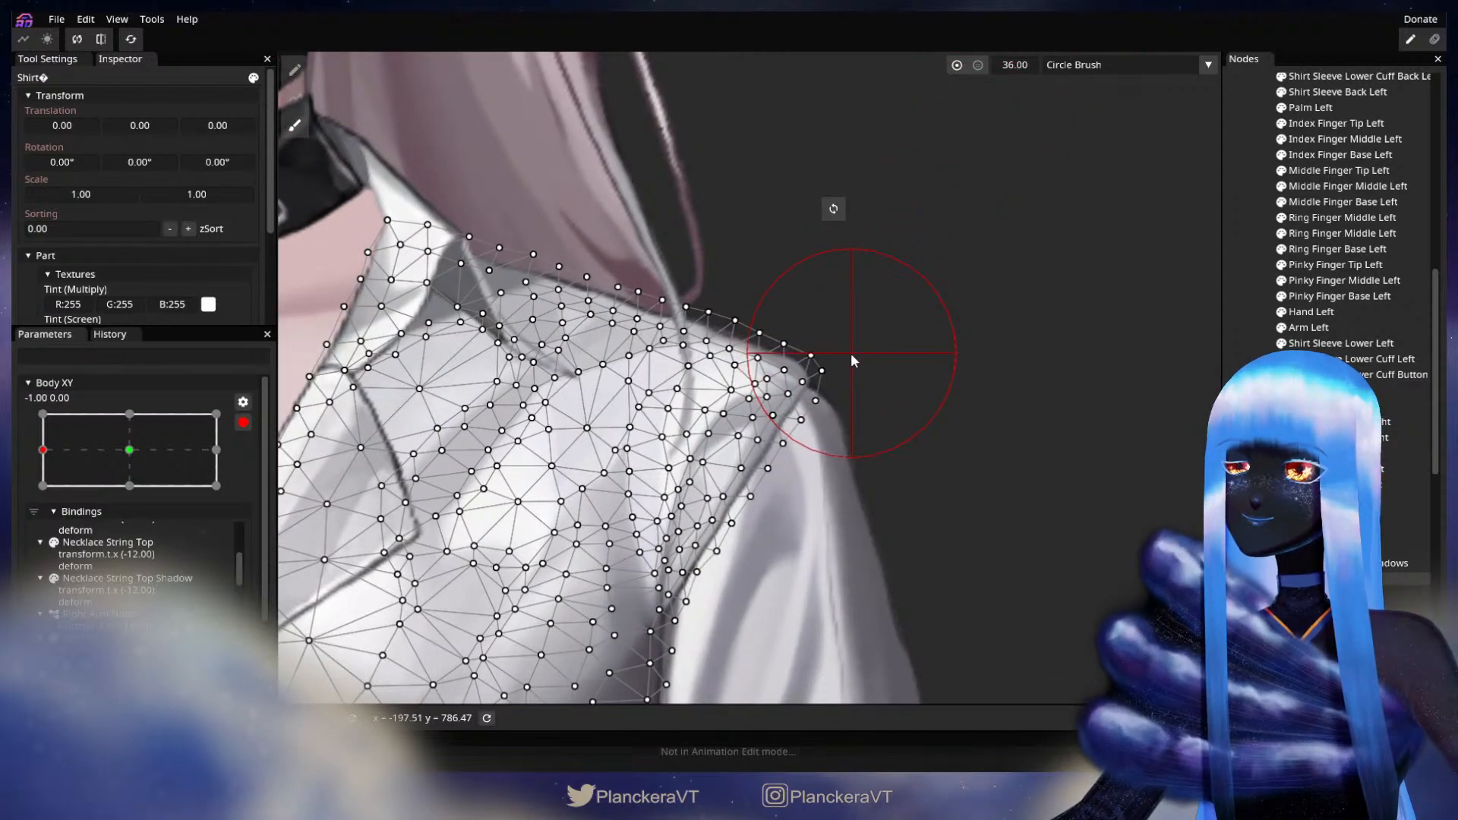
pyautogui.press('Escape')
# - Leave keypoint editing and vary Body XY around -1.00 to examine the left shoulder tip
pyautogui.scroll(-3, 887, 440)
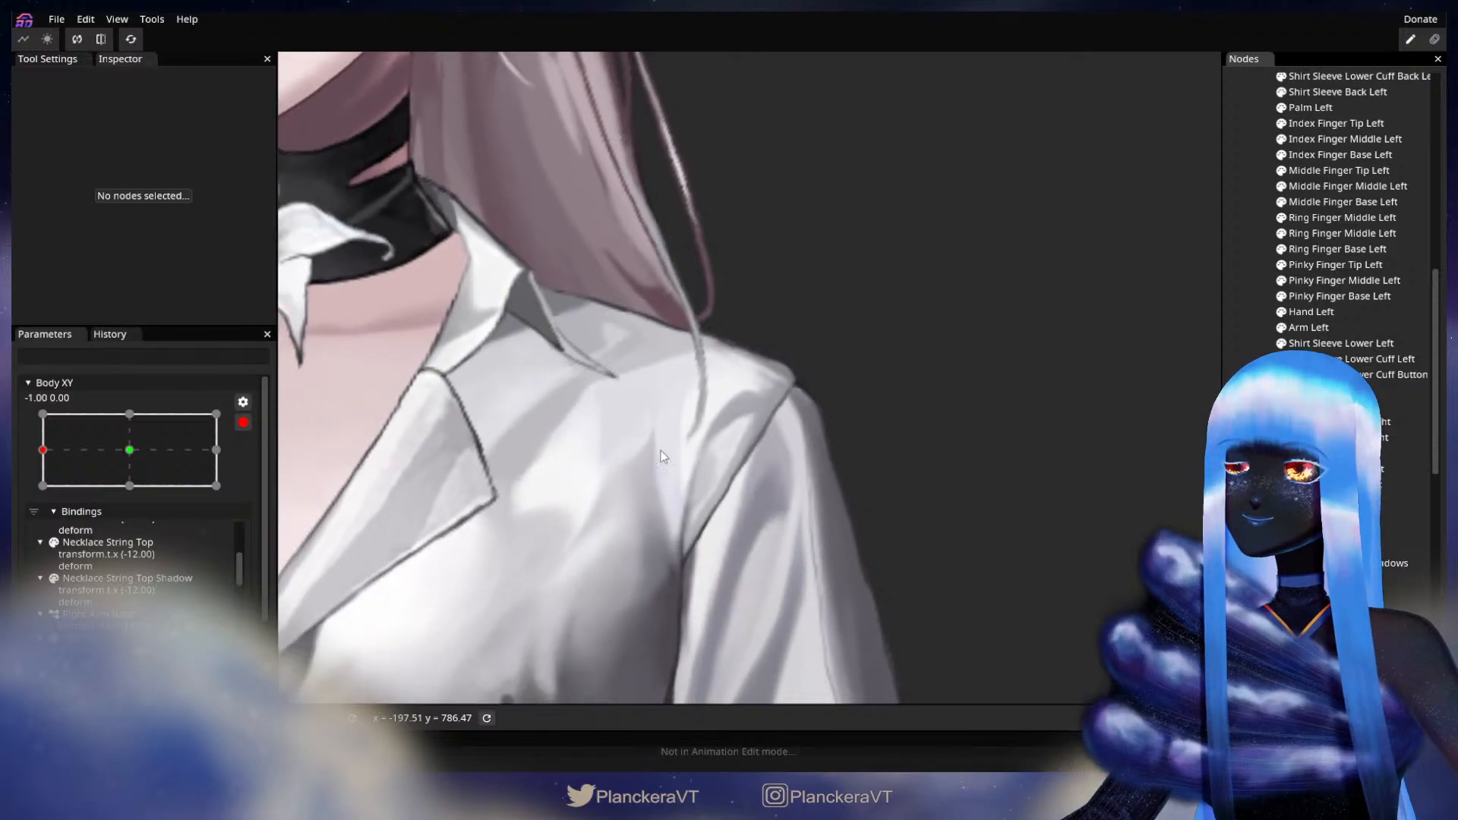
pyautogui.click(243, 422)
pyautogui.moveTo(43, 515)
pyautogui.mouseDown()
pyautogui.moveTo(164, 507)
pyautogui.moveTo(20, 523)
pyautogui.mouseUp()
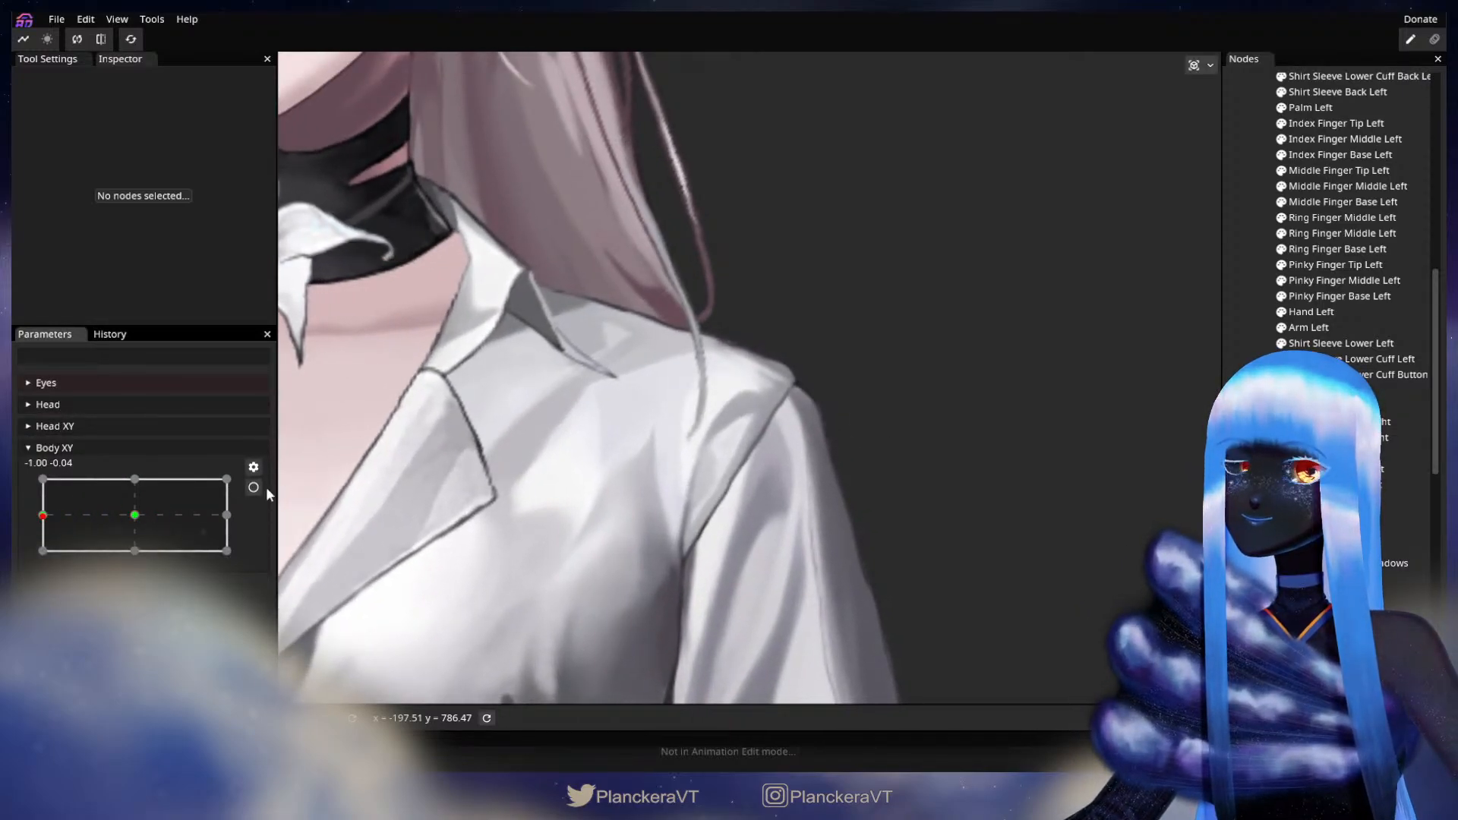
# - Re-arm the Body XY -1.00, 0.00 keypoint and go over the Shirt mesh at the left shoulder with a size 18 circle brush
pyautogui.click(253, 487)
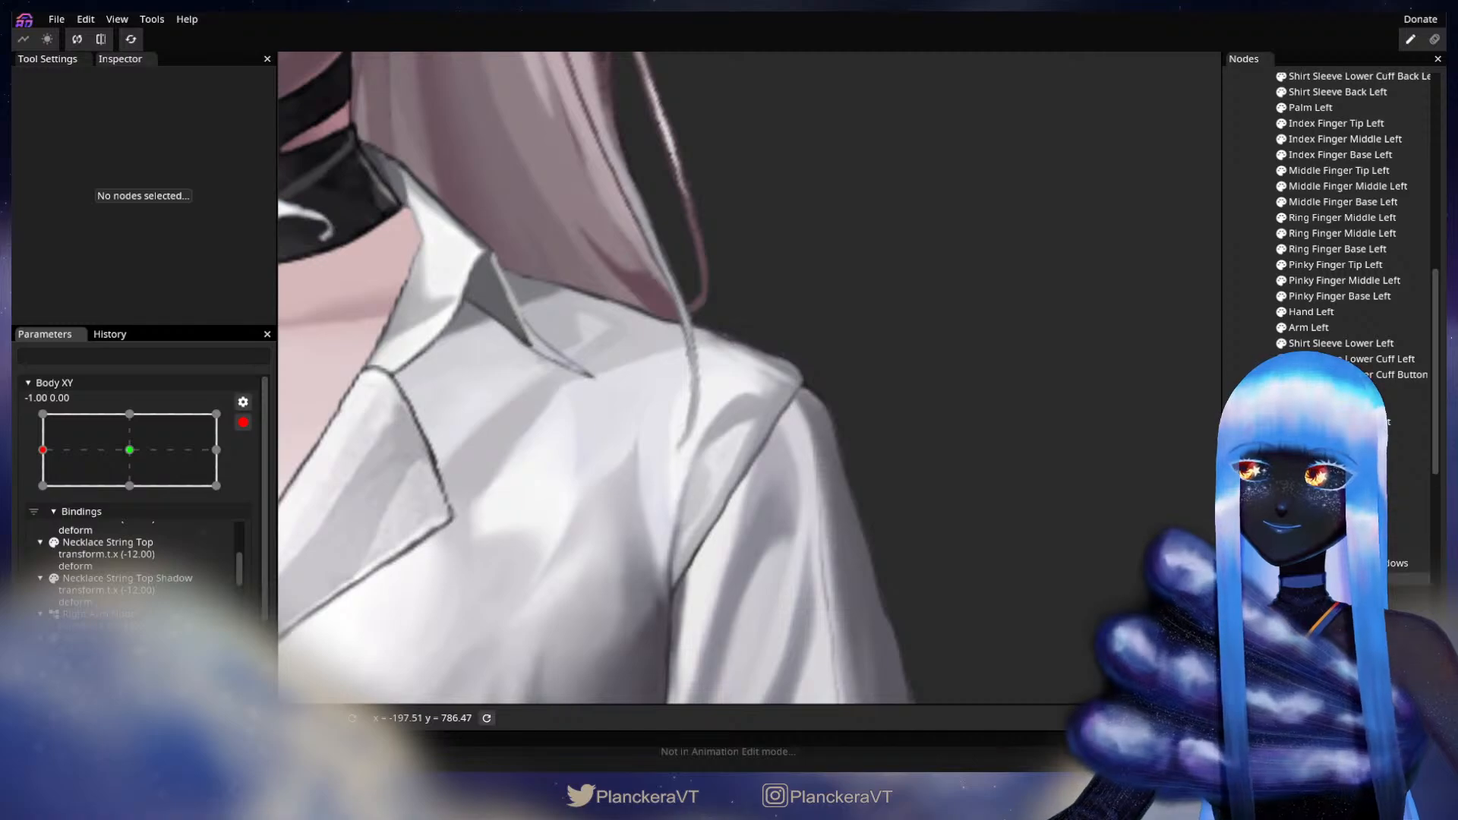
pyautogui.click(1329, 579)
pyautogui.scroll(1, 1019, 453)
pyautogui.click(294, 125)
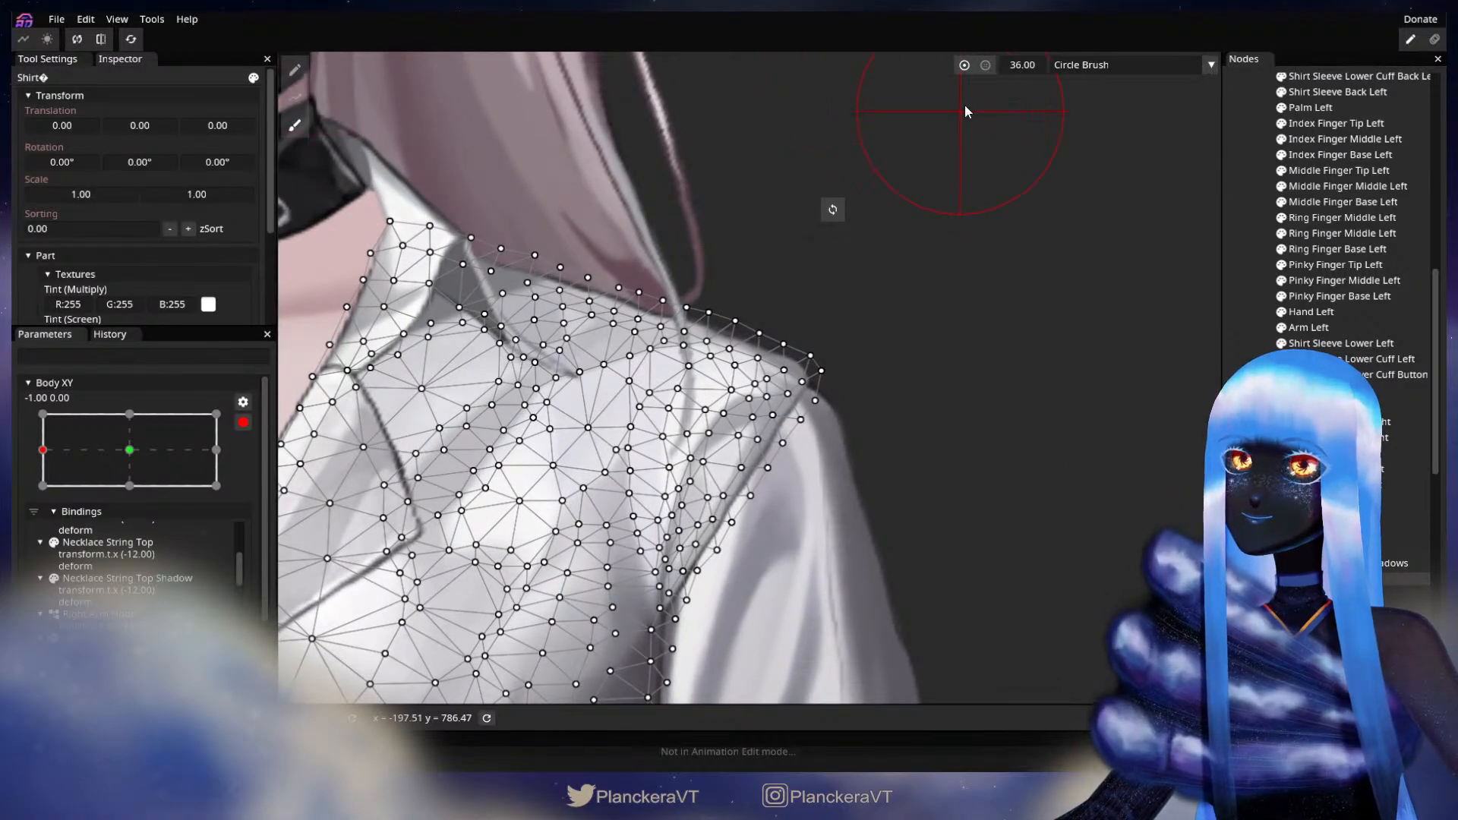
pyautogui.moveTo(1024, 66); pyautogui.dragTo(1009, 70)
pyautogui.scroll(2, 850, 408)
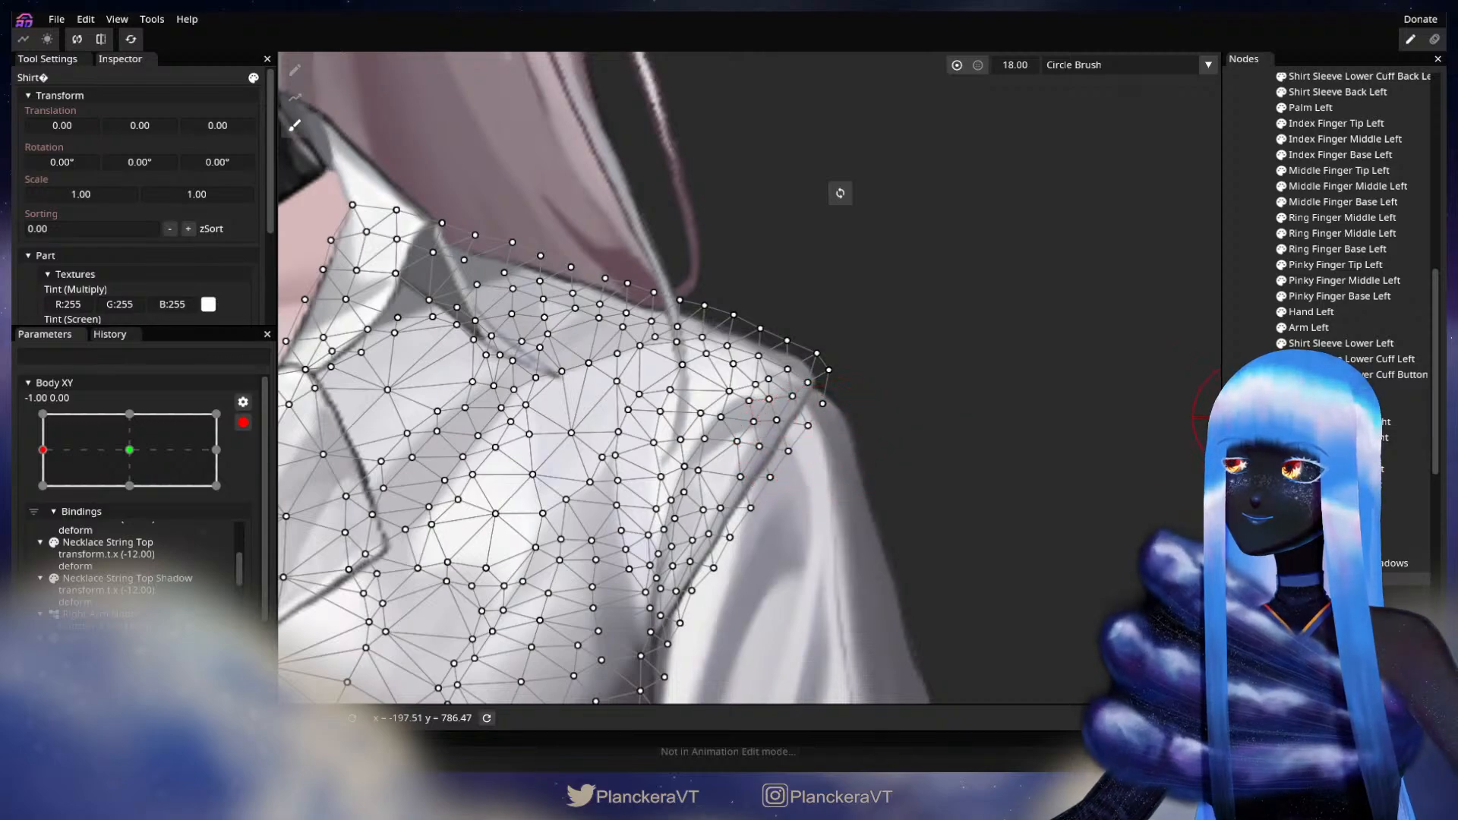
# - Deselect the Shirt mesh, leave keypoint editing and vary Body XY around -1.00 to check the sleeve seam
pyautogui.click(1245, 417)
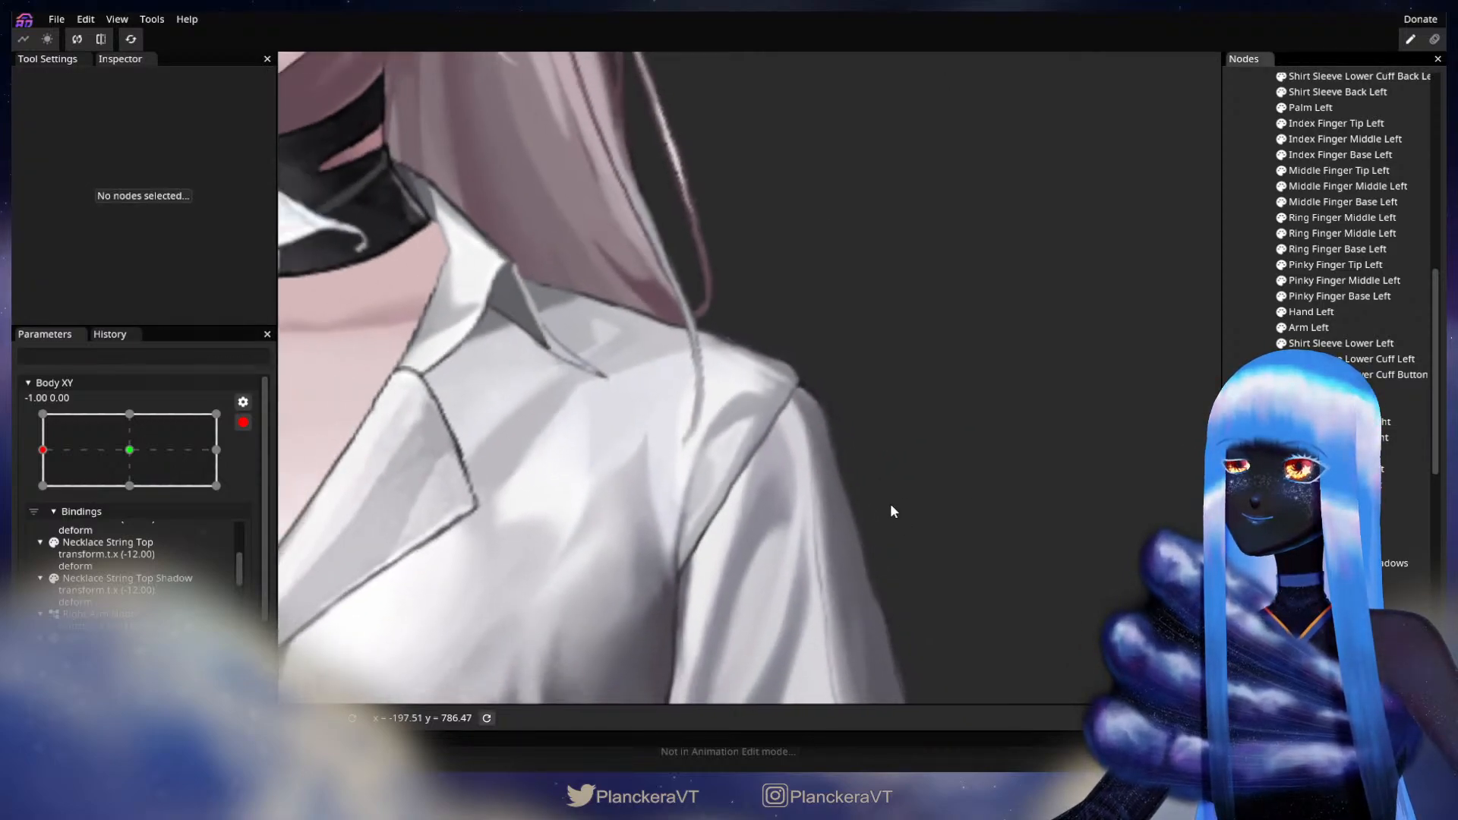
pyautogui.click(243, 422)
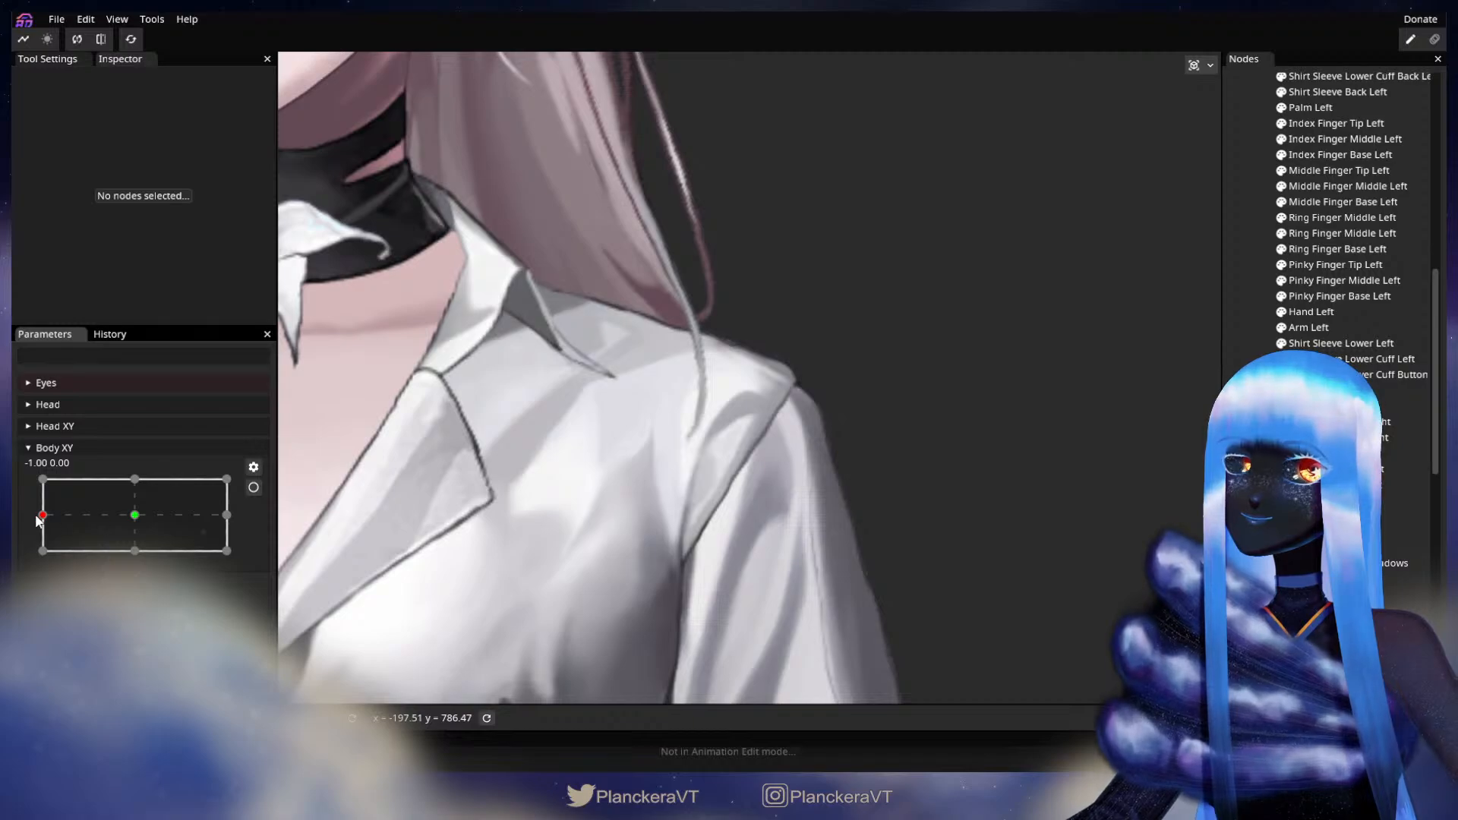
pyautogui.moveTo(37, 521)
pyautogui.mouseDown()
pyautogui.moveTo(139, 512)
pyautogui.moveTo(26, 524)
pyautogui.mouseUp()
# - Re-arm the Body XY -1.00, 0.00 keypoint and nudge the Shirt mesh inside the left shoulder seam with a size 16 circle brush
pyautogui.click(253, 487)
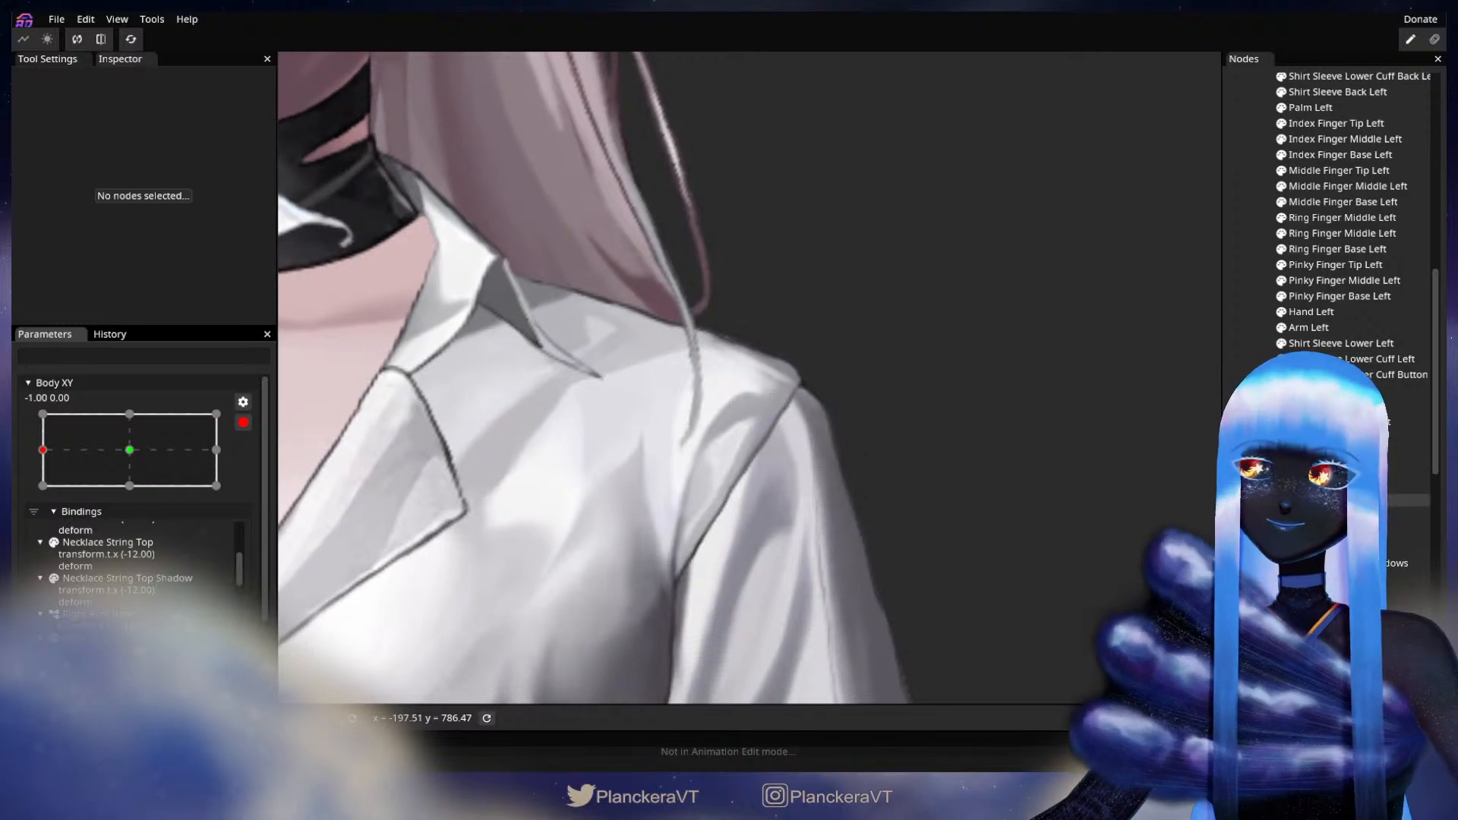
pyautogui.click(960, 527)
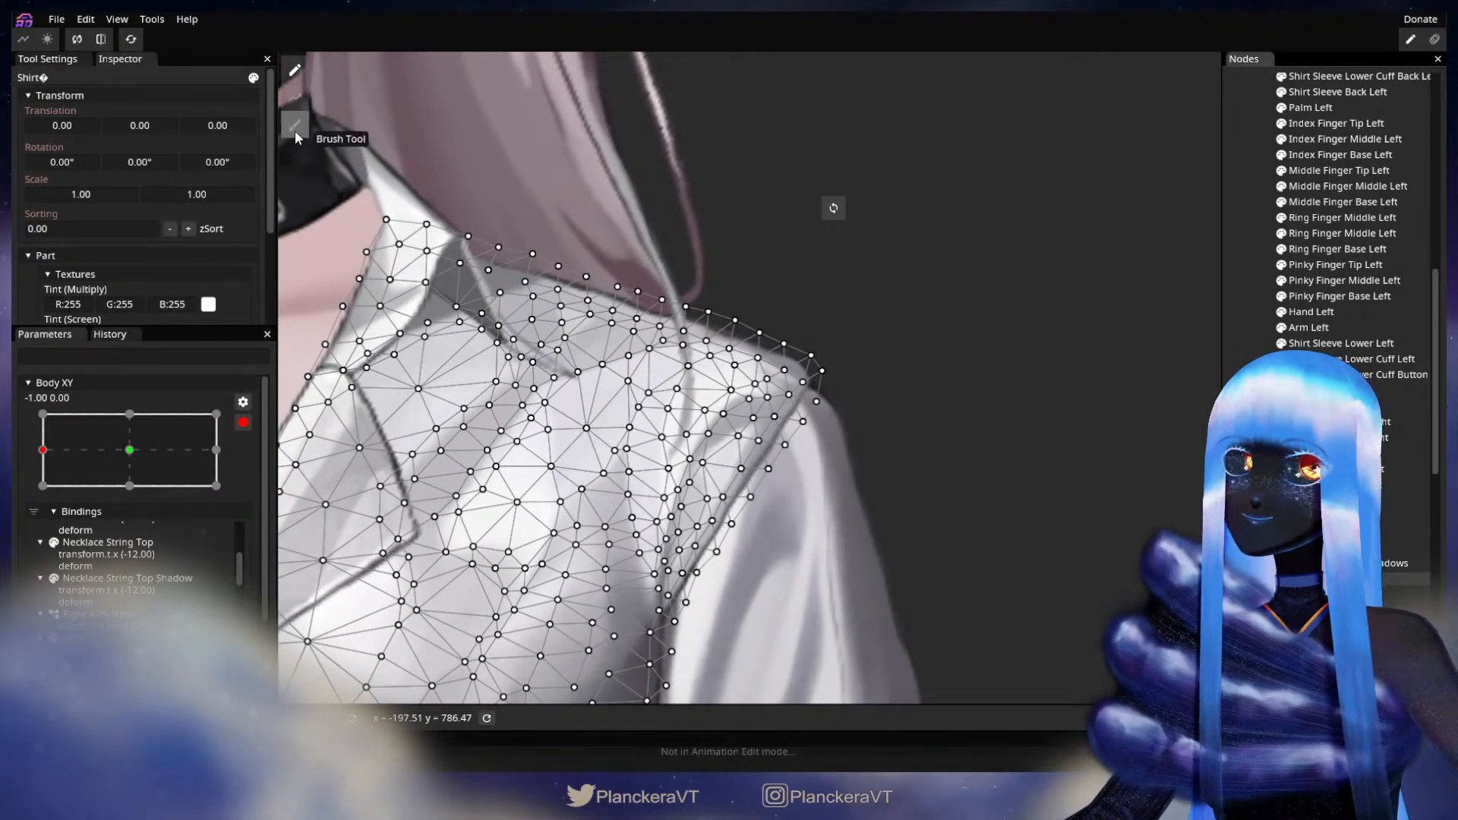
pyautogui.click(295, 131)
pyautogui.scroll(1, 688, 389)
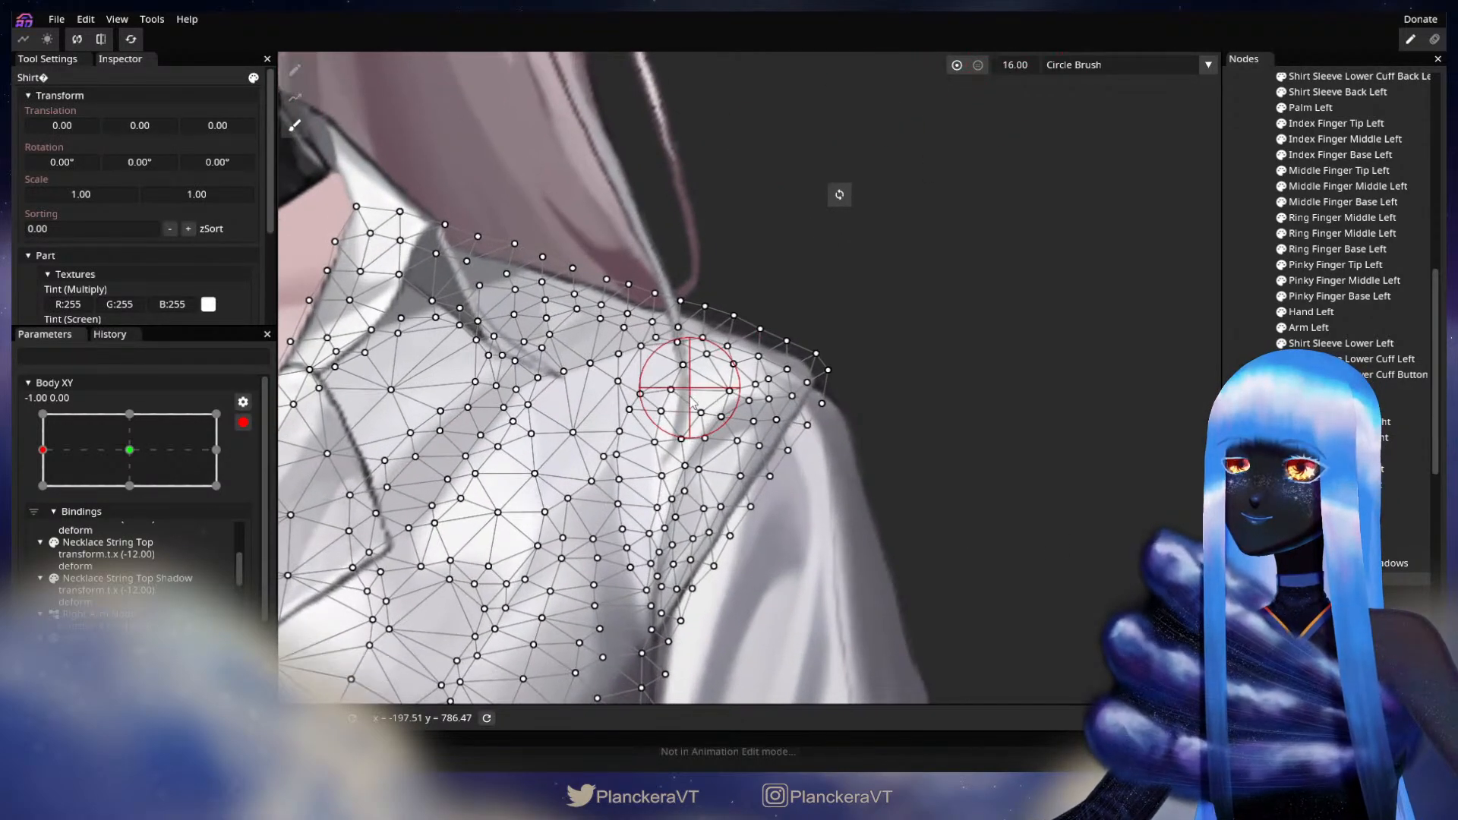
pyautogui.moveTo(692, 441); pyautogui.dragTo(713, 421)
pyautogui.moveTo(676, 483); pyautogui.dragTo(678, 488)
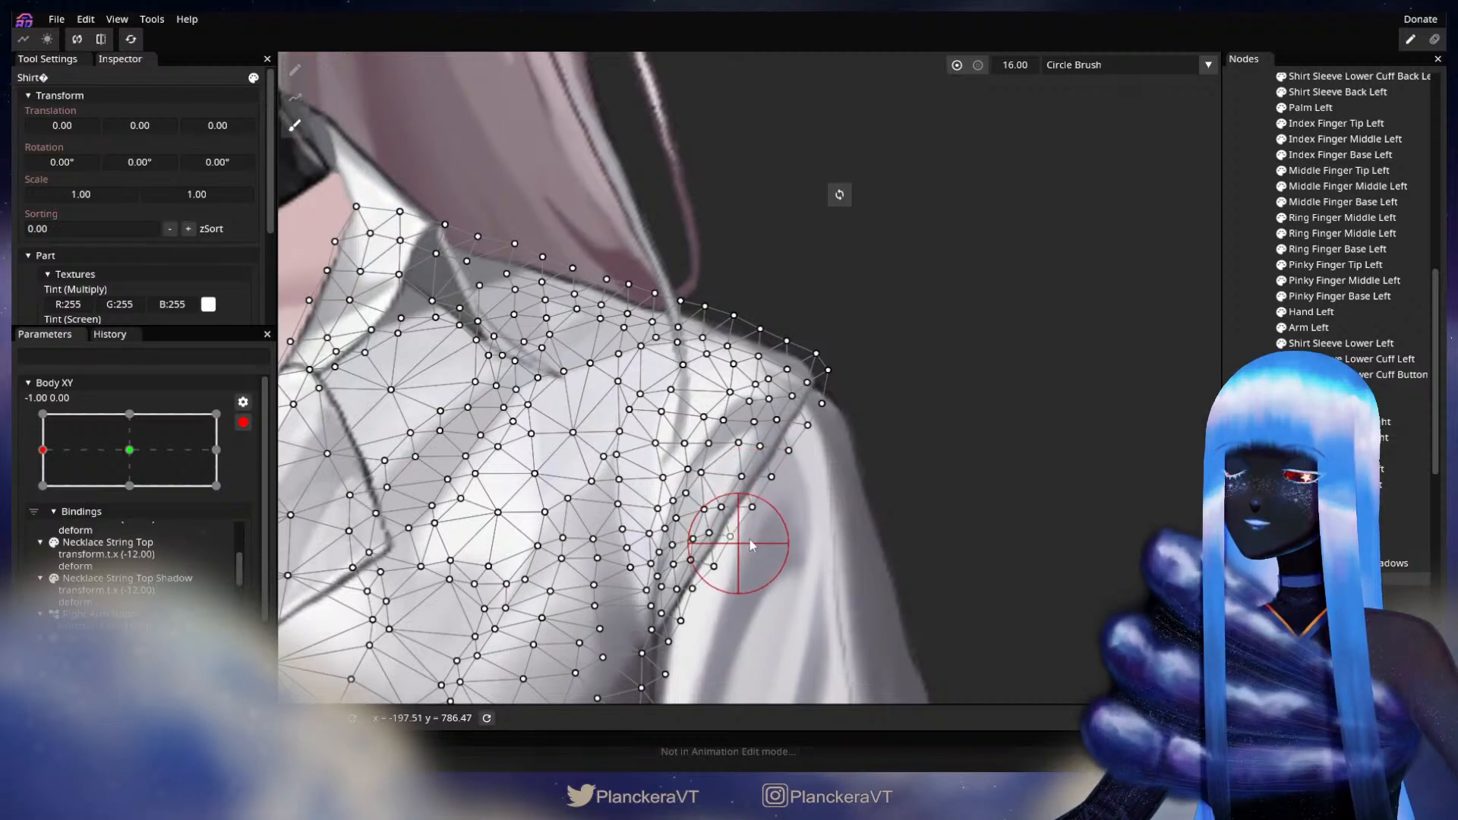
pyautogui.click(1237, 412)
# - View more of the torso, leave keypoint editing and vary Body XY around -1.00 to check the inner left shoulder
pyautogui.scroll(-2, 937, 514)
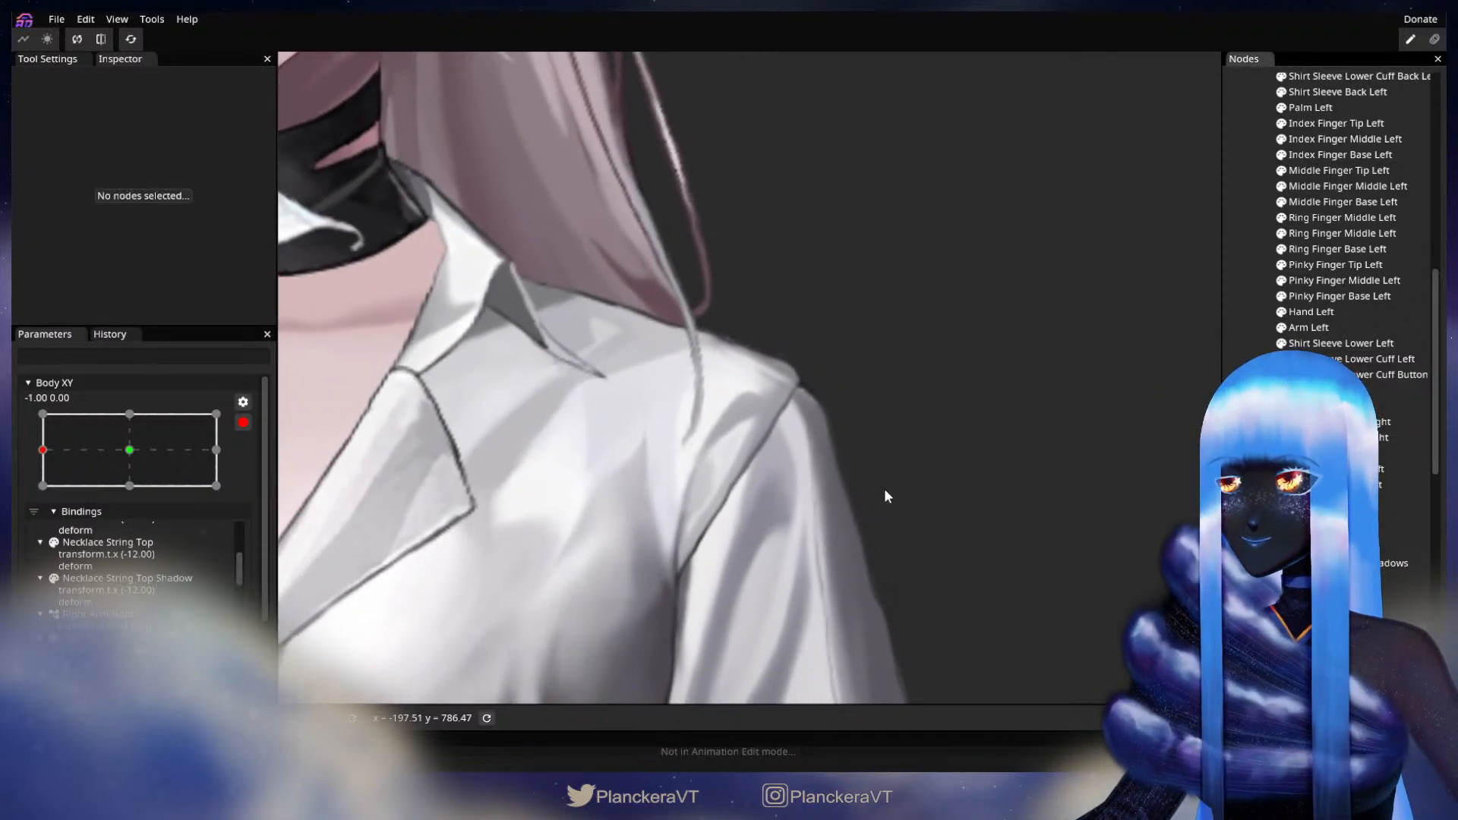
pyautogui.scroll(-1, 884, 487)
pyautogui.scroll(-1, 886, 486)
pyautogui.click(244, 423)
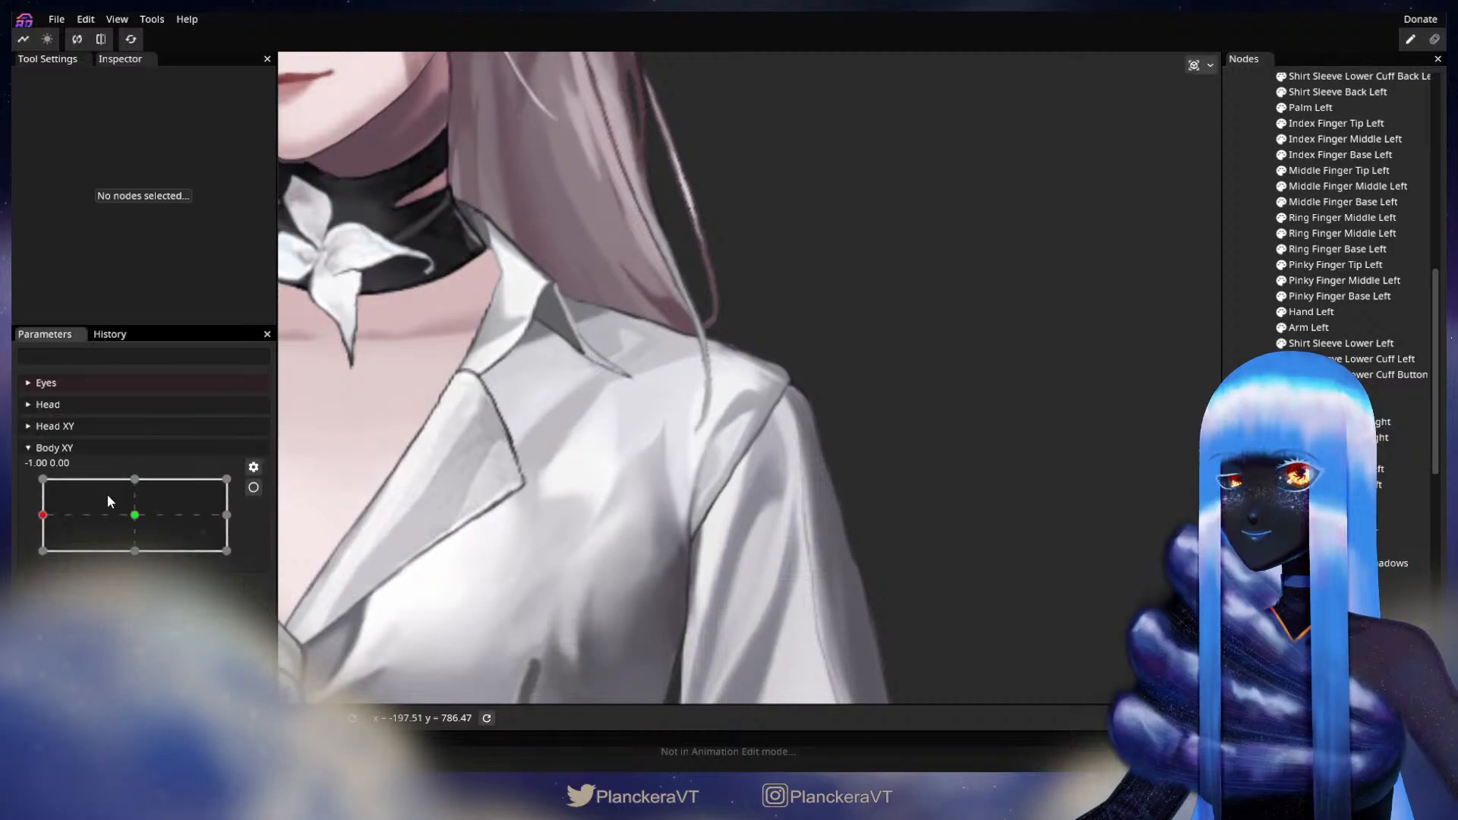
pyautogui.moveTo(45, 517)
pyautogui.mouseDown()
pyautogui.moveTo(138, 515)
pyautogui.moveTo(48, 521)
pyautogui.mouseUp()
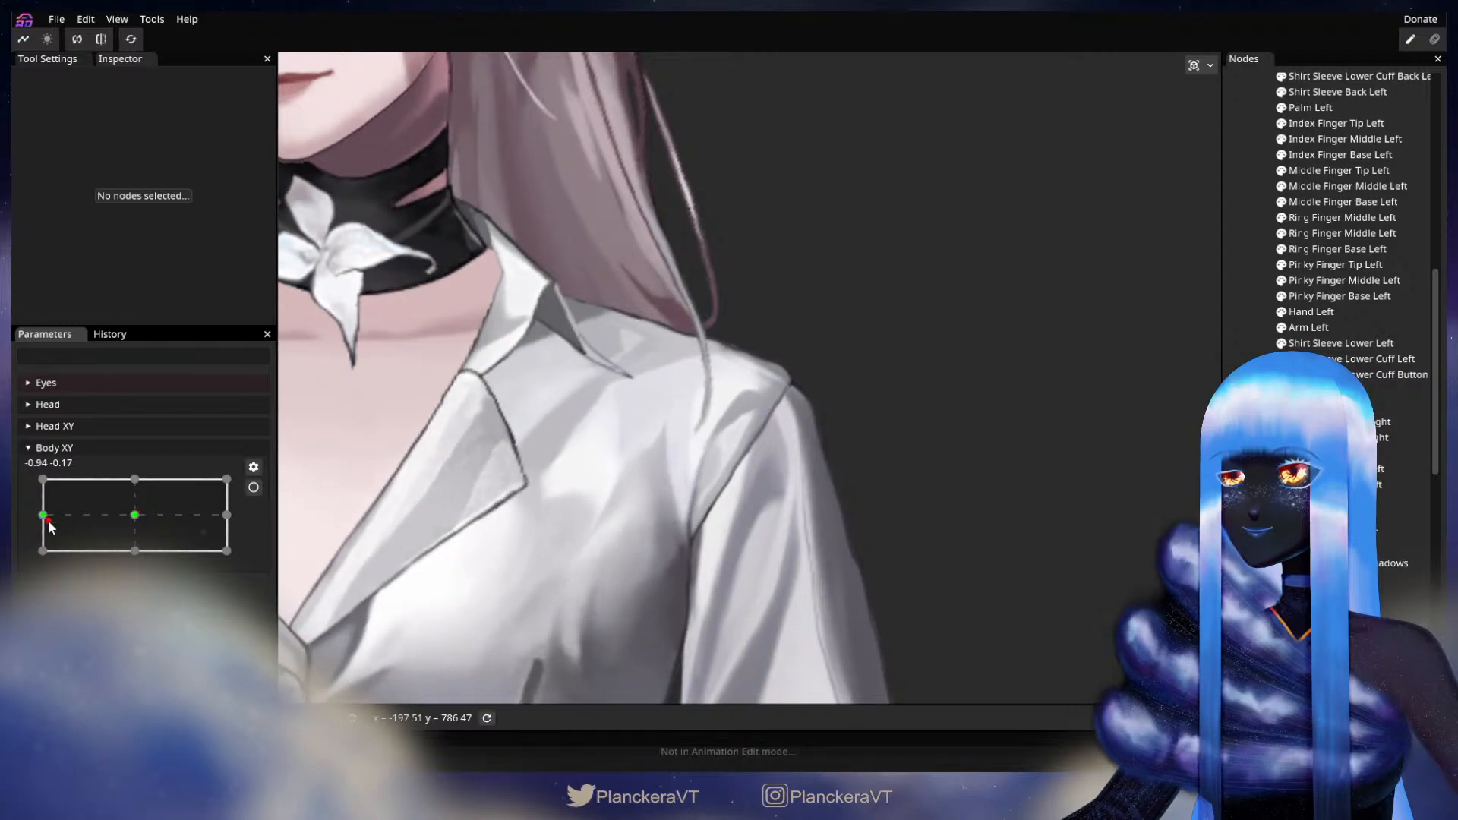
# - Re-arm the Body XY -1.00, 0.00 keypoint and fine-tune single Shirt vertices on the inner left shoulder fold
pyautogui.click(254, 488)
pyautogui.scroll(3, 813, 470)
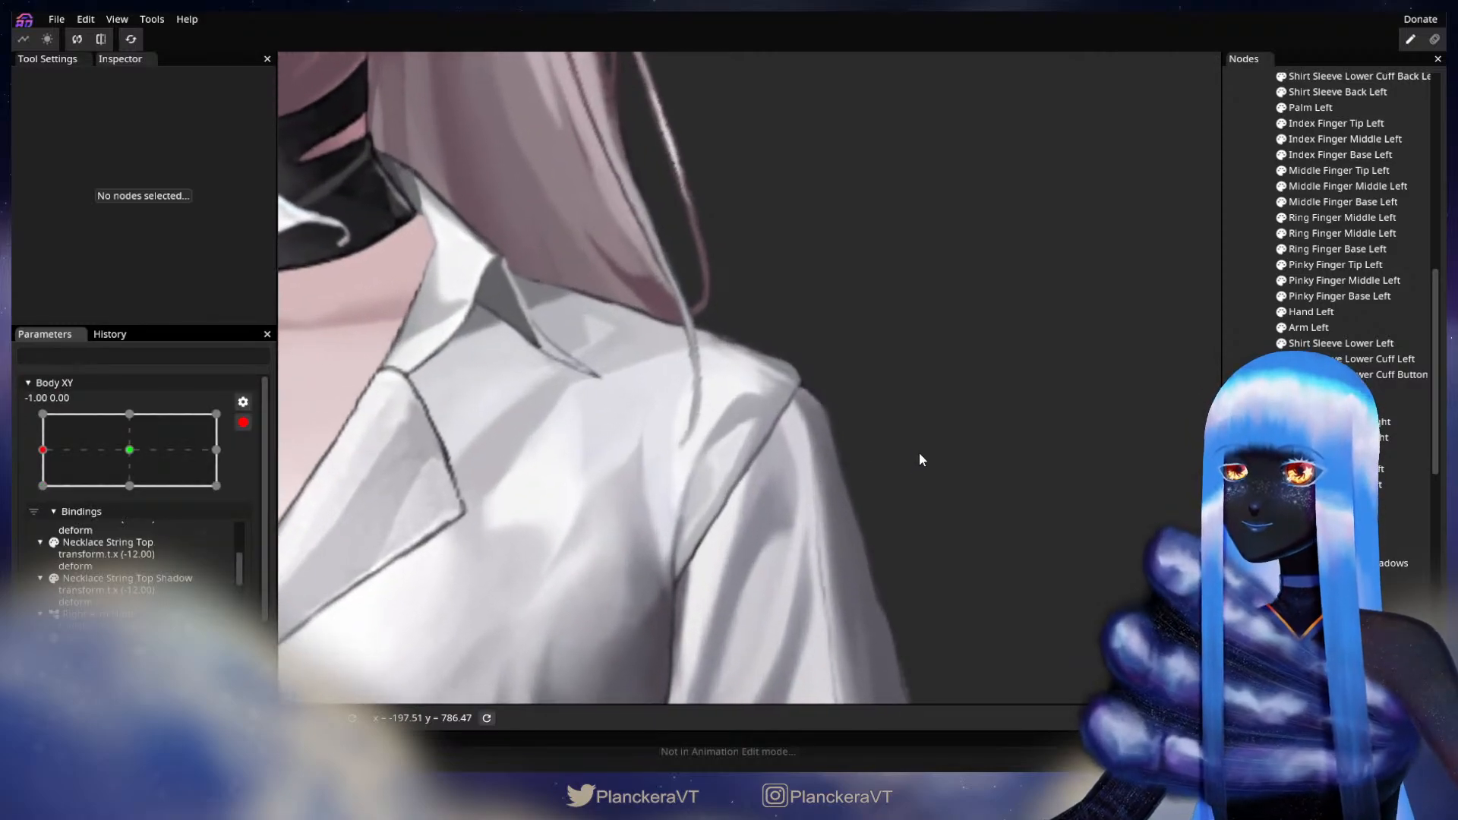
pyautogui.click(724, 464)
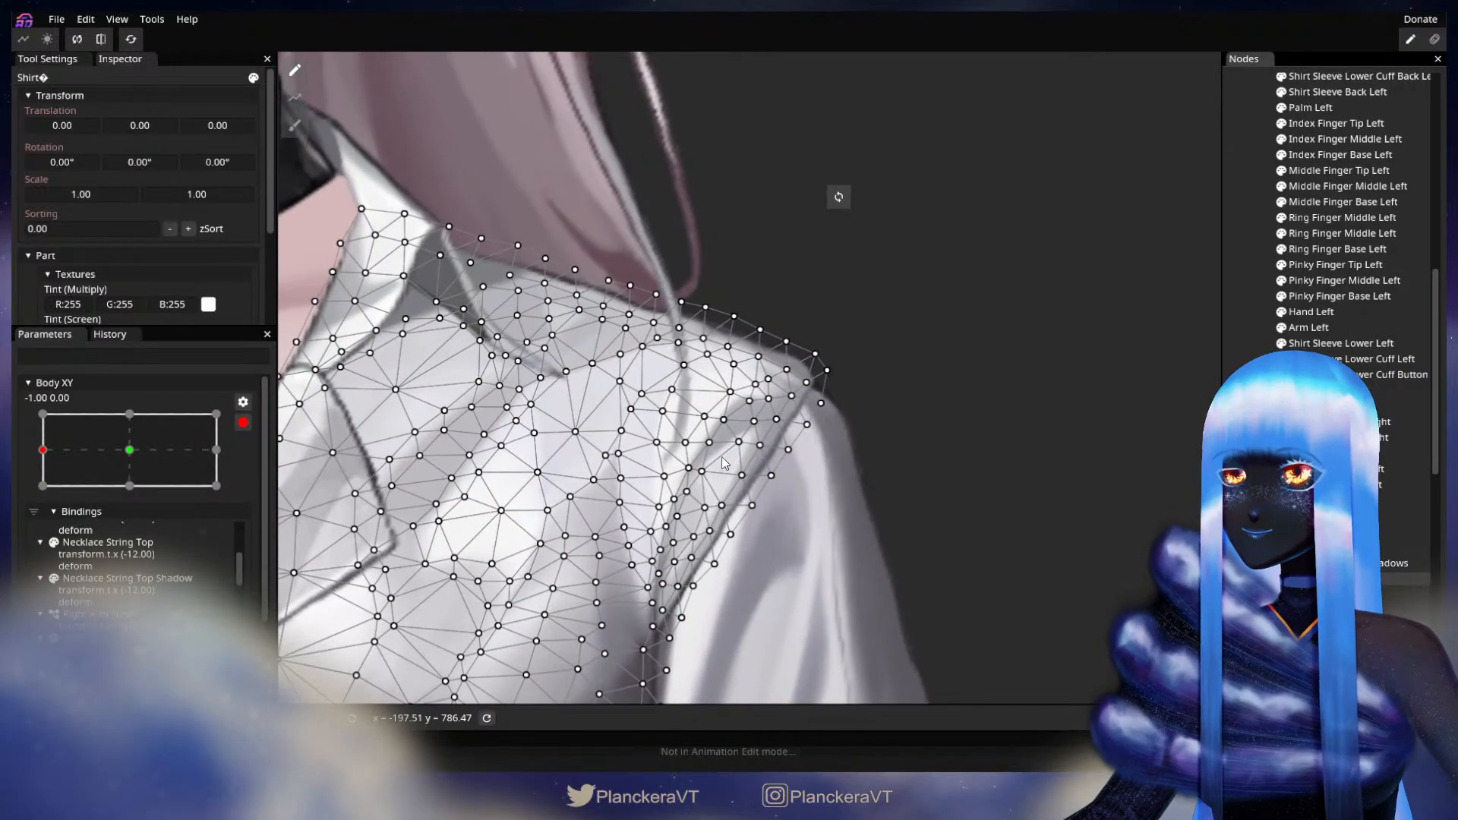
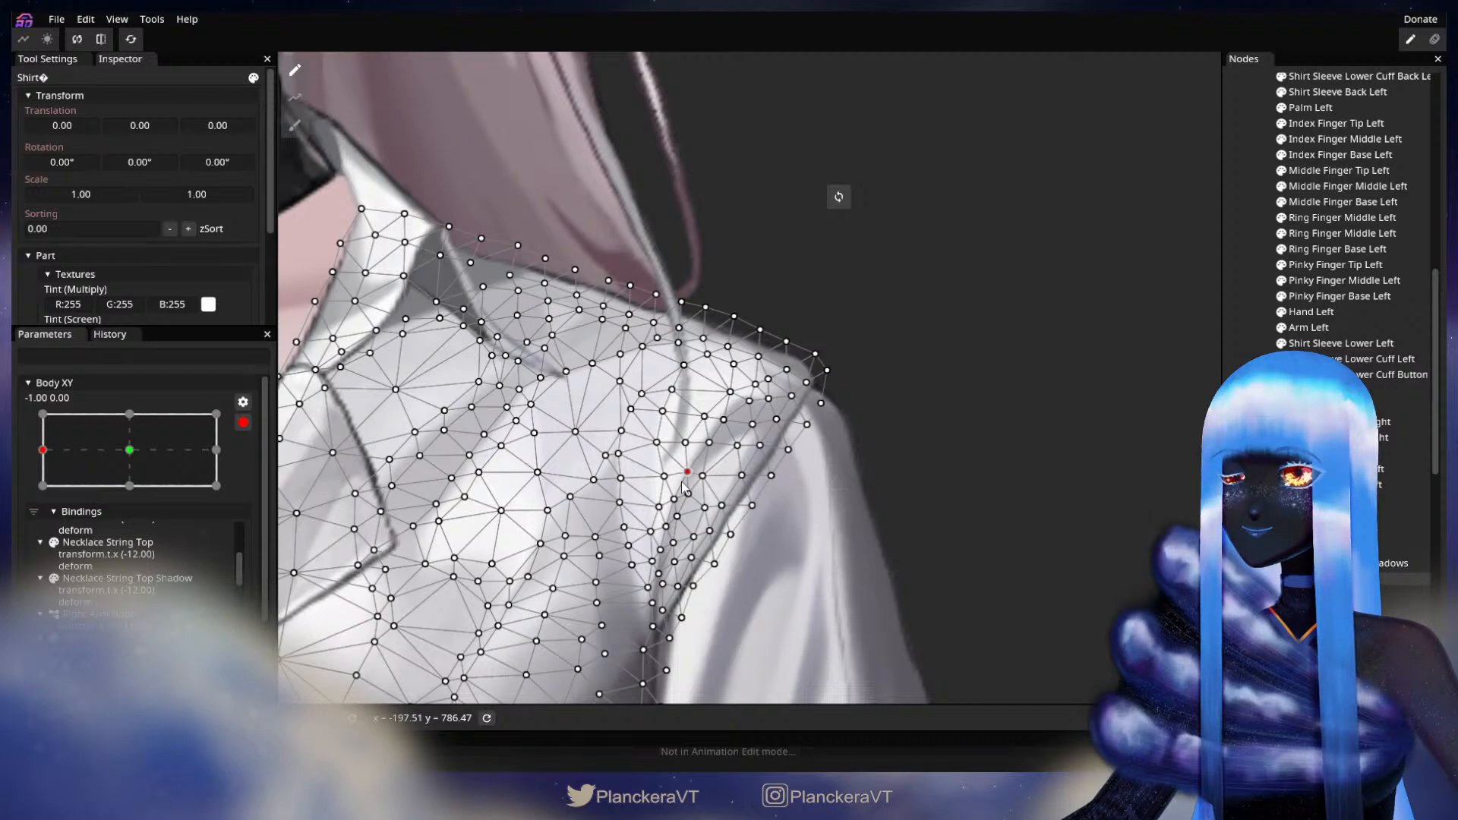
pyautogui.click(1031, 493)
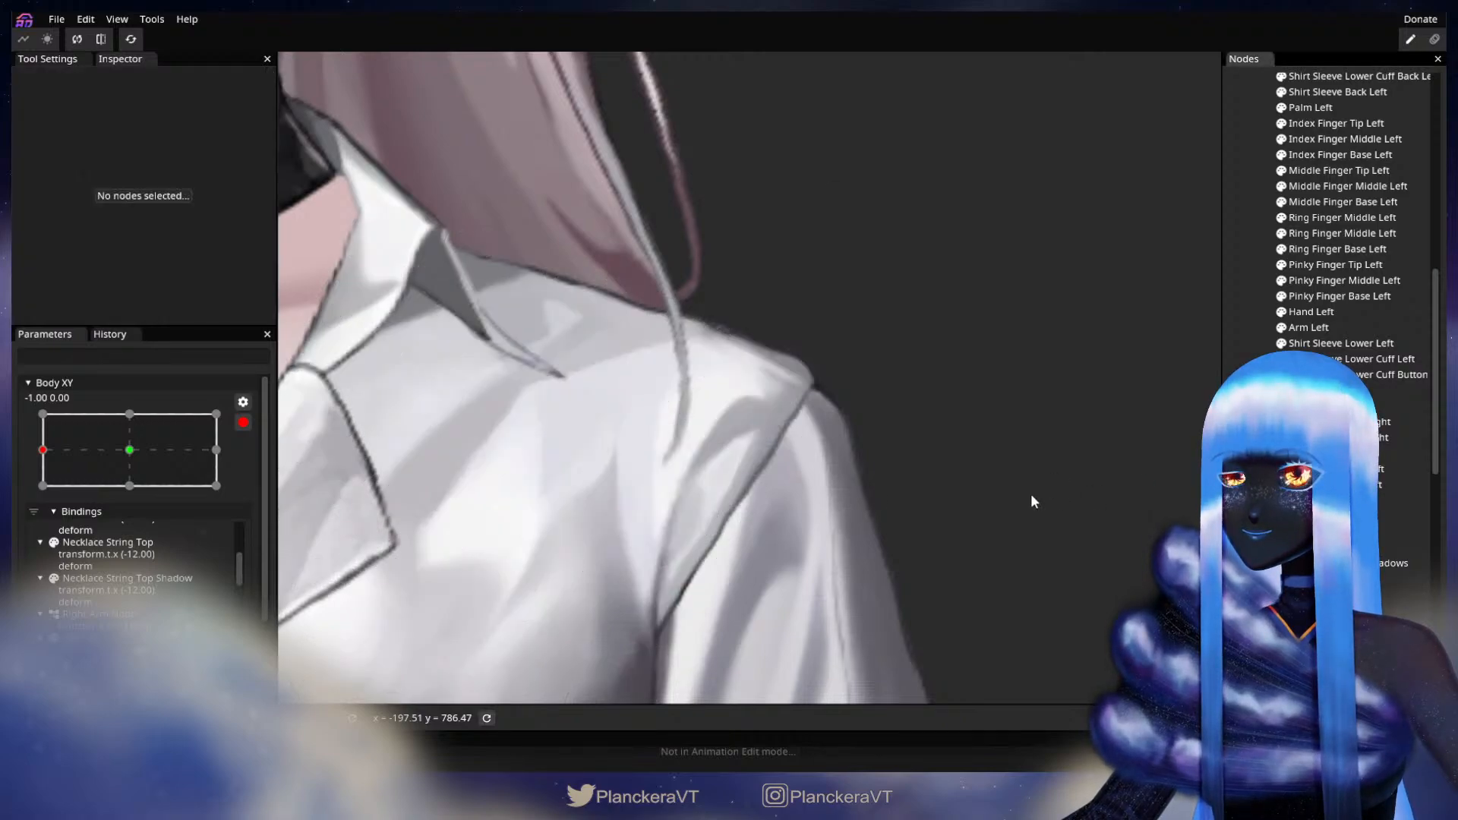
# - View the upper body, leave keypoint editing and vary Body XY around -1.00 to check the shirt's left side
pyautogui.scroll(-3, 787, 540)
pyautogui.scroll(-5, 789, 528)
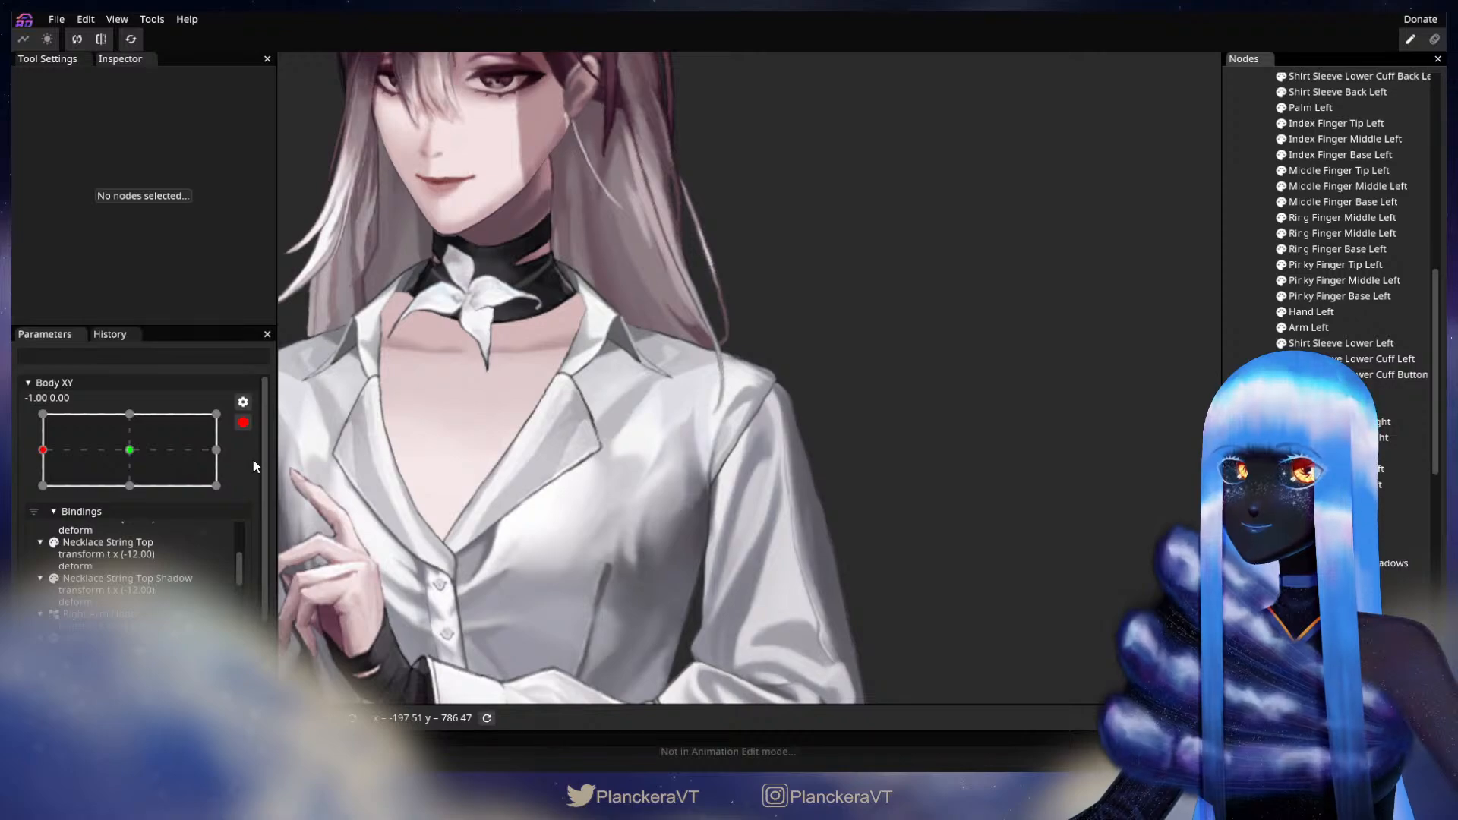
pyautogui.click(243, 423)
pyautogui.moveTo(41, 518)
pyautogui.mouseDown()
pyautogui.moveTo(144, 514)
pyautogui.moveTo(43, 515)
pyautogui.mouseUp()
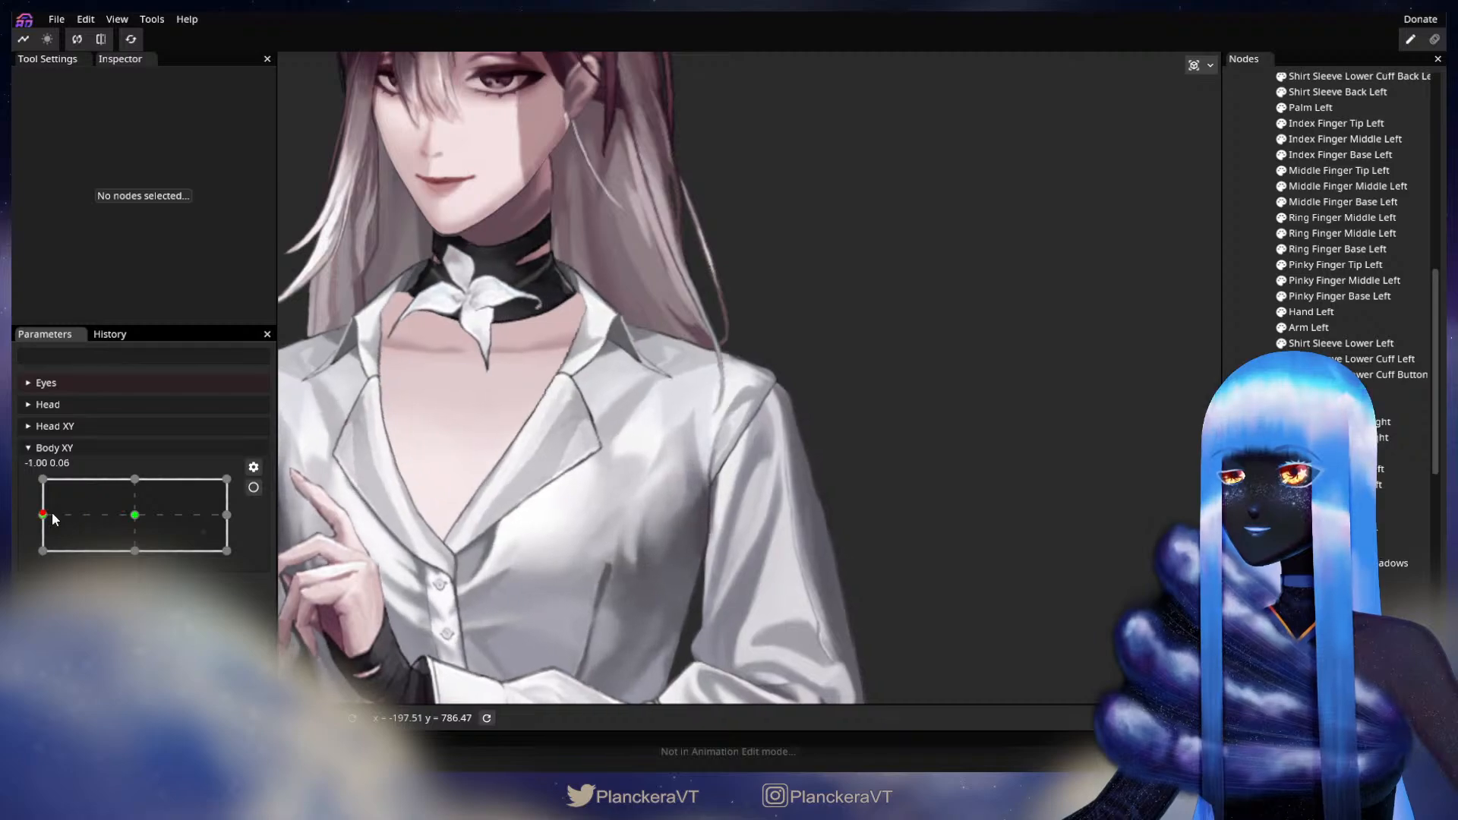
# - Re-arm the Body XY -1.00, 0.00 keypoint and shift the Shirt mesh edge below the left armpit slightly inward with a size 33 circle brush
pyautogui.click(254, 486)
pyautogui.scroll(6, 840, 578)
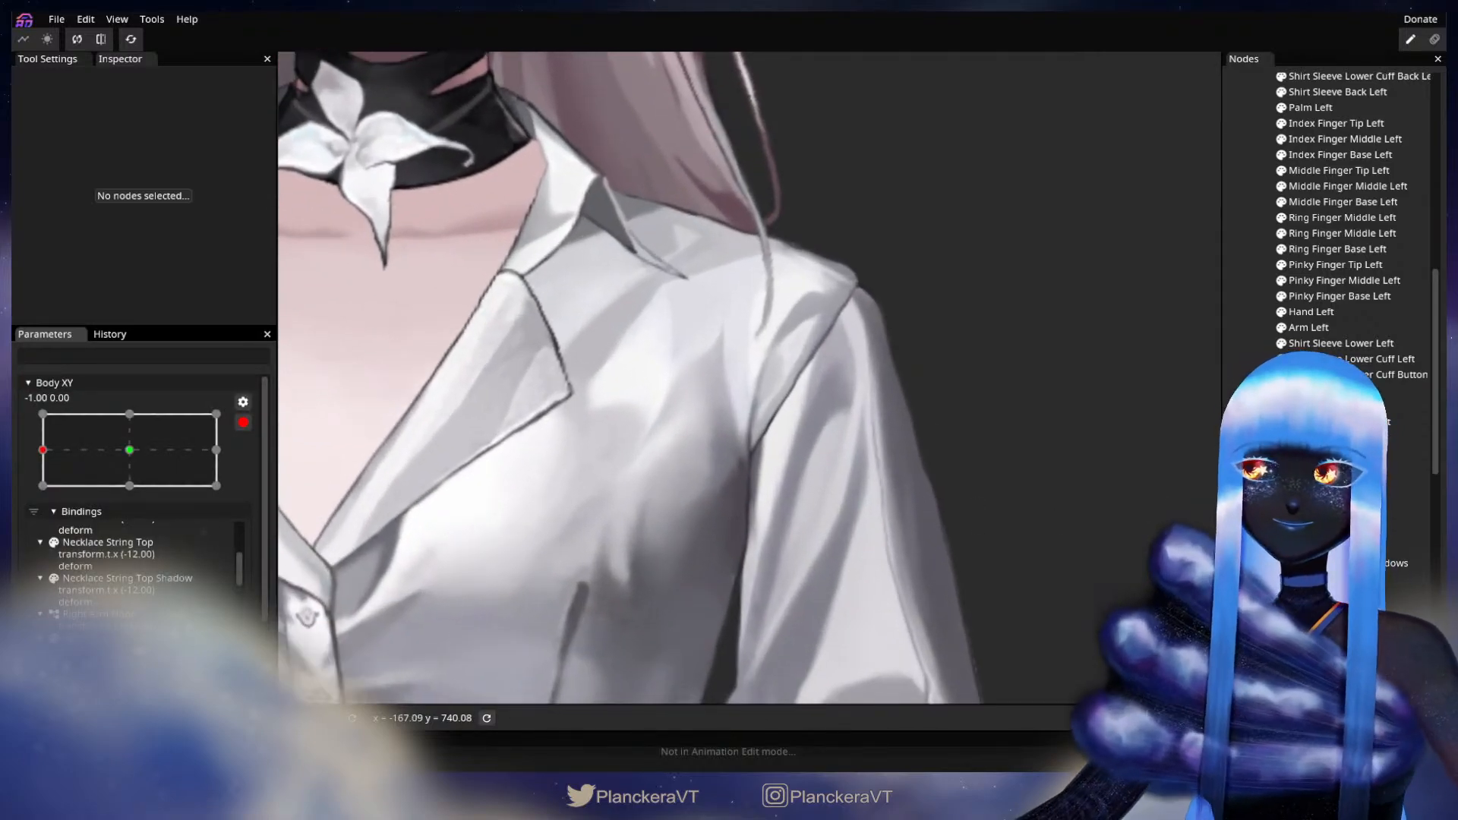
pyautogui.click(596, 390)
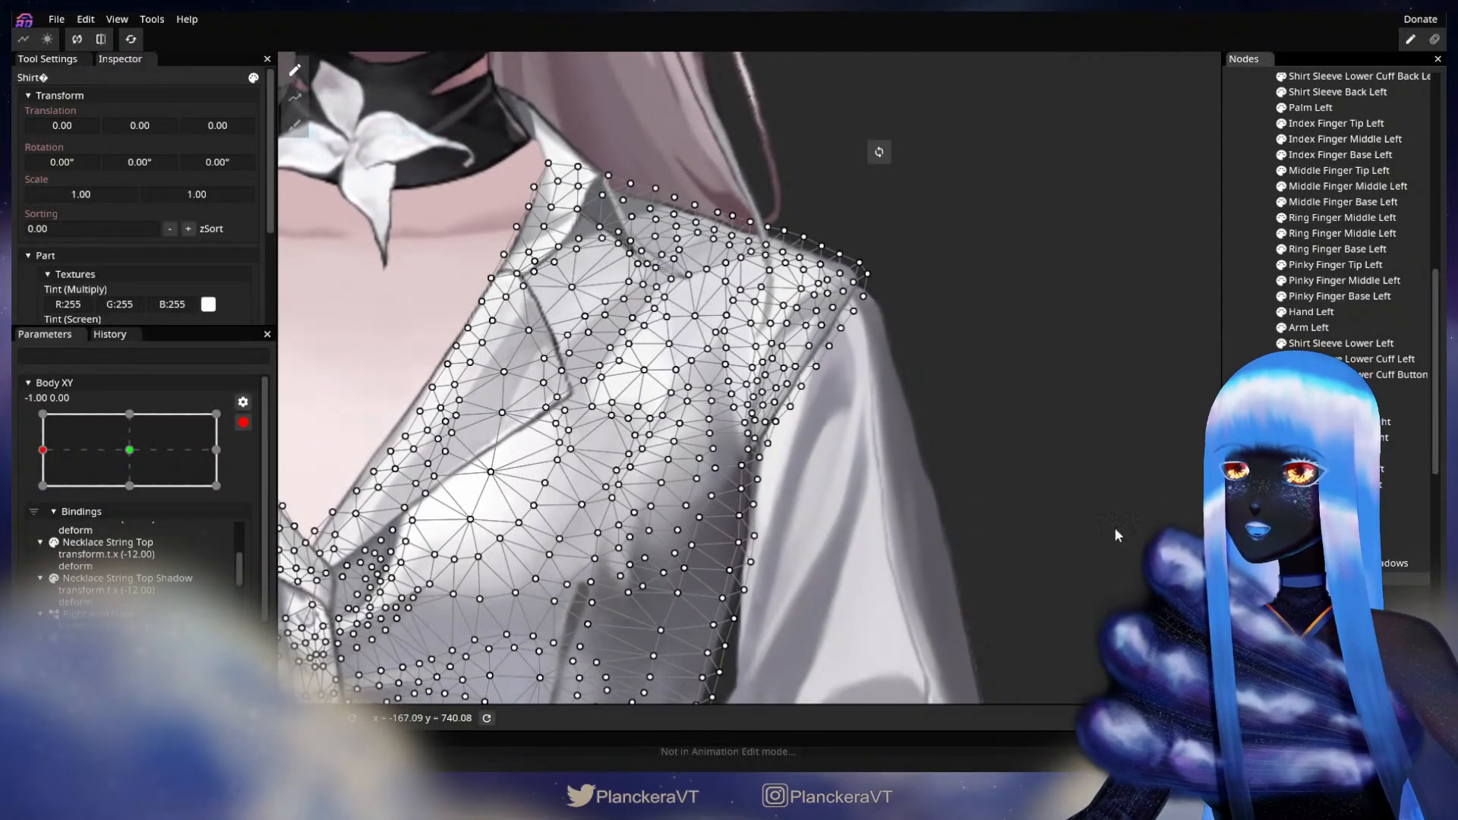
pyautogui.click(289, 136)
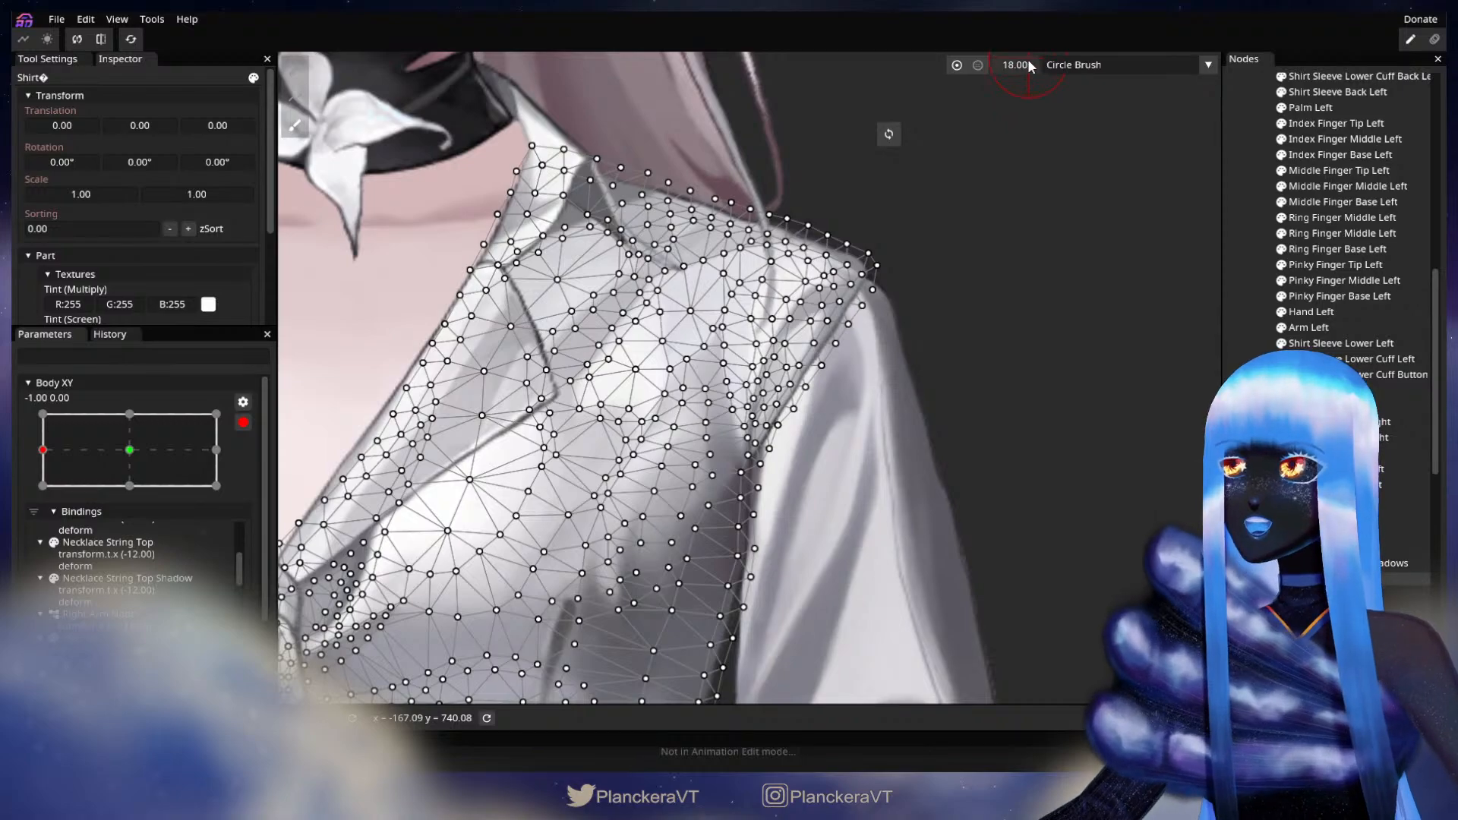
pyautogui.scroll(1, 864, 495)
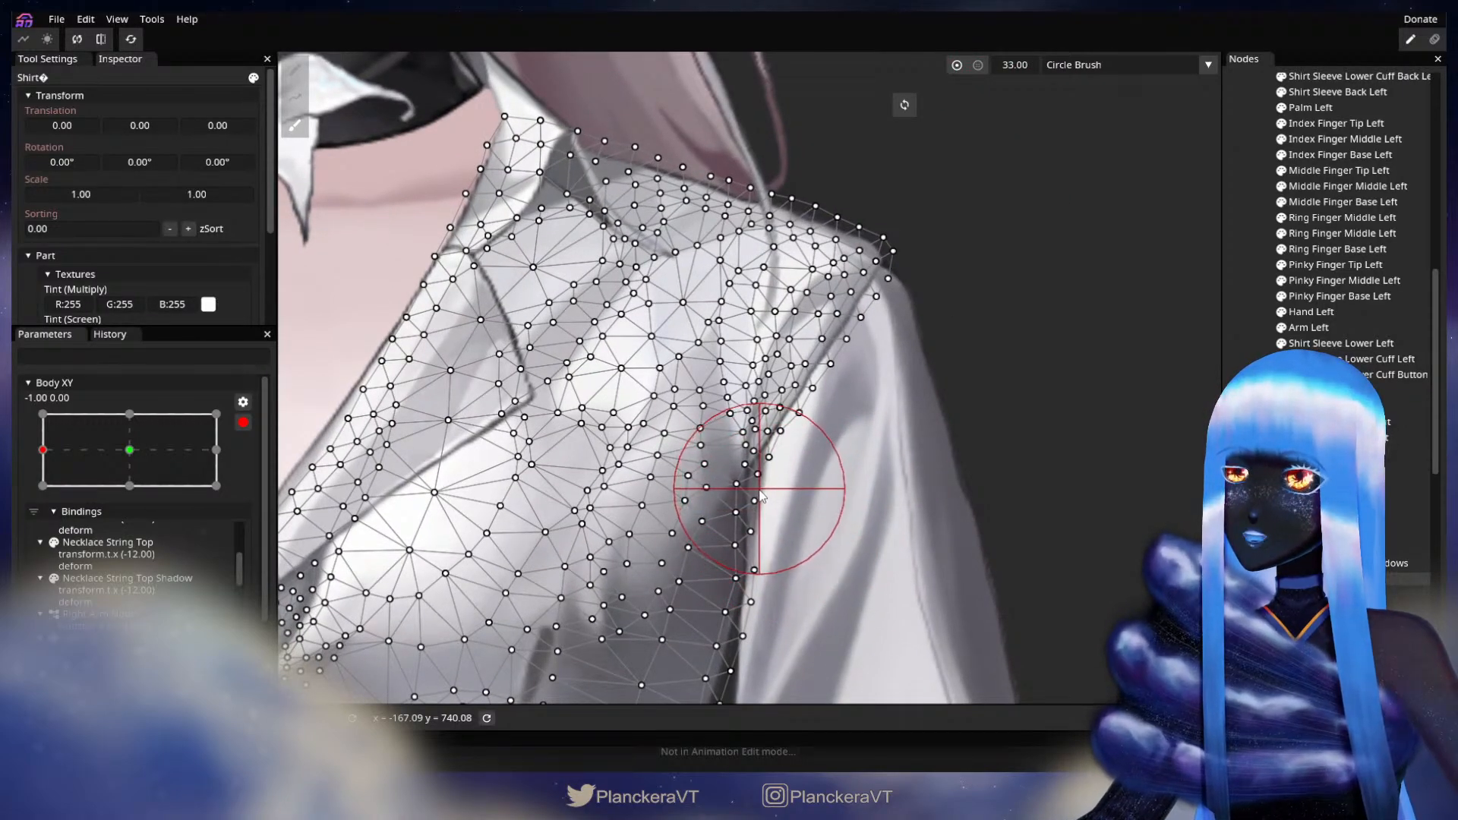
pyautogui.moveTo(760, 561); pyautogui.dragTo(757, 560)
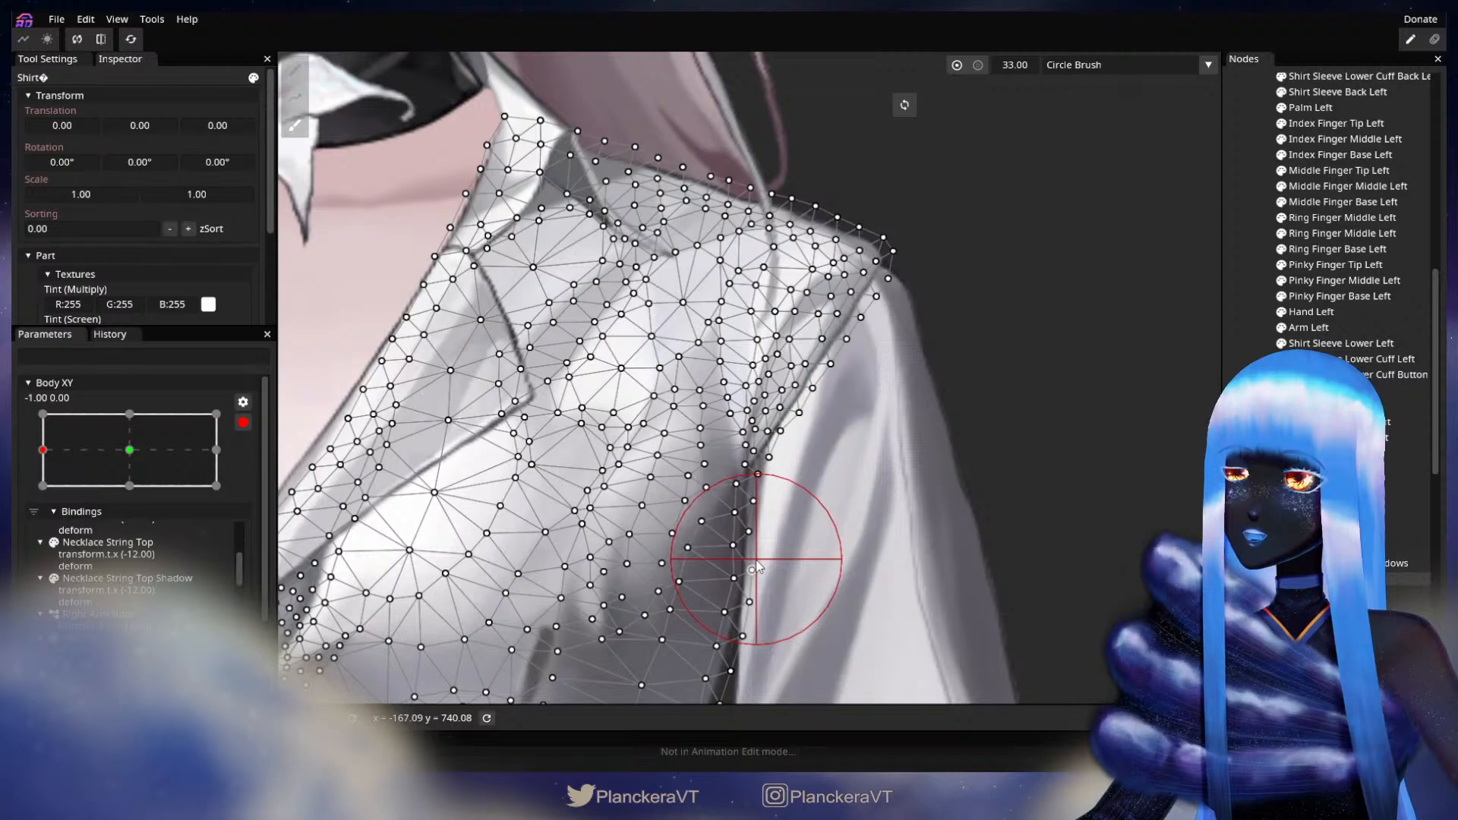
pyautogui.press('Escape')
pyautogui.scroll(-3, 878, 517)
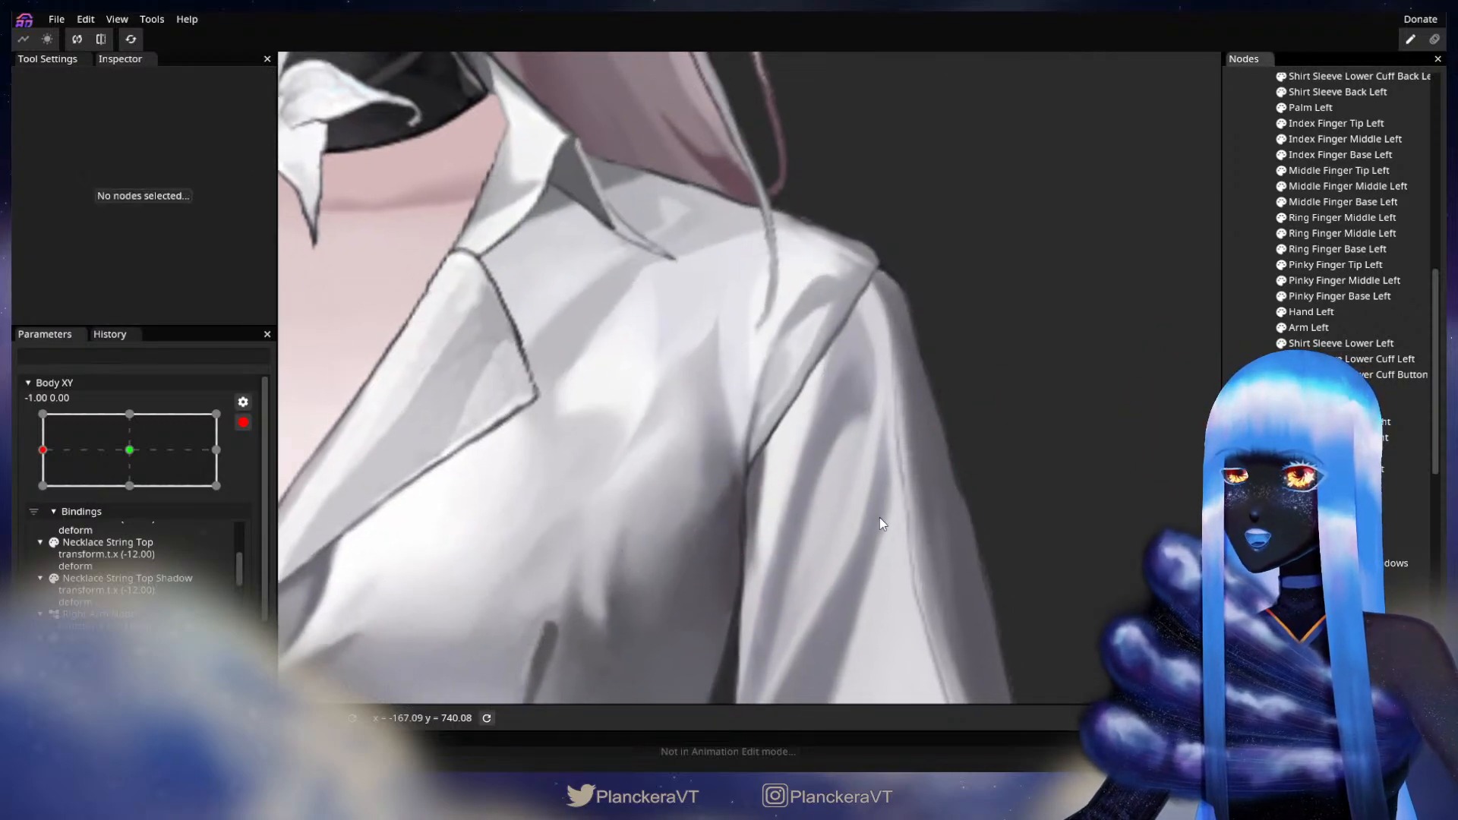
pyautogui.moveTo(877, 517); pyautogui.dragTo(844, 515)
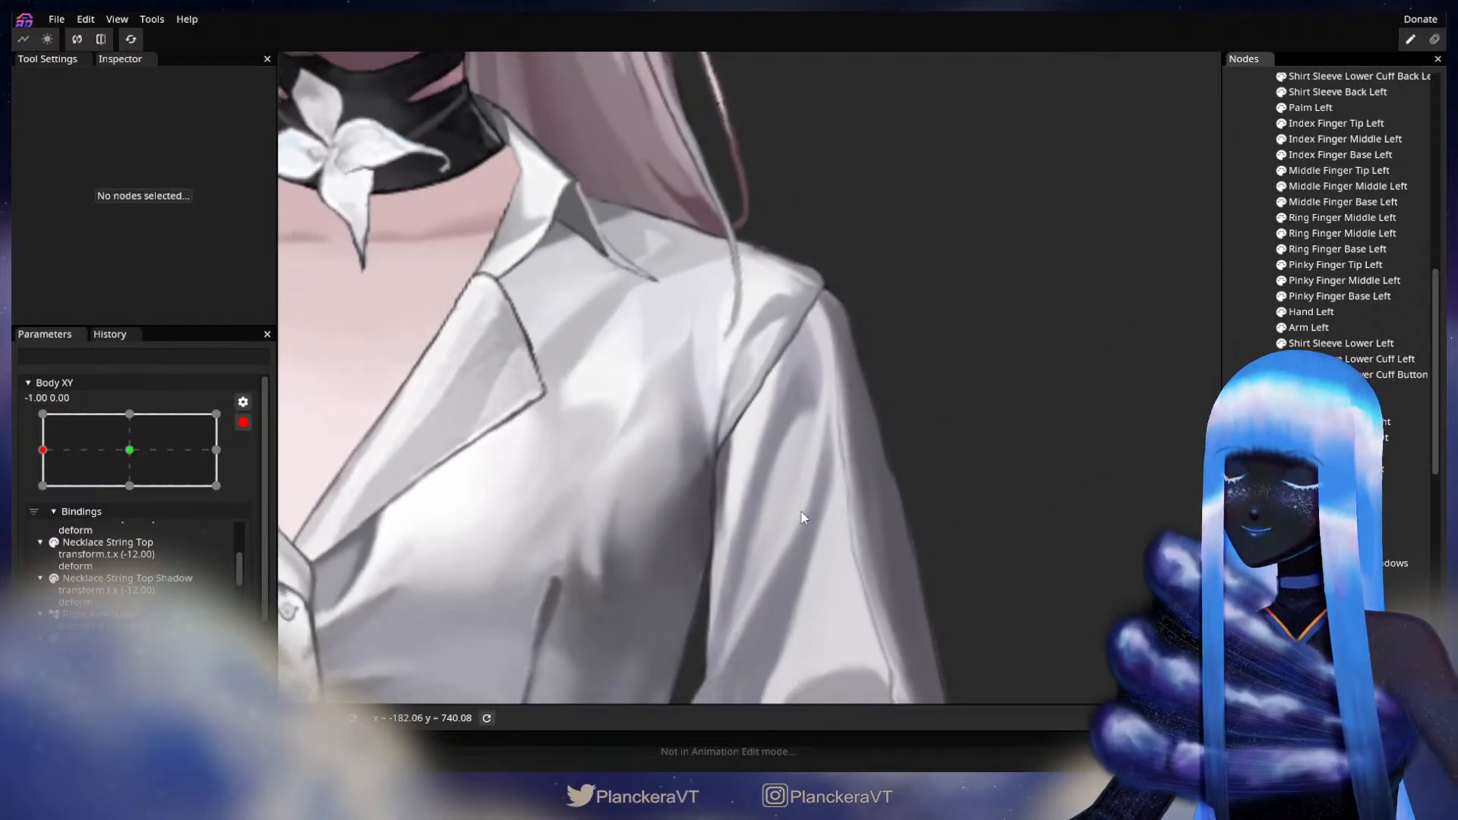
# - Leave keypoint editing, vary Body XY around -1.00, 0.00 to check the left armpit edge, and re-arm that keypoint
pyautogui.click(243, 424)
pyautogui.moveTo(45, 517)
pyautogui.mouseDown()
pyautogui.moveTo(176, 512)
pyautogui.moveTo(43, 516)
pyautogui.mouseUp()
pyautogui.click(254, 487)
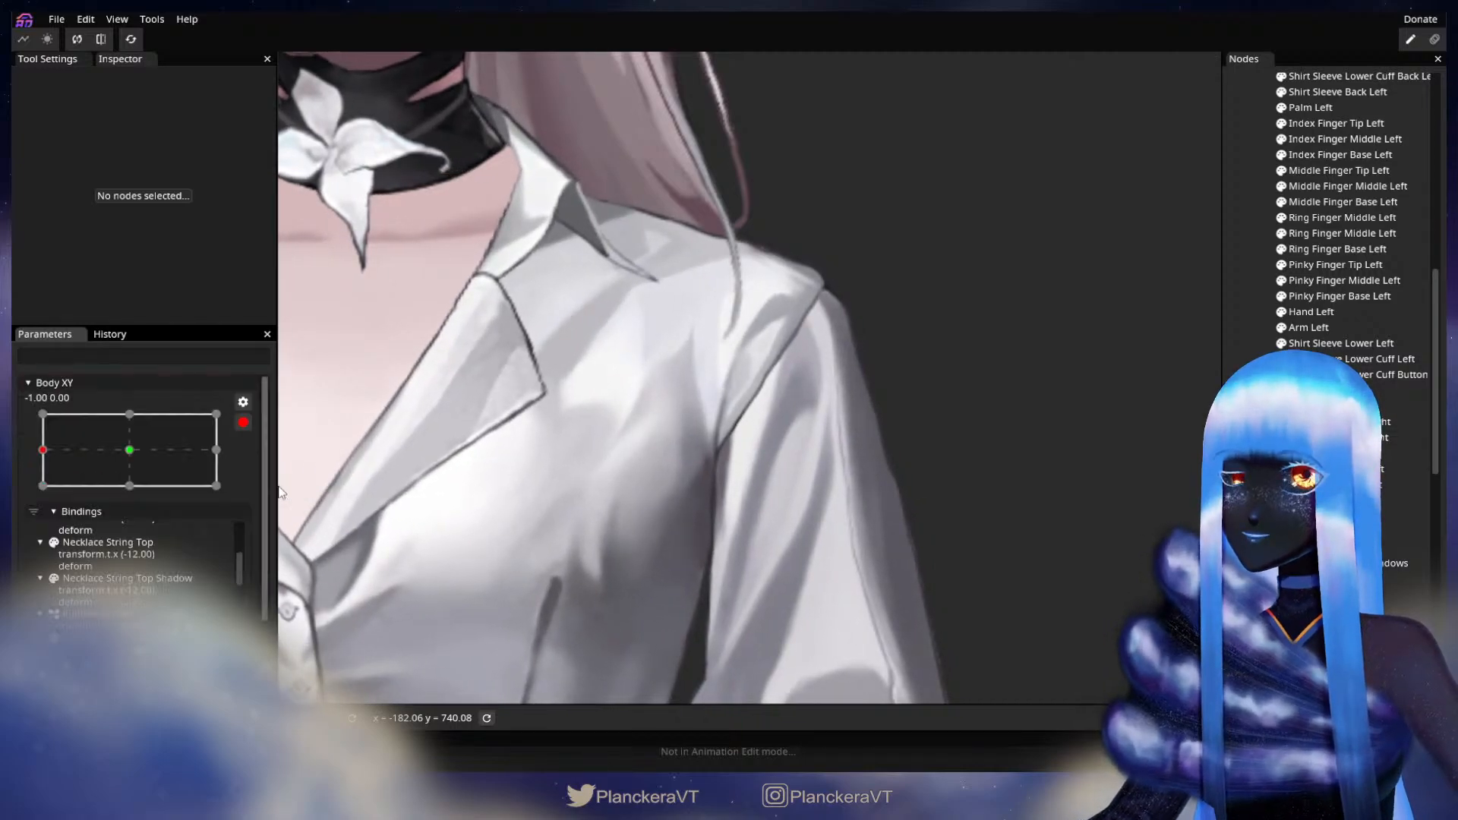
# - Nudge the Shirt mesh just inside the left armpit with a size 16 circle brush
pyautogui.scroll(3, 737, 501)
pyautogui.click(1336, 579)
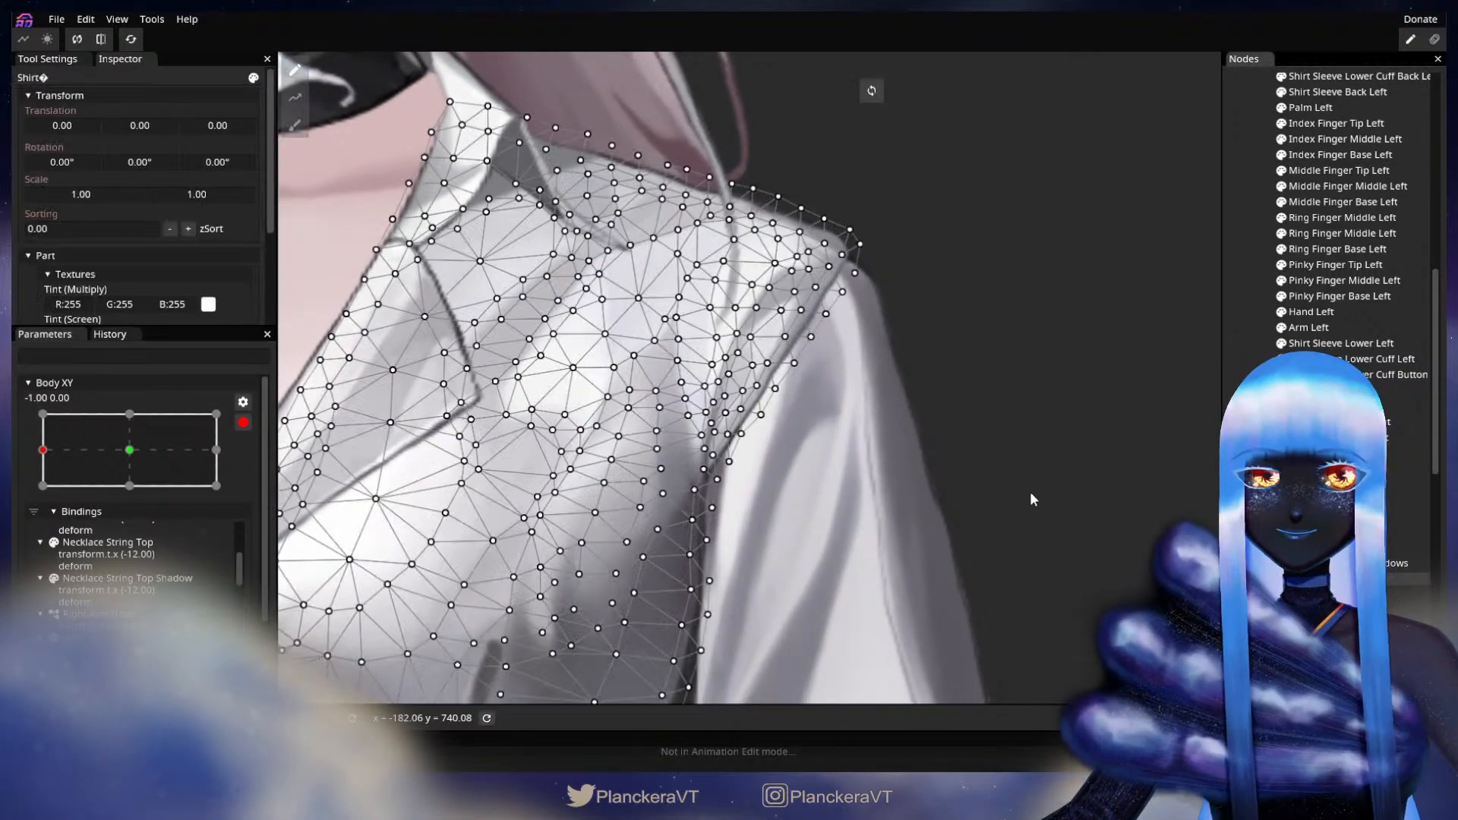
pyautogui.scroll(1, 1030, 491)
pyautogui.click(298, 125)
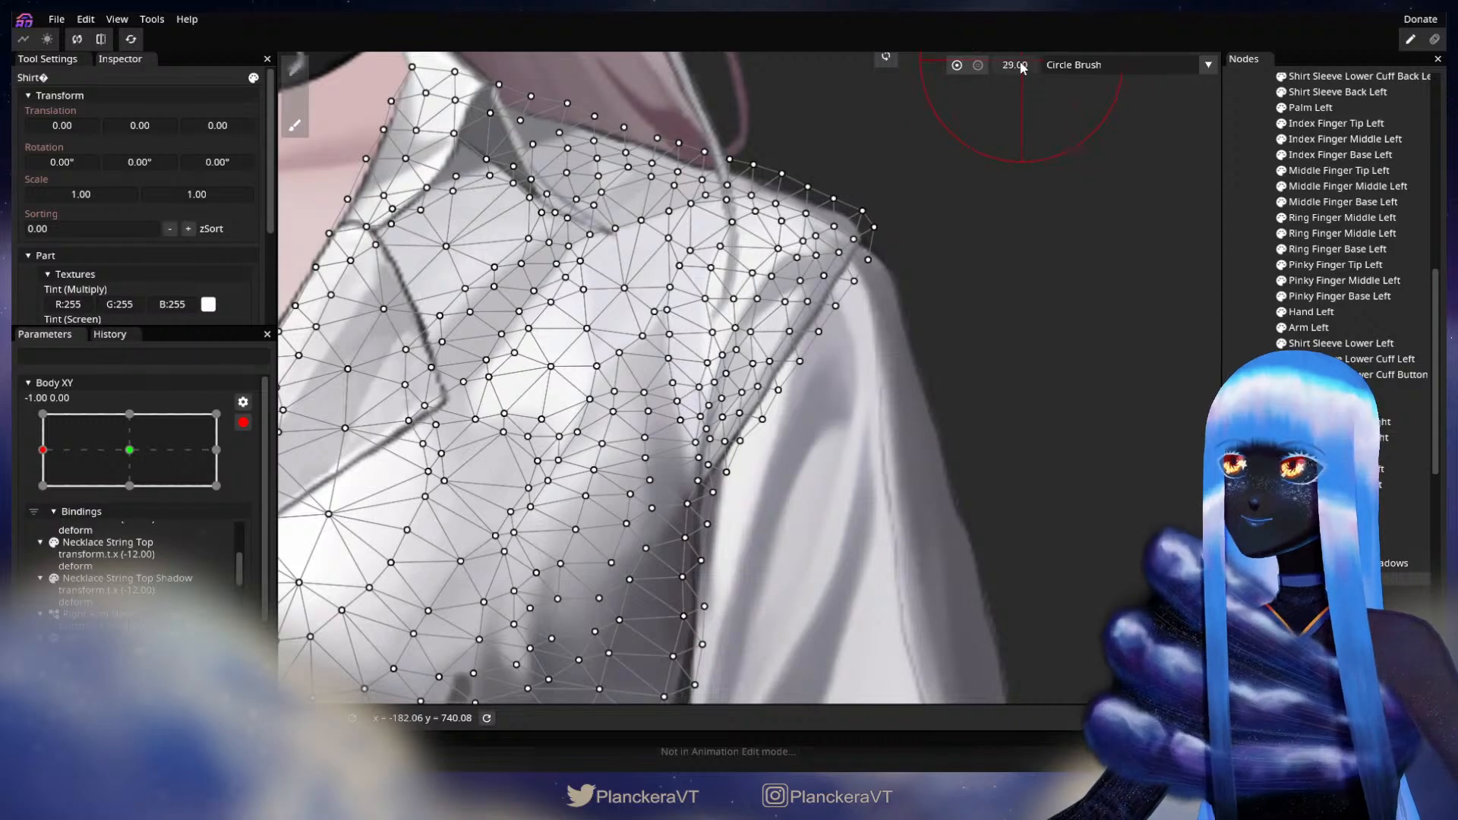
pyautogui.scroll(1, 705, 469)
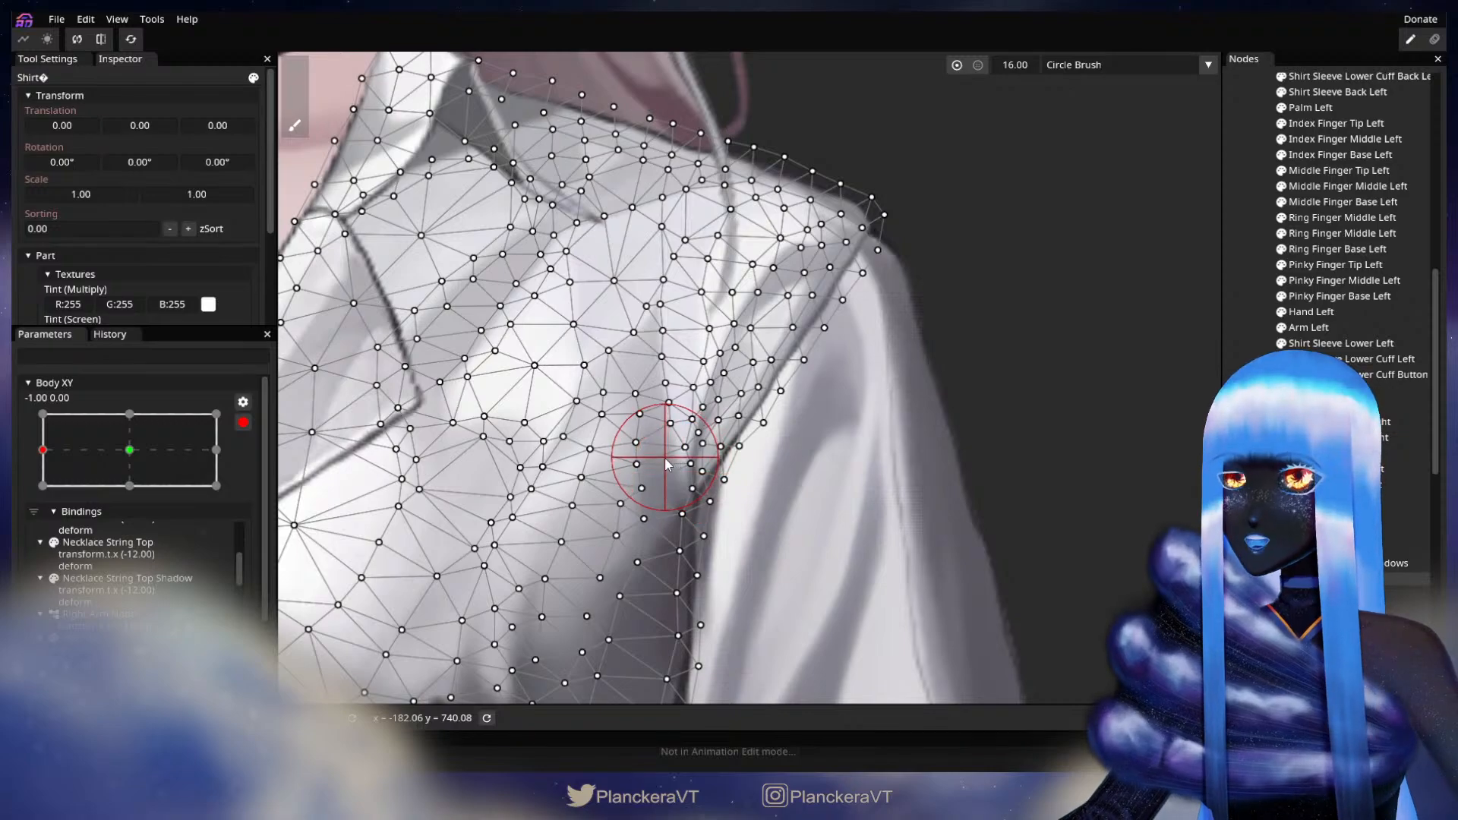
pyautogui.press('Escape')
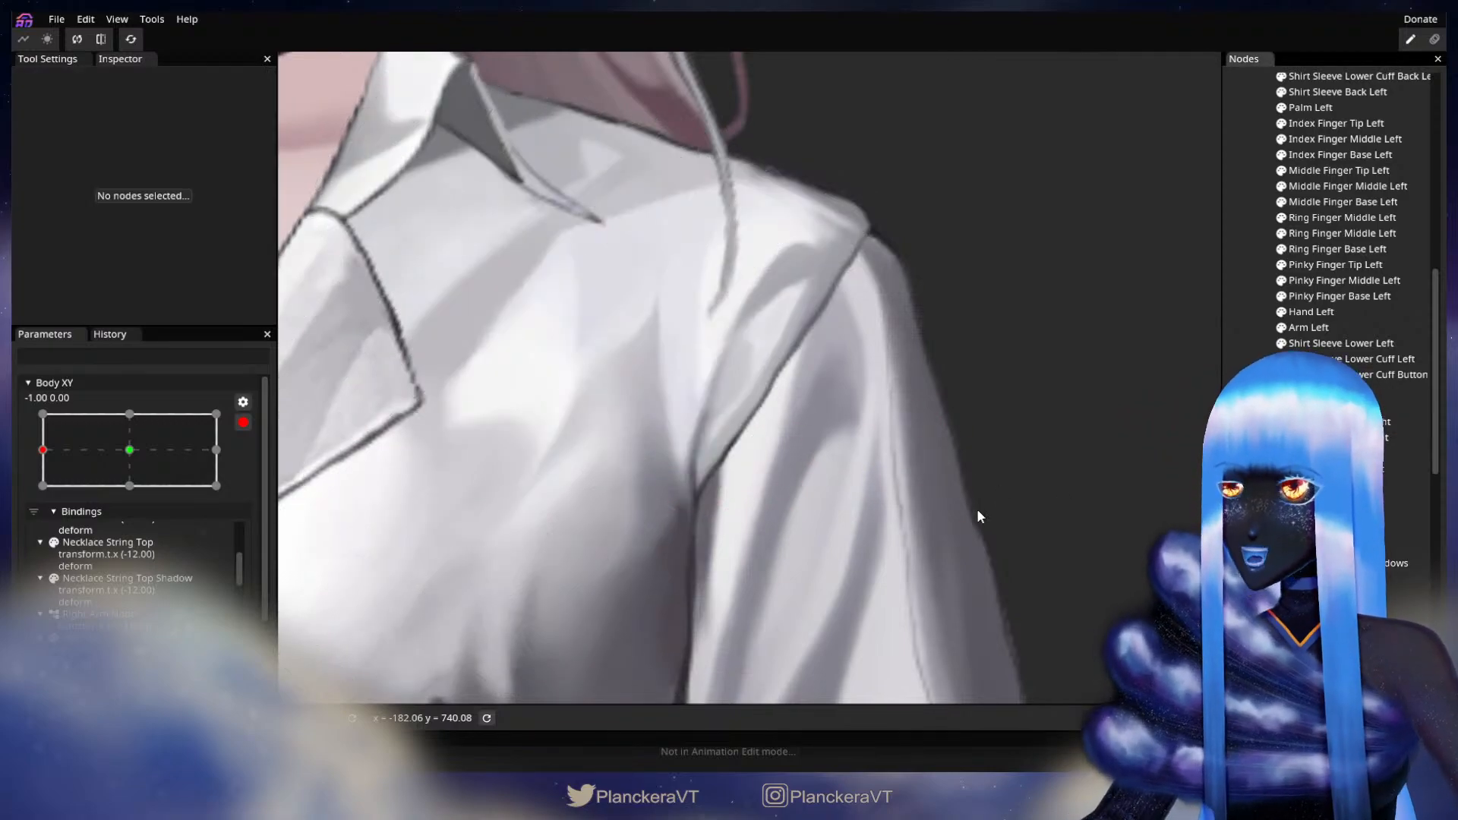
# - Leave keypoint editing, vary Body XY between -1.00, 0.00 and -1.00, -0.25 to check the left armpit, and re-arm the -1.00, 0.00 keypoint
pyautogui.scroll(-2, 974, 509)
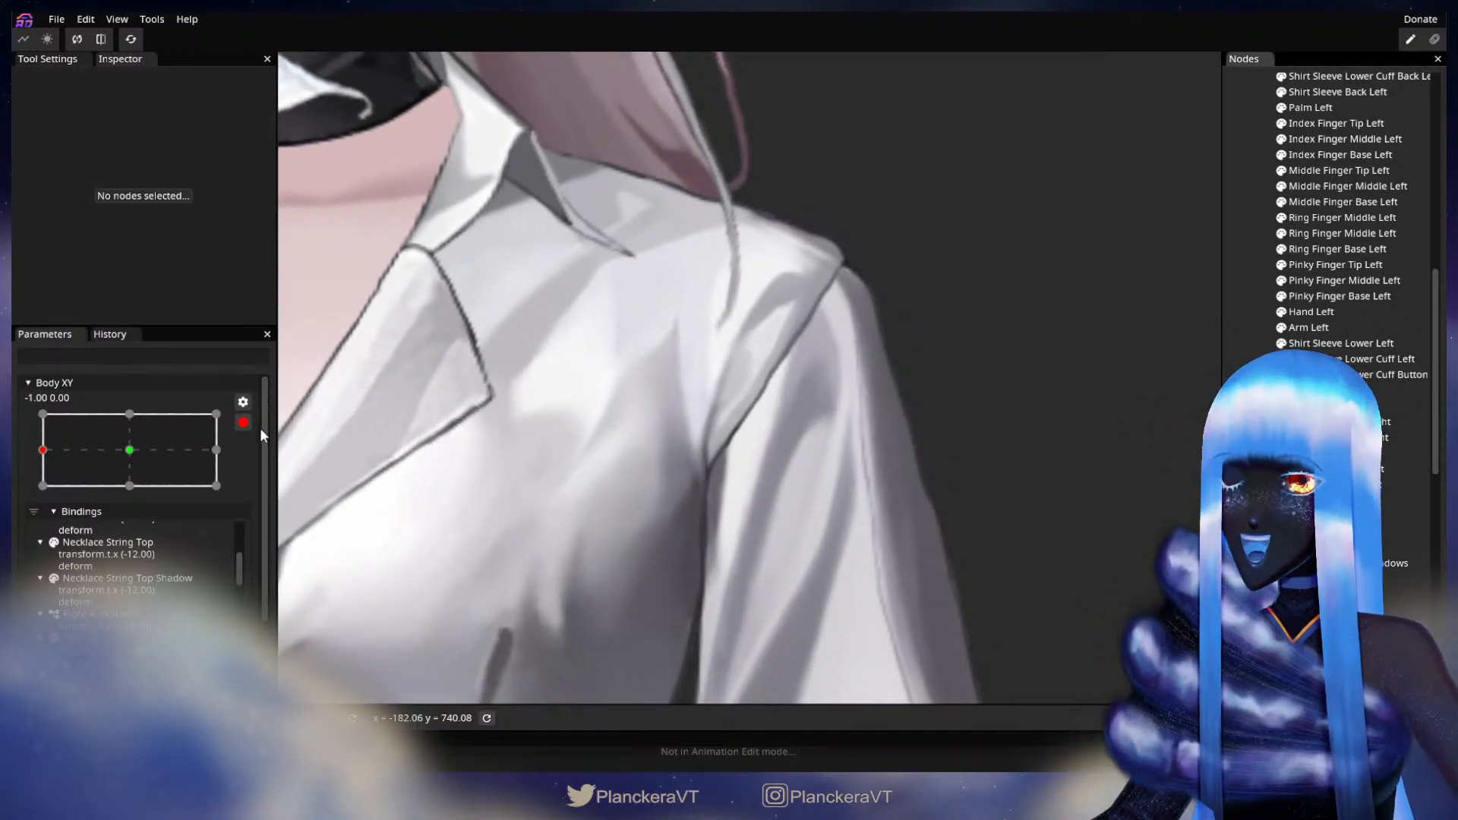
pyautogui.click(243, 422)
pyautogui.moveTo(44, 520)
pyautogui.mouseDown()
pyautogui.moveTo(141, 520)
pyautogui.moveTo(43, 524)
pyautogui.mouseUp()
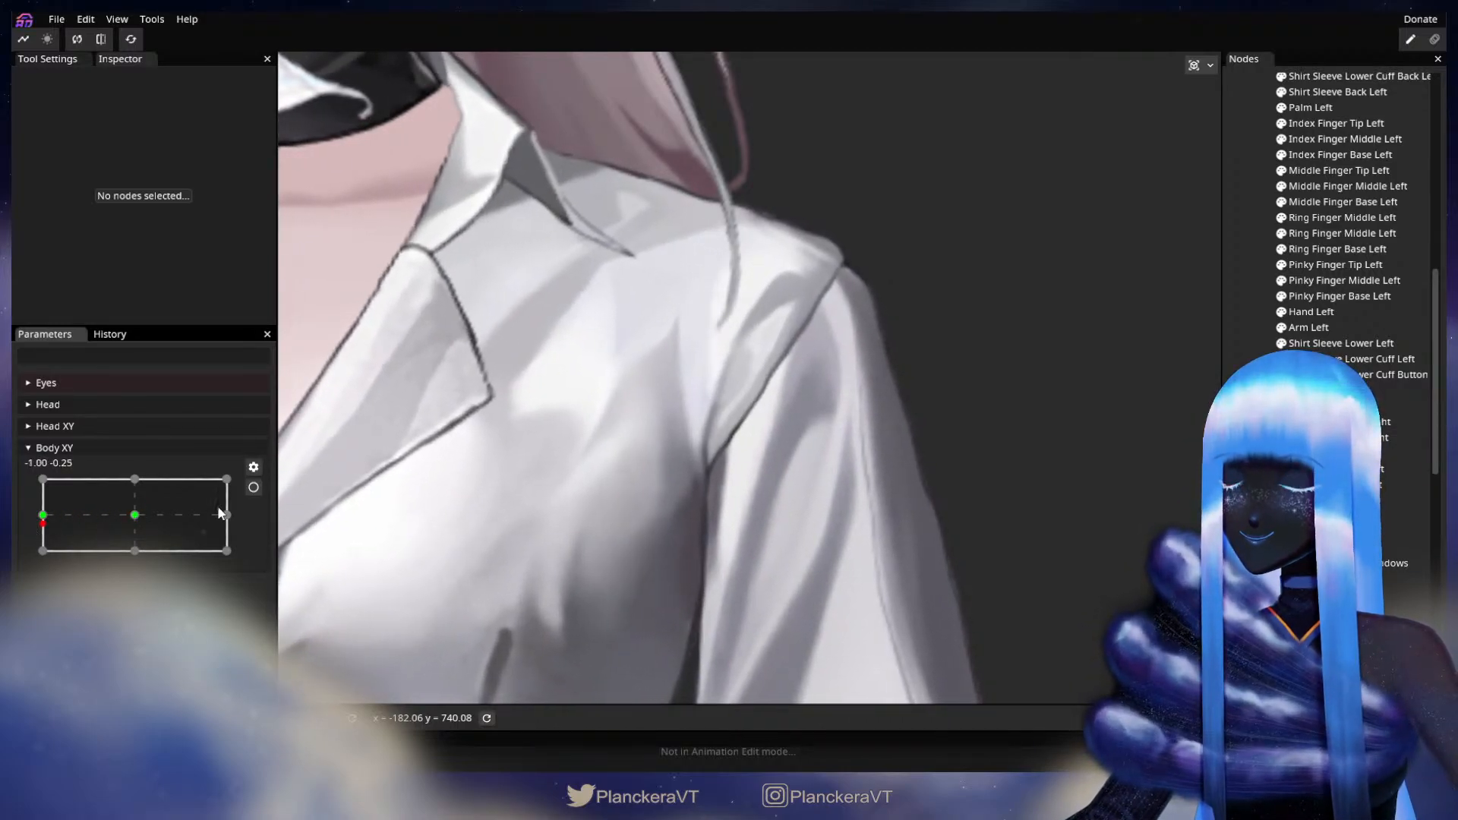
pyautogui.click(252, 487)
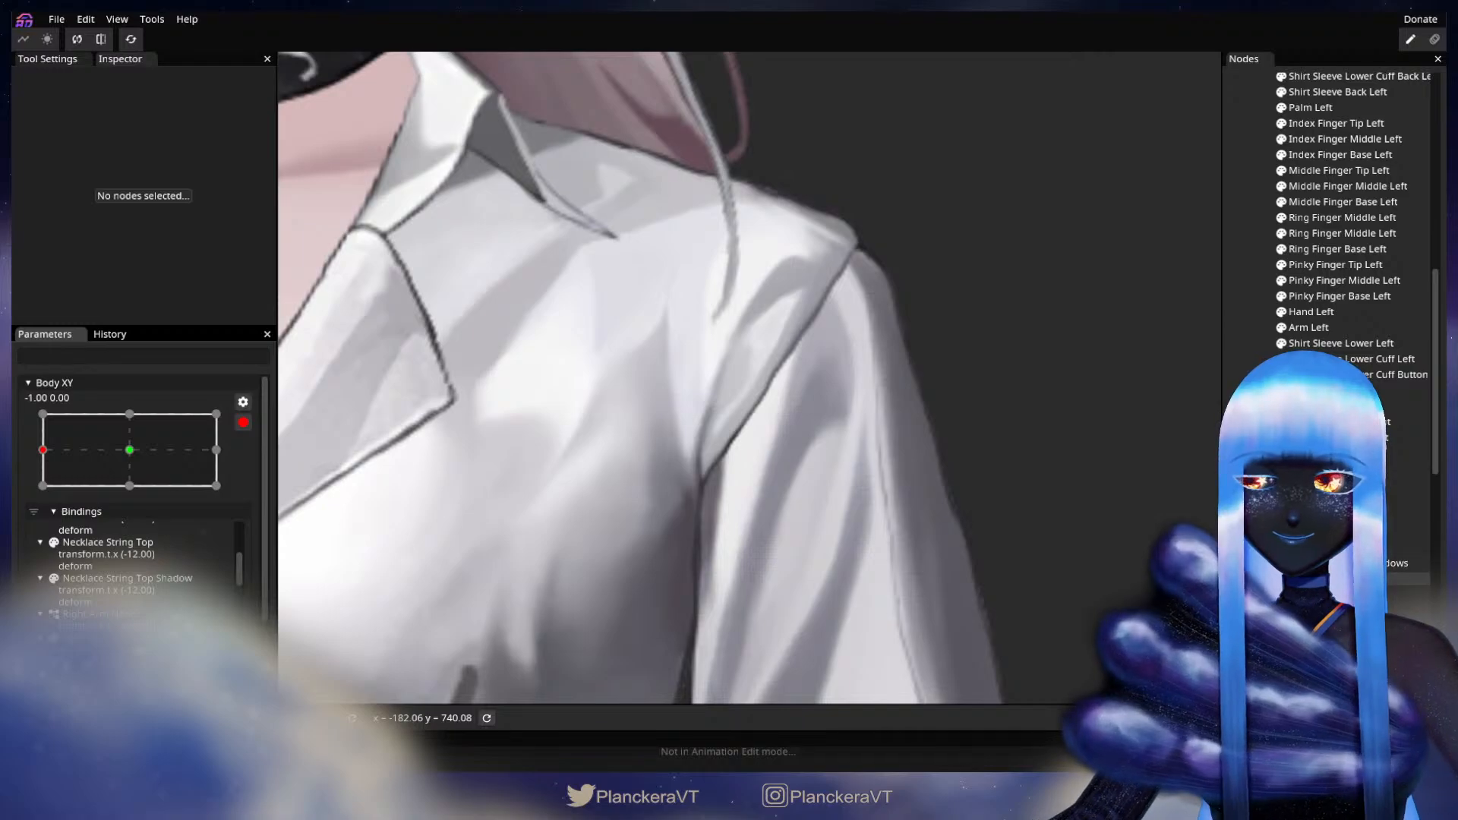
# - Shift the Shirt mesh edge below the left armpit slightly inward with the size 16 circle brush
pyautogui.click(1310, 579)
pyautogui.scroll(1, 767, 573)
pyautogui.click(302, 129)
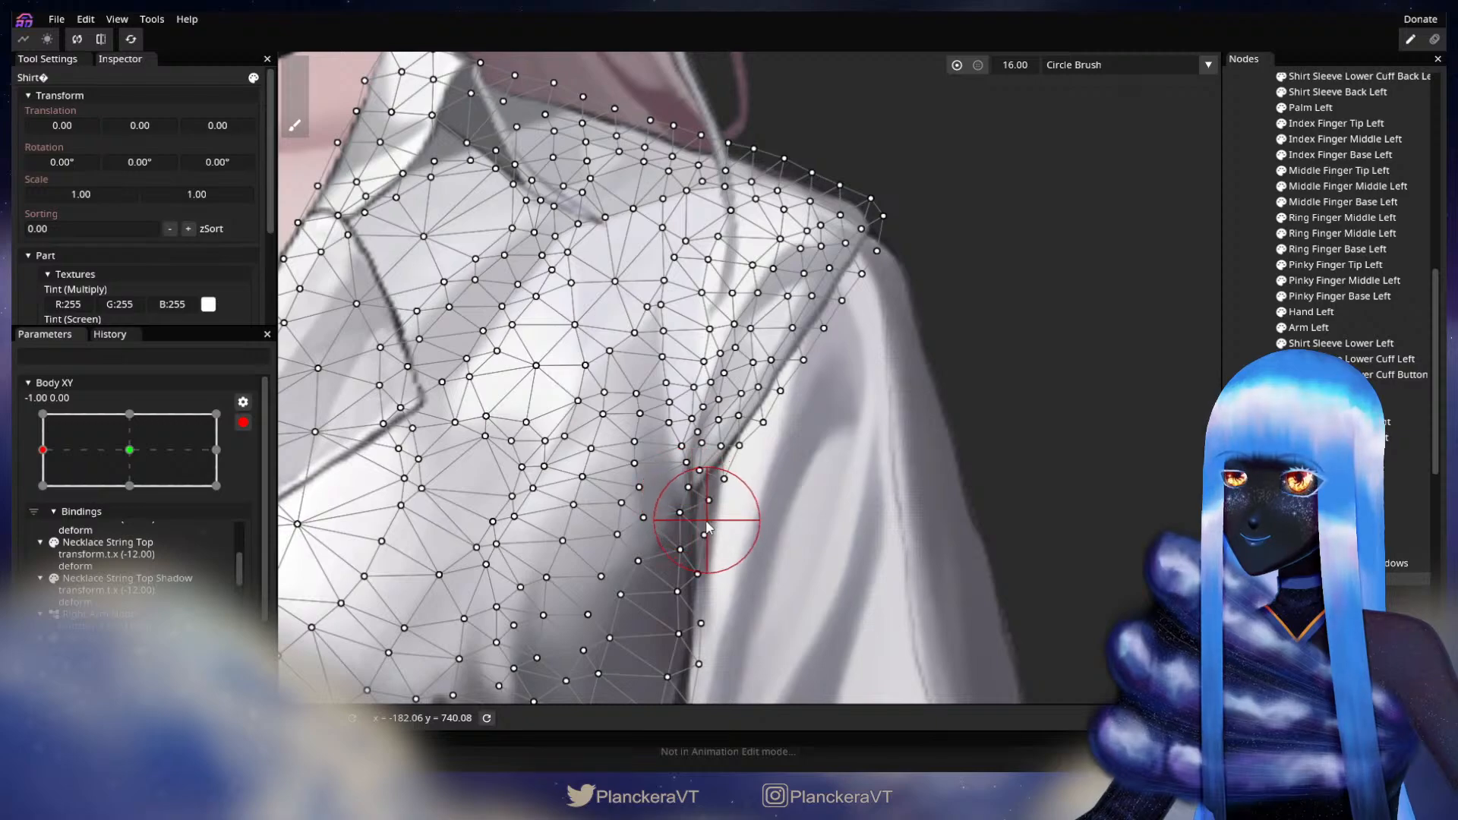
pyautogui.scroll(2, 705, 528)
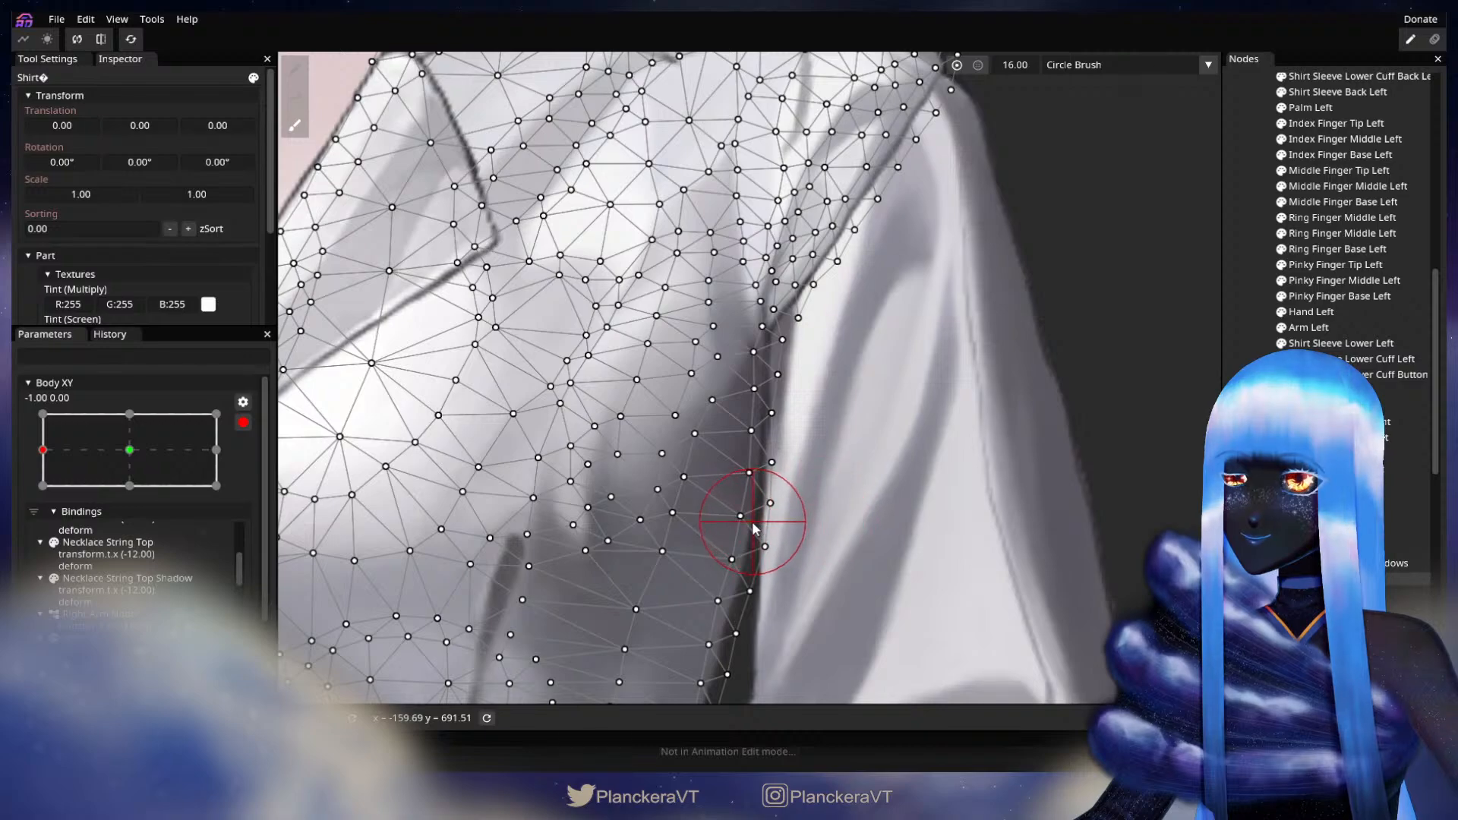
pyautogui.moveTo(753, 521); pyautogui.dragTo(750, 520)
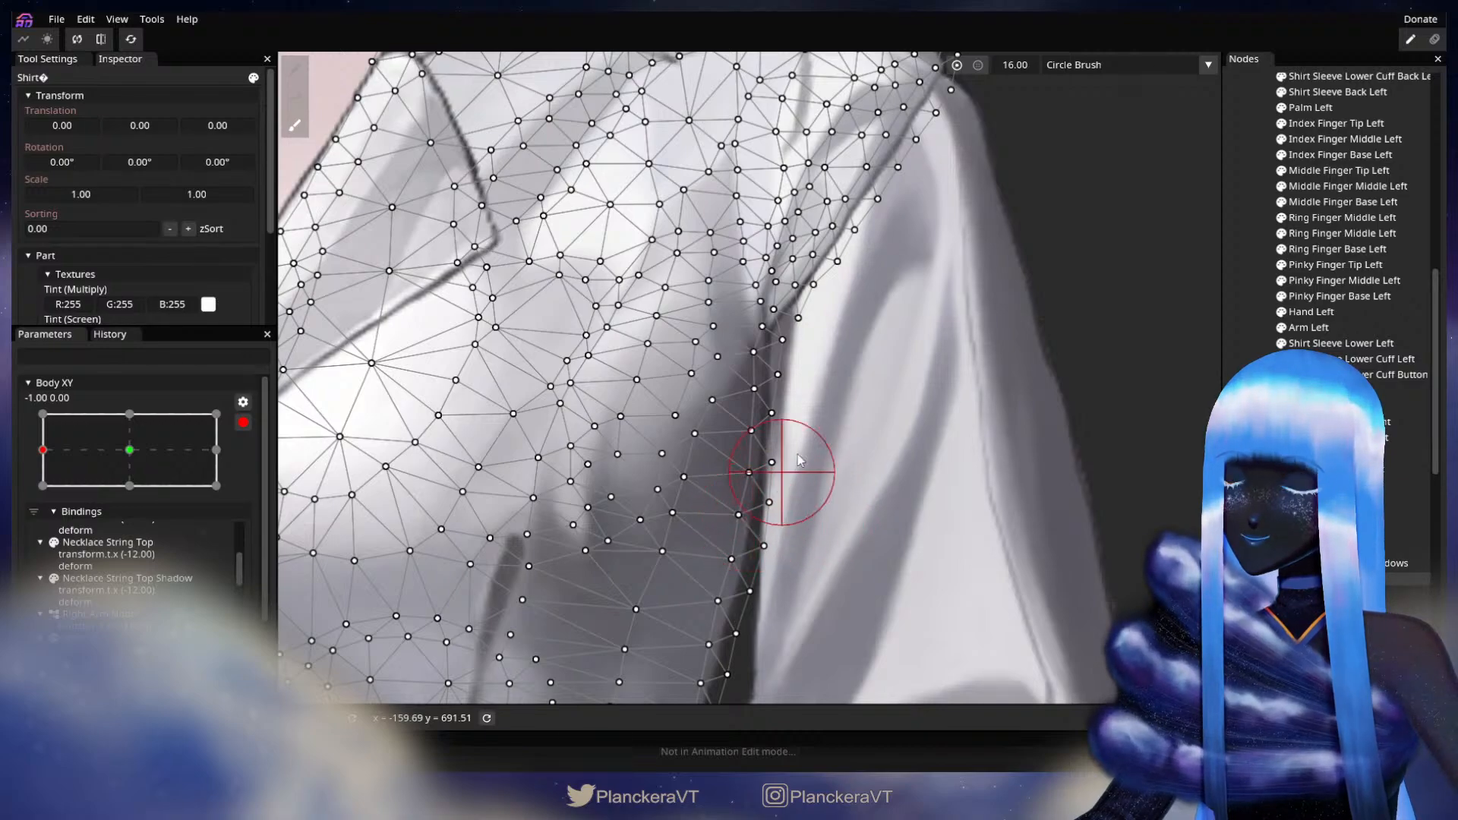
pyautogui.scroll(-2, 749, 518)
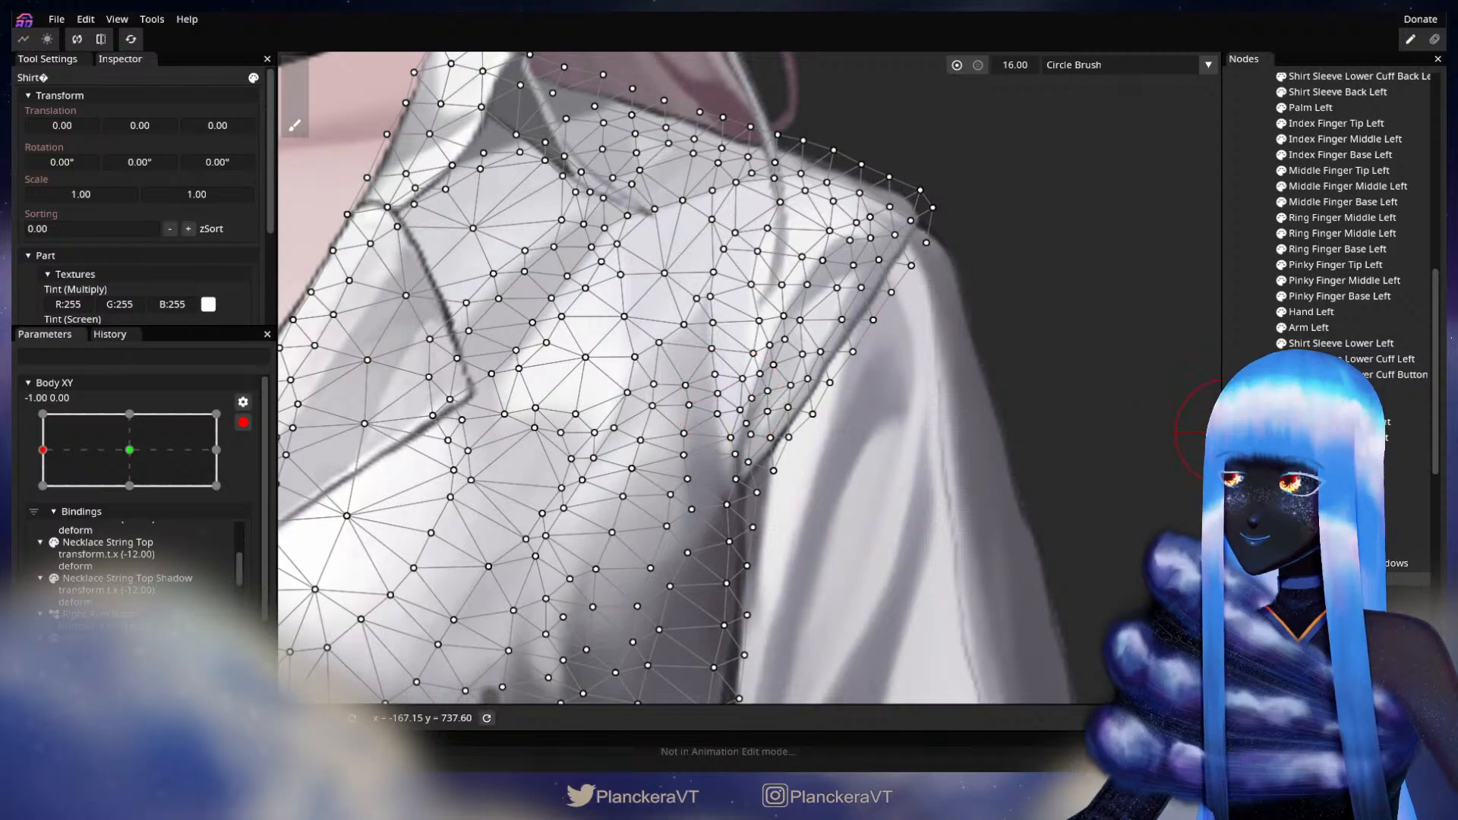
pyautogui.click(1307, 579)
# - Vary Body XY around -1.00, 0.00 outside keypoint editing to check the shirt's left side edge, and re-arm the keypoint
pyautogui.scroll(-2, 767, 520)
pyautogui.moveTo(827, 507); pyautogui.dragTo(758, 533)
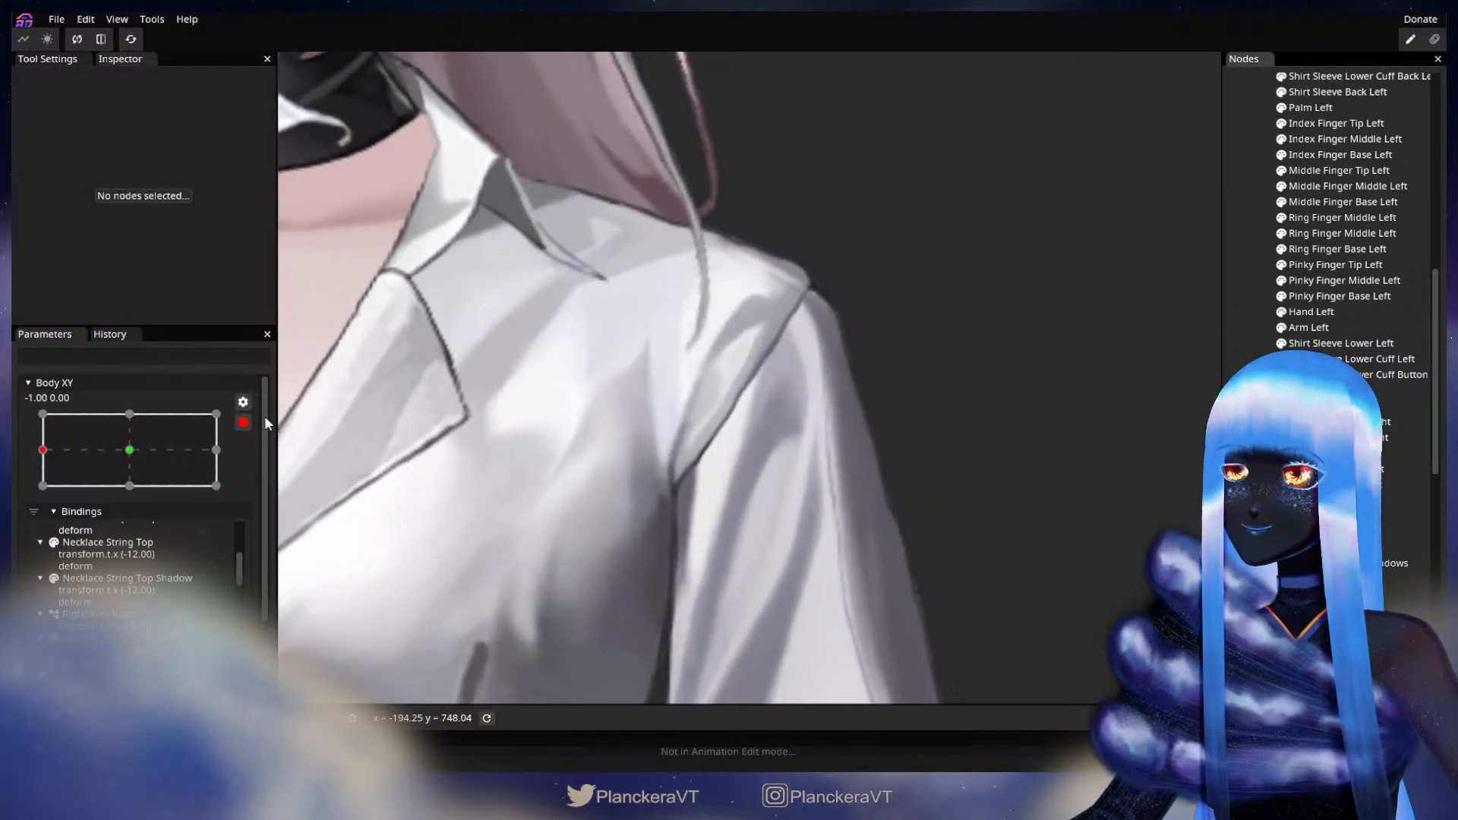
pyautogui.click(243, 422)
pyautogui.moveTo(44, 516)
pyautogui.mouseDown()
pyautogui.moveTo(150, 515)
pyautogui.moveTo(39, 527)
pyautogui.mouseUp()
pyautogui.click(252, 488)
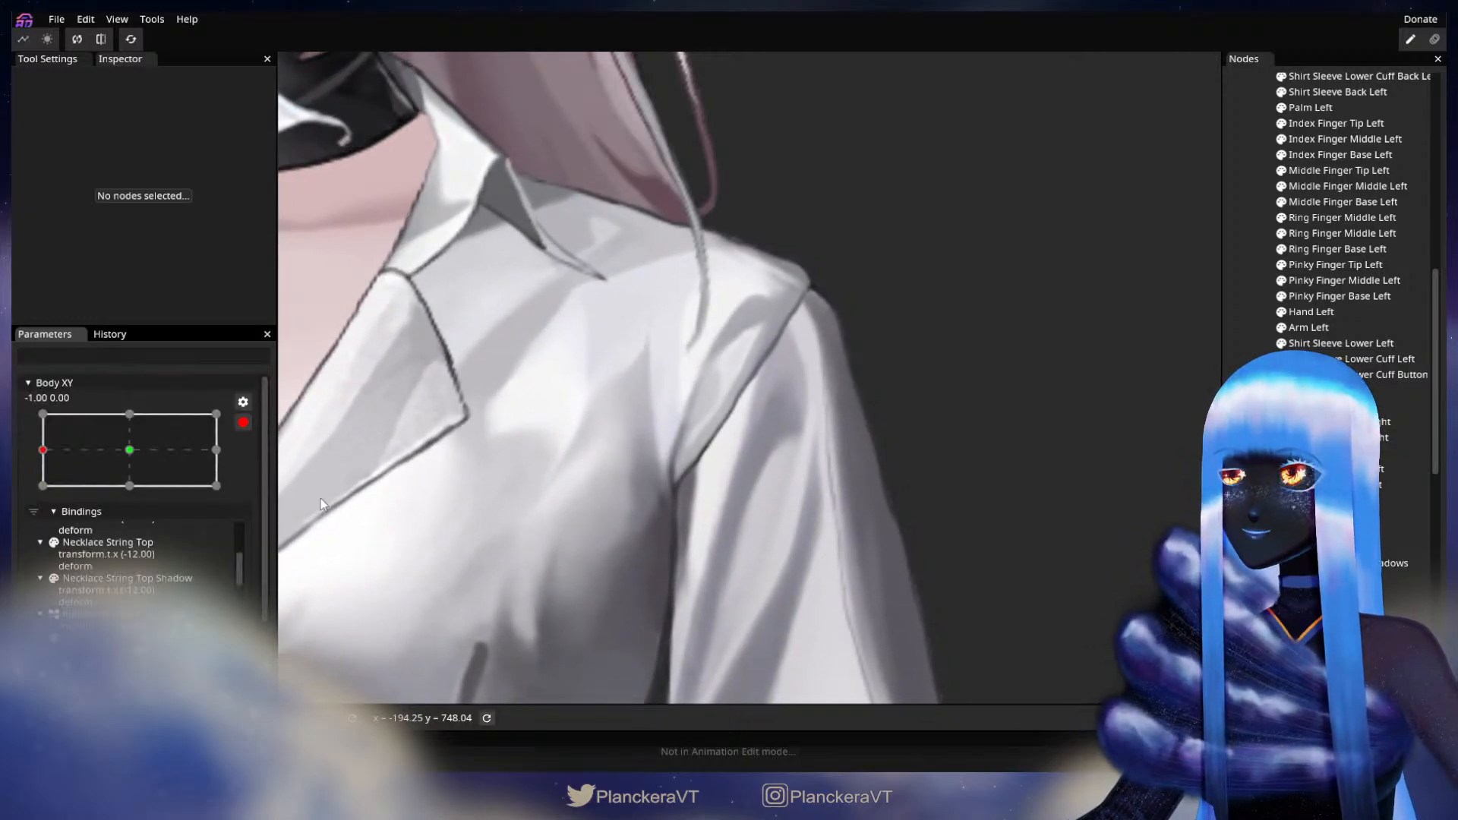
# - Fine-tune the Shirt mesh where the left shoulder seam meets the armpit with a size 14 circle brush
pyautogui.click(747, 508)
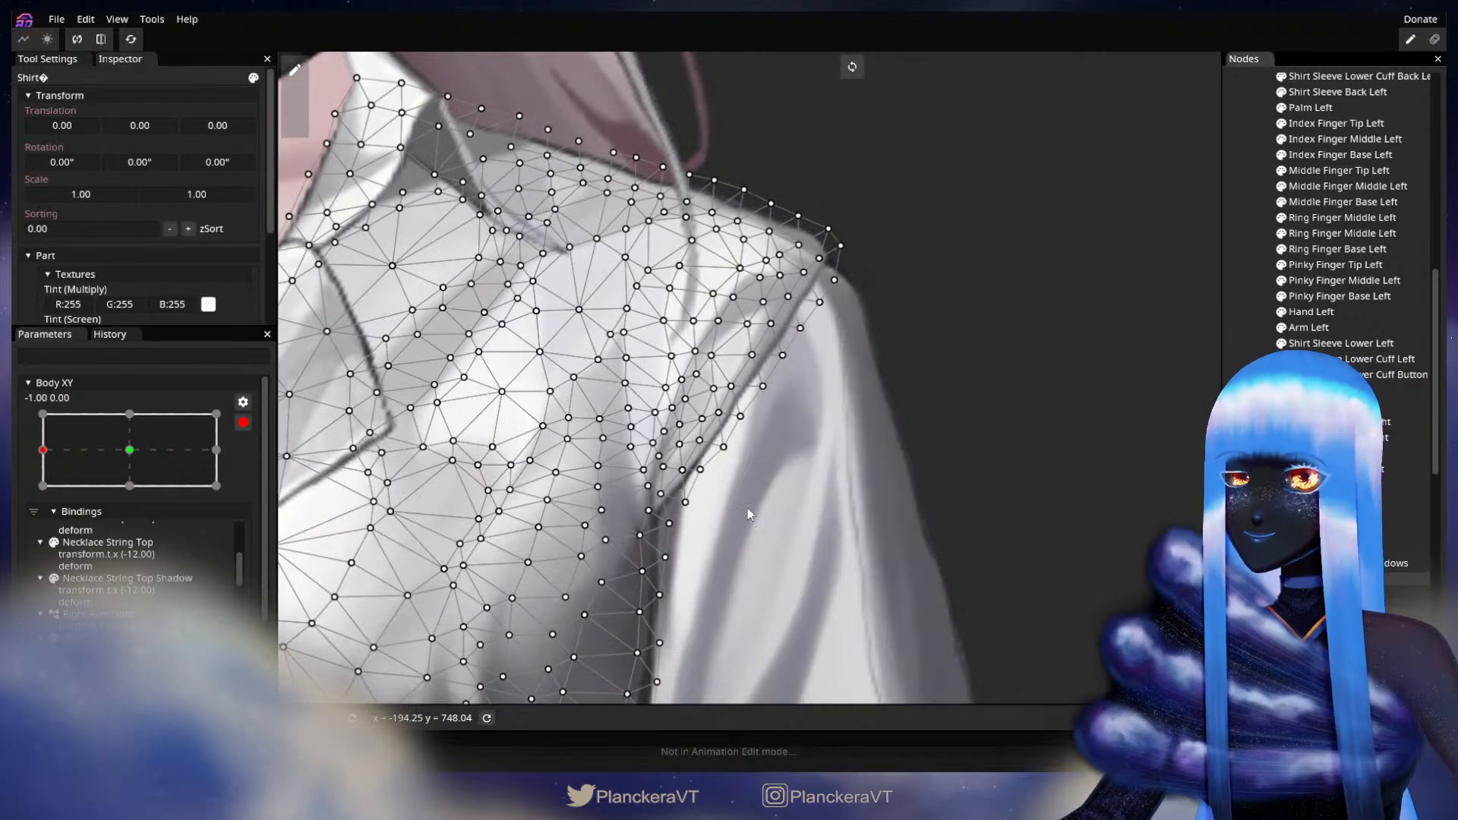
pyautogui.scroll(1, 747, 508)
pyautogui.click(294, 126)
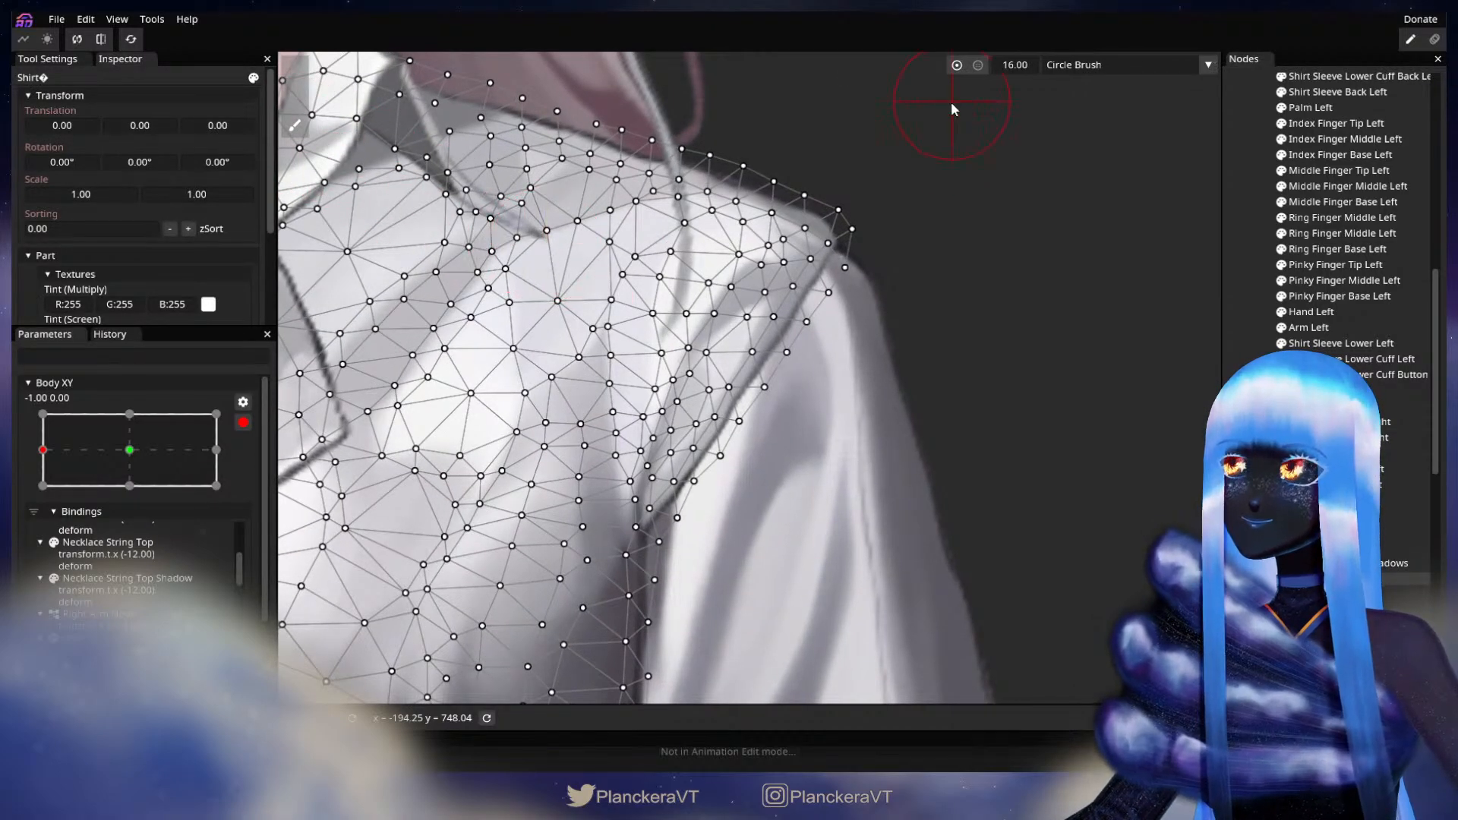
pyautogui.scroll(-1, 667, 374)
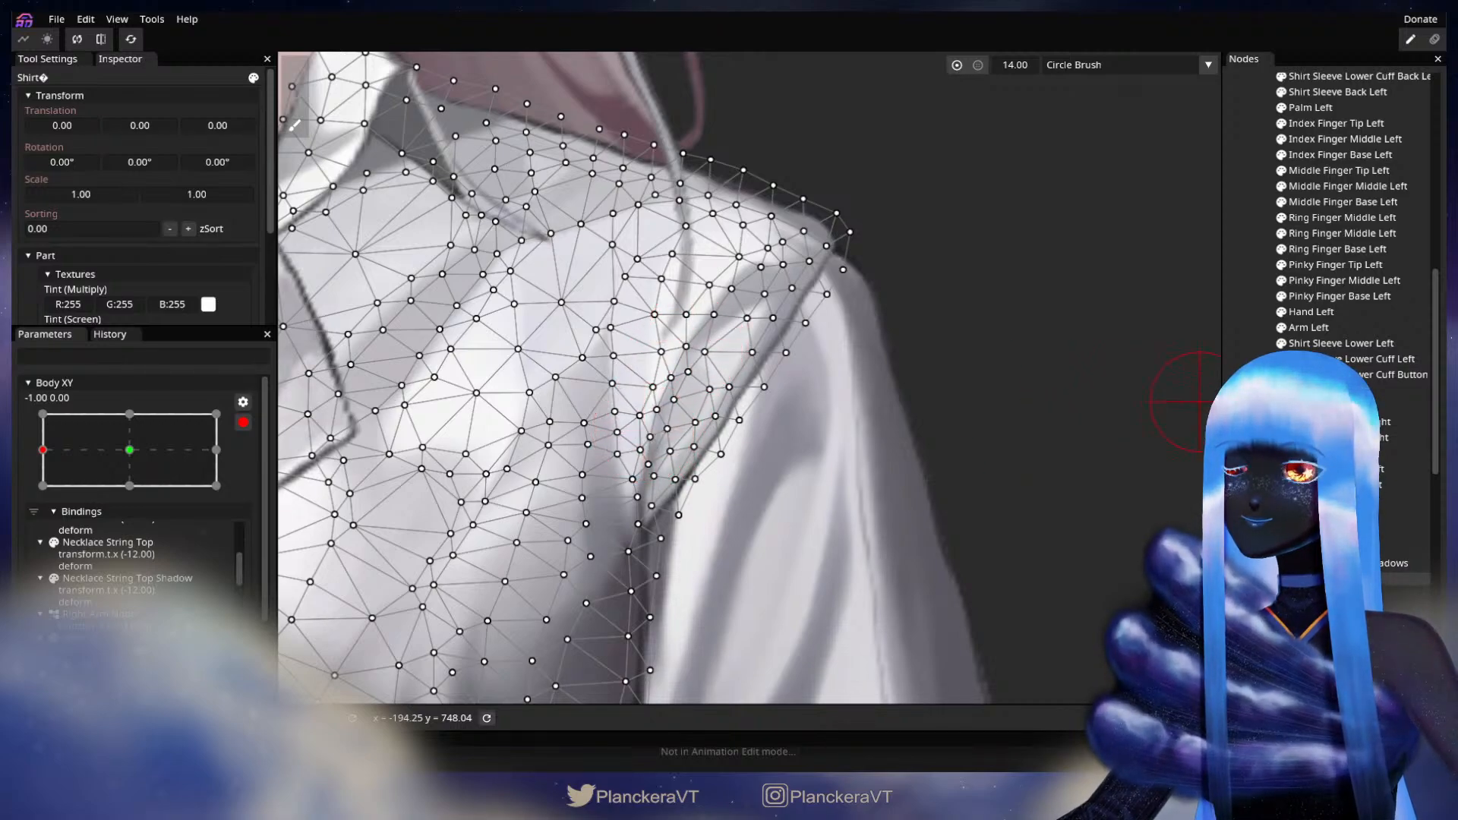
pyautogui.press('Escape')
# - View more of the torso, vary Body XY around -1.00 outside keypoint editing to check the left shoulder, and re-arm the -1.00, 0.00 keypoint
pyautogui.scroll(-5, 794, 466)
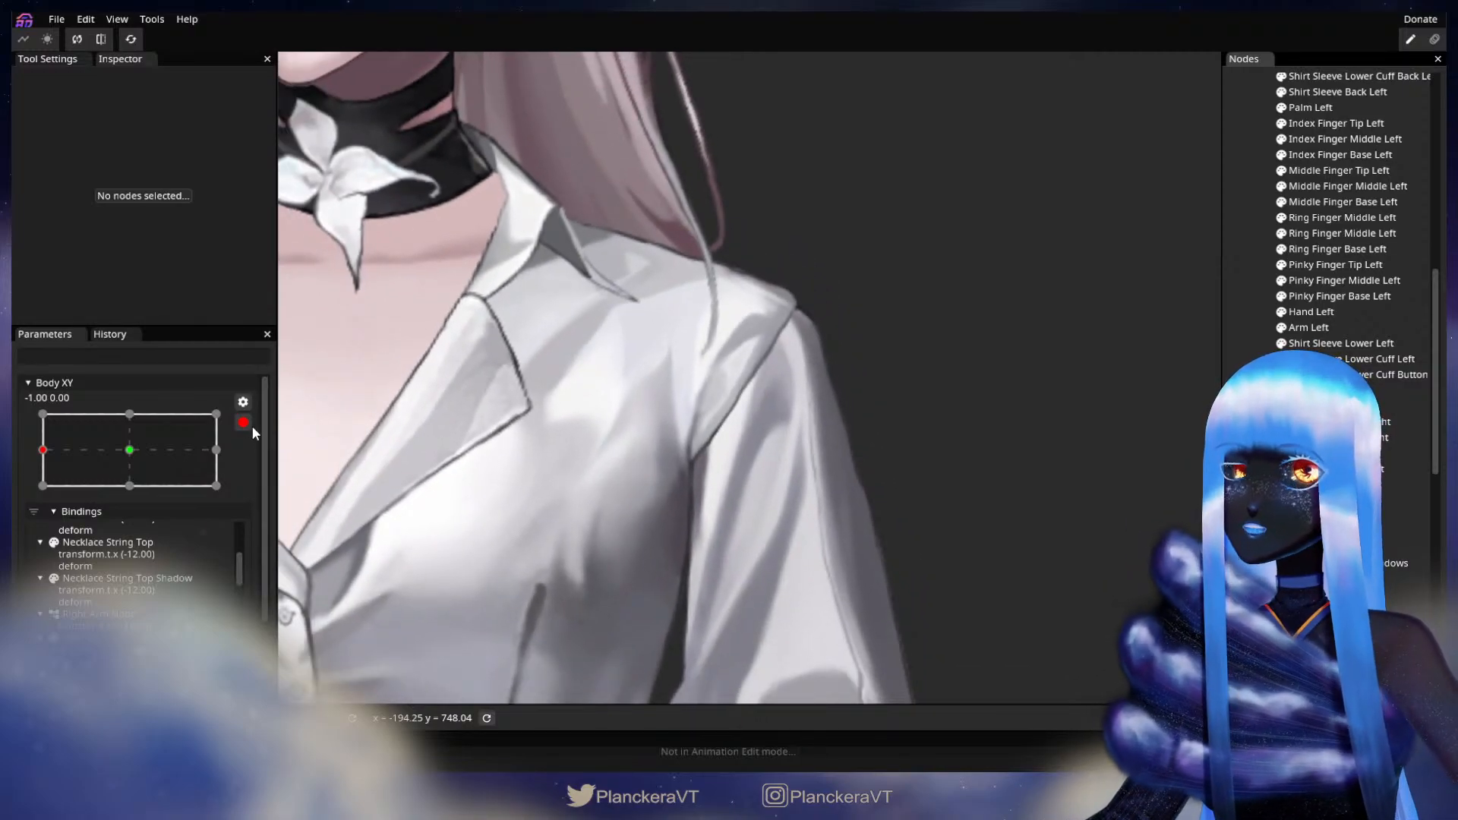
pyautogui.click(244, 422)
pyautogui.moveTo(699, 456); pyautogui.dragTo(666, 434)
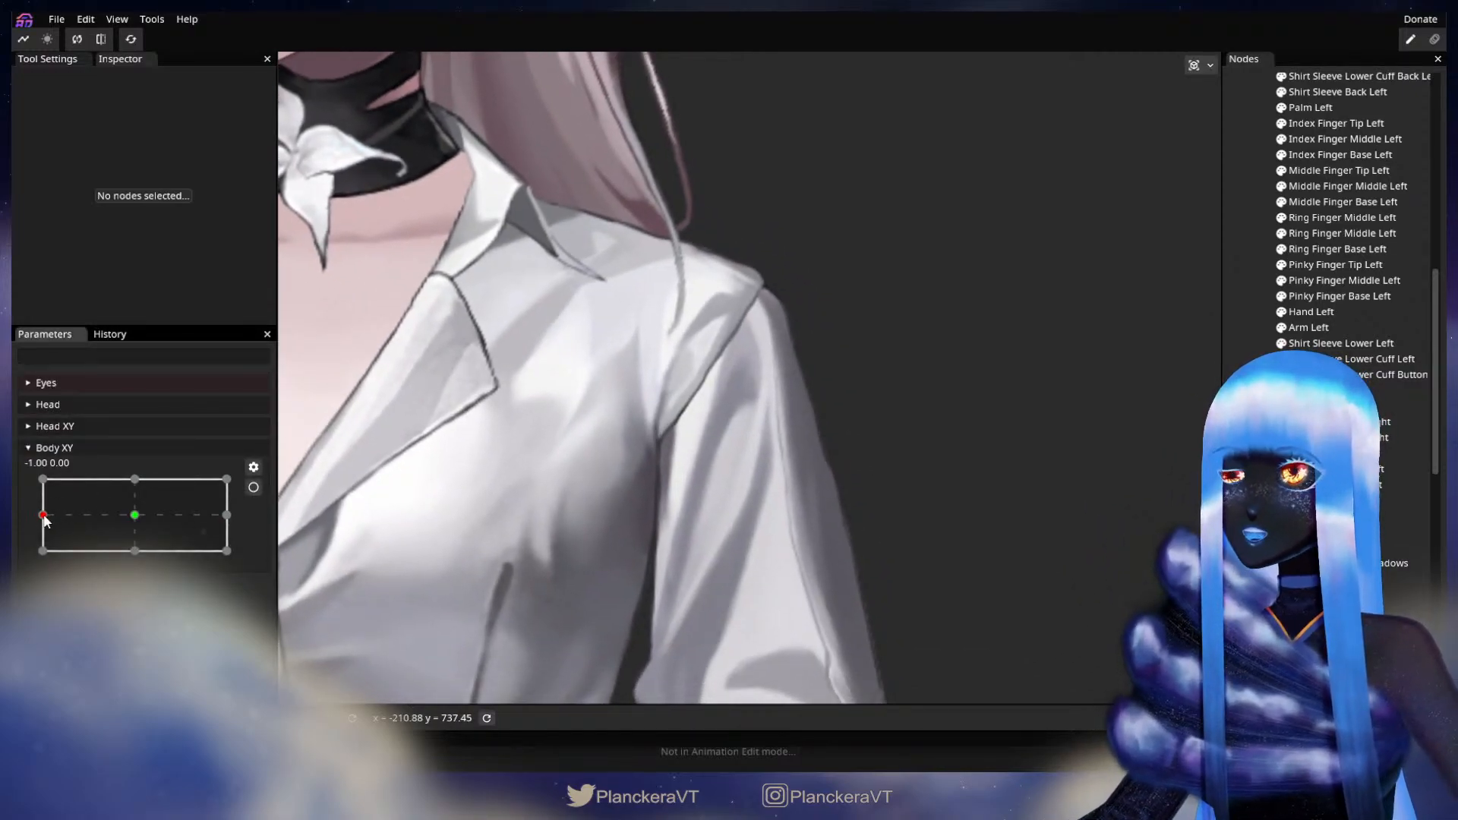
pyautogui.moveTo(44, 519)
pyautogui.mouseDown()
pyautogui.moveTo(139, 514)
pyautogui.moveTo(38, 517)
pyautogui.mouseUp()
pyautogui.click(254, 487)
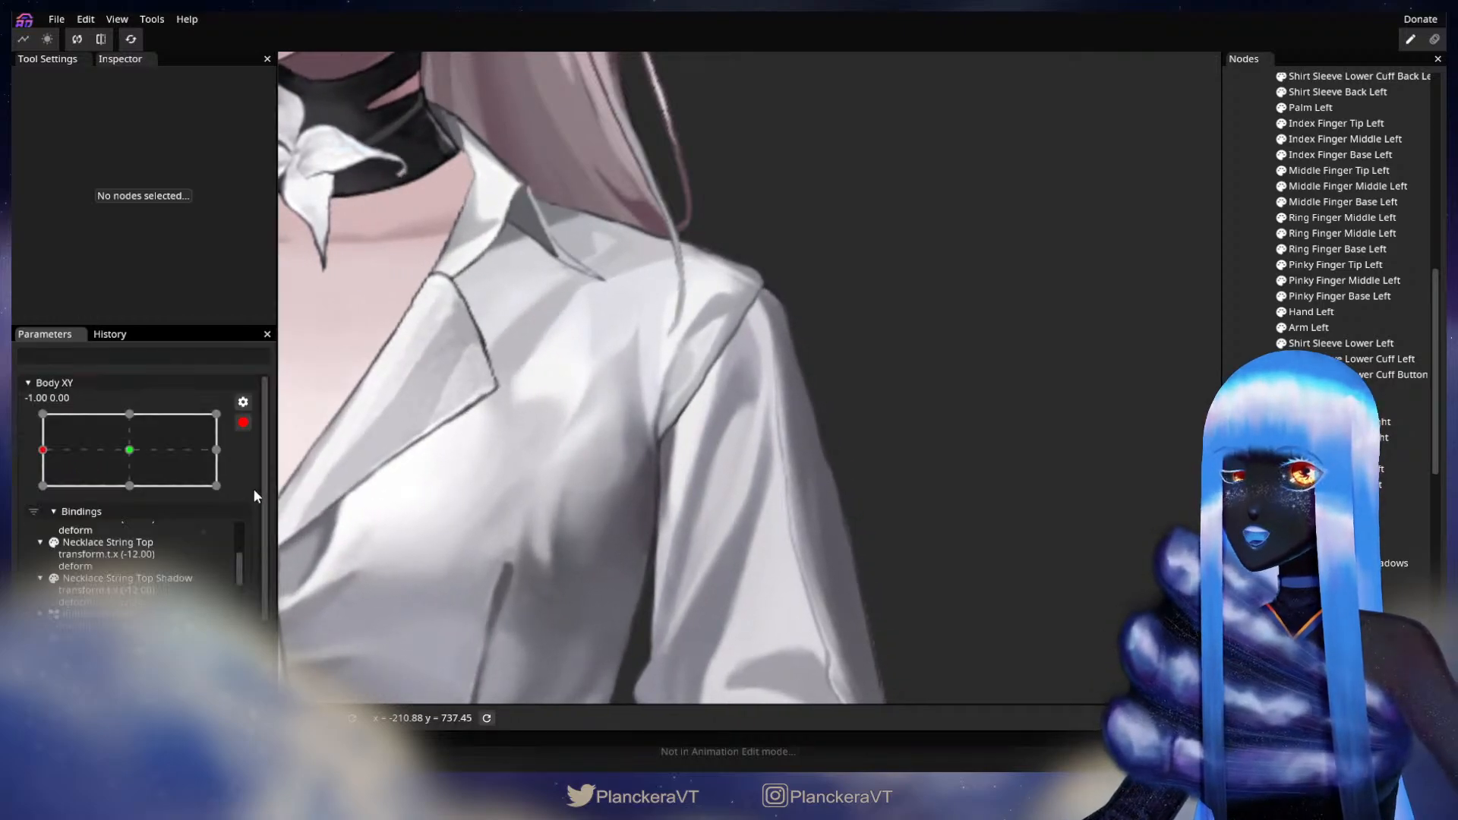
# - Adjust the Shirt mesh on the left shoulder fold beside the sleeve seam with a size 11 circle brush
pyautogui.scroll(3, 632, 443)
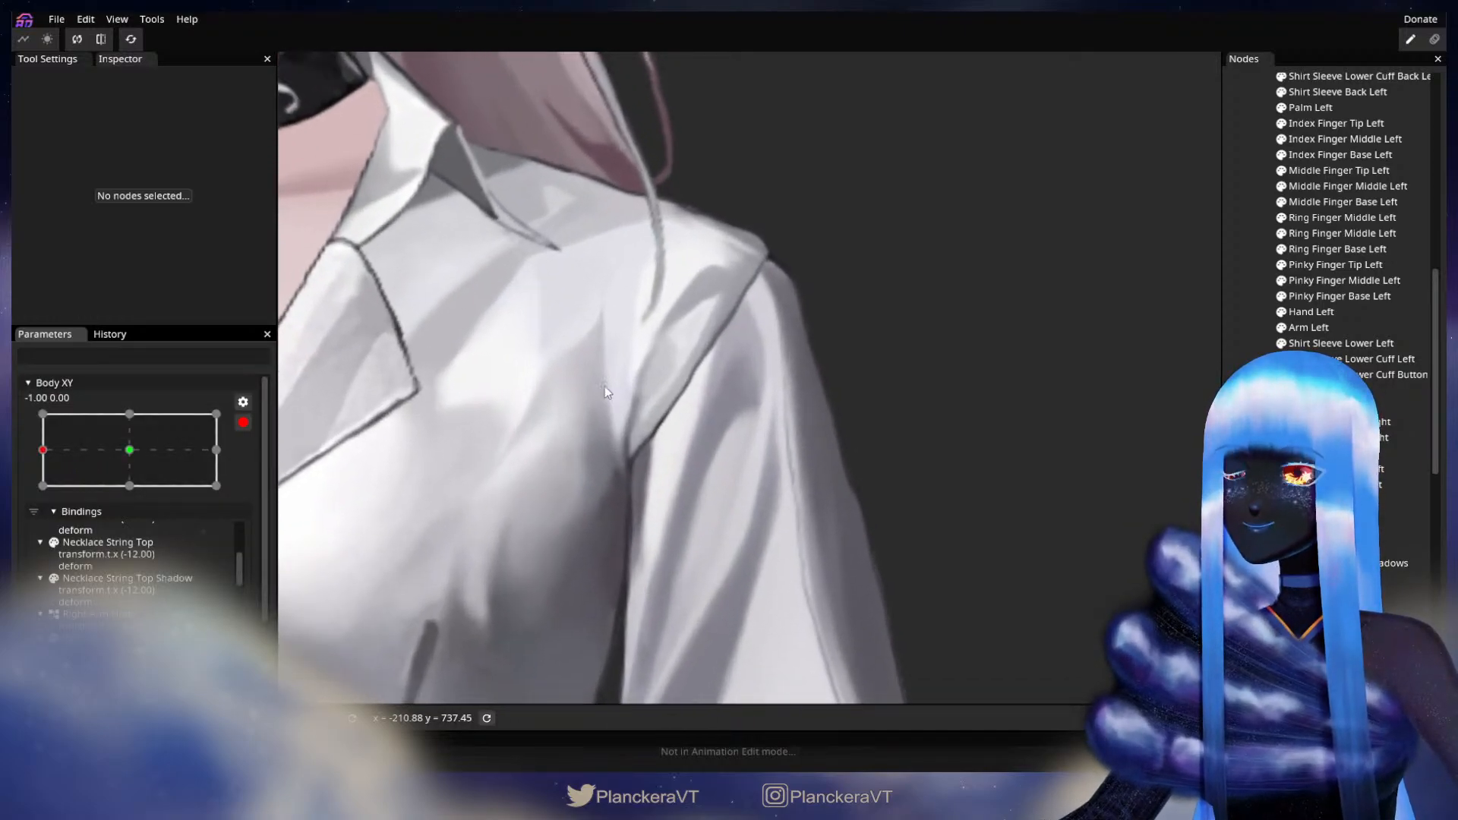
pyautogui.scroll(1, 605, 386)
pyautogui.moveTo(692, 389); pyautogui.dragTo(782, 505)
pyautogui.scroll(2, 814, 470)
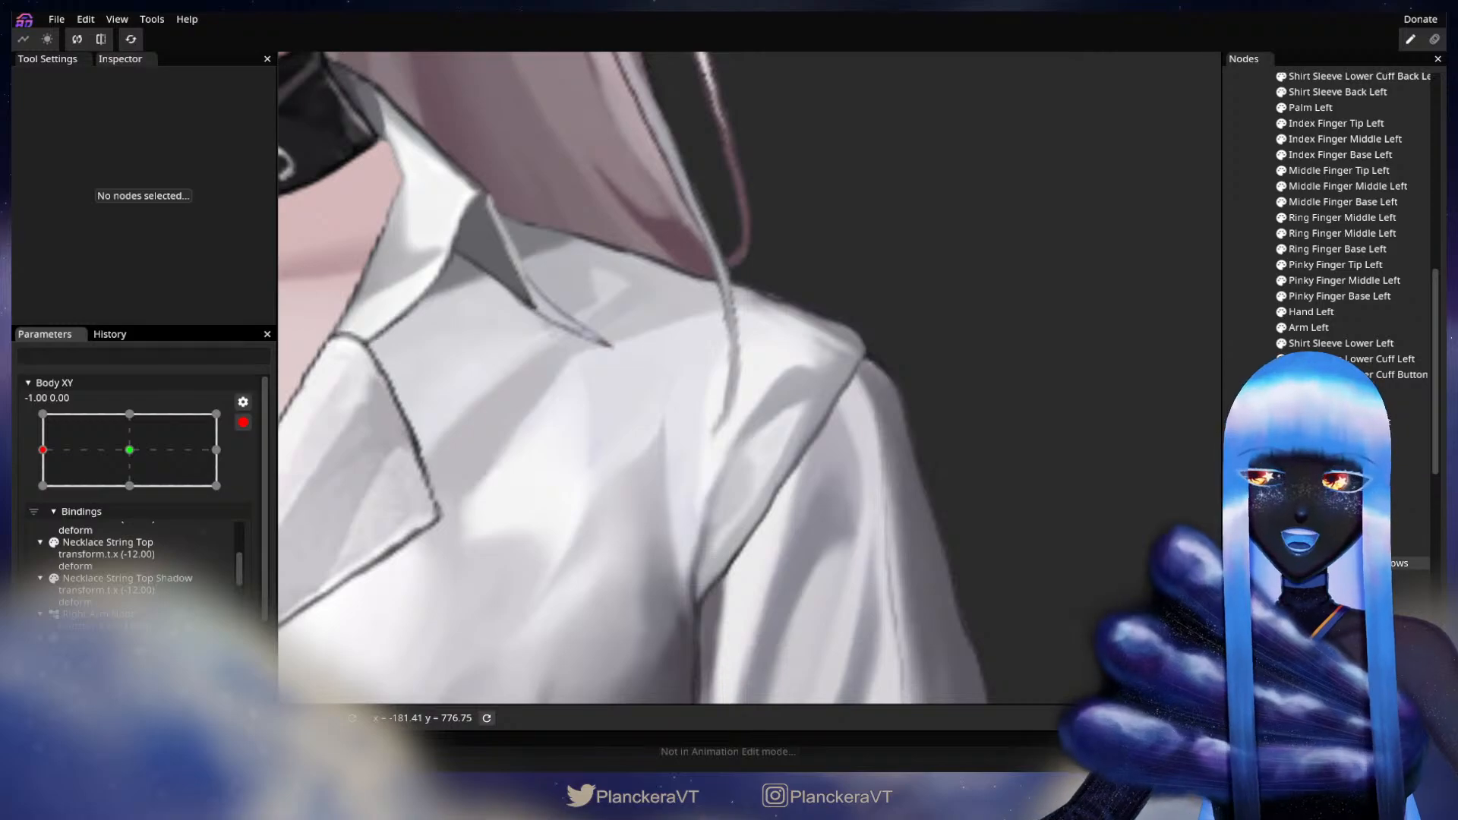
pyautogui.click(1308, 579)
pyautogui.scroll(1, 879, 495)
pyautogui.click(295, 123)
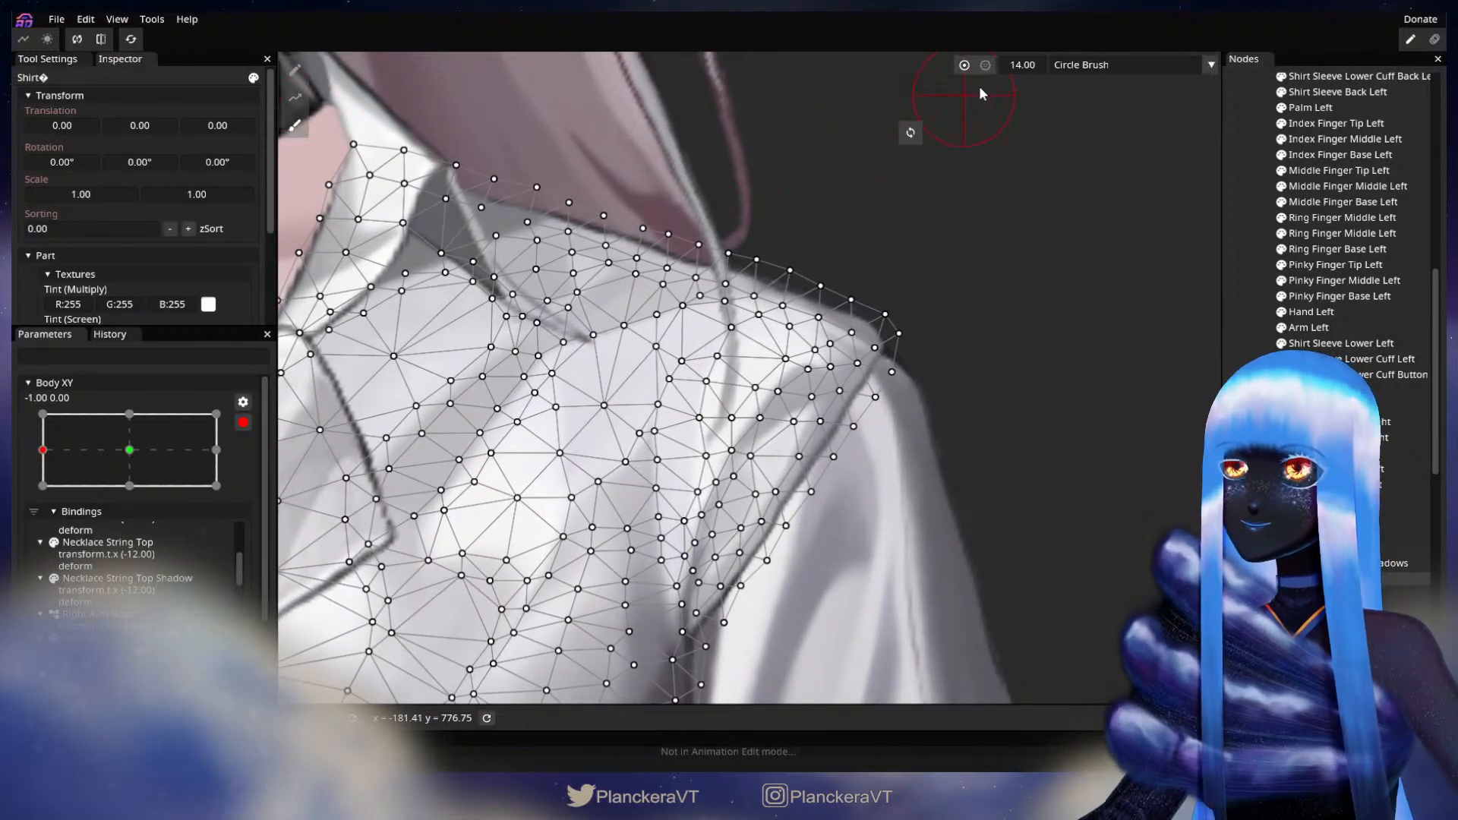
pyautogui.moveTo(748, 458); pyautogui.dragTo(743, 461)
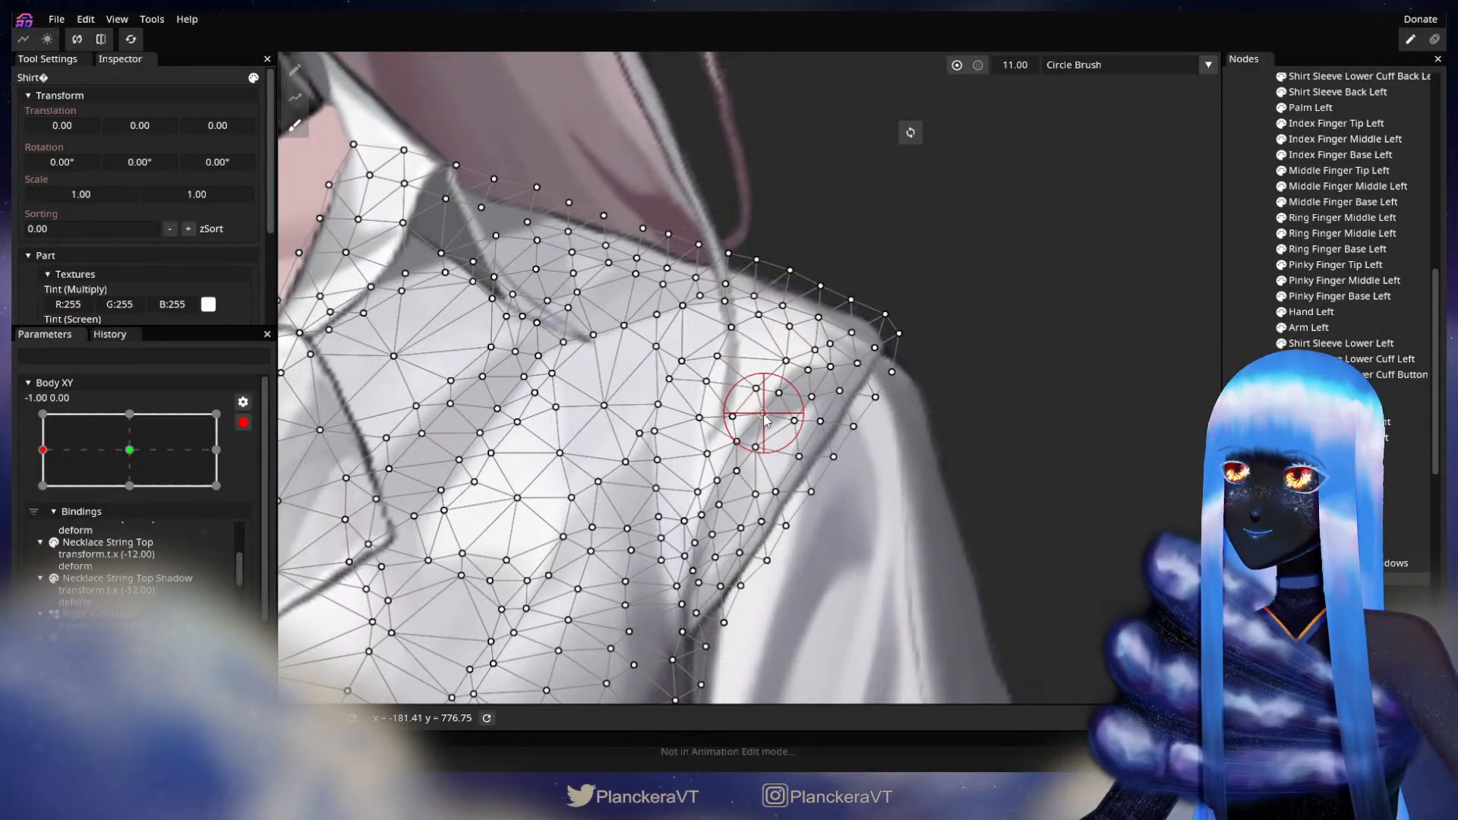
pyautogui.press('Escape')
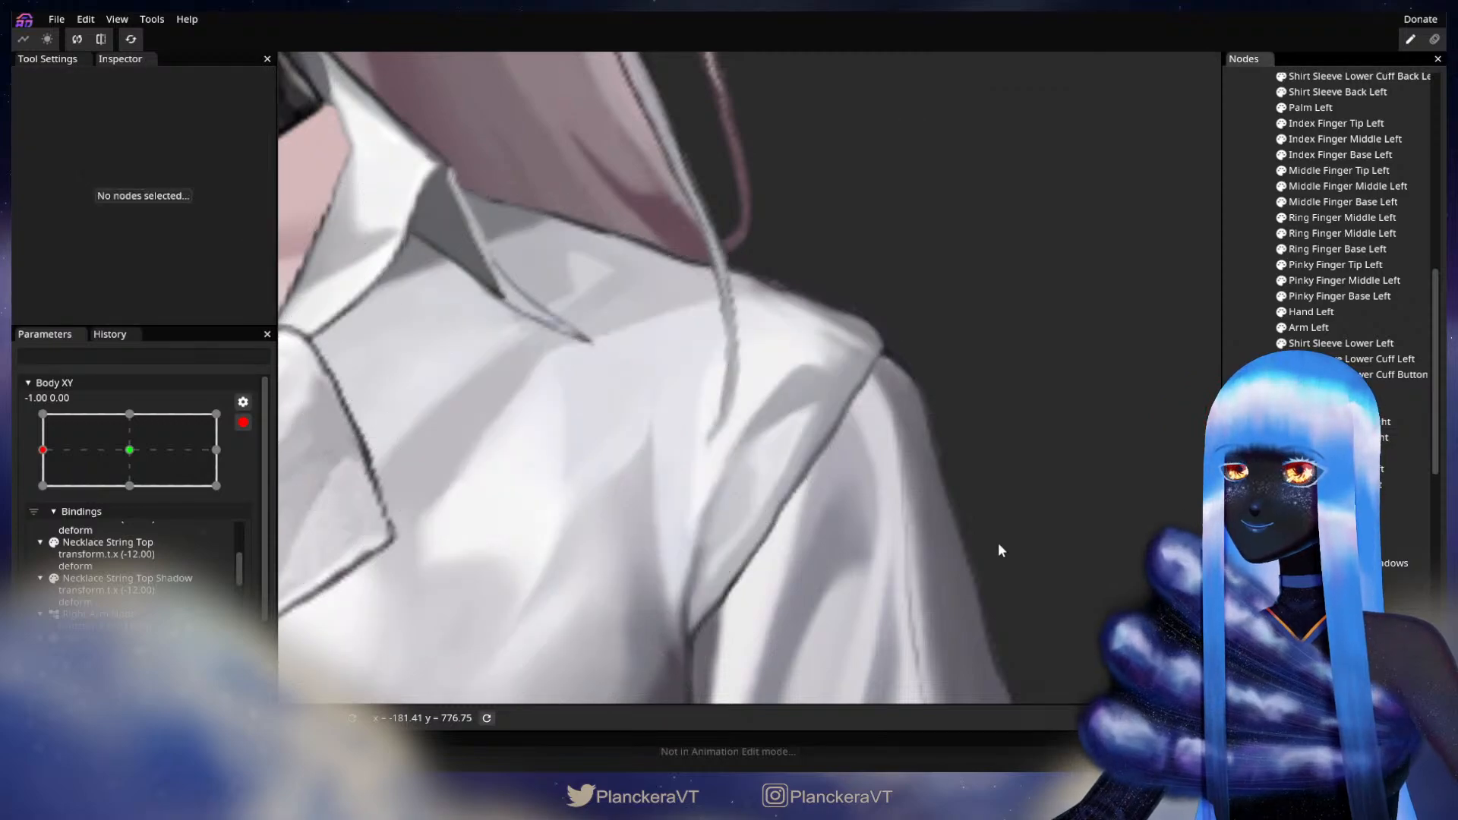
# - View the whole upper body, leave keypoint editing and vary Body XY from -1.00 toward the centre to check the turn, and re-arm the -1.00, 0.00 keypoint
pyautogui.scroll(-3, 991, 544)
pyautogui.scroll(-4, 994, 546)
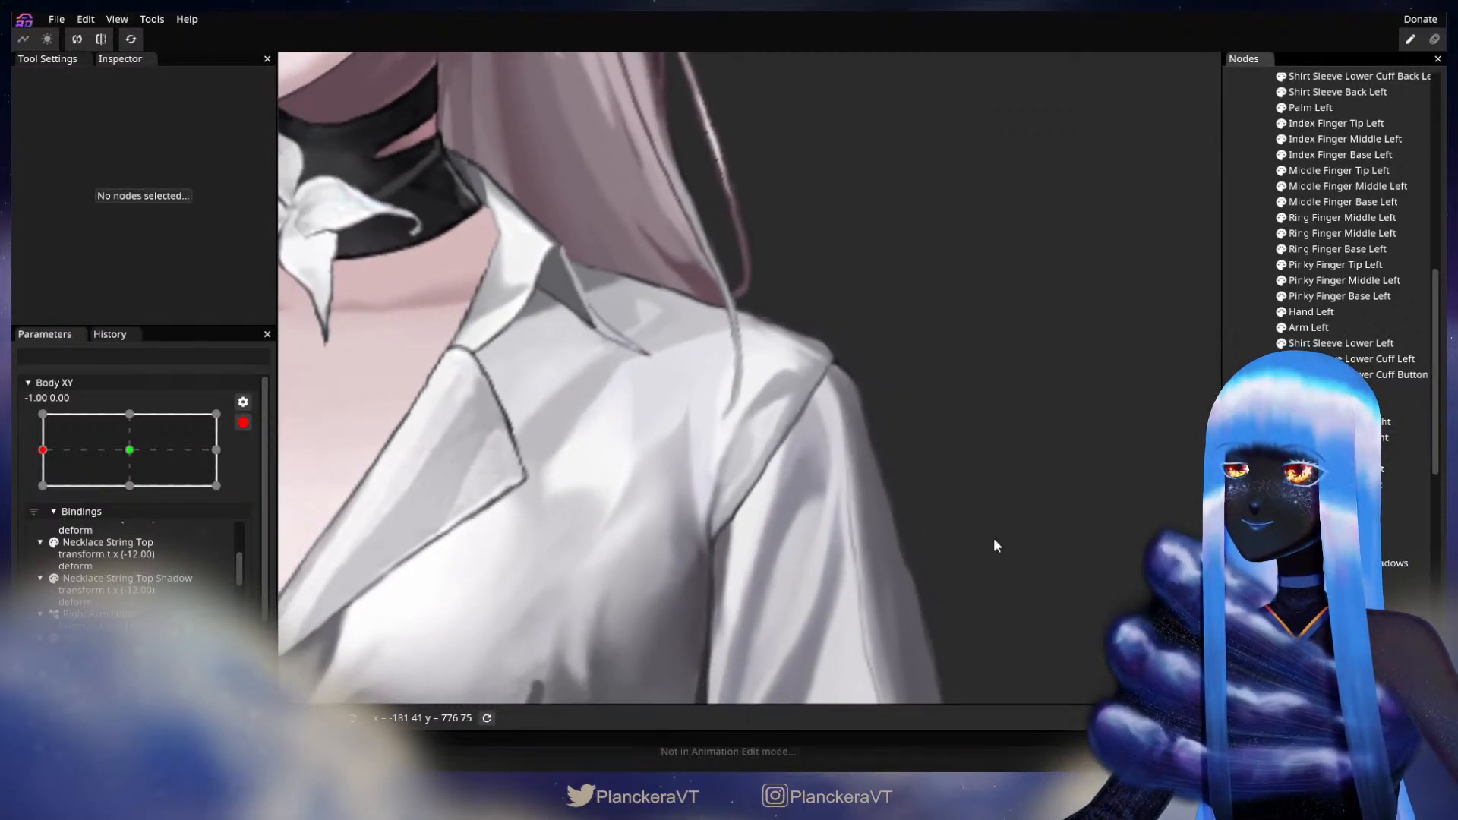
pyautogui.scroll(-5, 936, 520)
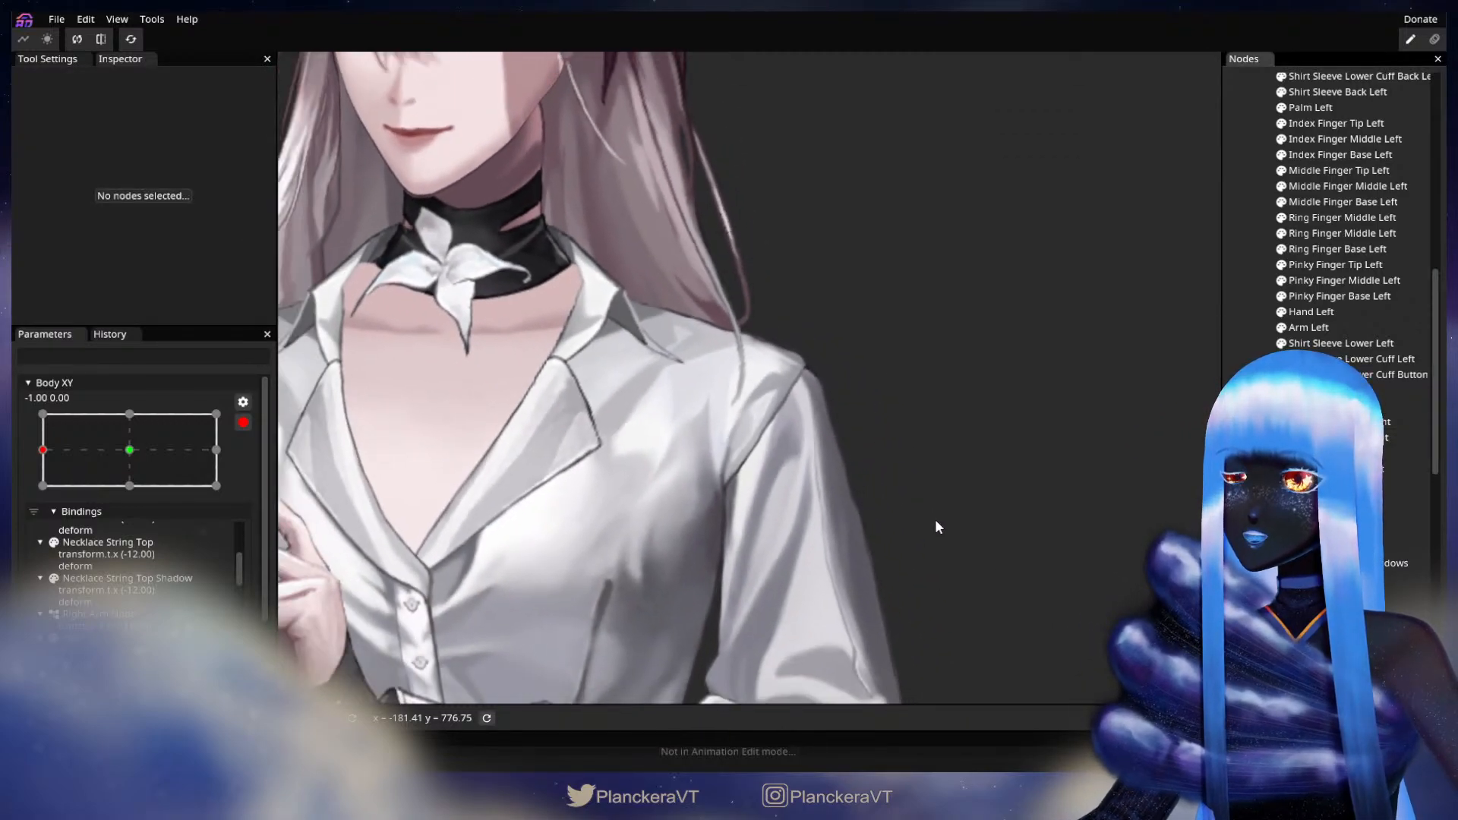
pyautogui.click(242, 423)
pyautogui.moveTo(41, 515)
pyautogui.mouseDown()
pyautogui.moveTo(129, 506)
pyautogui.moveTo(39, 512)
pyautogui.mouseUp()
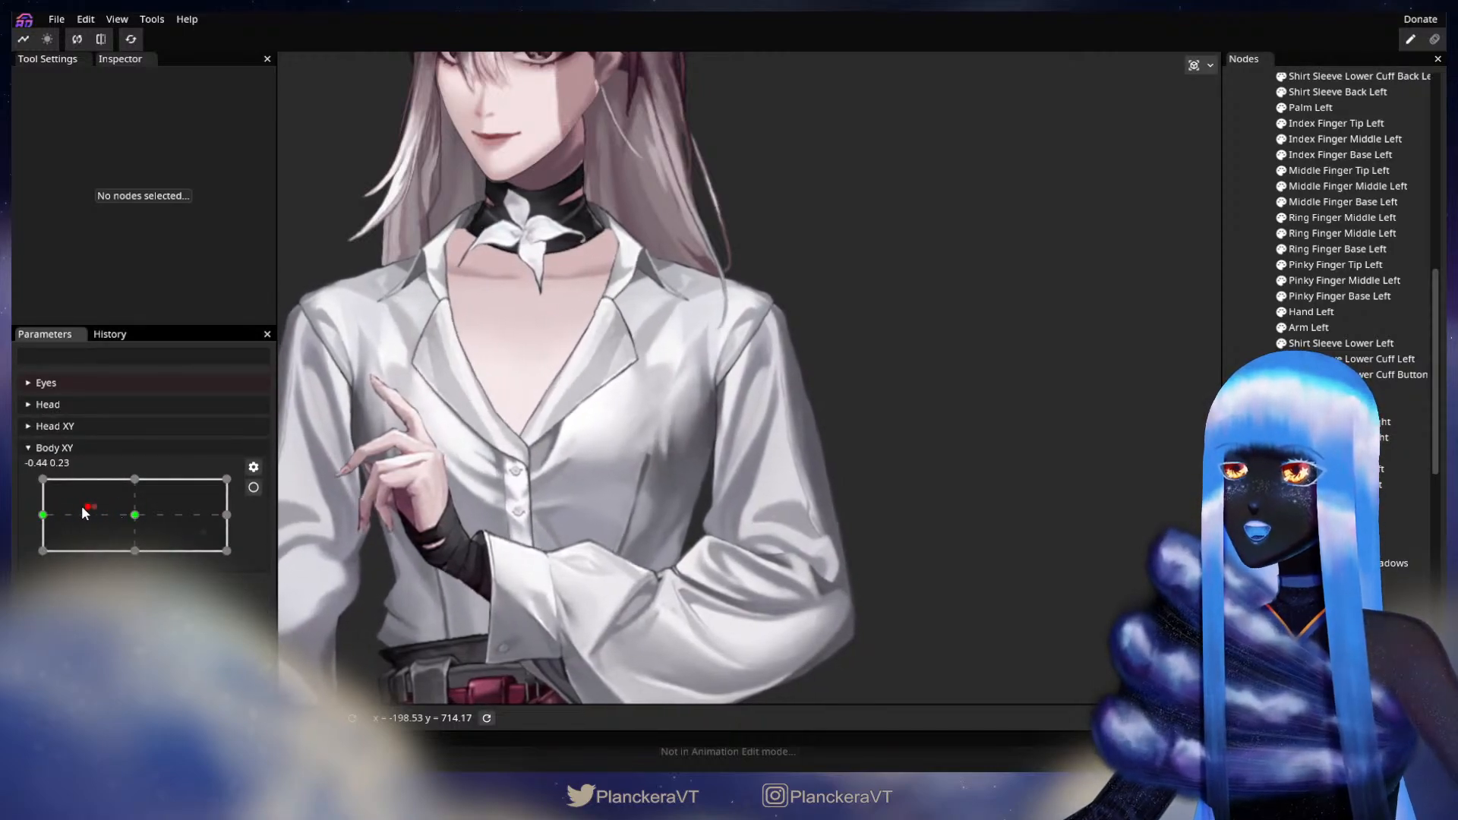
pyautogui.click(252, 488)
# - Reshape the Shirt mesh along the lower left shoulder seam near the armpit with a size 18 circle brush
pyautogui.scroll(2, 662, 430)
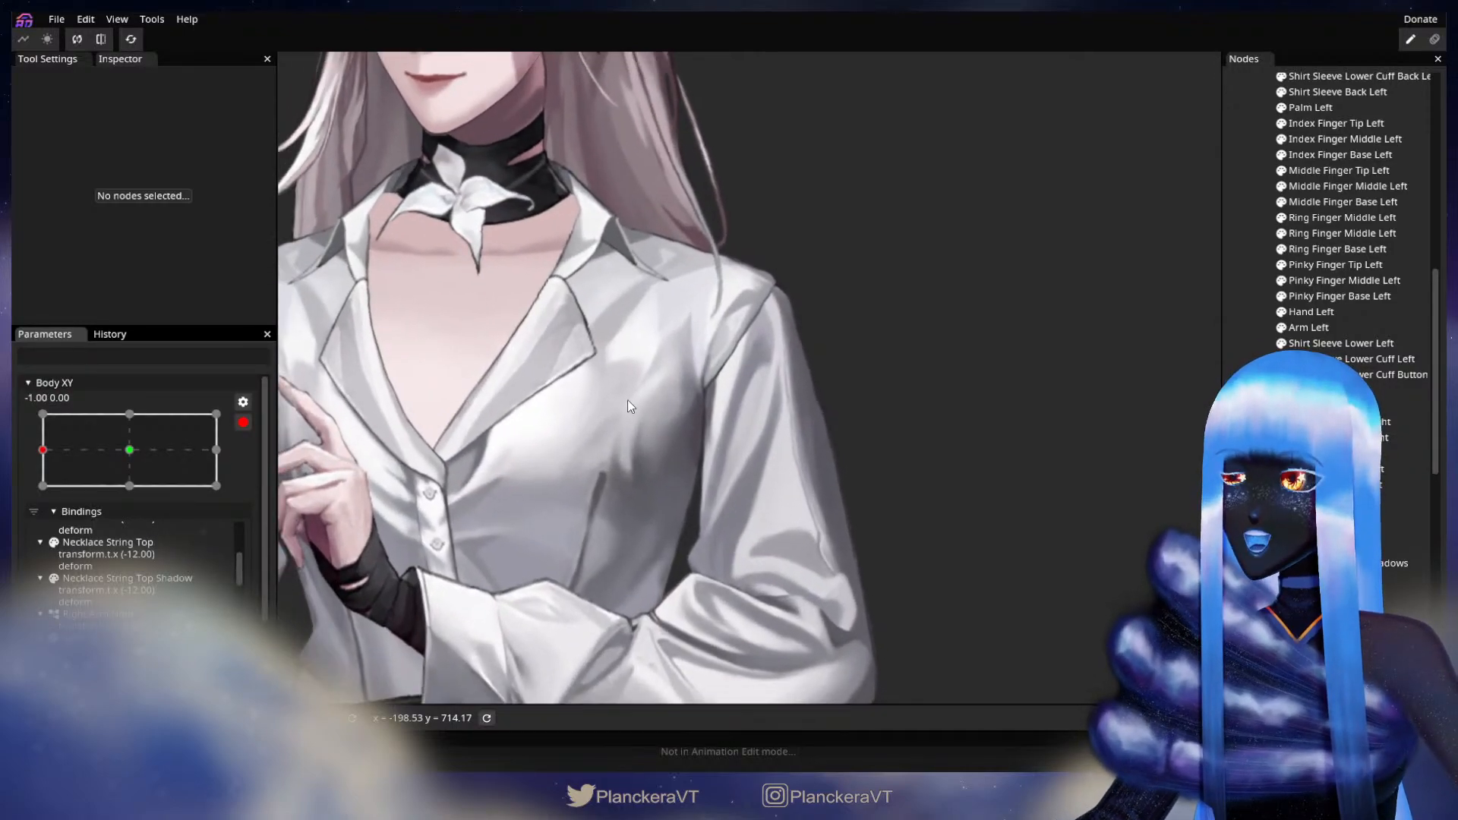
pyautogui.scroll(2, 815, 342)
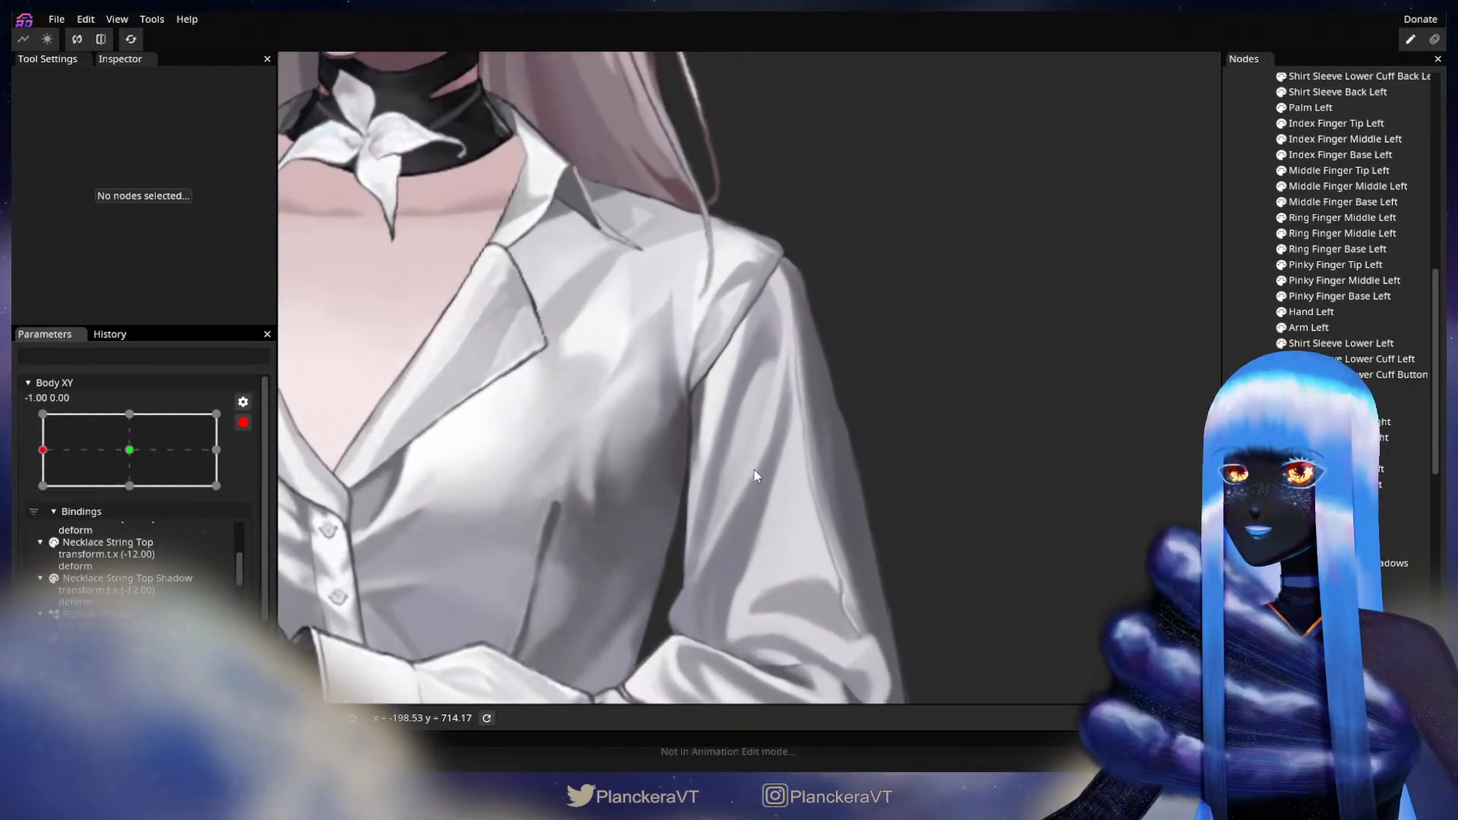
pyautogui.scroll(4, 755, 476)
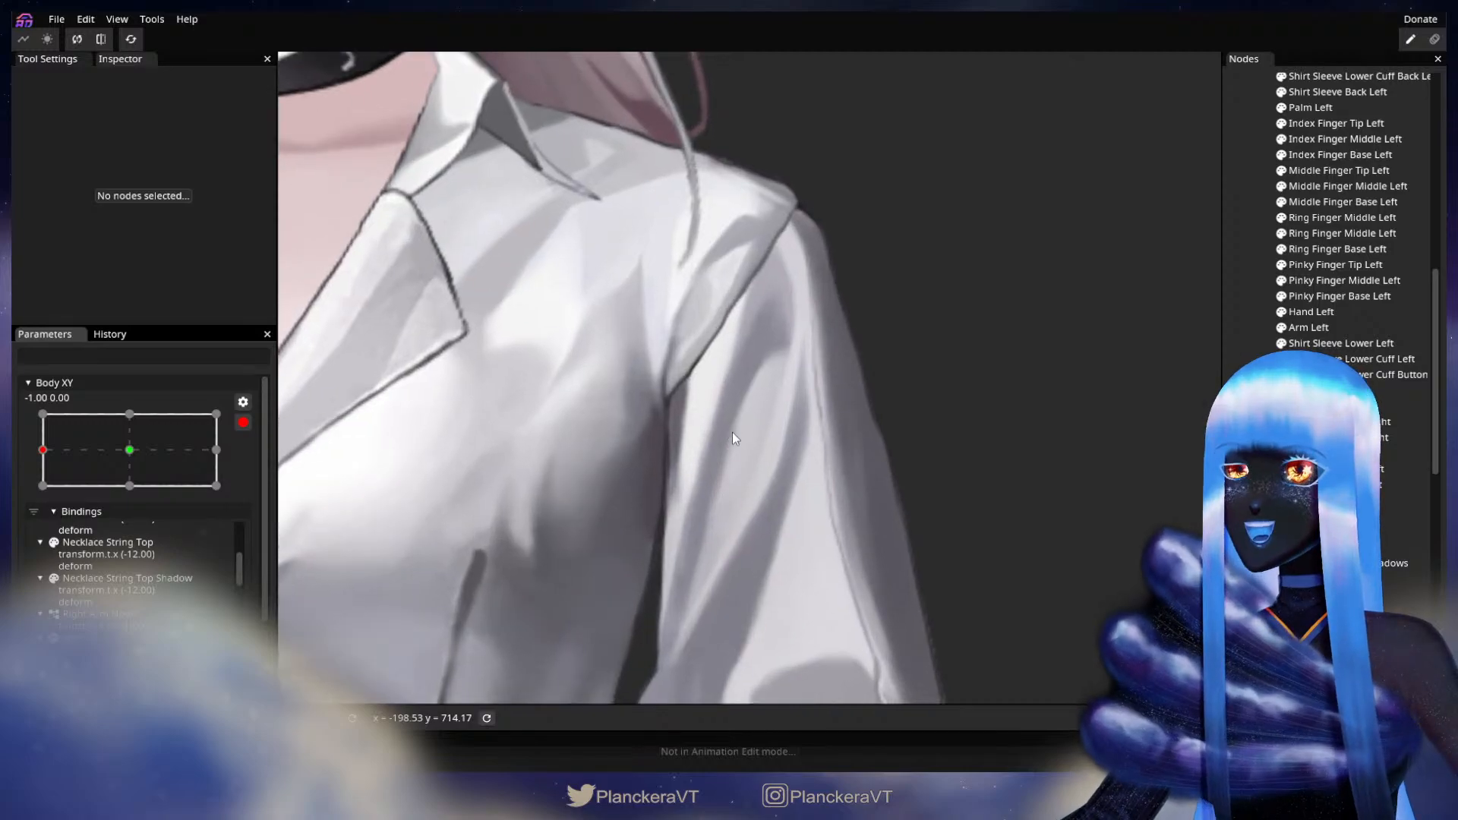
pyautogui.scroll(2, 732, 438)
pyautogui.click(1329, 390)
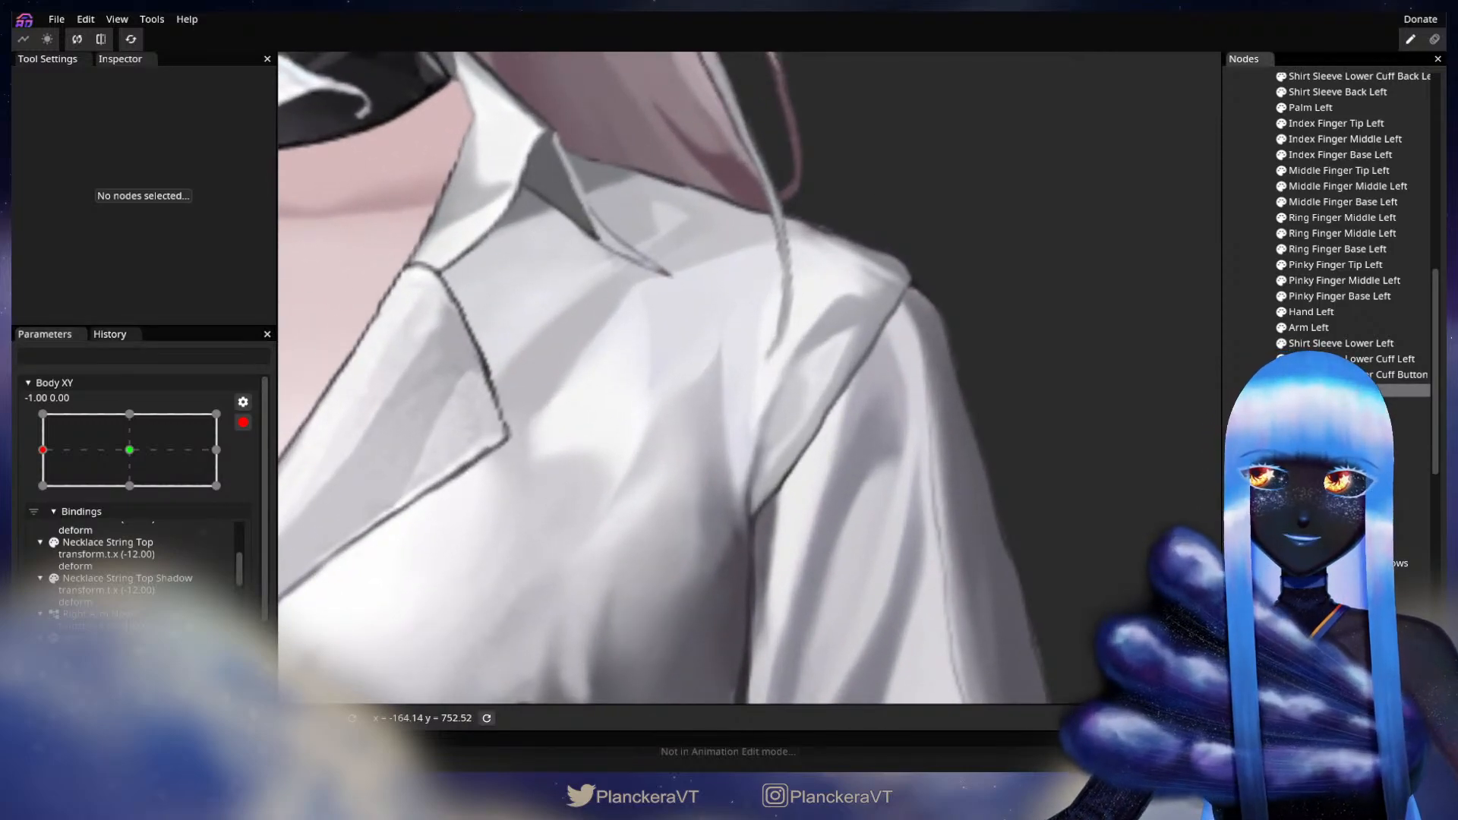
pyautogui.click(1329, 516)
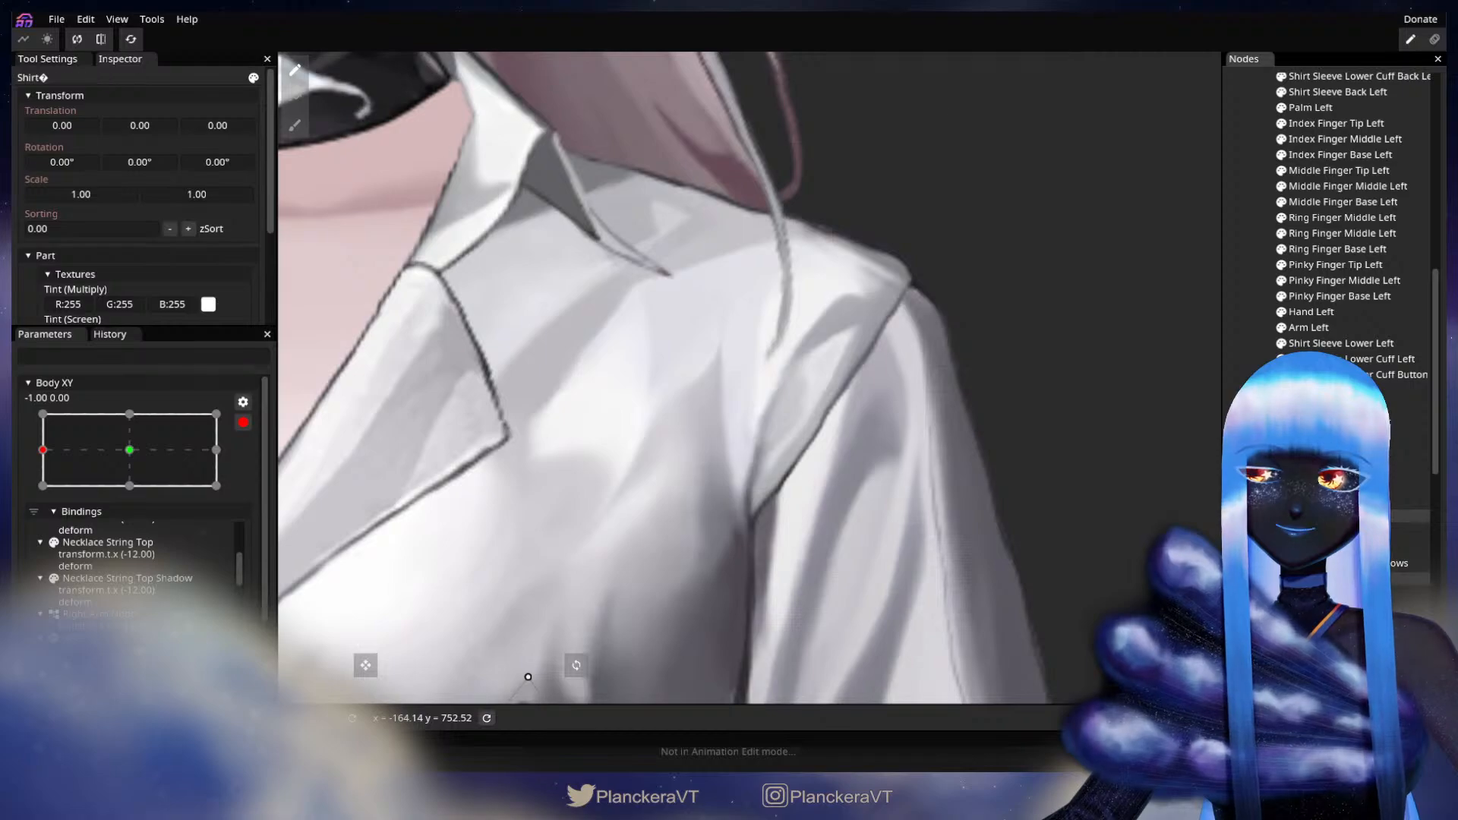
pyautogui.scroll(1, 750, 377)
pyautogui.click(295, 131)
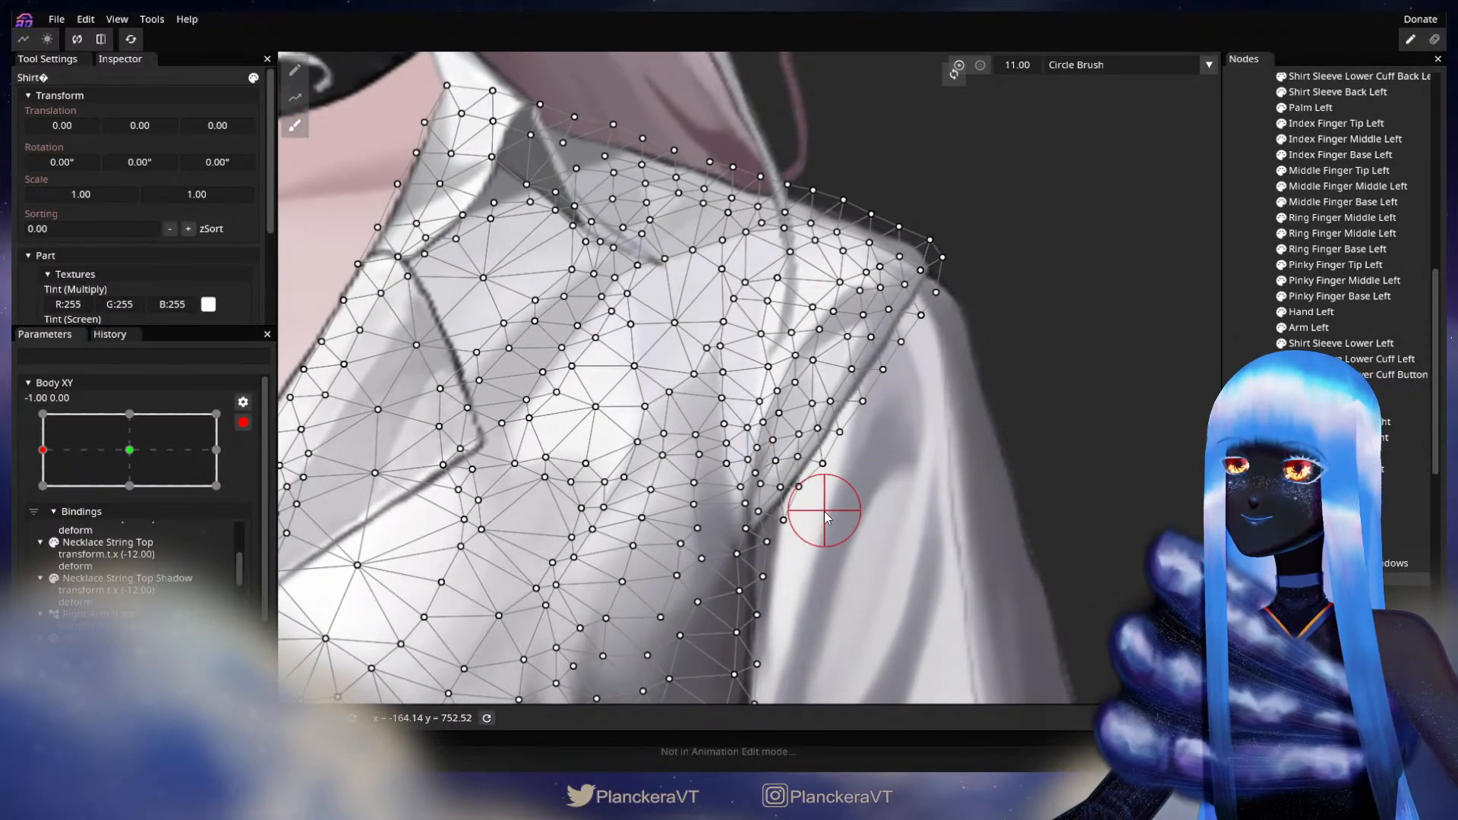
pyautogui.scroll(1, 824, 511)
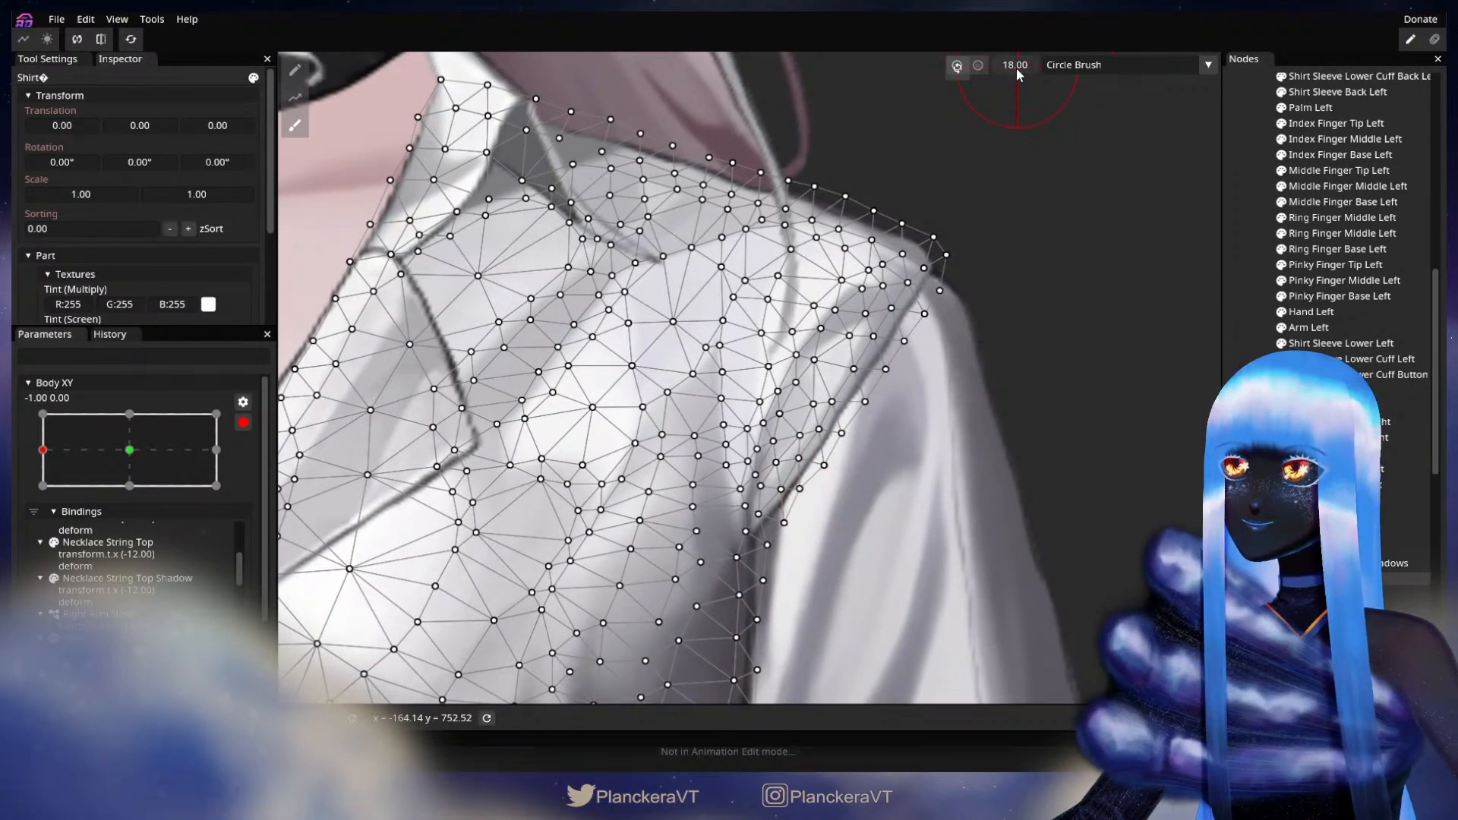
pyautogui.moveTo(811, 512)
pyautogui.mouseDown()
pyautogui.moveTo(815, 473)
pyautogui.moveTo(843, 440)
pyautogui.mouseUp()
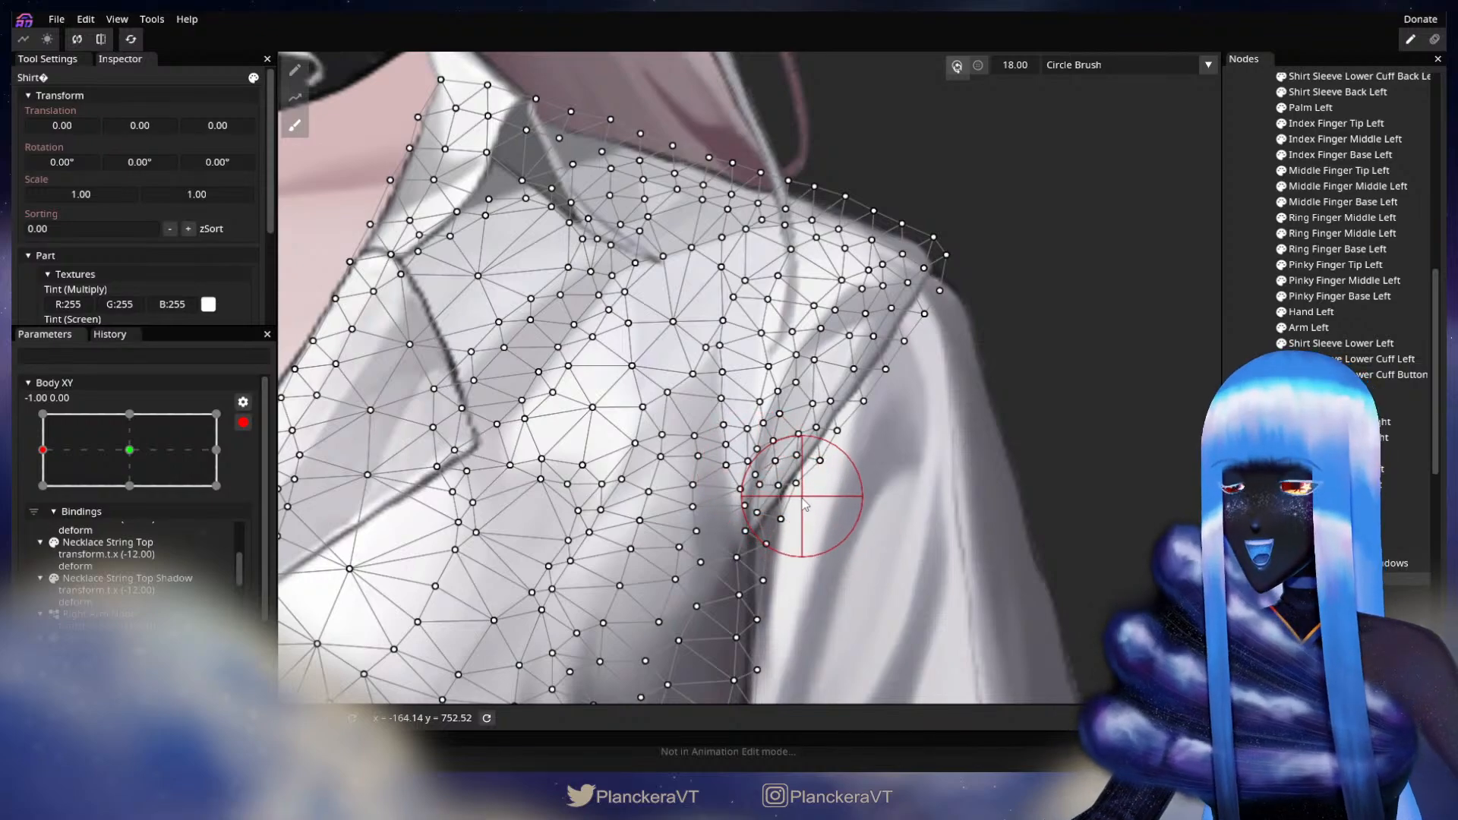
pyautogui.press('Escape')
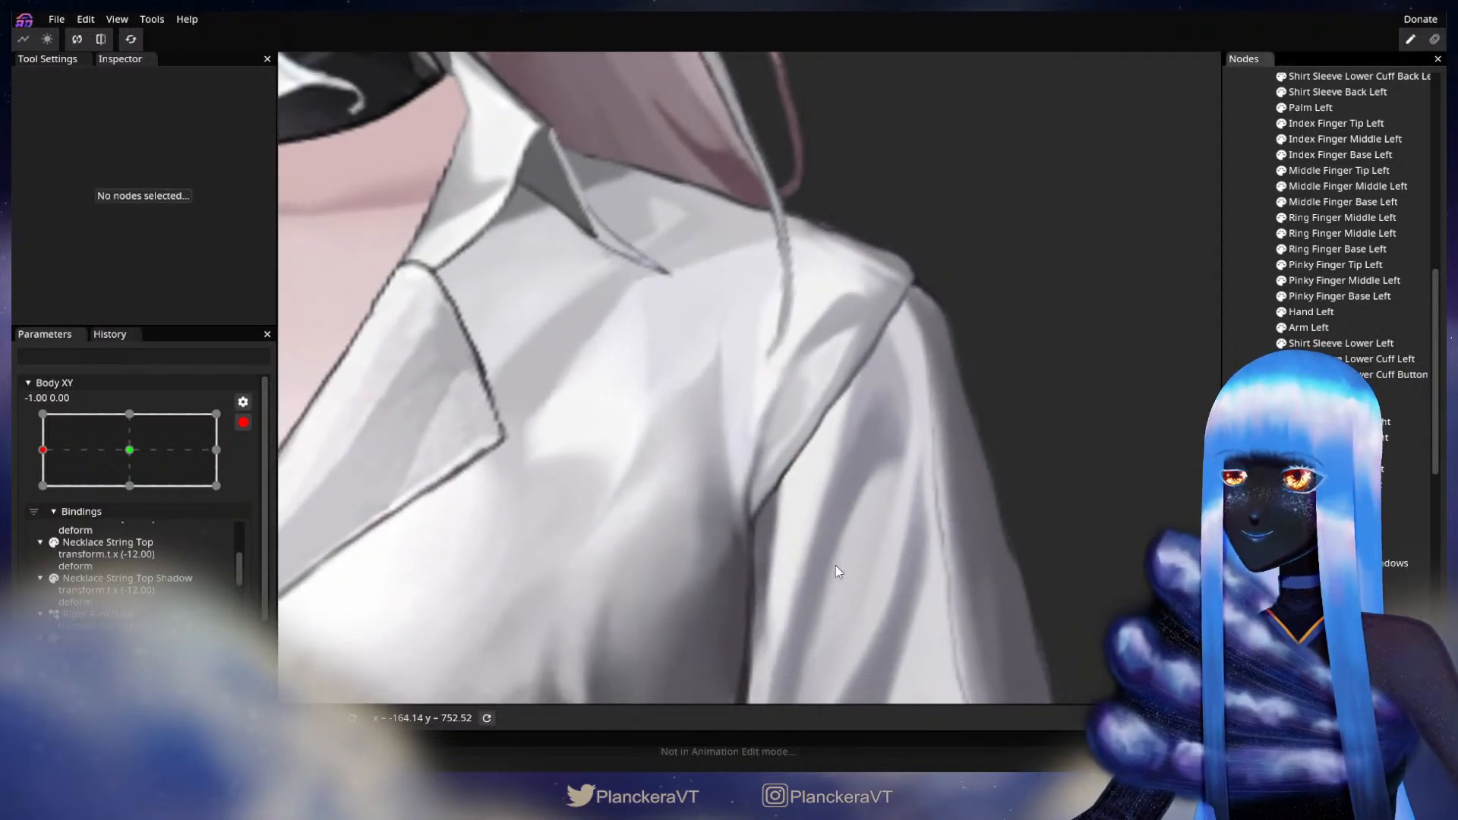
# - Leave keypoint editing, vary Body XY around -1.00 and view the whole upper body to check the left shoulder during the turn
pyautogui.click(242, 423)
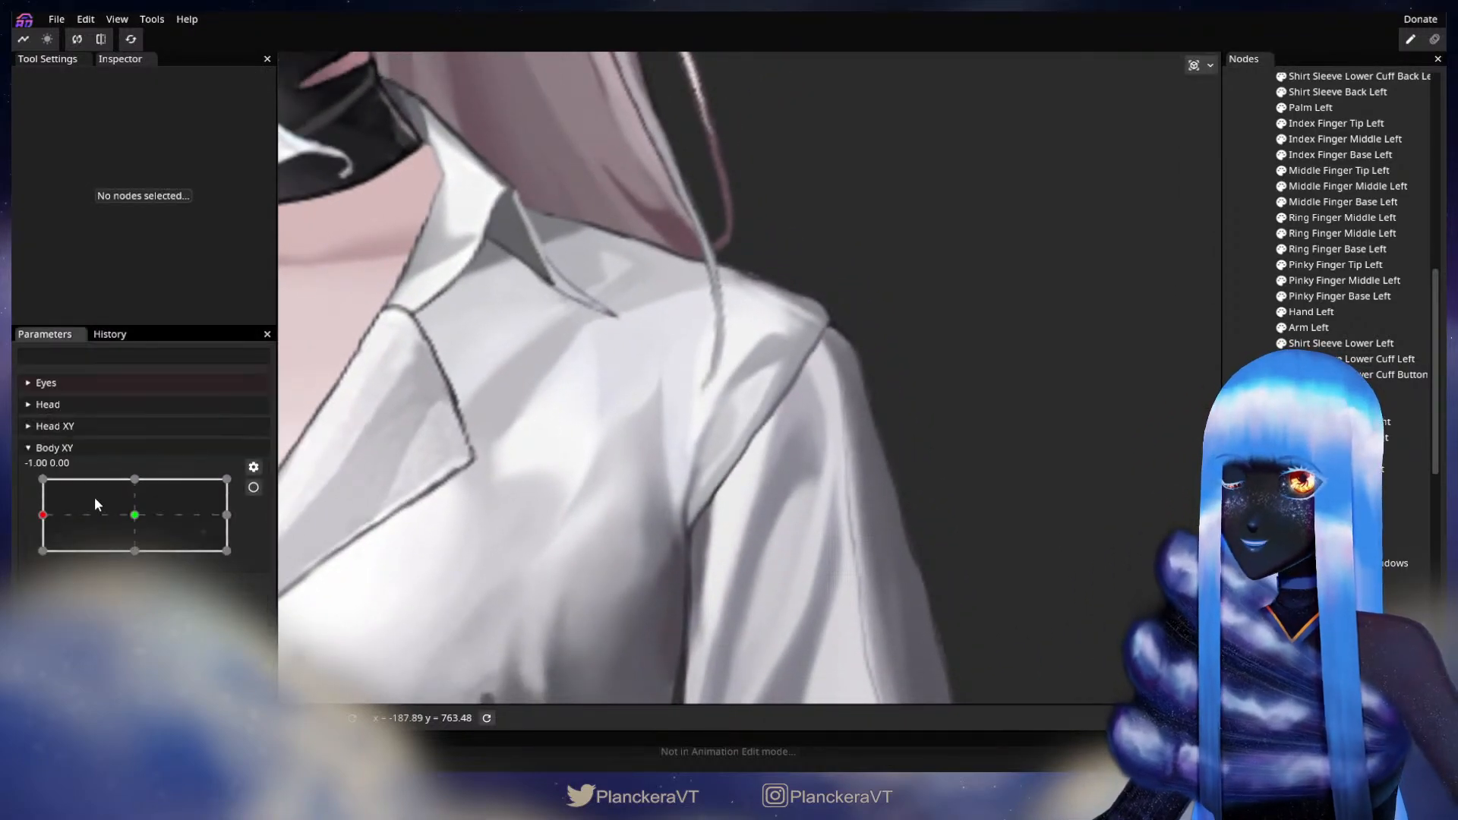
pyautogui.moveTo(39, 515)
pyautogui.mouseDown()
pyautogui.moveTo(148, 517)
pyautogui.moveTo(41, 524)
pyautogui.mouseUp()
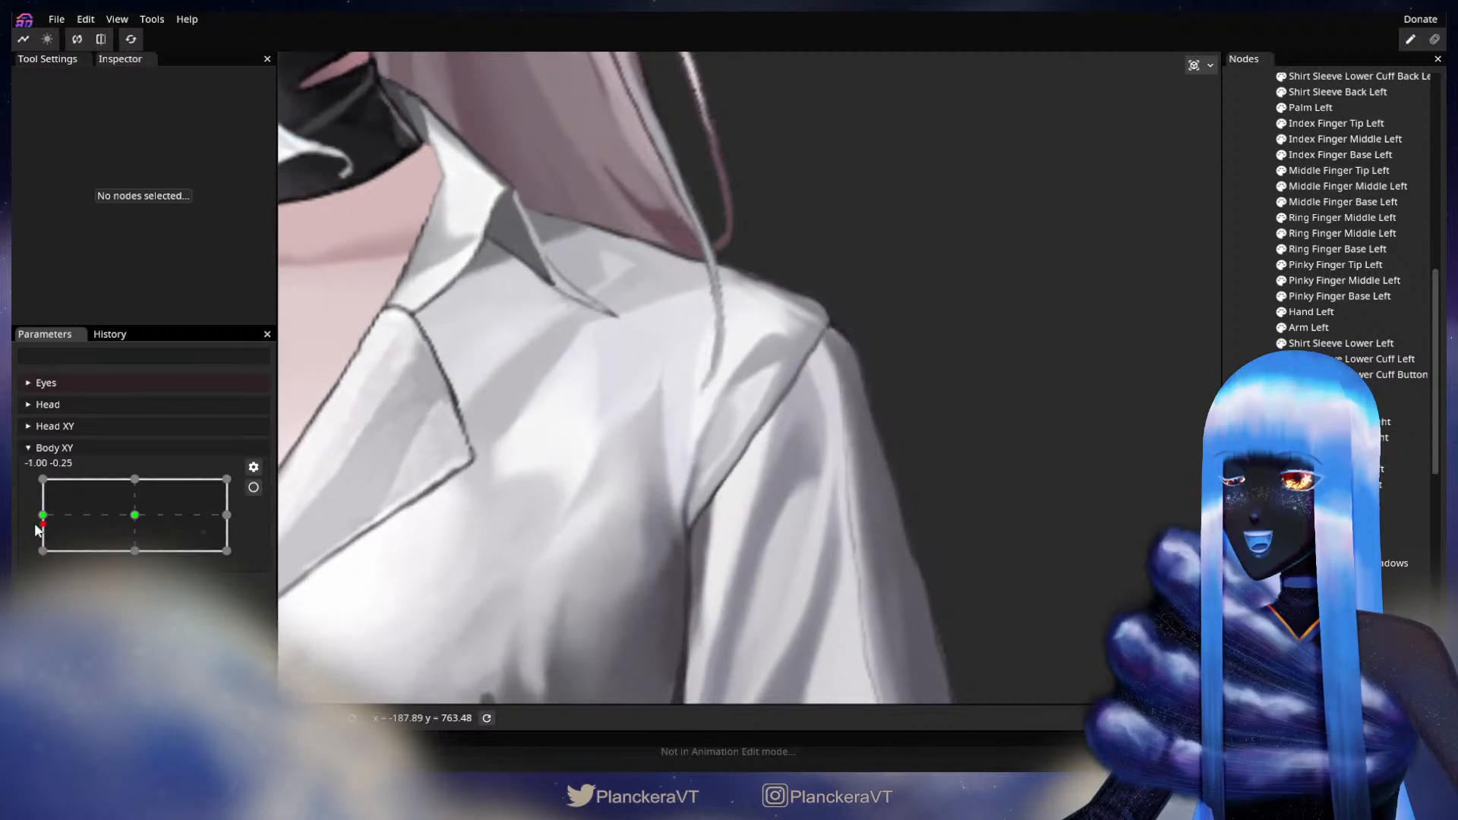
pyautogui.scroll(-6, 959, 451)
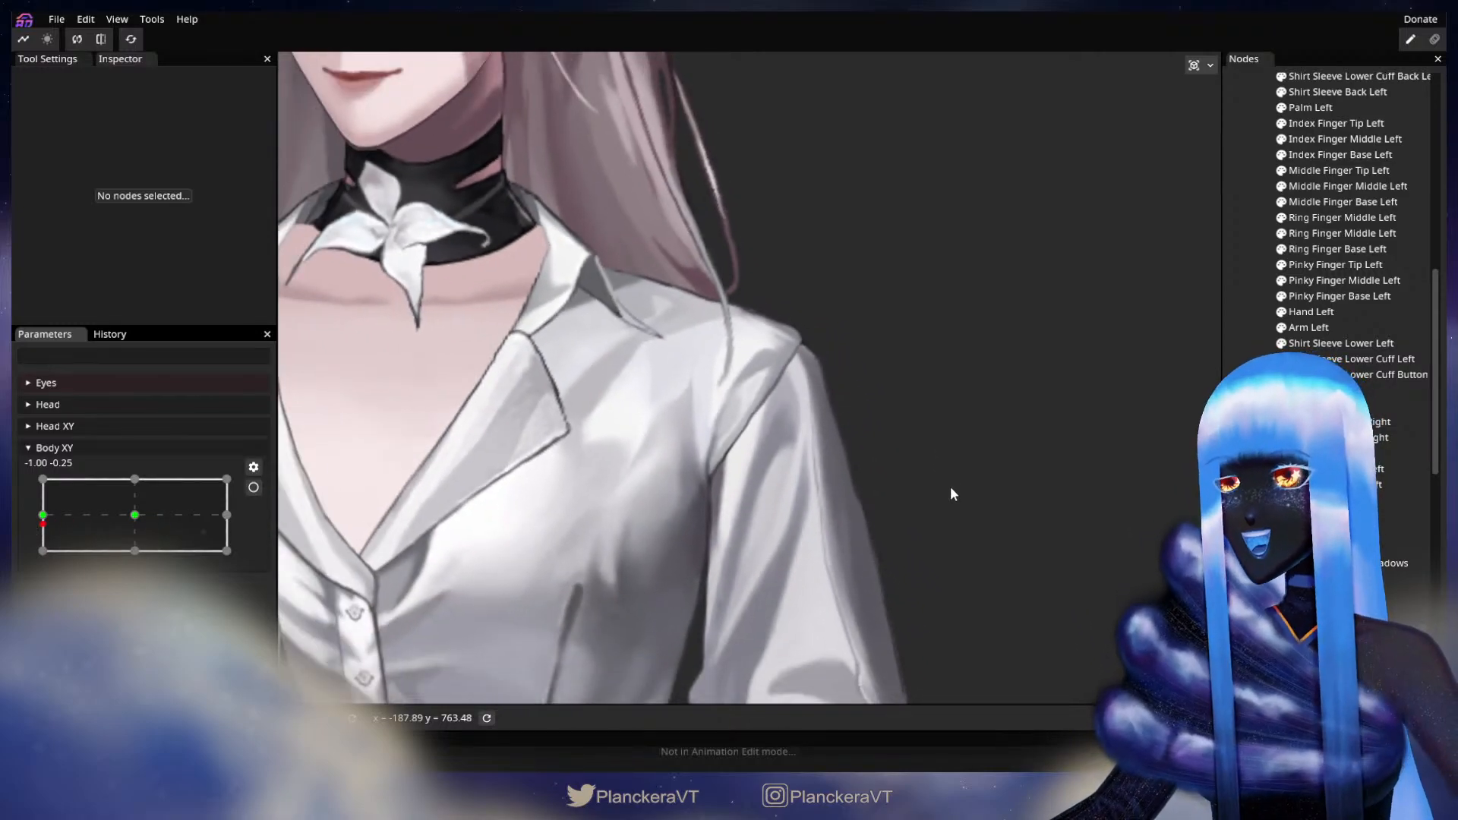
pyautogui.scroll(-3, 881, 524)
pyautogui.scroll(-4, 854, 531)
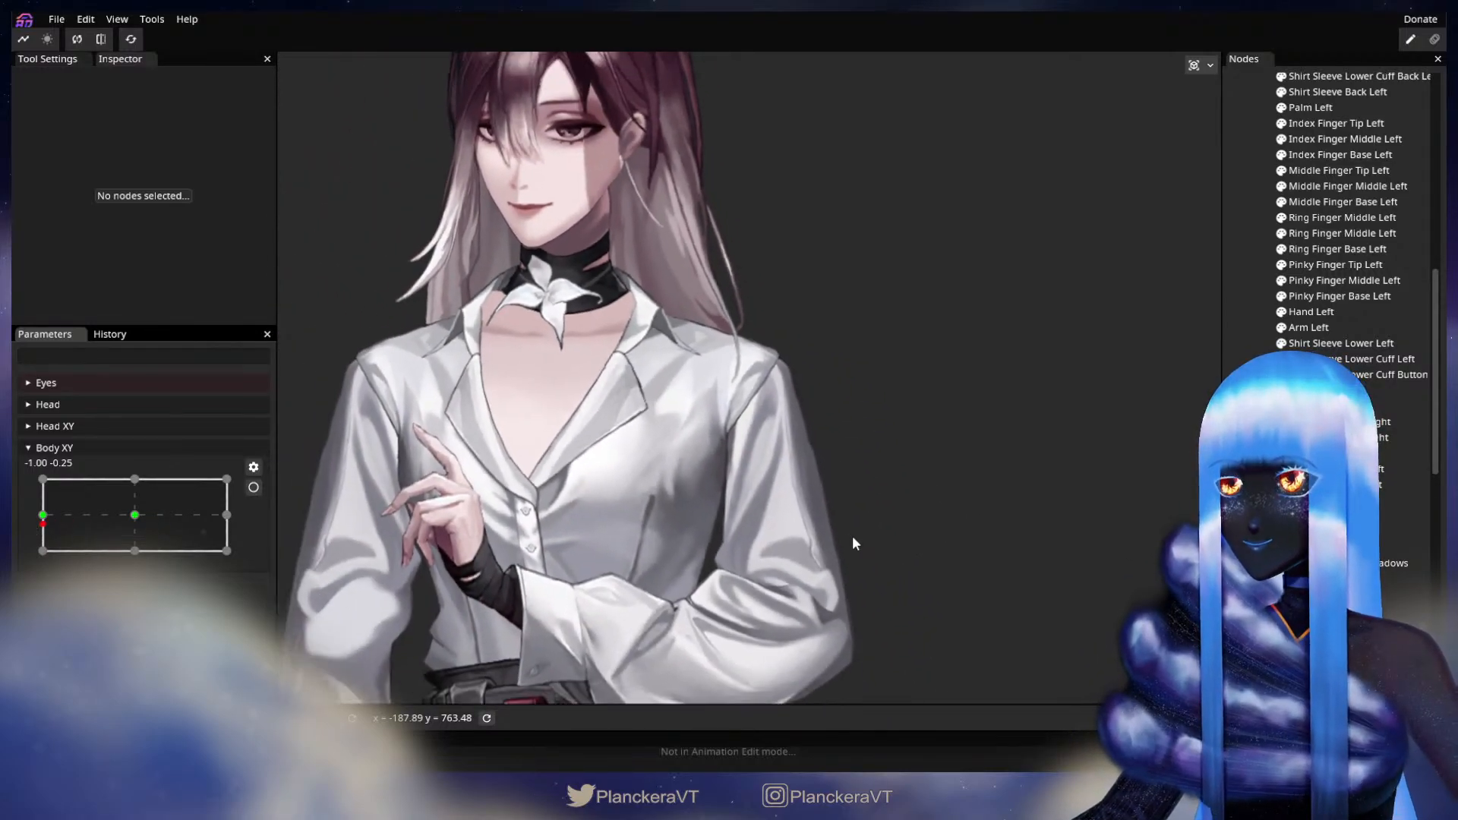
pyautogui.moveTo(42, 517)
pyautogui.mouseDown()
pyautogui.moveTo(139, 522)
pyautogui.moveTo(15, 522)
pyautogui.moveTo(139, 519)
pyautogui.moveTo(43, 522)
pyautogui.mouseUp()
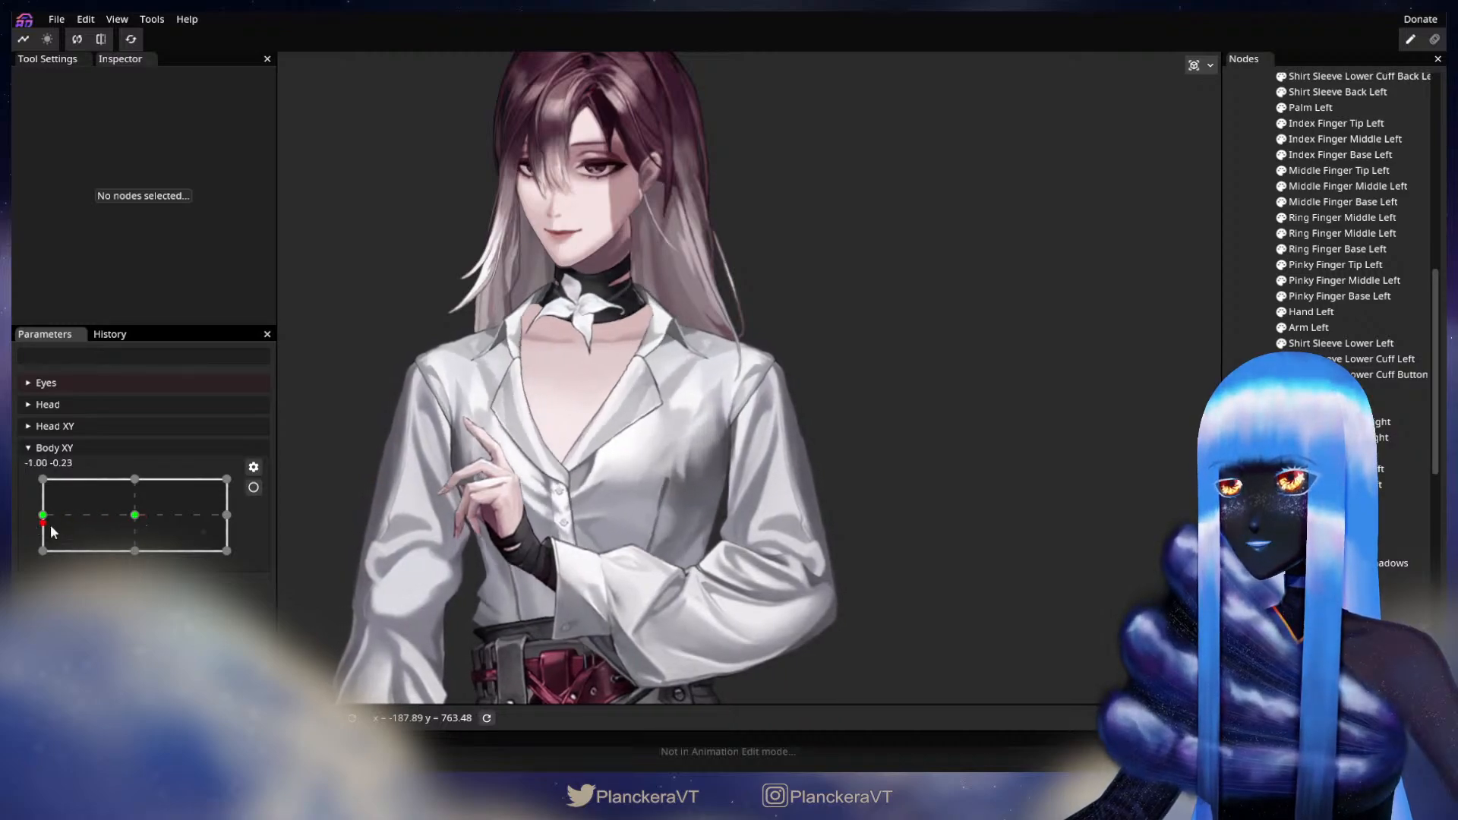
# - Select the Shirt at the left shoulder, return Body XY to -1.00, 0.00 and re-arm that keypoint for editing
pyautogui.scroll(4, 632, 586)
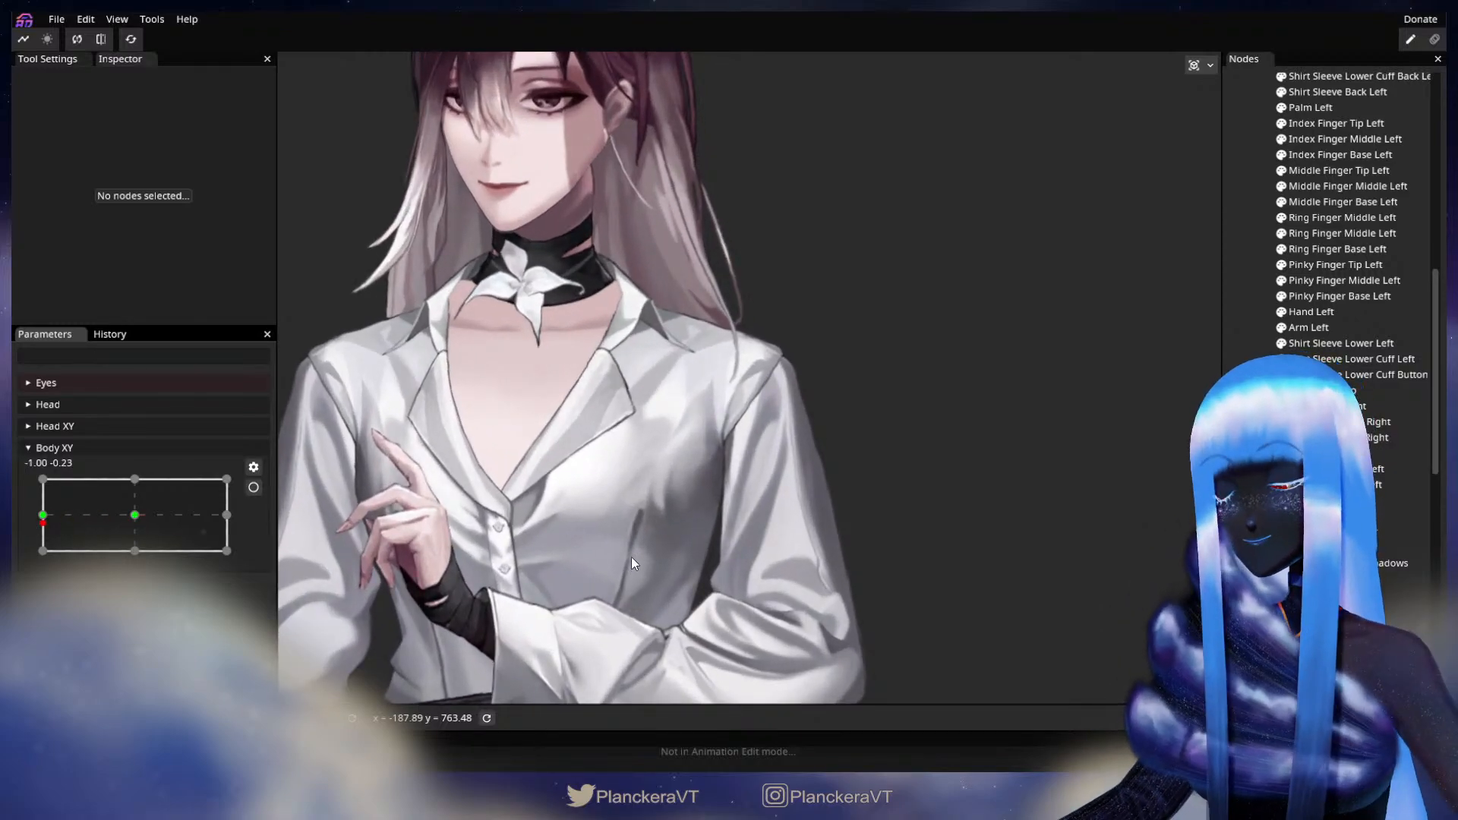
pyautogui.scroll(3, 632, 557)
pyautogui.moveTo(621, 532); pyautogui.dragTo(710, 449)
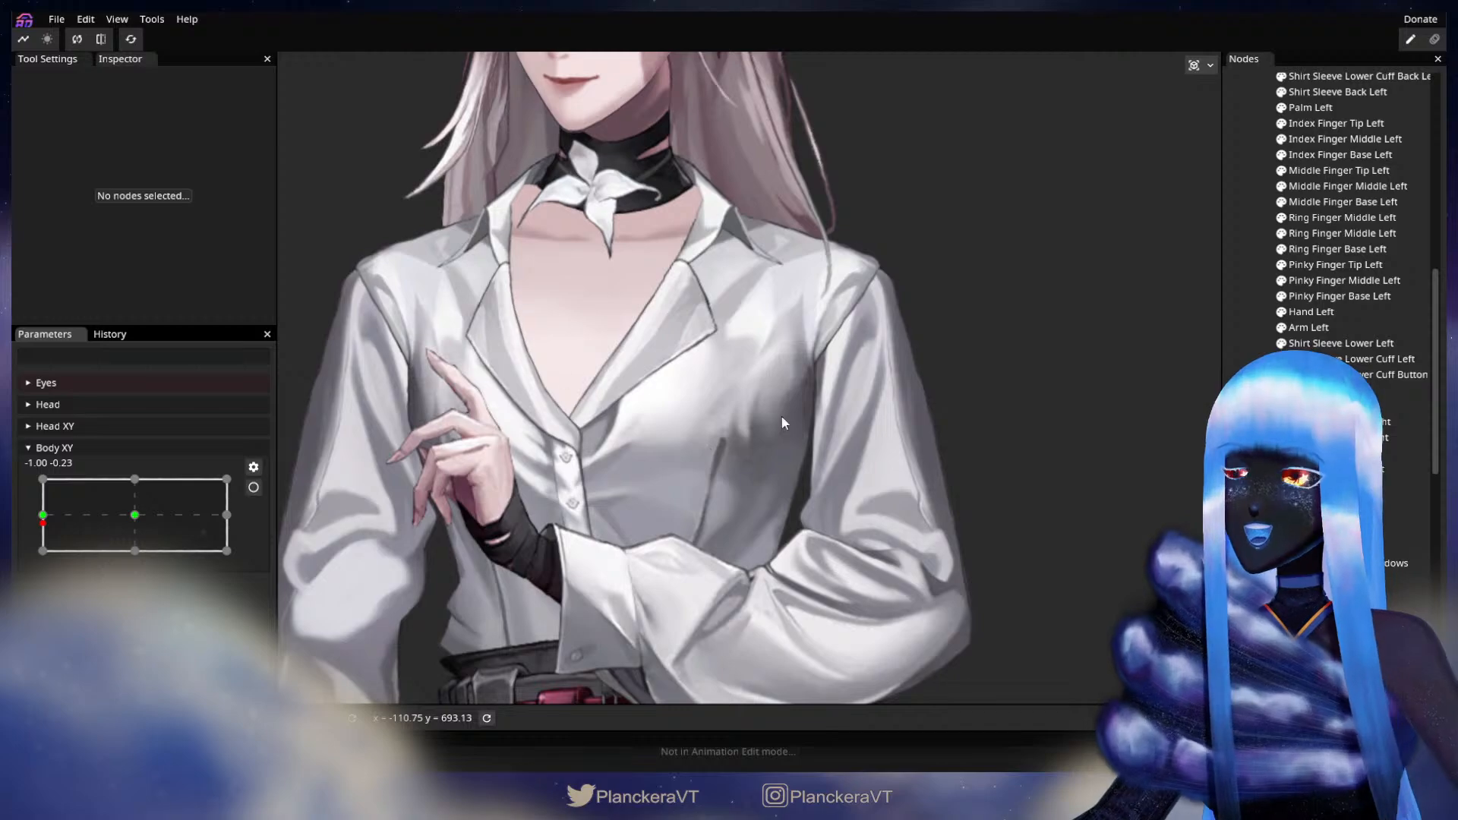
pyautogui.scroll(2, 949, 456)
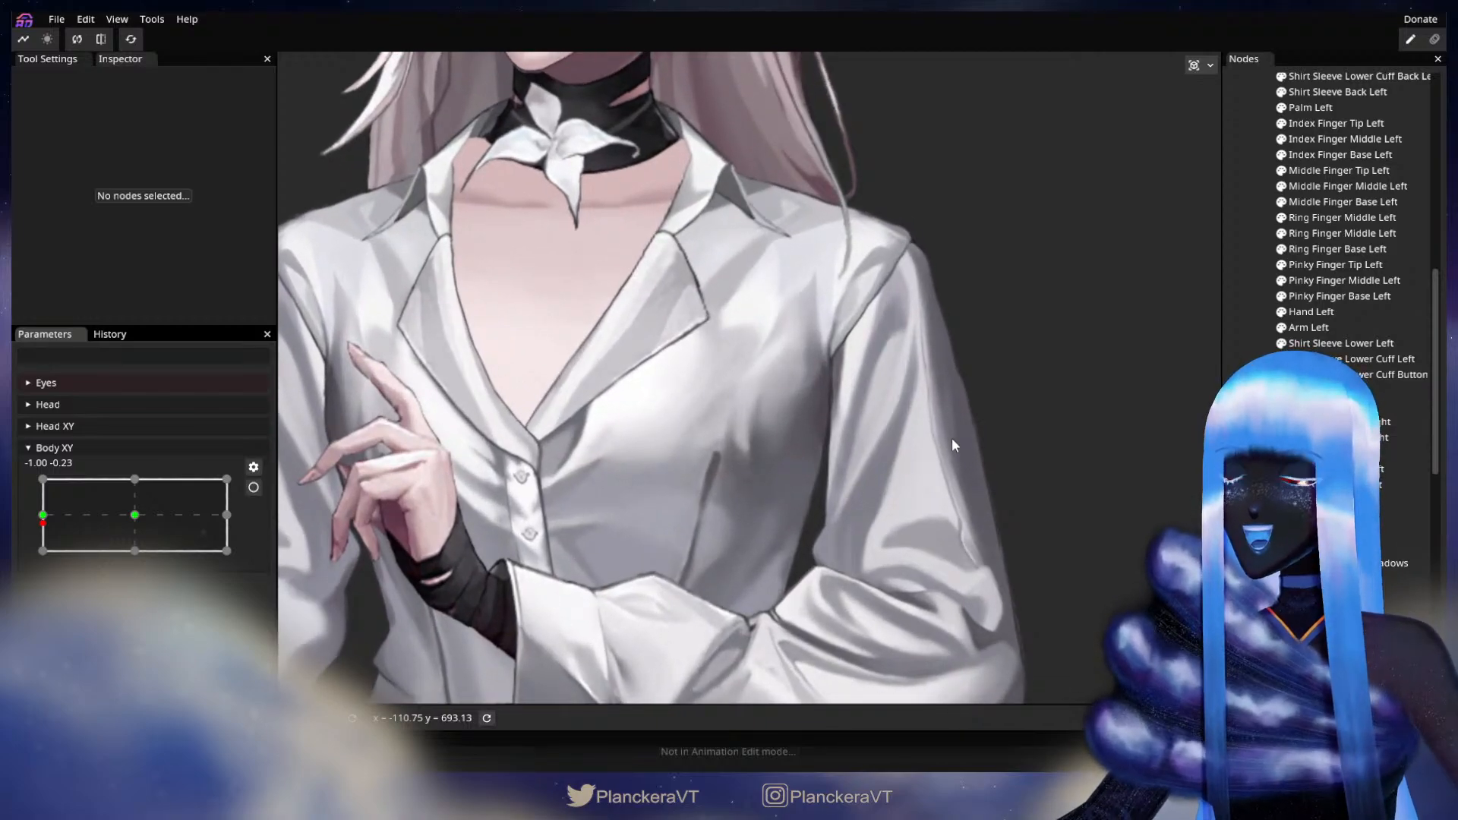
pyautogui.scroll(2, 951, 437)
pyautogui.moveTo(794, 486); pyautogui.dragTo(759, 532)
pyautogui.scroll(2, 847, 462)
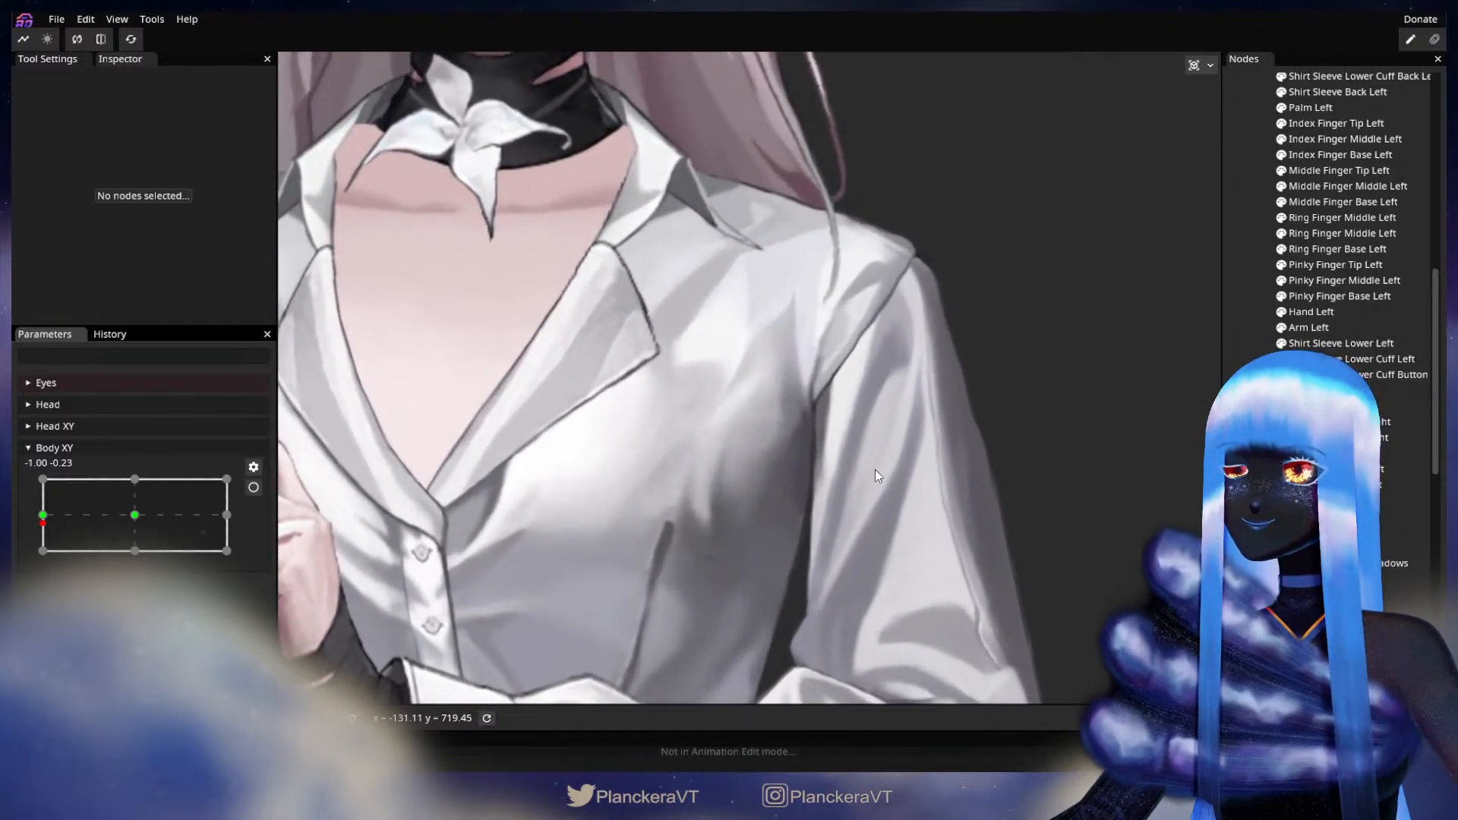
pyautogui.scroll(2, 884, 473)
pyautogui.moveTo(905, 427); pyautogui.dragTo(695, 583)
pyautogui.scroll(2, 802, 512)
pyautogui.scroll(1, 806, 512)
pyautogui.scroll(3, 722, 544)
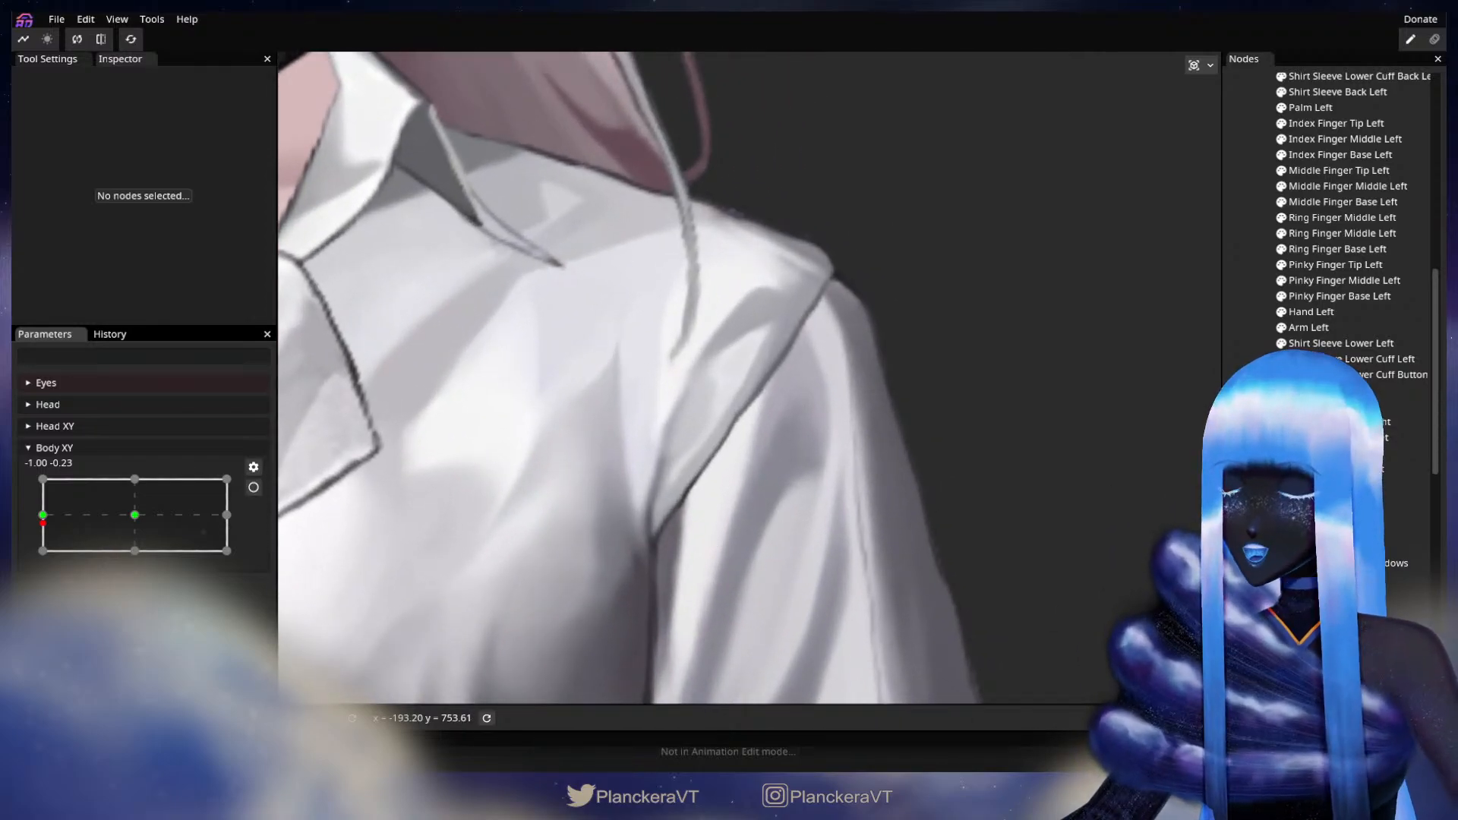
pyautogui.click(493, 590)
pyautogui.scroll(2, 522, 573)
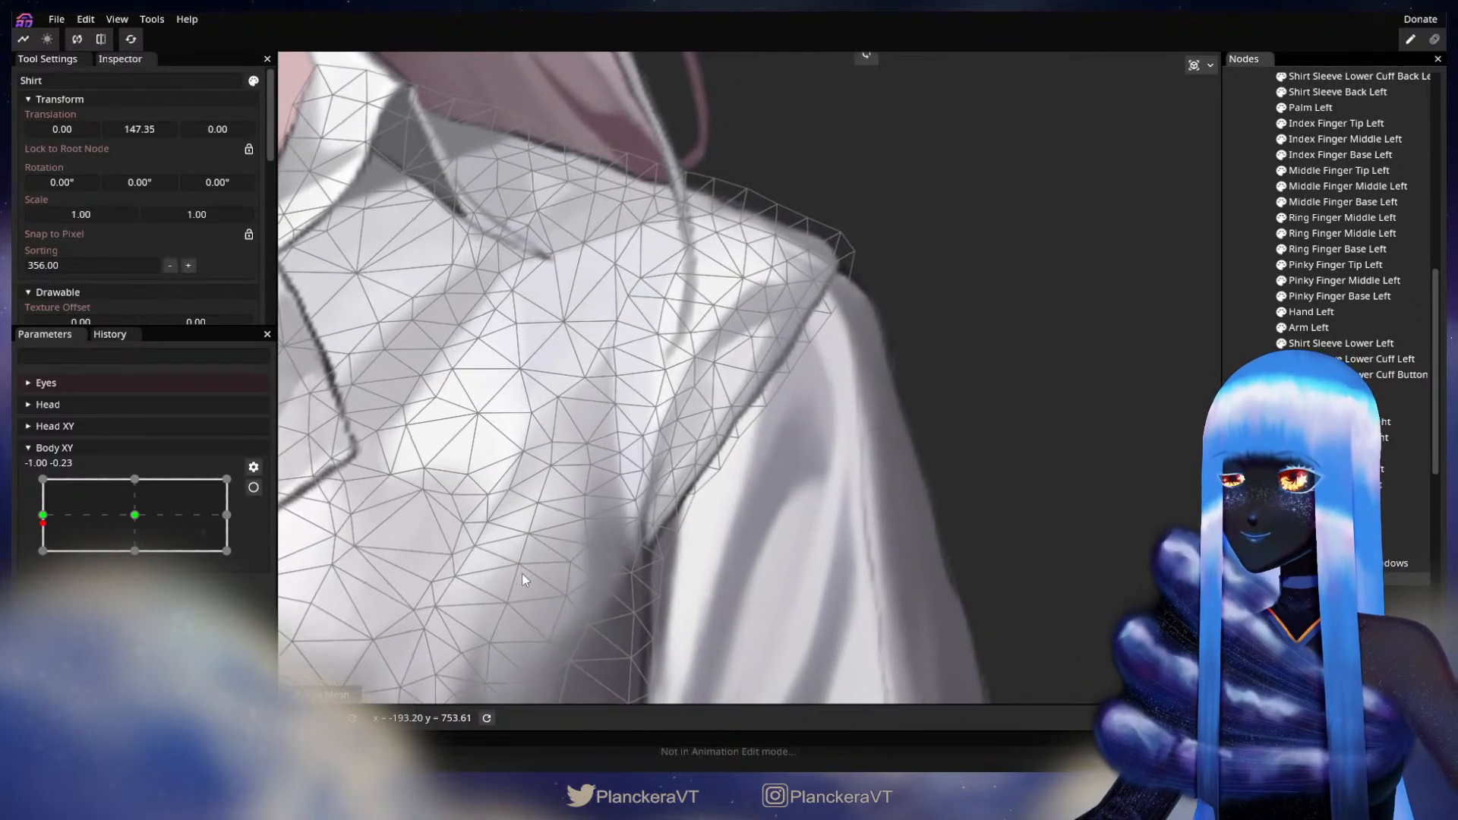
pyautogui.click(42, 513)
pyautogui.moveTo(43, 514)
pyautogui.mouseDown()
pyautogui.moveTo(134, 503)
pyautogui.moveTo(42, 507)
pyautogui.mouseUp()
pyautogui.click(253, 487)
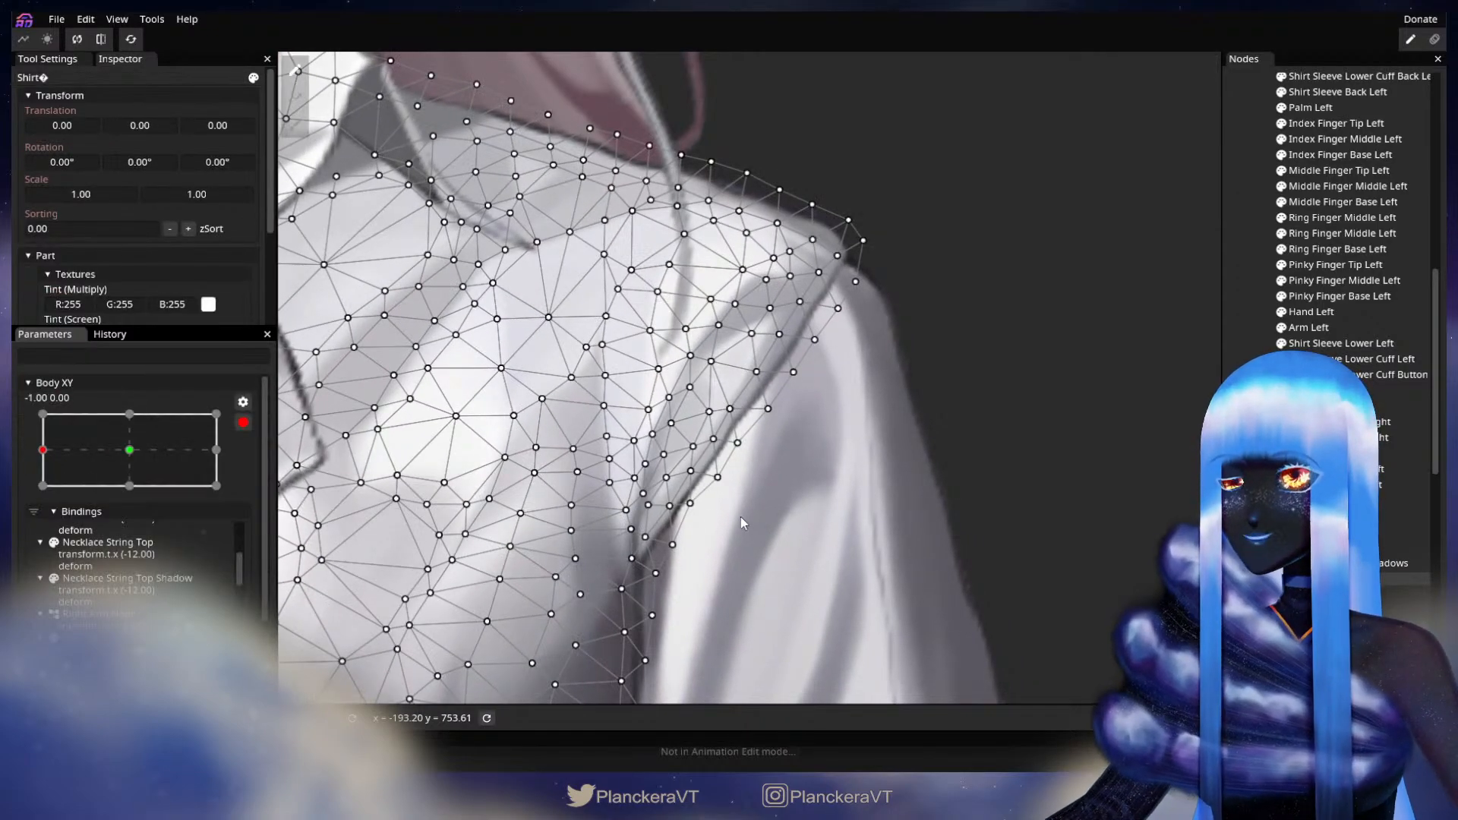
# - Move individual Shirt mesh vertices along the outer edge of the left shoulder seam to smooth its line
pyautogui.click(722, 481)
pyautogui.moveTo(695, 503); pyautogui.dragTo(699, 505)
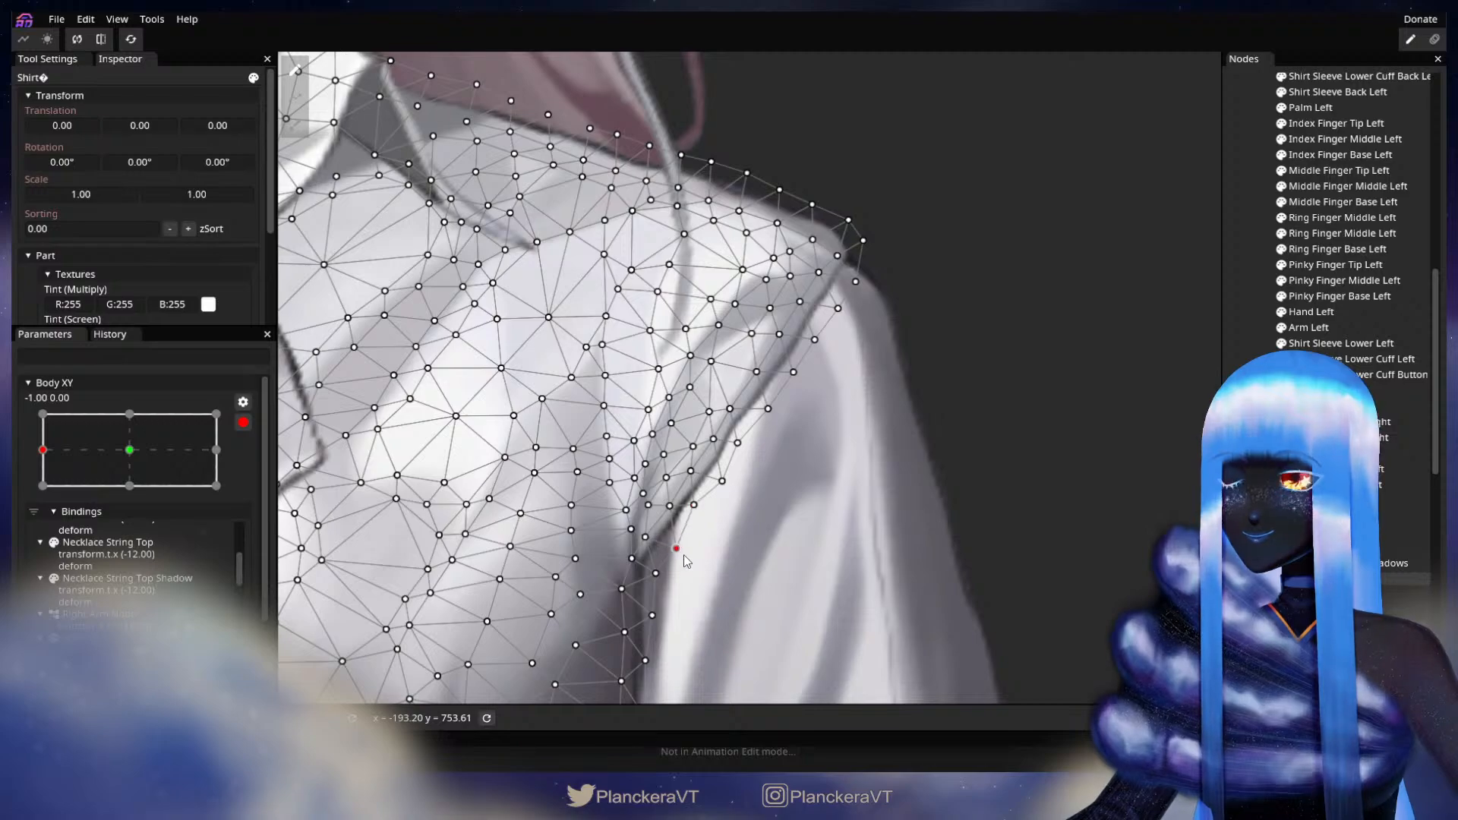
pyautogui.moveTo(749, 439); pyautogui.dragTo(816, 430)
pyautogui.scroll(1, 816, 430)
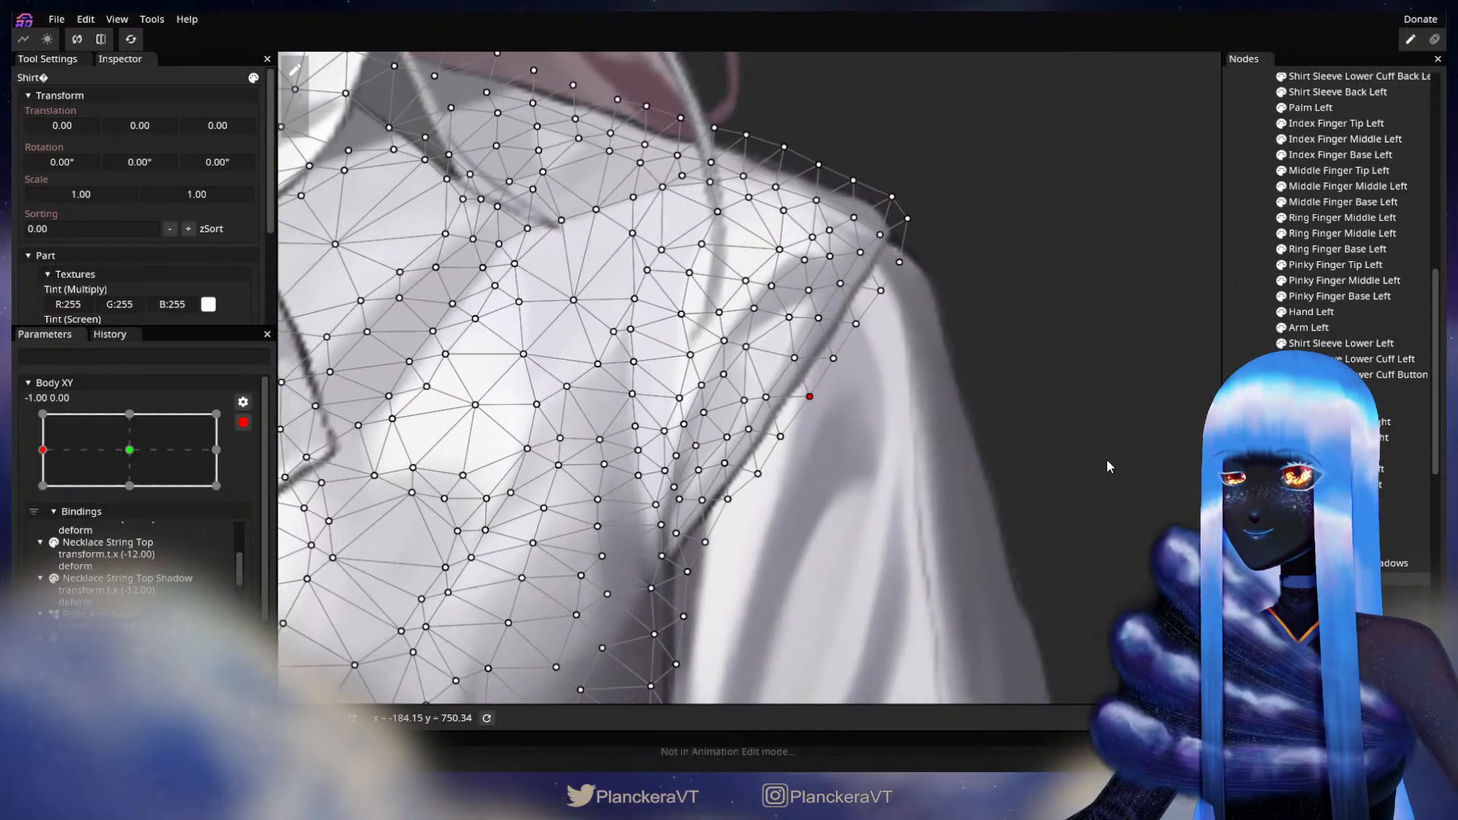
pyautogui.press('Escape')
# - Leave keypoint editing, vary Body XY from -1.00 to check the smoothed shoulder seam, and re-arm the -1.00, 0.00 keypoint
pyautogui.scroll(-1, 636, 496)
pyautogui.scroll(-1, 139, 458)
pyautogui.scroll(1, 139, 458)
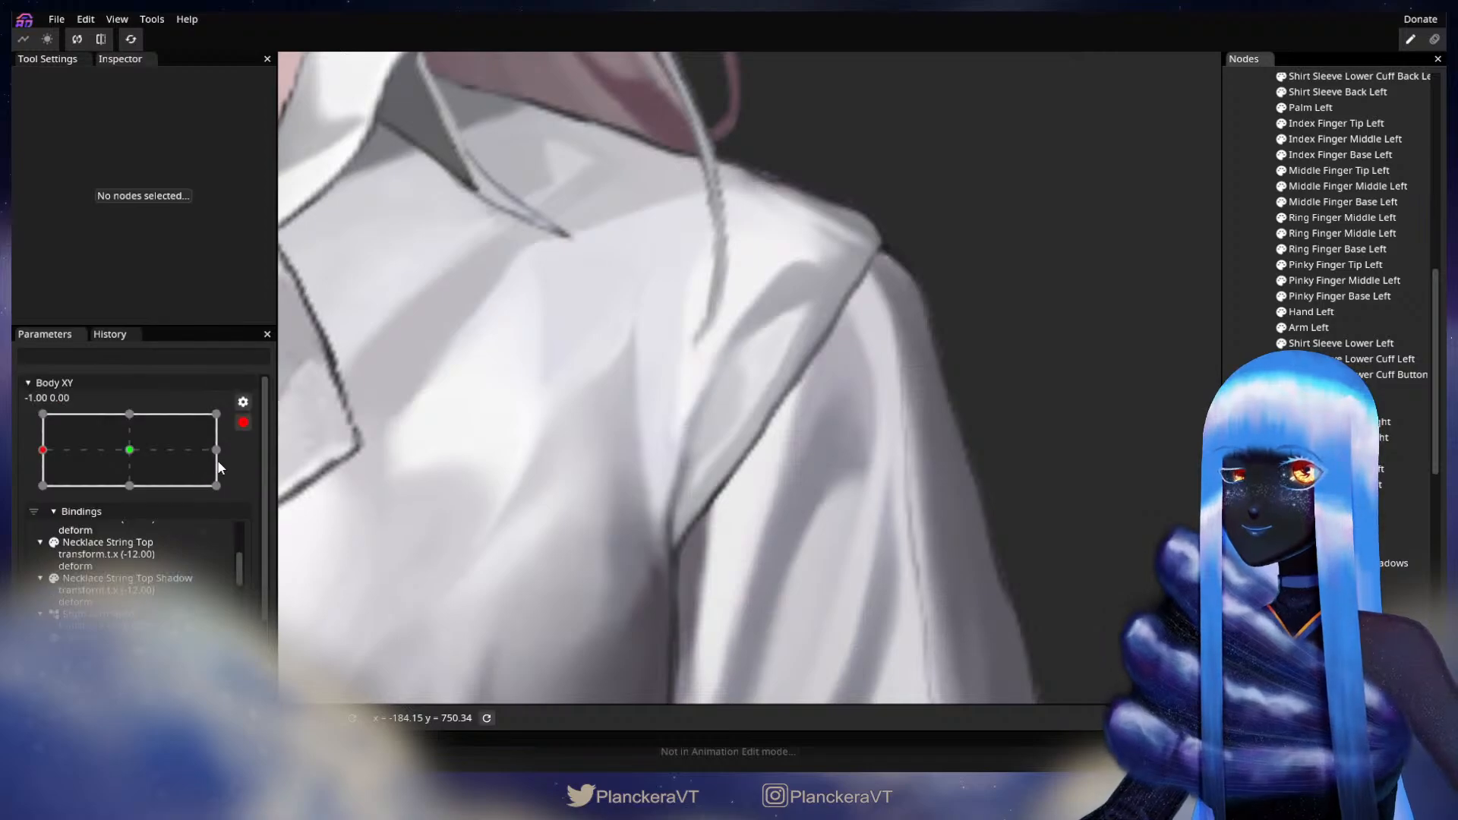
pyautogui.click(242, 424)
pyautogui.click(242, 423)
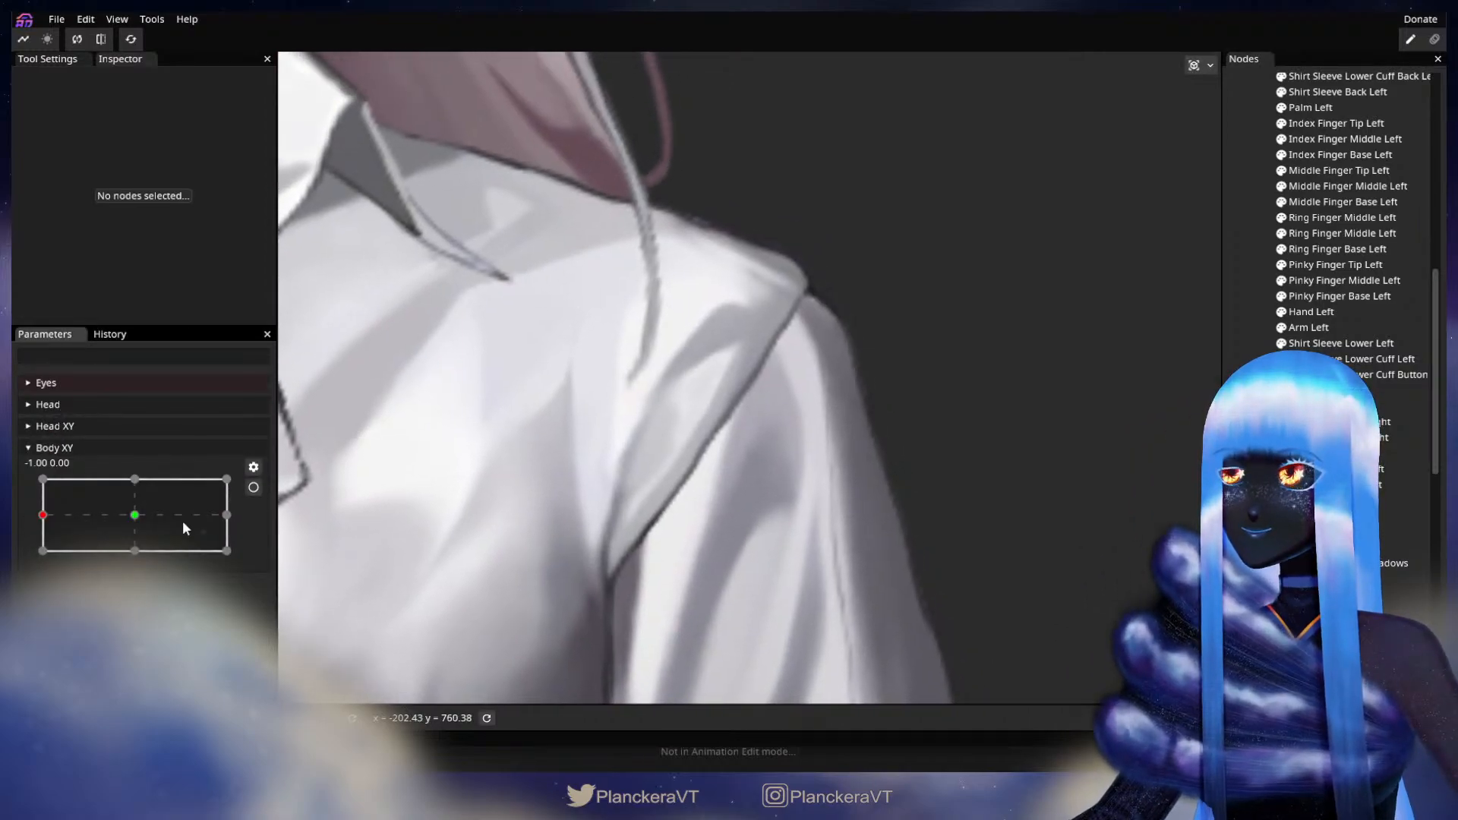
pyautogui.moveTo(42, 515)
pyautogui.mouseDown()
pyautogui.moveTo(114, 513)
pyautogui.moveTo(43, 515)
pyautogui.mouseUp()
pyautogui.click(253, 487)
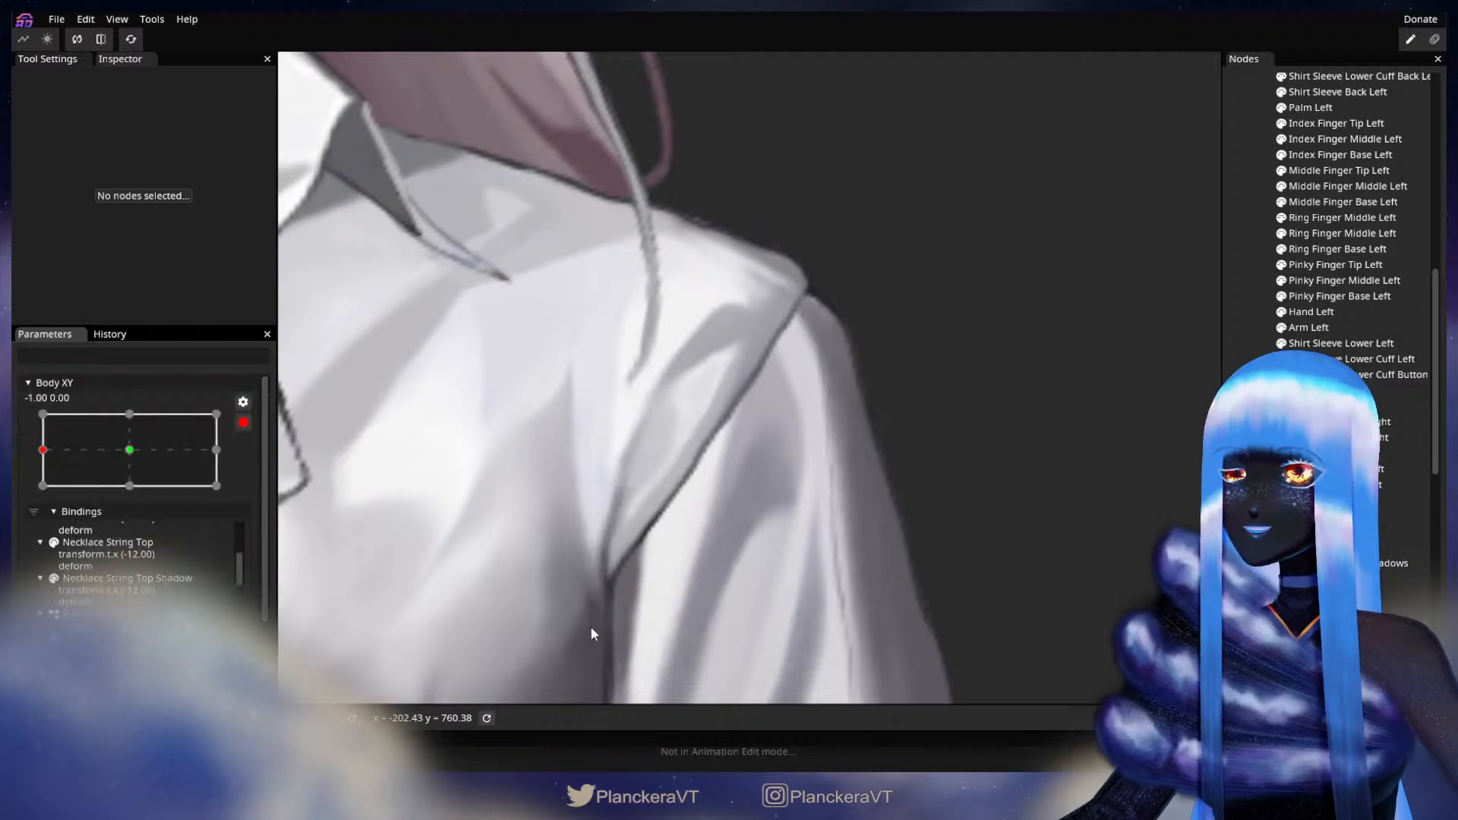
# - Nudge individual Shirt mesh vertices along the left shoulder seam and the adjoining fold, from the armpit up toward the shoulder
pyautogui.moveTo(598, 617); pyautogui.dragTo(716, 553)
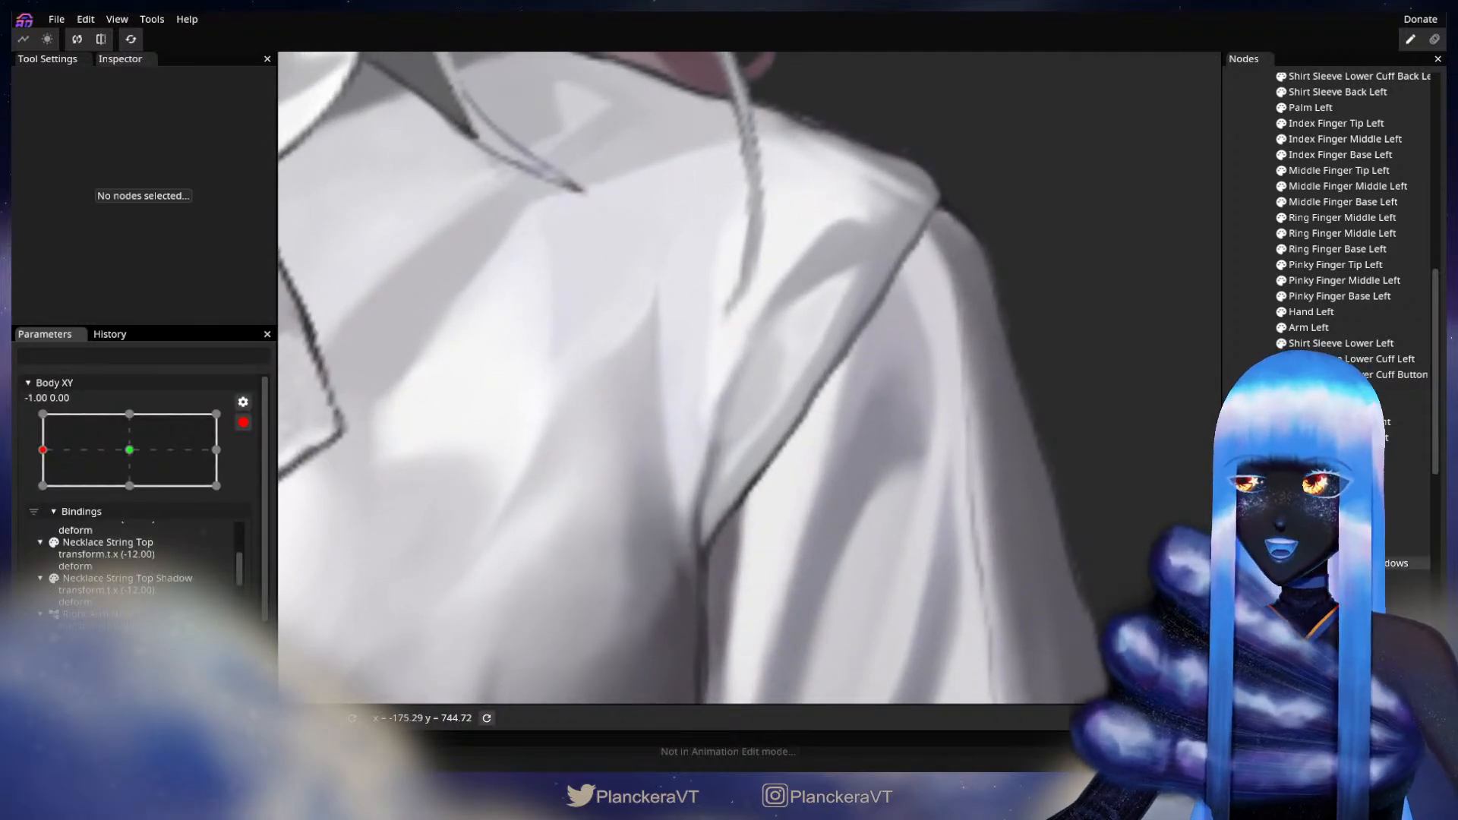
pyautogui.click(701, 578)
pyautogui.scroll(1, 703, 578)
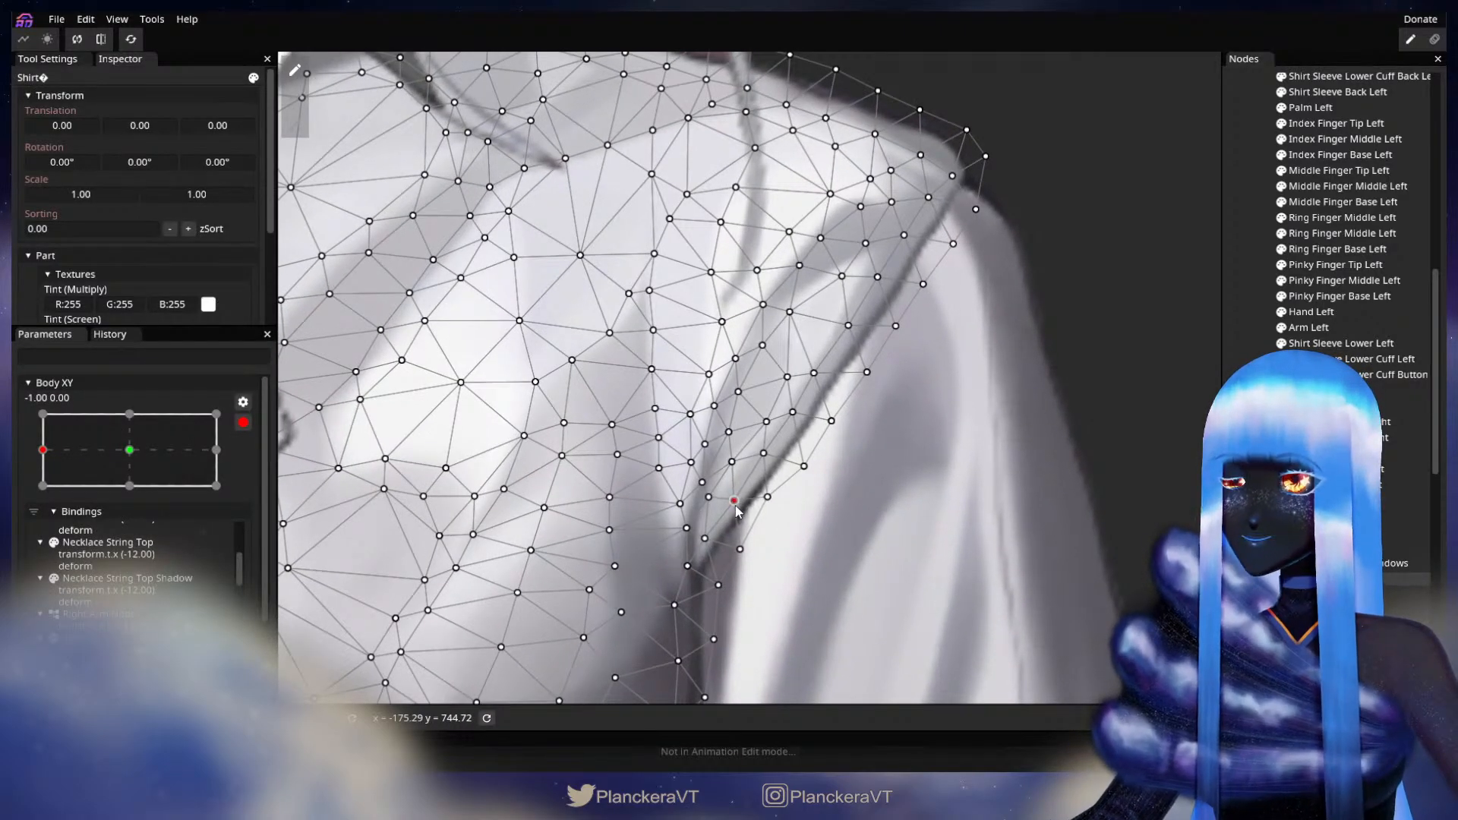
pyautogui.click(730, 510)
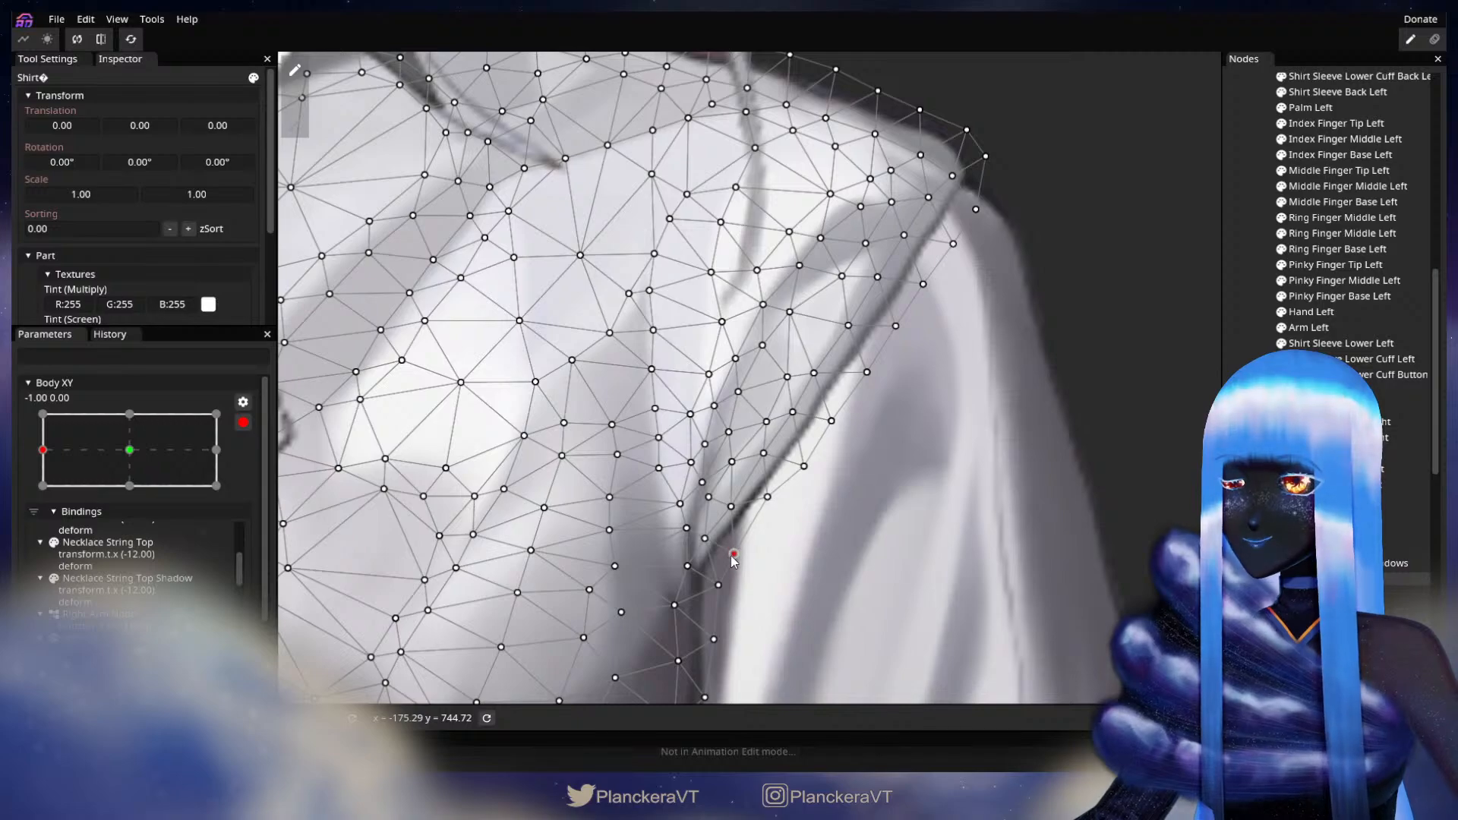
pyautogui.click(762, 457)
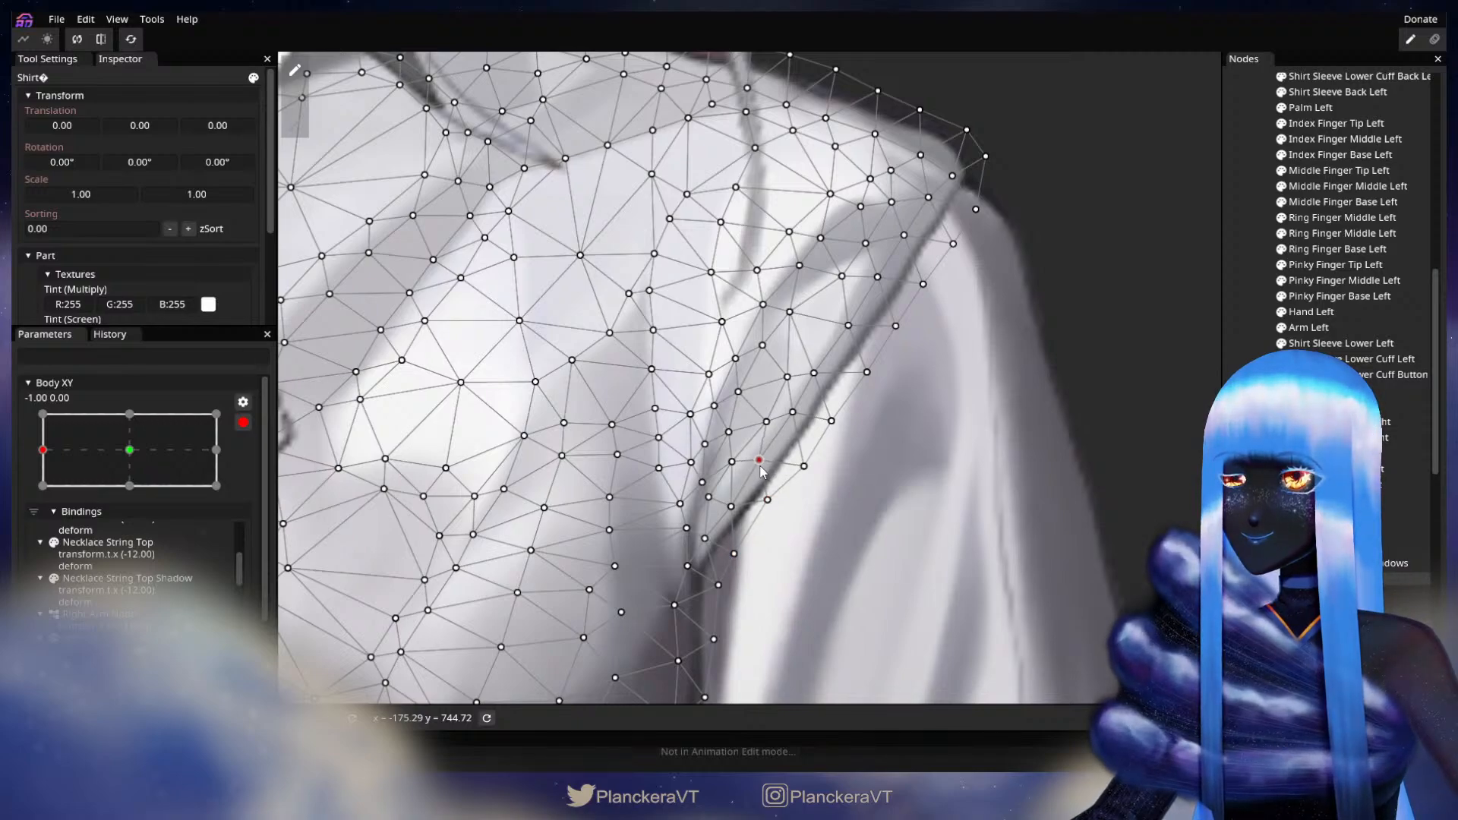
pyautogui.click(801, 468)
pyautogui.click(793, 415)
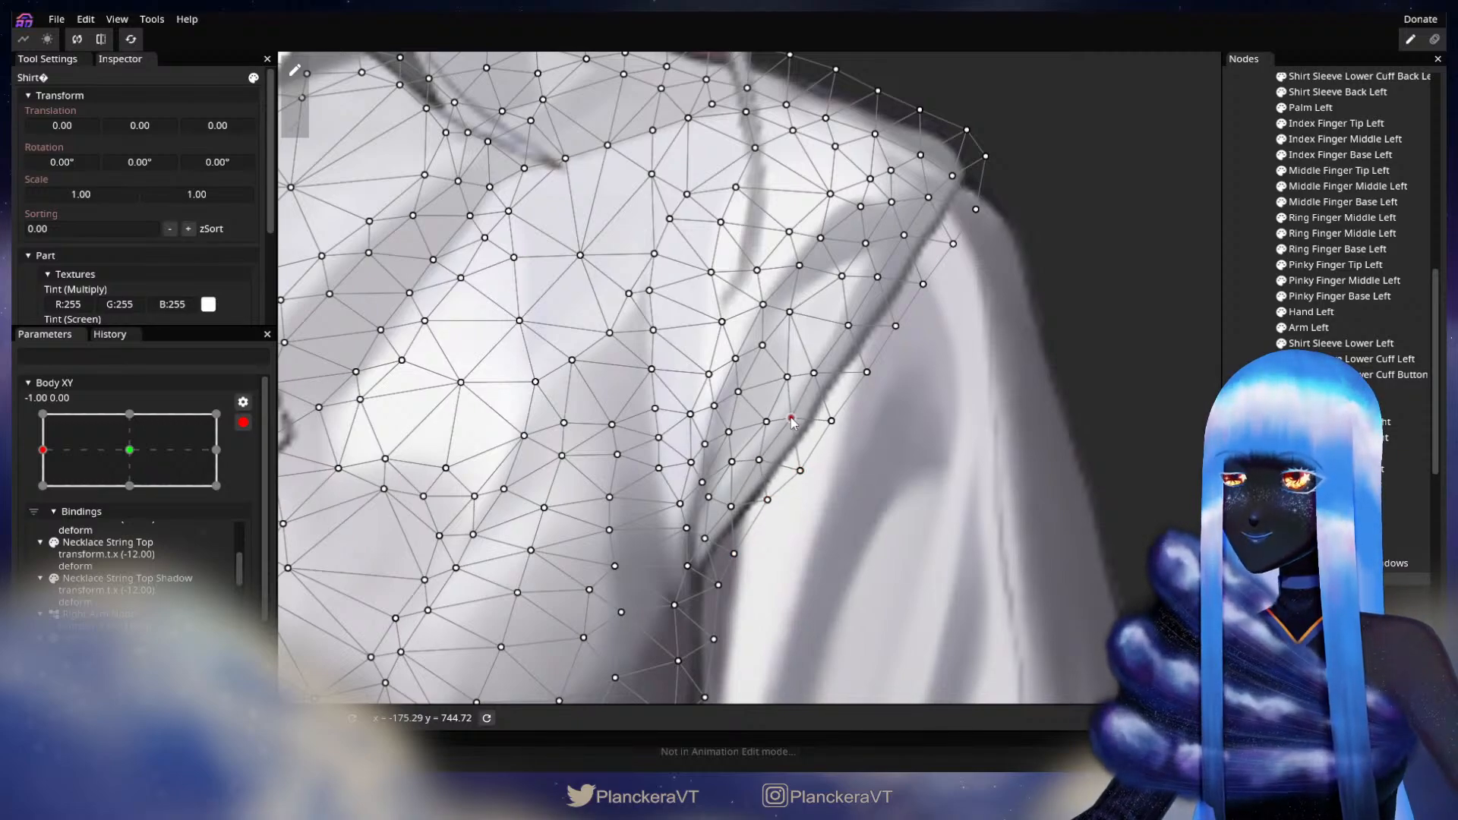
pyautogui.moveTo(831, 422); pyautogui.dragTo(816, 387)
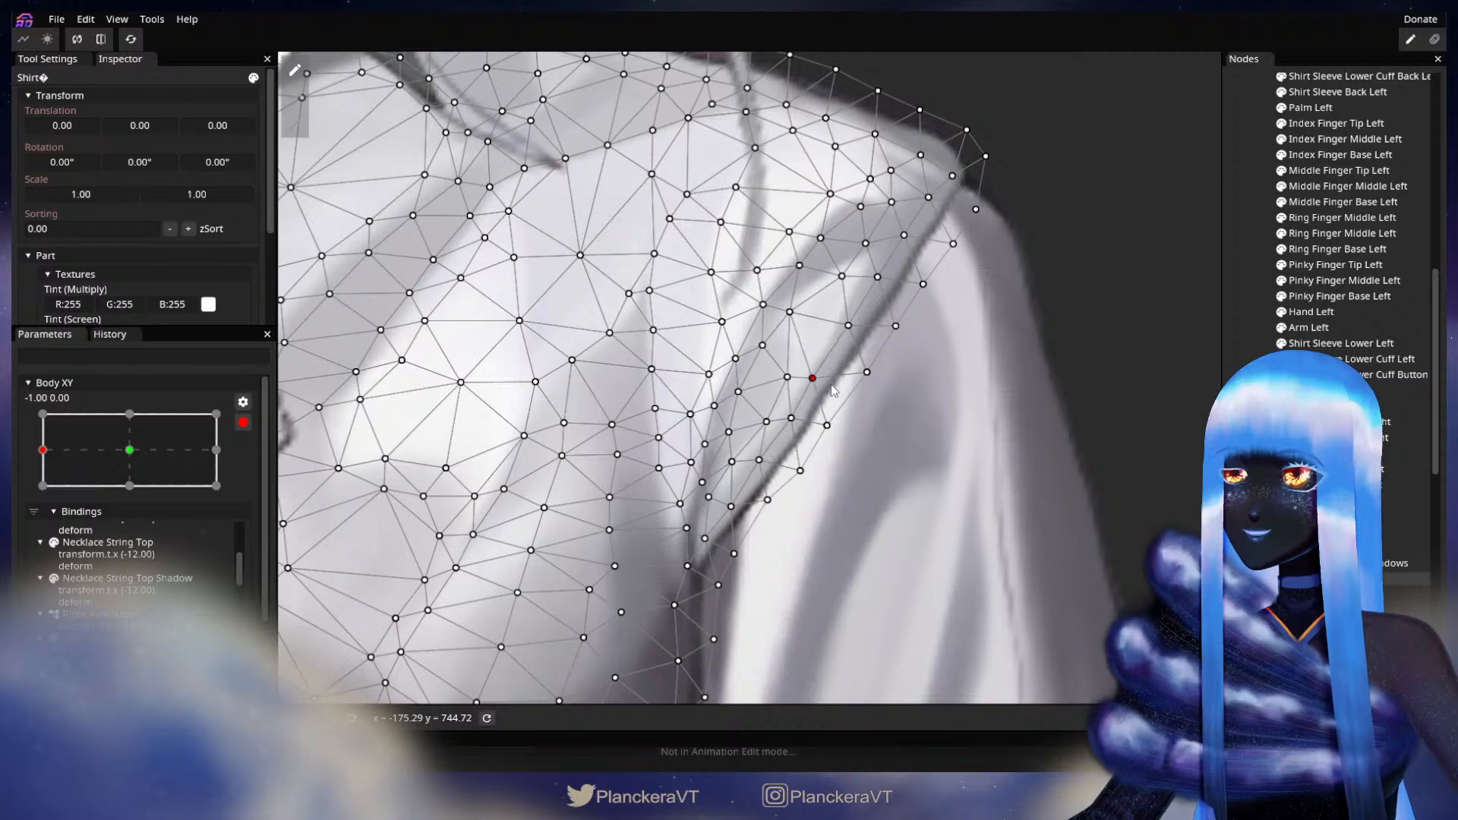
pyautogui.moveTo(851, 324); pyautogui.dragTo(848, 329)
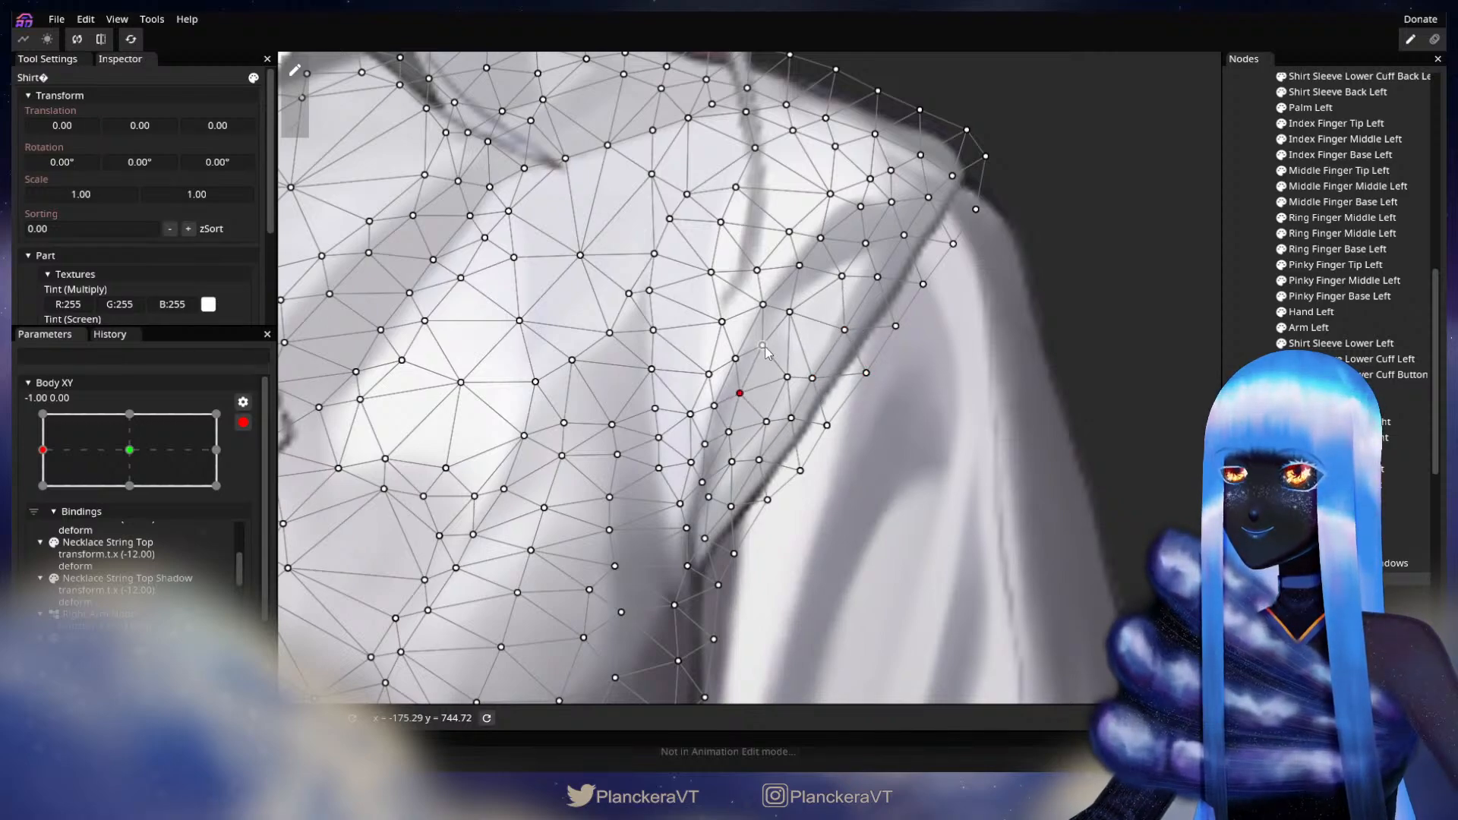
pyautogui.moveTo(744, 358); pyautogui.dragTo(748, 355)
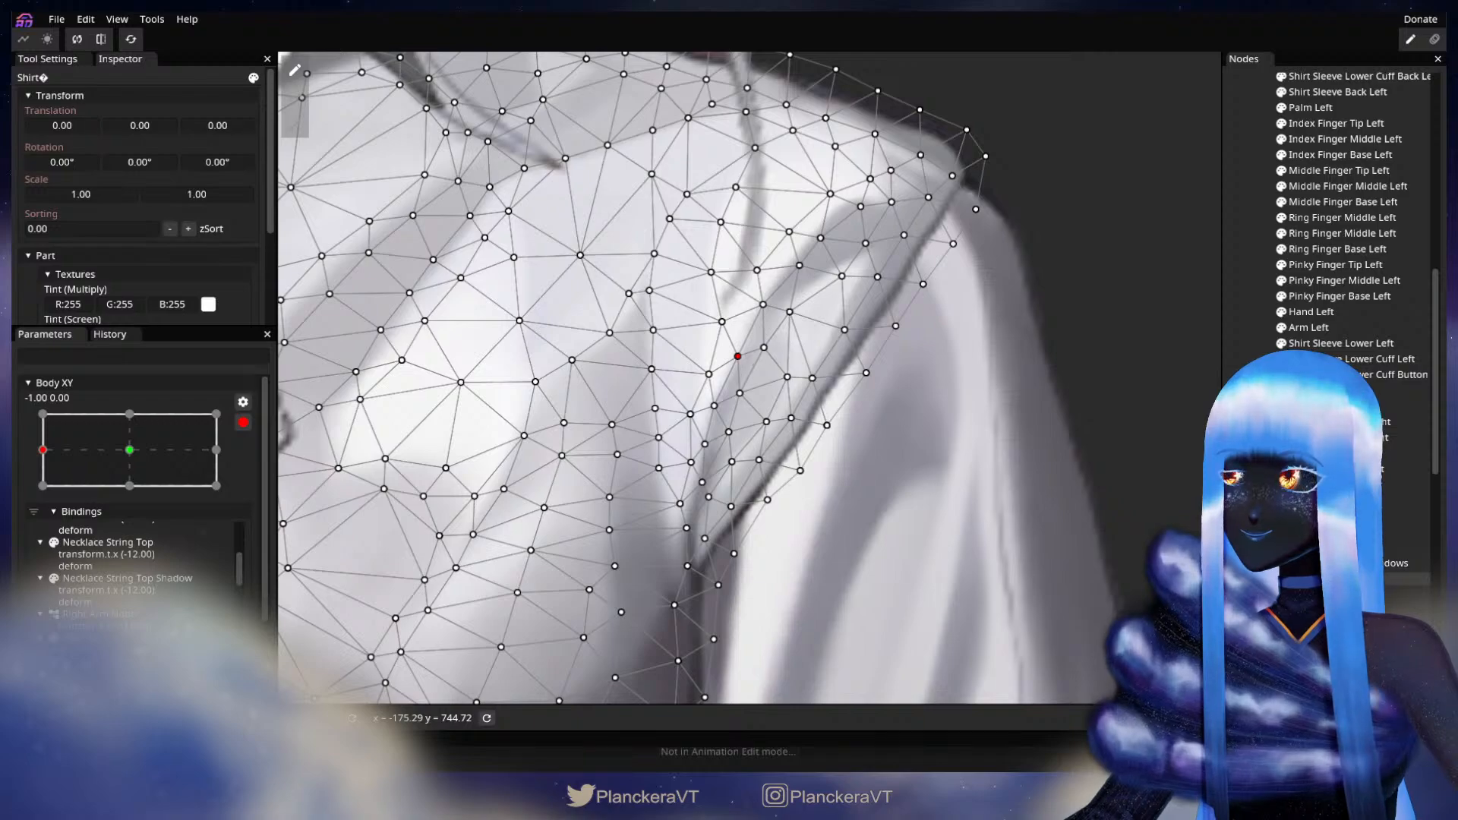
pyautogui.press('Escape')
pyautogui.scroll(-1, 896, 524)
pyautogui.moveTo(922, 521); pyautogui.dragTo(856, 541)
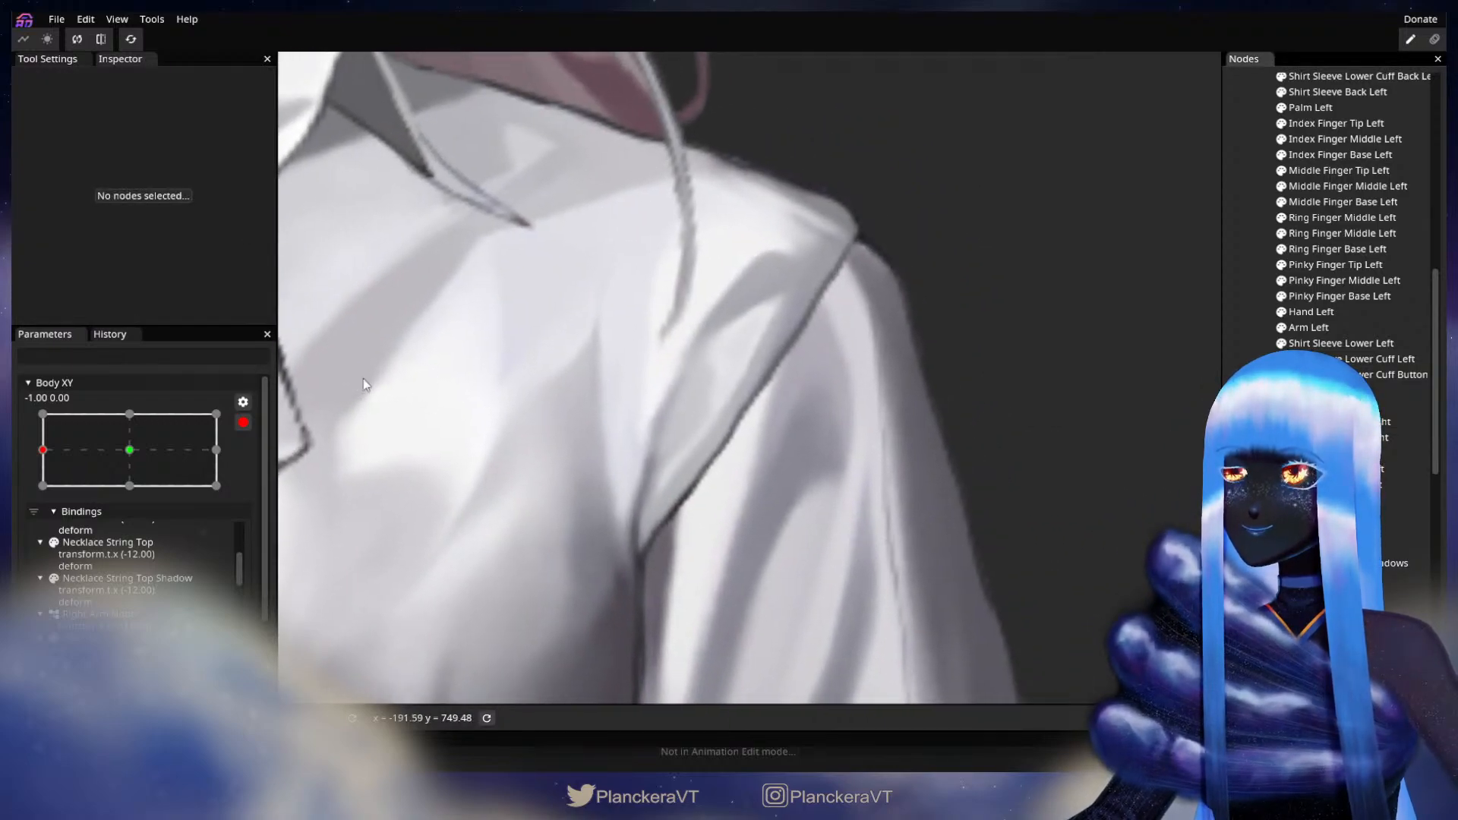
# - Vary Body XY around -1.00, 0.00 to check the left shoulder fold, and re-arm that keypoint for editing
pyautogui.scroll(2, 235, 416)
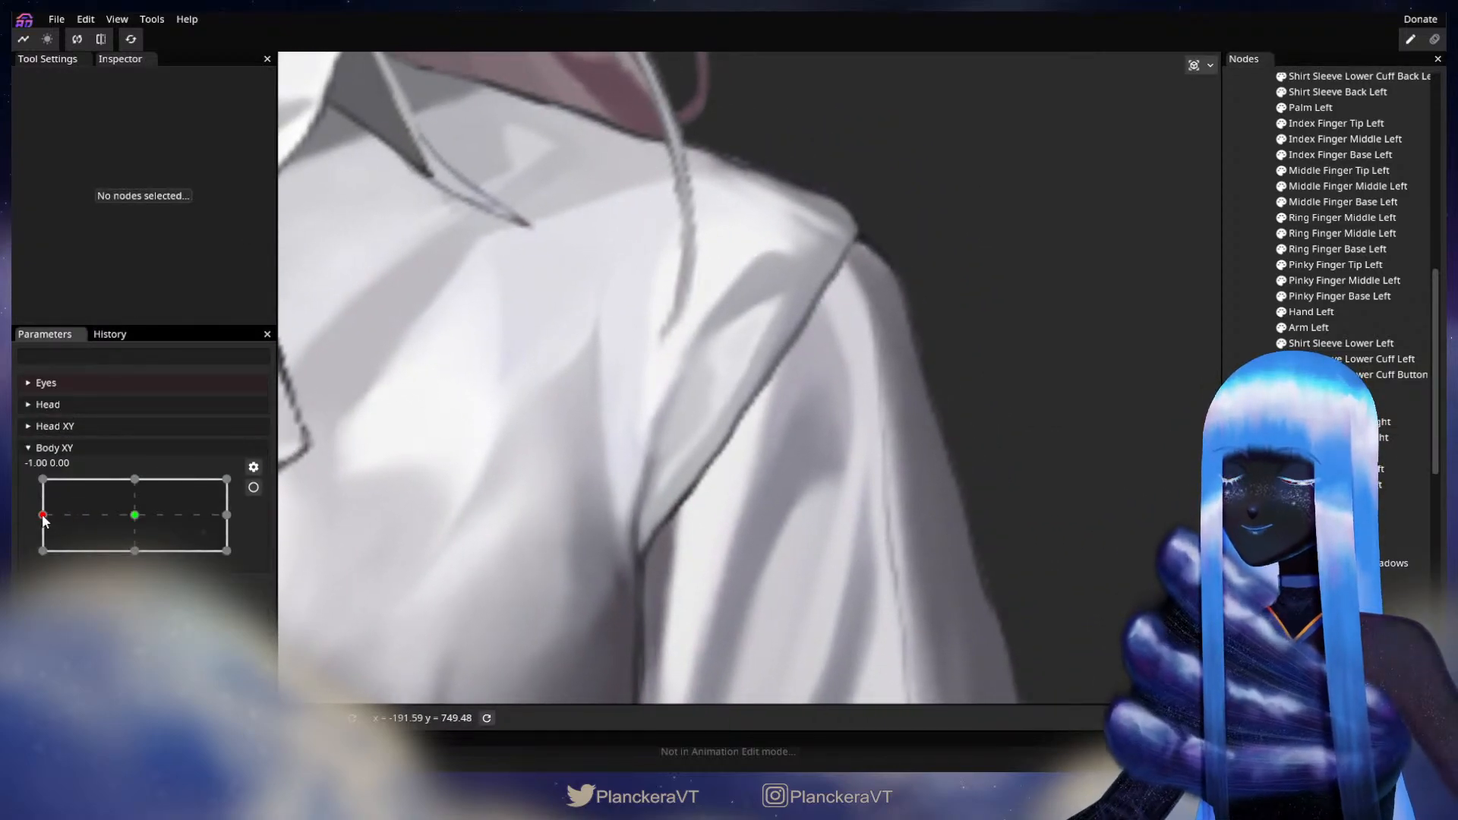
pyautogui.moveTo(42, 514)
pyautogui.mouseDown()
pyautogui.moveTo(138, 510)
pyautogui.moveTo(26, 509)
pyautogui.mouseUp()
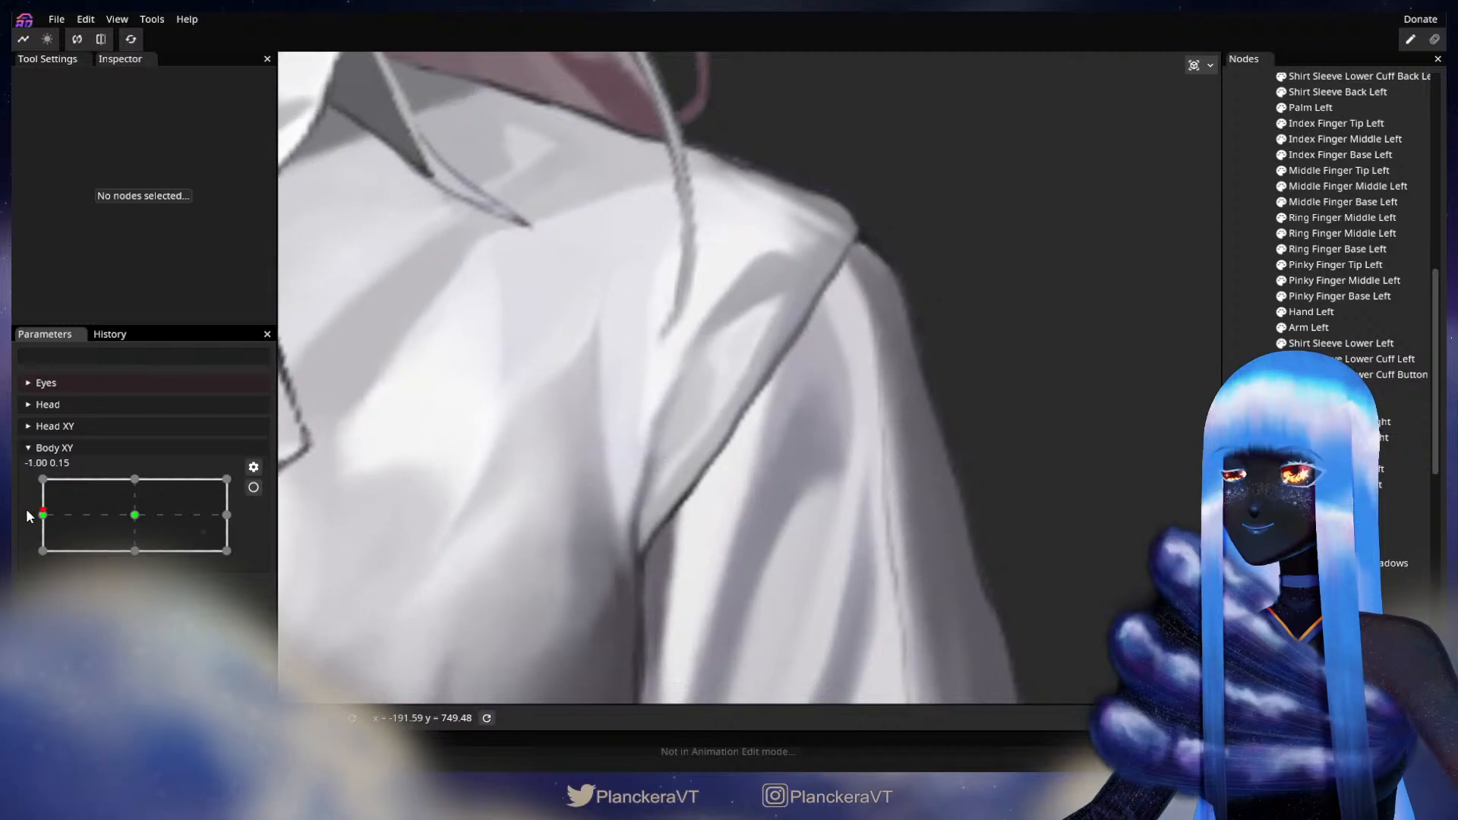
pyautogui.click(253, 487)
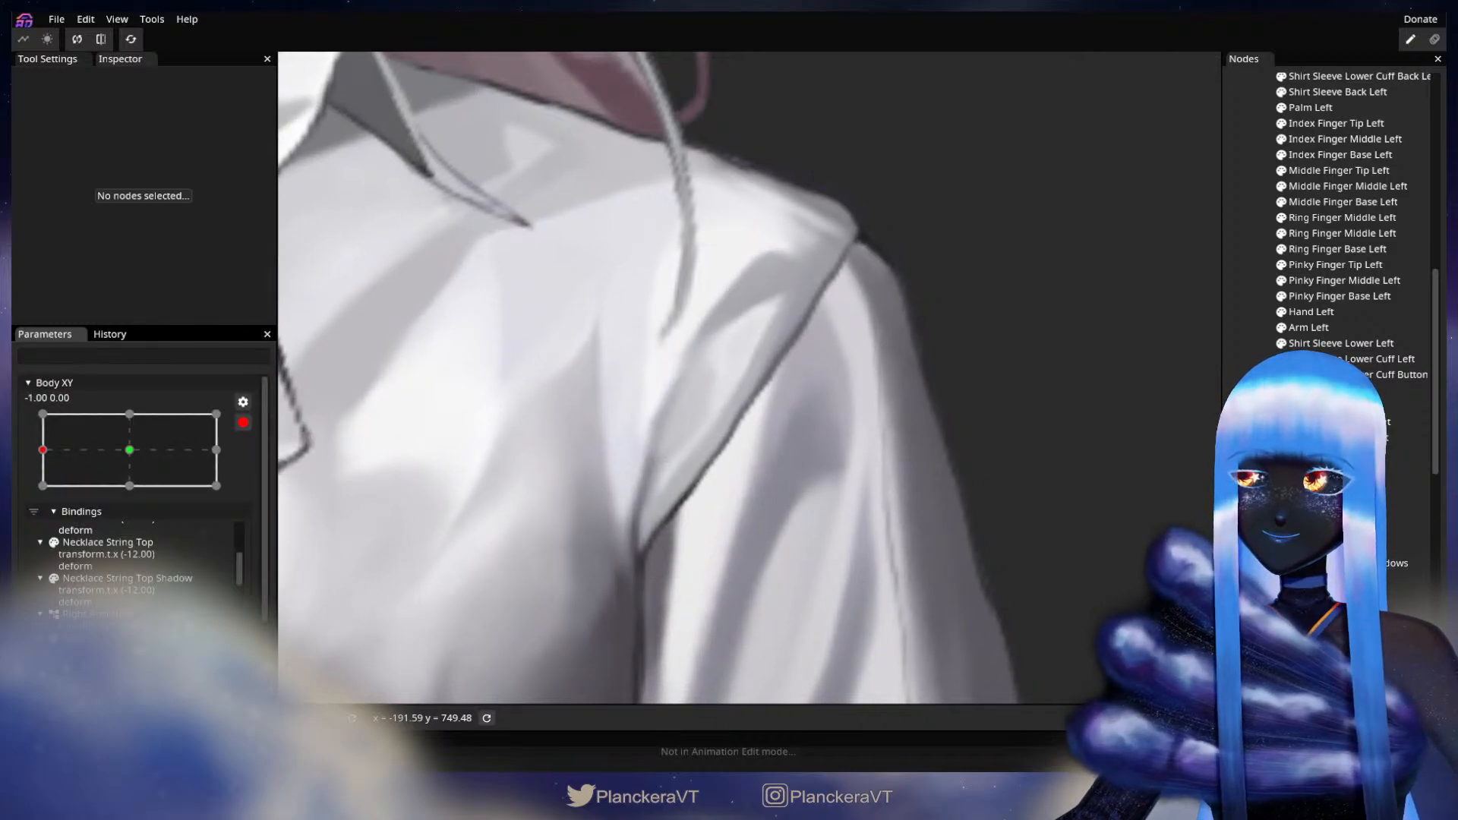
# - Select the Shirt and nudge mesh vertices midway along the left shoulder seam and its outer edge, testing them with small Body XY changes
pyautogui.click(1333, 579)
pyautogui.click(788, 319)
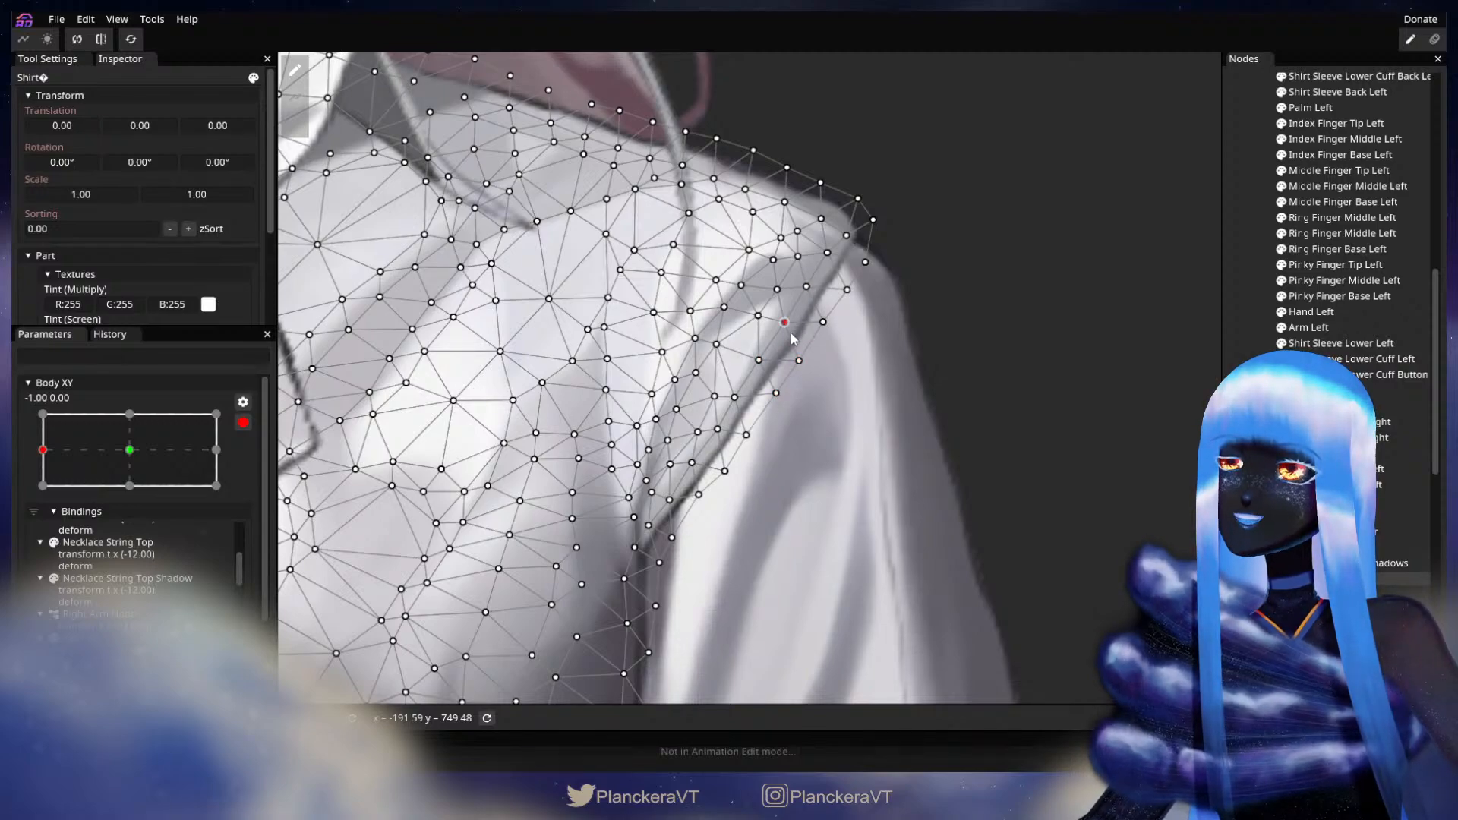
pyautogui.click(243, 422)
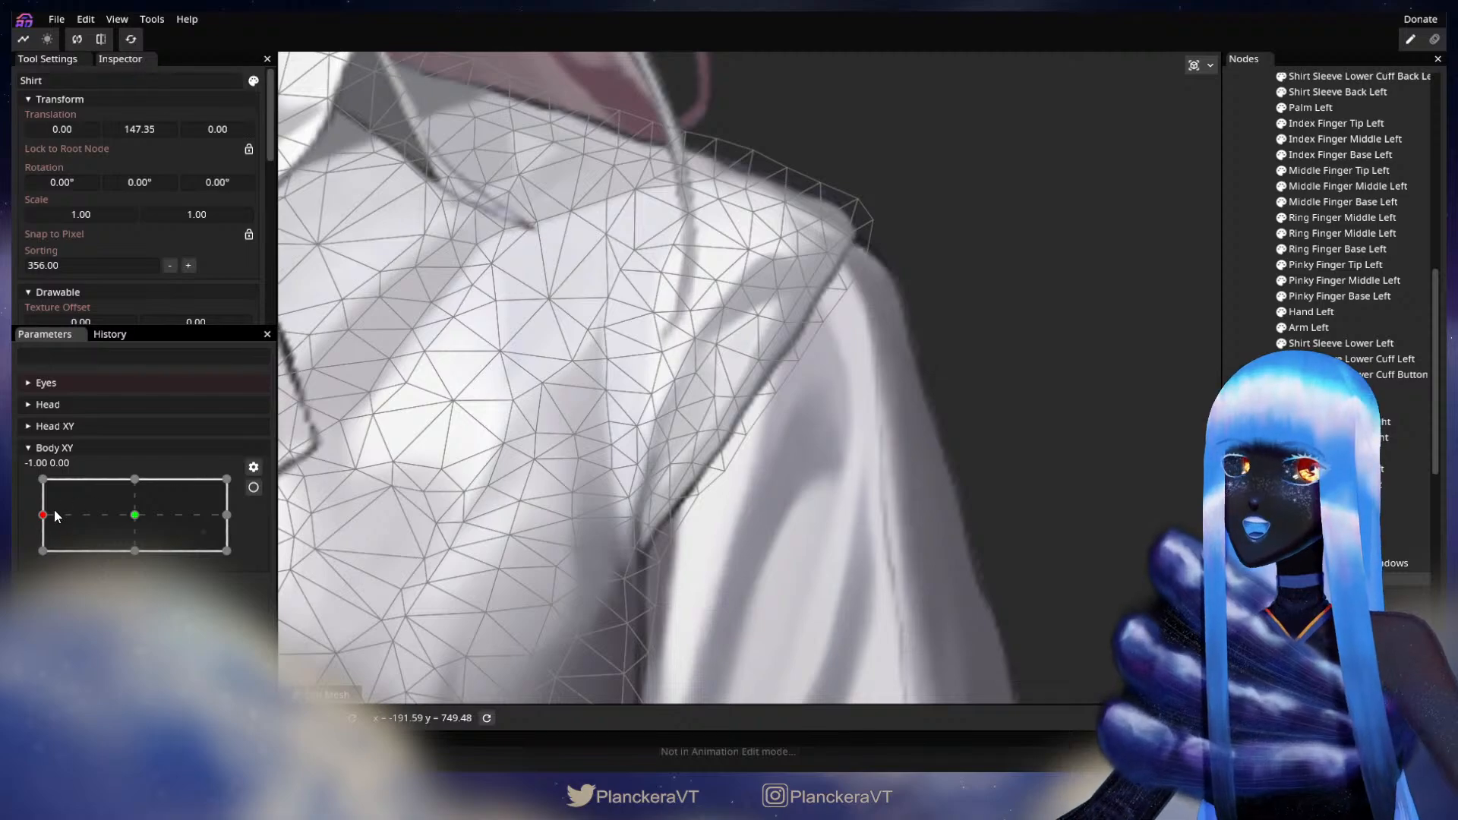
pyautogui.moveTo(42, 521)
pyautogui.mouseDown()
pyautogui.moveTo(146, 519)
pyautogui.moveTo(37, 524)
pyautogui.mouseUp()
pyautogui.click(254, 487)
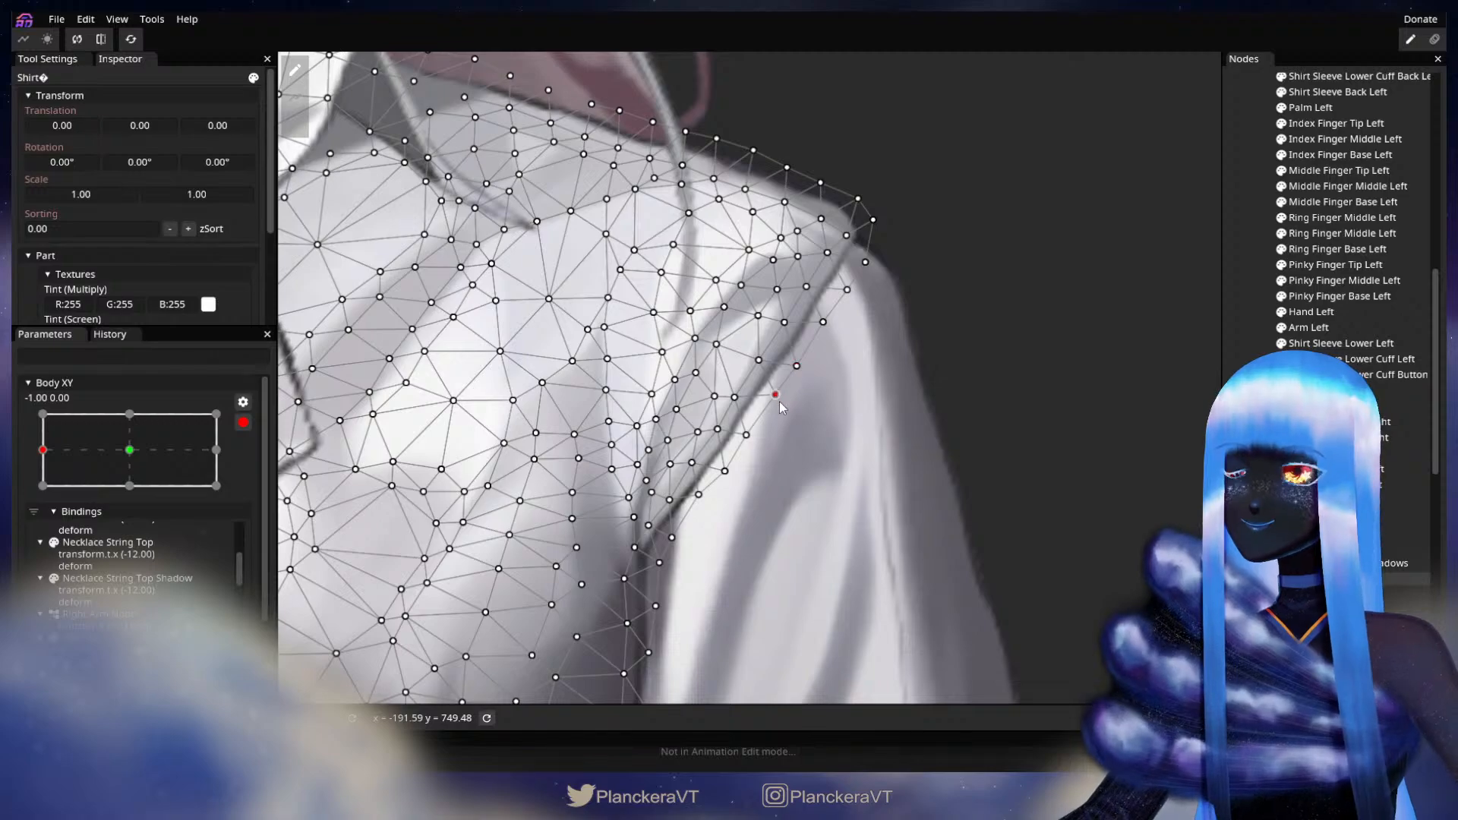
pyautogui.click(243, 423)
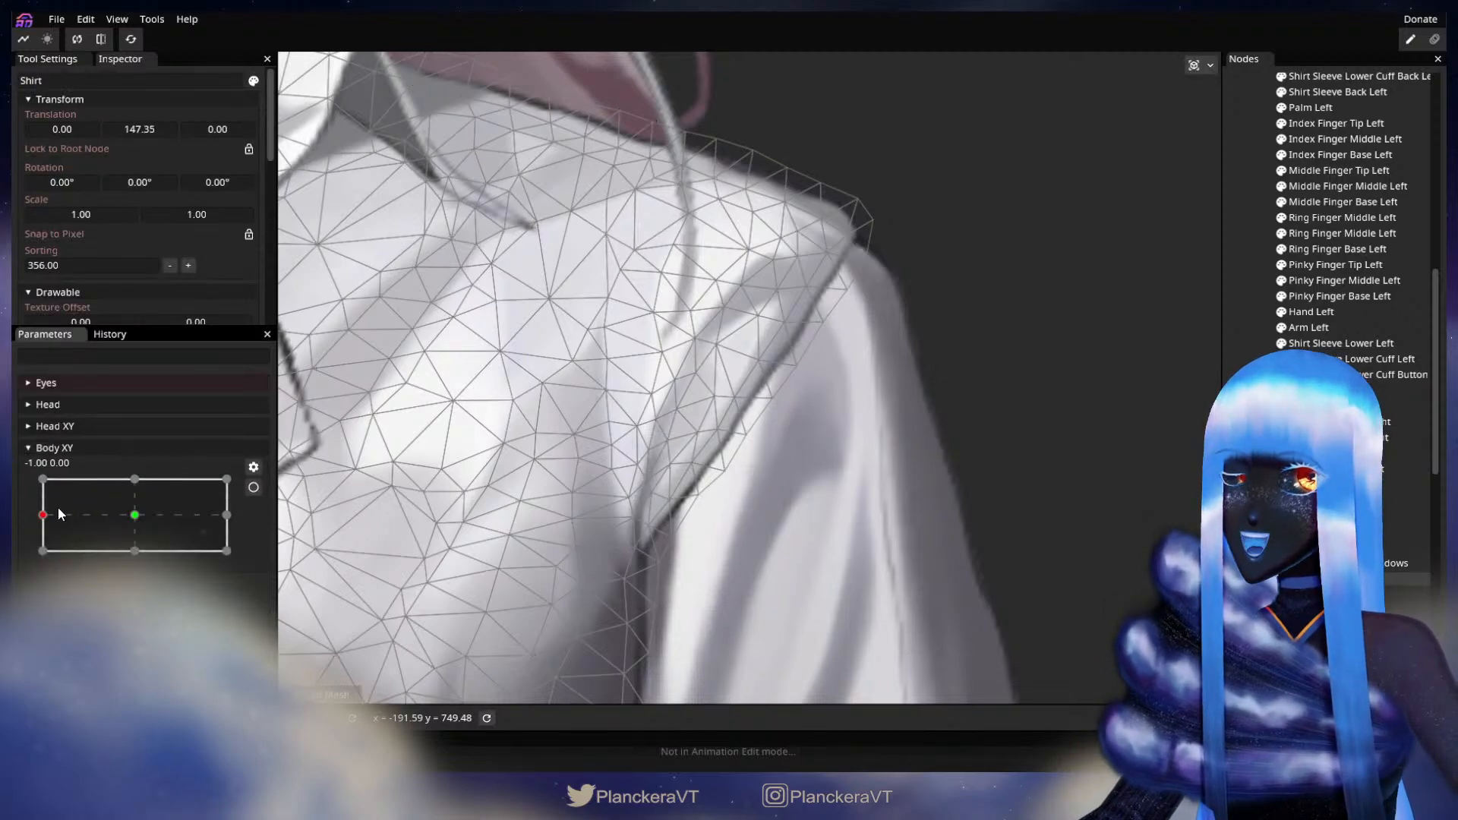
pyautogui.moveTo(61, 514)
pyautogui.mouseDown()
pyautogui.moveTo(152, 515)
pyautogui.moveTo(43, 522)
pyautogui.mouseUp()
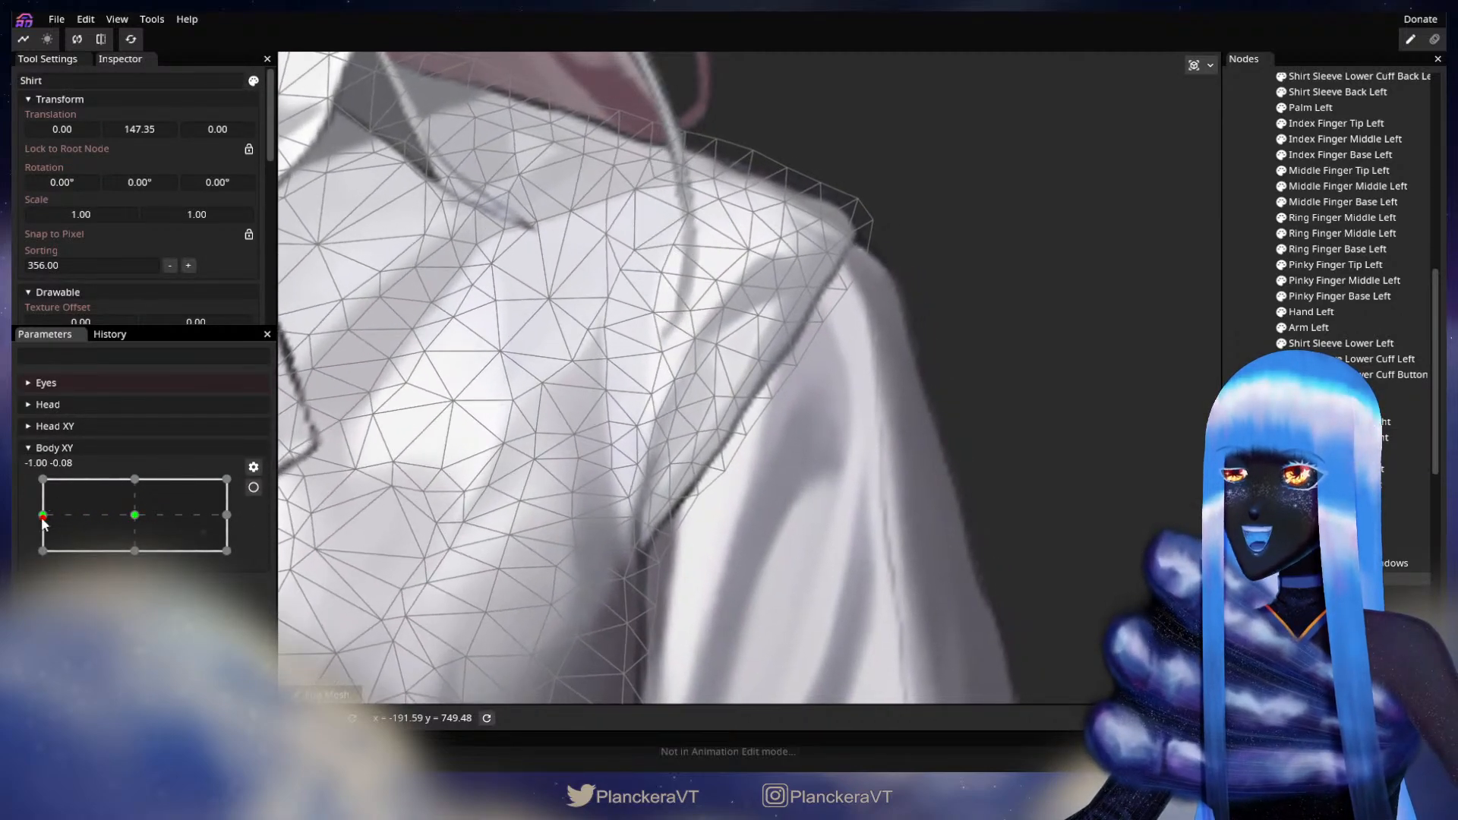
pyautogui.click(253, 487)
# - Adjust Shirt mesh vertices on the upper left shoulder seam toward the shoulder tip, testing them with small Body XY changes
pyautogui.moveTo(832, 323); pyautogui.dragTo(822, 335)
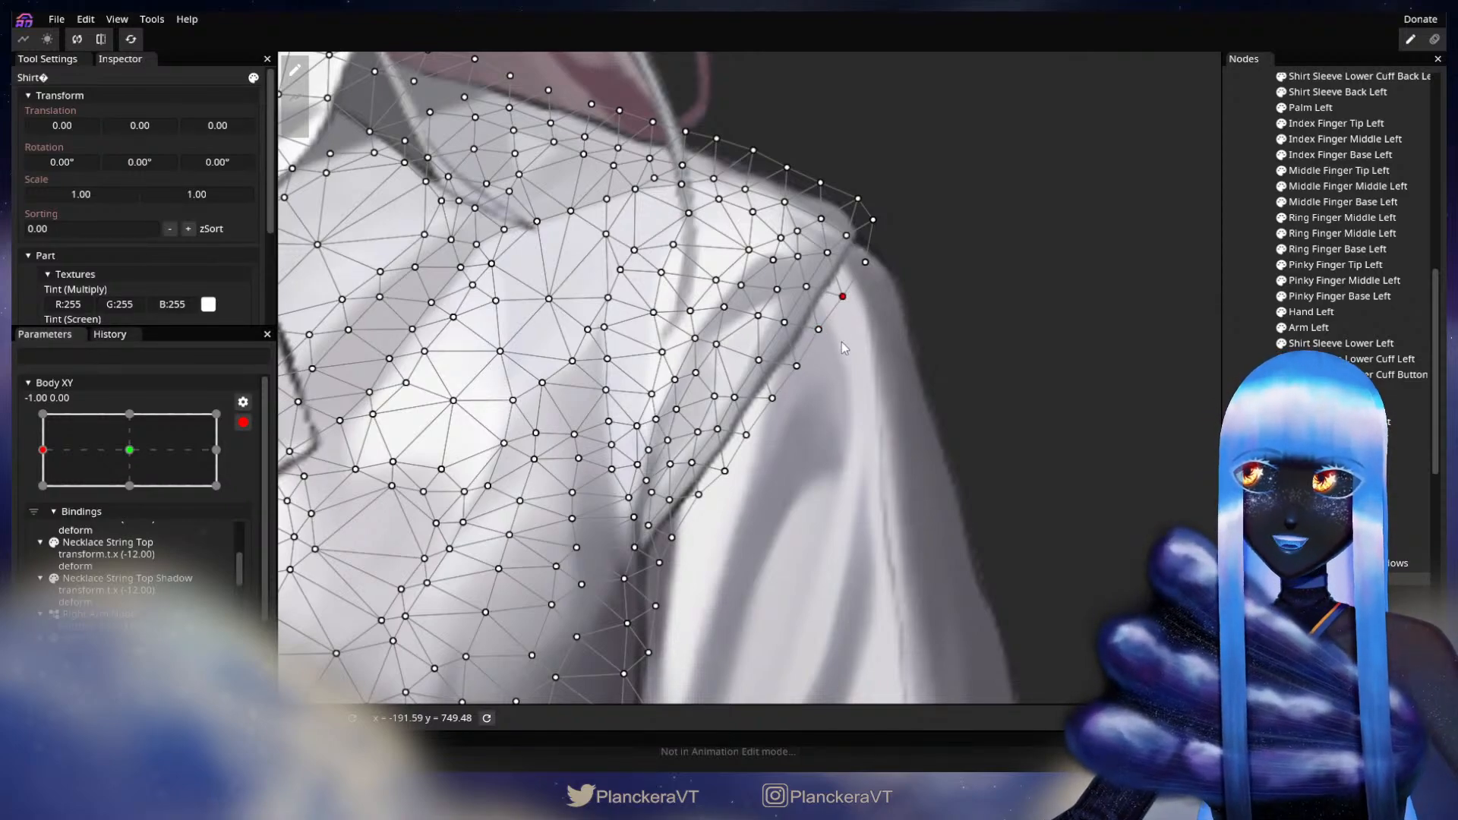
pyautogui.click(243, 422)
pyautogui.moveTo(43, 519)
pyautogui.mouseDown()
pyautogui.moveTo(152, 506)
pyautogui.moveTo(41, 520)
pyautogui.mouseUp()
pyautogui.click(256, 488)
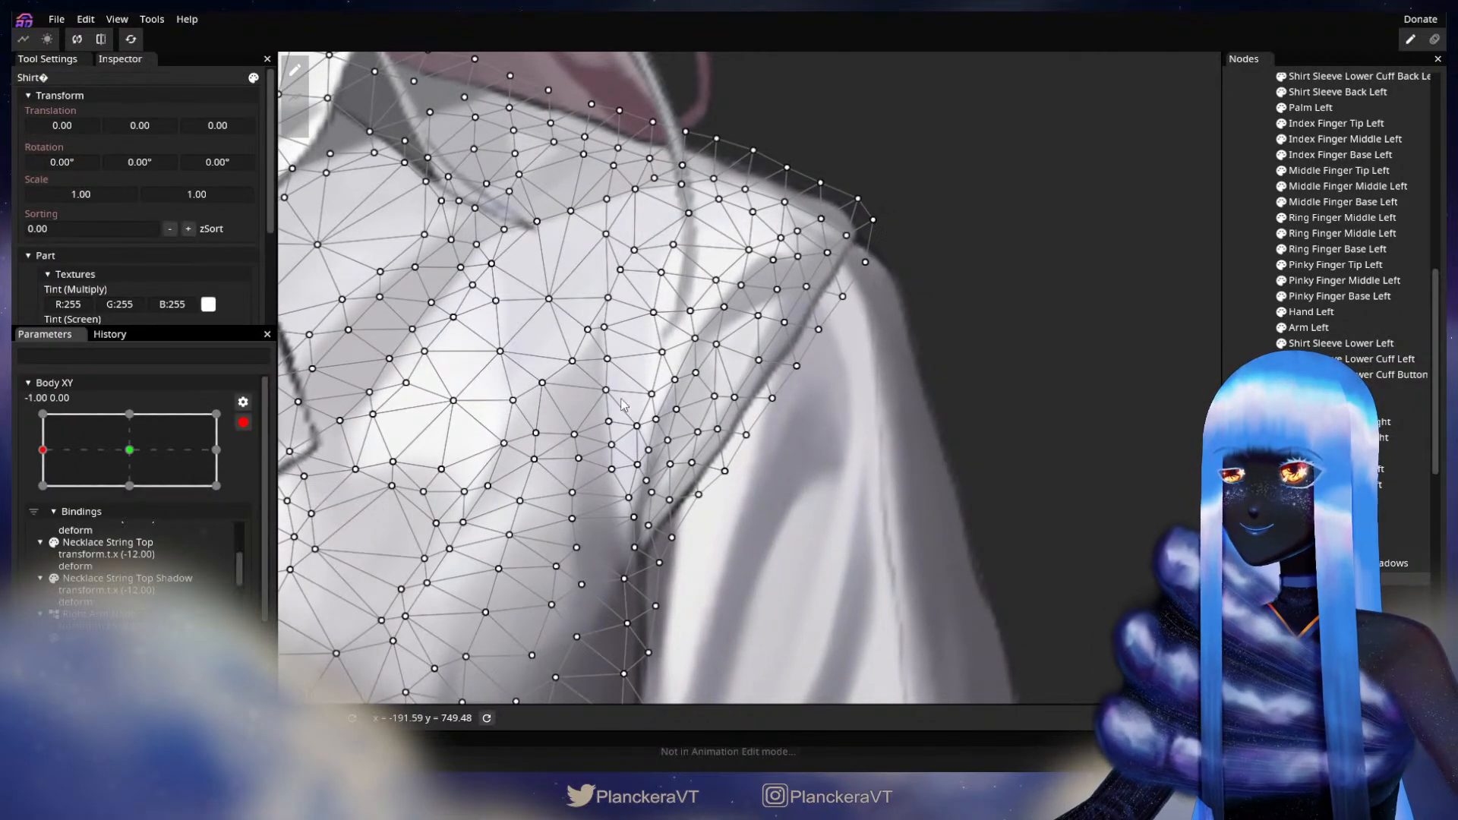
pyautogui.moveTo(809, 284); pyautogui.dragTo(774, 276)
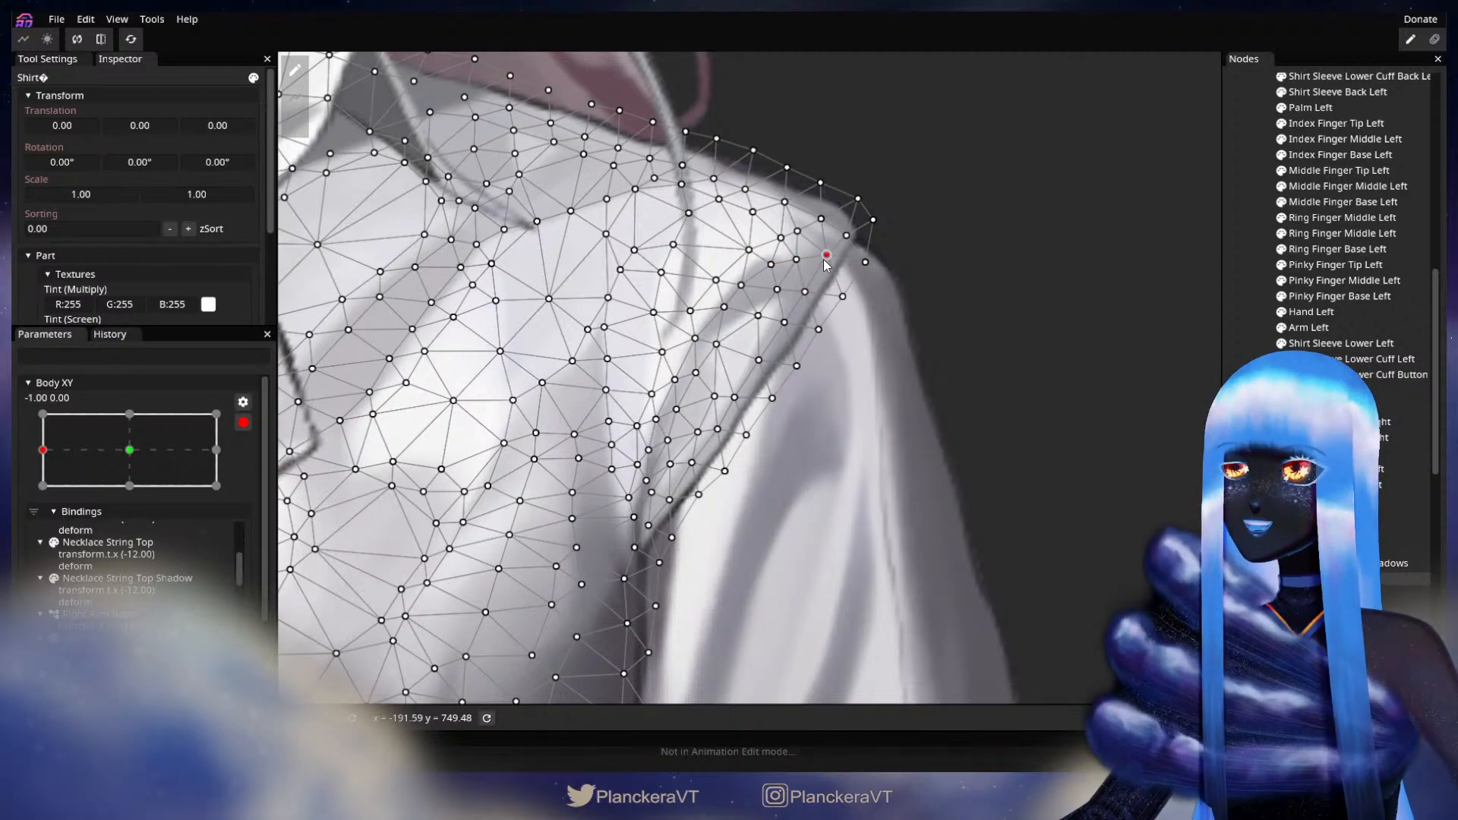
pyautogui.click(243, 422)
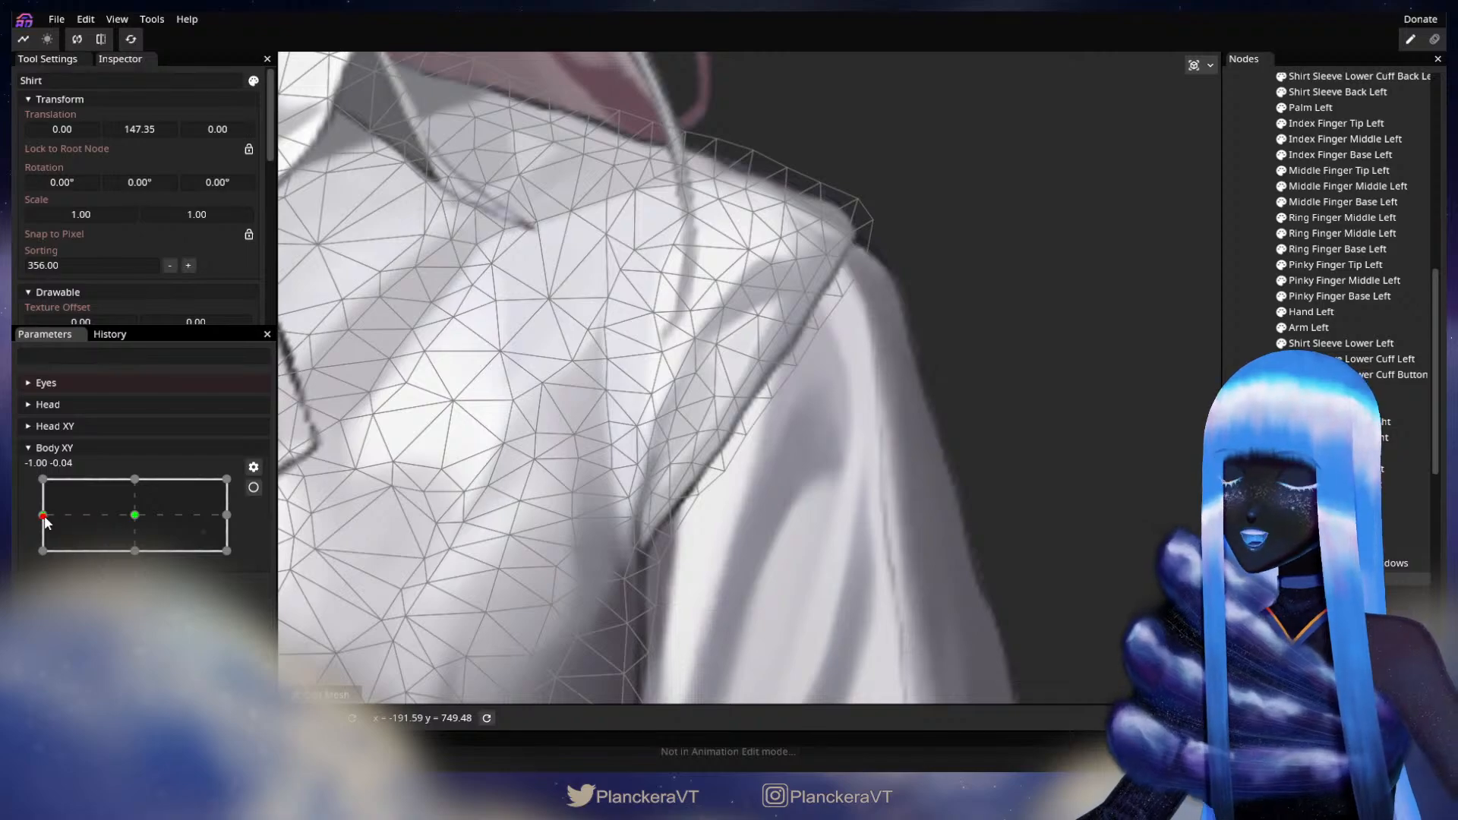
pyautogui.moveTo(46, 523)
pyautogui.mouseDown()
pyautogui.moveTo(159, 514)
pyautogui.moveTo(39, 519)
pyautogui.mouseUp()
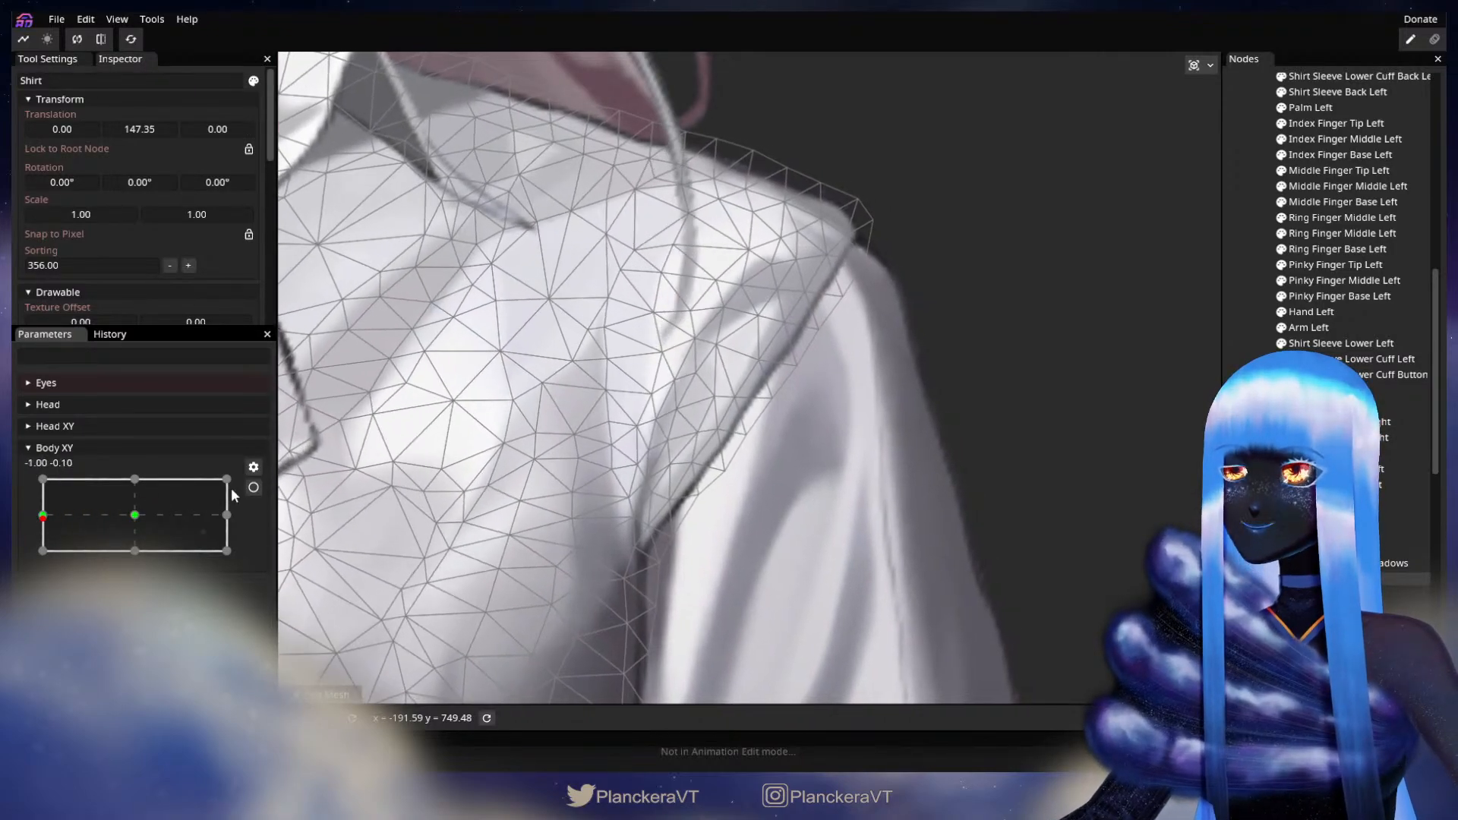
pyautogui.click(254, 488)
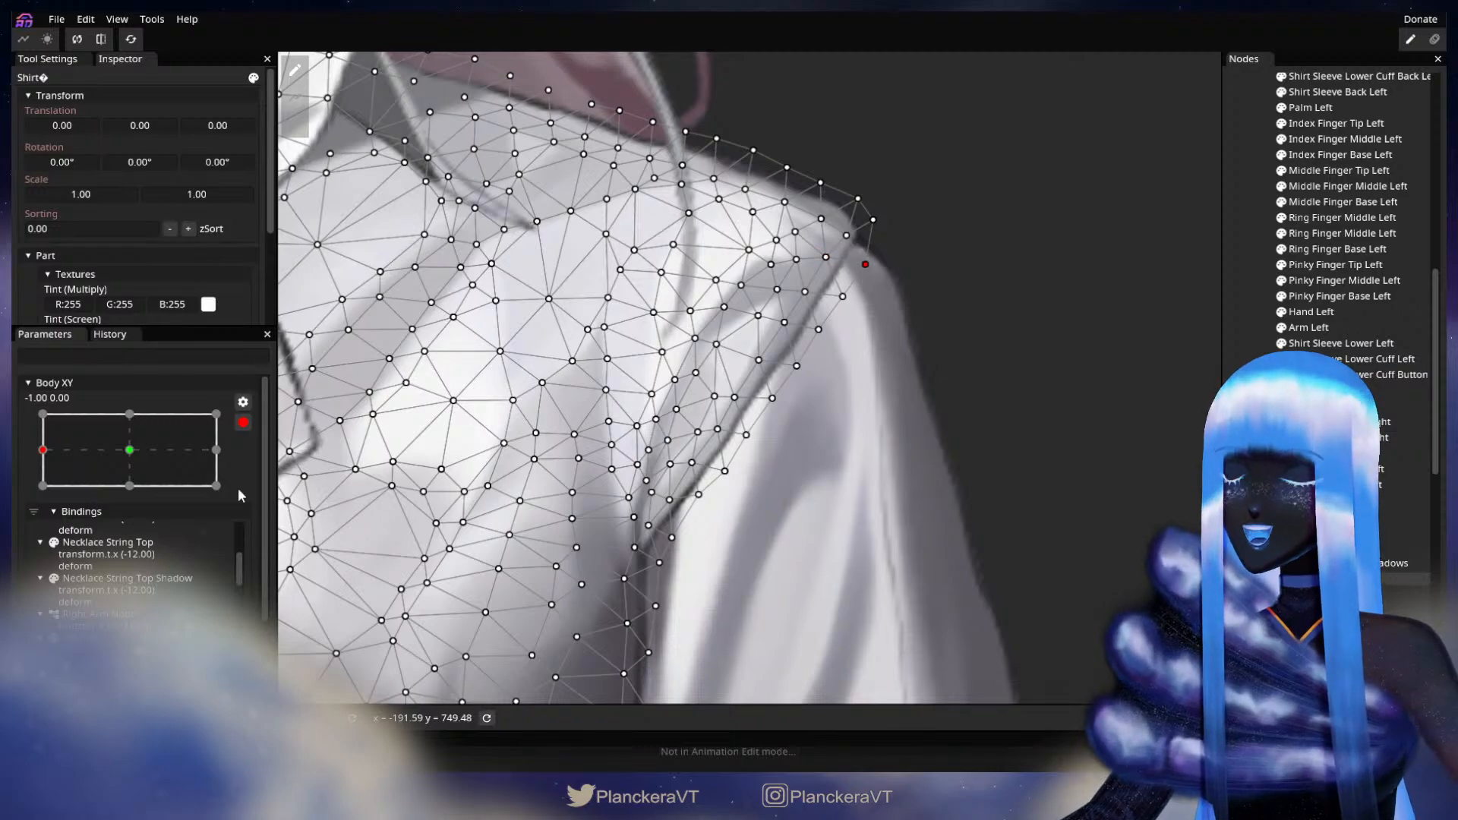
# - Leave keypoint editing, lower Body XY's vertical value to check the shoulder tip, and re-arm the -1.00, 0.00 keypoint
pyautogui.click(243, 423)
pyautogui.moveTo(44, 520)
pyautogui.mouseDown()
pyautogui.moveTo(143, 518)
pyautogui.moveTo(43, 534)
pyautogui.mouseUp()
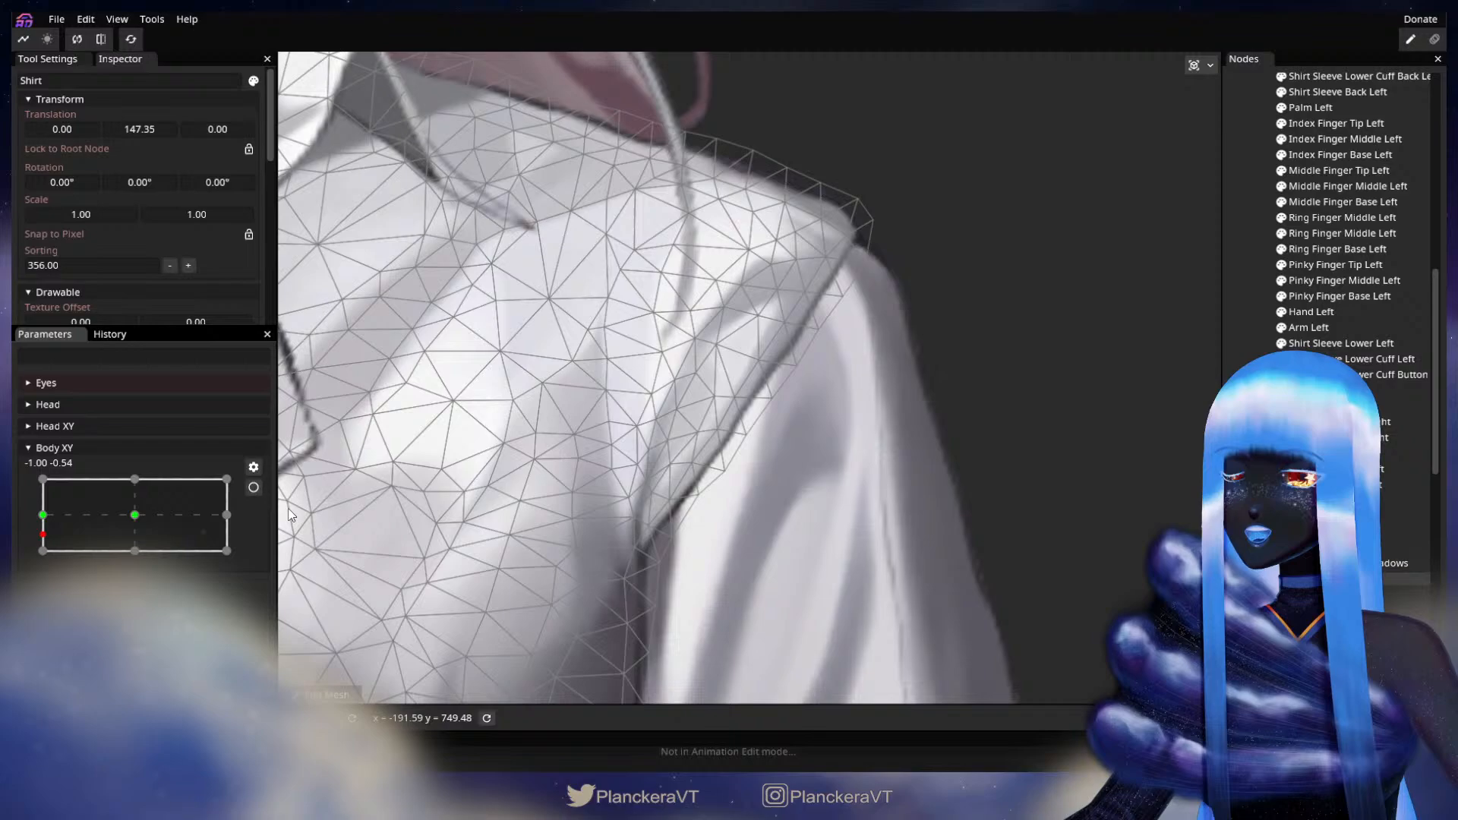
pyautogui.click(254, 488)
pyautogui.click(44, 451)
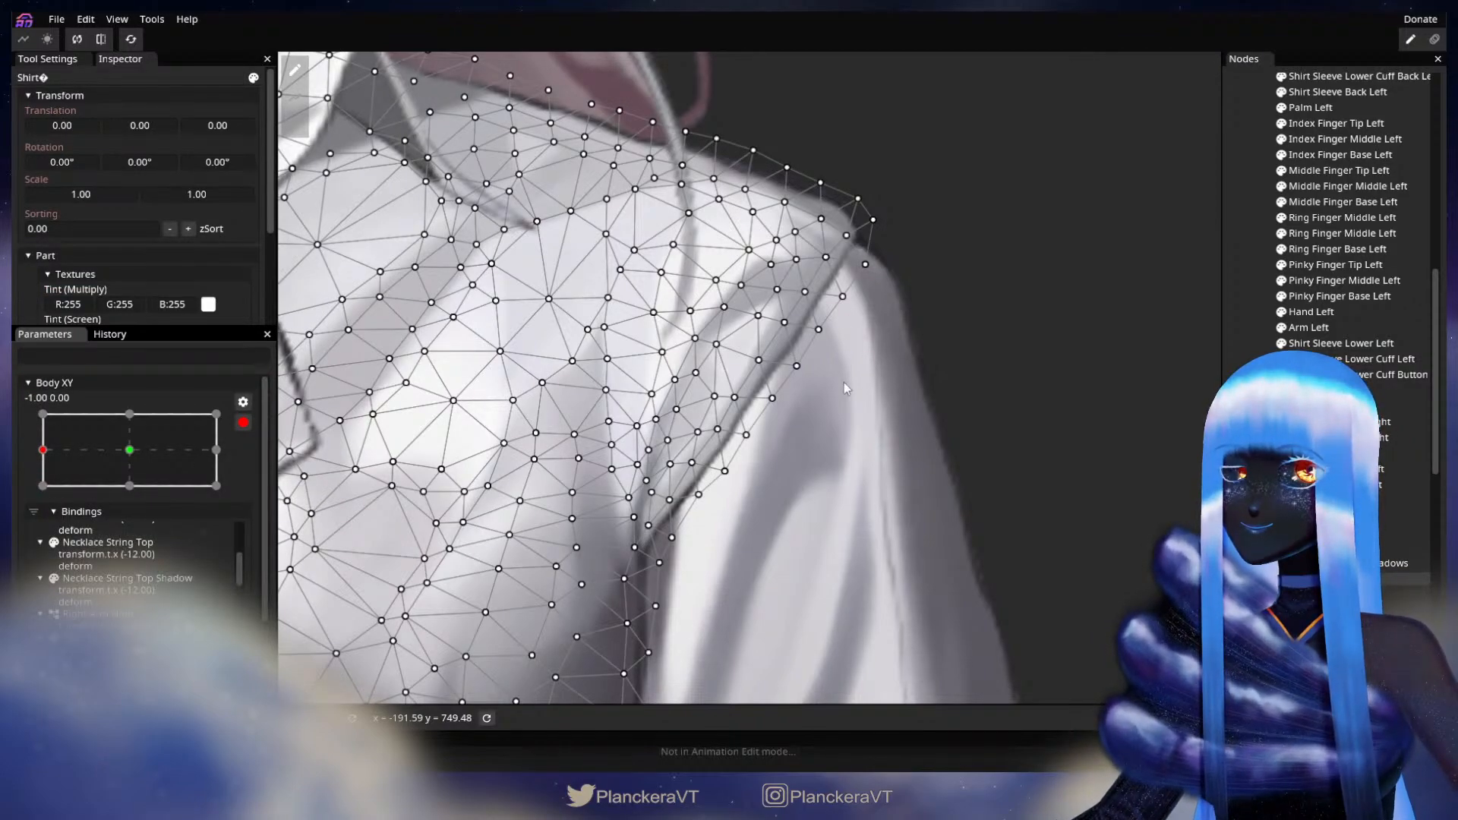
# - Shift Shirt mesh vertices just inside the left shoulder seam and in the adjoining fold, testing with Body XY, and deselect the Shirt
pyautogui.click(805, 292)
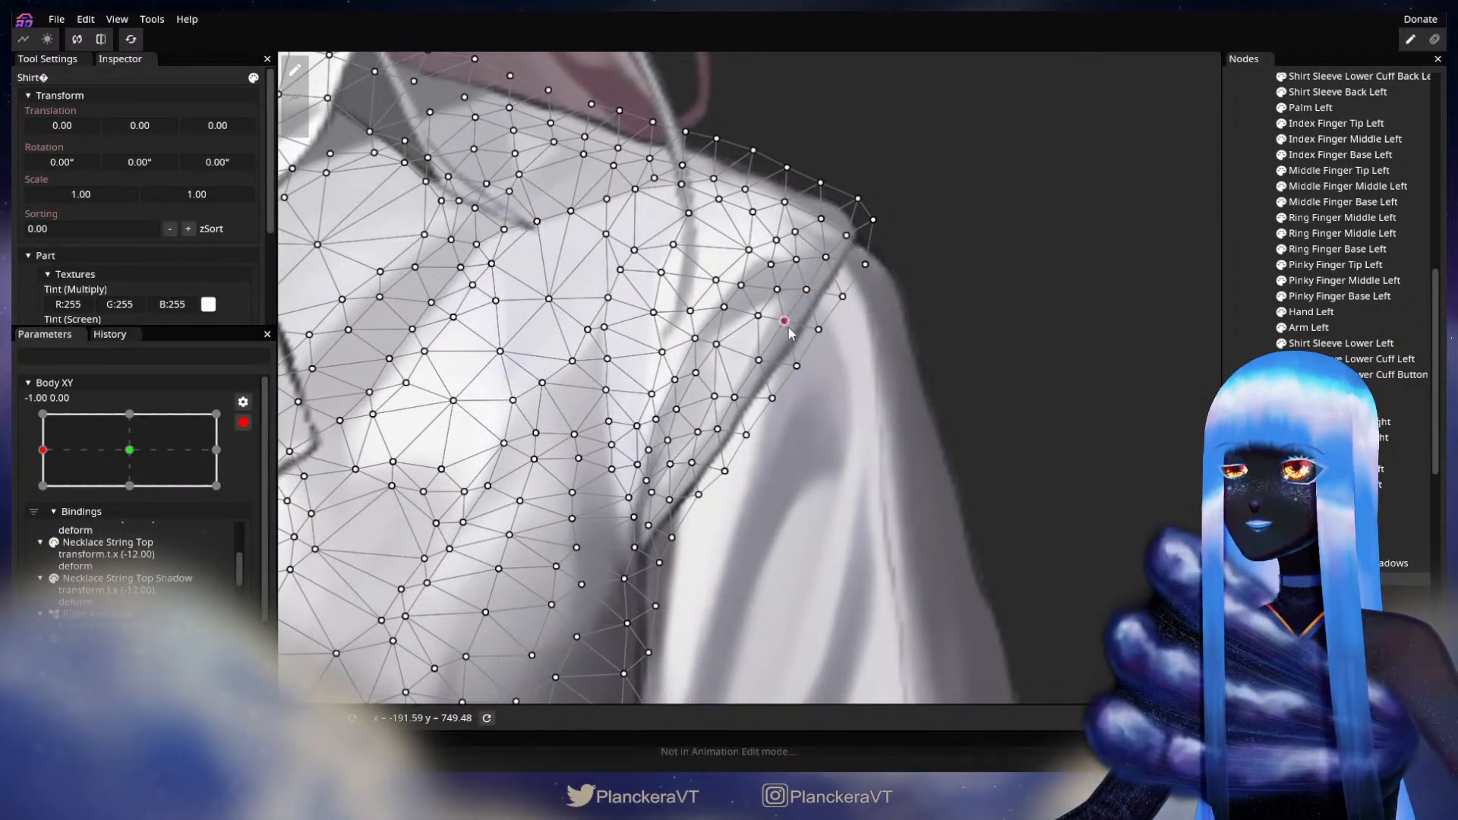
pyautogui.click(243, 423)
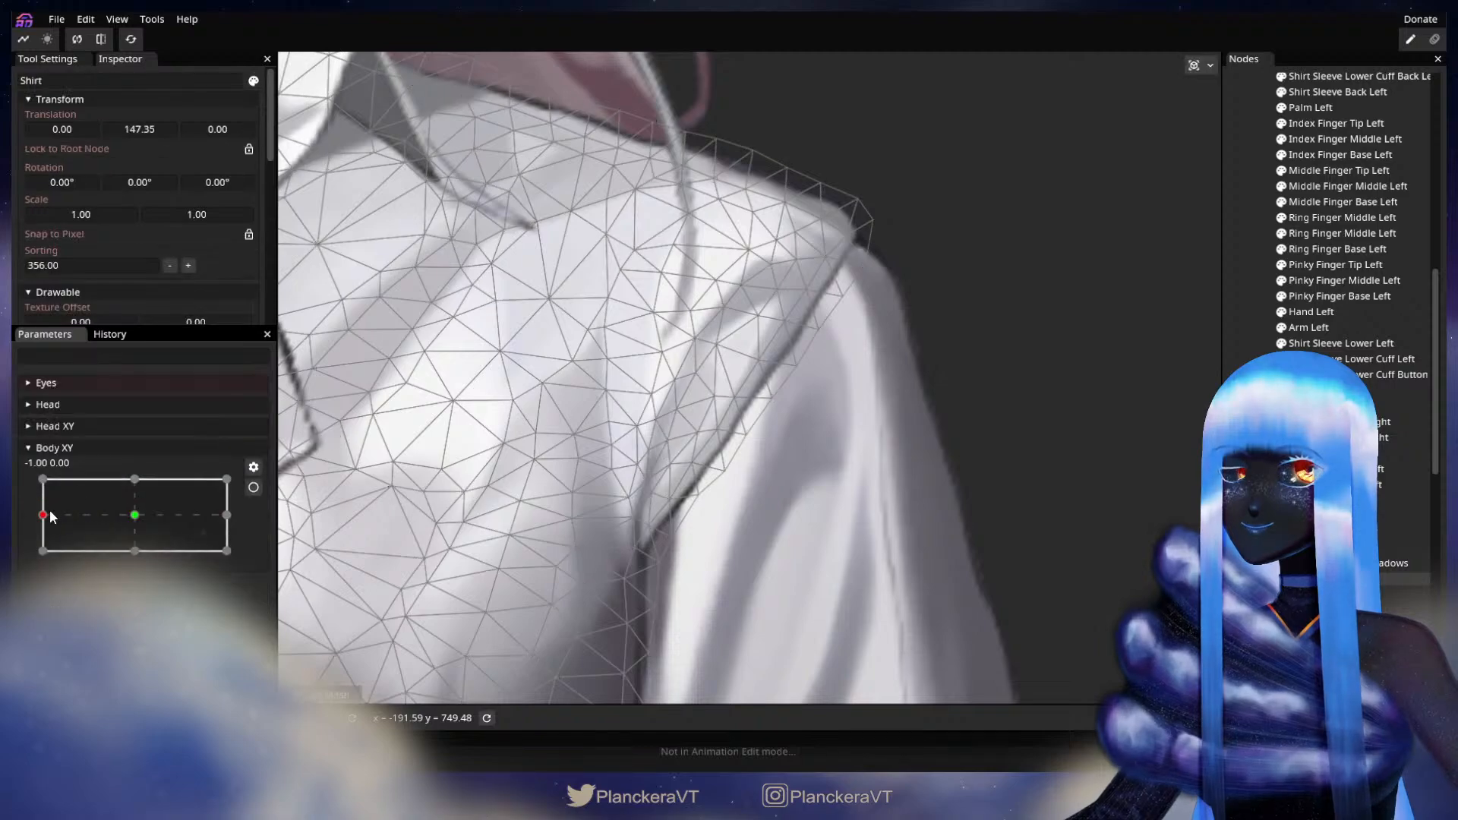
pyautogui.moveTo(44, 515)
pyautogui.mouseDown()
pyautogui.moveTo(141, 523)
pyautogui.moveTo(51, 533)
pyautogui.mouseUp()
pyautogui.click(254, 488)
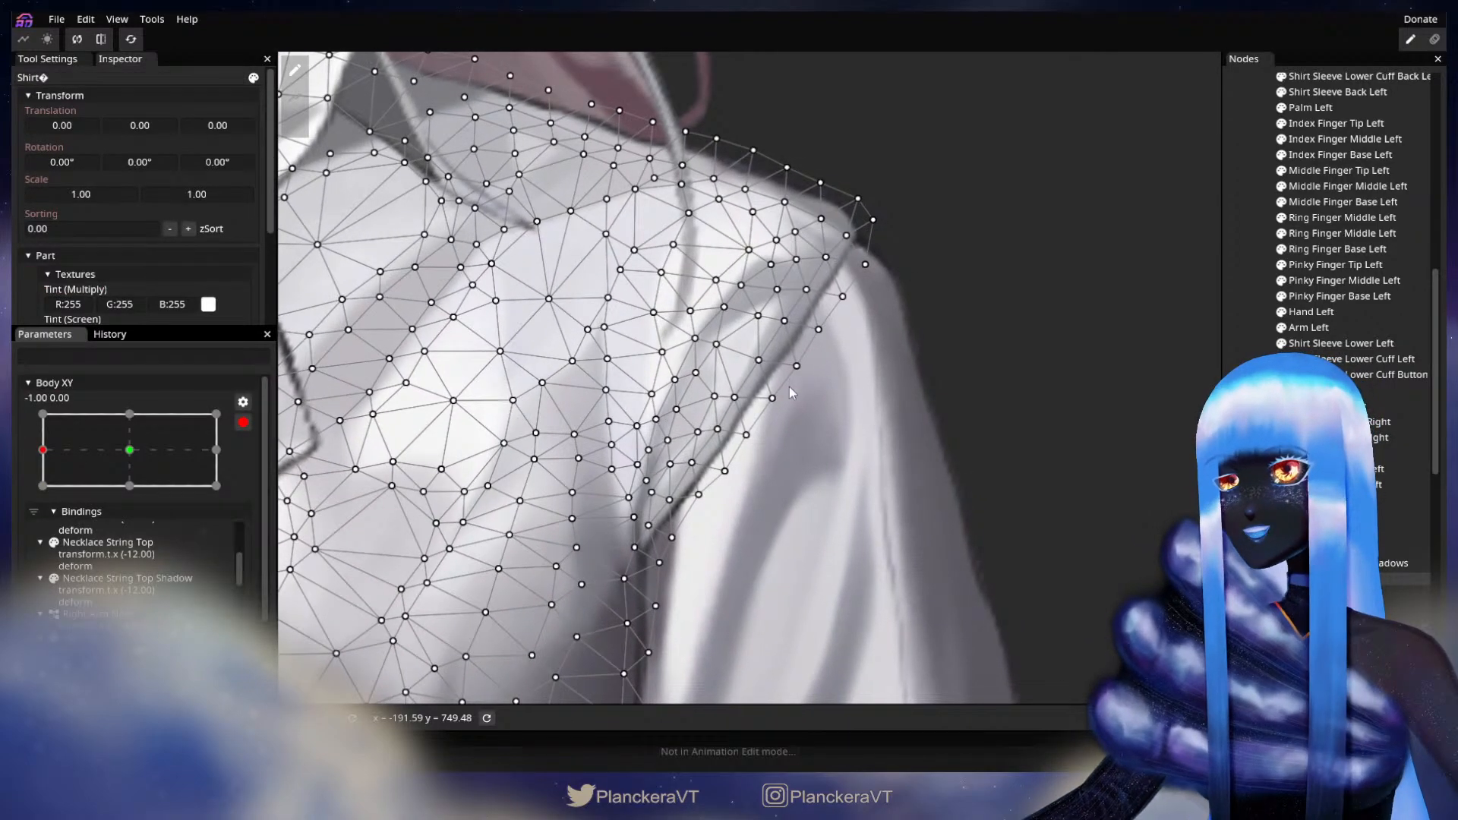
pyautogui.click(781, 327)
pyautogui.click(758, 362)
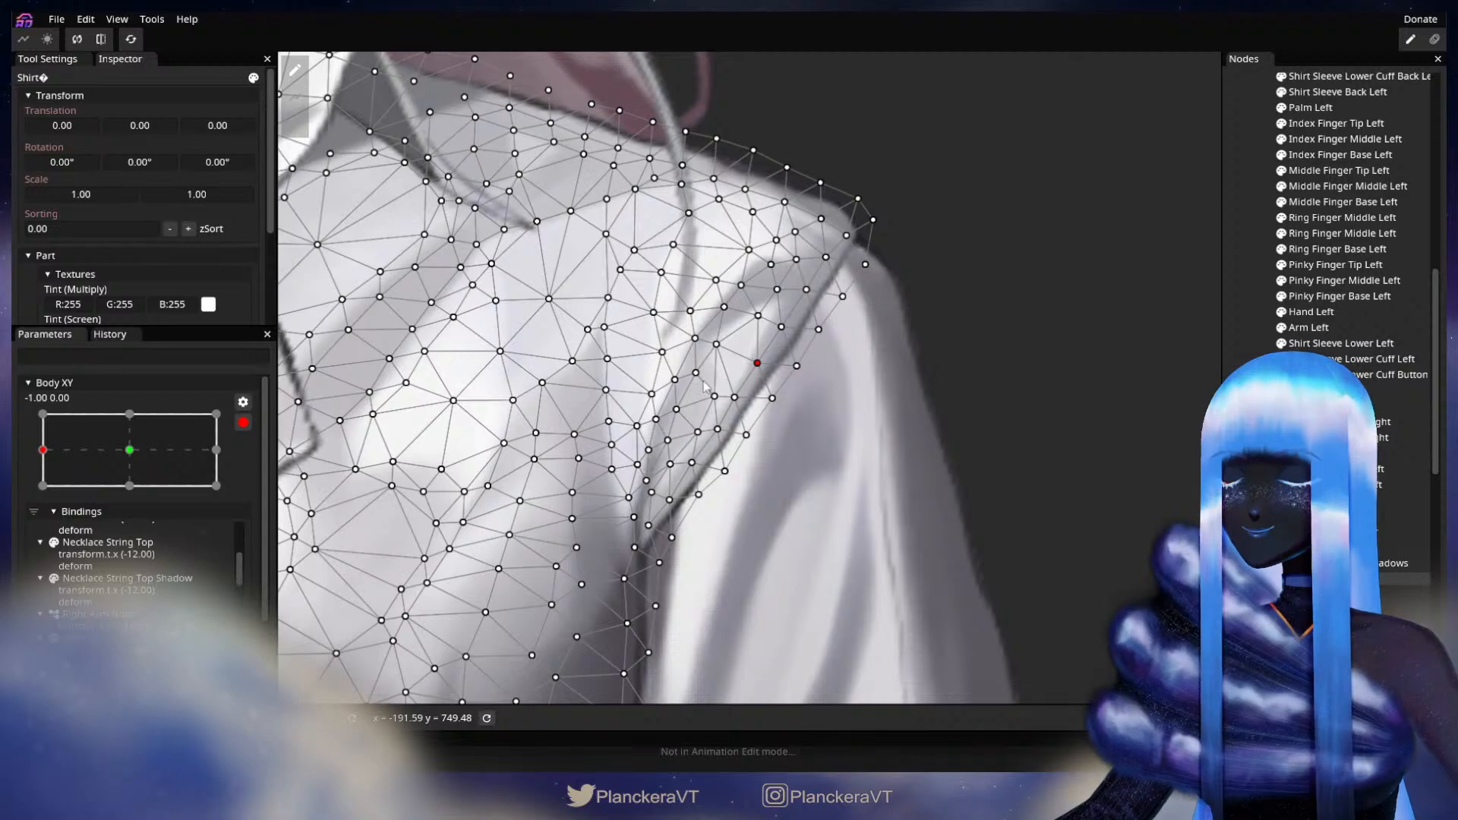
pyautogui.click(243, 422)
pyautogui.moveTo(45, 521)
pyautogui.mouseDown()
pyautogui.moveTo(66, 521)
pyautogui.moveTo(49, 527)
pyautogui.mouseUp()
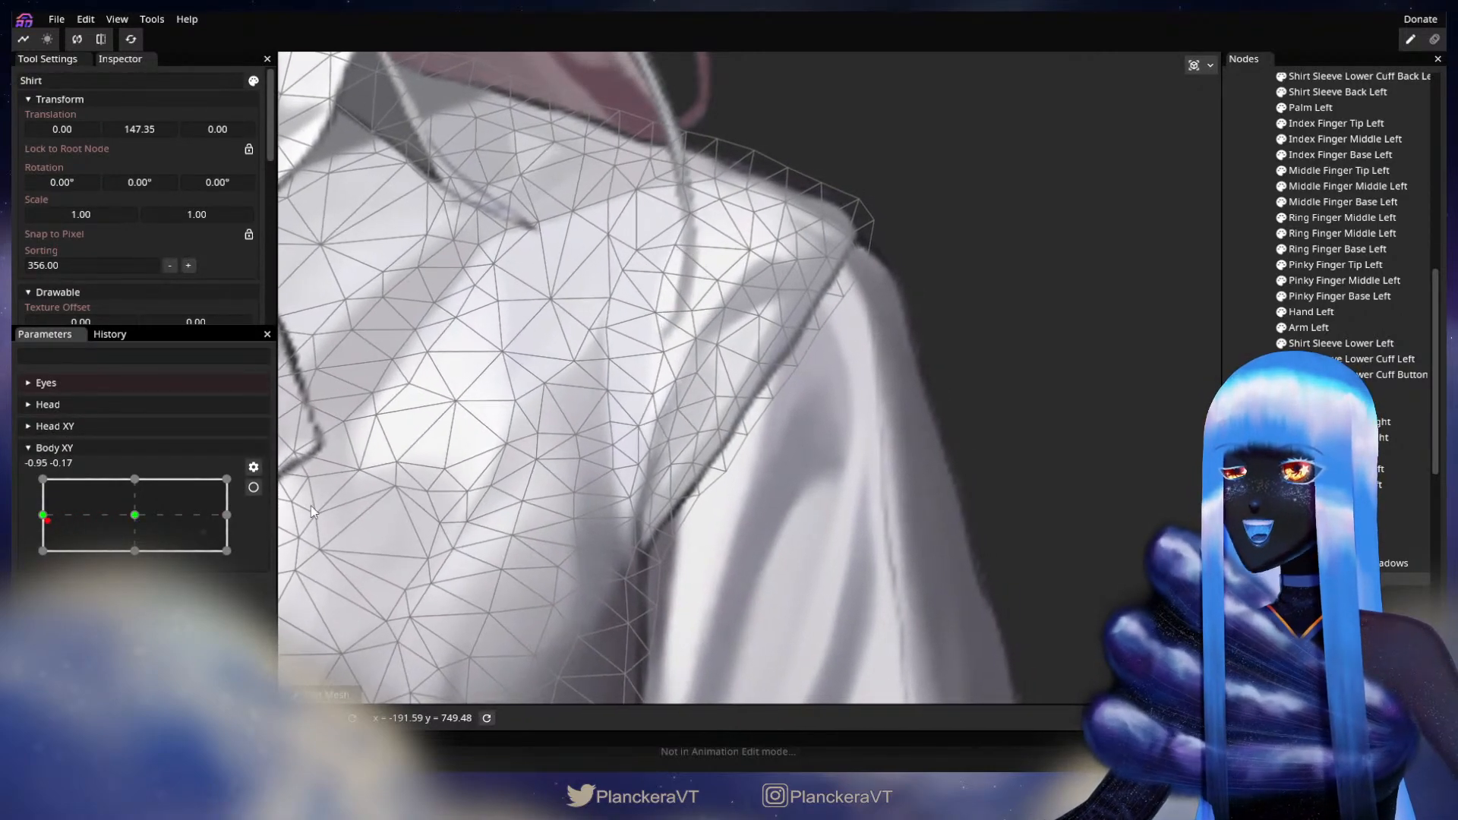
pyautogui.click(254, 487)
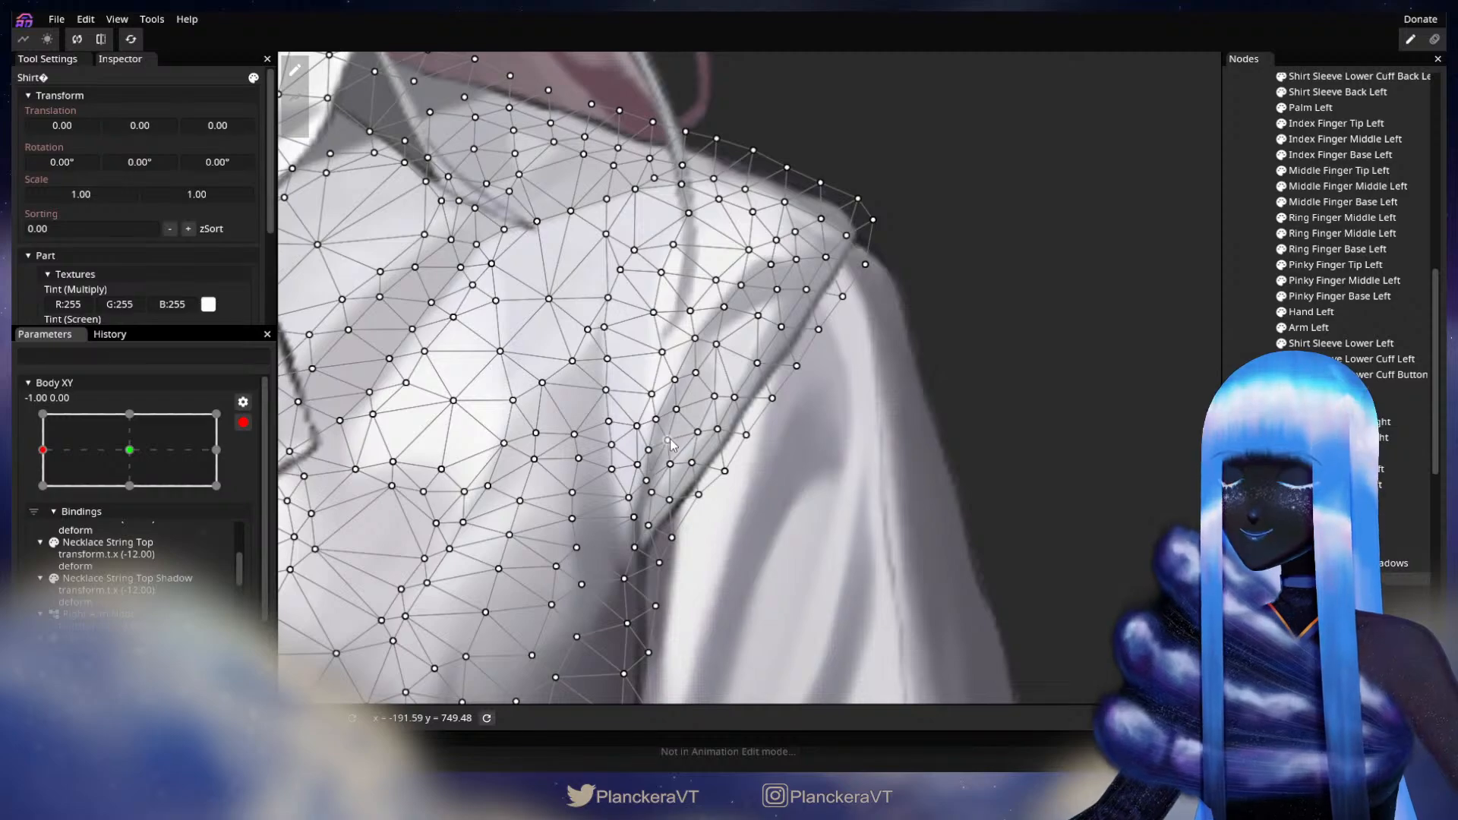
pyautogui.scroll(3, 672, 446)
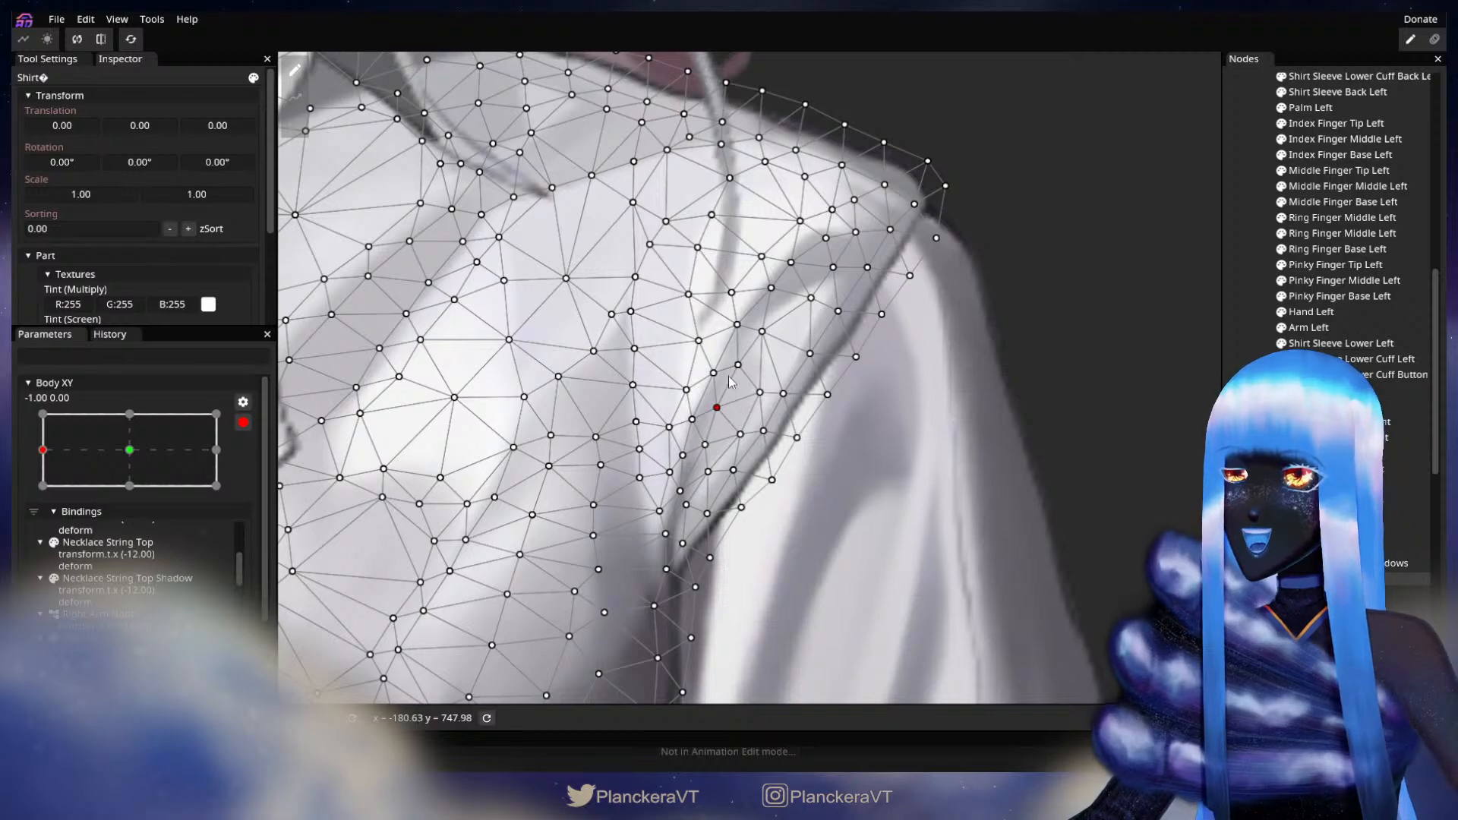
pyautogui.press('Escape')
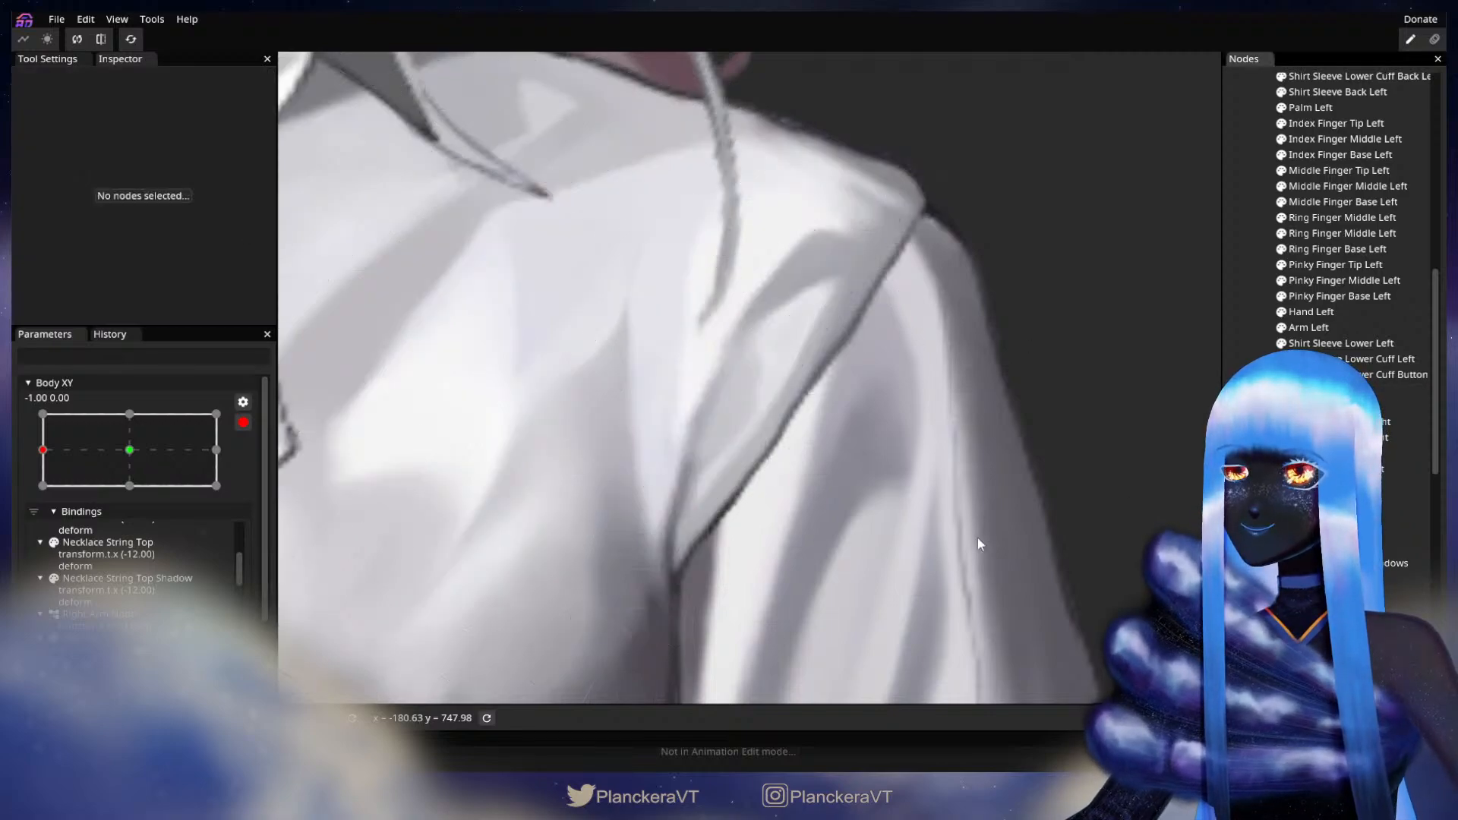
# - Examine the whole left shoulder and upper sleeve while varying Body XY near -1.00, and re-arm the -1.00, 0.00 keypoint
pyautogui.scroll(-3, 886, 563)
pyautogui.moveTo(885, 563); pyautogui.dragTo(769, 582)
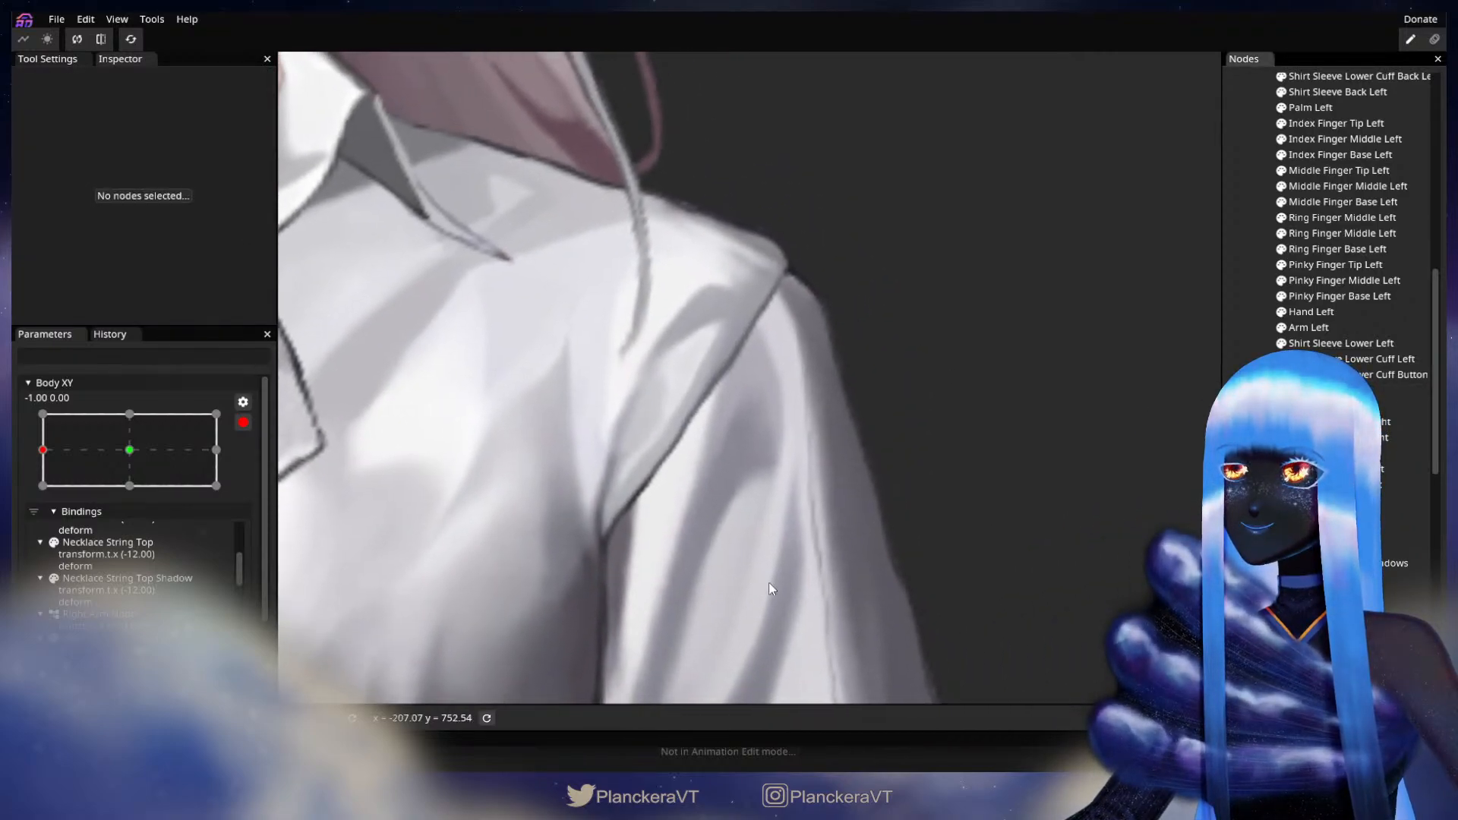
pyautogui.scroll(-2, 765, 583)
pyautogui.click(242, 423)
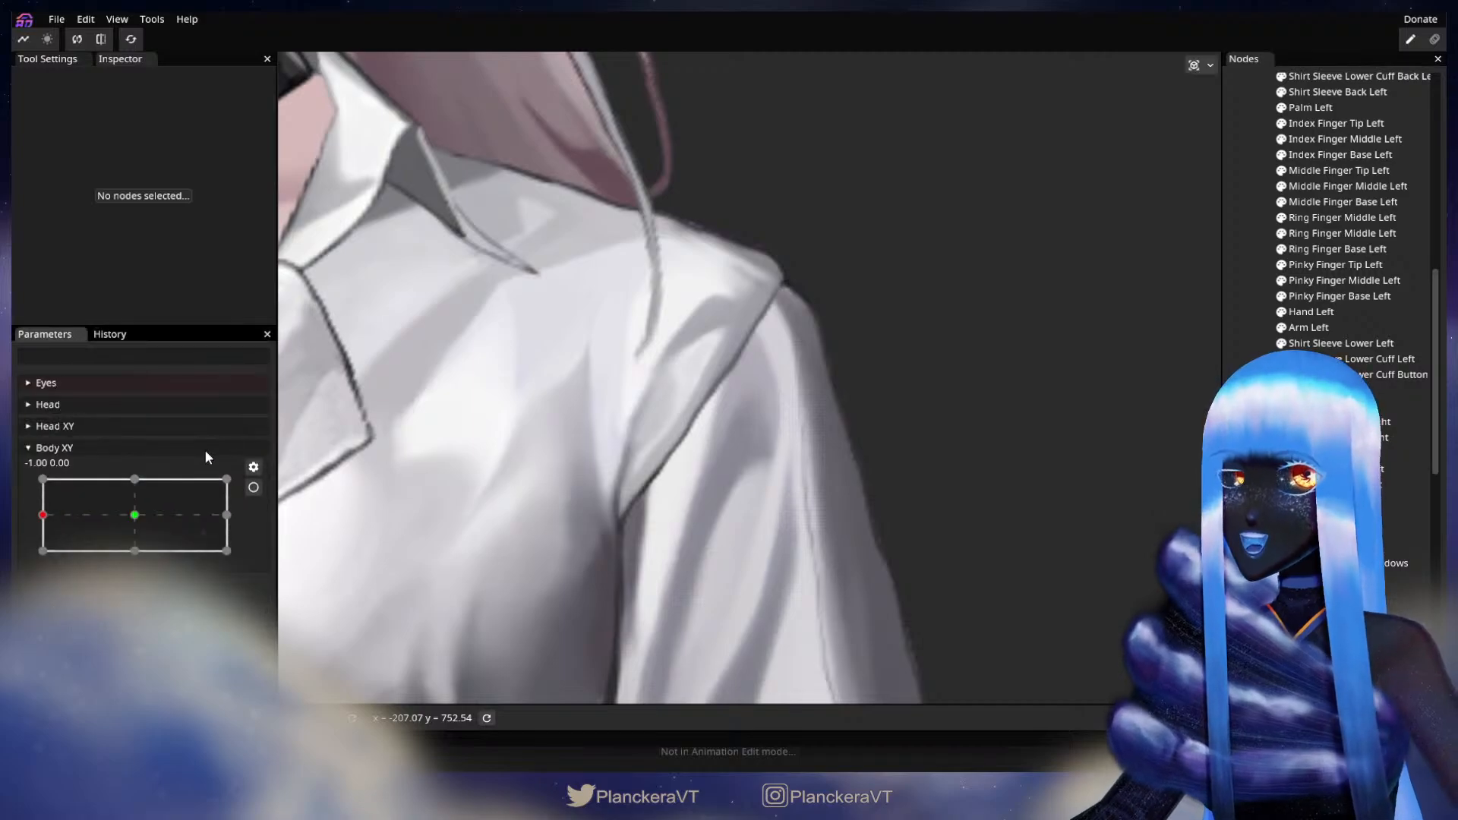
pyautogui.moveTo(44, 523); pyautogui.dragTo(13, 522)
pyautogui.click(254, 487)
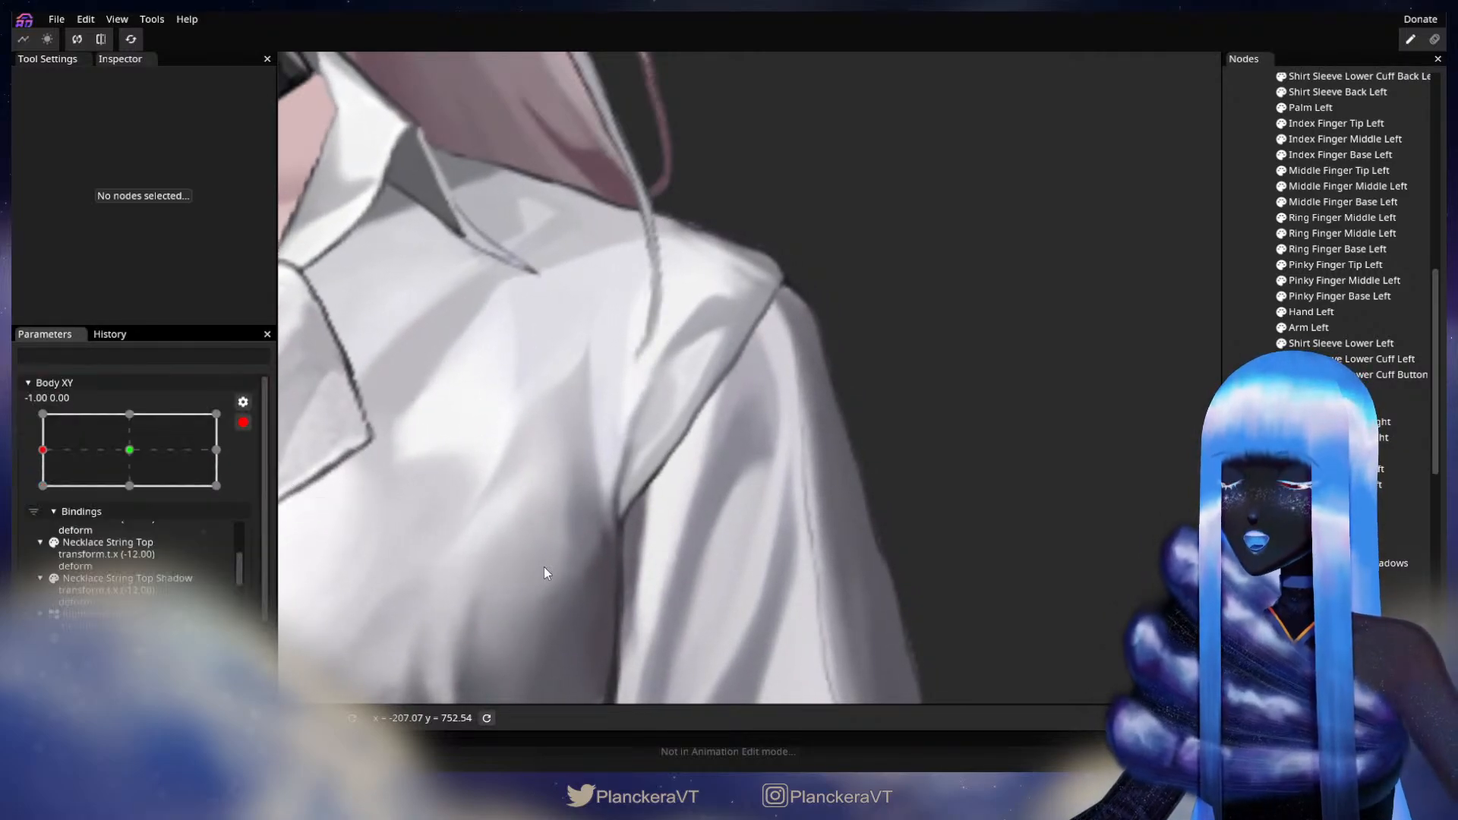
# - Select the Shirt and nudge mesh vertices at the lower end of the left shoulder fold, just above the armpit
pyautogui.scroll(2, 590, 552)
pyautogui.moveTo(687, 542); pyautogui.dragTo(804, 501)
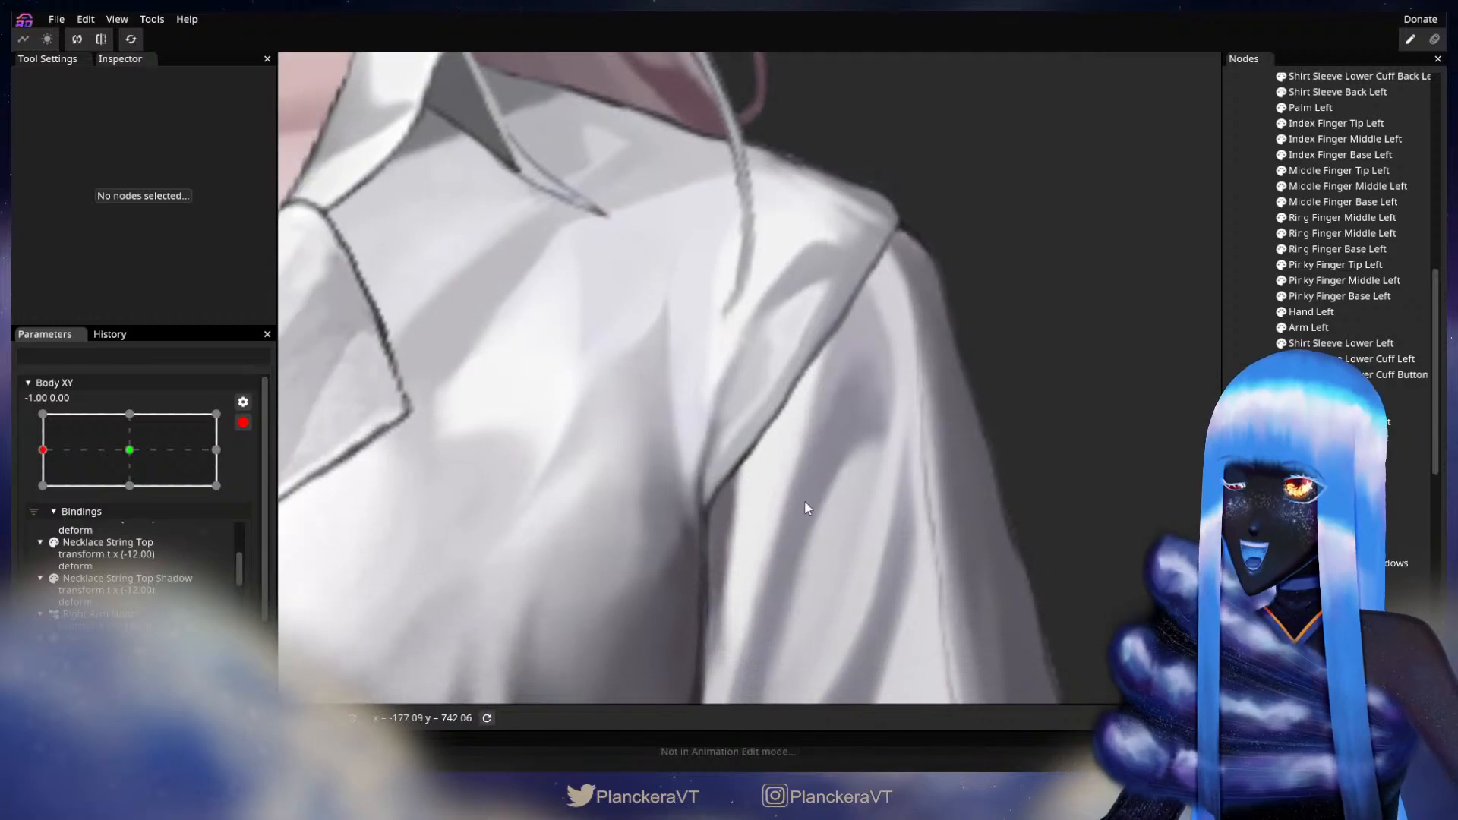
pyautogui.scroll(1, 814, 502)
pyautogui.scroll(-1, 816, 507)
pyautogui.click(743, 507)
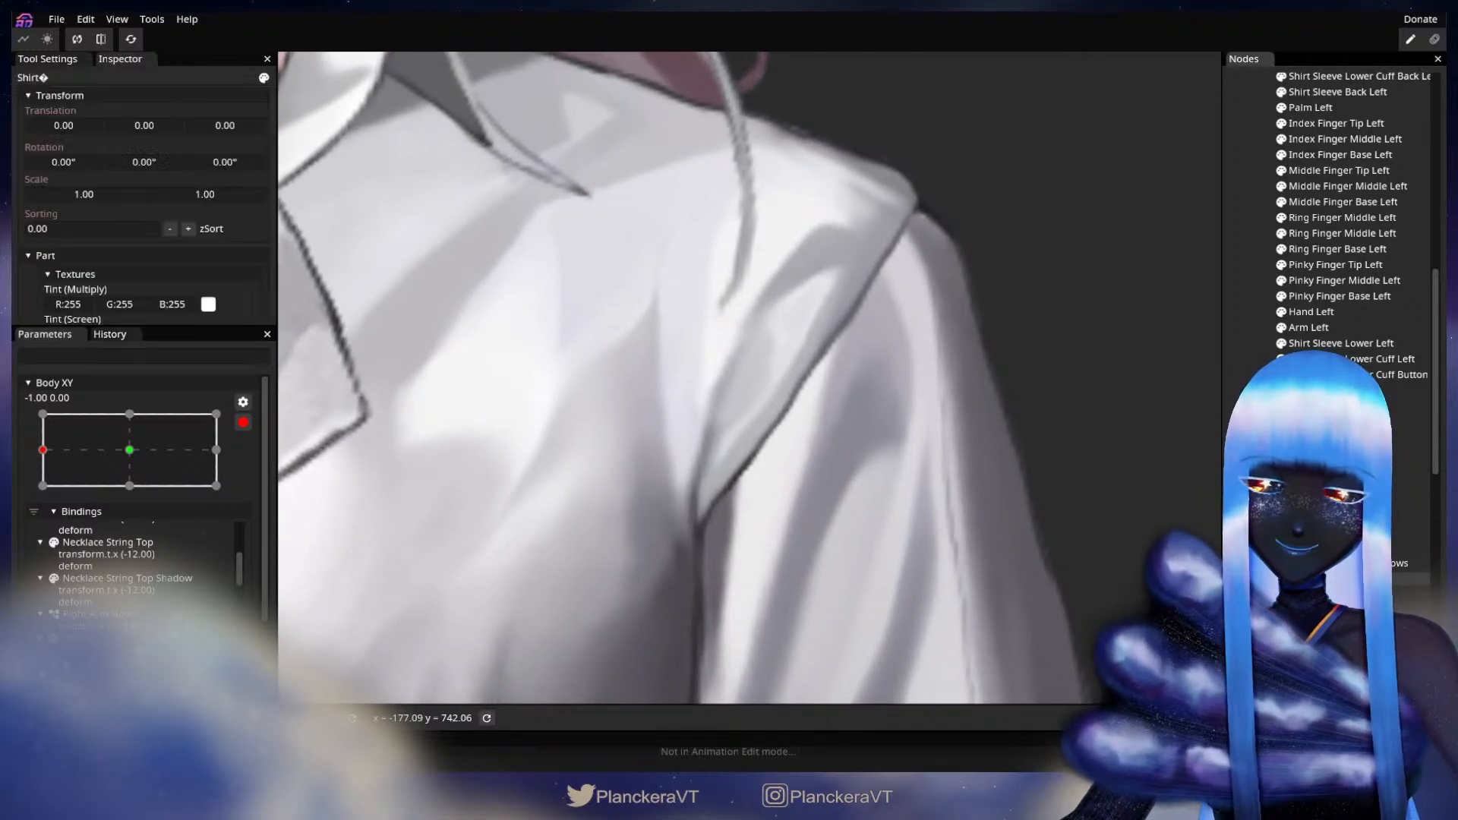
pyautogui.scroll(1, 740, 502)
pyautogui.click(695, 464)
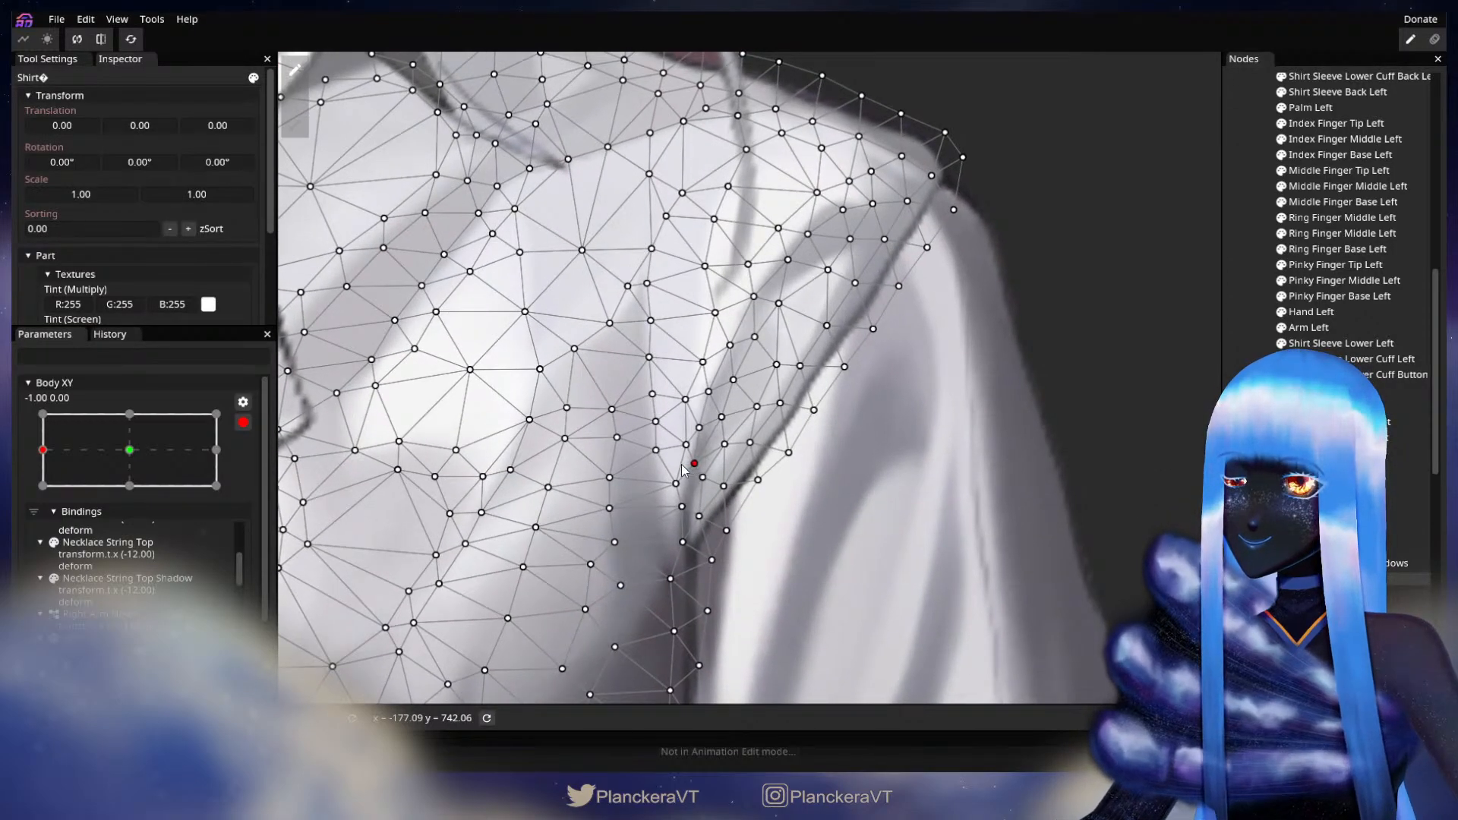
pyautogui.moveTo(723, 455); pyautogui.dragTo(720, 457)
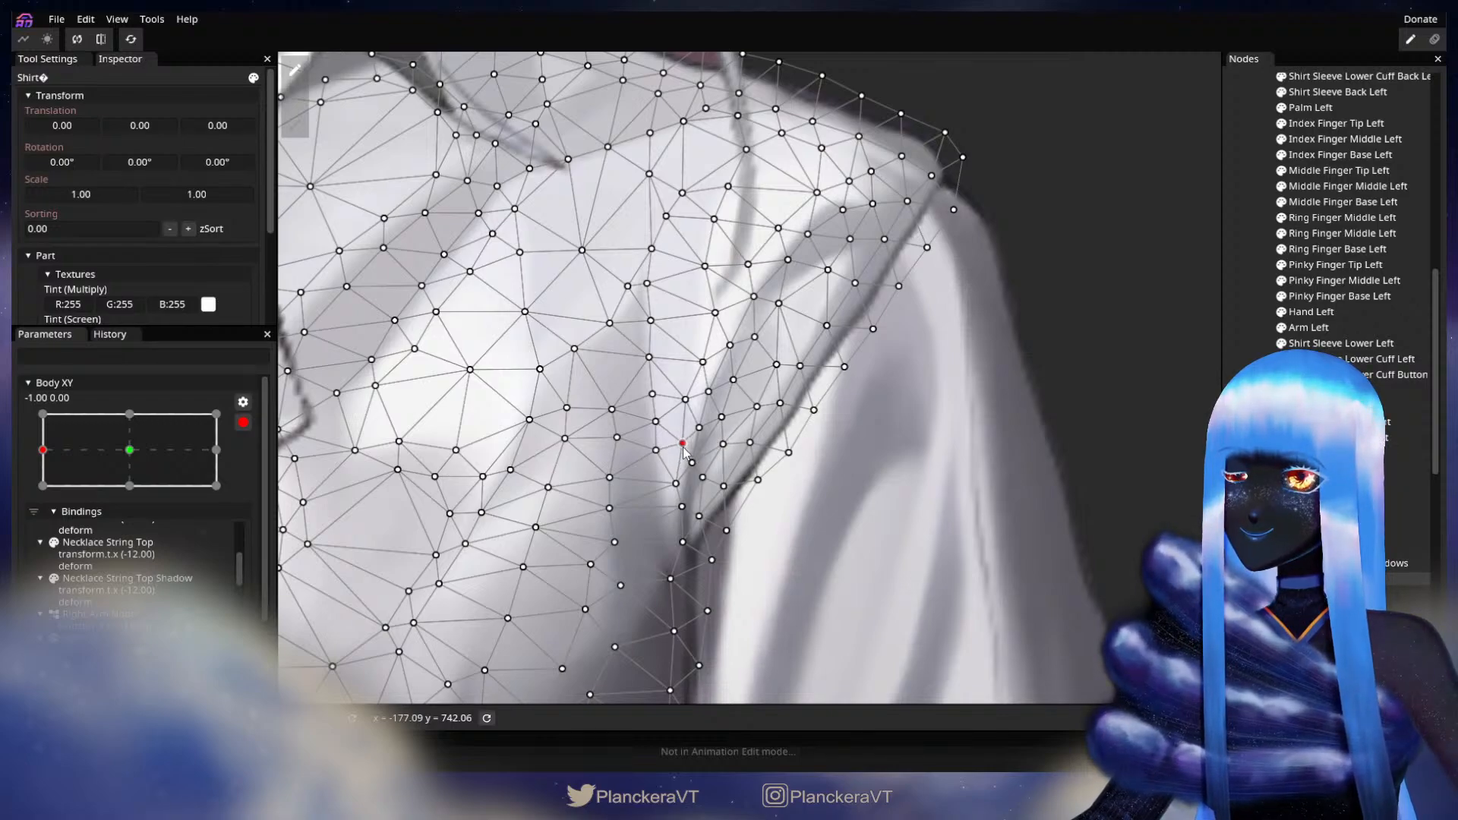
pyautogui.click(675, 483)
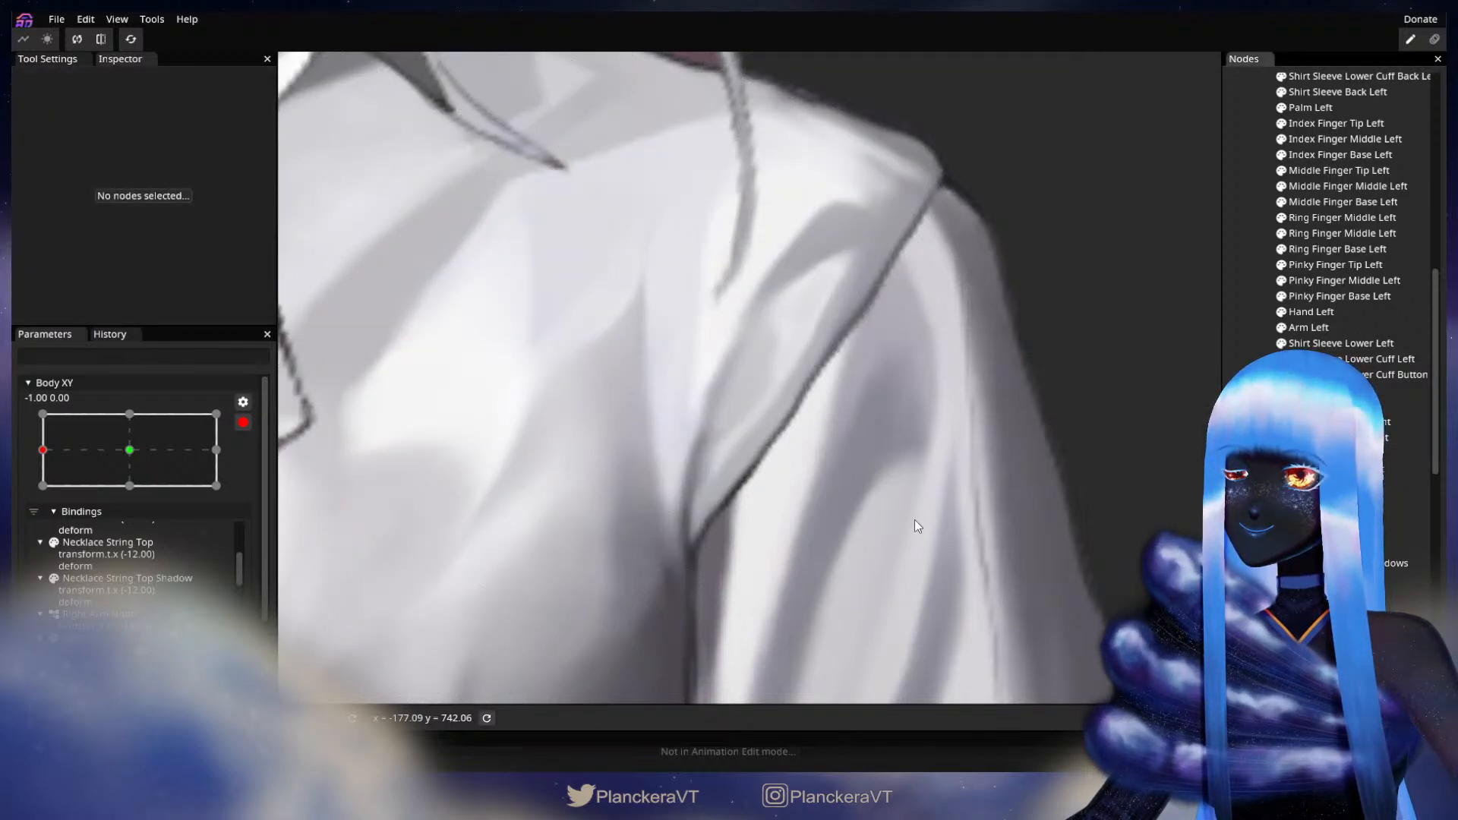
# - Check the lower shoulder fold and armpit by varying Body XY near -1.00, and re-arm the -1.00, 0.00 keypoint
pyautogui.scroll(3, 787, 540)
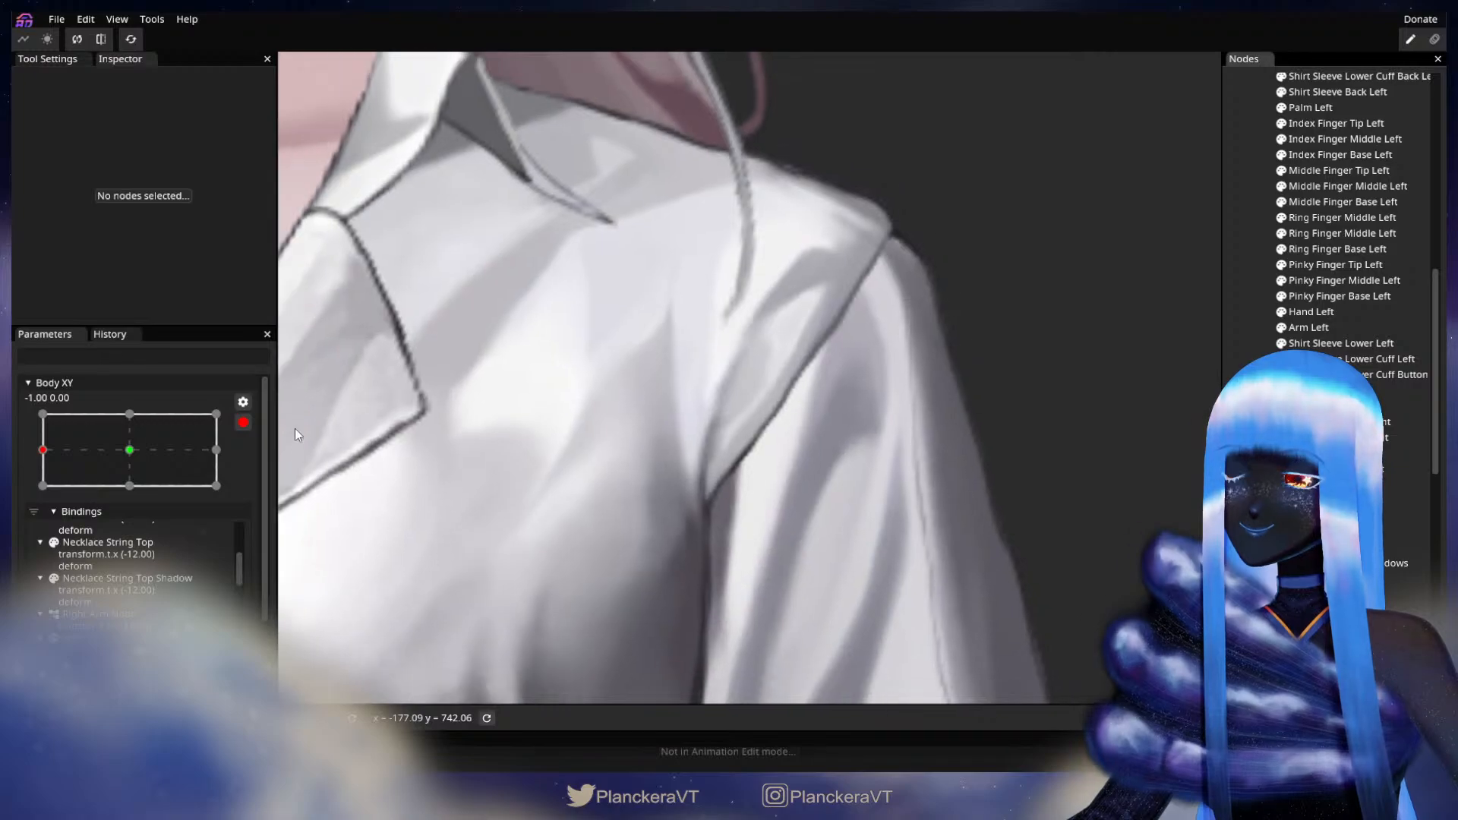
pyautogui.click(243, 423)
pyautogui.moveTo(43, 517)
pyautogui.mouseDown()
pyautogui.moveTo(145, 517)
pyautogui.moveTo(34, 510)
pyautogui.mouseUp()
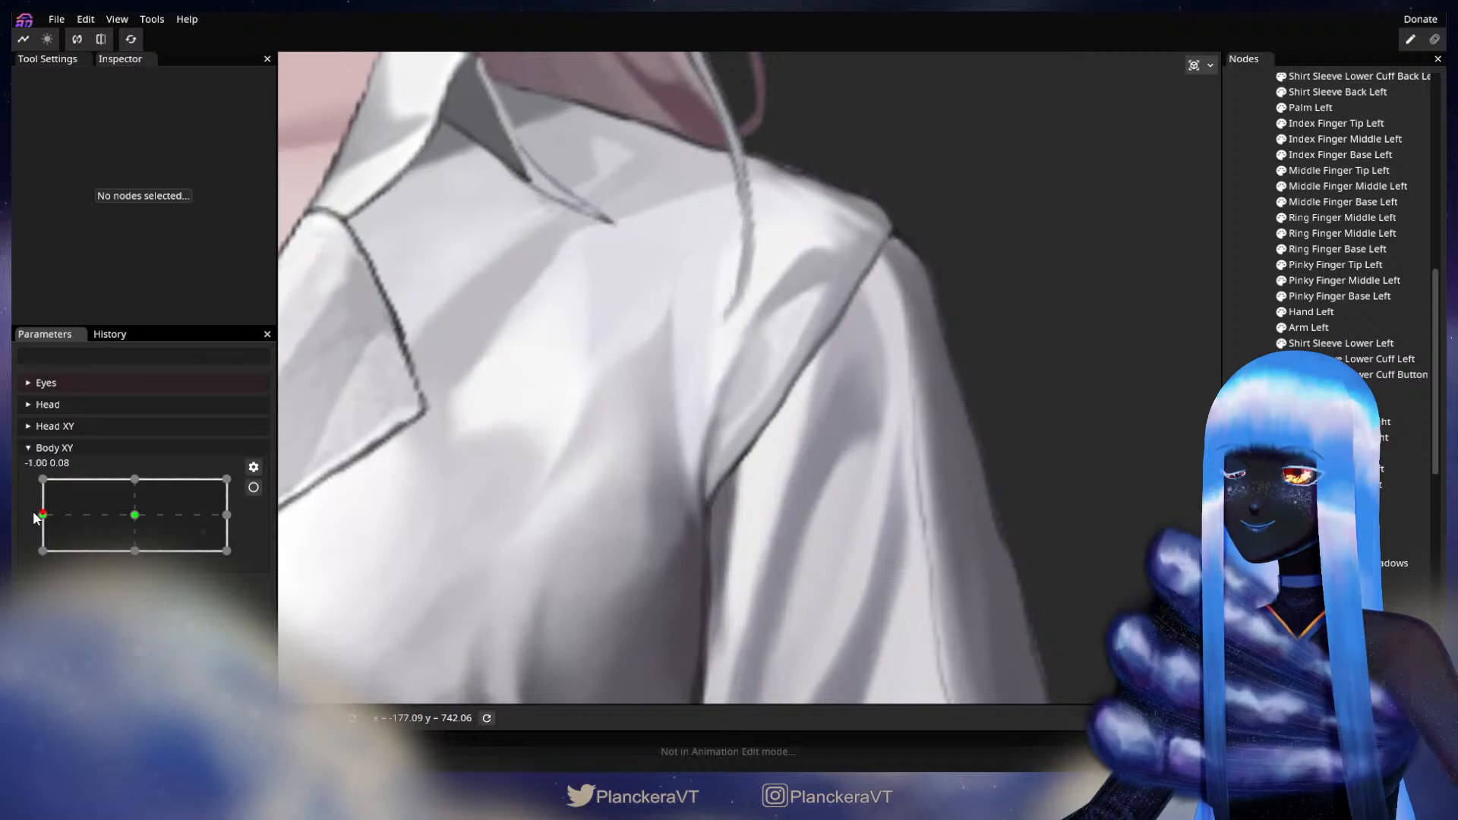
pyautogui.click(254, 486)
pyautogui.scroll(1, 635, 474)
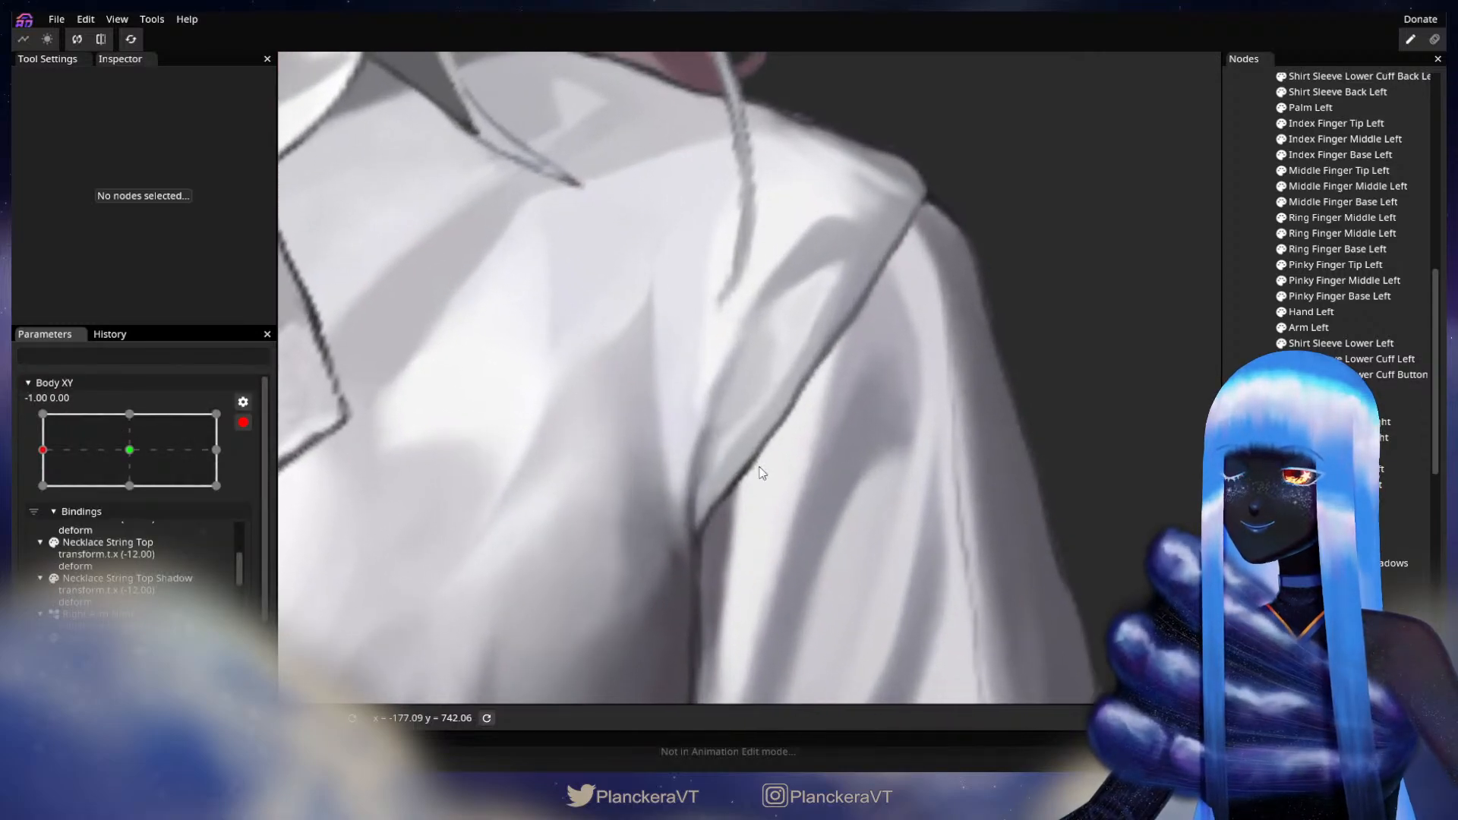
# - Inspect the left shoulder seam and fold while varying Body XY vertically near -1.00, and re-arm the -1.00, 0.00 keypoint
pyautogui.scroll(1, 776, 466)
pyautogui.moveTo(776, 466); pyautogui.dragTo(868, 466)
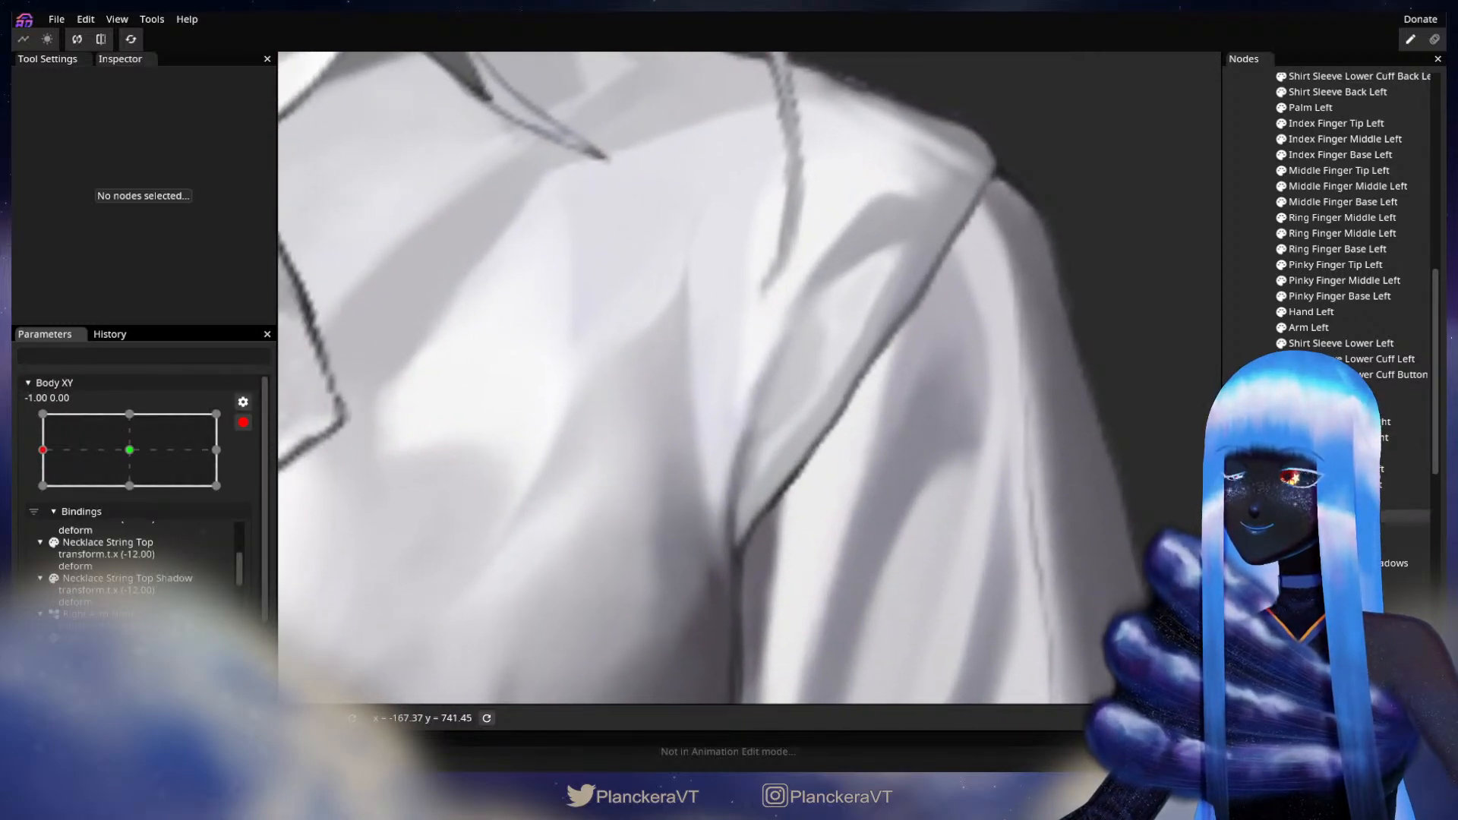
pyautogui.click(858, 441)
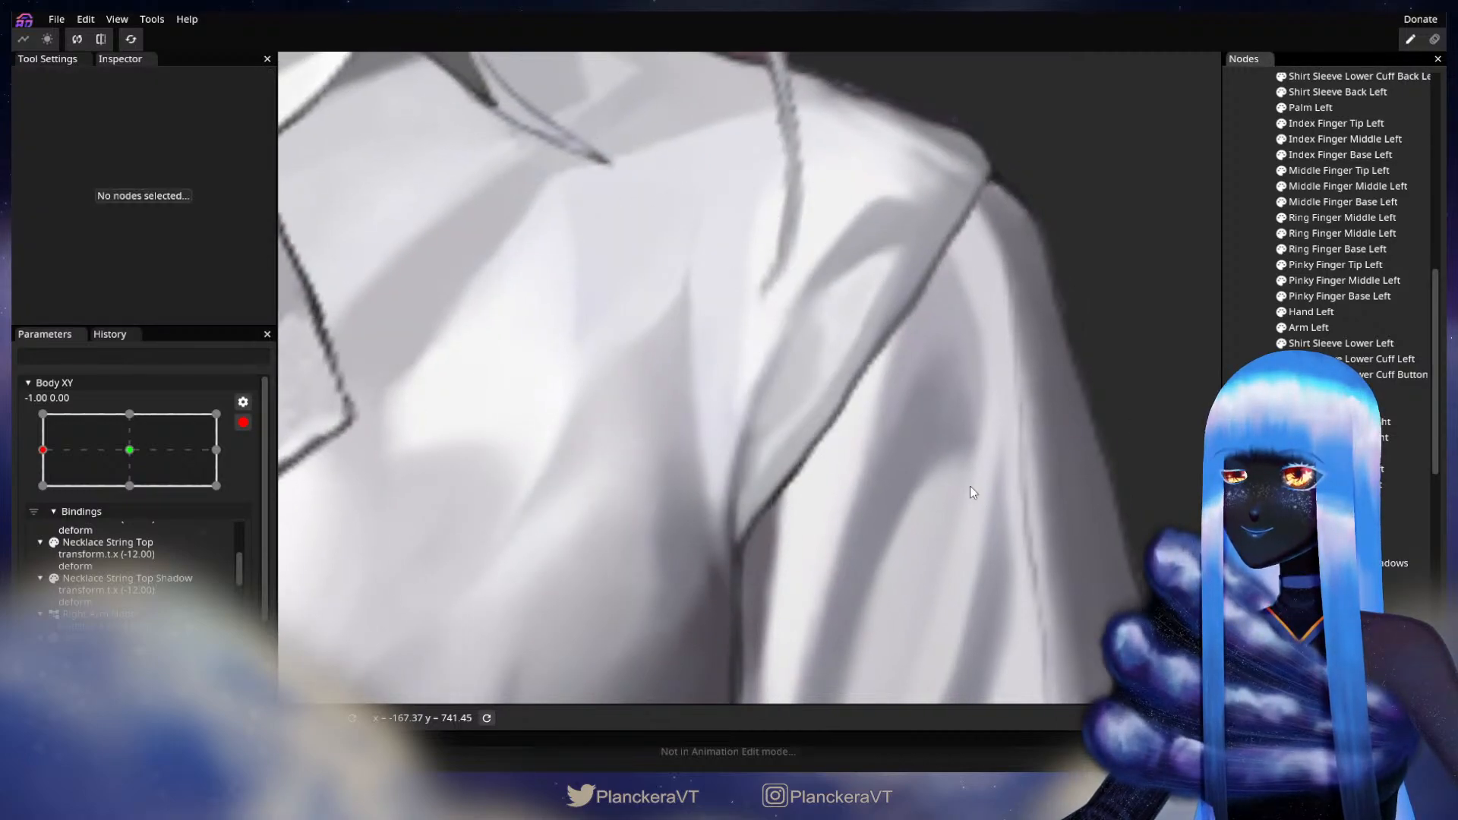
pyautogui.scroll(5, 968, 491)
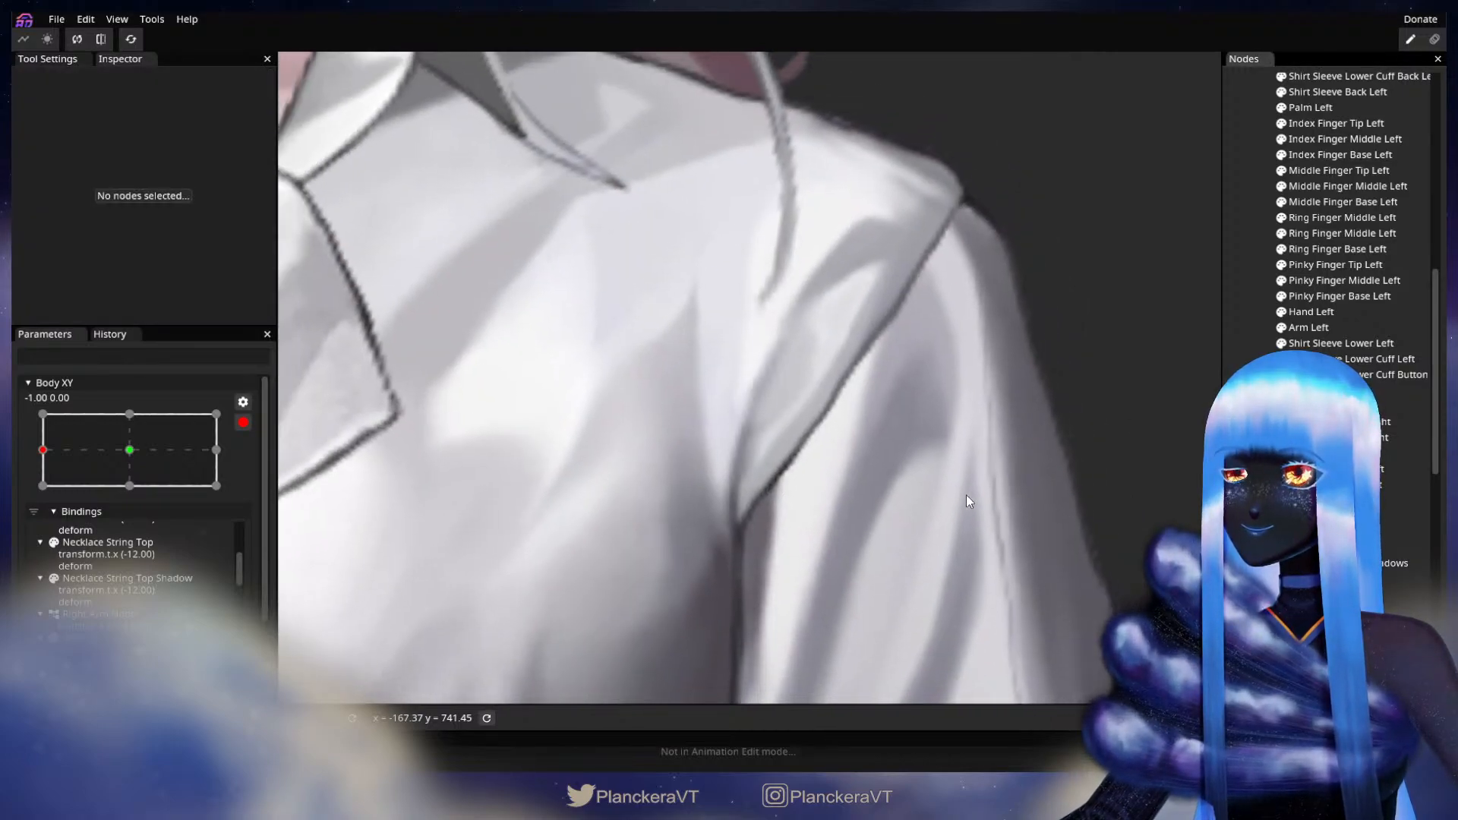
pyautogui.scroll(-2, 860, 519)
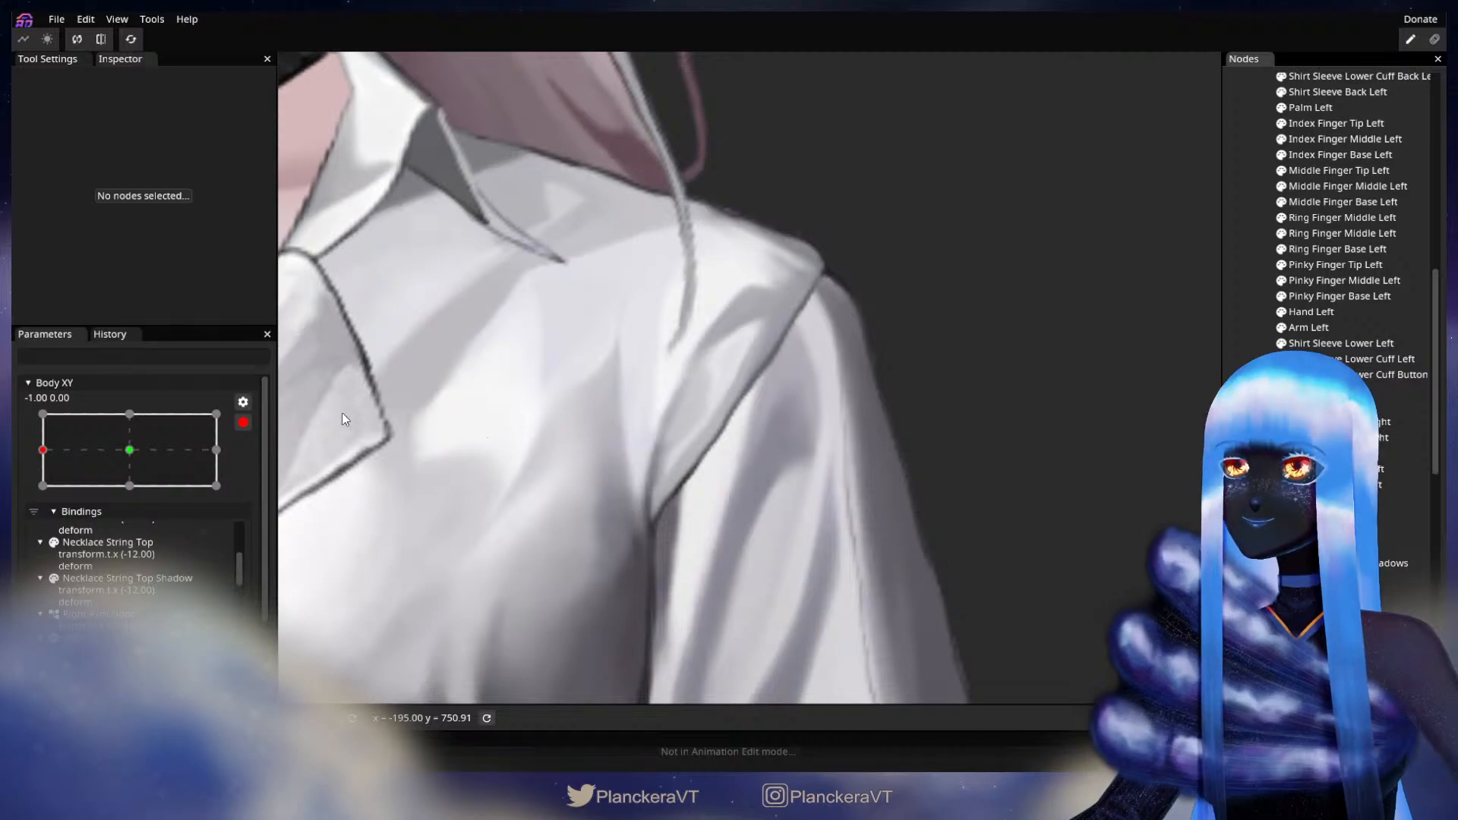
pyautogui.click(241, 423)
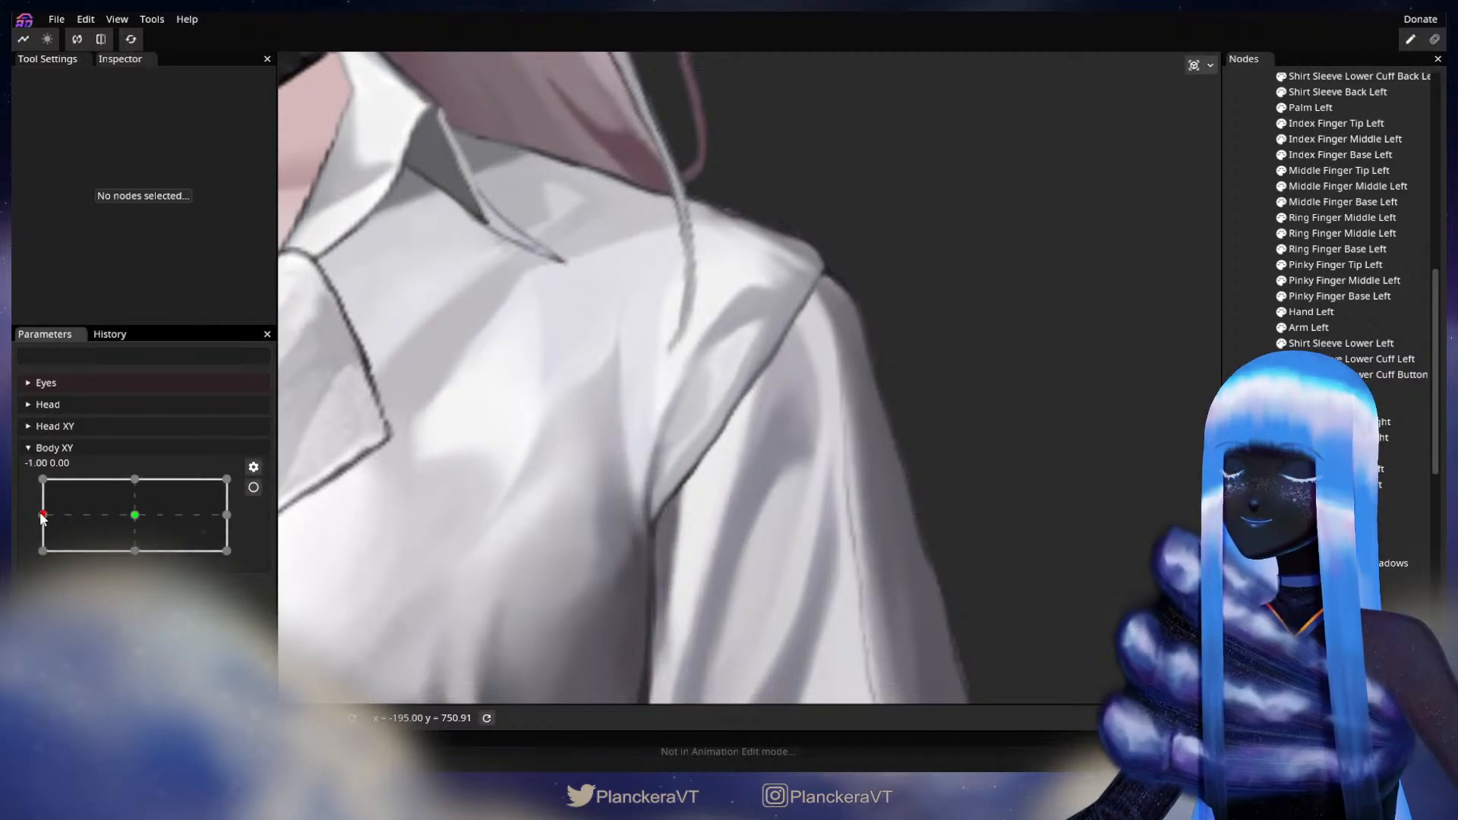
pyautogui.moveTo(42, 517)
pyautogui.mouseDown()
pyautogui.moveTo(149, 511)
pyautogui.moveTo(43, 513)
pyautogui.mouseUp()
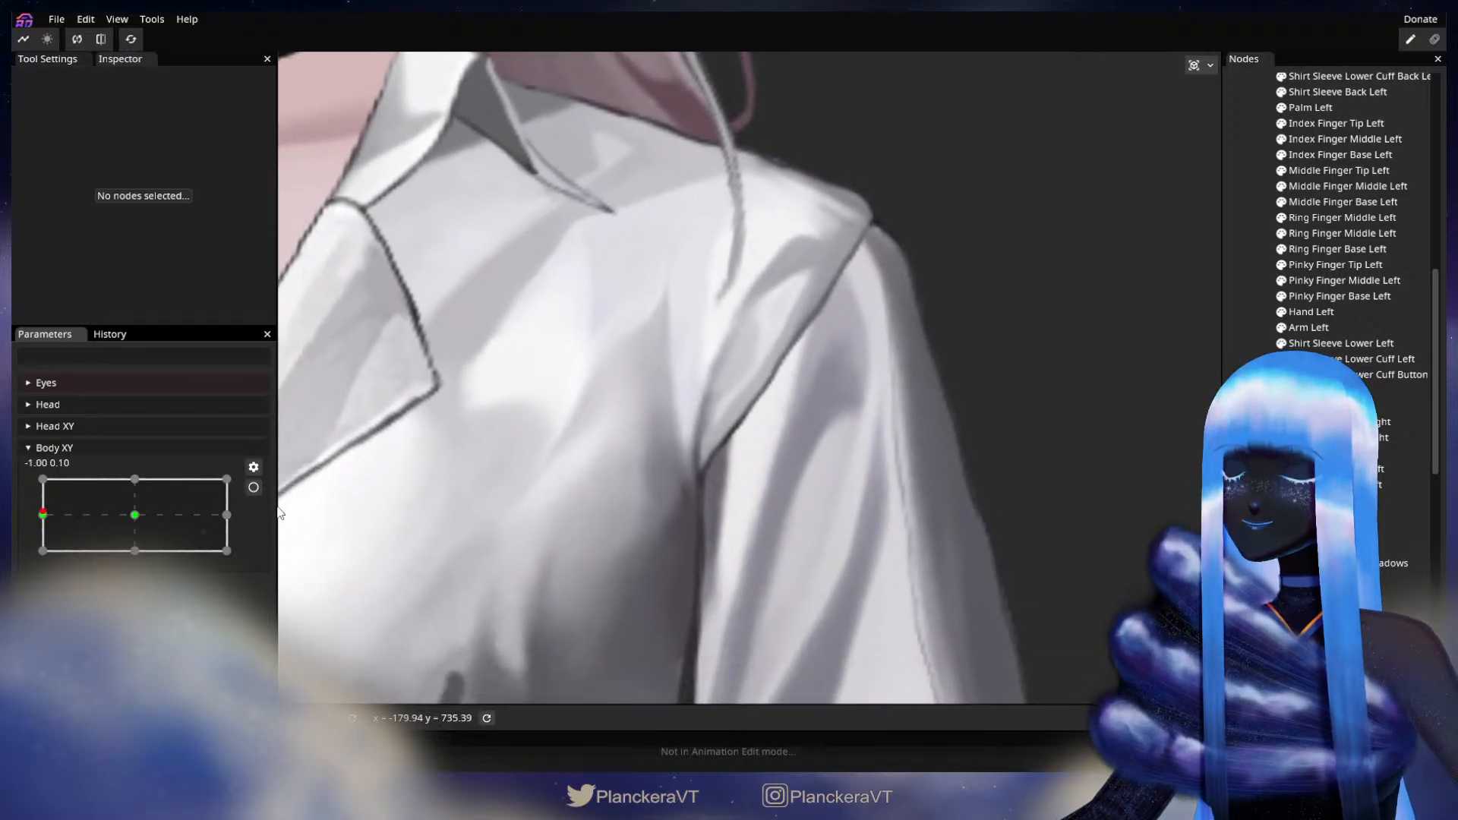
pyautogui.click(254, 489)
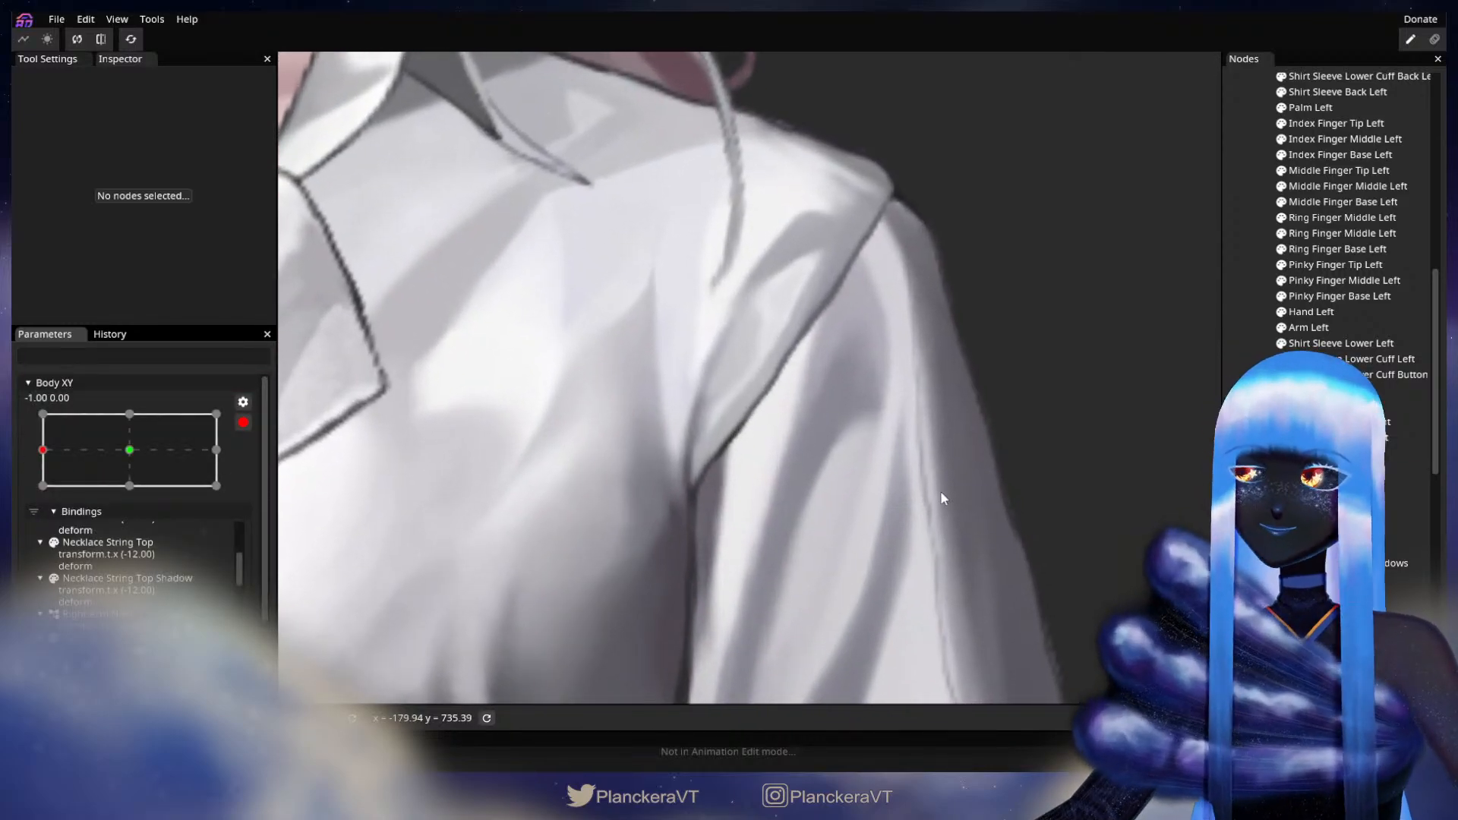
# - Select the Shirt, nudge a mesh vertex on the inner edge of the lower left shoulder fold, and deselect it
pyautogui.click(670, 479)
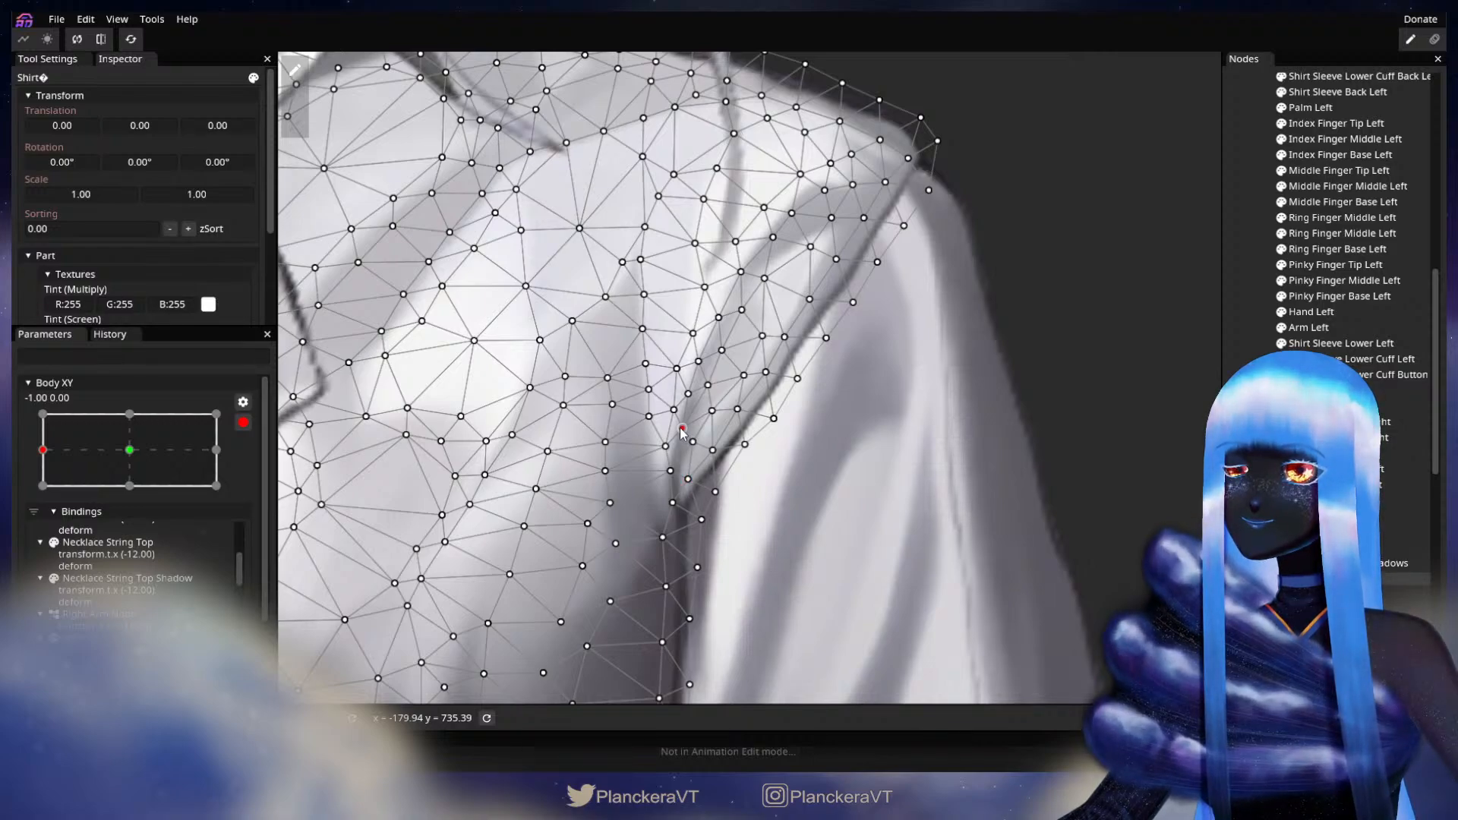
pyautogui.press('Escape')
pyautogui.scroll(-1, 811, 528)
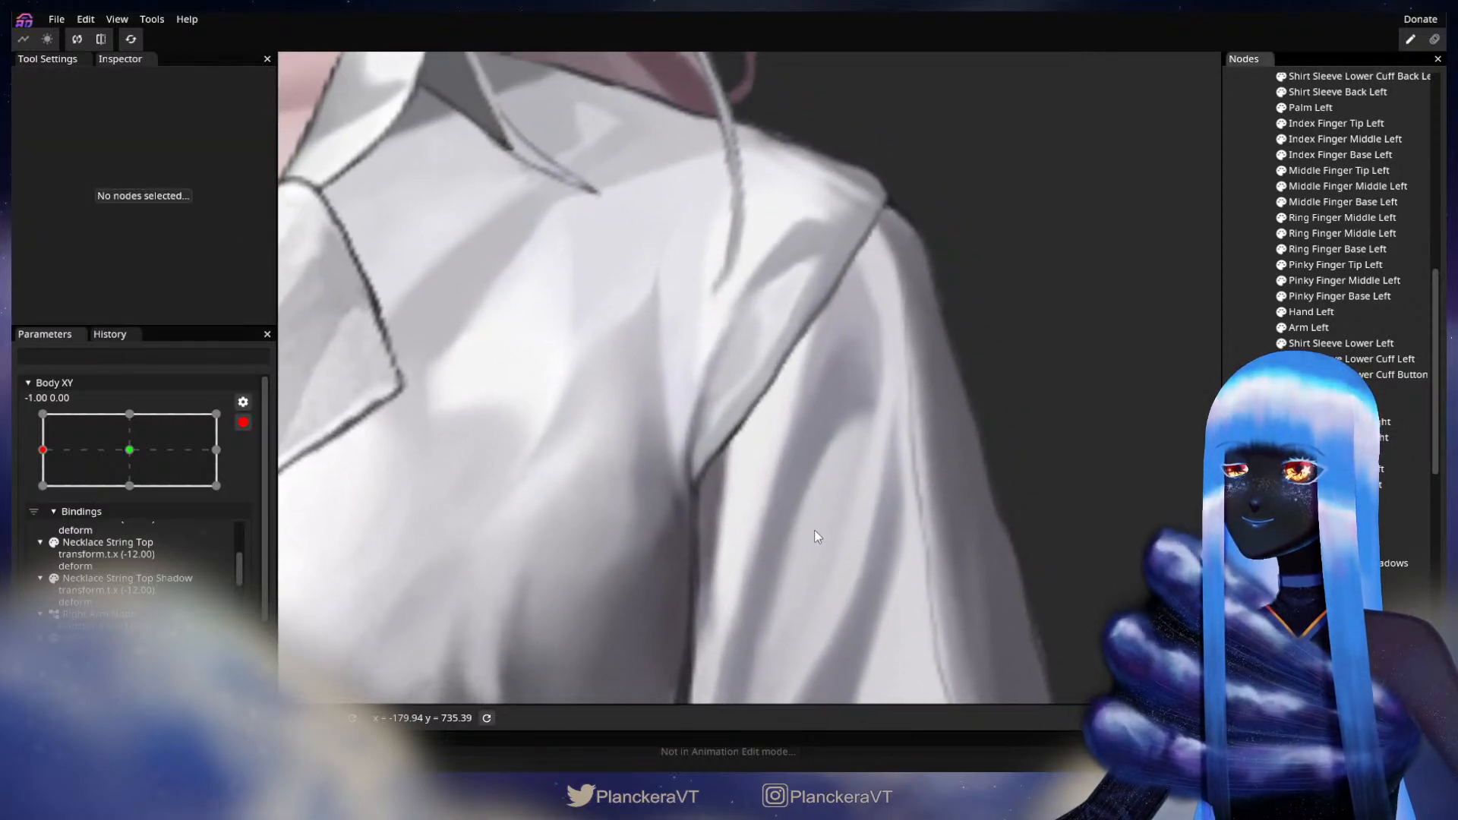
# - Check the left chest and shoulder from farther out by varying Body XY near -1.00, and re-arm the -1.00, 0.00 keypoint
pyautogui.scroll(-4, 815, 532)
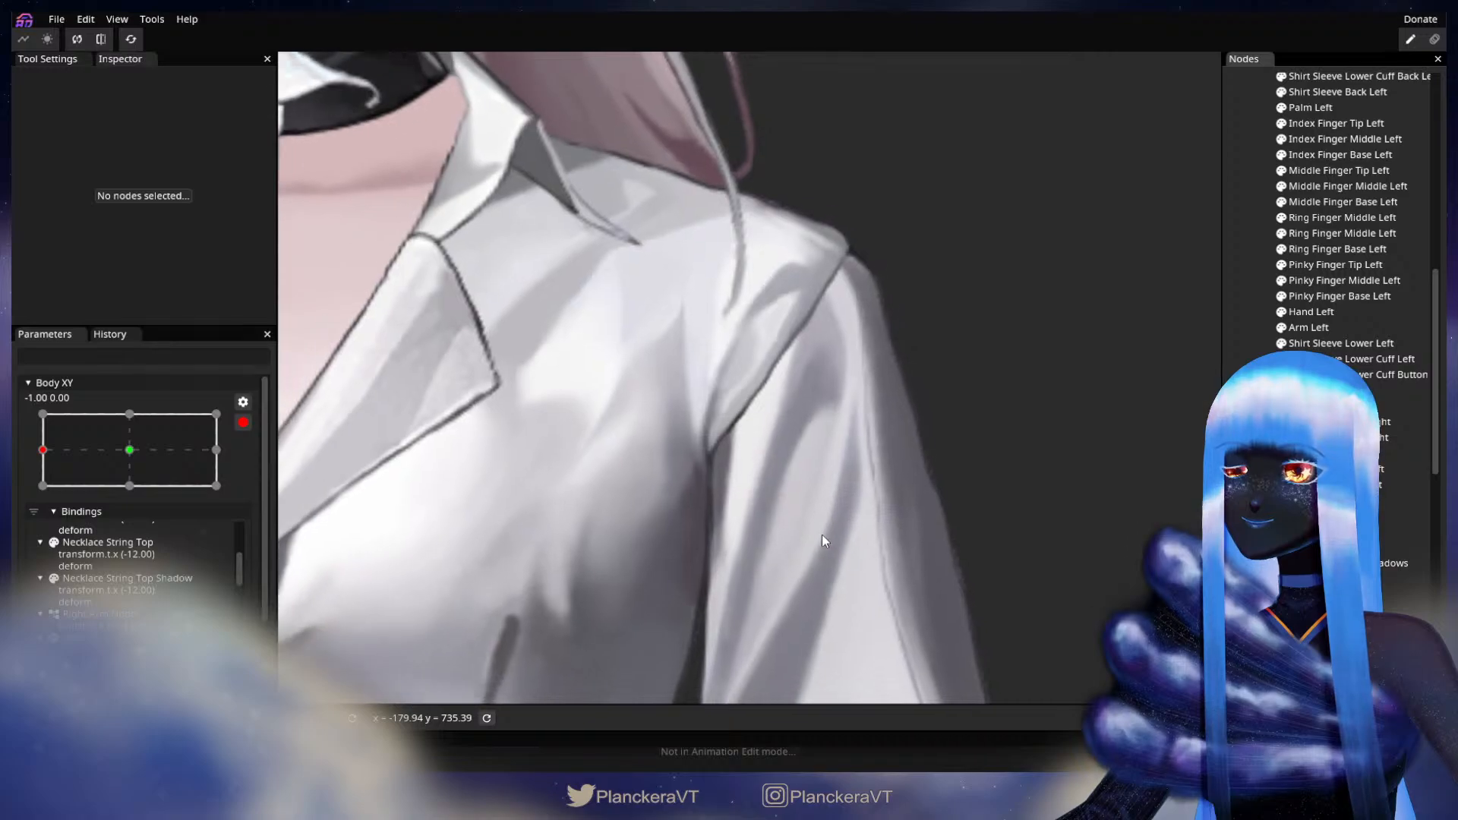
pyautogui.scroll(-5, 826, 538)
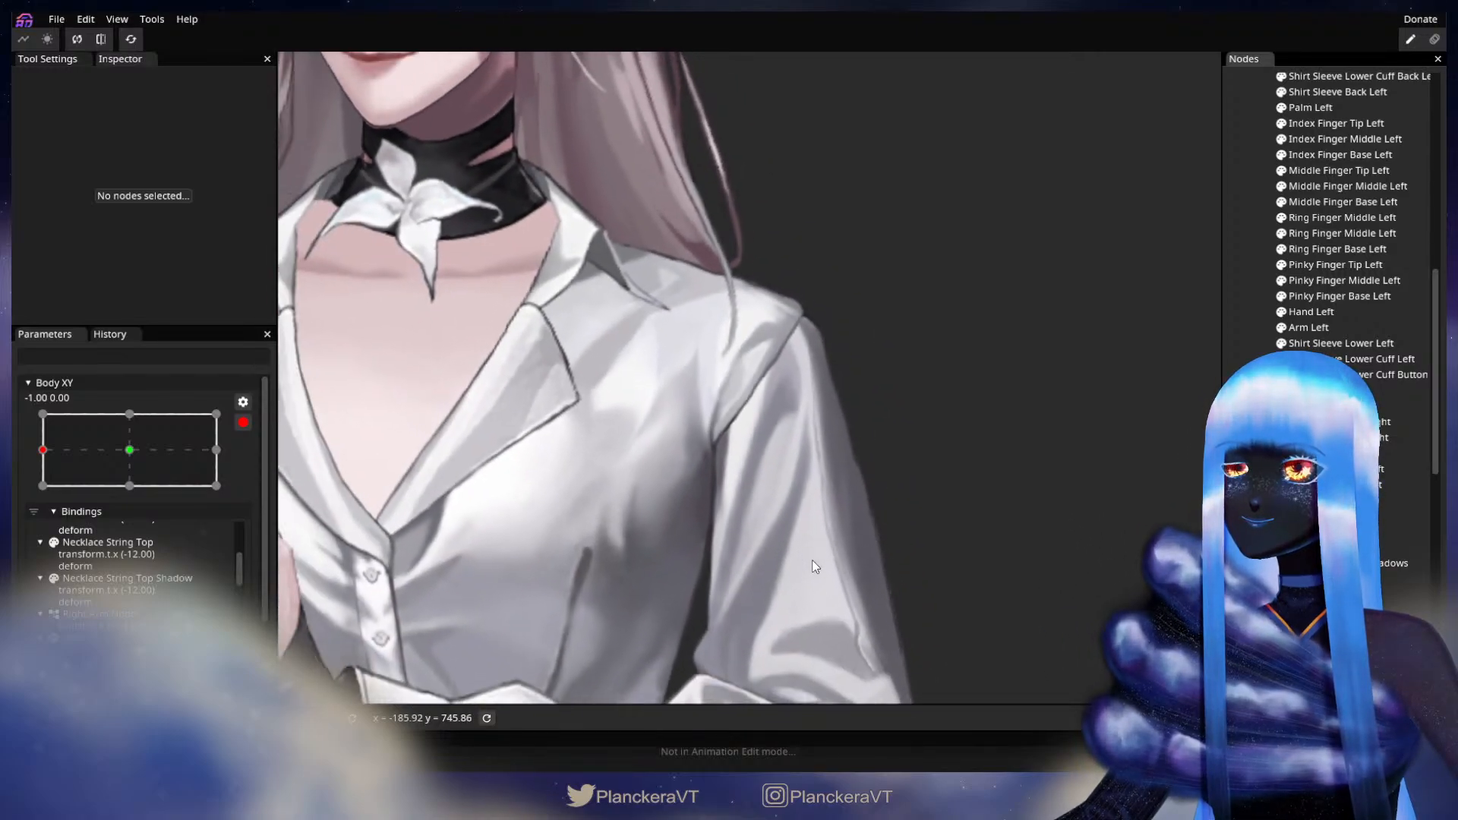
pyautogui.scroll(-1, 423, 541)
pyautogui.click(243, 422)
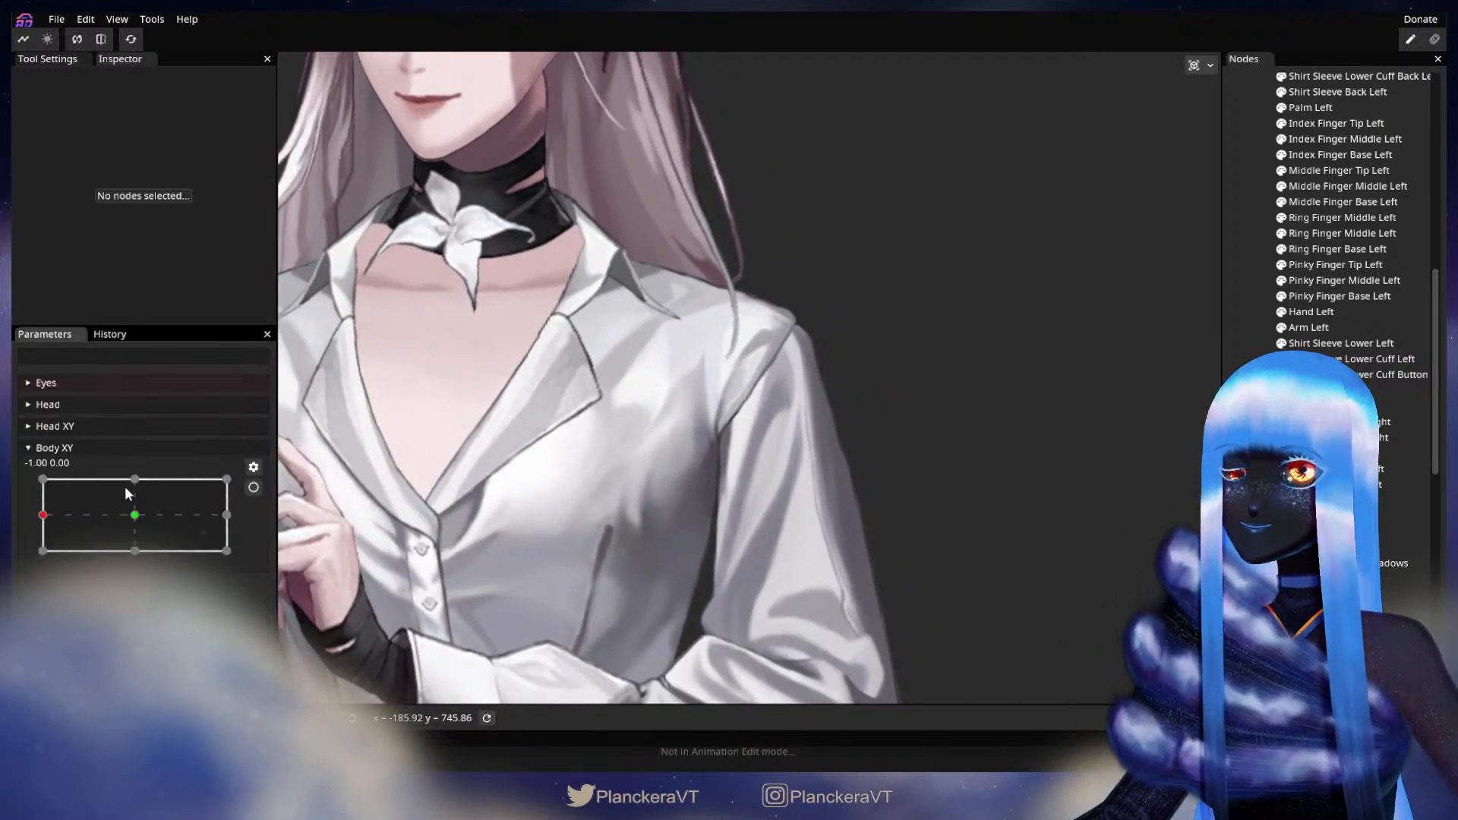
pyautogui.moveTo(39, 516)
pyautogui.mouseDown()
pyautogui.moveTo(168, 517)
pyautogui.moveTo(43, 522)
pyautogui.mouseUp()
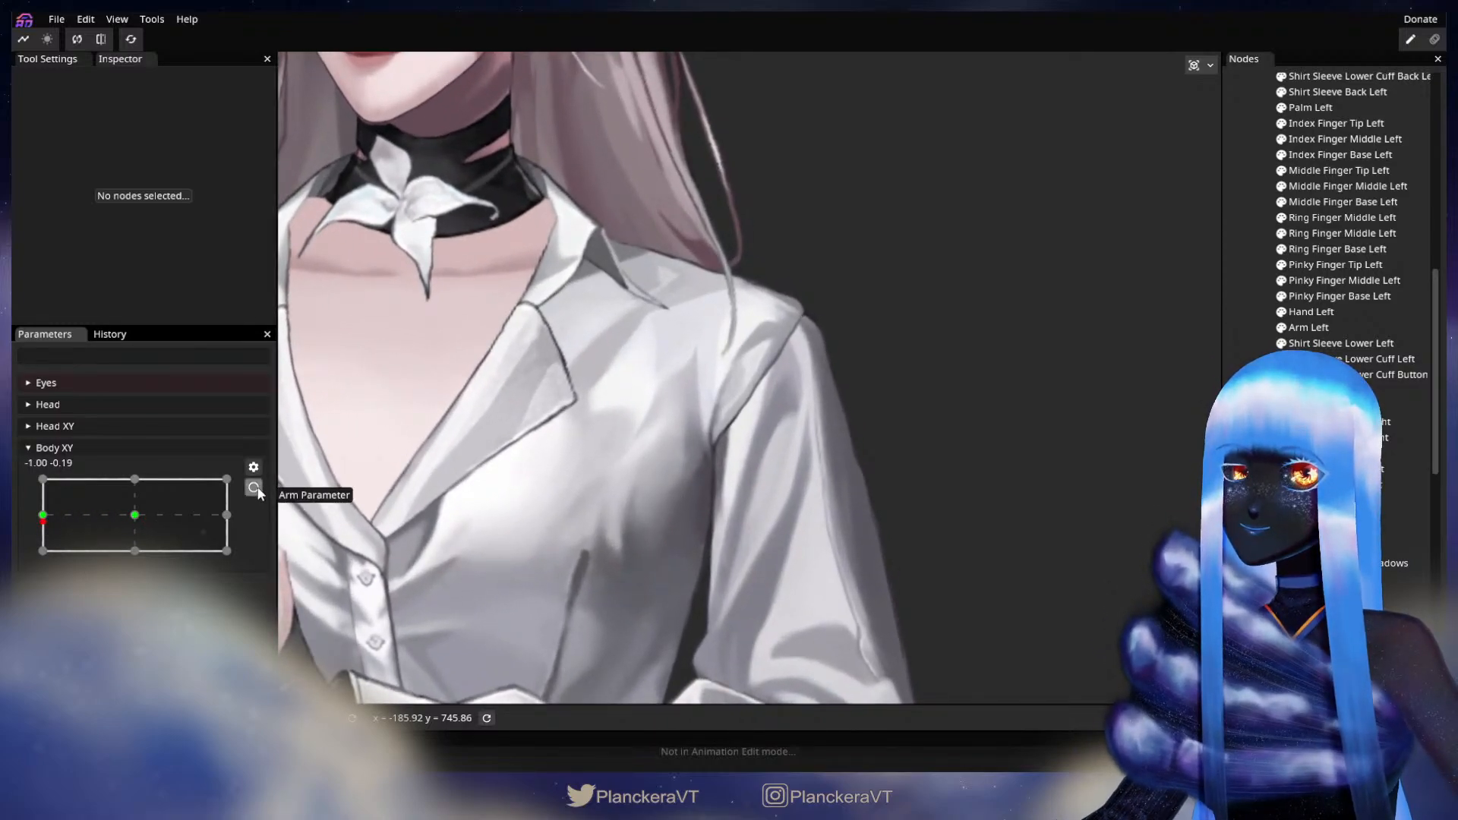
pyautogui.click(254, 488)
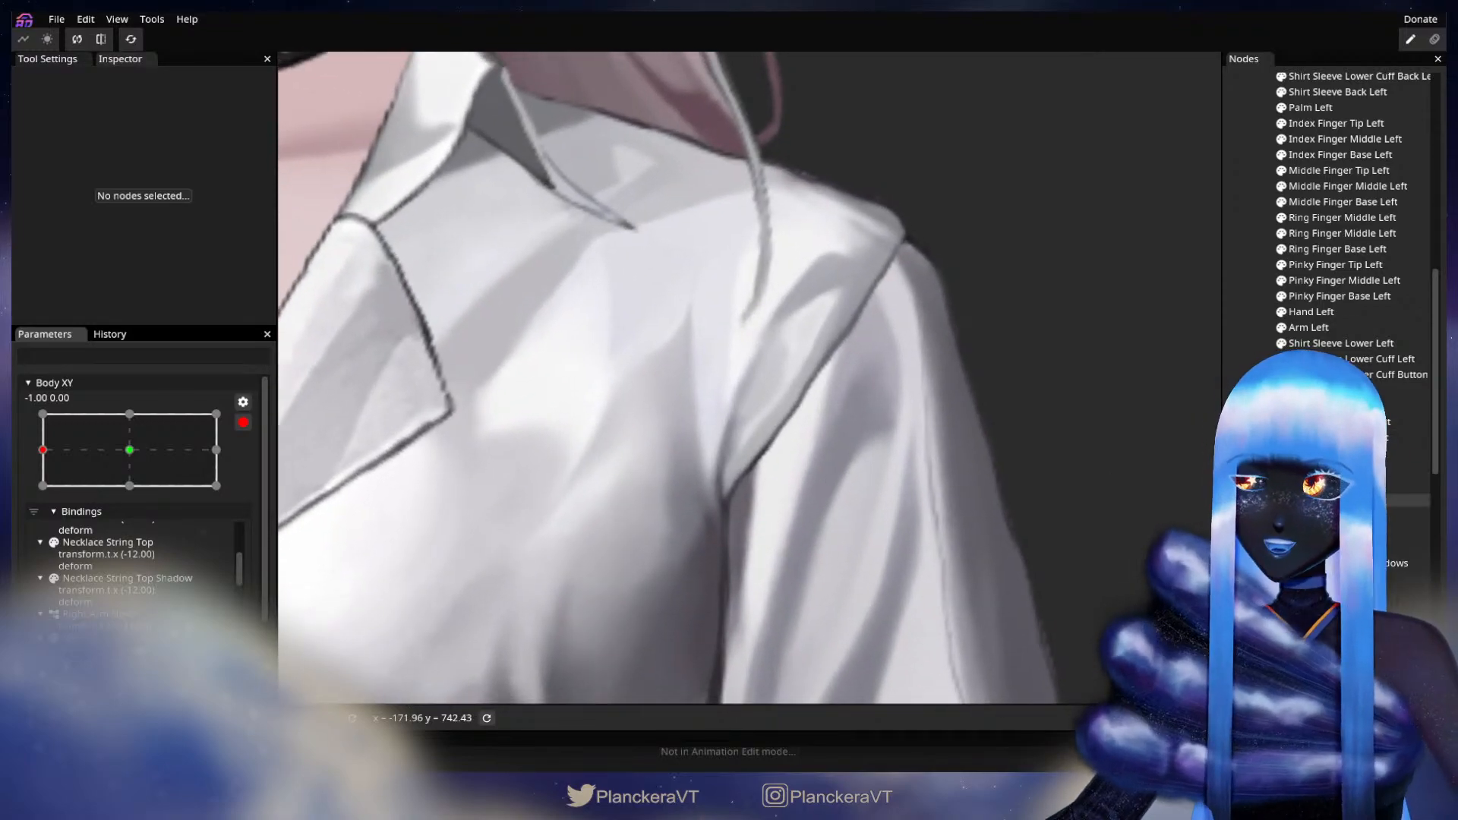
# - Adjust the Shirt mesh around the lower left shoulder fold using the Circle Brush at size 12, and deselect the Shirt
pyautogui.click(868, 513)
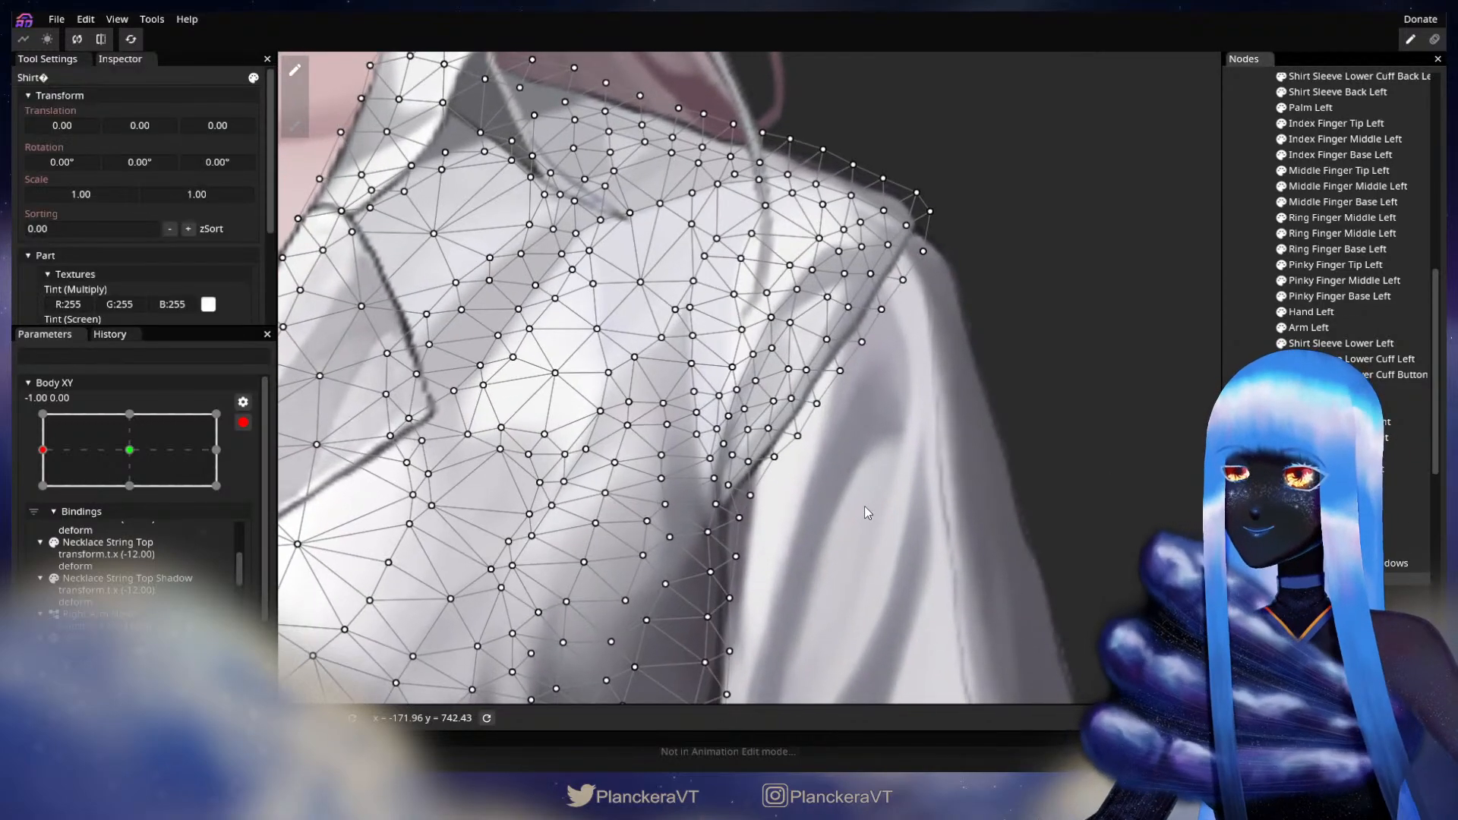
pyautogui.click(295, 127)
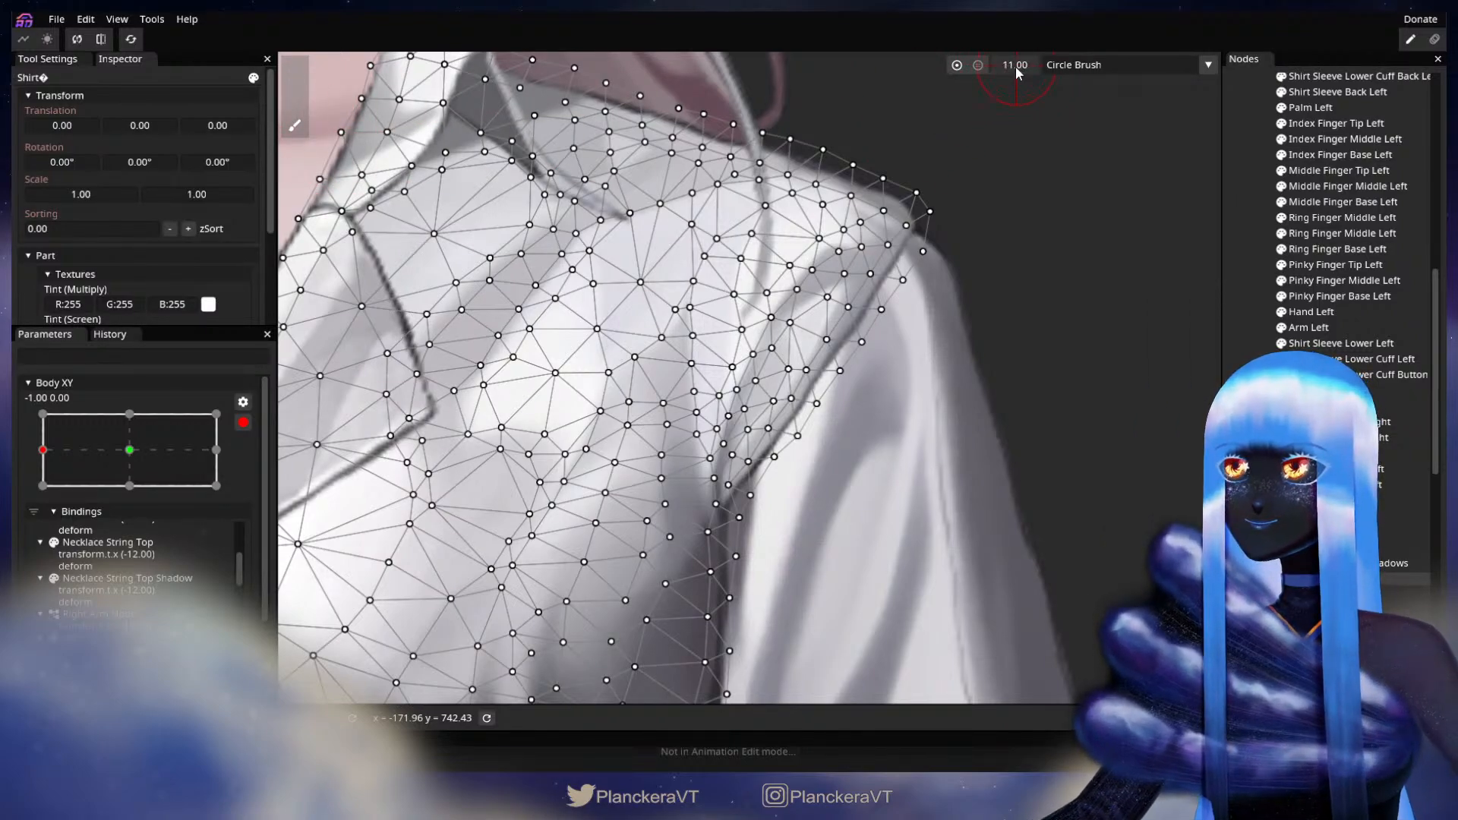
pyautogui.moveTo(1016, 68); pyautogui.dragTo(1018, 68)
pyautogui.scroll(1, 828, 414)
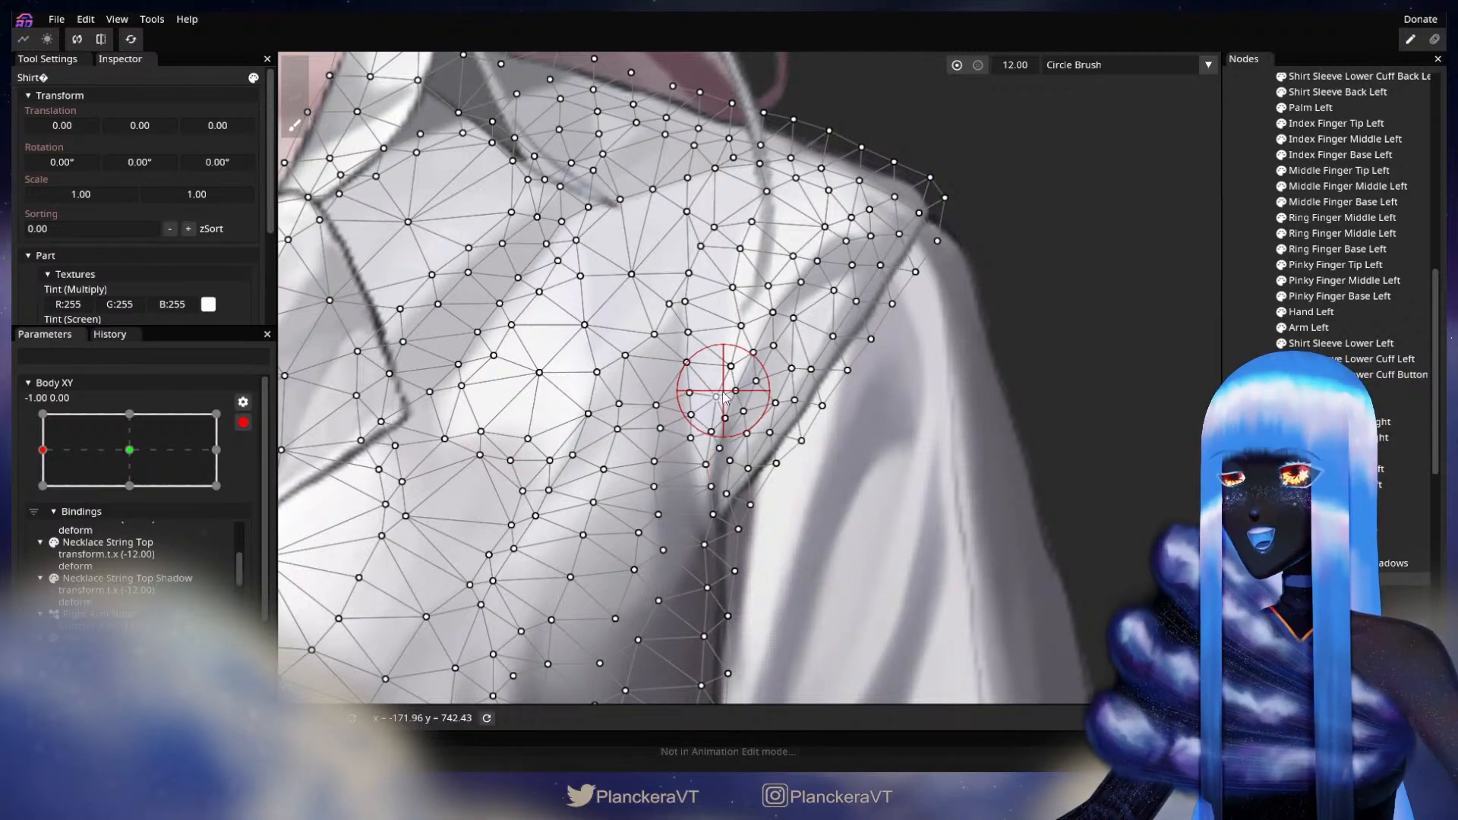
pyautogui.click(1246, 399)
pyautogui.scroll(-3, 978, 539)
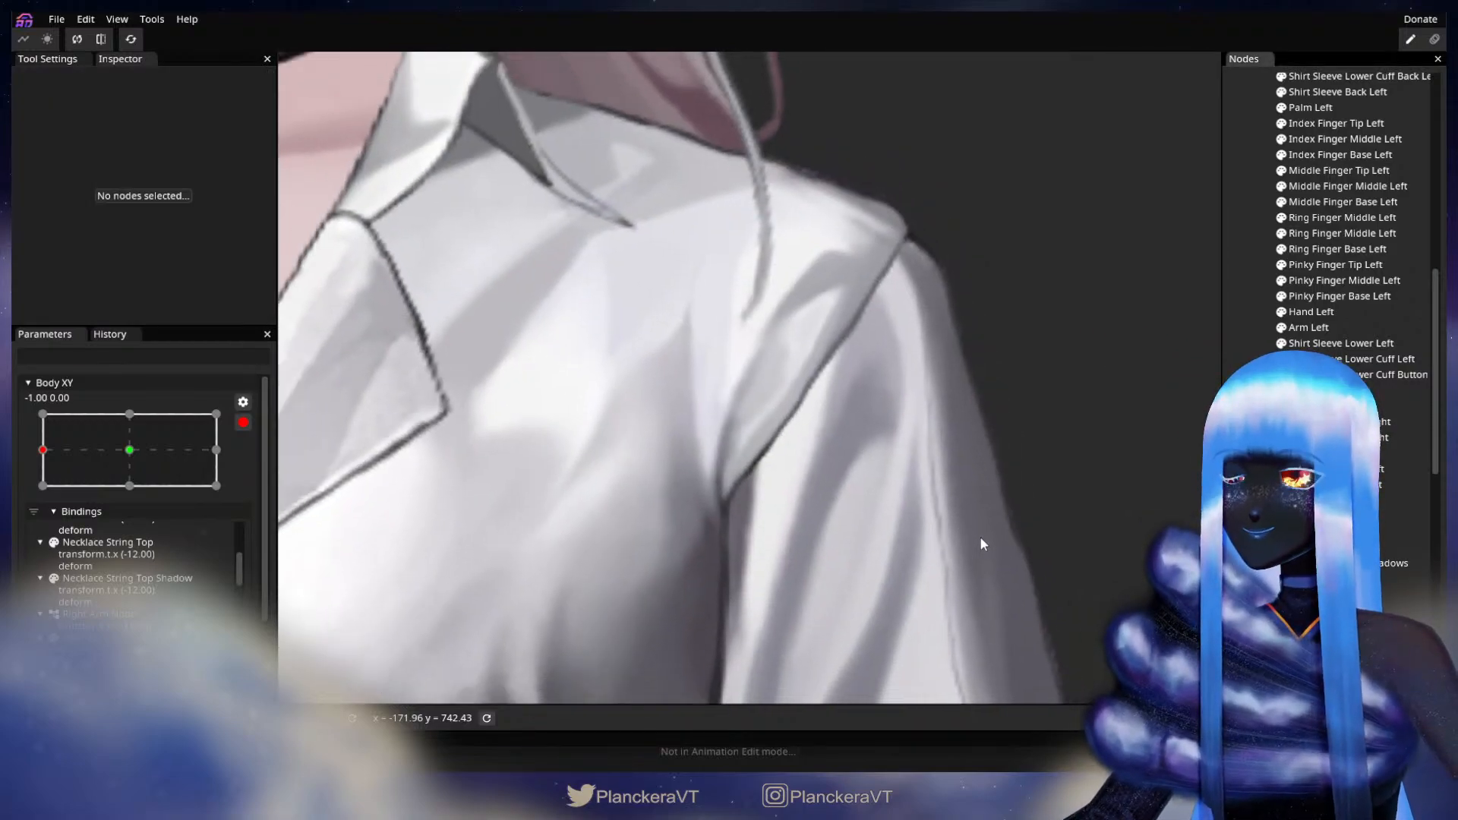
# - Review the whole upper body while varying Body XY near -1.00, and re-arm the -1.00, 0.00 keypoint
pyautogui.scroll(-4, 989, 540)
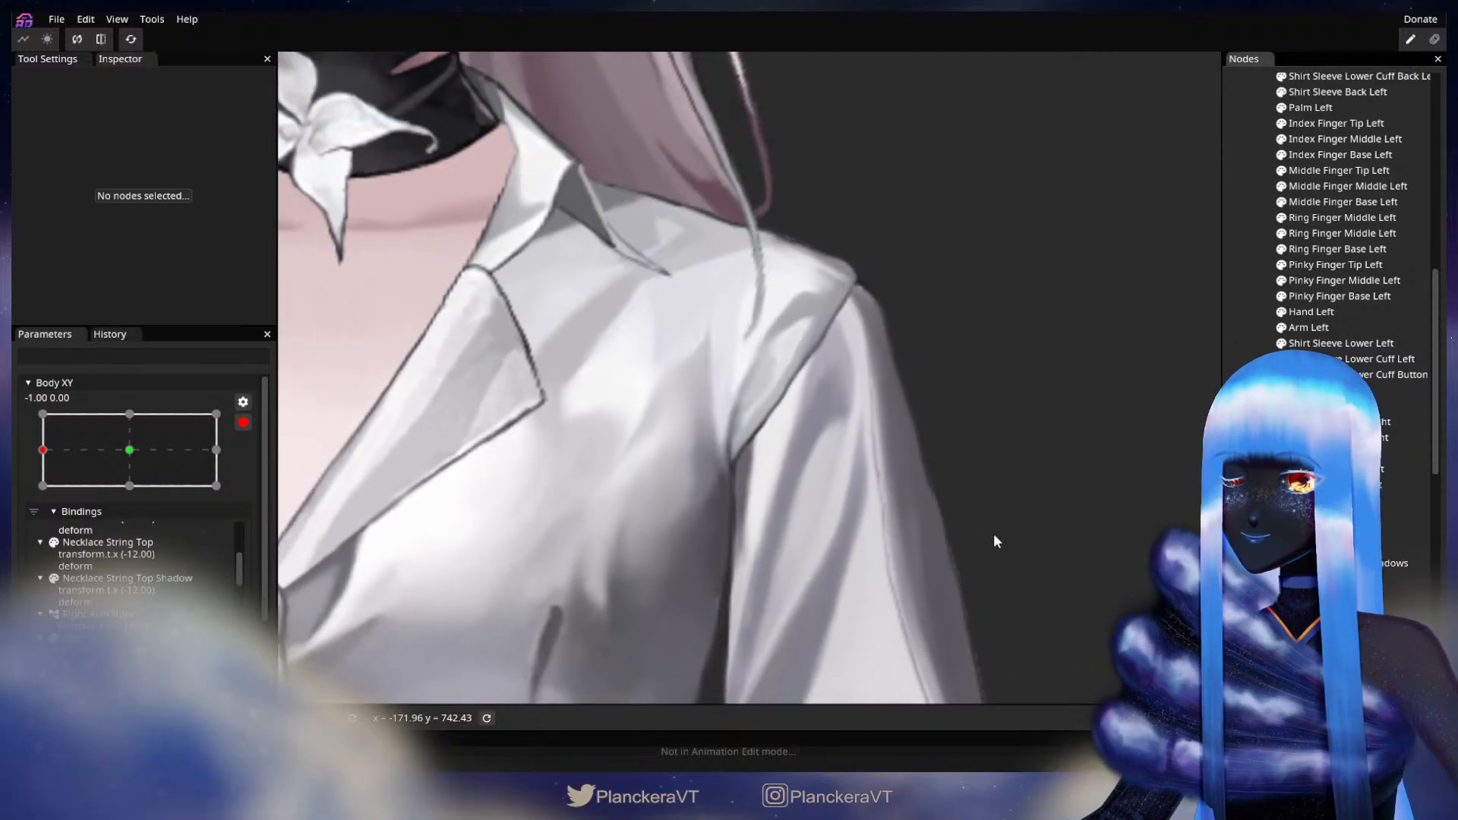
pyautogui.scroll(-5, 998, 541)
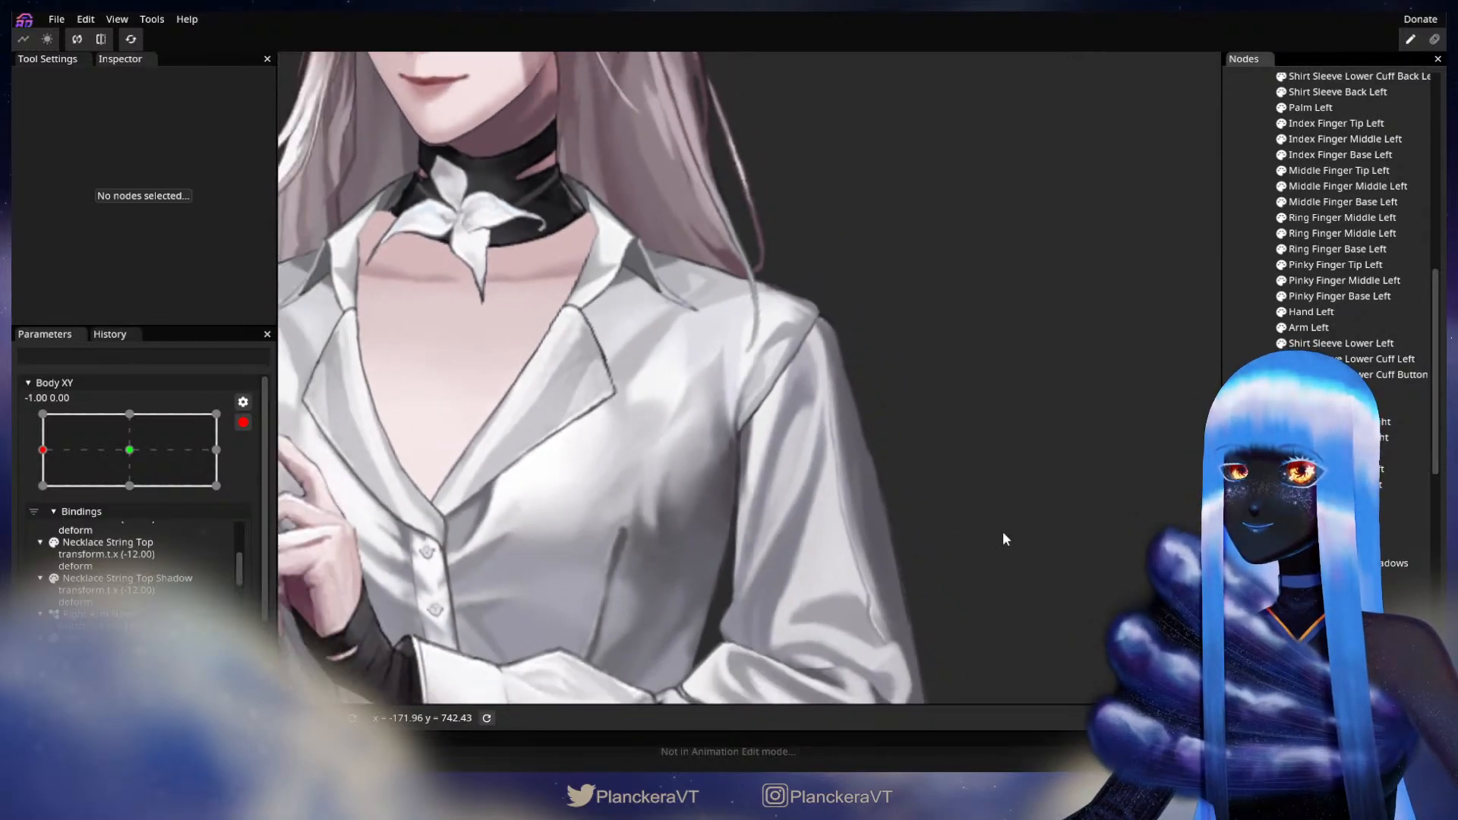
pyautogui.scroll(-1, 978, 558)
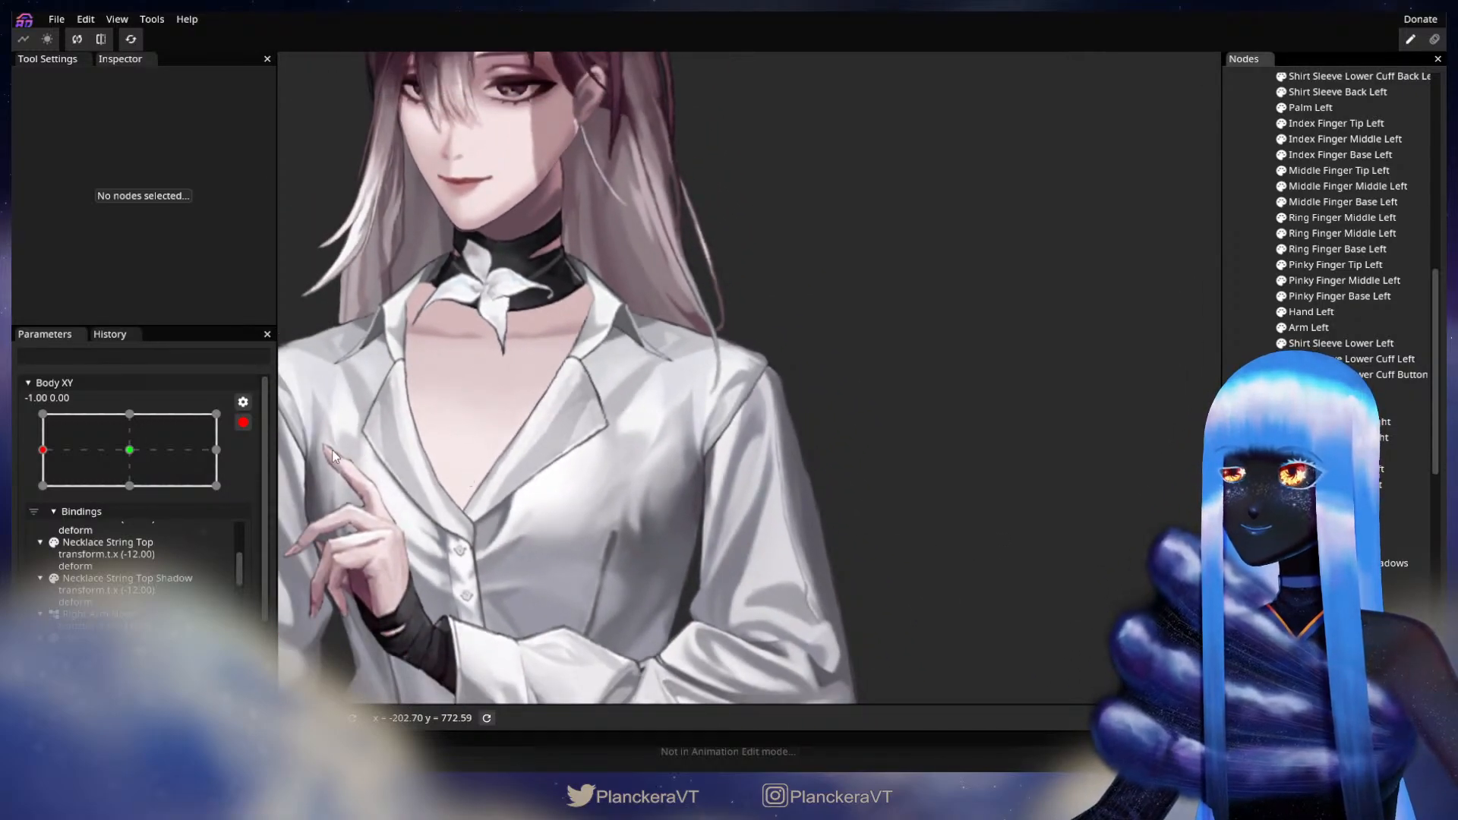
pyautogui.click(243, 422)
pyautogui.moveTo(42, 520)
pyautogui.mouseDown()
pyautogui.moveTo(154, 508)
pyautogui.moveTo(22, 522)
pyautogui.moveTo(156, 514)
pyautogui.moveTo(30, 528)
pyautogui.mouseUp()
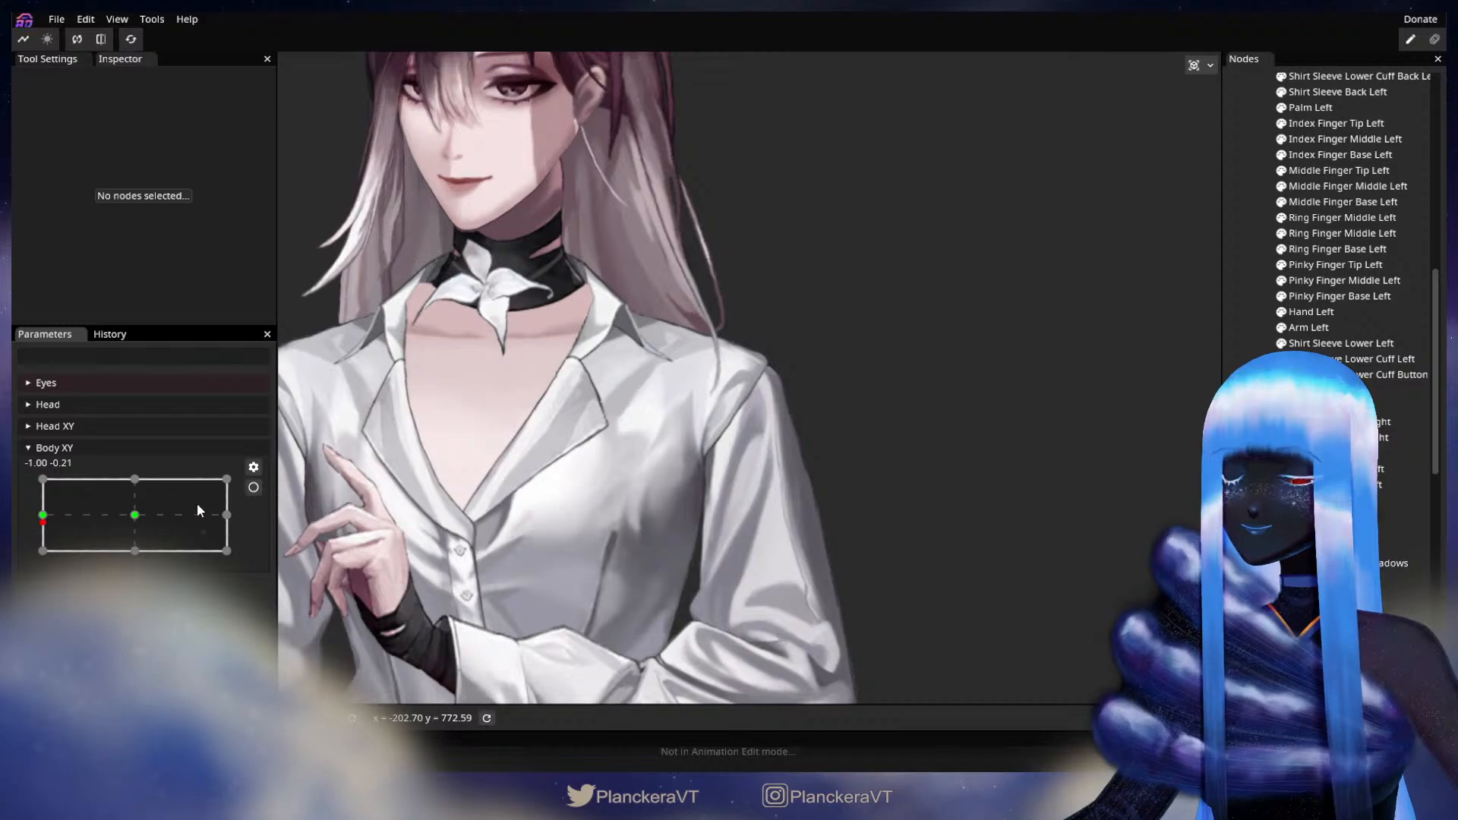
pyautogui.click(252, 488)
# - Push the Shirt MeshGroup vertices at the left shoulder tip slightly inward using the Circle Brush at size 46, and deselect the group
pyautogui.scroll(3, 577, 380)
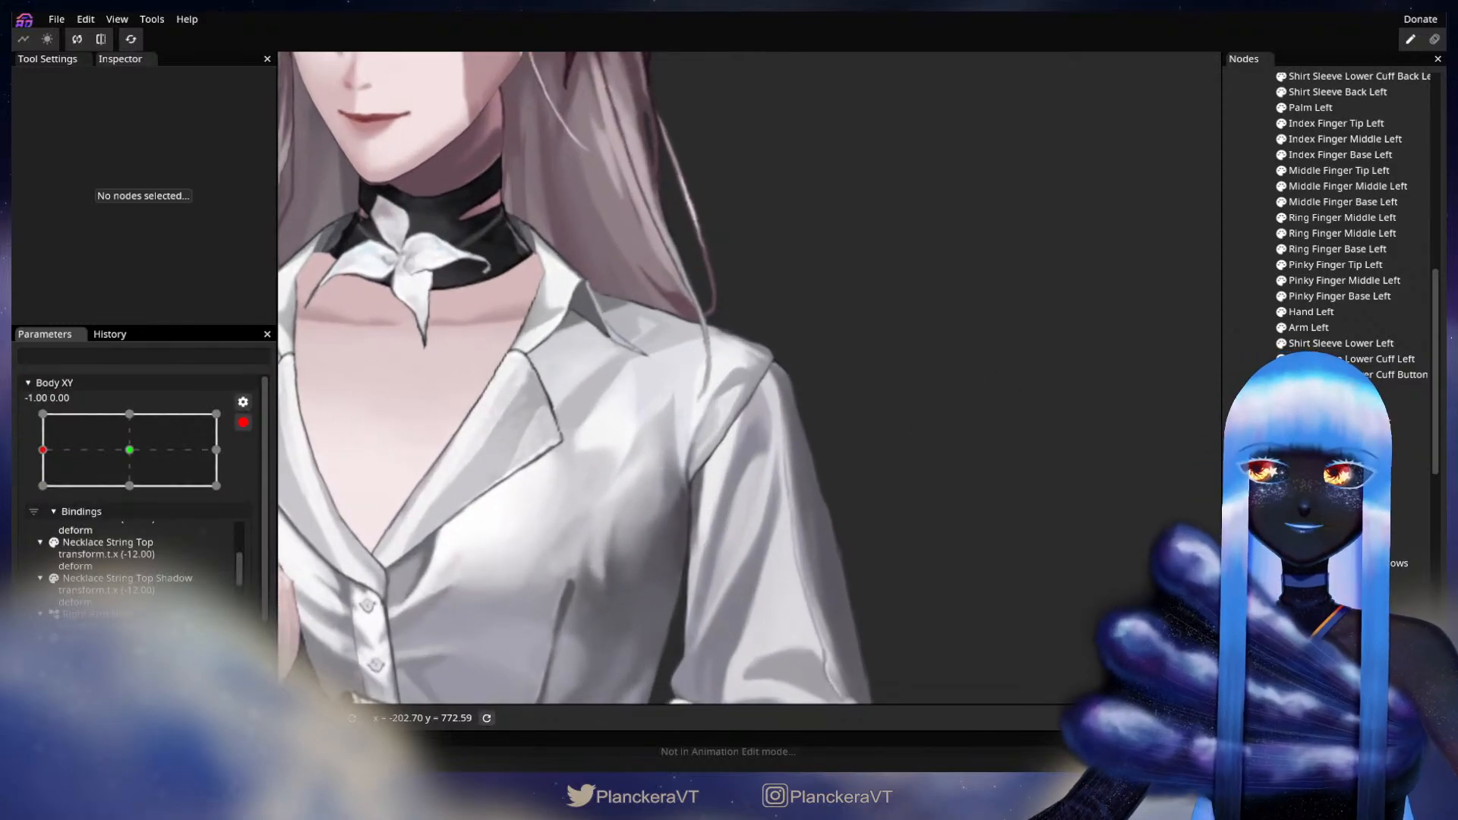
pyautogui.click(1325, 579)
pyautogui.scroll(1, 921, 498)
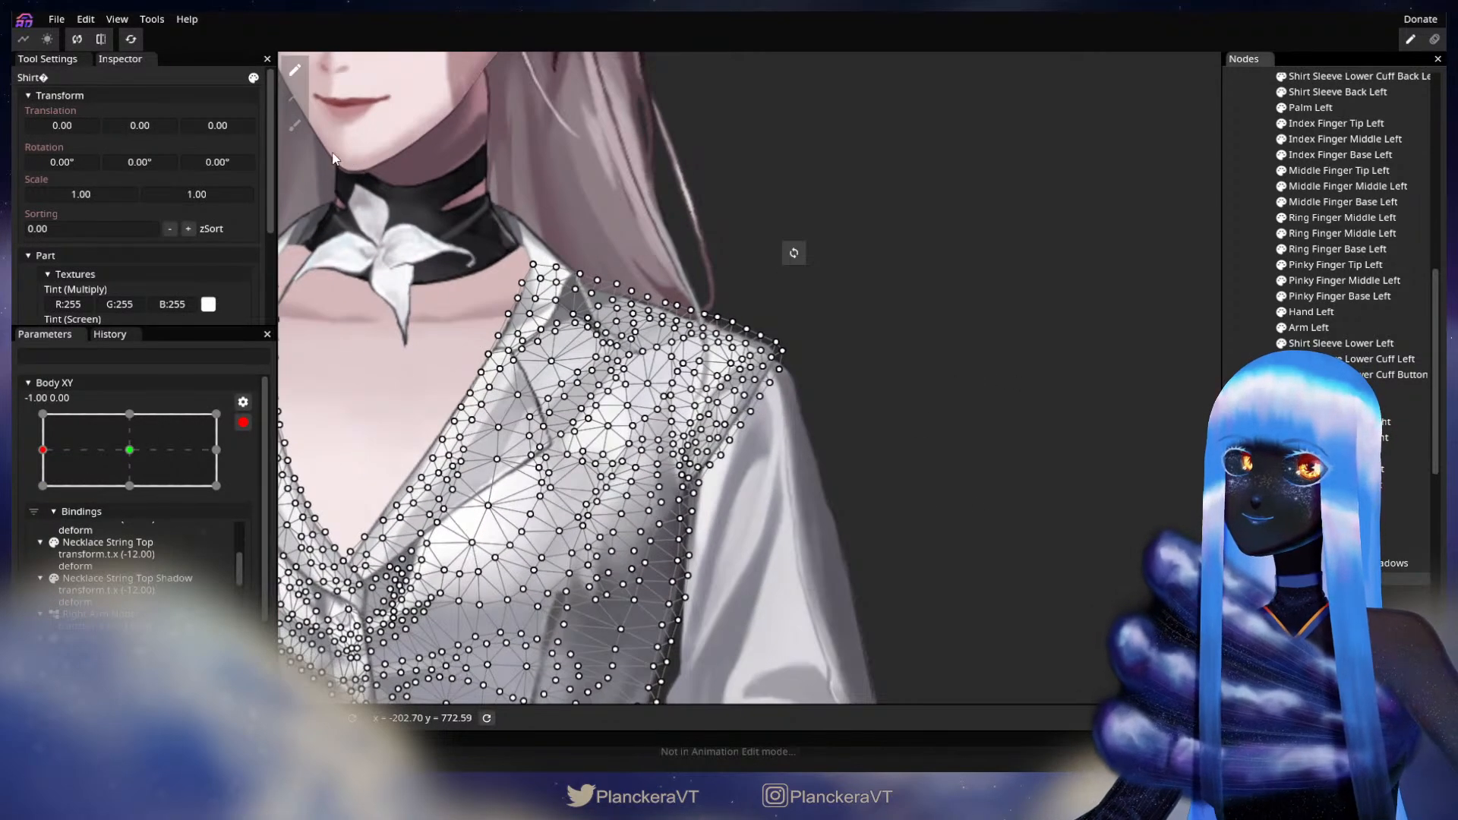
pyautogui.click(295, 126)
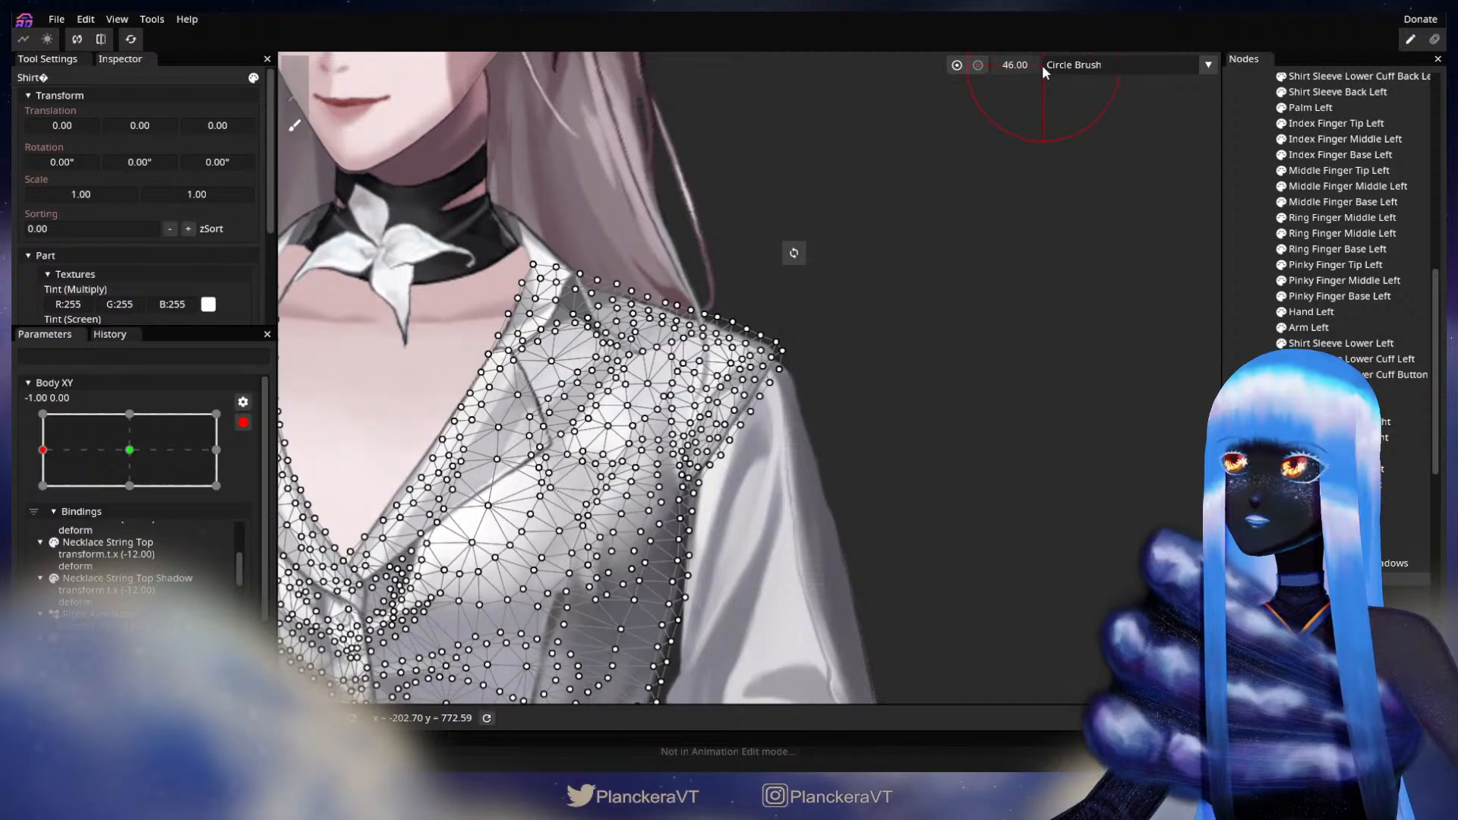
pyautogui.click(1325, 390)
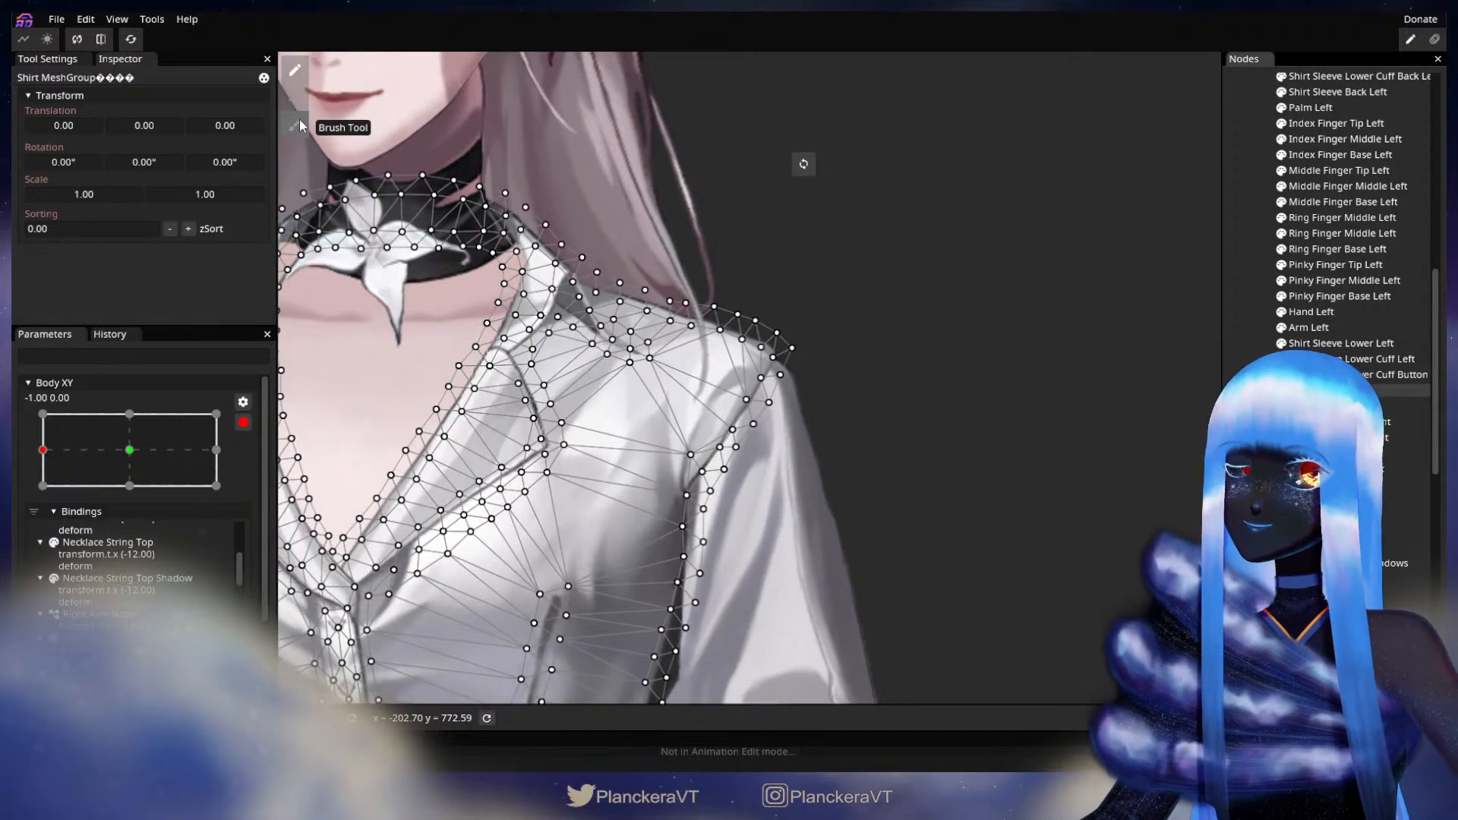
pyautogui.click(297, 123)
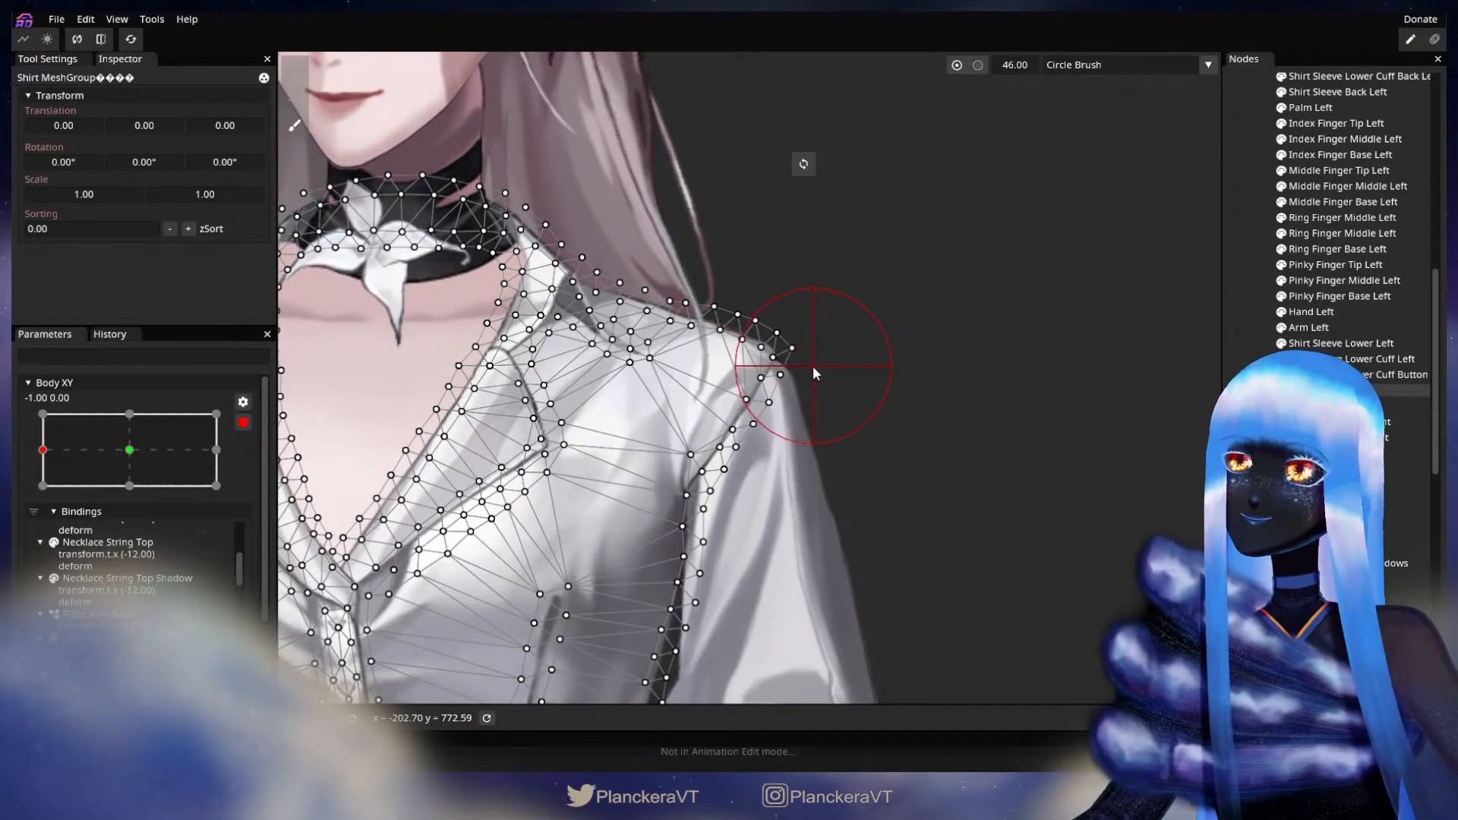
pyautogui.moveTo(808, 365); pyautogui.dragTo(805, 364)
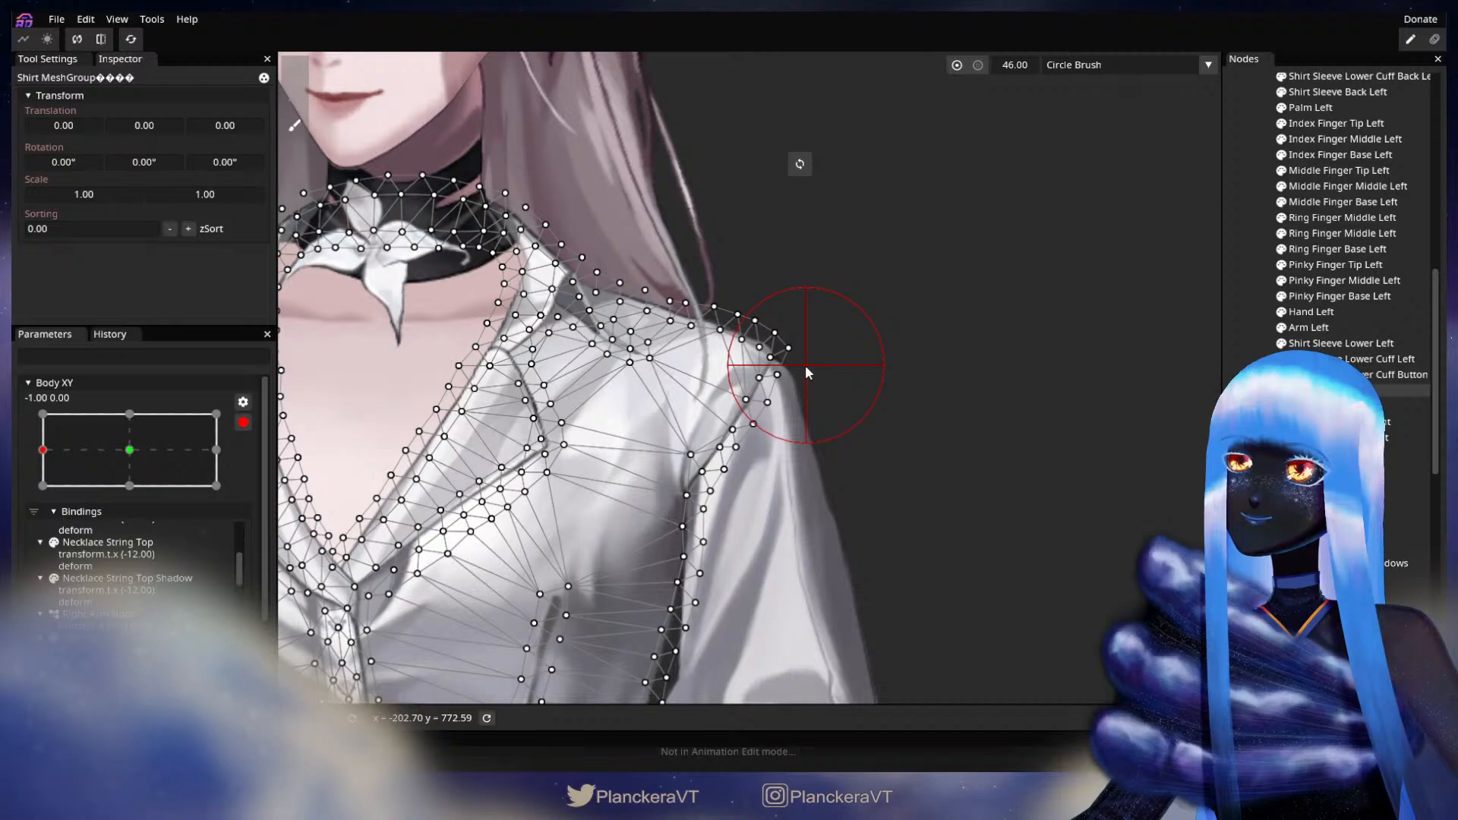
pyautogui.click(1326, 390)
pyautogui.scroll(-3, 799, 586)
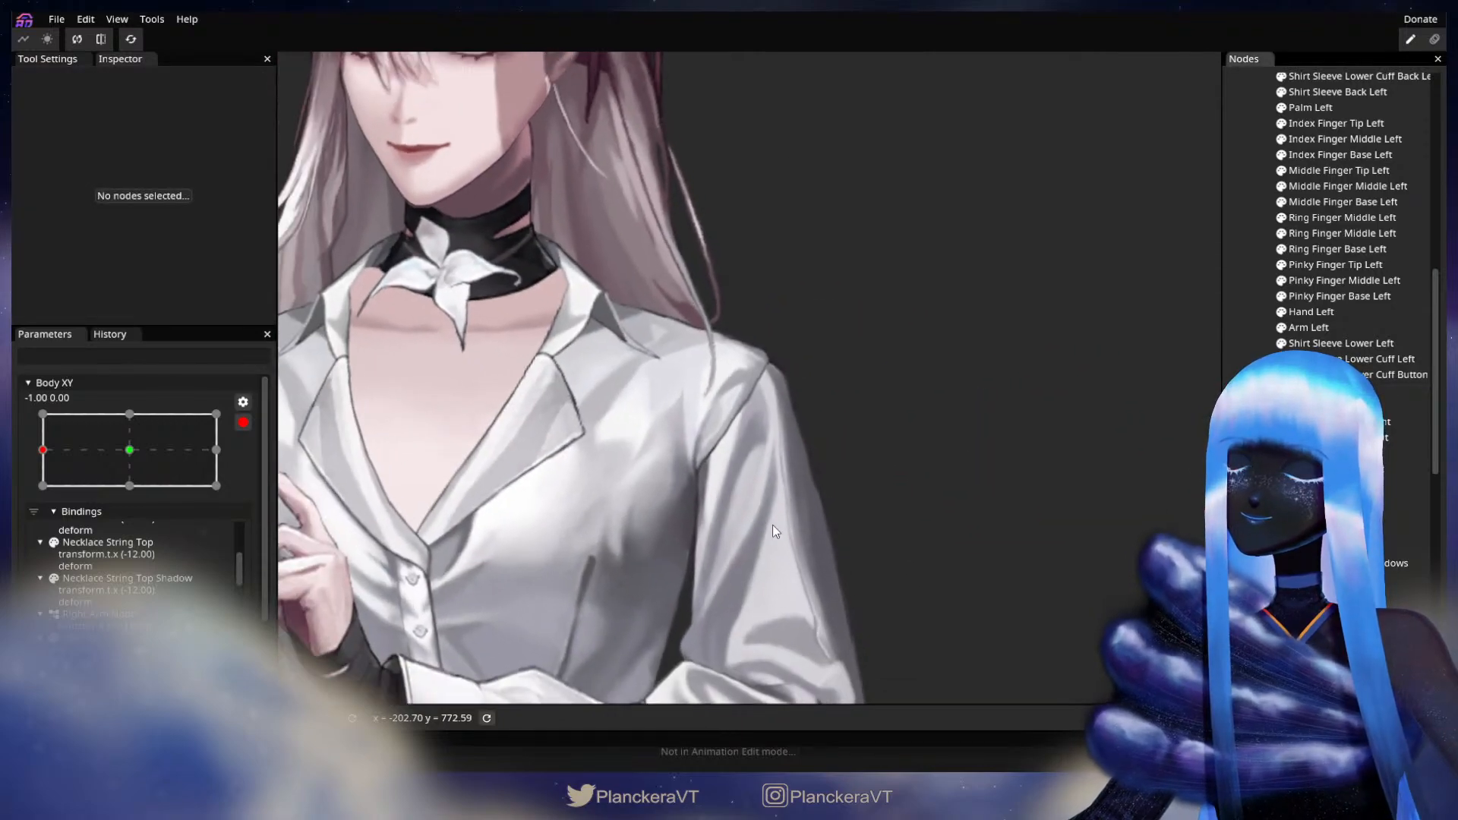
# - Compare both shoulders, test the left one by varying Body XY near -1.00, and re-arm the -1.00, 0.00 keypoint
pyautogui.scroll(-1, 771, 526)
pyautogui.moveTo(519, 450); pyautogui.dragTo(647, 423)
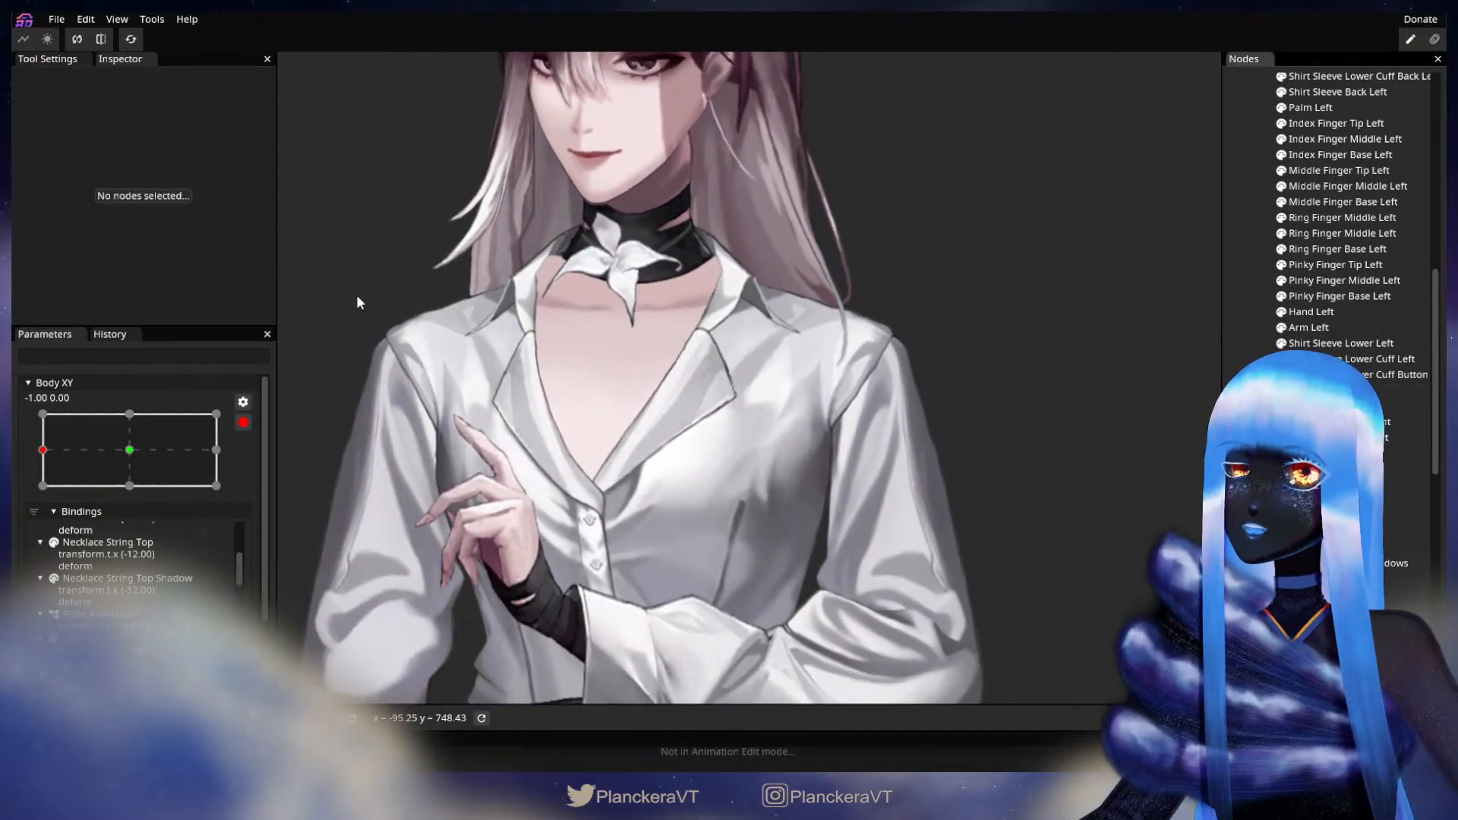
pyautogui.moveTo(920, 396); pyautogui.dragTo(746, 423)
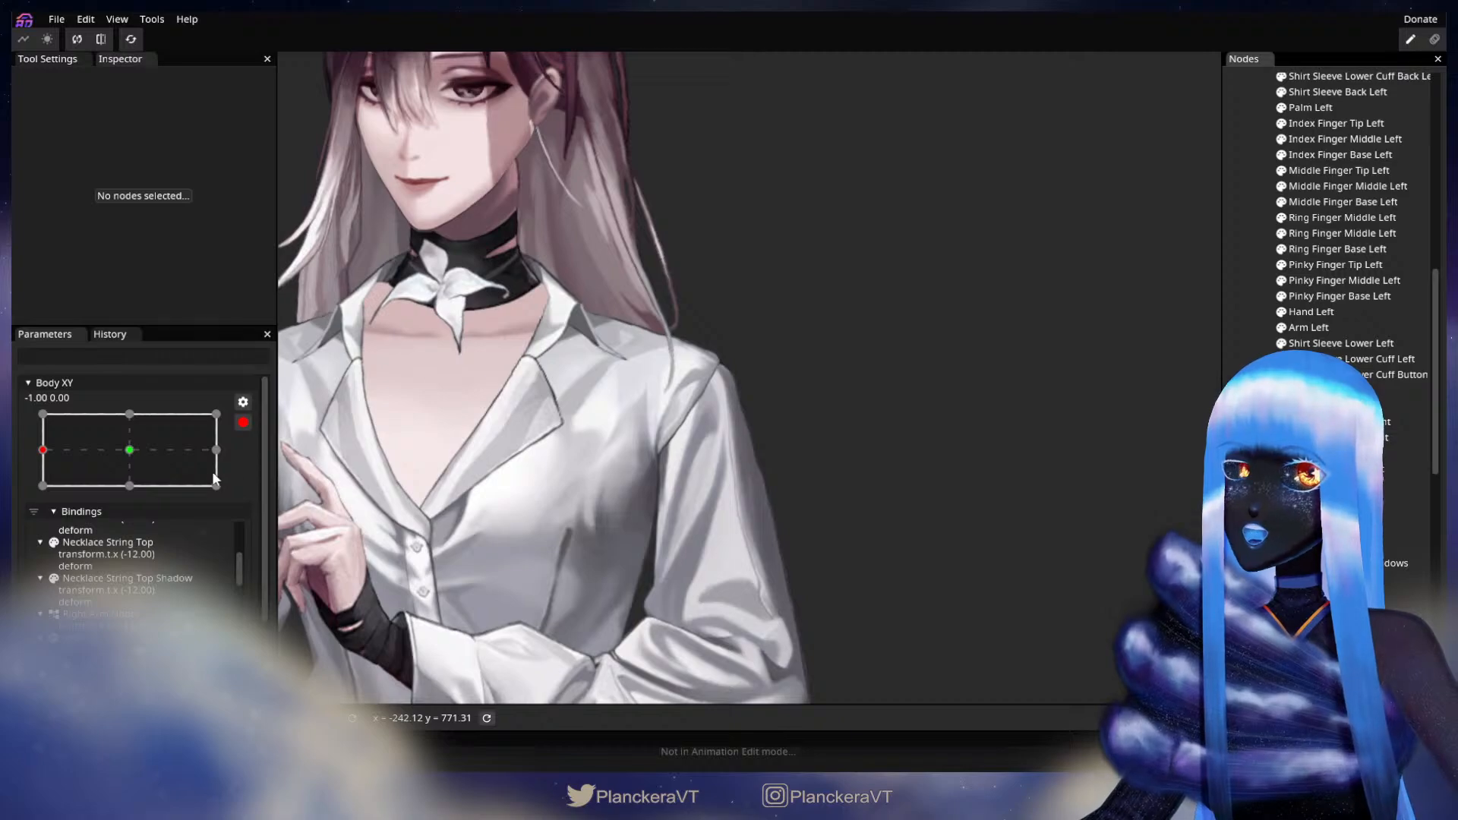
pyautogui.click(243, 422)
pyautogui.moveTo(44, 519)
pyautogui.mouseDown()
pyautogui.moveTo(153, 517)
pyautogui.moveTo(41, 521)
pyautogui.mouseUp()
pyautogui.click(254, 487)
pyautogui.scroll(3, 836, 371)
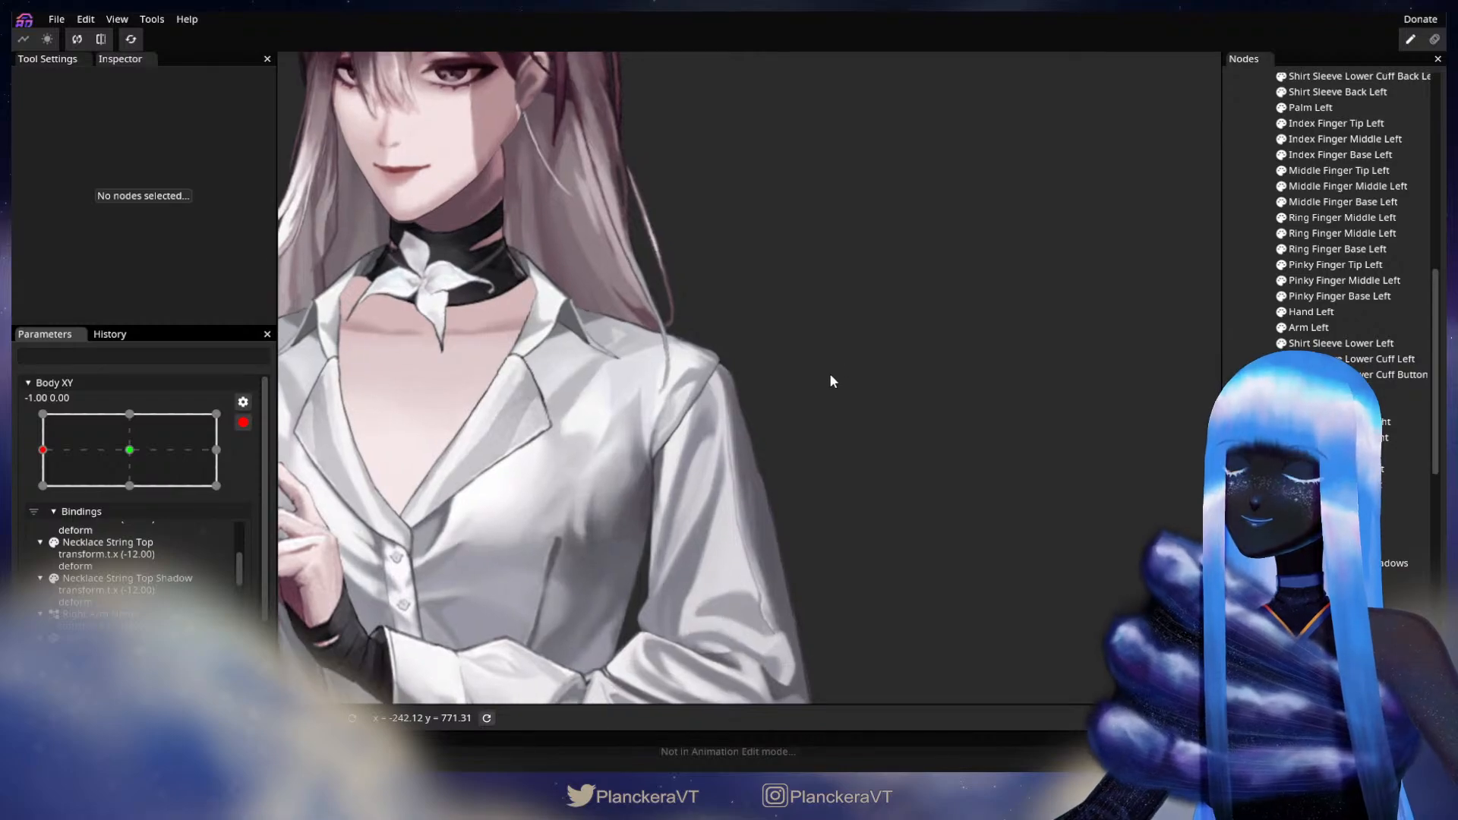
# - Reshape the Shirt MeshGroup along the outer edge of the left shoulder with the size 46 Circle Brush, and deselect the group
pyautogui.click(1305, 390)
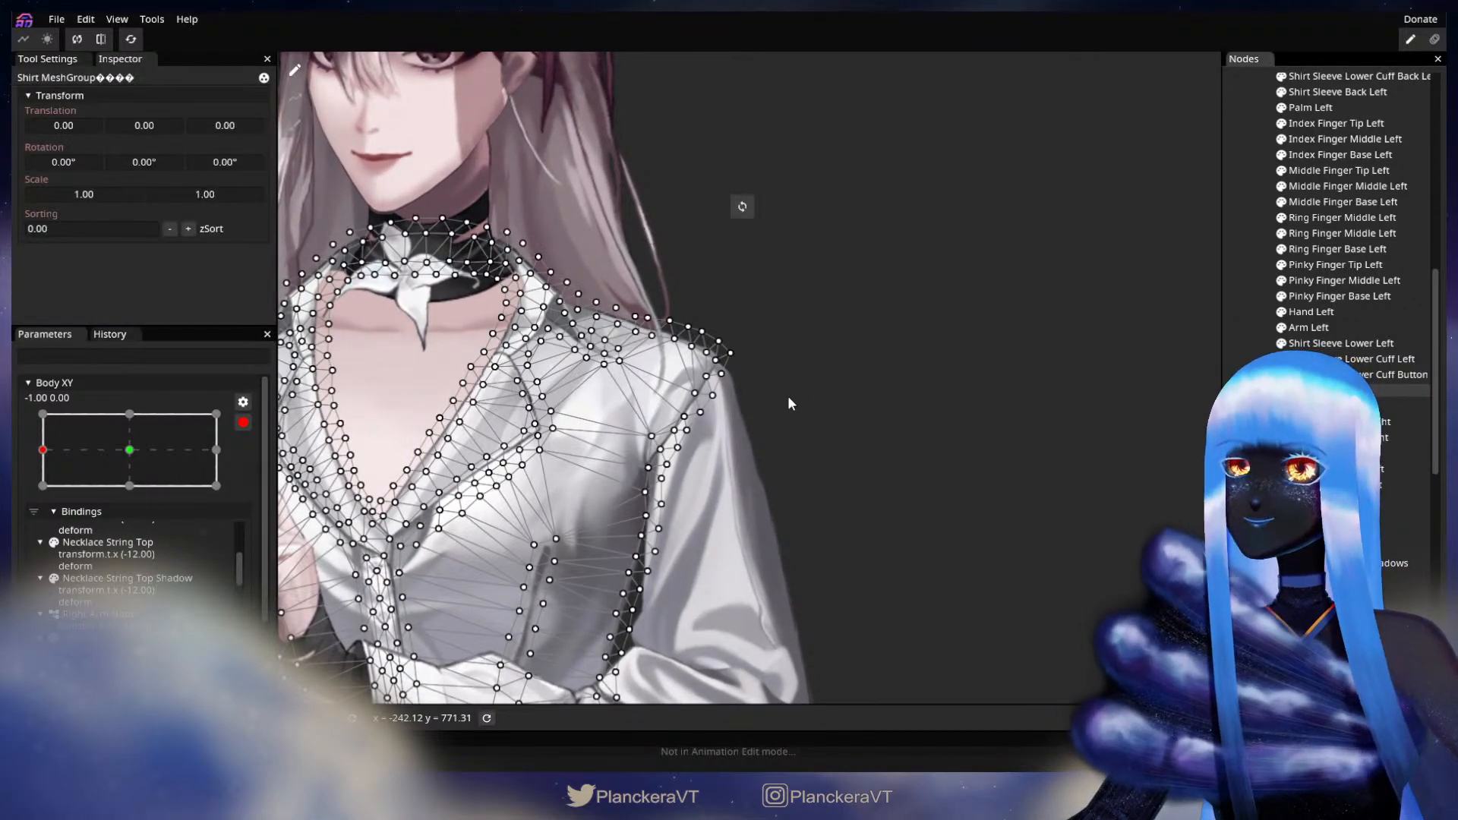
pyautogui.click(298, 133)
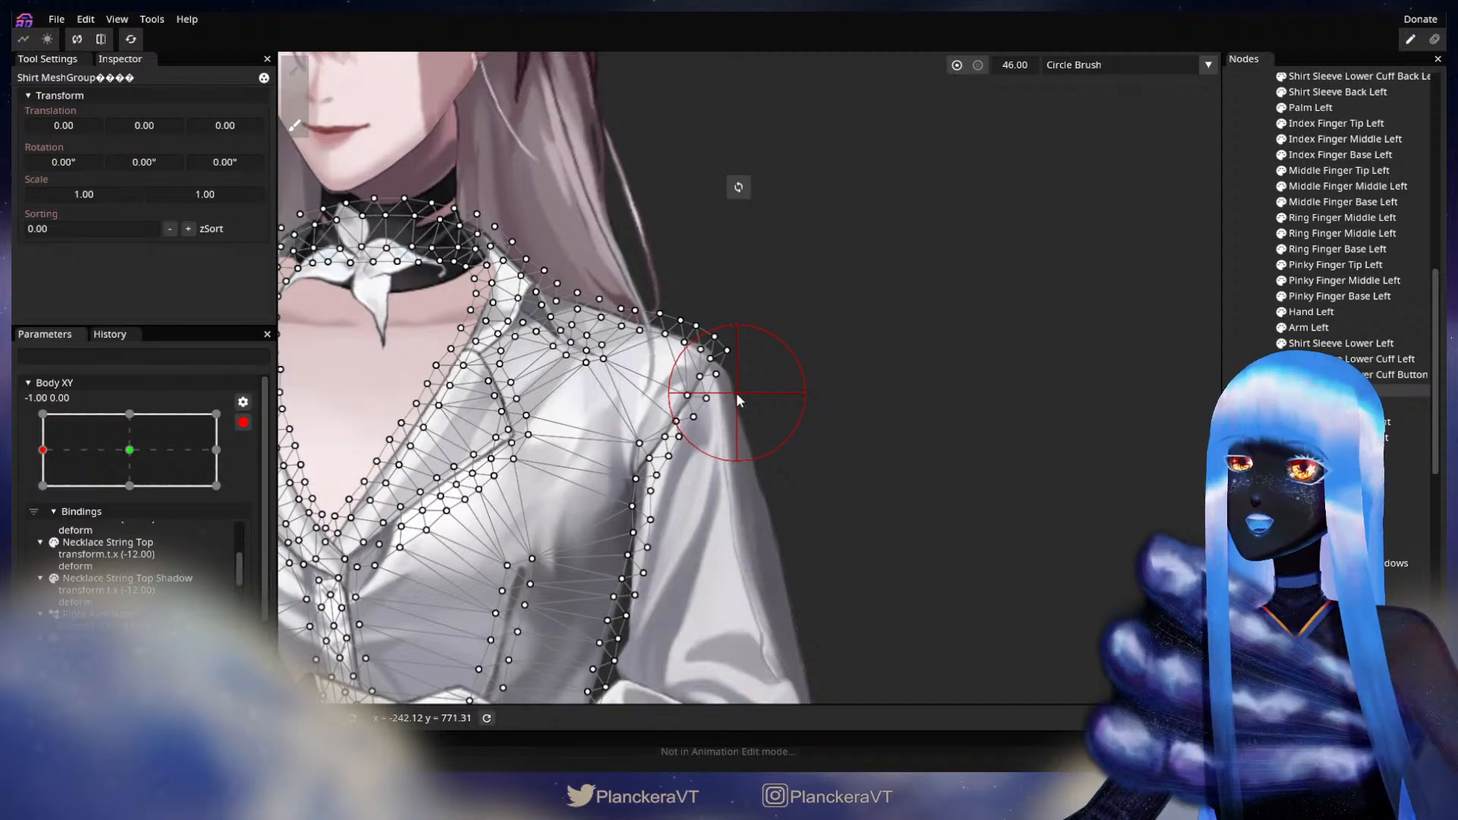
pyautogui.click(1205, 436)
pyautogui.scroll(-4, 821, 456)
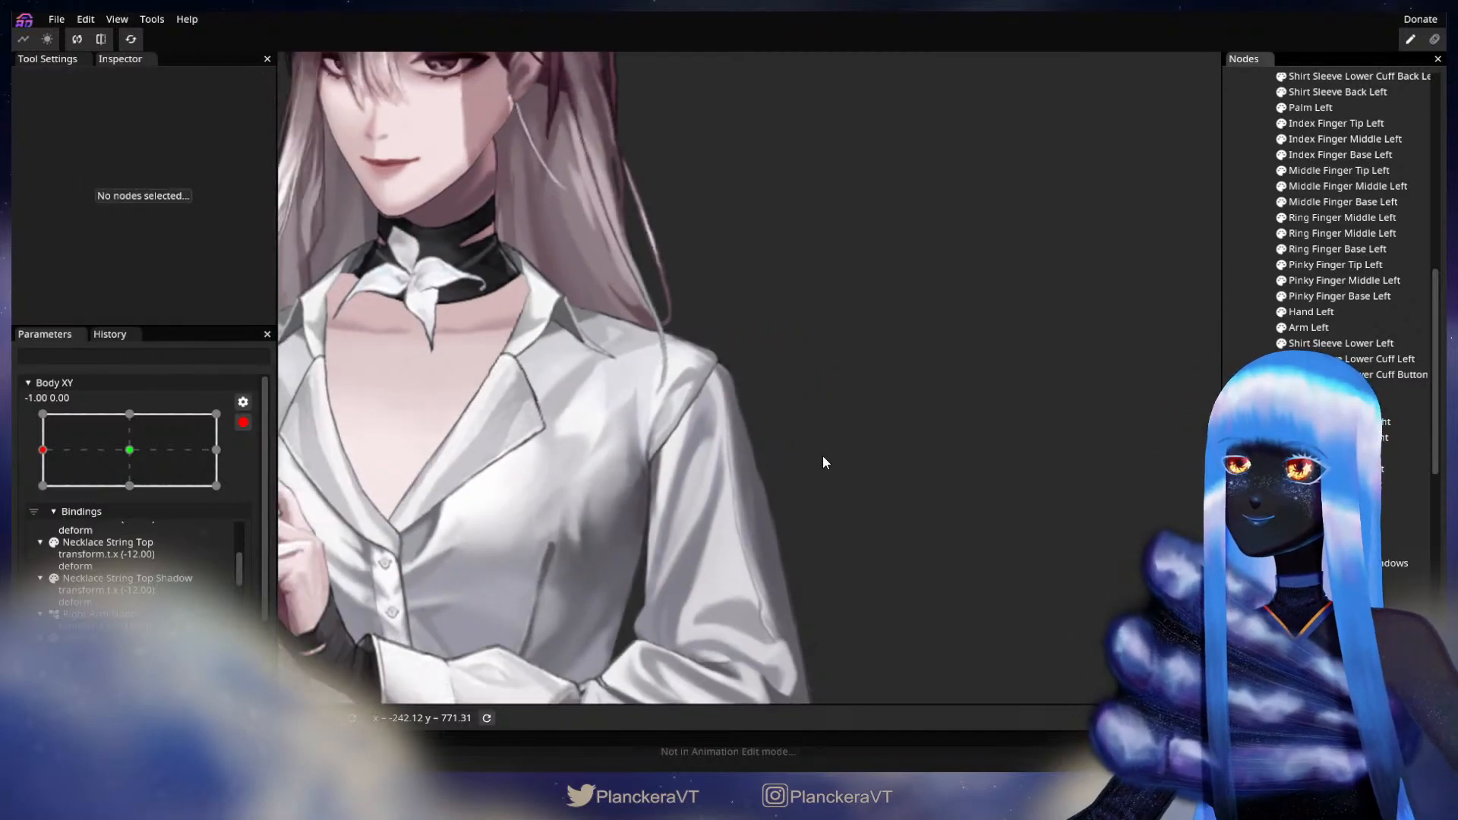
# - Disarm the Body XY keypoint at -1.00, 0.00 and review the whole figure while varying Body XY around -1.00
pyautogui.click(243, 404)
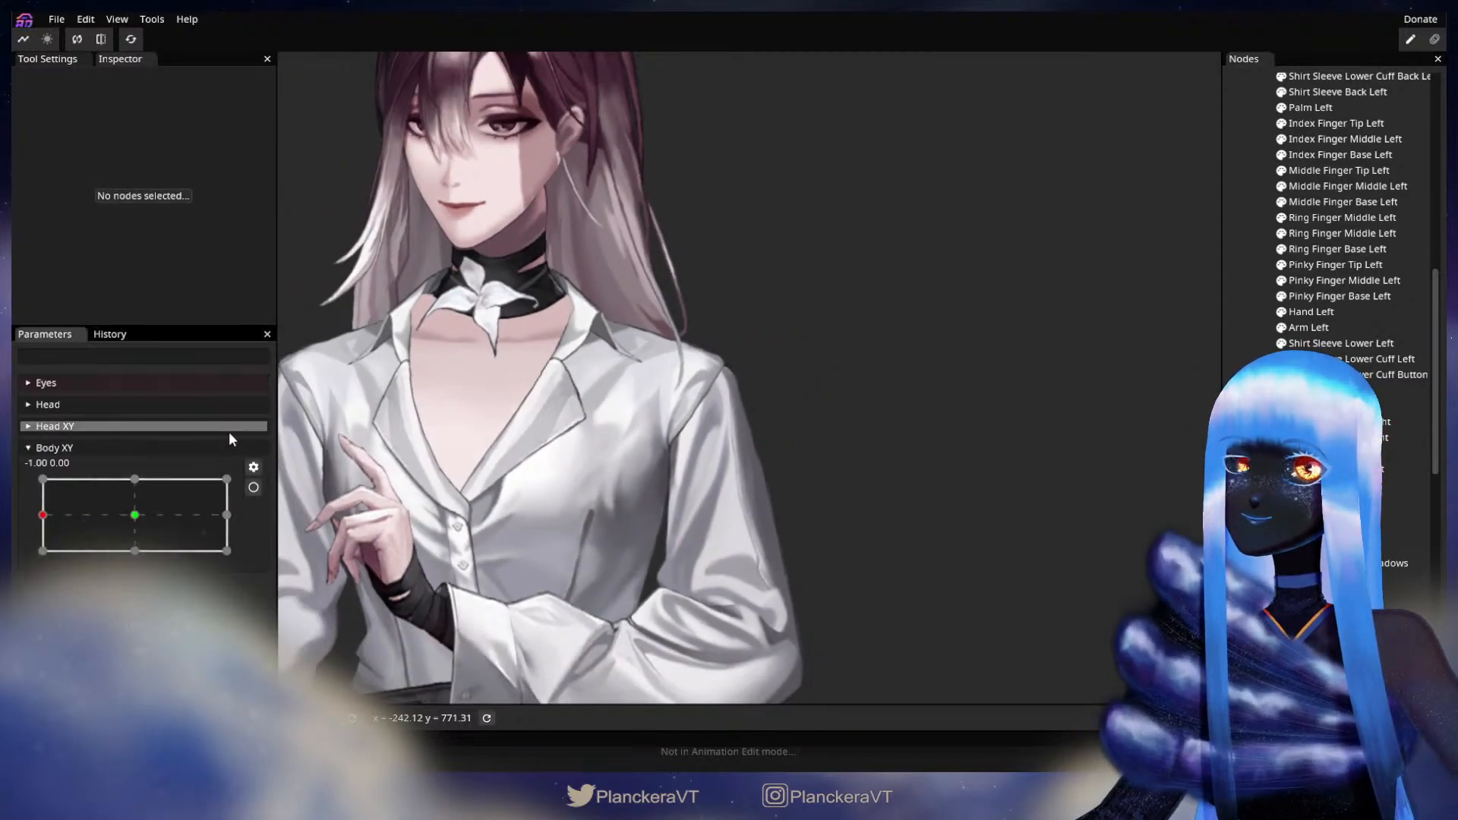
pyautogui.moveTo(42, 517)
pyautogui.mouseDown()
pyautogui.moveTo(145, 520)
pyautogui.moveTo(34, 535)
pyautogui.mouseUp()
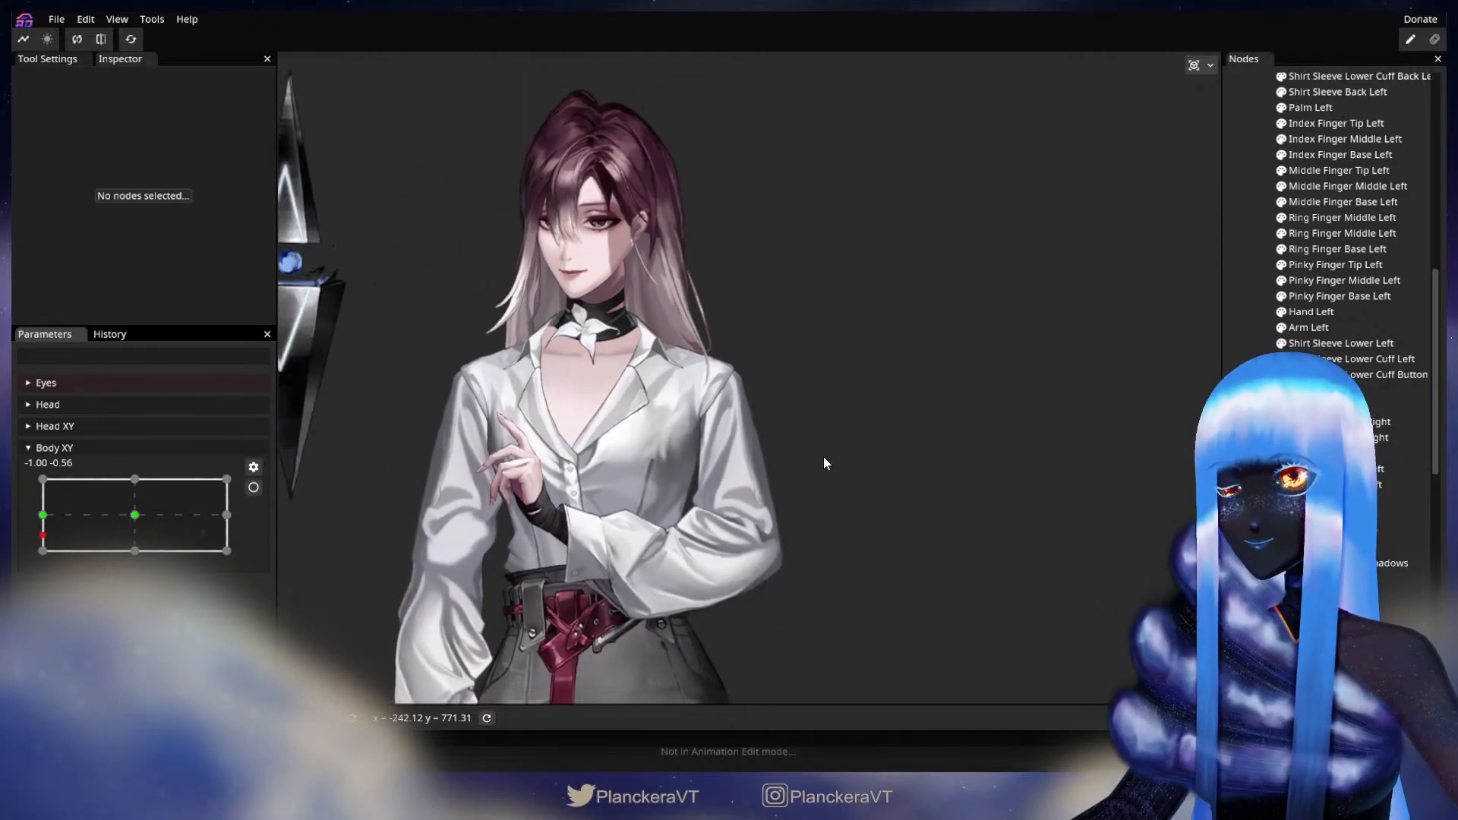
# - Show Necklace String Bottom, Necklace String Top Shadow and Necklace String Top, and test the torso turn by sweeping Body XY toward 1.00
pyautogui.scroll(10, 1307, 338)
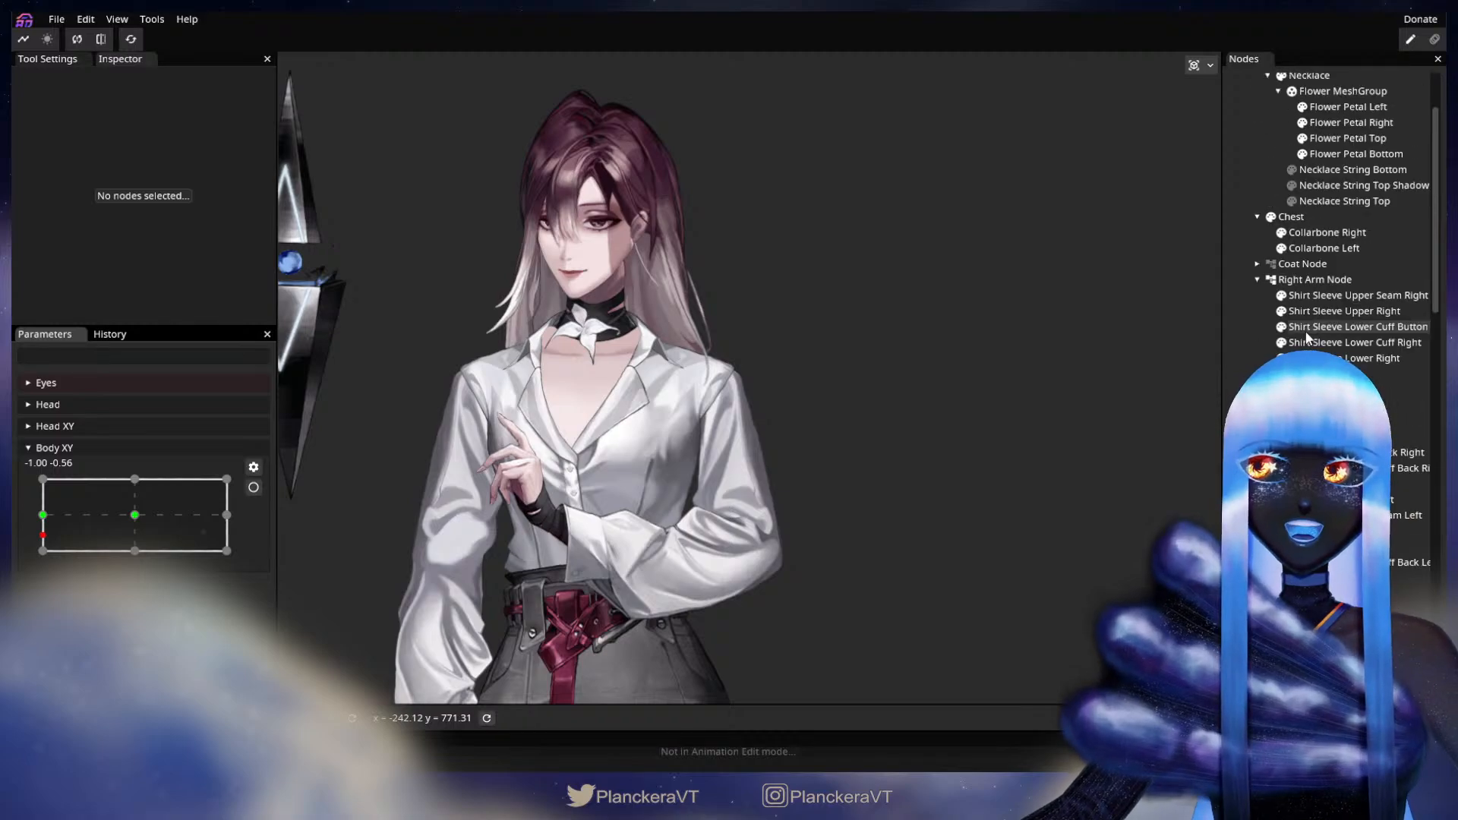
pyautogui.scroll(3, 1289, 328)
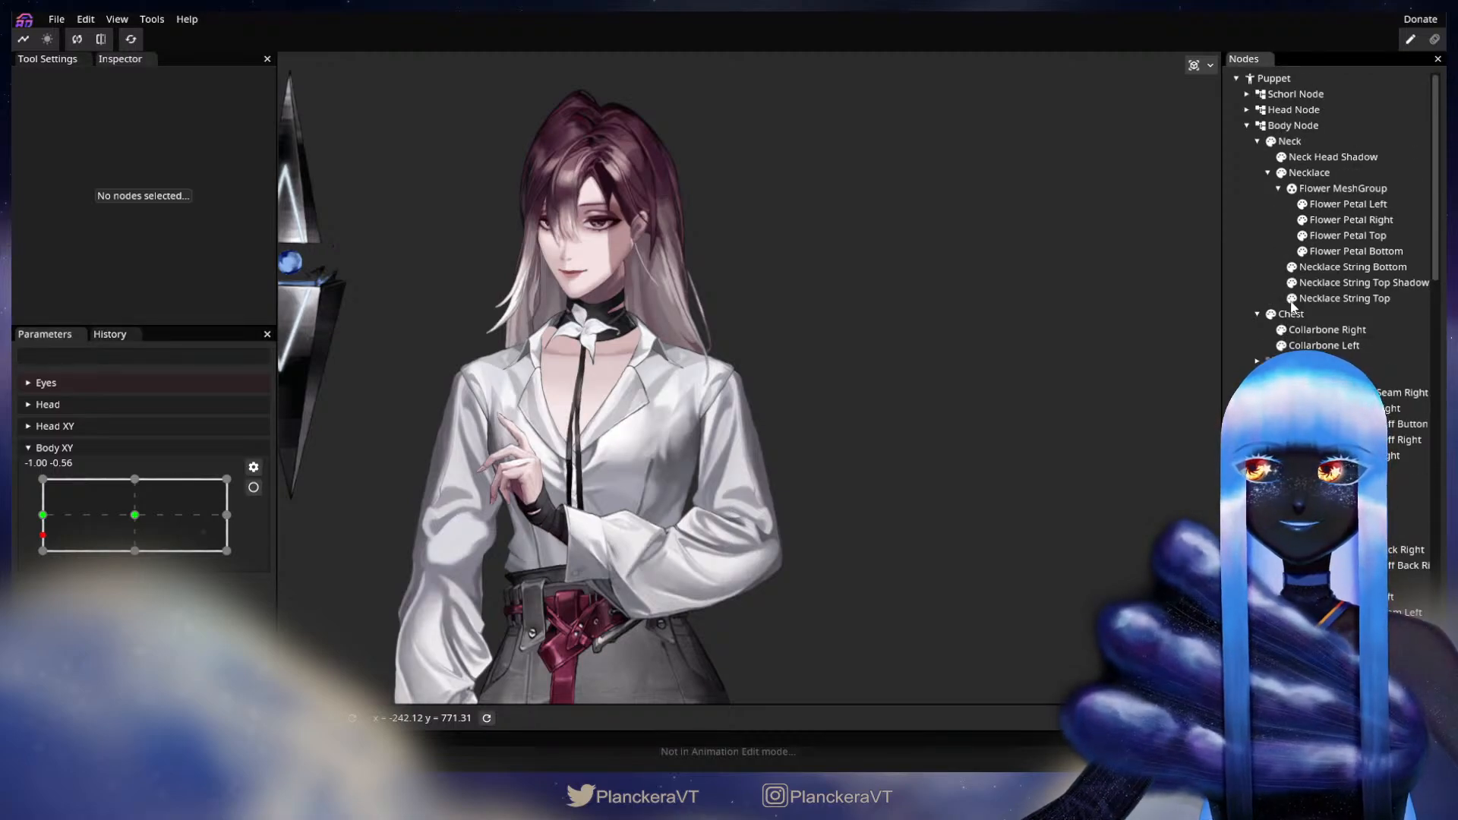
pyautogui.moveTo(664, 440); pyautogui.dragTo(737, 422)
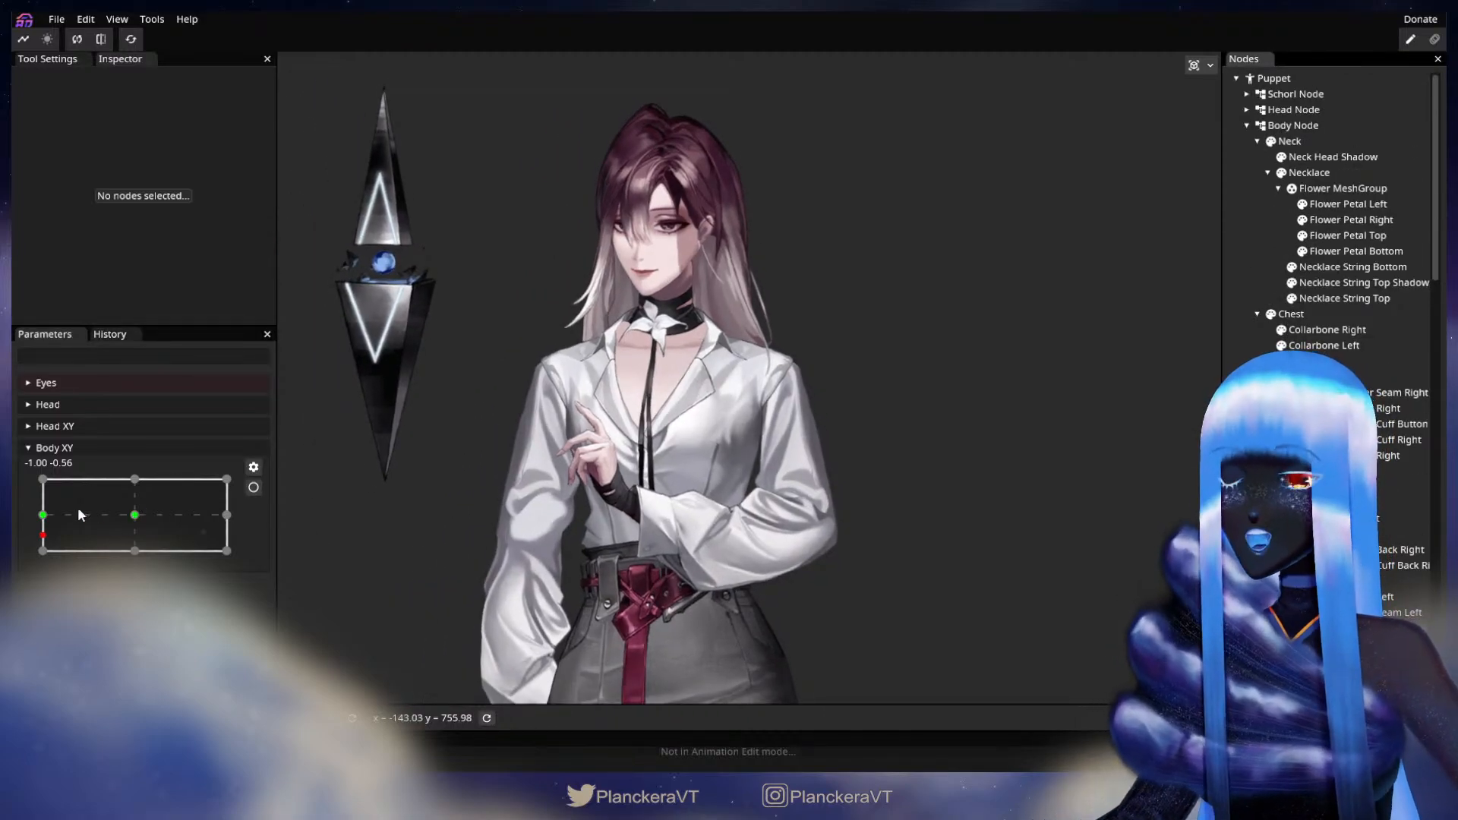
pyautogui.moveTo(80, 515)
pyautogui.mouseDown()
pyautogui.moveTo(45, 513)
pyautogui.moveTo(99, 511)
pyautogui.moveTo(33, 522)
pyautogui.moveTo(129, 524)
pyautogui.moveTo(29, 531)
pyautogui.moveTo(173, 530)
pyautogui.mouseUp()
pyautogui.click(253, 487)
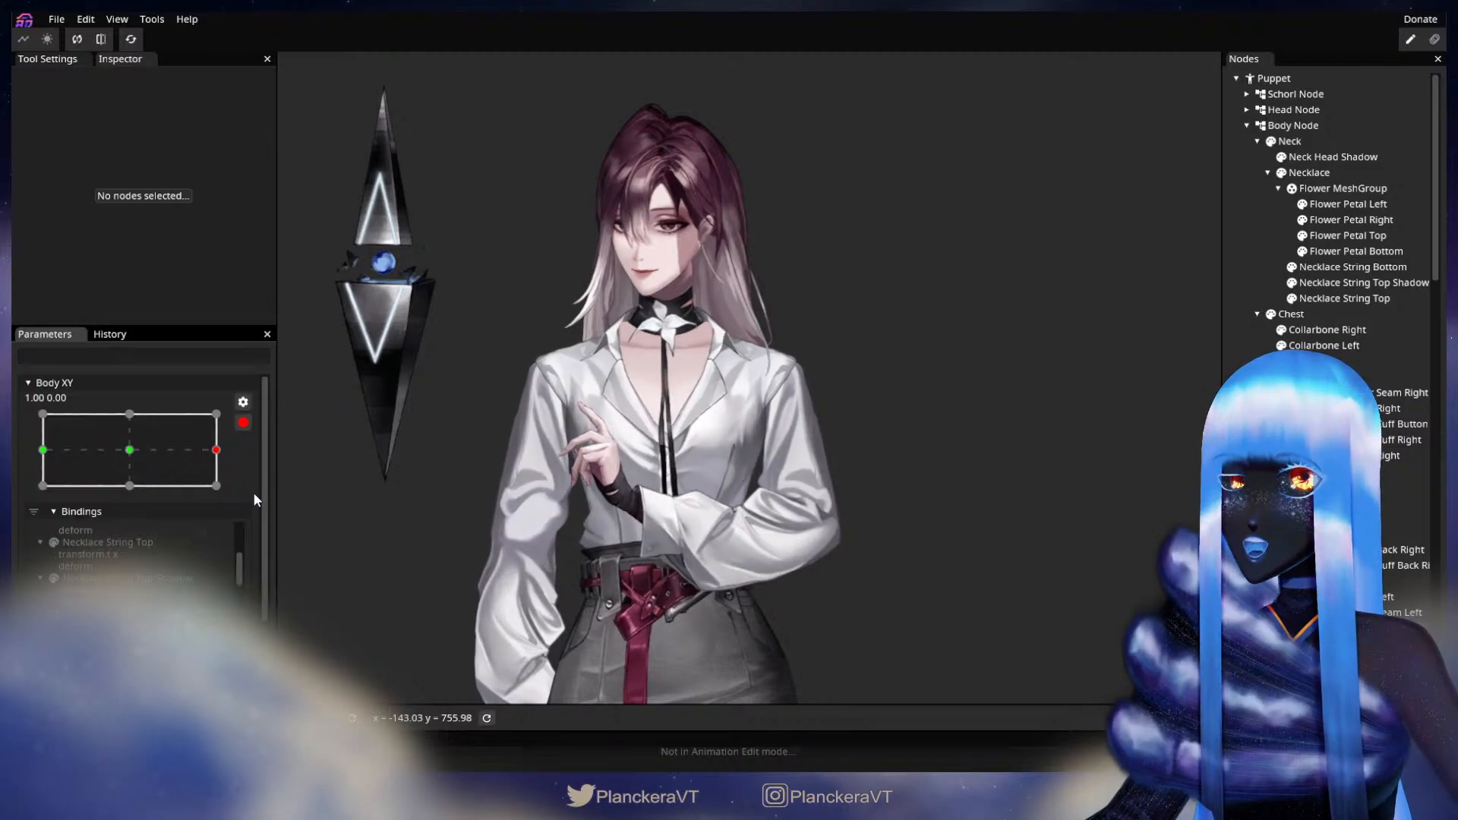
pyautogui.rightClick(216, 451)
pyautogui.moveTo(241, 534)
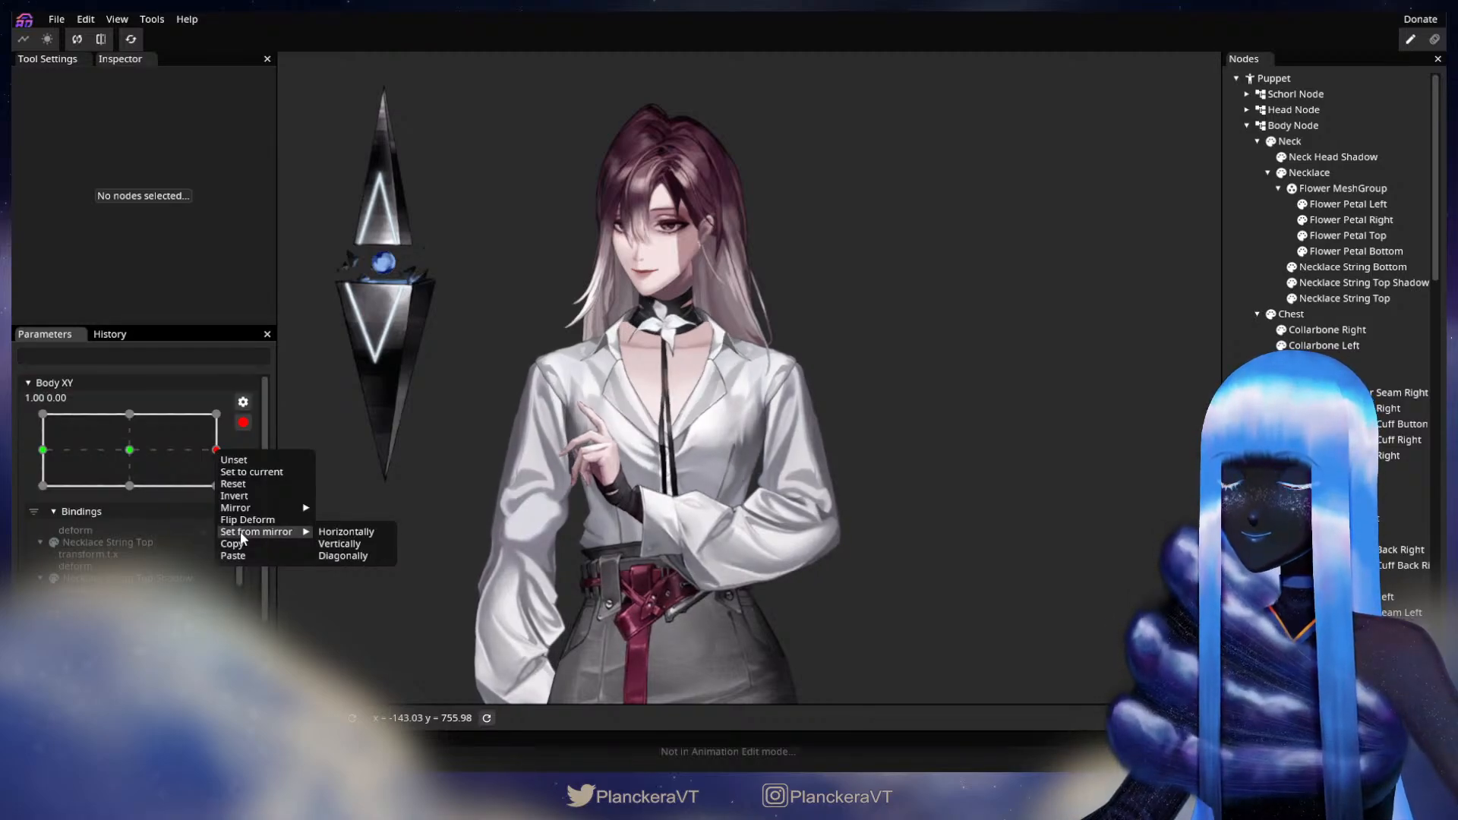
pyautogui.click(249, 422)
pyautogui.click(245, 423)
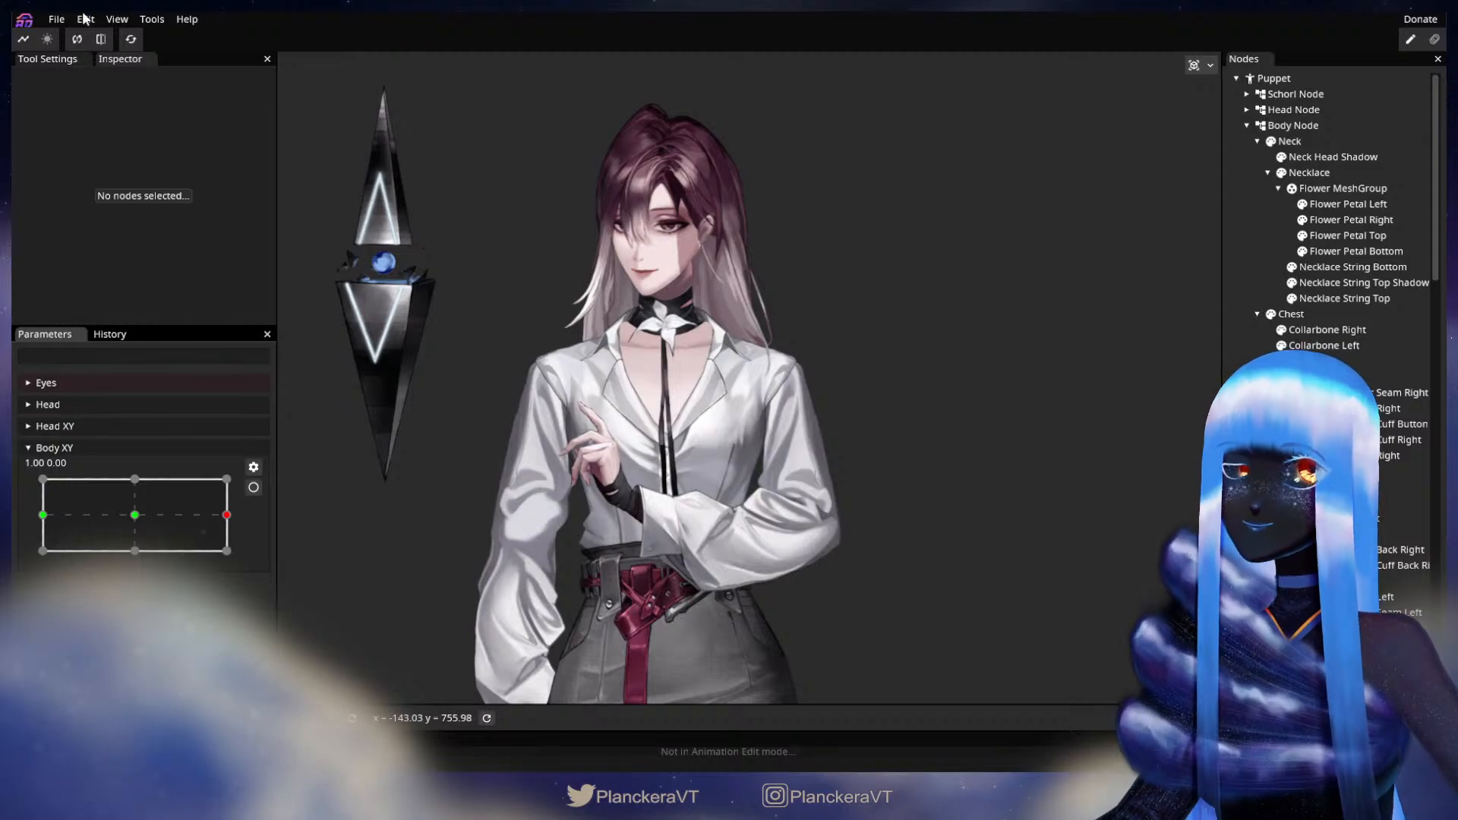
pyautogui.click(59, 21)
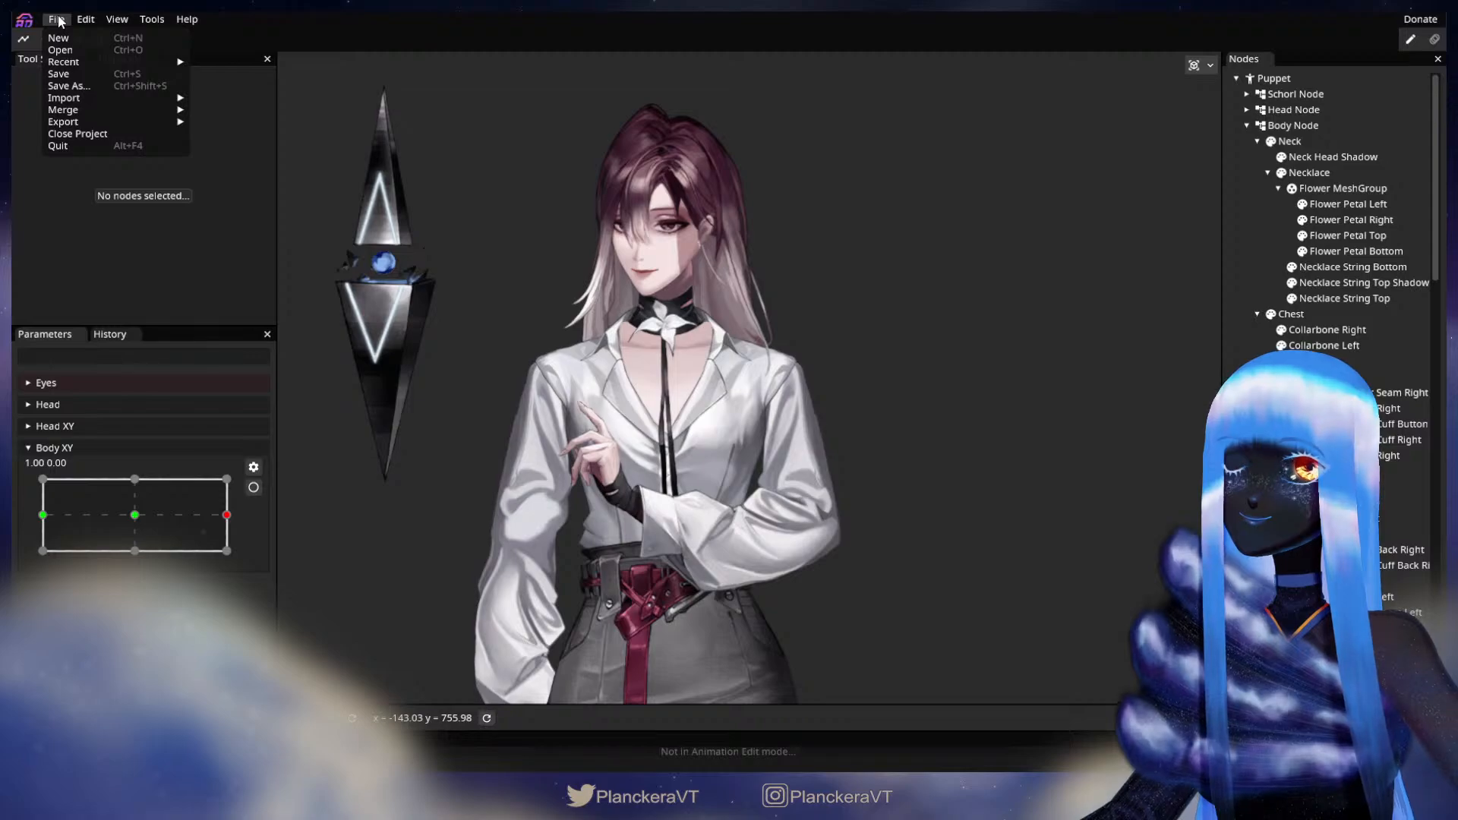
pyautogui.moveTo(96, 23)
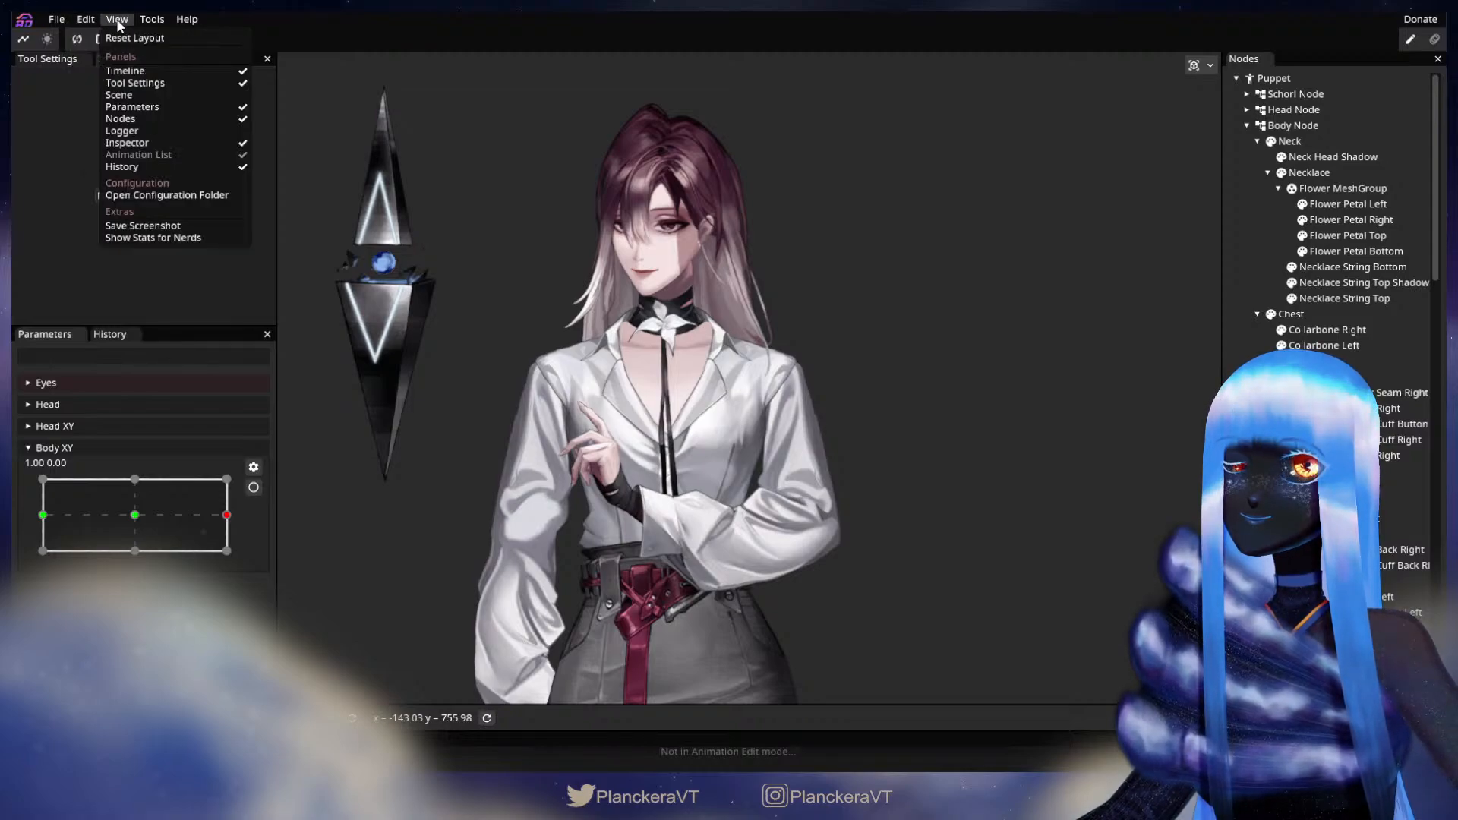
pyautogui.click(117, 25)
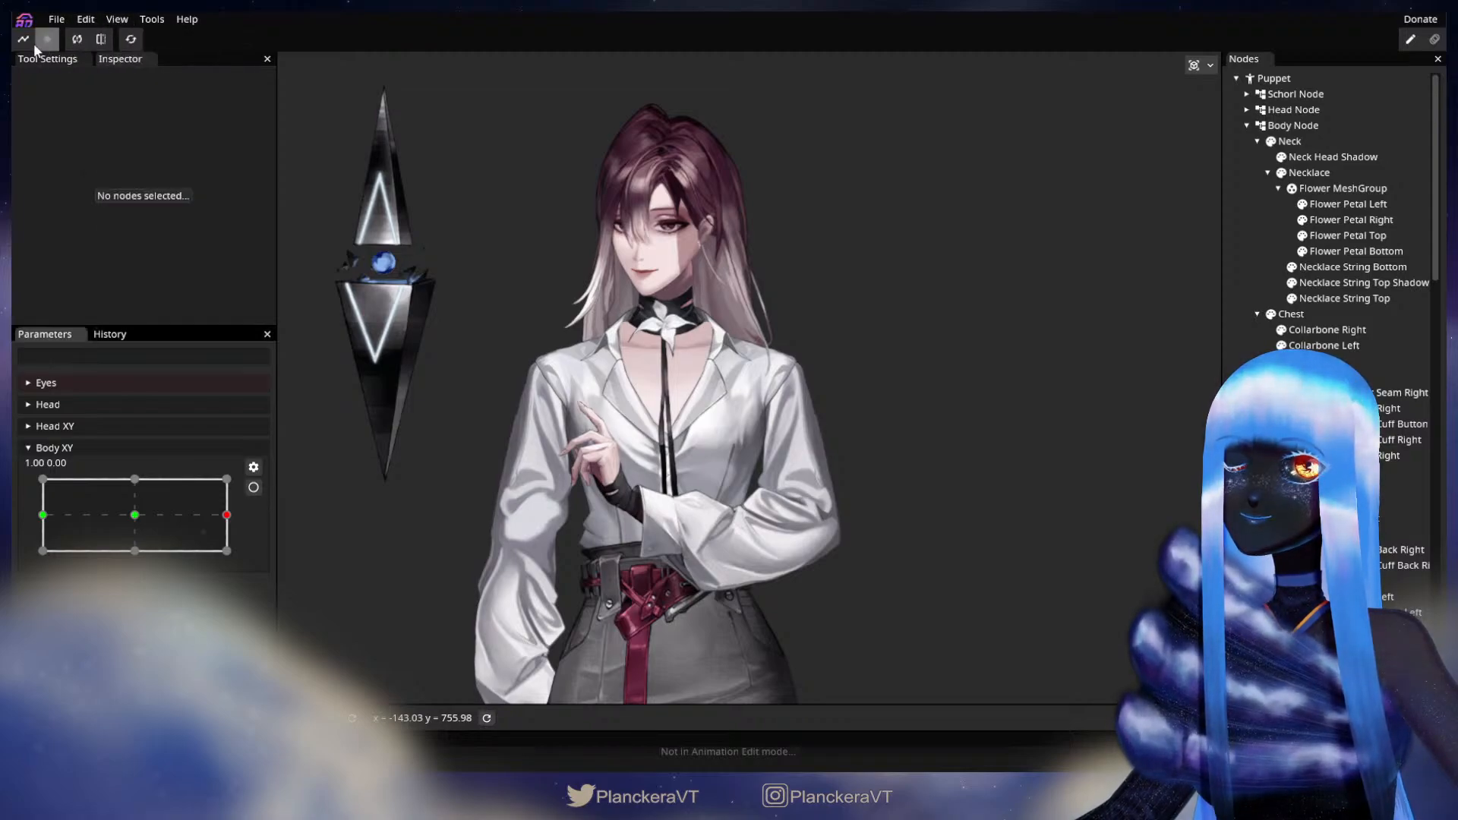
# - Review the flip pairing list of left and right parts down to its end, then close it without saving
pyautogui.click(101, 39)
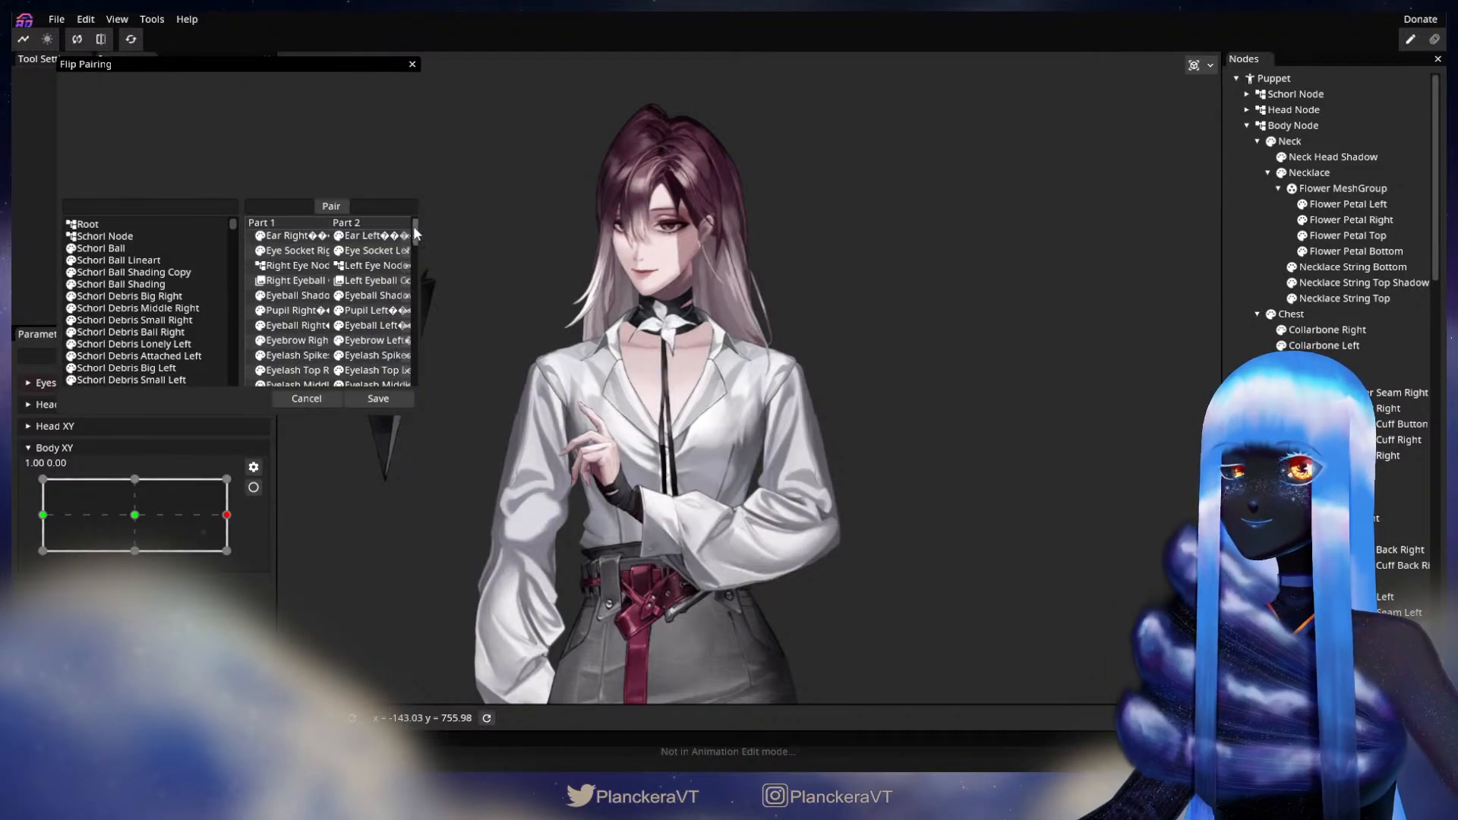
pyautogui.moveTo(413, 226); pyautogui.dragTo(400, 358)
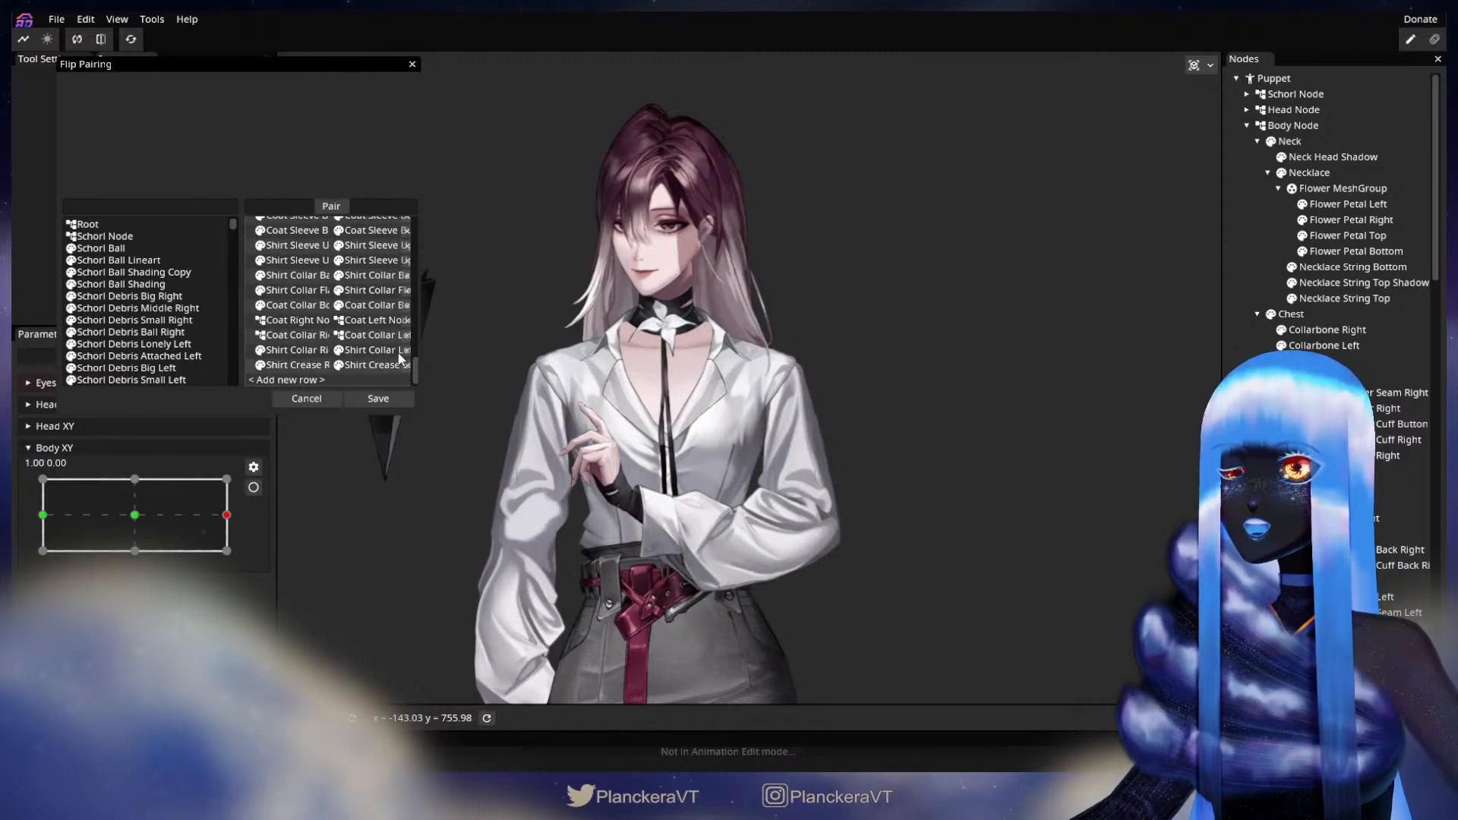
pyautogui.click(413, 65)
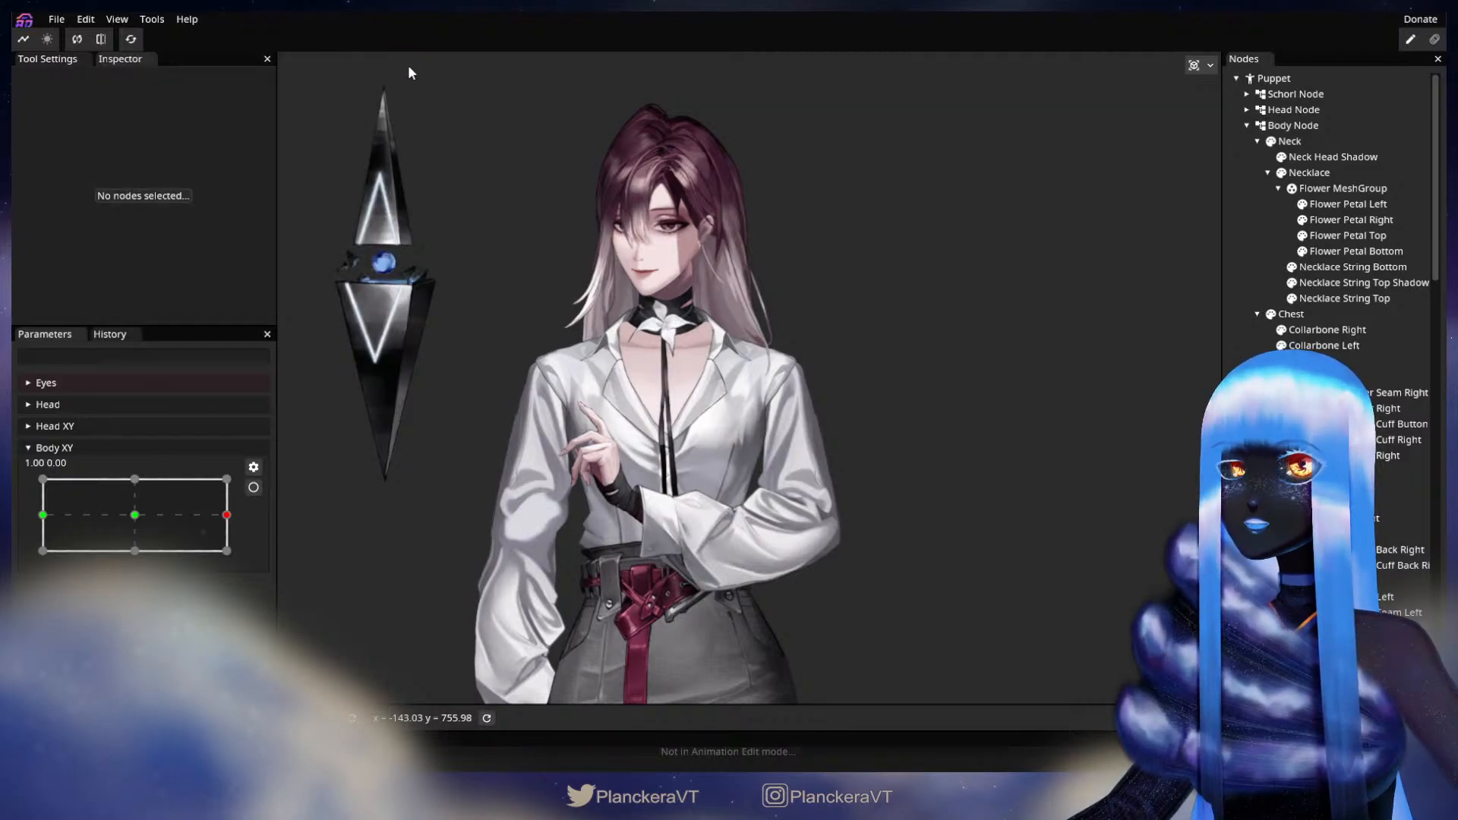
# - Set the Body XY keypoint at 1.00, 0.00 from its horizontal mirror and finish editing the parameter
pyautogui.click(254, 488)
pyautogui.rightClick(217, 450)
pyautogui.moveTo(259, 535)
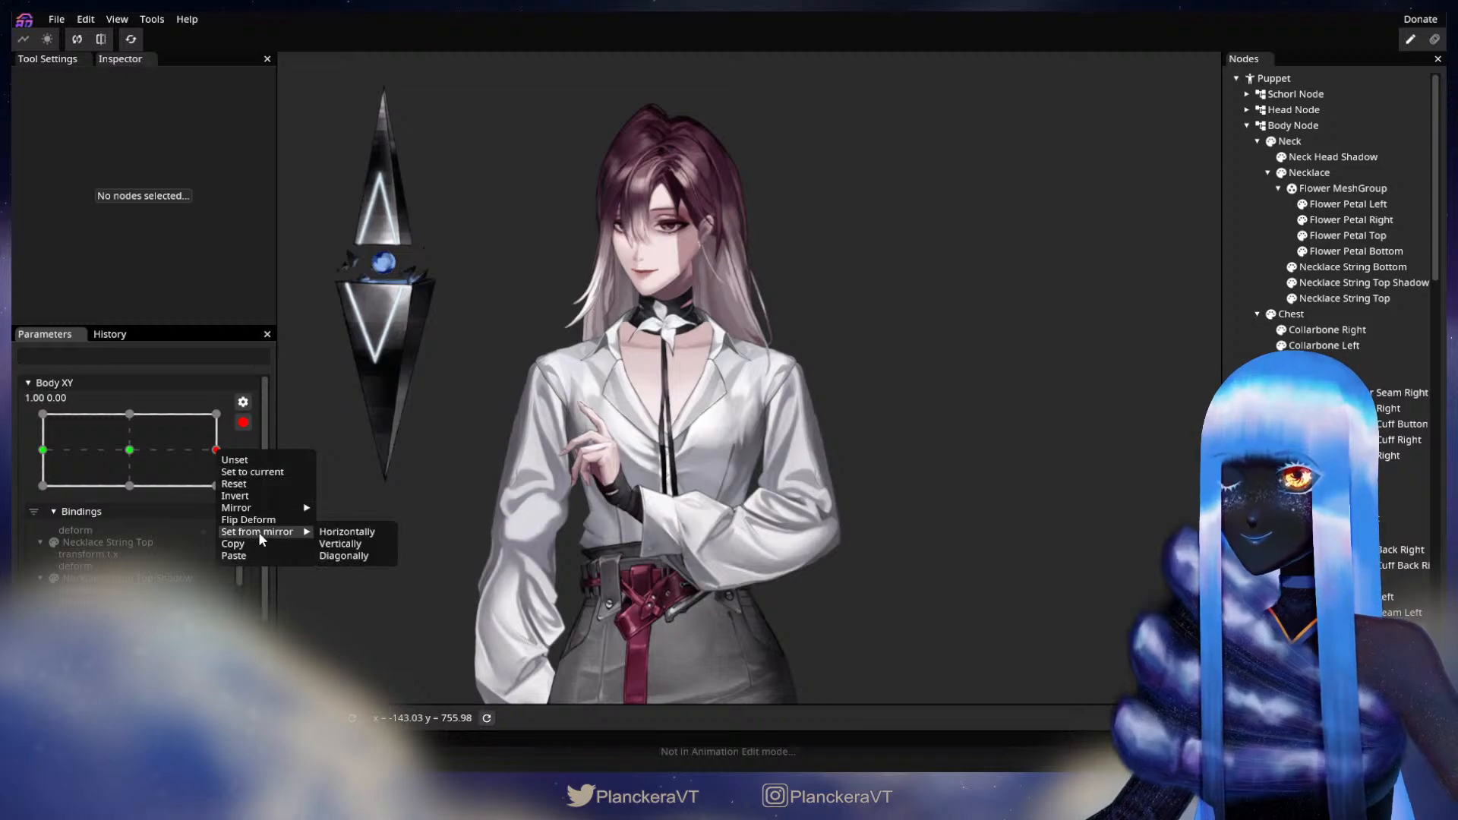
pyautogui.click(348, 533)
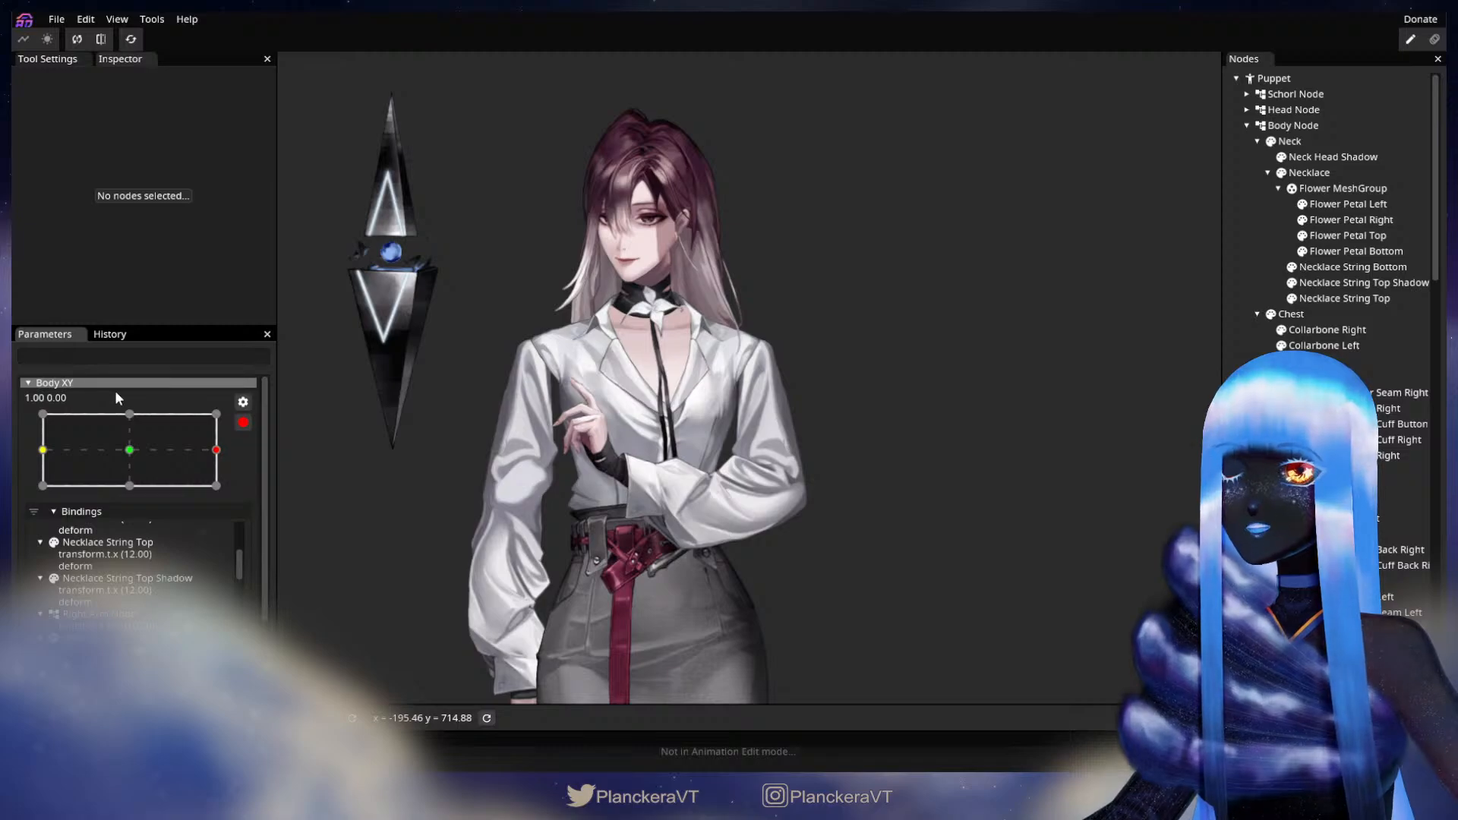
pyautogui.click(243, 422)
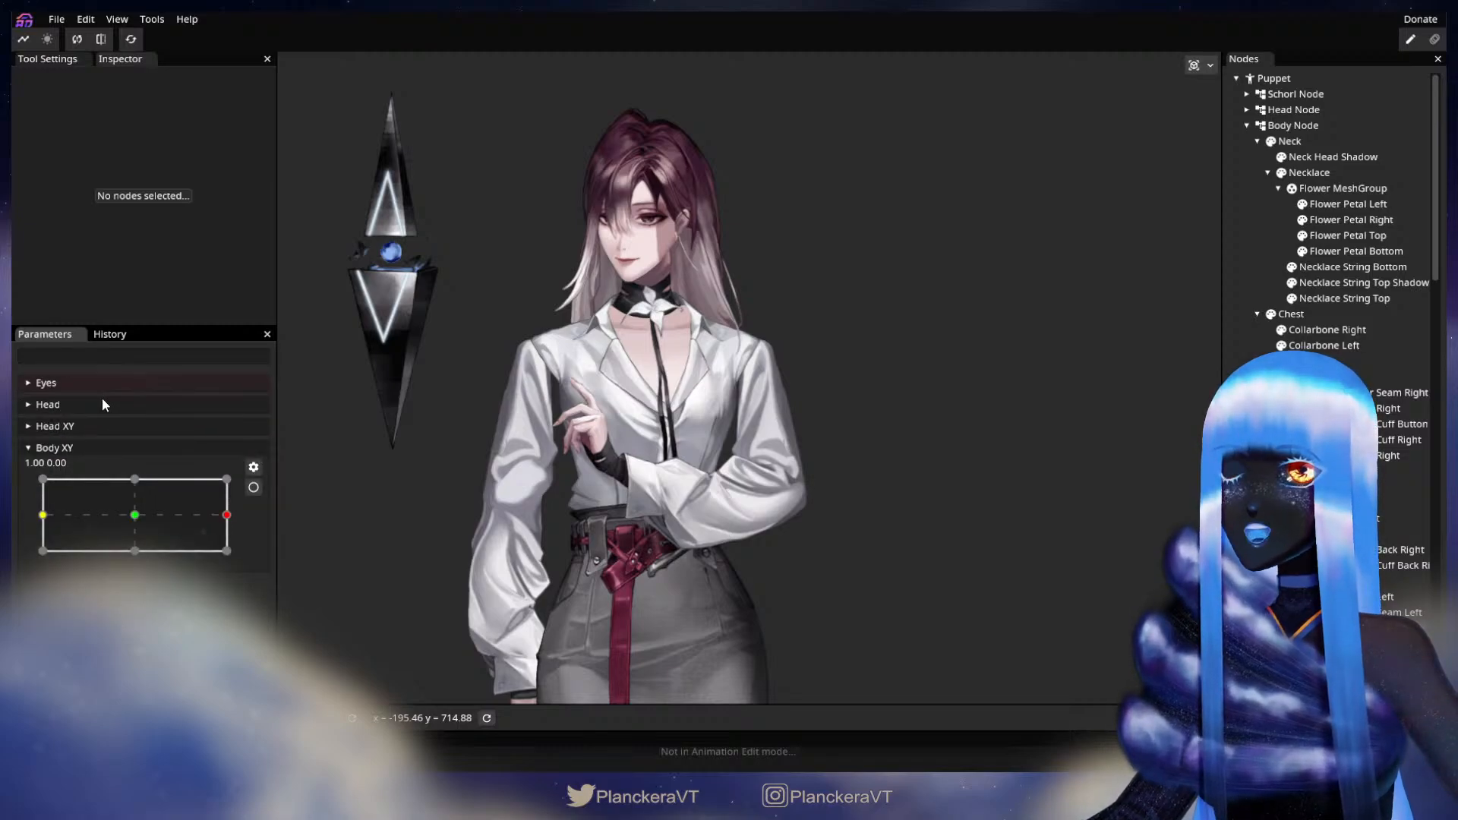
# - Preview the body turn with Head XY turned to 1.00, 0.15, sweeping Body XY from side to side
pyautogui.click(97, 426)
pyautogui.moveTo(89, 523); pyautogui.dragTo(247, 488)
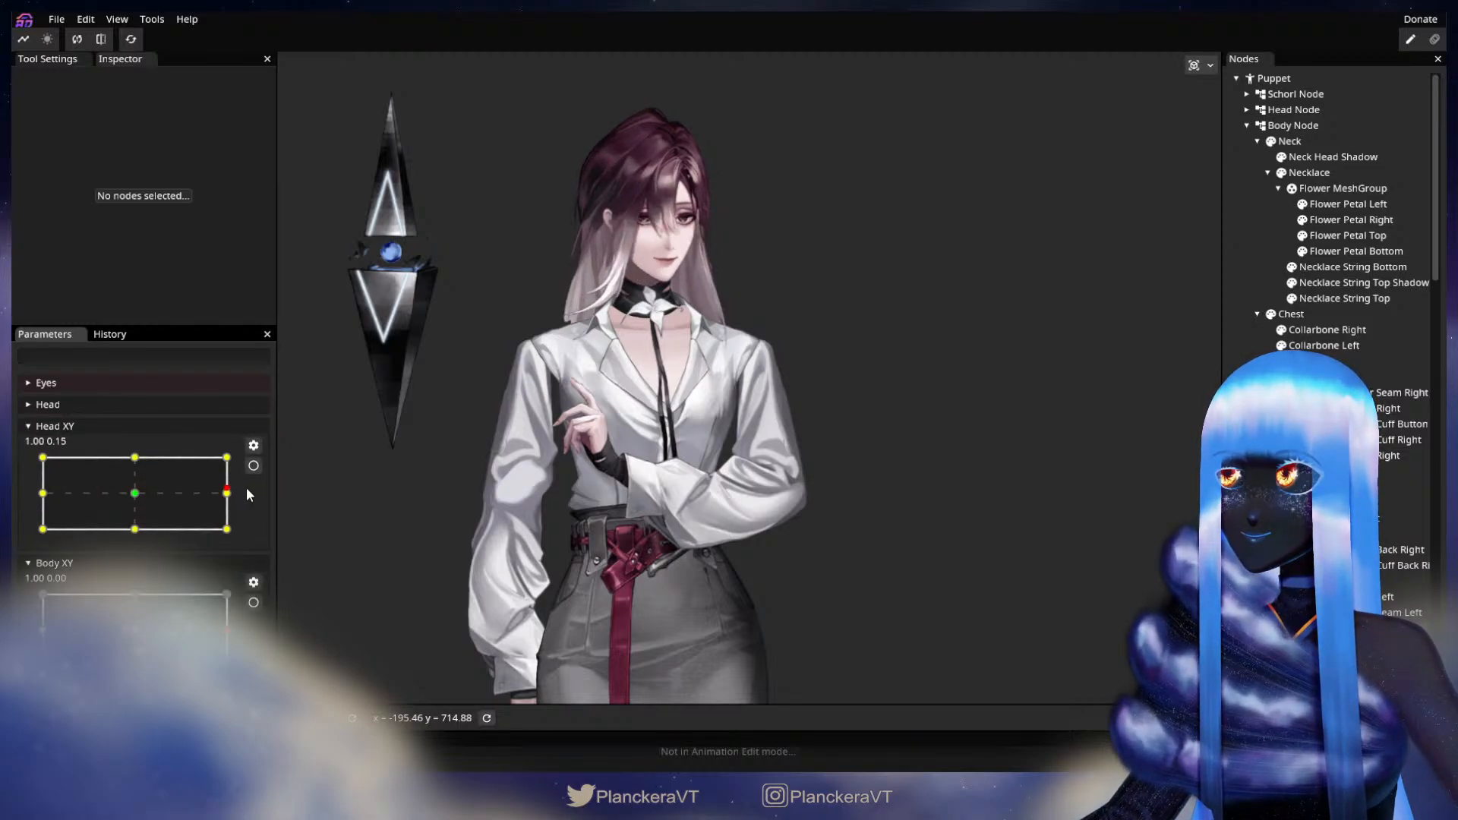
pyautogui.click(137, 426)
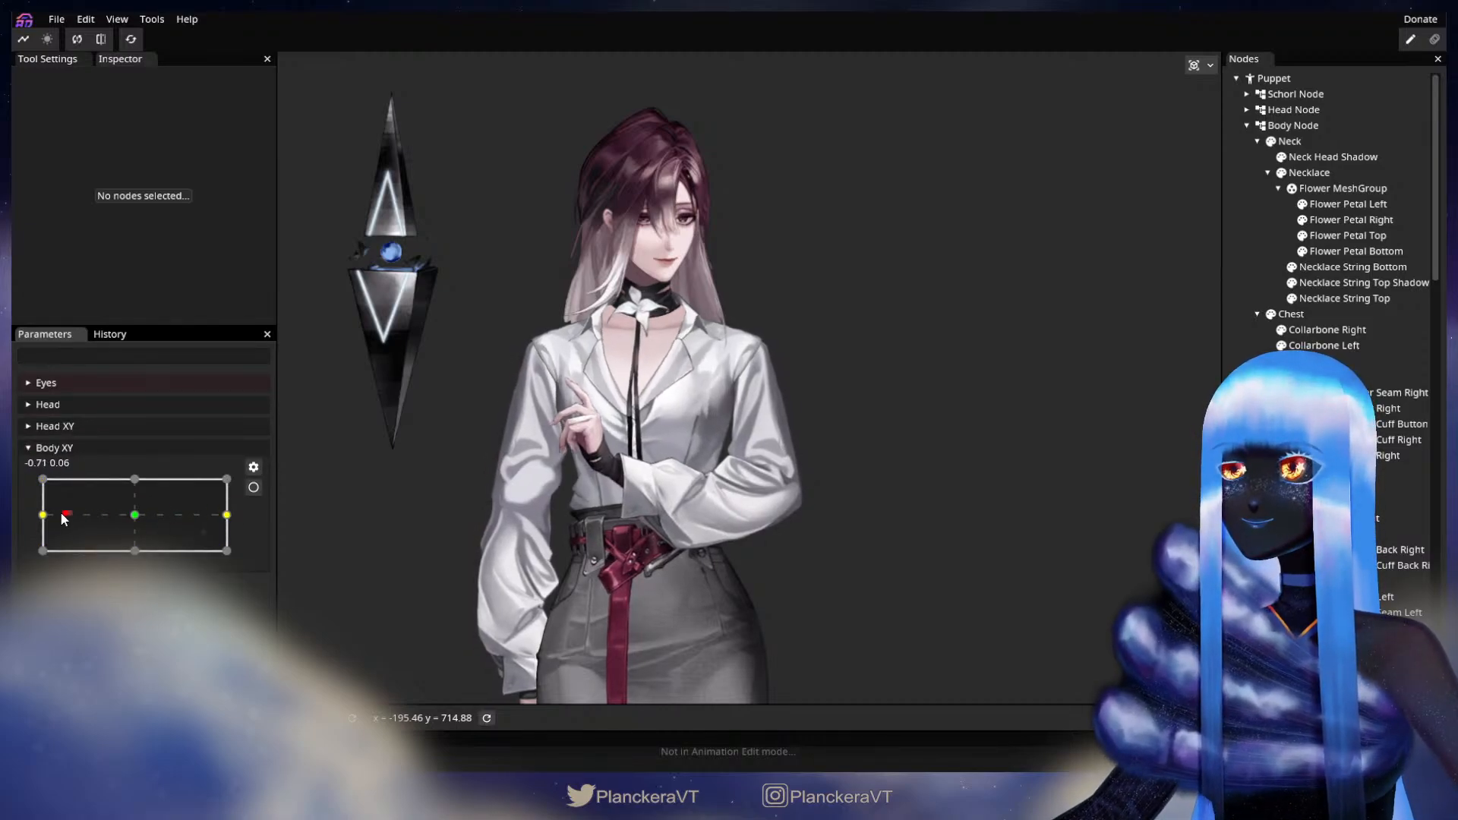
pyautogui.moveTo(228, 516); pyautogui.dragTo(128, 543)
pyautogui.moveTo(244, 536)
pyautogui.mouseDown()
pyautogui.moveTo(40, 546)
pyautogui.moveTo(245, 540)
pyautogui.mouseUp()
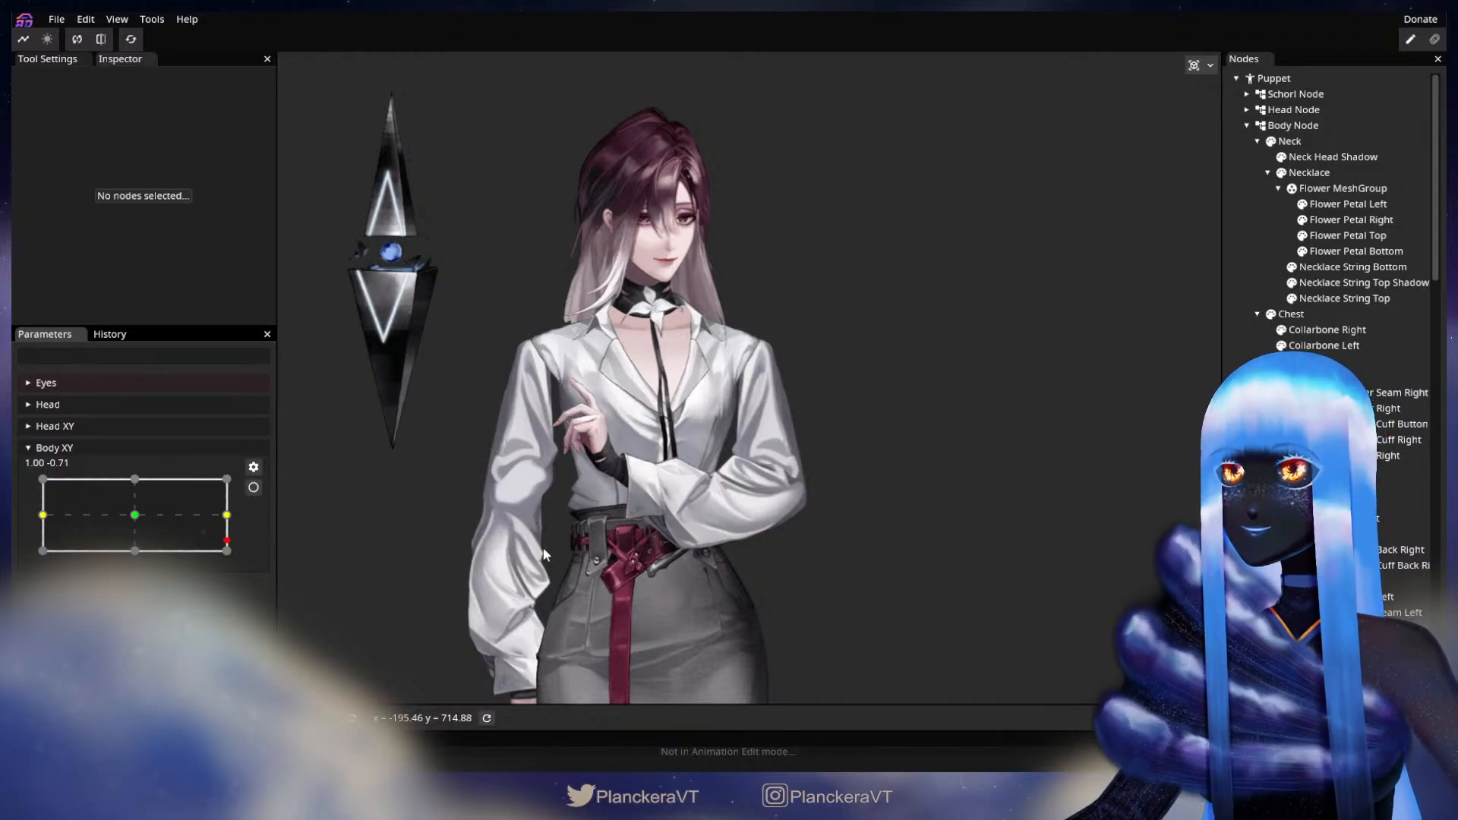
# - Examine the torso up close while sweeping Body XY between its two sides, and save the model
pyautogui.scroll(3, 678, 458)
pyautogui.scroll(4, 682, 456)
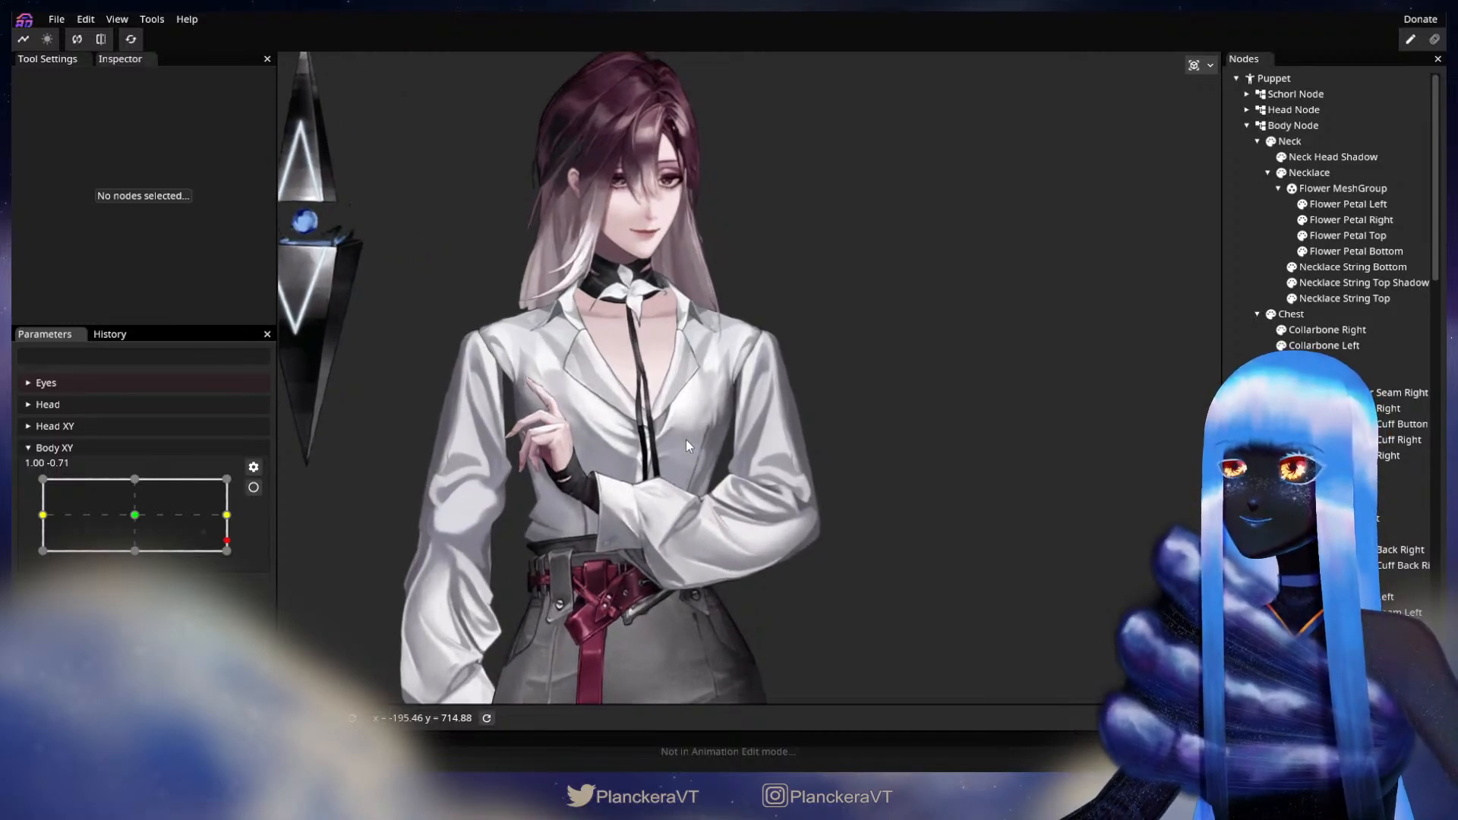
pyautogui.moveTo(552, 372); pyautogui.dragTo(656, 481)
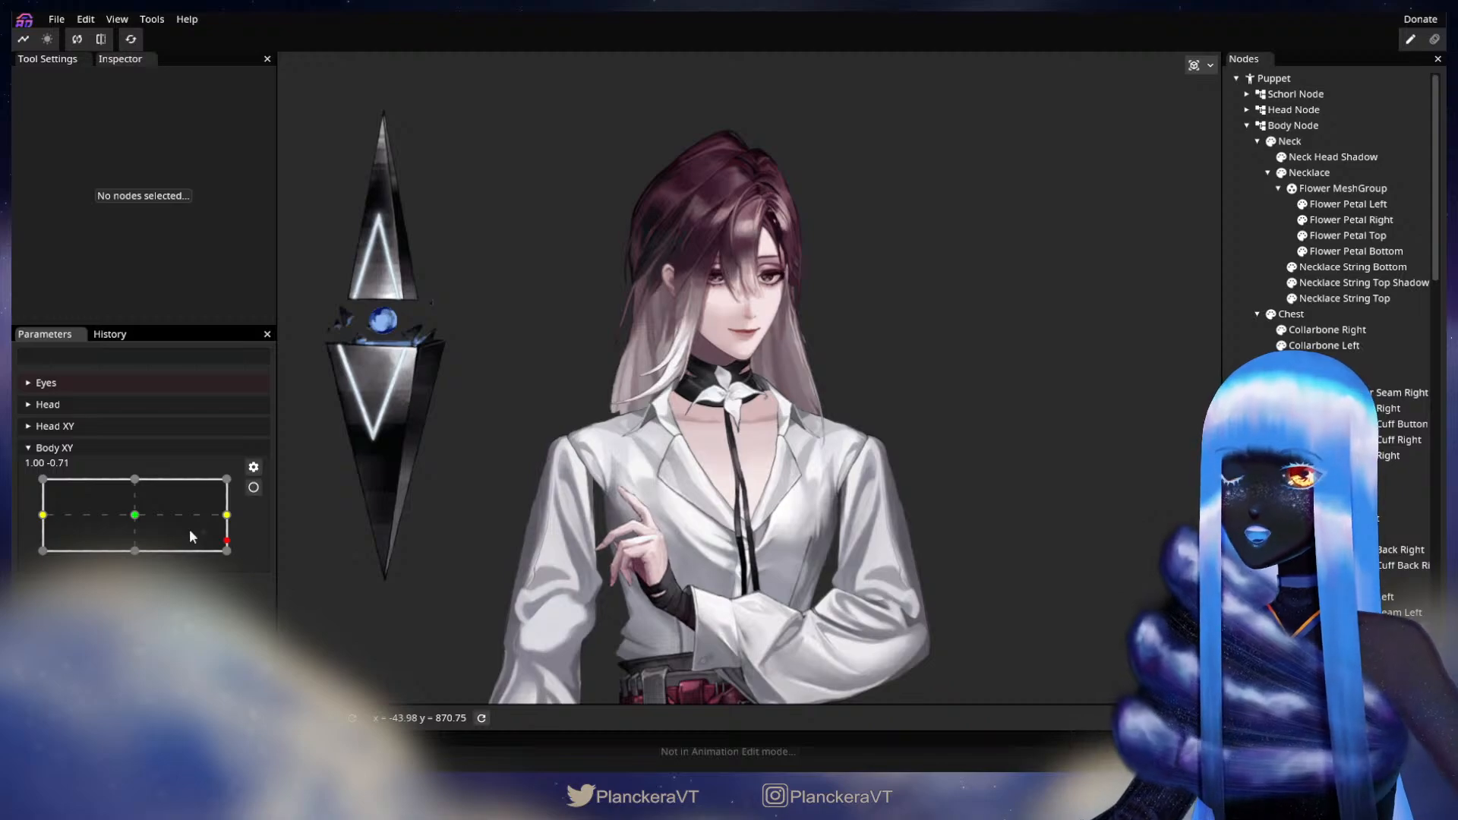
pyautogui.moveTo(190, 529); pyautogui.dragTo(234, 543)
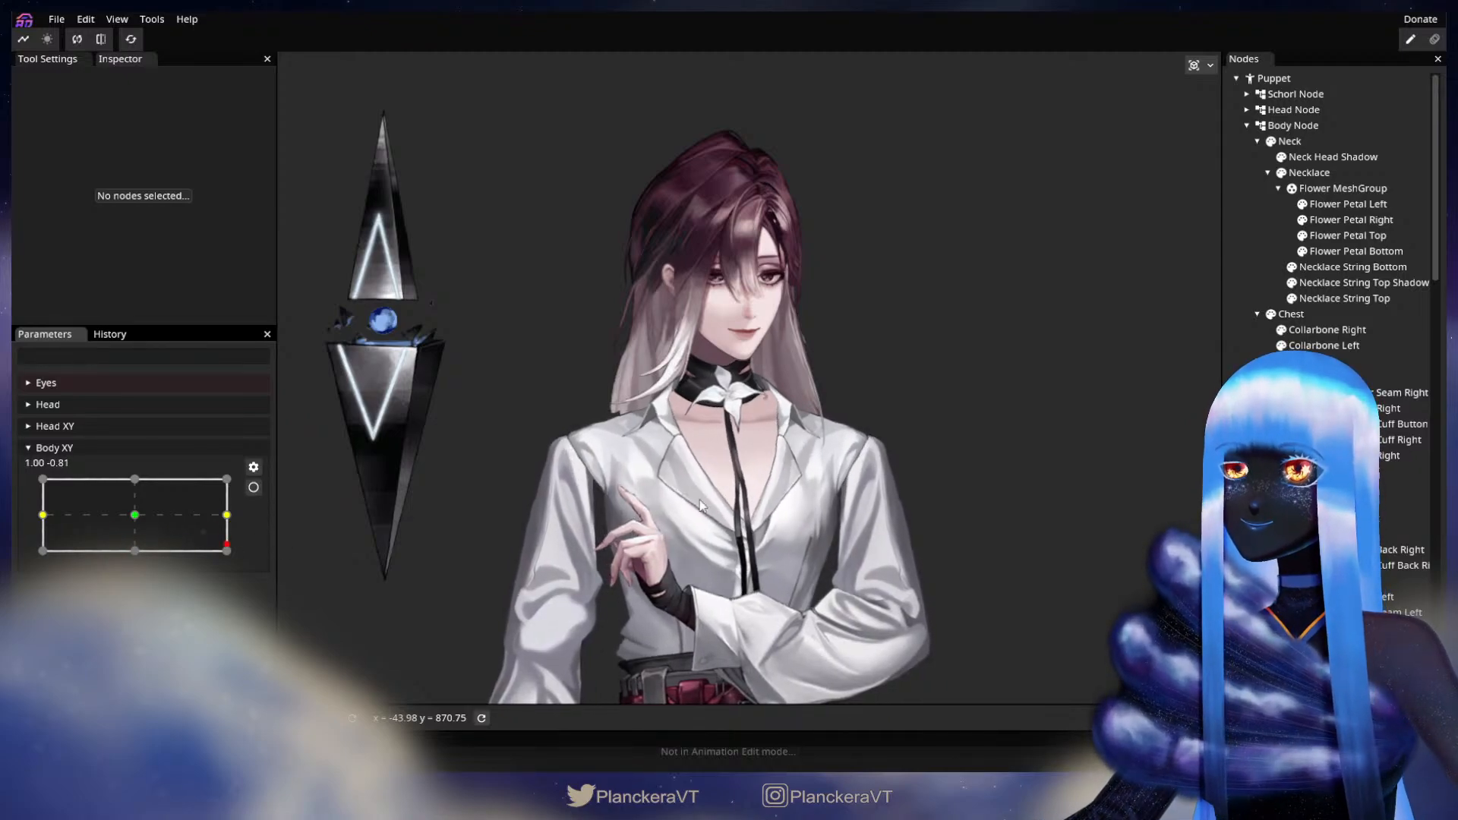
pyautogui.moveTo(703, 428); pyautogui.dragTo(683, 343)
pyautogui.moveTo(231, 518); pyautogui.dragTo(95, 544)
pyautogui.hotkey('ctrl', 's')
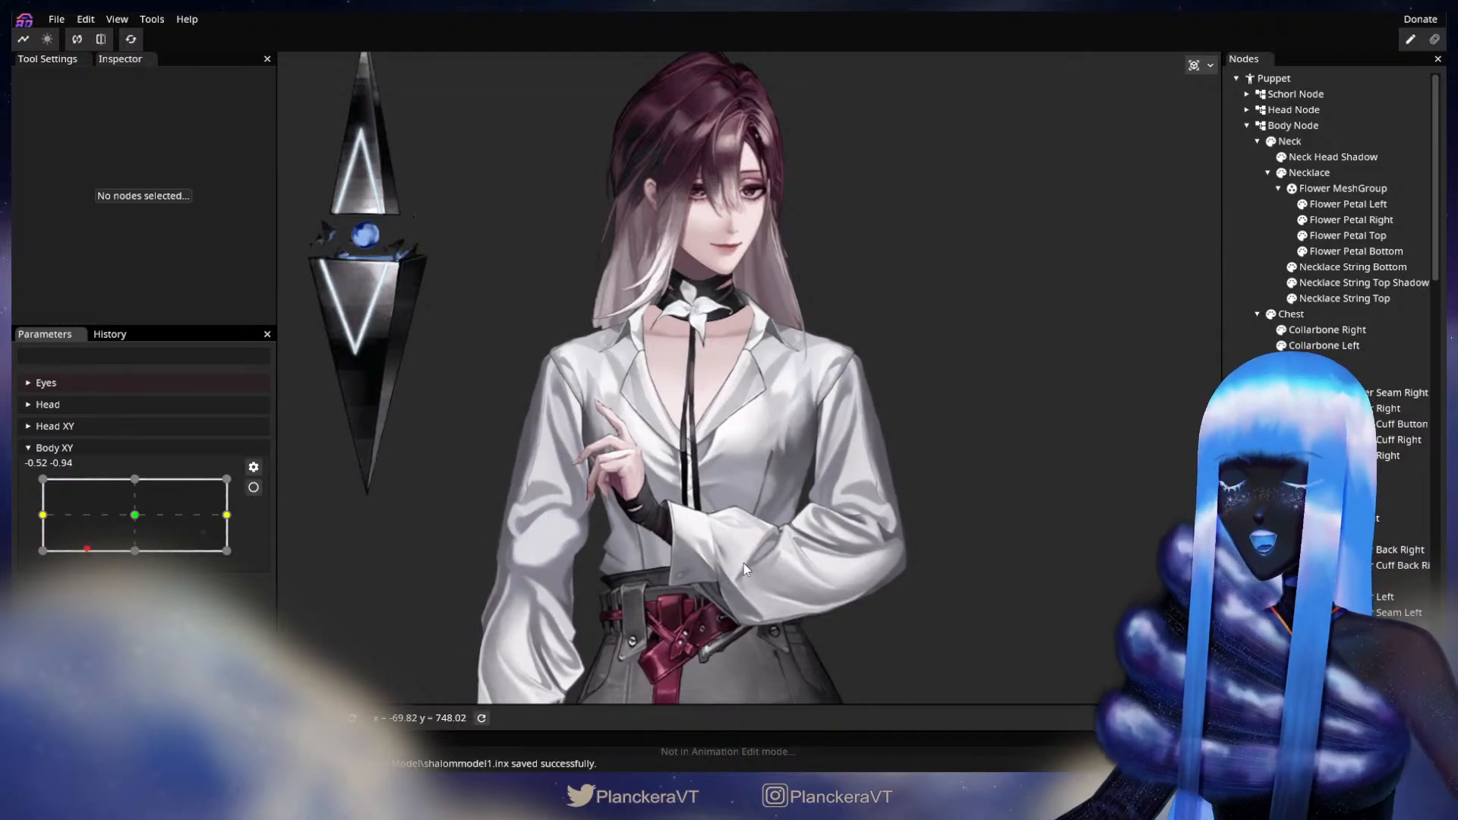
# - Edit Body XY at keypoint 1.00, 0.00 and unset the Left Arm Node binding there
pyautogui.scroll(-2, 747, 618)
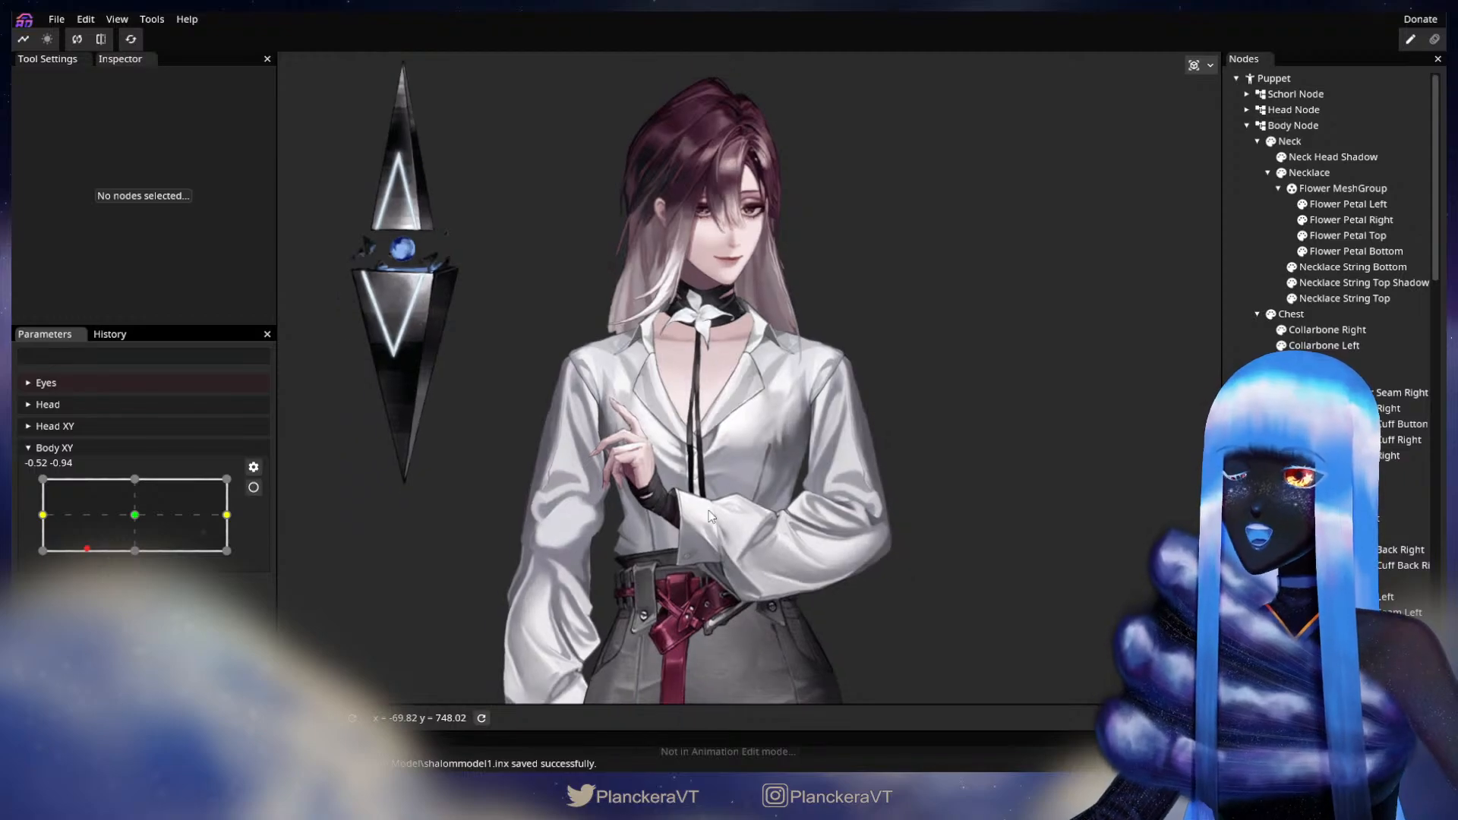
pyautogui.moveTo(707, 605); pyautogui.dragTo(694, 527)
pyautogui.moveTo(88, 548); pyautogui.dragTo(238, 515)
pyautogui.click(250, 490)
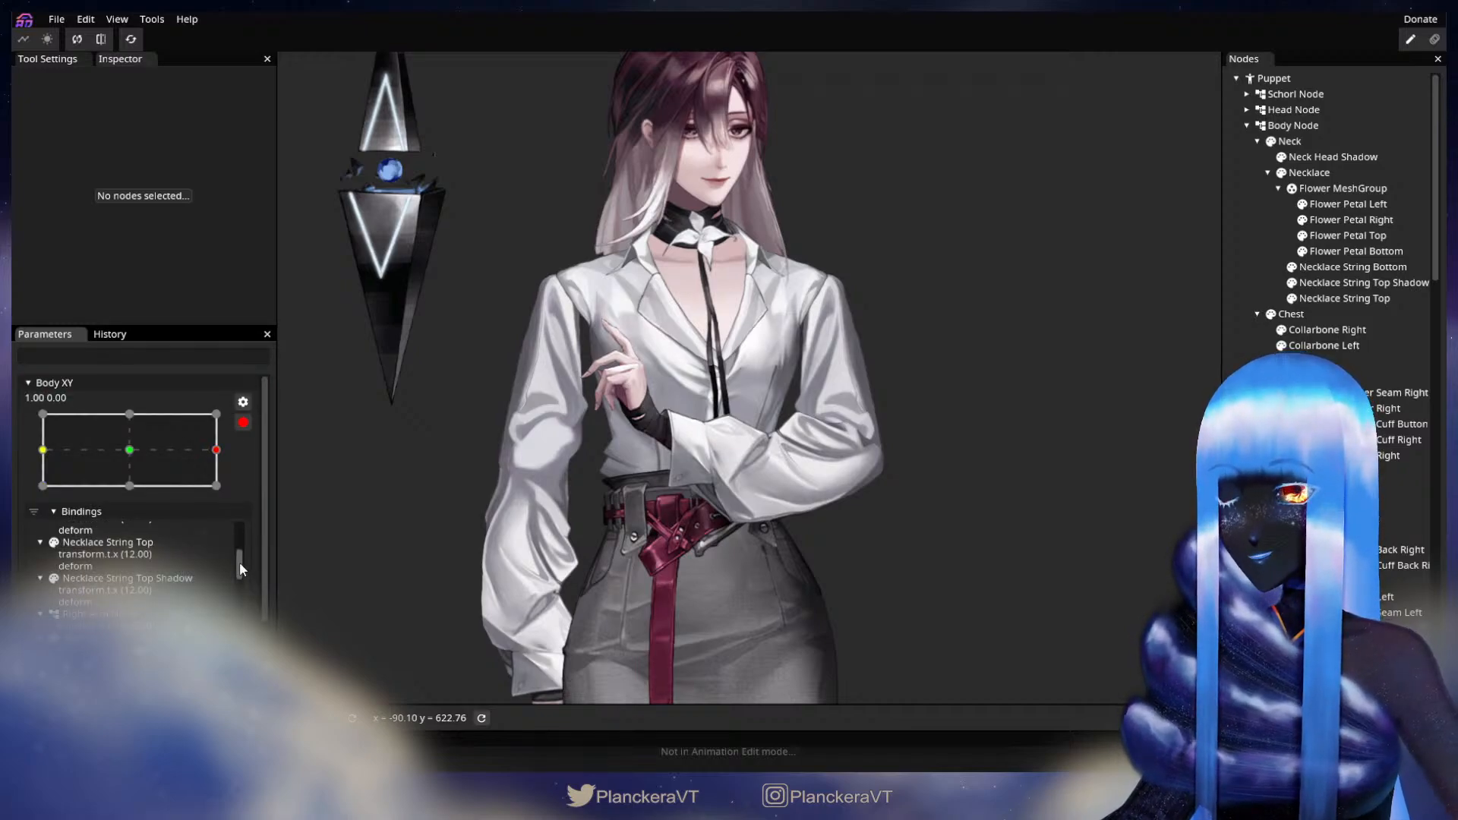
pyautogui.moveTo(239, 564); pyautogui.dragTo(243, 526)
pyautogui.moveTo(566, 296); pyautogui.dragTo(539, 509)
pyautogui.scroll(3, 539, 509)
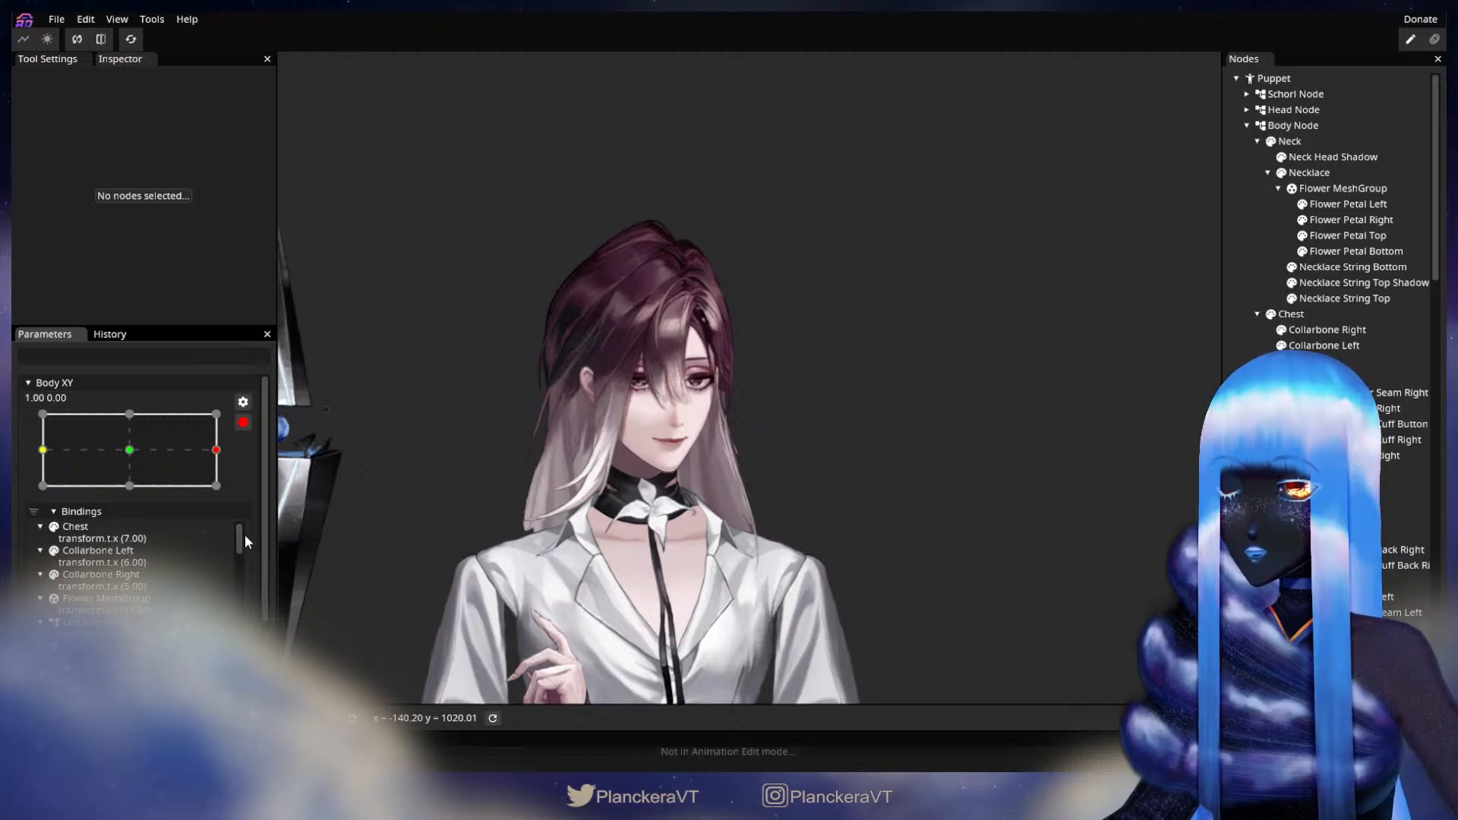
pyautogui.moveTo(239, 537); pyautogui.dragTo(230, 549)
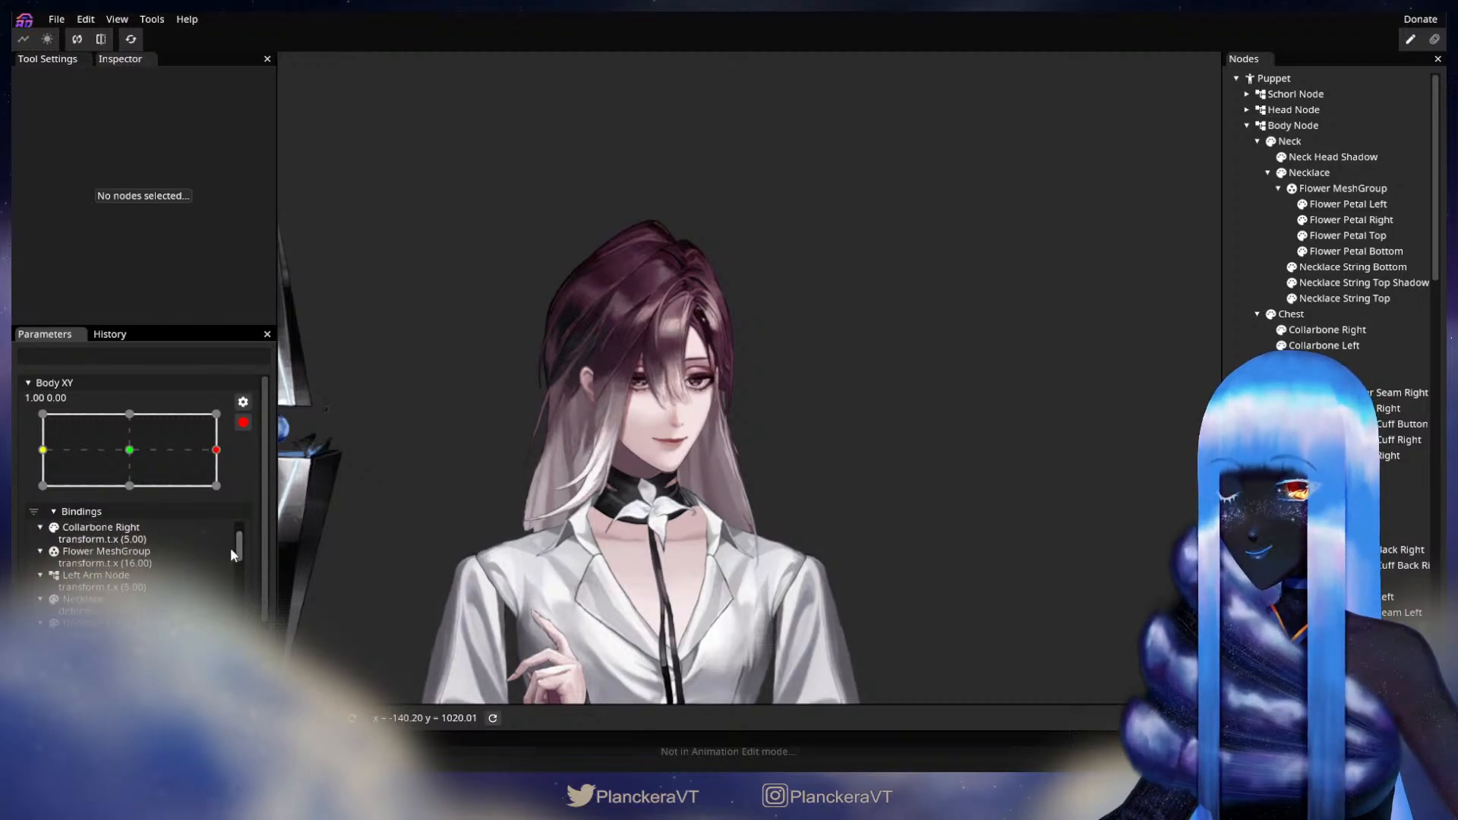
pyautogui.rightClick(100, 582)
pyautogui.click(124, 597)
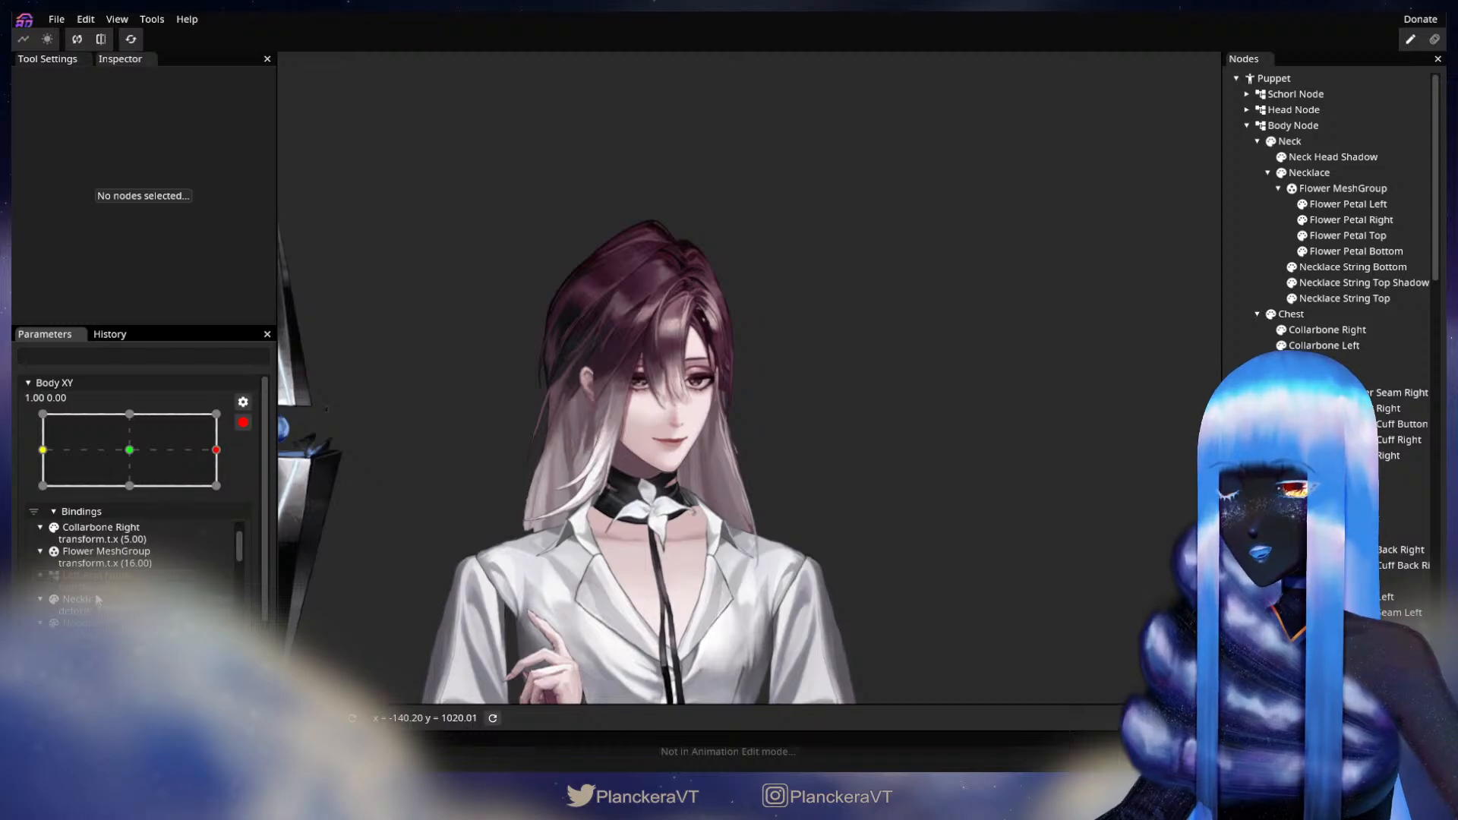
# - Unset the Right Arm Node binding at the current Body XY keypoint
pyautogui.moveTo(487, 607); pyautogui.dragTo(479, 555)
pyautogui.scroll(3, 448, 512)
pyautogui.scroll(-2, 449, 512)
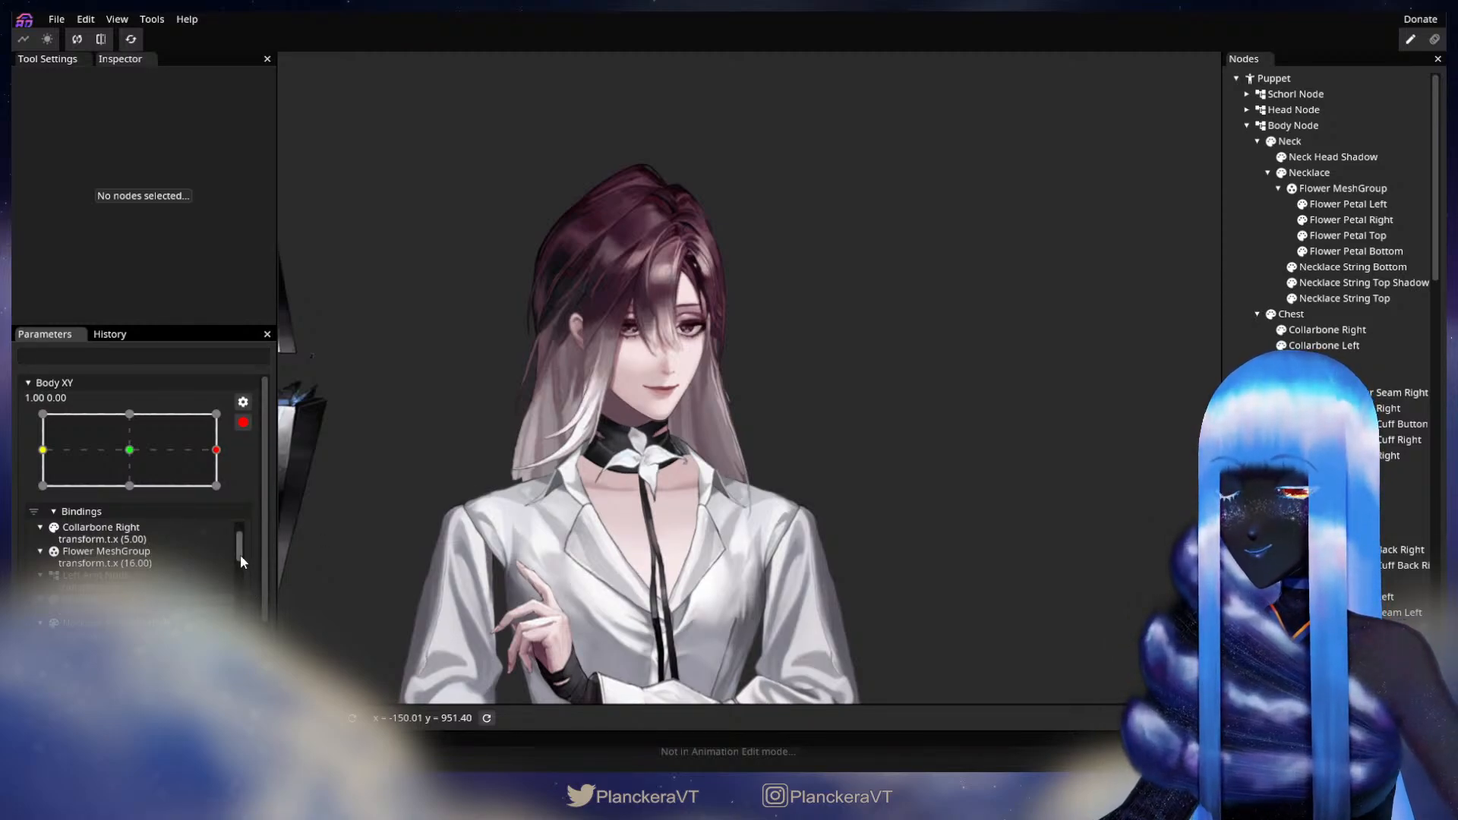
pyautogui.moveTo(239, 547); pyautogui.dragTo(244, 571)
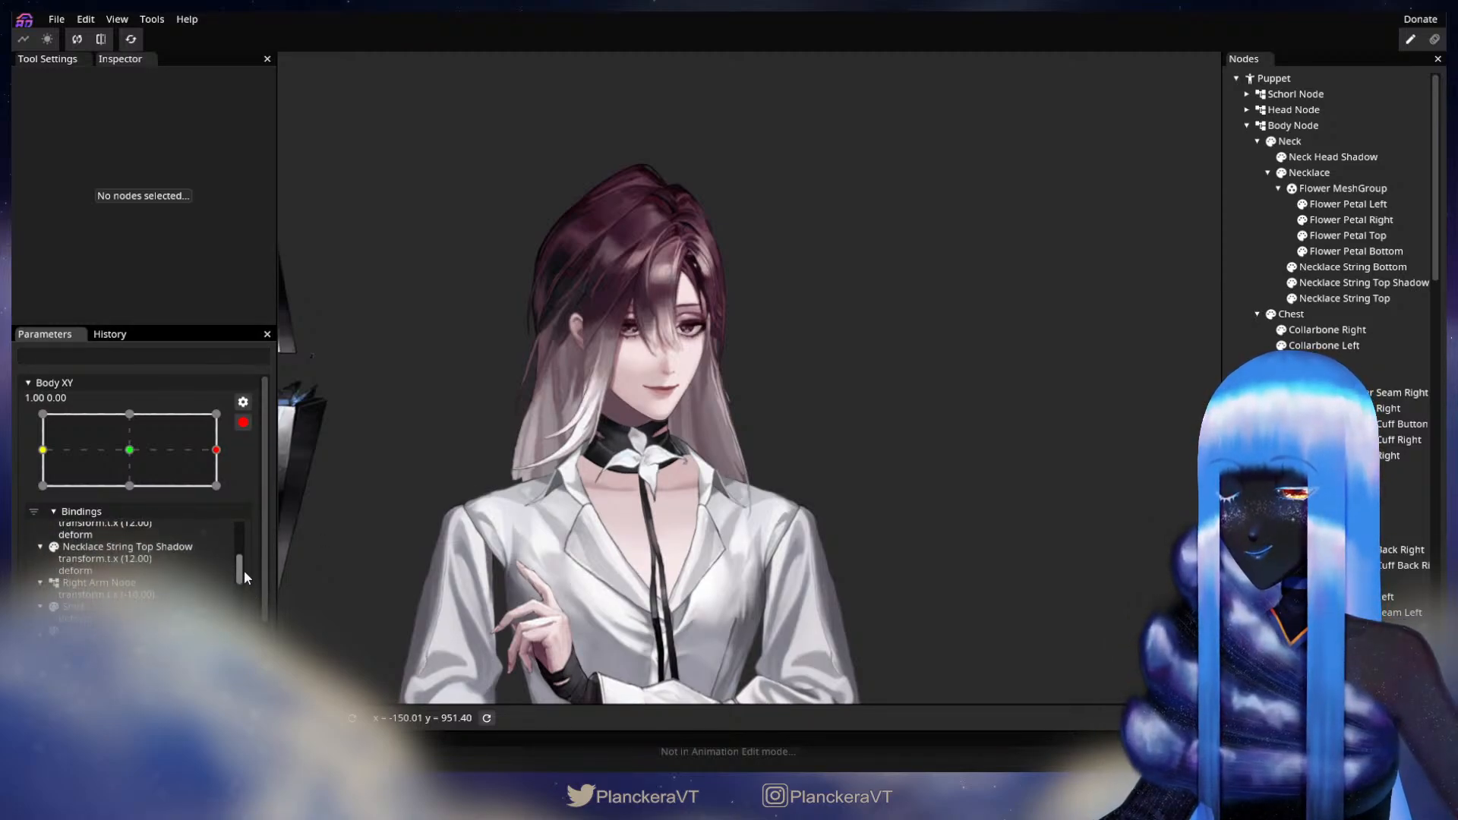
pyautogui.click(135, 607)
pyautogui.moveTo(470, 607); pyautogui.dragTo(438, 505)
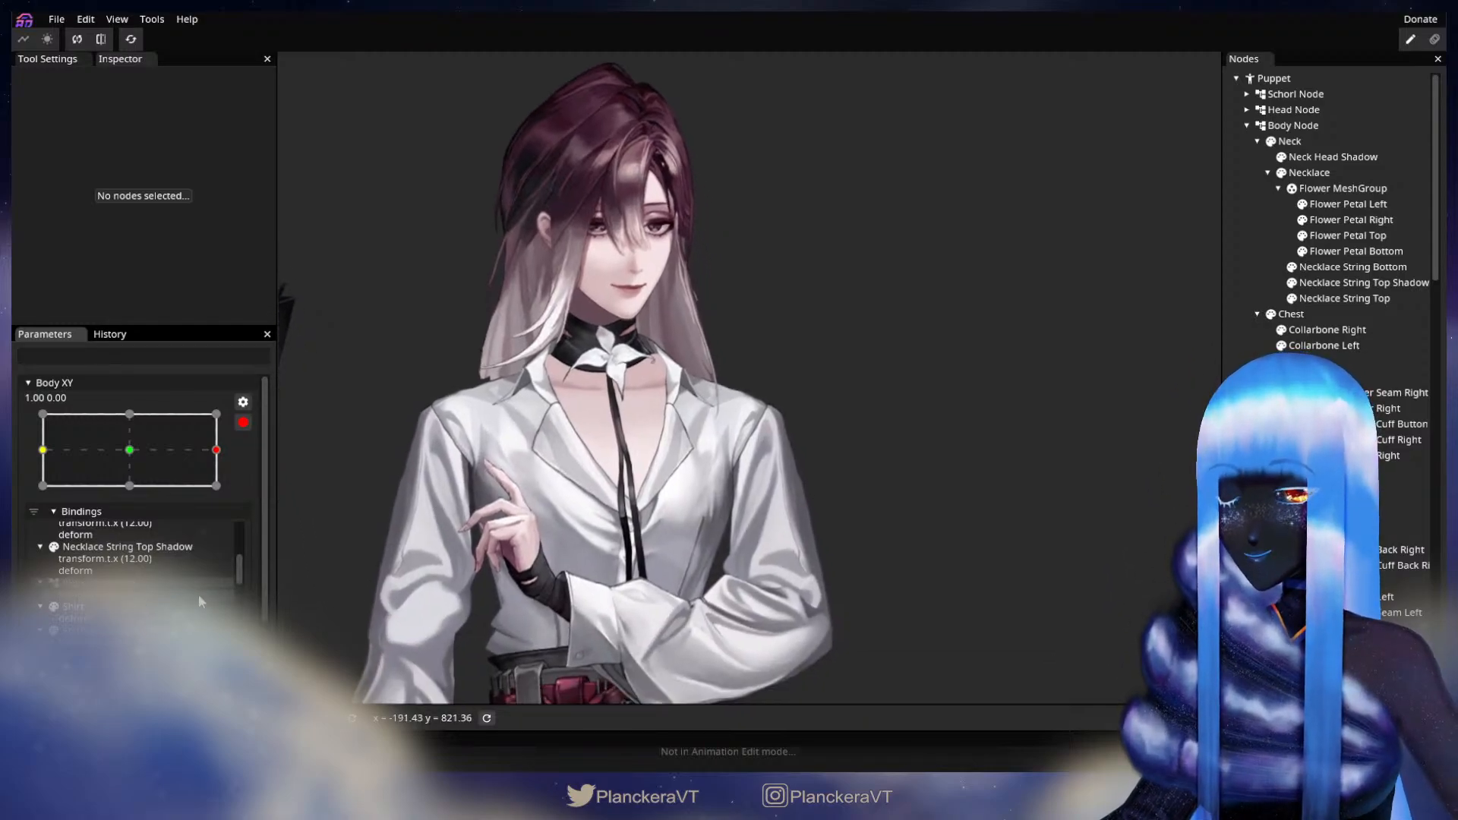
# - Unset the Shirt deform binding at the current Body XY keypoint
pyautogui.moveTo(240, 566); pyautogui.dragTo(240, 571)
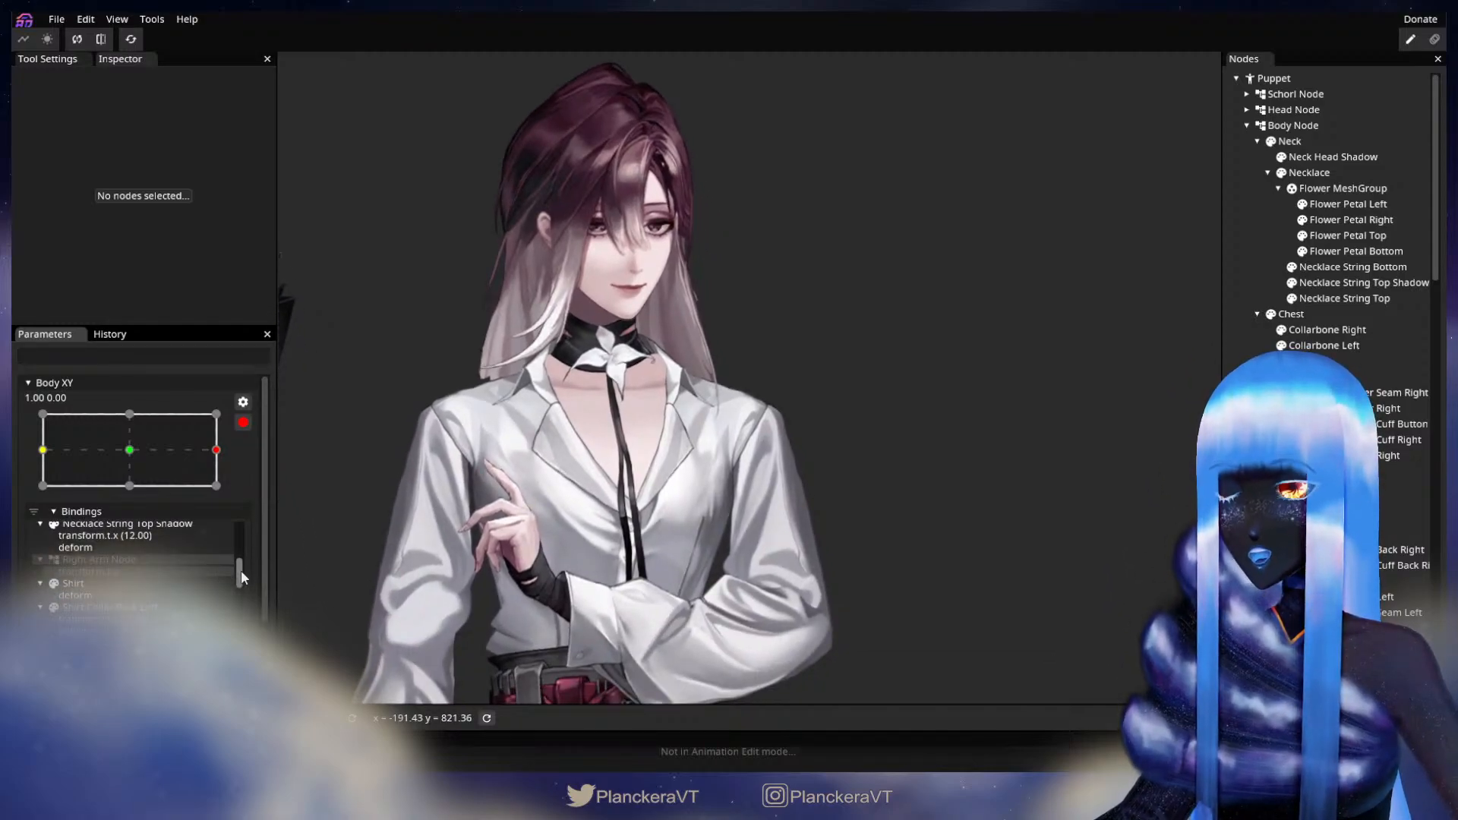
pyautogui.rightClick(76, 591)
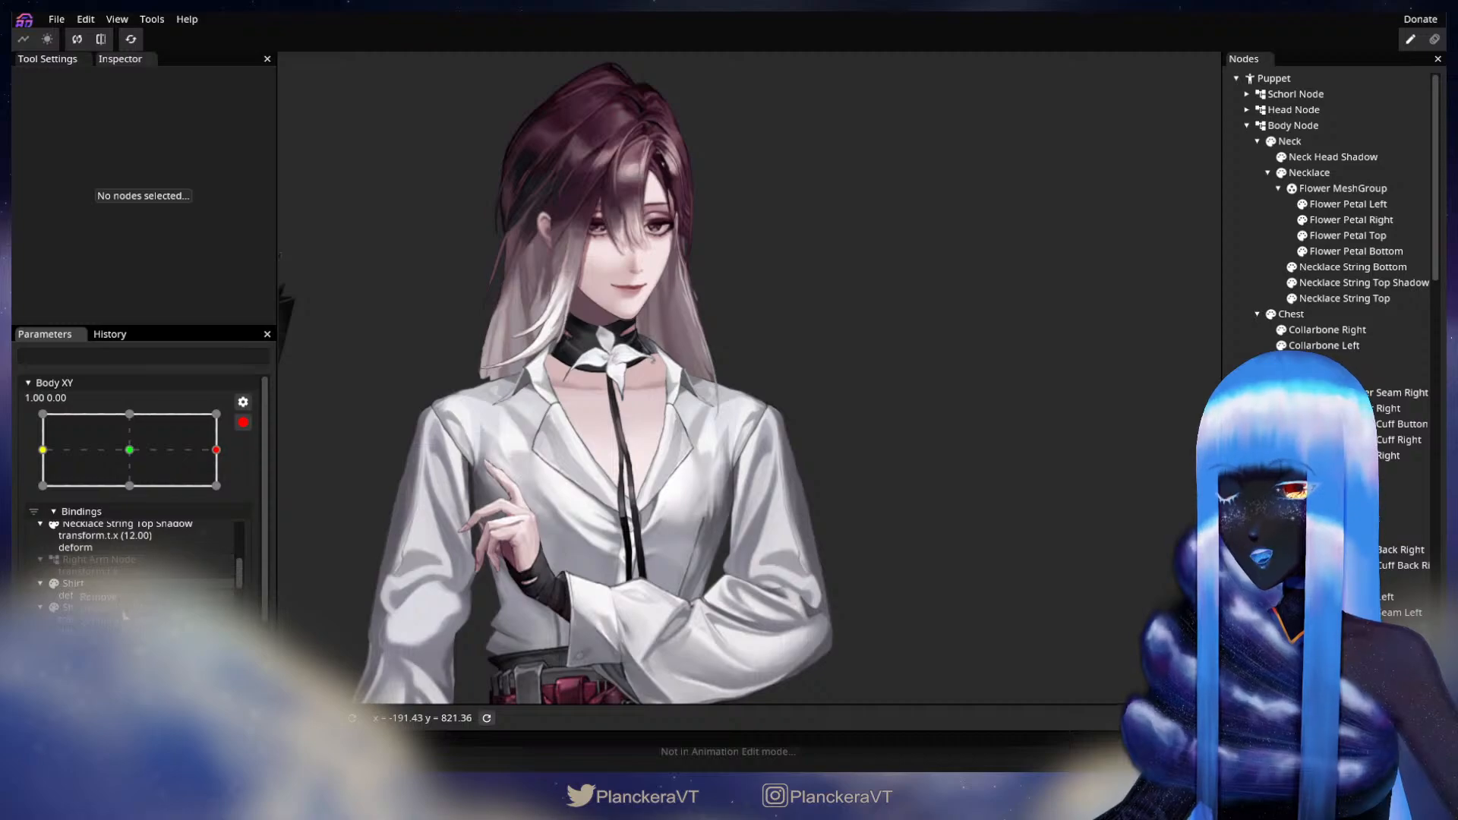
pyautogui.click(124, 617)
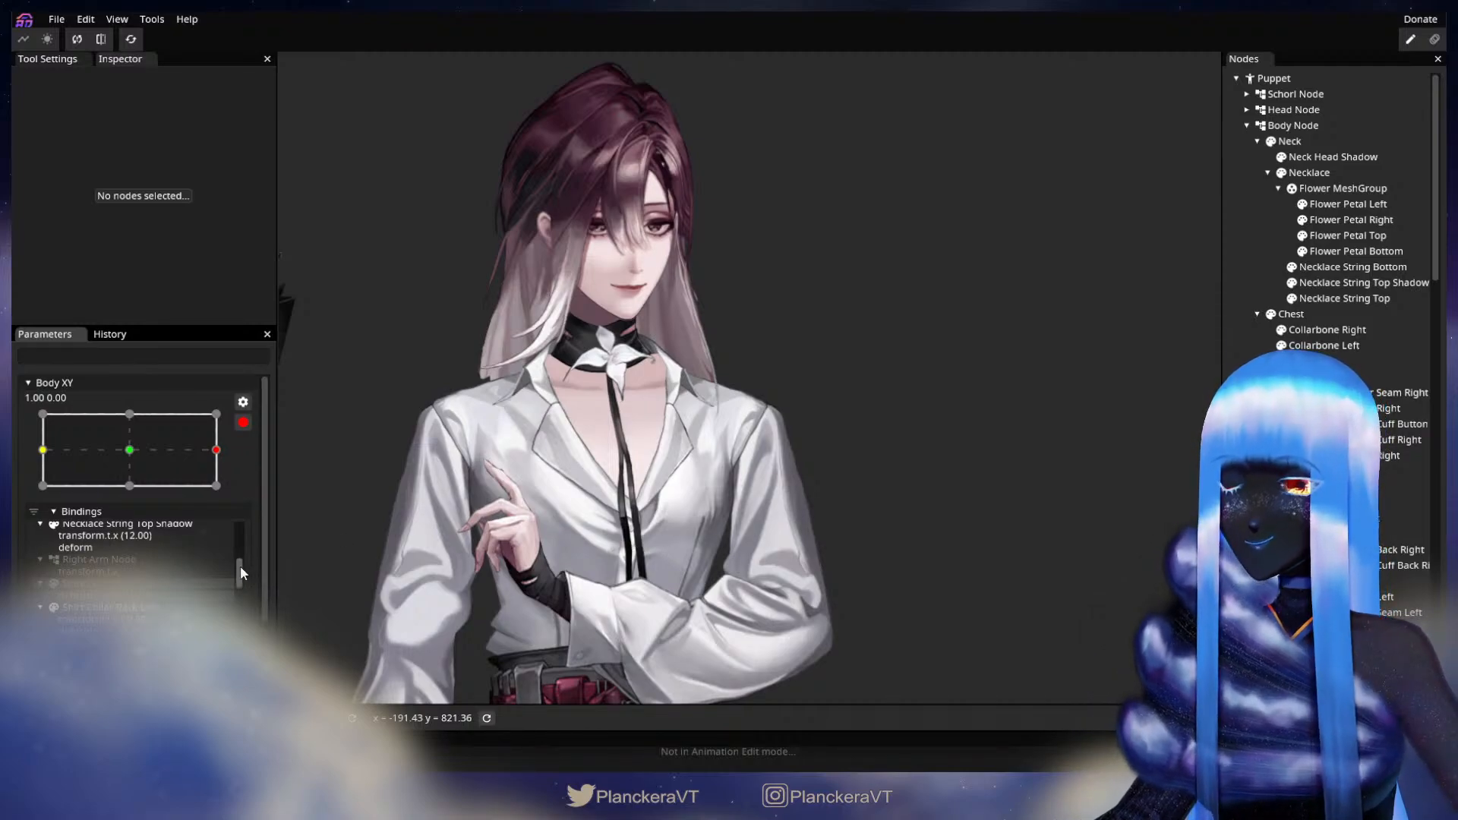
# - Select Shirt Collar Back Left from the bindings to inspect its mesh on the model, then deselect it
pyautogui.scroll(-3, 240, 567)
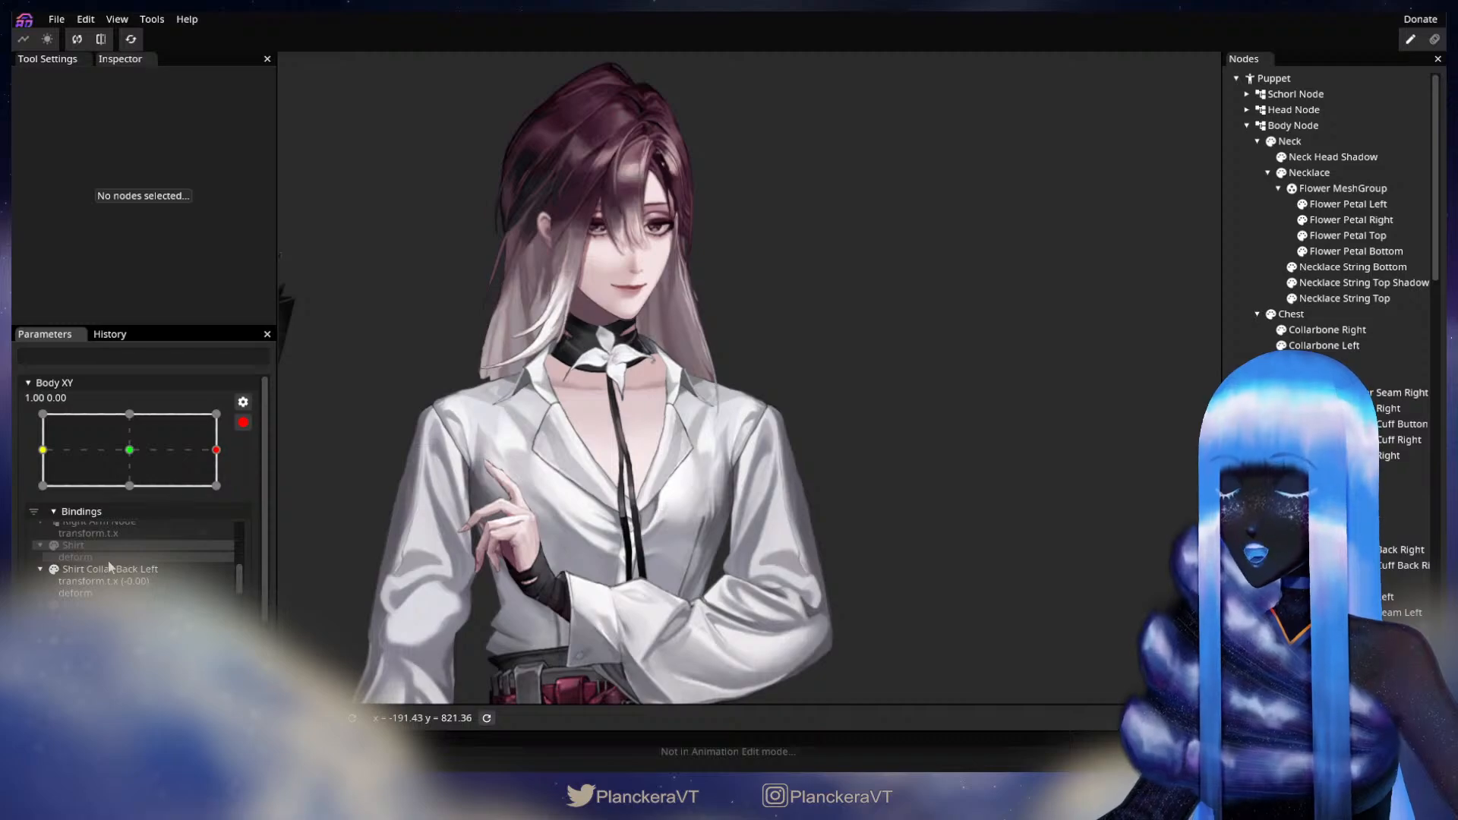
pyautogui.click(126, 576)
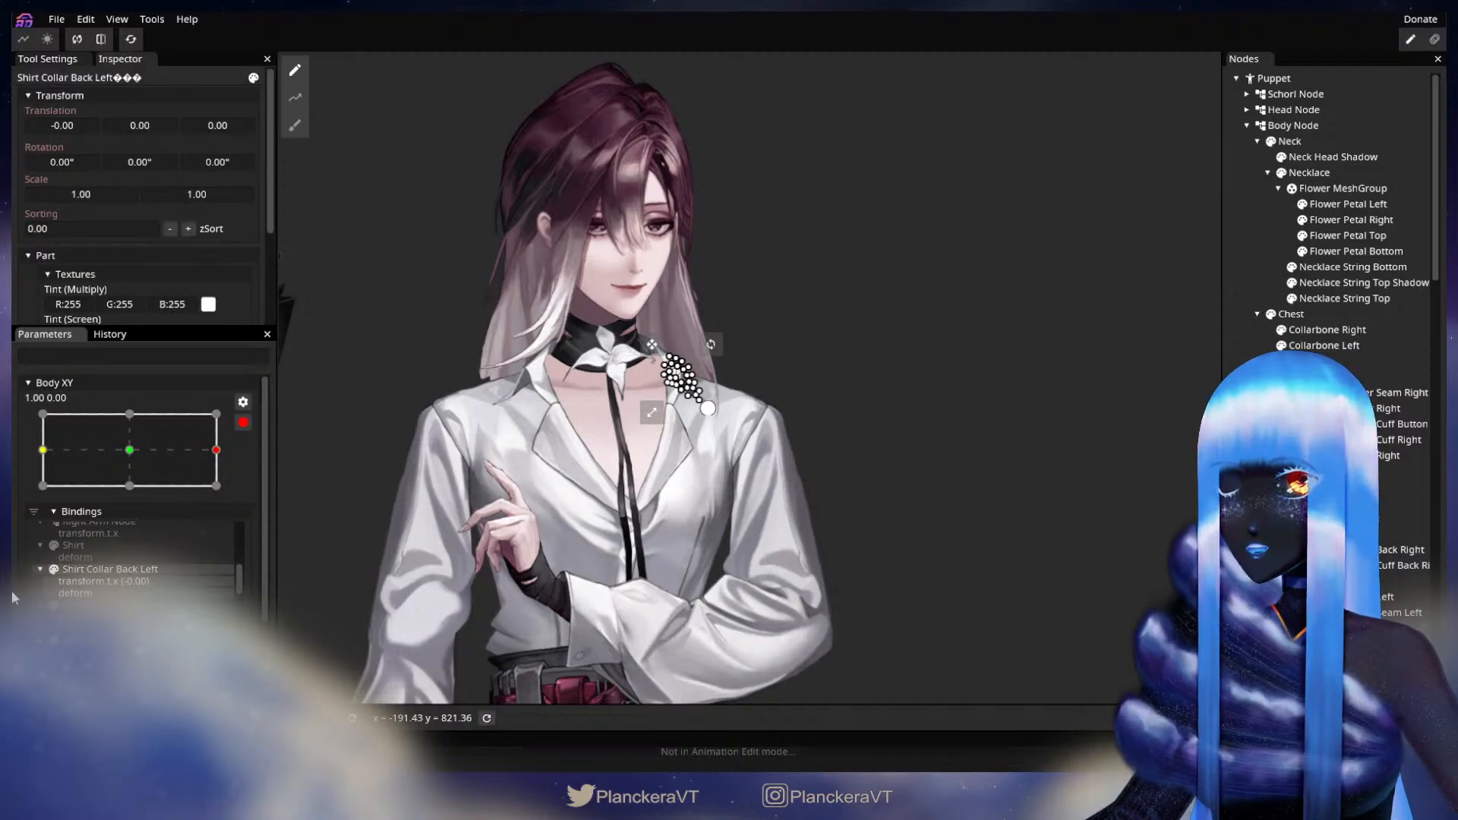
pyautogui.click(889, 464)
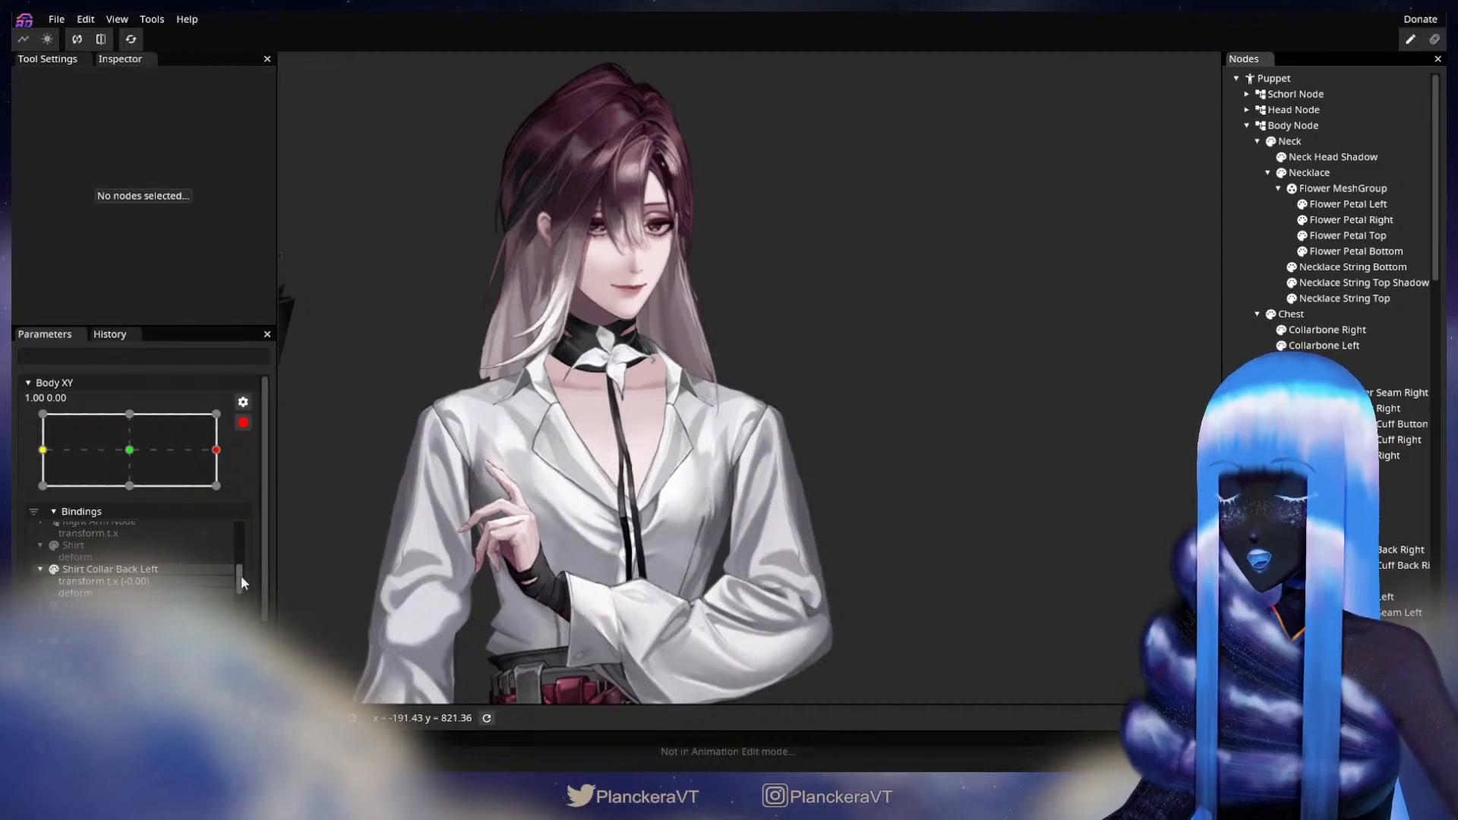
# - Unset the Skirt deform binding at the current Body XY keypoint and check the skirt on the model
pyautogui.scroll(-3, 240, 576)
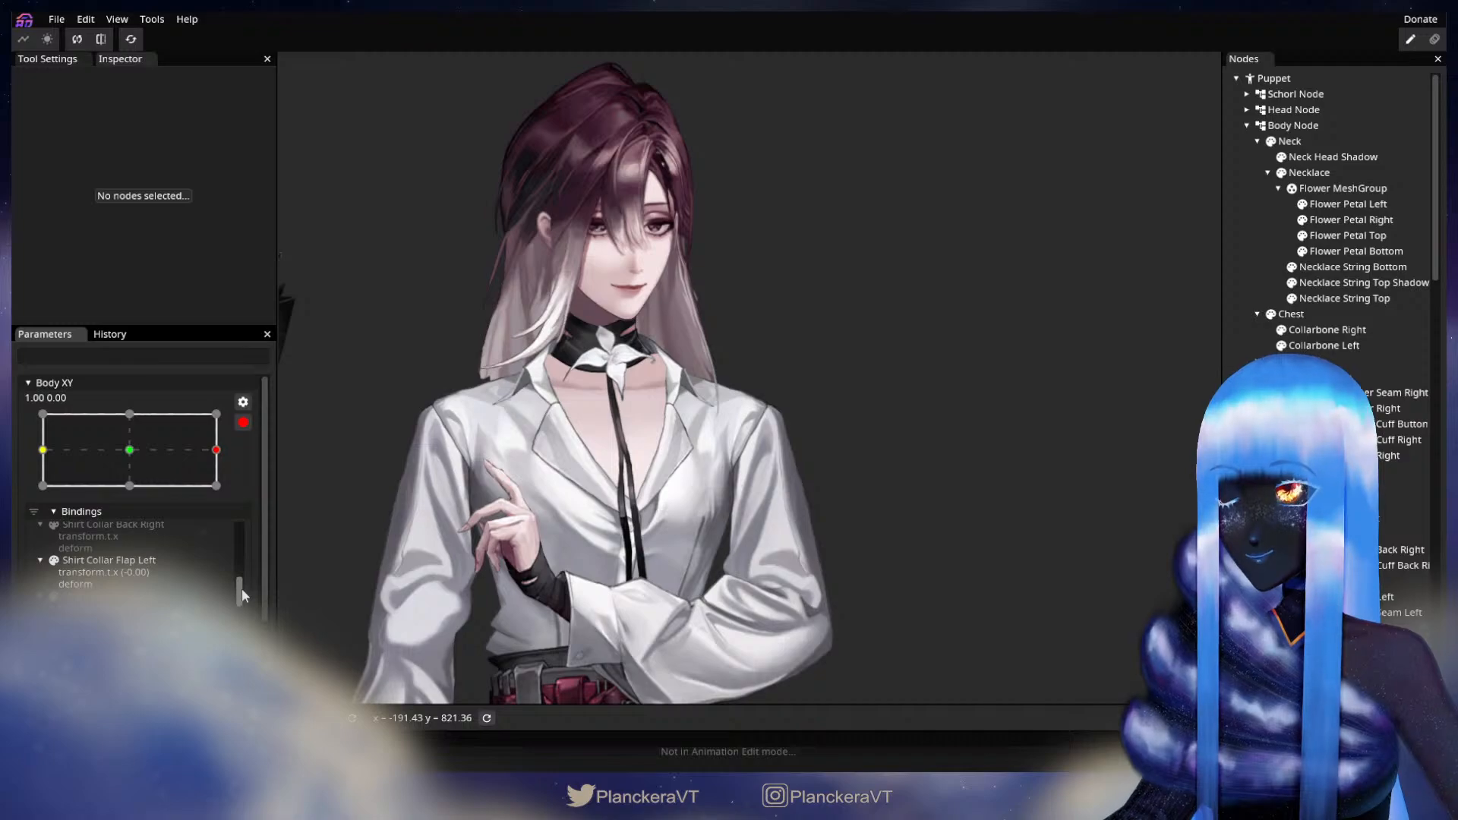
pyautogui.moveTo(242, 588); pyautogui.dragTo(239, 612)
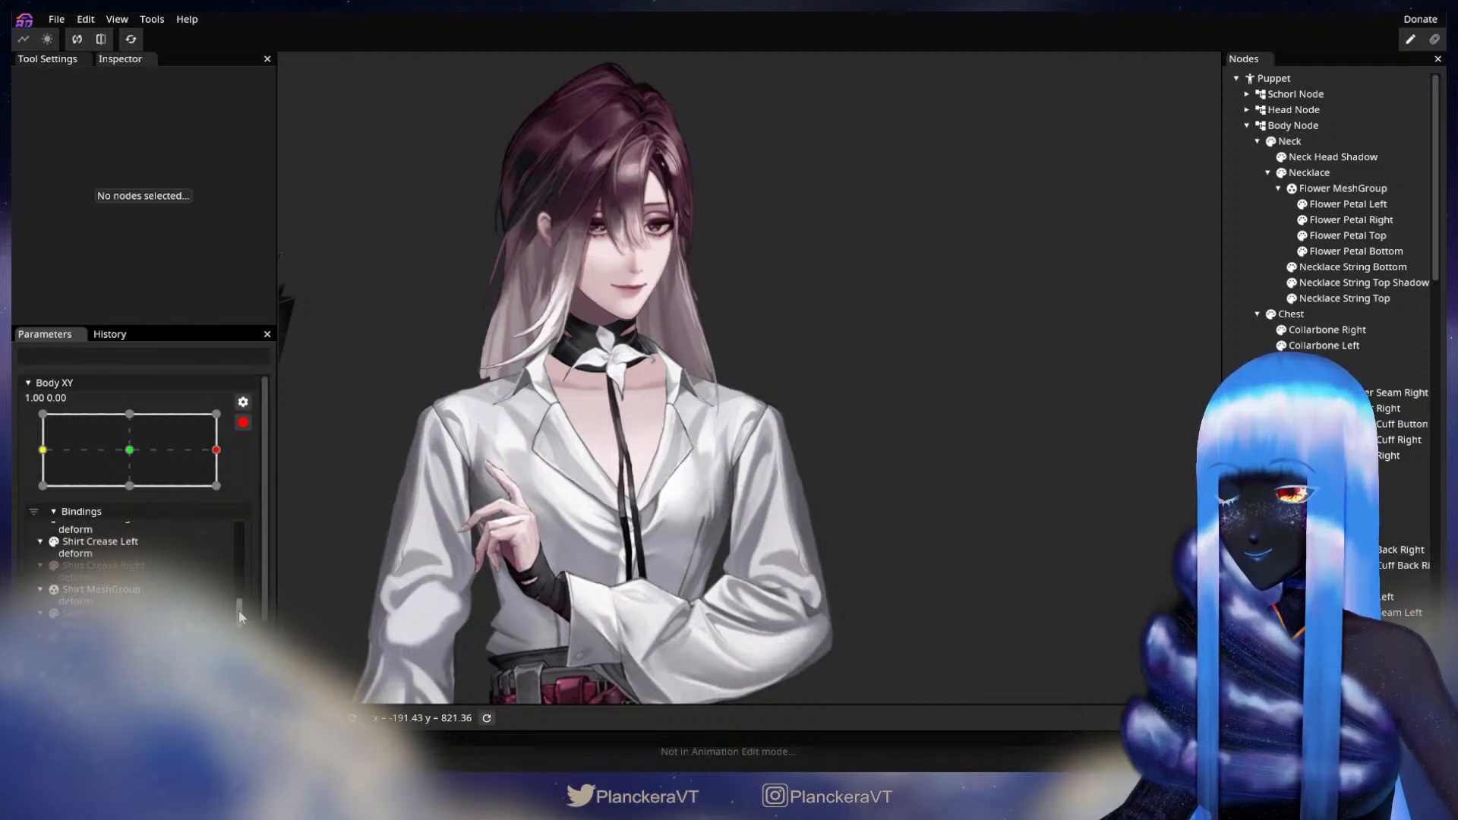
pyautogui.moveTo(239, 612); pyautogui.dragTo(237, 619)
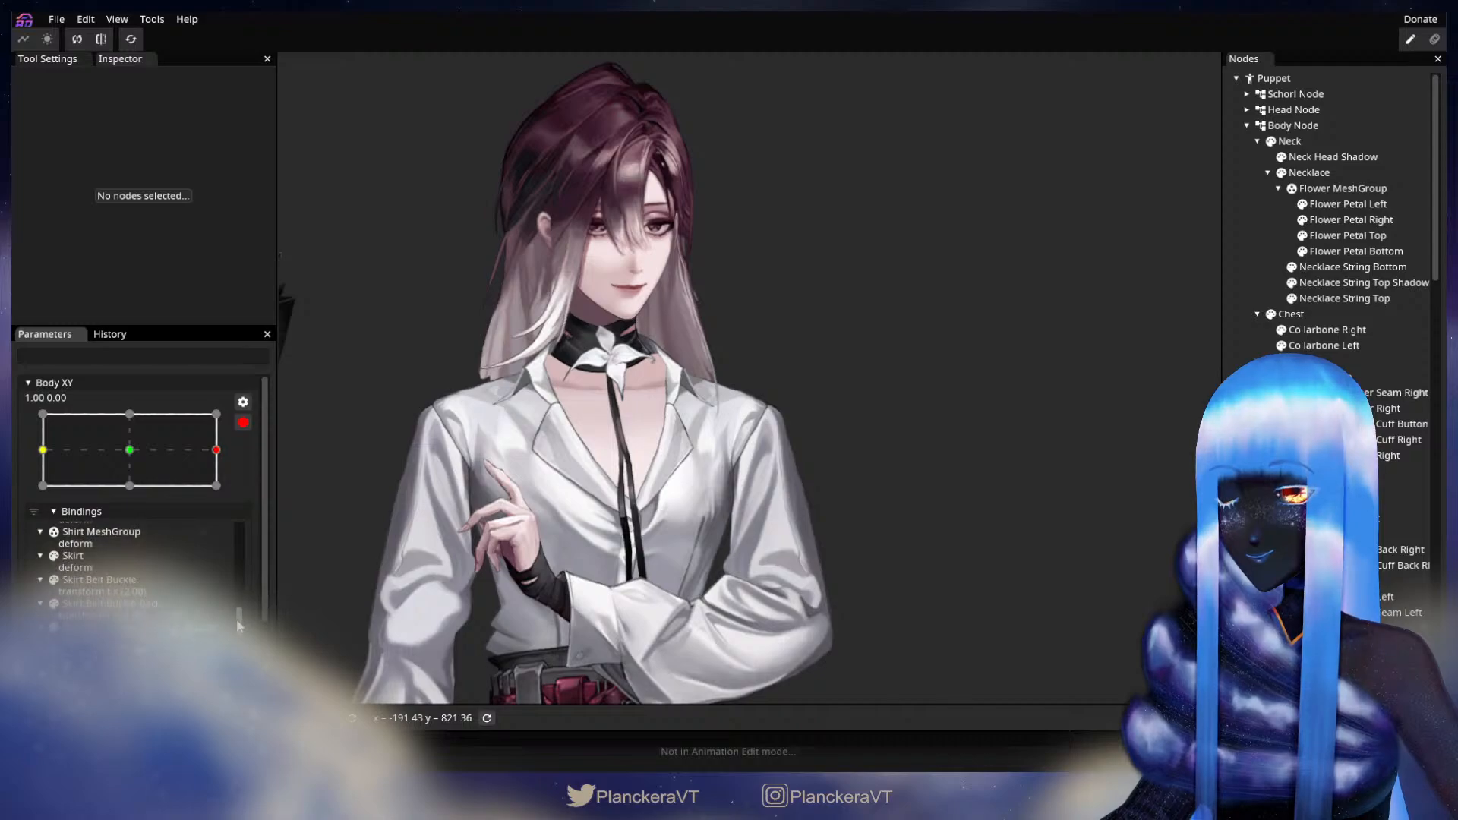
pyautogui.click(70, 556)
pyautogui.rightClick(69, 556)
pyautogui.click(93, 579)
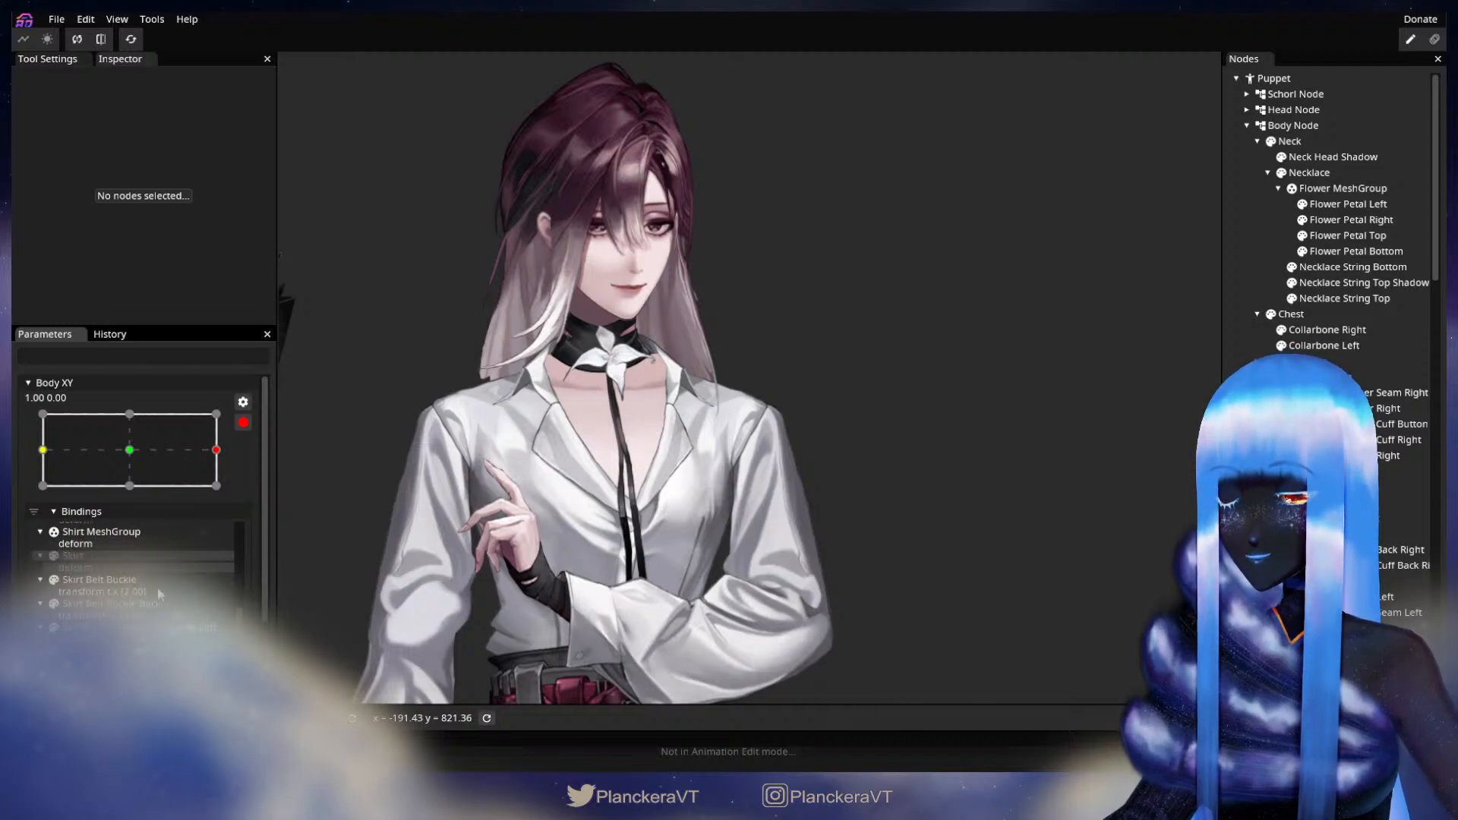
pyautogui.moveTo(460, 622); pyautogui.dragTo(458, 380)
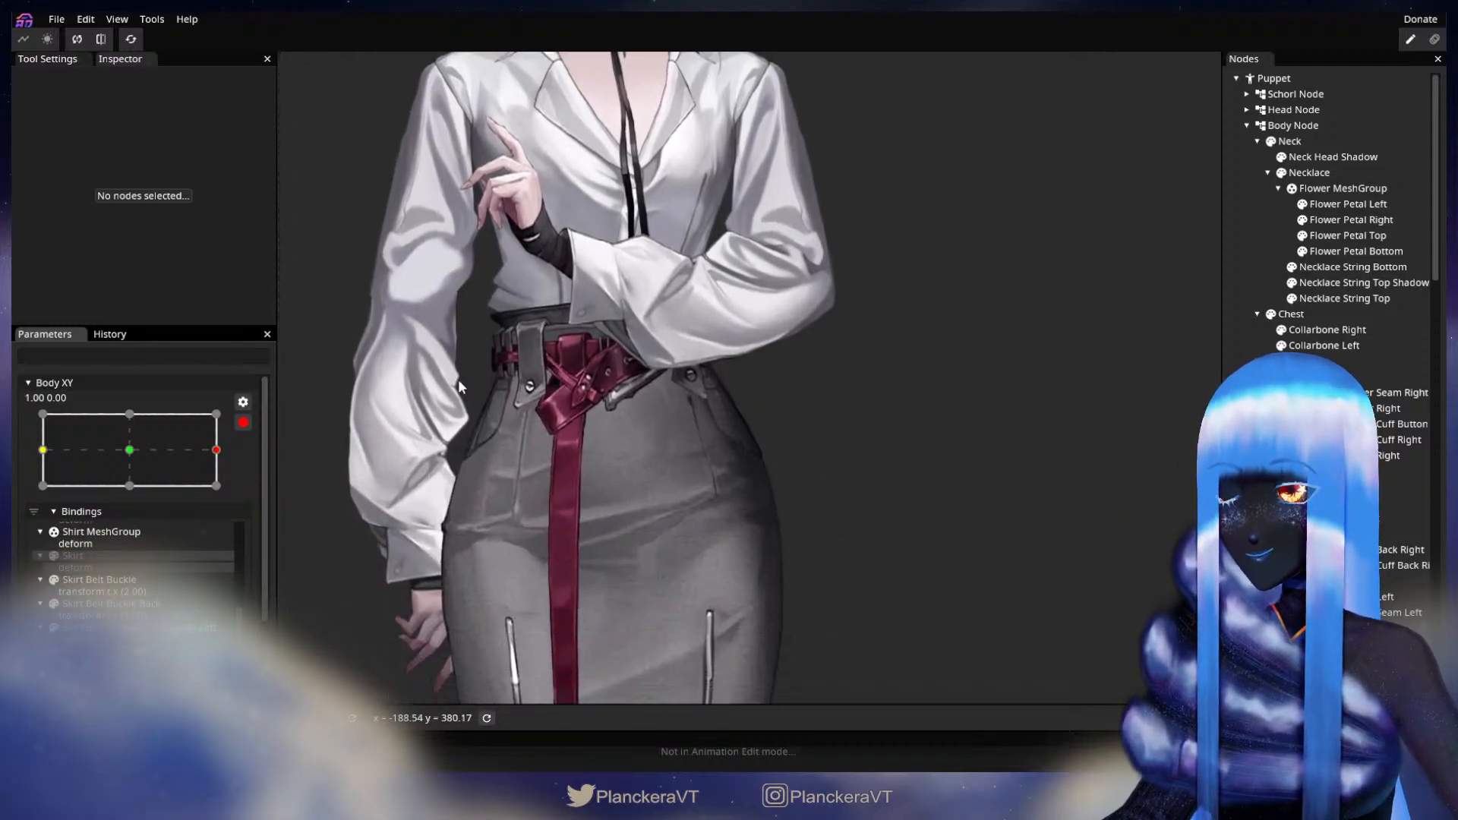
# - Inspect the Skirt Belt Connecting Buttons Left and Connecting Left bindings on the model, testing Body XY before resuming editing at keypoint 1.00, 0.00
pyautogui.moveTo(414, 498); pyautogui.dragTo(409, 537)
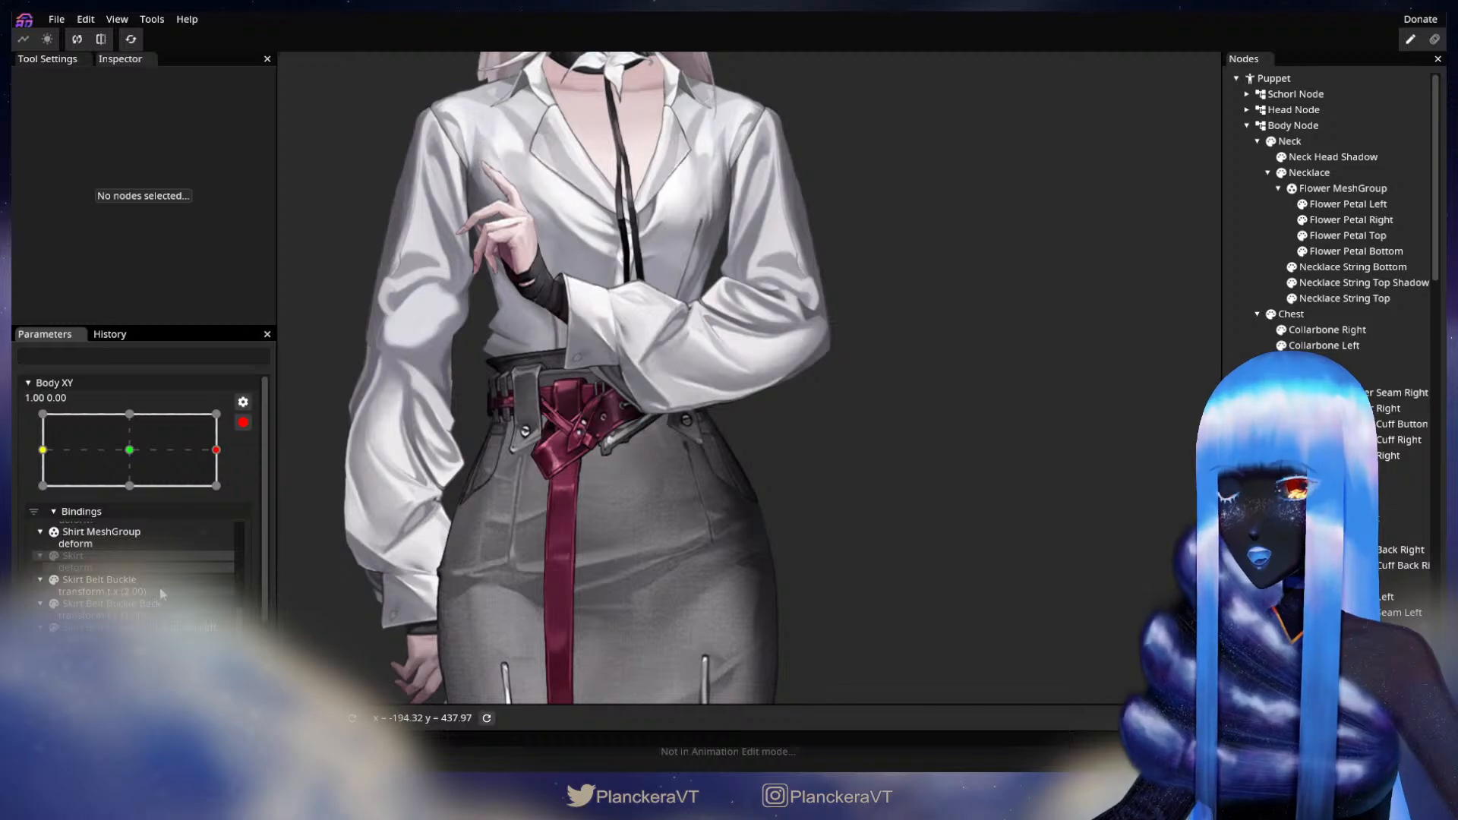
pyautogui.scroll(-2, 240, 618)
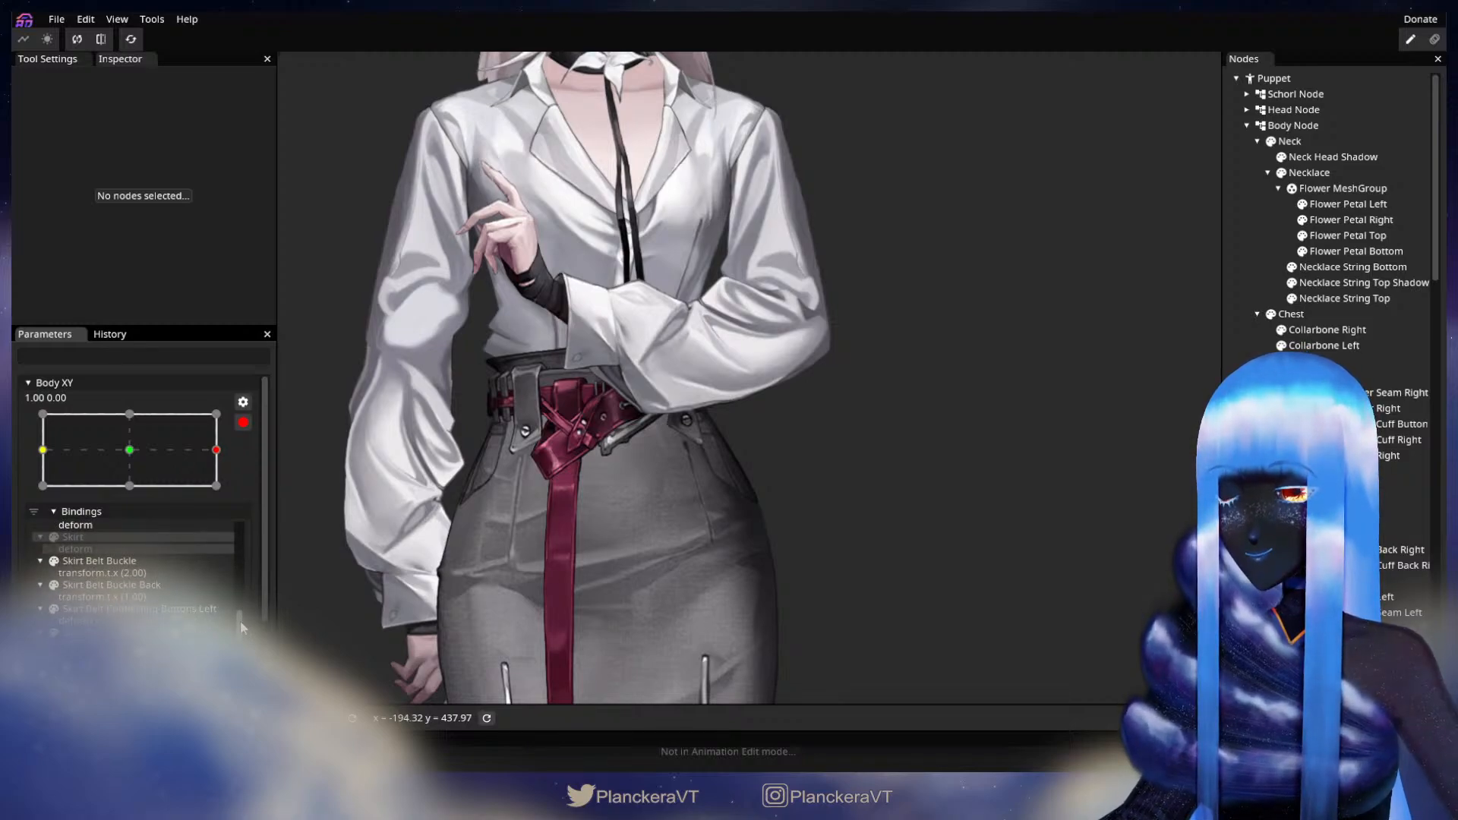
pyautogui.click(172, 600)
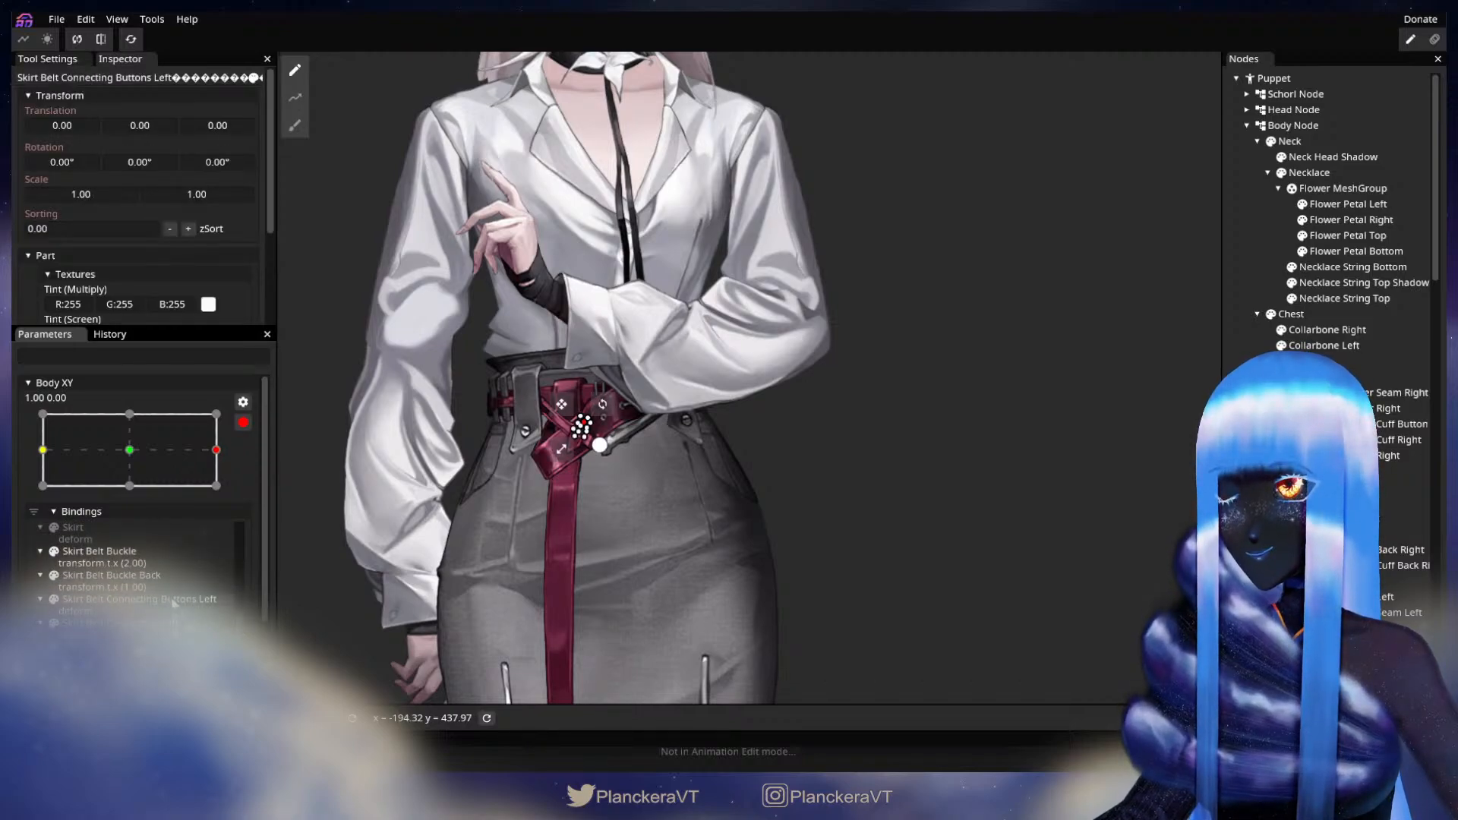
pyautogui.click(1179, 514)
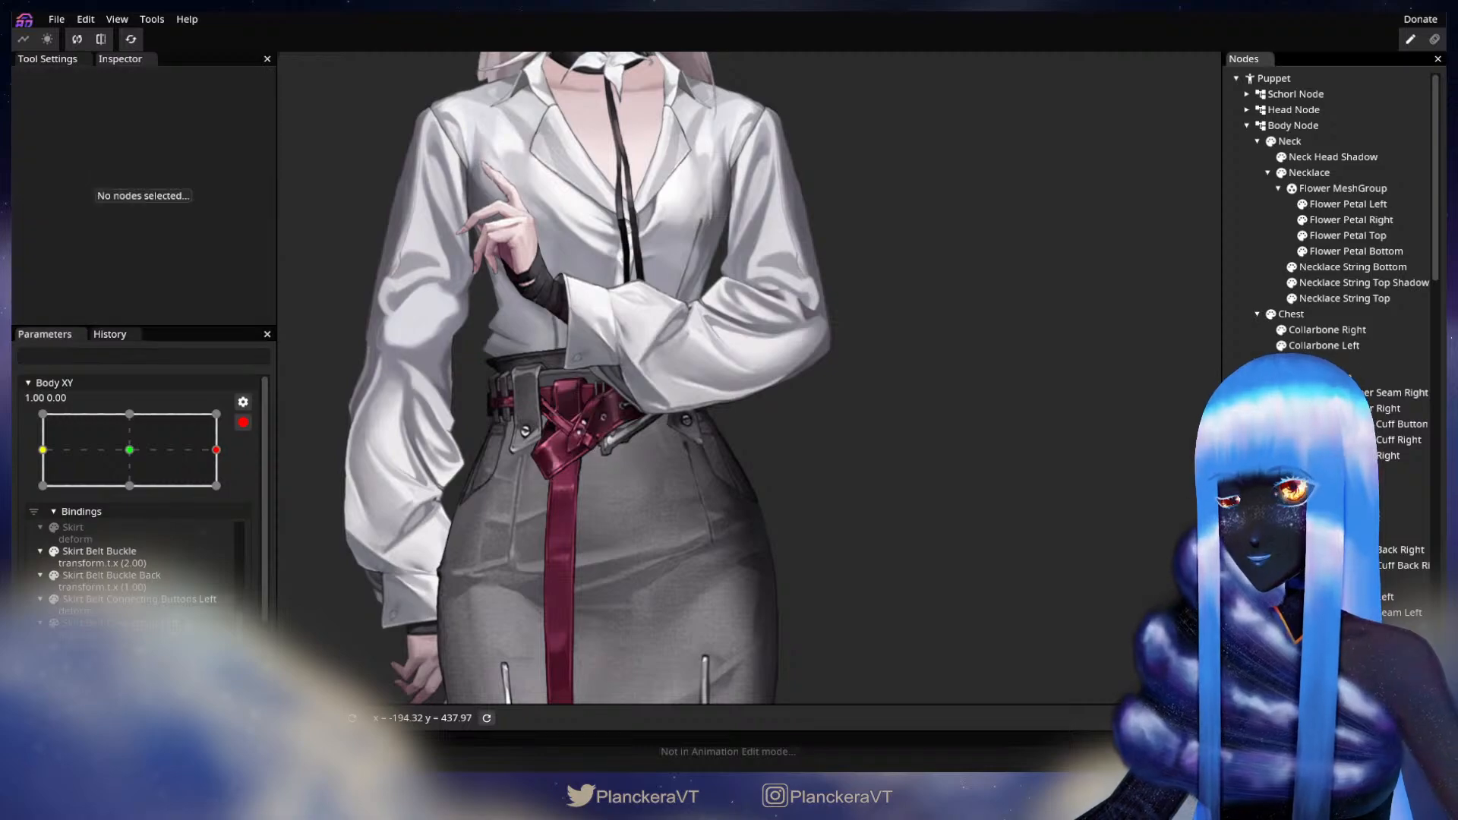
pyautogui.click(176, 625)
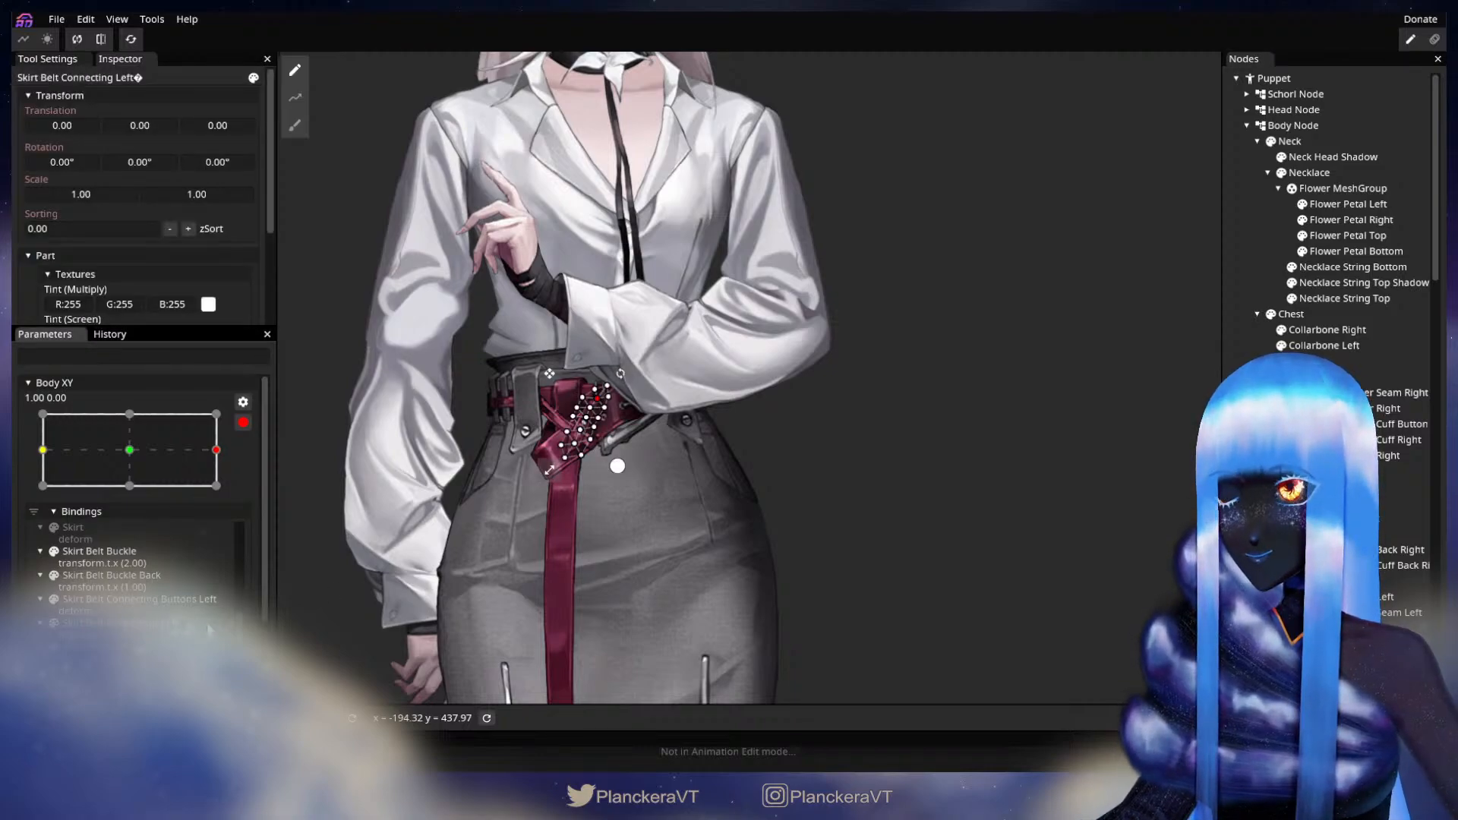
pyautogui.scroll(-3, 228, 634)
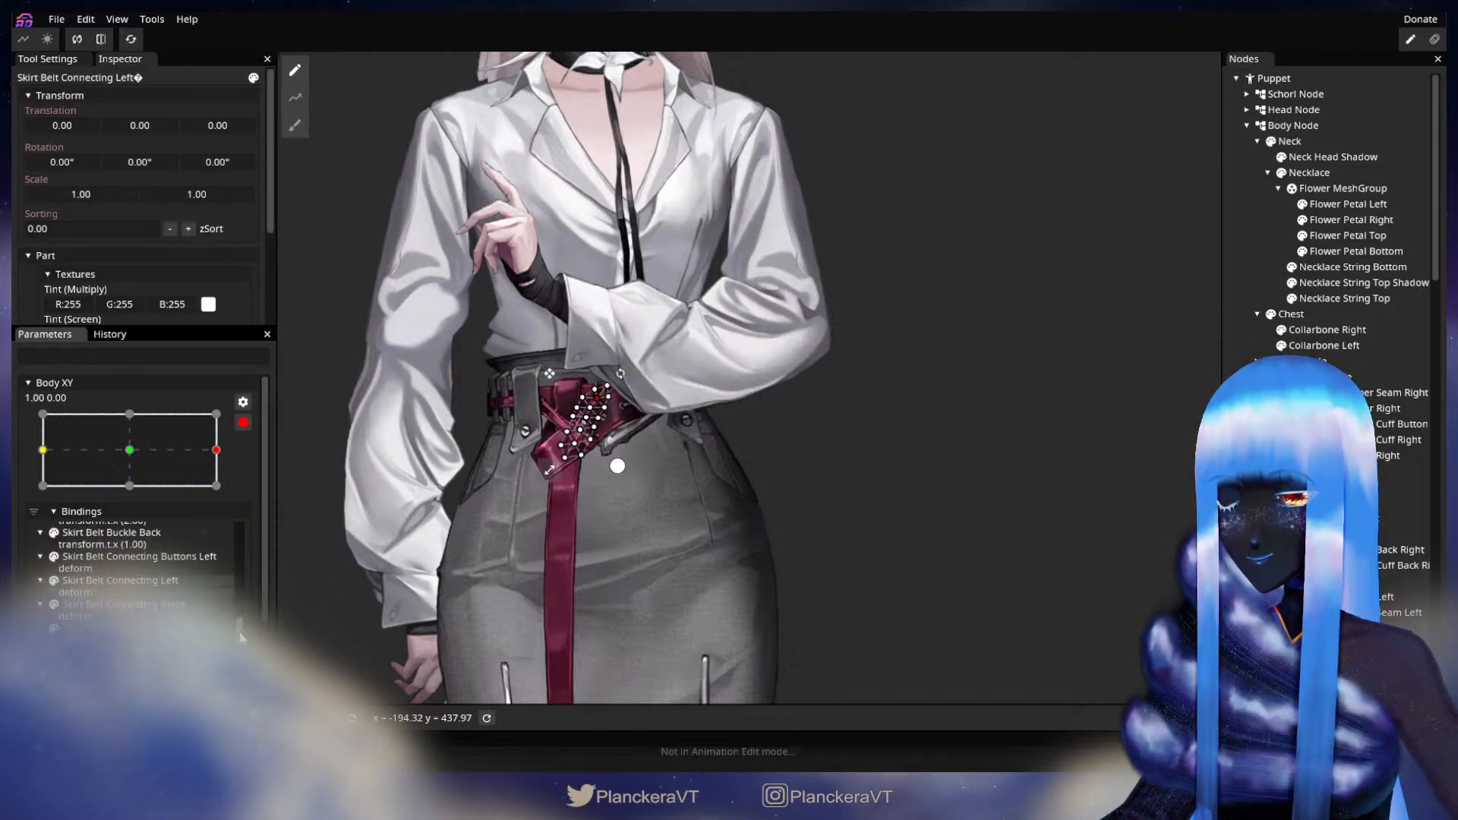
pyautogui.click(1121, 505)
pyautogui.click(243, 422)
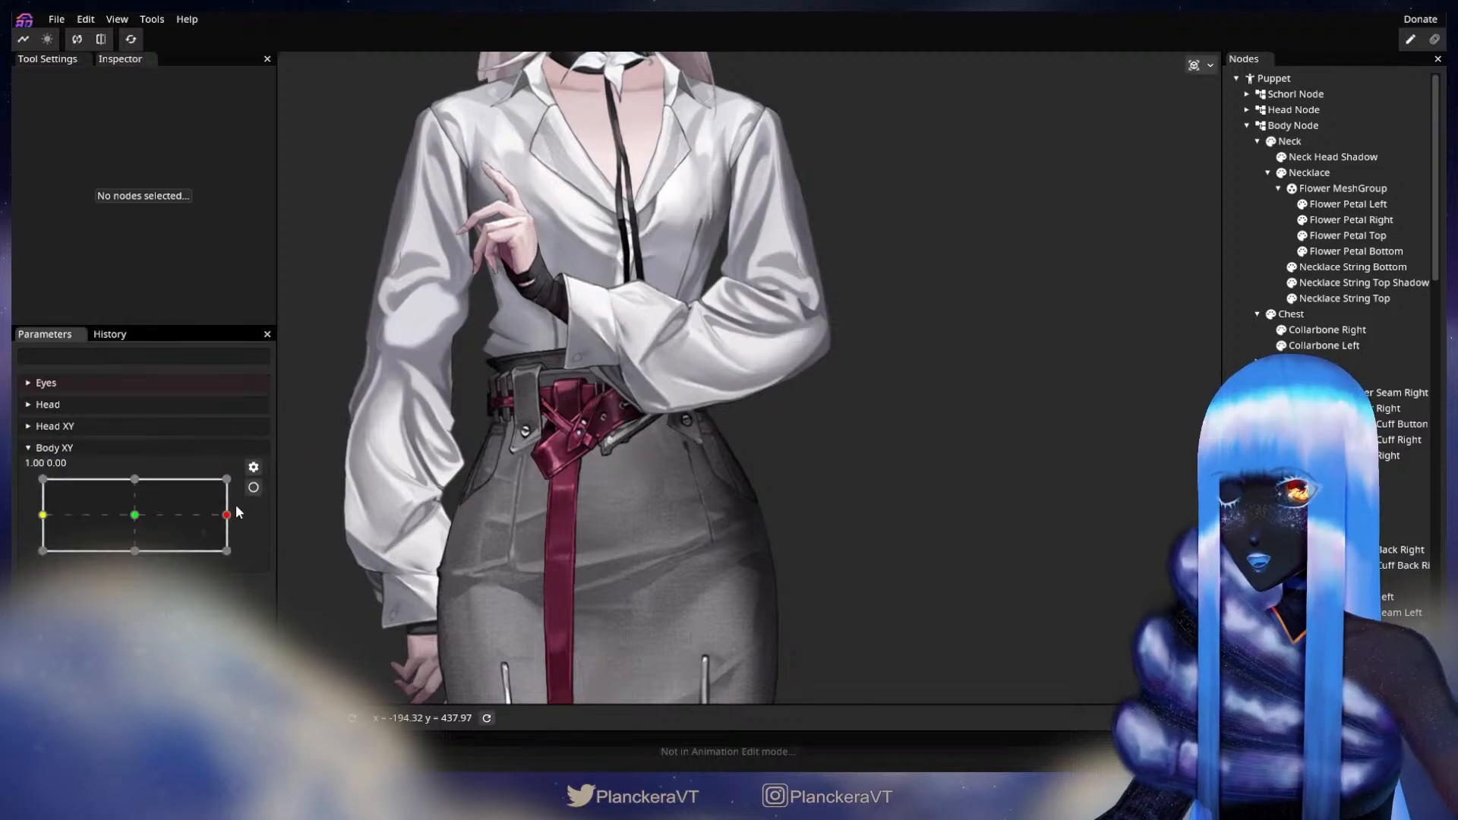
pyautogui.moveTo(231, 514)
pyautogui.mouseDown()
pyautogui.moveTo(137, 521)
pyautogui.moveTo(252, 525)
pyautogui.mouseUp()
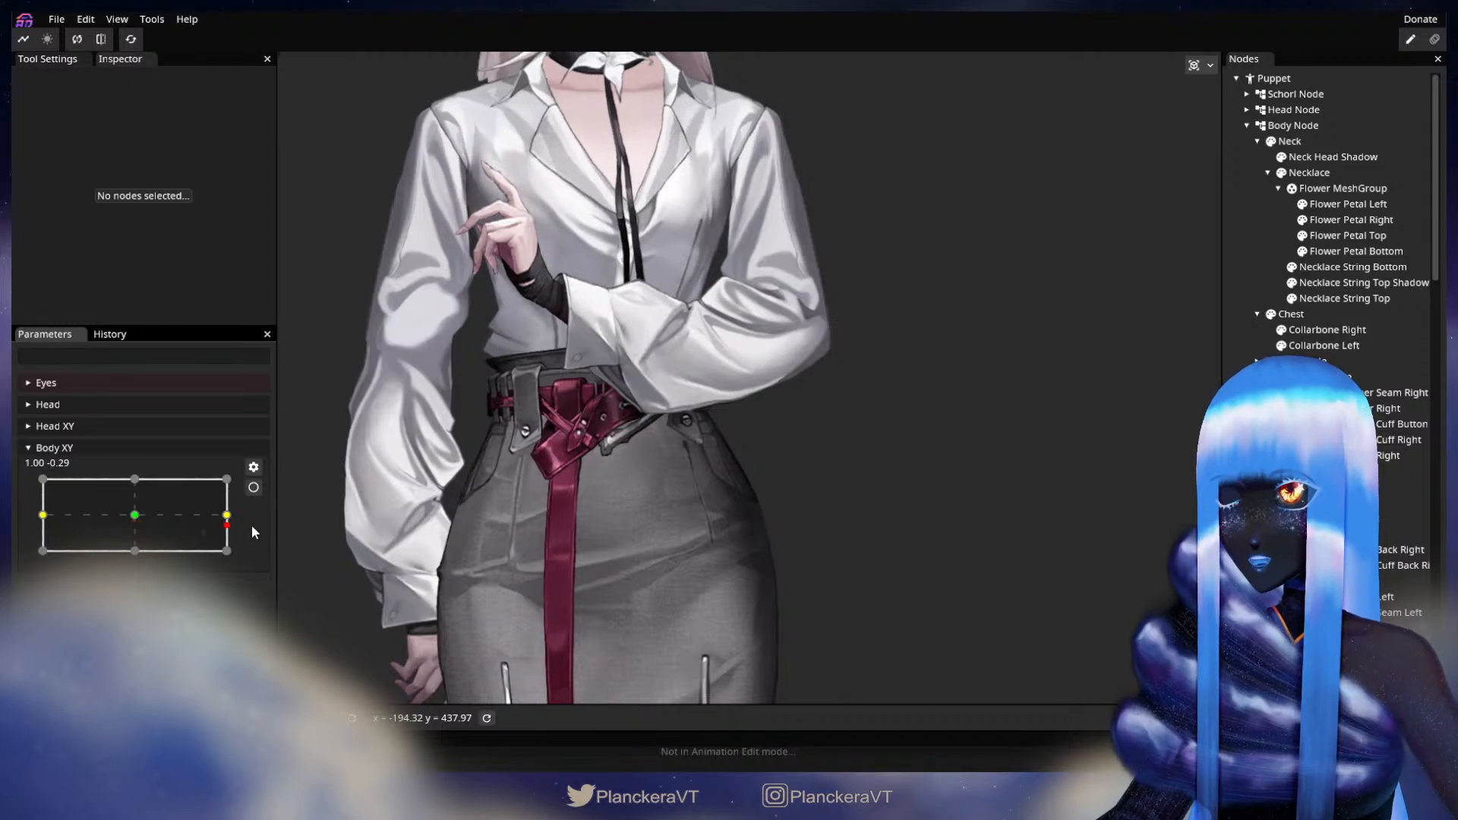
pyautogui.click(253, 489)
pyautogui.scroll(-2, 233, 585)
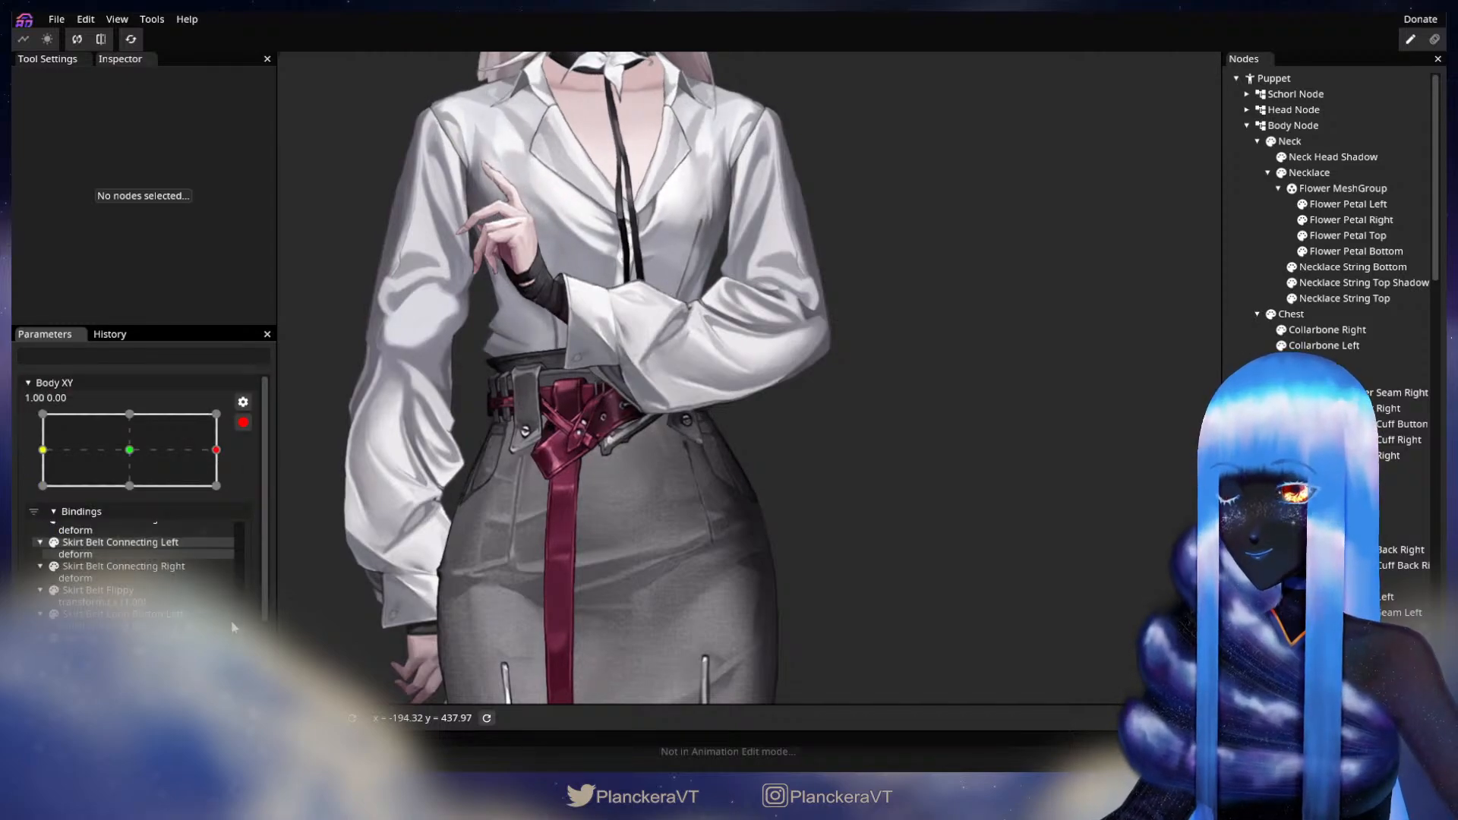
# - Check the Skirt Belt Flippy and Skirt Belt Loop Button Left bindings by previewing the Body XY turn, and resume editing at keypoint 1.00, 0.00
pyautogui.click(128, 593)
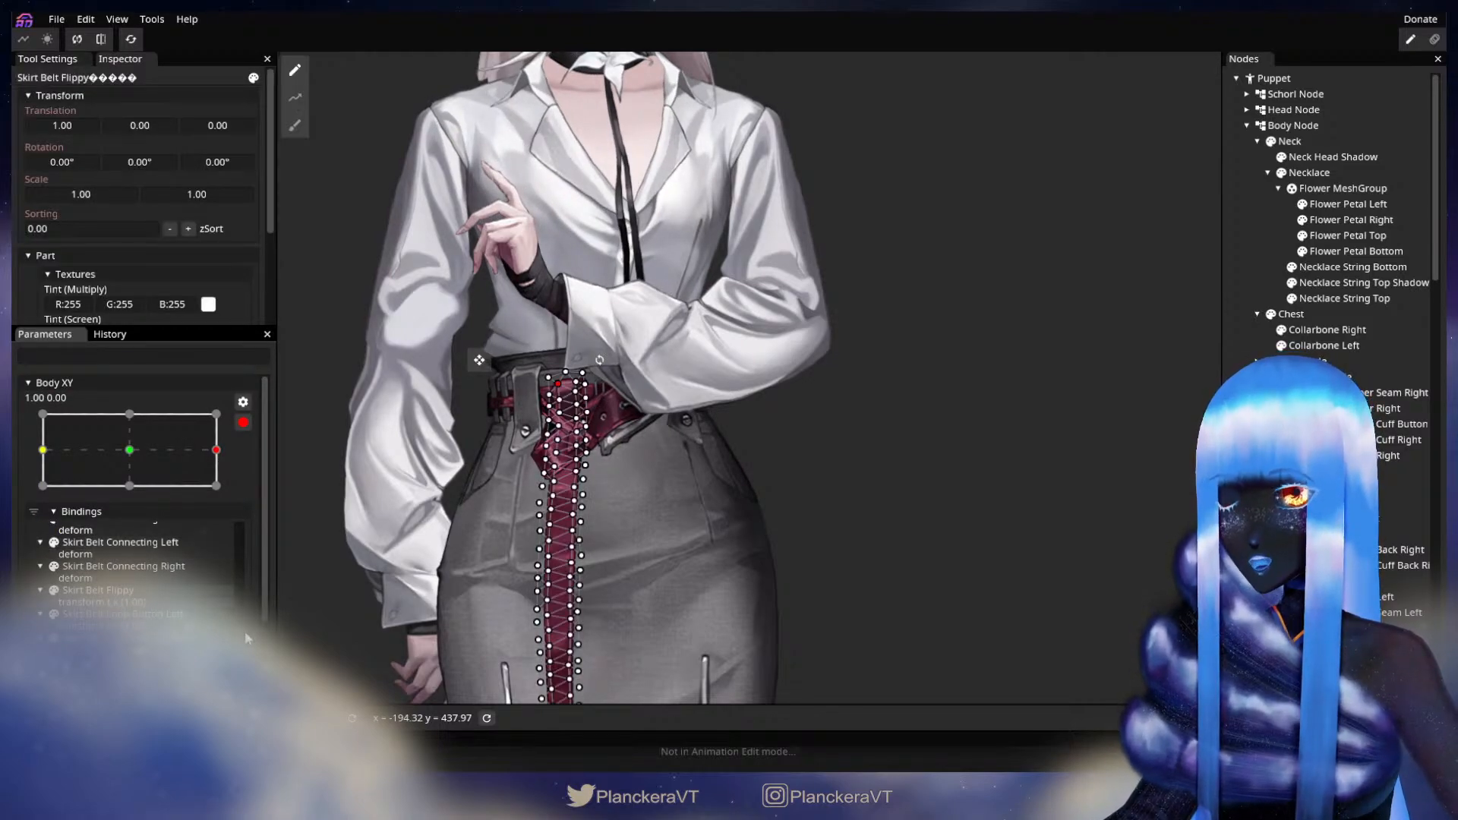
pyautogui.scroll(-2, 222, 599)
pyautogui.click(167, 570)
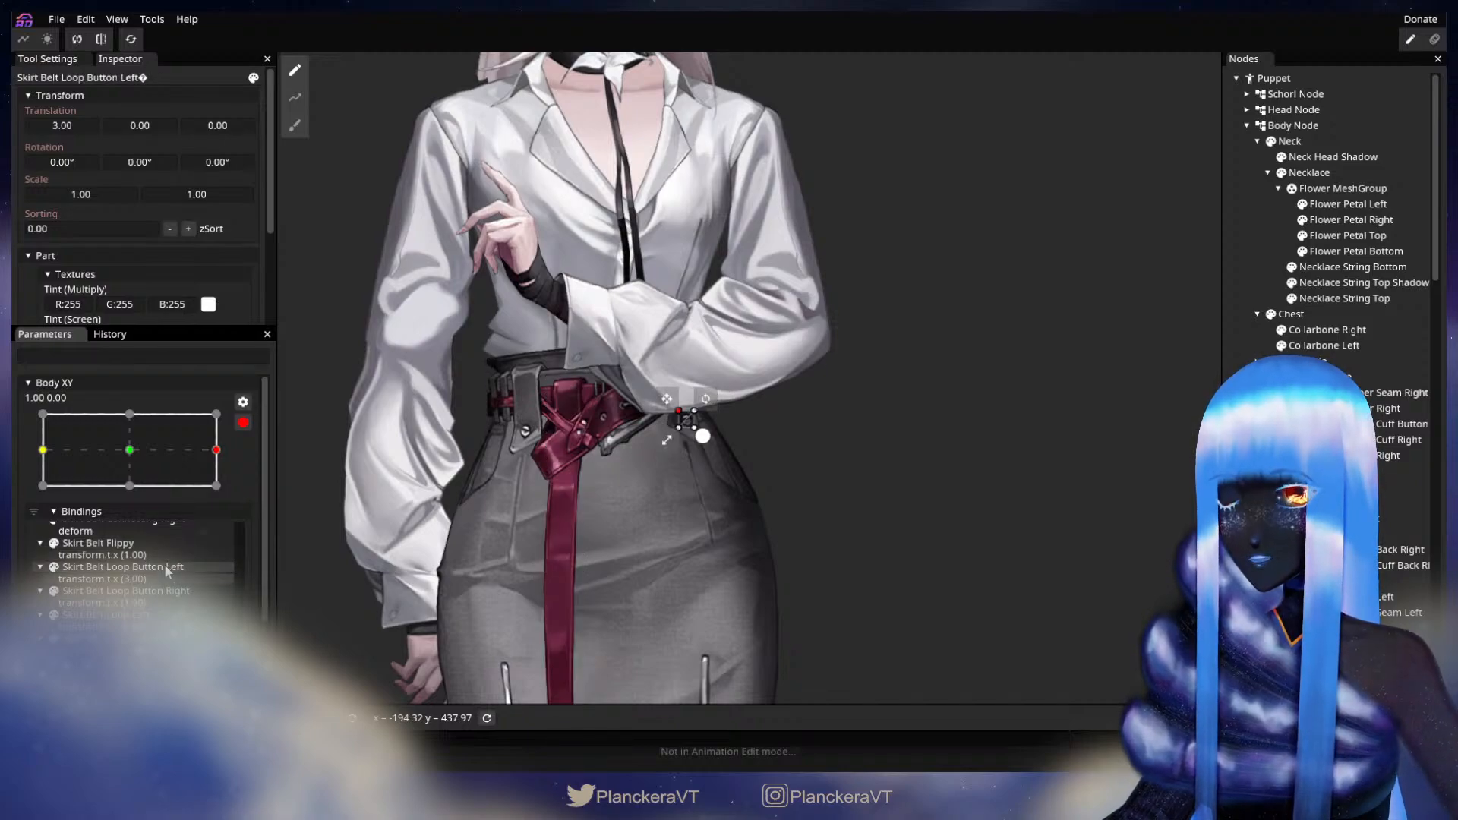
pyautogui.click(243, 422)
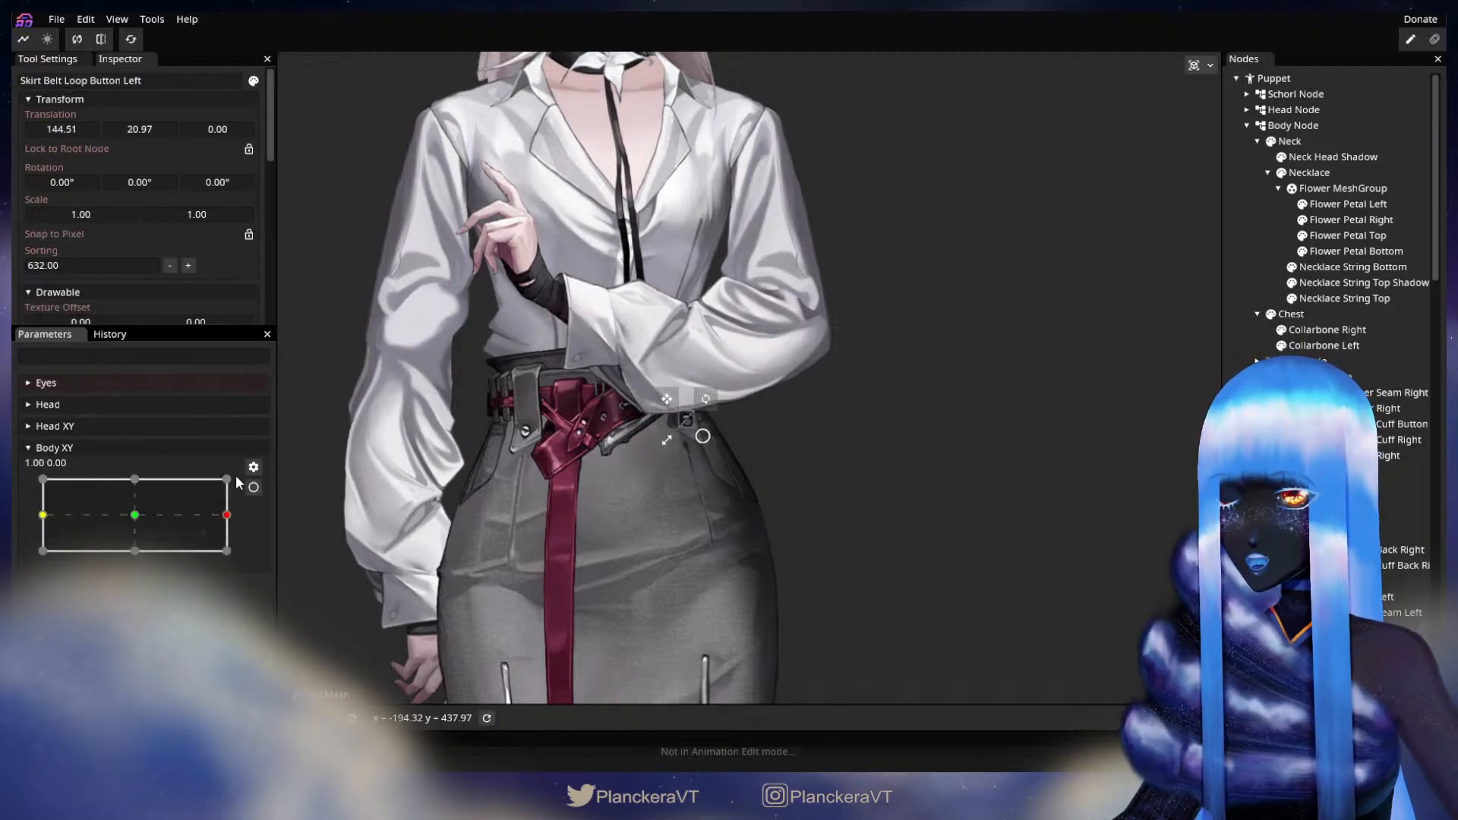
pyautogui.moveTo(226, 515)
pyautogui.mouseDown()
pyautogui.moveTo(133, 515)
pyautogui.moveTo(226, 515)
pyautogui.mouseUp()
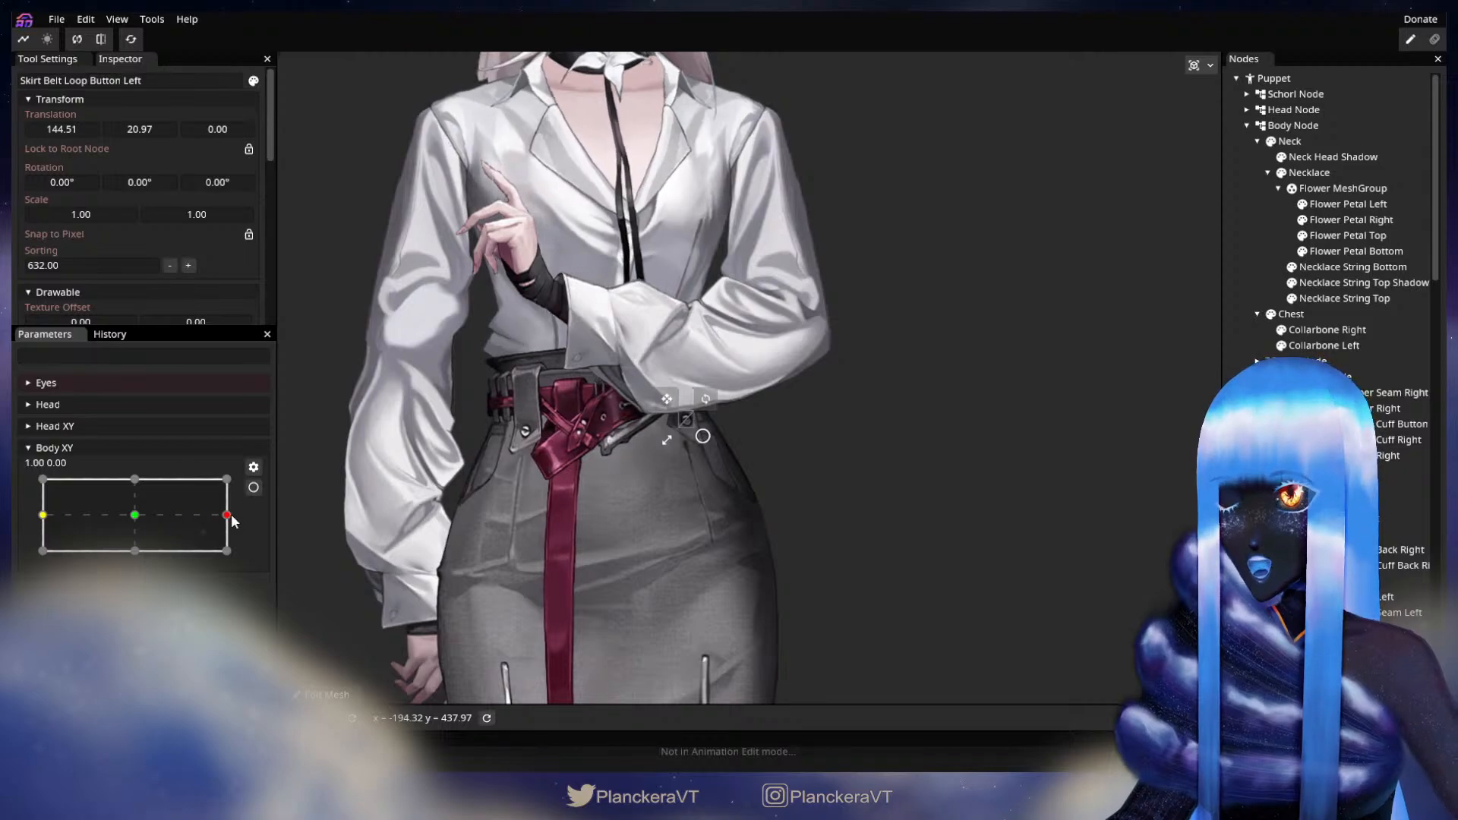
pyautogui.click(253, 487)
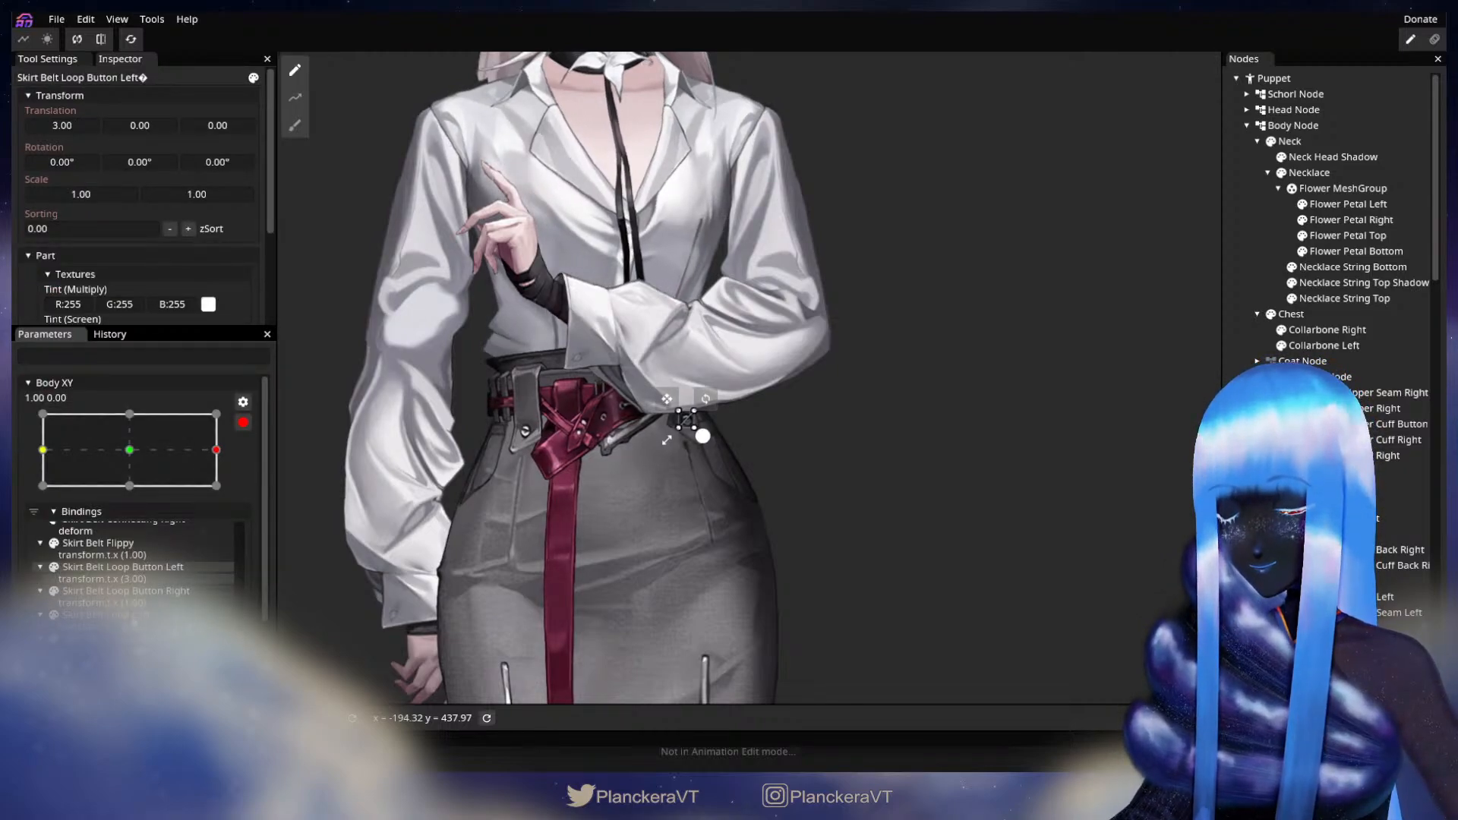
# - Inspect the meshes of the Skirt Belt Loop Left and Skirt Belt Main bindings on the model
pyautogui.click(703, 436)
pyautogui.scroll(-2, 144, 584)
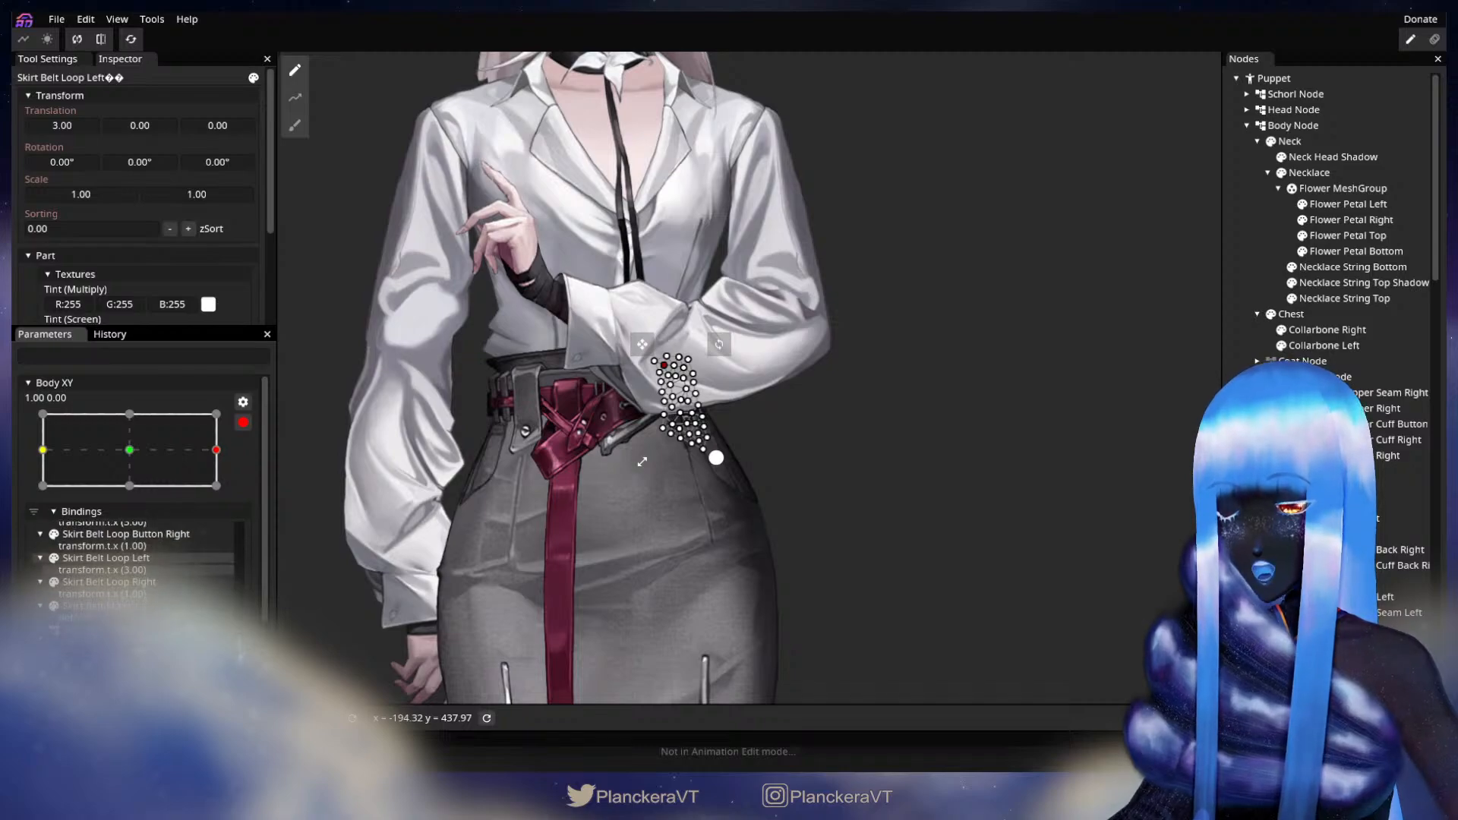
pyautogui.click(145, 590)
pyautogui.click(144, 606)
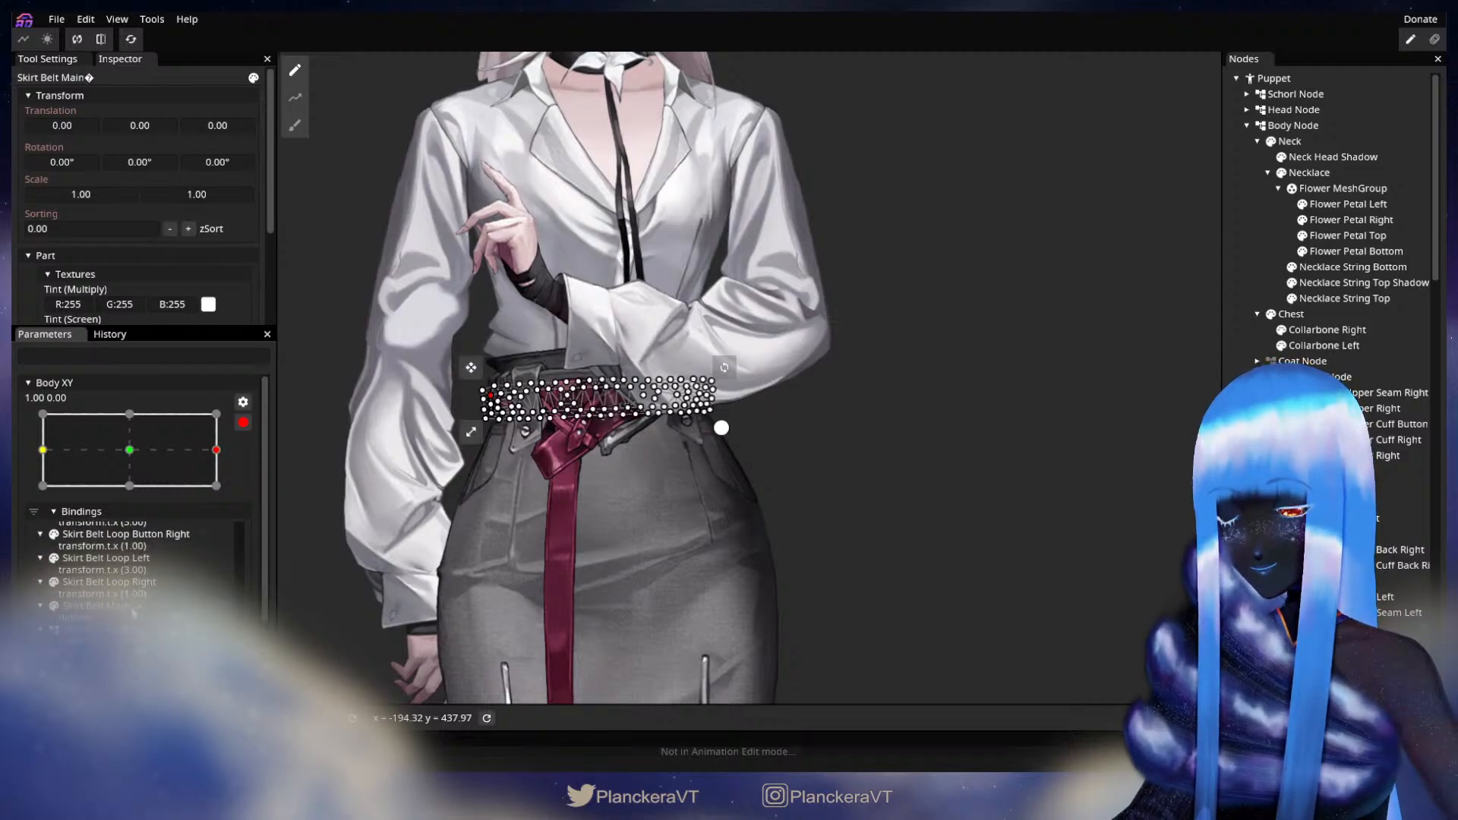
pyautogui.scroll(-3, 137, 578)
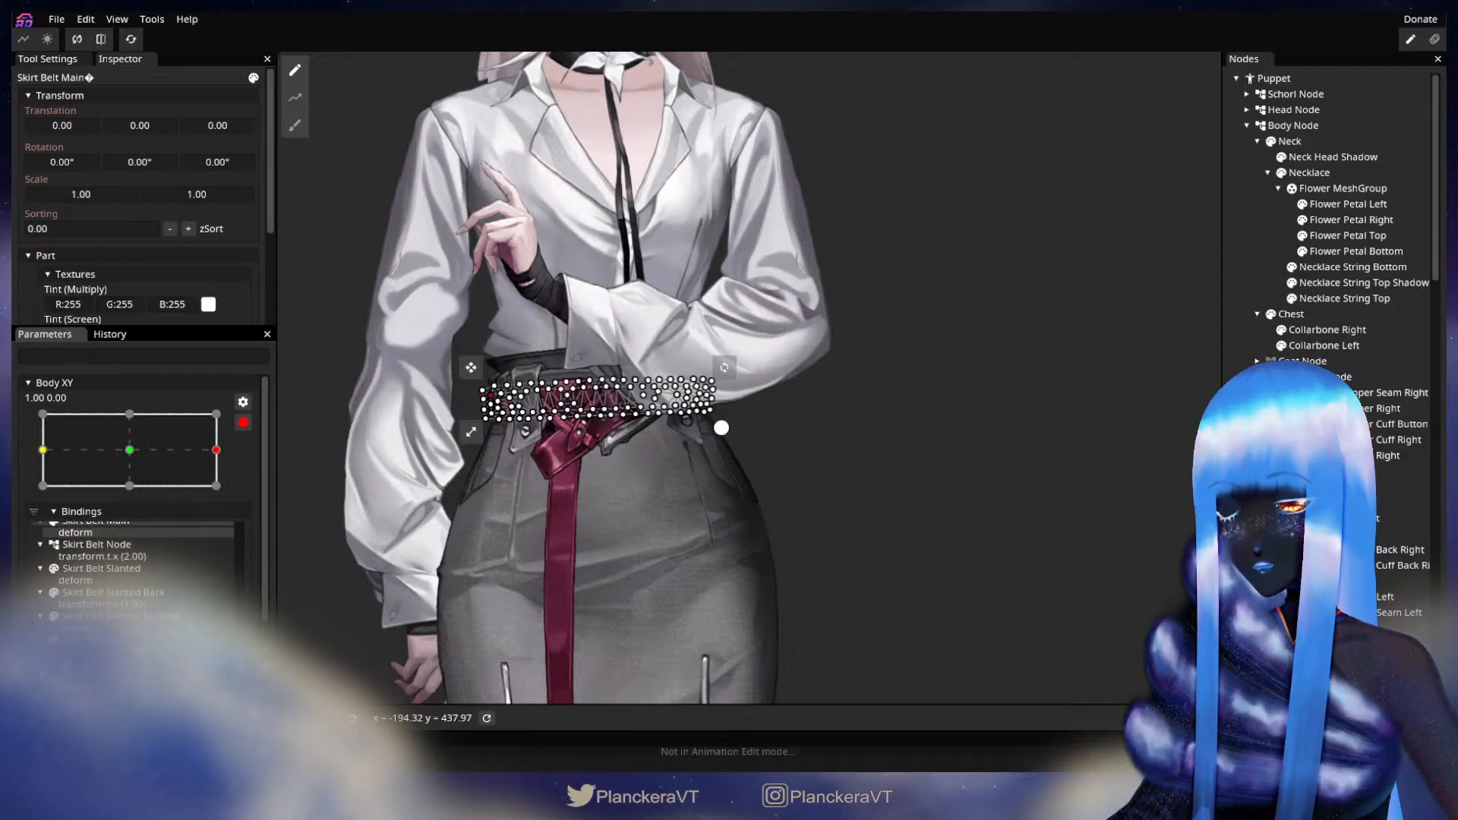
# - Inspect the Skirt Belt Node, Slanted, Slanted Back, Slanted Buttons and Thin Left bindings one after another on the model
pyautogui.click(105, 566)
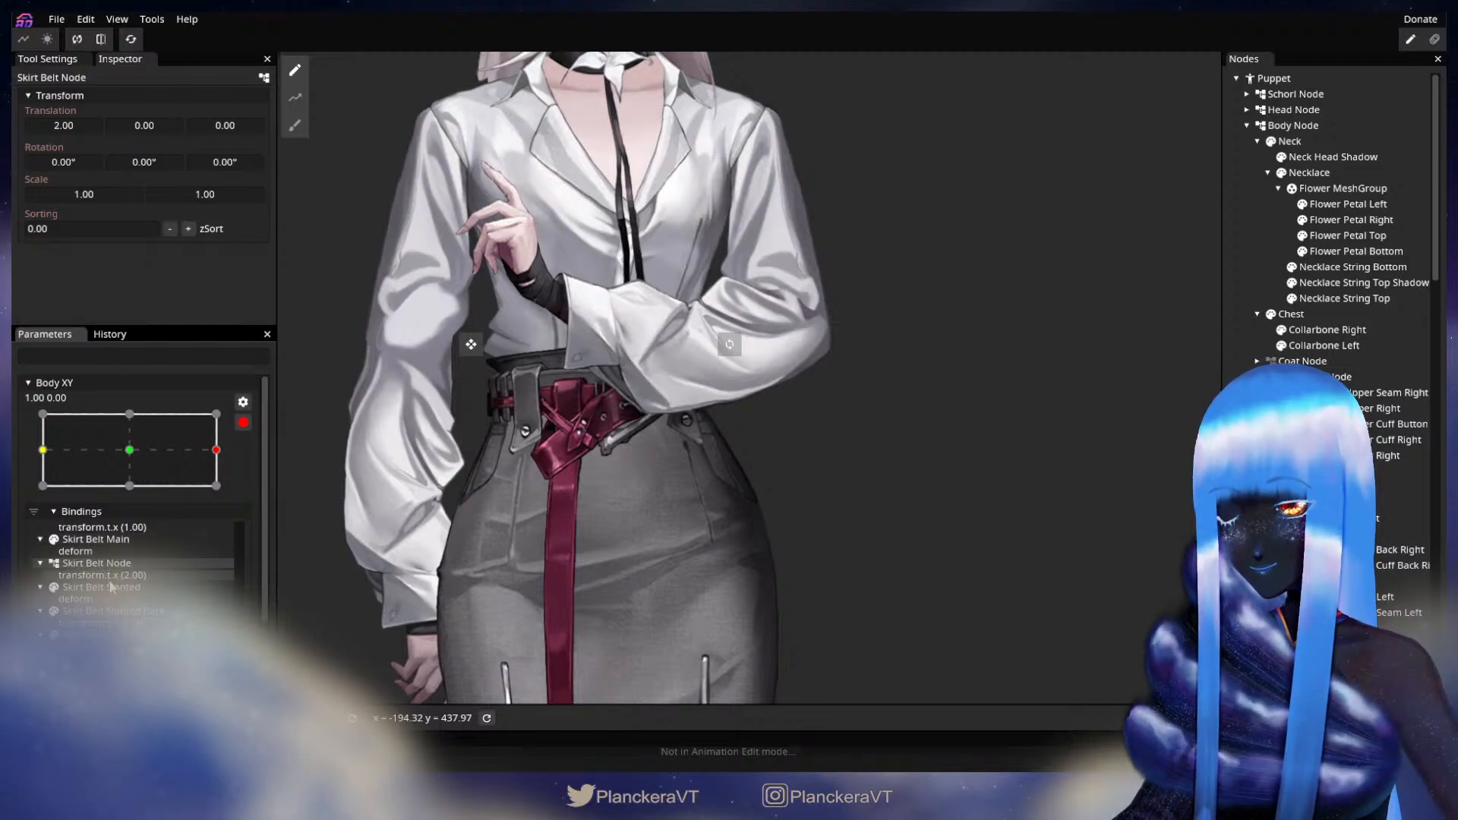
pyautogui.click(113, 590)
pyautogui.click(116, 611)
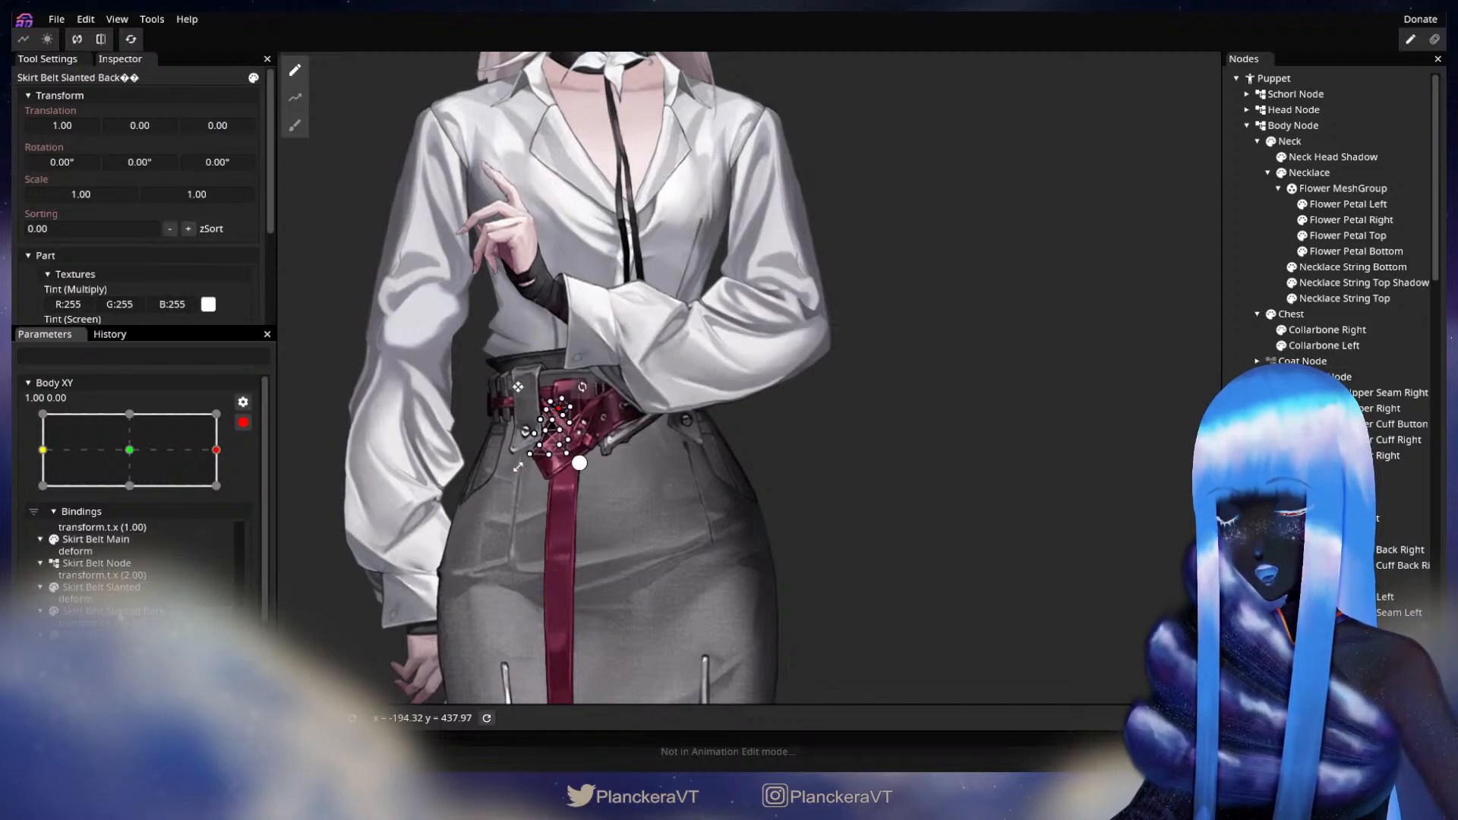
pyautogui.scroll(-4, 129, 554)
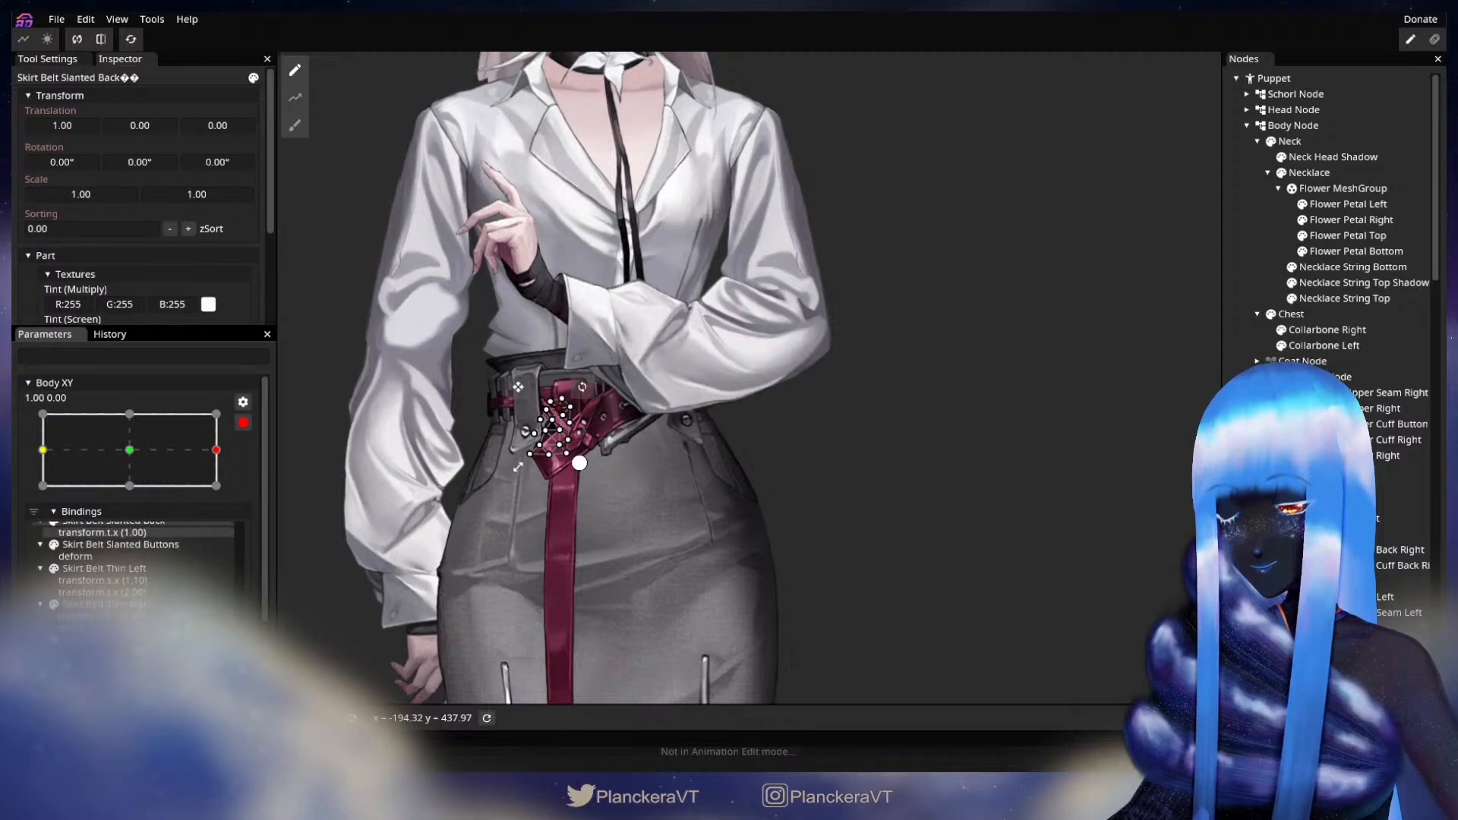
pyautogui.click(129, 537)
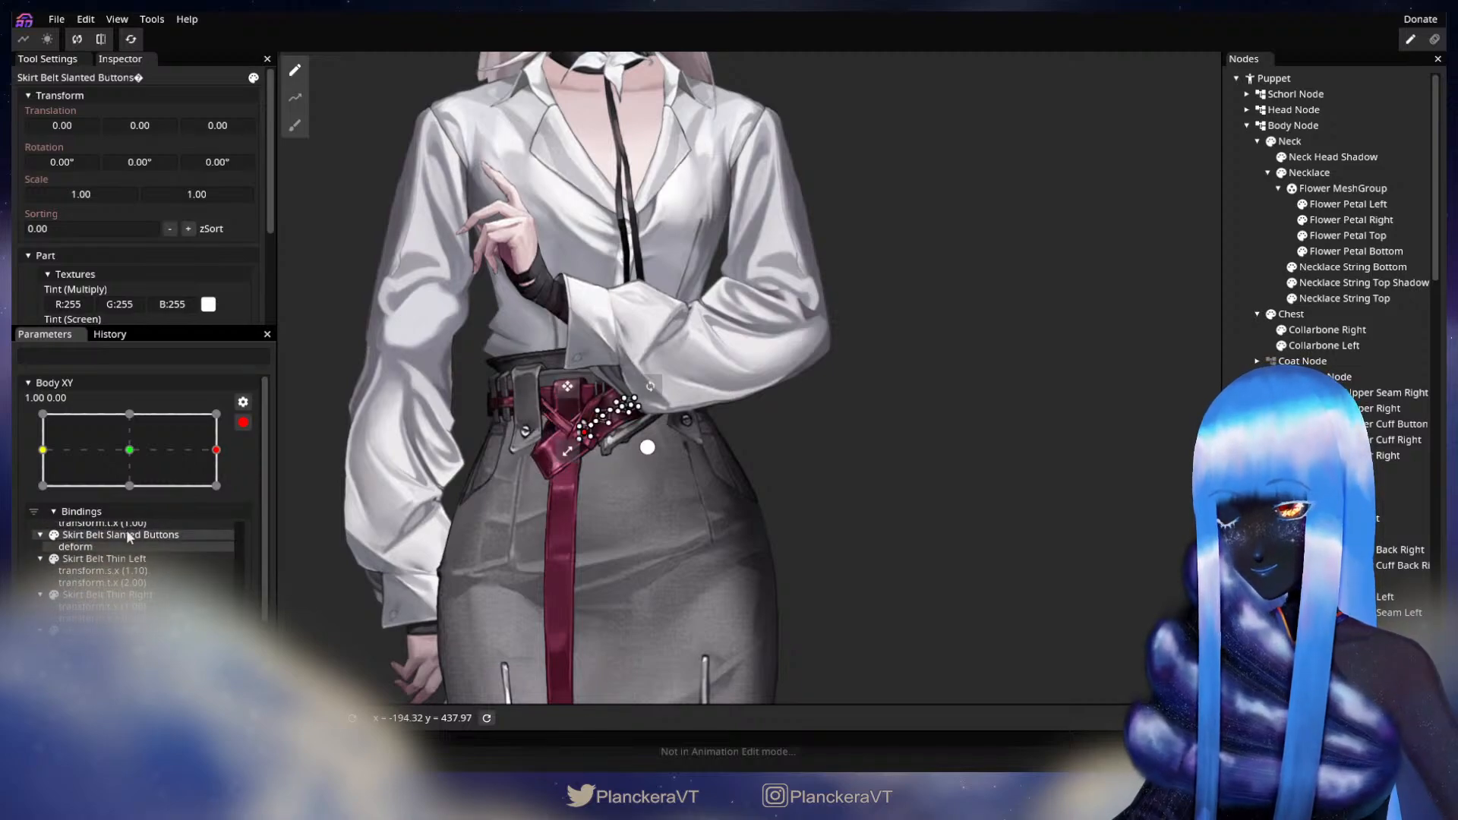
pyautogui.click(125, 560)
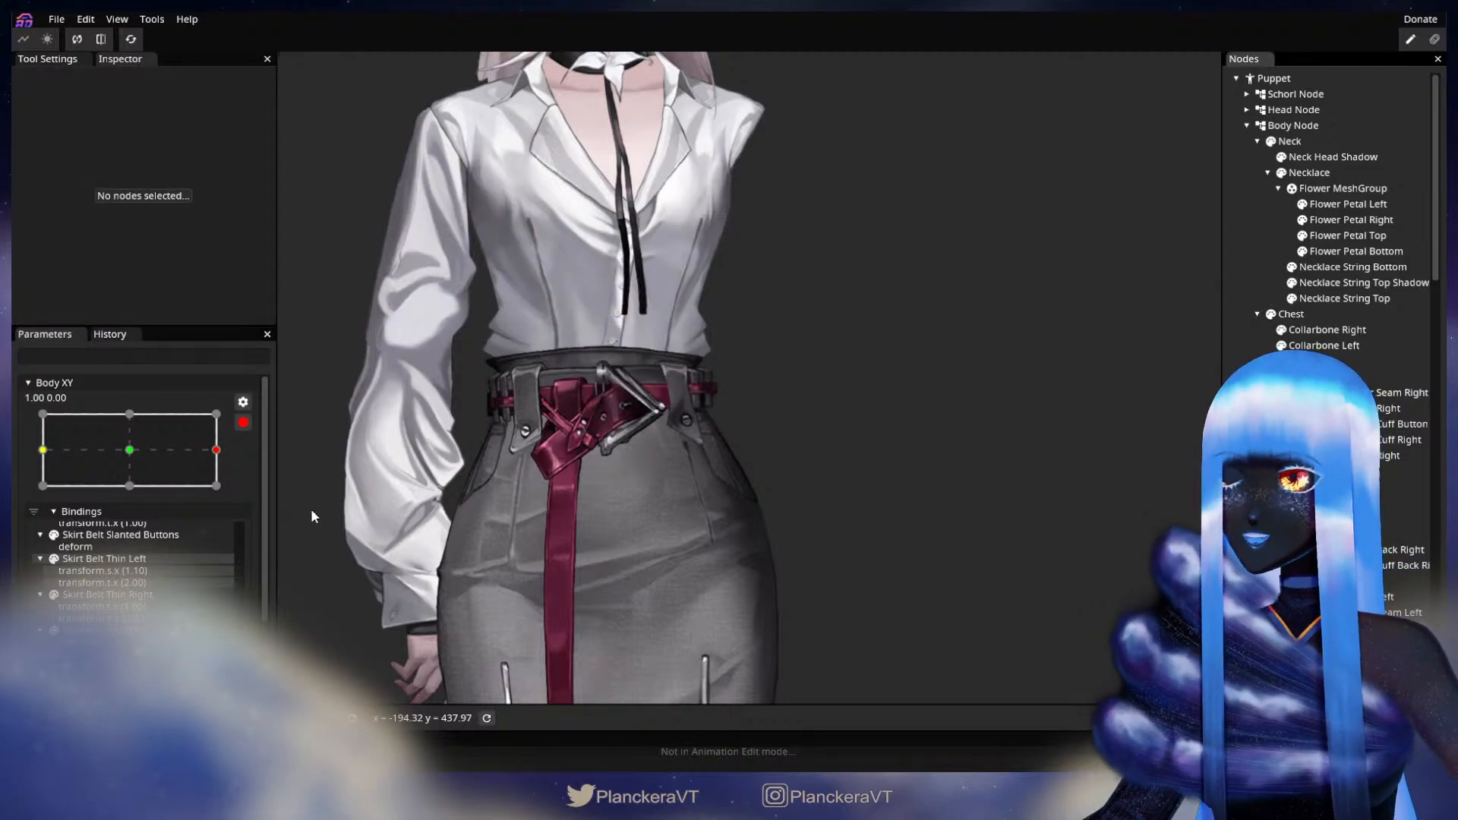
# - Preview the Body XY turn, return to keypoint 1.00, 0.00, and unset the Skirt Belt Thin Left and Skirt Belt Thin Right bindings there
pyautogui.click(243, 422)
pyautogui.moveTo(227, 515)
pyautogui.mouseDown()
pyautogui.moveTo(130, 514)
pyautogui.moveTo(244, 515)
pyautogui.mouseUp()
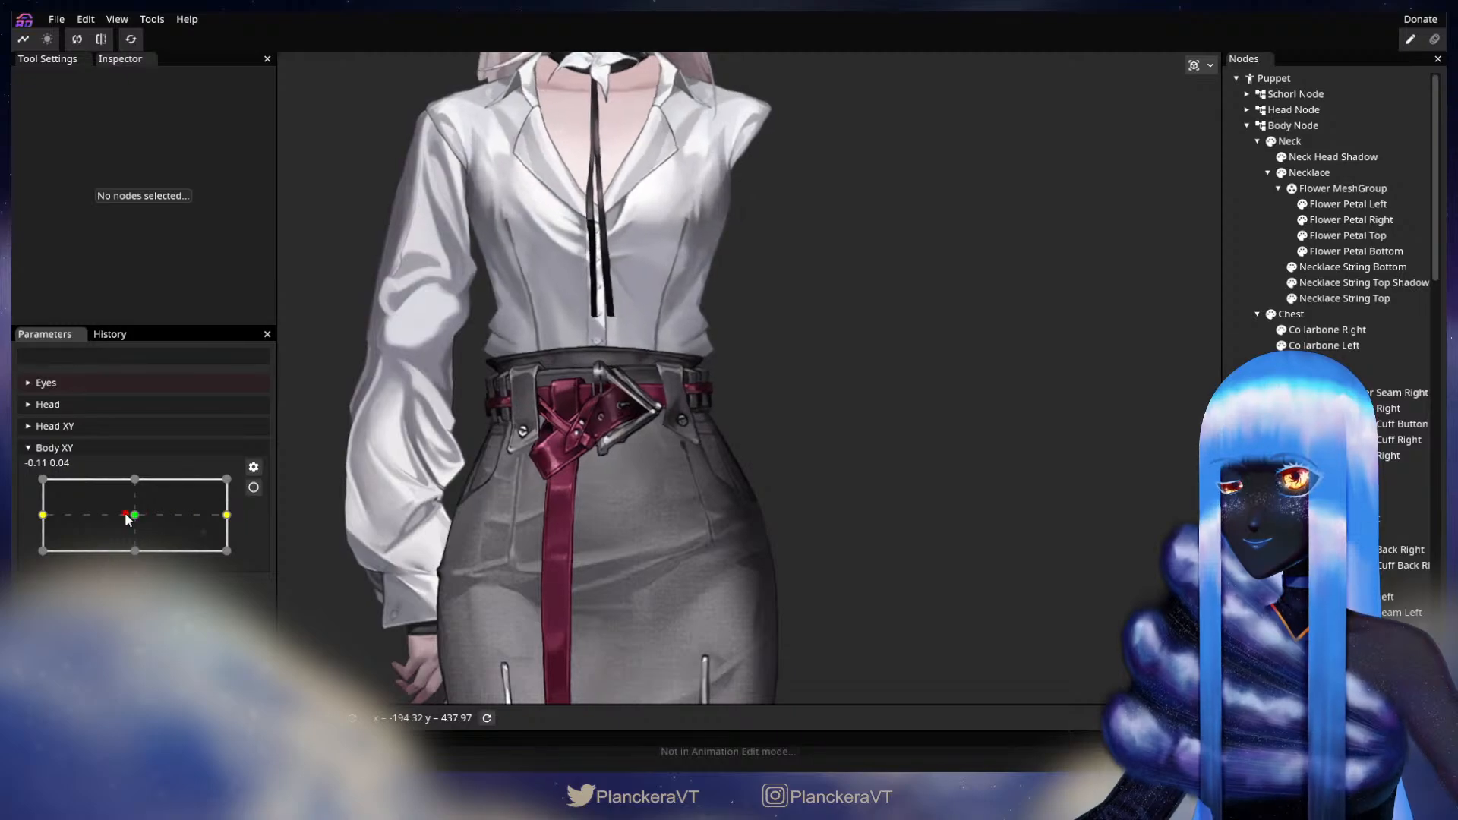
pyautogui.click(253, 486)
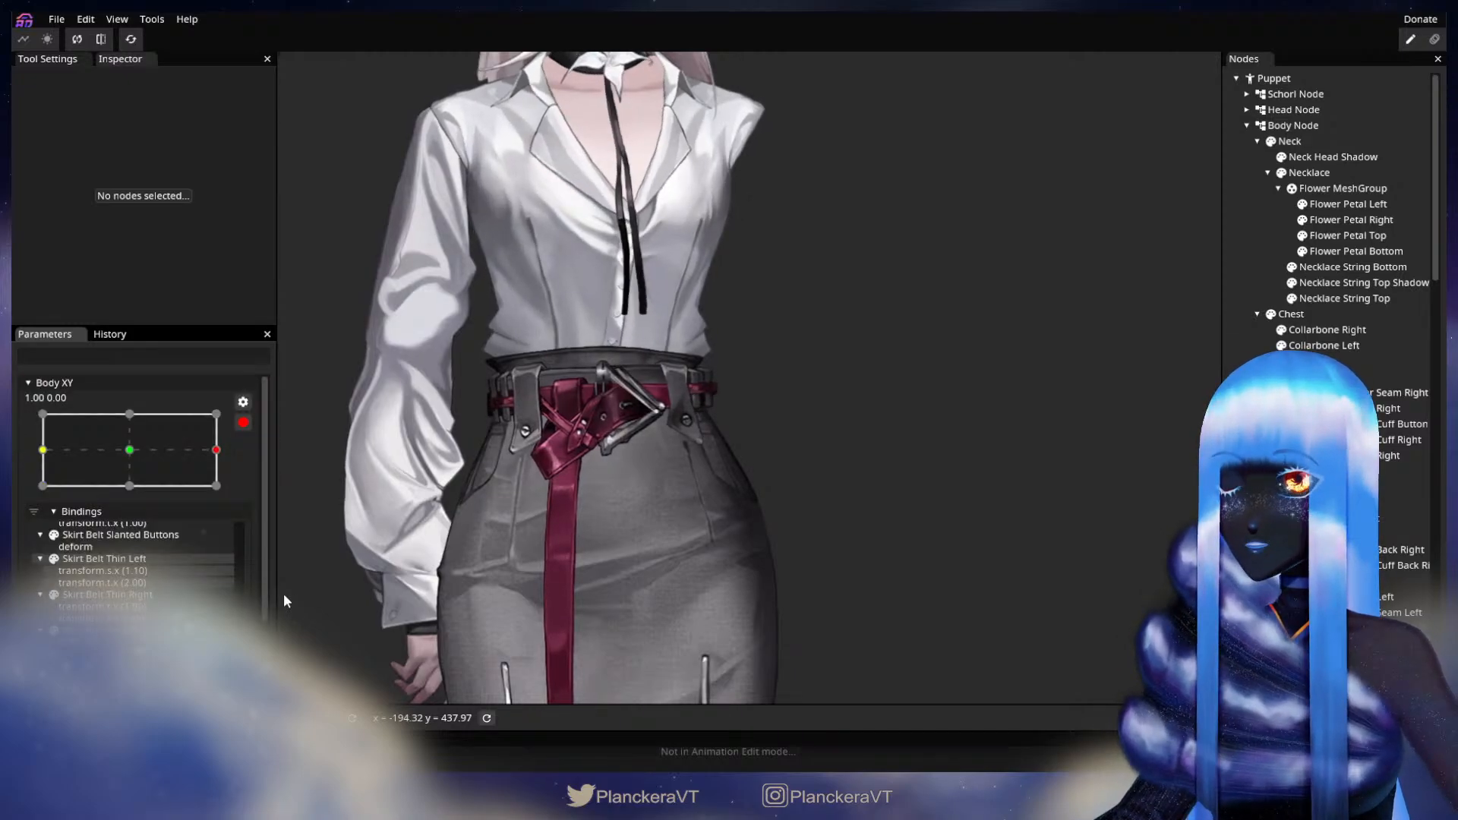
pyautogui.rightClick(106, 563)
pyautogui.click(137, 580)
pyautogui.click(130, 599)
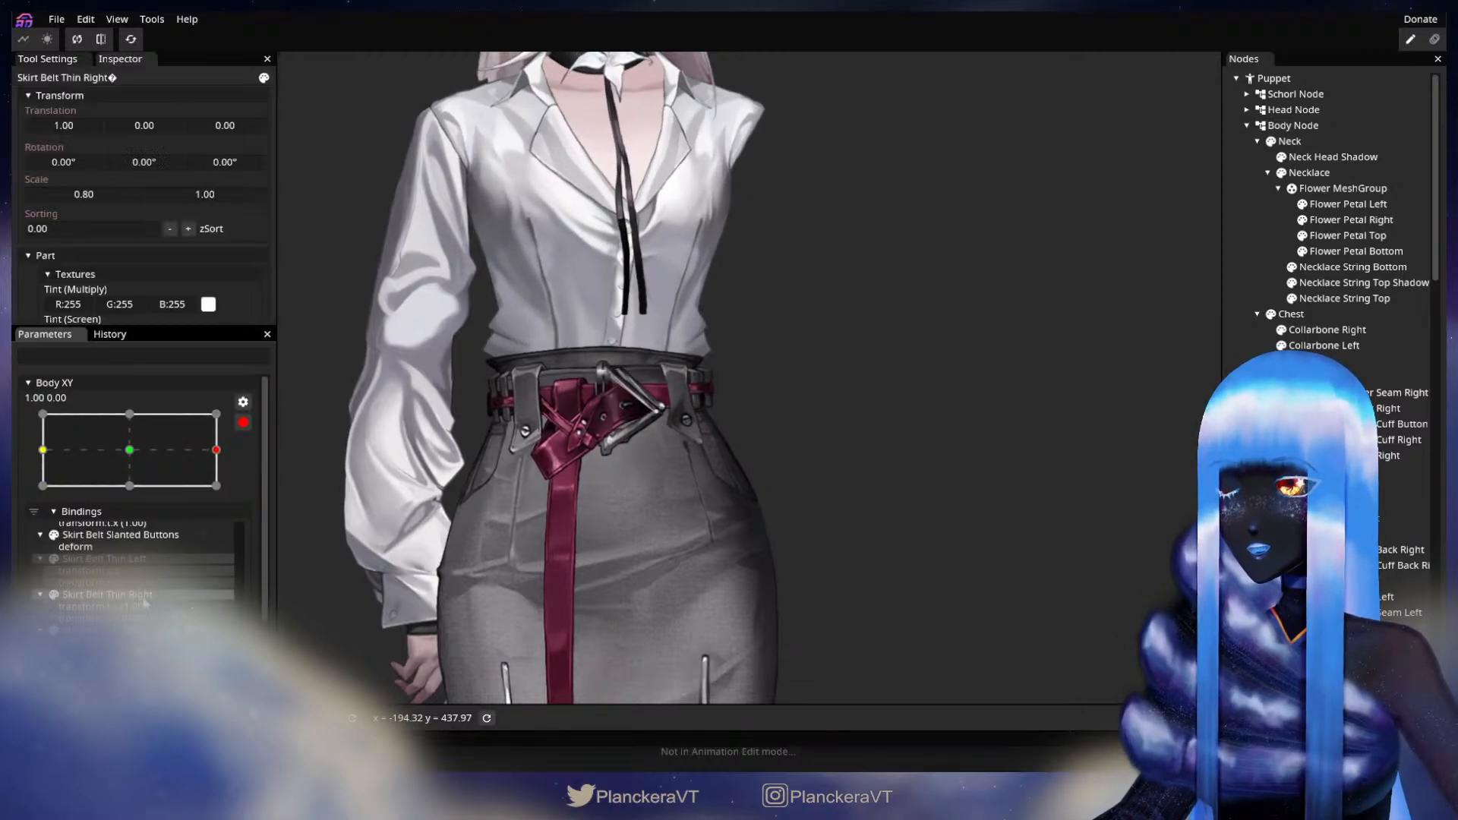
pyautogui.click(149, 623)
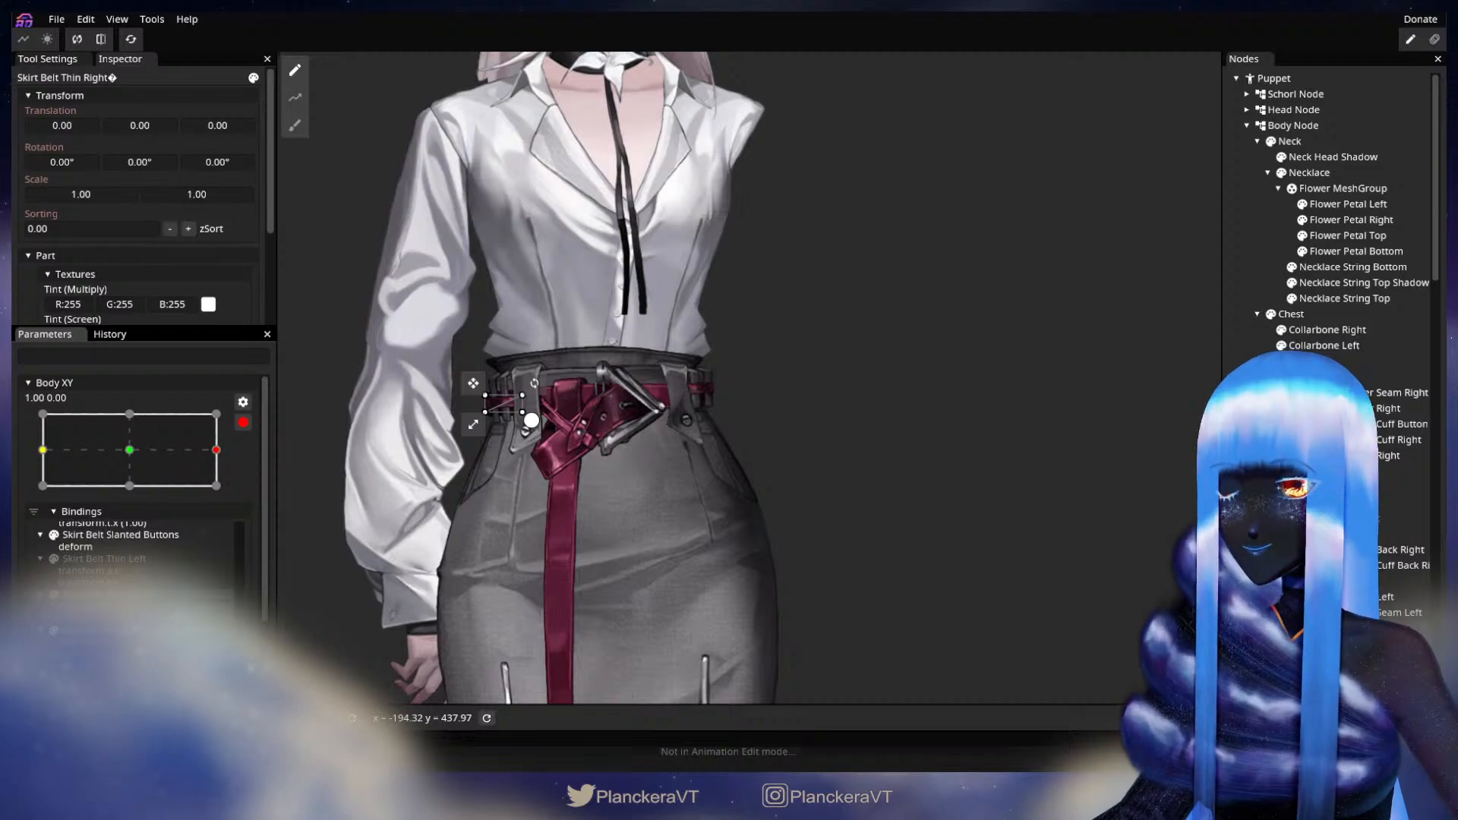
# - Unset the Skirt Pocket Left and Skirt Pocket Right deform bindings at the current Body XY keypoint
pyautogui.scroll(-3, 240, 624)
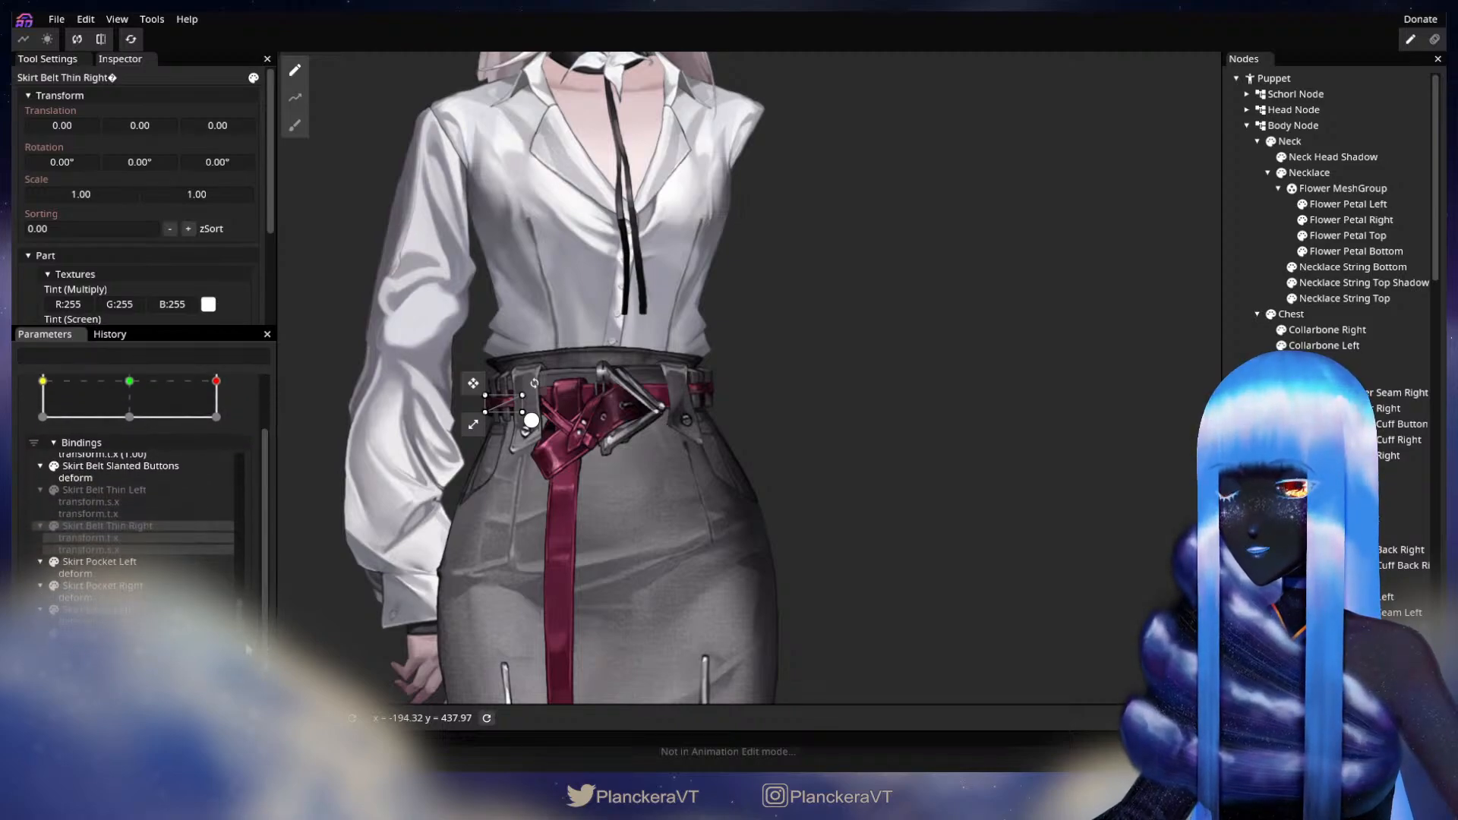
pyautogui.scroll(-3, 240, 624)
pyautogui.click(108, 495)
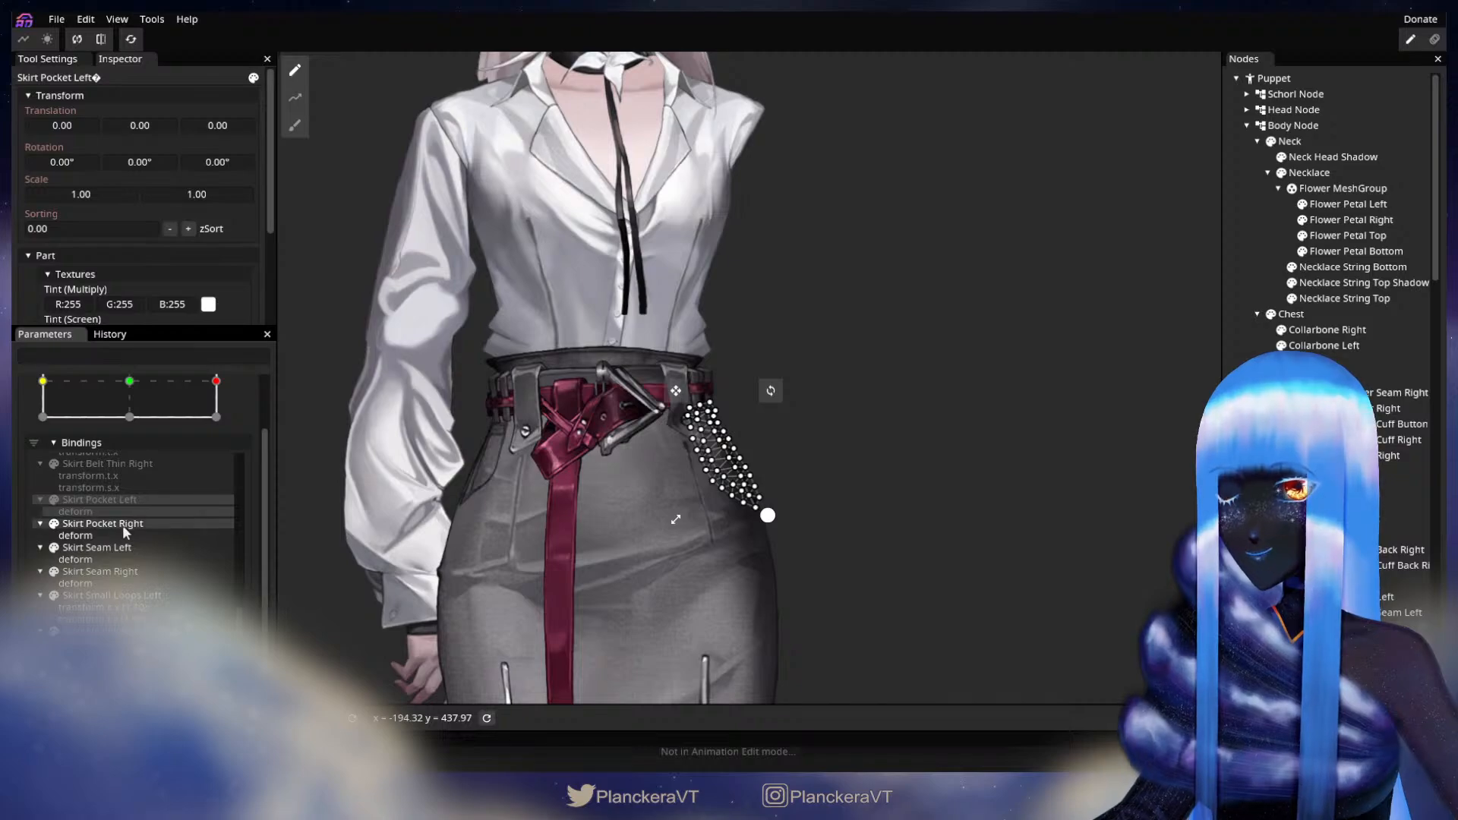
pyautogui.rightClick(122, 526)
pyautogui.click(161, 561)
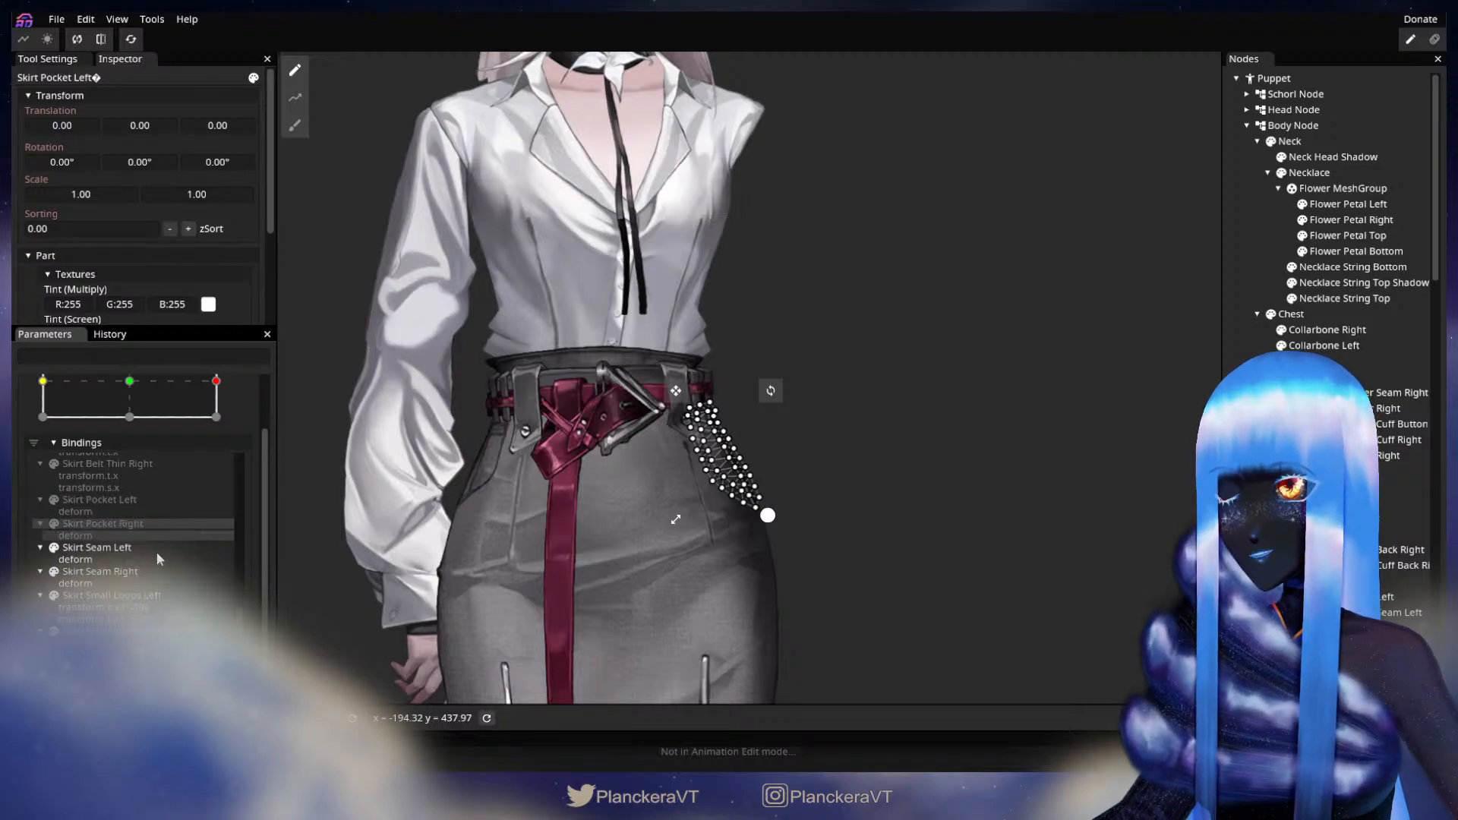
# - Inspect the Skirt Seam Left and Skirt Seam Right meshes, preview the Body XY turn, and resume editing at keypoint 1.00, 0.00
pyautogui.click(118, 545)
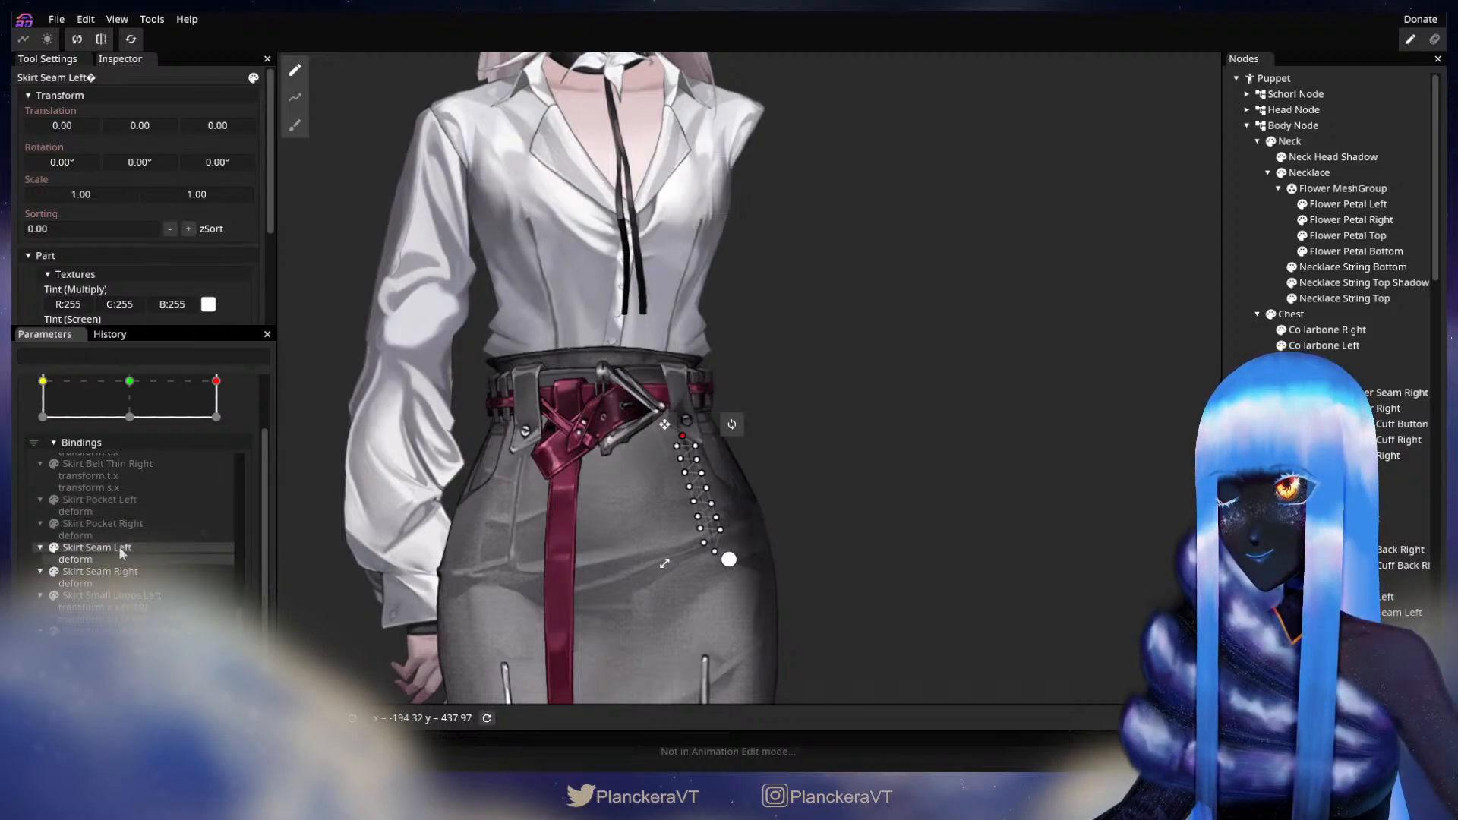
pyautogui.click(98, 574)
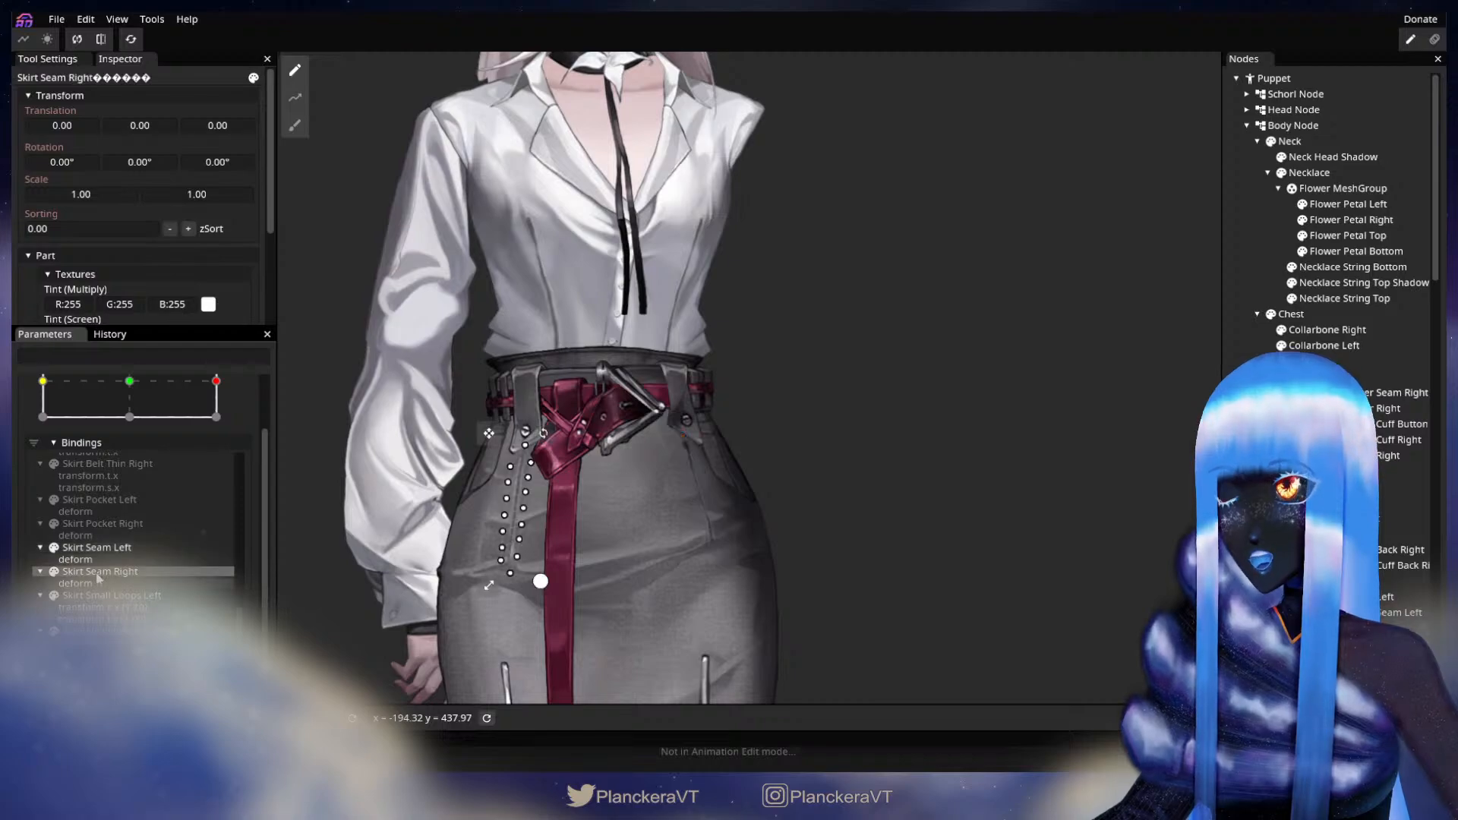
pyautogui.press('Escape')
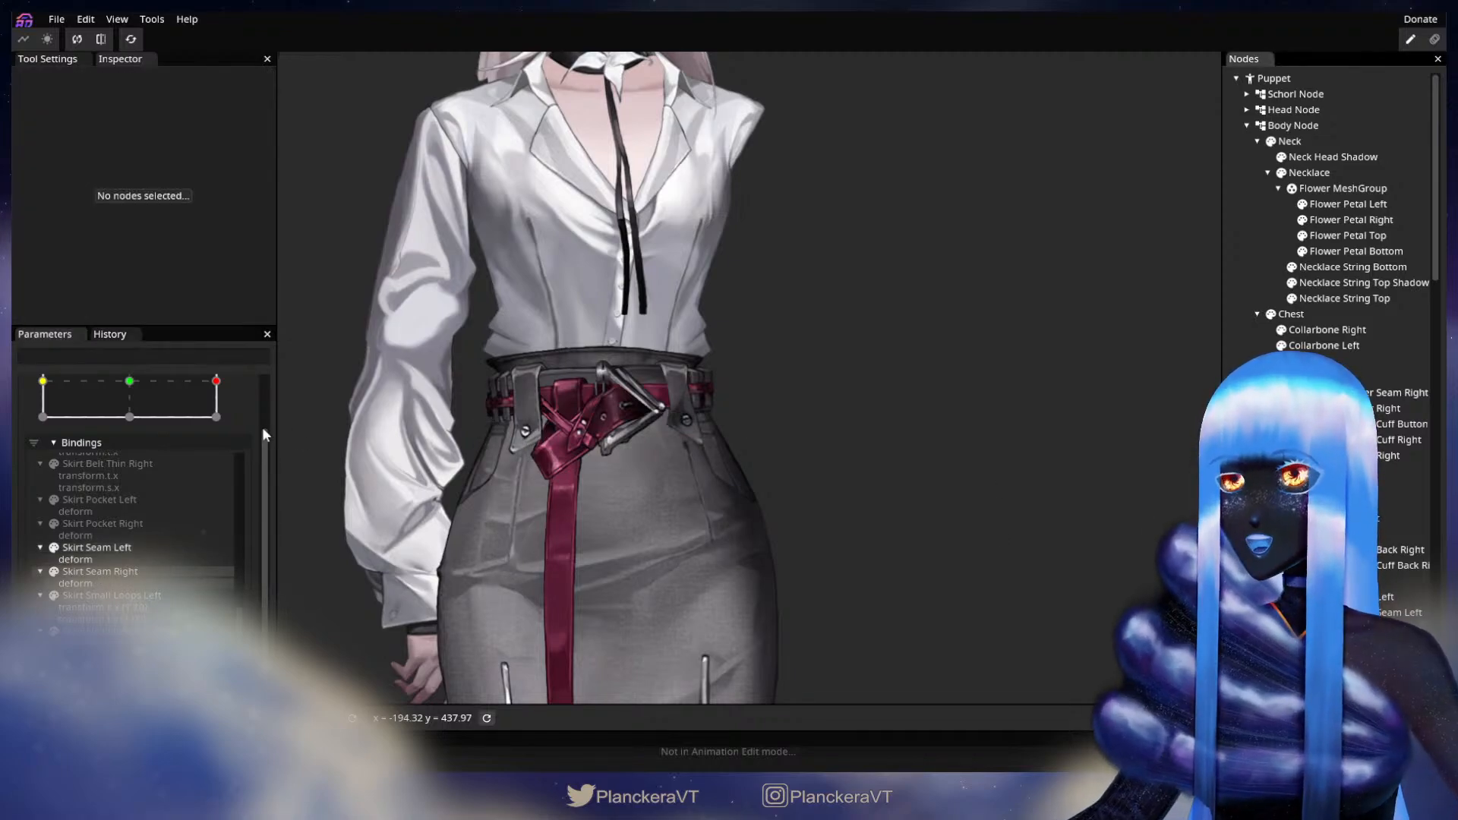
pyautogui.scroll(5, 266, 486)
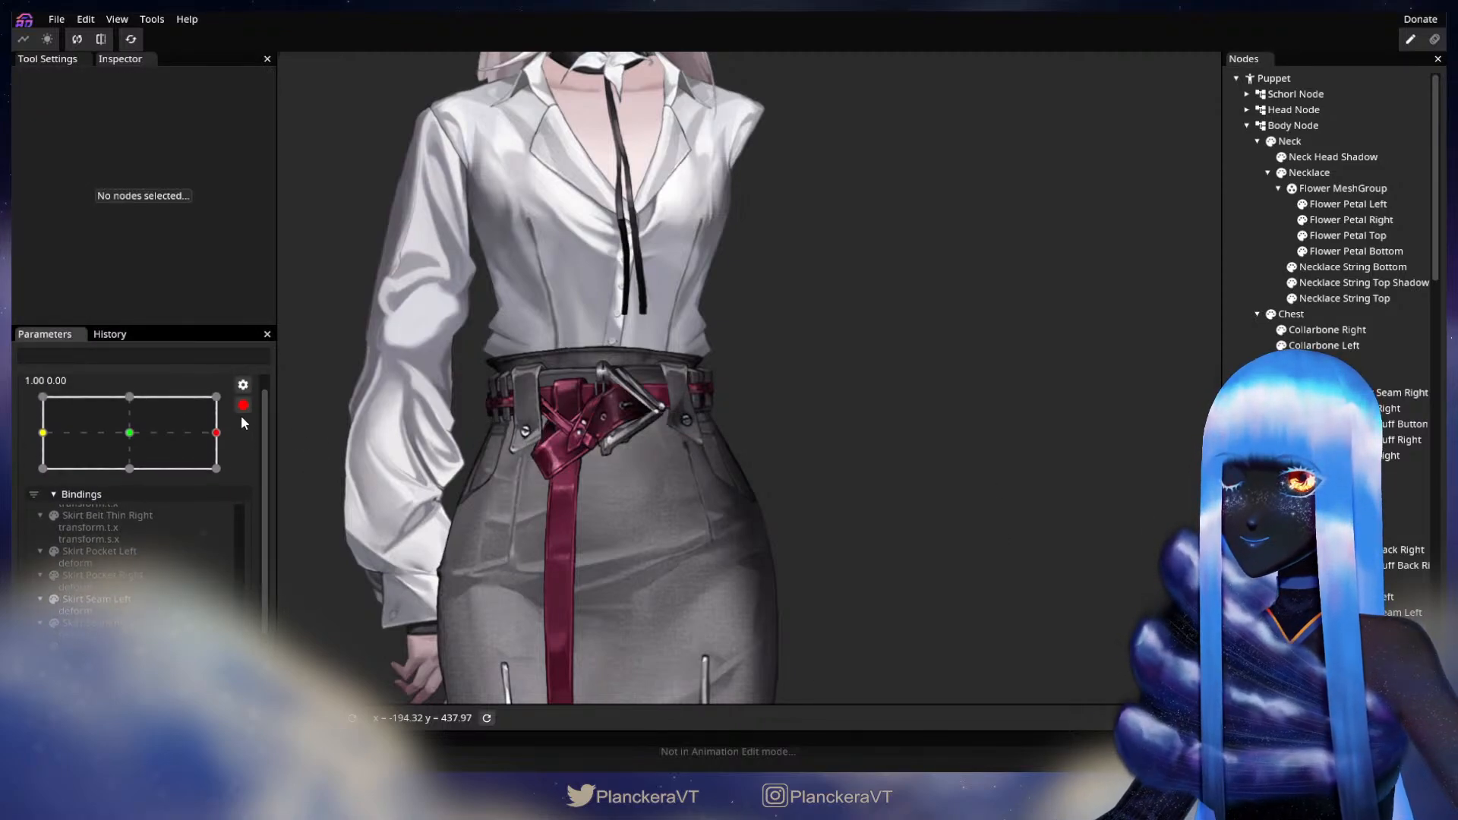
pyautogui.moveTo(227, 516)
pyautogui.mouseDown()
pyautogui.moveTo(139, 515)
pyautogui.moveTo(242, 522)
pyautogui.mouseUp()
pyautogui.click(254, 486)
pyautogui.scroll(-1, 230, 541)
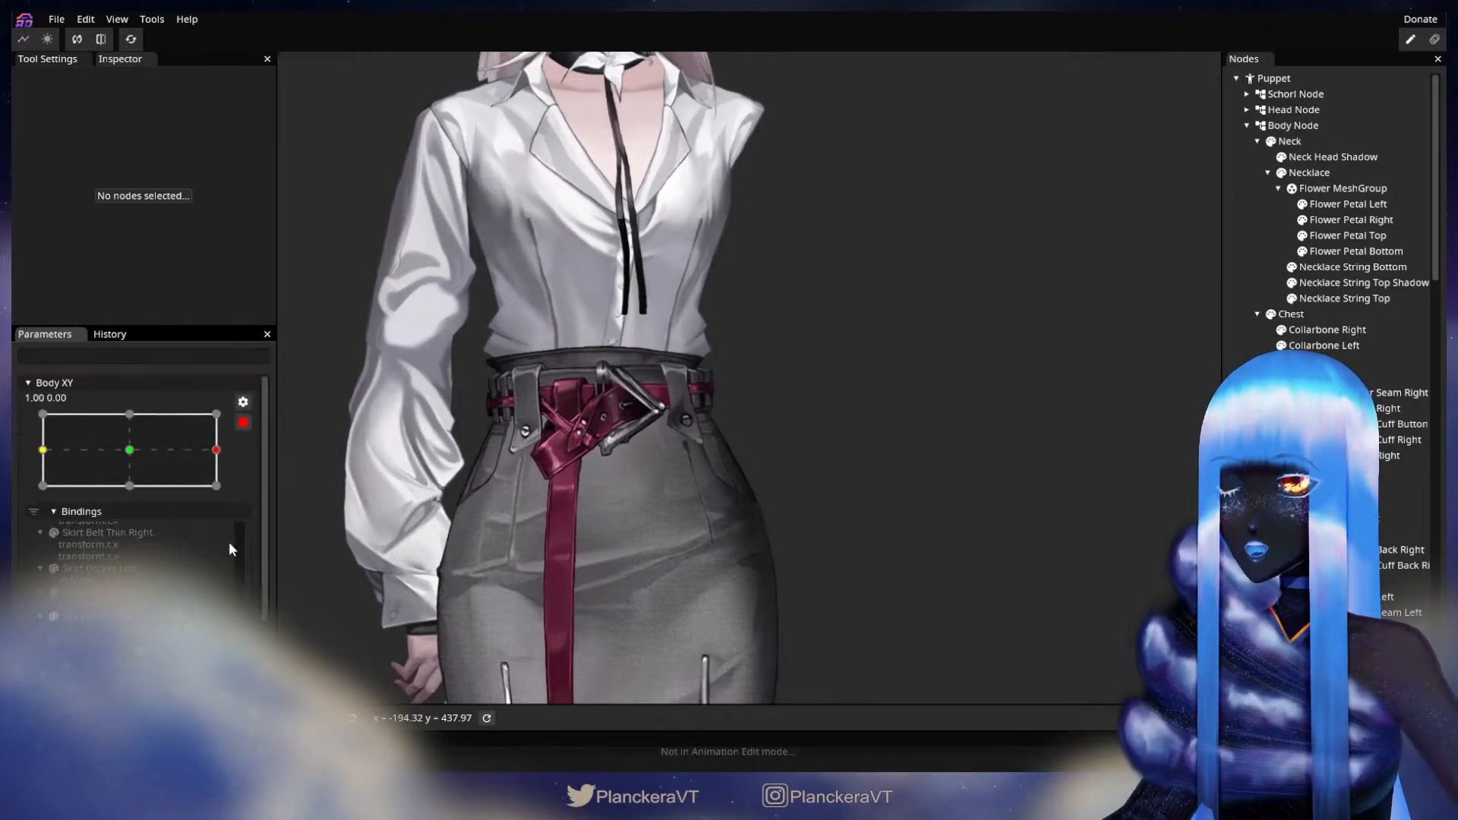
pyautogui.scroll(-2, 262, 572)
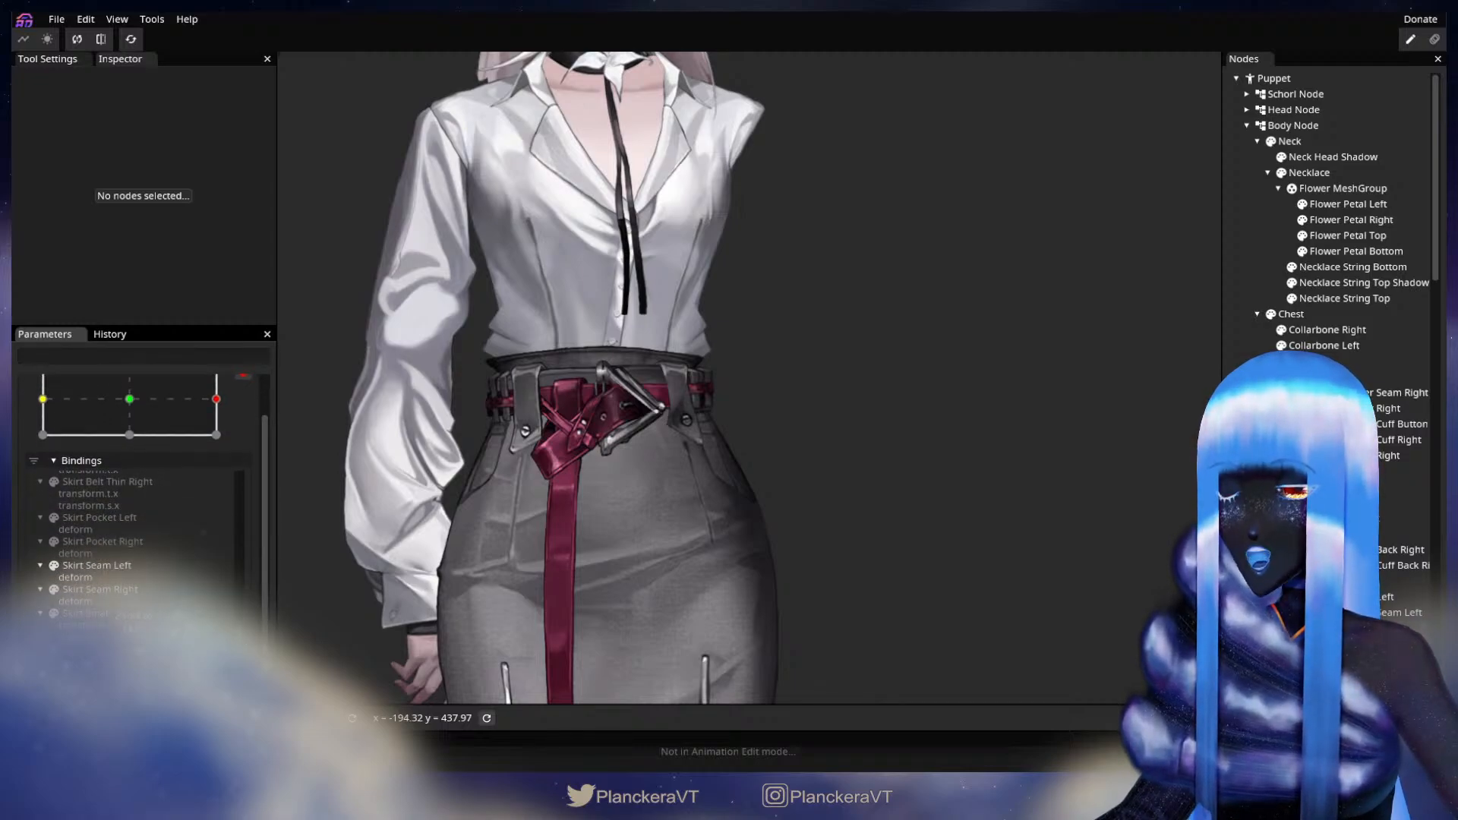
# - Preview the Body XY side turn on the skirt and resume editing at keypoint 1.00, 0.00
pyautogui.scroll(-1, 243, 644)
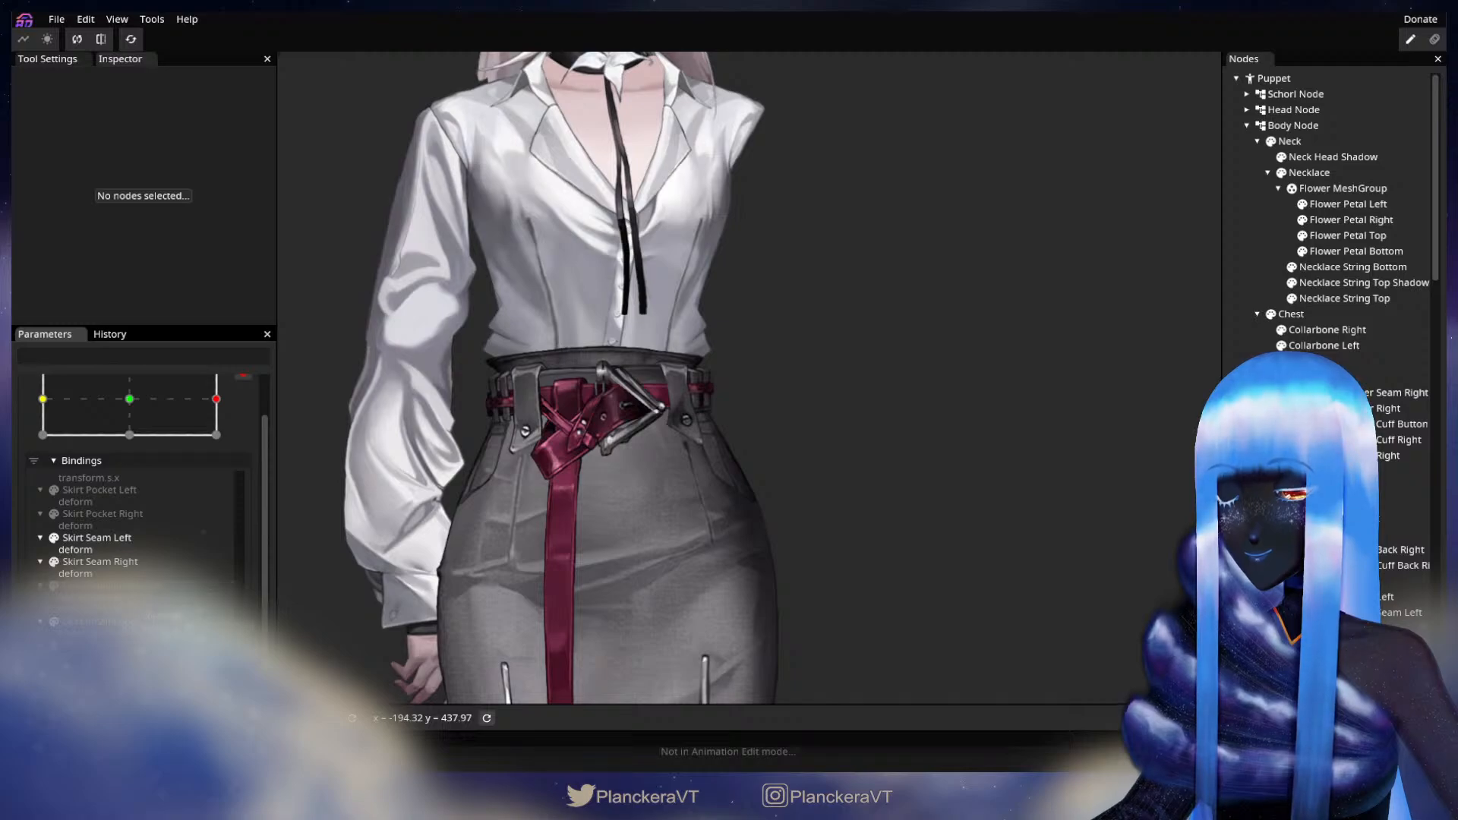
pyautogui.click(243, 377)
pyautogui.moveTo(237, 521); pyautogui.dragTo(275, 526)
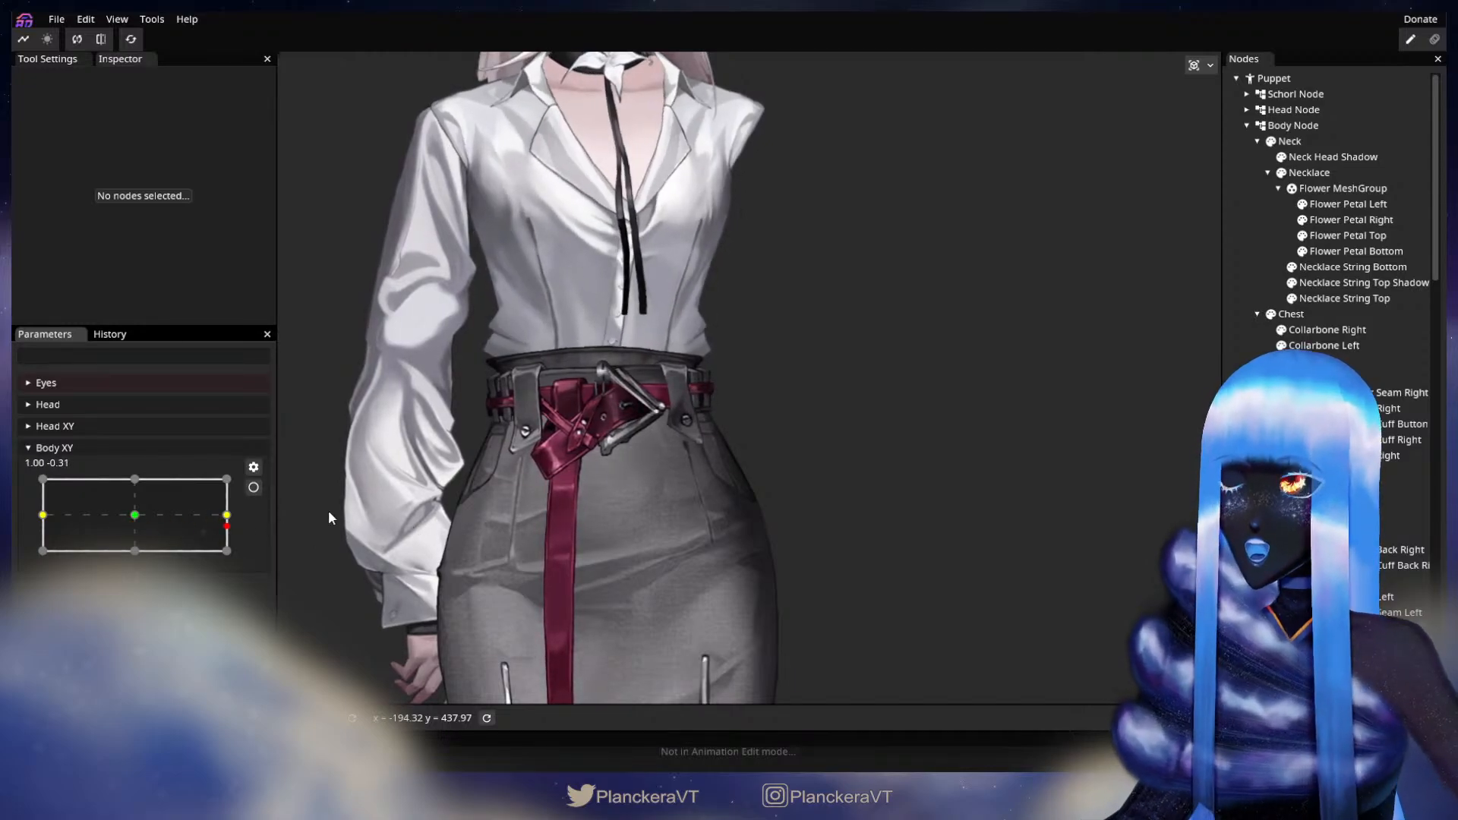
pyautogui.click(253, 490)
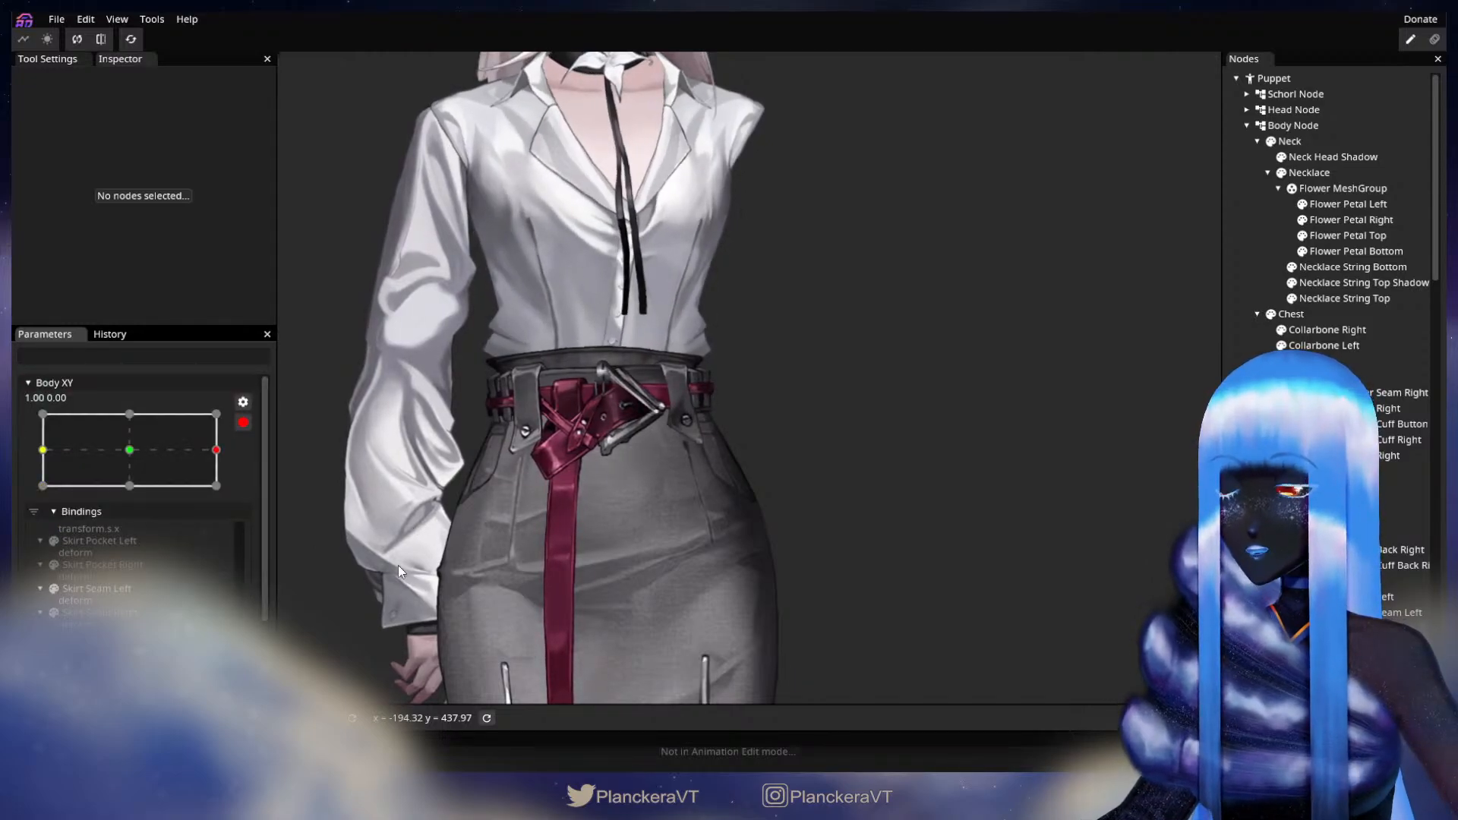
# - Stop keypoint editing and preview the Body XY side turn on the puppet's head and torso
pyautogui.click(243, 422)
pyautogui.moveTo(745, 403); pyautogui.dragTo(745, 566)
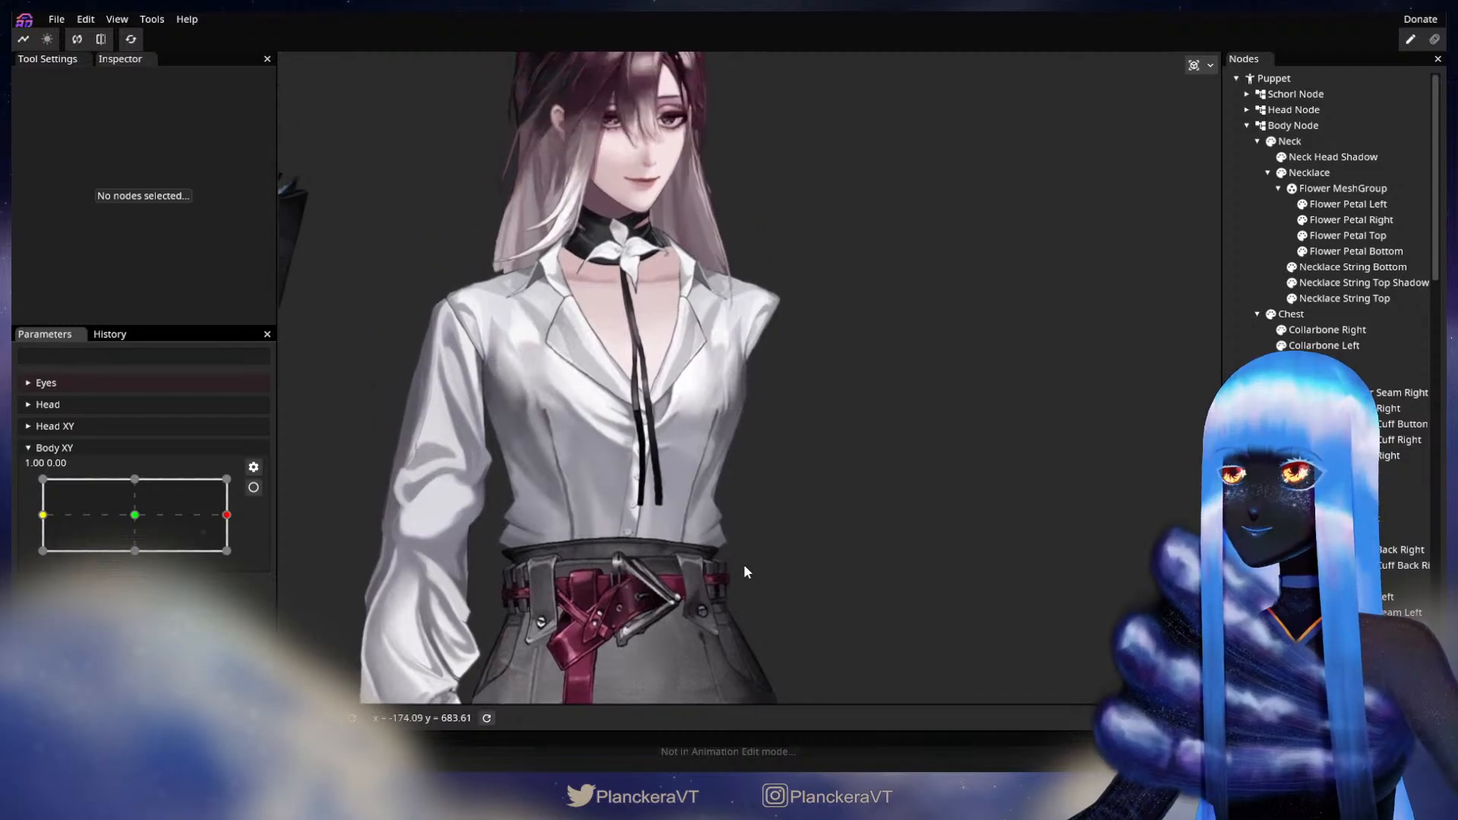
pyautogui.scroll(1, 746, 559)
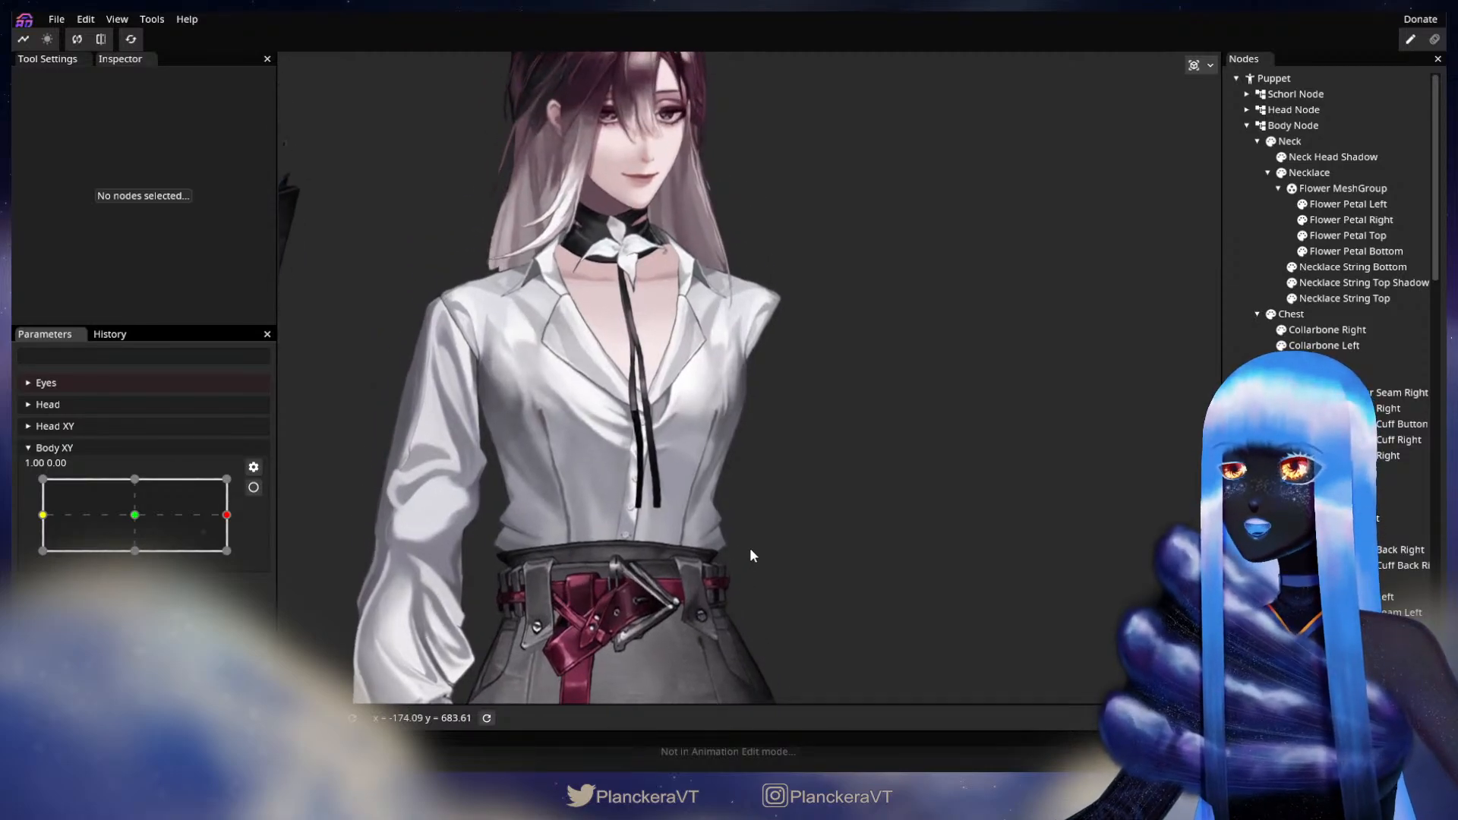
pyautogui.moveTo(756, 386); pyautogui.dragTo(767, 471)
pyautogui.scroll(1, 765, 540)
pyautogui.scroll(-1, 764, 538)
pyautogui.scroll(-1, 764, 536)
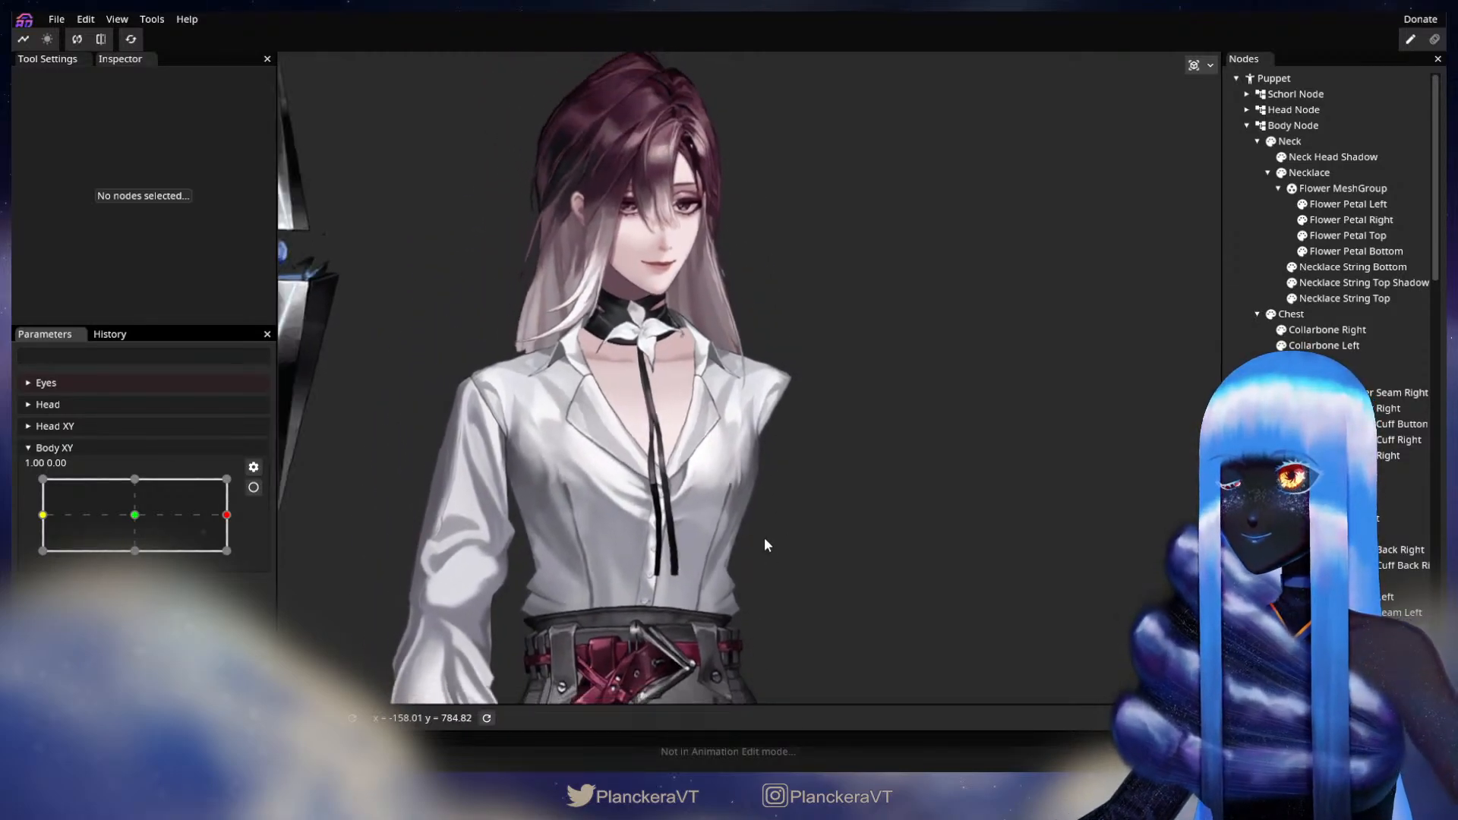
pyautogui.moveTo(234, 519)
pyautogui.mouseDown()
pyautogui.moveTo(135, 514)
pyautogui.moveTo(221, 501)
pyautogui.moveTo(217, 514)
pyautogui.moveTo(243, 517)
pyautogui.moveTo(37, 513)
pyautogui.moveTo(243, 521)
pyautogui.mouseUp()
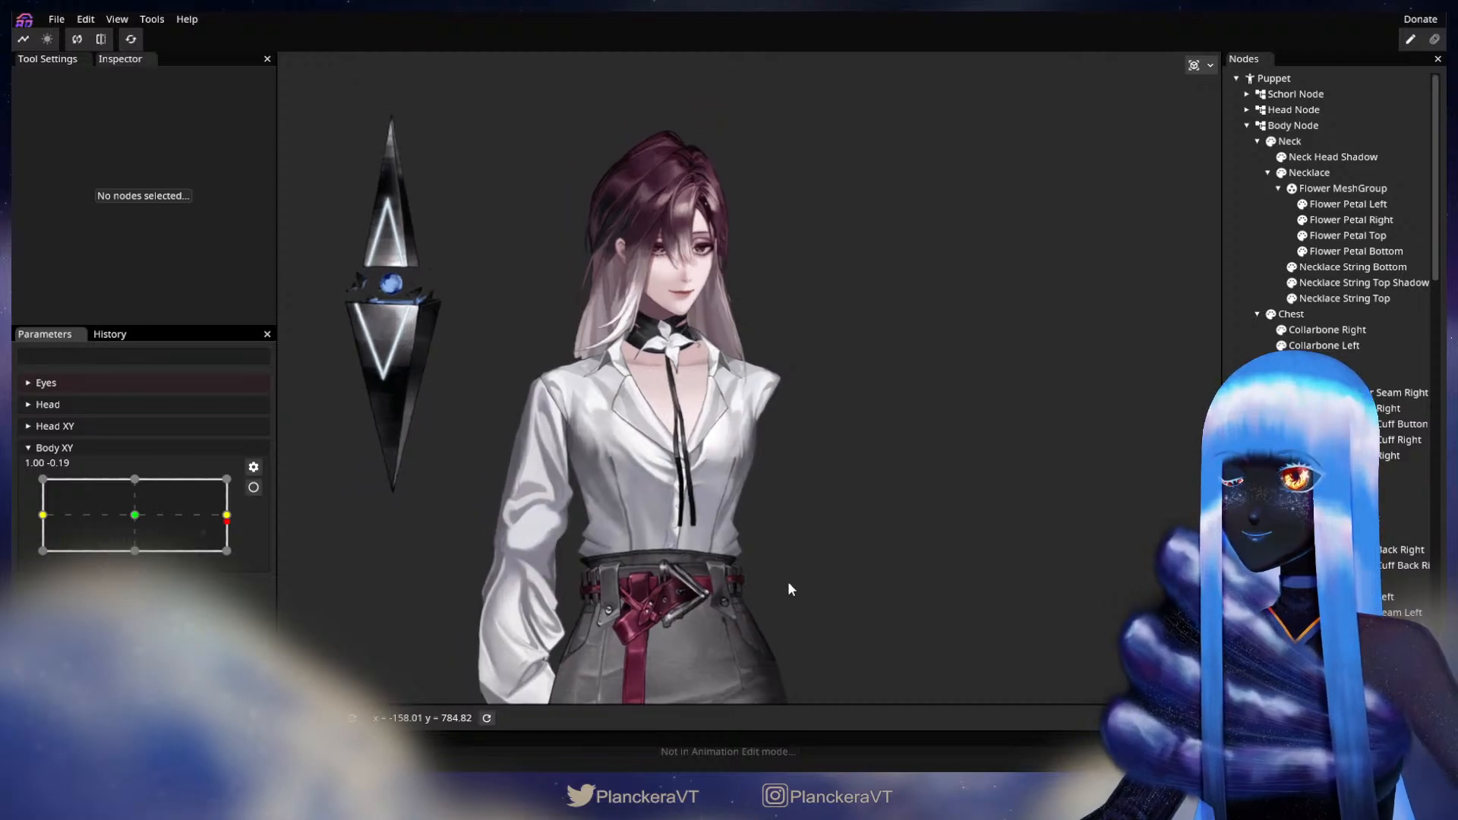
# - Examine the face and necklace in the side turn and reopen Body XY keypoint 1.00, 0.00 for editing
pyautogui.moveTo(786, 581)
pyautogui.mouseDown()
pyautogui.moveTo(807, 373)
pyautogui.moveTo(773, 576)
pyautogui.mouseUp()
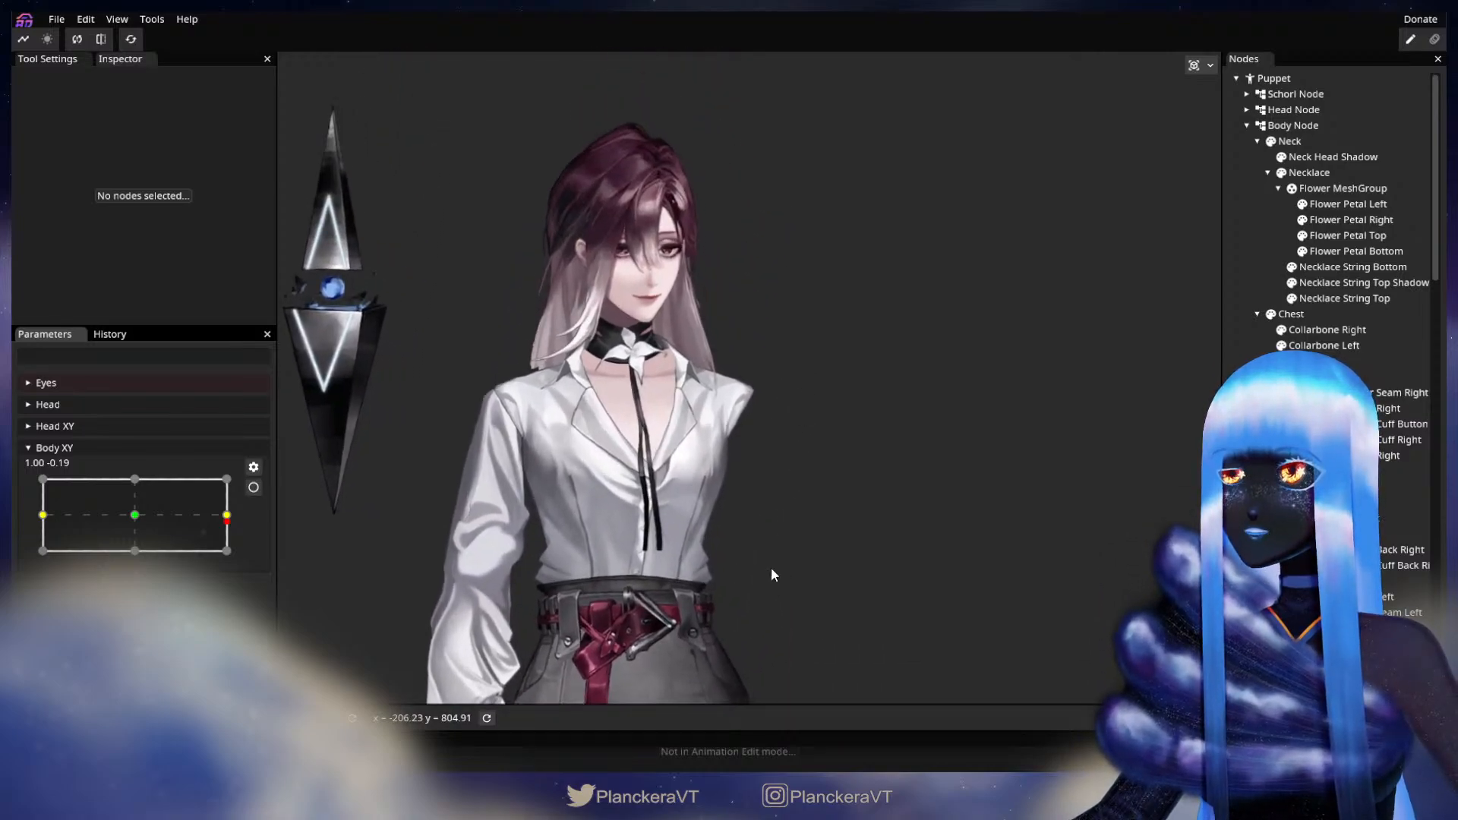
pyautogui.scroll(3, 735, 549)
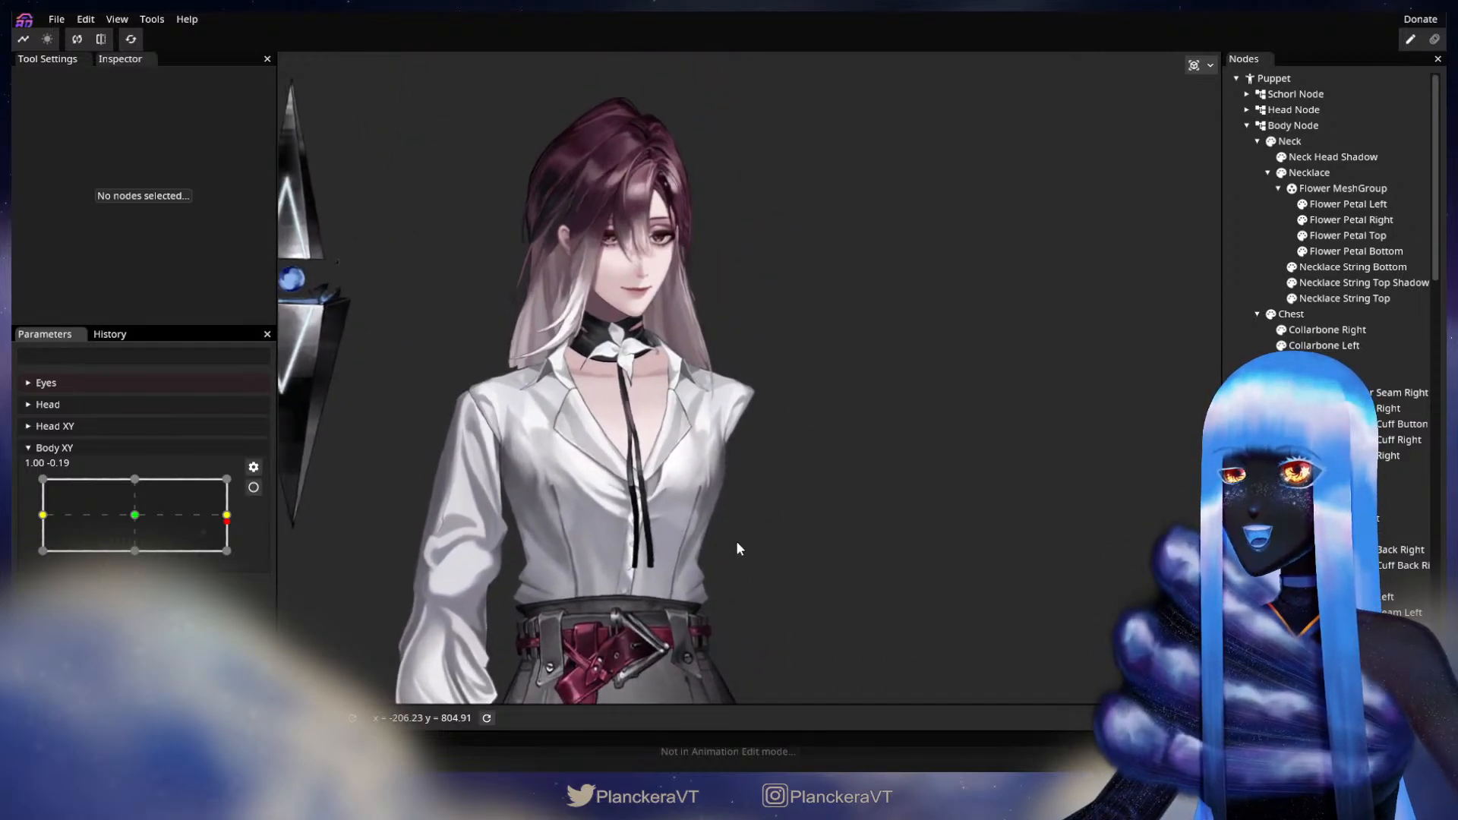
pyautogui.scroll(3, 736, 526)
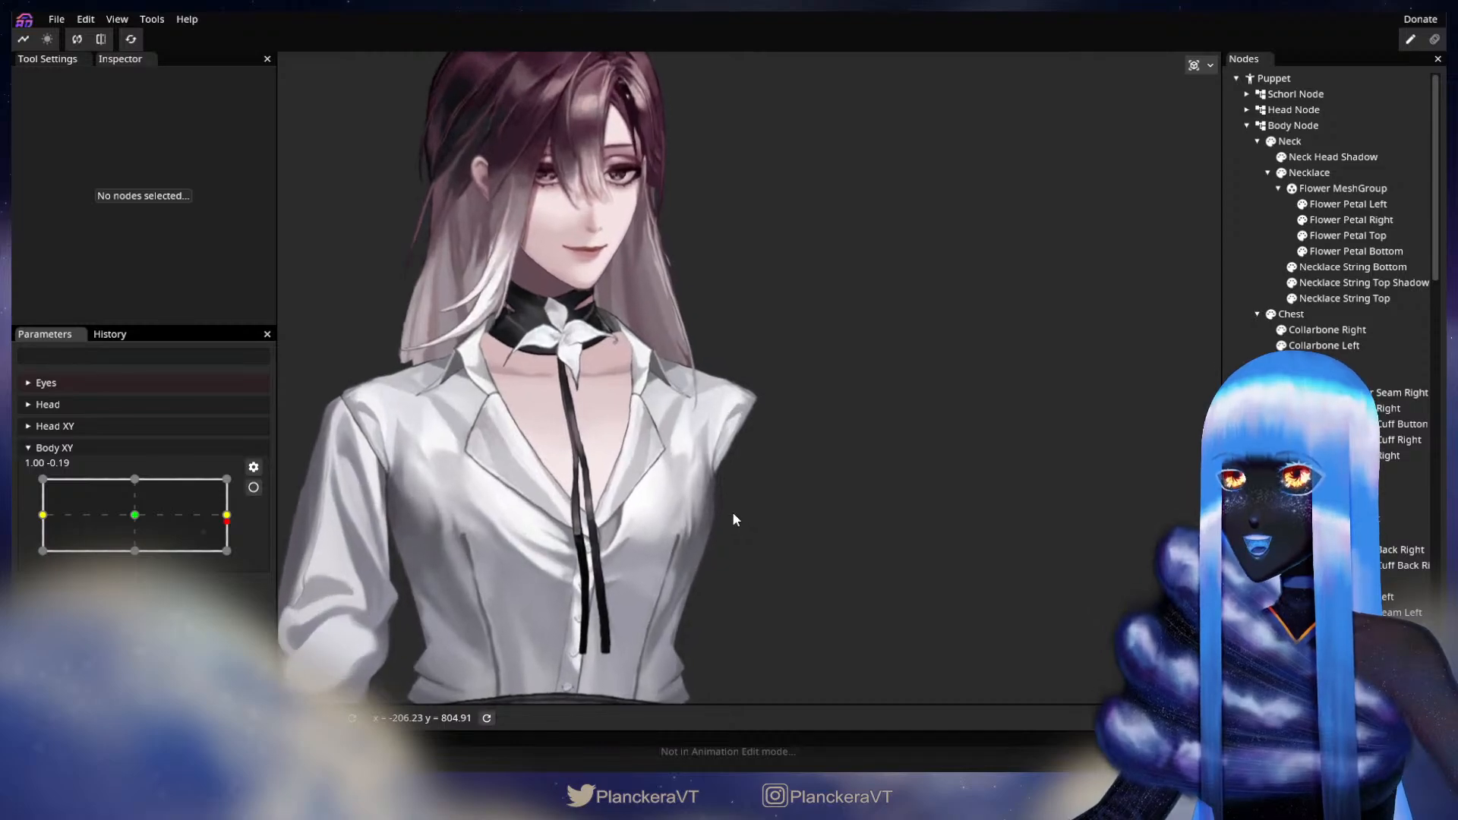
pyautogui.scroll(2, 592, 435)
pyautogui.moveTo(598, 444); pyautogui.dragTo(759, 585)
pyautogui.scroll(3, 759, 585)
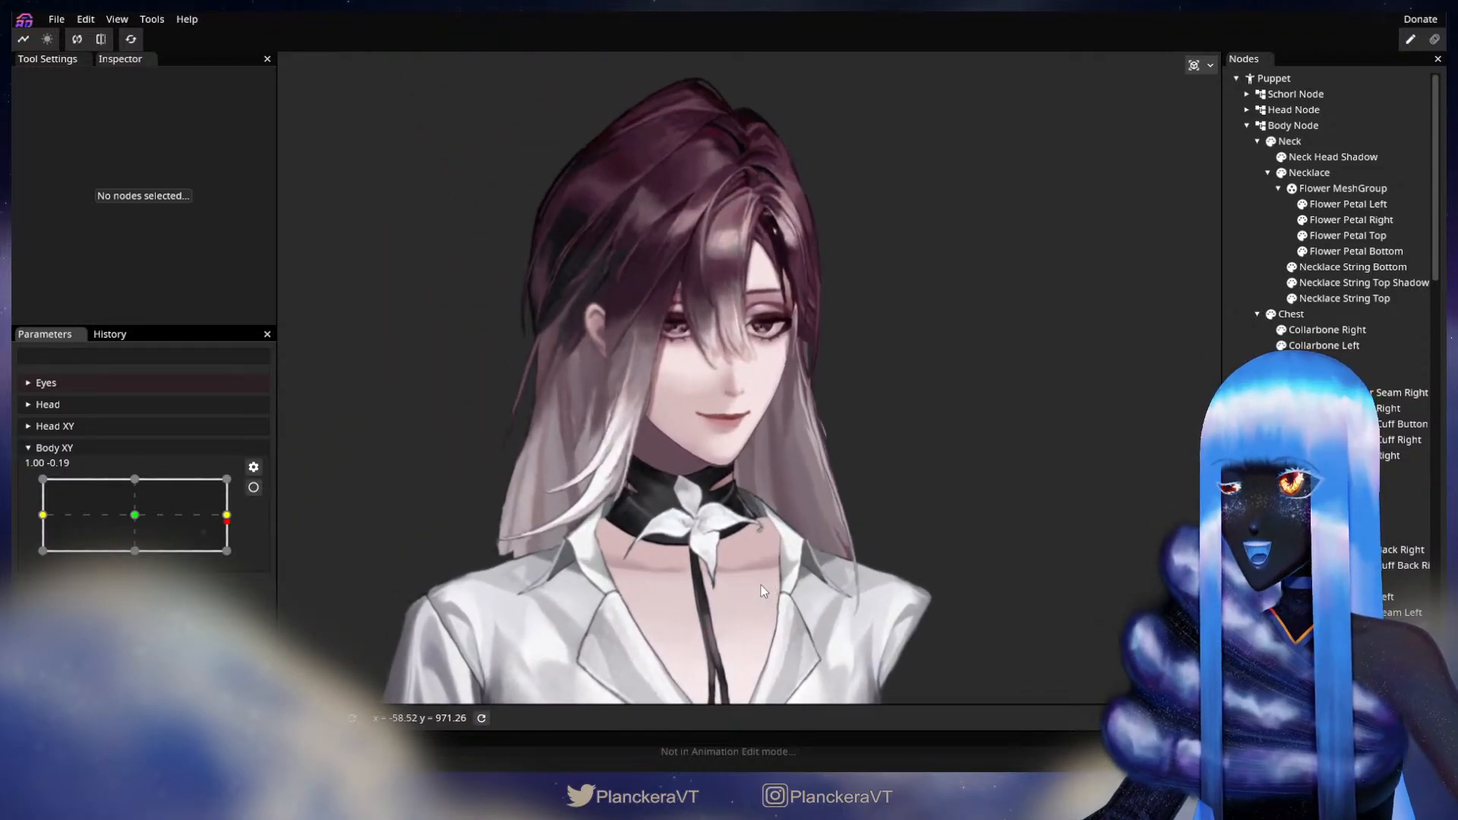
pyautogui.scroll(4, 759, 585)
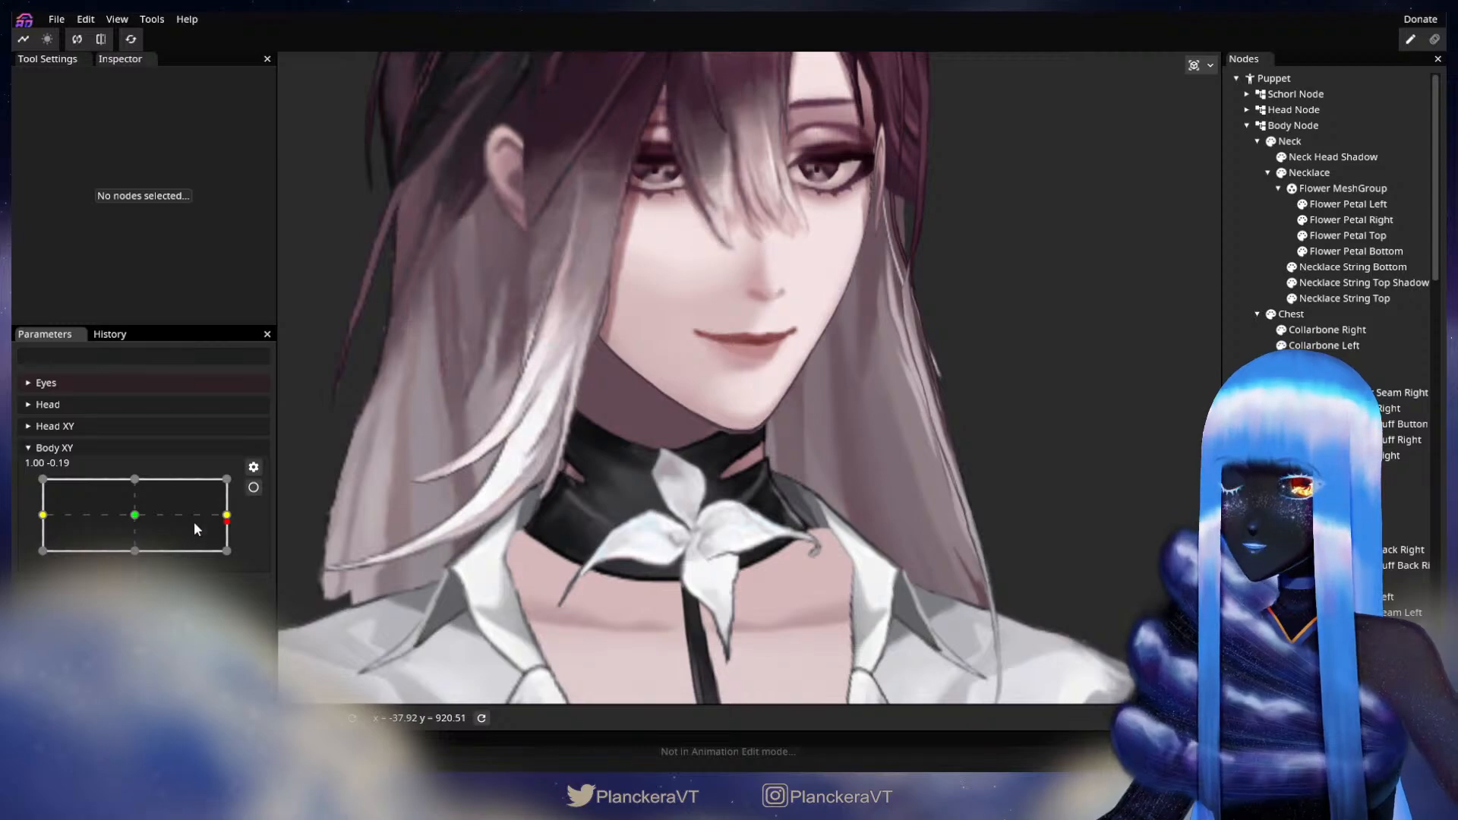
pyautogui.moveTo(193, 529)
pyautogui.mouseDown()
pyautogui.moveTo(108, 516)
pyautogui.moveTo(257, 513)
pyautogui.mouseUp()
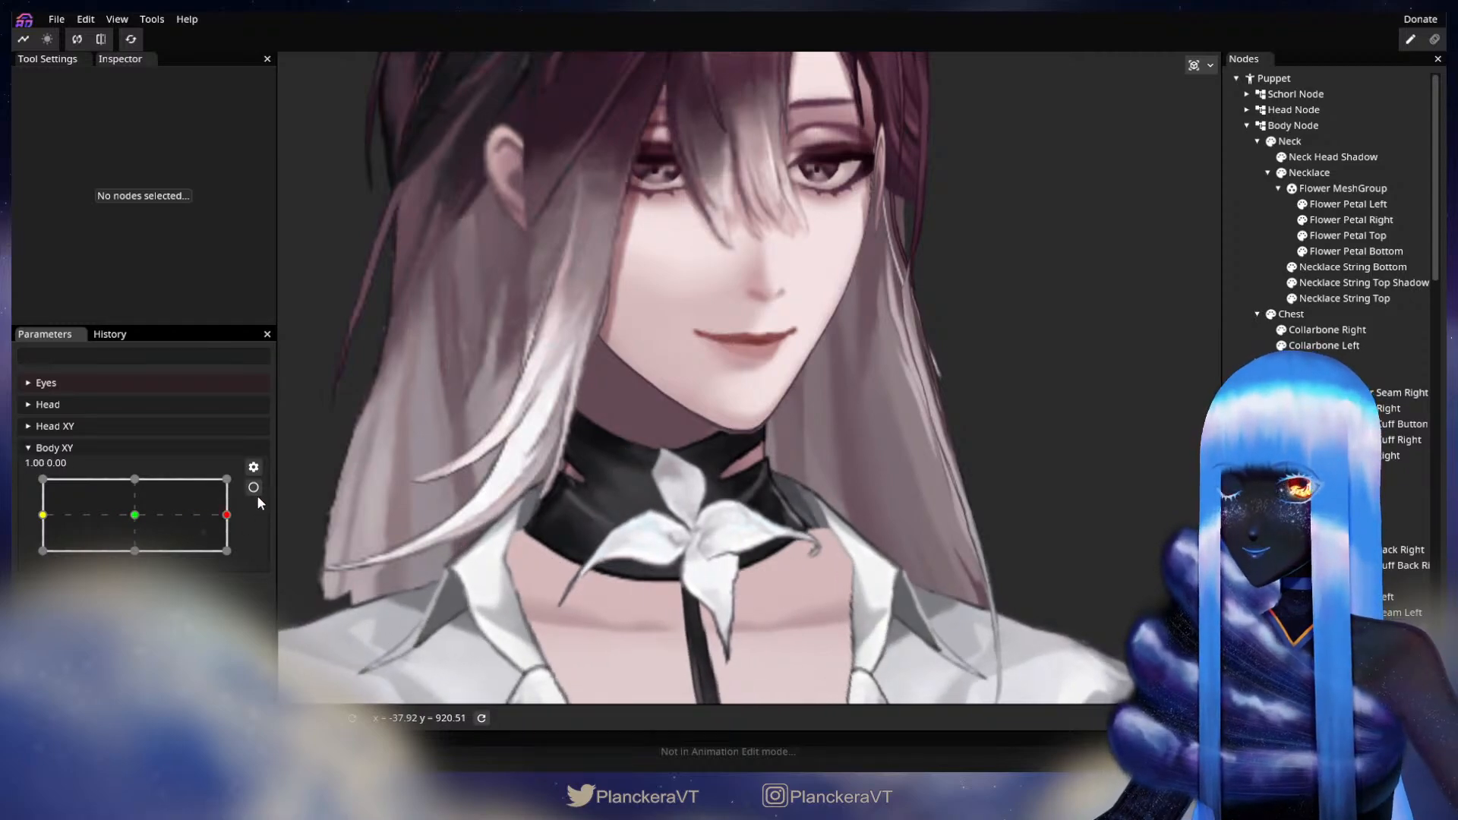
pyautogui.click(254, 487)
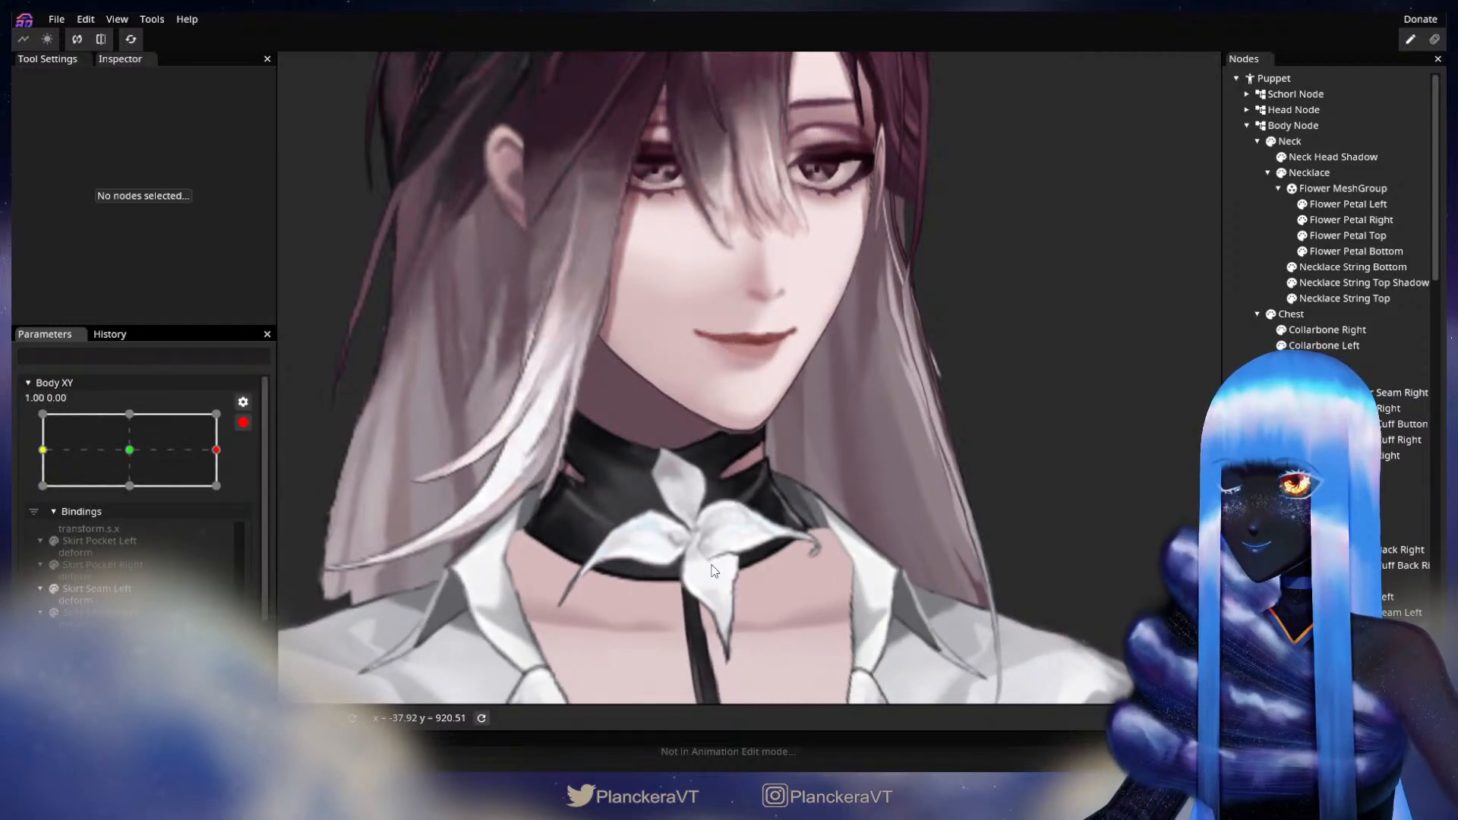
# - Open the Necklace mesh at the current Body XY keypoint for deforming with a Circle Brush of size 20
pyautogui.click(1308, 172)
pyautogui.scroll(1, 655, 542)
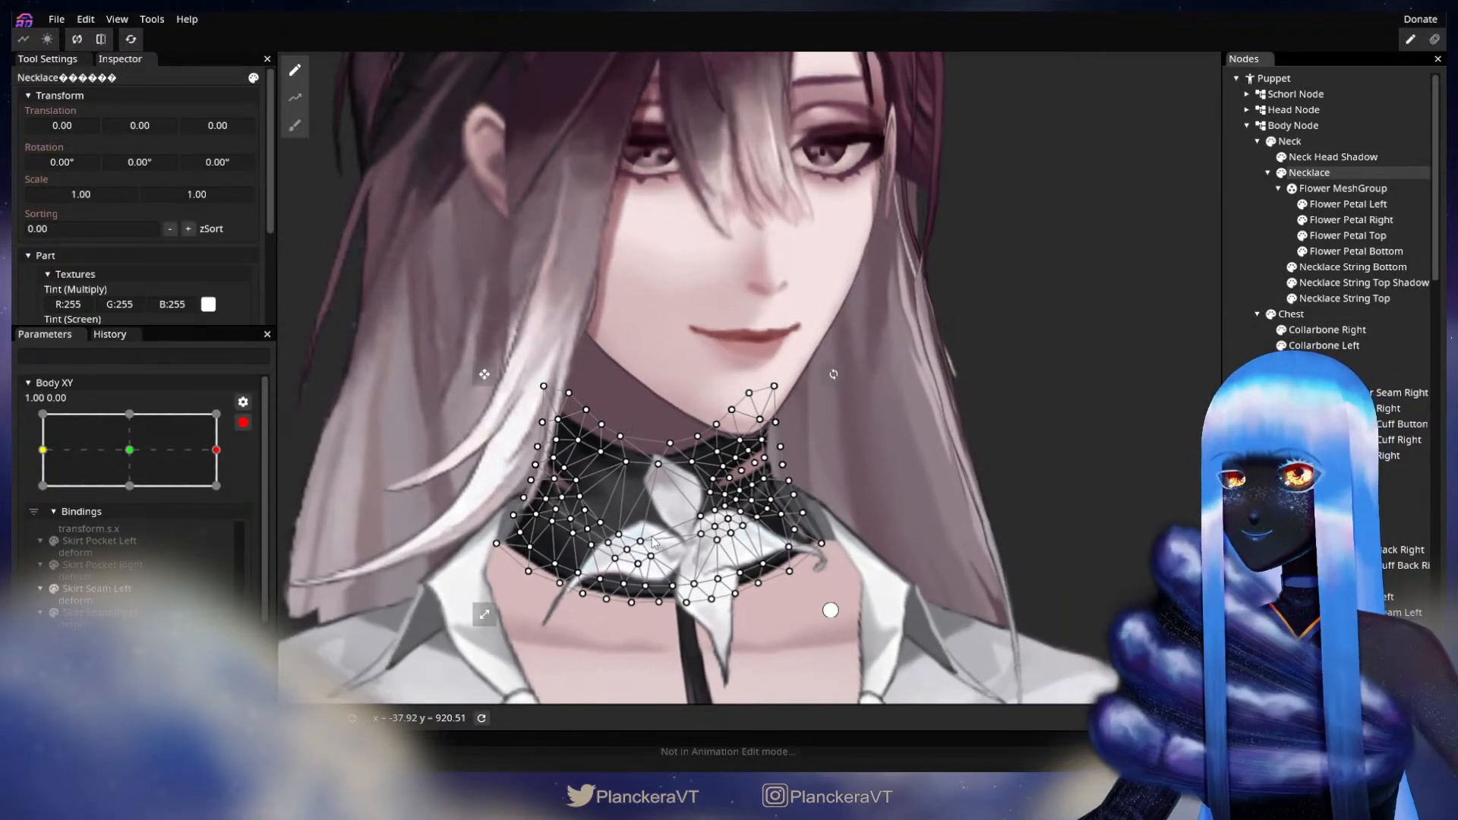
pyautogui.click(295, 125)
pyautogui.moveTo(1003, 65); pyautogui.dragTo(1002, 66)
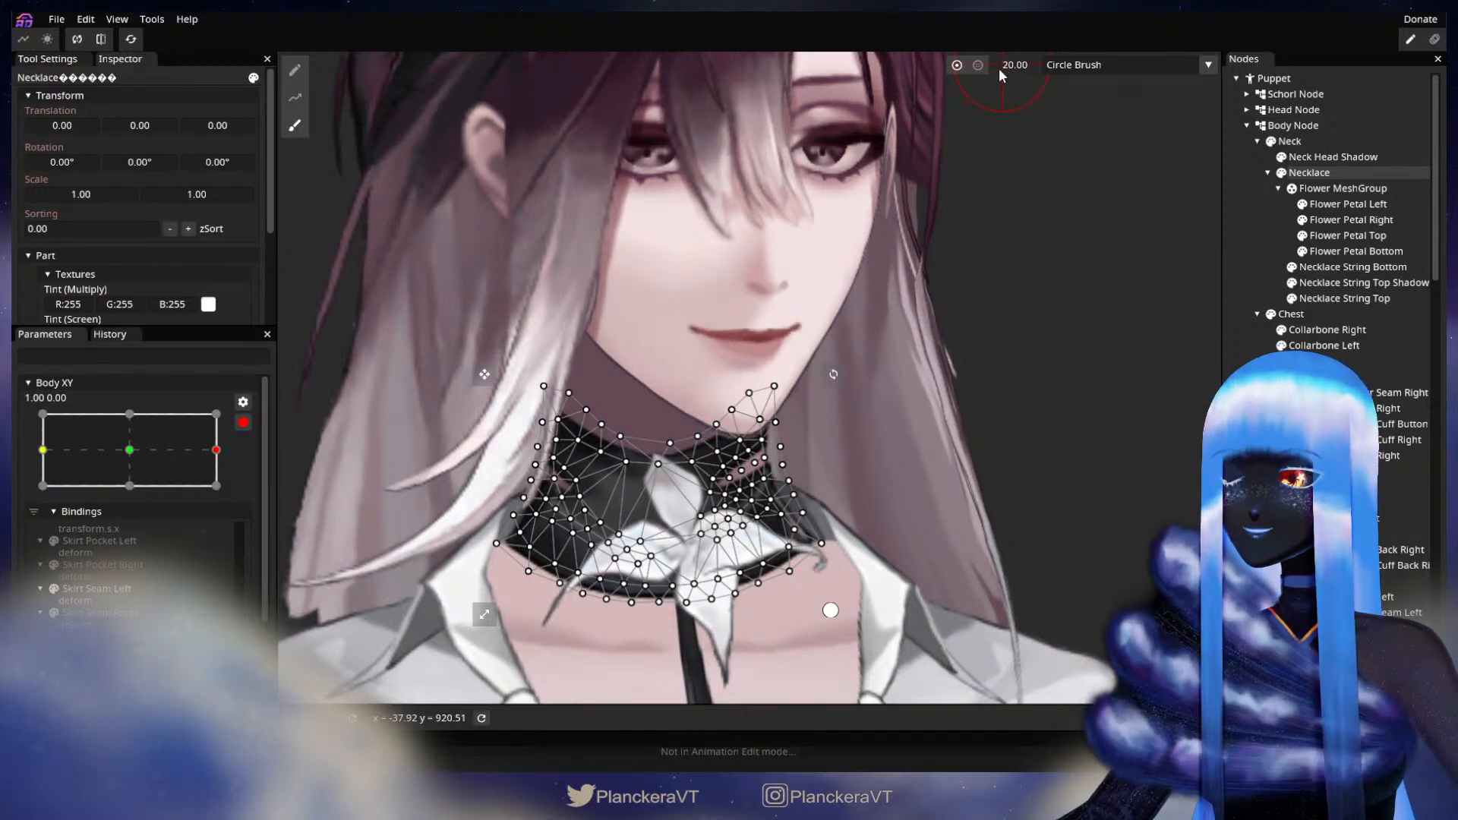
pyautogui.scroll(1, 854, 306)
pyautogui.moveTo(855, 307); pyautogui.dragTo(1012, 267)
pyautogui.scroll(1, 929, 402)
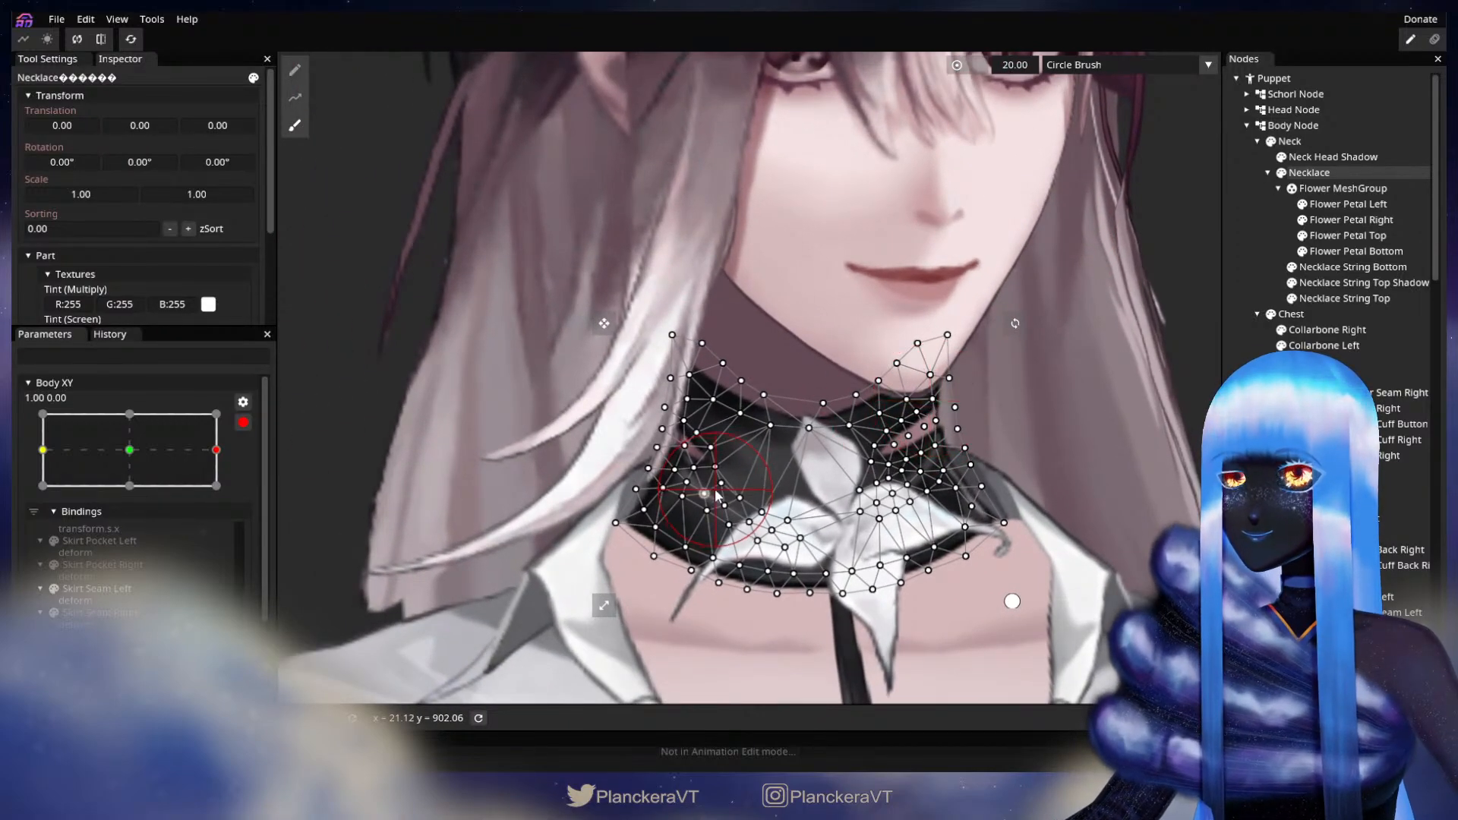
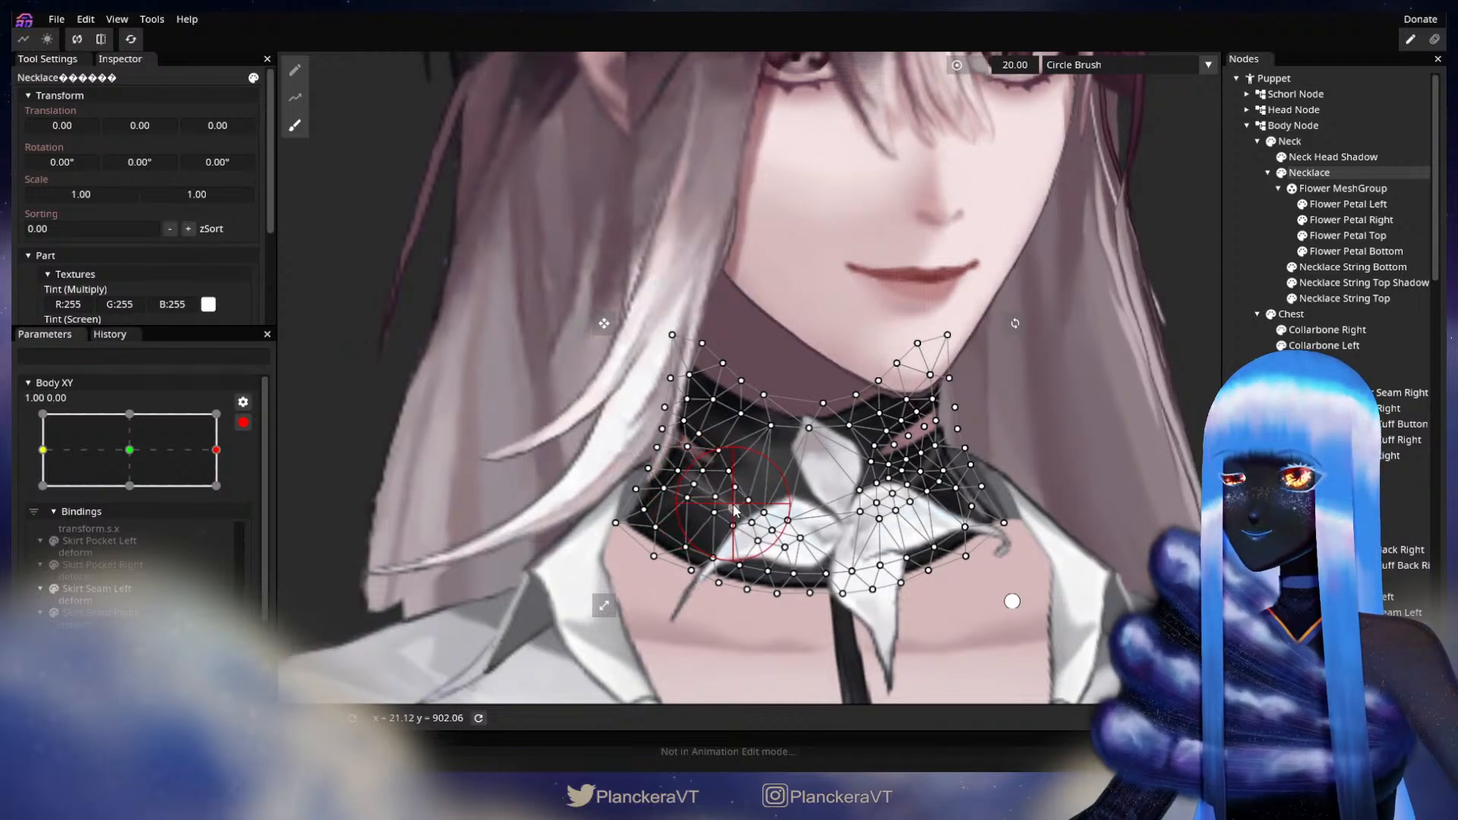
# - Refine the Necklace collar mesh around the neck, using a Circle Brush of size 16
pyautogui.click(295, 70)
pyautogui.scroll(2, 678, 430)
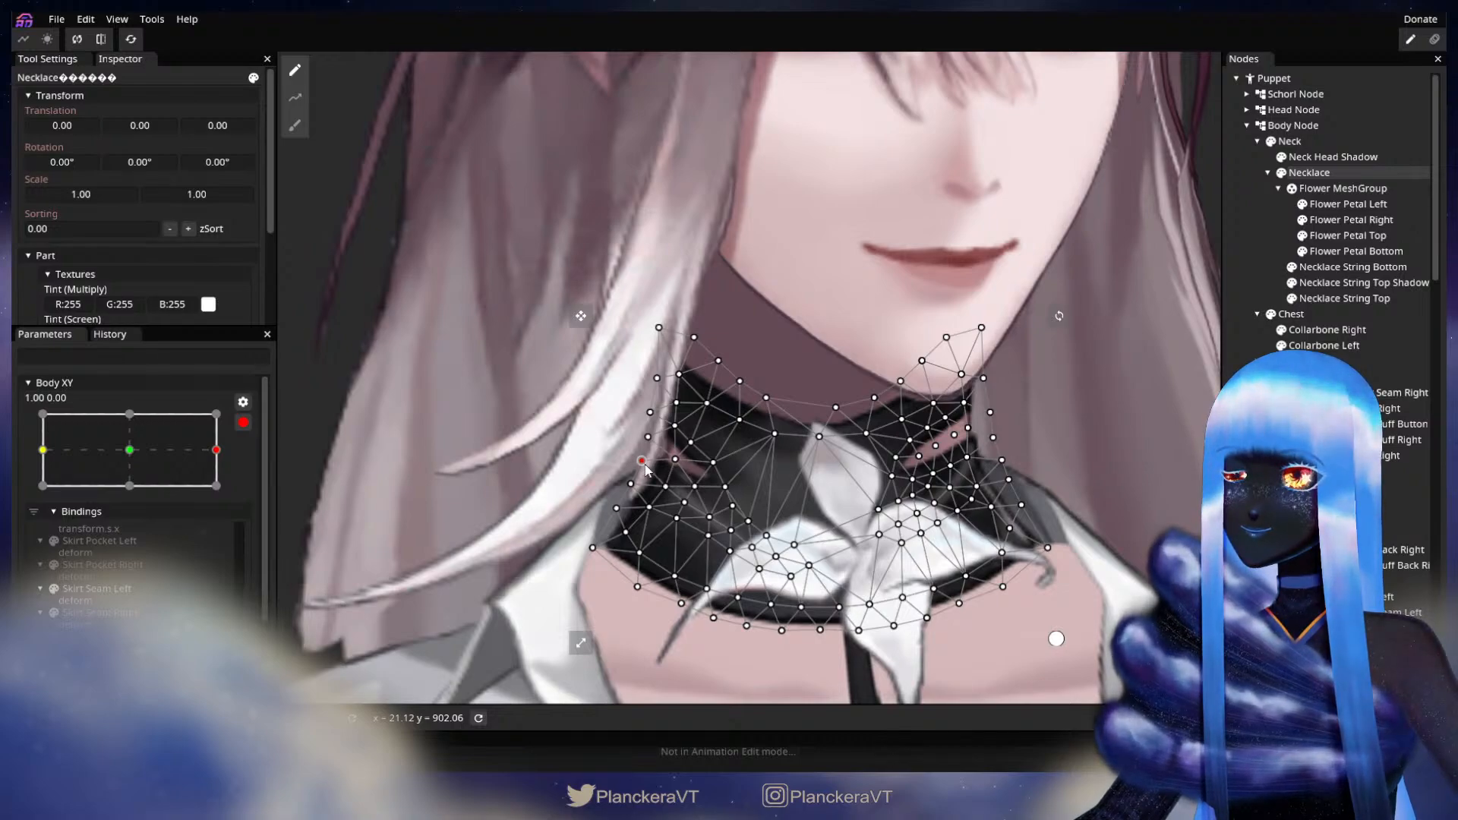
pyautogui.moveTo(938, 454); pyautogui.dragTo(750, 465)
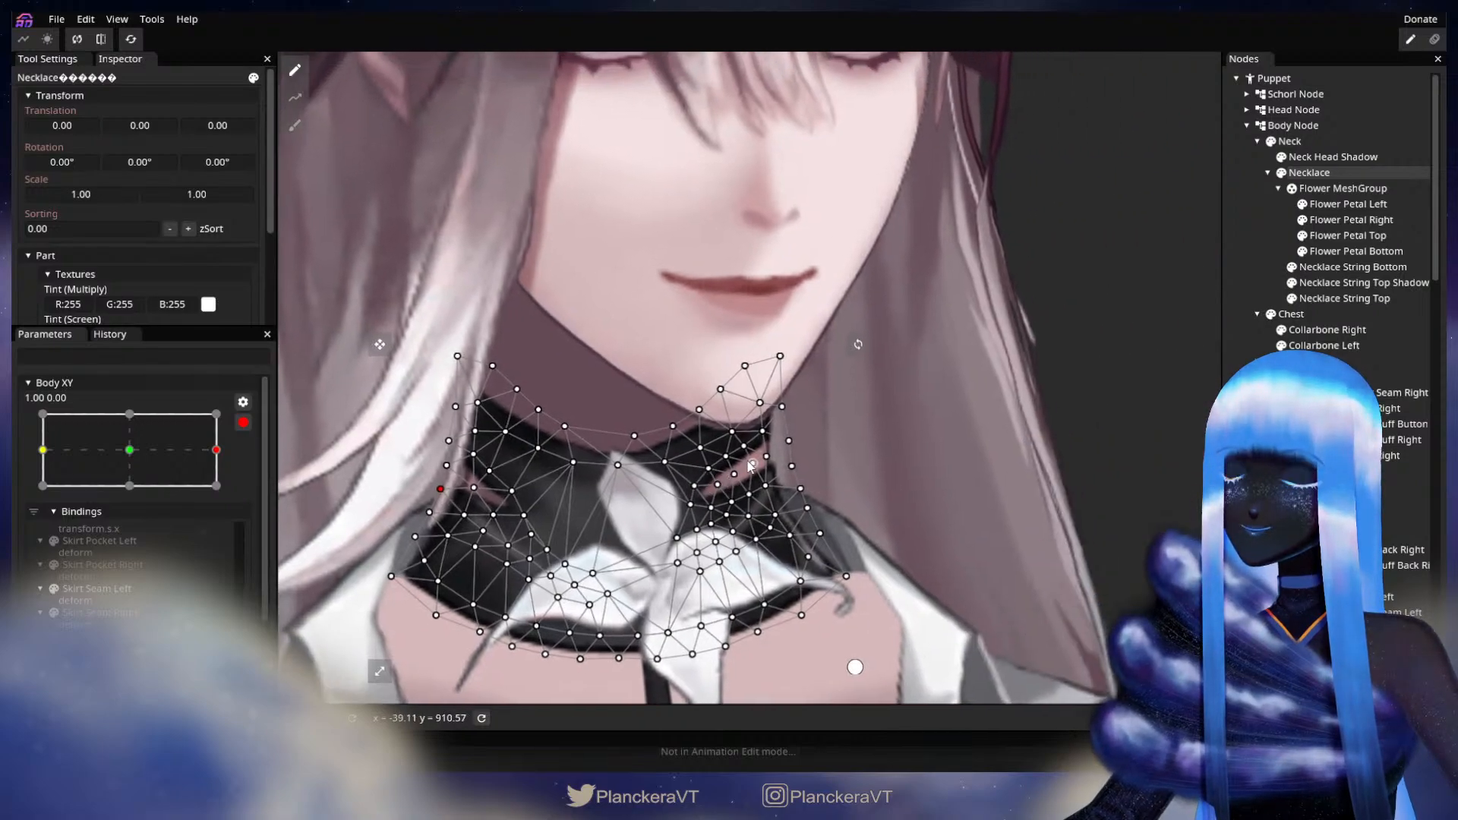
pyautogui.click(301, 127)
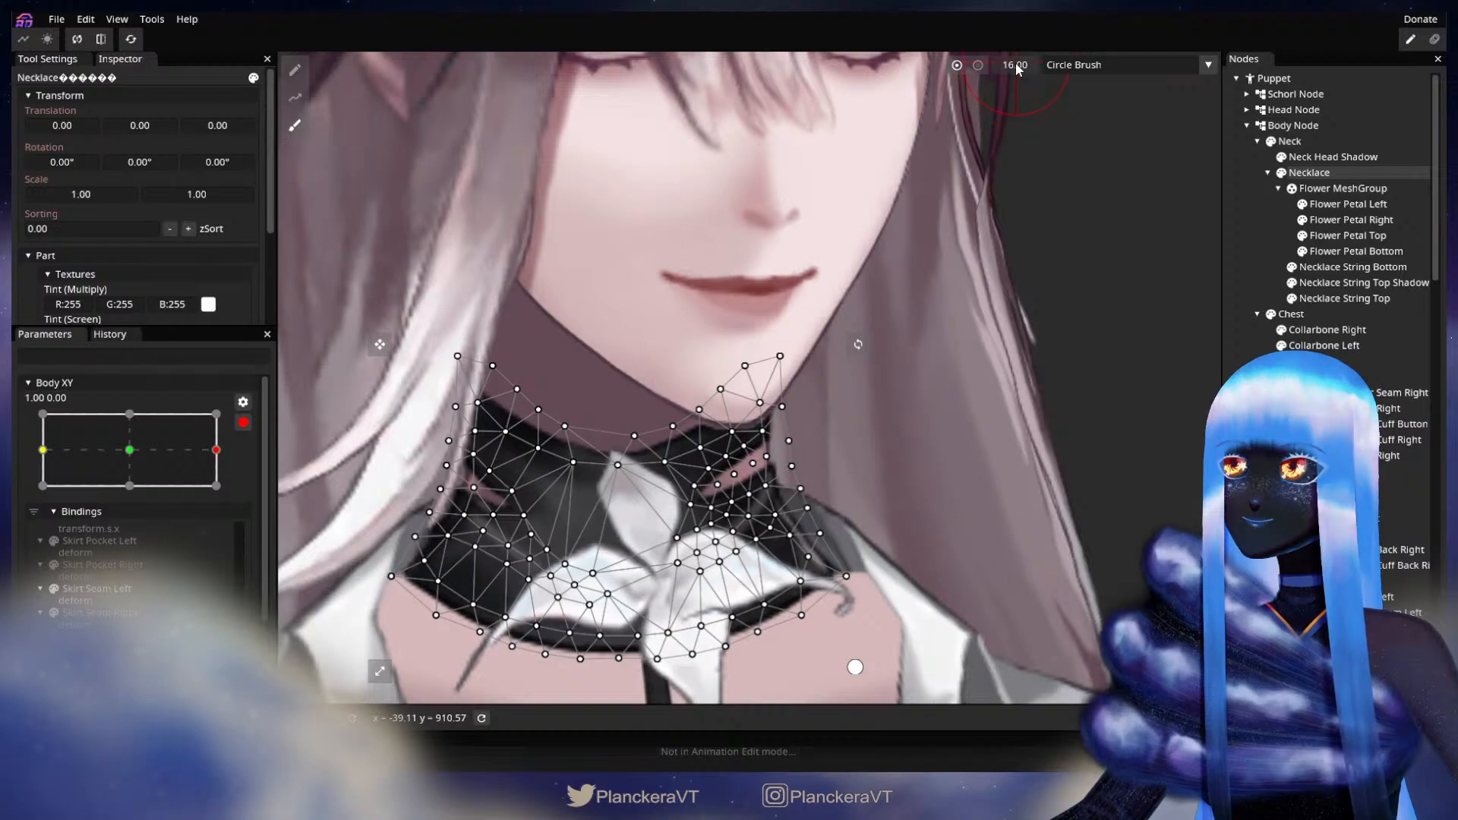
pyautogui.scroll(-1, 790, 486)
pyautogui.moveTo(695, 507)
pyautogui.mouseDown()
pyautogui.moveTo(774, 480)
pyautogui.moveTo(709, 501)
pyautogui.mouseUp()
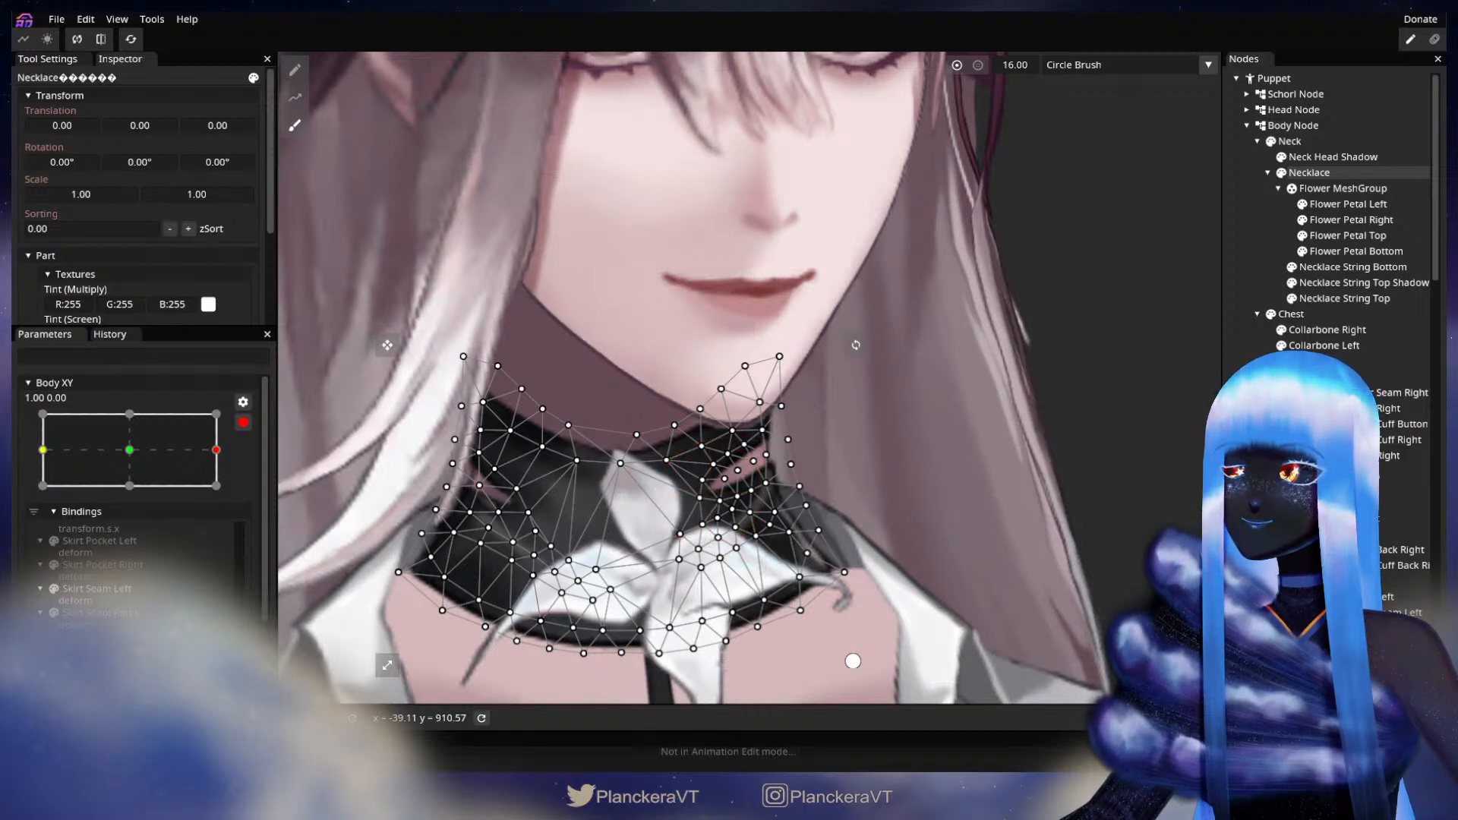
# - Nudge single Necklace vertices along the collar slit below the chin and deselect the mesh
pyautogui.click(294, 70)
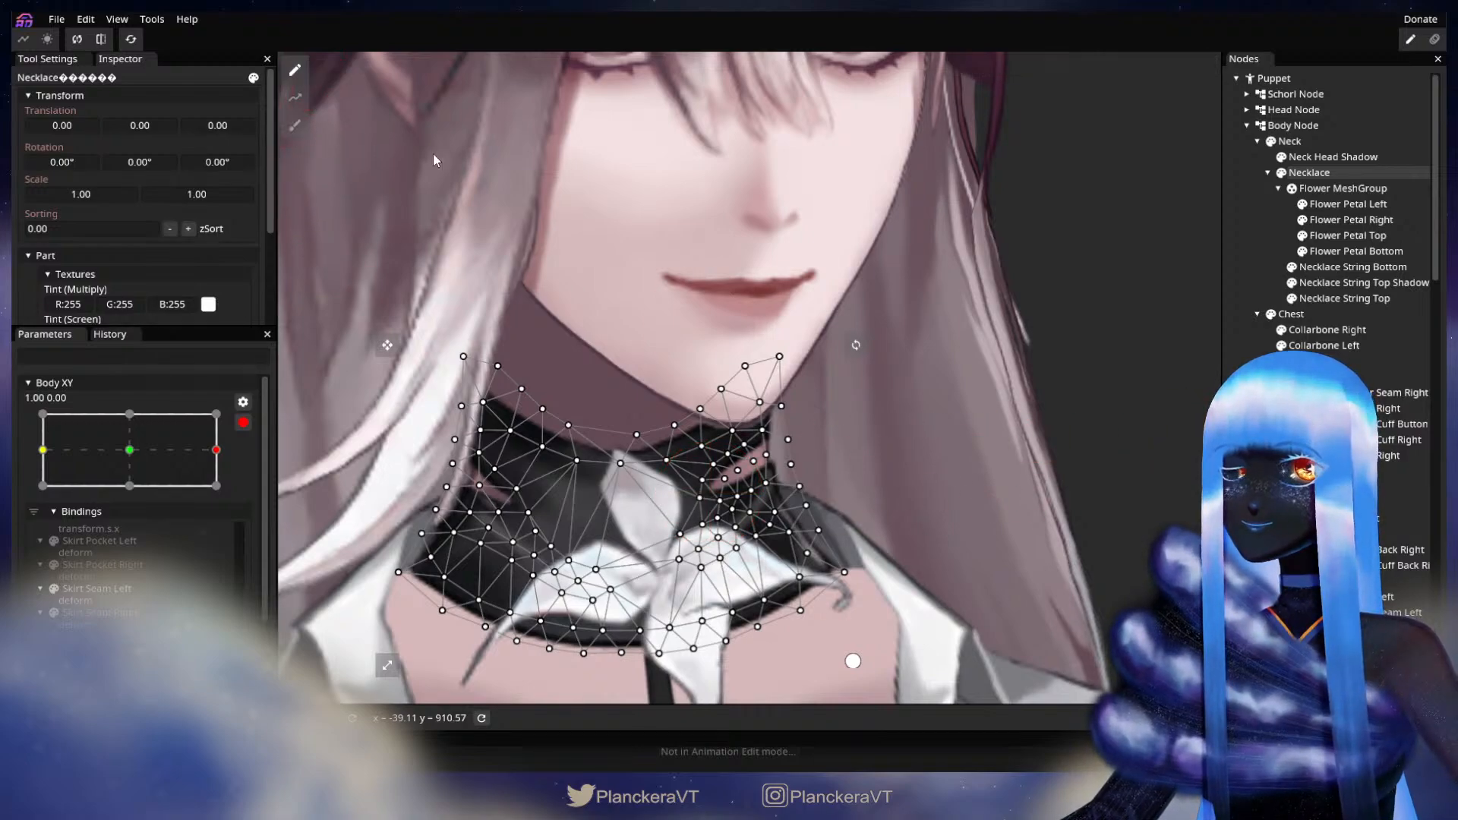
pyautogui.scroll(1, 749, 408)
pyautogui.scroll(1, 749, 409)
pyautogui.moveTo(767, 440); pyautogui.dragTo(769, 445)
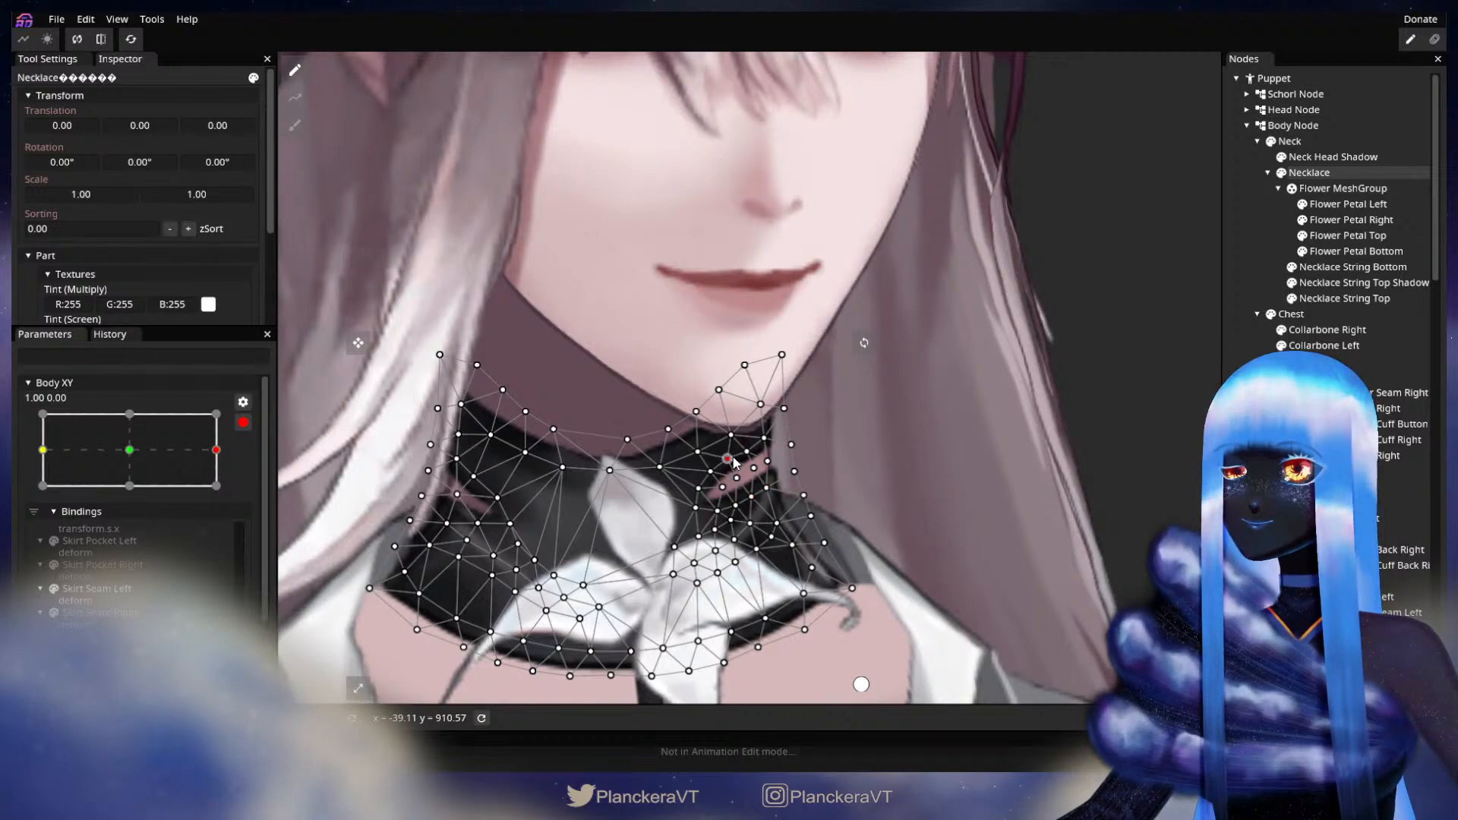
pyautogui.moveTo(718, 471); pyautogui.dragTo(724, 472)
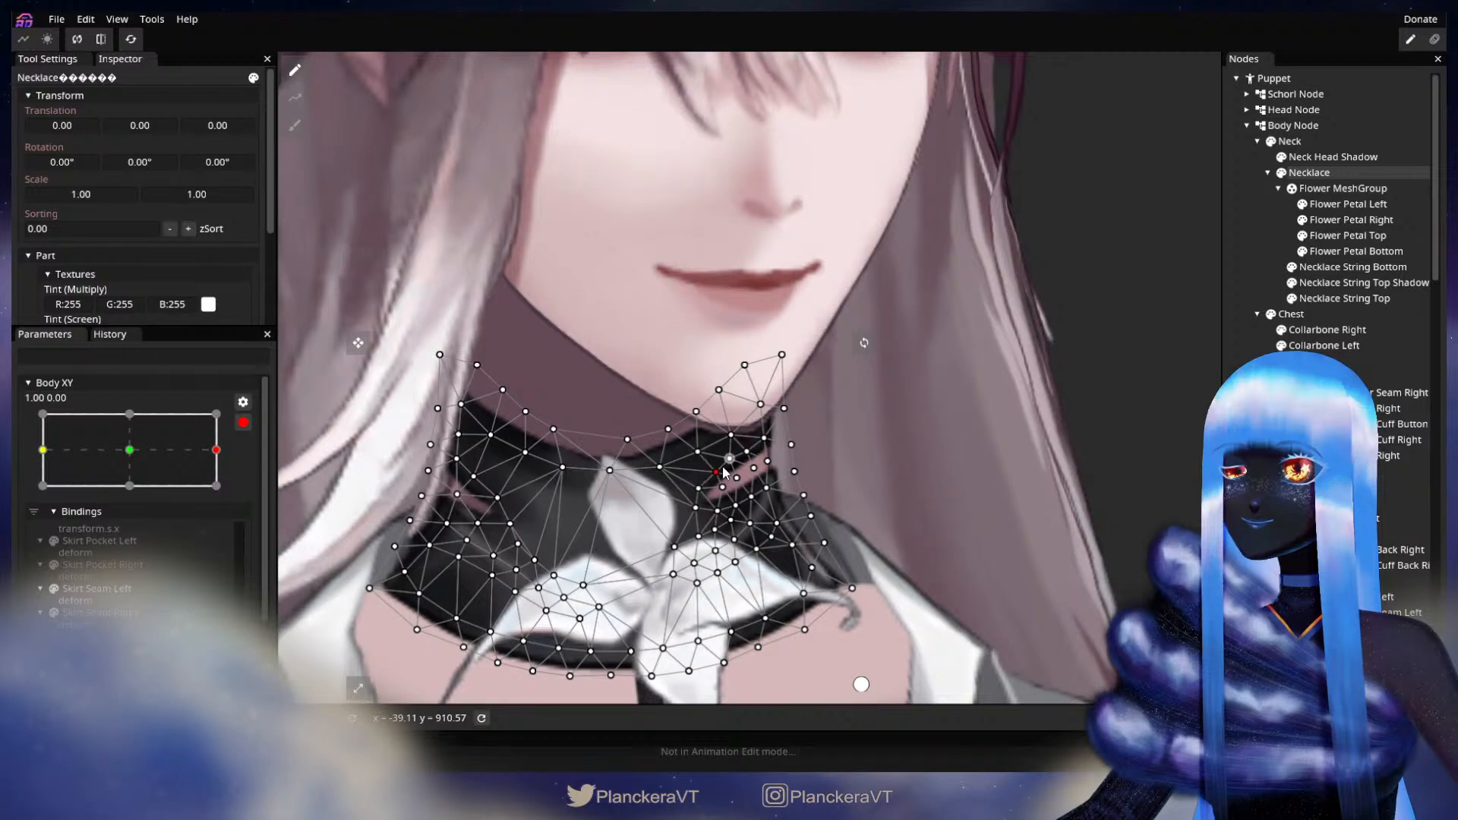
pyautogui.press('Escape')
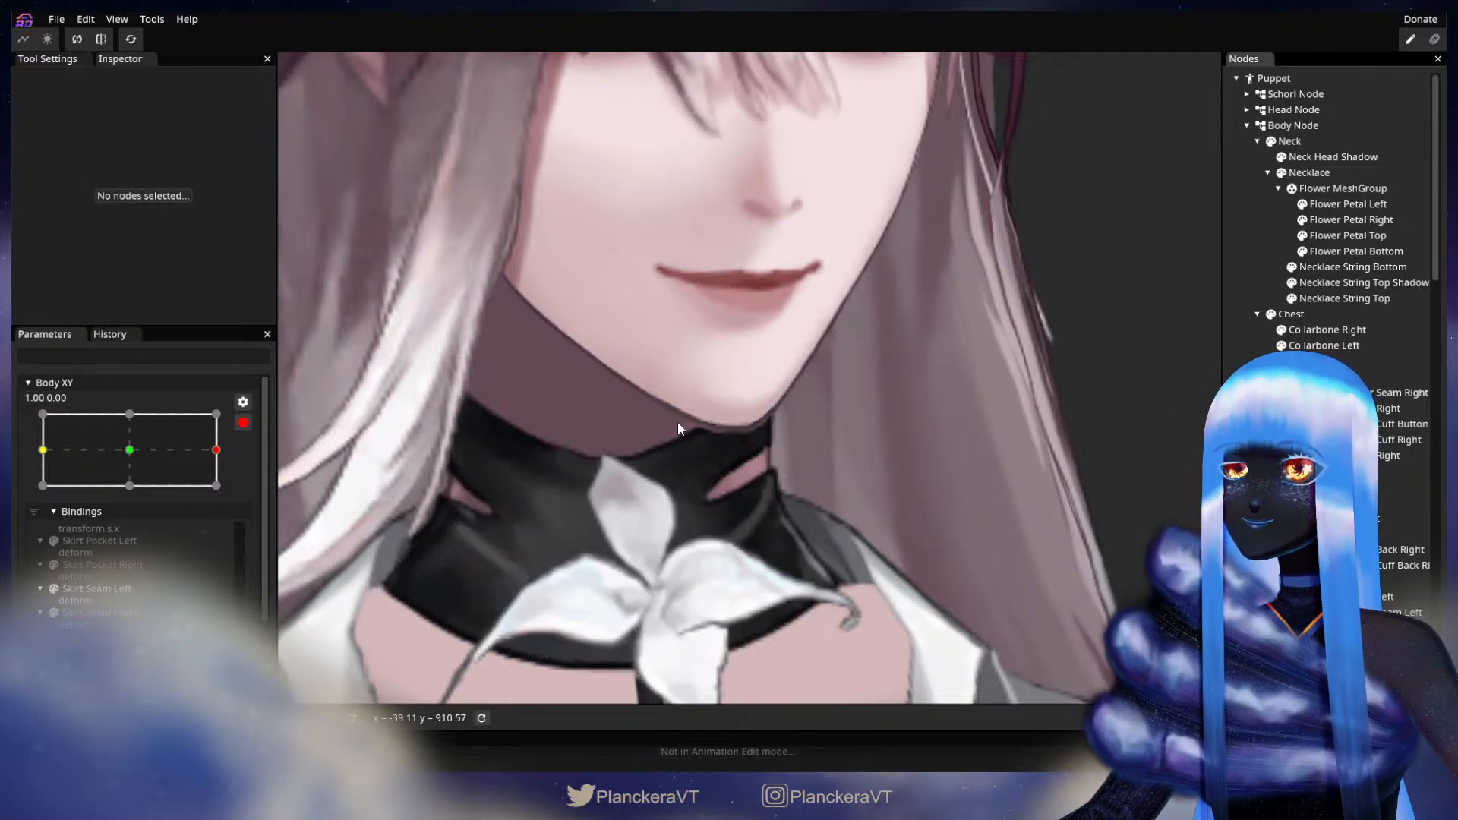
# - Preview the collar through the Body XY turn and resume editing at keypoint 1.00, 0.00
pyautogui.scroll(-3, 732, 524)
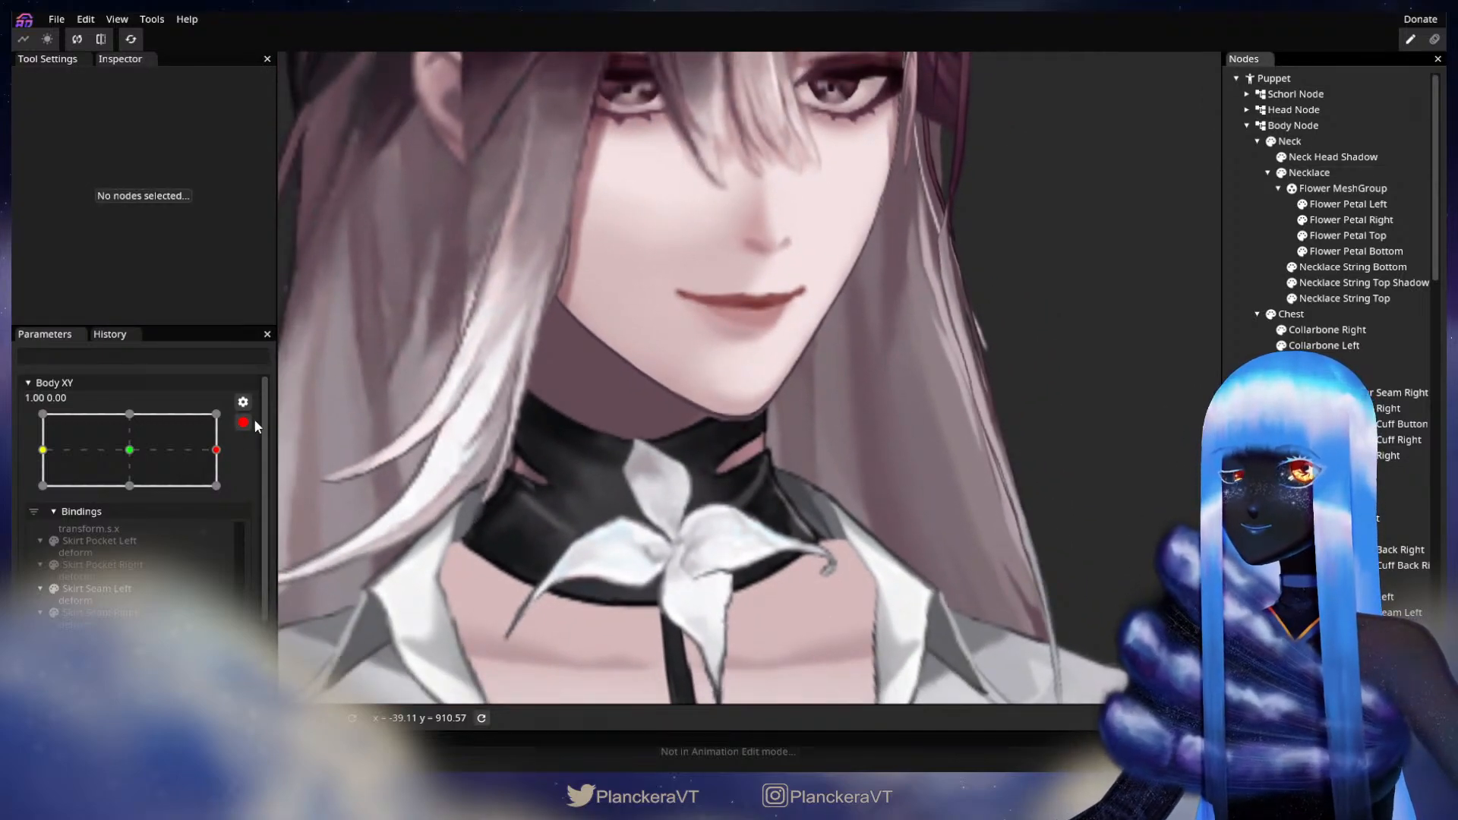
pyautogui.click(243, 422)
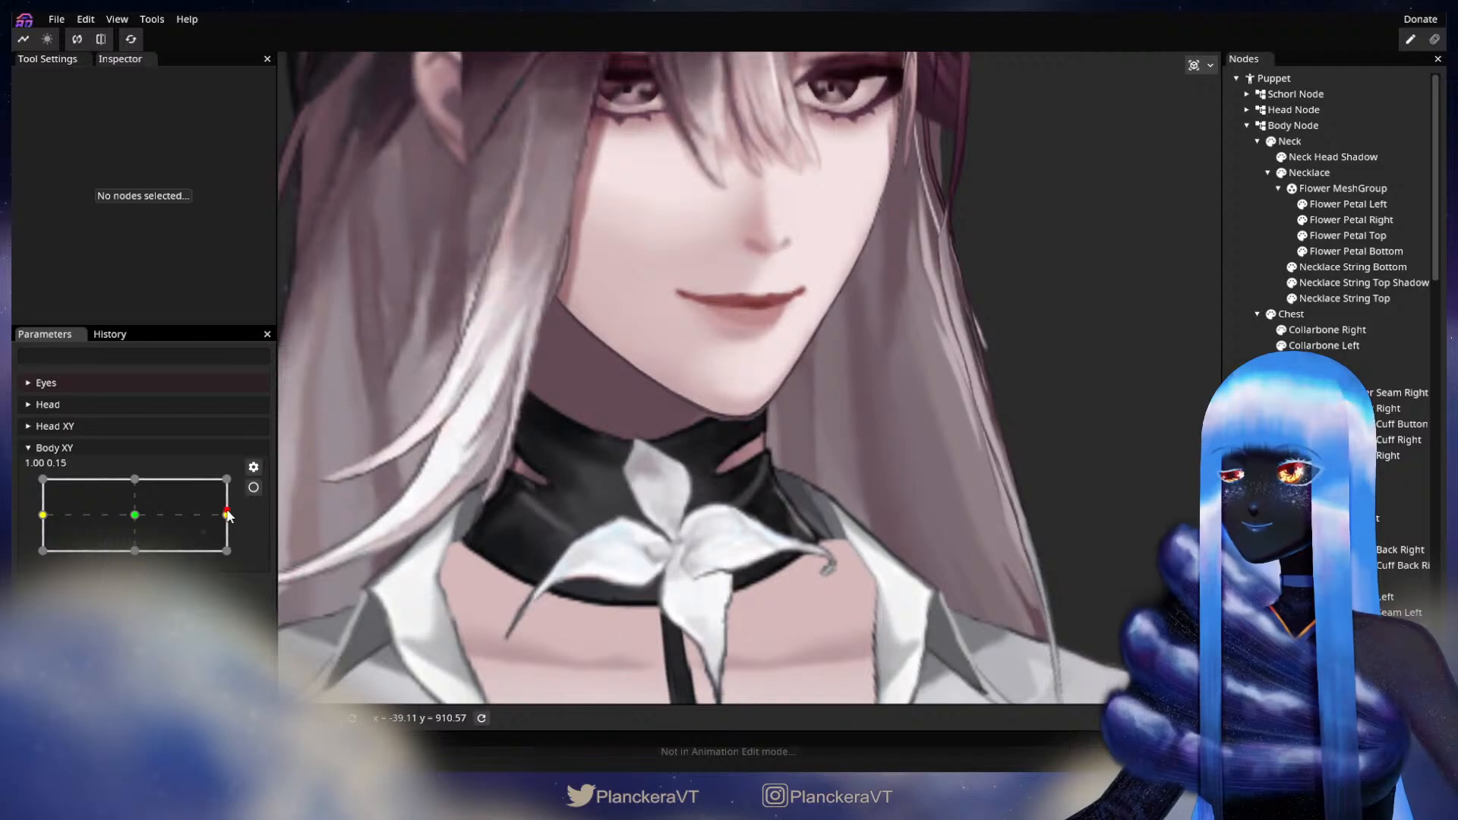
pyautogui.moveTo(227, 515)
pyautogui.mouseDown()
pyautogui.moveTo(123, 512)
pyautogui.moveTo(232, 506)
pyautogui.mouseUp()
pyautogui.click(254, 488)
pyautogui.scroll(2, 690, 540)
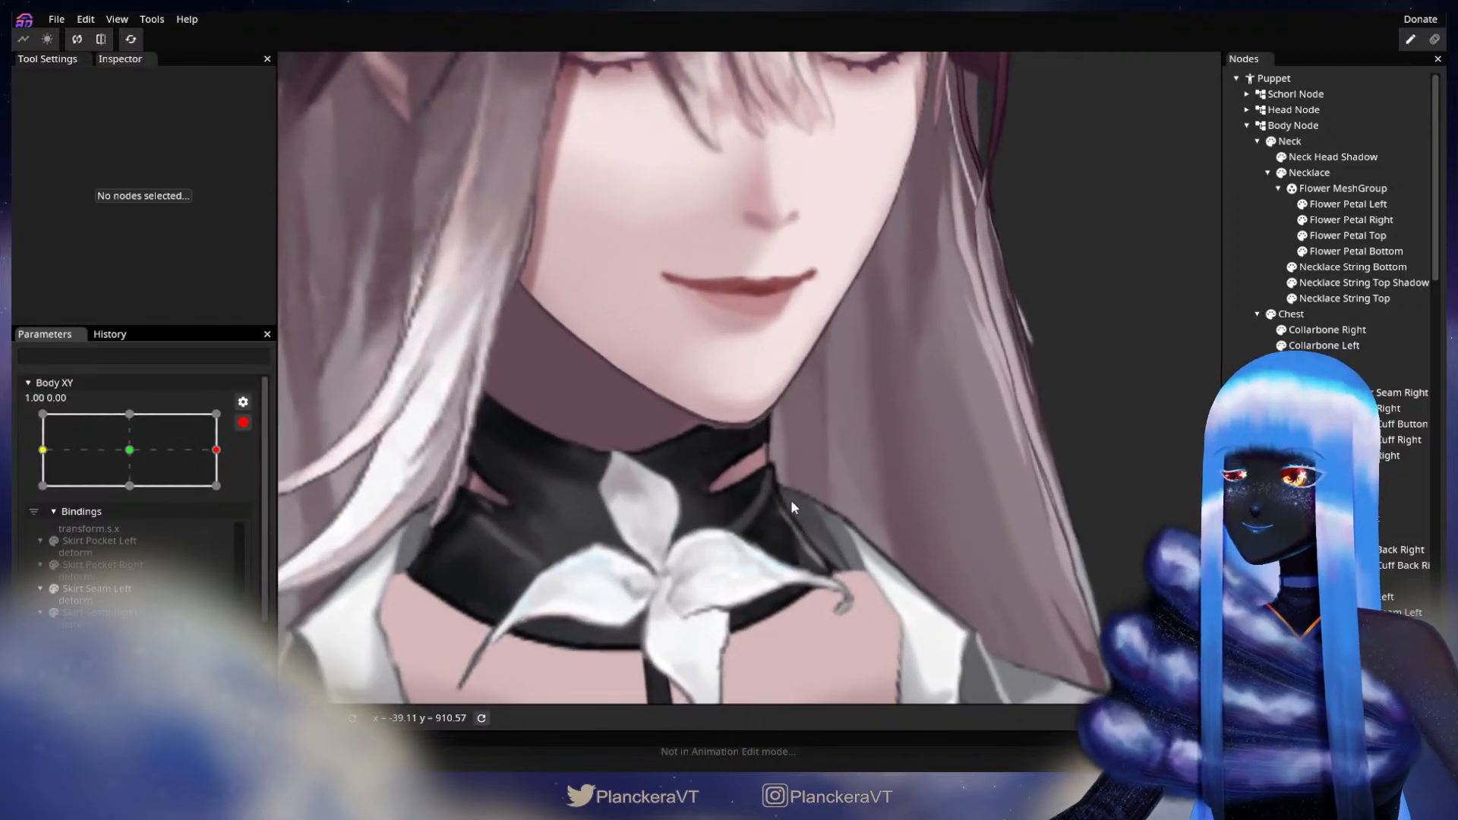
pyautogui.scroll(2, 1001, 467)
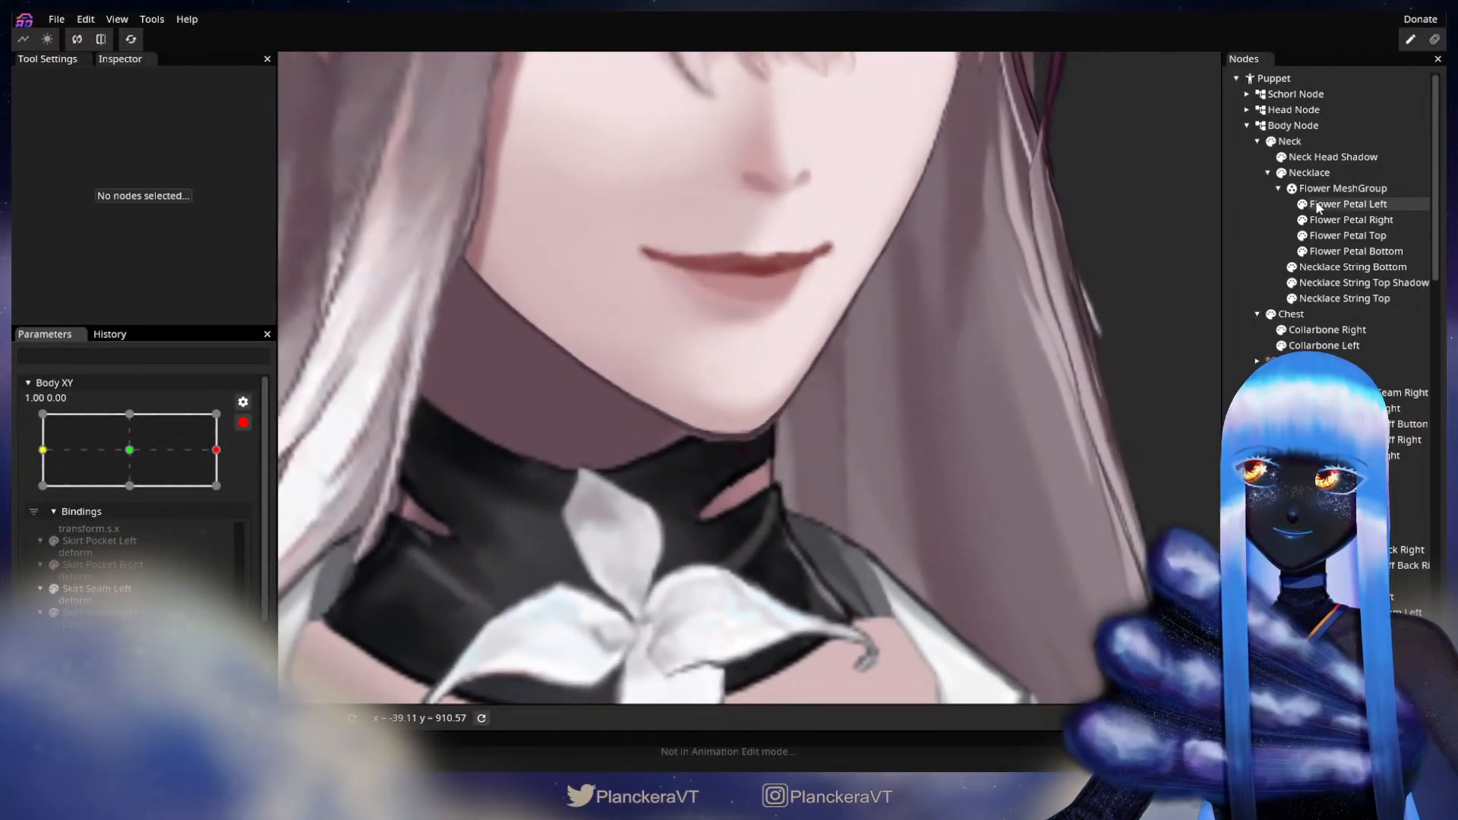
# - Nudge individual Necklace vertices around the collar slit below the chin and deselect the mesh
pyautogui.click(1309, 172)
pyautogui.scroll(3, 731, 507)
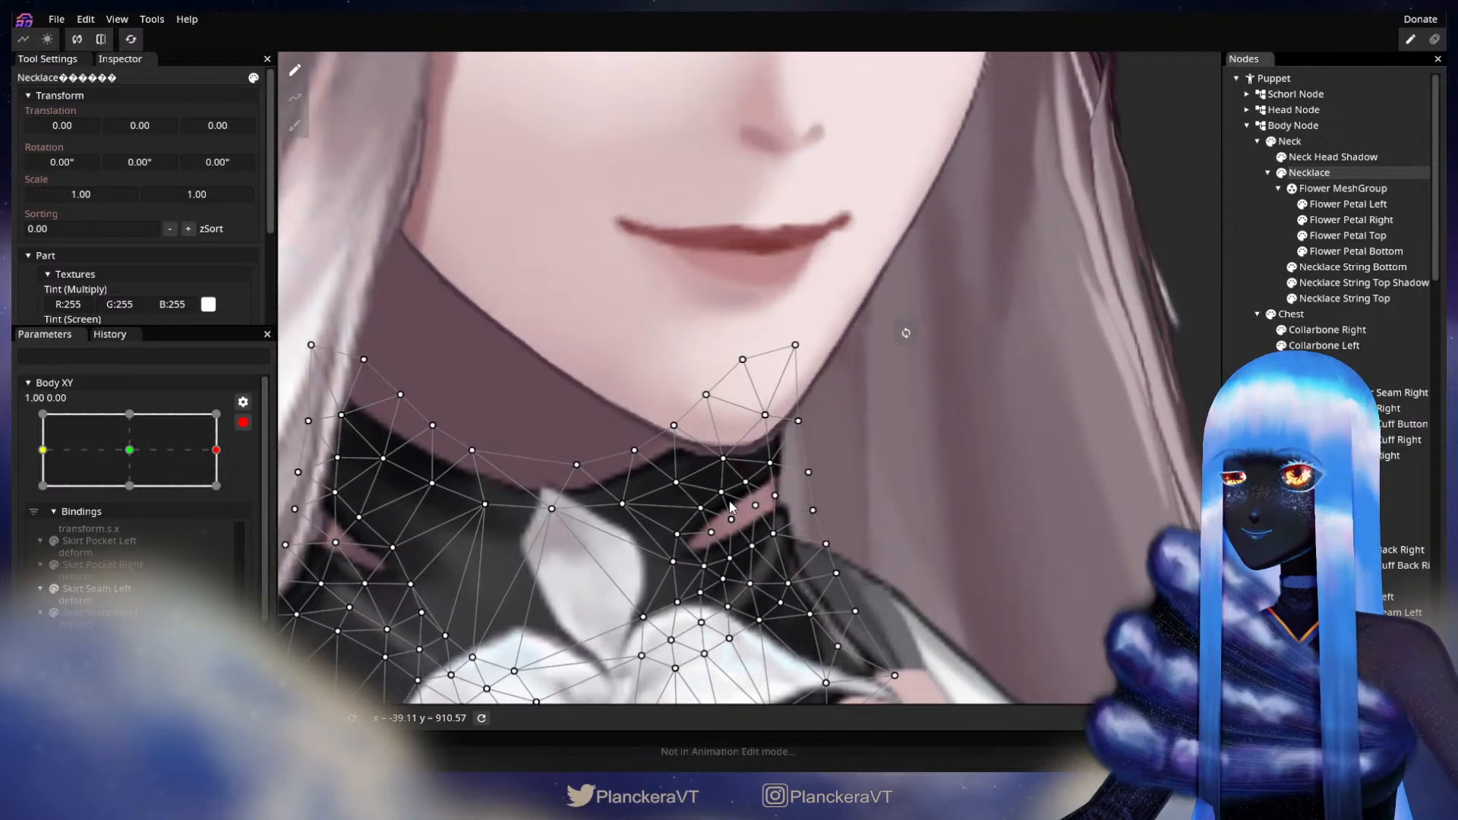
pyautogui.moveTo(722, 492); pyautogui.dragTo(776, 475)
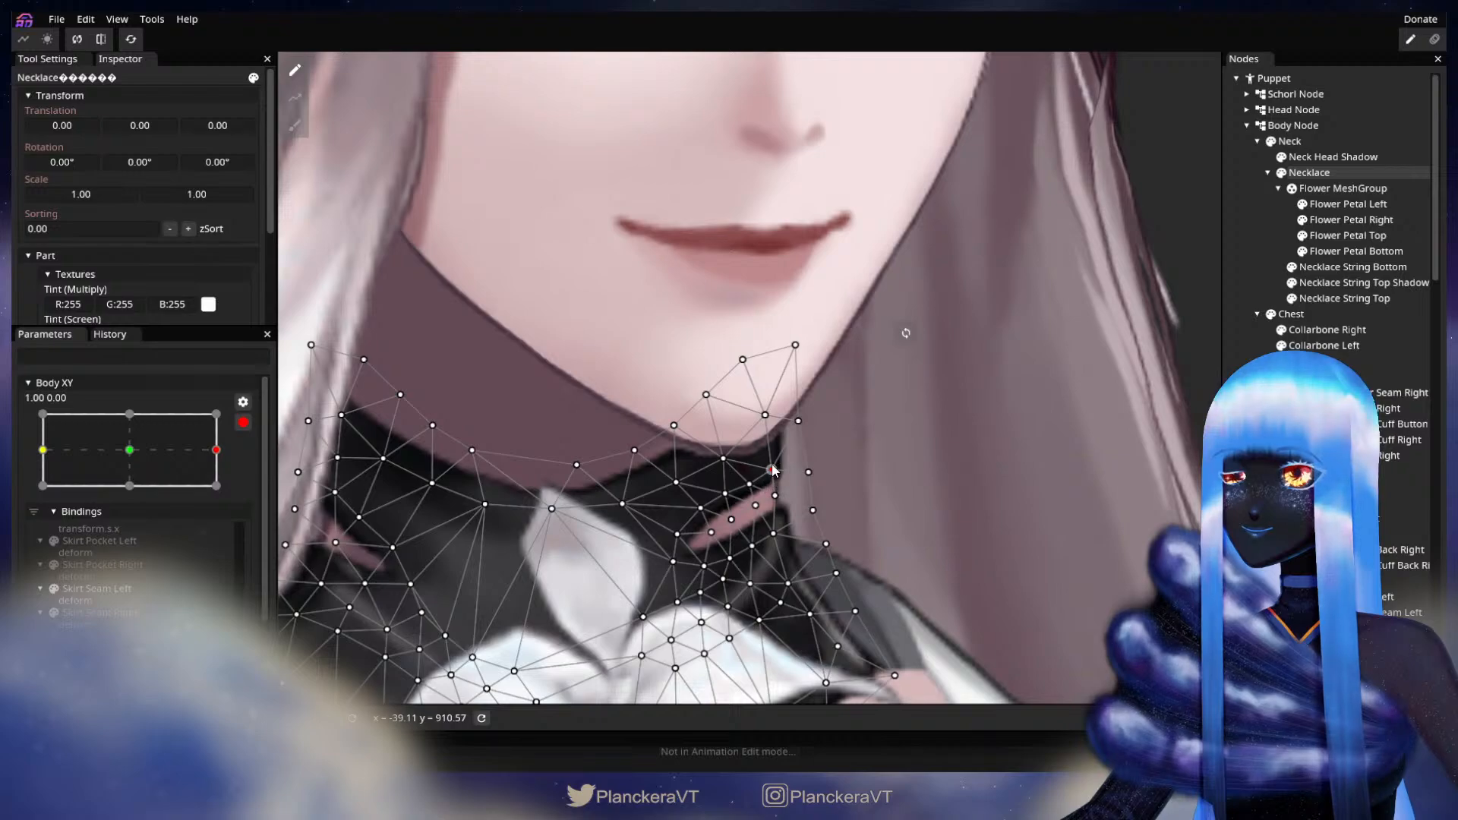
pyautogui.moveTo(773, 468); pyautogui.dragTo(711, 520)
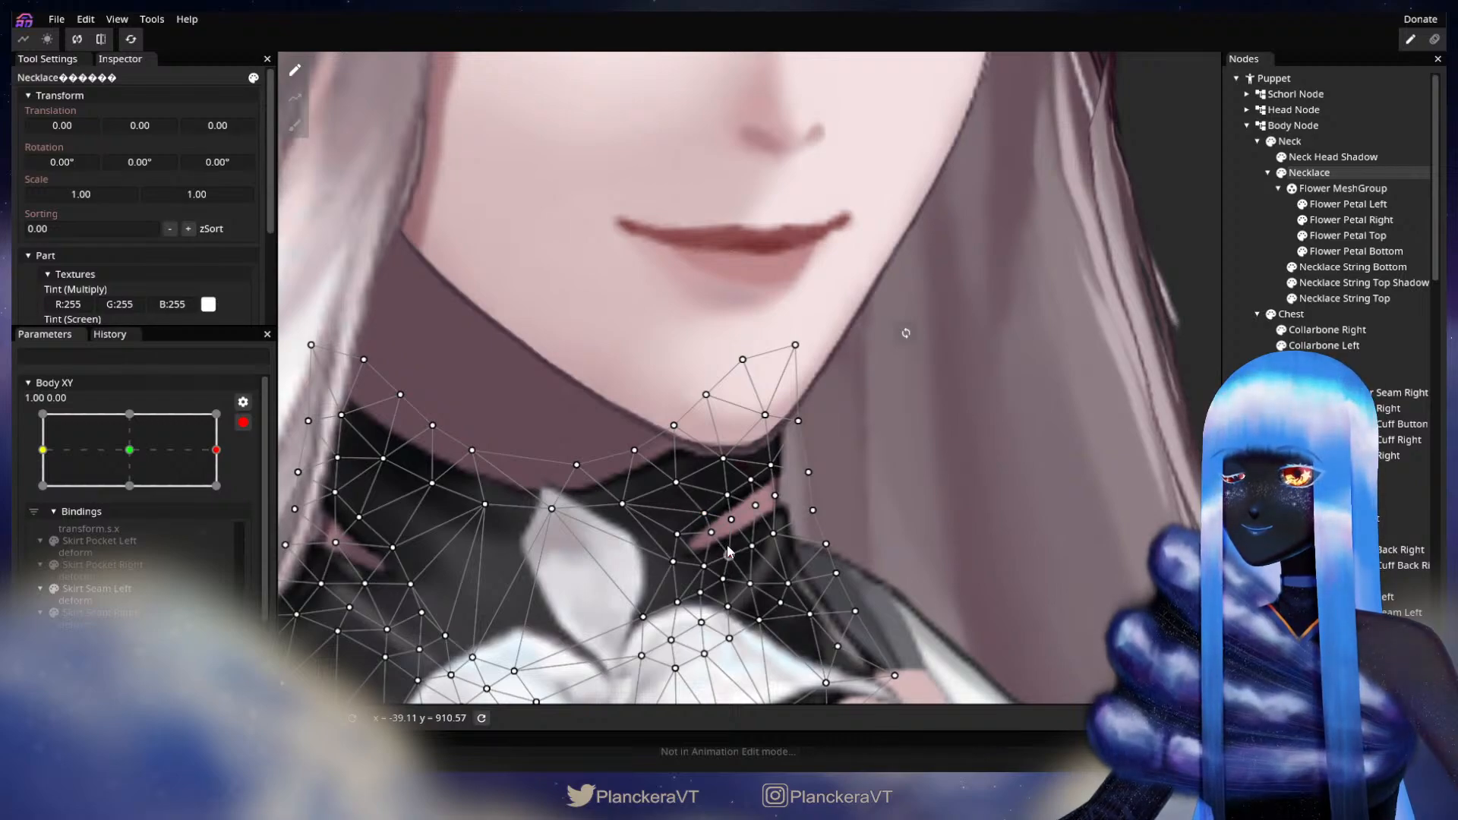
pyautogui.moveTo(705, 577); pyautogui.dragTo(706, 571)
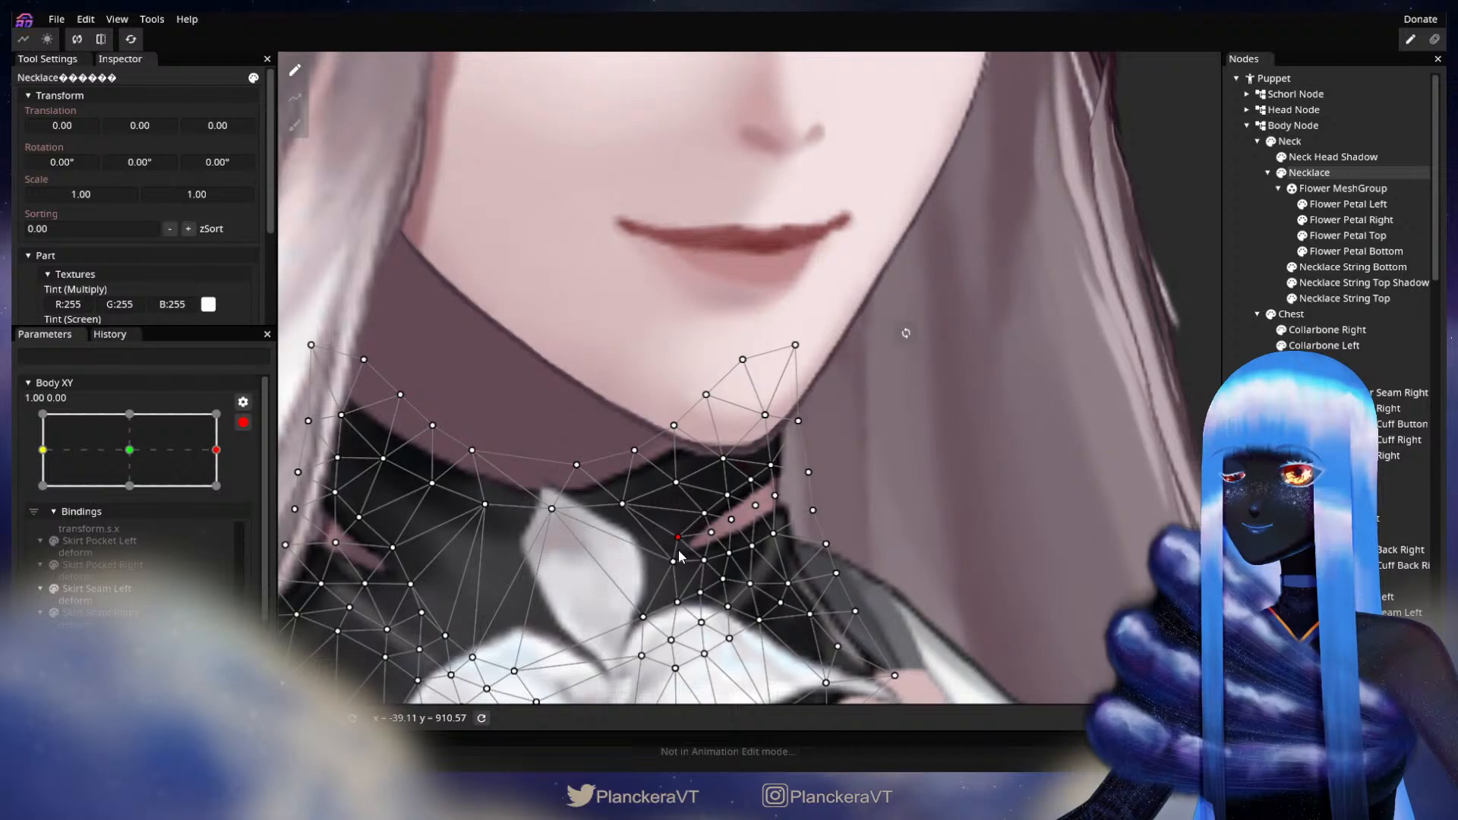
pyautogui.click(752, 546)
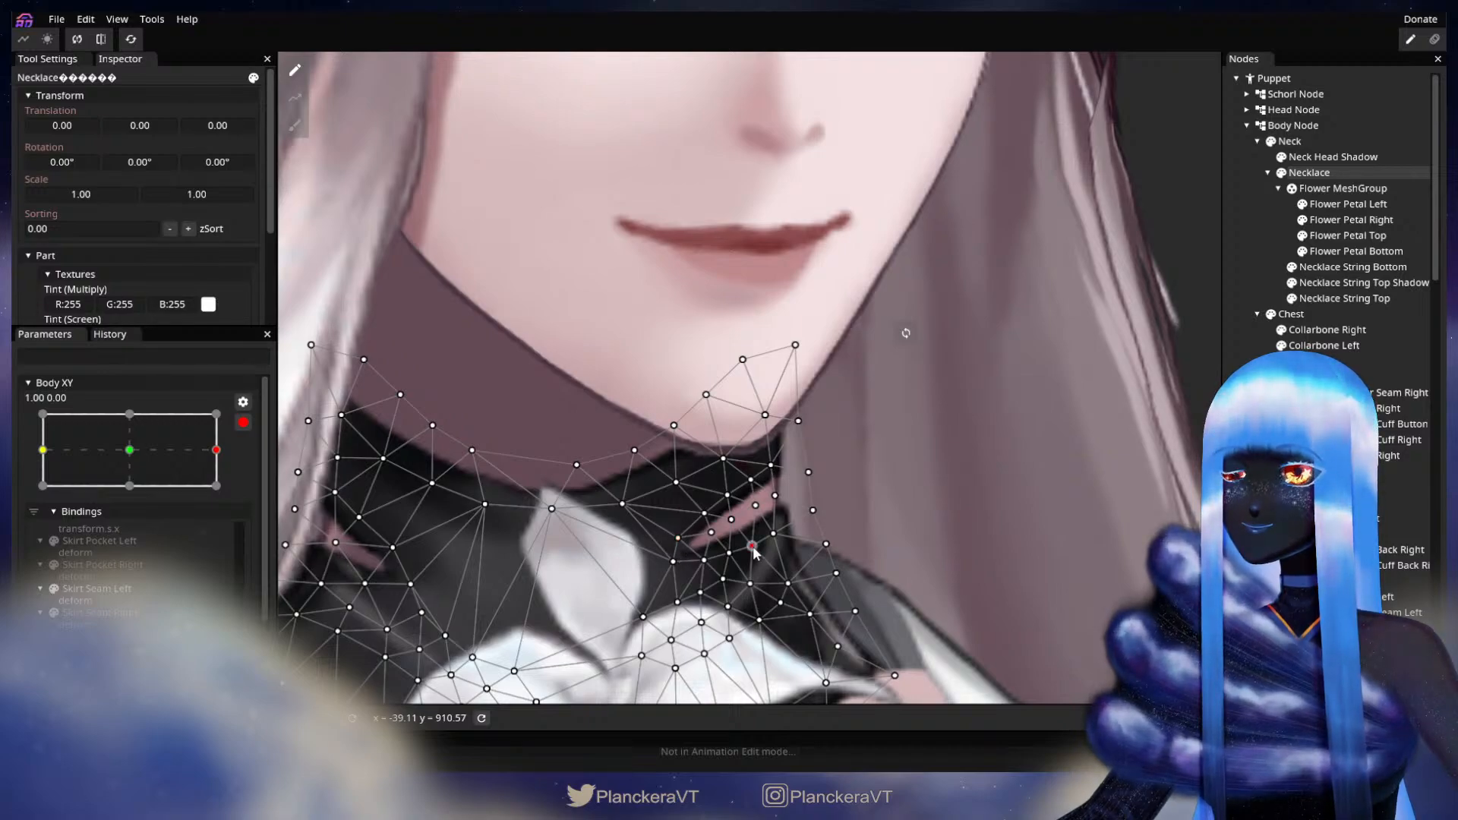
pyautogui.moveTo(754, 547); pyautogui.dragTo(752, 543)
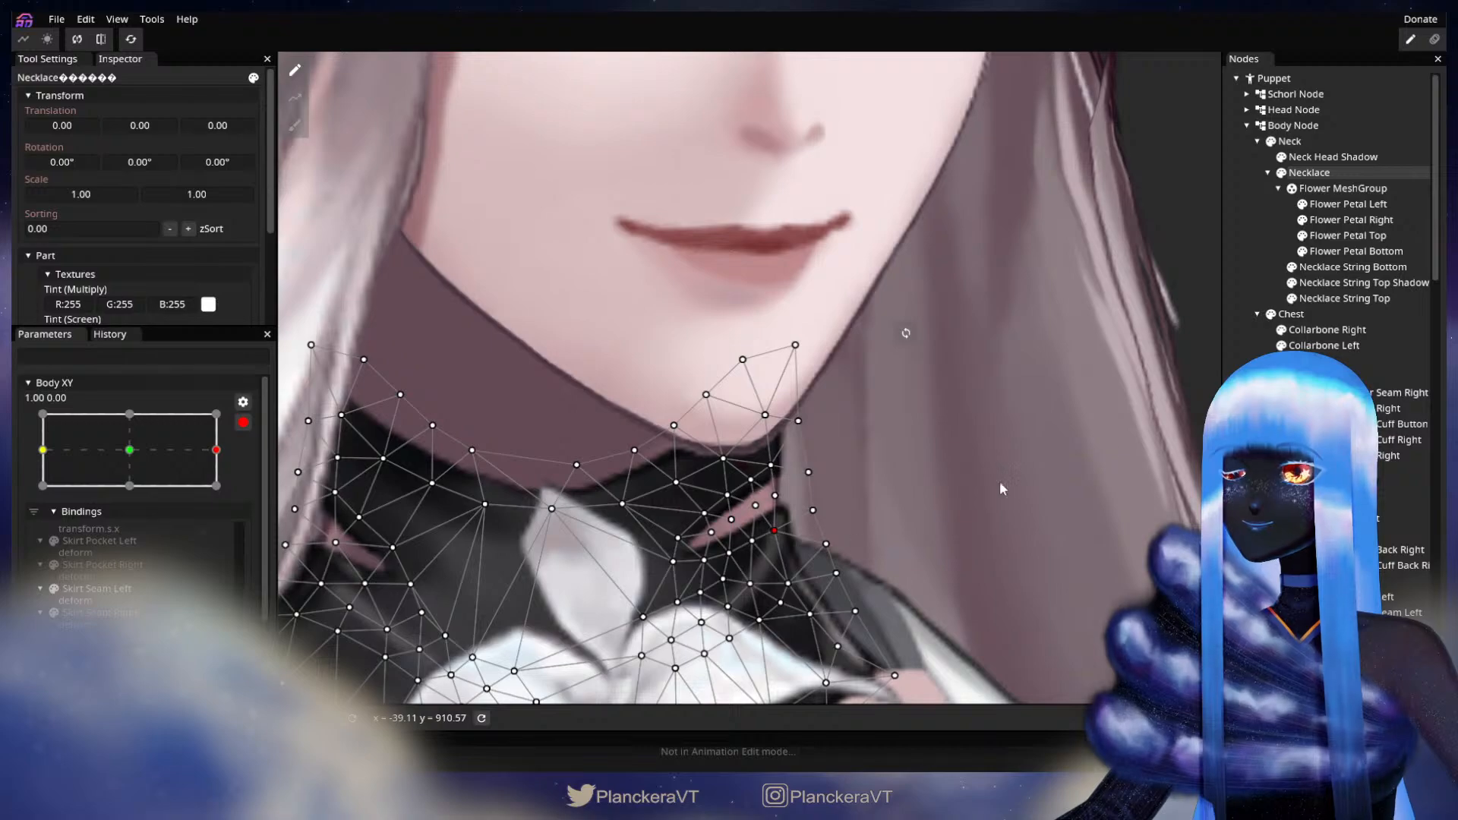
pyautogui.press('Escape')
# - Check the collar through the Body XY side turn and resume editing at keypoint 1.00, 0.00
pyautogui.scroll(1, 876, 469)
pyautogui.scroll(-4, 890, 501)
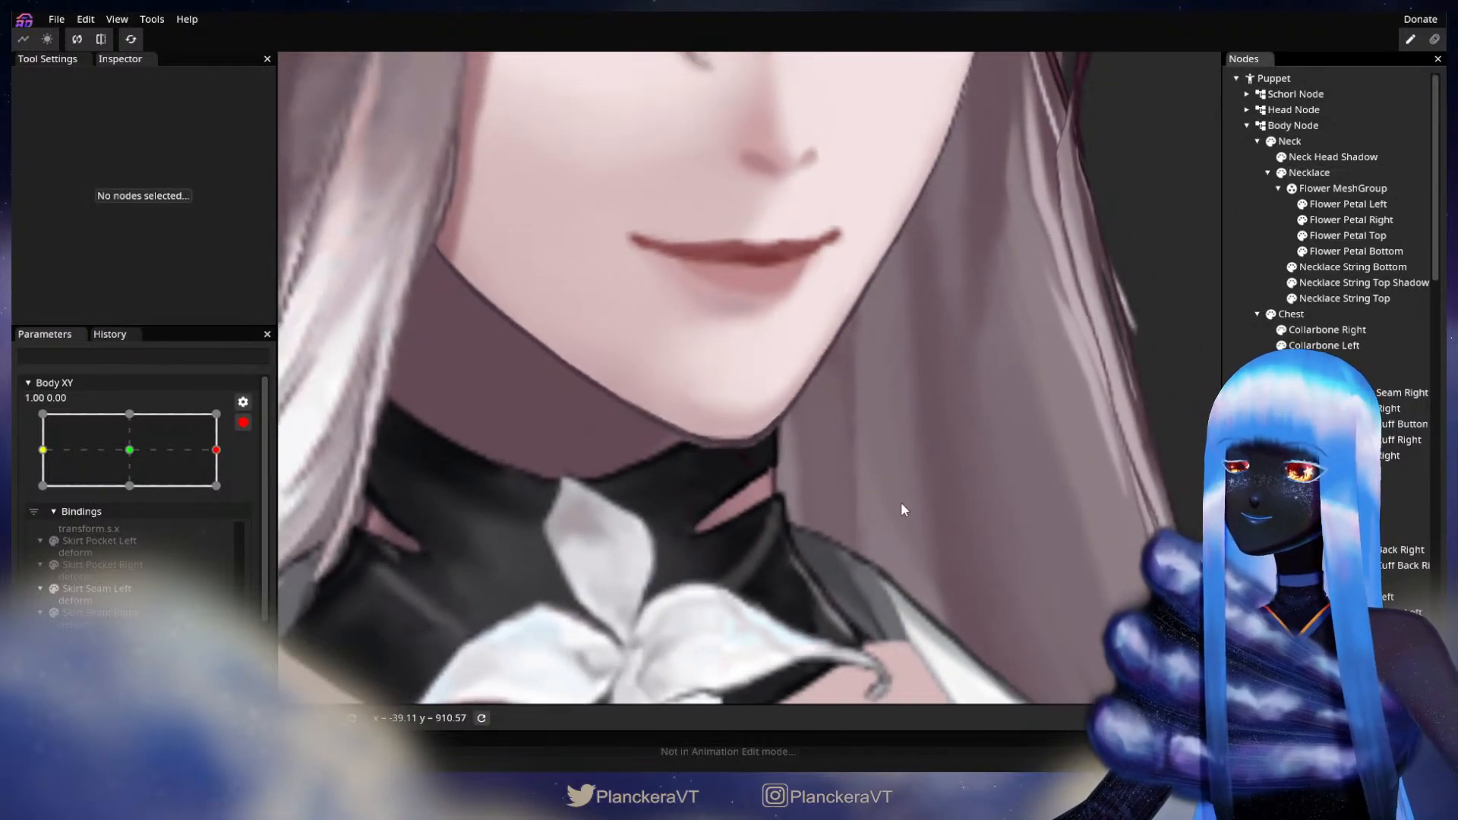
pyautogui.scroll(-5, 913, 537)
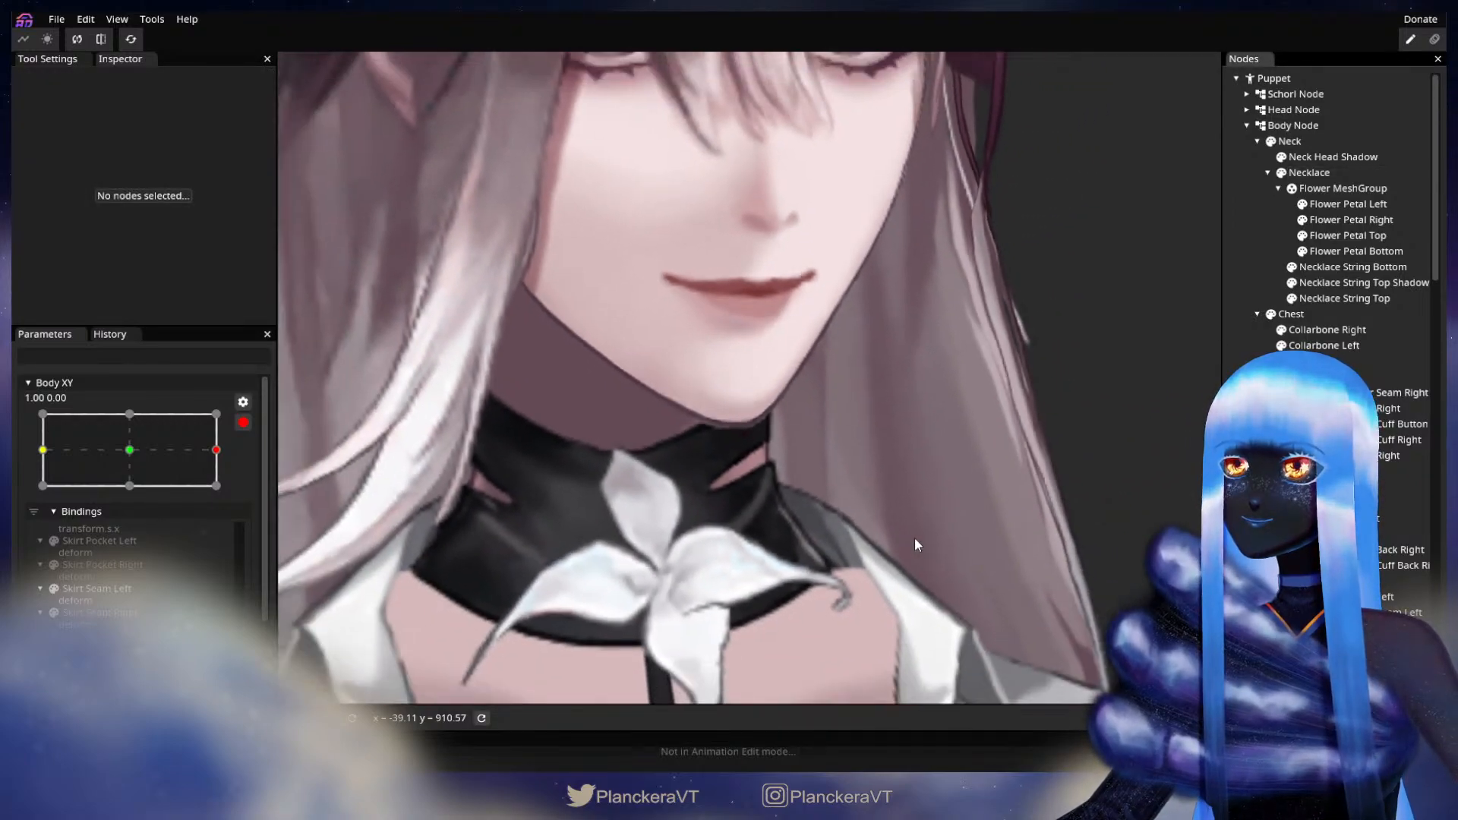
pyautogui.scroll(-4, 917, 539)
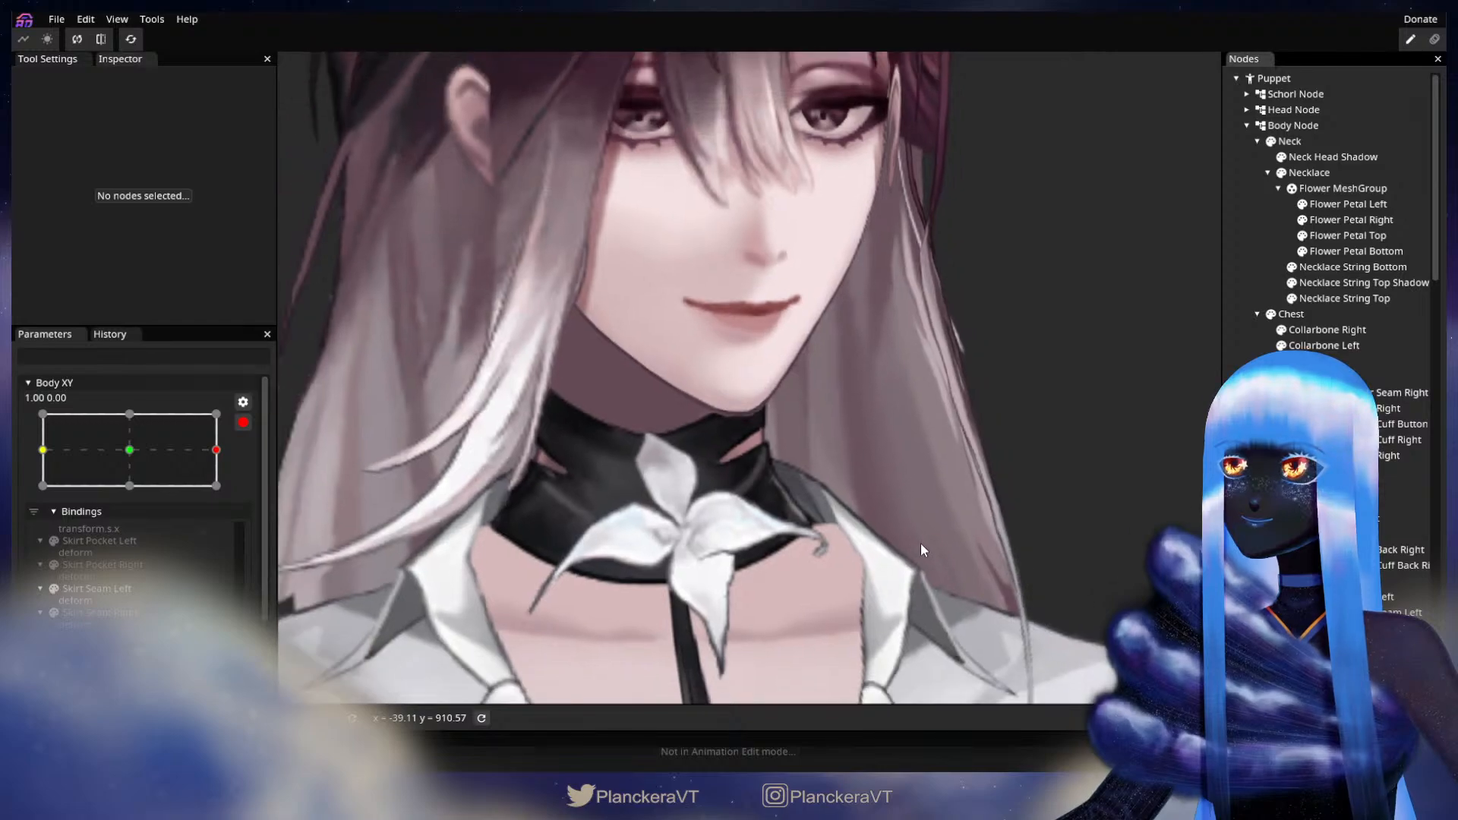
pyautogui.scroll(-5, 926, 545)
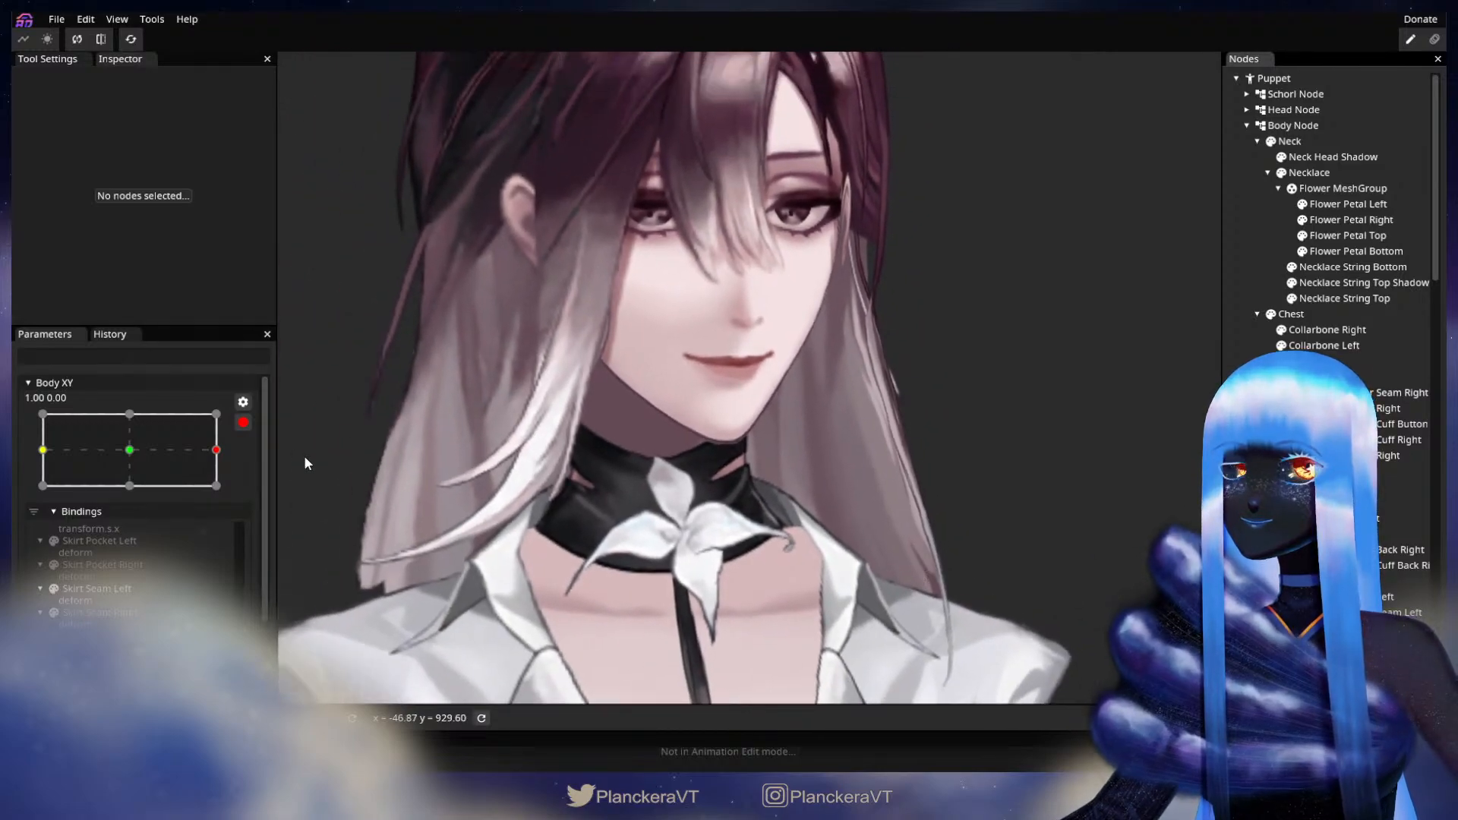
pyautogui.moveTo(227, 515)
pyautogui.mouseDown()
pyautogui.moveTo(145, 518)
pyautogui.moveTo(234, 518)
pyautogui.mouseUp()
pyautogui.click(253, 487)
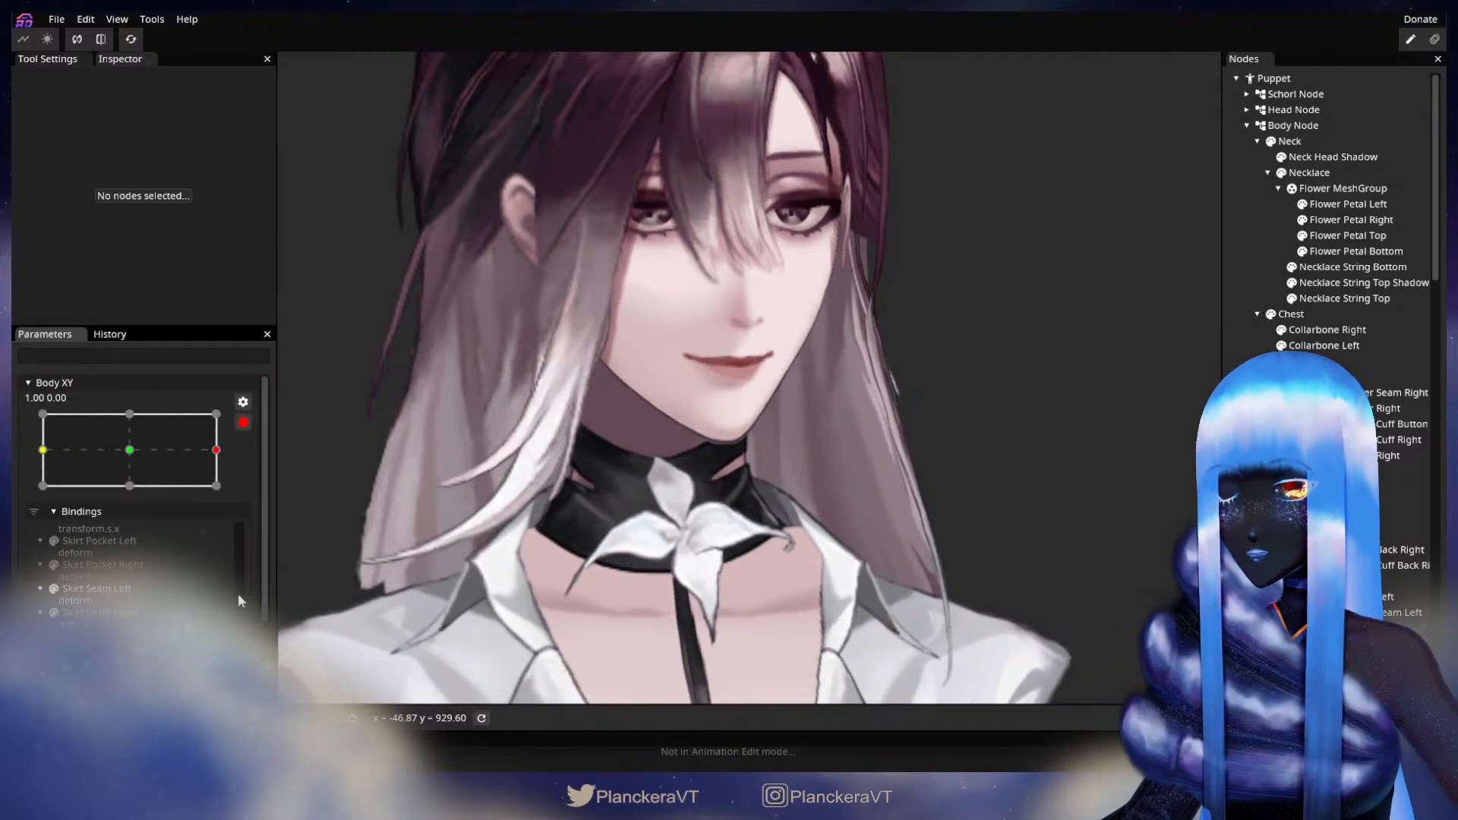
# - Reshape the Necklace mesh around the slit below the chin, reducing the Circle Brush to size 15 and 11, and deselect it
pyautogui.scroll(5, 246, 535)
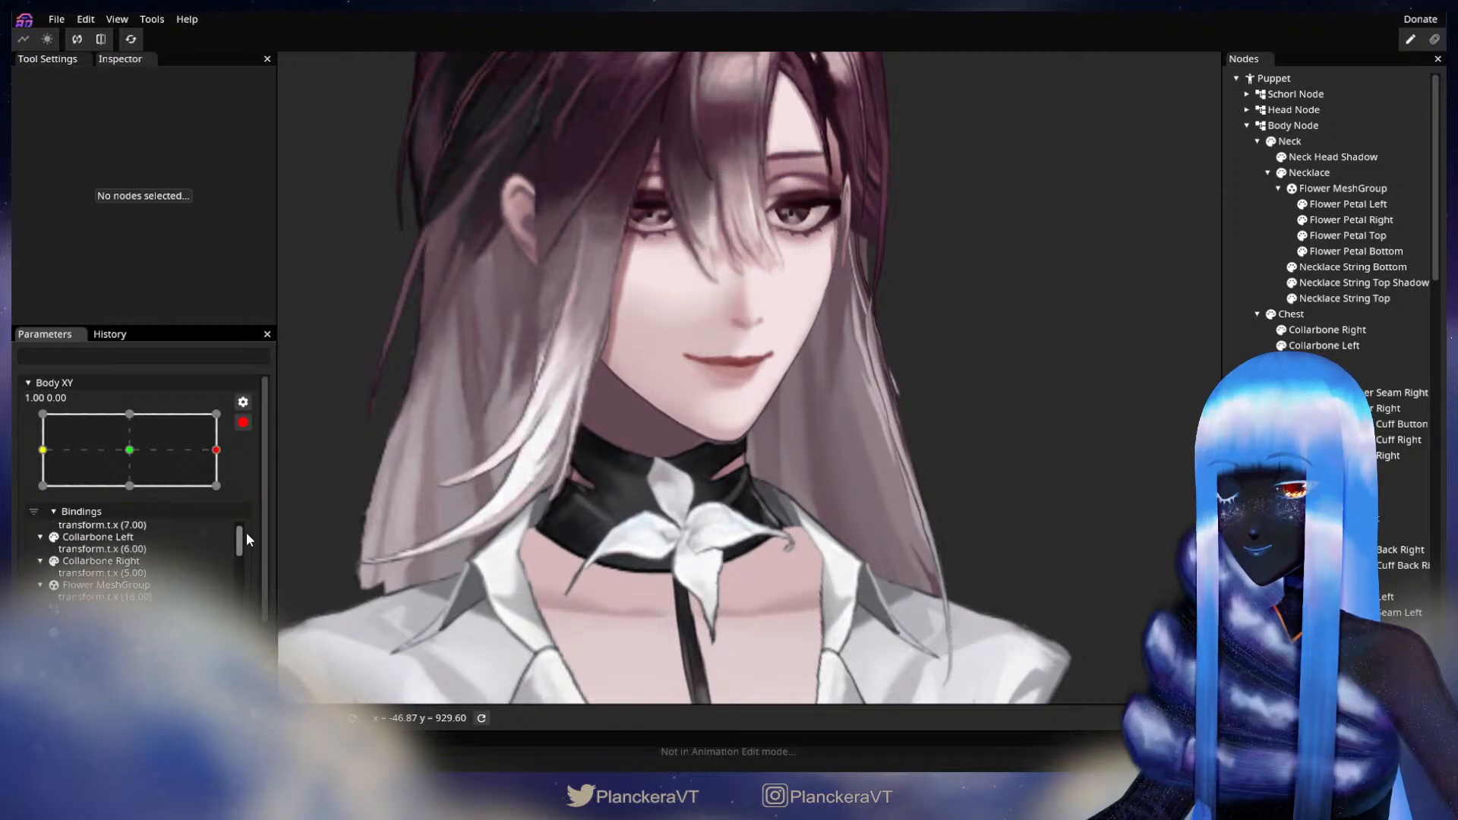
pyautogui.scroll(2, 796, 530)
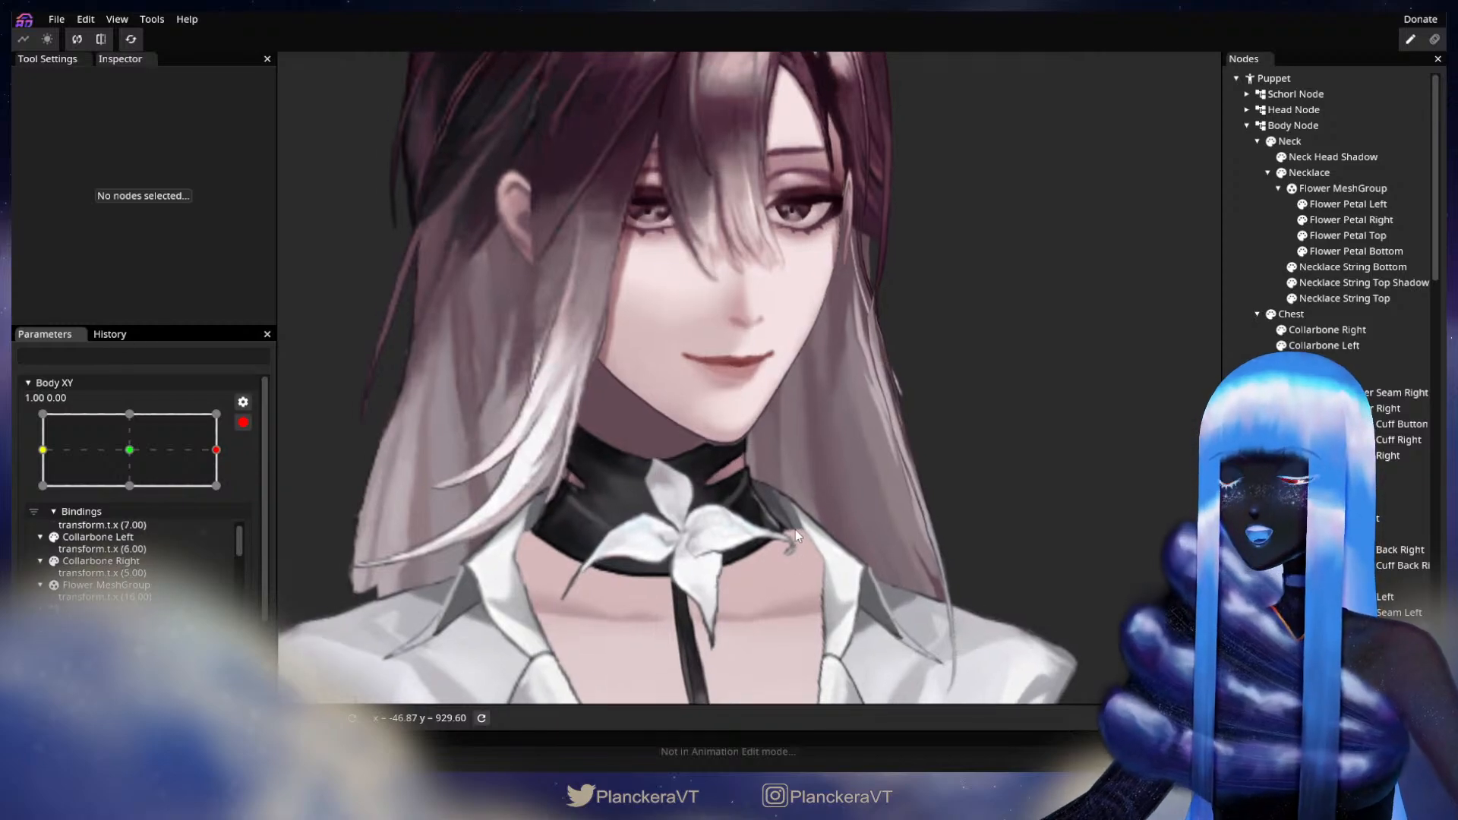
pyautogui.scroll(3, 819, 539)
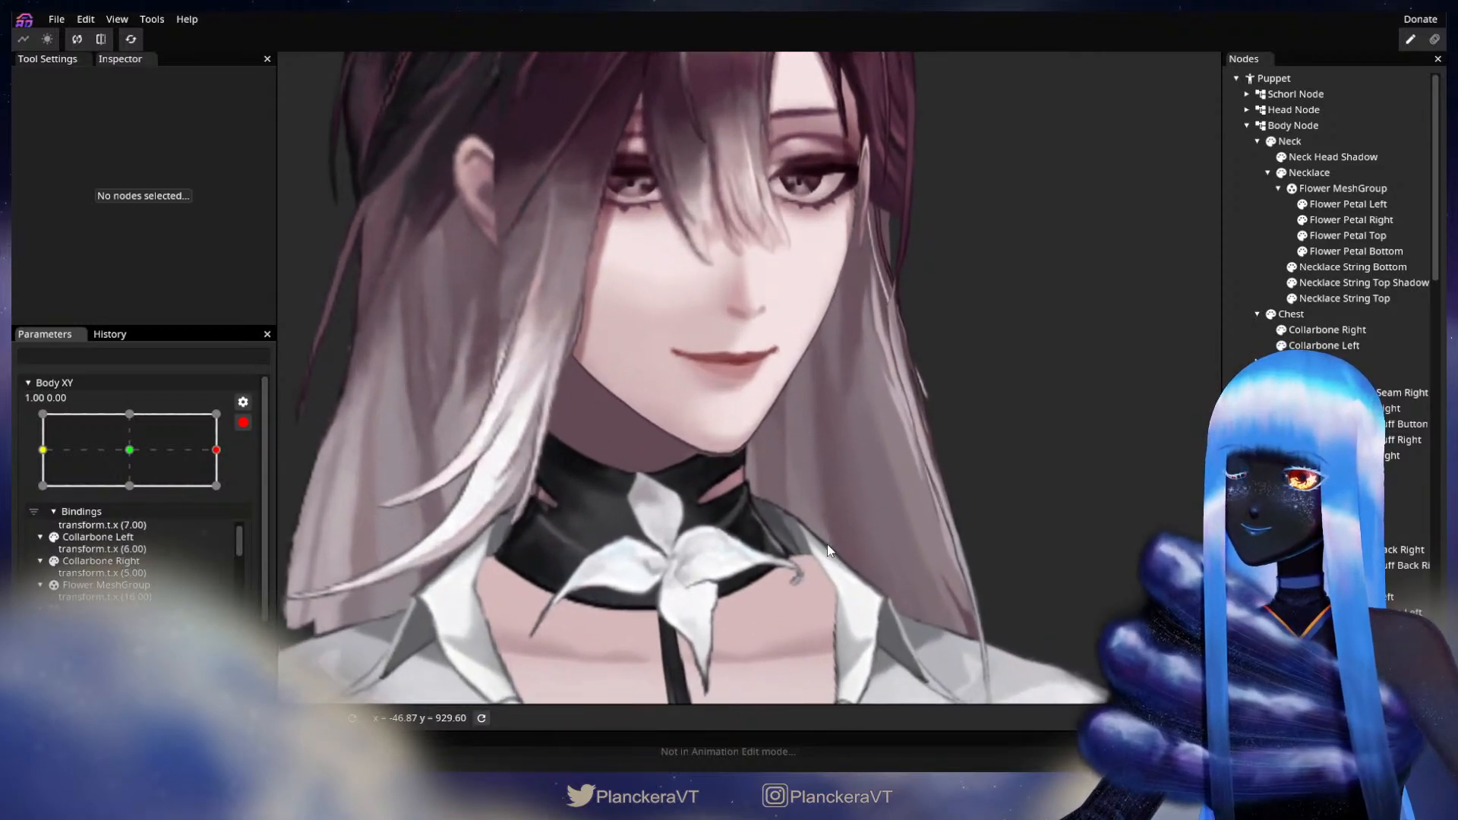
pyautogui.scroll(1, 830, 554)
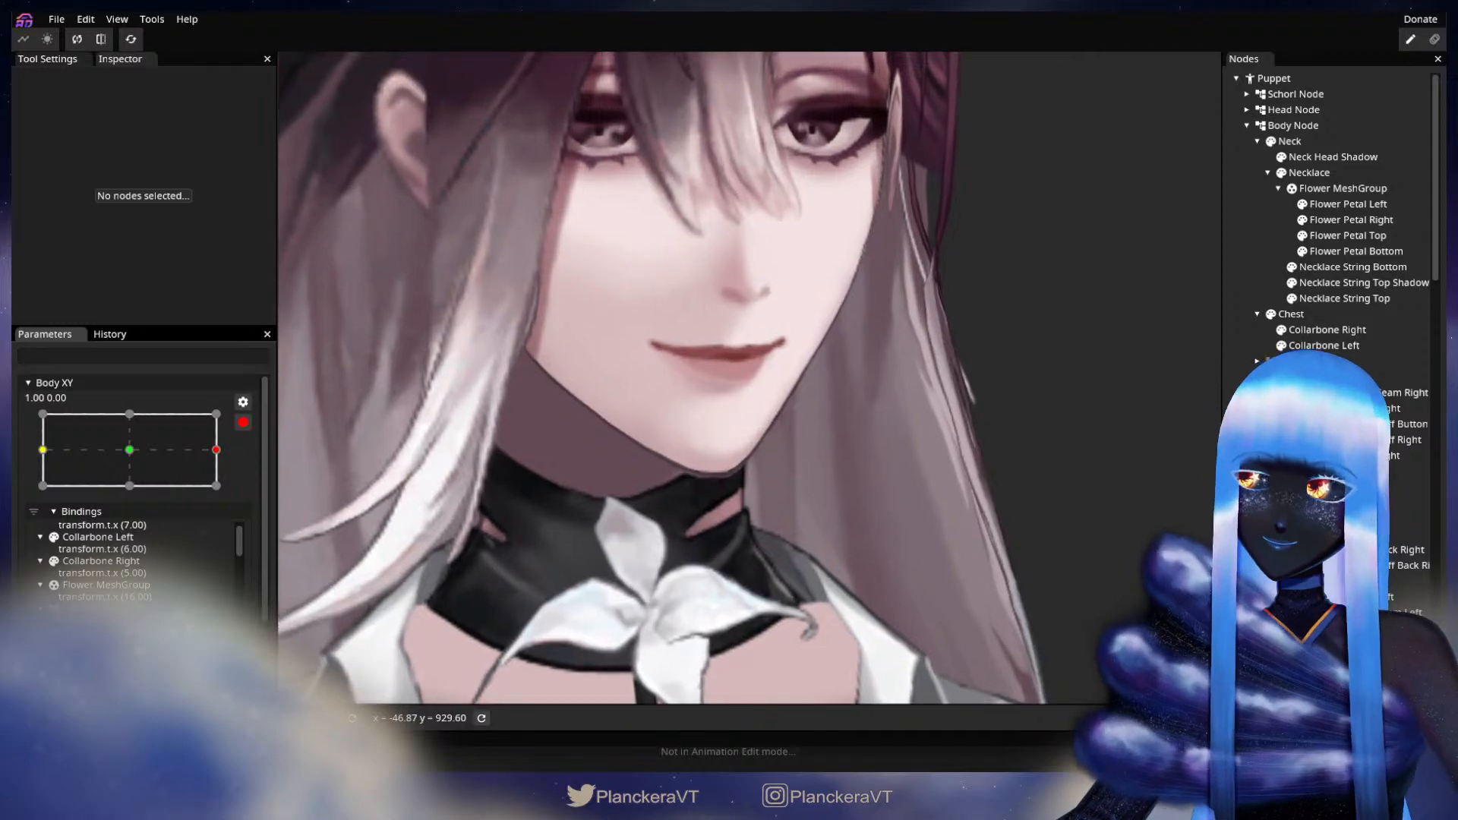
pyautogui.click(1310, 173)
pyautogui.scroll(2, 886, 547)
pyautogui.scroll(3, 854, 509)
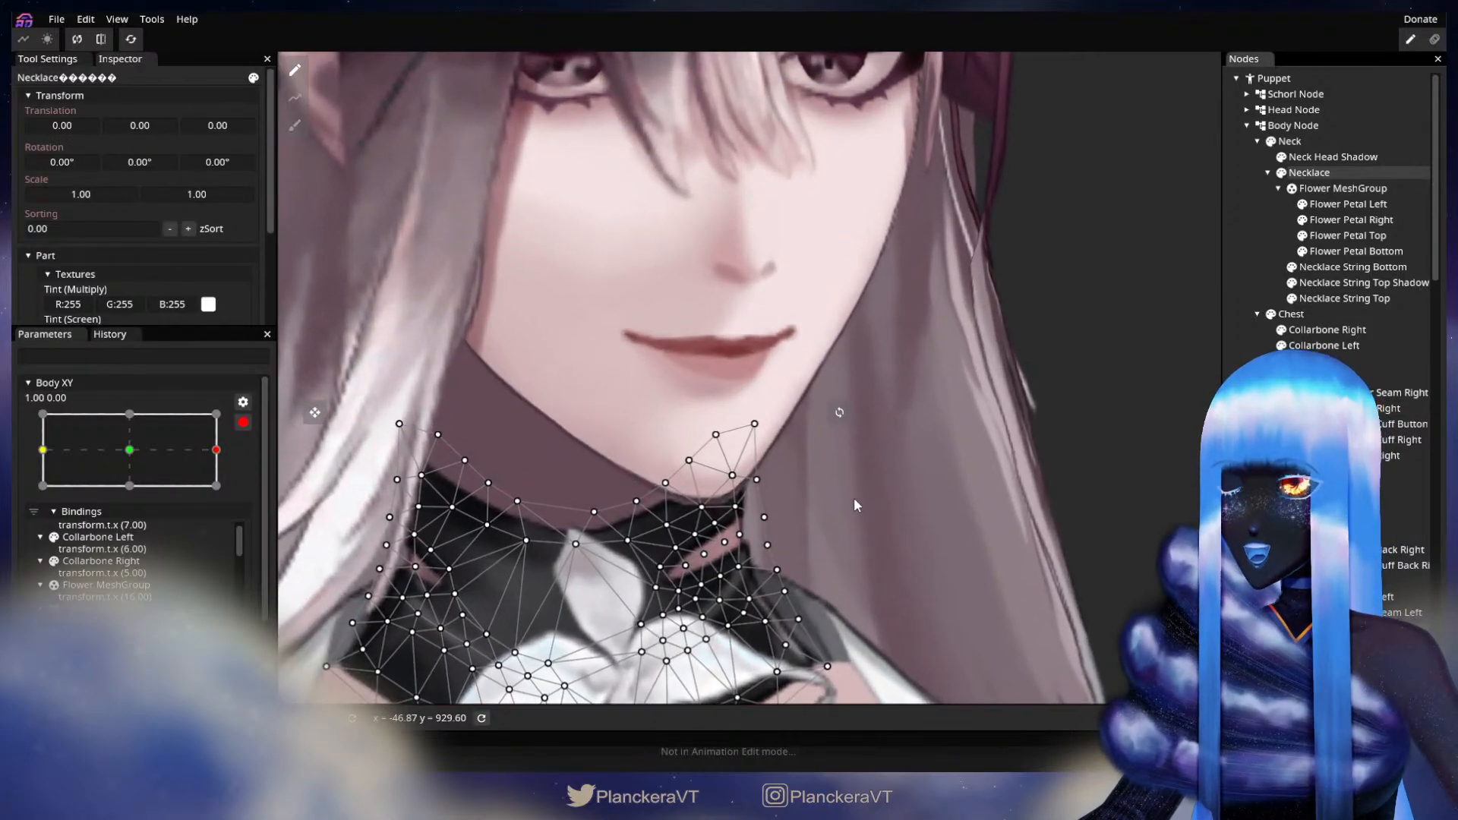
pyautogui.click(291, 125)
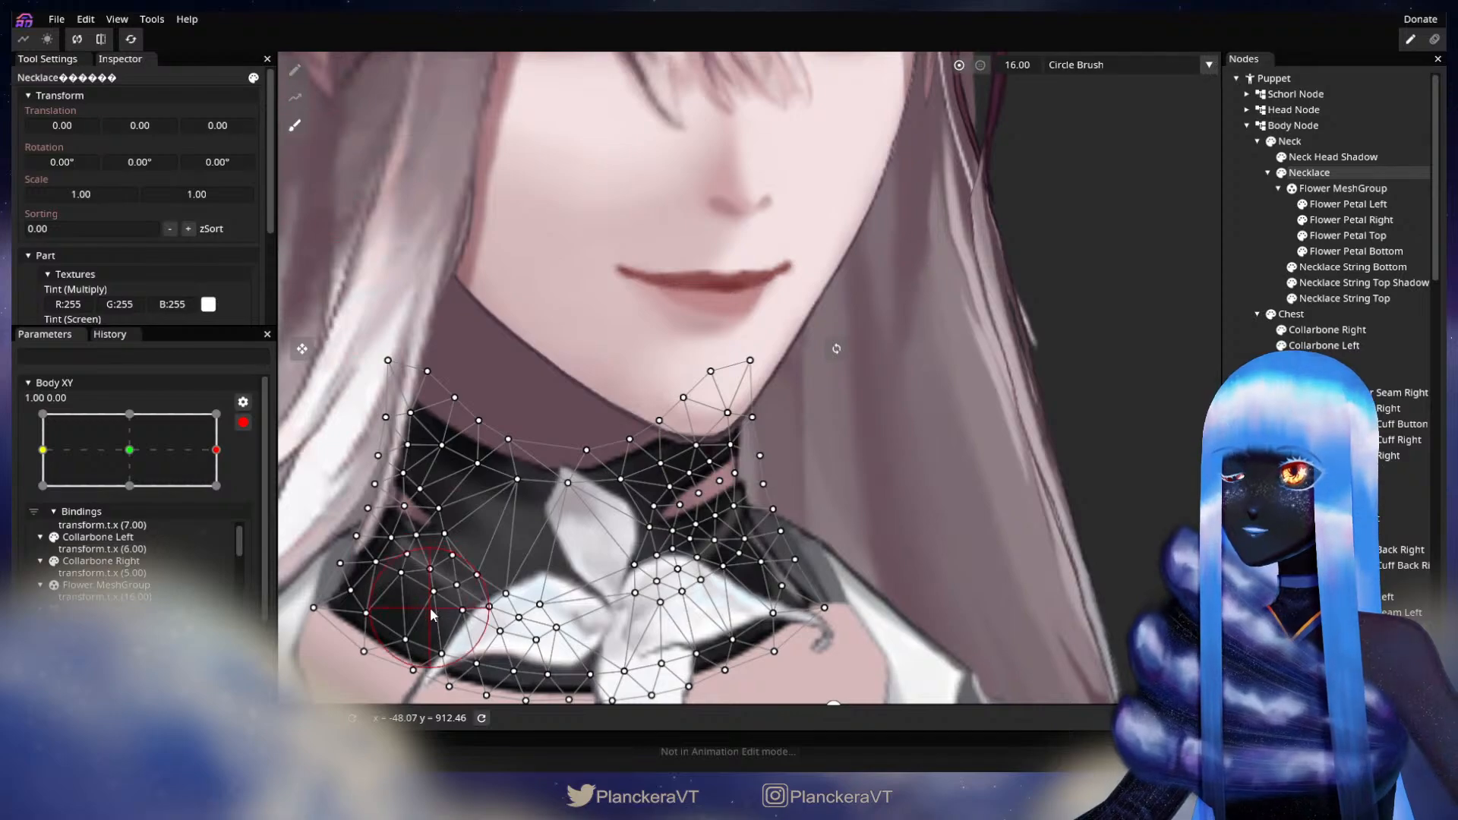
pyautogui.moveTo(1018, 69); pyautogui.dragTo(1016, 70)
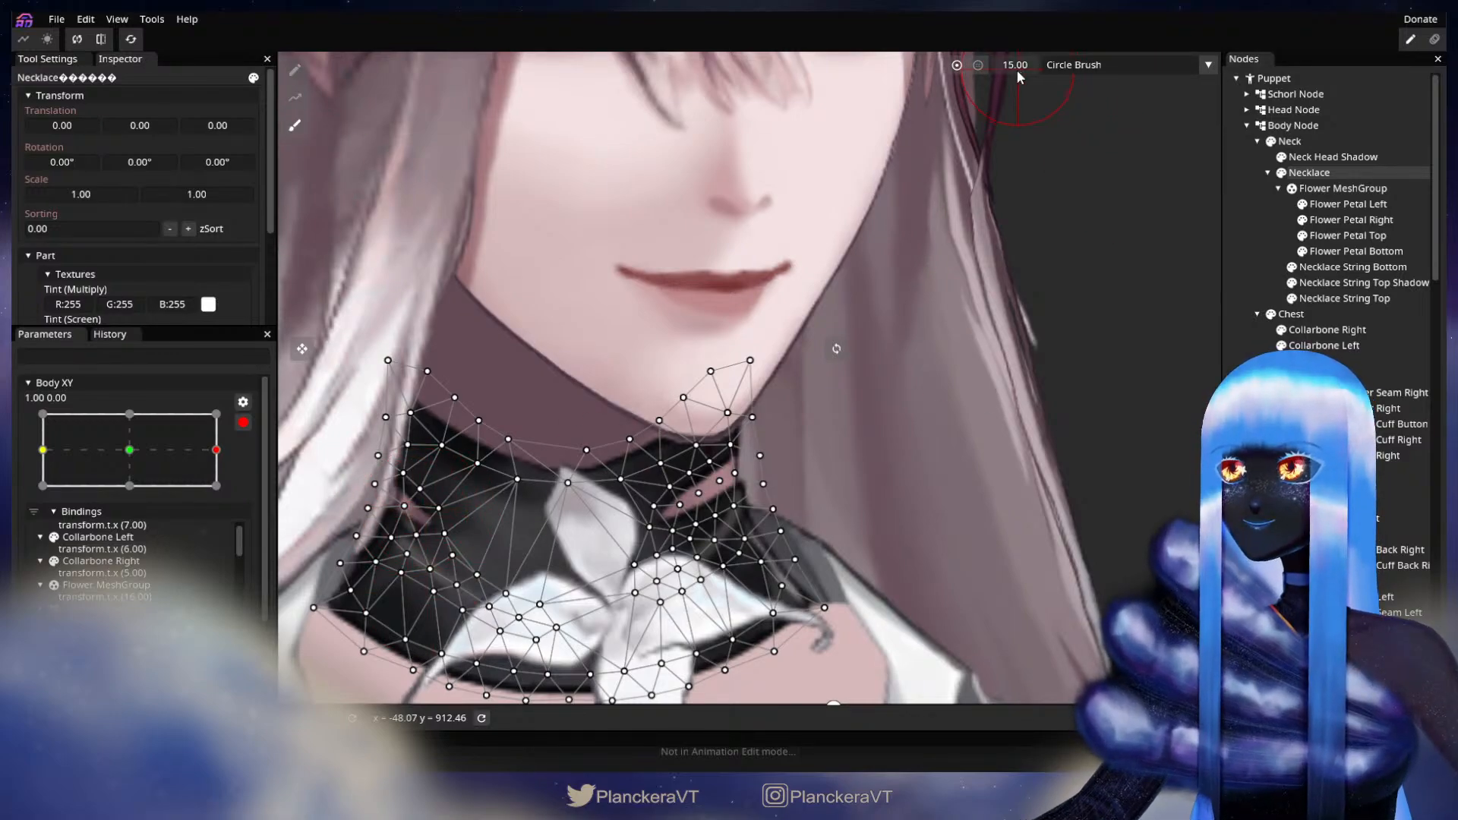
pyautogui.scroll(1, 592, 562)
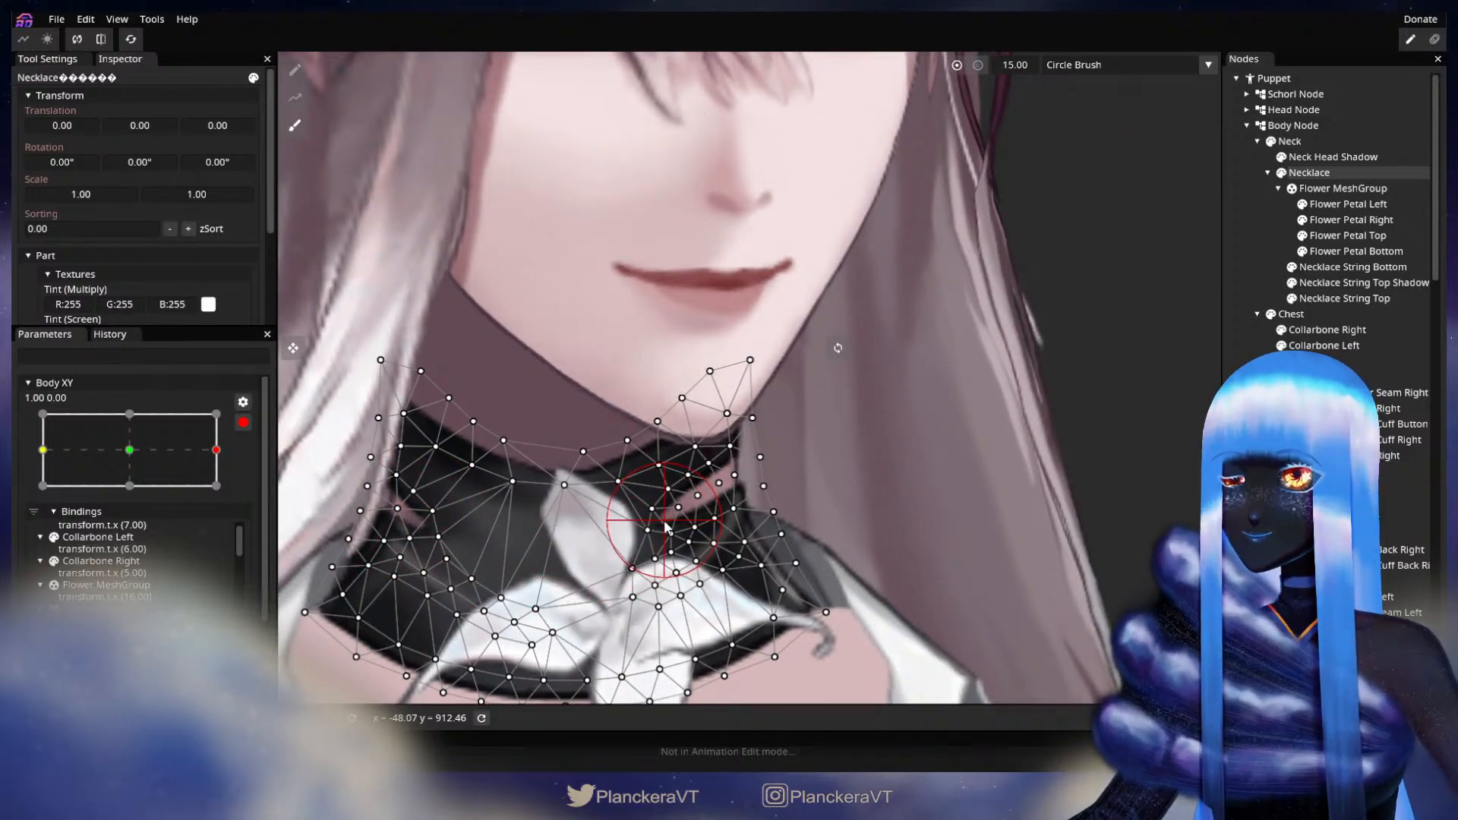
pyautogui.moveTo(665, 525); pyautogui.dragTo(693, 510)
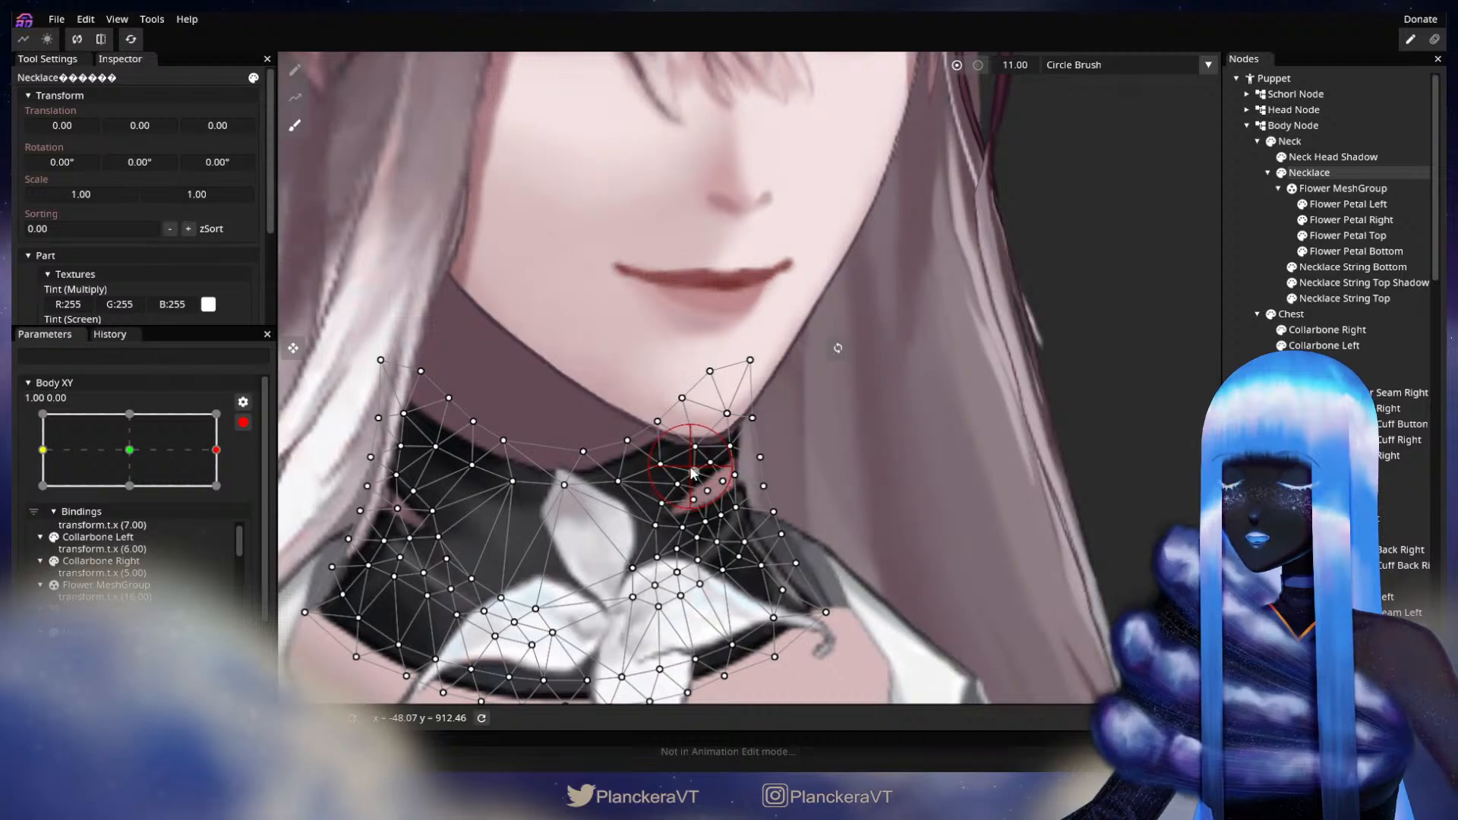
pyautogui.moveTo(693, 473); pyautogui.dragTo(696, 471)
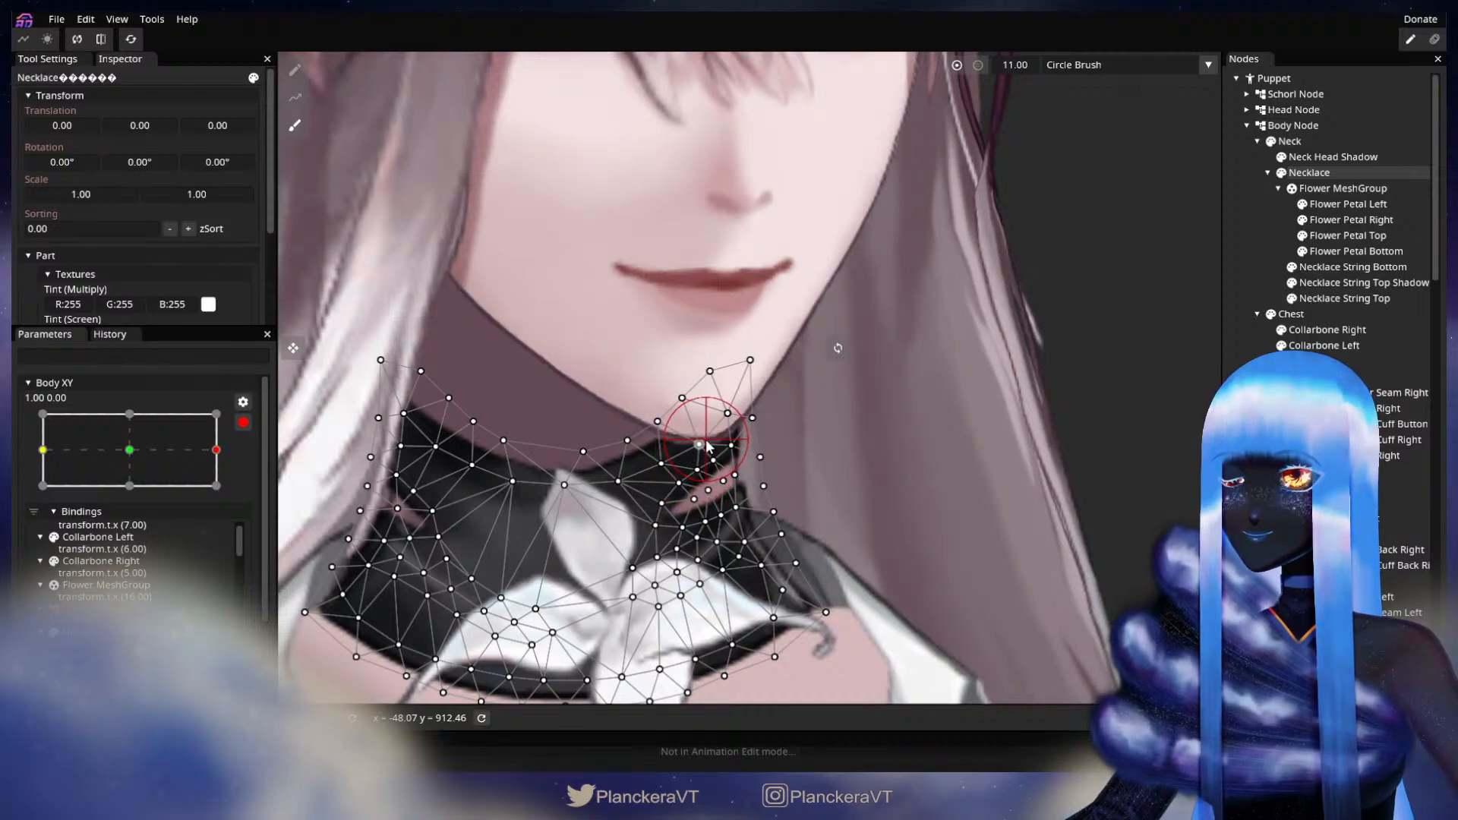
pyautogui.moveTo(702, 539); pyautogui.dragTo(669, 527)
pyautogui.press('Escape')
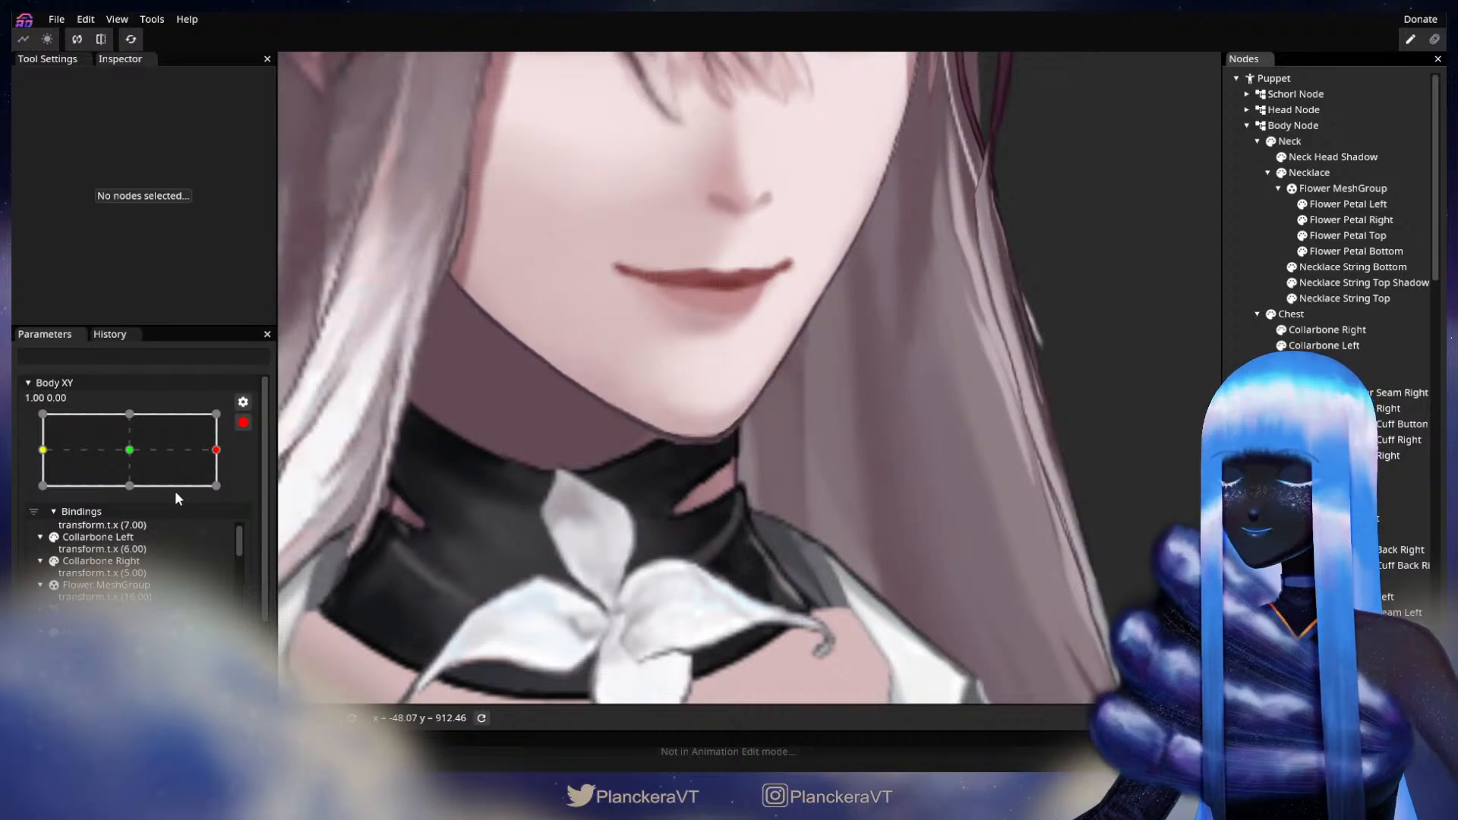
# - Preview the reshaped collar slit by moving Body XY around its side keypoint, and re-enter editing at 1.00, 0.00
pyautogui.click(241, 424)
pyautogui.moveTo(226, 515)
pyautogui.mouseDown()
pyautogui.moveTo(130, 511)
pyautogui.moveTo(228, 513)
pyautogui.mouseUp()
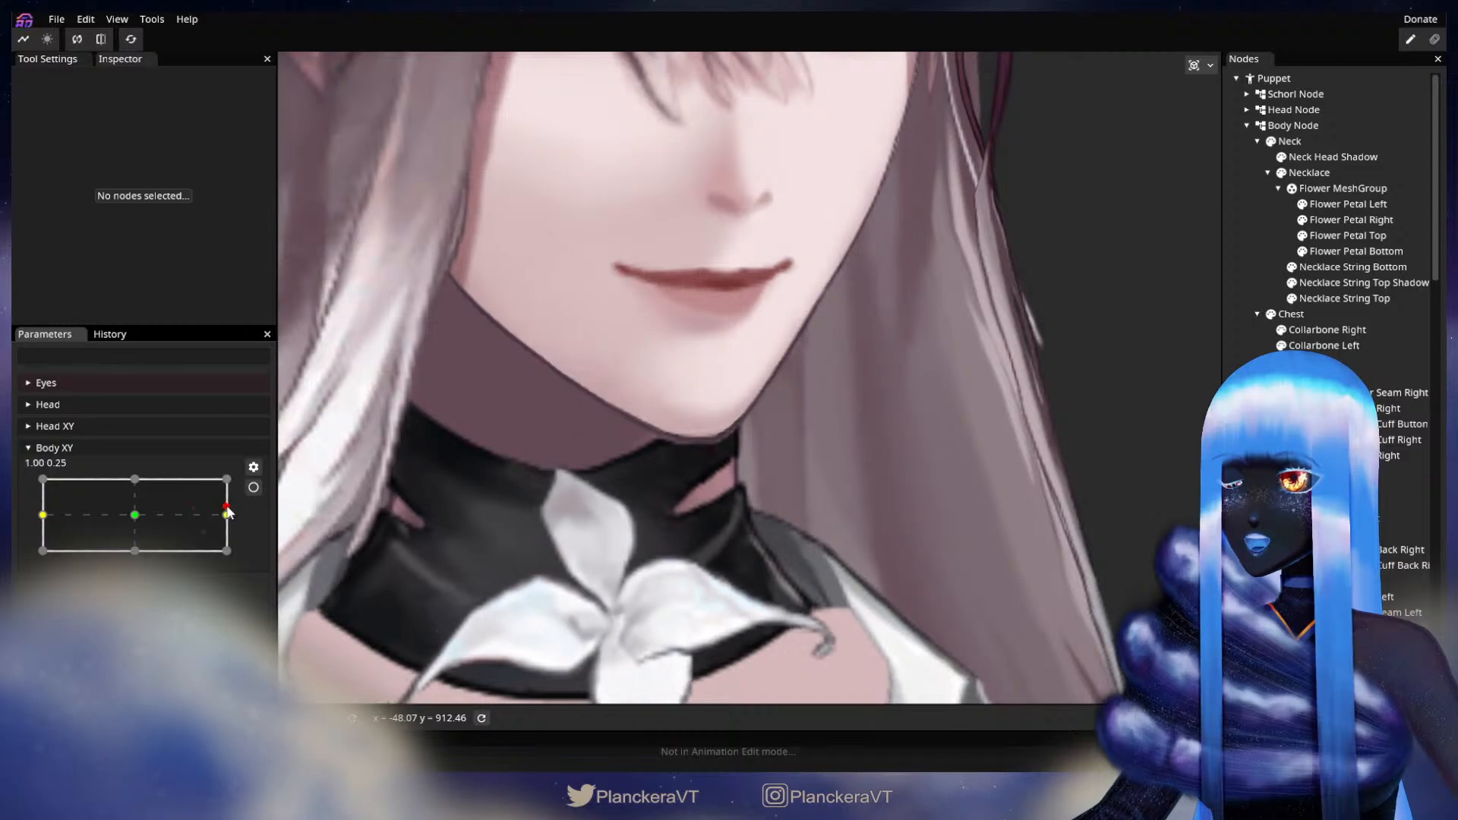
pyautogui.click(252, 488)
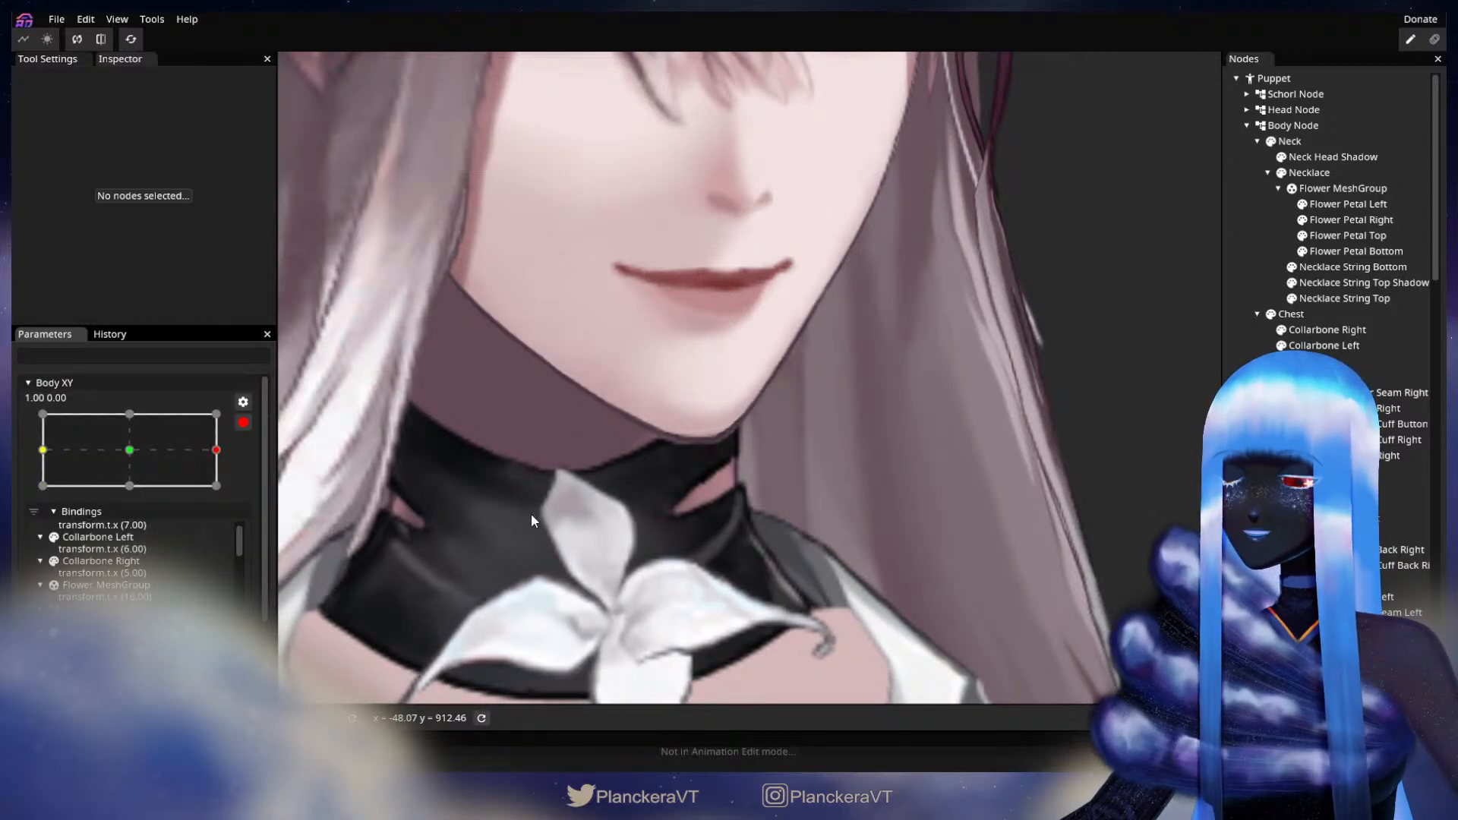
pyautogui.click(243, 424)
pyautogui.scroll(-1, 676, 492)
pyautogui.scroll(-2, 557, 523)
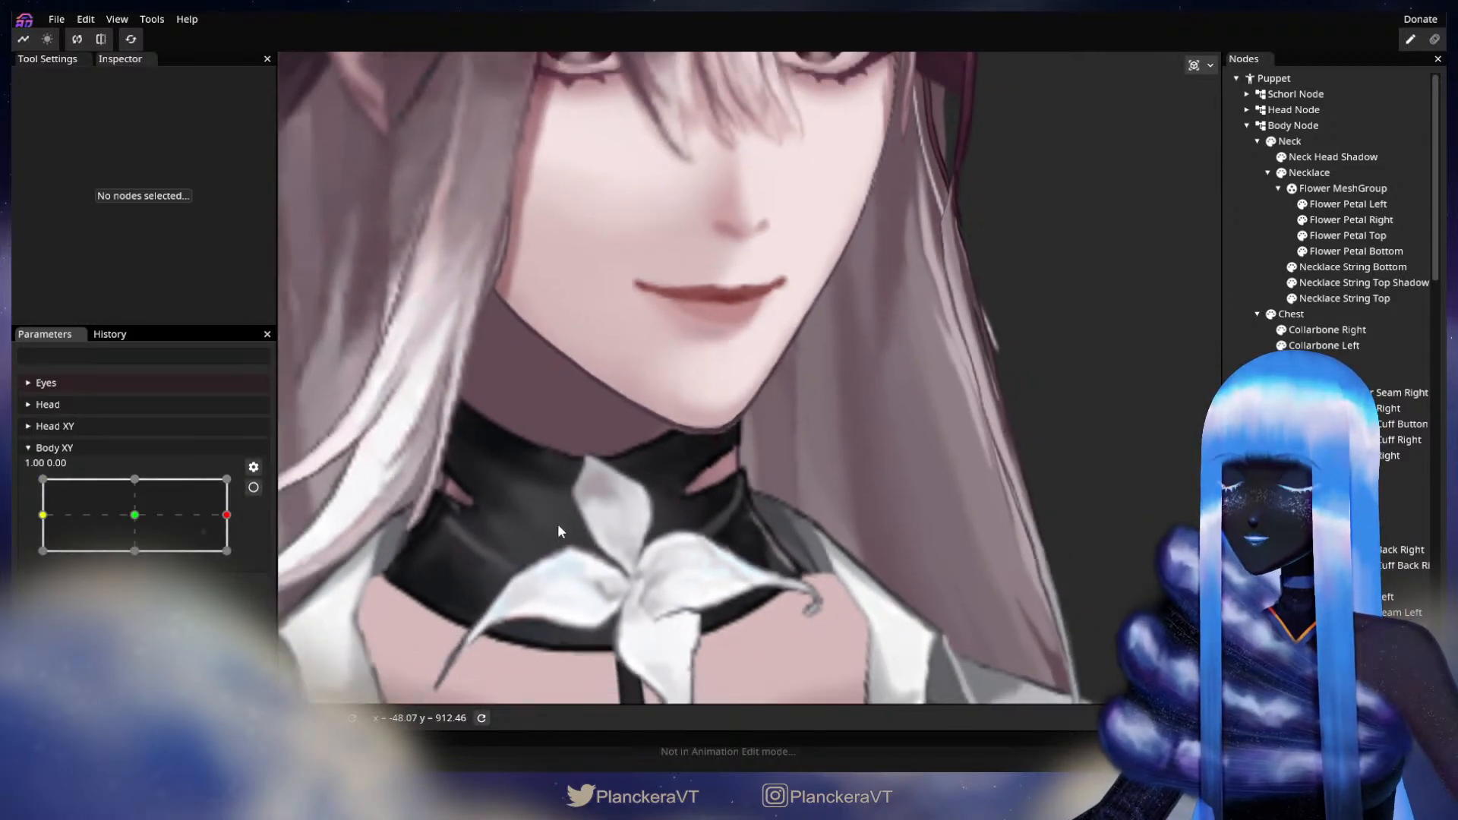
pyautogui.moveTo(228, 516)
pyautogui.mouseDown()
pyautogui.moveTo(103, 524)
pyautogui.moveTo(164, 531)
pyautogui.moveTo(137, 521)
pyautogui.moveTo(243, 507)
pyautogui.mouseUp()
pyautogui.click(254, 487)
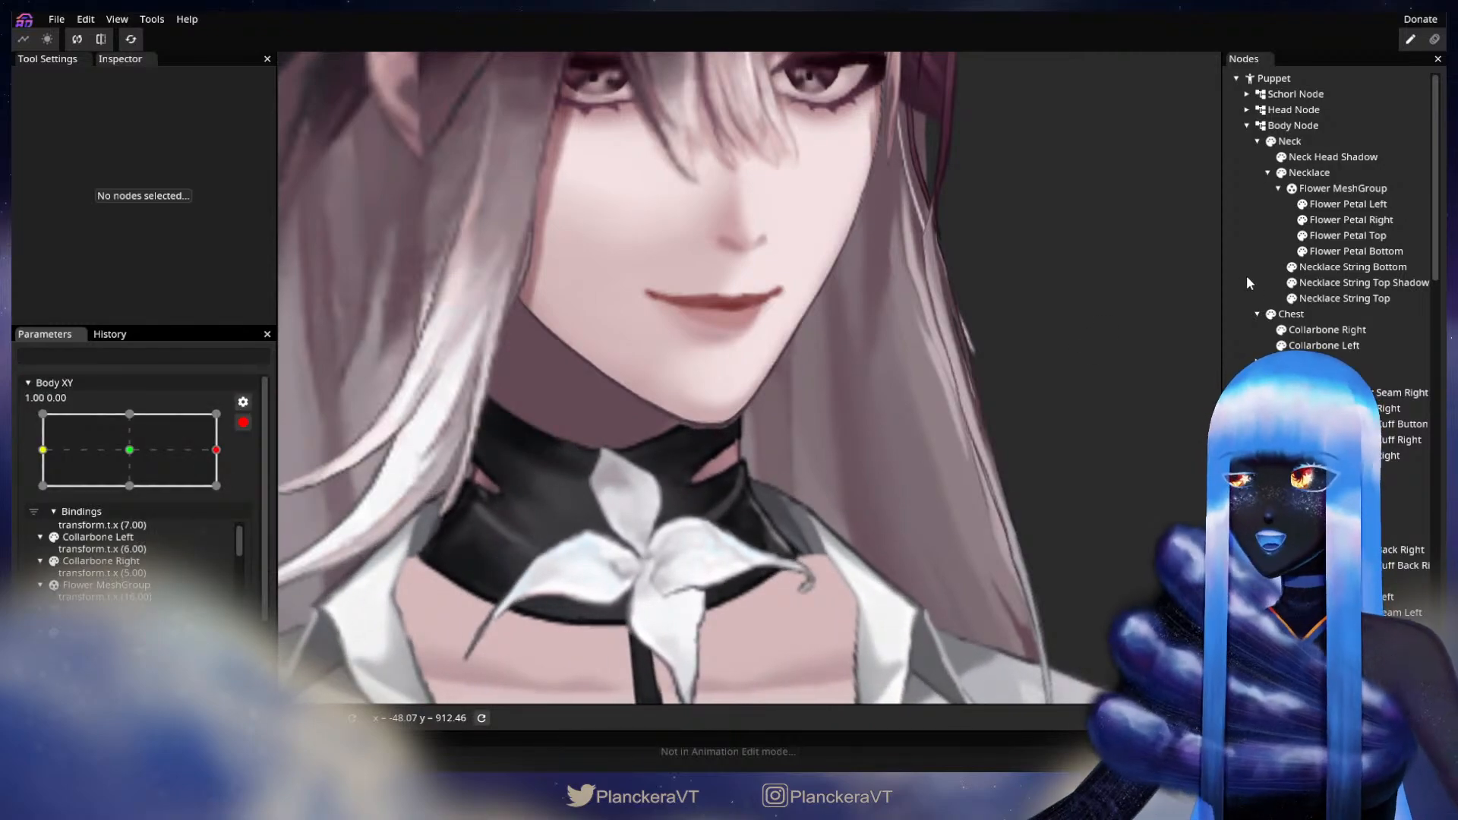
# - Smooth the middle of the Necklace collar around the flower petals with a Circle Brush of size 24 and deselect the mesh
pyautogui.click(1310, 173)
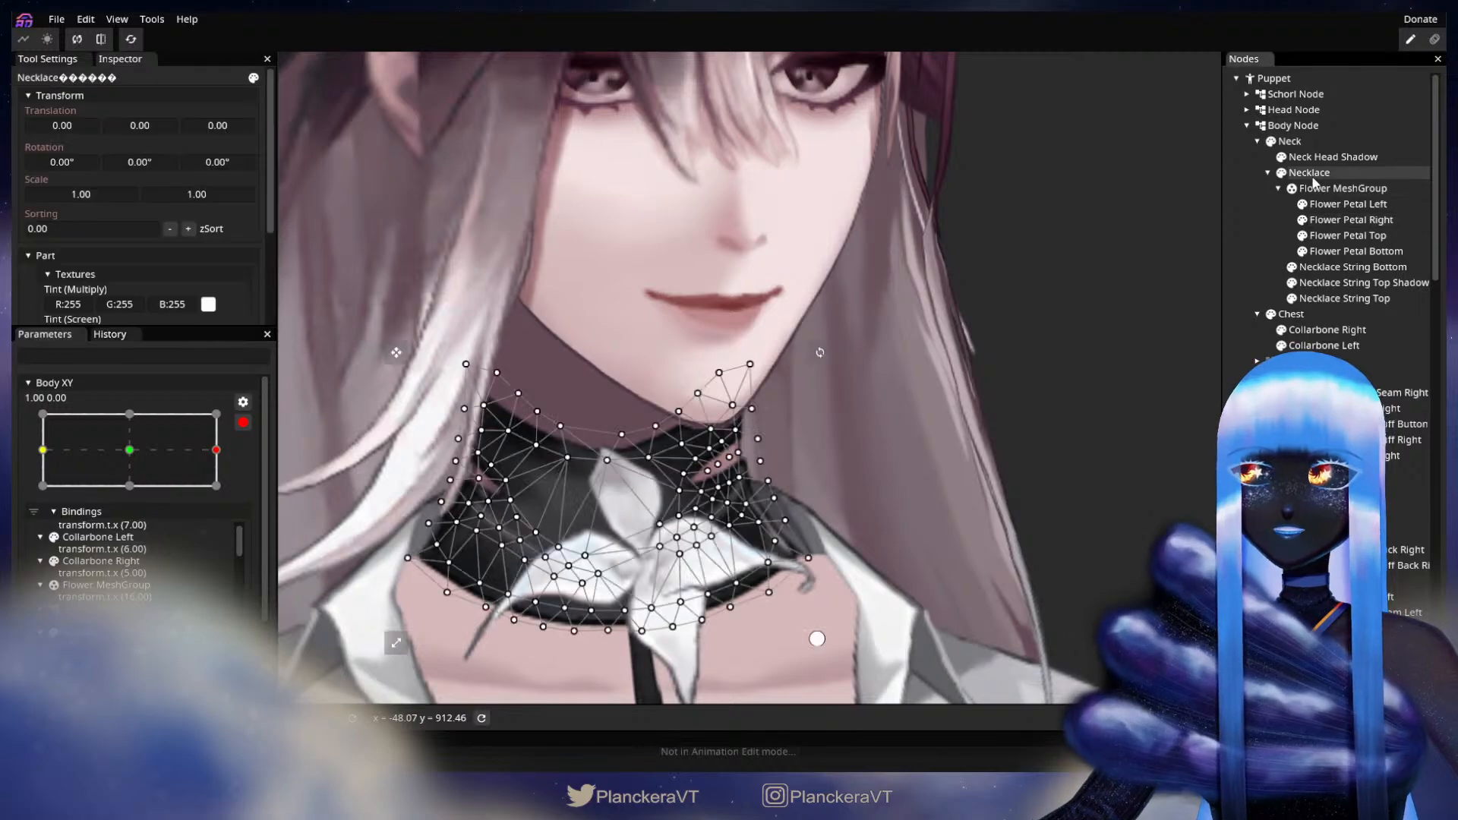
pyautogui.click(307, 126)
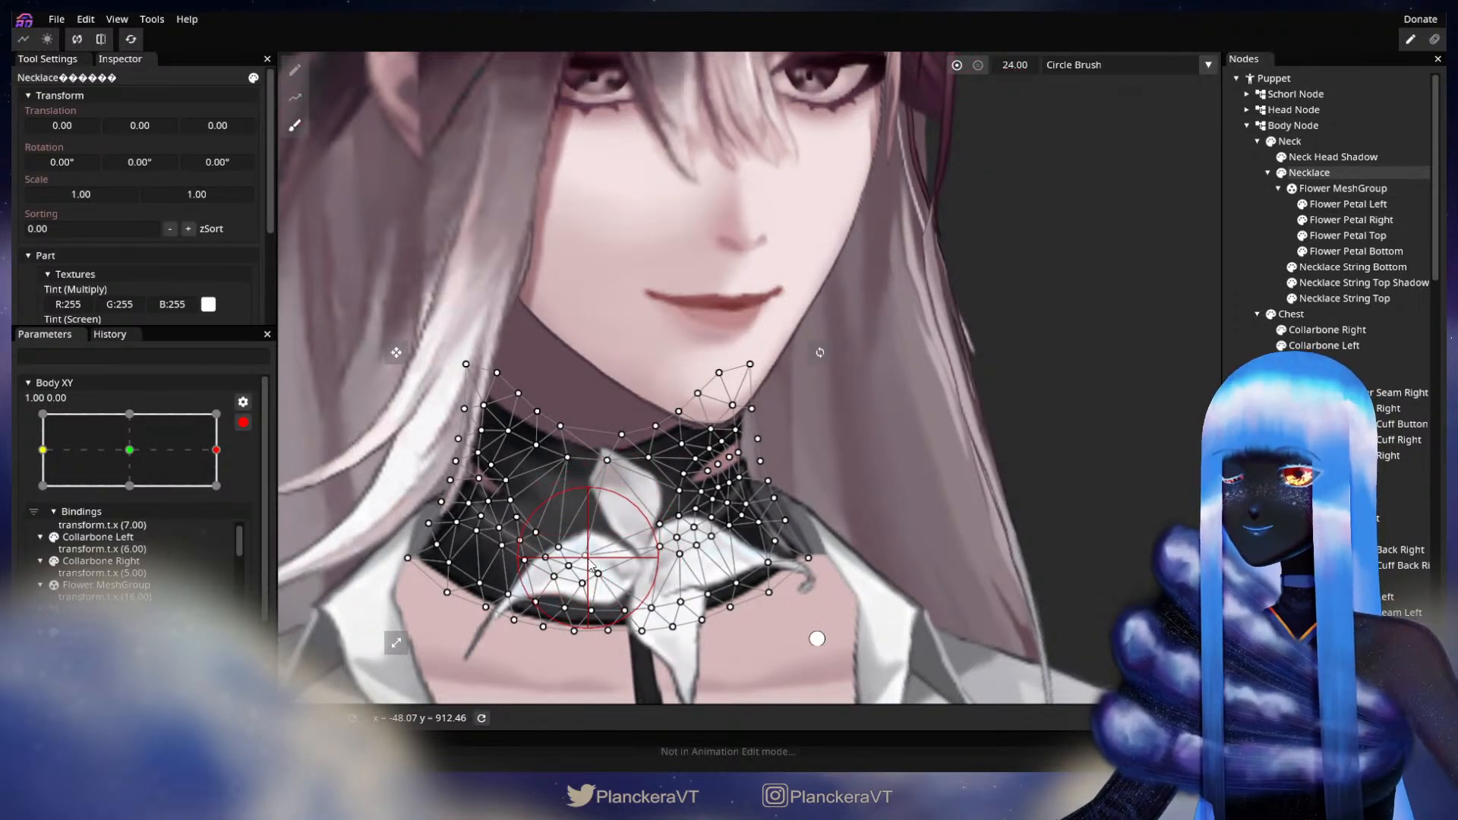
pyautogui.moveTo(592, 554); pyautogui.dragTo(657, 547)
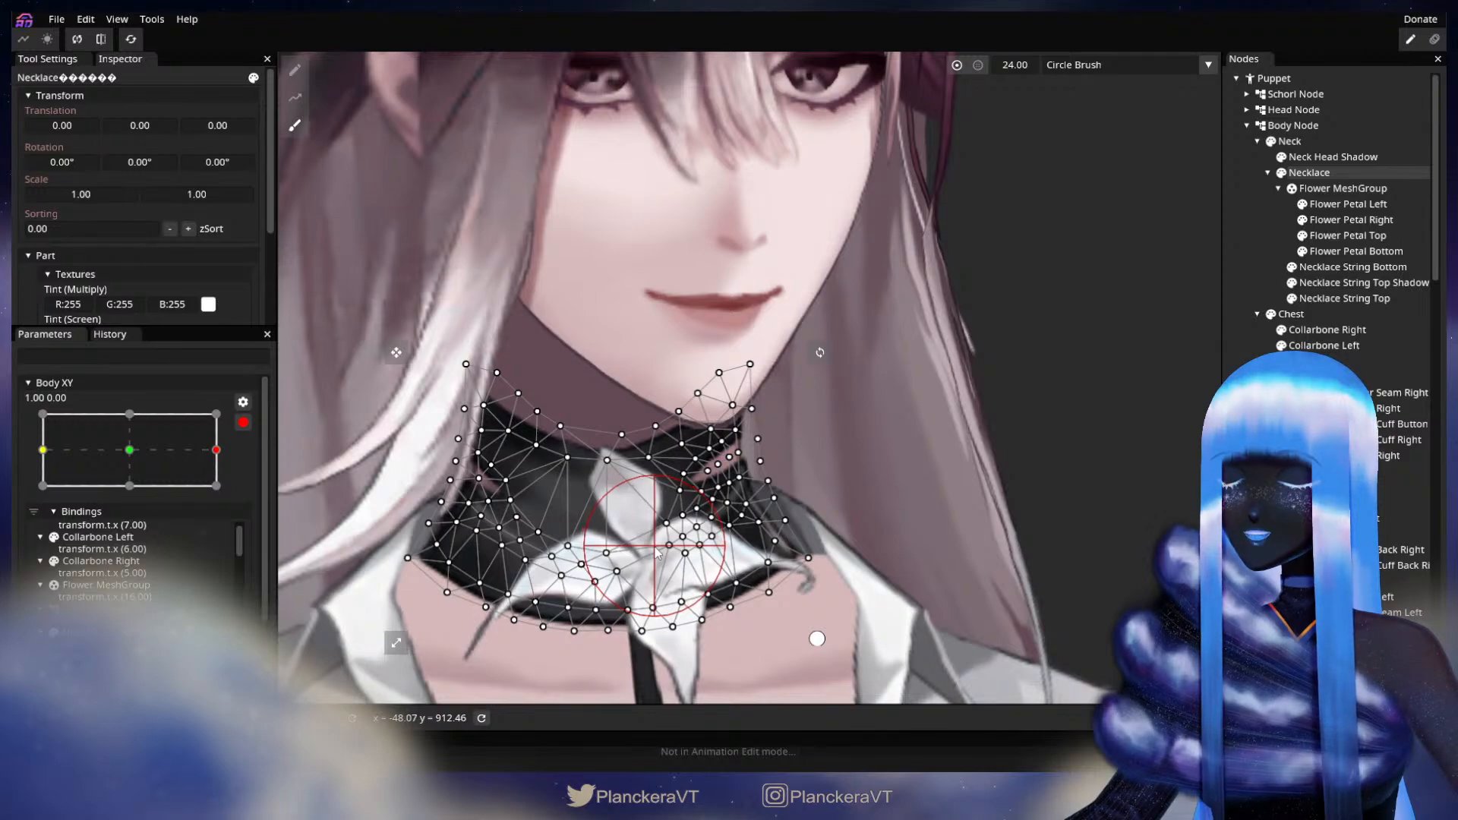
pyautogui.moveTo(604, 502); pyautogui.dragTo(609, 503)
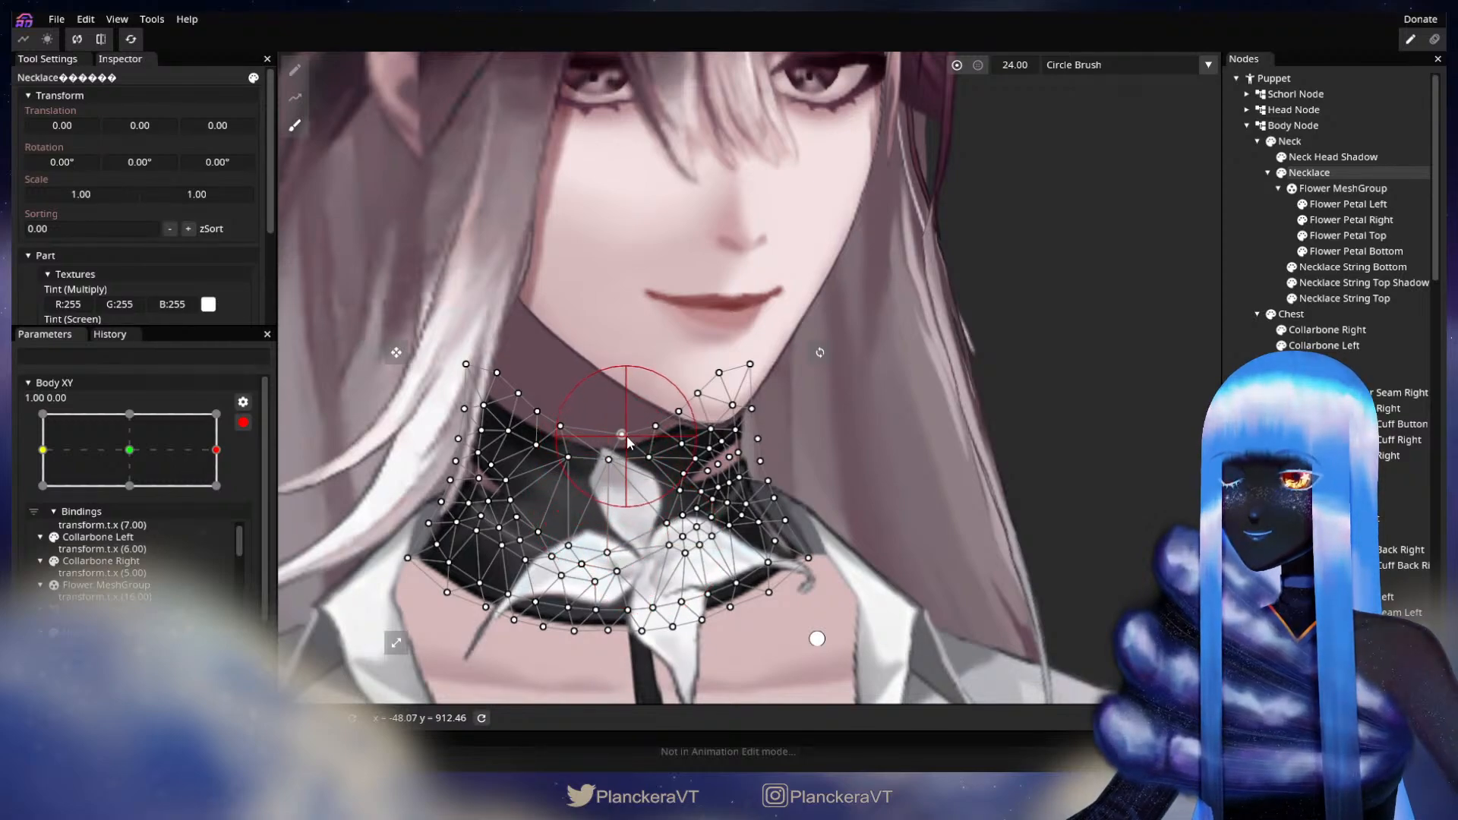
pyautogui.moveTo(627, 436); pyautogui.dragTo(635, 435)
pyautogui.moveTo(571, 469); pyautogui.dragTo(589, 469)
pyautogui.moveTo(549, 530)
pyautogui.mouseDown()
pyautogui.moveTo(563, 558)
pyautogui.moveTo(617, 571)
pyautogui.moveTo(519, 544)
pyautogui.mouseUp()
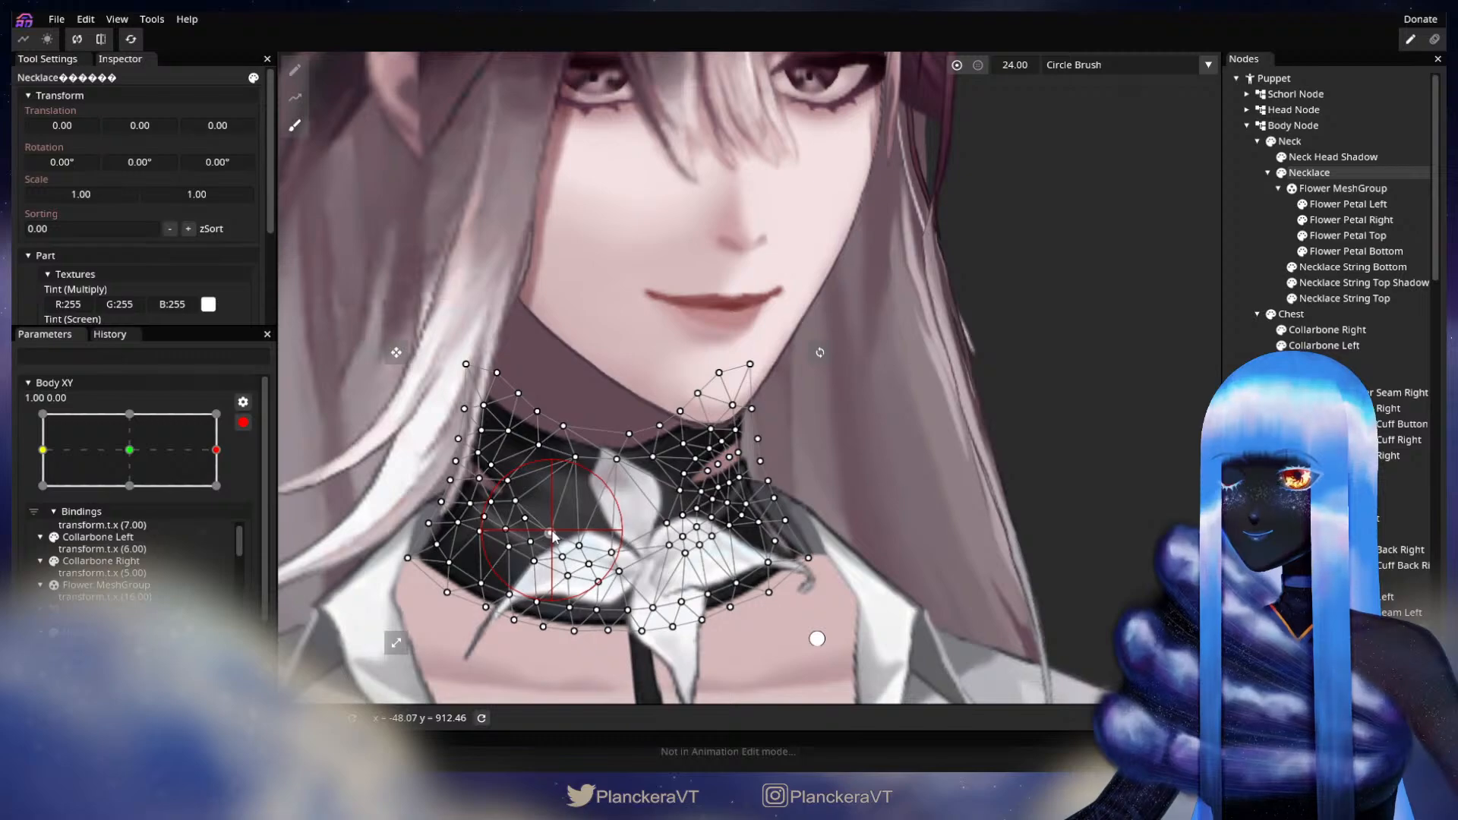
pyautogui.moveTo(608, 547); pyautogui.dragTo(619, 544)
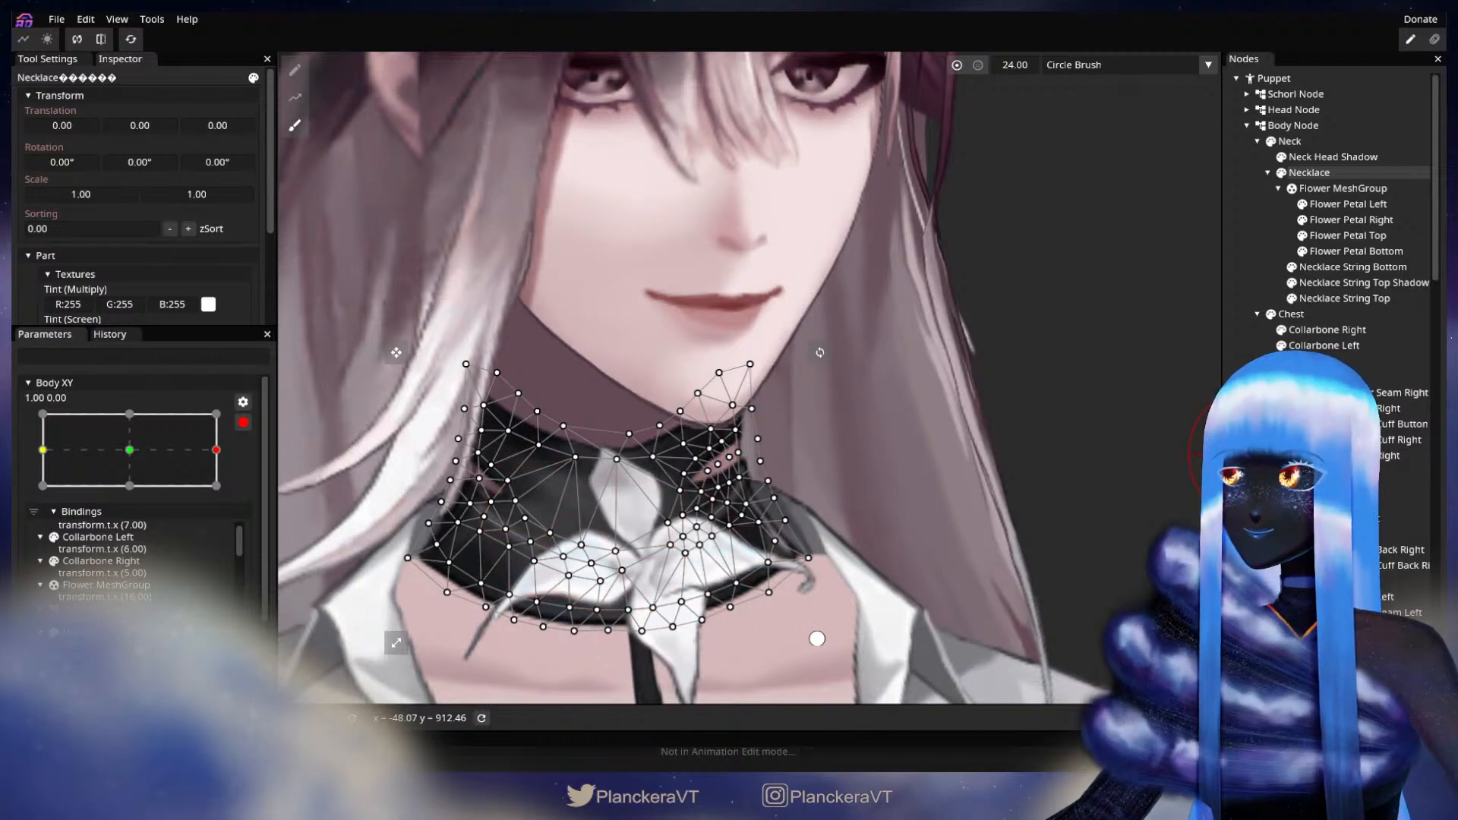
pyautogui.press('Escape')
# - Preview the smoothed collar in the Body XY turn and return to editing the 1.00, 0.00 keypoint
pyautogui.click(243, 422)
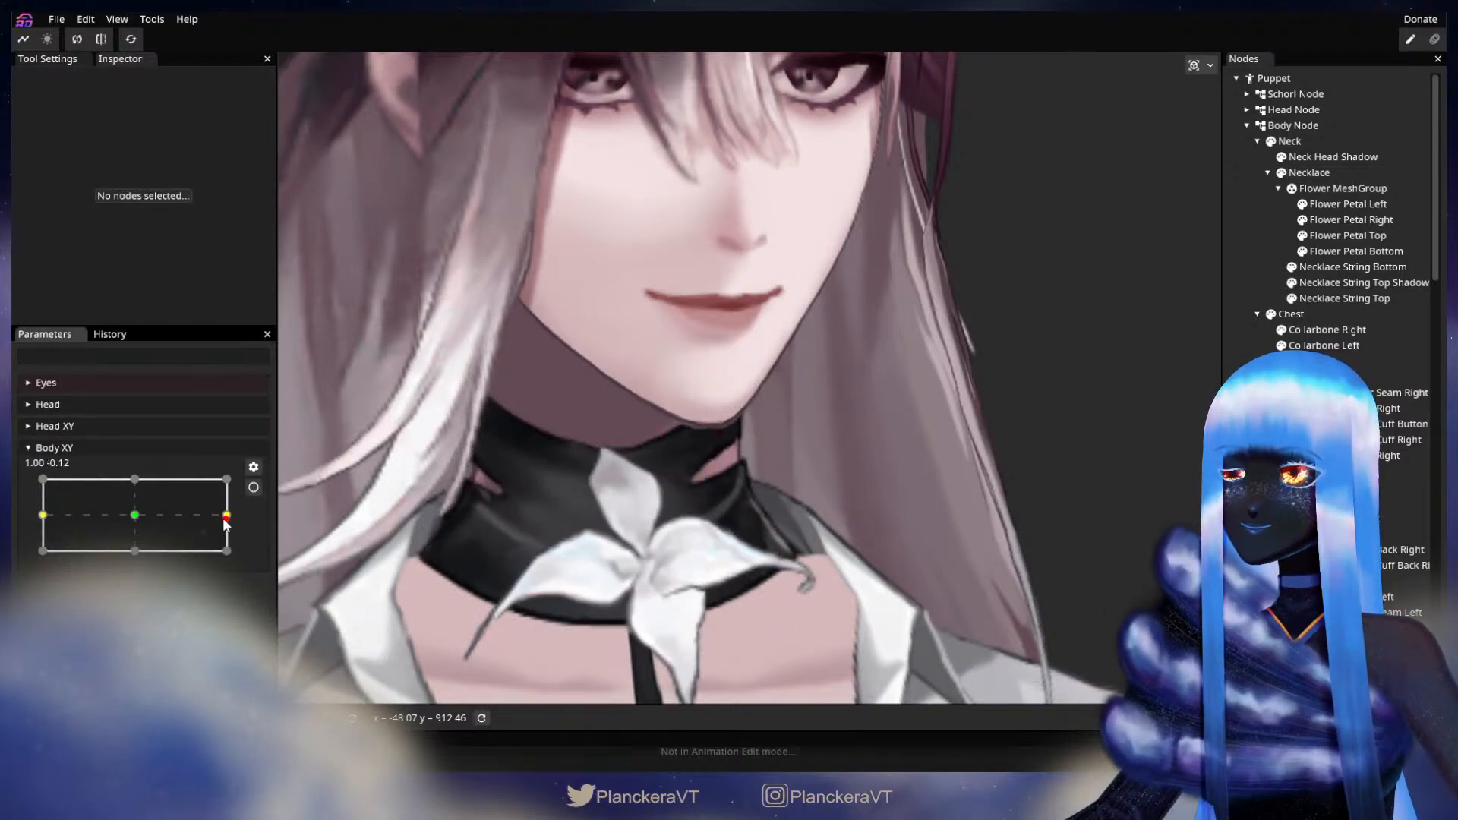
pyautogui.moveTo(225, 524)
pyautogui.mouseDown()
pyautogui.moveTo(130, 511)
pyautogui.moveTo(246, 506)
pyautogui.moveTo(114, 518)
pyautogui.moveTo(236, 515)
pyautogui.mouseUp()
pyautogui.click(254, 487)
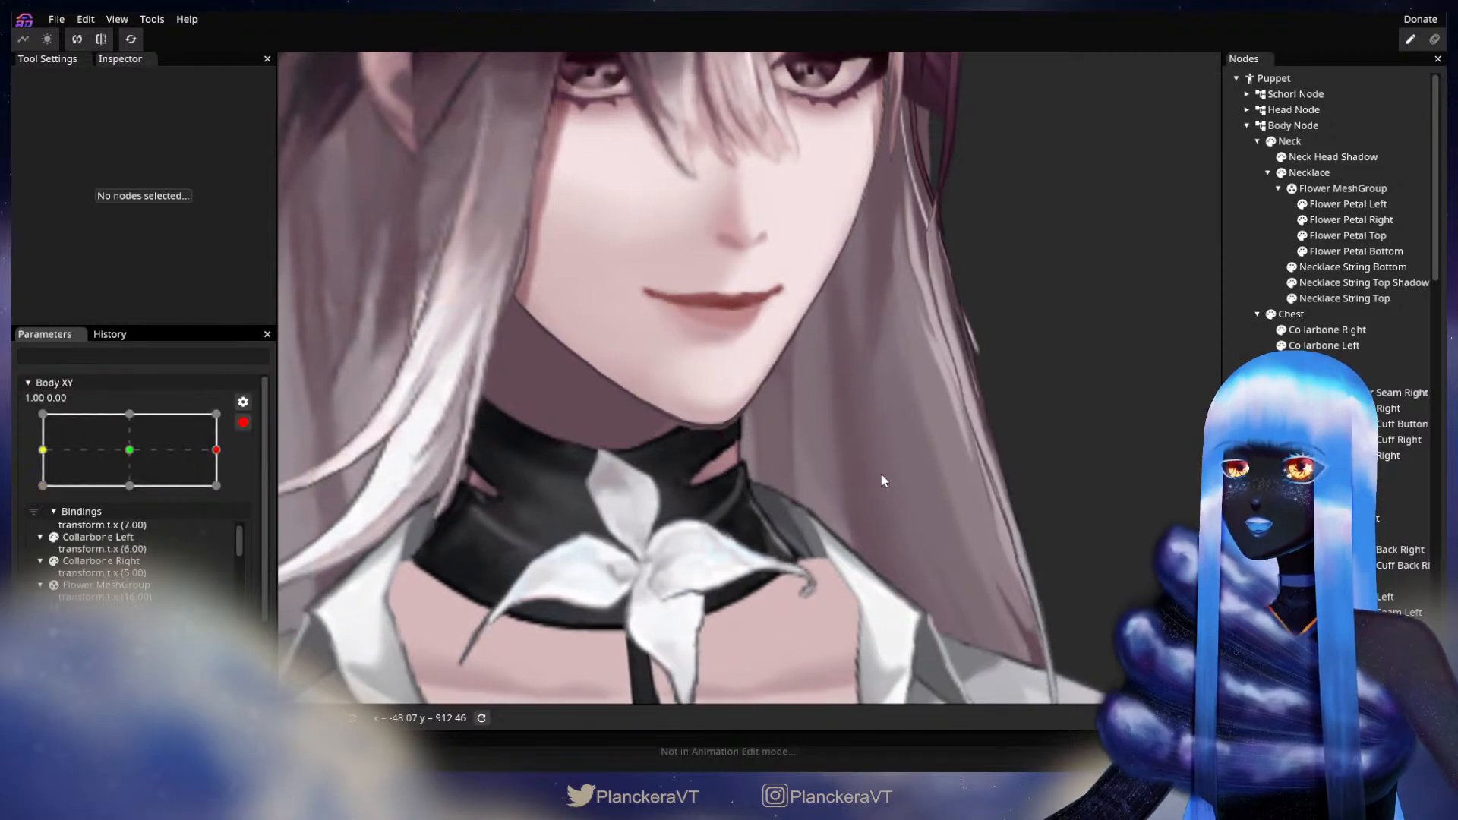
pyautogui.scroll(-2, 884, 474)
pyautogui.scroll(3, 883, 466)
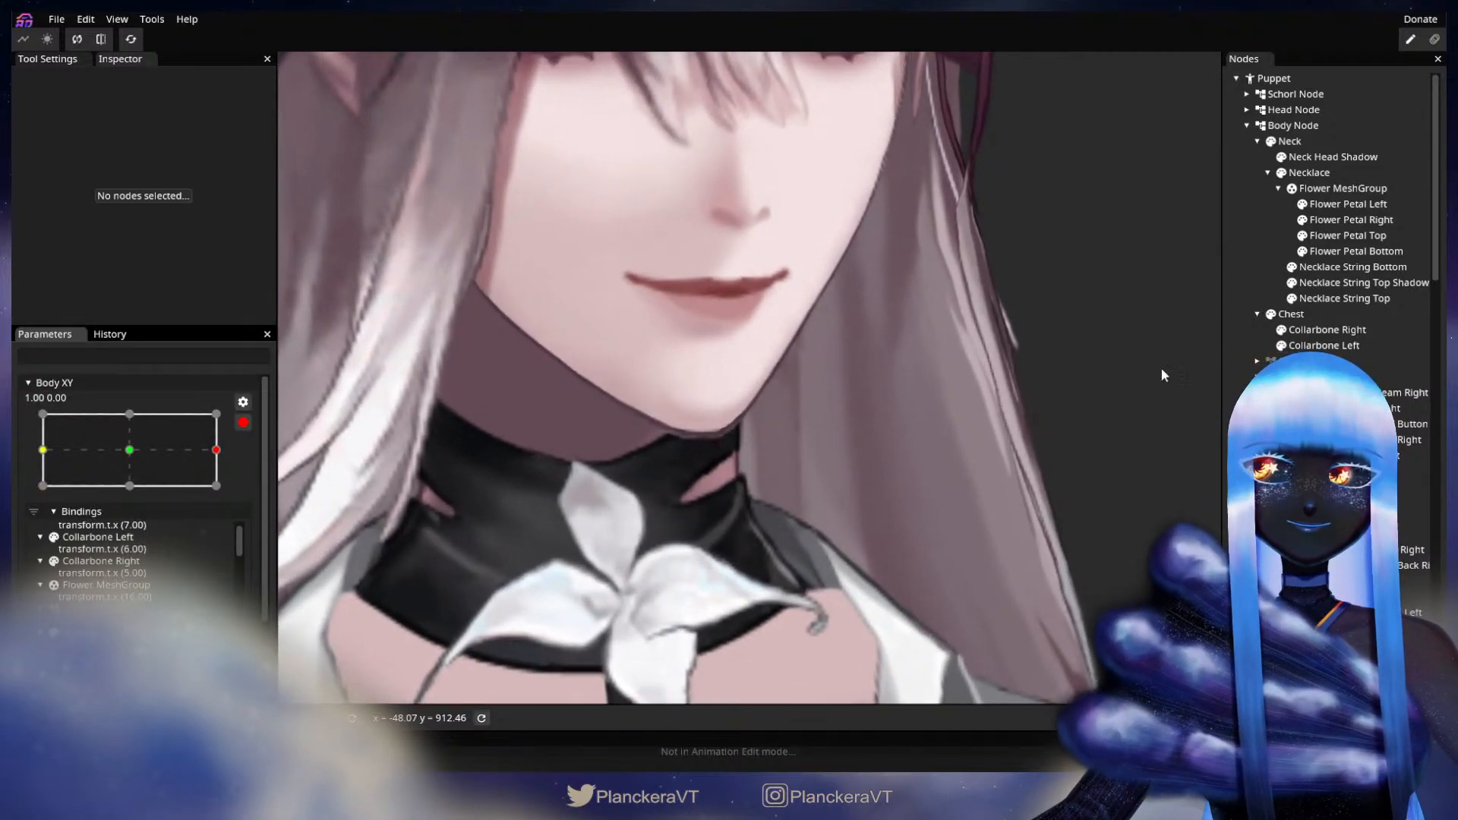
# - Touch up the Necklace collar mesh with the Circle Brush reduced to size 7 and deselect the mesh
pyautogui.click(1309, 172)
pyautogui.scroll(1, 908, 449)
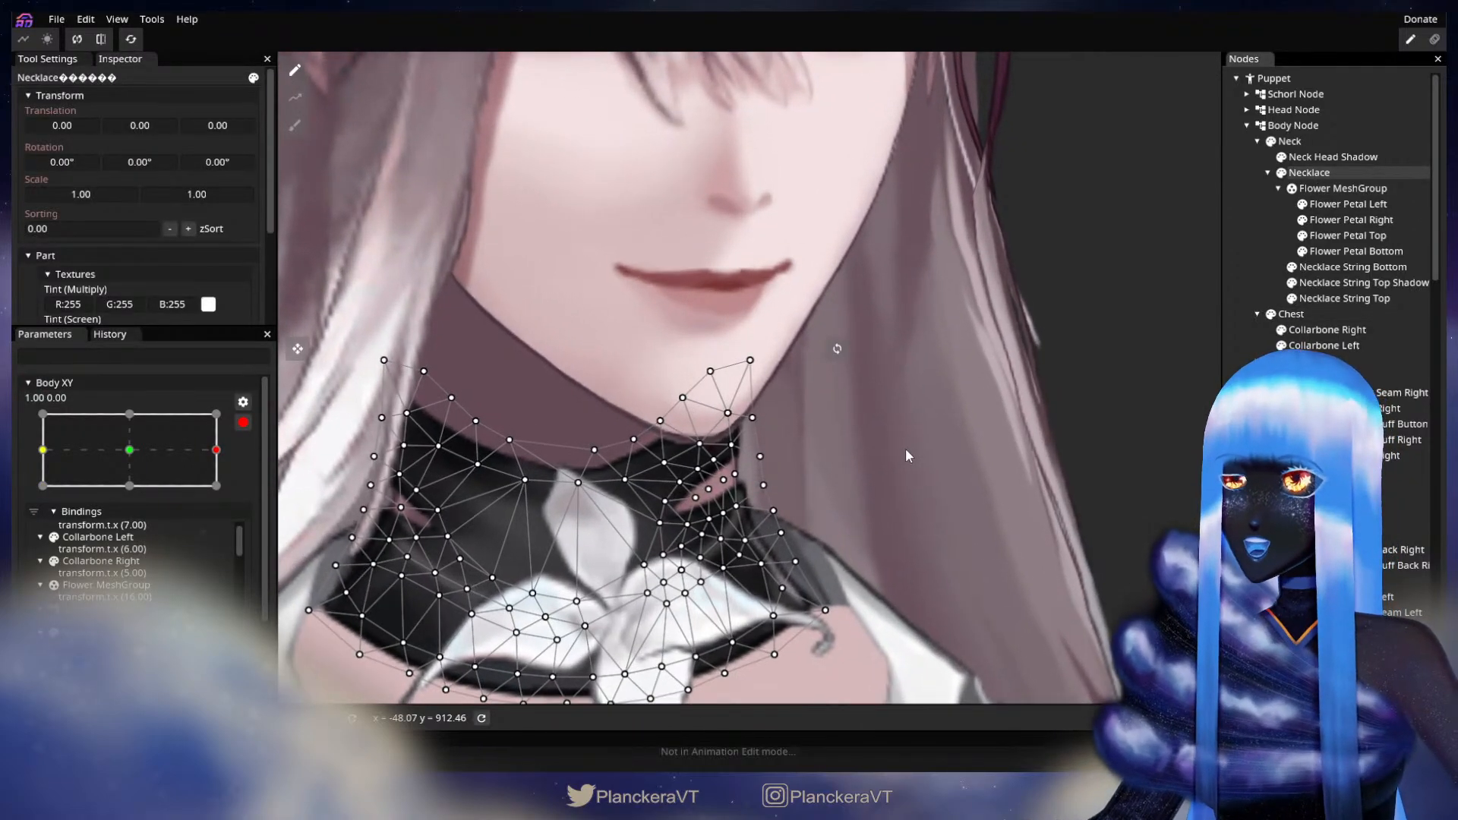
pyautogui.click(295, 125)
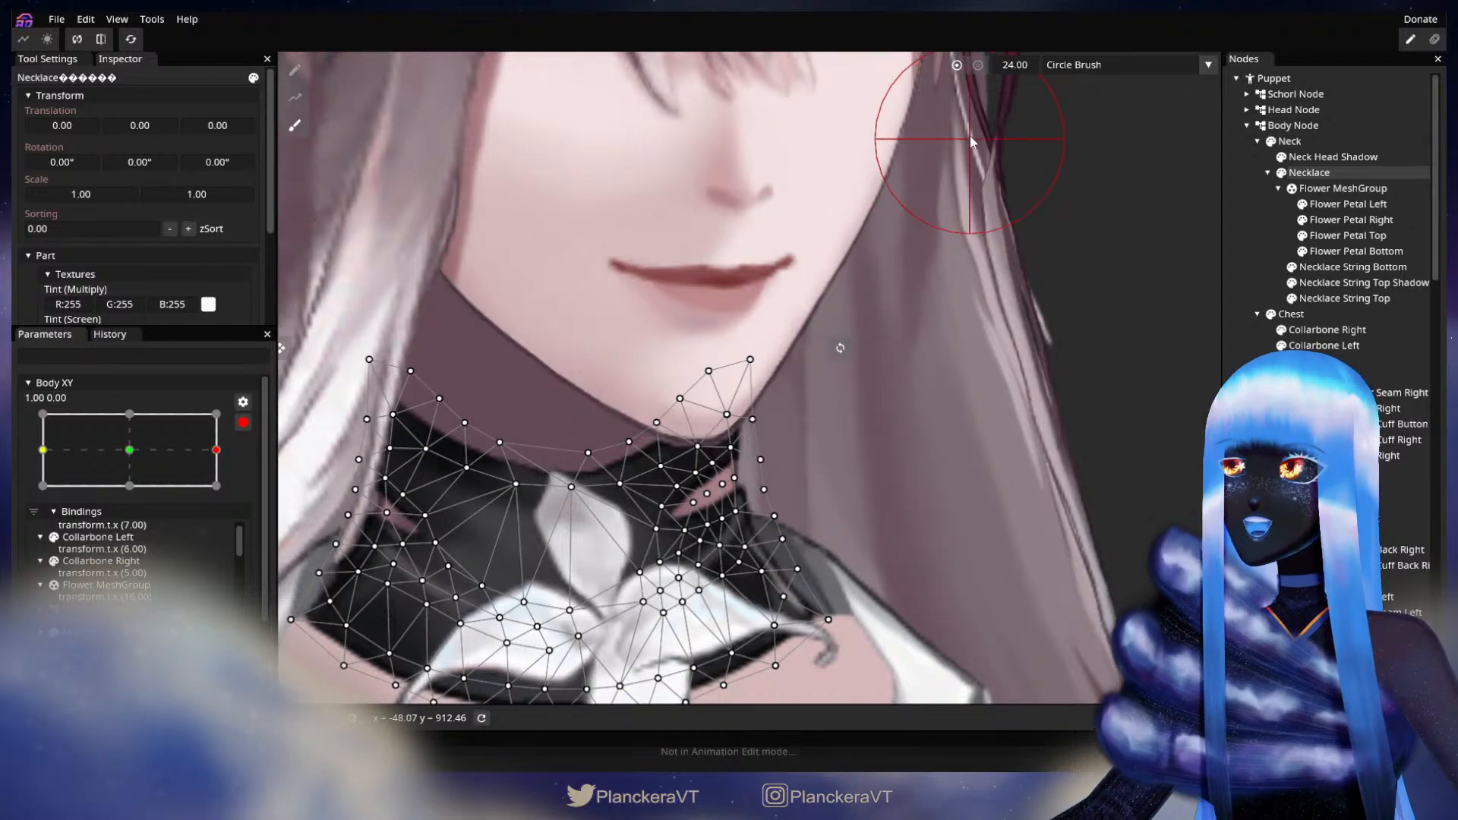
pyautogui.moveTo(1026, 69); pyautogui.dragTo(1009, 71)
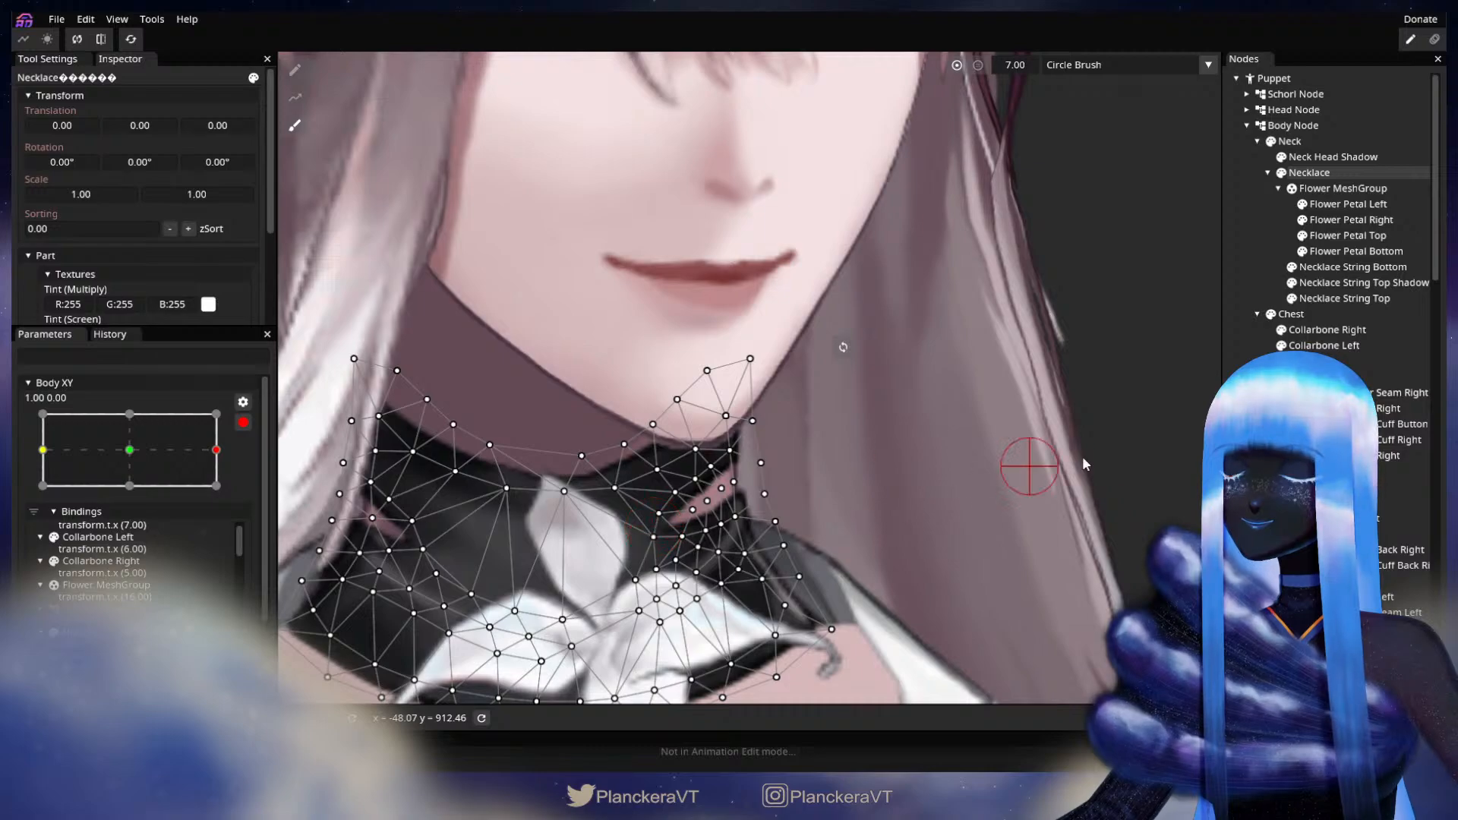
pyautogui.click(1230, 465)
pyautogui.scroll(-3, 798, 499)
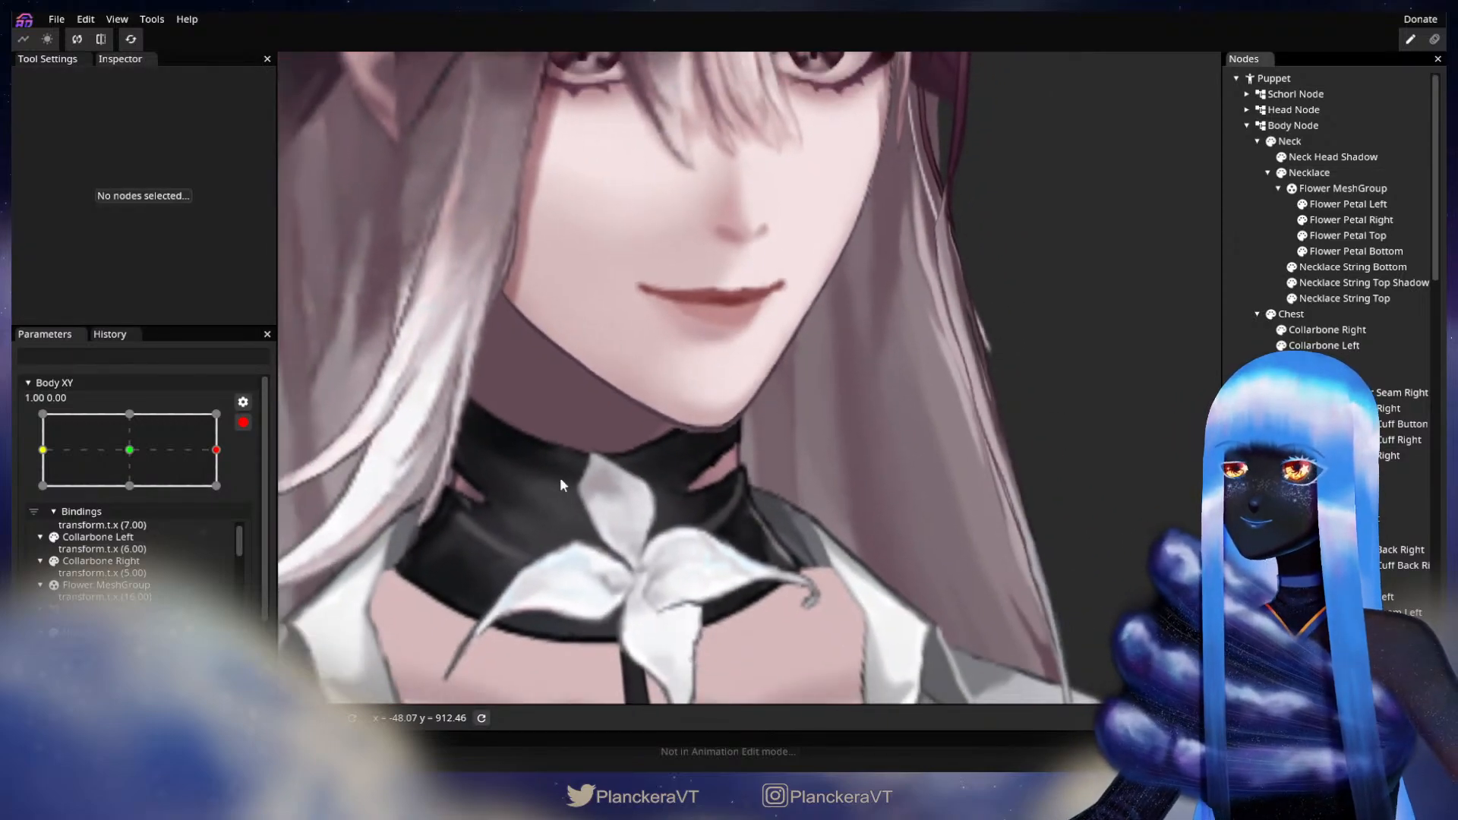
# - Preview the collar by moving Body XY near its side keypoint, and resume editing at 1.00, 0.00
pyautogui.click(243, 423)
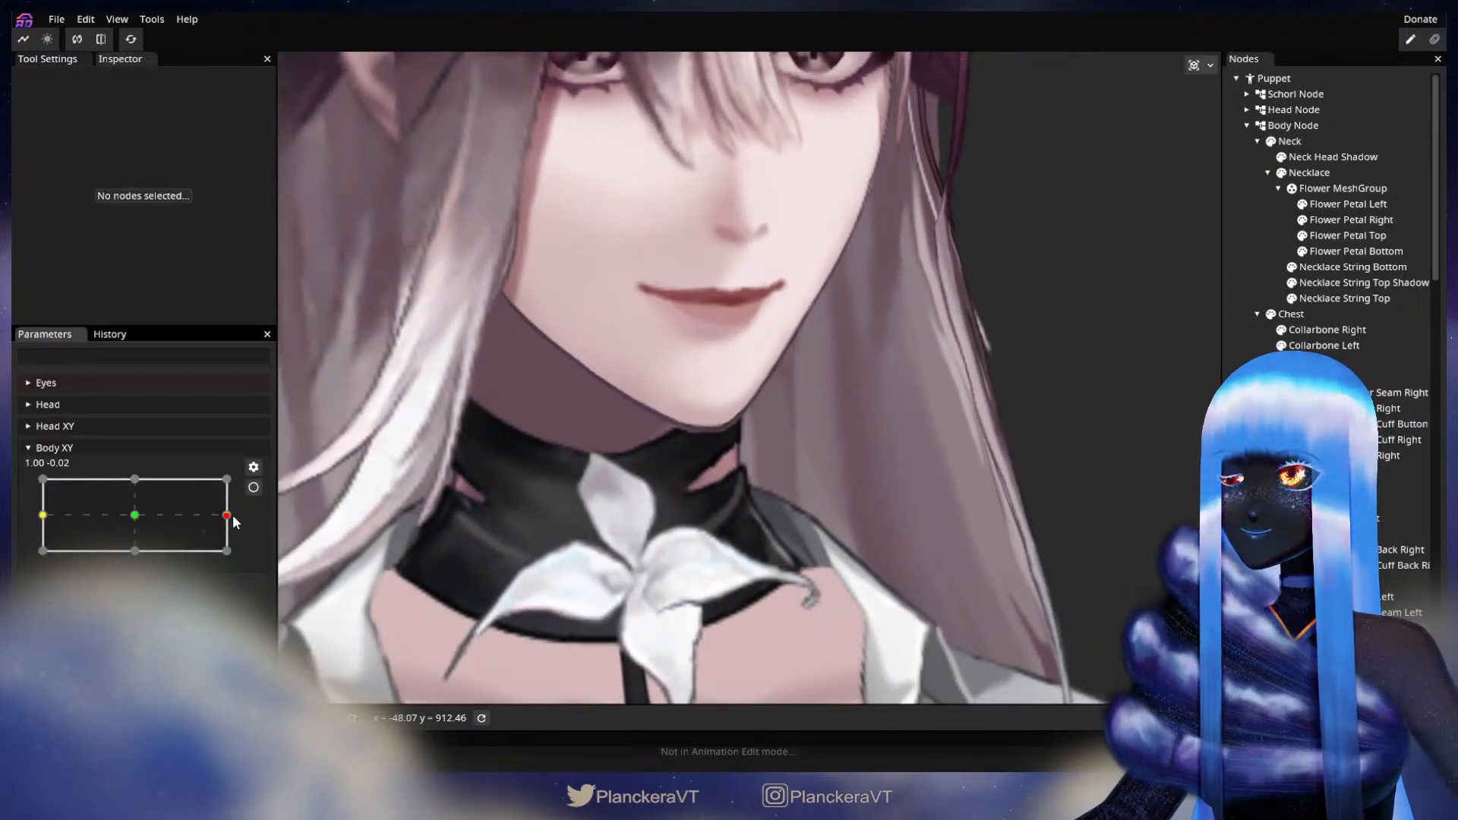
pyautogui.moveTo(233, 516)
pyautogui.mouseDown()
pyautogui.moveTo(102, 515)
pyautogui.moveTo(246, 507)
pyautogui.moveTo(129, 519)
pyautogui.moveTo(226, 515)
pyautogui.mouseUp()
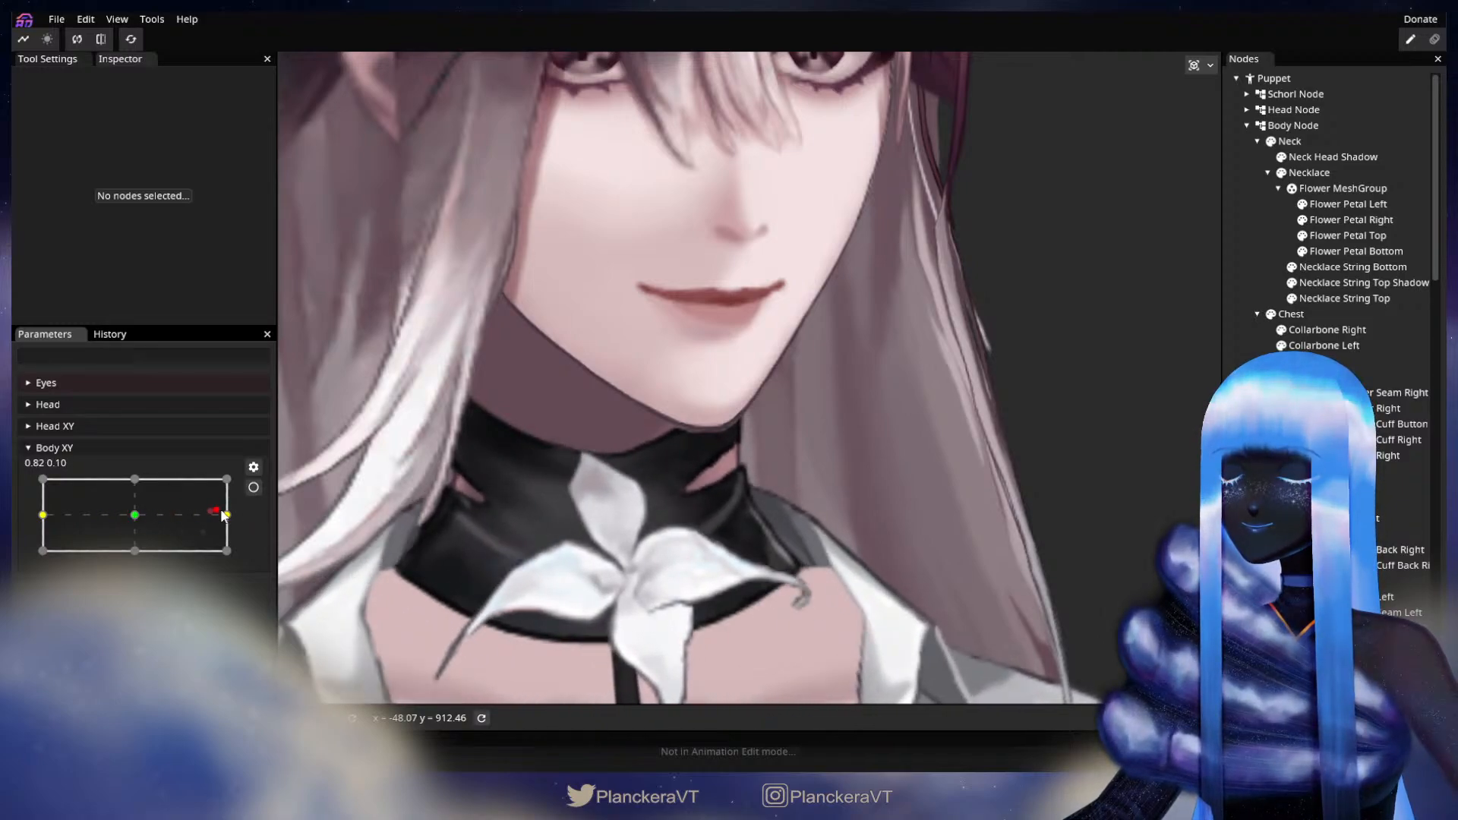
pyautogui.click(254, 486)
# - Refine the Necklace mesh around the slit below the chin with a size 10 Circle Brush and single-vertex moves, and deselect it
pyautogui.scroll(2, 607, 495)
pyautogui.moveTo(782, 556); pyautogui.dragTo(837, 467)
pyautogui.scroll(1, 837, 466)
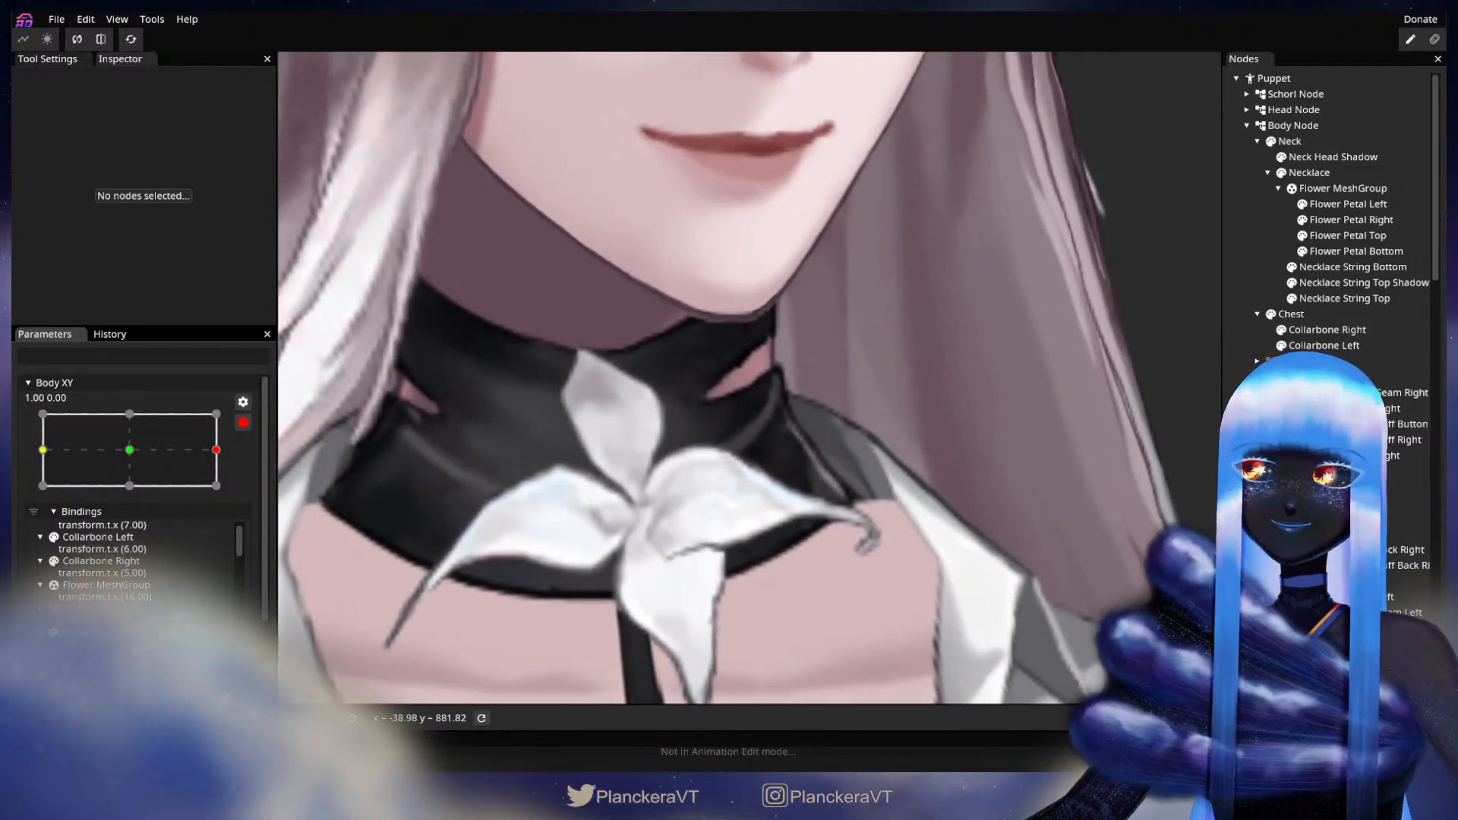
pyautogui.click(1310, 172)
pyautogui.scroll(6, 414, 281)
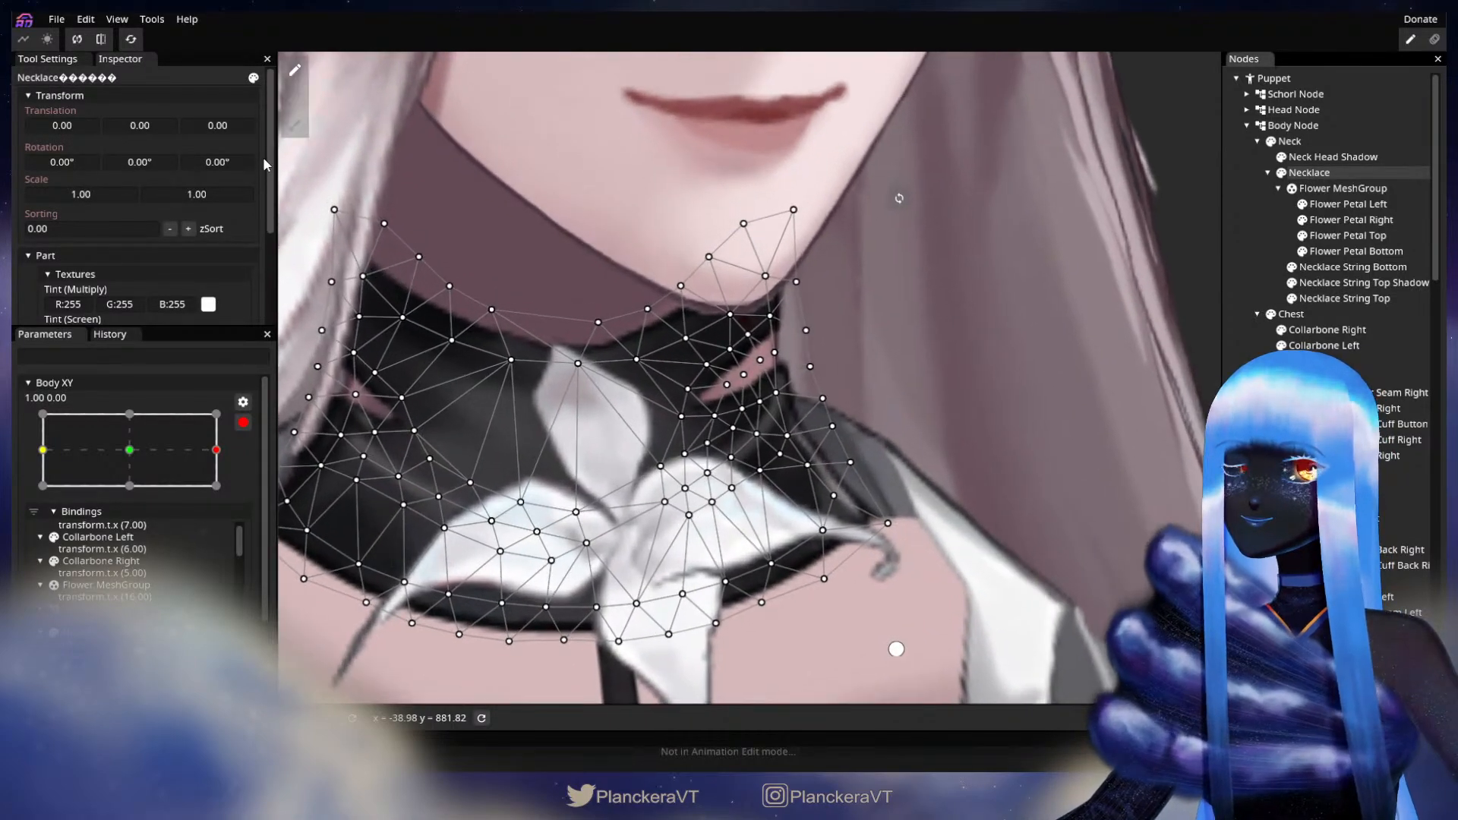
pyautogui.click(295, 125)
pyautogui.scroll(2, 624, 414)
pyautogui.moveTo(1007, 66); pyautogui.dragTo(1022, 66)
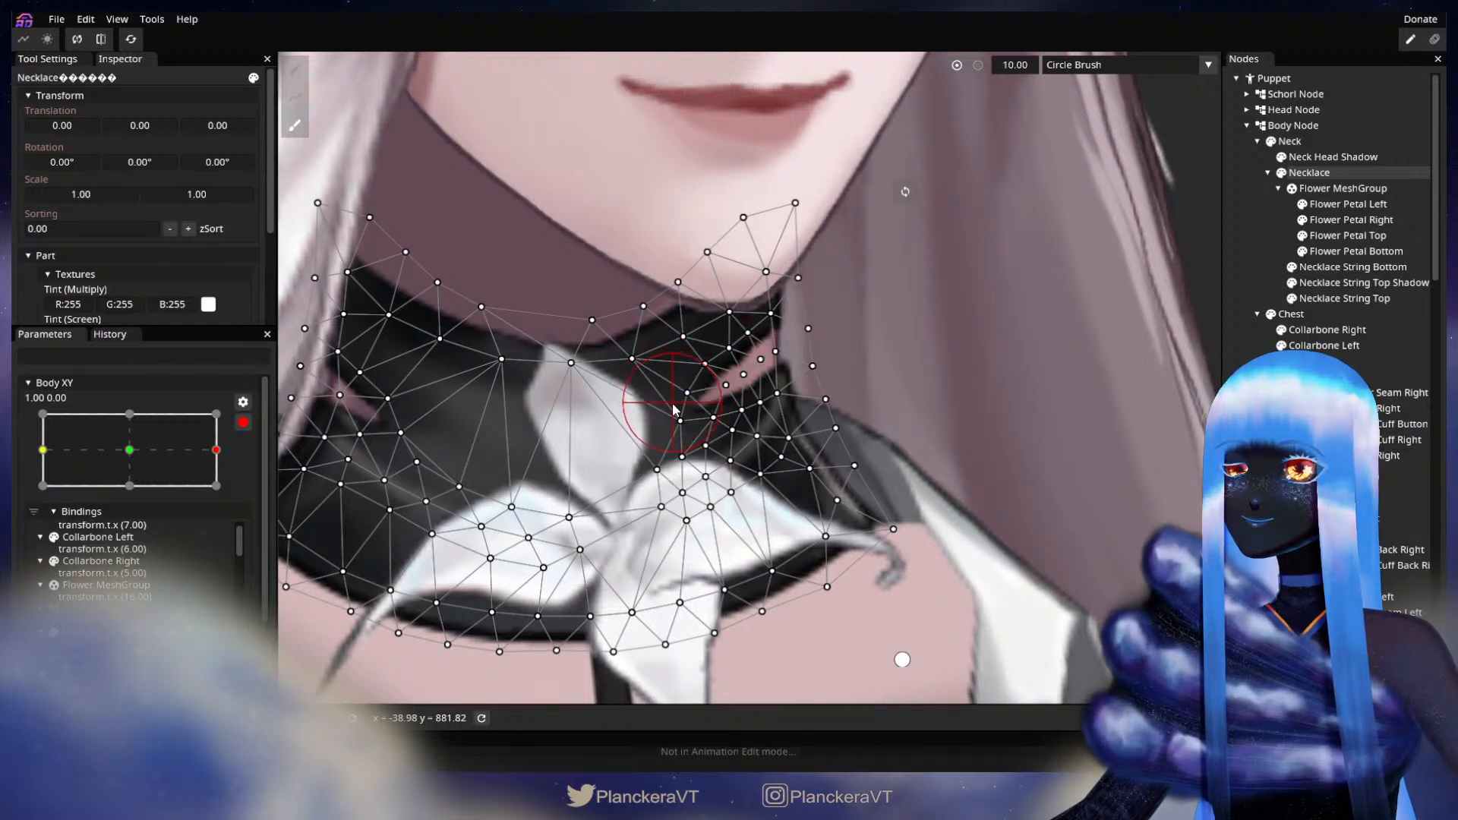
pyautogui.click(295, 70)
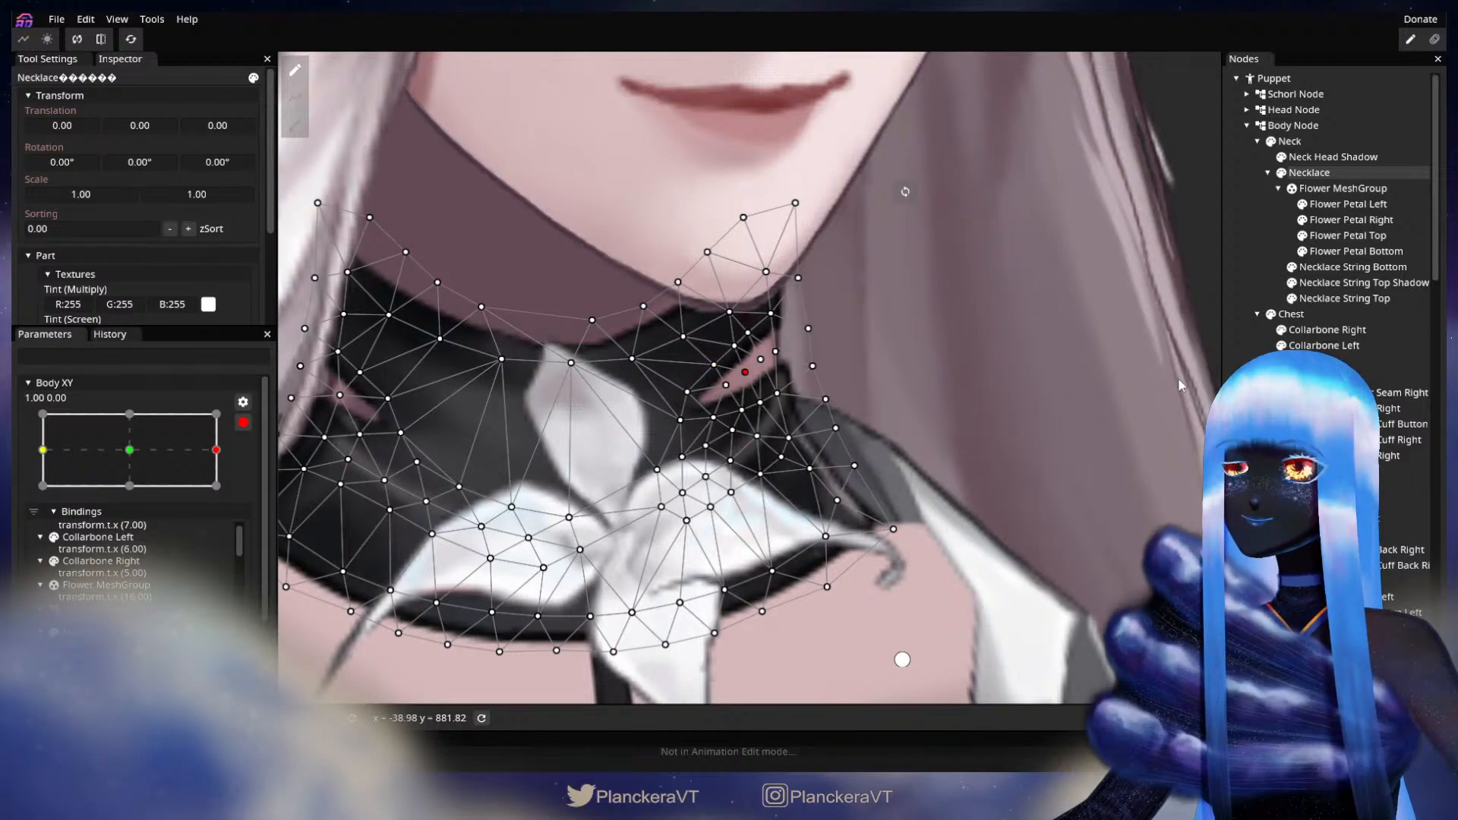
pyautogui.press('Escape')
pyautogui.scroll(-1, 792, 465)
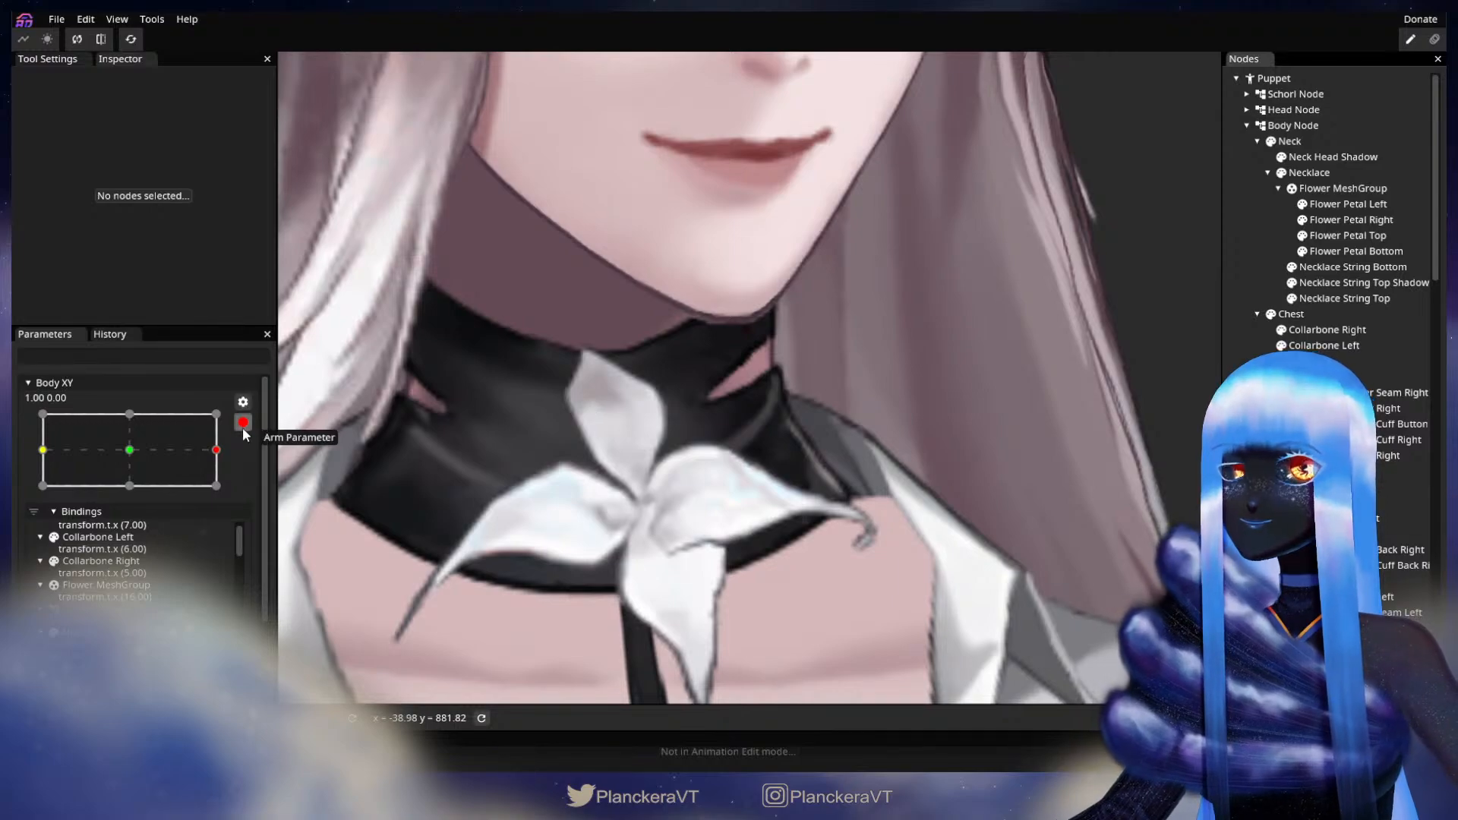
# - Check the refined collar slit by moving Body XY along its side edge, and re-arm the parameter at 1.00, 0.00
pyautogui.click(243, 425)
pyautogui.moveTo(232, 518)
pyautogui.mouseDown()
pyautogui.moveTo(134, 516)
pyautogui.moveTo(237, 504)
pyautogui.moveTo(130, 512)
pyautogui.moveTo(240, 506)
pyautogui.mouseUp()
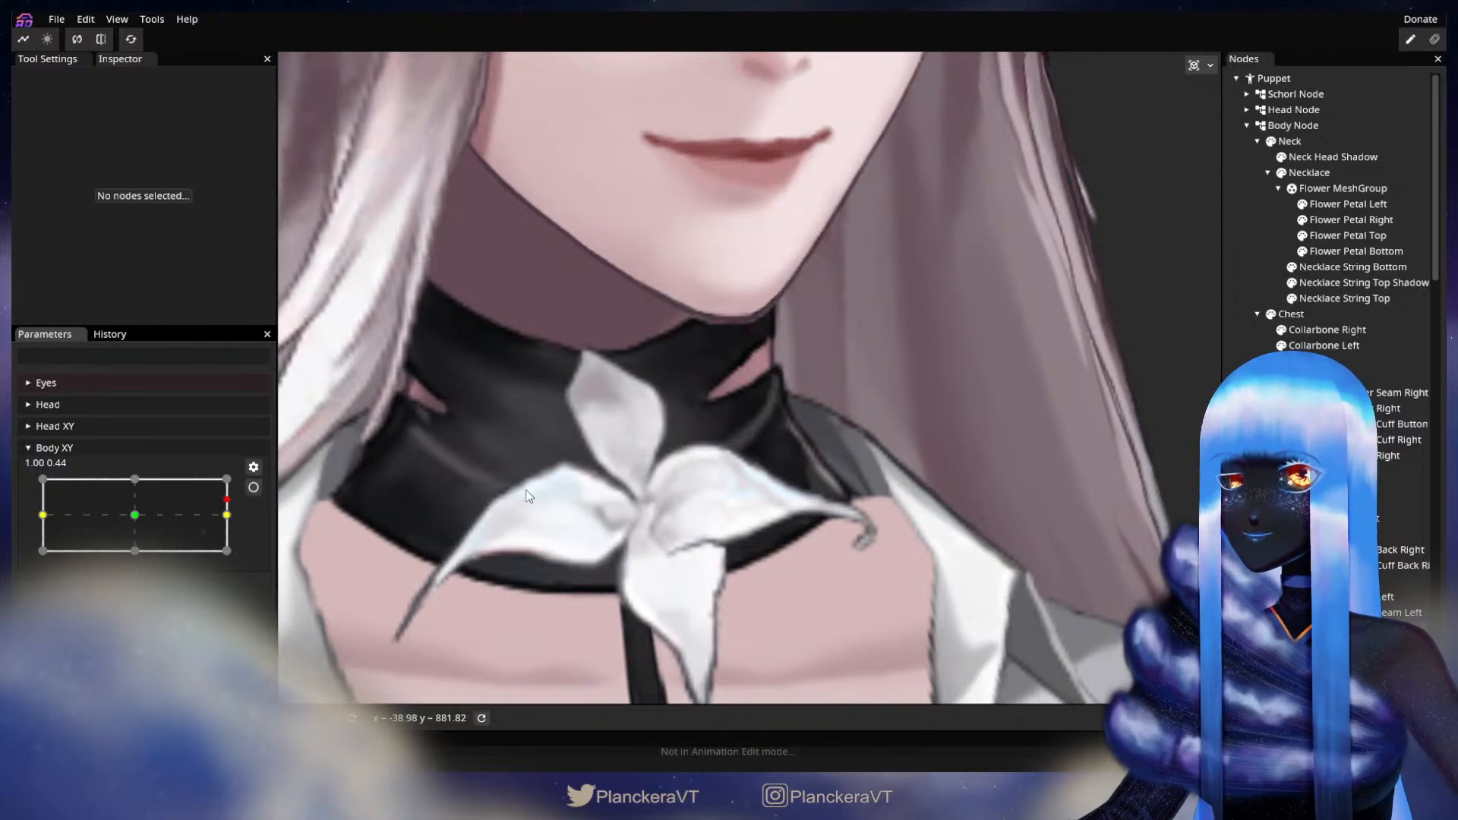
pyautogui.click(254, 487)
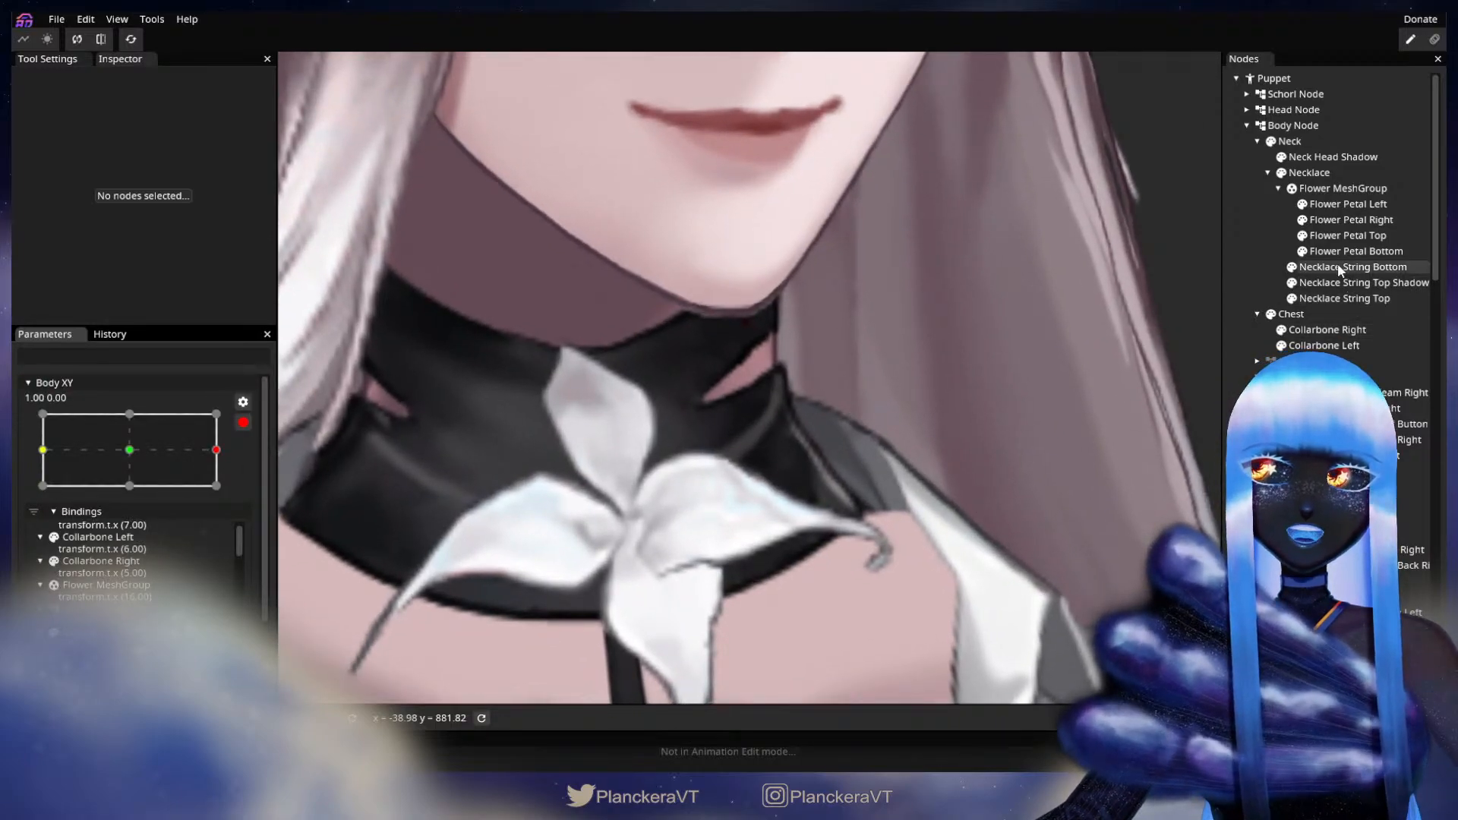
# - Adjust single Necklace vertices above and below the collar slit, checking the shape against the Body XY turn, and deselect the mesh
pyautogui.click(1335, 173)
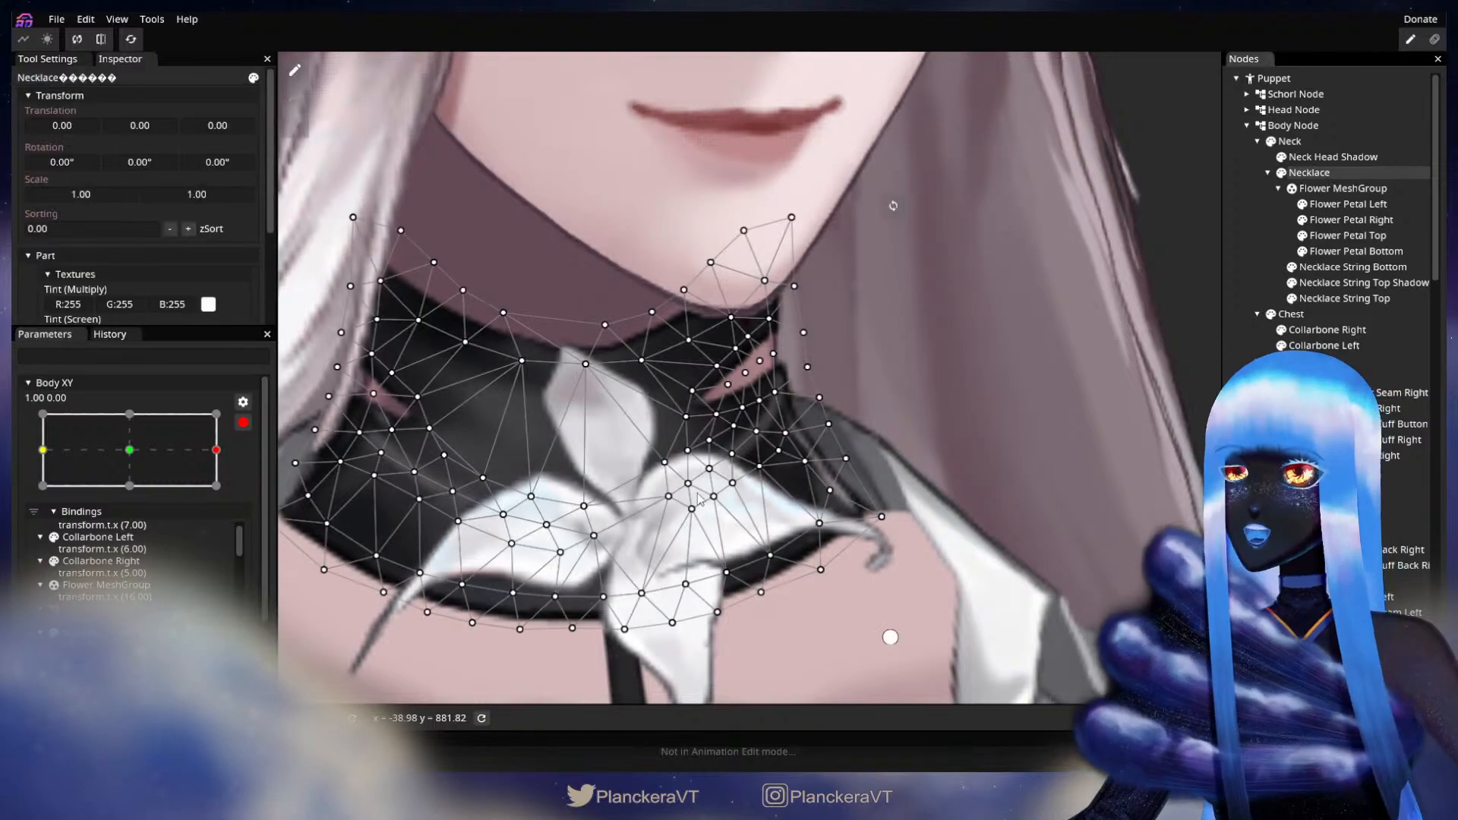
pyautogui.click(716, 417)
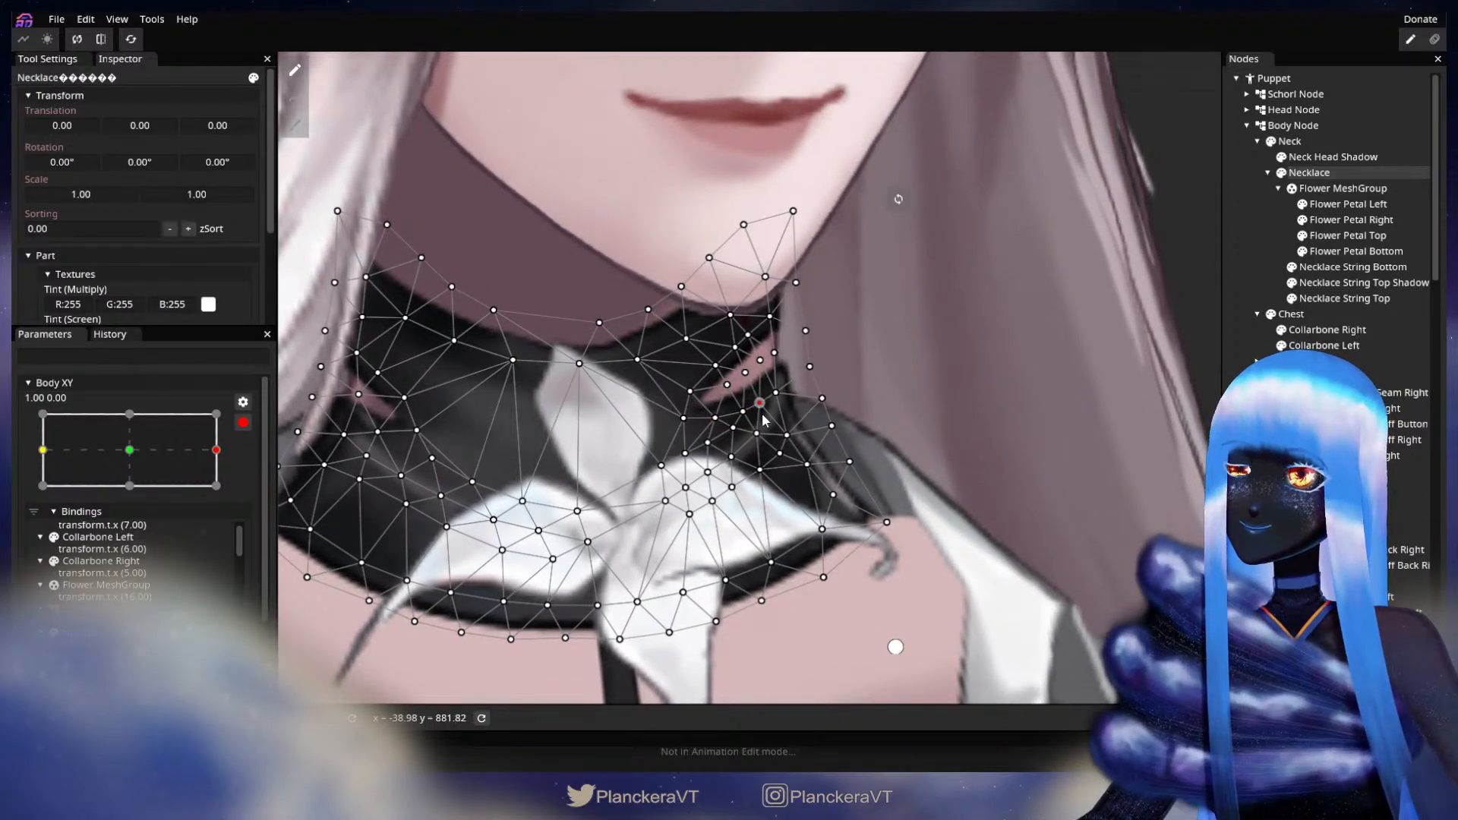
pyautogui.click(243, 422)
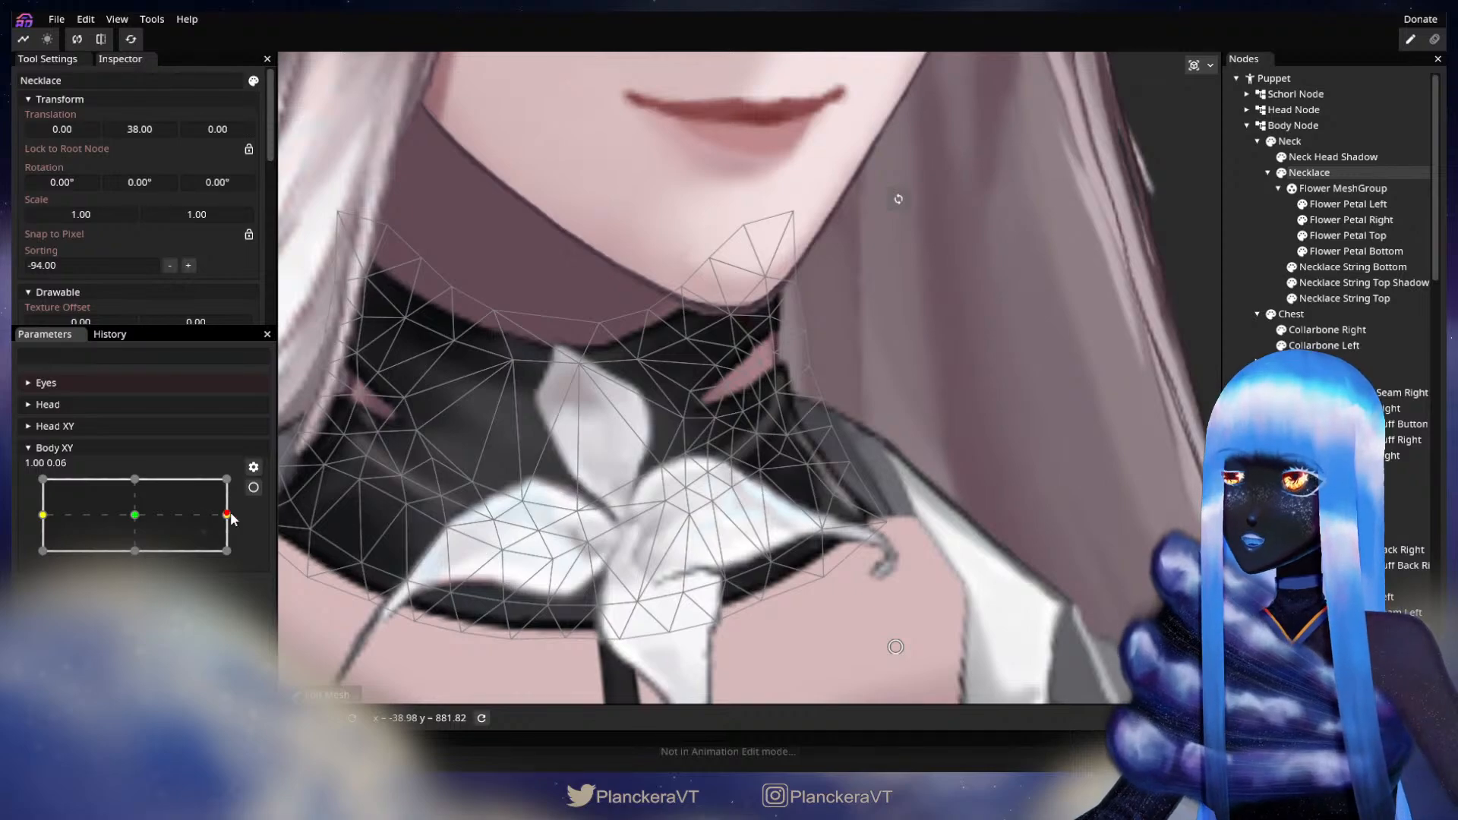
pyautogui.moveTo(229, 515)
pyautogui.mouseDown()
pyautogui.moveTo(131, 514)
pyautogui.moveTo(218, 492)
pyautogui.moveTo(242, 503)
pyautogui.moveTo(156, 509)
pyautogui.moveTo(229, 492)
pyautogui.mouseUp()
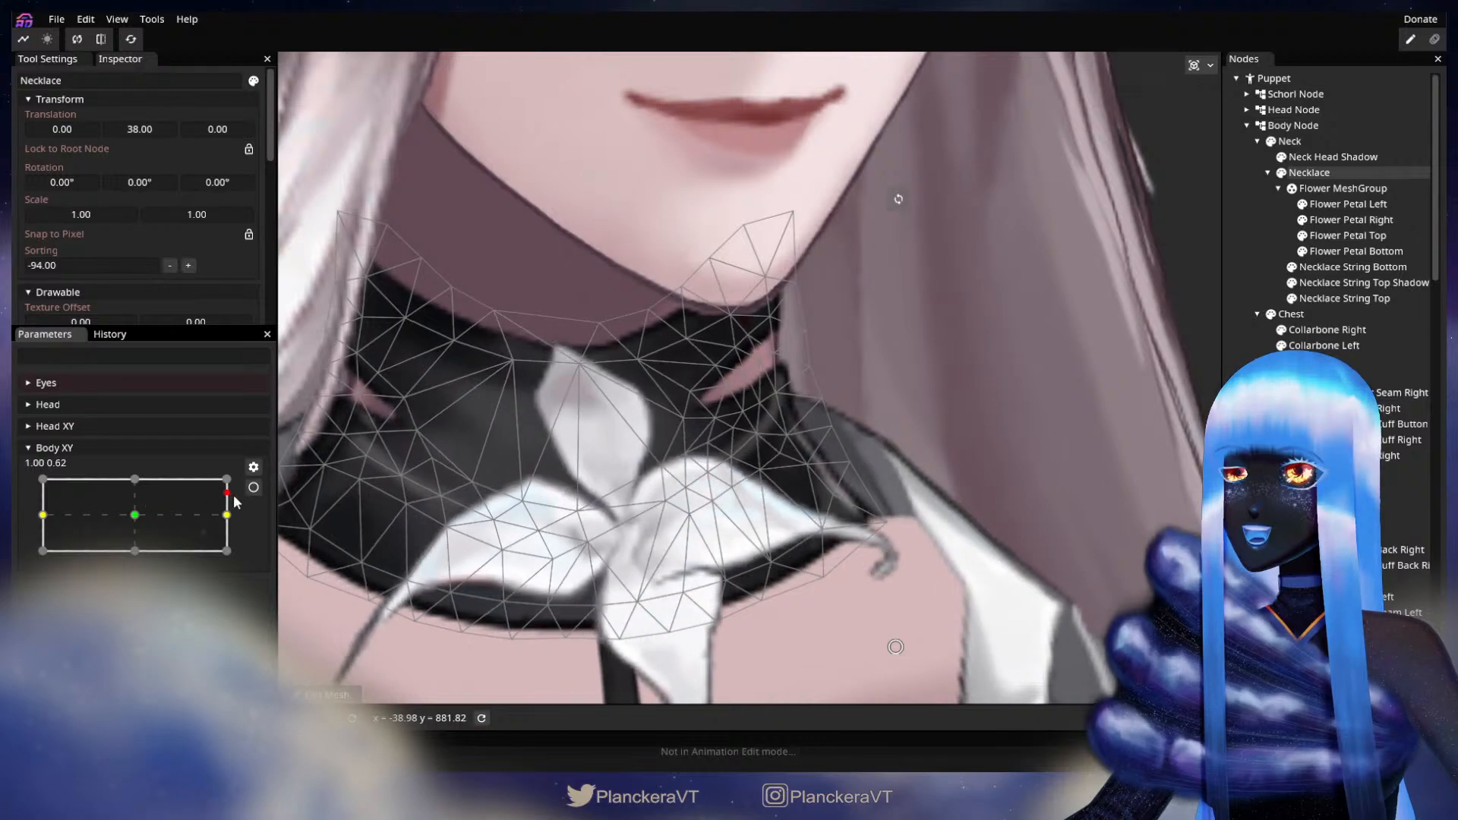
pyautogui.click(254, 490)
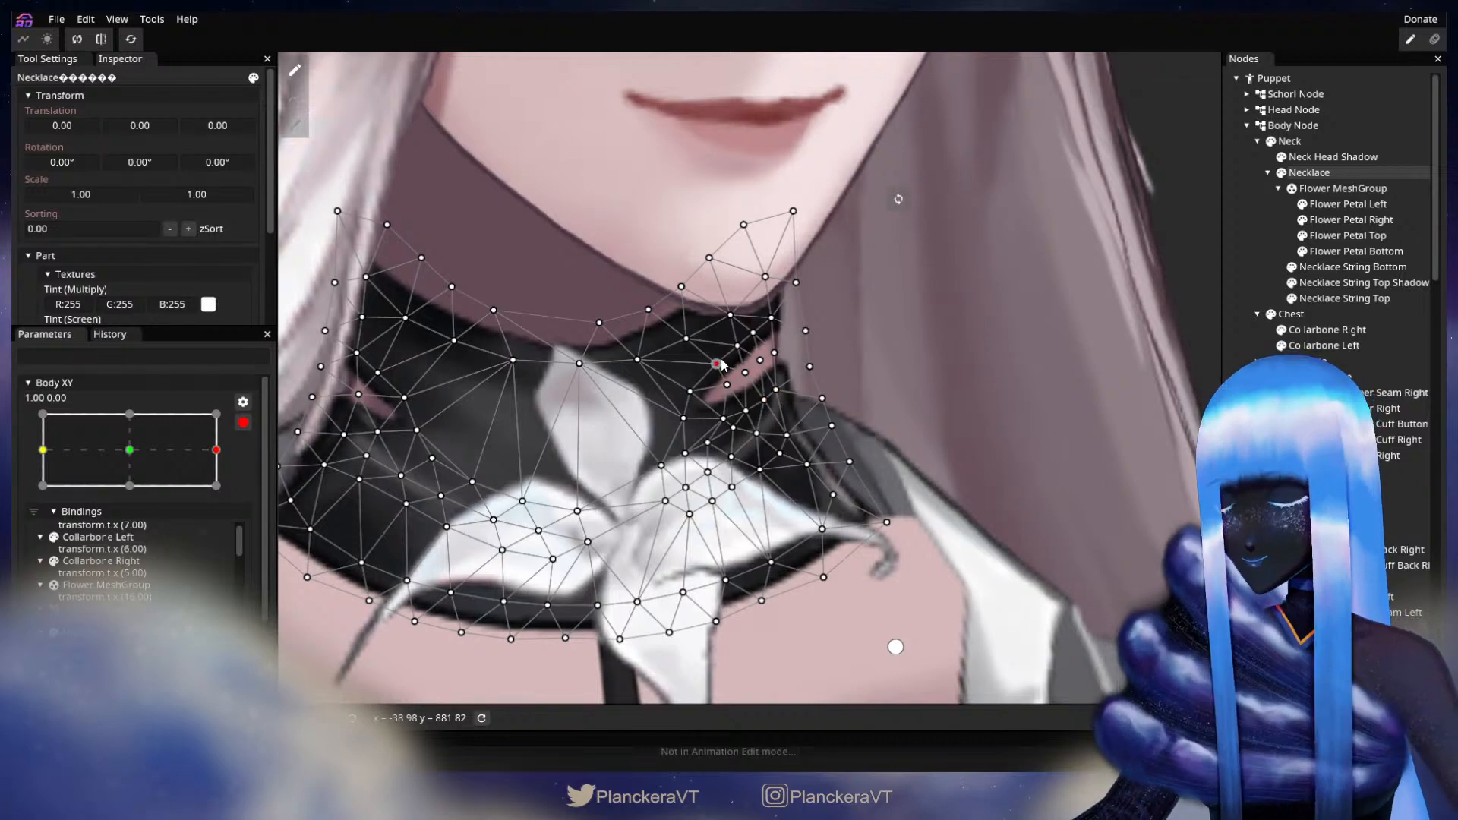
pyautogui.press('Escape')
pyautogui.scroll(-5, 828, 371)
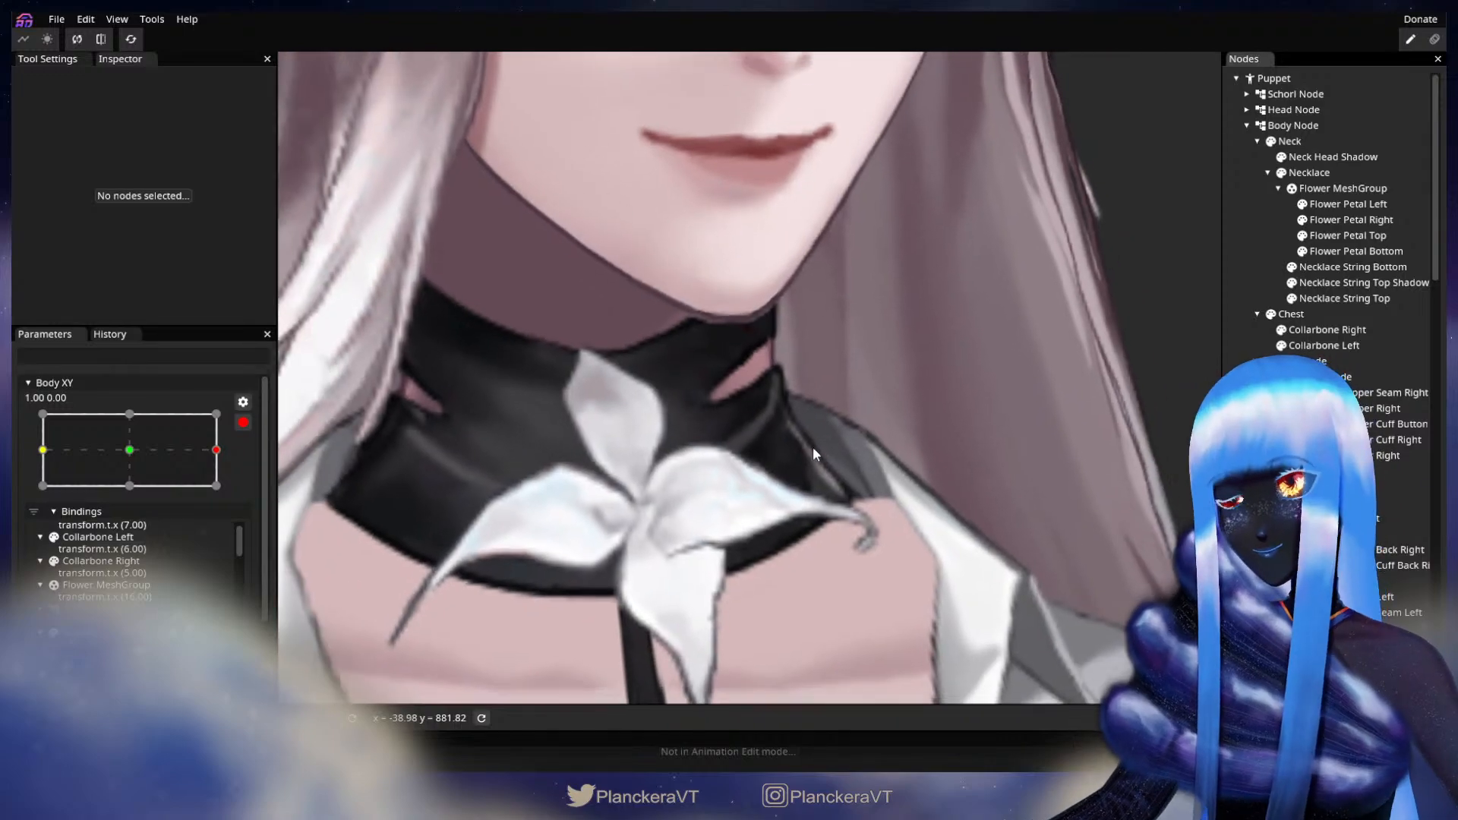
pyautogui.scroll(-2, 638, 503)
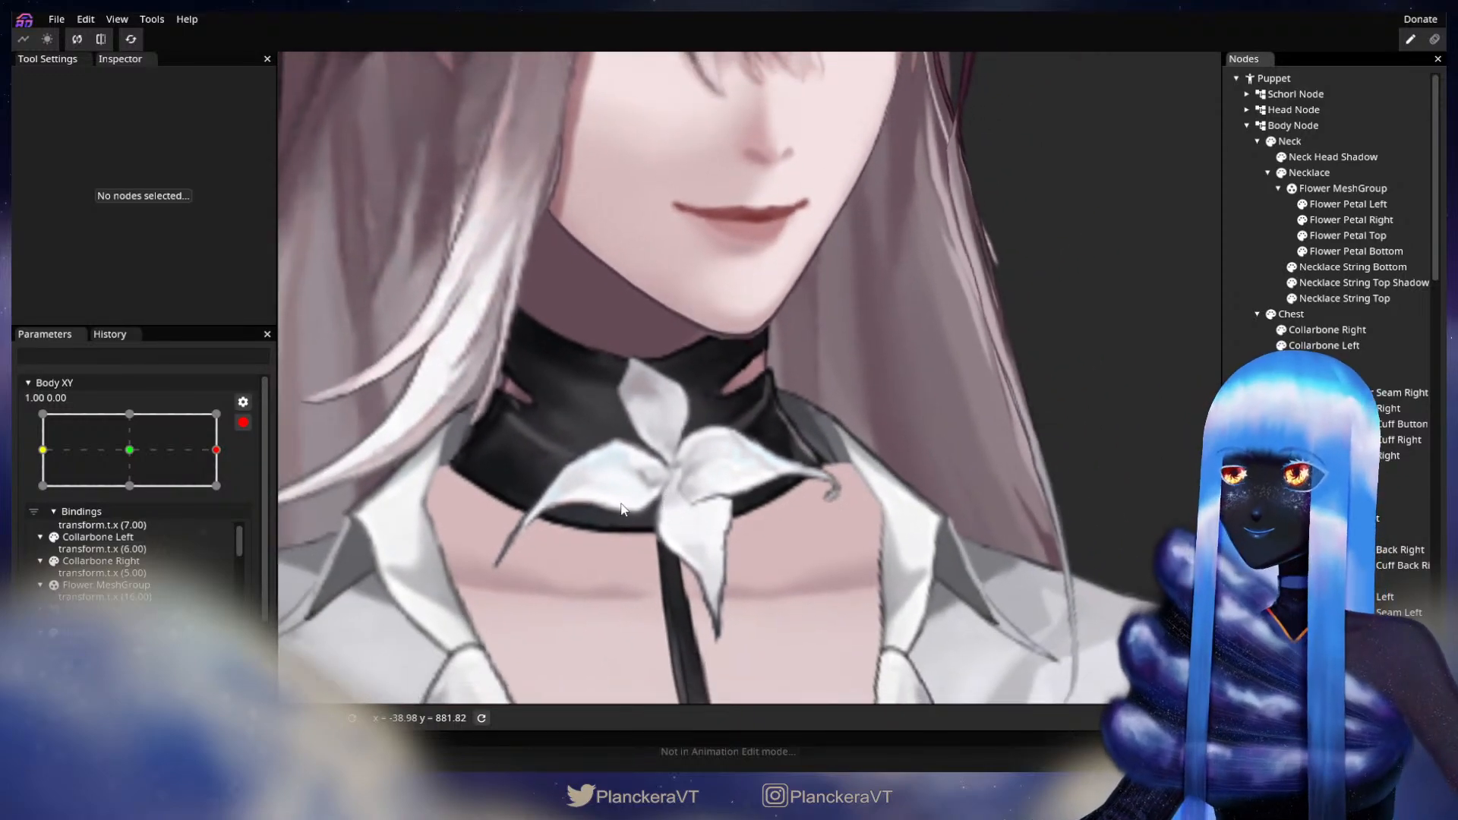
# - Preview the whole collar by moving Body XY around its side keypoint, and return to editing at 1.00, 0.00
pyautogui.click(243, 422)
pyautogui.moveTo(227, 516); pyautogui.dragTo(275, 495)
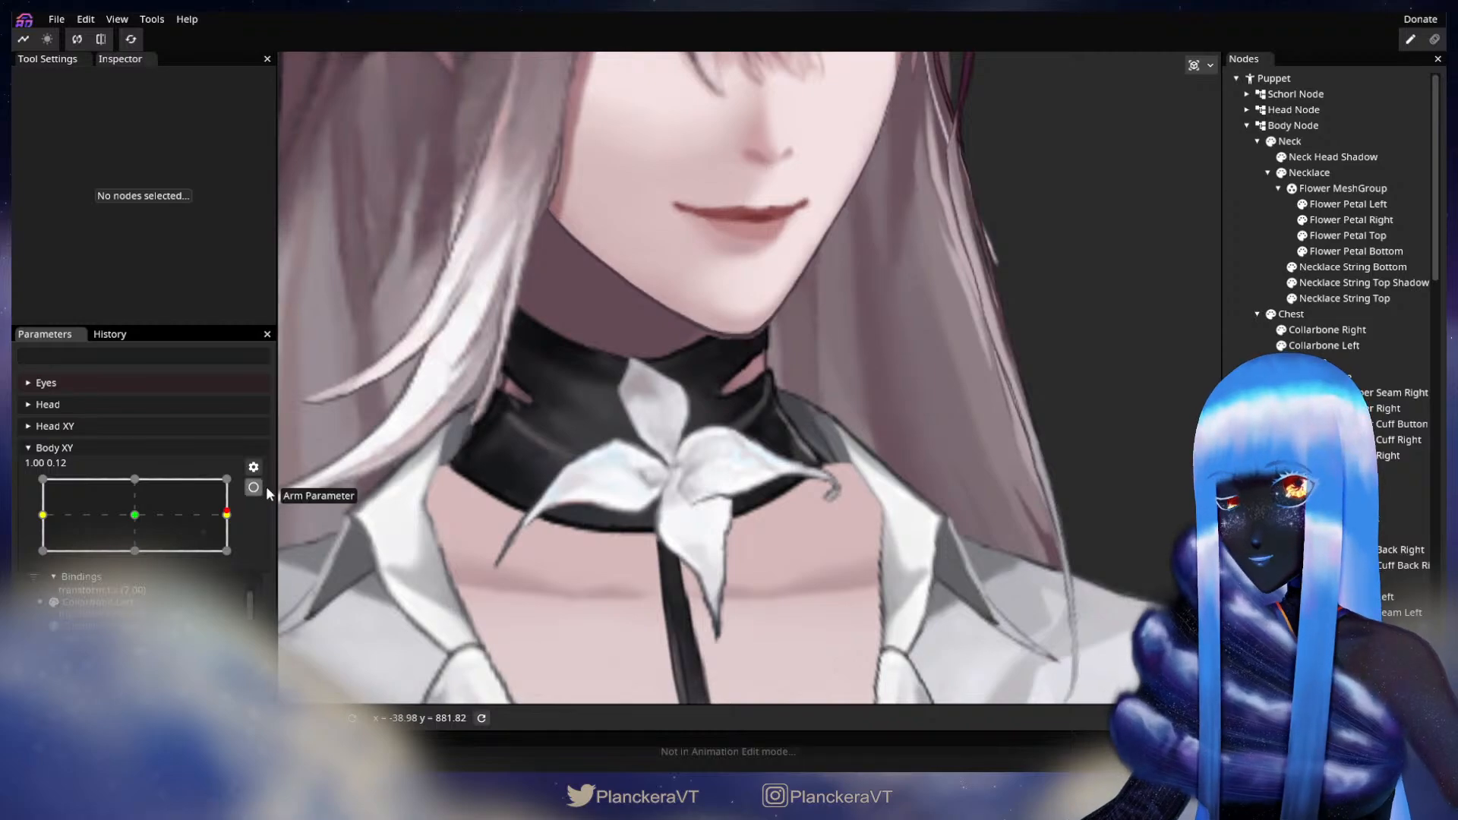
pyautogui.click(254, 487)
# - Fine-tune the Necklace vertices inside the slit near its outer end and deselect the mesh
pyautogui.scroll(2, 790, 356)
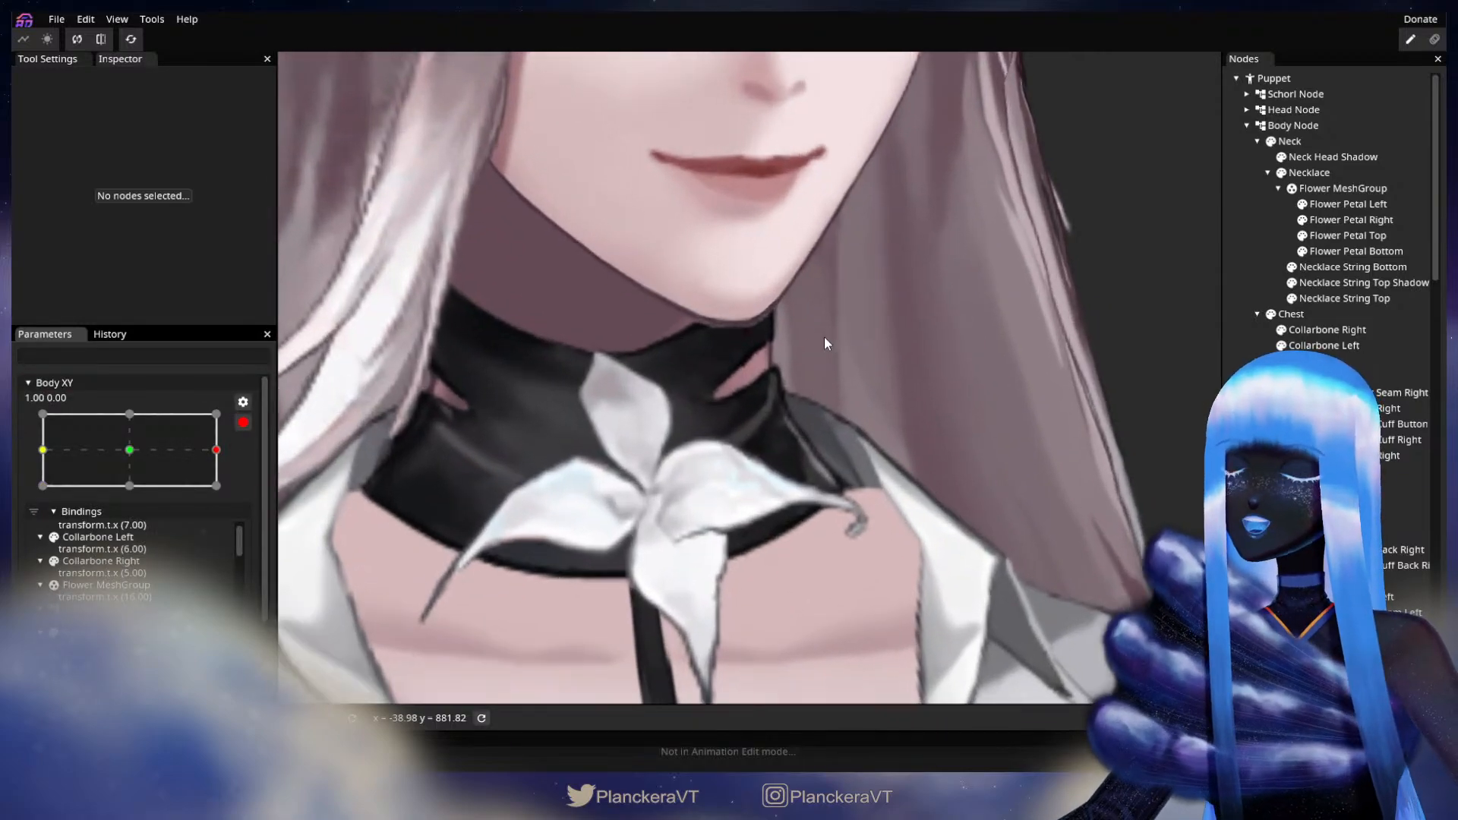
pyautogui.click(1310, 172)
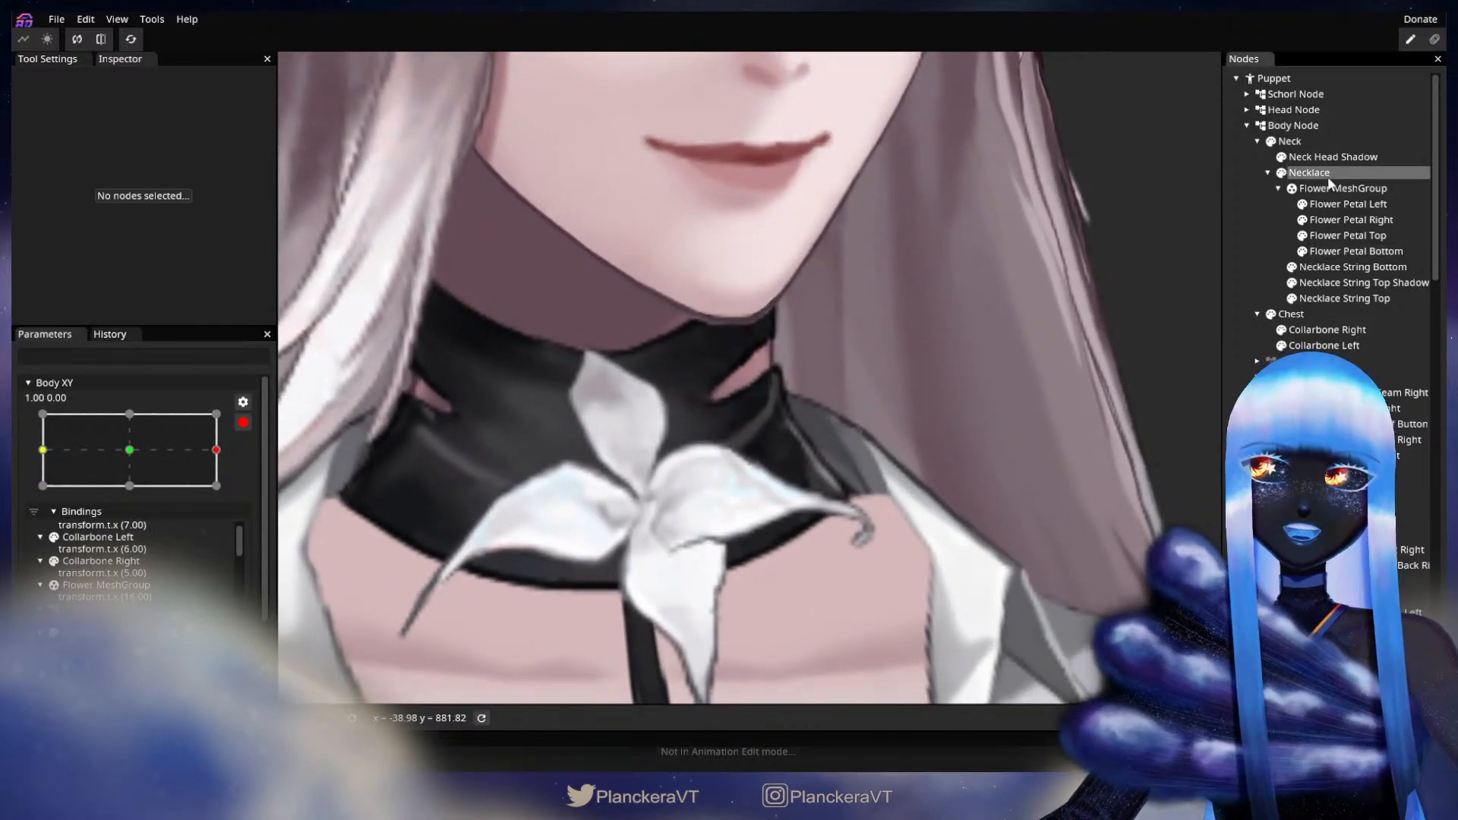
pyautogui.scroll(3, 818, 345)
pyautogui.scroll(2, 858, 402)
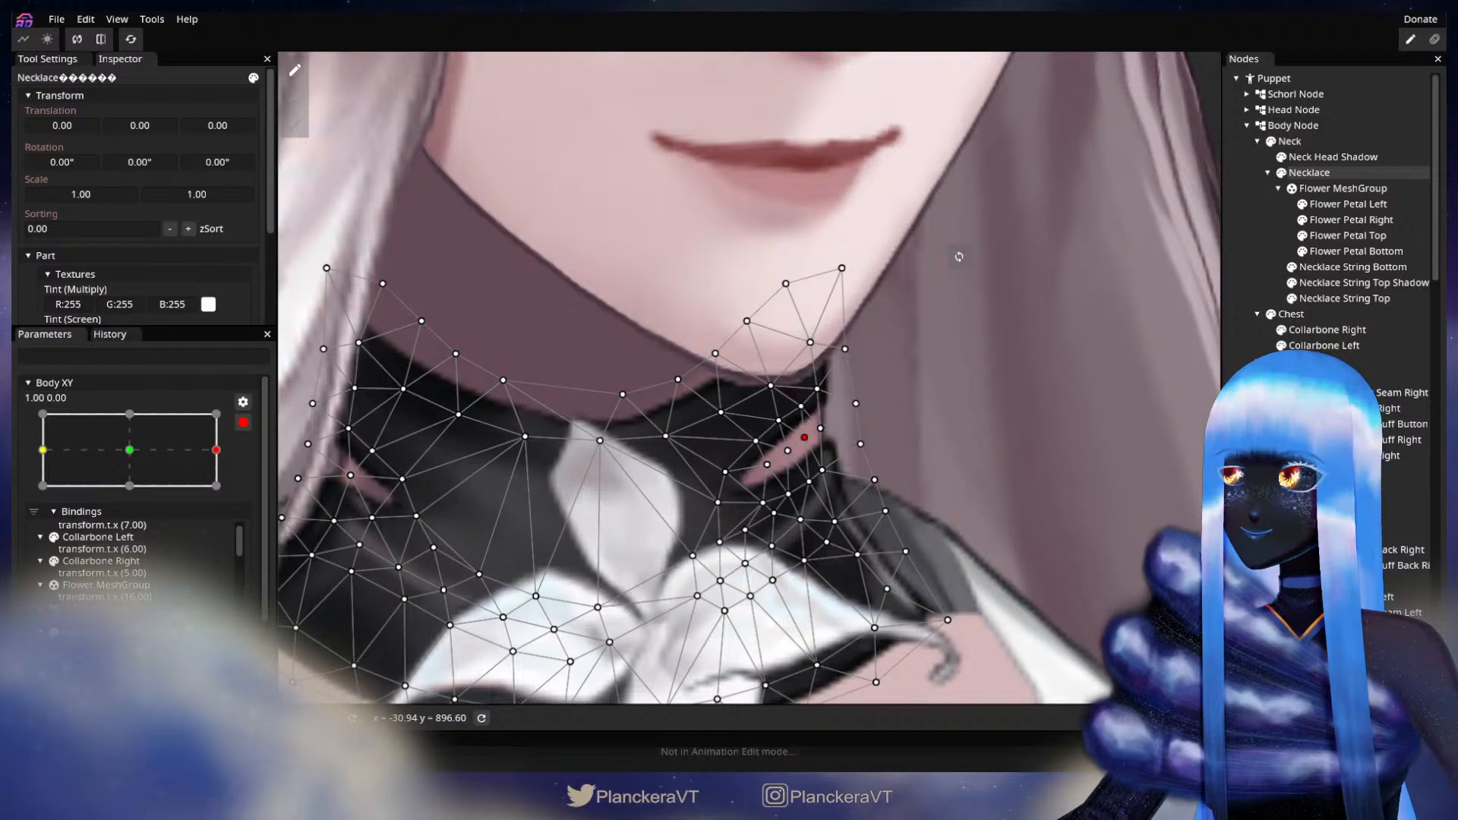
pyautogui.press('Escape')
pyautogui.scroll(-3, 723, 518)
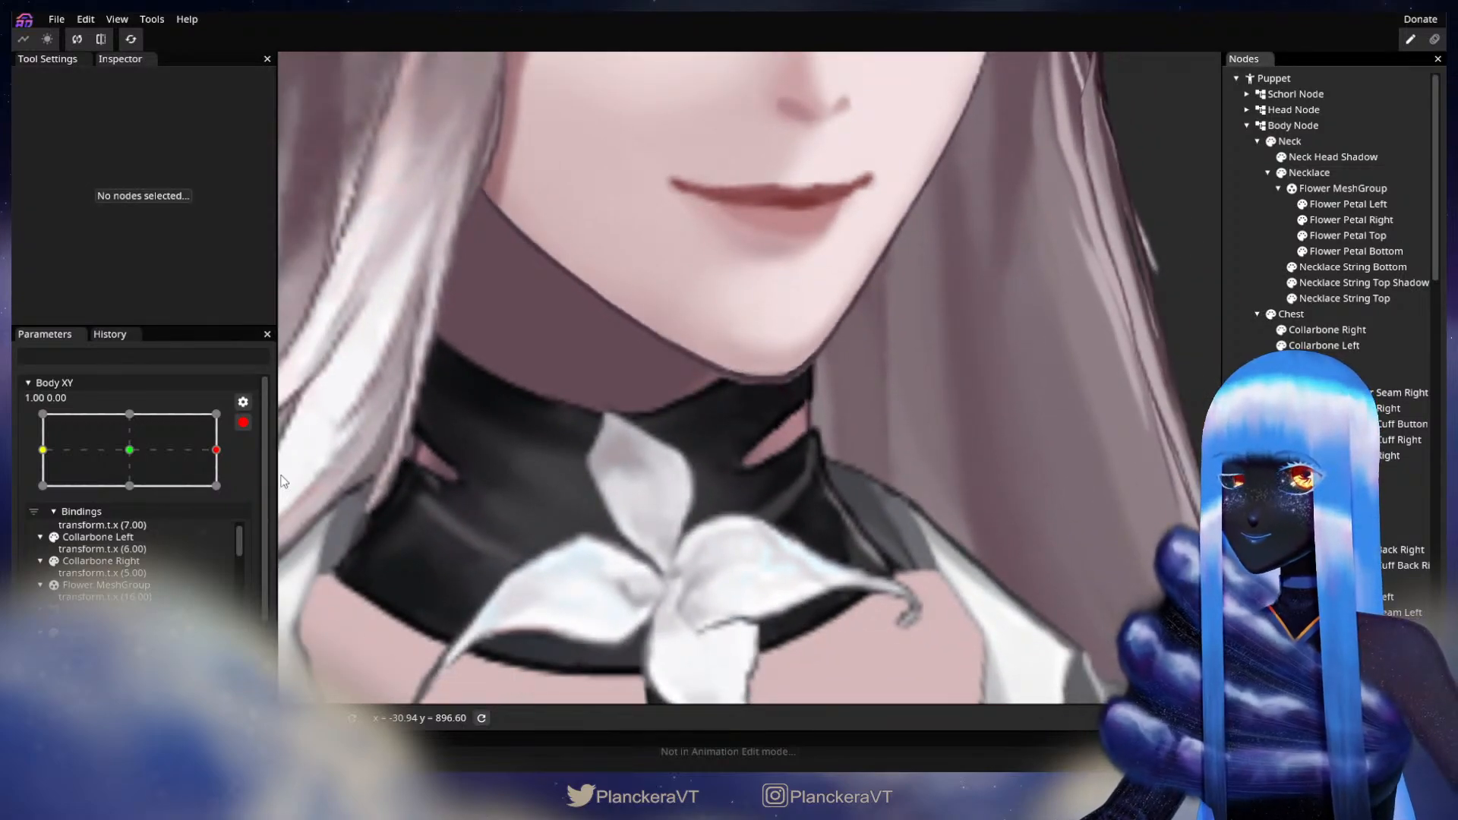
# - Preview the slit's outer end in the Body XY side turn and re-enter editing at 1.00, 0.00
pyautogui.click(243, 422)
pyautogui.moveTo(227, 515); pyautogui.dragTo(254, 504)
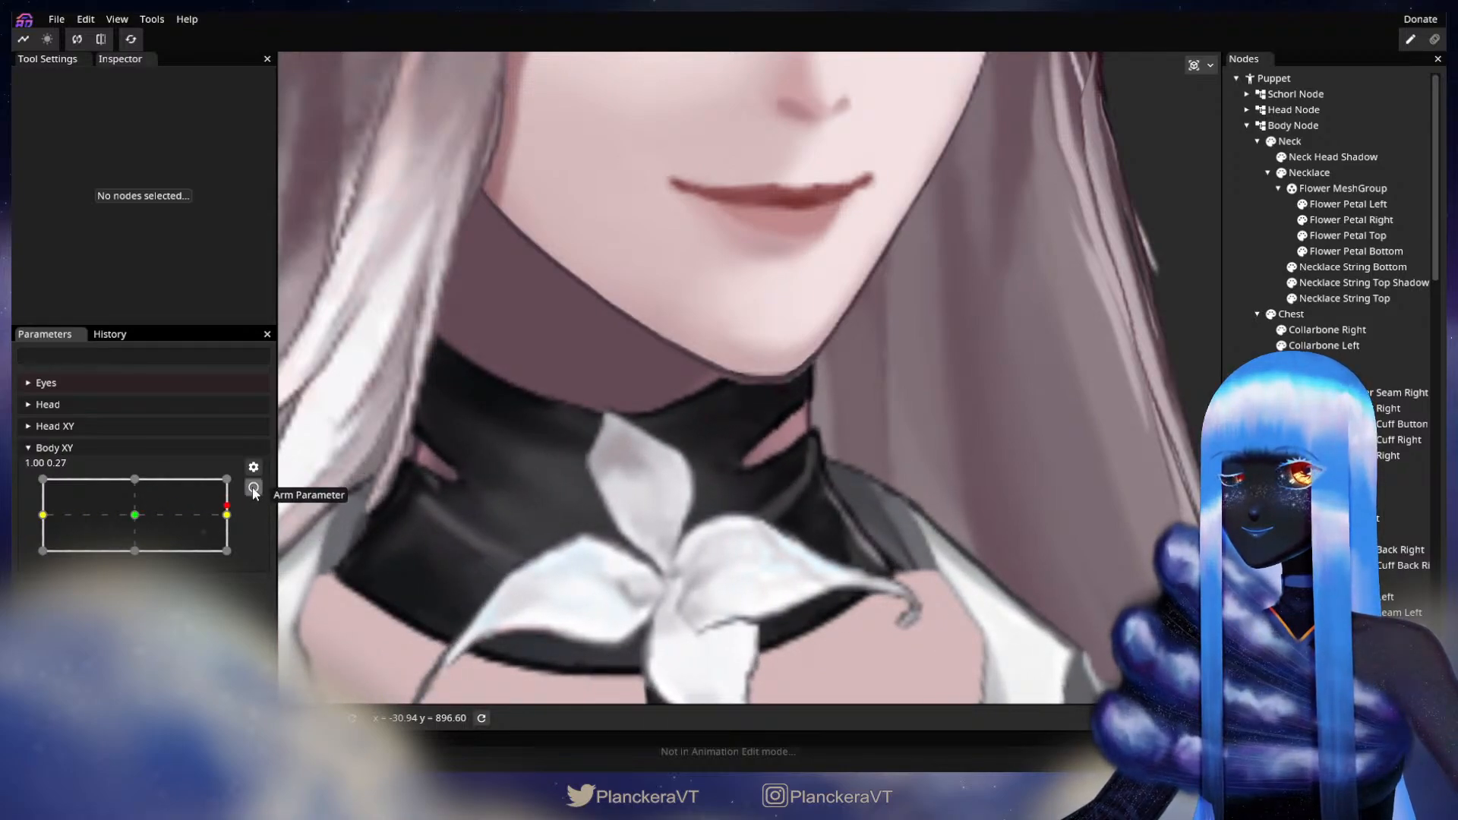
pyautogui.click(253, 487)
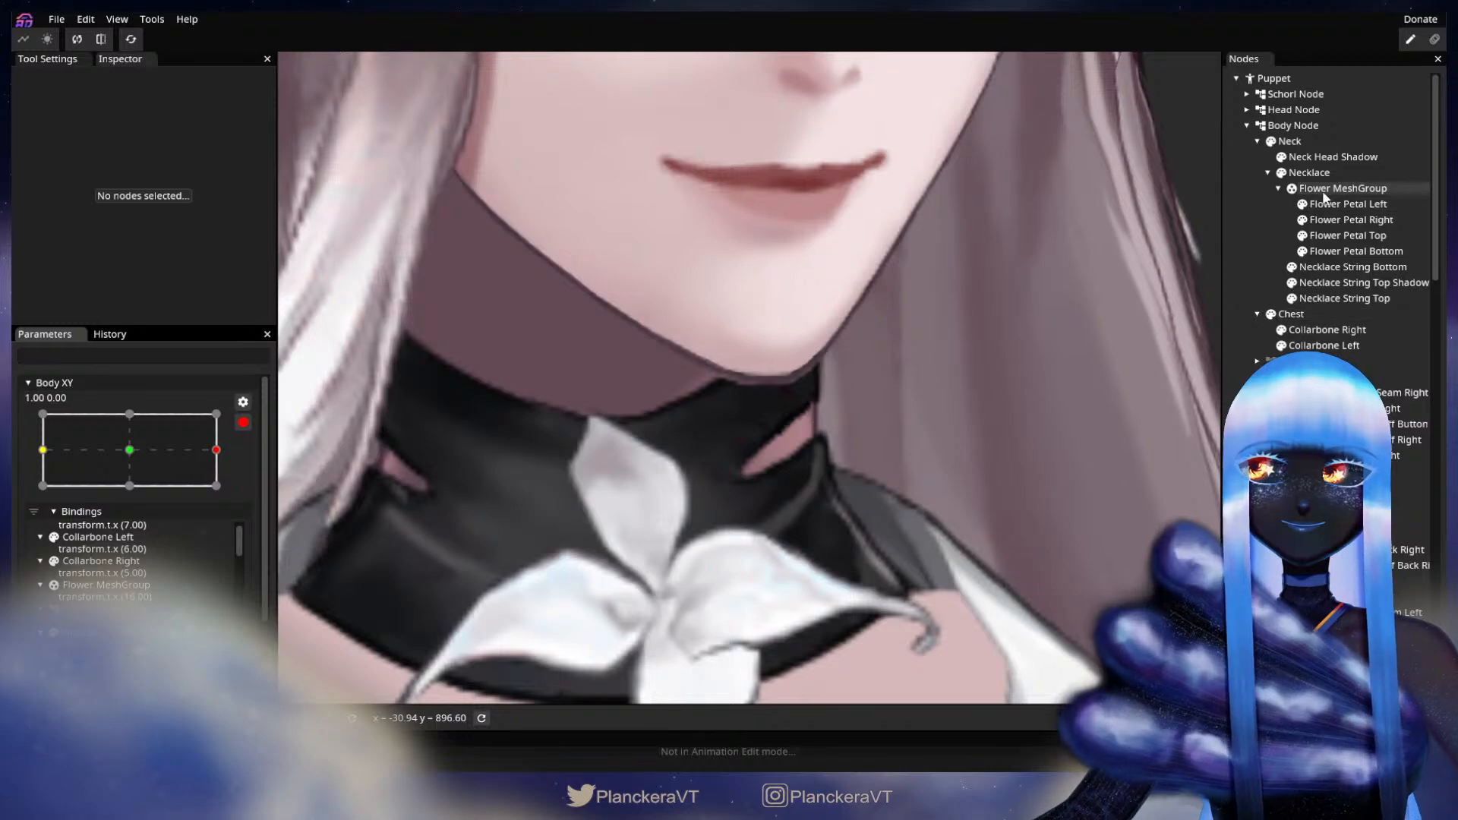
# - Nudge the Necklace vertex below the slit's inner tip, preview the Body XY turn, and re-arm the 1.00, 0.00 keypoint
pyautogui.click(1311, 174)
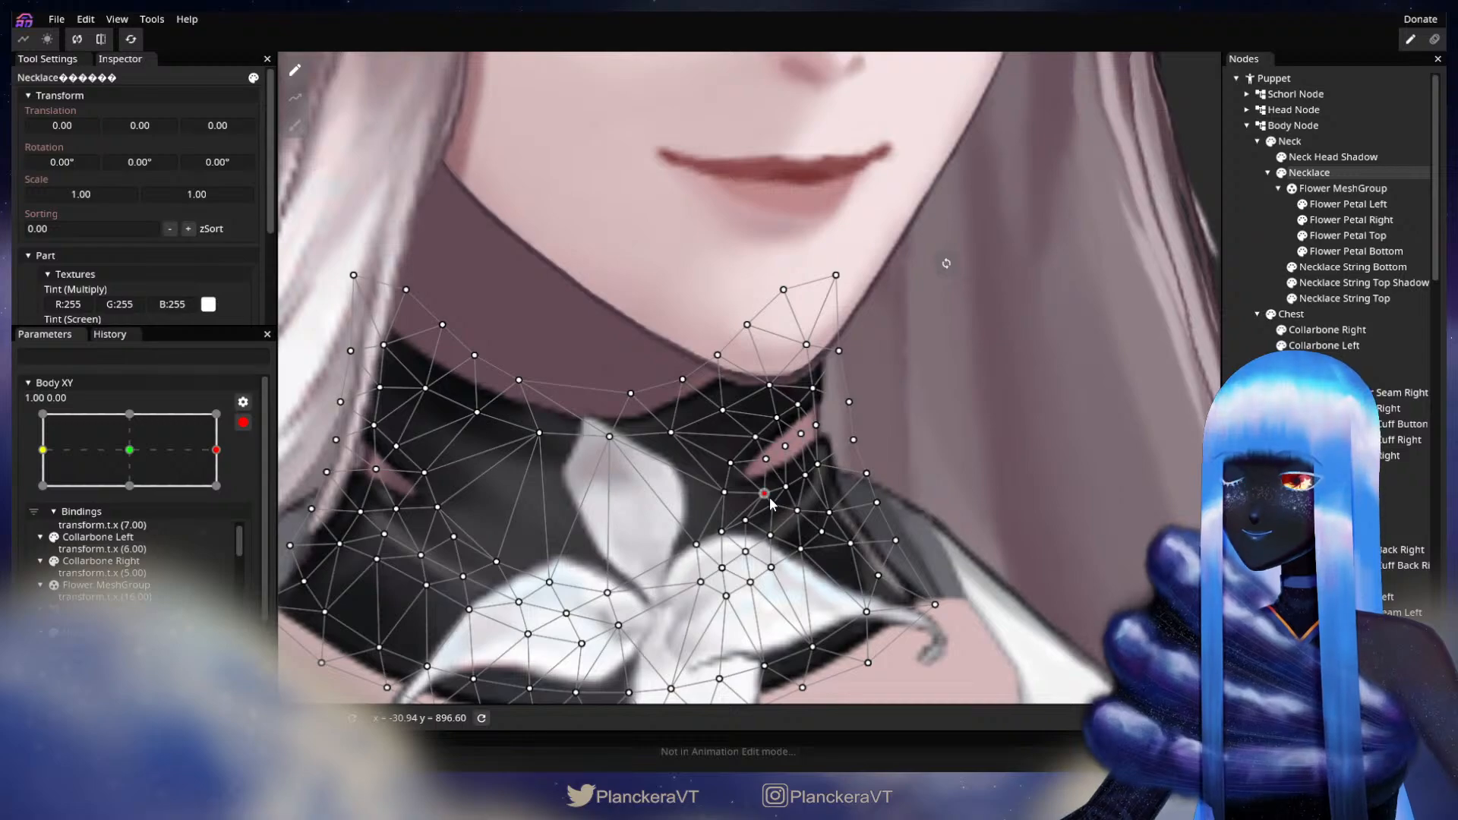
pyautogui.scroll(-1, 1016, 470)
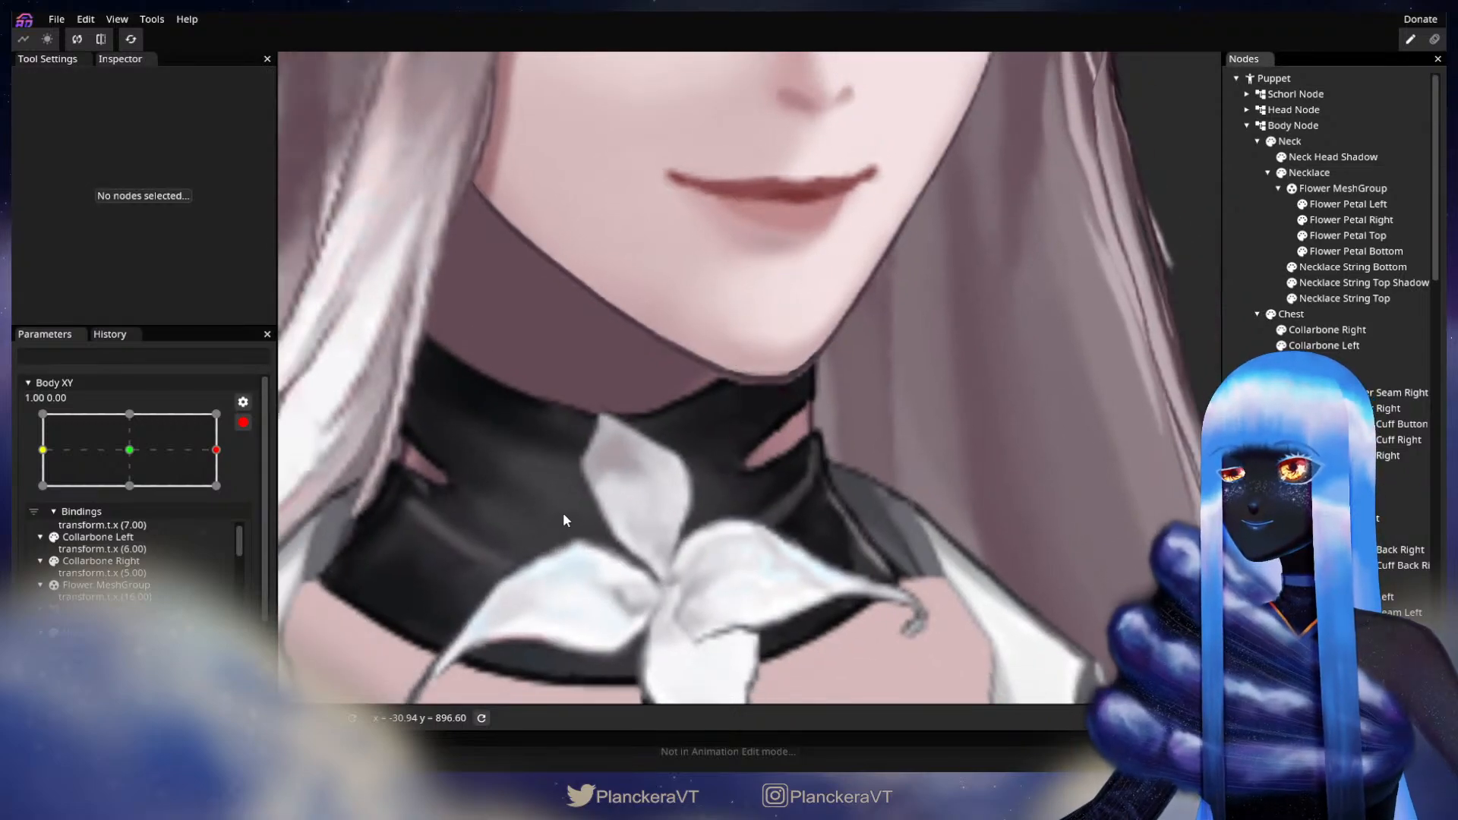
pyautogui.click(244, 422)
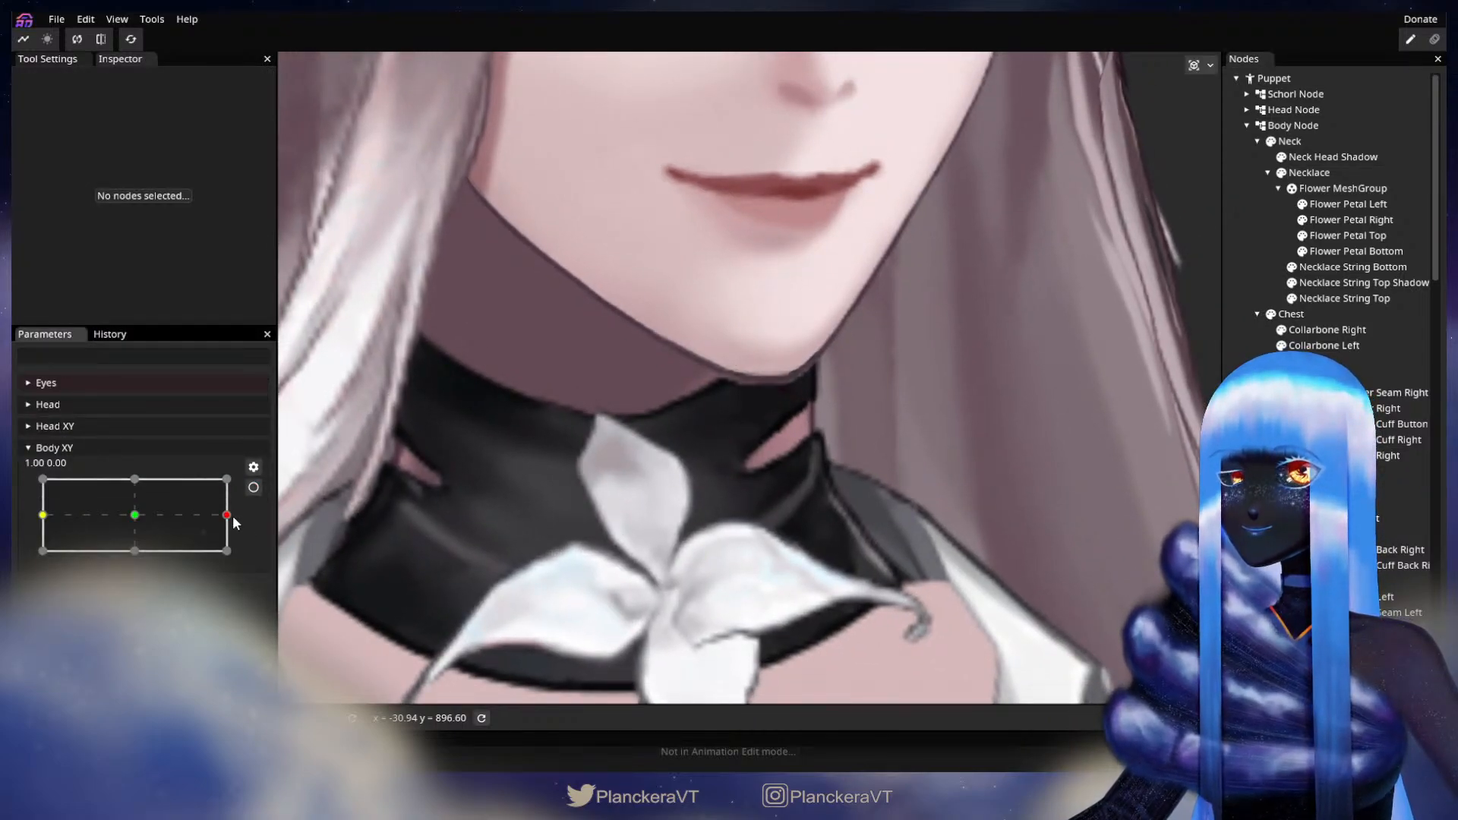
pyautogui.moveTo(233, 519)
pyautogui.mouseDown()
pyautogui.moveTo(104, 526)
pyautogui.moveTo(249, 499)
pyautogui.mouseUp()
pyautogui.click(254, 489)
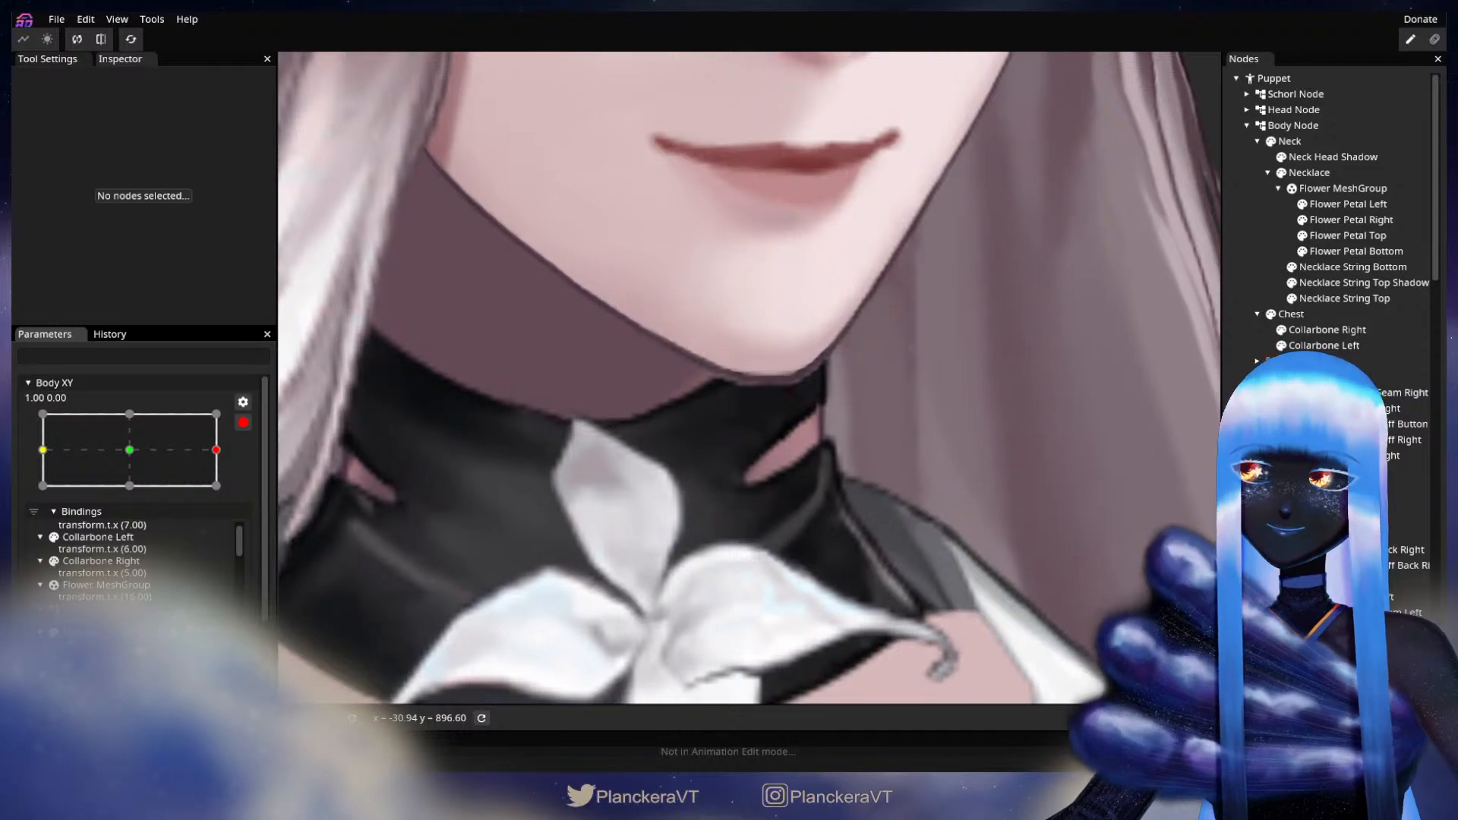
# - Adjust the Necklace vertices along the lower edge of the collar slit, deselect the mesh, and inspect the collar
pyautogui.click(1309, 173)
pyautogui.scroll(1, 819, 517)
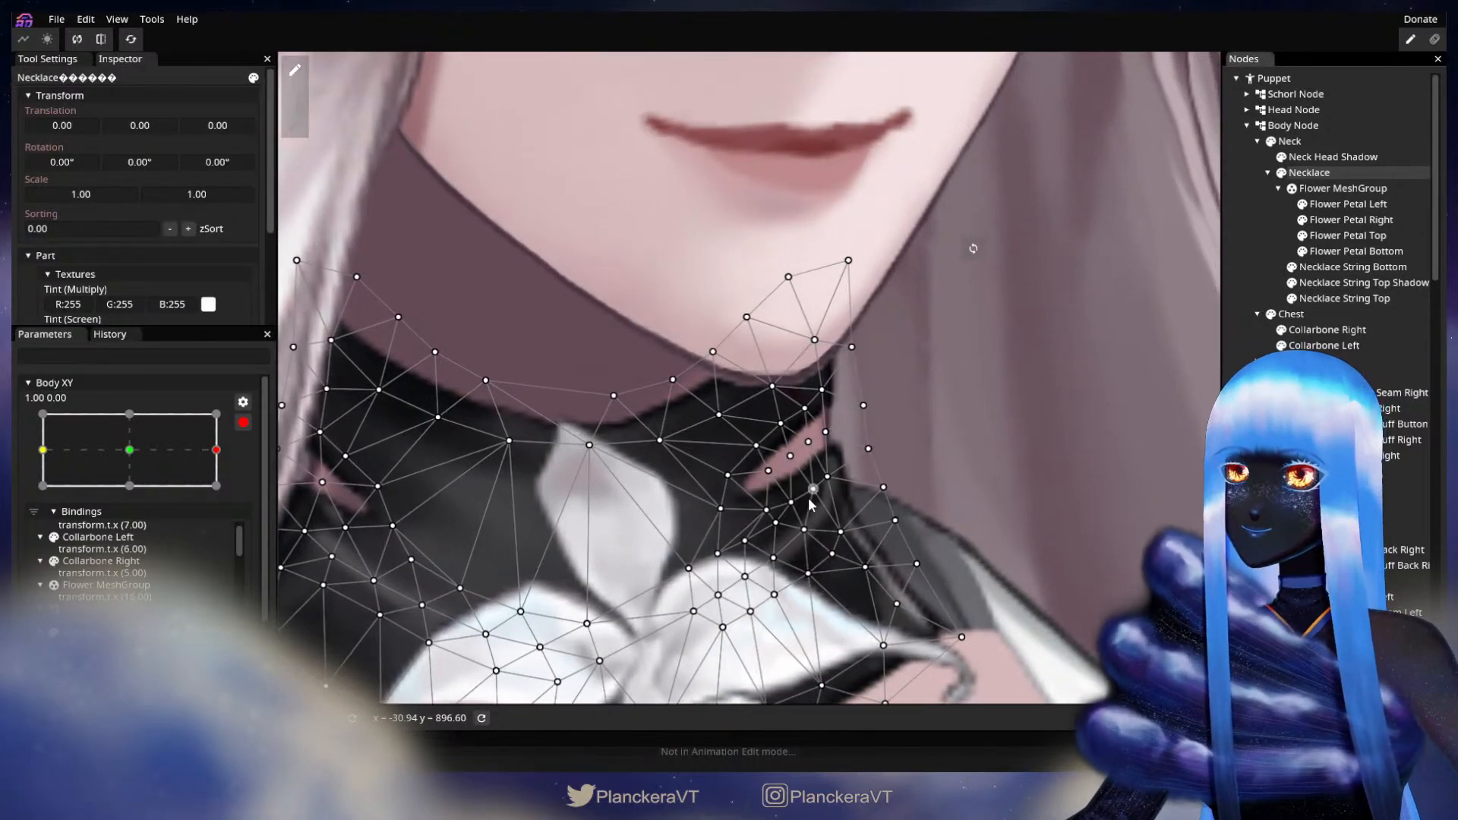
pyautogui.click(812, 489)
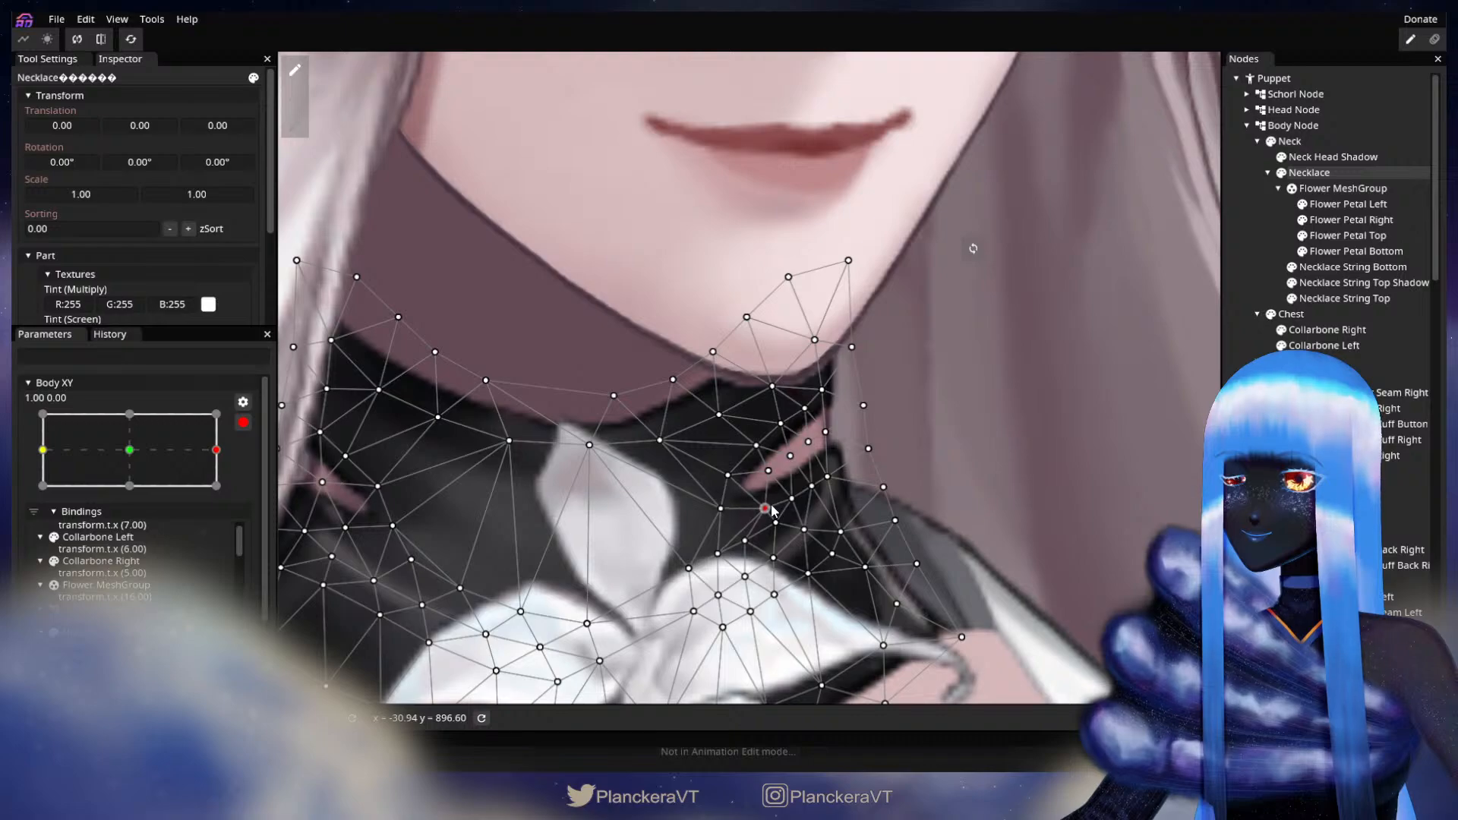
pyautogui.press('Escape')
pyautogui.scroll(-1, 705, 494)
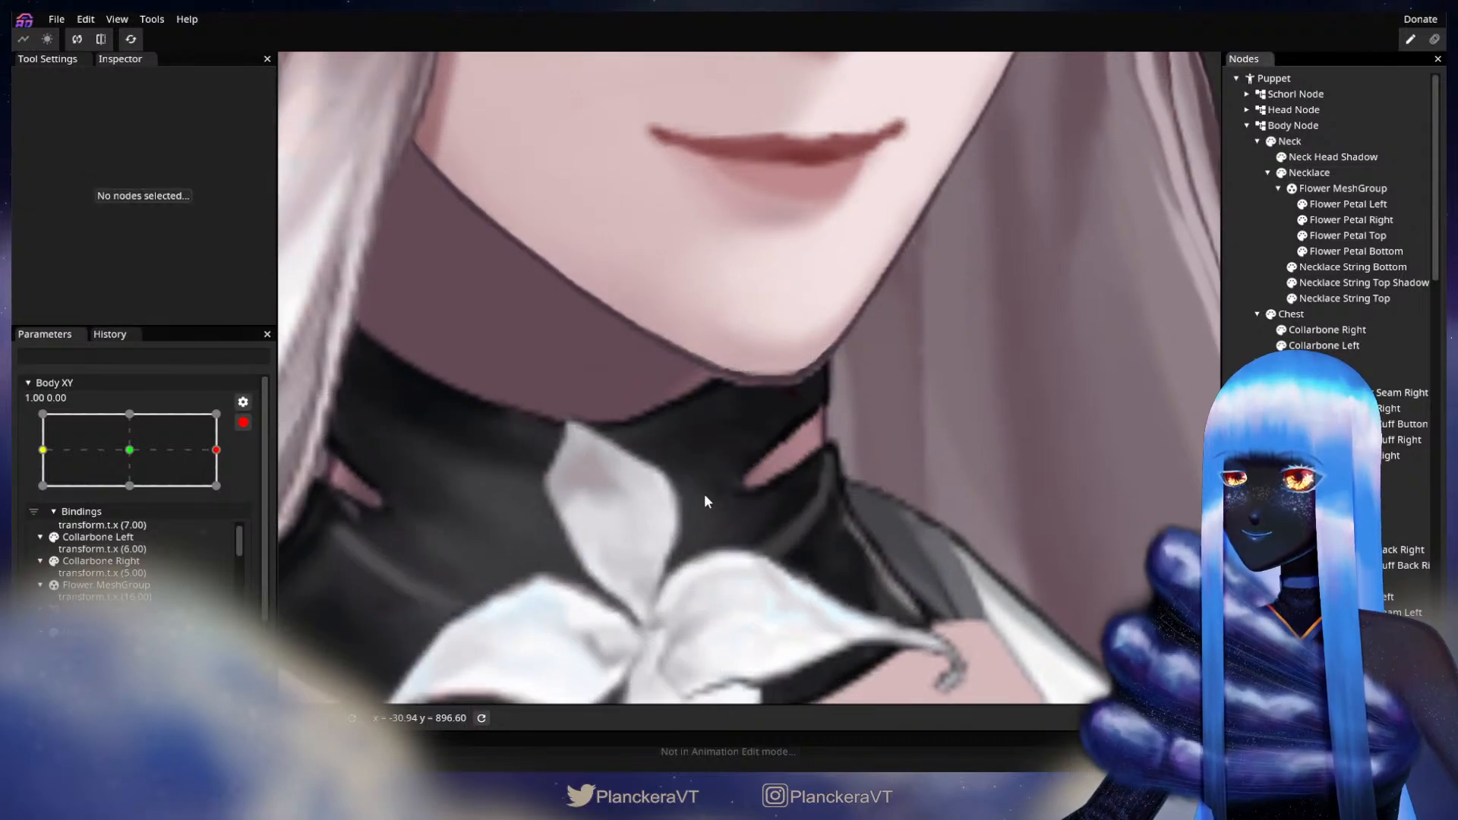
pyautogui.scroll(1, 745, 503)
pyautogui.scroll(-1, 745, 502)
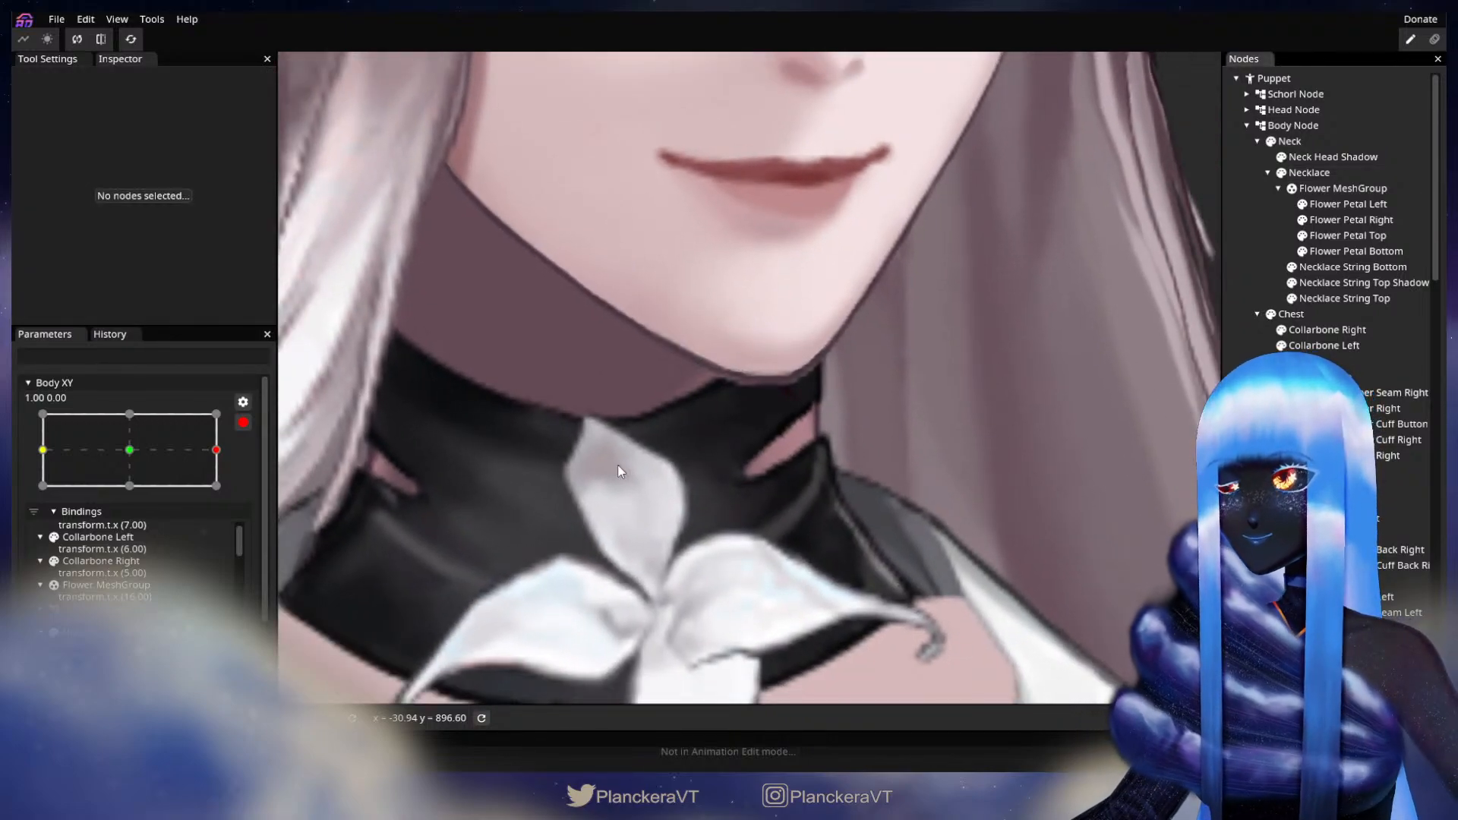
# - Preview the corrected collar slit through the Body XY side turn and re-arm the keypoint at 1.00, 0.00
pyautogui.click(243, 422)
pyautogui.moveTo(227, 515); pyautogui.dragTo(130, 523)
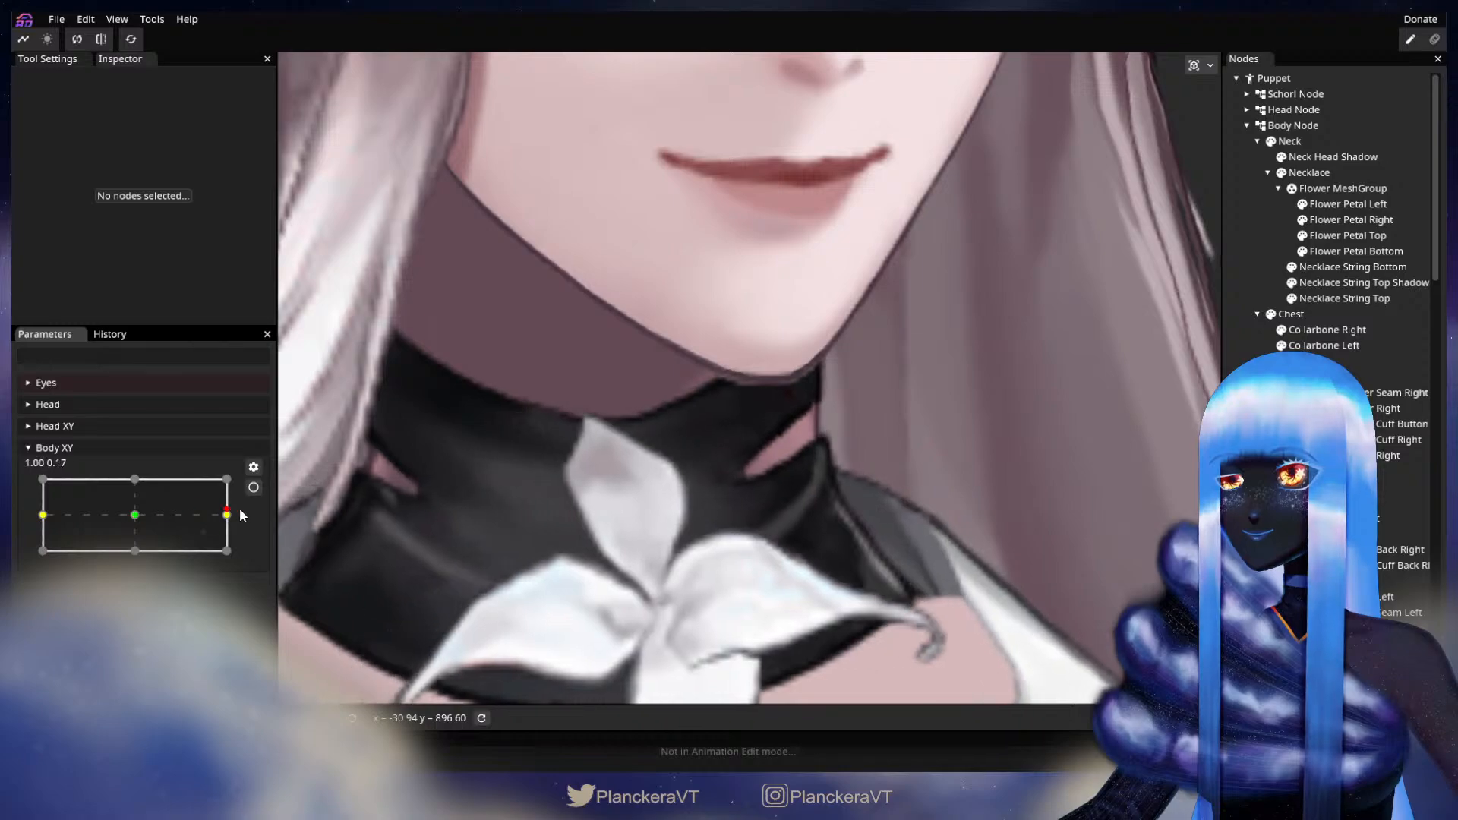
pyautogui.click(253, 486)
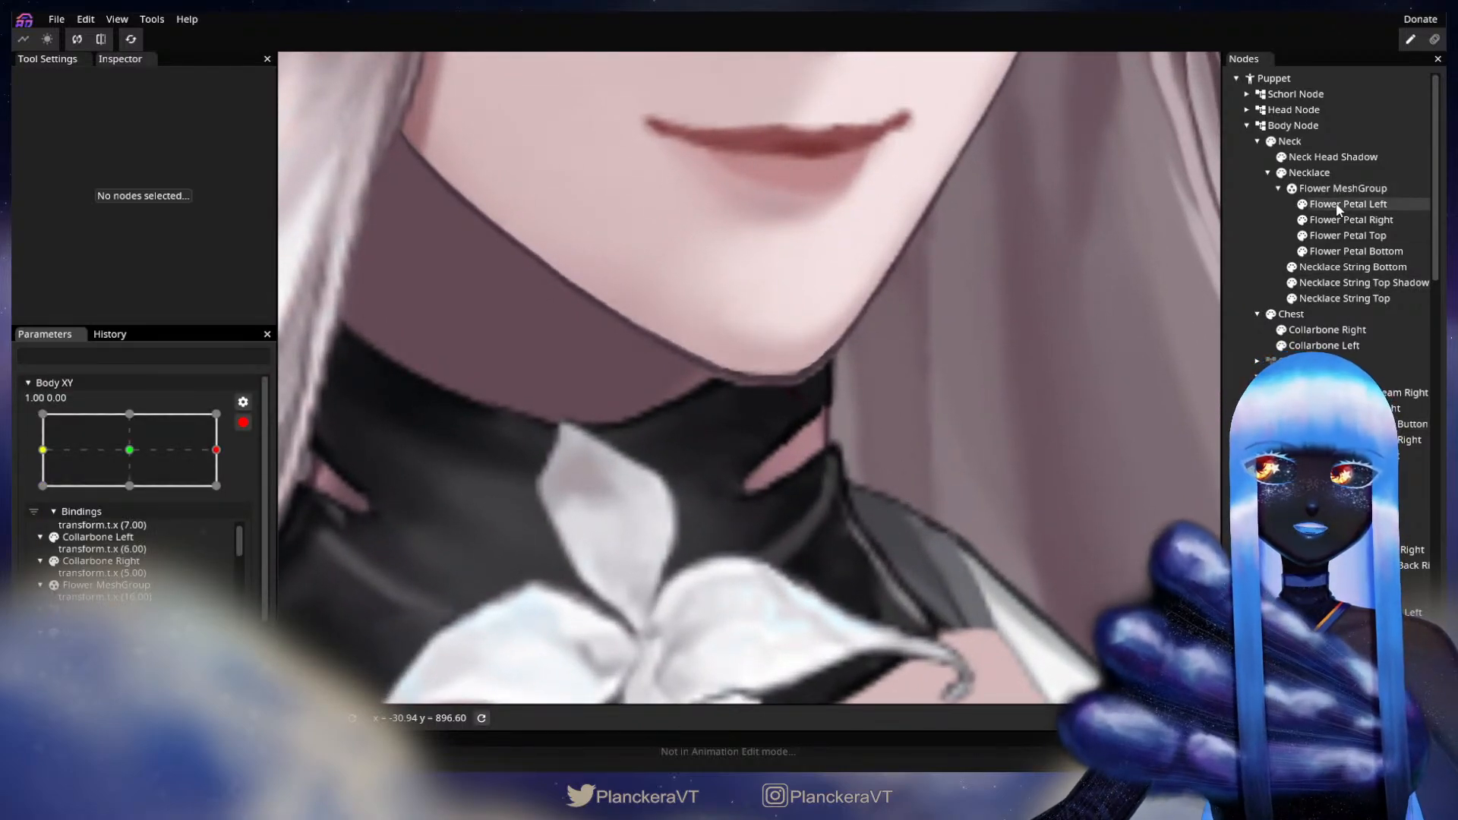
# - Nudge the Necklace vertex inside the collar slit on the far side of the neck and deselect the mesh
pyautogui.click(1327, 172)
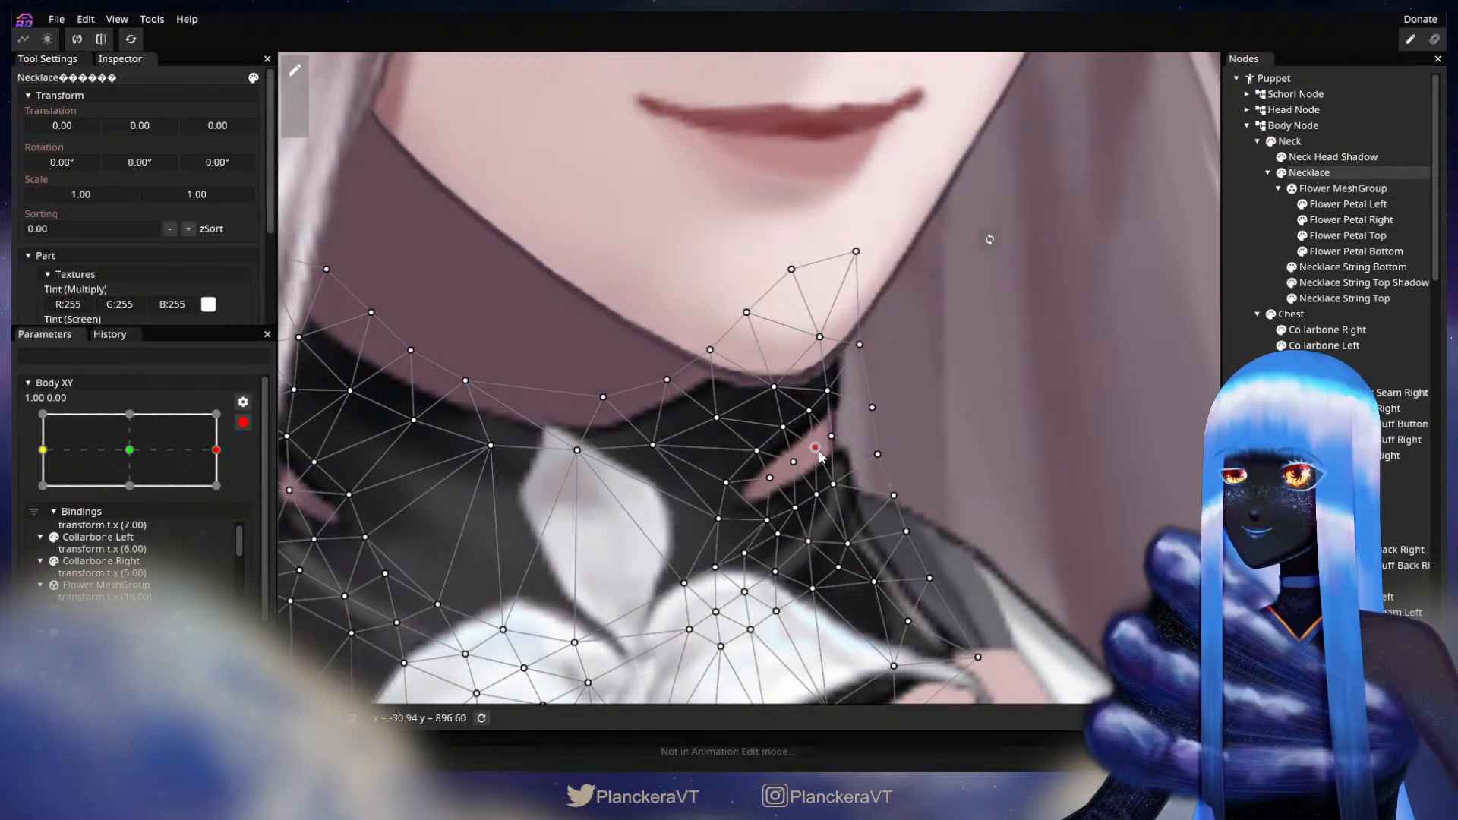
pyautogui.click(1190, 402)
pyautogui.scroll(-2, 726, 519)
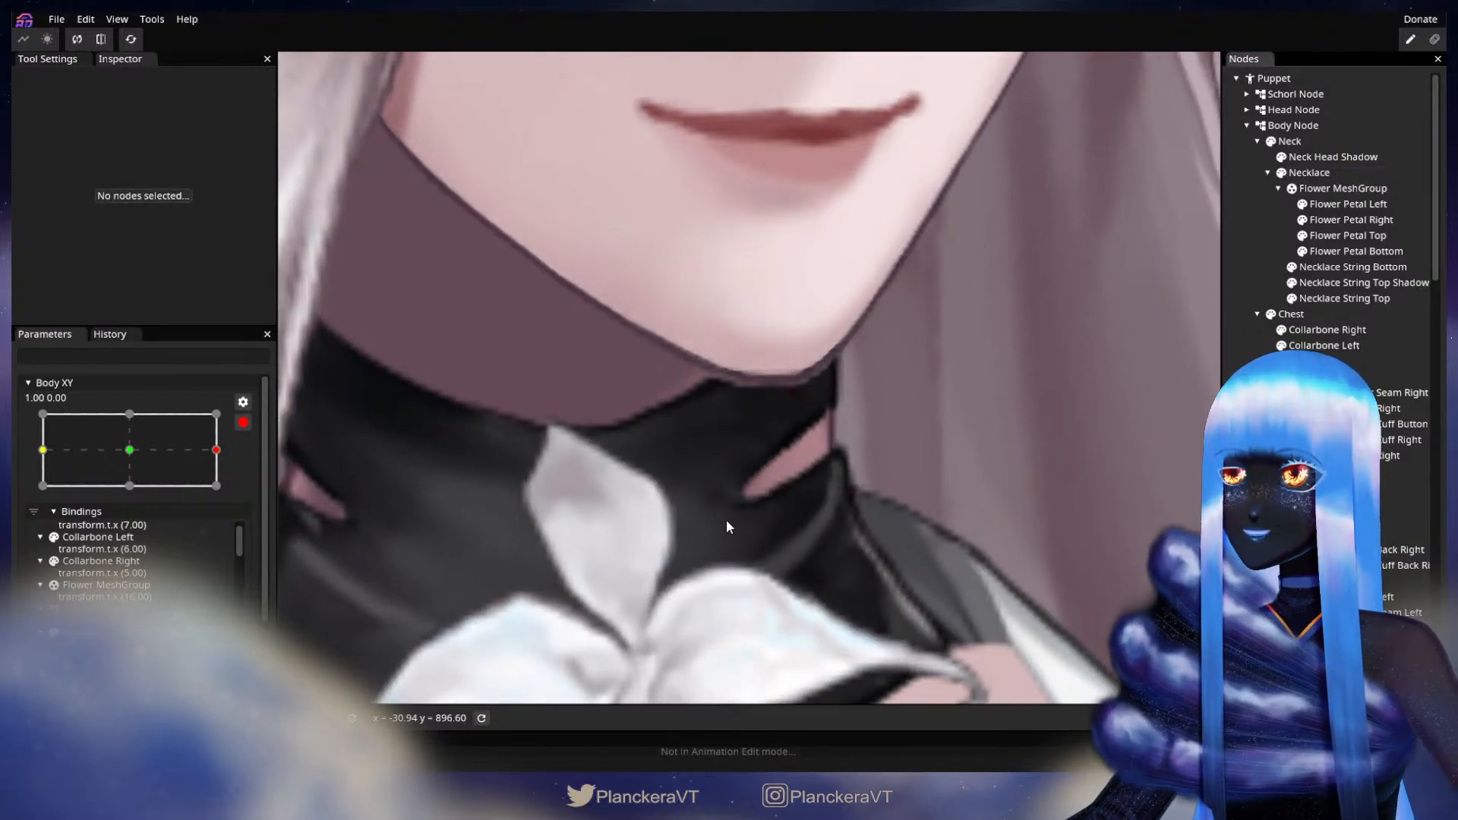
pyautogui.scroll(-3, 782, 543)
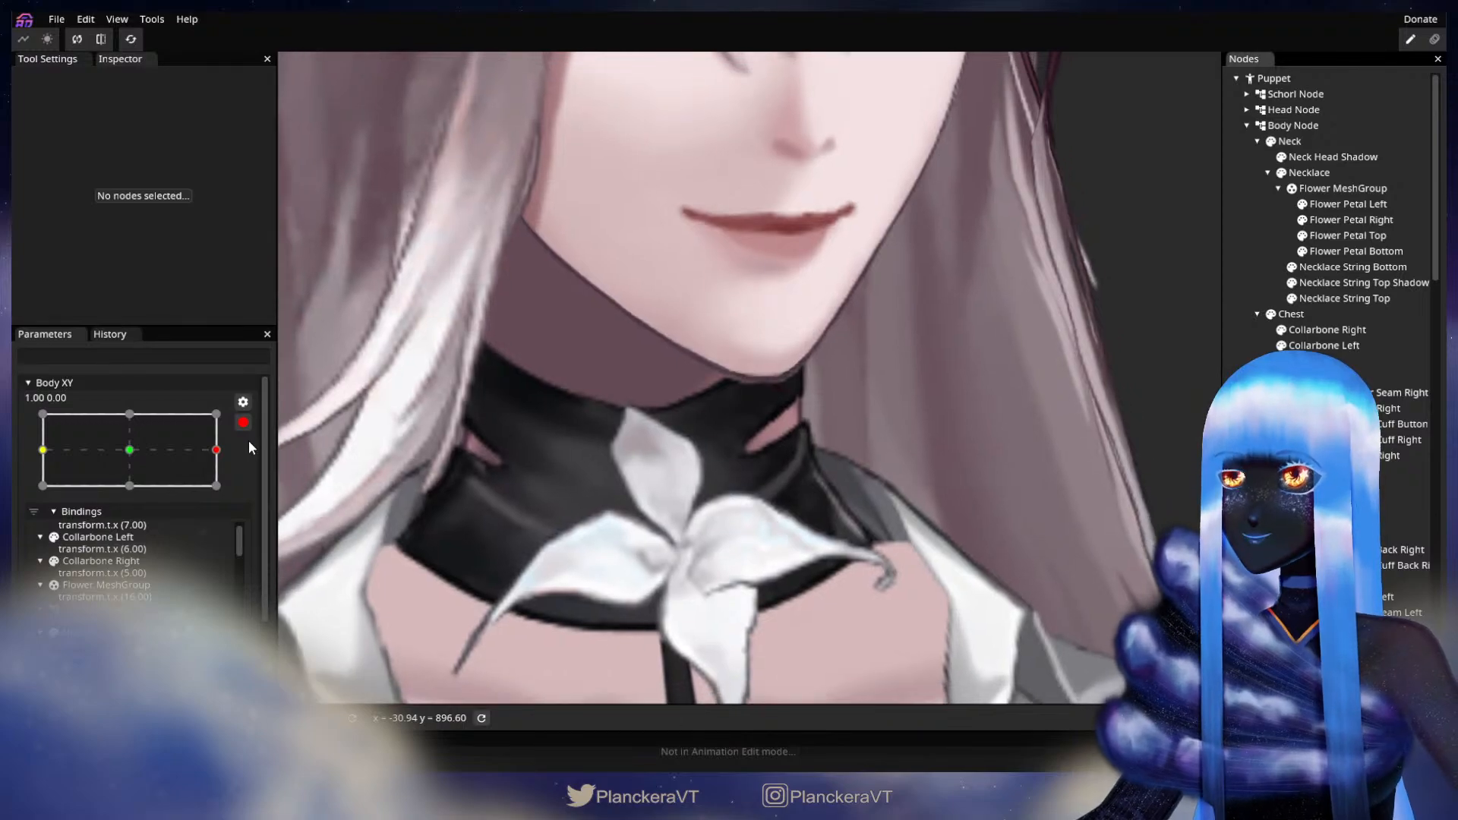
# - Preview the whole collar in the Body XY side turn and resume keypoint editing at 1.00, 0.00
pyautogui.click(243, 423)
pyautogui.moveTo(227, 515); pyautogui.dragTo(262, 501)
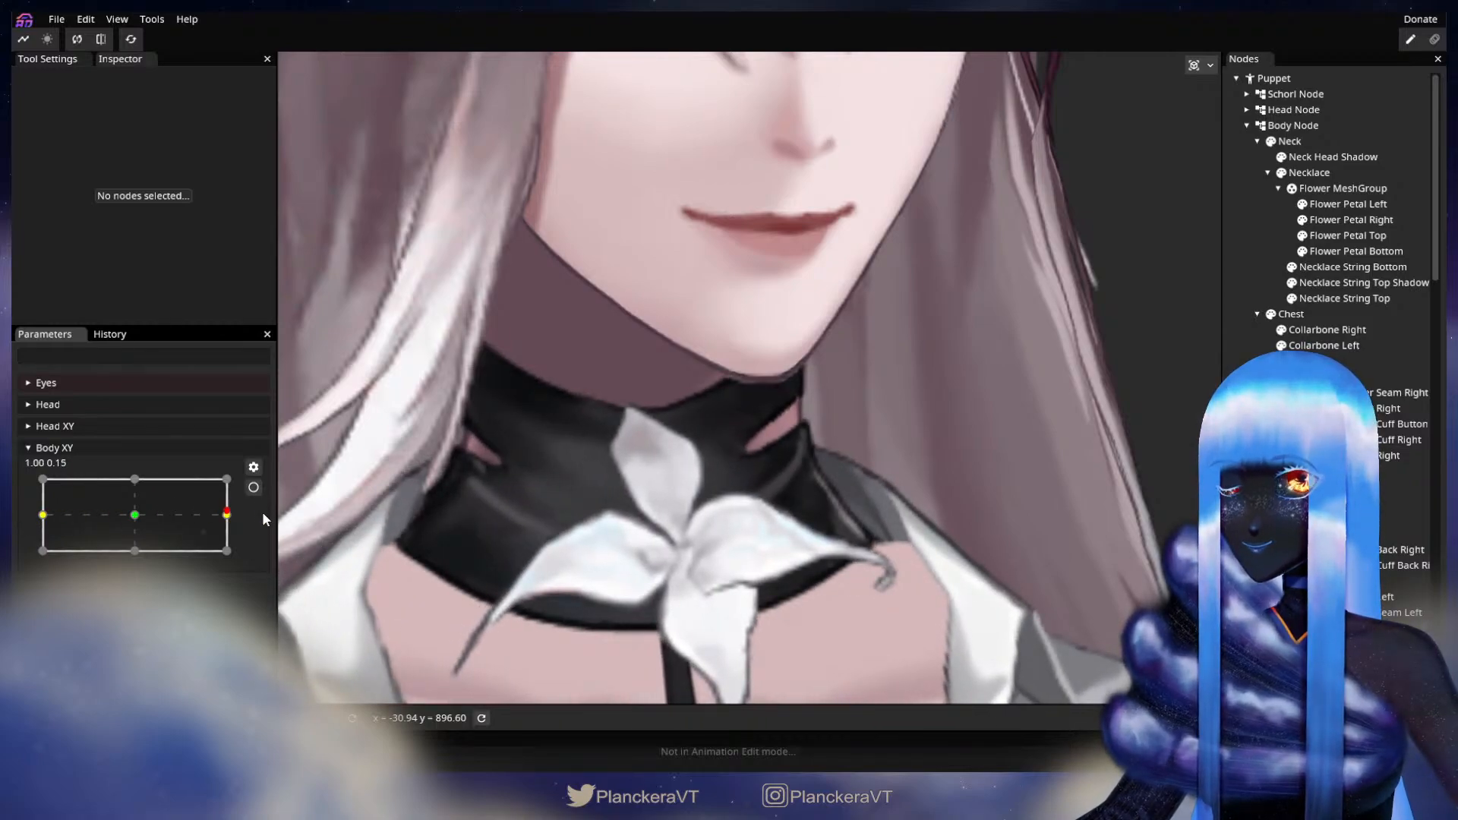
pyautogui.click(254, 487)
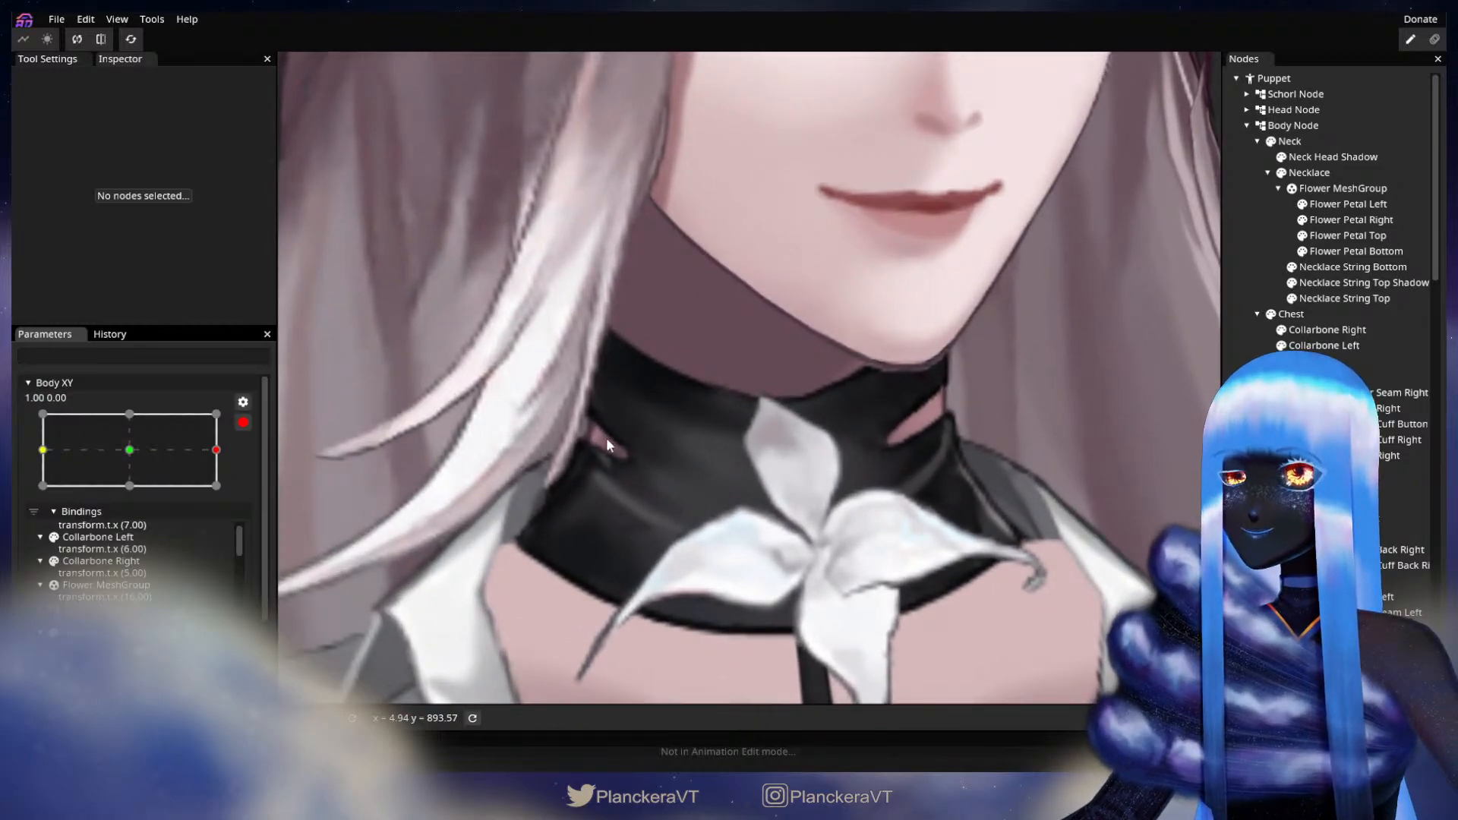
# - Push the Necklace vertices around the hair-side collar slit with the Circle Brush at size 16.00
pyautogui.click(1310, 172)
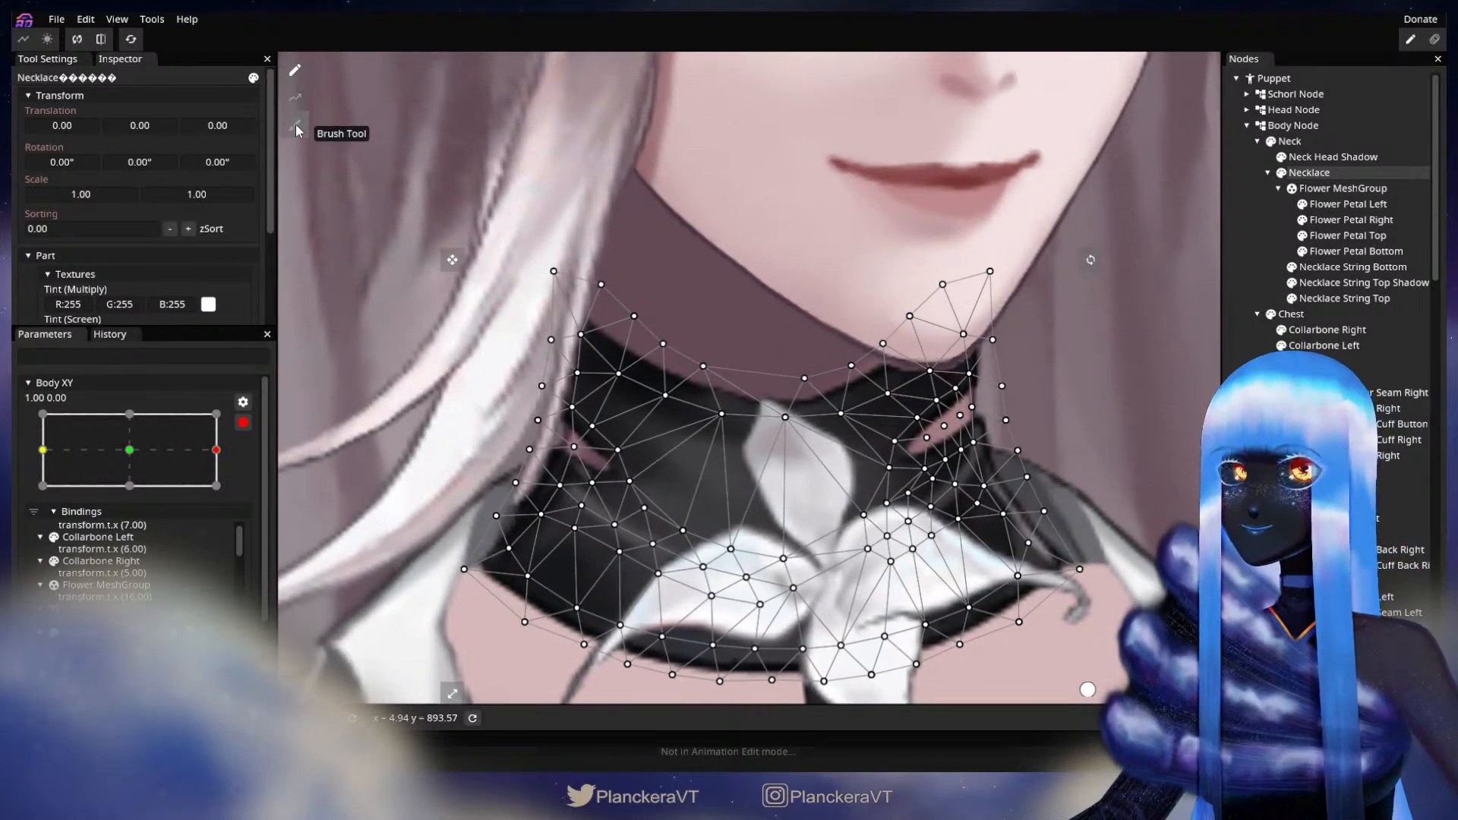
pyautogui.click(296, 126)
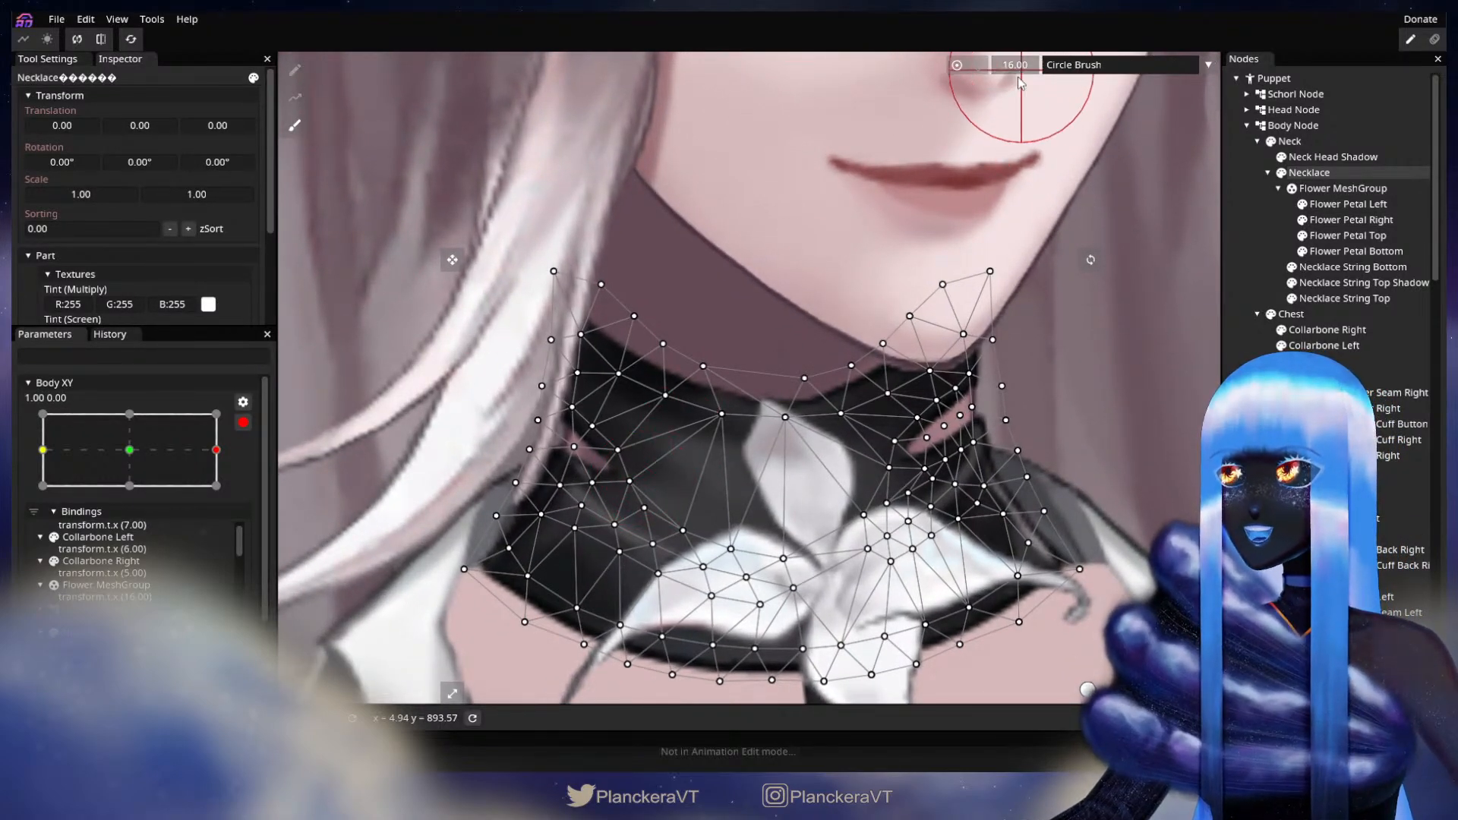
pyautogui.moveTo(612, 481); pyautogui.dragTo(627, 495)
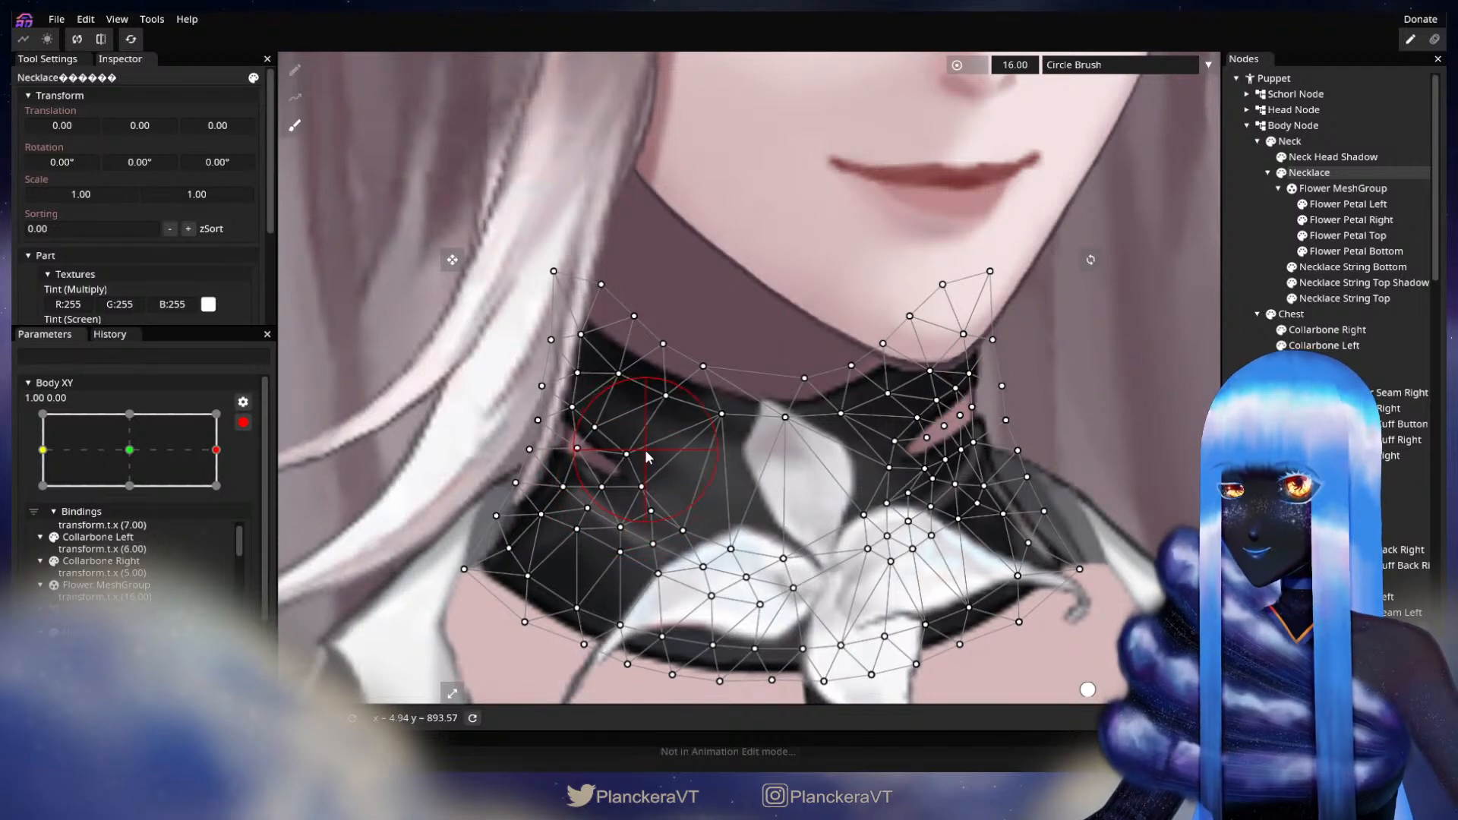
pyautogui.moveTo(647, 454); pyautogui.dragTo(664, 492)
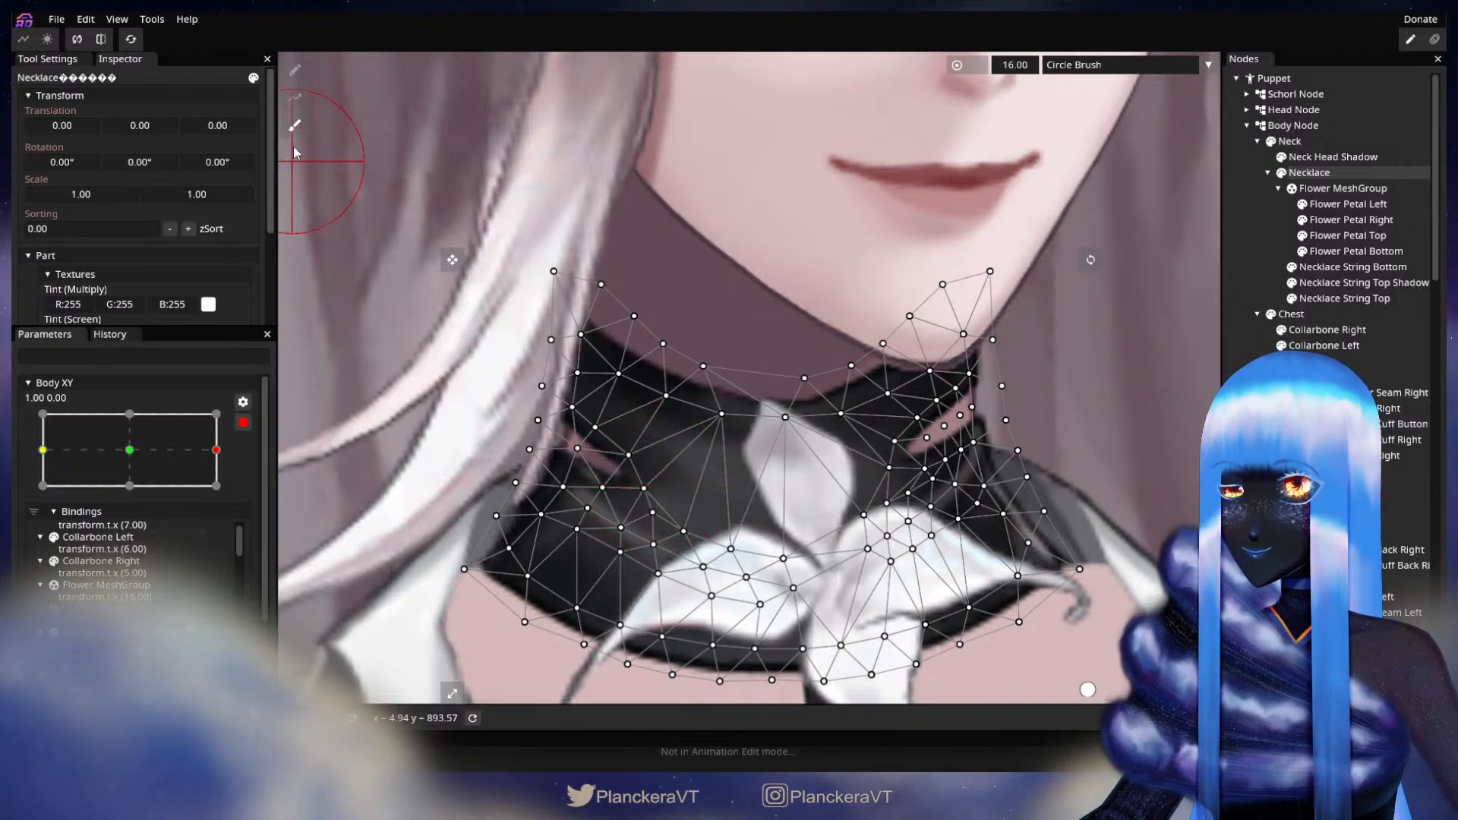
# - Fine-tune individual Necklace vertices along the hair-side slit with the vertex tool, deselect the mesh, and inspect the bust
pyautogui.click(295, 69)
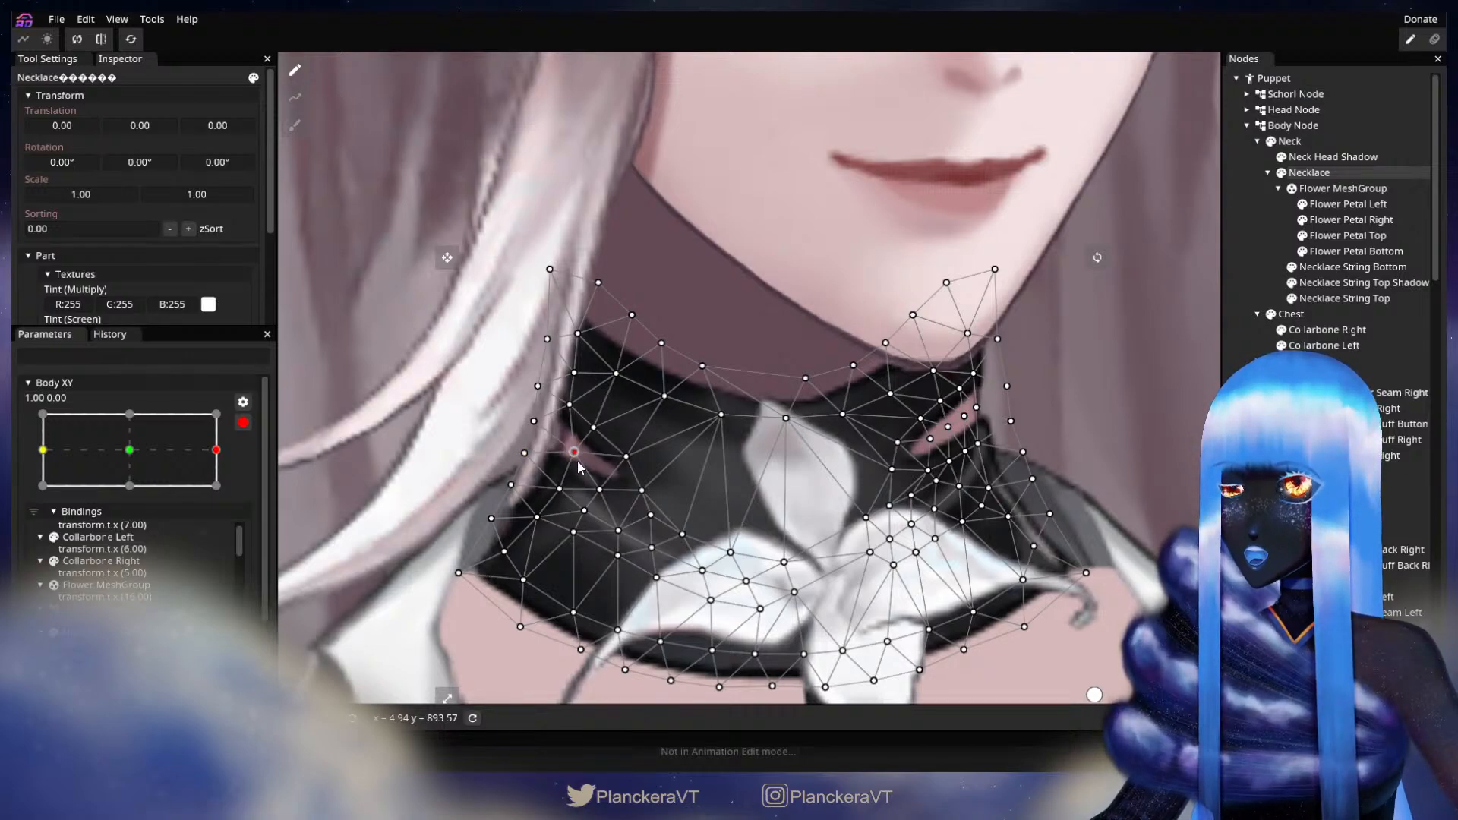
pyautogui.click(1165, 391)
pyautogui.scroll(-3, 877, 420)
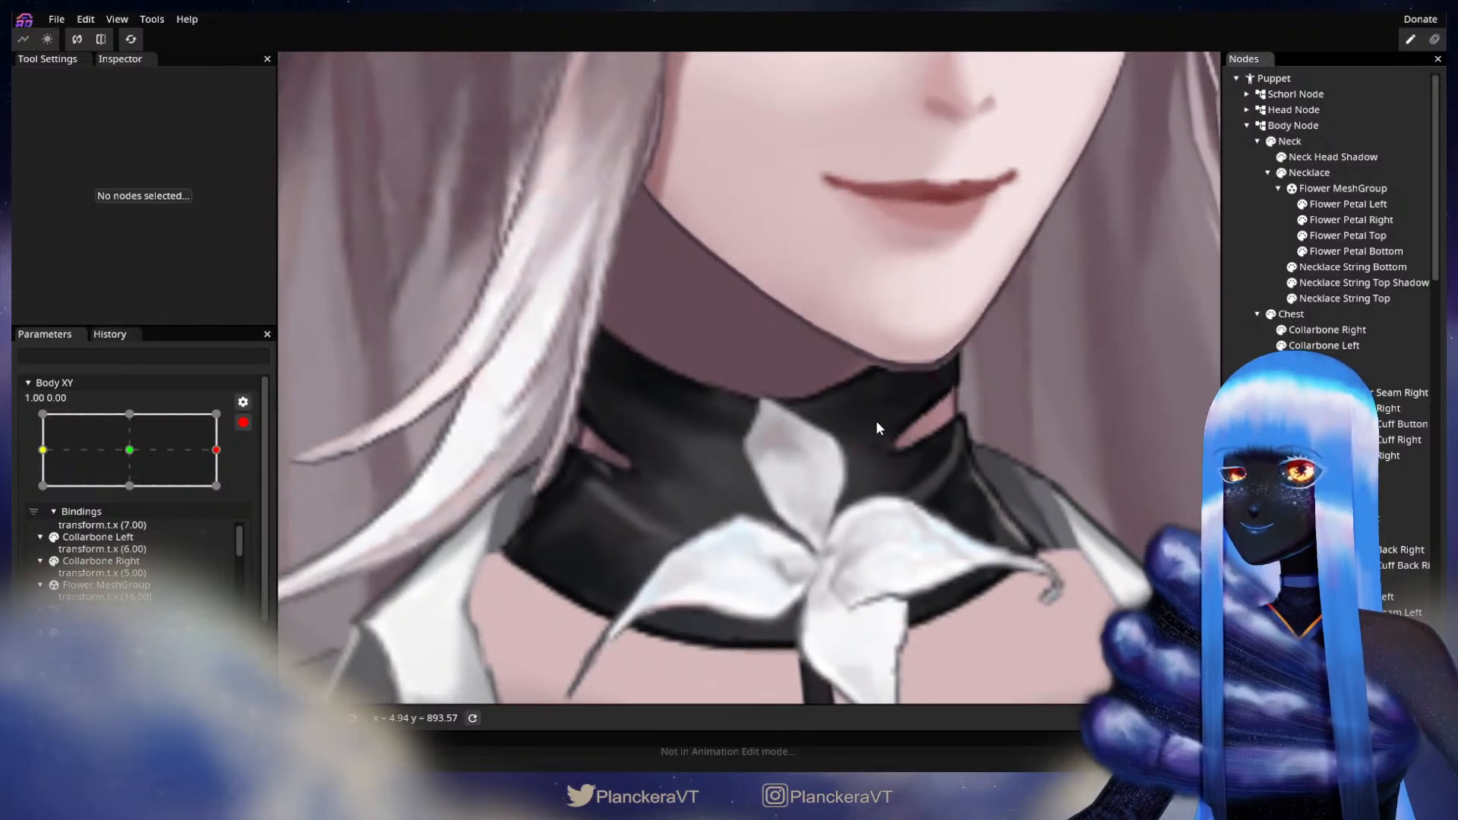
pyautogui.scroll(-5, 891, 503)
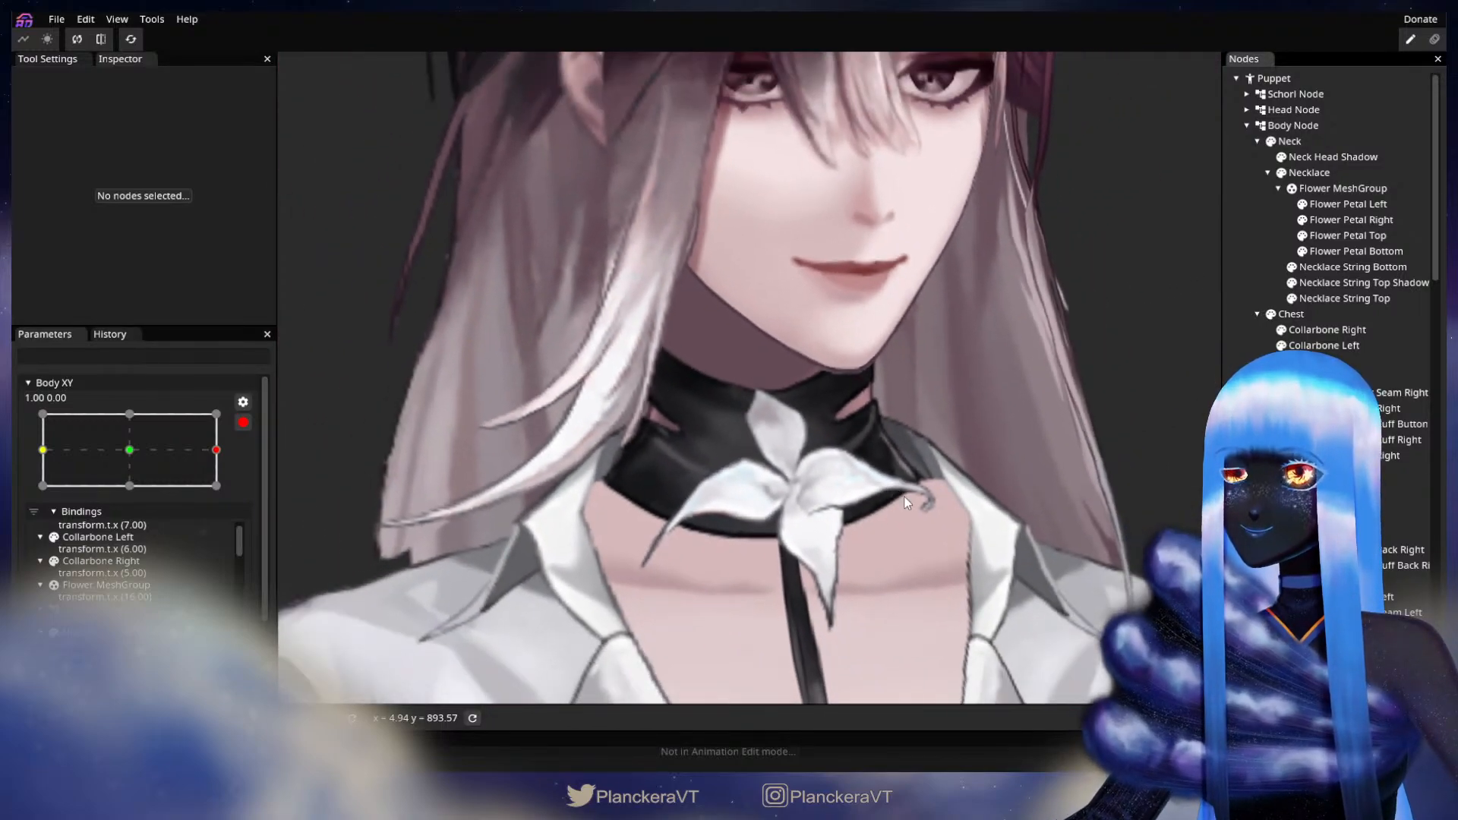
pyautogui.moveTo(813, 462); pyautogui.dragTo(763, 533)
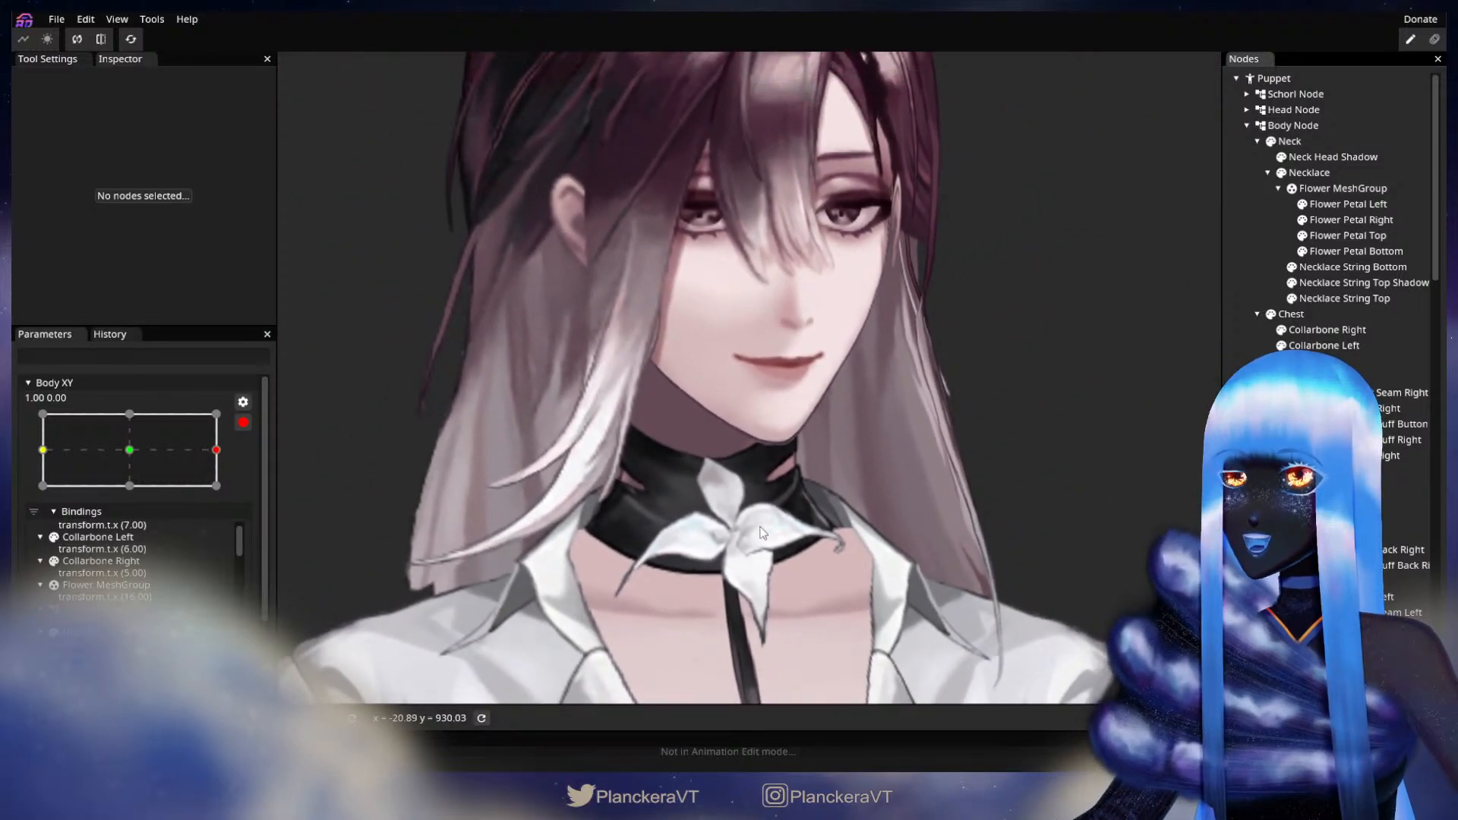
# - Preview the bust through the Body XY side turn and re-enter editing at 1.00, 0.00
pyautogui.click(243, 423)
pyautogui.moveTo(225, 514)
pyautogui.mouseDown()
pyautogui.moveTo(134, 513)
pyautogui.moveTo(250, 505)
pyautogui.mouseUp()
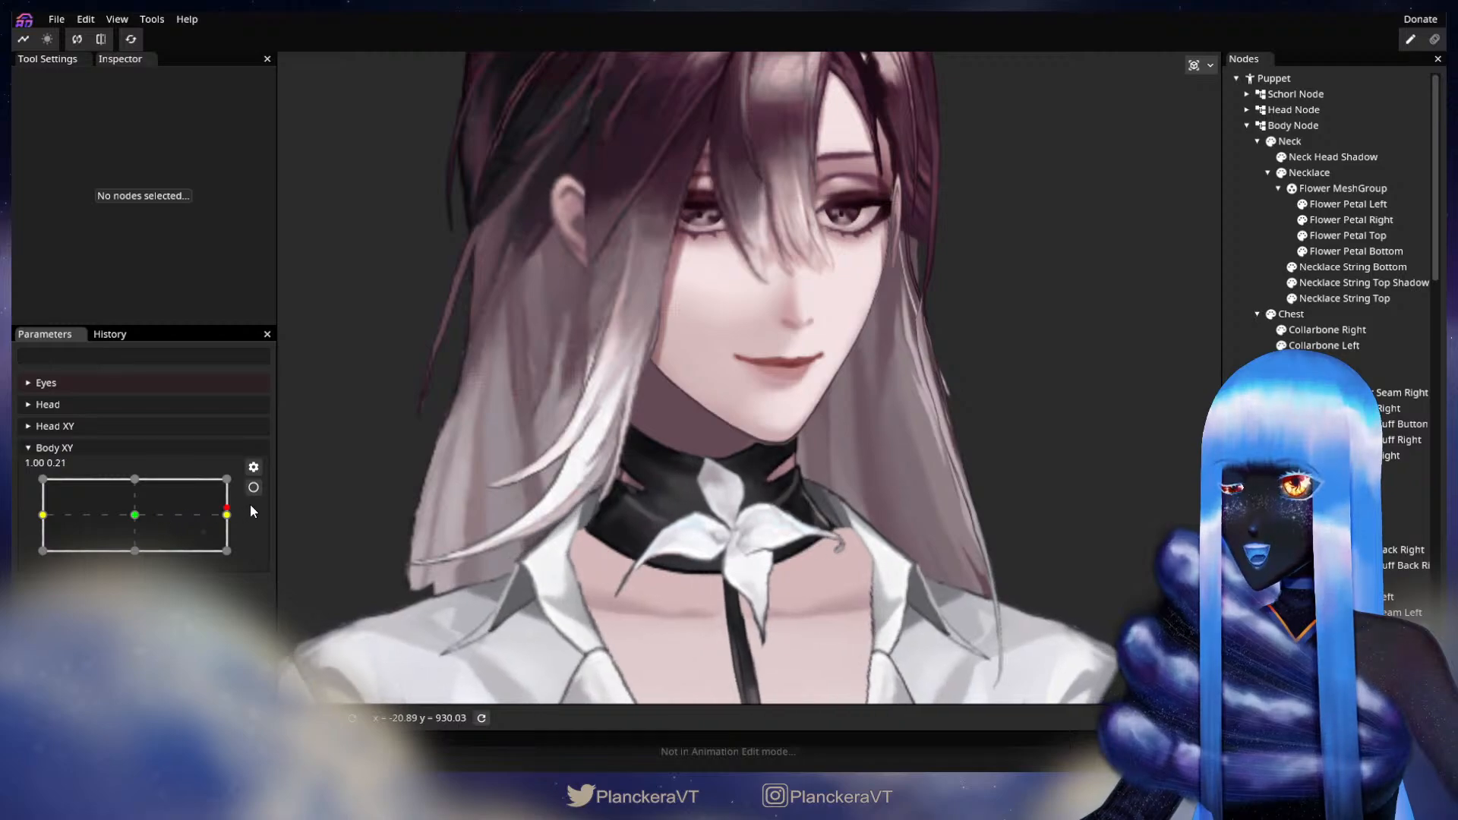
pyautogui.click(254, 487)
# - Adjust the Necklace vertices around the inner tip and upper edge of the hair-side slit and deselect the mesh
pyautogui.scroll(3, 489, 507)
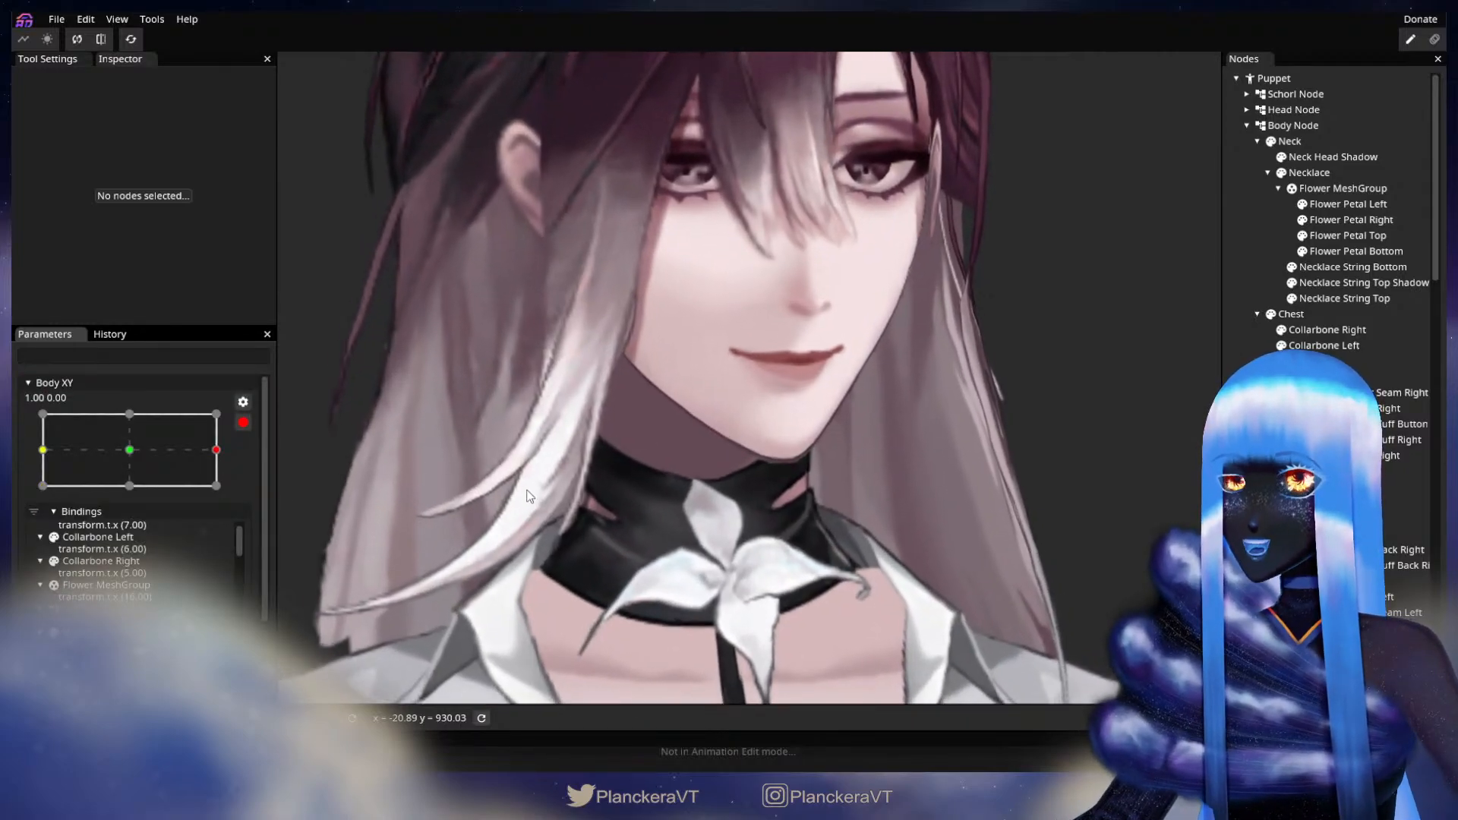
pyautogui.scroll(1, 583, 521)
pyautogui.moveTo(671, 551); pyautogui.dragTo(823, 503)
pyautogui.scroll(3, 800, 489)
pyautogui.scroll(2, 823, 503)
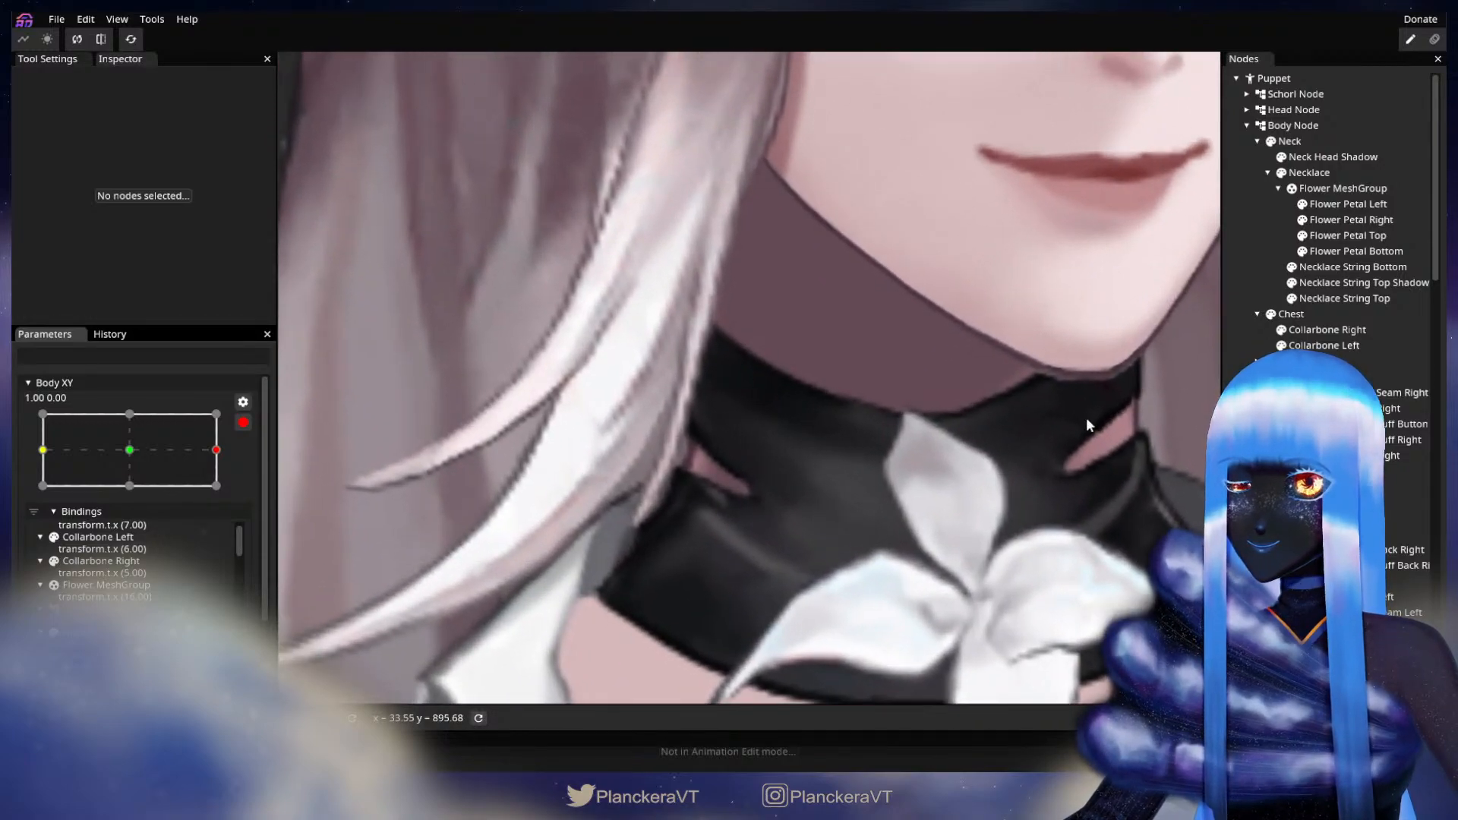
pyautogui.click(1322, 174)
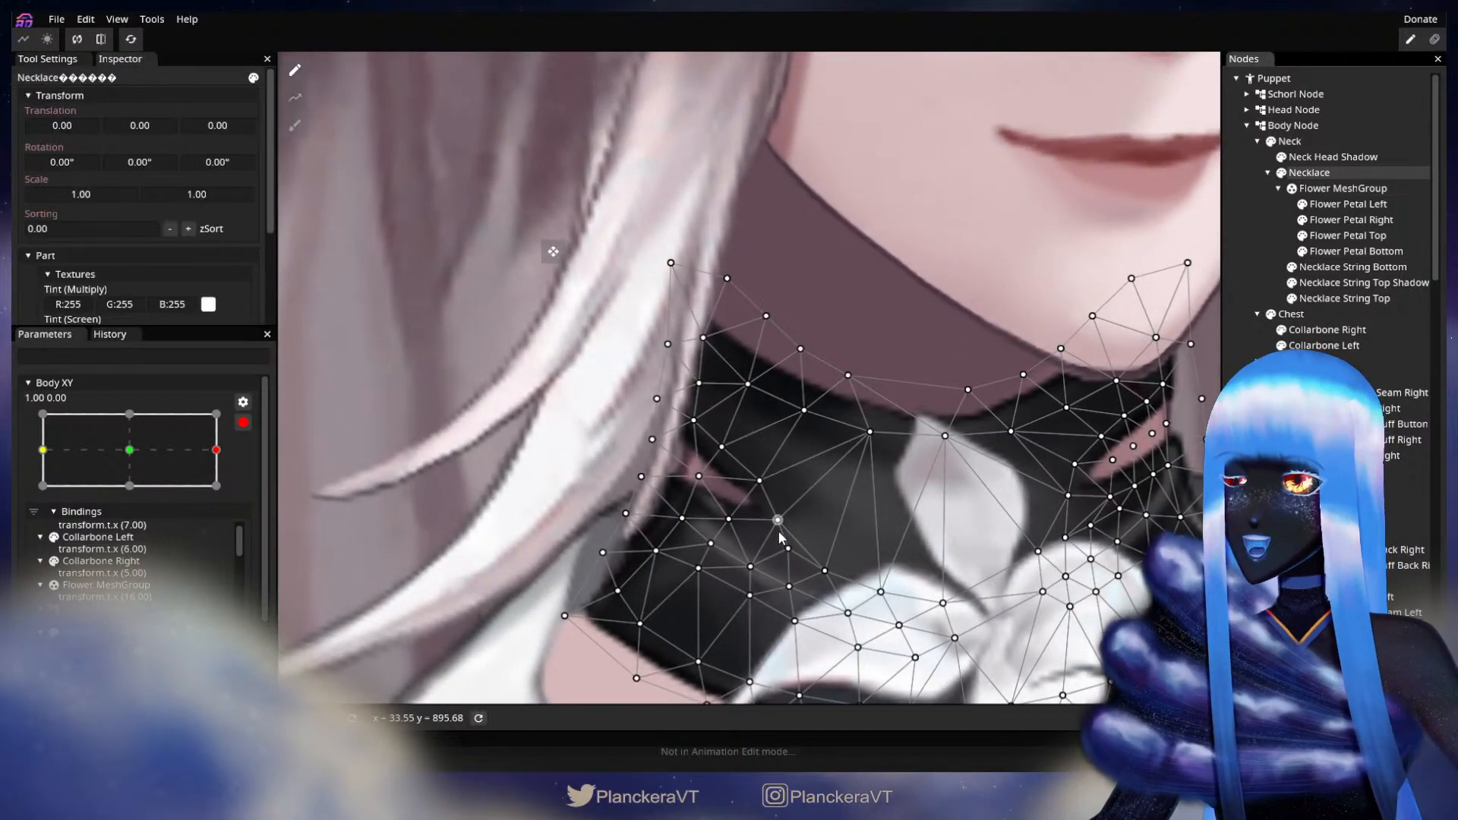
pyautogui.click(759, 480)
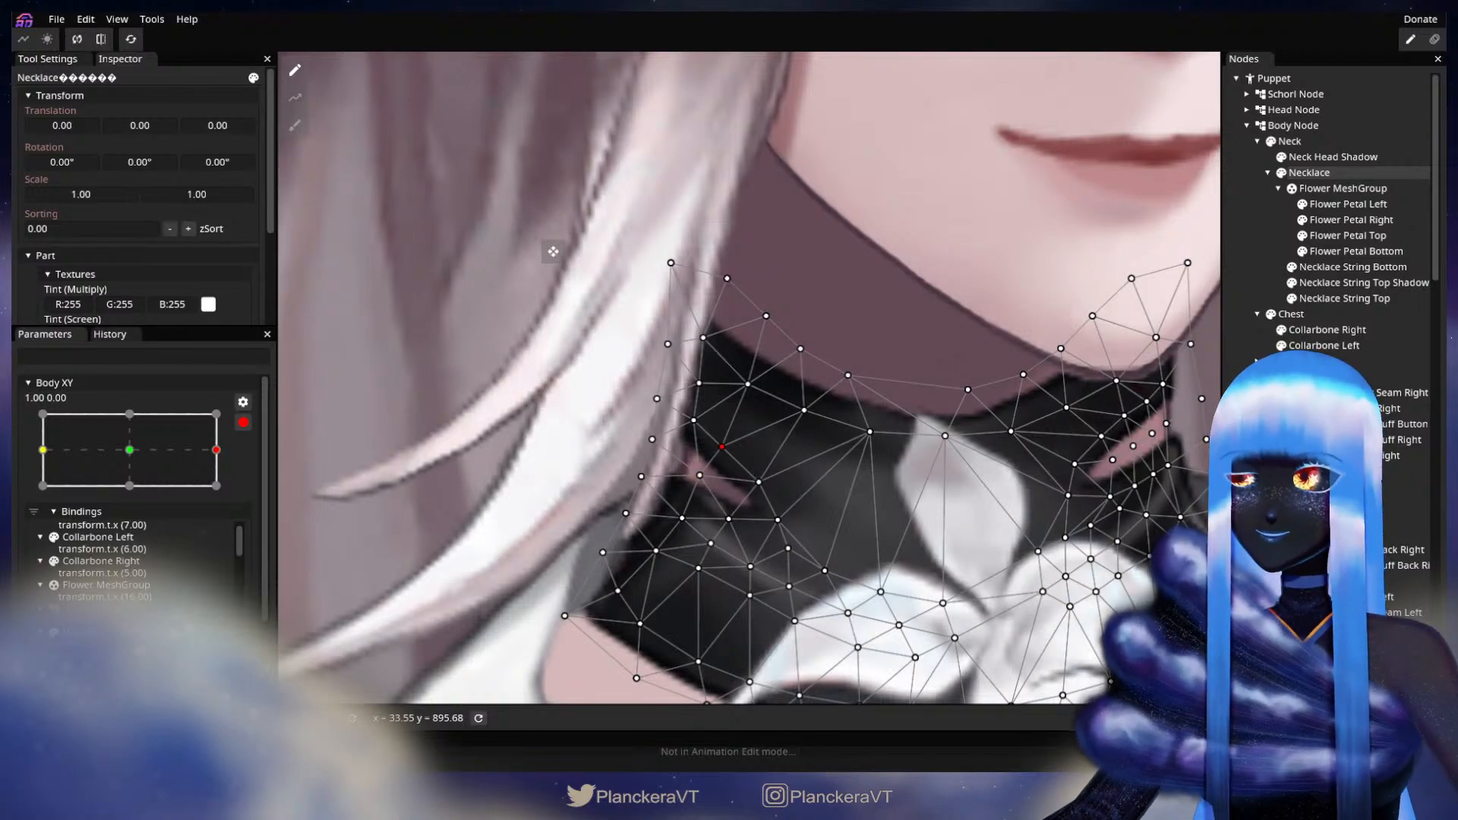
pyautogui.click(1021, 494)
pyautogui.scroll(-2, 1002, 494)
pyautogui.scroll(-4, 997, 493)
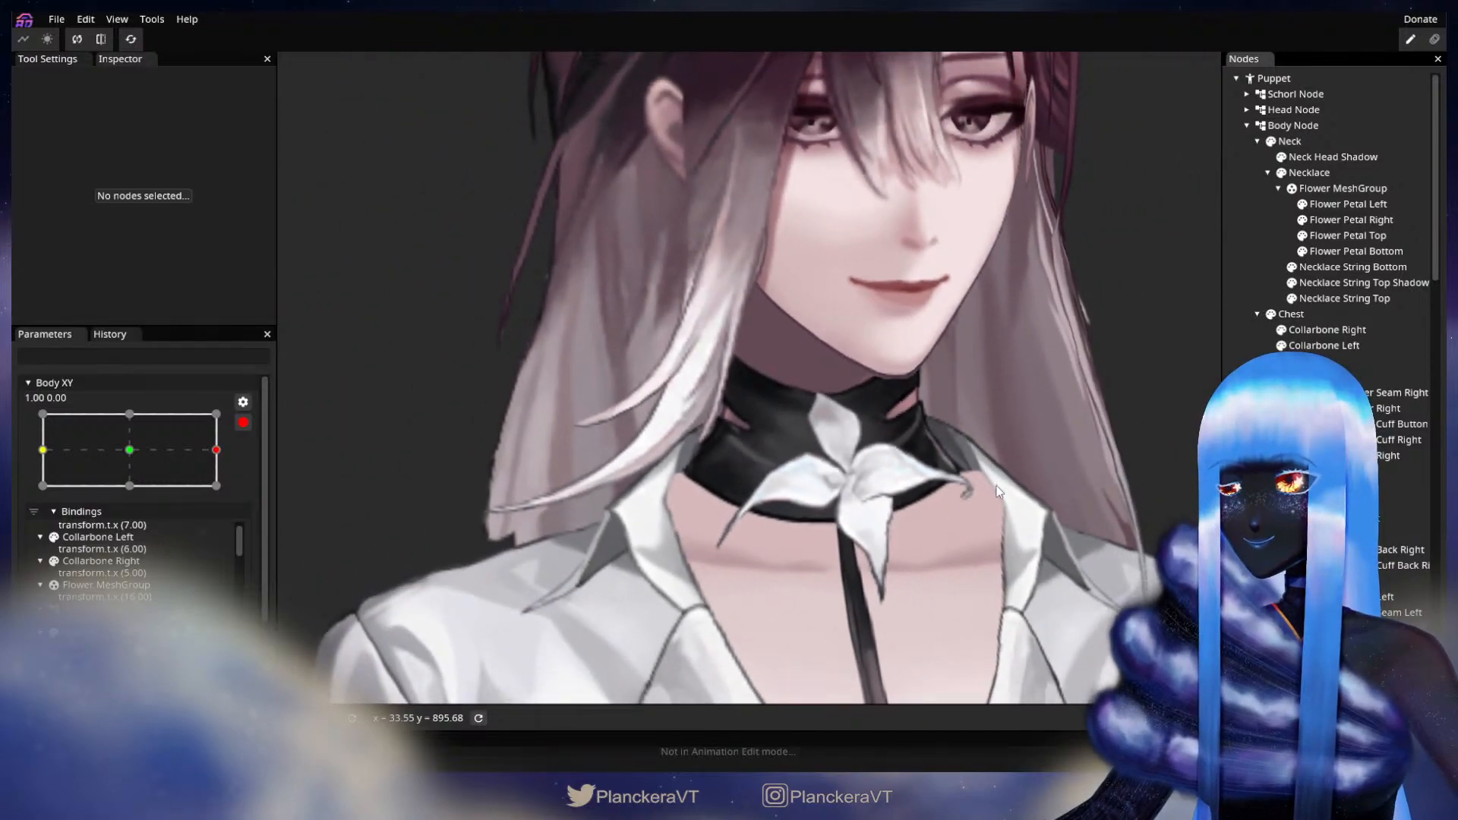
# - Preview the full upper body through the Body XY side turn and re-arm the keypoint at 1.00, 0.00
pyautogui.scroll(-4, 998, 492)
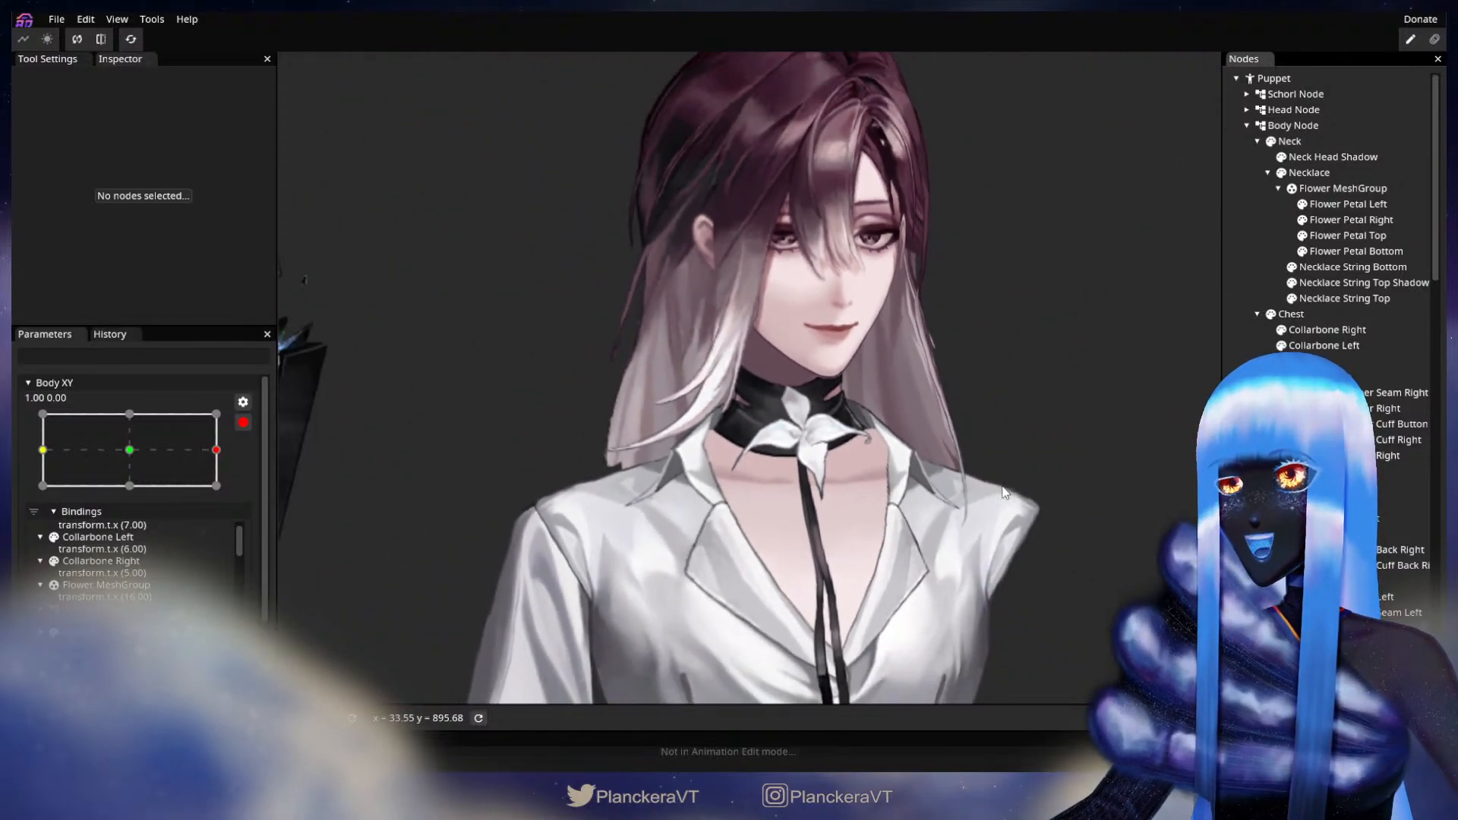
pyautogui.scroll(-4, 1004, 492)
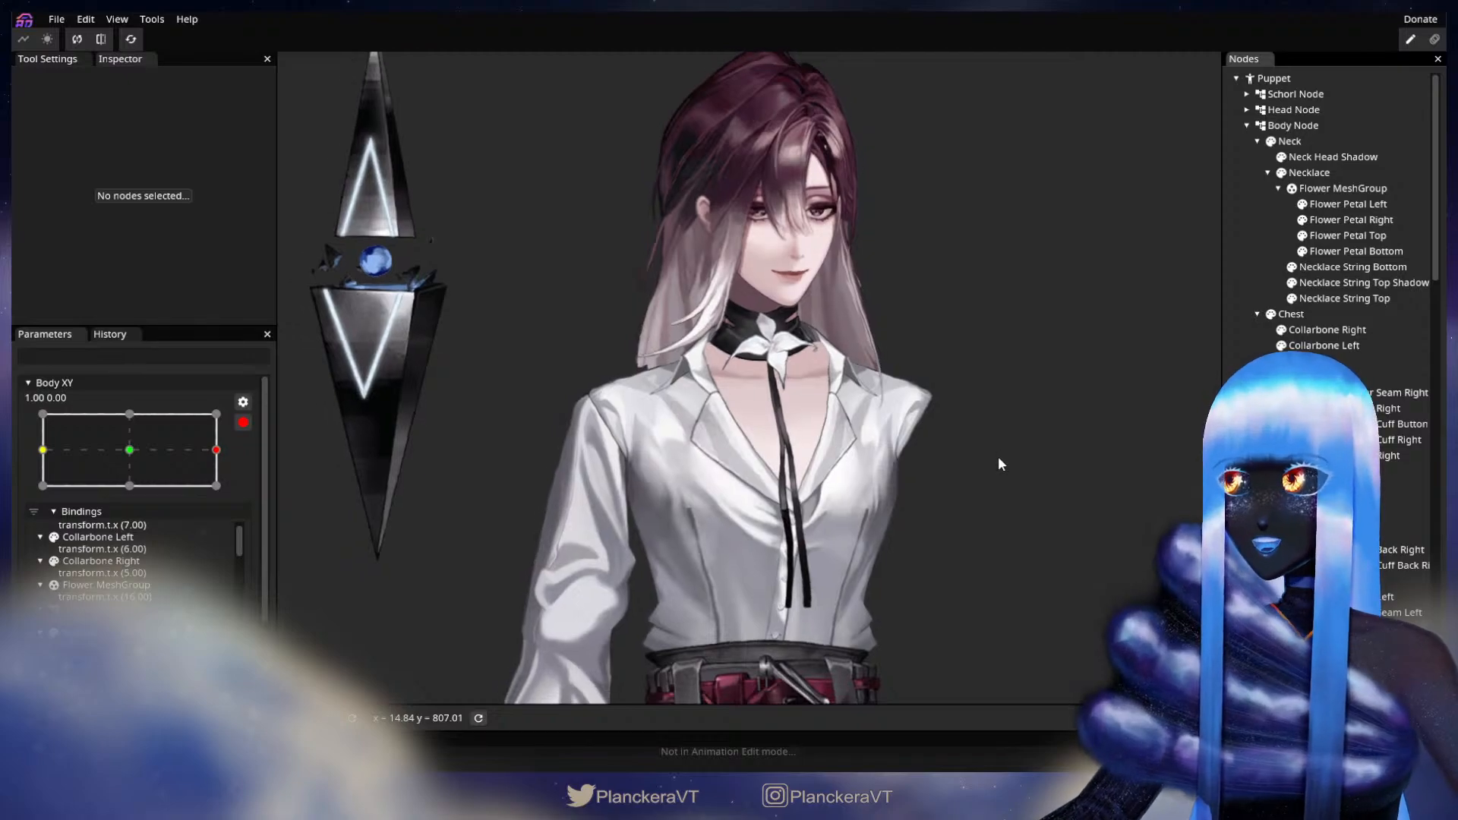
pyautogui.scroll(-2, 998, 459)
pyautogui.click(243, 422)
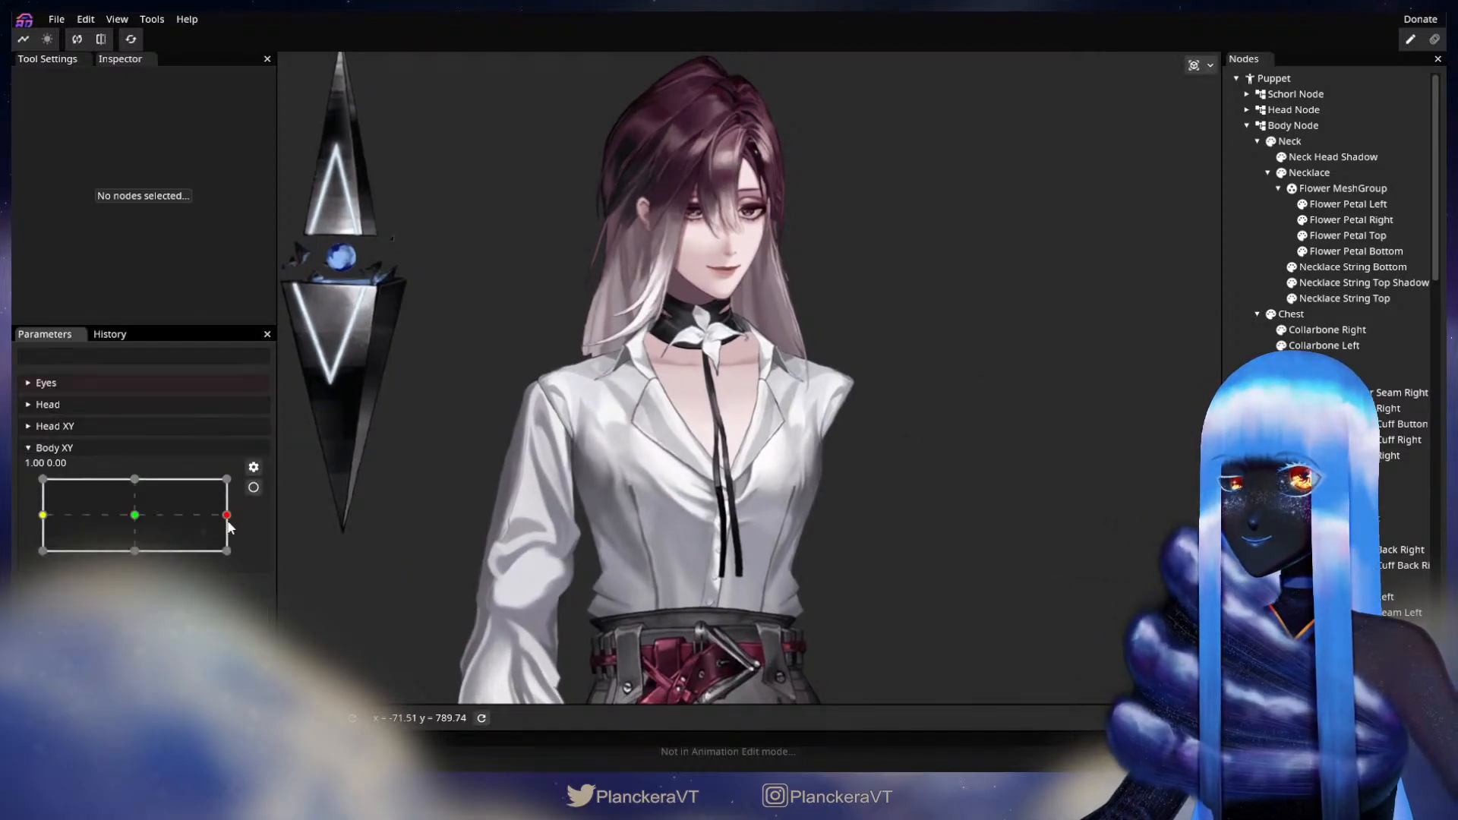
pyautogui.moveTo(227, 518)
pyautogui.mouseDown()
pyautogui.moveTo(132, 515)
pyautogui.moveTo(241, 509)
pyautogui.mouseUp()
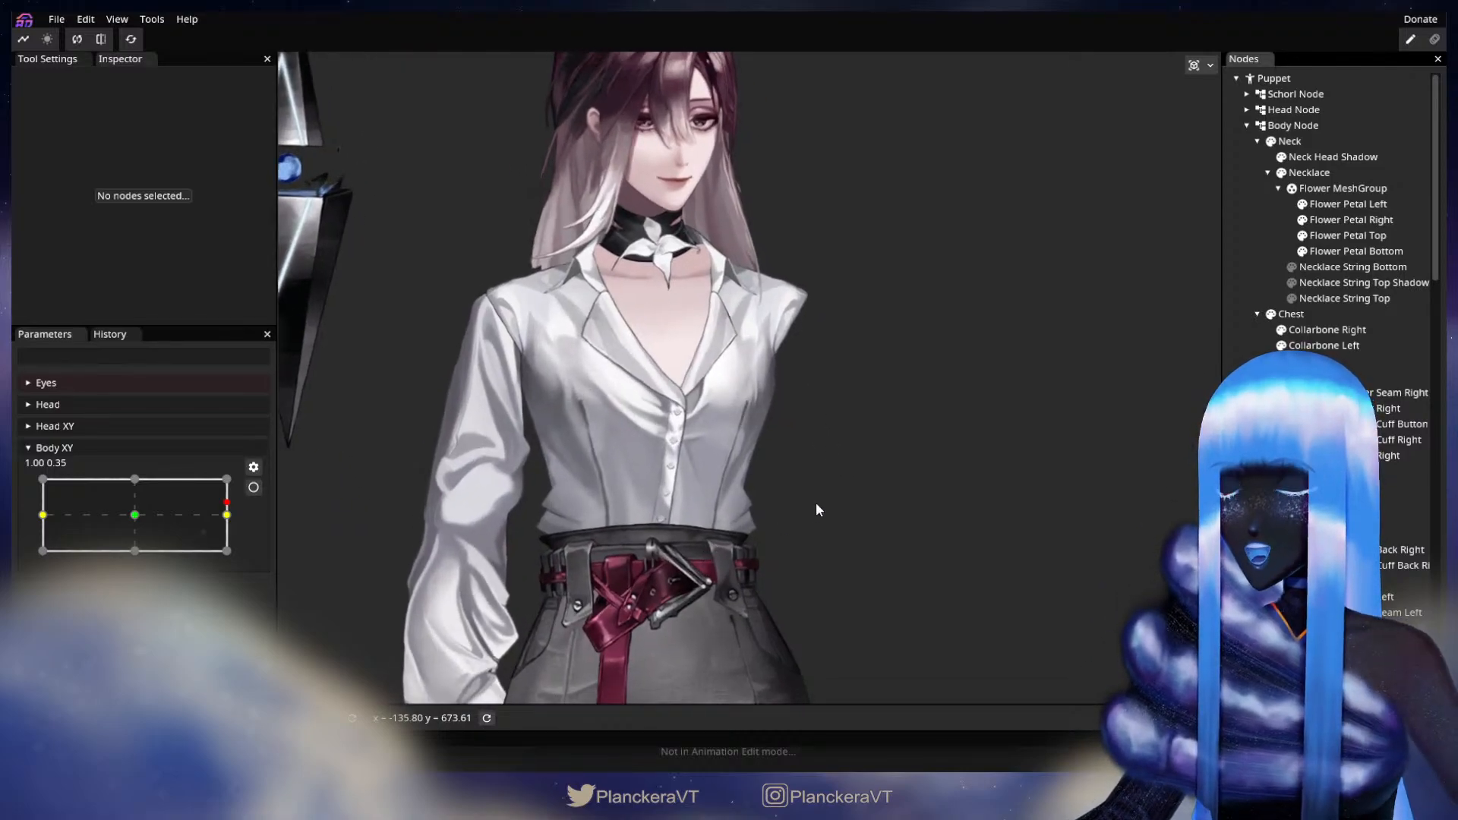
pyautogui.moveTo(227, 503)
pyautogui.mouseDown()
pyautogui.moveTo(227, 517)
pyautogui.moveTo(136, 516)
pyautogui.moveTo(241, 510)
pyautogui.moveTo(136, 513)
pyautogui.moveTo(230, 521)
pyautogui.mouseUp()
pyautogui.click(253, 488)
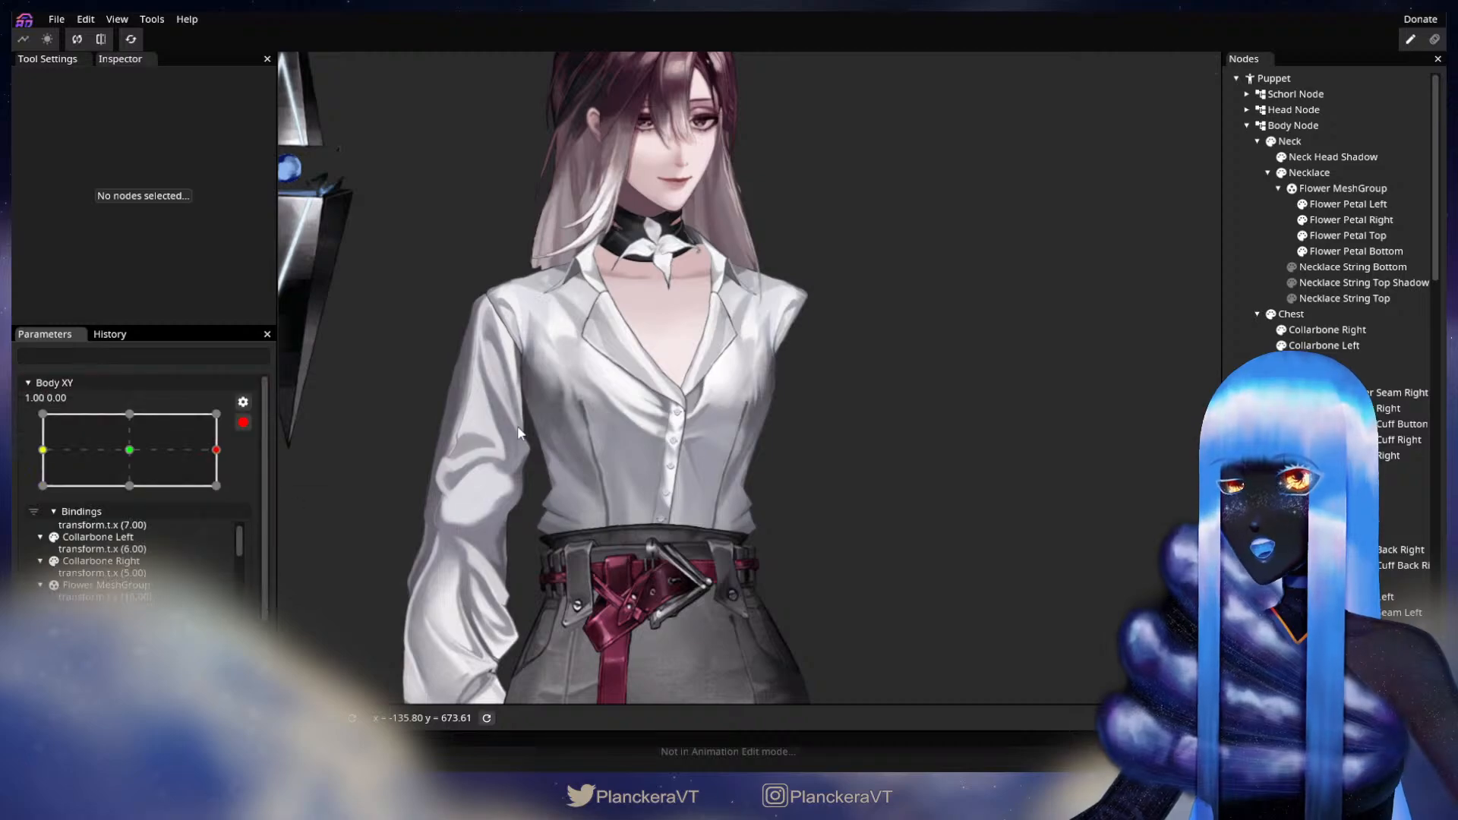
# - Set the Right Arm Node's X translation to 3.00 at the 1.00, 0.00 keypoint and deselect the node
pyautogui.scroll(-10, 1336, 212)
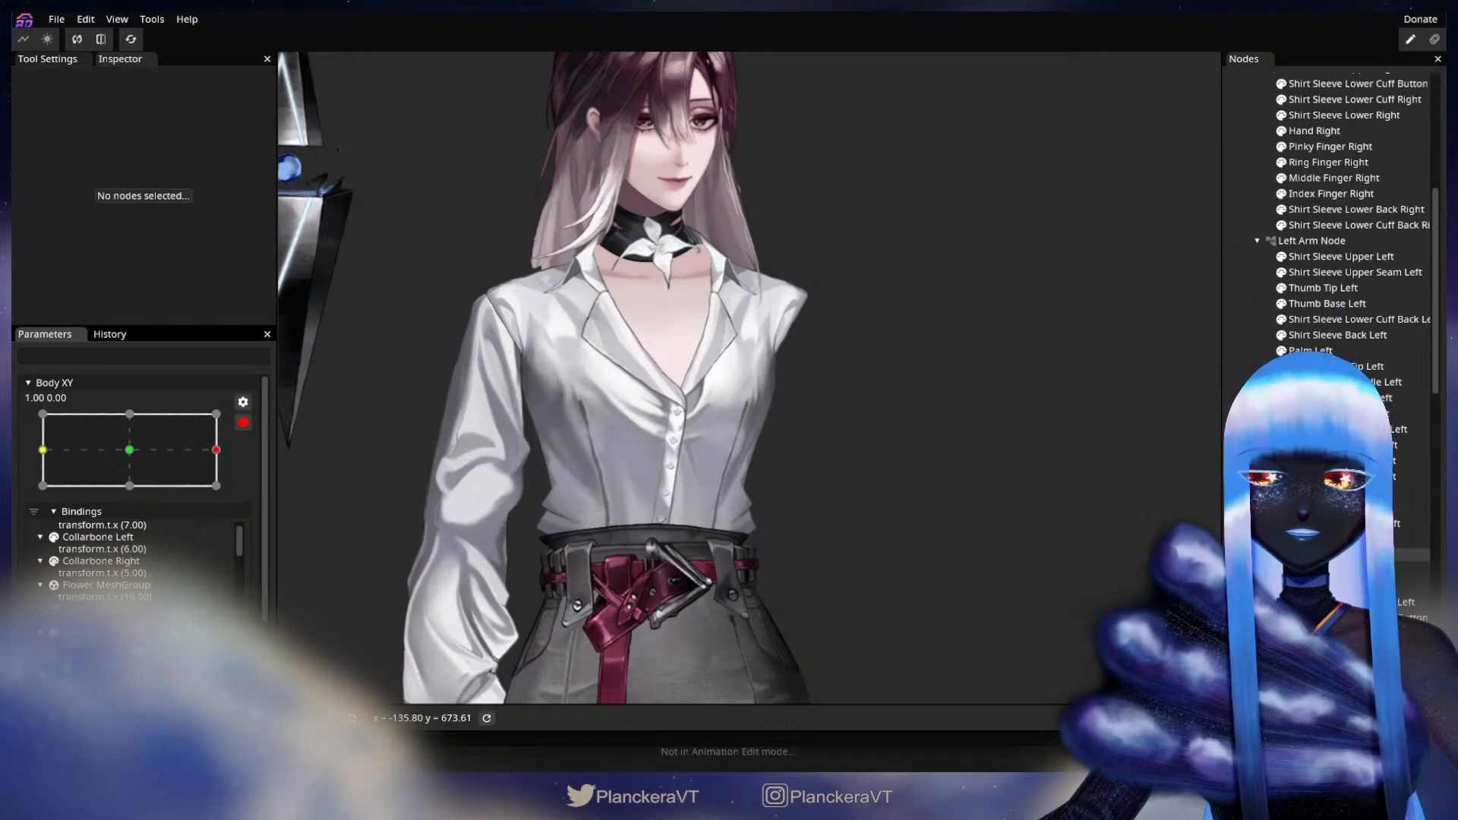
pyautogui.scroll(4, 1337, 213)
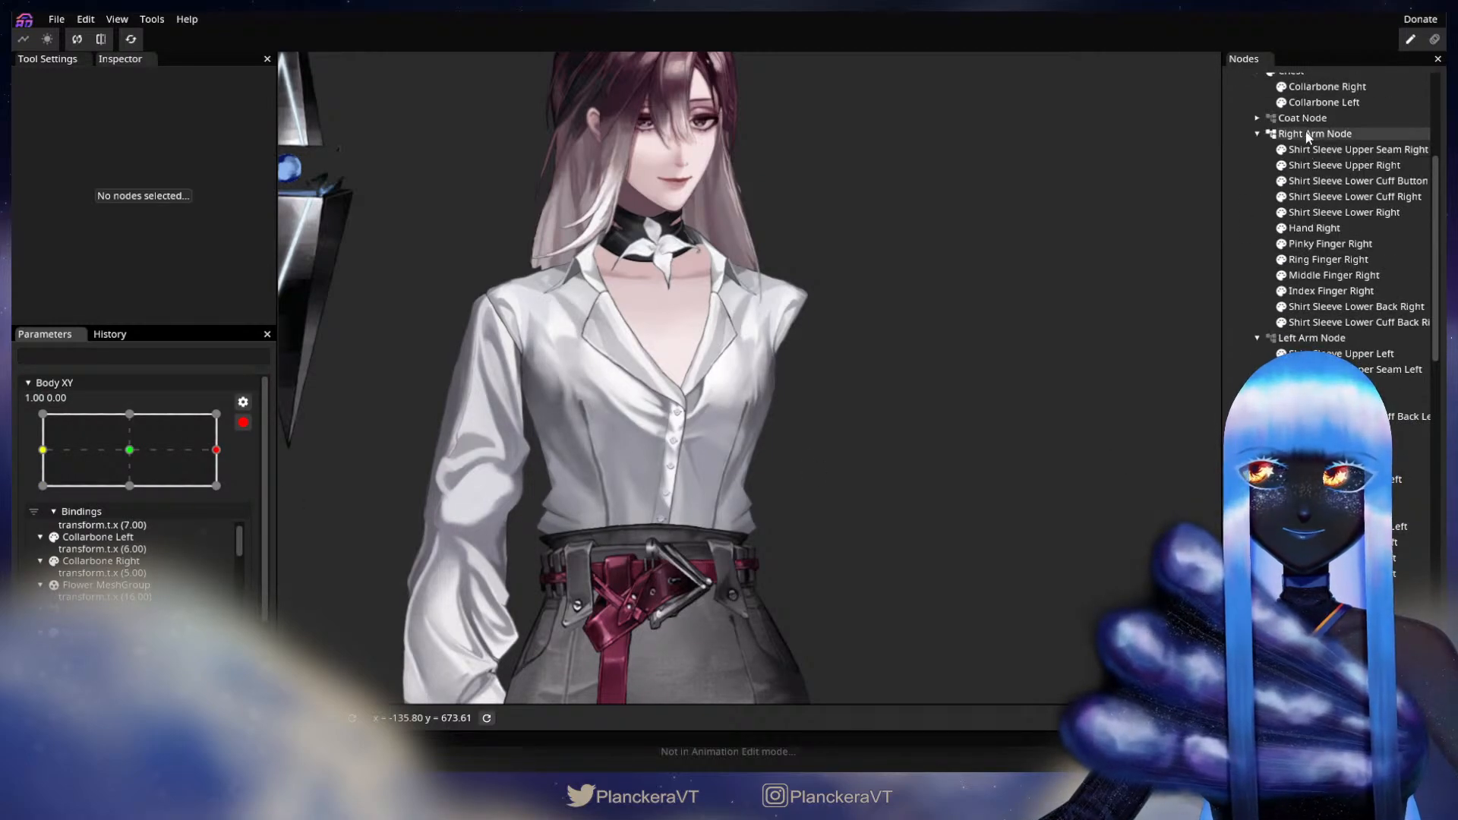
pyautogui.click(1308, 134)
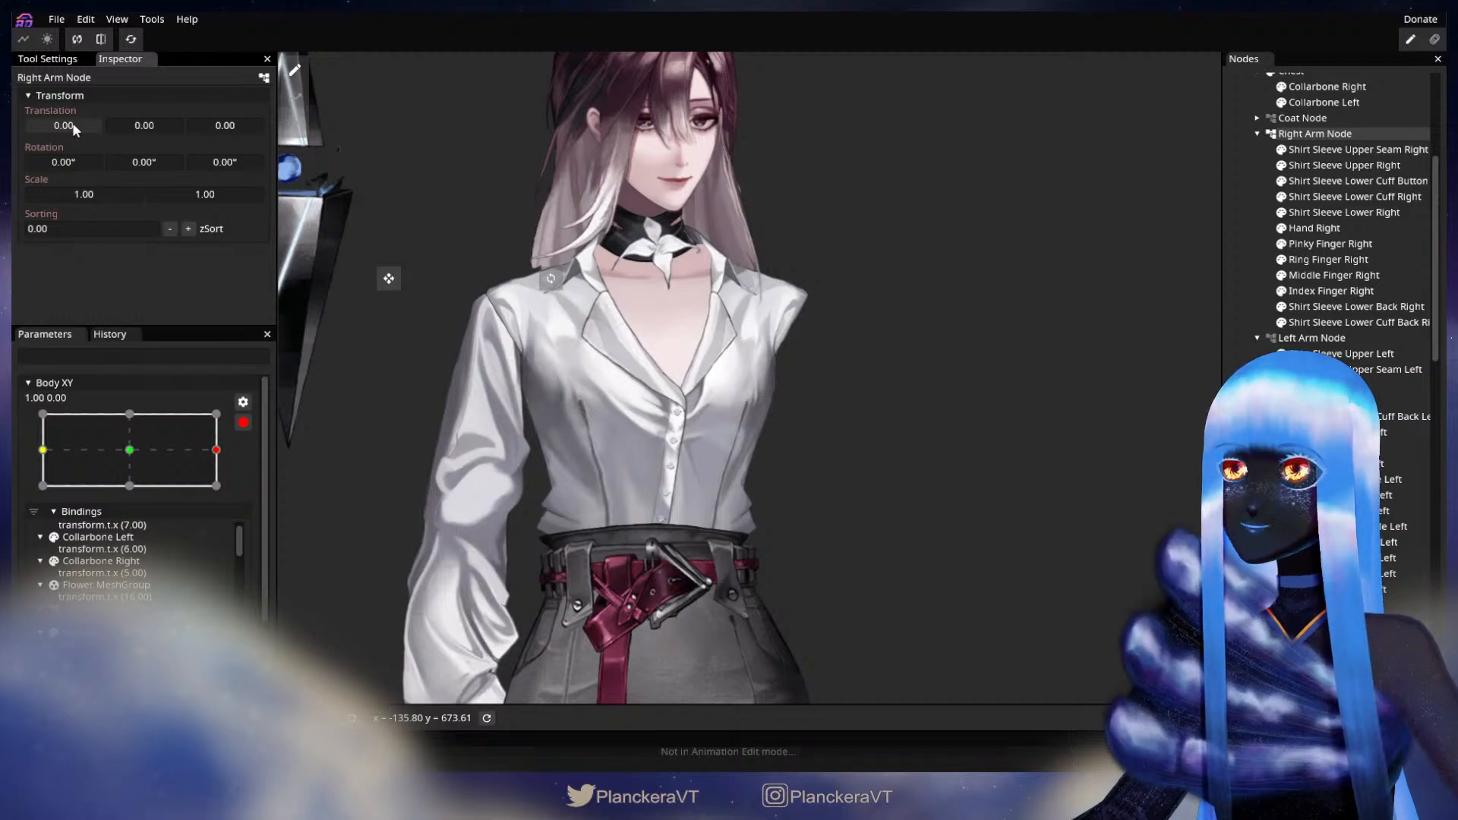
pyautogui.moveTo(73, 126); pyautogui.dragTo(75, 127)
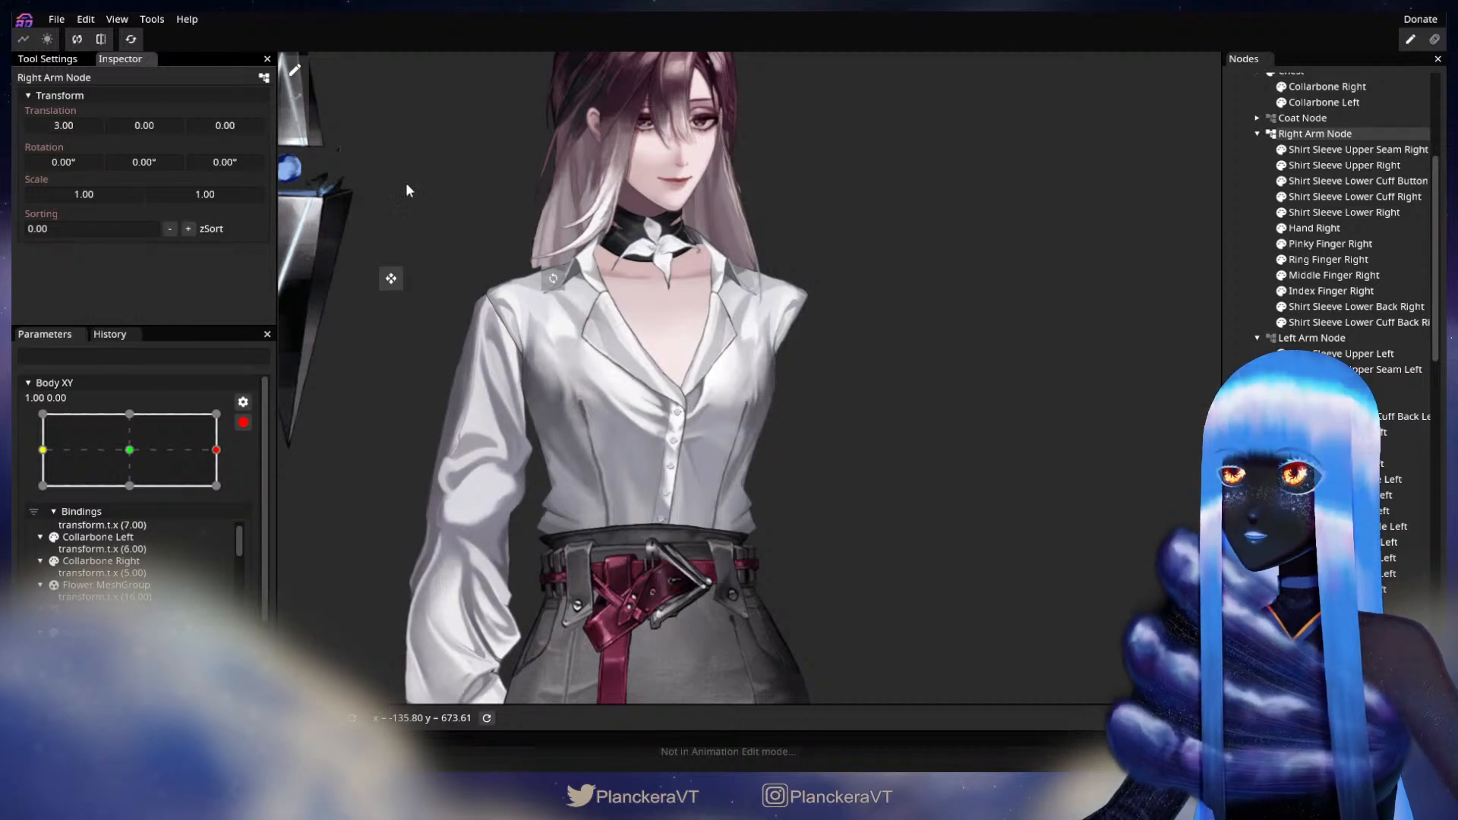
pyautogui.click(292, 441)
# - Preview the right arm's shift in the Body XY side turn and resume keypoint editing at 1.00, 0.00
pyautogui.click(242, 422)
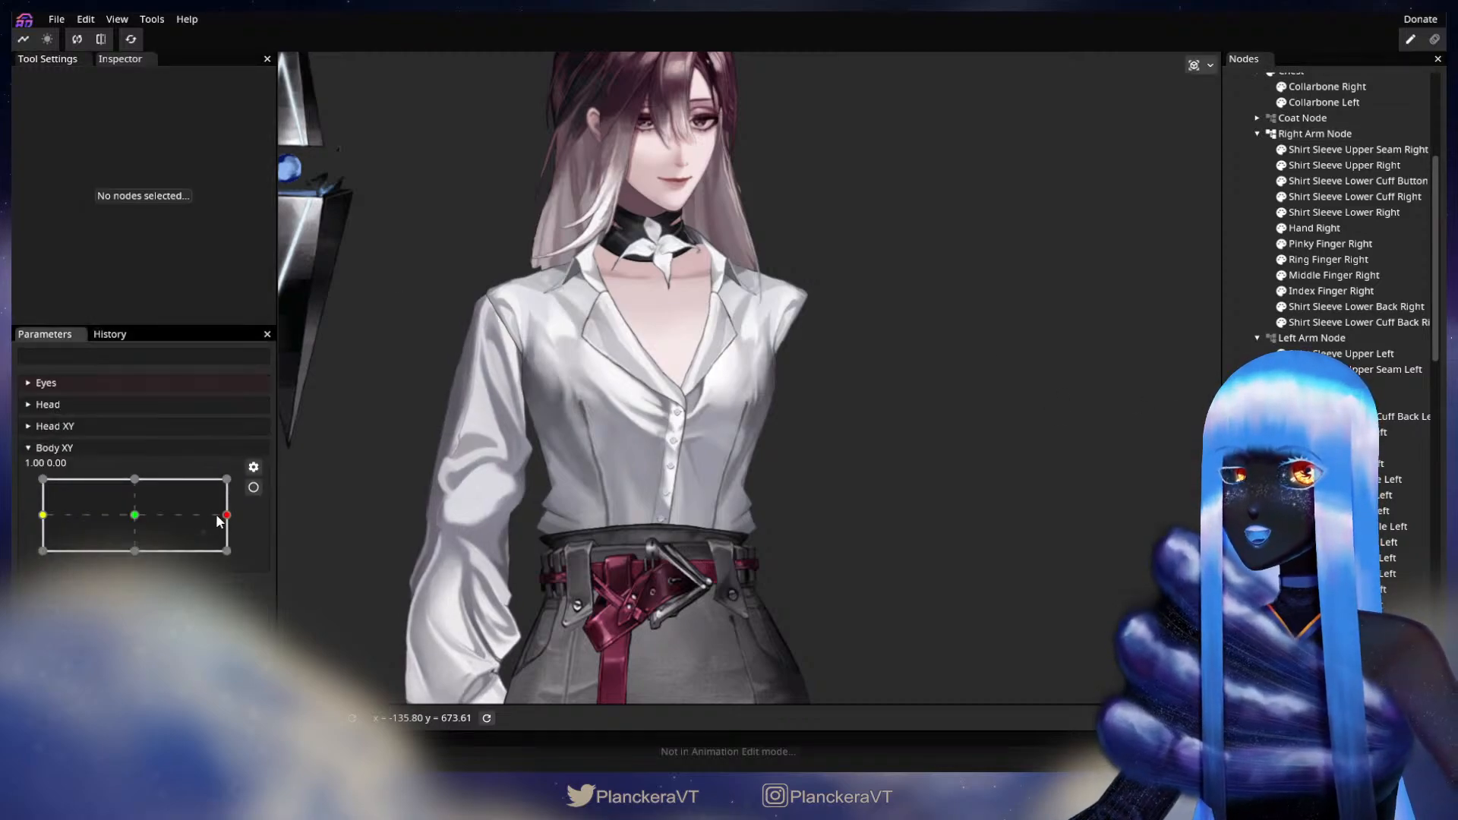
pyautogui.moveTo(226, 515)
pyautogui.mouseDown()
pyautogui.moveTo(132, 515)
pyautogui.moveTo(254, 509)
pyautogui.mouseUp()
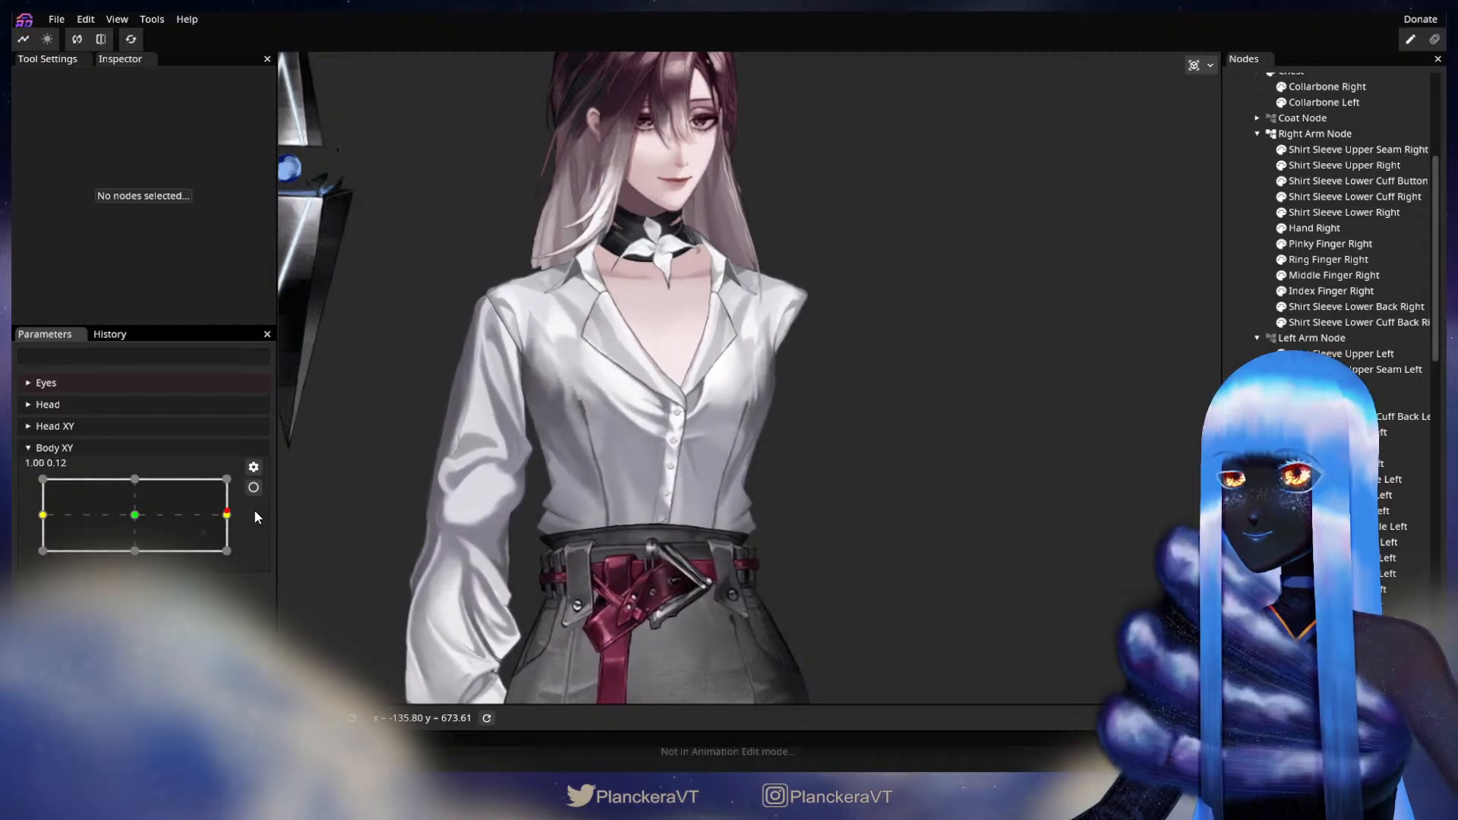
pyautogui.click(254, 487)
# - Set the Right Arm Node's X translation to 5.00 at the 1.00, 0.00 keypoint and deselect the node
pyautogui.click(1349, 135)
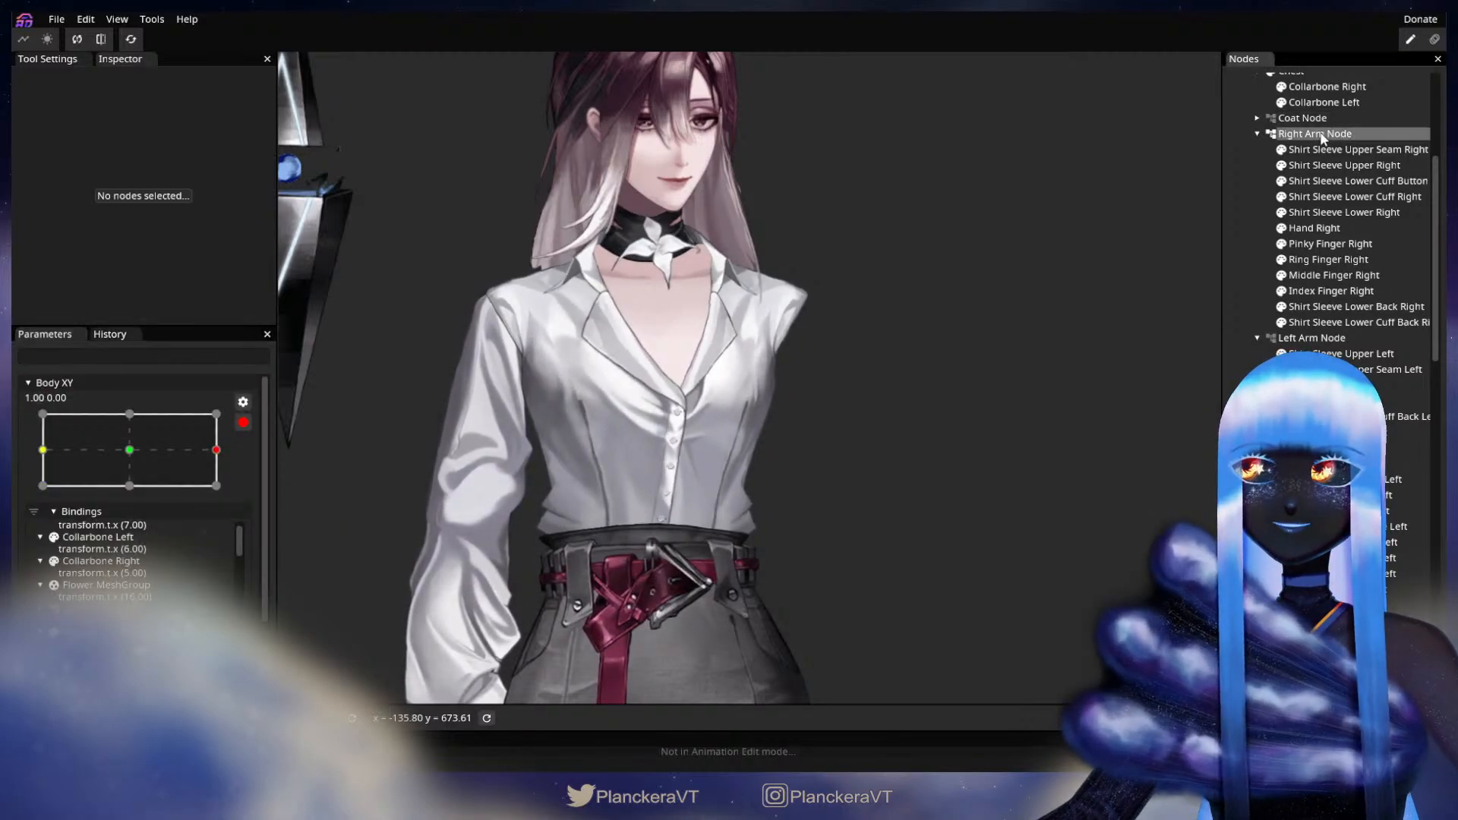
pyautogui.moveTo(74, 124); pyautogui.dragTo(76, 123)
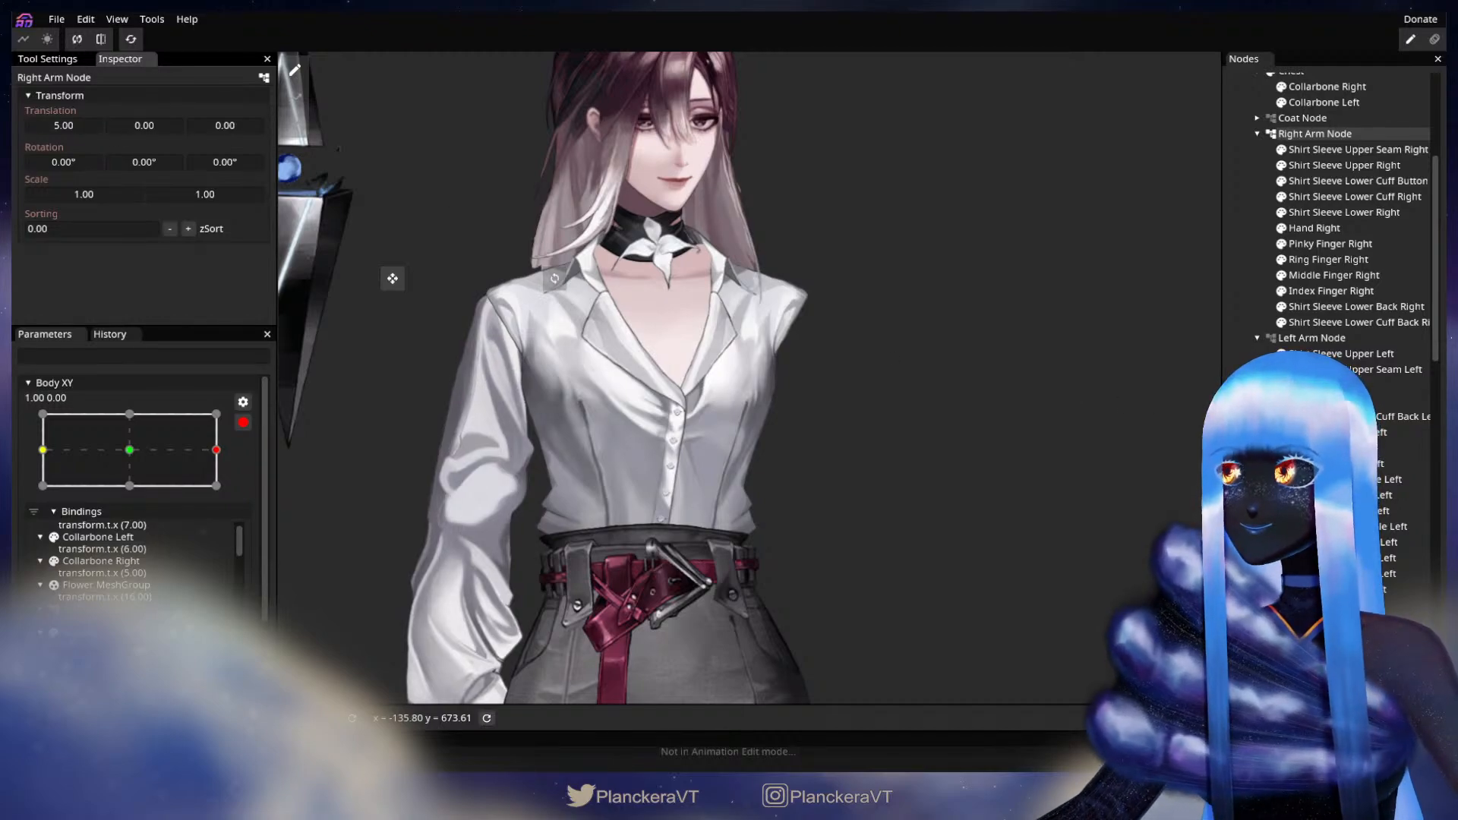
pyautogui.click(940, 481)
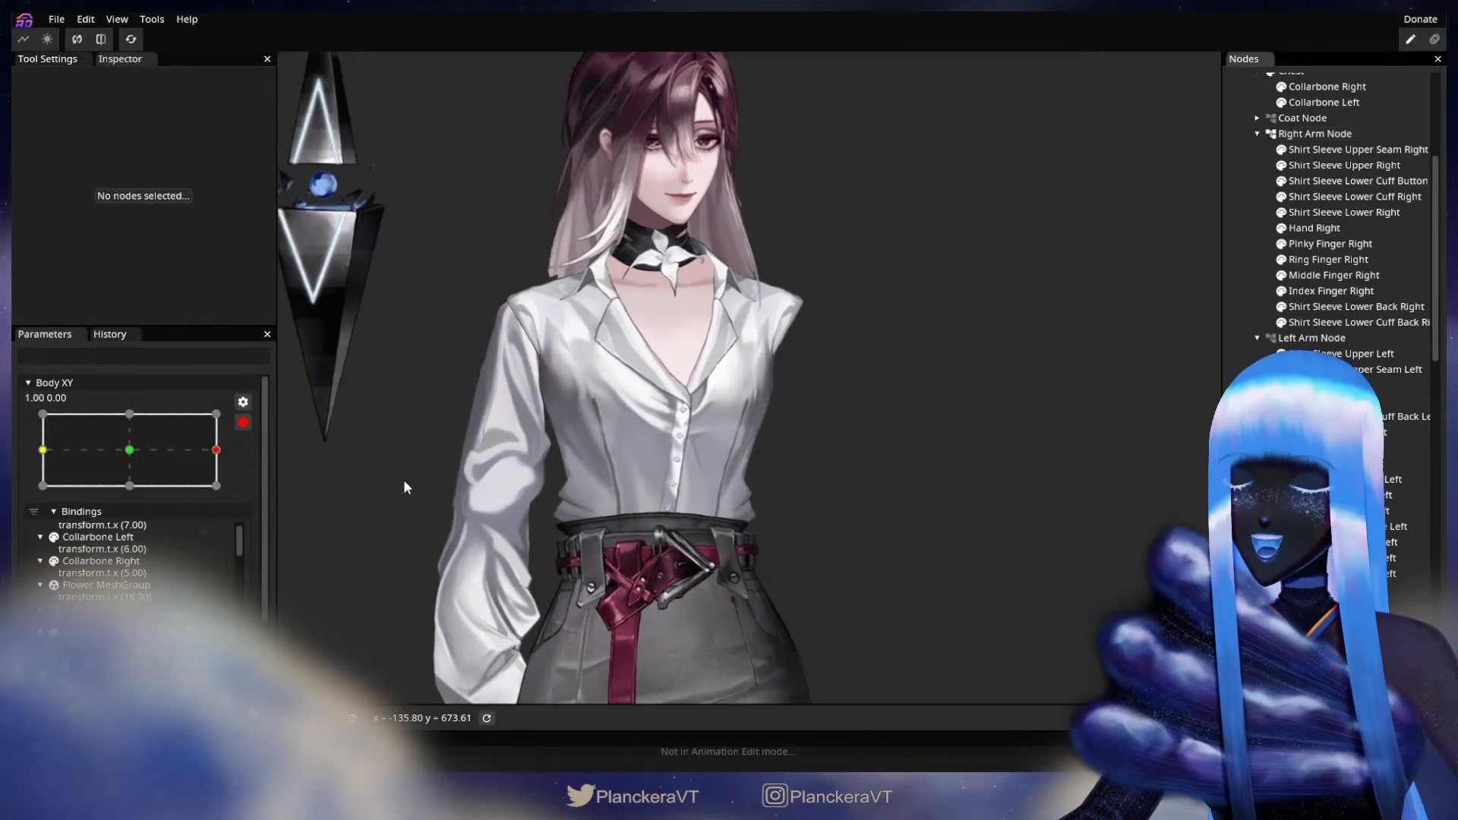
# - Leave keypoint editing and preview the upper body through the Body XY turn between neutral and 1.00
pyautogui.click(243, 422)
pyautogui.moveTo(227, 515); pyautogui.dragTo(270, 518)
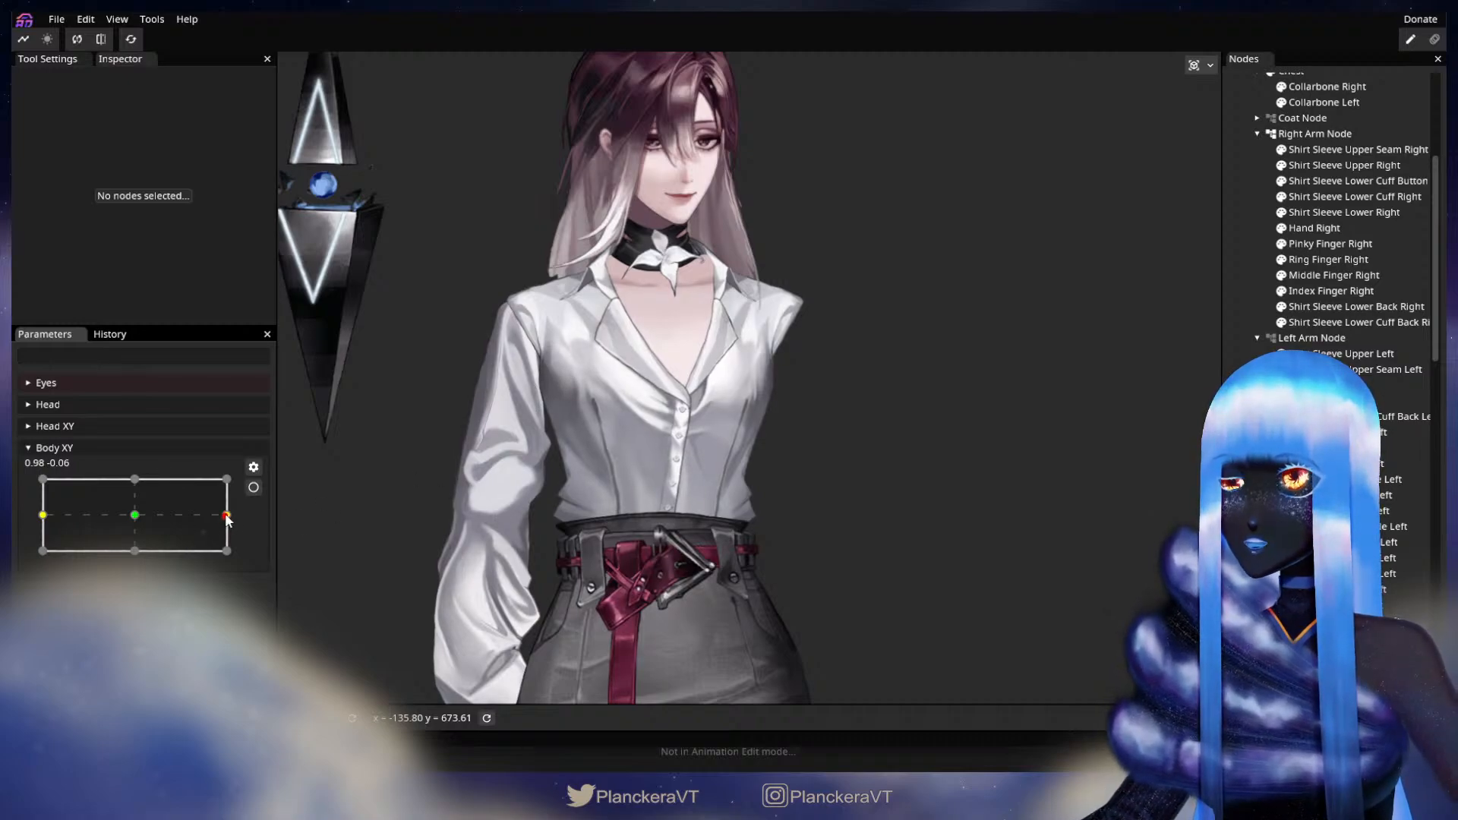
pyautogui.moveTo(228, 521)
pyautogui.mouseDown()
pyautogui.moveTo(121, 521)
pyautogui.moveTo(250, 515)
pyautogui.moveTo(151, 527)
pyautogui.moveTo(214, 527)
pyautogui.mouseUp()
pyautogui.moveTo(141, 534); pyautogui.dragTo(231, 518)
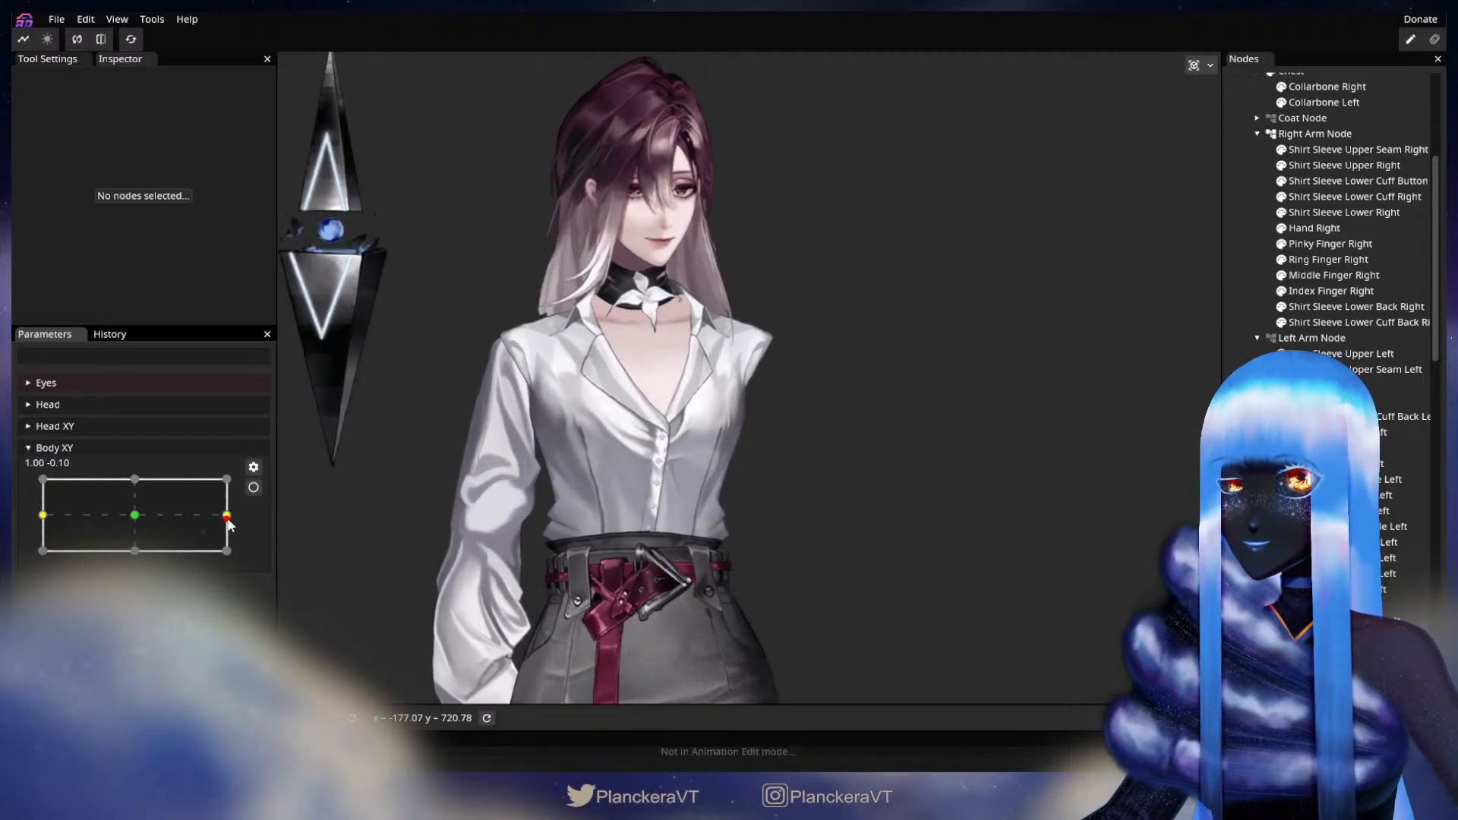
pyautogui.moveTo(228, 524)
pyautogui.mouseDown()
pyautogui.moveTo(152, 518)
pyautogui.moveTo(252, 513)
pyautogui.moveTo(127, 534)
pyautogui.moveTo(266, 526)
pyautogui.moveTo(141, 523)
pyautogui.moveTo(216, 527)
pyautogui.moveTo(145, 538)
pyautogui.moveTo(254, 527)
pyautogui.moveTo(171, 534)
pyautogui.moveTo(236, 538)
pyautogui.mouseUp()
pyautogui.scroll(-1, 781, 538)
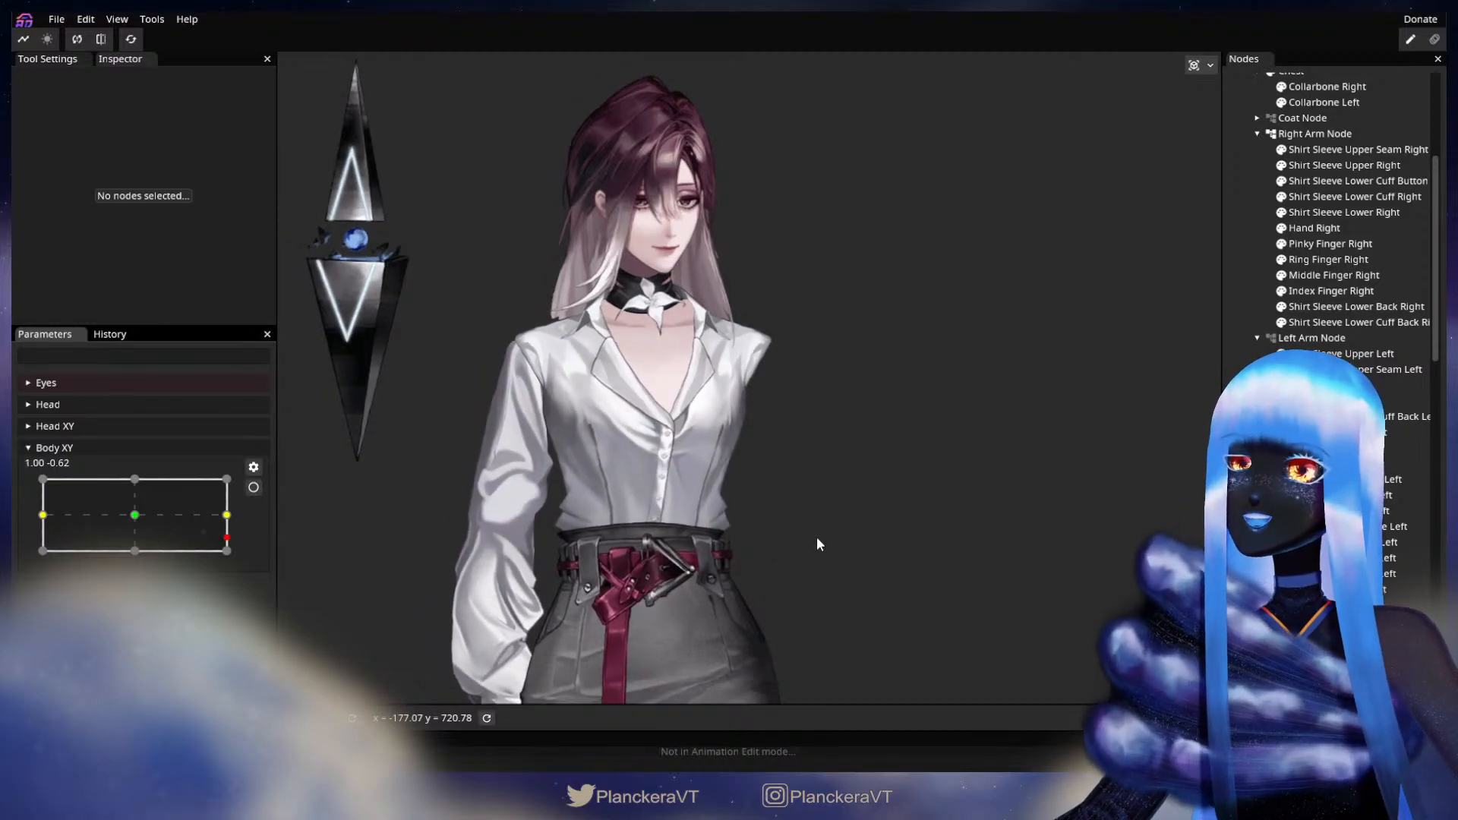
pyautogui.scroll(2, 802, 509)
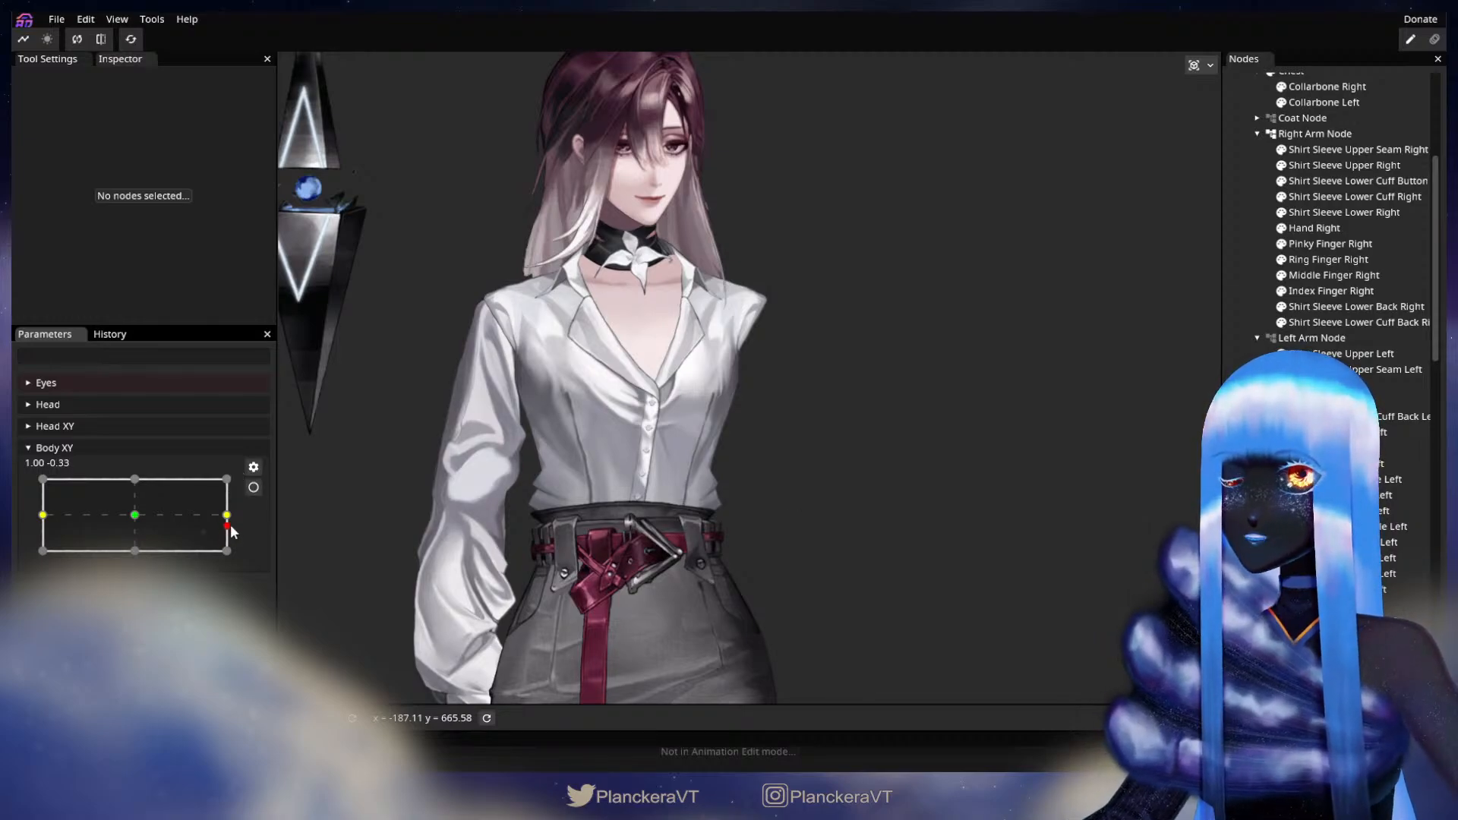
pyautogui.moveTo(224, 515); pyautogui.dragTo(481, 585)
# - Compare the waist and belt at the neutral and 1.00, 0.00 Body XY positions, and resume keypoint editing at 1.00, 0.00
pyautogui.scroll(3, 636, 476)
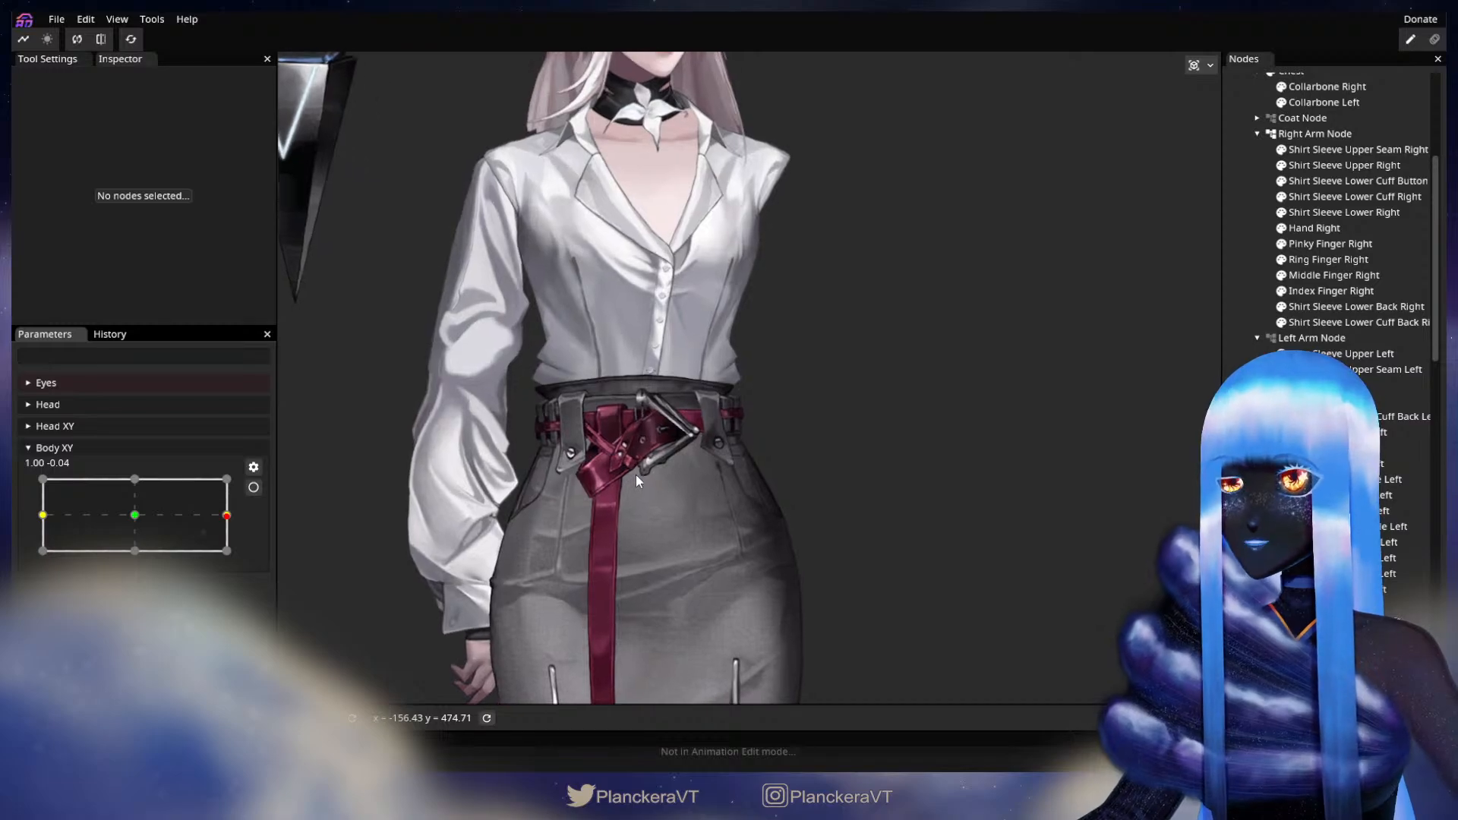
pyautogui.scroll(1, 633, 471)
pyautogui.moveTo(604, 503); pyautogui.dragTo(649, 502)
pyautogui.scroll(2, 630, 503)
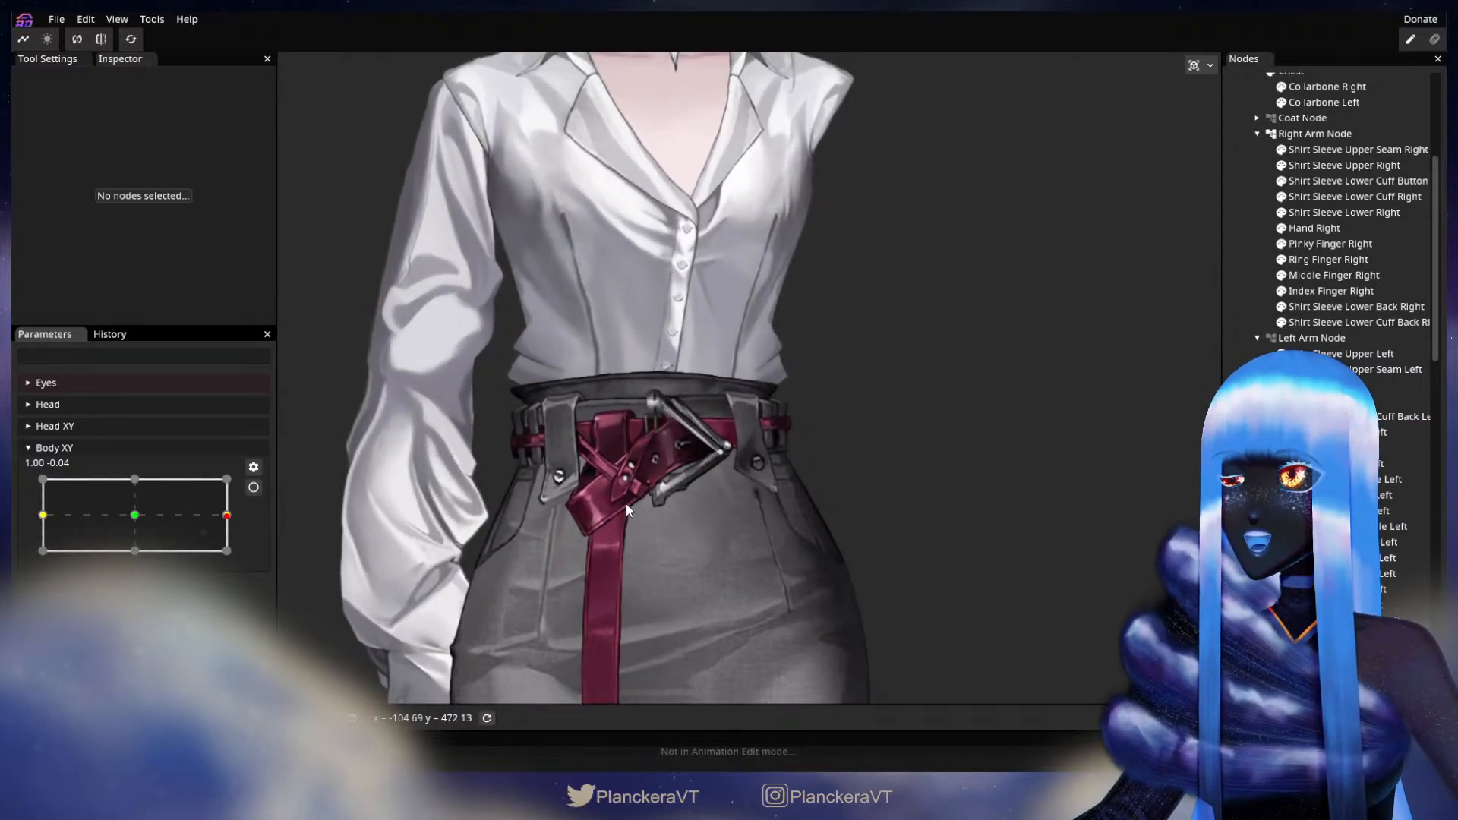
pyautogui.click(135, 515)
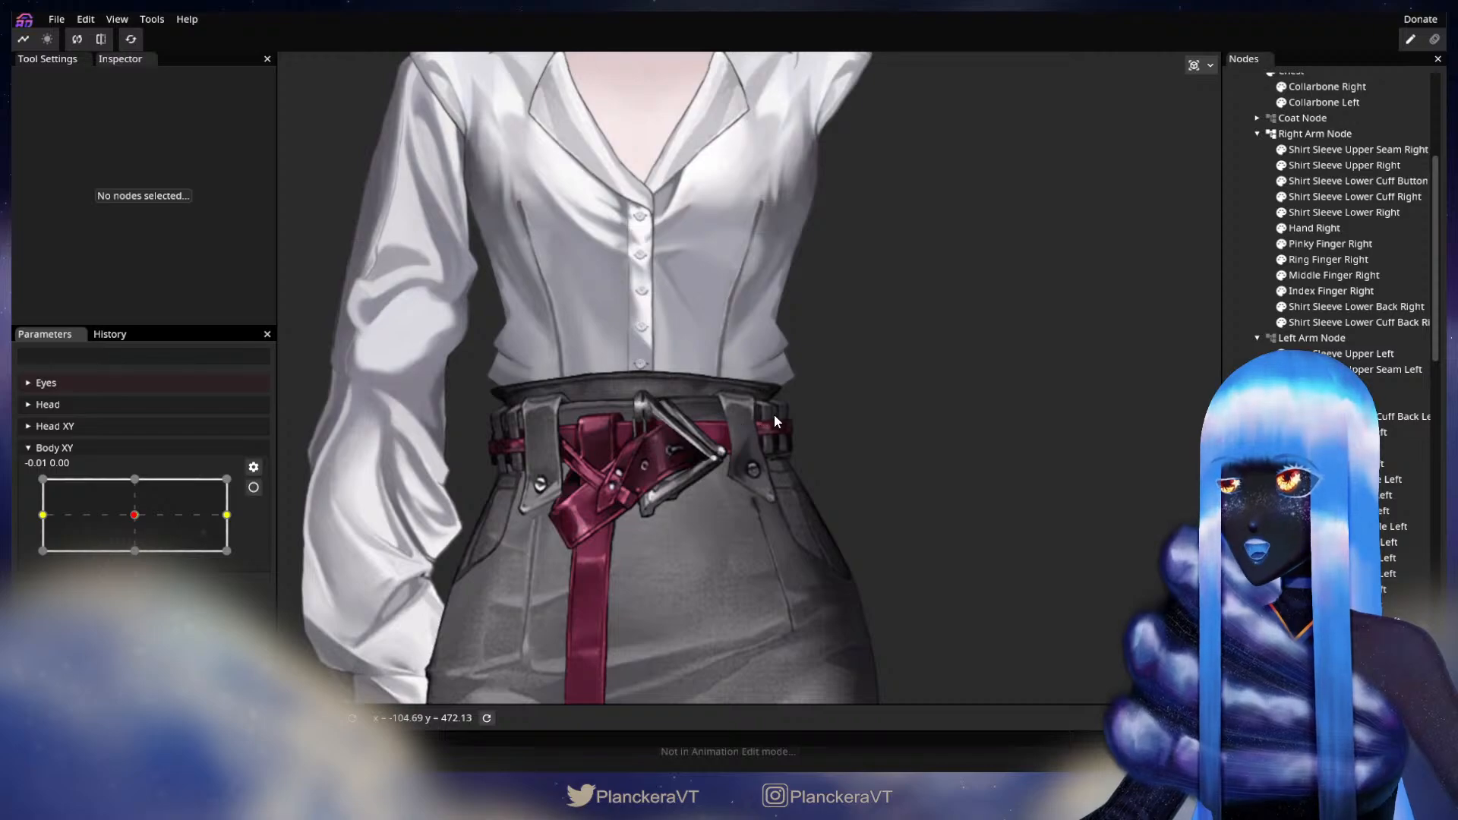
pyautogui.moveTo(151, 514); pyautogui.dragTo(225, 515)
pyautogui.click(252, 486)
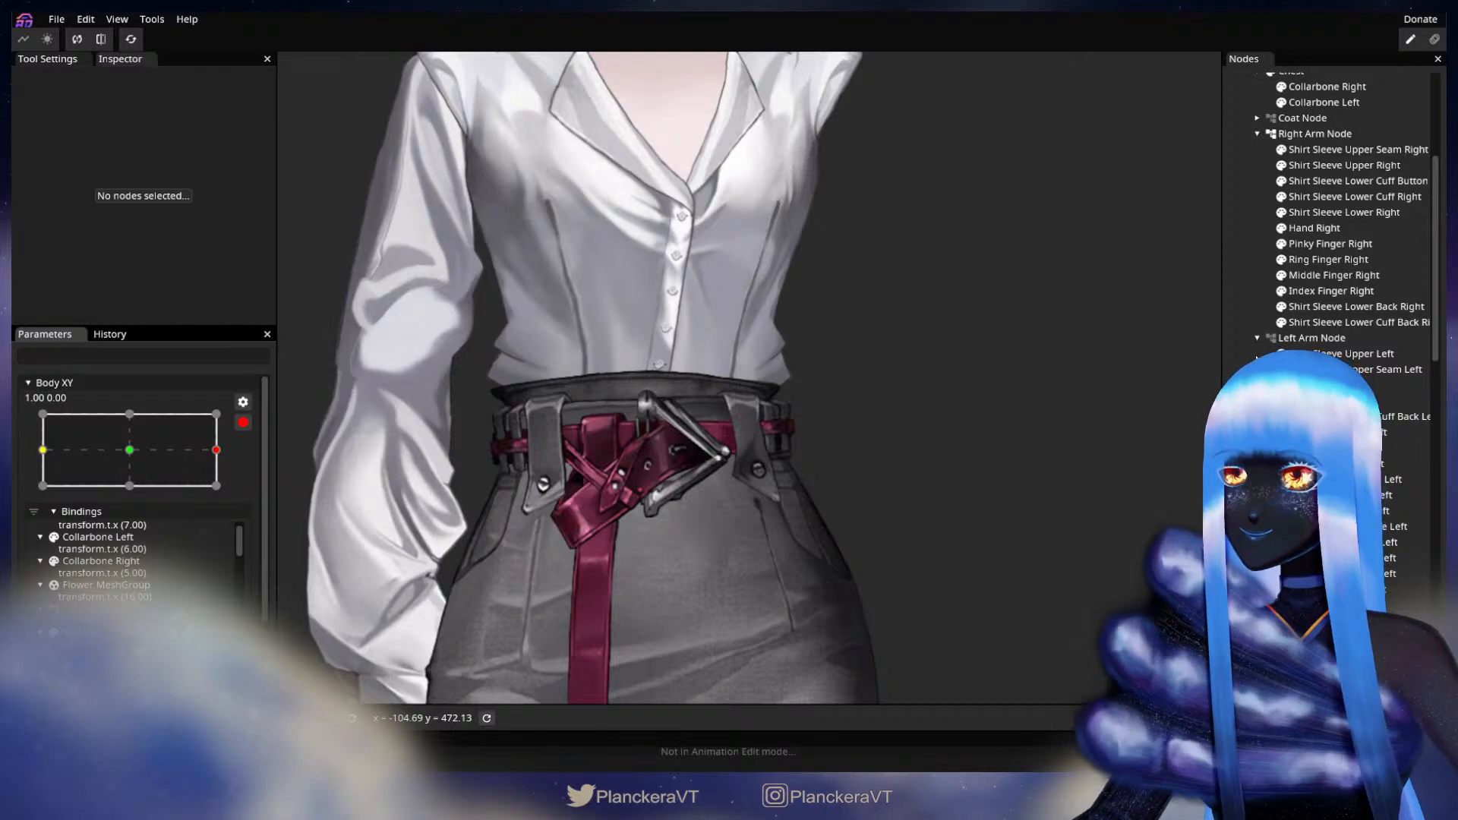
# - Set the Skirt Small Loops Left's X scale to 0.90 at the 1.00, 0.00 keypoint, using the loops' -1.00, 0.00 transforms as reference
pyautogui.scroll(-10, 1336, 212)
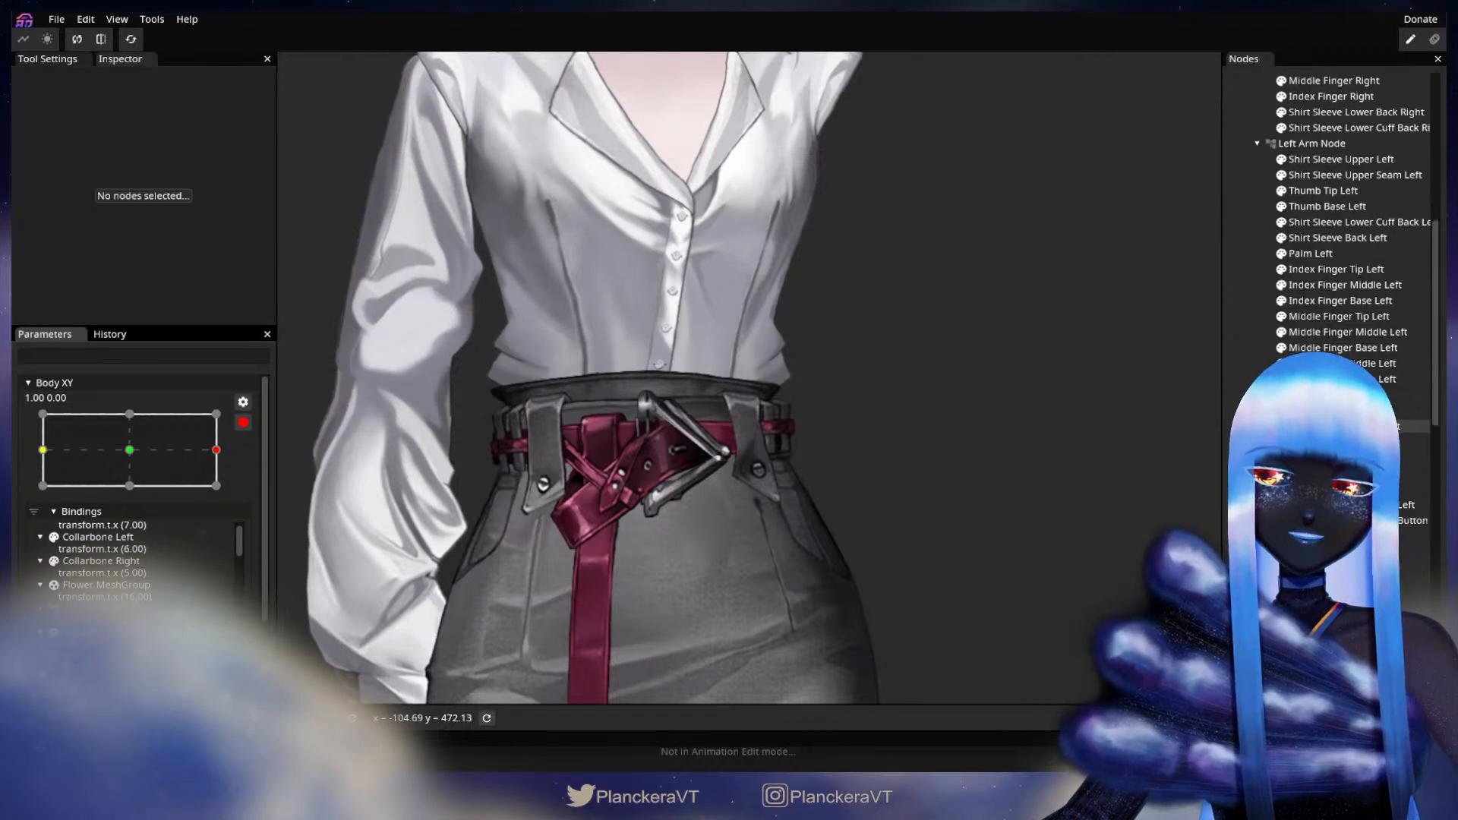
pyautogui.scroll(-5, 1400, 484)
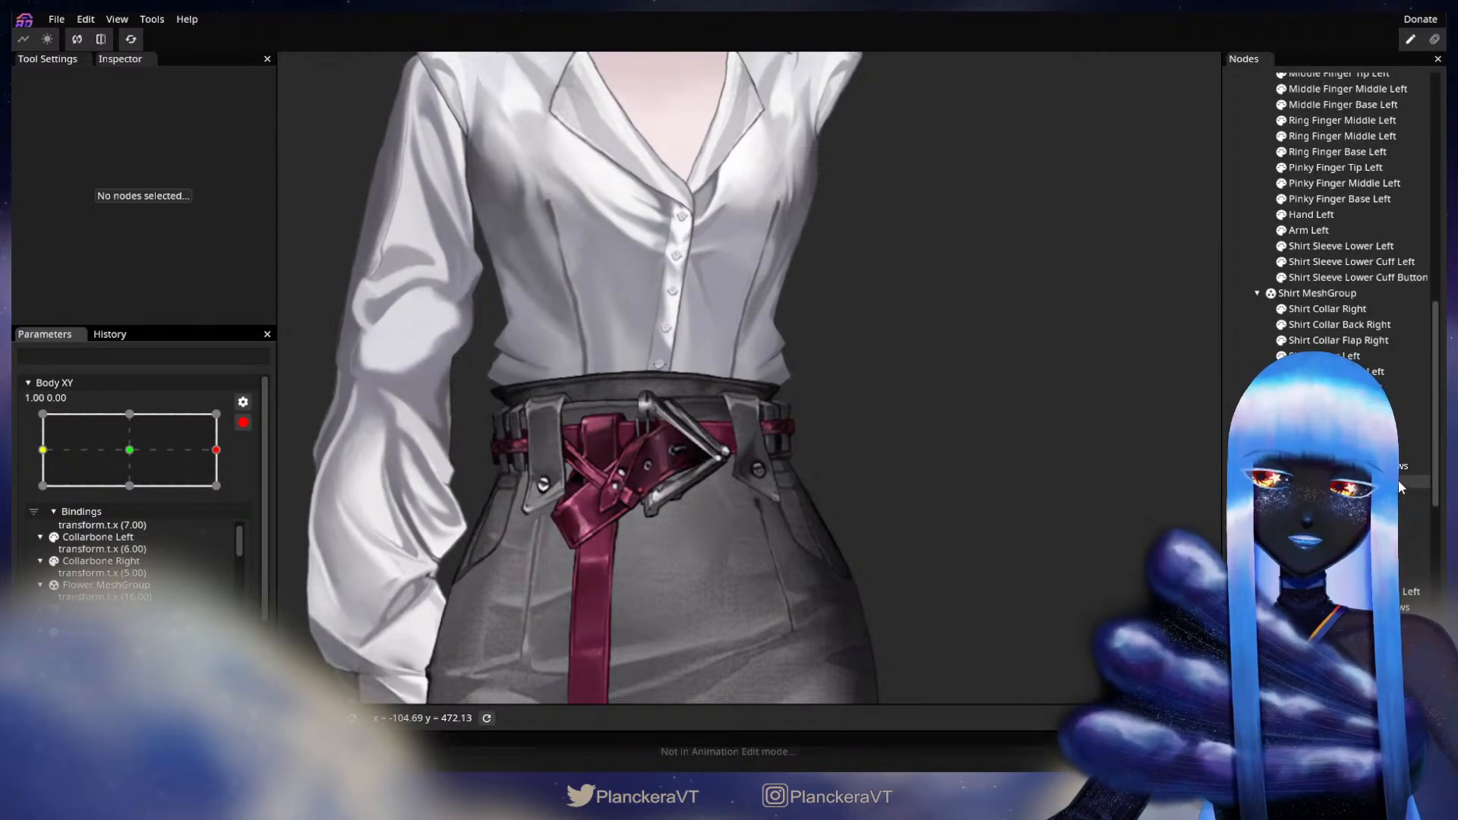
pyautogui.moveTo(1437, 477); pyautogui.dragTo(1436, 510)
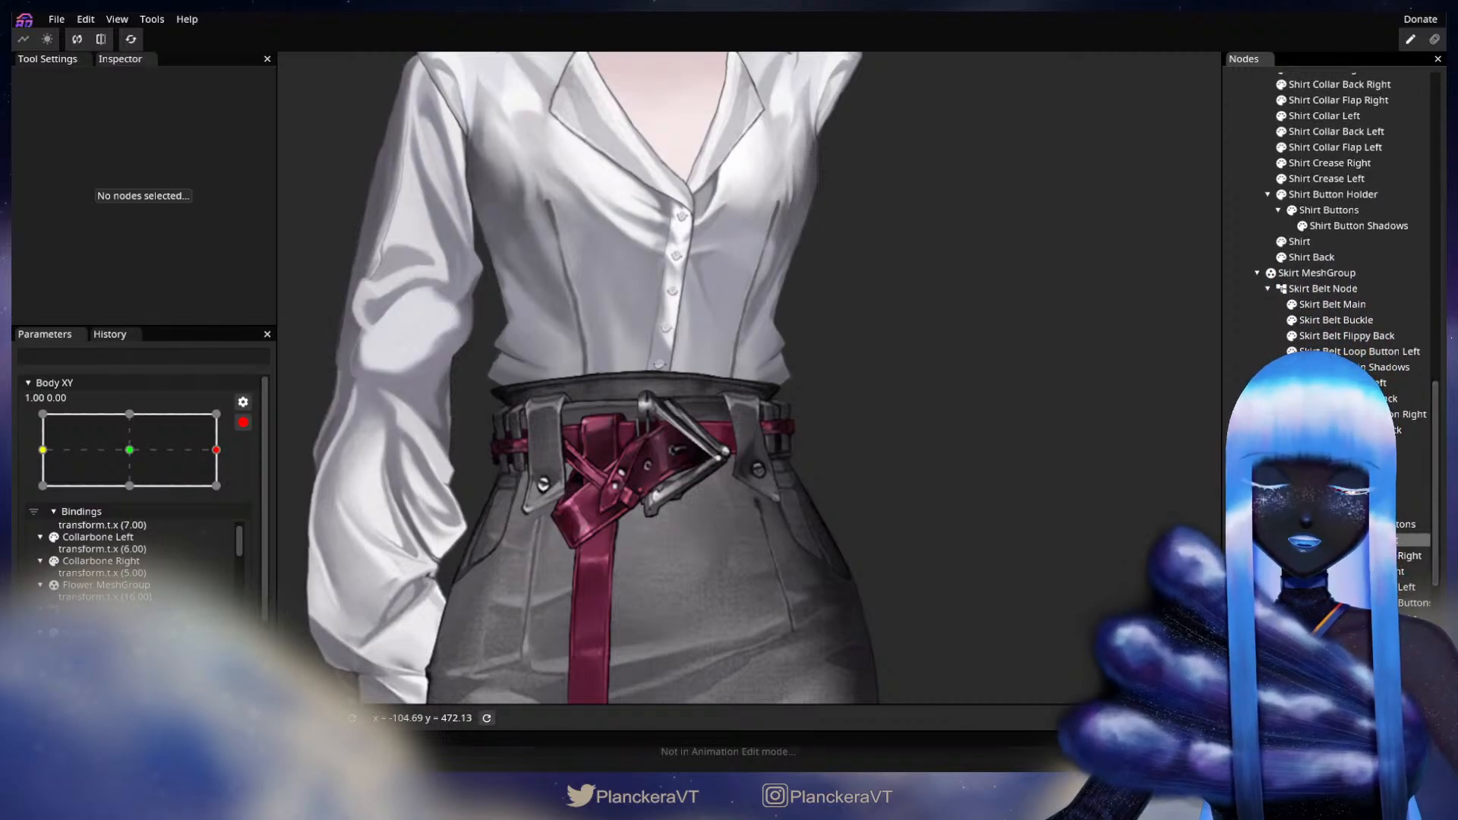
pyautogui.click(1367, 540)
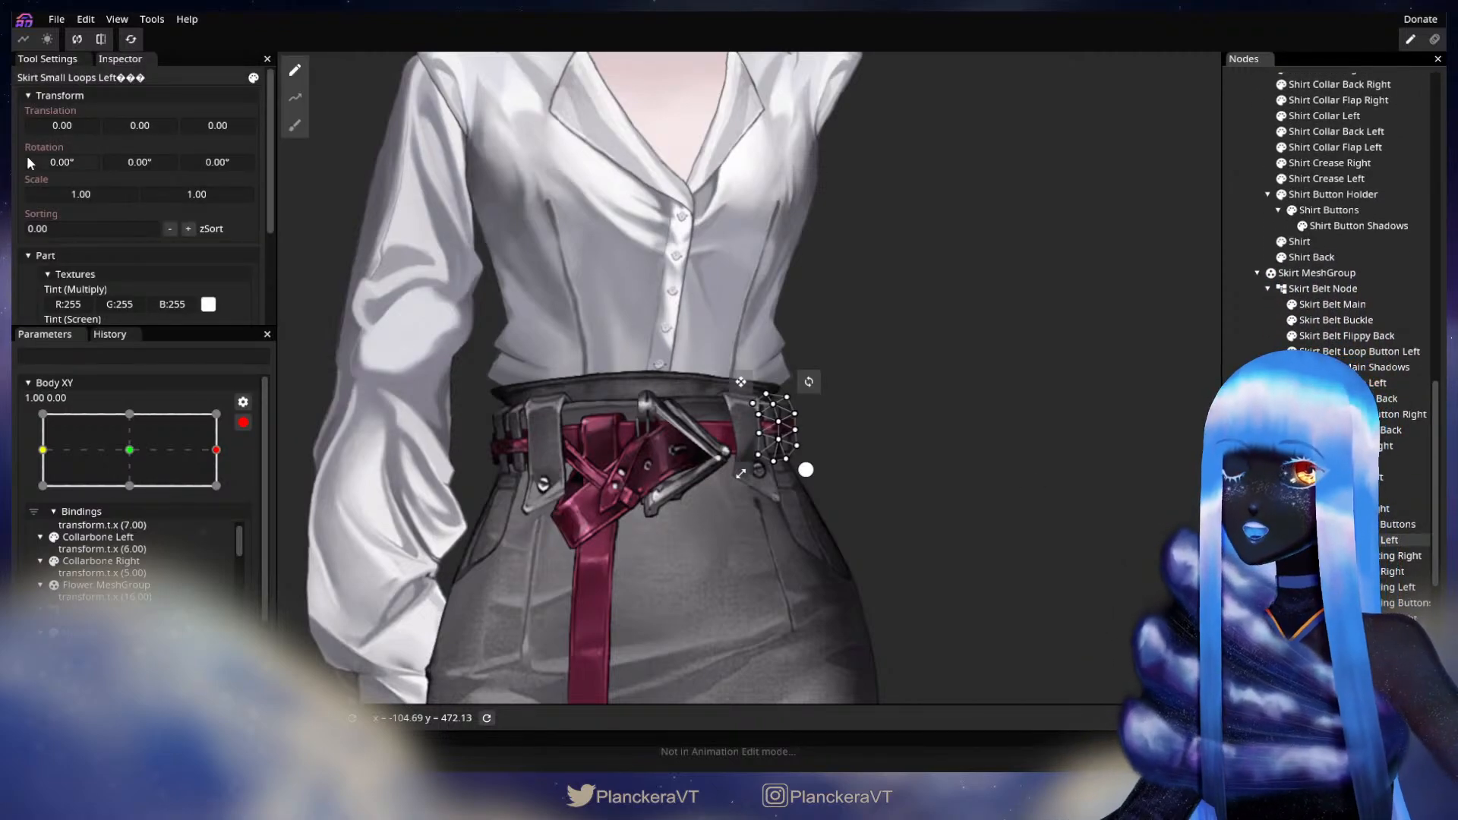
pyautogui.moveTo(190, 448); pyautogui.dragTo(16, 452)
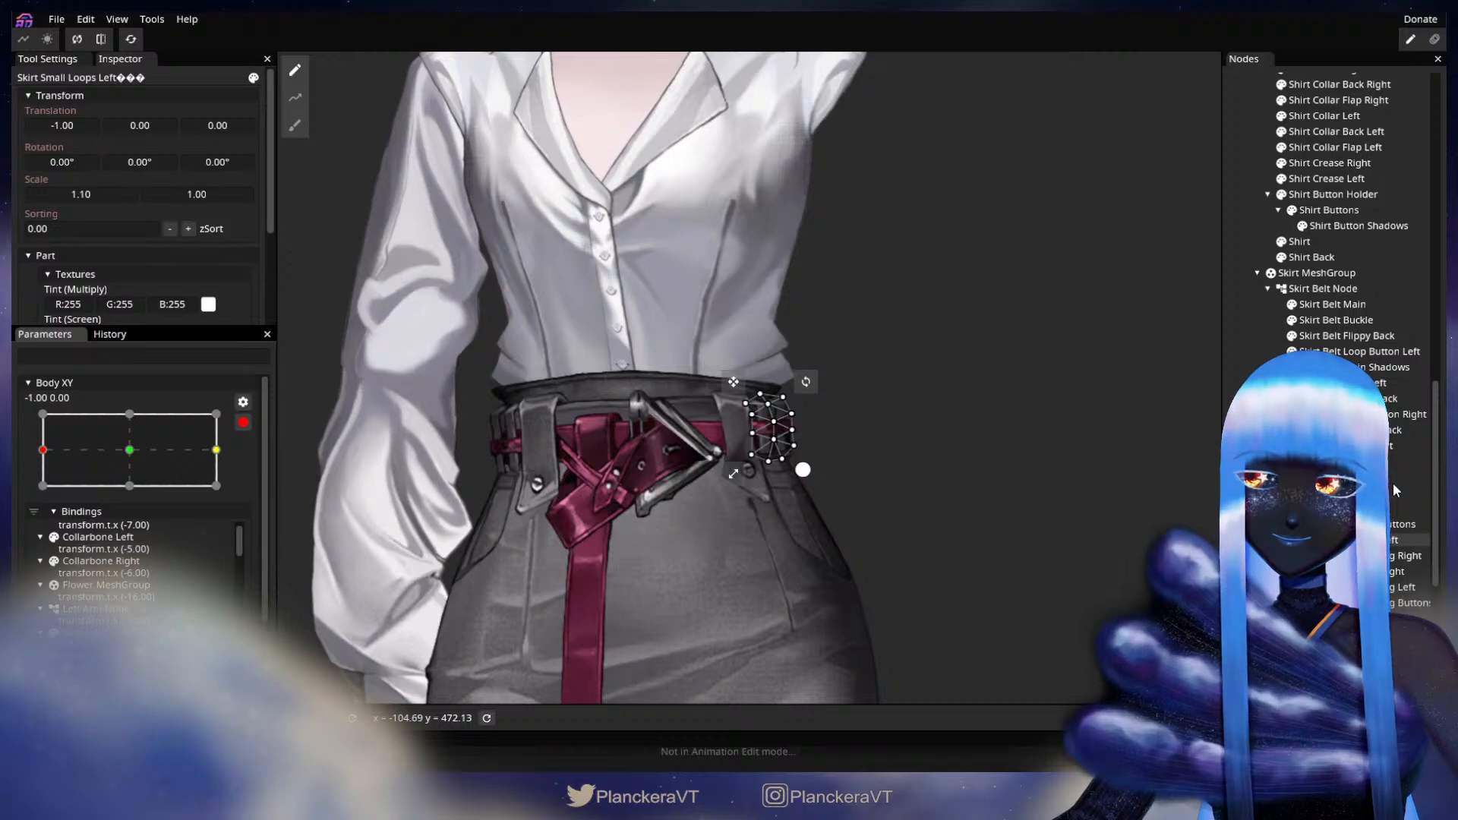
pyautogui.click(1387, 573)
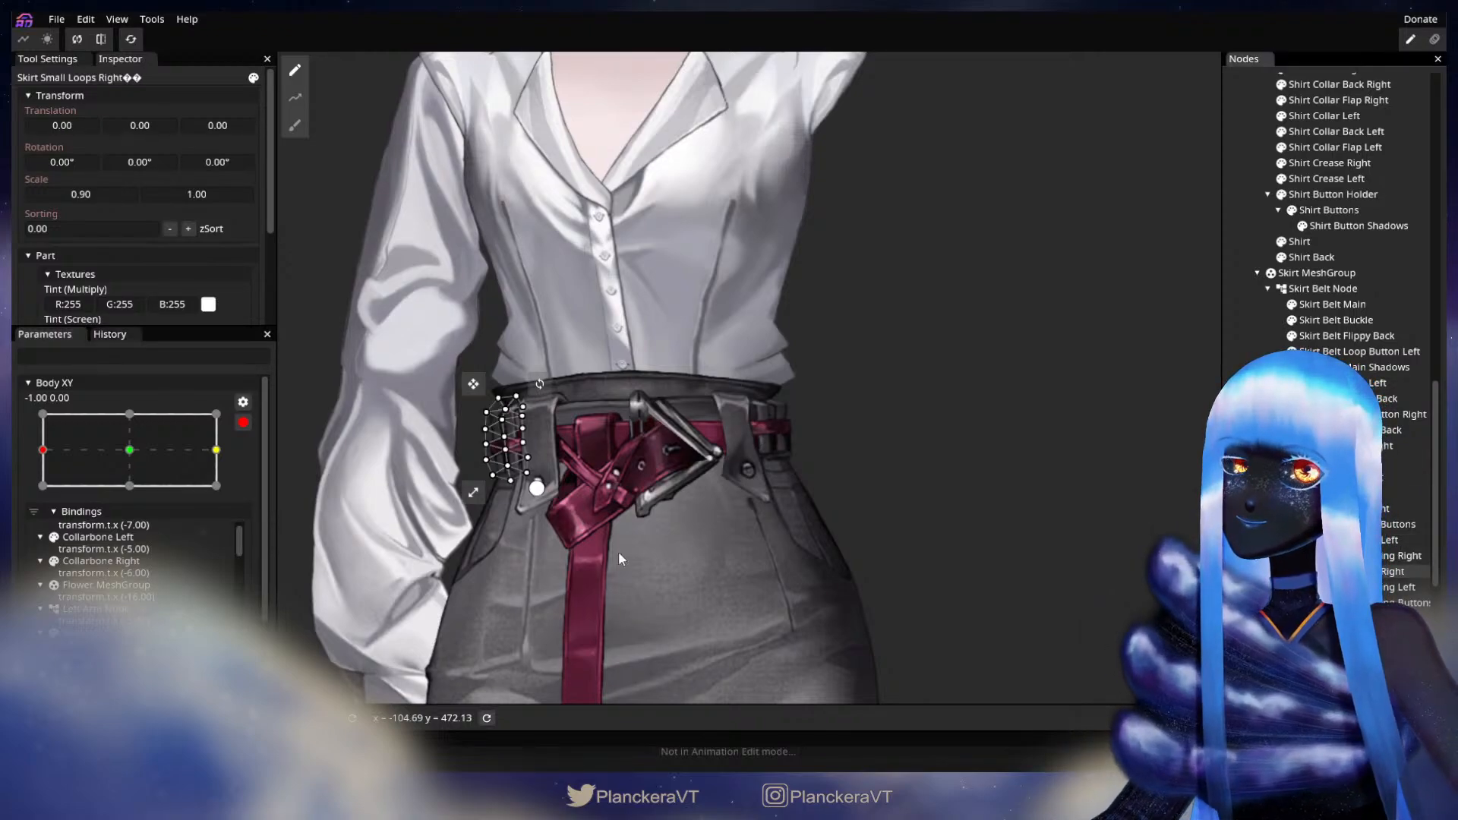
pyautogui.click(216, 449)
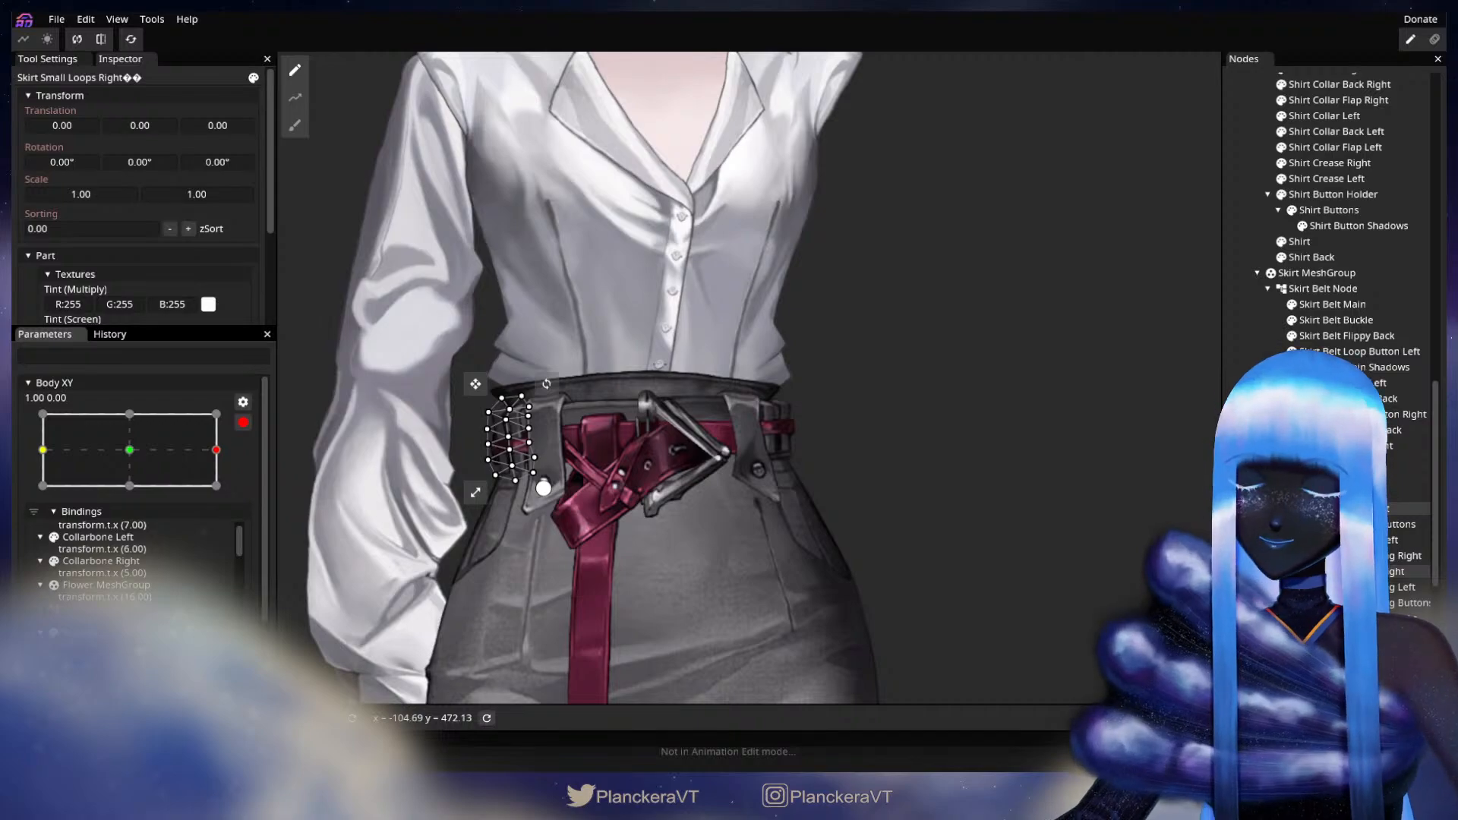
pyautogui.click(1387, 540)
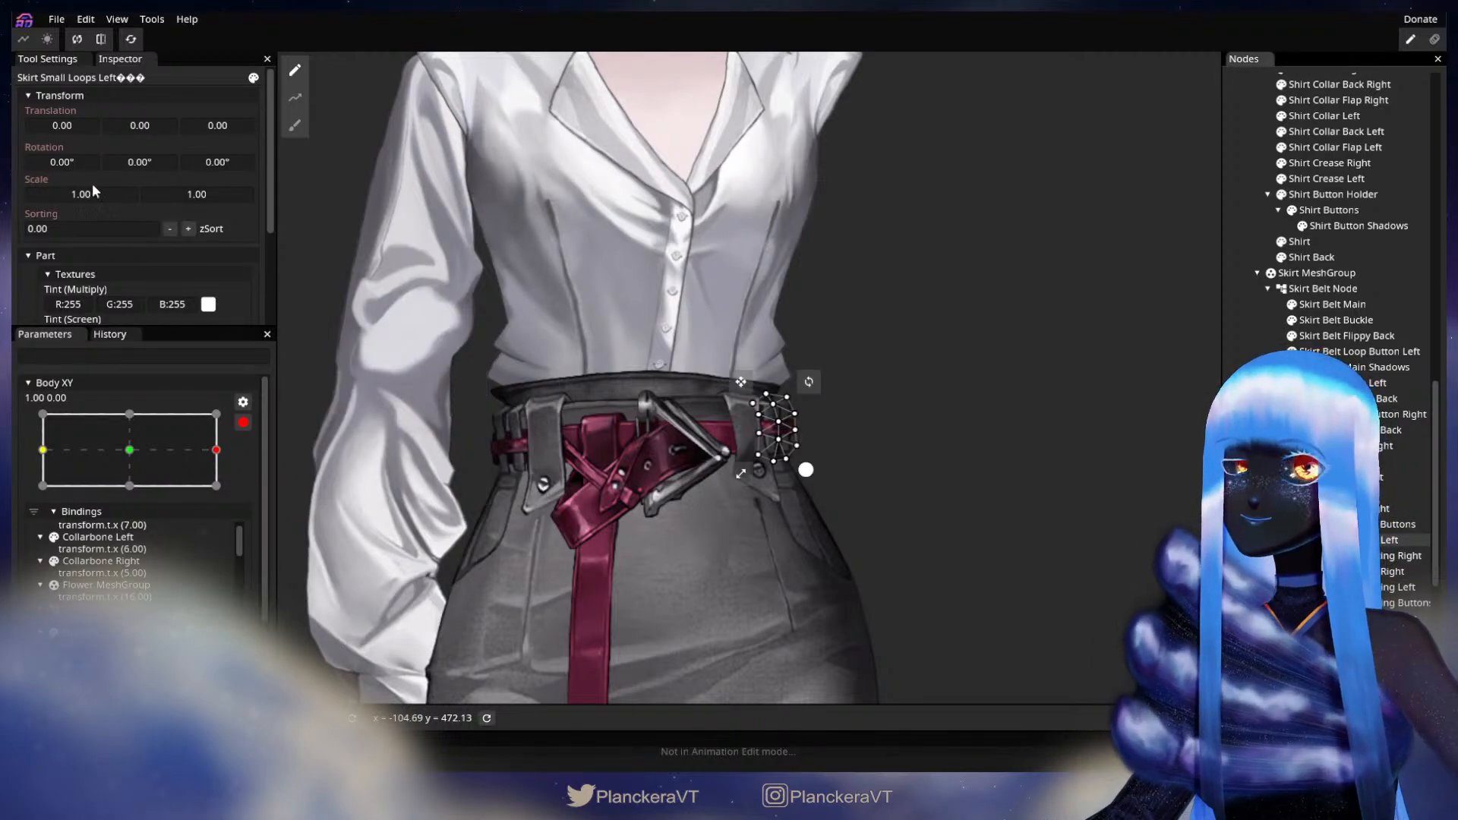
pyautogui.moveTo(107, 190); pyautogui.dragTo(107, 190)
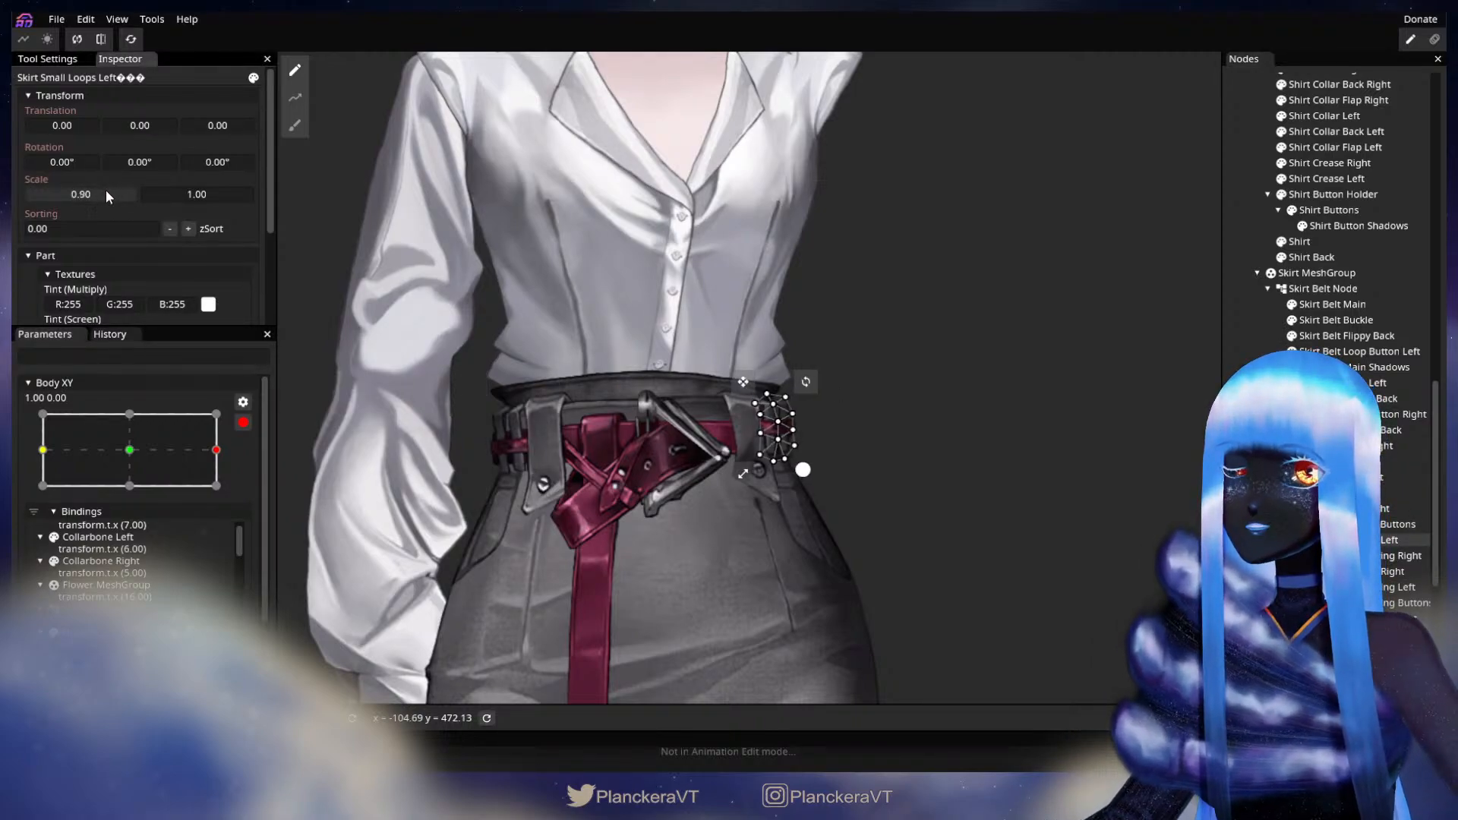
# - Check both small loops at -1.00, 0.00, preview the belt through the Body XY turn, and resume keypoint editing at -1.00, 0.00
pyautogui.click(43, 449)
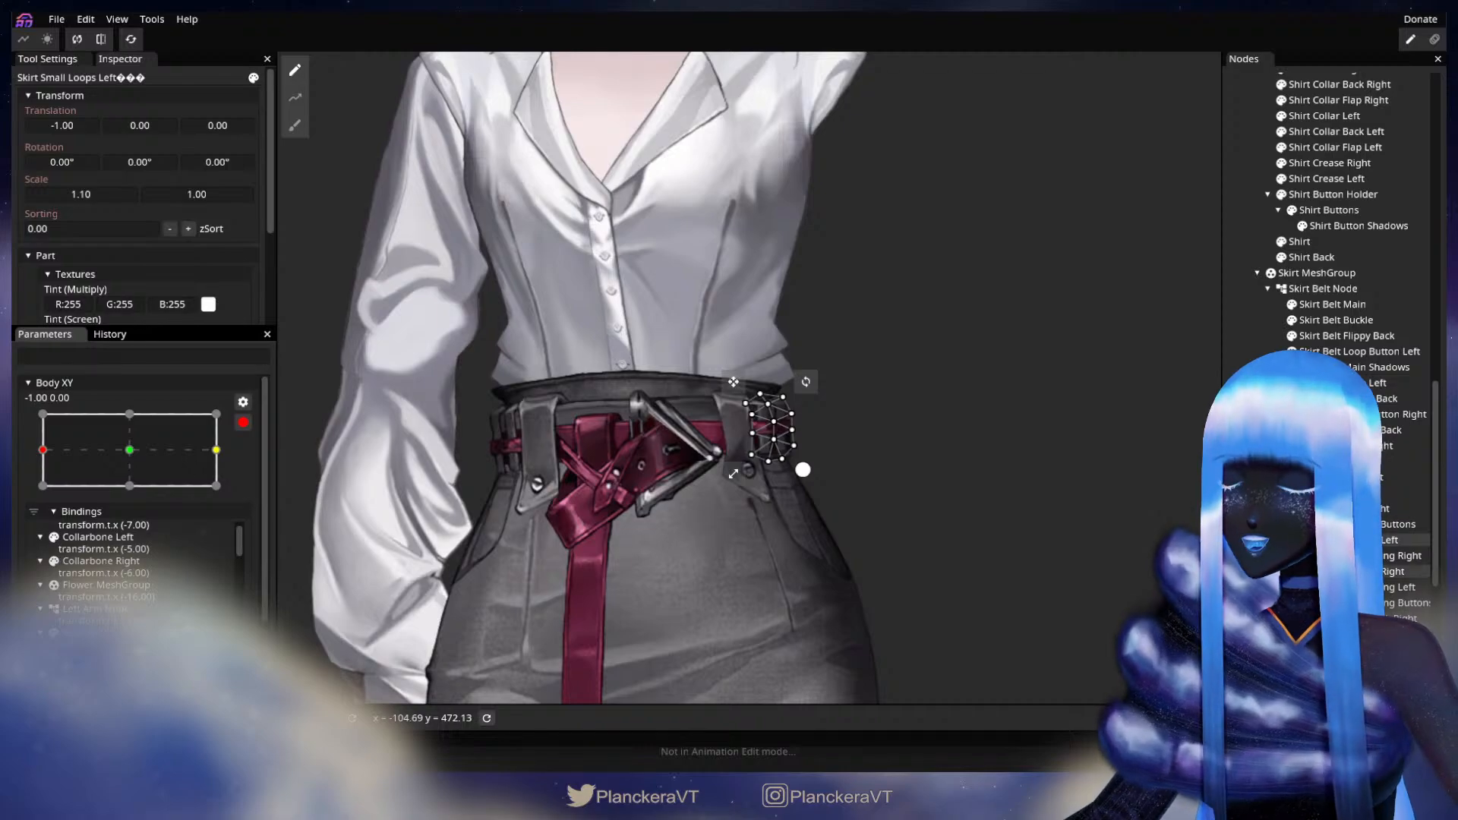
pyautogui.click(1393, 571)
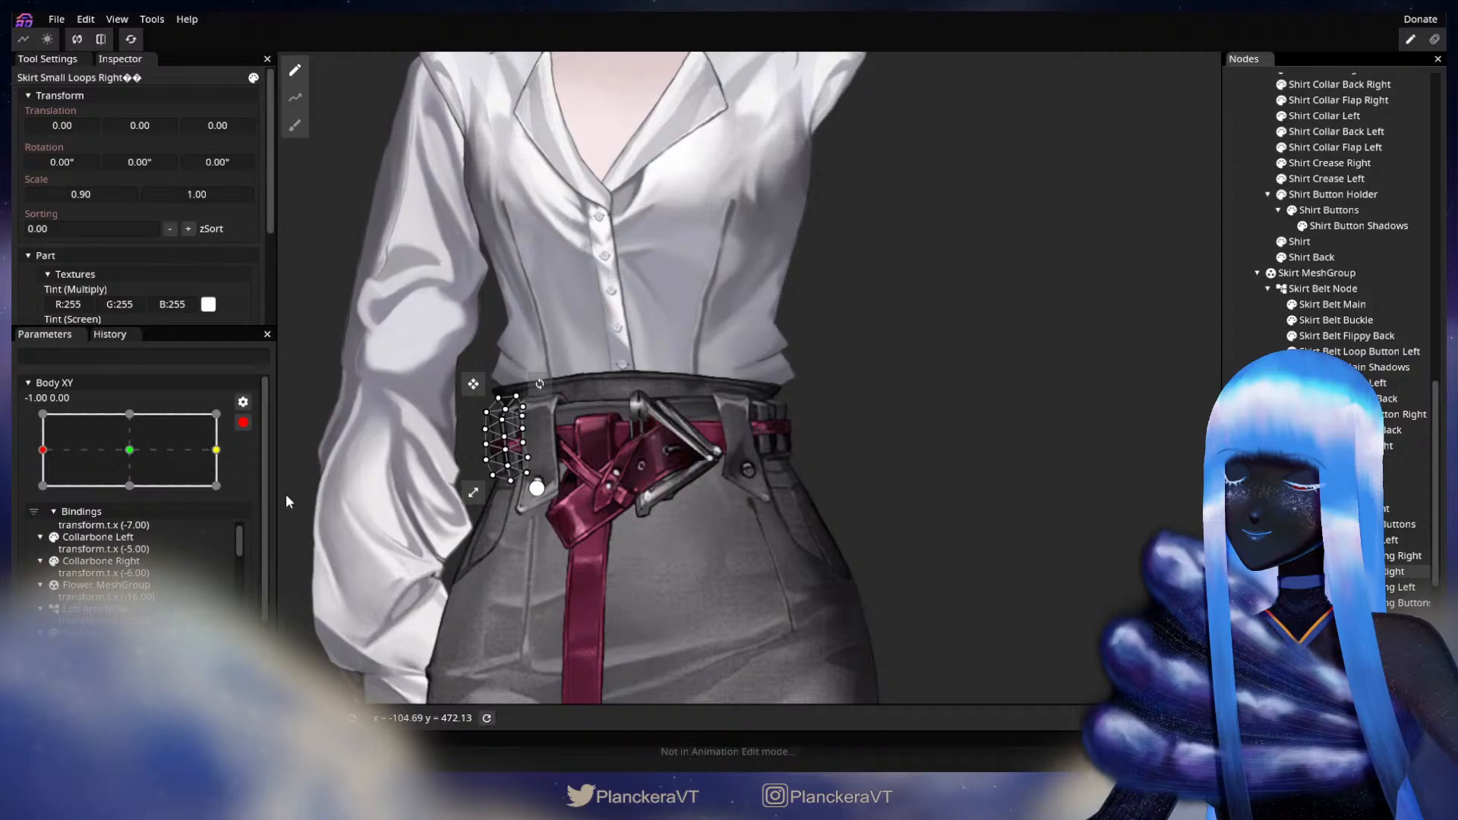
pyautogui.click(243, 423)
pyautogui.click(227, 509)
pyautogui.moveTo(246, 515); pyautogui.dragTo(30, 522)
pyautogui.click(254, 486)
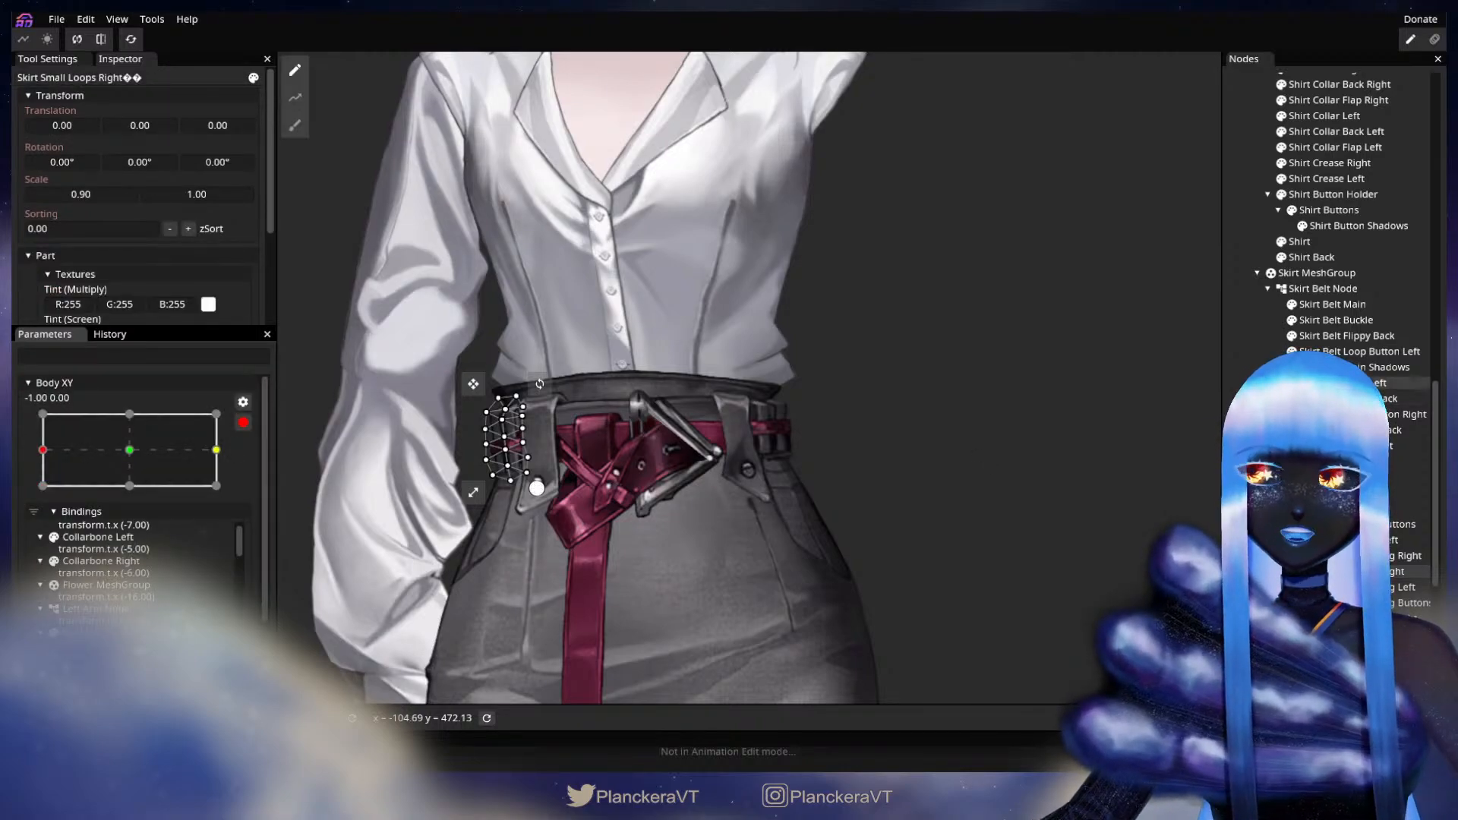
# - Examine the transforms of the left and right Skirt Belt Loop and Skirt Belt Thin parts at the -1.00, 0.00 keypoint
pyautogui.click(1337, 383)
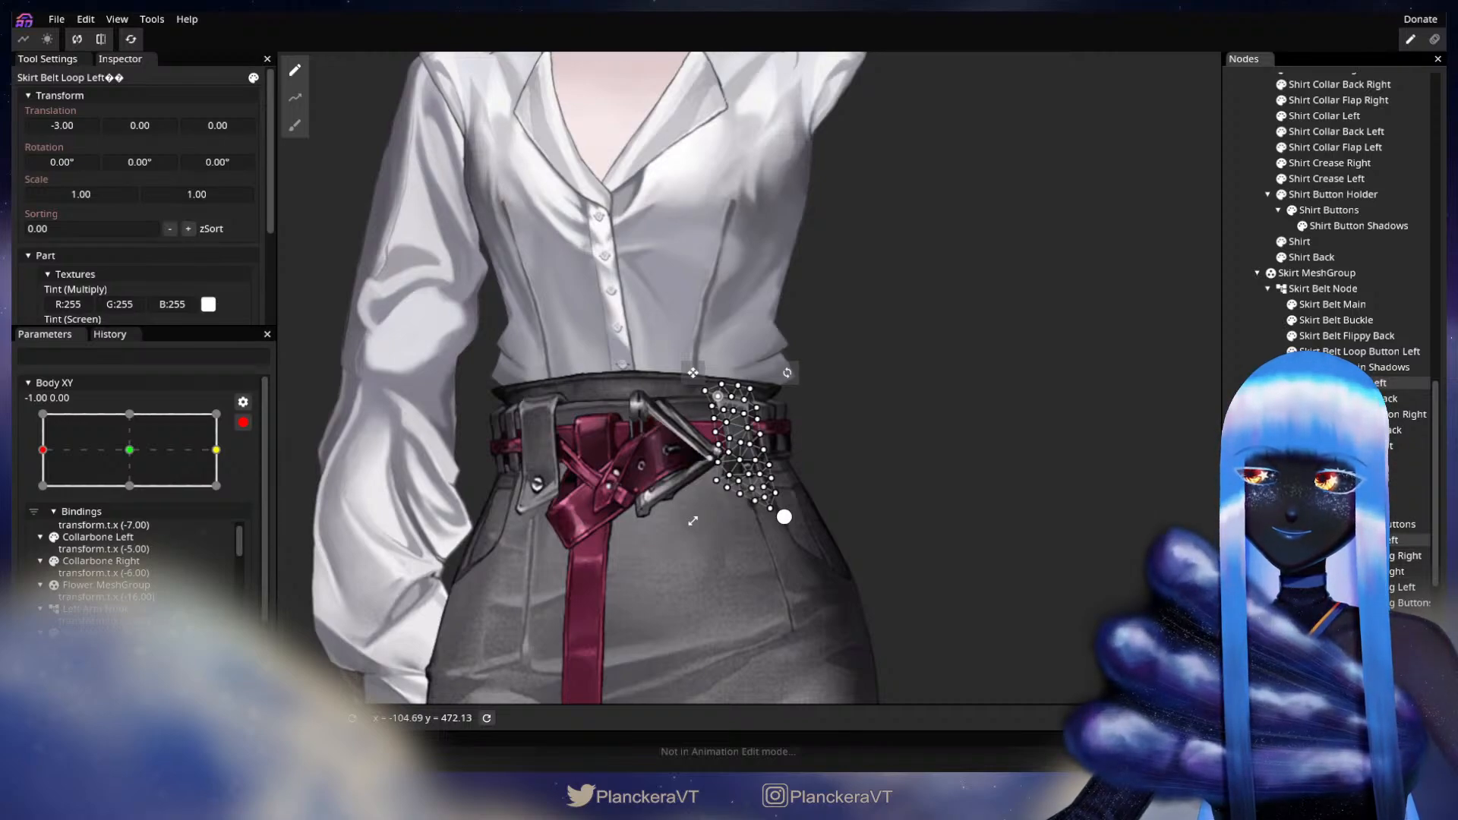
pyautogui.click(1341, 477)
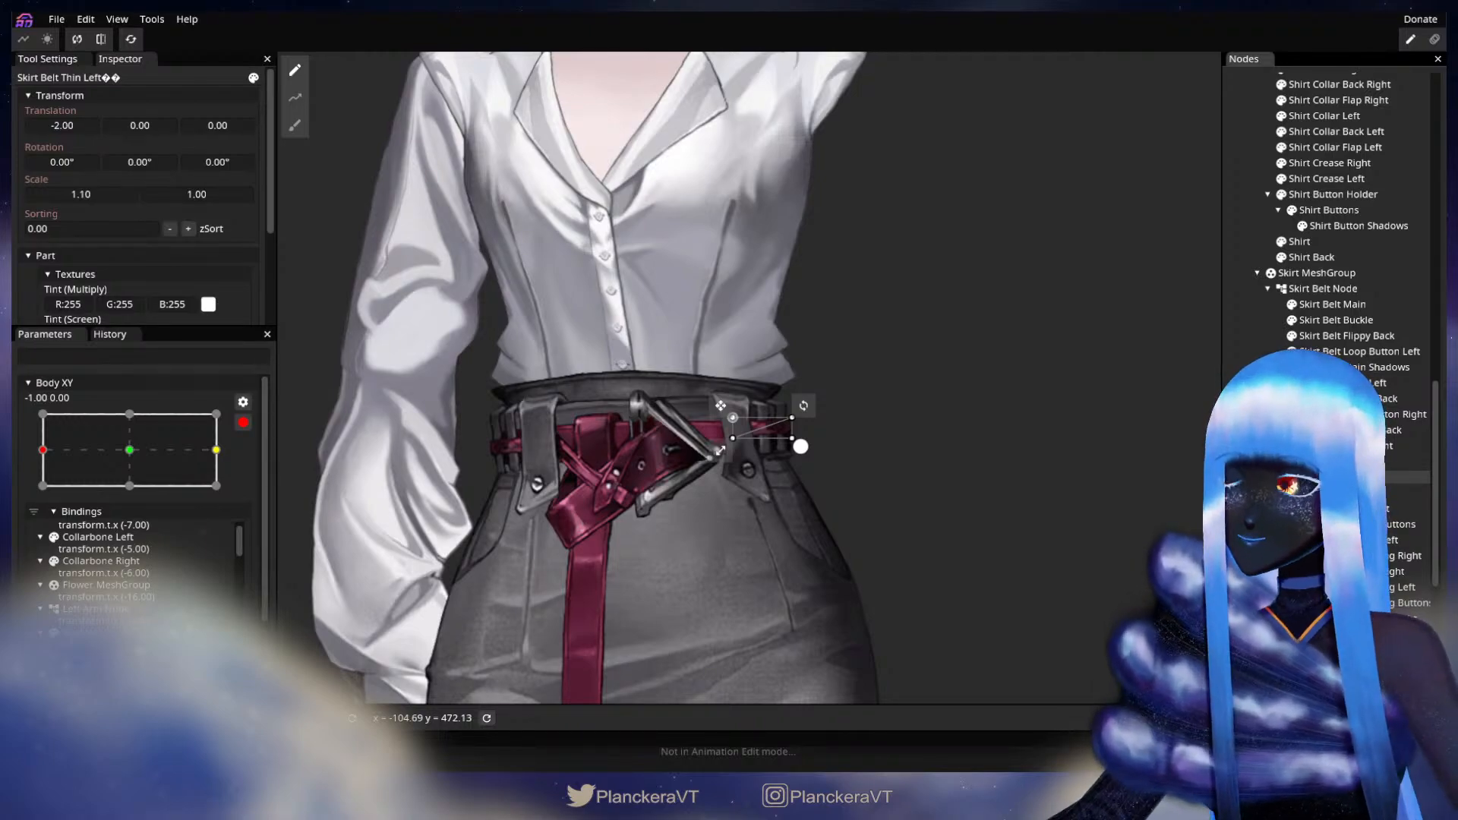
pyautogui.click(1340, 446)
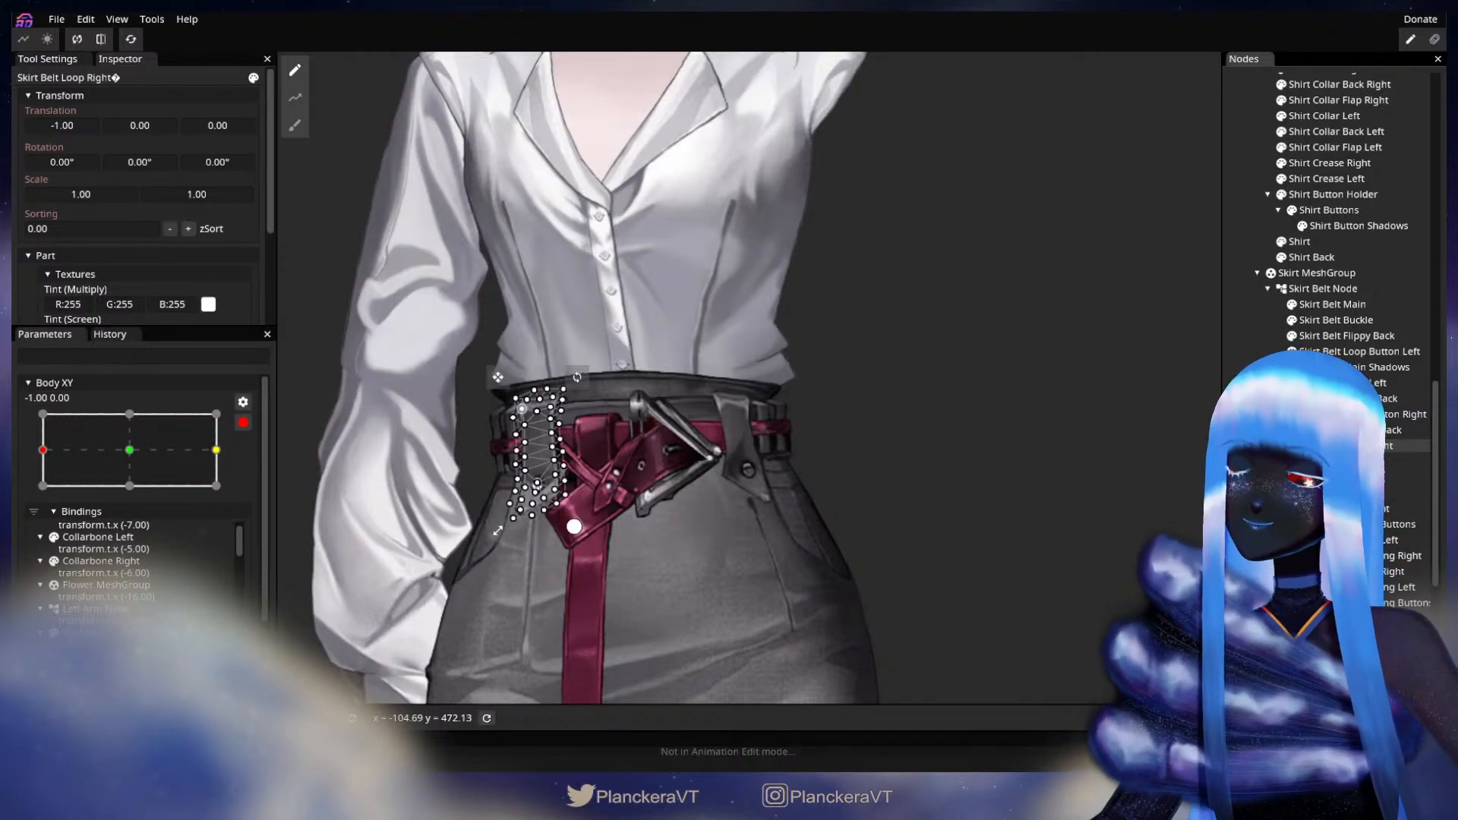
pyautogui.click(1340, 508)
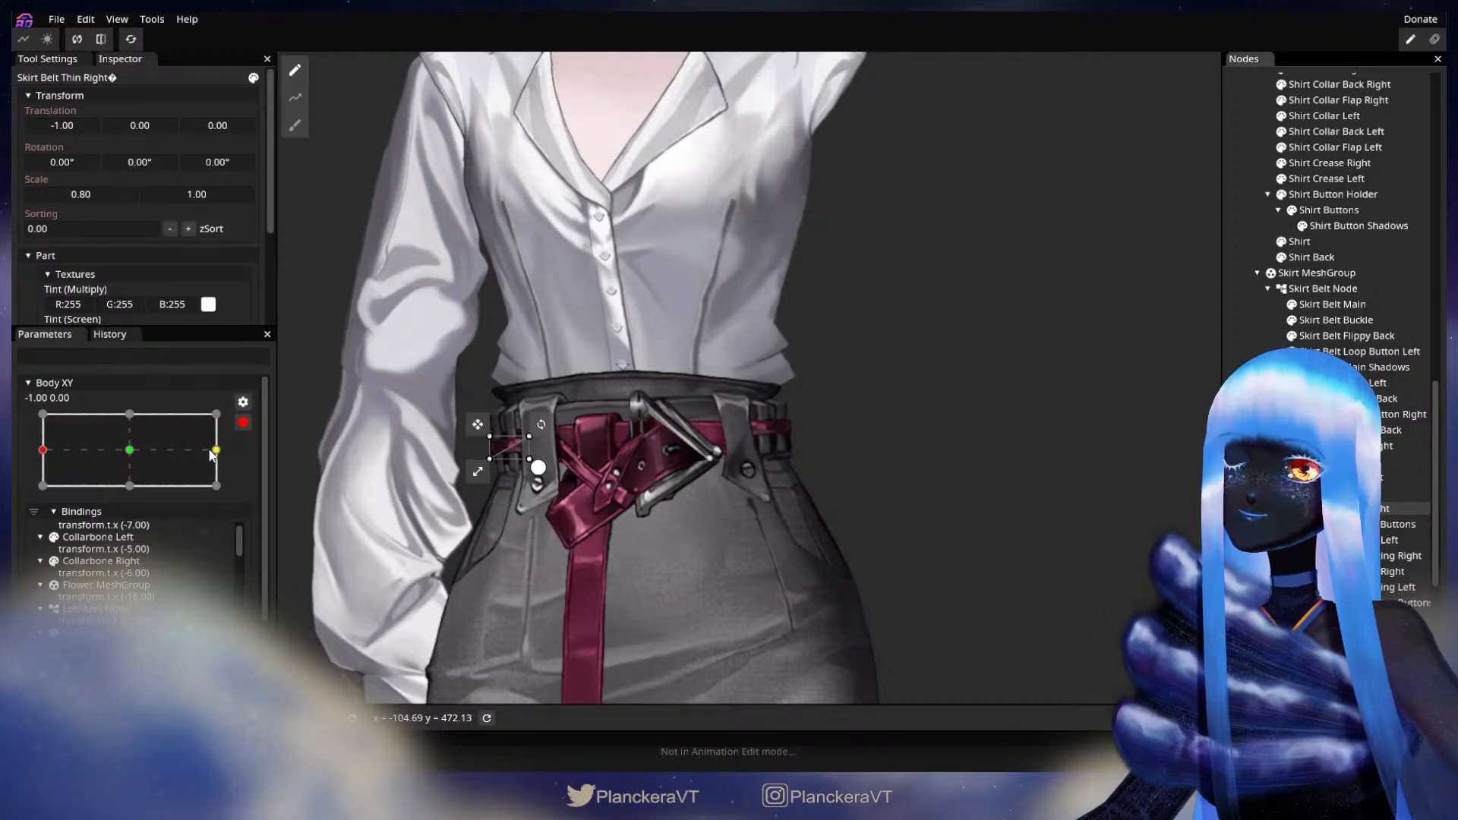
# - Set the Skirt Belt Thin Left's X scale to 0.80 at the 1.00, 0.00 keypoint
pyautogui.moveTo(211, 455); pyautogui.dragTo(43, 450)
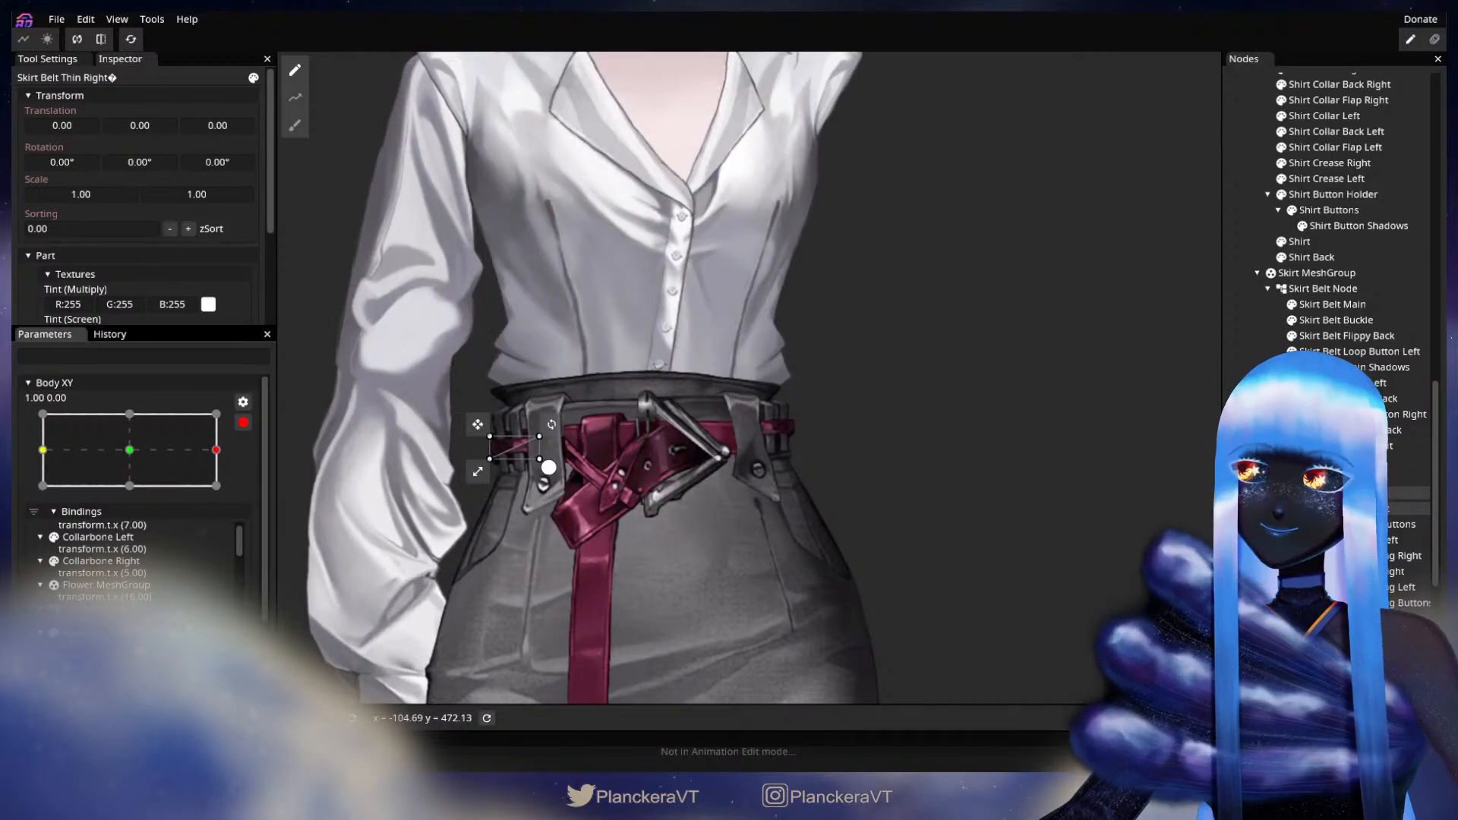
pyautogui.click(1340, 477)
pyautogui.click(96, 193)
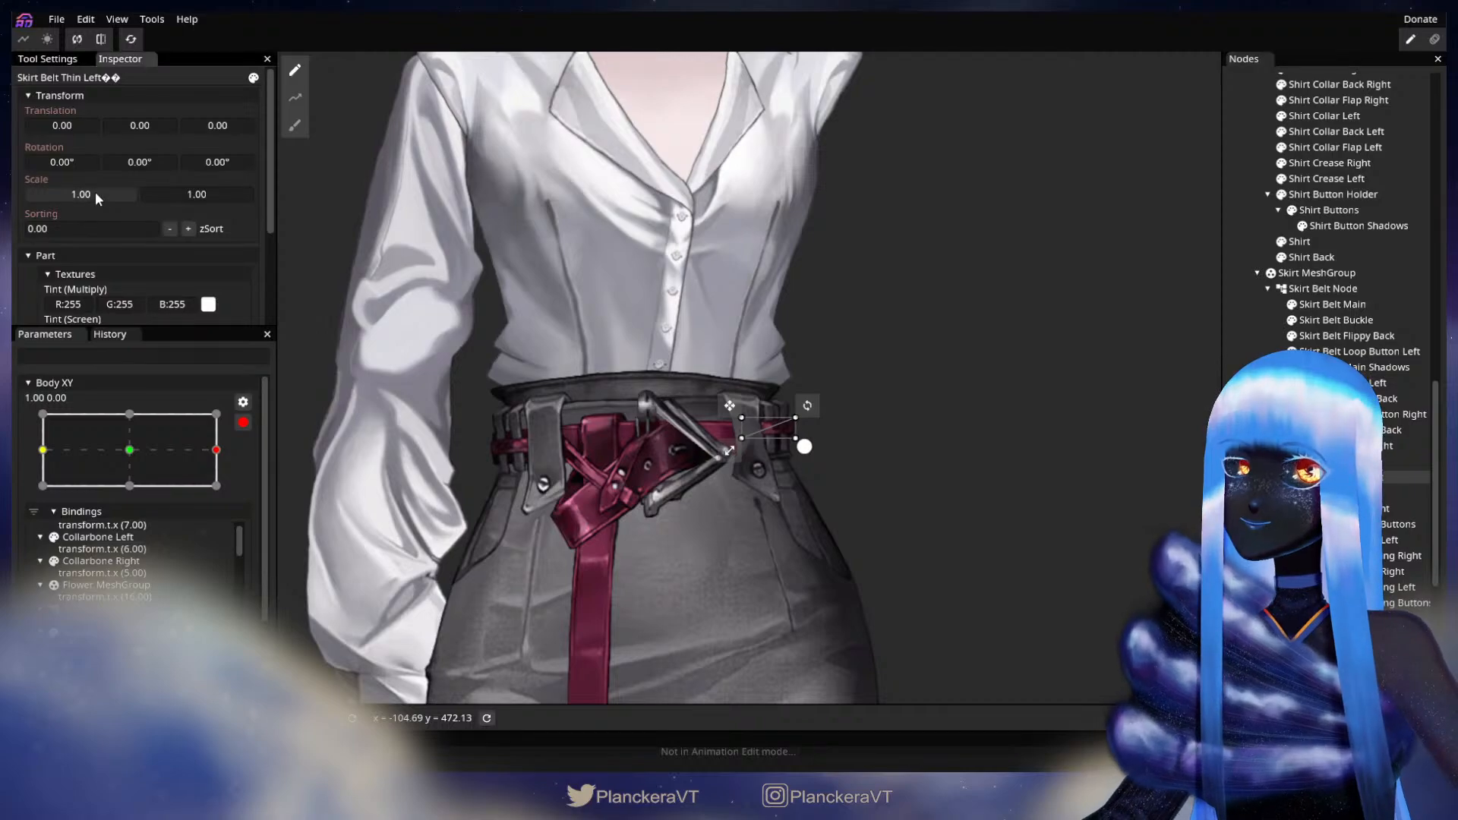
pyautogui.moveTo(94, 191); pyautogui.dragTo(93, 191)
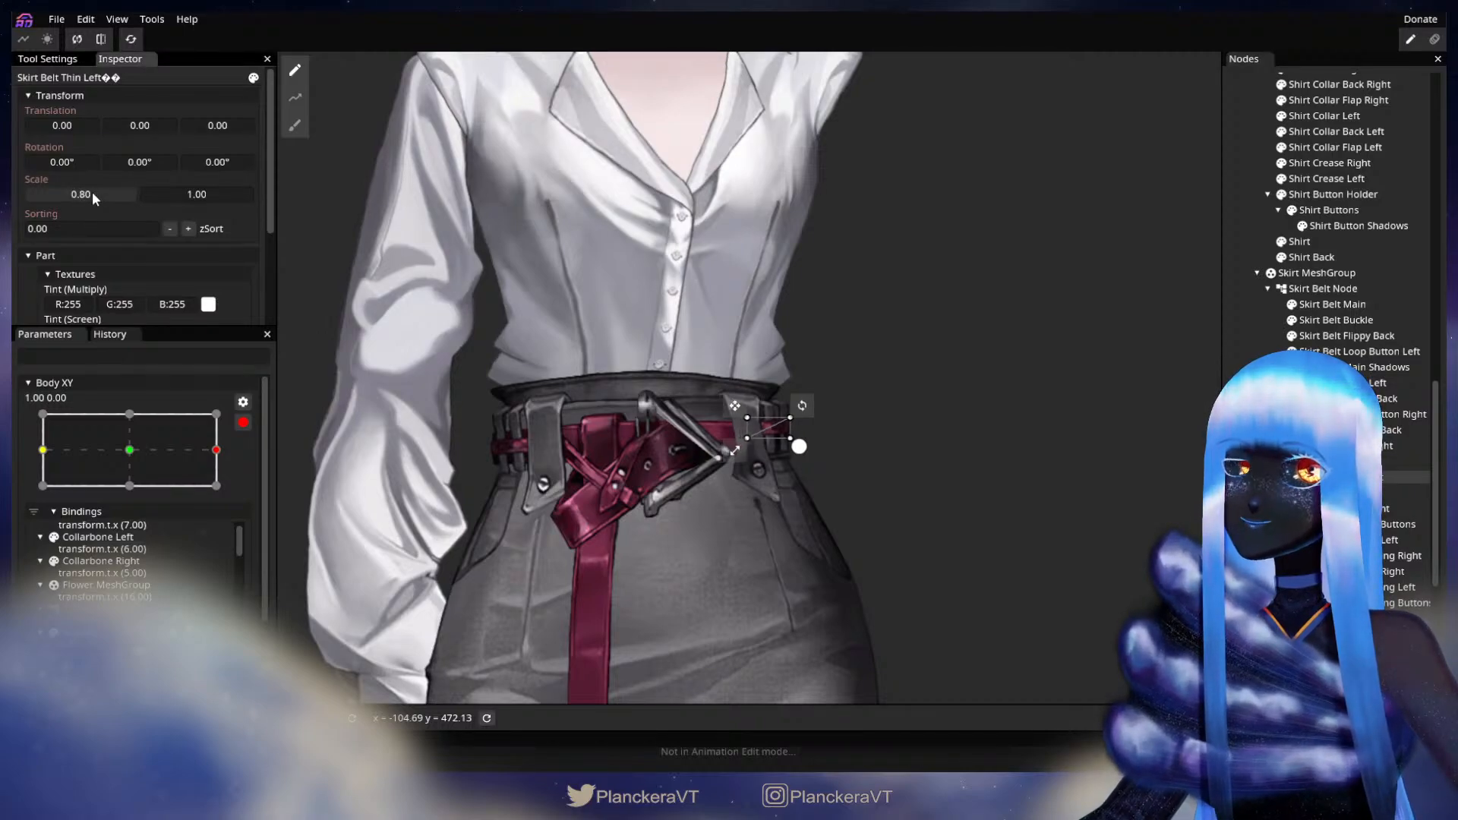
# - Set the Skirt Belt Thin Left's X translation to 1.00 at the 1.00, 0.00 keypoint after checking both thin belts' opposite keypoint
pyautogui.click(43, 449)
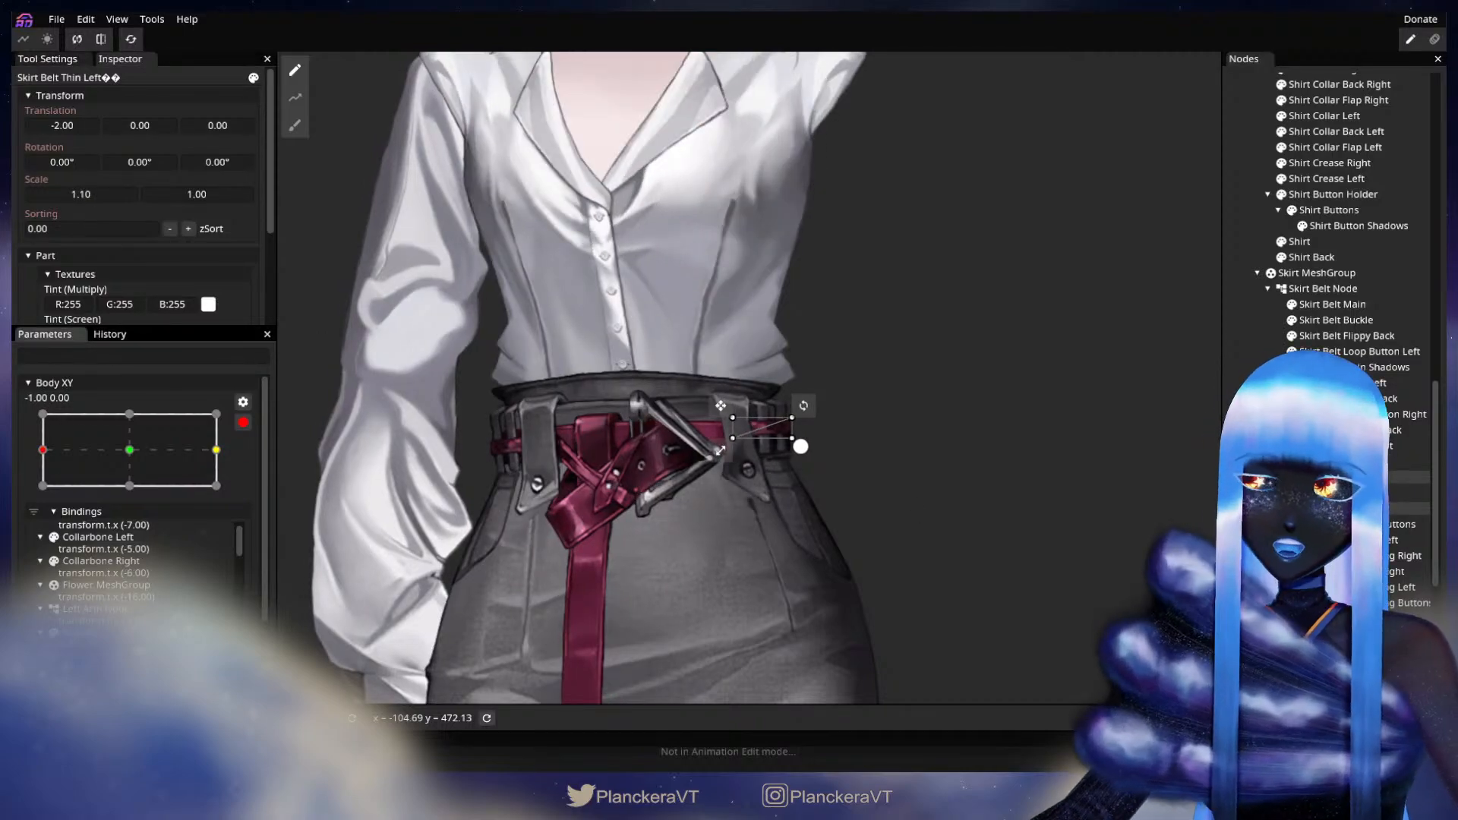
pyautogui.click(1393, 514)
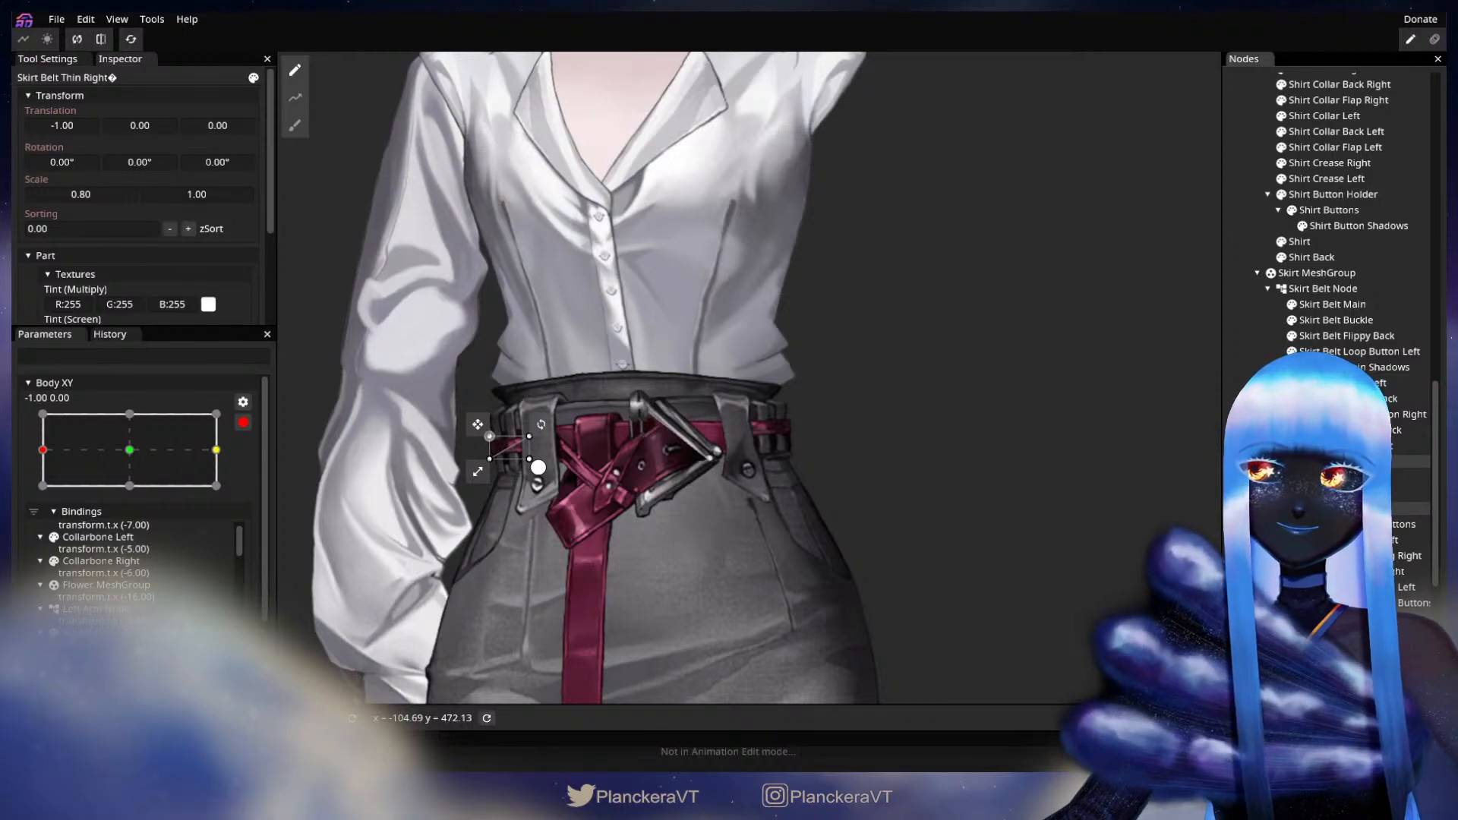
pyautogui.click(1367, 477)
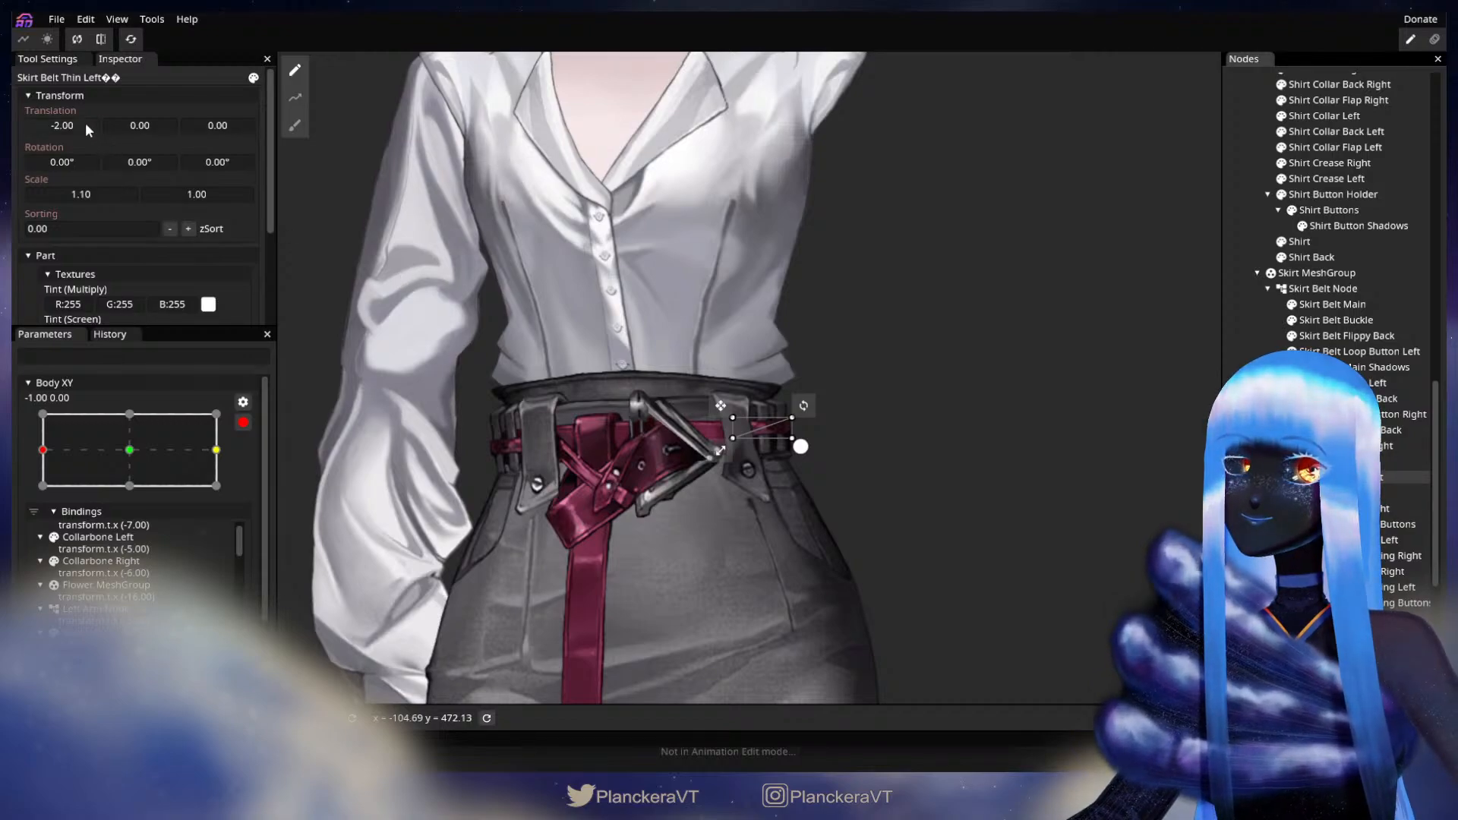
pyautogui.click(215, 450)
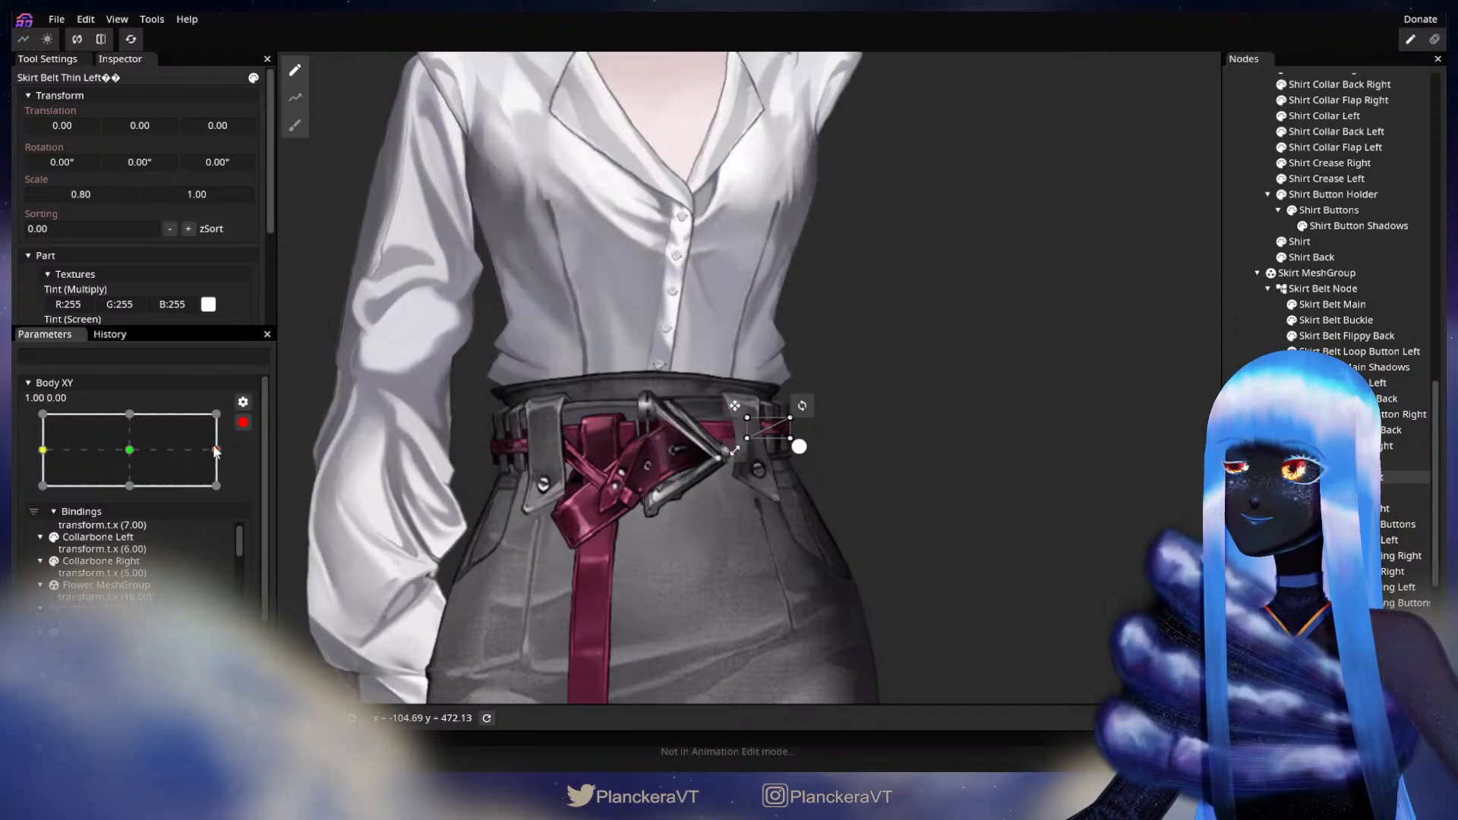
pyautogui.click(70, 126)
pyautogui.moveTo(72, 127); pyautogui.dragTo(71, 127)
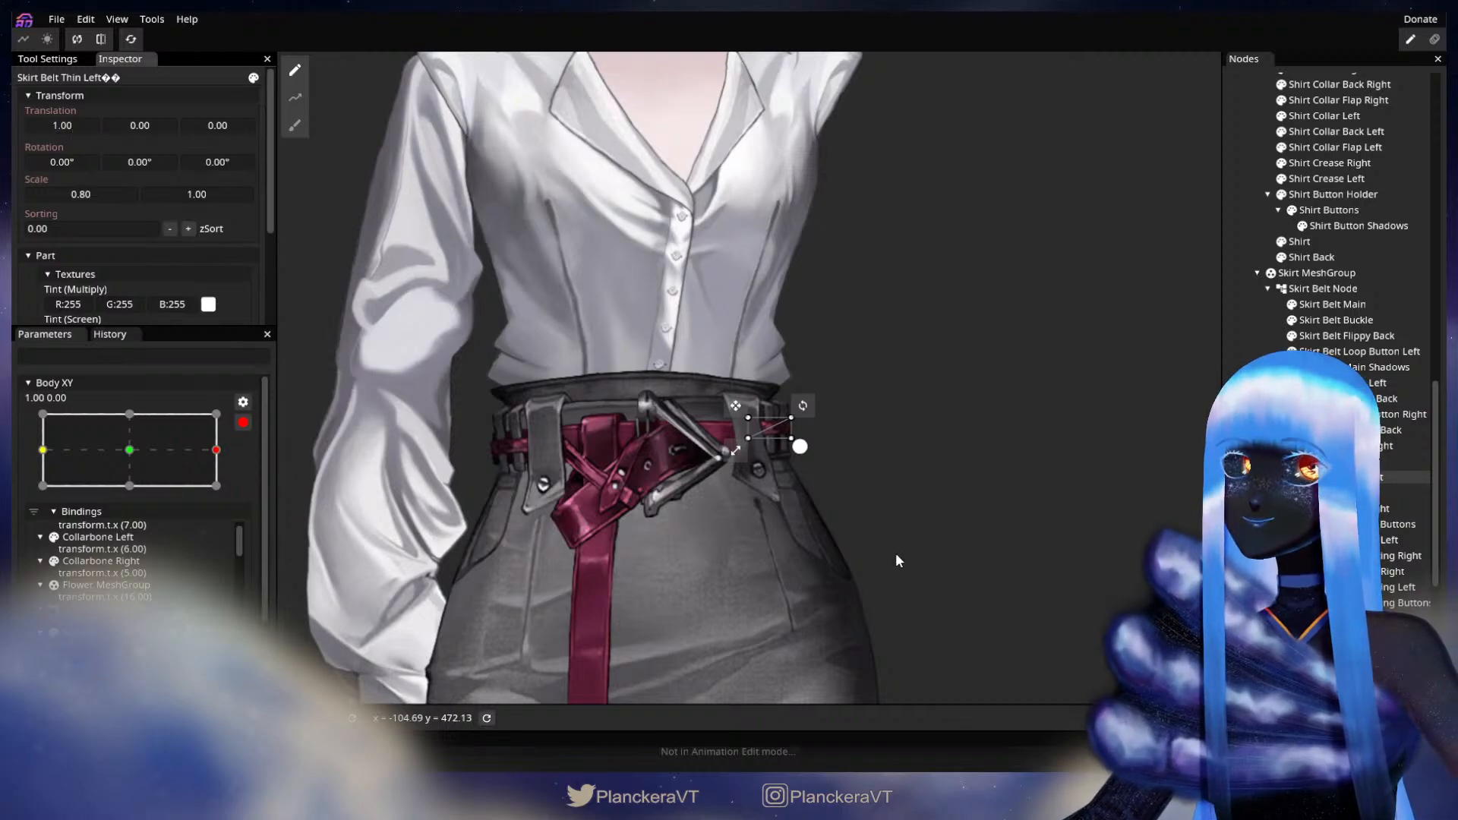
# - Check the Skirt Small Loops Left, select the Skirt Belt Thin Right at the 1.00, 0.00 keypoint, and save the puppet
pyautogui.scroll(1, 915, 550)
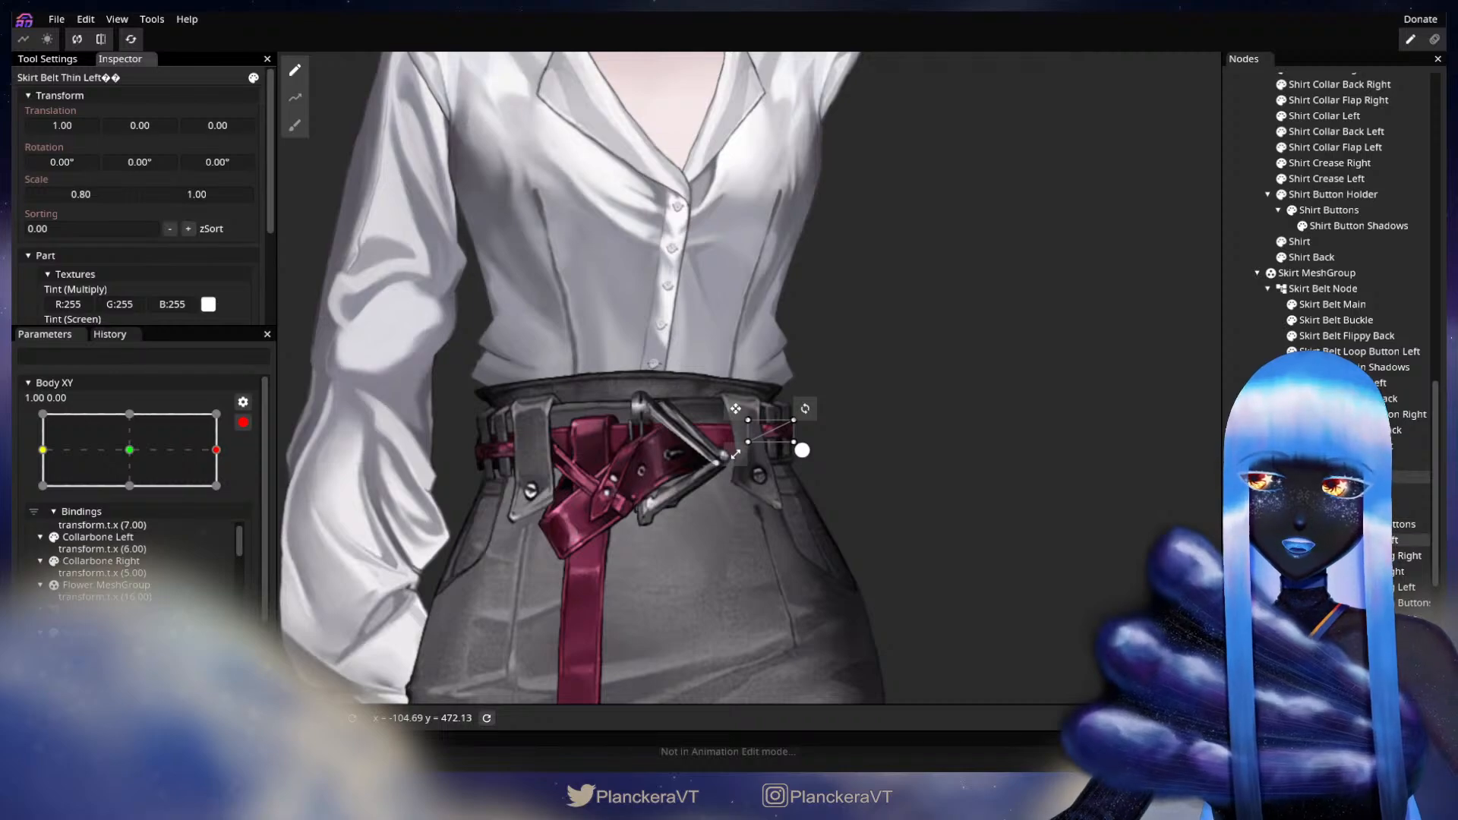
pyautogui.click(1340, 540)
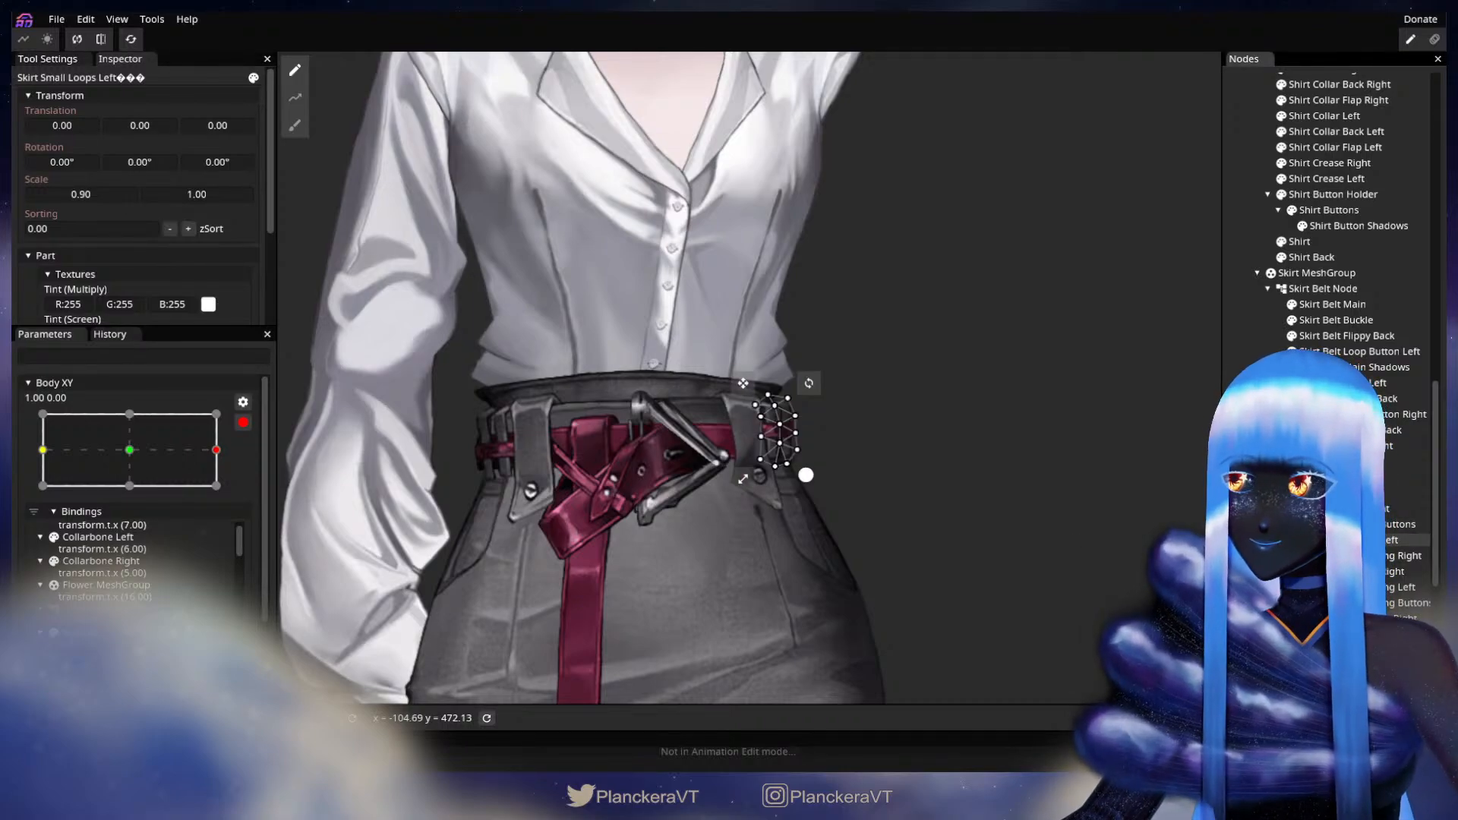
pyautogui.click(537, 472)
pyautogui.hotkey('ctrl', 's')
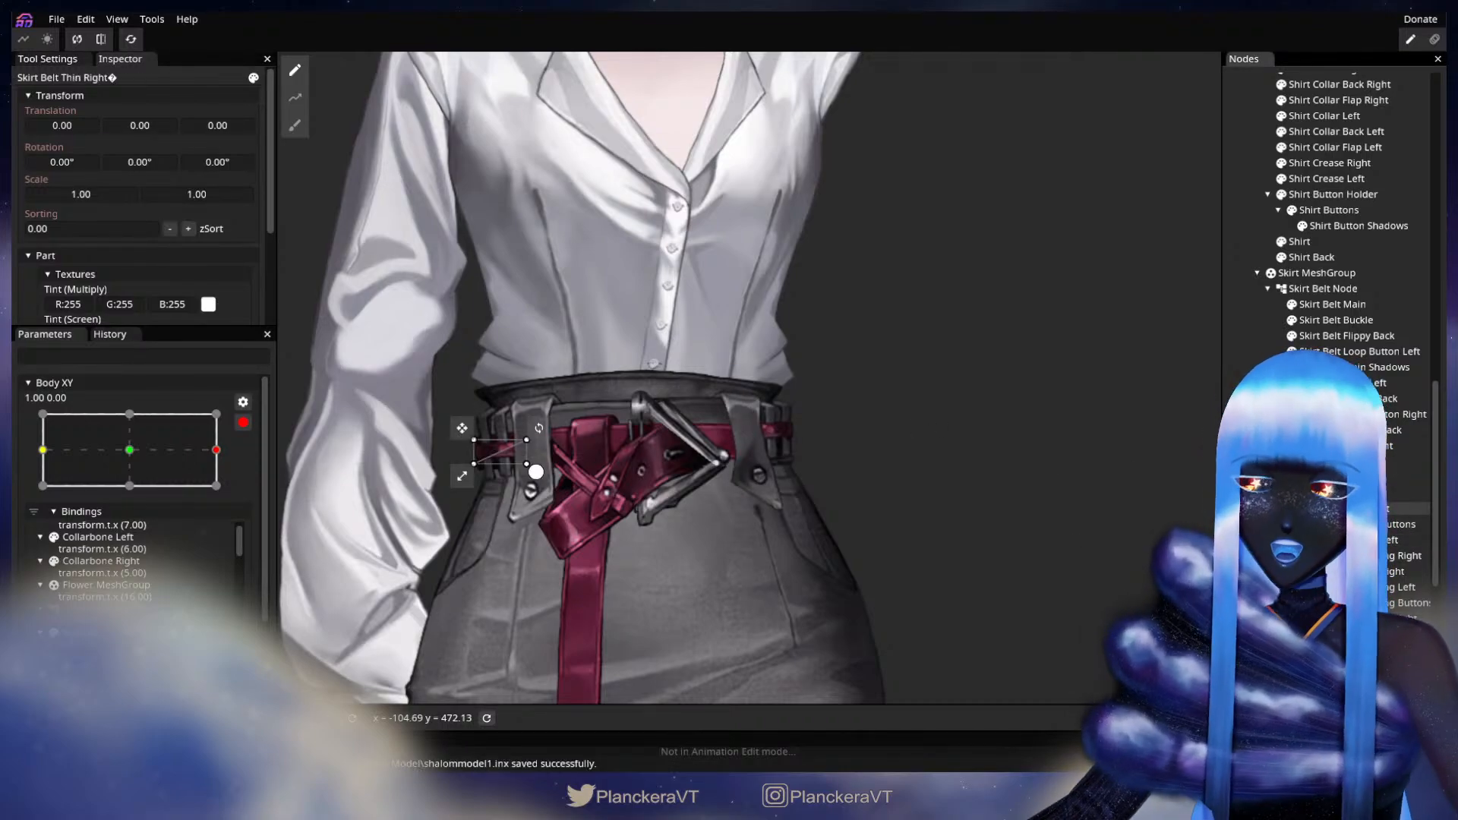
# - Set the Skirt Small Loops Right's X scale to 1.10 at the 1.00, 0.00 keypoint
pyautogui.click(531, 494)
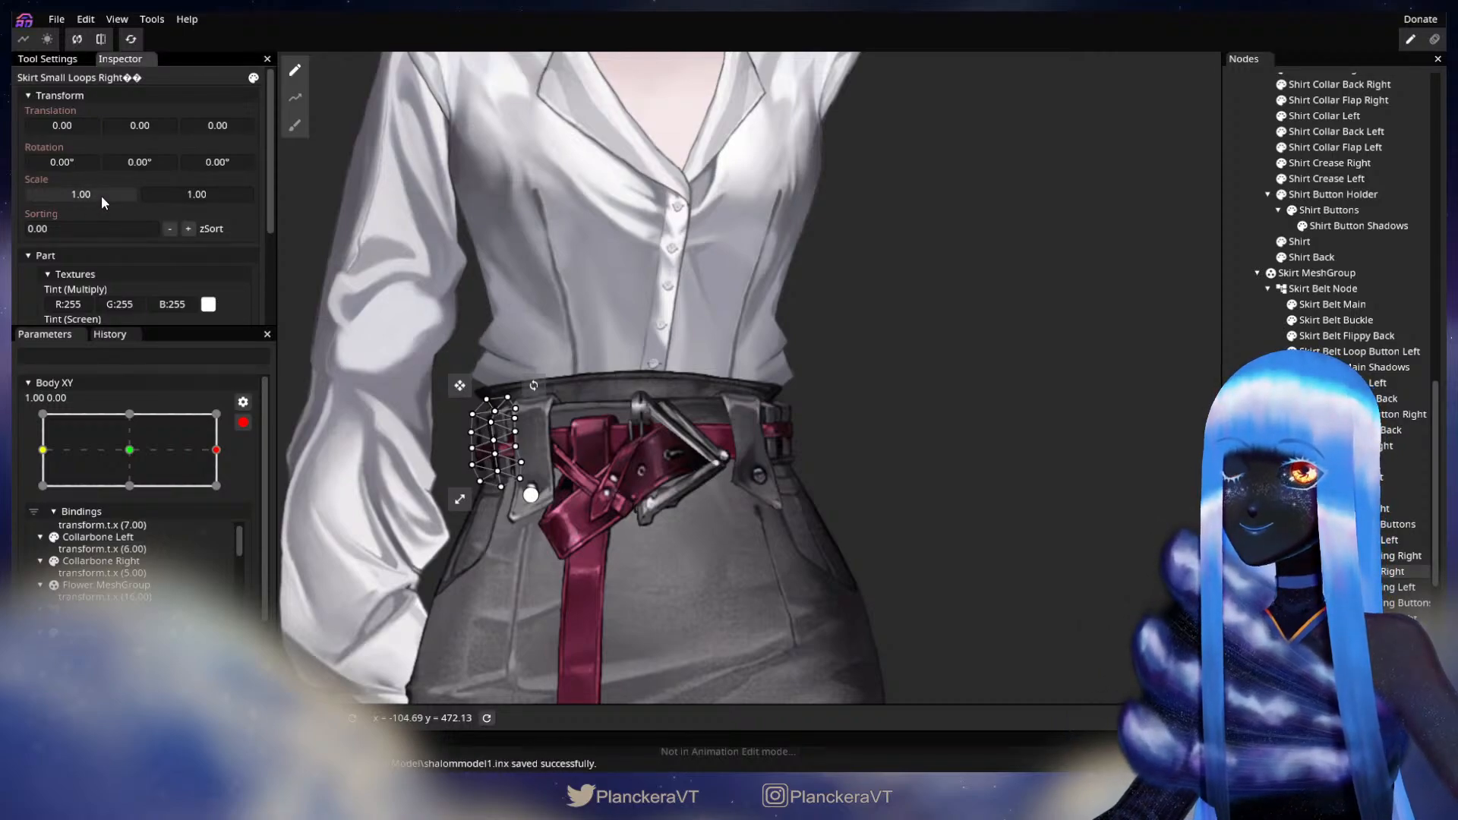
pyautogui.moveTo(102, 194); pyautogui.dragTo(109, 195)
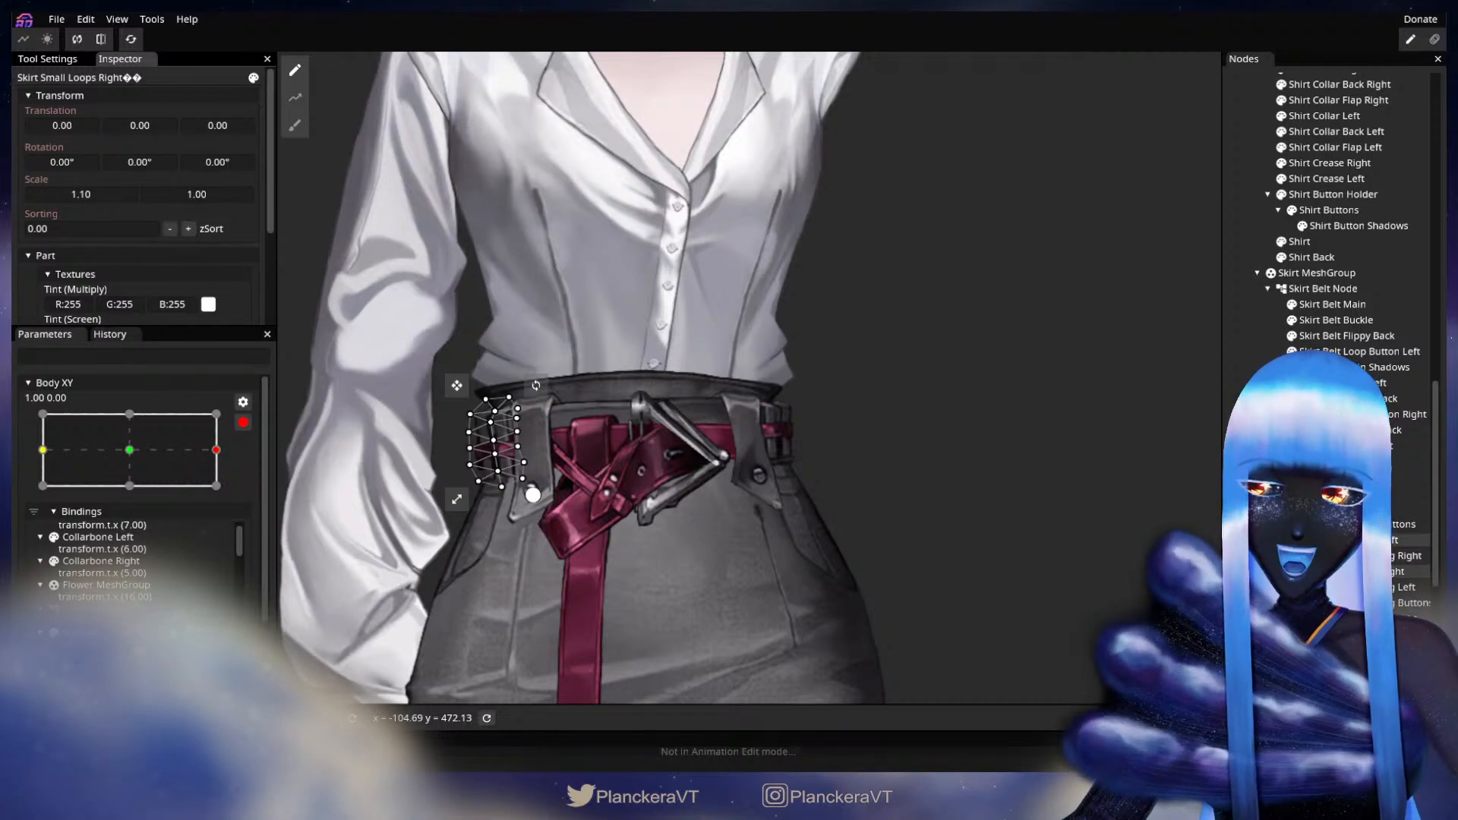
pyautogui.click(805, 475)
# - Check the Skirt Belt Thin Right's transform and compare the Skirt Belt Thin Left's at the -1.00, 0.00 and 1.00, 0.00 keypoints
pyautogui.click(1339, 587)
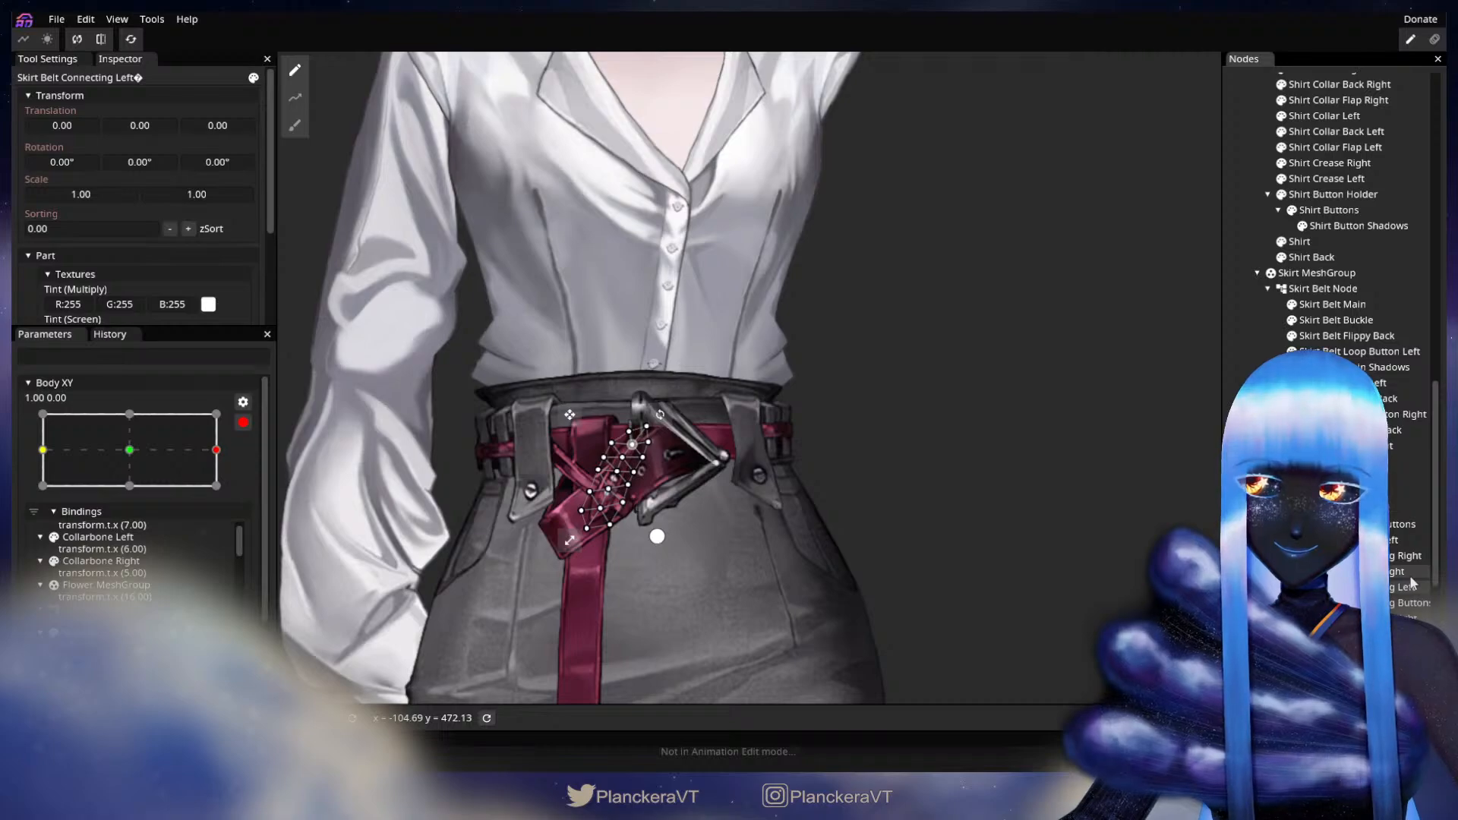
pyautogui.click(657, 536)
pyautogui.click(536, 471)
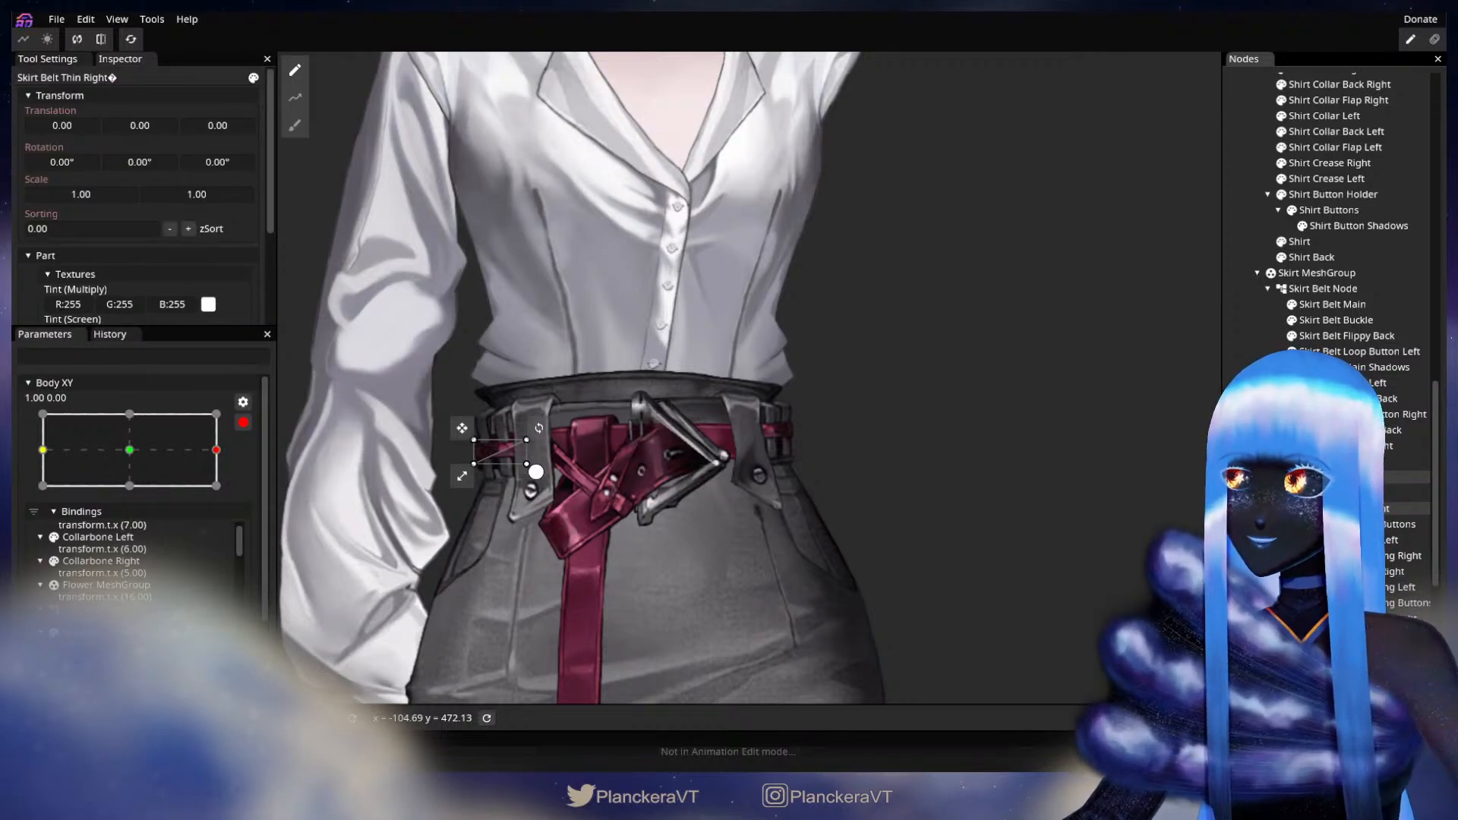
pyautogui.click(1339, 477)
pyautogui.click(41, 449)
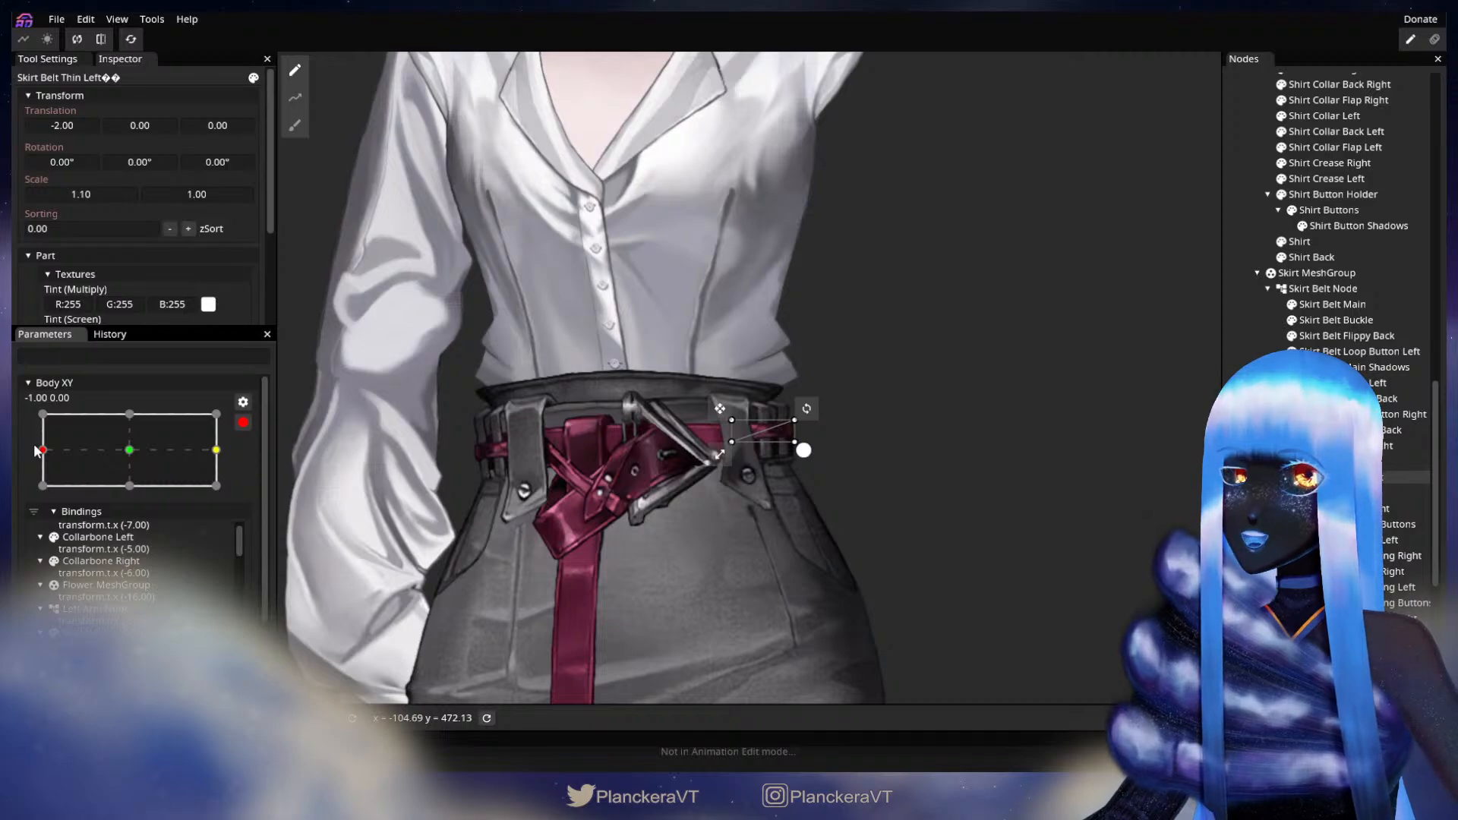
pyautogui.click(215, 450)
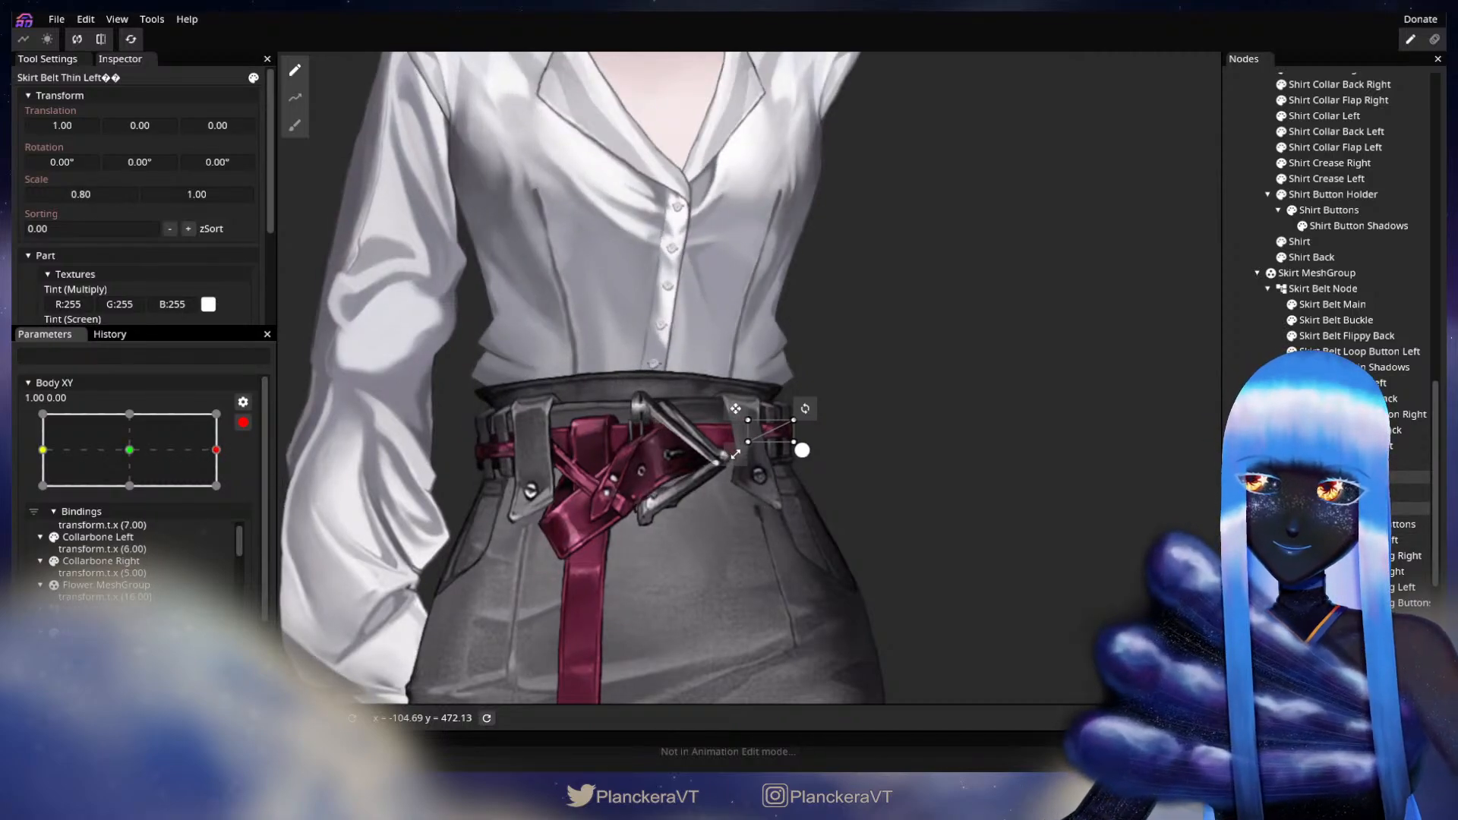
# - Set the Skirt Belt Thin Right's X scale to 1.10 and X translation to 3.00 at the 1.00, 0.00 keypoint
pyautogui.click(1339, 508)
pyautogui.moveTo(89, 195); pyautogui.dragTo(92, 196)
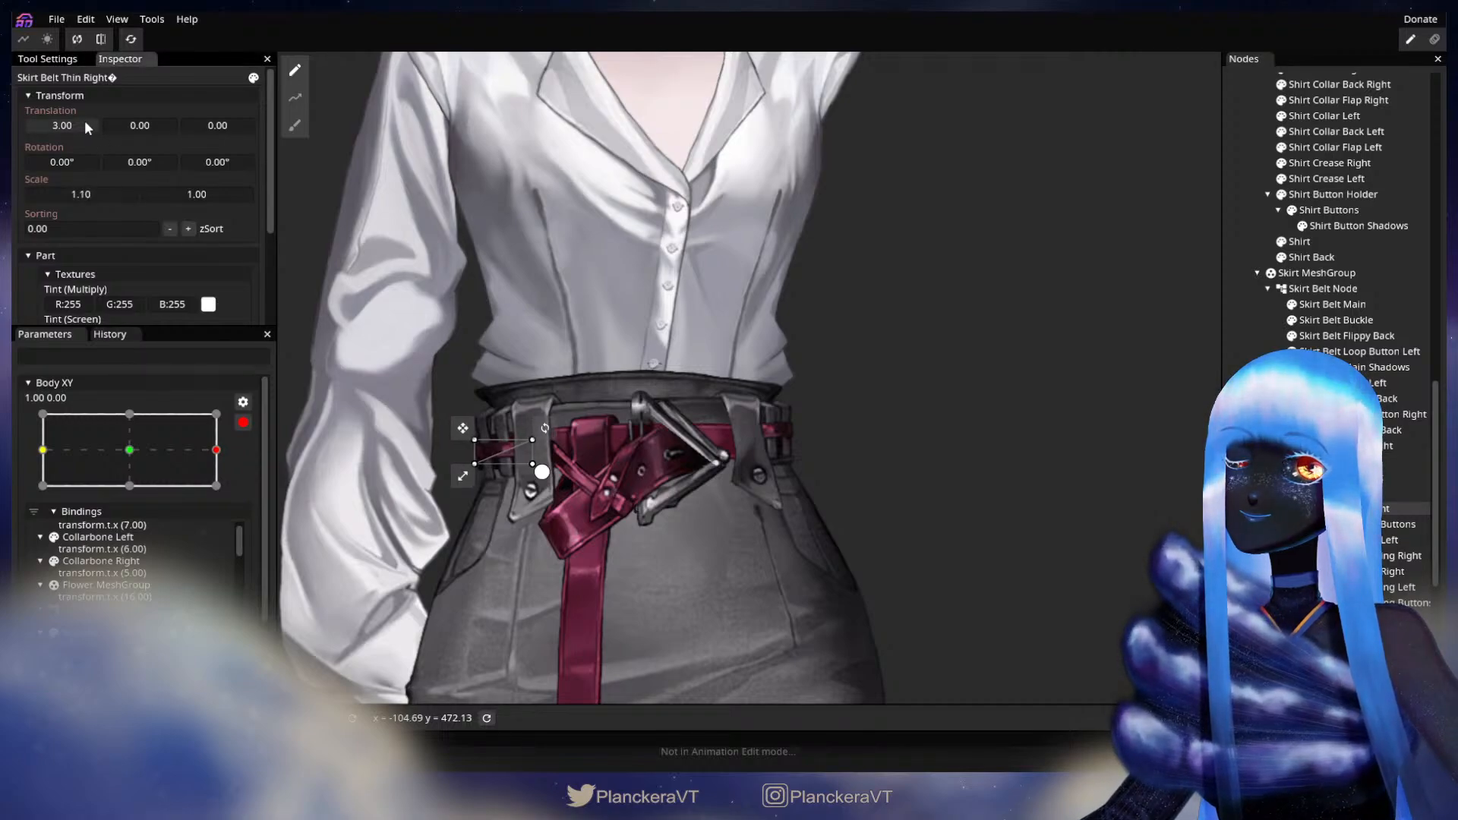
pyautogui.click(895, 445)
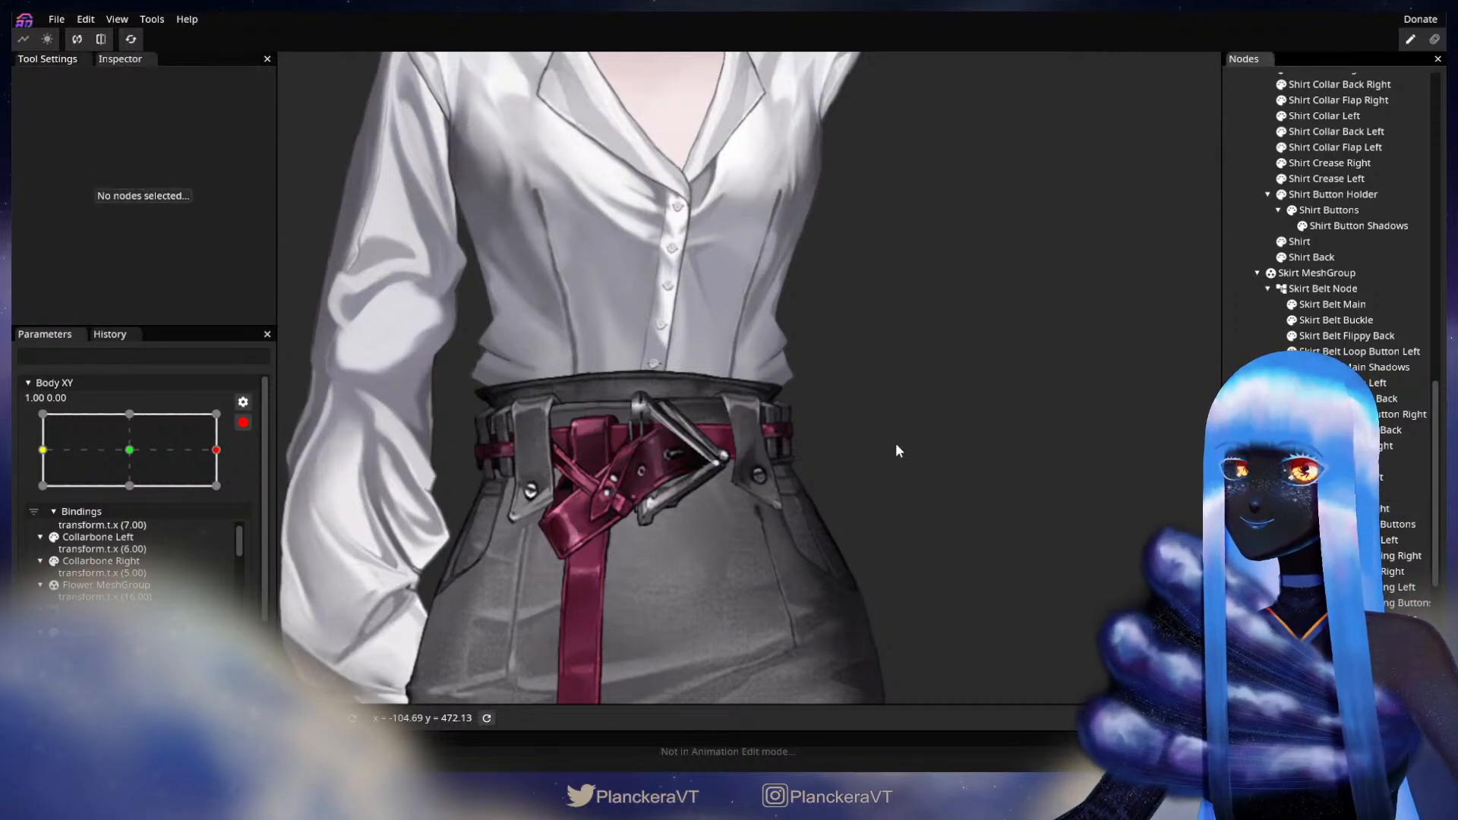
# - Preview the Body XY movement outside keypoint editing, and return to editing the 1.00, 0.00 keypoint
pyautogui.scroll(-3, 866, 460)
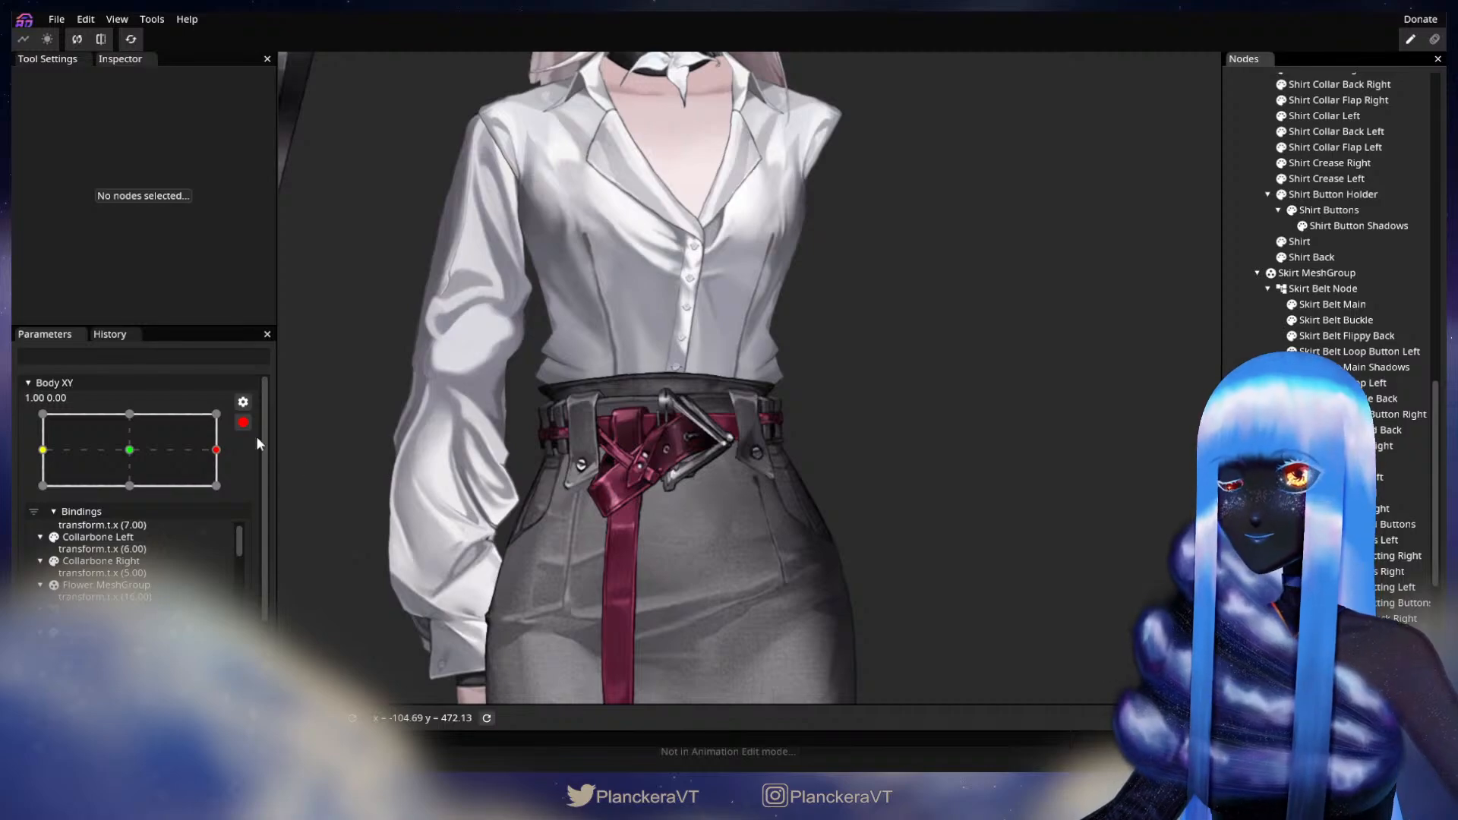
pyautogui.click(243, 422)
pyautogui.moveTo(232, 516); pyautogui.dragTo(303, 531)
pyautogui.click(253, 487)
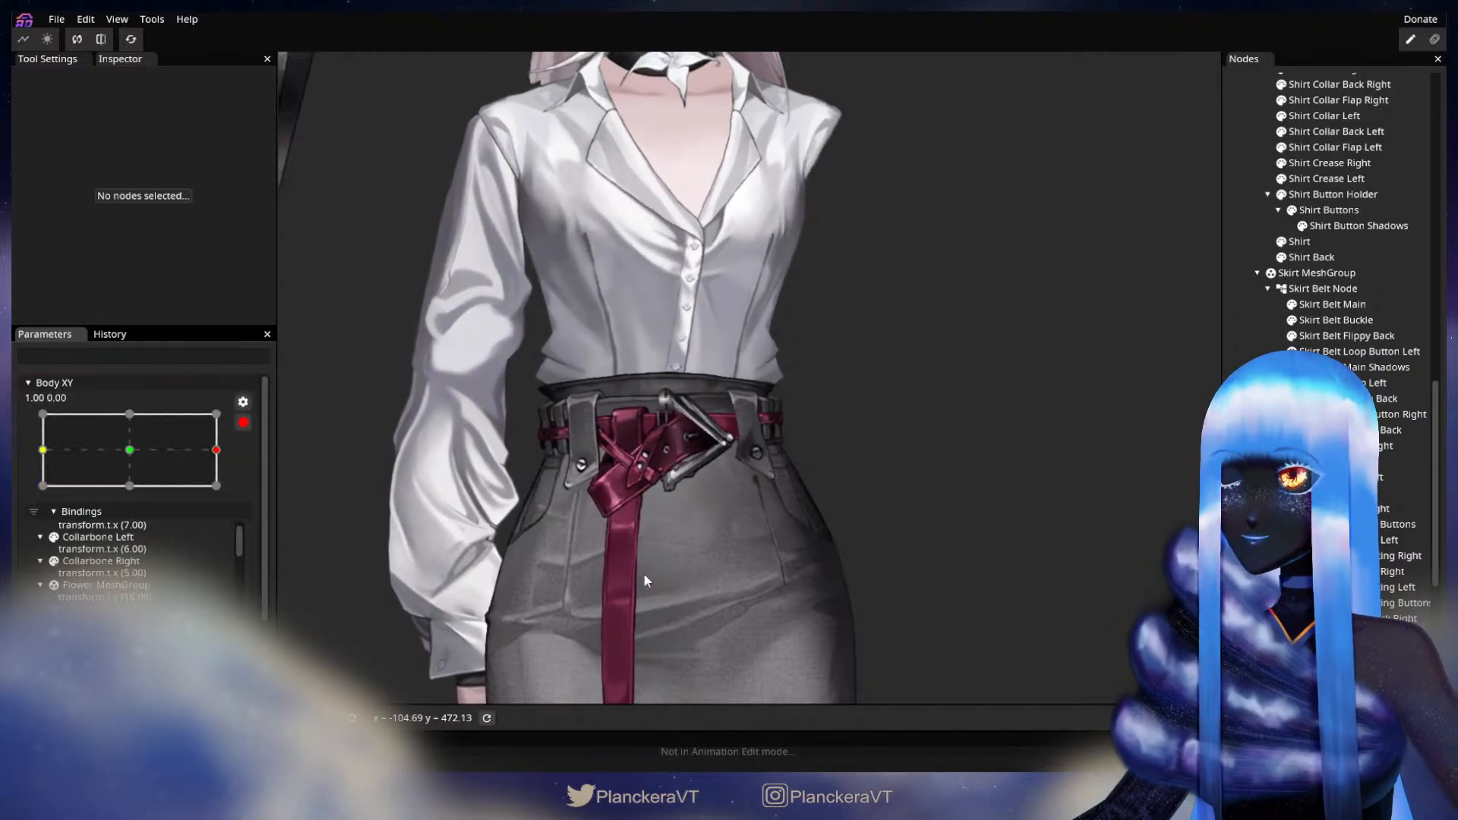
# - Select the Skirt Pocket Left part among the skirt nodes for mesh deformation
pyautogui.scroll(2, 1326, 525)
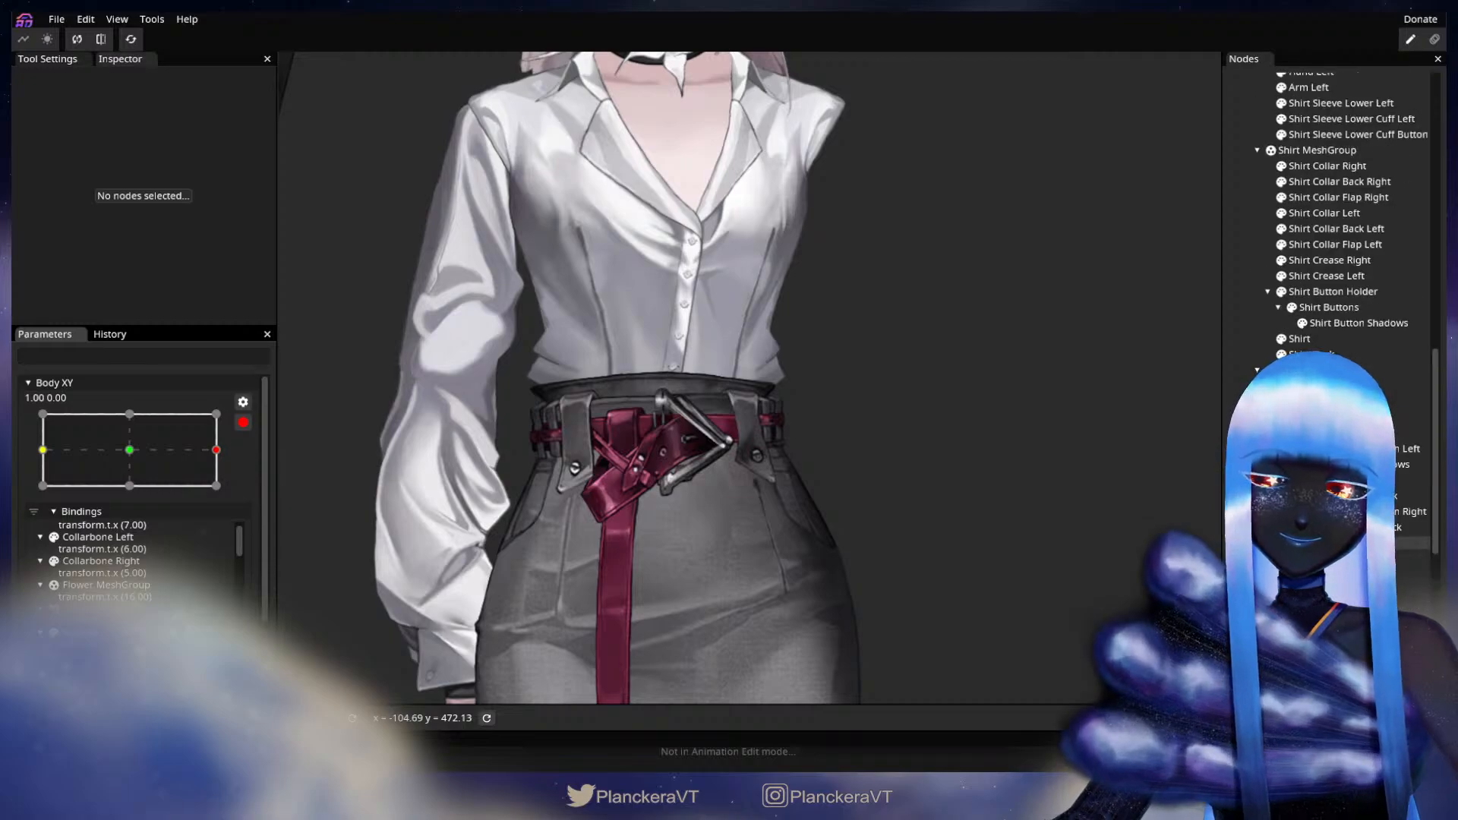
pyautogui.scroll(-5, 1326, 531)
pyautogui.scroll(1, 1336, 304)
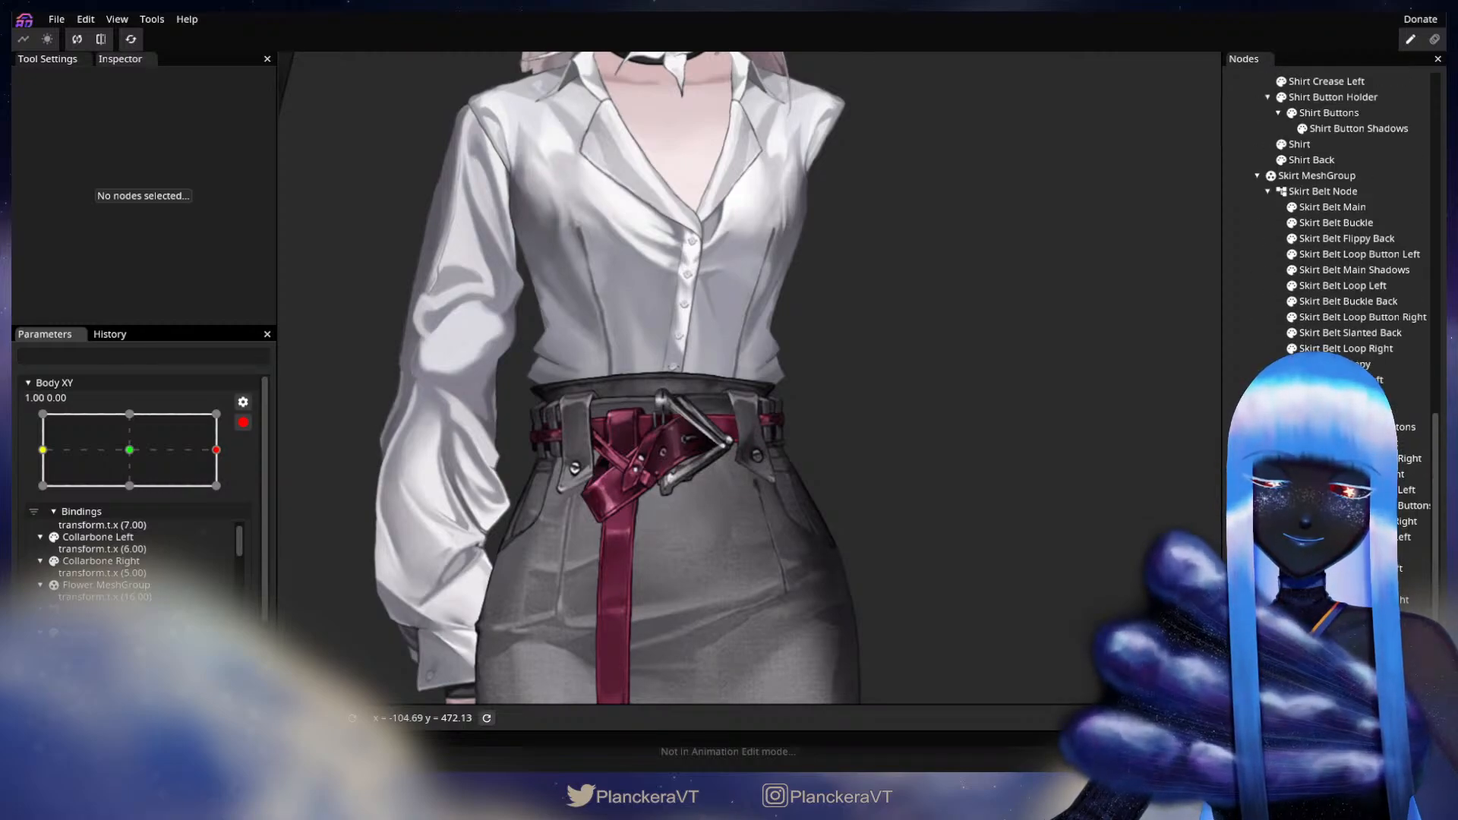
pyautogui.scroll(-3, 1336, 303)
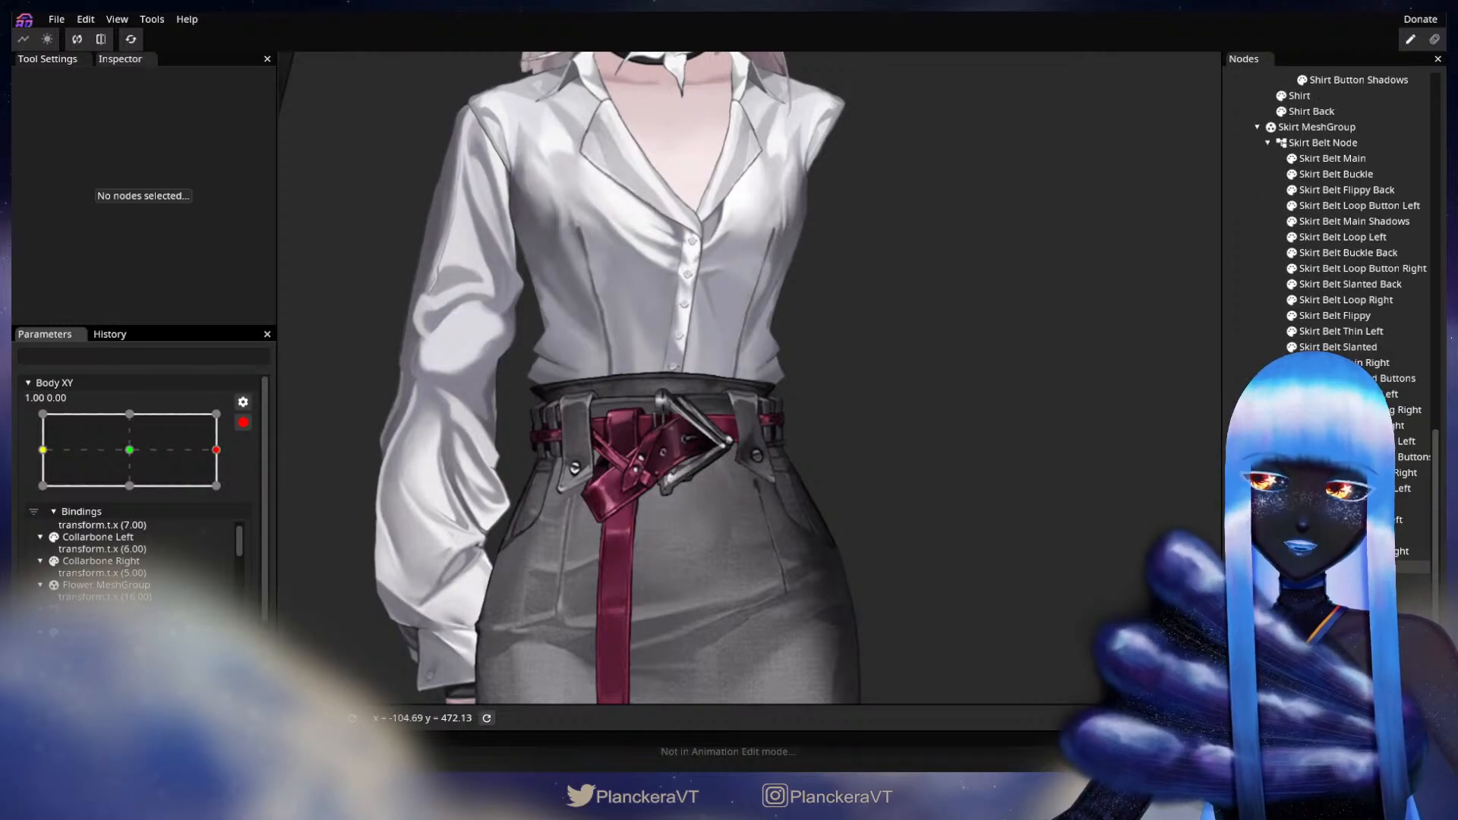
pyautogui.scroll(3, 931, 581)
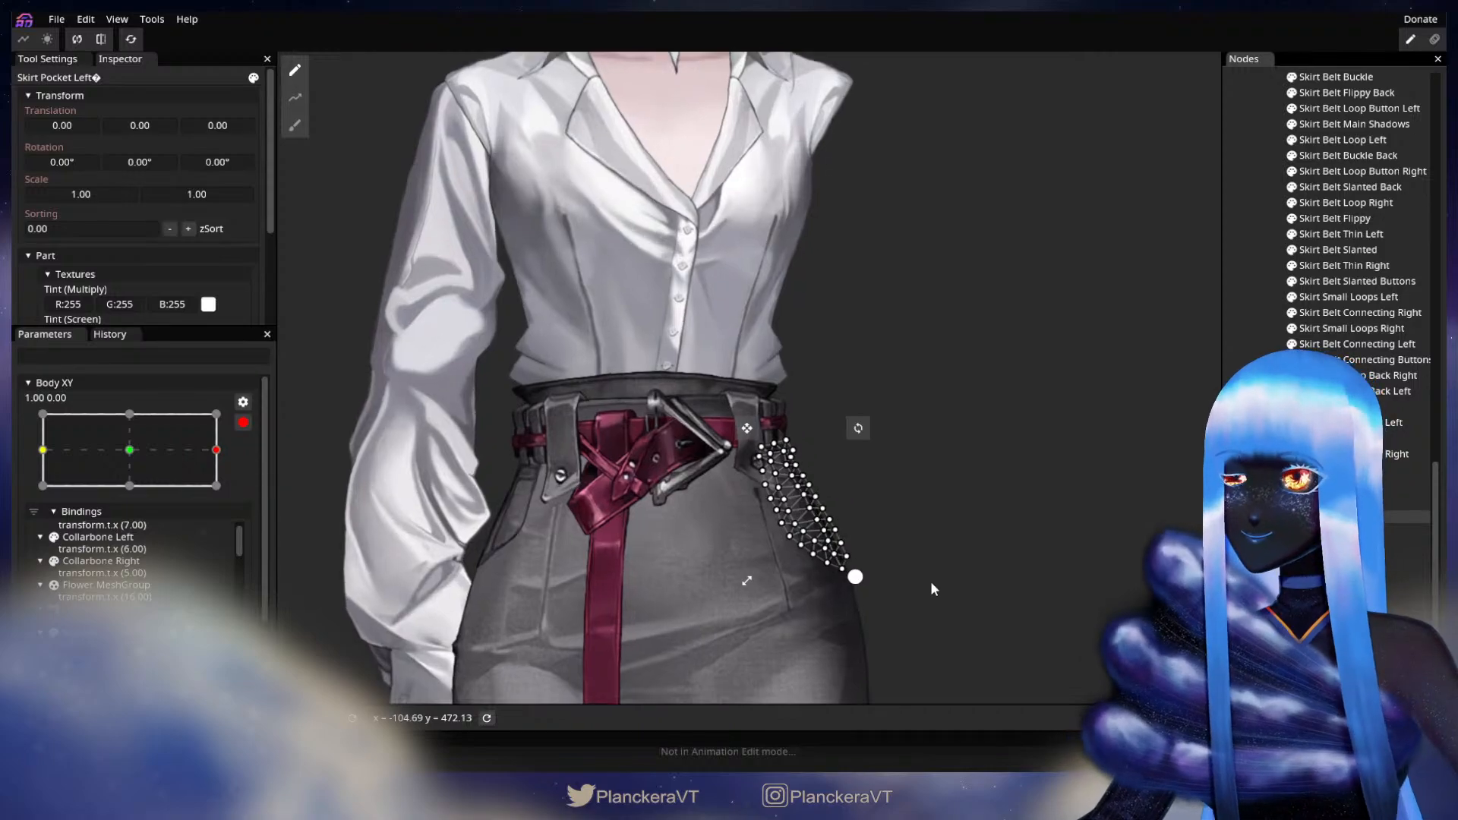
pyautogui.scroll(4, 619, 248)
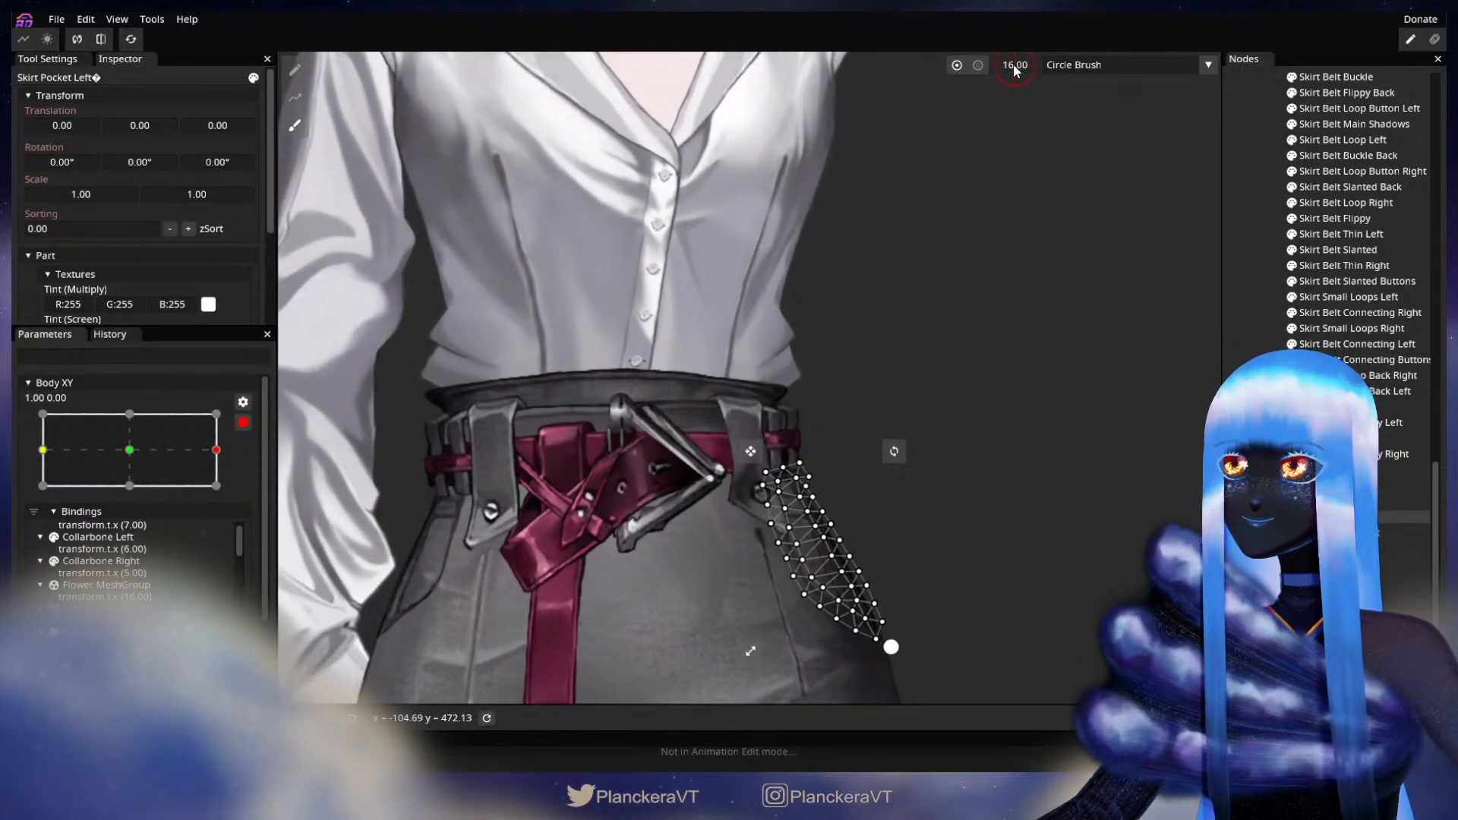
# - Try the Circle Brush at sizes 94 and 113 on the Skirt Pocket Left mesh
pyautogui.moveTo(1067, 75); pyautogui.dragTo(1073, 74)
pyautogui.scroll(1, 994, 358)
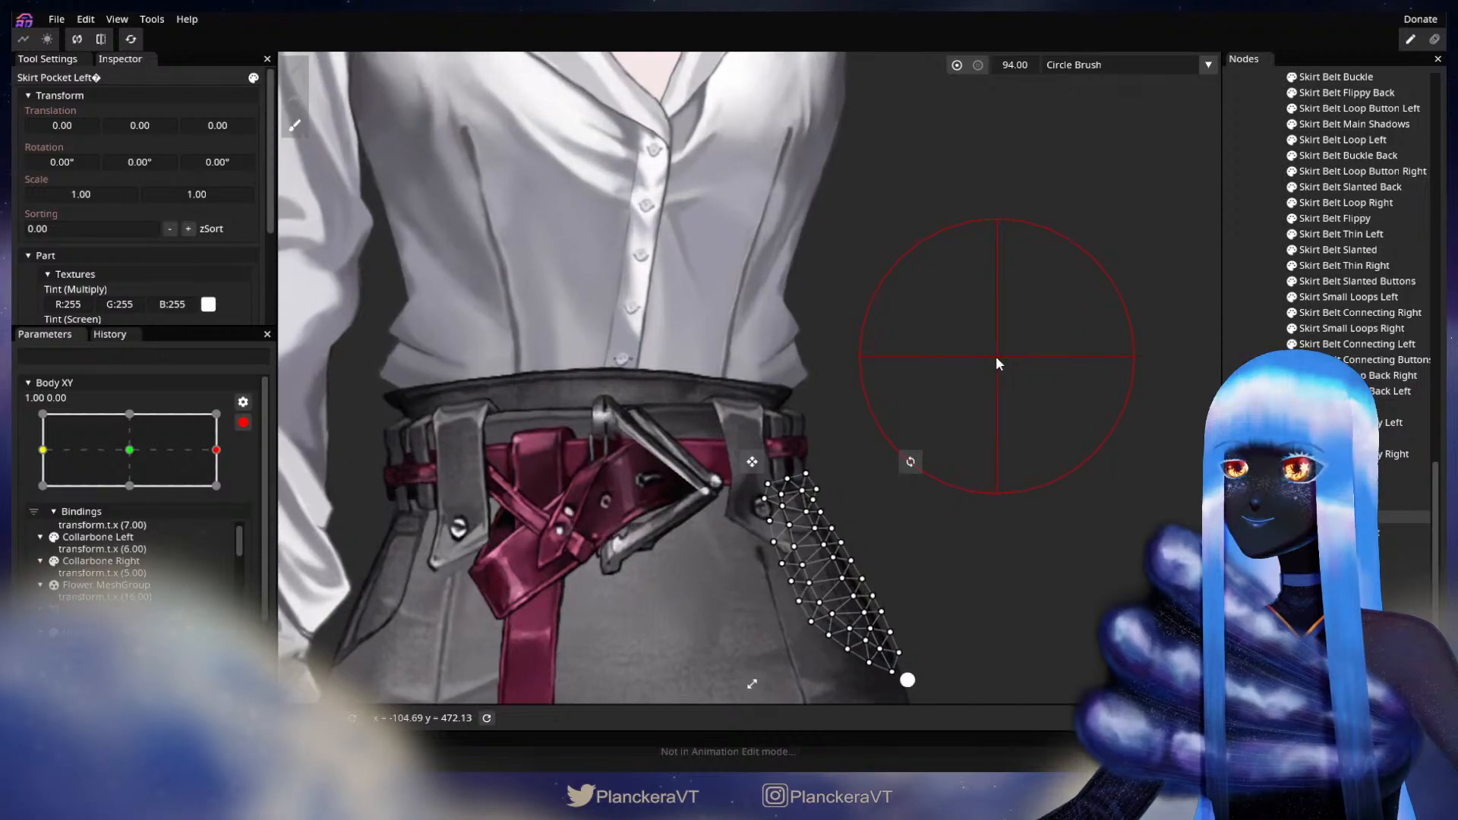
pyautogui.moveTo(698, 545)
pyautogui.mouseDown()
pyautogui.moveTo(714, 549)
pyautogui.moveTo(700, 567)
pyautogui.mouseUp()
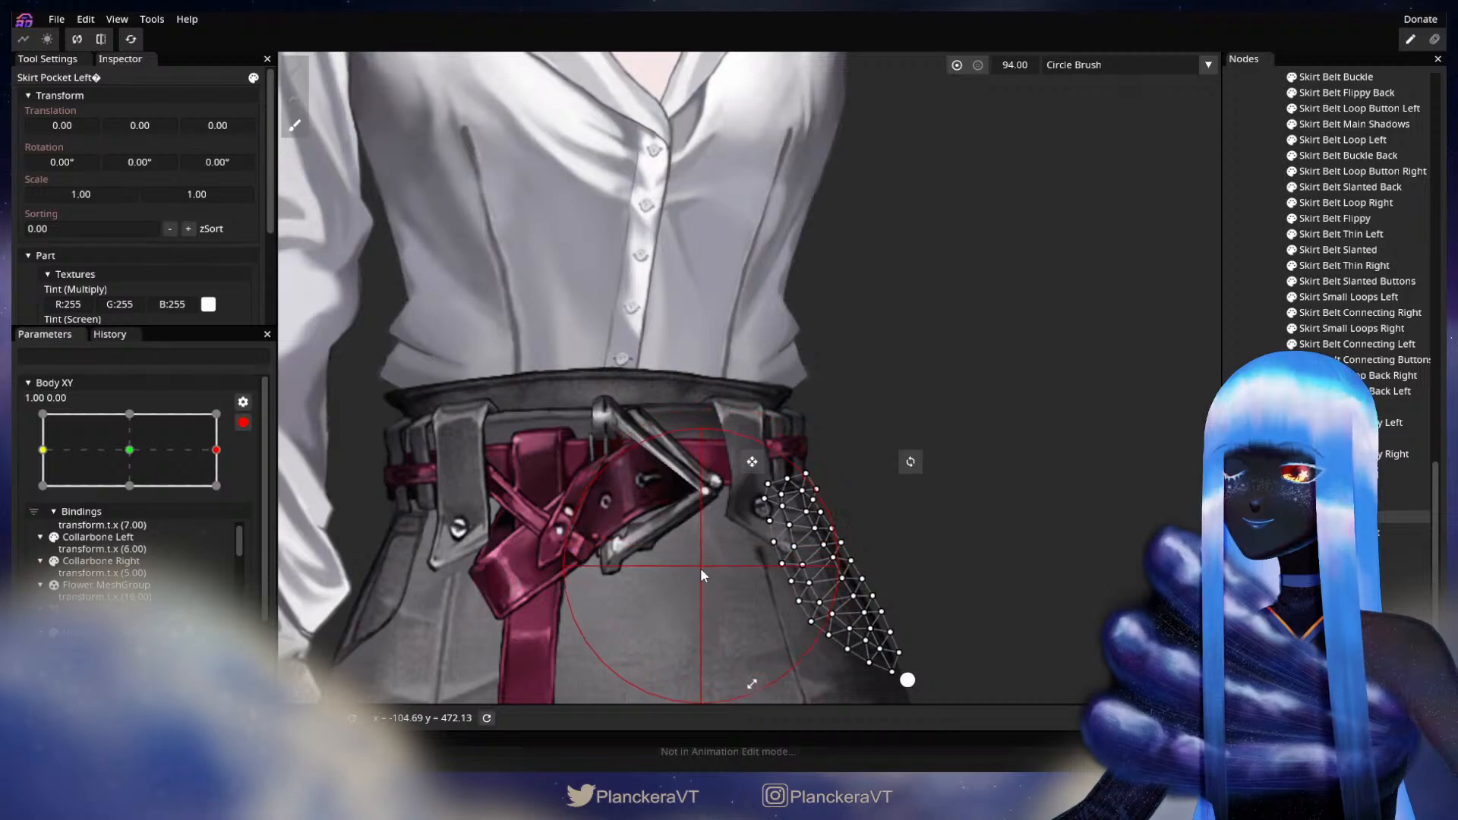
pyautogui.moveTo(1019, 72); pyautogui.dragTo(1029, 74)
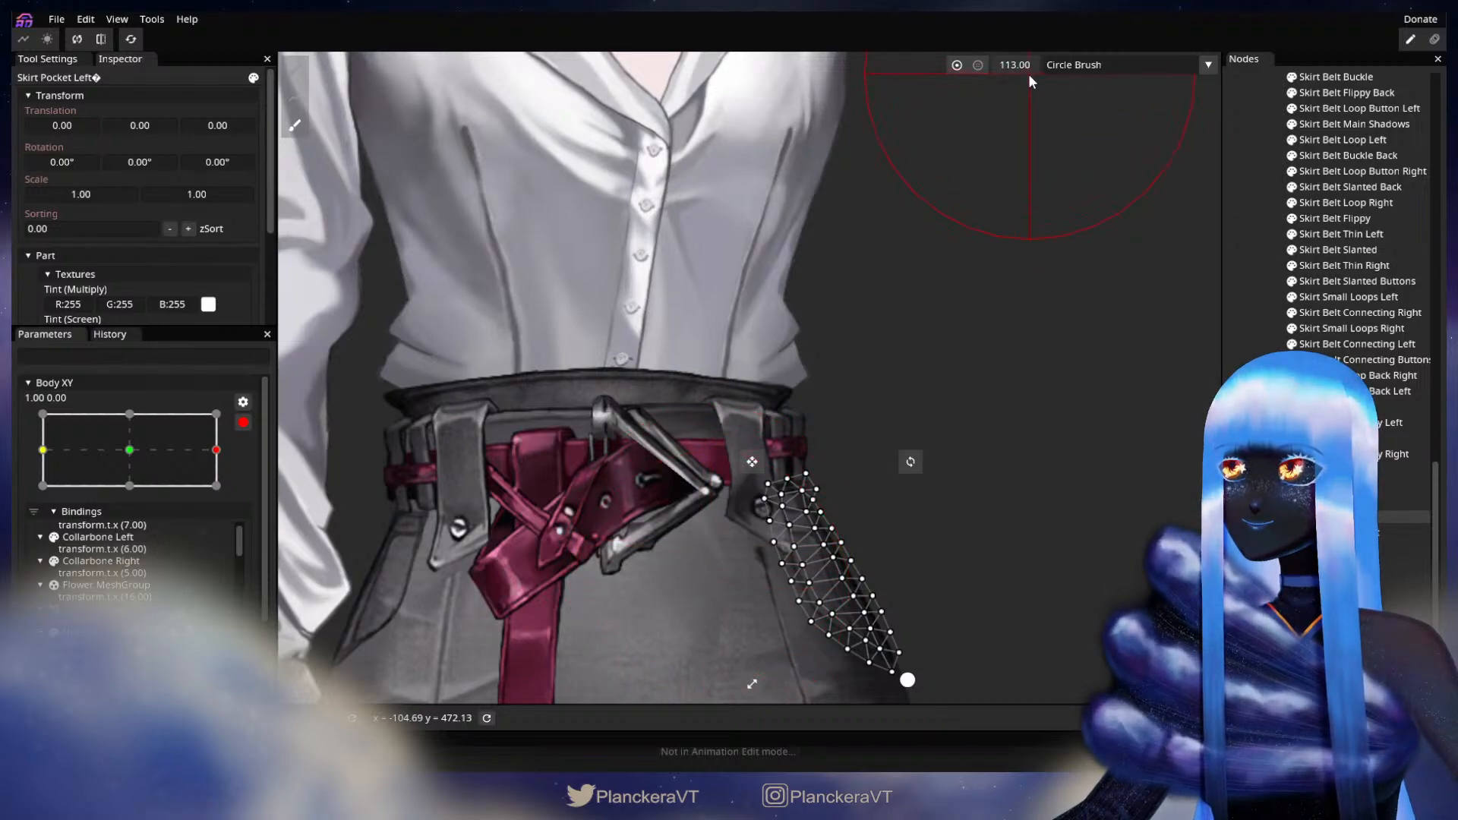
pyautogui.moveTo(910, 352); pyautogui.dragTo(887, 281)
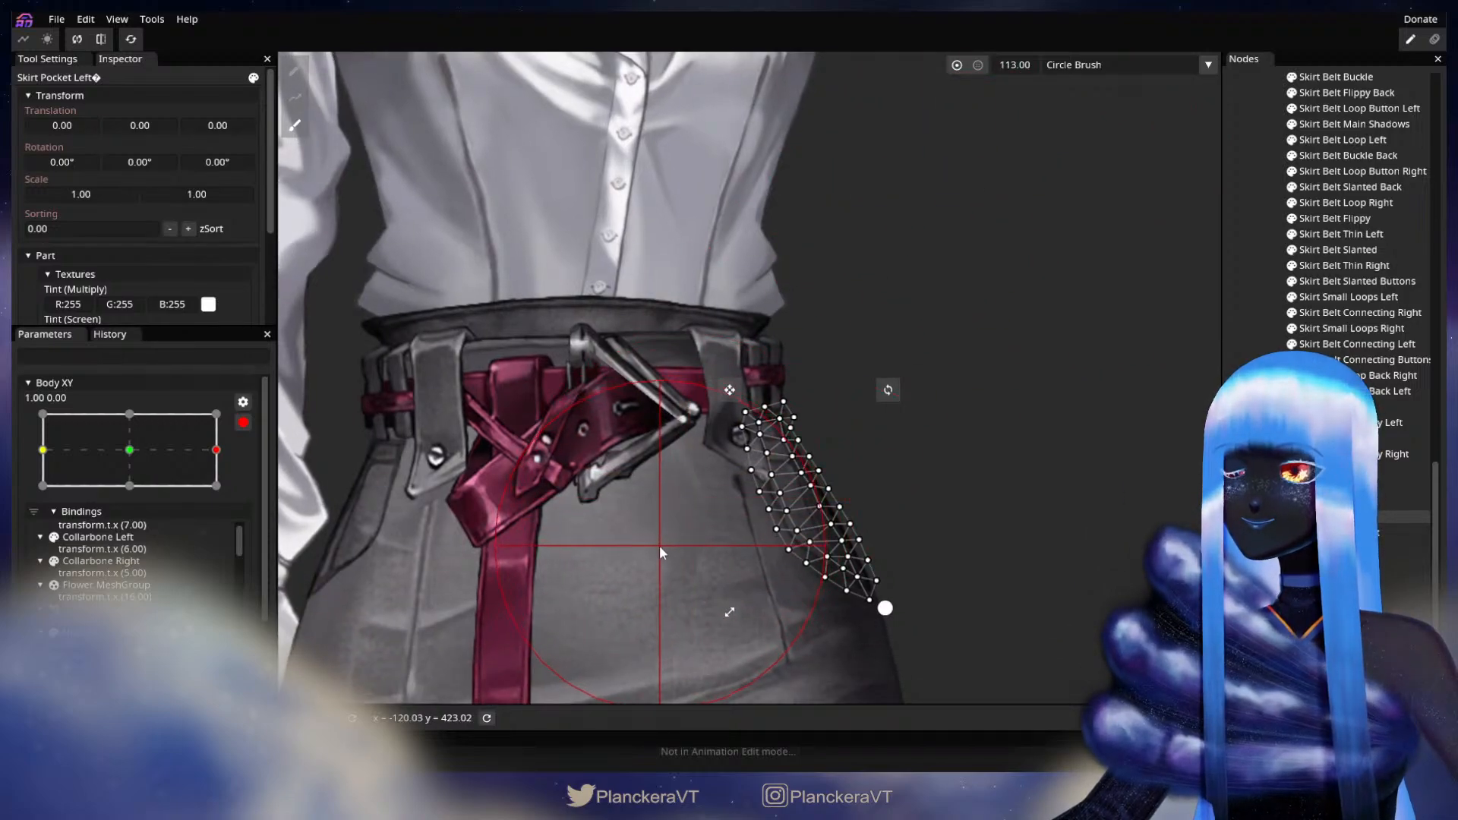
# - Switch the deformation brush to the Rectangle Brush and size it 98 by 43
pyautogui.click(1067, 66)
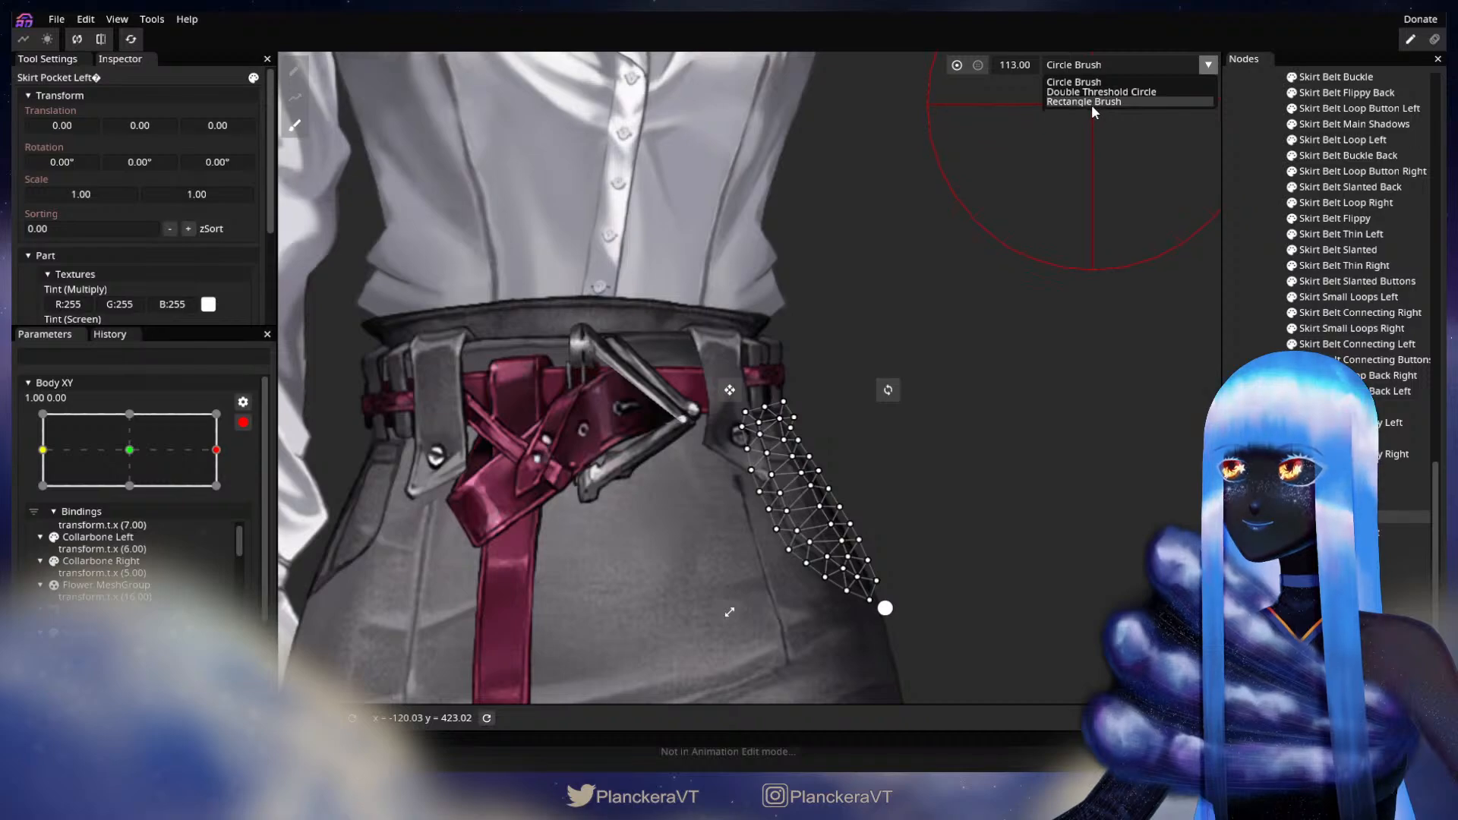
pyautogui.click(1092, 104)
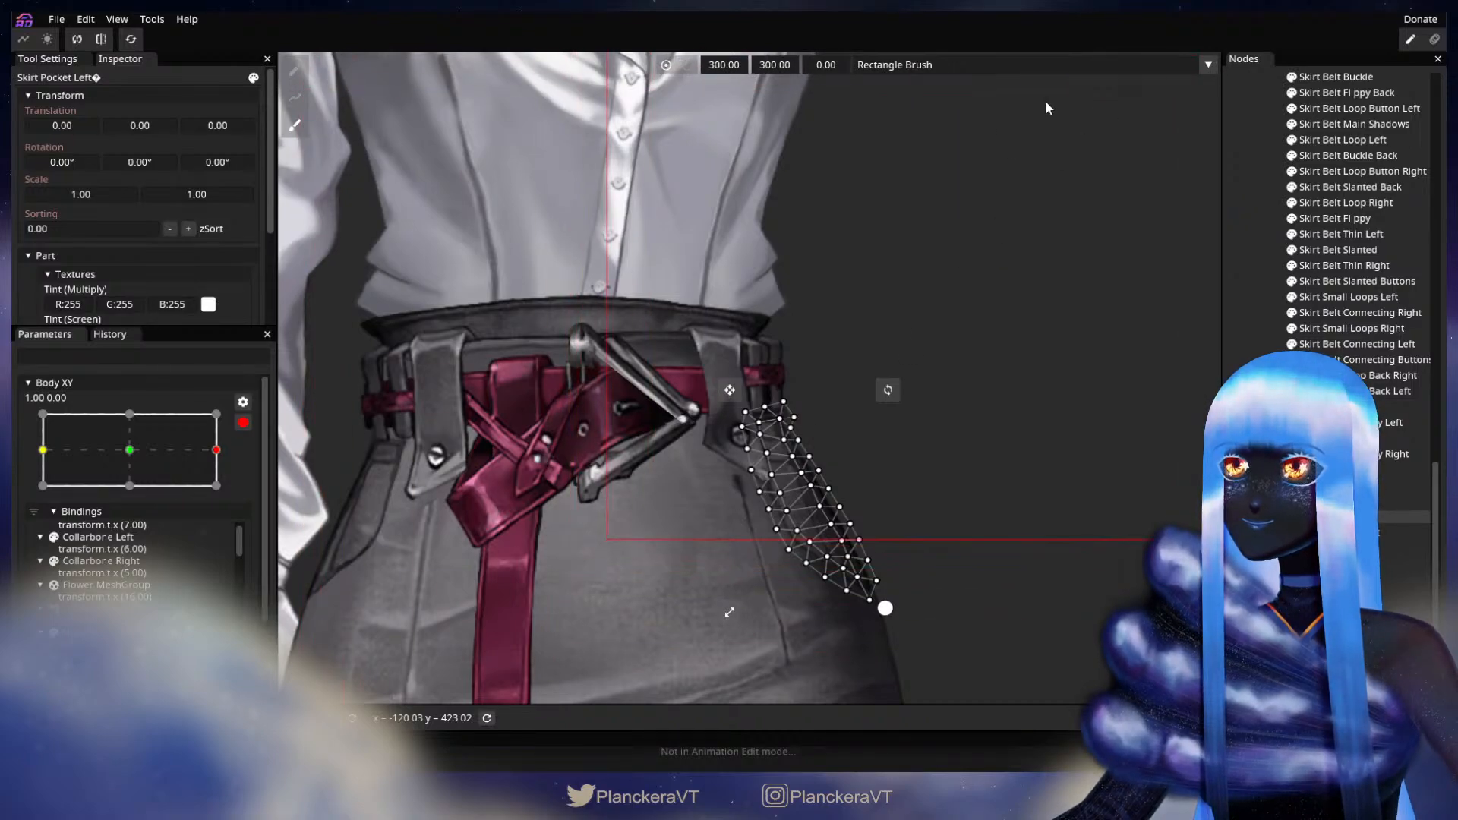
pyautogui.moveTo(1046, 102); pyautogui.dragTo(779, 331)
pyautogui.moveTo(1042, 103); pyautogui.dragTo(879, 188)
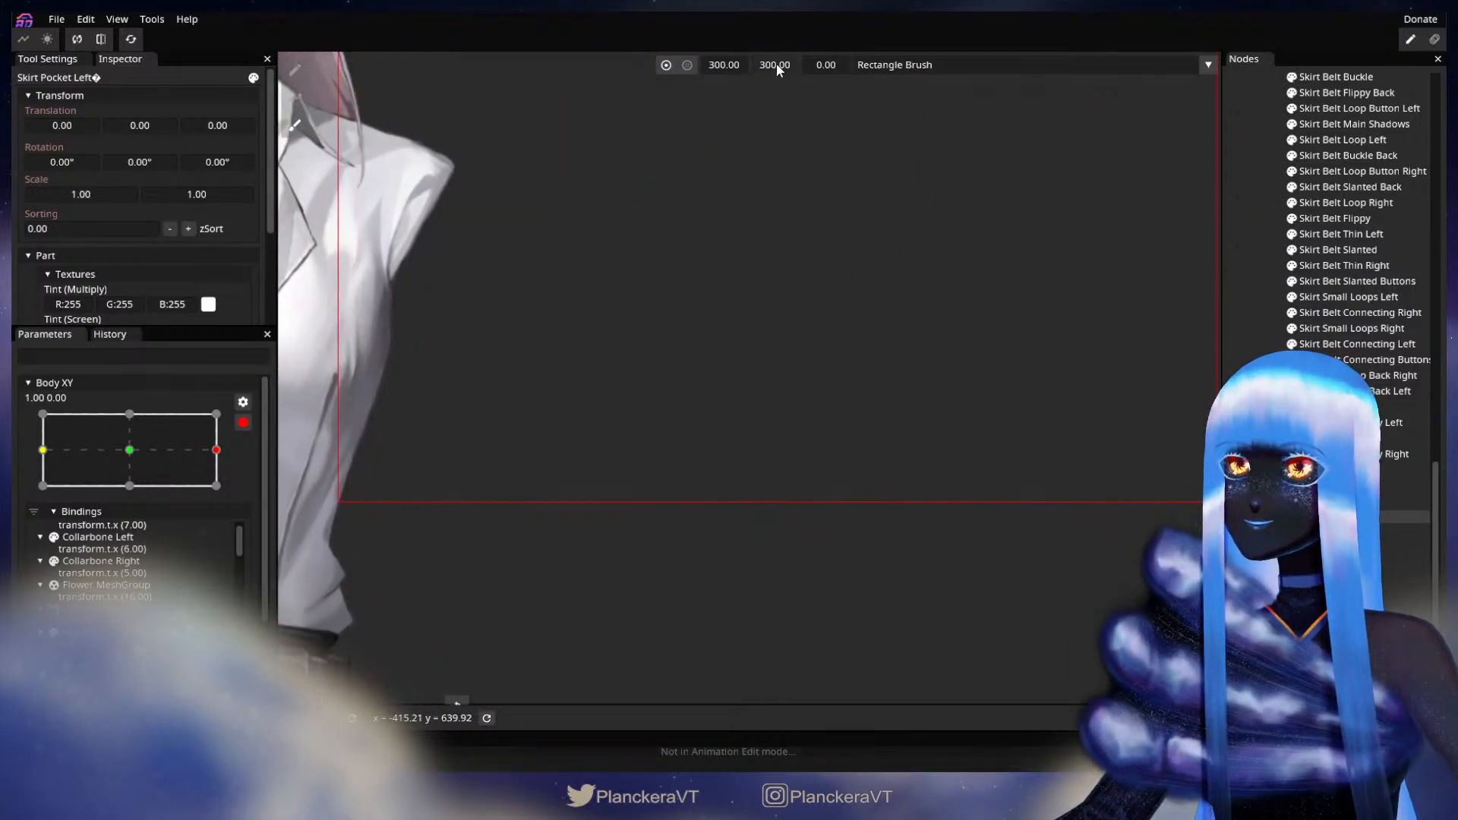
pyautogui.moveTo(741, 65)
pyautogui.mouseDown()
pyautogui.moveTo(585, 93)
pyautogui.moveTo(752, 72)
pyautogui.mouseUp()
pyautogui.moveTo(611, 119); pyautogui.dragTo(580, 127)
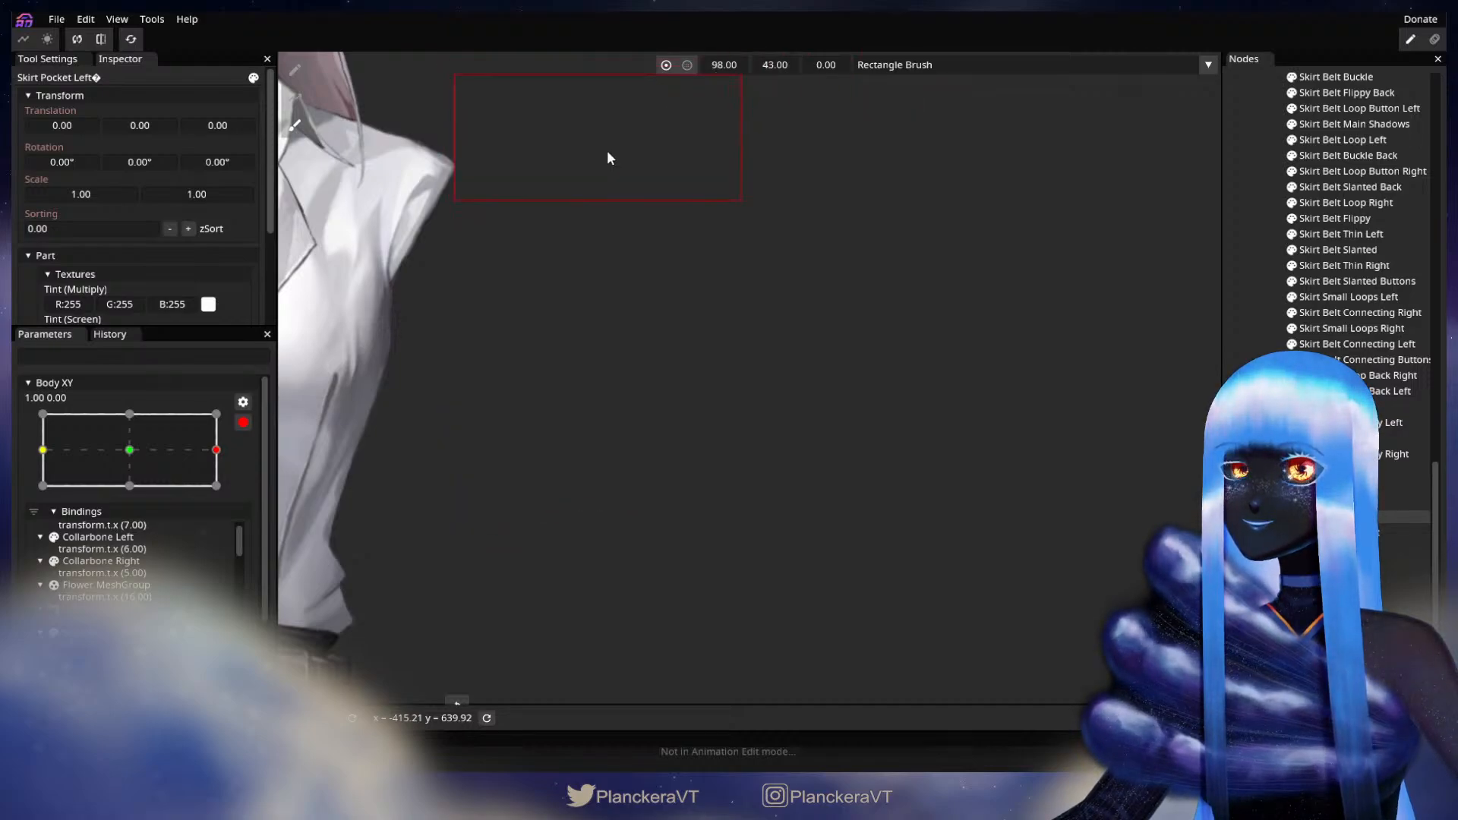
pyautogui.moveTo(622, 424); pyautogui.dragTo(945, 184)
pyautogui.moveTo(714, 490); pyautogui.dragTo(849, 305)
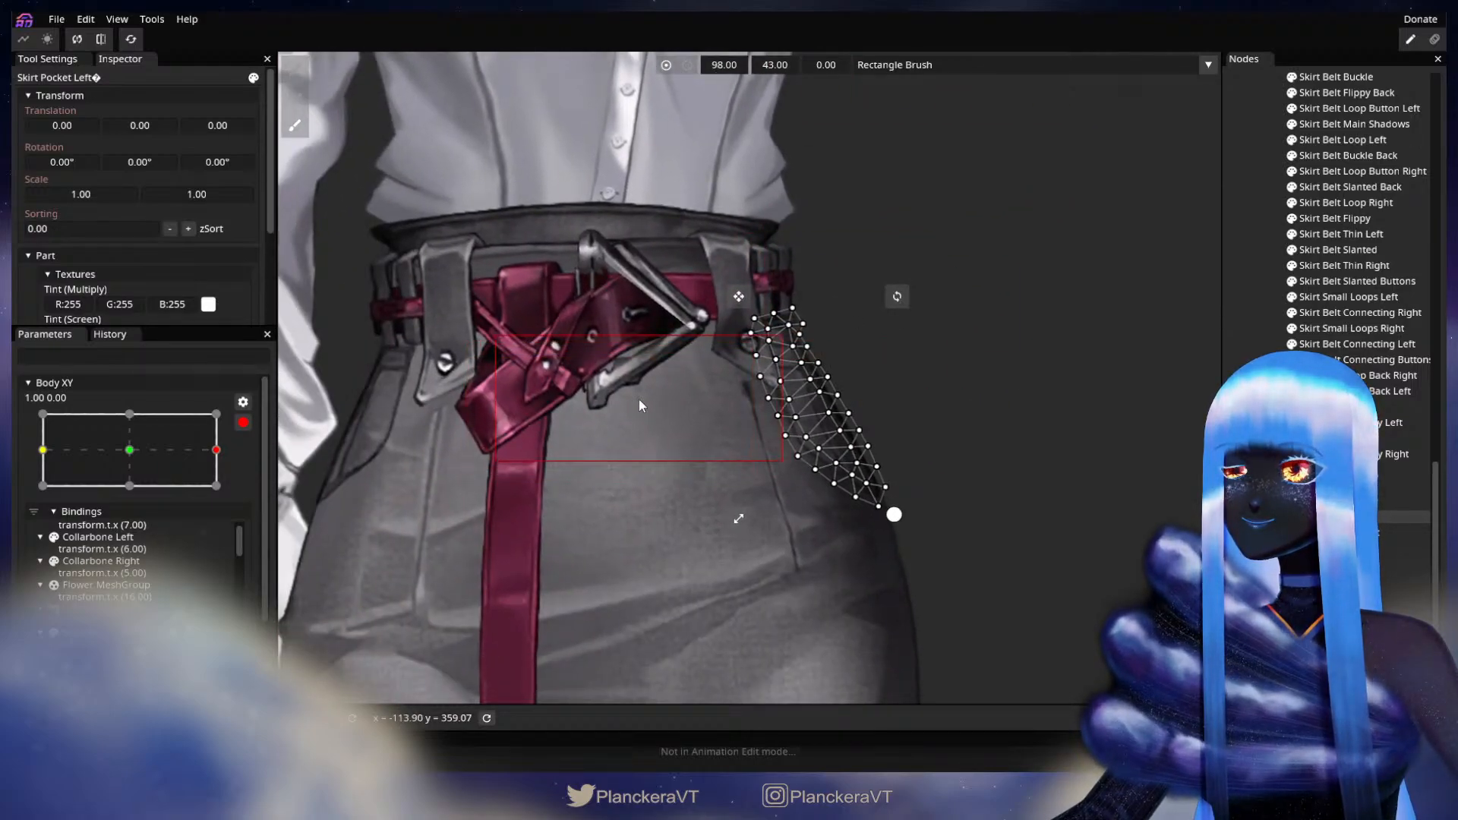
# - Adjust the Rectangle Brush's values to 110.00, 107.00 and 1.00 to cover the left pocket's inner side
pyautogui.moveTo(789, 65)
pyautogui.mouseDown()
pyautogui.moveTo(767, 65)
pyautogui.moveTo(798, 65)
pyautogui.mouseUp()
pyautogui.moveTo(882, 140); pyautogui.dragTo(796, 298)
pyautogui.moveTo(824, 63)
pyautogui.mouseDown()
pyautogui.moveTo(842, 59)
pyautogui.moveTo(830, 66)
pyautogui.mouseUp()
pyautogui.moveTo(854, 142); pyautogui.dragTo(808, 317)
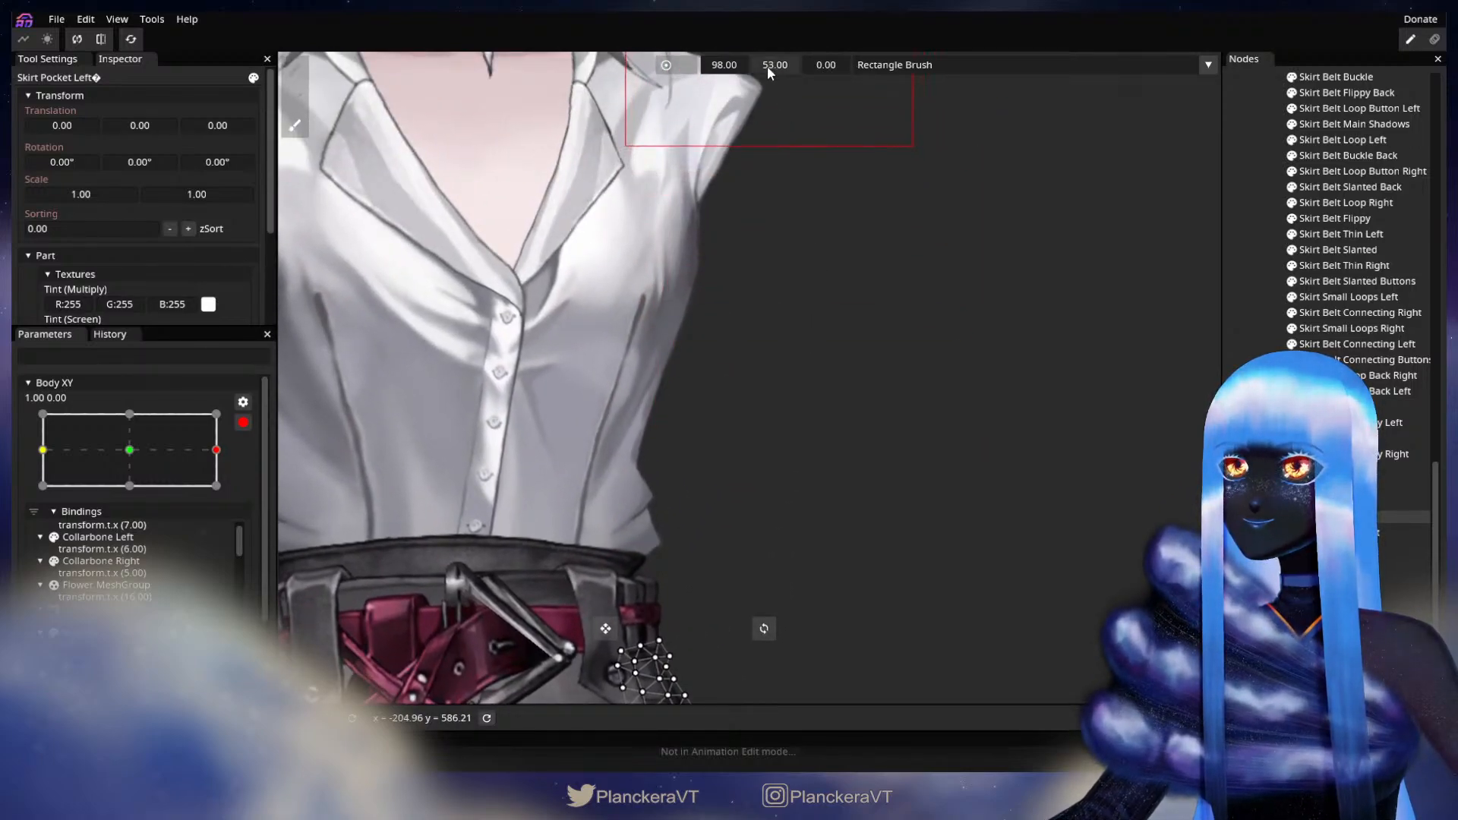
pyautogui.moveTo(767, 66)
pyautogui.mouseDown()
pyautogui.moveTo(851, 66)
pyautogui.moveTo(735, 66)
pyautogui.mouseUp()
pyautogui.moveTo(723, 380); pyautogui.dragTo(841, 224)
pyautogui.moveTo(935, 83)
pyautogui.mouseDown()
pyautogui.moveTo(849, 80)
pyautogui.moveTo(876, 80)
pyautogui.moveTo(863, 83)
pyautogui.mouseUp()
pyautogui.moveTo(801, 338); pyautogui.dragTo(865, 204)
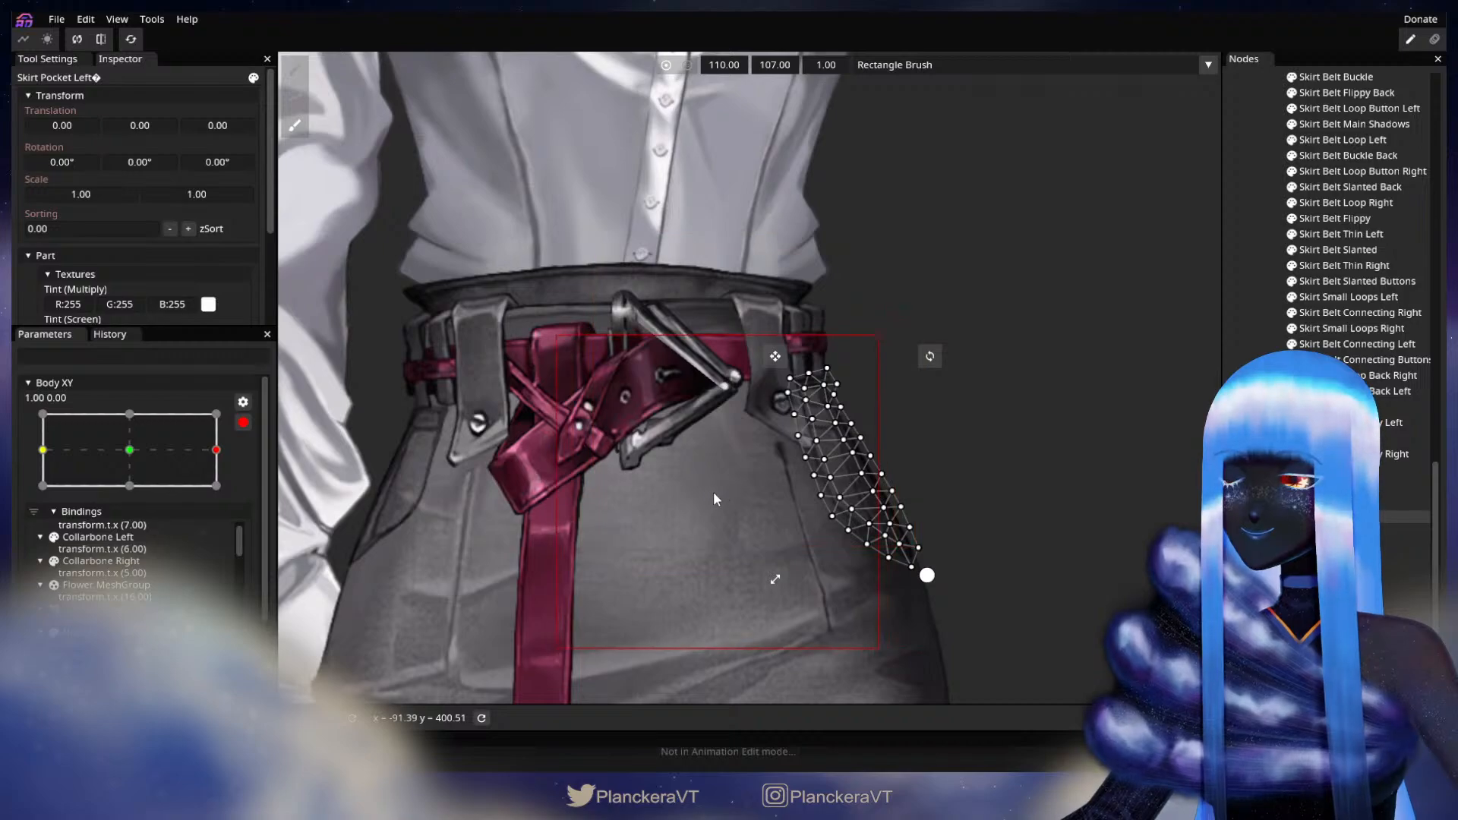
# - Push the Skirt Pocket Left's inner edge slightly toward its outer edge with the Rectangle Brush, and deselect the part
pyautogui.moveTo(699, 490); pyautogui.dragTo(708, 490)
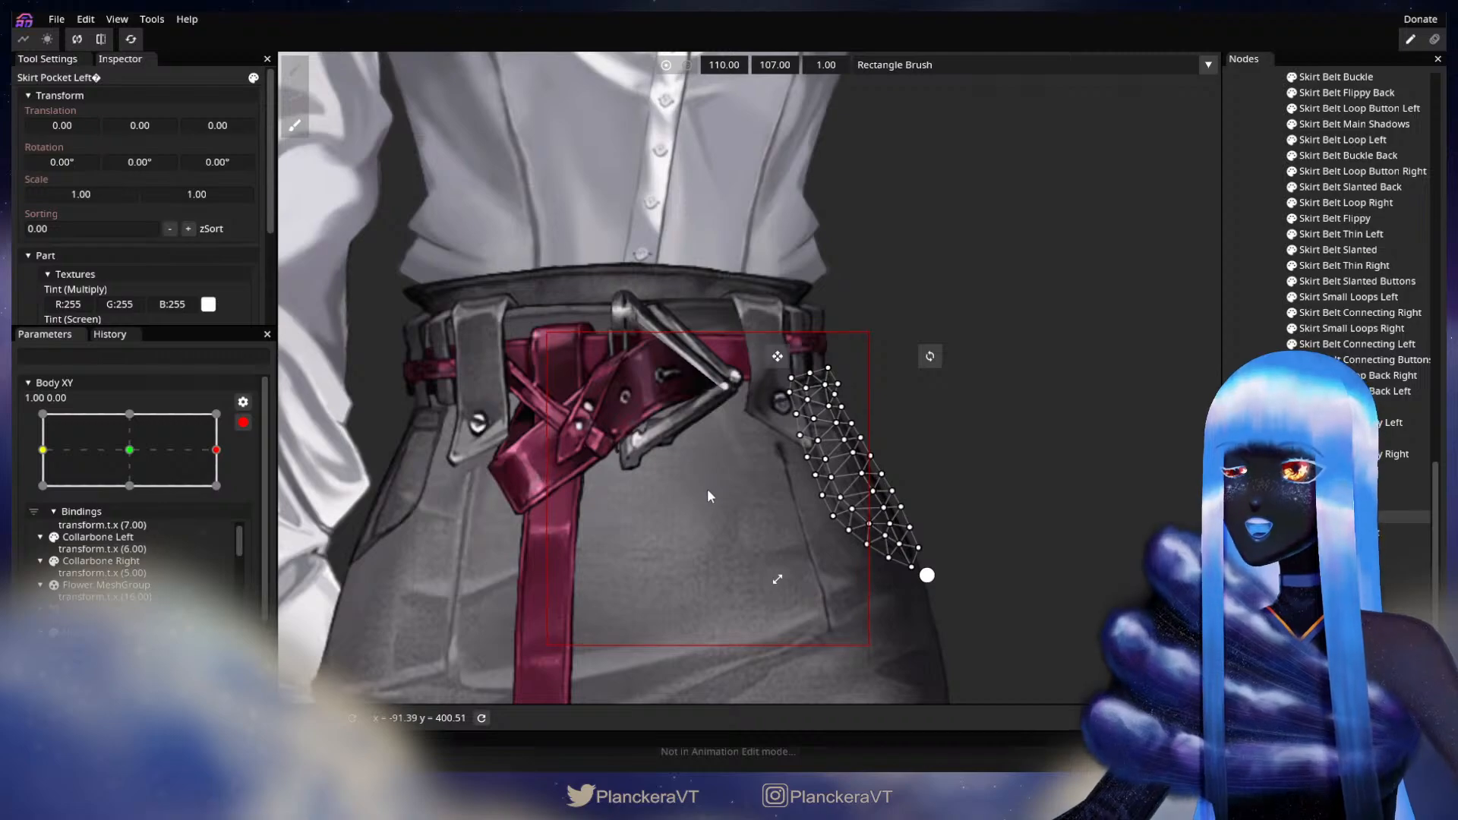
pyautogui.click(1238, 460)
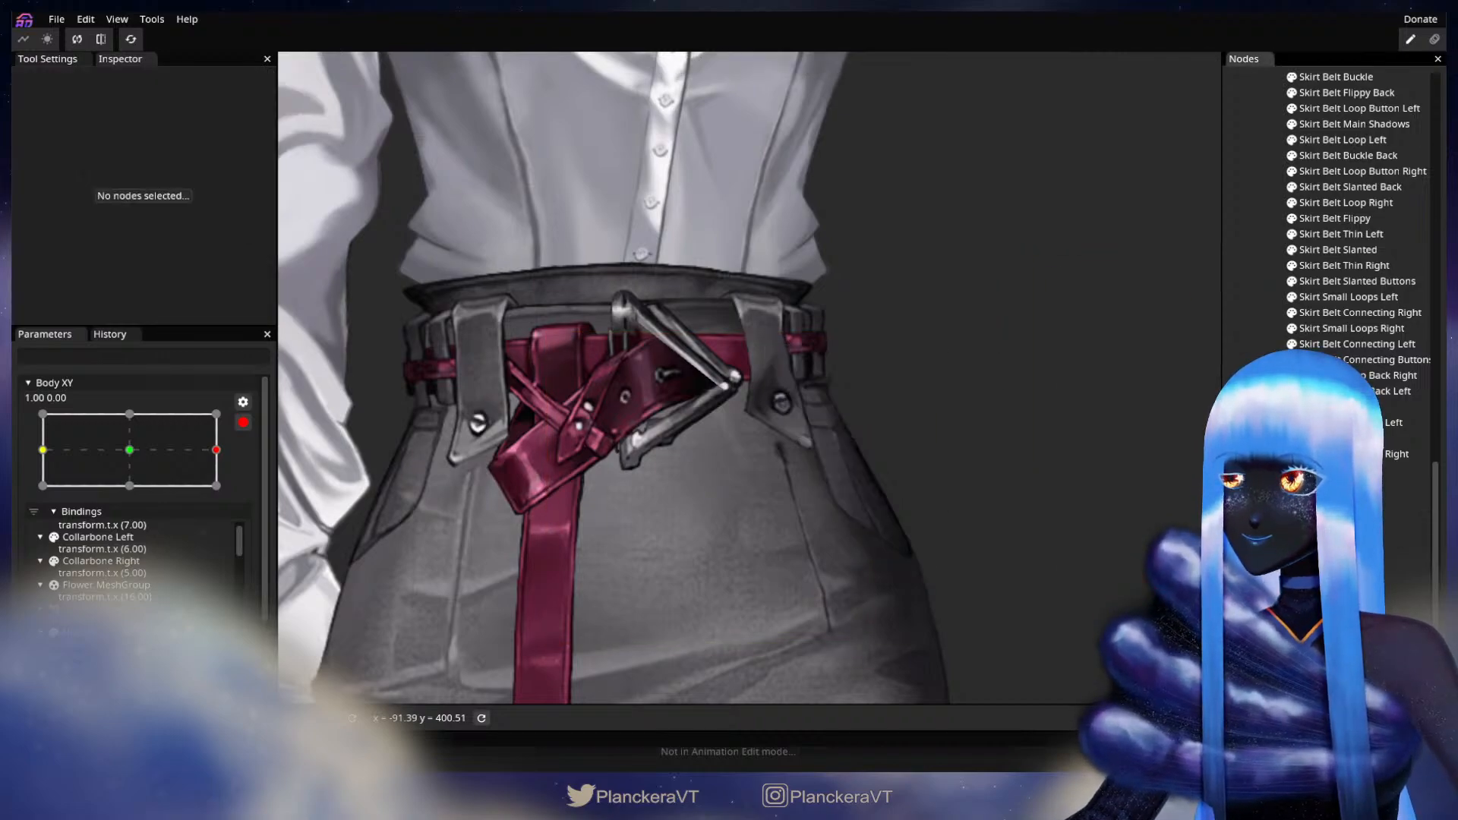
pyautogui.moveTo(943, 477); pyautogui.dragTo(823, 474)
# - Preview the pocket in the Body XY side turn, and resume editing the 1.00, 0.00 keypoint
pyautogui.click(243, 422)
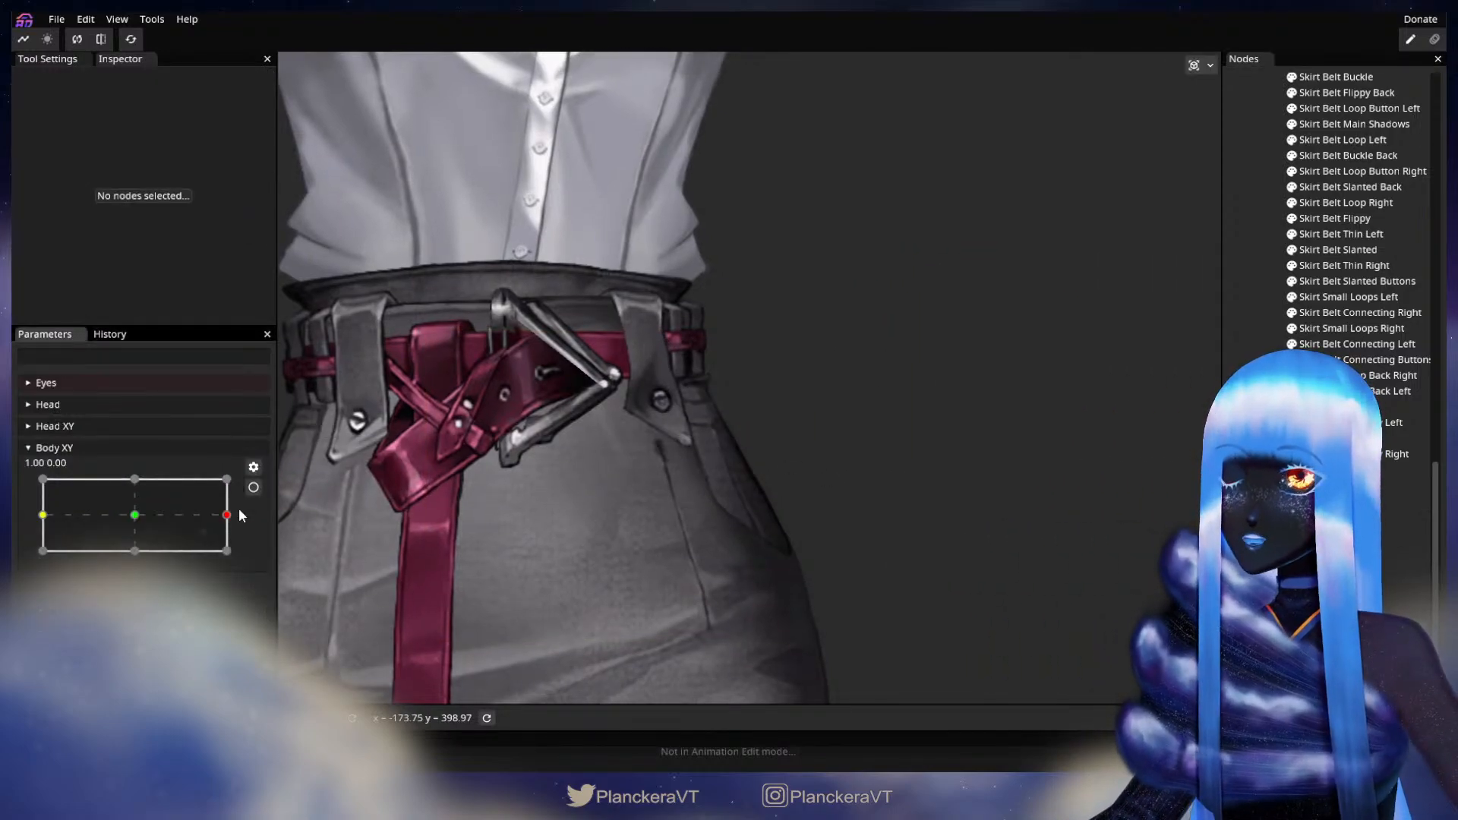
pyautogui.moveTo(227, 515)
pyautogui.mouseDown()
pyautogui.moveTo(117, 518)
pyautogui.moveTo(226, 515)
pyautogui.mouseUp()
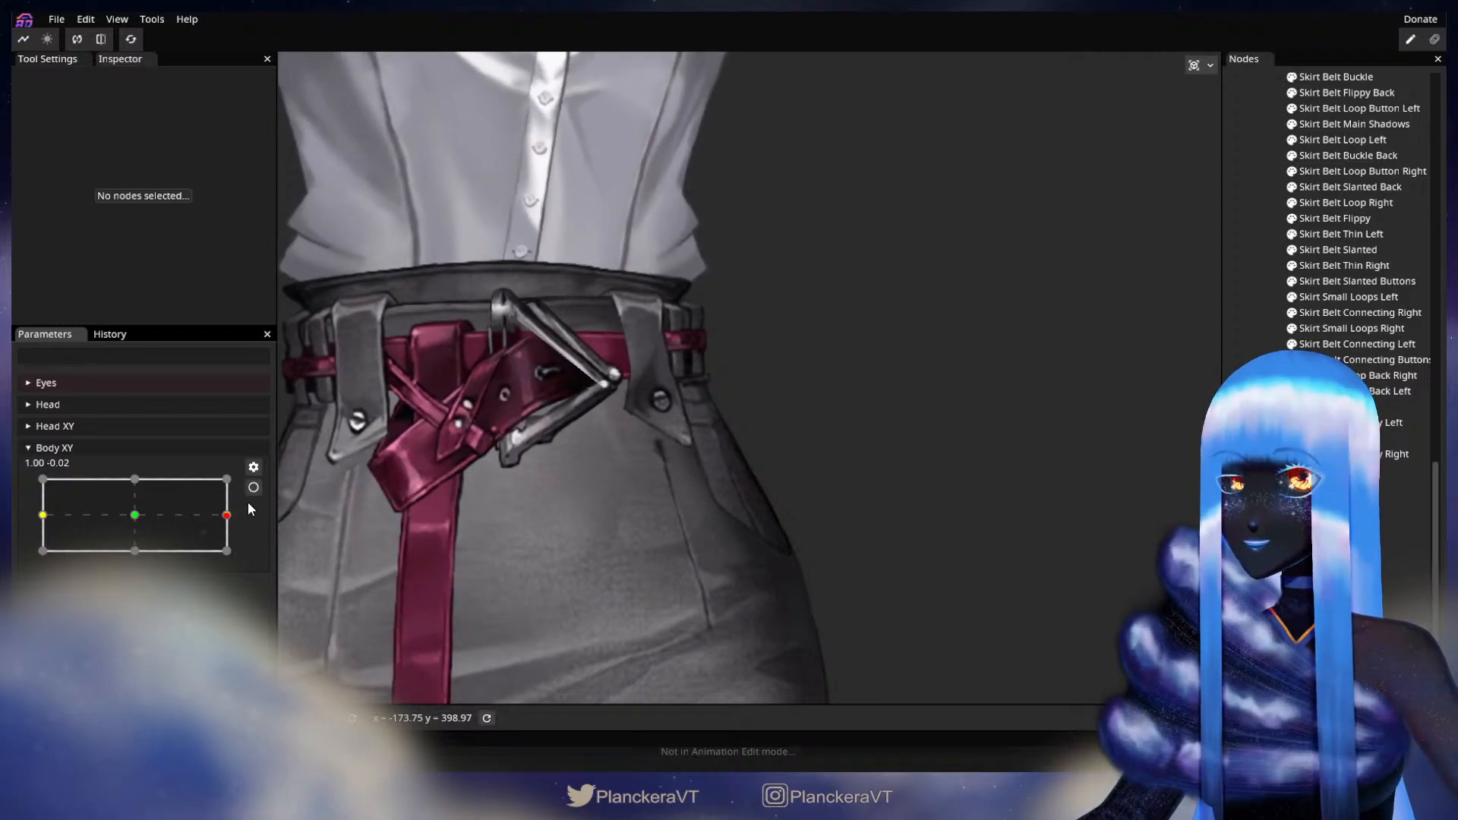
pyautogui.click(253, 487)
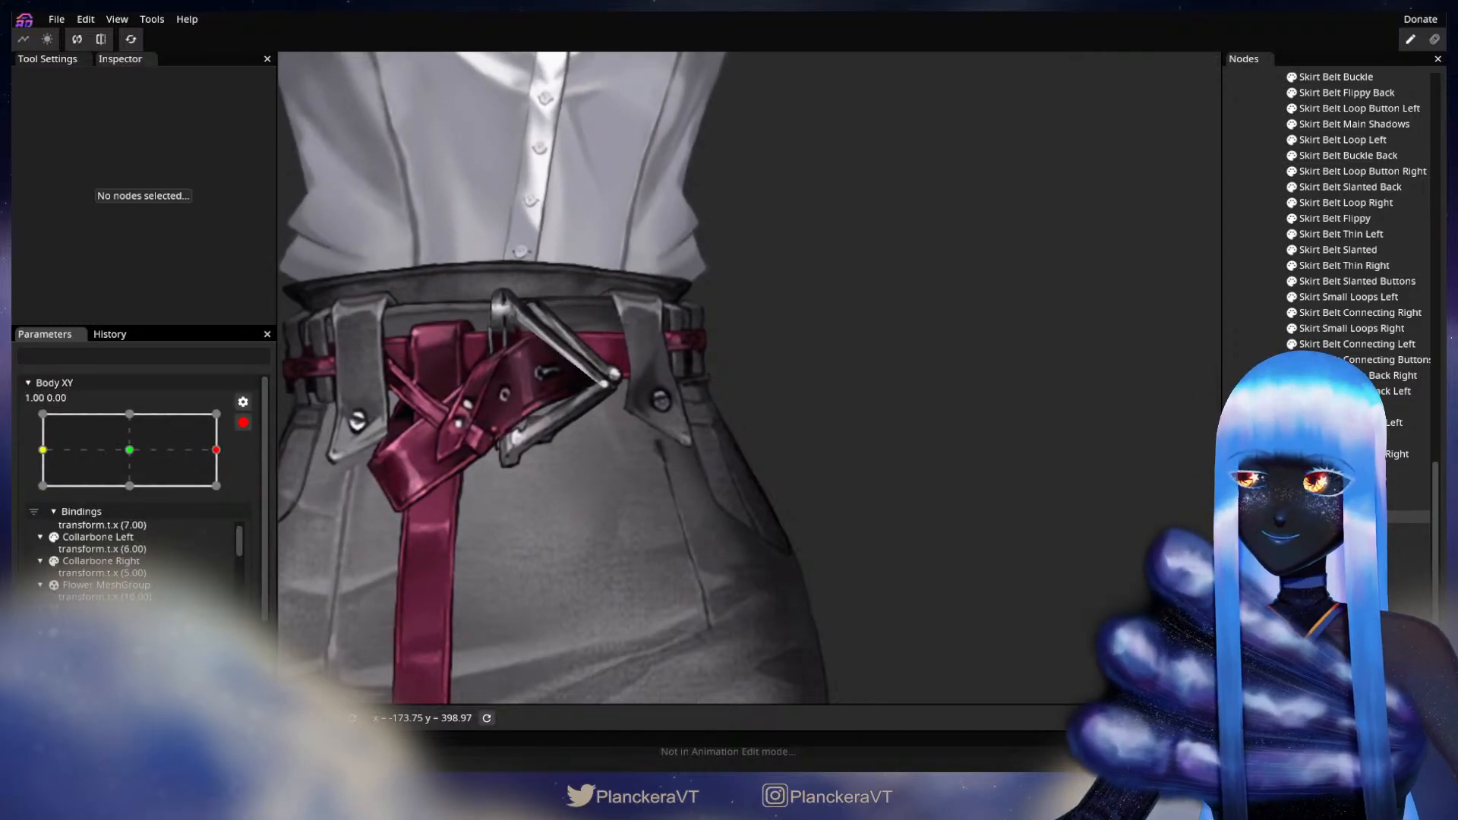
# - Reselect the Skirt Pocket Left and switch the deformation brush to the Circle Brush at size 79
pyautogui.click(1336, 532)
pyautogui.click(1336, 516)
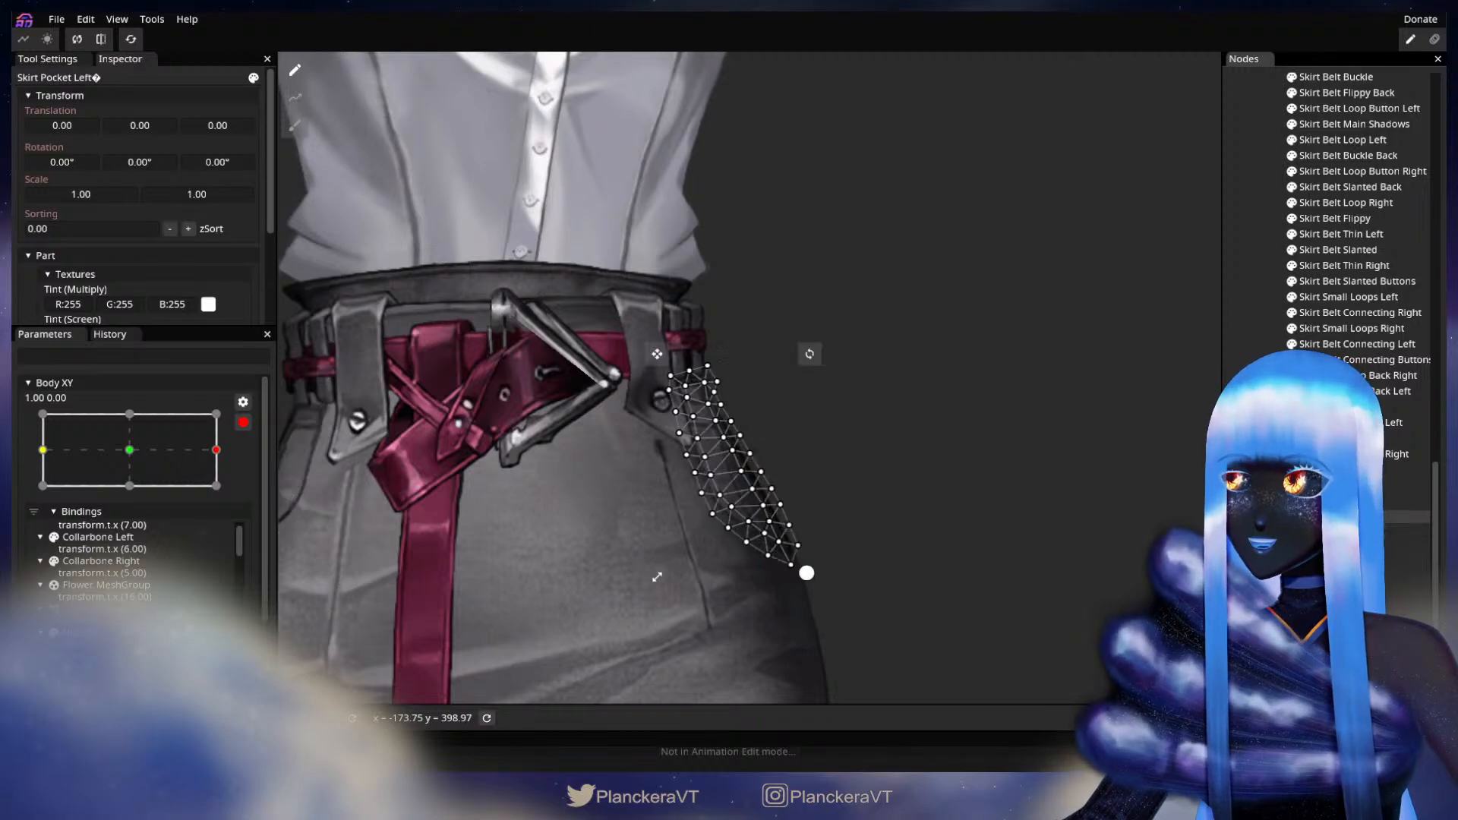
pyautogui.click(294, 124)
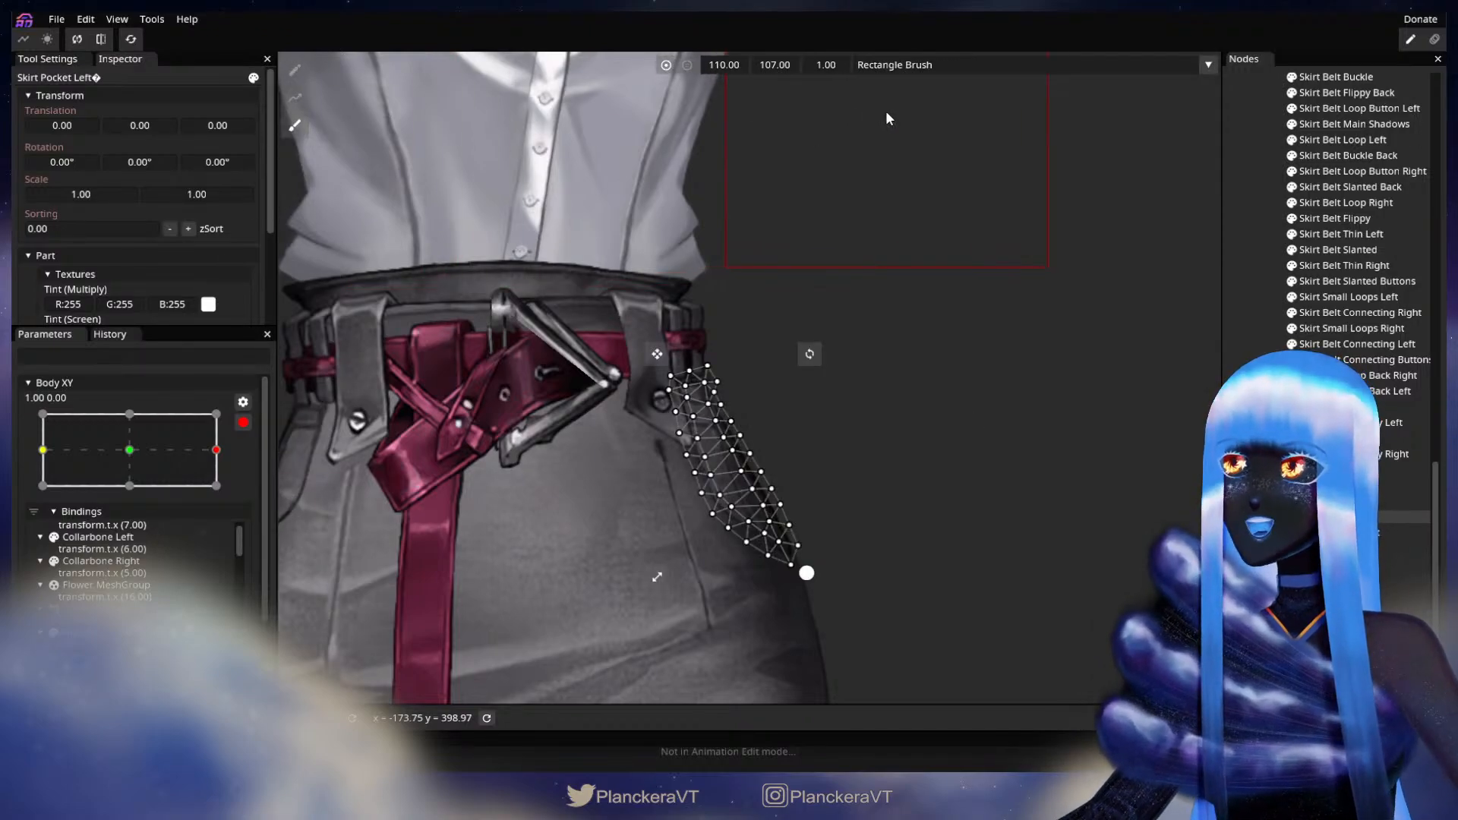
pyautogui.click(932, 67)
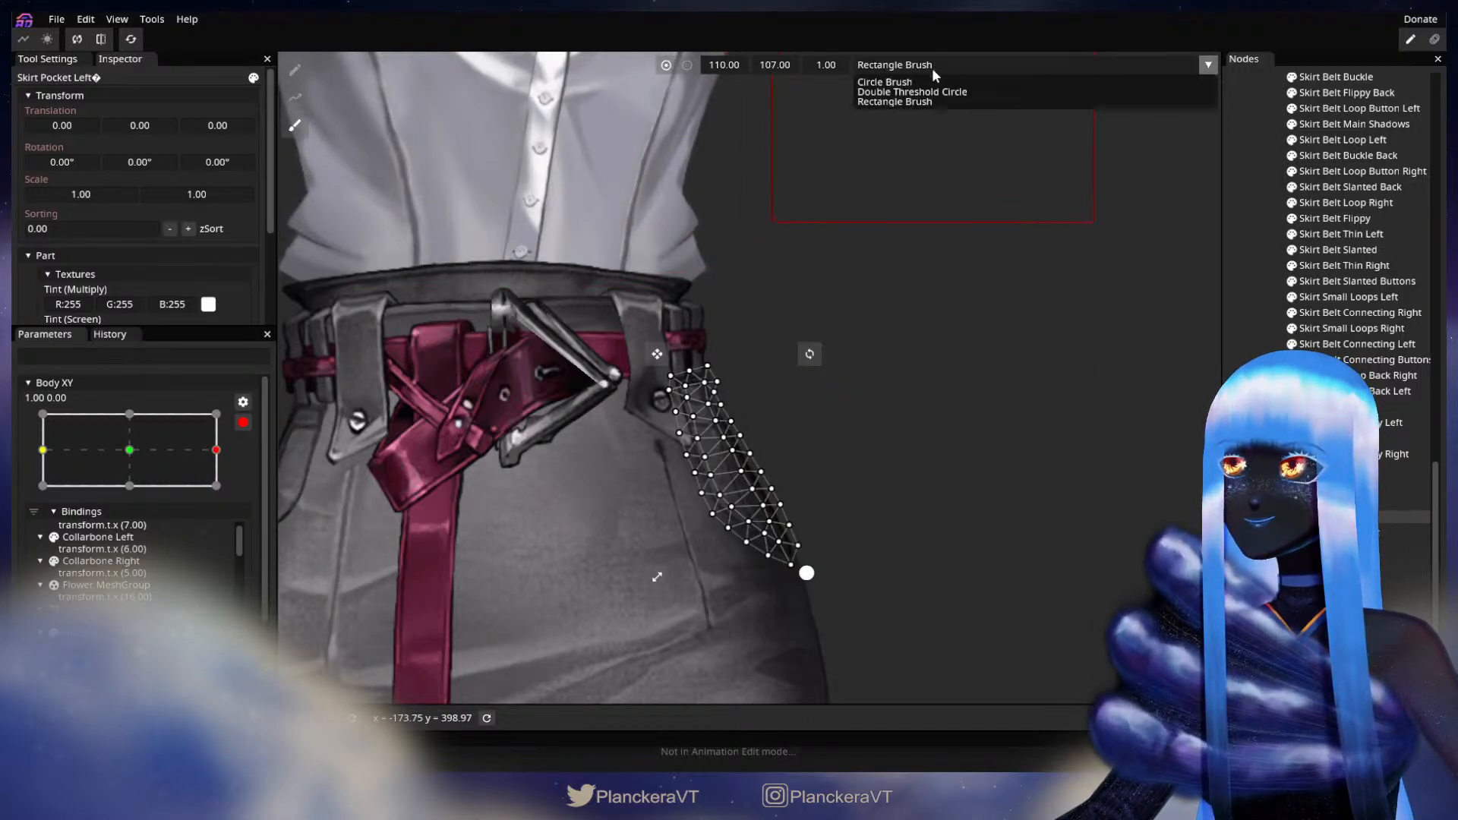
pyautogui.click(935, 82)
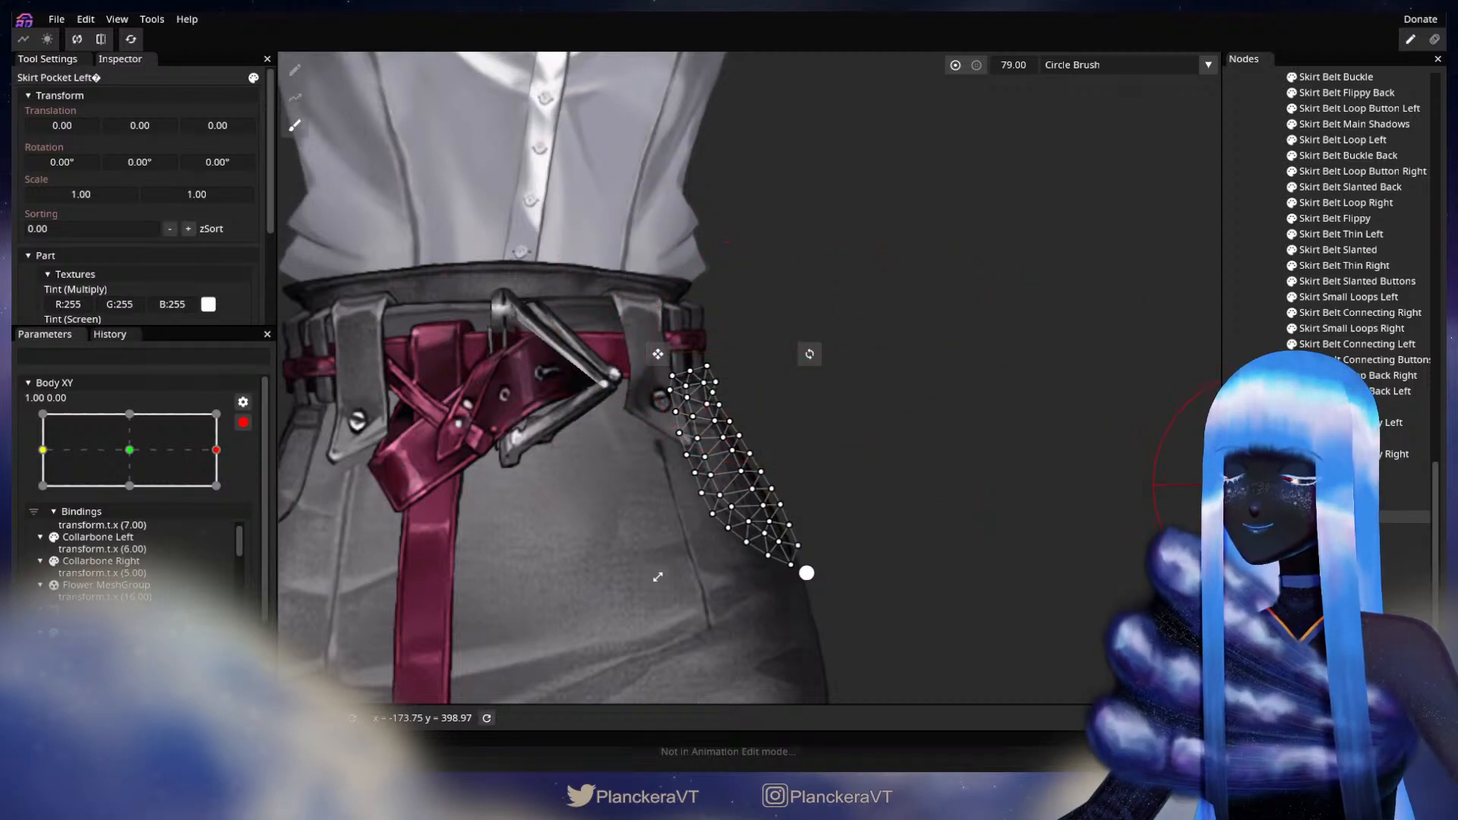
# - Deselect the Skirt Pocket Left, preview the Body XY side turn, and resume editing the 1.00, 0.00 keypoint
pyautogui.click(1260, 487)
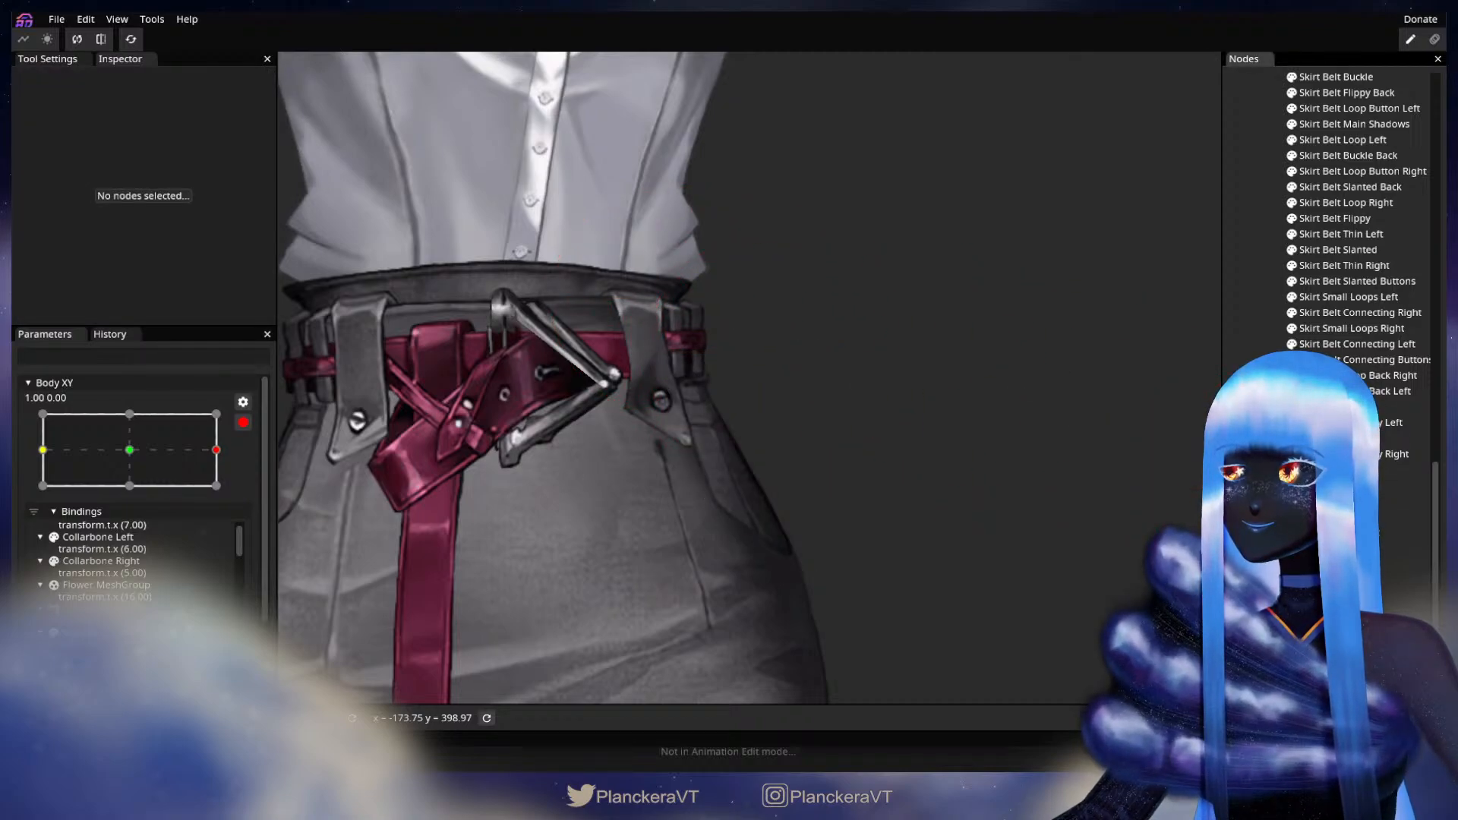
pyautogui.click(243, 422)
pyautogui.moveTo(226, 515)
pyautogui.mouseDown()
pyautogui.moveTo(136, 521)
pyautogui.moveTo(254, 505)
pyautogui.moveTo(121, 515)
pyautogui.moveTo(240, 513)
pyautogui.mouseUp()
pyautogui.click(254, 488)
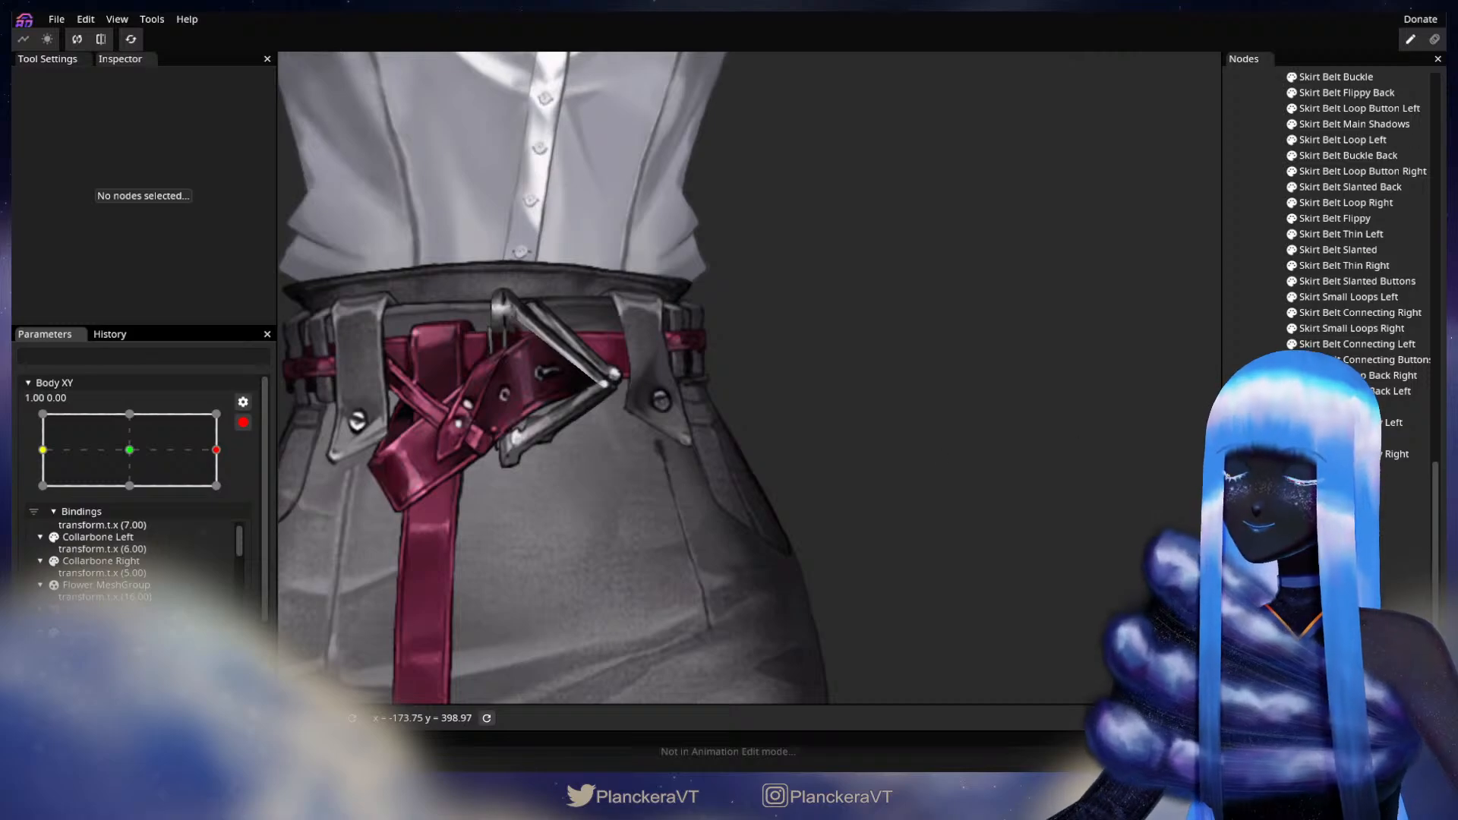
# - Reselect the Skirt Pocket Left to check its mesh with the Circle Brush active, and deselect it
pyautogui.click(710, 484)
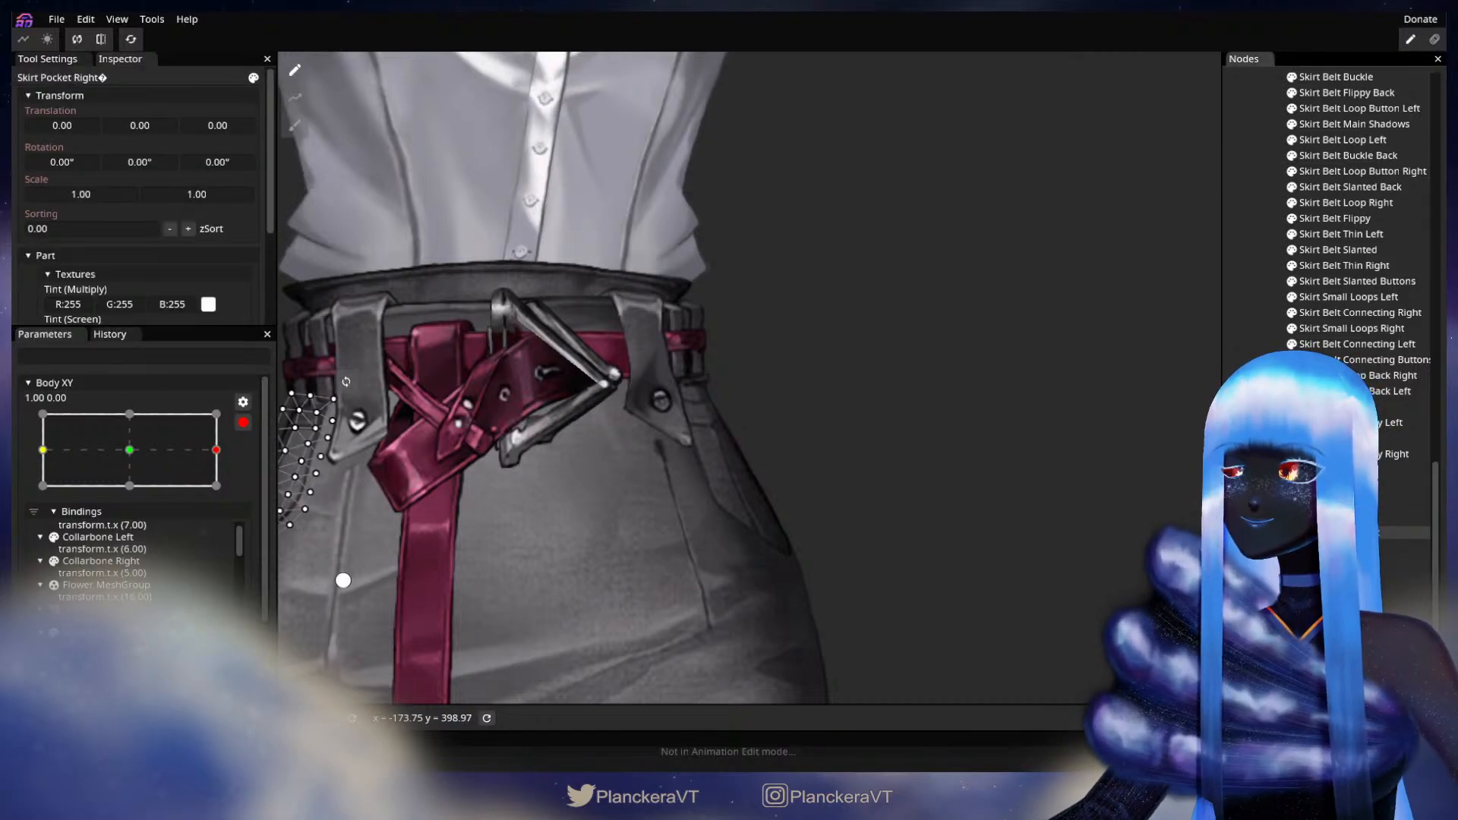
pyautogui.click(1399, 516)
pyautogui.click(294, 126)
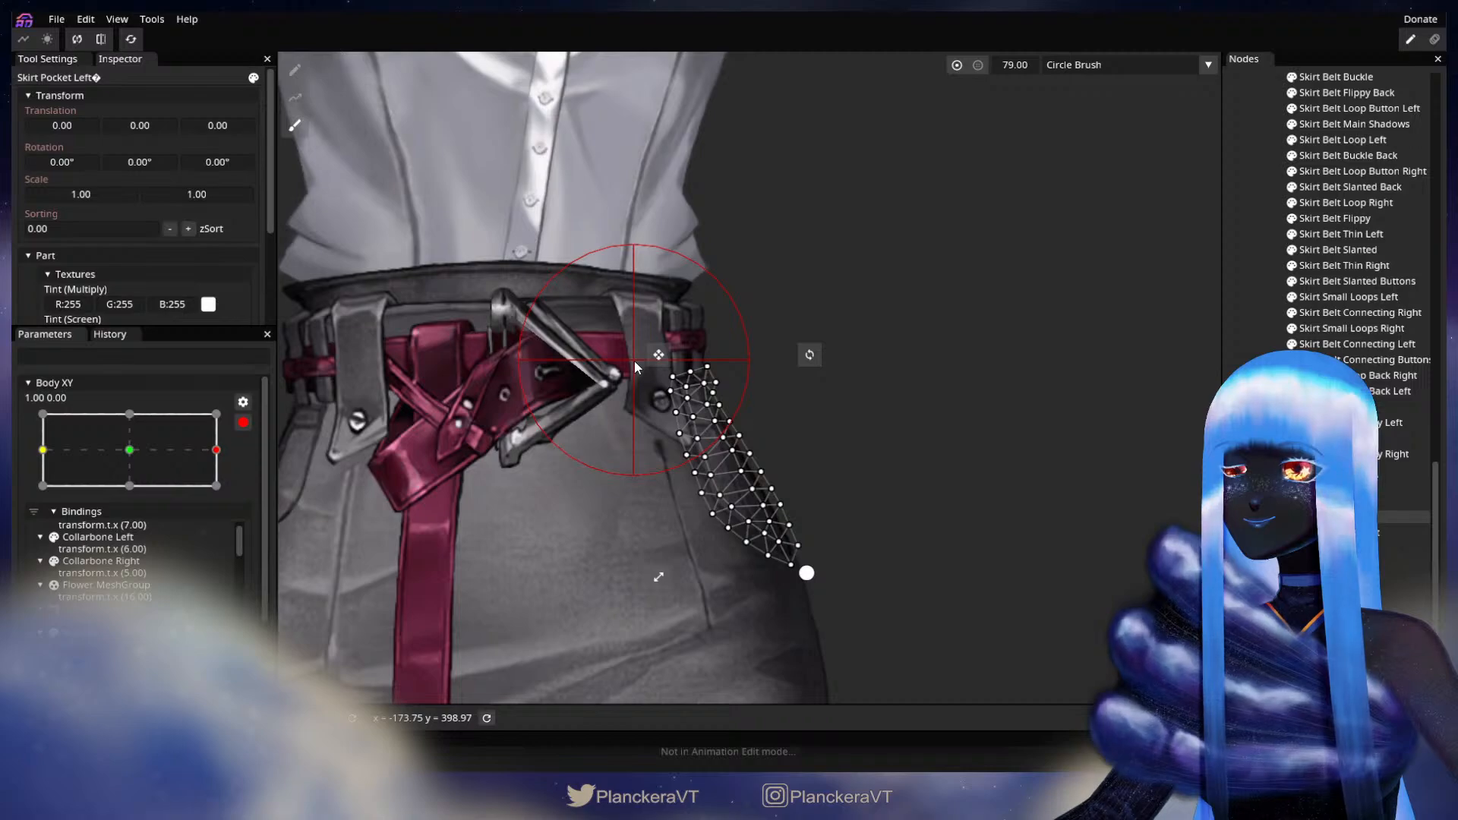
pyautogui.click(1399, 517)
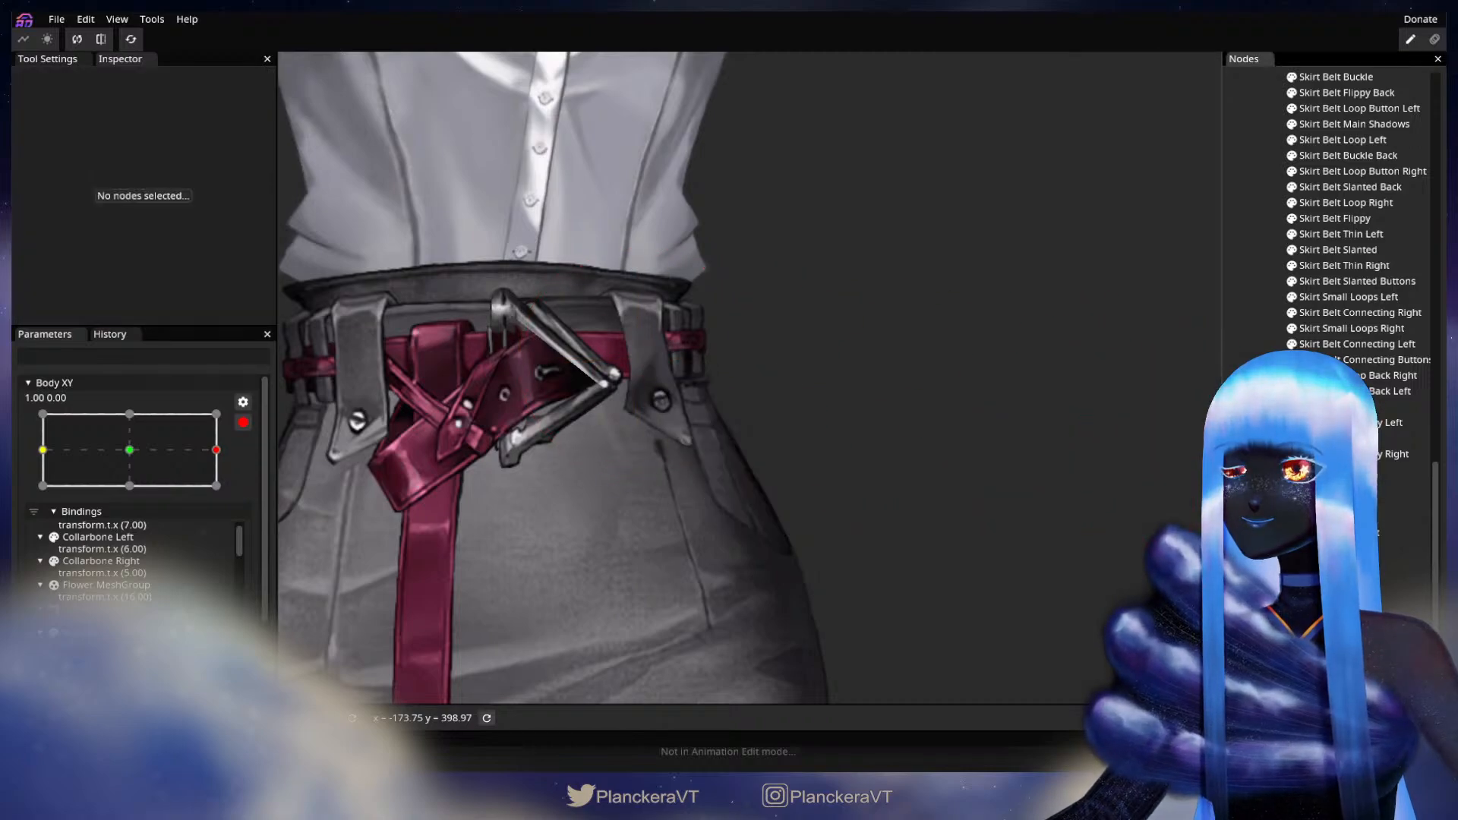
# - Check the left pocket in the Body XY side turn outside keypoint editing, and reopen the 1.00, 0.00 keypoint
pyautogui.click(240, 422)
pyautogui.click(240, 423)
pyautogui.moveTo(227, 515)
pyautogui.mouseDown()
pyautogui.moveTo(136, 515)
pyautogui.moveTo(270, 520)
pyautogui.moveTo(124, 520)
pyautogui.moveTo(244, 517)
pyautogui.moveTo(134, 508)
pyautogui.moveTo(236, 512)
pyautogui.mouseUp()
pyautogui.click(255, 488)
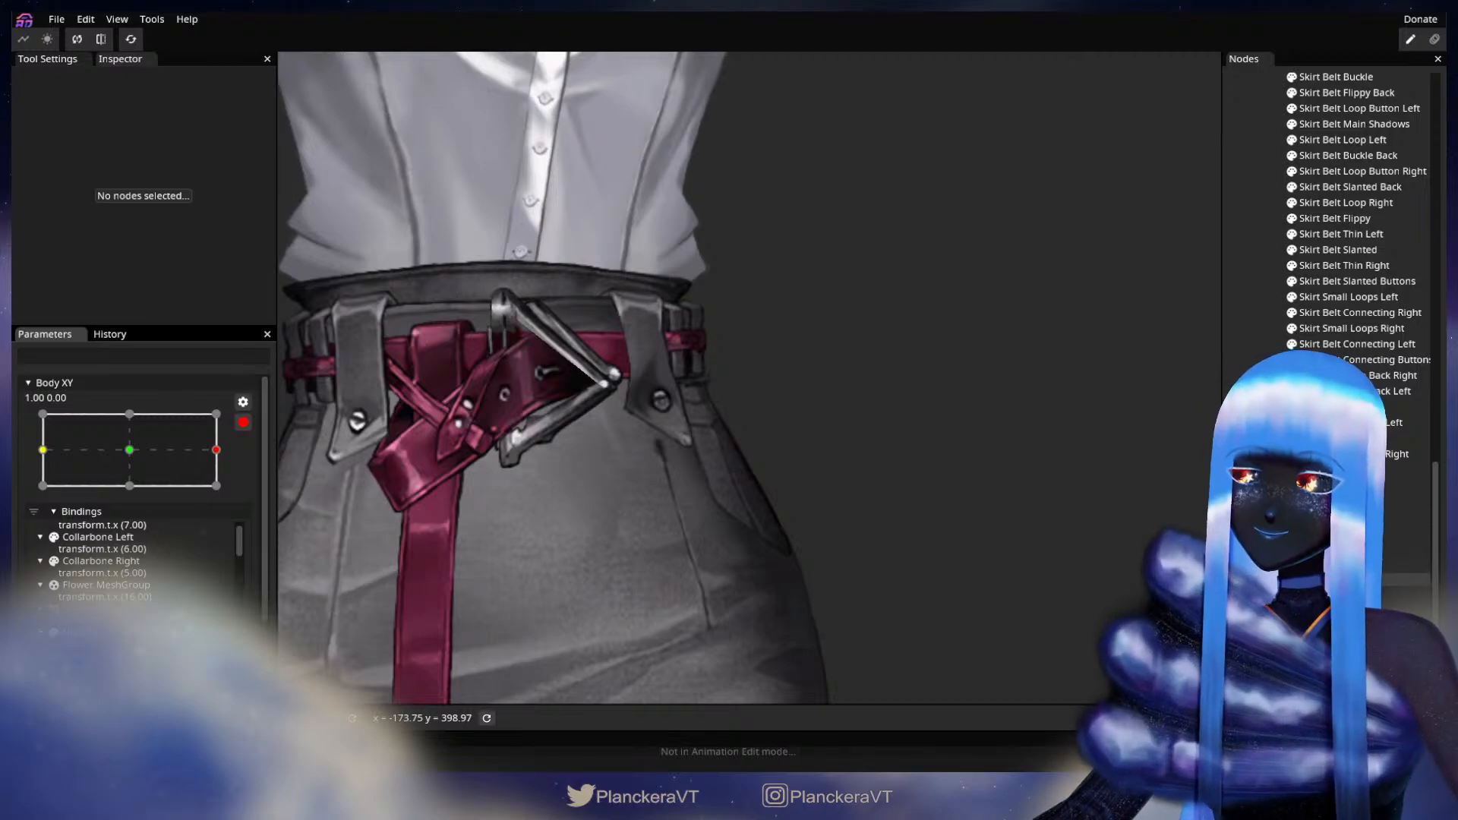
# - Select the Skirt Pocket Left for brush deformation and reduce the Circle Brush's size to 63.00
pyautogui.click(1329, 580)
pyautogui.click(1422, 593)
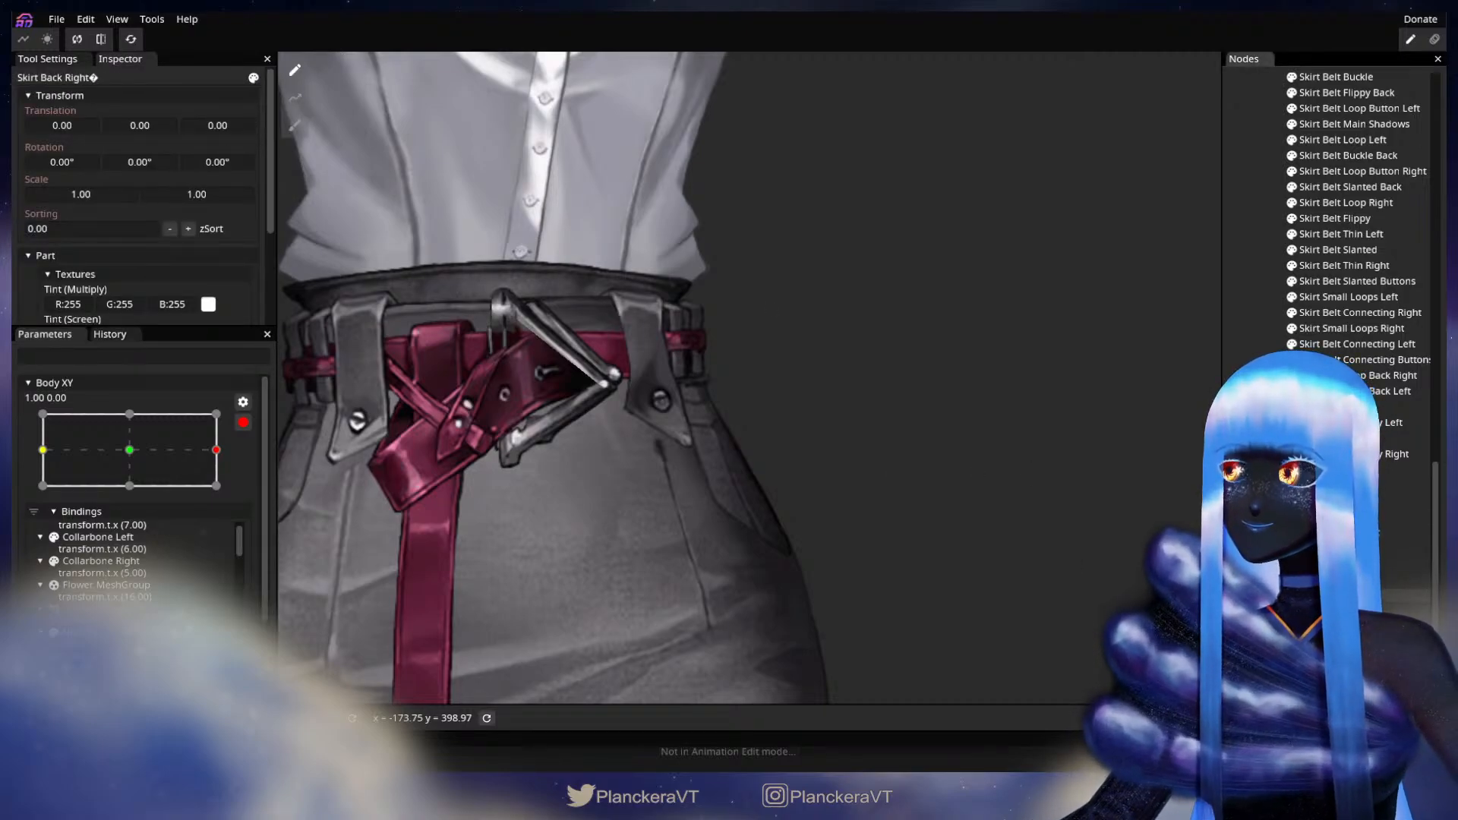
pyautogui.click(1405, 532)
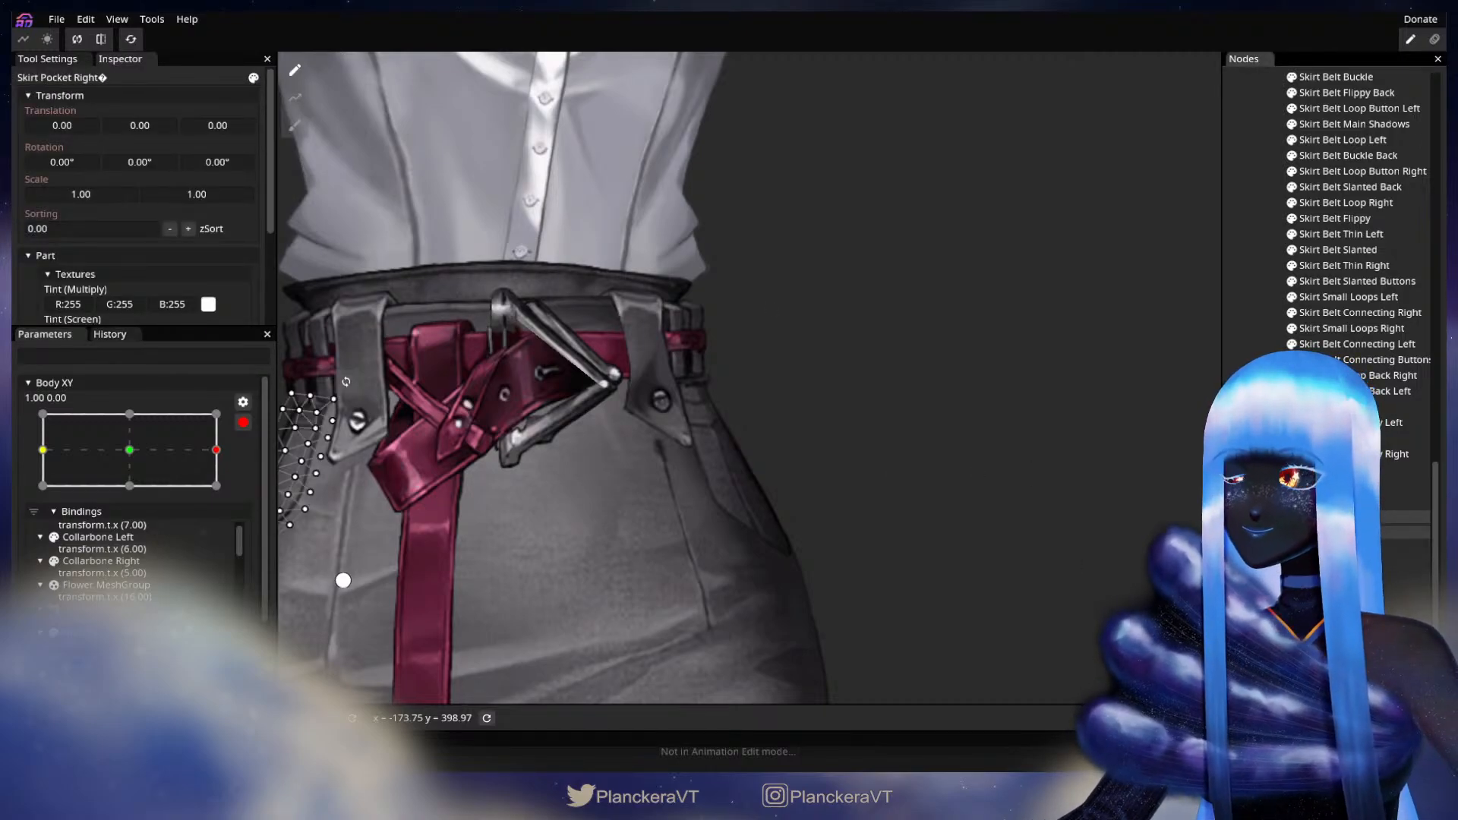
pyautogui.click(1405, 517)
pyautogui.click(294, 125)
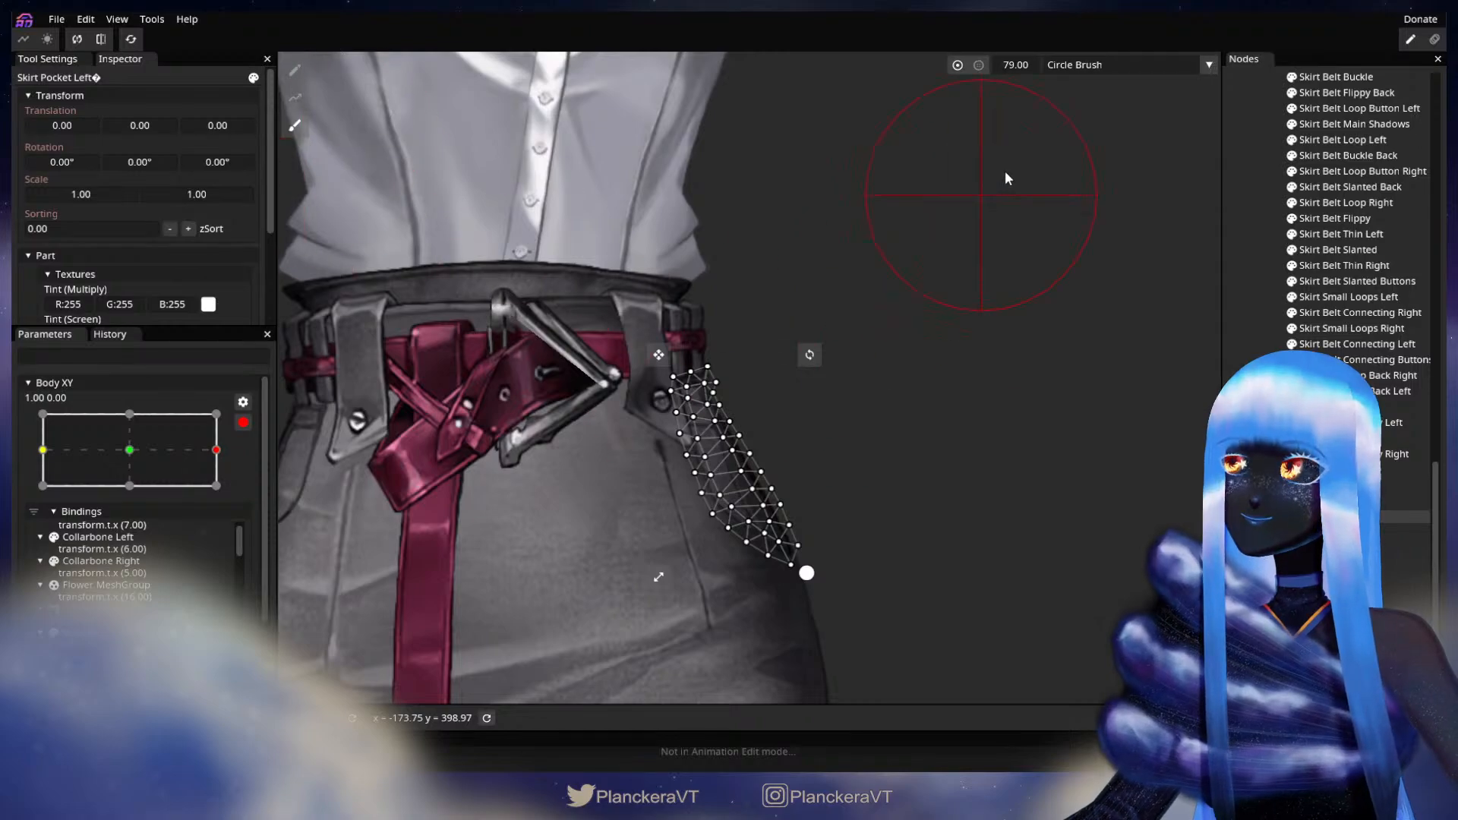
pyautogui.moveTo(1014, 65); pyautogui.dragTo(1001, 70)
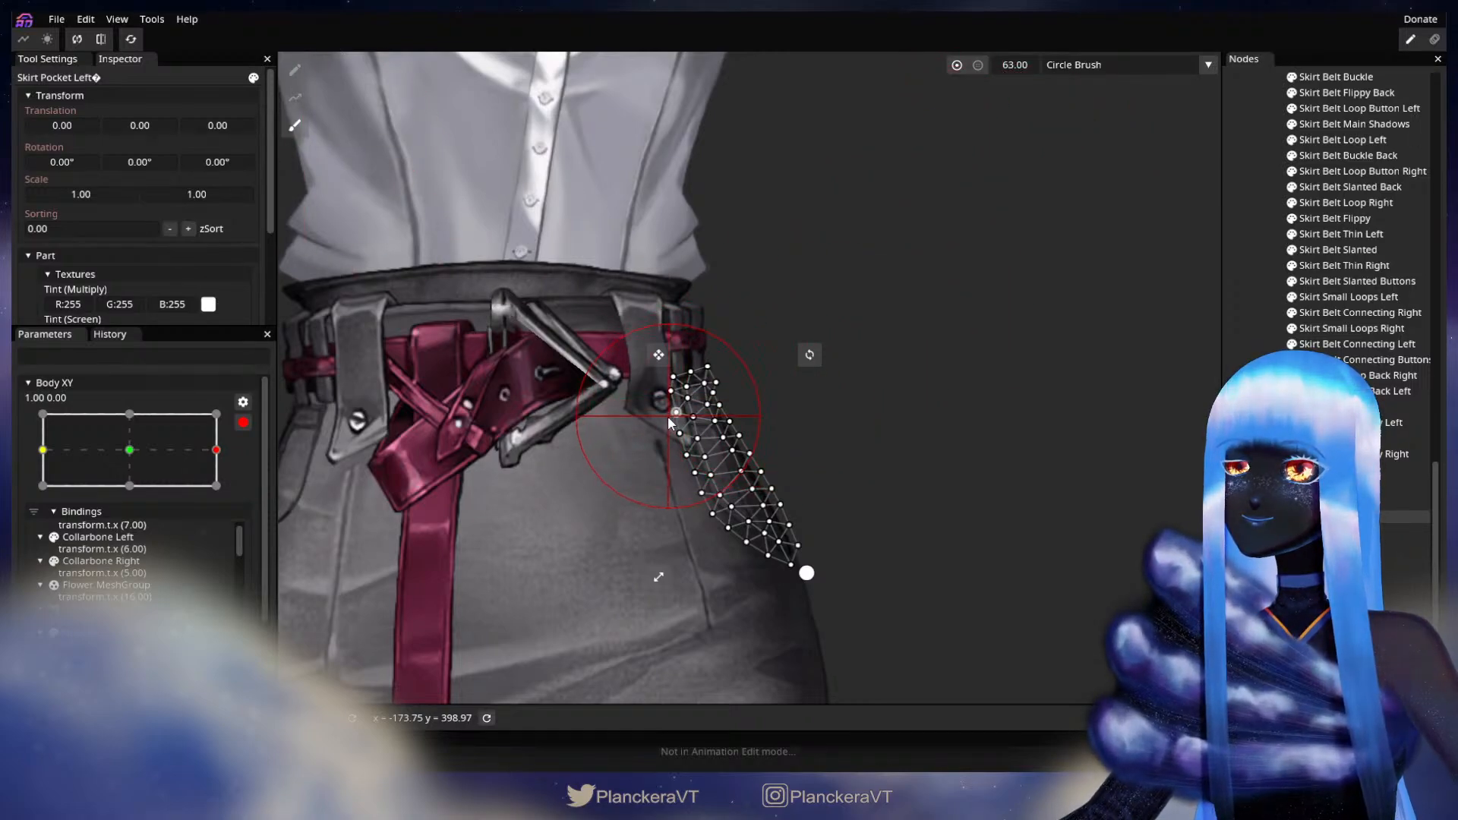
pyautogui.moveTo(649, 349); pyautogui.dragTo(649, 347)
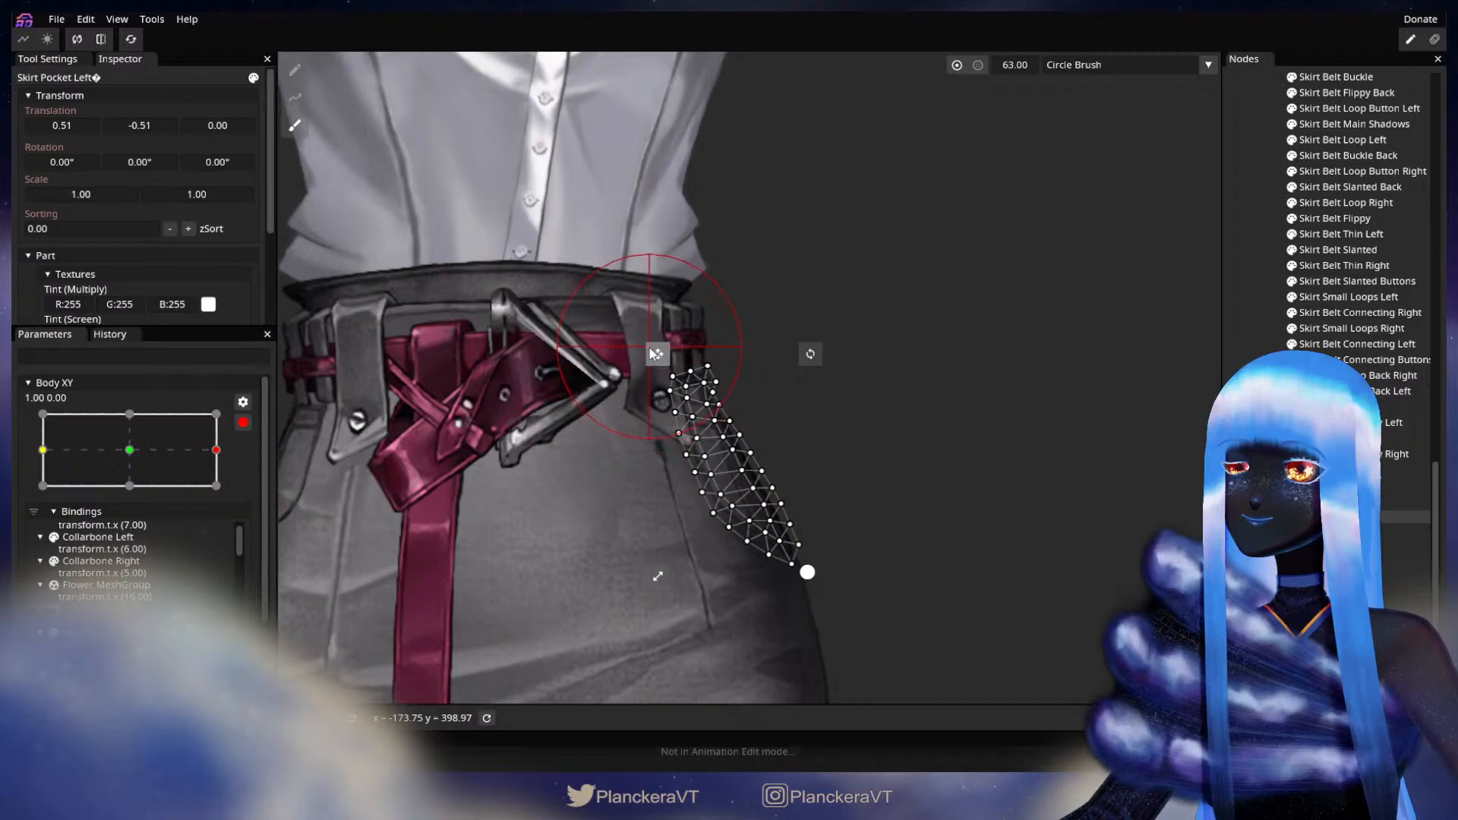
pyautogui.hotkey('ctrl', 'z')
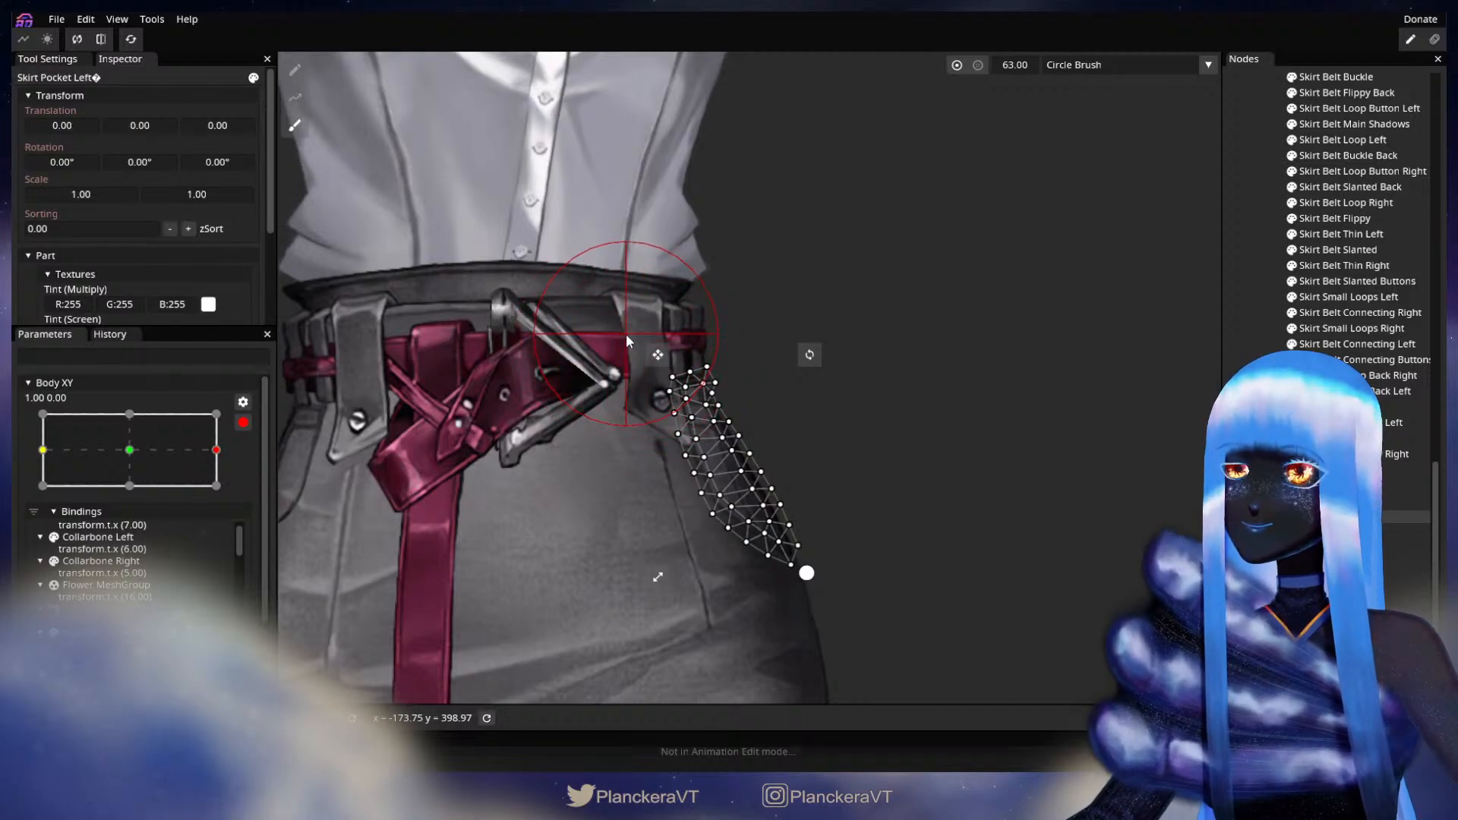
pyautogui.click(1330, 517)
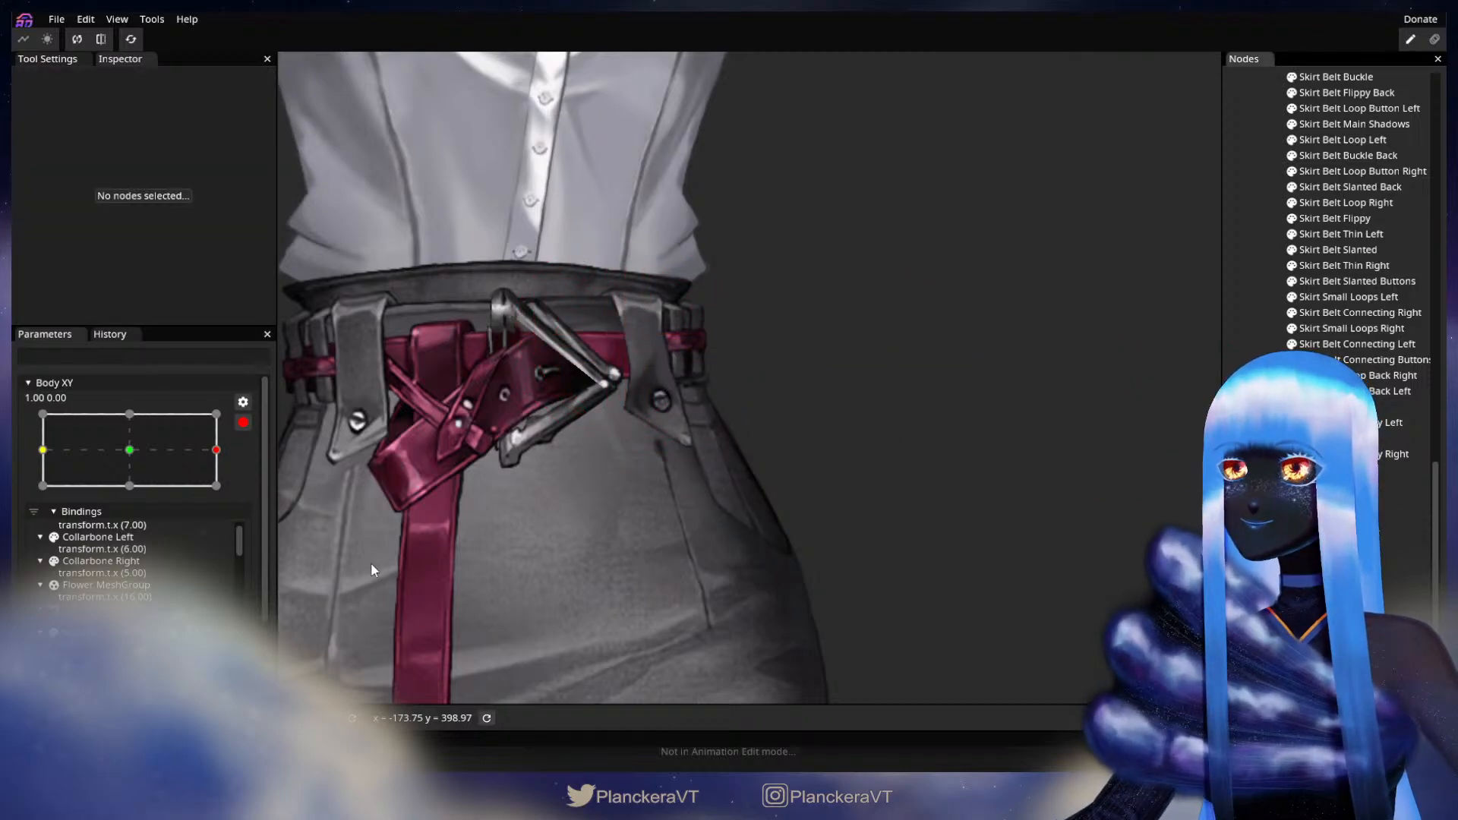
# - Preview the Body XY side turn, and recheck the Skirt Pocket Left's mesh at the 1.00, 0.00 keypoint
pyautogui.click(243, 422)
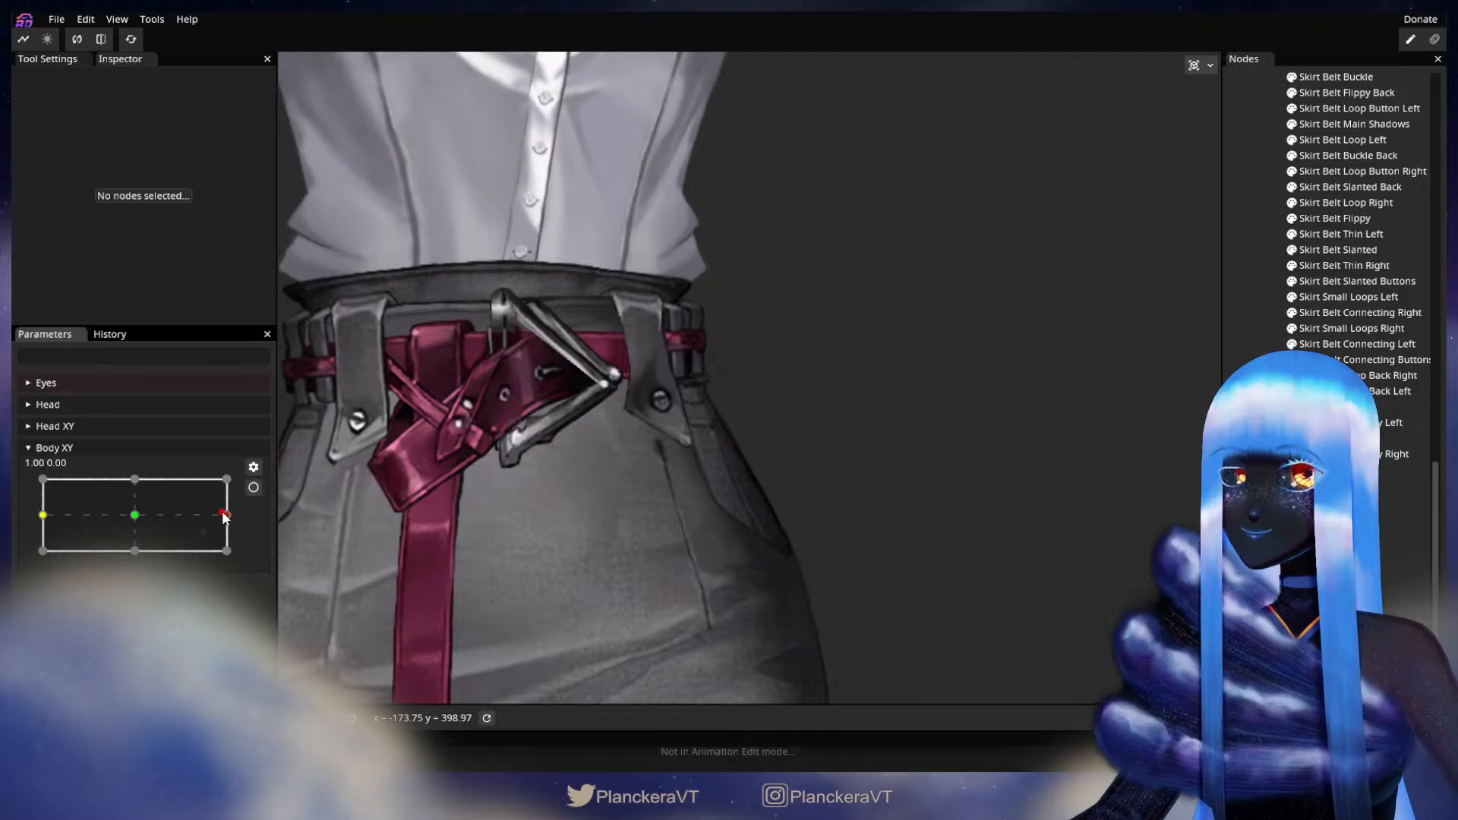
pyautogui.moveTo(224, 516)
pyautogui.mouseDown()
pyautogui.moveTo(110, 514)
pyautogui.moveTo(245, 524)
pyautogui.moveTo(107, 518)
pyautogui.moveTo(238, 518)
pyautogui.mouseUp()
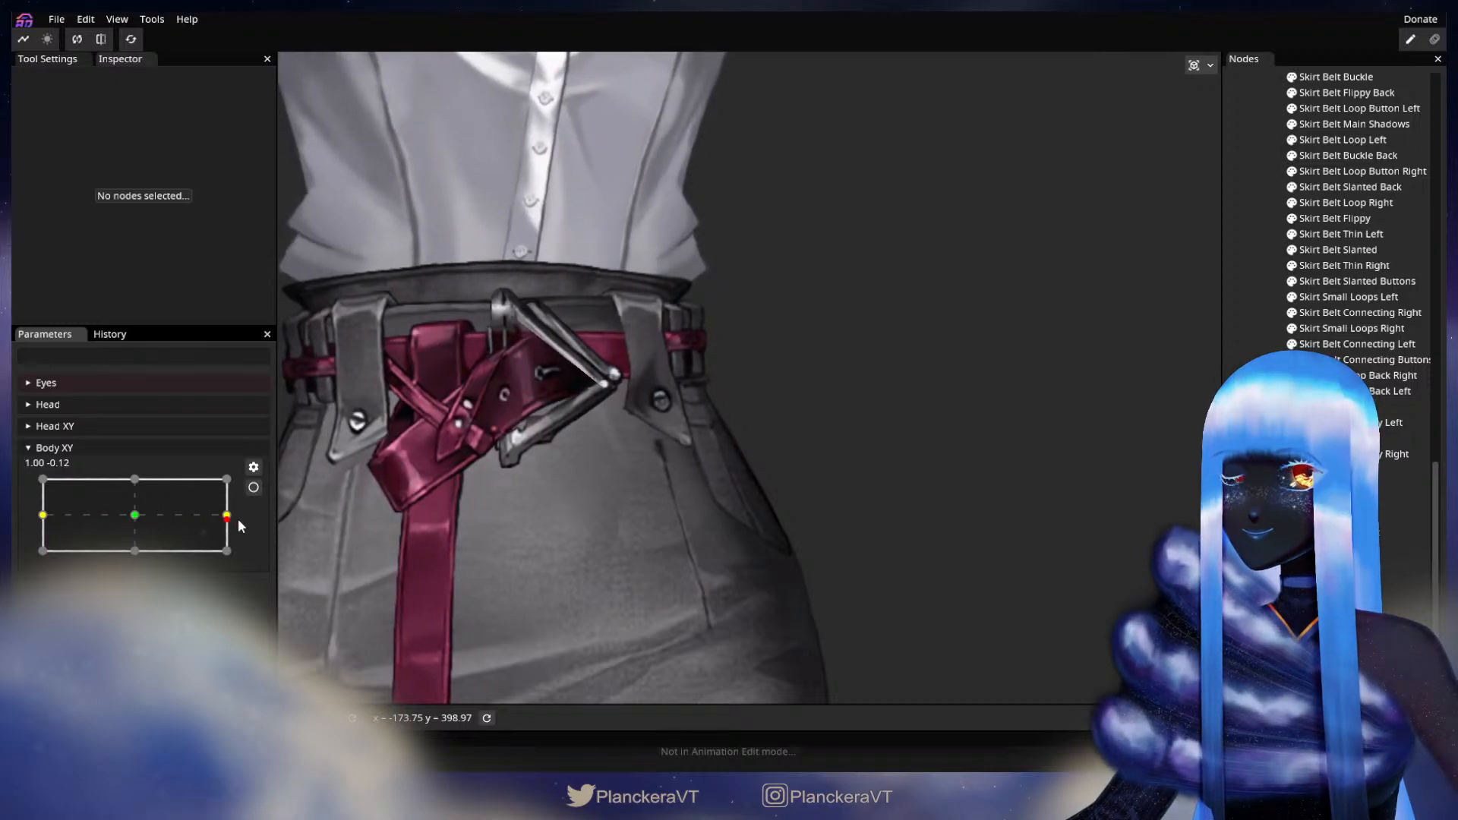
pyautogui.click(253, 487)
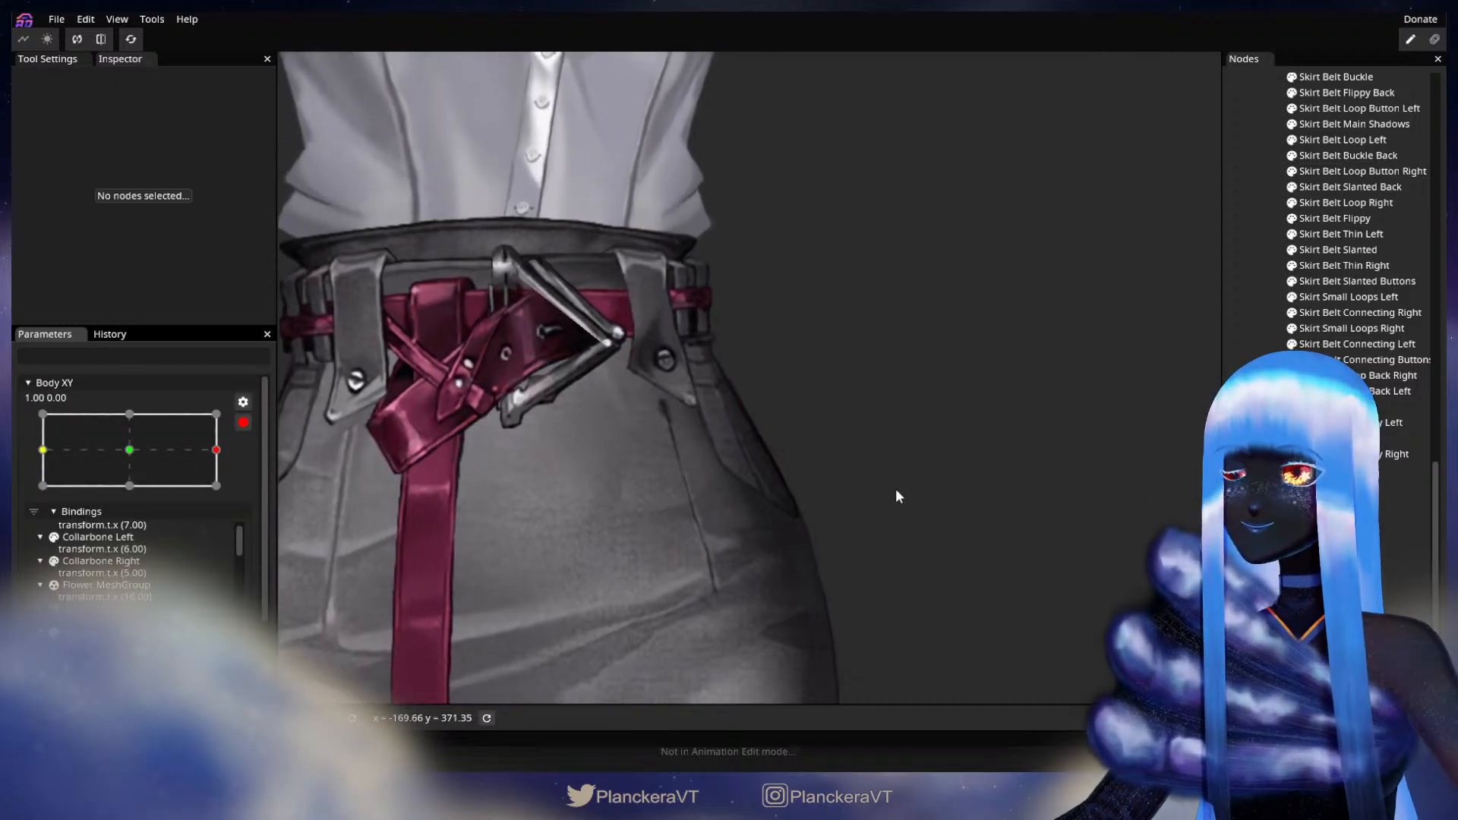
pyautogui.click(1425, 518)
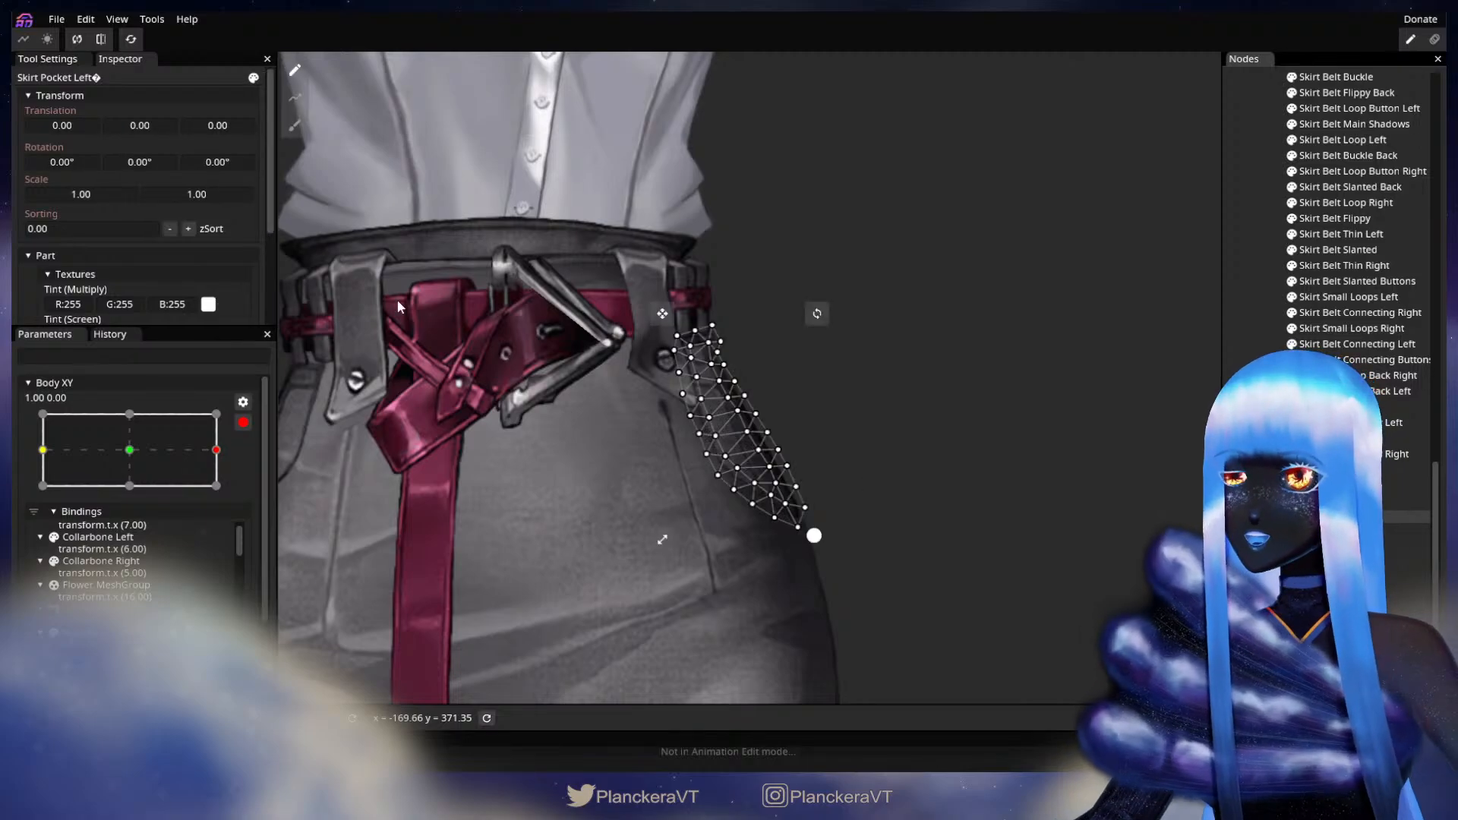
pyautogui.click(294, 126)
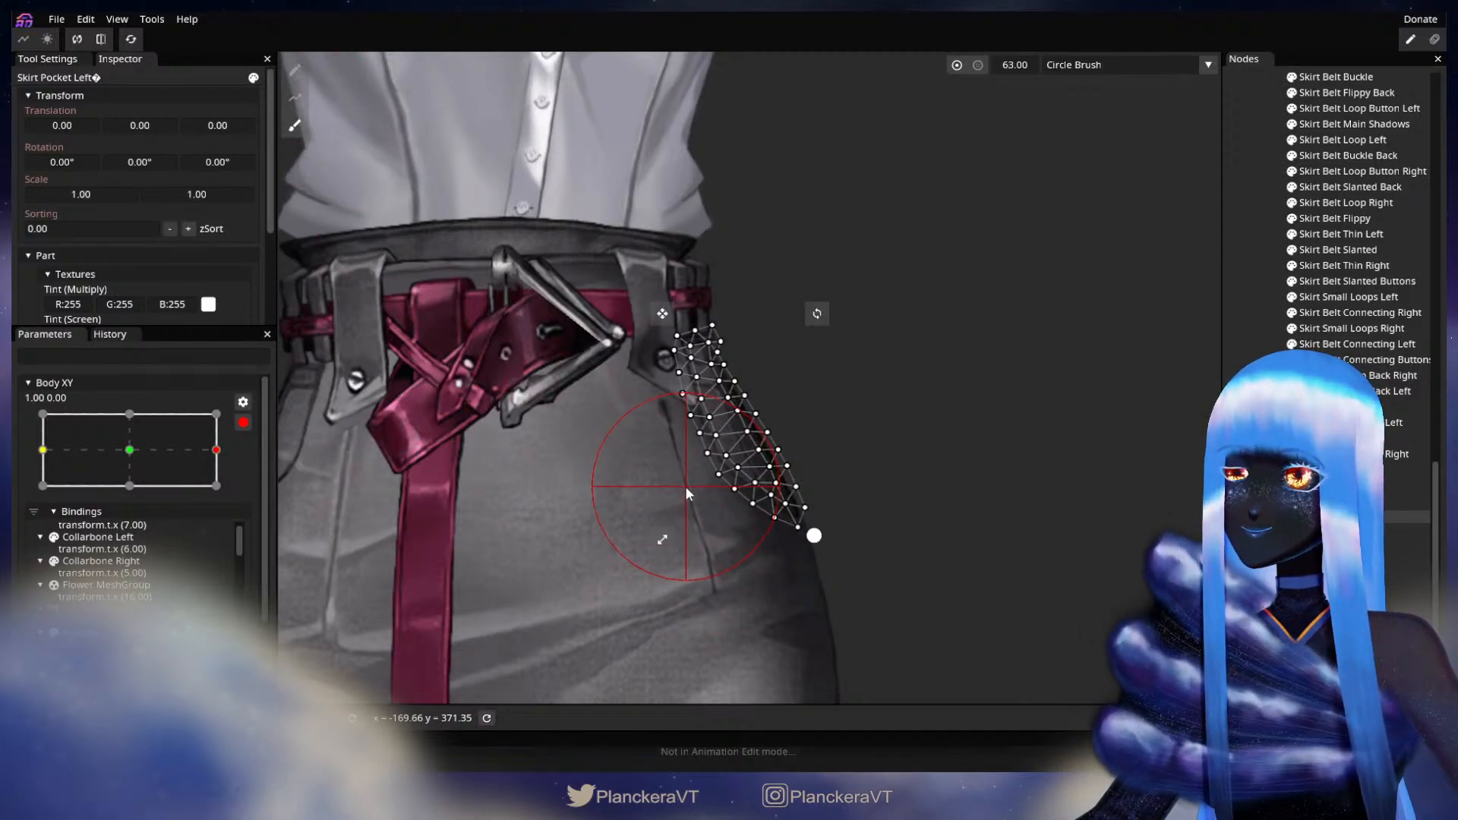
pyautogui.press('Escape')
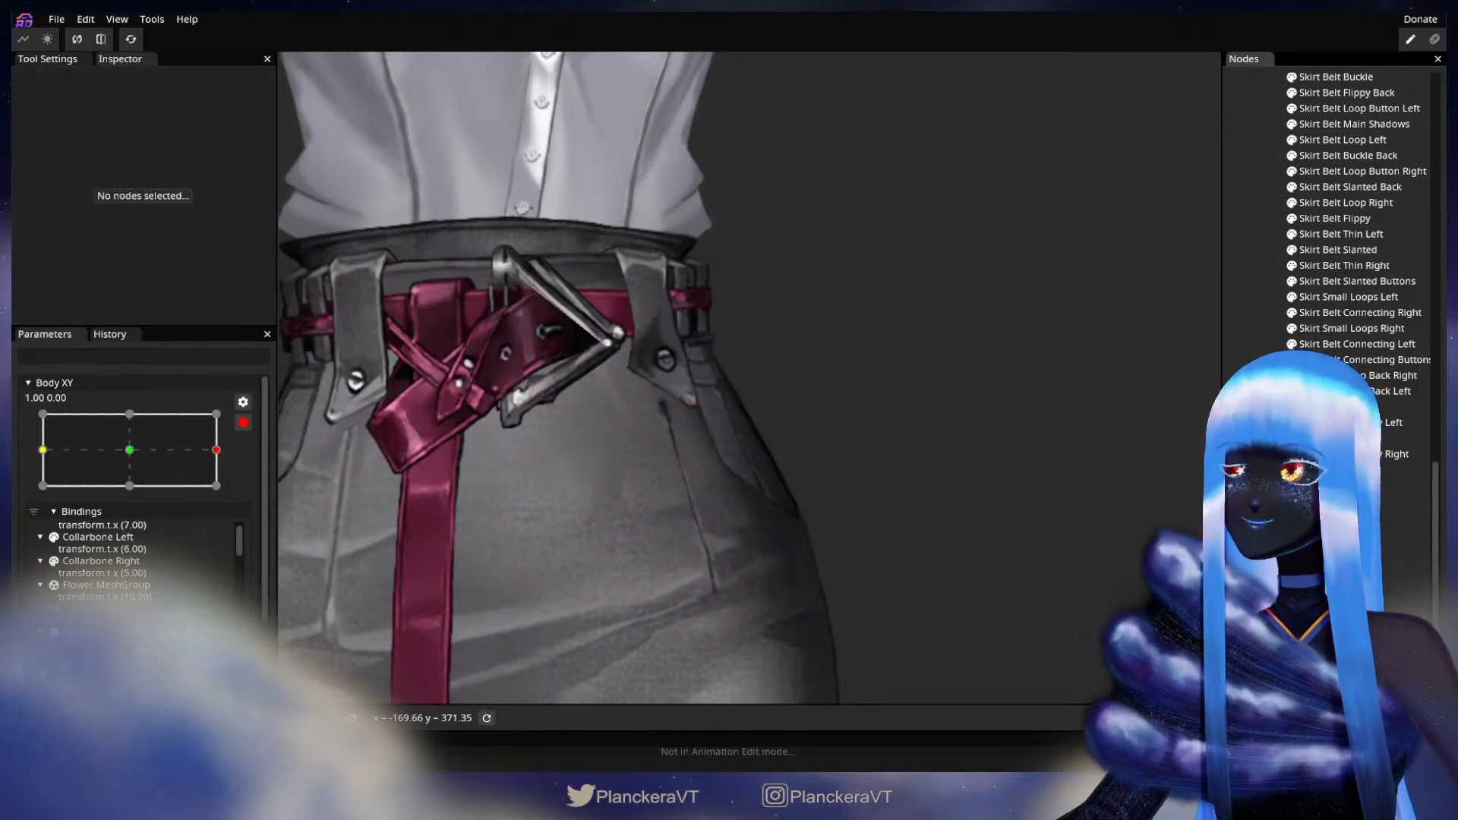
# - Examine both pockets and the whole belt area at the Body XY side turn, and resume editing the 1.00, 0.00 keypoint
pyautogui.click(242, 423)
pyautogui.moveTo(229, 515); pyautogui.dragTo(264, 523)
pyautogui.moveTo(635, 461); pyautogui.dragTo(753, 498)
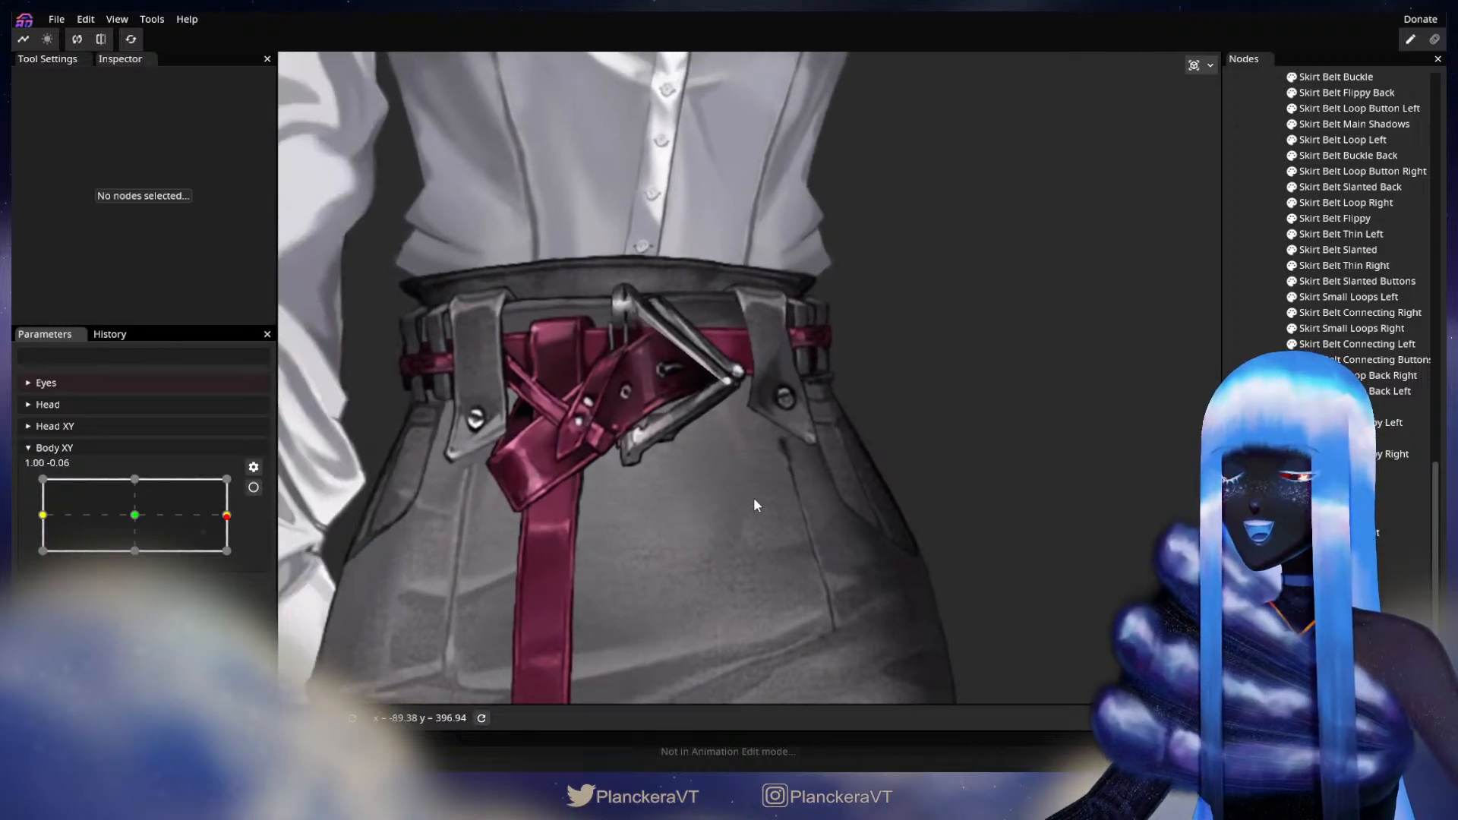
pyautogui.scroll(-1, 798, 530)
pyautogui.moveTo(821, 551); pyautogui.dragTo(859, 501)
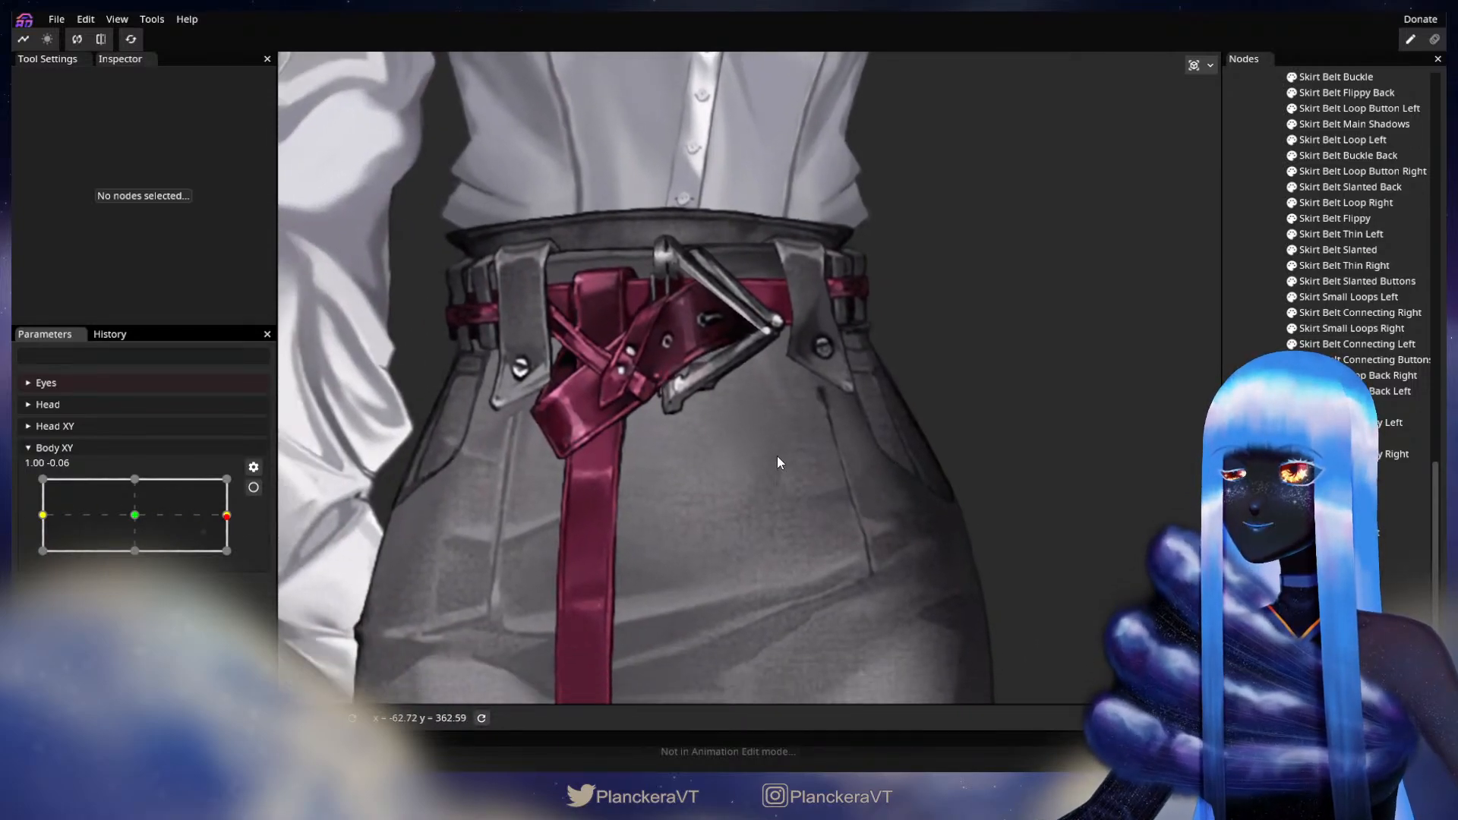
pyautogui.moveTo(565, 540); pyautogui.dragTo(708, 515)
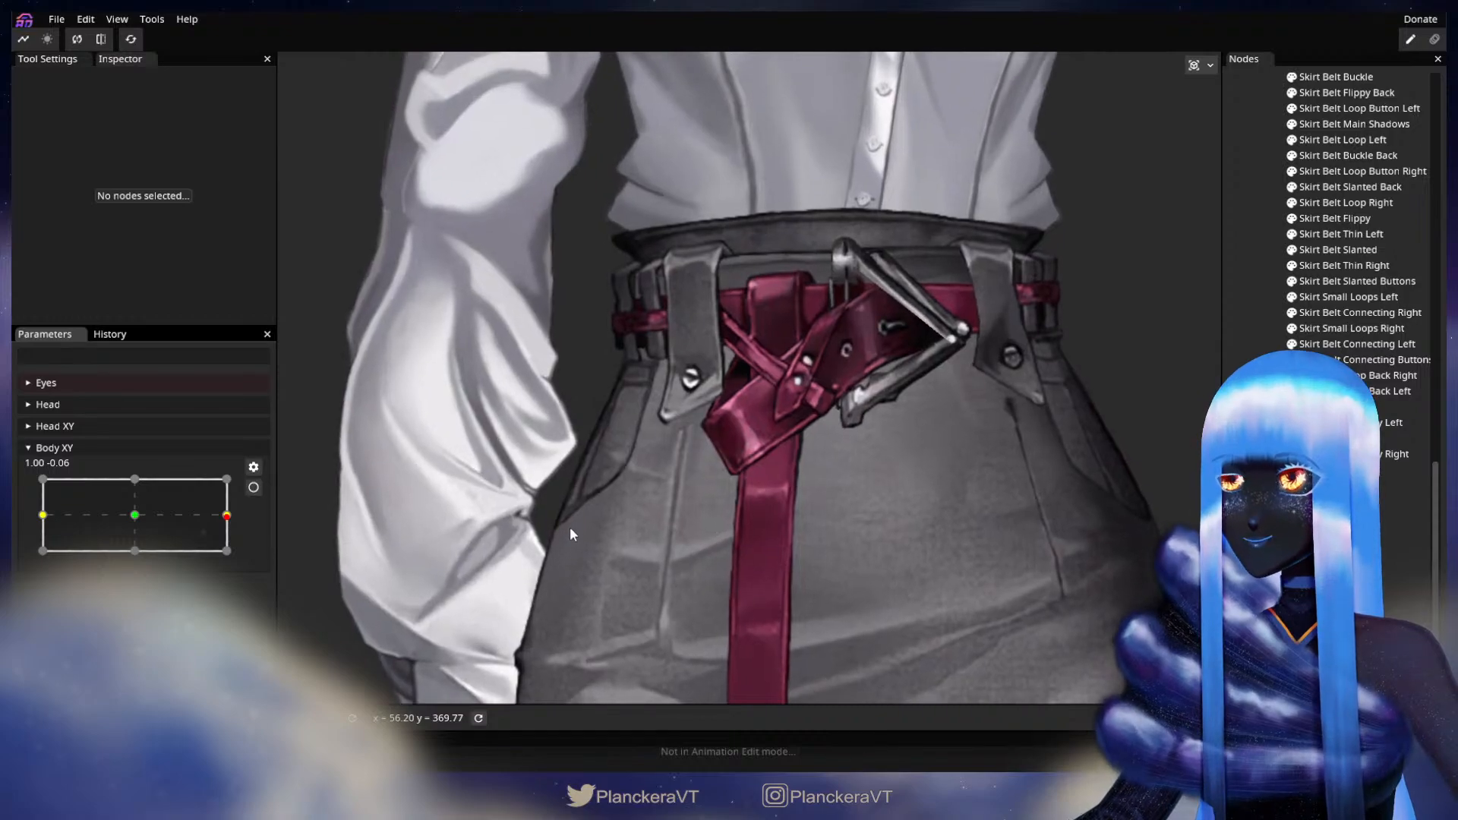
pyautogui.moveTo(227, 516)
pyautogui.mouseDown()
pyautogui.moveTo(131, 515)
pyautogui.moveTo(231, 517)
pyautogui.mouseUp()
pyautogui.click(254, 487)
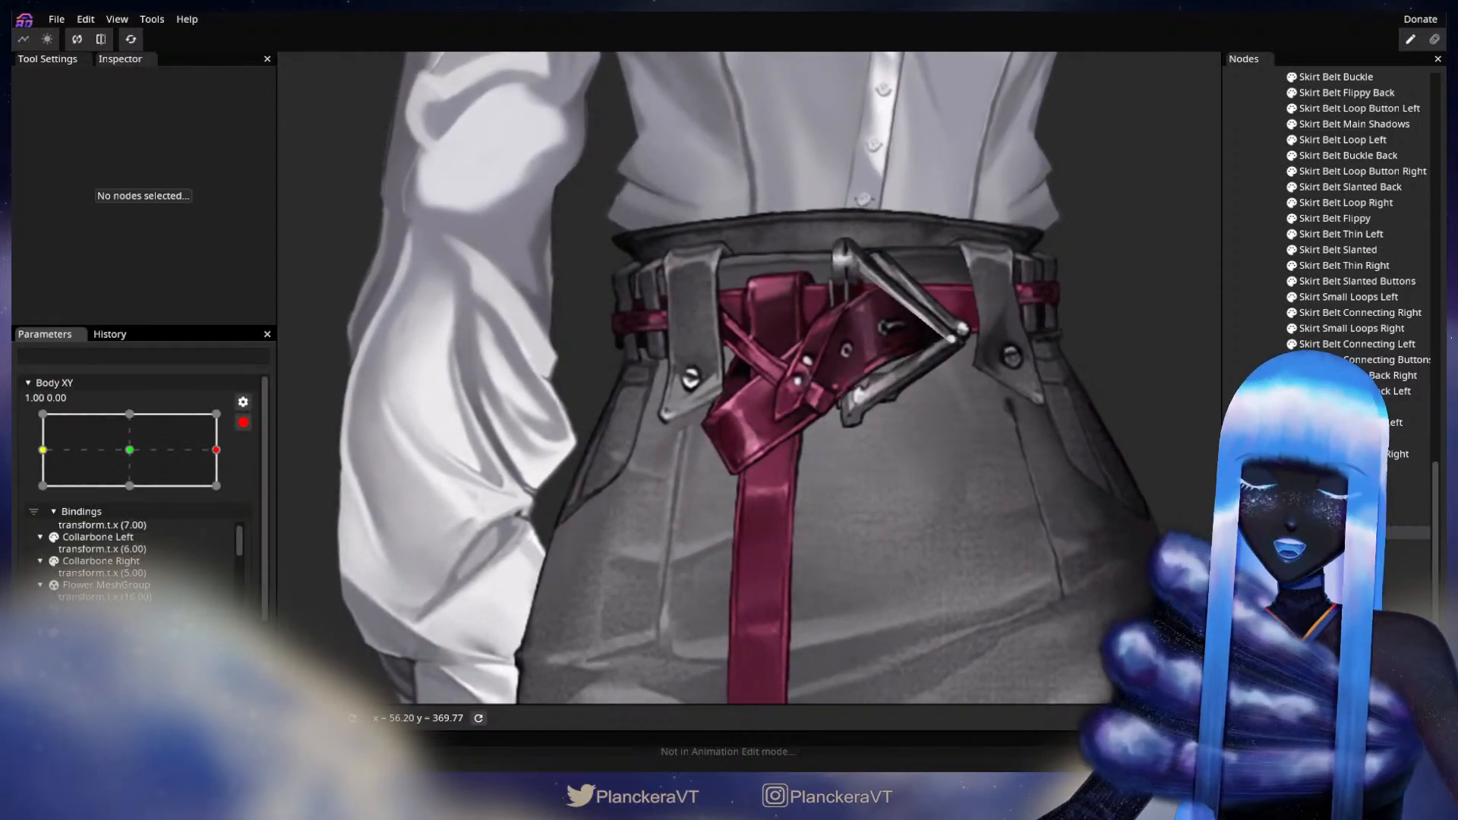
# - Sweep Body XY from the side turn to the centre and back to compare the pockets, and reopen the 1.00, 0.00 keypoint
pyautogui.click(243, 422)
pyautogui.moveTo(227, 514); pyautogui.dragTo(136, 518)
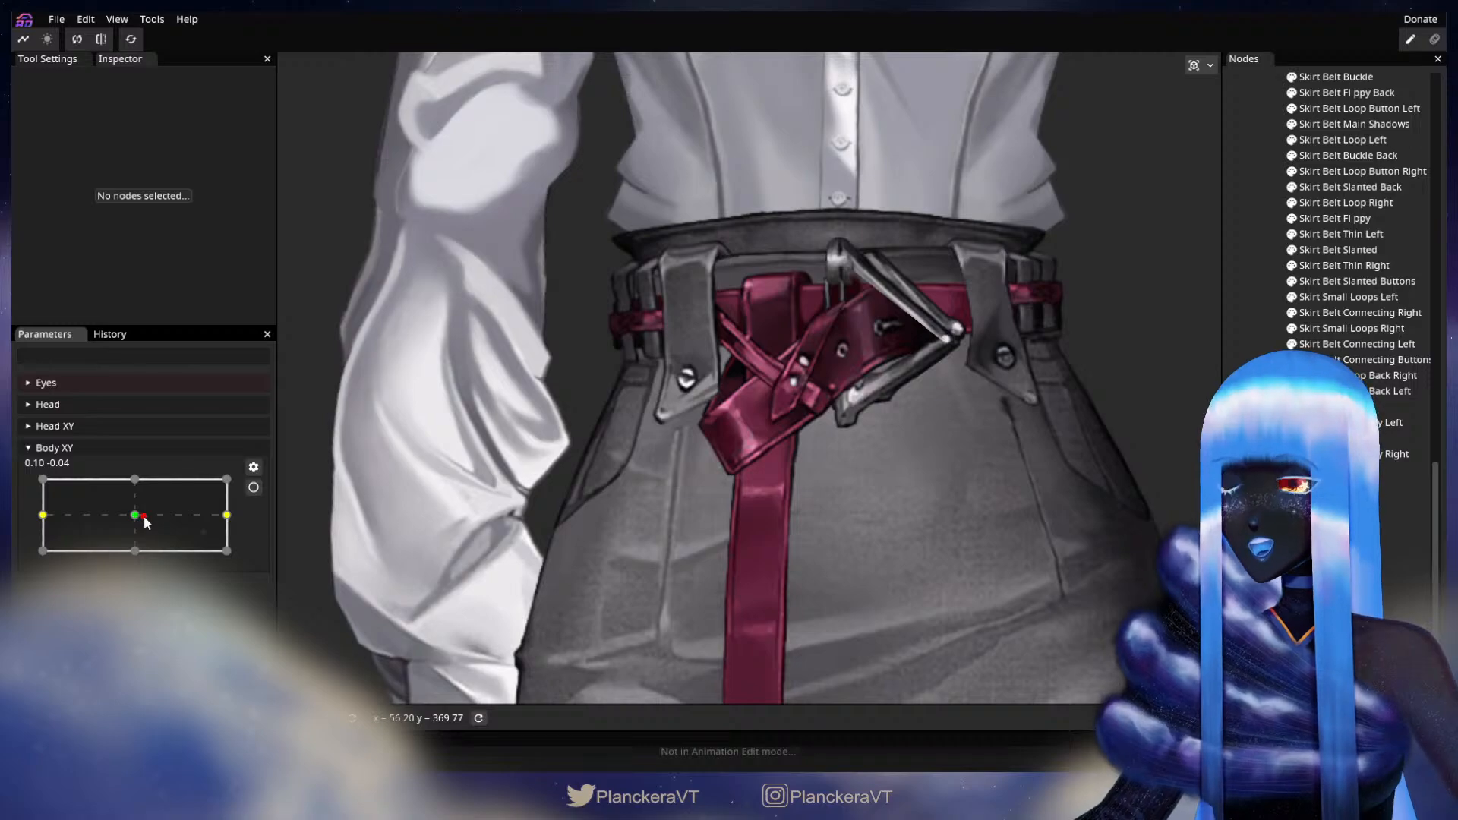
pyautogui.moveTo(143, 517); pyautogui.dragTo(262, 519)
pyautogui.click(253, 487)
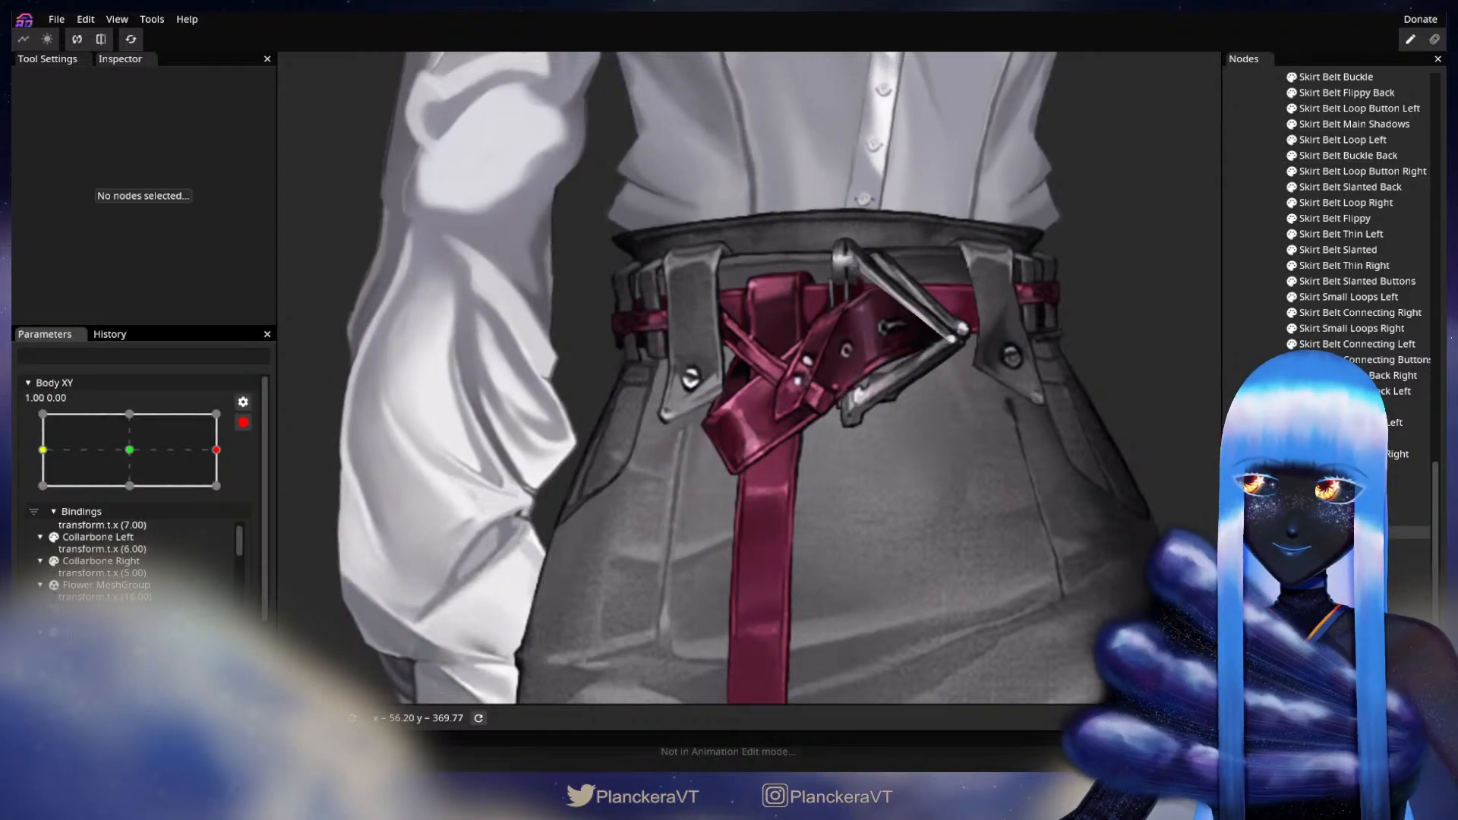
# - Push the Skirt Pocket Right's inner edge slightly toward the belt with the Circle Brush, reduce the brush size to 52.00, and deselect the part
pyautogui.click(1329, 533)
pyautogui.click(295, 125)
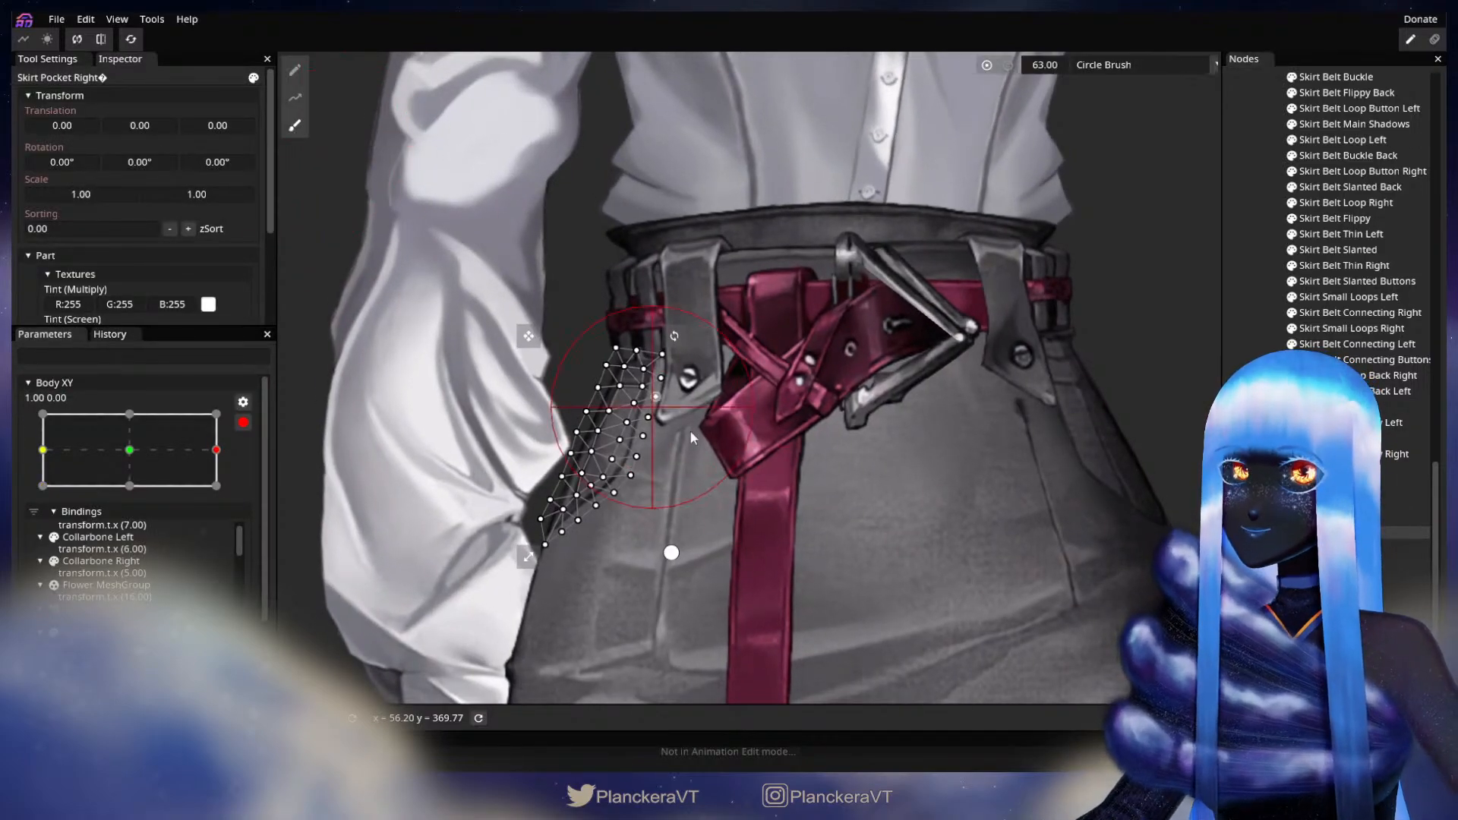
pyautogui.scroll(1, 689, 430)
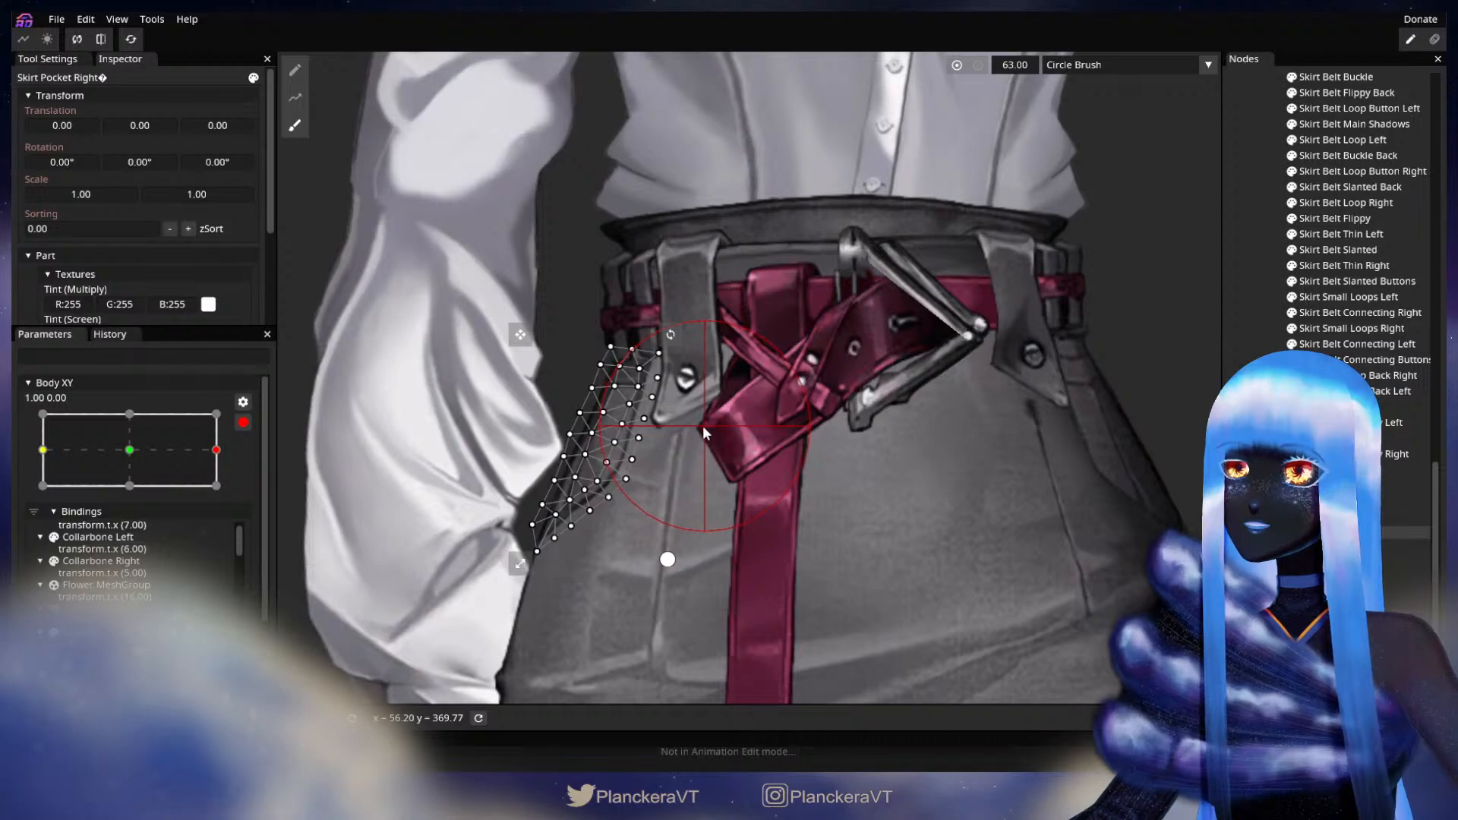
pyautogui.moveTo(691, 427); pyautogui.dragTo(710, 426)
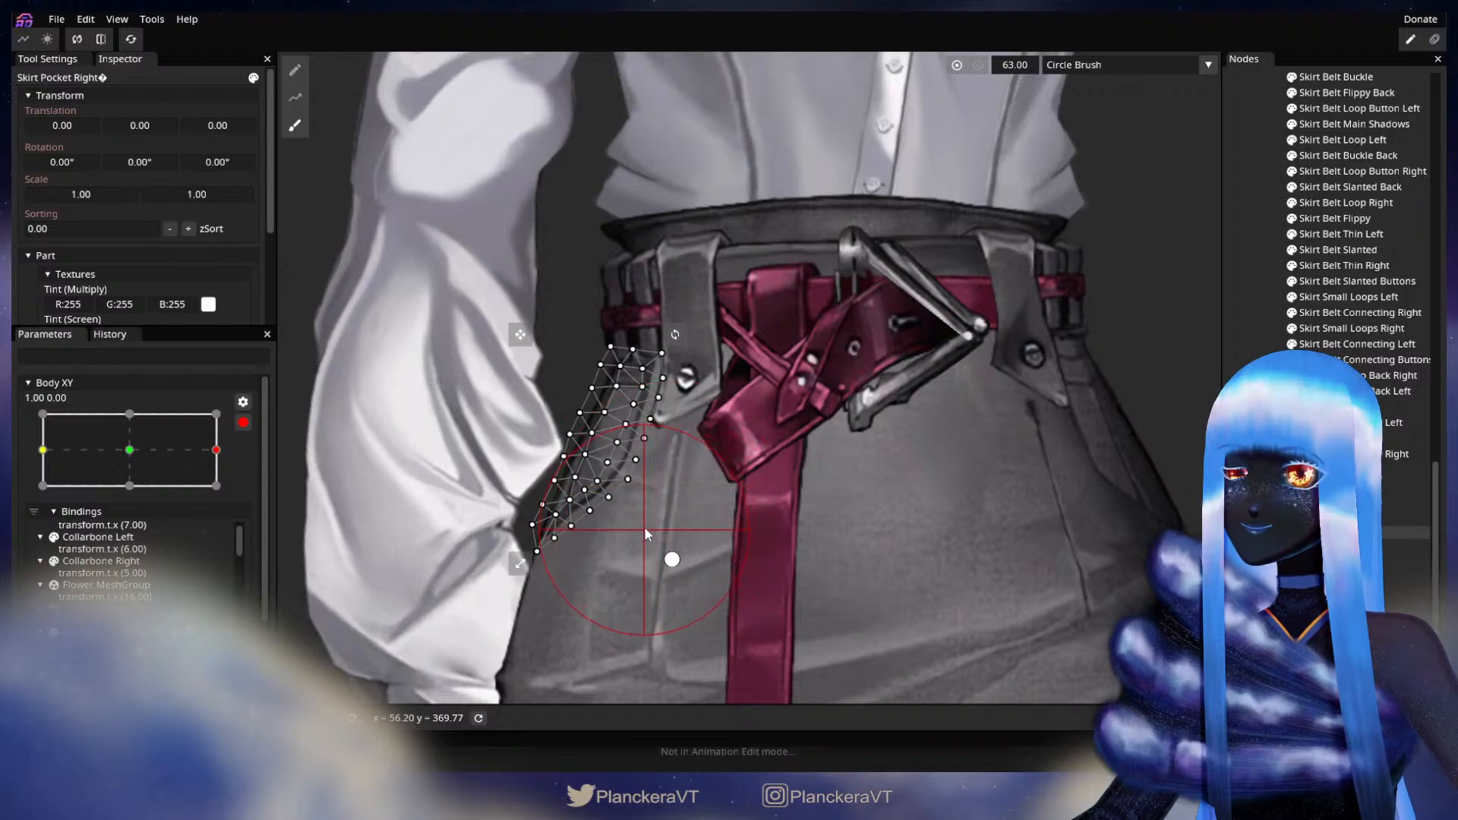
pyautogui.moveTo(1028, 59); pyautogui.dragTo(1011, 73)
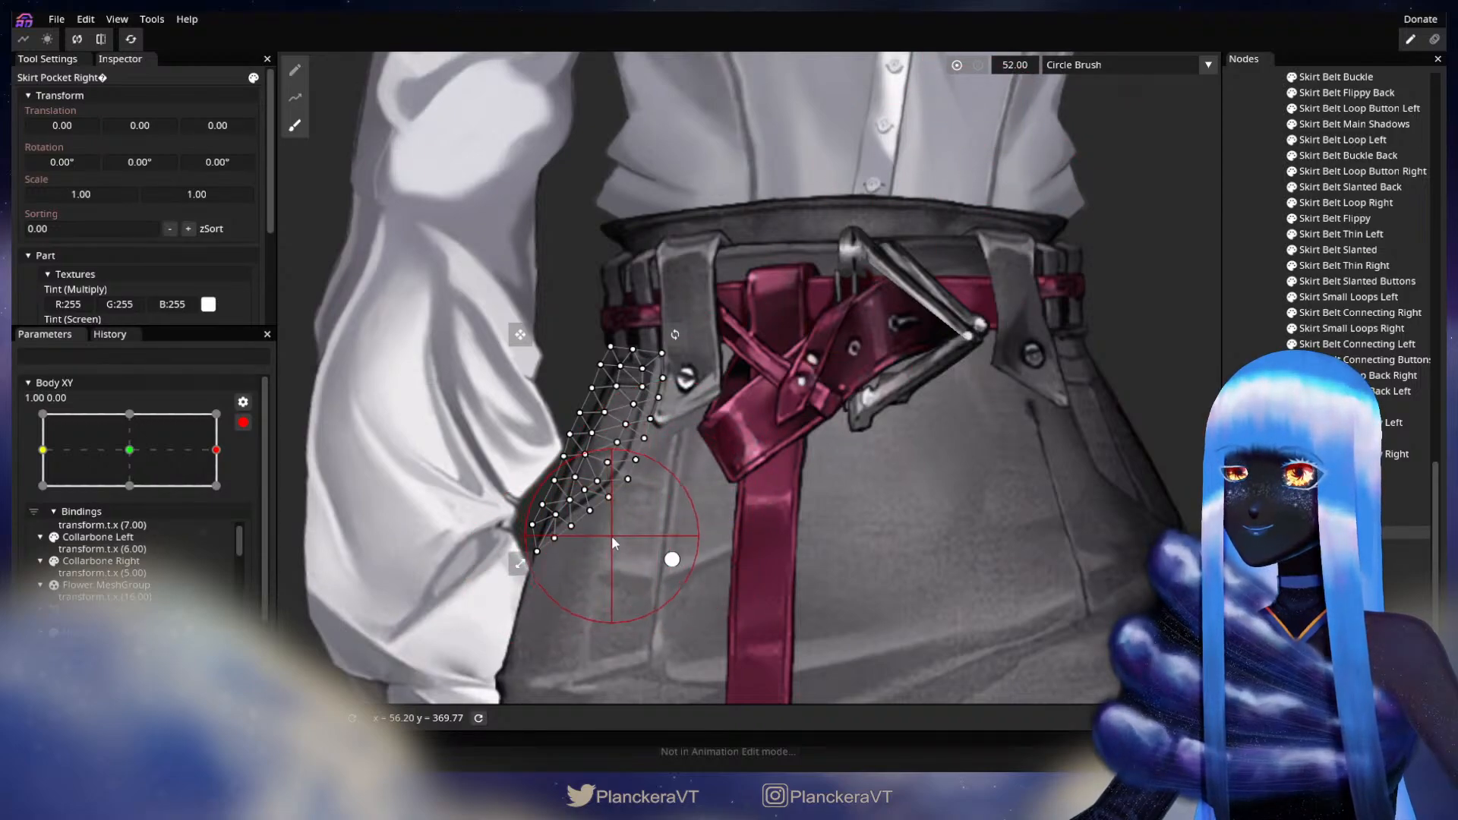
pyautogui.press('Escape')
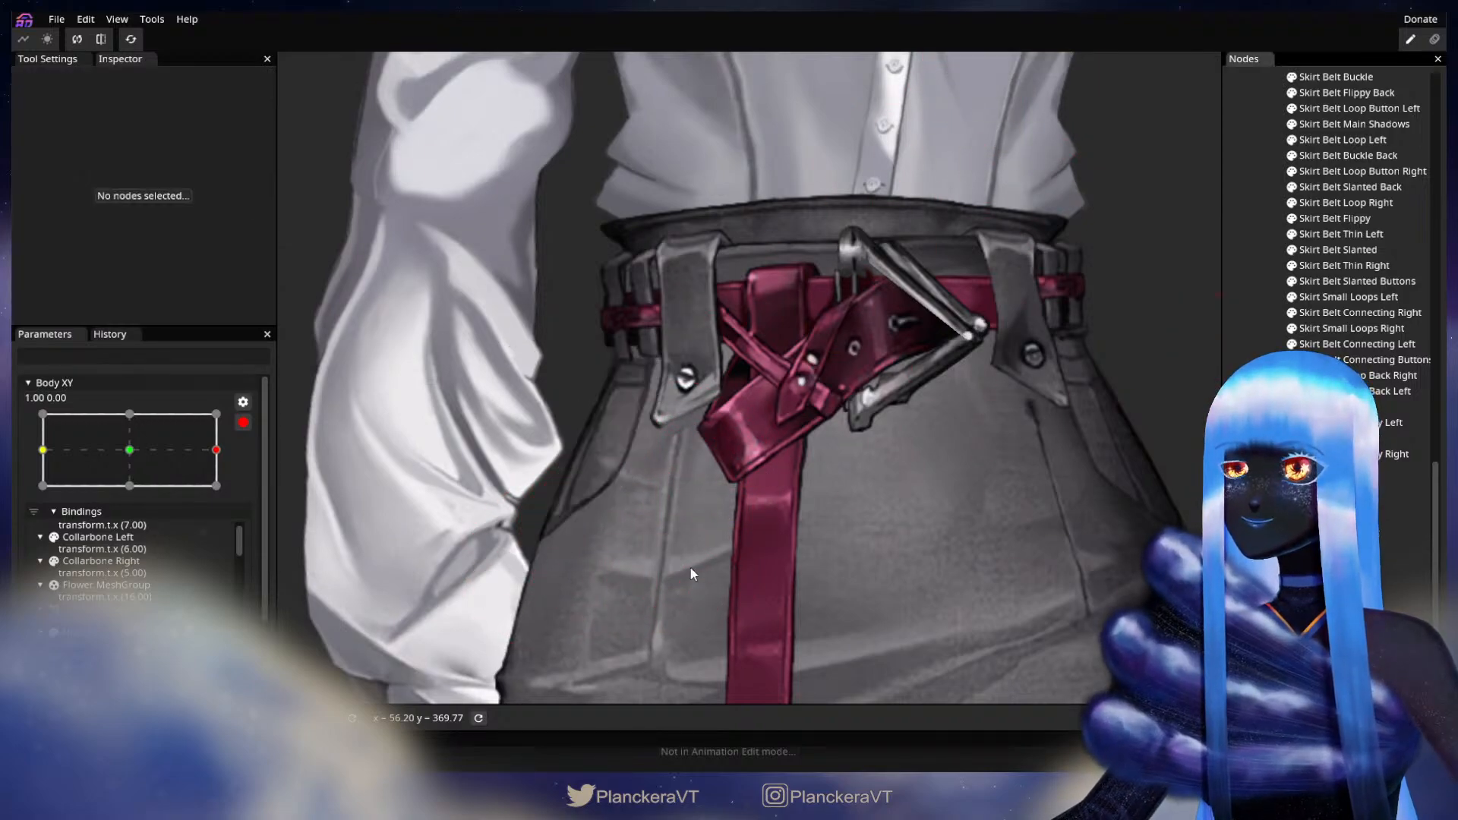
# - Preview the right pocket by sweeping Body XY between the centre and the full side turn
pyautogui.scroll(-2, 668, 557)
pyautogui.scroll(1, 607, 522)
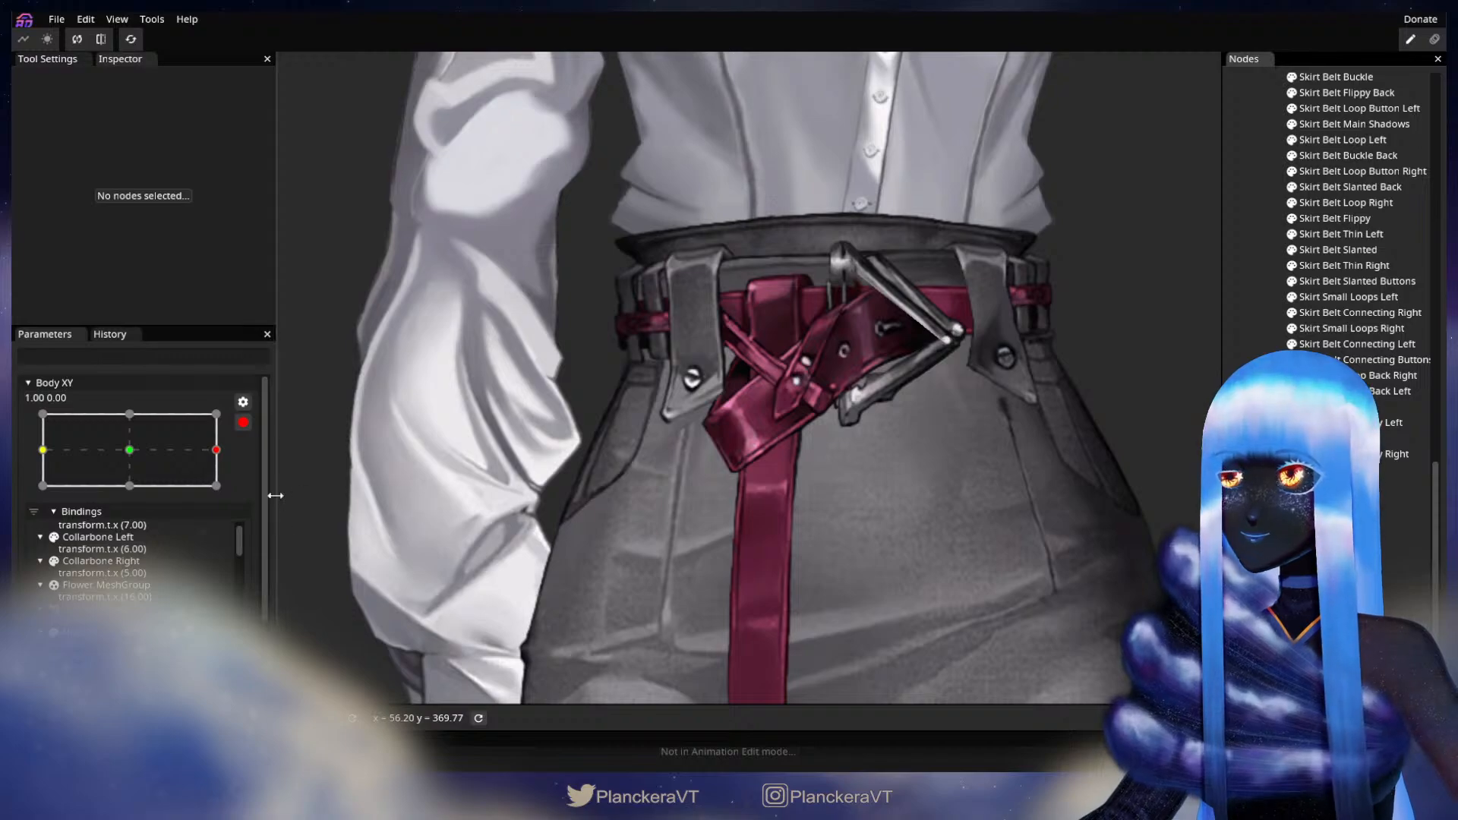
pyautogui.click(243, 422)
pyautogui.moveTo(225, 513); pyautogui.dragTo(125, 524)
pyautogui.moveTo(199, 515); pyautogui.dragTo(259, 525)
pyautogui.moveTo(867, 505); pyautogui.dragTo(846, 482)
# - Edit the Skirt mesh at Body XY 1.00, 0.00 with the Circle Brush at 43.00, nudging it slightly toward the belt near the left pocket
pyautogui.click(969, 547)
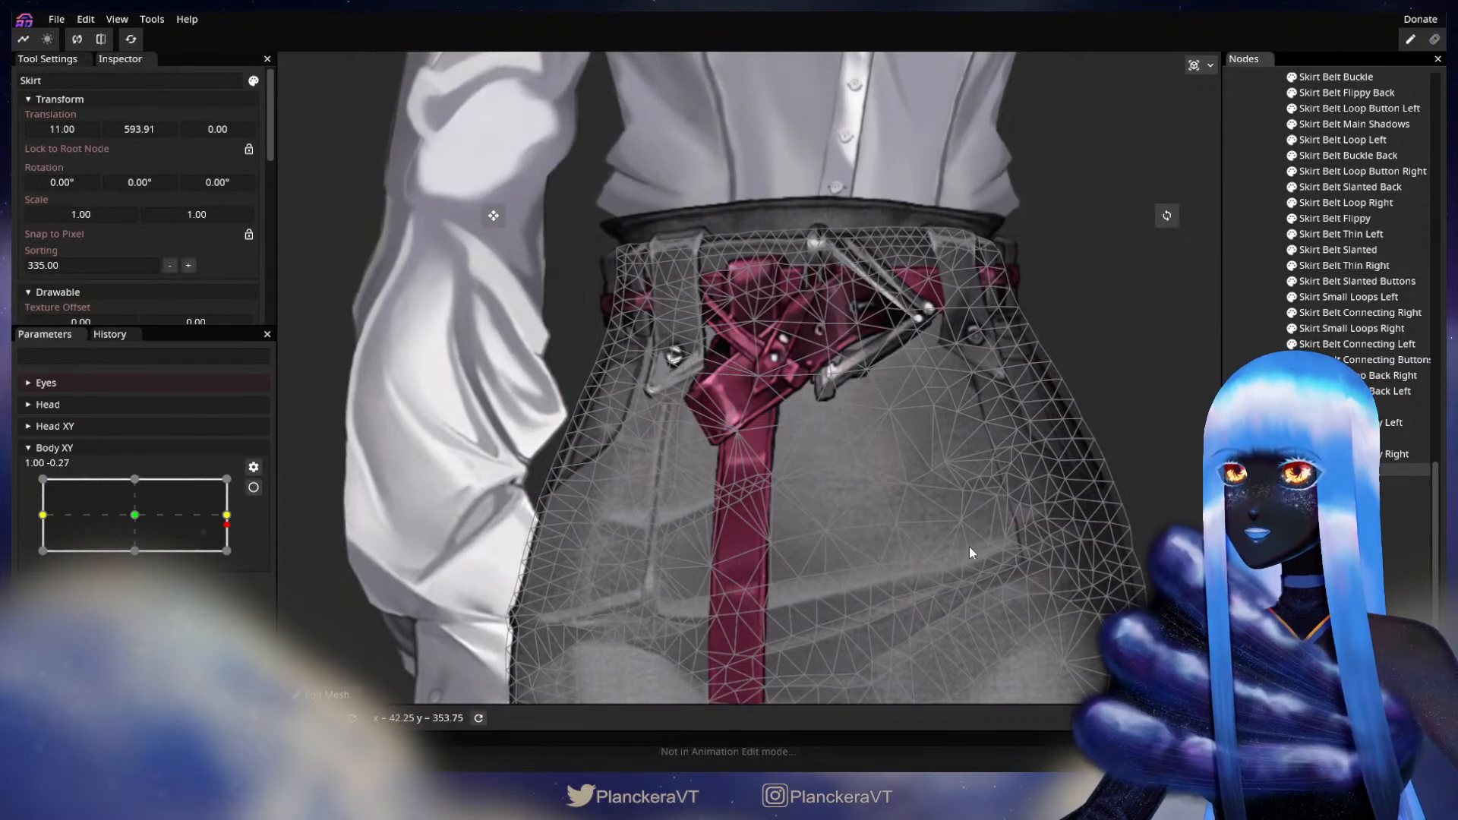
pyautogui.click(254, 487)
pyautogui.scroll(2, 478, 526)
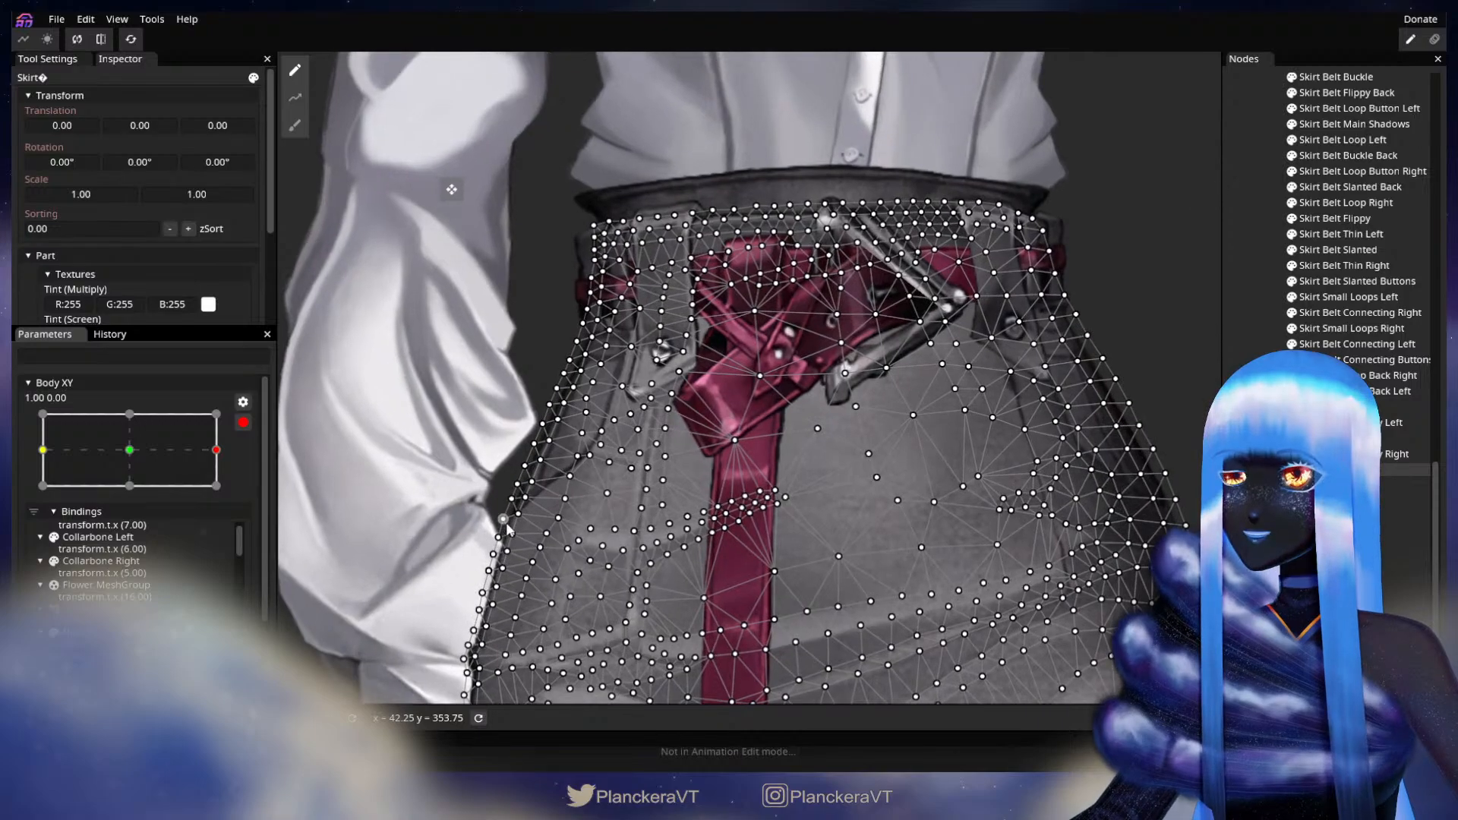
pyautogui.click(295, 126)
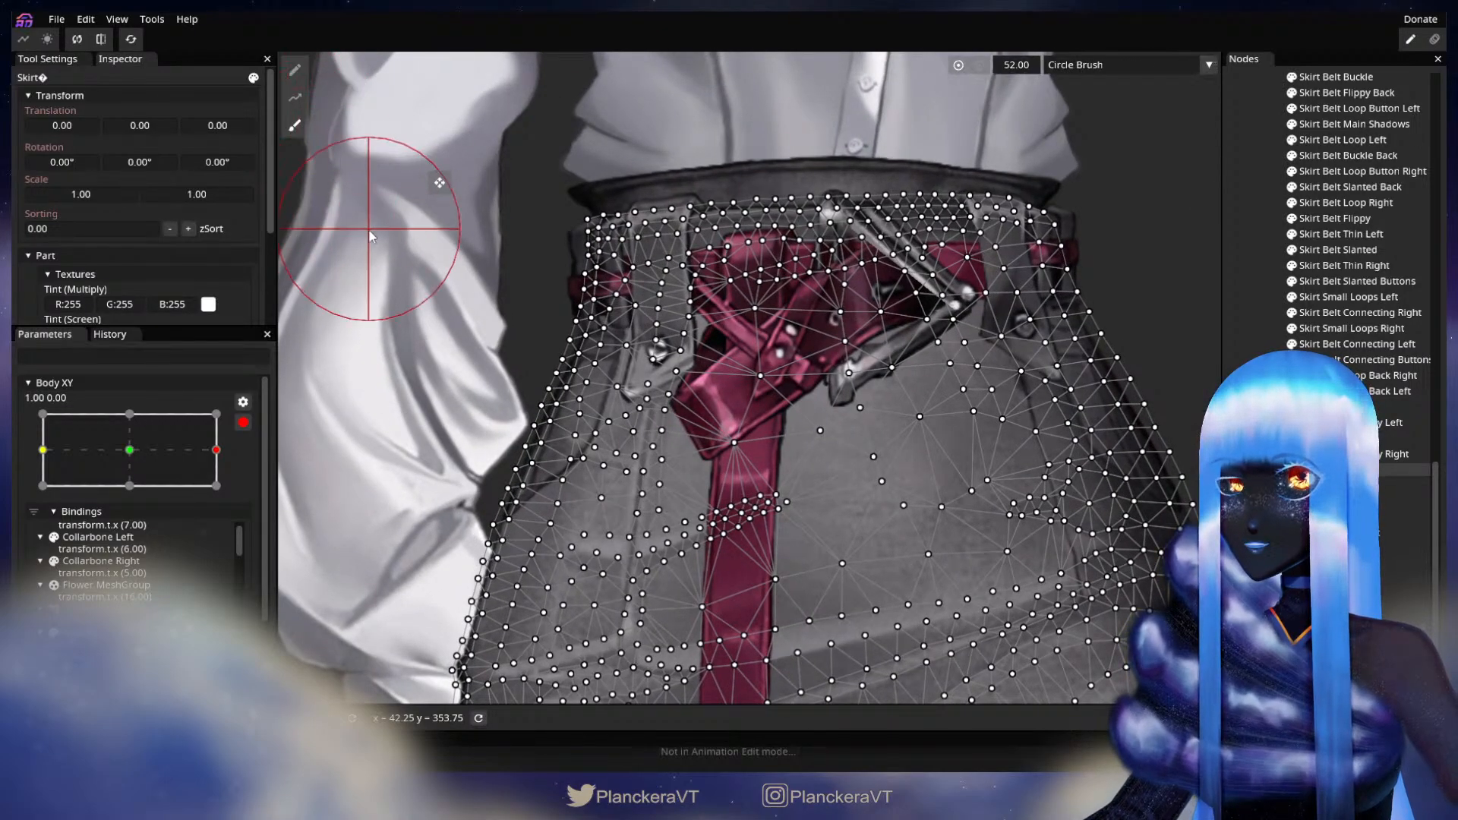
pyautogui.scroll(2, 445, 181)
pyautogui.scroll(3, 531, 331)
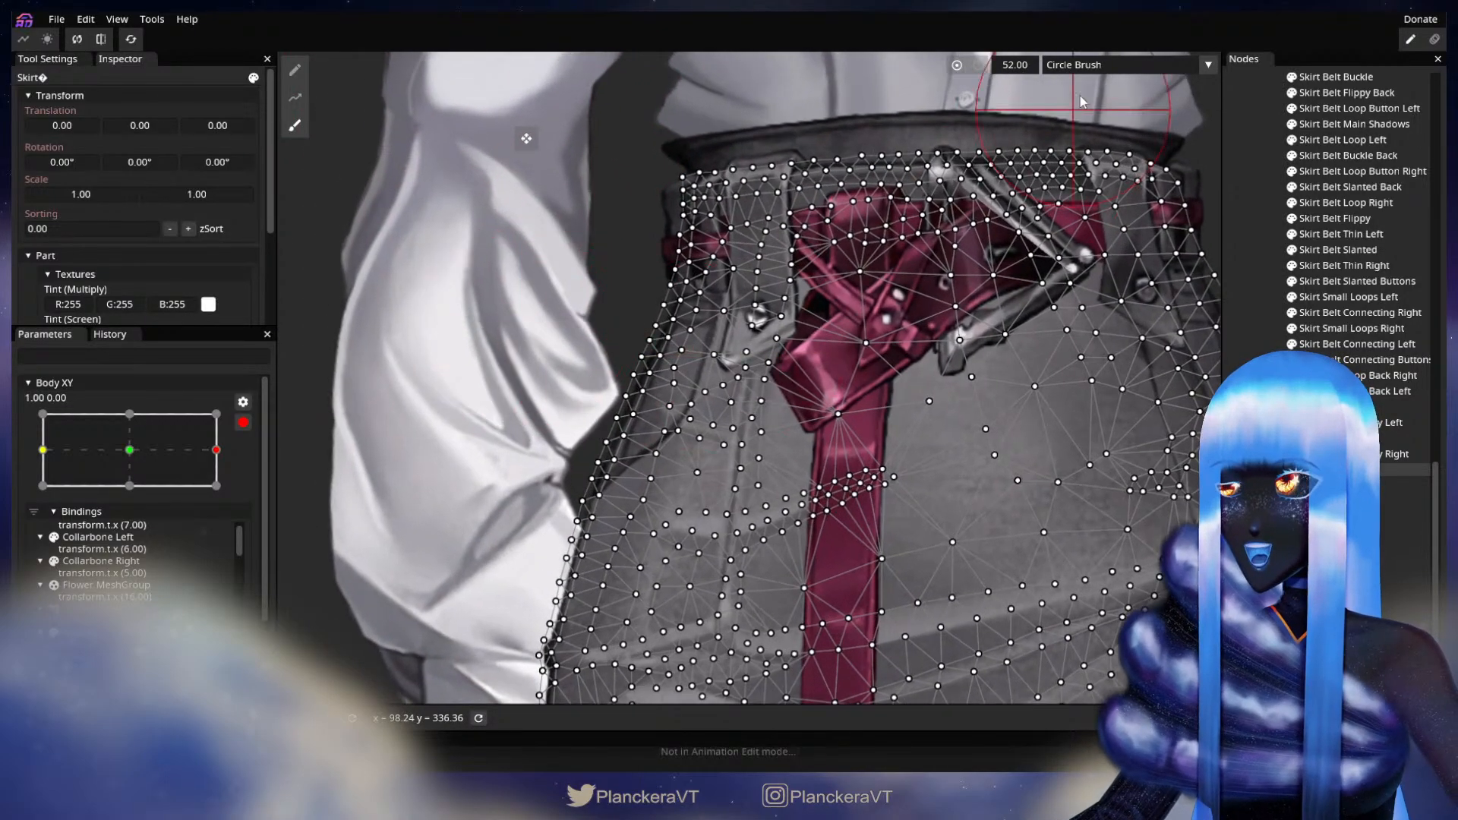
pyautogui.moveTo(807, 104); pyautogui.dragTo(806, 192)
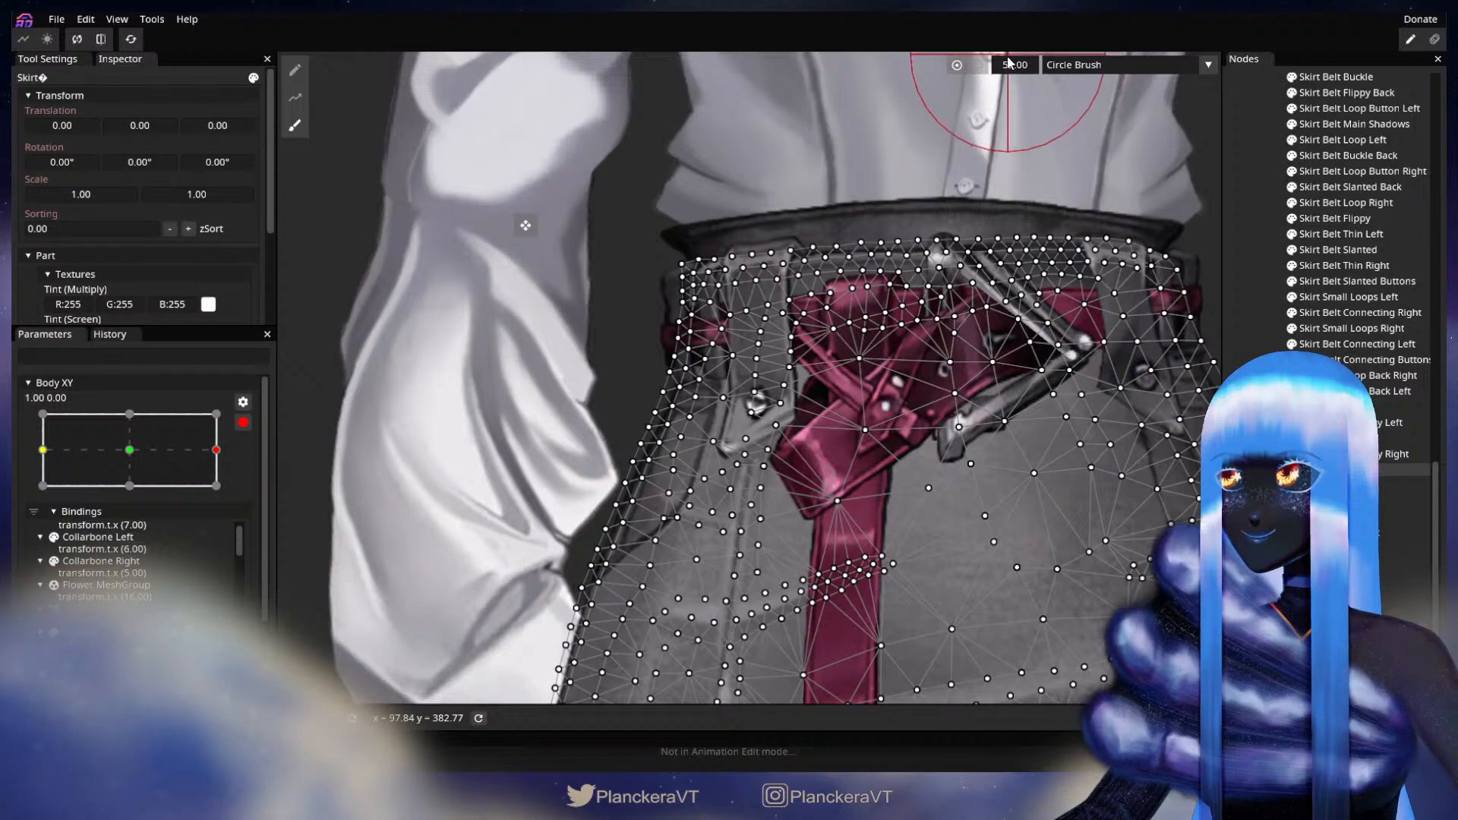
pyautogui.moveTo(1022, 66); pyautogui.dragTo(1009, 66)
pyautogui.moveTo(753, 522); pyautogui.dragTo(737, 446)
pyautogui.scroll(1, 737, 450)
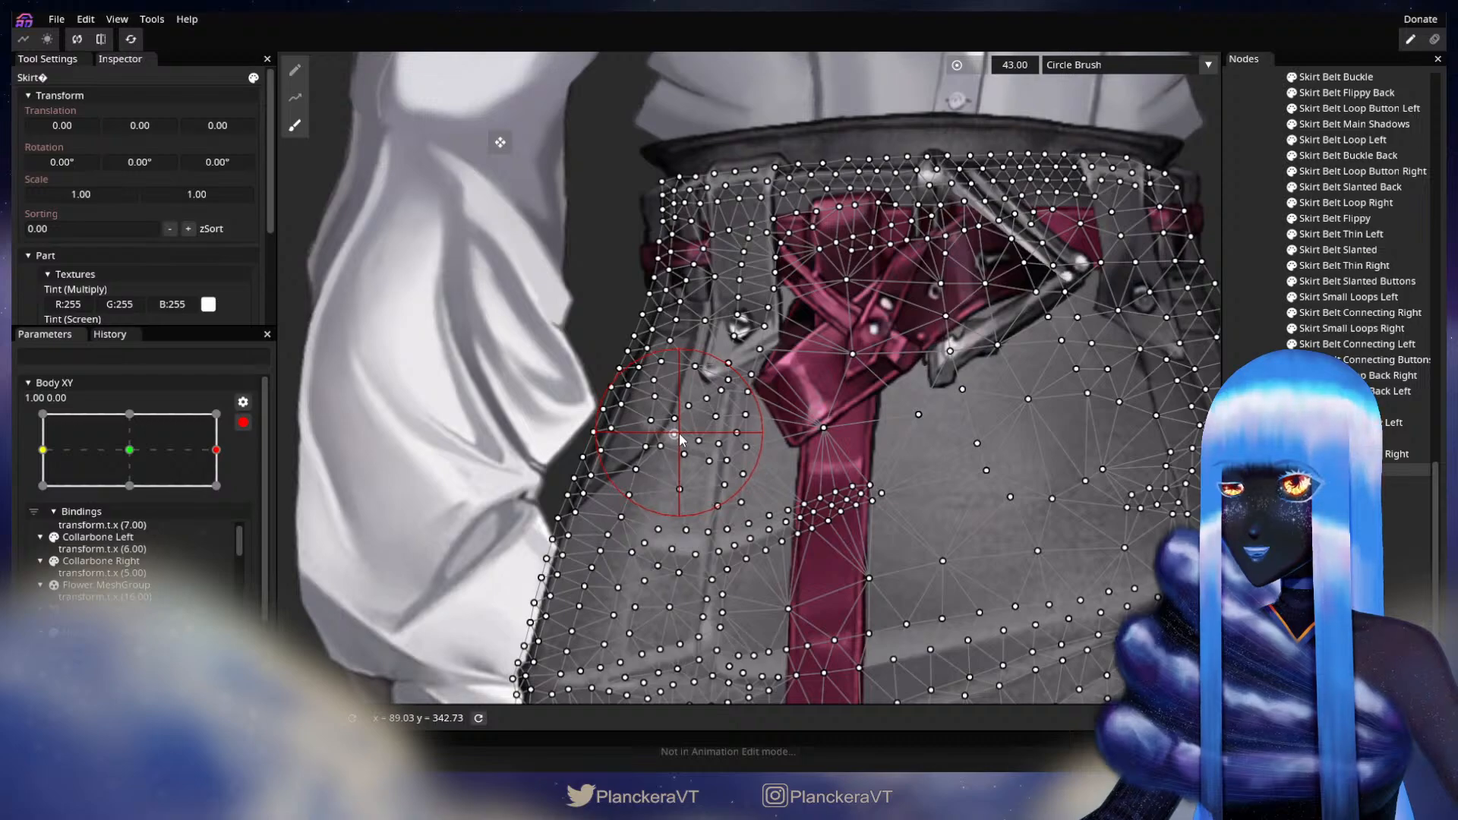
pyautogui.moveTo(711, 378); pyautogui.dragTo(714, 378)
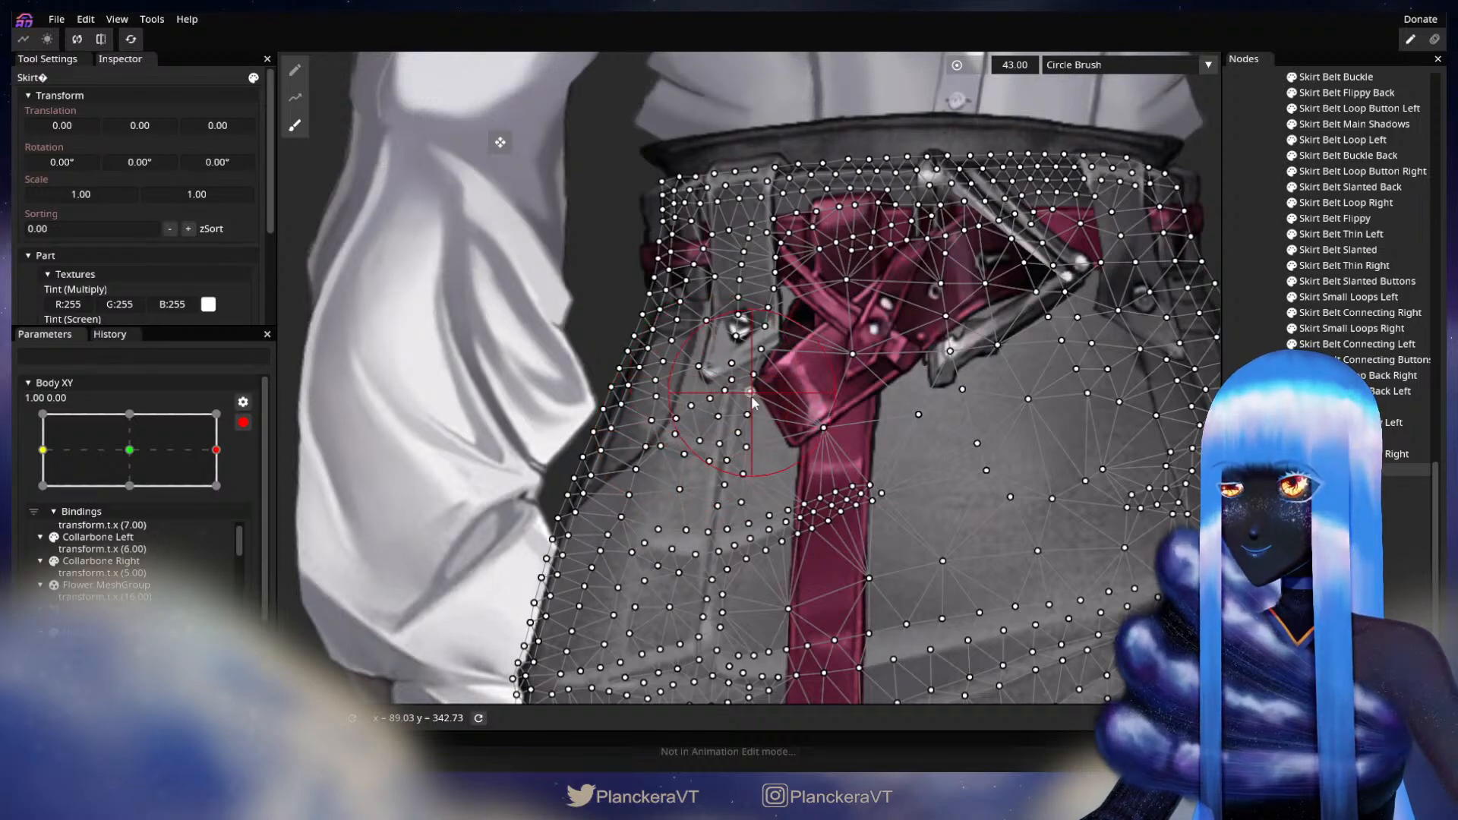
pyautogui.moveTo(778, 454); pyautogui.dragTo(792, 381)
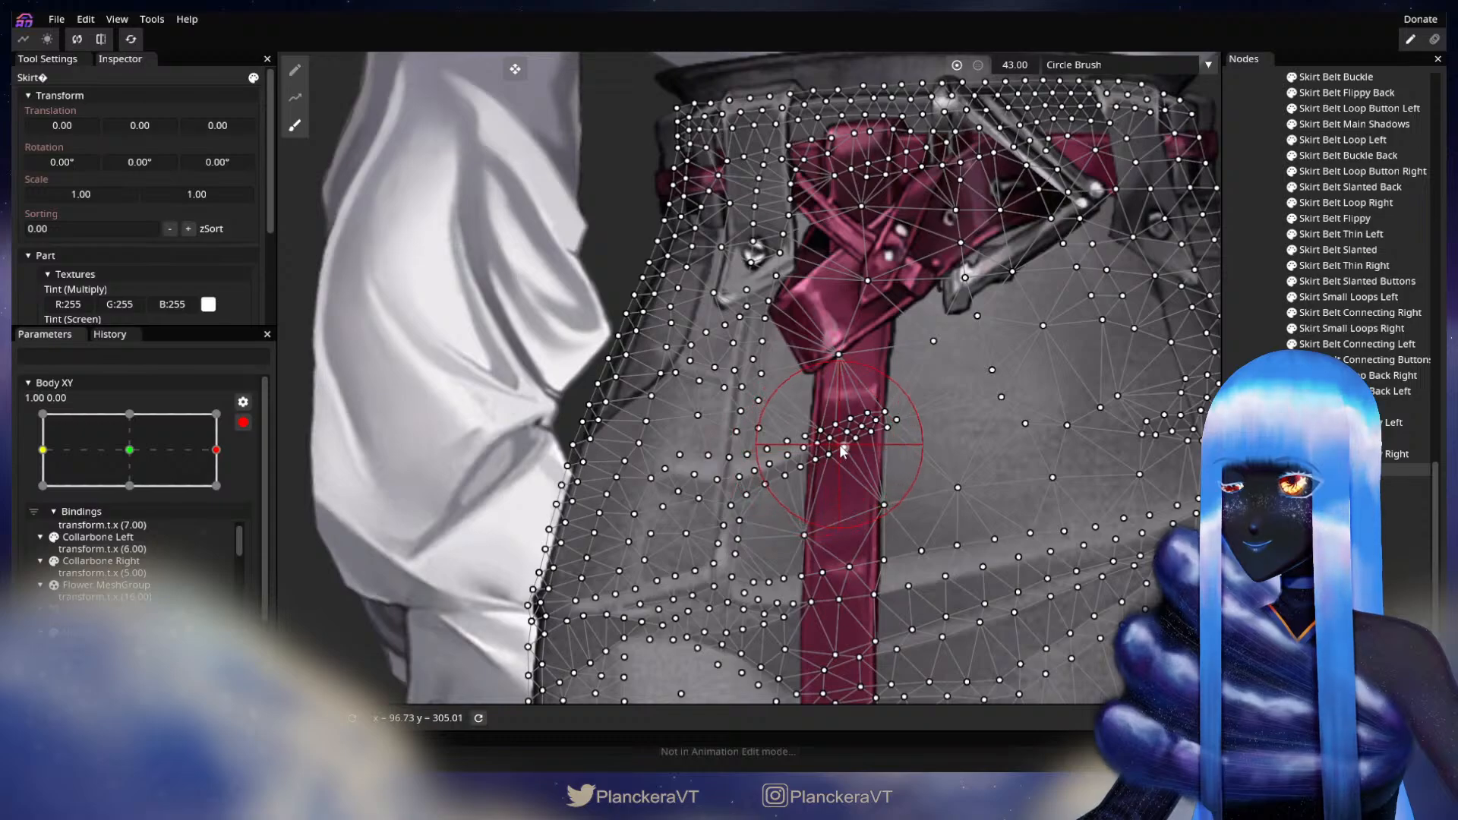
# - Nudge the Skirt mesh slightly outward around the seam beneath the right belt loop, and deselect the part
pyautogui.moveTo(843, 451)
pyautogui.mouseDown()
pyautogui.moveTo(938, 413)
pyautogui.moveTo(621, 451)
pyautogui.mouseUp()
pyautogui.moveTo(865, 485); pyautogui.dragTo(809, 556)
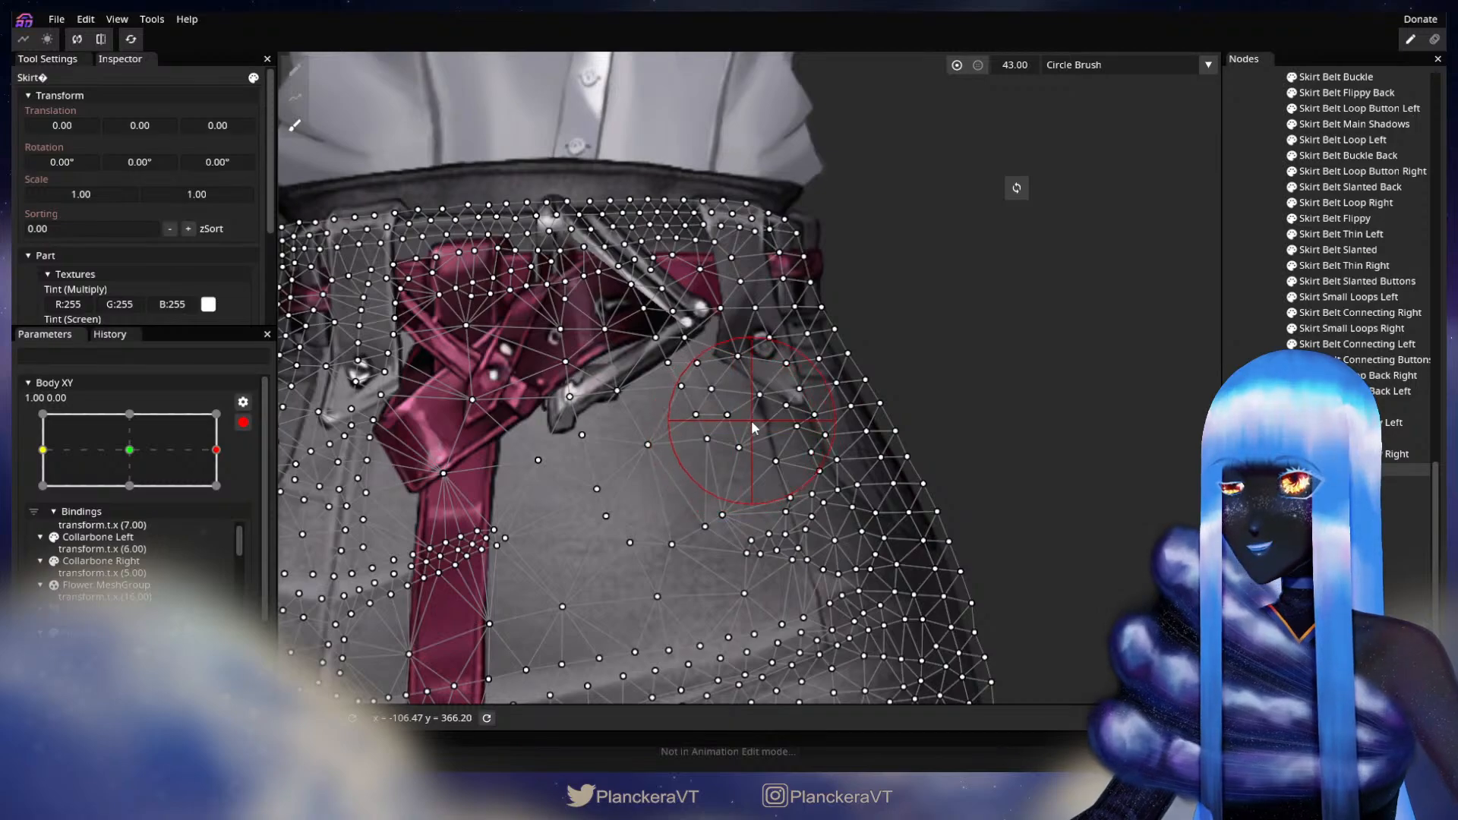
pyautogui.moveTo(755, 427)
pyautogui.mouseDown()
pyautogui.moveTo(801, 464)
pyautogui.moveTo(777, 411)
pyautogui.mouseUp()
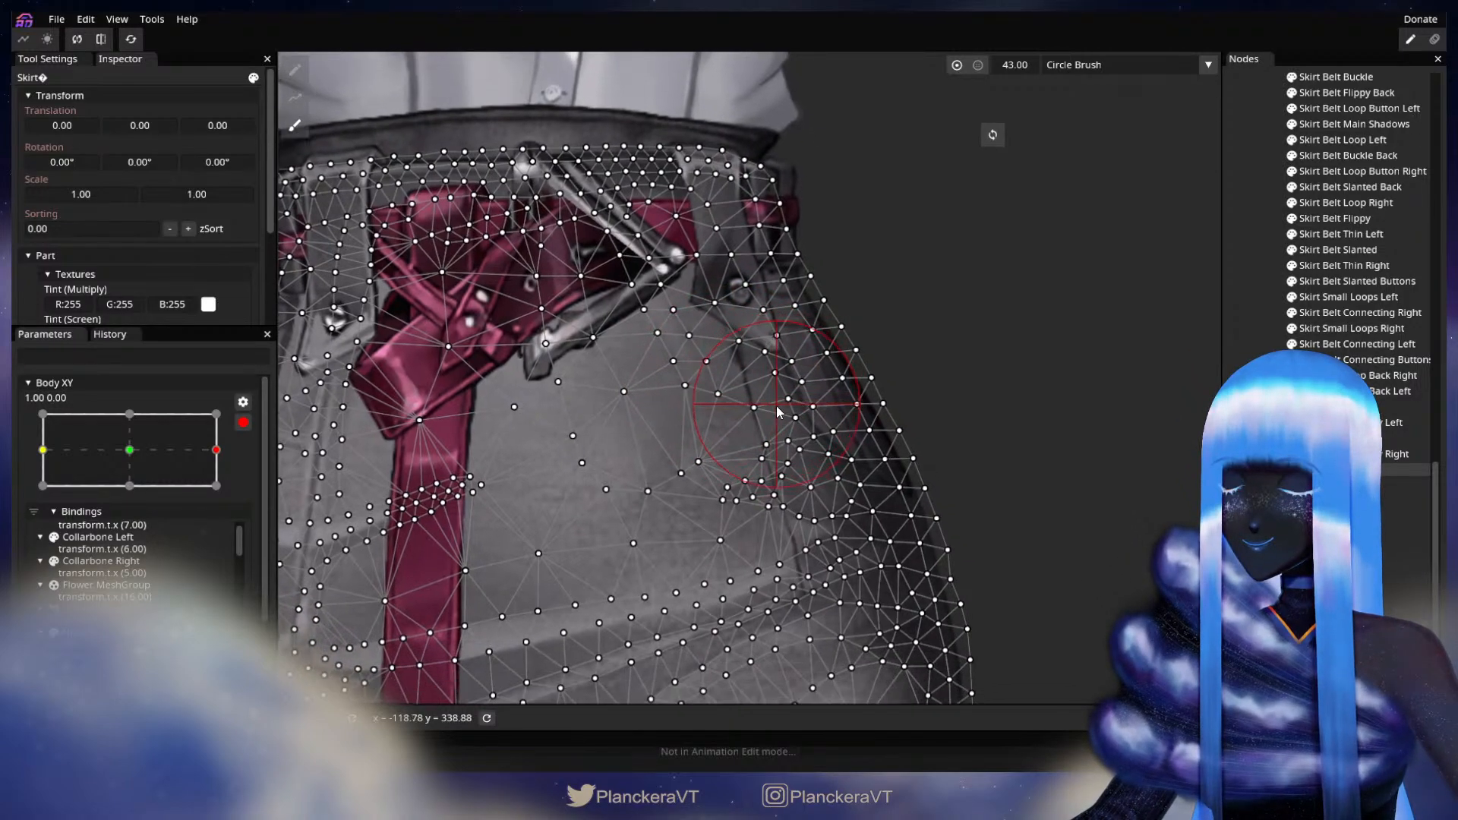
pyautogui.moveTo(759, 502); pyautogui.dragTo(767, 502)
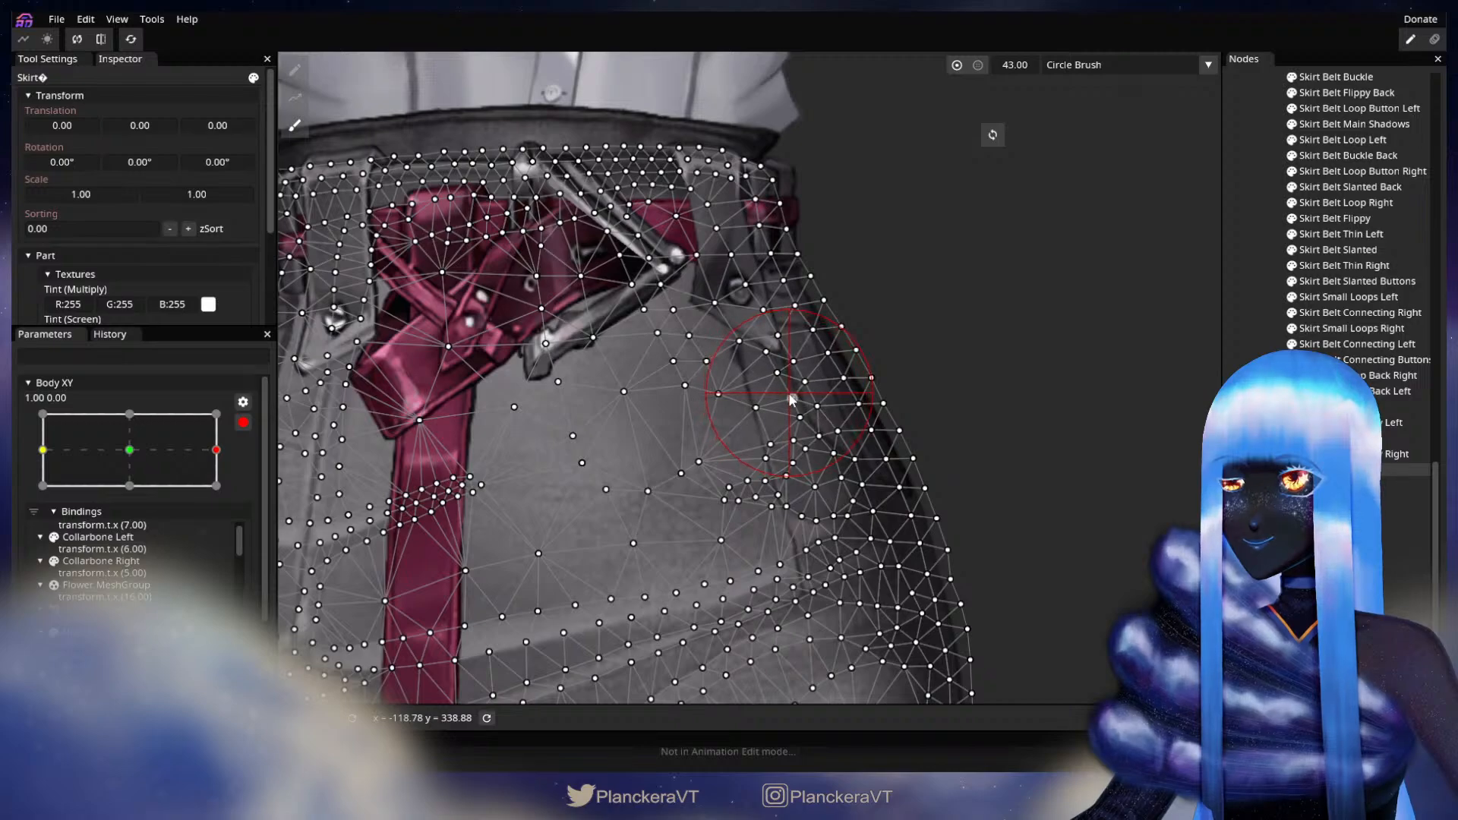
pyautogui.moveTo(780, 470); pyautogui.dragTo(786, 426)
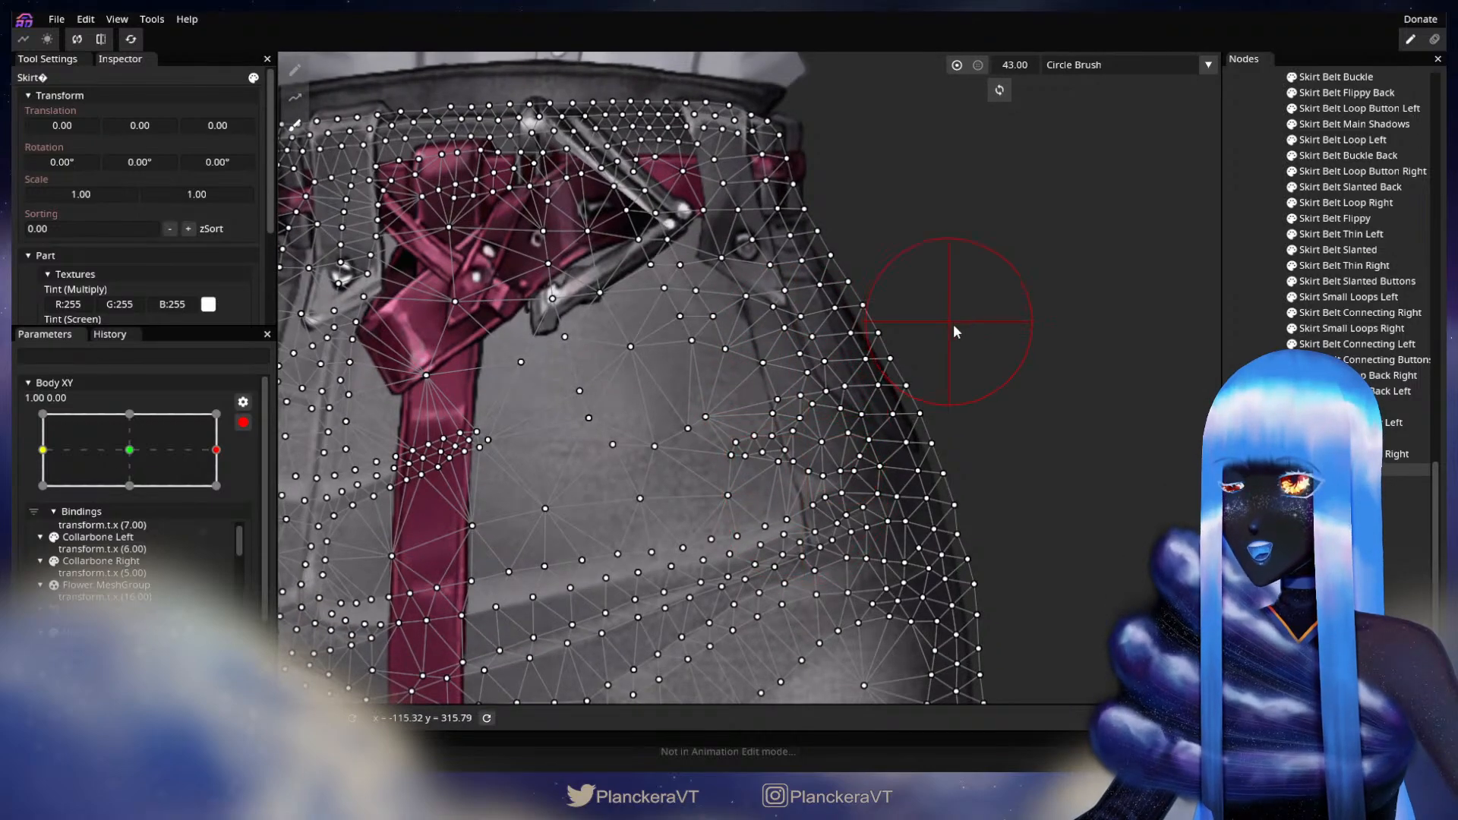
pyautogui.press('Escape')
# - Preview the reshaped skirt by sweeping Body XY, and reopen the 1.00, 0.00 keypoint for editing
pyautogui.scroll(-1, 764, 482)
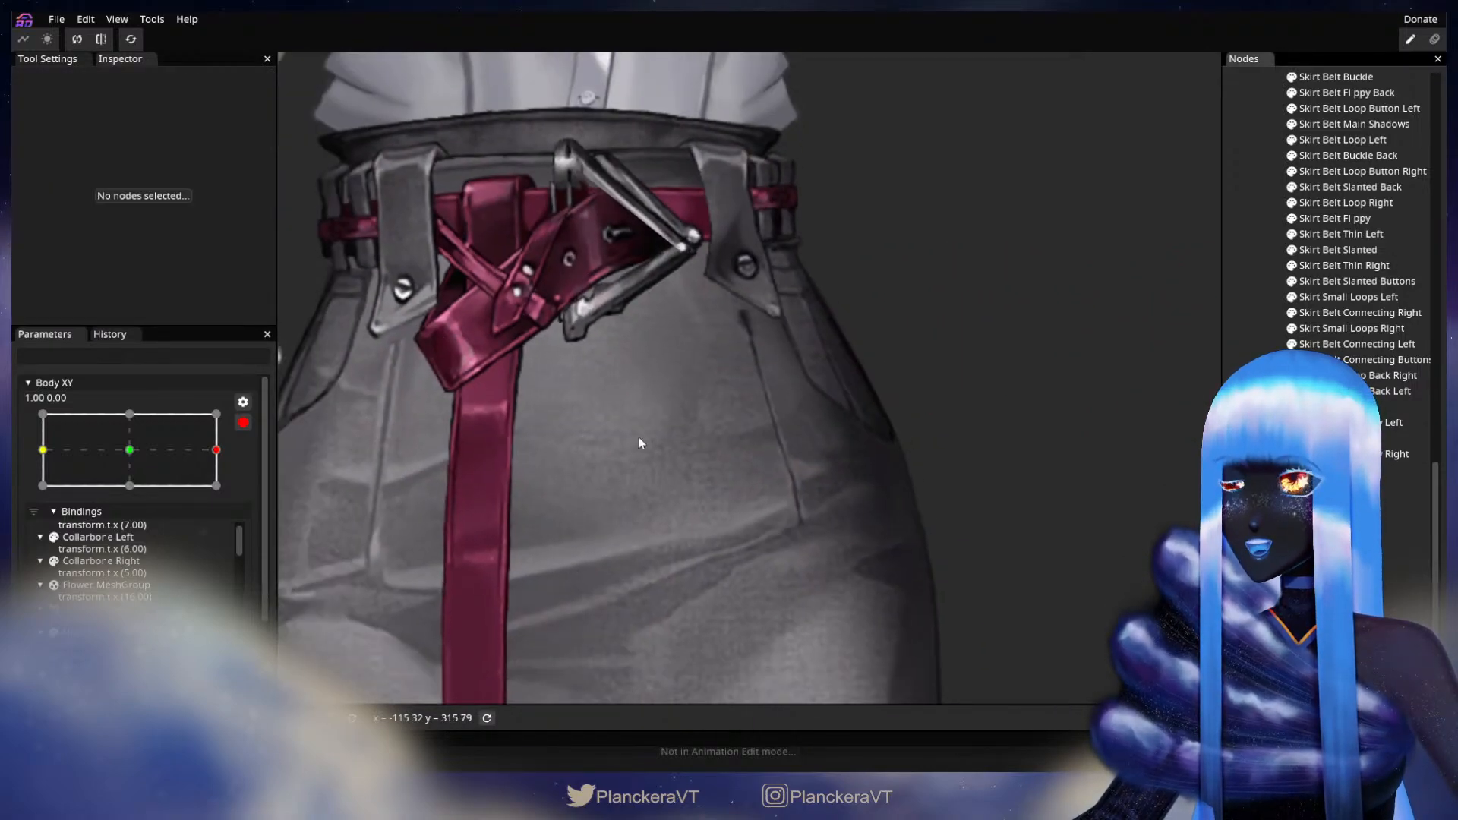
pyautogui.click(243, 423)
pyautogui.moveTo(230, 514); pyautogui.dragTo(431, 507)
pyautogui.moveTo(226, 518)
pyautogui.mouseDown()
pyautogui.moveTo(102, 517)
pyautogui.moveTo(246, 509)
pyautogui.mouseUp()
pyautogui.click(254, 487)
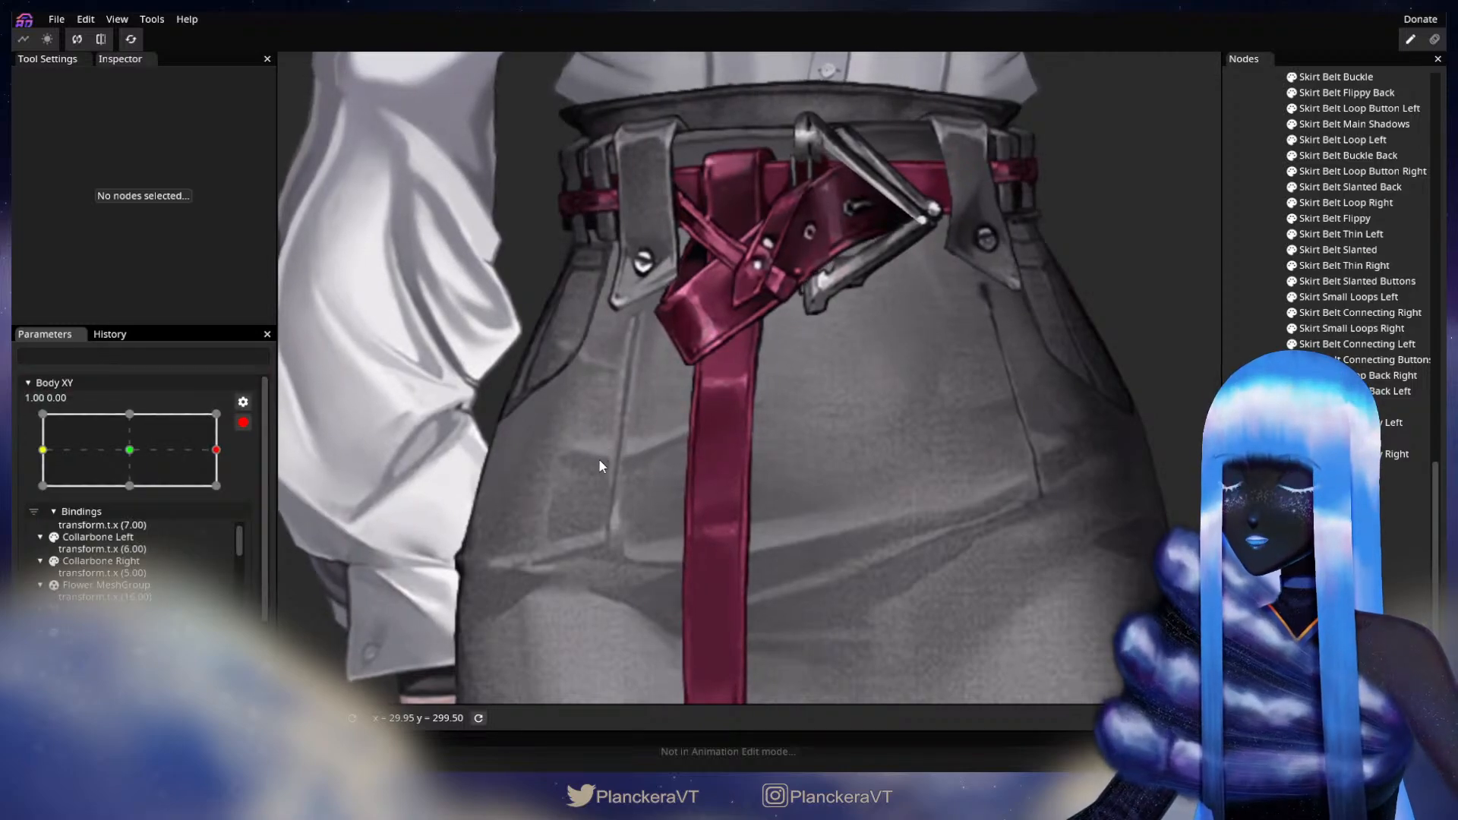
# - Enlarge the Circle Brush to 64.00 and push the Skirt mesh between the hanging belt and the right seam slightly toward the right hip
pyautogui.click(680, 507)
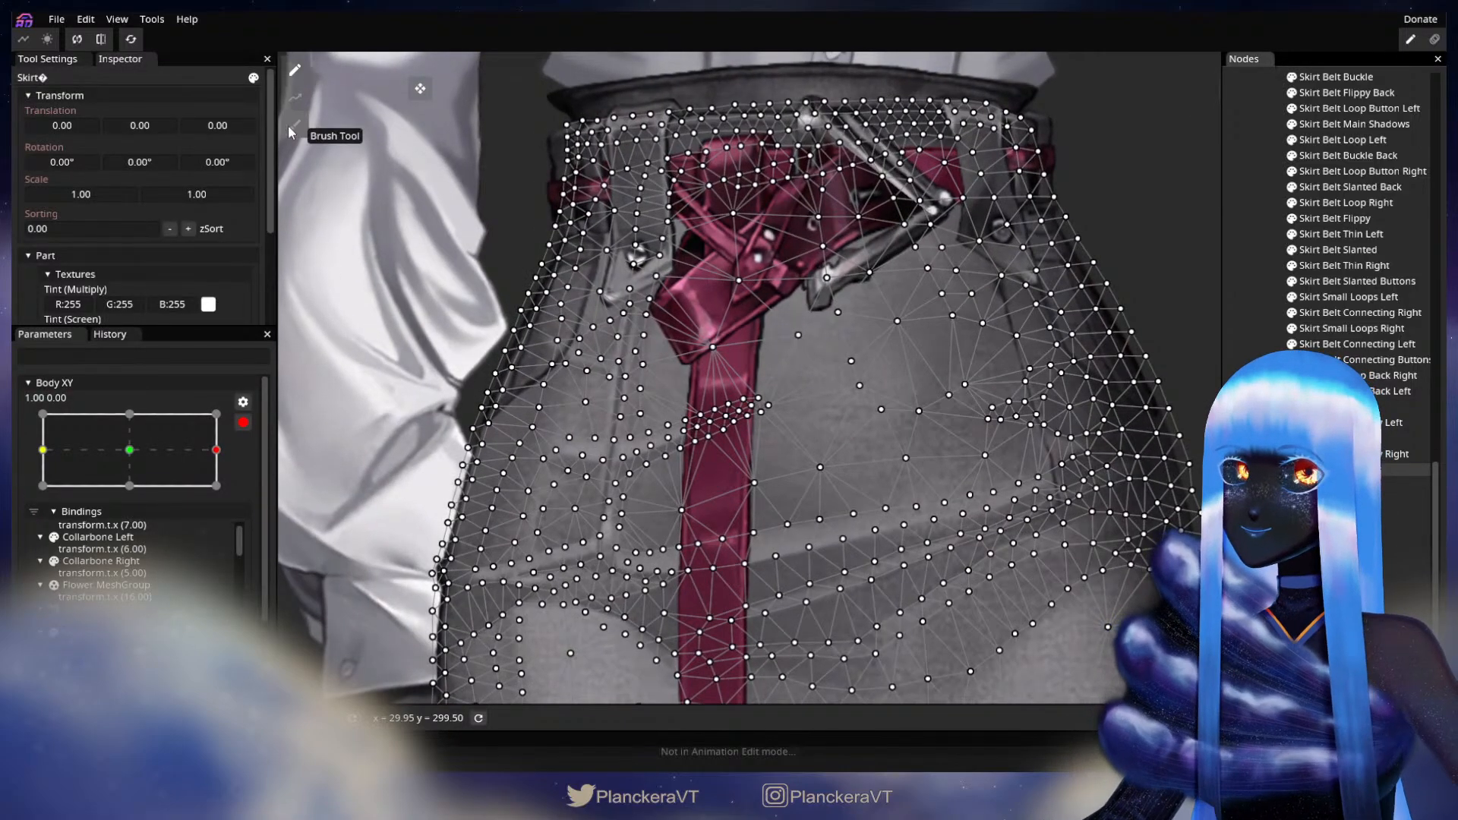
pyautogui.click(291, 131)
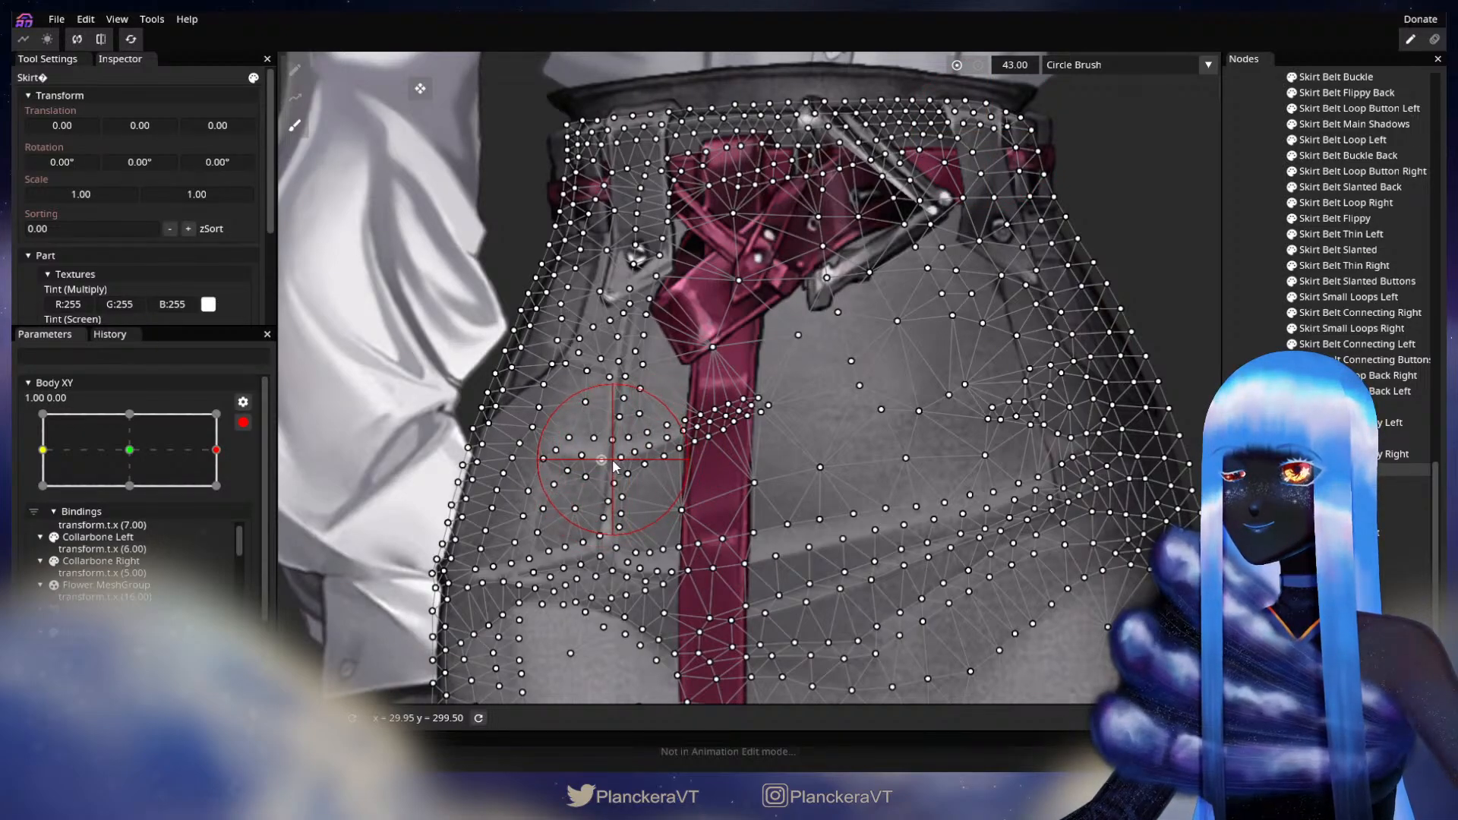
pyautogui.moveTo(827, 405); pyautogui.dragTo(737, 432)
pyautogui.moveTo(1067, 113); pyautogui.dragTo(1008, 123)
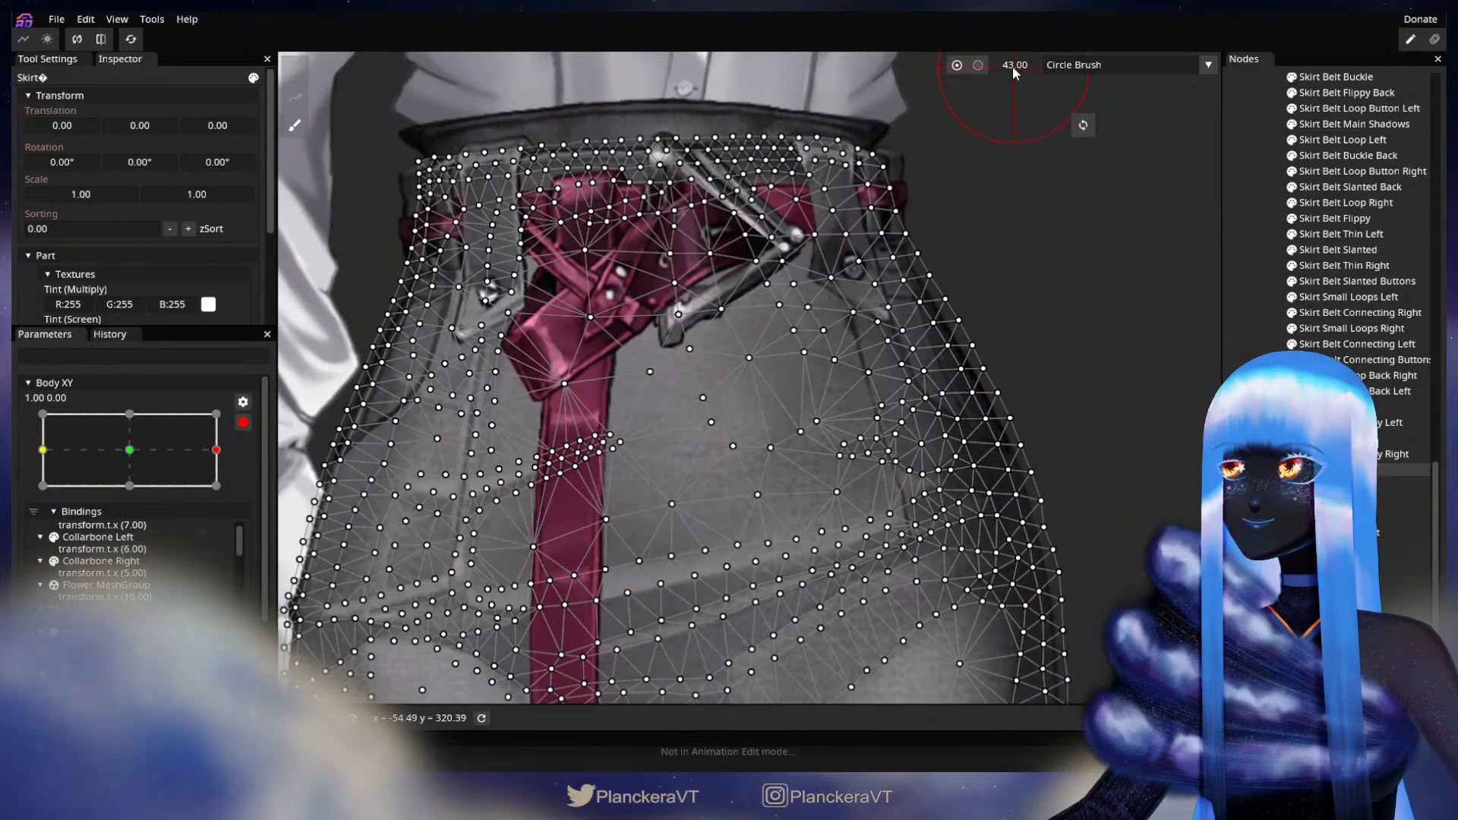
pyautogui.moveTo(1014, 66); pyautogui.dragTo(1023, 66)
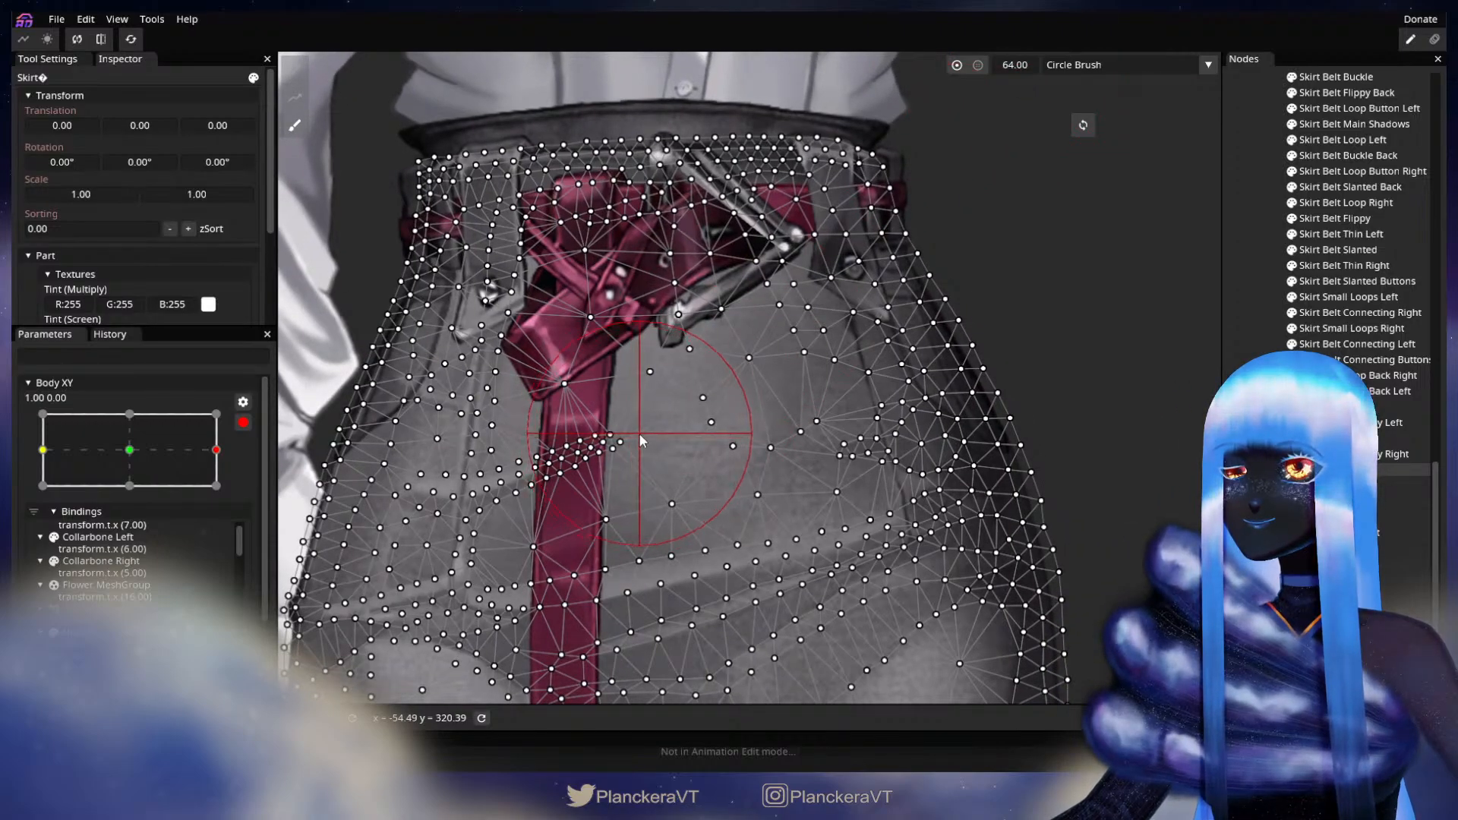
pyautogui.moveTo(662, 430); pyautogui.dragTo(722, 417)
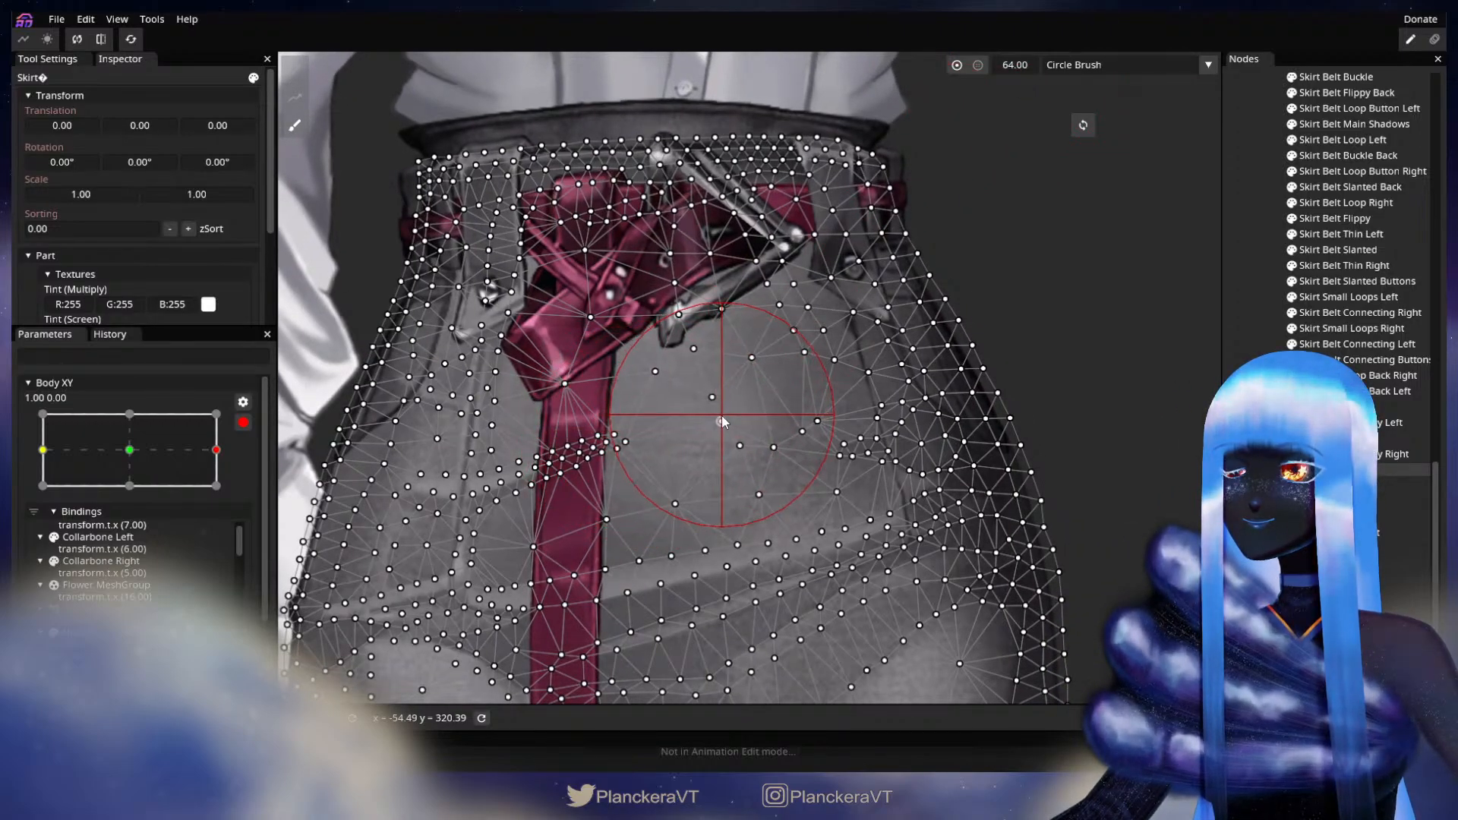
pyautogui.moveTo(742, 350); pyautogui.dragTo(769, 337)
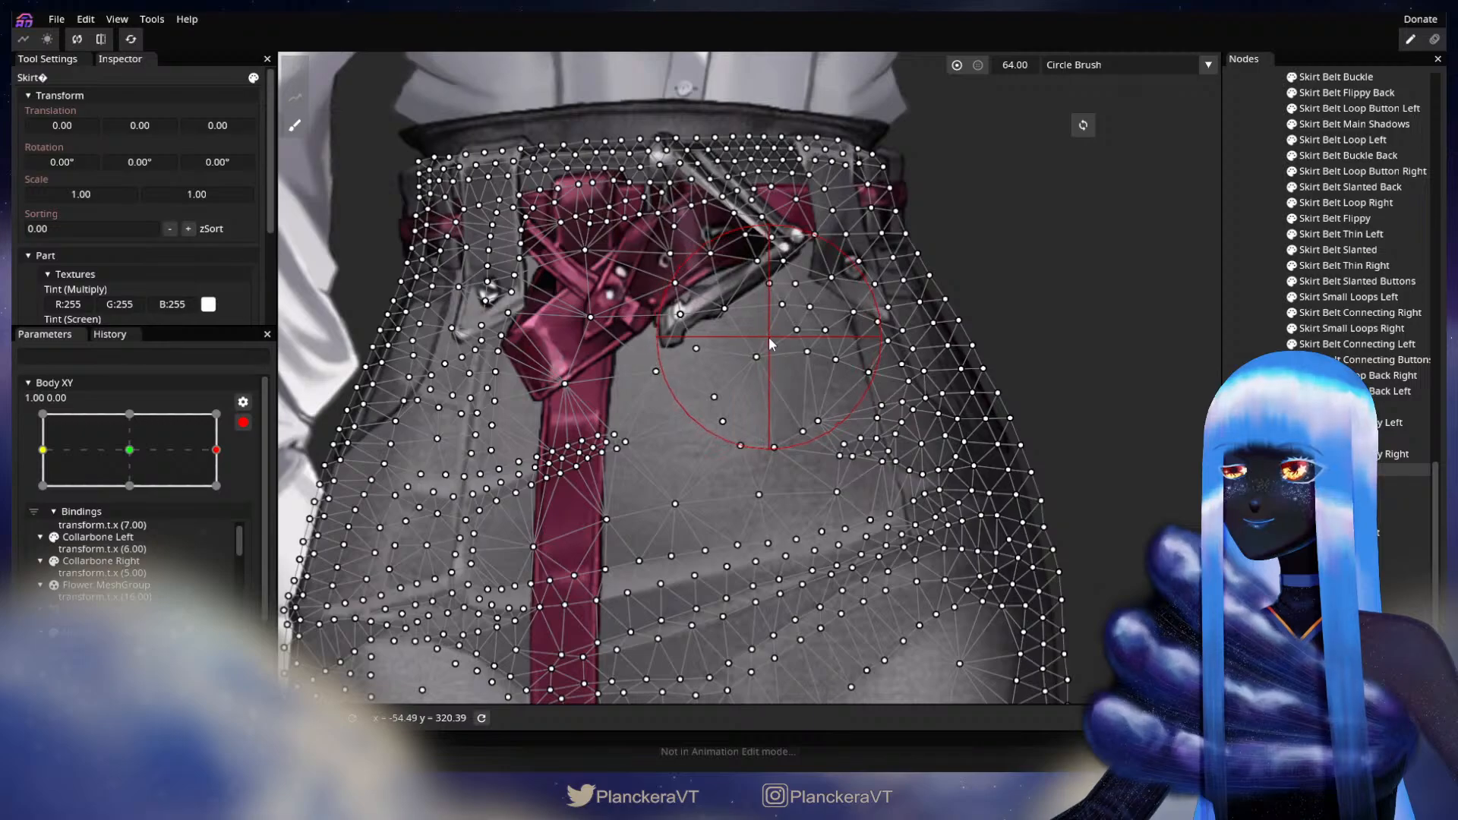
pyautogui.moveTo(733, 461); pyautogui.dragTo(737, 459)
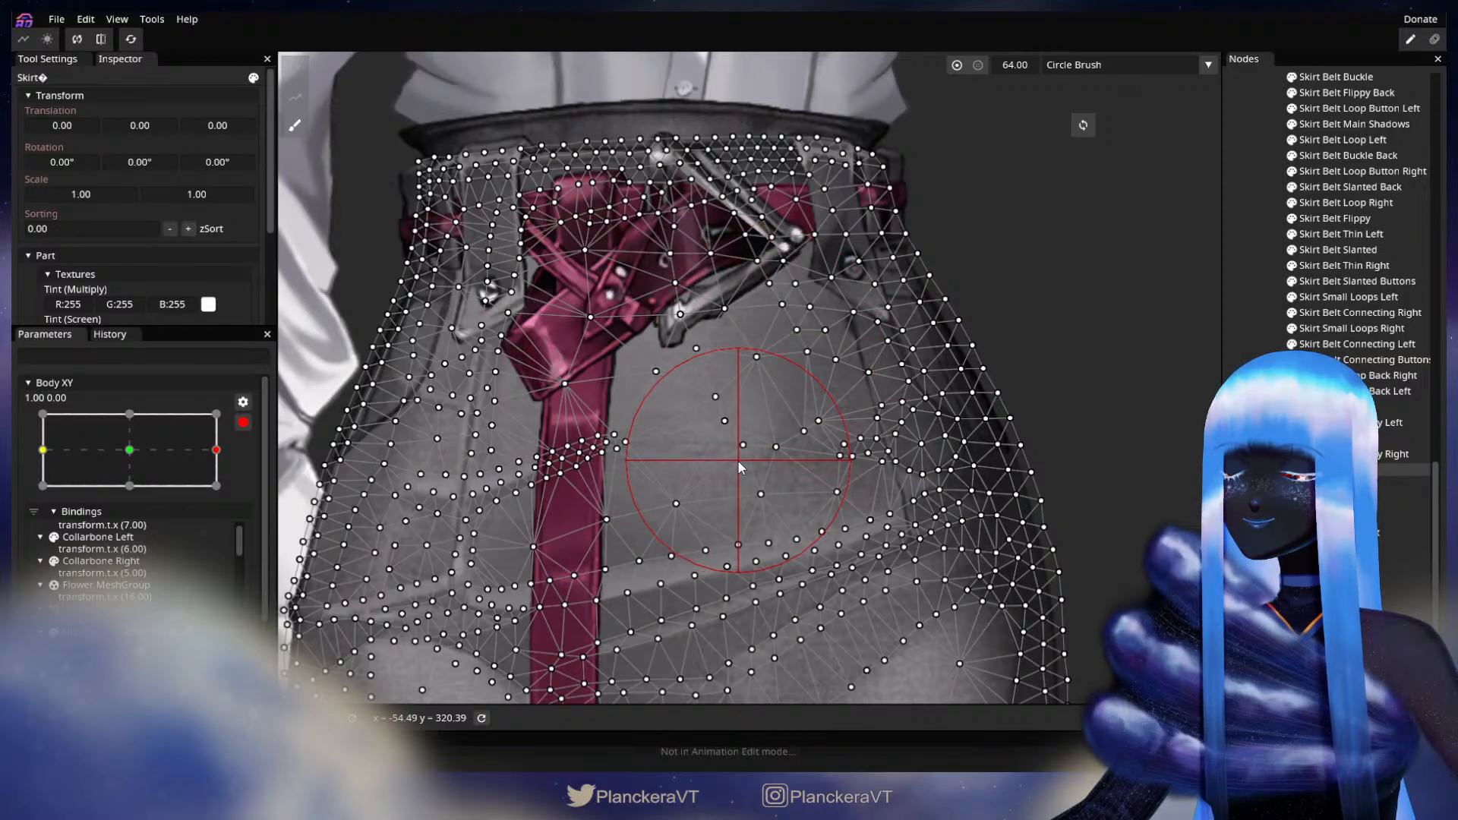
pyautogui.moveTo(600, 378); pyautogui.dragTo(609, 375)
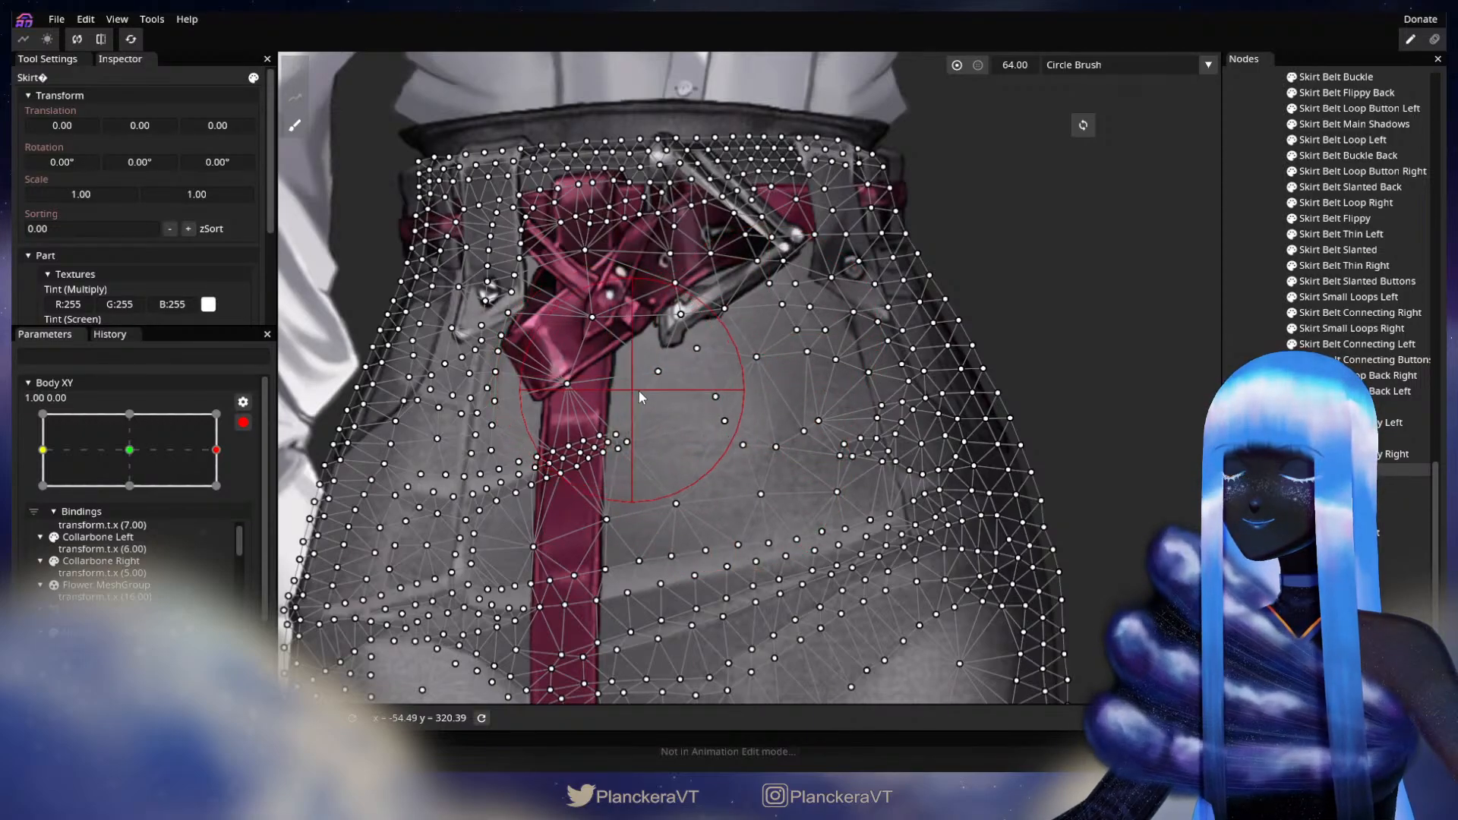
pyautogui.press('Escape')
# - Check the skirt front by sweeping Body XY, and resume editing the 1.00, 0.00 keypoint
pyautogui.scroll(-3, 828, 470)
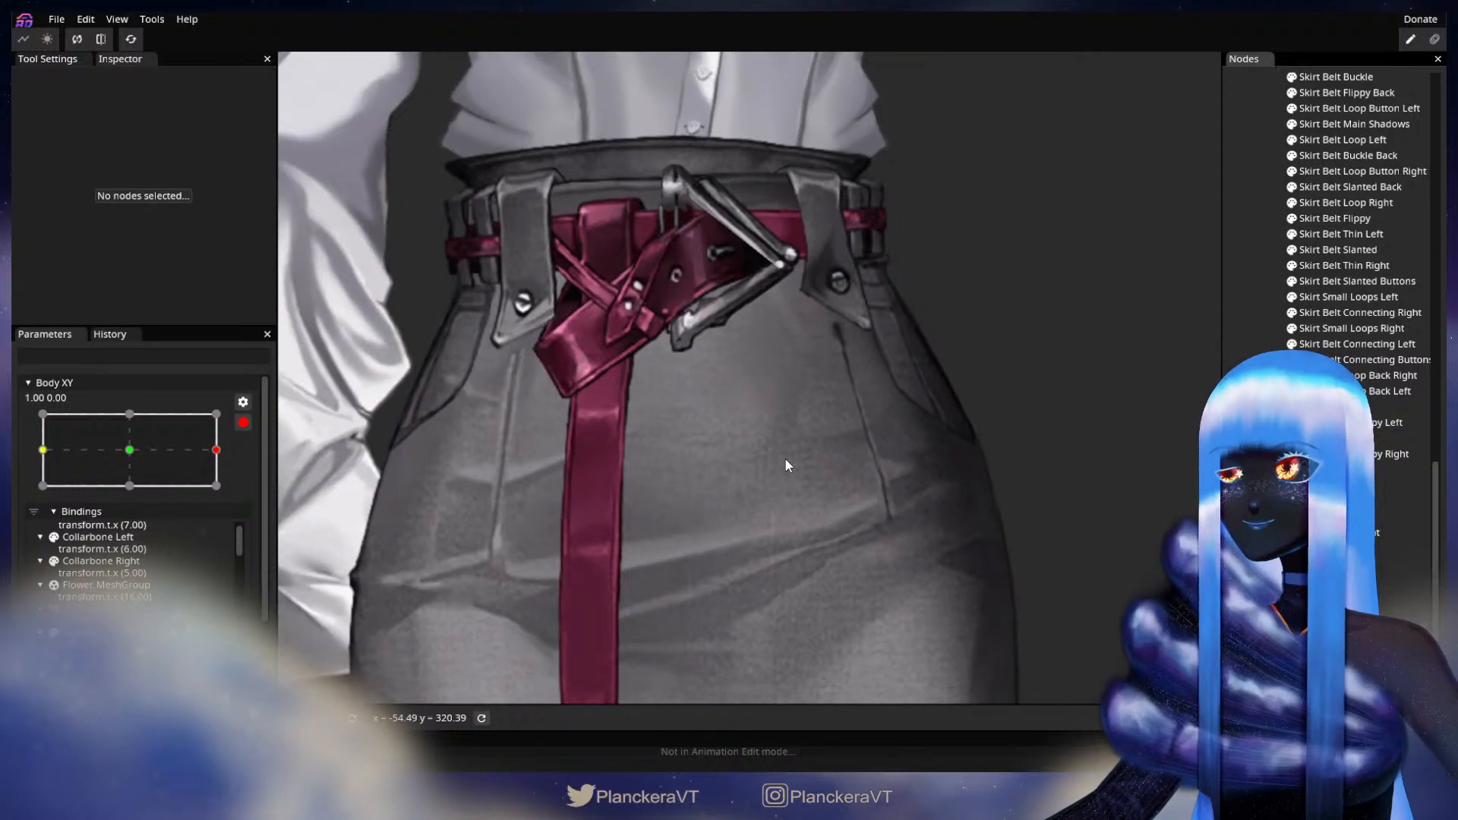
pyautogui.click(243, 423)
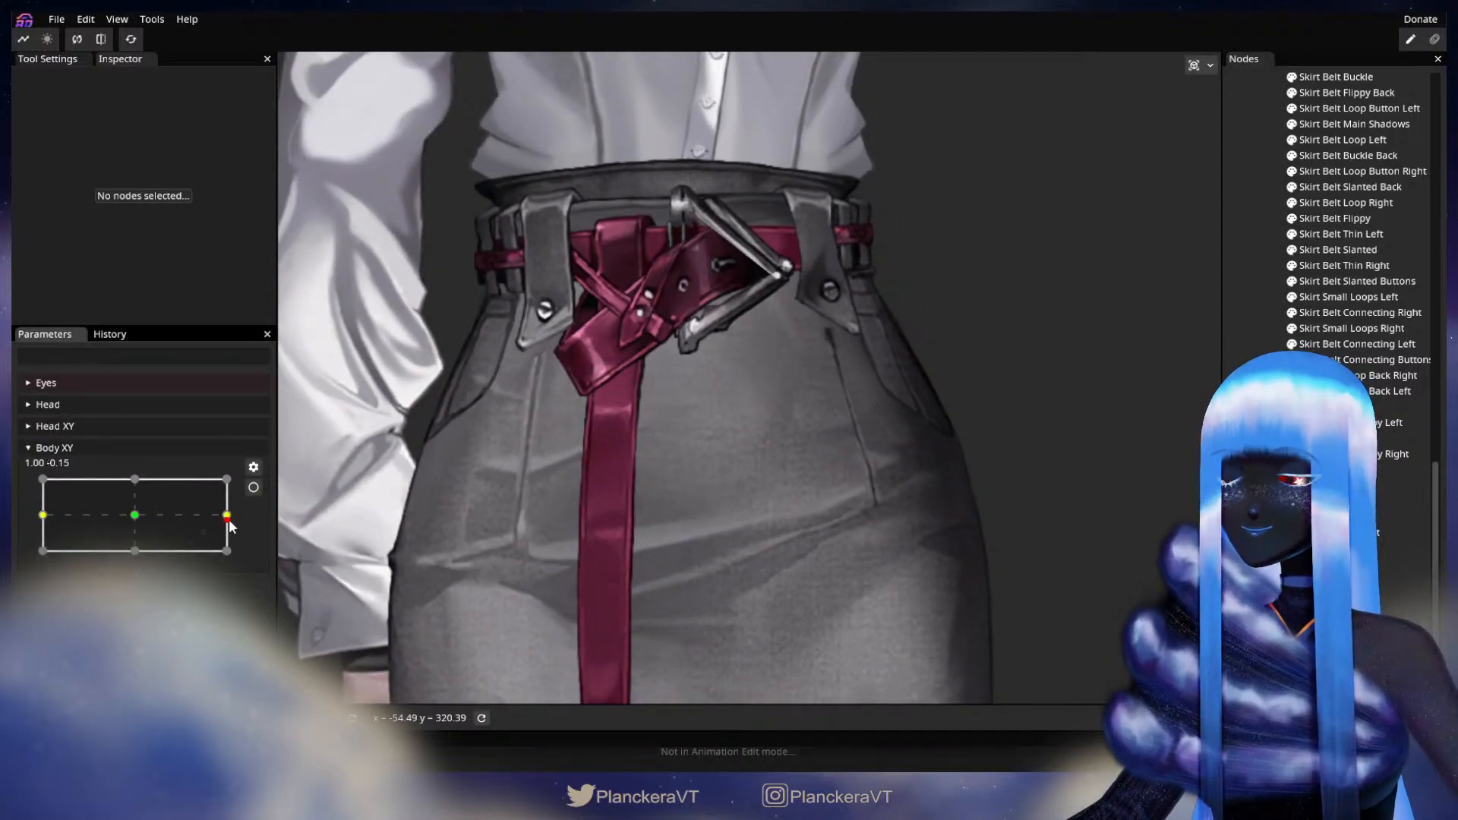
pyautogui.moveTo(230, 526)
pyautogui.mouseDown()
pyautogui.moveTo(133, 524)
pyautogui.moveTo(247, 510)
pyautogui.moveTo(125, 515)
pyautogui.moveTo(244, 524)
pyautogui.mouseUp()
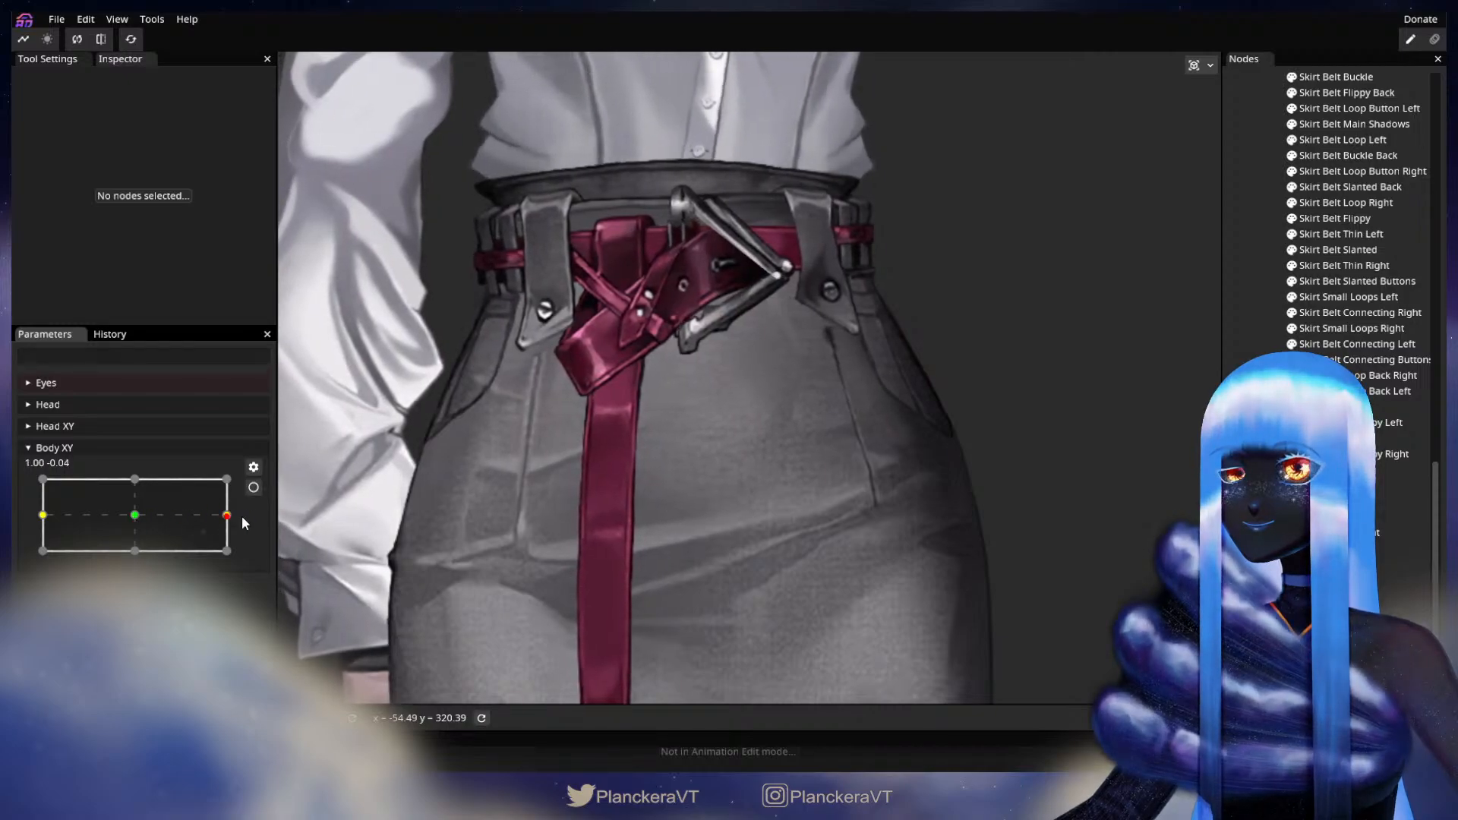
pyautogui.click(251, 489)
pyautogui.moveTo(562, 520); pyautogui.dragTo(729, 483)
pyautogui.scroll(2, 729, 483)
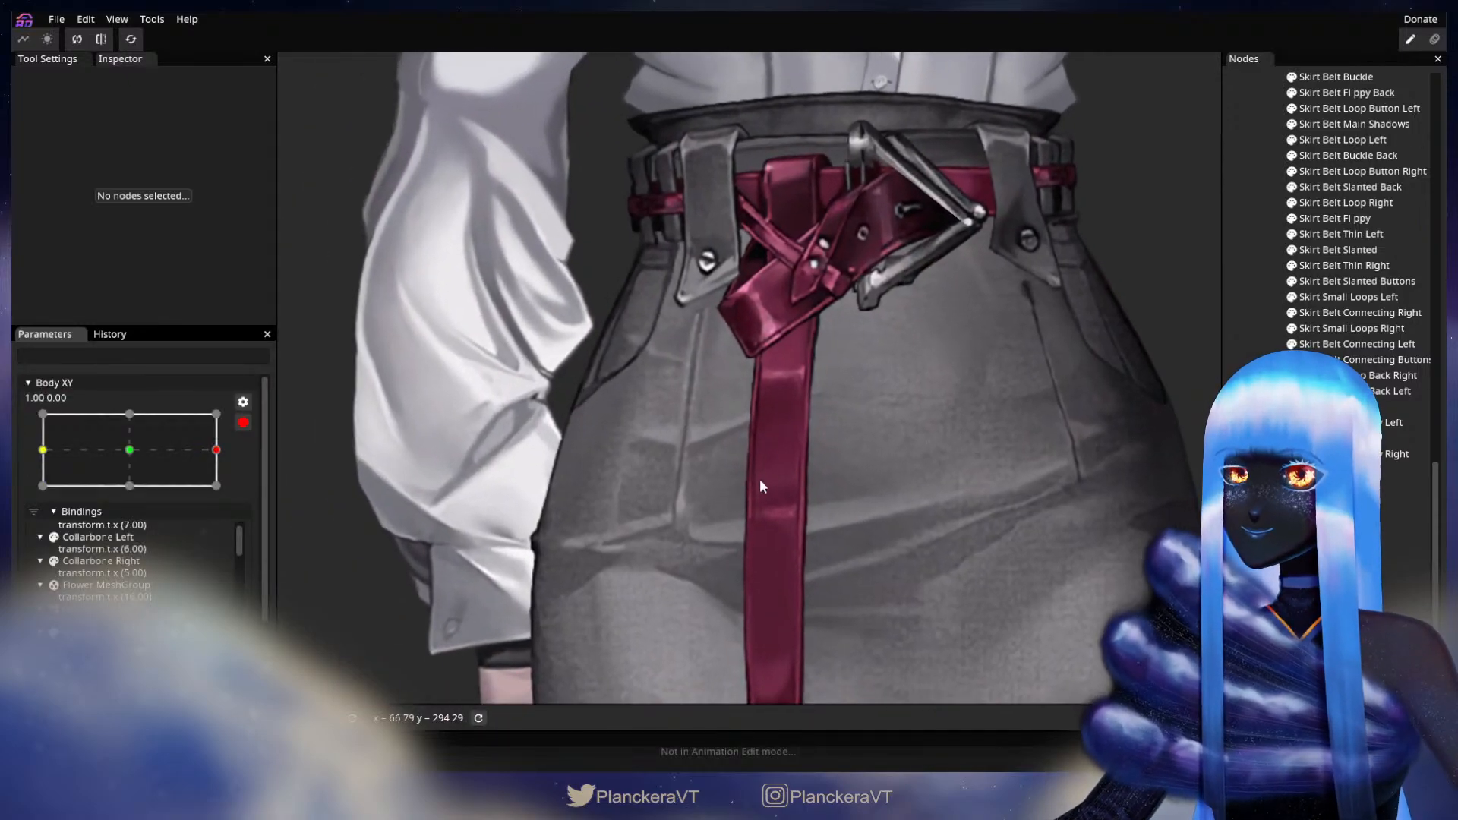
# - Reduce the Circle Brush to 42.00, refine the Skirt mesh around the left front seam, and deselect the part
pyautogui.click(1336, 470)
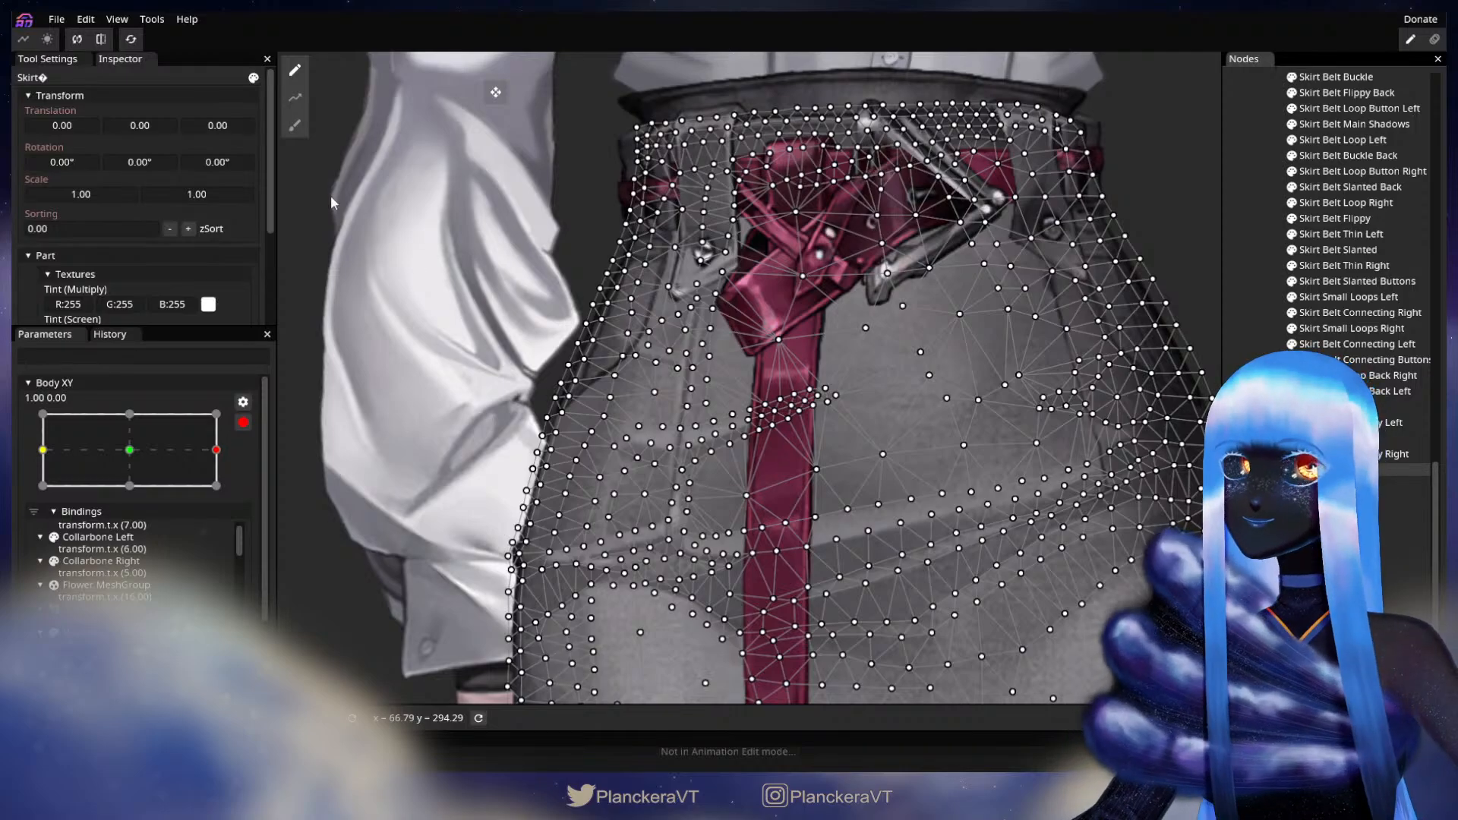
pyautogui.click(295, 124)
pyautogui.moveTo(437, 232); pyautogui.dragTo(311, 319)
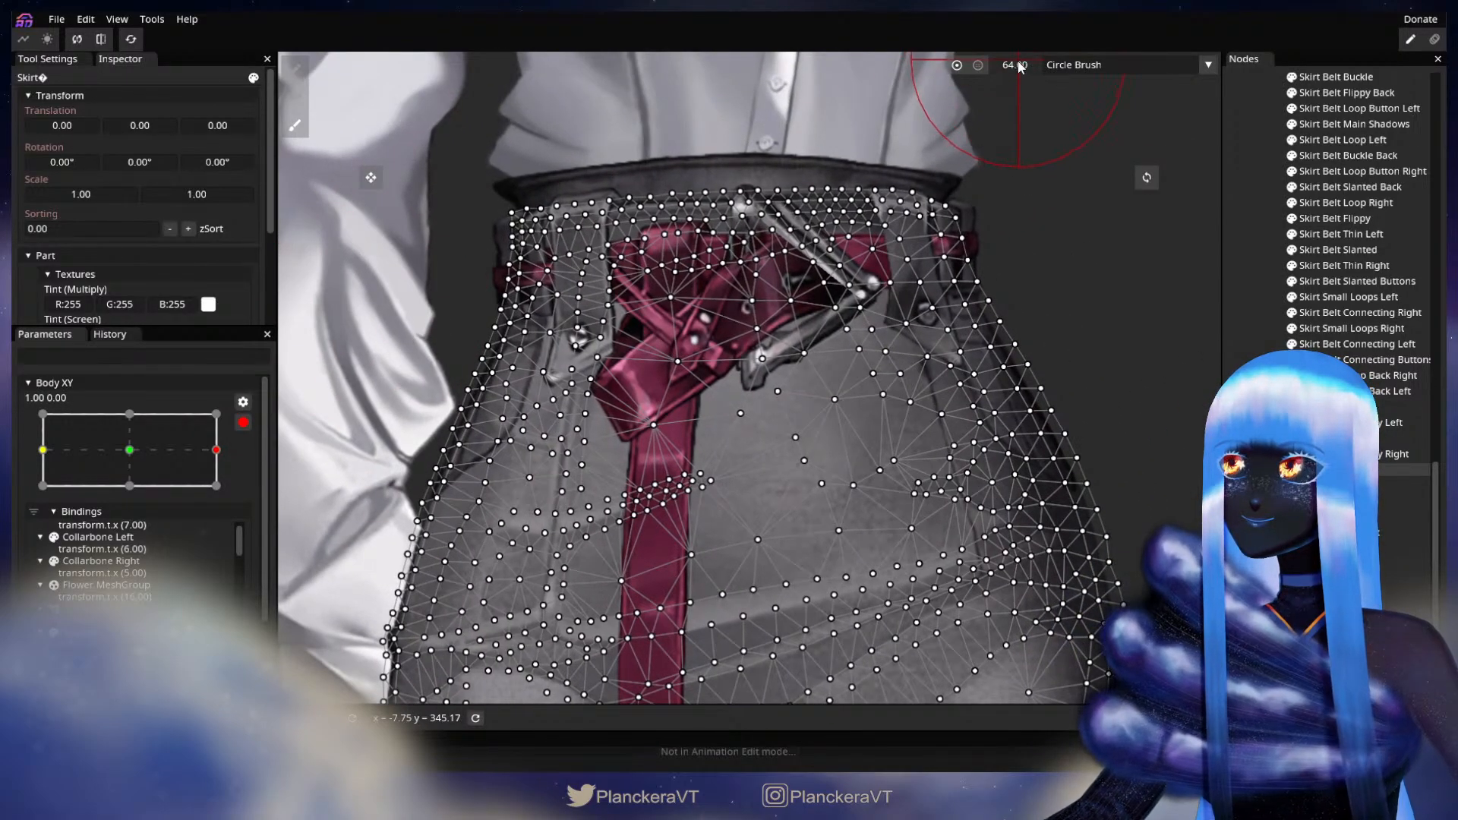
pyautogui.moveTo(595, 489); pyautogui.dragTo(768, 371)
pyautogui.scroll(1, 760, 376)
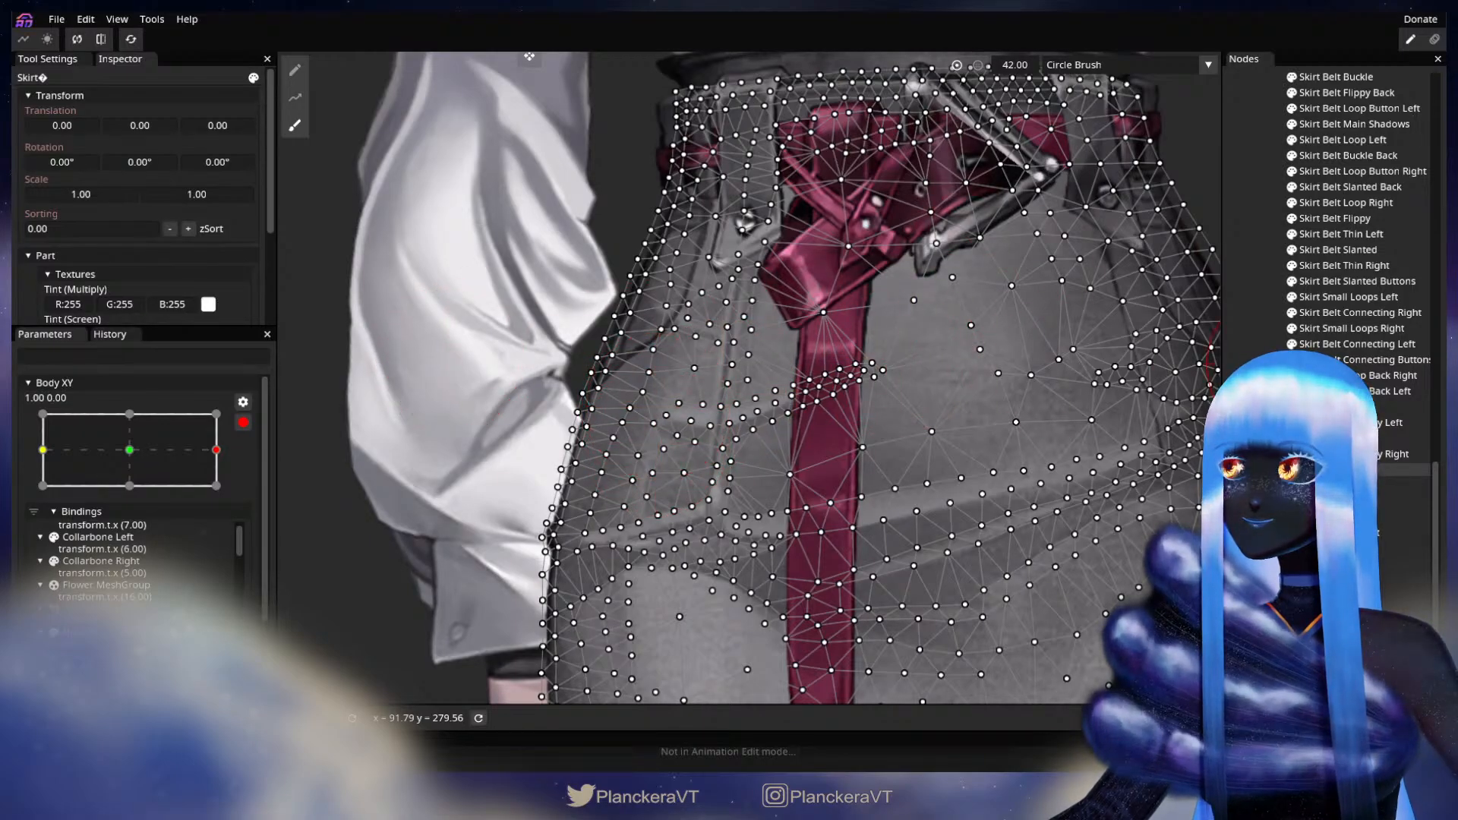
pyautogui.press('Escape')
# - Compare the left seam and pocket while sweeping Body XY, and return to editing the 1.00, 0.00 keypoint
pyautogui.scroll(-3, 1045, 383)
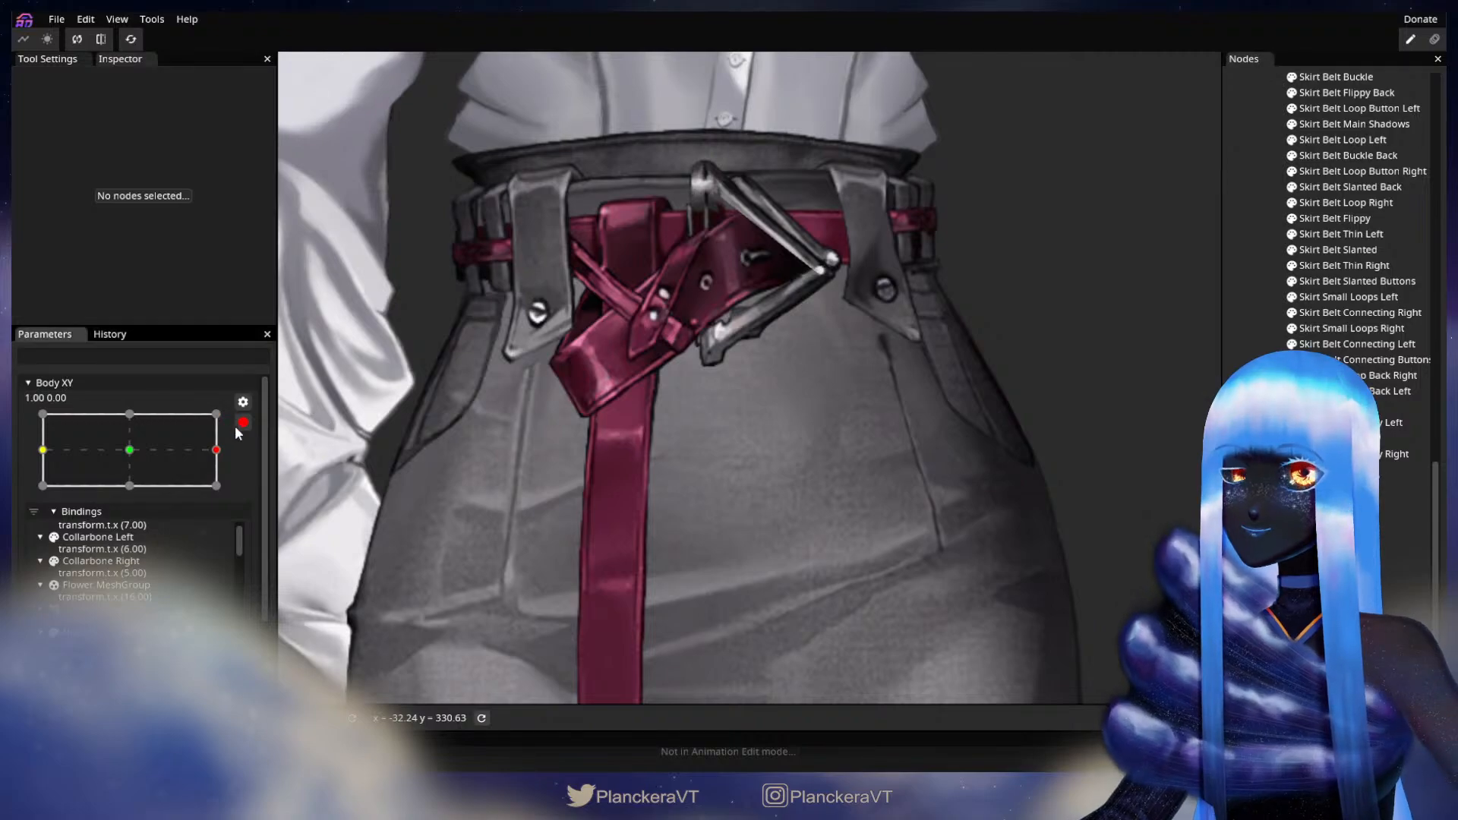
pyautogui.scroll(2, 234, 456)
pyautogui.moveTo(226, 519)
pyautogui.mouseDown()
pyautogui.moveTo(137, 511)
pyautogui.moveTo(245, 515)
pyautogui.mouseUp()
pyautogui.click(253, 488)
pyautogui.moveTo(433, 519); pyautogui.dragTo(682, 471)
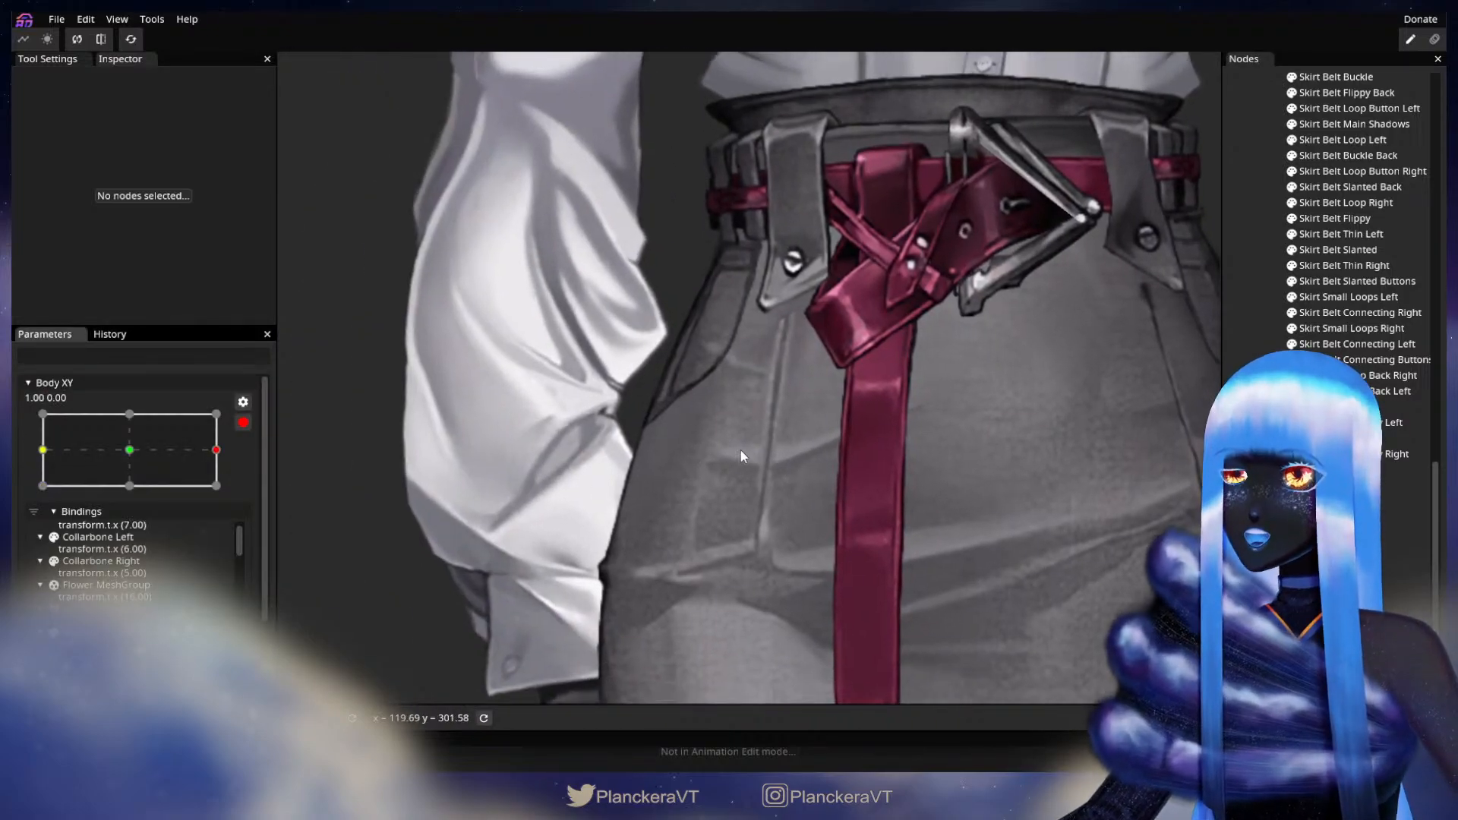
# - Reduce the Circle Brush to 36.00, adjust the Skirt mesh between the left pocket and the front seam, and deselect the part
pyautogui.scroll(1, 729, 452)
pyautogui.click(1338, 469)
pyautogui.scroll(-1, 912, 490)
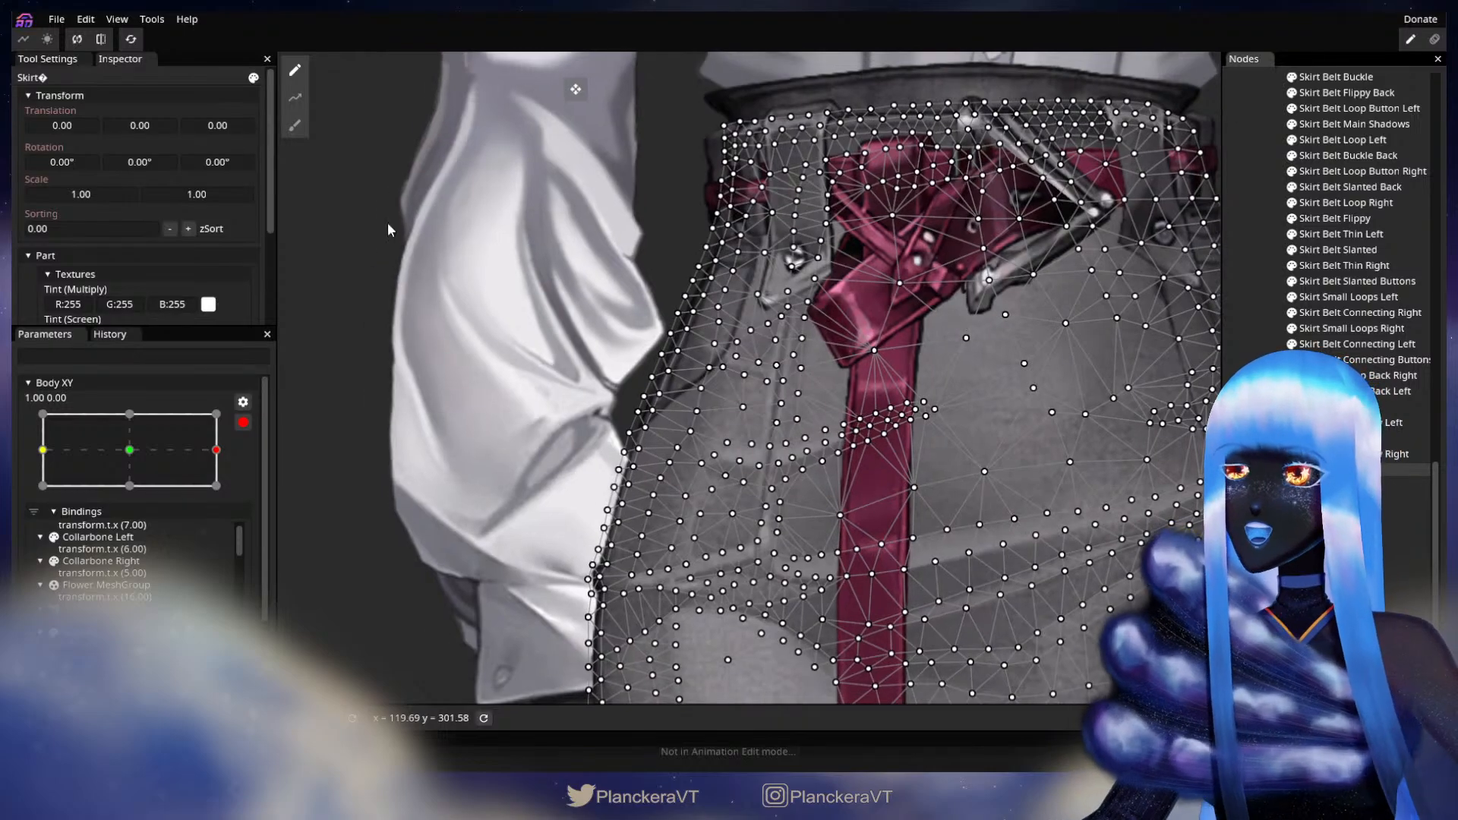
pyautogui.click(294, 125)
pyautogui.moveTo(534, 270); pyautogui.dragTo(414, 294)
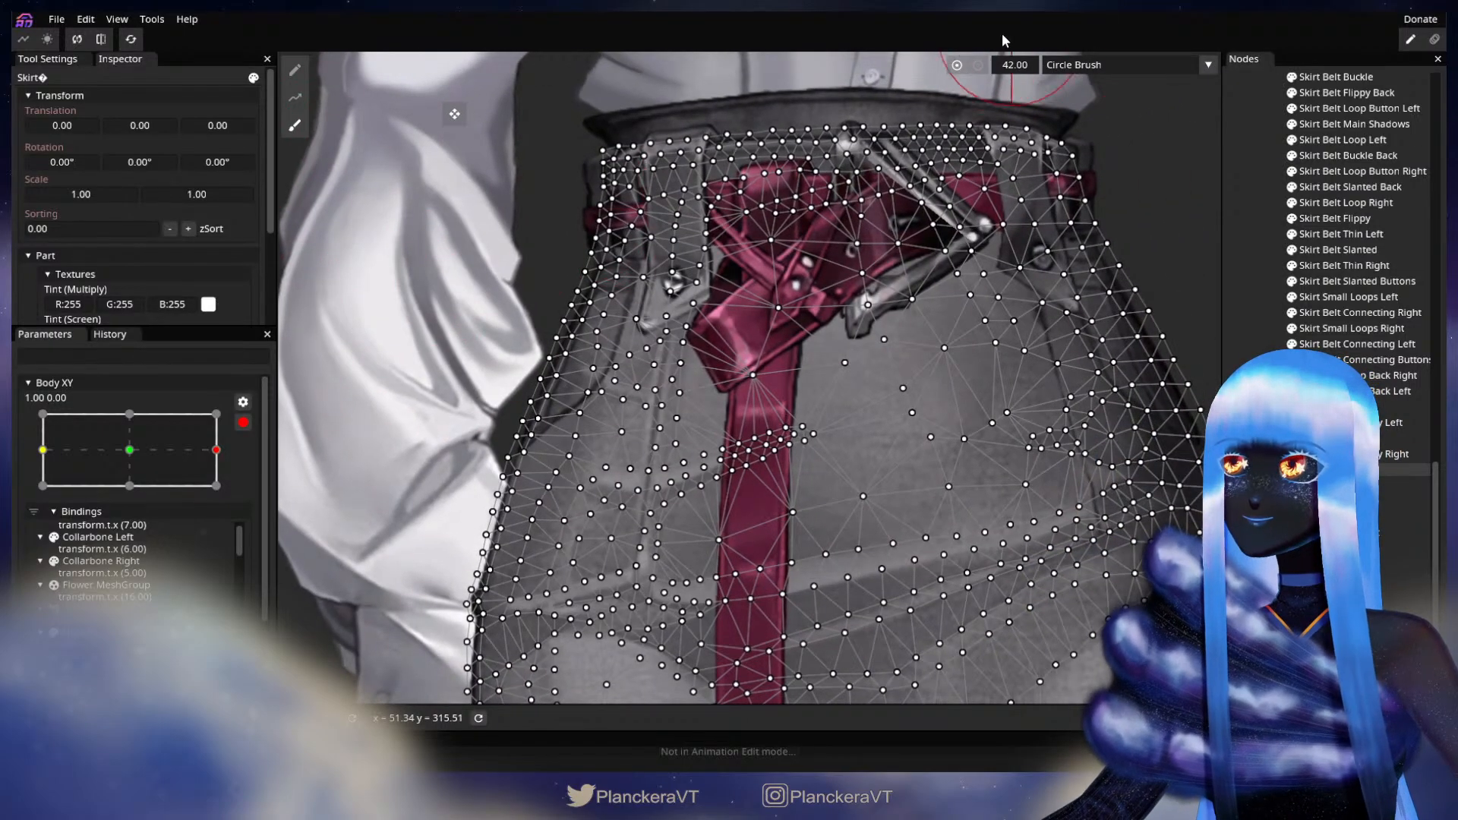
pyautogui.moveTo(781, 115); pyautogui.dragTo(778, 196)
pyautogui.moveTo(1030, 65); pyautogui.dragTo(1022, 65)
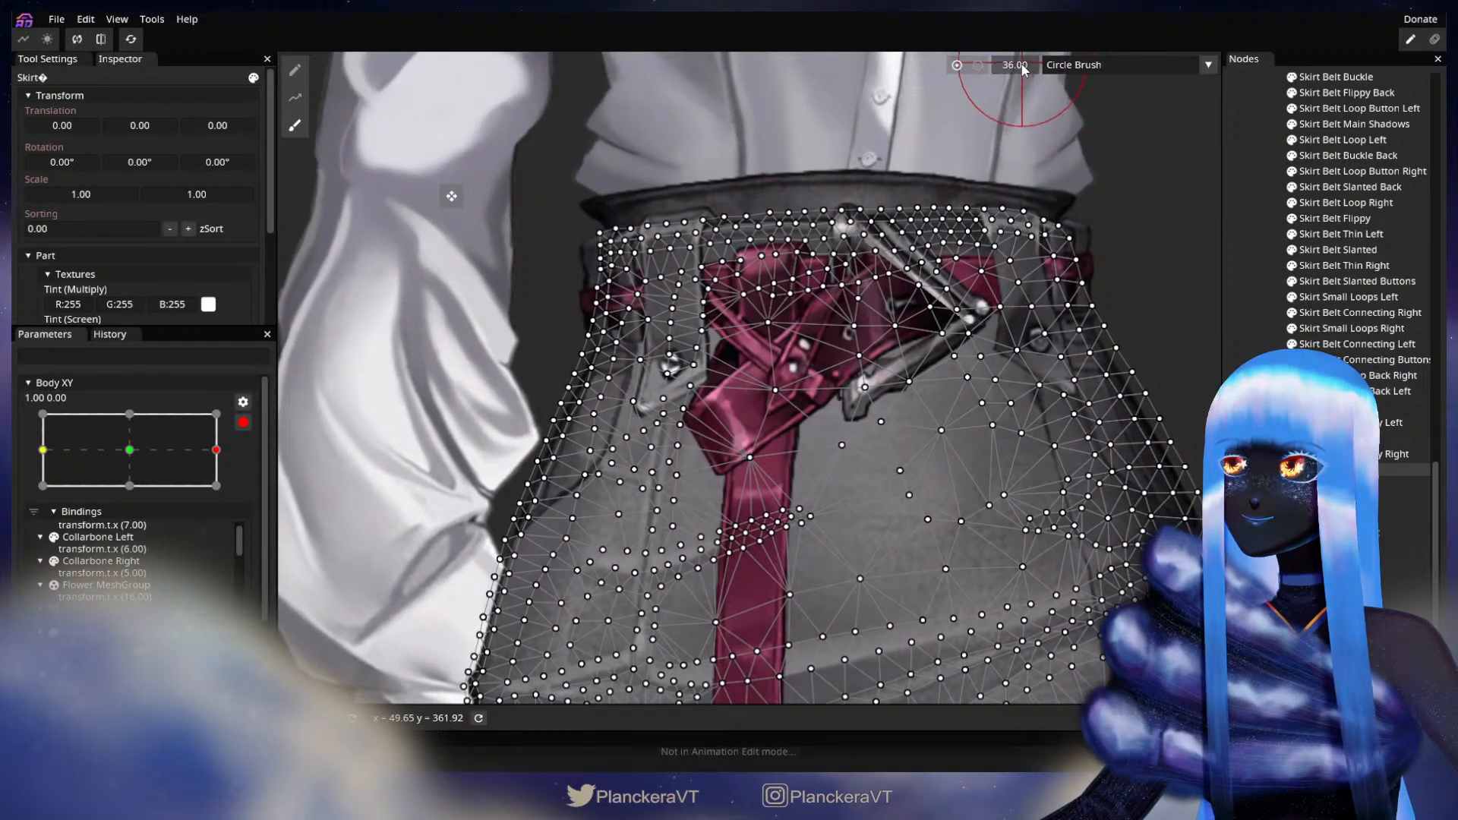
pyautogui.moveTo(752, 314); pyautogui.dragTo(961, 132)
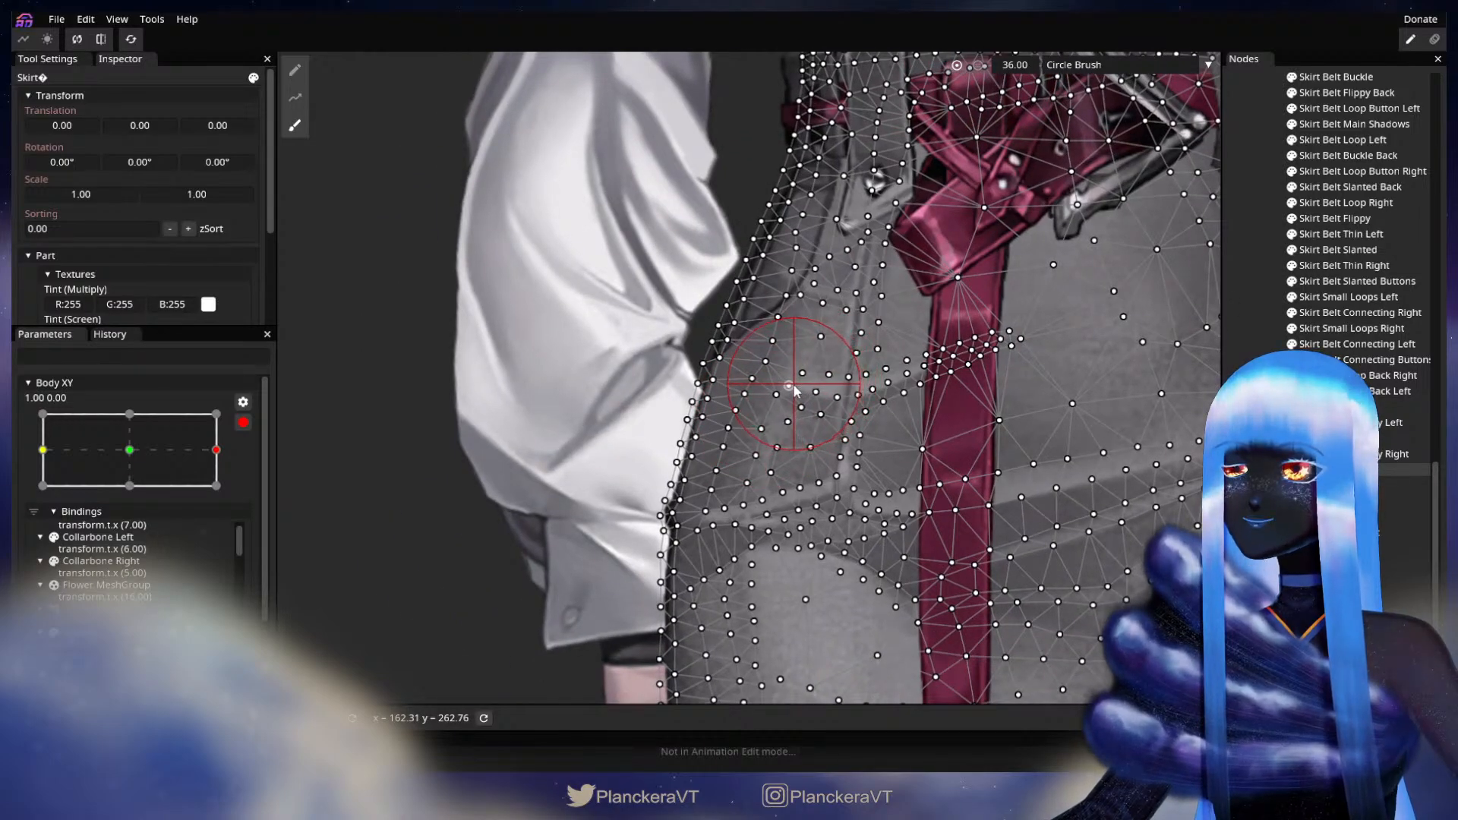
pyautogui.moveTo(586, 338); pyautogui.dragTo(464, 408)
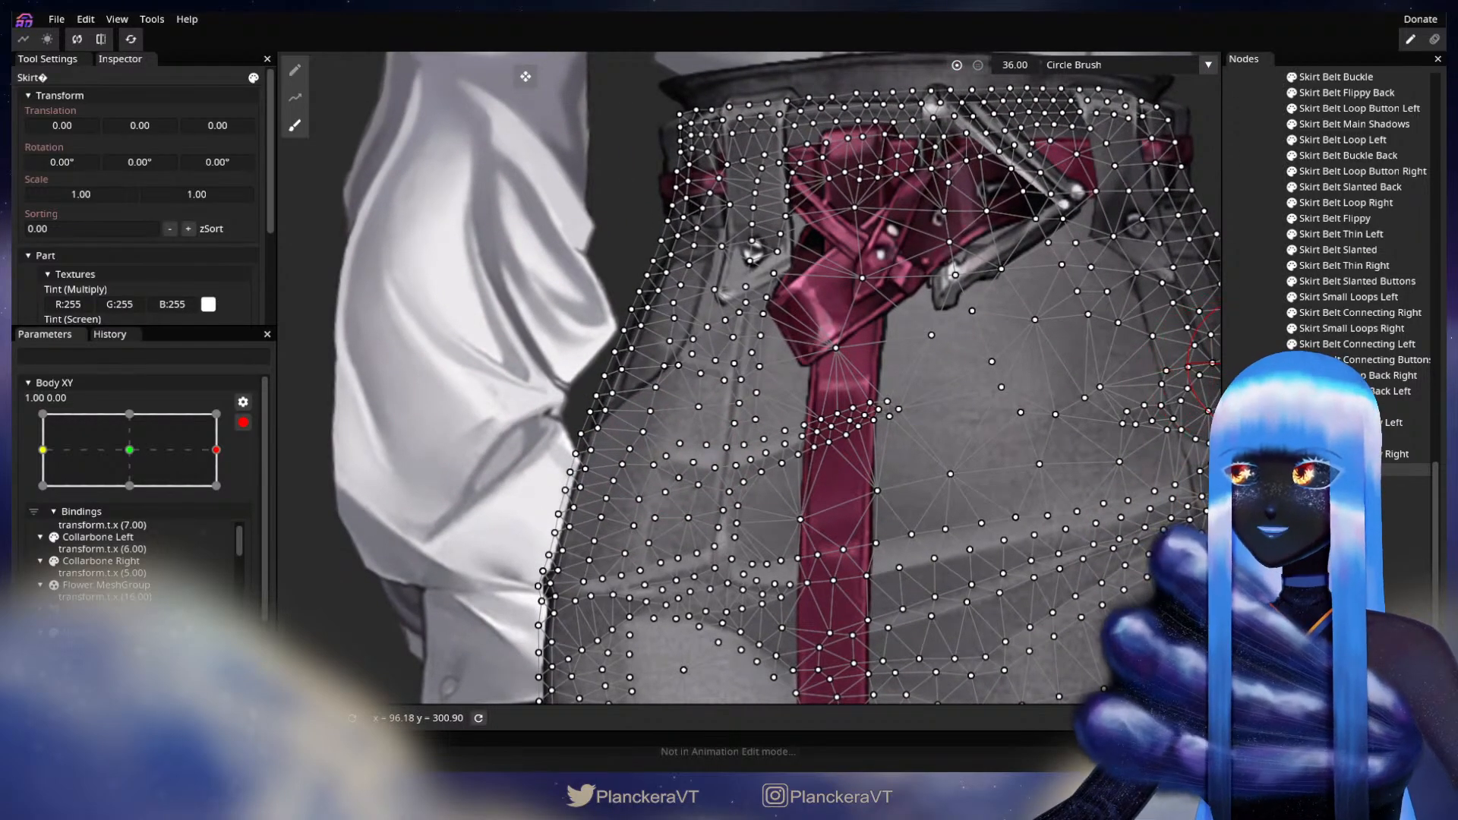
pyautogui.press('Escape')
# - Preview the whole skirt and belt area by sweeping Body XY around the side turn
pyautogui.scroll(-1, 800, 412)
pyautogui.moveTo(850, 380); pyautogui.dragTo(695, 425)
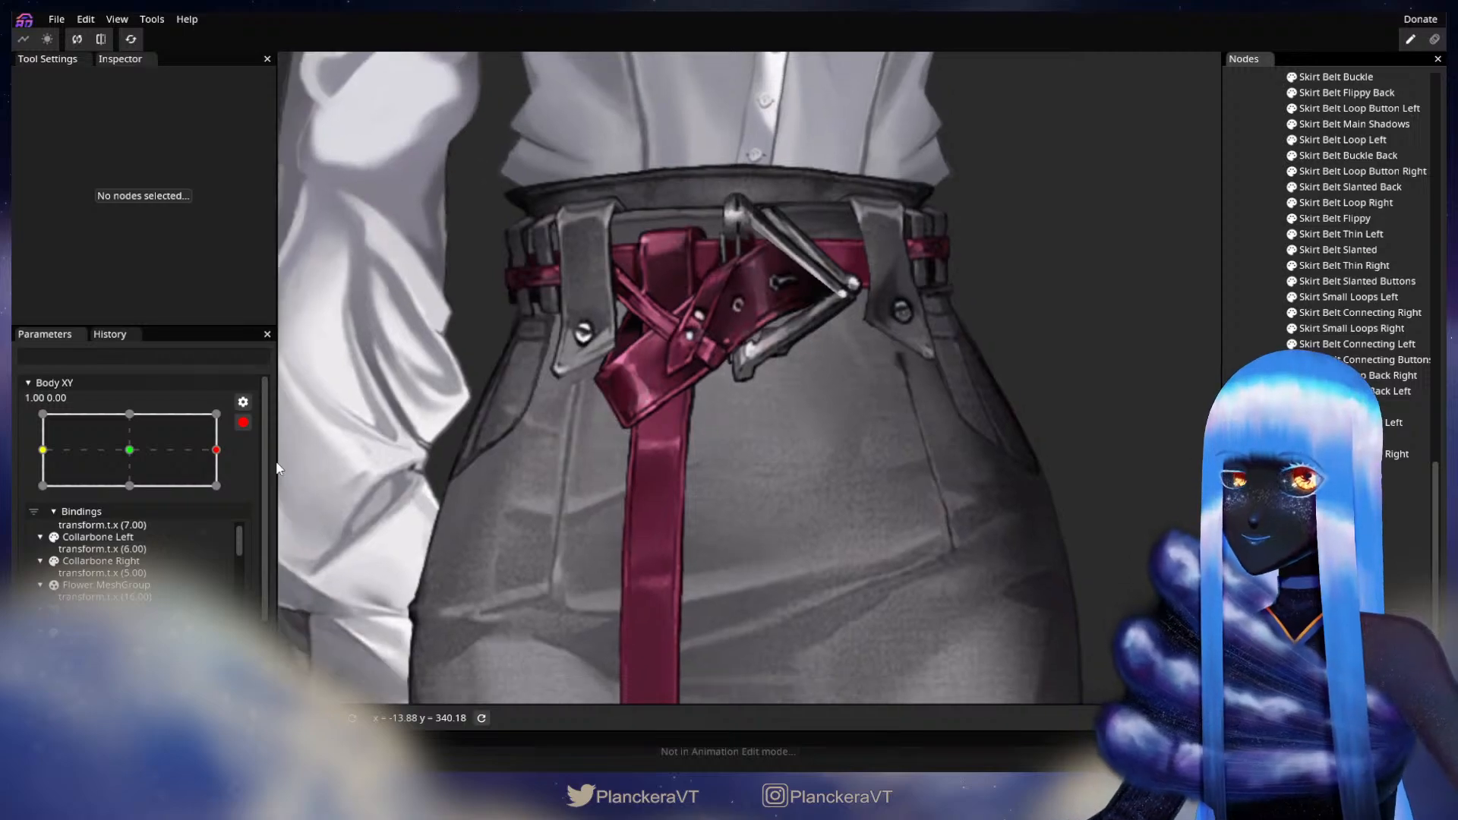
pyautogui.scroll(2, 228, 425)
pyautogui.moveTo(227, 515)
pyautogui.mouseDown()
pyautogui.moveTo(124, 520)
pyautogui.moveTo(247, 504)
pyautogui.mouseUp()
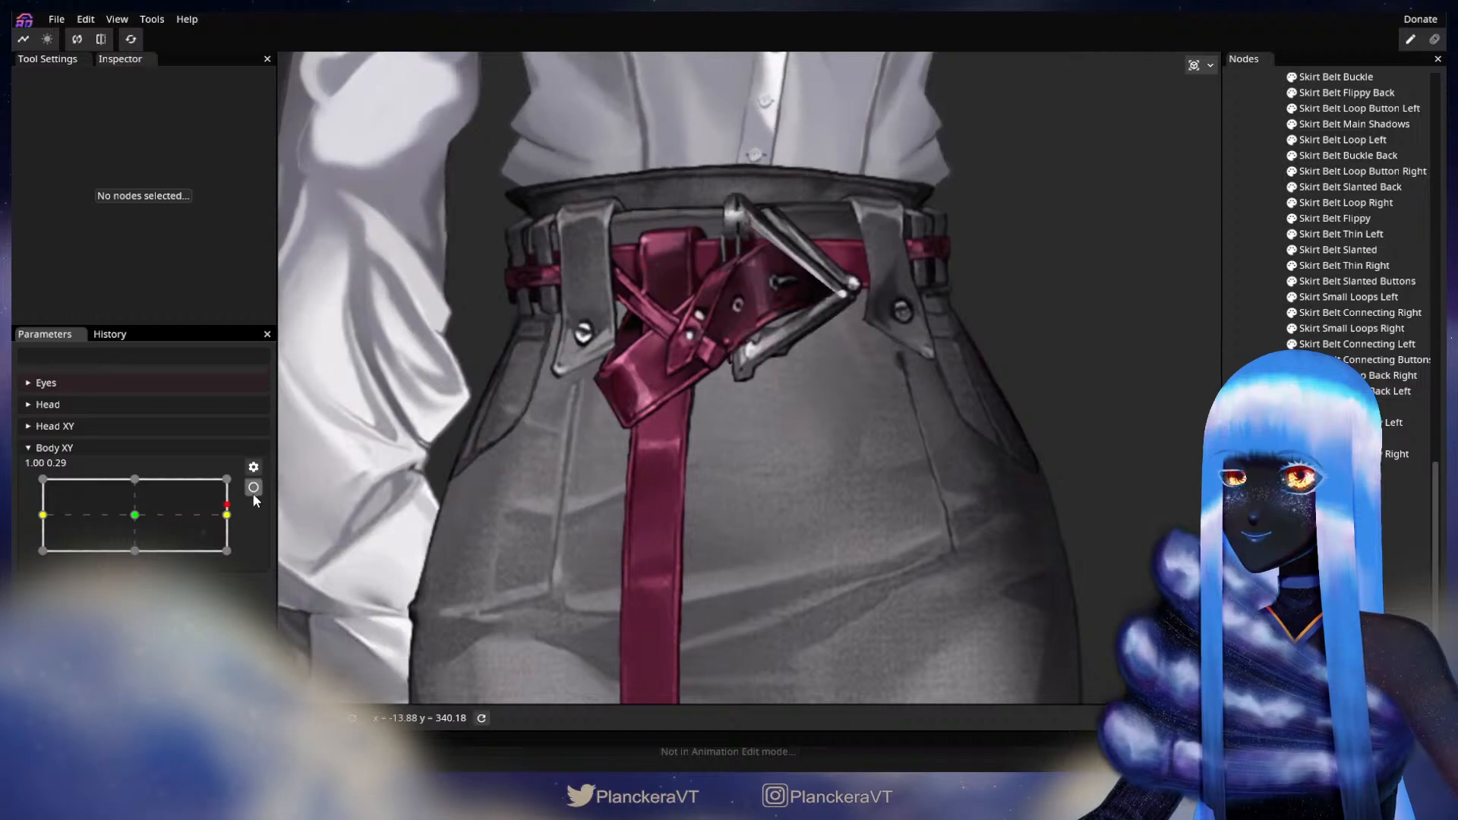
# - Open the Body XY keypoint at 1.00, 0.00 for editing and set the skirt mesh's circle brush size to 33
pyautogui.click(254, 488)
pyautogui.scroll(5, 671, 500)
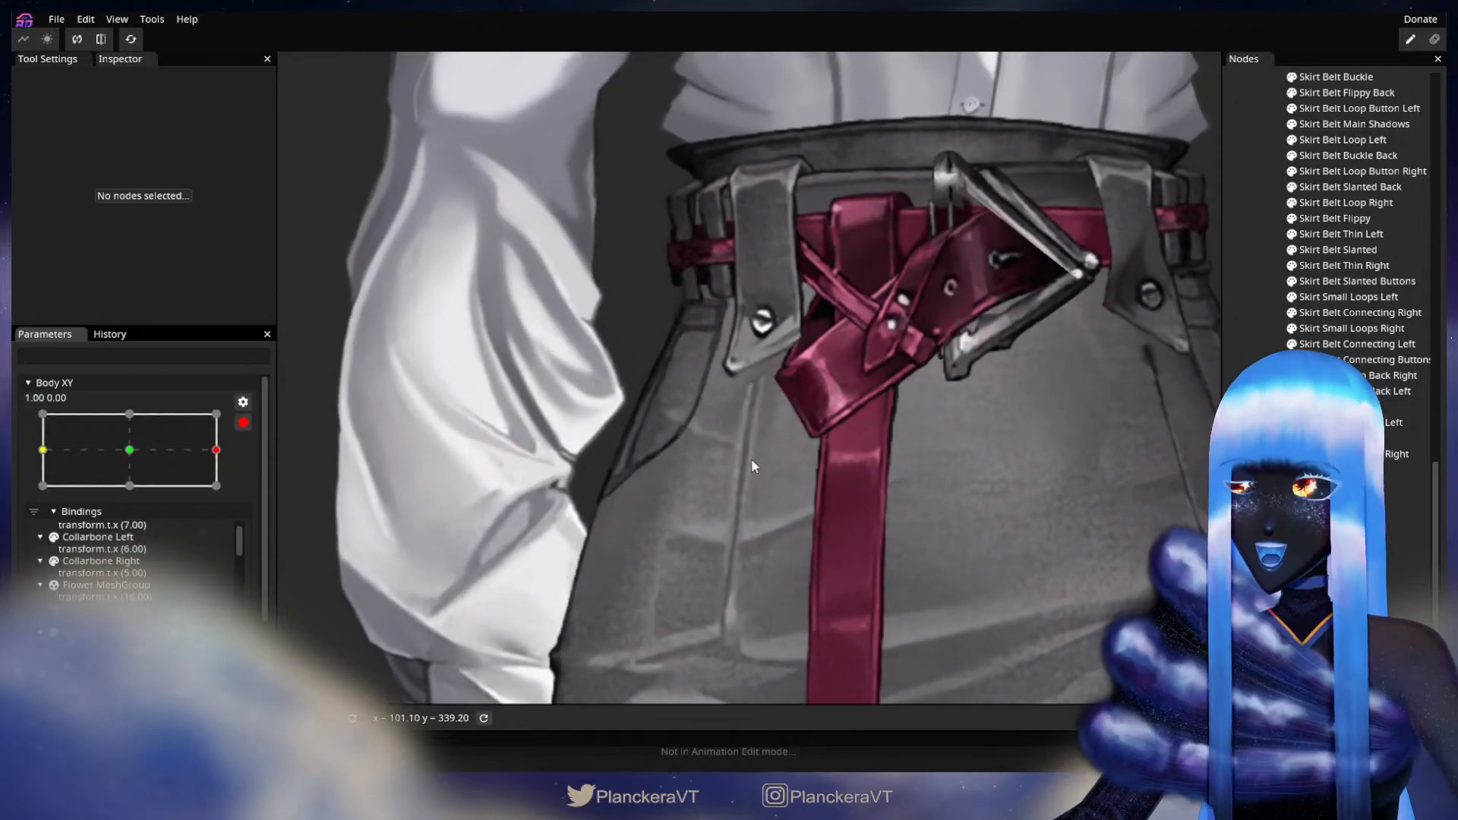
pyautogui.click(1022, 435)
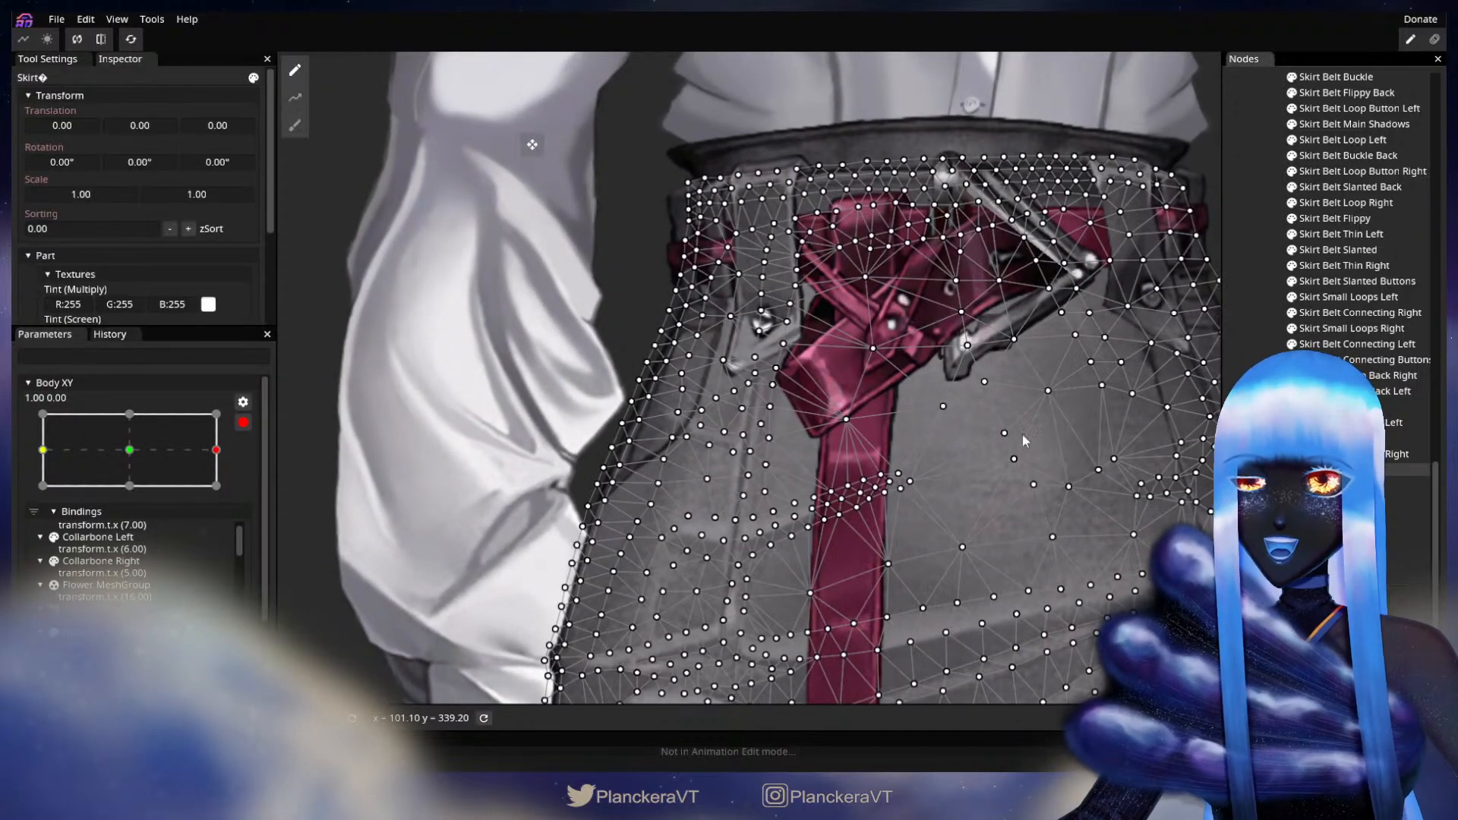
pyautogui.click(295, 125)
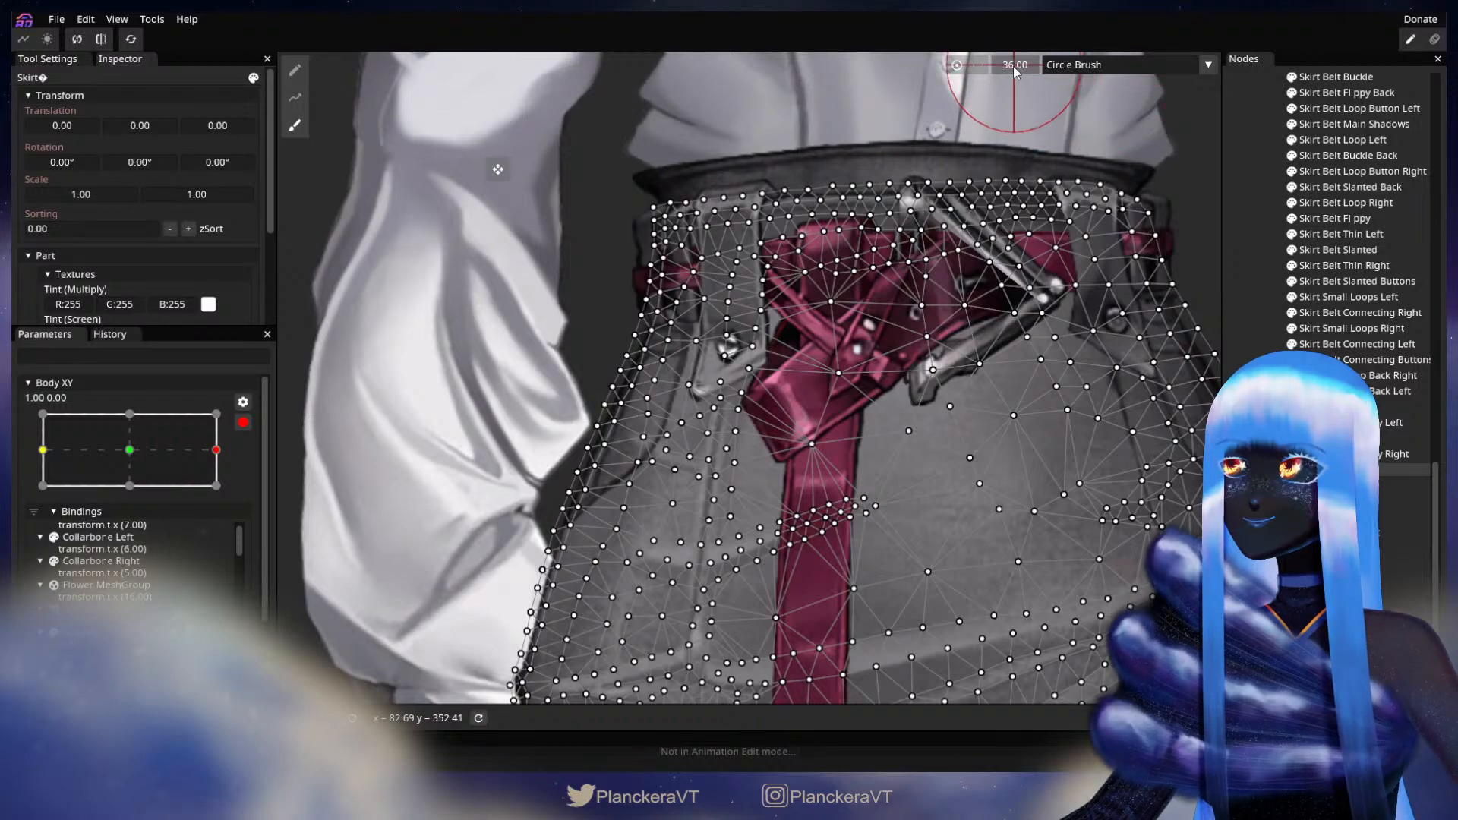
pyautogui.moveTo(1013, 66); pyautogui.dragTo(1009, 66)
pyautogui.scroll(1, 670, 529)
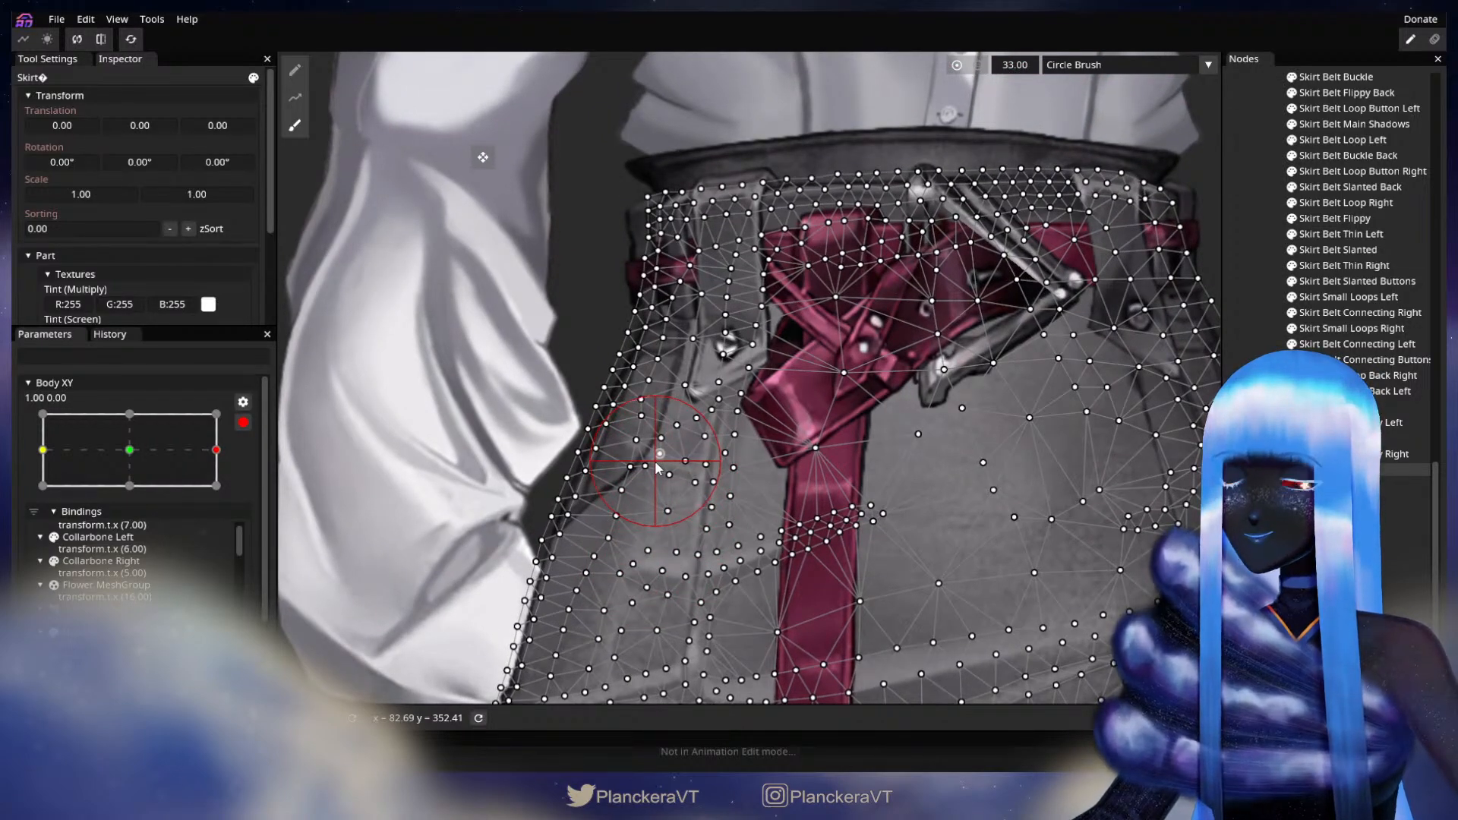
pyautogui.click(295, 129)
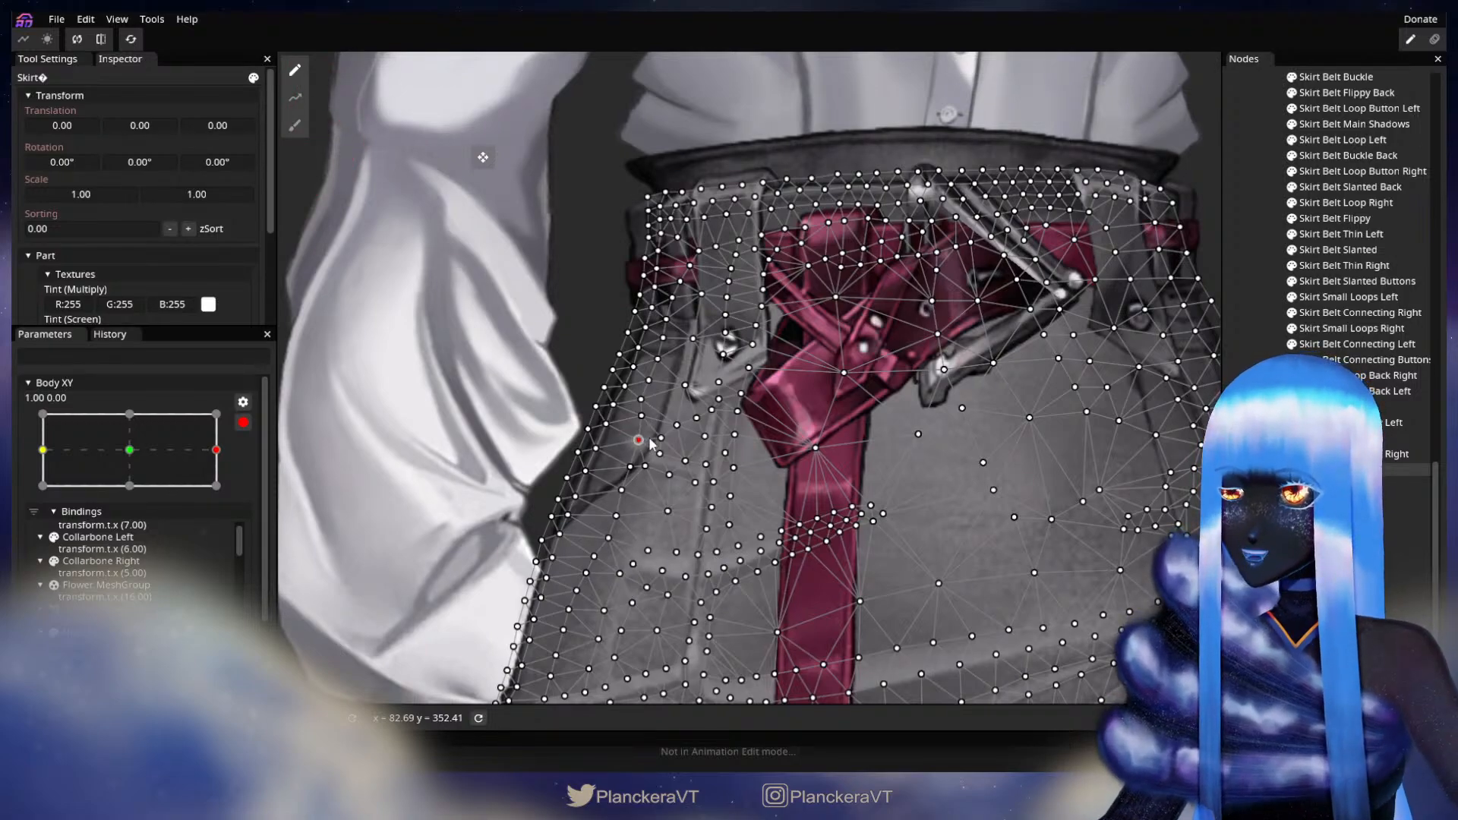
pyautogui.press('Escape')
# - Stop editing the Body XY keypoint and preview the waist and skirt motion around the parameter's 1.00 end
pyautogui.scroll(-3, 893, 554)
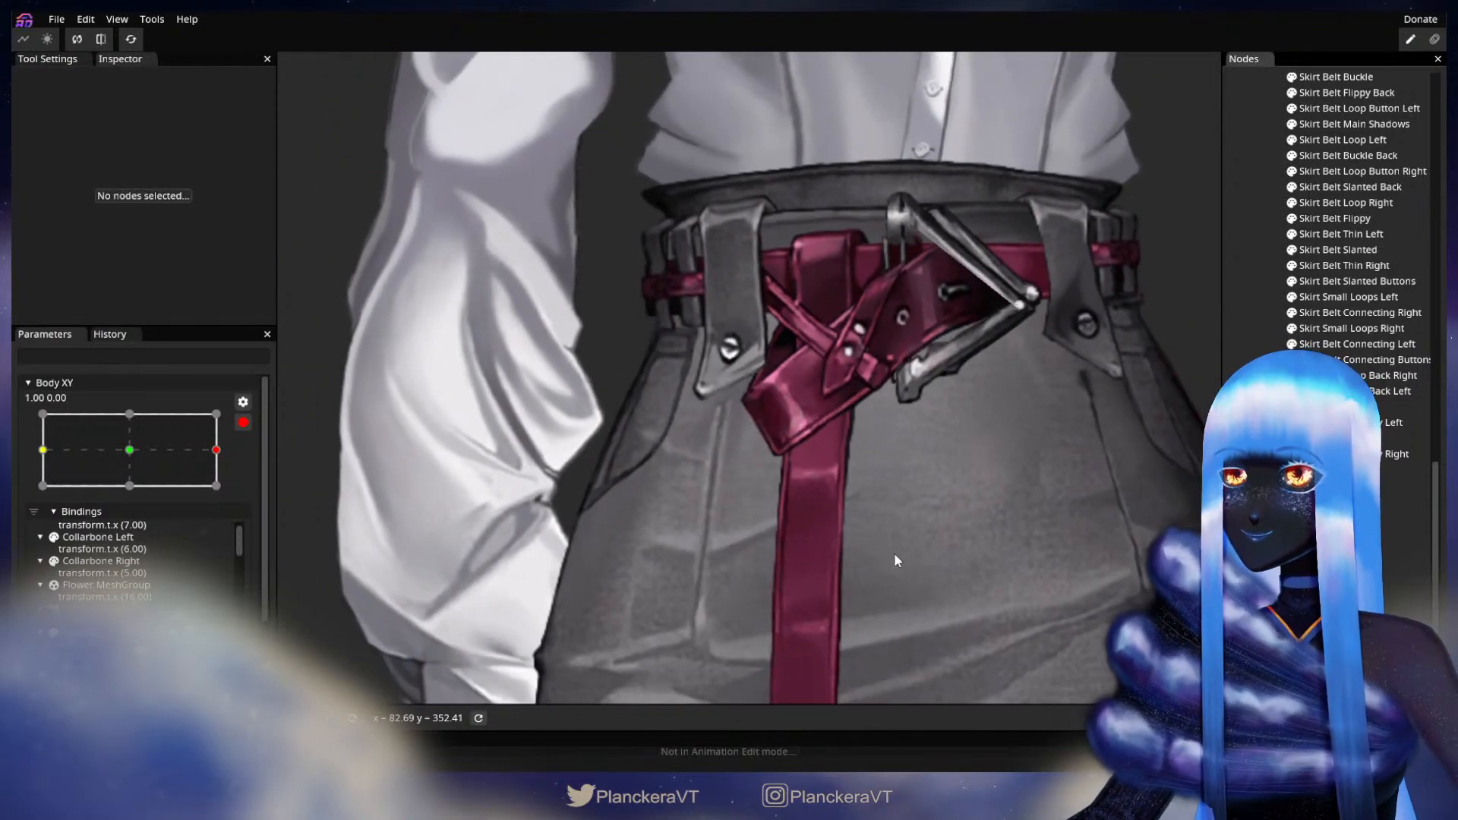
pyautogui.scroll(-2, 896, 553)
pyautogui.moveTo(908, 547); pyautogui.dragTo(761, 568)
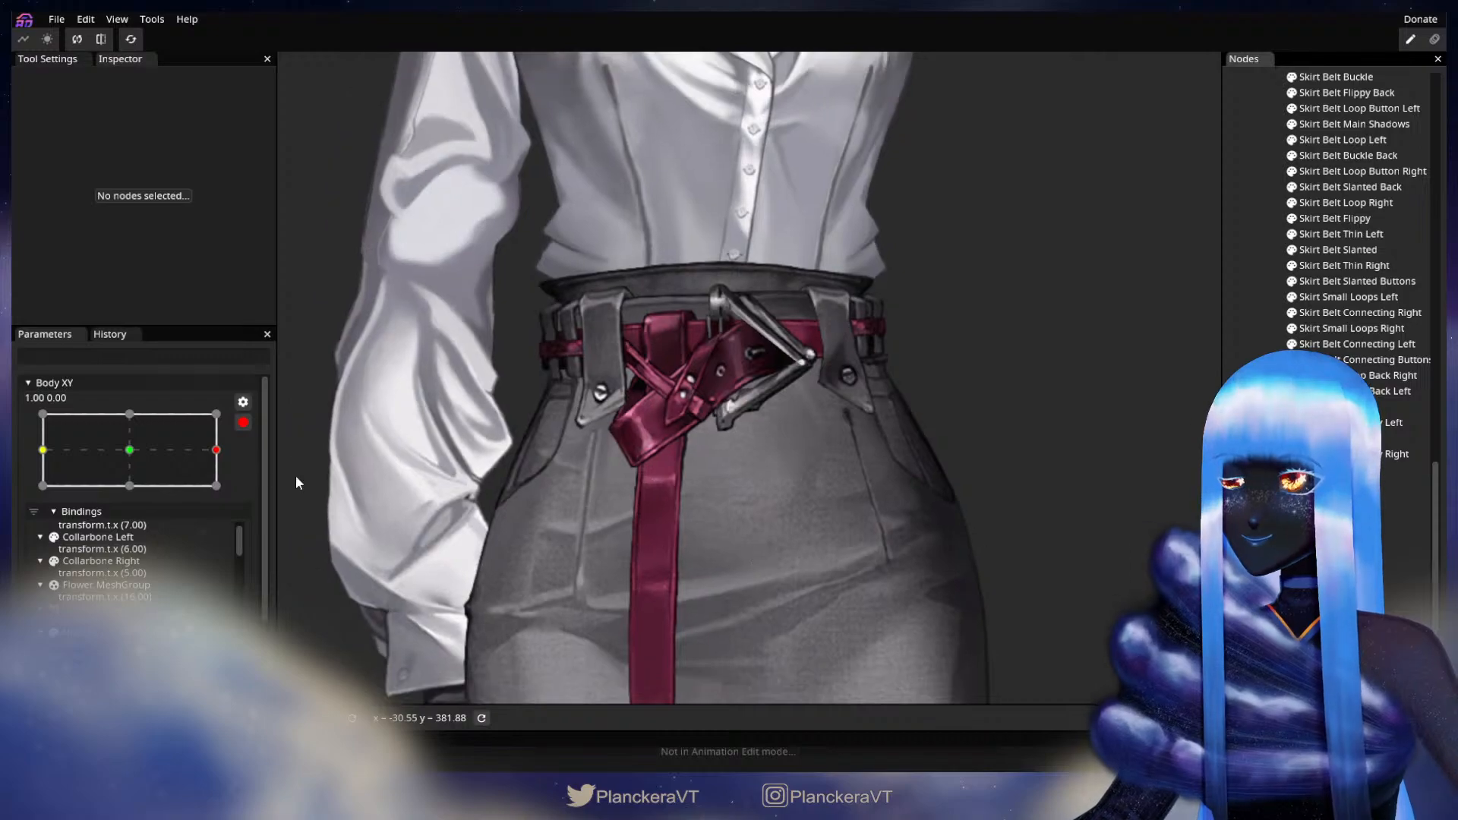
pyautogui.click(243, 422)
pyautogui.moveTo(227, 515)
pyautogui.mouseDown()
pyautogui.moveTo(144, 516)
pyautogui.moveTo(246, 509)
pyautogui.moveTo(109, 517)
pyautogui.moveTo(245, 518)
pyautogui.mouseUp()
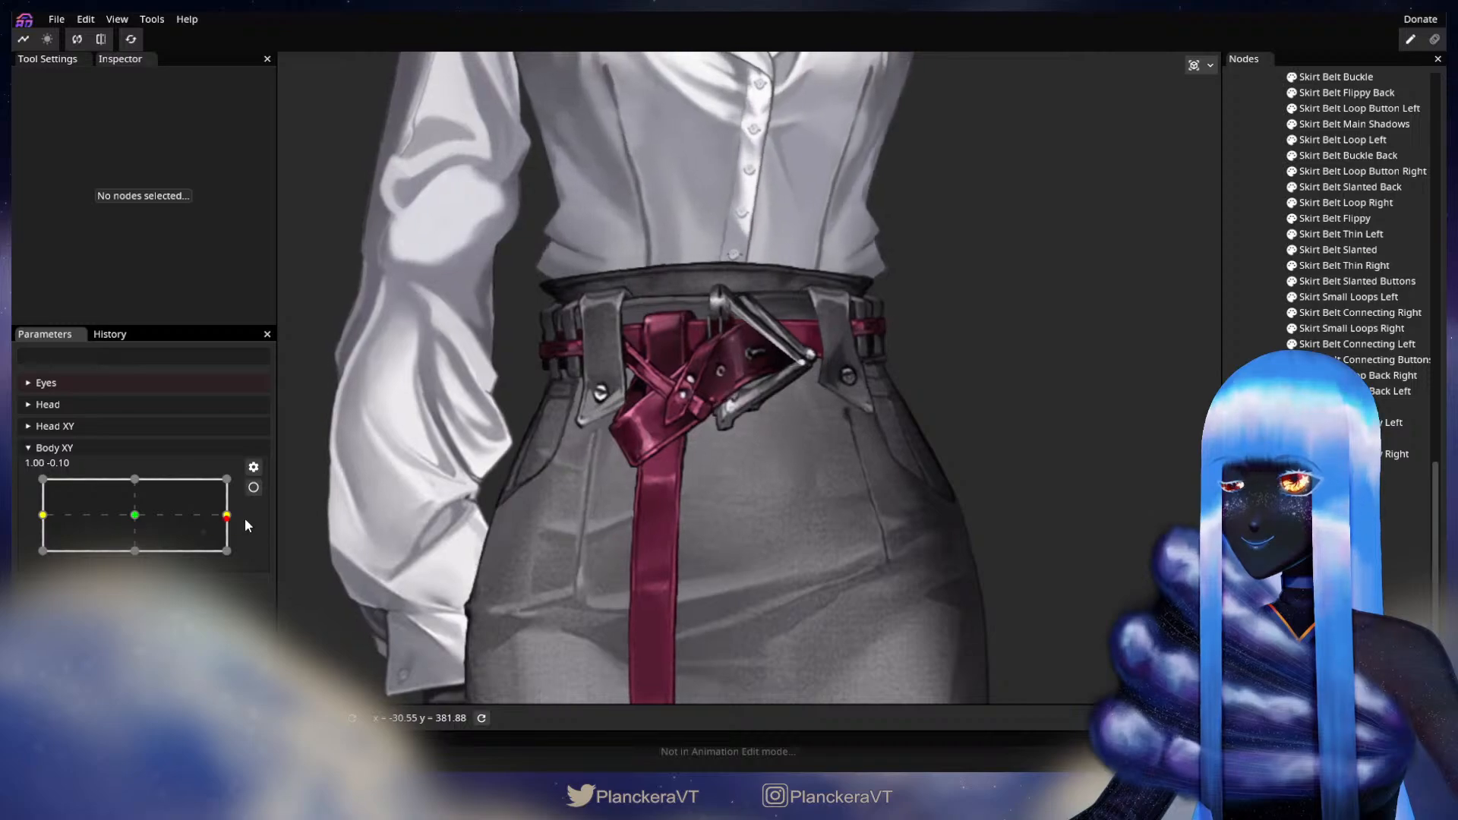
# - Nudge the skirt mesh slightly below the belt buckle at Body XY 1.00, 0.00 with the circle brush, and preview the body turn
pyautogui.click(254, 487)
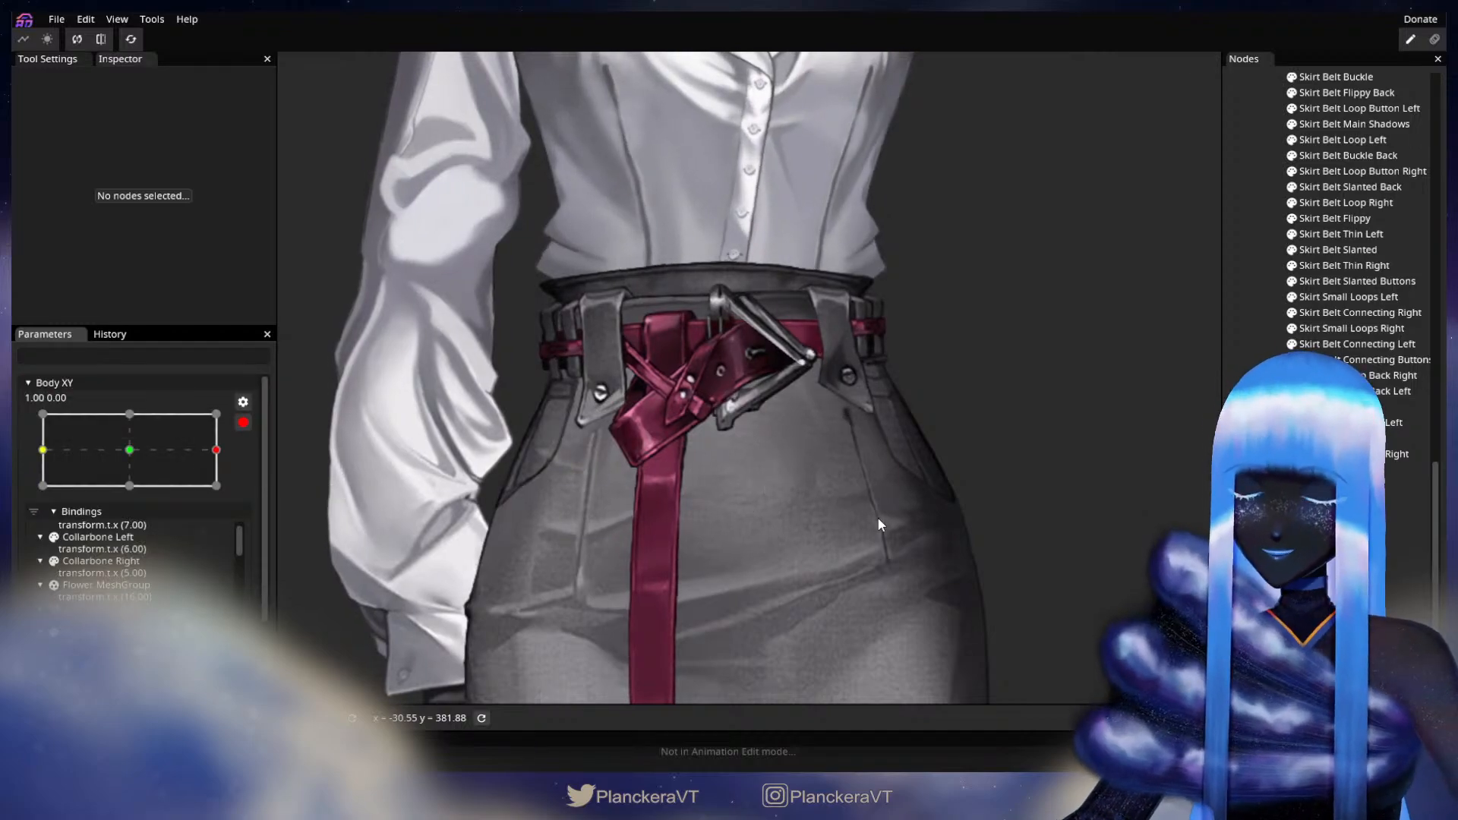
pyautogui.moveTo(800, 472); pyautogui.dragTo(725, 454)
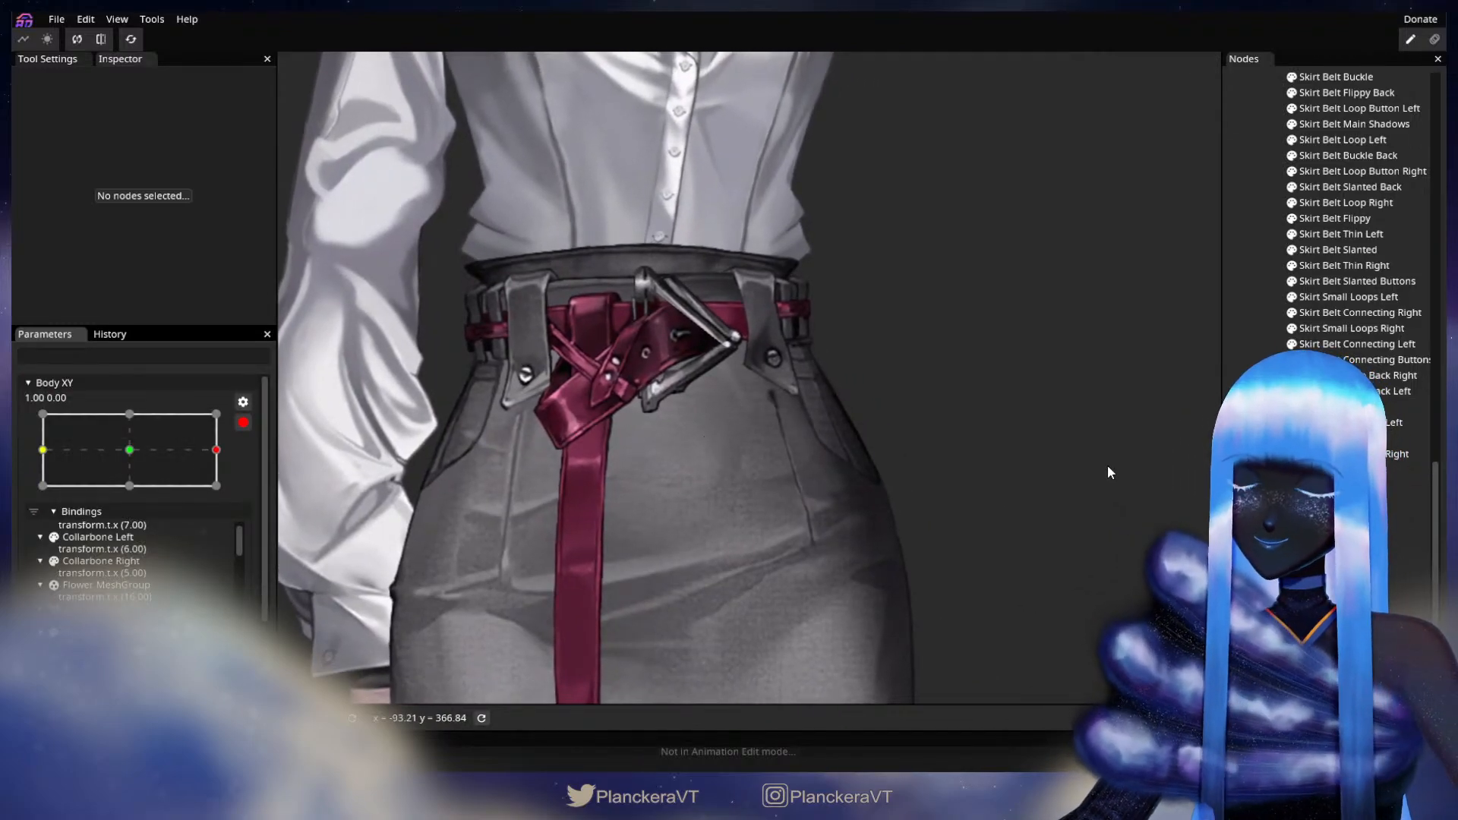
pyautogui.click(653, 457)
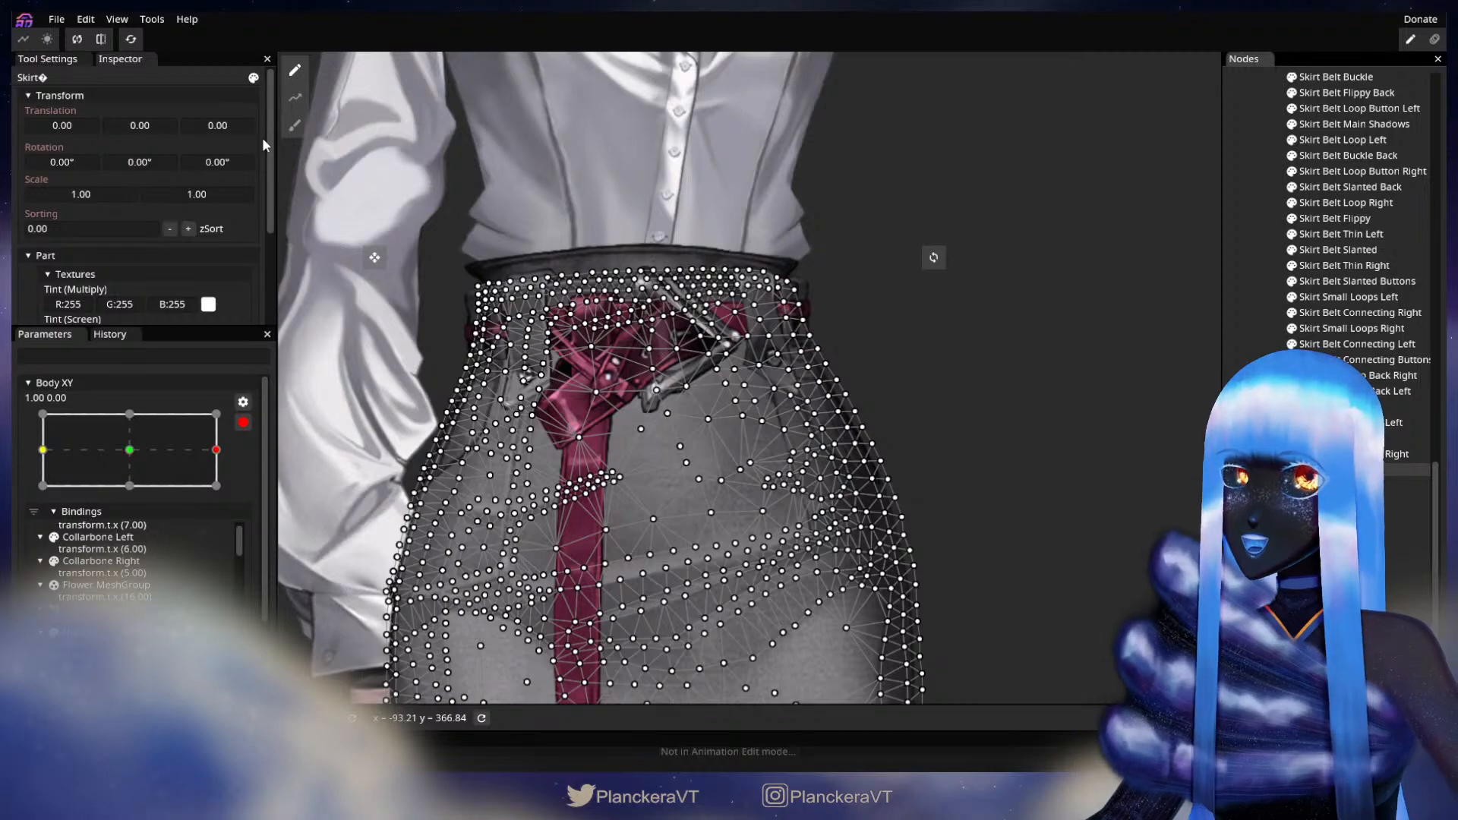
pyautogui.click(295, 125)
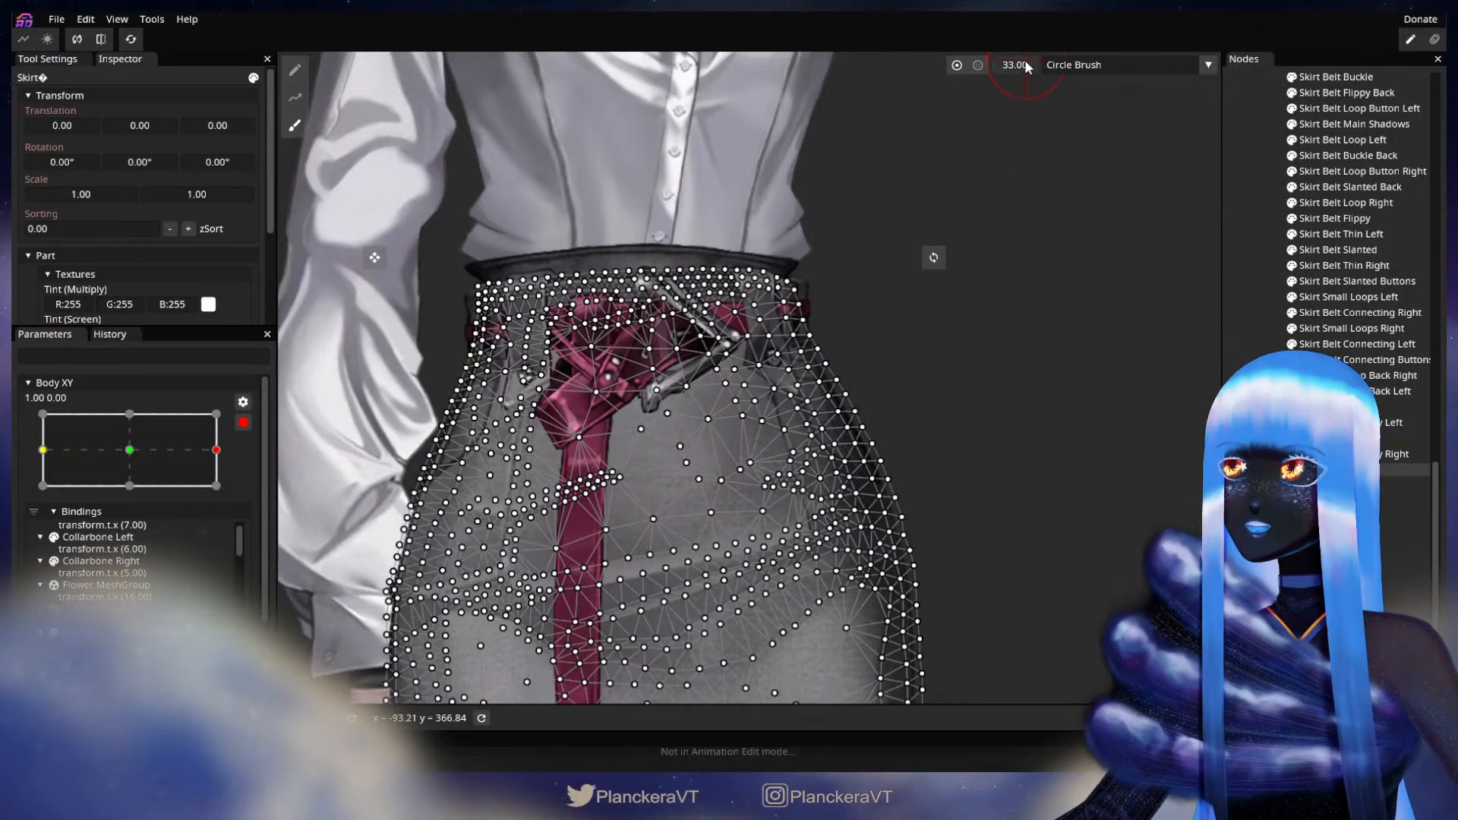
pyautogui.moveTo(682, 444); pyautogui.dragTo(671, 444)
pyautogui.press('Escape')
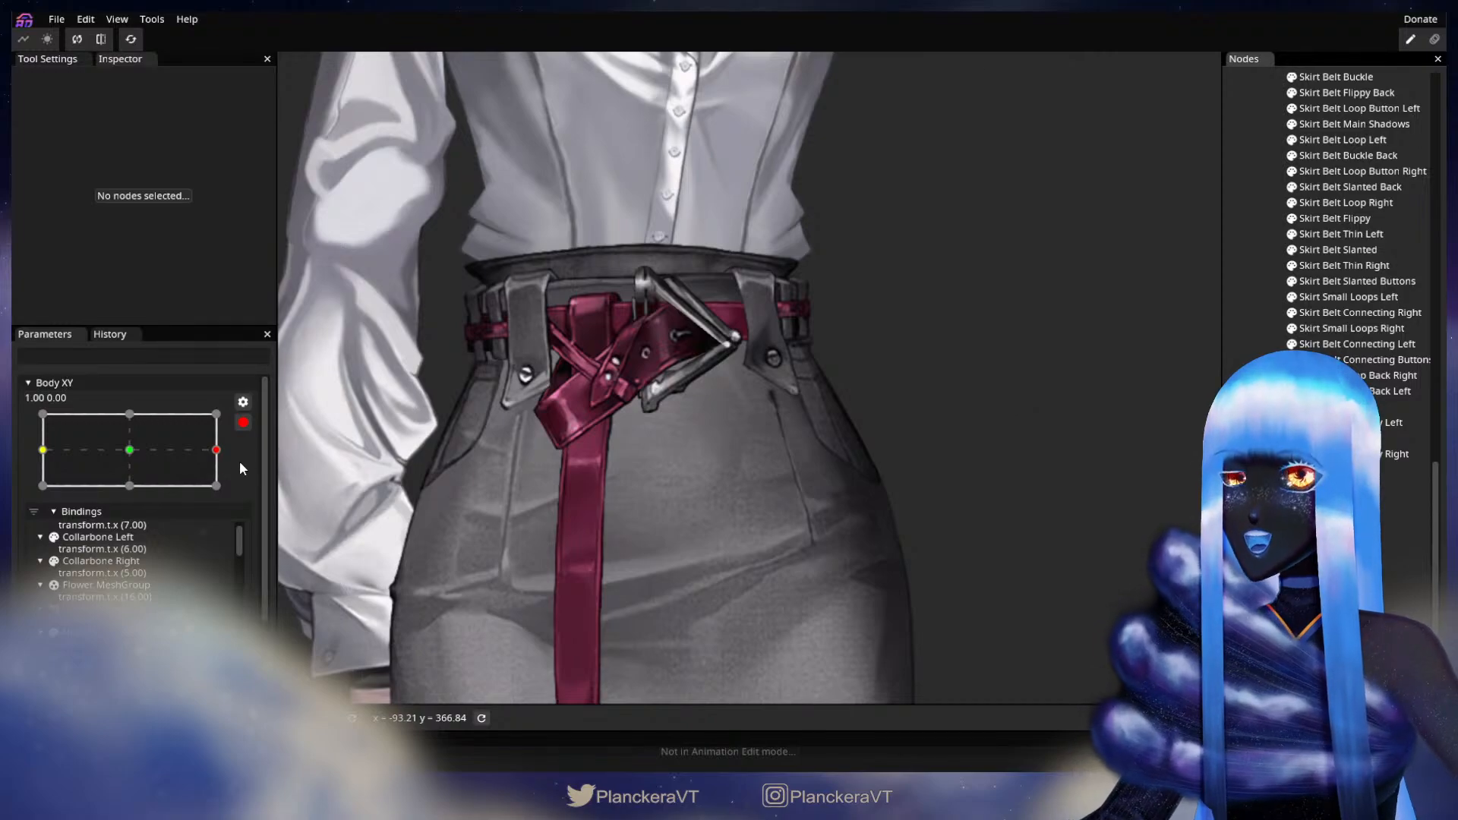
pyautogui.click(243, 422)
pyautogui.moveTo(230, 518)
pyautogui.mouseDown()
pyautogui.moveTo(125, 512)
pyautogui.moveTo(228, 509)
pyautogui.mouseUp()
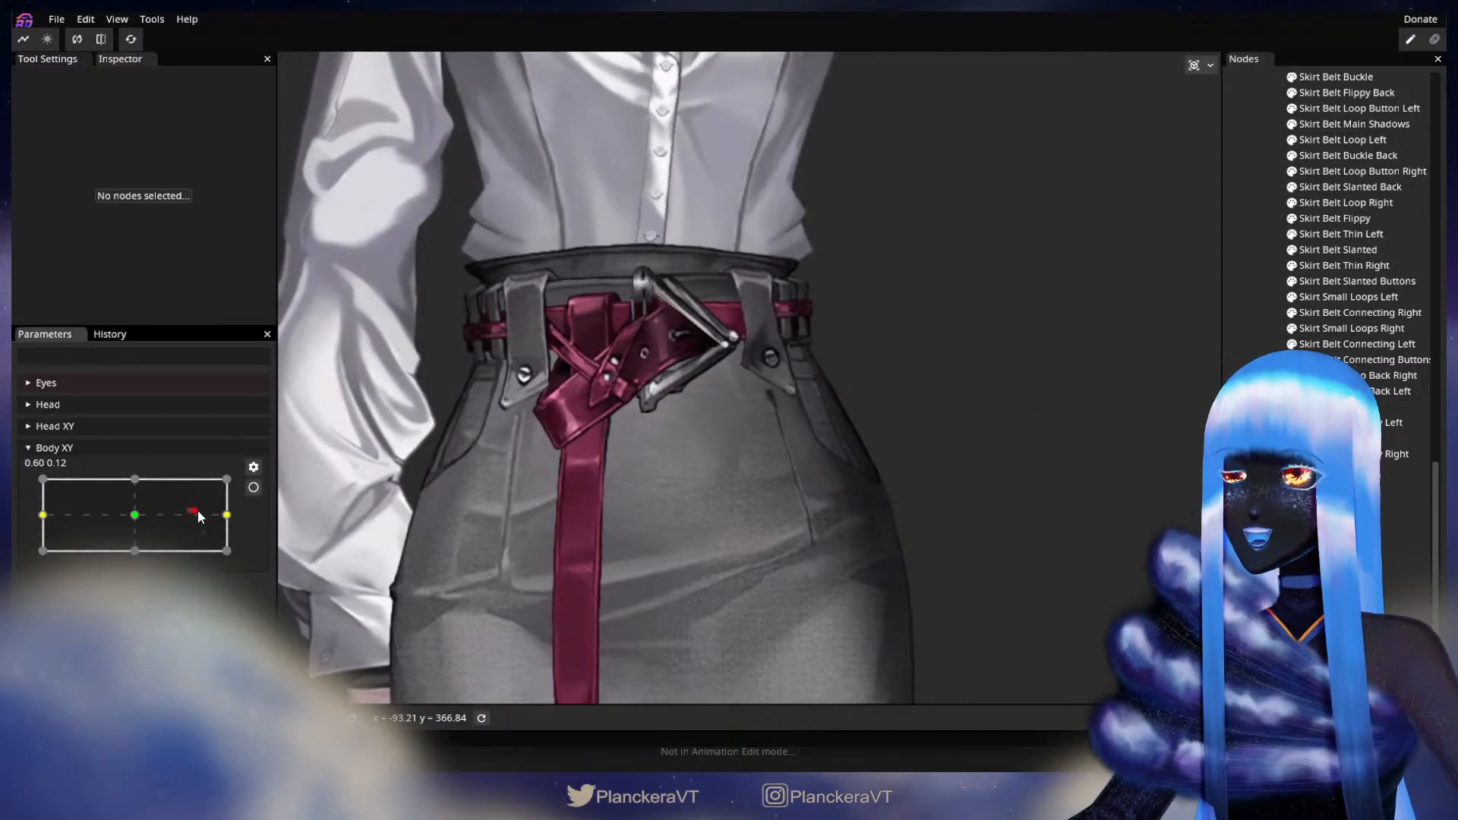
# - Shift the skirt front's mesh slightly at Body XY 1.00, 0.00 using a size 48 circle brush
pyautogui.click(253, 488)
pyautogui.click(741, 540)
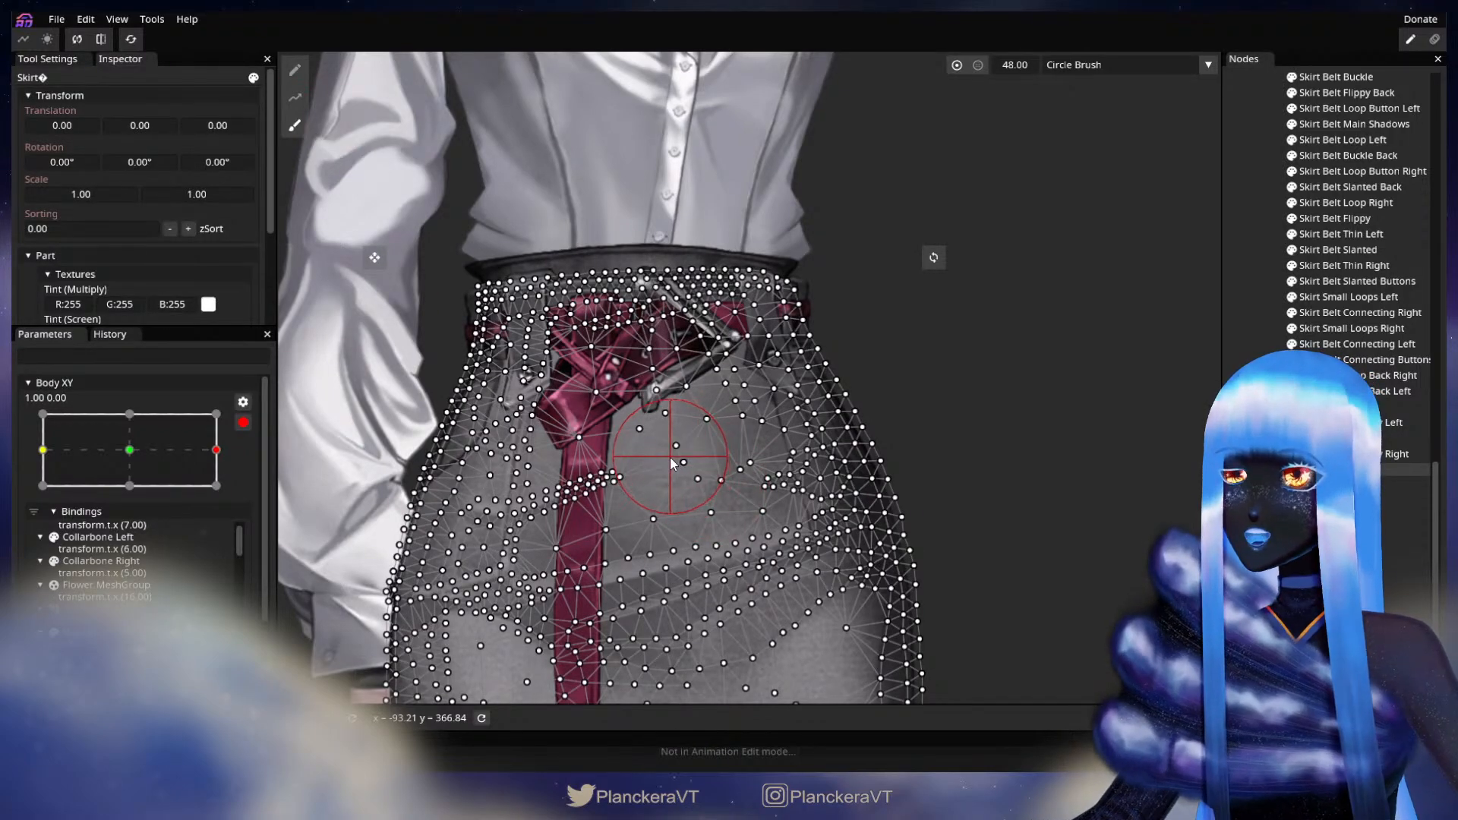
pyautogui.moveTo(667, 459); pyautogui.dragTo(665, 461)
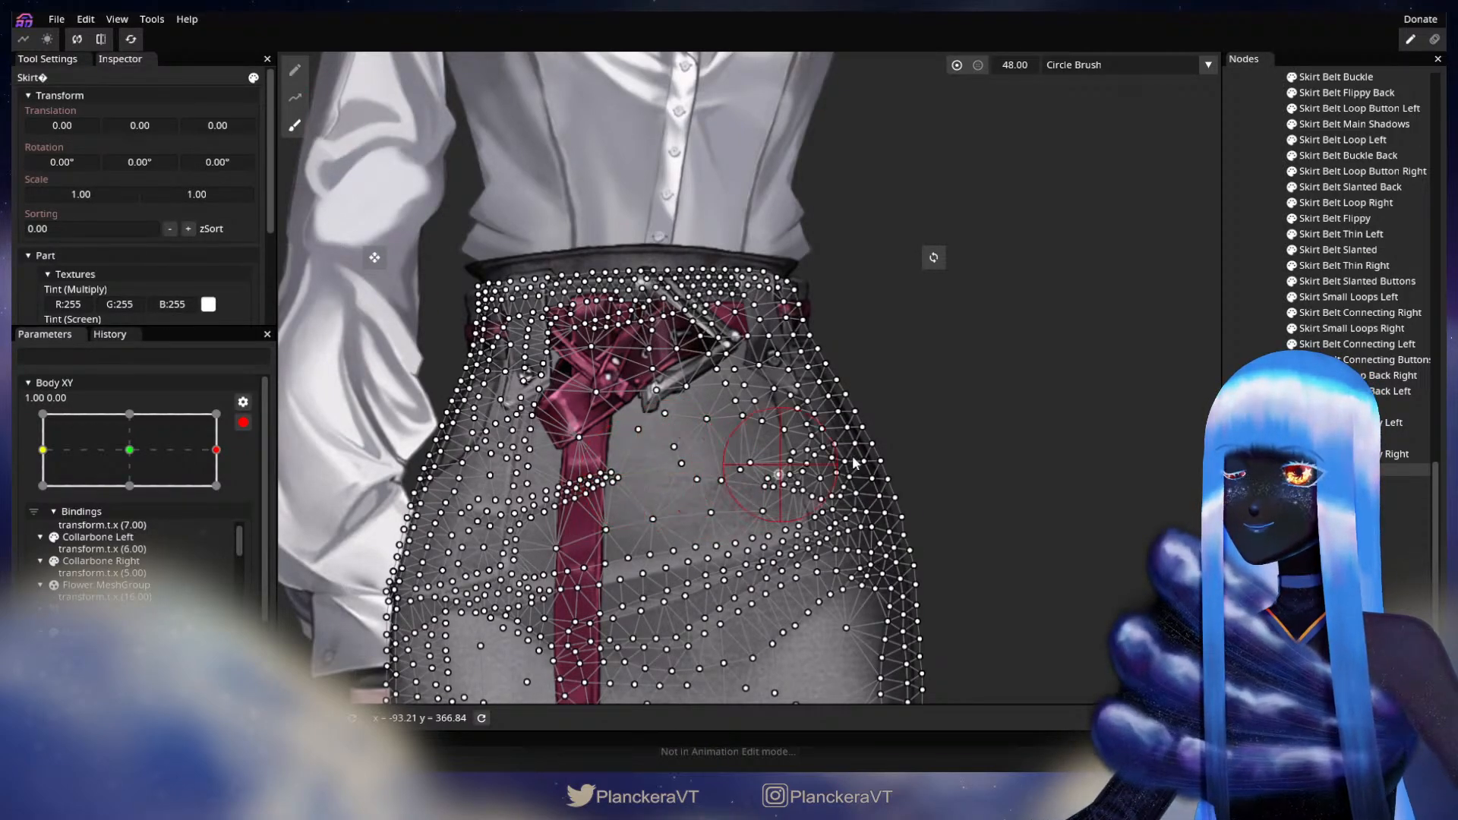
pyautogui.press('Escape')
# - Preview the Body XY motion toward 1.00 to examine how the skirt follows the torso and waist
pyautogui.click(243, 422)
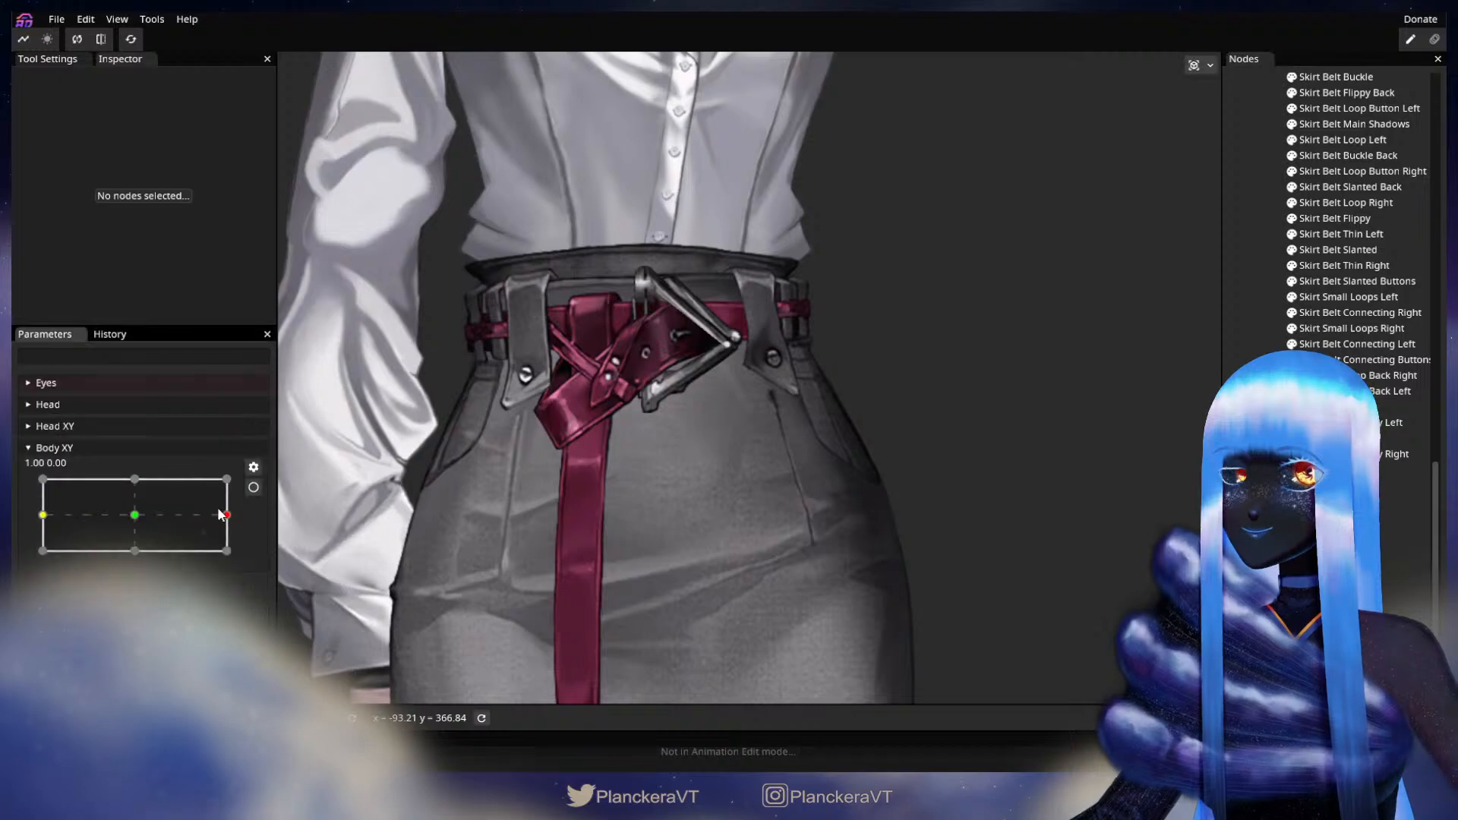
pyautogui.moveTo(227, 515)
pyautogui.mouseDown()
pyautogui.moveTo(146, 519)
pyautogui.moveTo(248, 508)
pyautogui.moveTo(121, 523)
pyautogui.moveTo(246, 512)
pyautogui.moveTo(125, 524)
pyautogui.moveTo(242, 514)
pyautogui.moveTo(134, 515)
pyautogui.moveTo(228, 515)
pyautogui.mouseUp()
pyautogui.scroll(-2, 859, 286)
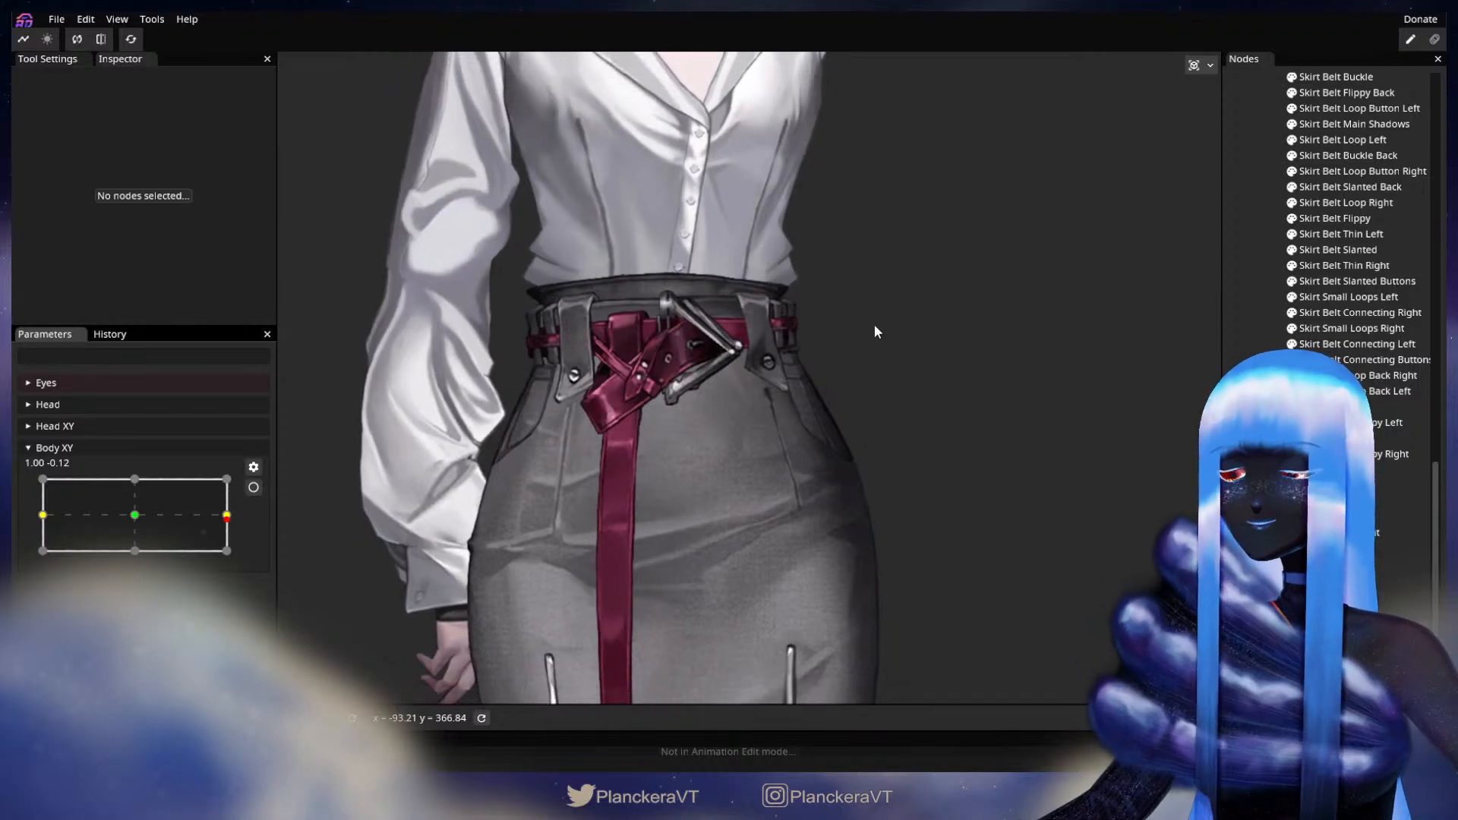
pyautogui.moveTo(874, 326); pyautogui.dragTo(859, 427)
pyautogui.scroll(1, 669, 426)
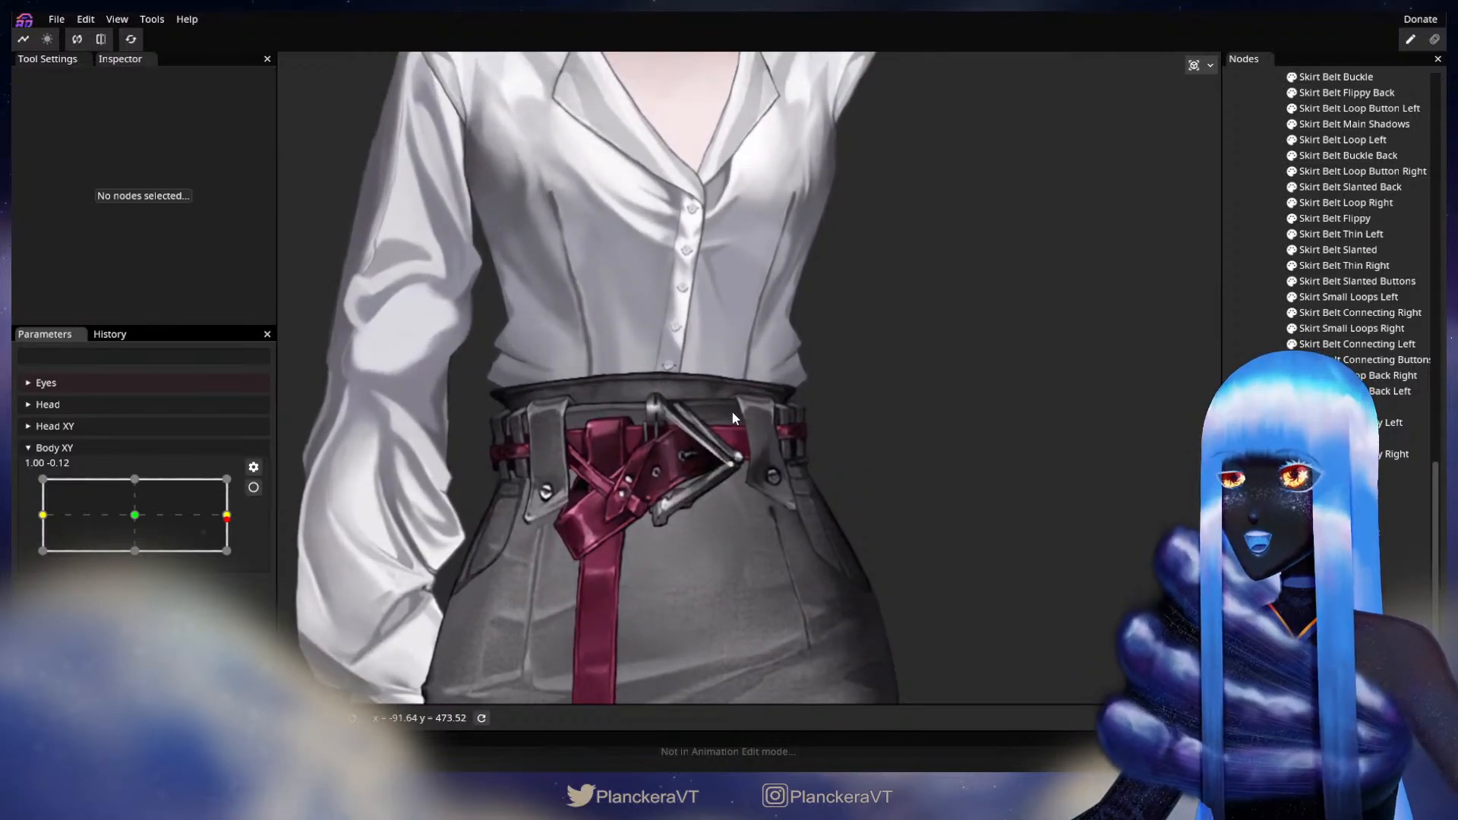
pyautogui.moveTo(180, 527); pyautogui.dragTo(231, 524)
# - Adjust the skirt mesh along the waistband at Body XY 1.00, 0.00 with the size 48 circle brush
pyautogui.click(254, 487)
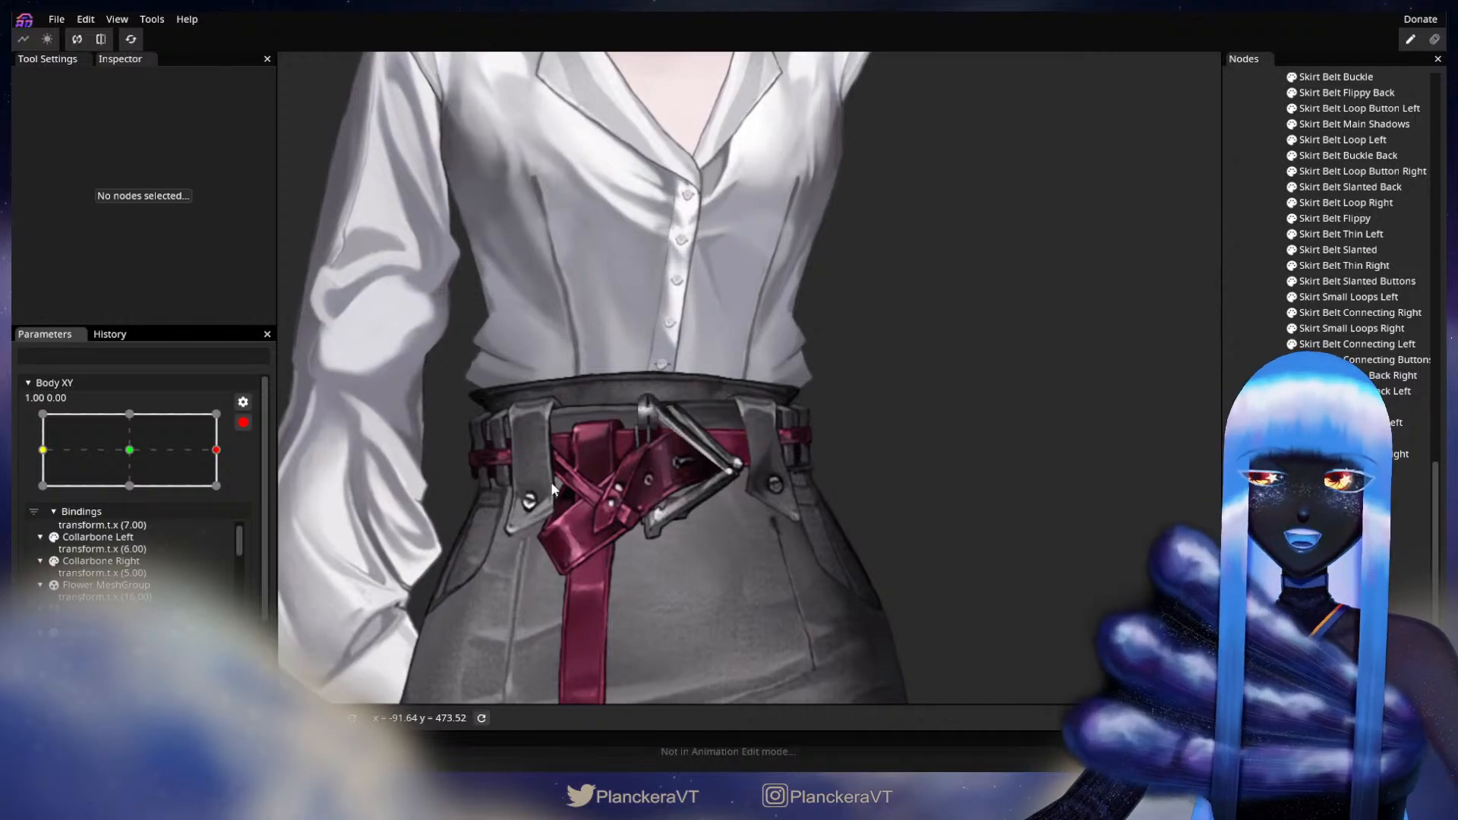
pyautogui.click(697, 491)
pyautogui.scroll(3, 694, 484)
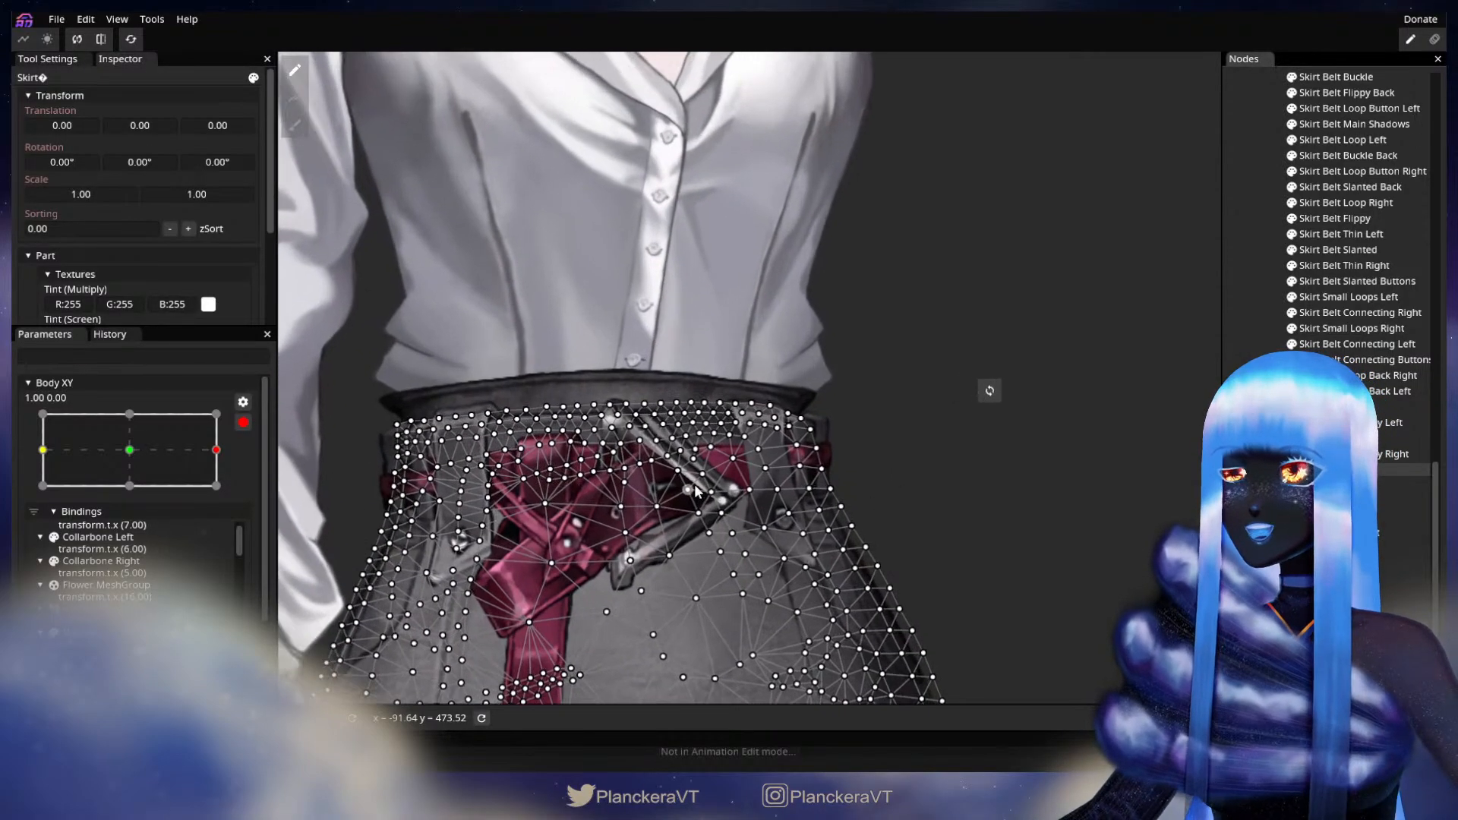
pyautogui.moveTo(695, 485); pyautogui.dragTo(789, 512)
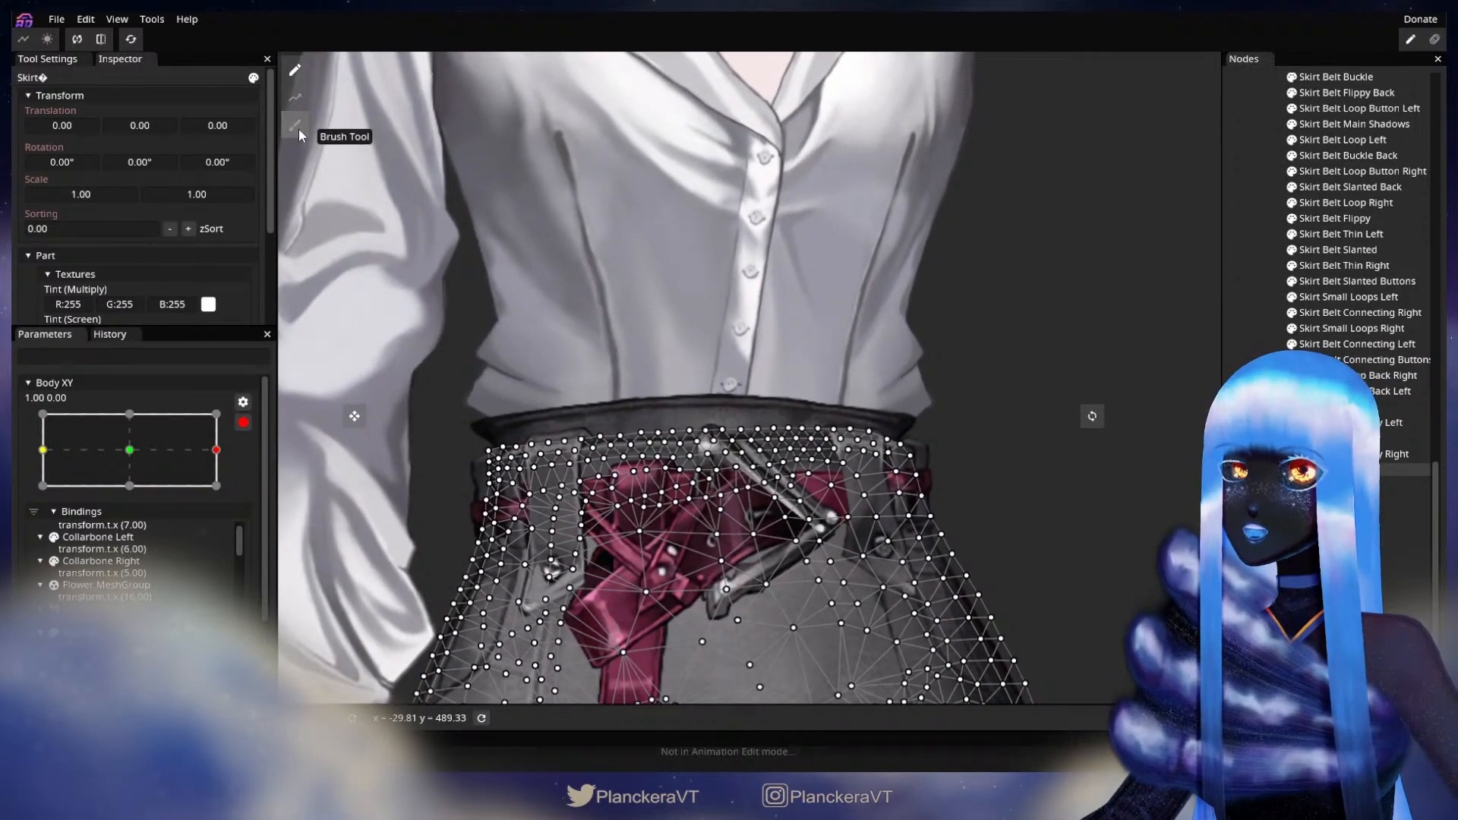
pyautogui.click(296, 126)
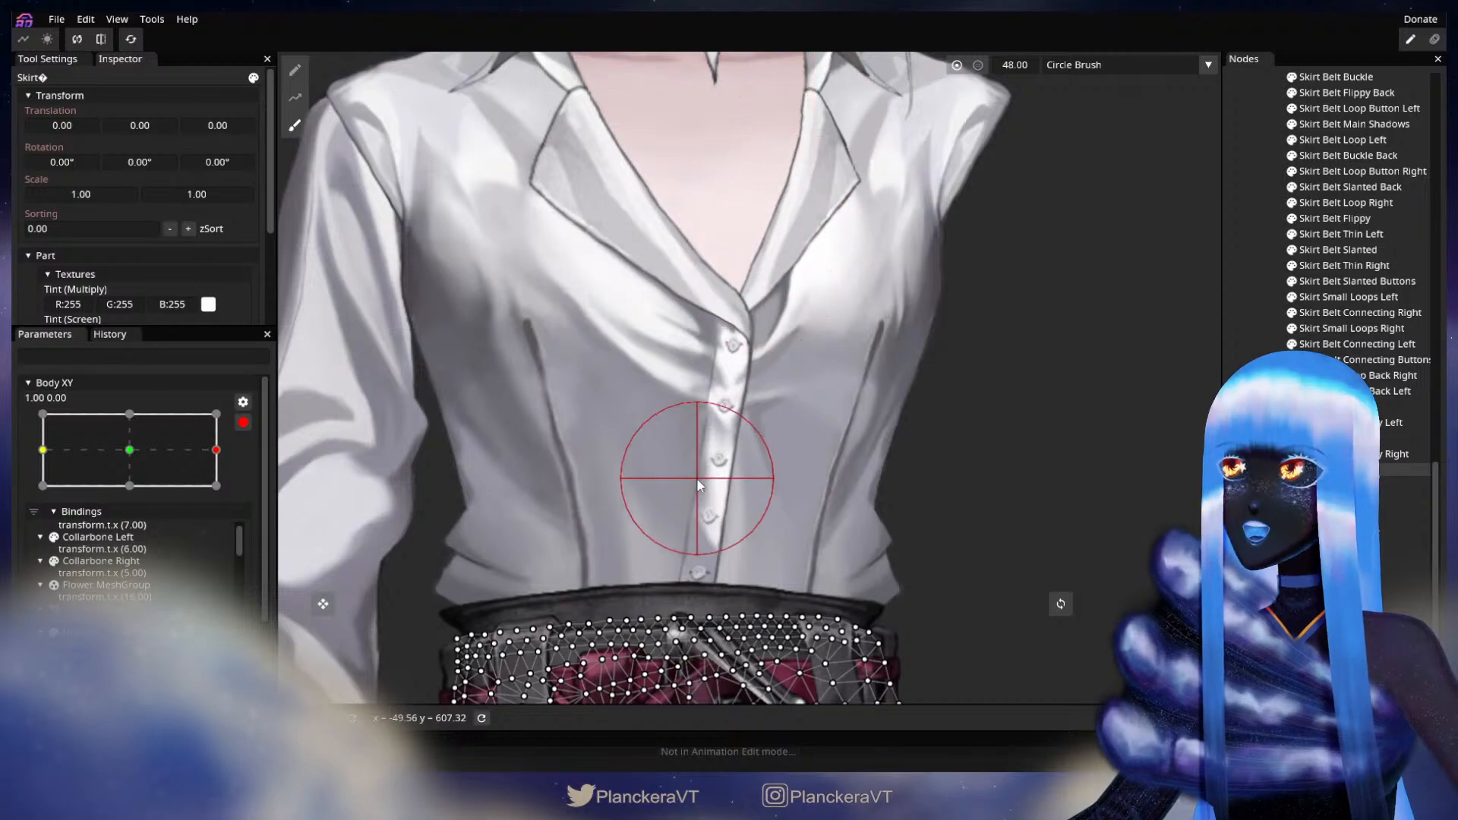
pyautogui.moveTo(697, 478); pyautogui.dragTo(774, 199)
pyautogui.scroll(2, 718, 456)
pyautogui.scroll(-1, 727, 414)
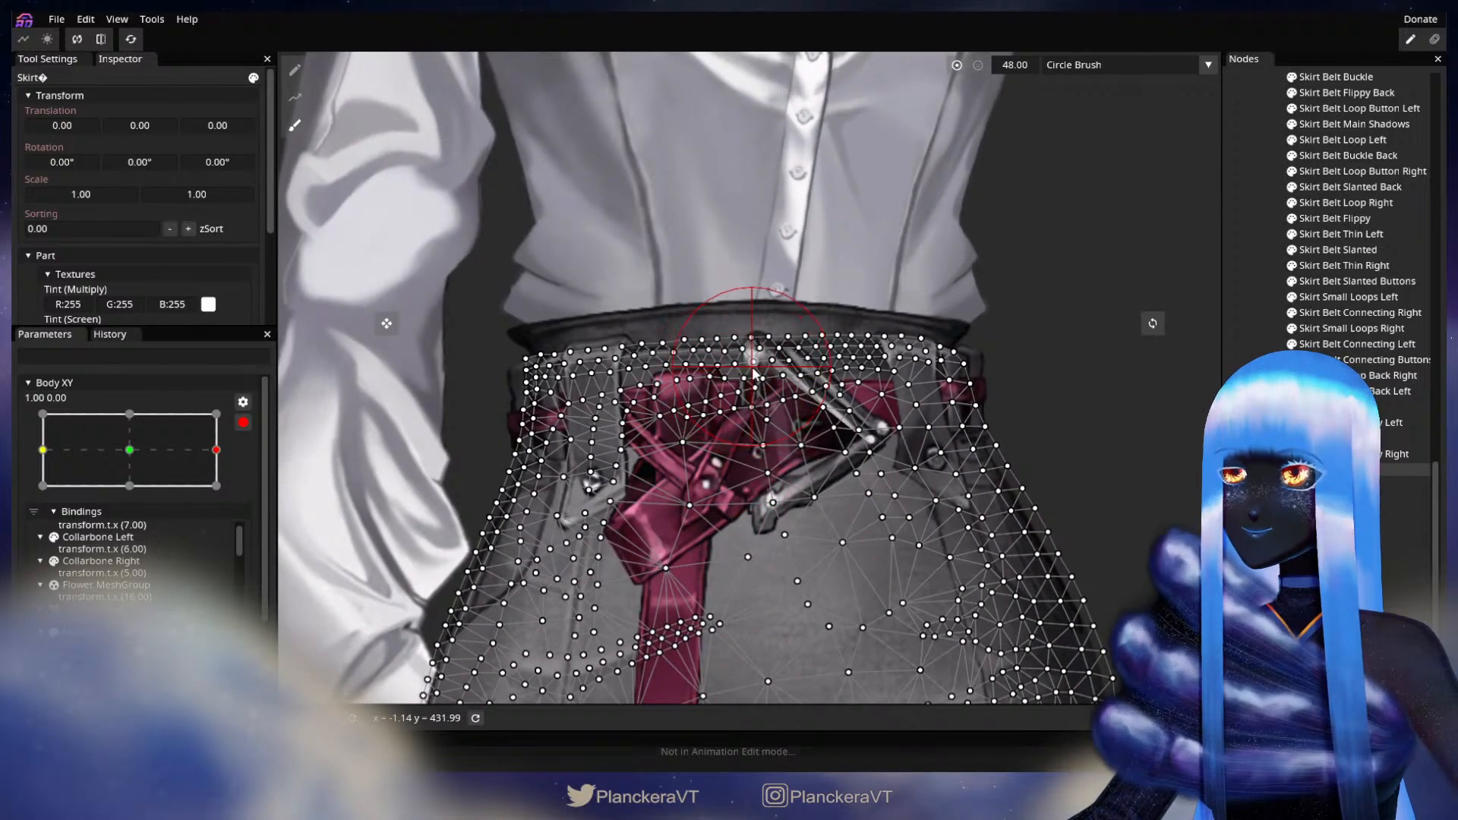
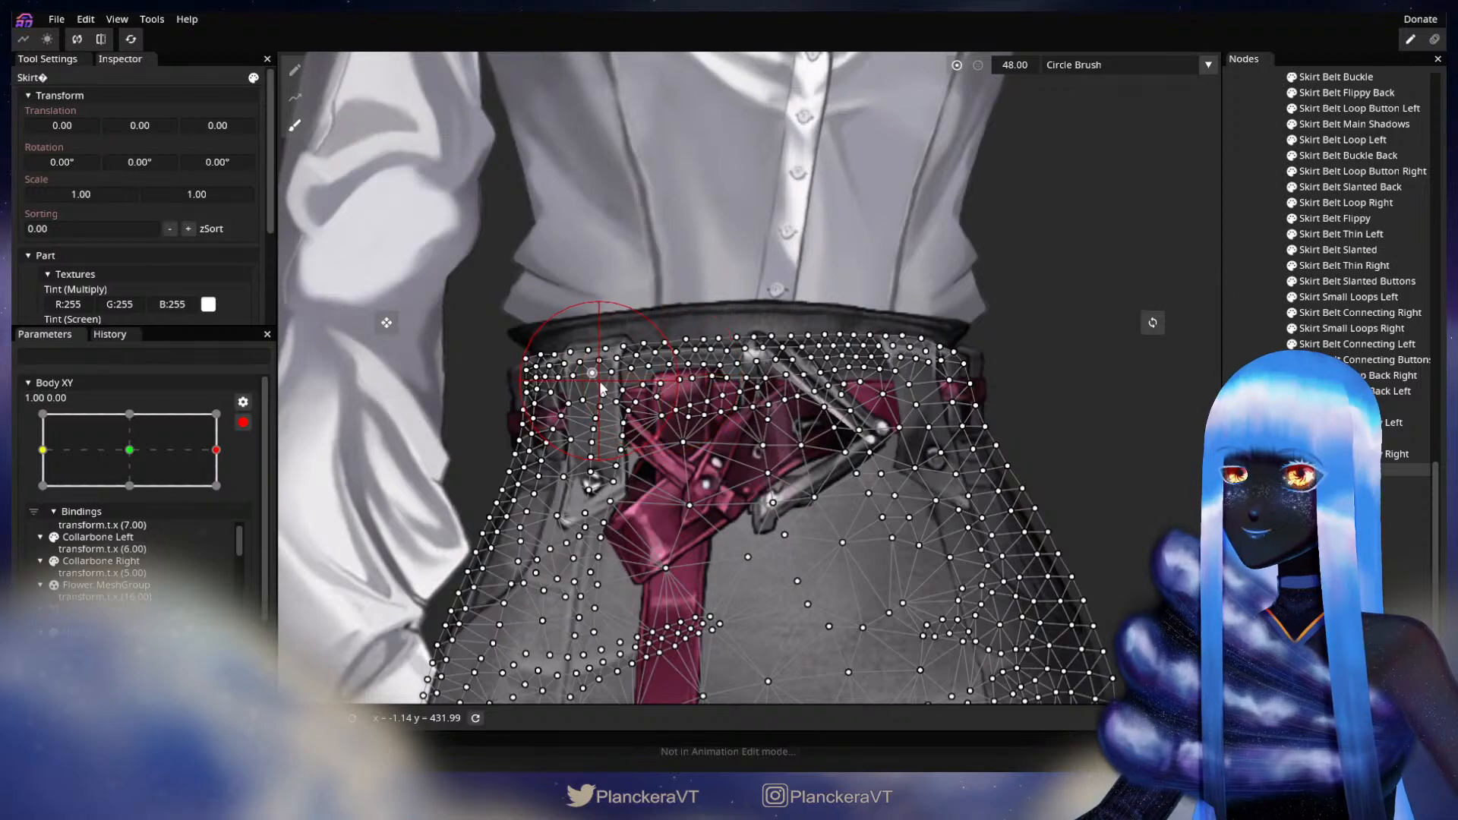
pyautogui.press('Escape')
# - Preview the Body XY turn to check the waistband and belt against the shirt
pyautogui.scroll(-3, 749, 407)
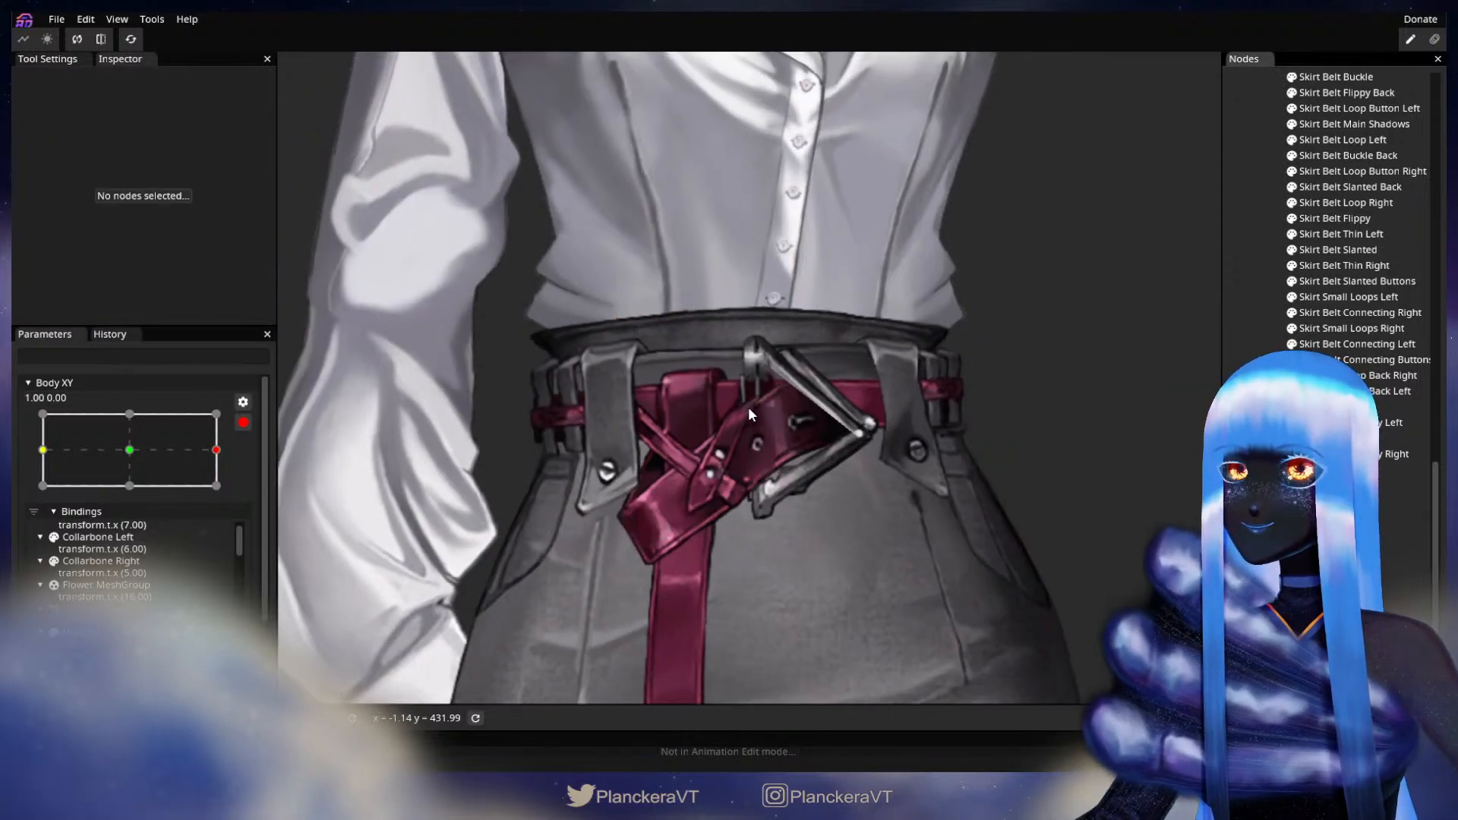
pyautogui.scroll(-5, 771, 431)
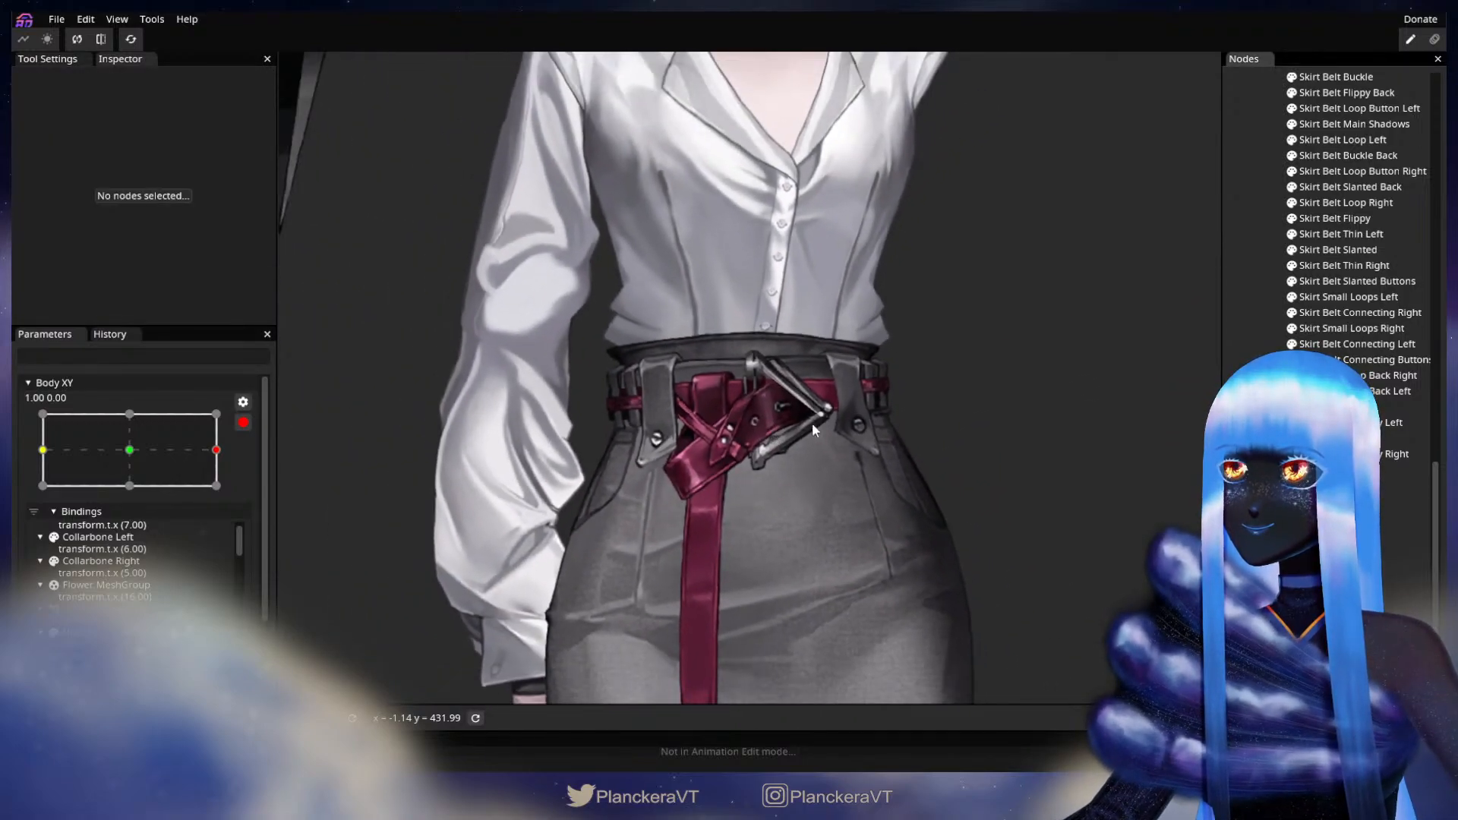
pyautogui.click(243, 423)
pyautogui.moveTo(226, 521); pyautogui.dragTo(258, 541)
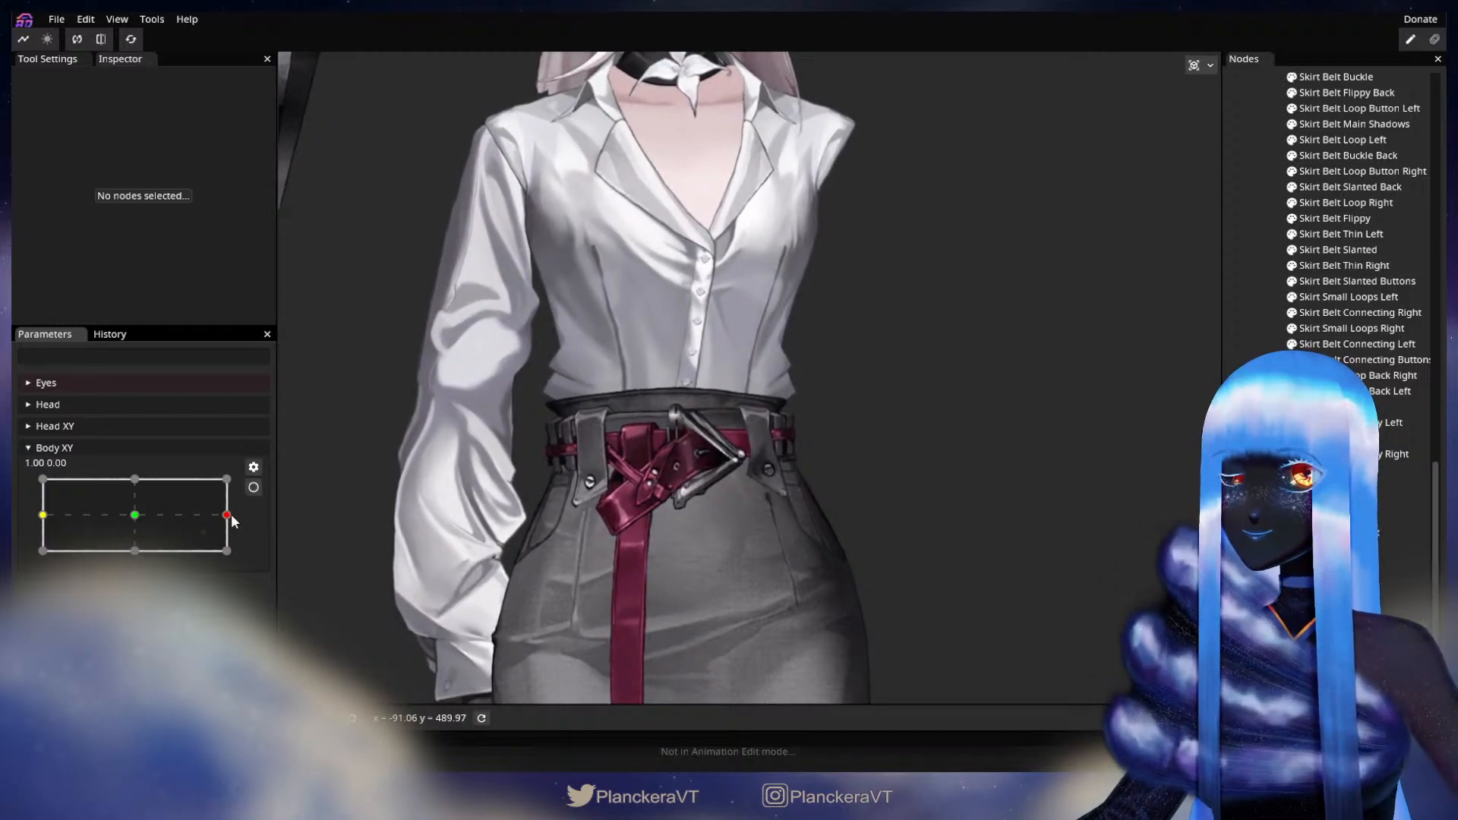
# - Touch up the skirt mesh around the belt at Body XY 1.00, 0.00 with the size 48 circle brush
pyautogui.click(252, 489)
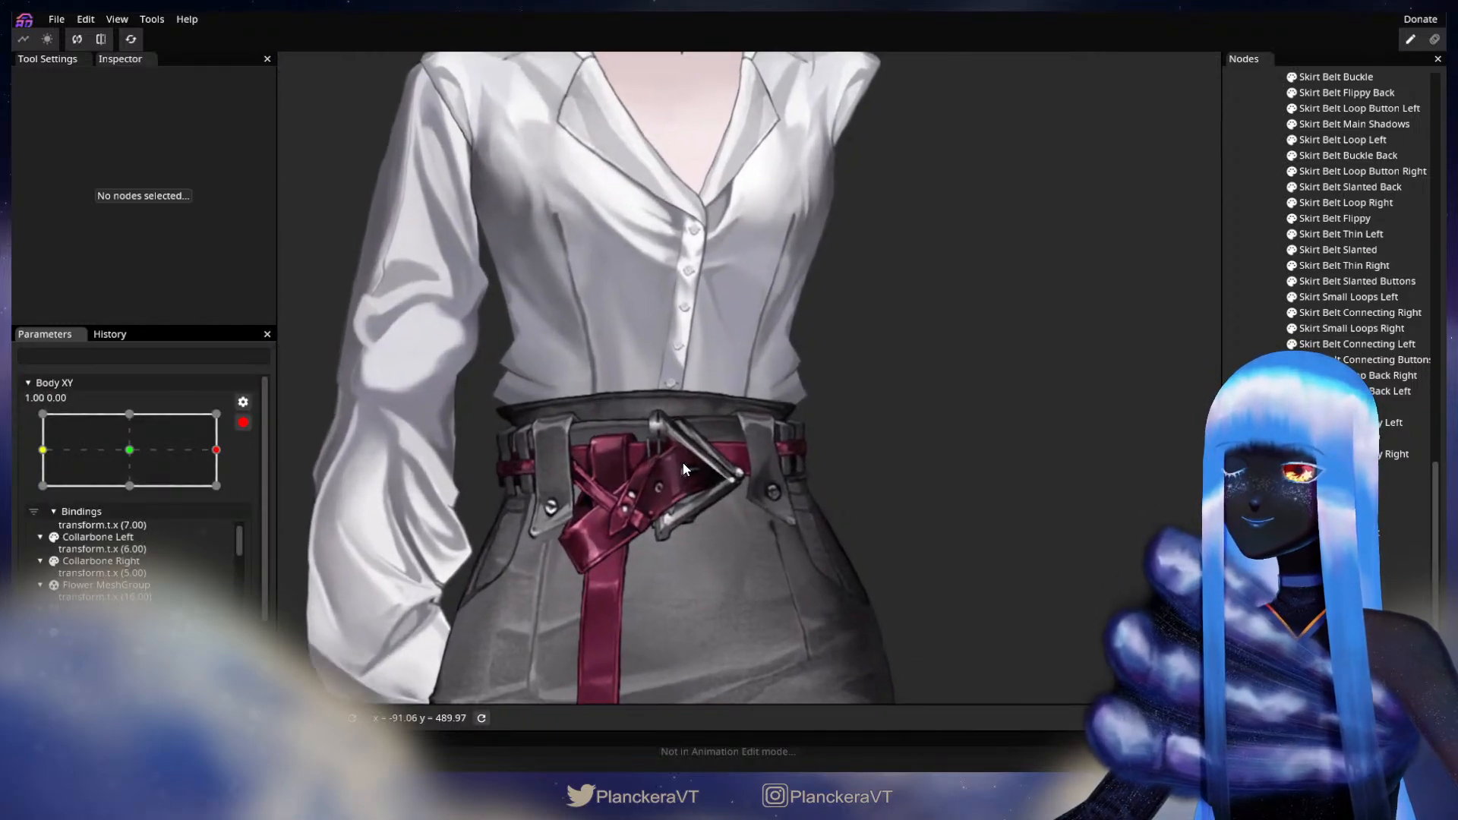
pyautogui.scroll(2, 682, 469)
pyautogui.click(694, 512)
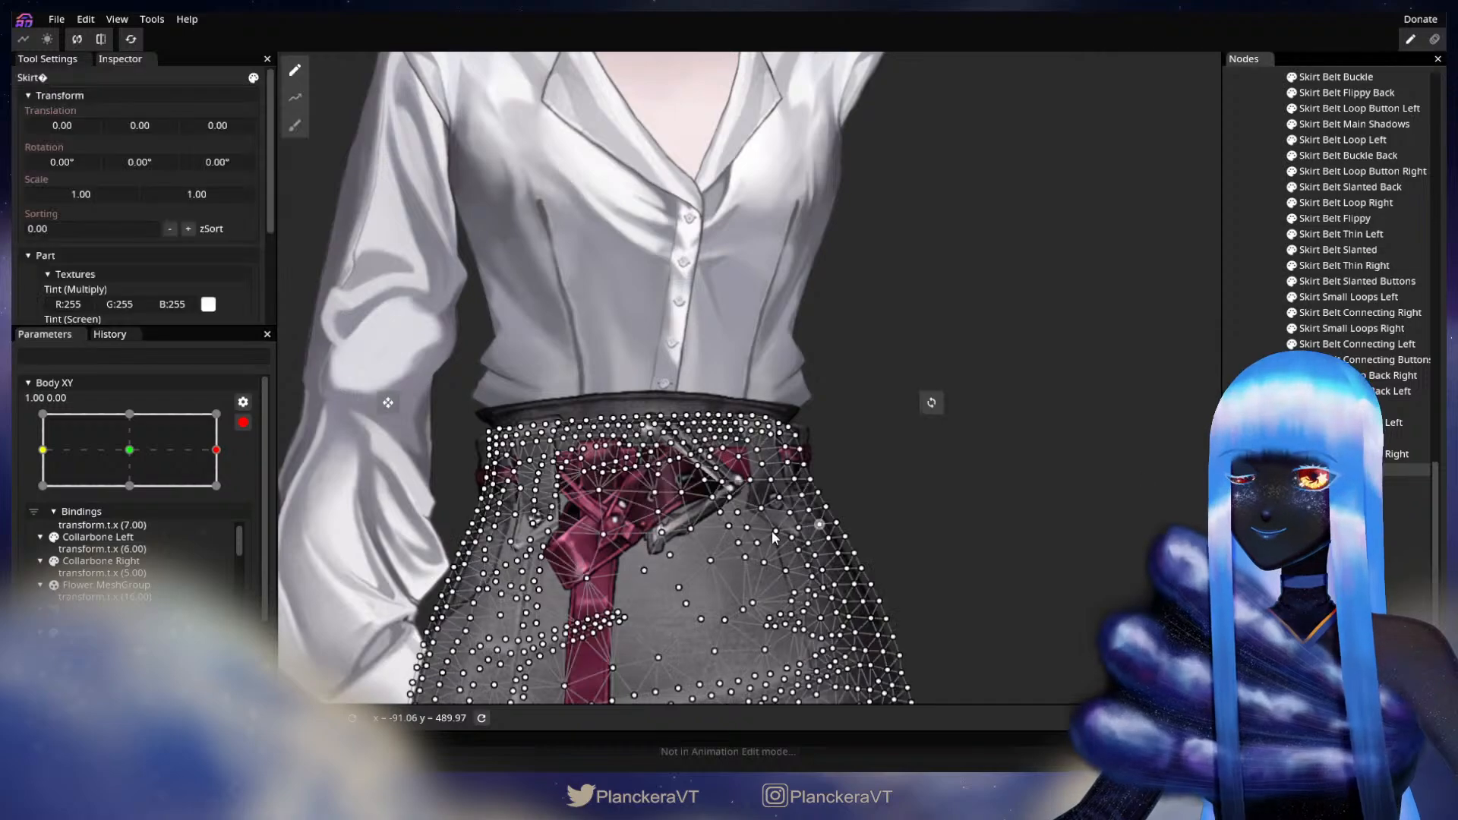
pyautogui.scroll(1, 695, 513)
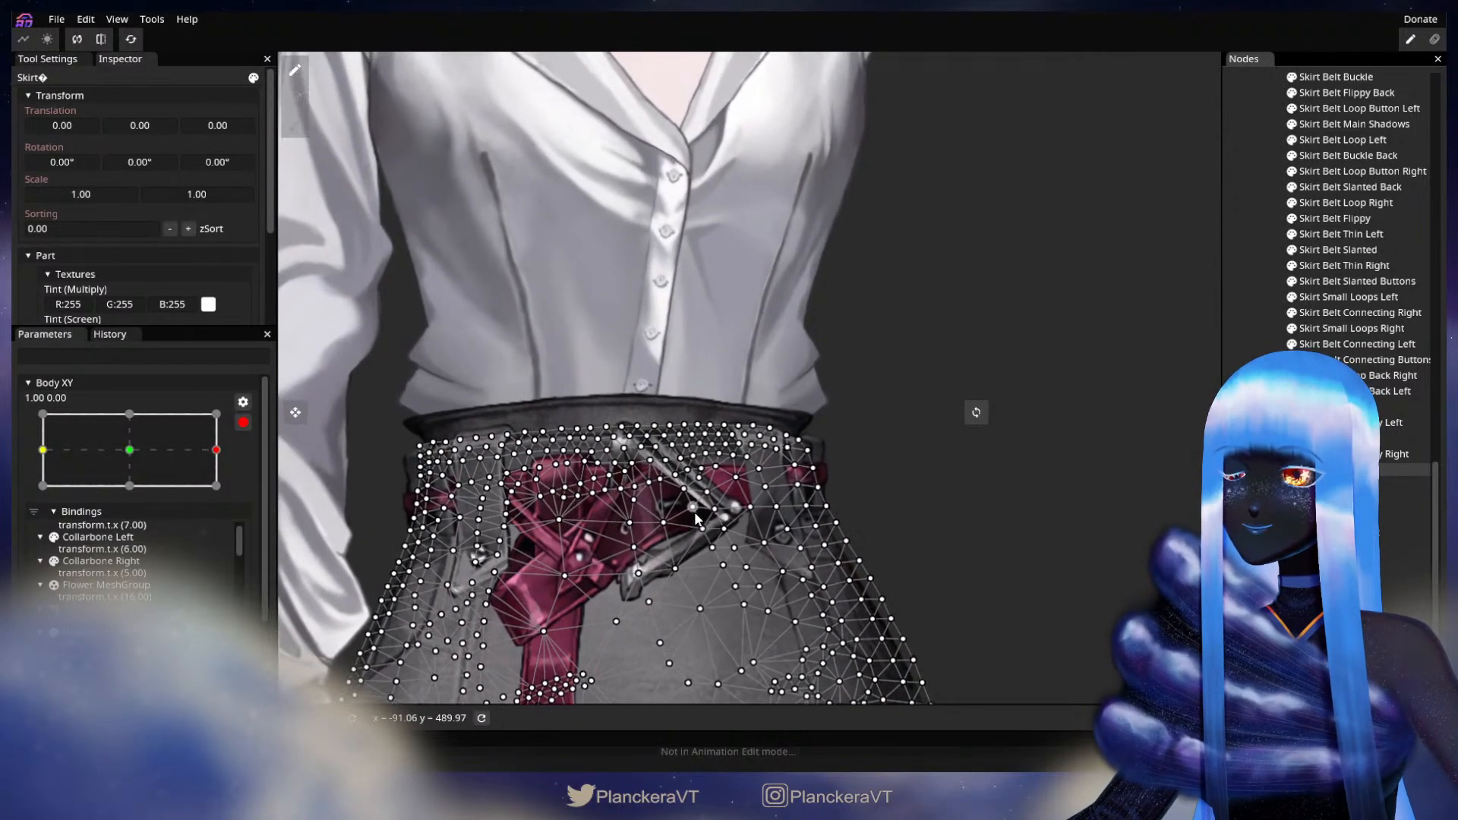
pyautogui.click(295, 126)
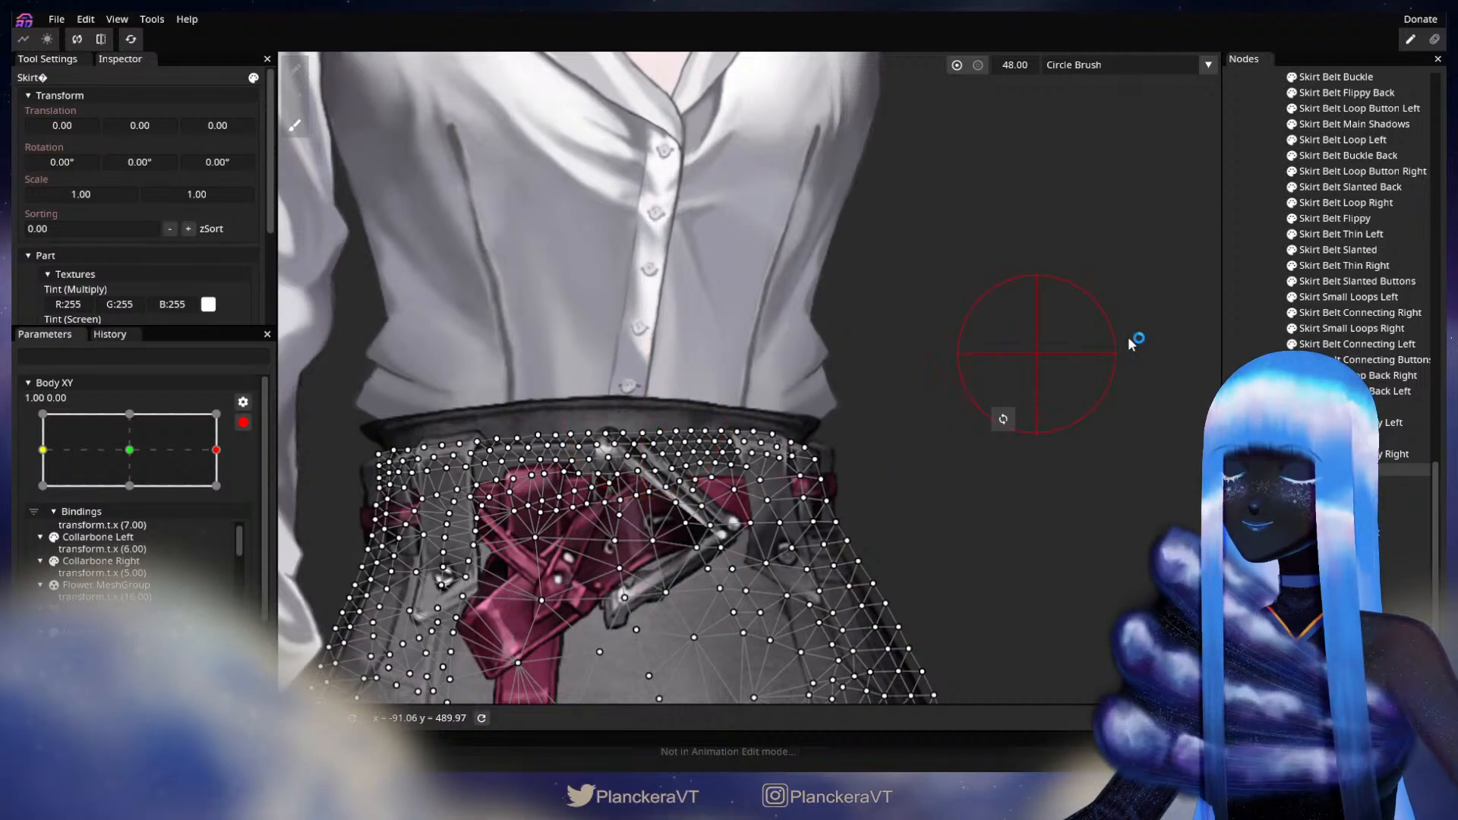
pyautogui.click(1254, 334)
pyautogui.scroll(-3, 782, 433)
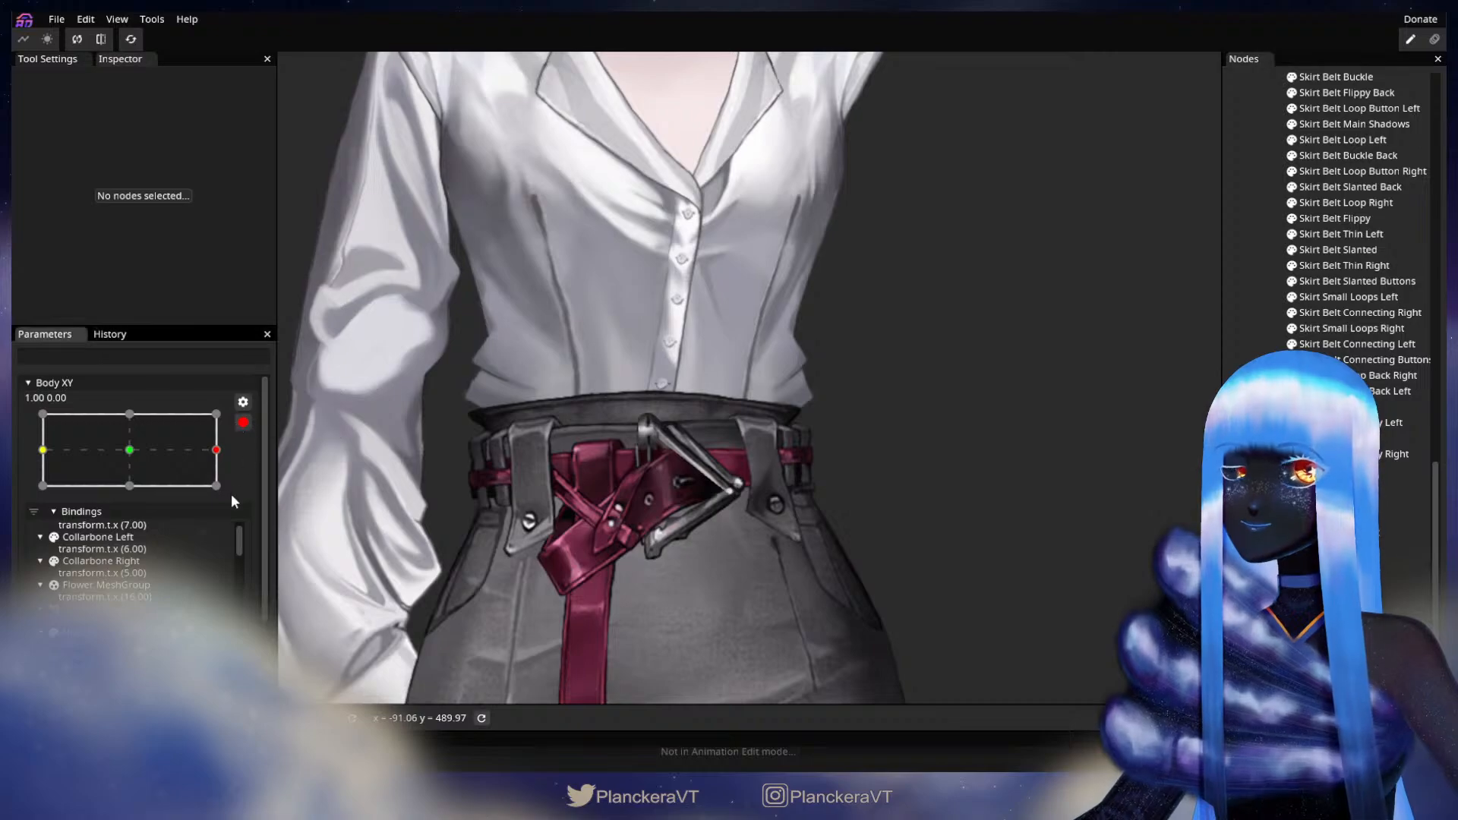
# - Preview the Body XY motion near its 1.00 end and reopen the 1.00, 0.00 keypoint for editing
pyautogui.click(243, 423)
pyautogui.moveTo(227, 517)
pyautogui.mouseDown()
pyautogui.moveTo(135, 517)
pyautogui.moveTo(249, 513)
pyautogui.moveTo(136, 515)
pyautogui.moveTo(247, 526)
pyautogui.mouseUp()
pyautogui.click(254, 486)
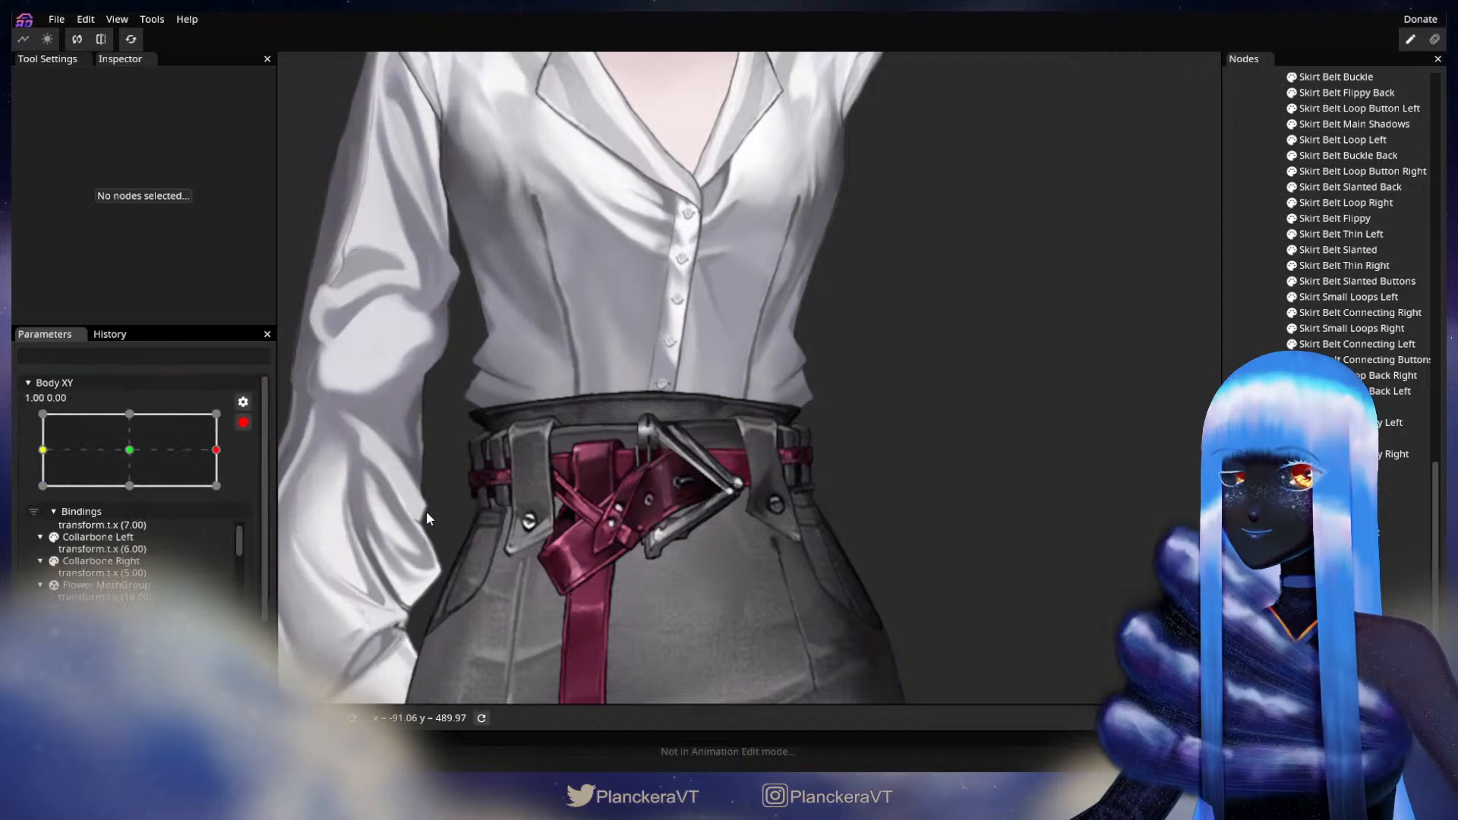
pyautogui.scroll(3, 458, 489)
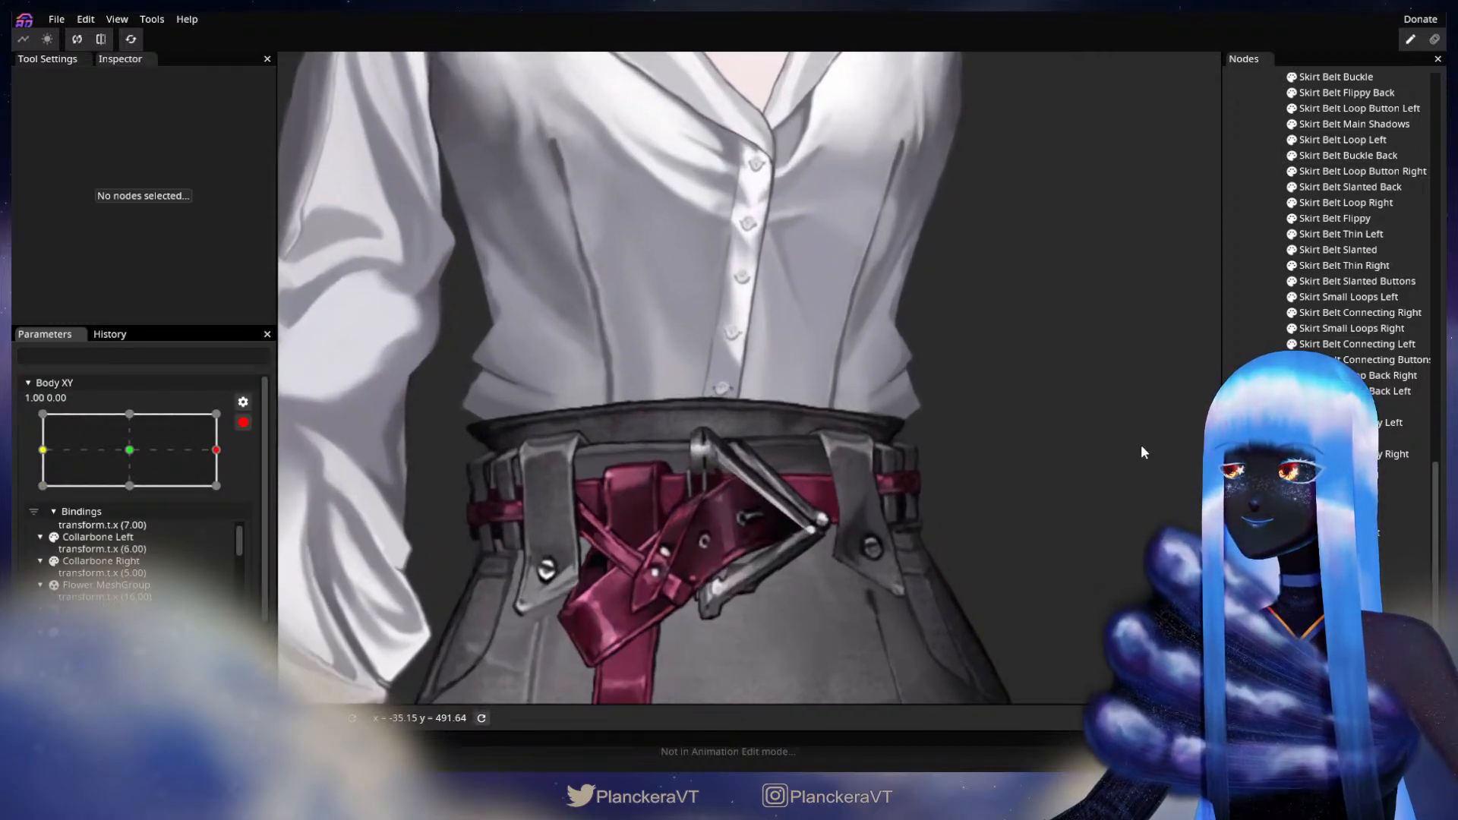
# - Reopen the skirt mesh for brush editing at the Body XY 1.00, 0.00 keypoint
pyautogui.click(575, 454)
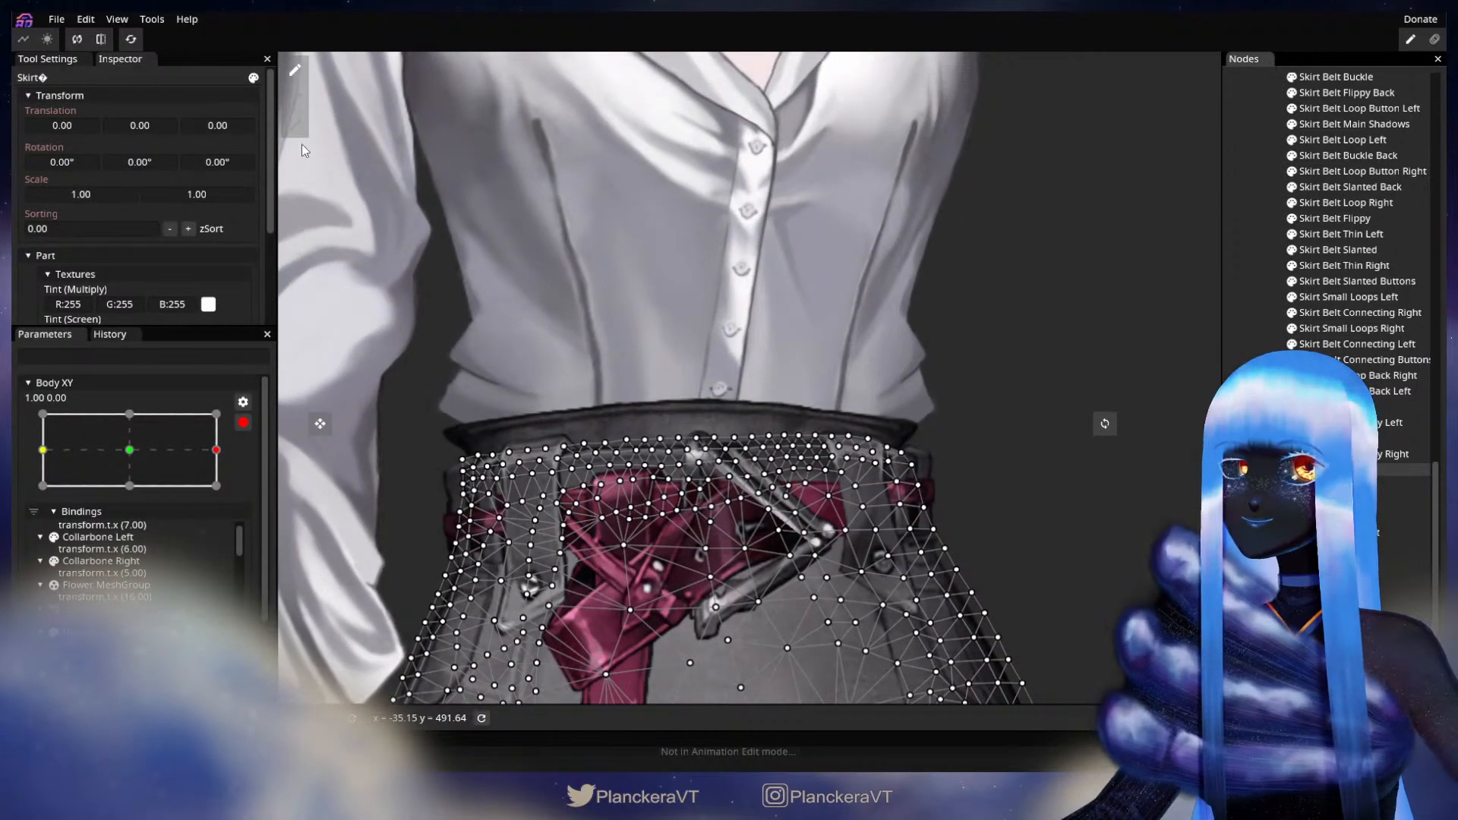
pyautogui.click(295, 125)
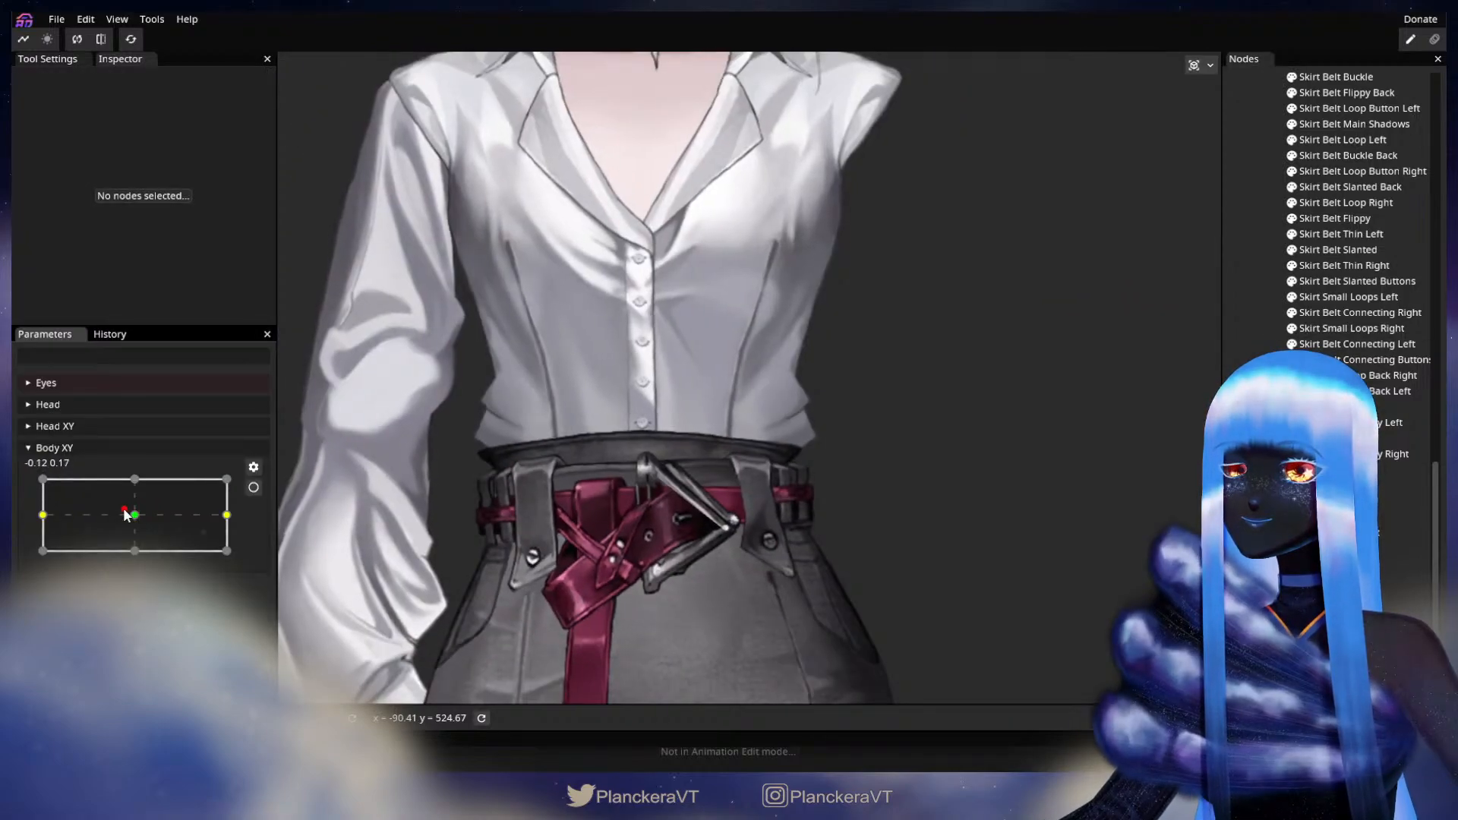
# - Preview the Body XY turn out to its 1.00 end and examine how the waist and shirt look together
pyautogui.moveTo(130, 511); pyautogui.dragTo(231, 523)
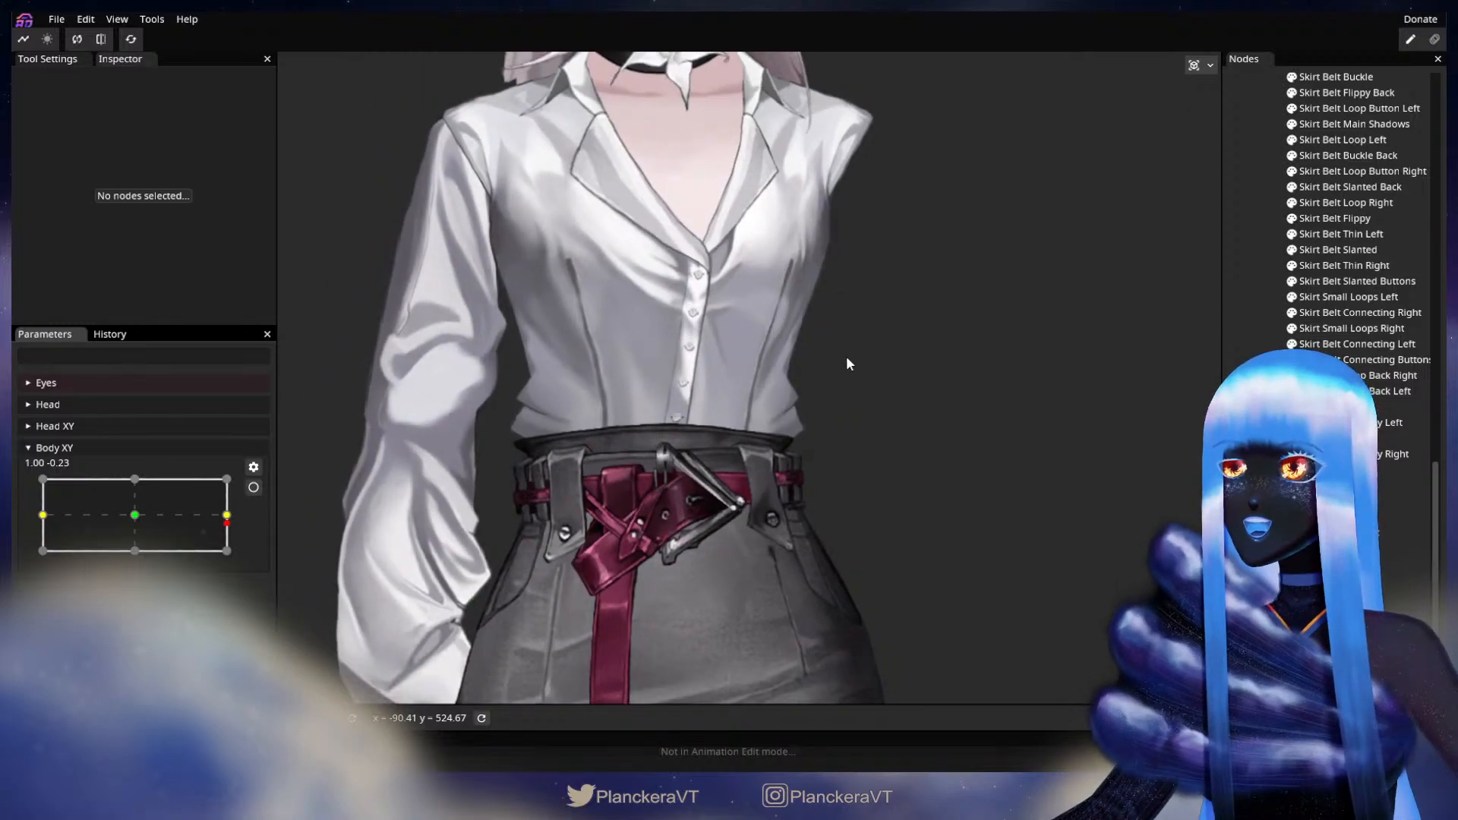
pyautogui.scroll(-4, 852, 364)
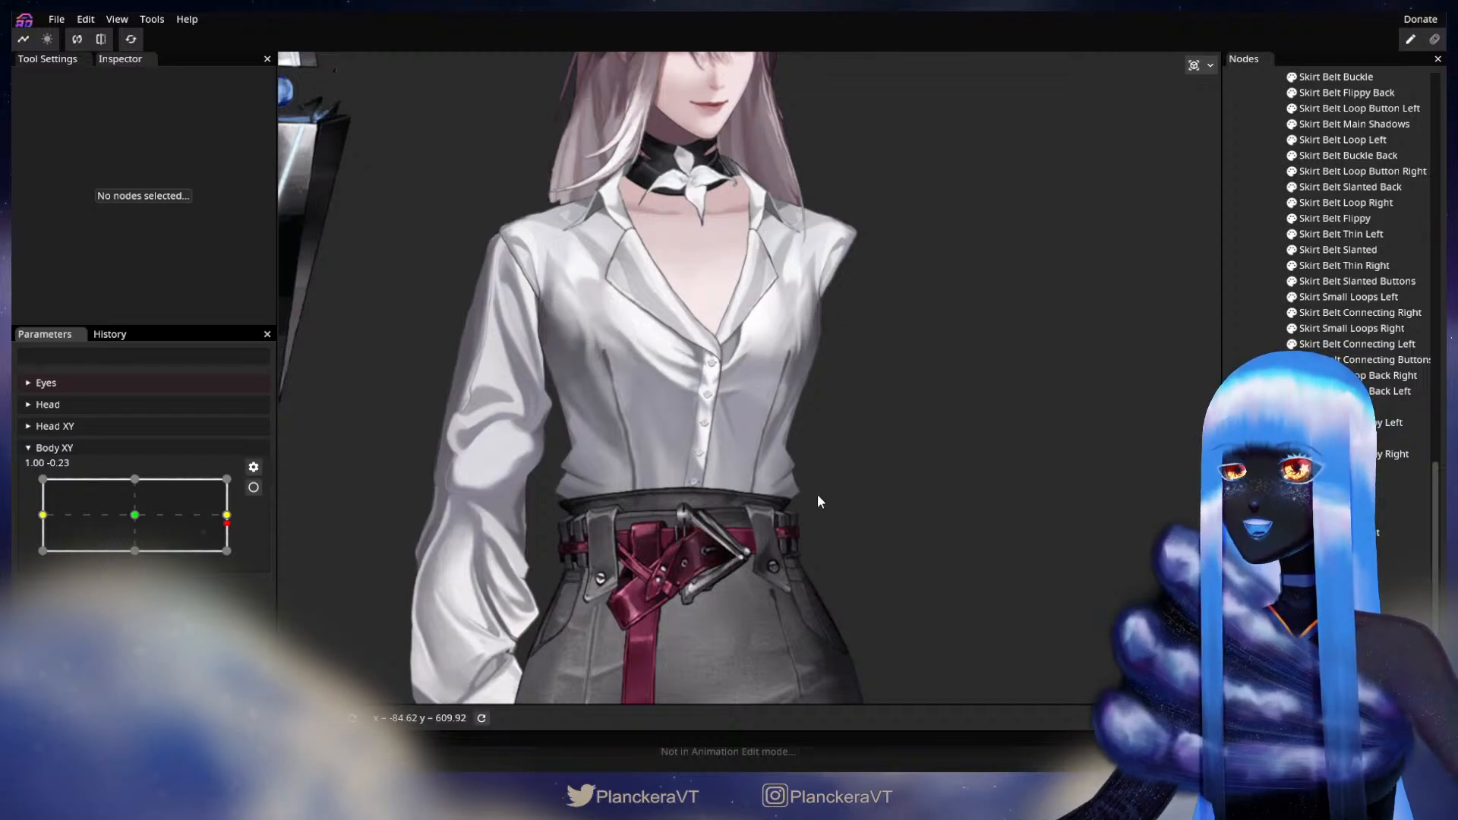
pyautogui.scroll(2, 802, 518)
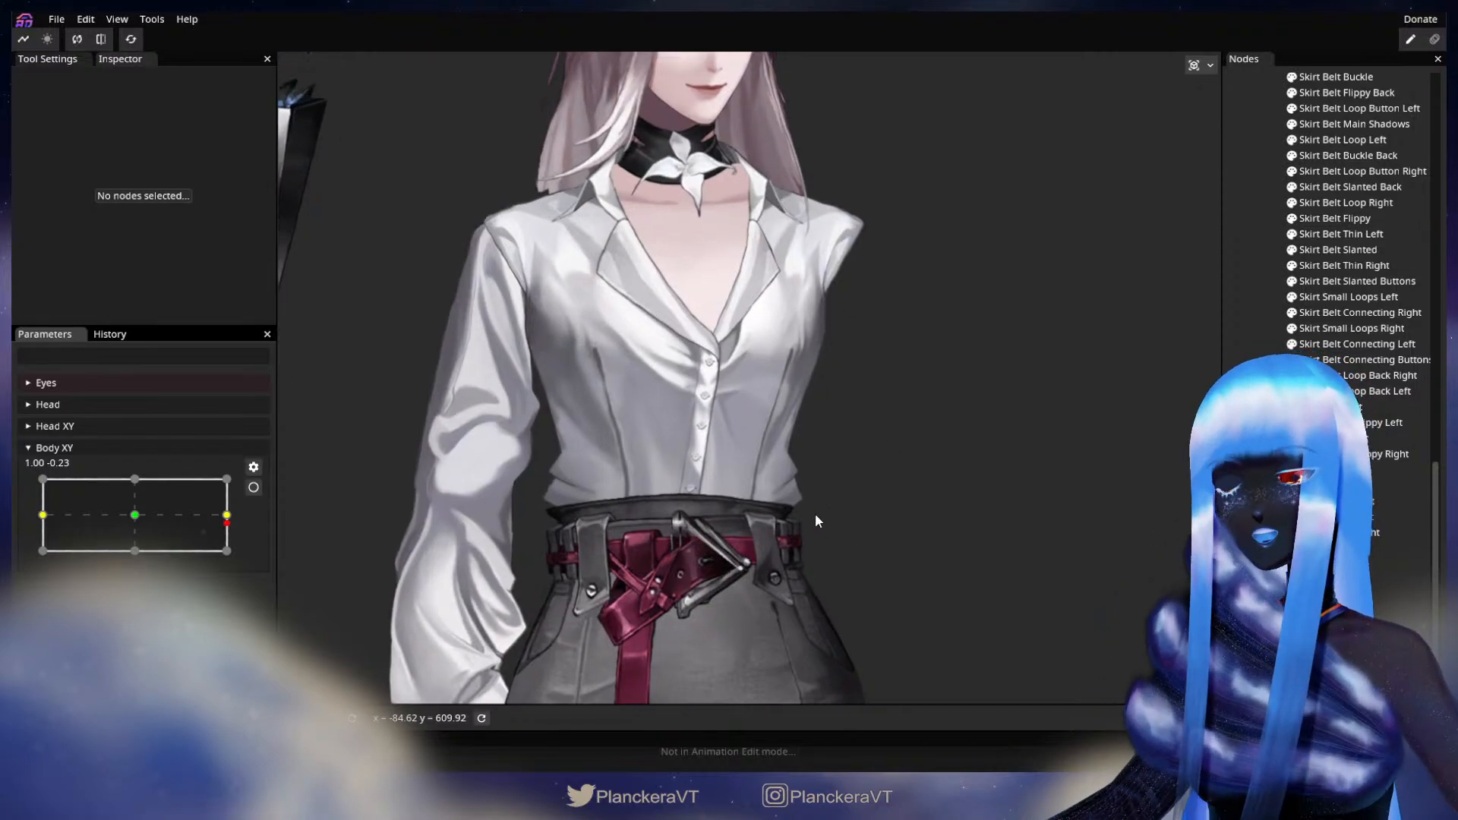
pyautogui.moveTo(820, 422); pyautogui.dragTo(804, 521)
pyautogui.scroll(1, 805, 518)
pyautogui.scroll(2, 805, 521)
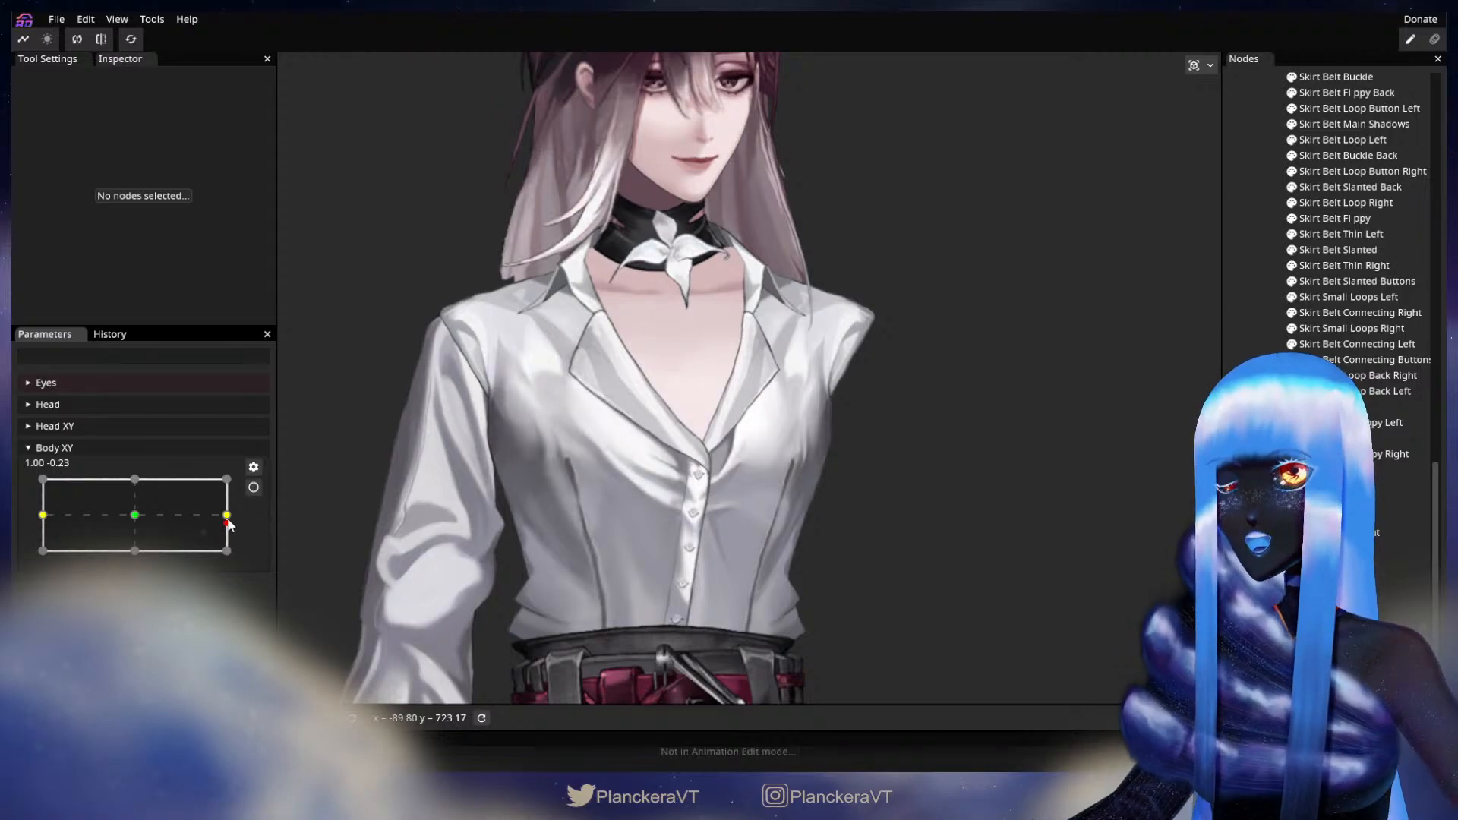
# - Sweep Body XY up and down along its 1.00 edge to check the shirt and upper body
pyautogui.moveTo(229, 515)
pyautogui.mouseDown()
pyautogui.moveTo(140, 515)
pyautogui.moveTo(242, 517)
pyautogui.moveTo(137, 514)
pyautogui.moveTo(230, 515)
pyautogui.mouseUp()
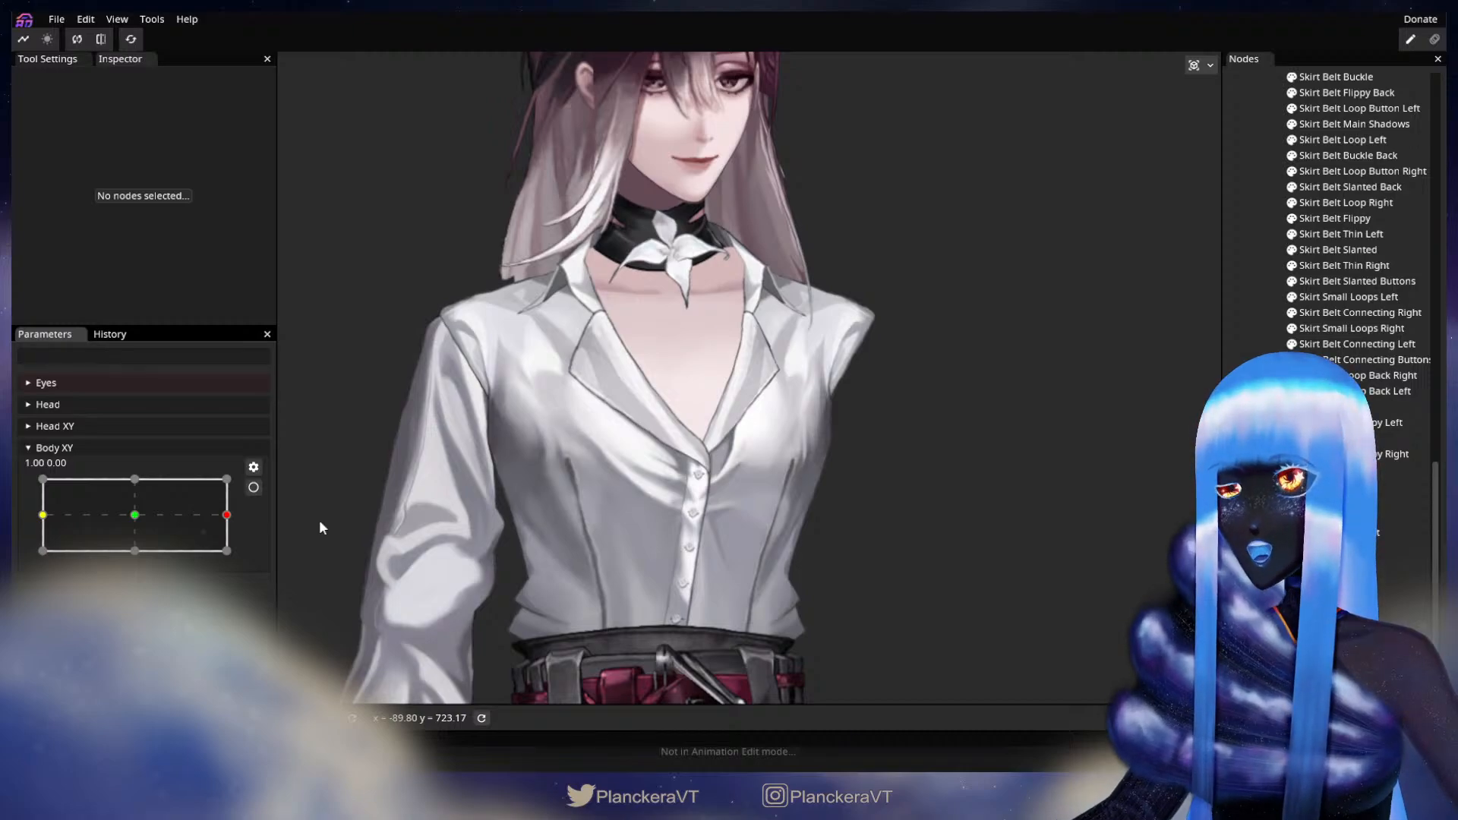
pyautogui.moveTo(227, 515); pyautogui.dragTo(266, 524)
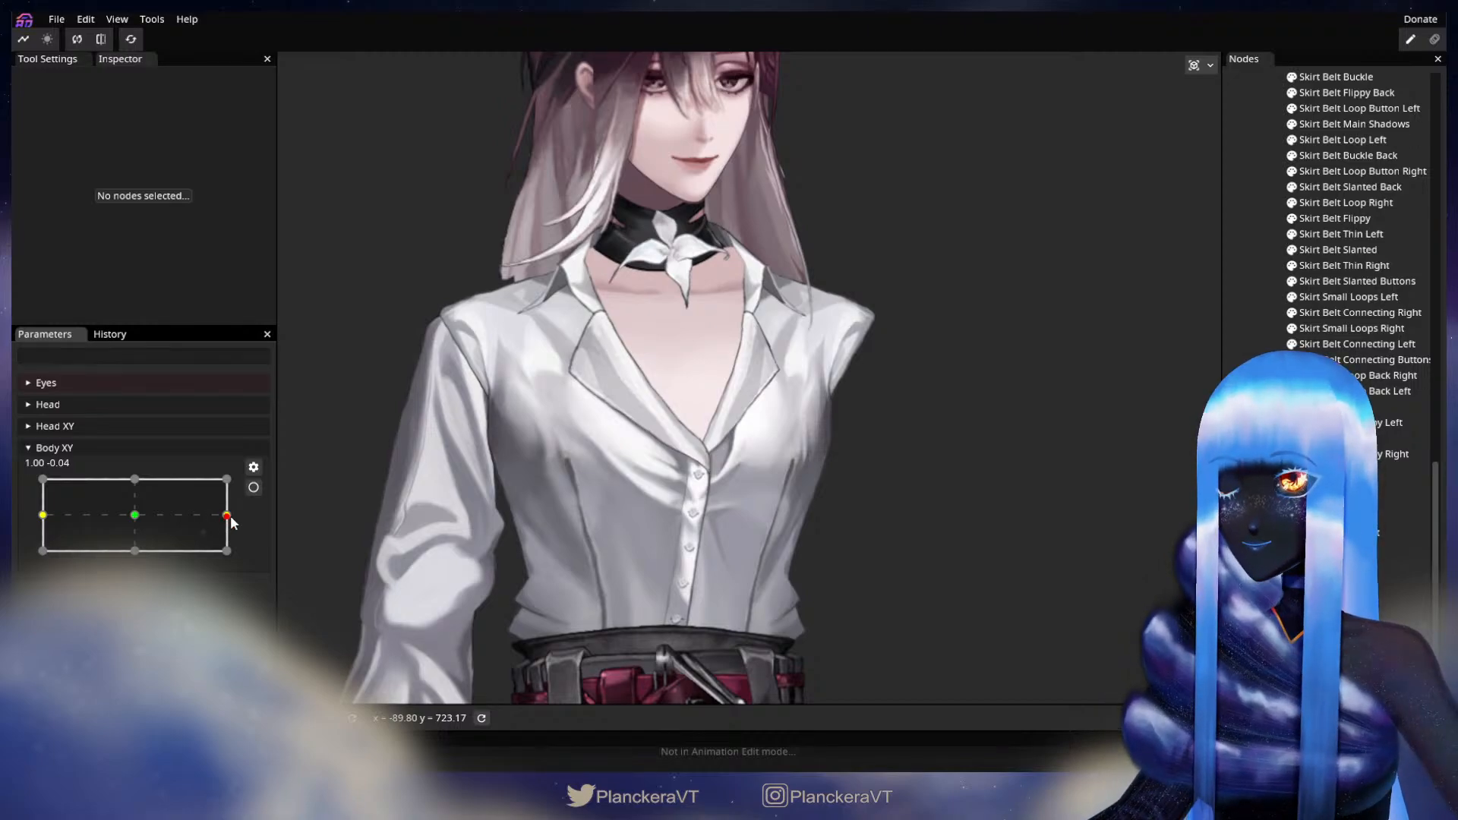
pyautogui.moveTo(232, 522); pyautogui.dragTo(236, 556)
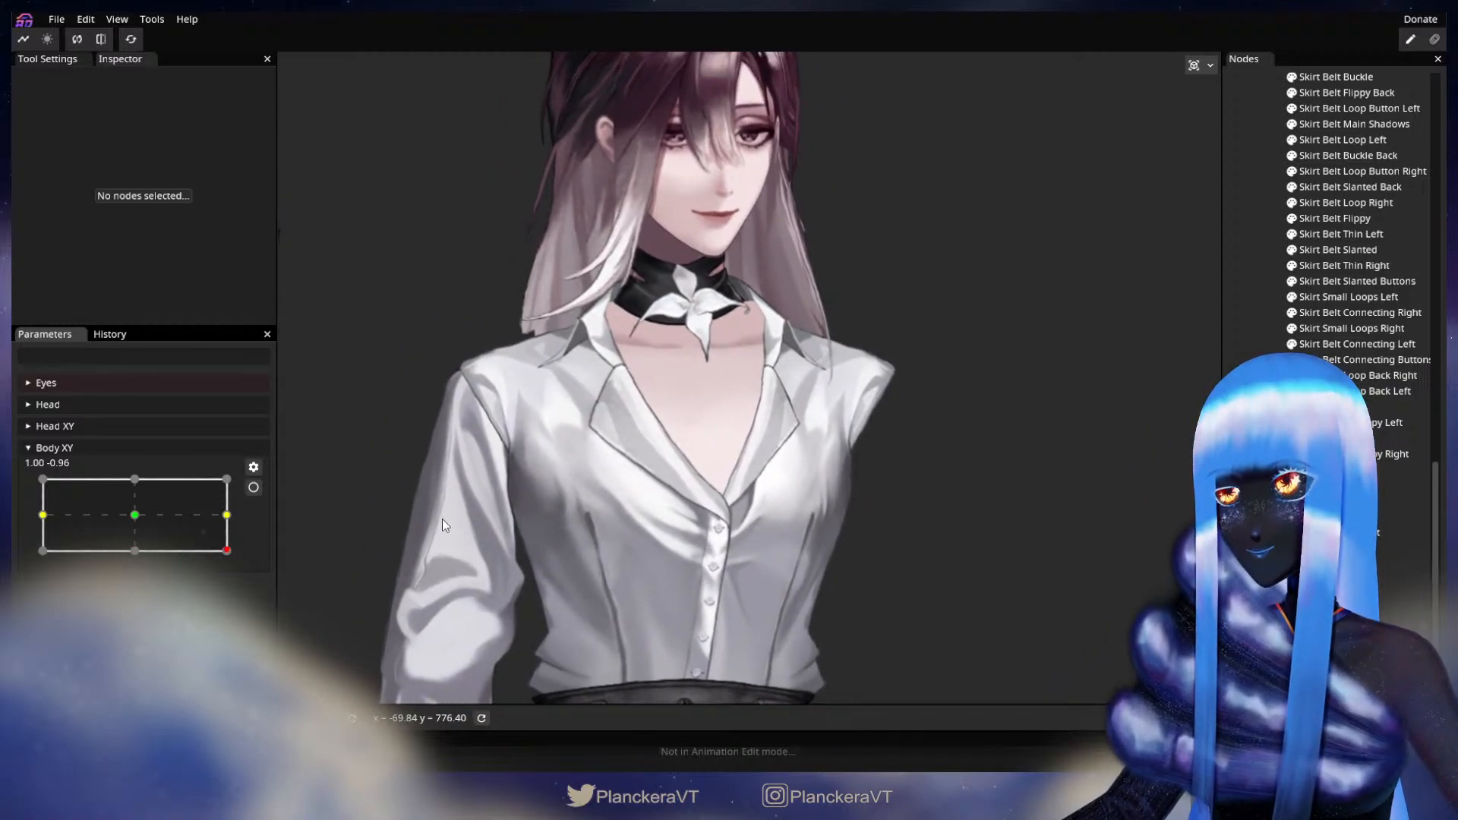
# - Arm the Body XY 1.00, 0.00 keypoint and select the Shirt mesh for editing around the chest and collar
pyautogui.moveTo(229, 517)
pyautogui.mouseDown()
pyautogui.moveTo(134, 515)
pyautogui.moveTo(240, 518)
pyautogui.moveTo(199, 525)
pyautogui.moveTo(238, 531)
pyautogui.moveTo(123, 528)
pyautogui.moveTo(237, 519)
pyautogui.mouseUp()
pyautogui.click(254, 487)
pyautogui.scroll(3, 637, 578)
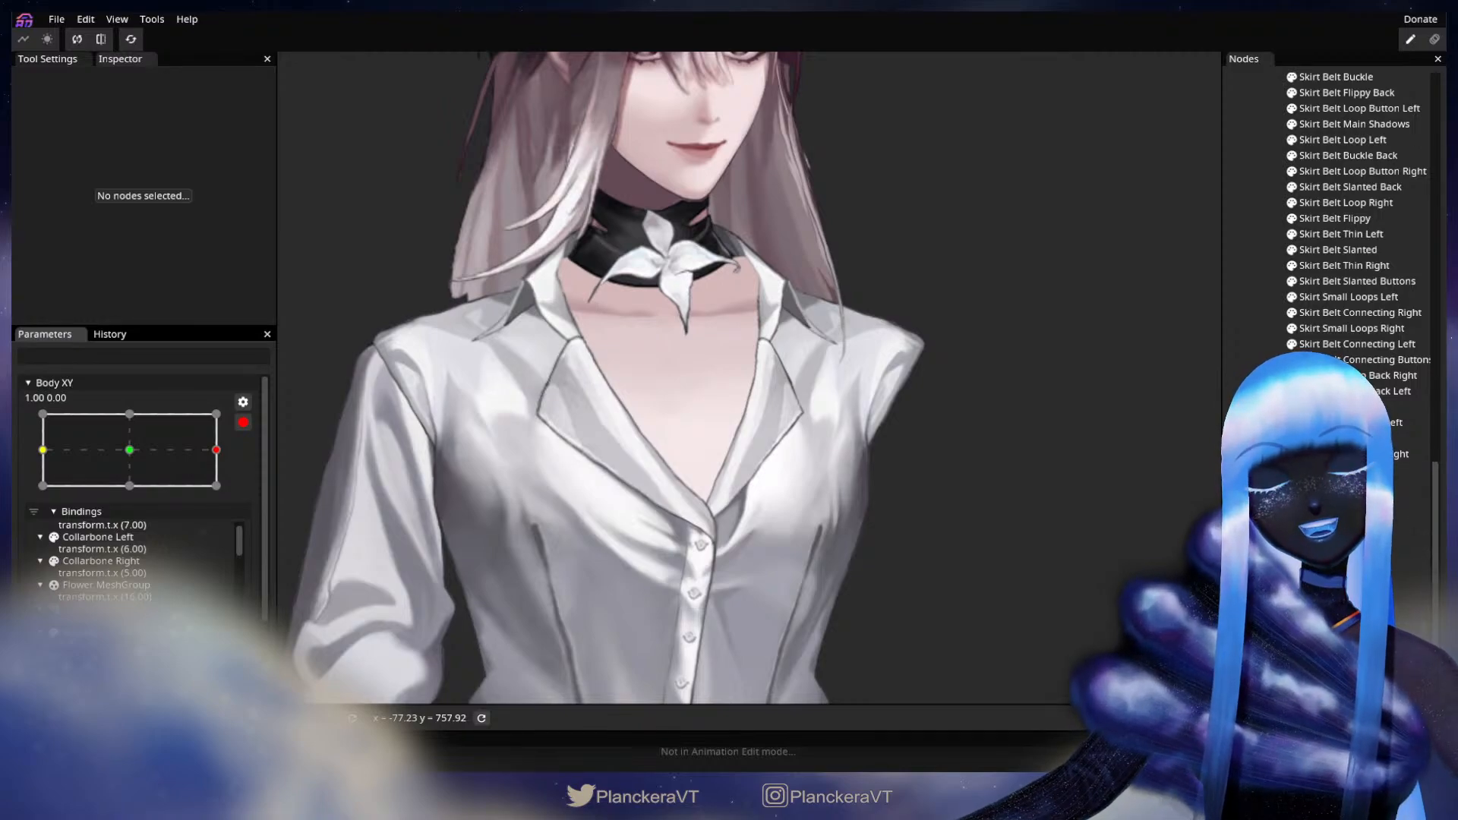
pyautogui.scroll(3, 1337, 228)
pyautogui.scroll(2, 1337, 228)
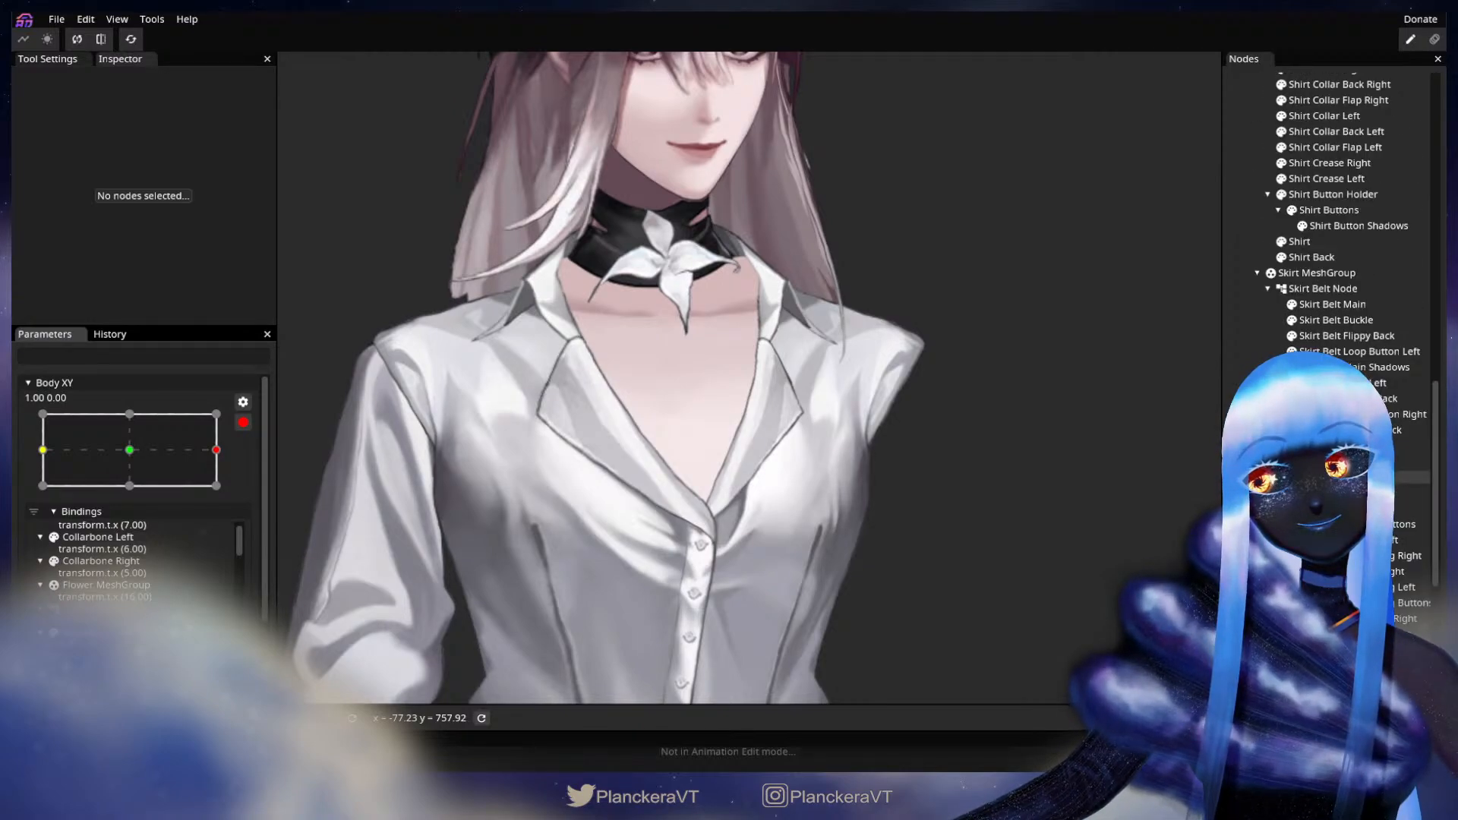
pyautogui.click(1300, 241)
pyautogui.scroll(3, 606, 625)
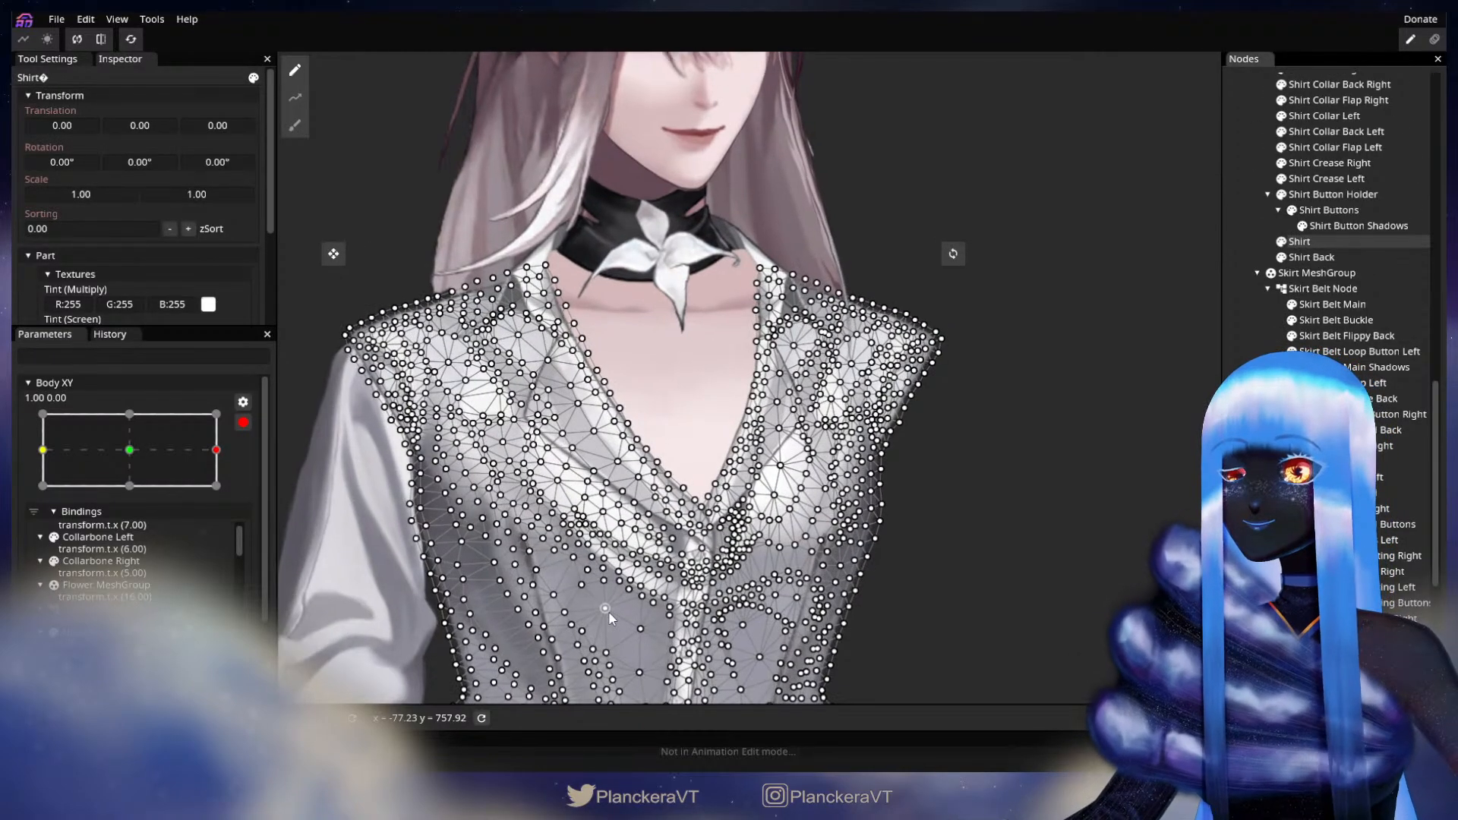
pyautogui.scroll(4, 605, 624)
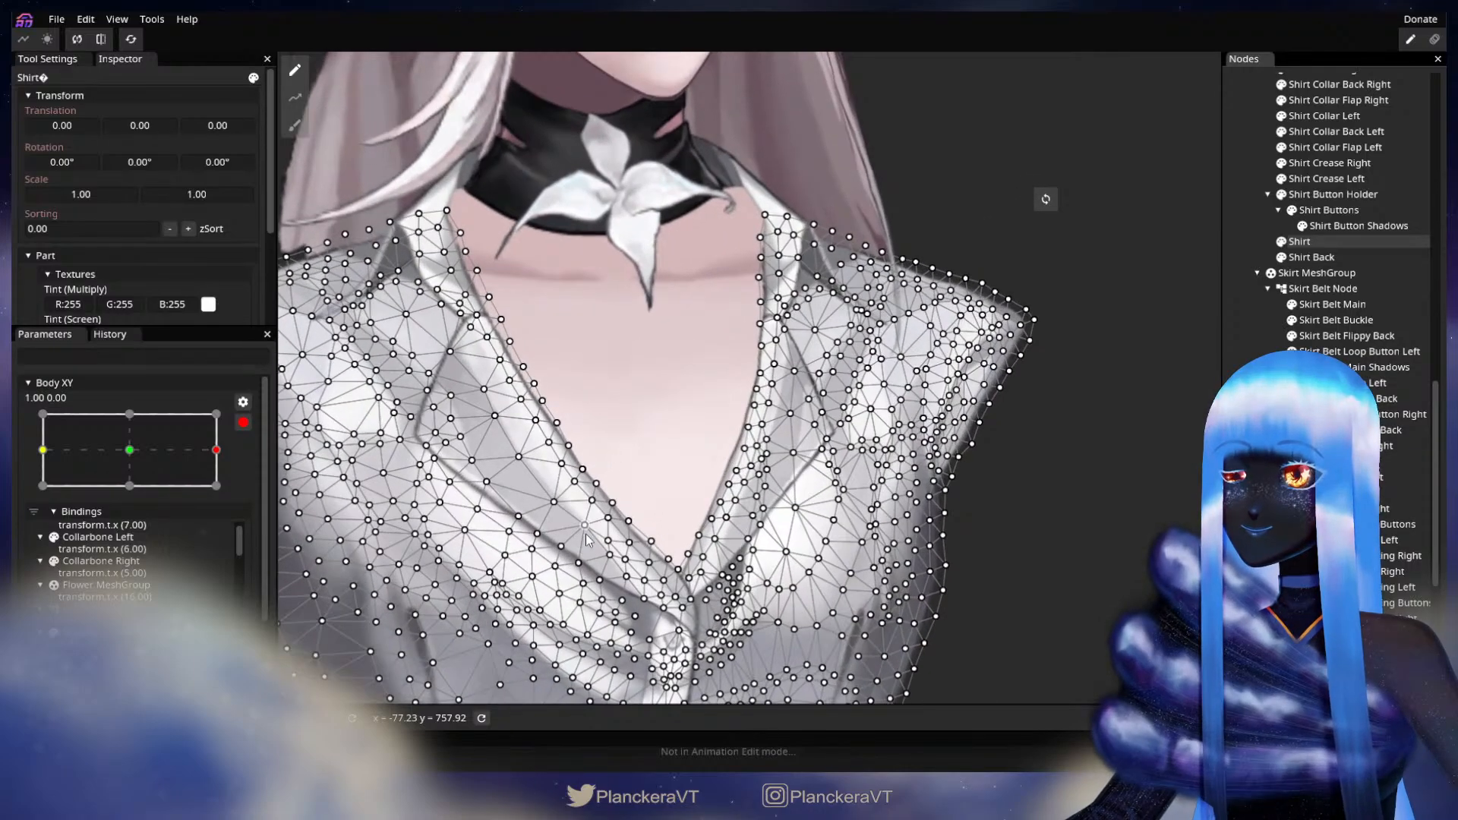
pyautogui.scroll(5, 823, 481)
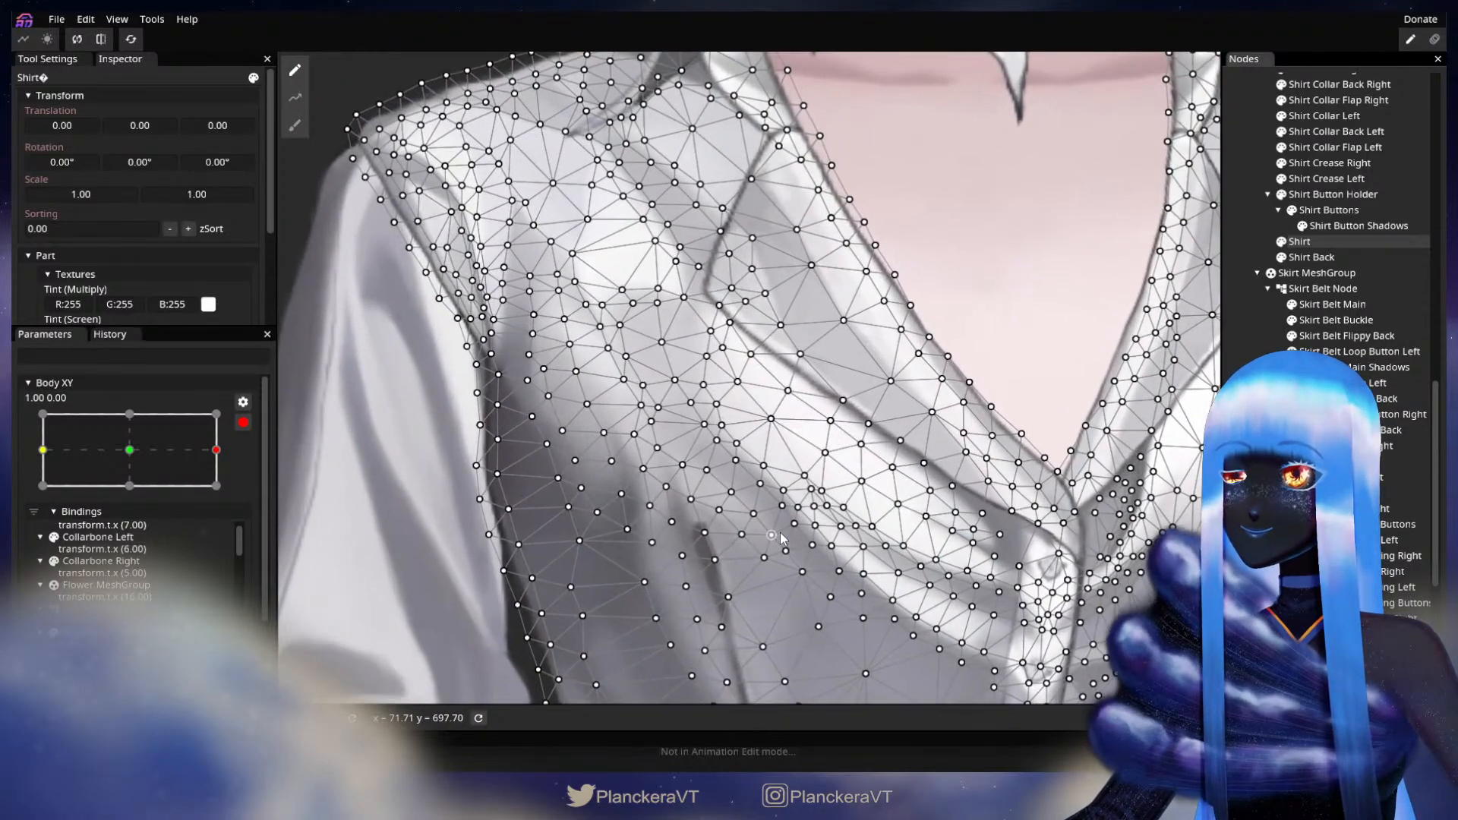
pyautogui.scroll(2, 795, 553)
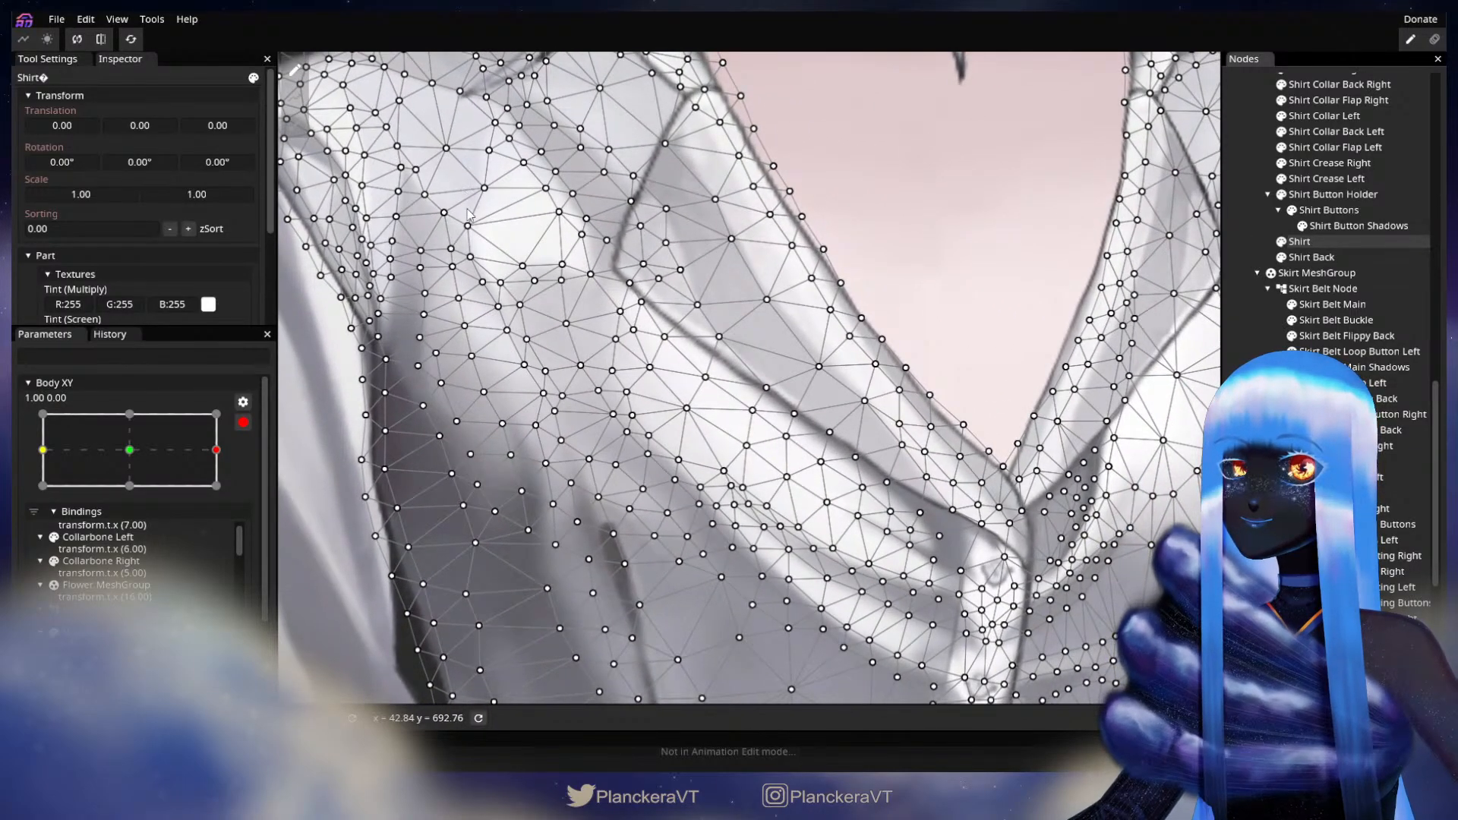
pyautogui.moveTo(468, 215); pyautogui.dragTo(542, 343)
# - Use the Brush Tool on the Shirt mesh with the circle brush set to size 17 to work around the chest creases
pyautogui.click(294, 124)
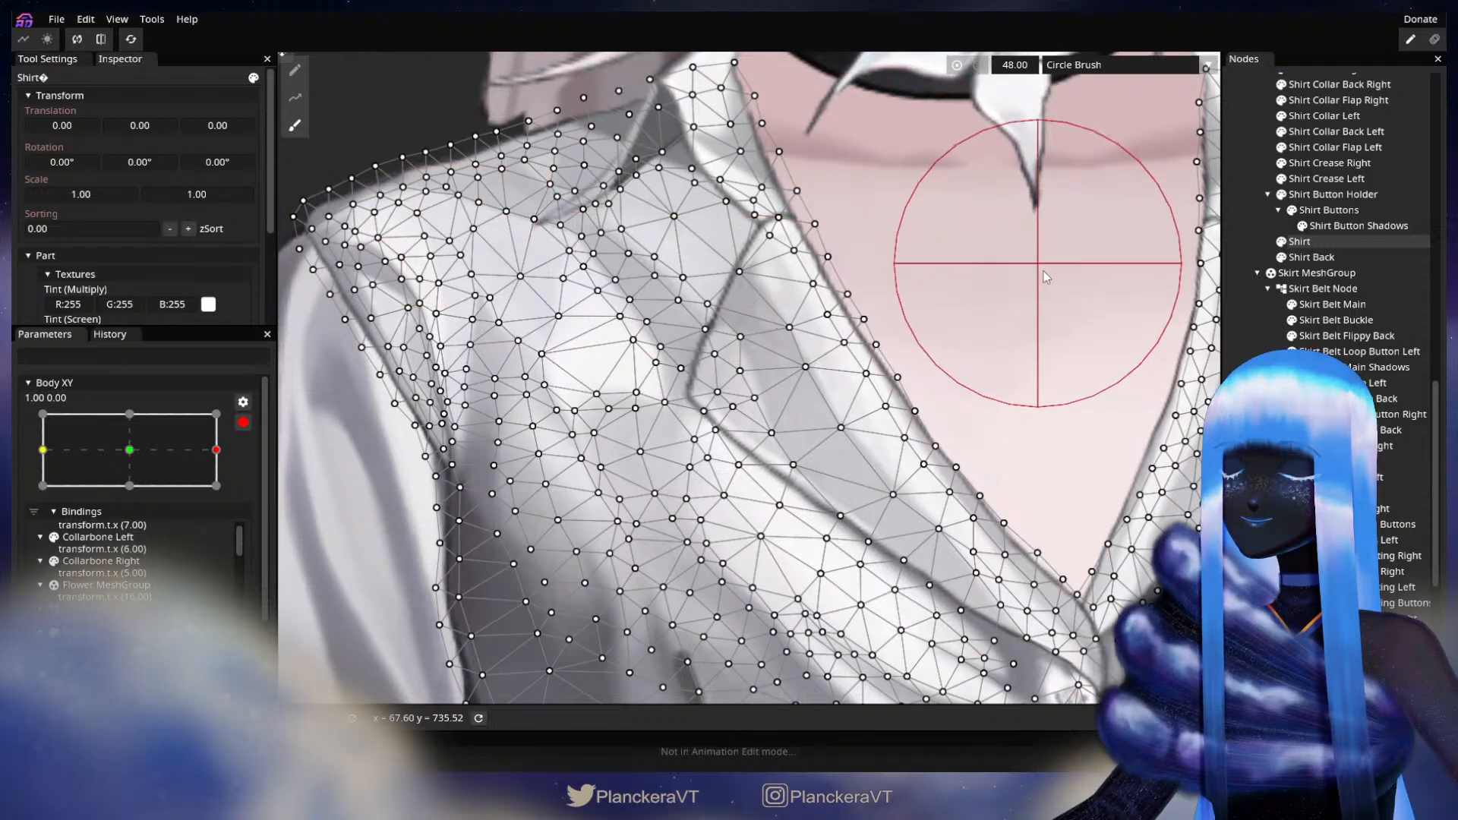
pyautogui.moveTo(1044, 272); pyautogui.dragTo(943, 245)
pyautogui.moveTo(869, 204)
pyautogui.mouseDown()
pyautogui.moveTo(914, 300)
pyautogui.moveTo(1215, 414)
pyautogui.mouseUp()
pyautogui.moveTo(593, 292); pyautogui.dragTo(885, 410)
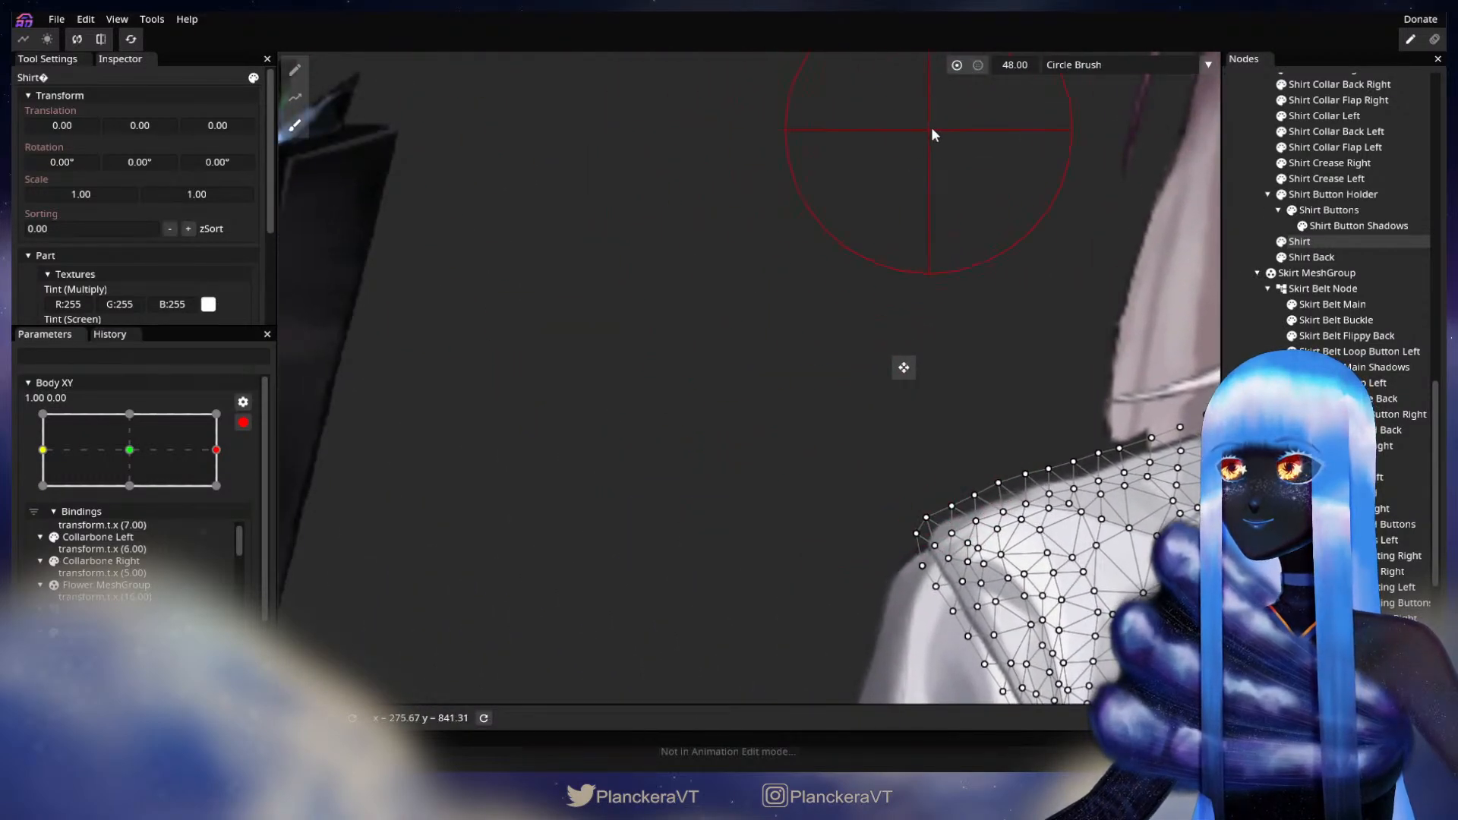
pyautogui.moveTo(1000, 66); pyautogui.dragTo(994, 65)
pyautogui.moveTo(954, 299)
pyautogui.mouseDown()
pyautogui.moveTo(741, 66)
pyautogui.moveTo(1017, 492)
pyautogui.moveTo(550, 169)
pyautogui.mouseUp()
pyautogui.moveTo(899, 564); pyautogui.dragTo(799, 383)
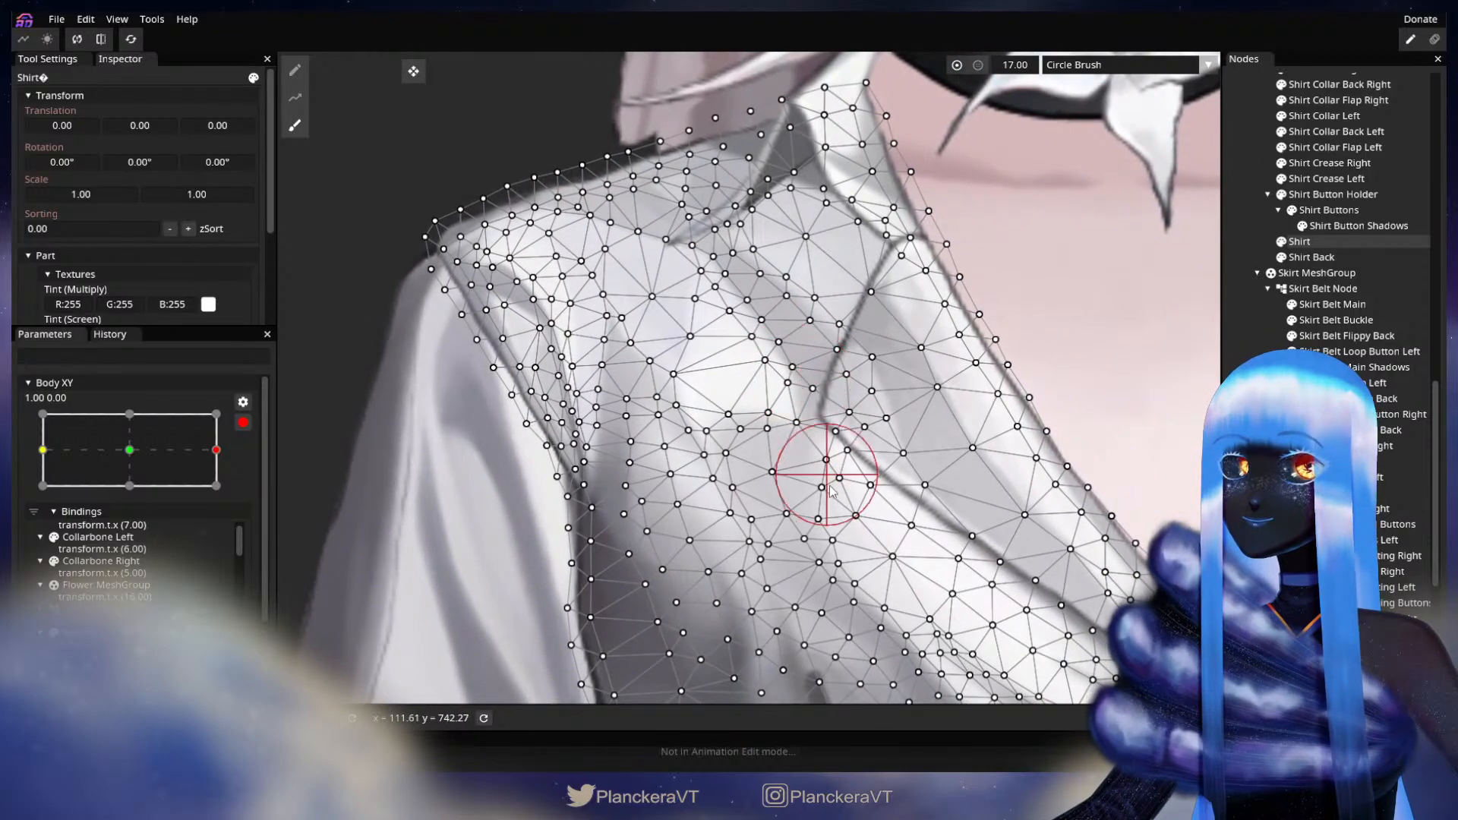
pyautogui.scroll(1, 862, 514)
pyautogui.moveTo(870, 520); pyautogui.dragTo(721, 395)
pyautogui.scroll(1, 790, 589)
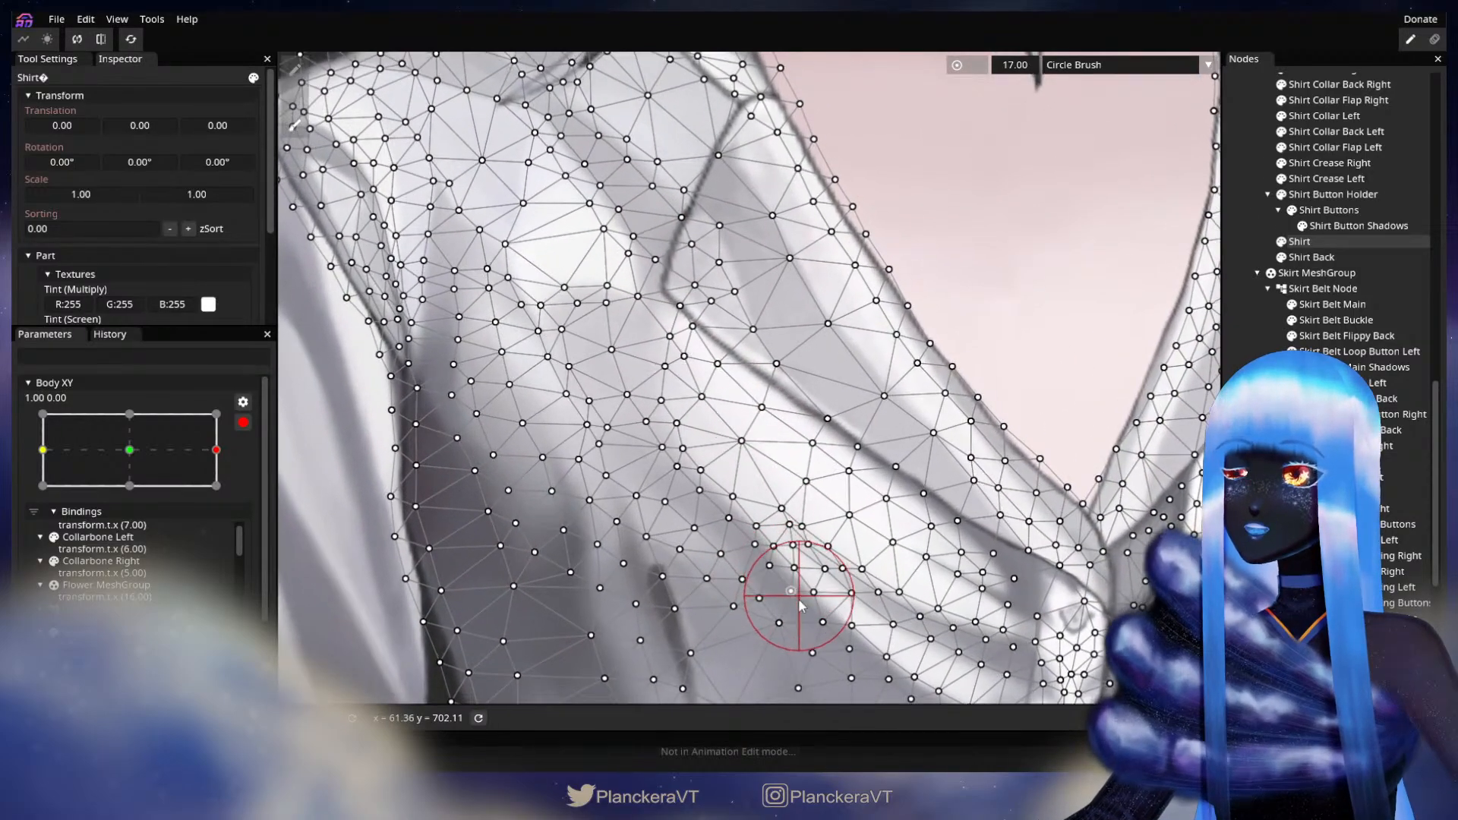
pyautogui.moveTo(795, 598); pyautogui.dragTo(744, 545)
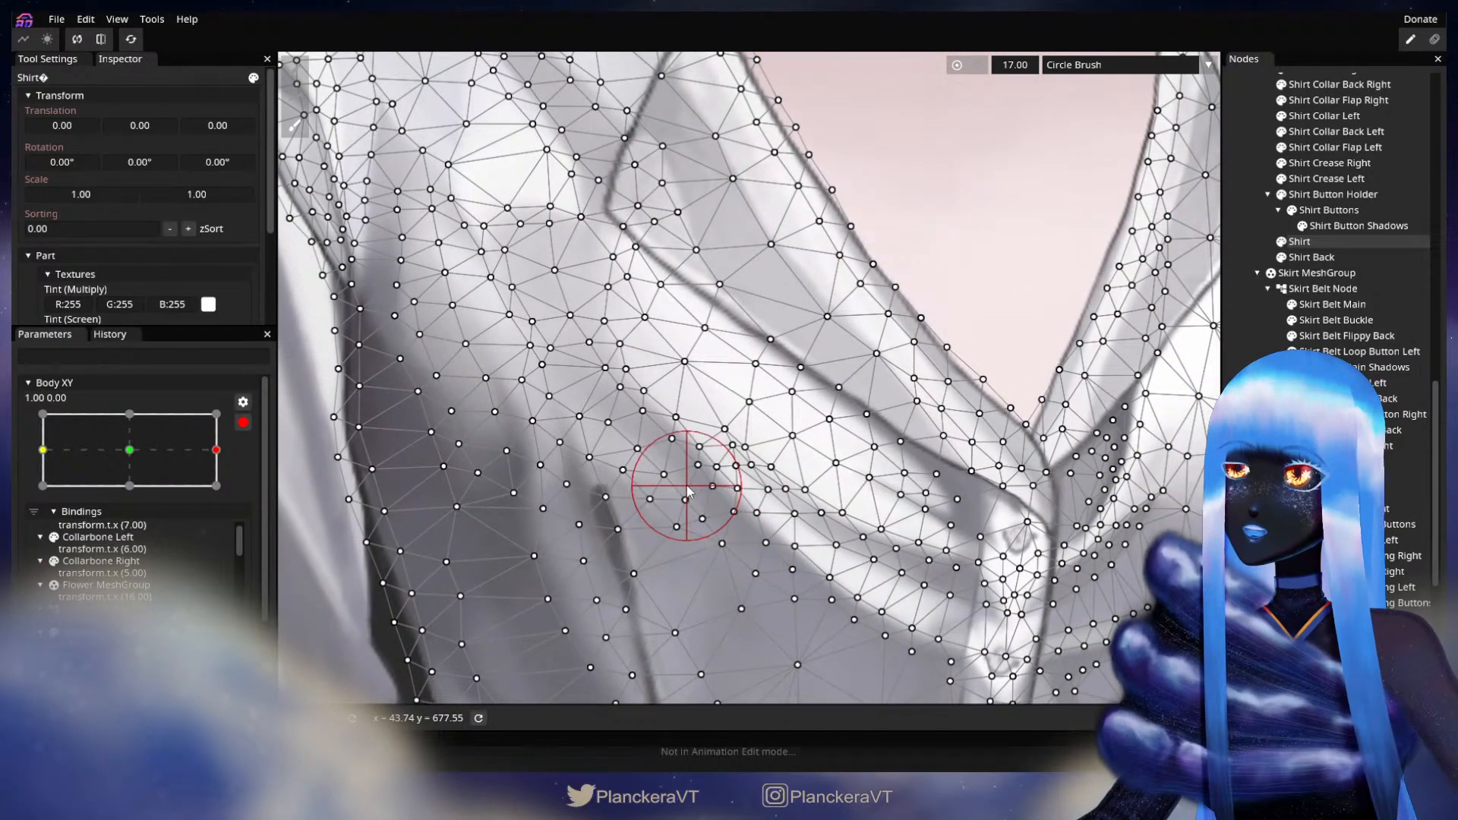
pyautogui.press('Escape')
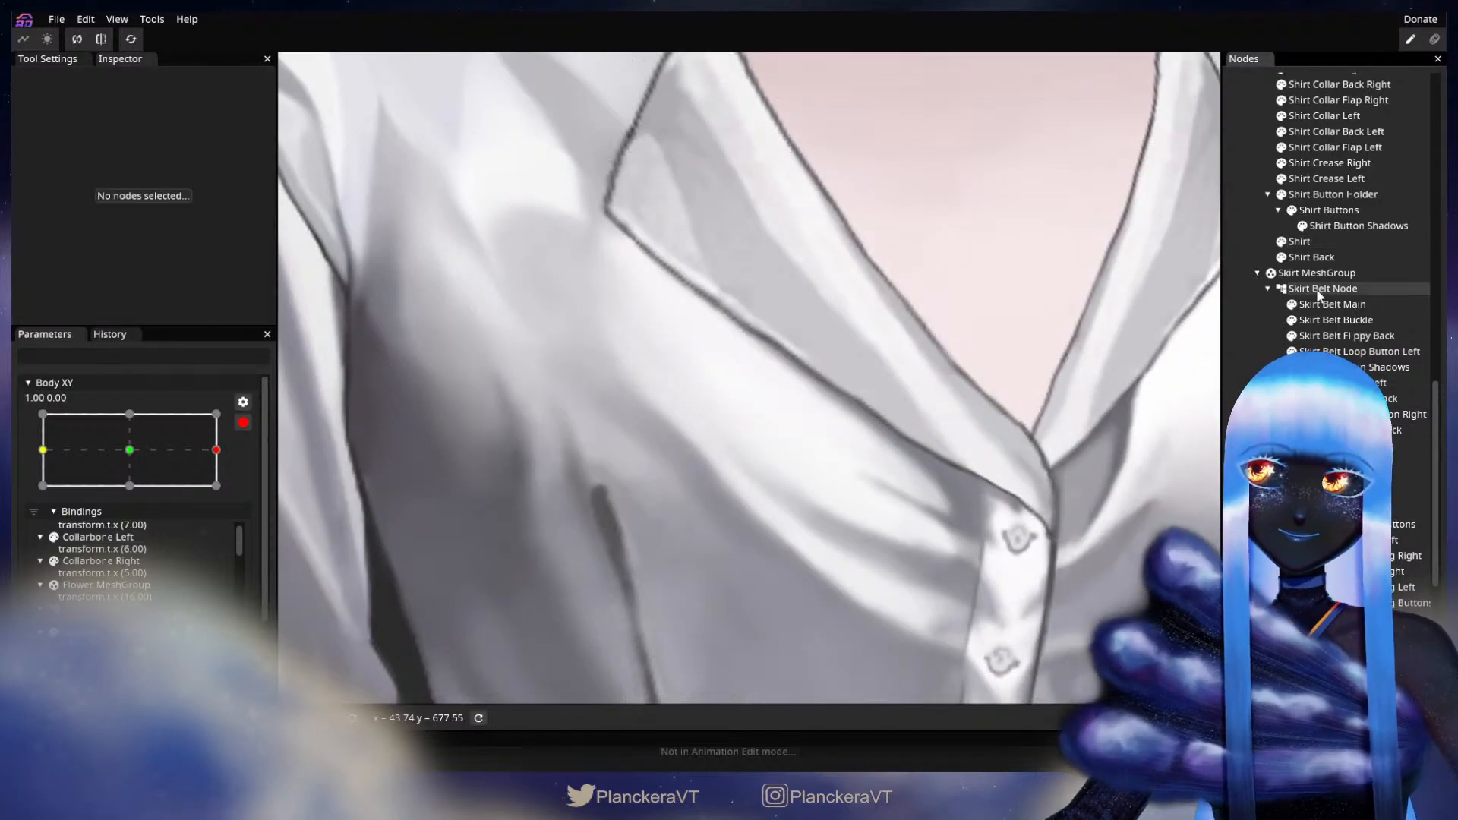
pyautogui.click(1299, 241)
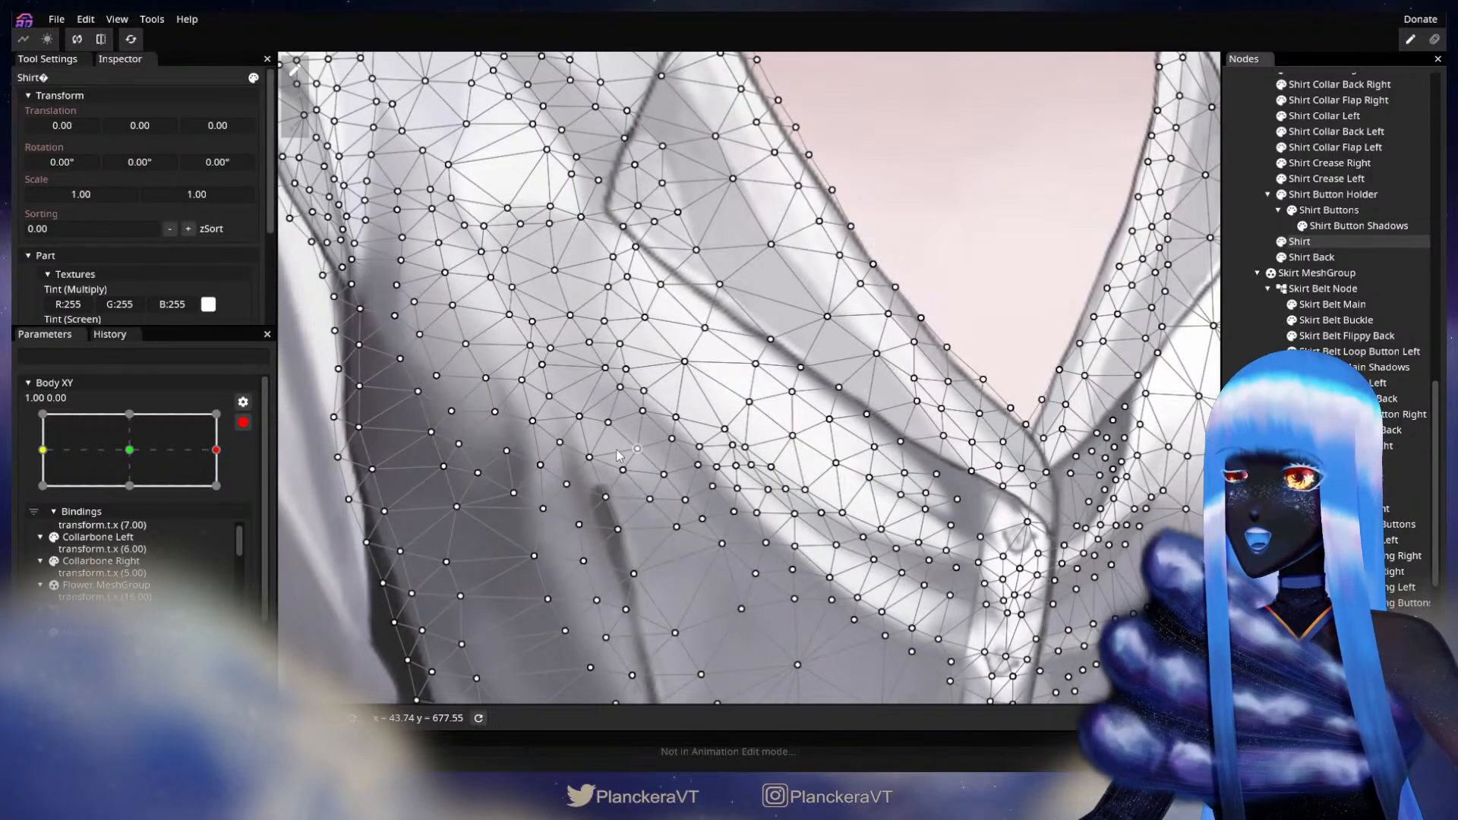
pyautogui.click(291, 130)
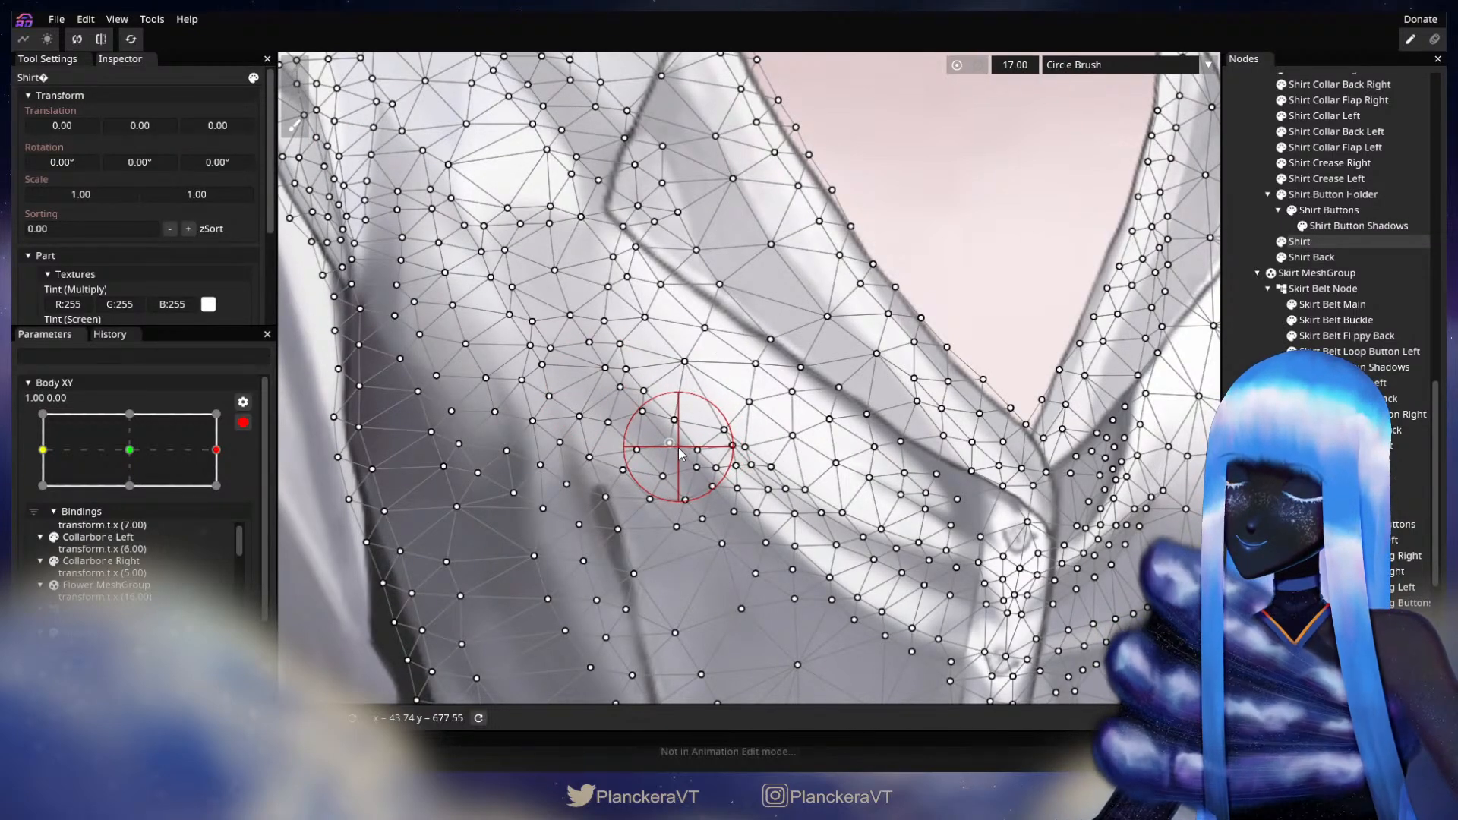
pyautogui.press('Escape')
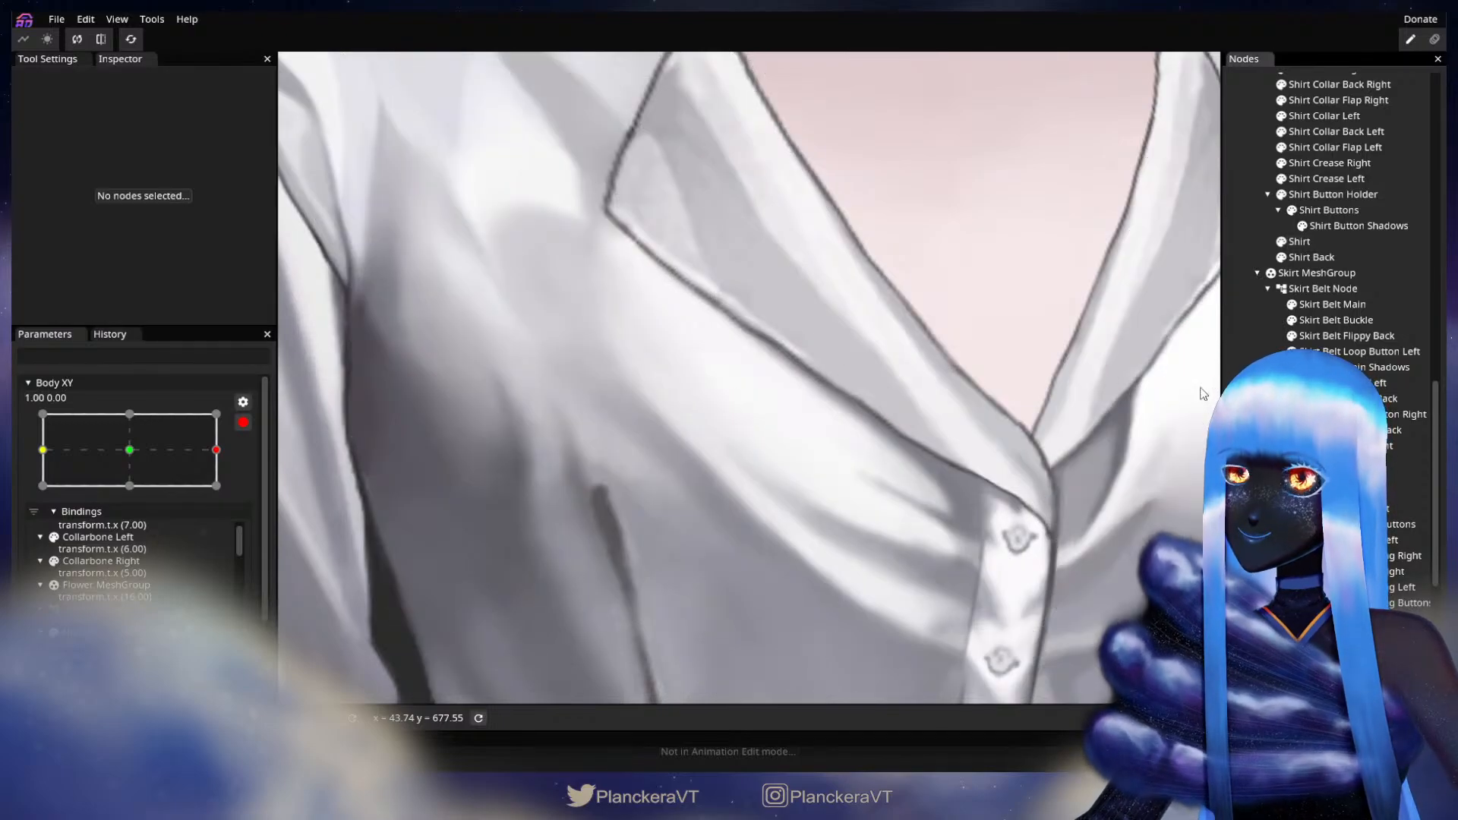
# - Preview the Body XY motion near 1.00 to check the shirt's chest, and rearm the 1.00, 0.00 keypoint
pyautogui.scroll(-3, 699, 521)
pyautogui.scroll(-3, 668, 532)
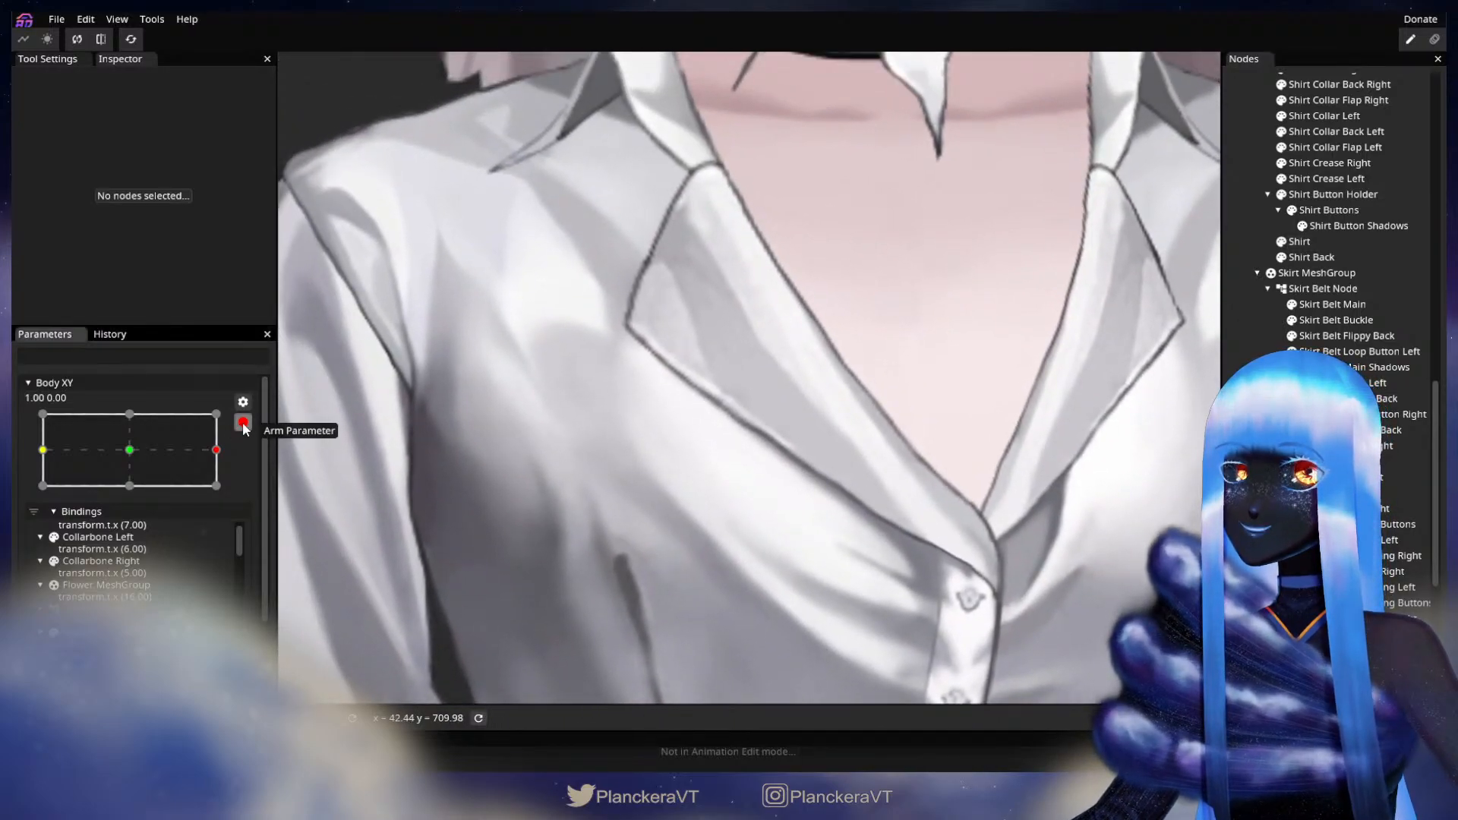
pyautogui.click(243, 423)
pyautogui.moveTo(228, 514)
pyautogui.mouseDown()
pyautogui.moveTo(135, 507)
pyautogui.moveTo(238, 513)
pyautogui.mouseUp()
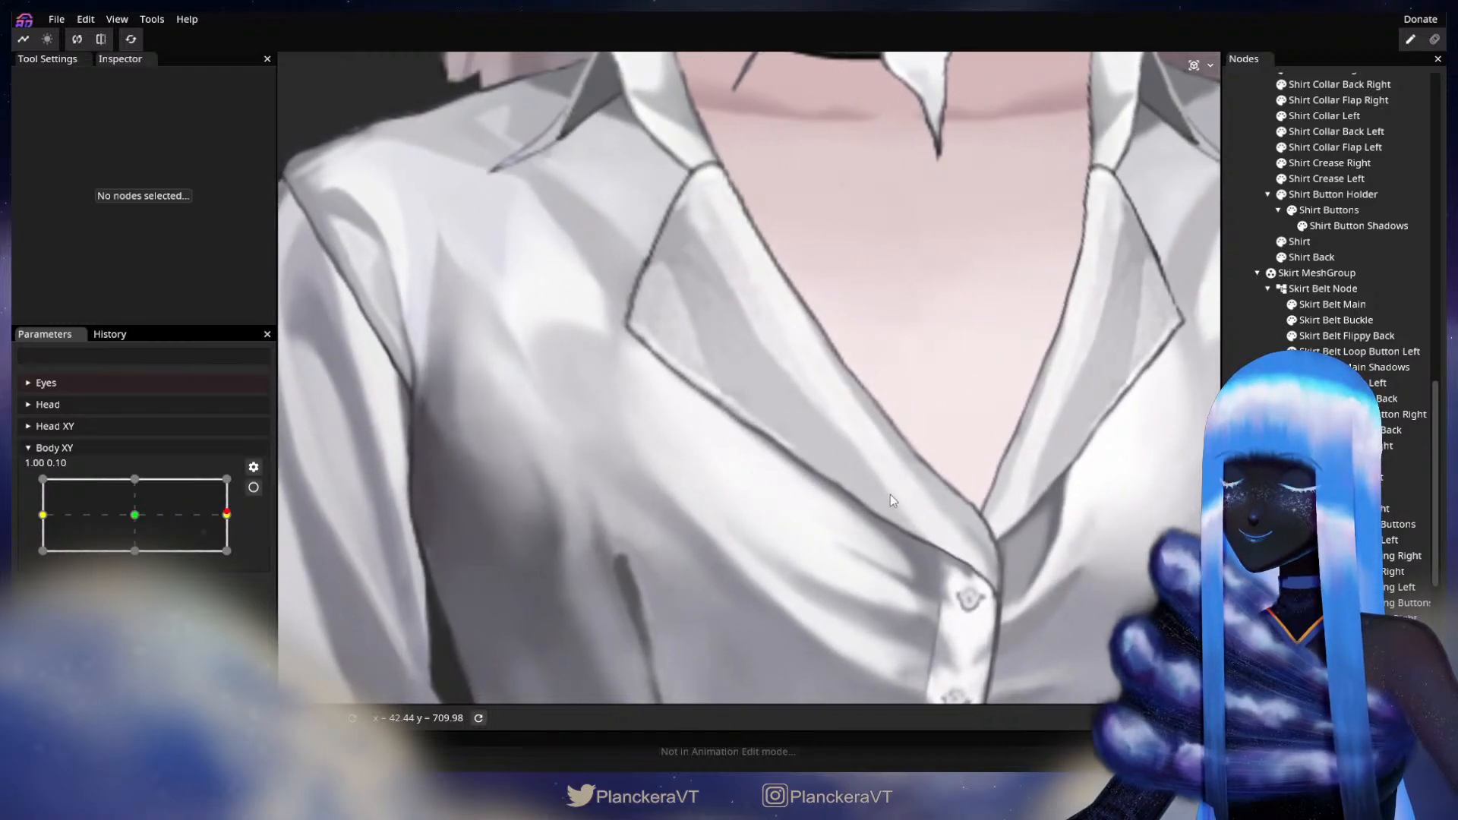
pyautogui.click(254, 488)
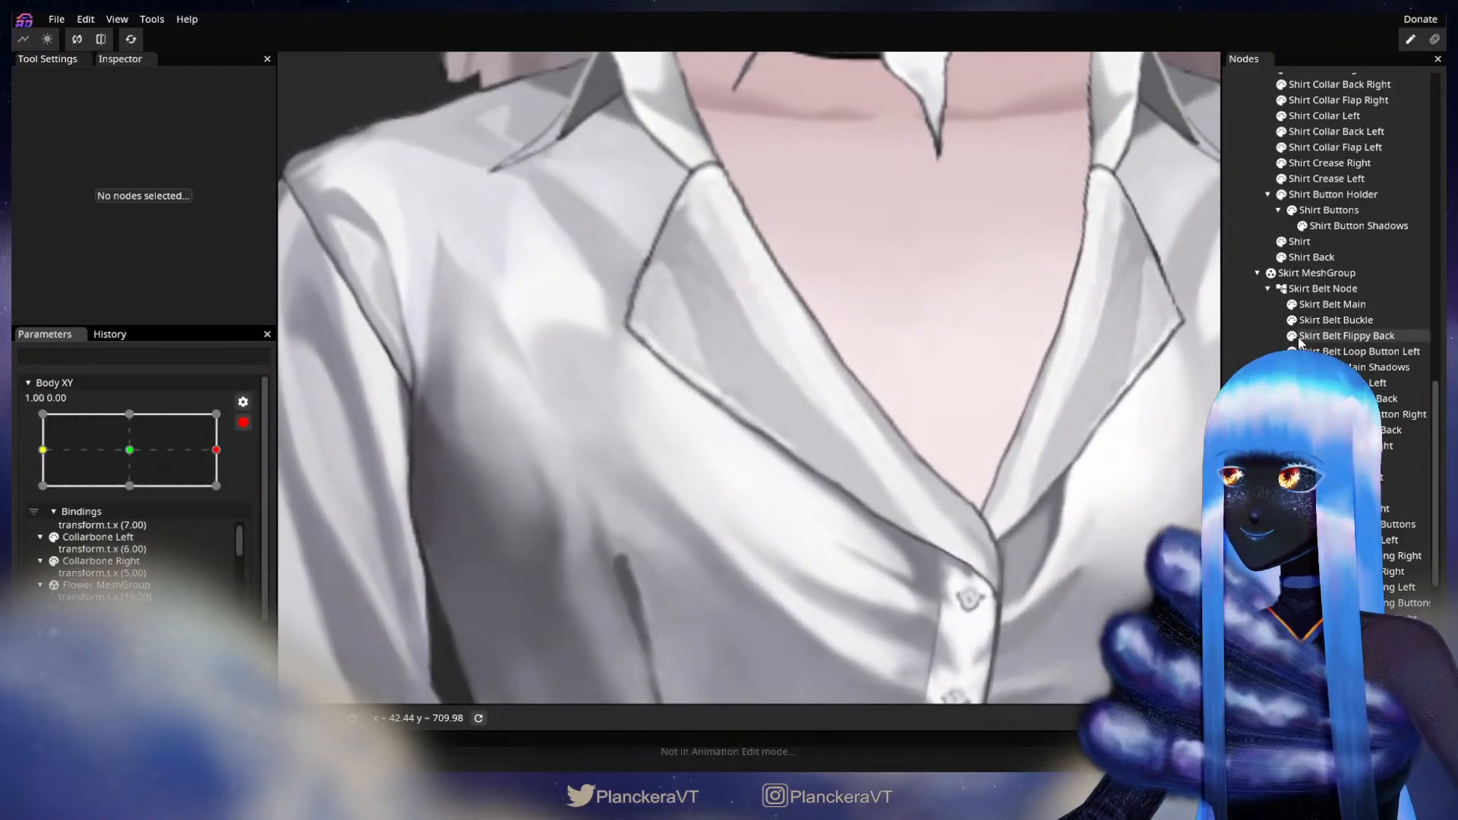
# - Reselect the Shirt mesh for brush editing at Body XY 1.00, 0.00 and set the circle brush size to 34
pyautogui.click(1313, 243)
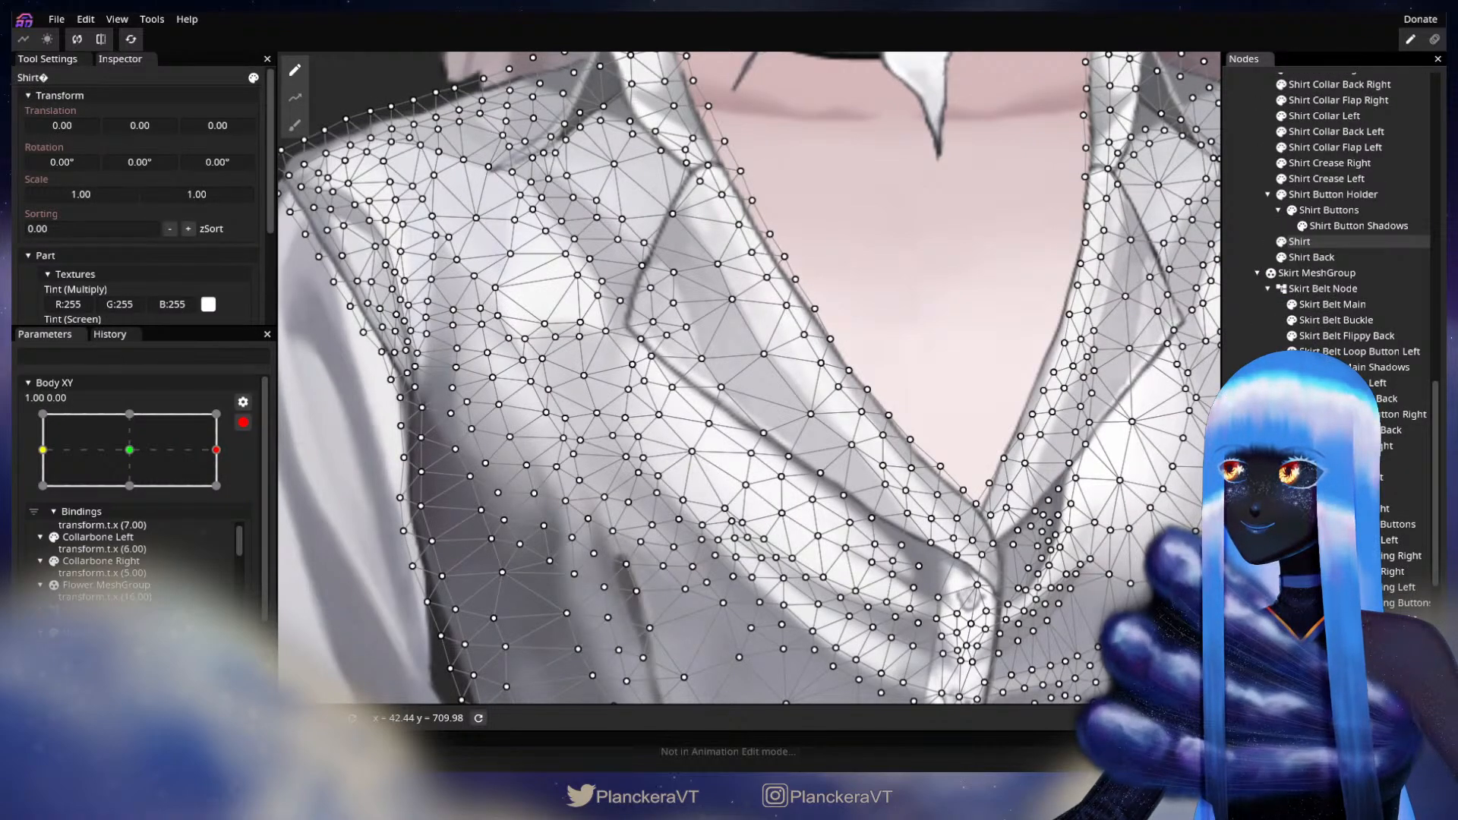
pyautogui.scroll(3, 1330, 213)
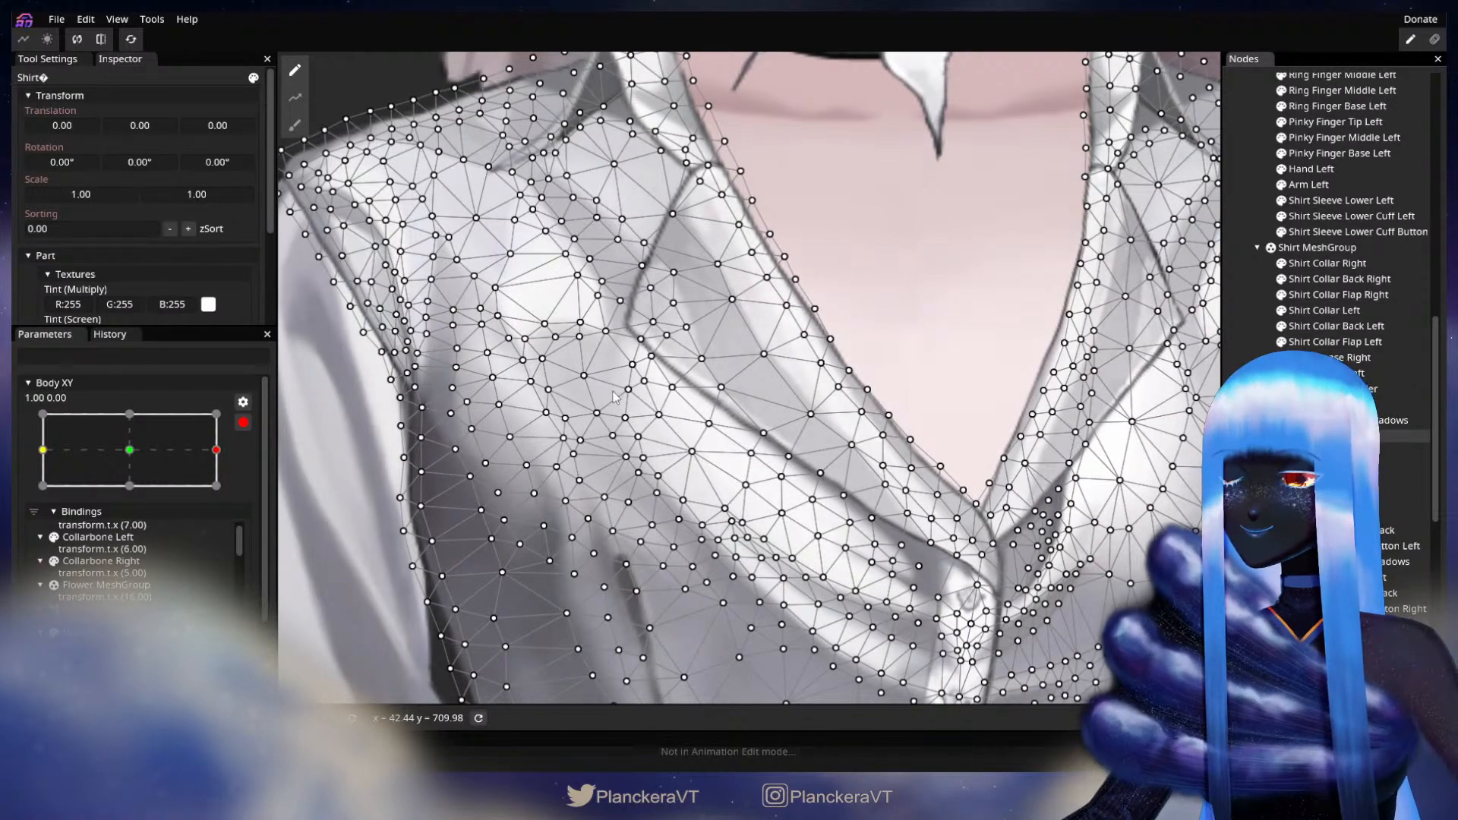
pyautogui.click(295, 126)
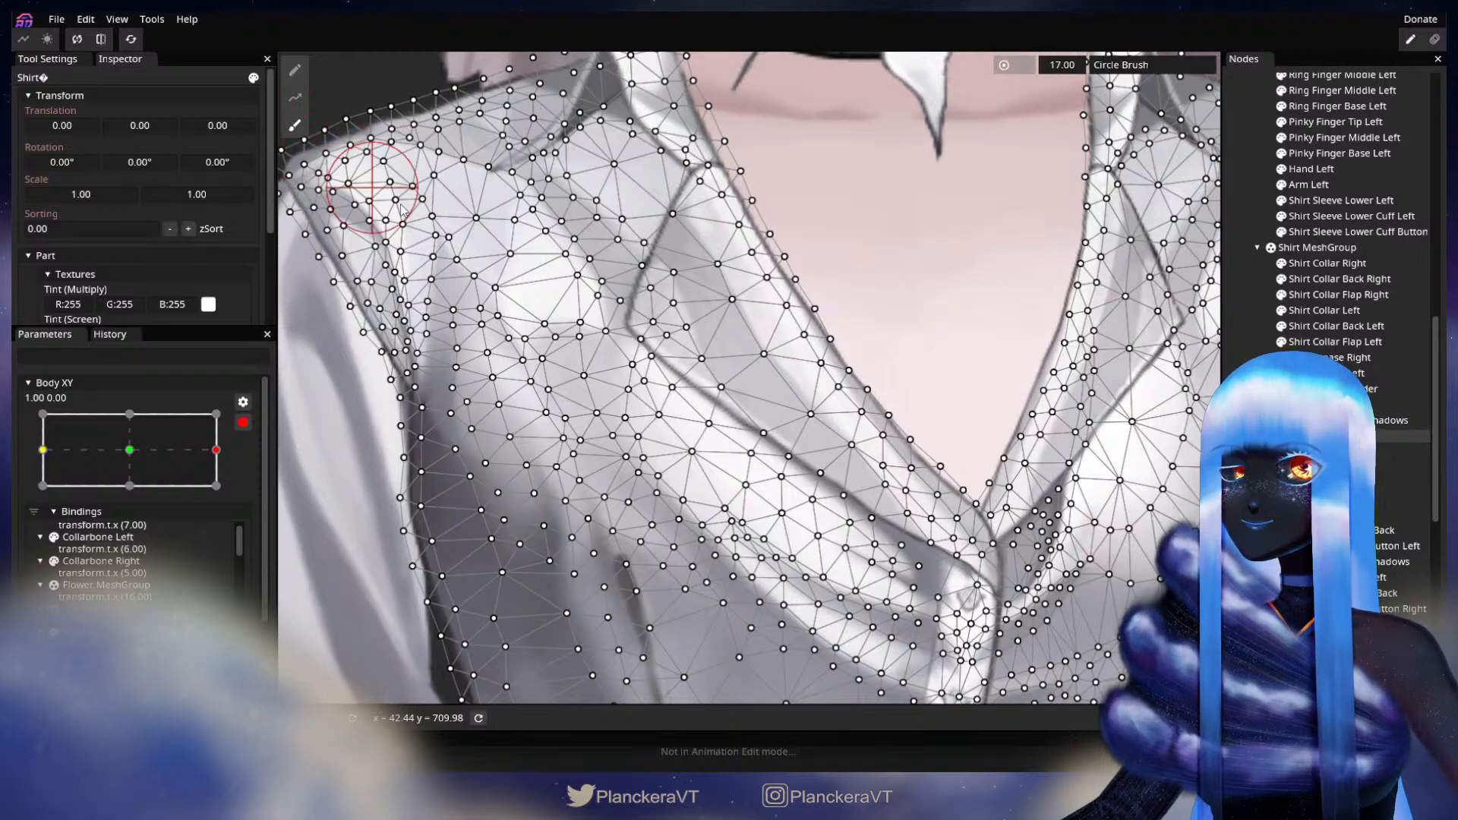
pyautogui.moveTo(840, 148)
pyautogui.mouseDown()
pyautogui.moveTo(917, 193)
pyautogui.moveTo(931, 180)
pyautogui.mouseUp()
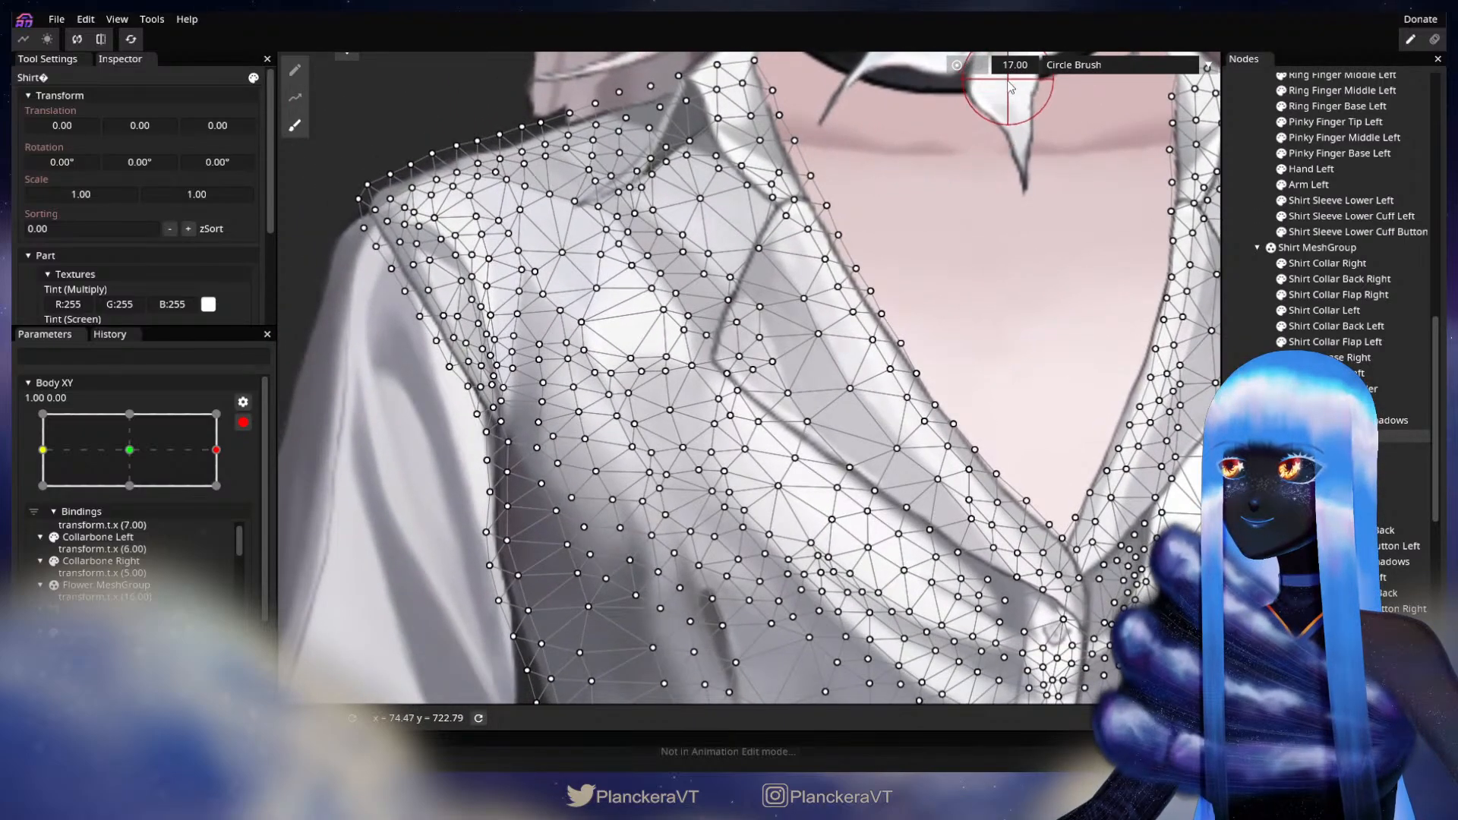
pyautogui.moveTo(1014, 71); pyautogui.dragTo(1025, 75)
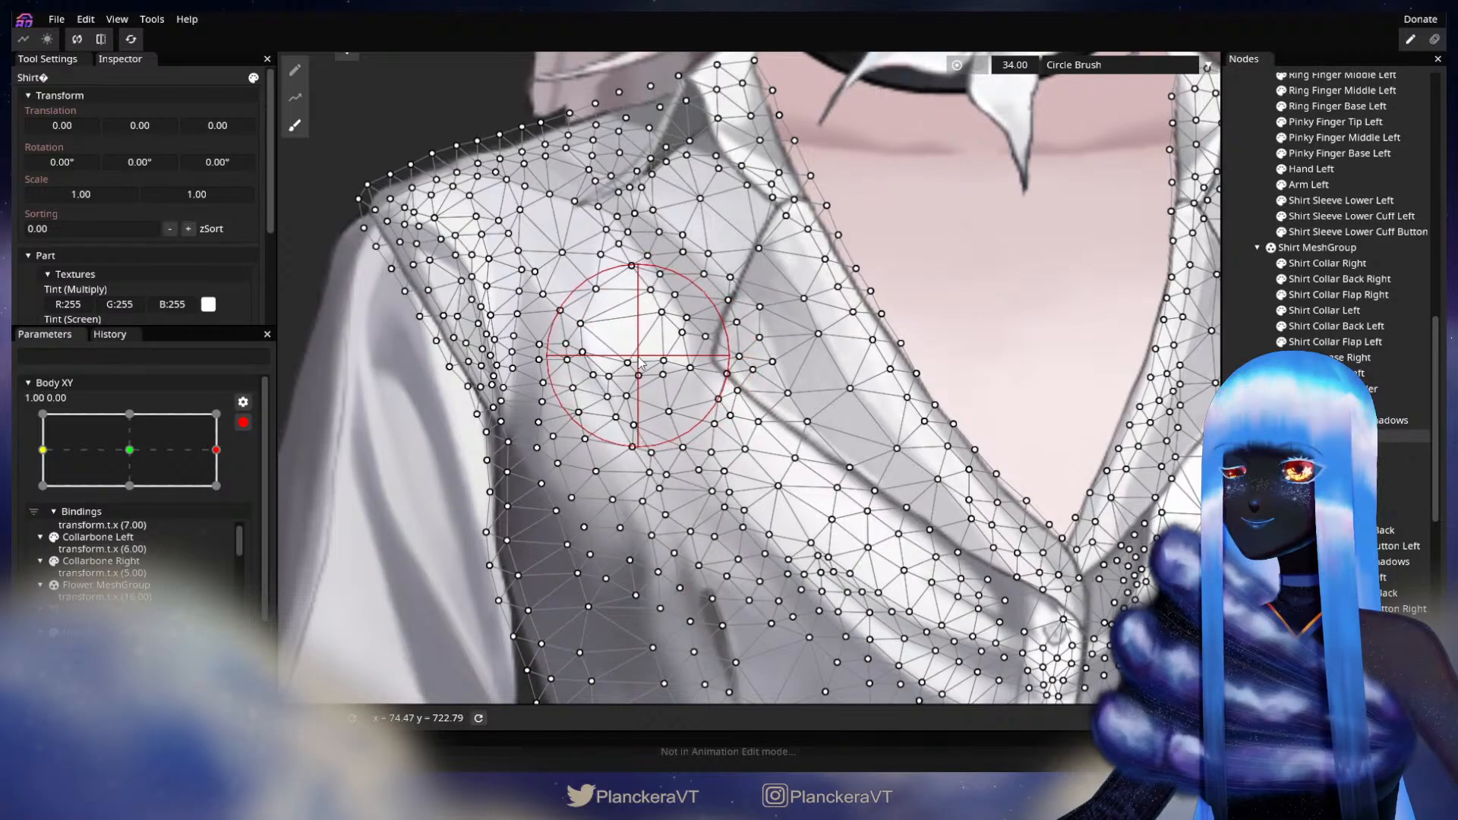
# - Preview the shirt's chest and collar near the Body XY 1.00 end and reopen the 1.00, 0.00 keypoint for editing
pyautogui.click(1237, 363)
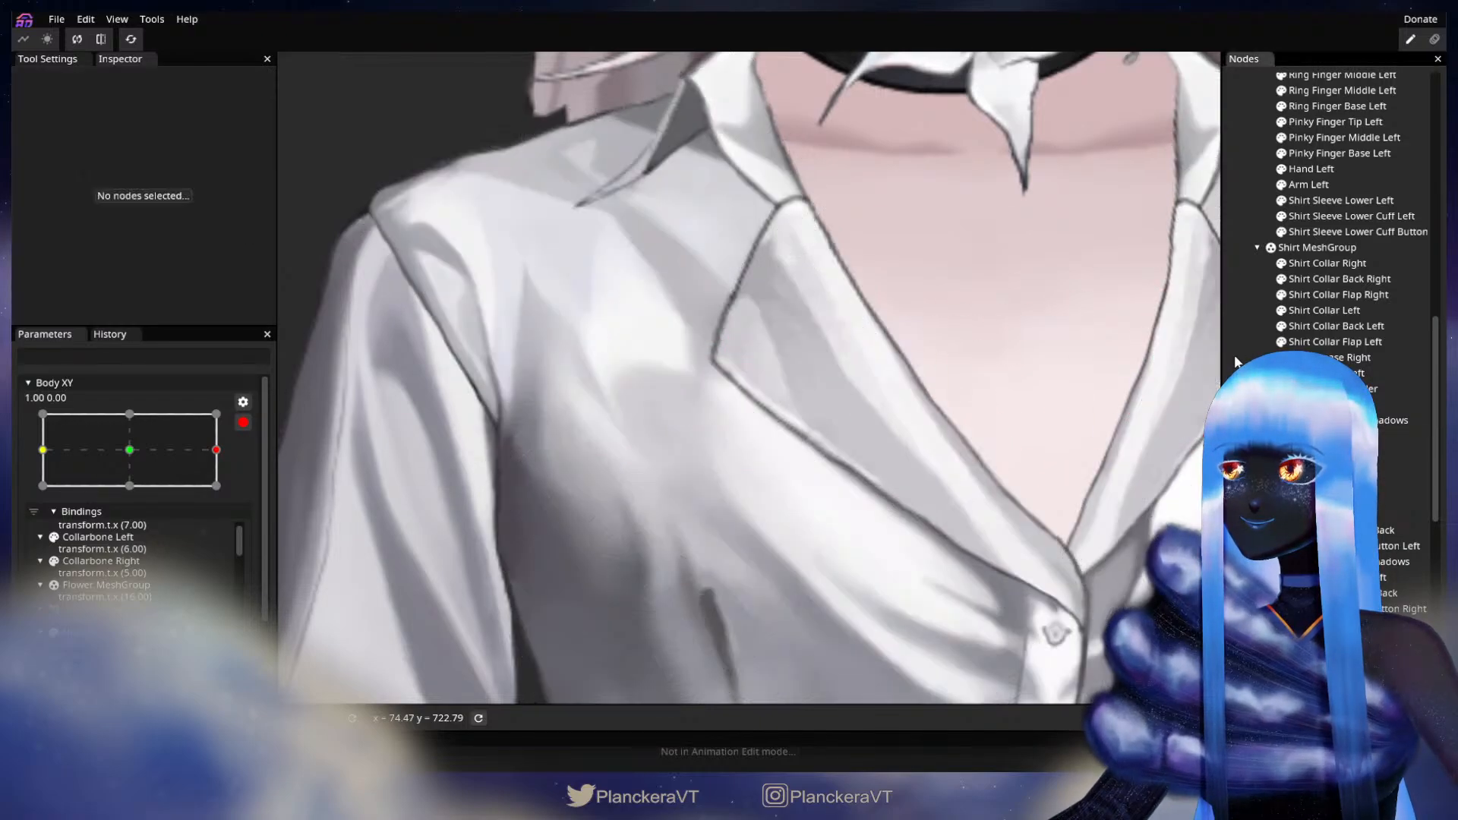
pyautogui.click(243, 429)
pyautogui.moveTo(226, 515); pyautogui.dragTo(262, 513)
pyautogui.click(254, 487)
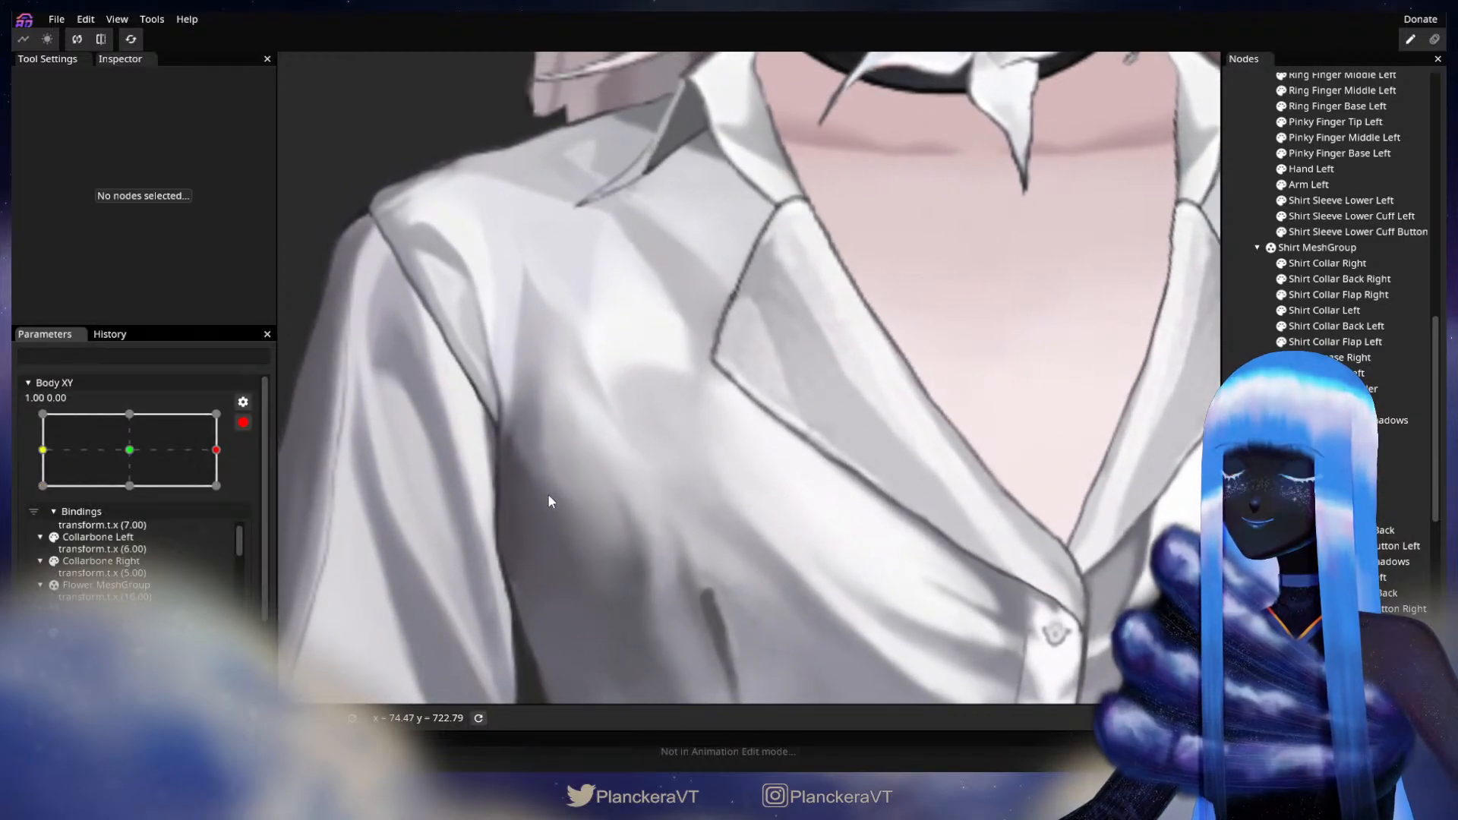
# - Work the Shirt mesh's chest area beside the collar lapel using the Brush Tool with the size 34 circle brush
pyautogui.click(1306, 436)
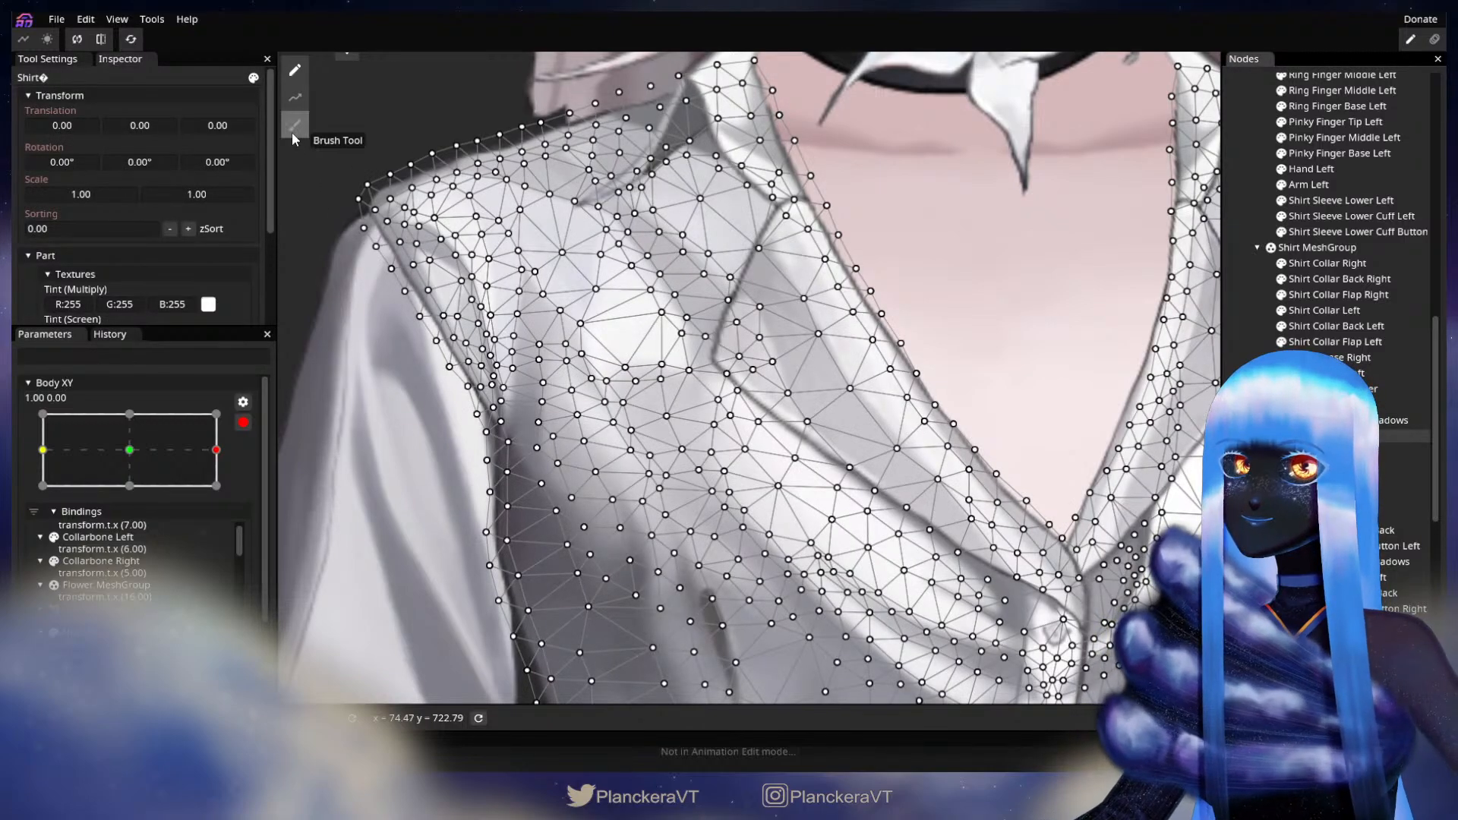
pyautogui.click(293, 129)
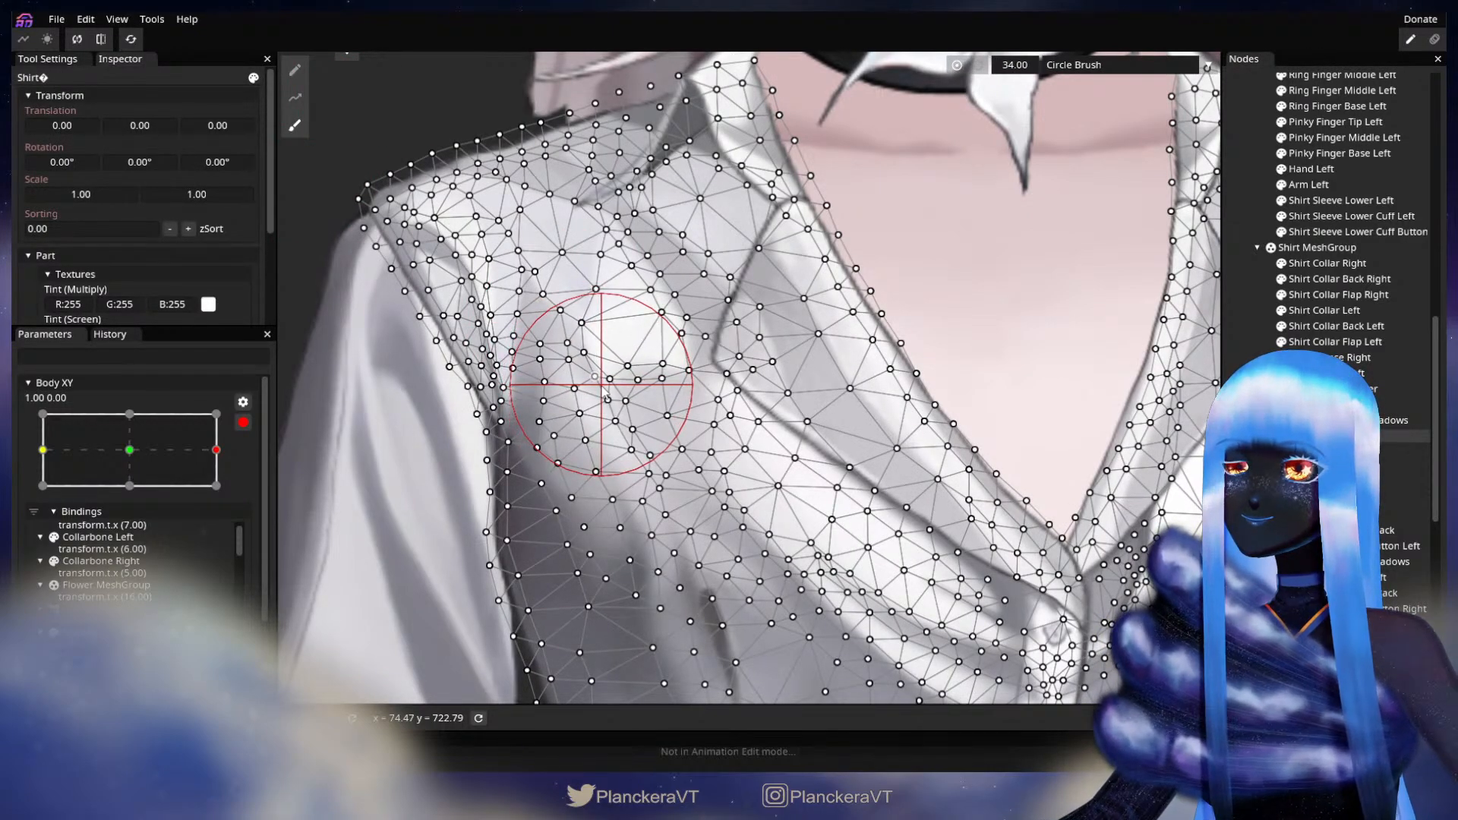
pyautogui.click(1243, 322)
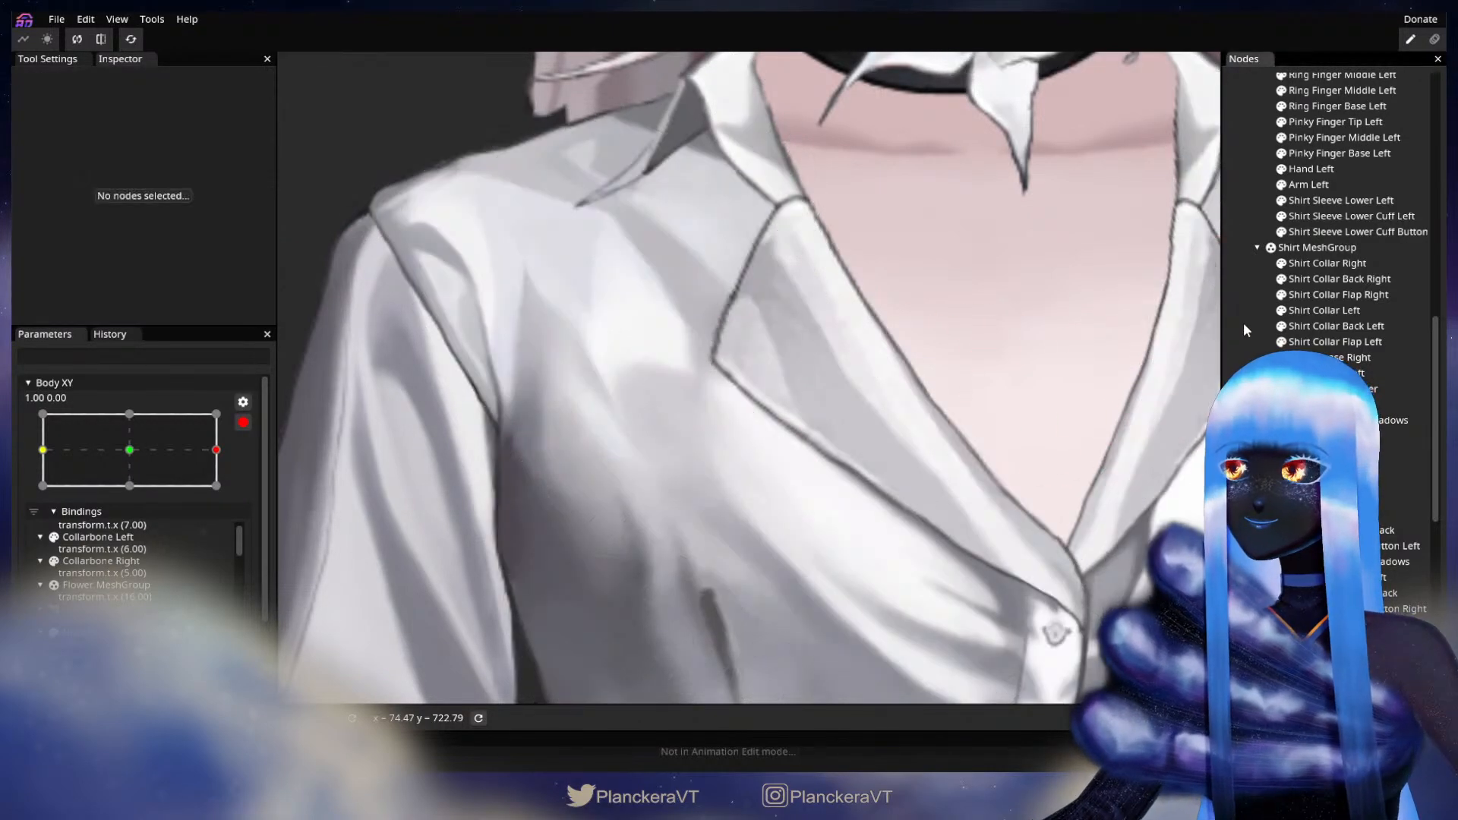
# - Preview the Body XY motion near 1.00, 0.00 to check the shirt's chest beside the armhole, and rearm the keypoint
pyautogui.scroll(-3, 892, 508)
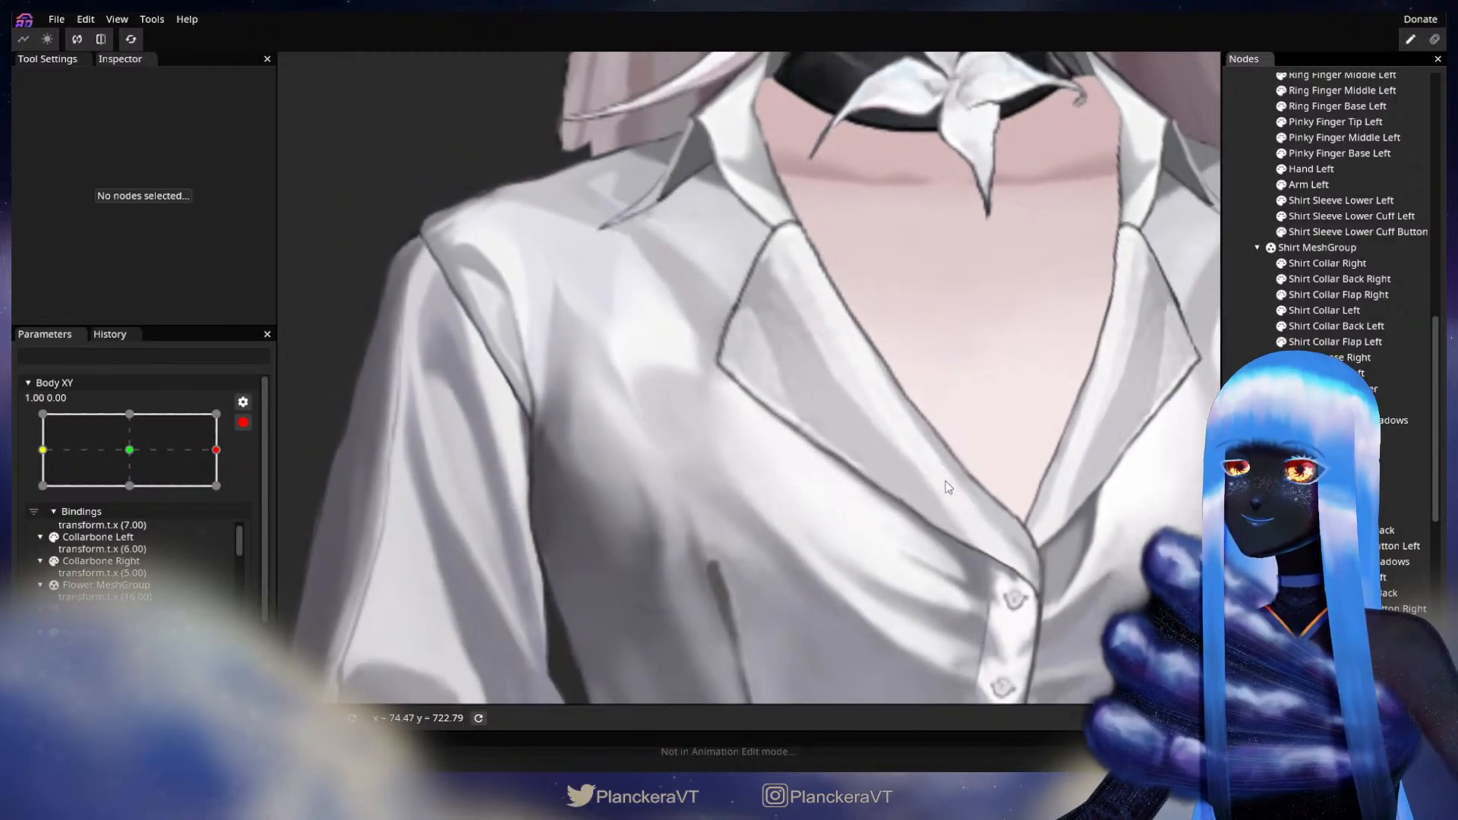
pyautogui.scroll(-2, 954, 483)
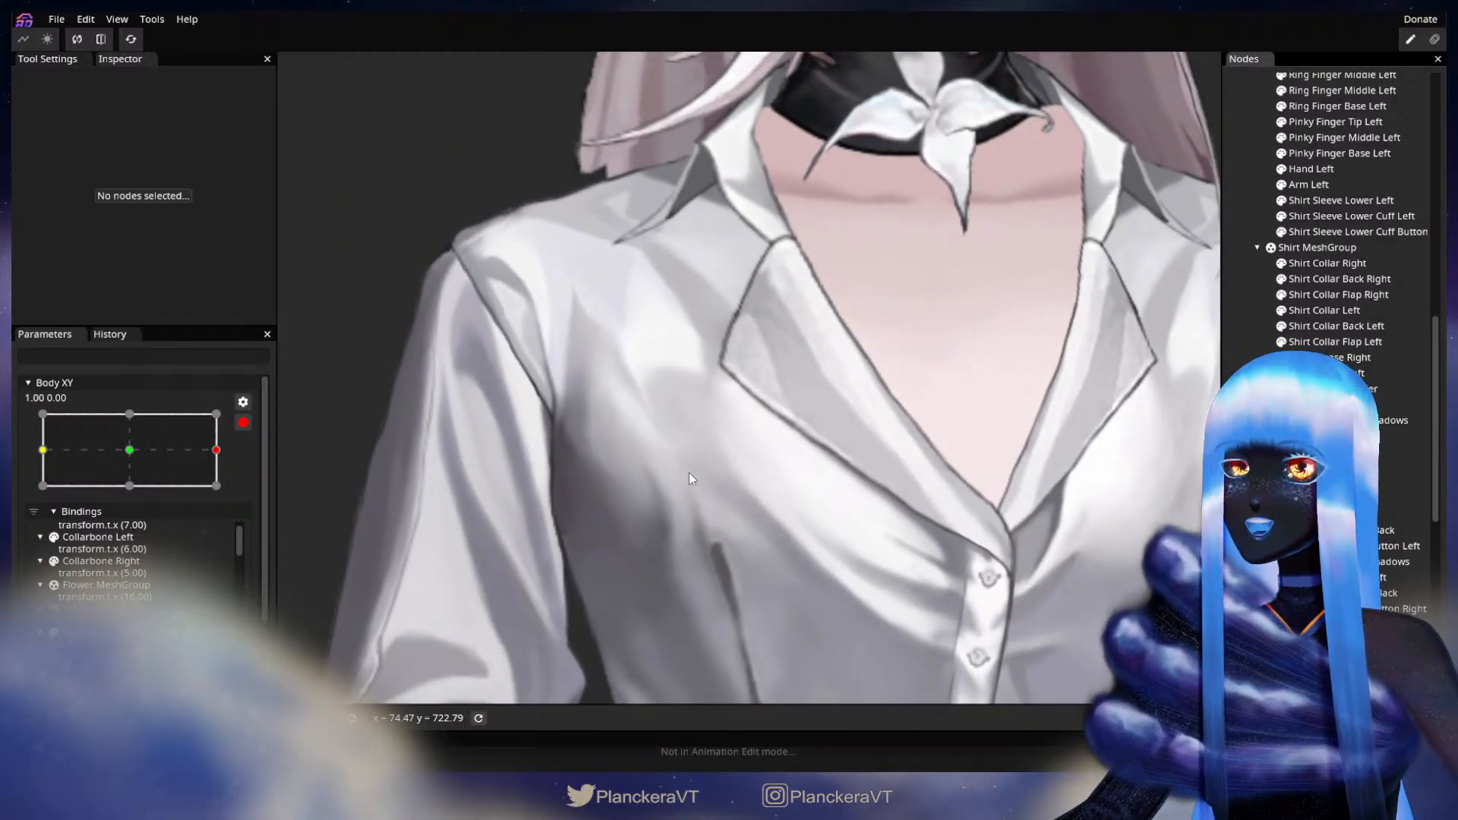
pyautogui.moveTo(775, 428); pyautogui.dragTo(728, 471)
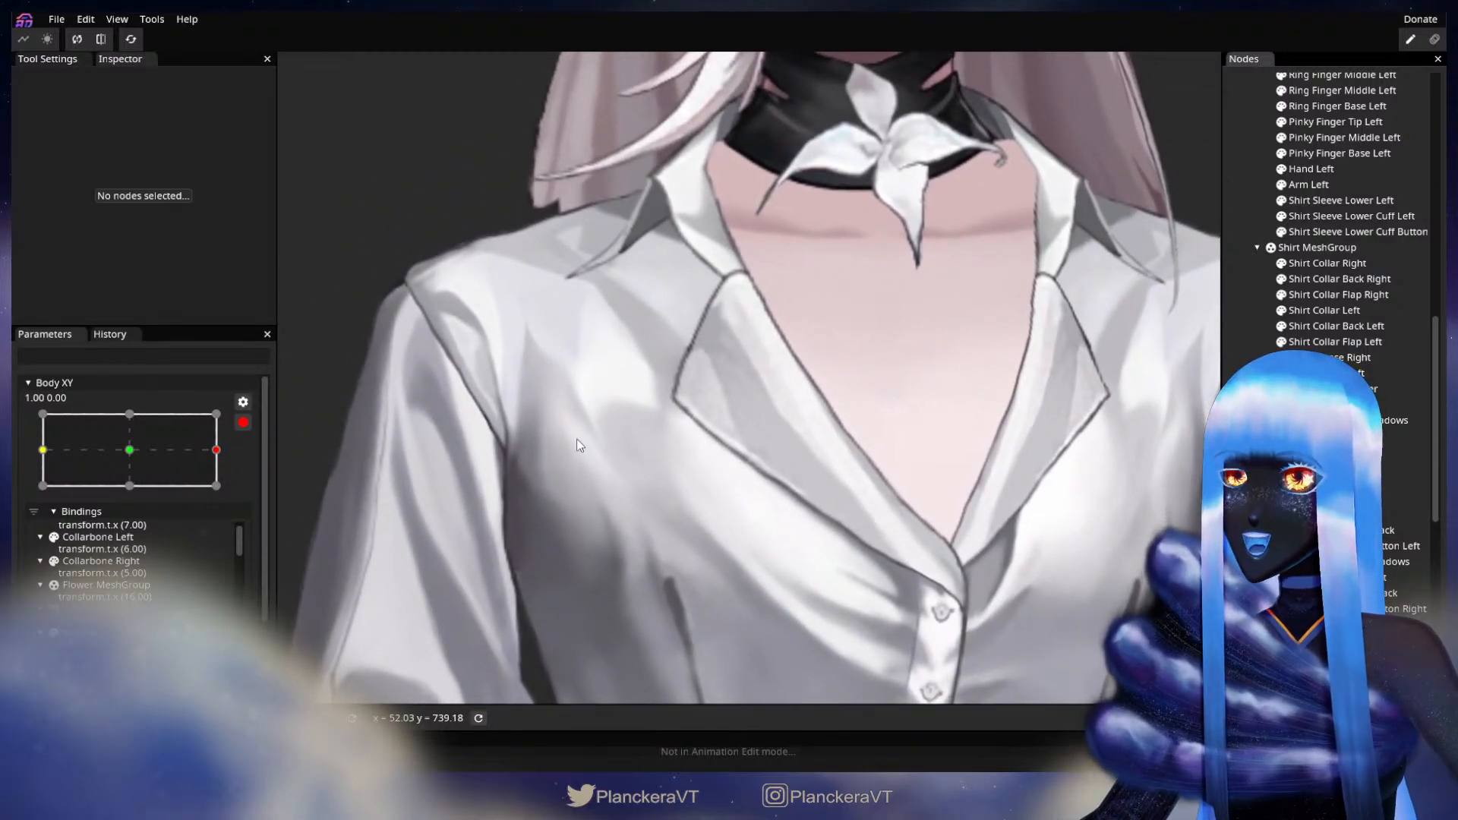
pyautogui.click(244, 425)
pyautogui.moveTo(232, 524)
pyautogui.mouseDown()
pyautogui.moveTo(135, 517)
pyautogui.moveTo(236, 518)
pyautogui.mouseUp()
pyautogui.click(253, 488)
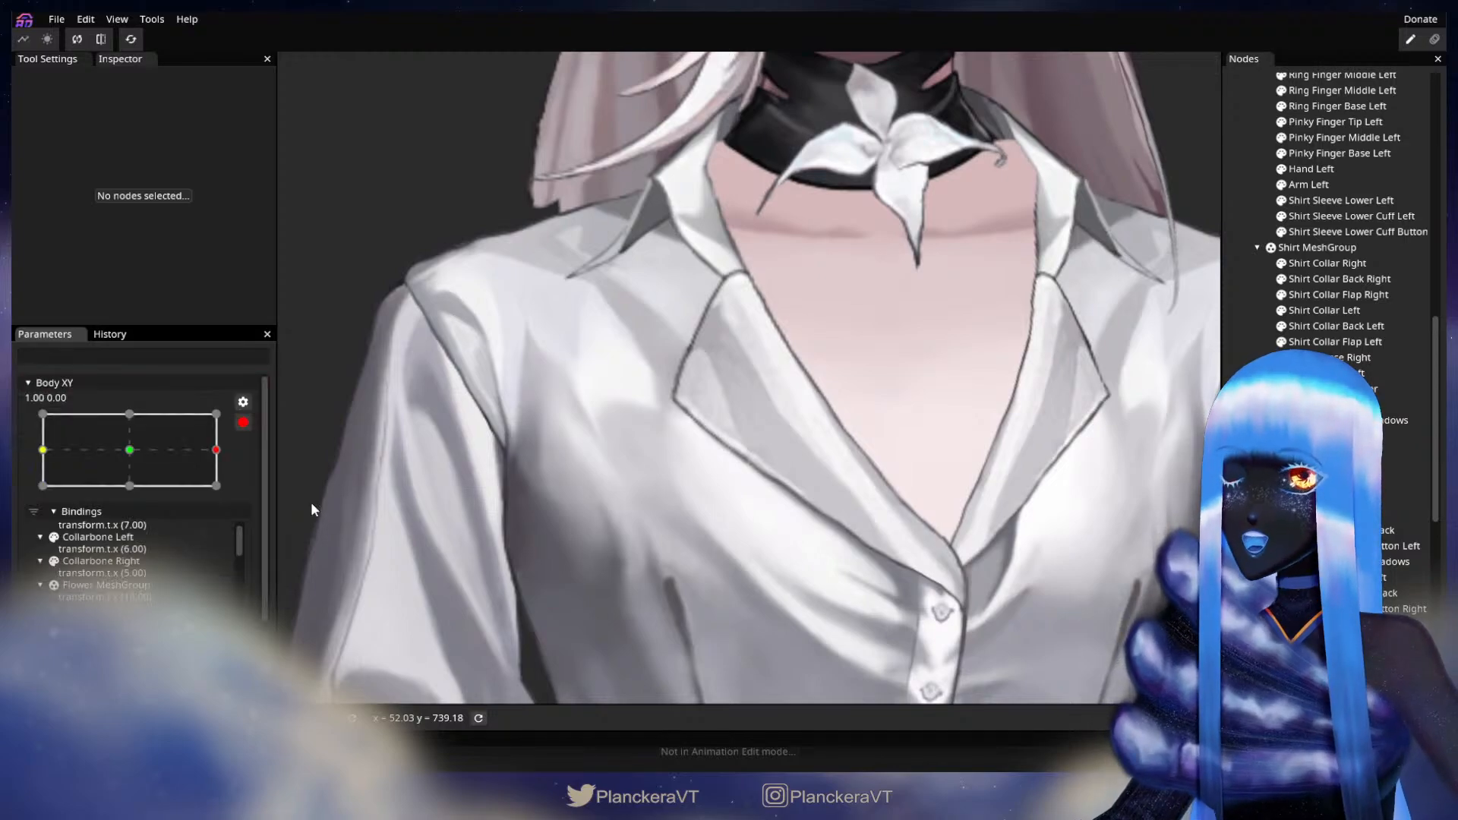
# - Nudge the Shirt mesh's chest folds between the armhole seam and the lapel using the size 34 circle brush
pyautogui.scroll(3, 516, 508)
pyautogui.scroll(2, 726, 522)
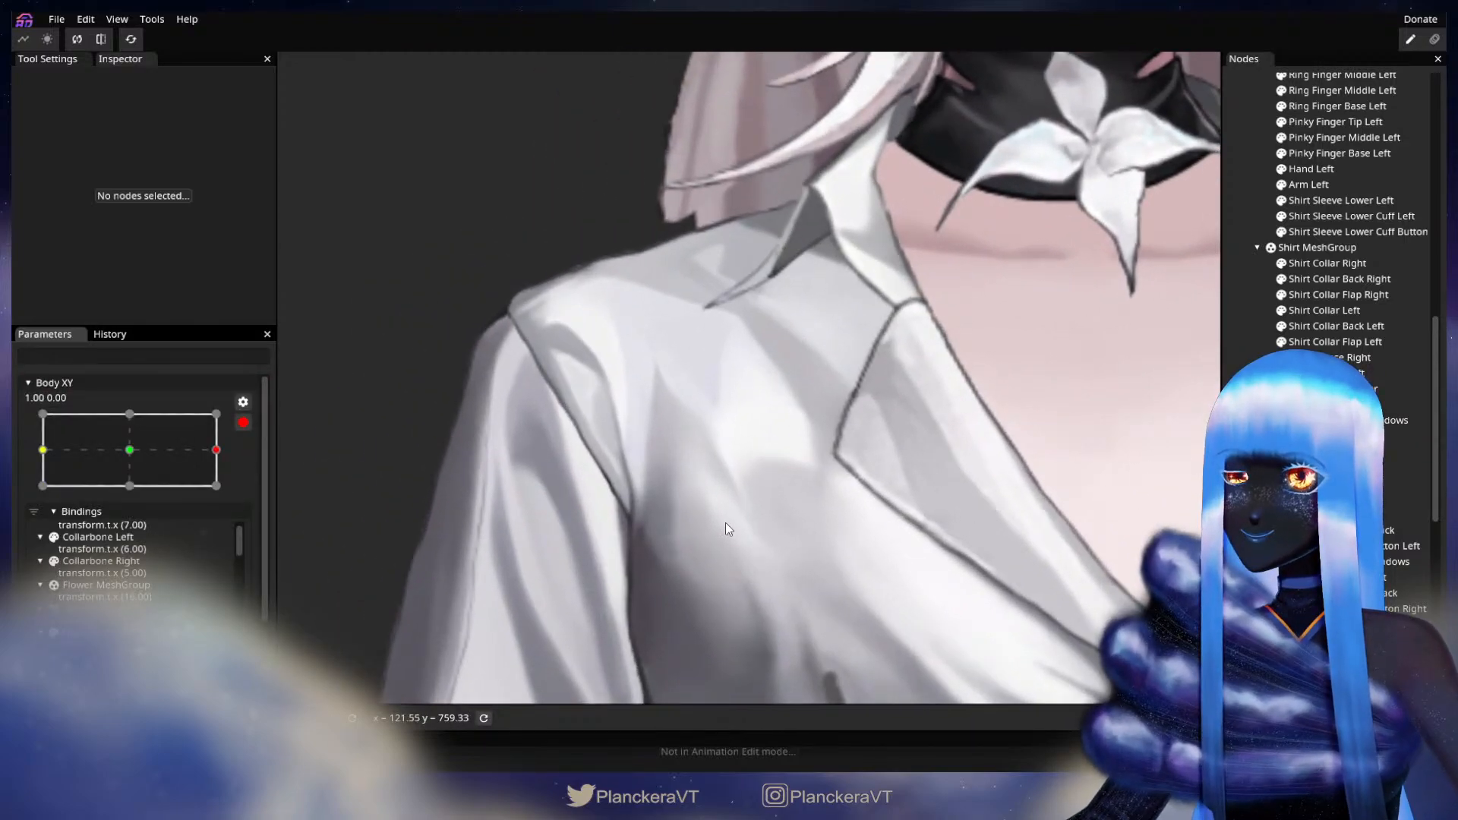
pyautogui.click(654, 465)
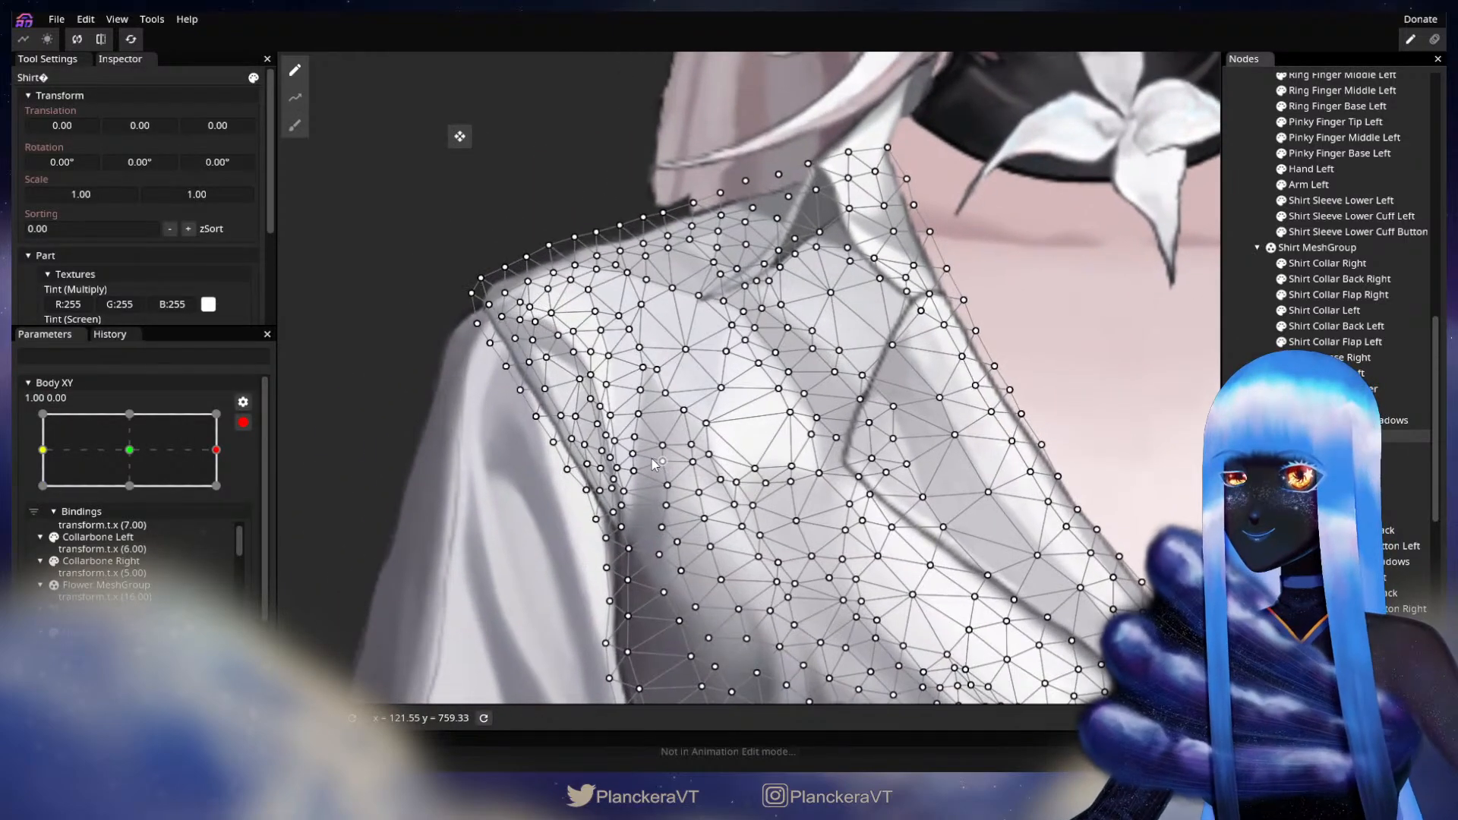
pyautogui.click(294, 125)
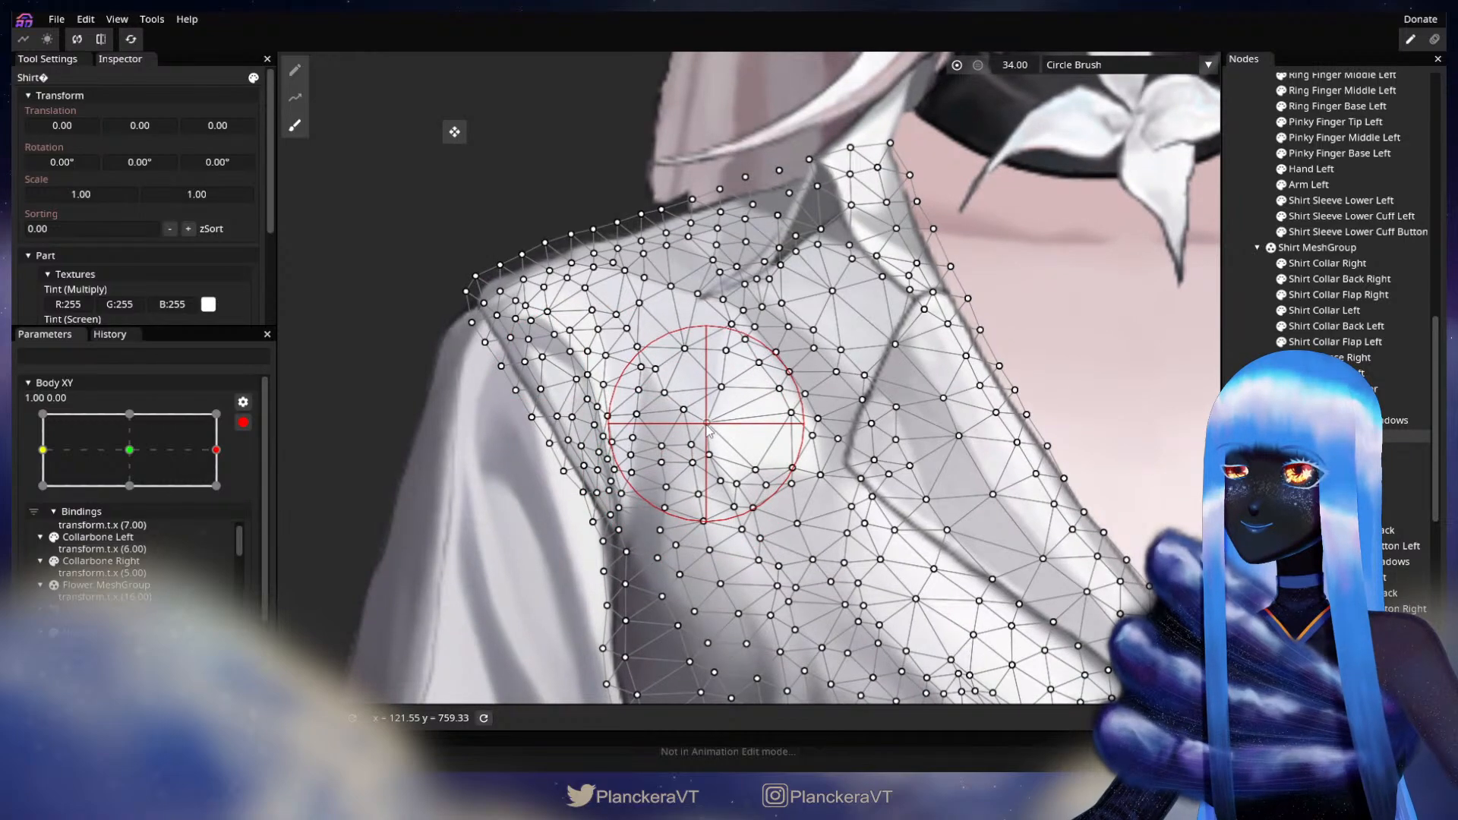
pyautogui.moveTo(685, 408); pyautogui.dragTo(693, 409)
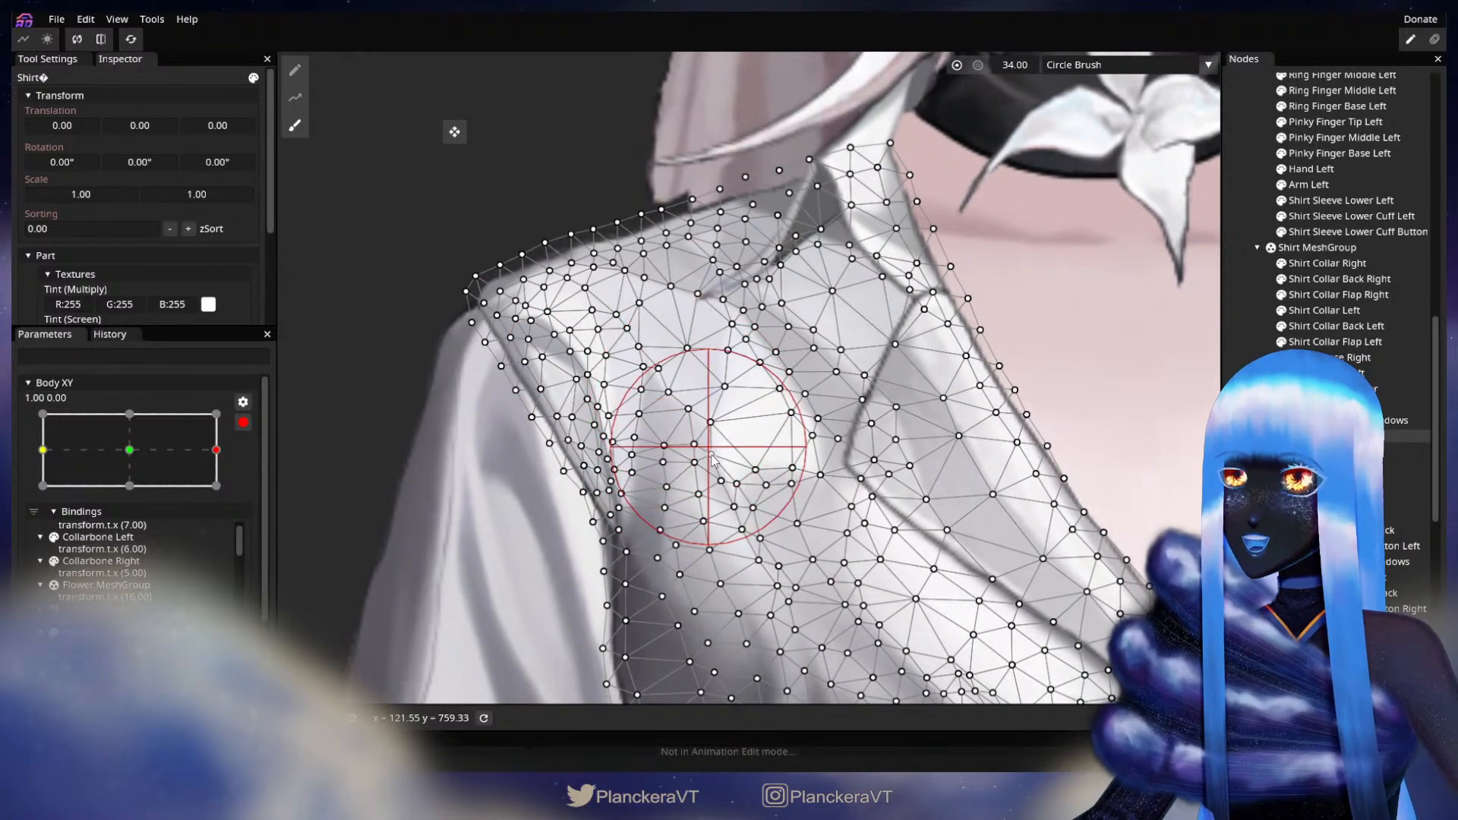
pyautogui.moveTo(713, 458); pyautogui.dragTo(738, 485)
pyautogui.click(1225, 373)
# - Preview the Body XY turn near 1.00 to check the brushed chest folds, and reopen the 1.00, 0.00 keypoint for editing
pyautogui.scroll(-3, 859, 503)
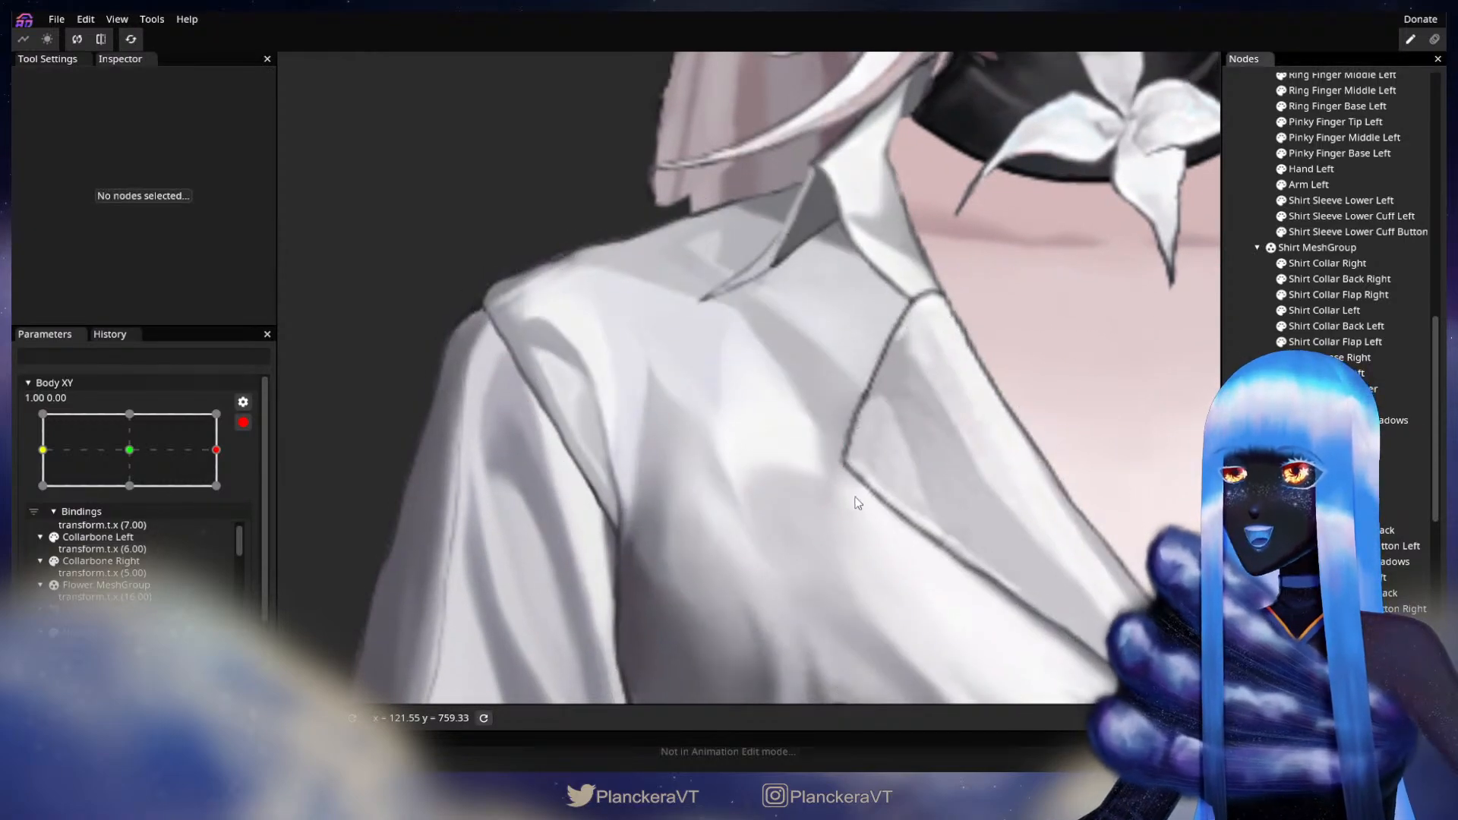
pyautogui.moveTo(858, 503); pyautogui.dragTo(722, 520)
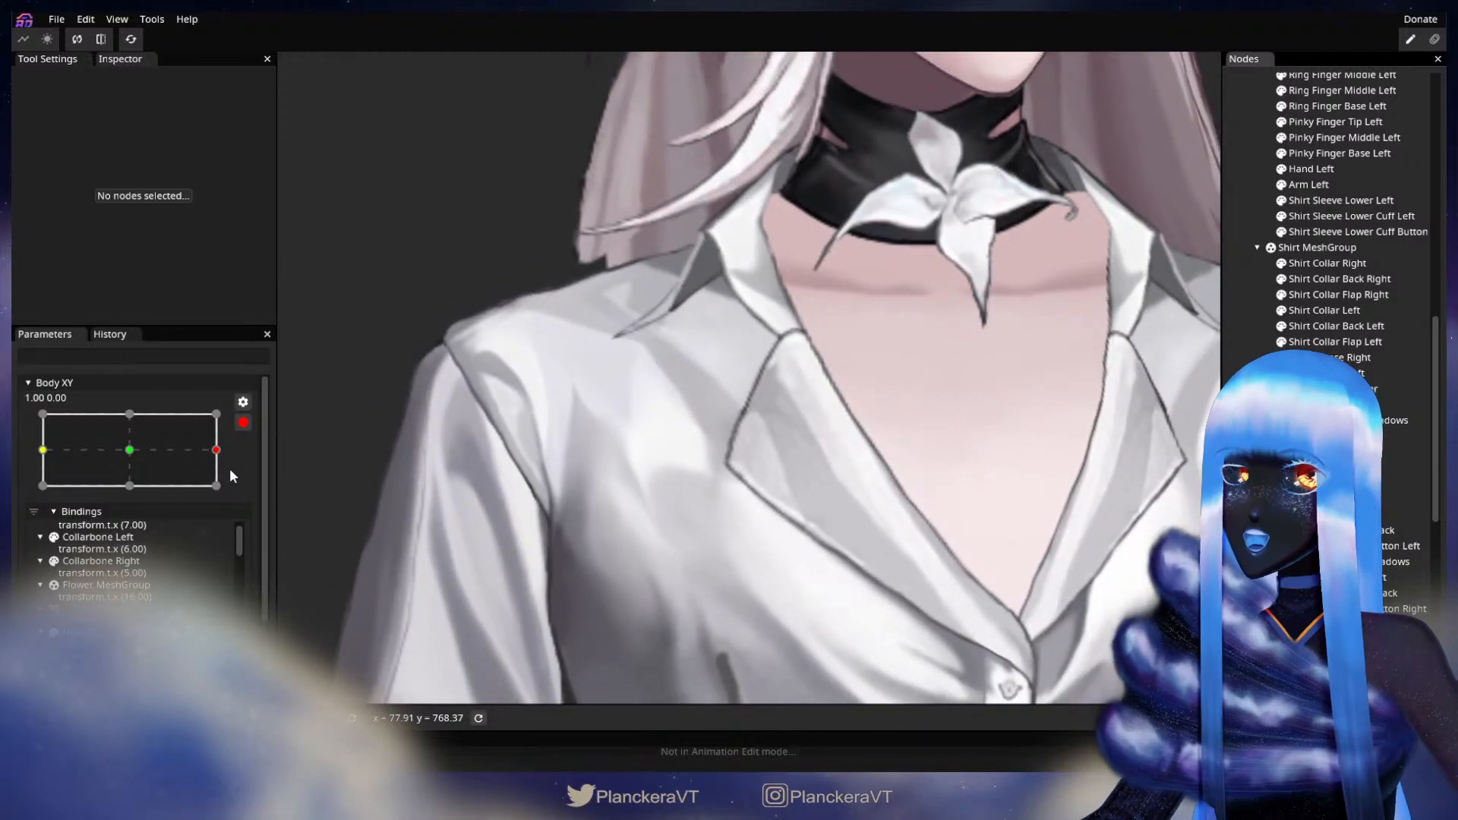
pyautogui.click(242, 423)
pyautogui.moveTo(235, 521)
pyautogui.mouseDown()
pyautogui.moveTo(140, 510)
pyautogui.moveTo(248, 513)
pyautogui.moveTo(134, 515)
pyautogui.moveTo(222, 516)
pyautogui.mouseUp()
pyautogui.click(254, 487)
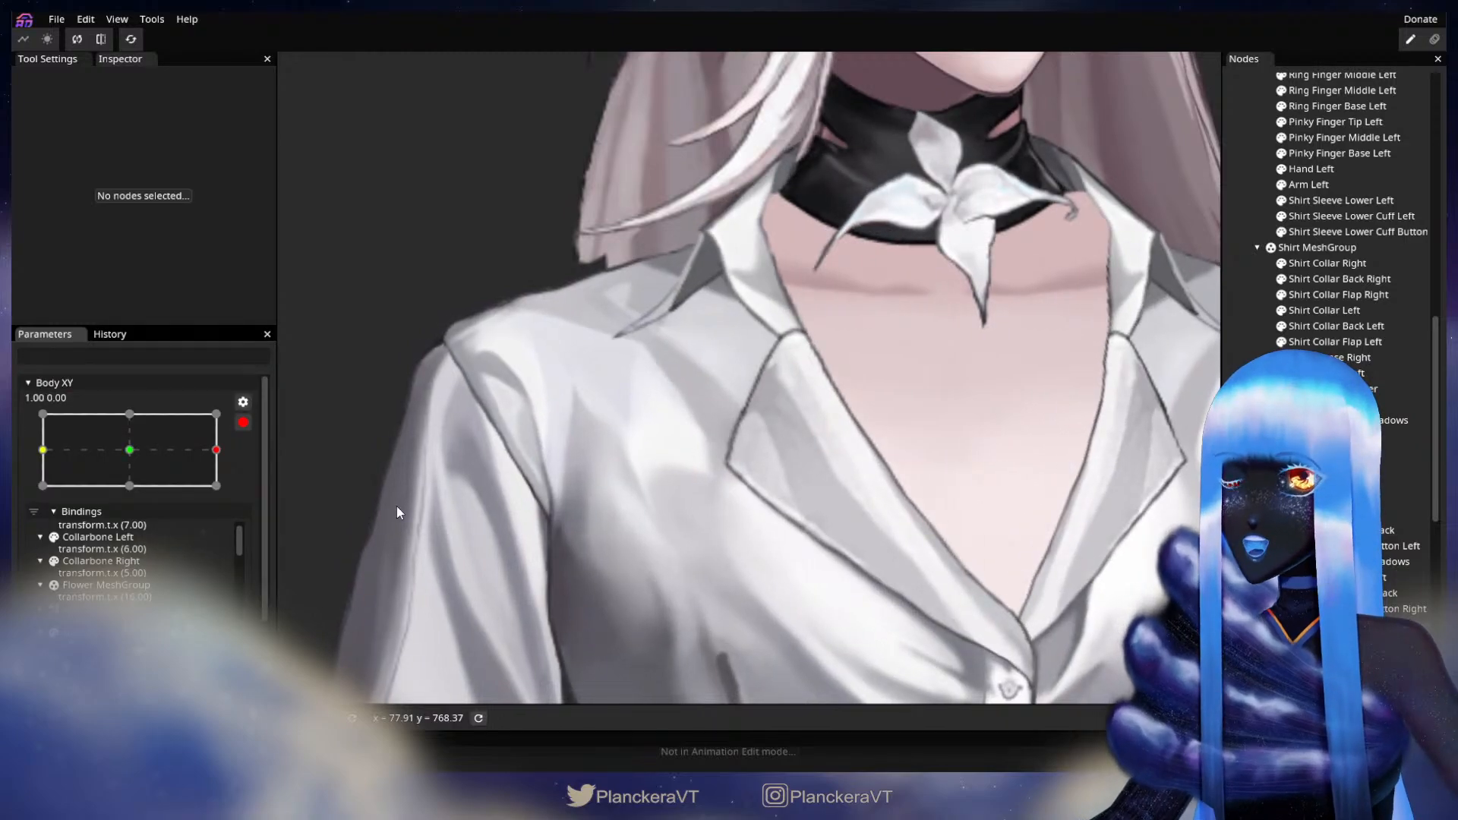
# - Nudge the Shirt mesh's upper chest just below the shoulder using the size 34 circle brush
pyautogui.moveTo(515, 489); pyautogui.dragTo(767, 494)
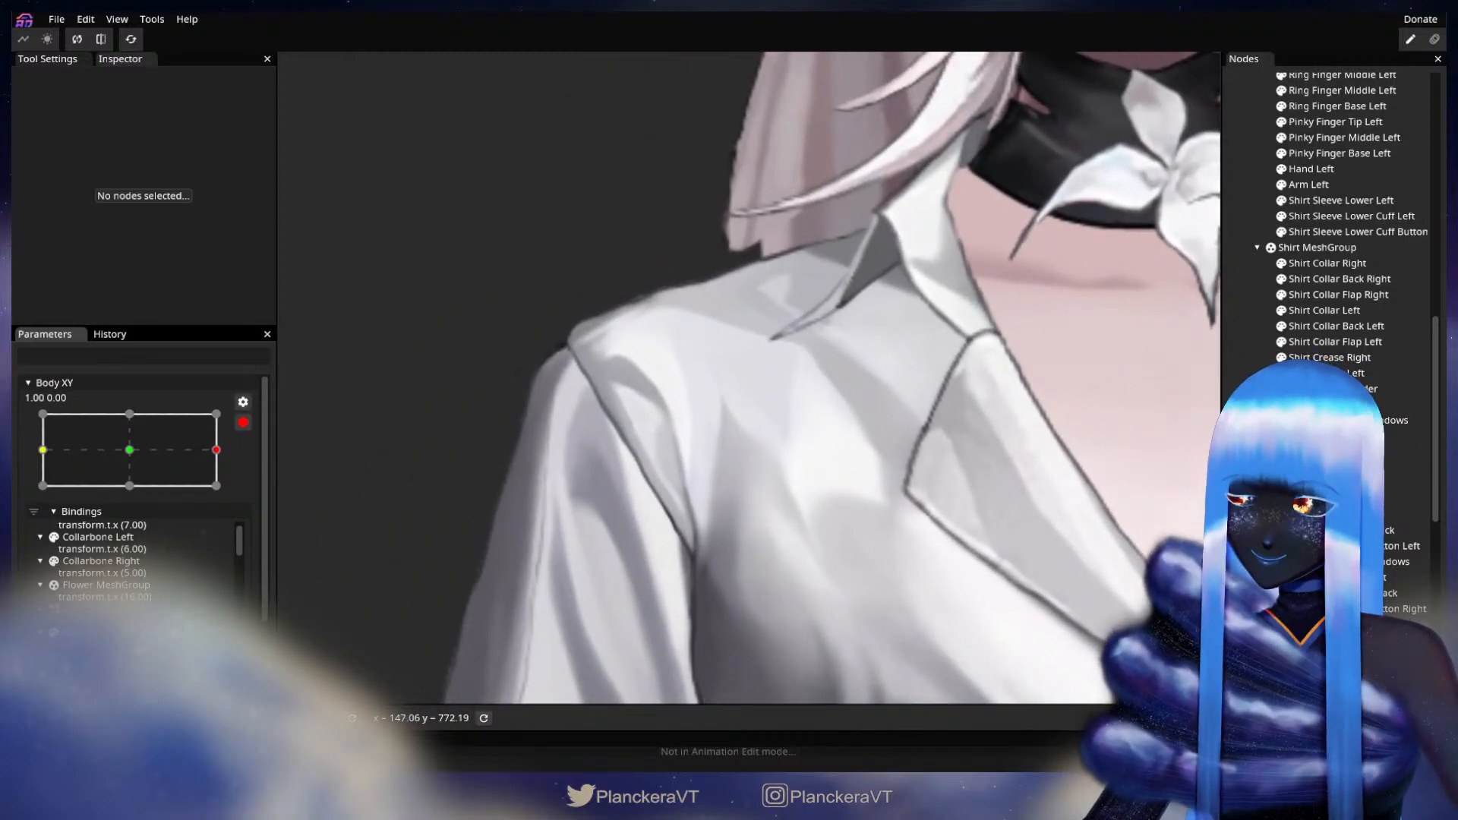
pyautogui.click(1329, 436)
pyautogui.scroll(1, 875, 460)
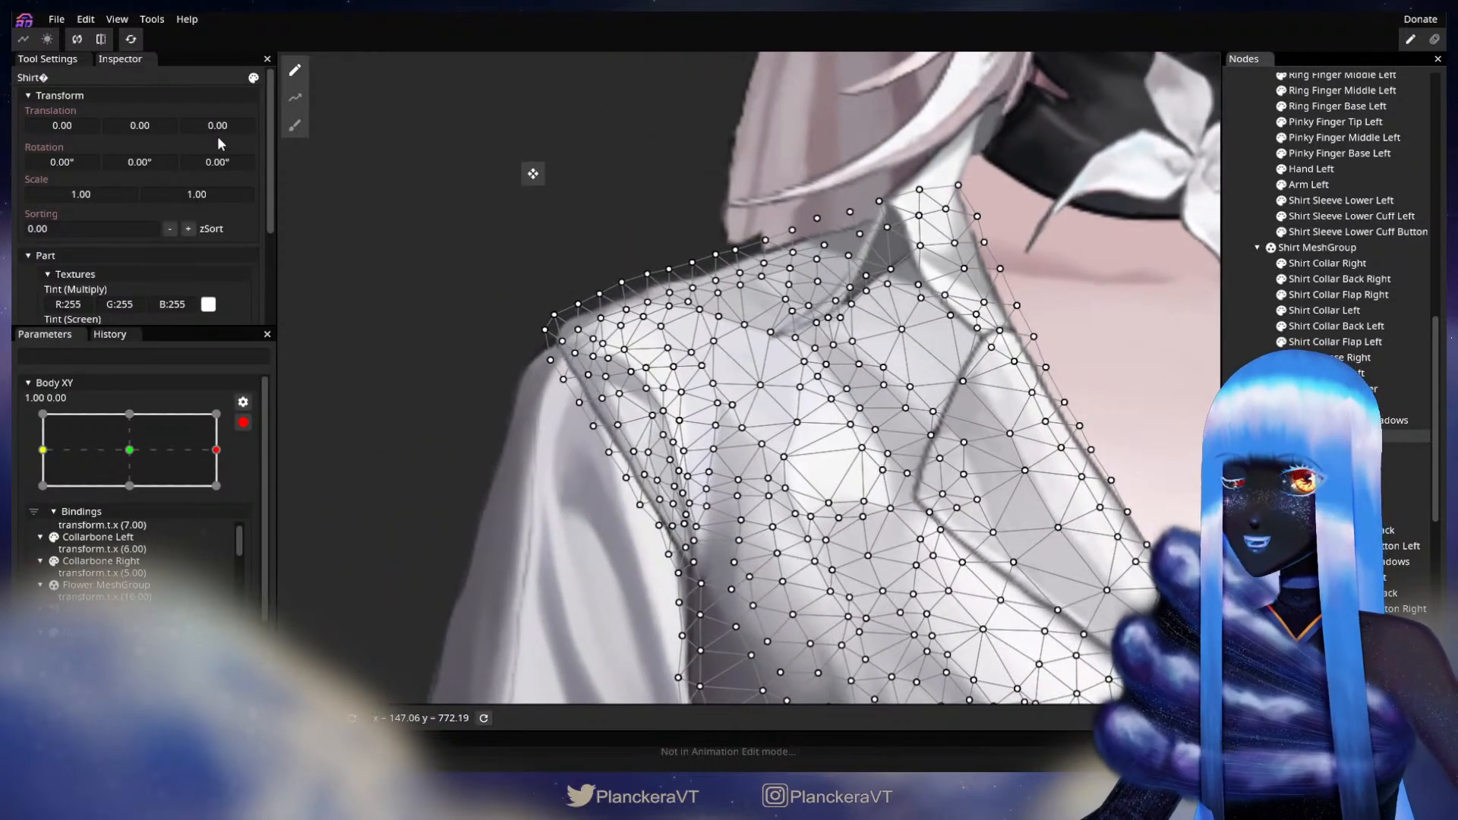
pyautogui.click(294, 136)
pyautogui.moveTo(747, 412); pyautogui.dragTo(751, 410)
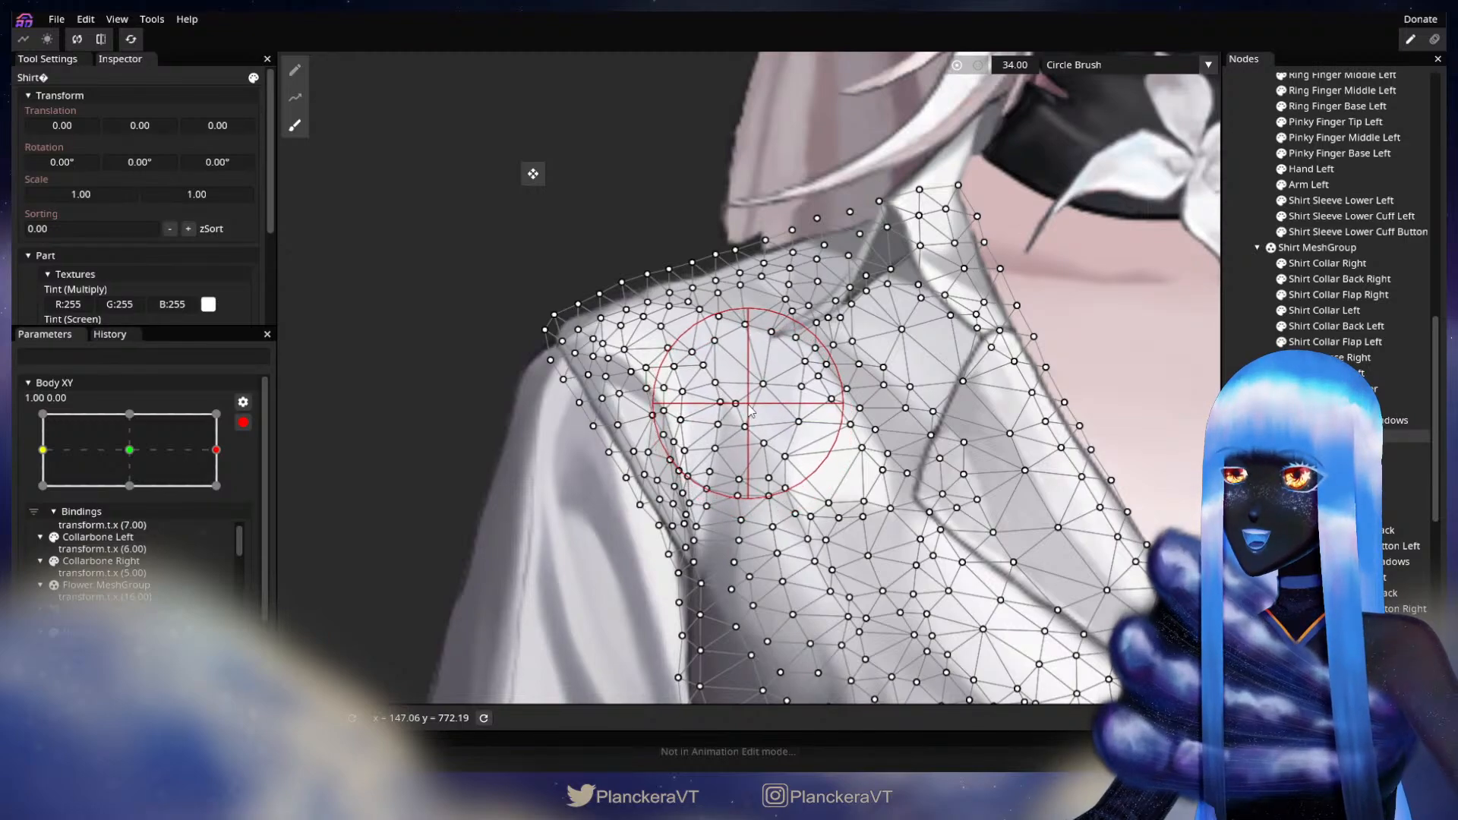
pyautogui.click(1248, 366)
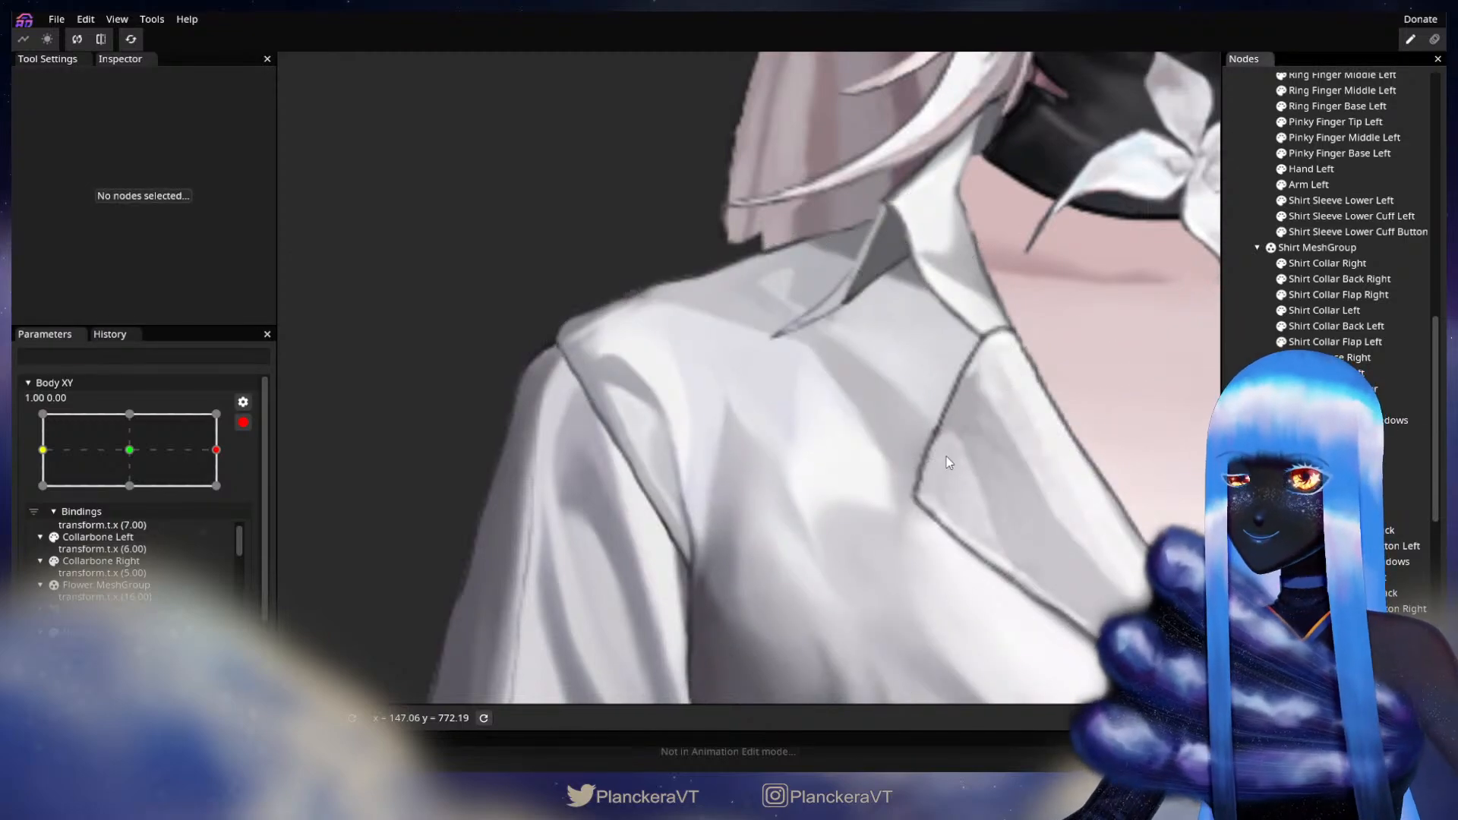
# - Preview the Body XY motion near 1.00 to check the shirt's shoulder and upper chest, and rearm the 1.00, 0.00 keypoint
pyautogui.scroll(-2, 929, 449)
pyautogui.moveTo(926, 448); pyautogui.dragTo(824, 465)
pyautogui.scroll(-1, 449, 464)
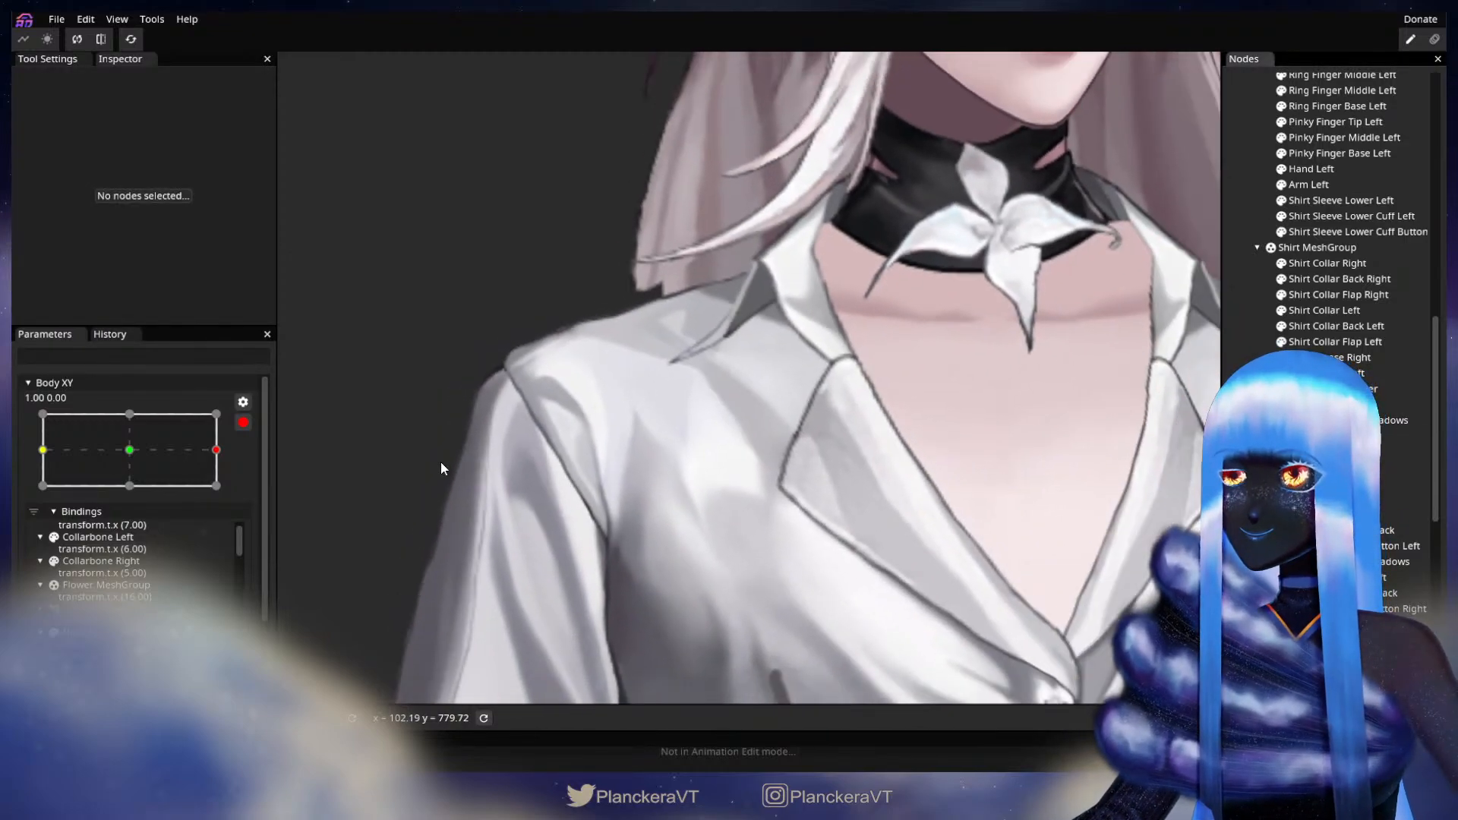
pyautogui.click(238, 426)
pyautogui.moveTo(227, 516)
pyautogui.mouseDown()
pyautogui.moveTo(133, 514)
pyautogui.moveTo(238, 518)
pyautogui.mouseUp()
pyautogui.click(254, 488)
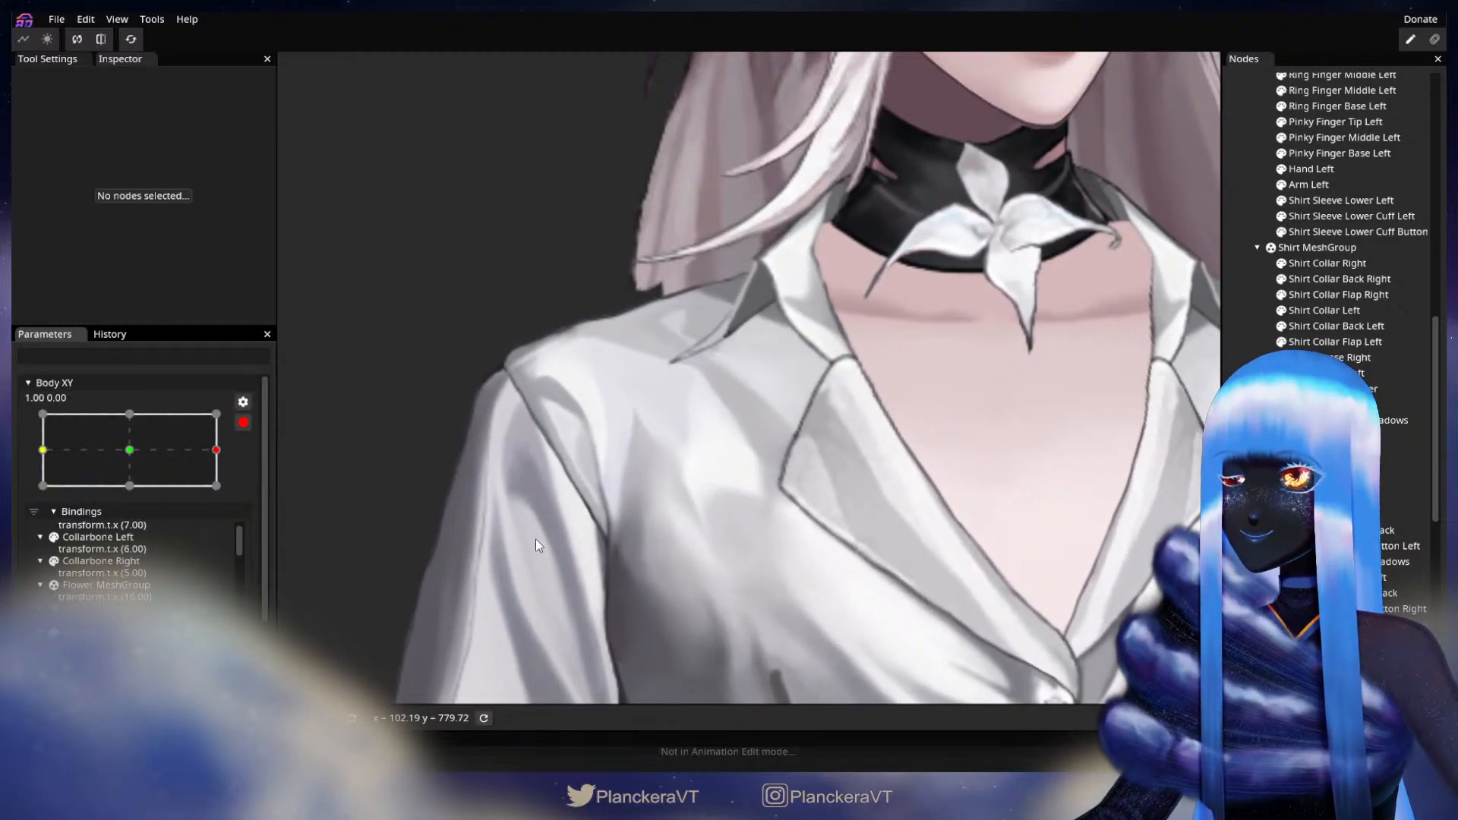
# - Reduce the circle brush size to 20 and nudge the Shirt mesh along the armhole seam near the armpit
pyautogui.scroll(1, 519, 482)
pyautogui.moveTo(587, 562); pyautogui.dragTo(720, 529)
pyautogui.scroll(1, 720, 529)
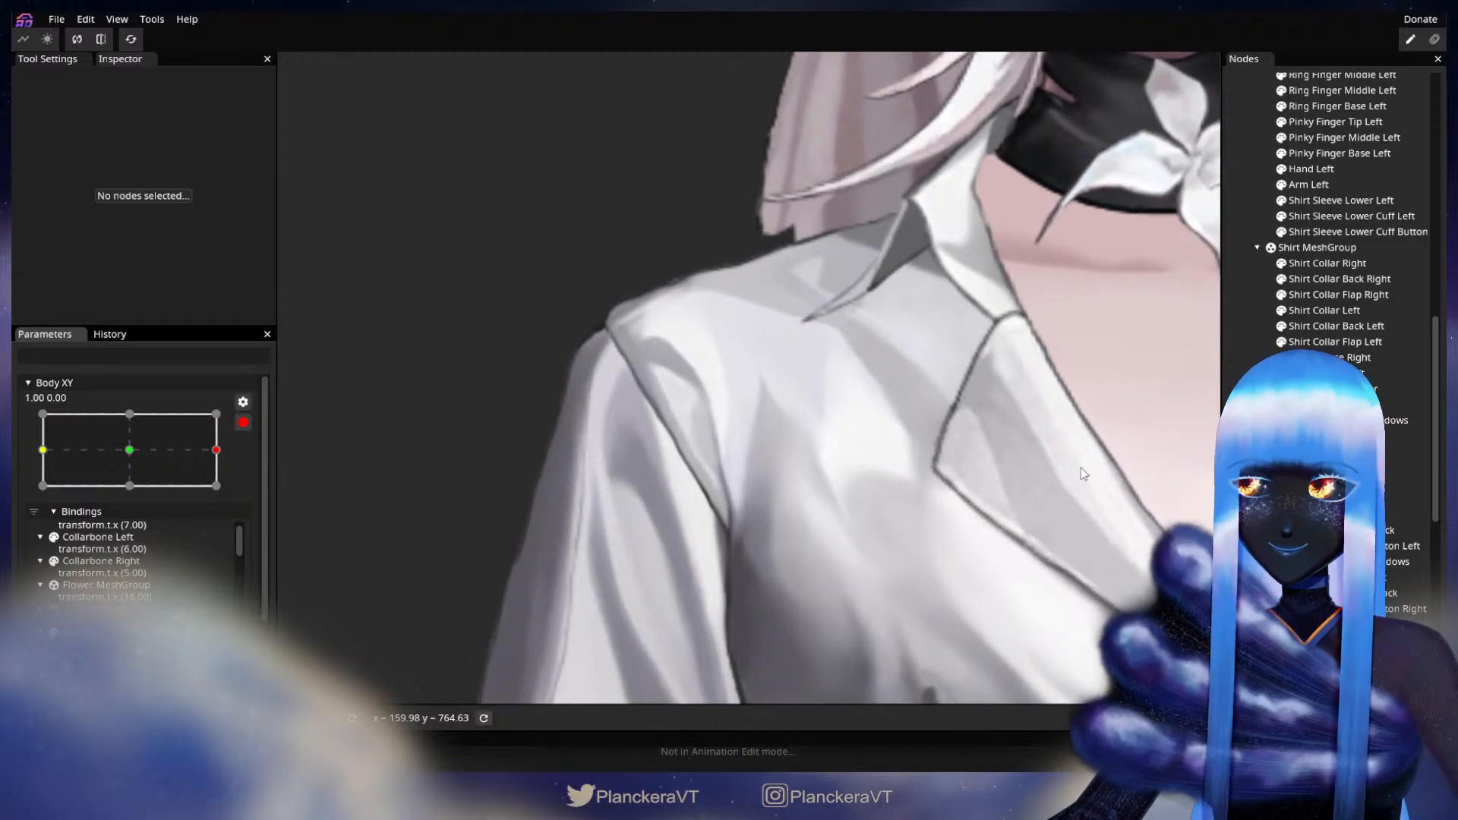
pyautogui.click(1322, 436)
pyautogui.scroll(1, 748, 378)
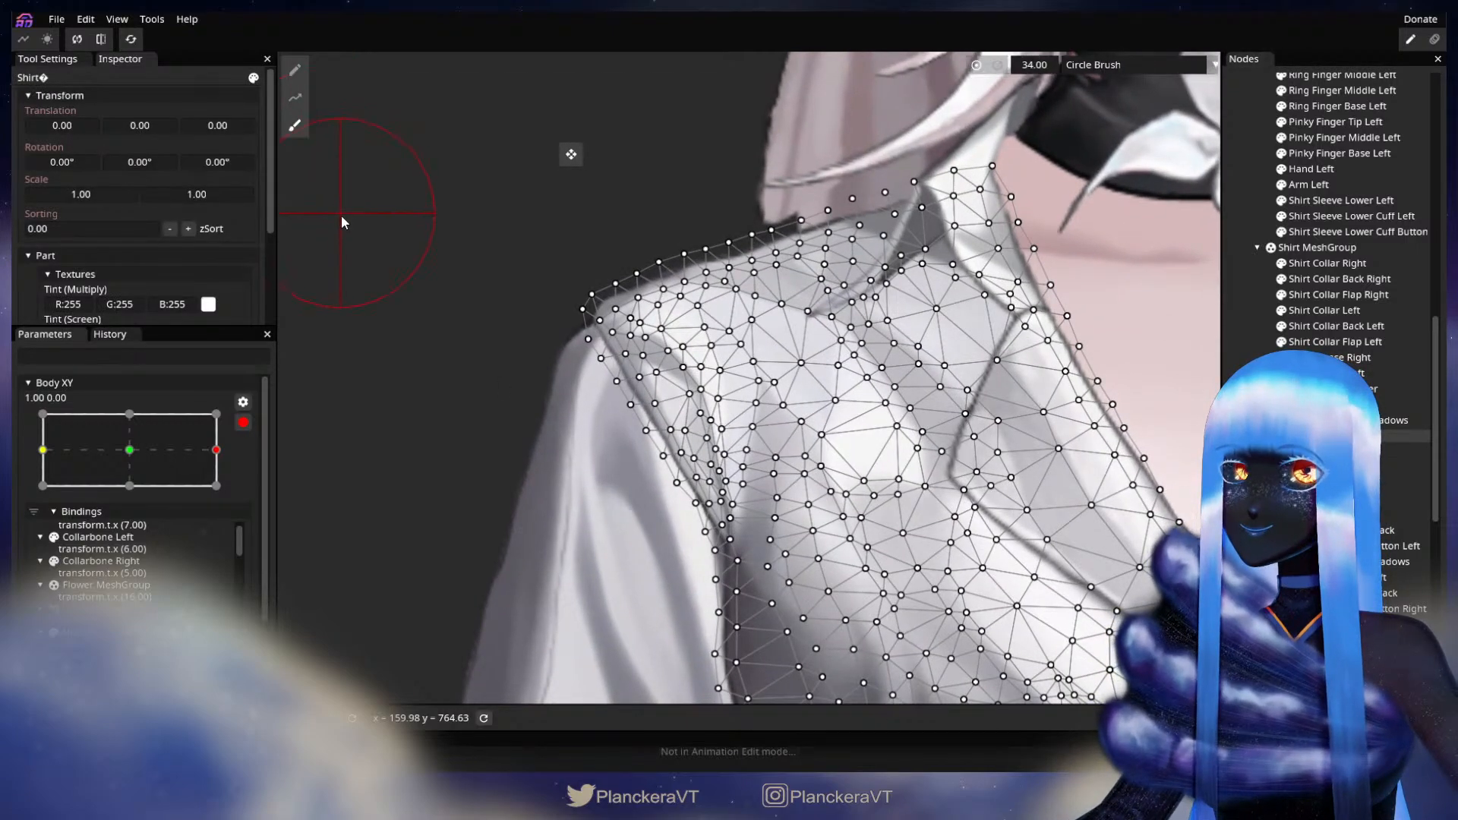
pyautogui.moveTo(607, 132); pyautogui.dragTo(529, 249)
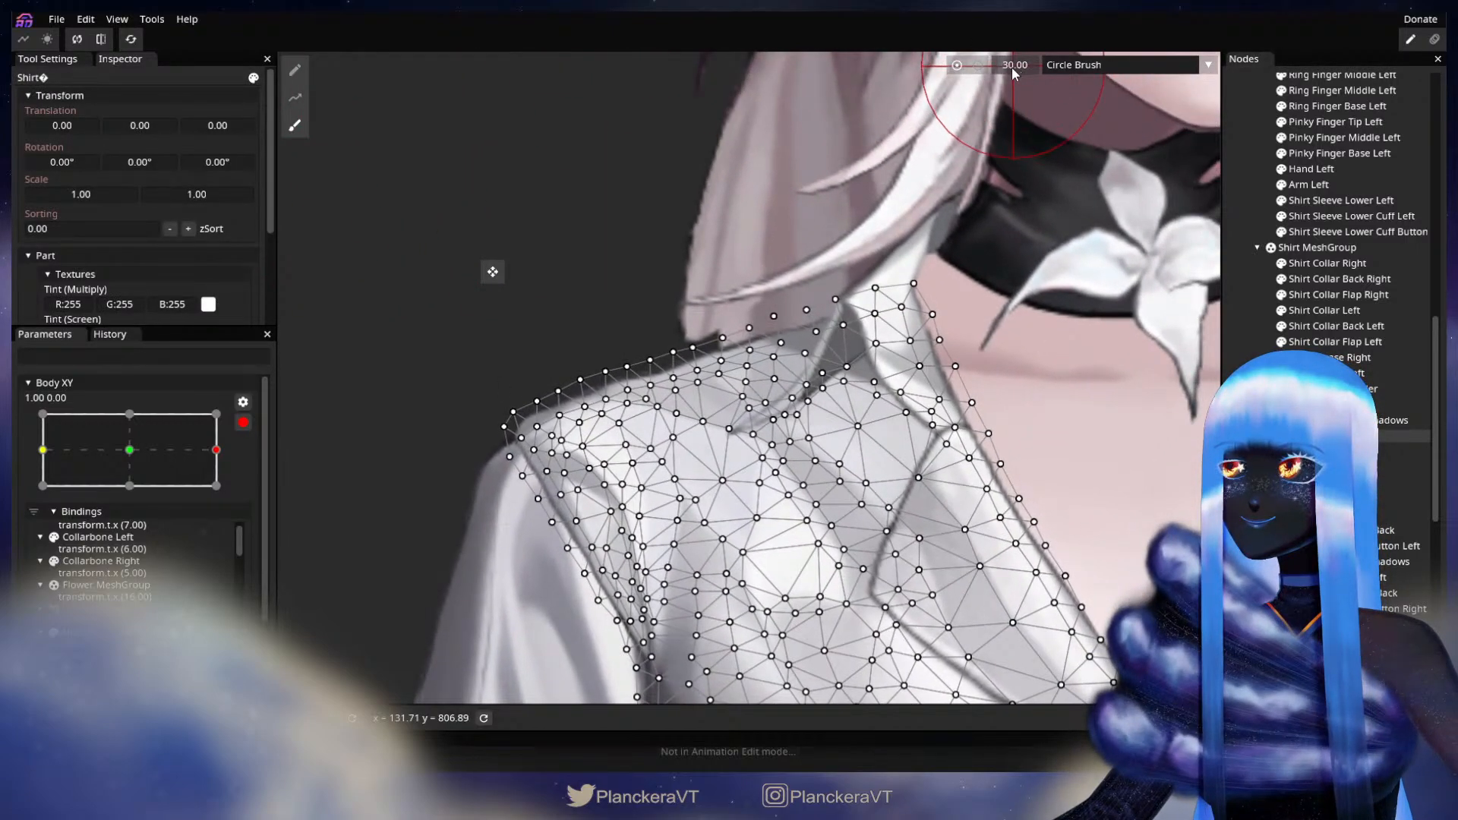
pyautogui.moveTo(1011, 67); pyautogui.dragTo(1005, 67)
pyautogui.scroll(1, 602, 608)
pyautogui.scroll(3, 749, 440)
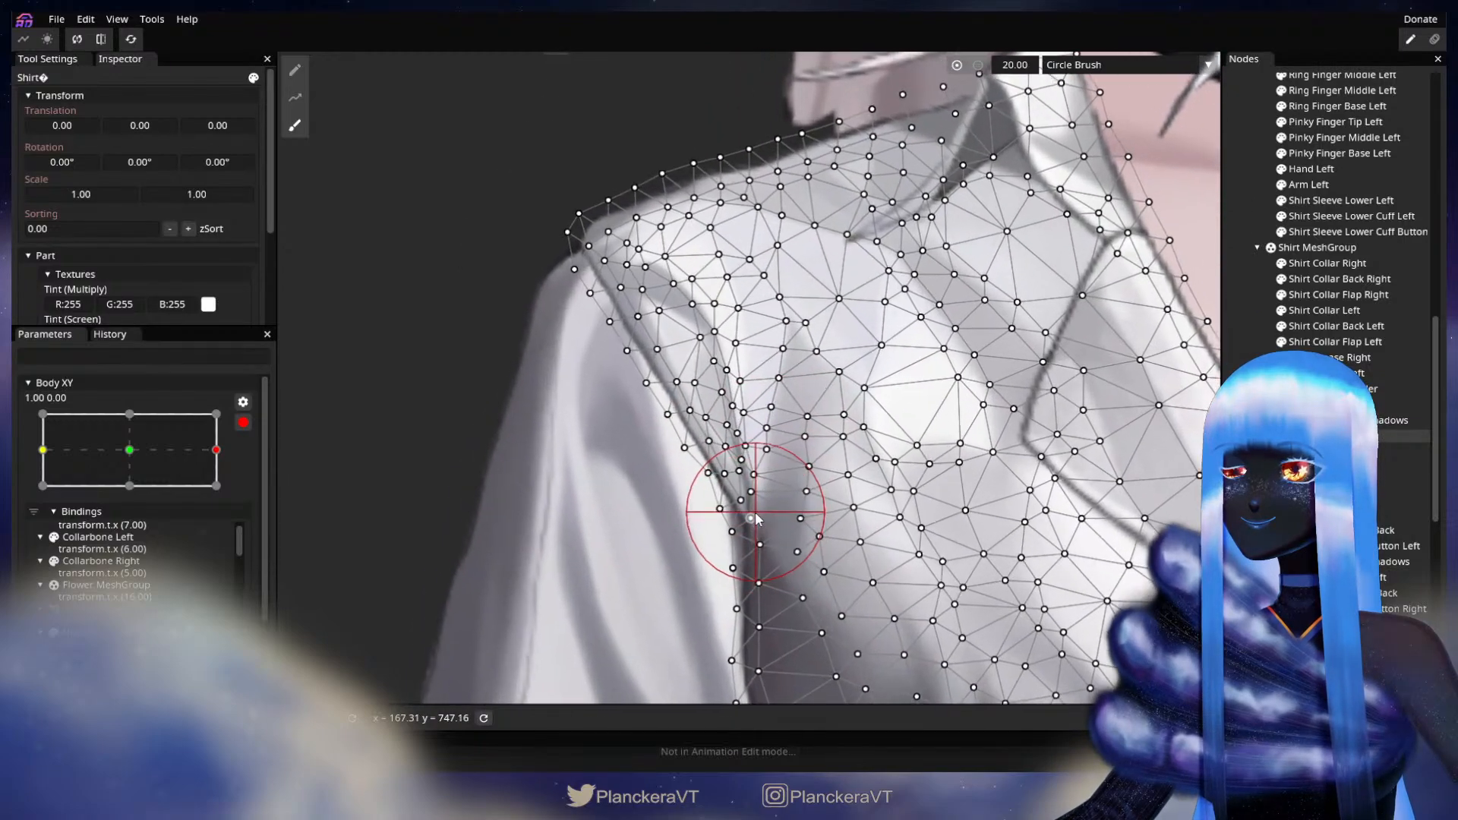
pyautogui.moveTo(750, 459); pyautogui.dragTo(757, 460)
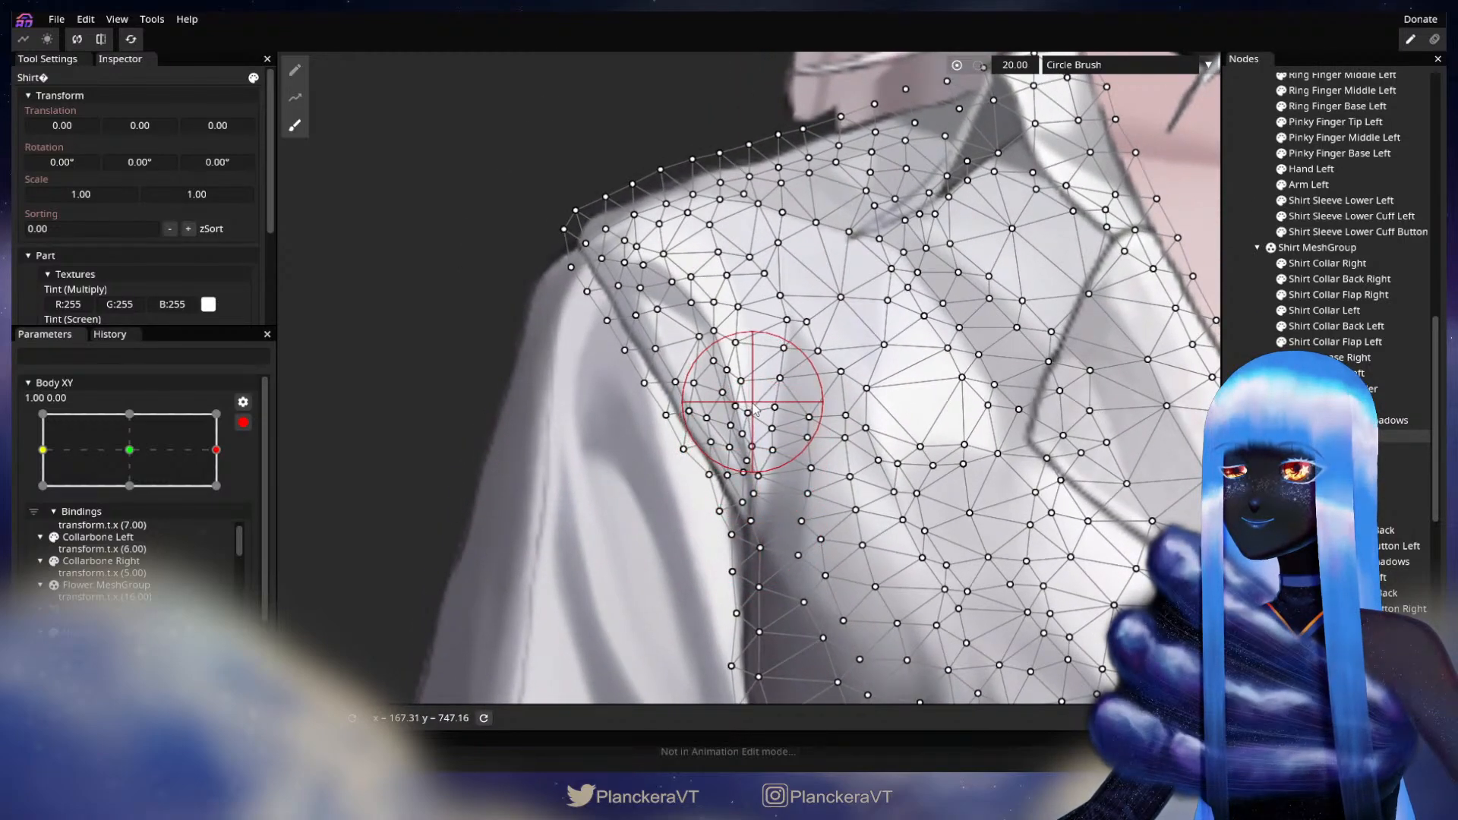
pyautogui.moveTo(724, 445); pyautogui.dragTo(698, 483)
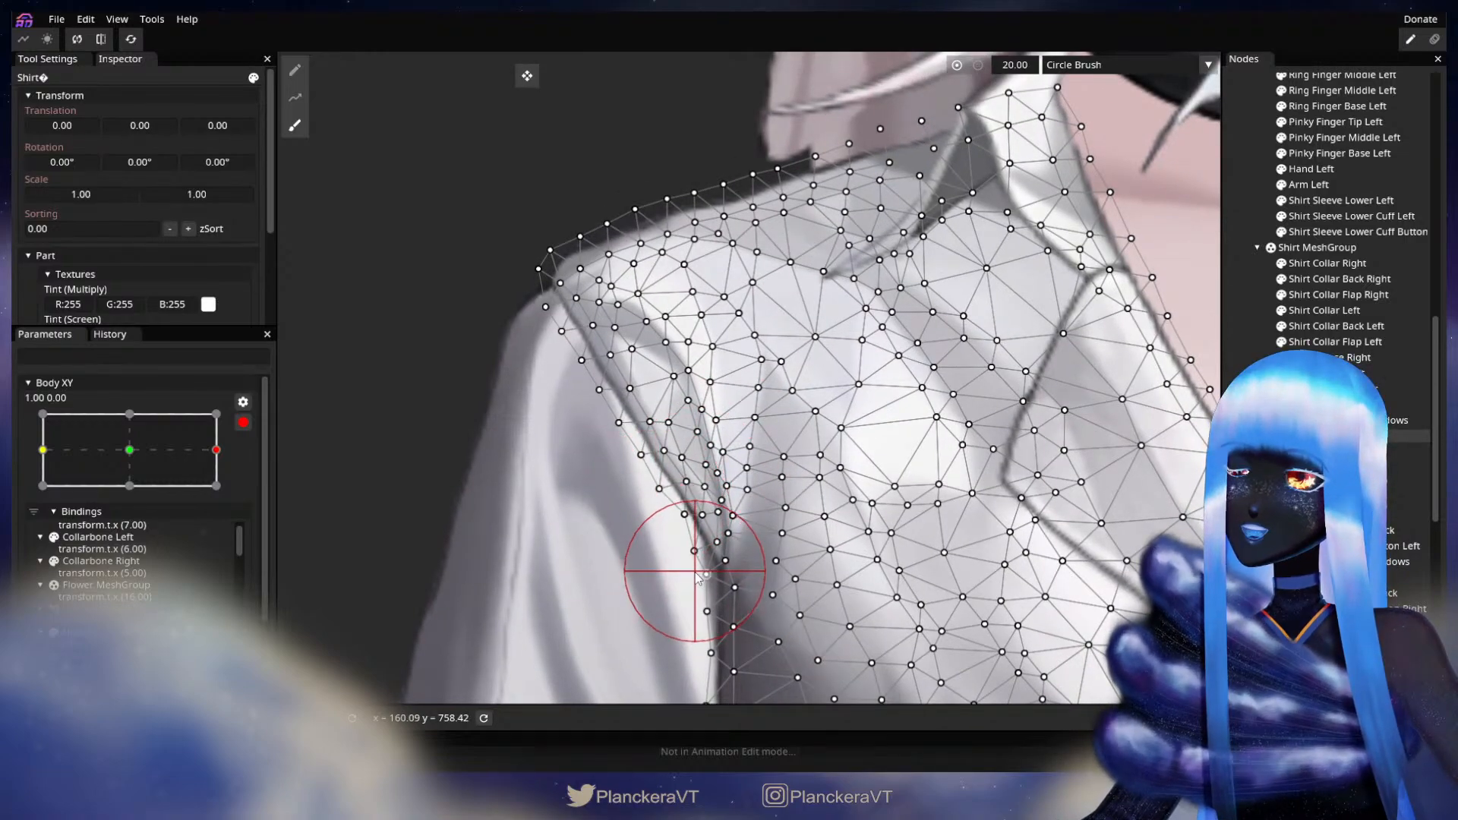
# - Set the circle brush size to 37 and work along the Shirt mesh's side edge below the armpit
pyautogui.moveTo(657, 608); pyautogui.dragTo(581, 352)
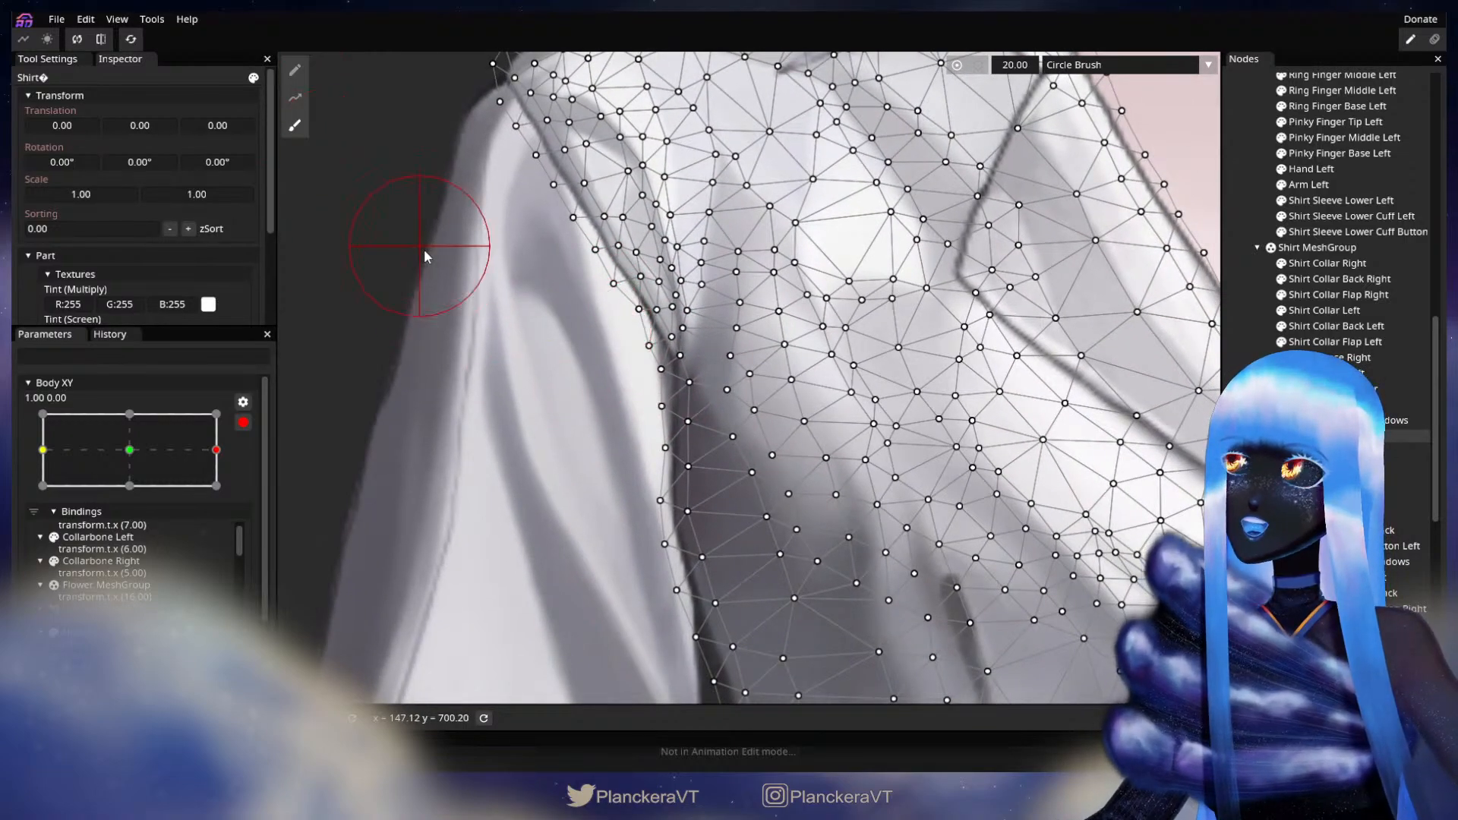
pyautogui.moveTo(424, 256); pyautogui.dragTo(729, 275)
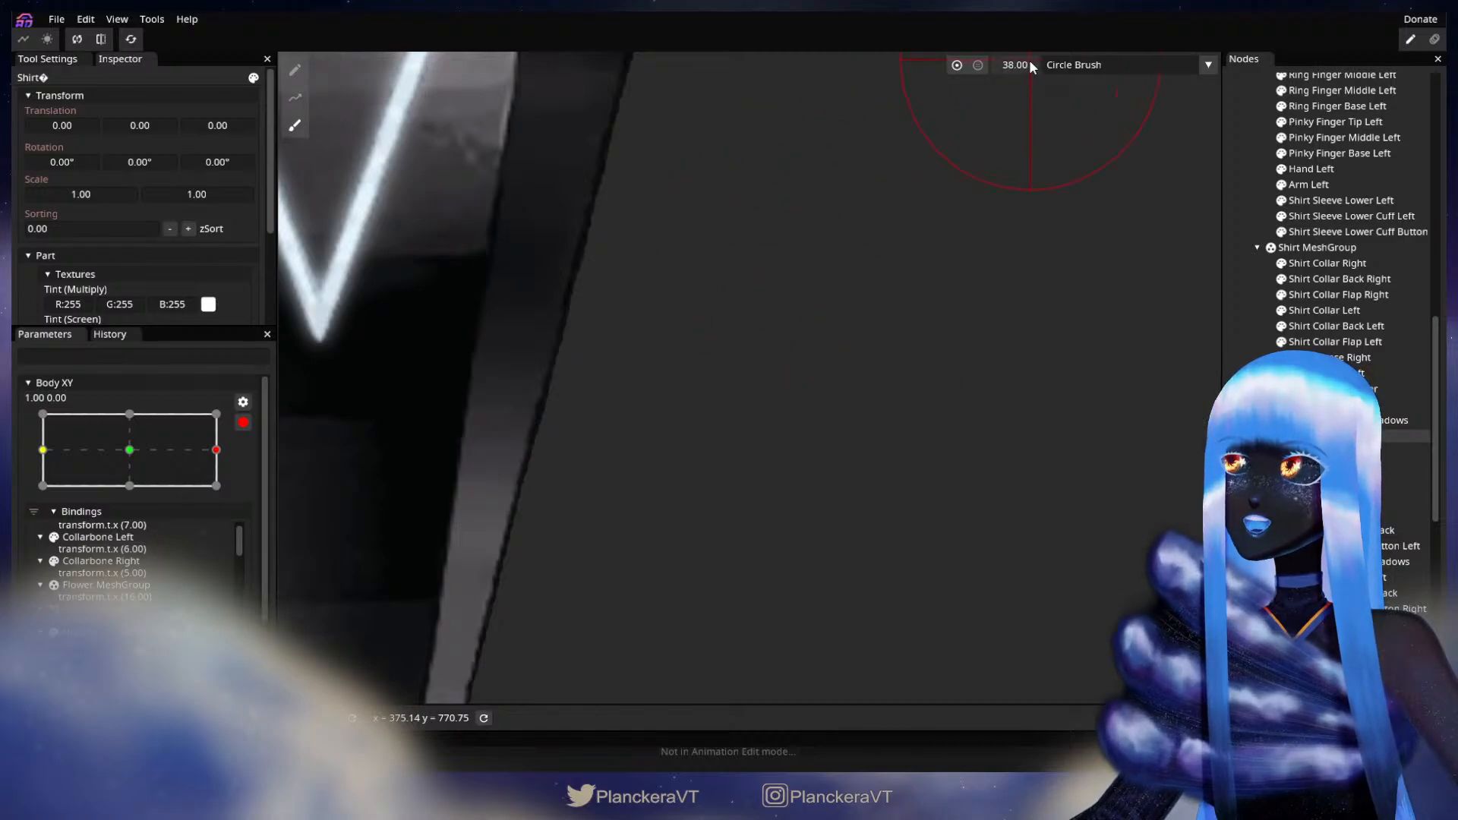
pyautogui.moveTo(969, 424)
pyautogui.mouseDown()
pyautogui.moveTo(866, 433)
pyautogui.moveTo(725, 503)
pyautogui.mouseUp()
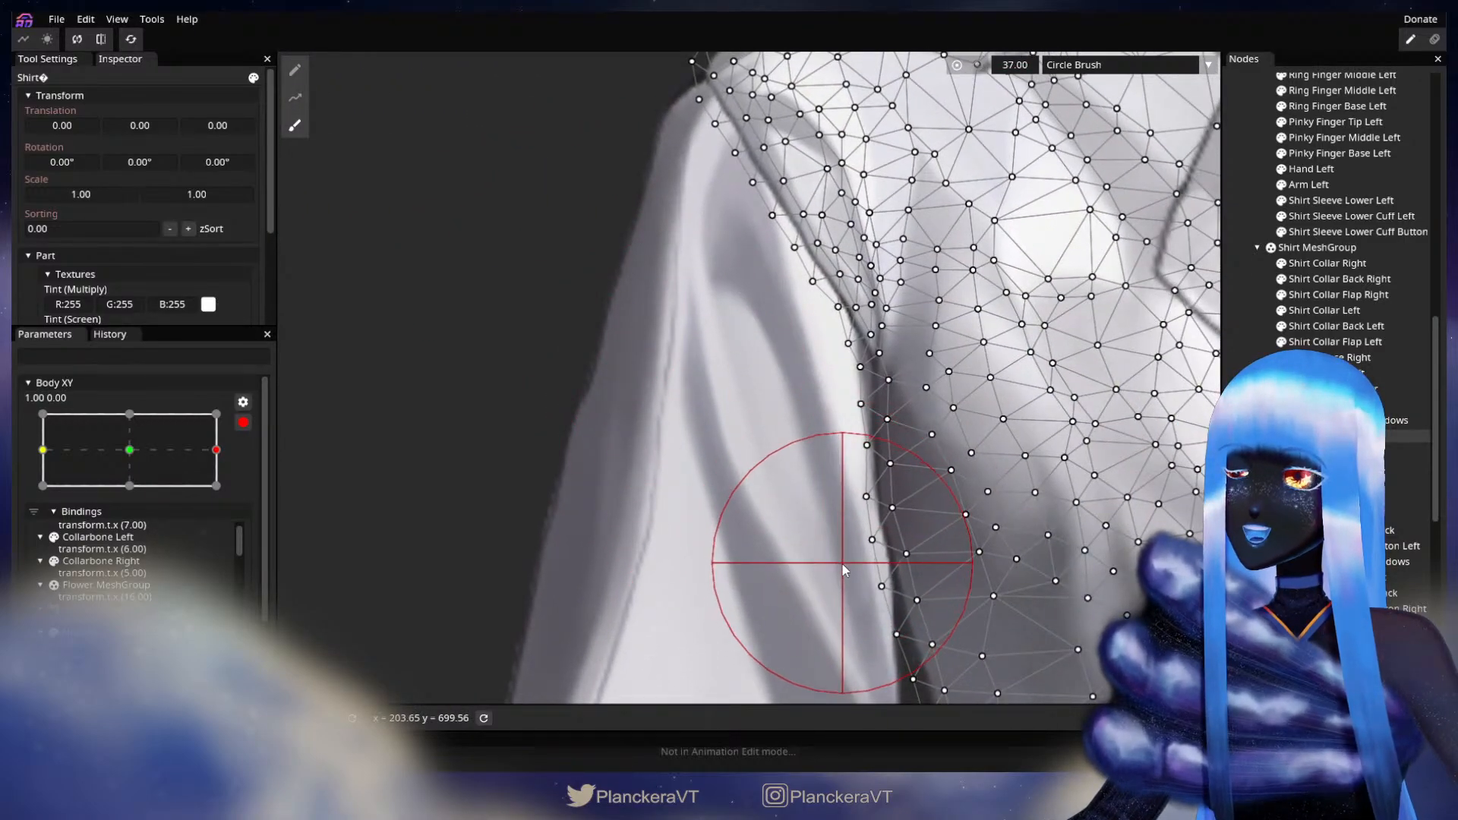
pyautogui.moveTo(840, 569)
pyautogui.mouseDown()
pyautogui.moveTo(720, 375)
pyautogui.moveTo(717, 548)
pyautogui.mouseUp()
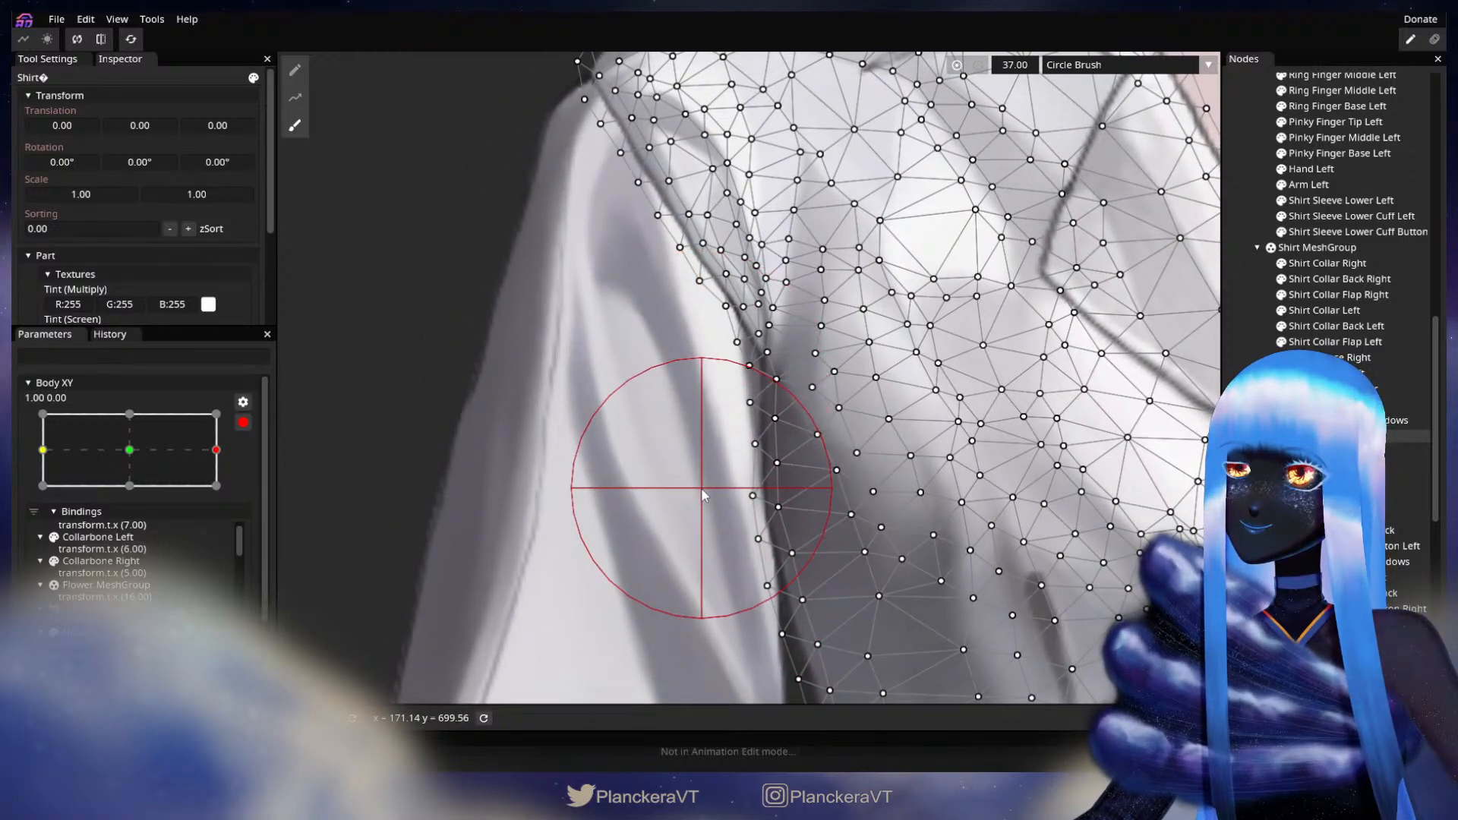
pyautogui.moveTo(703, 496)
pyautogui.mouseDown()
pyautogui.moveTo(571, 454)
pyautogui.moveTo(563, 545)
pyautogui.moveTo(566, 527)
pyautogui.mouseUp()
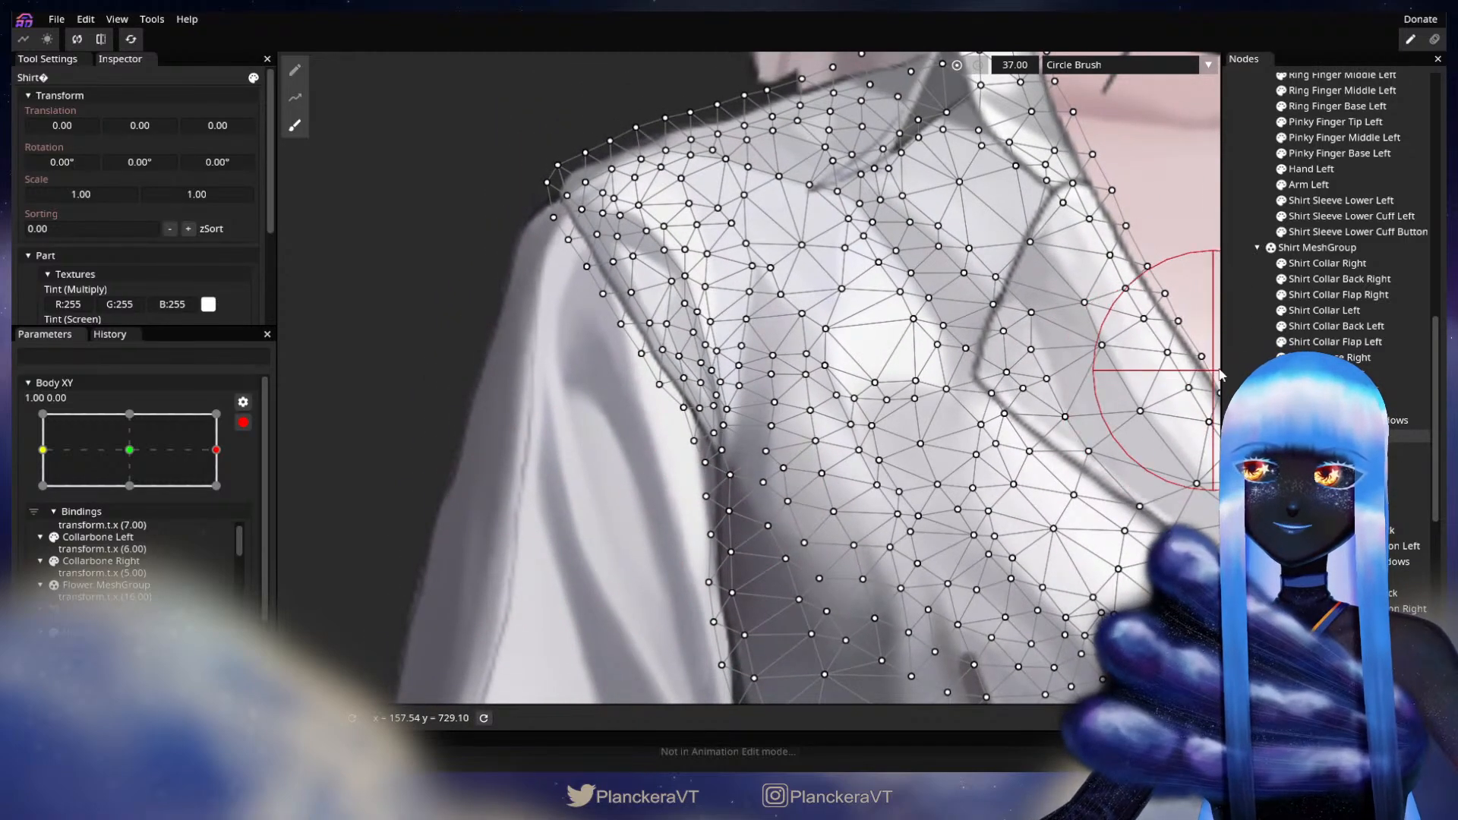
pyautogui.click(1241, 348)
# - Preview the whole upper shirt through the Body XY turn near 1.00, and rearm the 1.00, 0.00 keypoint
pyautogui.scroll(-3, 796, 361)
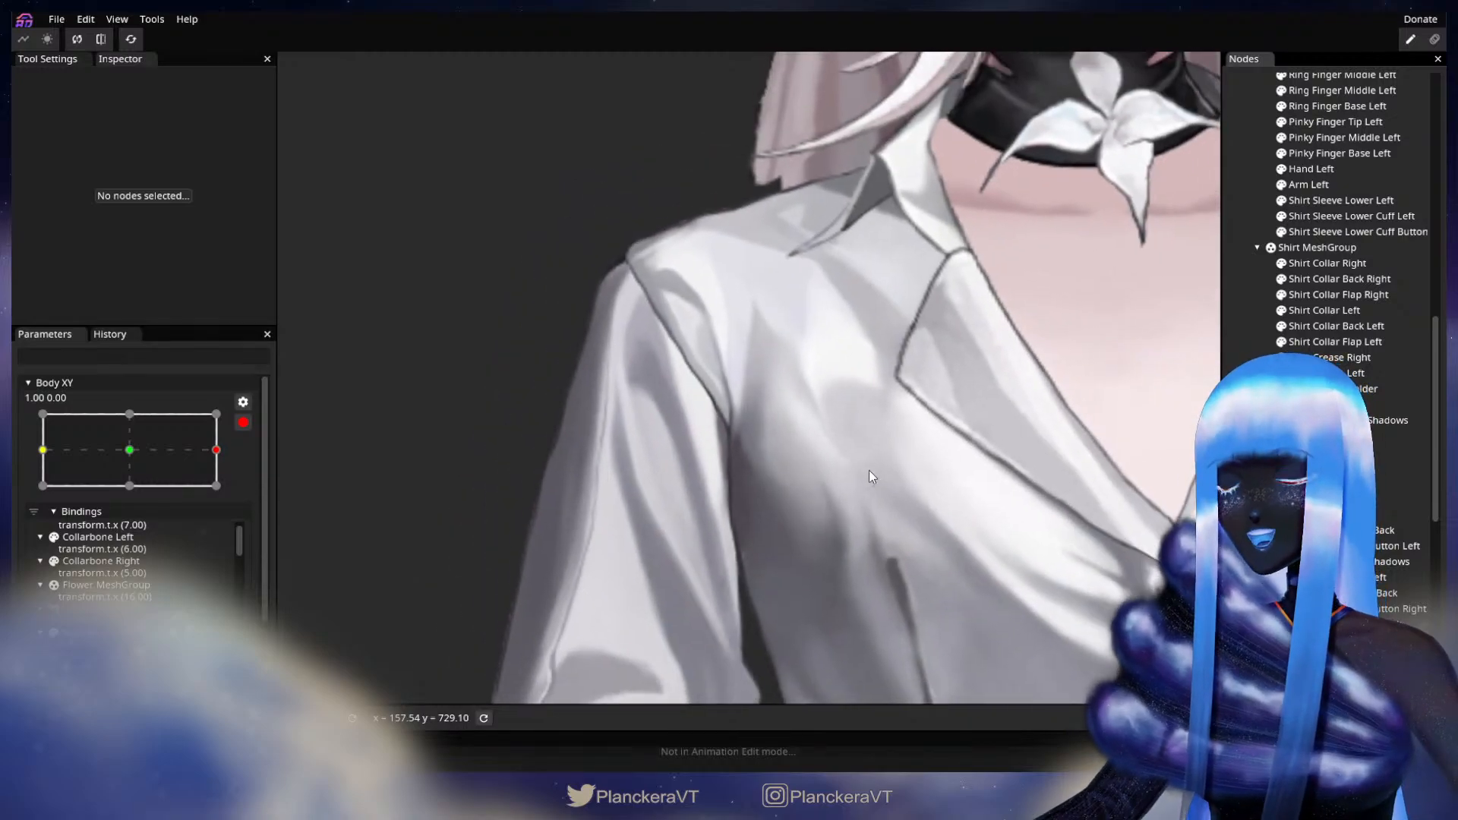
pyautogui.scroll(-5, 871, 465)
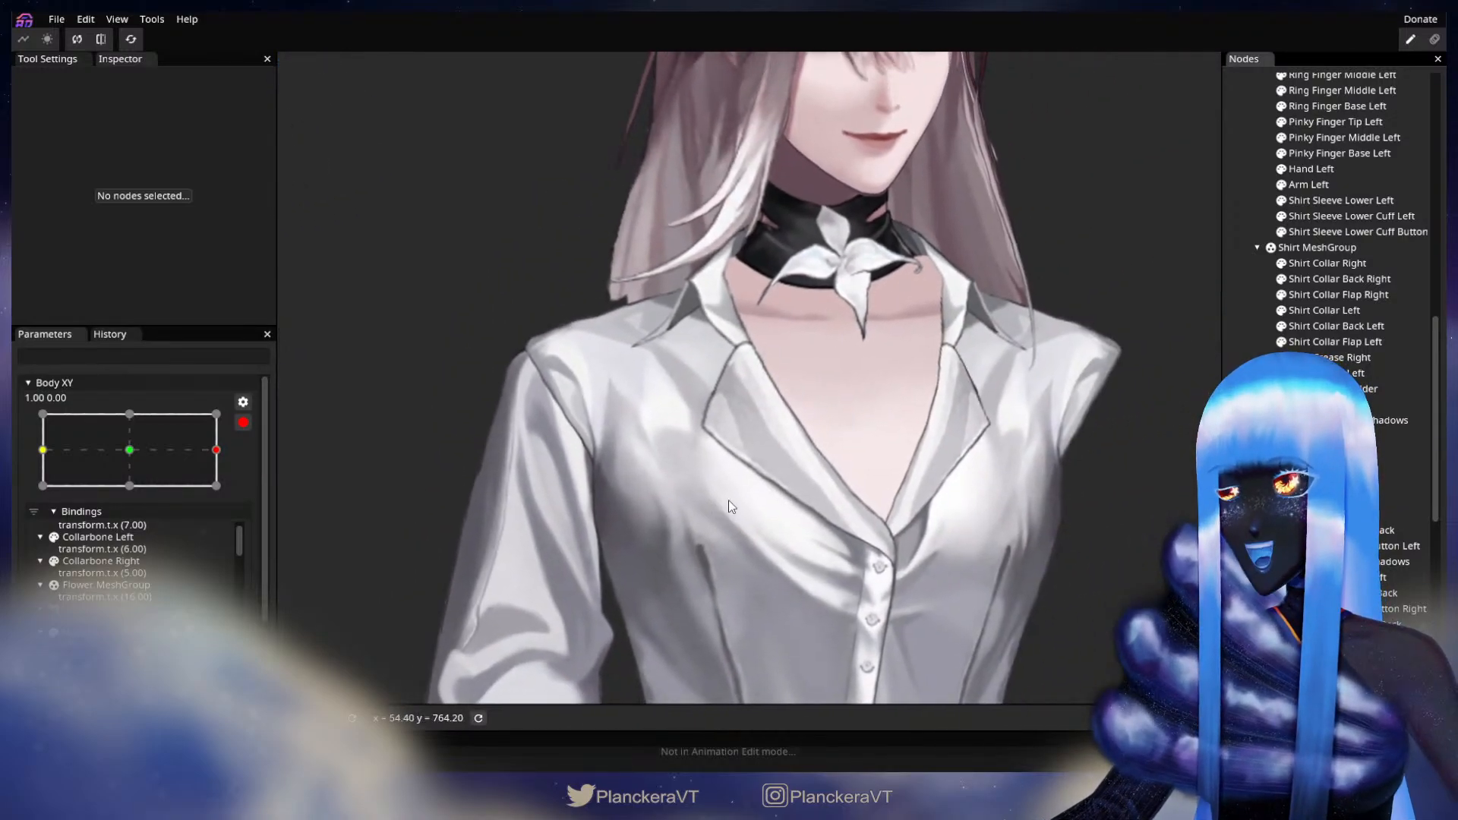
pyautogui.click(242, 423)
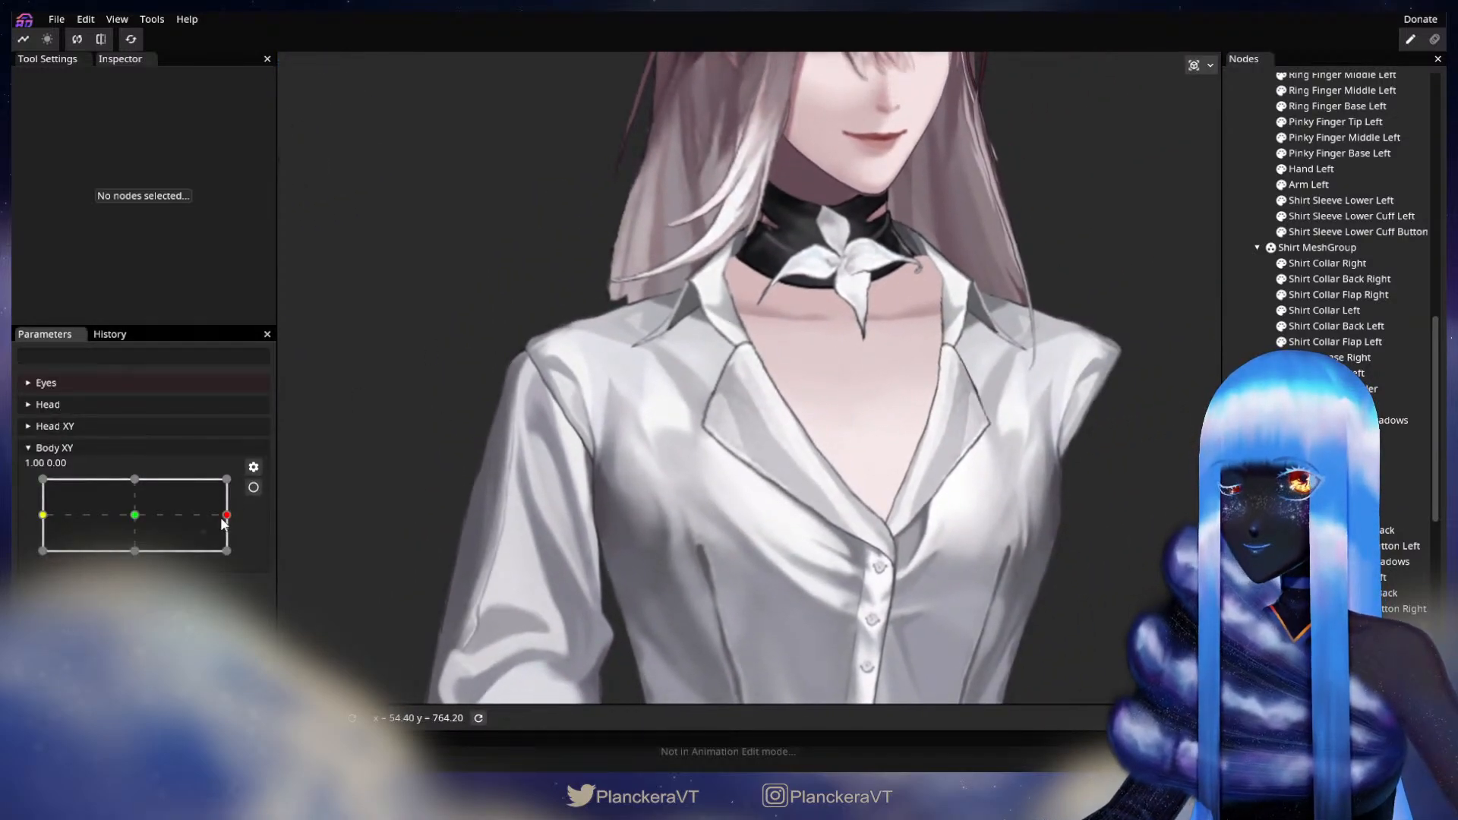
pyautogui.moveTo(228, 516); pyautogui.dragTo(422, 474)
pyautogui.scroll(1, 422, 474)
pyautogui.click(253, 487)
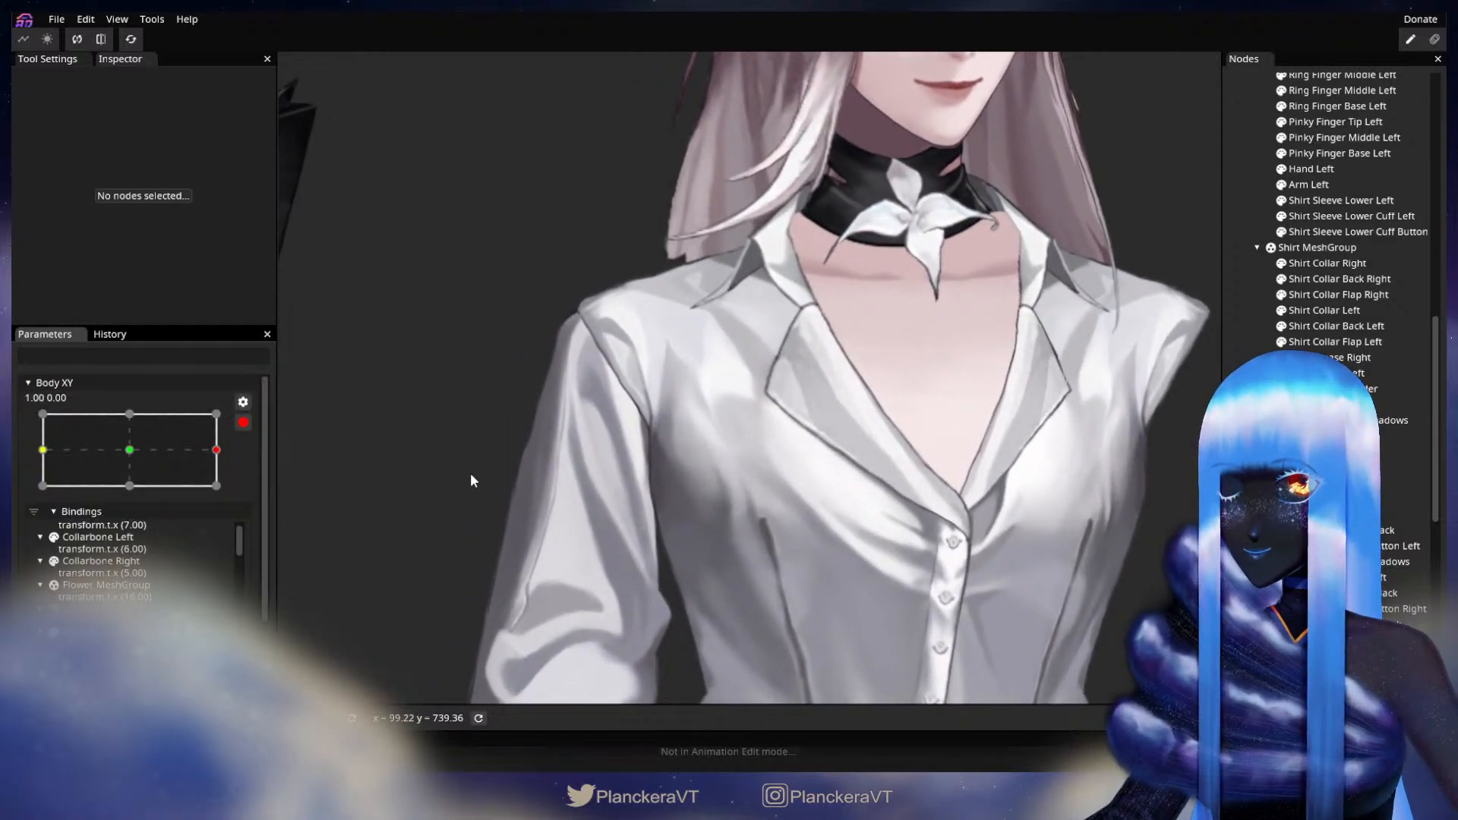
# - Adjust the Shirt mesh's side edge just below the armpit using the circle brush at size 37
pyautogui.click(1302, 436)
pyautogui.scroll(3, 430, 490)
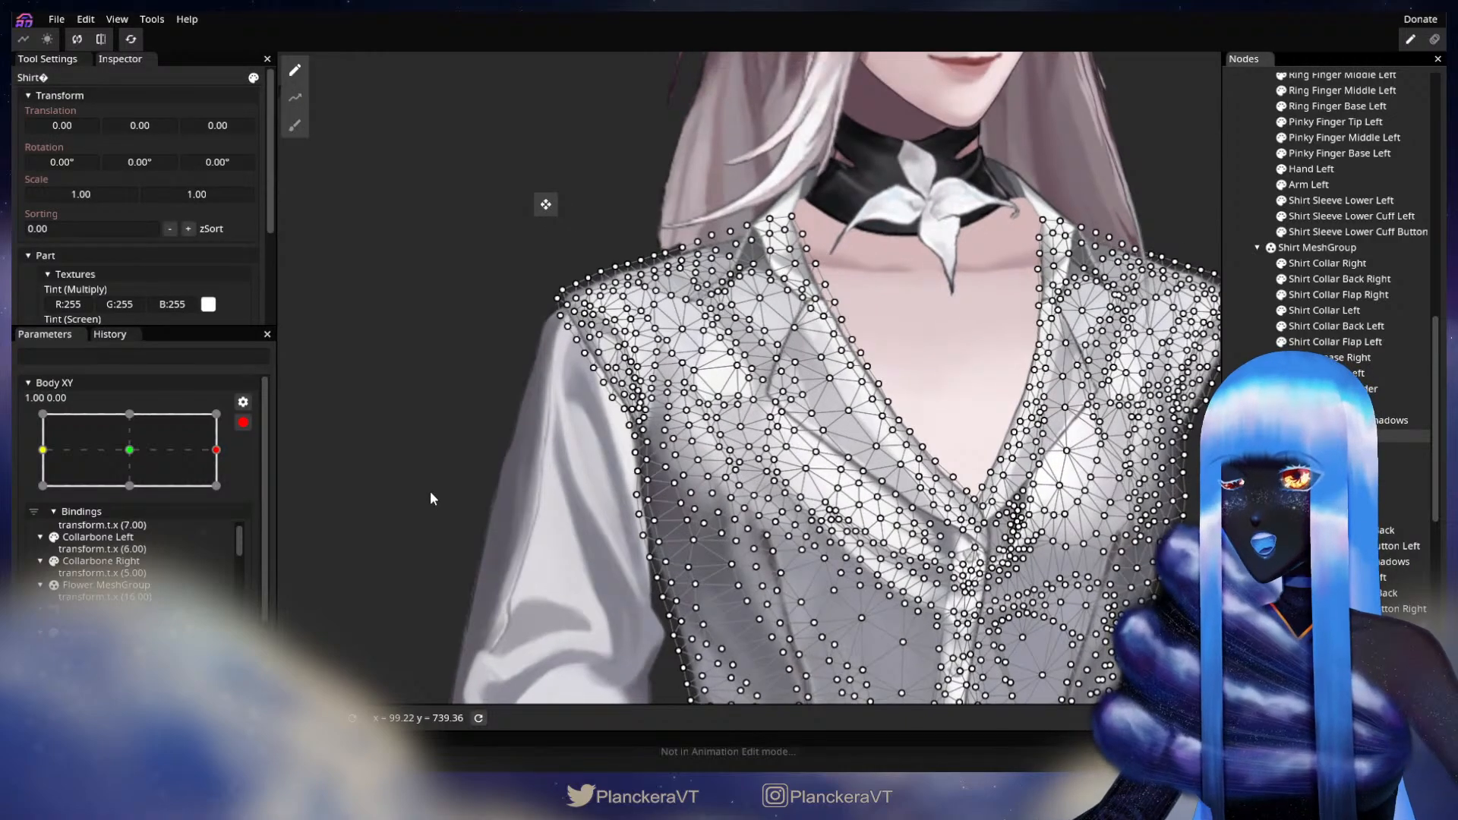
pyautogui.click(295, 125)
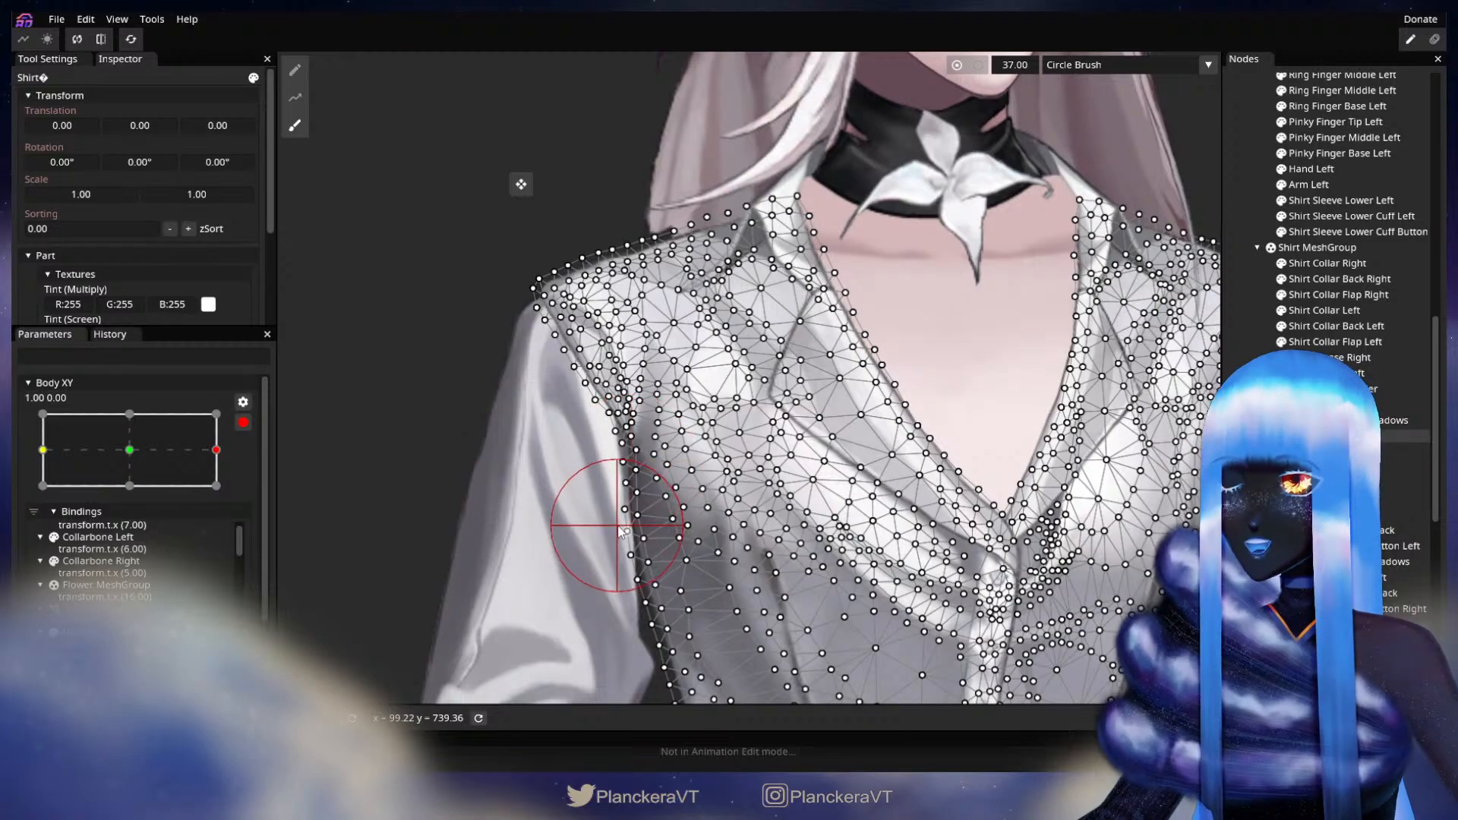
pyautogui.press('Escape')
pyautogui.scroll(-2, 1082, 418)
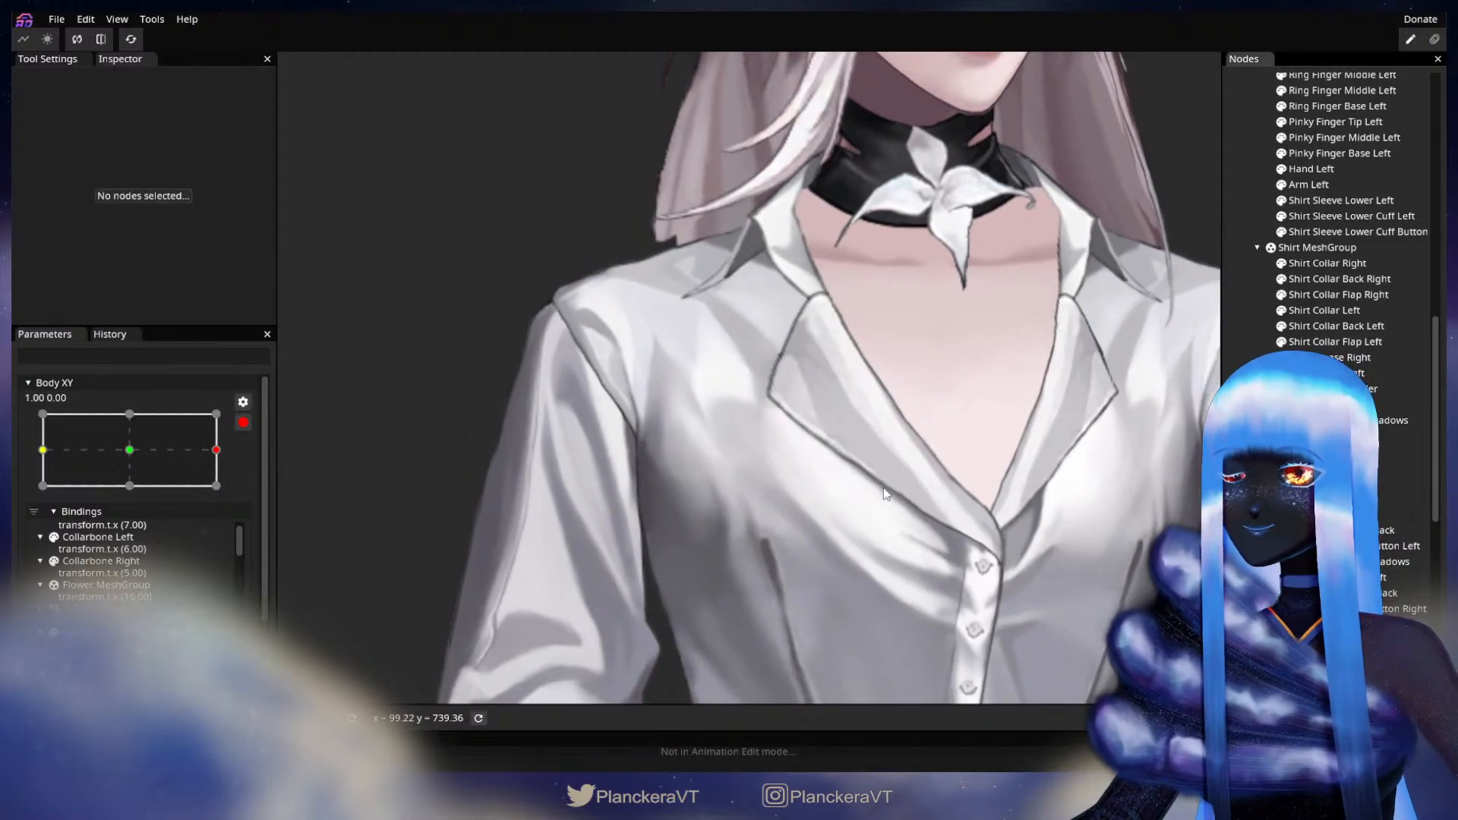
# - Preview the Body XY turn near 1.00 to check the shirt from collar to waist, and rearm the 1.00, 0.00 keypoint
pyautogui.moveTo(883, 491); pyautogui.dragTo(839, 531)
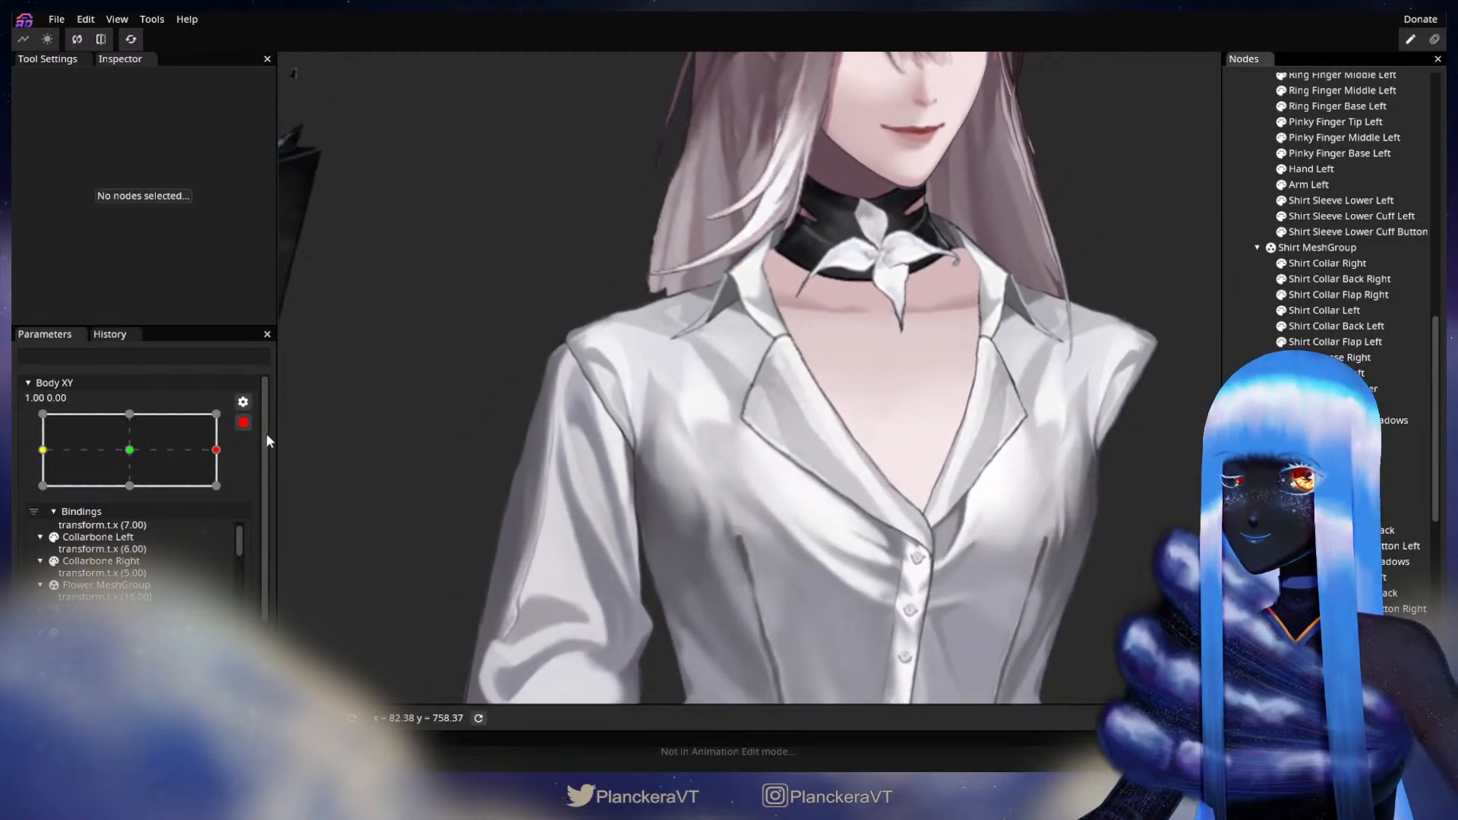
pyautogui.click(243, 422)
pyautogui.moveTo(230, 516)
pyautogui.mouseDown()
pyautogui.moveTo(121, 521)
pyautogui.moveTo(258, 519)
pyautogui.moveTo(95, 527)
pyautogui.moveTo(248, 517)
pyautogui.mouseUp()
pyautogui.moveTo(451, 551); pyautogui.dragTo(459, 461)
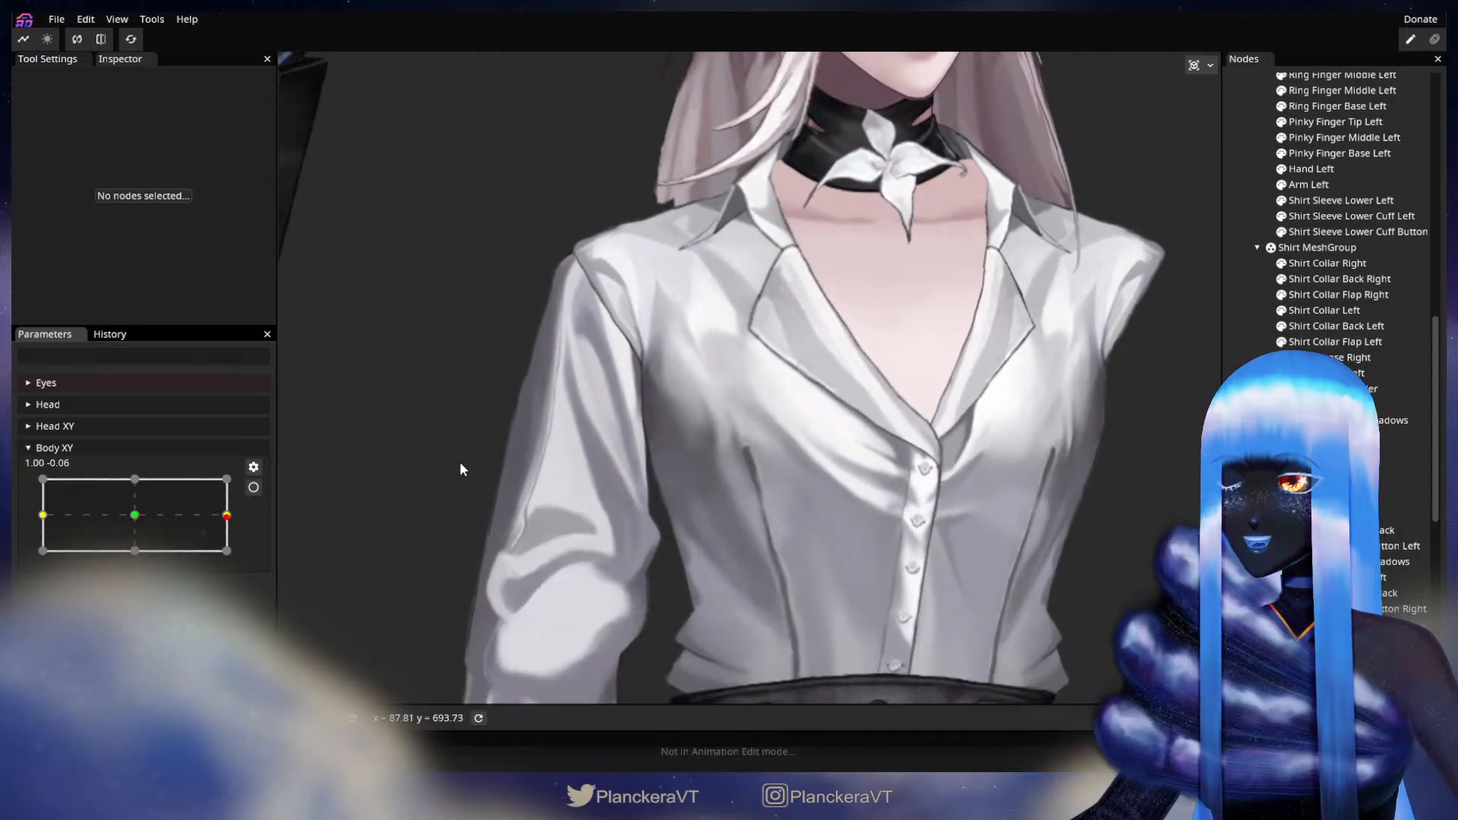
pyautogui.scroll(1, 460, 454)
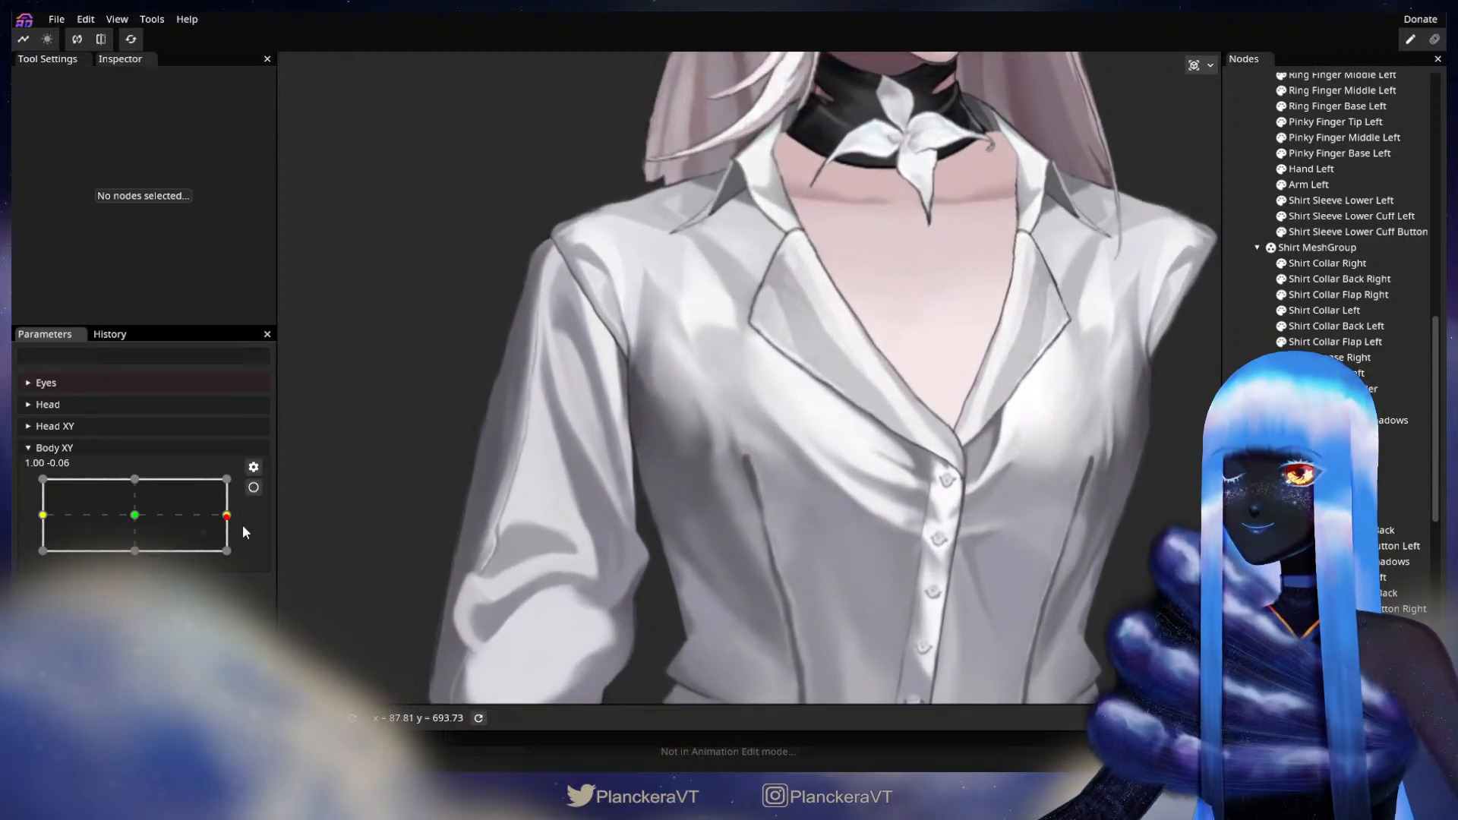
pyautogui.click(253, 487)
# - Set the circle brush size to 31 and refine the Shirt mesh across the chest below the lapel
pyautogui.scroll(3, 983, 439)
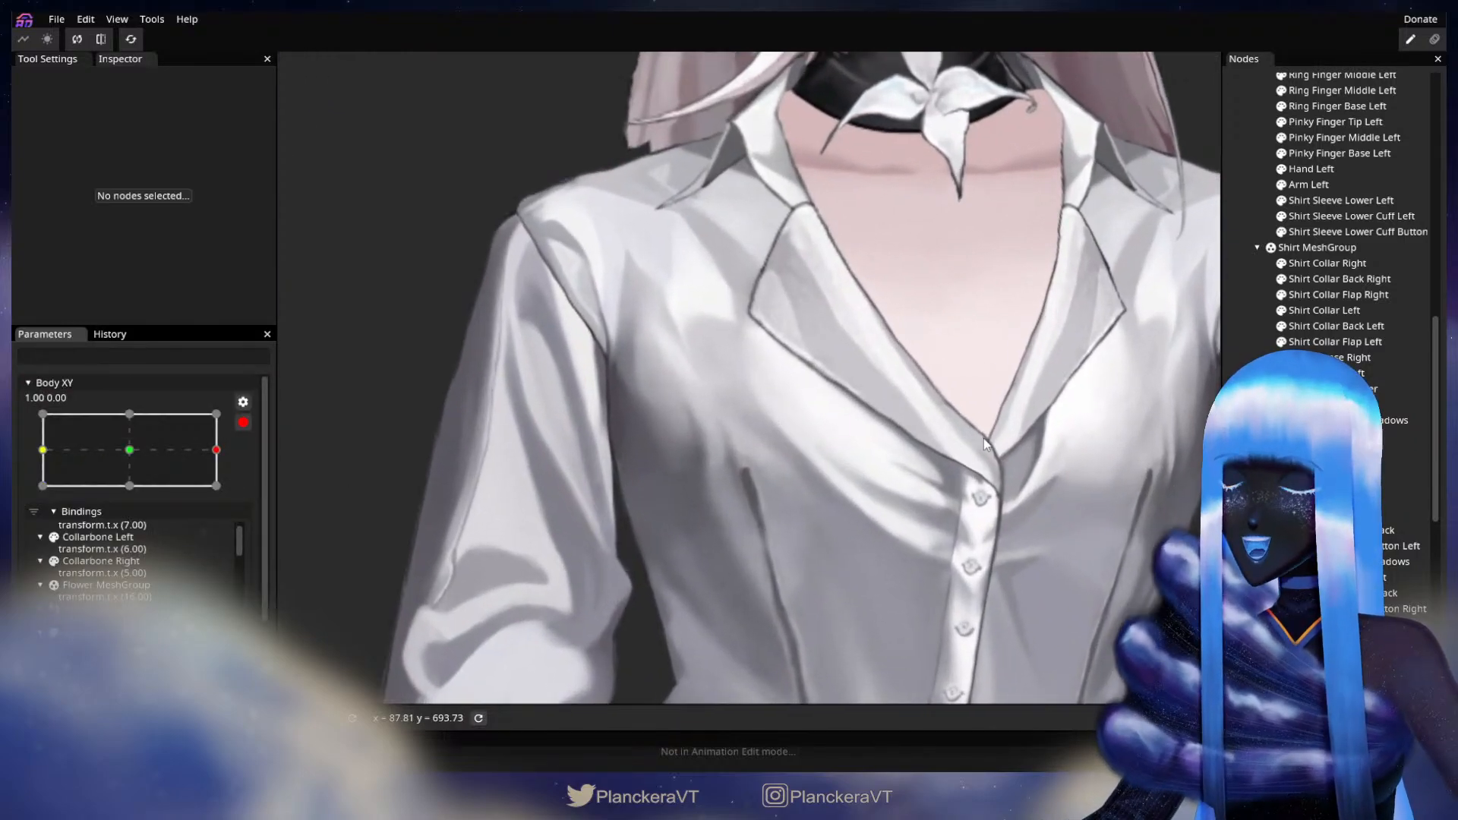
pyautogui.click(958, 444)
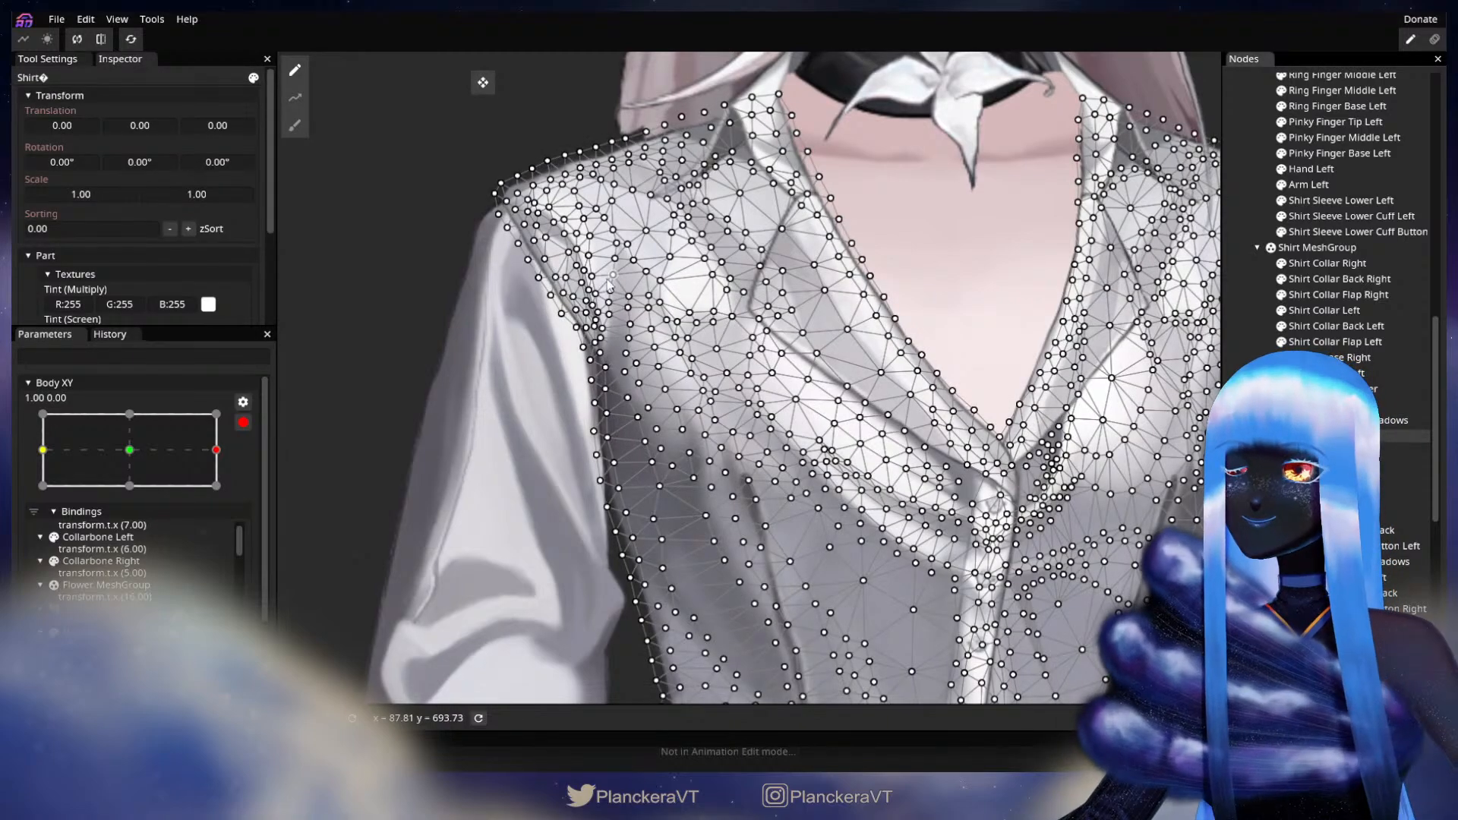
pyautogui.click(295, 125)
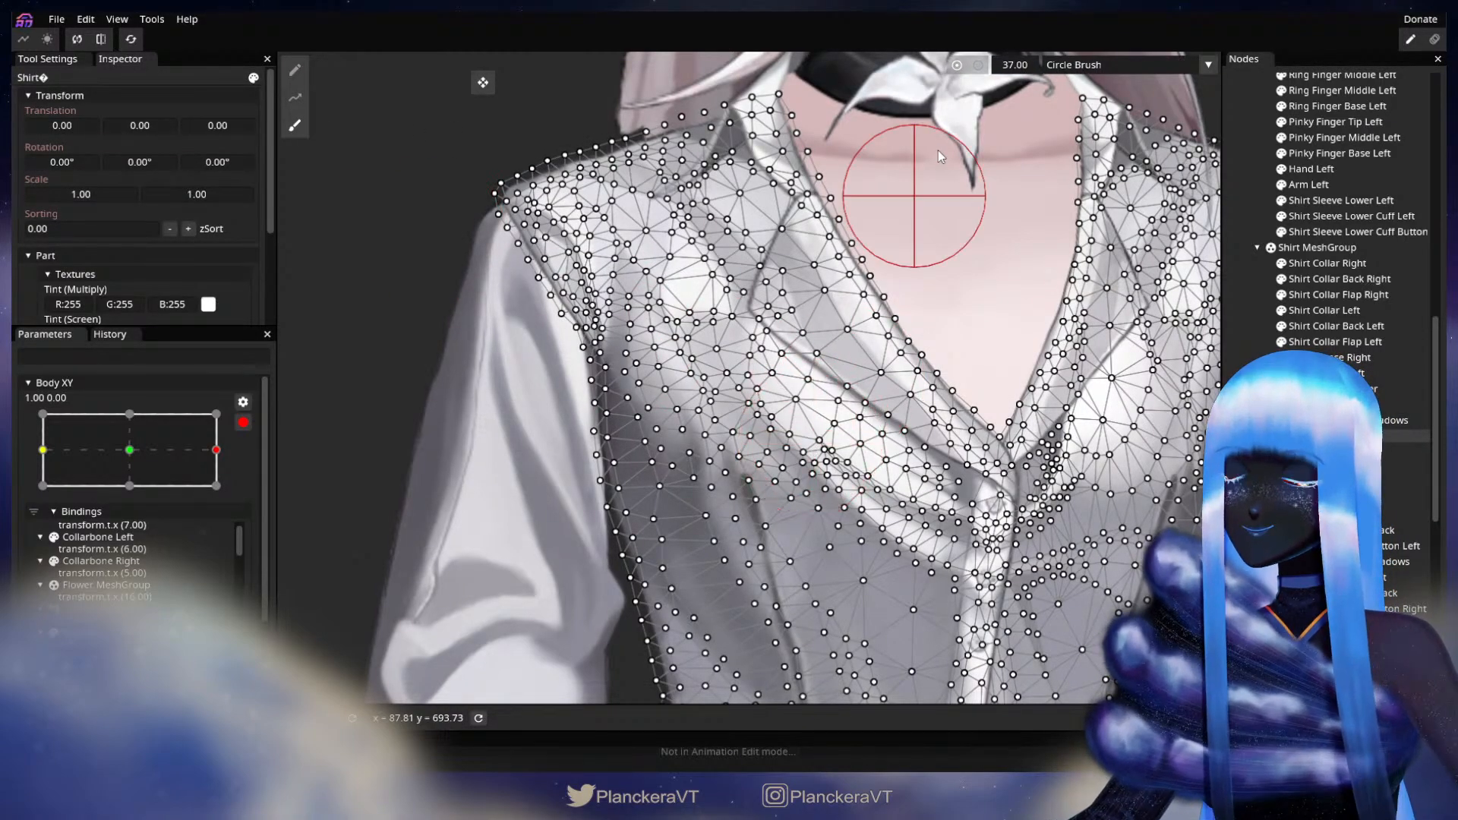
pyautogui.moveTo(960, 126); pyautogui.dragTo(989, 43)
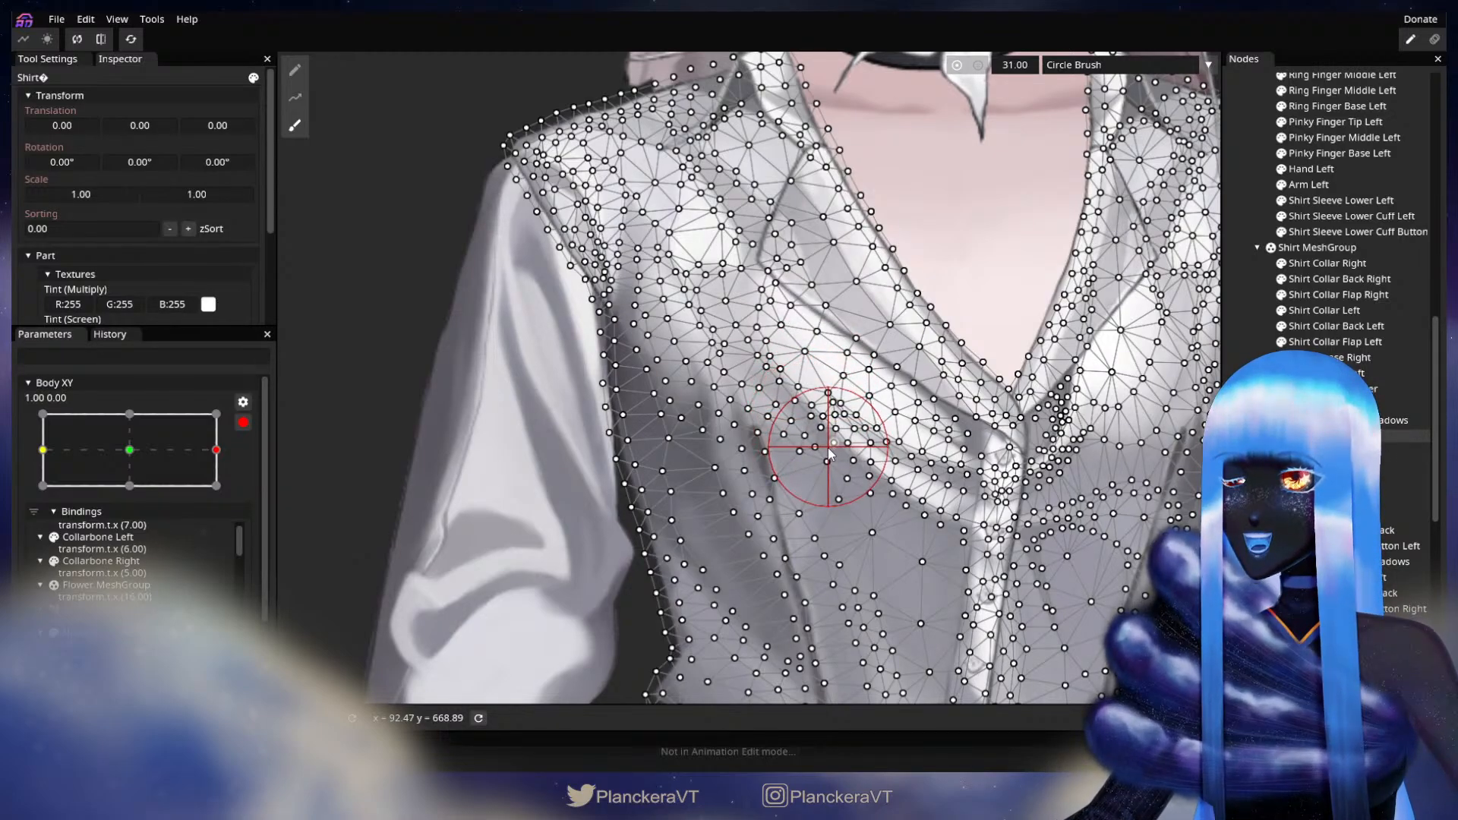
pyautogui.press('Escape')
pyautogui.scroll(-3, 691, 437)
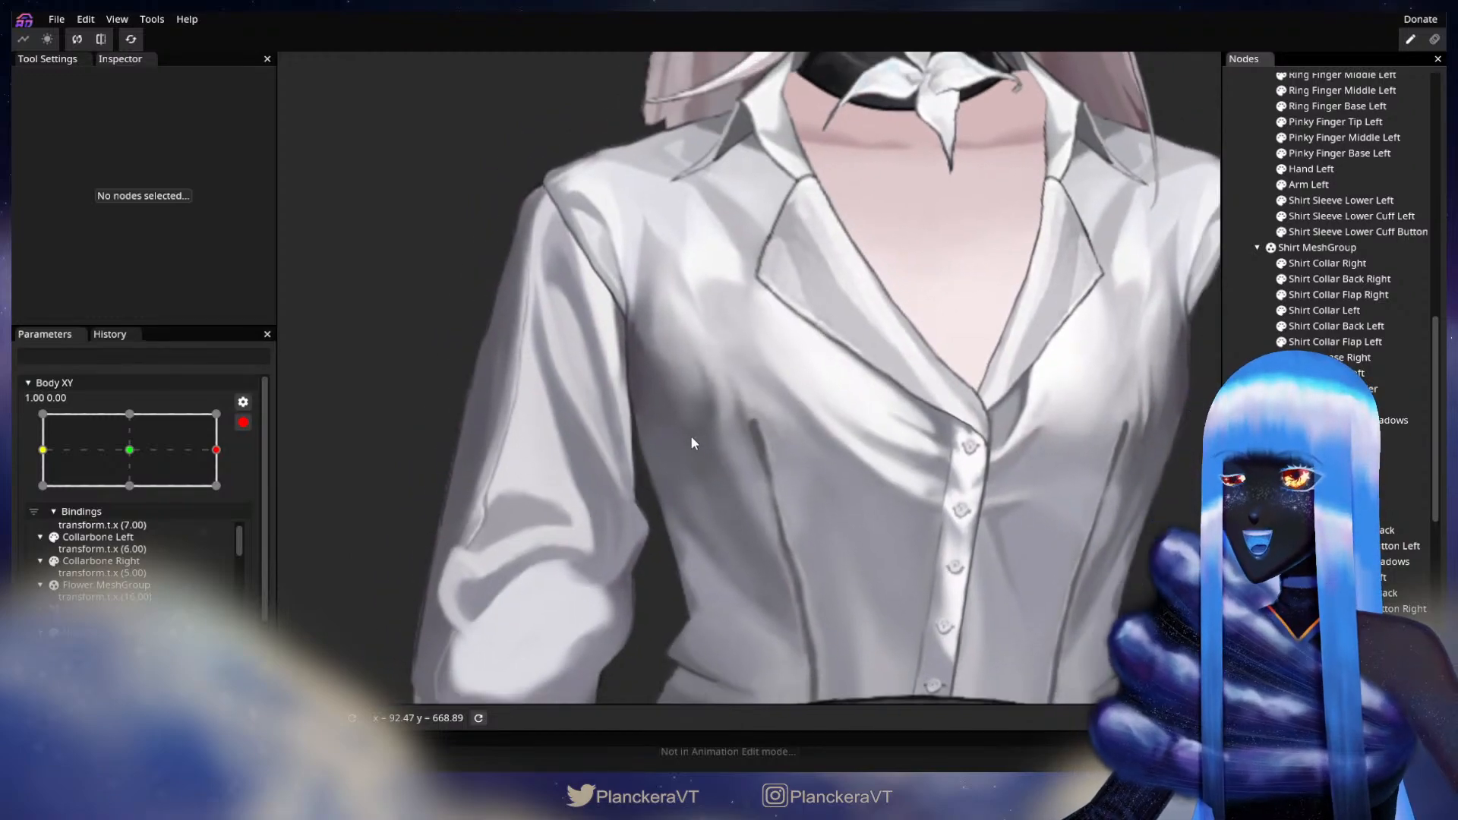
# - Preview the chest folds through the Body XY turn near 1.00, and rearm the 1.00, 0.00 keypoint
pyautogui.moveTo(691, 434); pyautogui.dragTo(659, 484)
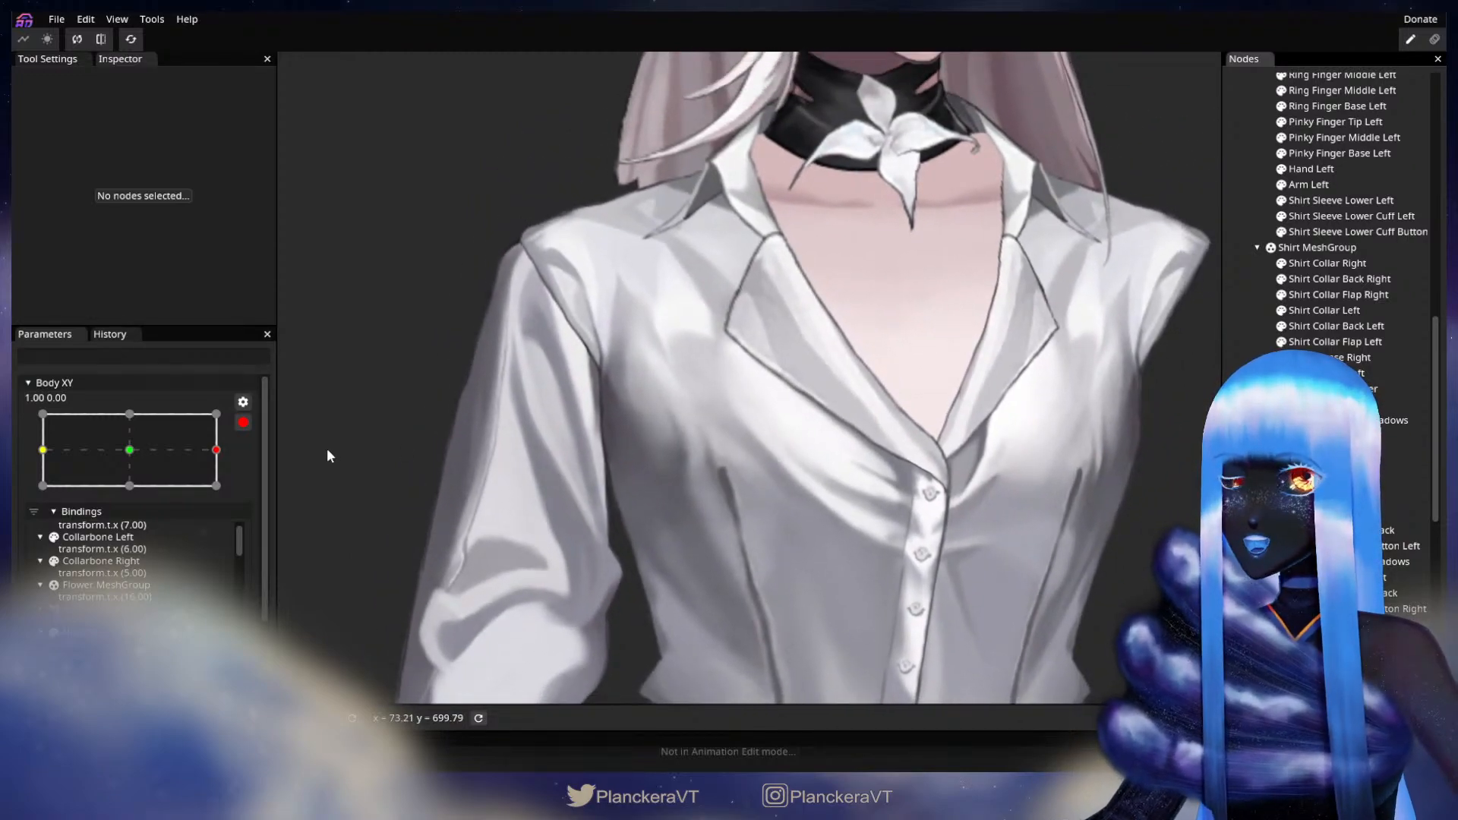
pyautogui.click(243, 422)
pyautogui.moveTo(230, 519)
pyautogui.mouseDown()
pyautogui.moveTo(134, 521)
pyautogui.moveTo(247, 516)
pyautogui.mouseUp()
pyautogui.click(253, 488)
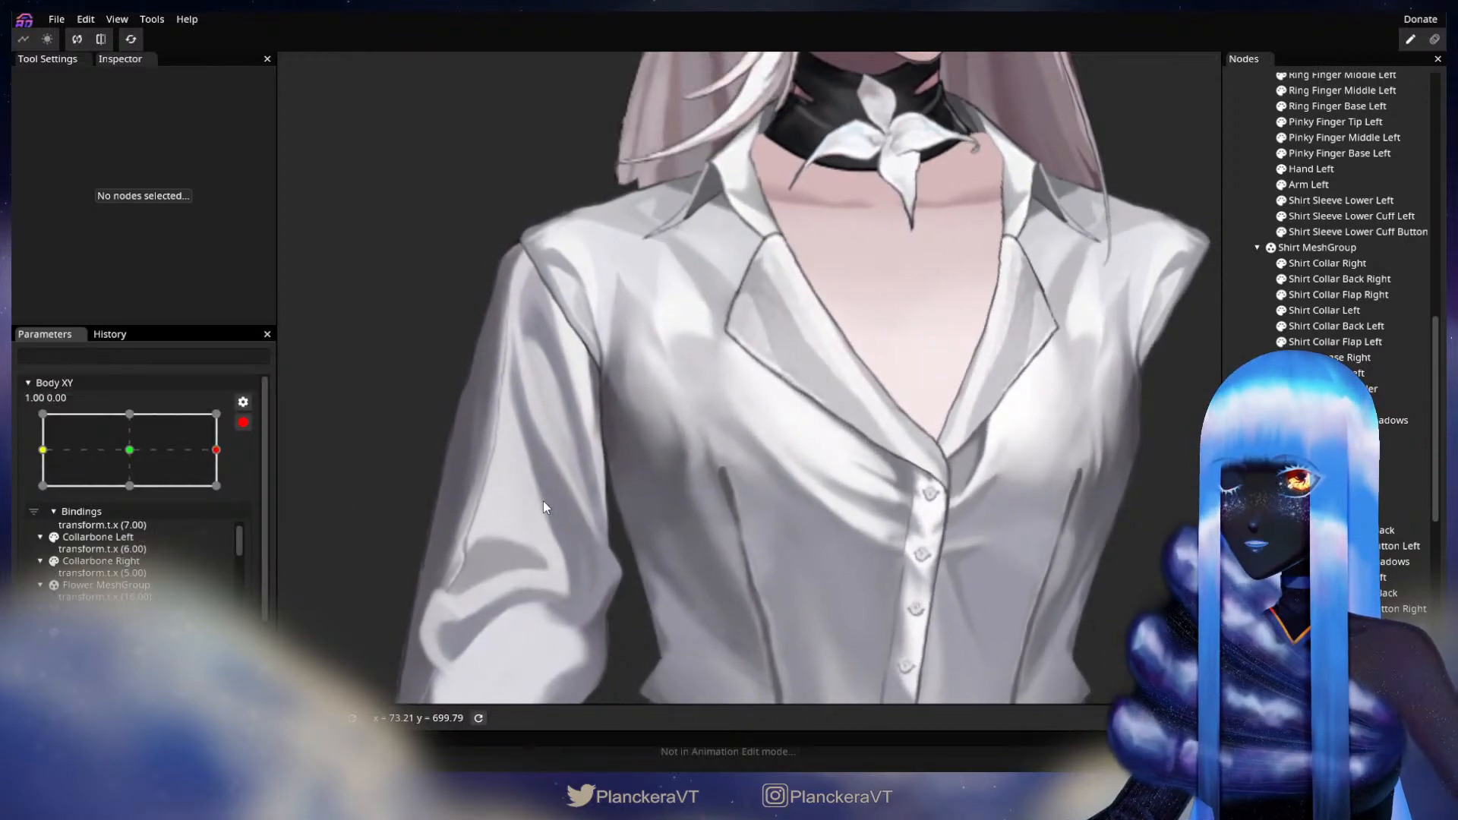
# - Touch up the Shirt mesh on the chest beside the armhole using the circle brush at size 31
pyautogui.scroll(3, 545, 486)
pyautogui.moveTo(600, 469); pyautogui.dragTo(704, 498)
pyautogui.scroll(1, 725, 462)
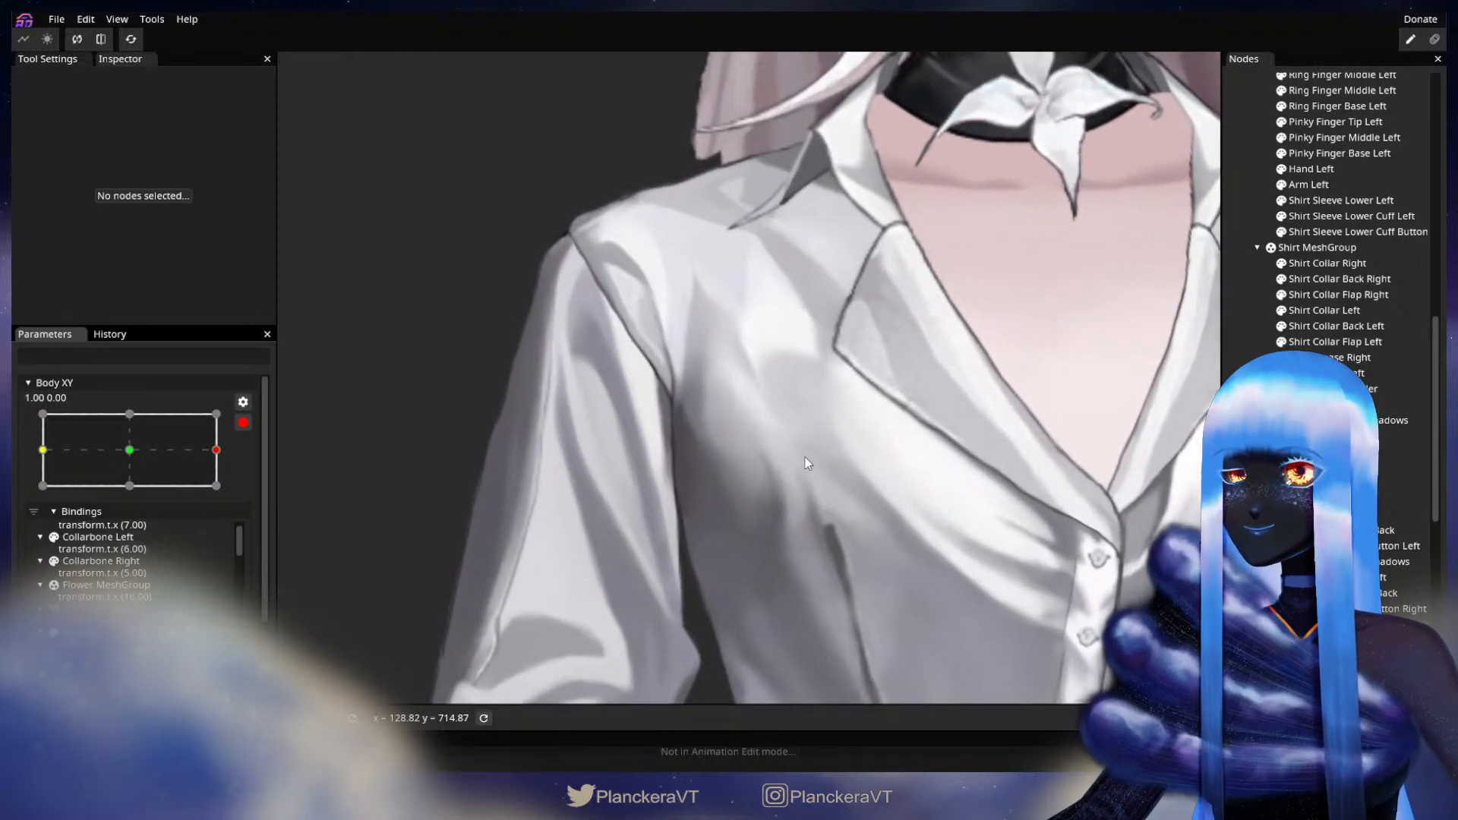
pyautogui.click(1321, 436)
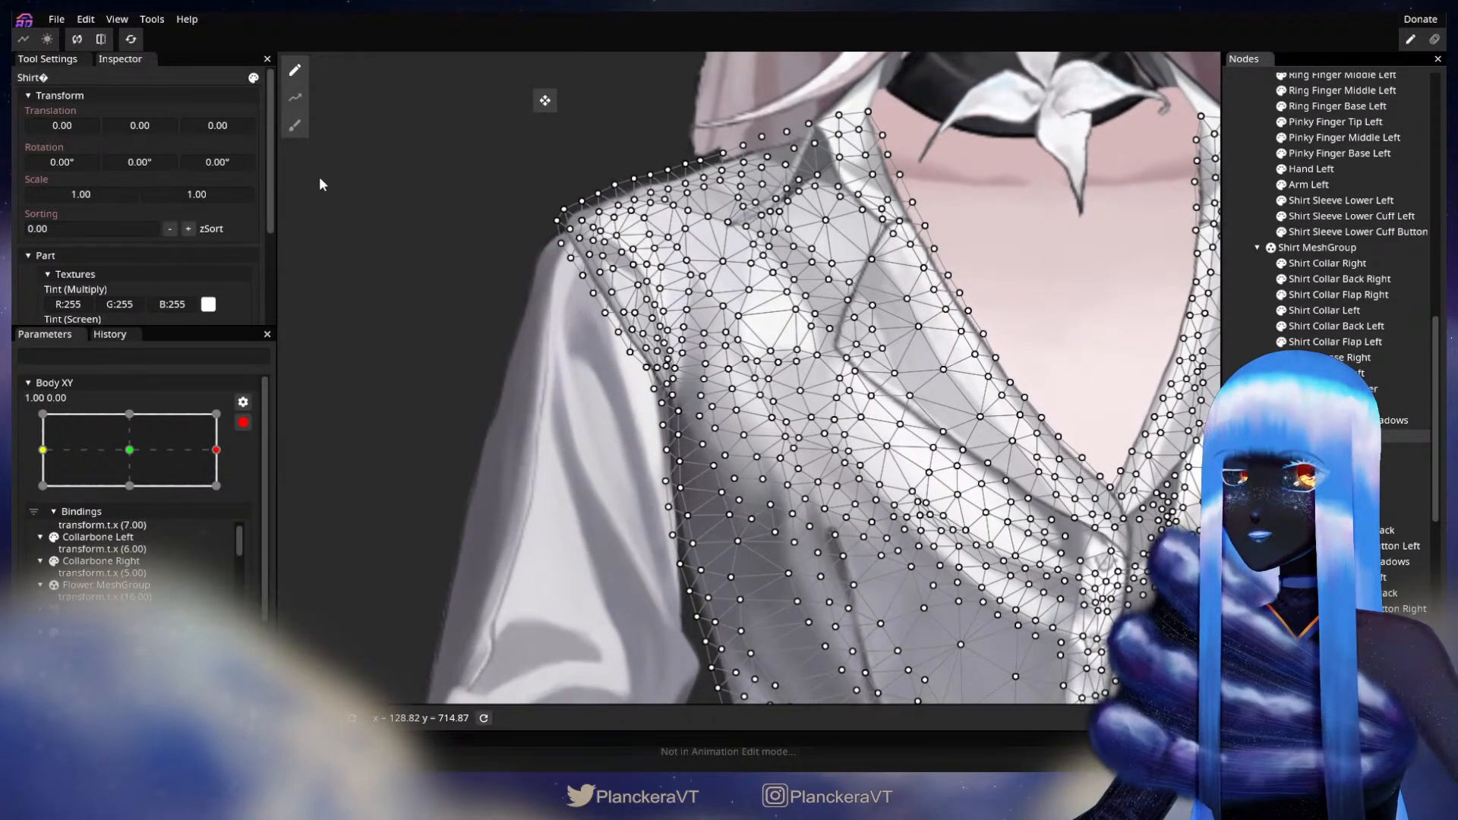
pyautogui.click(294, 125)
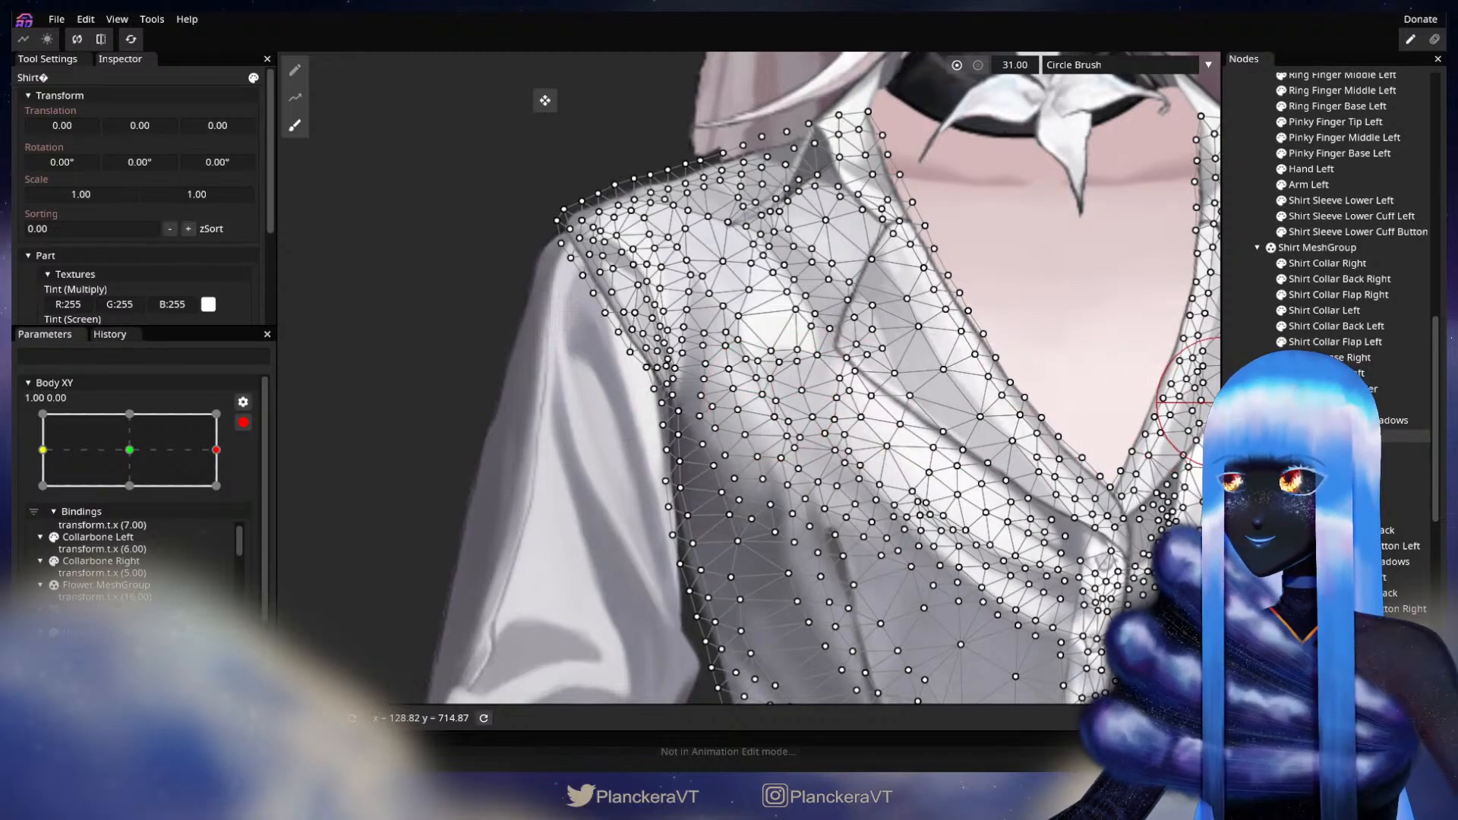
pyautogui.press('Escape')
# - Preview the shirt's chest and armhole in the Body XY turn near 1.00, and rearm the 1.00, 0.00 keypoint
pyautogui.scroll(-3, 767, 513)
pyautogui.moveTo(931, 505); pyautogui.dragTo(814, 515)
pyautogui.click(243, 423)
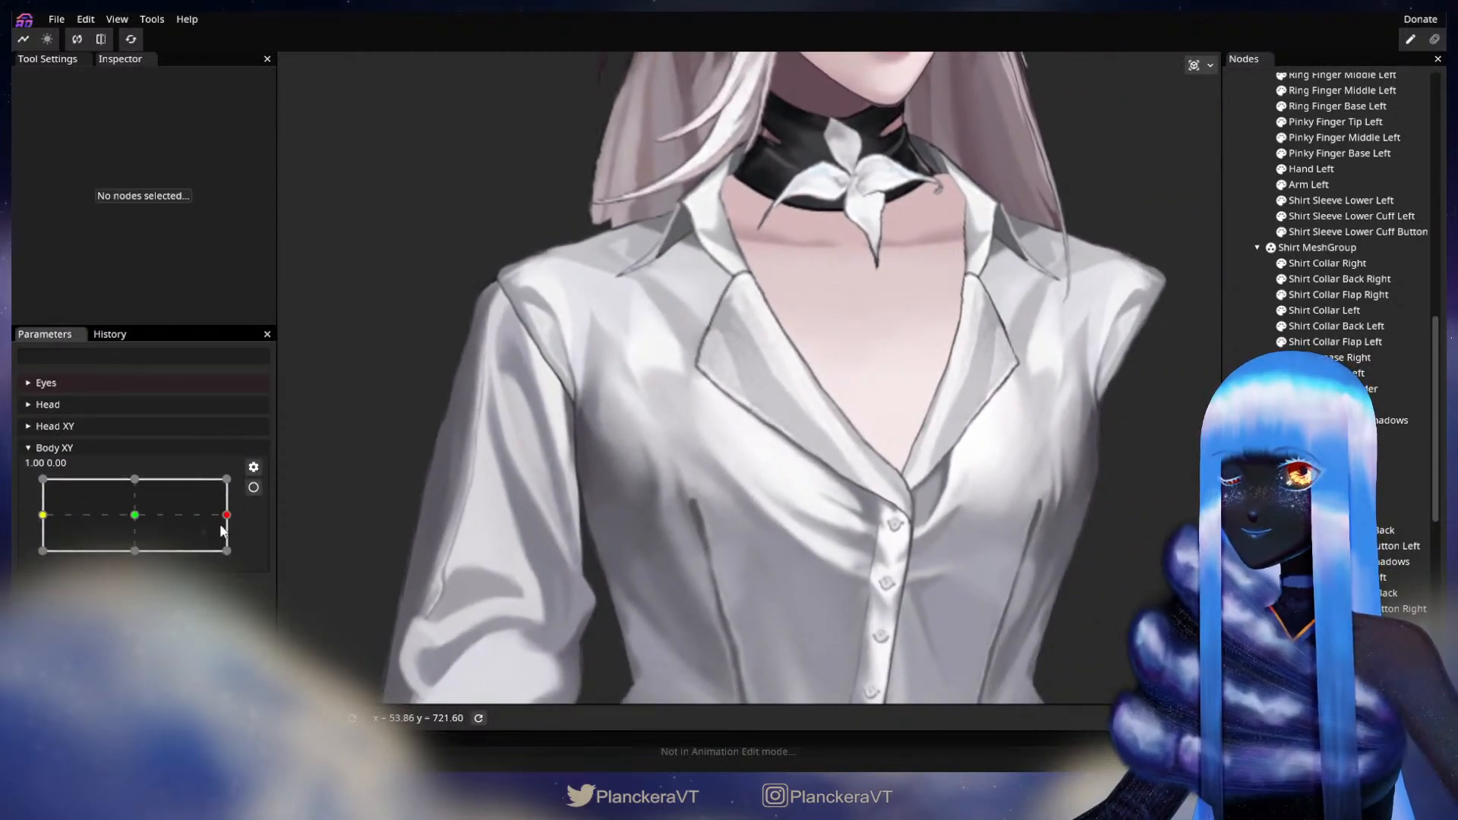
pyautogui.moveTo(229, 521)
pyautogui.mouseDown()
pyautogui.moveTo(178, 531)
pyautogui.moveTo(169, 523)
pyautogui.moveTo(241, 523)
pyautogui.moveTo(153, 517)
pyautogui.moveTo(254, 512)
pyautogui.mouseUp()
pyautogui.click(254, 486)
# - Reduce the circle brush size to 20 and nudge the Shirt mesh around the lower end of the armhole seam
pyautogui.scroll(3, 541, 494)
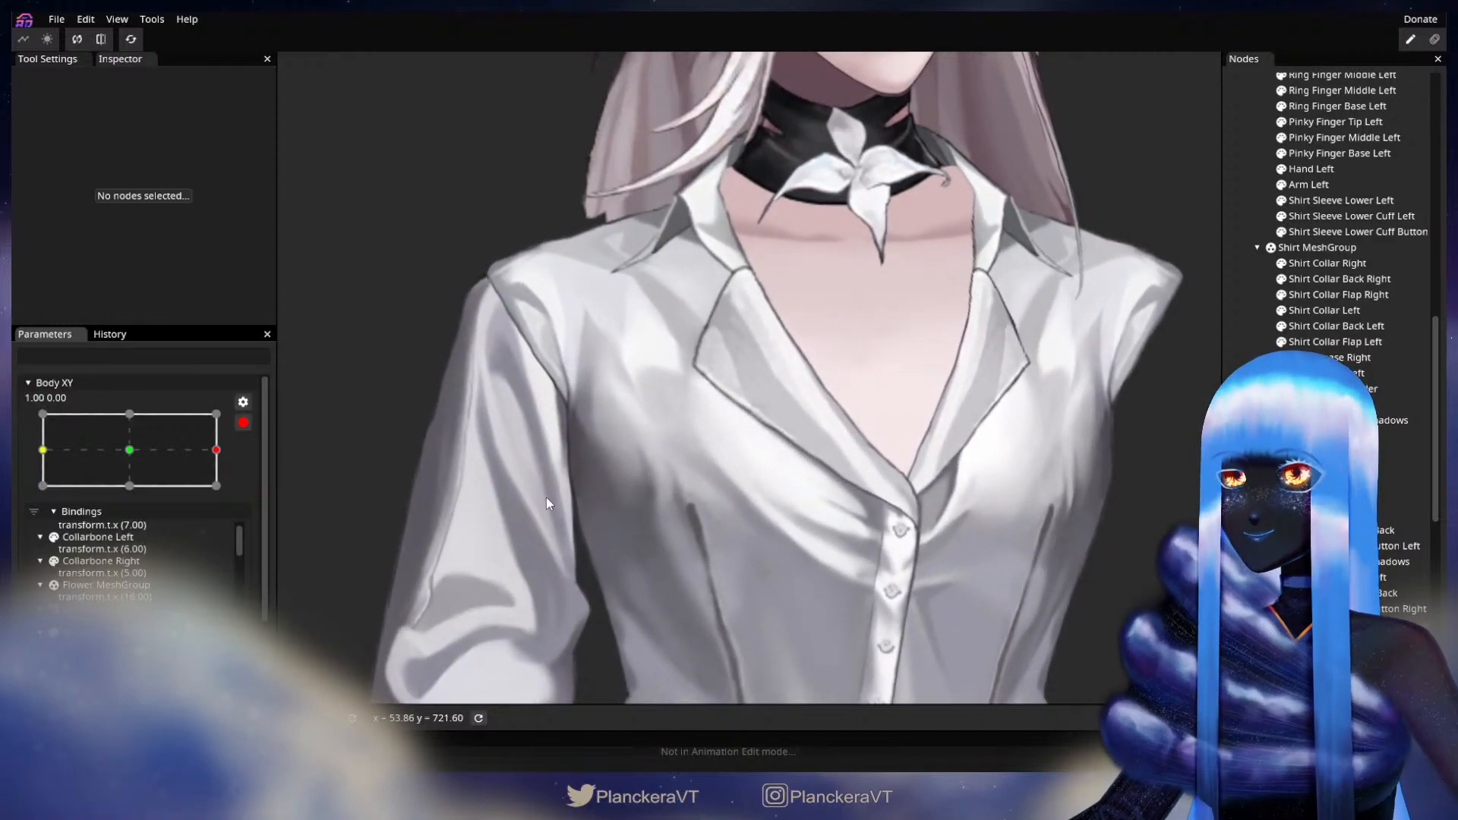
pyautogui.scroll(2, 570, 482)
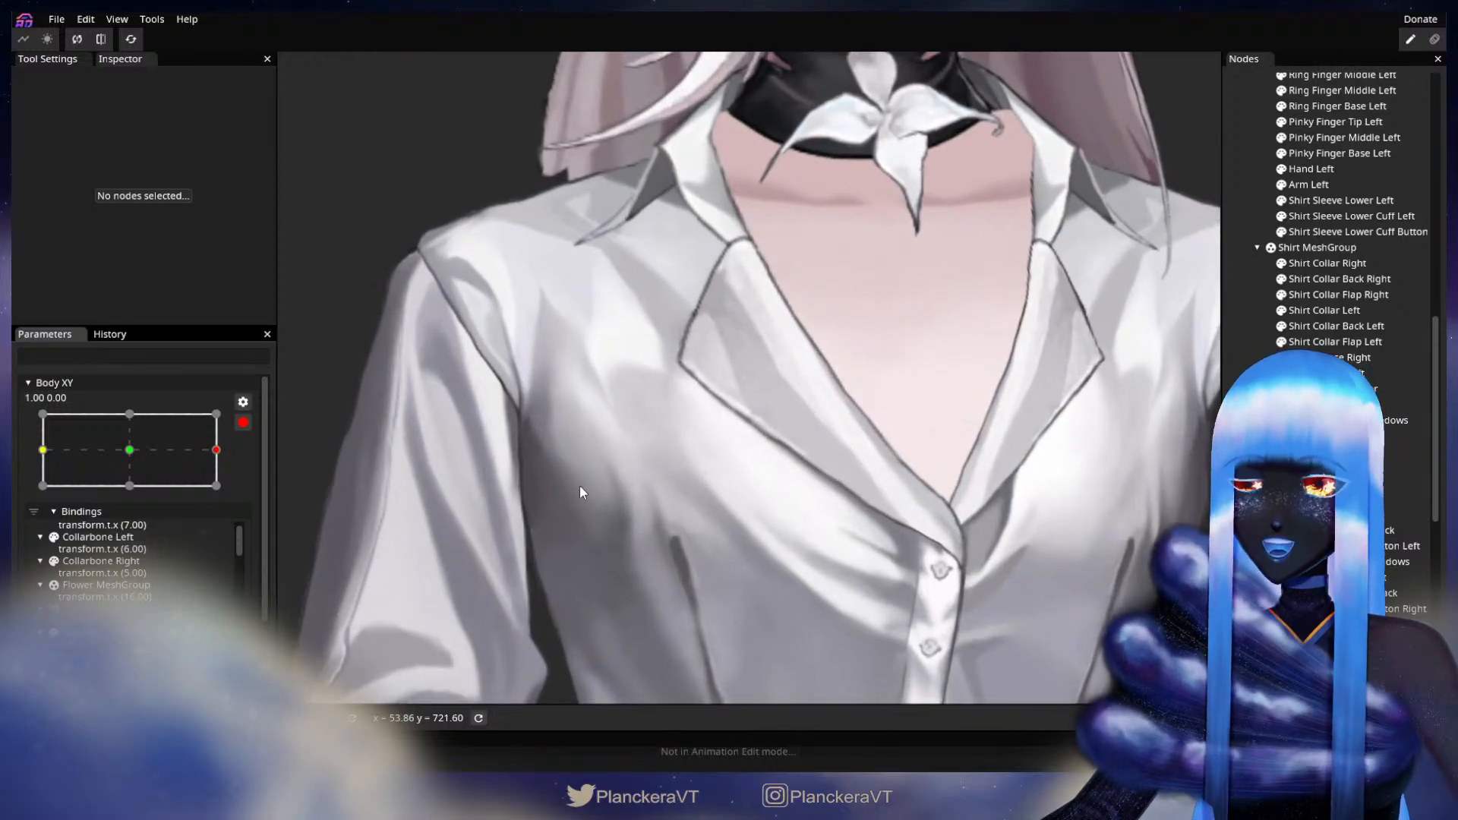
pyautogui.scroll(2, 768, 519)
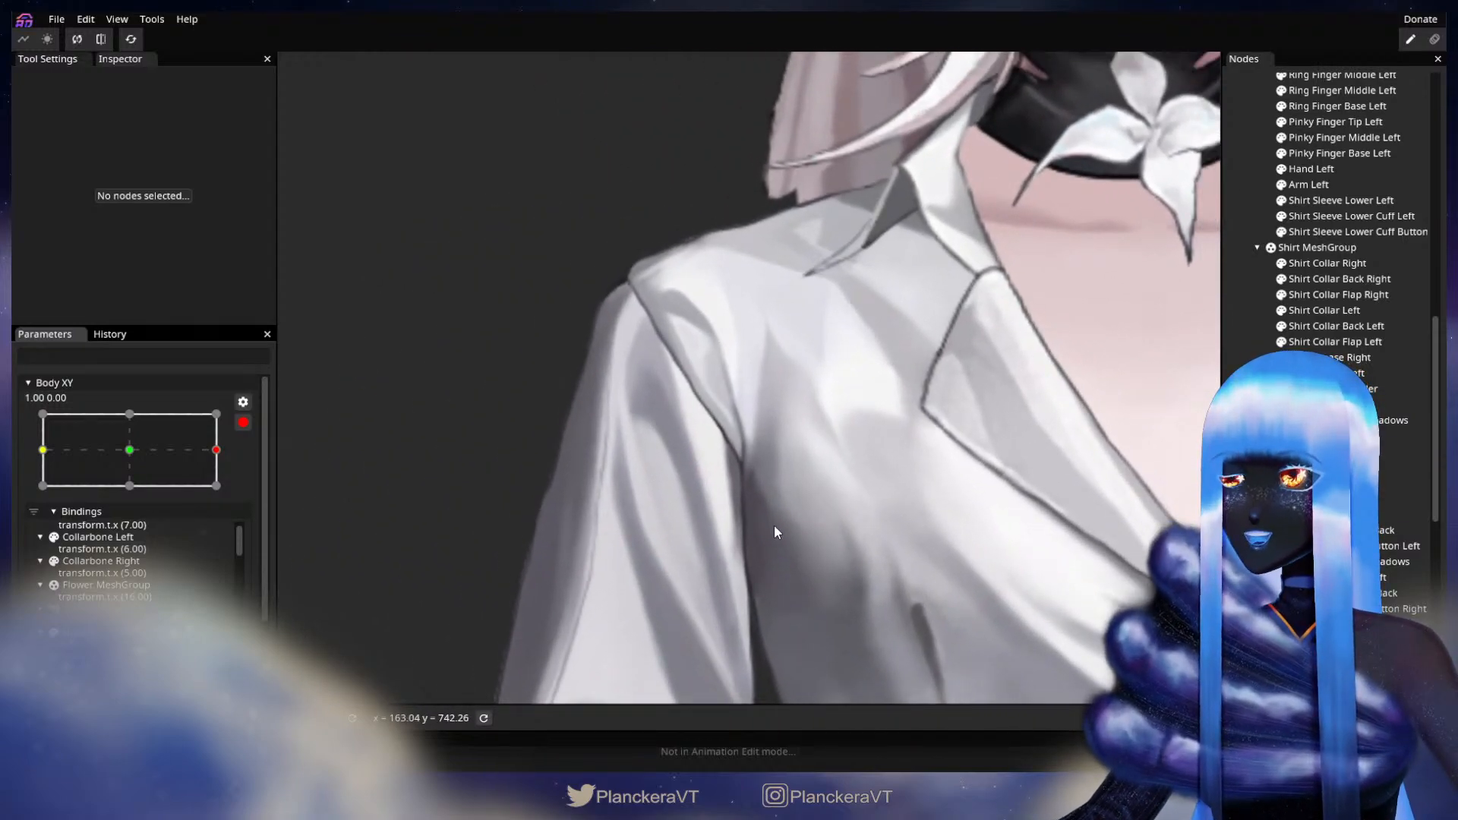
pyautogui.scroll(1, 775, 526)
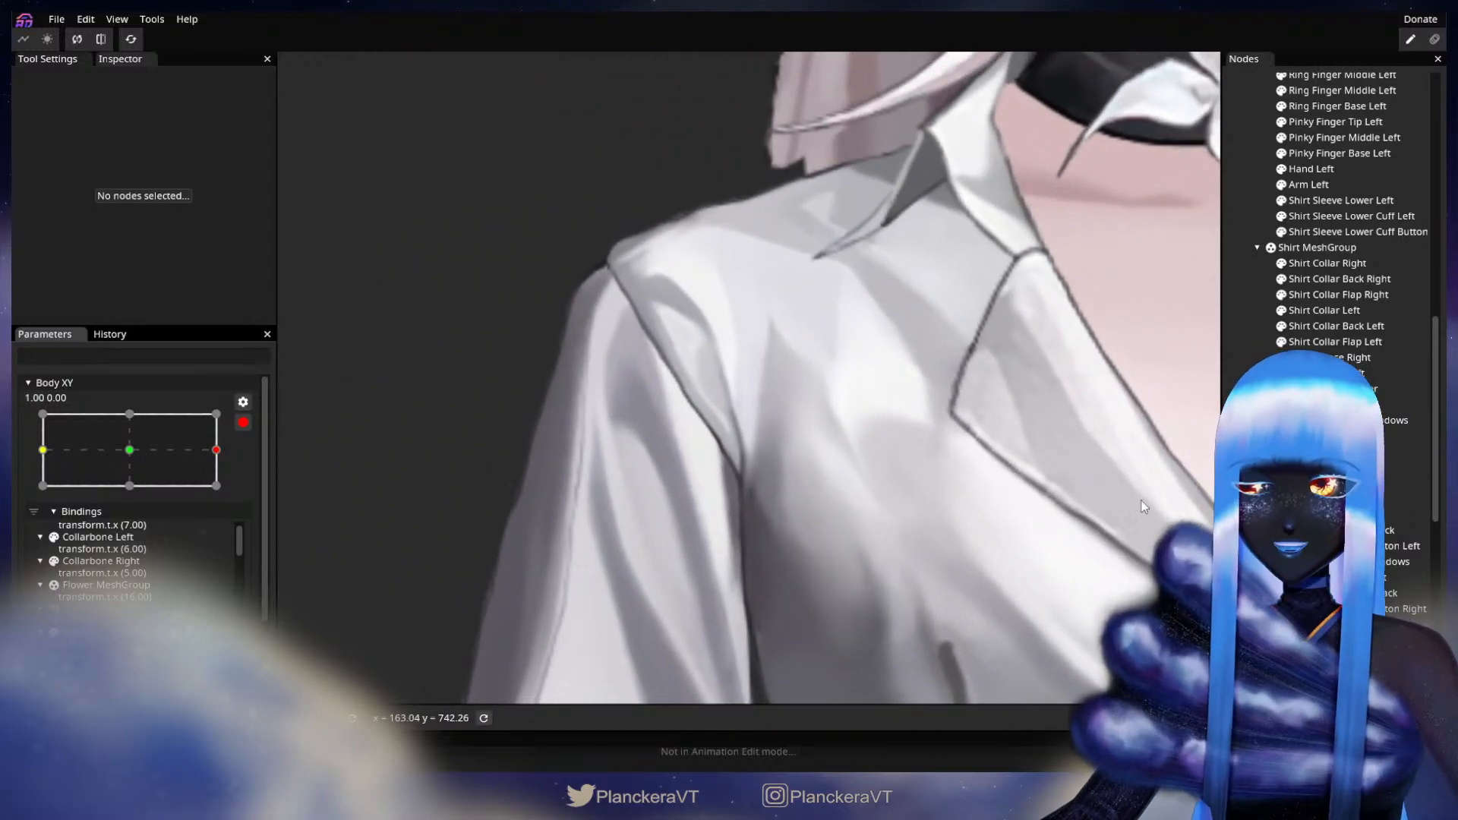
pyautogui.click(1314, 436)
pyautogui.scroll(1, 891, 467)
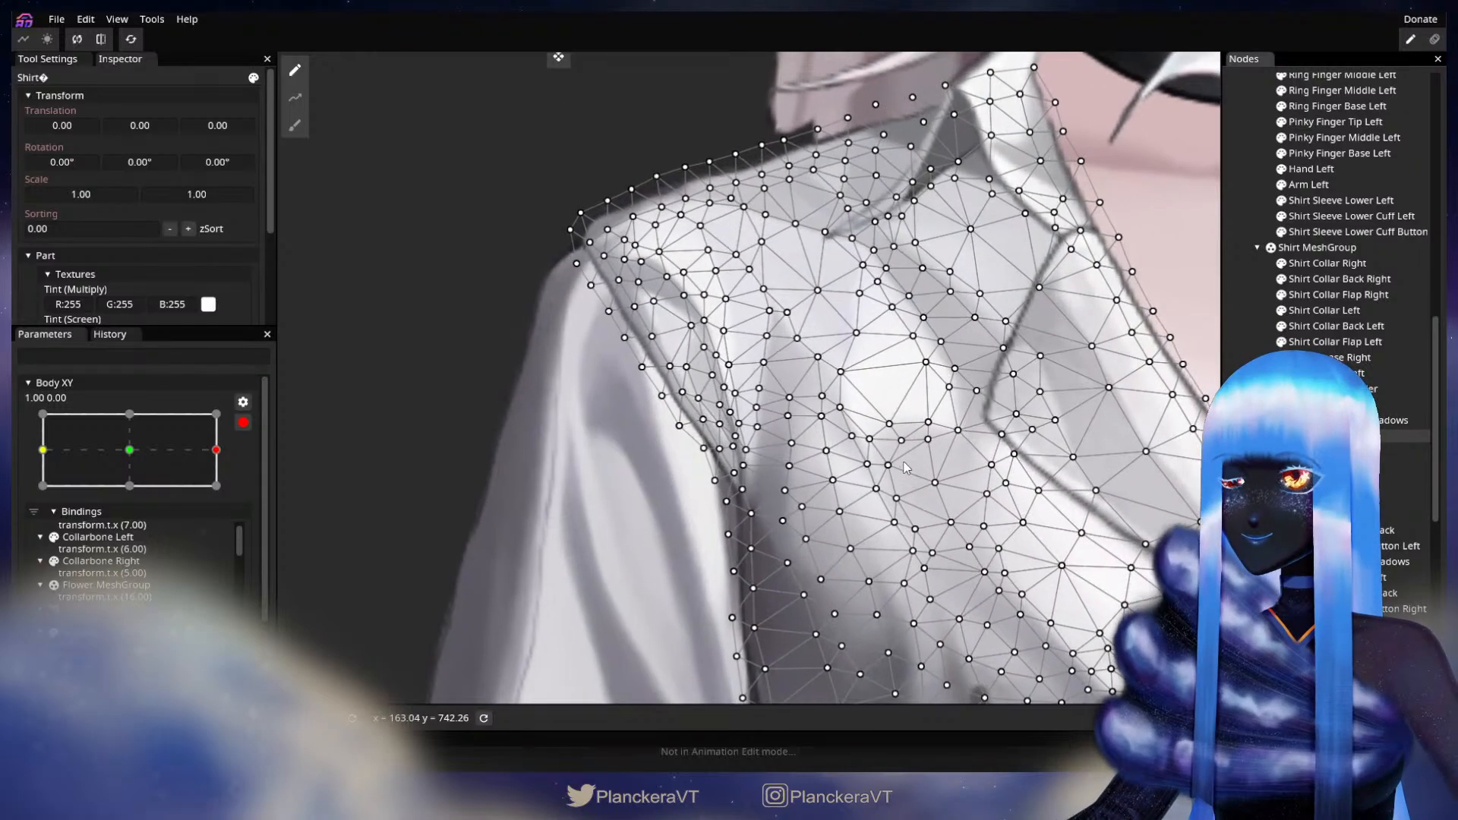
pyautogui.click(300, 135)
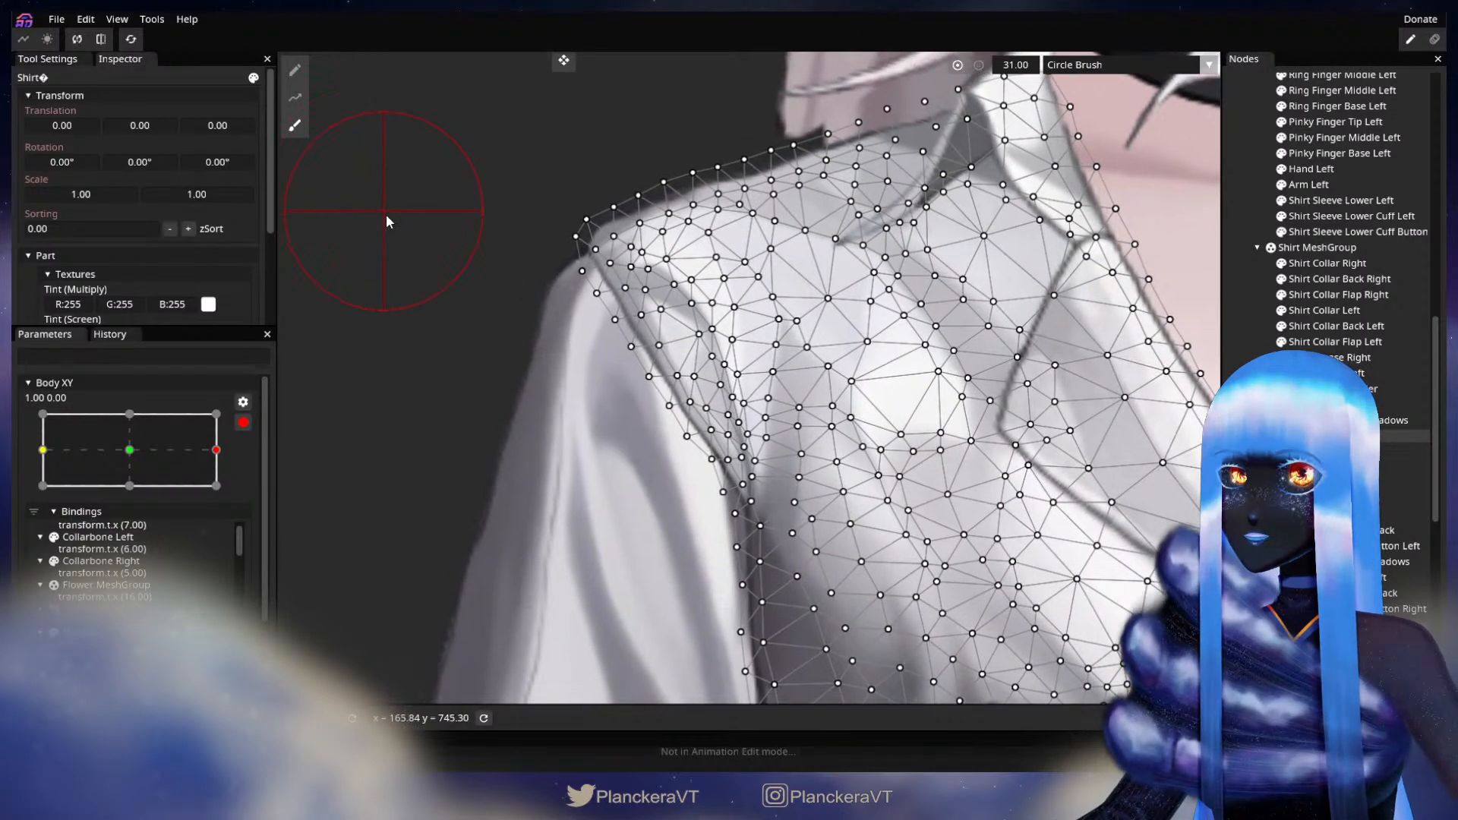
pyautogui.scroll(5, 545, 277)
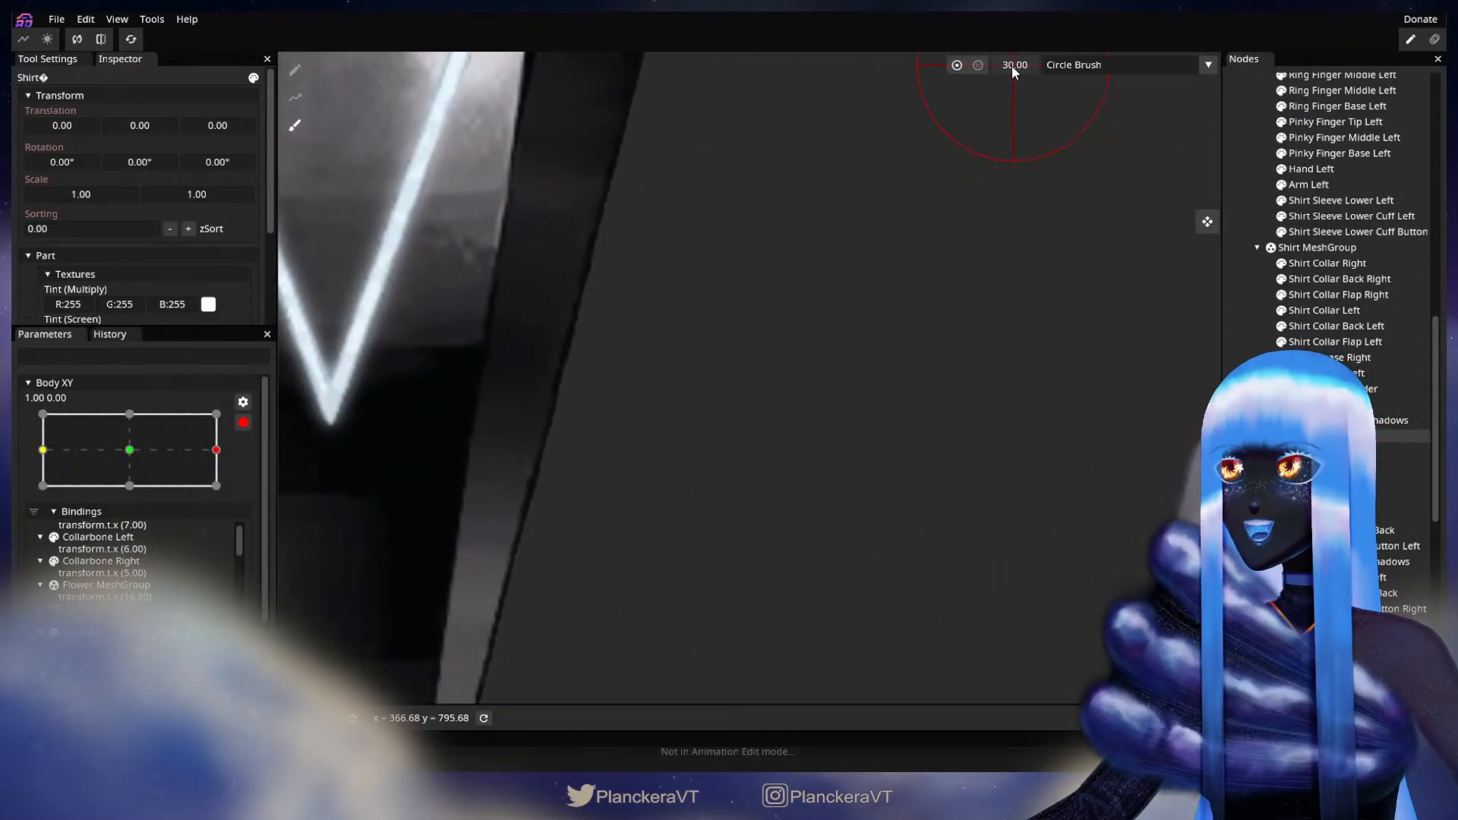
pyautogui.moveTo(1011, 66); pyautogui.dragTo(1005, 66)
pyautogui.moveTo(916, 335)
pyautogui.mouseDown()
pyautogui.moveTo(667, 257)
pyautogui.moveTo(418, 240)
pyautogui.mouseUp()
pyautogui.moveTo(843, 561); pyautogui.dragTo(750, 477)
pyautogui.scroll(1, 750, 477)
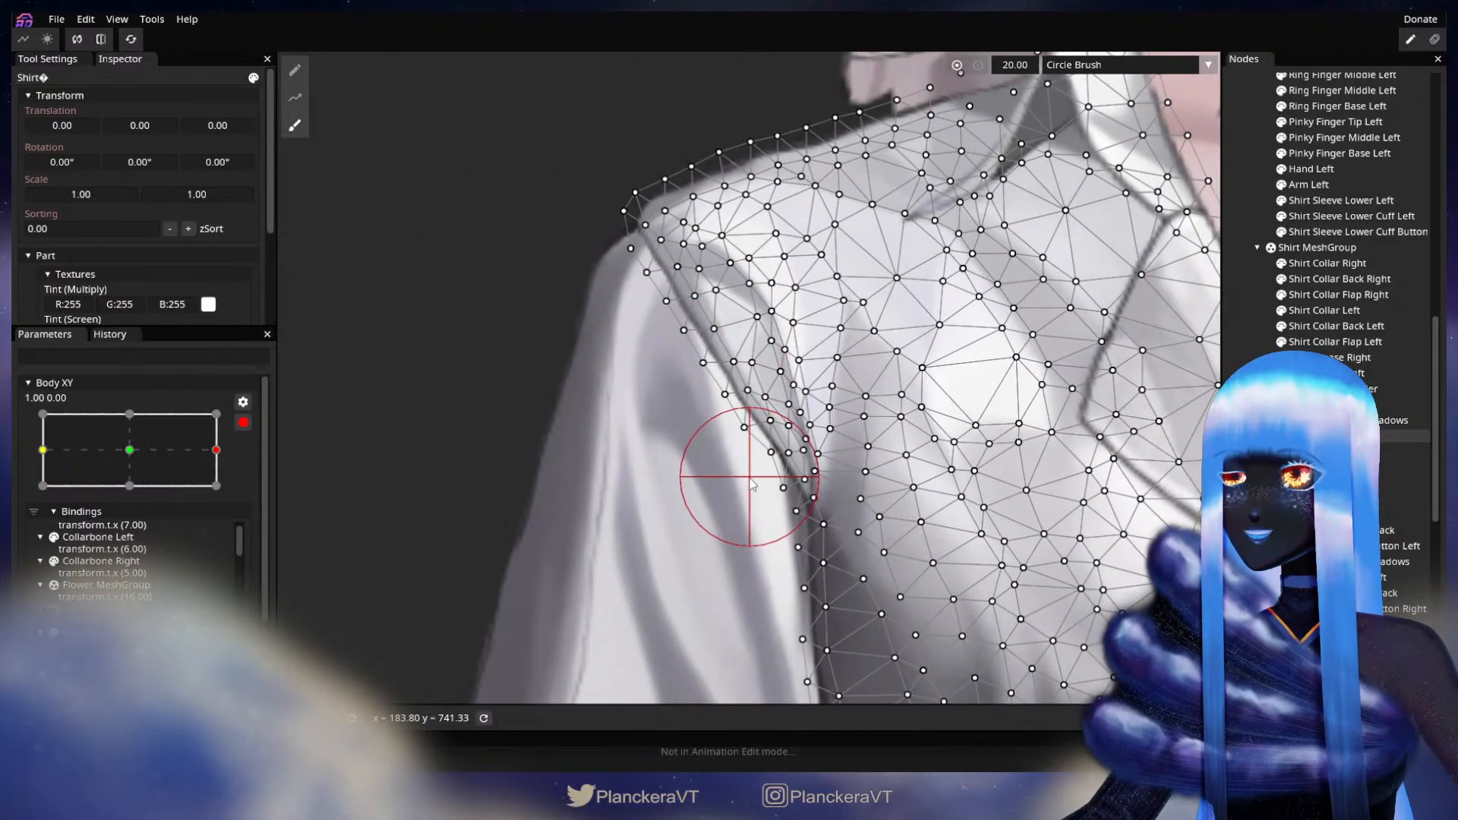
pyautogui.scroll(1, 750, 477)
pyautogui.moveTo(819, 430); pyautogui.dragTo(827, 385)
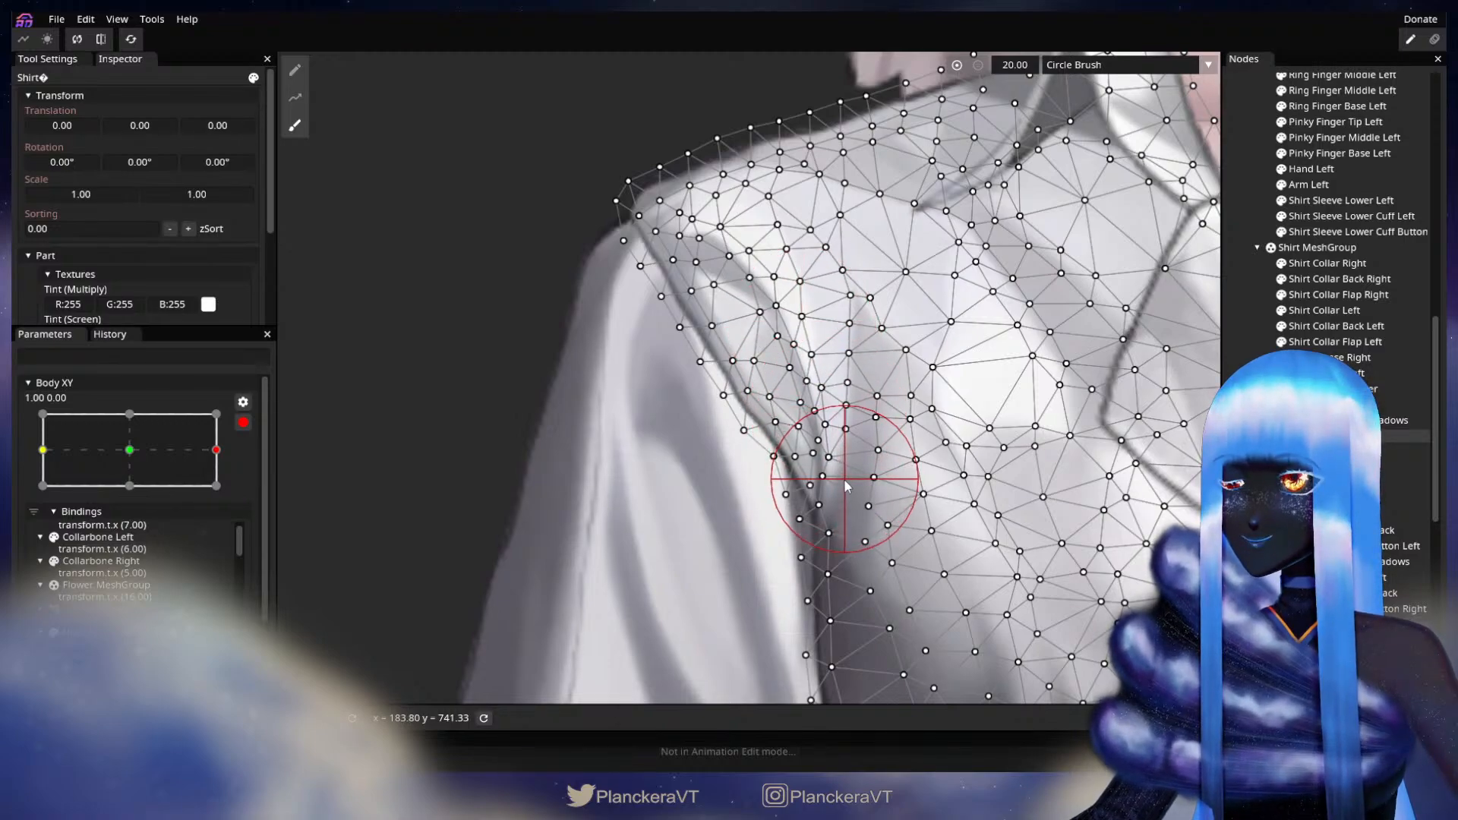
pyautogui.moveTo(846, 484); pyautogui.dragTo(847, 486)
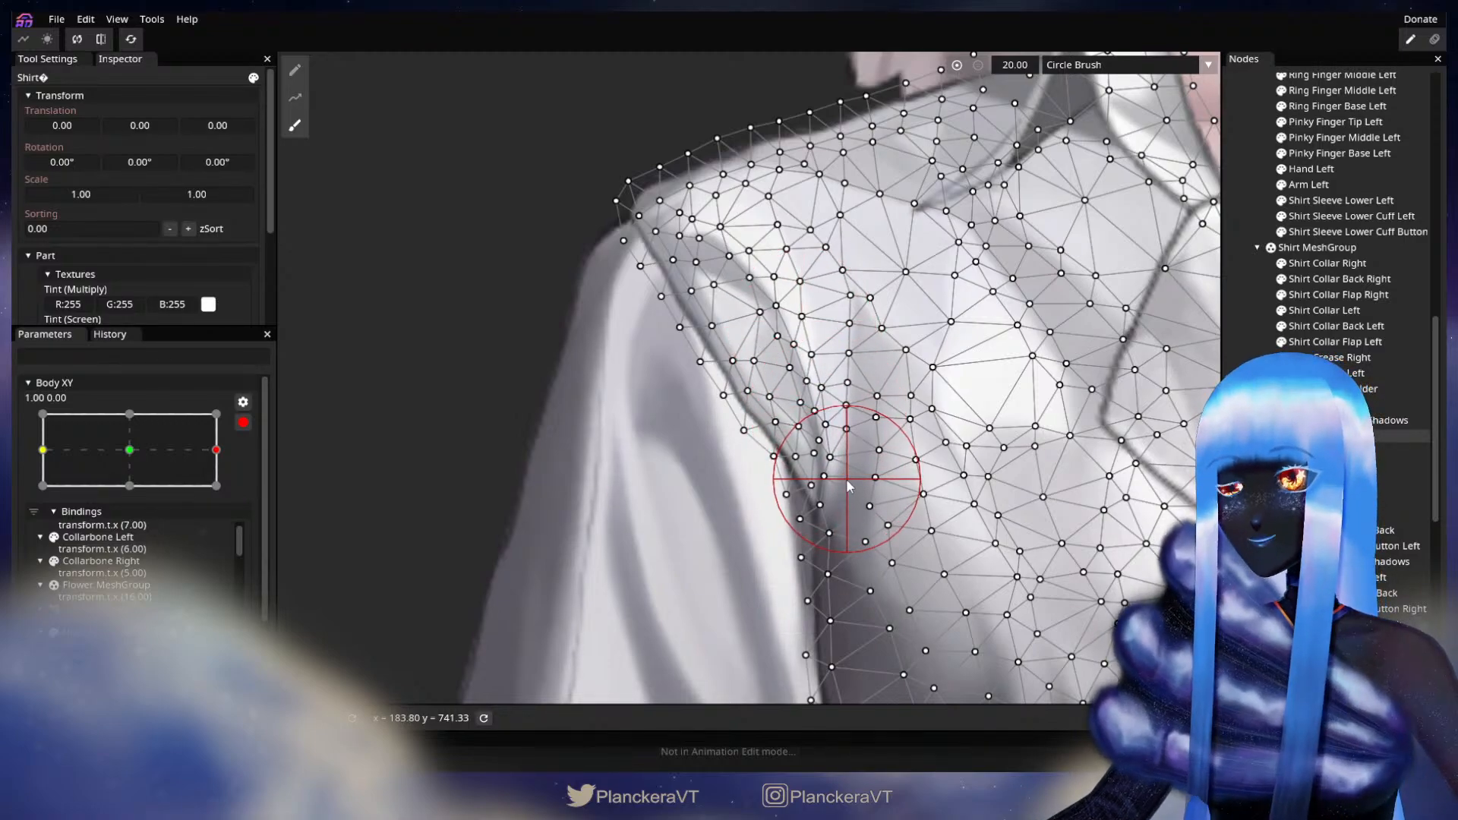
pyautogui.click(1306, 436)
# - Preview the armhole seam up close through the Body XY turn near 1.00, and rearm the 1.00, 0.00 keypoint
pyautogui.scroll(-1, 855, 530)
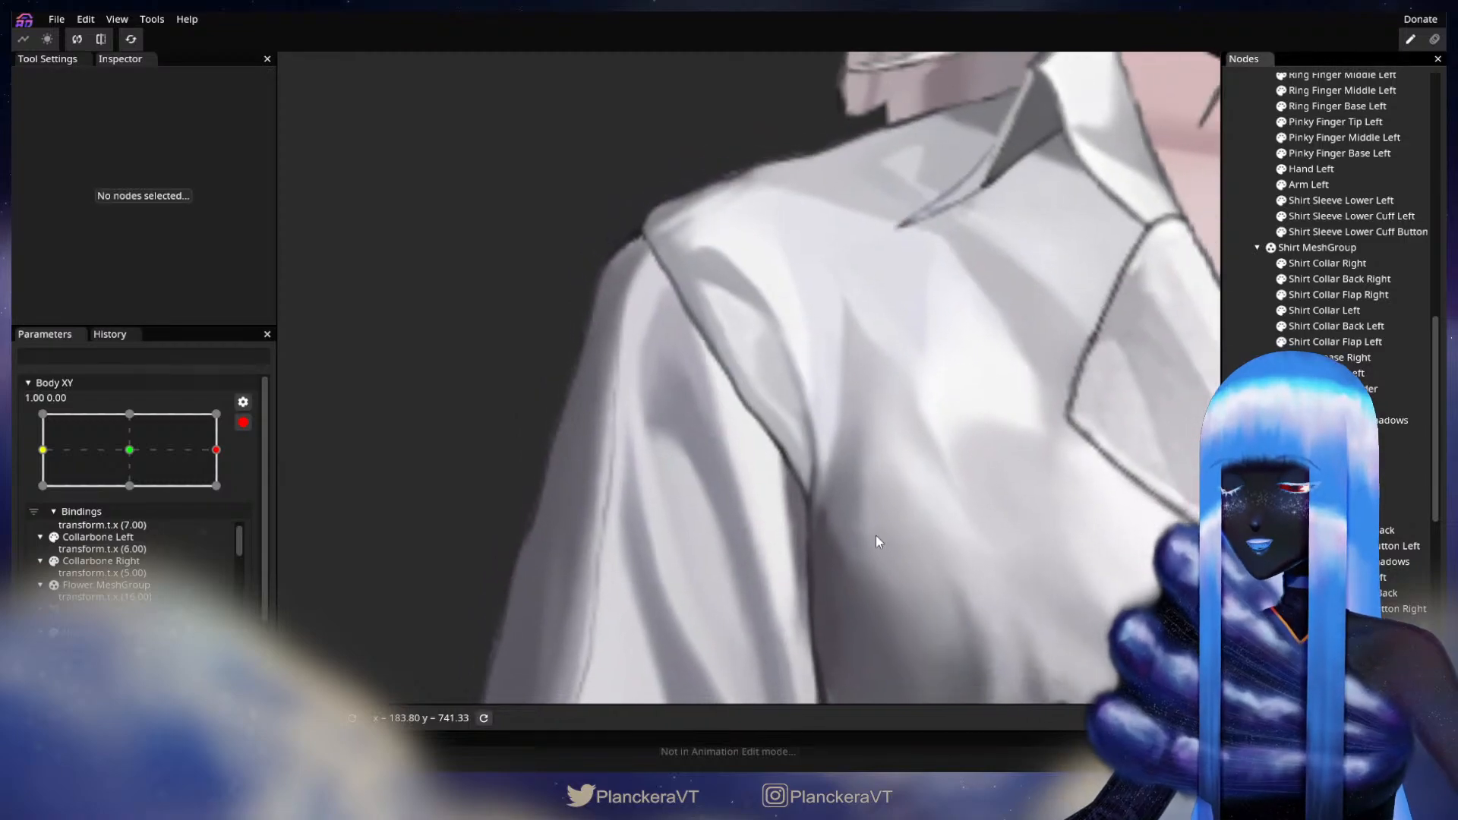
pyautogui.moveTo(877, 535); pyautogui.dragTo(749, 540)
pyautogui.scroll(-1, 749, 540)
pyautogui.click(245, 424)
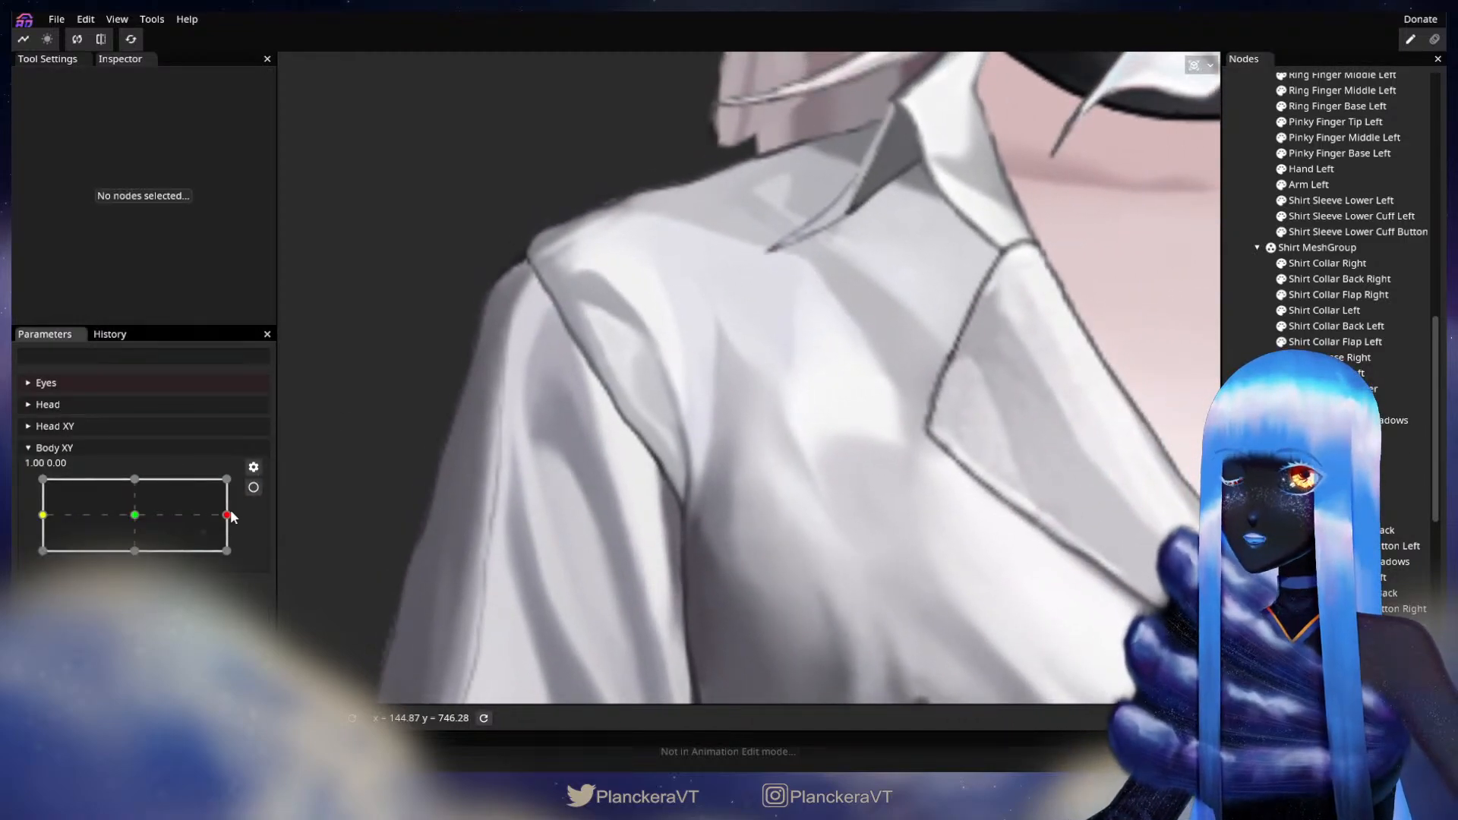
pyautogui.moveTo(227, 515)
pyautogui.mouseDown()
pyautogui.moveTo(116, 521)
pyautogui.moveTo(228, 522)
pyautogui.mouseUp()
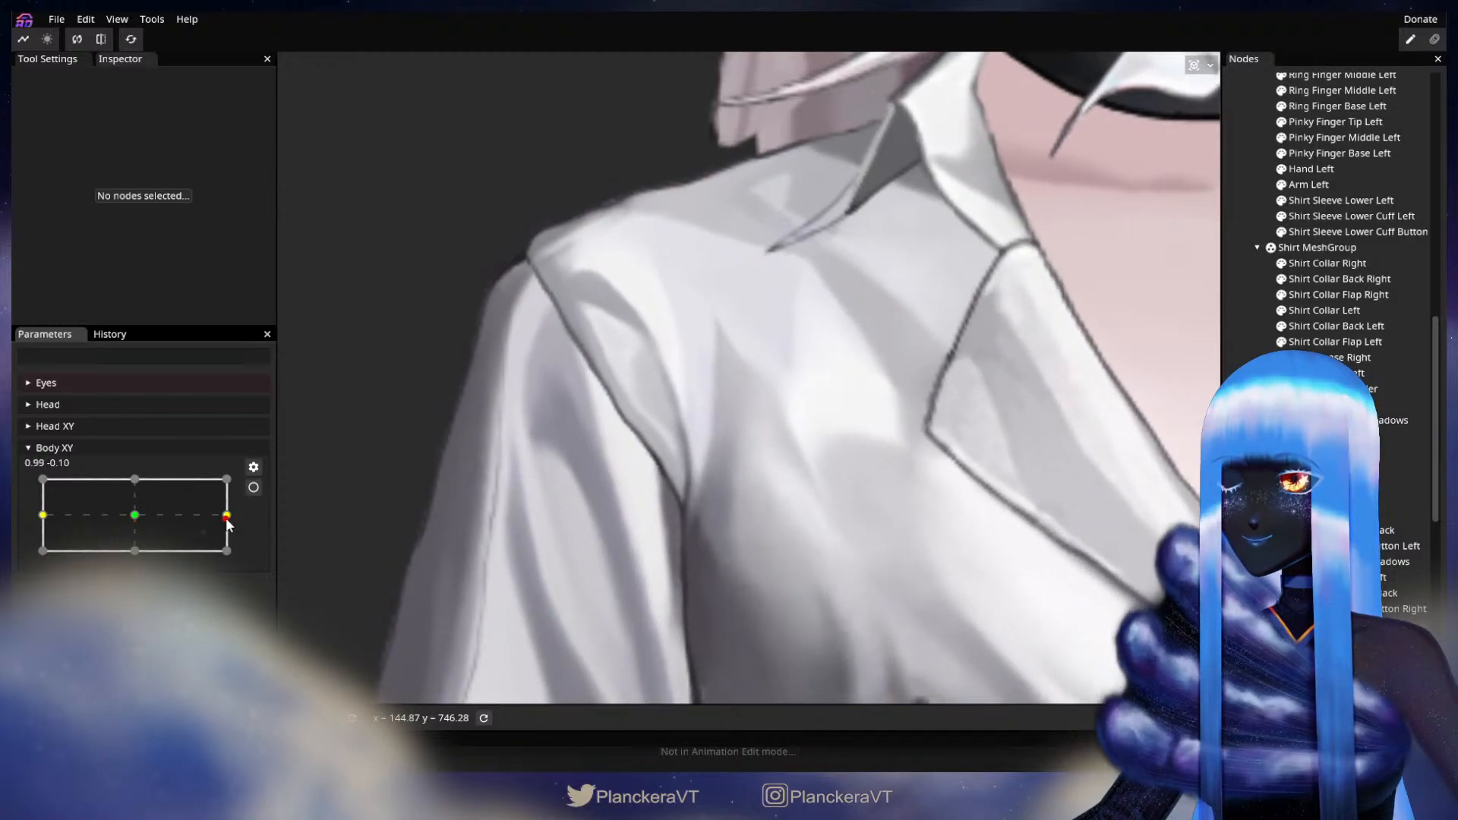
pyautogui.click(253, 488)
# - Nudge the Shirt mesh vertices where the armhole seam meets the side edge, using the circle brush at size 20
pyautogui.scroll(2, 854, 465)
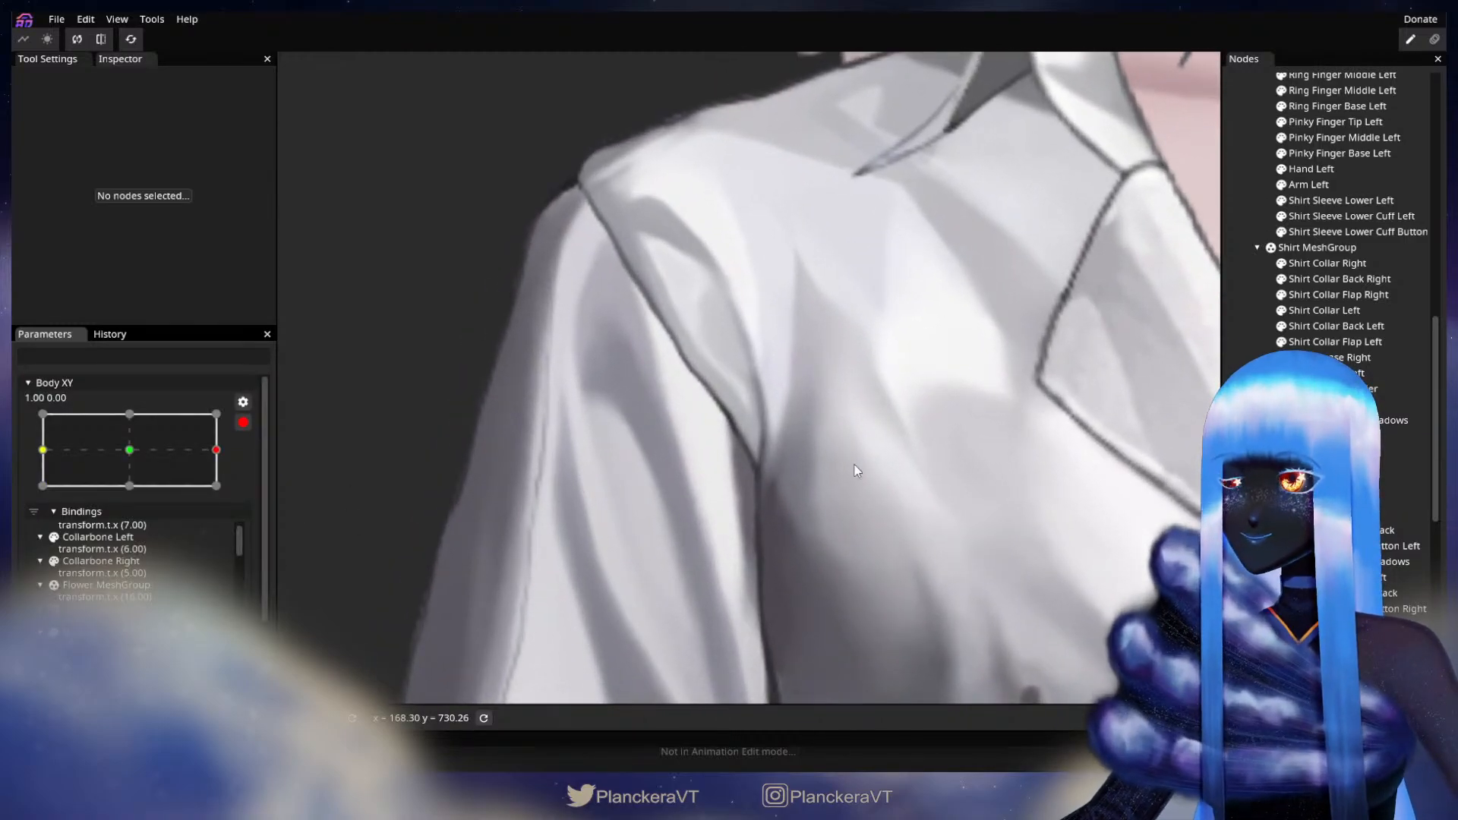
pyautogui.click(599, 389)
pyautogui.click(295, 125)
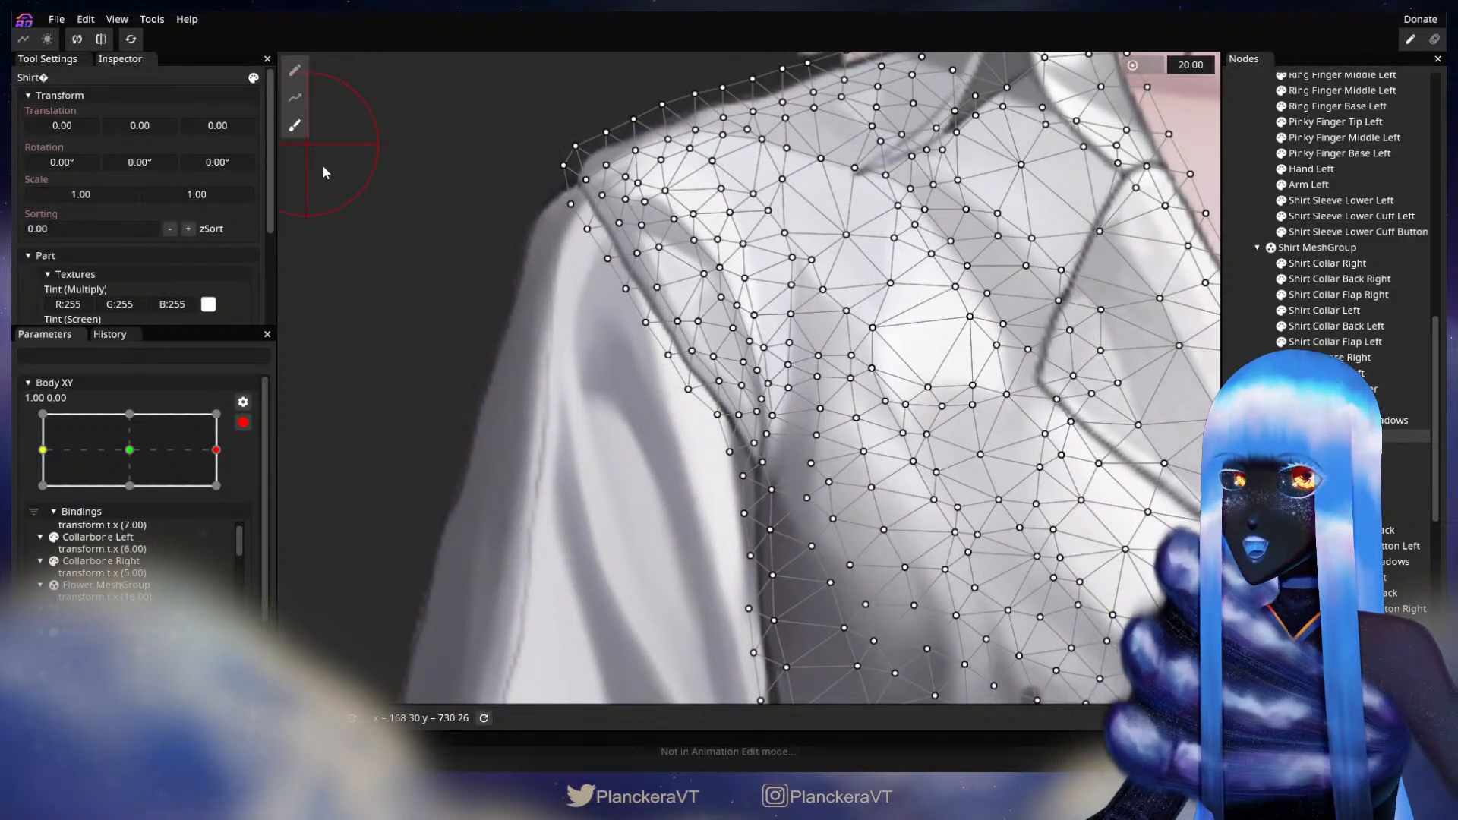
pyautogui.scroll(1, 486, 297)
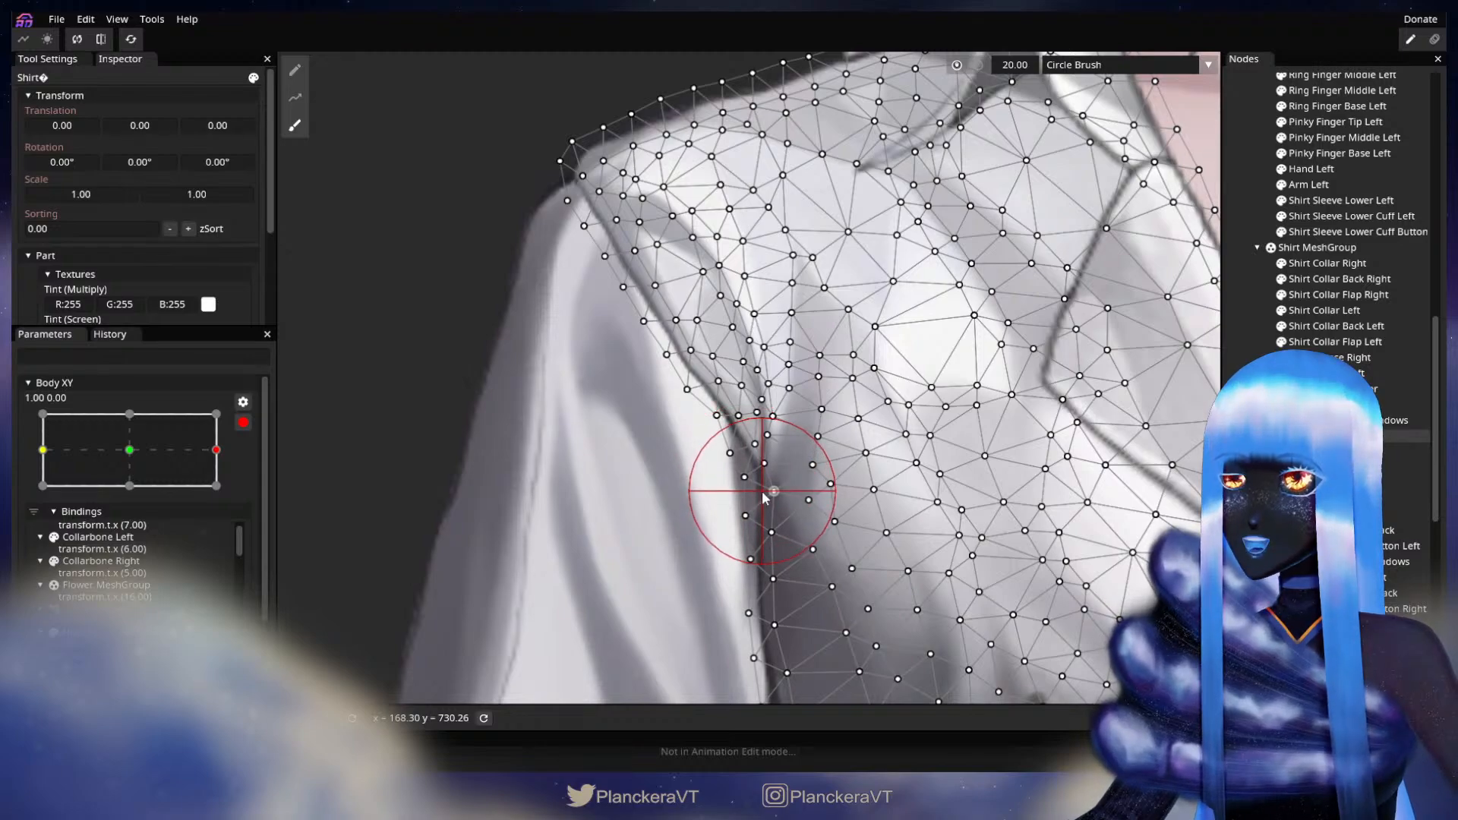
pyautogui.moveTo(764, 496); pyautogui.dragTo(784, 471)
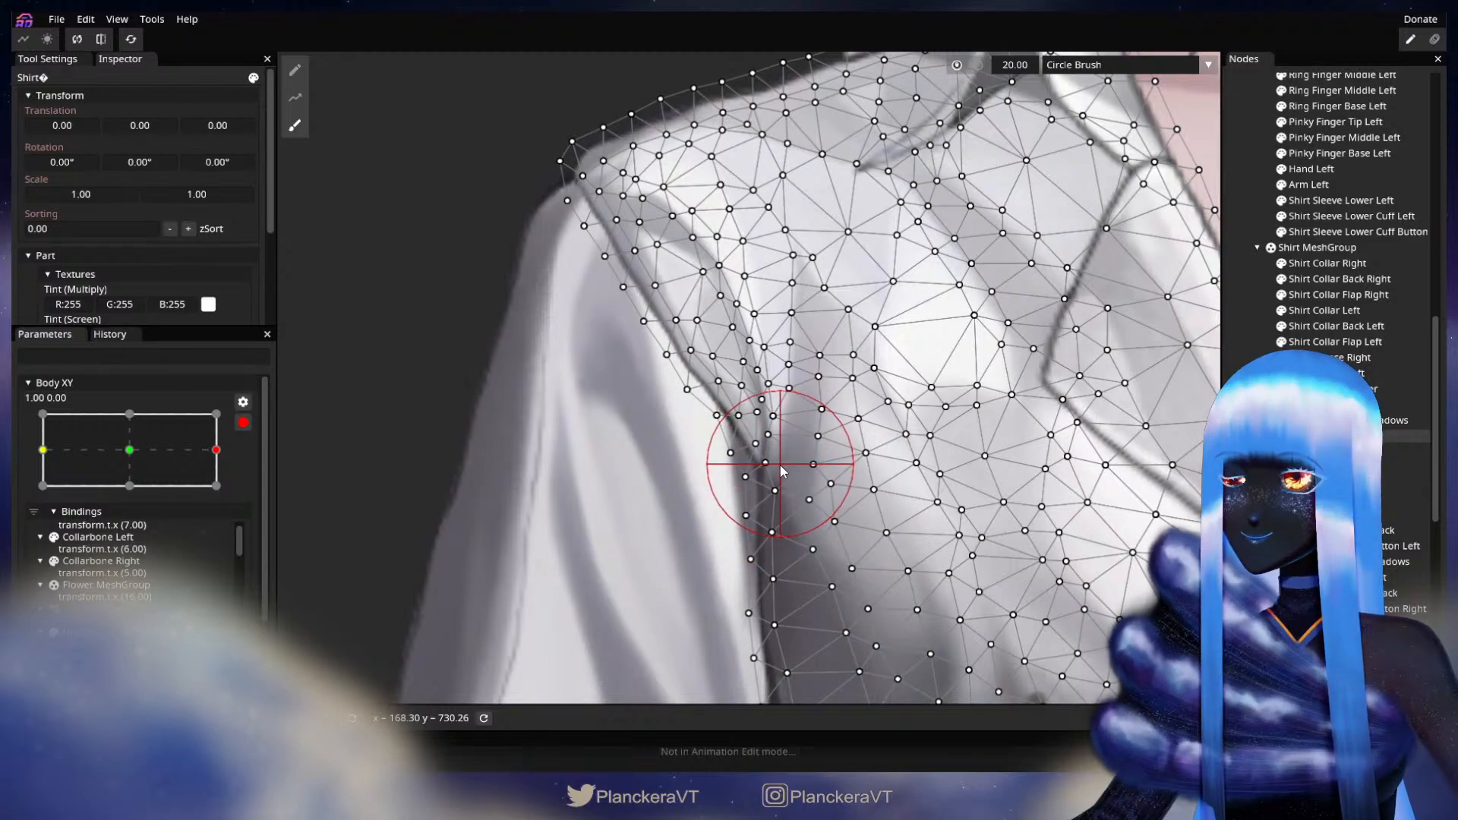
pyautogui.click(1237, 303)
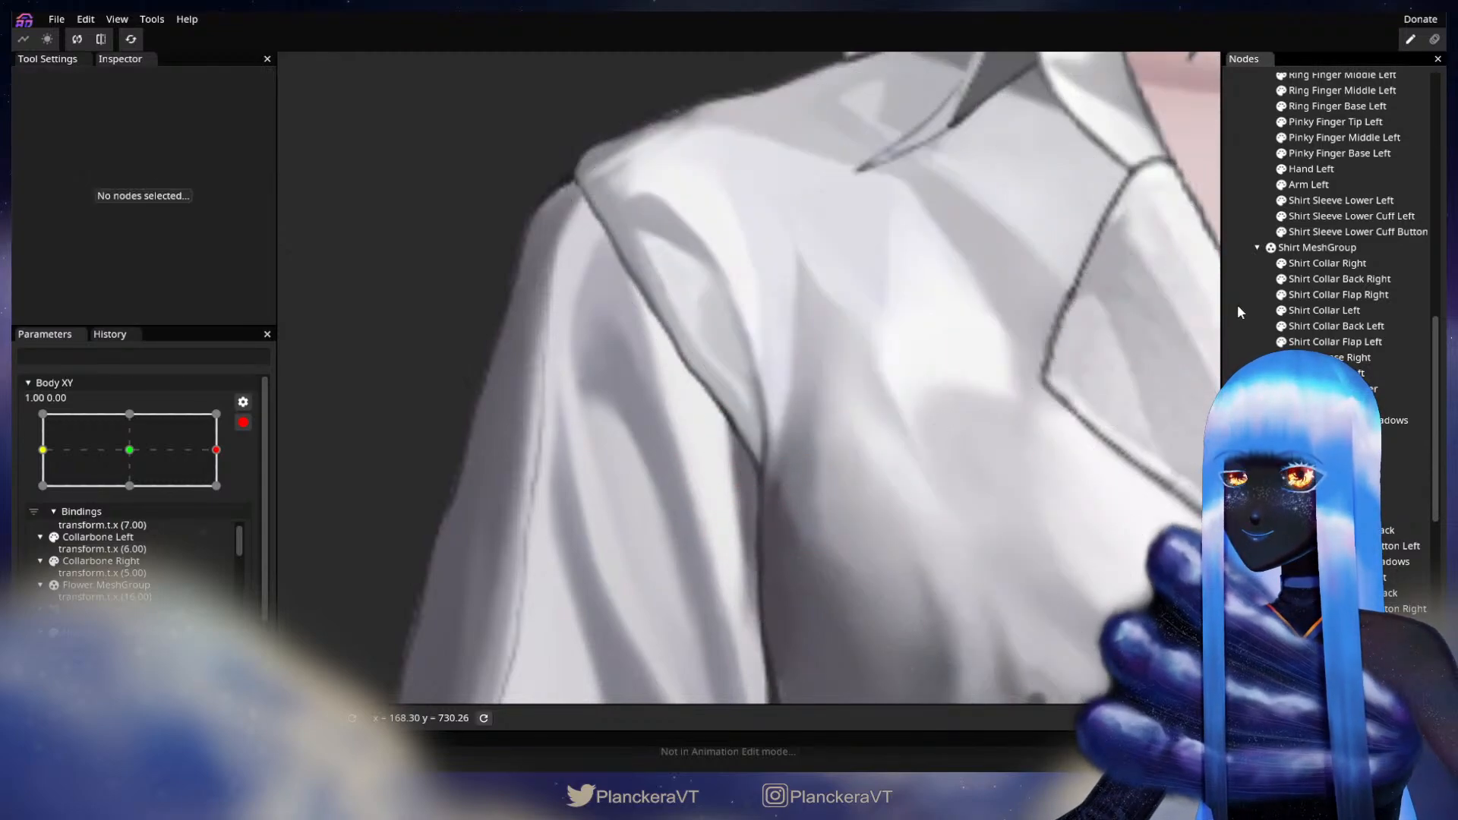
# - Preview the shirt's shoulder and chest through the Body XY turn near 1.00, and rearm the 1.00, 0.00 keypoint
pyautogui.scroll(-2, 617, 473)
pyautogui.scroll(-3, 626, 447)
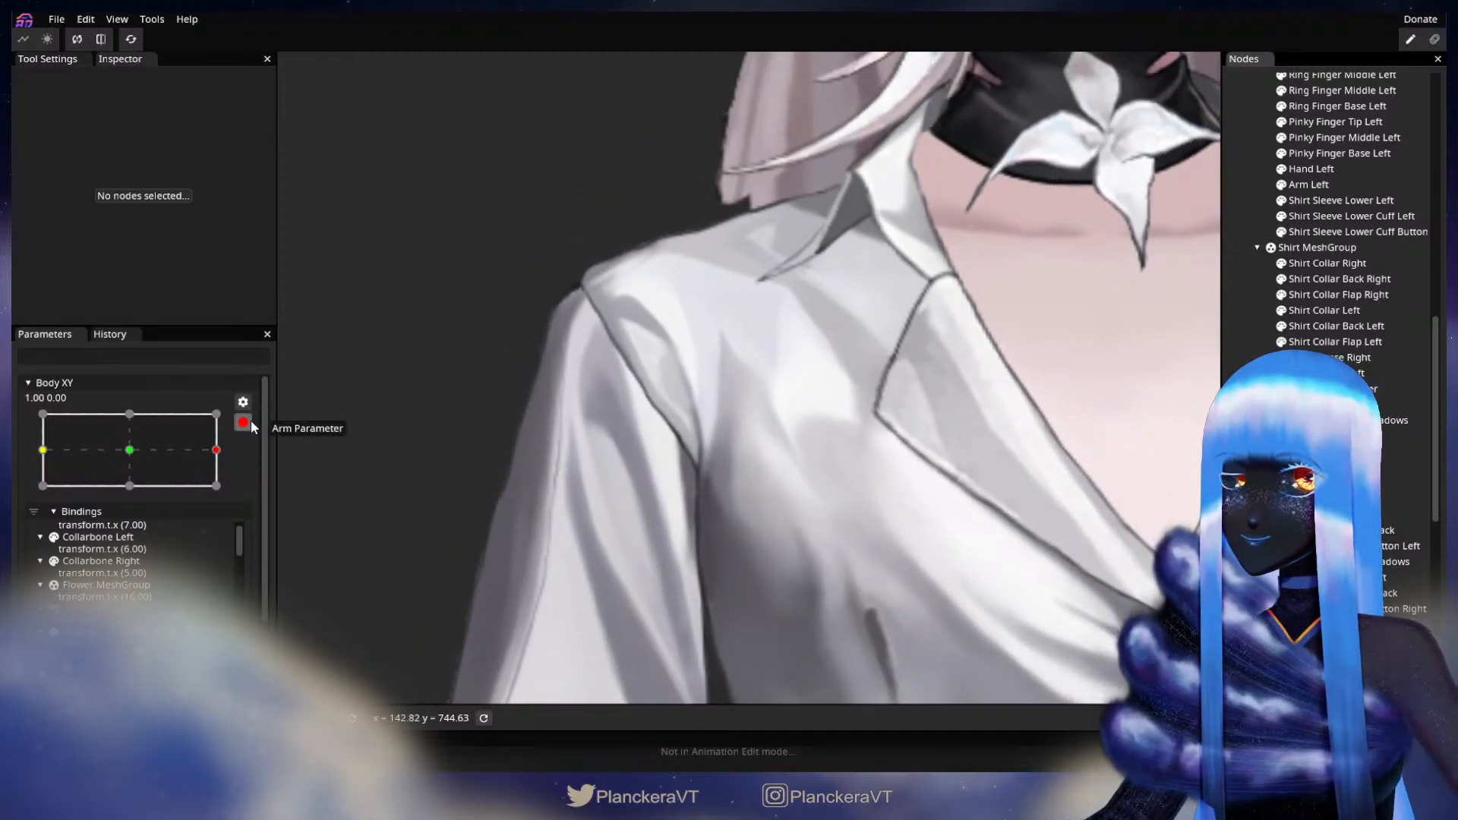
pyautogui.click(244, 423)
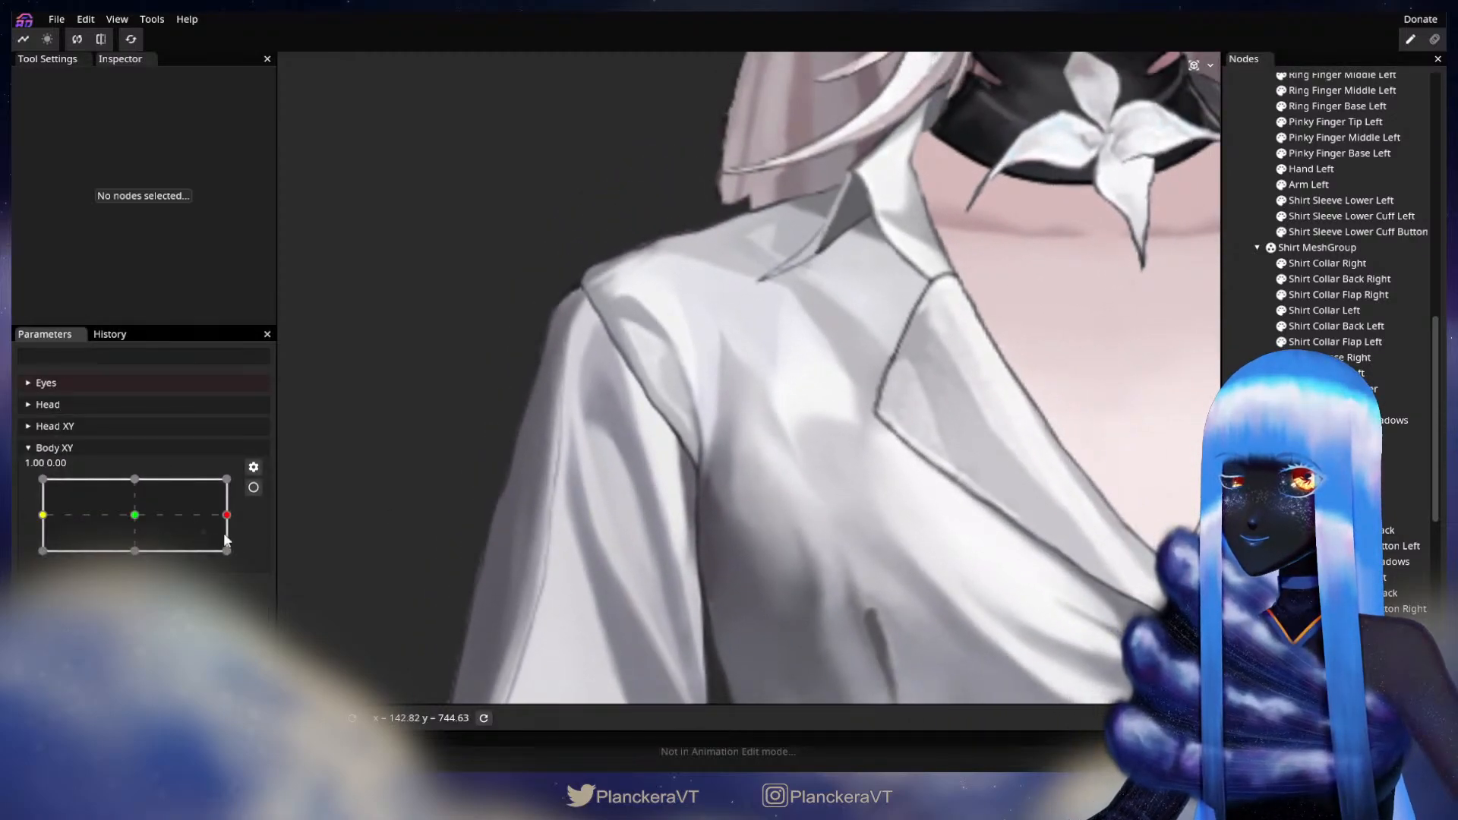
pyautogui.moveTo(227, 524)
pyautogui.mouseDown()
pyautogui.moveTo(114, 515)
pyautogui.moveTo(241, 521)
pyautogui.moveTo(131, 514)
pyautogui.moveTo(228, 515)
pyautogui.mouseUp()
pyautogui.click(253, 487)
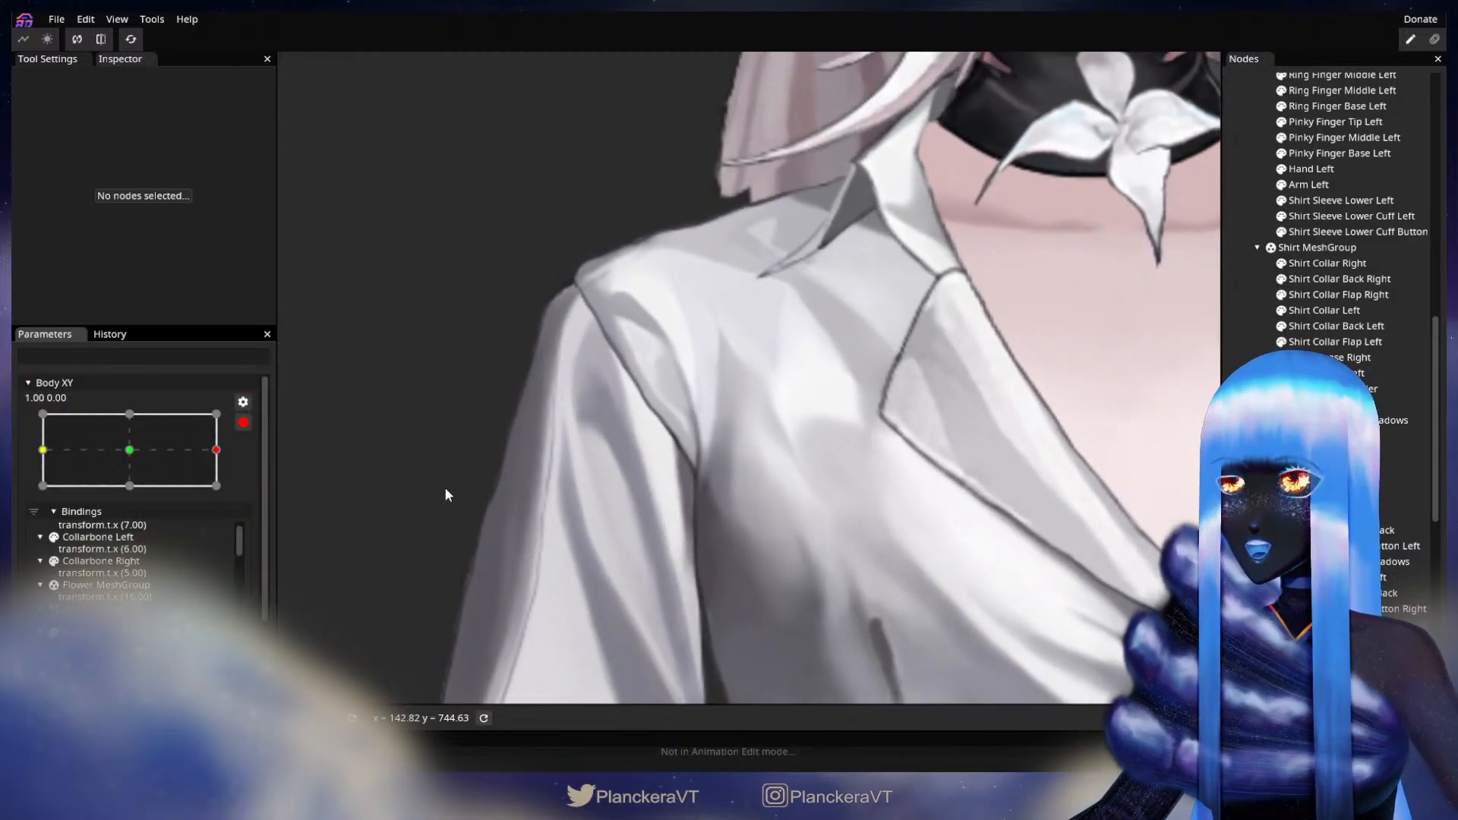
# - Nudge the Shirt mesh along the lower half of the armhole seam, using the circle brush at size 20
pyautogui.moveTo(559, 444); pyautogui.dragTo(699, 522)
pyautogui.scroll(1, 848, 487)
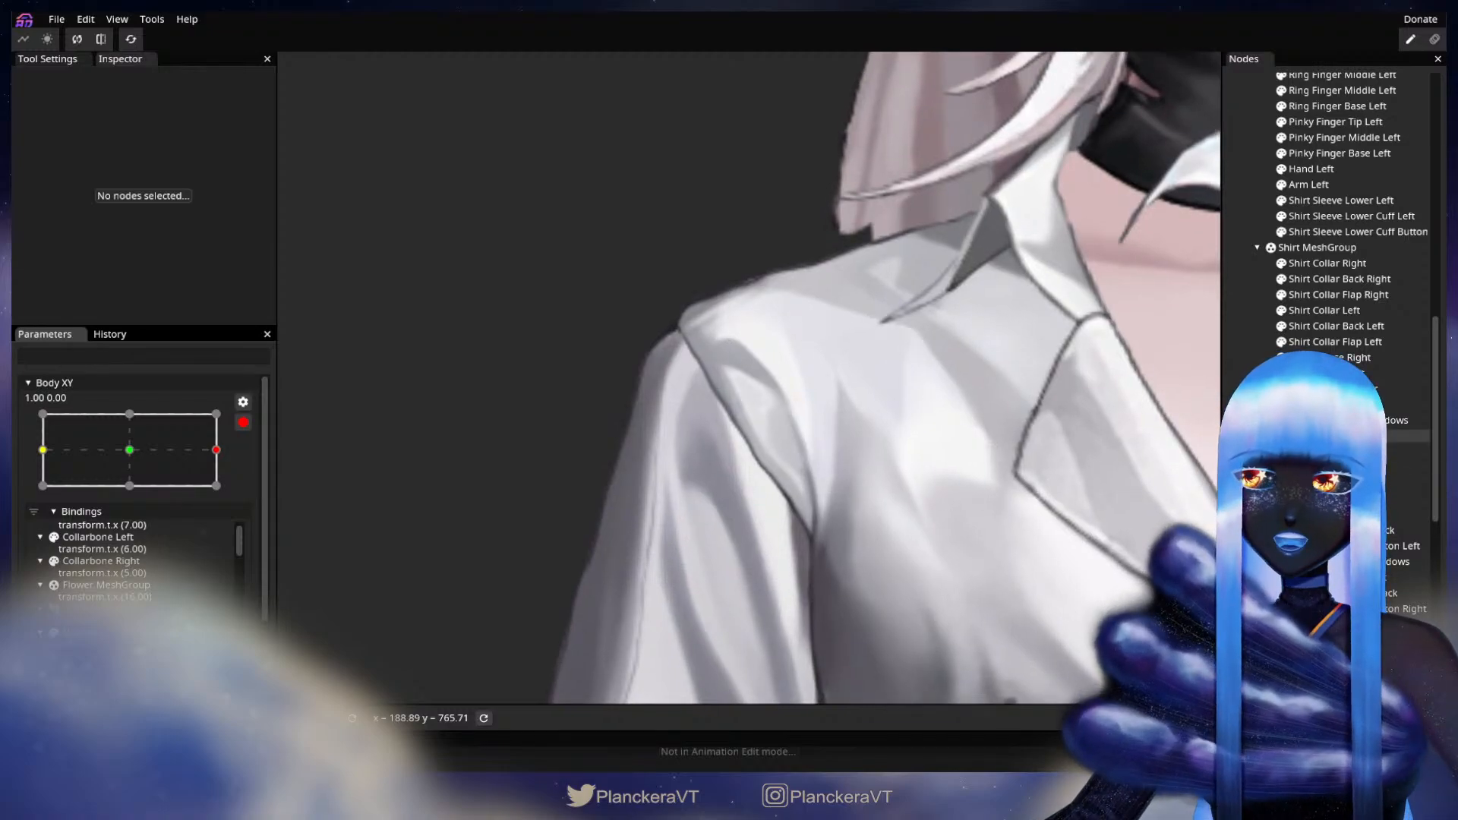
pyautogui.click(769, 494)
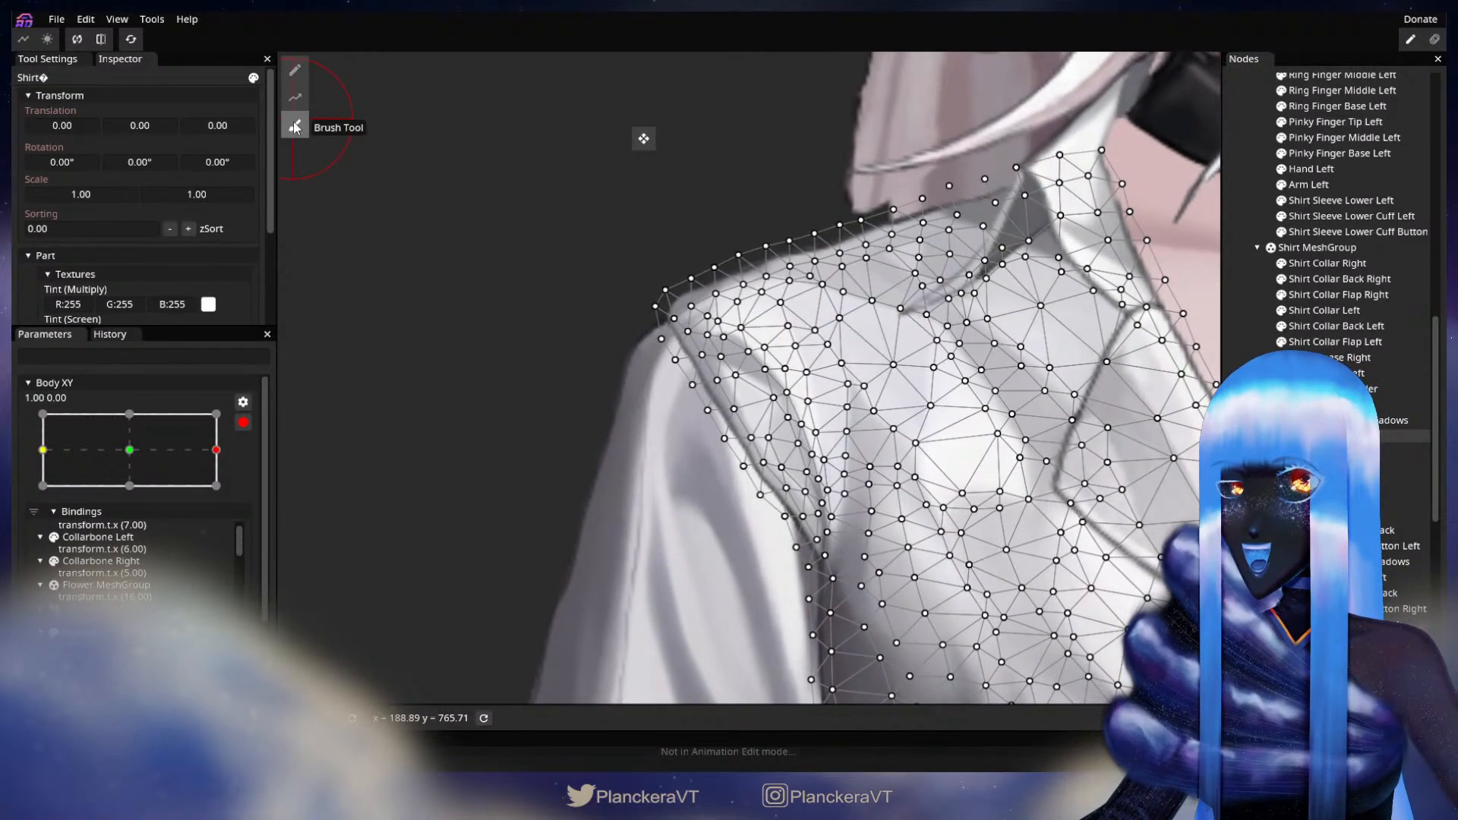
pyautogui.click(296, 127)
pyautogui.moveTo(720, 361)
pyautogui.mouseDown()
pyautogui.moveTo(783, 391)
pyautogui.moveTo(816, 431)
pyautogui.mouseUp()
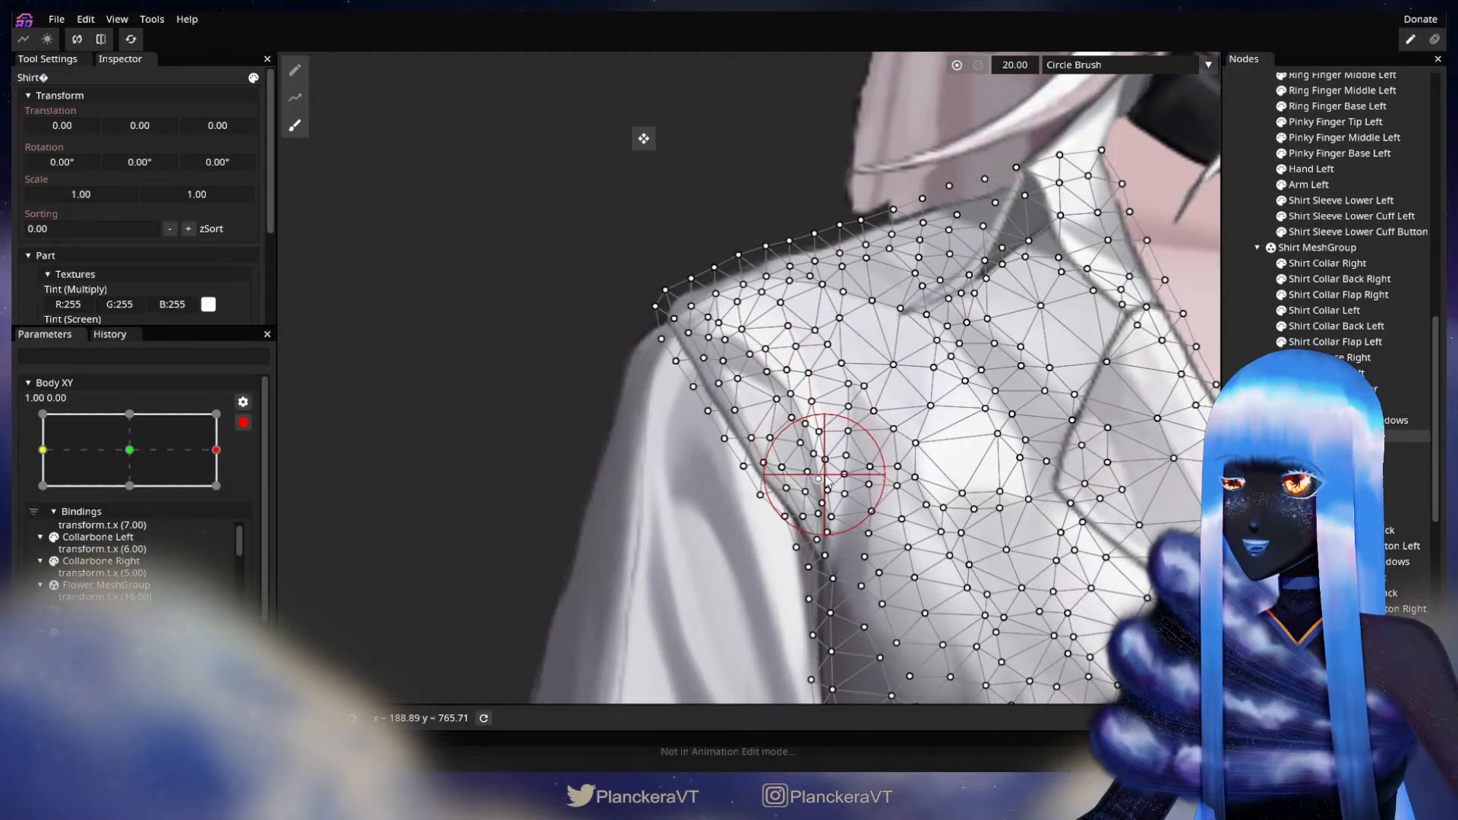
pyautogui.moveTo(833, 482); pyautogui.dragTo(836, 482)
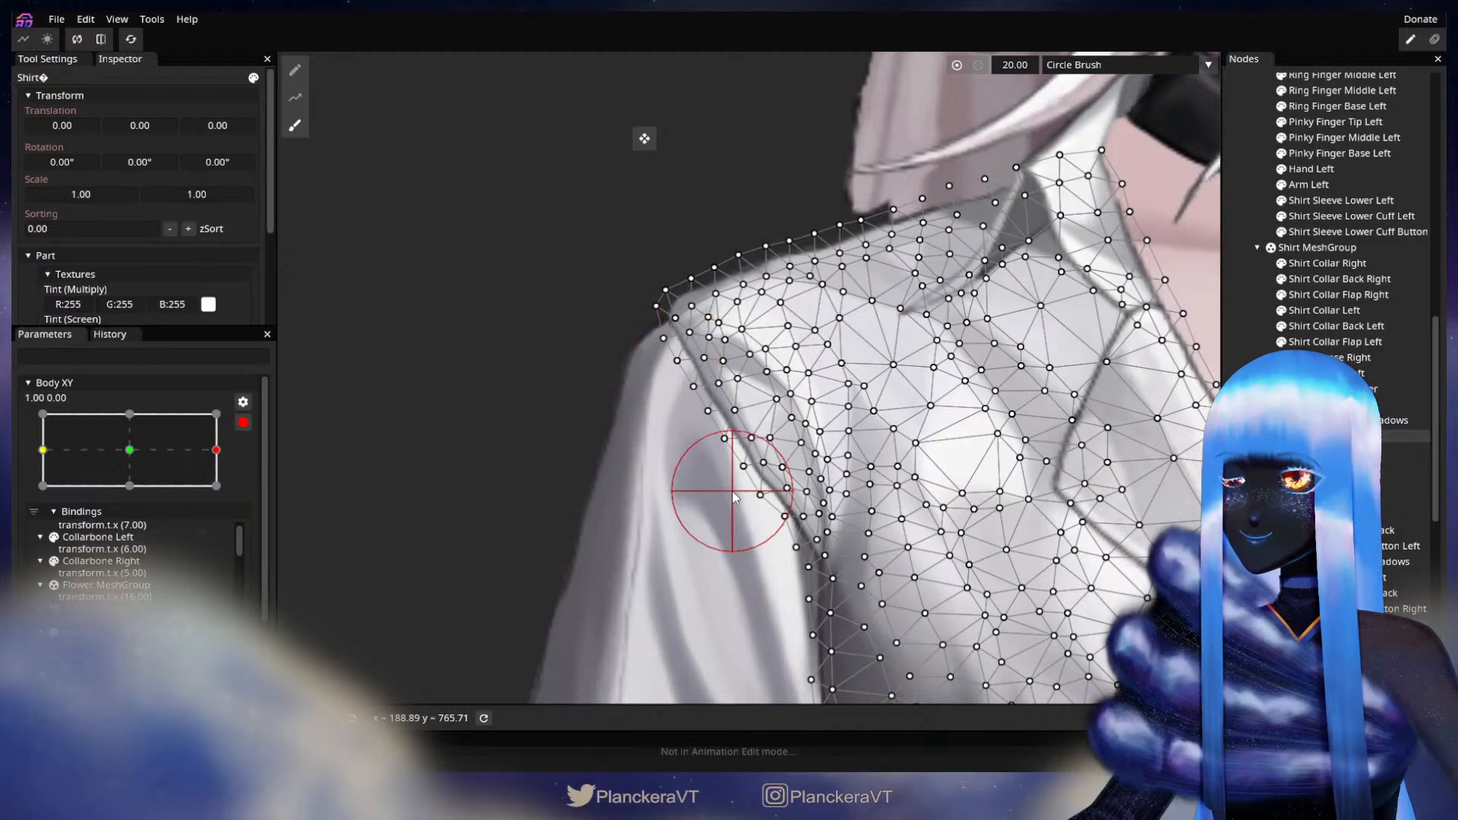
pyautogui.moveTo(733, 498); pyautogui.dragTo(679, 429)
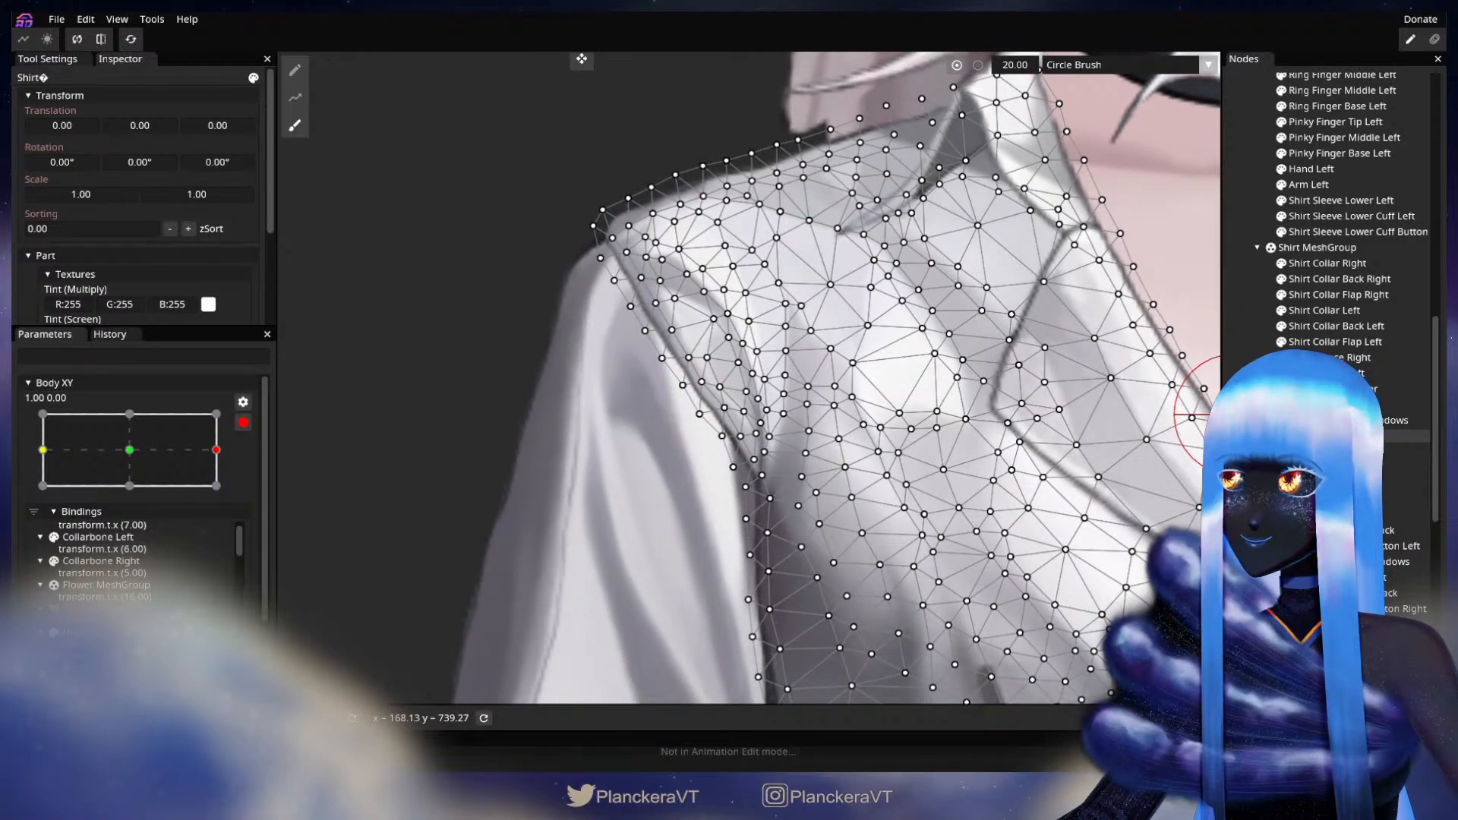
pyautogui.press('Escape')
# - Disarm the Body XY keypoint, save the model, and preview the armhole seam through the turn near 1.00
pyautogui.scroll(-1, 857, 551)
pyautogui.scroll(-4, 856, 551)
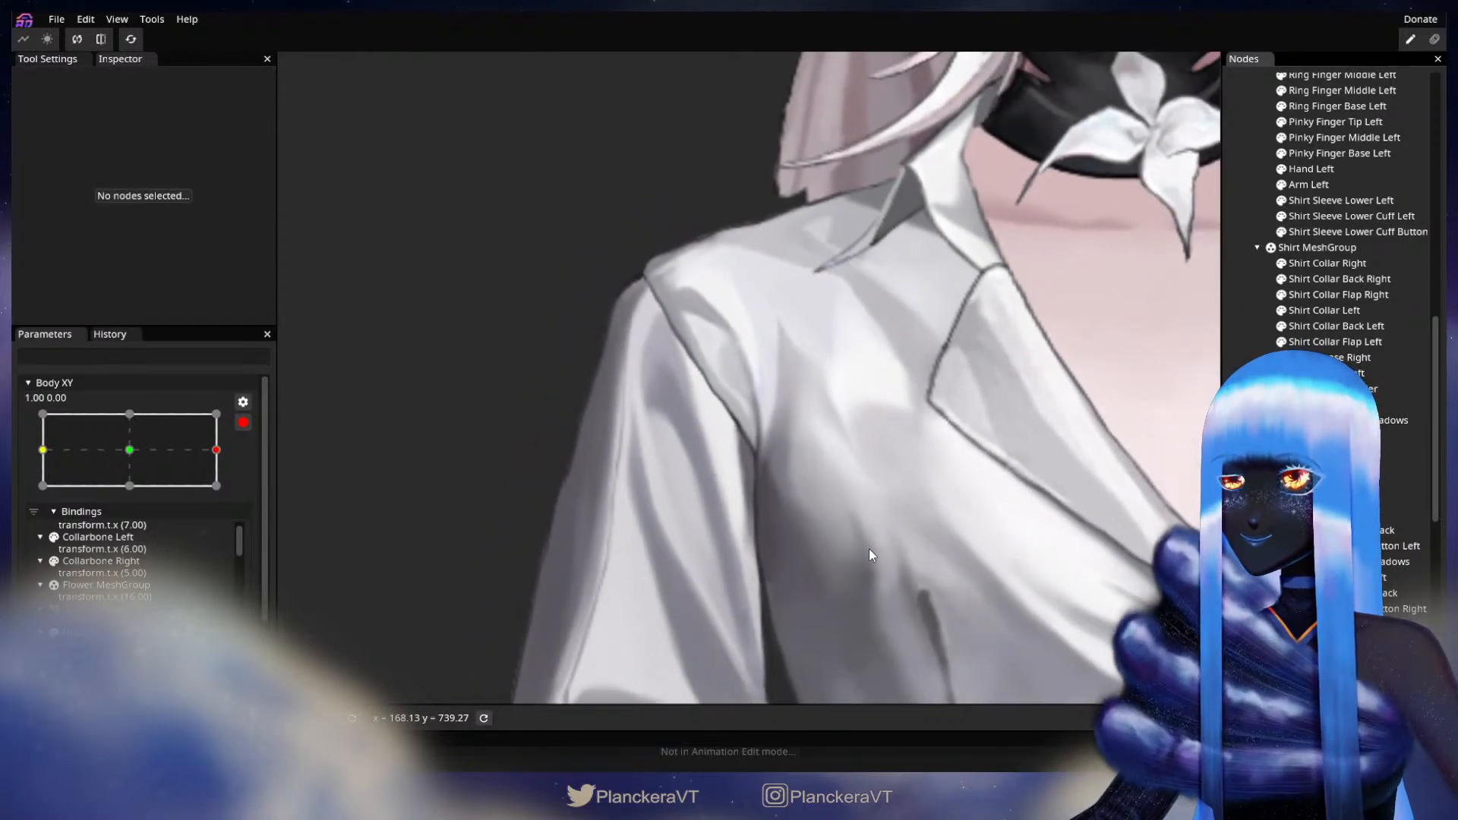
pyautogui.click(239, 428)
pyautogui.hotkey('ctrl', 's')
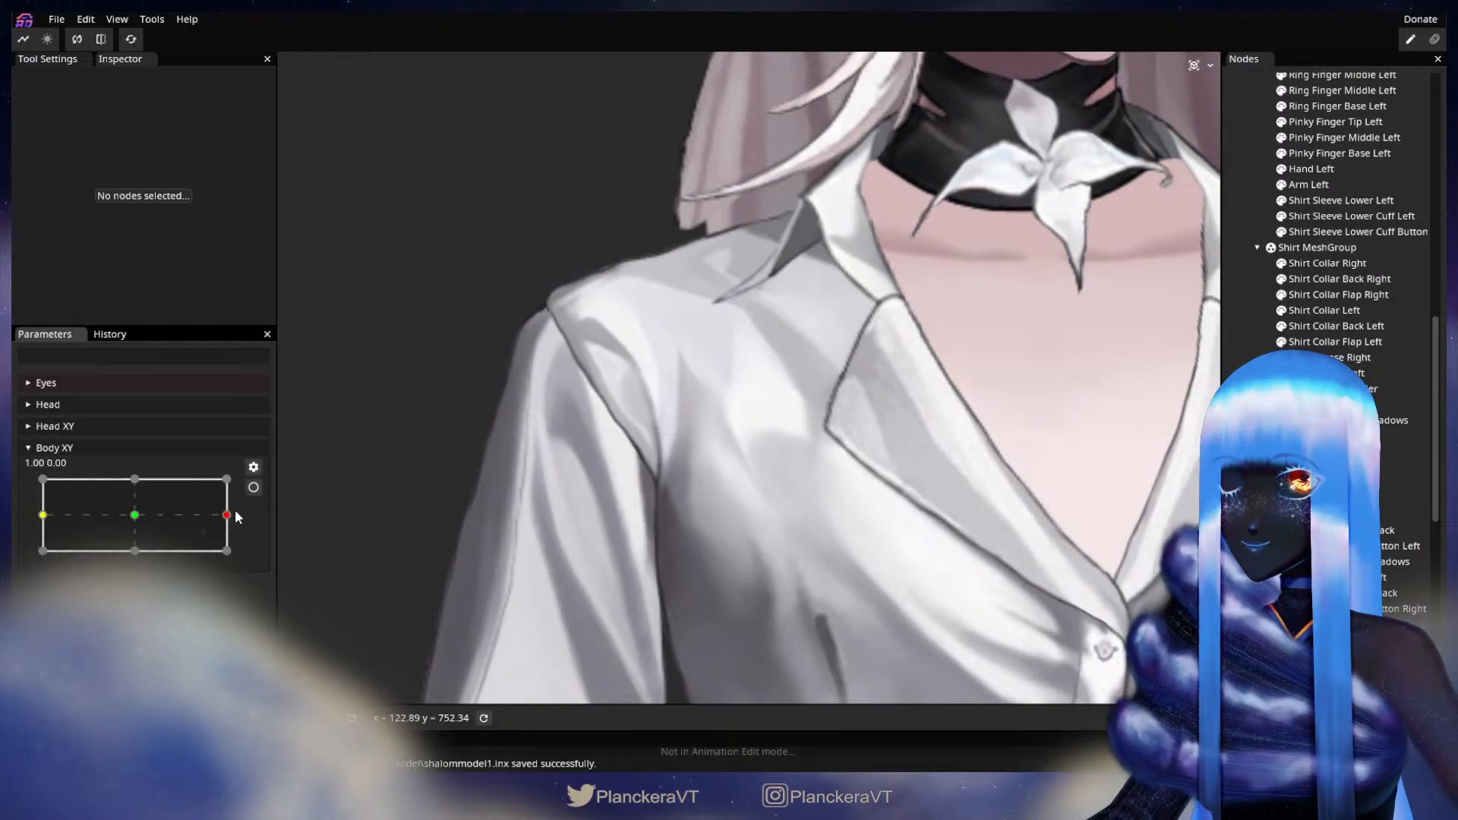
pyautogui.moveTo(230, 515)
pyautogui.mouseDown()
pyautogui.moveTo(131, 515)
pyautogui.moveTo(246, 512)
pyautogui.moveTo(130, 514)
pyautogui.moveTo(242, 523)
pyautogui.mouseUp()
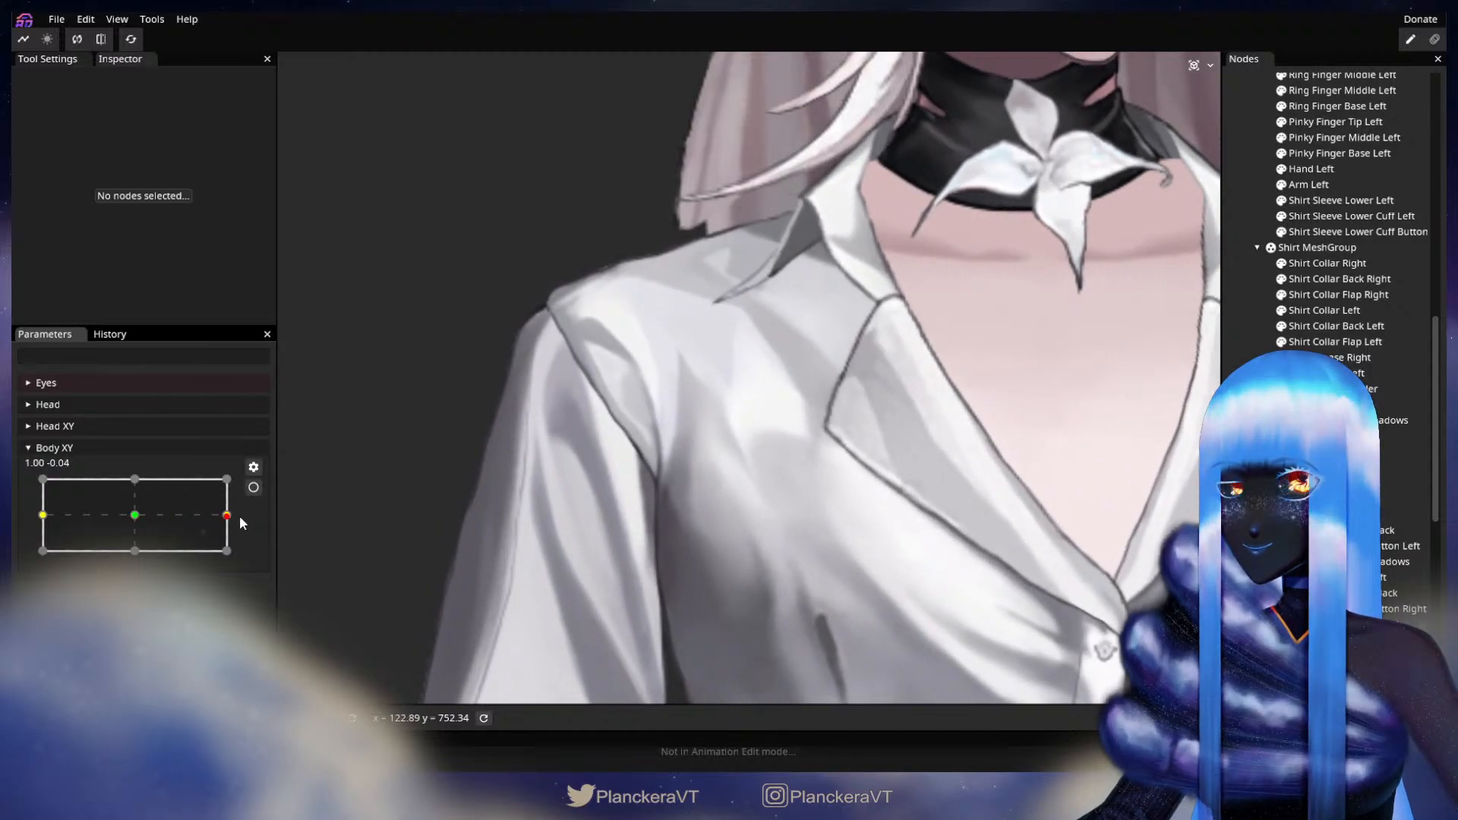
# - Rearm the 1.00, 0.00 keypoint and touch up the Shirt mesh beside the armhole seam with the size 20 circle brush
pyautogui.click(254, 487)
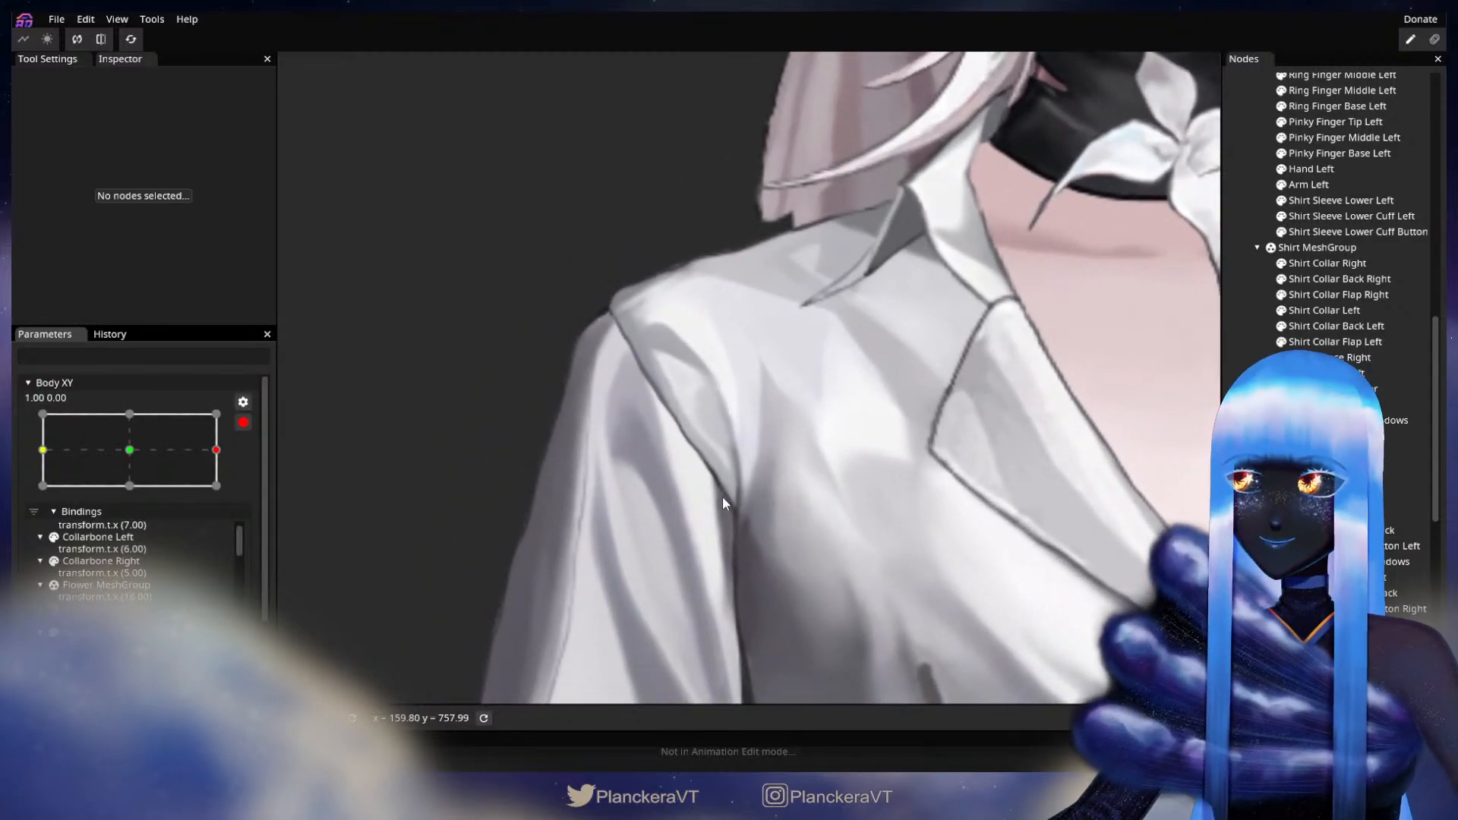
pyautogui.click(1322, 436)
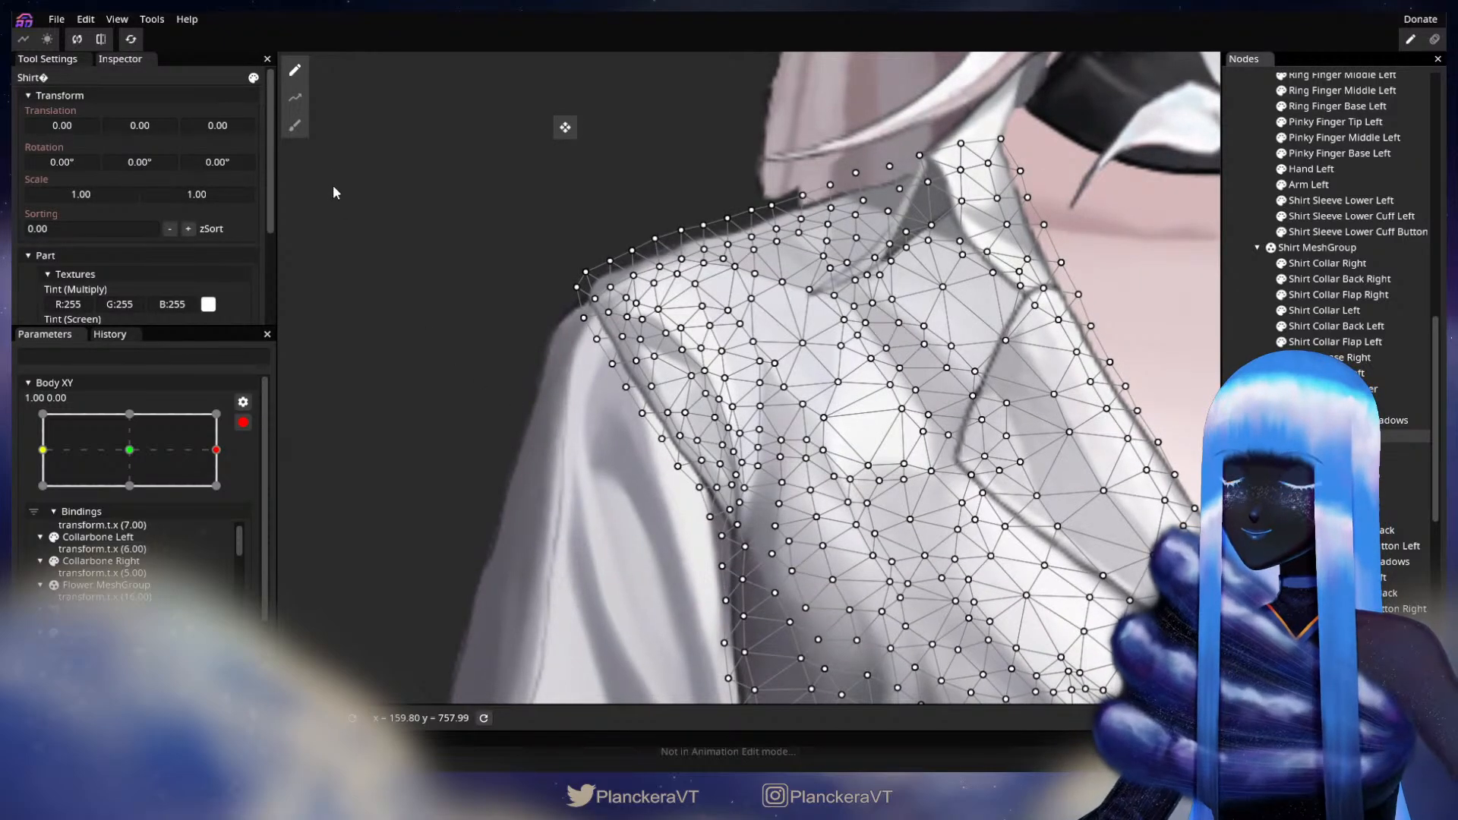
pyautogui.click(295, 124)
pyautogui.scroll(1, 736, 390)
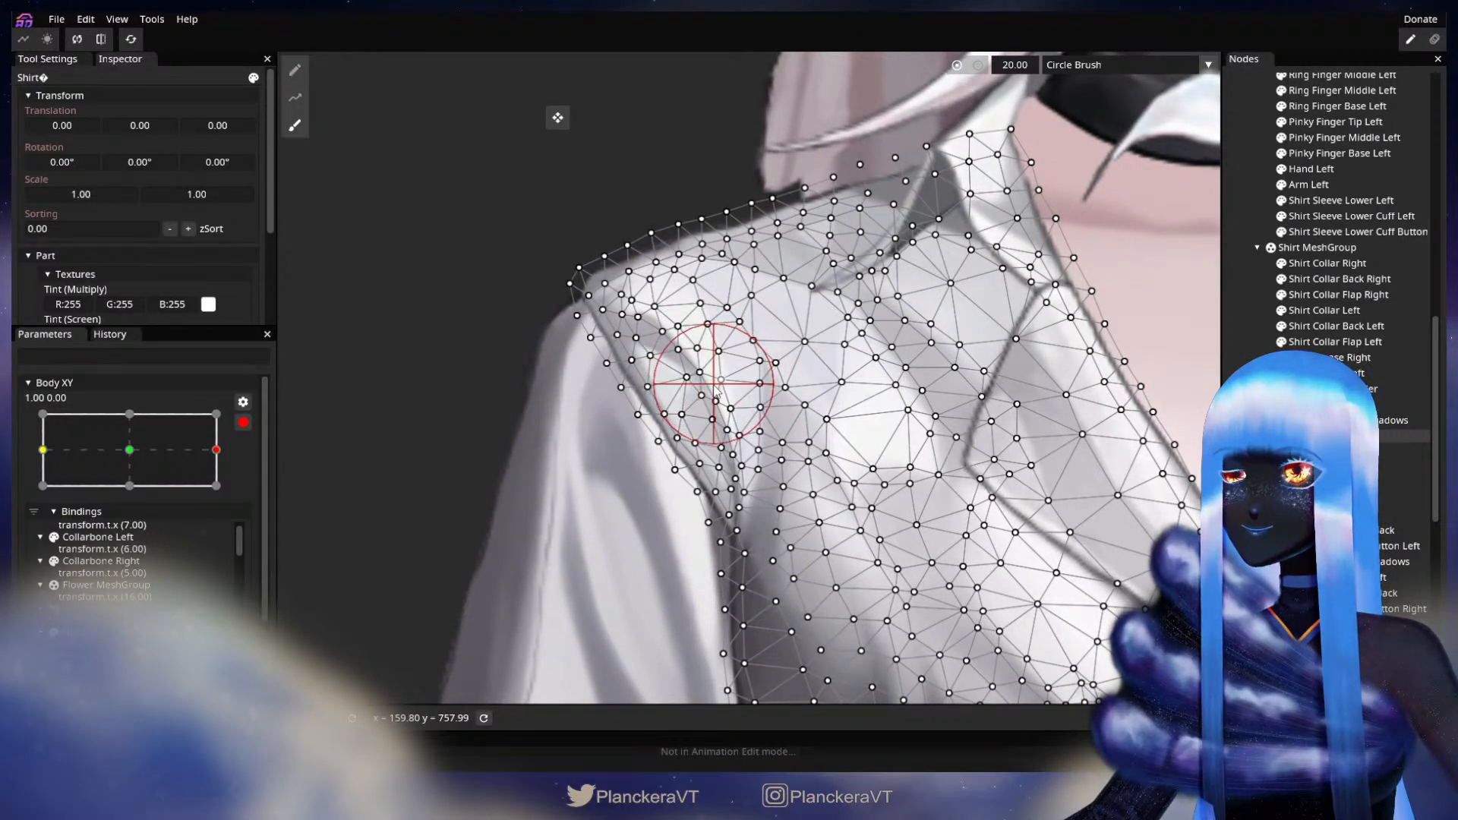
pyautogui.click(1322, 436)
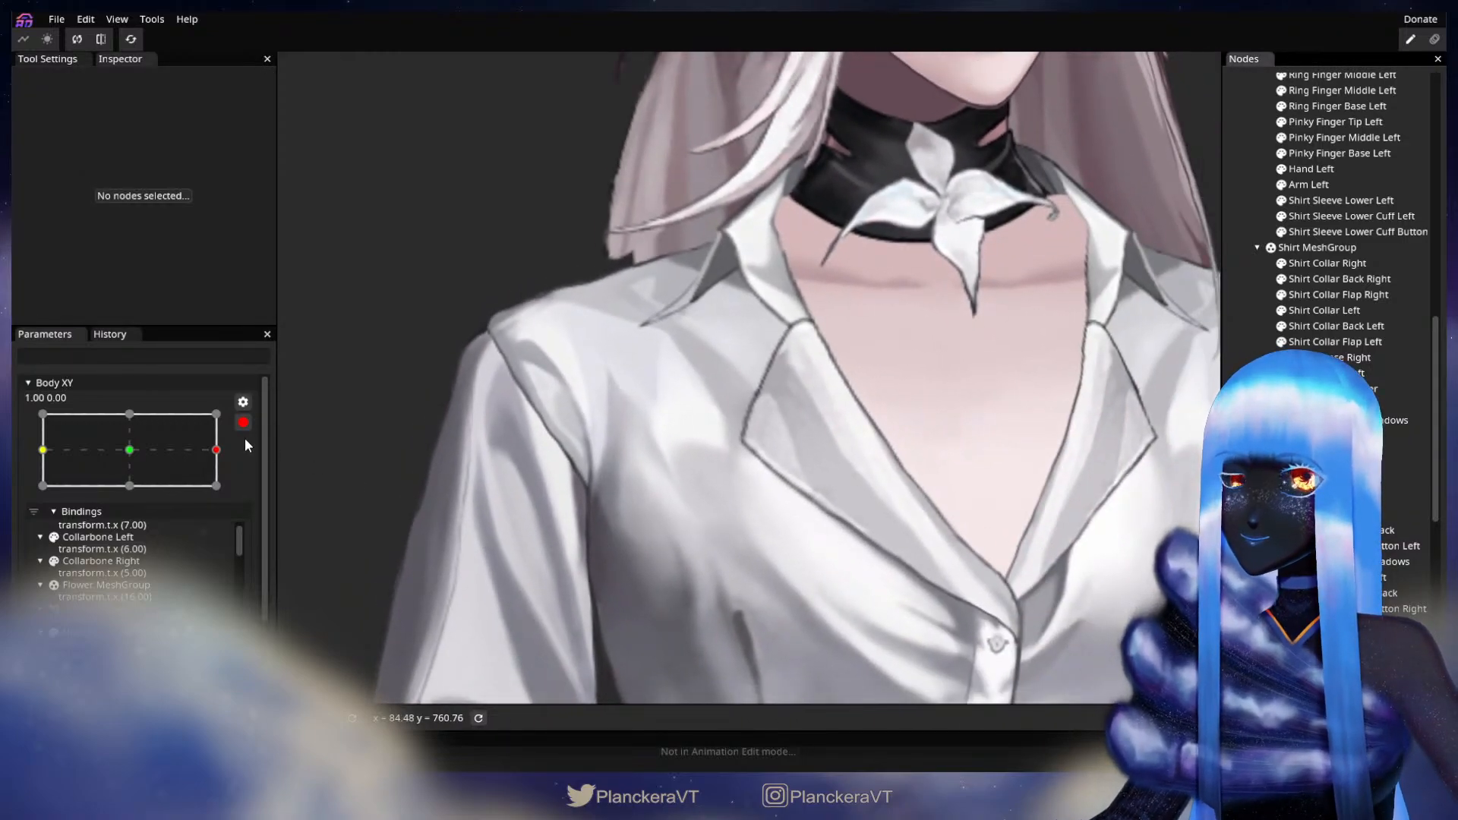
# - Preview the shirt's chest and collar area in the Body XY turn near 1.00, and rearm the 1.00, 0.00 keypoint
pyautogui.click(243, 422)
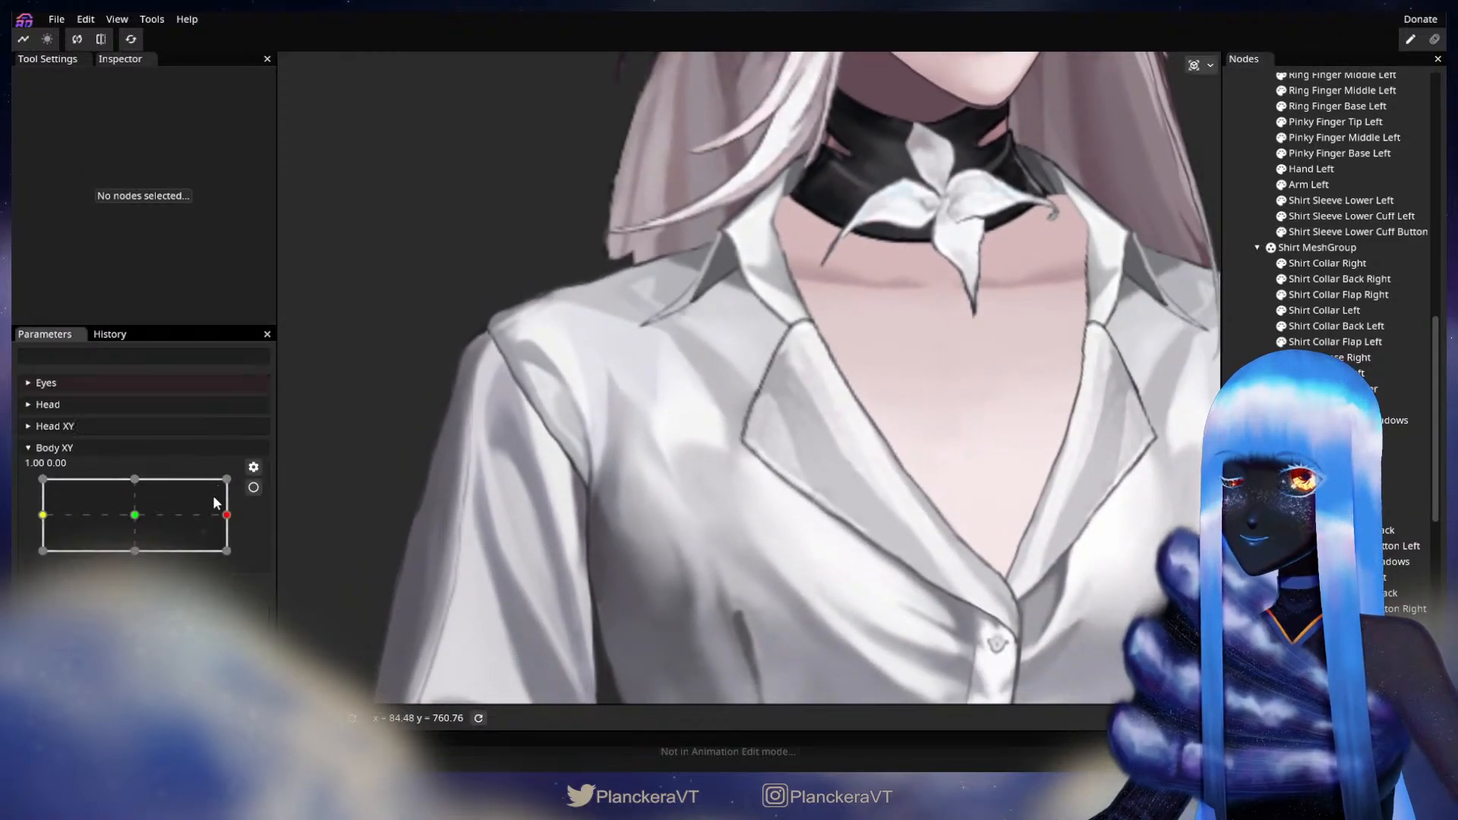
pyautogui.moveTo(229, 519)
pyautogui.mouseDown()
pyautogui.moveTo(133, 517)
pyautogui.moveTo(225, 516)
pyautogui.mouseUp()
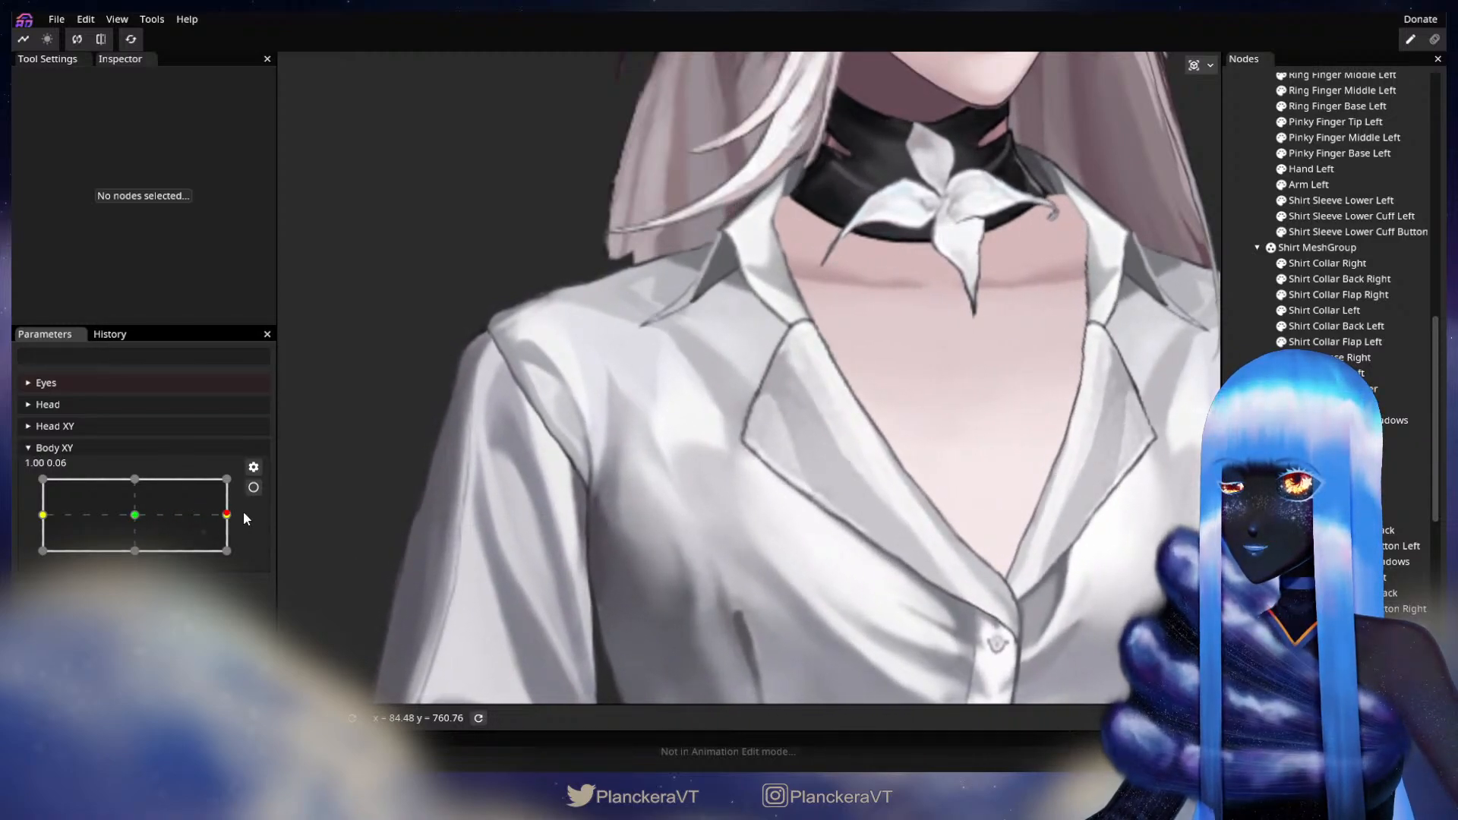
pyautogui.click(253, 486)
# - Reduce the circle brush size to 16 and fine-tune the Shirt mesh around the armhole seam
pyautogui.scroll(1, 611, 512)
pyautogui.moveTo(609, 502); pyautogui.dragTo(837, 503)
pyautogui.scroll(3, 836, 503)
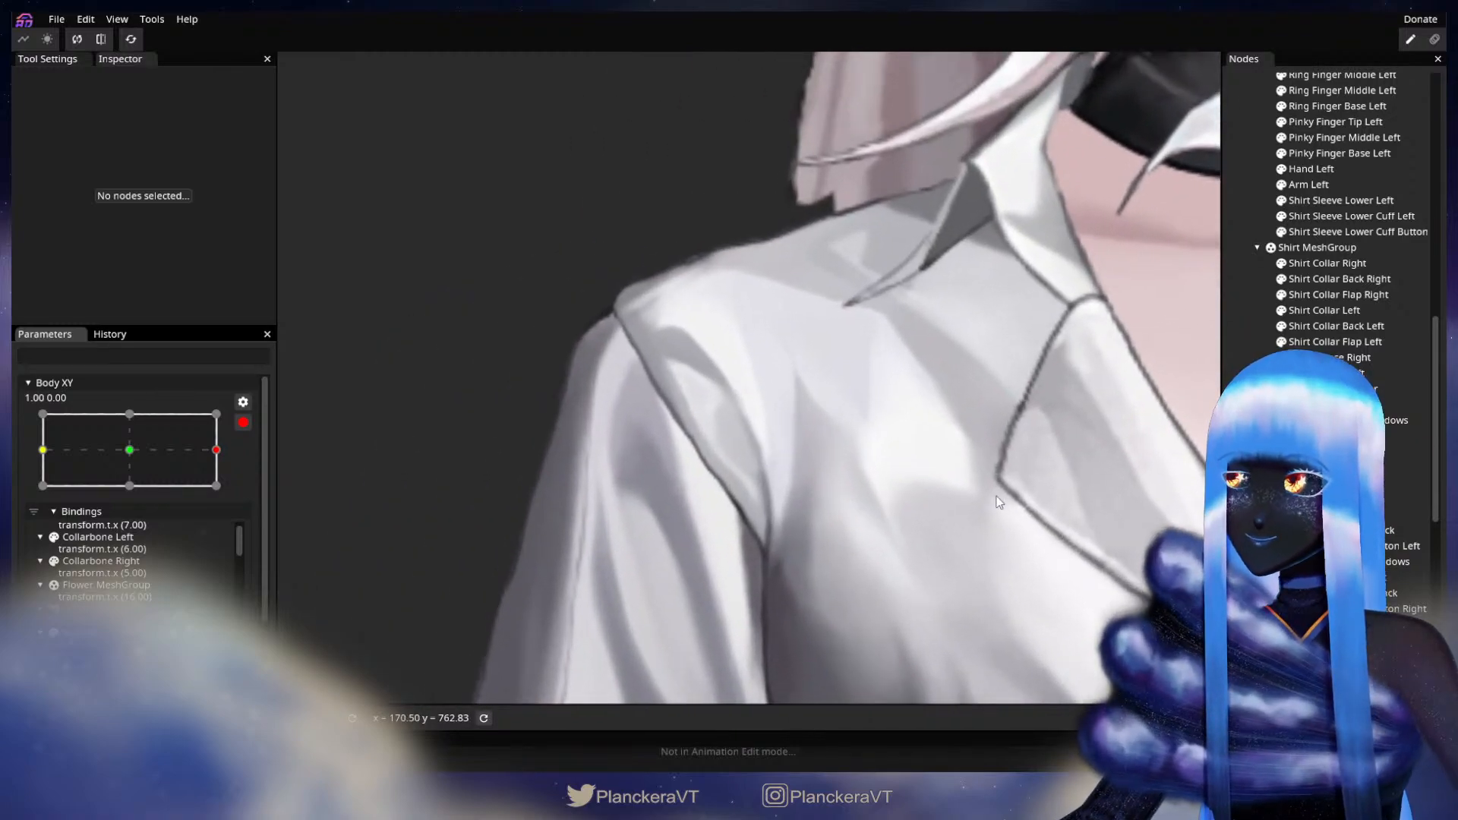
pyautogui.click(1321, 436)
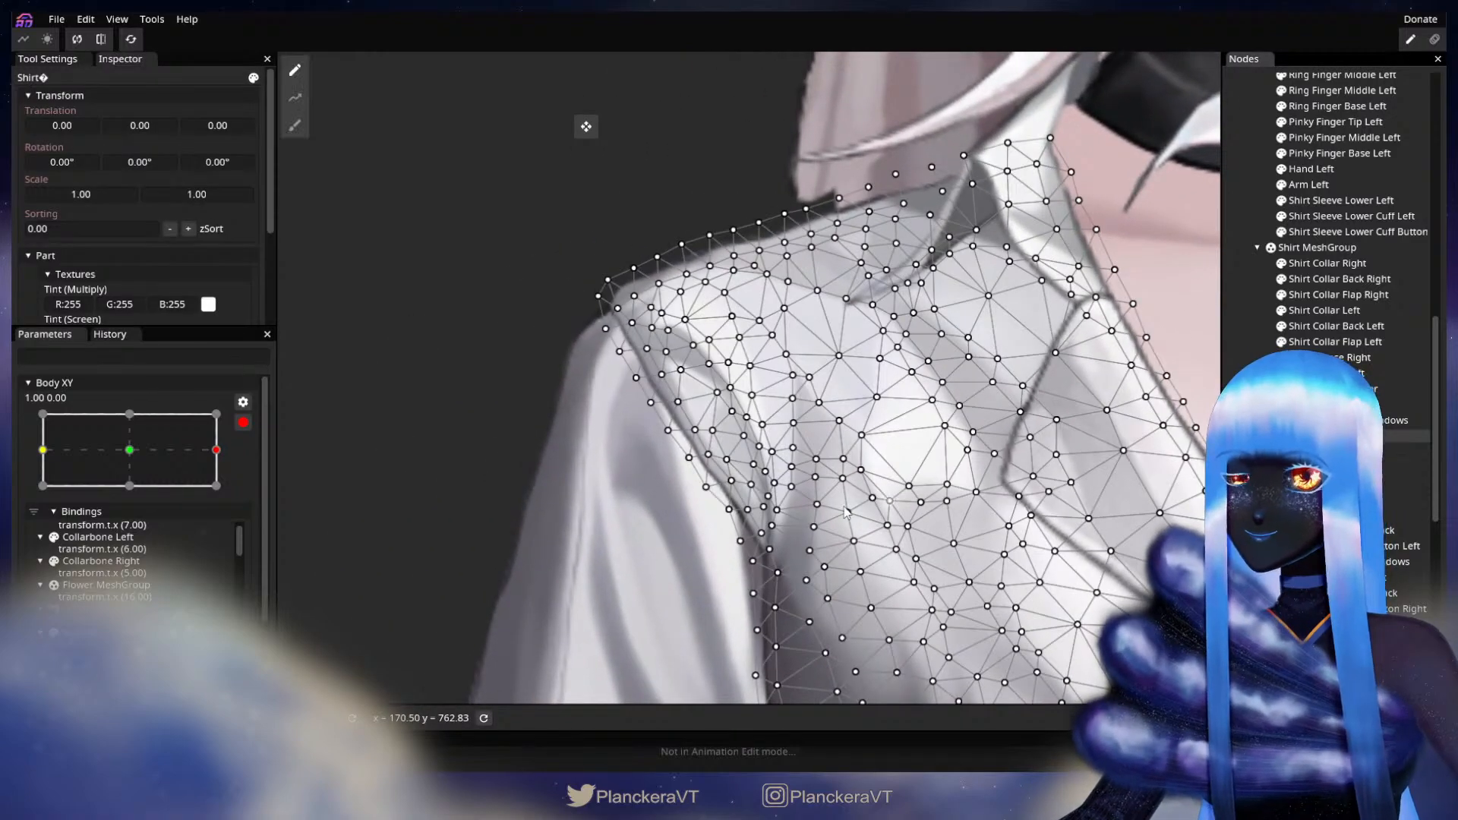
pyautogui.scroll(1, 748, 377)
pyautogui.click(295, 124)
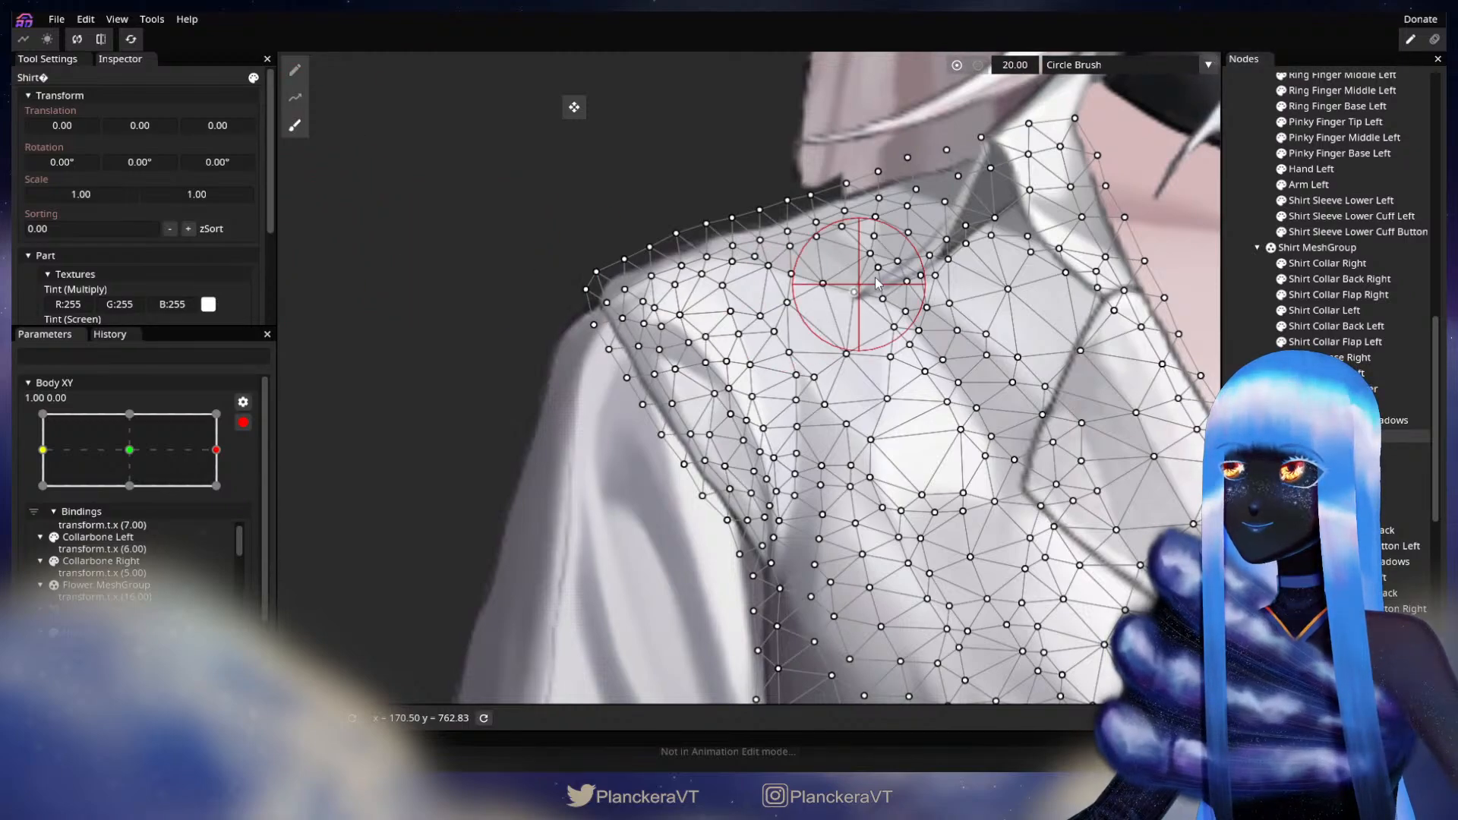
pyautogui.moveTo(635, 162); pyautogui.dragTo(687, 401)
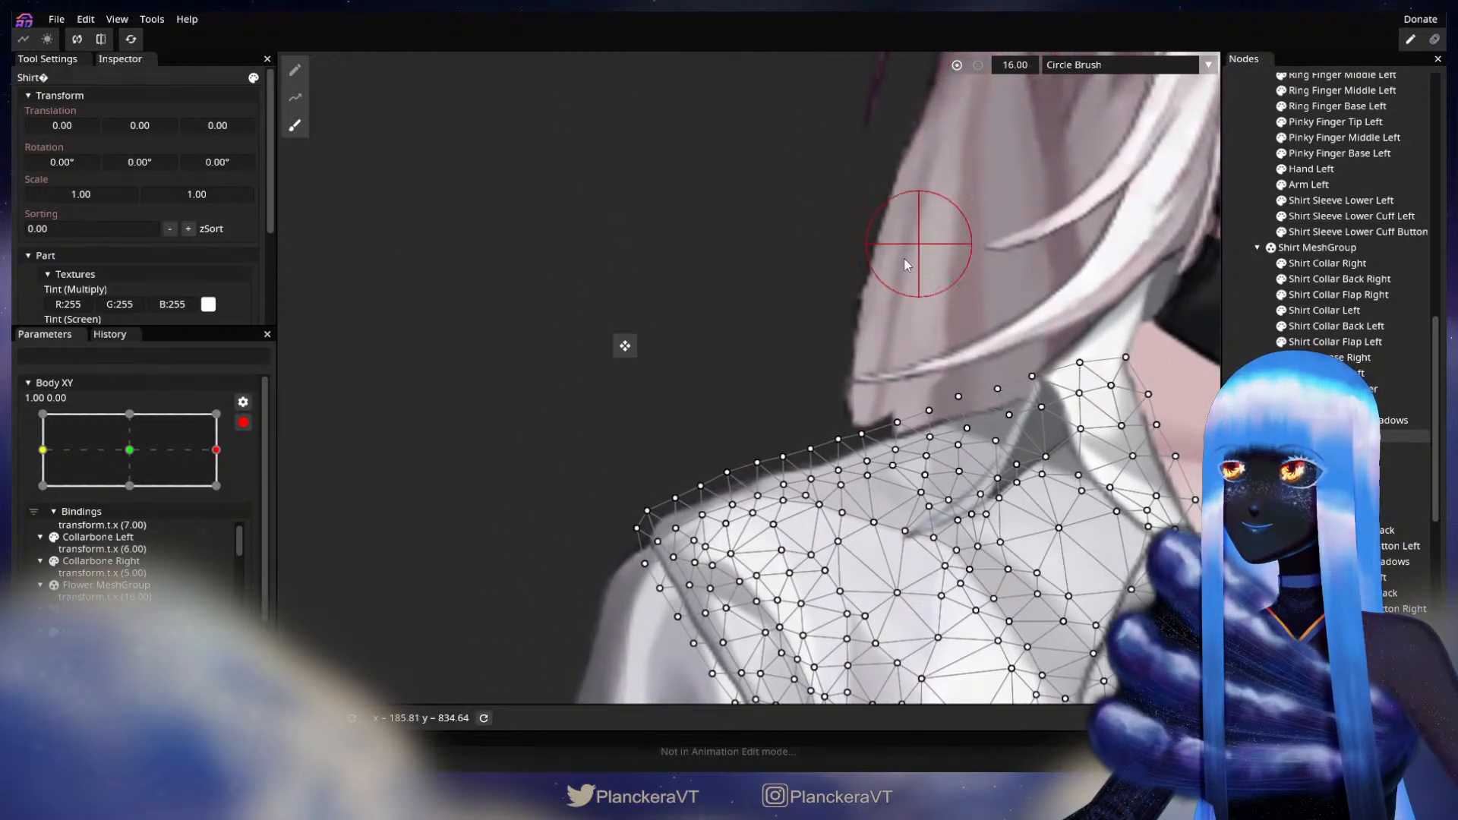
pyautogui.moveTo(843, 602)
pyautogui.mouseDown()
pyautogui.moveTo(814, 409)
pyautogui.moveTo(826, 310)
pyautogui.mouseUp()
pyautogui.scroll(-1, 804, 432)
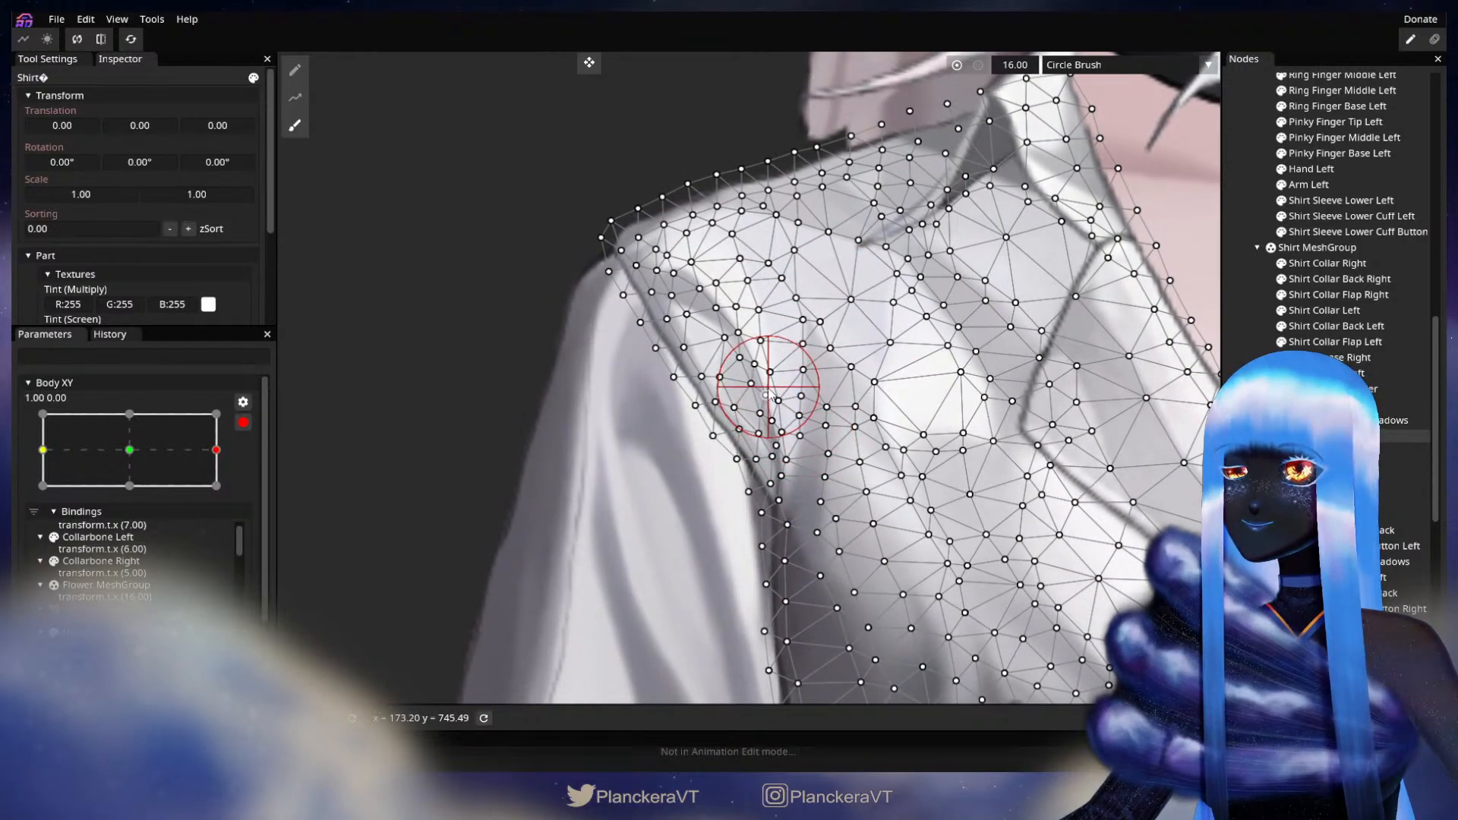
pyautogui.click(1250, 359)
# - Disarm the keypoint and preview the armhole seam through the Body XY turn near 1.00
pyautogui.scroll(-5, 834, 449)
pyautogui.moveTo(836, 432); pyautogui.dragTo(768, 449)
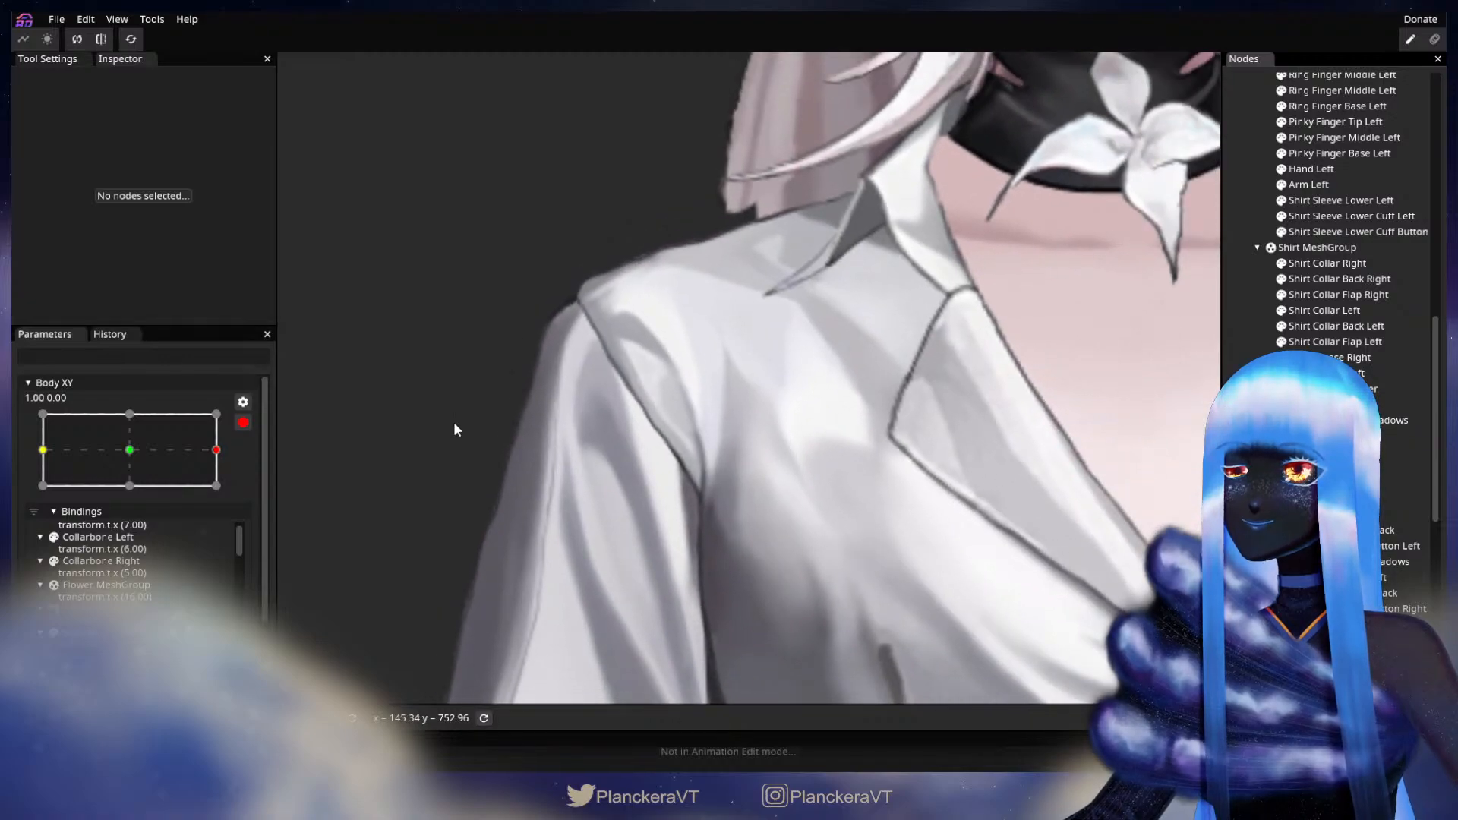
pyautogui.click(243, 422)
pyautogui.moveTo(226, 515)
pyautogui.mouseDown()
pyautogui.moveTo(102, 510)
pyautogui.moveTo(243, 513)
pyautogui.moveTo(128, 526)
pyautogui.moveTo(243, 514)
pyautogui.mouseUp()
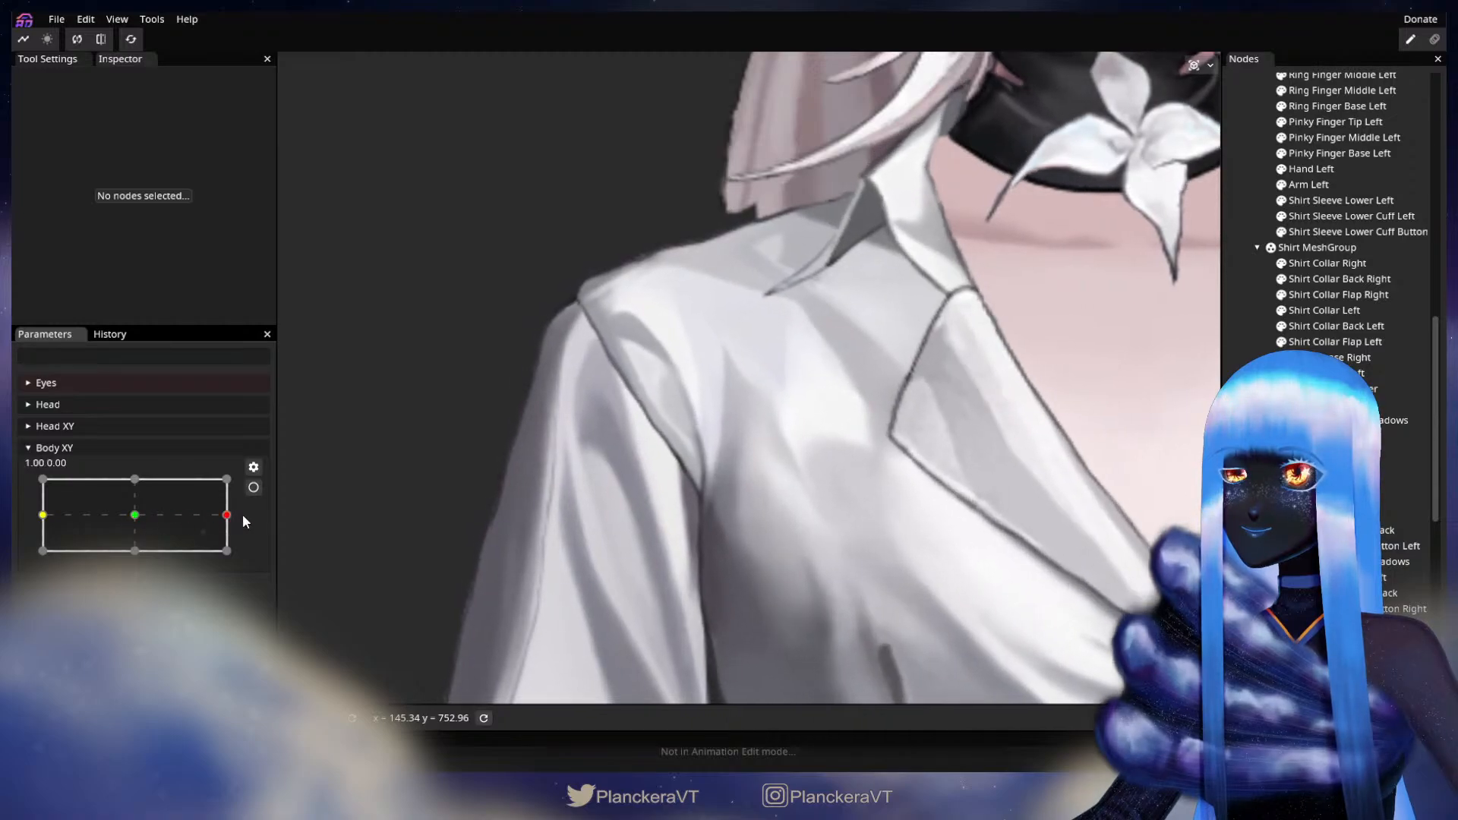
# - Rearm the 1.00, 0.00 keypoint and nudge the Shirt mesh at the armhole seam's lower end with the size 16 circle brush
pyautogui.click(253, 488)
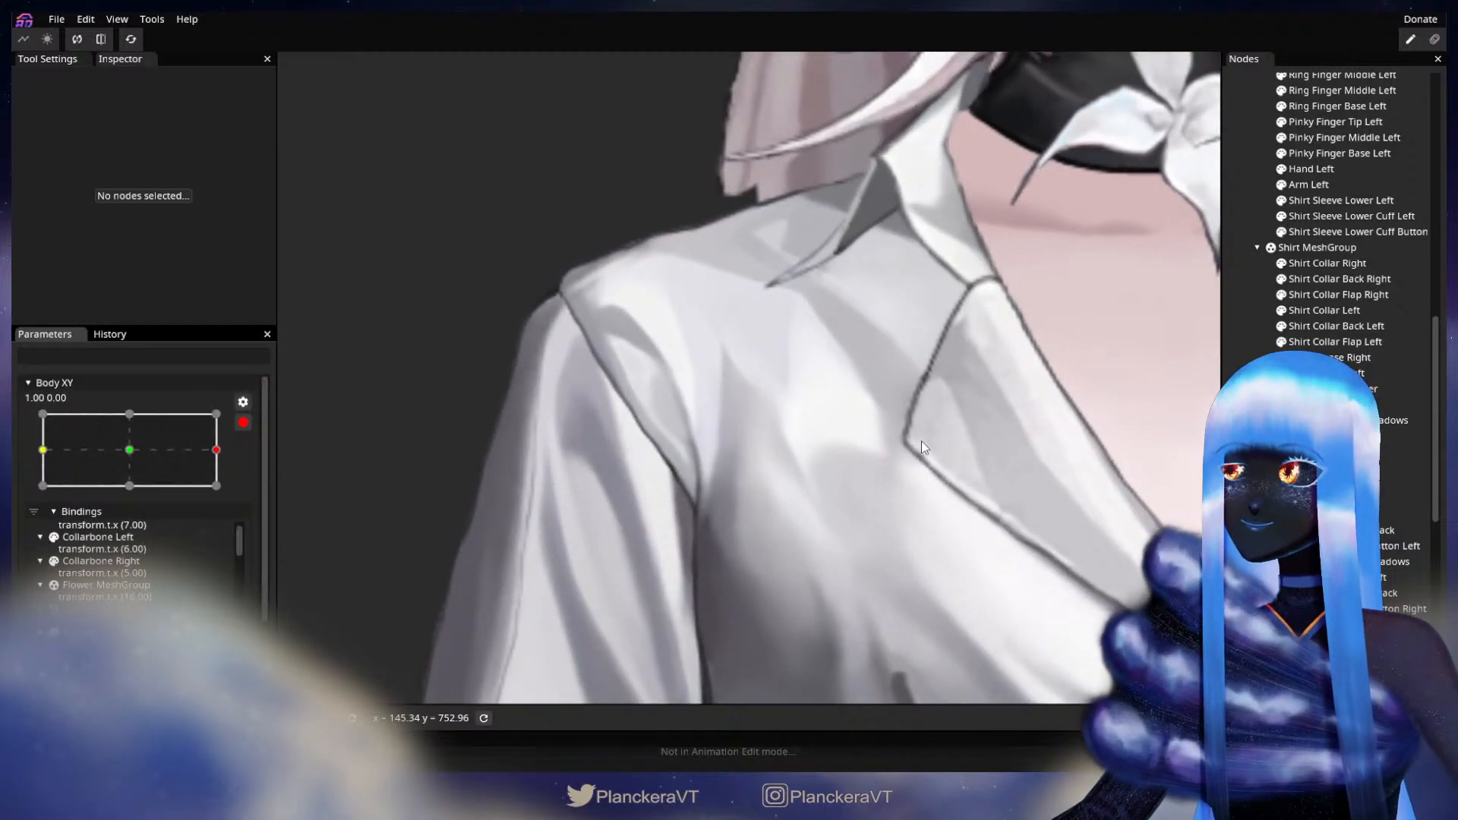
pyautogui.click(581, 480)
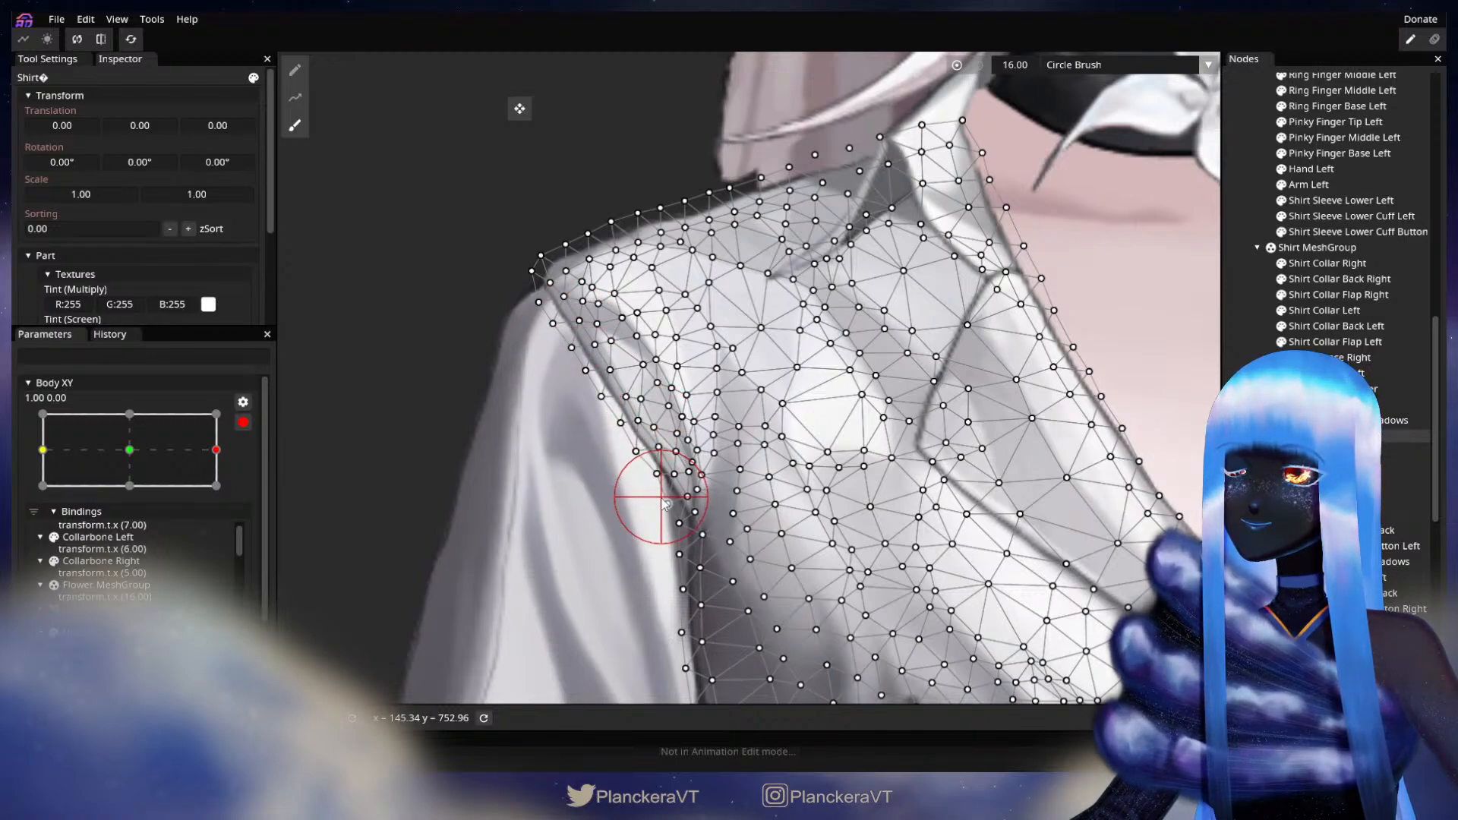
pyautogui.press('Escape')
# - Preview the whole upper shirt in the Body XY turn near 1.00, and rearm the 1.00, 0.00 keypoint
pyautogui.scroll(-4, 722, 495)
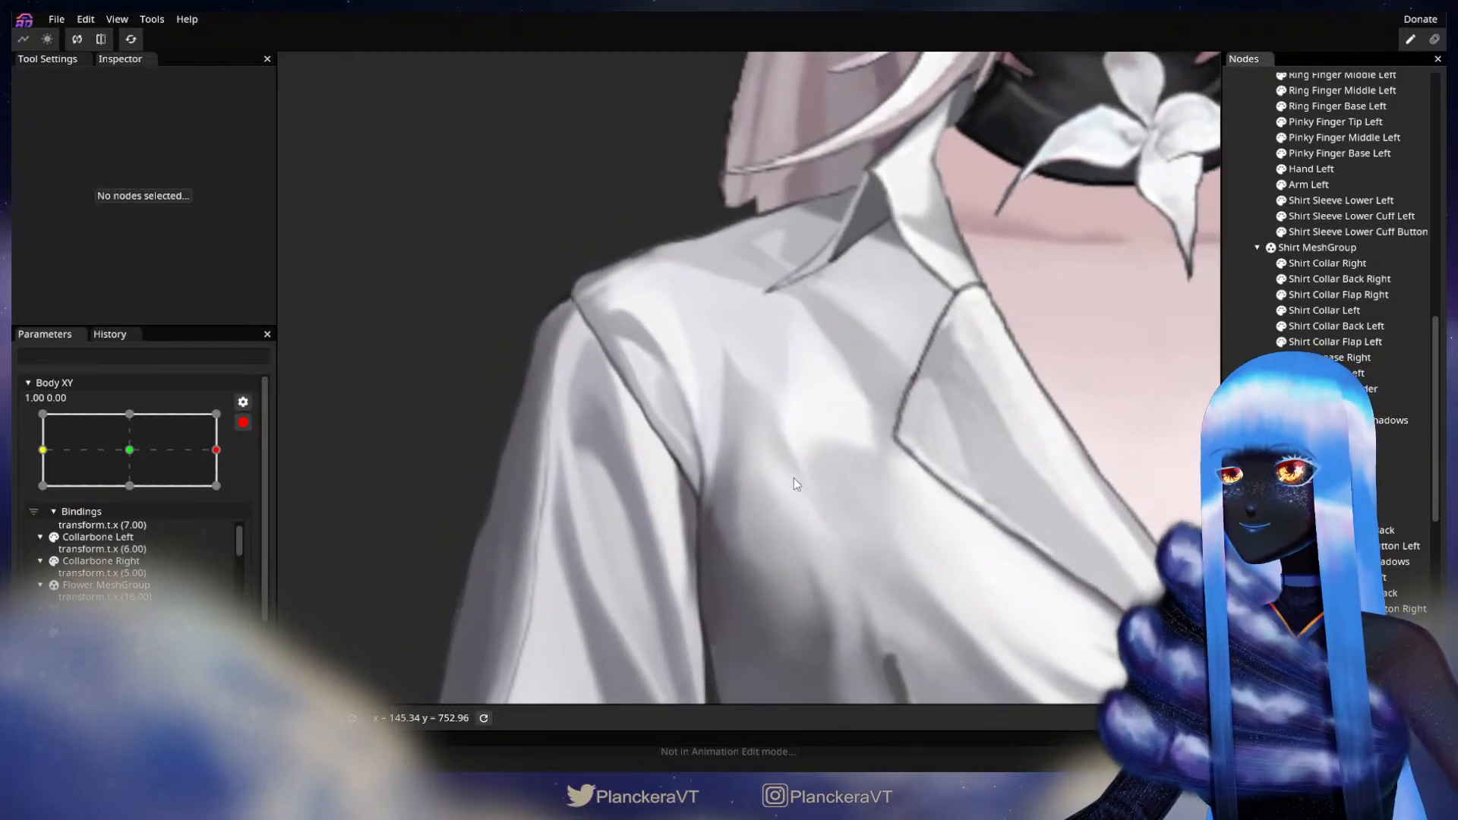
pyautogui.scroll(-5, 807, 482)
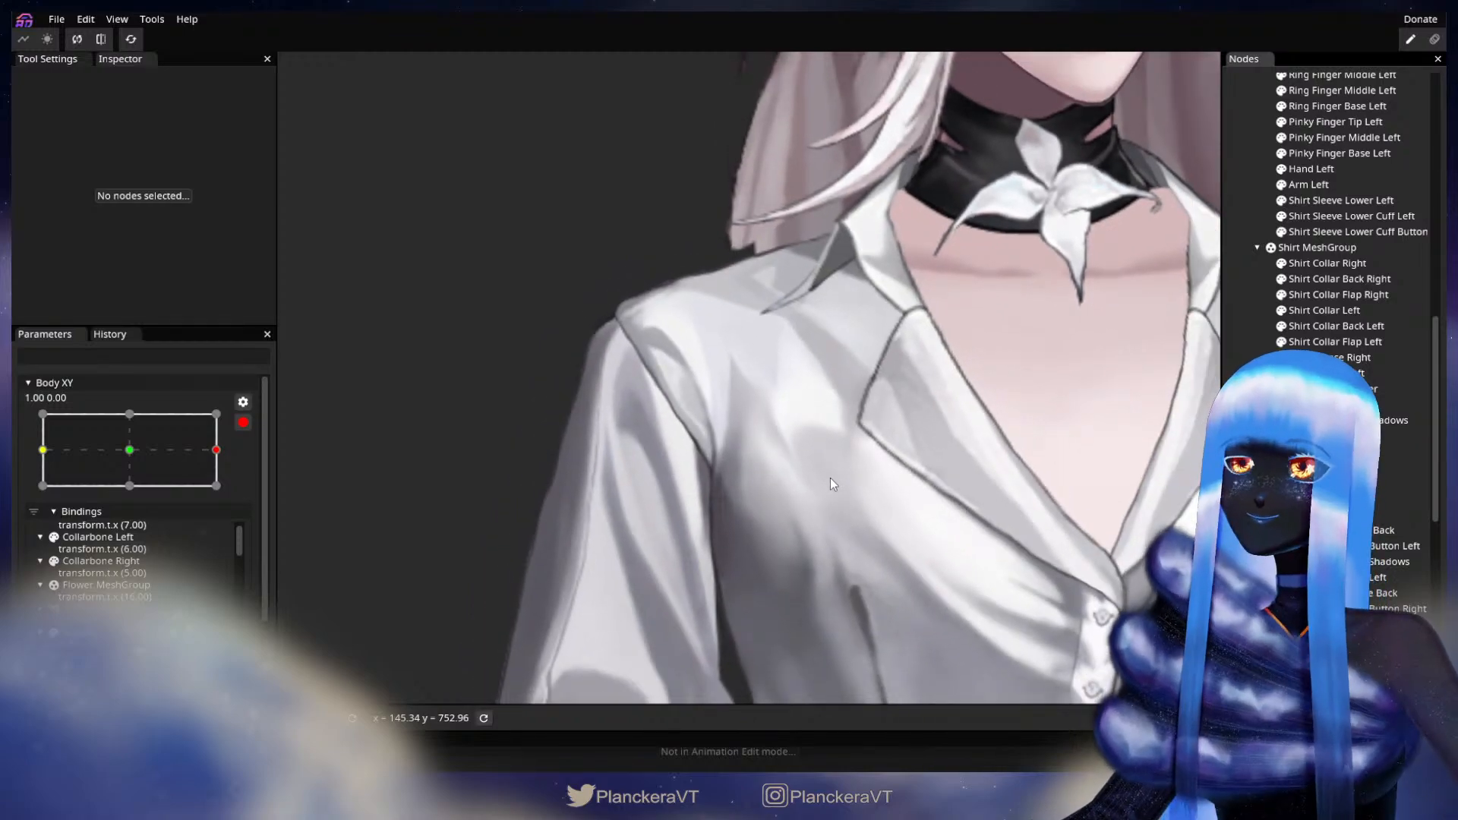
pyautogui.scroll(-3, 526, 474)
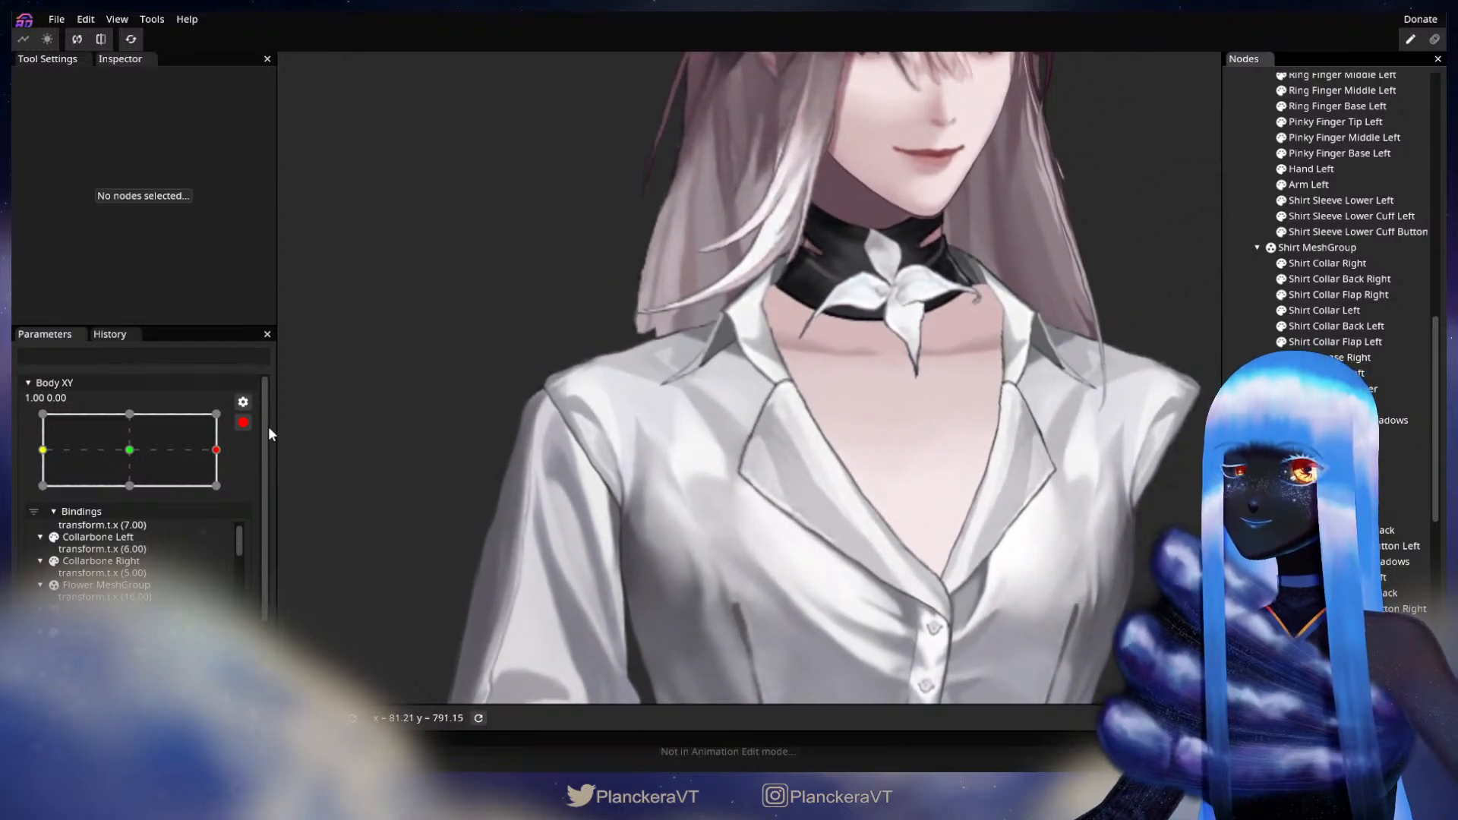
pyautogui.click(243, 423)
pyautogui.moveTo(227, 515); pyautogui.dragTo(291, 512)
pyautogui.click(251, 490)
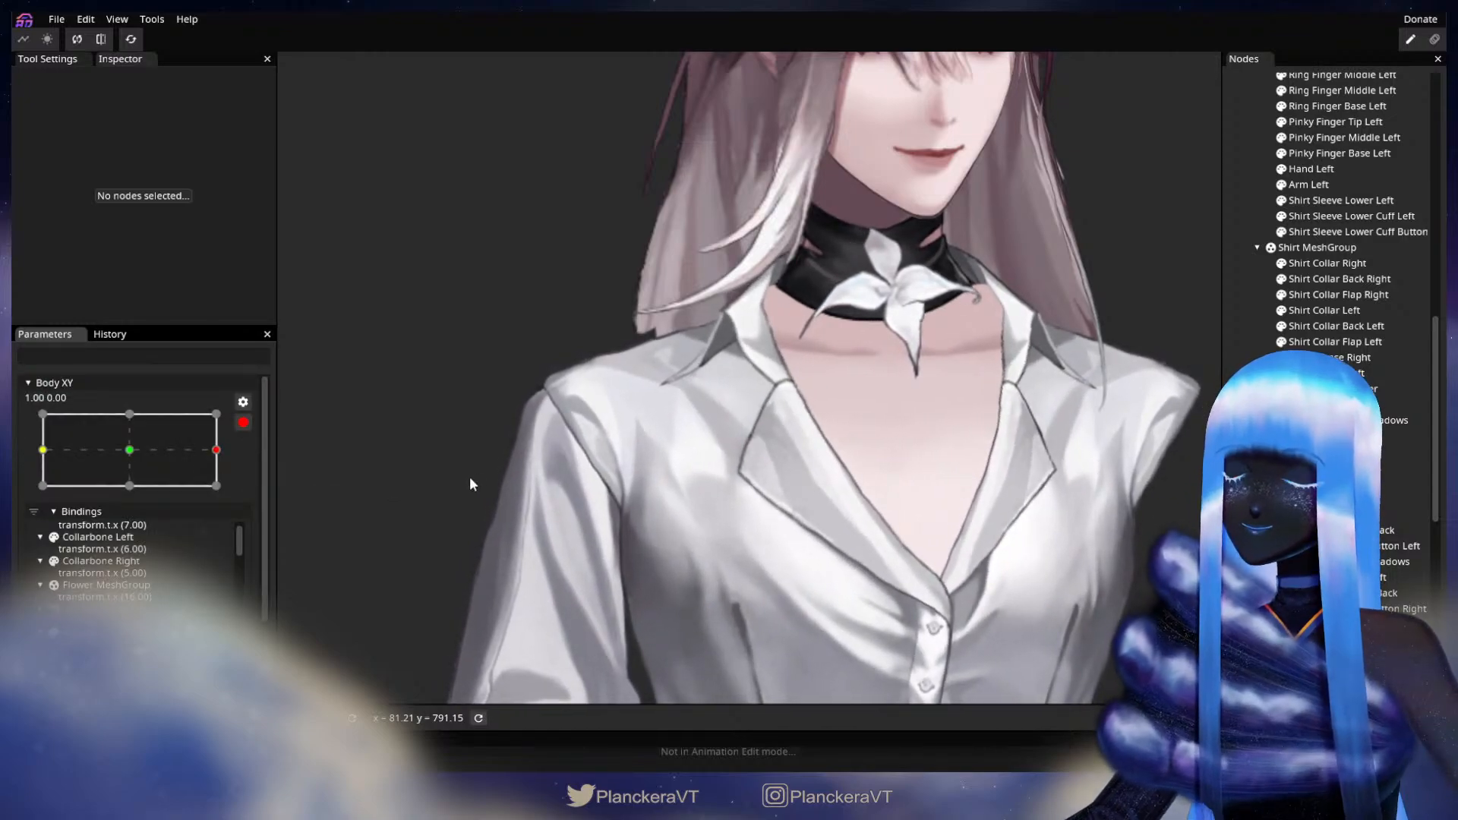
# - Enlarge the circle brush to 36 and smooth the Shirt mesh around the shoulder and armhole seam
pyautogui.scroll(1, 474, 471)
pyautogui.moveTo(575, 456); pyautogui.dragTo(736, 450)
pyautogui.scroll(1, 736, 447)
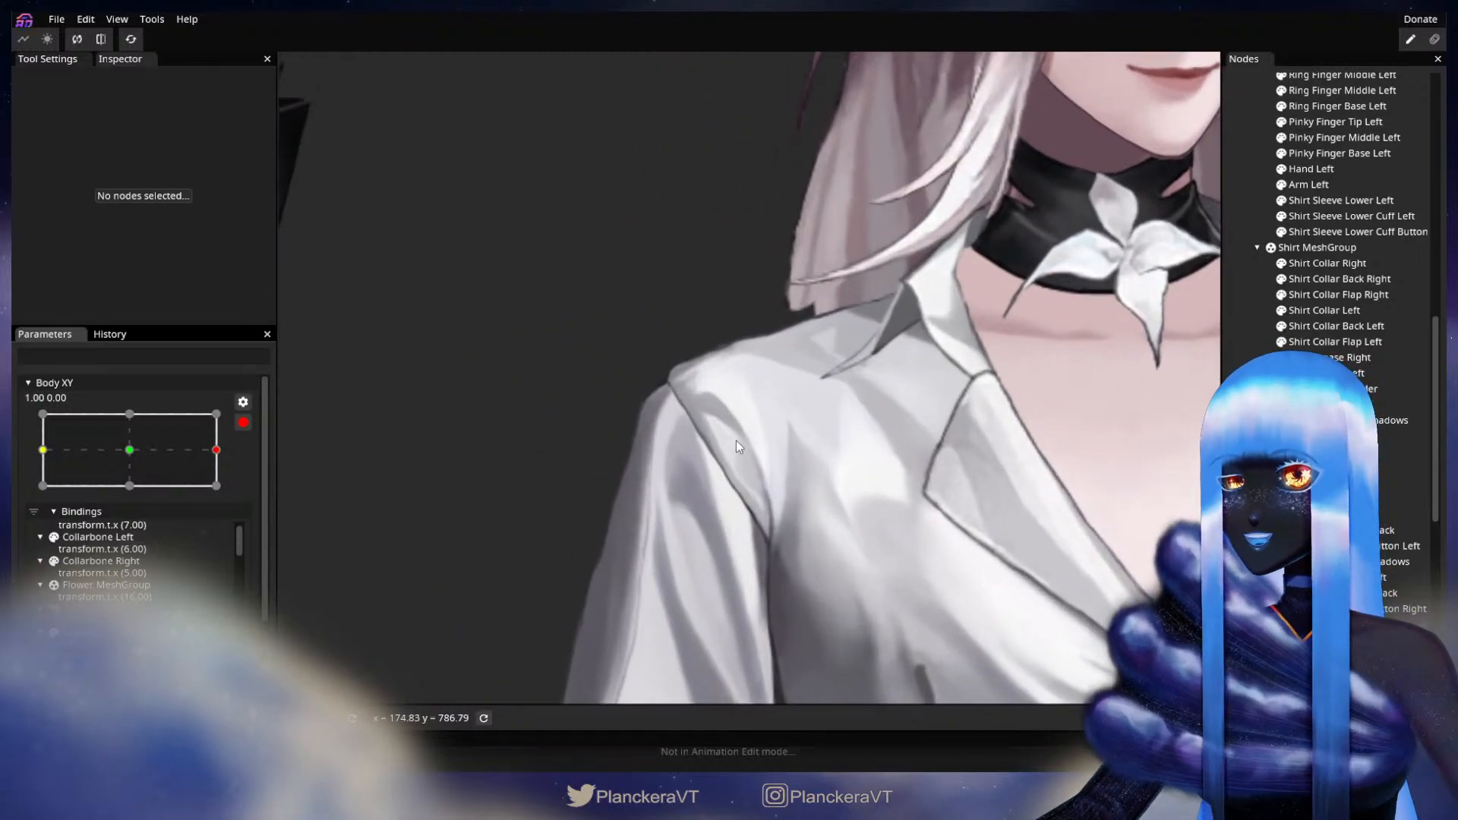
pyautogui.click(1322, 436)
pyautogui.scroll(2, 609, 530)
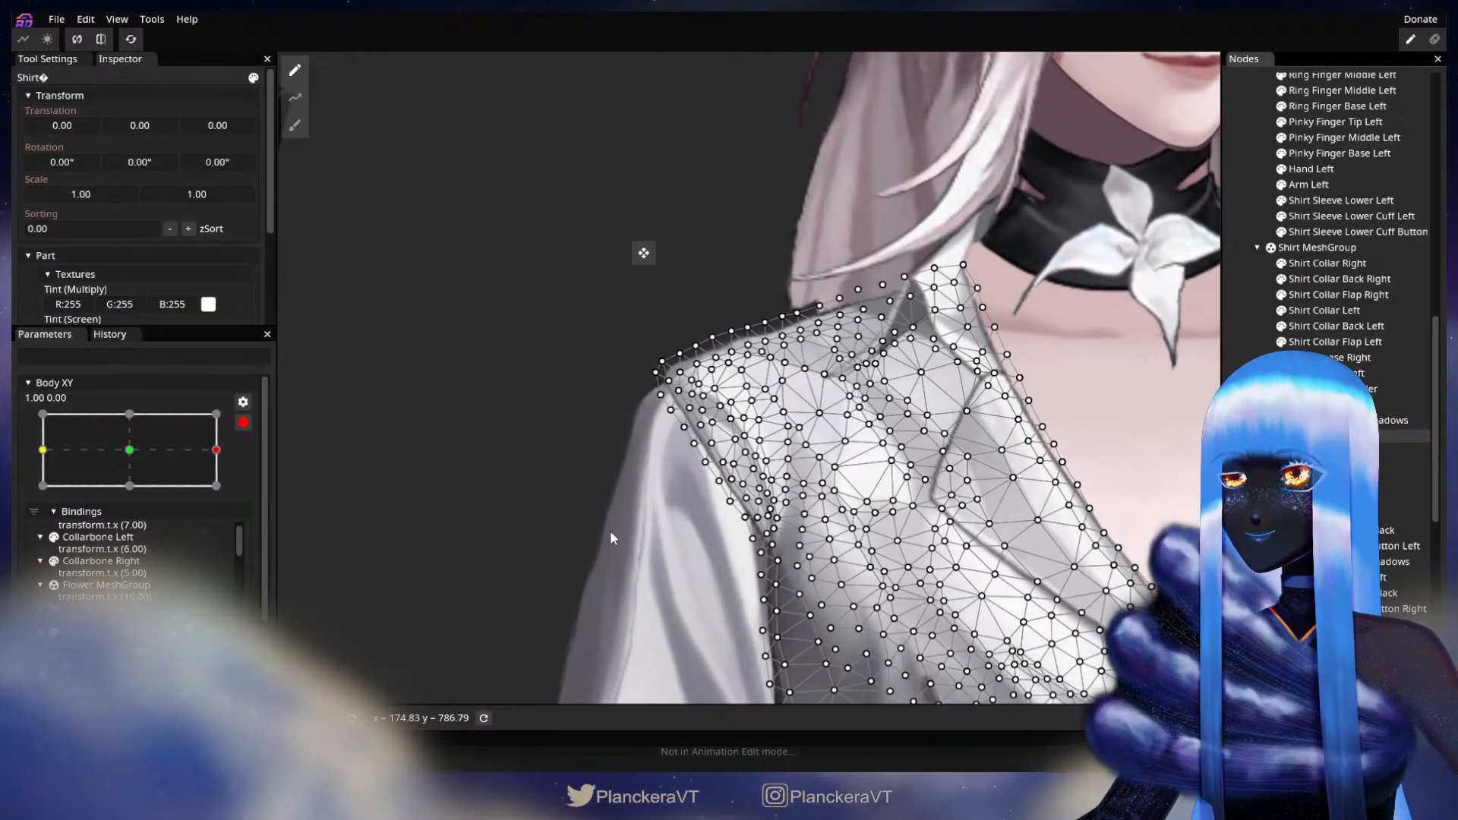
pyautogui.click(295, 125)
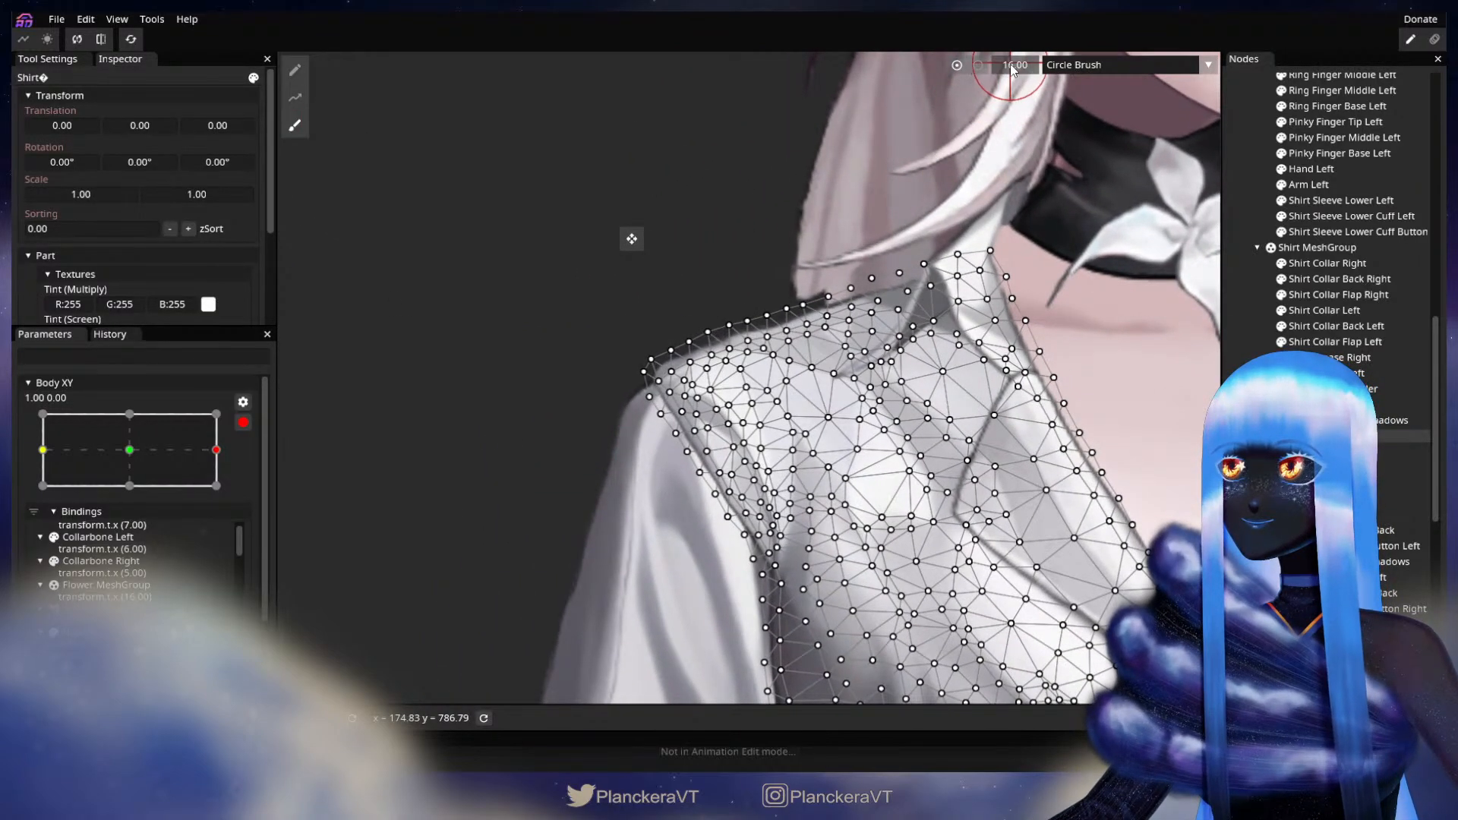
pyautogui.moveTo(634, 448); pyautogui.dragTo(611, 428)
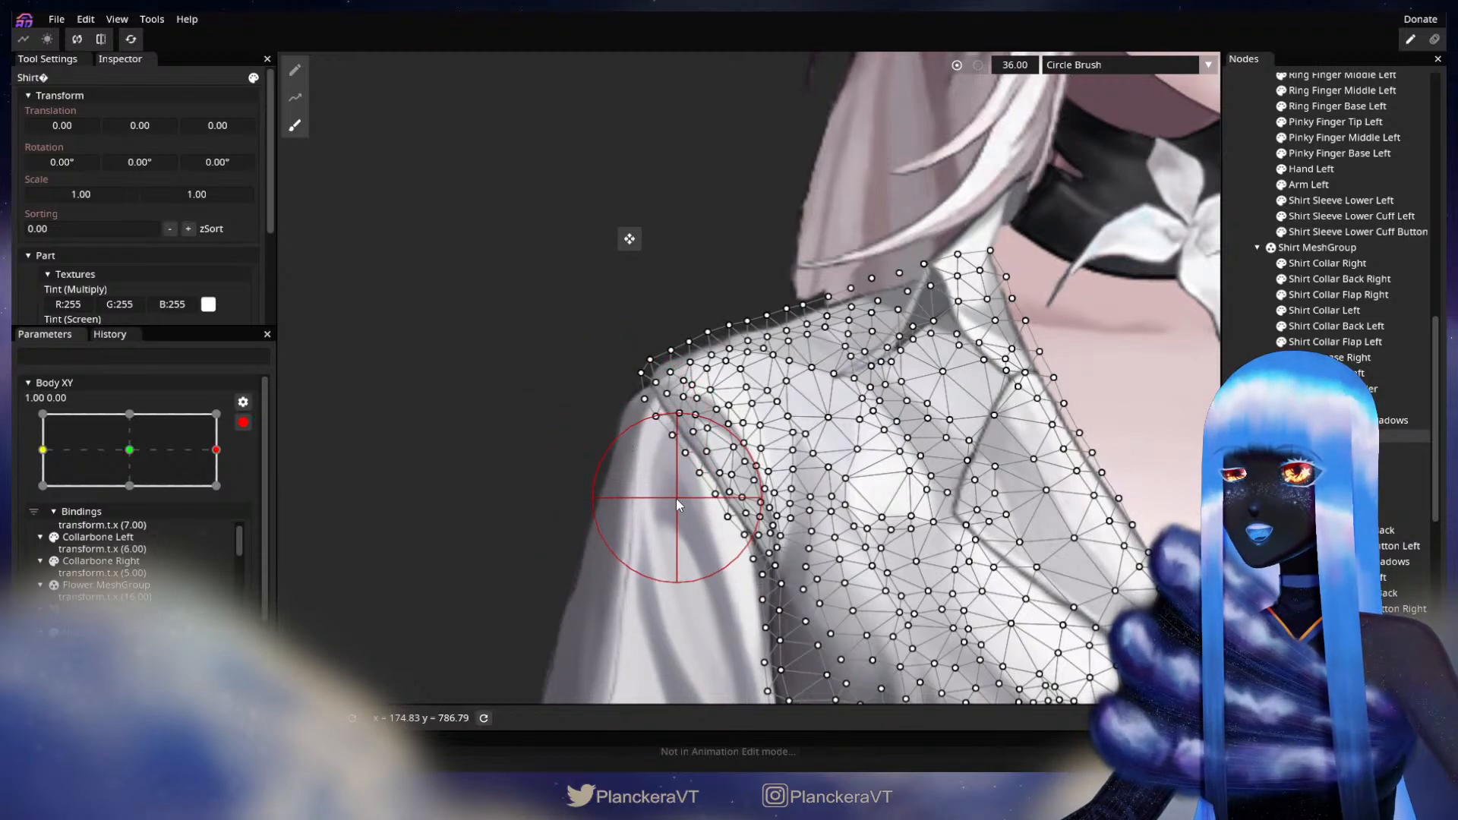
pyautogui.moveTo(712, 571); pyautogui.dragTo(701, 572)
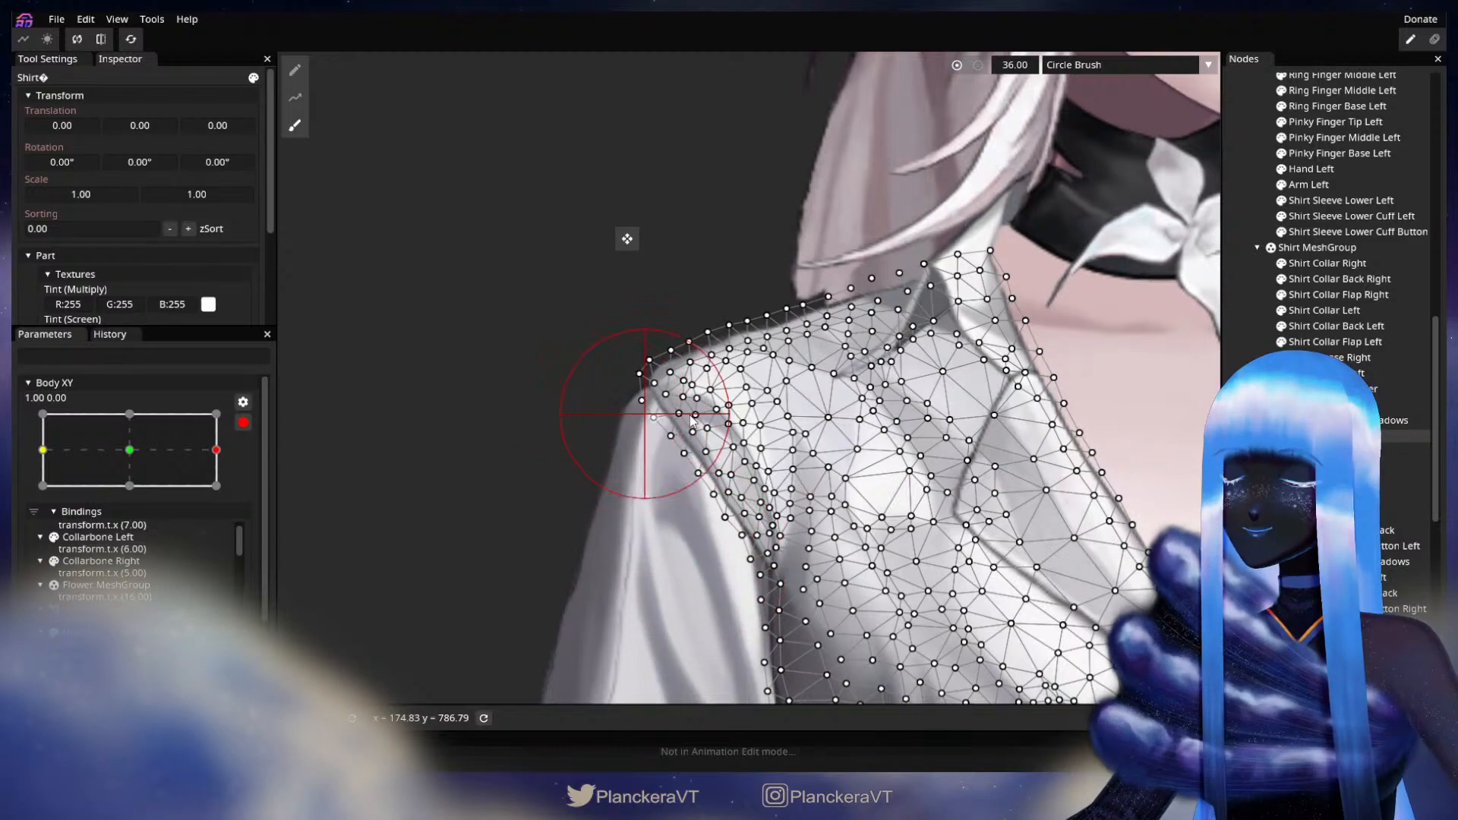
pyautogui.click(1235, 368)
# - Disarm the keypoint, preview the upper shirt in the Body XY turn near 1.00, and rearm the 1.00, 0.00 keypoint
pyautogui.scroll(-1, 682, 584)
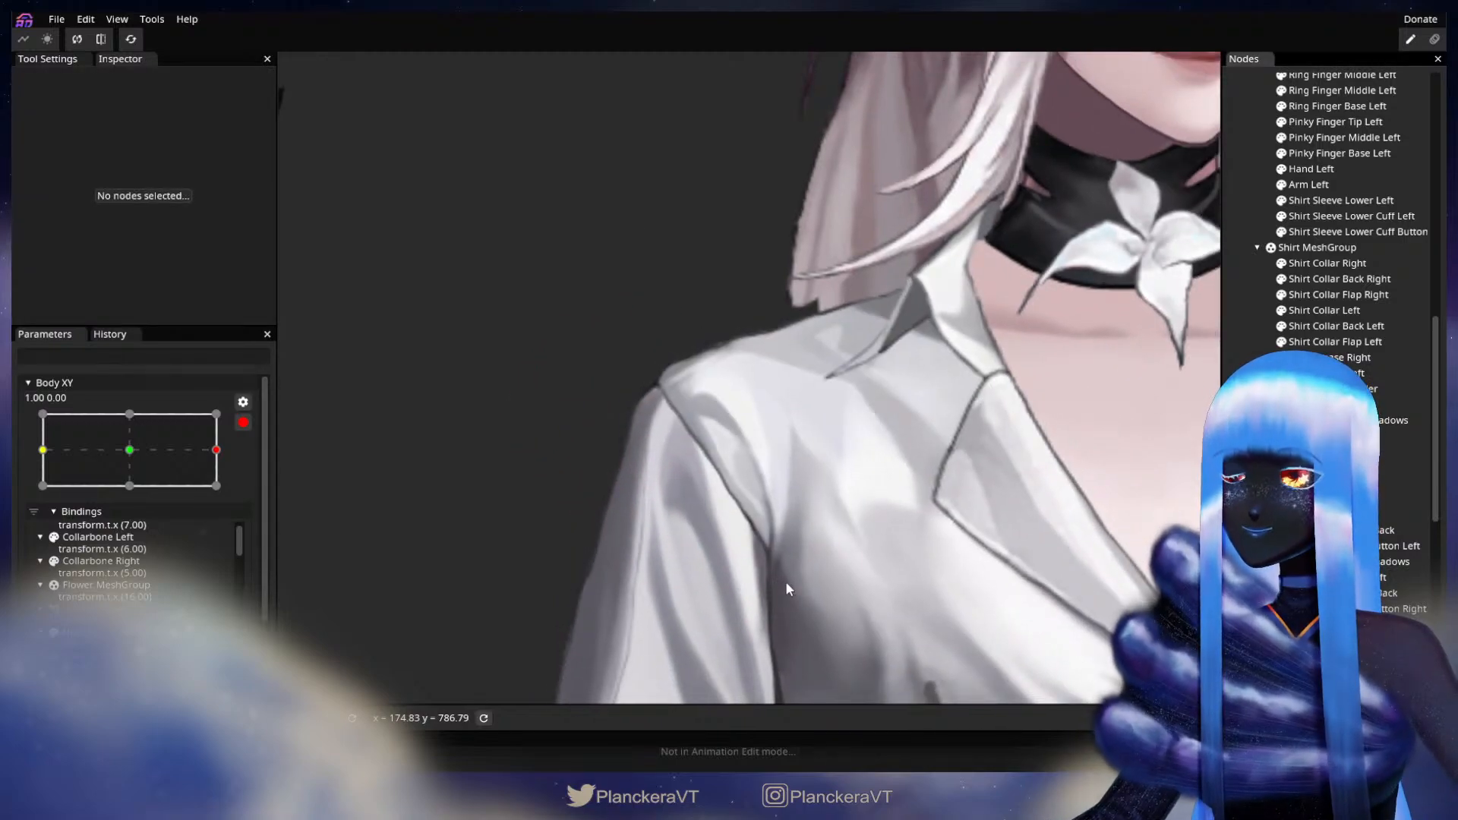
pyautogui.scroll(-2, 840, 585)
pyautogui.moveTo(840, 584); pyautogui.dragTo(741, 543)
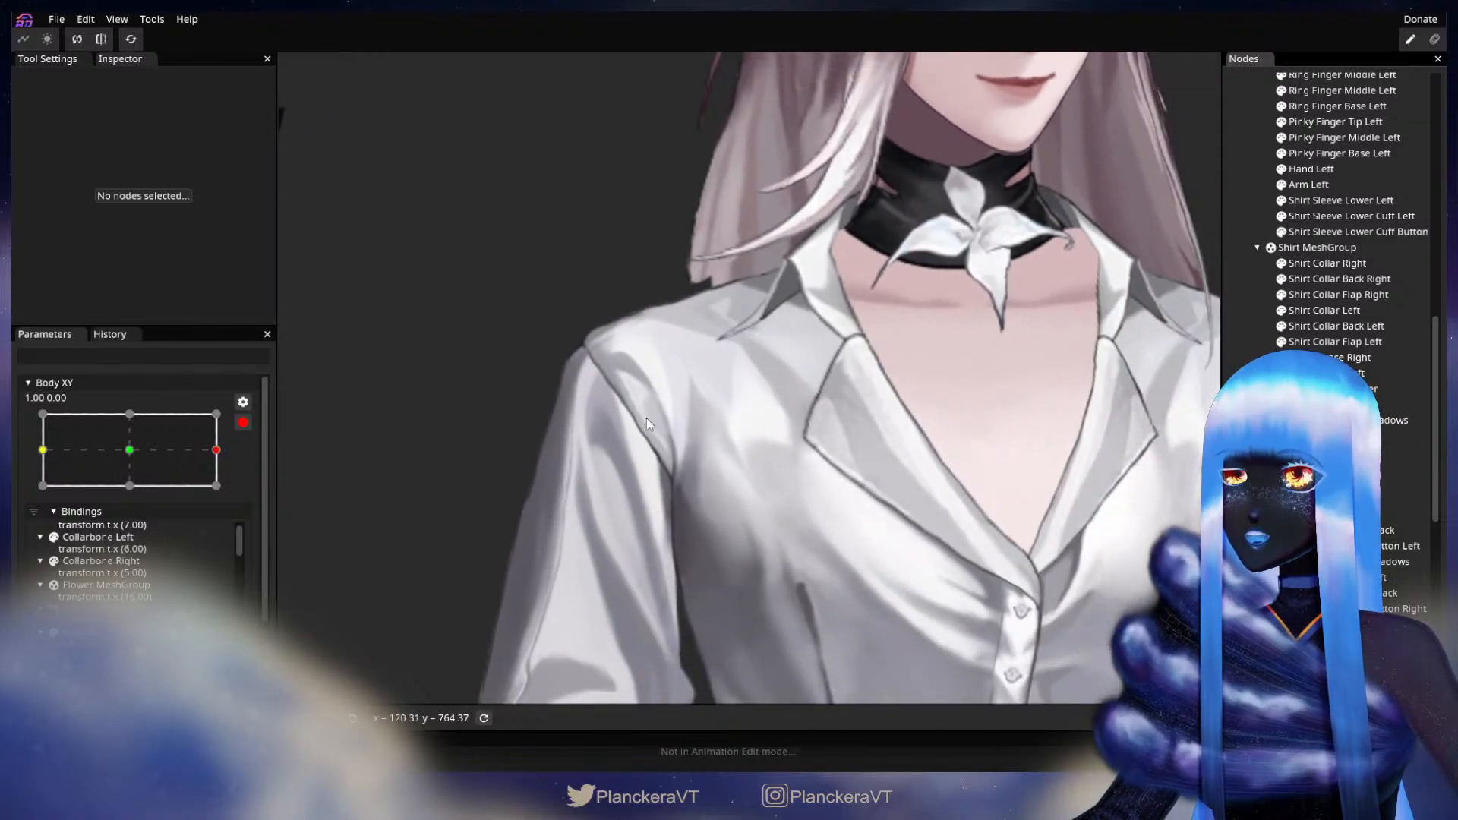
pyautogui.scroll(-1, 667, 515)
pyautogui.moveTo(619, 397); pyautogui.dragTo(361, 485)
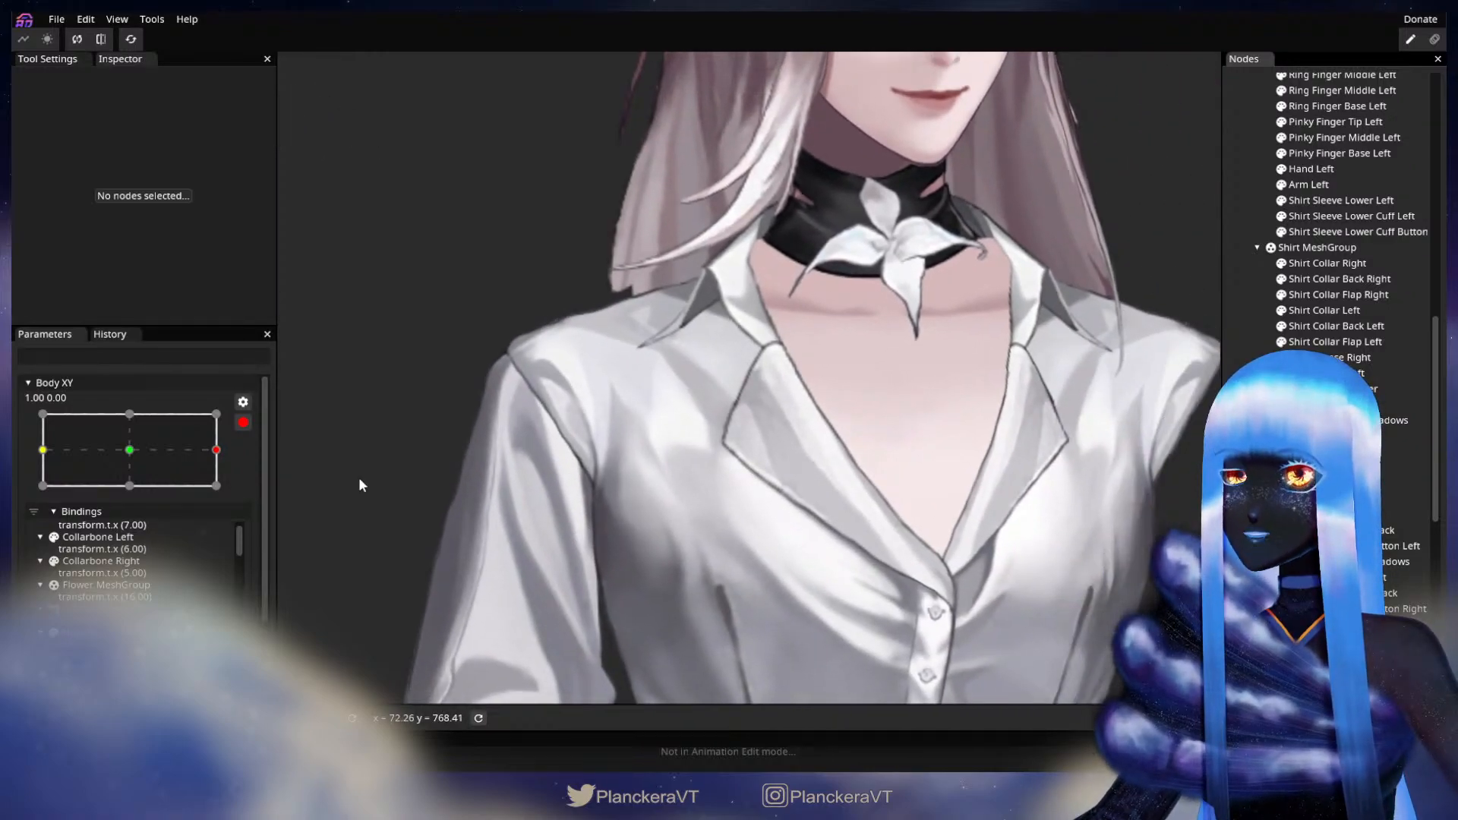
pyautogui.click(244, 423)
pyautogui.moveTo(226, 515)
pyautogui.mouseDown()
pyautogui.moveTo(133, 519)
pyautogui.moveTo(239, 518)
pyautogui.mouseUp()
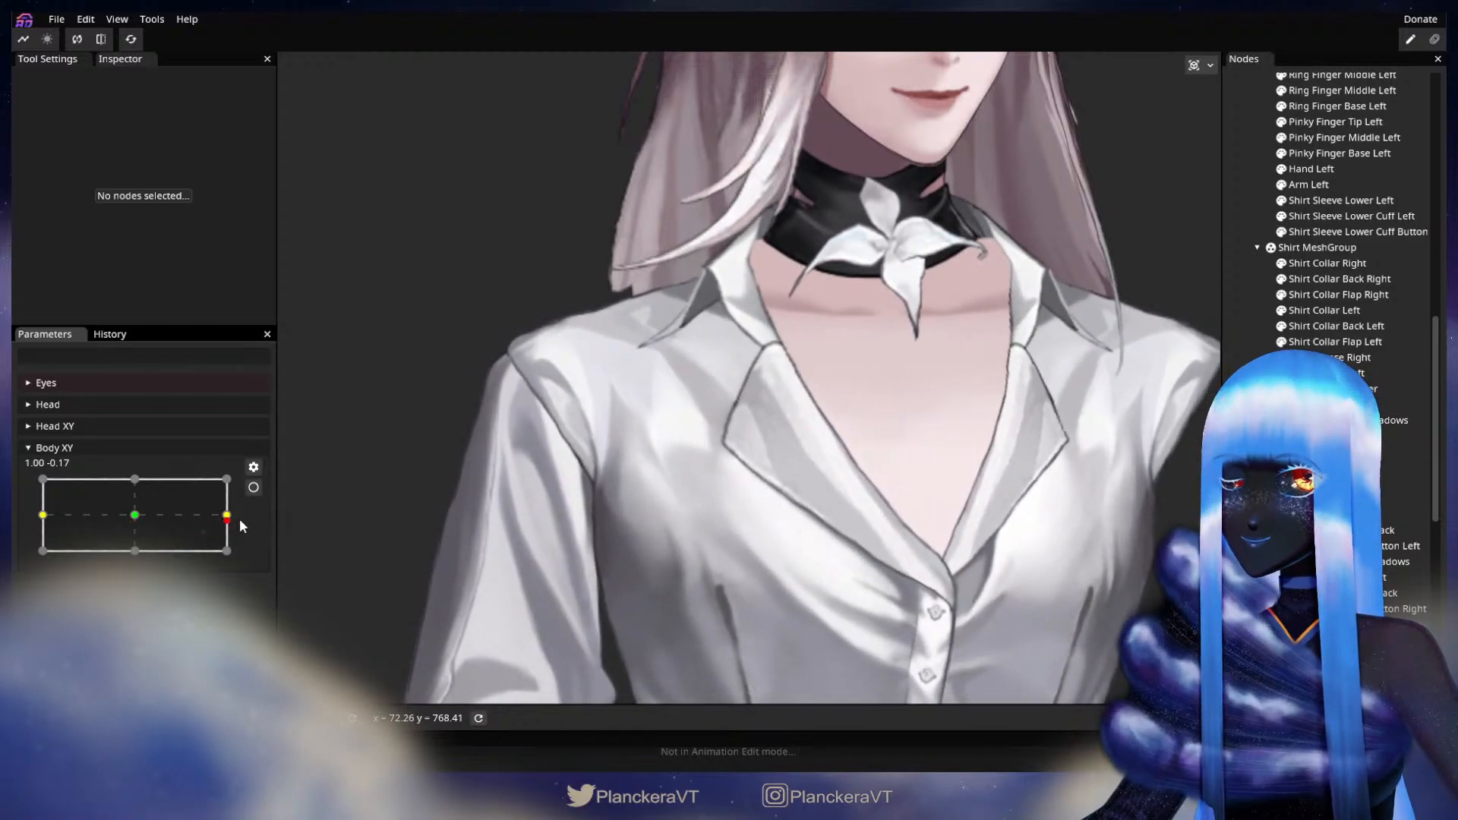
pyautogui.click(254, 489)
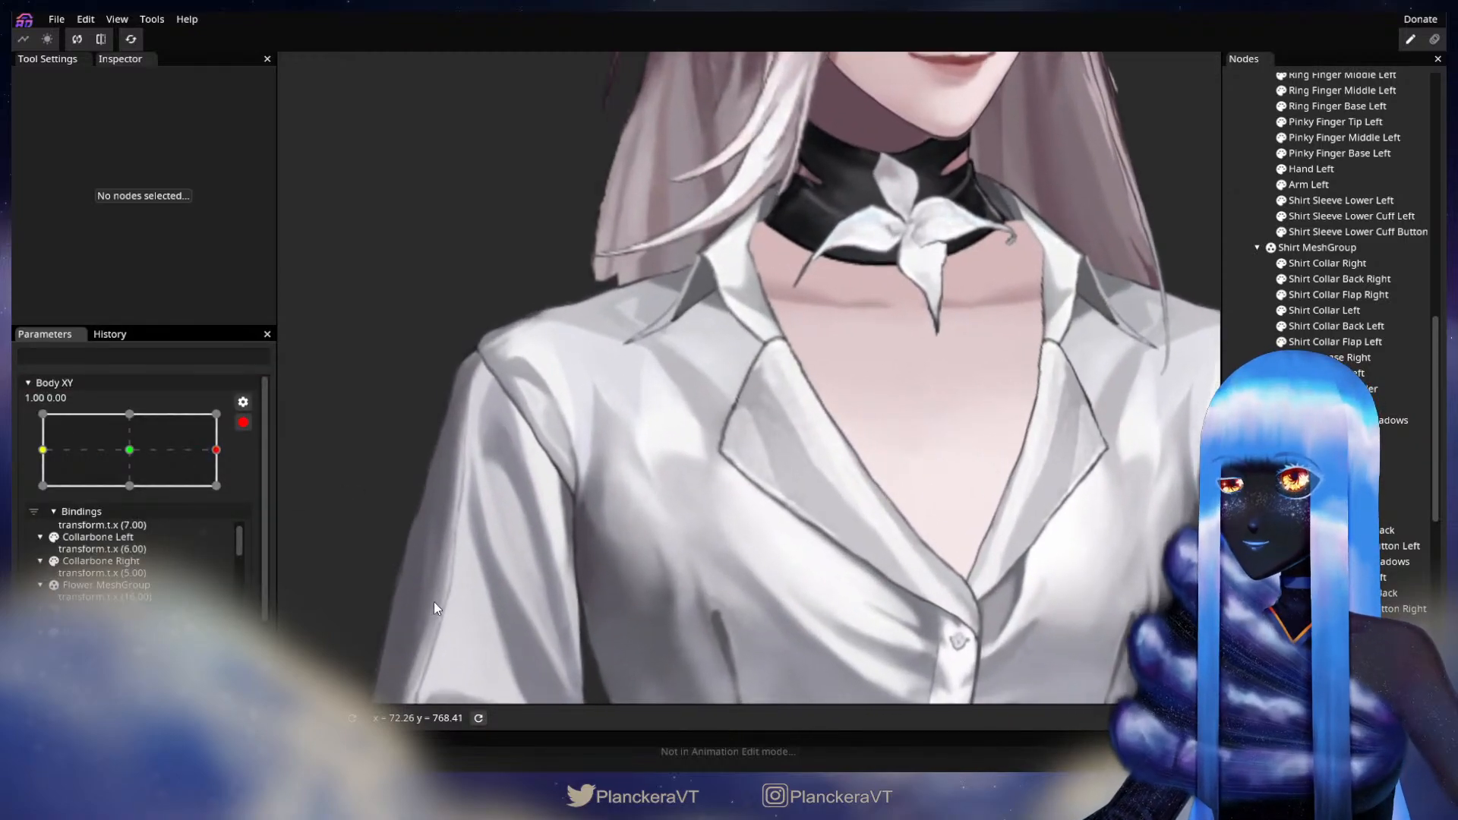
# - Reduce the circle brush size to 19 and refine the Shirt mesh at the armhole seam's lower end
pyautogui.scroll(5, 758, 556)
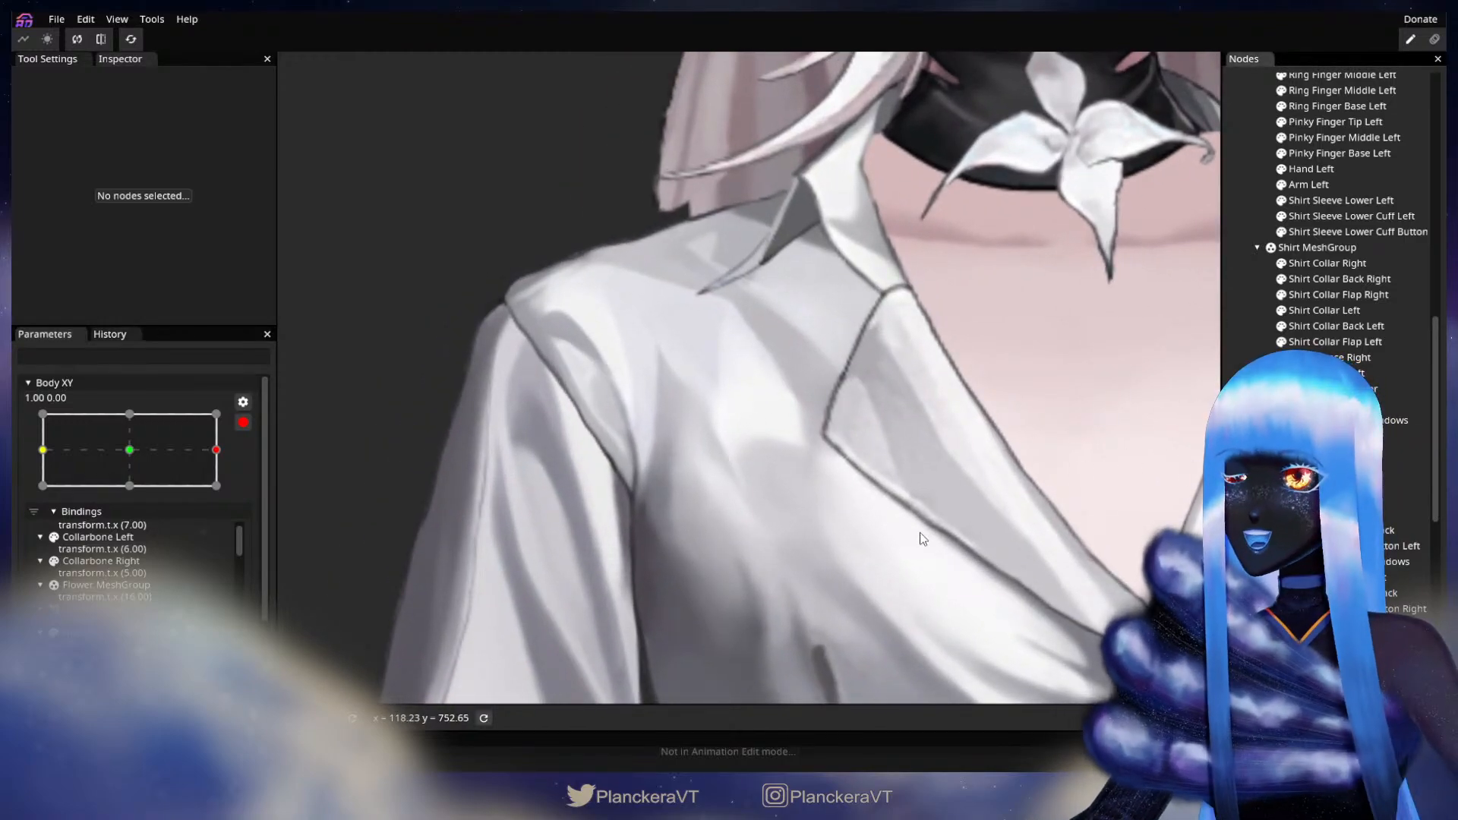
pyautogui.click(576, 526)
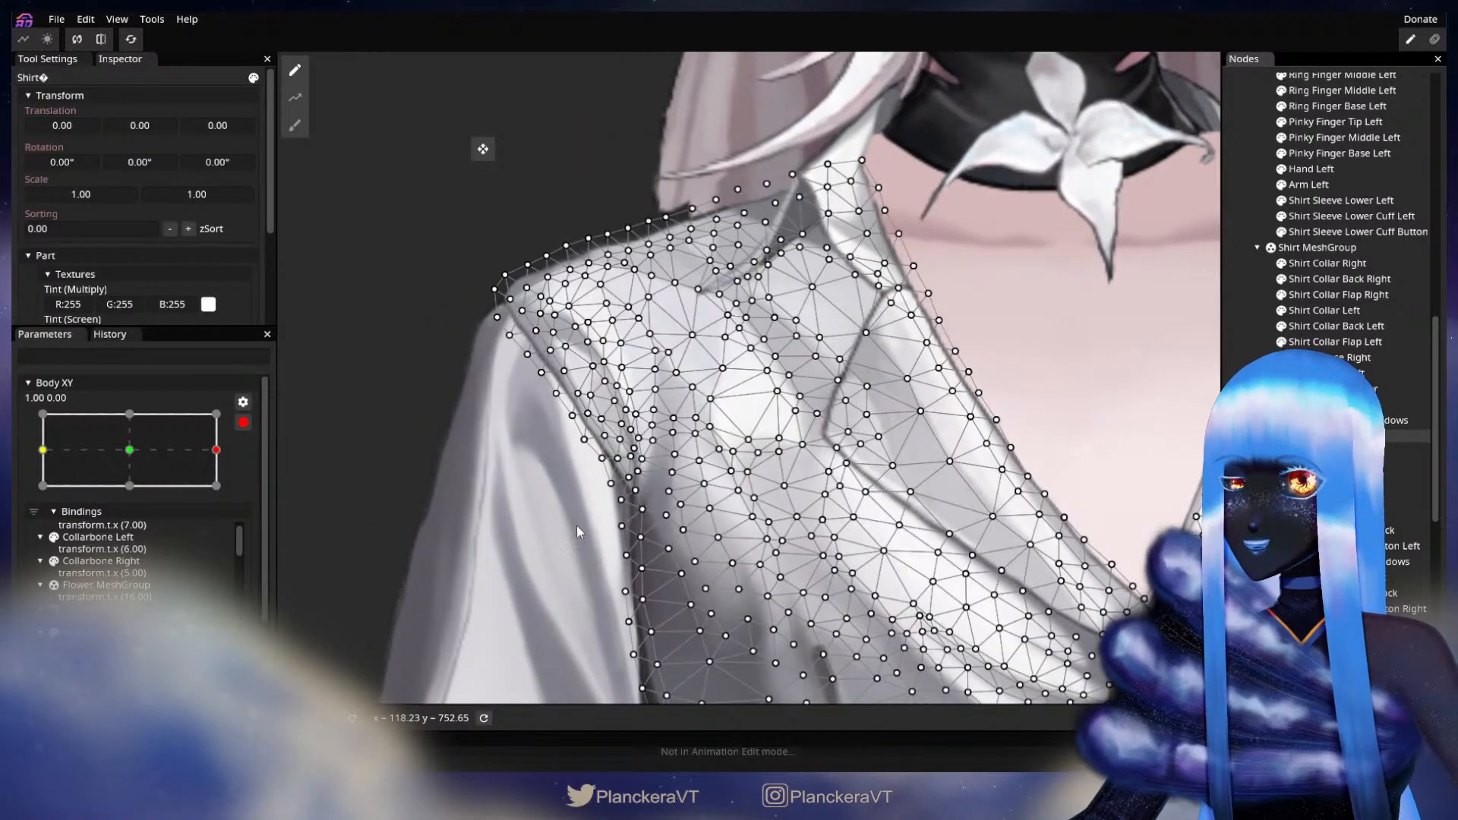
pyautogui.moveTo(493, 124); pyautogui.dragTo(669, 284)
pyautogui.moveTo(1016, 64); pyautogui.dragTo(1002, 66)
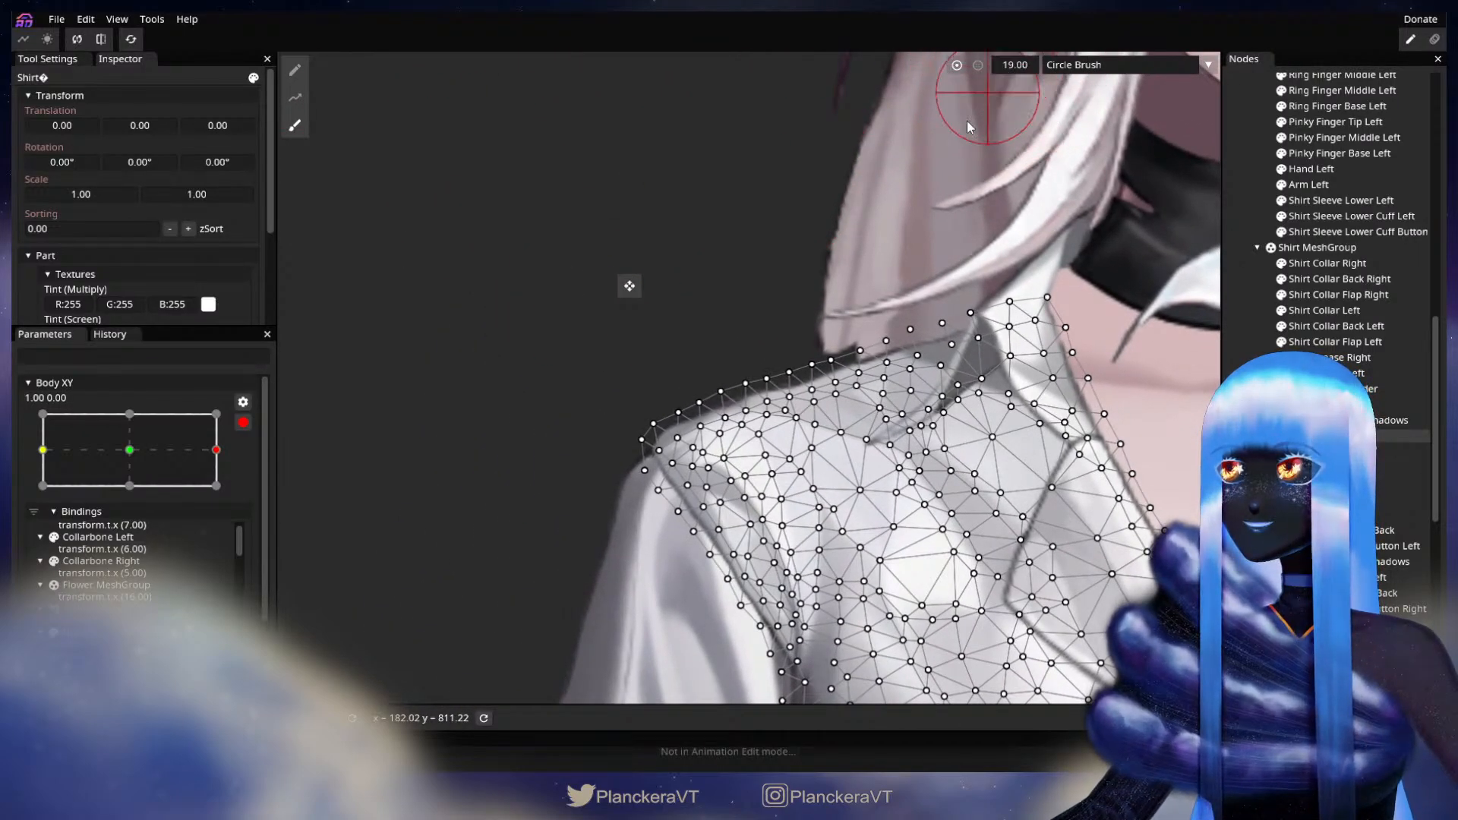
pyautogui.moveTo(723, 622); pyautogui.dragTo(716, 395)
pyautogui.scroll(1, 766, 461)
pyautogui.moveTo(792, 442); pyautogui.dragTo(800, 439)
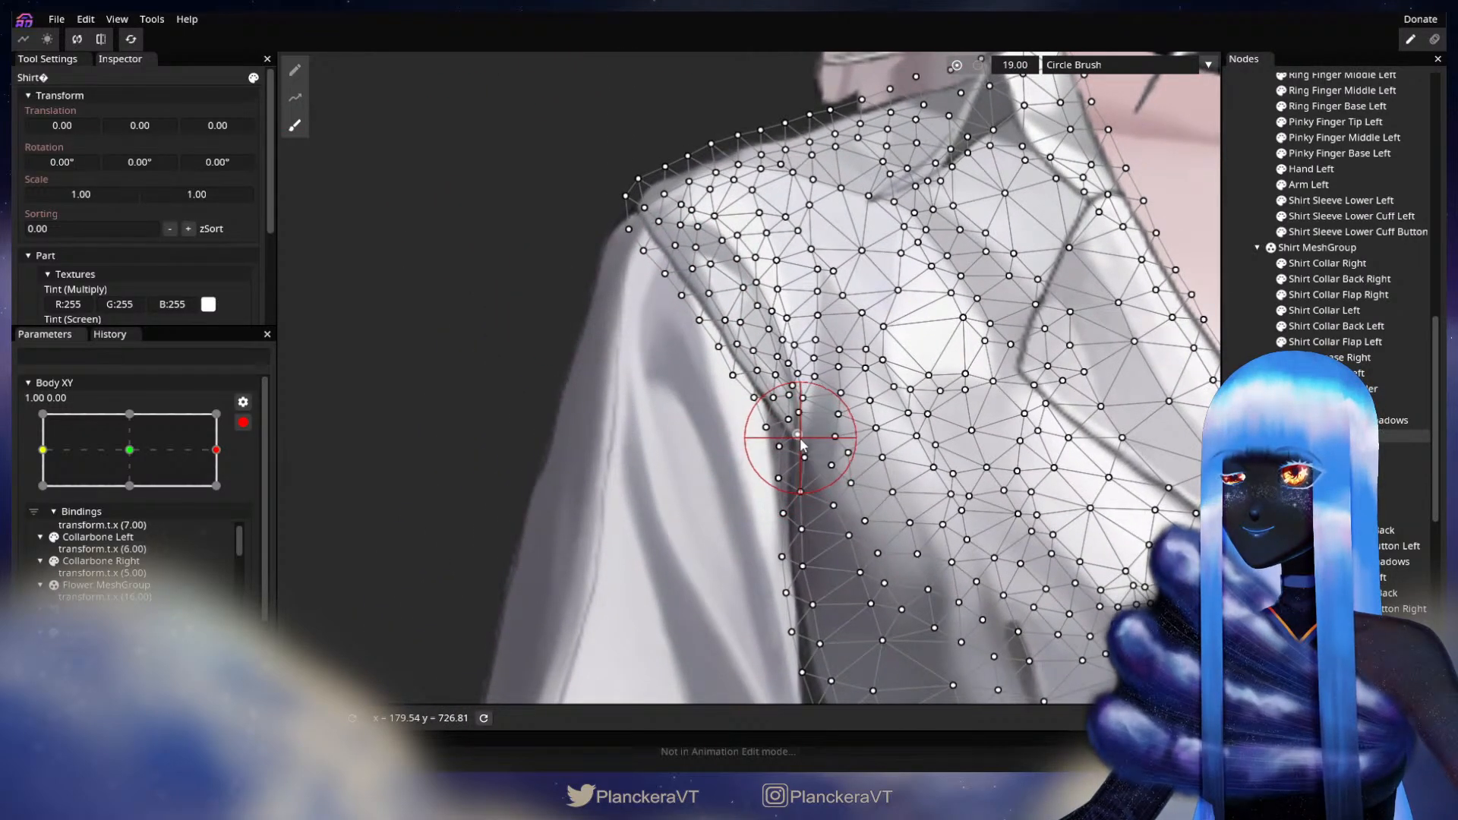
pyautogui.moveTo(663, 411); pyautogui.dragTo(719, 508)
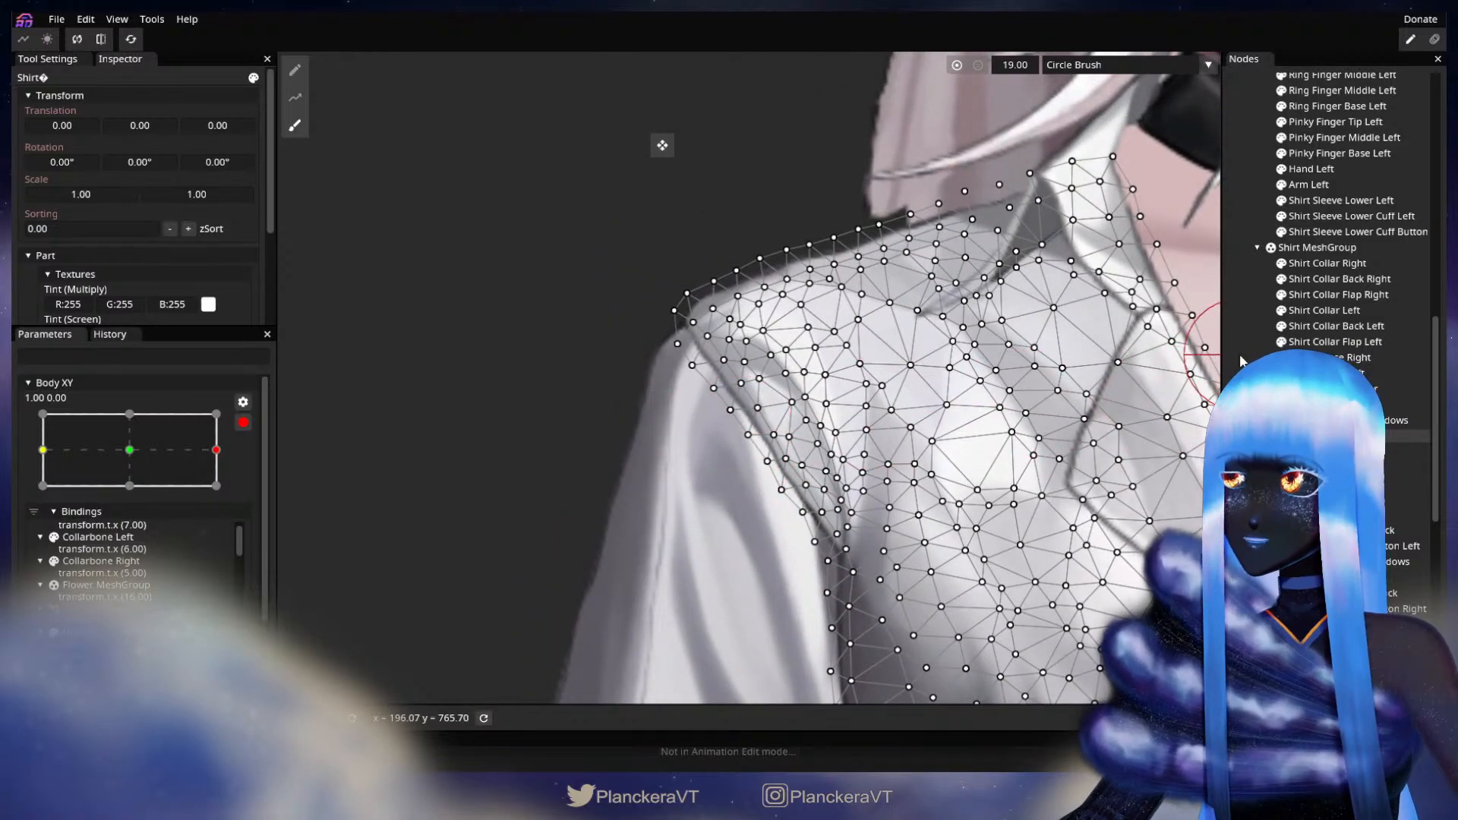
pyautogui.click(285, 538)
# - Preview the refined armhole seam near Body XY 1.00 with the keypoint disarmed, and rearm the 1.00, 0.00 keypoint
pyautogui.click(243, 422)
pyautogui.moveTo(226, 515)
pyautogui.mouseDown()
pyautogui.moveTo(134, 521)
pyautogui.moveTo(226, 515)
pyautogui.mouseUp()
pyautogui.click(254, 489)
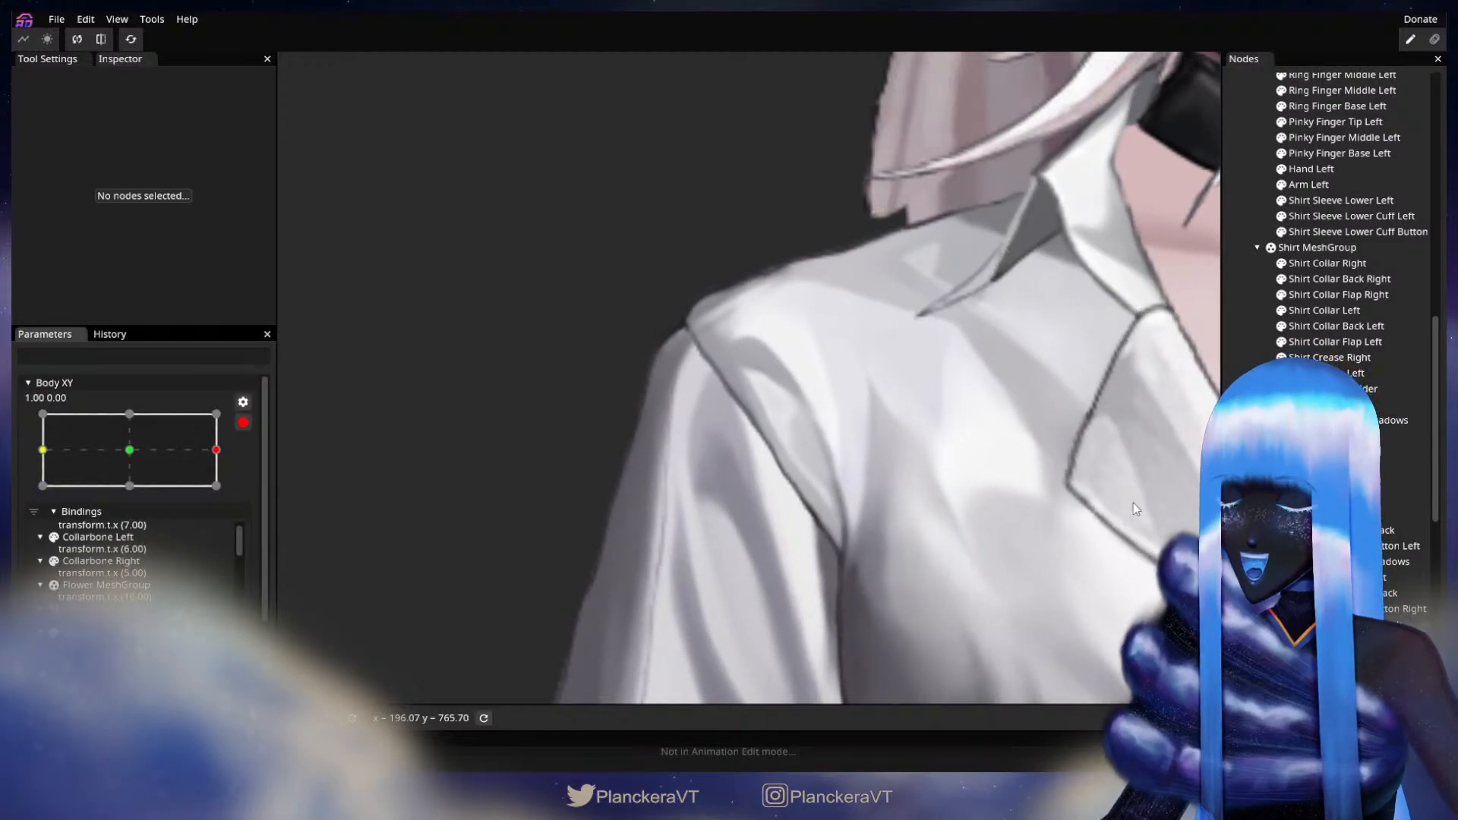
# - Nudge the Shirt mesh along the middle of the armhole seam with the size 19 circle brush
pyautogui.click(1307, 436)
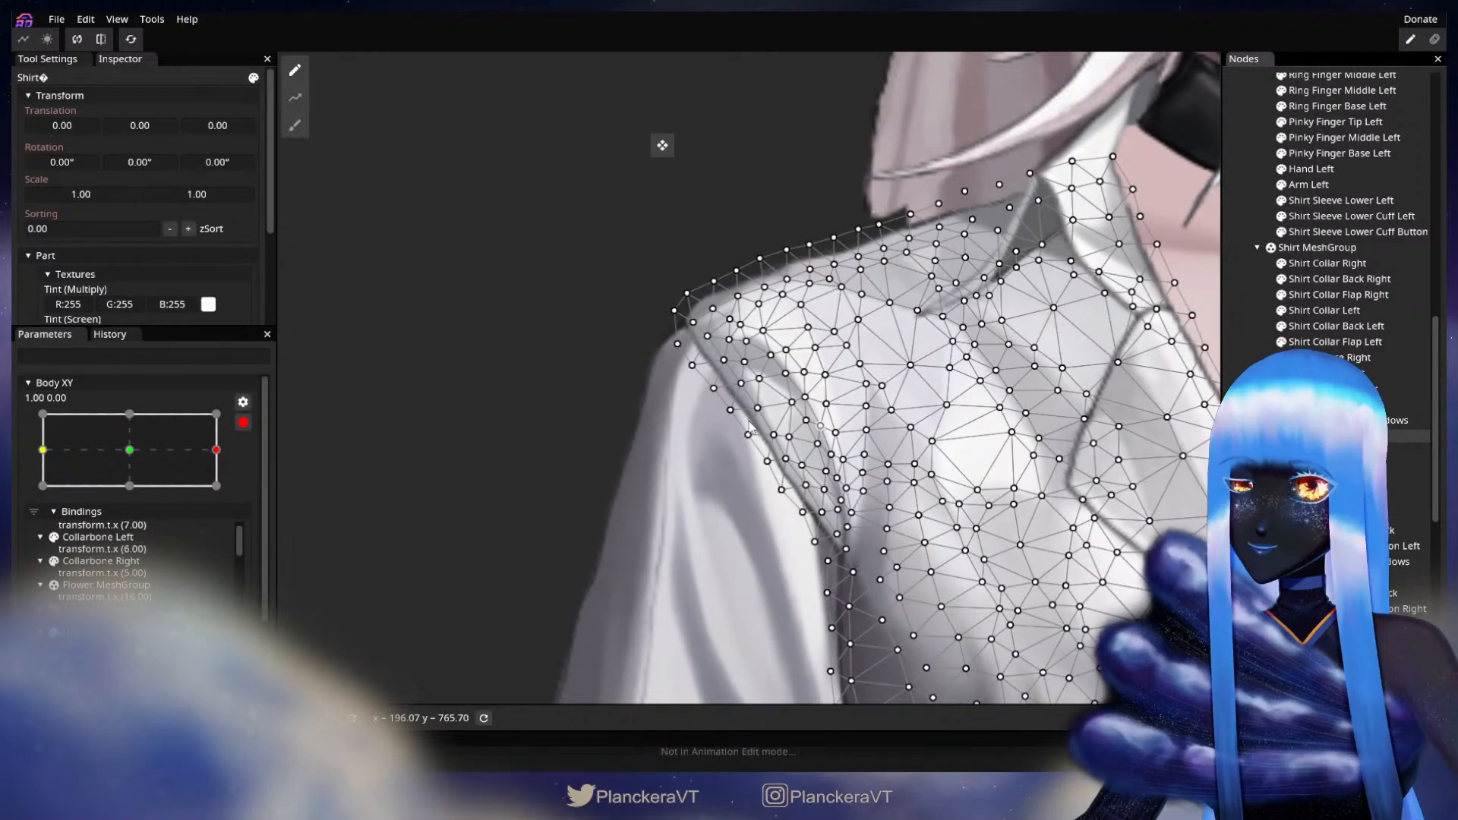
pyautogui.click(303, 134)
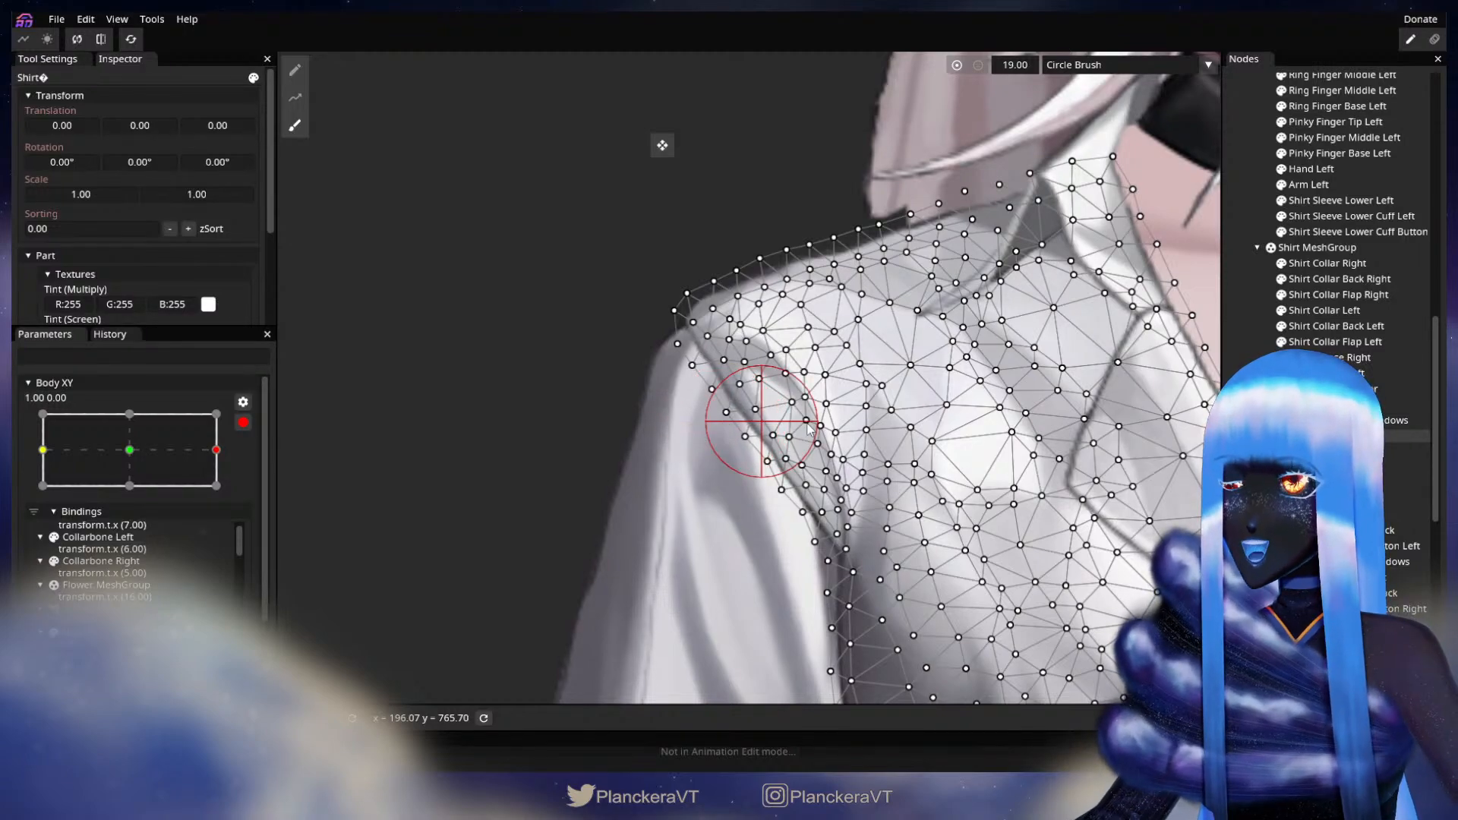
pyautogui.click(1253, 341)
# - Disarm the keypoint, preview the shoulder and collar area through Body XY near 1.00, and rearm the 1.00, 0.00 keypoint
pyautogui.moveTo(911, 490); pyautogui.dragTo(737, 559)
pyautogui.scroll(-1, 737, 559)
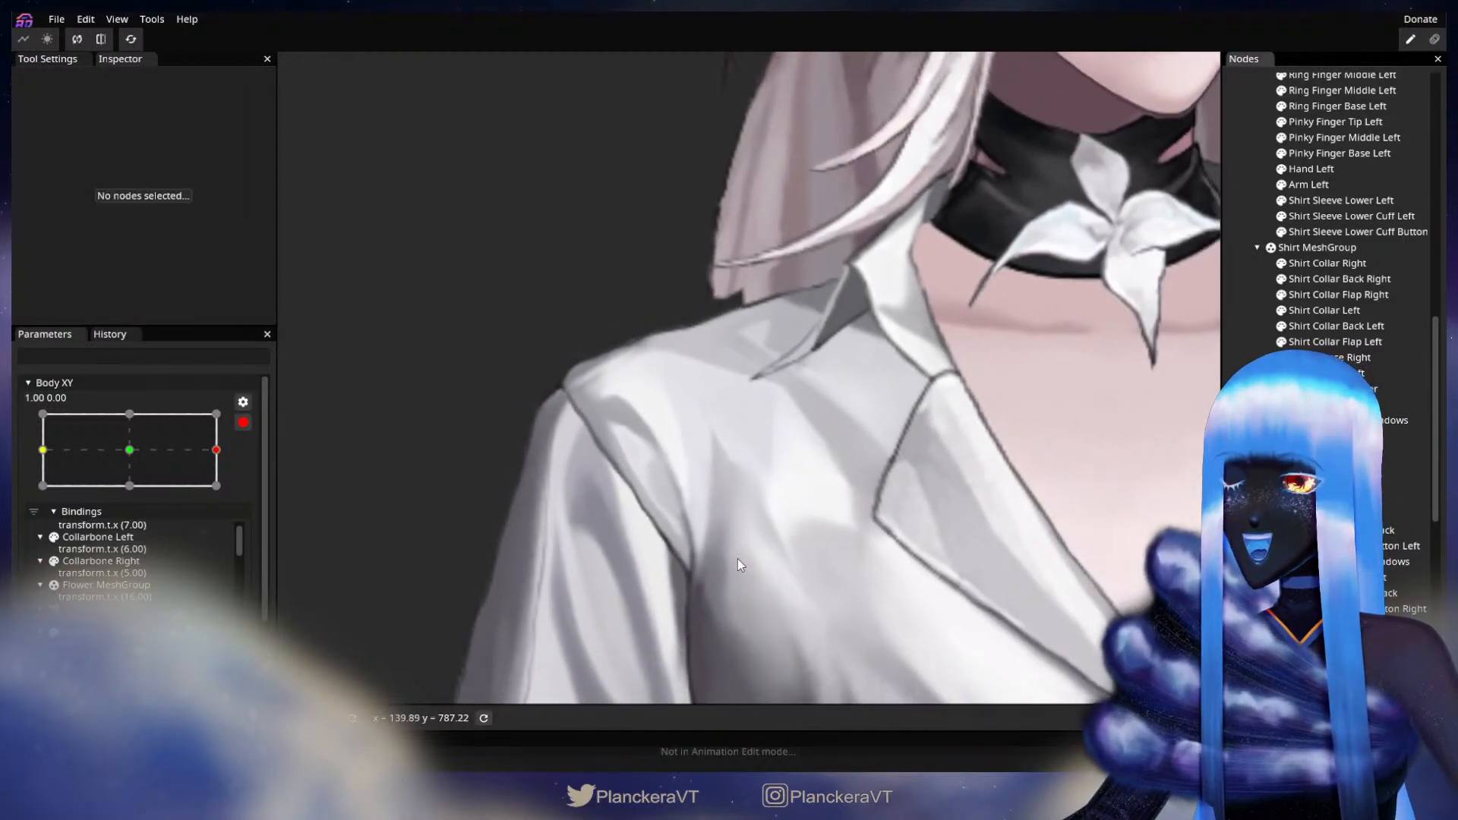
pyautogui.scroll(-1, 600, 526)
pyautogui.moveTo(591, 510); pyautogui.dragTo(531, 522)
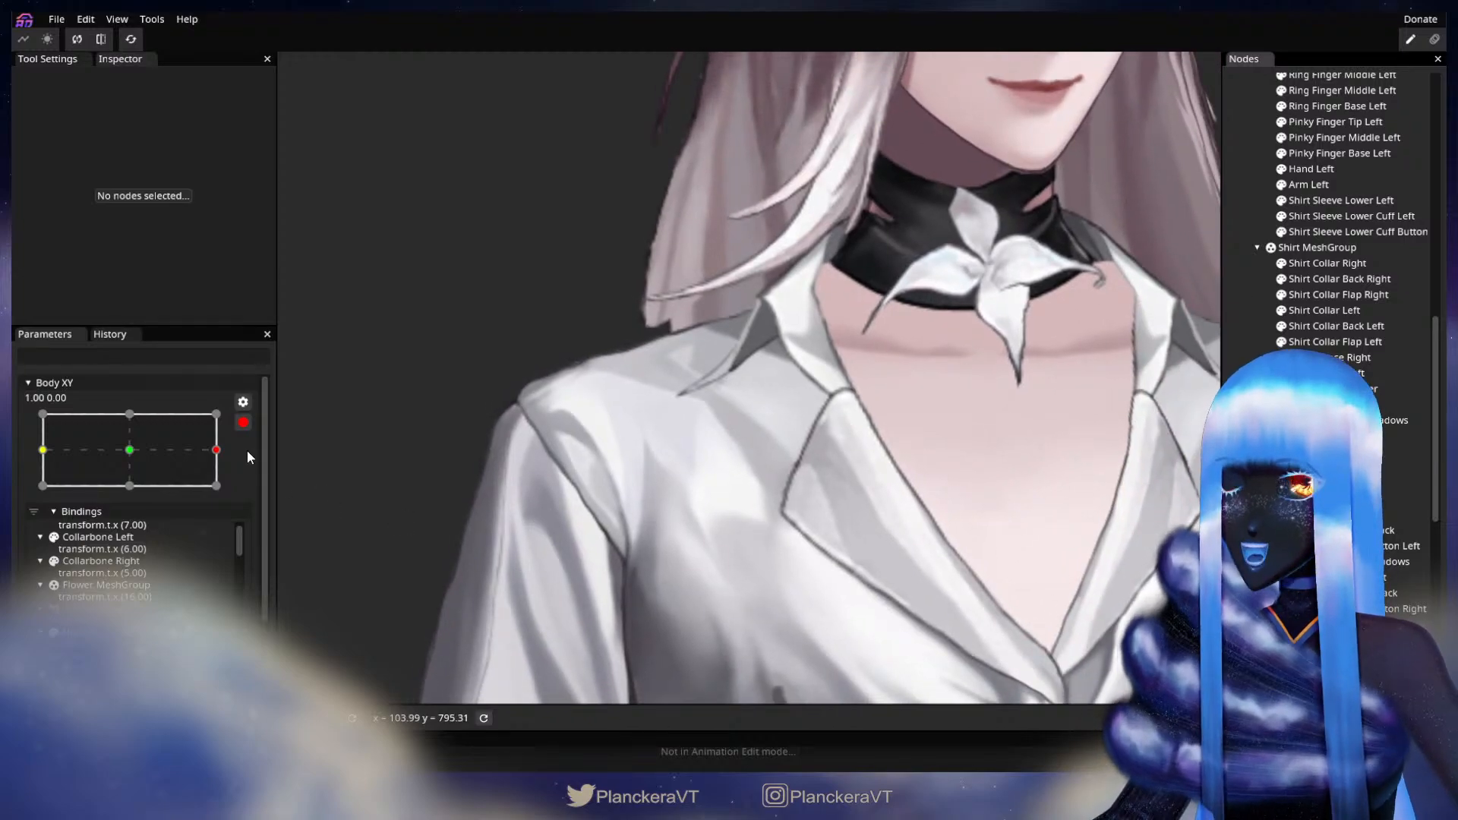
pyautogui.click(243, 422)
pyautogui.moveTo(232, 526)
pyautogui.mouseDown()
pyautogui.moveTo(137, 521)
pyautogui.moveTo(222, 510)
pyautogui.mouseUp()
pyautogui.click(254, 488)
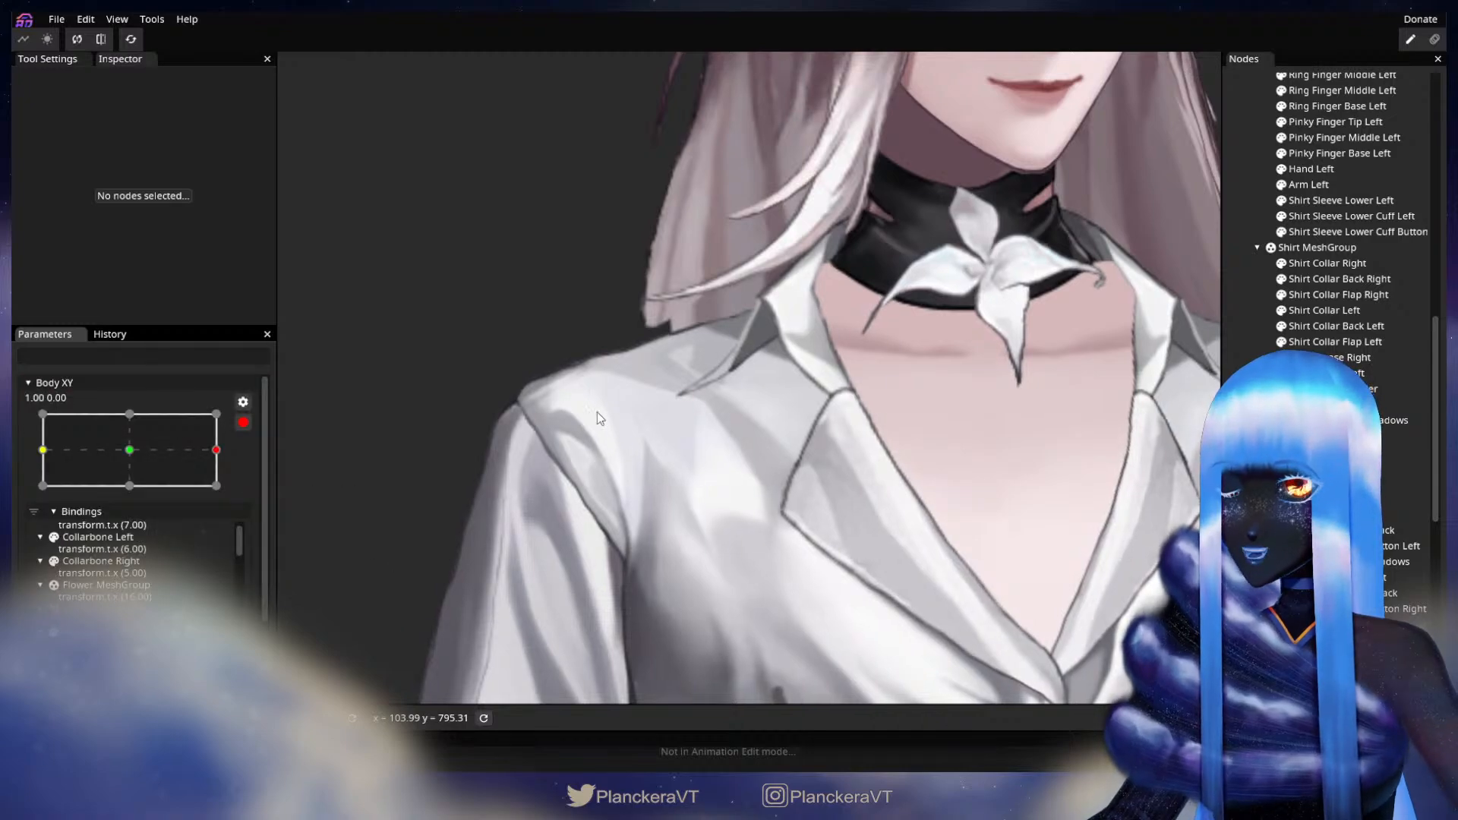
# - Smooth the Shirt mesh's outer edge along the armhole seam with the size 19 circle brush
pyautogui.scroll(3, 597, 411)
pyautogui.moveTo(570, 600); pyautogui.dragTo(859, 454)
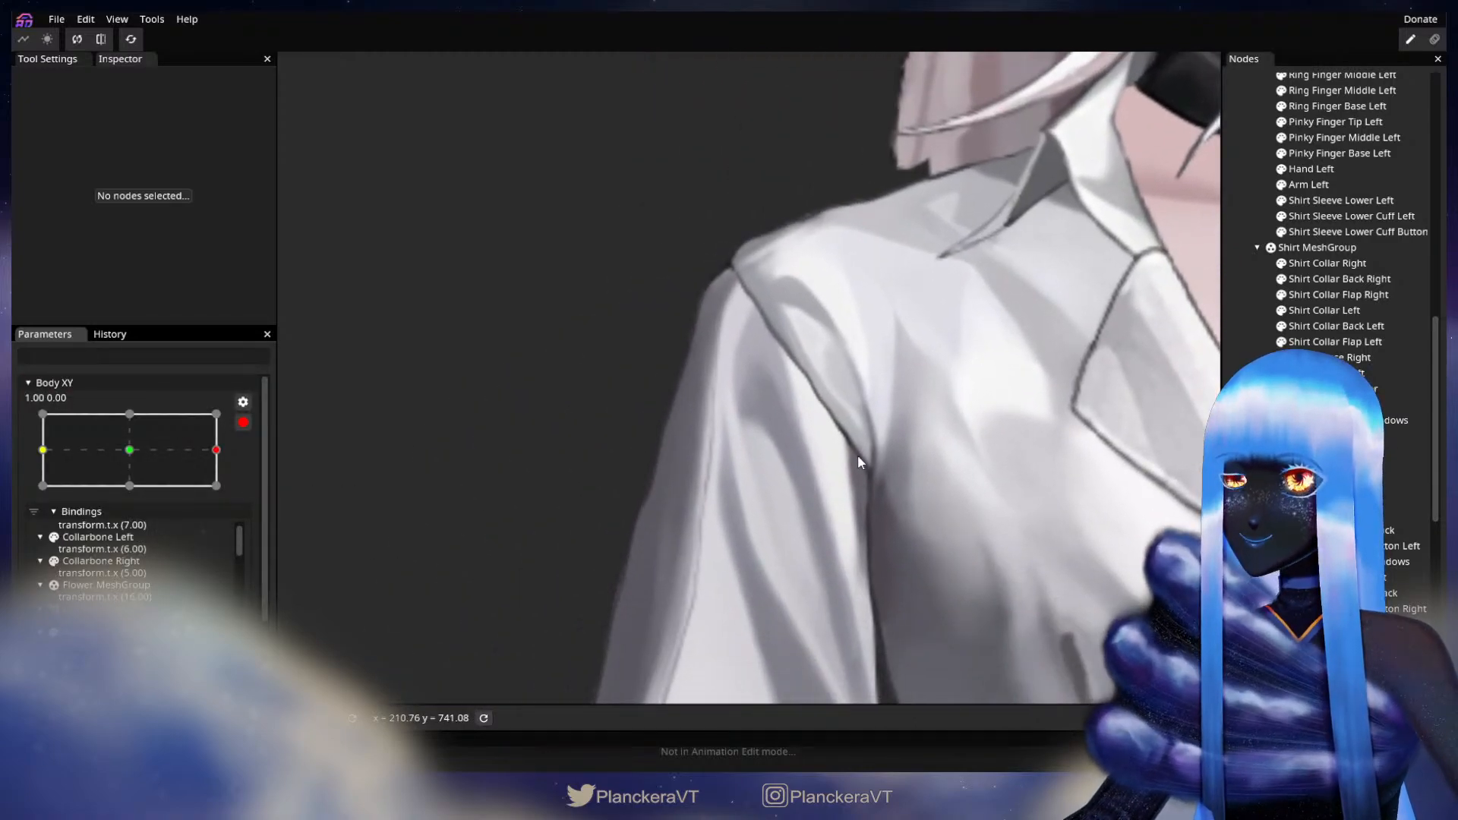
pyautogui.moveTo(984, 455); pyautogui.dragTo(940, 489)
pyautogui.click(1306, 436)
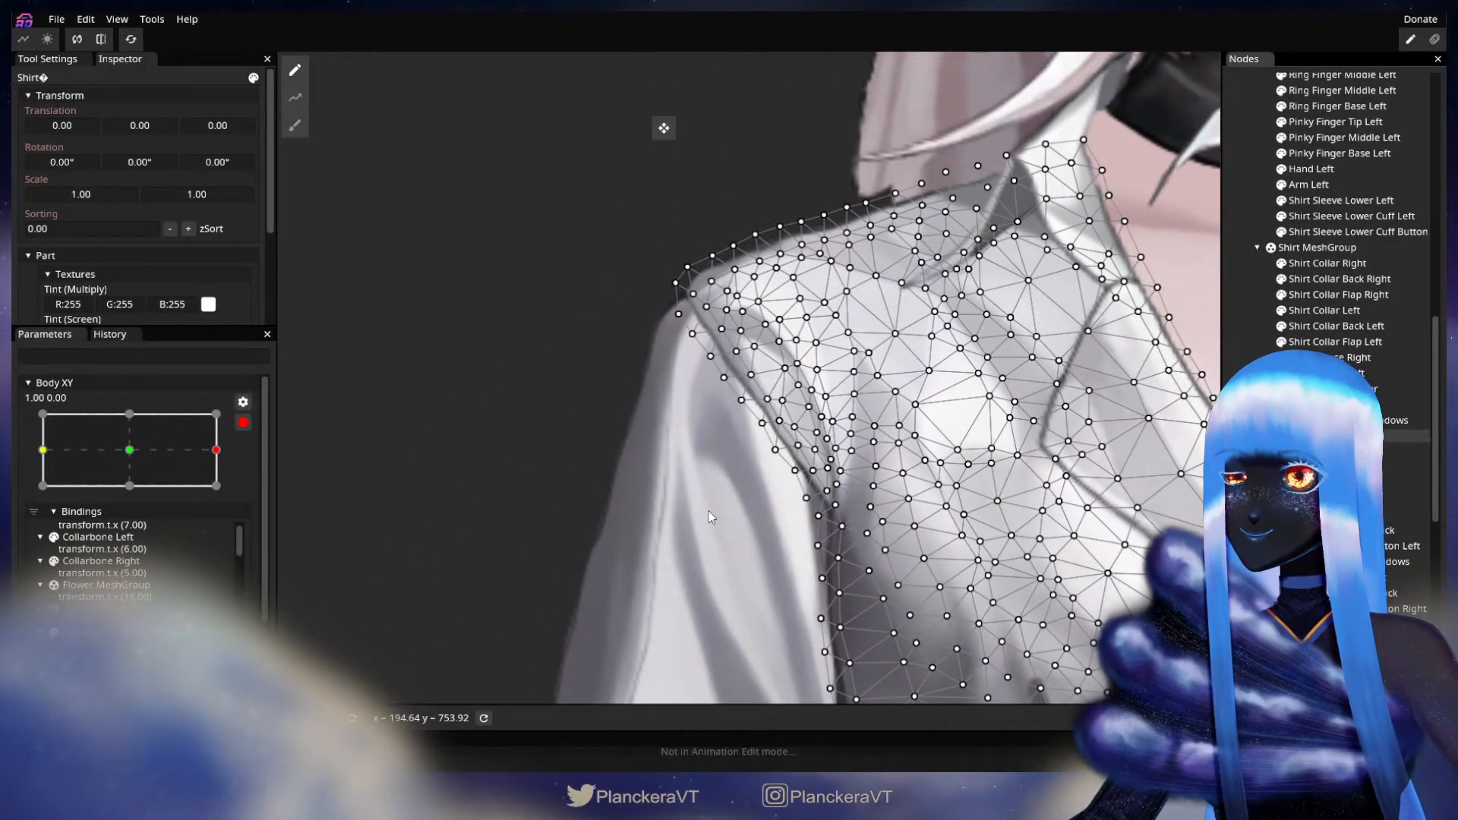
pyautogui.click(296, 126)
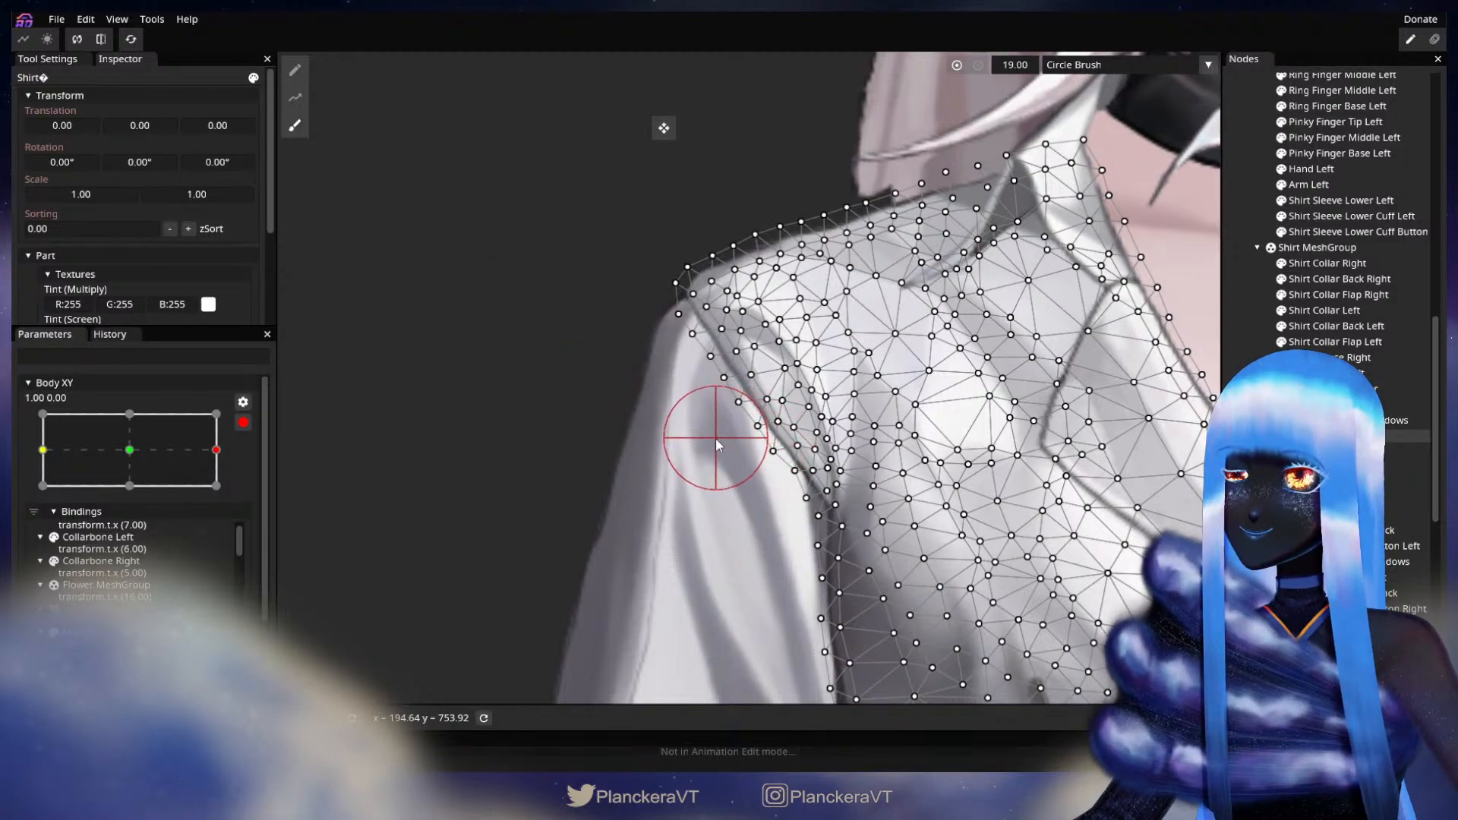
pyautogui.click(1245, 350)
# - Preview the smoothed armhole edge in the Body XY turn near 1.00, and rearm the 1.00, 0.00 keypoint
pyautogui.scroll(-3, 841, 430)
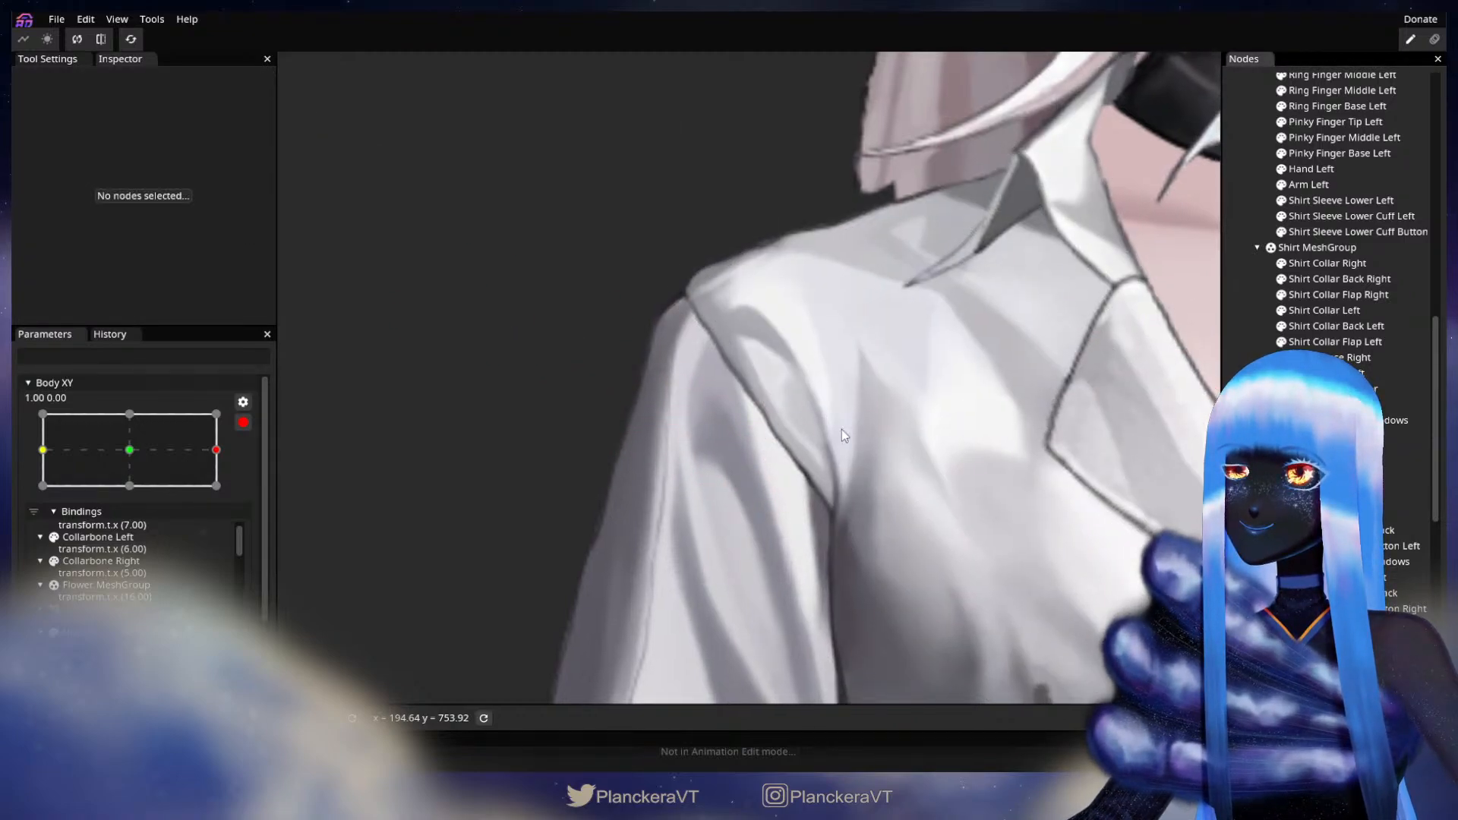
pyautogui.moveTo(850, 432); pyautogui.dragTo(665, 546)
pyautogui.scroll(-2, 655, 541)
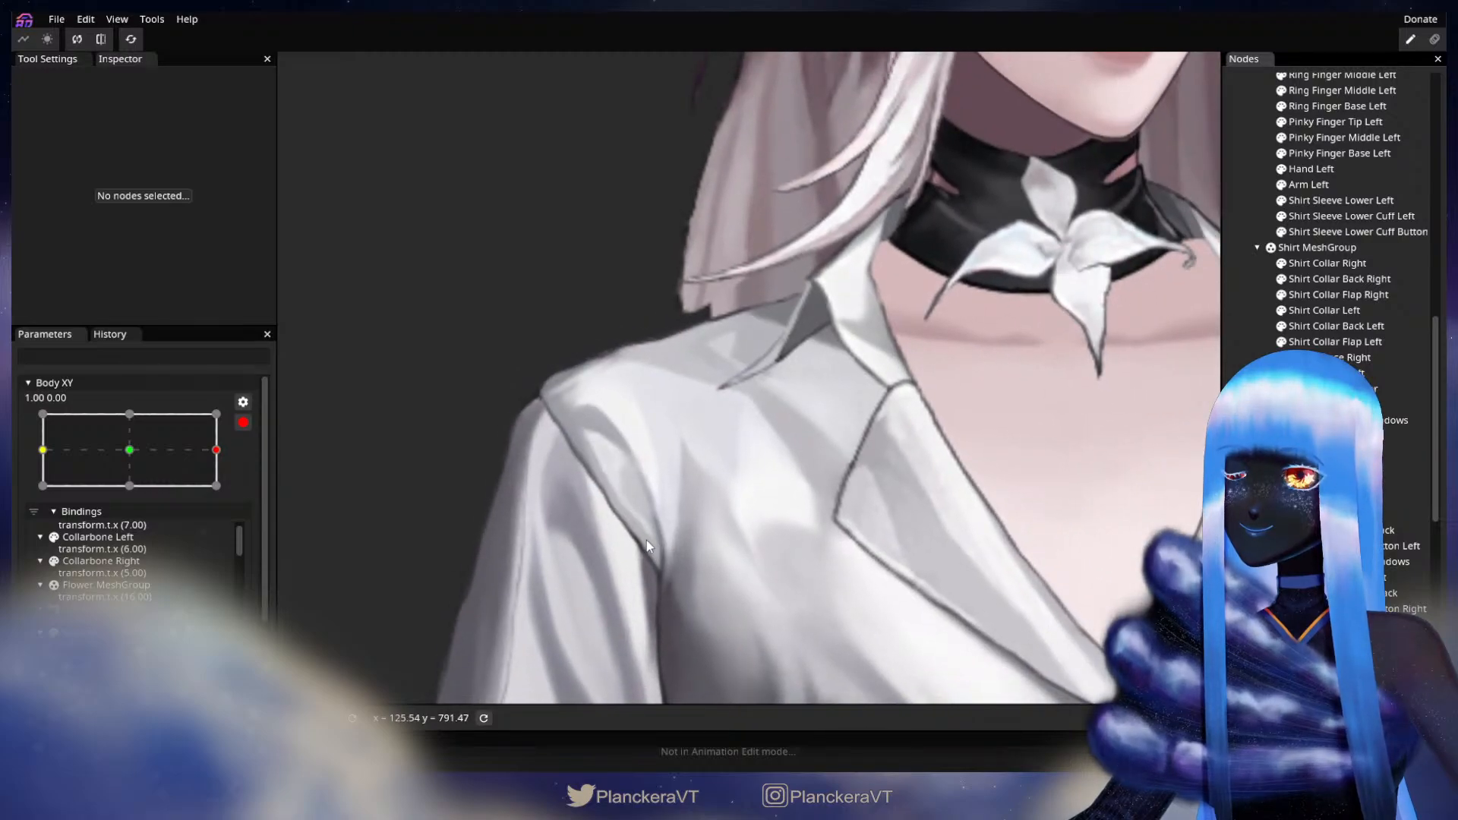
pyautogui.click(242, 422)
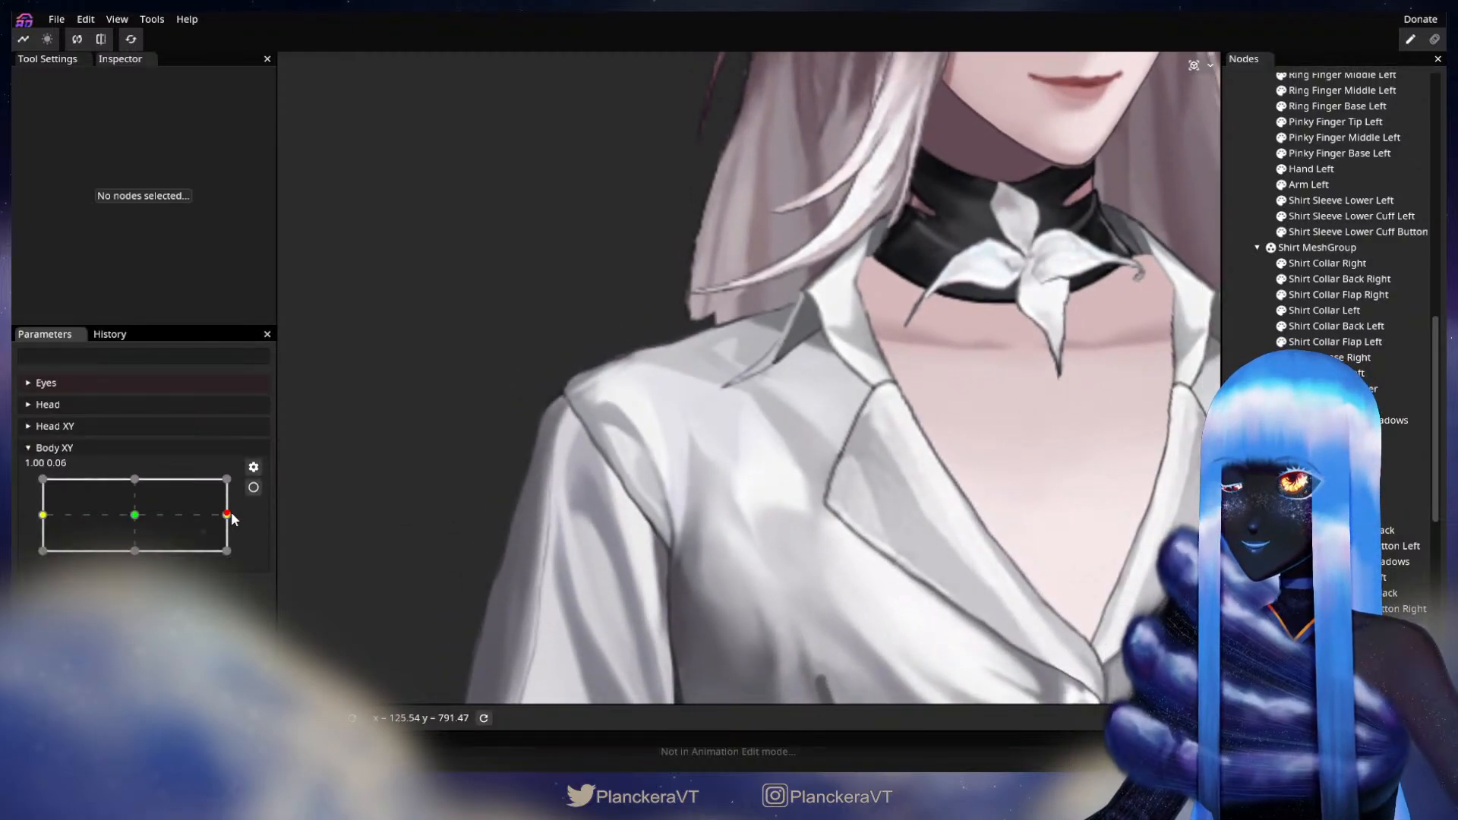
pyautogui.moveTo(233, 518)
pyautogui.mouseDown()
pyautogui.moveTo(137, 514)
pyautogui.moveTo(233, 517)
pyautogui.mouseUp()
pyautogui.click(254, 487)
# - Fine-tune the Shirt mesh on the upper armhole seam below the shoulder with the size 19 circle brush
pyautogui.scroll(3, 430, 533)
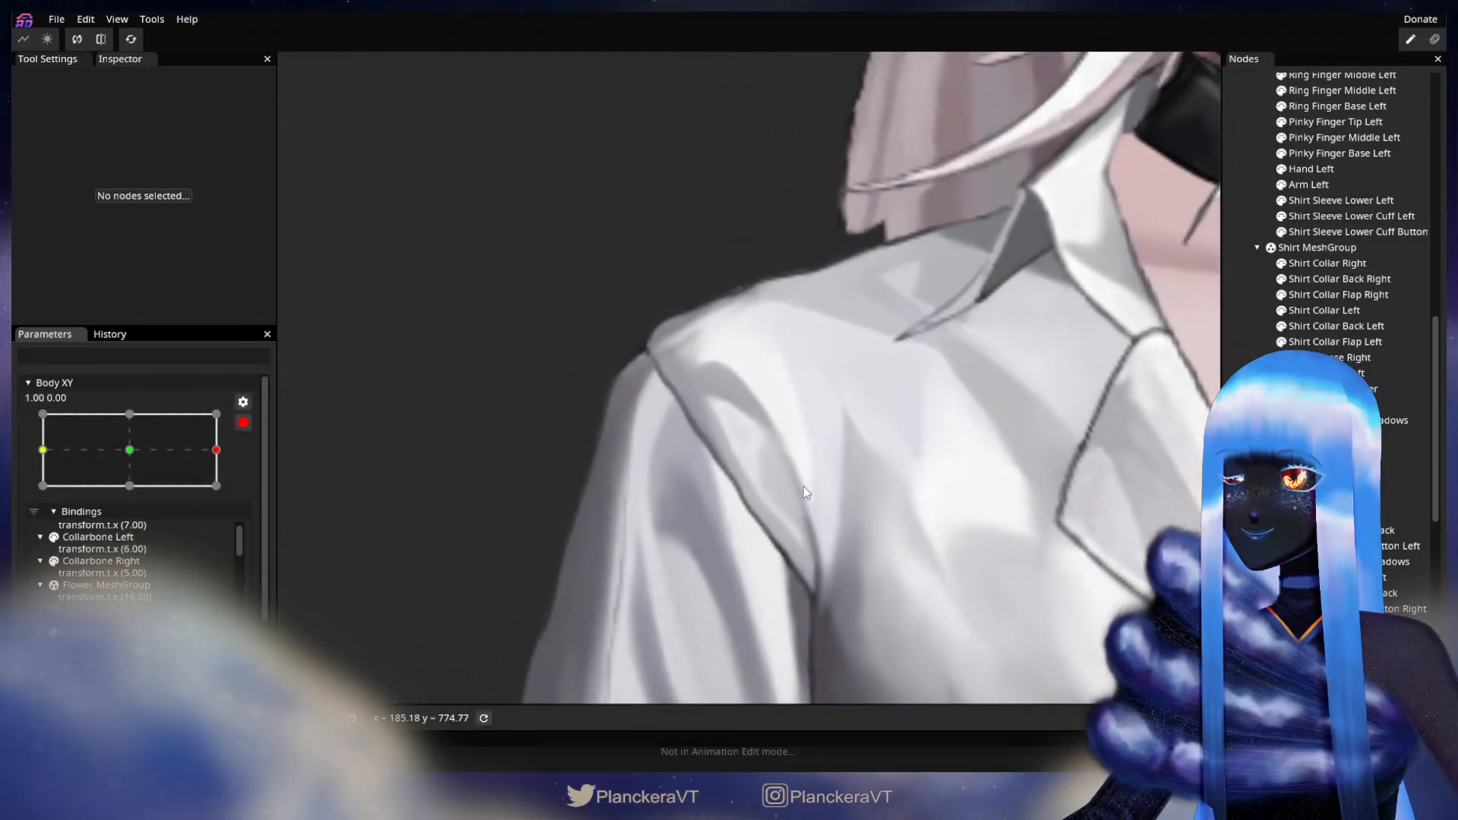
pyautogui.click(1061, 454)
pyautogui.scroll(1, 1061, 454)
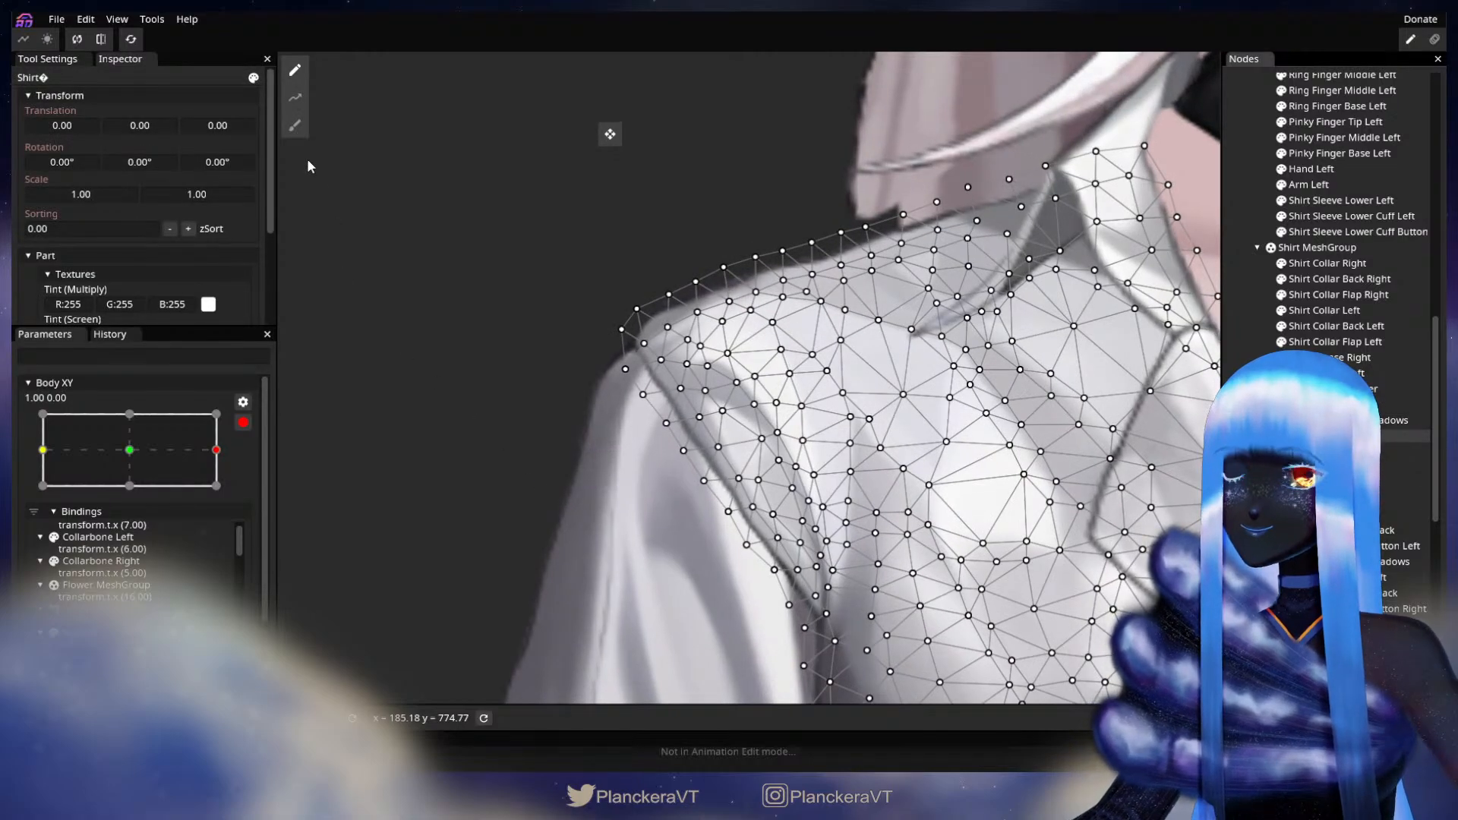
pyautogui.click(294, 125)
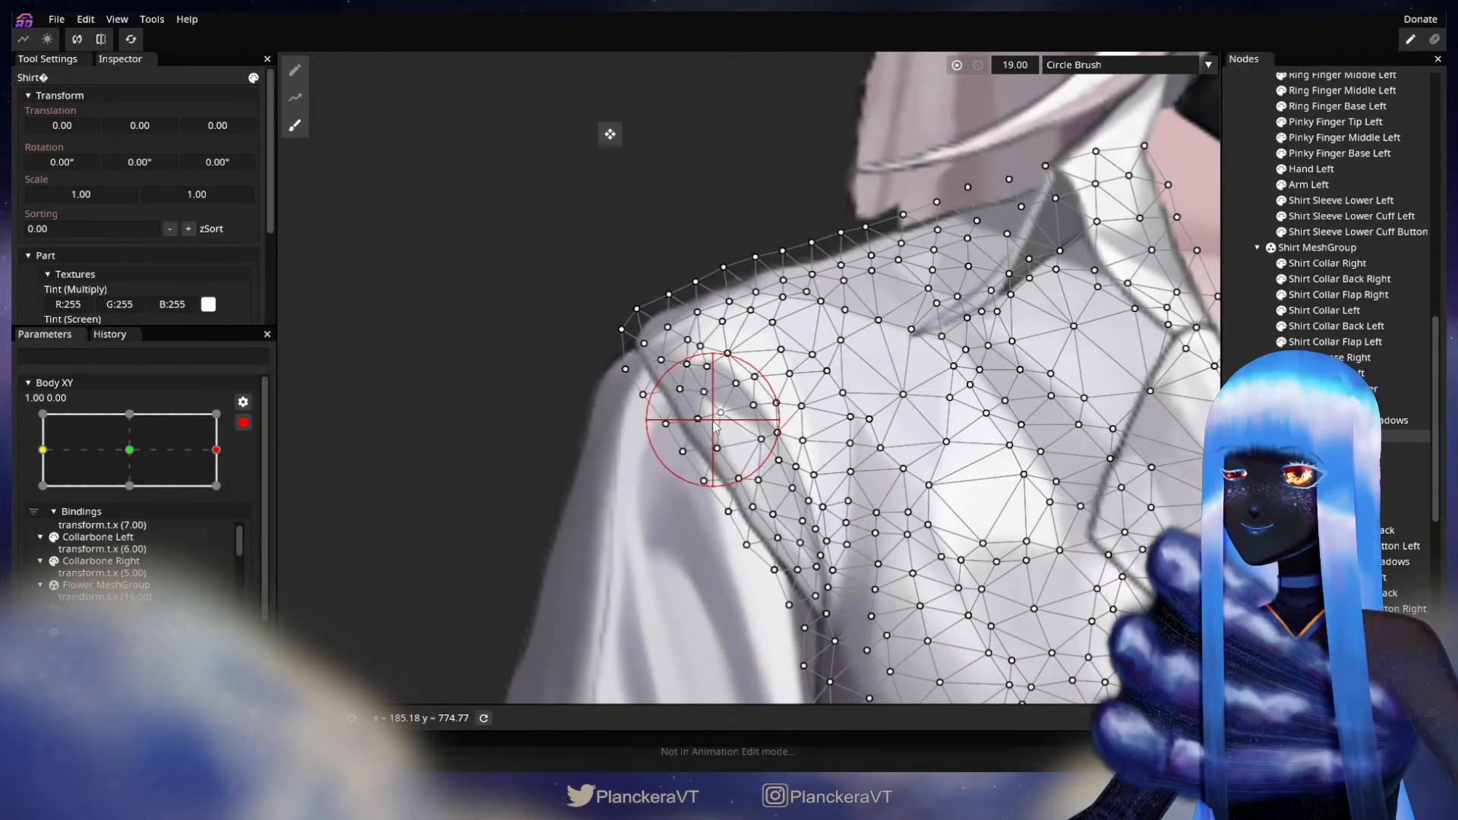
pyautogui.press('Escape')
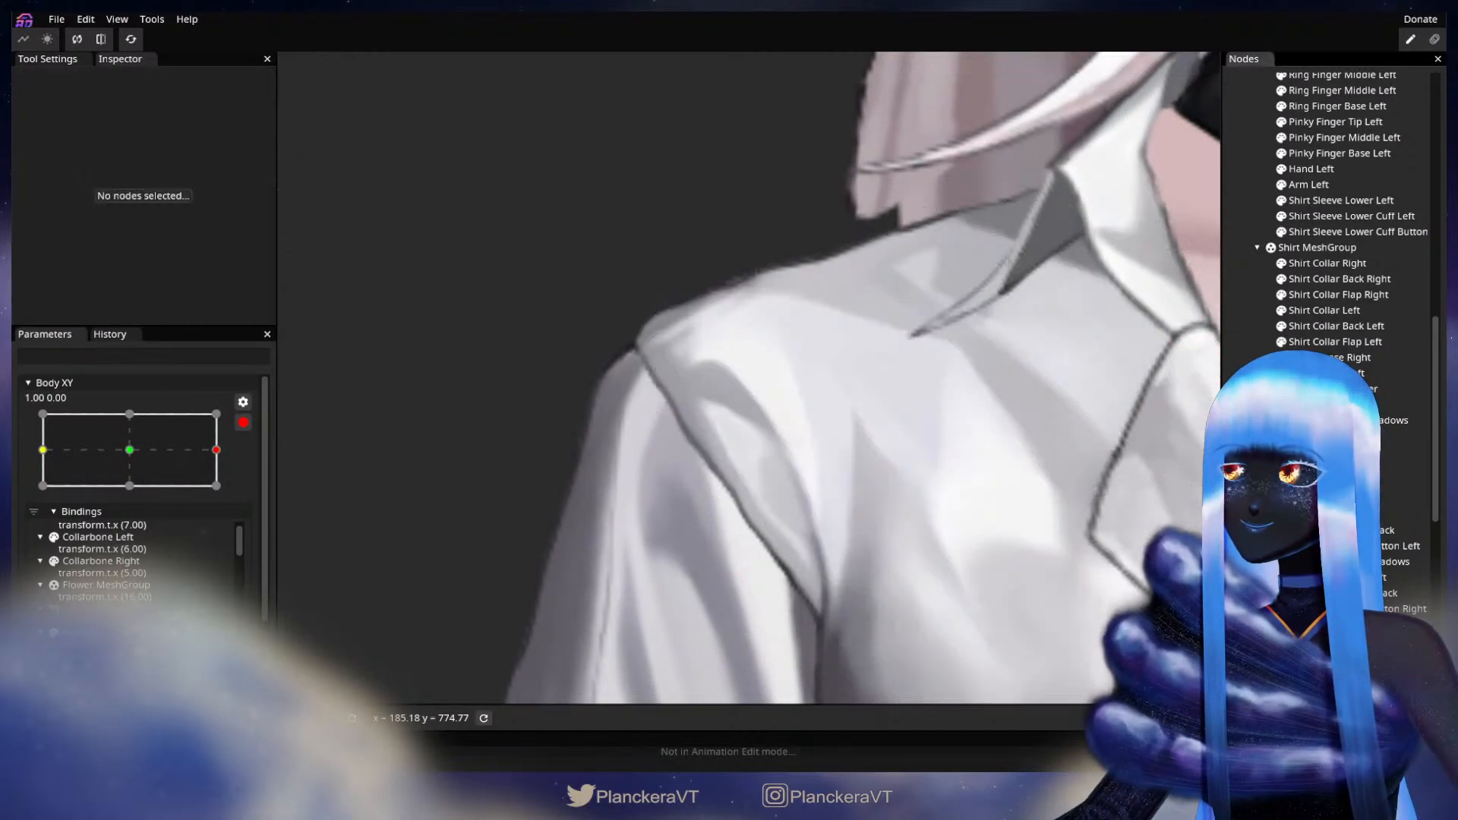
# - Disarm the keypoint and preview the shirt's shoulder in the Body XY turn from near 1.00, 0.00 down to 1.00, -1.00
pyautogui.scroll(-3, 870, 565)
pyautogui.scroll(-3, 869, 563)
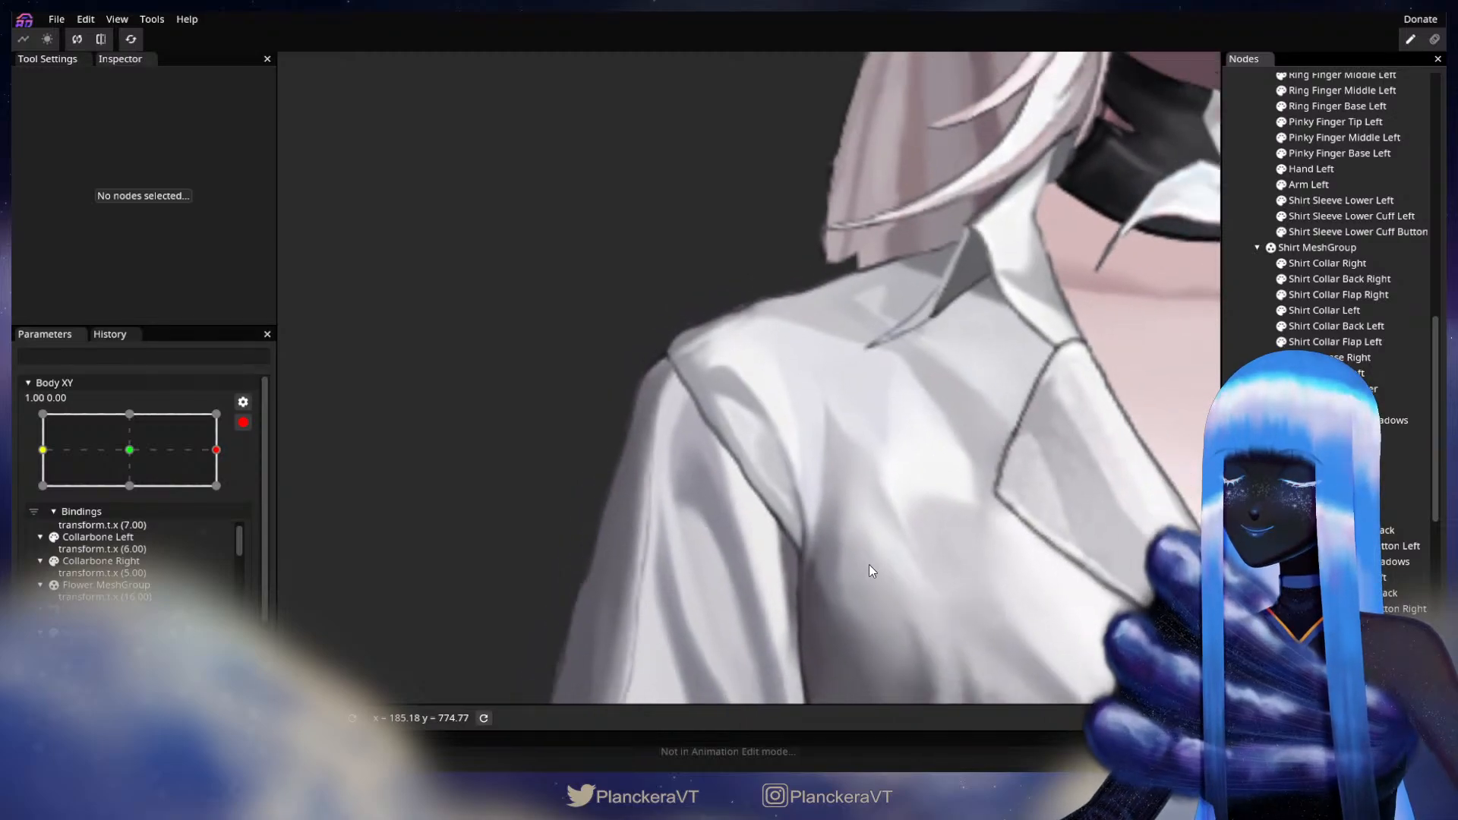
pyautogui.moveTo(885, 565); pyautogui.dragTo(804, 579)
pyautogui.scroll(-1, 606, 553)
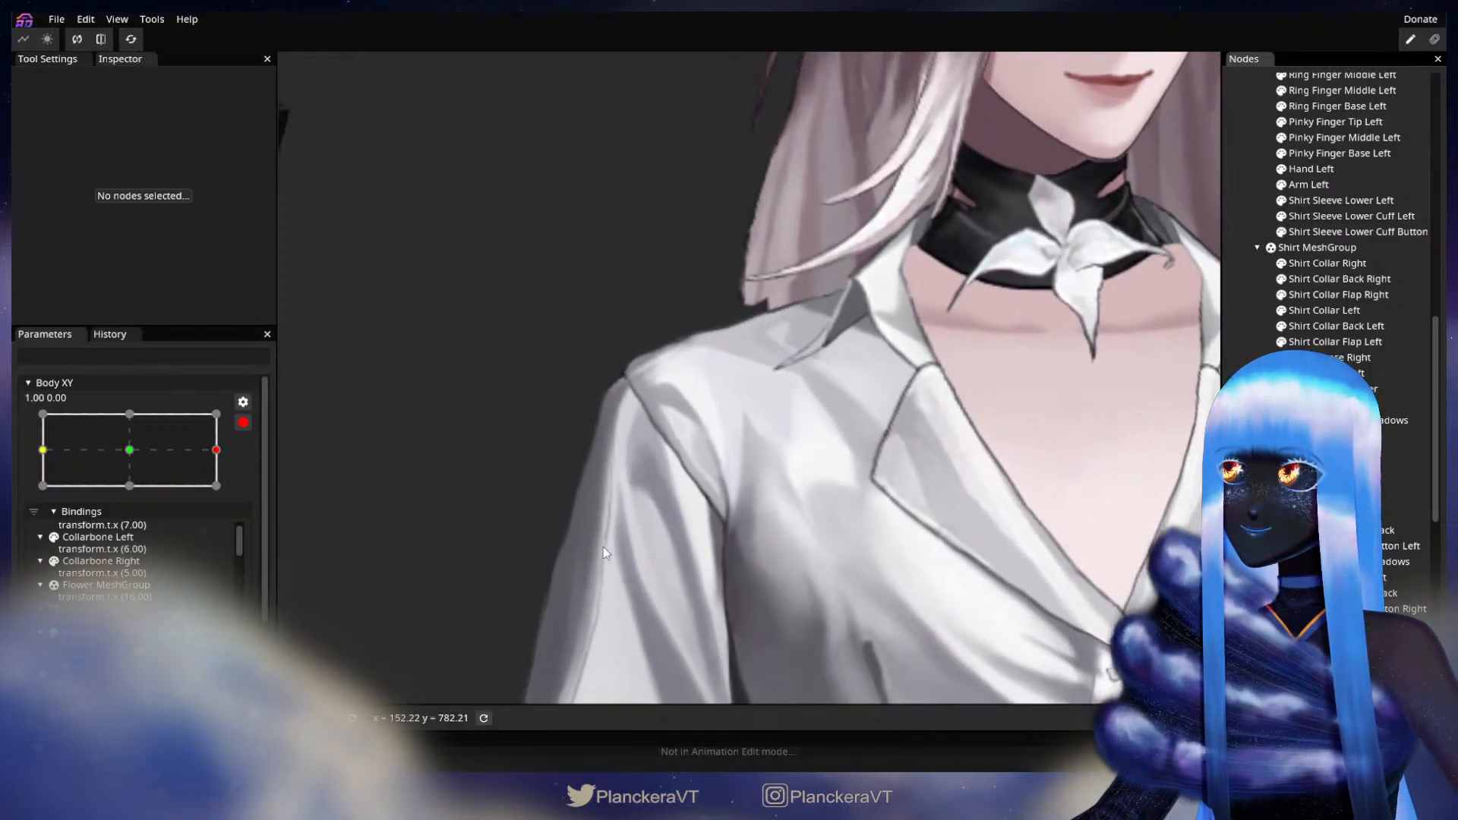
pyautogui.scroll(2, 238, 433)
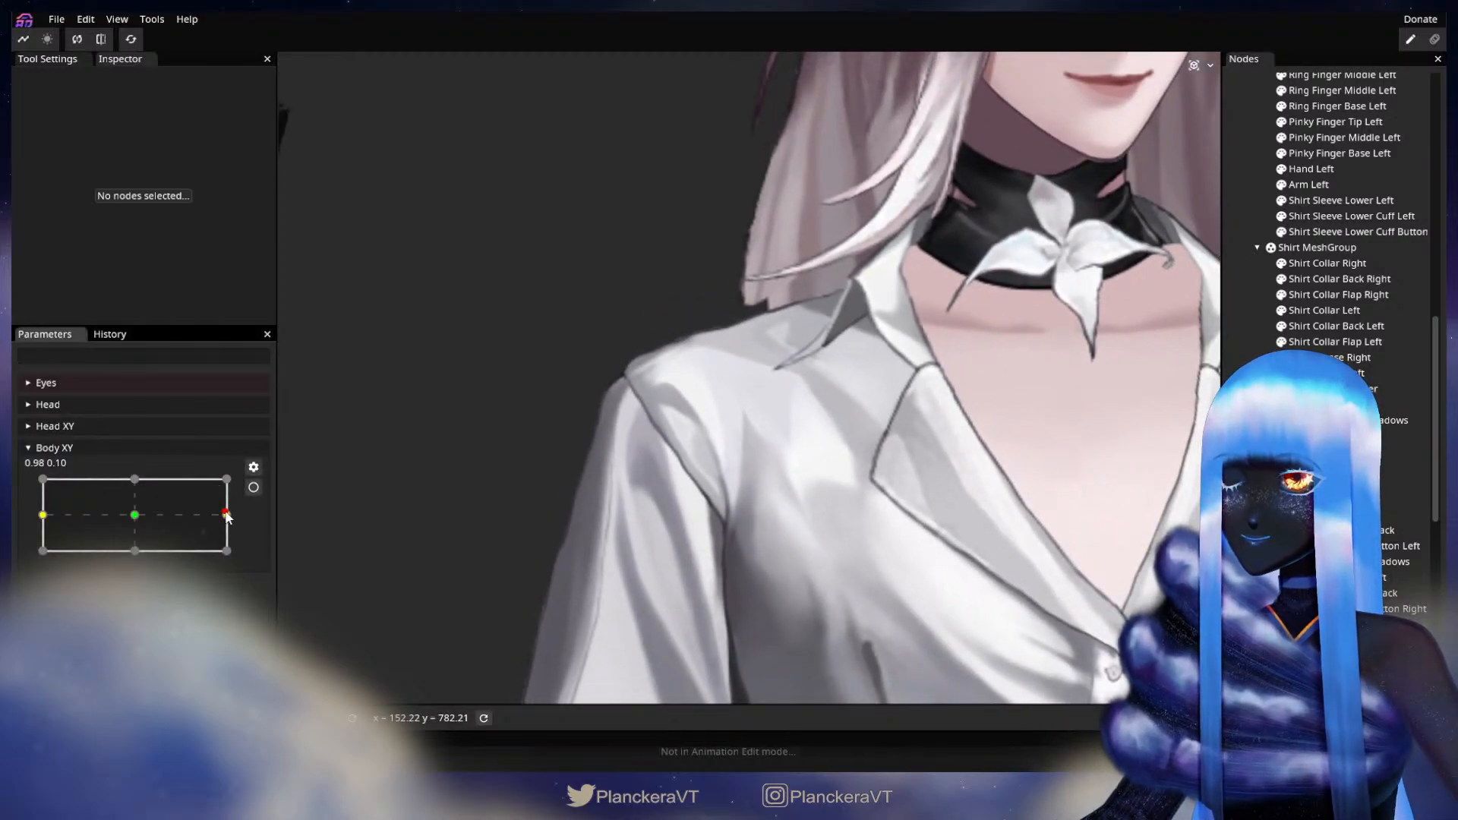
pyautogui.moveTo(227, 516)
pyautogui.mouseDown()
pyautogui.moveTo(135, 521)
pyautogui.moveTo(240, 508)
pyautogui.moveTo(11, 522)
pyautogui.moveTo(263, 518)
pyautogui.moveTo(24, 542)
pyautogui.moveTo(245, 538)
pyautogui.moveTo(128, 545)
pyautogui.moveTo(238, 543)
pyautogui.moveTo(136, 554)
pyautogui.moveTo(240, 560)
pyautogui.moveTo(120, 559)
pyautogui.moveTo(262, 558)
pyautogui.moveTo(243, 537)
pyautogui.mouseUp()
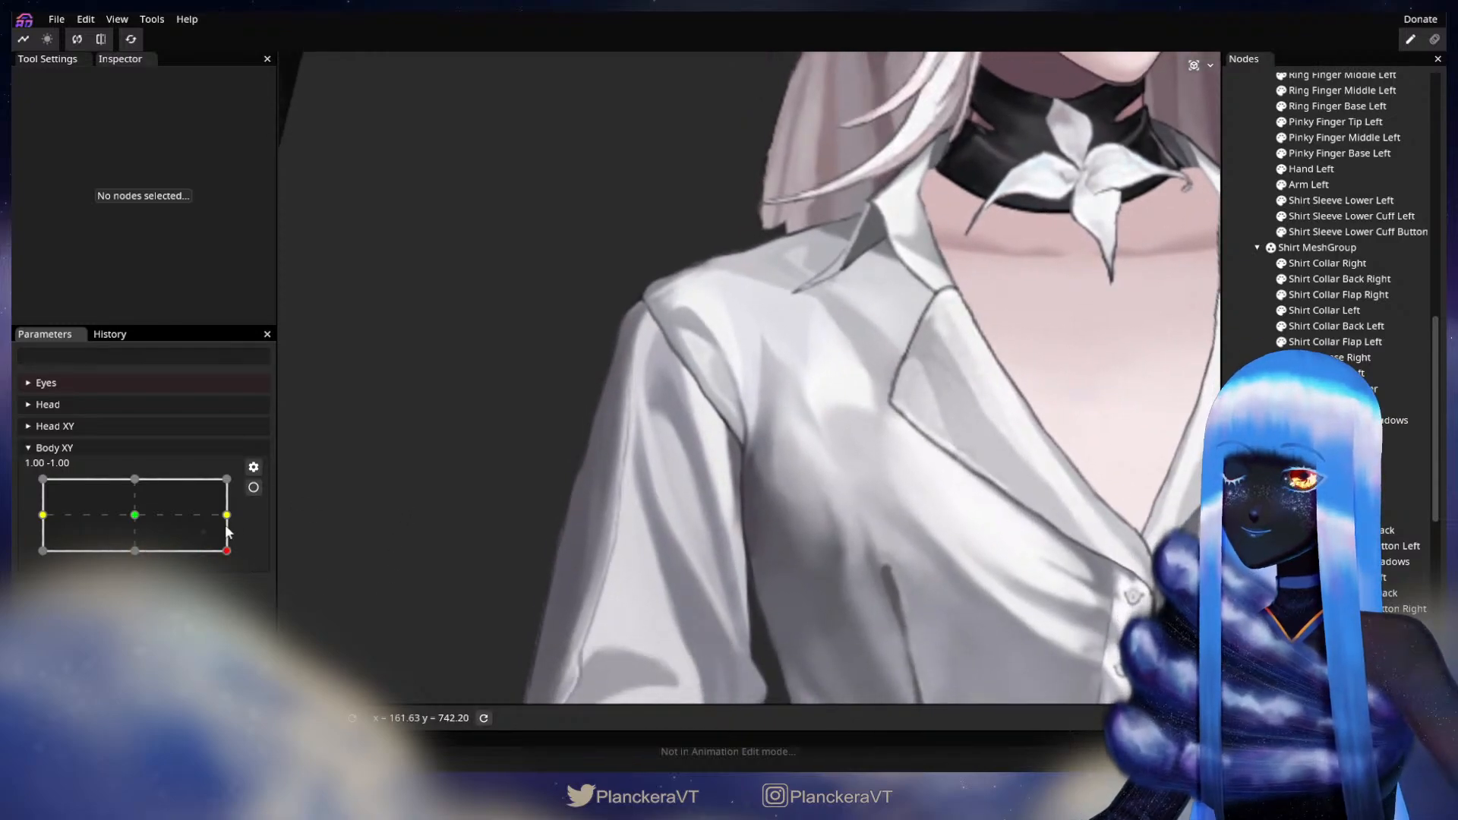
# - Arm the Body XY 1.00, 0.00 keypoint and inspect the Shirt mesh along the armhole seam against the whole upper body
pyautogui.click(254, 486)
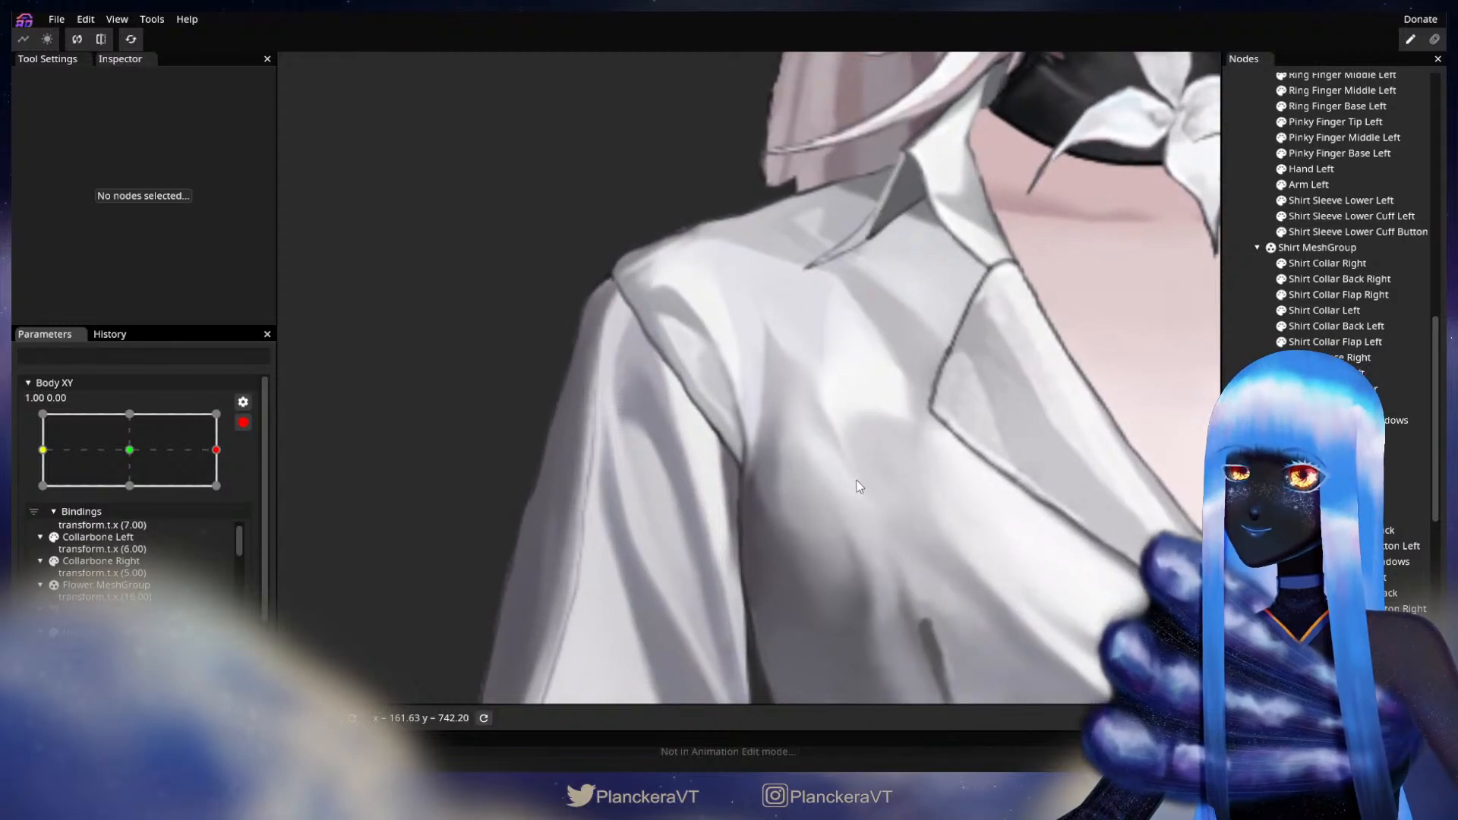
pyautogui.click(702, 454)
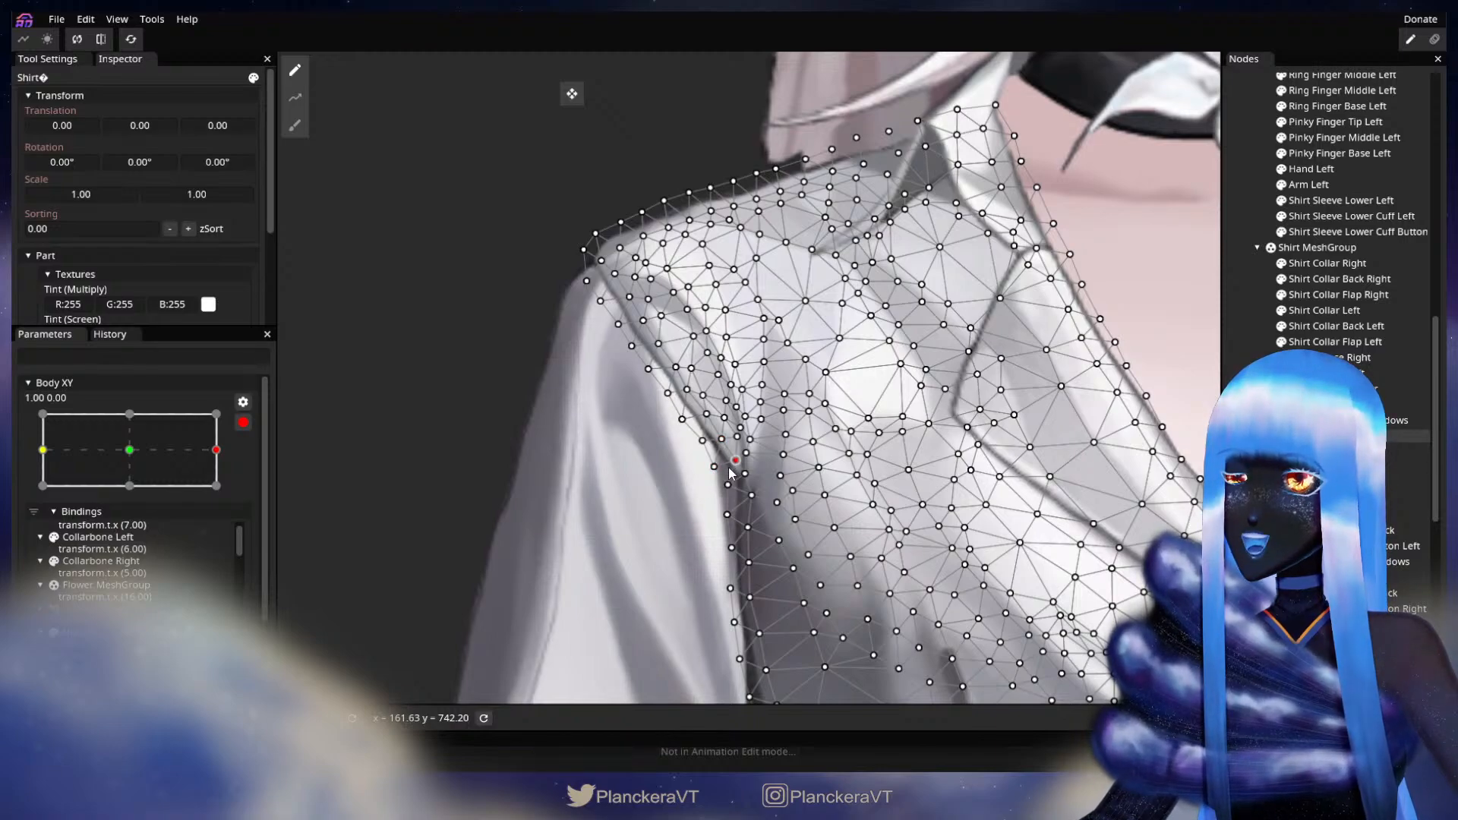
pyautogui.press('Escape')
pyautogui.scroll(-2, 789, 517)
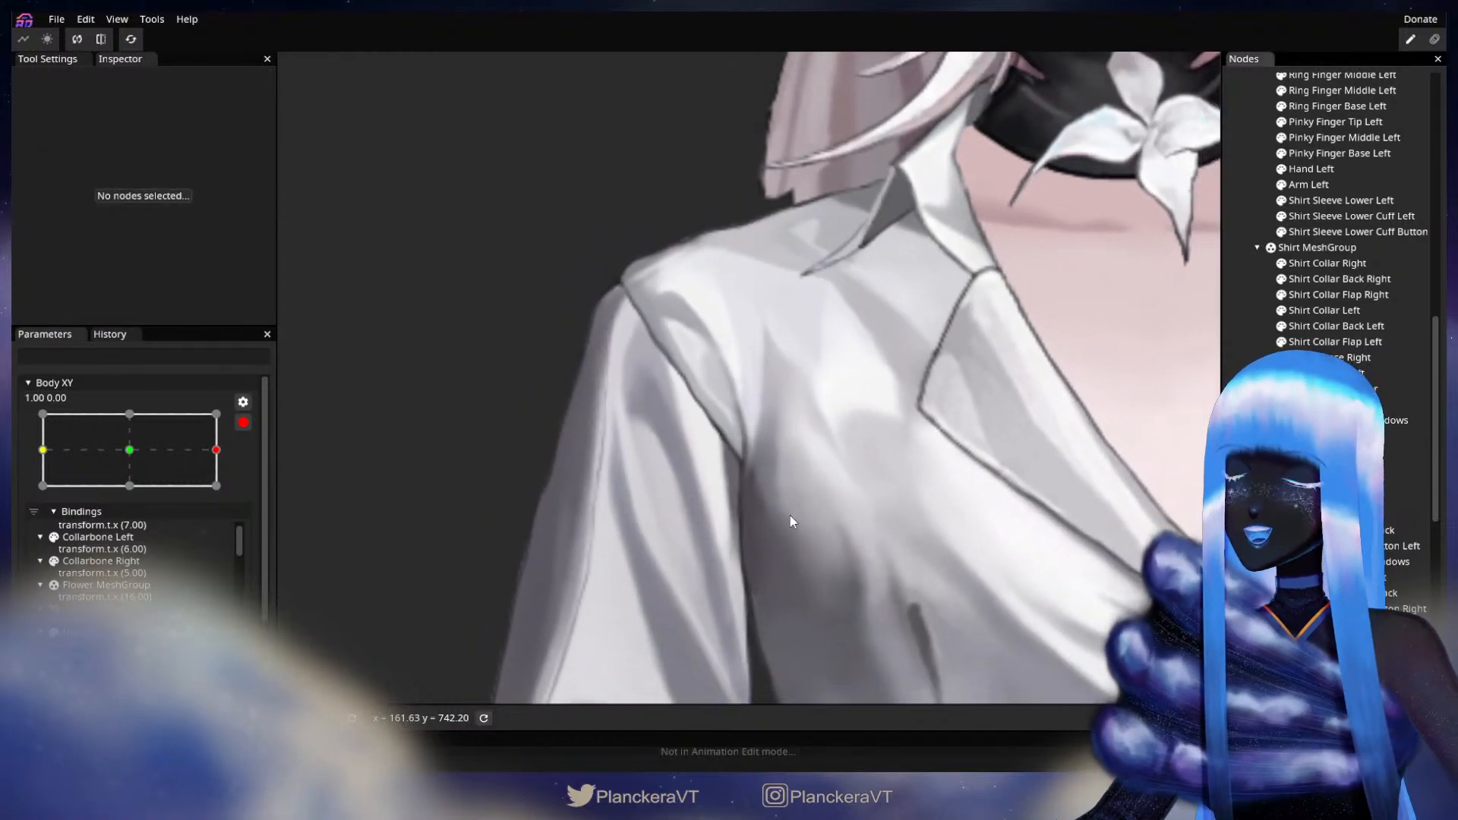
pyautogui.scroll(-5, 793, 517)
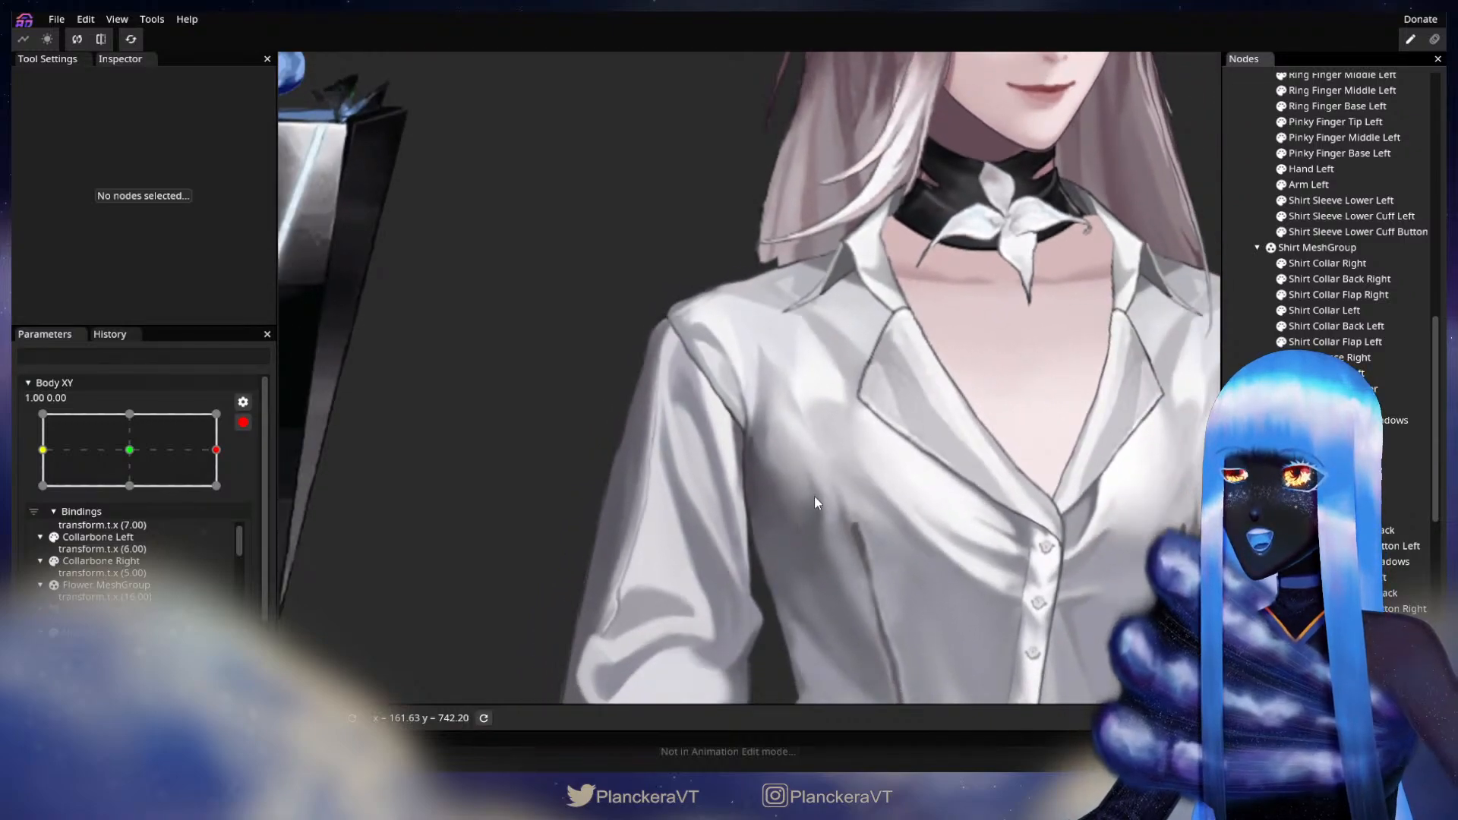
pyautogui.scroll(-4, 676, 552)
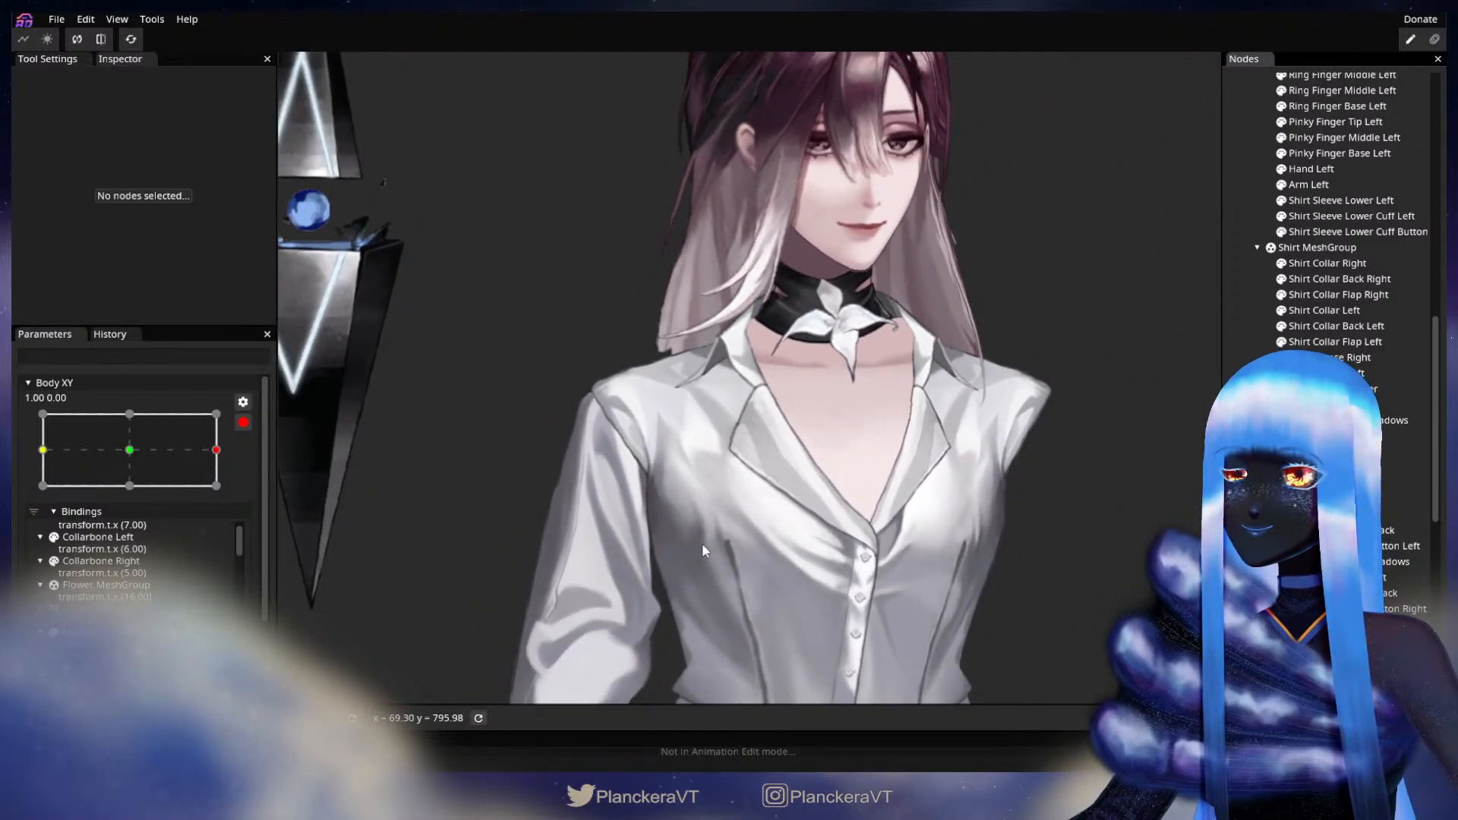
pyautogui.scroll(-2, 364, 490)
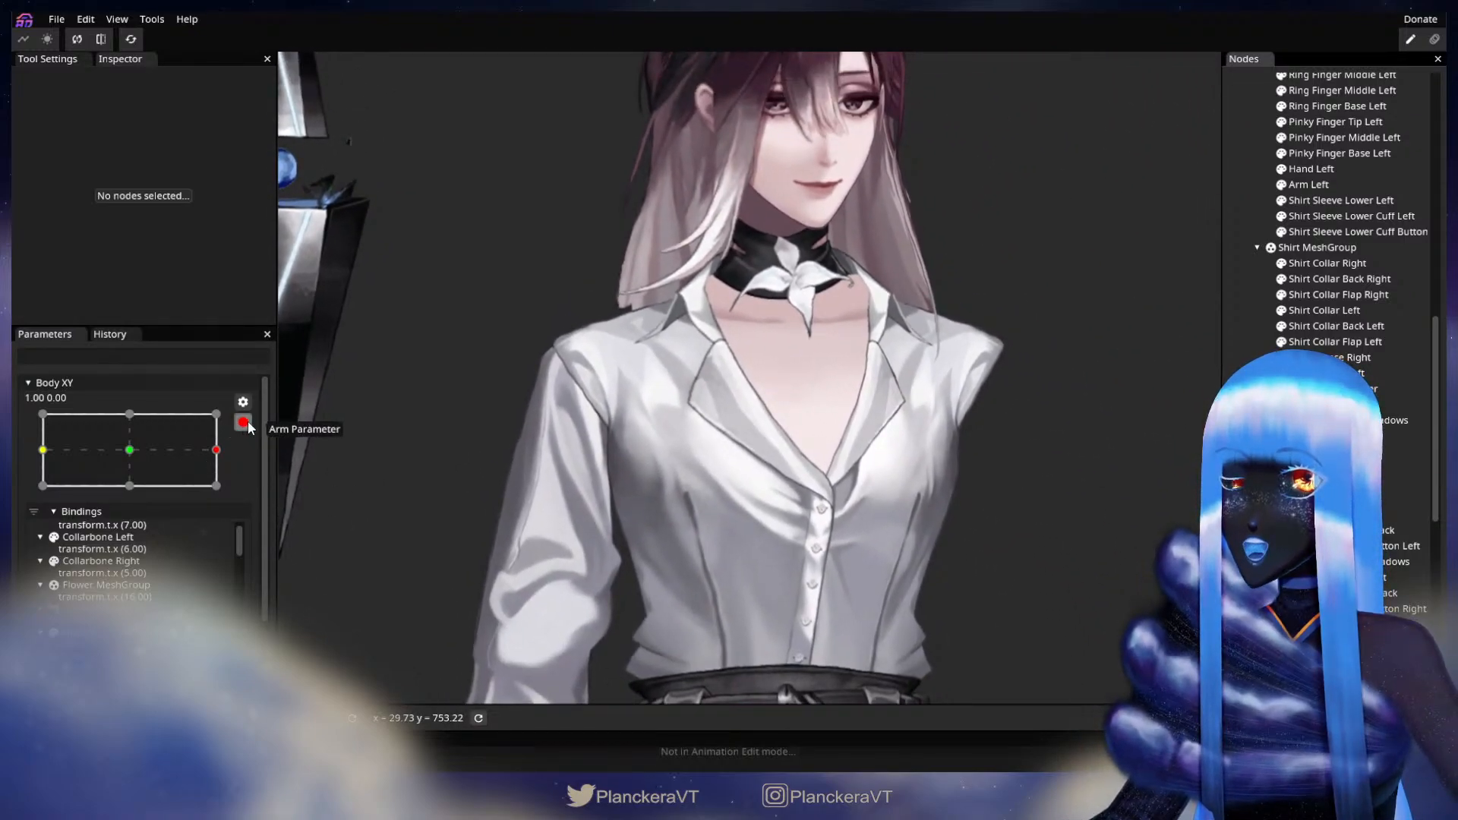
# - Preview the shirt's movement in the Body XY turn near 1.00, 0.00 and rearm that keypoint
pyautogui.click(243, 423)
pyautogui.moveTo(227, 515)
pyautogui.mouseDown()
pyautogui.moveTo(130, 517)
pyautogui.moveTo(228, 517)
pyautogui.mouseUp()
pyautogui.click(257, 487)
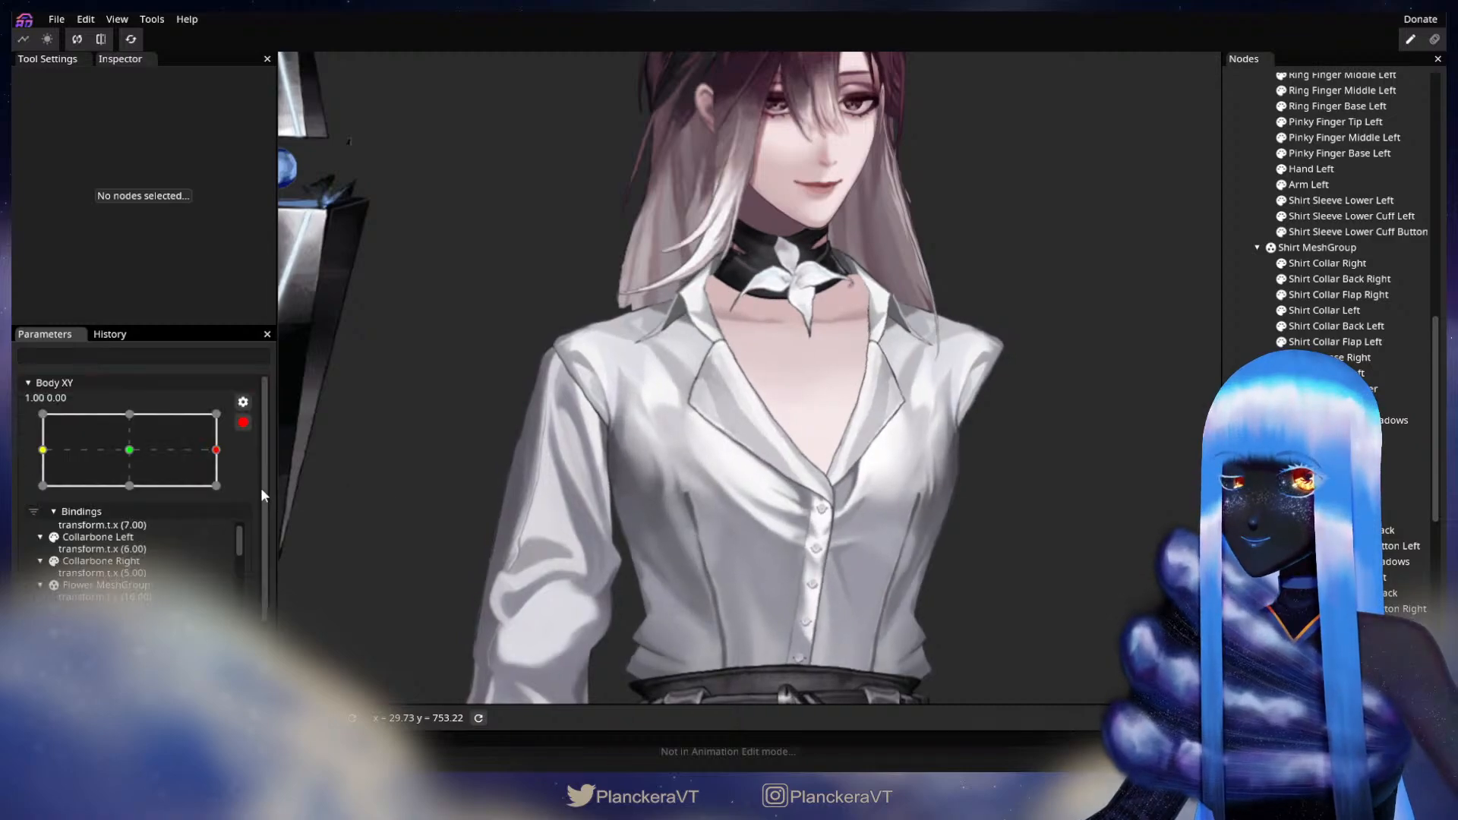
# - Examine the shirt's shoulder and armhole up close, including the Shirt mesh vertices, and compare both with the whole torso
pyautogui.scroll(5, 713, 371)
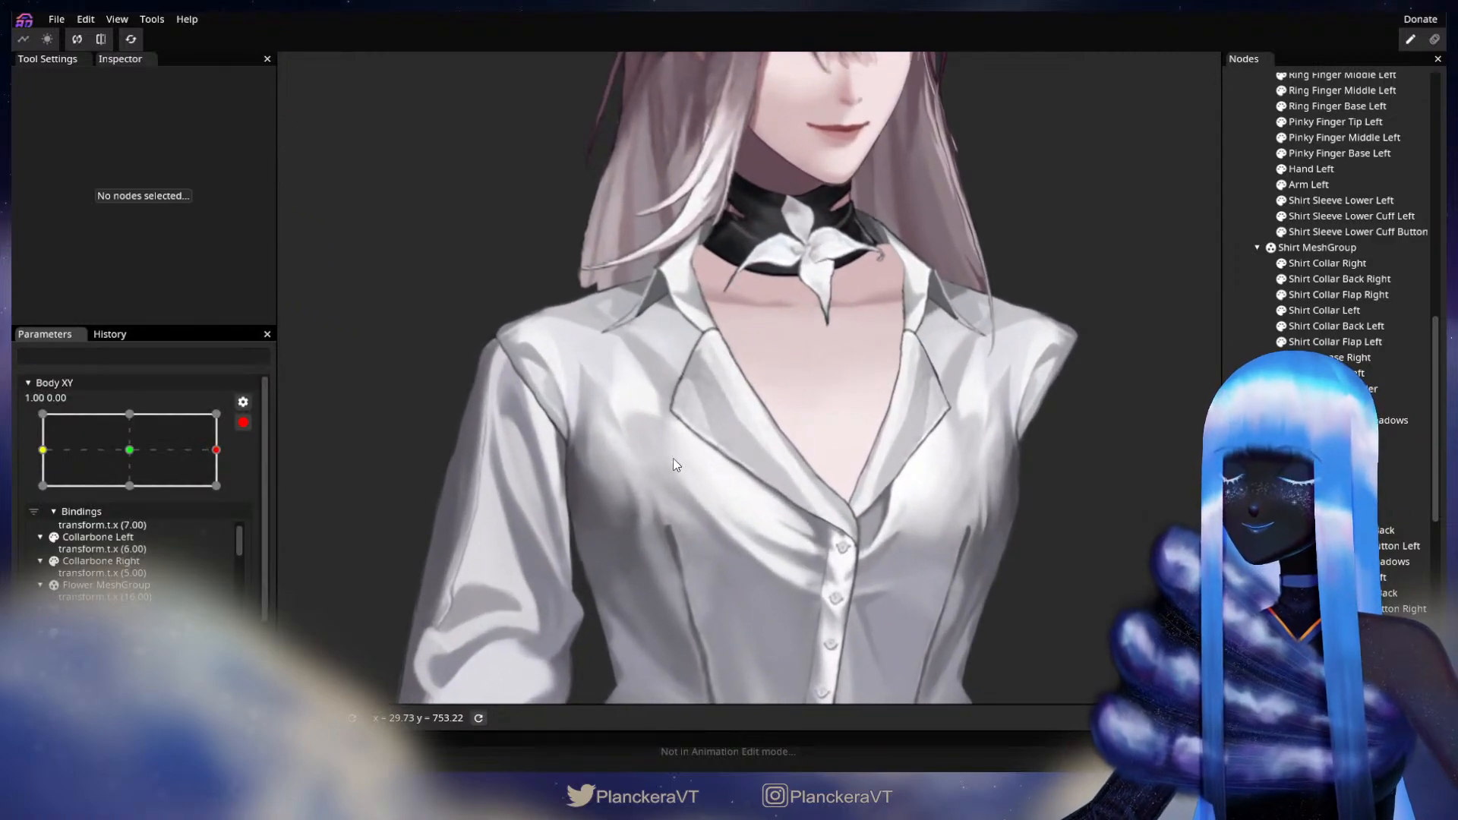
pyautogui.moveTo(630, 351); pyautogui.dragTo(799, 491)
pyautogui.scroll(2, 796, 479)
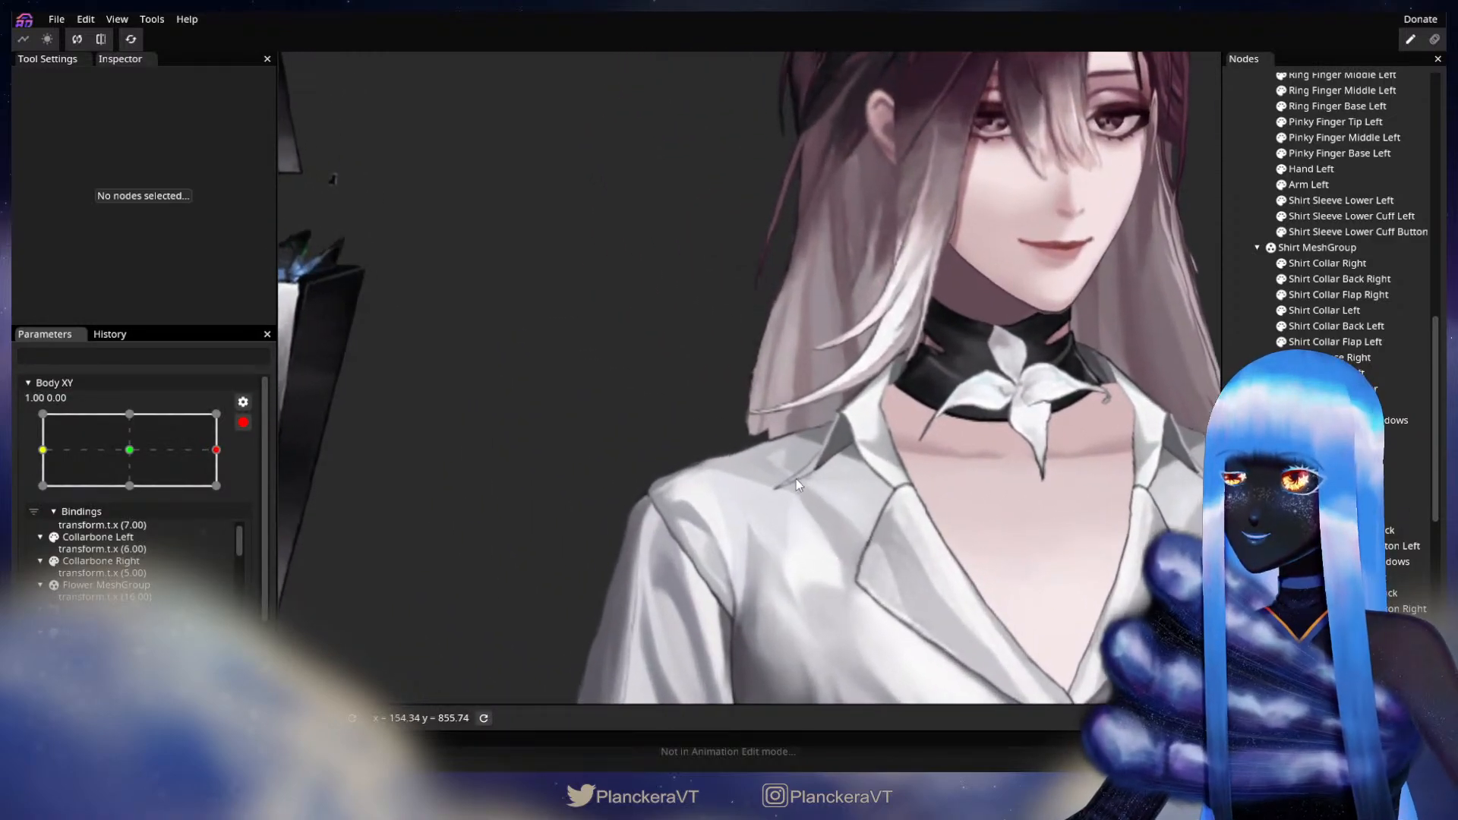
pyautogui.scroll(4, 796, 478)
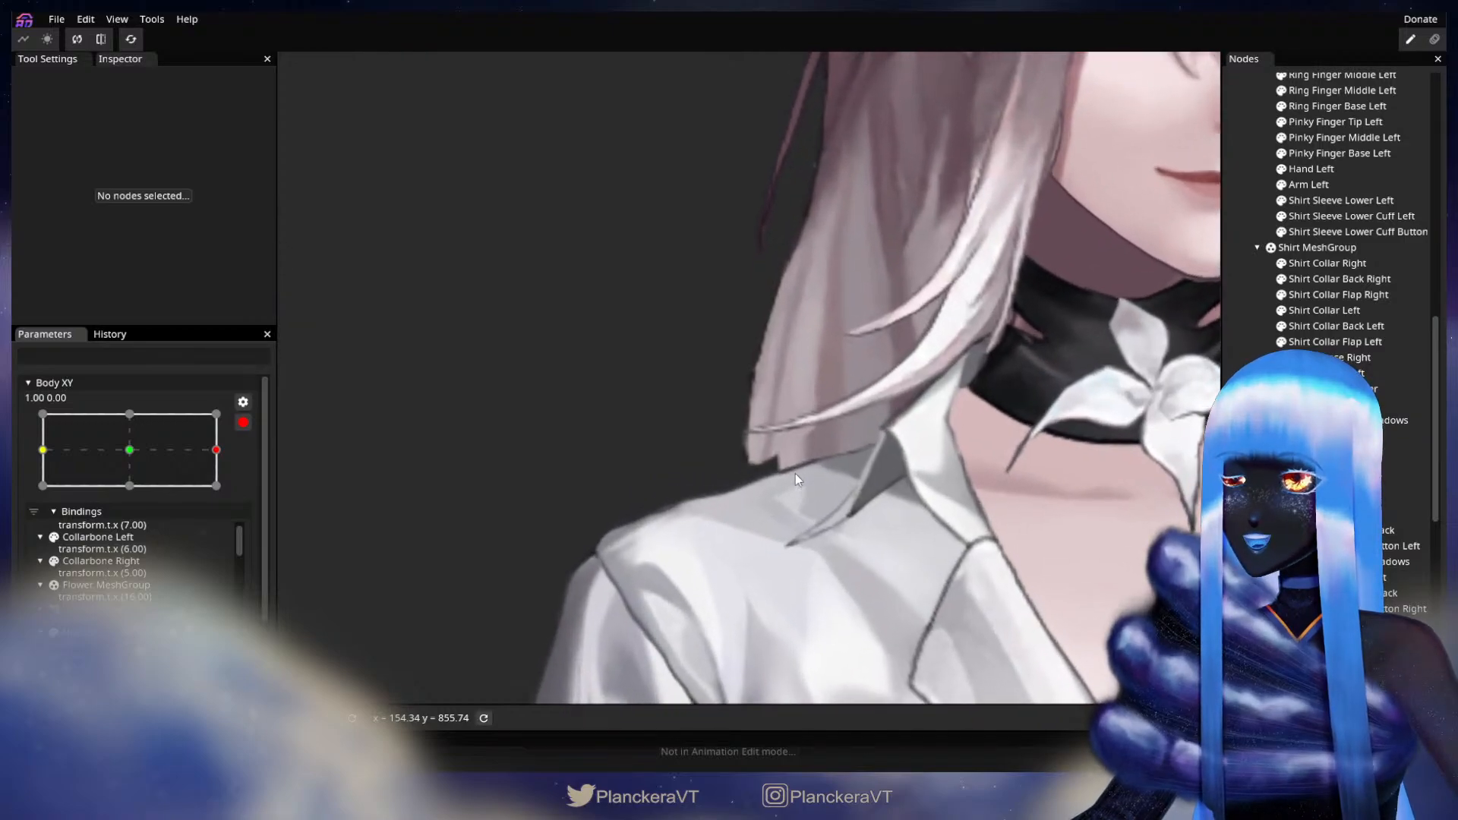
pyautogui.moveTo(752, 543); pyautogui.dragTo(760, 311)
pyautogui.scroll(1, 805, 480)
pyautogui.moveTo(811, 467); pyautogui.dragTo(845, 508)
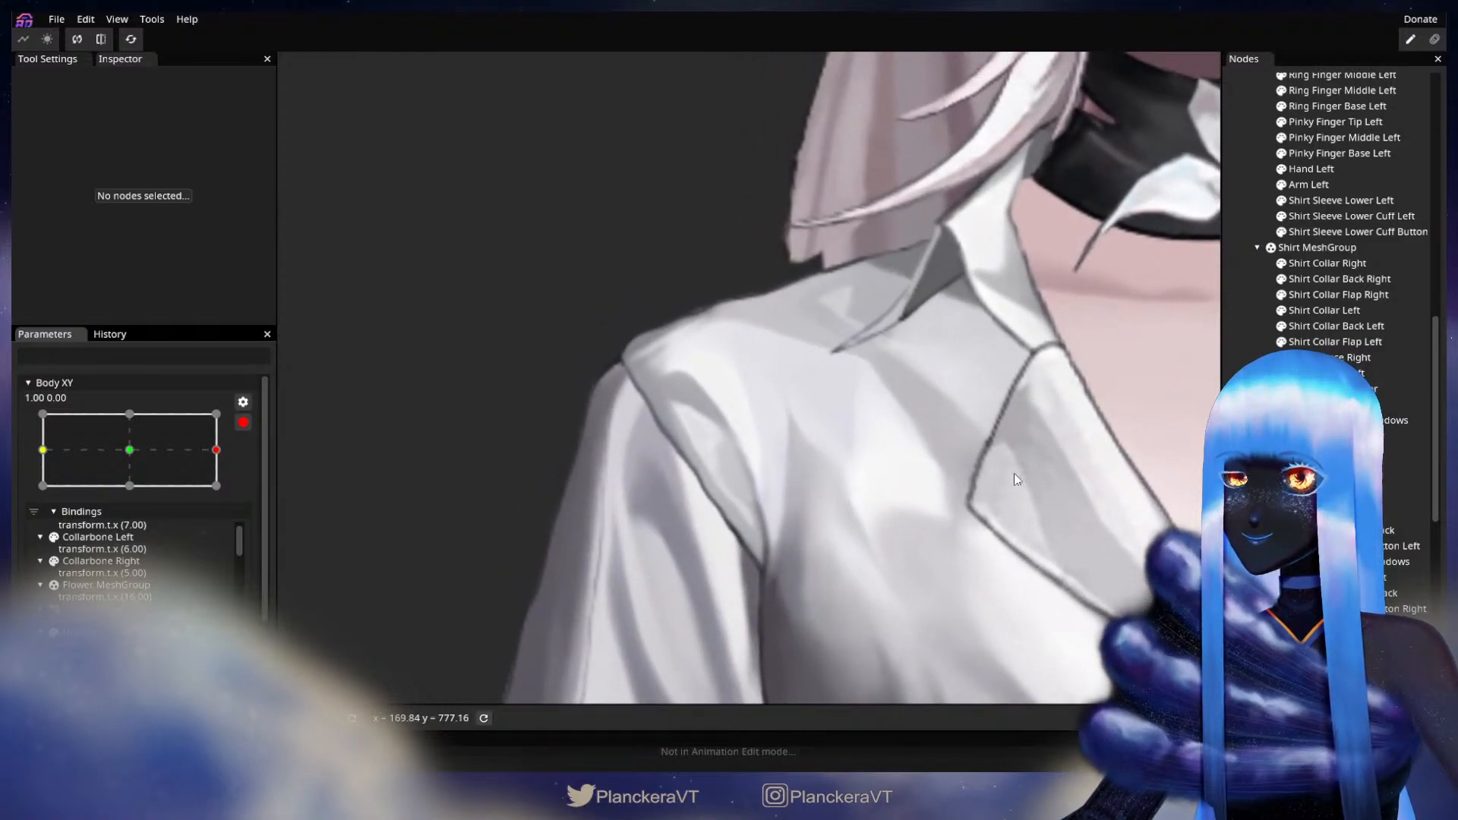
pyautogui.click(1405, 436)
pyautogui.scroll(1, 800, 439)
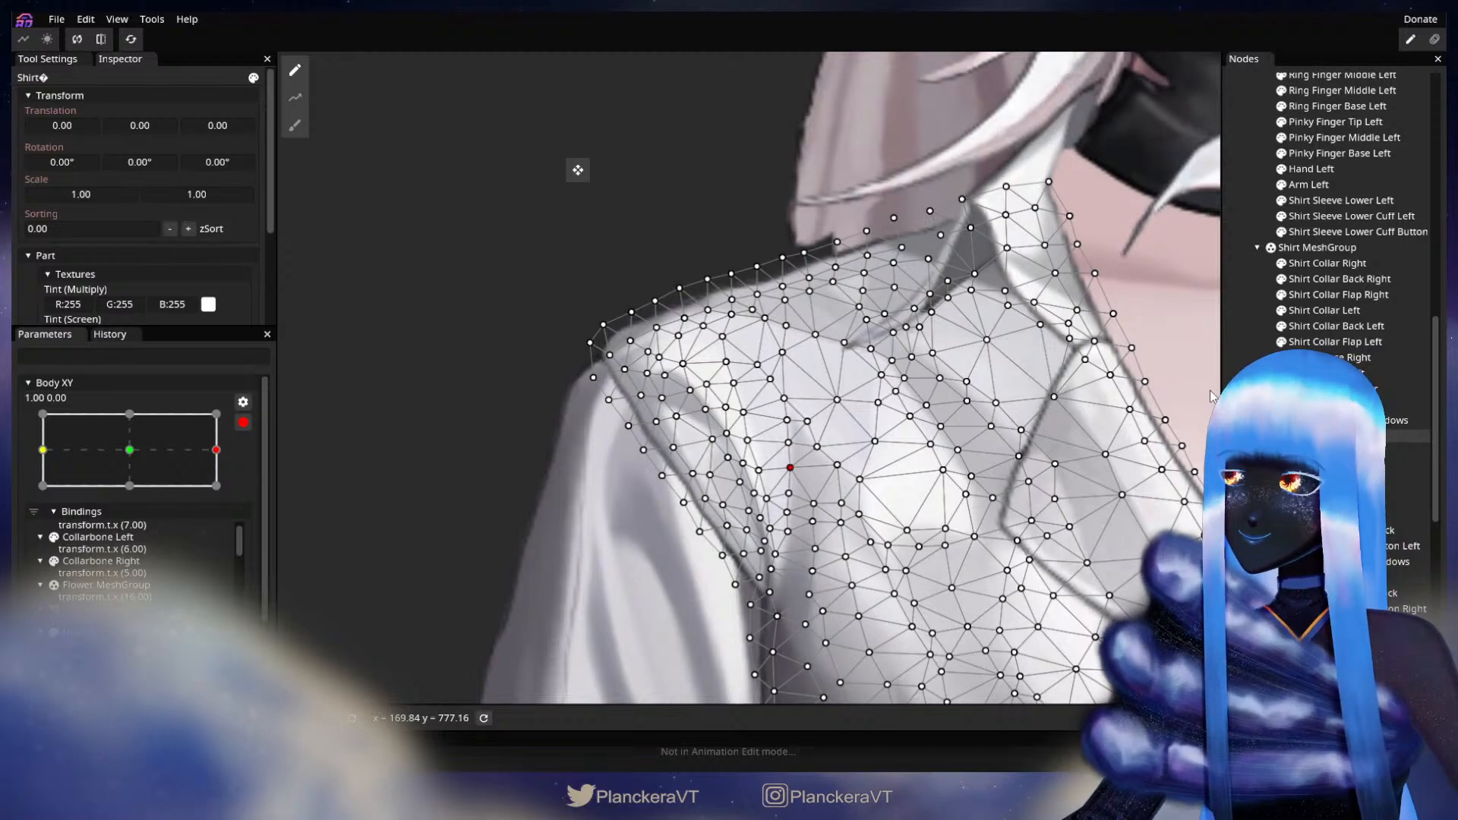
pyautogui.click(1230, 392)
pyautogui.scroll(-3, 991, 509)
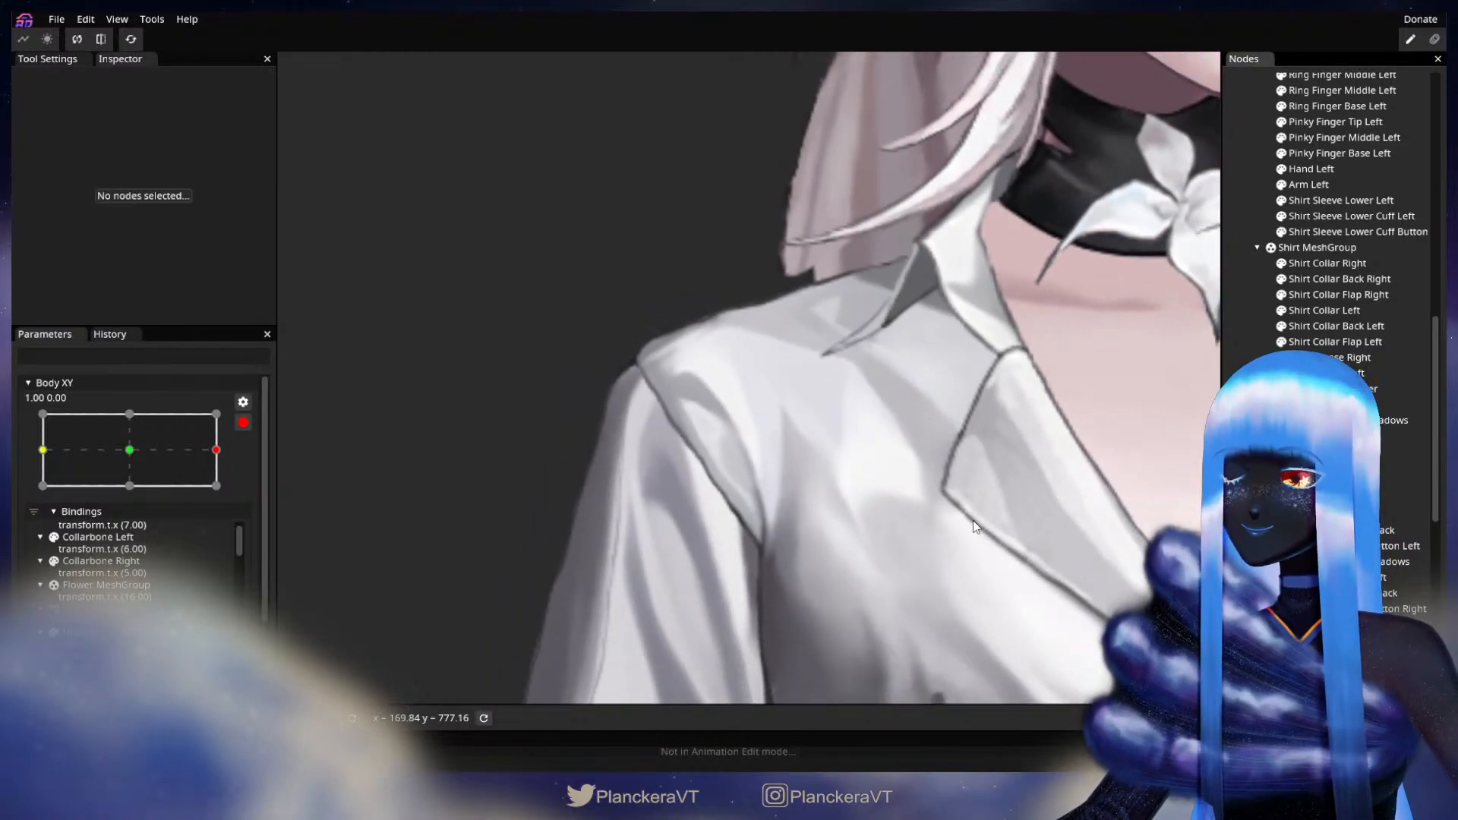
pyautogui.scroll(-5, 971, 524)
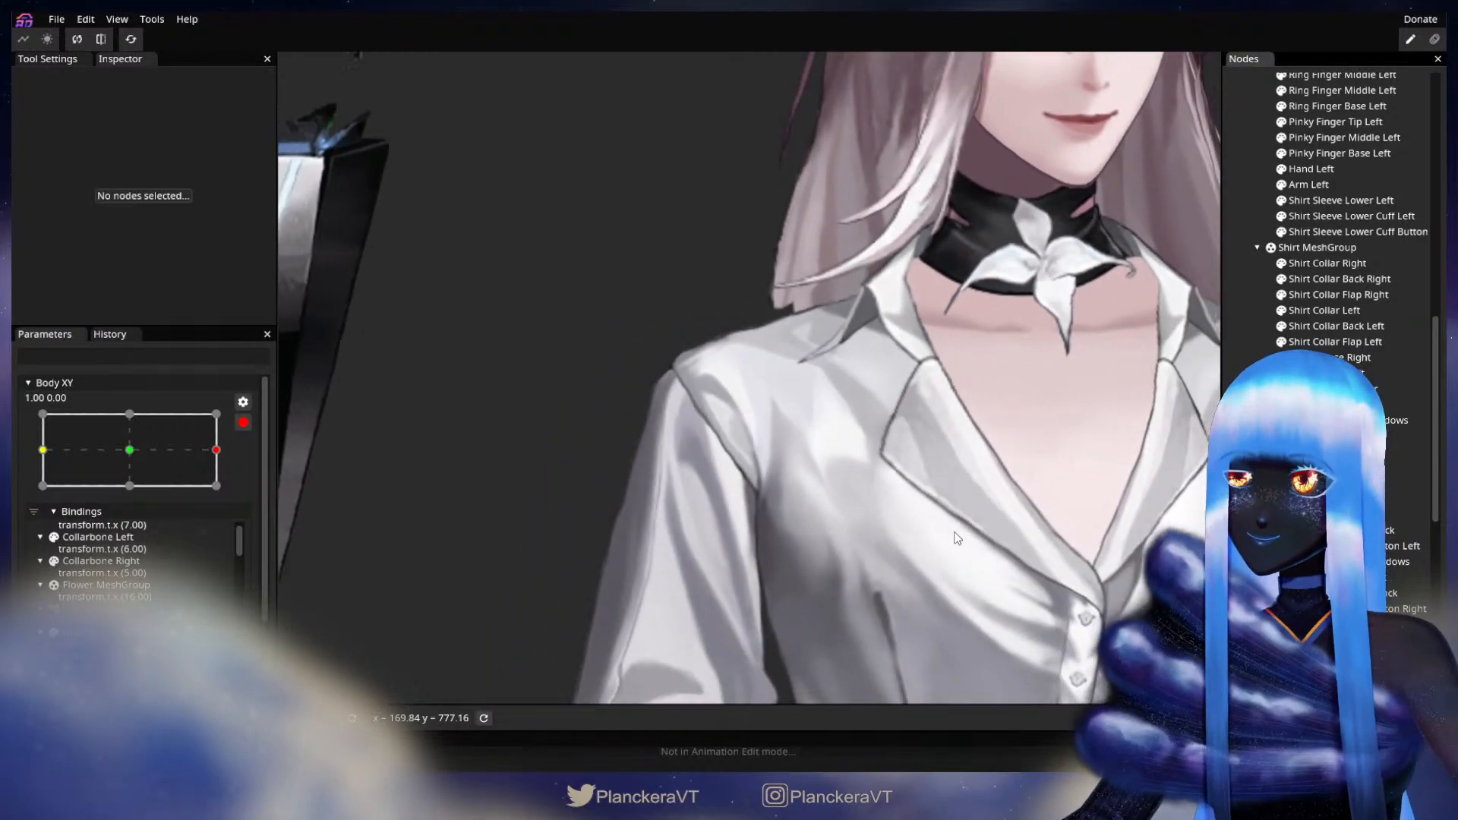
pyautogui.scroll(-6, 959, 539)
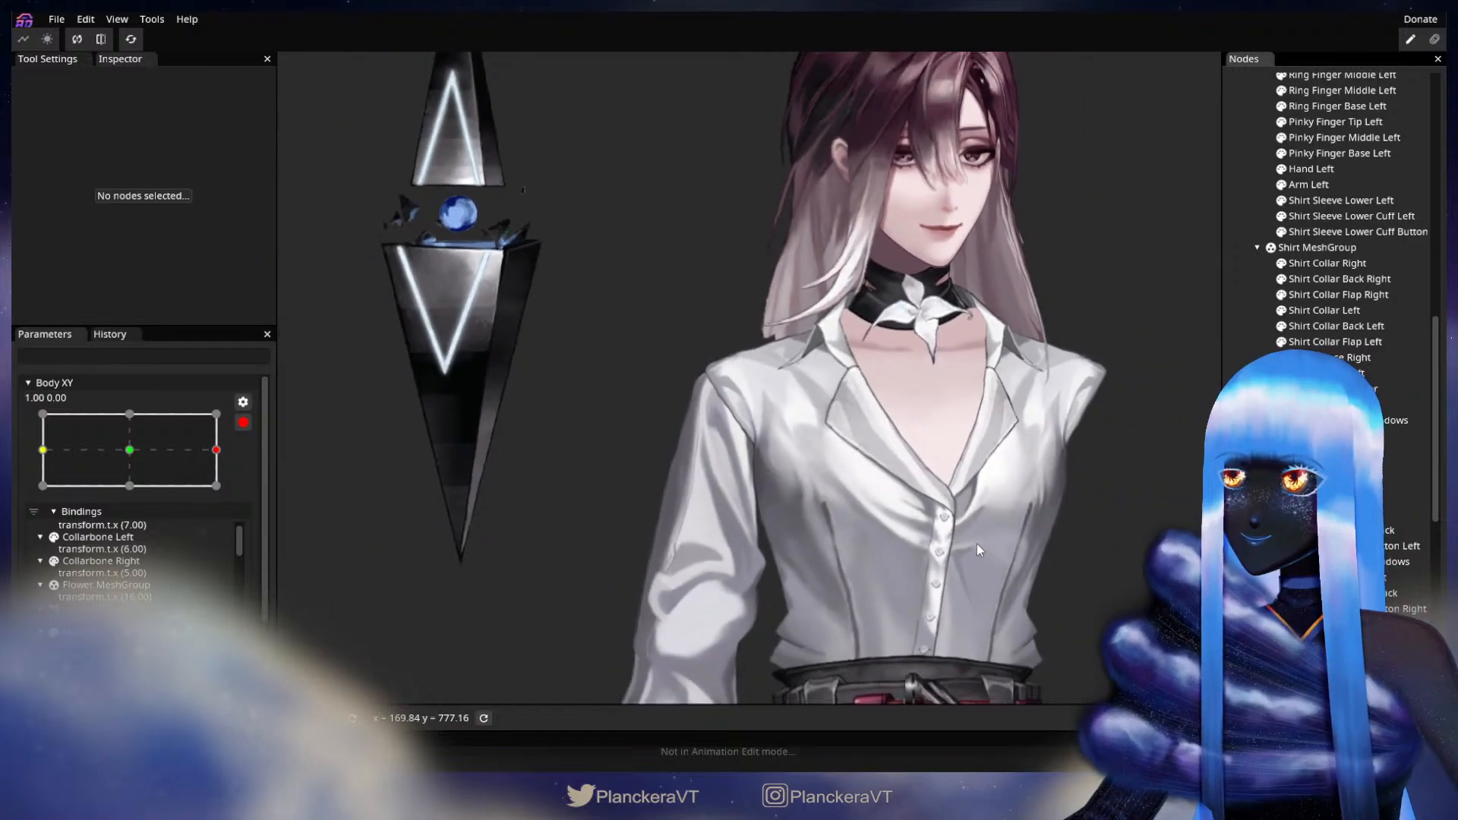
pyautogui.moveTo(976, 544); pyautogui.dragTo(858, 569)
# - Preview the torso in the Body XY turn from 1.00, 0.00 toward 1.00, -1.00, and rearm the 1.00, 0.00 keypoint
pyautogui.click(243, 422)
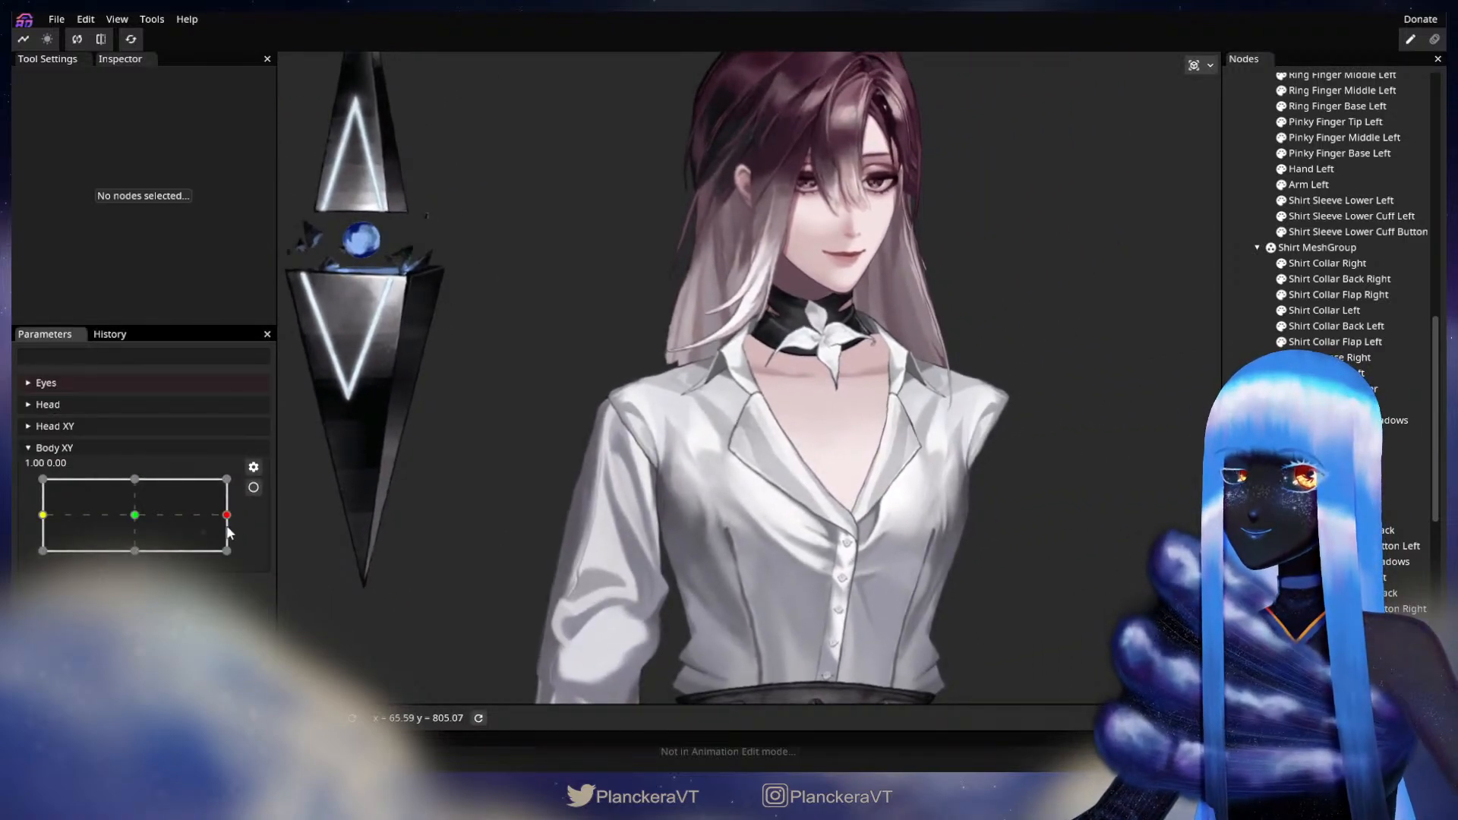
pyautogui.moveTo(229, 515)
pyautogui.mouseDown()
pyautogui.moveTo(138, 523)
pyautogui.moveTo(242, 524)
pyautogui.moveTo(135, 524)
pyautogui.moveTo(232, 518)
pyautogui.moveTo(147, 531)
pyautogui.moveTo(236, 536)
pyautogui.moveTo(139, 537)
pyautogui.moveTo(232, 536)
pyautogui.mouseUp()
pyautogui.moveTo(692, 541); pyautogui.dragTo(522, 442)
pyautogui.scroll(1, 745, 477)
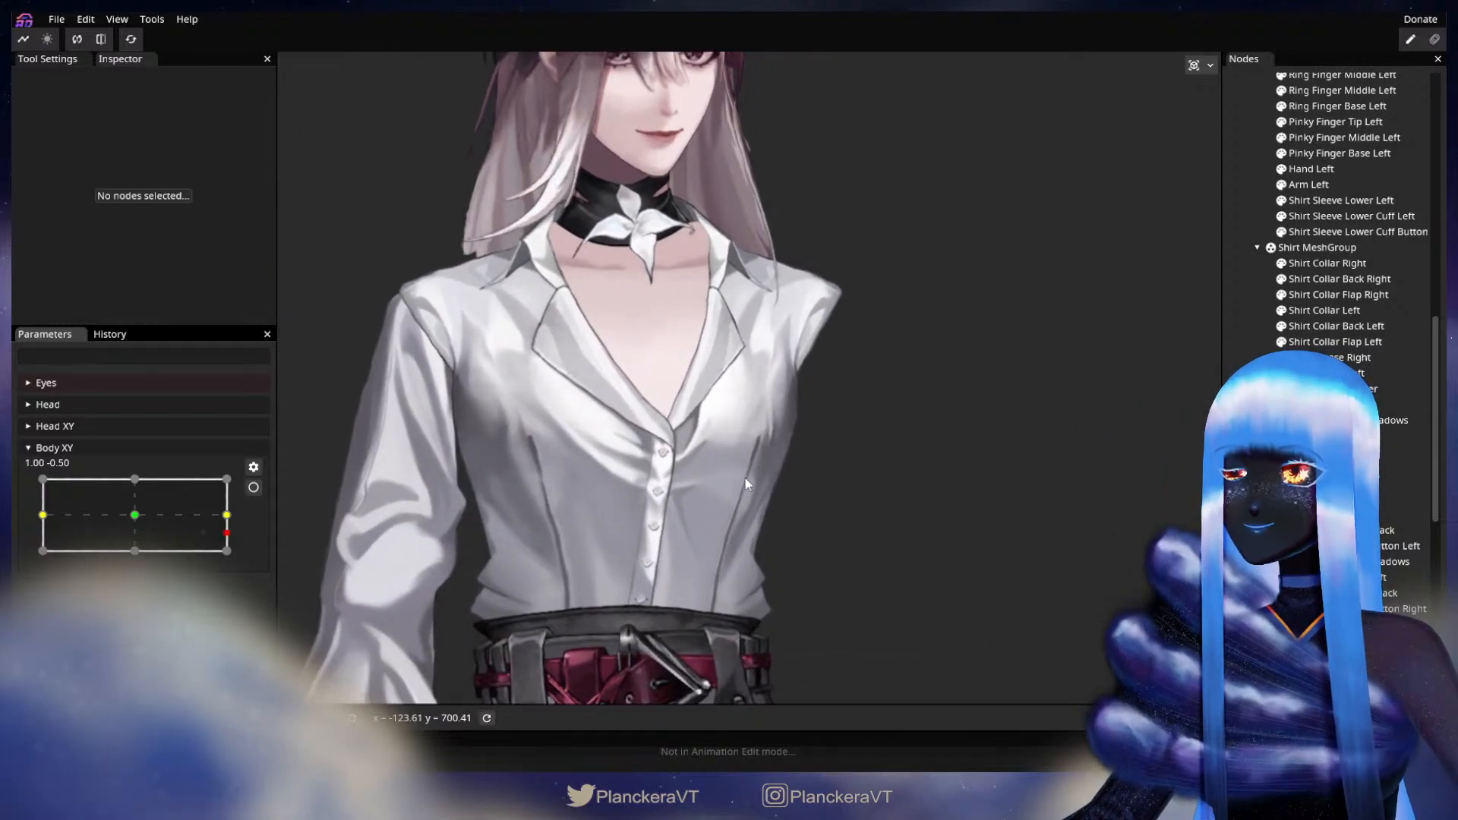
pyautogui.scroll(2, 745, 477)
pyautogui.click(253, 488)
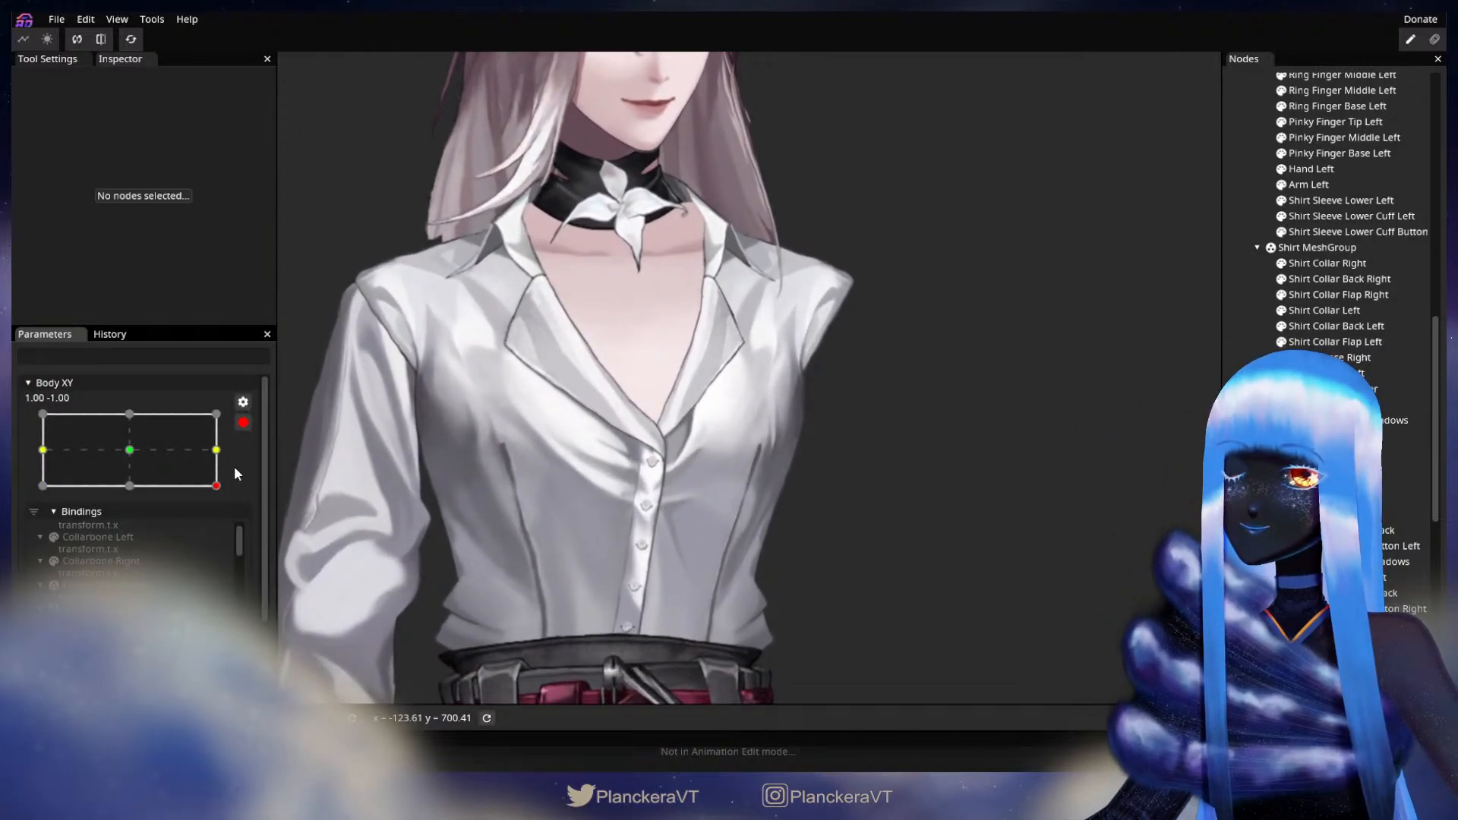
# - Reshape the Shirt mesh under the bust on the sleeveless side of the button placket with a size 31 circle brush
pyautogui.scroll(1, 561, 503)
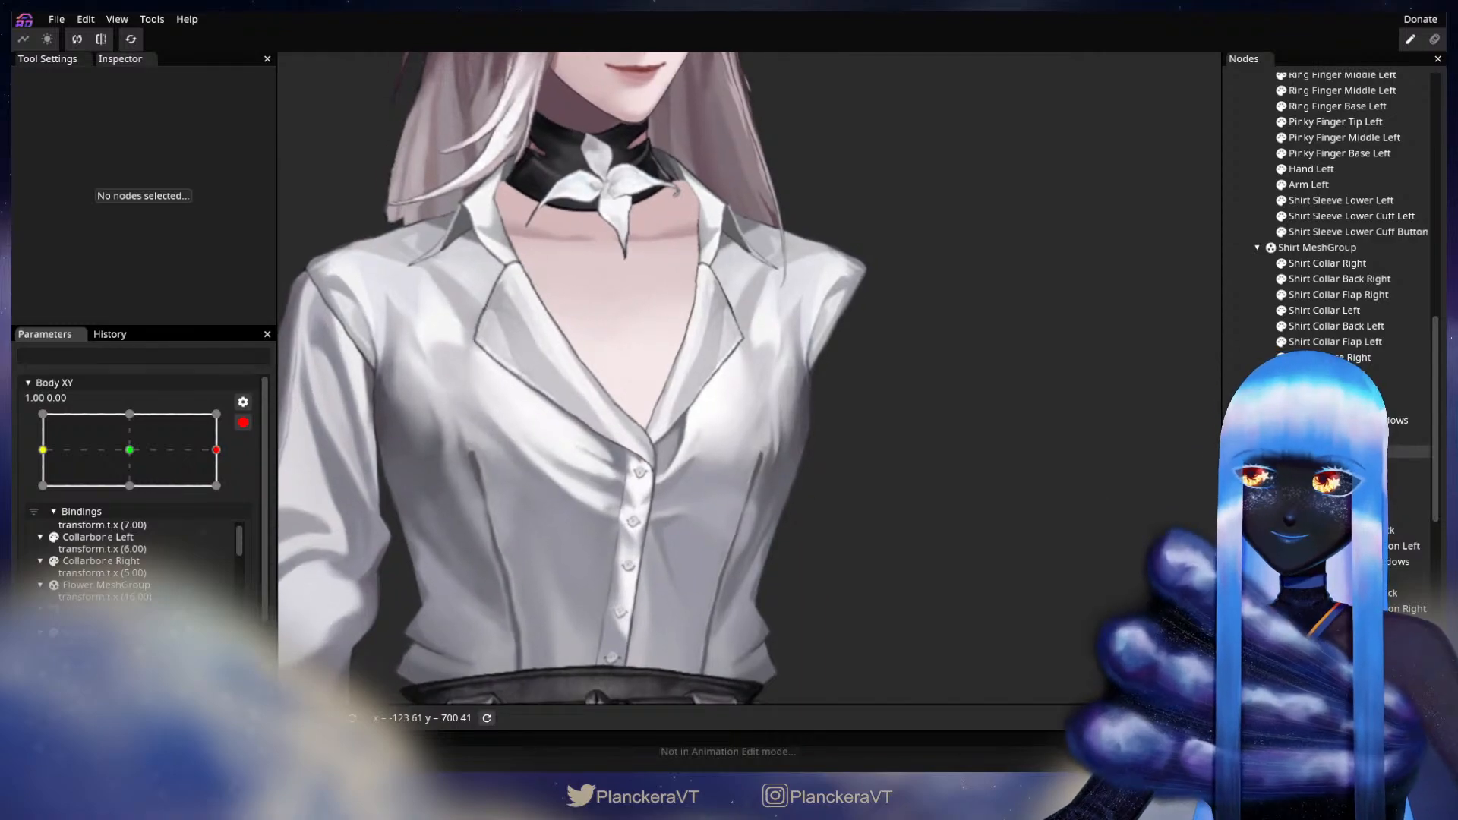
pyautogui.click(1407, 436)
pyautogui.scroll(3, 858, 498)
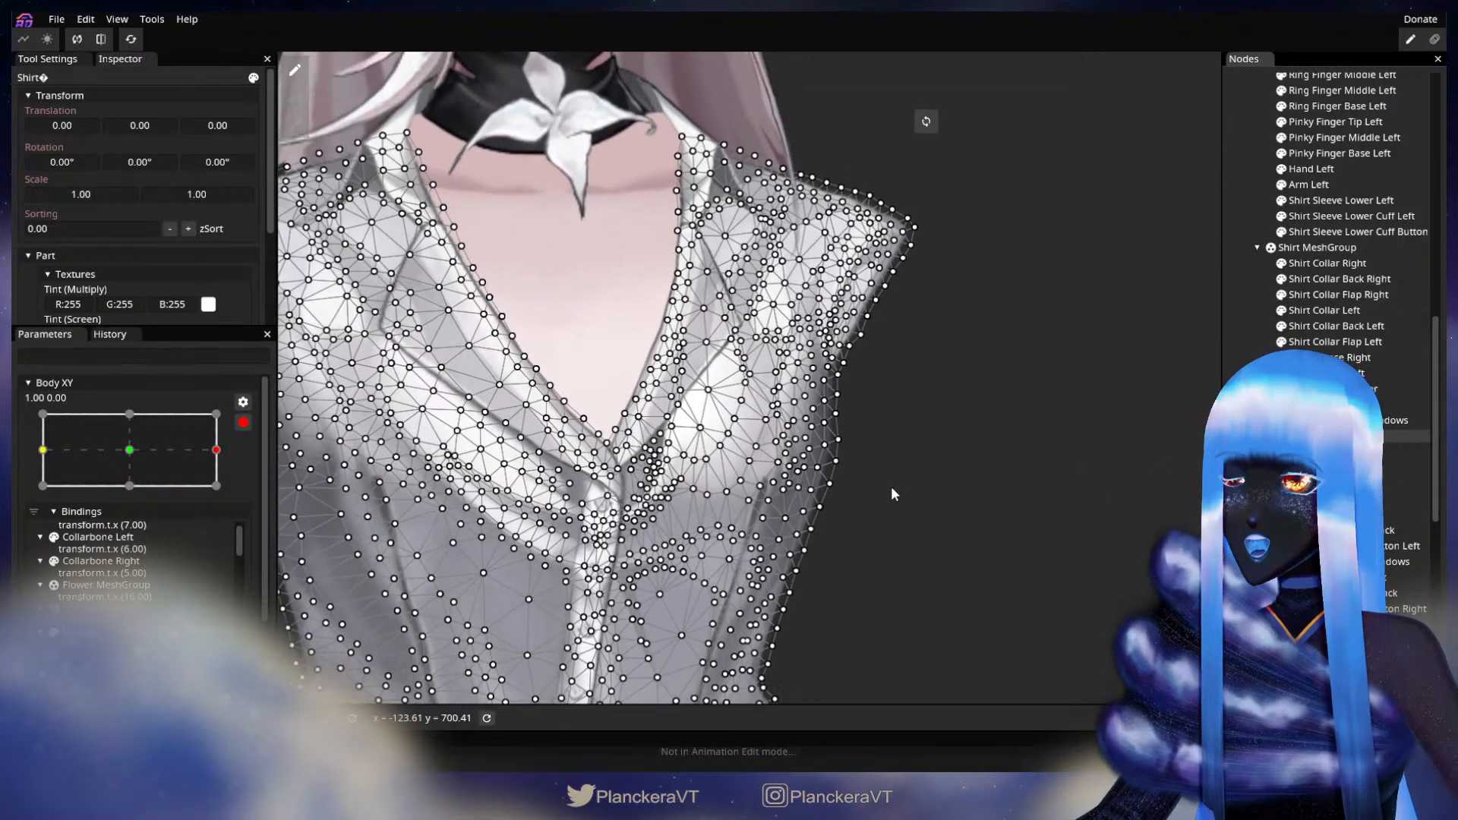
pyautogui.scroll(1, 889, 490)
pyautogui.click(295, 124)
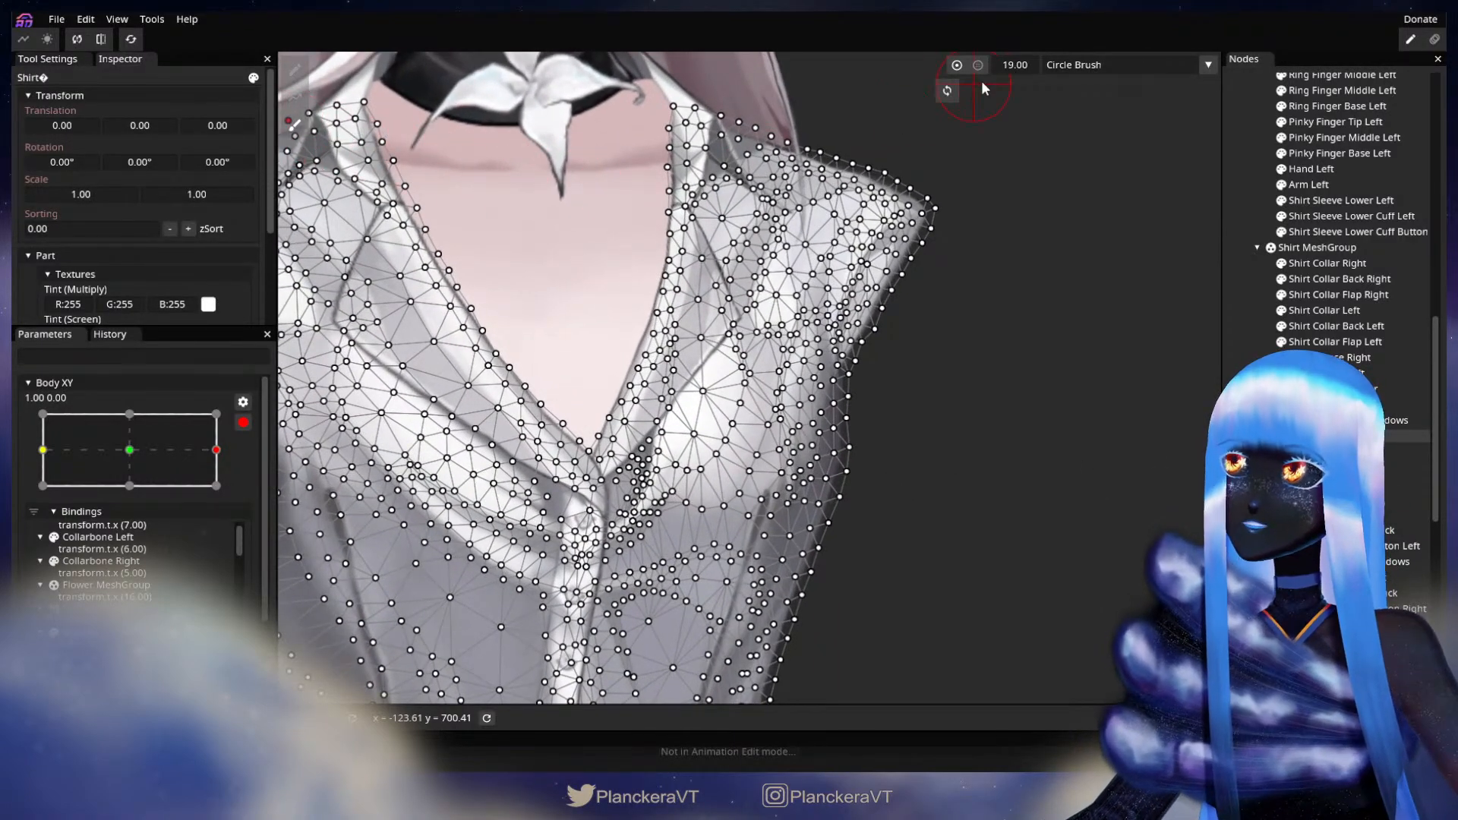
pyautogui.moveTo(1019, 67); pyautogui.dragTo(1022, 67)
pyautogui.moveTo(1001, 346); pyautogui.dragTo(1089, 165)
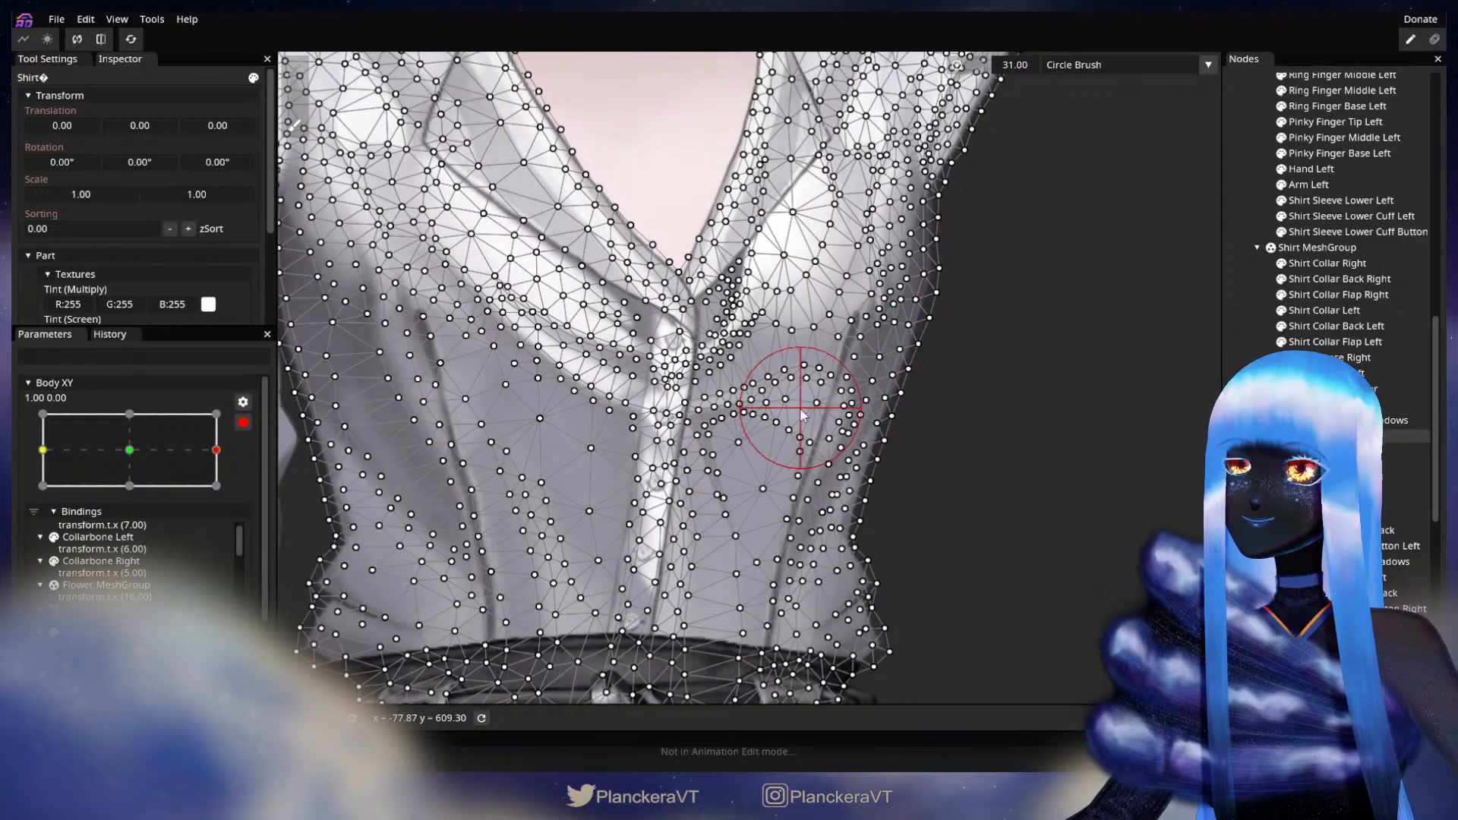
pyautogui.scroll(1, 795, 405)
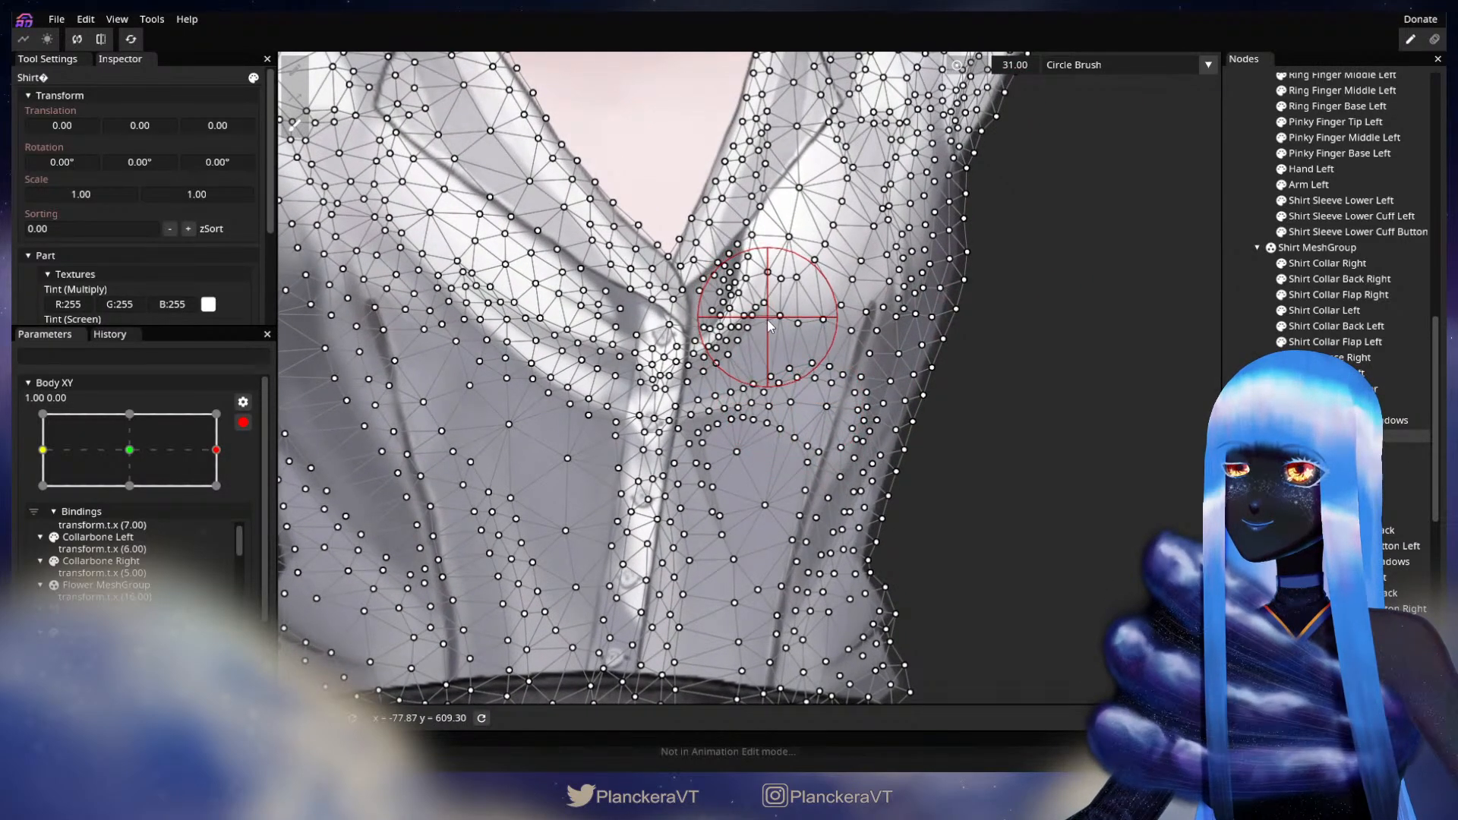
pyautogui.moveTo(852, 262); pyautogui.dragTo(722, 247)
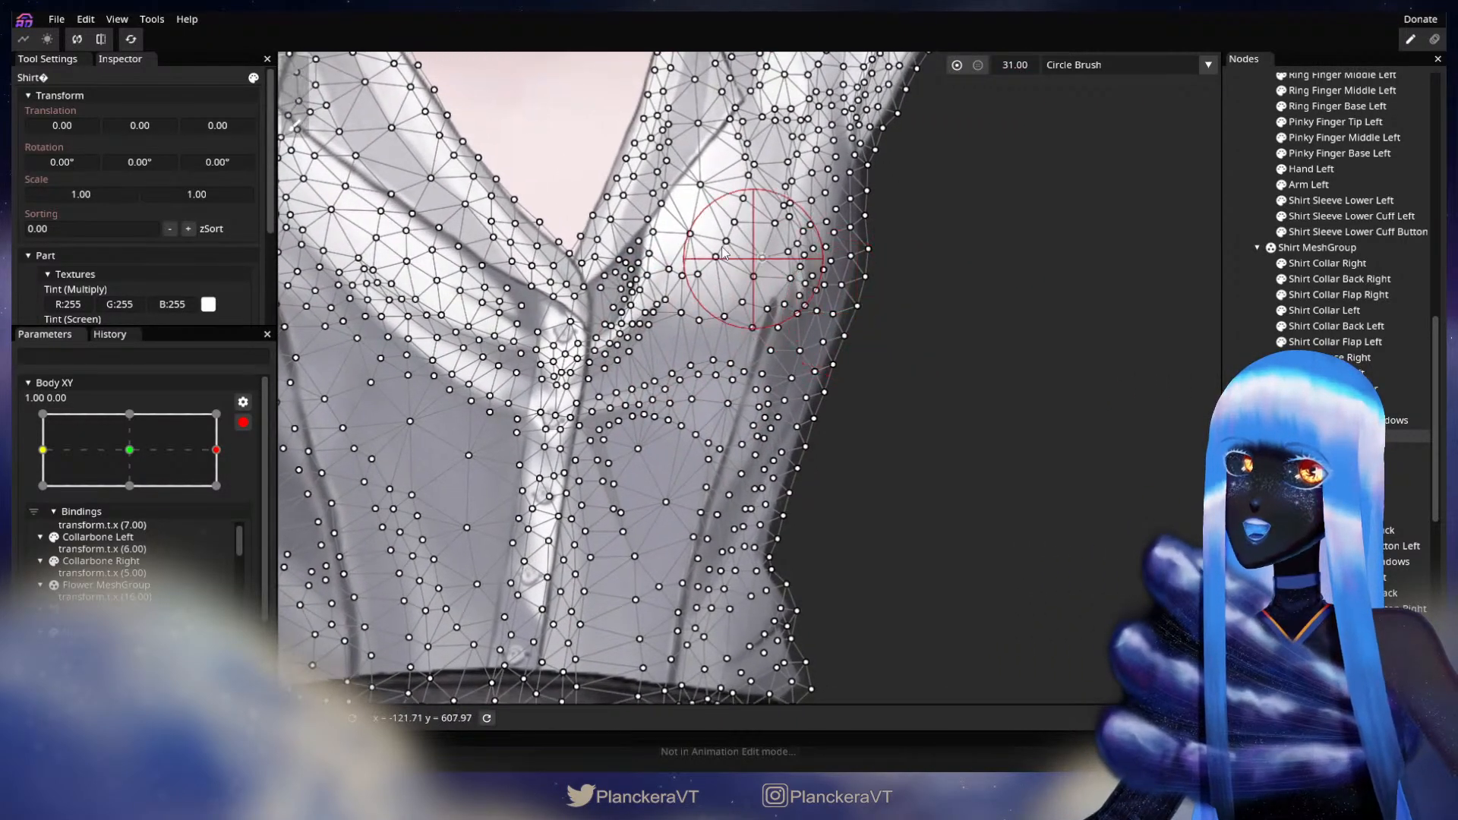
pyautogui.click(295, 70)
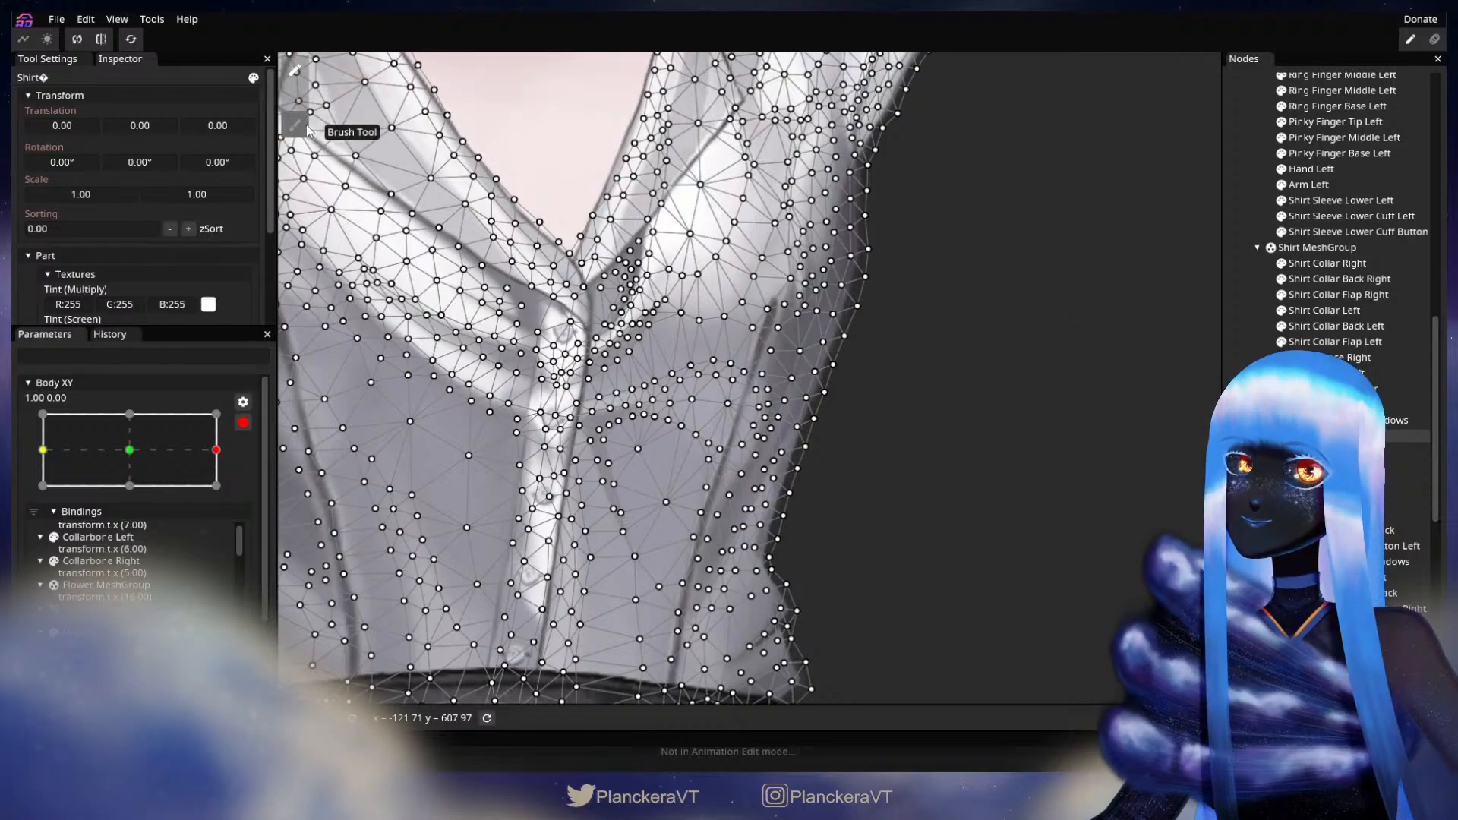
pyautogui.click(301, 124)
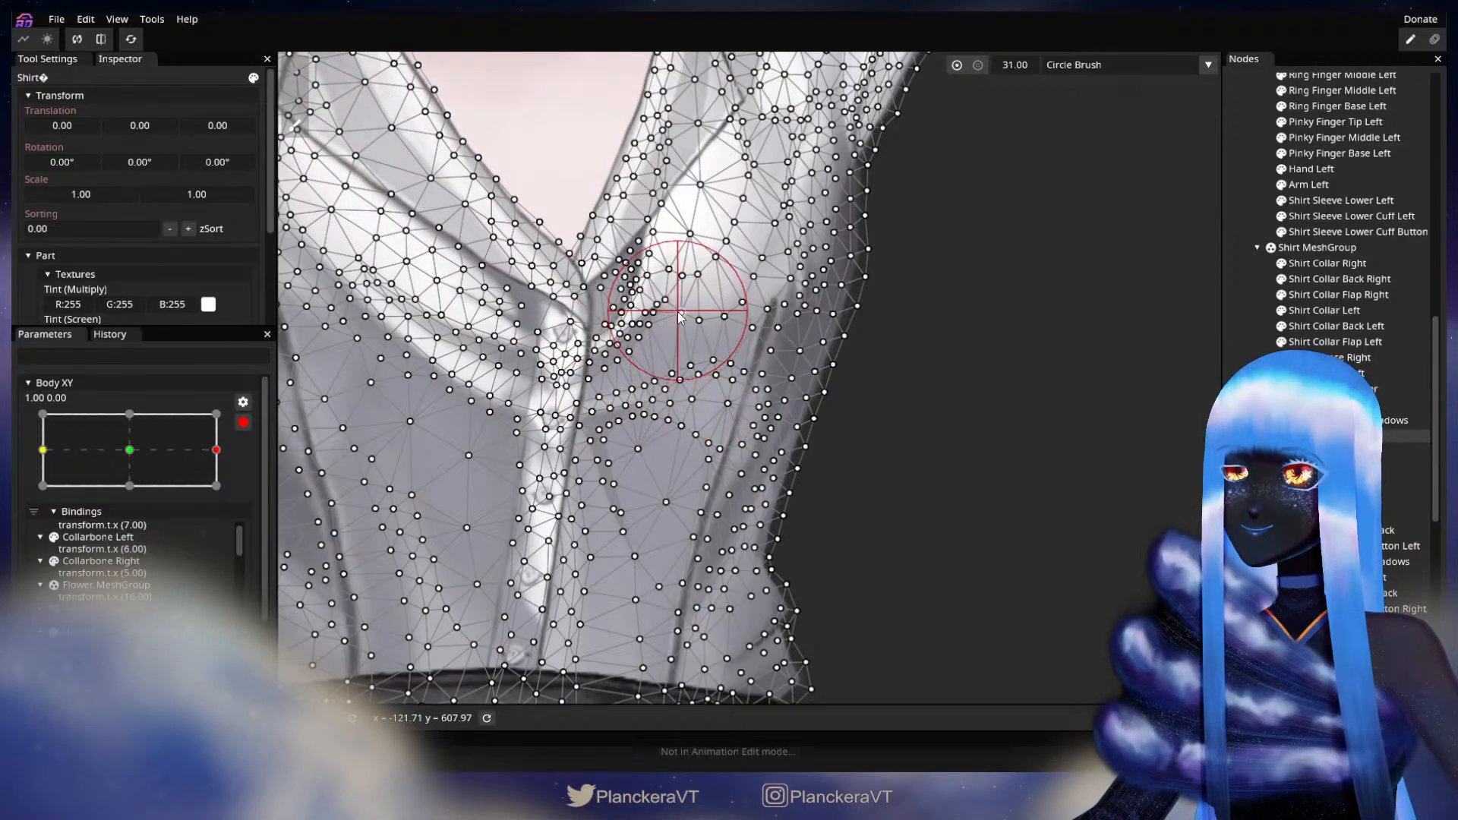
pyautogui.moveTo(682, 325)
pyautogui.mouseDown()
pyautogui.moveTo(677, 343)
pyautogui.moveTo(680, 325)
pyautogui.mouseUp()
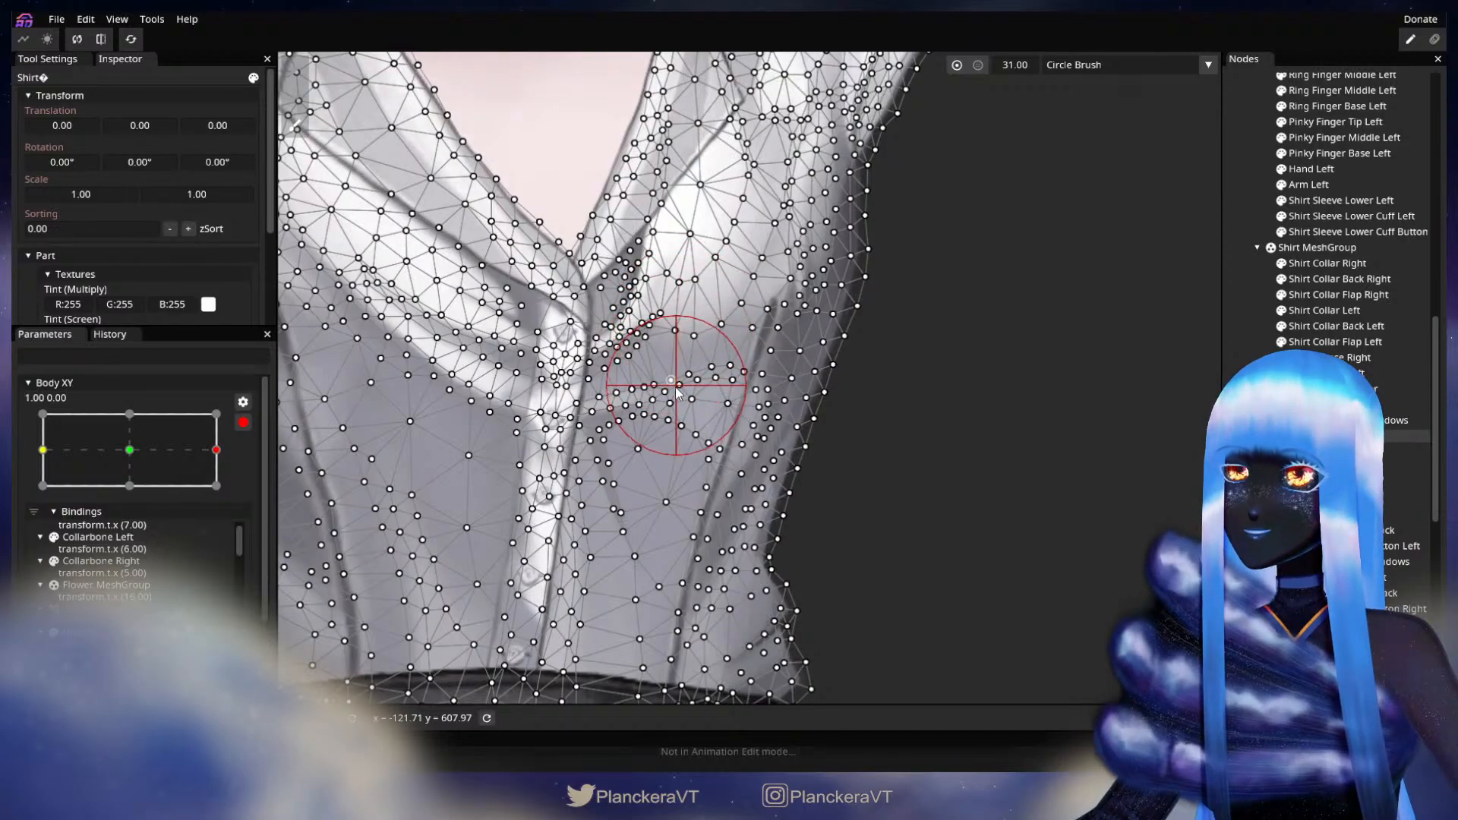
pyautogui.moveTo(678, 391)
pyautogui.mouseDown()
pyautogui.moveTo(637, 436)
pyautogui.moveTo(641, 519)
pyautogui.mouseUp()
pyautogui.moveTo(844, 362); pyautogui.dragTo(812, 419)
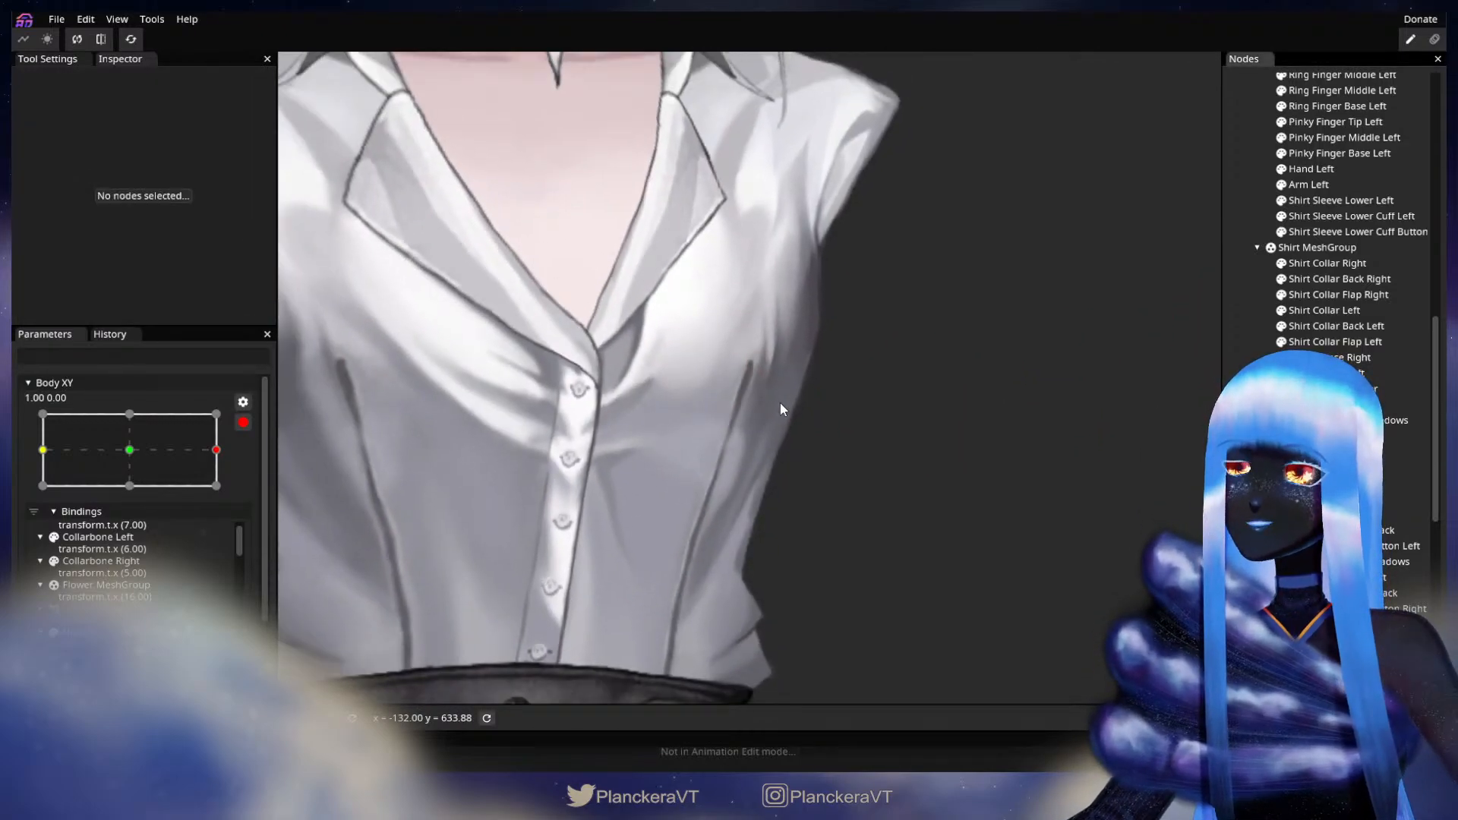
# - Preview the reshaped chest in the Body XY turn around 0.89, 0.02, and rearm the 1.00, 0.00 keypoint
pyautogui.scroll(-2, 763, 411)
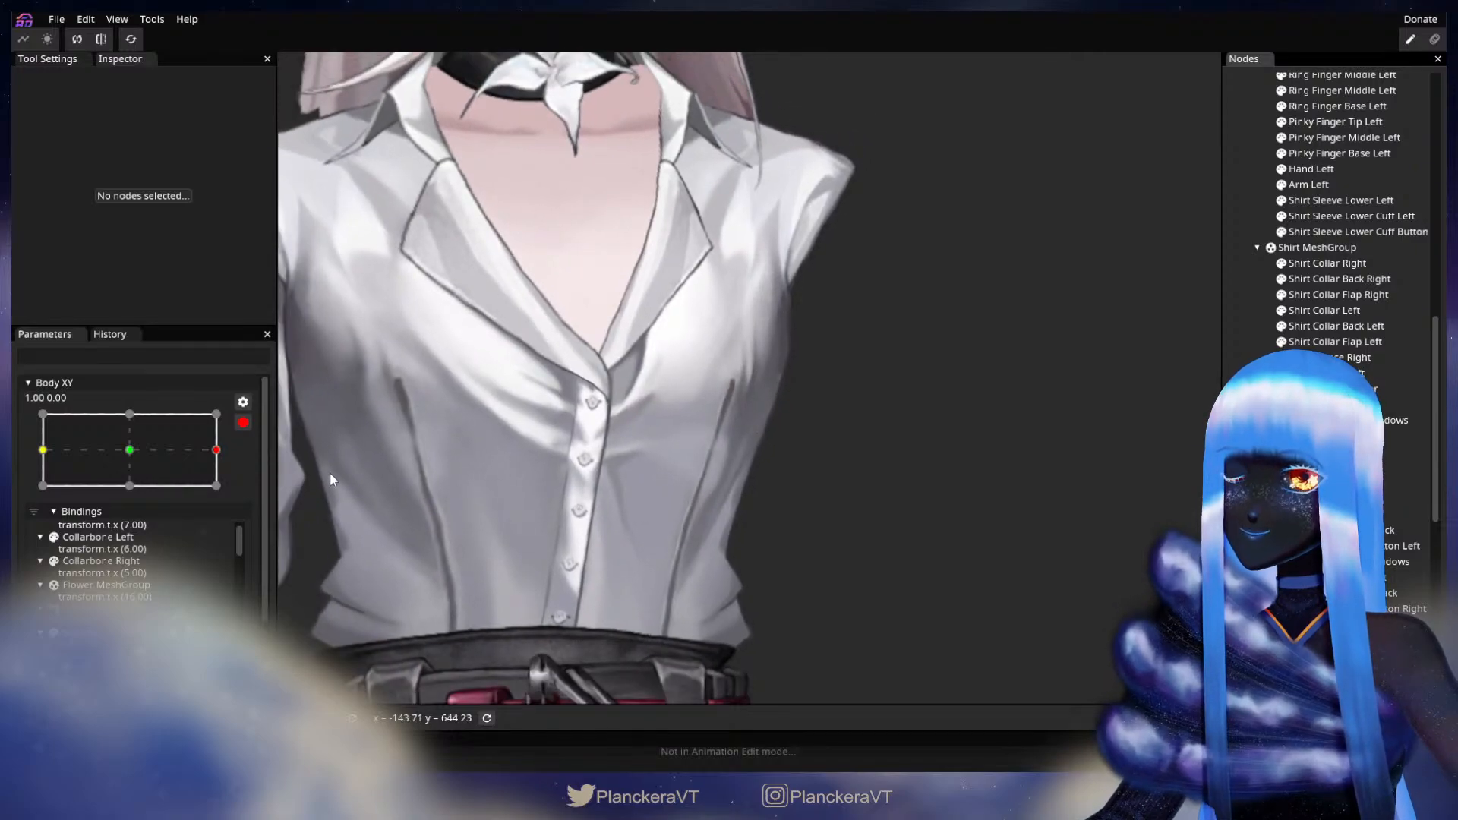
pyautogui.click(243, 423)
pyautogui.moveTo(226, 515)
pyautogui.mouseDown()
pyautogui.moveTo(144, 521)
pyautogui.moveTo(249, 512)
pyautogui.moveTo(116, 521)
pyautogui.moveTo(221, 519)
pyautogui.mouseUp()
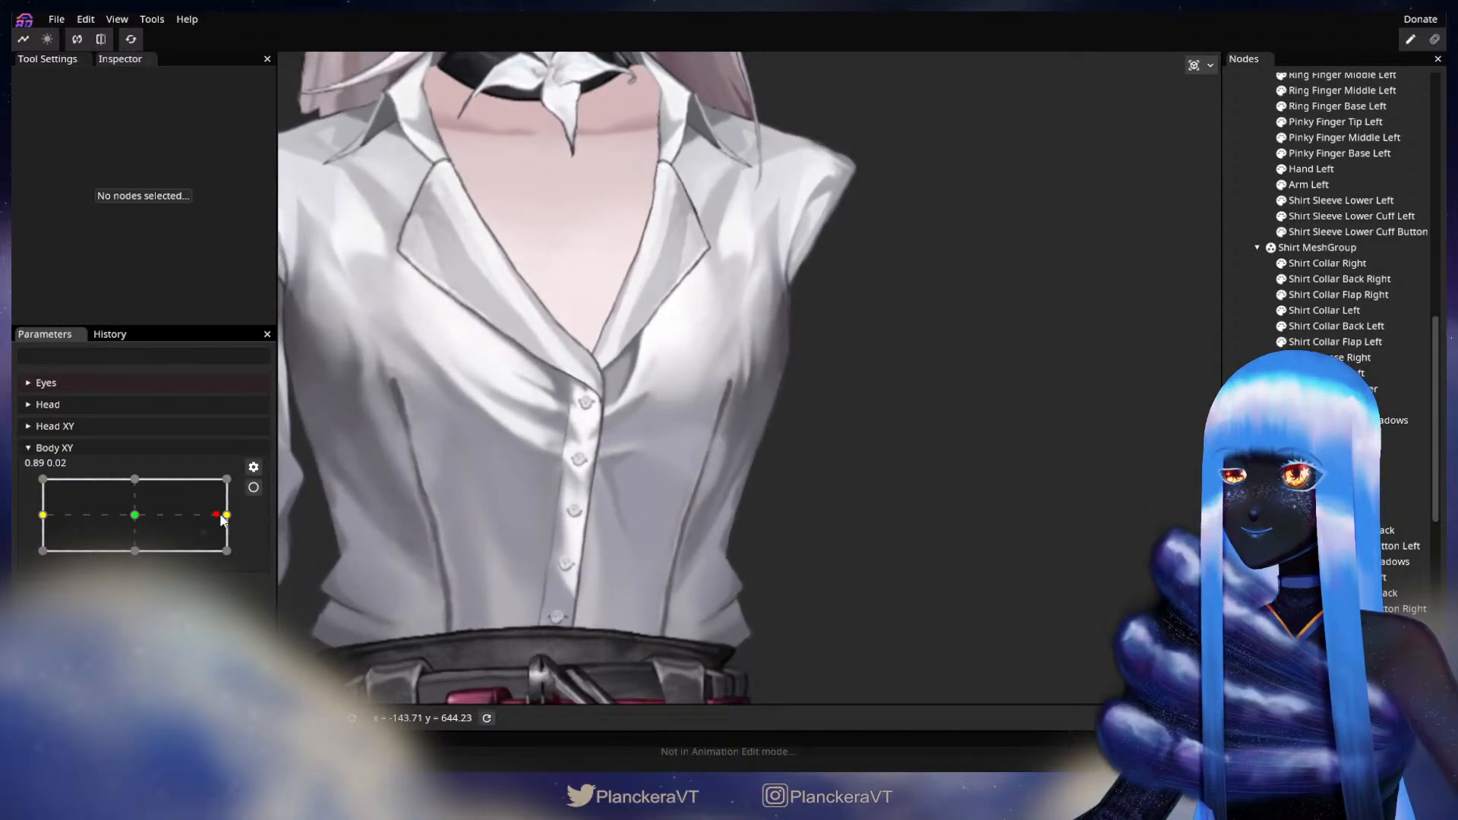
pyautogui.click(252, 487)
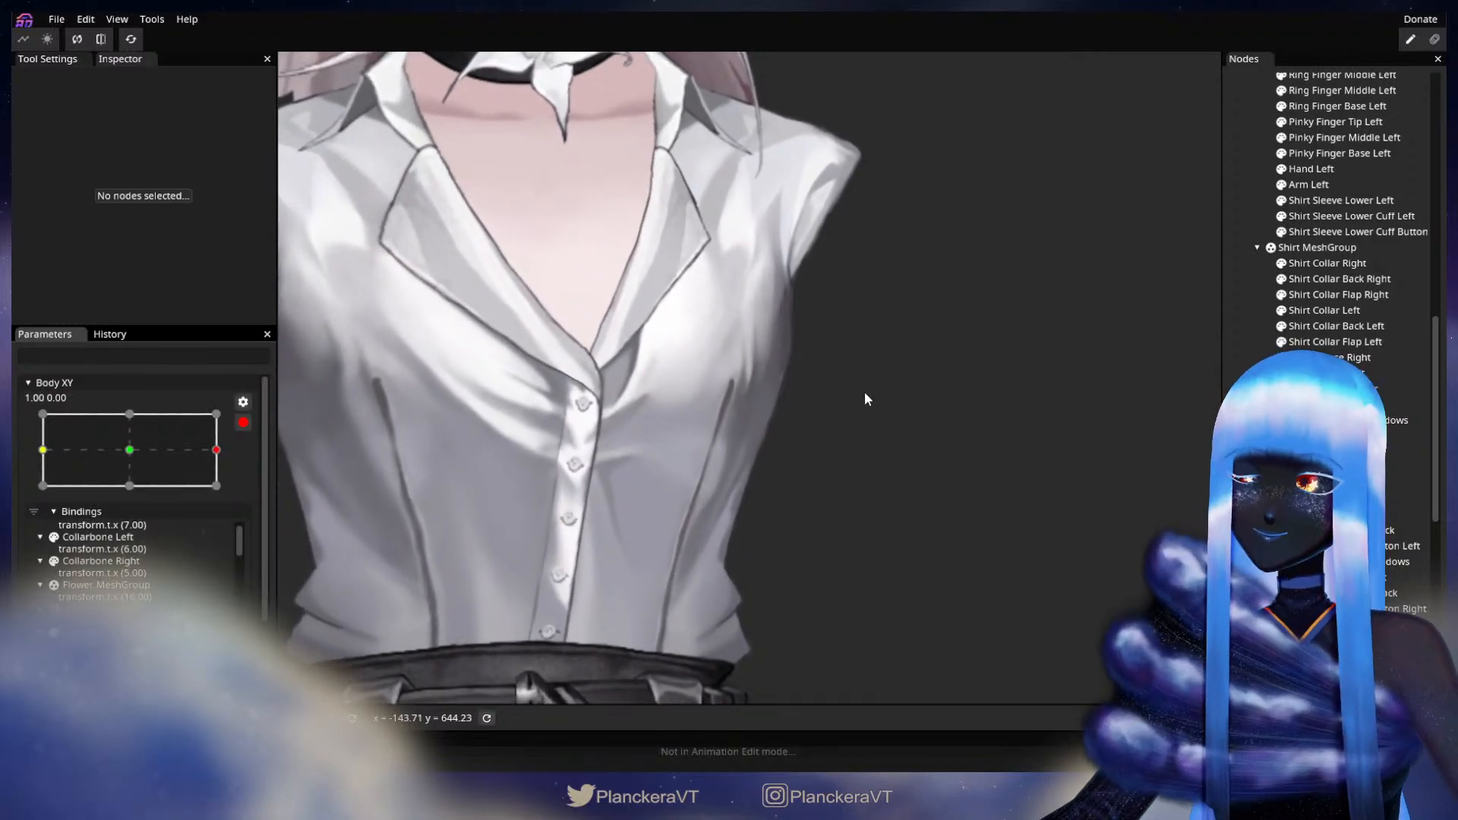
# - Recheck the Shirt mesh at the sleeveless-side bust with the size 31 circle brush
pyautogui.click(1337, 436)
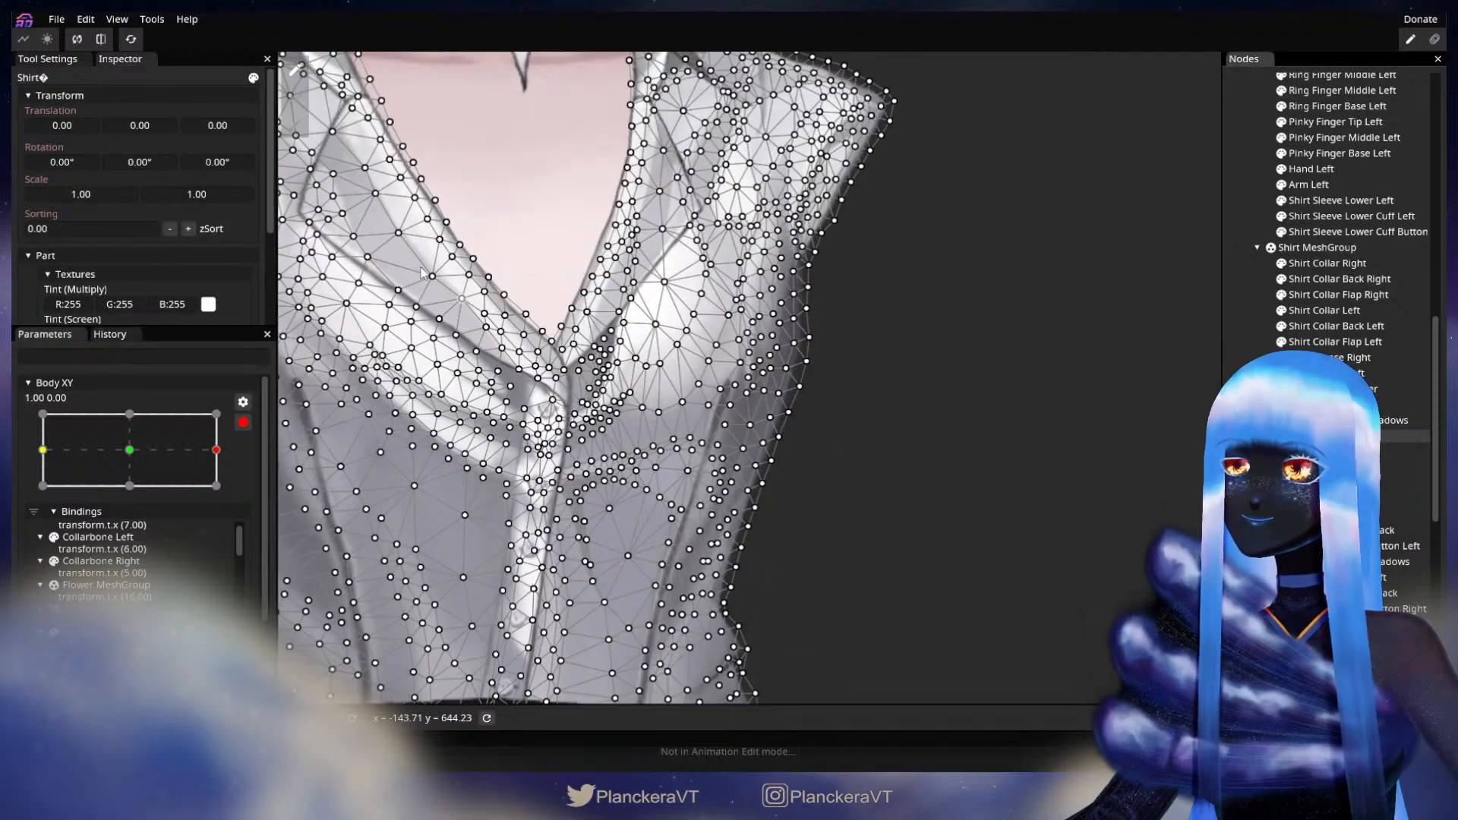
pyautogui.click(295, 123)
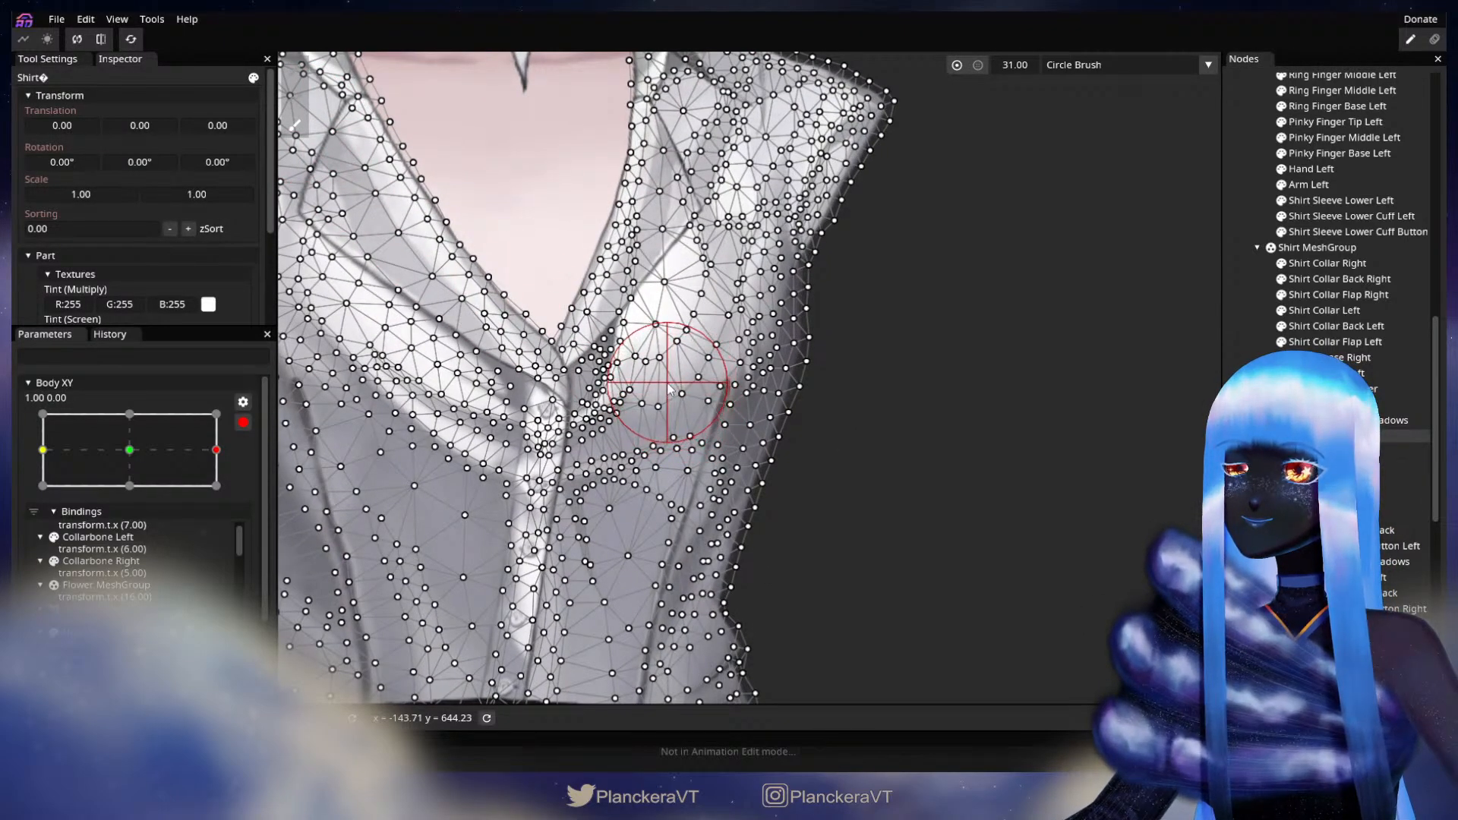
pyautogui.click(1238, 372)
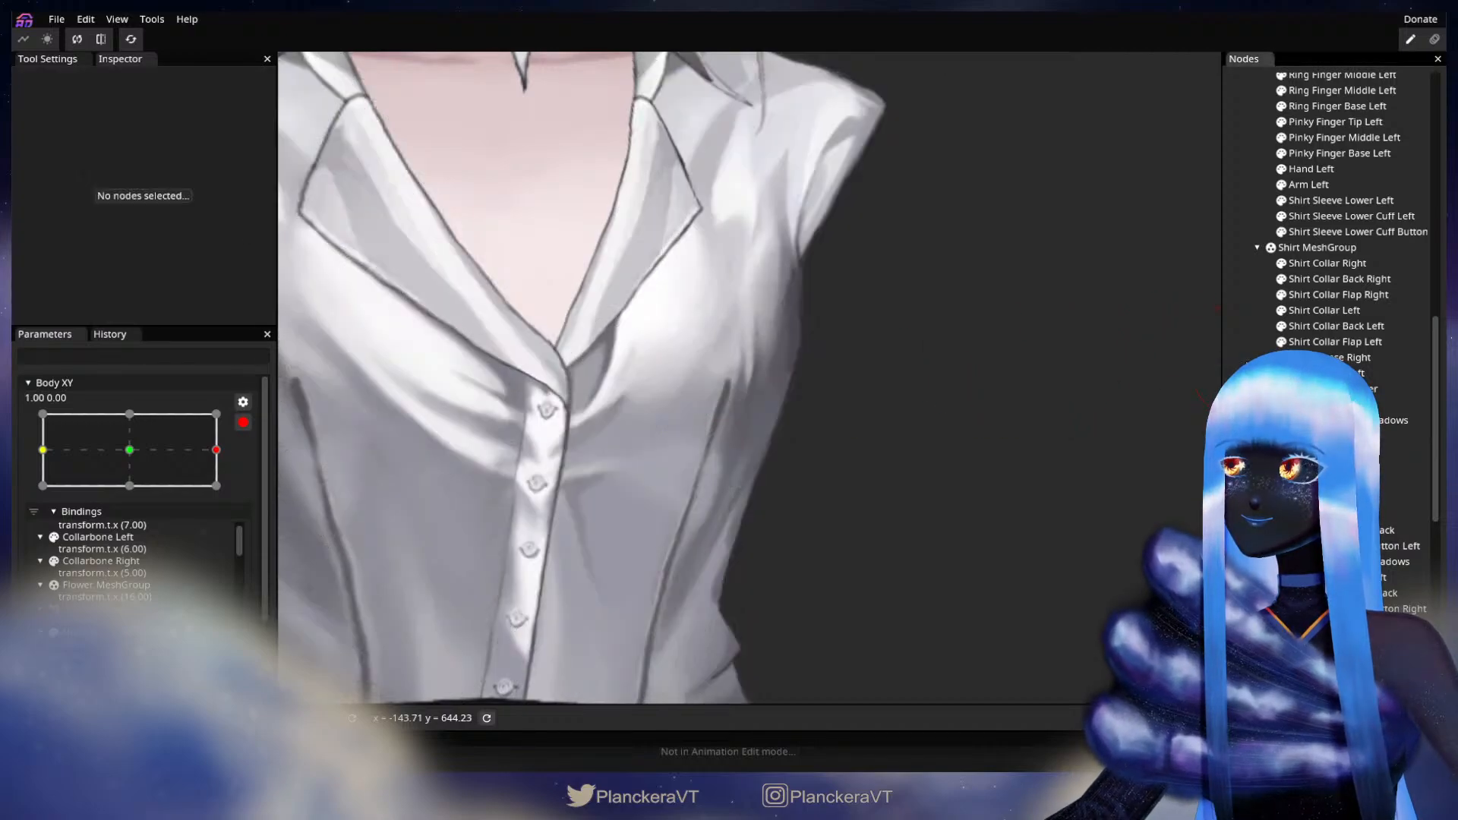
pyautogui.scroll(-2, 492, 405)
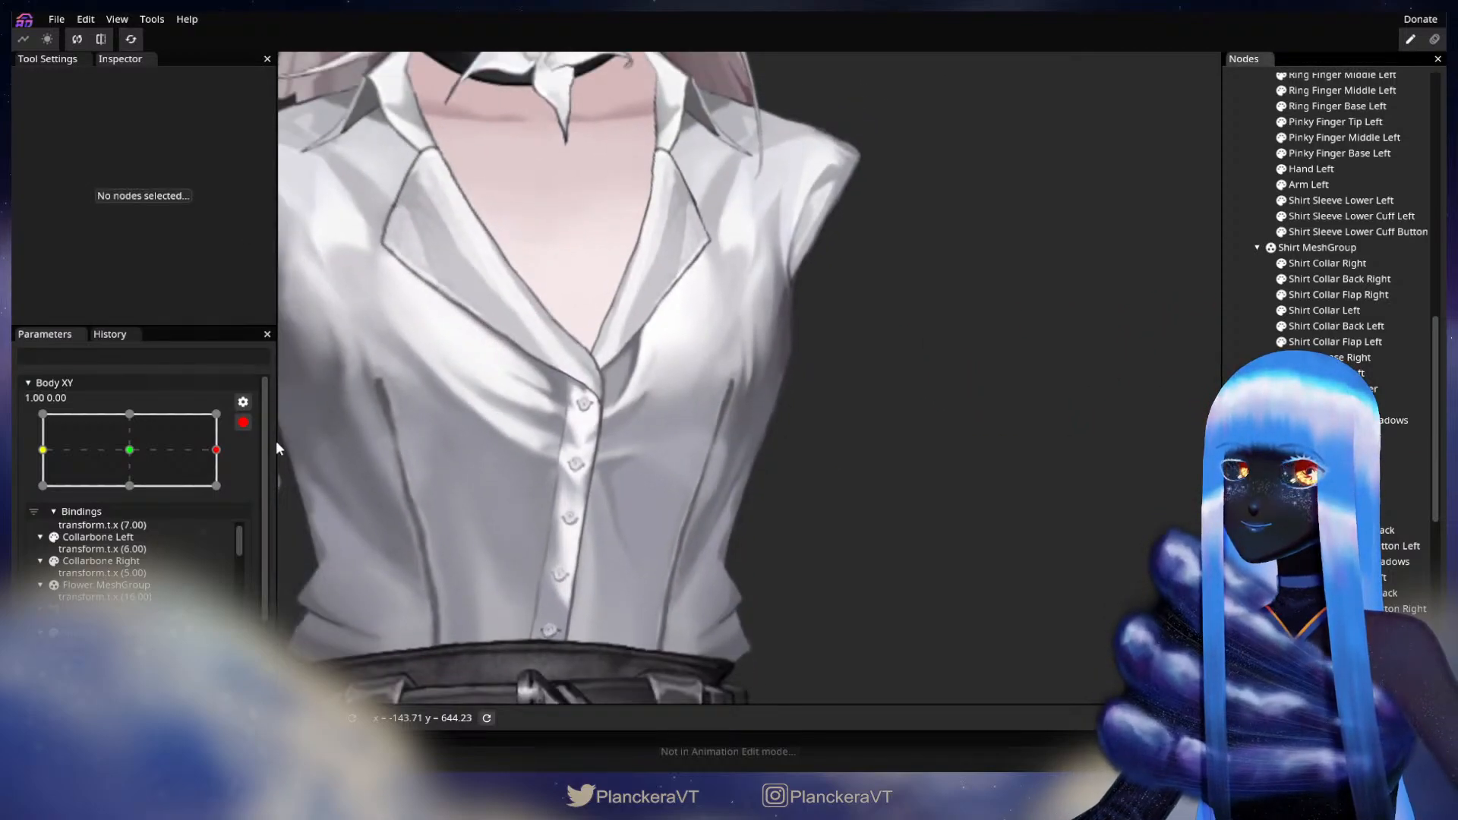
# - Preview the chest in the Body XY turn around 0.89, 0.10, and rearm the 1.00, 0.00 keypoint
pyautogui.click(243, 422)
pyautogui.moveTo(227, 515)
pyautogui.mouseDown()
pyautogui.moveTo(125, 512)
pyautogui.moveTo(238, 509)
pyautogui.moveTo(130, 506)
pyautogui.moveTo(221, 514)
pyautogui.mouseUp()
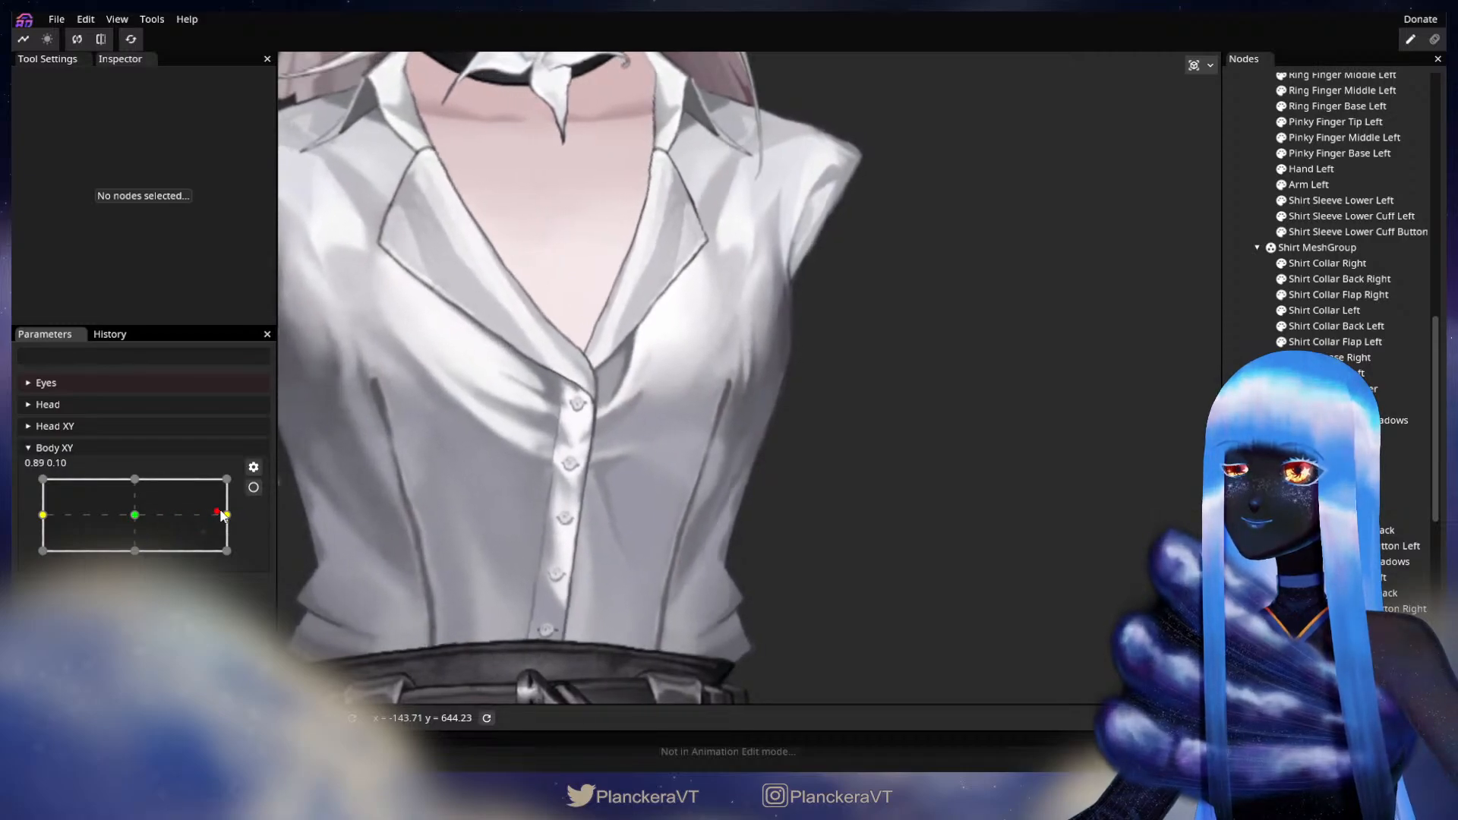
pyautogui.click(254, 488)
# - Reshape the Shirt mesh around the sleeveless-side bust and the crease beside the placket with the size 25 circle brush and Vertex tool
pyautogui.scroll(3, 635, 468)
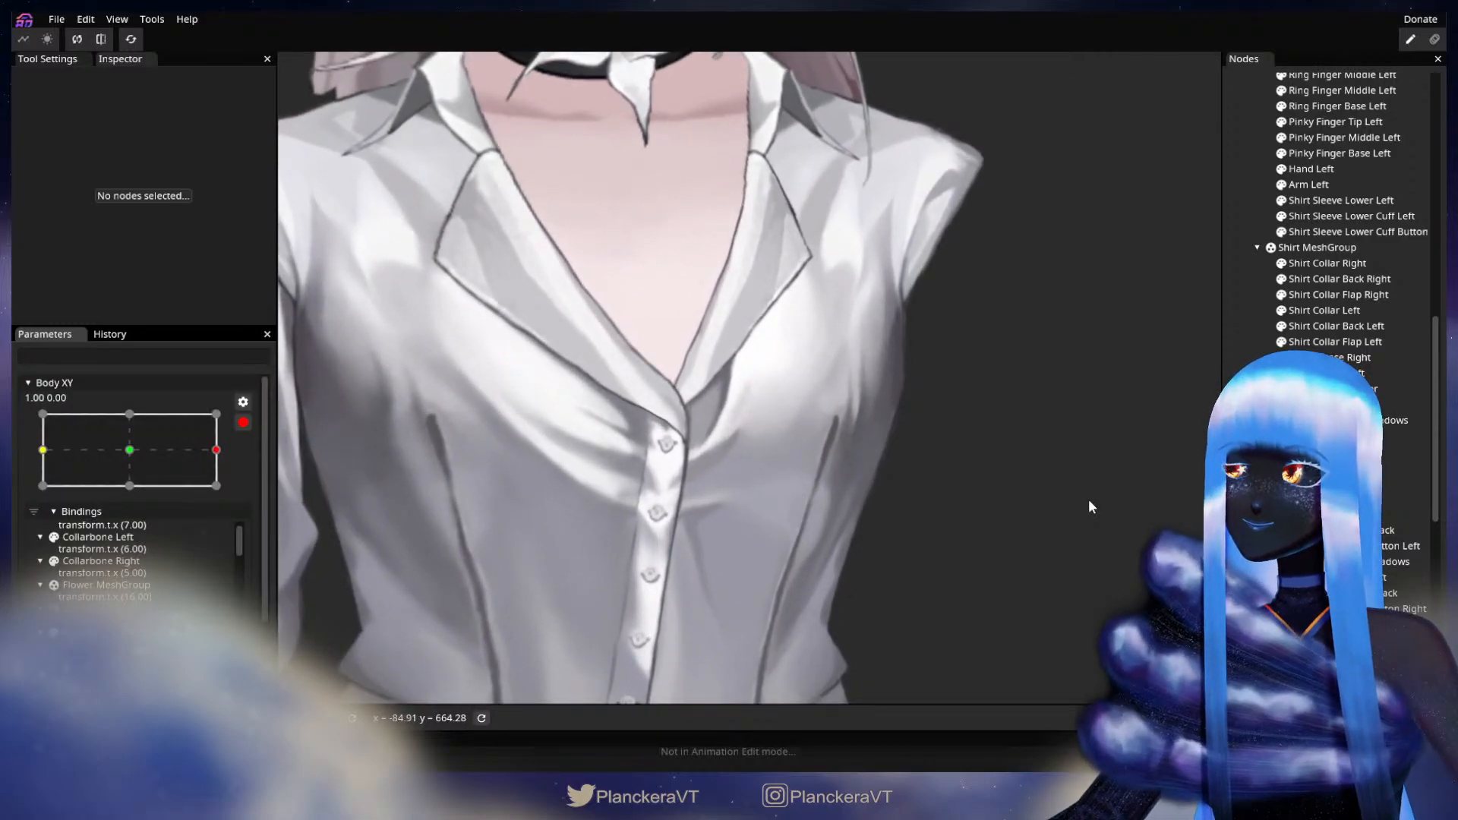
pyautogui.click(799, 557)
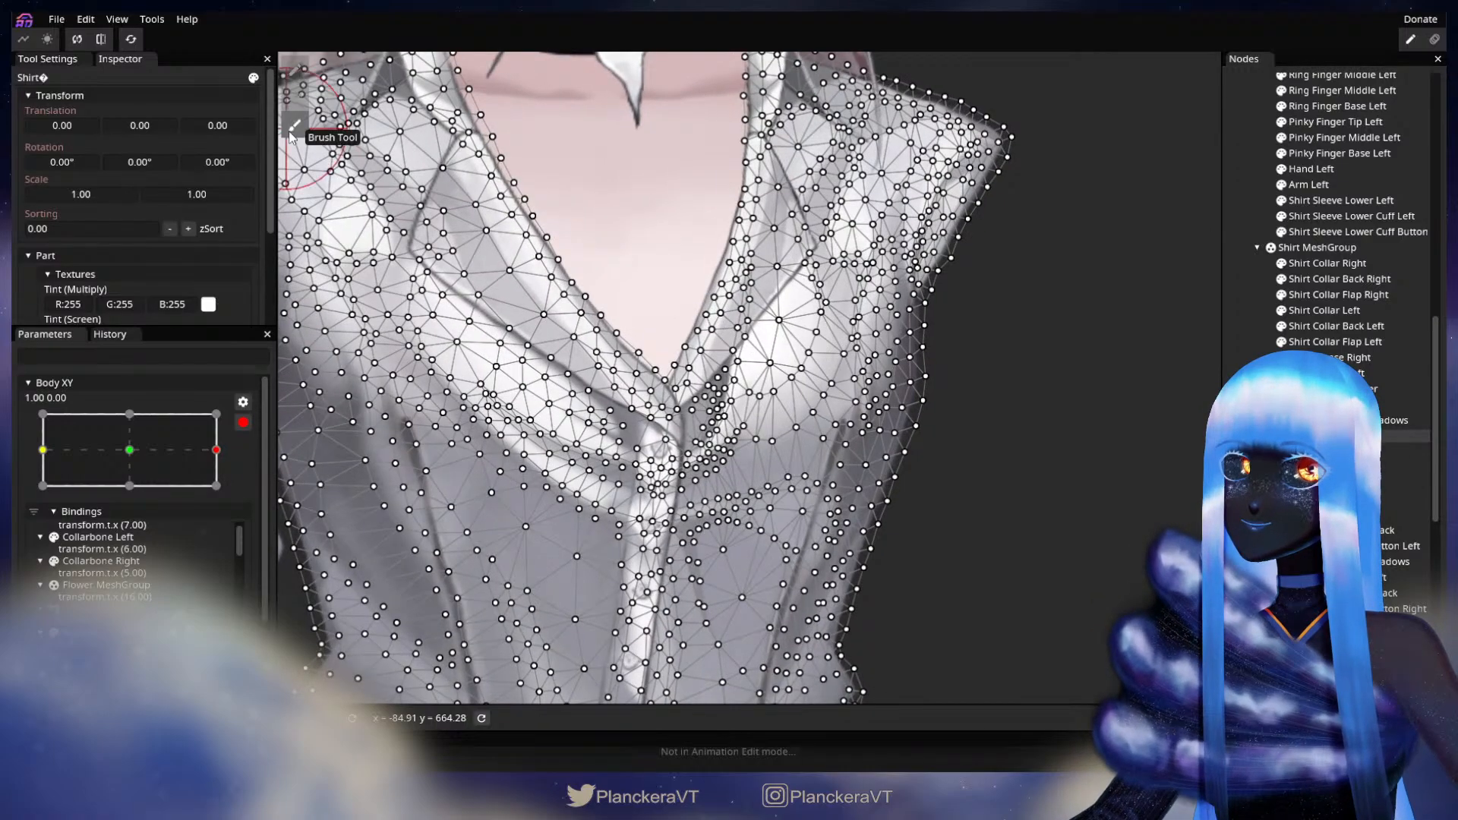
pyautogui.scroll(1, 950, 439)
pyautogui.moveTo(1064, 102)
pyautogui.mouseDown()
pyautogui.moveTo(1000, 86)
pyautogui.moveTo(1020, 66)
pyautogui.mouseUp()
pyautogui.scroll(1, 690, 472)
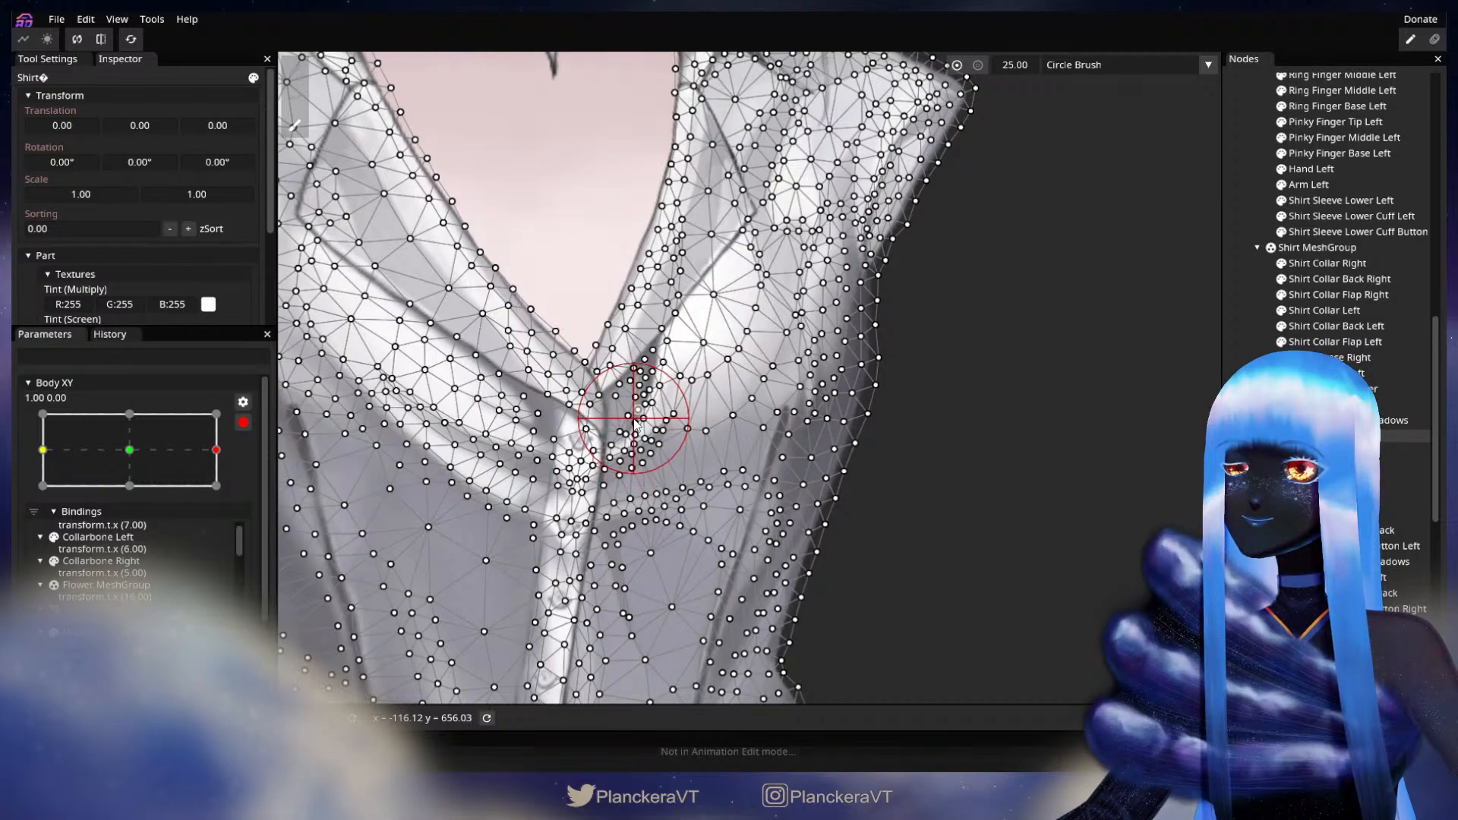
pyautogui.moveTo(928, 351)
pyautogui.mouseDown()
pyautogui.moveTo(1073, 416)
pyautogui.moveTo(969, 308)
pyautogui.mouseUp()
pyautogui.click(295, 70)
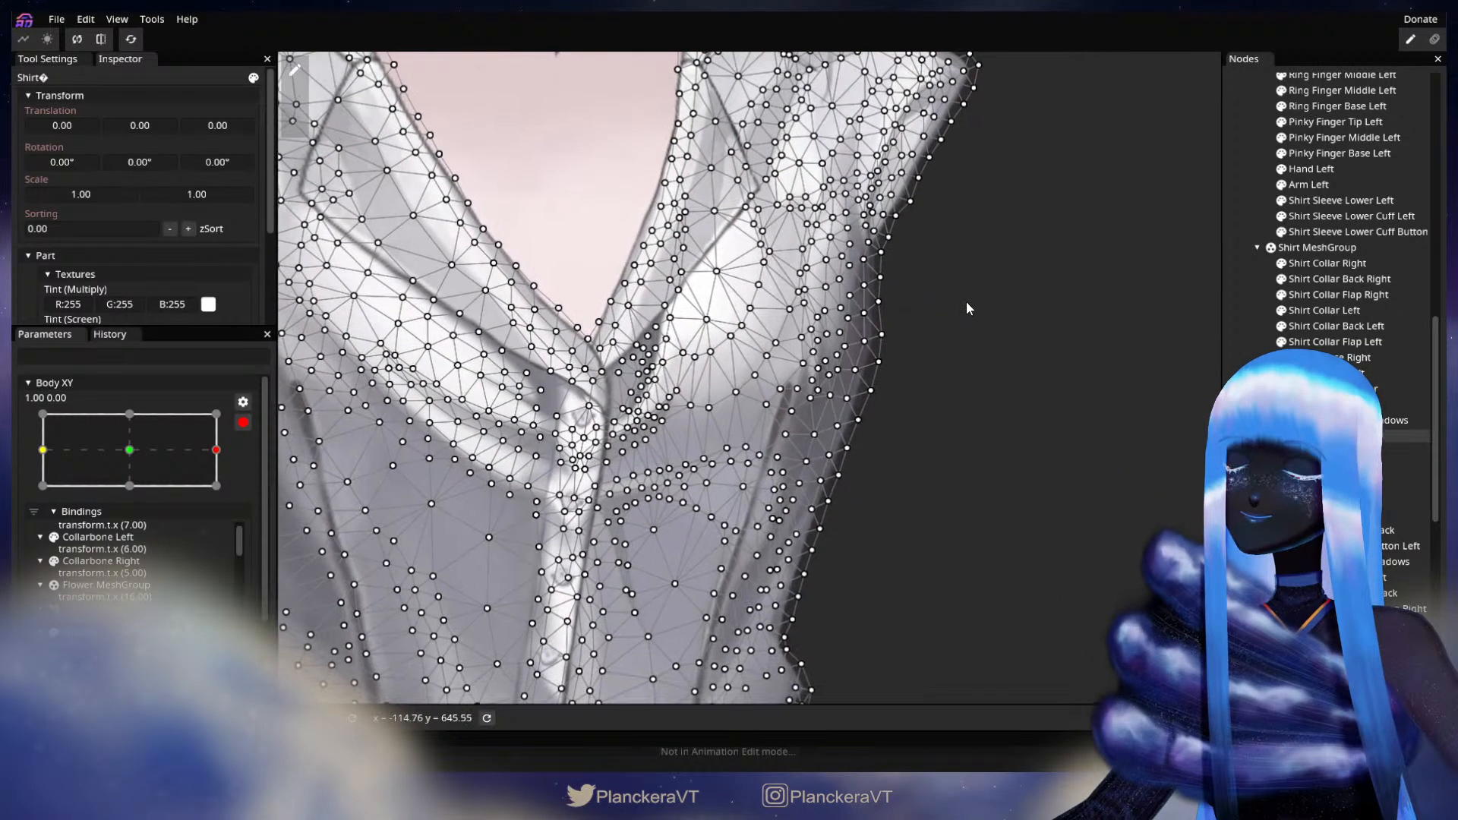
pyautogui.moveTo(692, 305)
pyautogui.mouseDown()
pyautogui.moveTo(749, 339)
pyautogui.moveTo(701, 285)
pyautogui.mouseUp()
pyautogui.scroll(1, 667, 486)
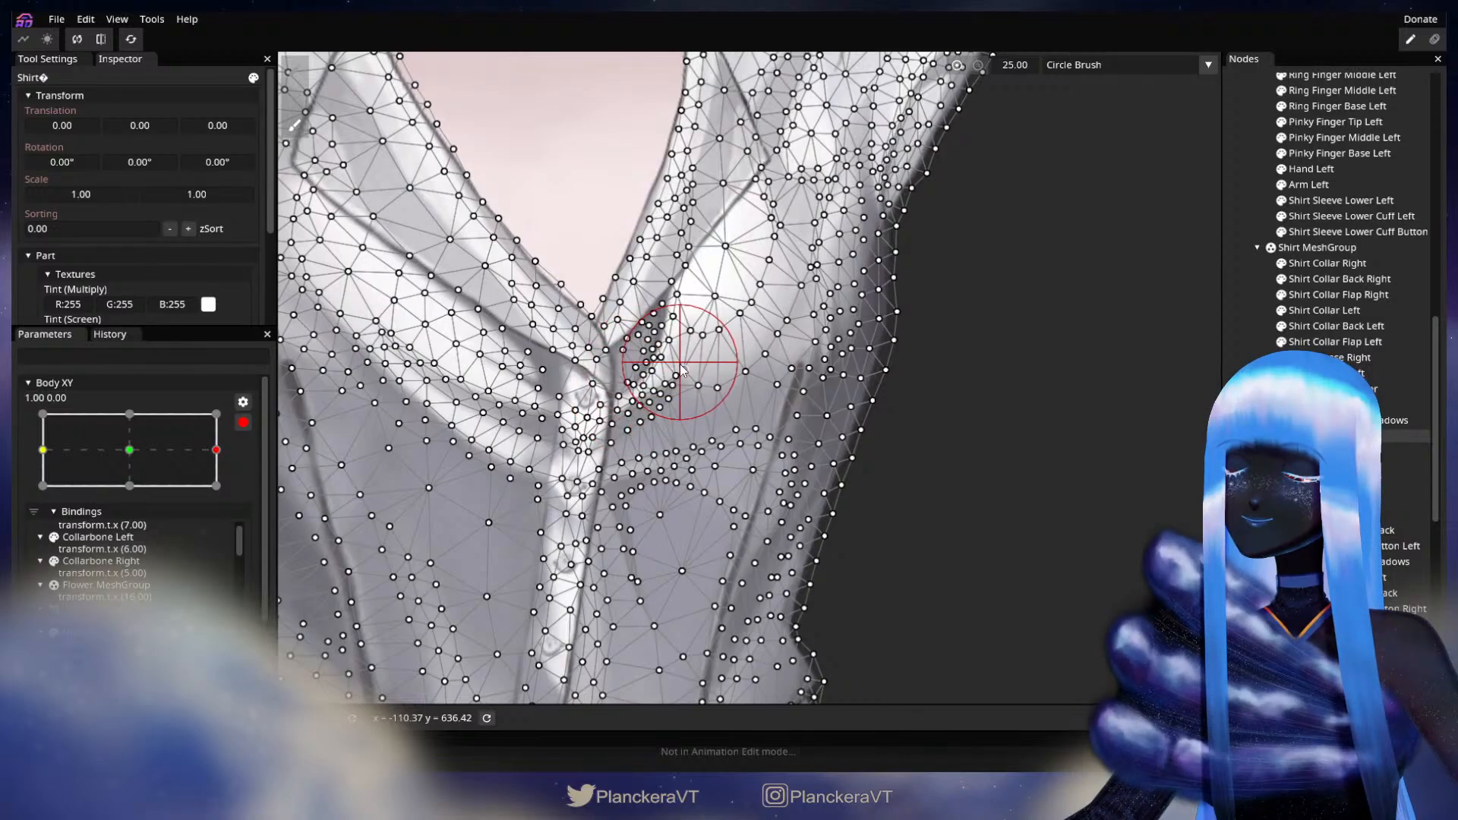
pyautogui.press('Escape')
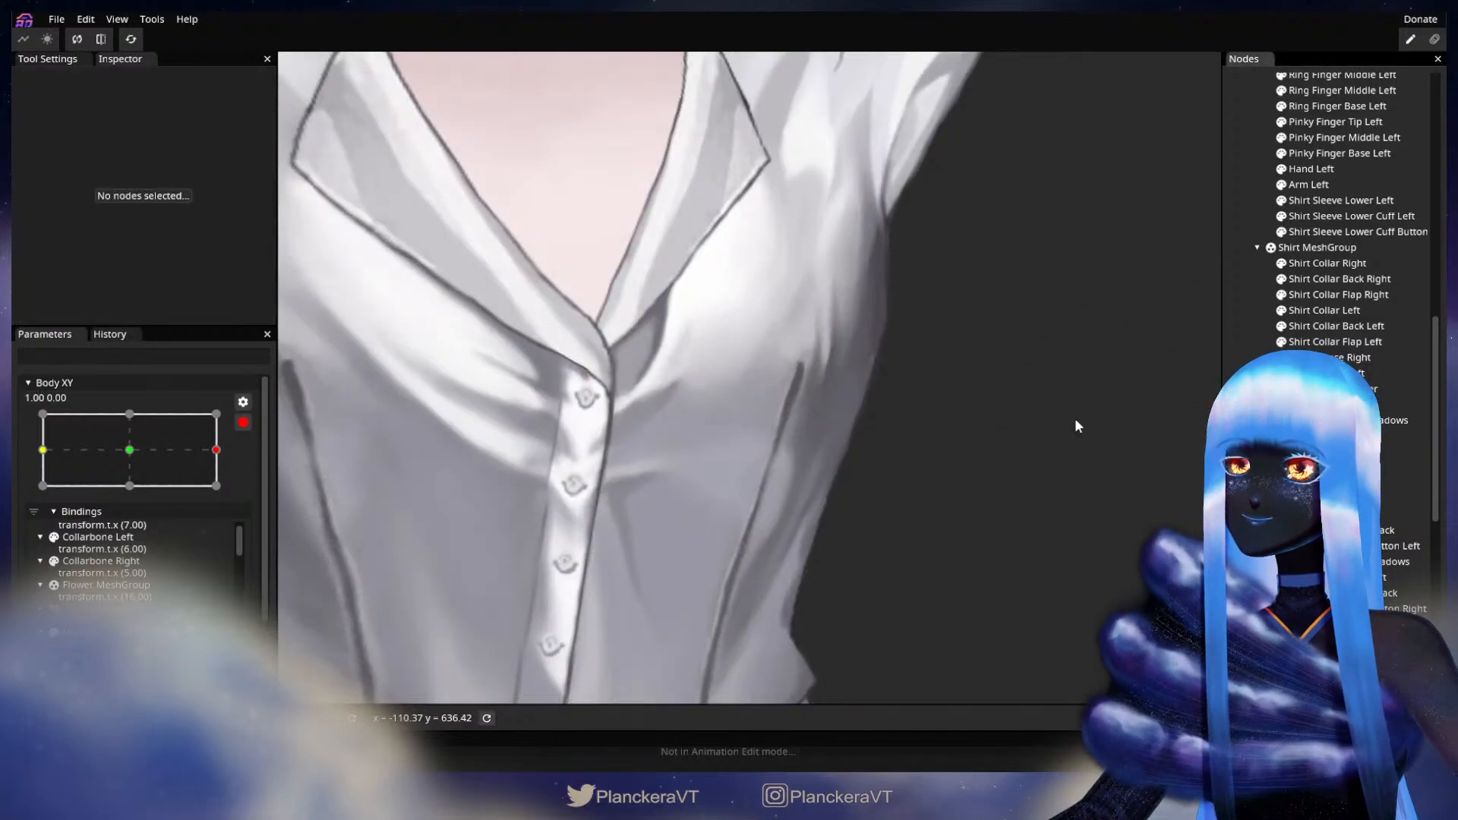
pyautogui.scroll(-3, 815, 462)
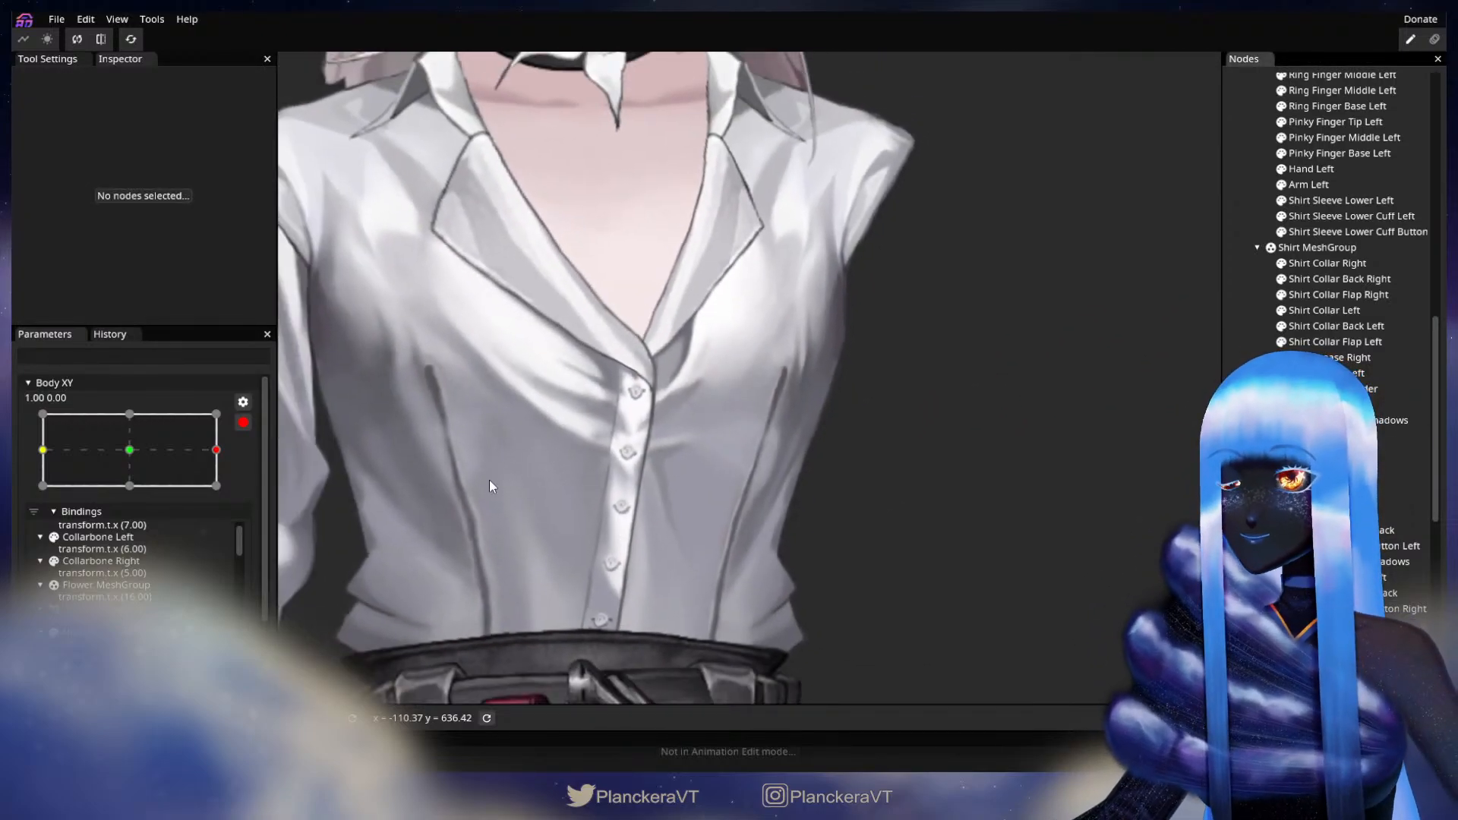
# - Preview the reshaped bust in the Body XY turn near 1.00, 0.00, and rearm that keypoint
pyautogui.click(243, 422)
pyautogui.moveTo(227, 515)
pyautogui.mouseDown()
pyautogui.moveTo(145, 522)
pyautogui.moveTo(249, 507)
pyautogui.mouseUp()
pyautogui.click(254, 488)
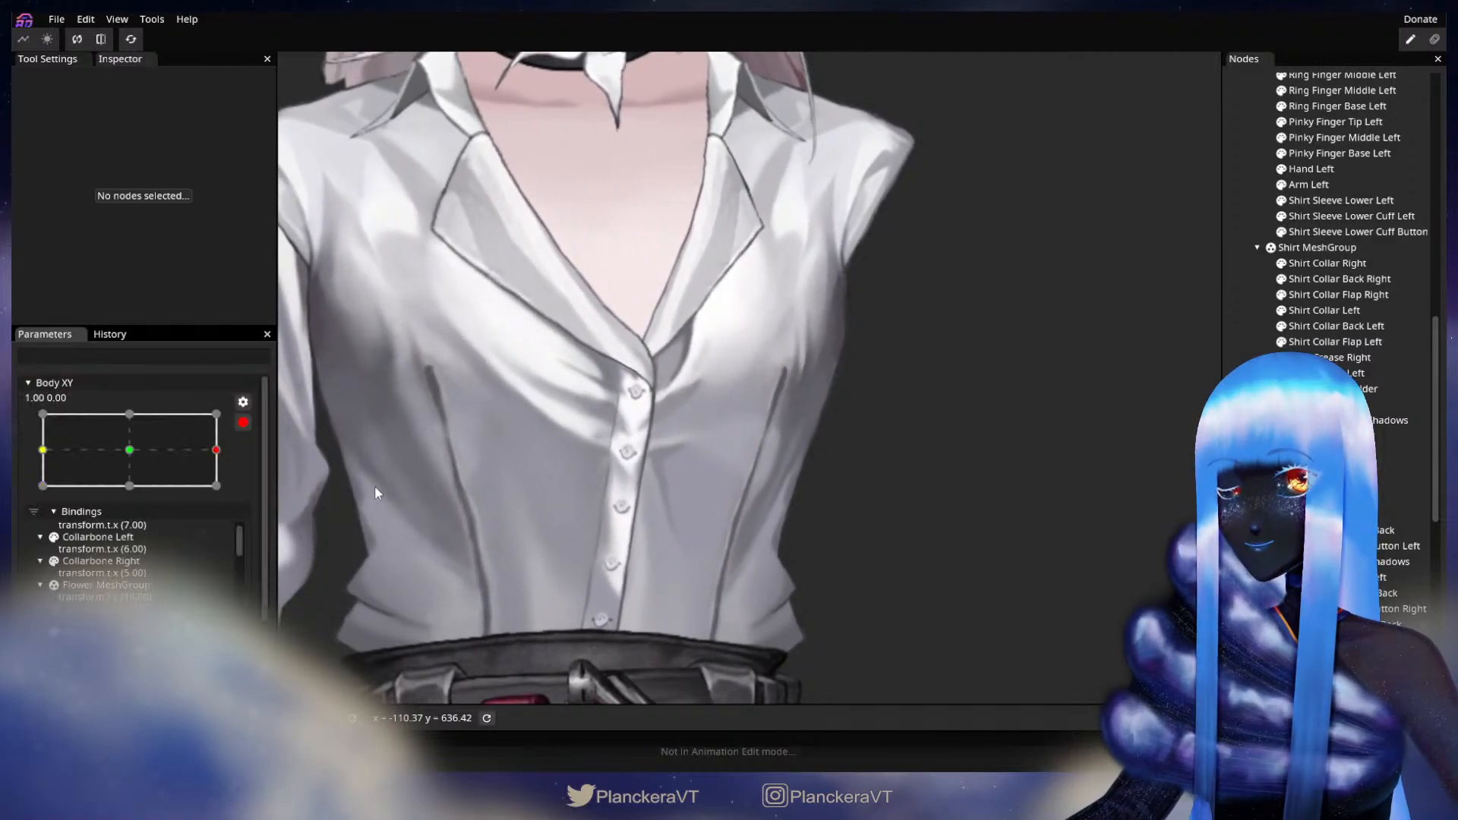
# - Refine the Shirt mesh on the lower sleeveless-side bust with the size 25 circle brush and the Vertex tool
pyautogui.click(1313, 436)
pyautogui.scroll(1, 1018, 414)
pyautogui.scroll(2, 1017, 411)
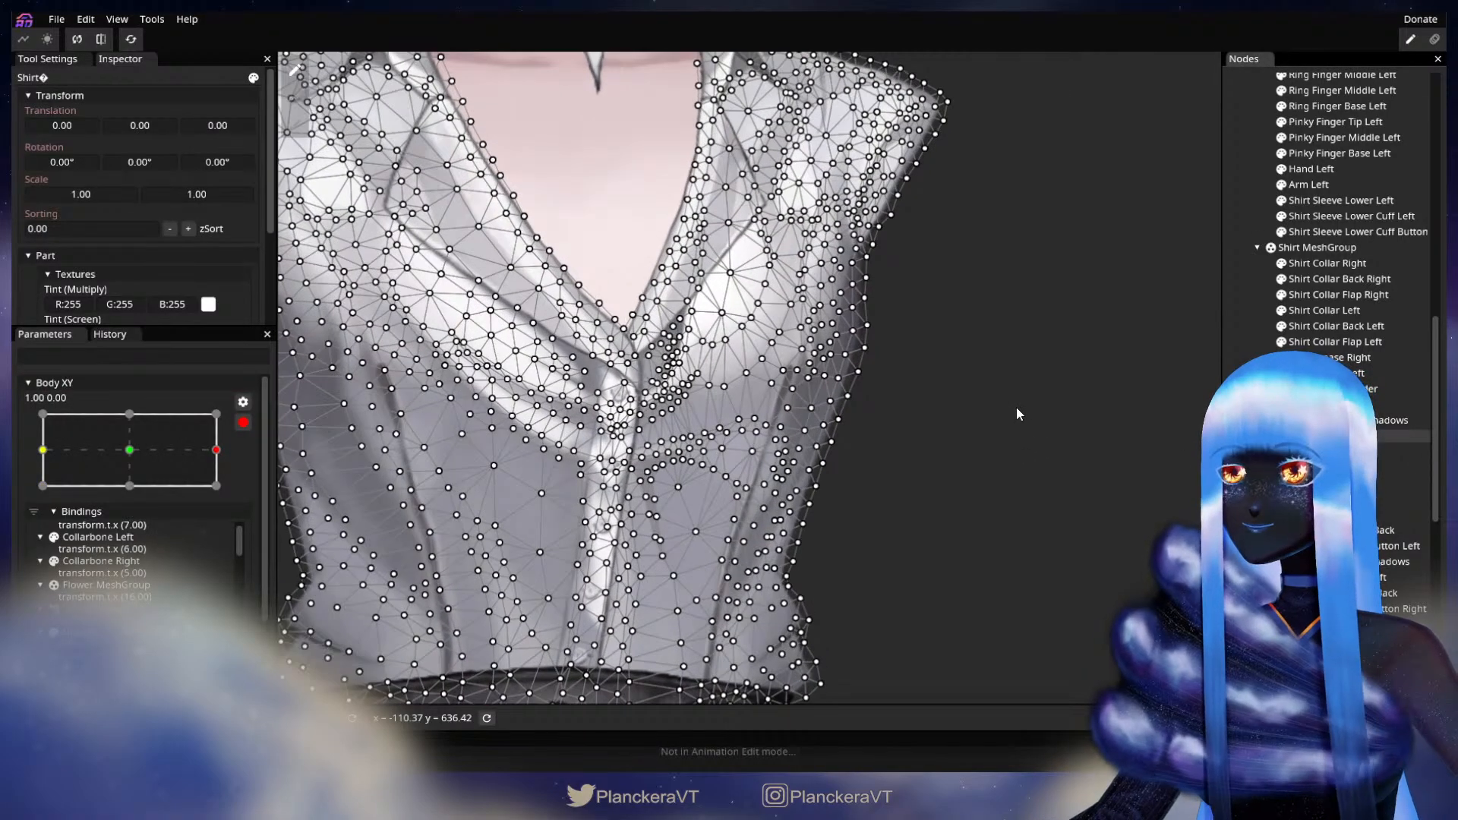
pyautogui.click(299, 107)
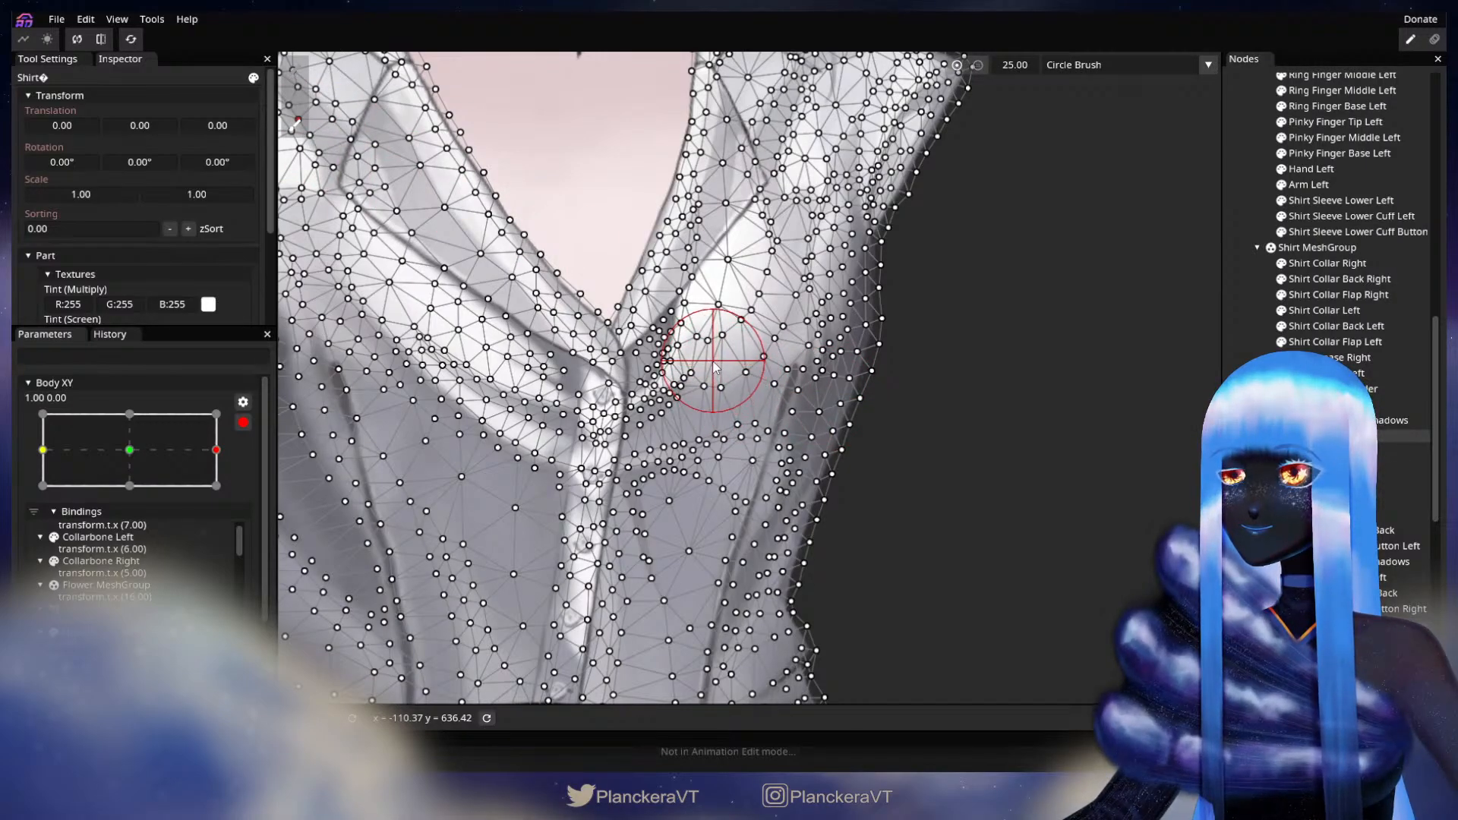
pyautogui.click(295, 70)
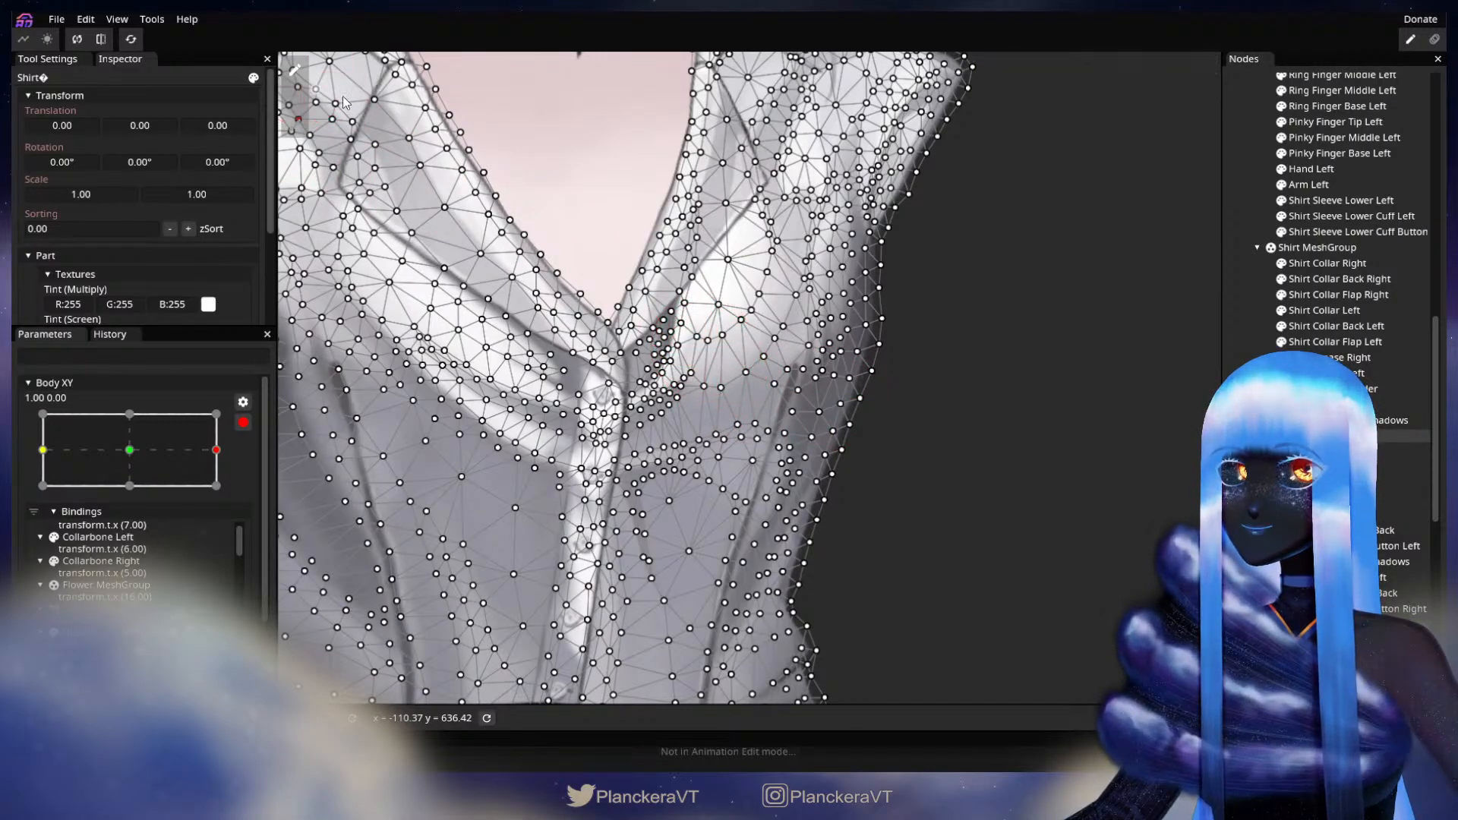
pyautogui.click(308, 128)
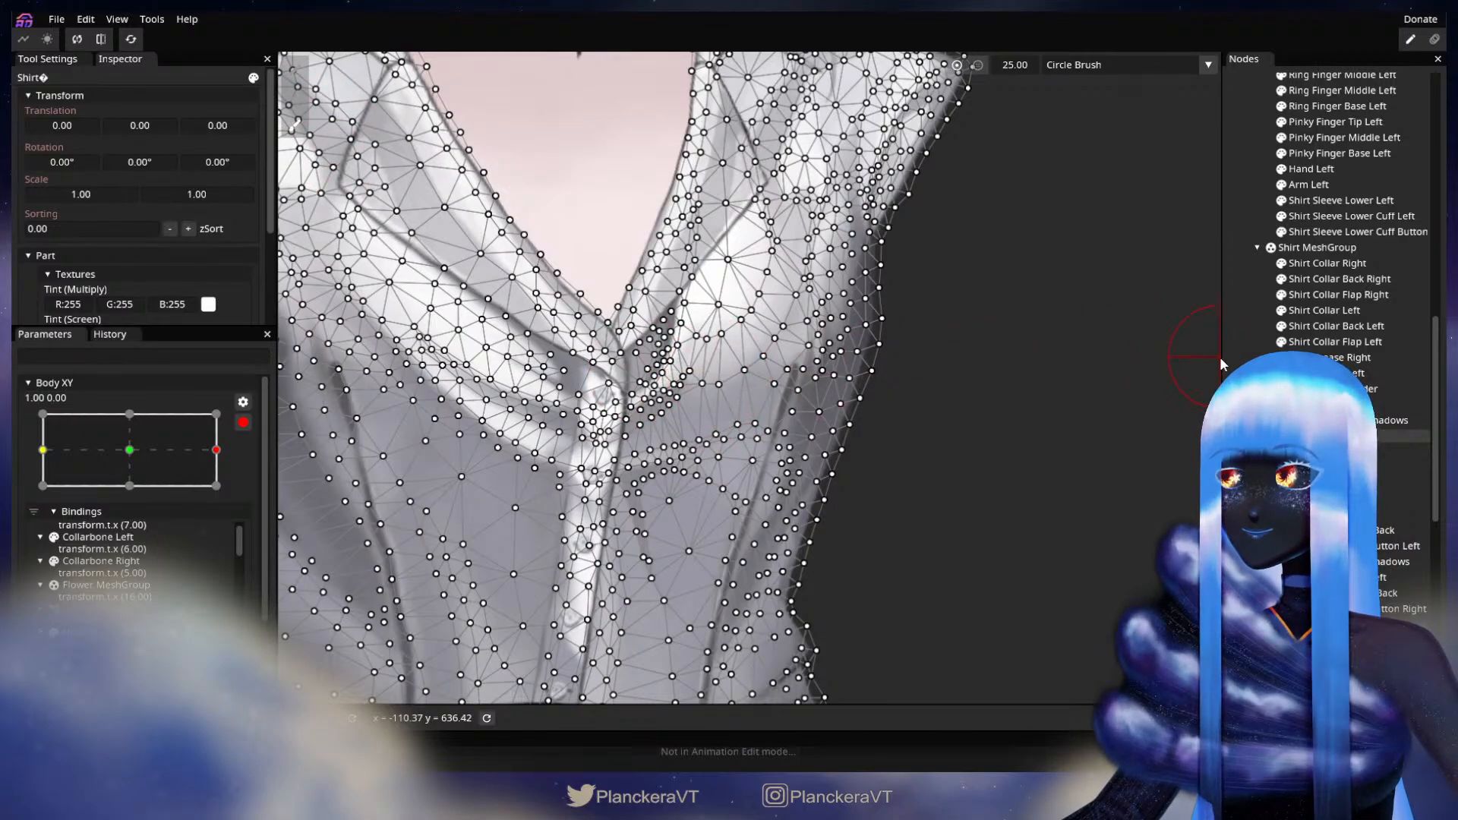
pyautogui.press('Escape')
pyautogui.scroll(-2, 1014, 384)
# - Preview the bust in the Body XY turn around 0.93, 0.17, and rearm the 1.00, 0.00 keypoint
pyautogui.click(243, 423)
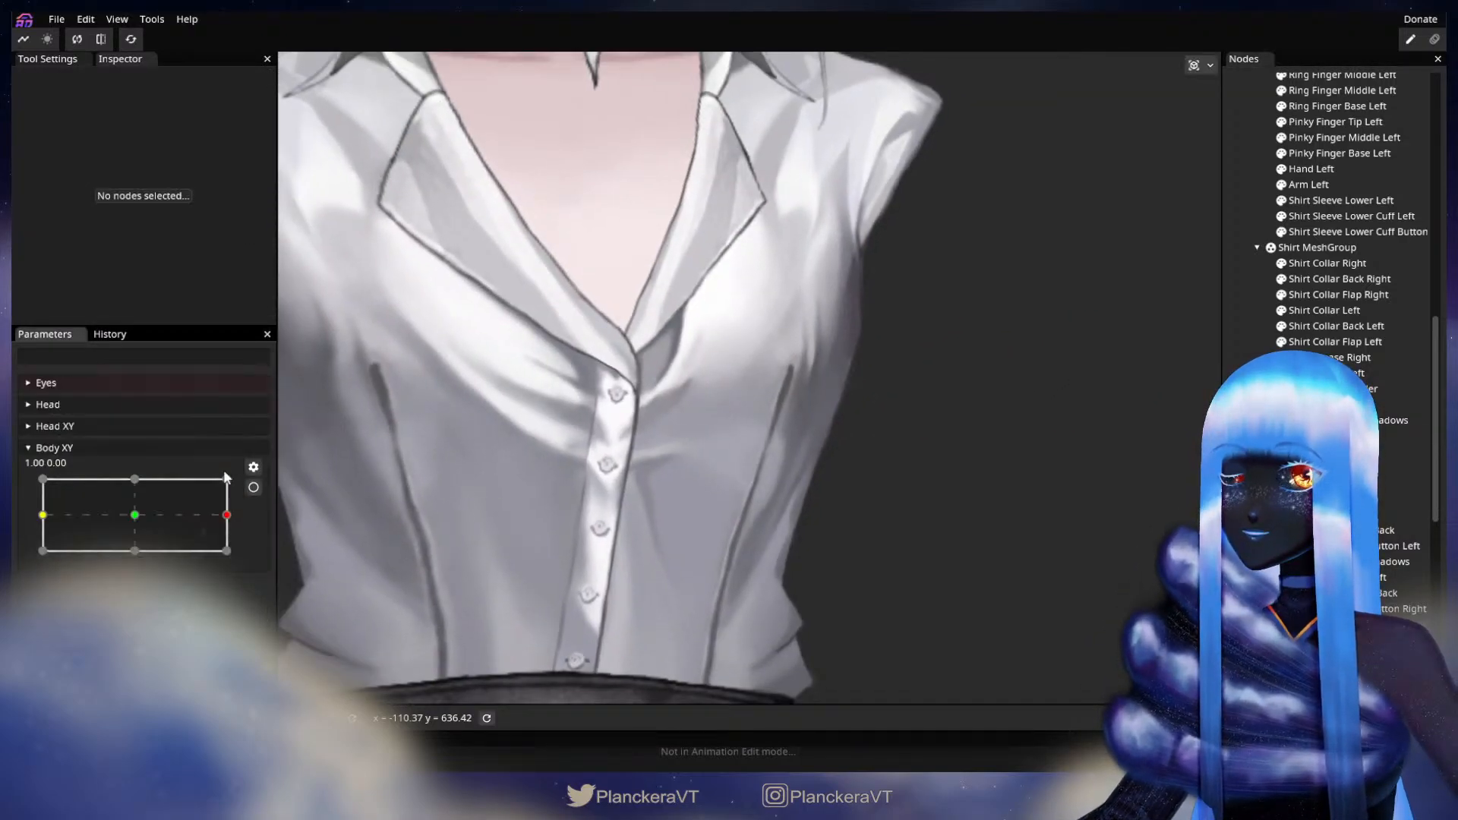
pyautogui.moveTo(230, 519)
pyautogui.mouseDown()
pyautogui.moveTo(130, 505)
pyautogui.moveTo(244, 507)
pyautogui.moveTo(133, 516)
pyautogui.moveTo(223, 514)
pyautogui.mouseUp()
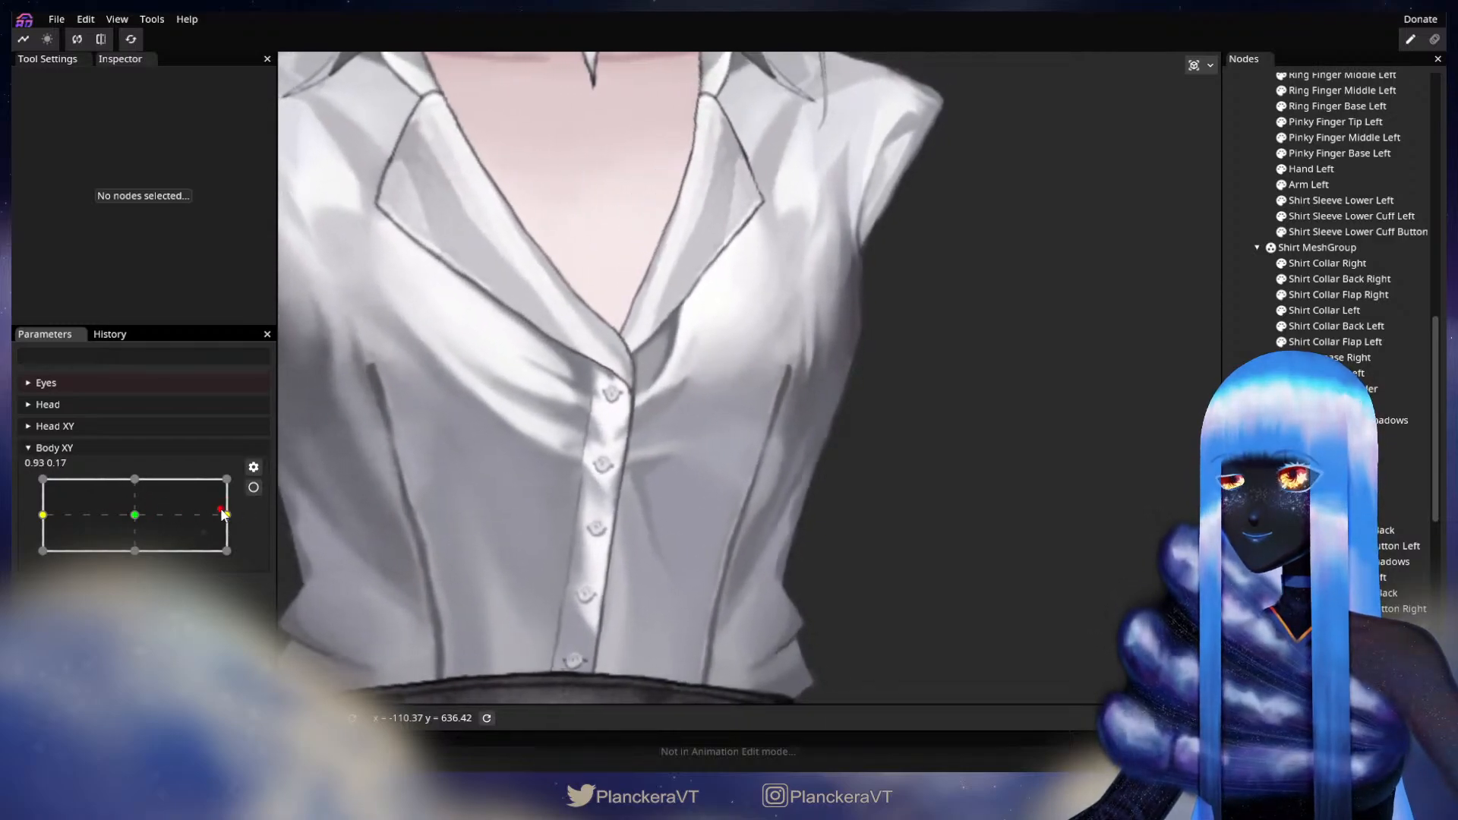
pyautogui.click(255, 488)
# - Touch up the Shirt vertices between the placket and the sleeveless-side bust, using the Vertex tool and the size 25 circle brush
pyautogui.click(1405, 436)
pyautogui.scroll(2, 711, 427)
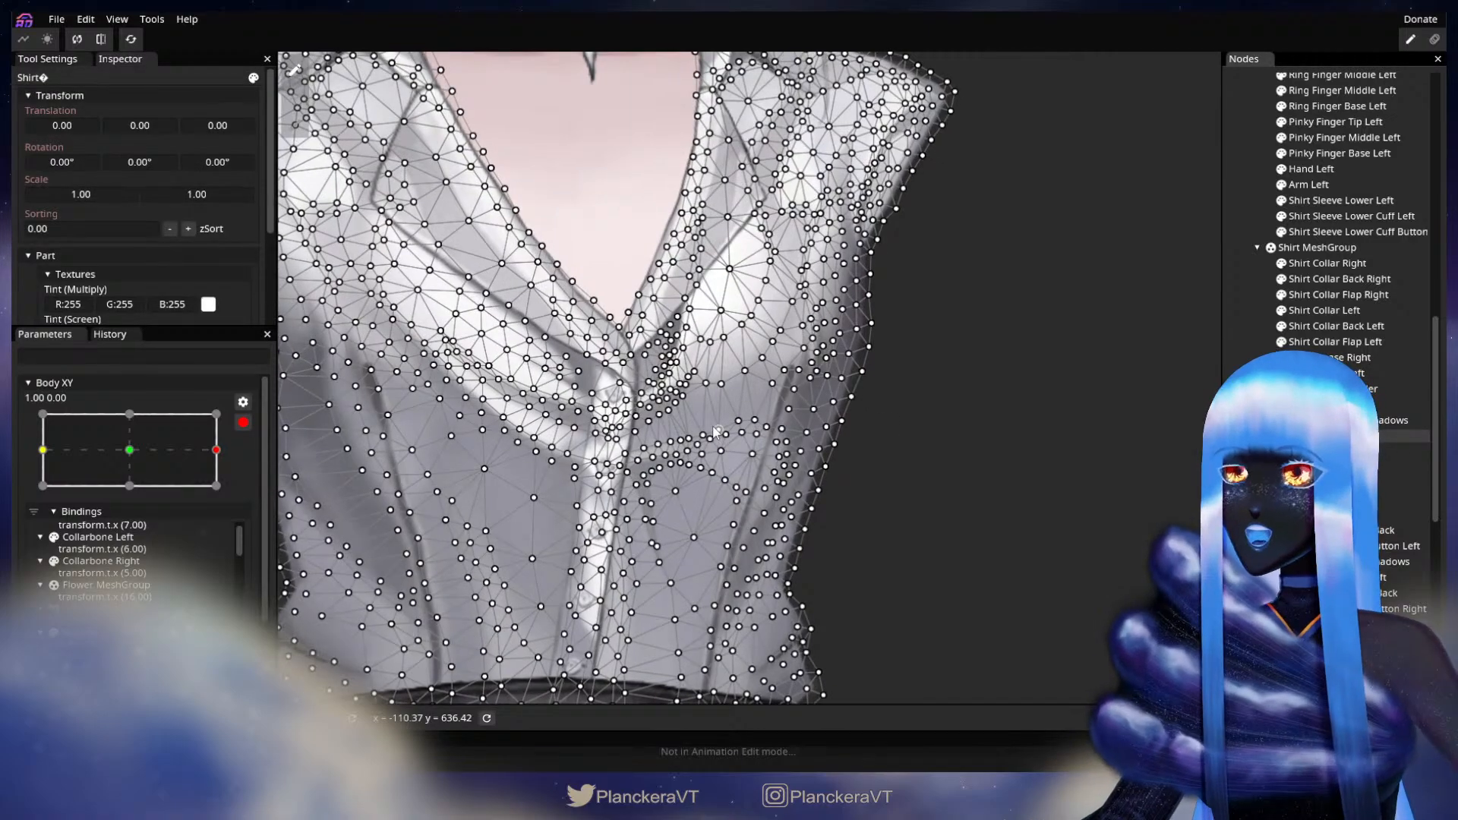
pyautogui.click(295, 128)
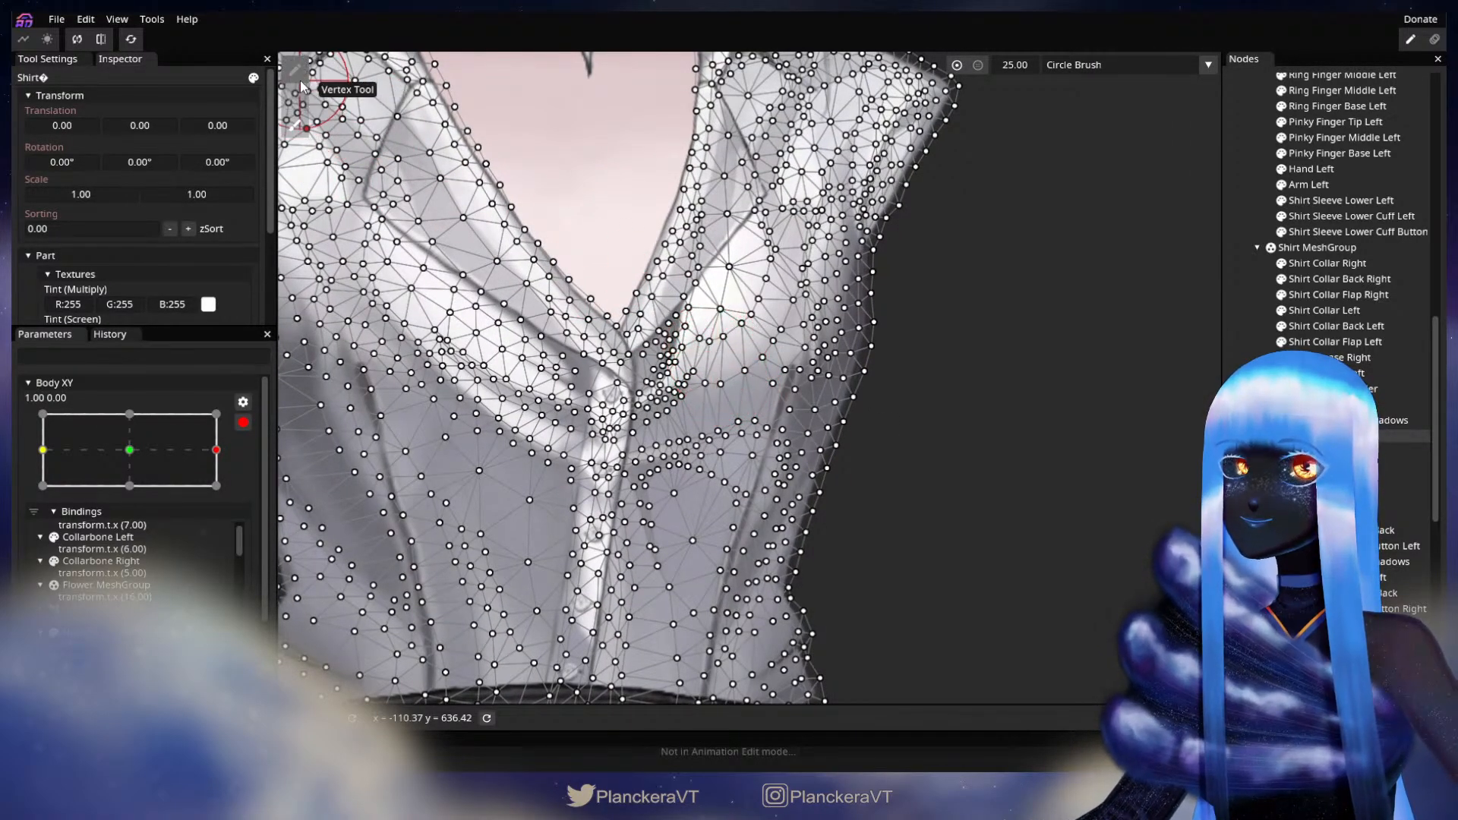
pyautogui.click(296, 72)
pyautogui.click(287, 137)
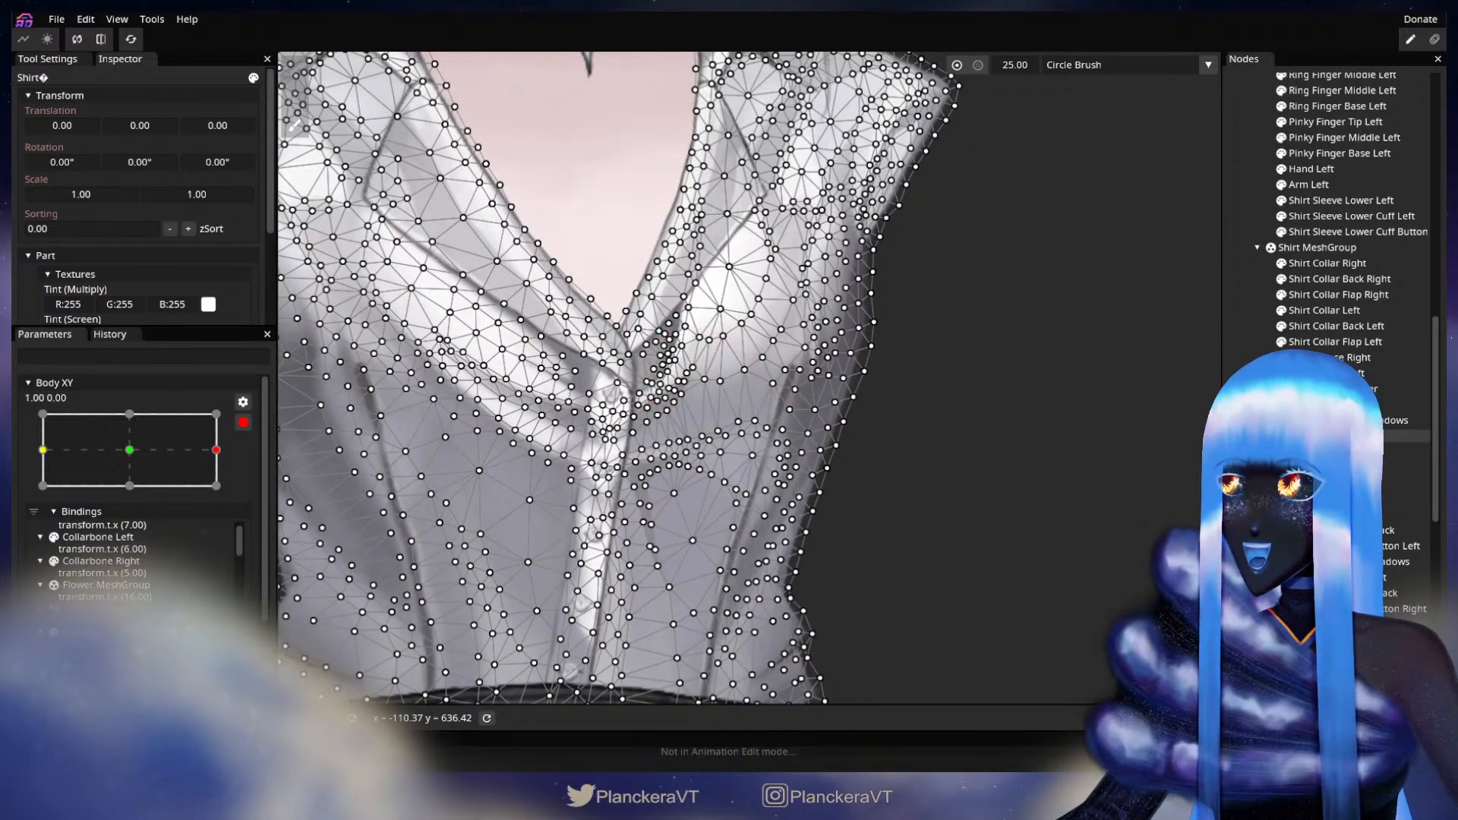
pyautogui.press('Escape')
# - Preview the touched-up placket area by moving Body XY about the 1.00, 0.00 keypoint, and rearm the keypoint
pyautogui.click(242, 423)
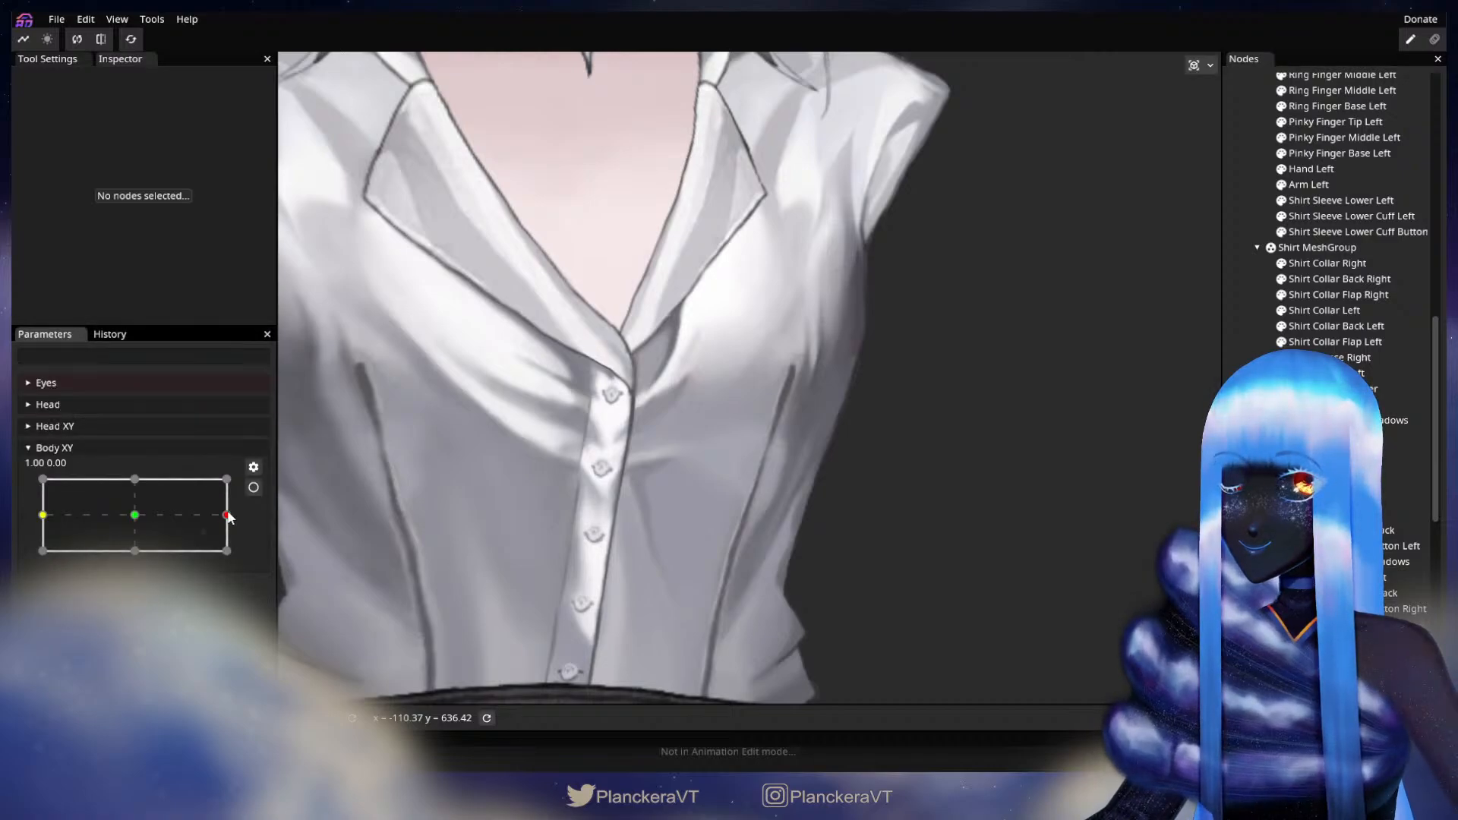
pyautogui.moveTo(226, 515)
pyautogui.mouseDown()
pyautogui.moveTo(114, 513)
pyautogui.moveTo(226, 515)
pyautogui.mouseUp()
pyautogui.click(254, 487)
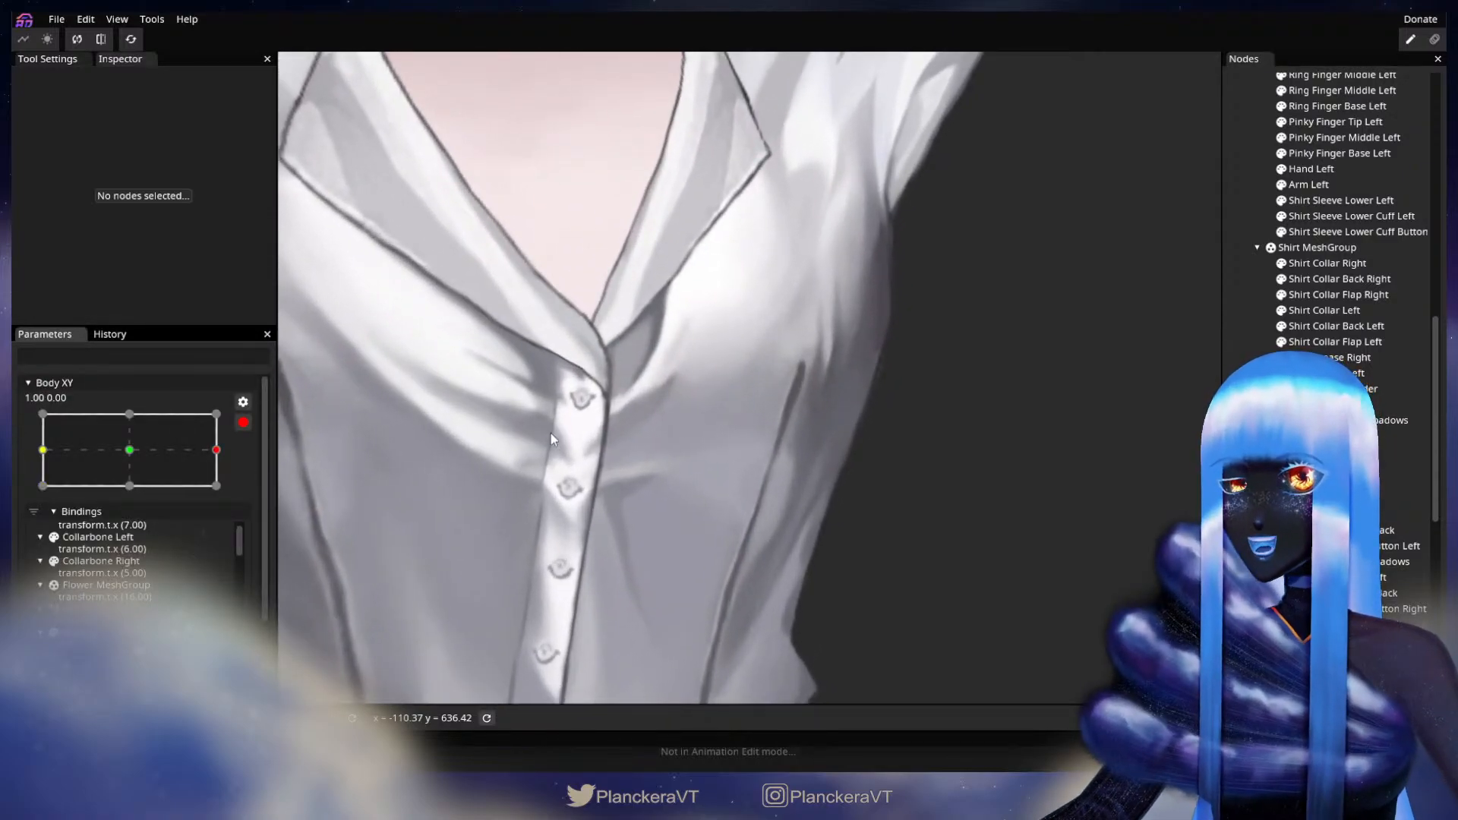
# - Adjust the Shirt mesh vertices in the crease beside the top button with the Vertex tool
pyautogui.scroll(3, 550, 433)
pyautogui.scroll(3, 843, 497)
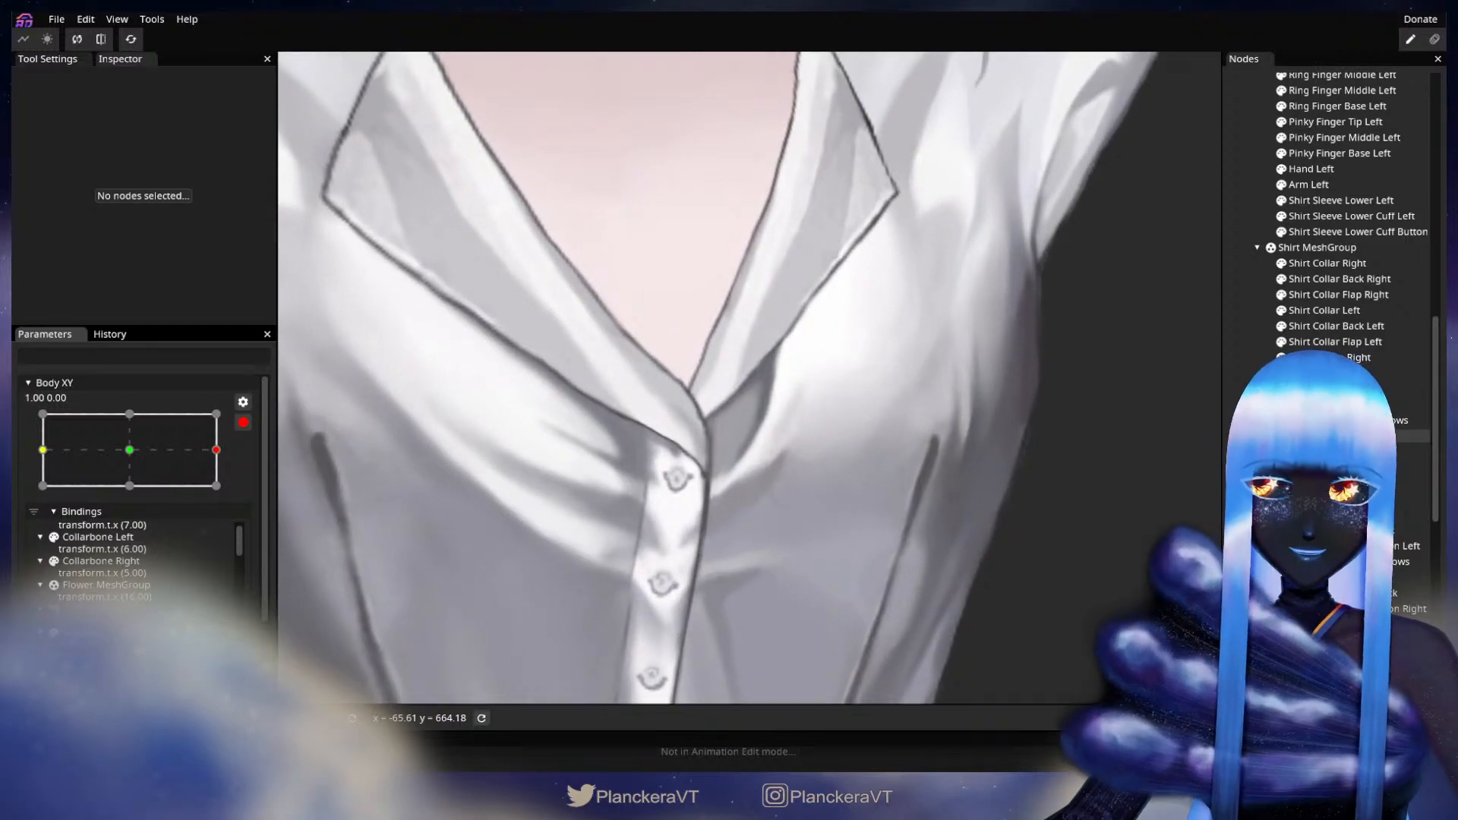
pyautogui.click(1329, 436)
pyautogui.scroll(3, 999, 482)
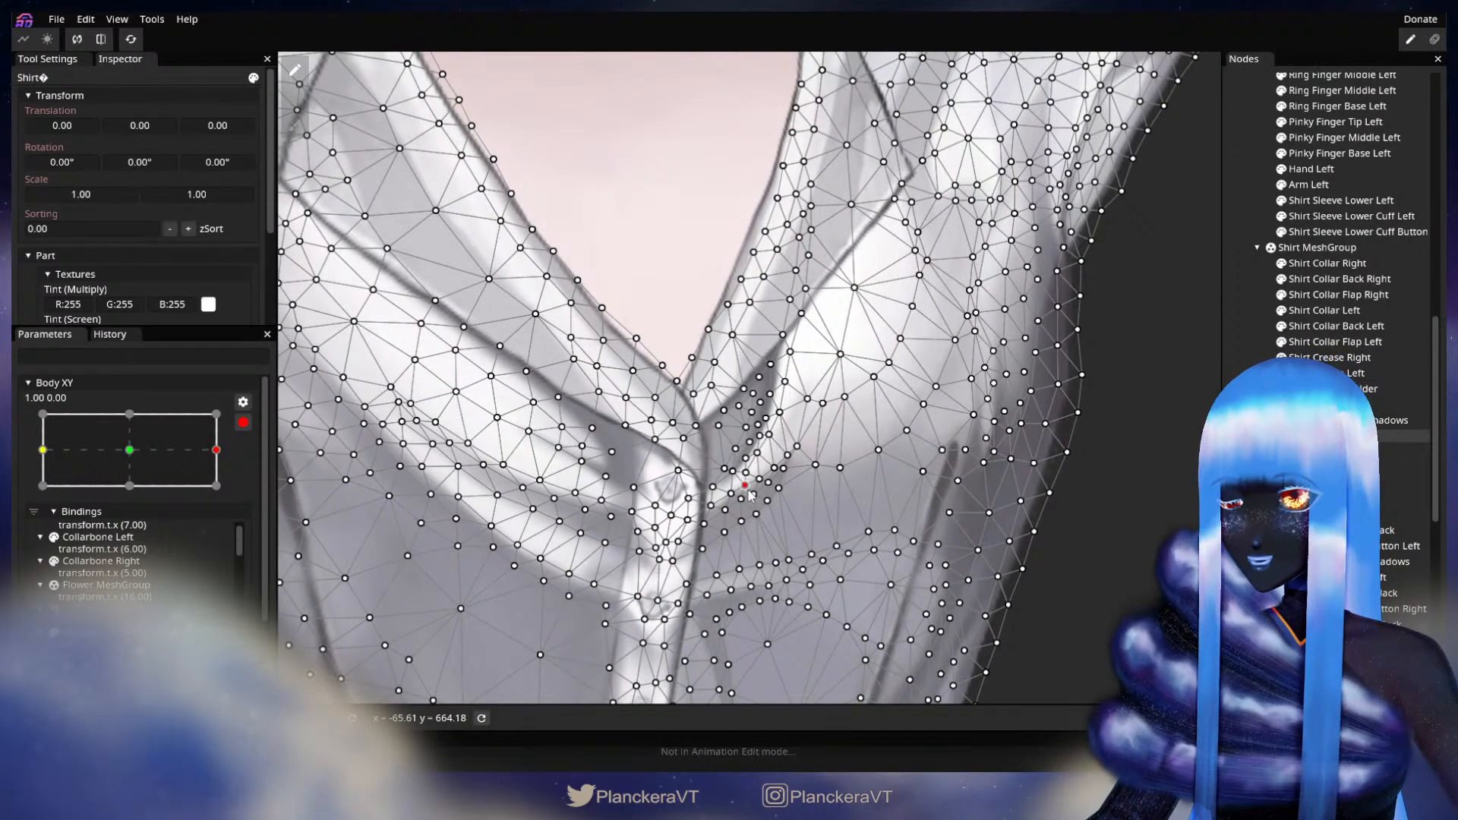
pyautogui.scroll(2, 839, 529)
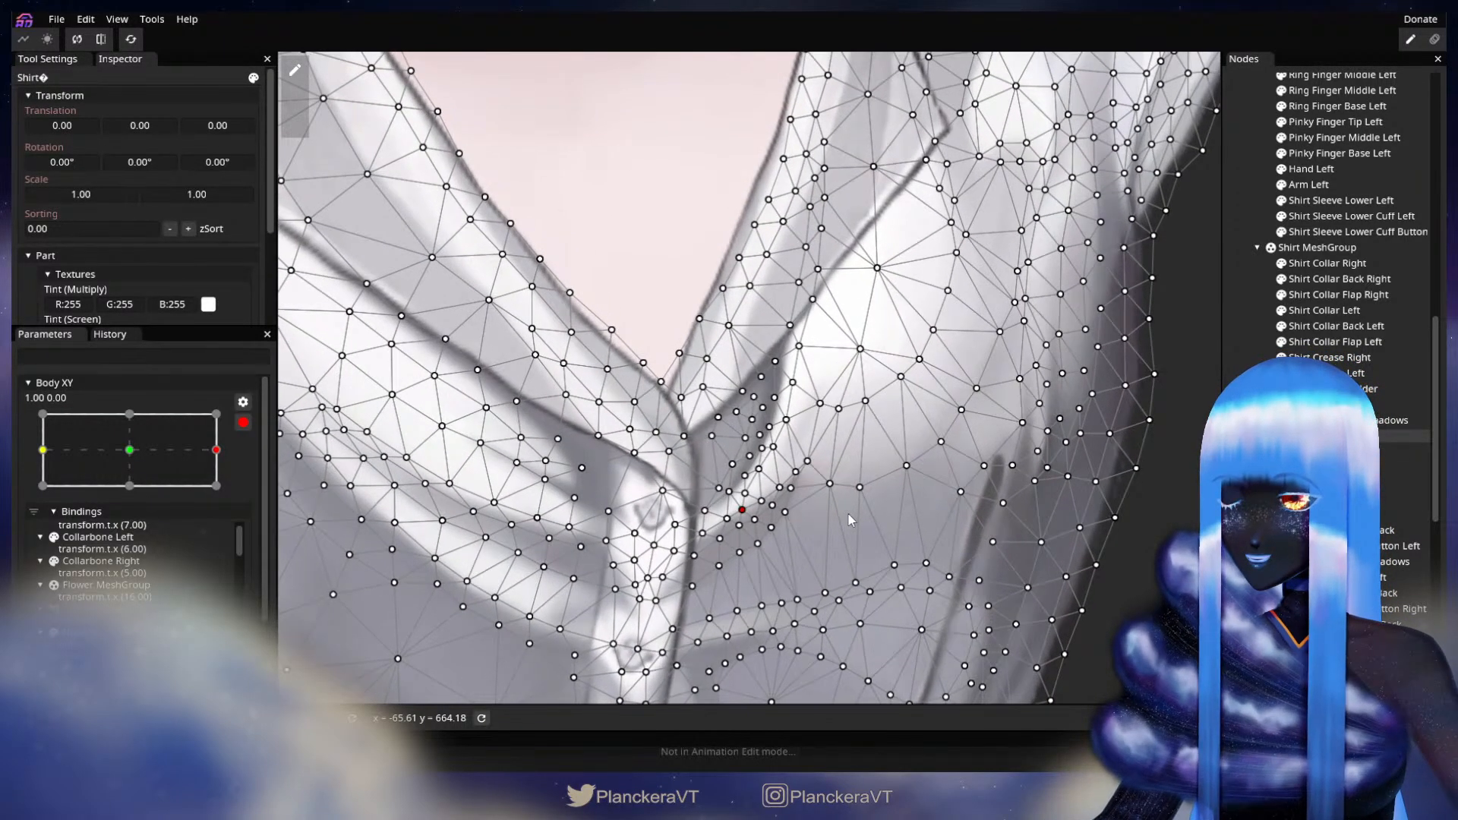
pyautogui.moveTo(857, 521); pyautogui.dragTo(381, 396)
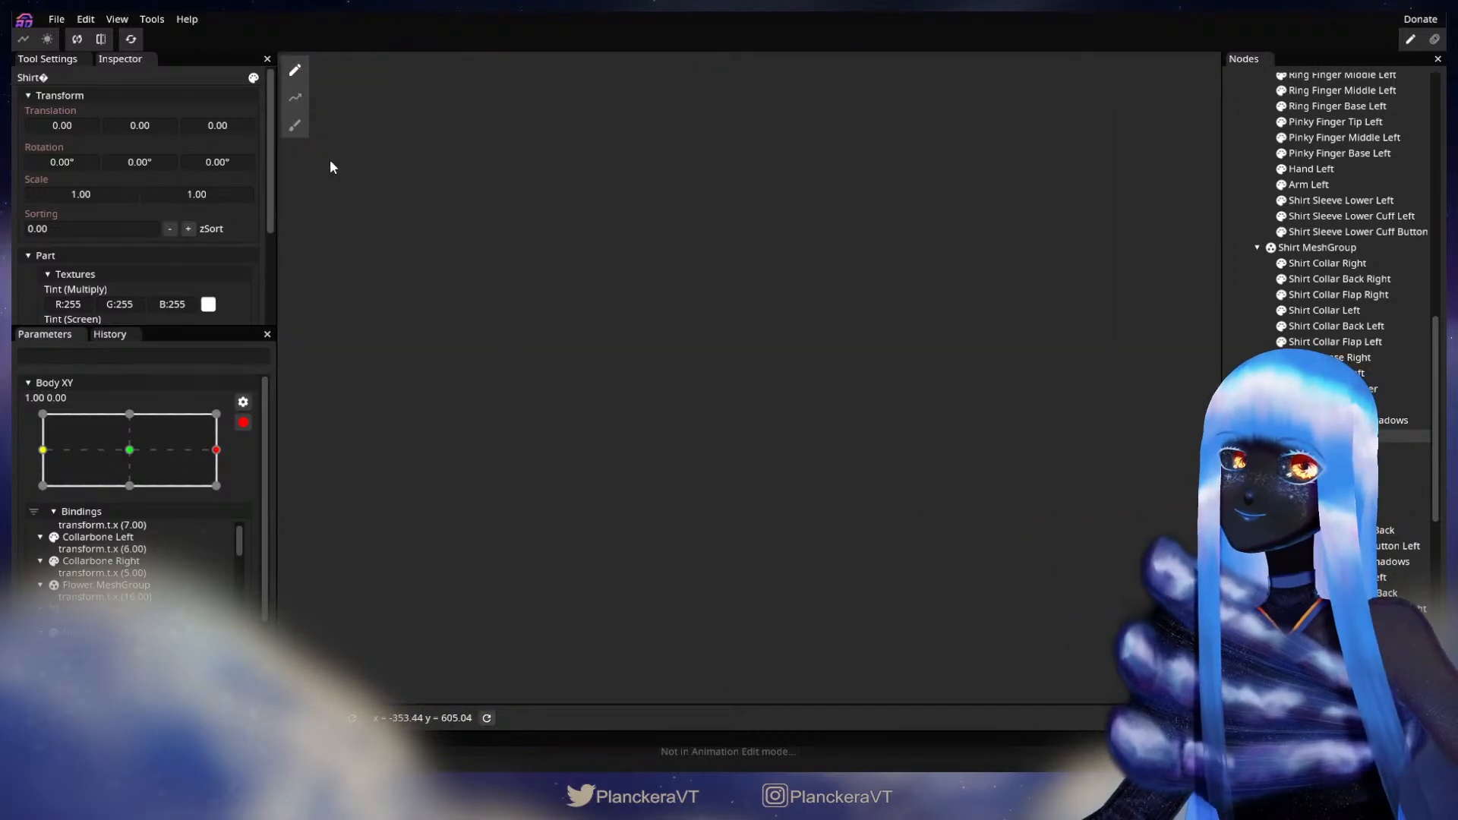
# - Reshape the Shirt crease just beside the top button with a size 7 circle brush
pyautogui.click(295, 125)
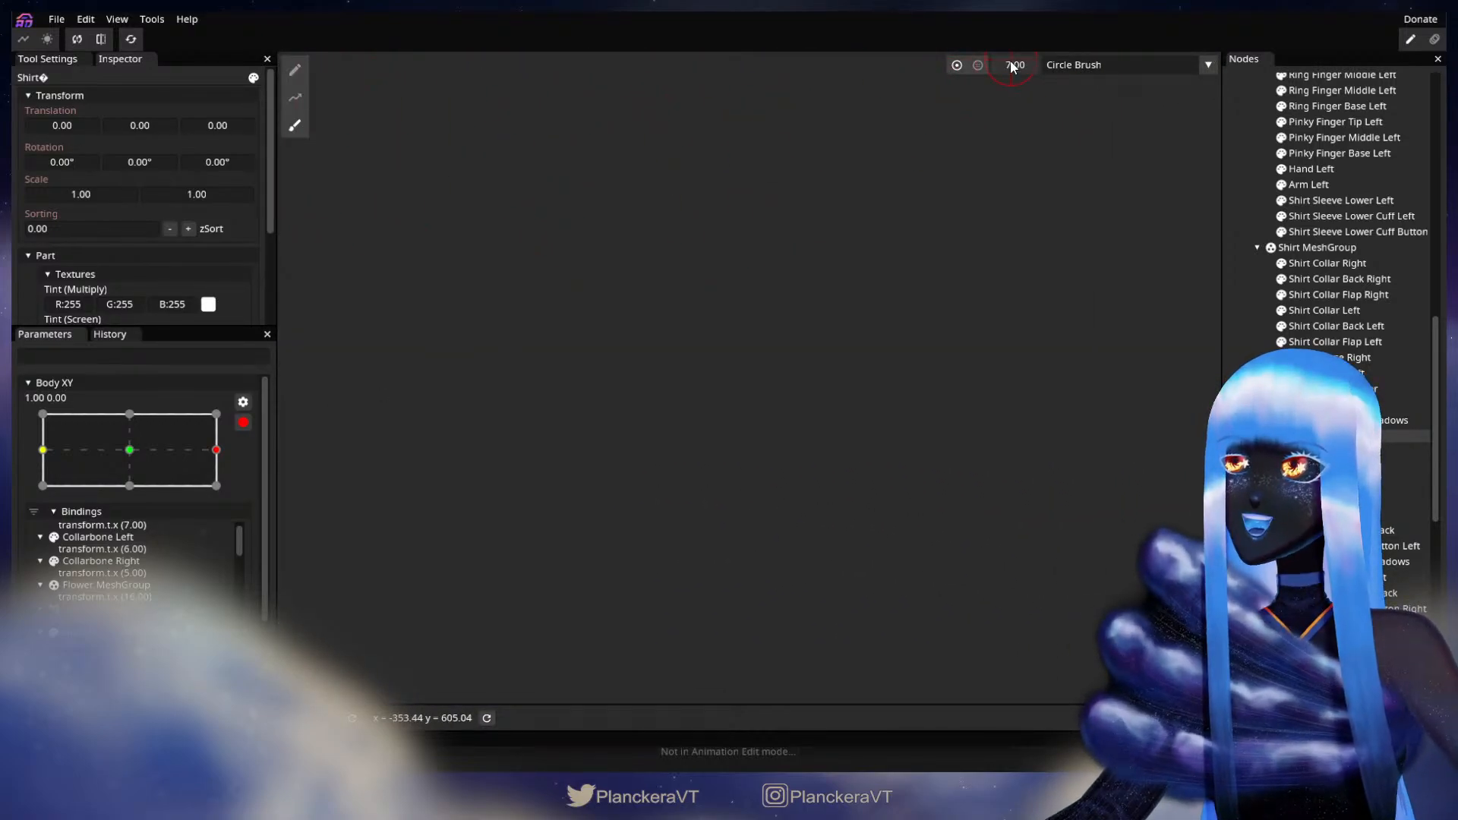
pyautogui.moveTo(562, 277); pyautogui.dragTo(924, 293)
pyautogui.moveTo(448, 383); pyautogui.dragTo(1215, 406)
pyautogui.moveTo(801, 426); pyautogui.dragTo(780, 456)
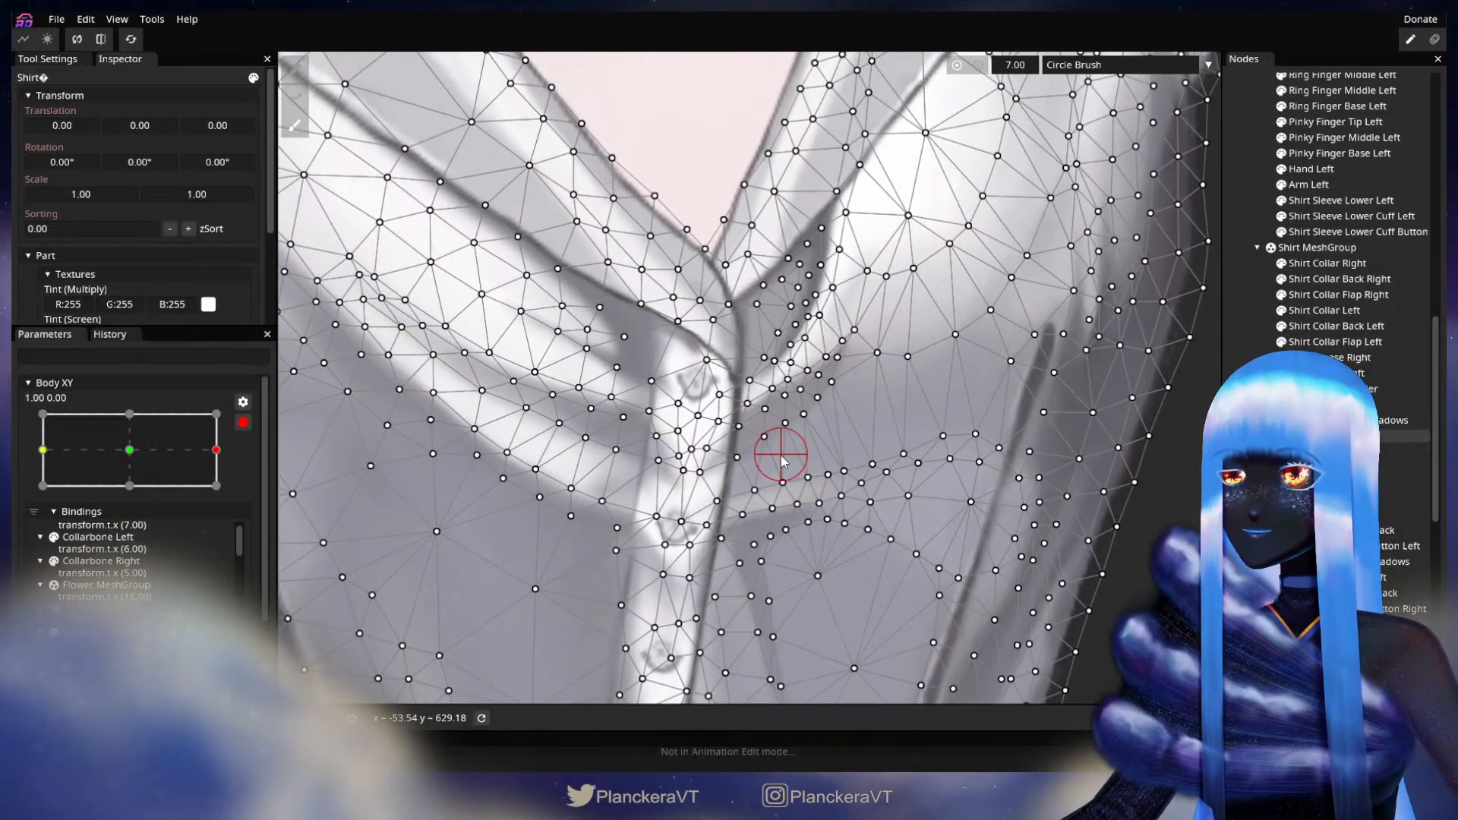
pyautogui.scroll(-1, 781, 455)
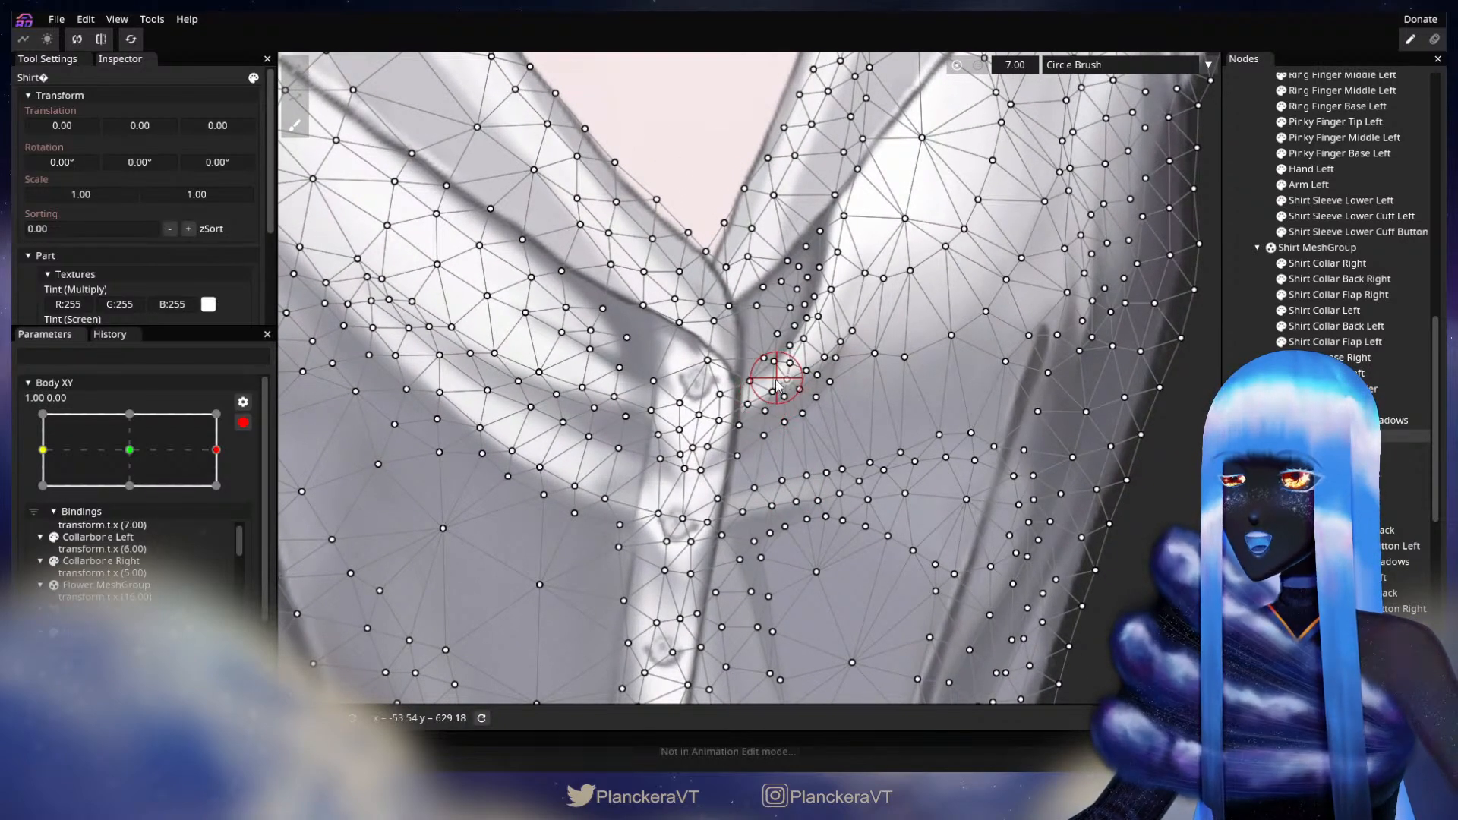
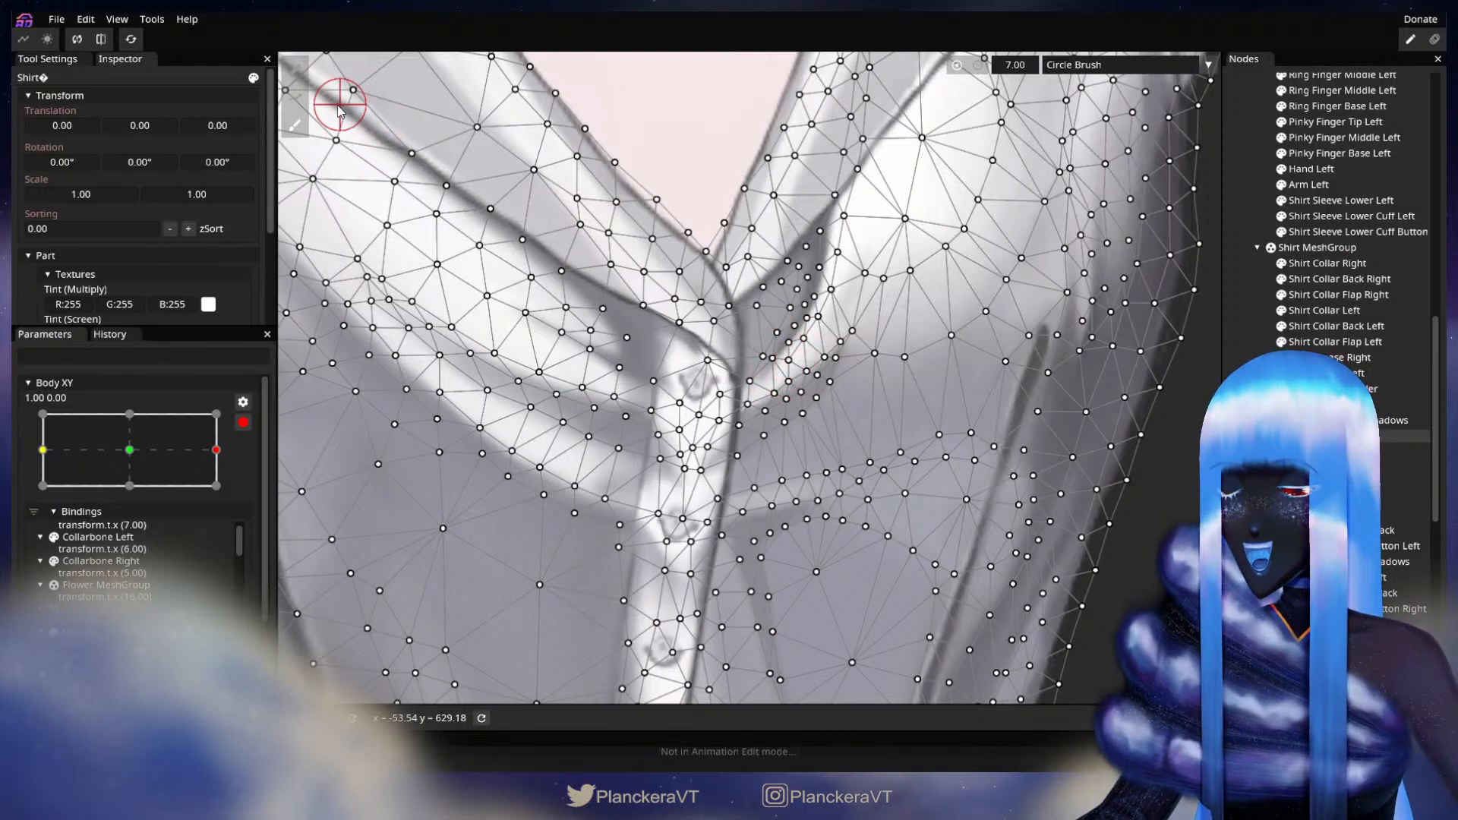
# - Fine-tune individual Shirt vertices at the lower end of the crease beside the top button, and deselect the mesh
pyautogui.click(297, 76)
pyautogui.scroll(2, 788, 414)
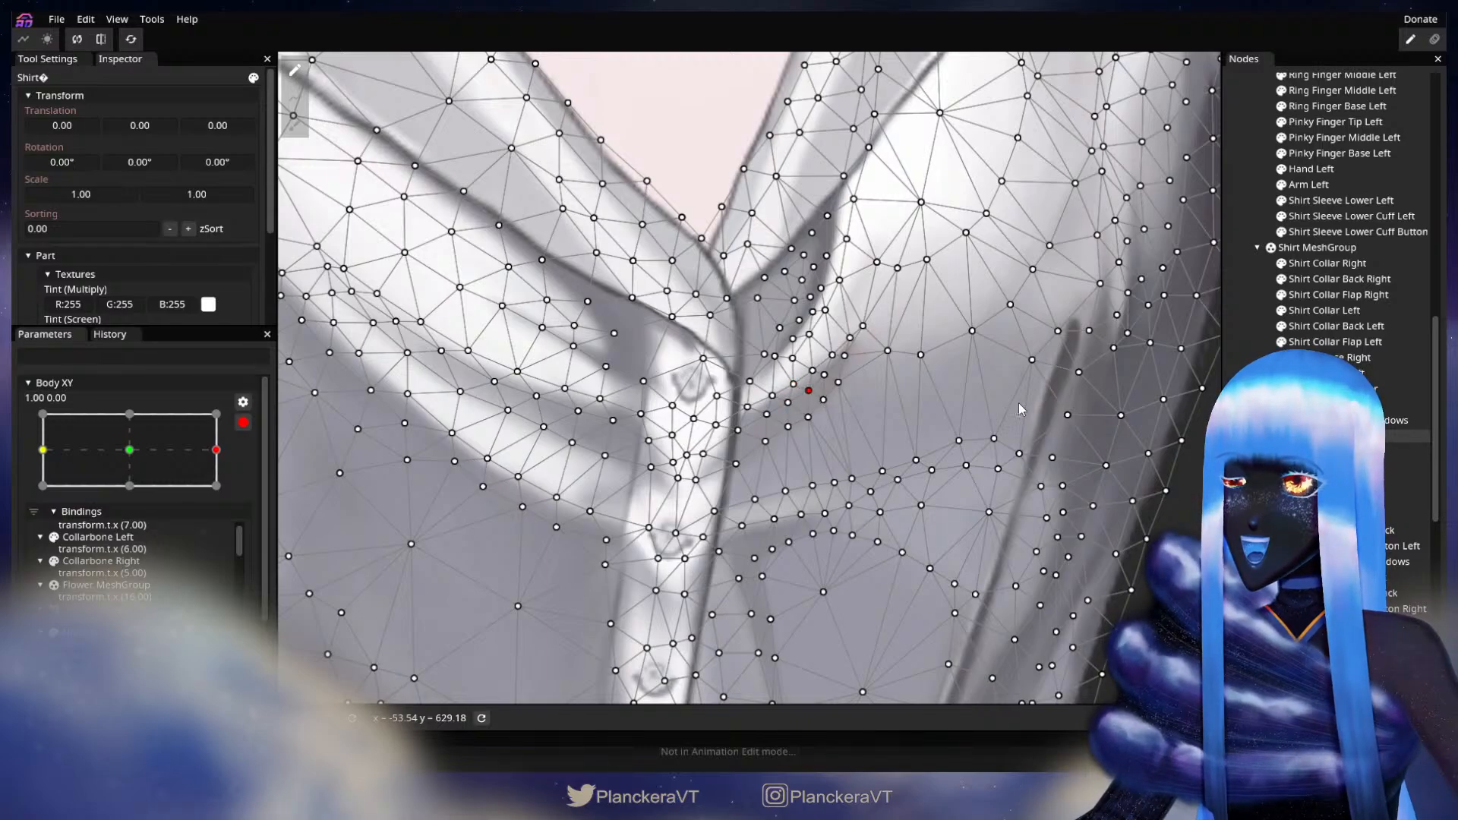
pyautogui.click(1237, 333)
pyautogui.scroll(-4, 1037, 477)
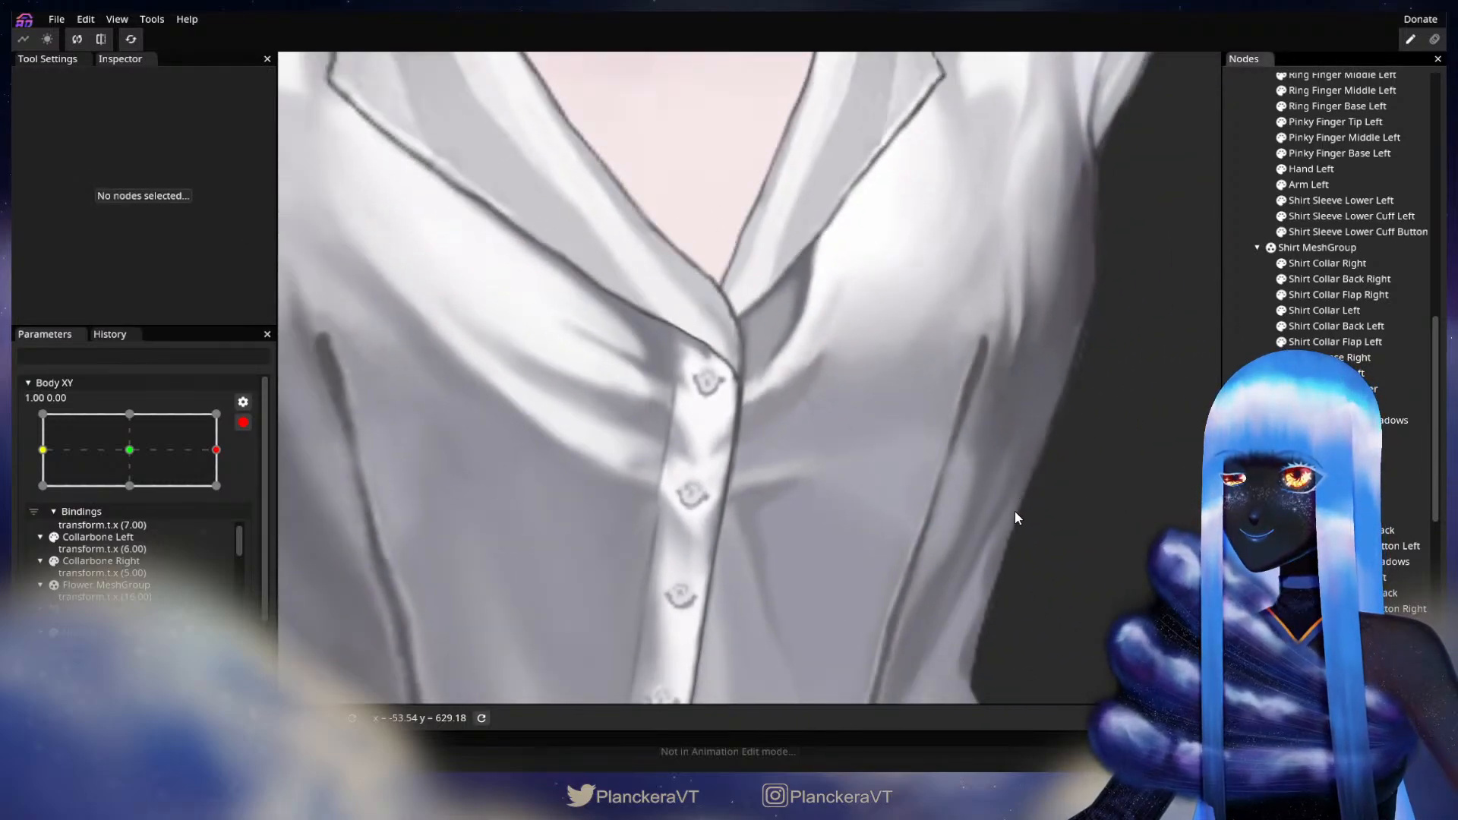
pyautogui.scroll(-5, 997, 521)
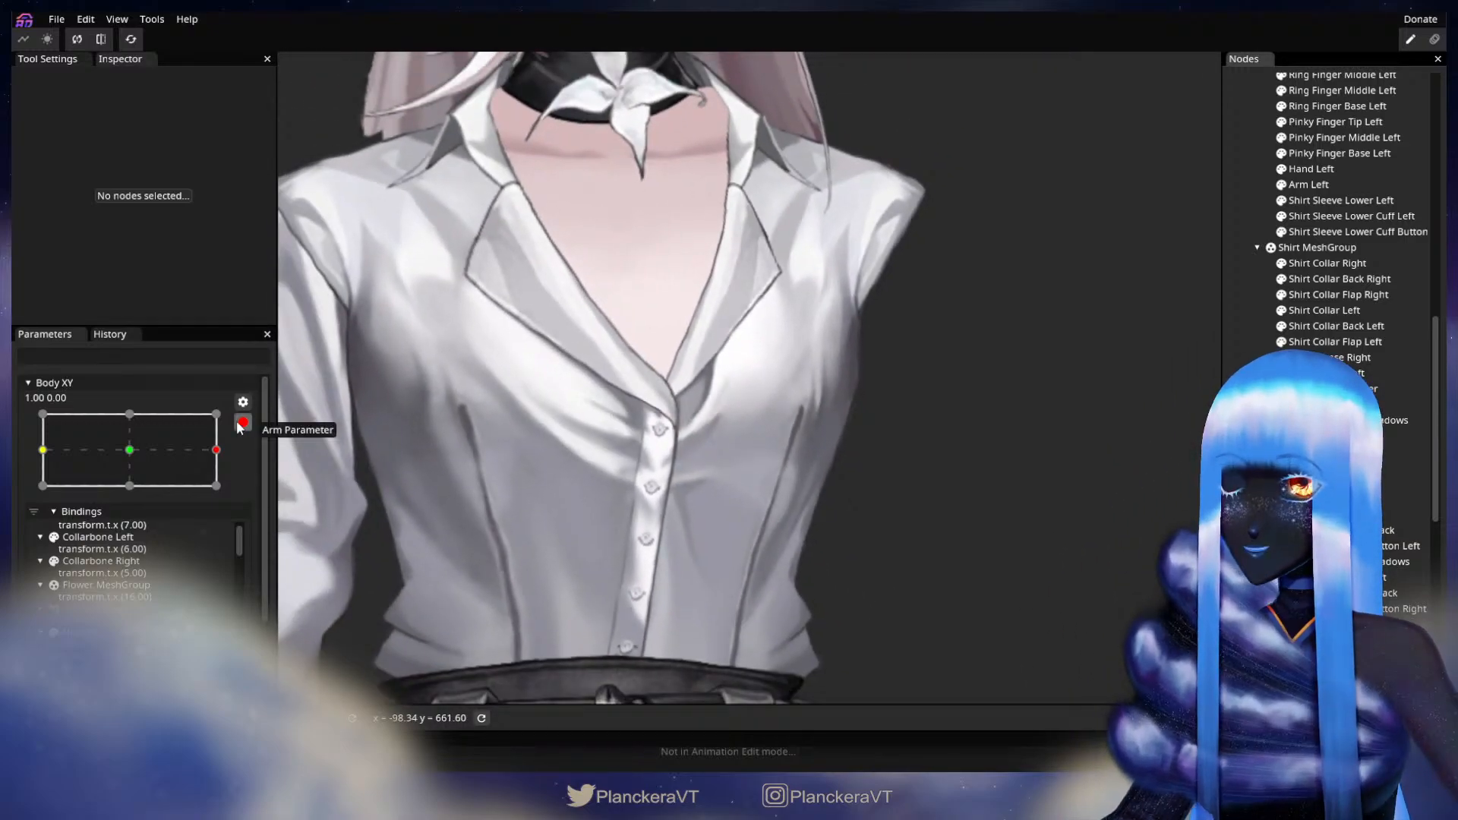
# - Preview the torso in the Body XY turn from the center side to 0.99, -0.21, and rearm the 1.00, 0.00 keypoint
pyautogui.click(243, 422)
pyautogui.moveTo(227, 516); pyautogui.dragTo(166, 527)
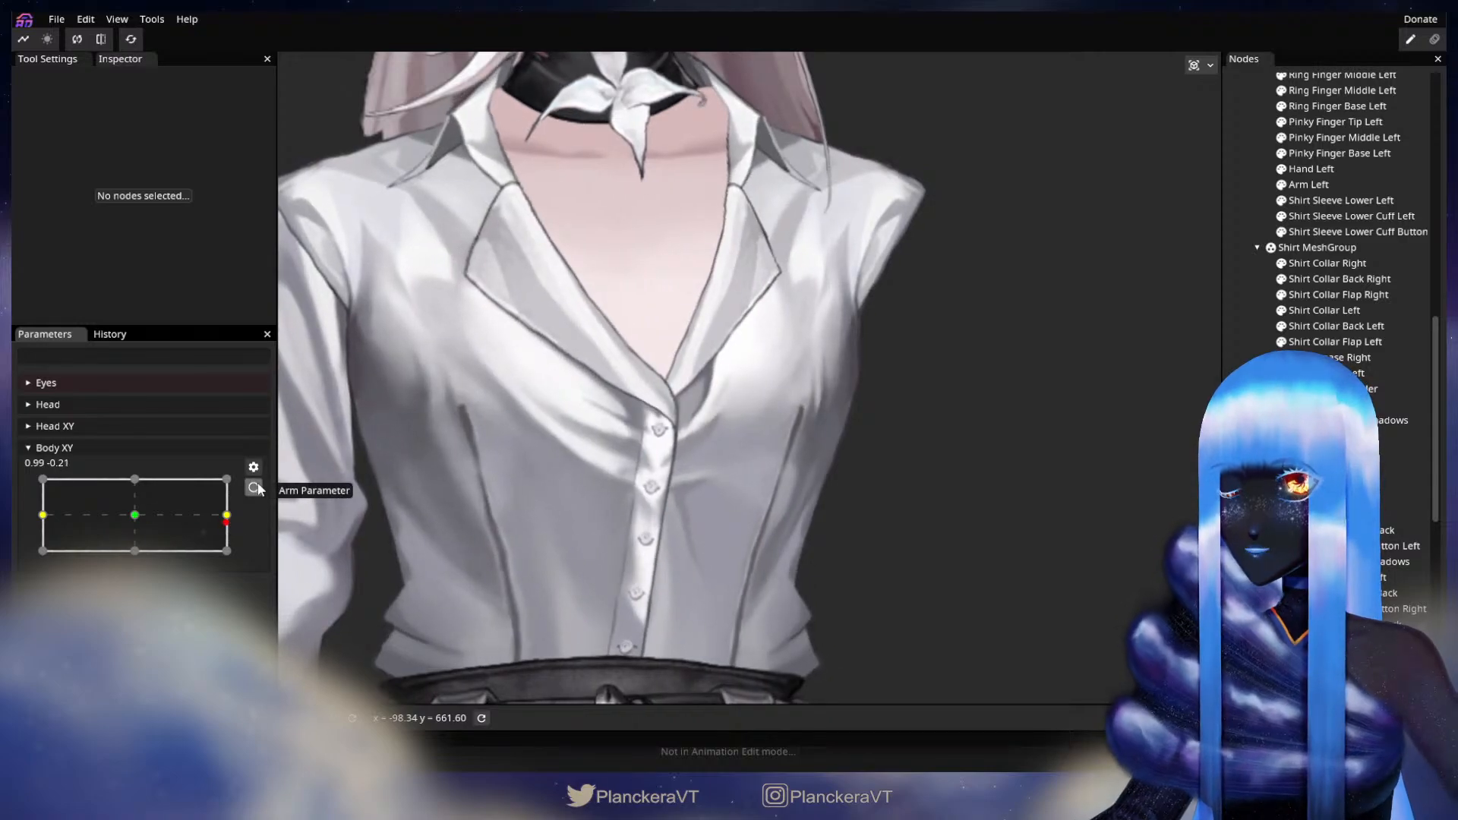
pyautogui.click(254, 487)
# - Reshape the Shirt mesh around the crease beside the top button with a size 10 circle brush, and deselect the mesh
pyautogui.scroll(3, 505, 521)
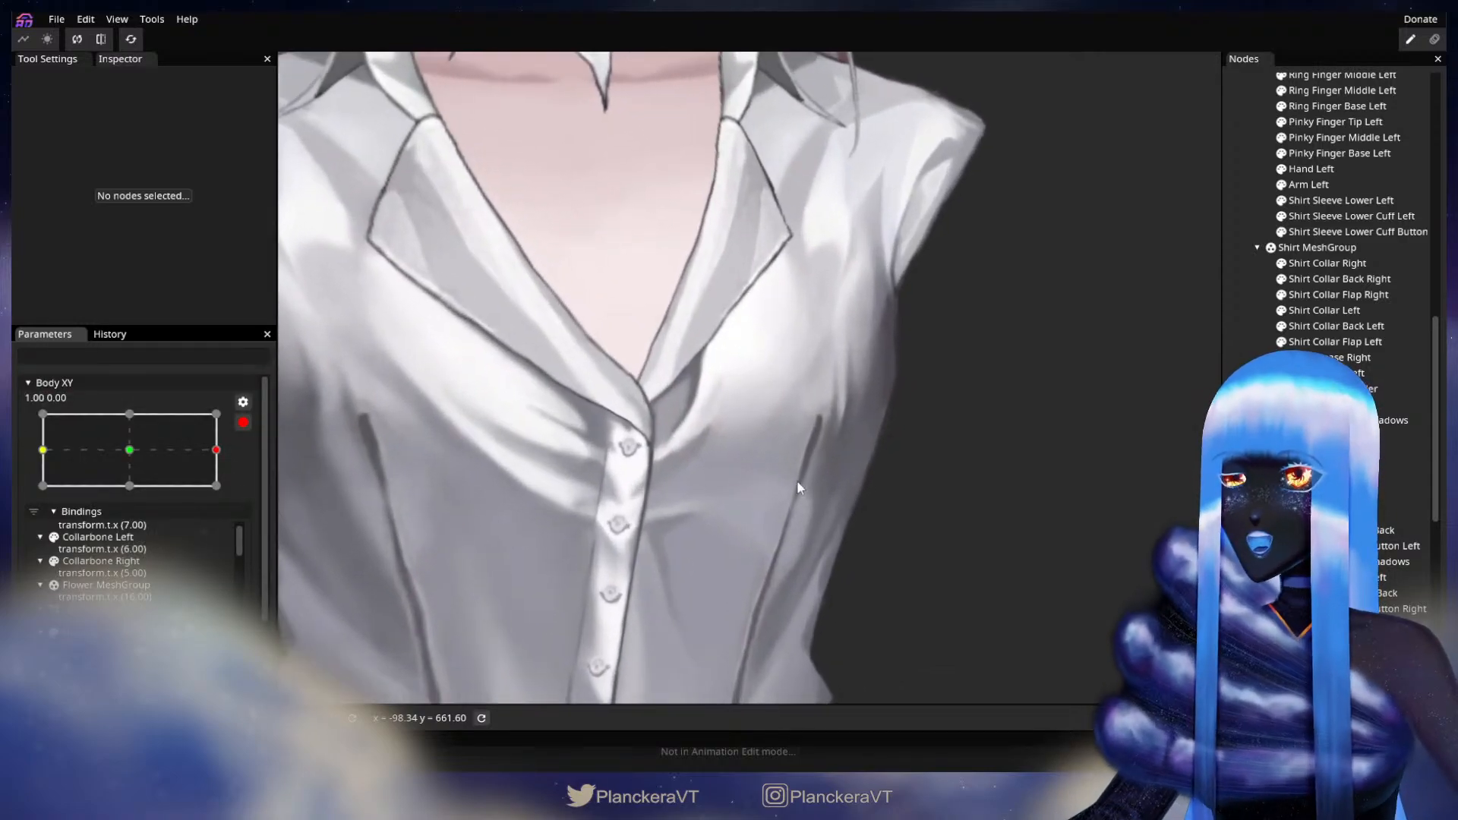
pyautogui.click(543, 477)
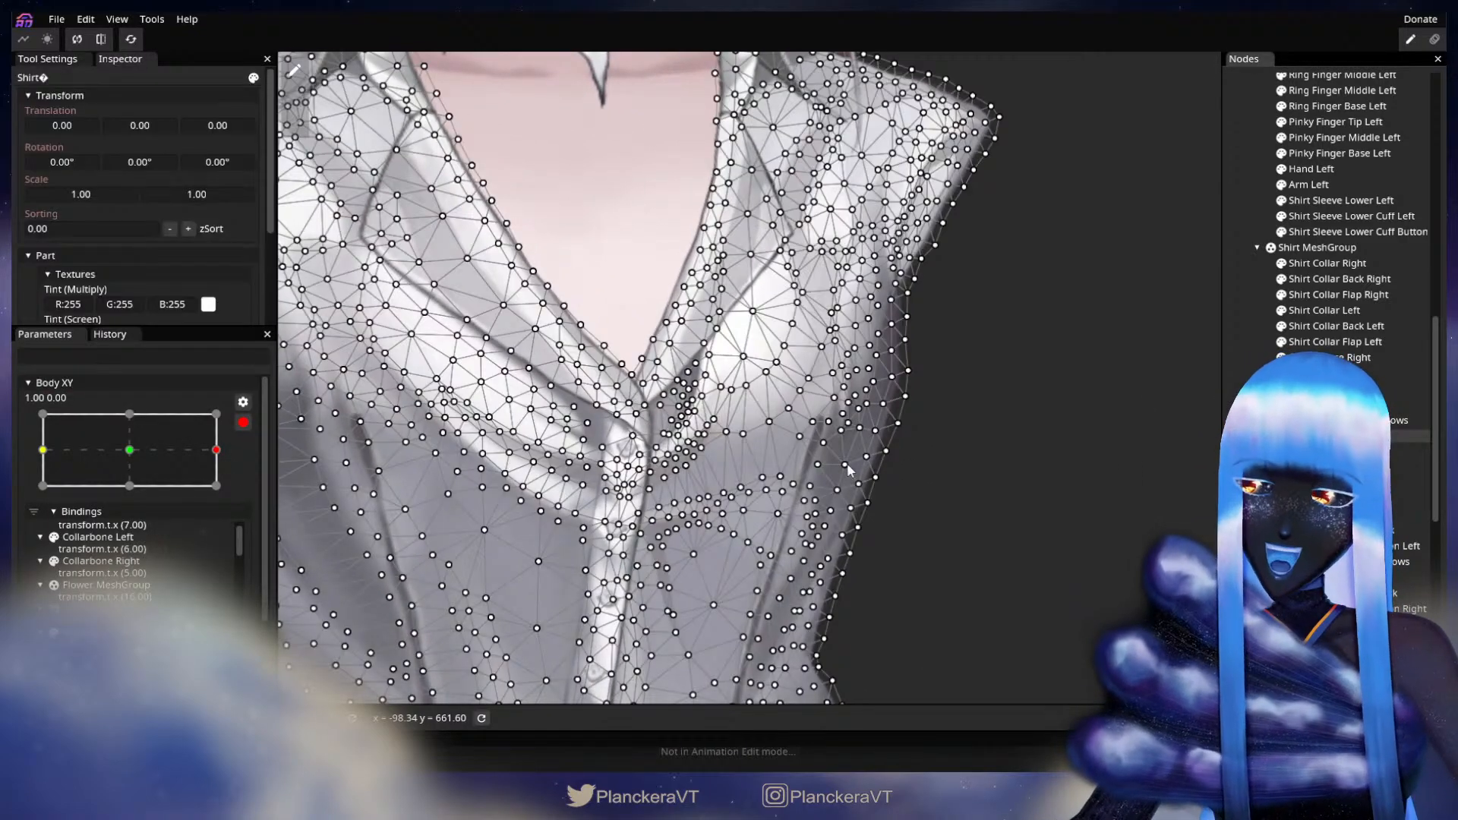
pyautogui.scroll(1, 541, 479)
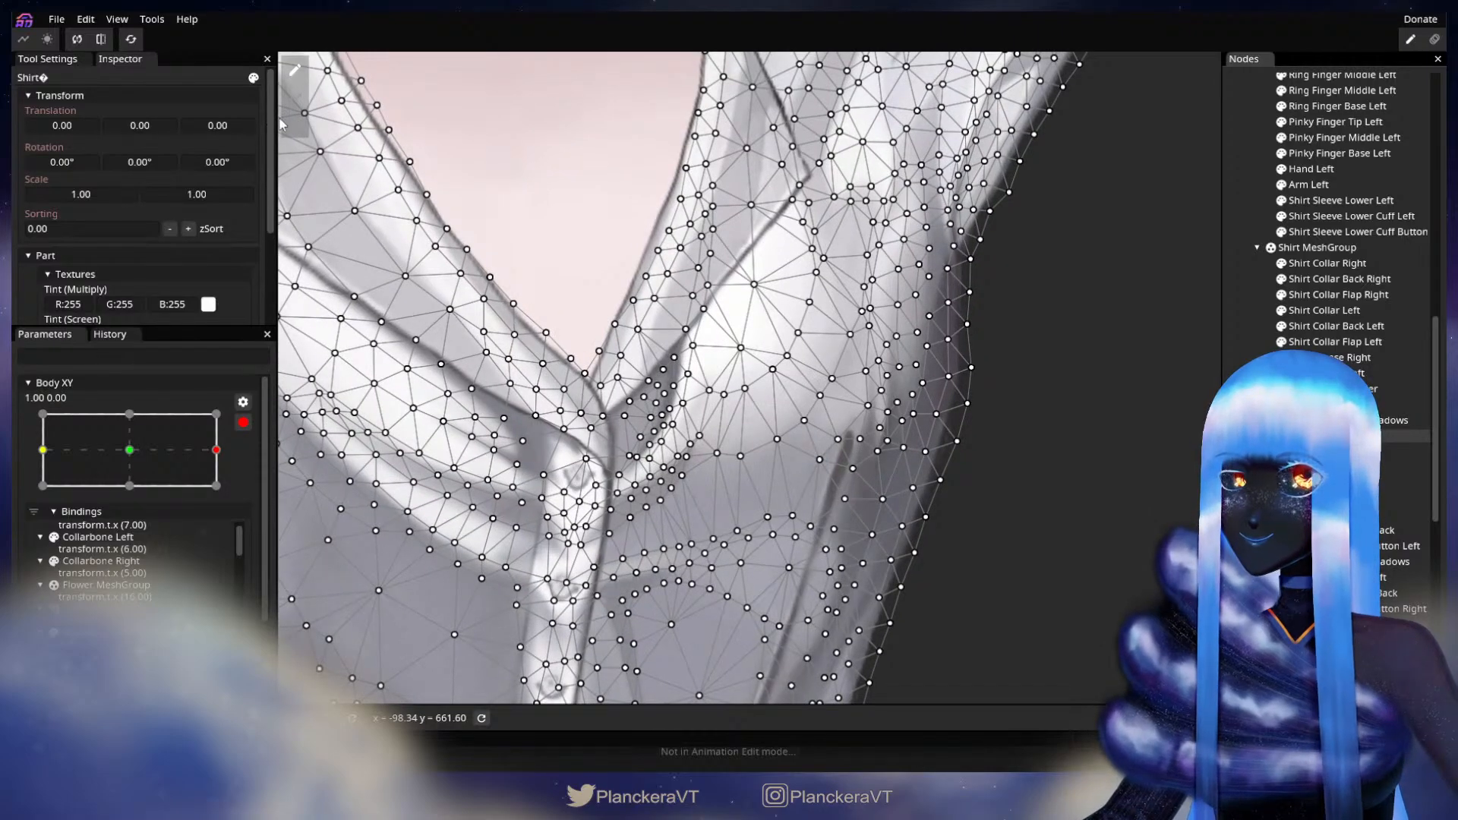
pyautogui.click(294, 124)
pyautogui.moveTo(1185, 300)
pyautogui.mouseDown()
pyautogui.moveTo(1139, 198)
pyautogui.moveTo(1101, 159)
pyautogui.mouseUp()
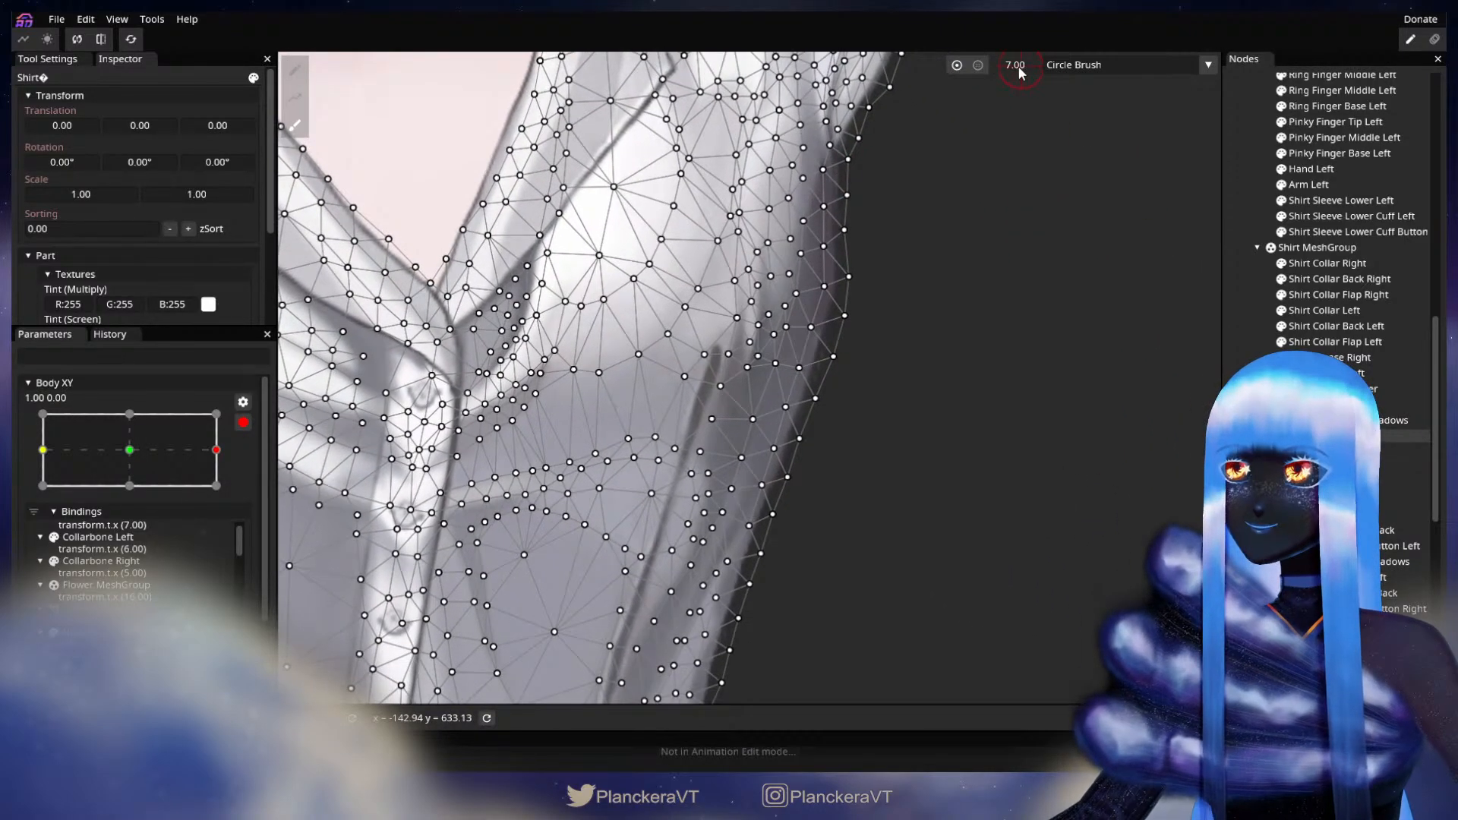
pyautogui.moveTo(867, 306); pyautogui.dragTo(1086, 327)
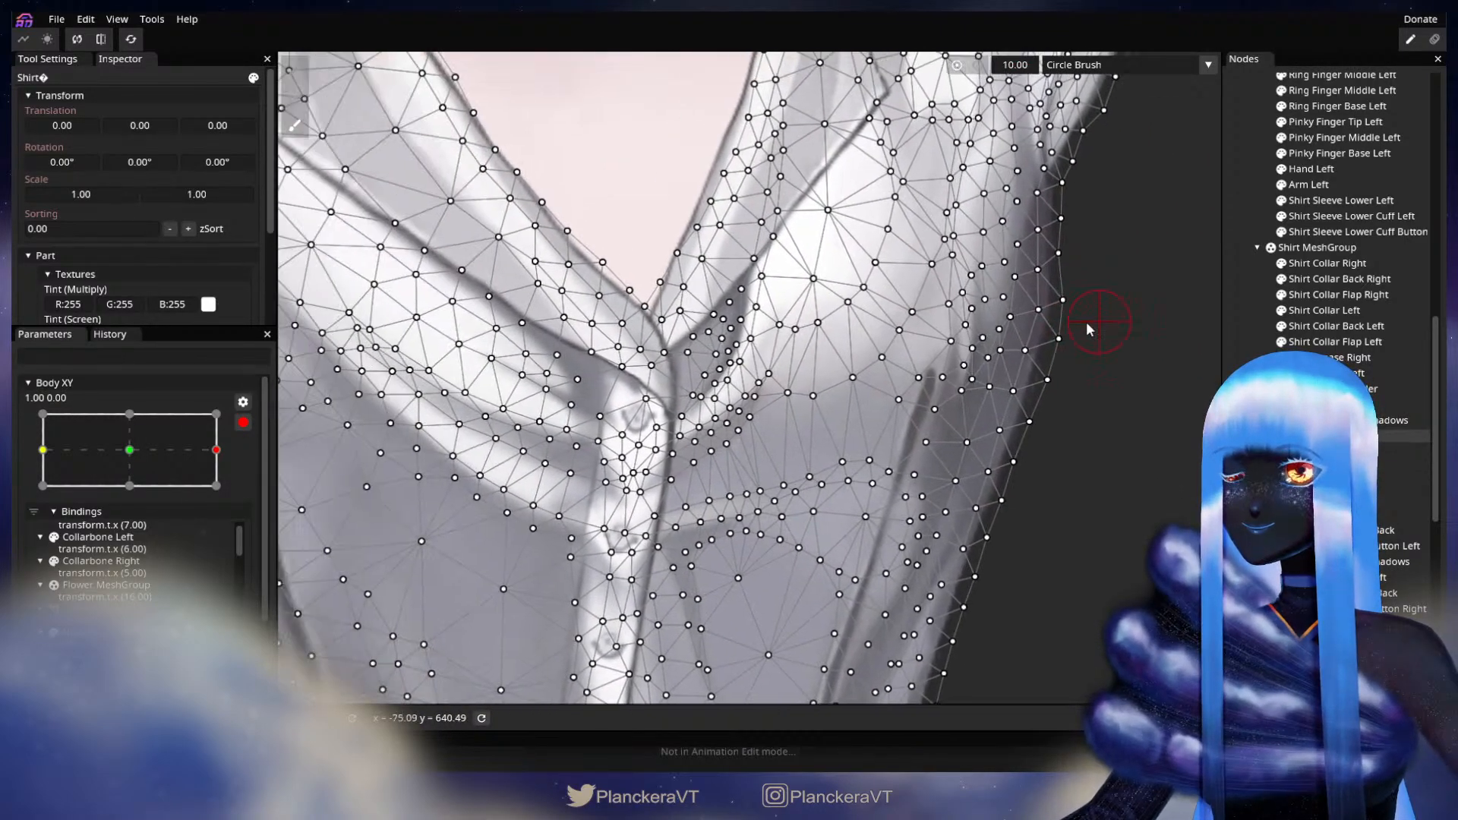
pyautogui.scroll(1, 751, 385)
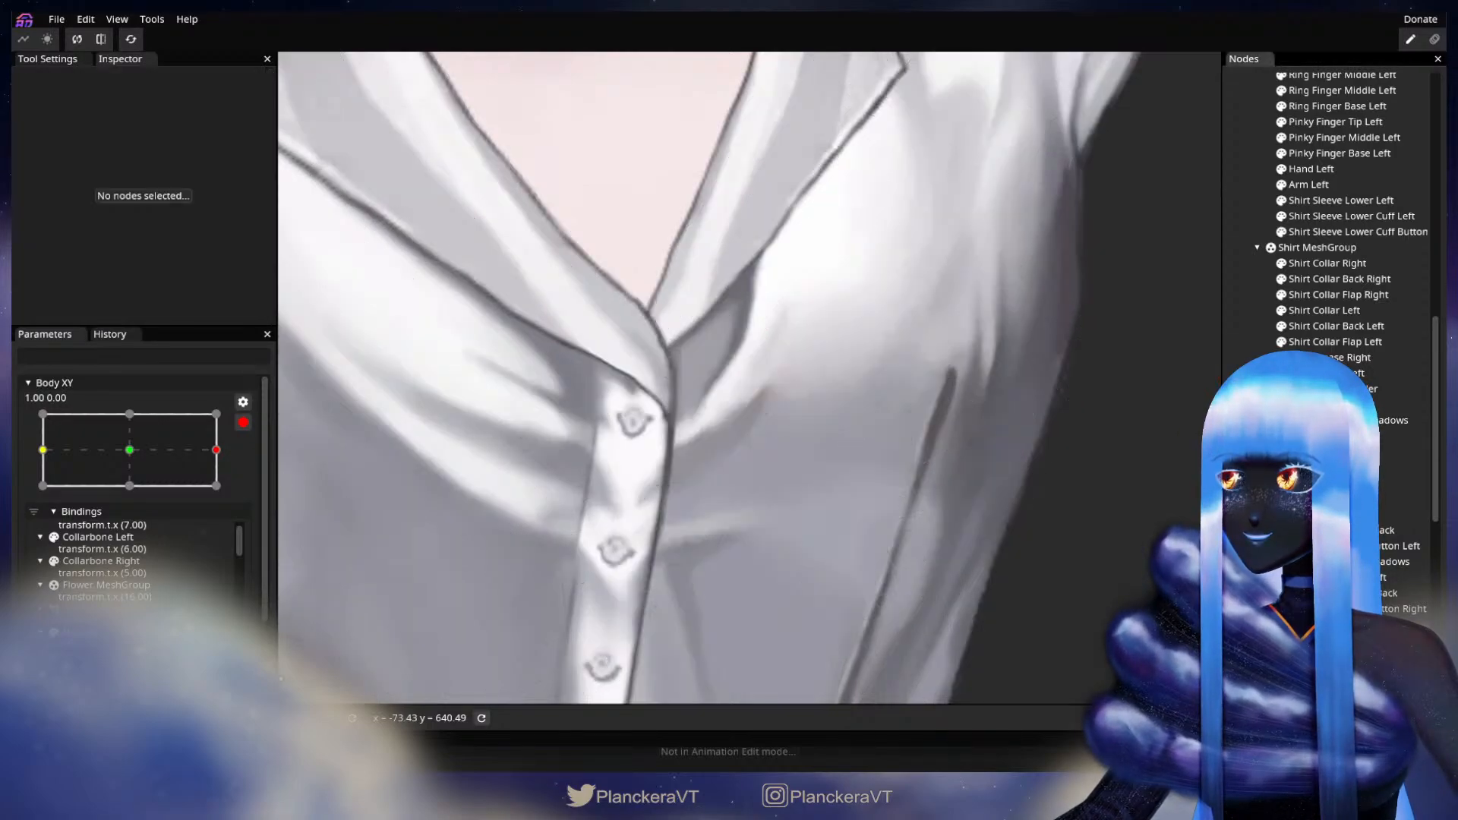
# - Preview the Shirt crease by moving Body XY around its full-turn side, and rearm the 1.00, 0.00 keypoint
pyautogui.click(244, 422)
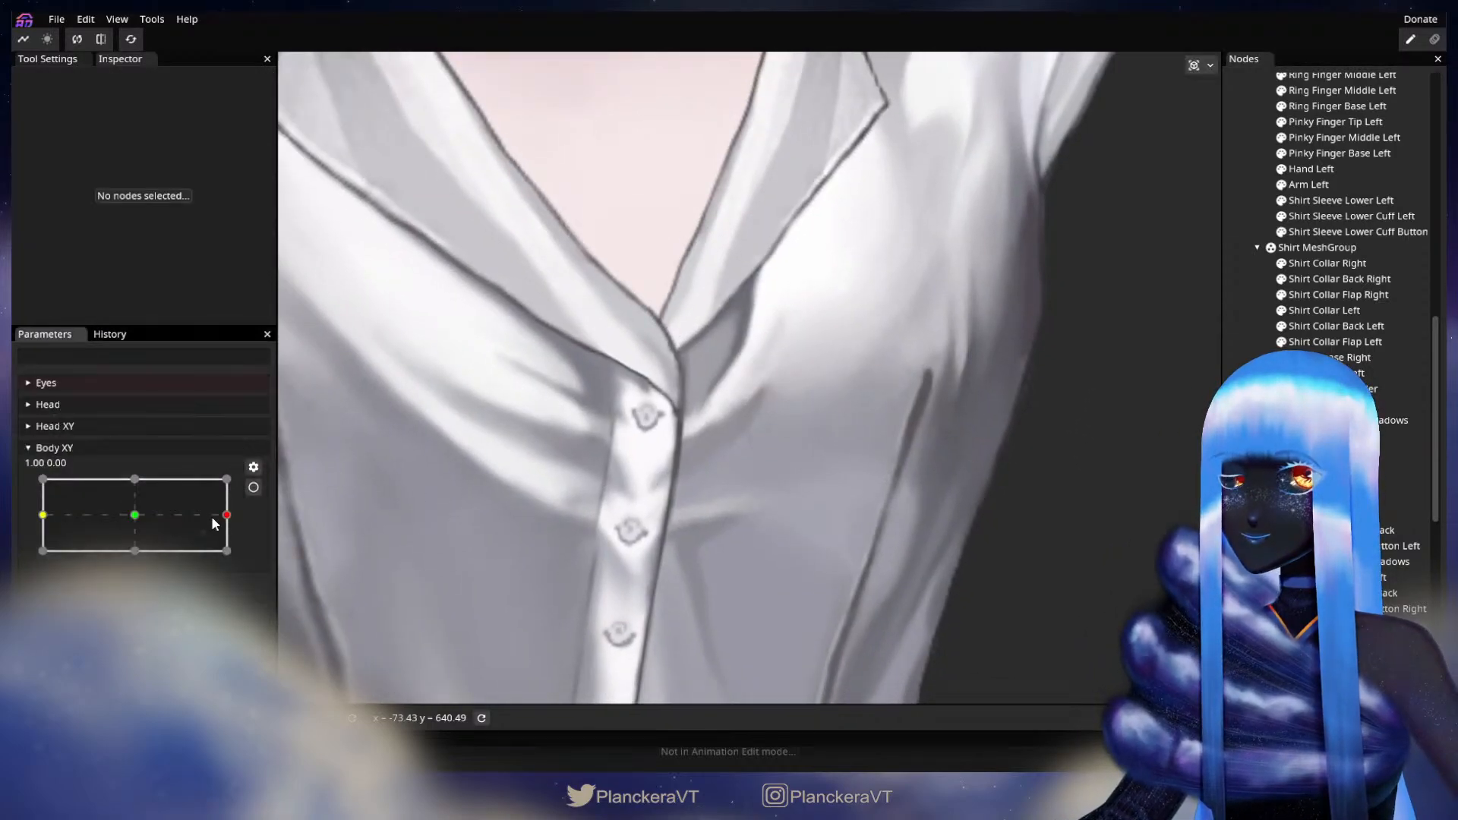
pyautogui.moveTo(230, 519)
pyautogui.mouseDown()
pyautogui.moveTo(137, 513)
pyautogui.moveTo(240, 514)
pyautogui.mouseUp()
pyautogui.click(253, 487)
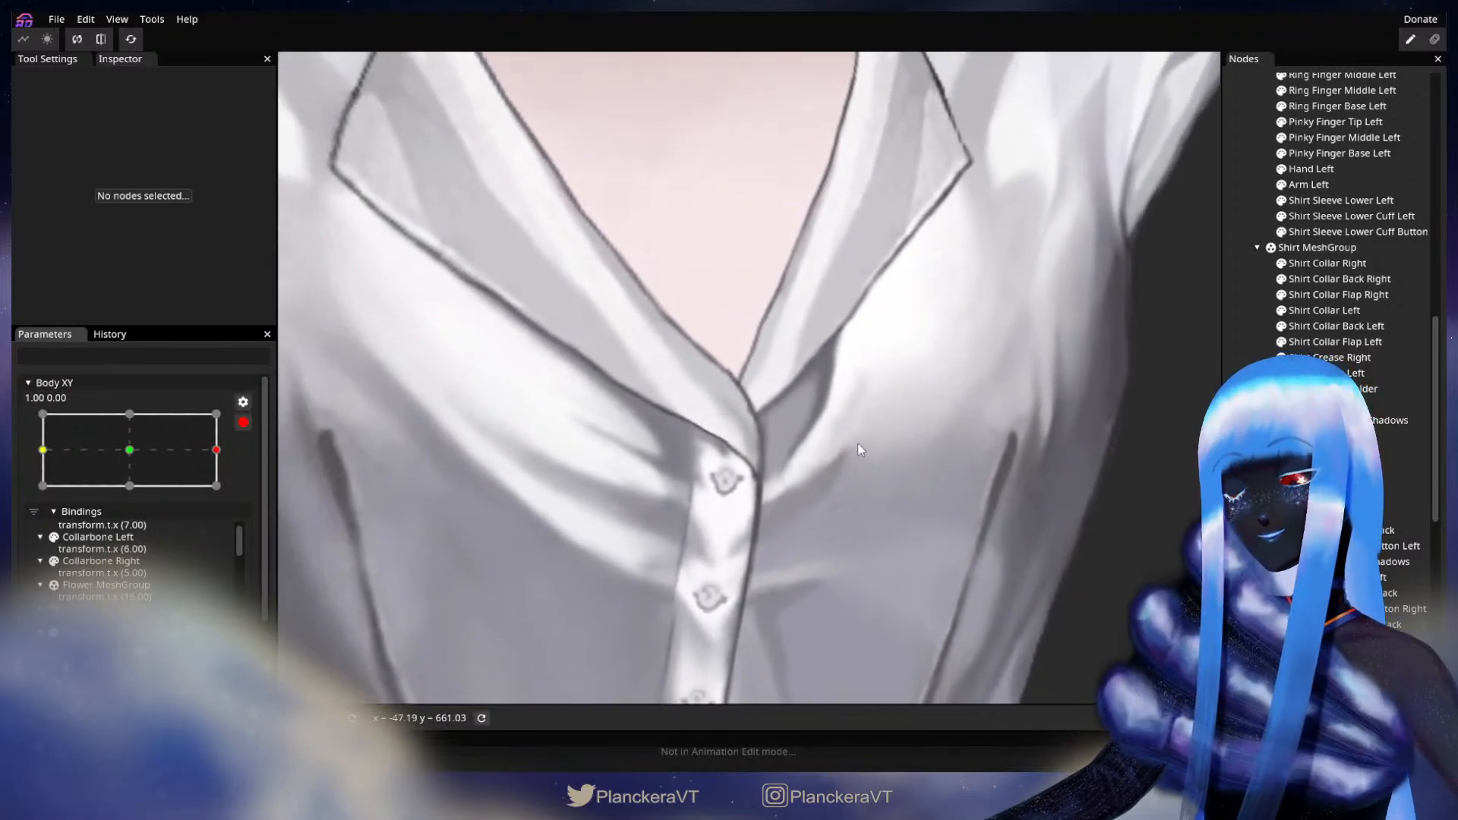
# - Nudge the Shirt vertices inside the crease below the collar with the size 10 circle brush, and deselect the mesh
pyautogui.click(1308, 435)
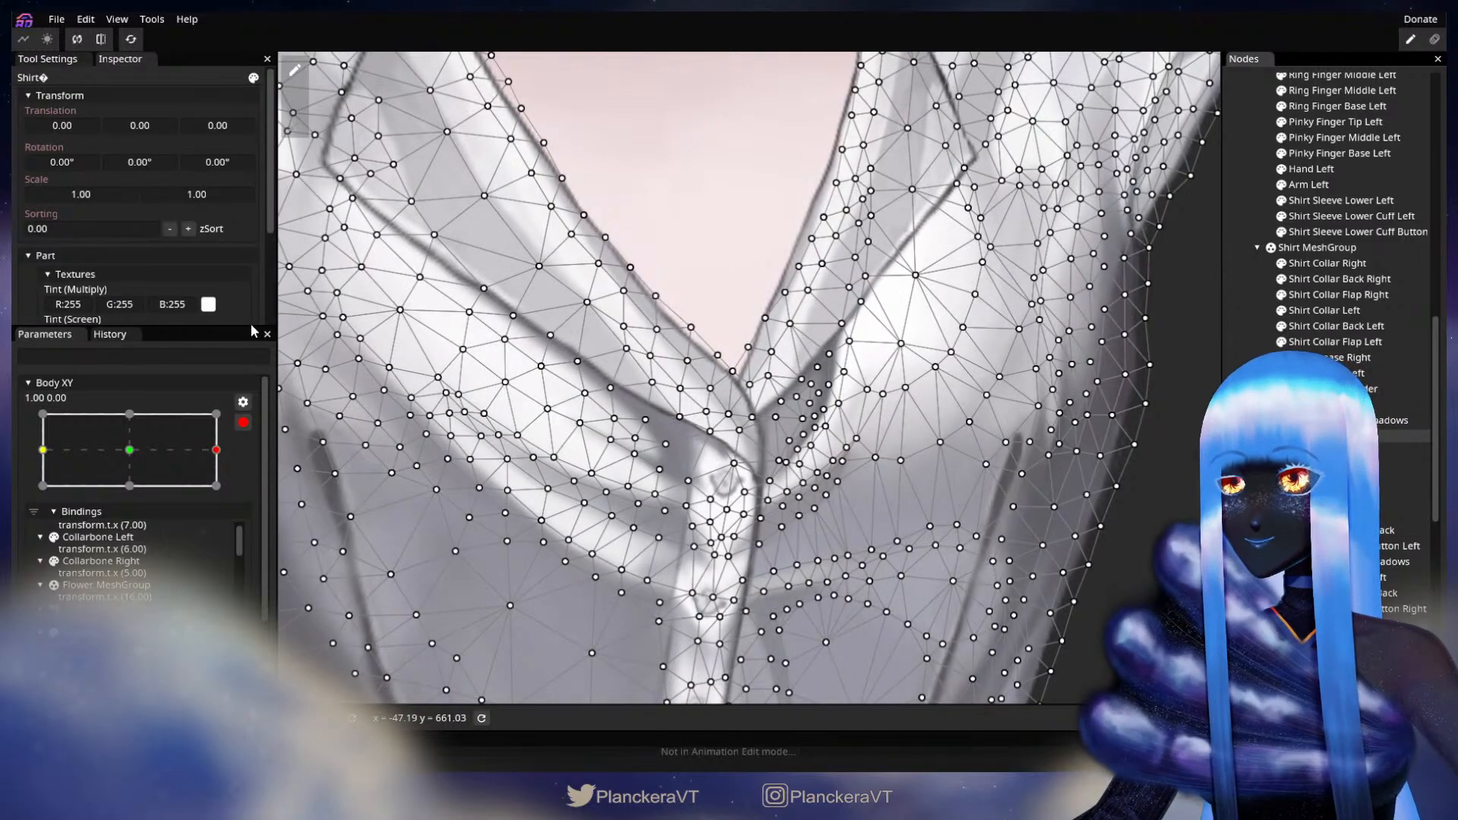
pyautogui.click(295, 124)
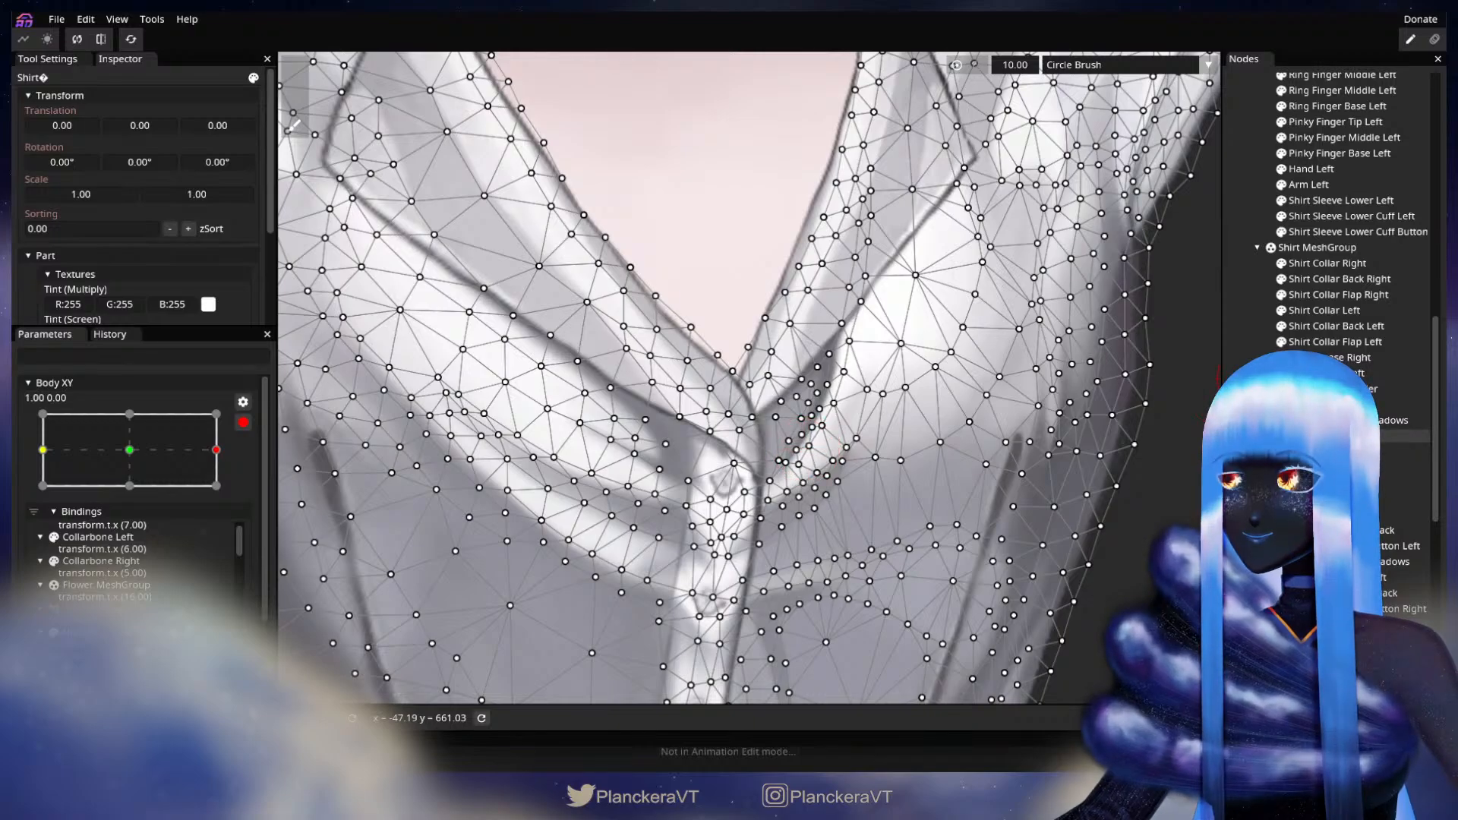
pyautogui.click(1136, 449)
pyautogui.moveTo(796, 483); pyautogui.dragTo(660, 477)
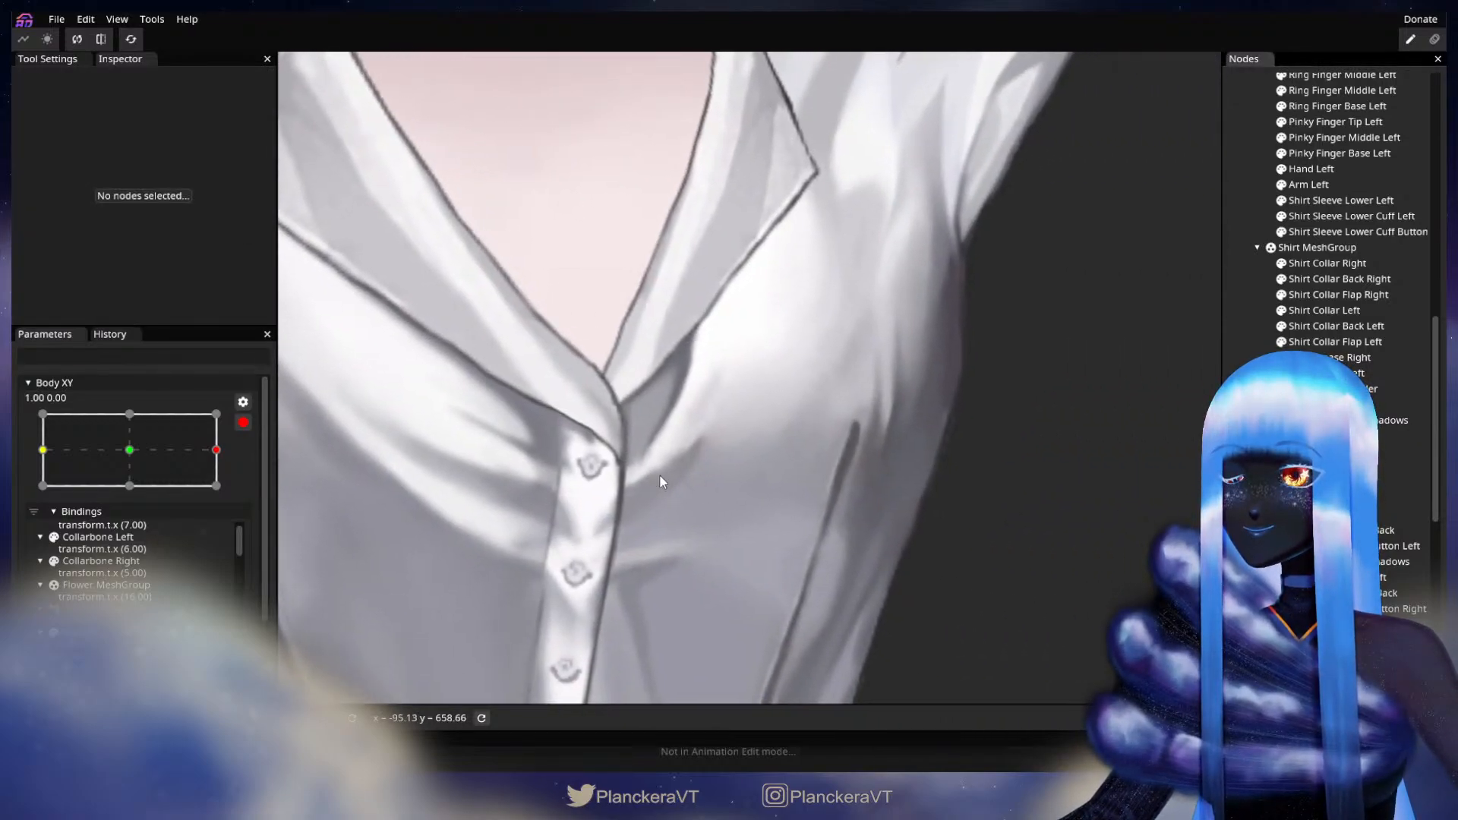
# - Check the bust and crease in motion by scrubbing Body XY near 1.00, -0.04, and rearm the 1.00, 0.00 keypoint
pyautogui.click(243, 422)
pyautogui.moveTo(228, 515)
pyautogui.mouseDown()
pyautogui.moveTo(128, 520)
pyautogui.moveTo(236, 516)
pyautogui.mouseUp()
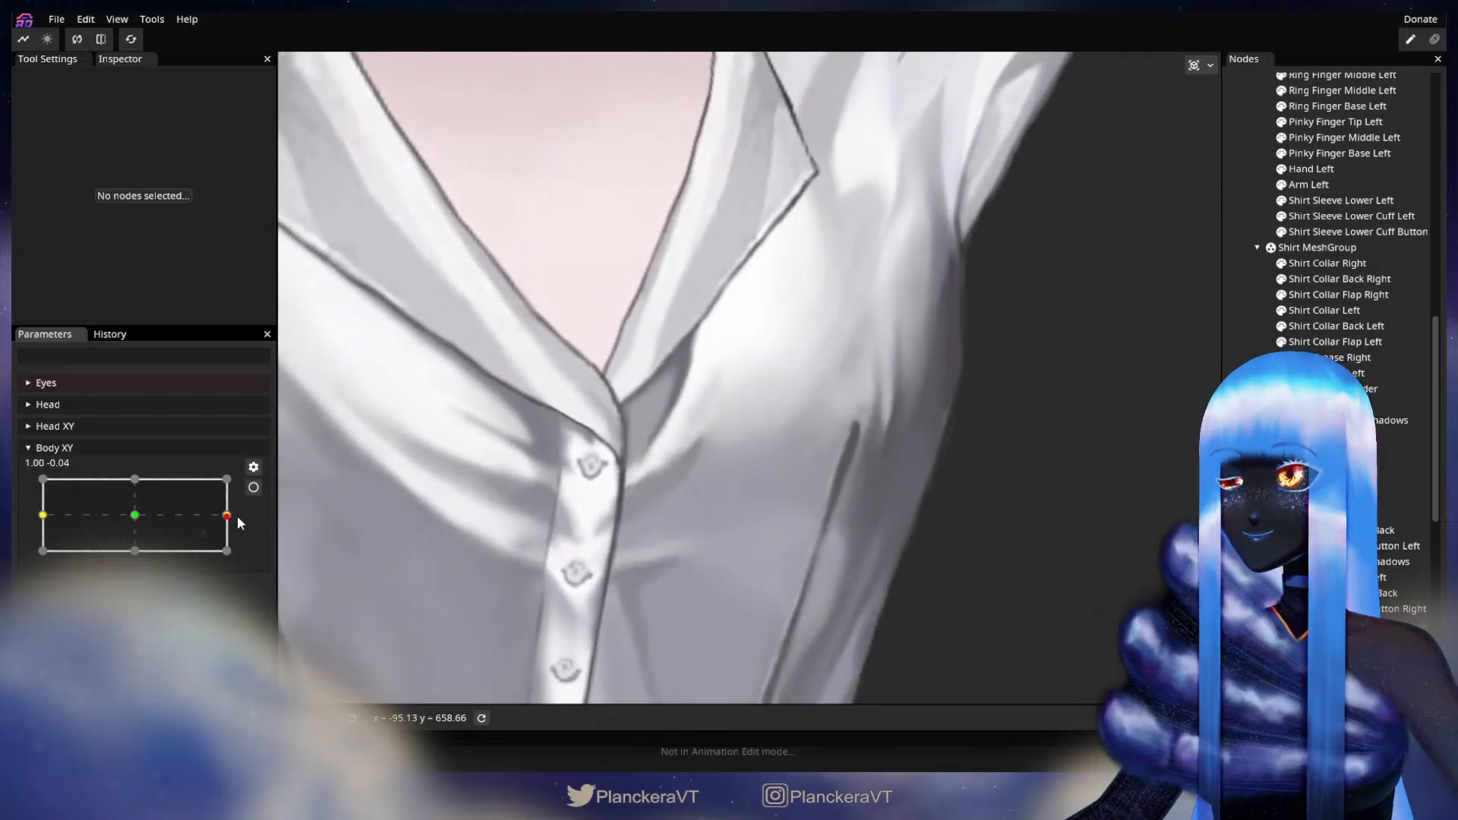
pyautogui.click(254, 488)
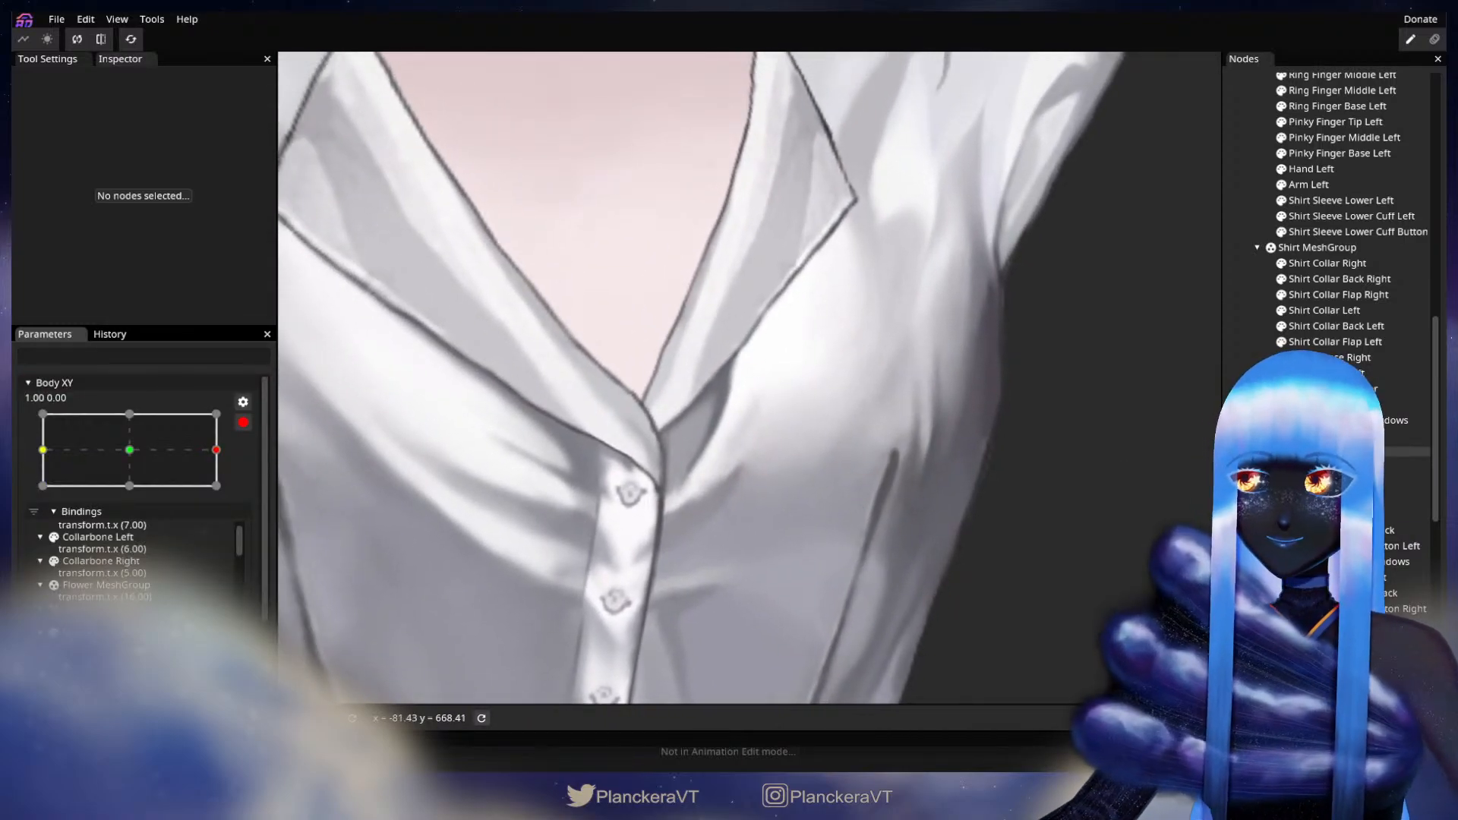
# - Refine the Shirt mesh between the placket and the bust with the size 10 circle brush, and deselect the mesh
pyautogui.click(982, 449)
pyautogui.click(295, 124)
pyautogui.scroll(1, 725, 386)
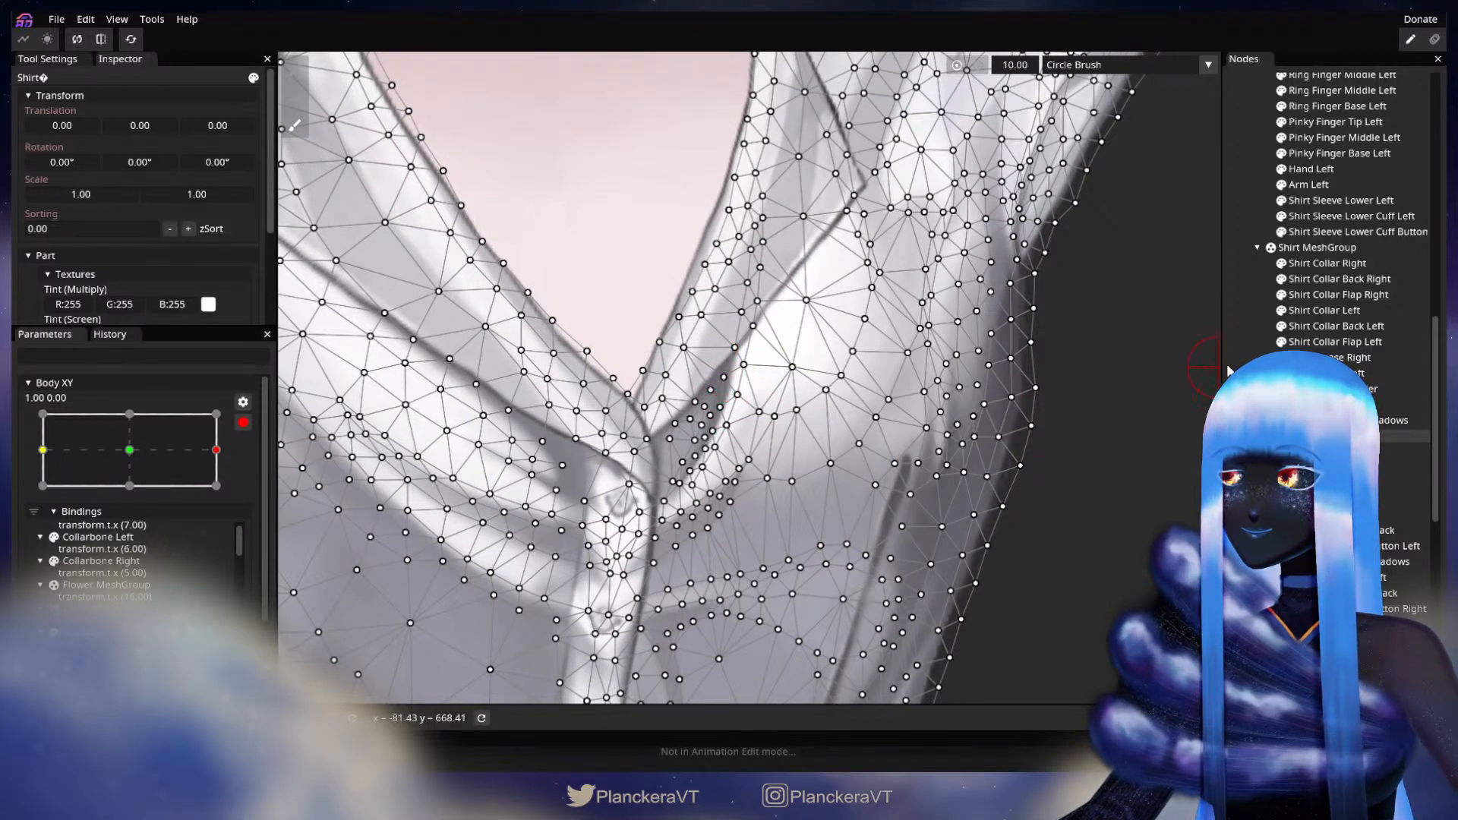
pyautogui.click(1123, 421)
pyautogui.scroll(5, 911, 471)
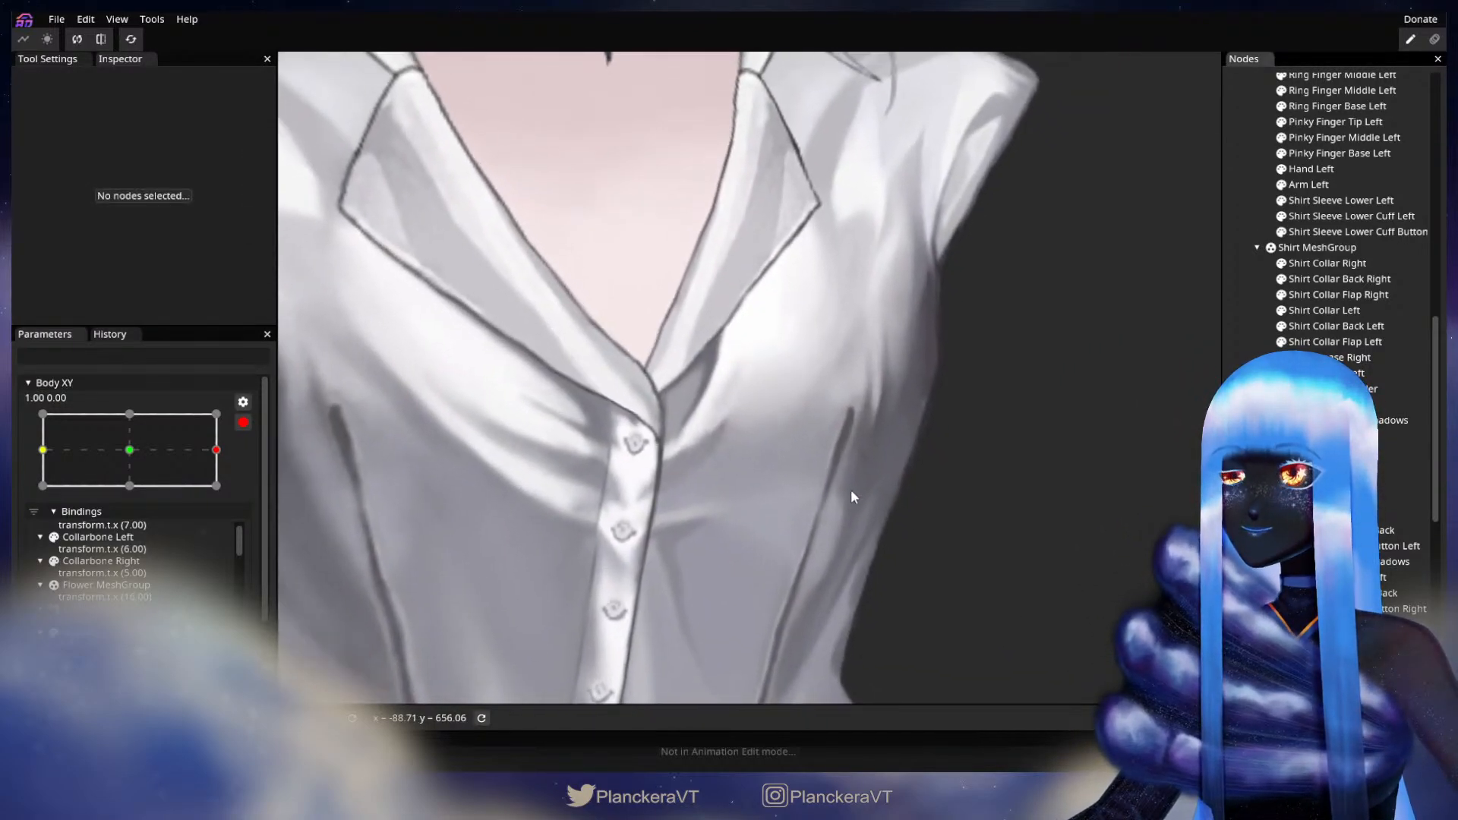
# - Preview the upper torso by scrubbing Body XY around 1.00, -0.08, and rearm the 1.00, 0.00 keypoint
pyautogui.click(243, 422)
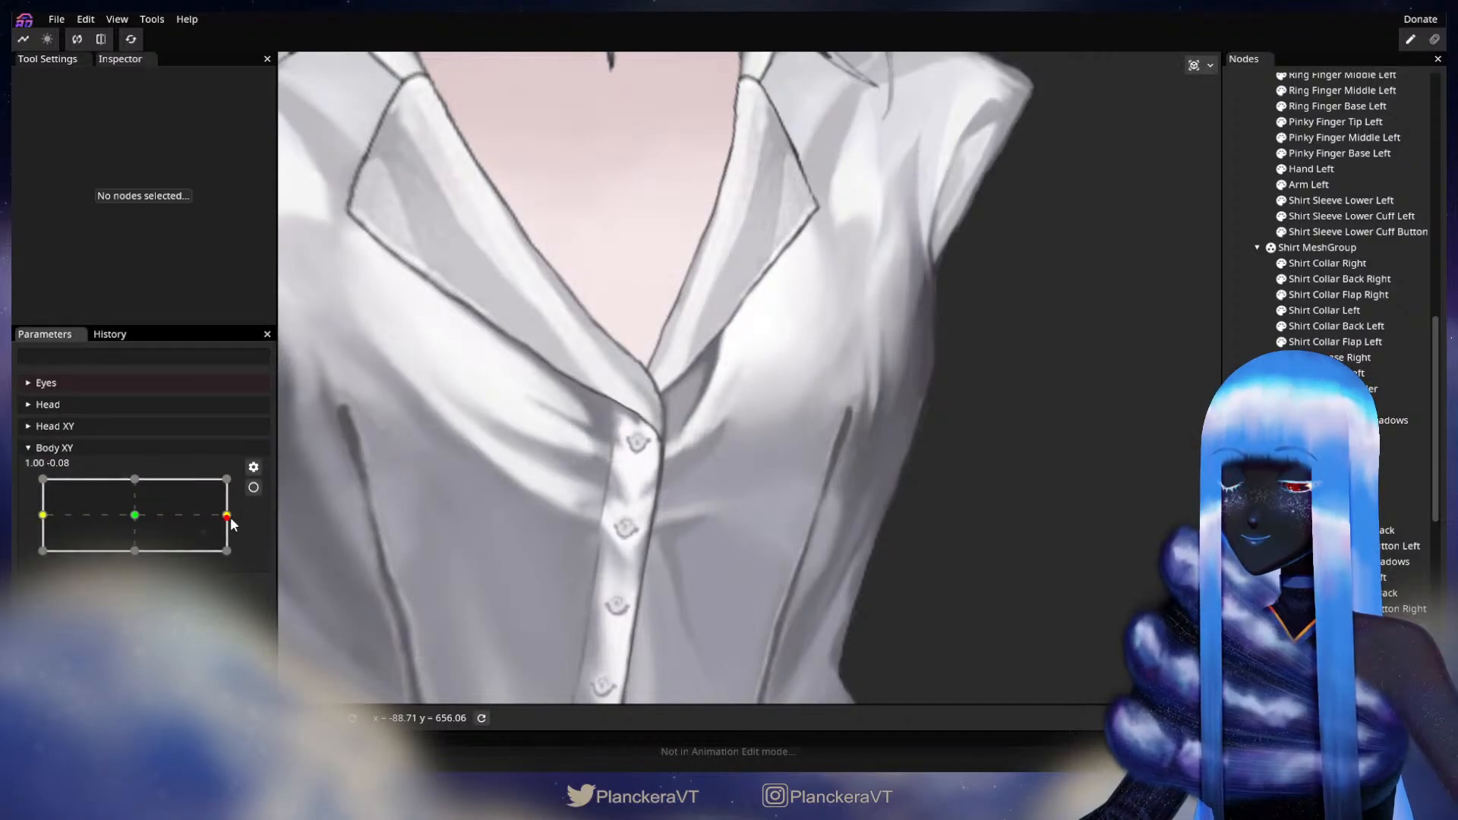
pyautogui.moveTo(231, 521)
pyautogui.mouseDown()
pyautogui.moveTo(129, 515)
pyautogui.moveTo(240, 512)
pyautogui.mouseUp()
pyautogui.click(252, 491)
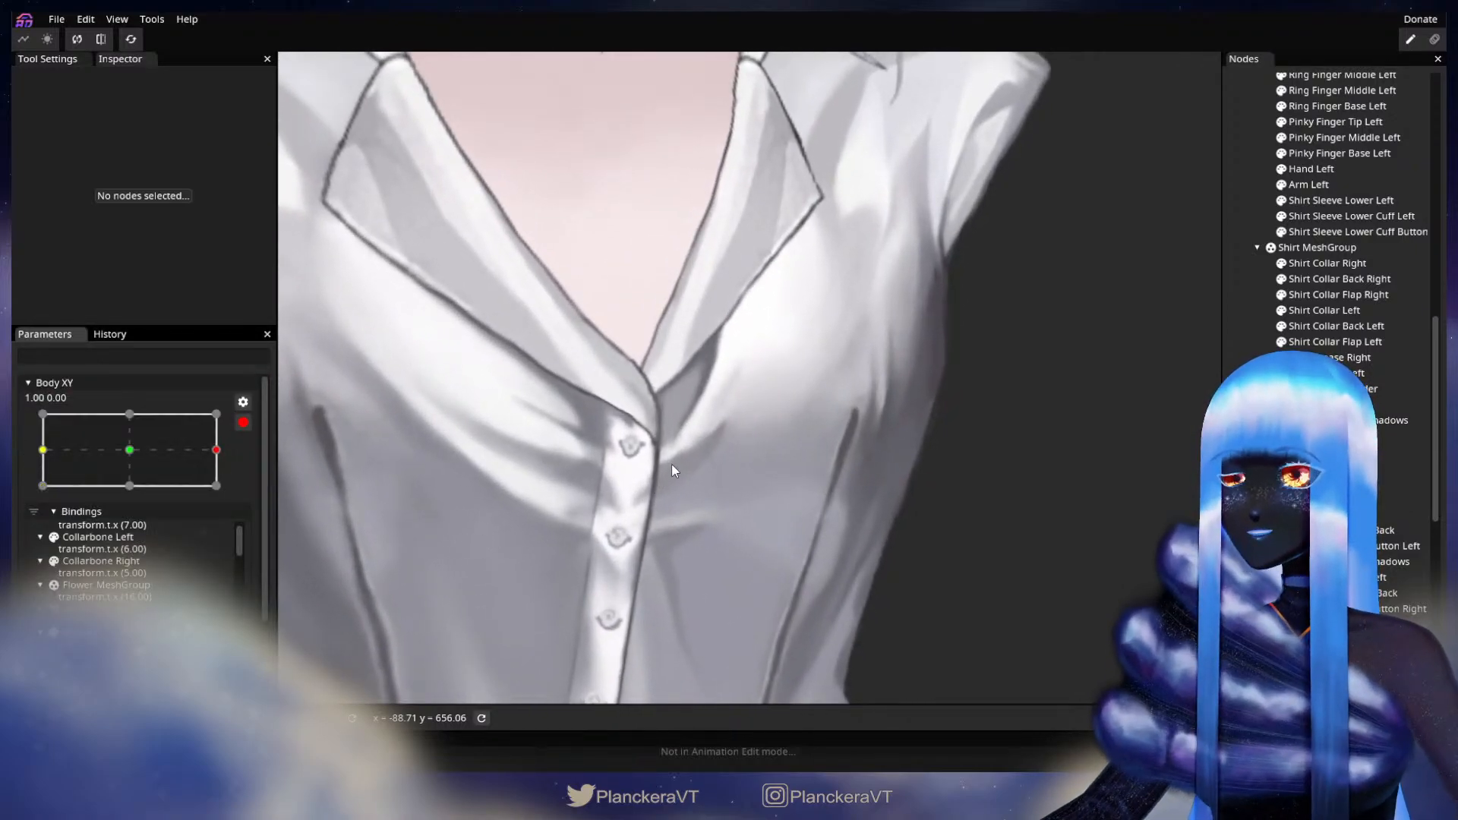
# - Reshape the Shirt placket and the folds on both sides of the top button with the size 10 circle brush, and deselect the mesh
pyautogui.scroll(1, 792, 493)
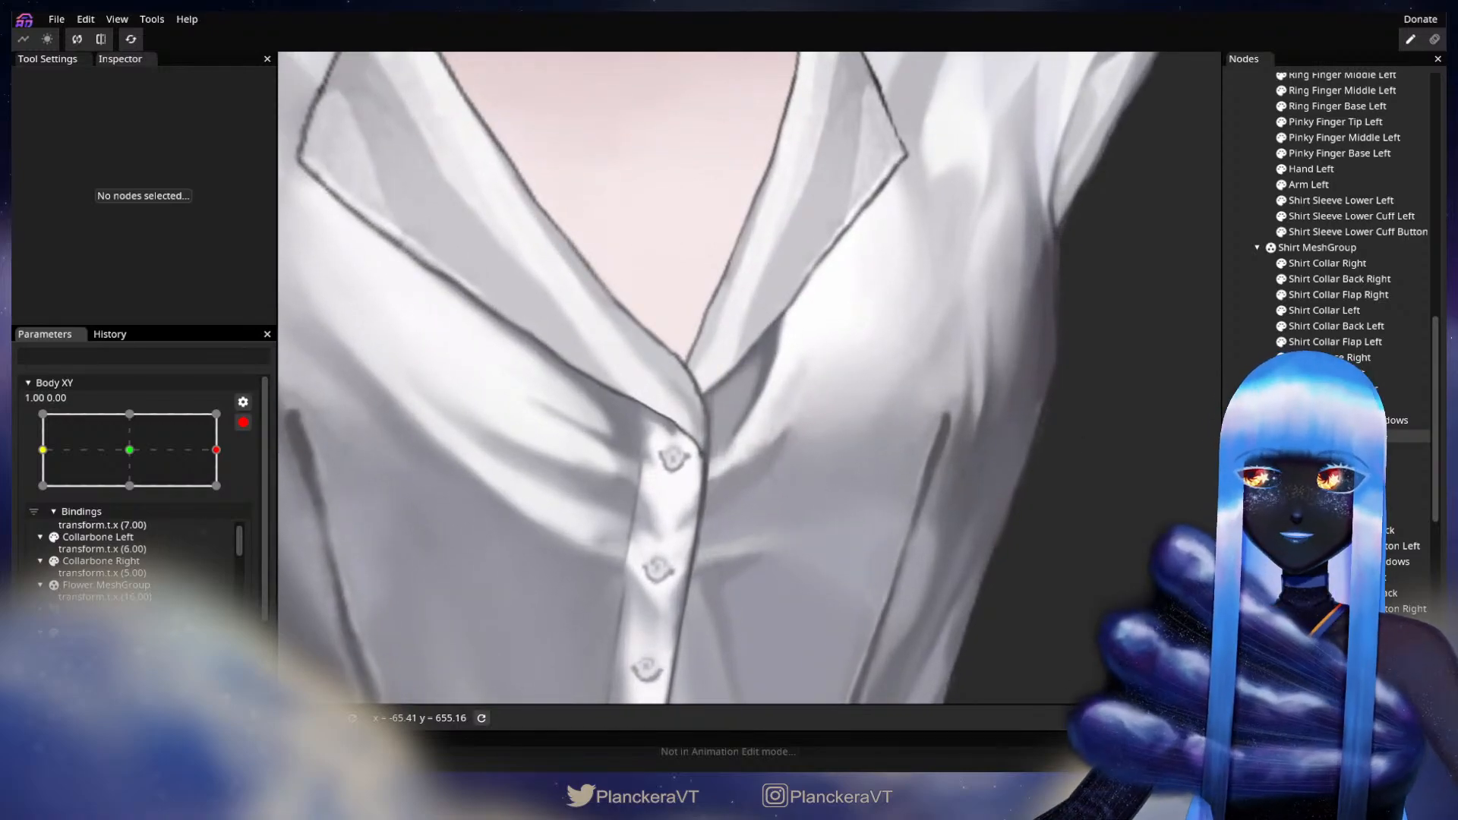
pyautogui.click(1423, 433)
pyautogui.scroll(1, 568, 388)
pyautogui.click(292, 138)
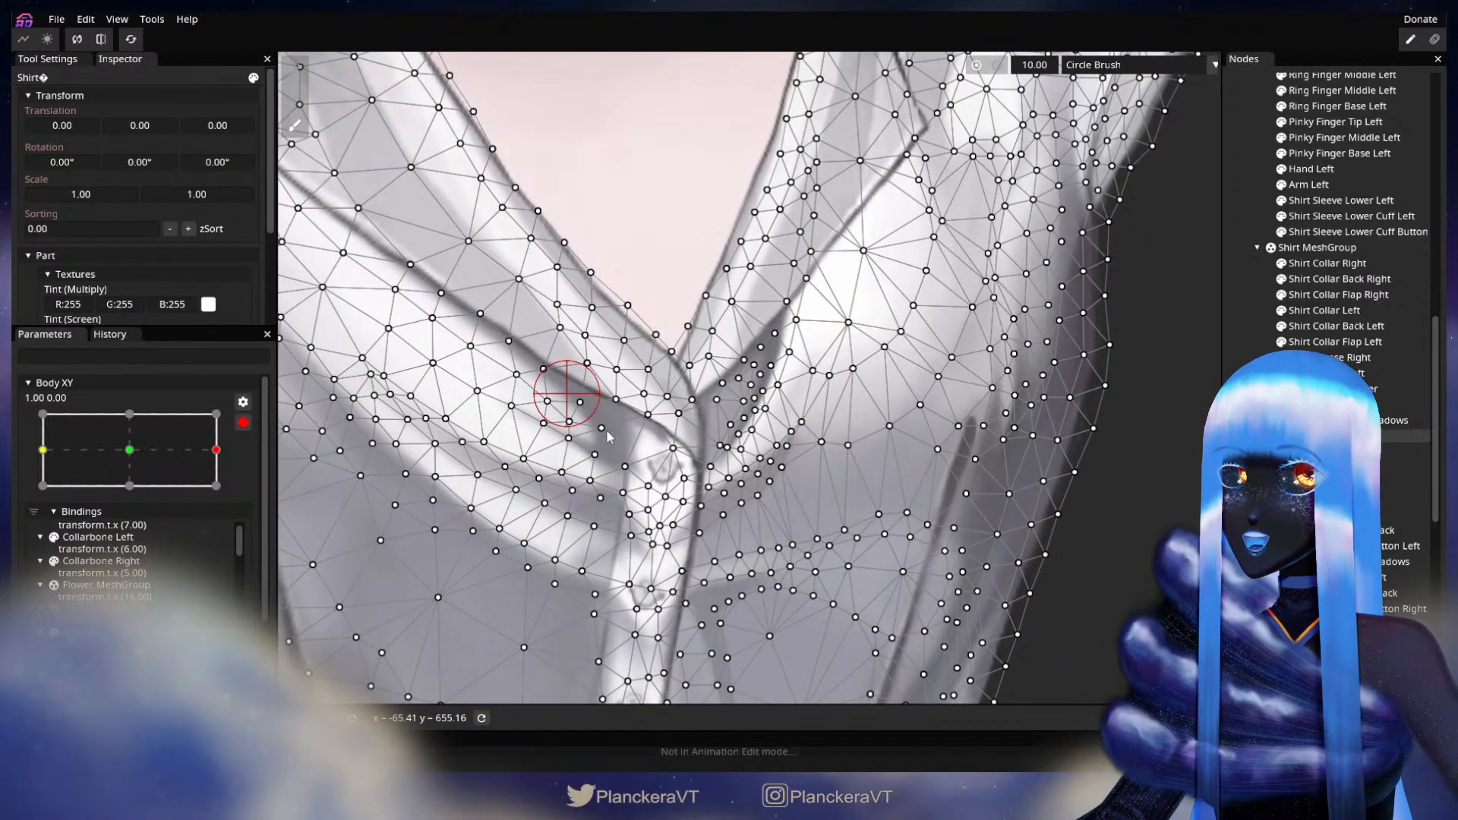
pyautogui.scroll(1, 729, 467)
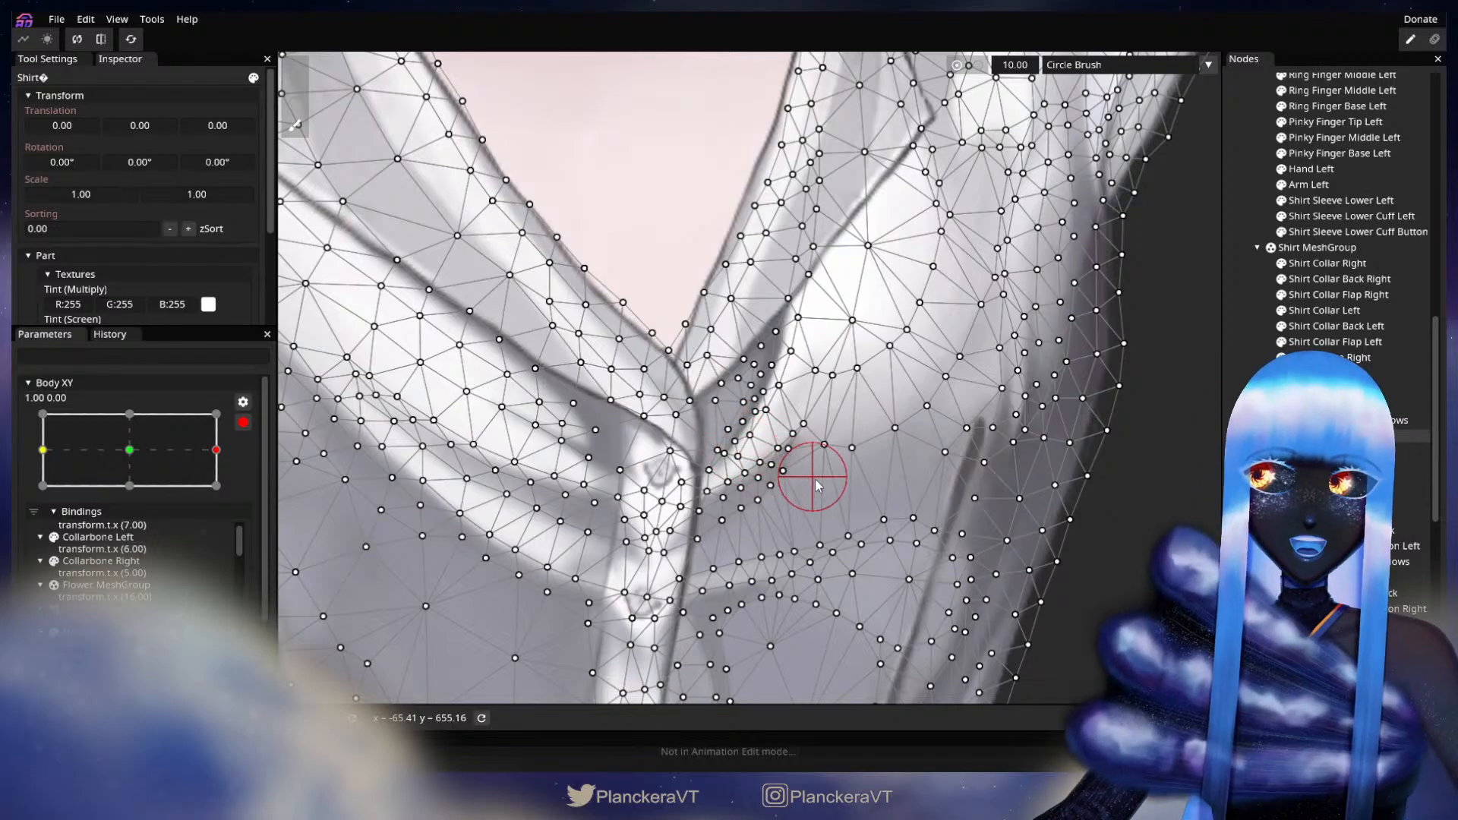
pyautogui.click(1233, 391)
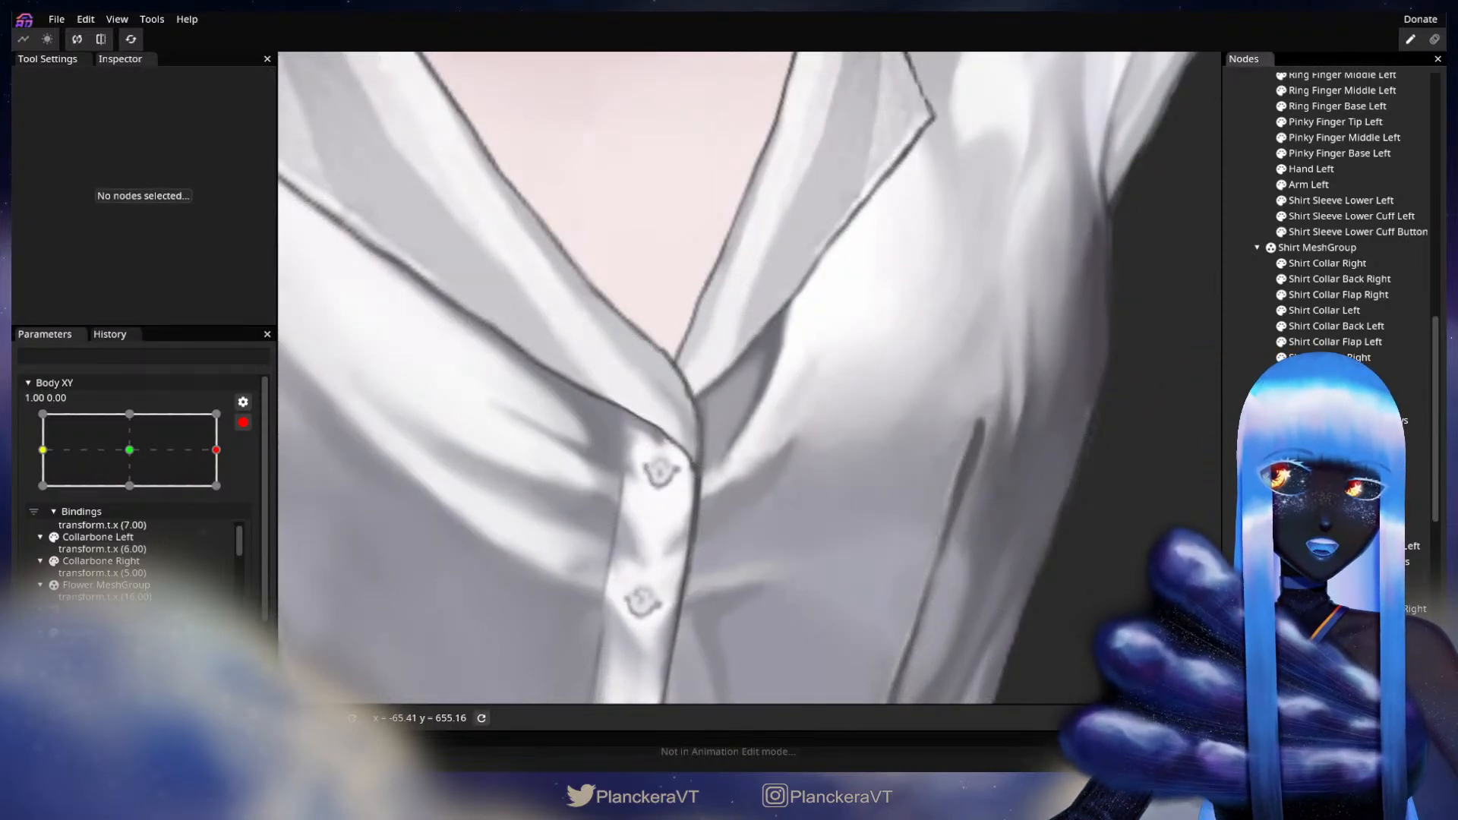
# - Examine the whole chest while scrubbing Body XY around its full-turn side, and rearm the 1.00, 0.00 keypoint
pyautogui.scroll(-3, 951, 531)
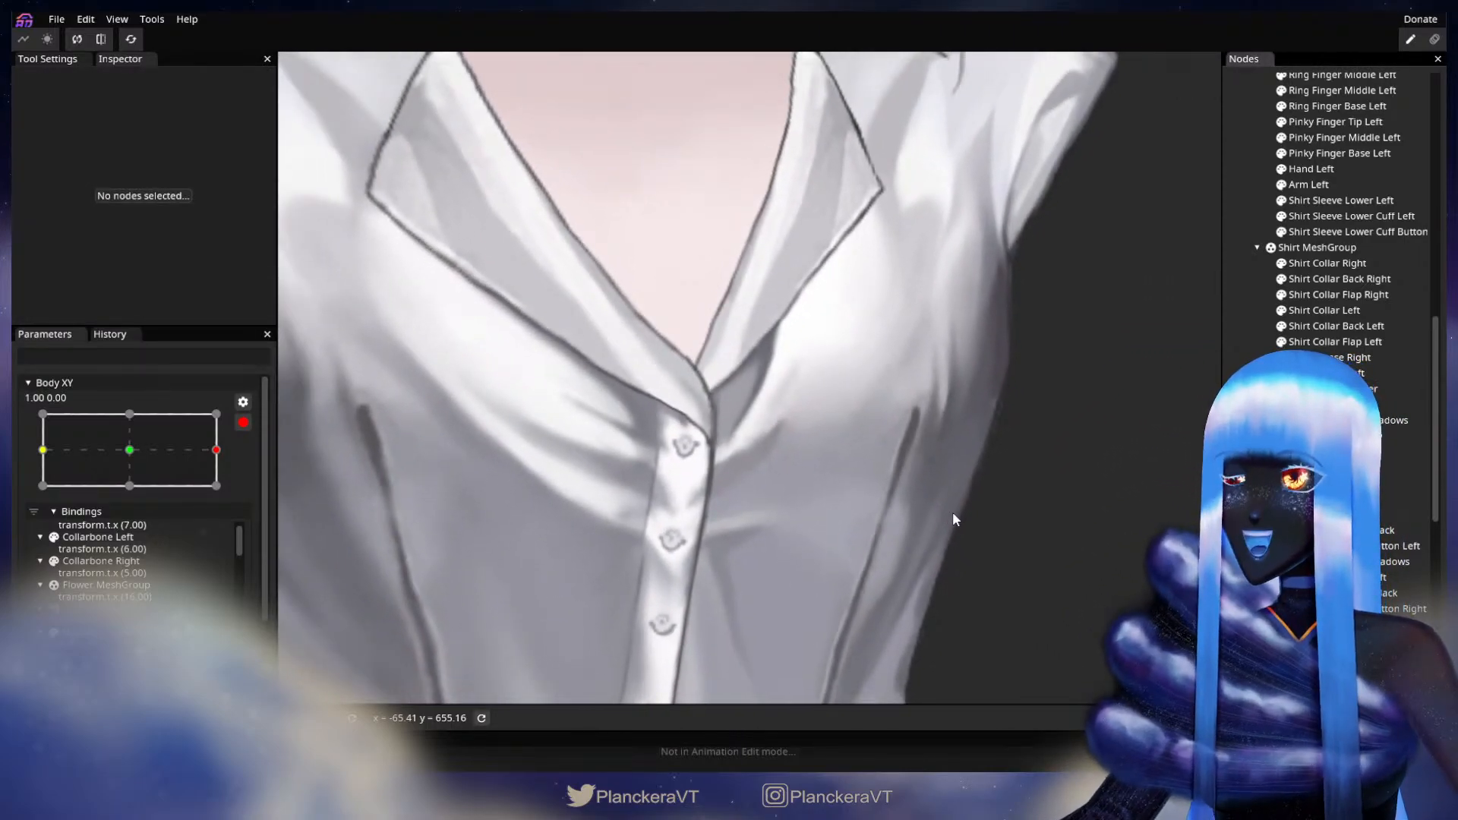
pyautogui.scroll(-3, 954, 518)
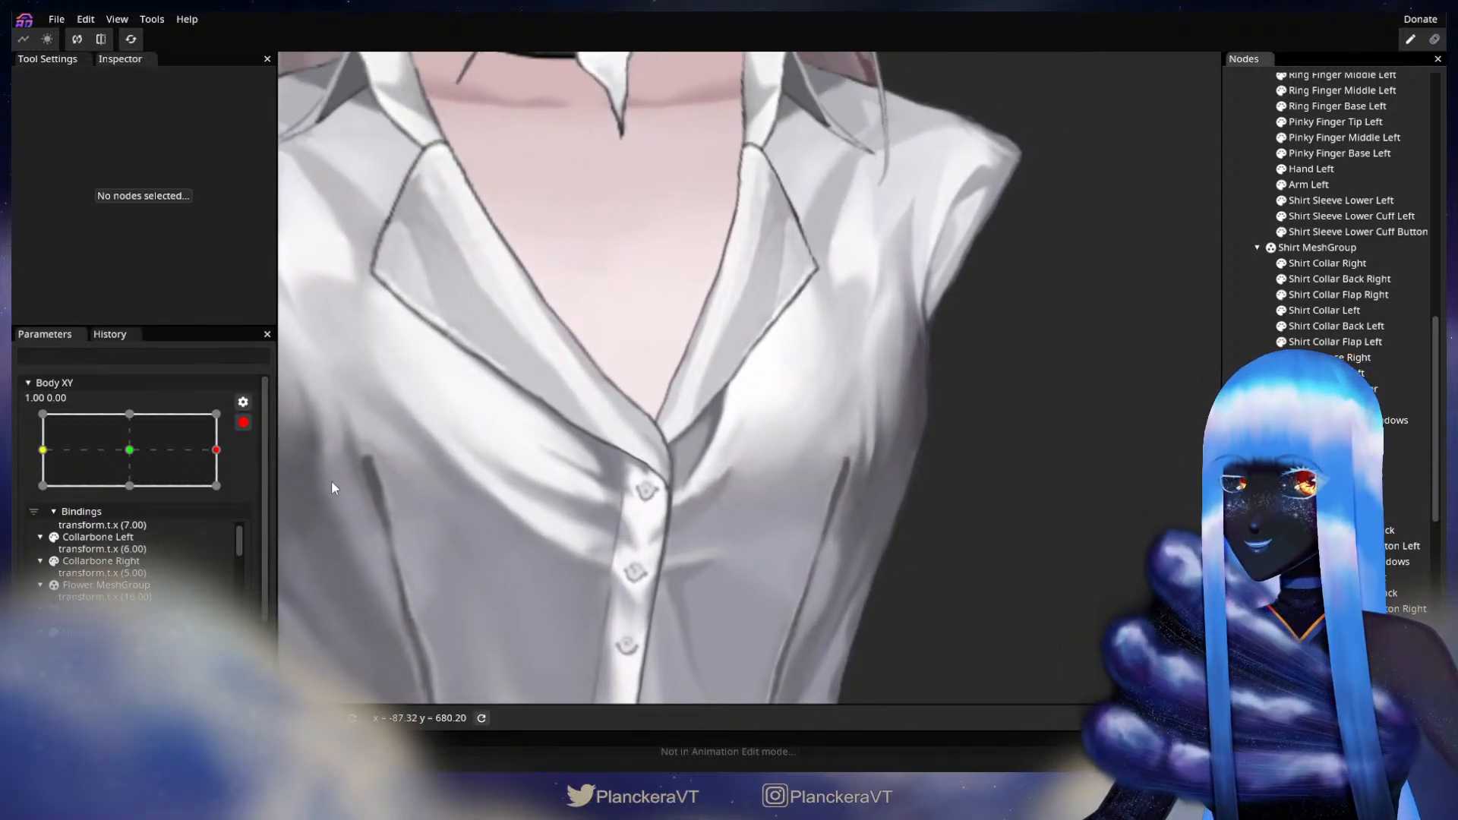
pyautogui.click(242, 425)
pyautogui.moveTo(226, 515)
pyautogui.mouseDown()
pyautogui.moveTo(205, 503)
pyautogui.moveTo(107, 516)
pyautogui.moveTo(247, 517)
pyautogui.mouseUp()
pyautogui.click(252, 486)
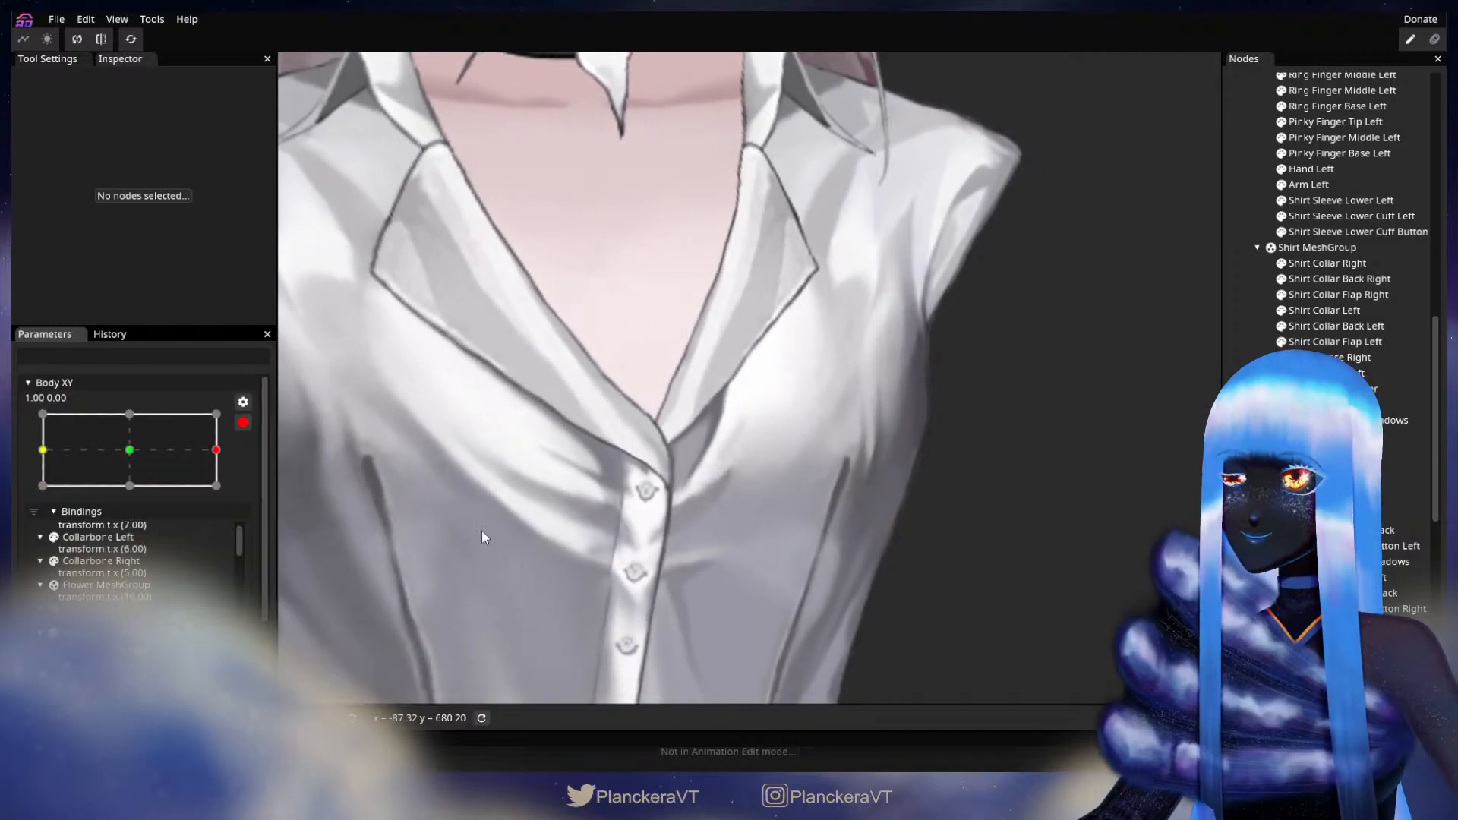
# - Adjust the Shirt mesh where the collar meets the crease with the size 10 circle brush, and deselect the mesh
pyautogui.scroll(3, 471, 536)
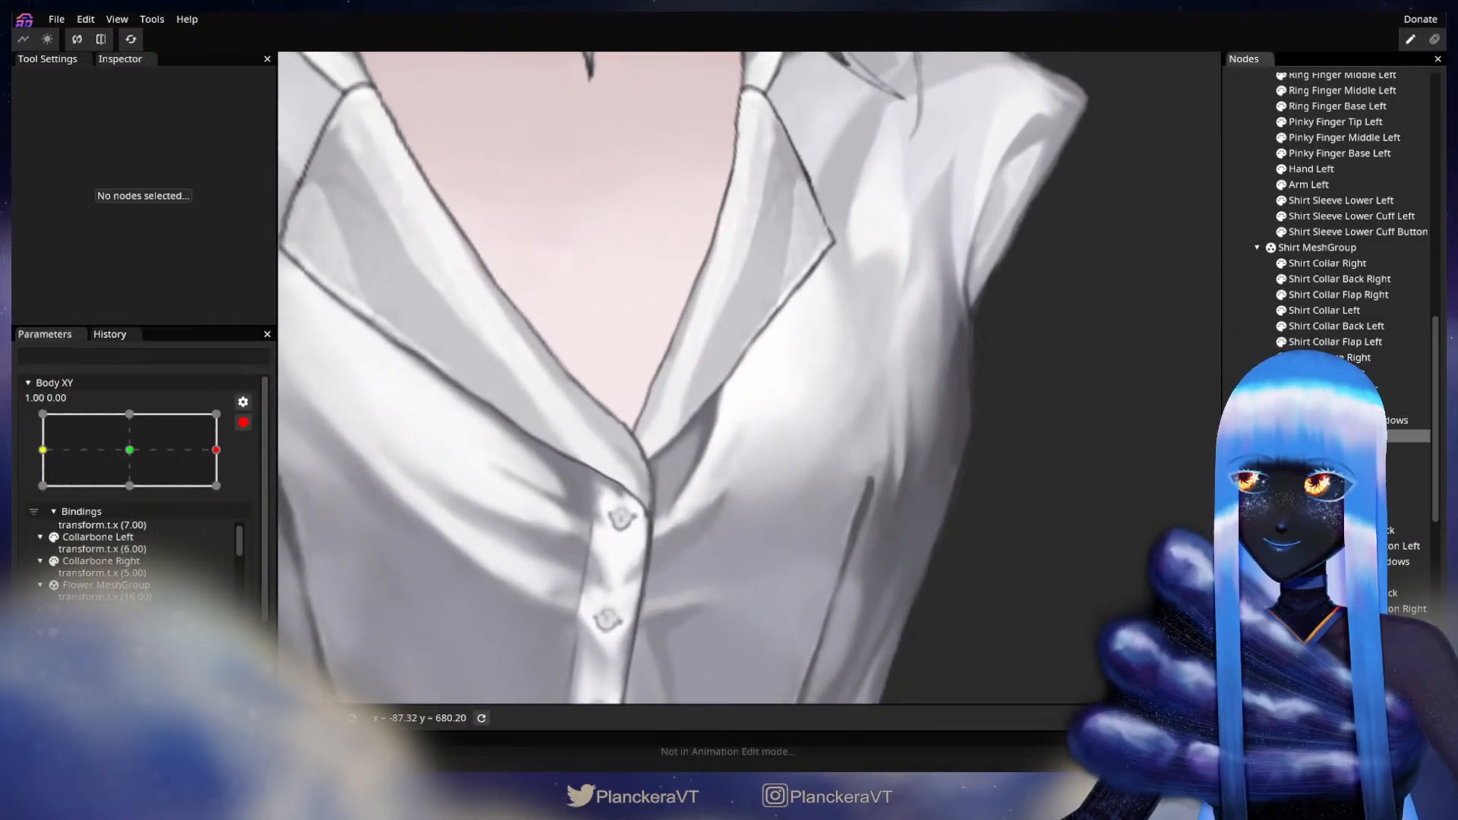
pyautogui.click(740, 483)
pyautogui.click(295, 124)
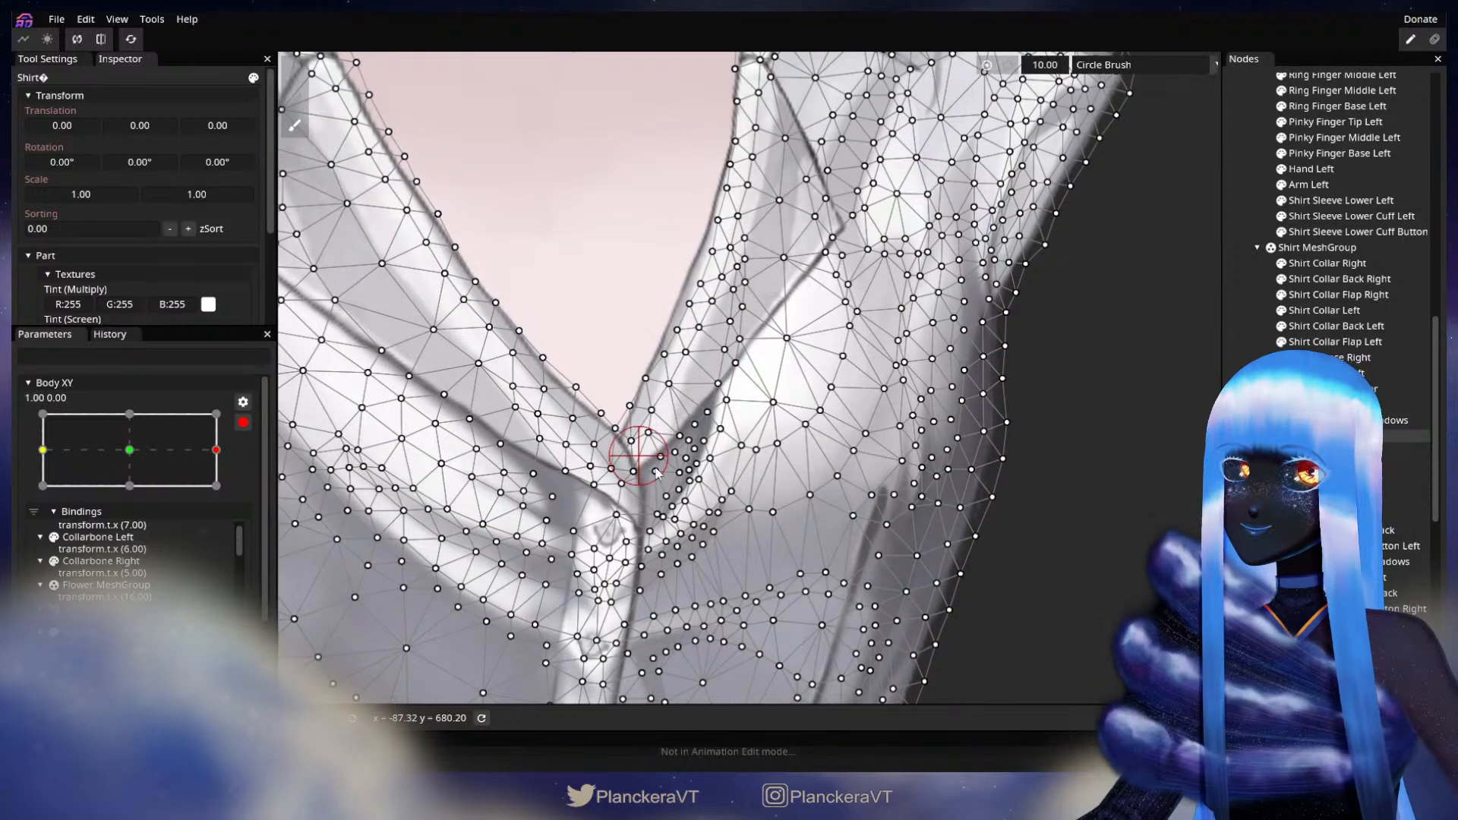
pyautogui.scroll(1, 711, 461)
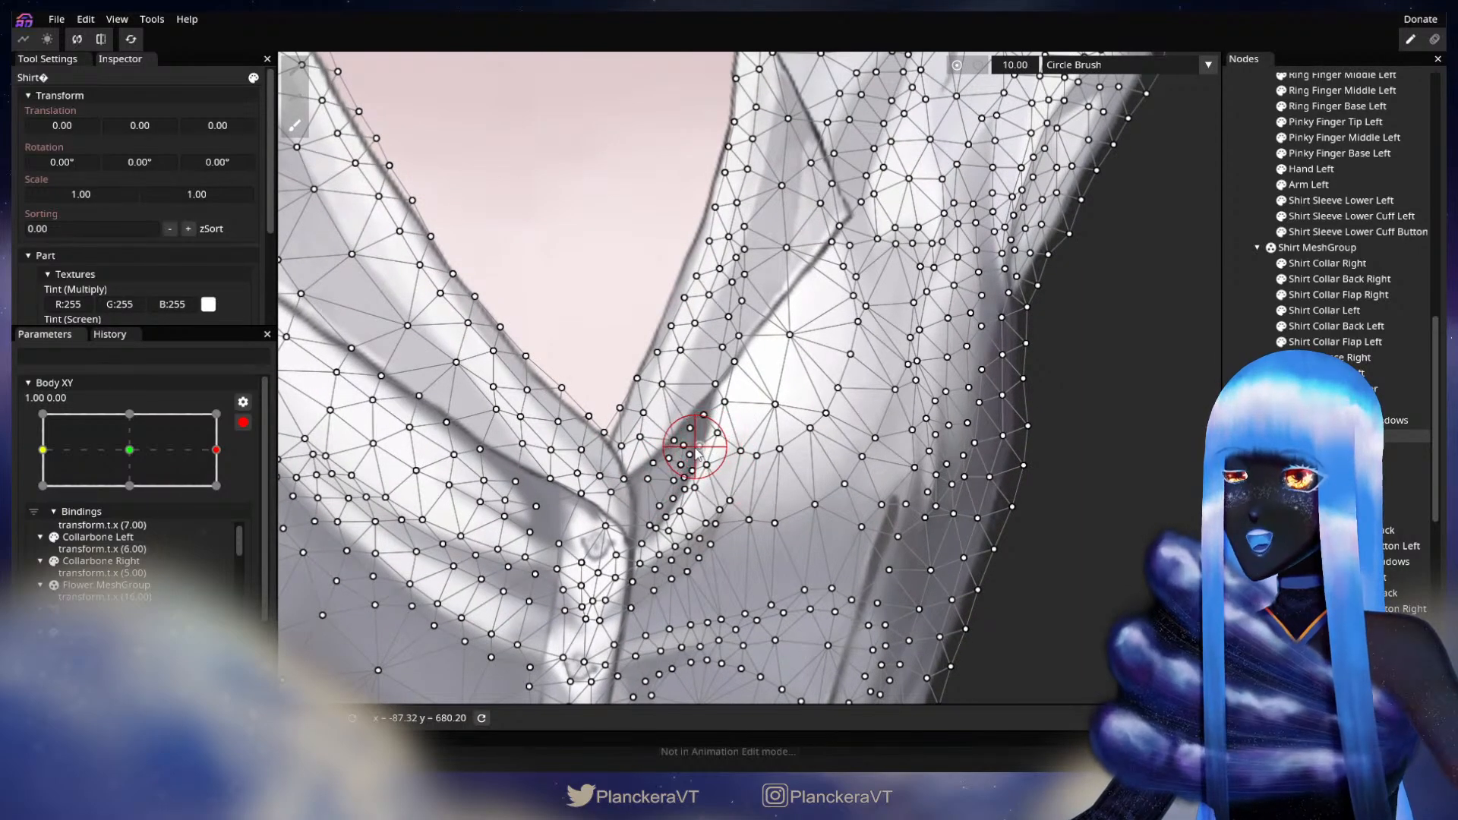
pyautogui.press('Escape')
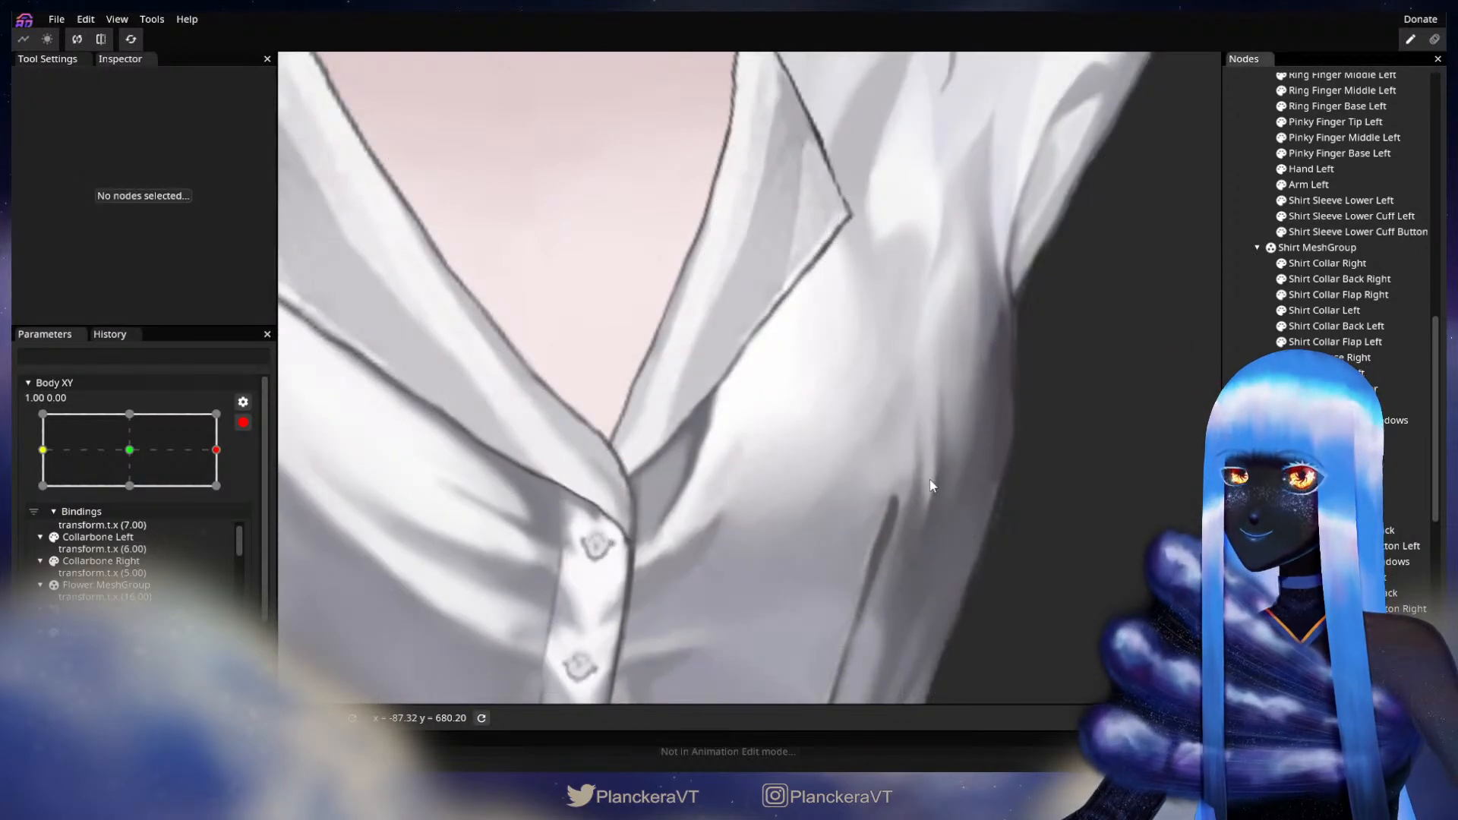
# - Preview the collar and crease while moving Body XY between 0.85, 0.02 and full turn, and rearm the 1.00, 0.00 keypoint
pyautogui.scroll(-1, 808, 507)
pyautogui.scroll(2, 232, 445)
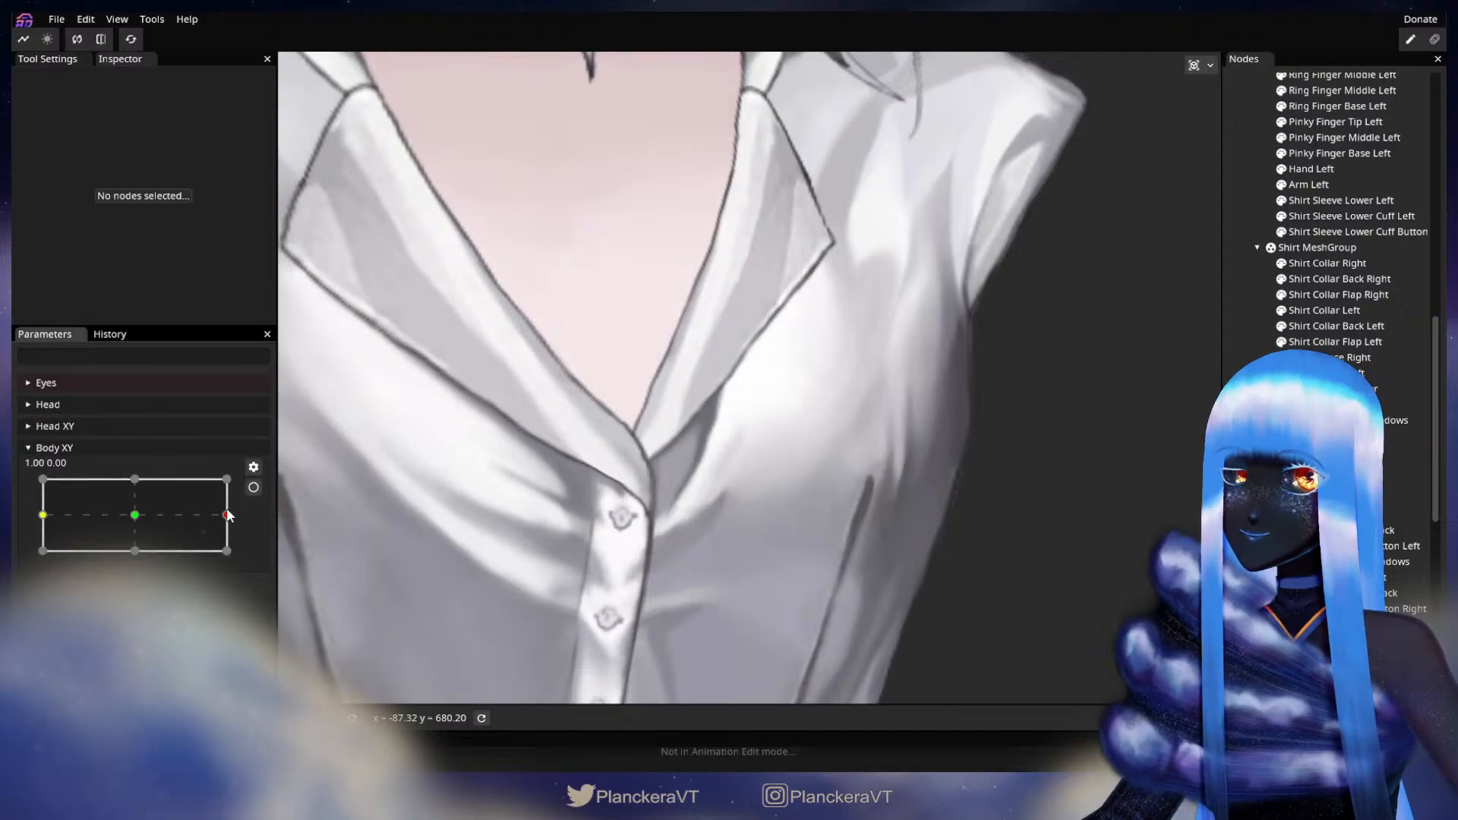
pyautogui.moveTo(227, 515)
pyautogui.mouseDown()
pyautogui.moveTo(131, 514)
pyautogui.moveTo(226, 515)
pyautogui.mouseUp()
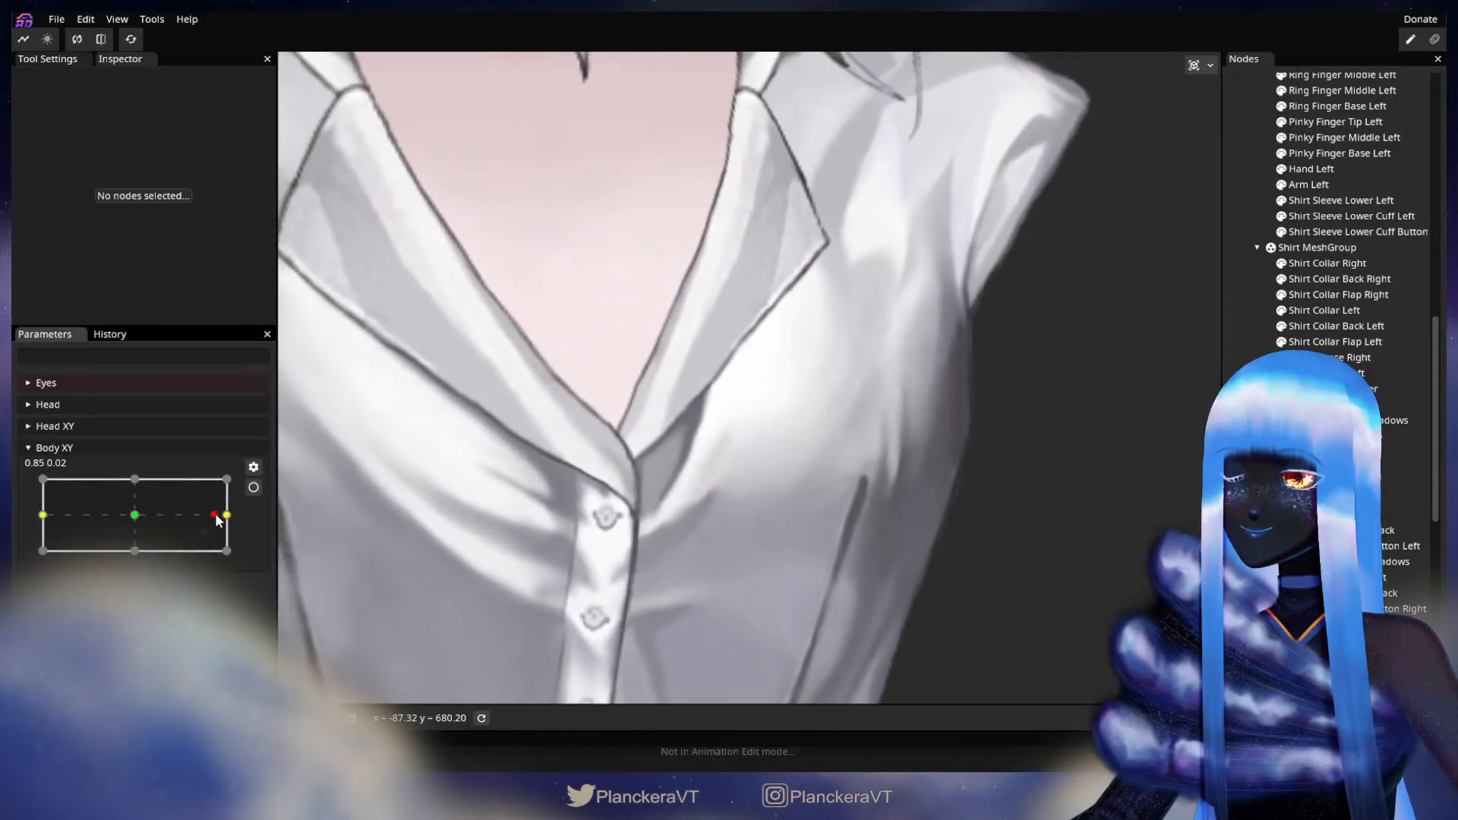
pyautogui.click(254, 487)
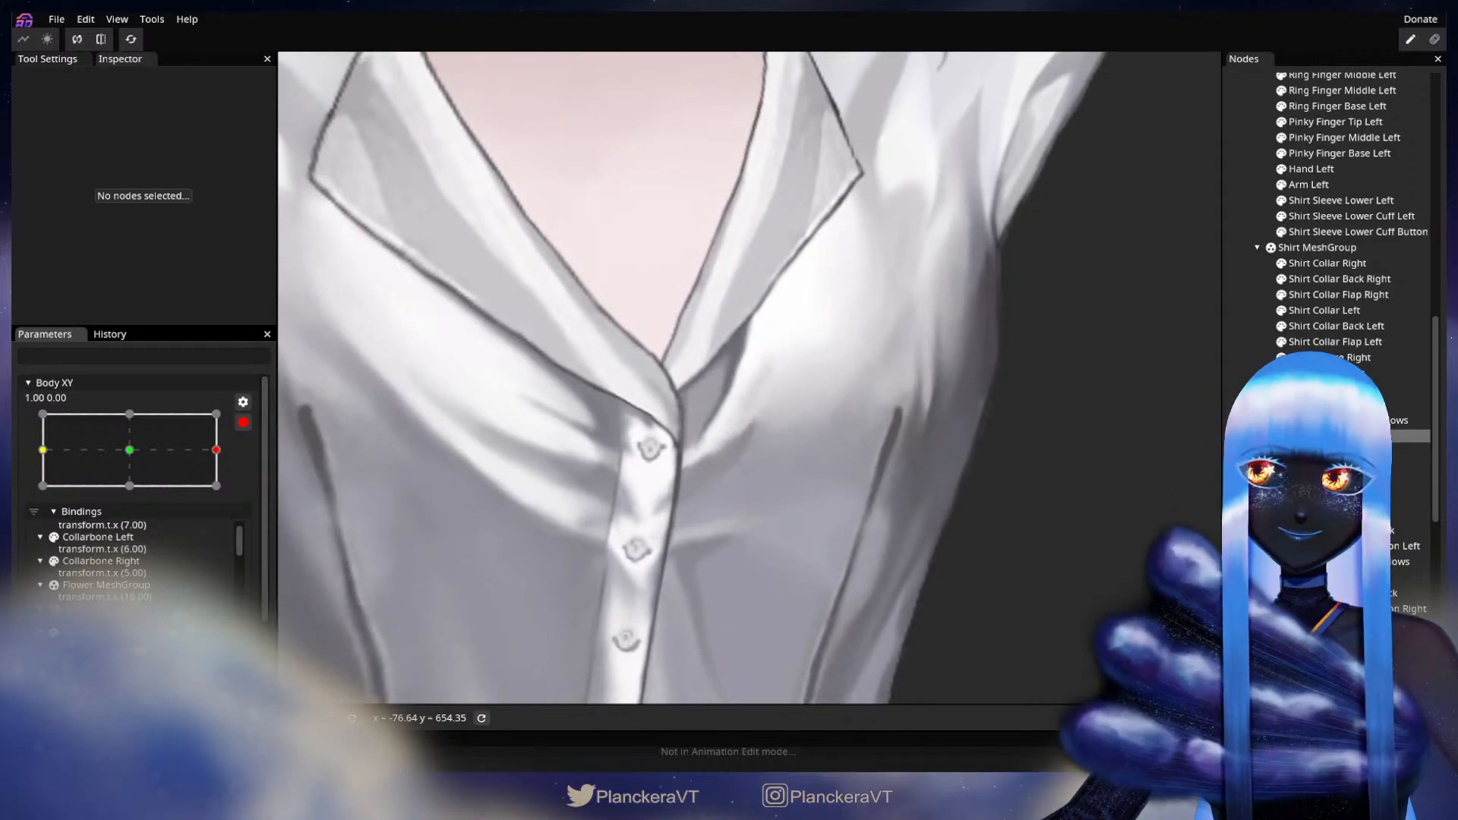
# - Reshape the Shirt mesh around the top button and the folds beside it with the circle brush at size 18, and deselect the mesh
pyautogui.click(1307, 436)
pyautogui.moveTo(1006, 449); pyautogui.dragTo(951, 431)
pyautogui.click(298, 138)
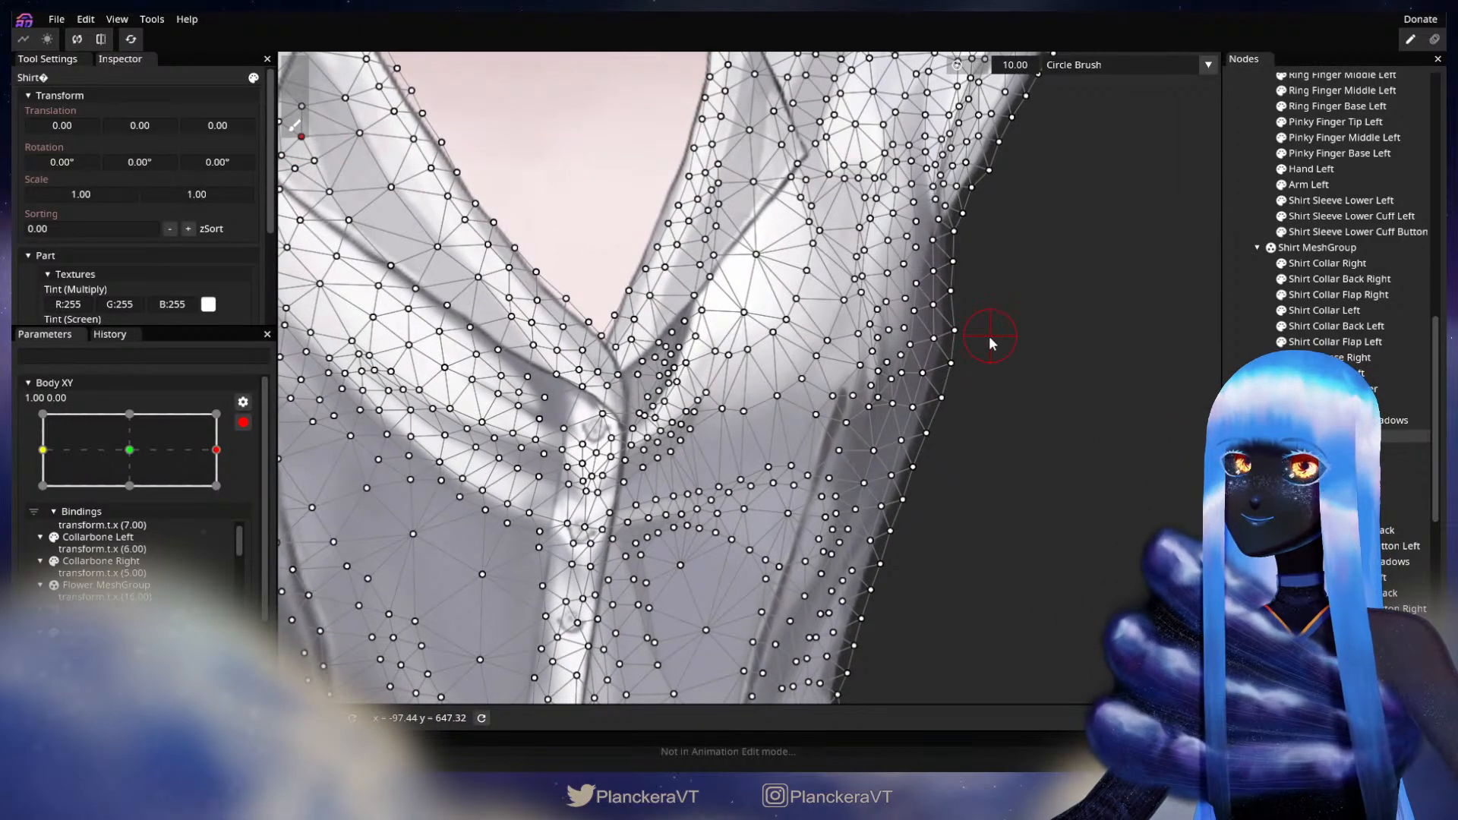
pyautogui.click(297, 71)
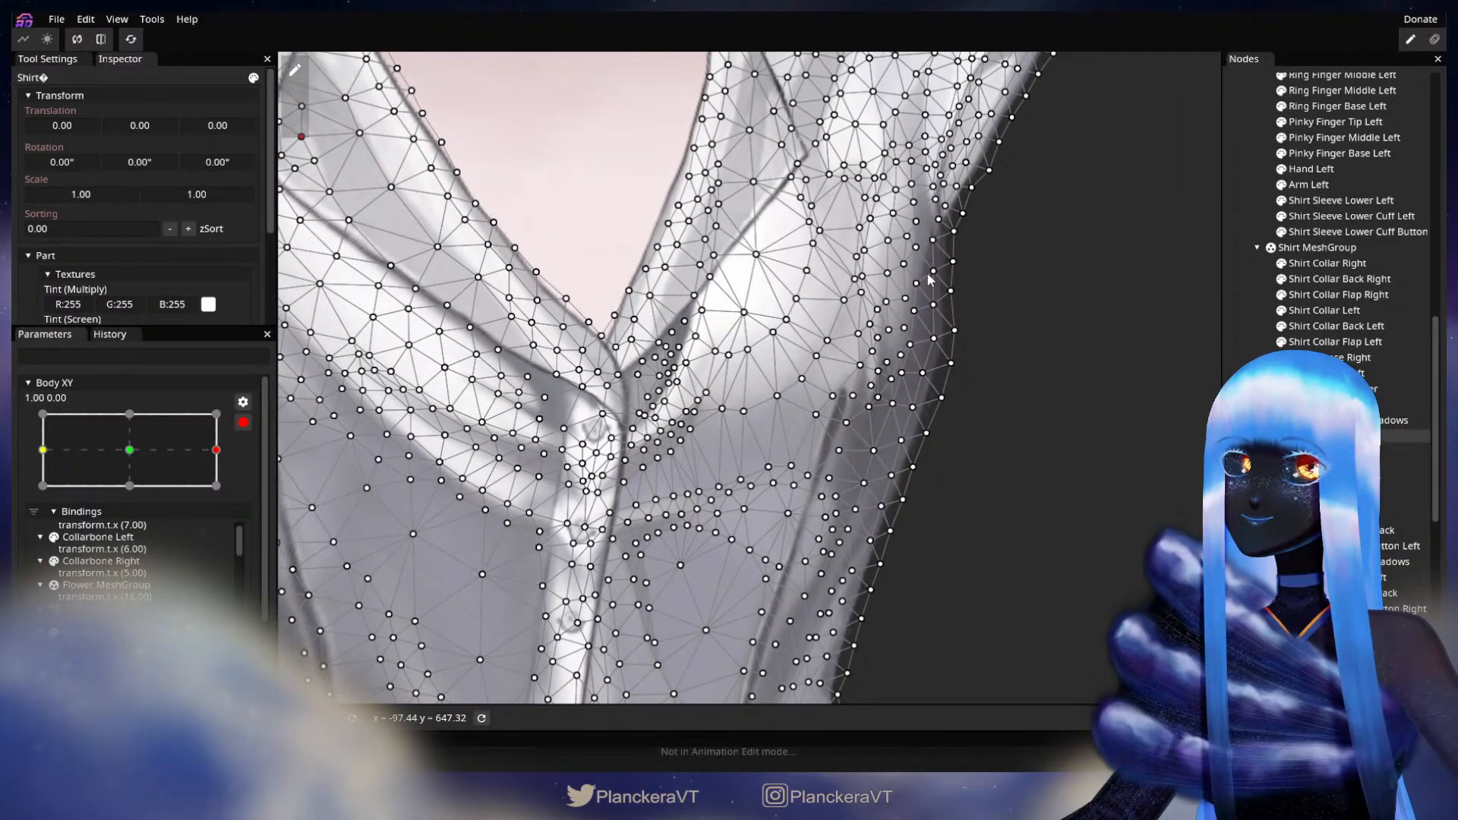
pyautogui.click(294, 127)
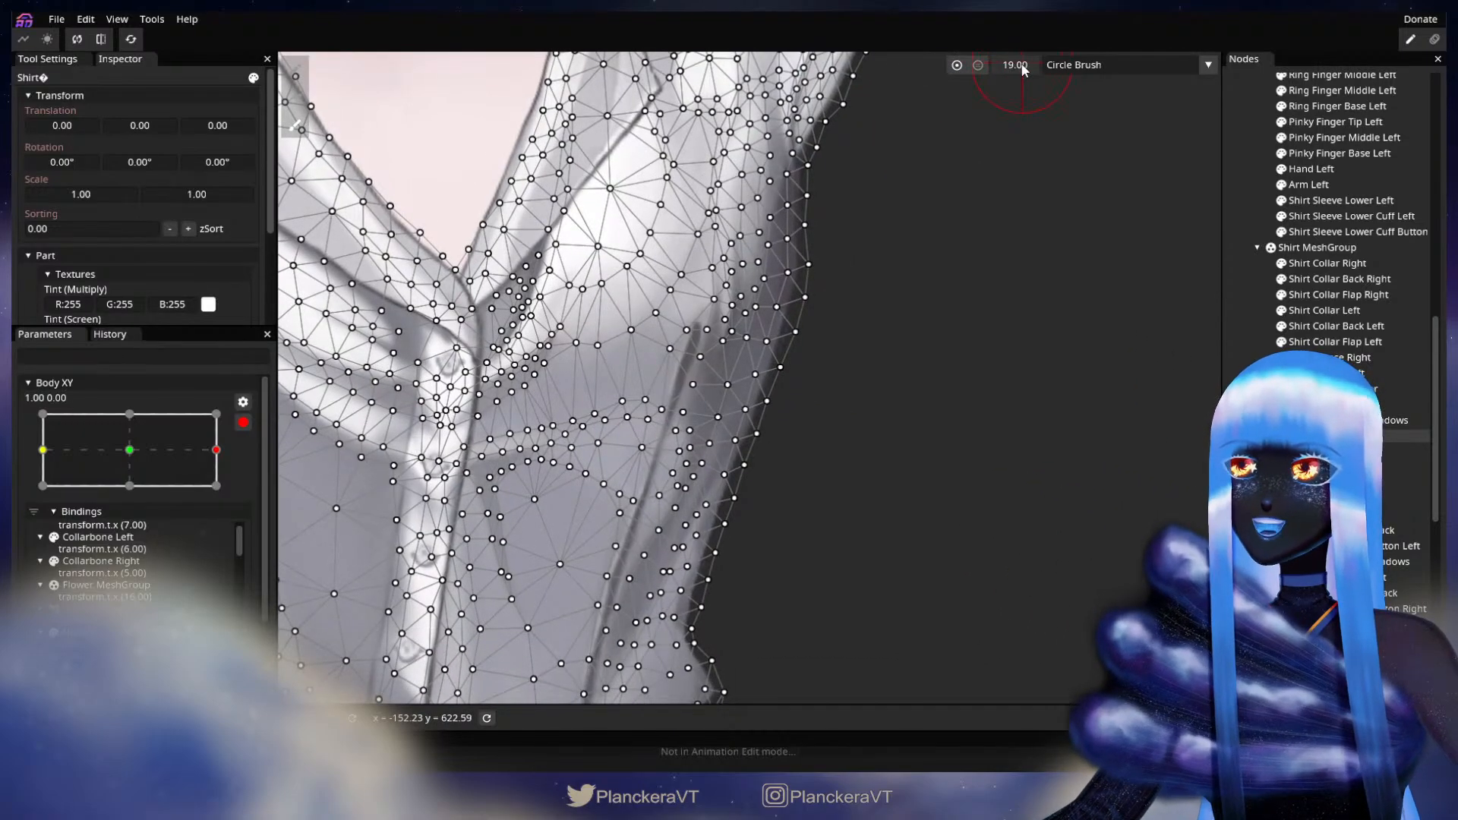
pyautogui.scroll(5, 618, 342)
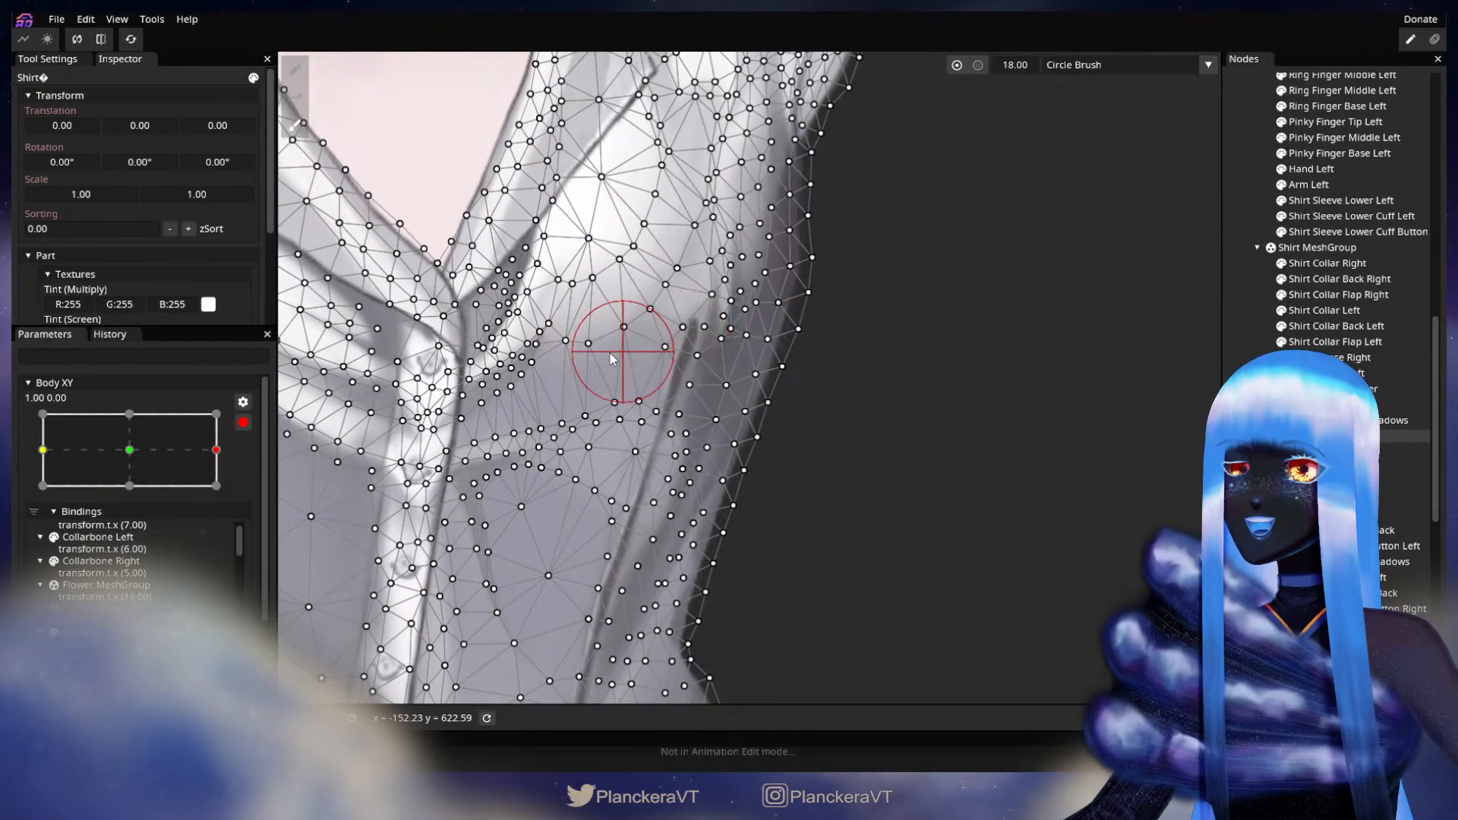
pyautogui.moveTo(678, 407); pyautogui.dragTo(675, 395)
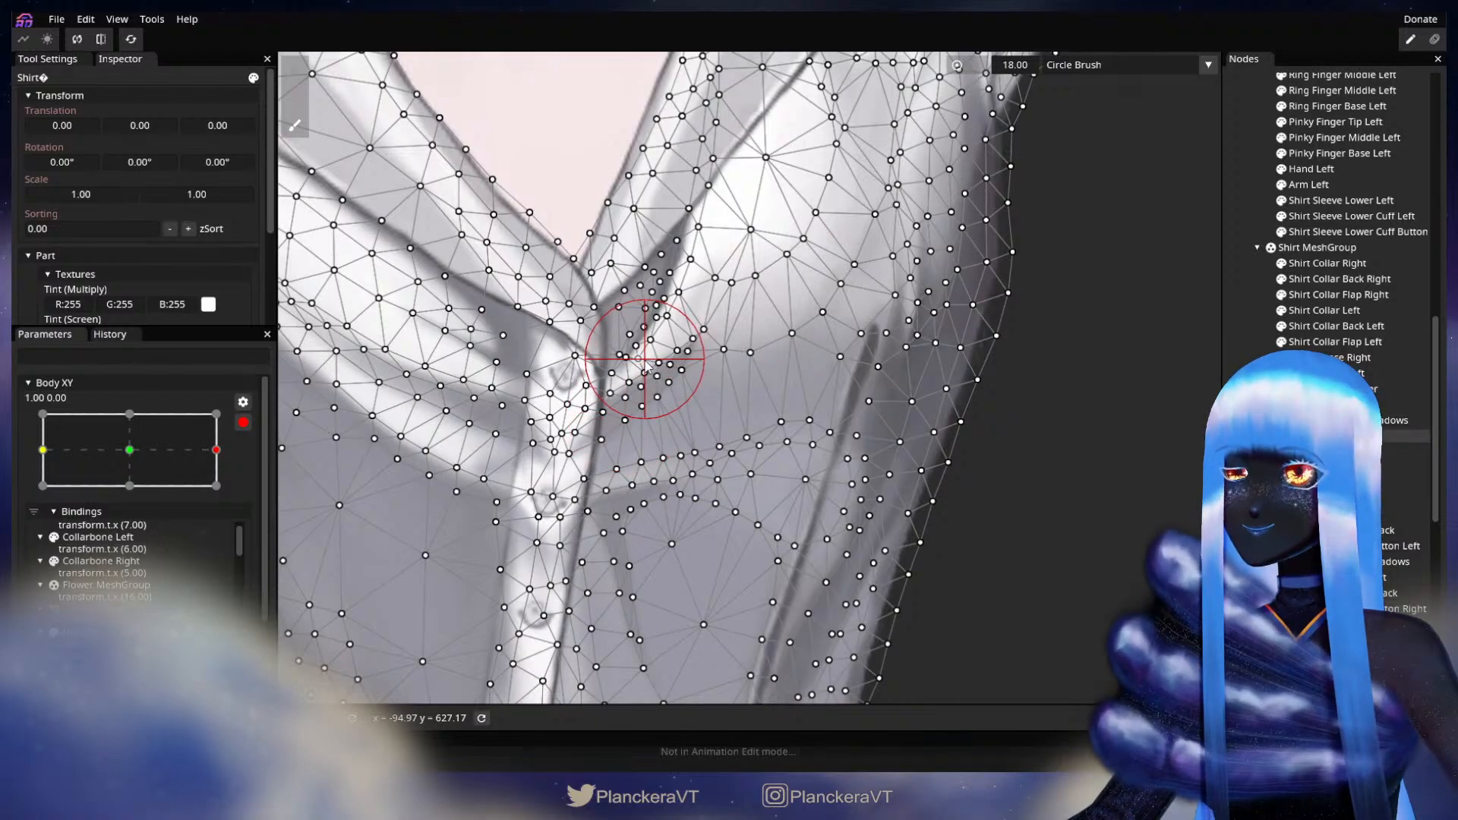
pyautogui.click(1248, 344)
pyautogui.scroll(-3, 532, 445)
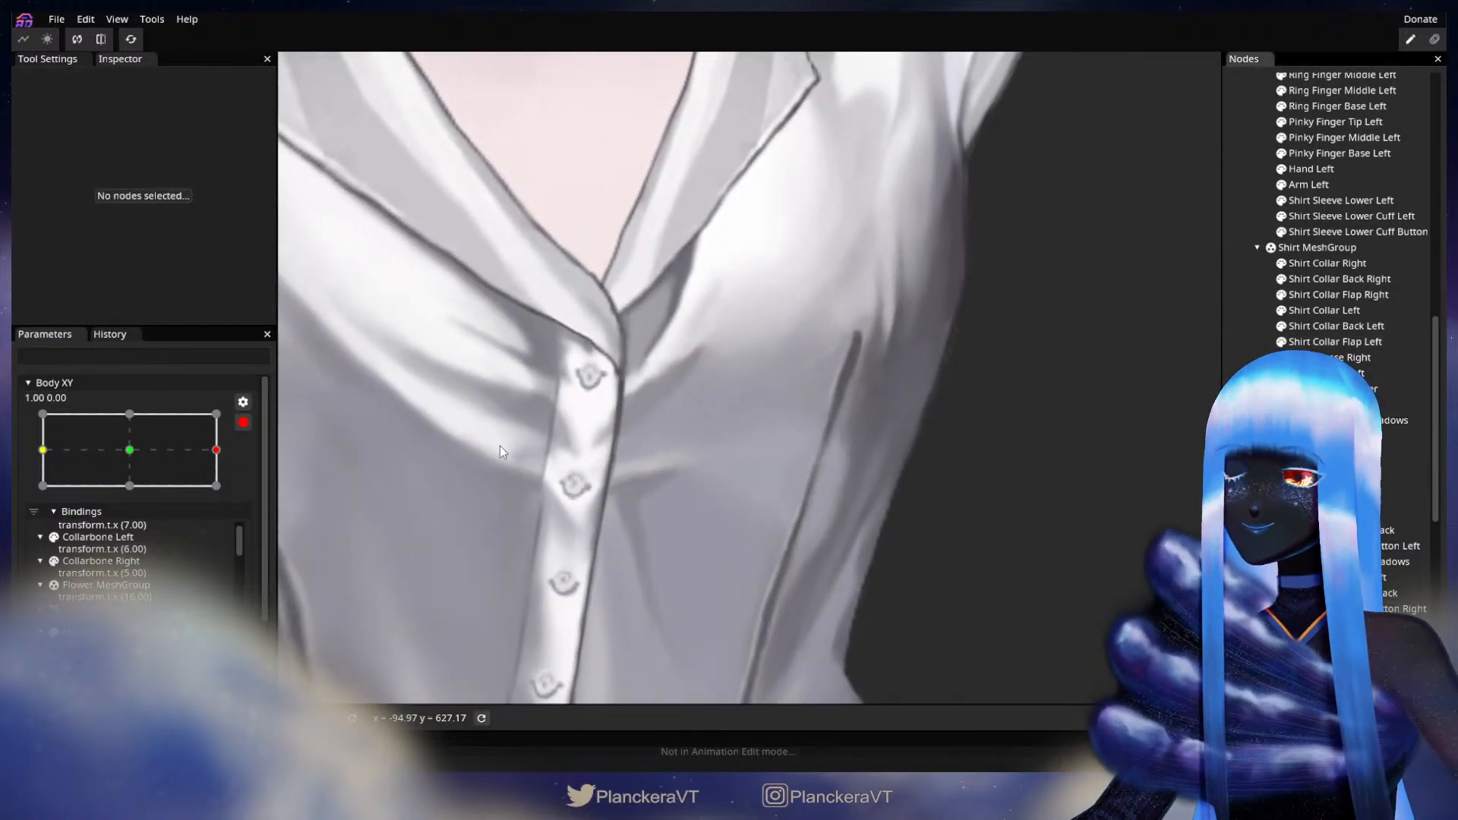
# - Preview the reshaped folds beside the top button while scrubbing Body XY near full turn, and rearm the 1.00, 0.00 keypoint
pyautogui.click(243, 422)
pyautogui.moveTo(227, 515)
pyautogui.mouseDown()
pyautogui.moveTo(129, 520)
pyautogui.moveTo(243, 511)
pyautogui.mouseUp()
pyautogui.click(253, 487)
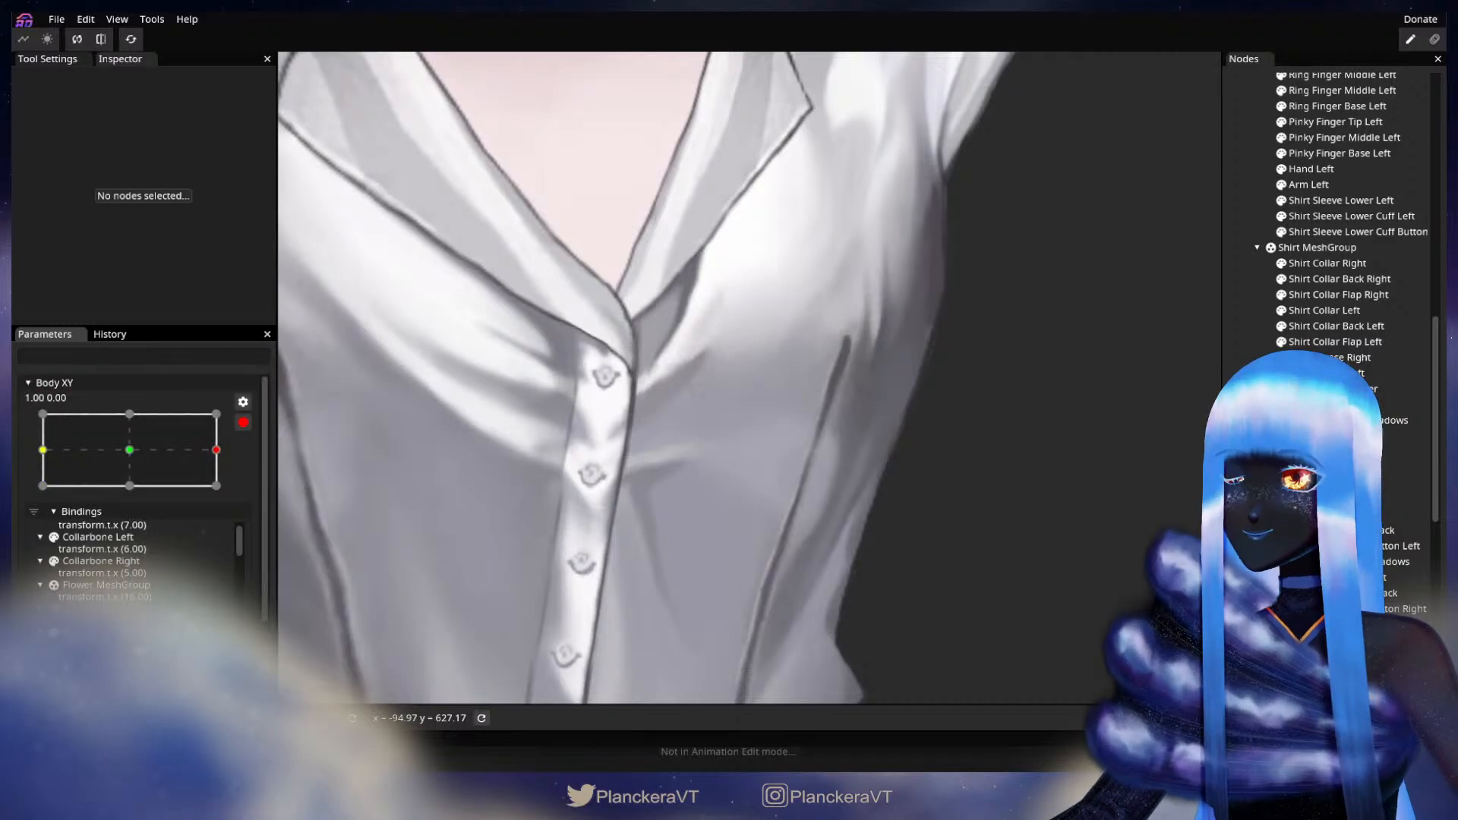
# - Adjust the Shirt mesh under the bust, around the creases beside the second button, with the size 18 circle brush, and deselect the mesh
pyautogui.click(1303, 436)
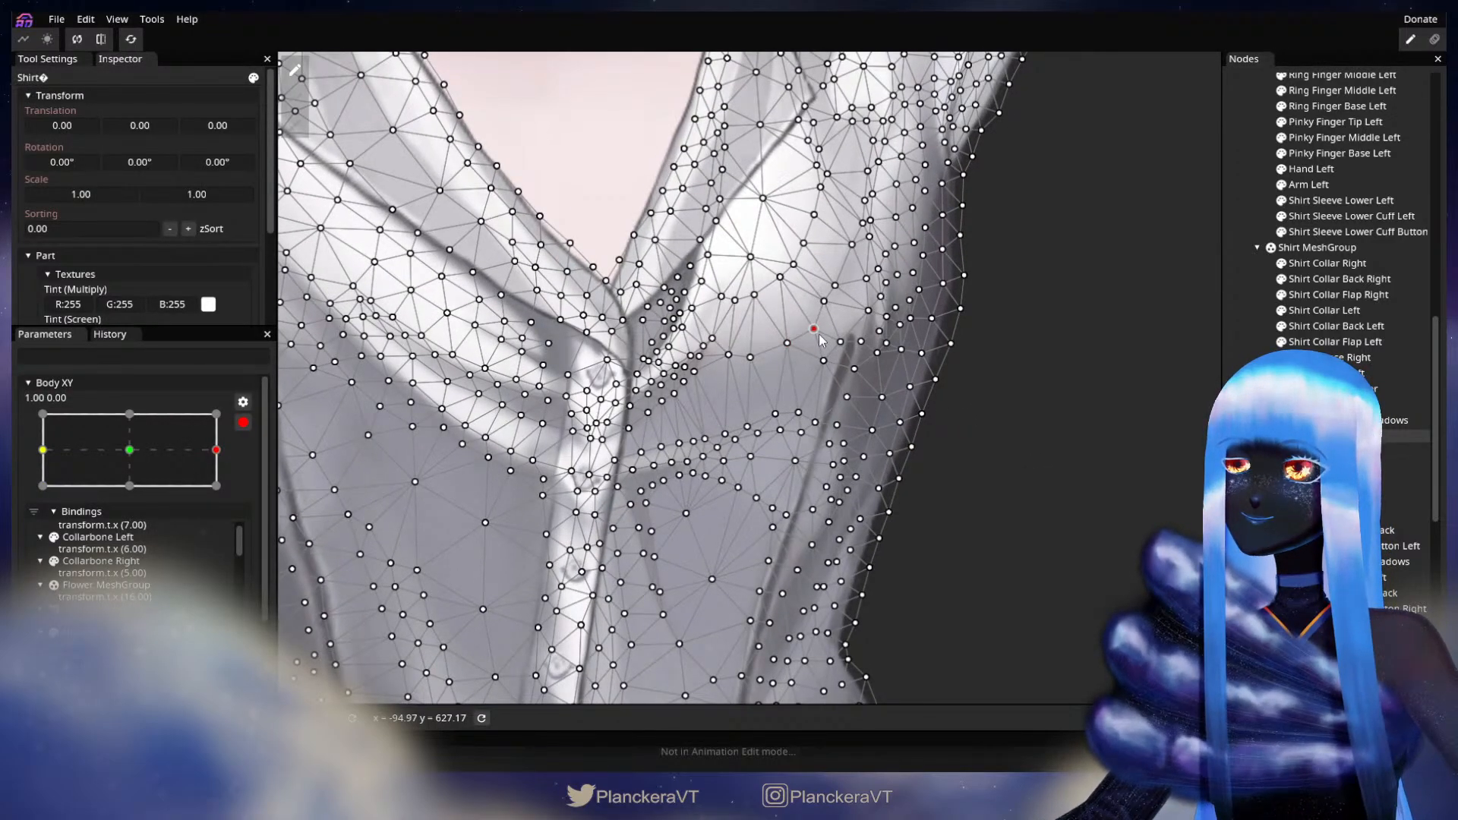
pyautogui.moveTo(817, 346); pyautogui.dragTo(823, 285)
pyautogui.scroll(1, 779, 391)
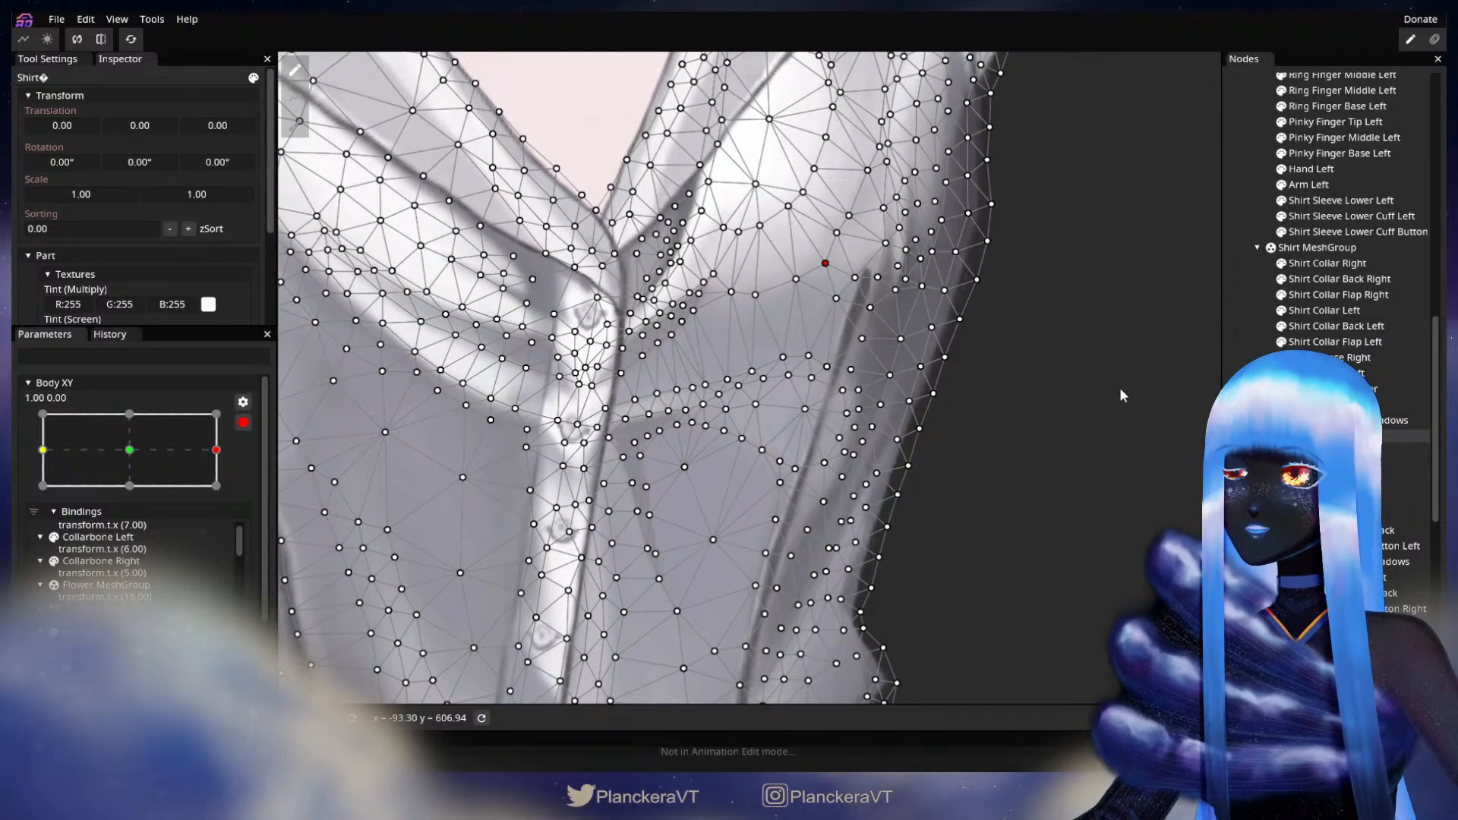
pyautogui.click(297, 122)
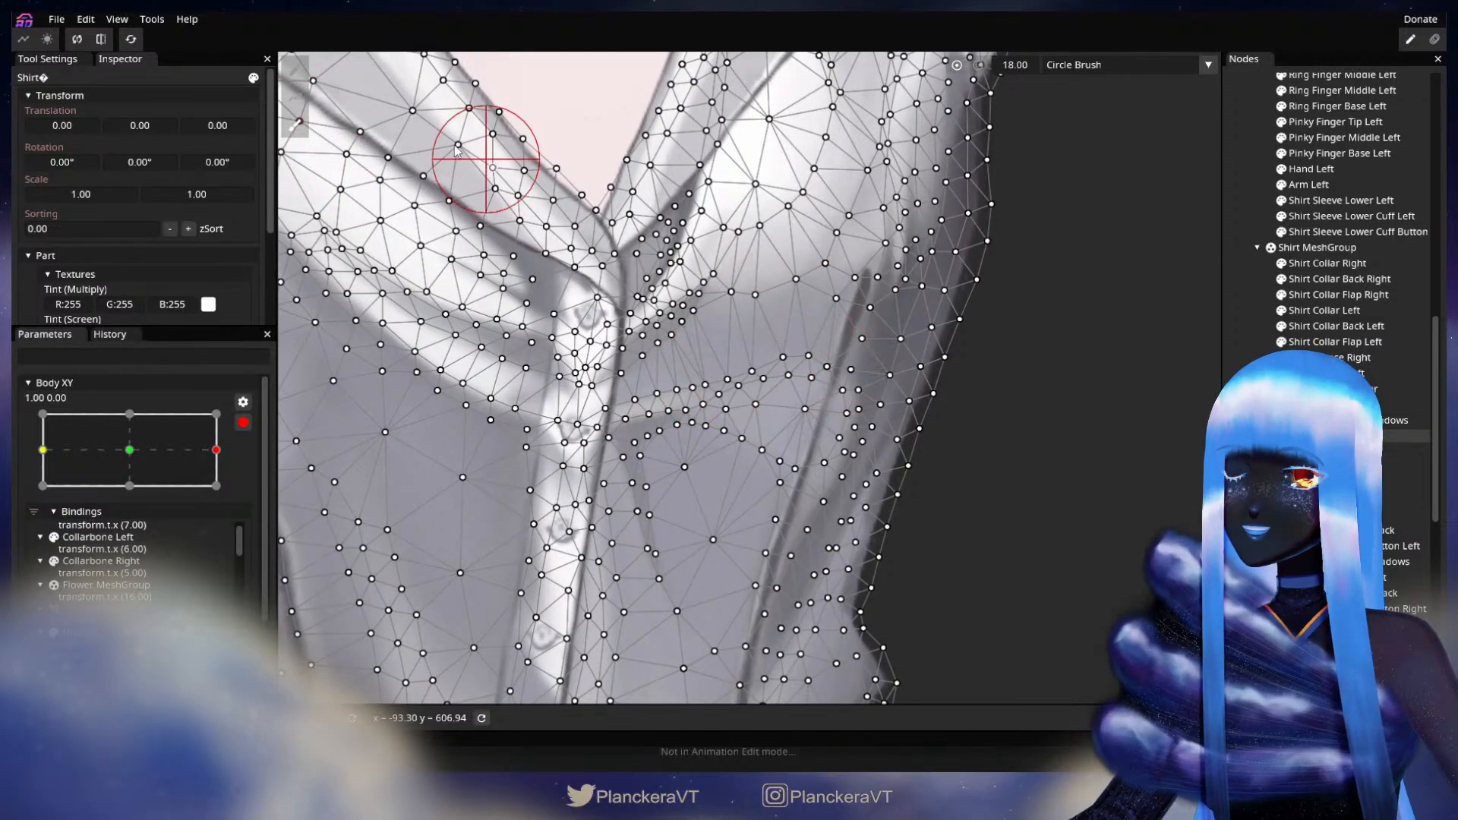
pyautogui.click(295, 70)
pyautogui.moveTo(1064, 368); pyautogui.dragTo(986, 346)
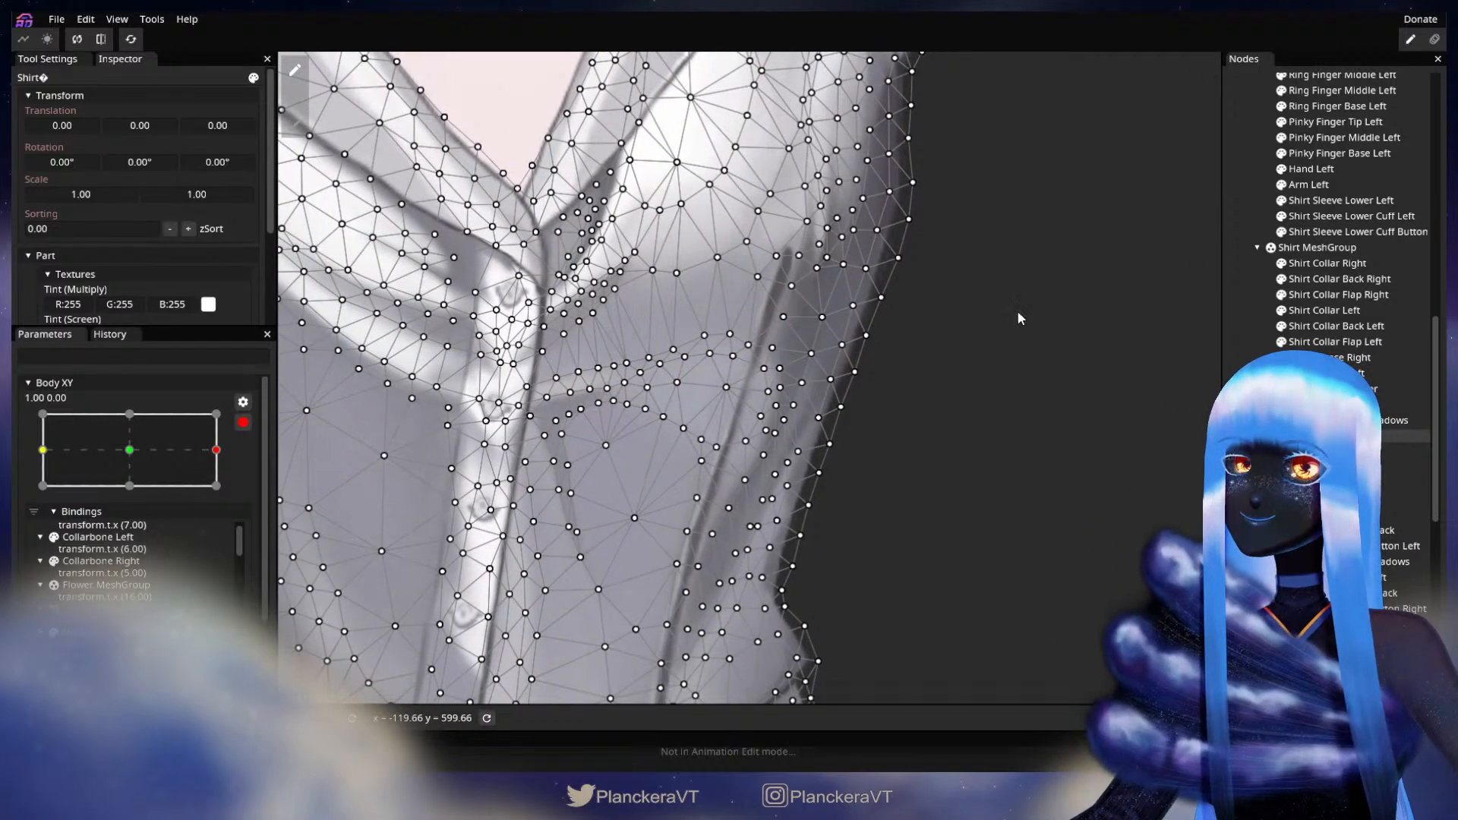
pyautogui.click(304, 130)
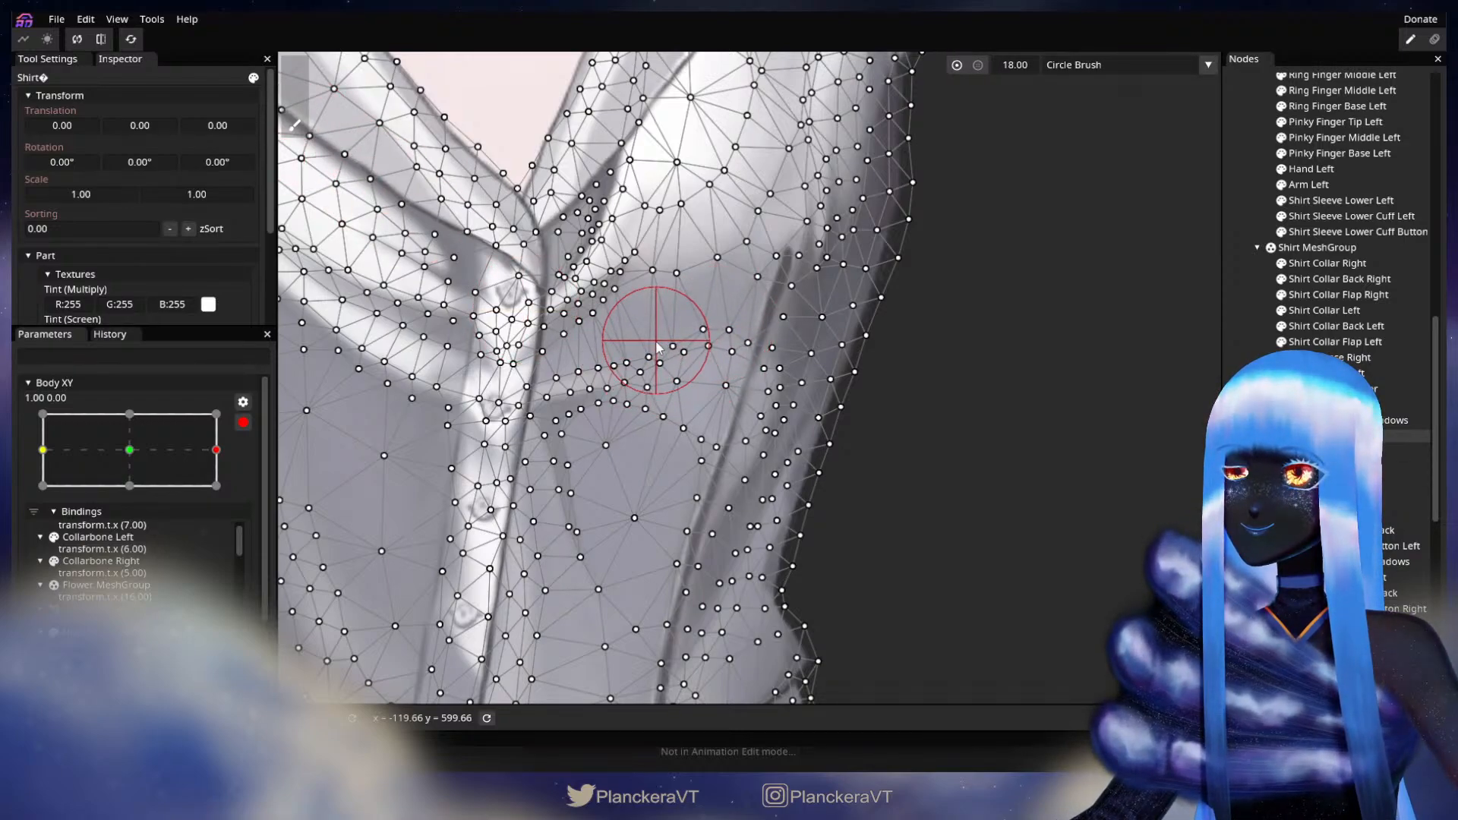
pyautogui.moveTo(878, 358); pyautogui.dragTo(988, 470)
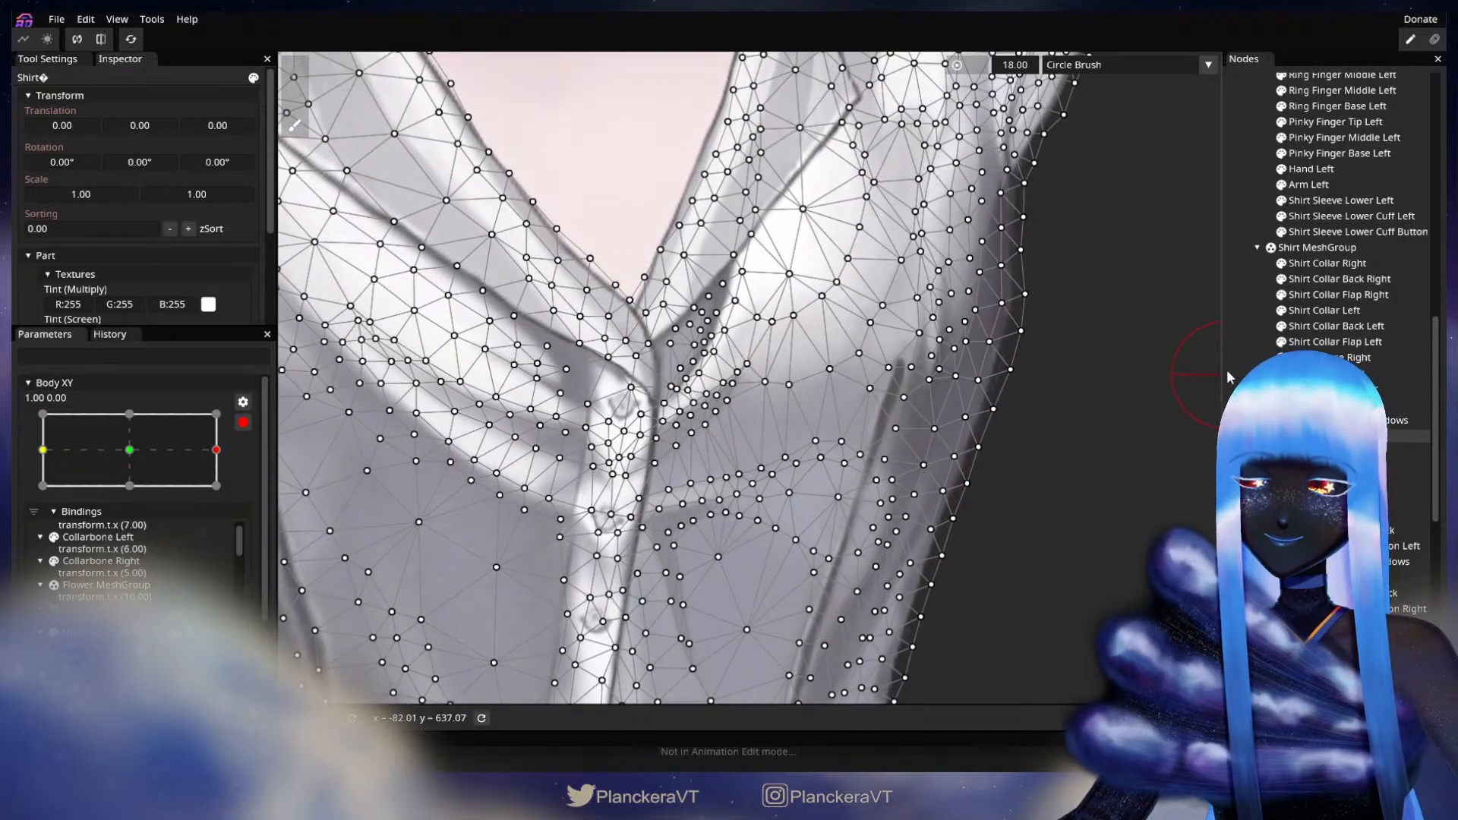
pyautogui.click(1228, 370)
pyautogui.scroll(-5, 1004, 468)
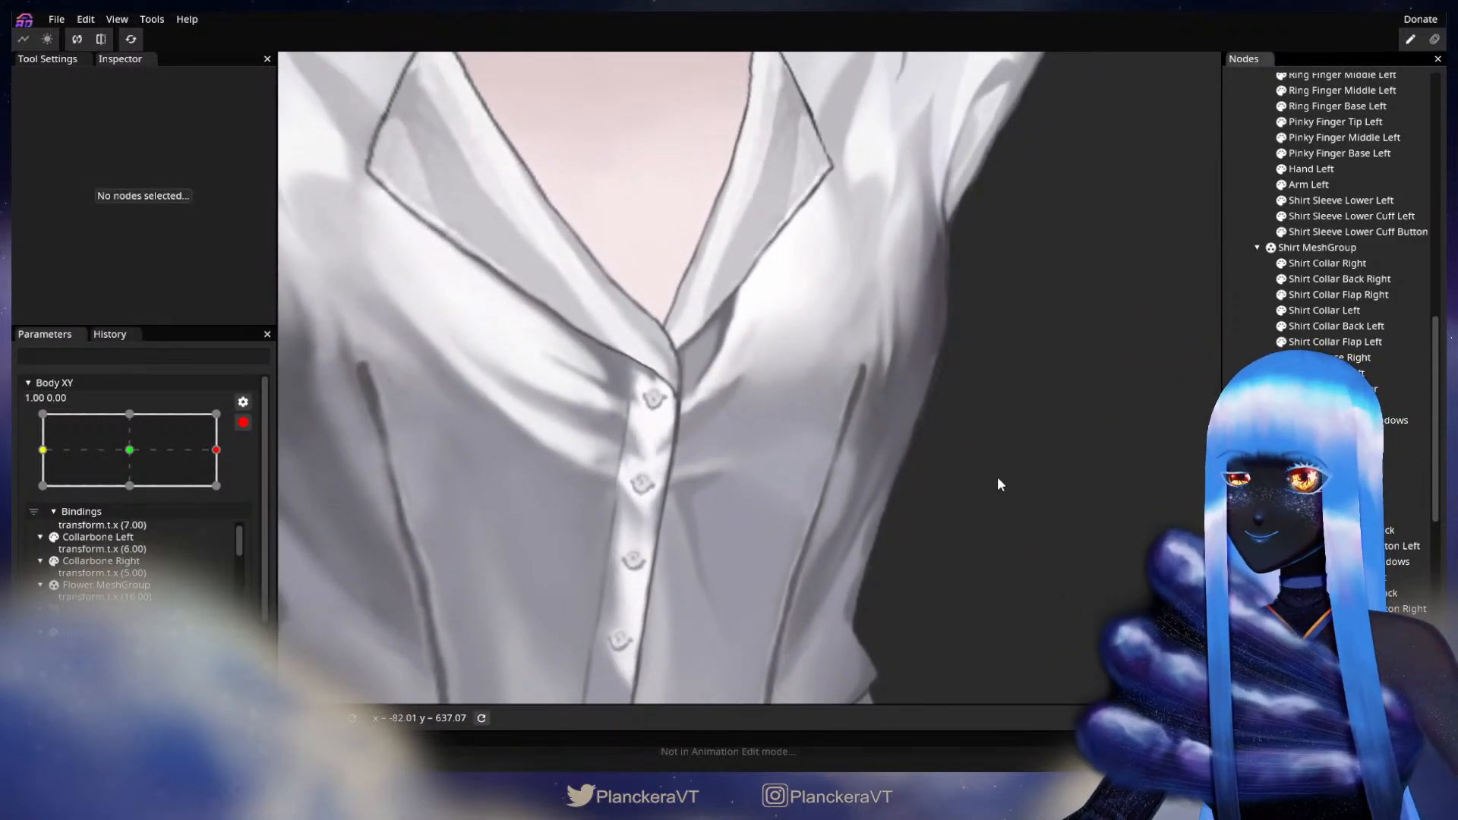
# - Check the whole upper shirt while moving Body XY between 0.85, -0.12 and full turn, and rearm the 1.00, 0.00 keypoint
pyautogui.moveTo(906, 382); pyautogui.dragTo(820, 476)
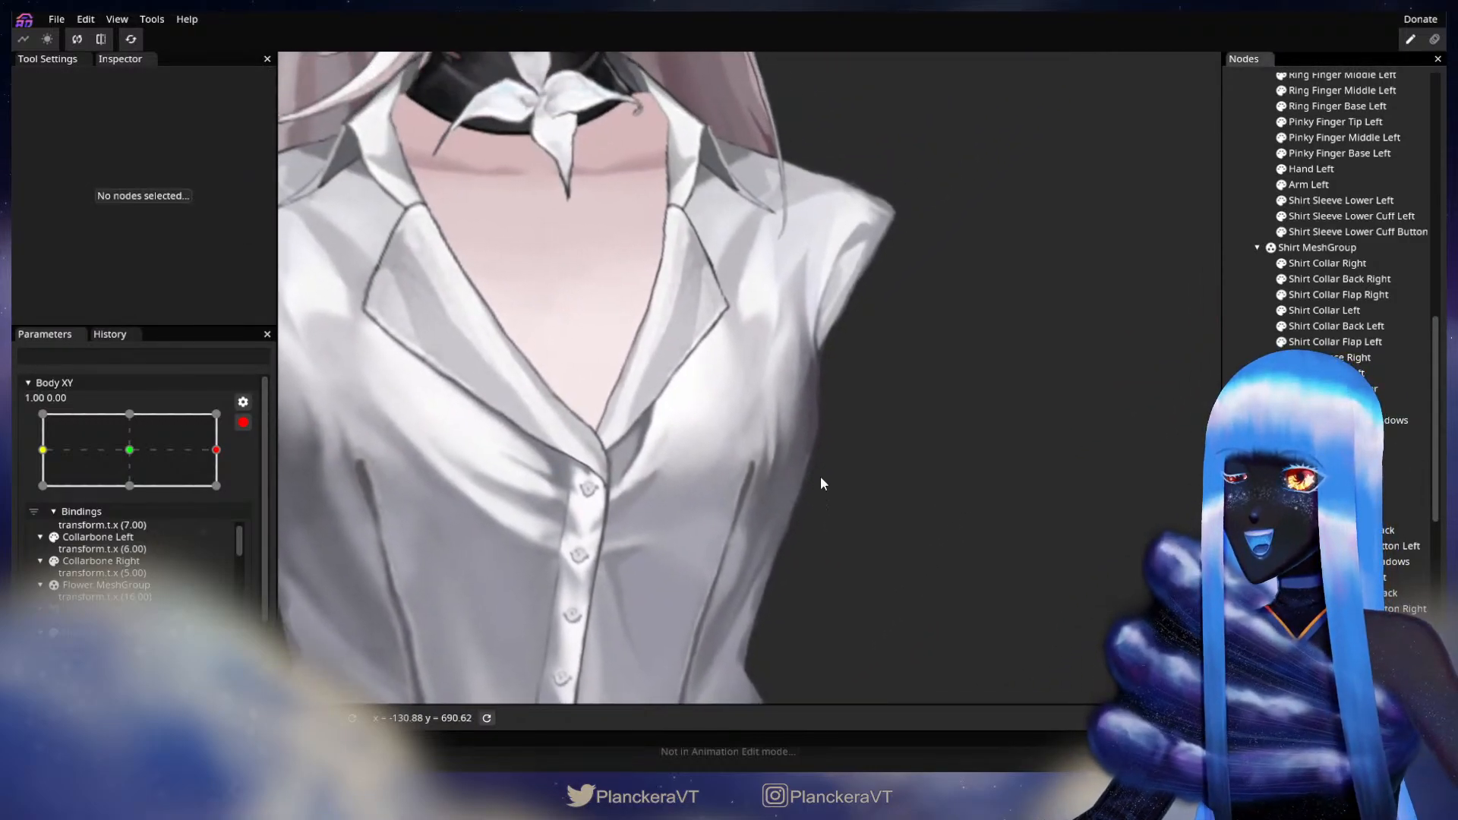
pyautogui.click(243, 422)
pyautogui.moveTo(229, 520)
pyautogui.mouseDown()
pyautogui.moveTo(152, 522)
pyautogui.moveTo(243, 514)
pyautogui.moveTo(128, 521)
pyautogui.moveTo(225, 517)
pyautogui.mouseUp()
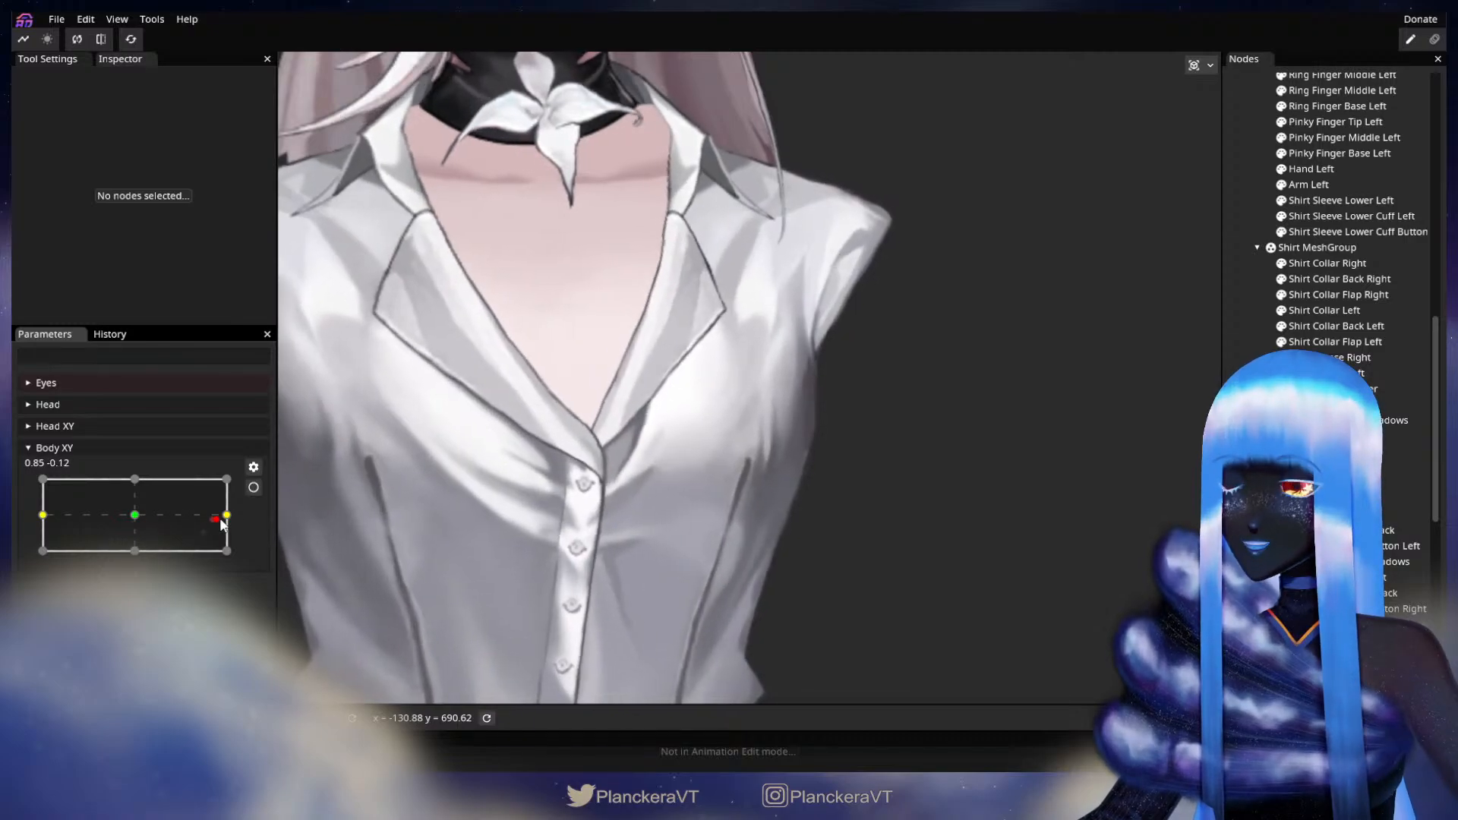
pyautogui.click(253, 487)
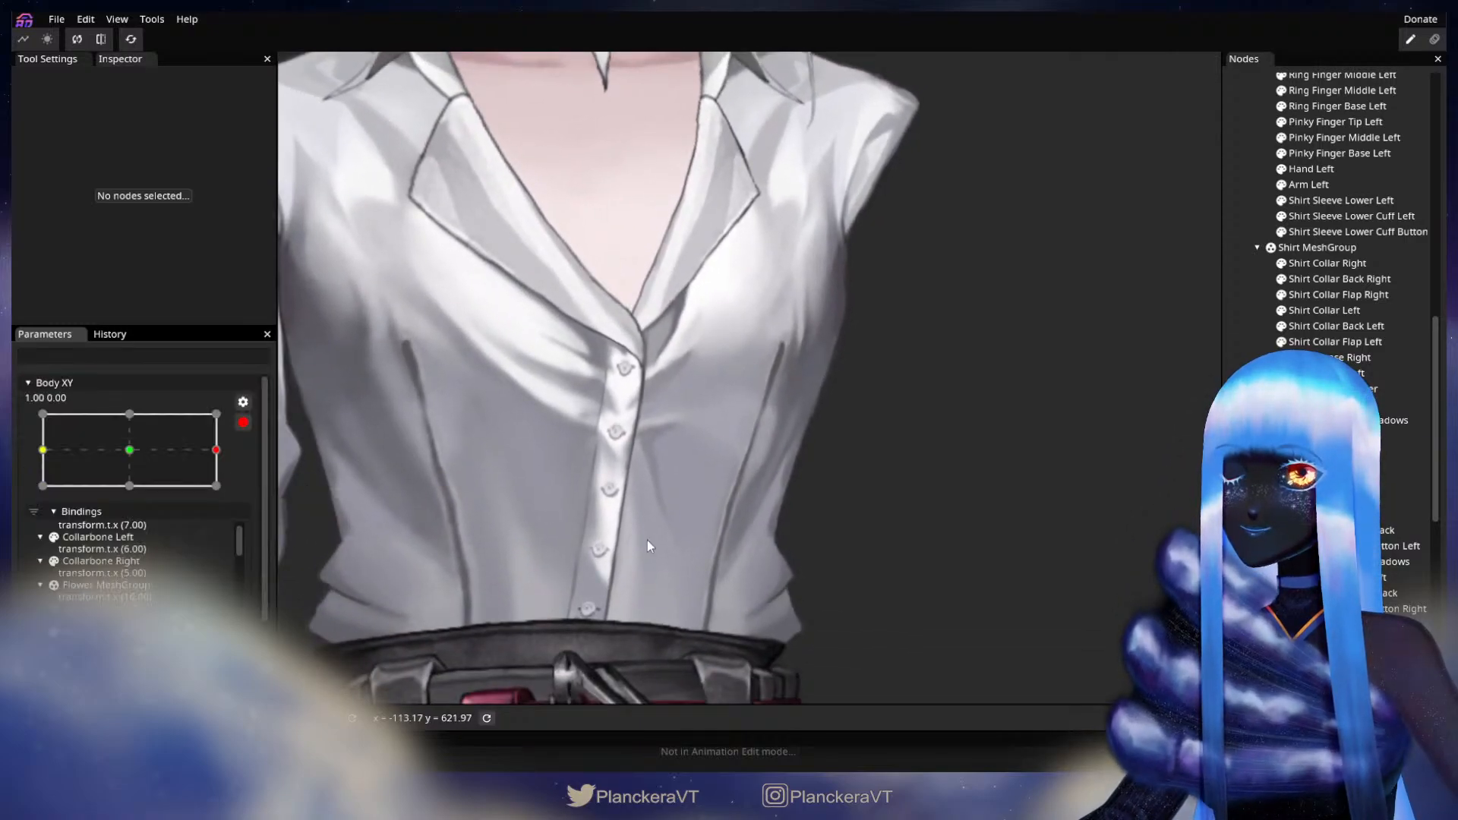
# - Refine the Shirt mesh between the under-bust creases and the side dart with the size 18 circle brush, and deselect the mesh
pyautogui.click(1321, 436)
pyautogui.scroll(3, 781, 416)
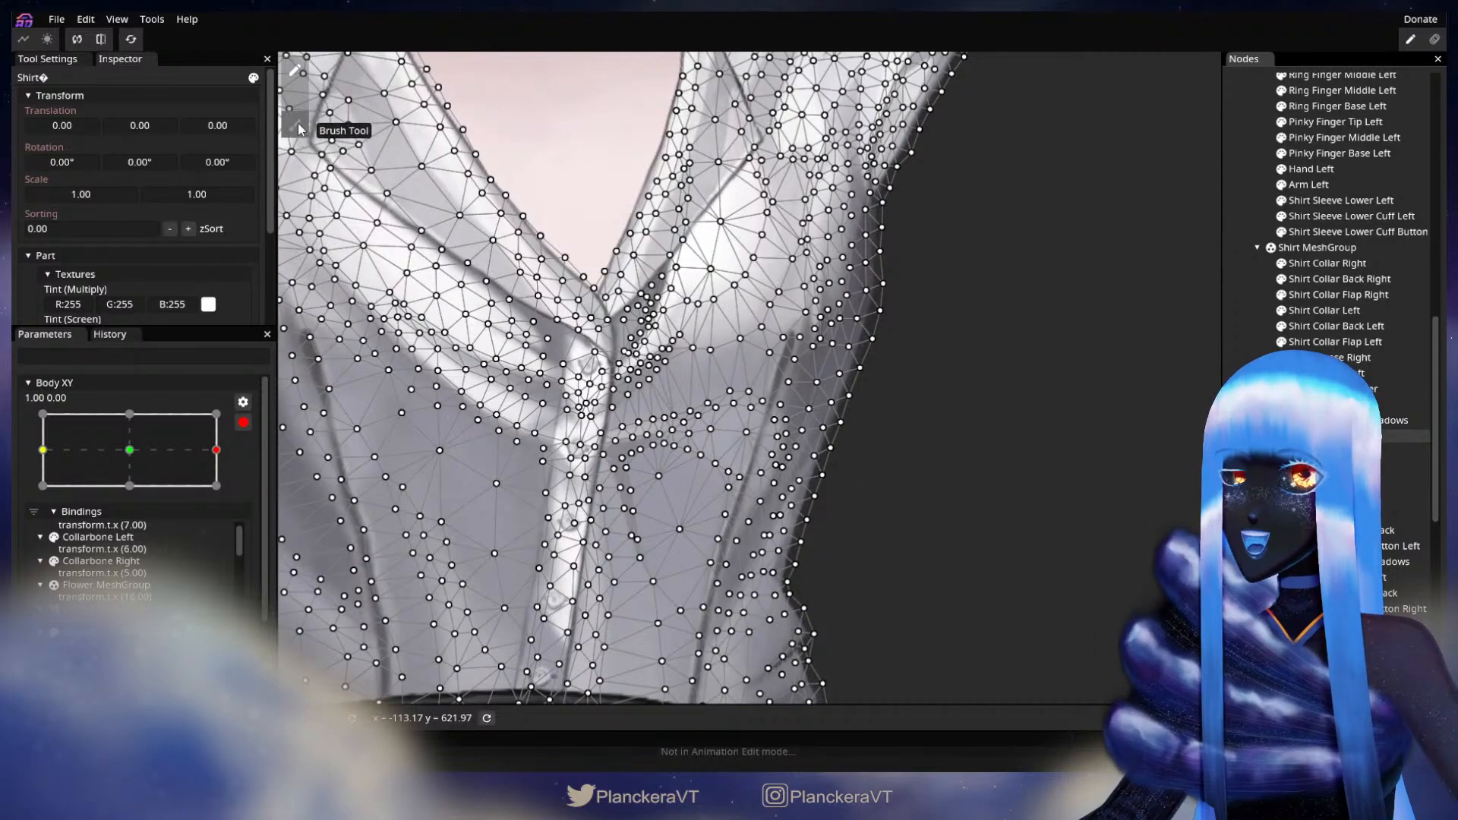
pyautogui.click(297, 125)
pyautogui.click(296, 72)
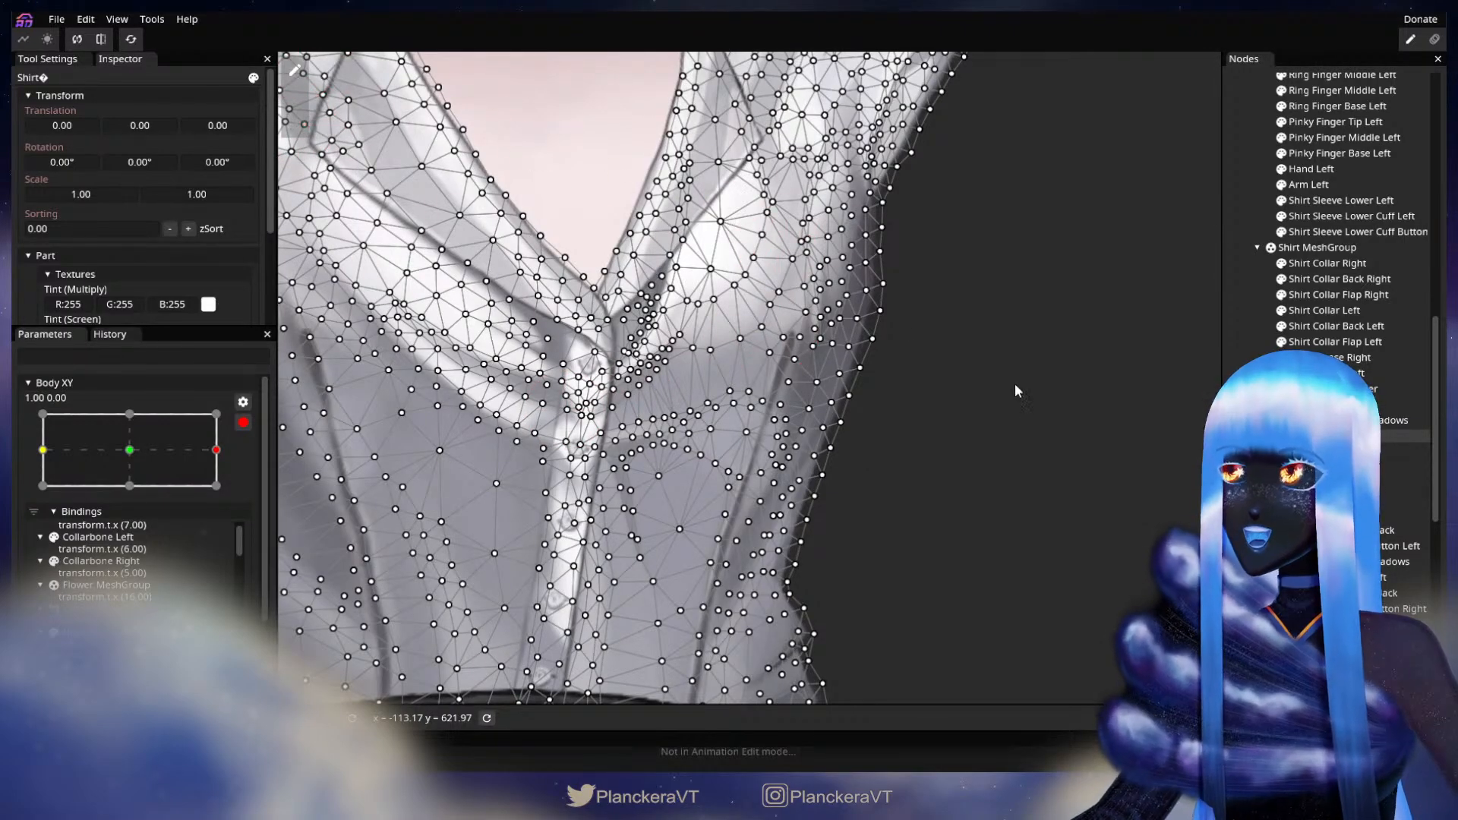
pyautogui.click(296, 131)
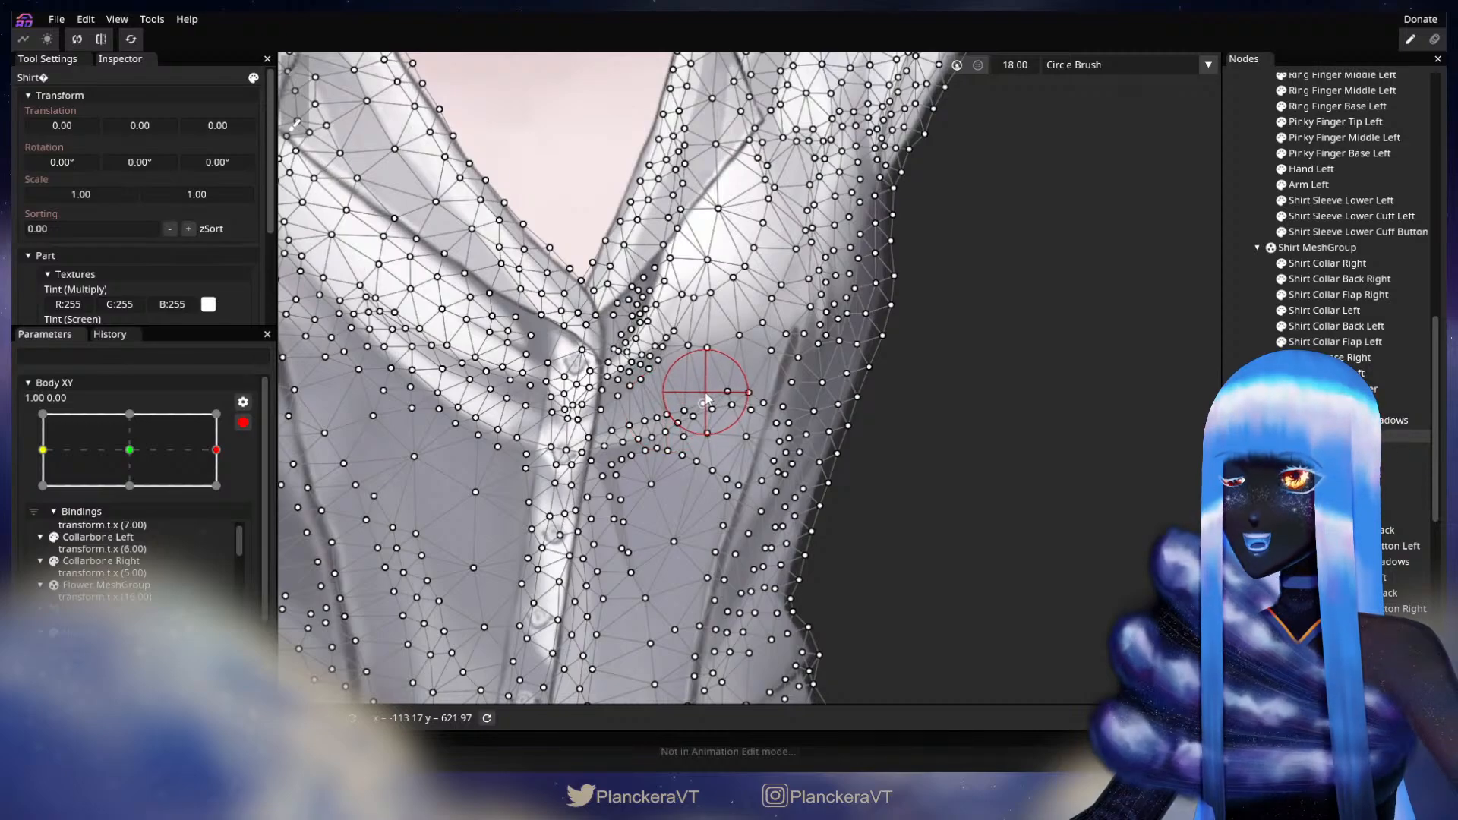
pyautogui.click(1236, 349)
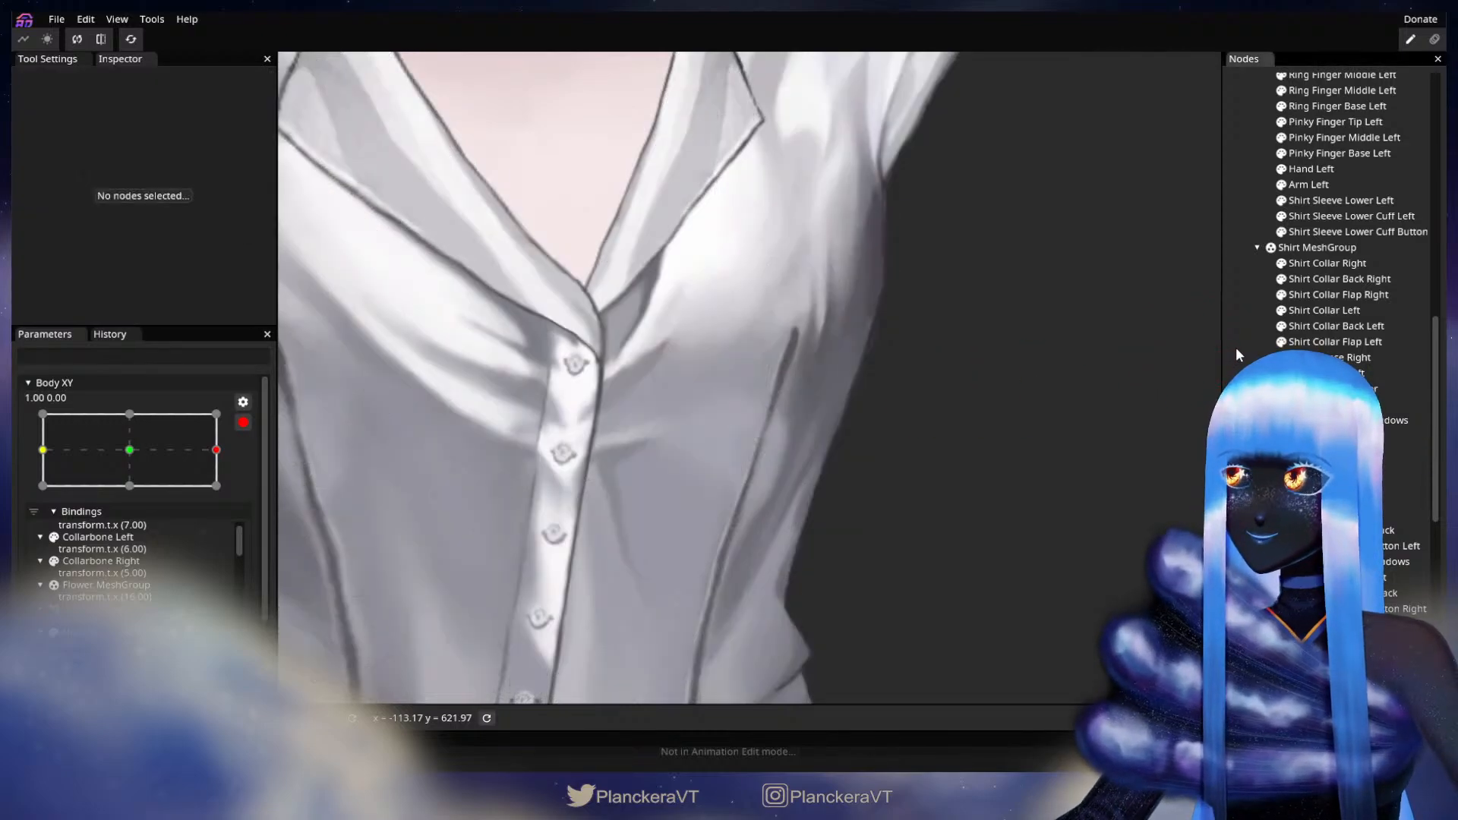
pyautogui.scroll(-2, 703, 522)
# - Examine the shirt from collar to waist while scrubbing Body XY around its full-turn side, and rearm the 1.00, 0.00 keypoint
pyautogui.moveTo(703, 522); pyautogui.dragTo(682, 542)
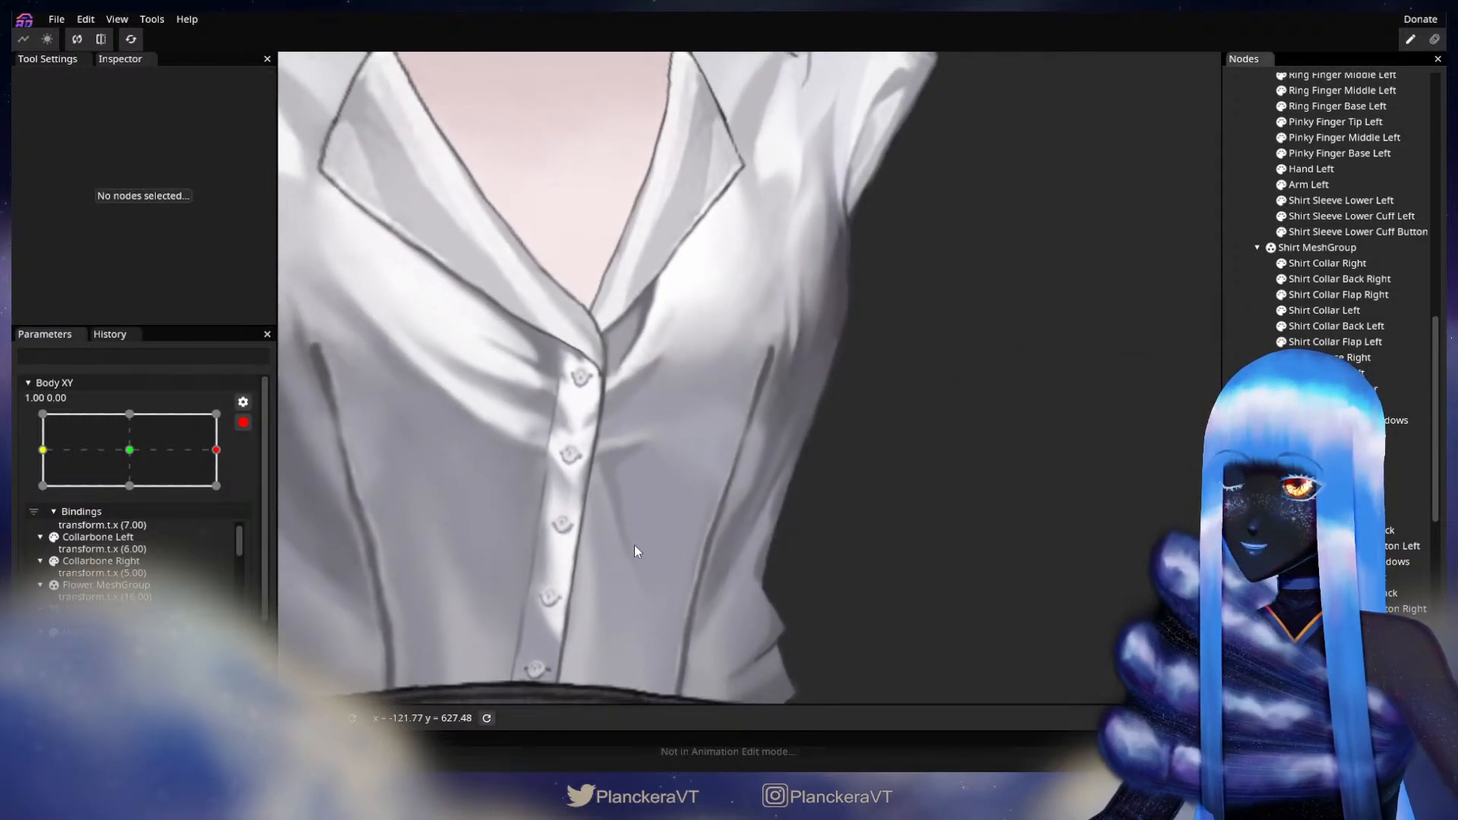
pyautogui.scroll(2, 222, 458)
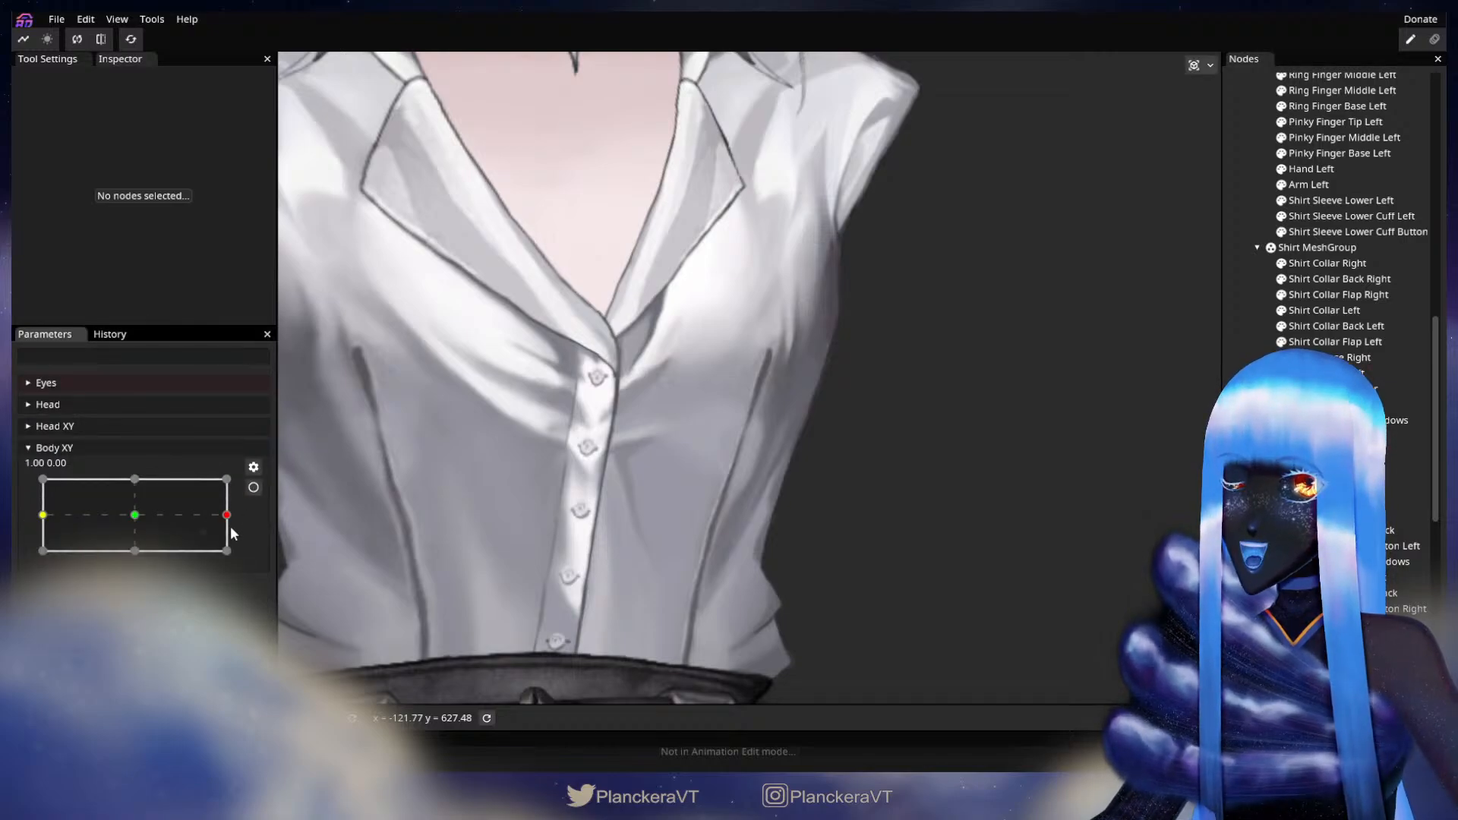
pyautogui.moveTo(227, 516)
pyautogui.mouseDown()
pyautogui.moveTo(107, 520)
pyautogui.moveTo(215, 516)
pyautogui.moveTo(123, 522)
pyautogui.moveTo(236, 532)
pyautogui.moveTo(121, 534)
pyautogui.moveTo(179, 523)
pyautogui.moveTo(155, 545)
pyautogui.moveTo(237, 532)
pyautogui.mouseUp()
pyautogui.click(254, 488)
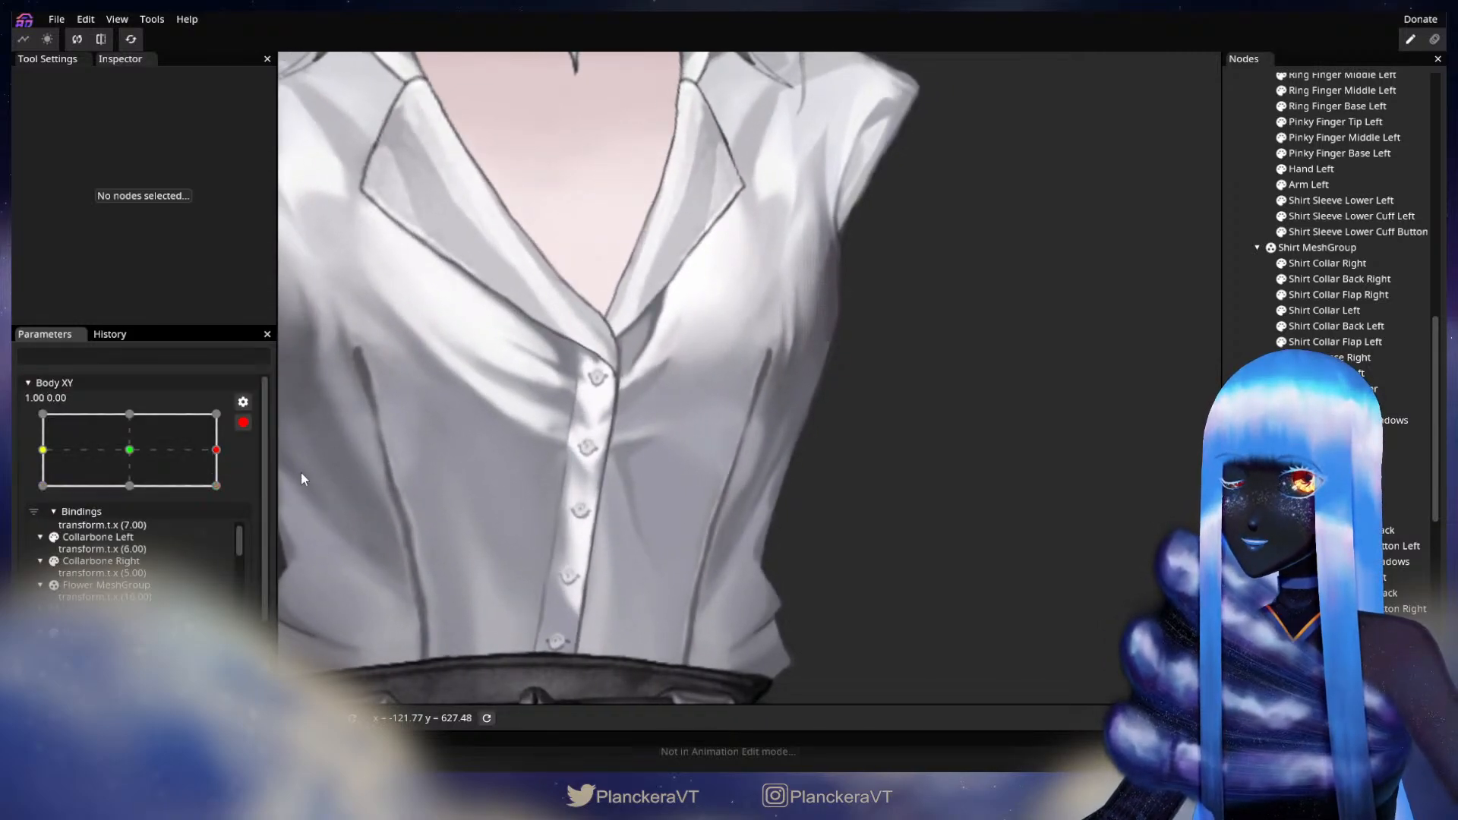
# - Reshape the Shirt placket around the third button with the circle brush at size 25, and deselect the mesh
pyautogui.moveTo(437, 478); pyautogui.dragTo(584, 444)
pyautogui.scroll(2, 597, 462)
pyautogui.moveTo(703, 490); pyautogui.dragTo(637, 498)
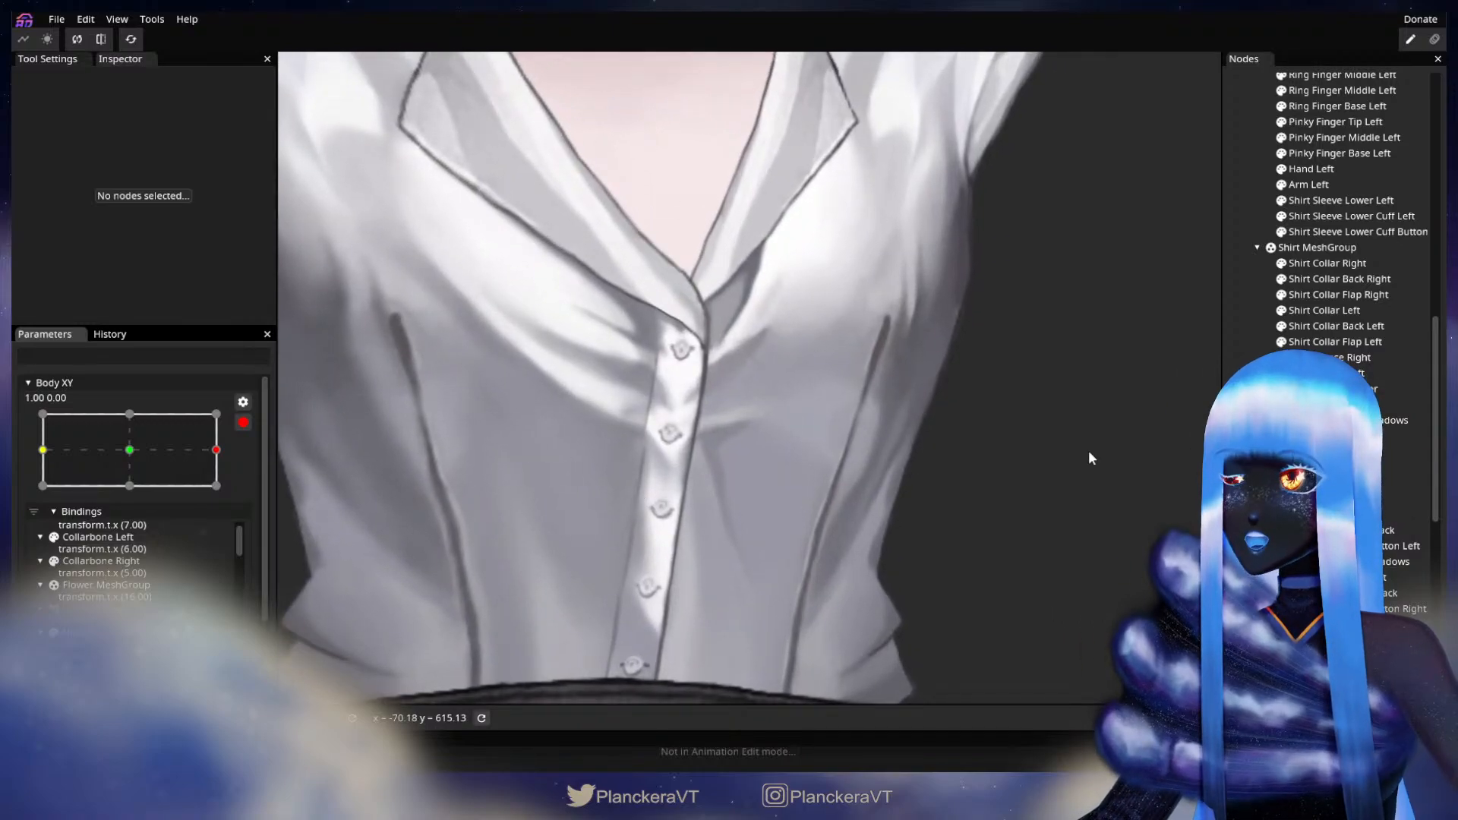
pyautogui.click(1312, 436)
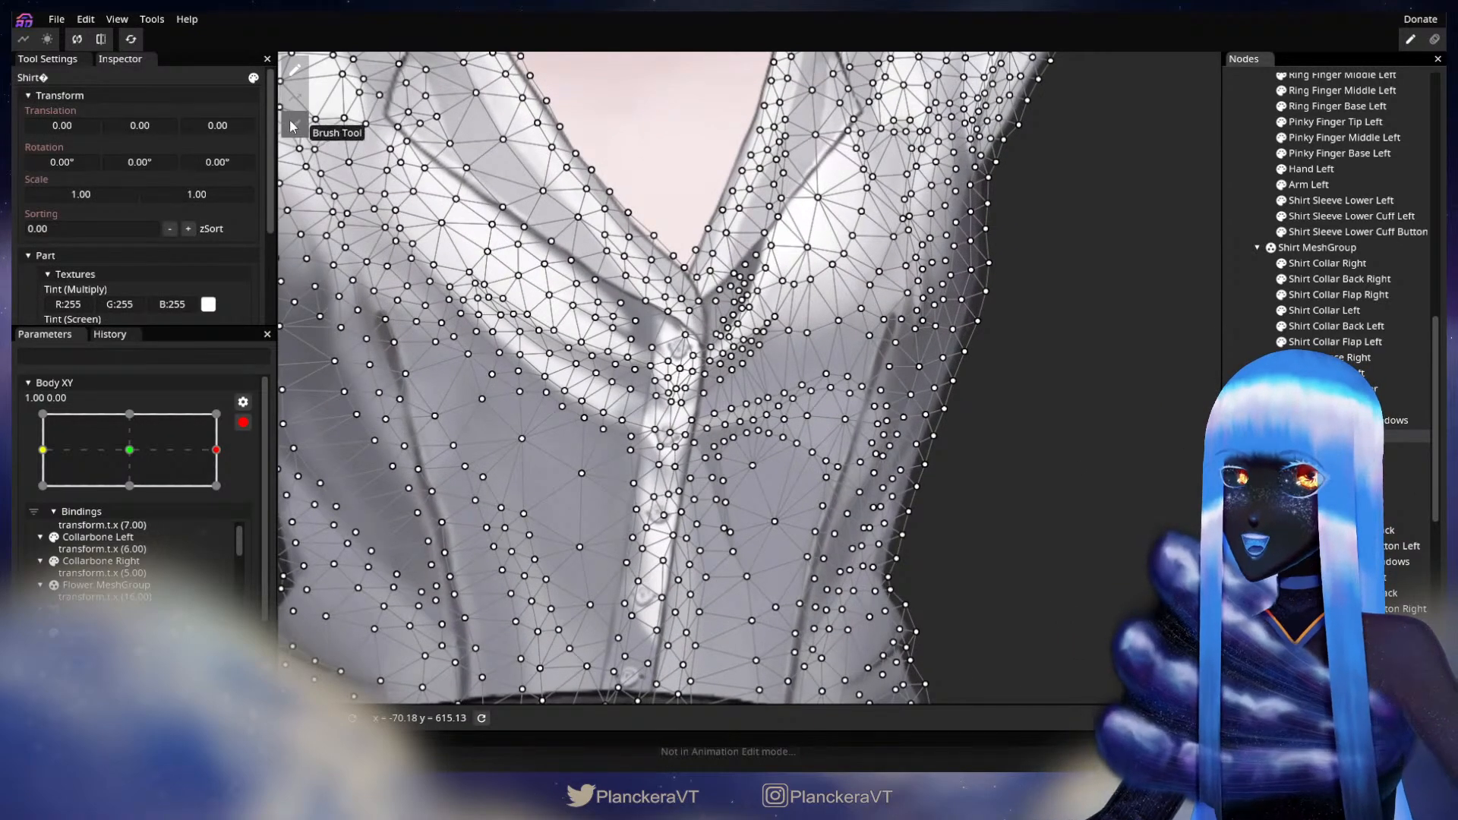
pyautogui.click(290, 125)
pyautogui.click(294, 73)
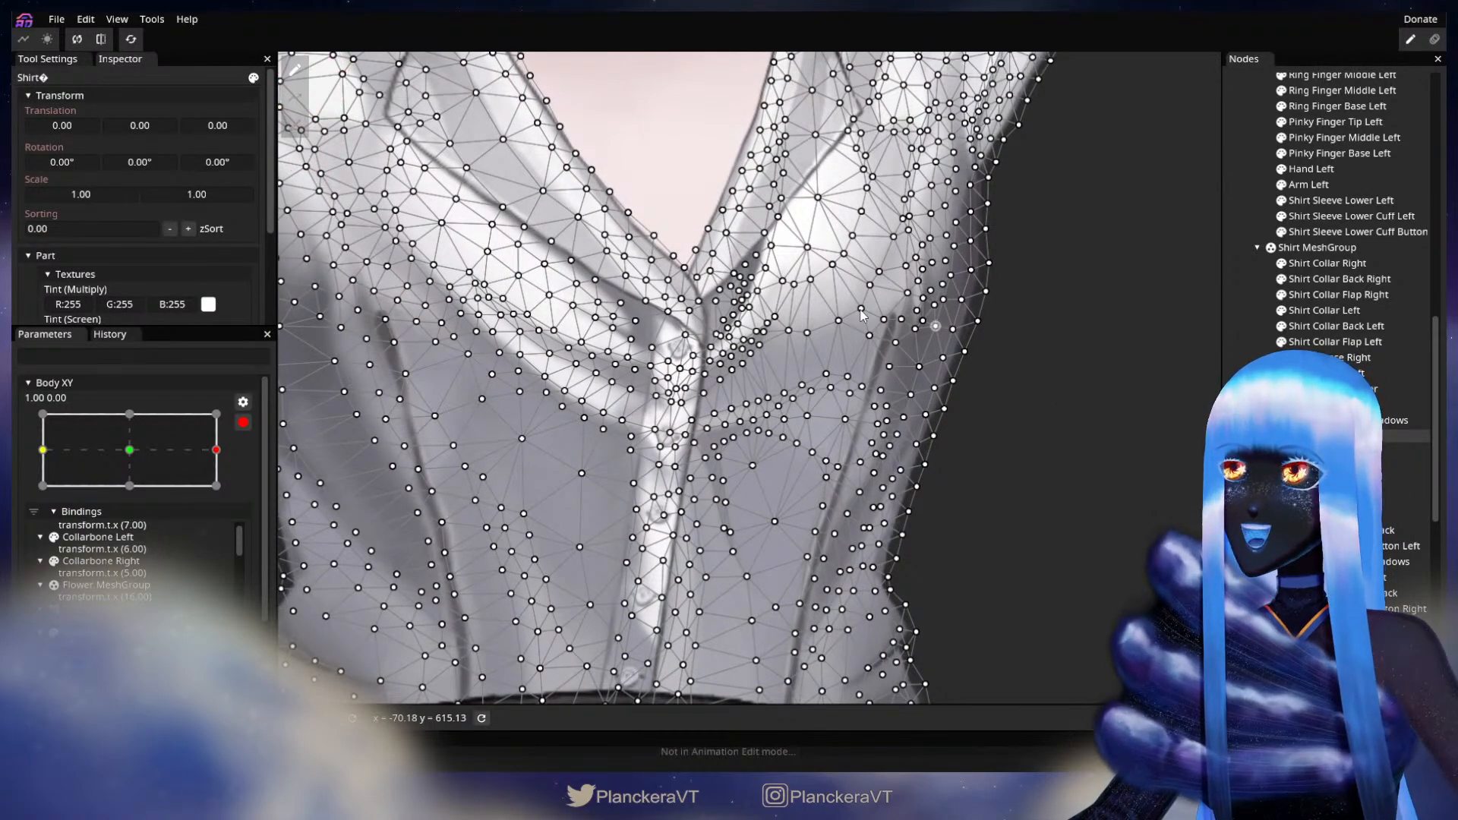
pyautogui.click(300, 127)
pyautogui.moveTo(699, 461); pyautogui.dragTo(545, 414)
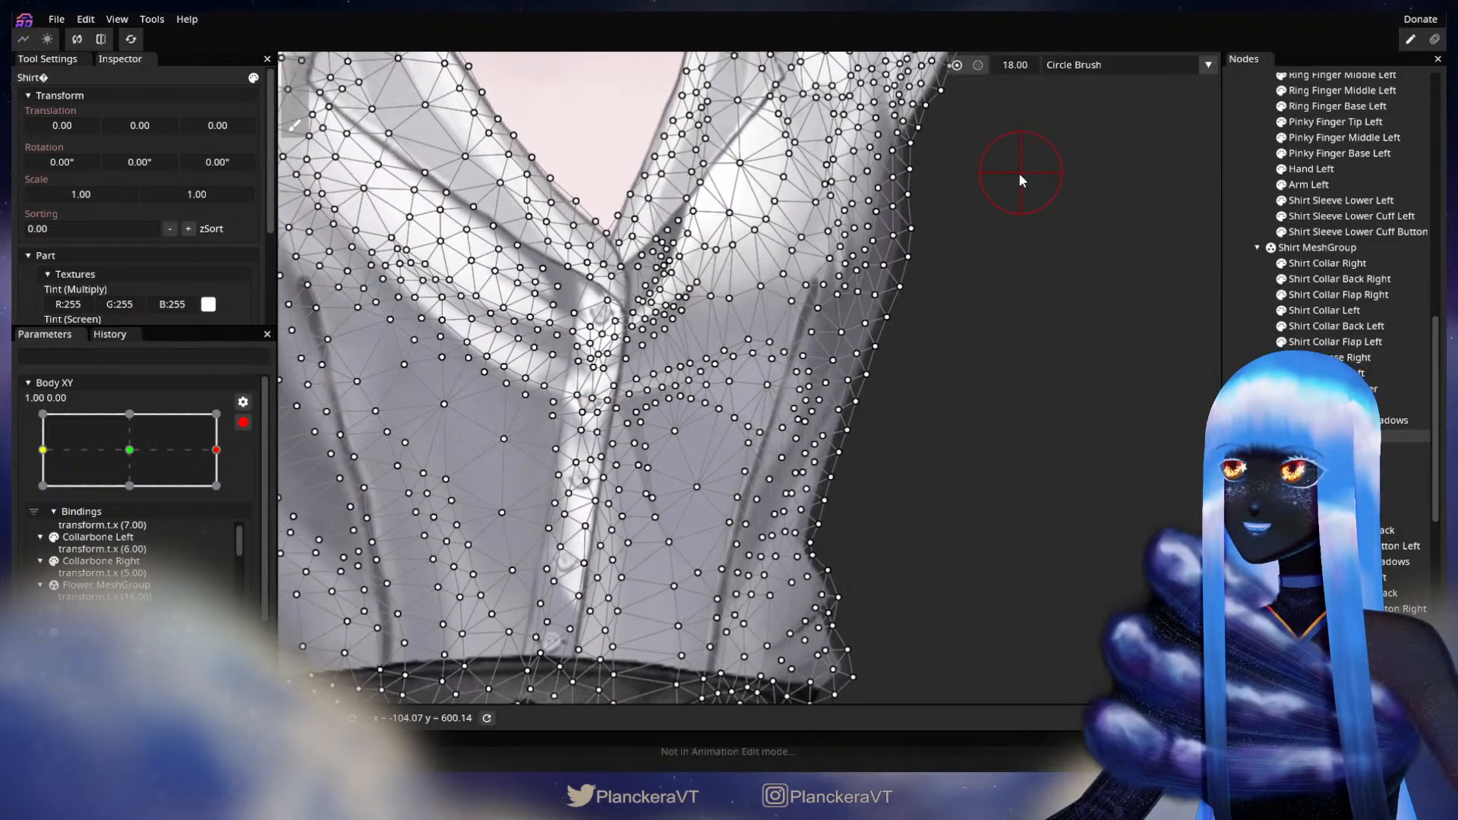
pyautogui.moveTo(1018, 66); pyautogui.dragTo(1023, 66)
pyautogui.scroll(1, 896, 374)
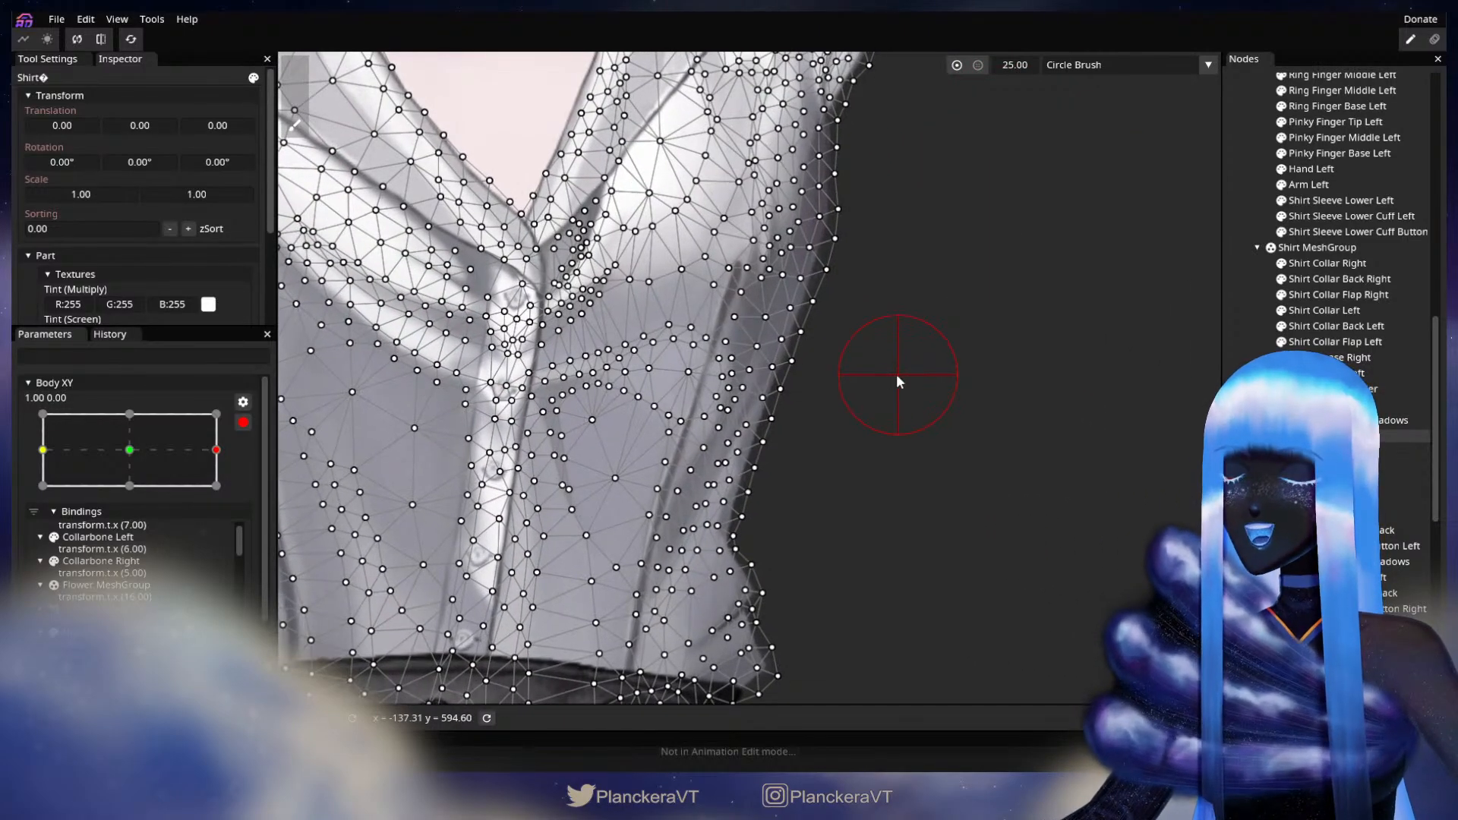
pyautogui.moveTo(701, 443); pyautogui.dragTo(830, 423)
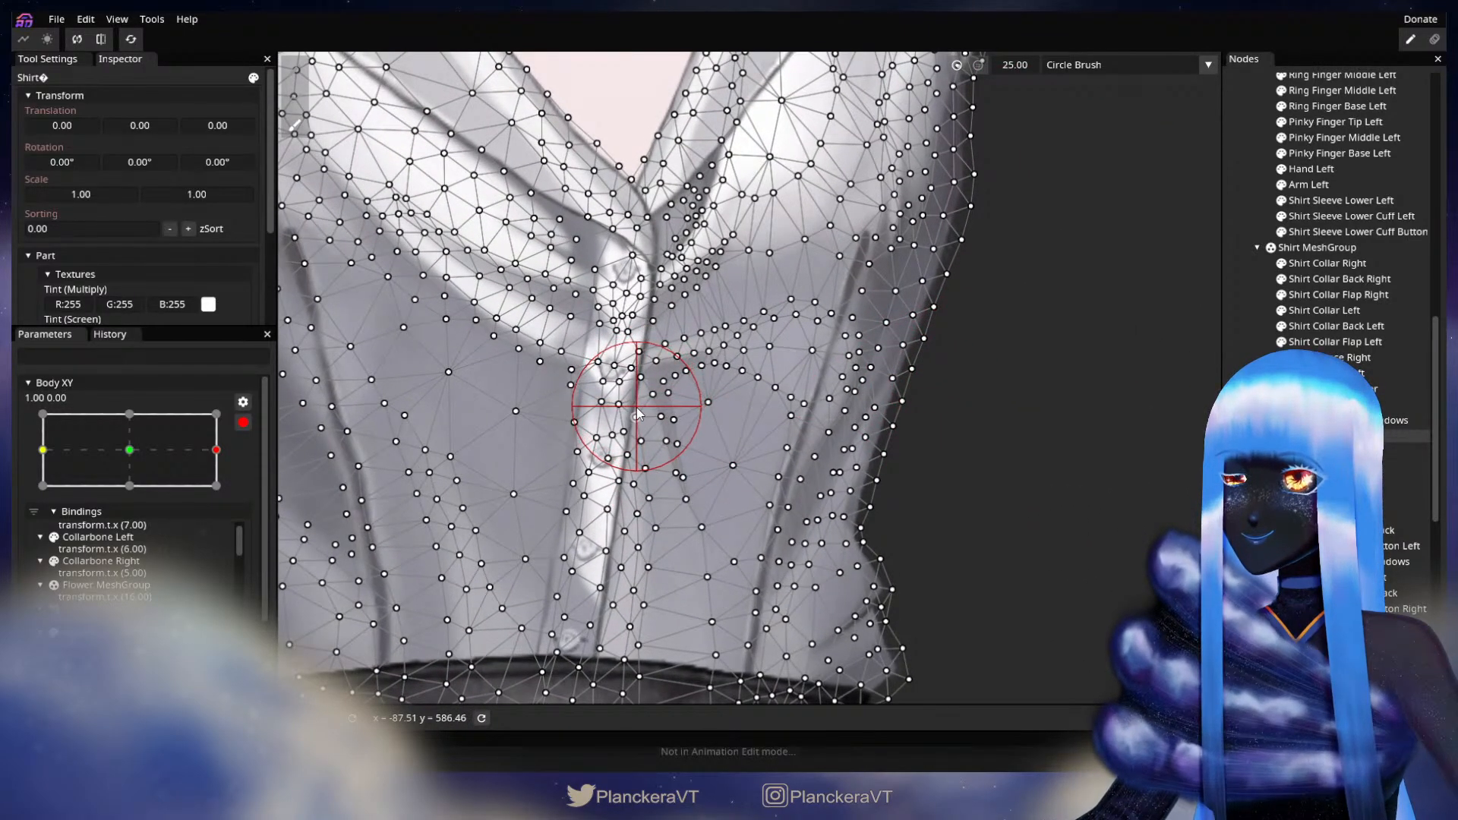
pyautogui.moveTo(643, 418); pyautogui.dragTo(637, 421)
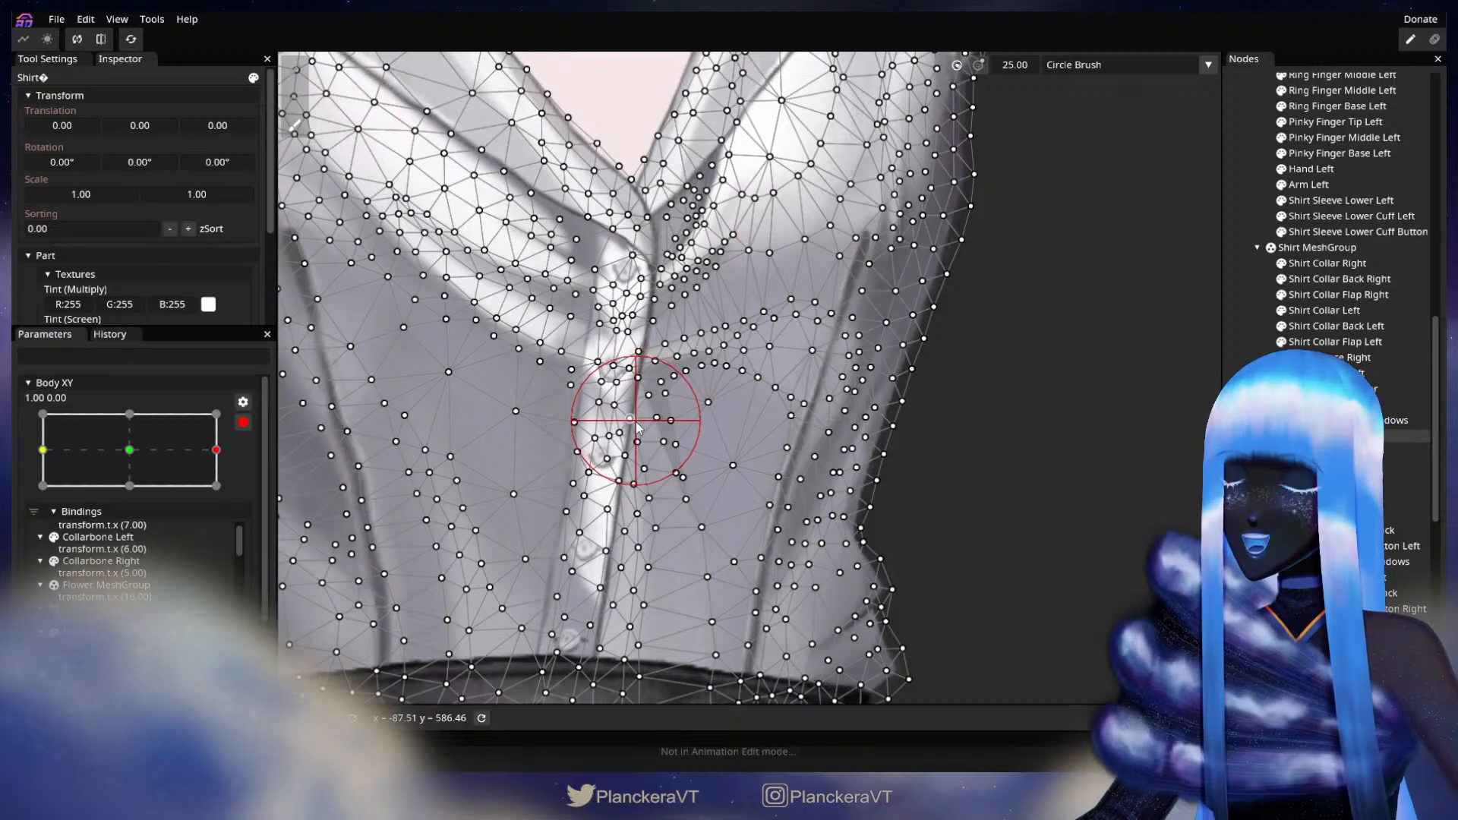
pyautogui.click(1234, 377)
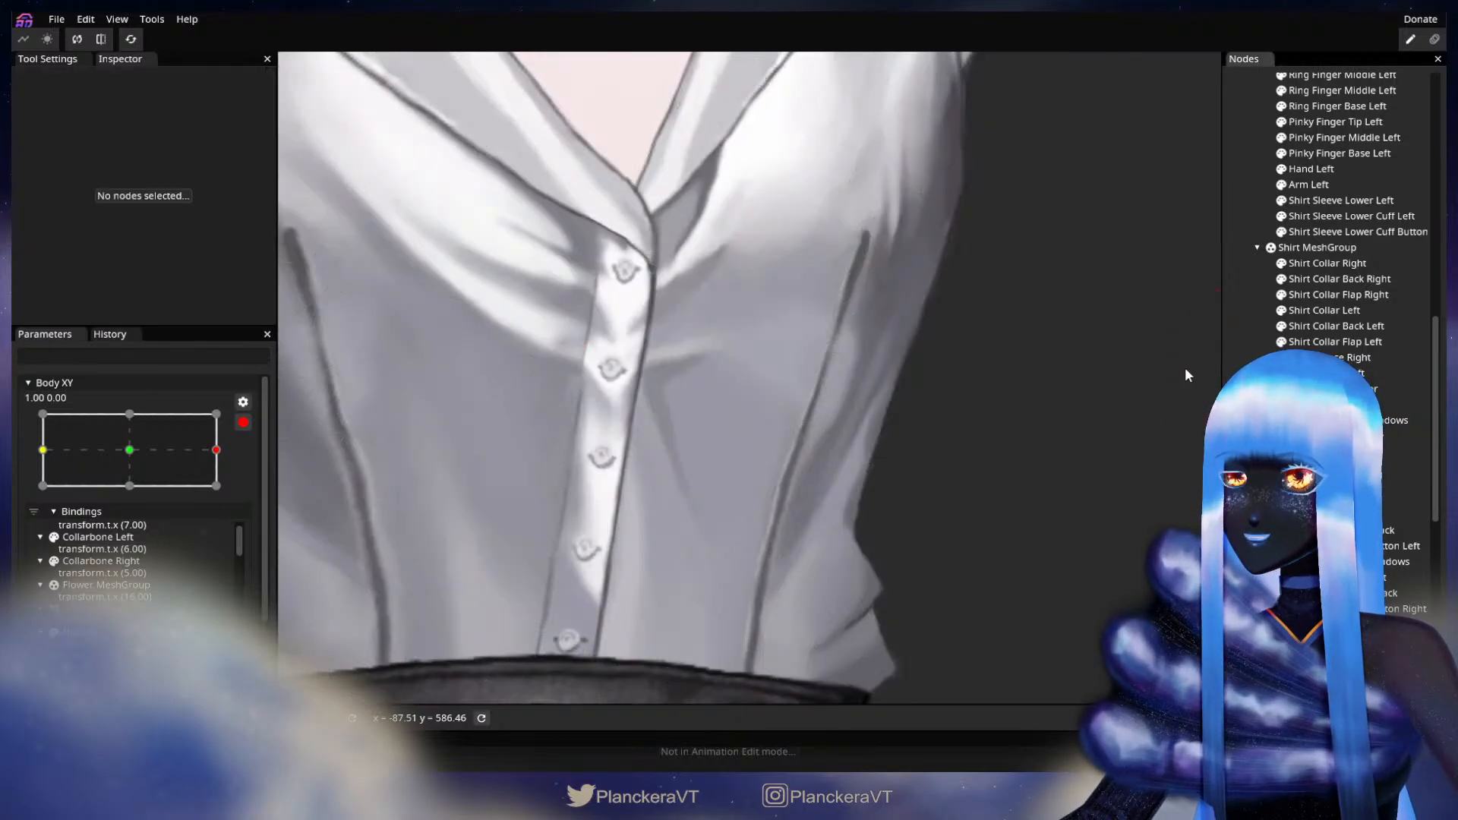
# - Examine the shirt from shoulders to waist while scrubbing Body XY near full turn, and rearm the 1.00, 0.00 keypoint
pyautogui.scroll(-3, 869, 476)
pyautogui.scroll(-1, 886, 448)
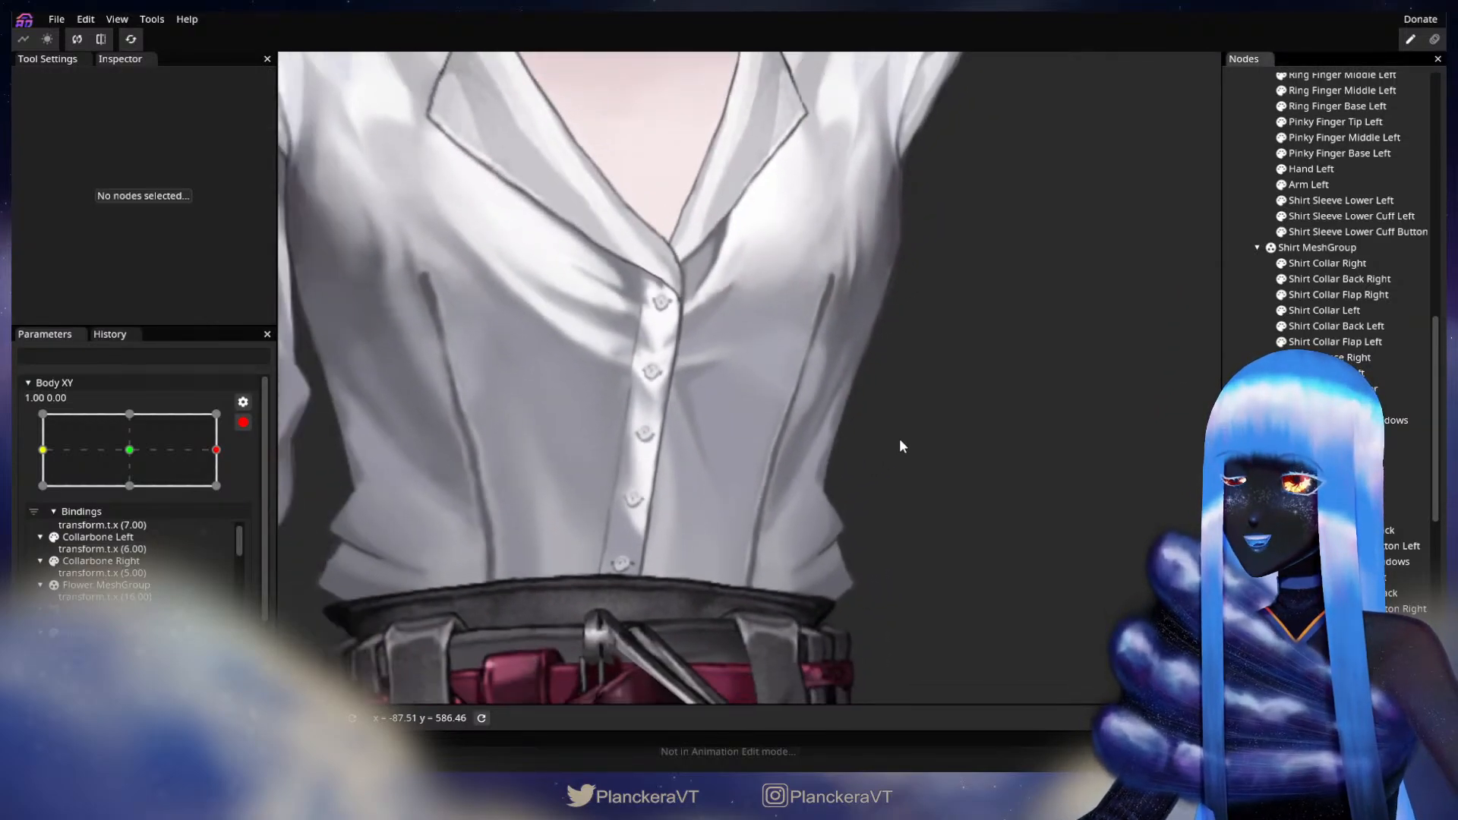
pyautogui.moveTo(901, 431); pyautogui.dragTo(848, 477)
pyautogui.scroll(-1, 859, 465)
pyautogui.moveTo(890, 429); pyautogui.dragTo(868, 469)
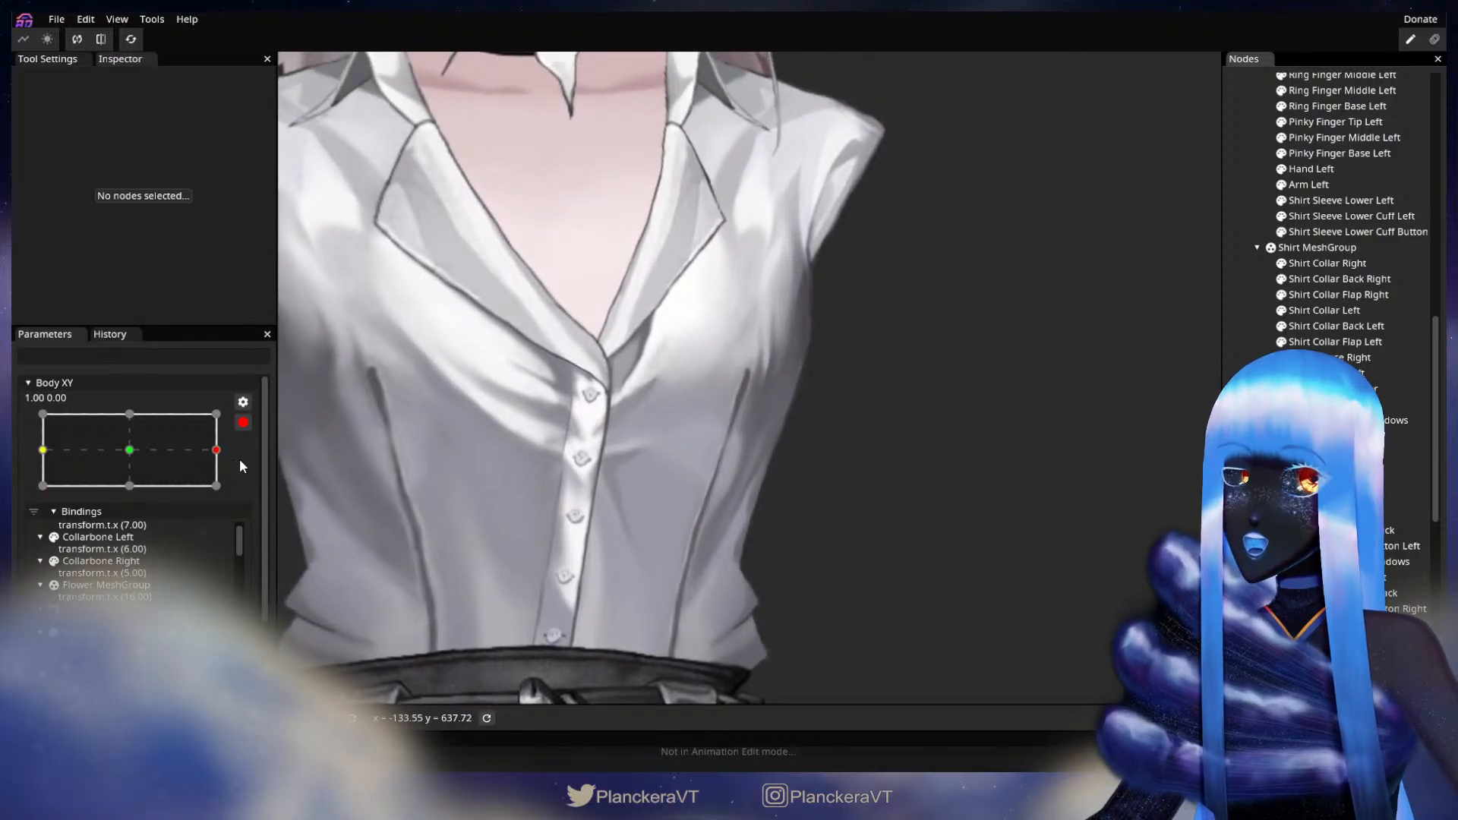
pyautogui.click(243, 423)
pyautogui.moveTo(228, 515)
pyautogui.mouseDown()
pyautogui.moveTo(134, 515)
pyautogui.moveTo(257, 511)
pyautogui.moveTo(118, 520)
pyautogui.moveTo(226, 515)
pyautogui.mouseUp()
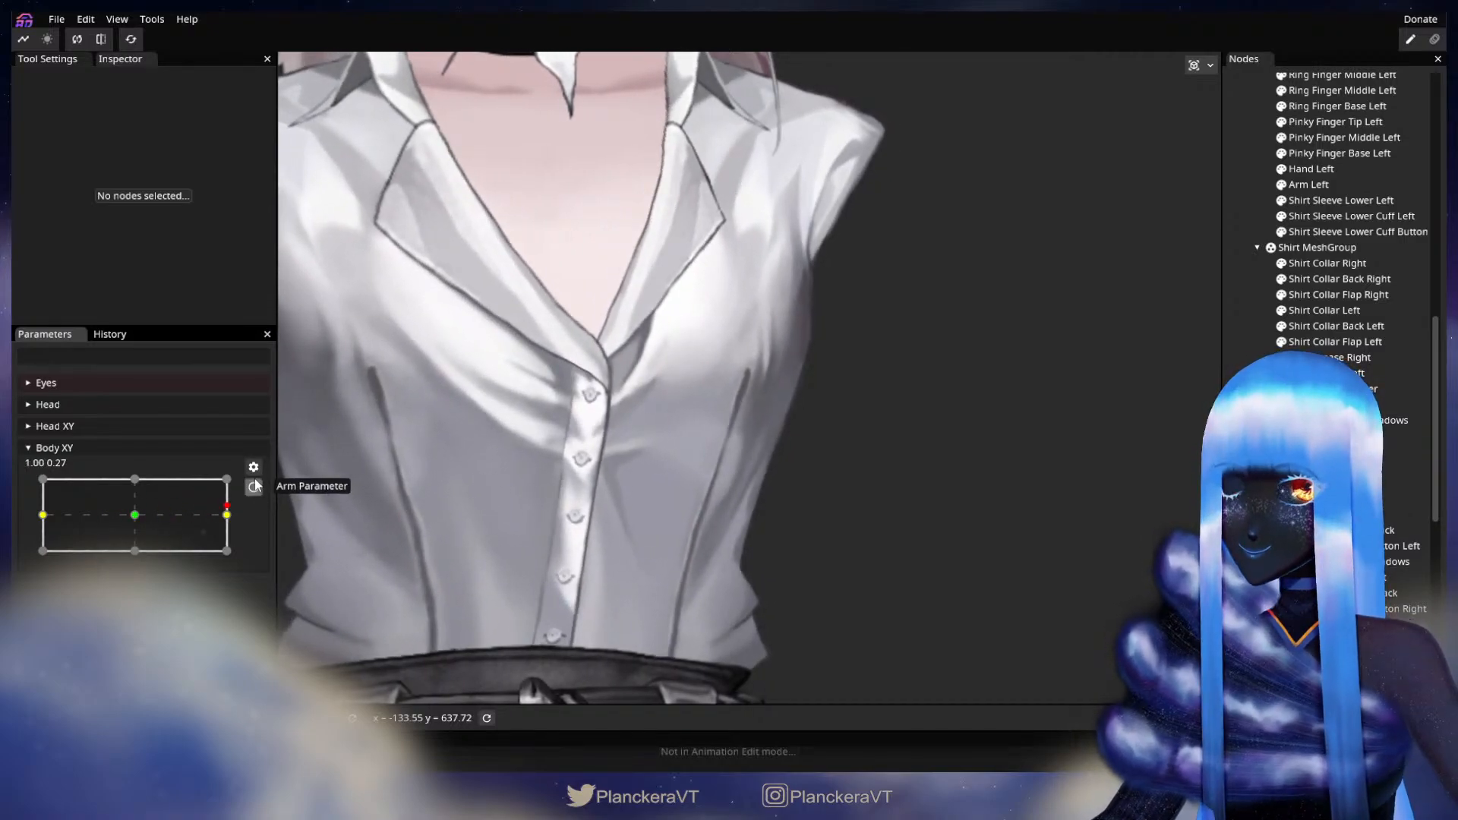
pyautogui.click(254, 486)
# - Inspect the Shirt mesh vertices around the bust and the top of the side dart, and deselect the mesh
pyautogui.scroll(3, 751, 371)
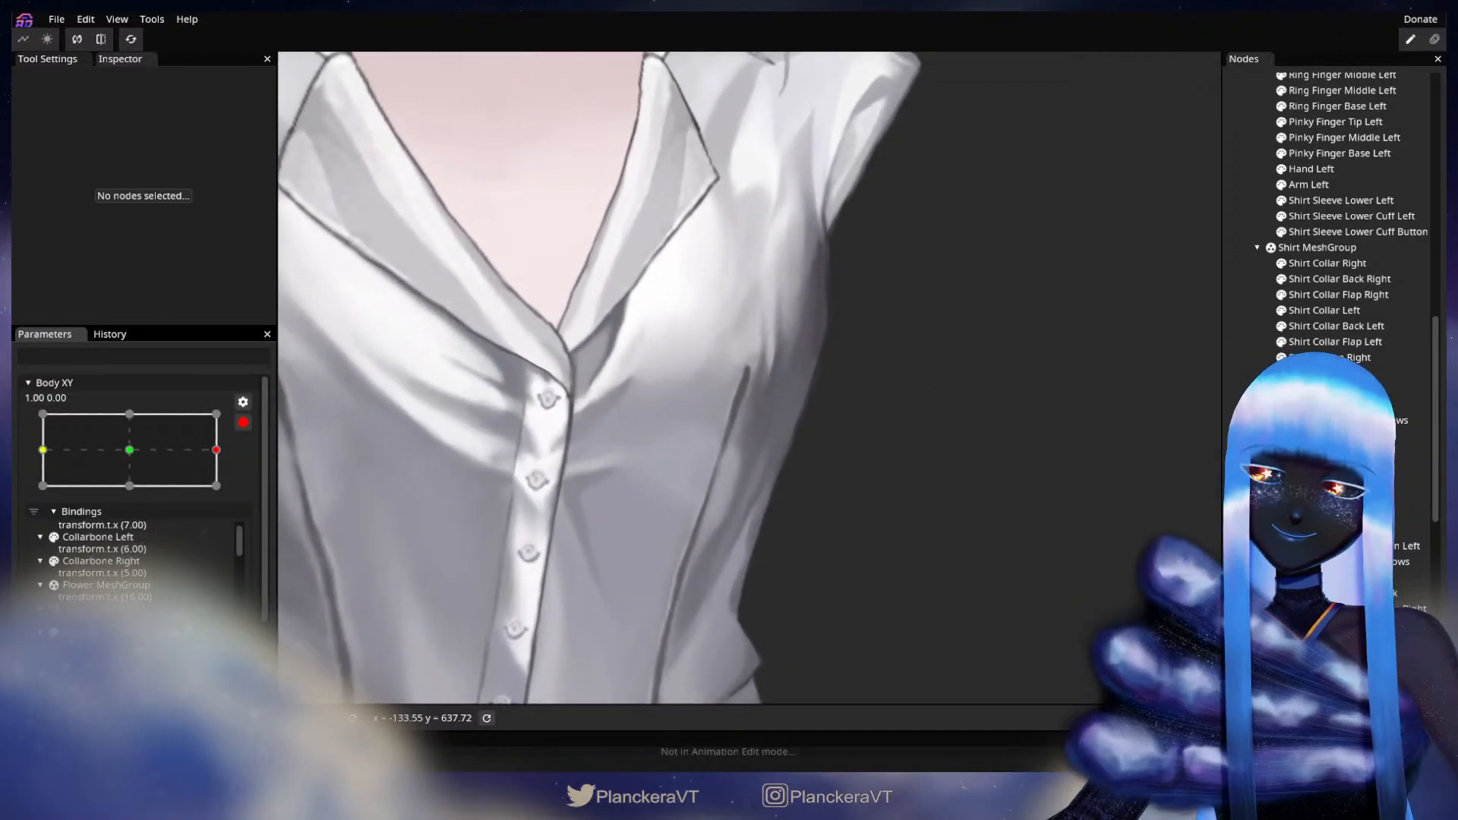
pyautogui.click(1316, 436)
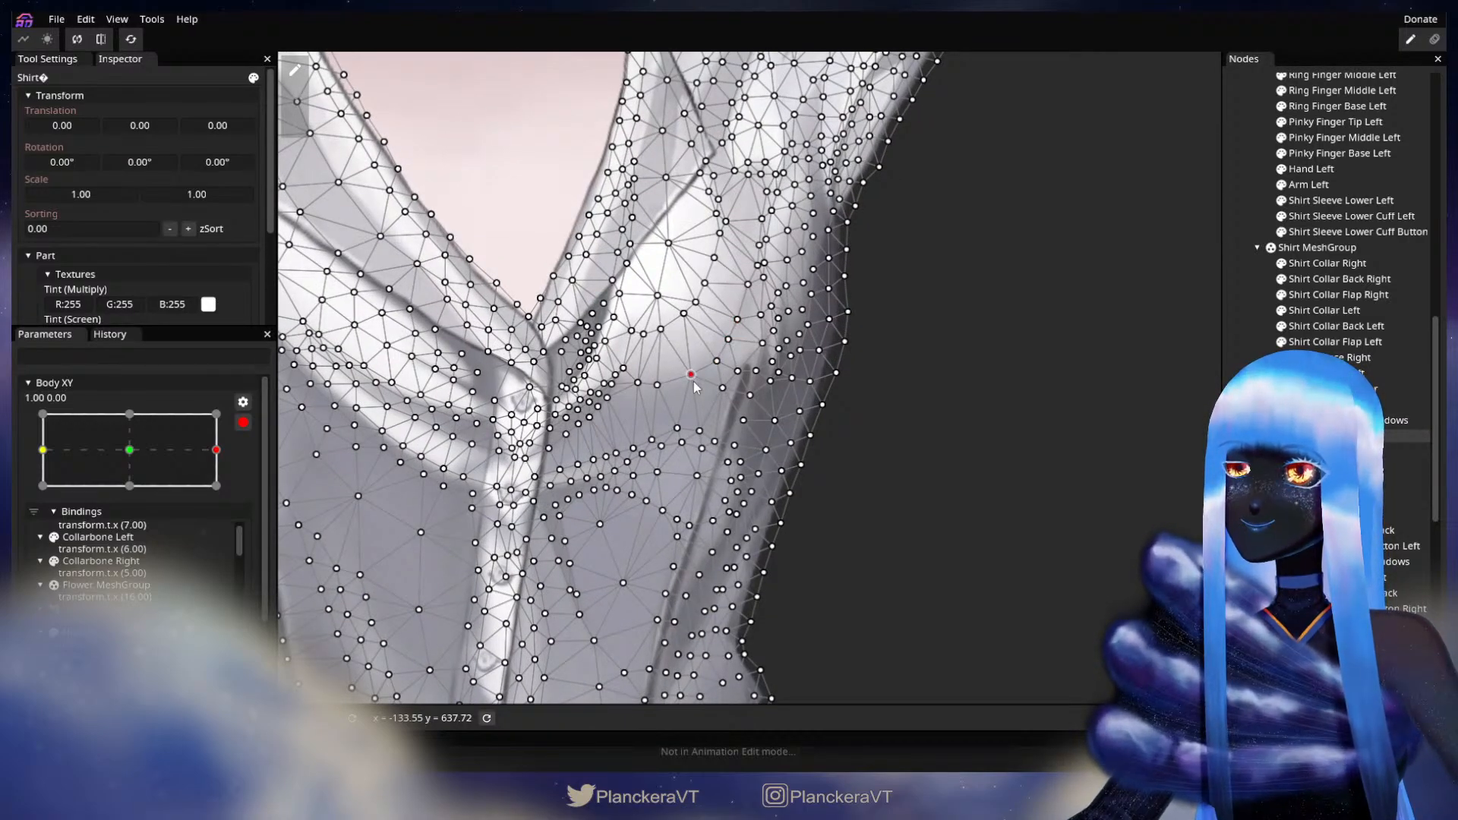
pyautogui.click(1315, 436)
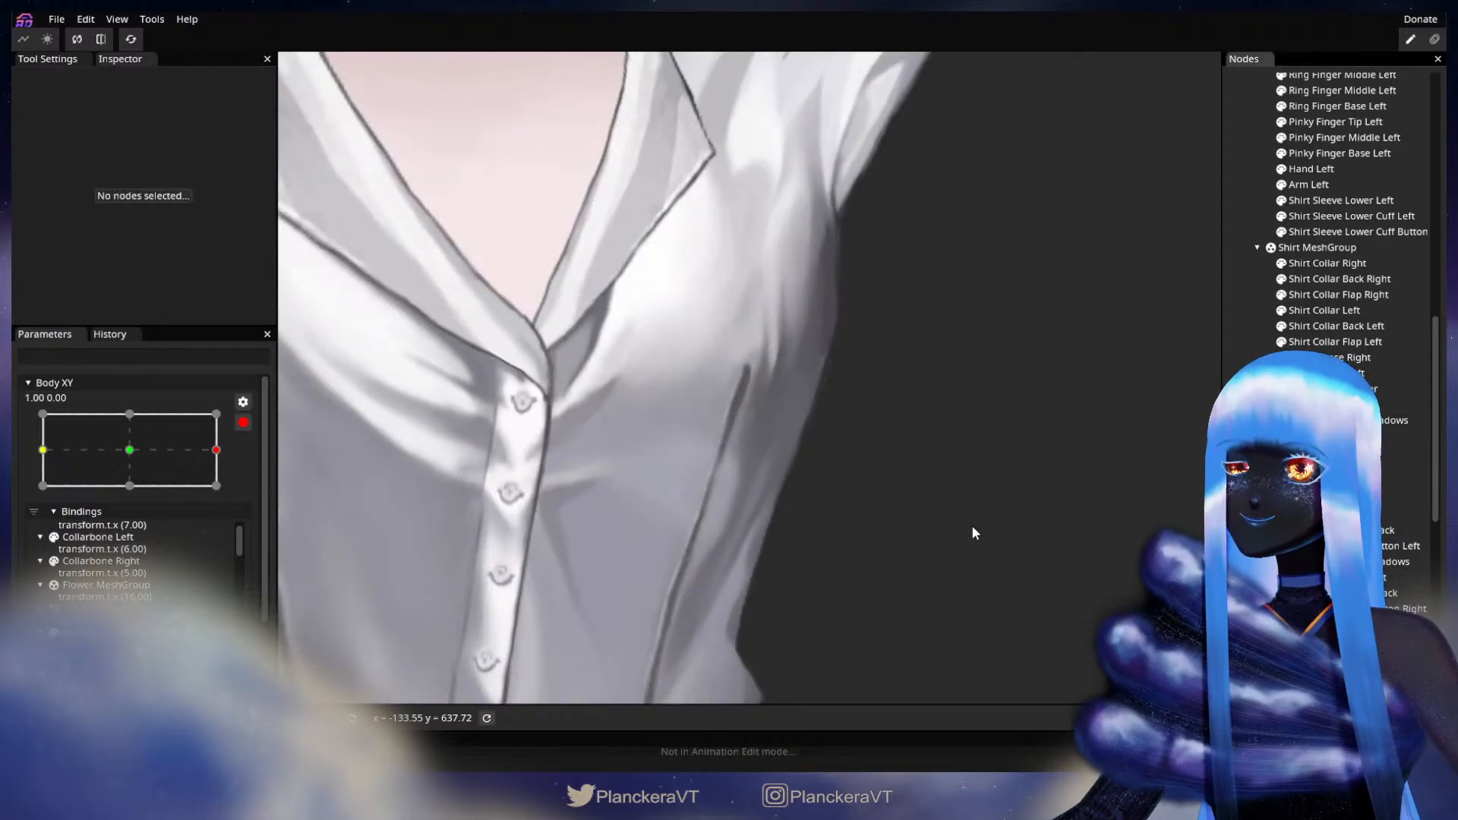
# - Disarm Body XY and check the collar, bust and placket while scrubbing it around 0.98, 0.15
pyautogui.scroll(-3, 972, 522)
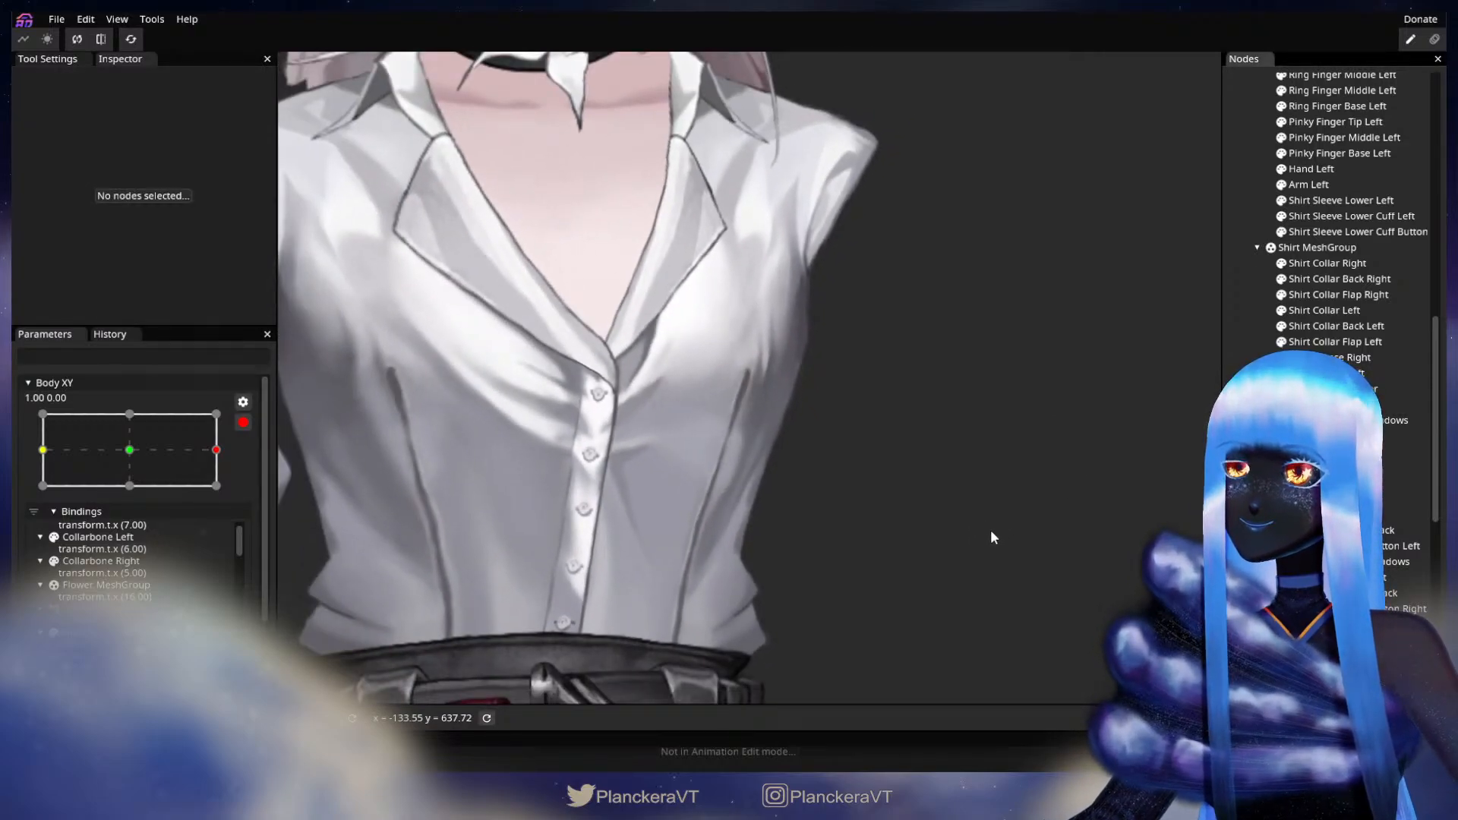
pyautogui.moveTo(730, 477); pyautogui.dragTo(665, 491)
pyautogui.click(244, 422)
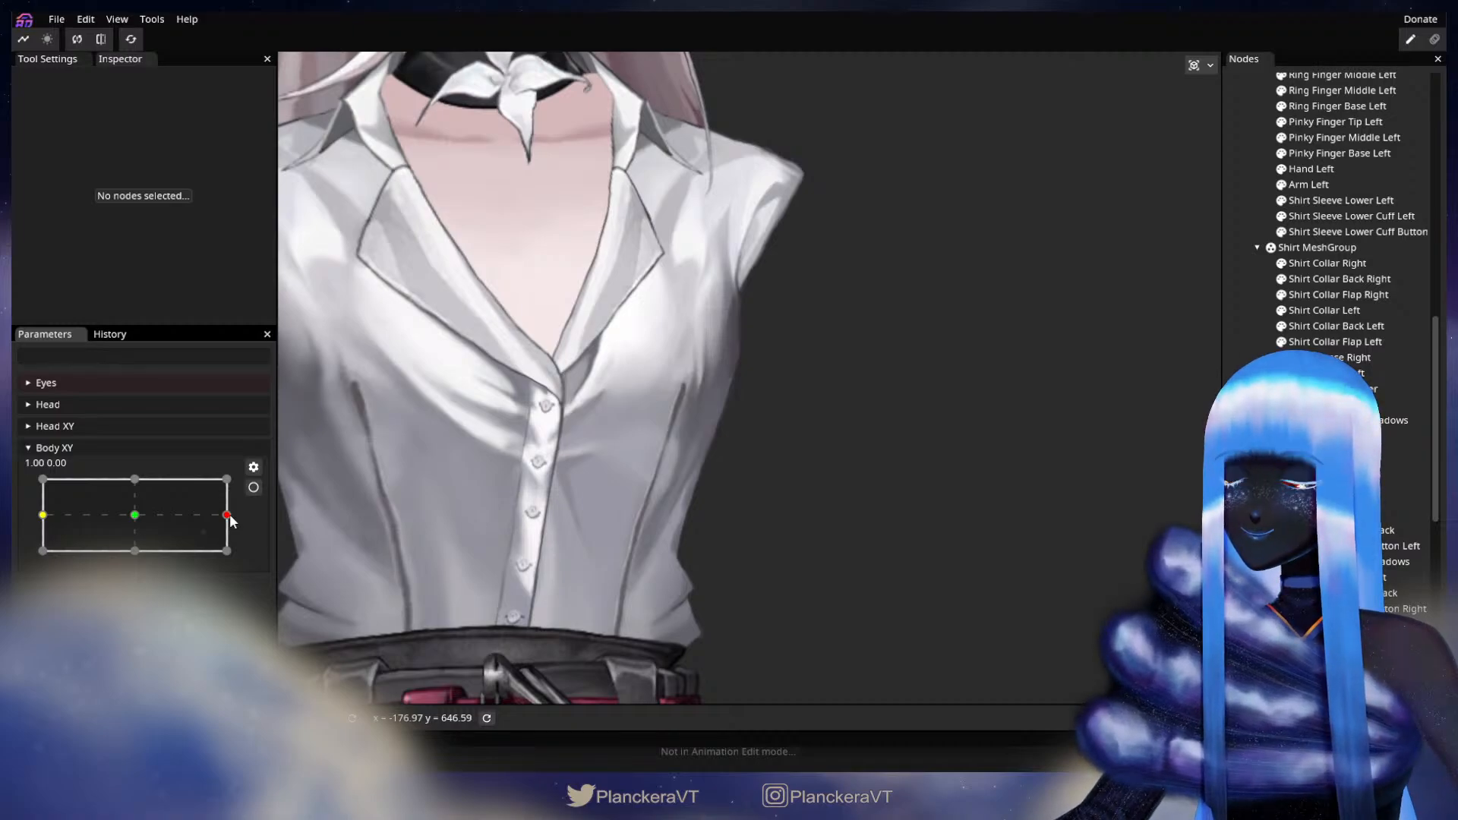
pyautogui.moveTo(227, 516)
pyautogui.mouseDown()
pyautogui.moveTo(133, 515)
pyautogui.moveTo(227, 515)
pyautogui.mouseUp()
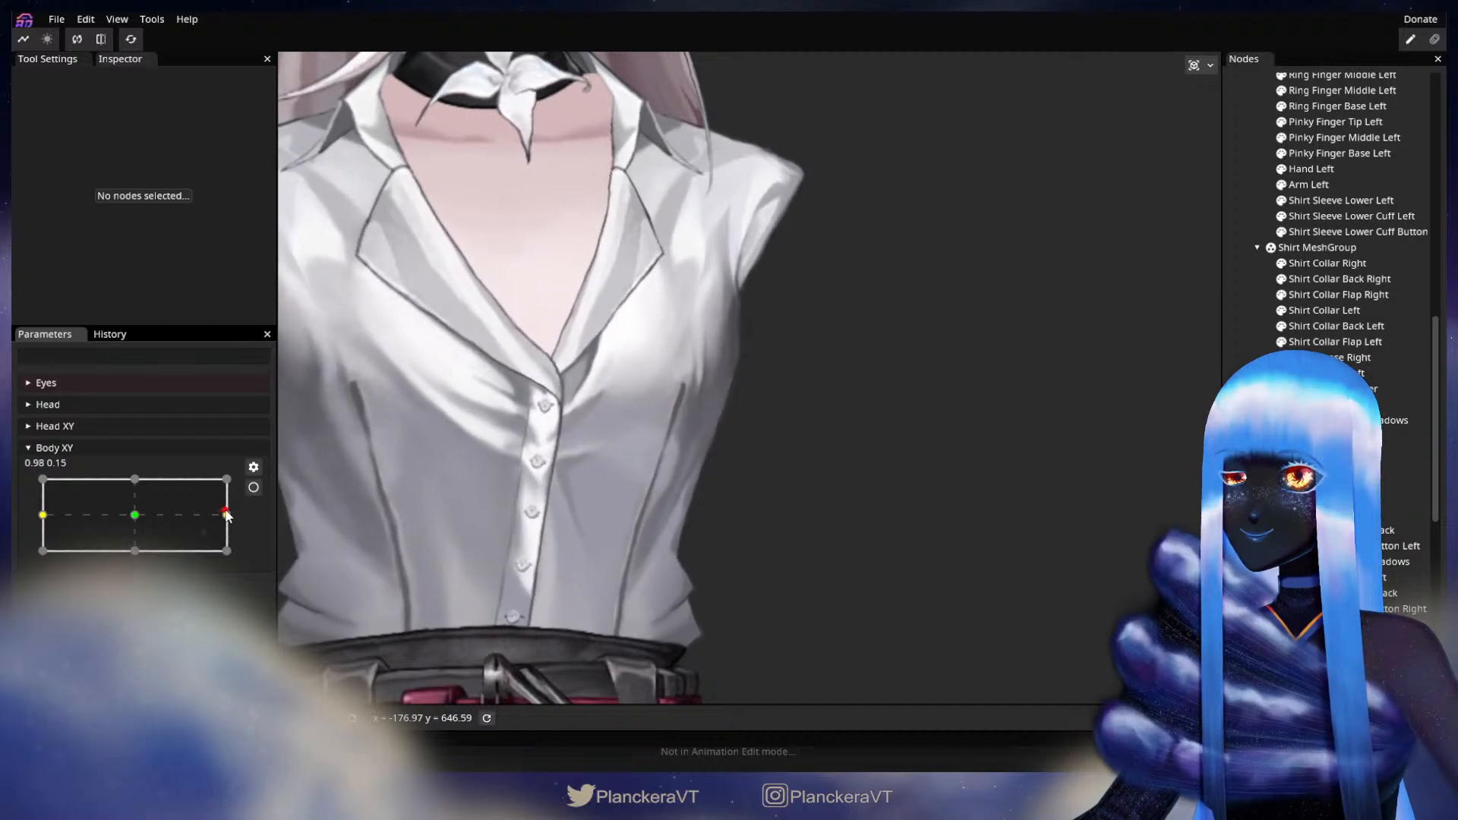
# - Arm Body XY at 1.00, 0.00, adjust the Shirt mesh vertices beneath the character's left bust, and disarm it to test the body turn
pyautogui.click(254, 487)
pyautogui.scroll(3, 638, 402)
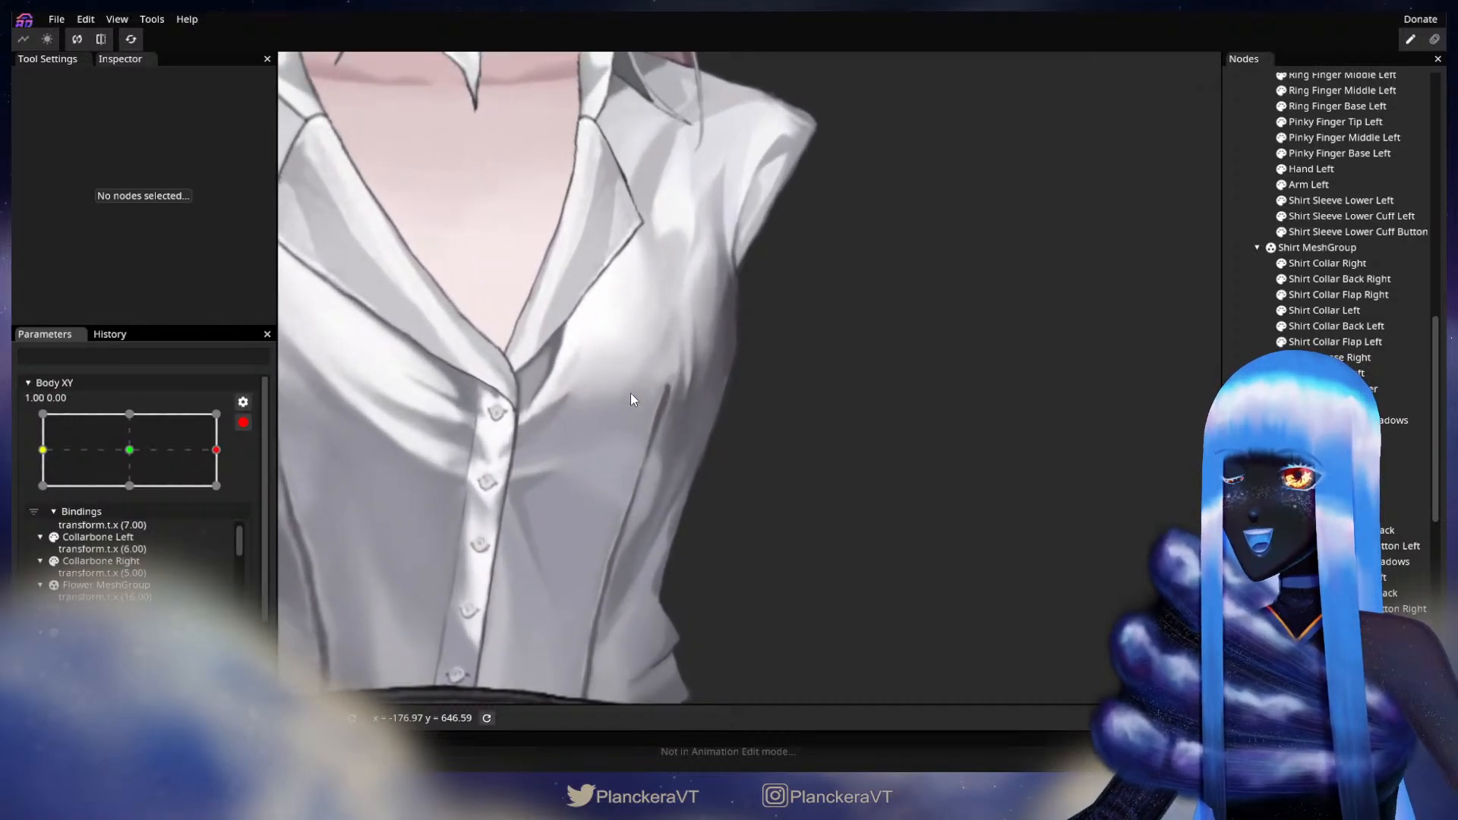
pyautogui.scroll(5, 668, 425)
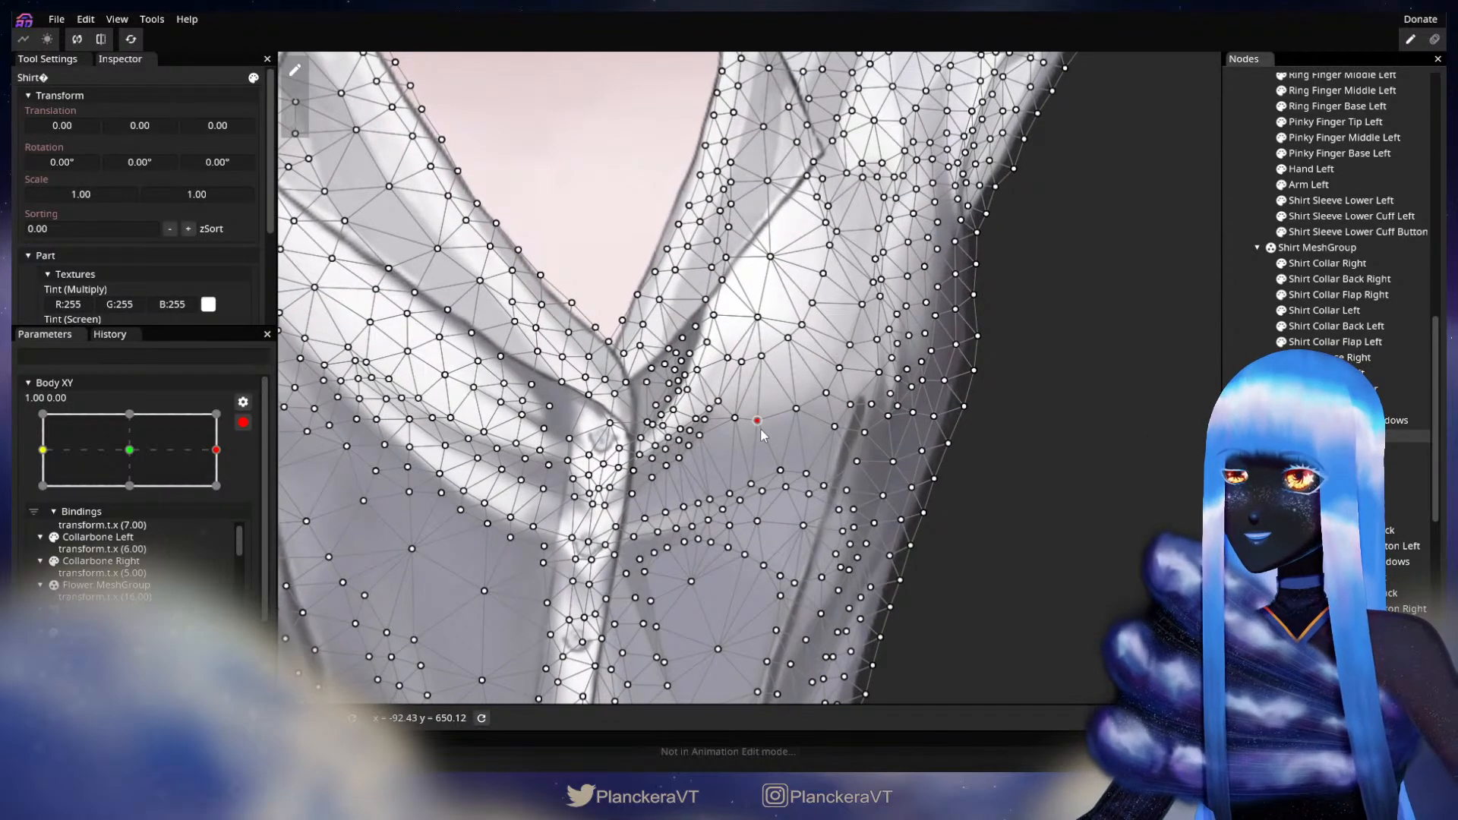
pyautogui.click(761, 418)
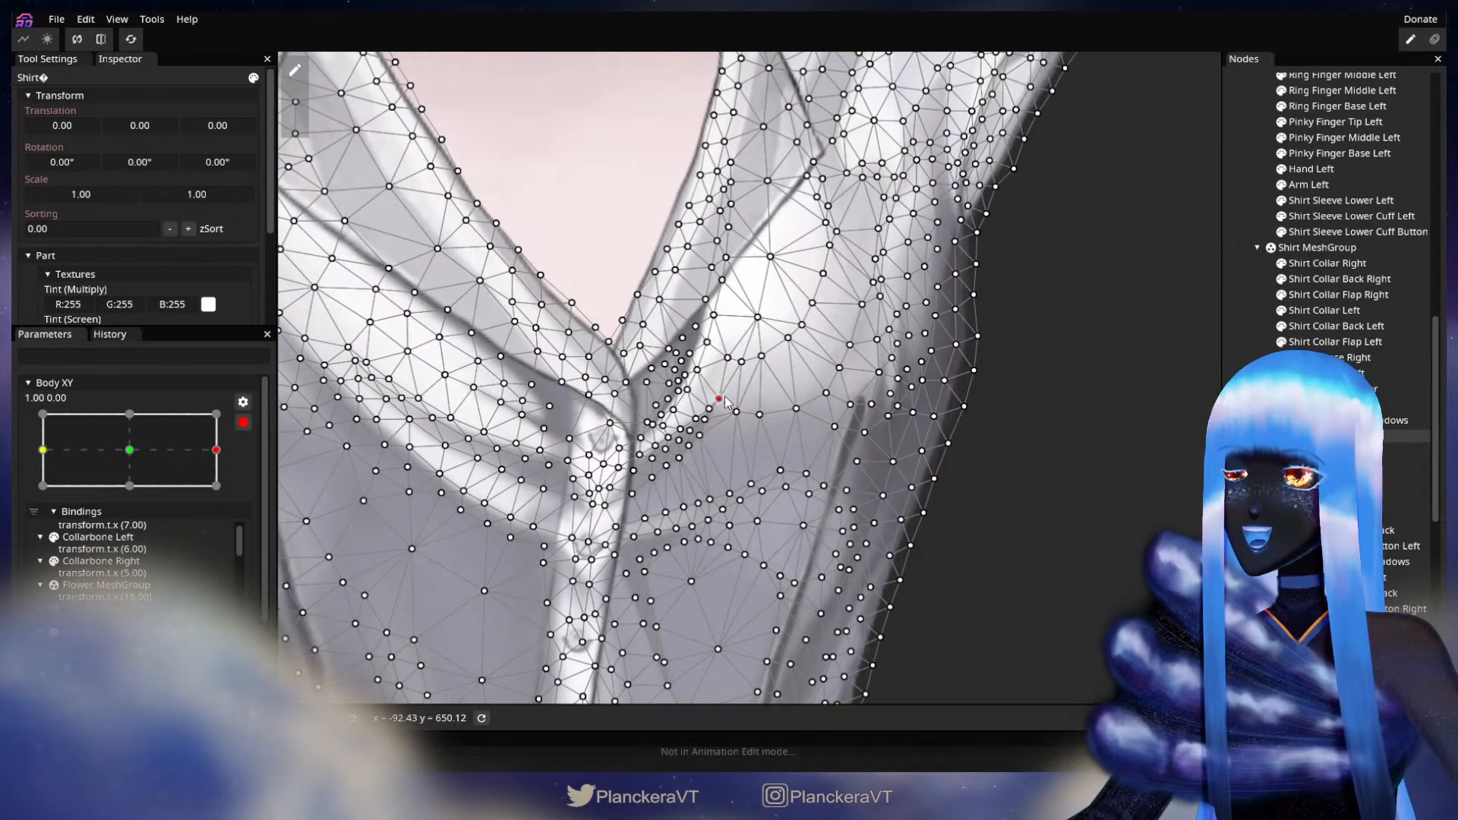
pyautogui.click(1240, 378)
pyautogui.scroll(-4, 863, 488)
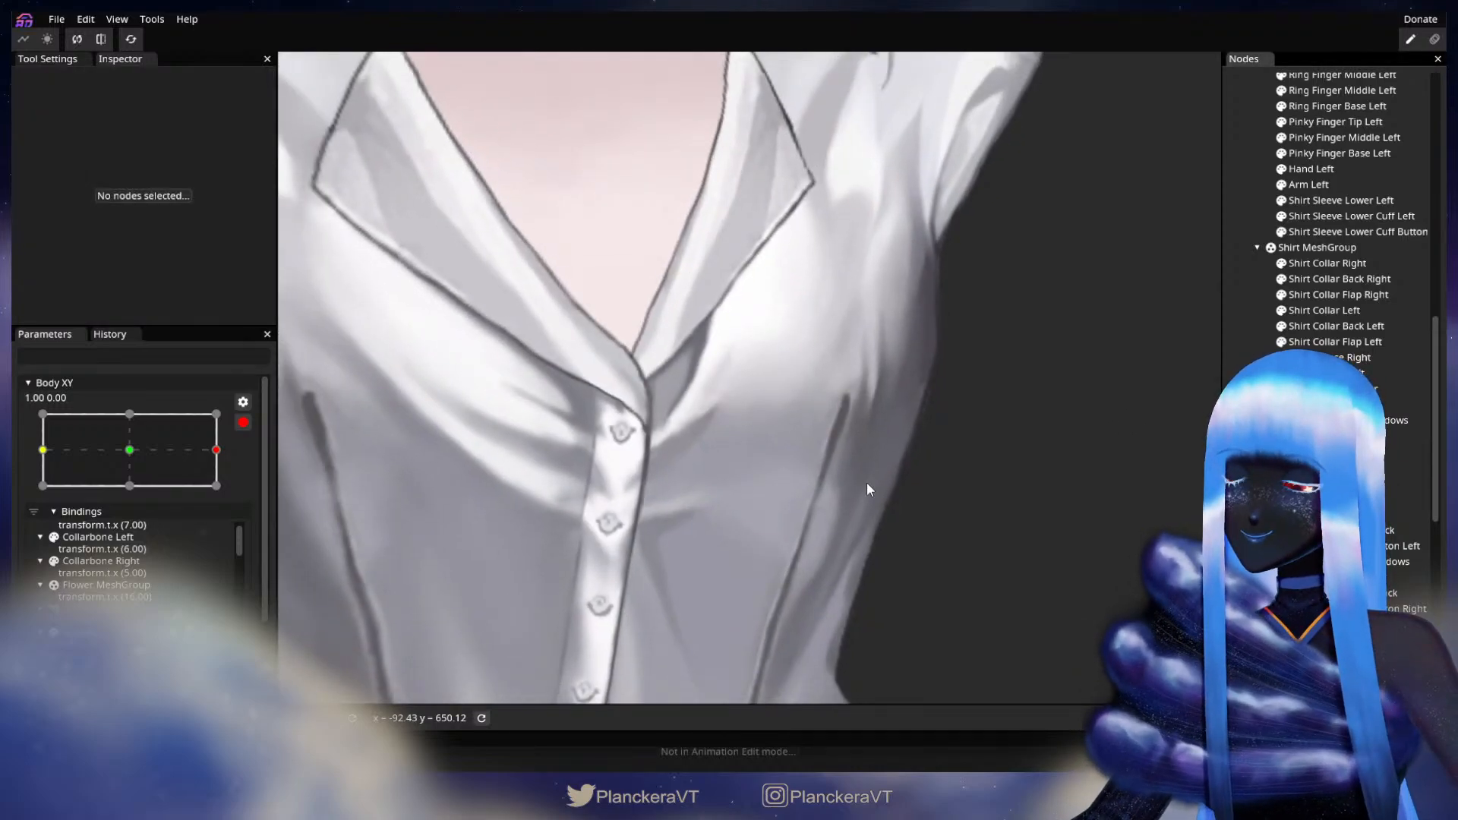
pyautogui.scroll(-5, 1007, 495)
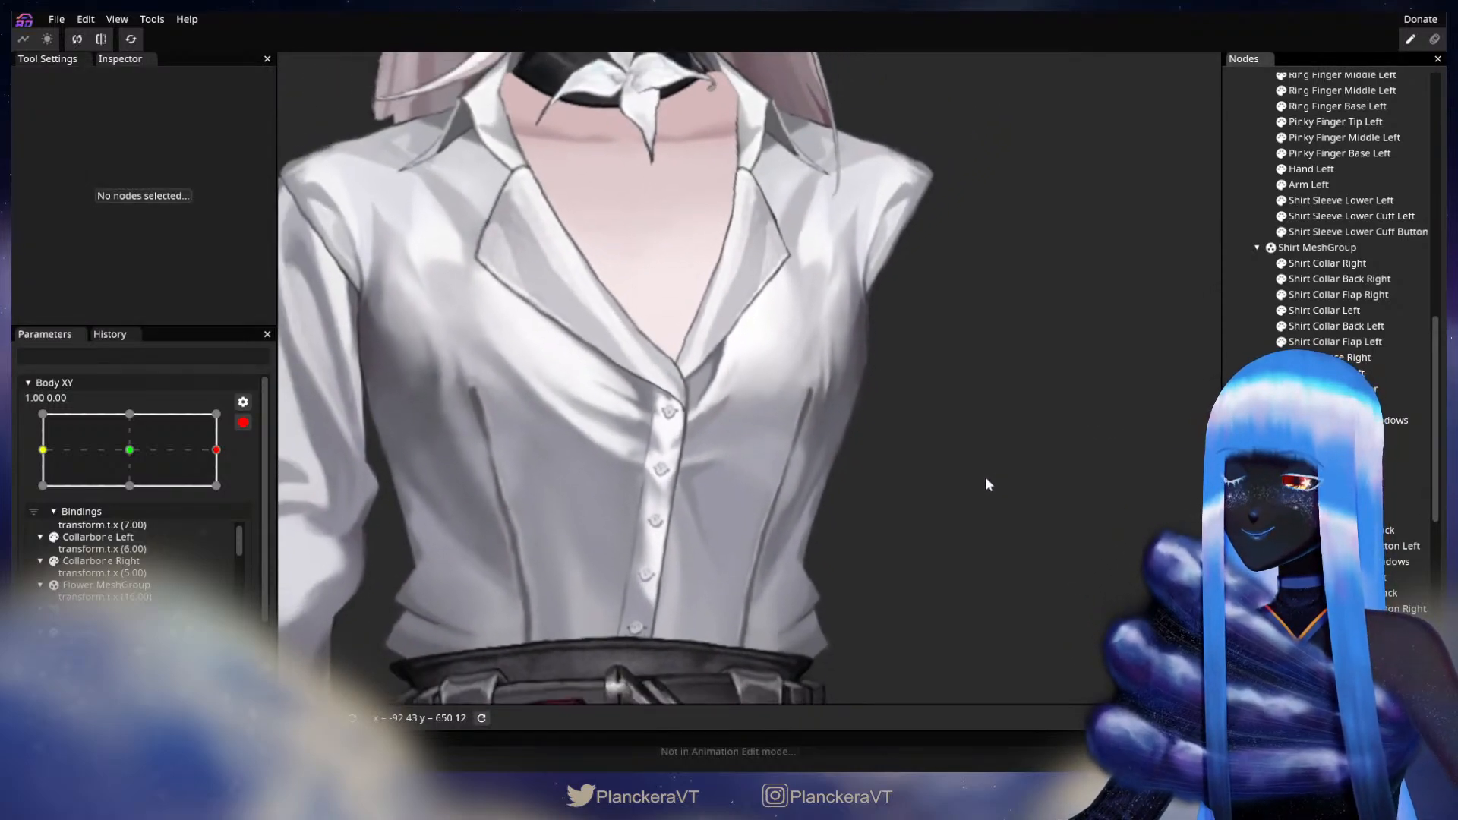
pyautogui.scroll(-1, 859, 492)
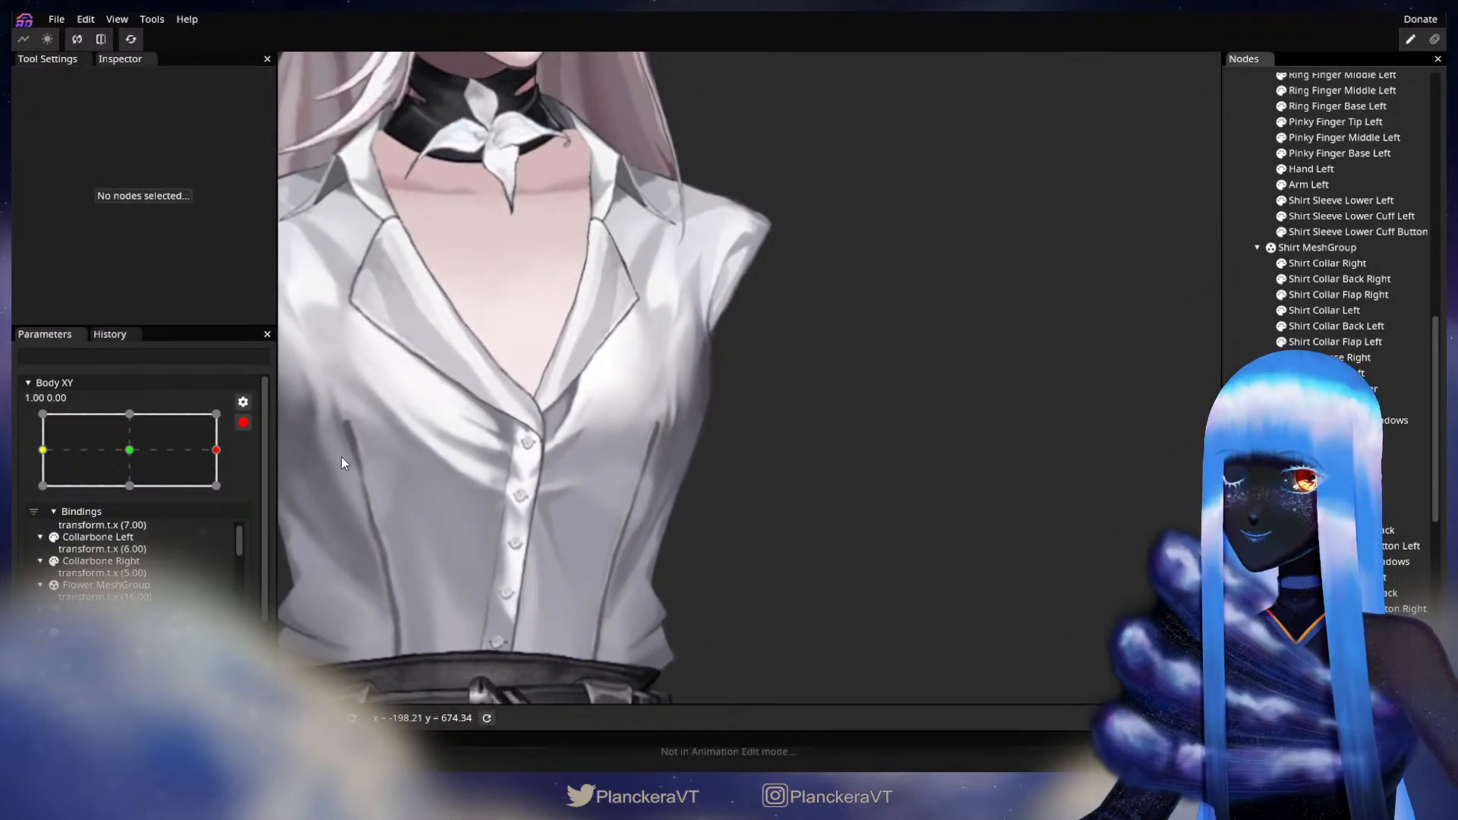
pyautogui.click(243, 422)
pyautogui.moveTo(235, 517)
pyautogui.mouseDown()
pyautogui.moveTo(142, 513)
pyautogui.moveTo(220, 515)
pyautogui.moveTo(126, 523)
pyautogui.moveTo(243, 523)
pyautogui.moveTo(122, 532)
pyautogui.moveTo(245, 518)
pyautogui.mouseUp()
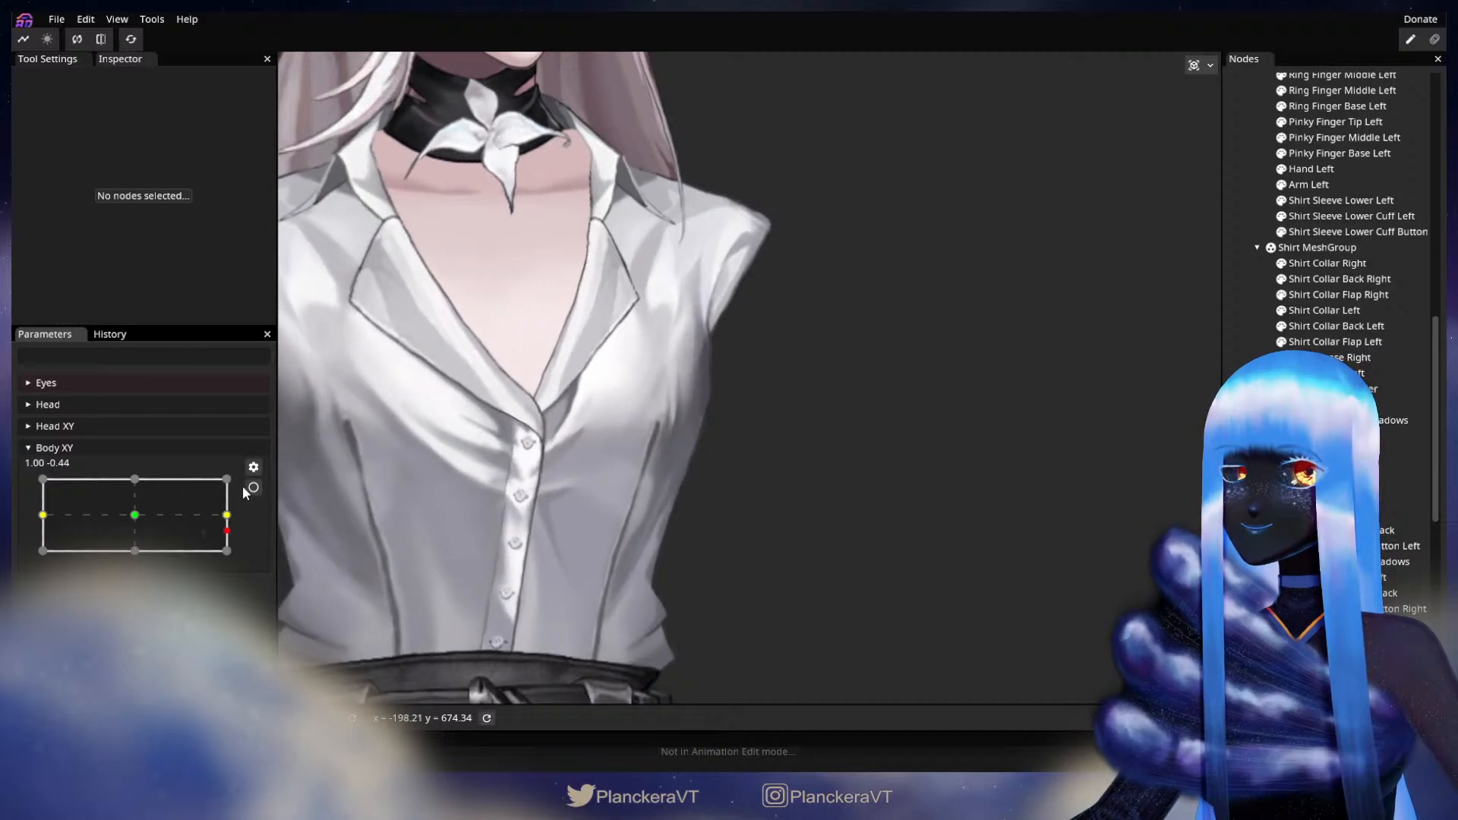
# - At the armed Body XY keypoint 1.00, 0.00, deform the Shirt beside the left collar flap with a 25.00 Circle Brush and test the turn
pyautogui.click(253, 488)
pyautogui.moveTo(668, 342); pyautogui.dragTo(809, 479)
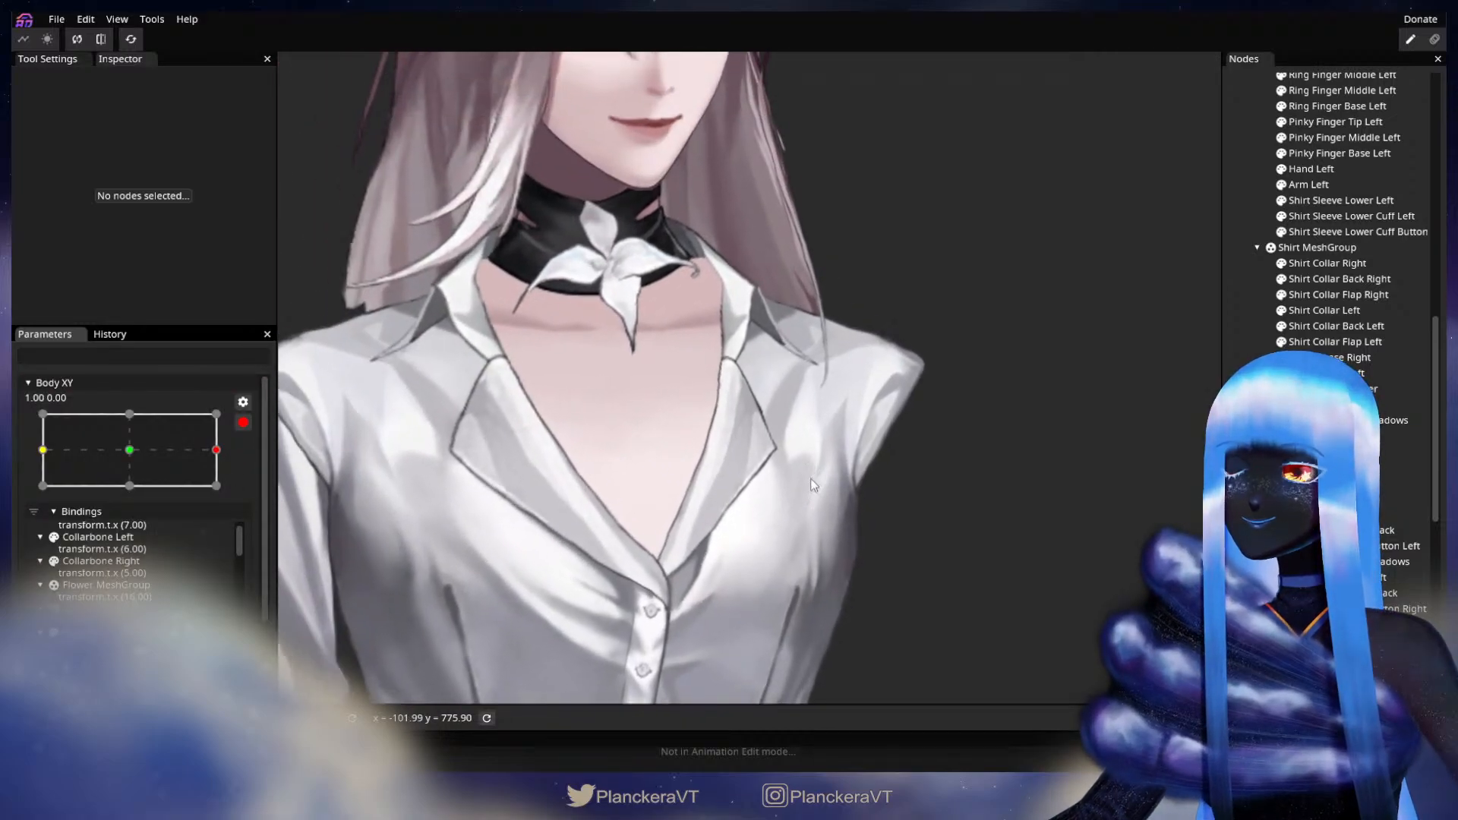
pyautogui.scroll(3, 851, 477)
pyautogui.moveTo(969, 485); pyautogui.dragTo(926, 460)
pyautogui.click(1322, 436)
pyautogui.scroll(1, 946, 484)
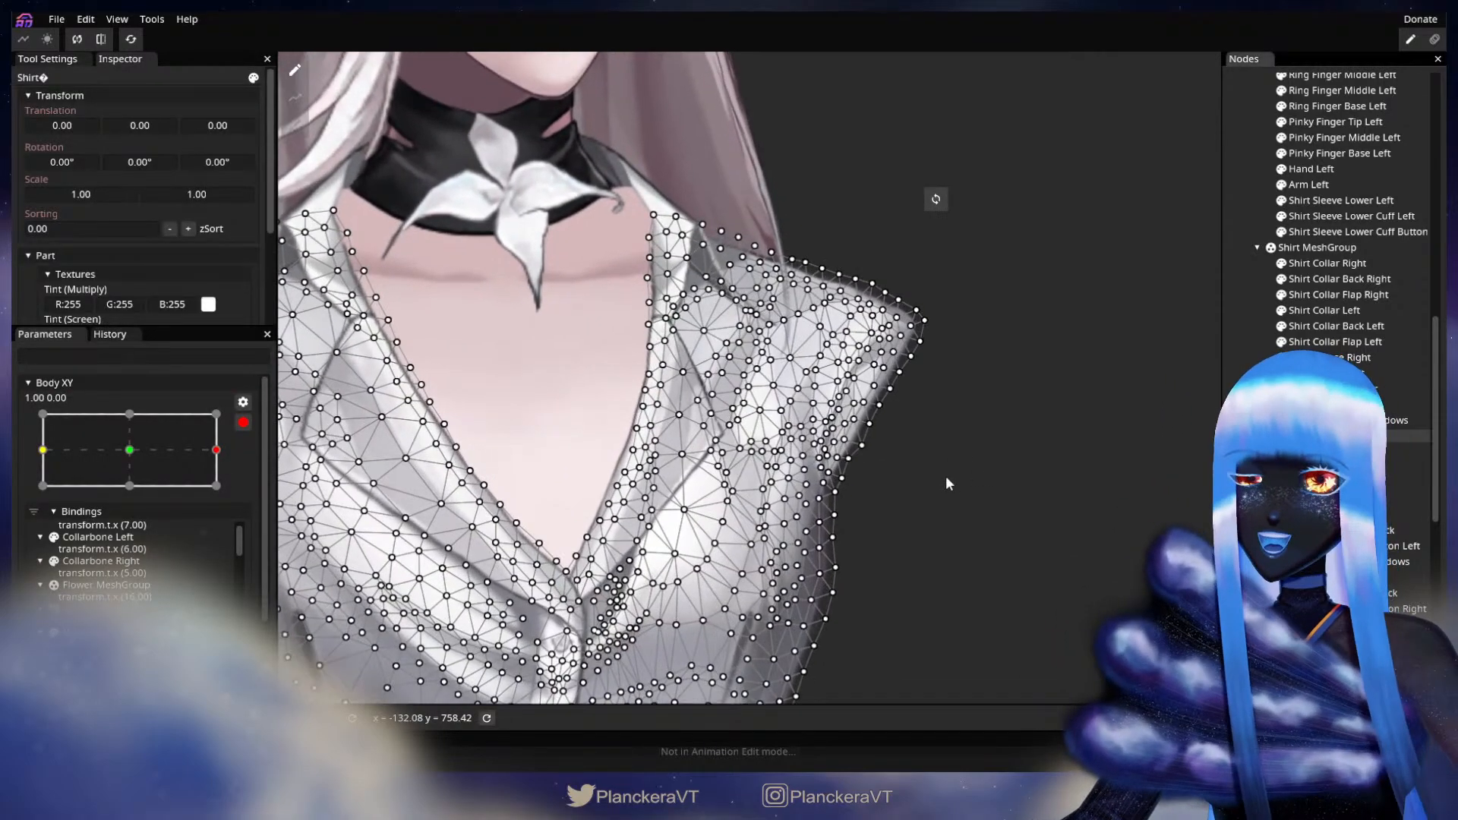
pyautogui.click(296, 125)
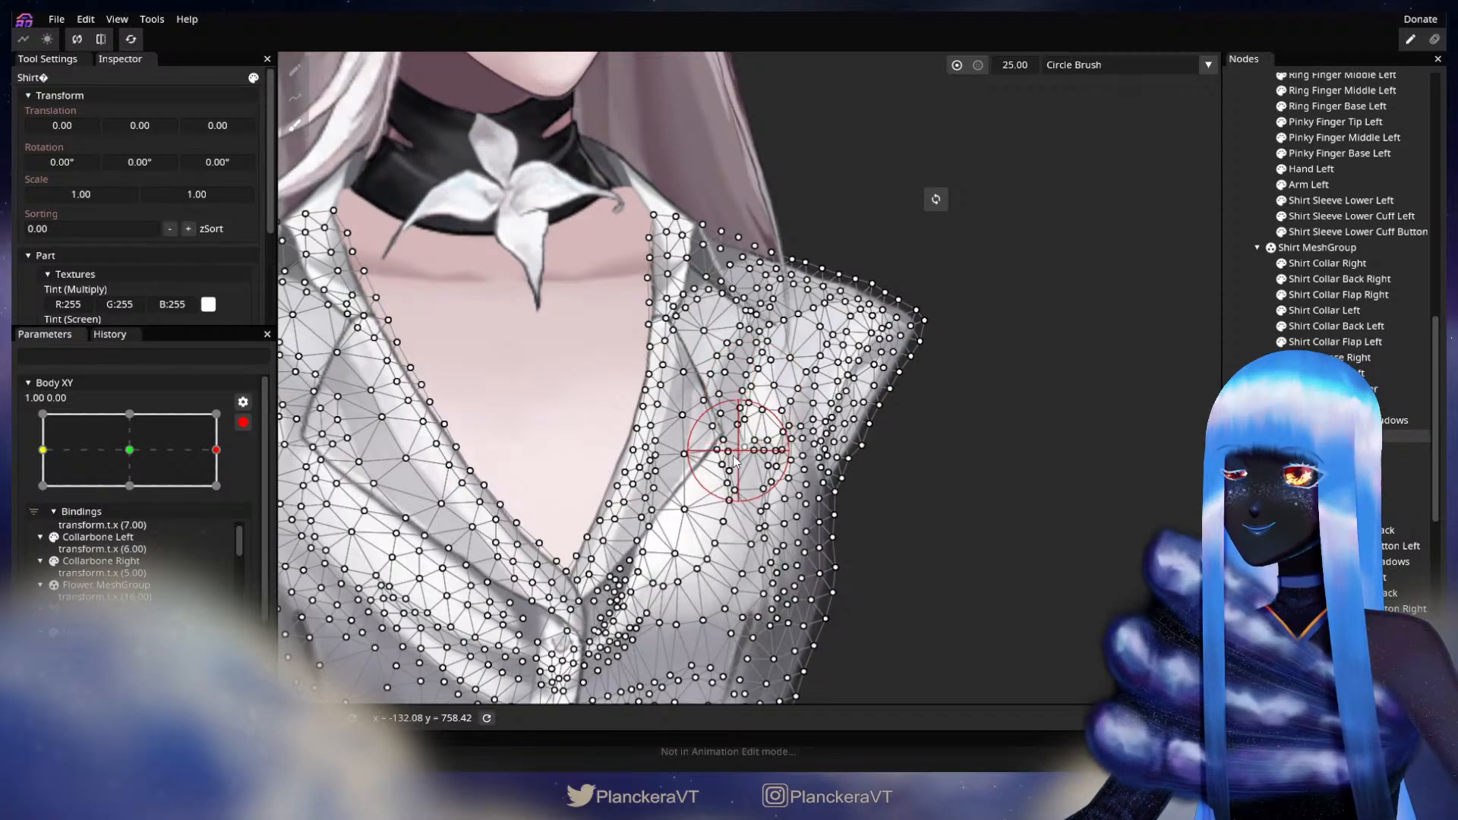
pyautogui.press('Escape')
pyautogui.scroll(-4, 842, 480)
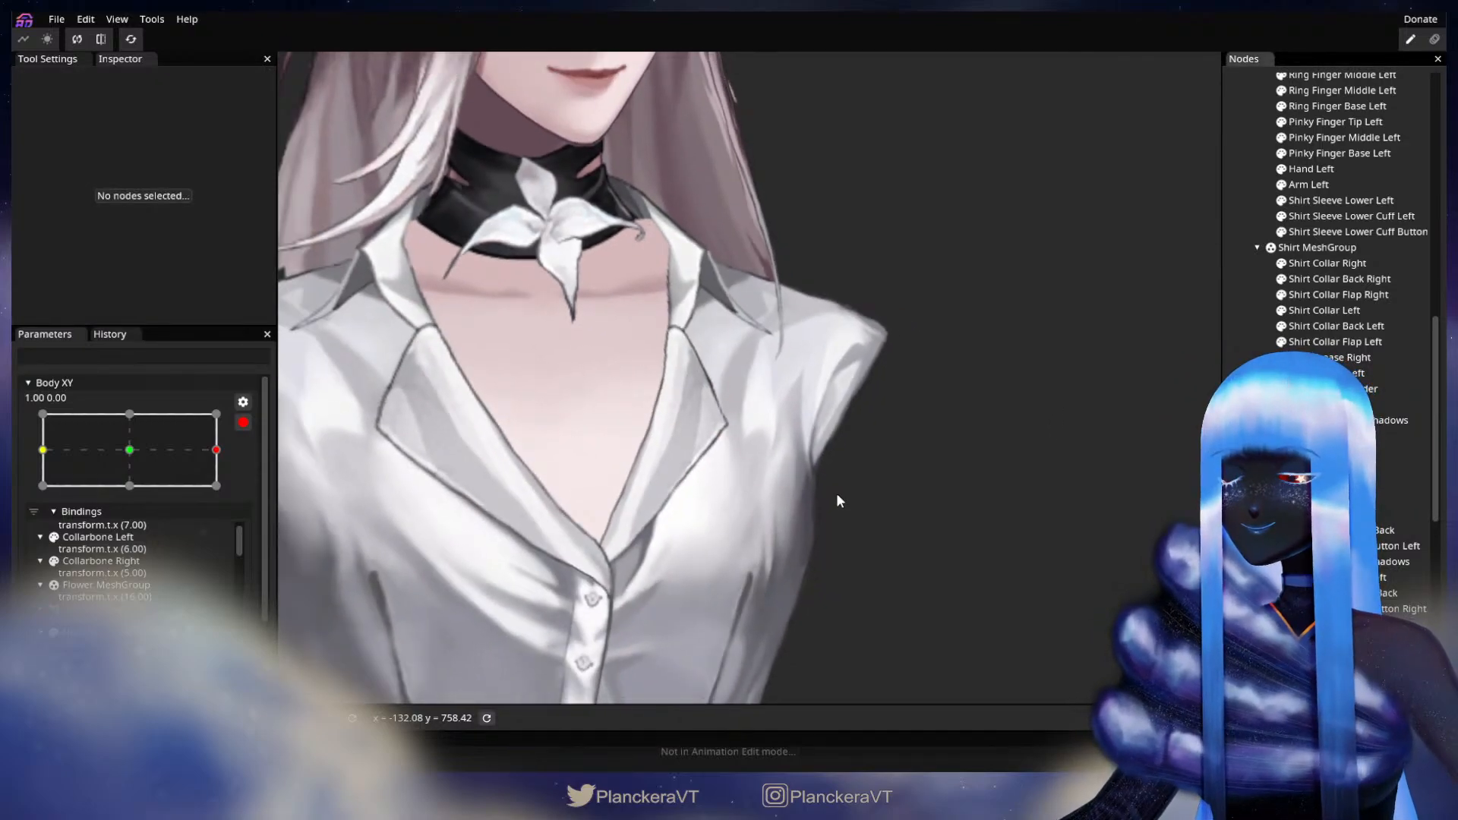
pyautogui.scroll(-3, 842, 484)
pyautogui.moveTo(845, 484); pyautogui.dragTo(833, 436)
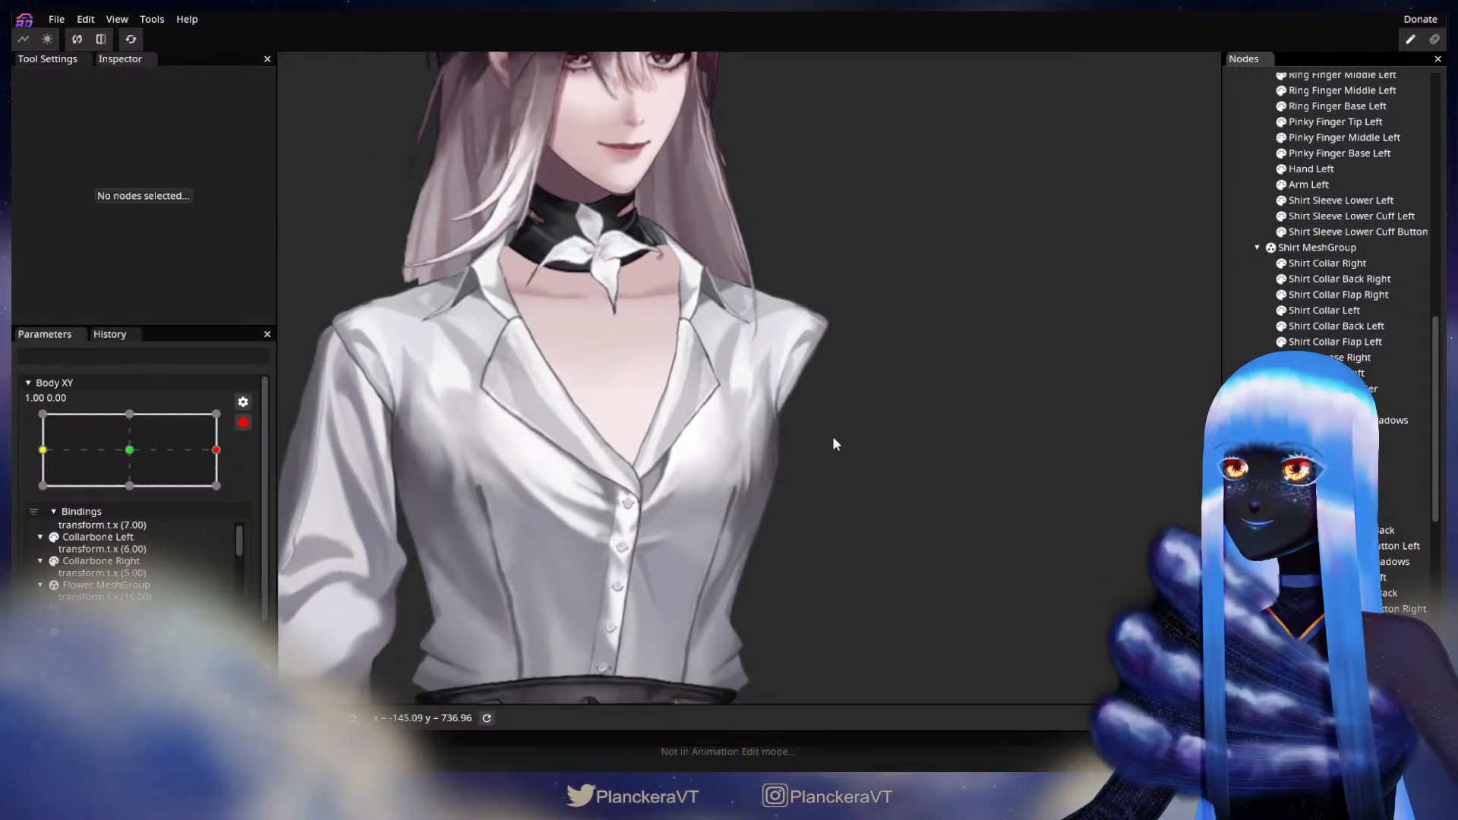
pyautogui.click(243, 422)
pyautogui.moveTo(228, 515)
pyautogui.mouseDown()
pyautogui.moveTo(136, 521)
pyautogui.moveTo(226, 521)
pyautogui.mouseUp()
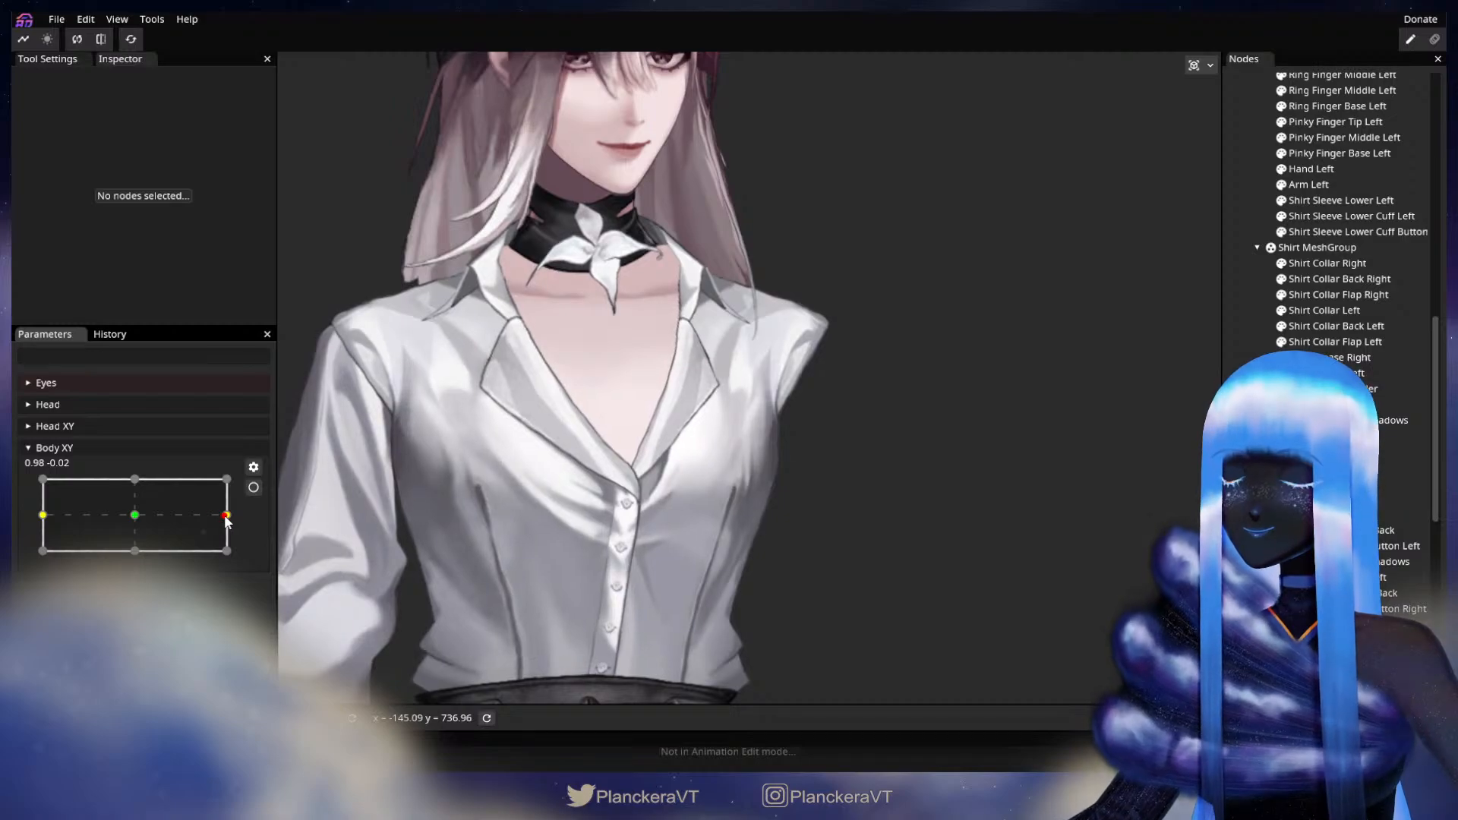
# - Re-arm Body XY at 1.00, 0.00, refine the Shirt's left chest area with the 25.00 Circle Brush, and replay the body turn
pyautogui.click(253, 488)
pyautogui.scroll(1, 894, 445)
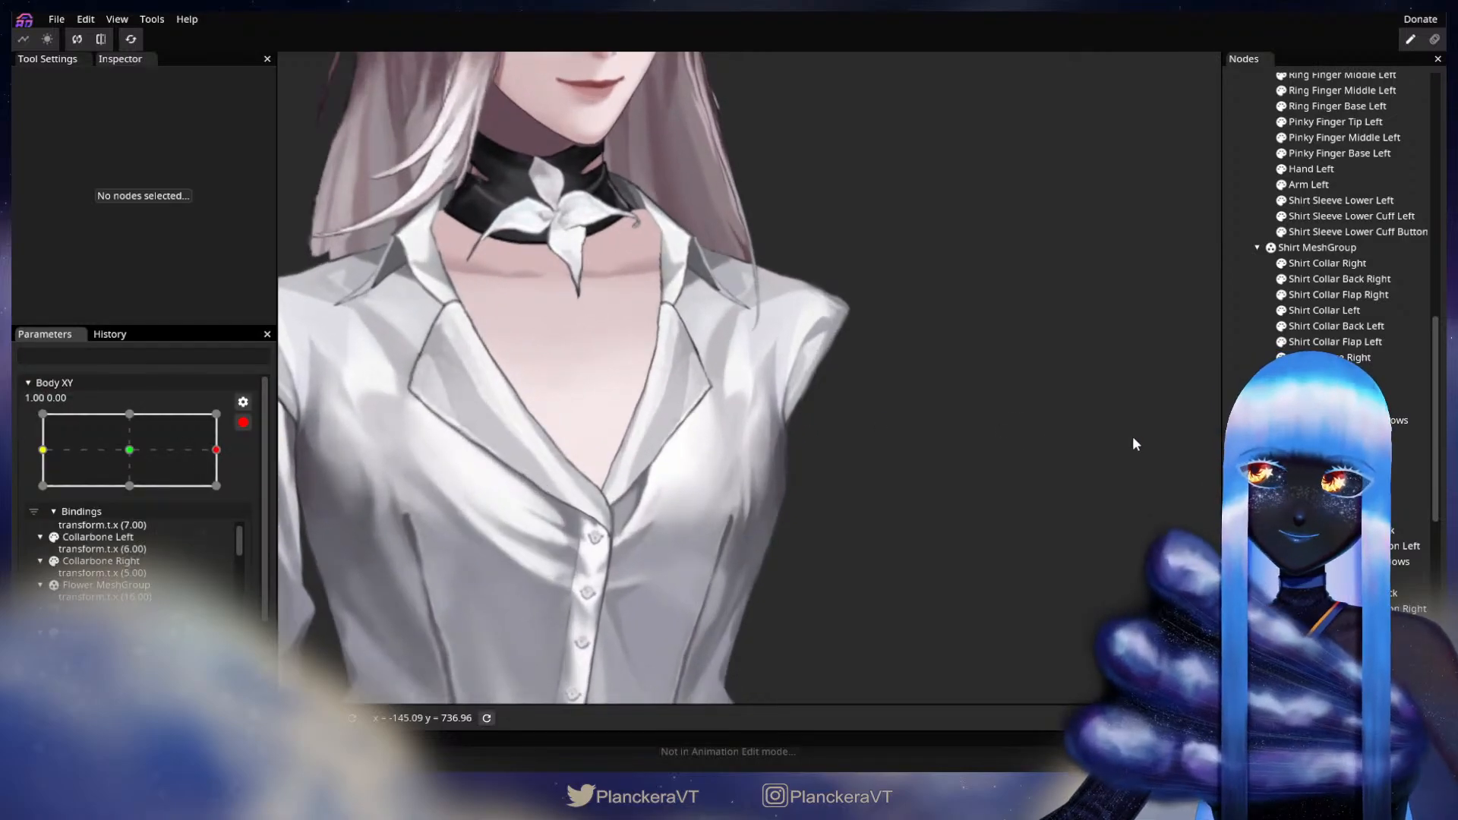
pyautogui.click(1297, 436)
pyautogui.scroll(2, 887, 445)
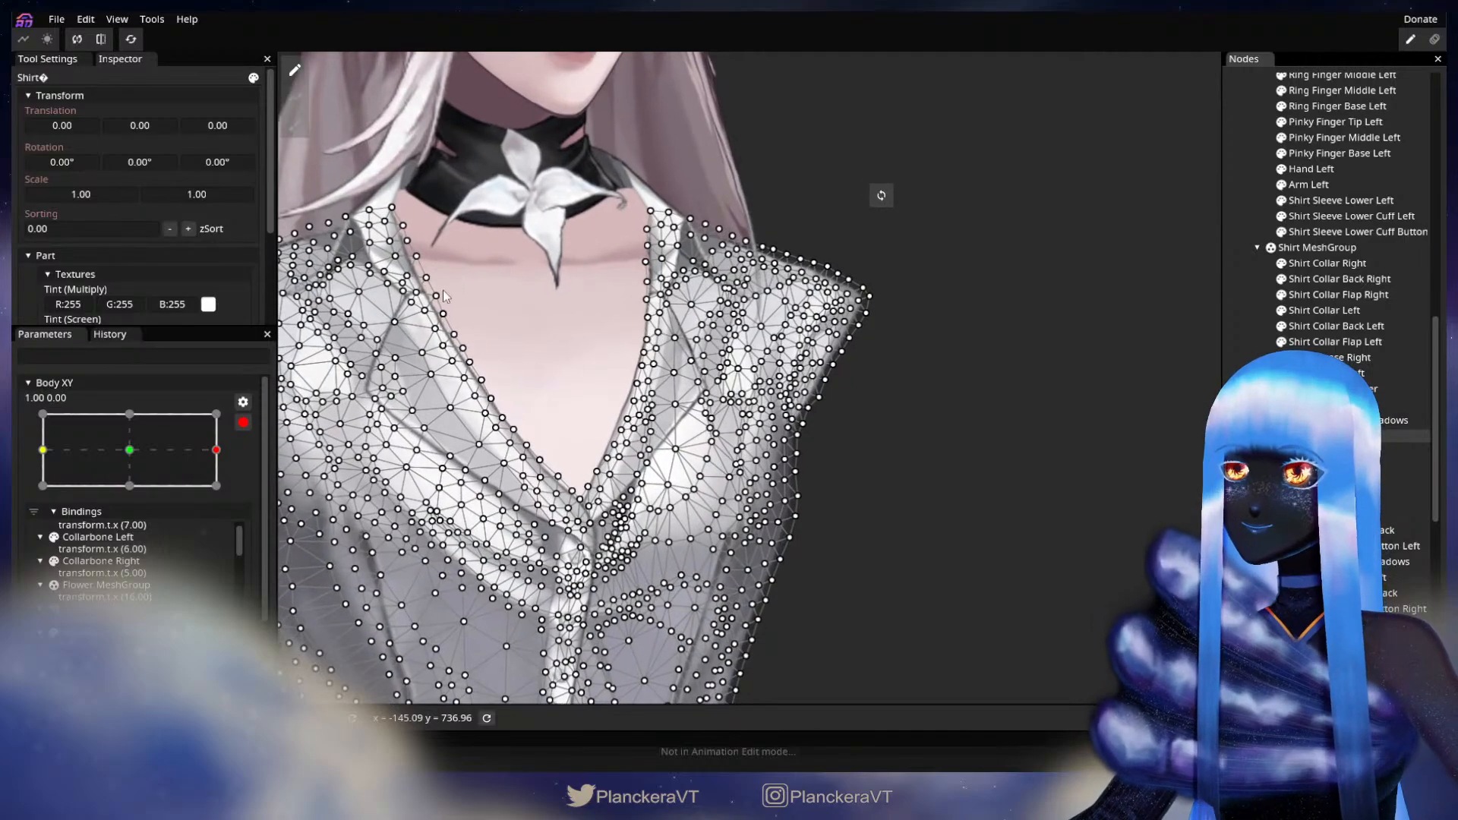
pyautogui.click(296, 126)
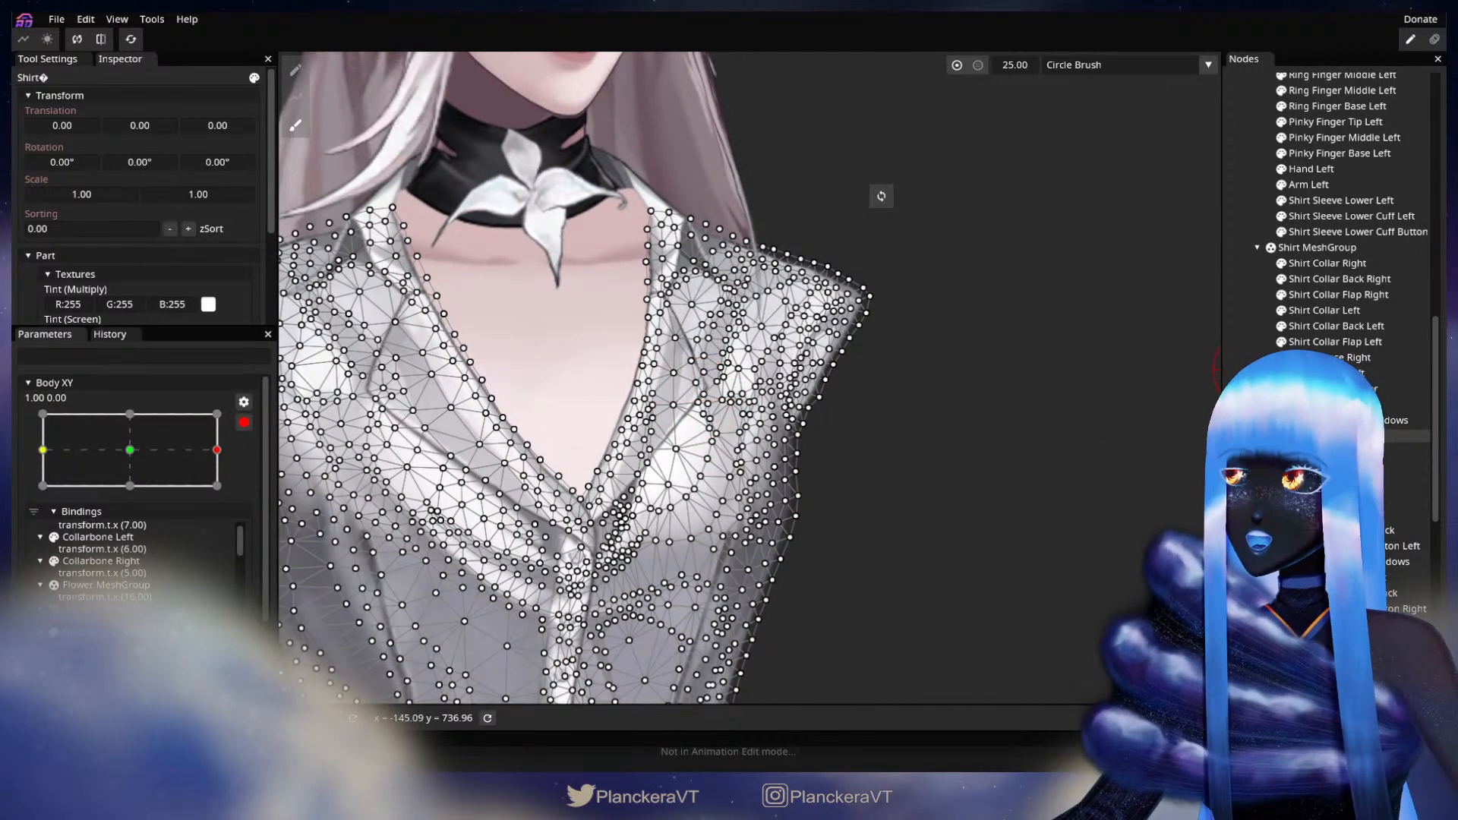
pyautogui.click(973, 403)
pyautogui.scroll(-2, 896, 434)
pyautogui.scroll(-2, 896, 433)
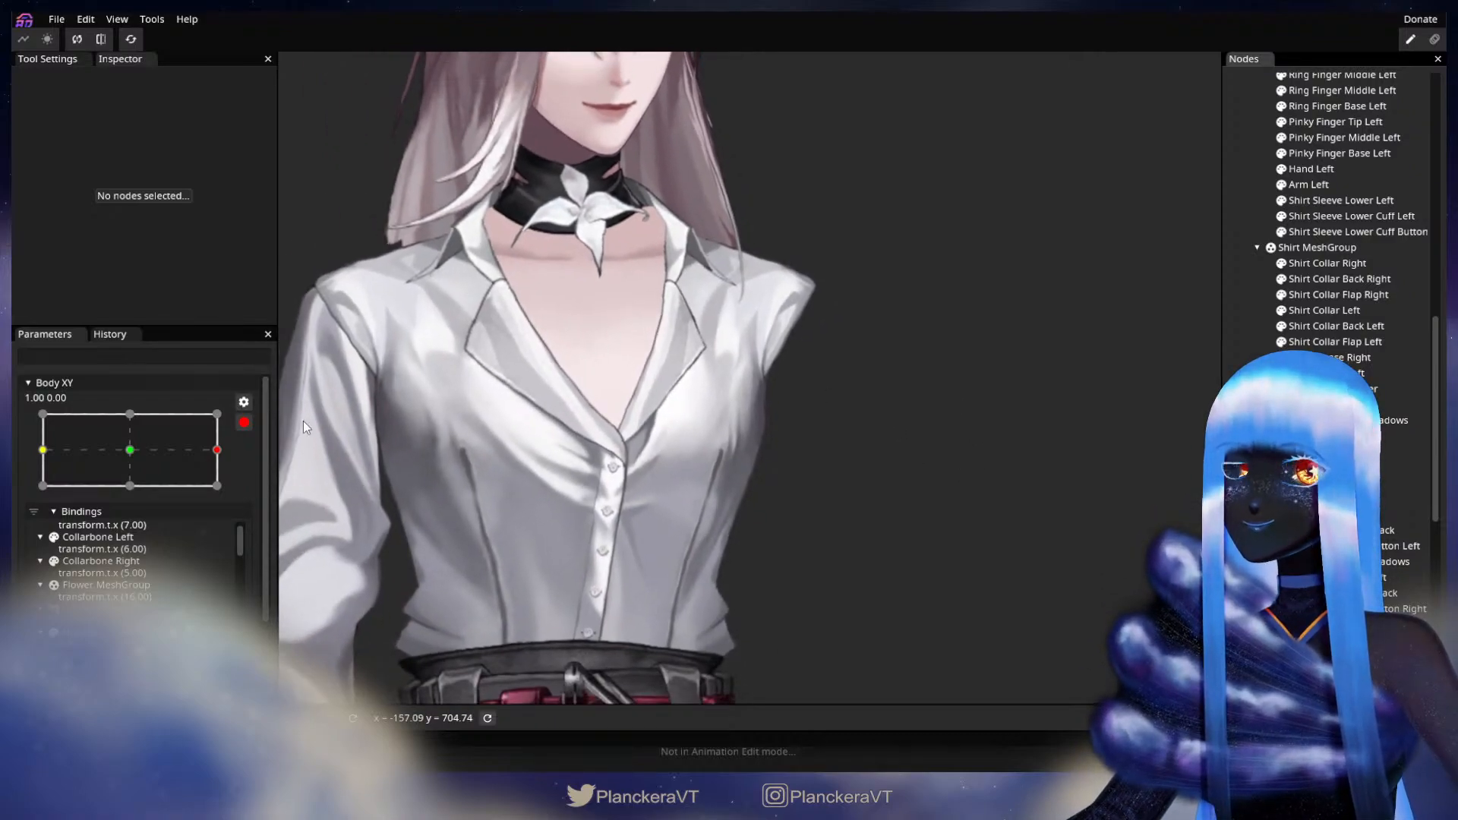
pyautogui.click(244, 422)
pyautogui.click(224, 512)
pyautogui.moveTo(214, 518); pyautogui.dragTo(259, 491)
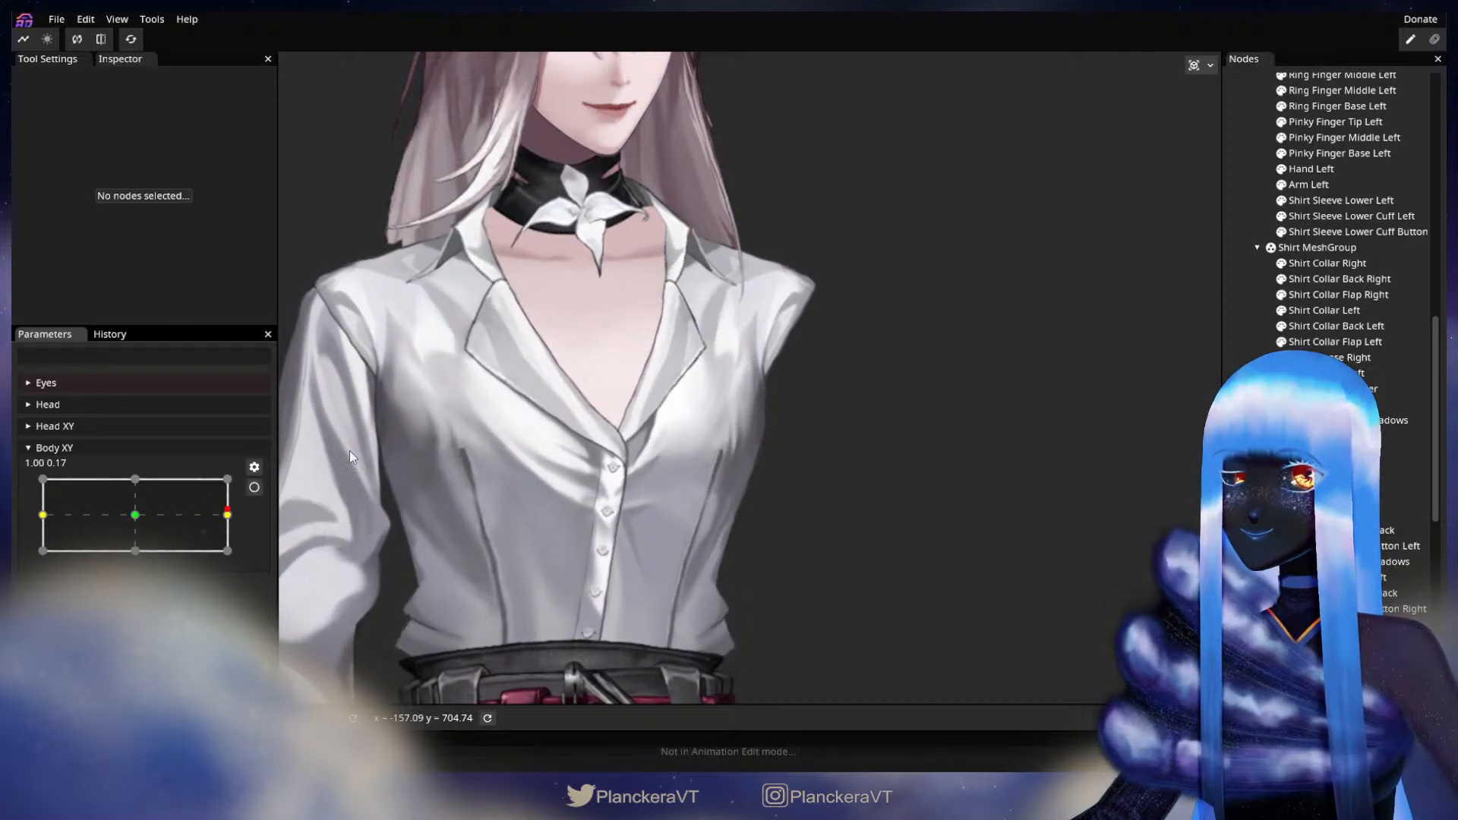
# - Nudge the Shirt mesh around the left collar flap's tip with the 25.00 Circle Brush at Body XY 1.00, 0.00 and check the motion
pyautogui.click(254, 487)
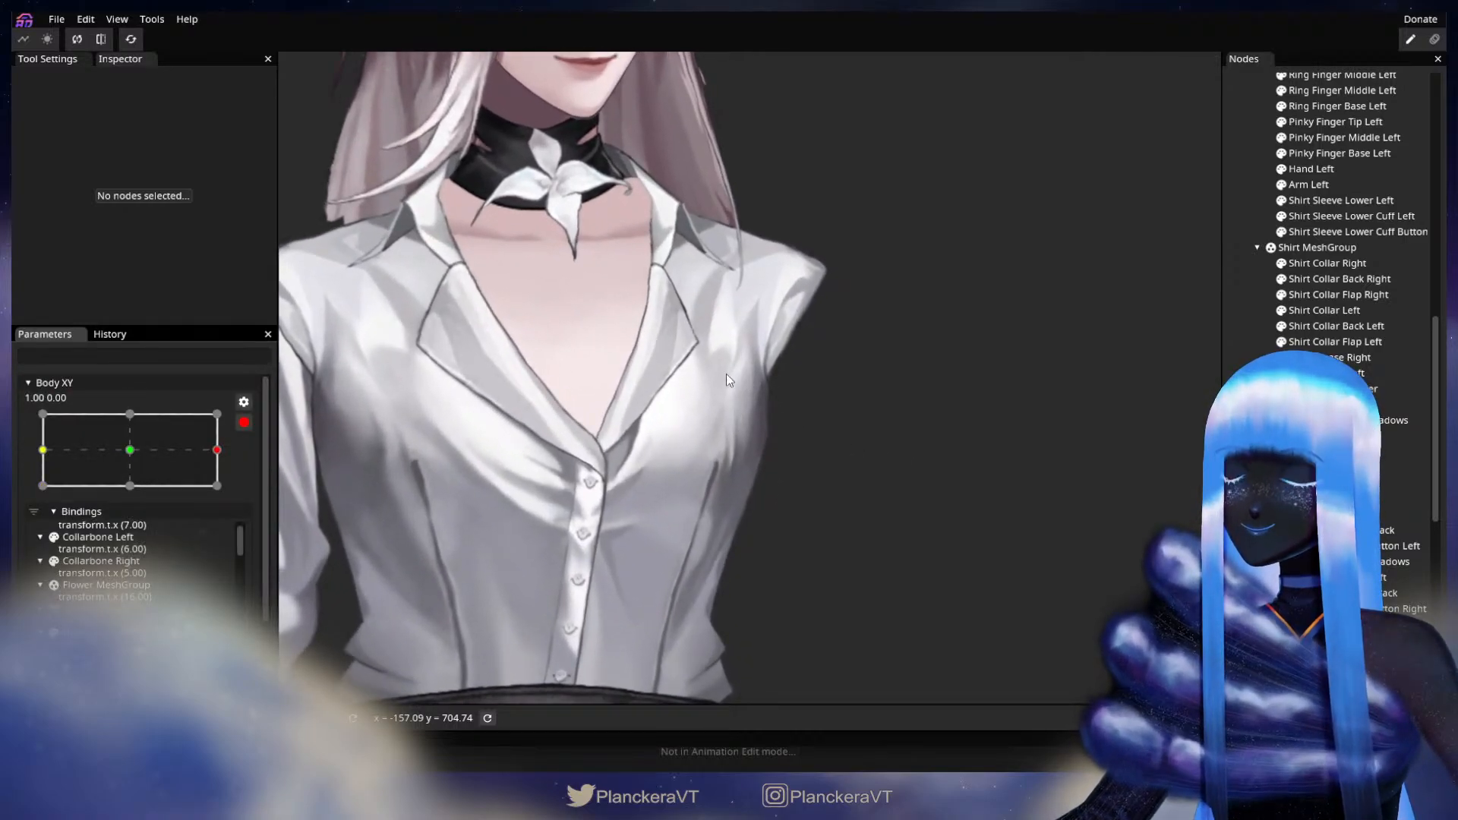
pyautogui.scroll(3, 892, 504)
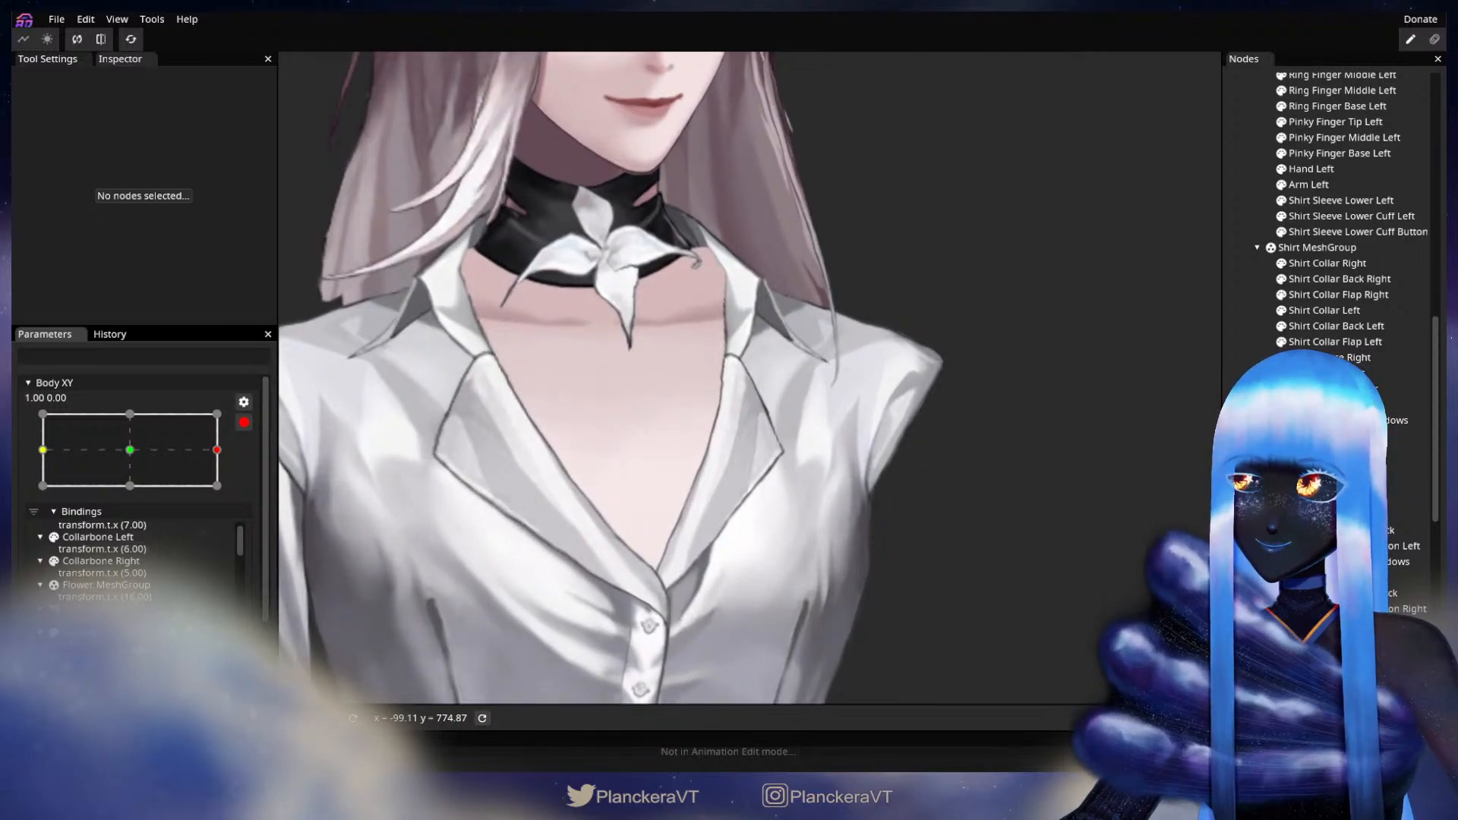
pyautogui.click(1306, 435)
pyautogui.scroll(1, 988, 487)
pyautogui.click(302, 134)
pyautogui.scroll(1, 676, 437)
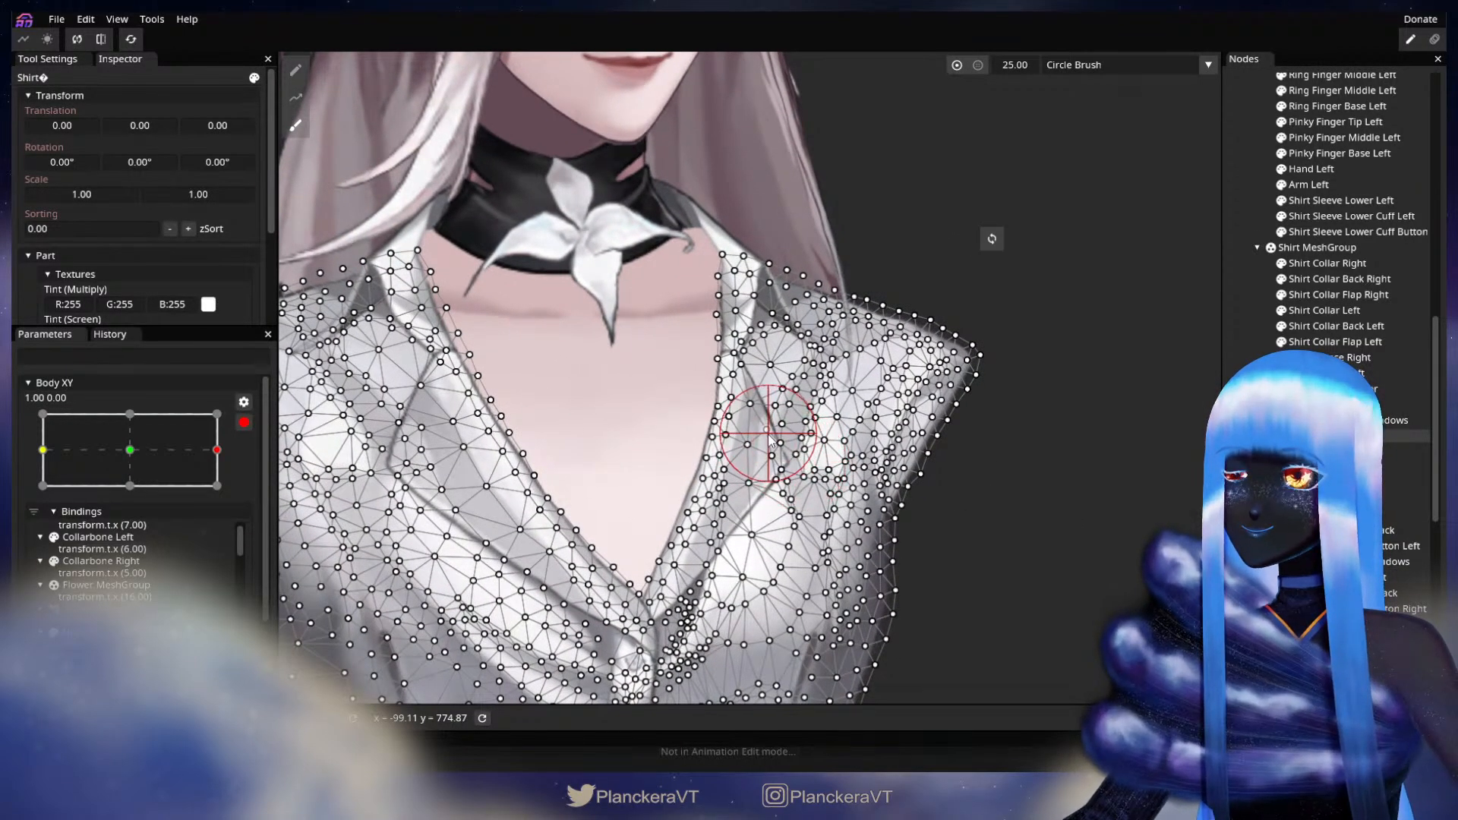
pyautogui.click(1306, 436)
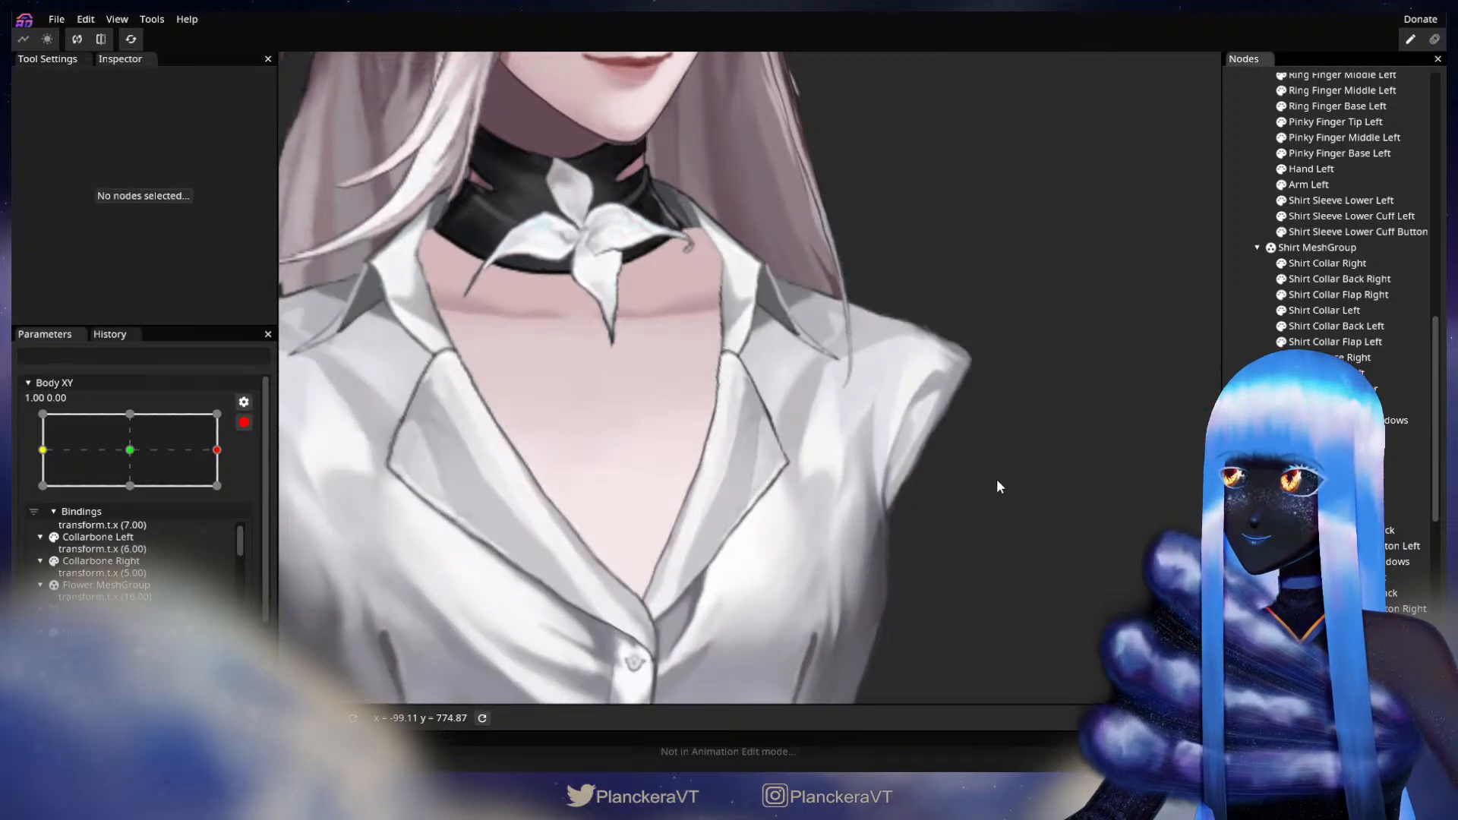
pyautogui.scroll(-2, 958, 501)
pyautogui.scroll(-2, 949, 531)
pyautogui.moveTo(956, 554); pyautogui.dragTo(958, 503)
pyautogui.click(244, 423)
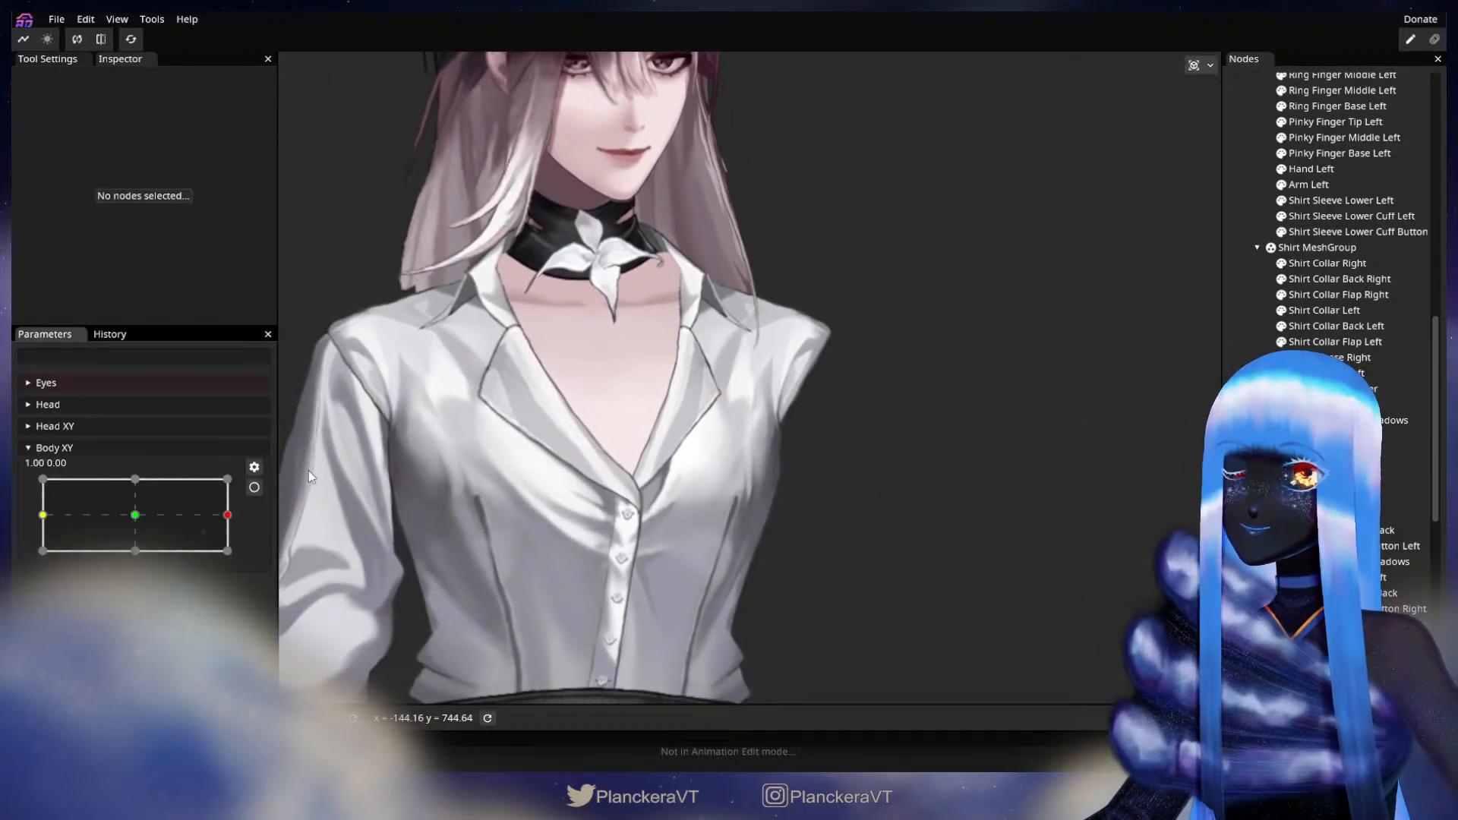
pyautogui.moveTo(228, 515); pyautogui.dragTo(267, 485)
# - Reduce the Circle Brush to 18.00, touch up the Shirt mesh between left collar flap and armpit at Body XY 1.00, 0.00, and preview the turn
pyautogui.click(256, 487)
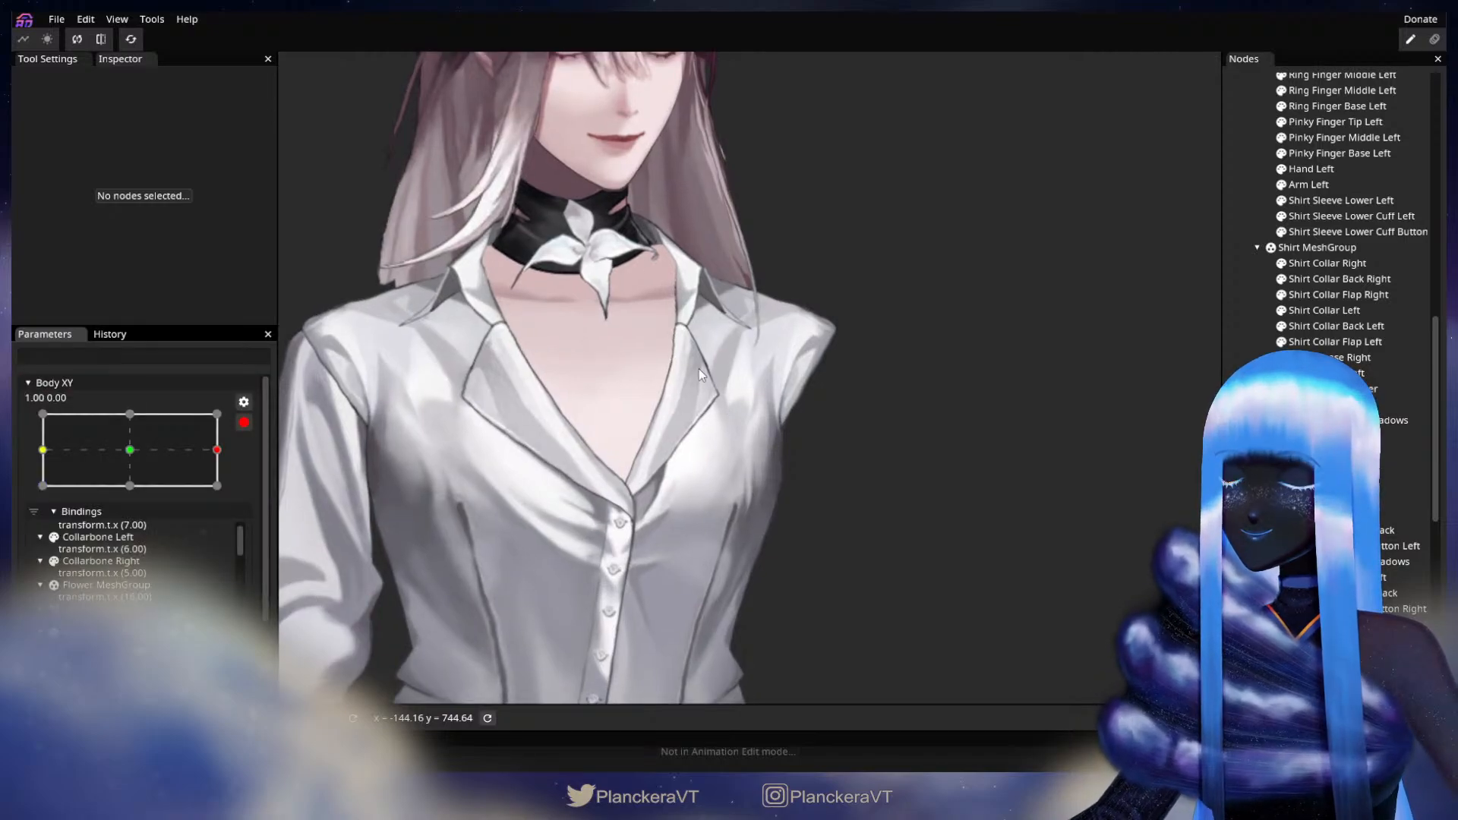
pyautogui.scroll(3, 690, 351)
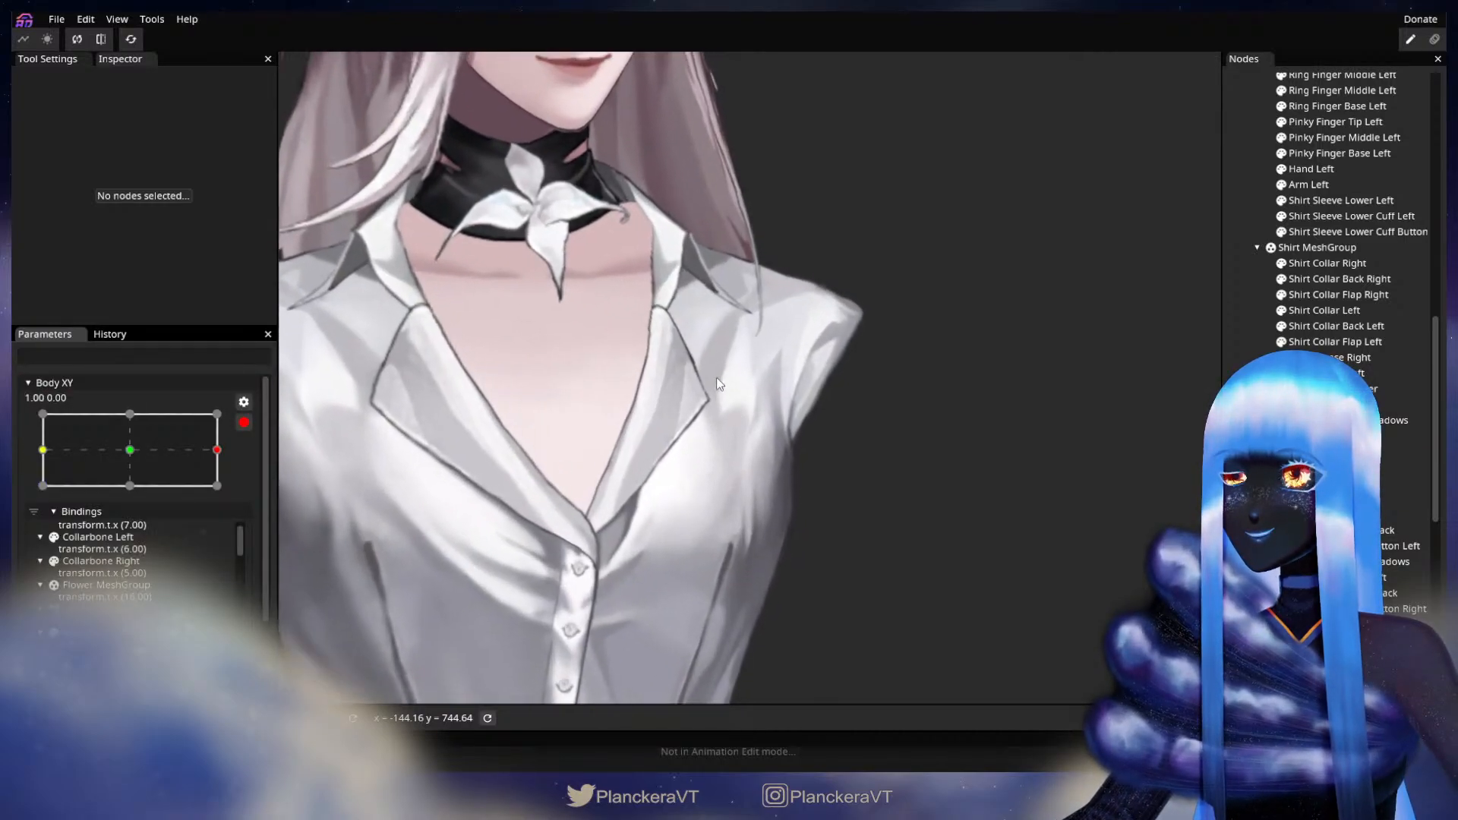
pyautogui.moveTo(741, 383); pyautogui.dragTo(818, 470)
pyautogui.scroll(1, 874, 471)
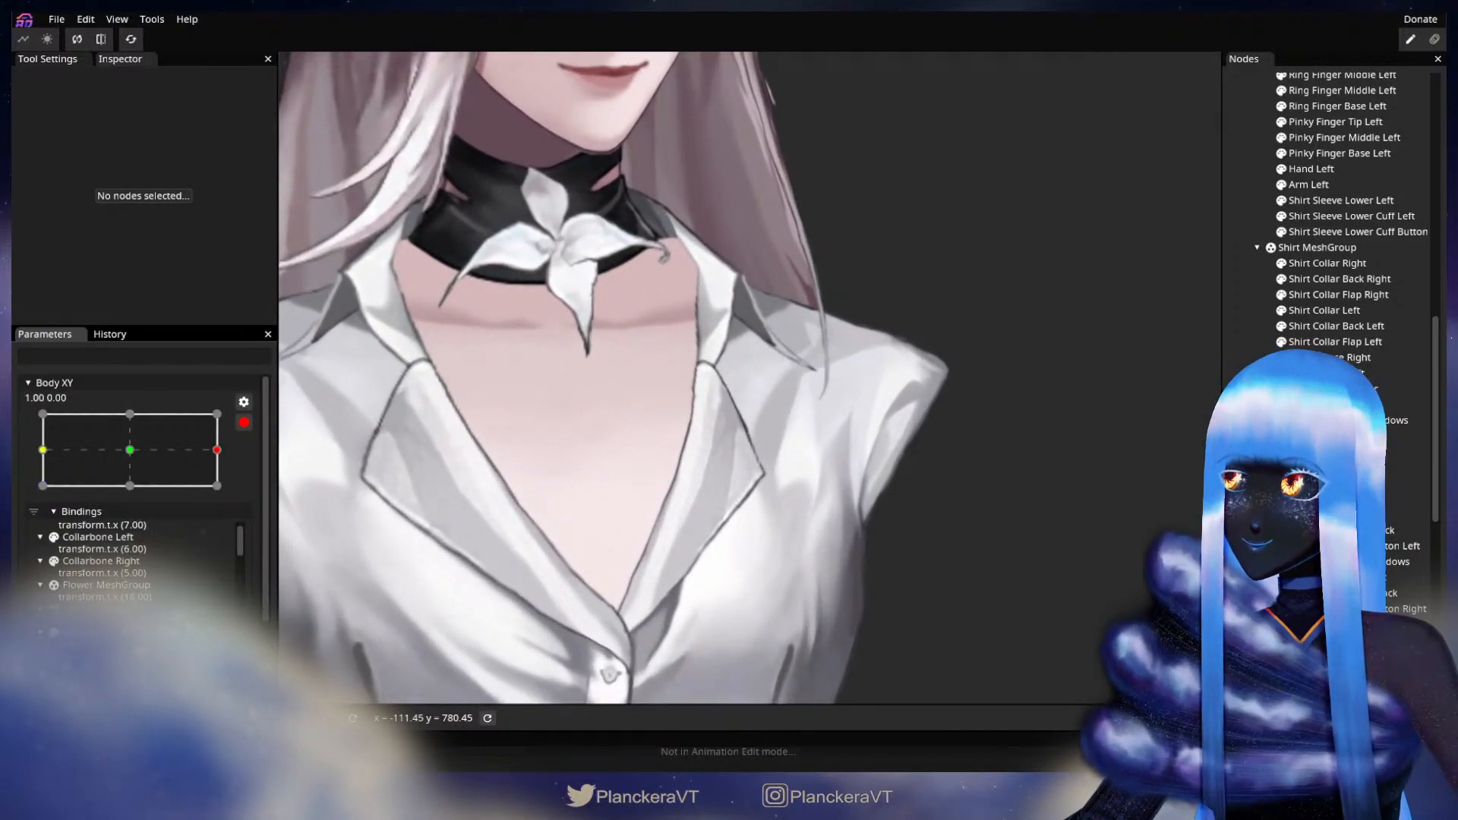
pyautogui.click(1322, 435)
pyautogui.scroll(1, 1006, 517)
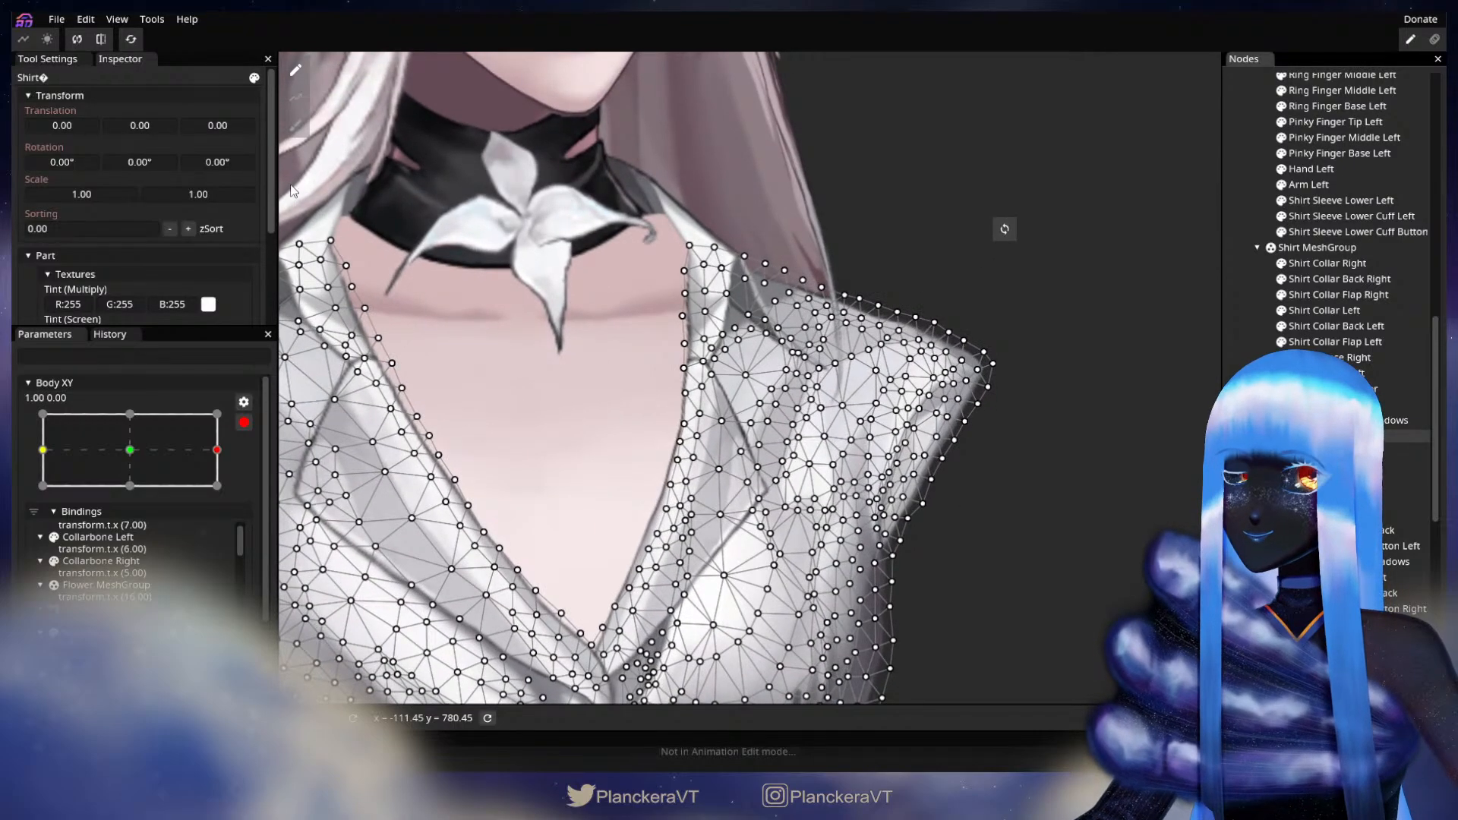
pyautogui.click(296, 126)
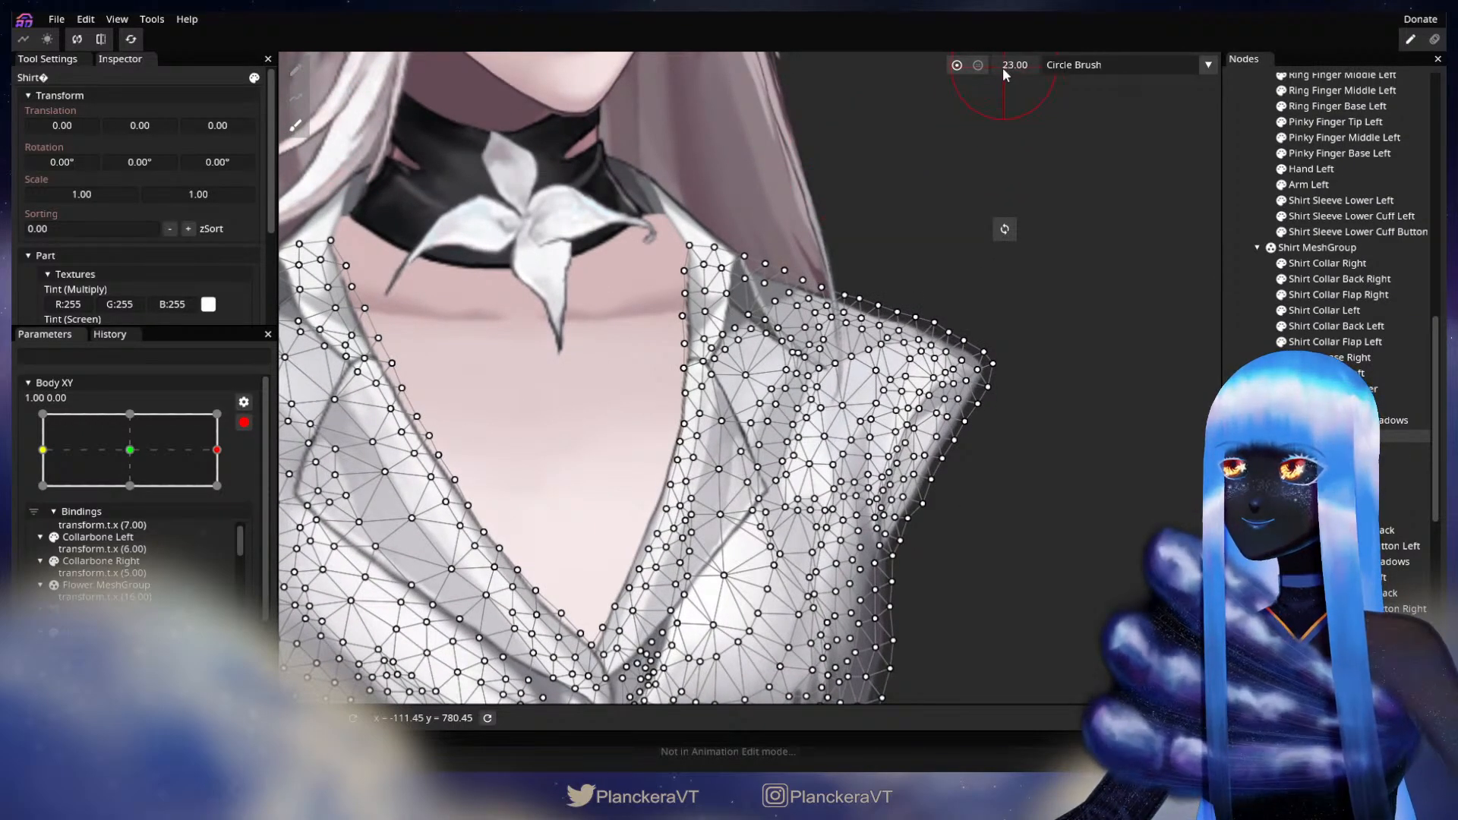
pyautogui.scroll(-1, 871, 414)
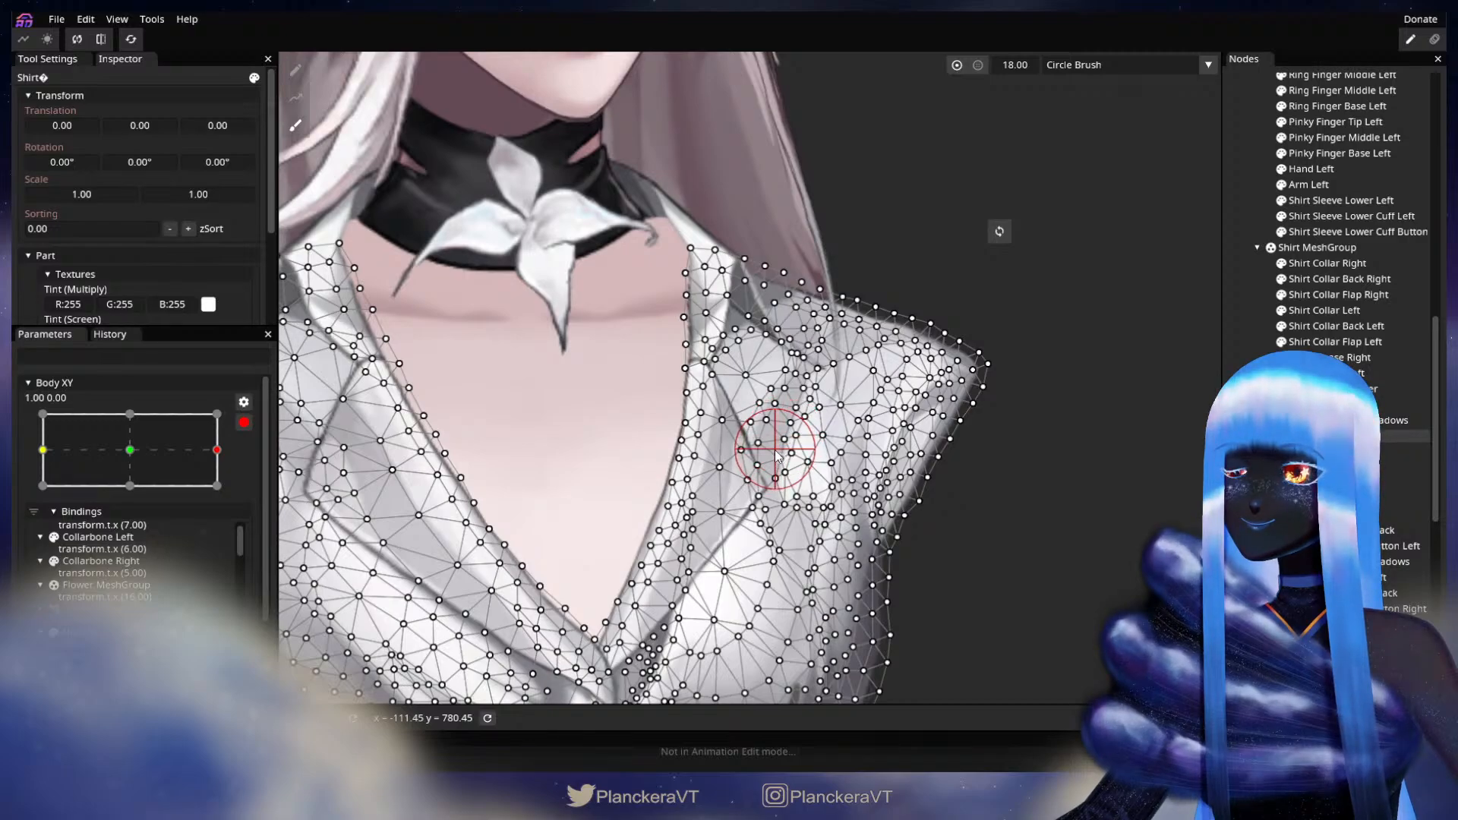
pyautogui.click(1142, 415)
pyautogui.scroll(-4, 940, 463)
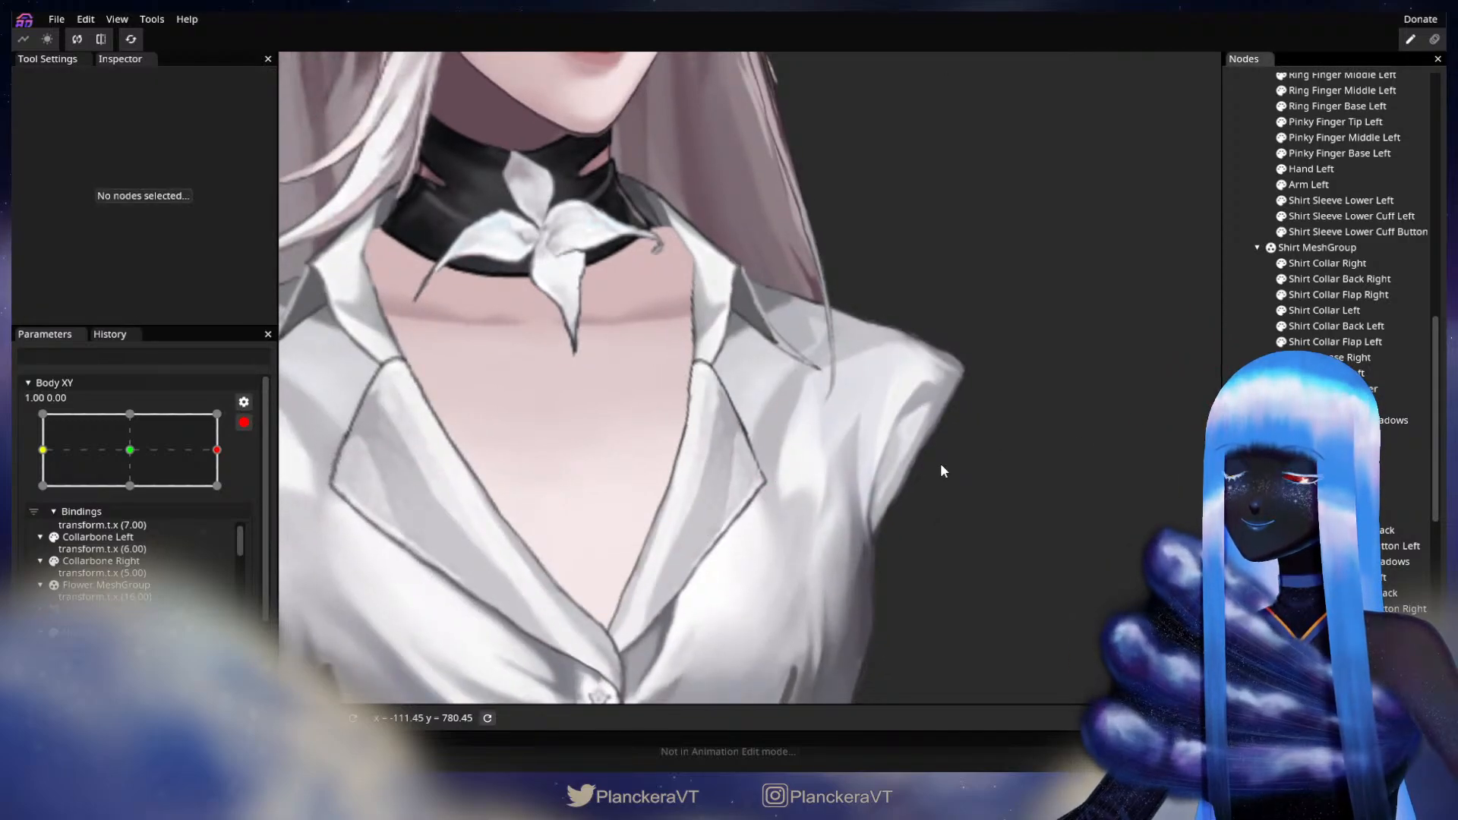
pyautogui.scroll(-5, 941, 465)
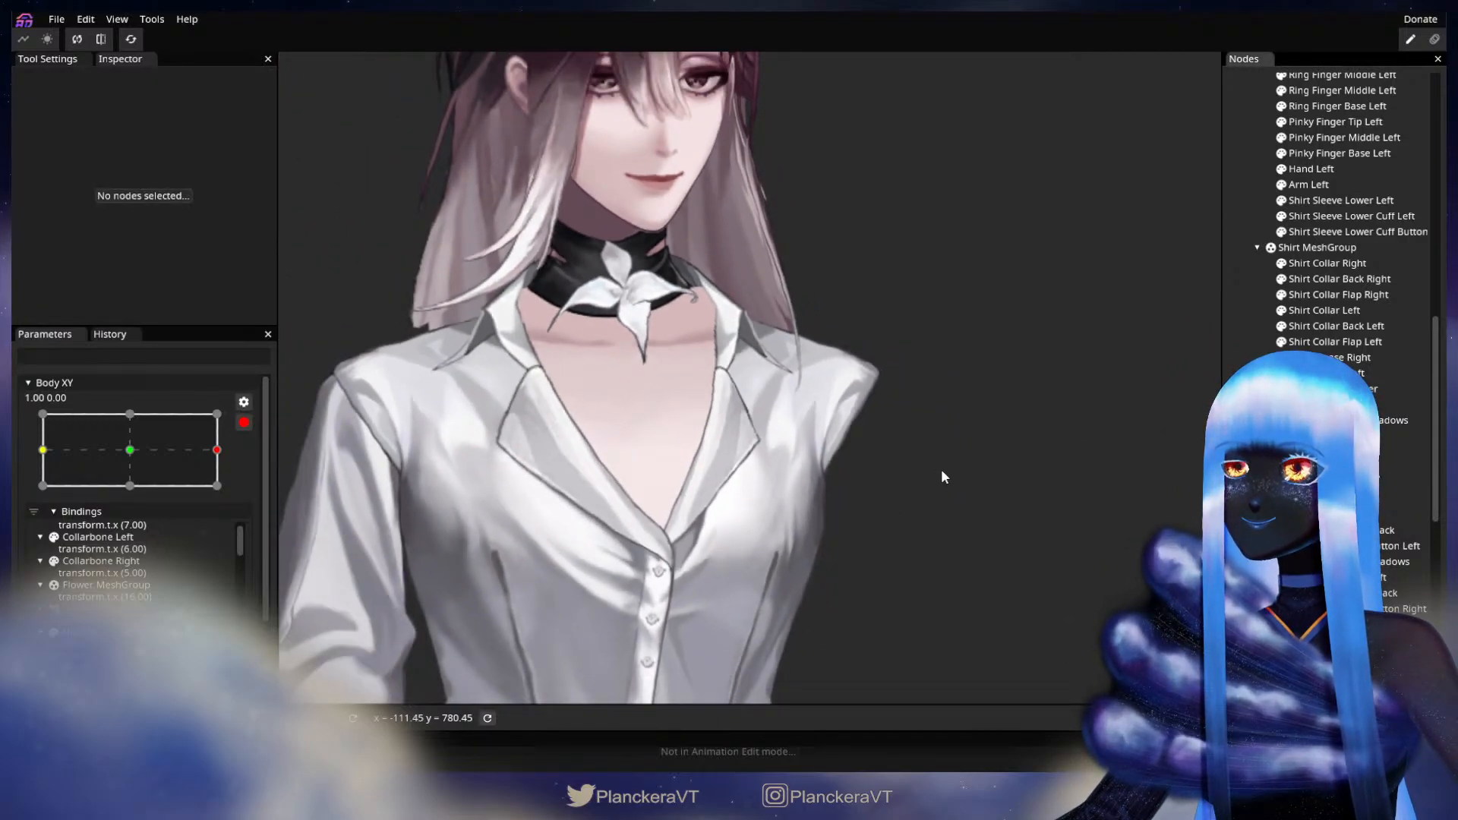
pyautogui.click(244, 422)
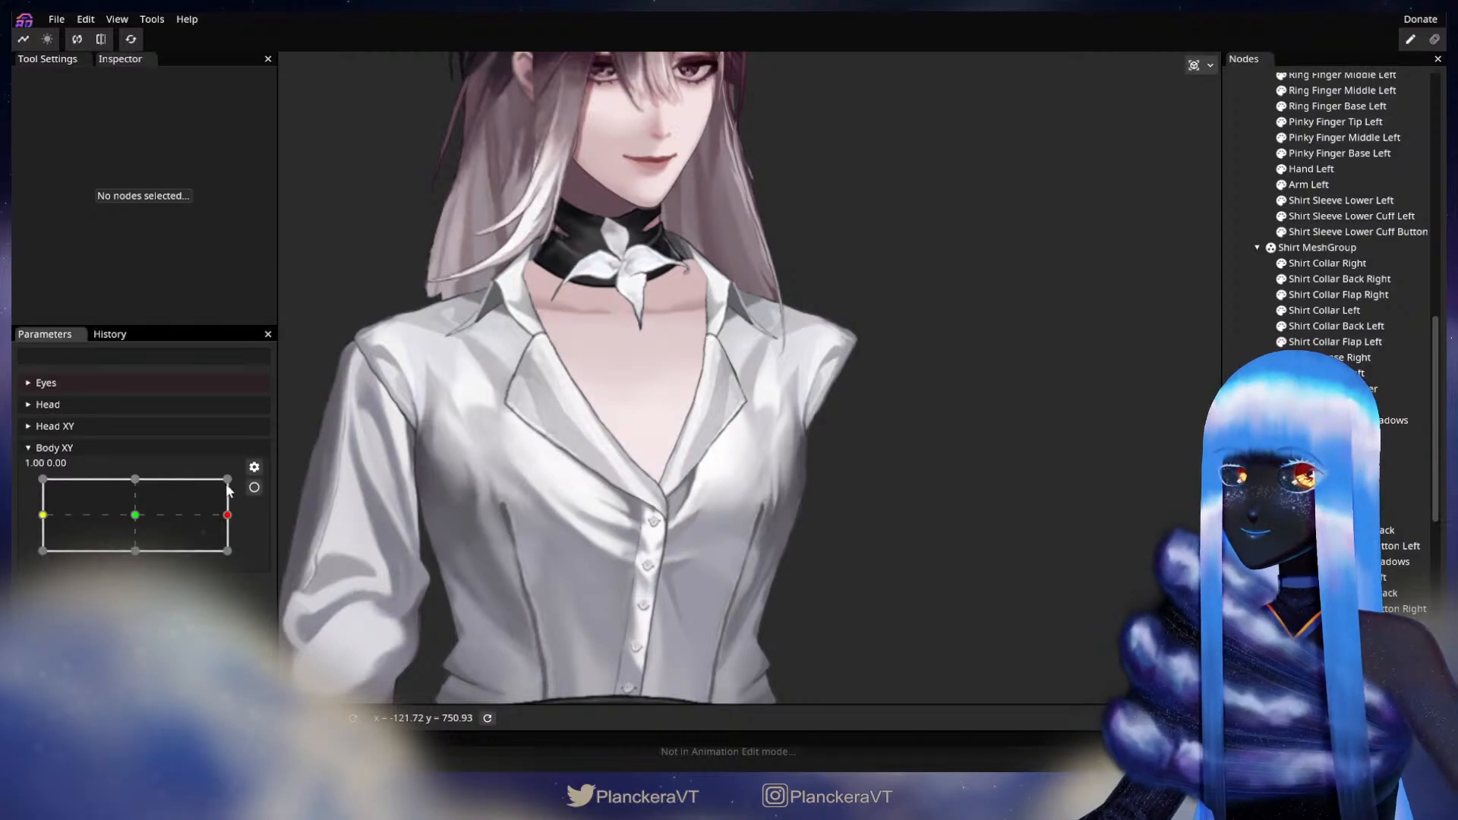
pyautogui.moveTo(231, 514)
pyautogui.mouseDown()
pyautogui.moveTo(130, 518)
pyautogui.moveTo(241, 517)
pyautogui.mouseUp()
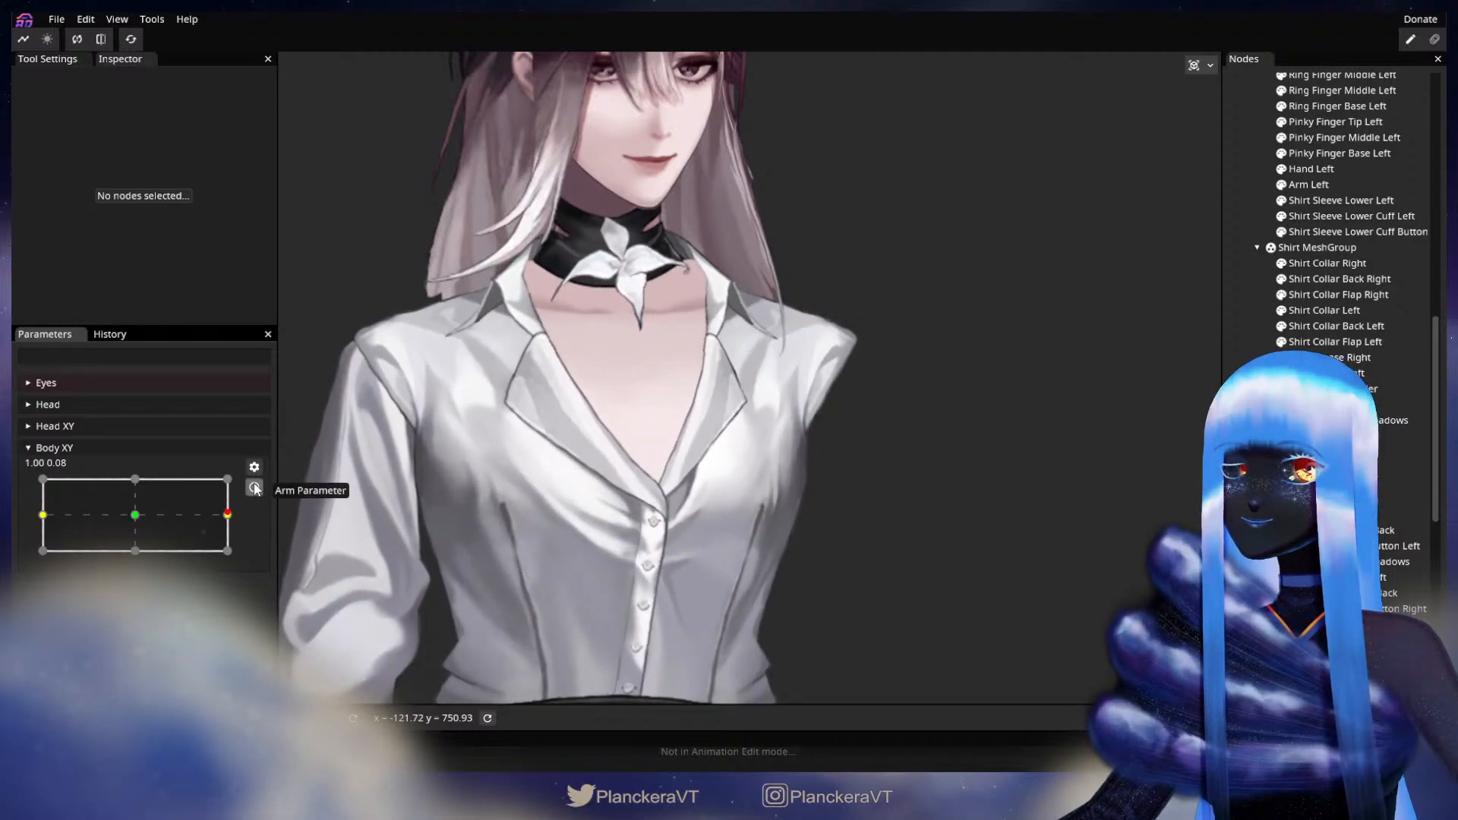
# - Re-arm Body XY at 1.00, 0.00, touch up the Shirt mesh below the left chest with the 18.00 Circle Brush, and test the turn
pyautogui.click(255, 489)
pyautogui.scroll(5, 630, 430)
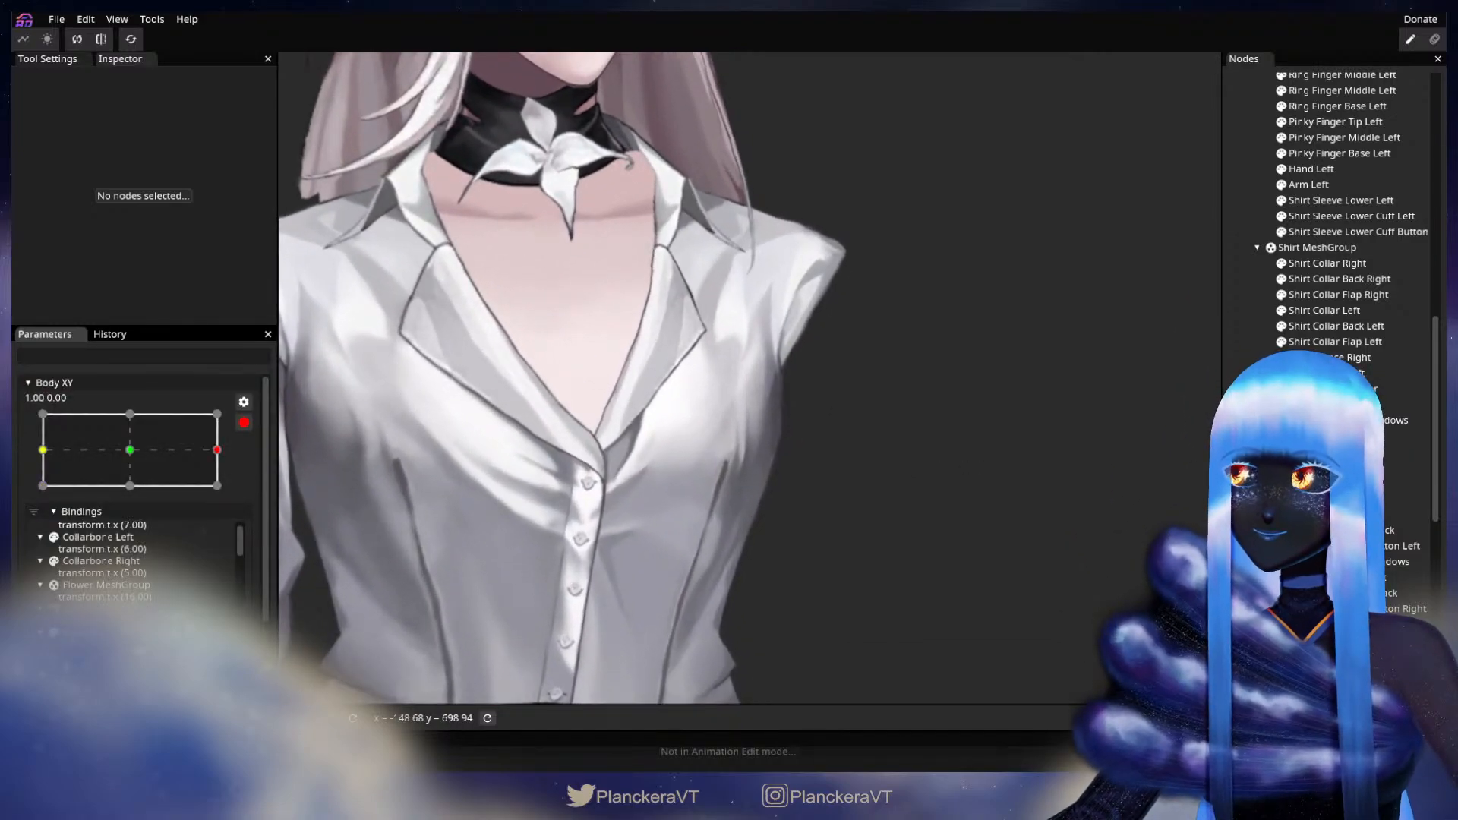
pyautogui.click(1326, 436)
pyautogui.scroll(4, 963, 502)
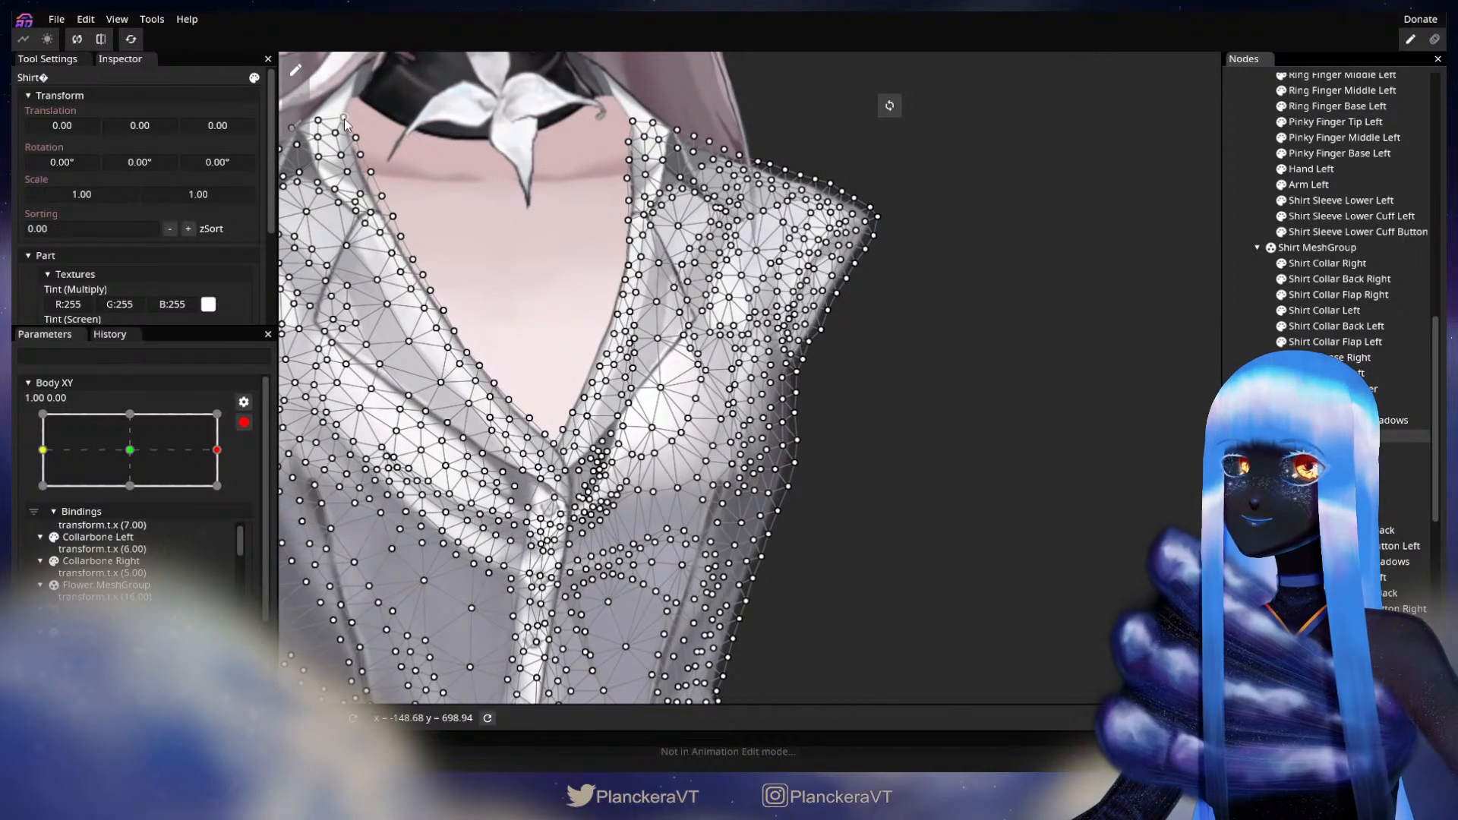
pyautogui.click(307, 117)
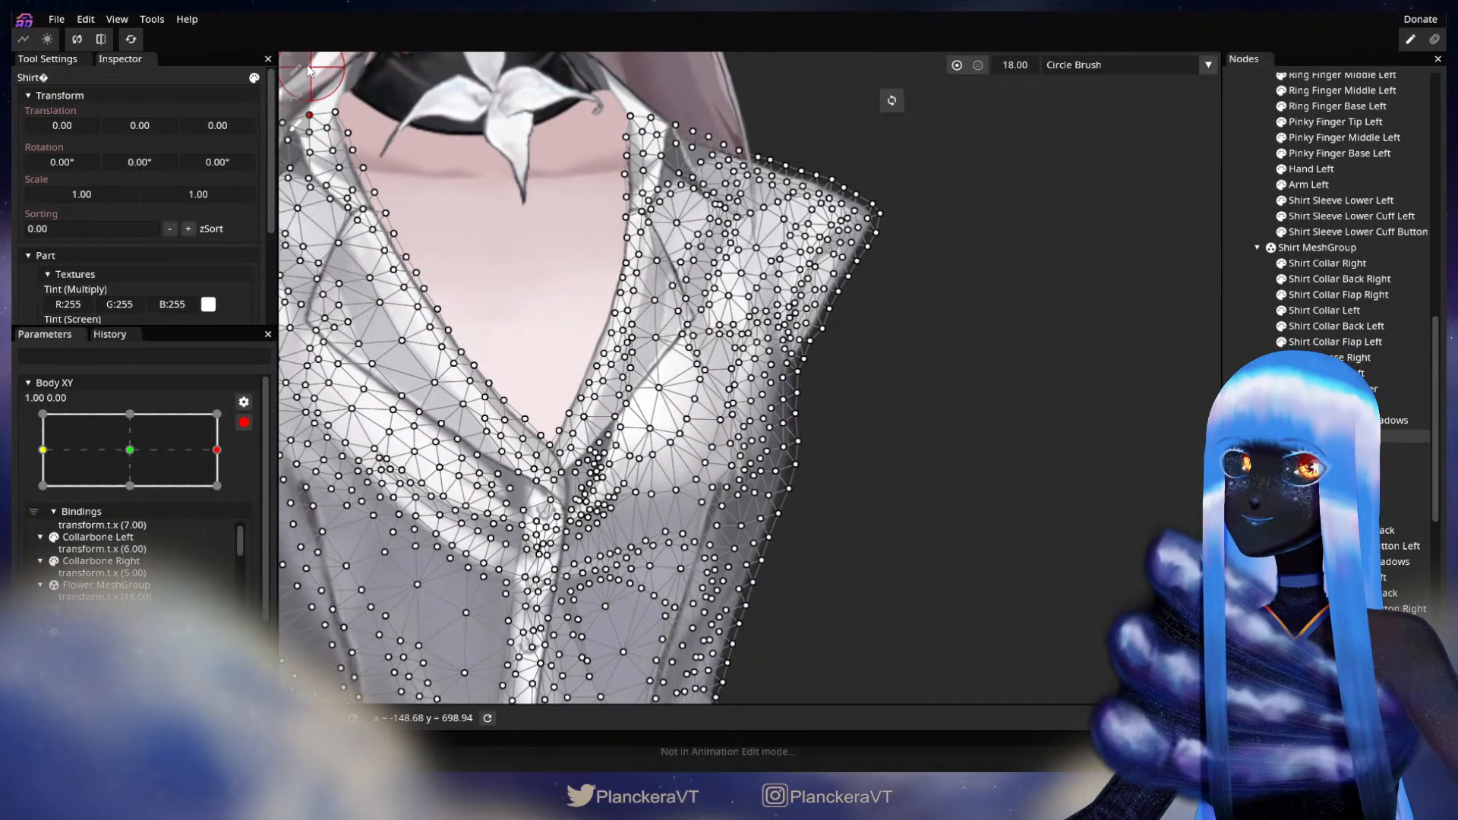
pyautogui.click(297, 73)
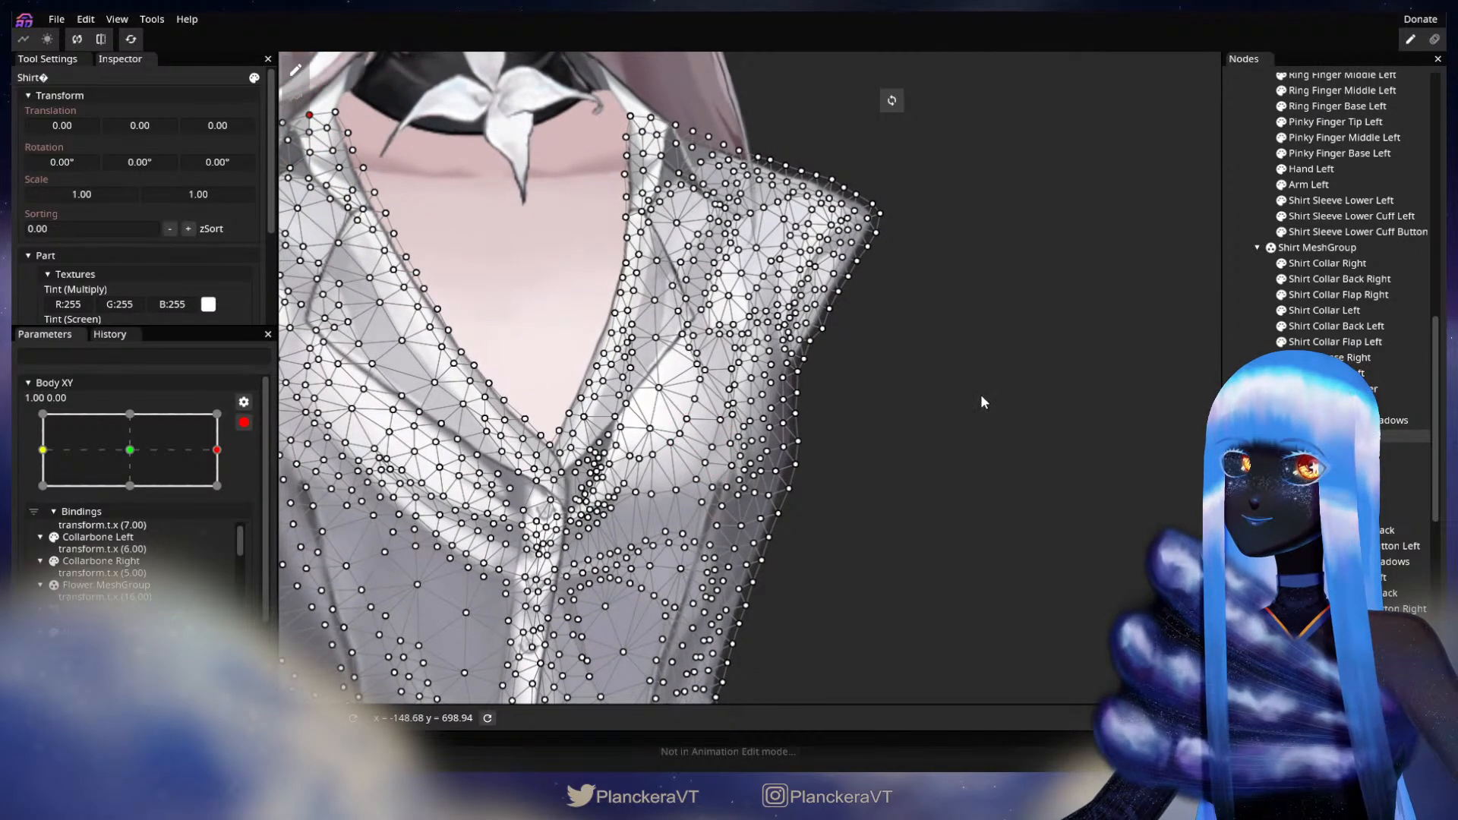
pyautogui.click(297, 141)
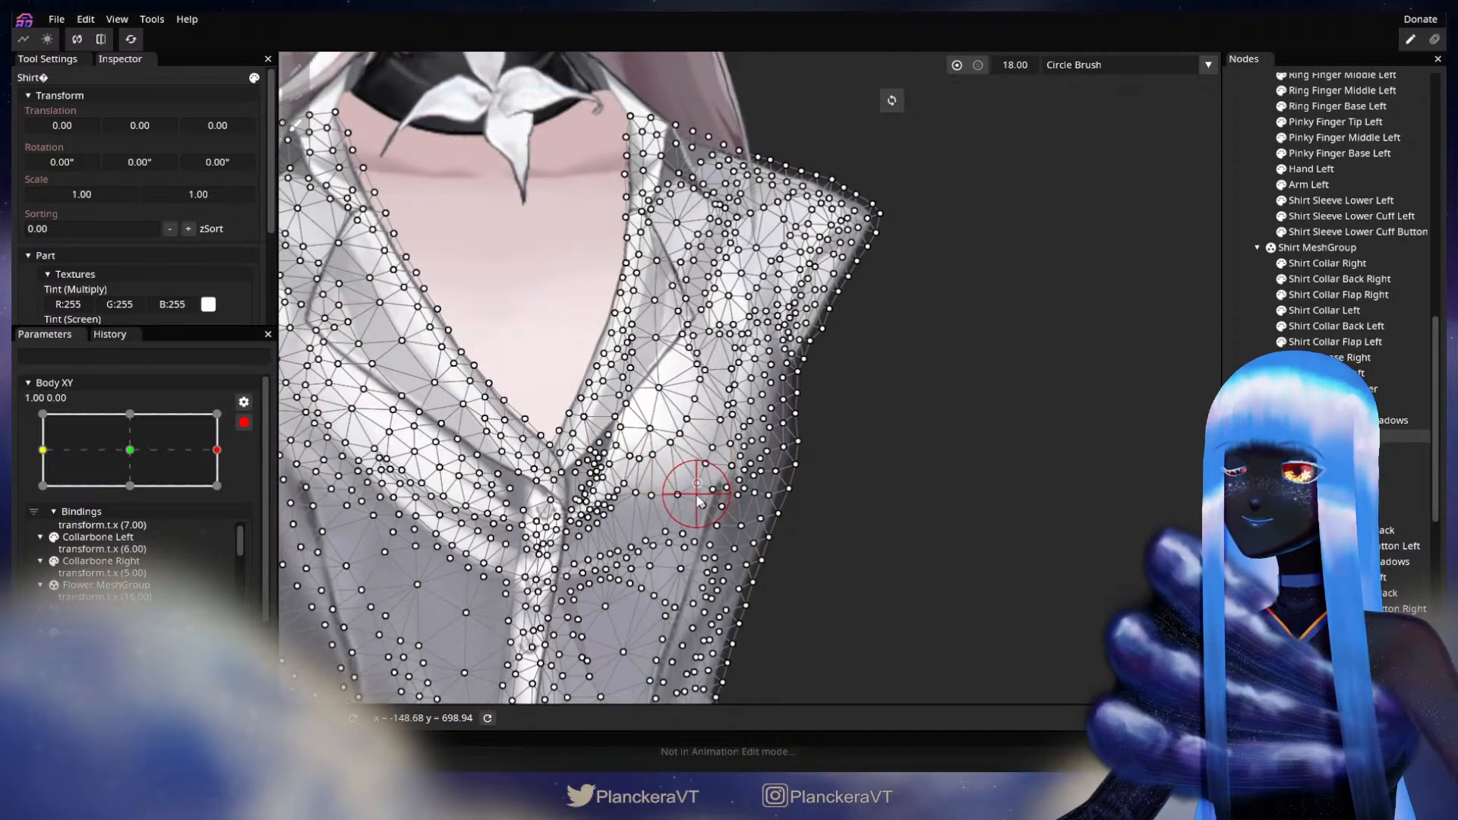
pyautogui.press('Escape')
pyautogui.scroll(-2, 809, 485)
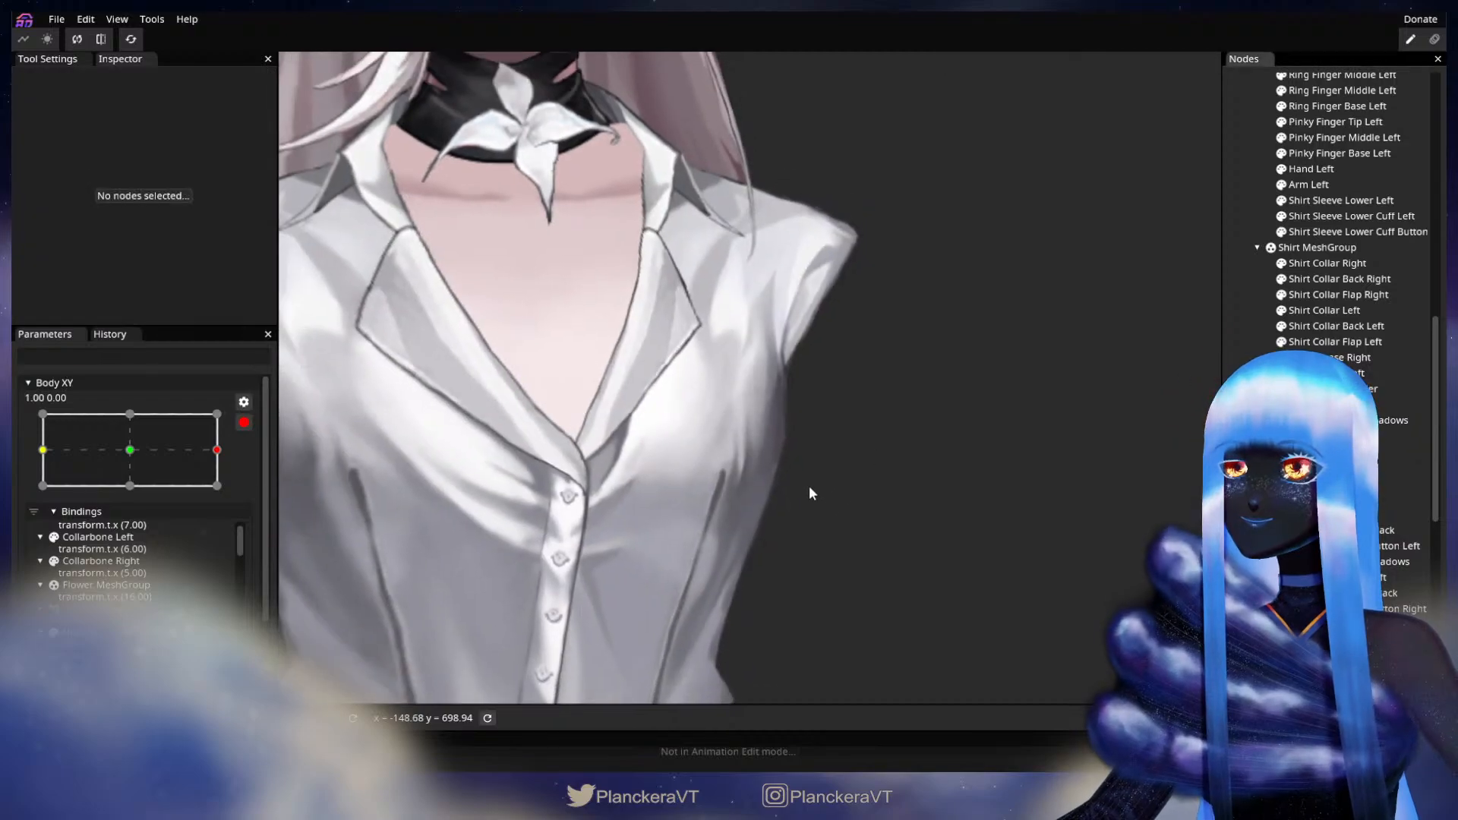
pyautogui.scroll(-3, 809, 490)
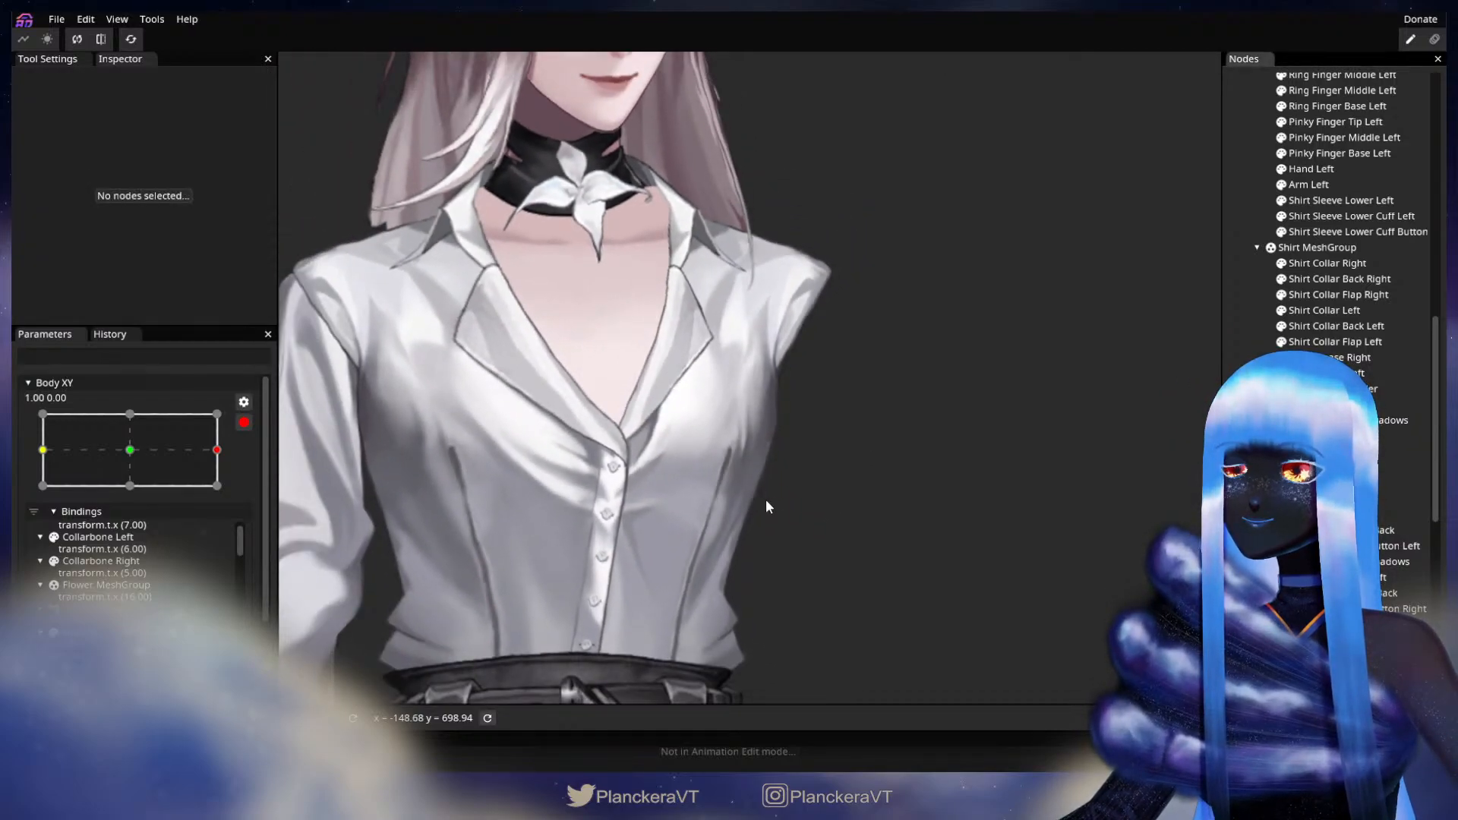
pyautogui.click(244, 422)
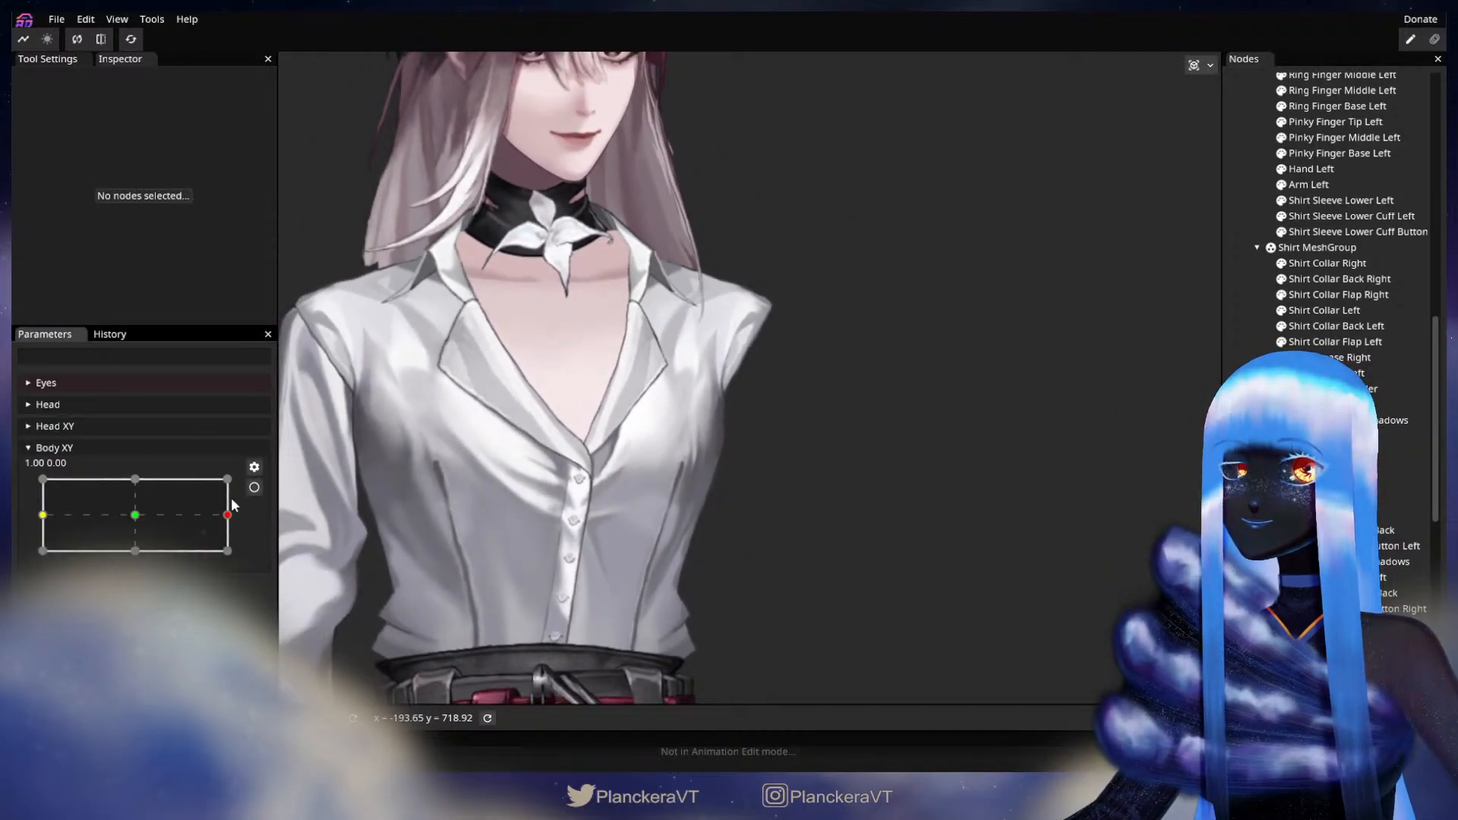
pyautogui.moveTo(233, 518)
pyautogui.mouseDown()
pyautogui.moveTo(136, 511)
pyautogui.moveTo(238, 513)
pyautogui.moveTo(130, 524)
pyautogui.moveTo(237, 521)
pyautogui.mouseUp()
# - At the armed Body XY keypoint 1.00, 0.00, enlarge the Circle Brush to 34.00 and reshape the Shirt mesh along the torso's left side
pyautogui.click(255, 488)
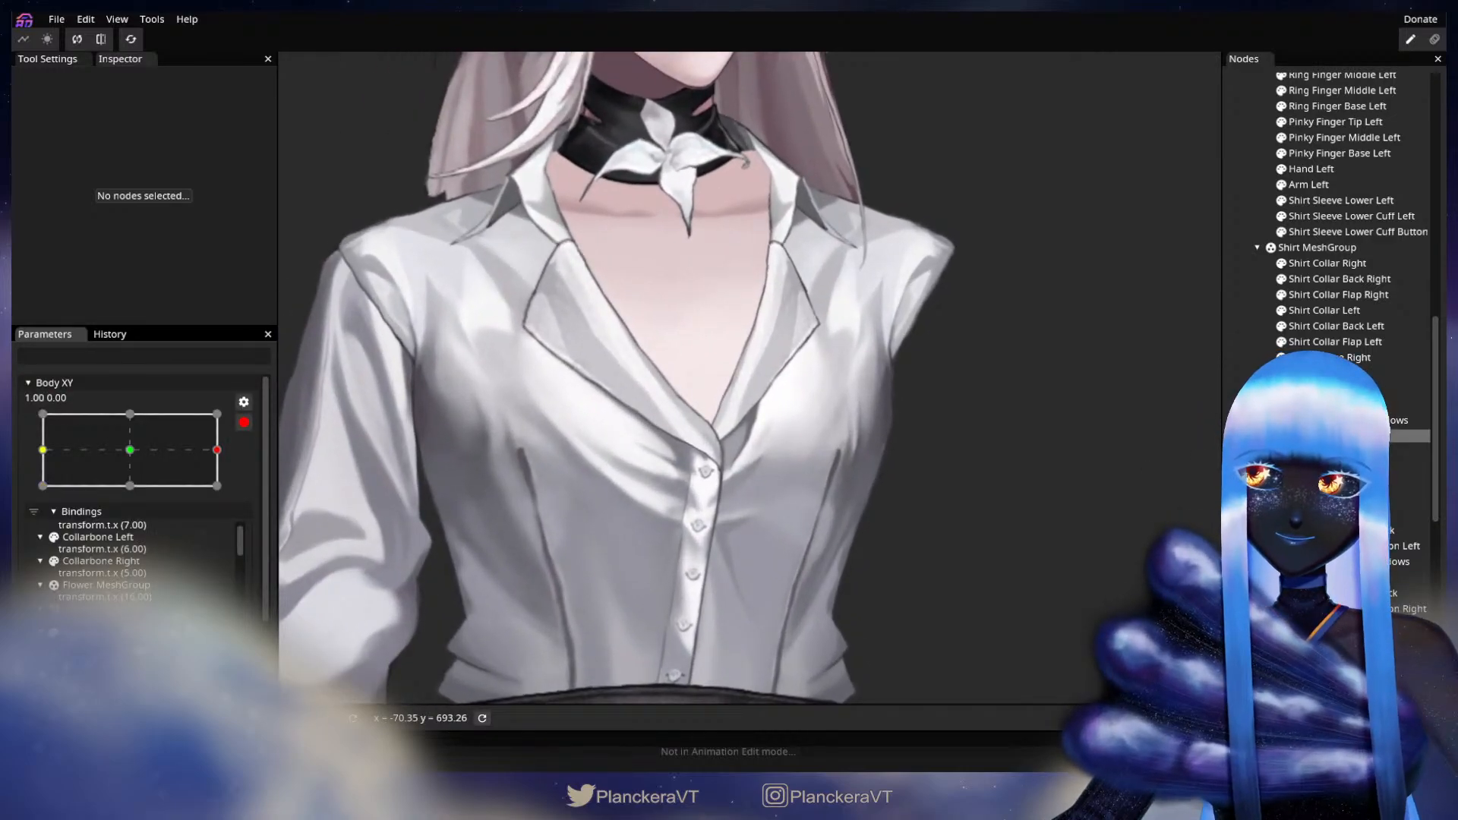
pyautogui.click(750, 540)
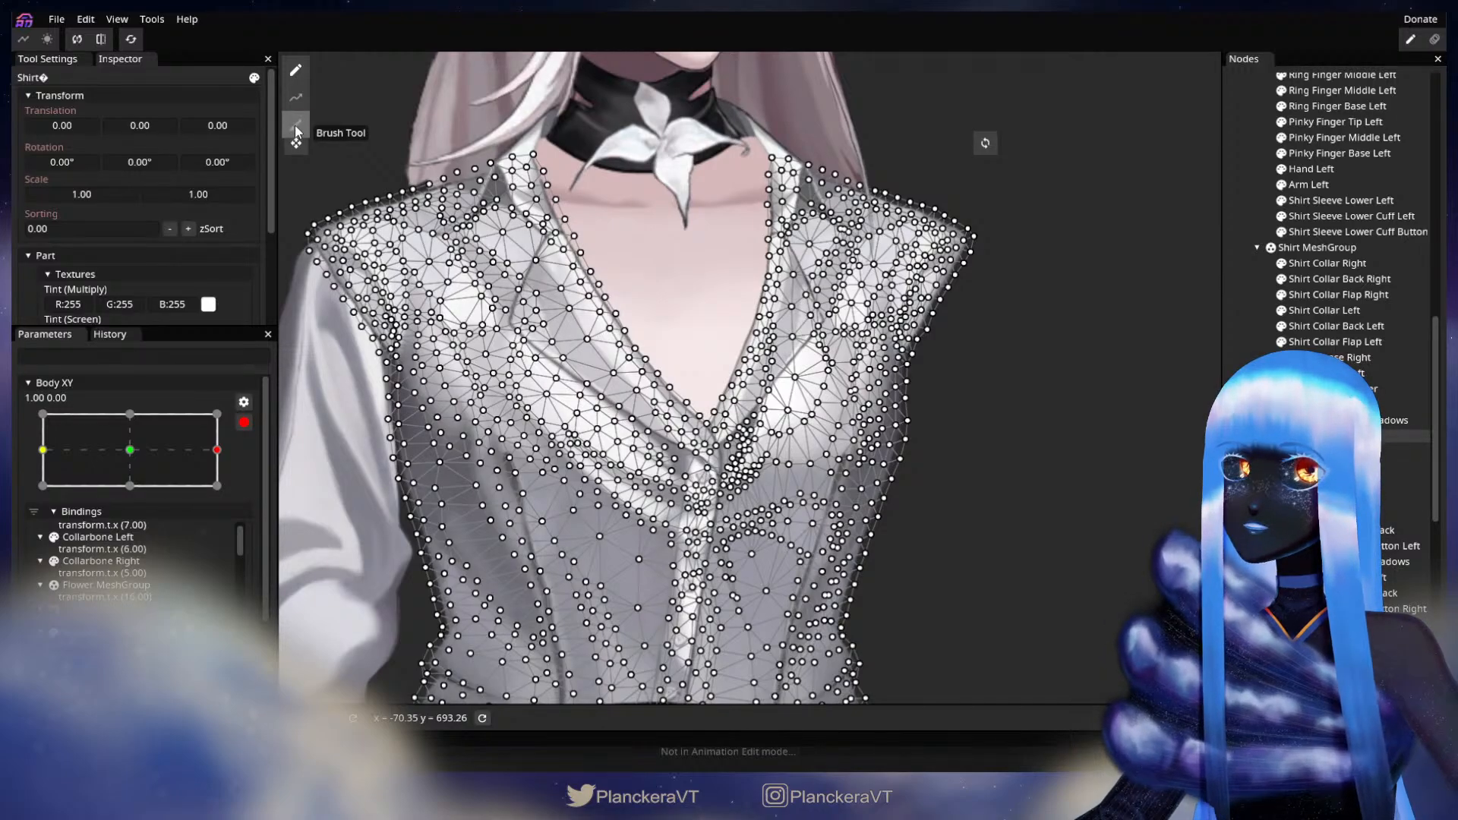
pyautogui.click(297, 127)
pyautogui.scroll(-4, 1329, 459)
pyautogui.scroll(3, 1037, 508)
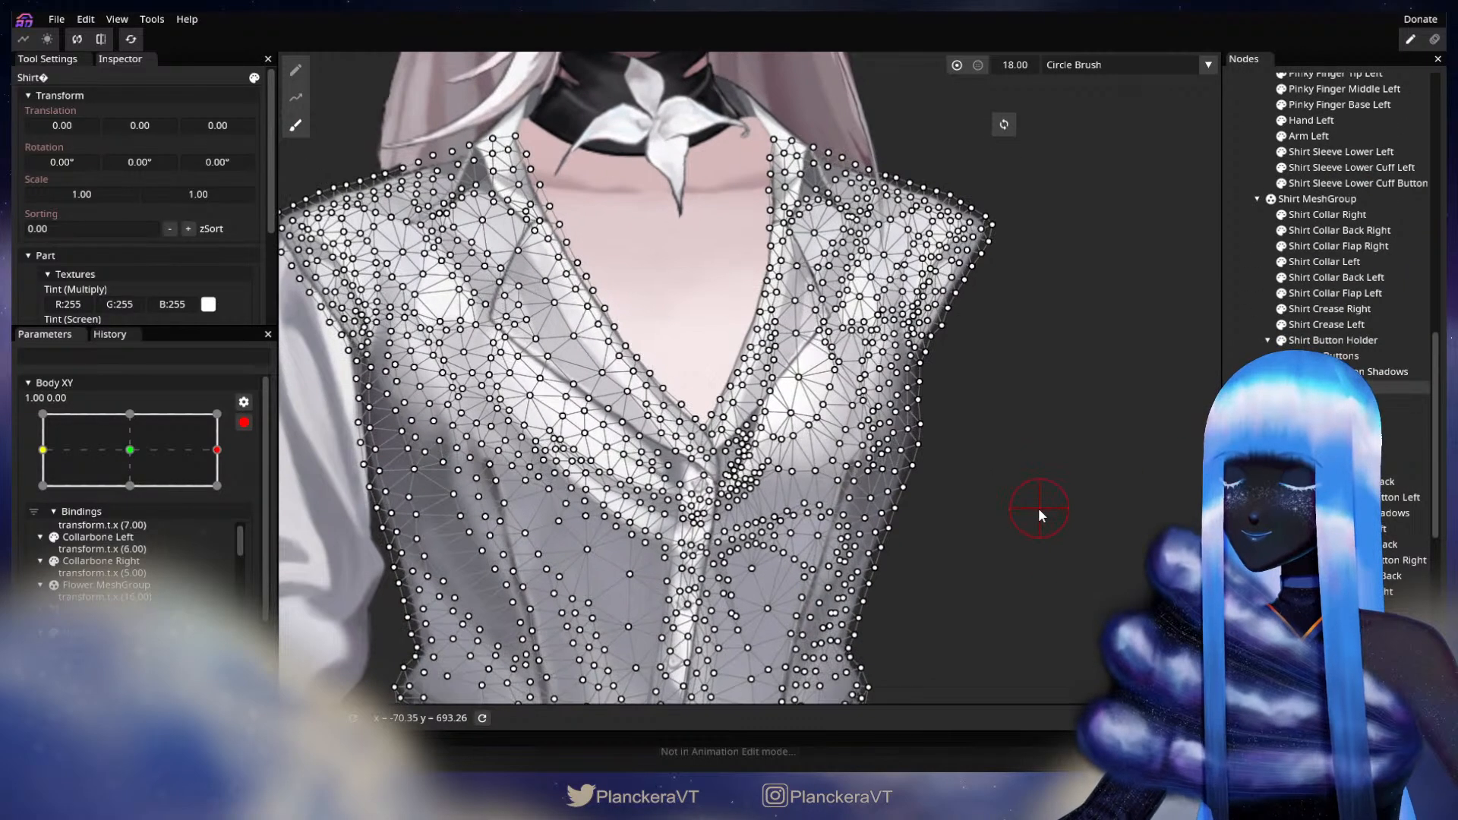
pyautogui.moveTo(1036, 502)
pyautogui.mouseDown()
pyautogui.moveTo(1016, 295)
pyautogui.moveTo(782, 385)
pyautogui.mouseUp()
pyautogui.moveTo(1015, 65); pyautogui.dragTo(1033, 65)
pyautogui.moveTo(885, 301); pyautogui.dragTo(1100, 258)
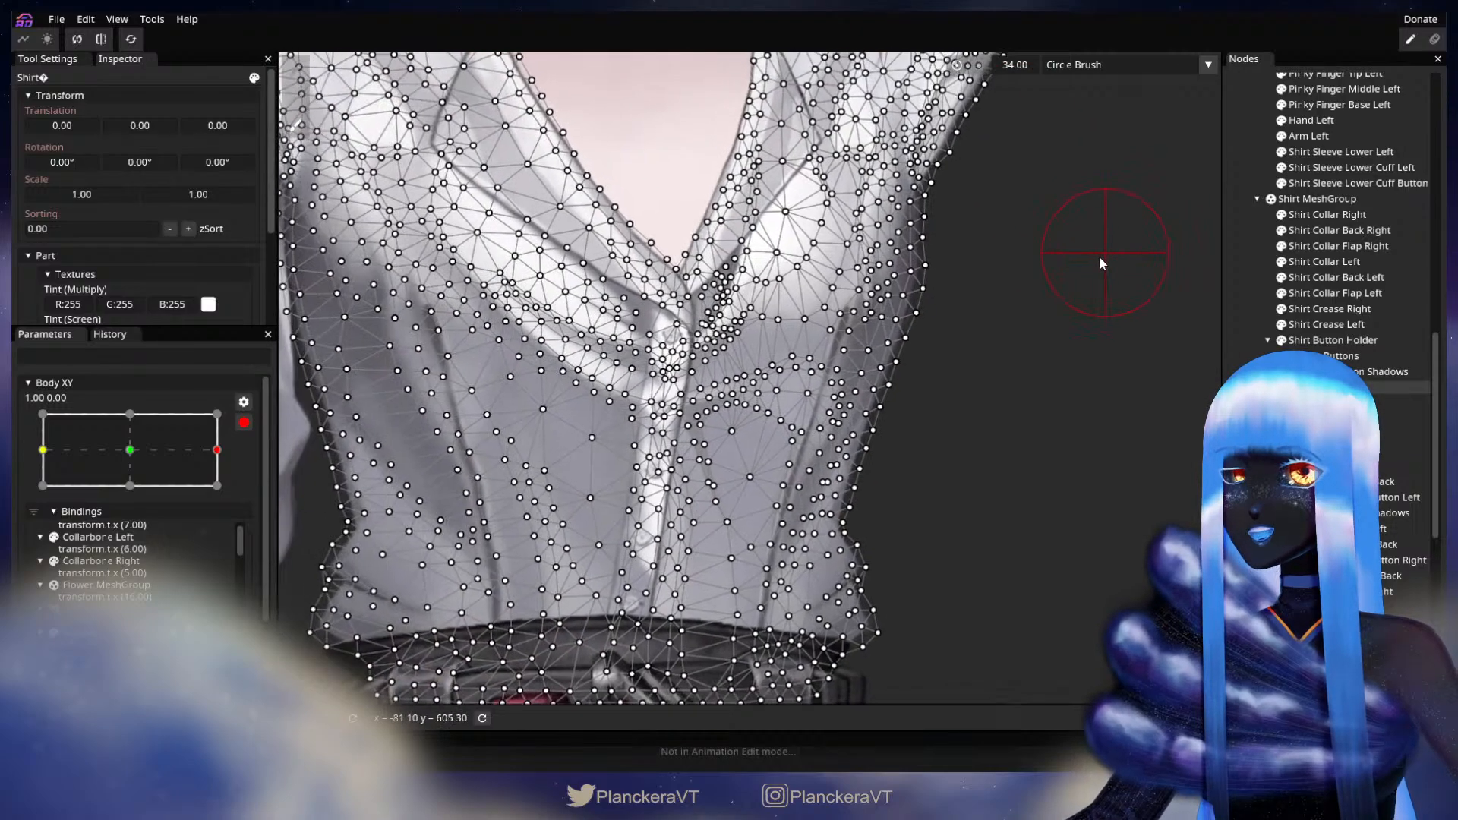
pyautogui.scroll(-1, 1100, 258)
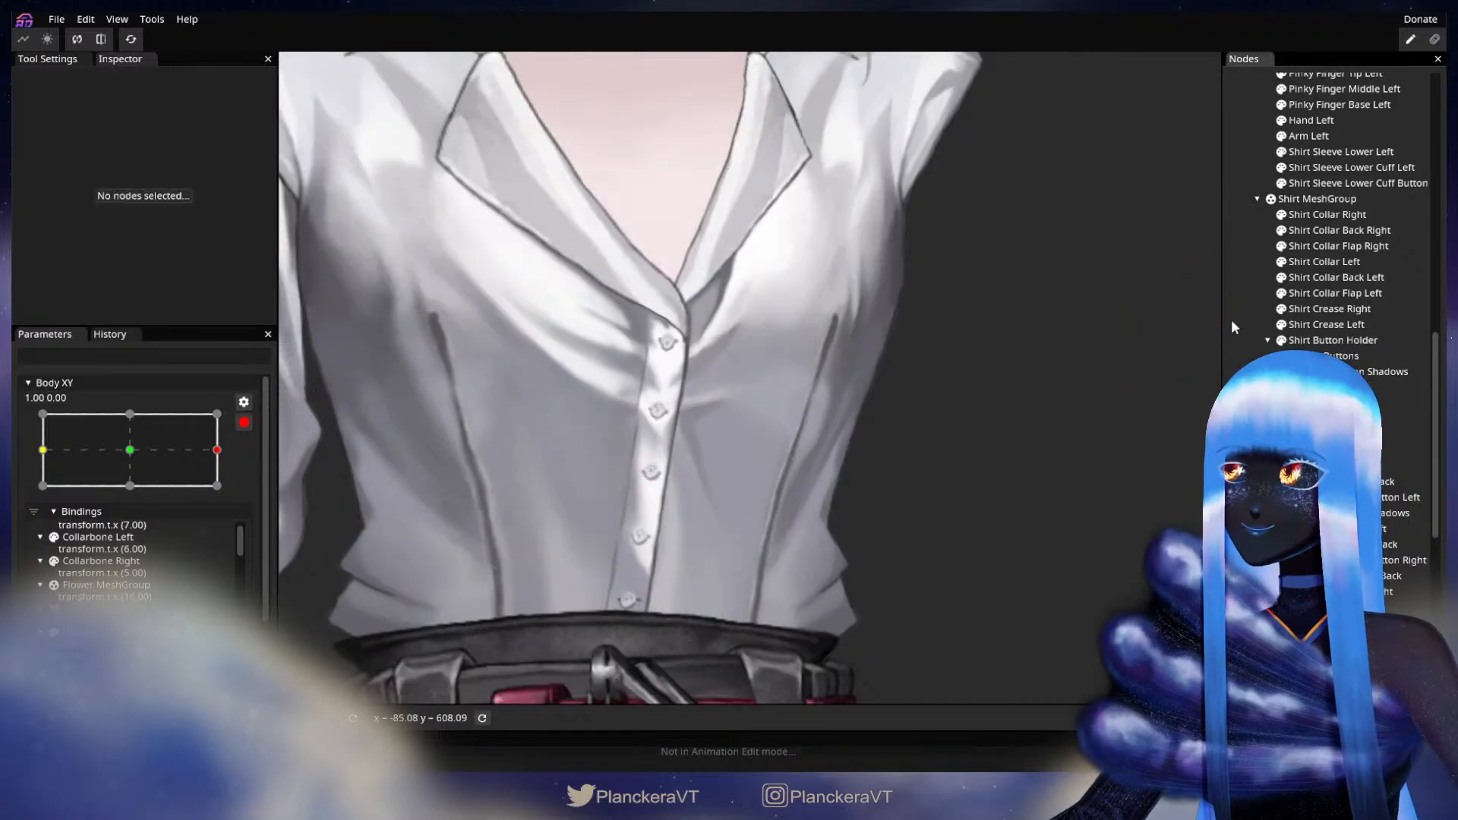
# - Inspect the reshaped shirt torso, disarm Body XY, and preview the body turn around 1.00, 0.00
pyautogui.scroll(3, 995, 385)
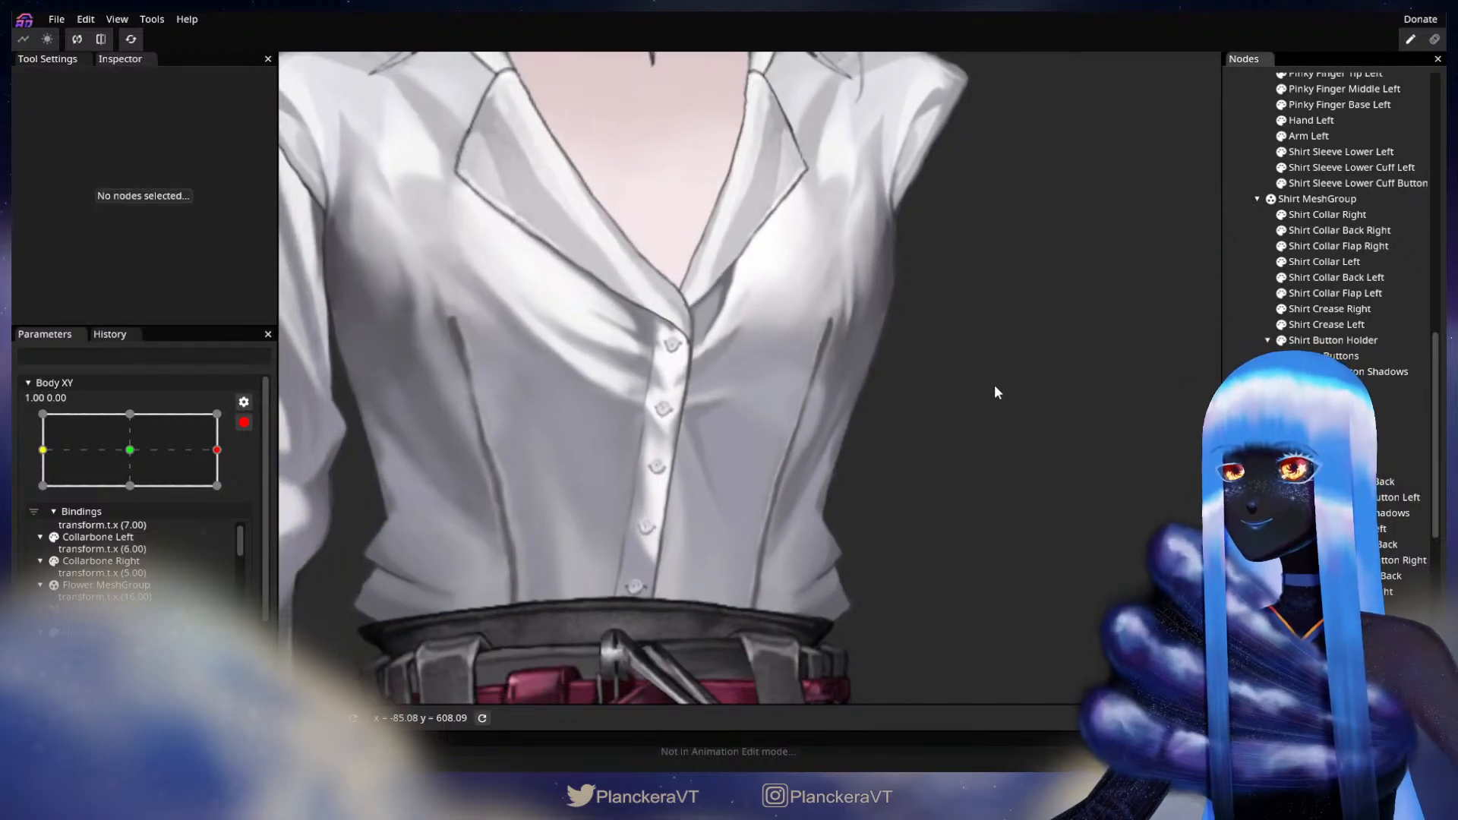
pyautogui.scroll(-3, 976, 437)
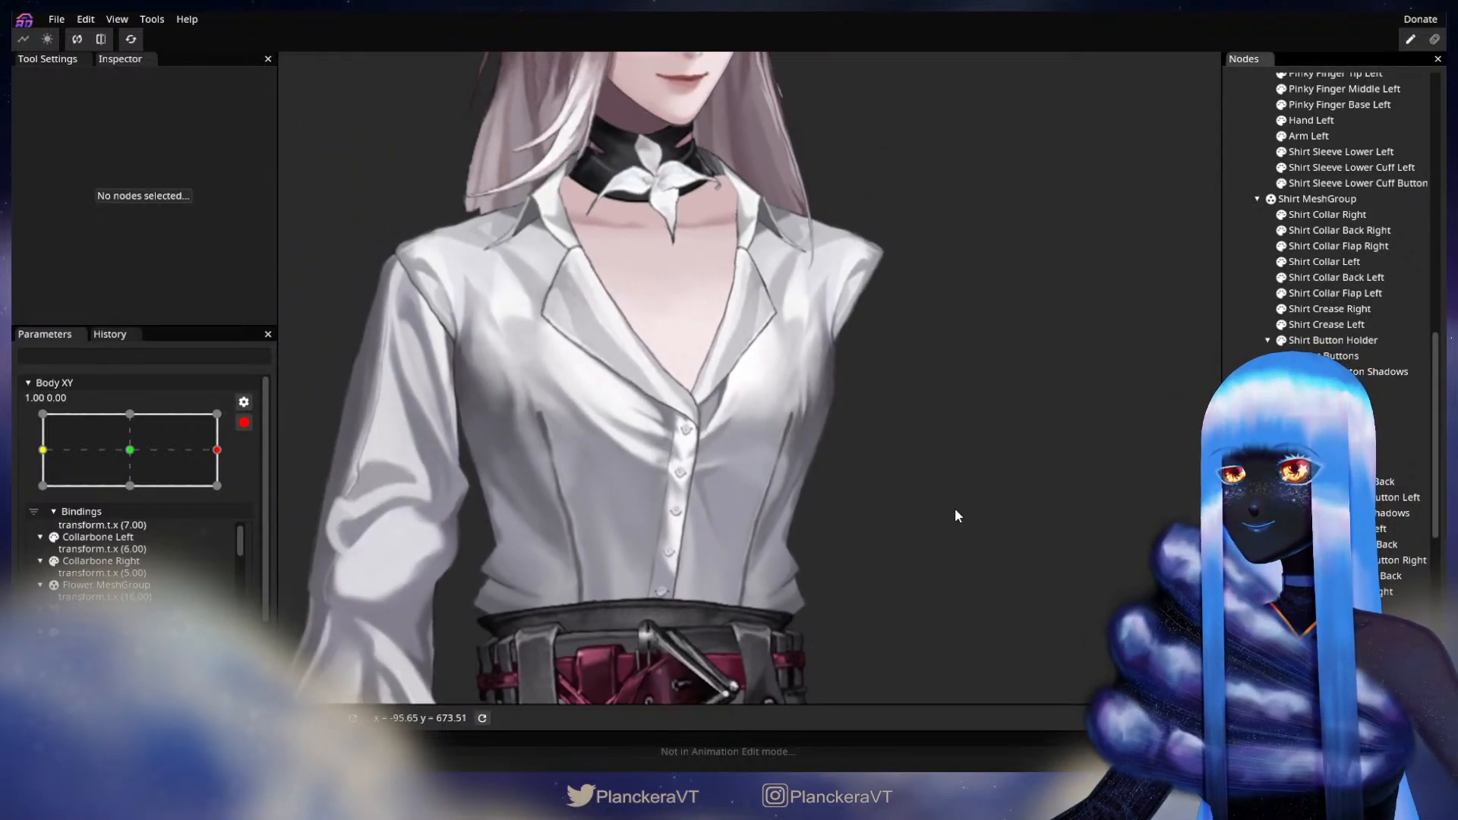
pyautogui.click(245, 430)
pyautogui.moveTo(225, 513)
pyautogui.mouseDown()
pyautogui.moveTo(145, 515)
pyautogui.moveTo(245, 513)
pyautogui.moveTo(133, 509)
pyautogui.moveTo(228, 516)
pyautogui.mouseUp()
# - Re-arm Body XY at 1.00, 0.00, refine the Shirt's left chest beside the neckline with the 34.00 Circle Brush, and replay the turn
pyautogui.click(254, 488)
pyautogui.scroll(1, 904, 436)
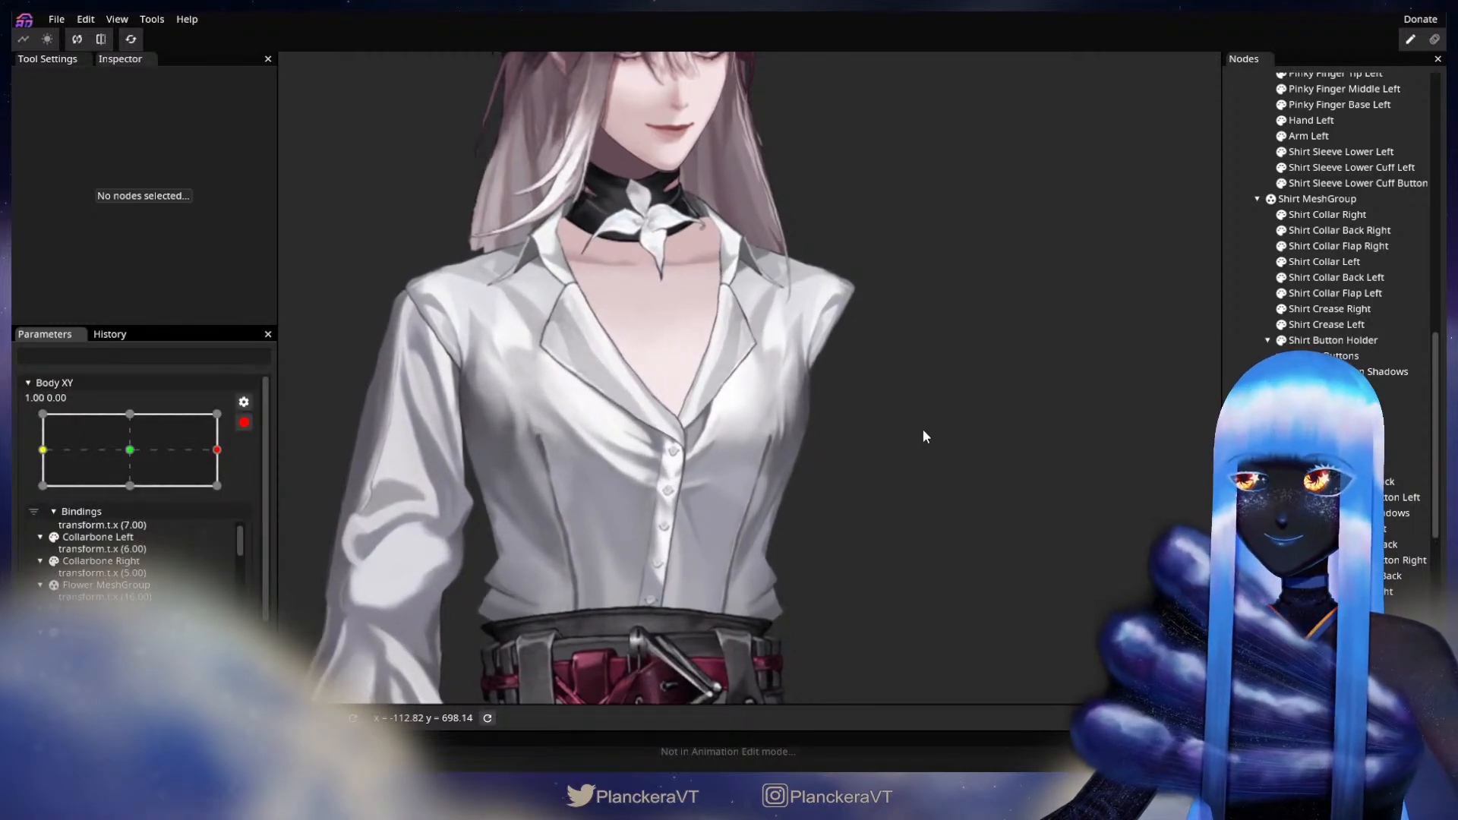
pyautogui.click(1314, 387)
pyautogui.scroll(2, 986, 472)
pyautogui.scroll(3, 987, 472)
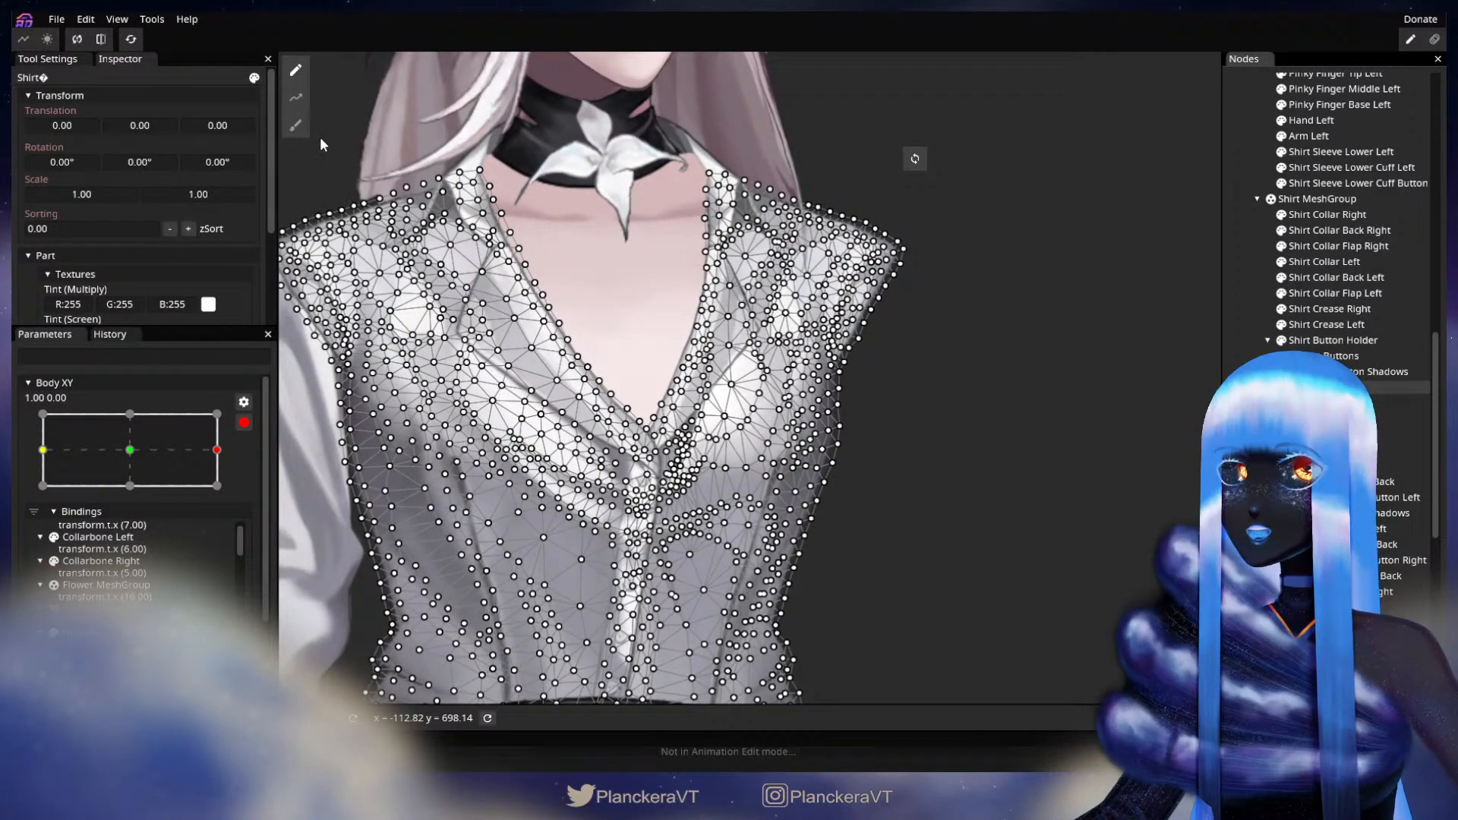
pyautogui.click(295, 125)
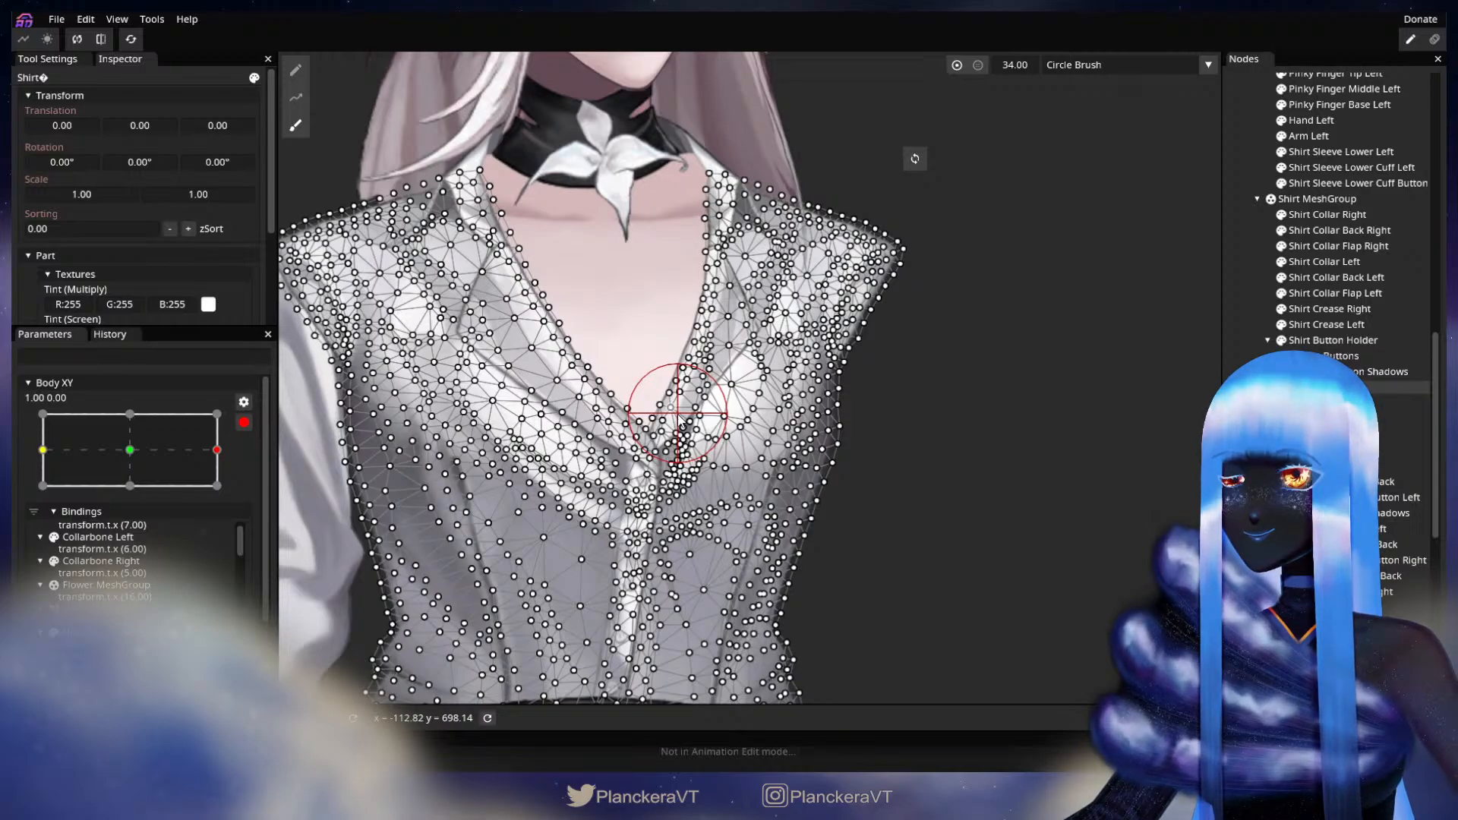
pyautogui.click(1314, 388)
pyautogui.scroll(-2, 873, 497)
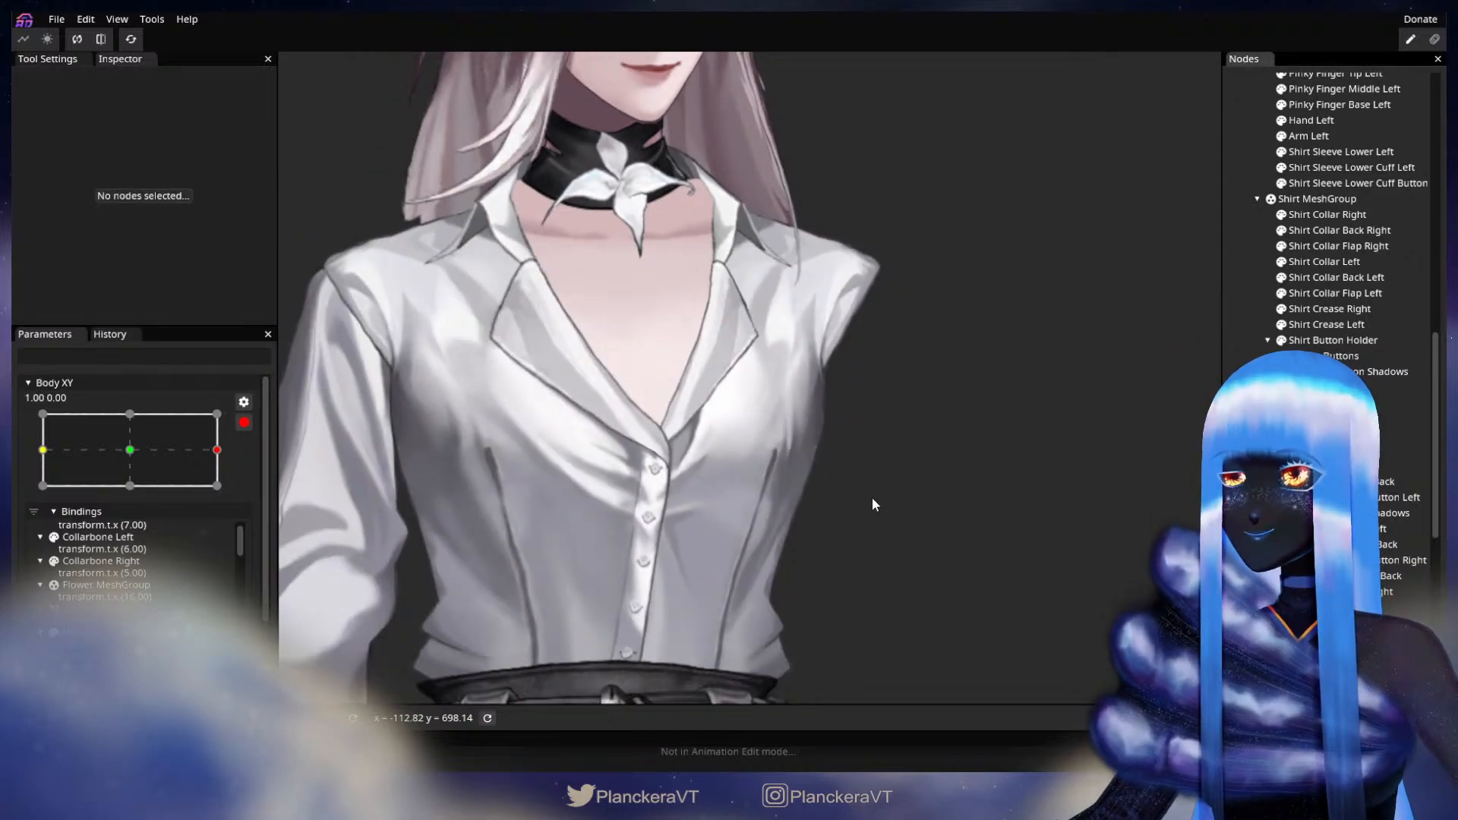
pyautogui.click(244, 424)
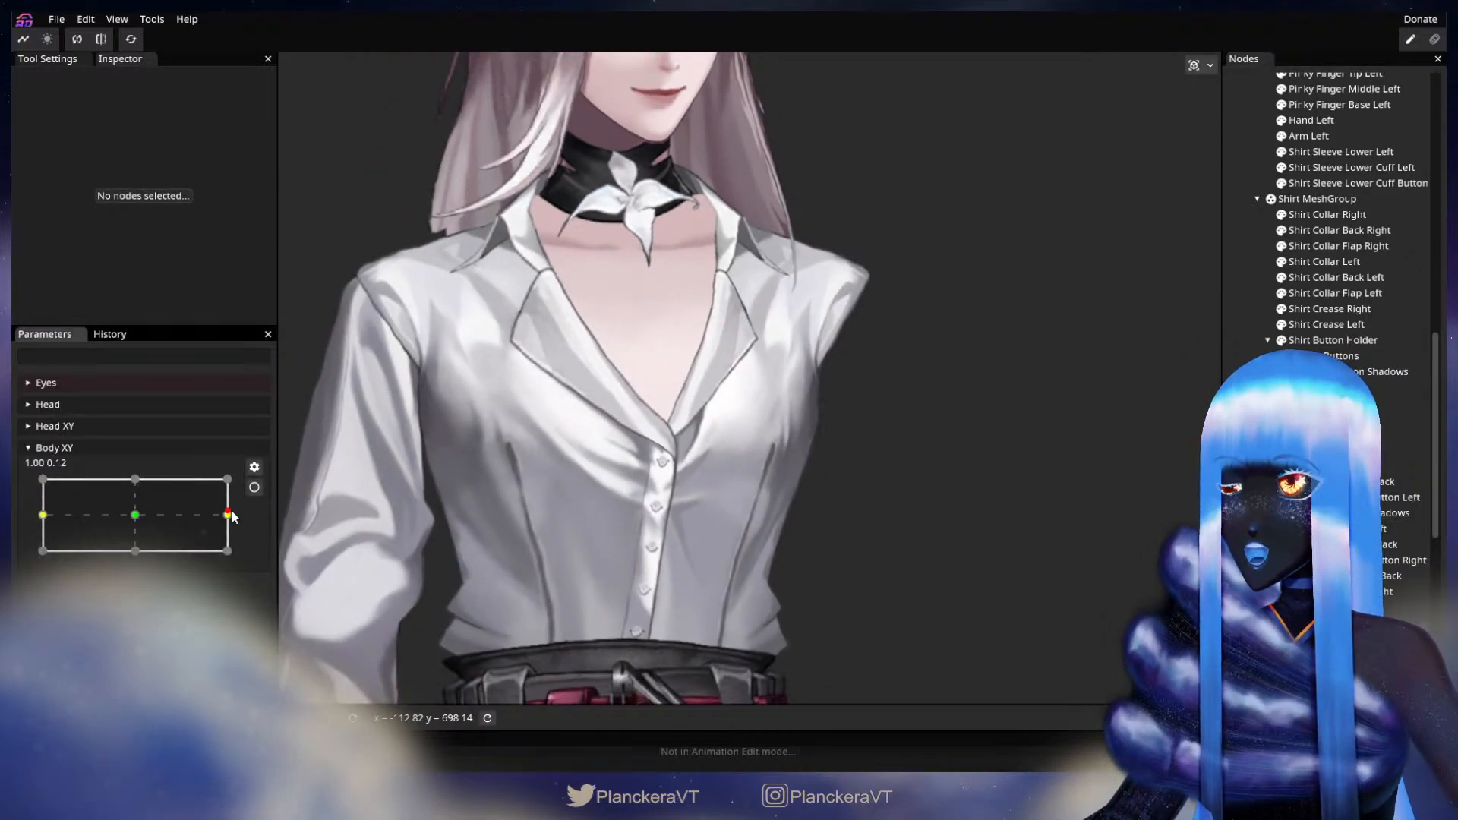
pyautogui.moveTo(228, 515)
pyautogui.mouseDown()
pyautogui.moveTo(131, 513)
pyautogui.moveTo(122, 521)
pyautogui.moveTo(232, 521)
pyautogui.moveTo(121, 527)
pyautogui.moveTo(249, 526)
pyautogui.moveTo(121, 533)
pyautogui.moveTo(235, 542)
pyautogui.mouseUp()
# - Adjust the Shirt mesh below the left chest with the 34.00 Circle Brush at the armed Body XY keypoint 1.00, 0.00, and save the model
pyautogui.click(254, 490)
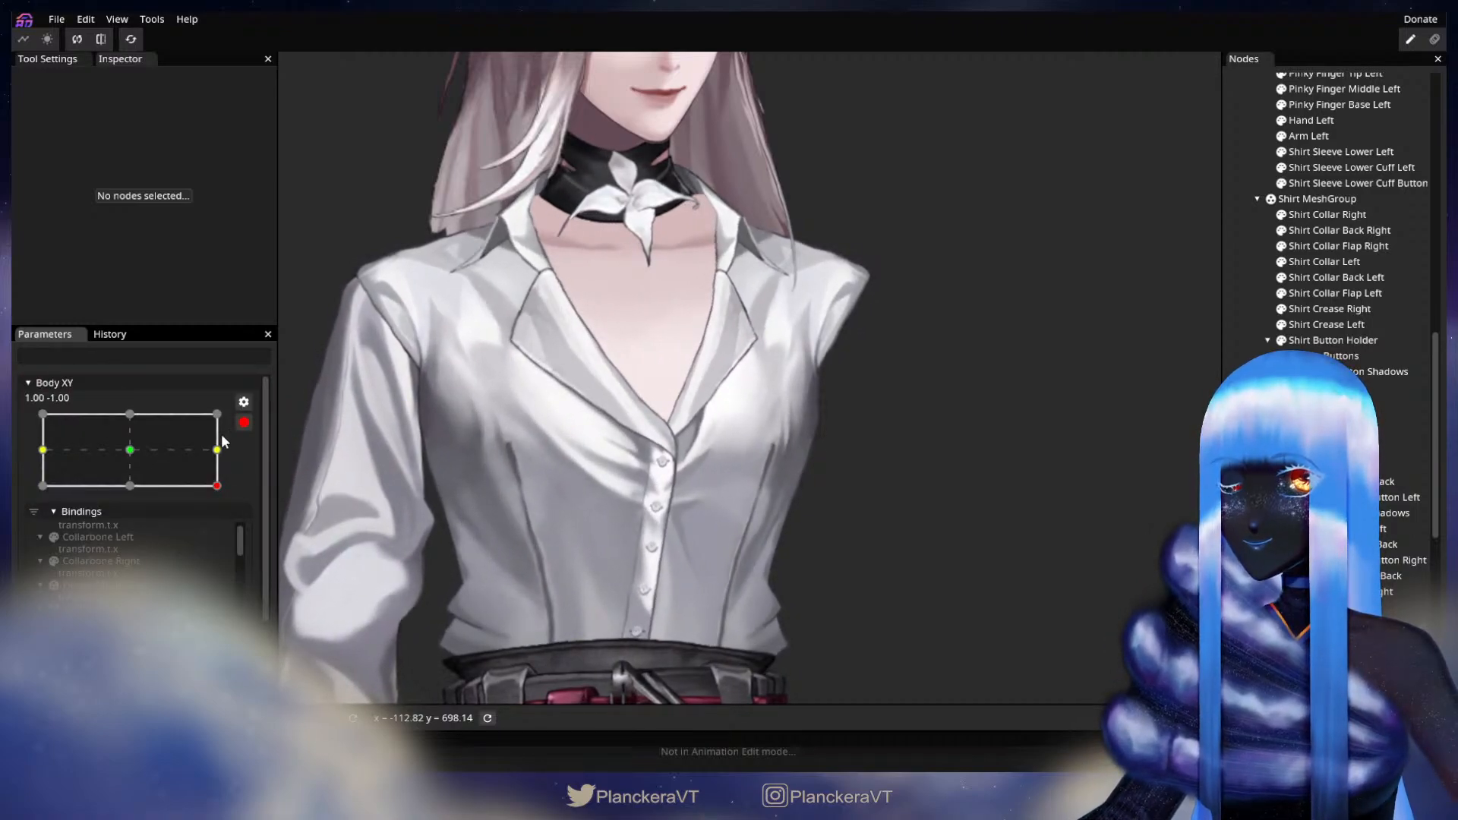
pyautogui.click(1325, 387)
pyautogui.scroll(2, 865, 488)
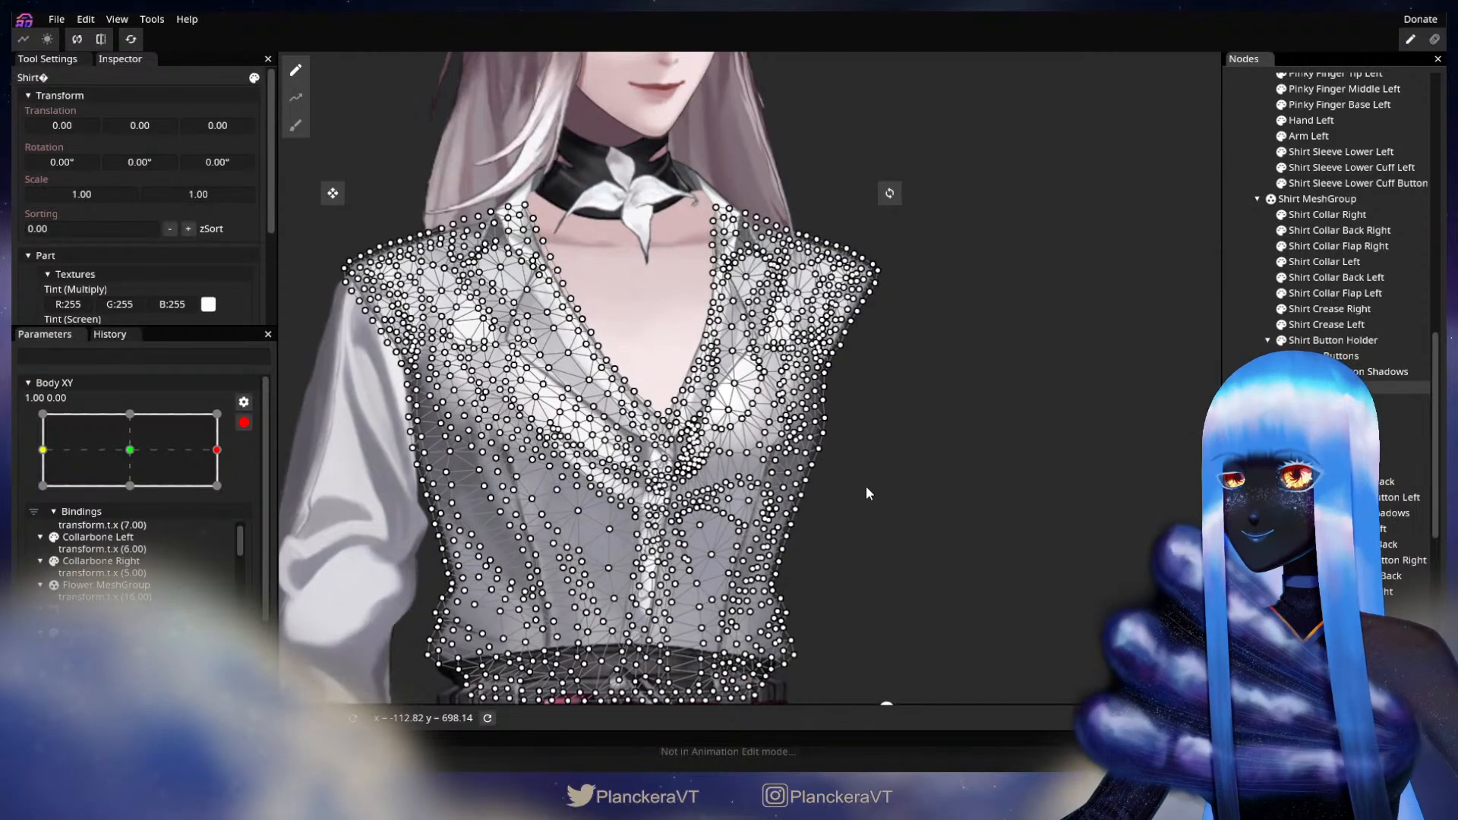
pyautogui.scroll(2, 898, 517)
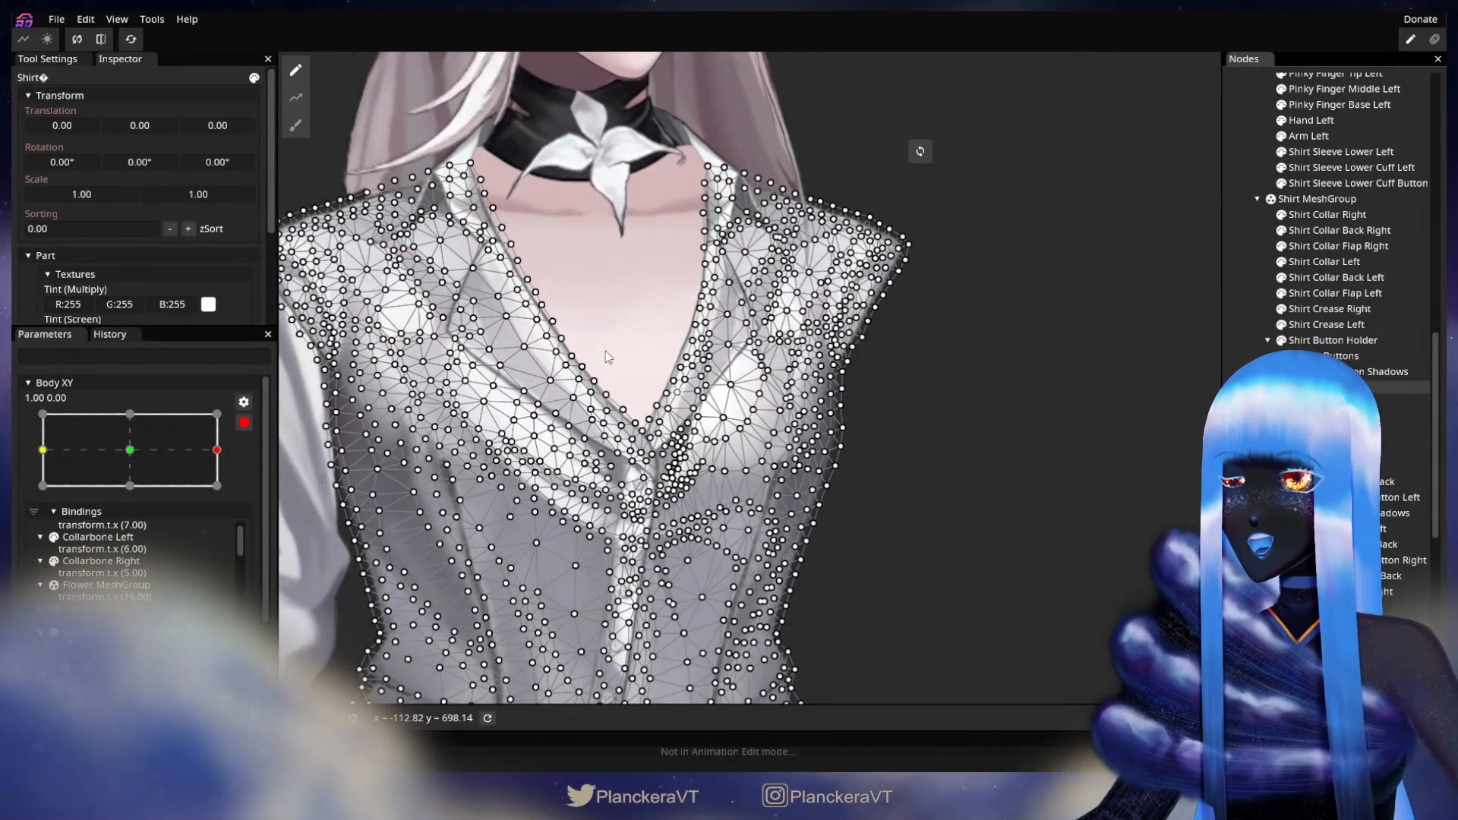
pyautogui.click(296, 127)
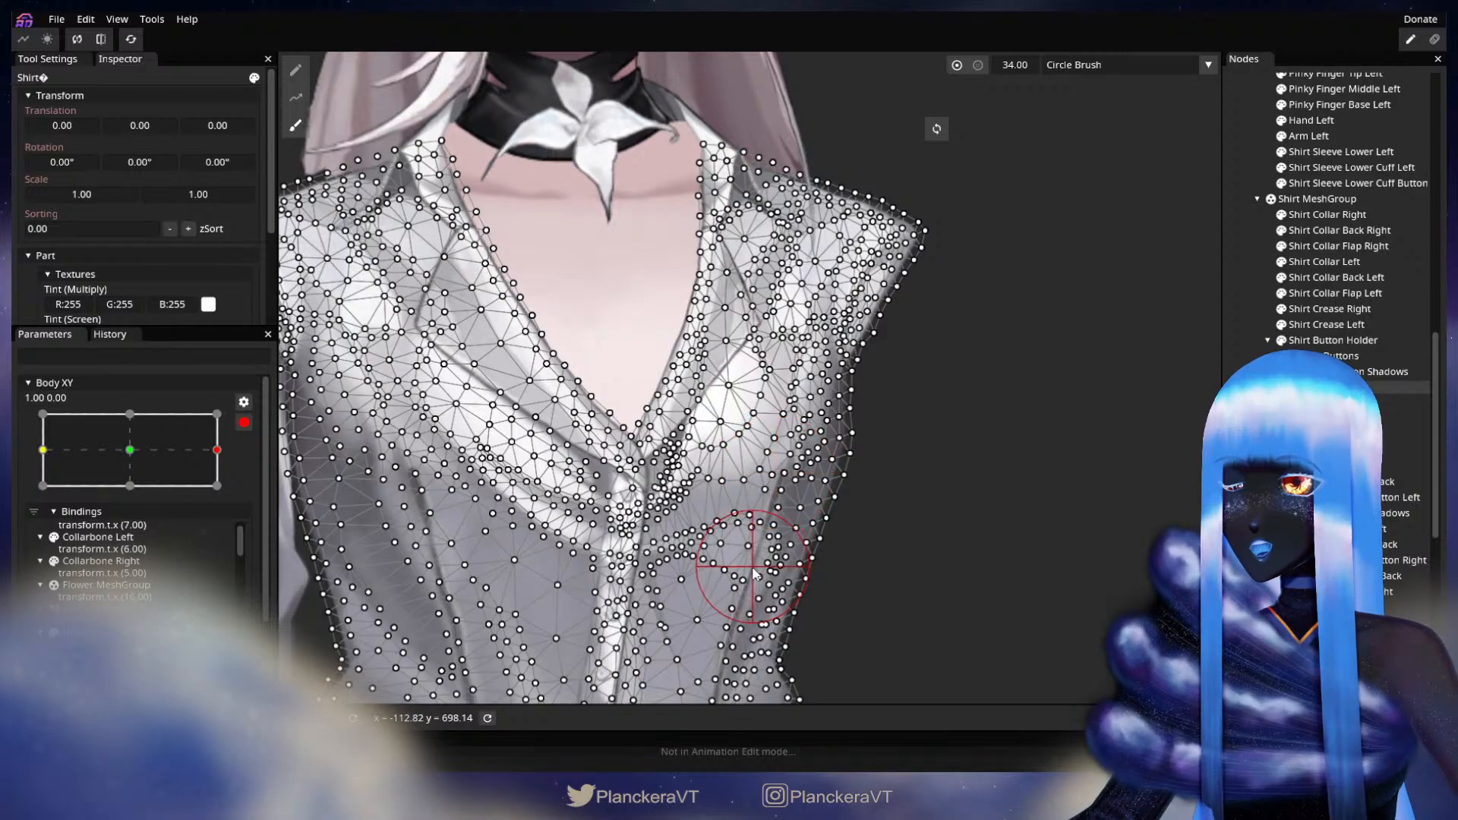
pyautogui.click(956, 541)
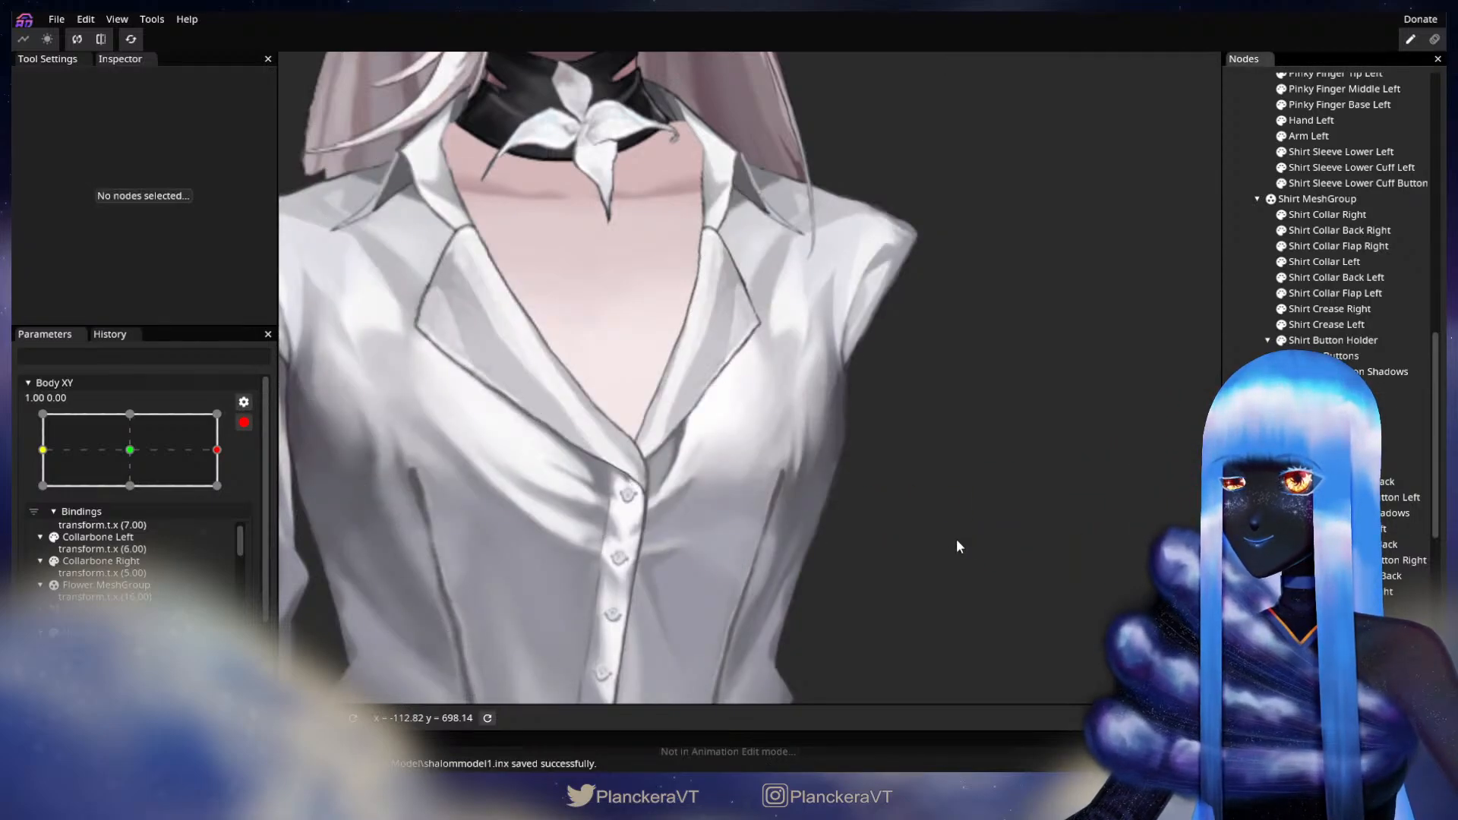
# - Disarm Body XY and move it around 1.00, 0.00 to check how the shirt follows the turn
pyautogui.scroll(-4, 956, 540)
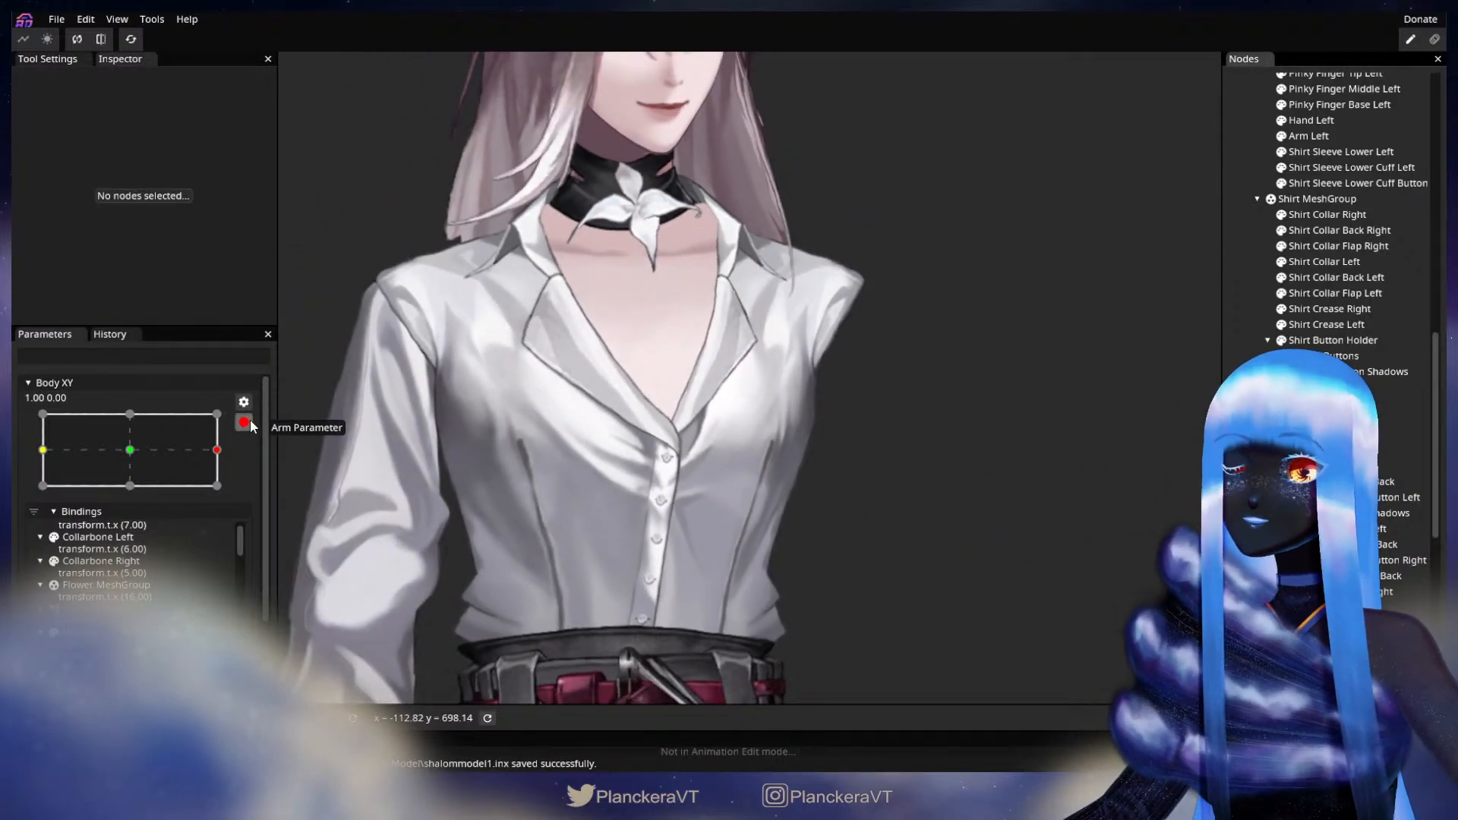
pyautogui.click(244, 423)
pyautogui.moveTo(228, 517)
pyautogui.mouseDown()
pyautogui.moveTo(108, 518)
pyautogui.moveTo(253, 514)
pyautogui.mouseUp()
# - Re-arm Body XY at 1.00, 0.00, reduce the Circle Brush to 30.00, and smooth the Shirt mesh between left chest and armpit
pyautogui.click(254, 487)
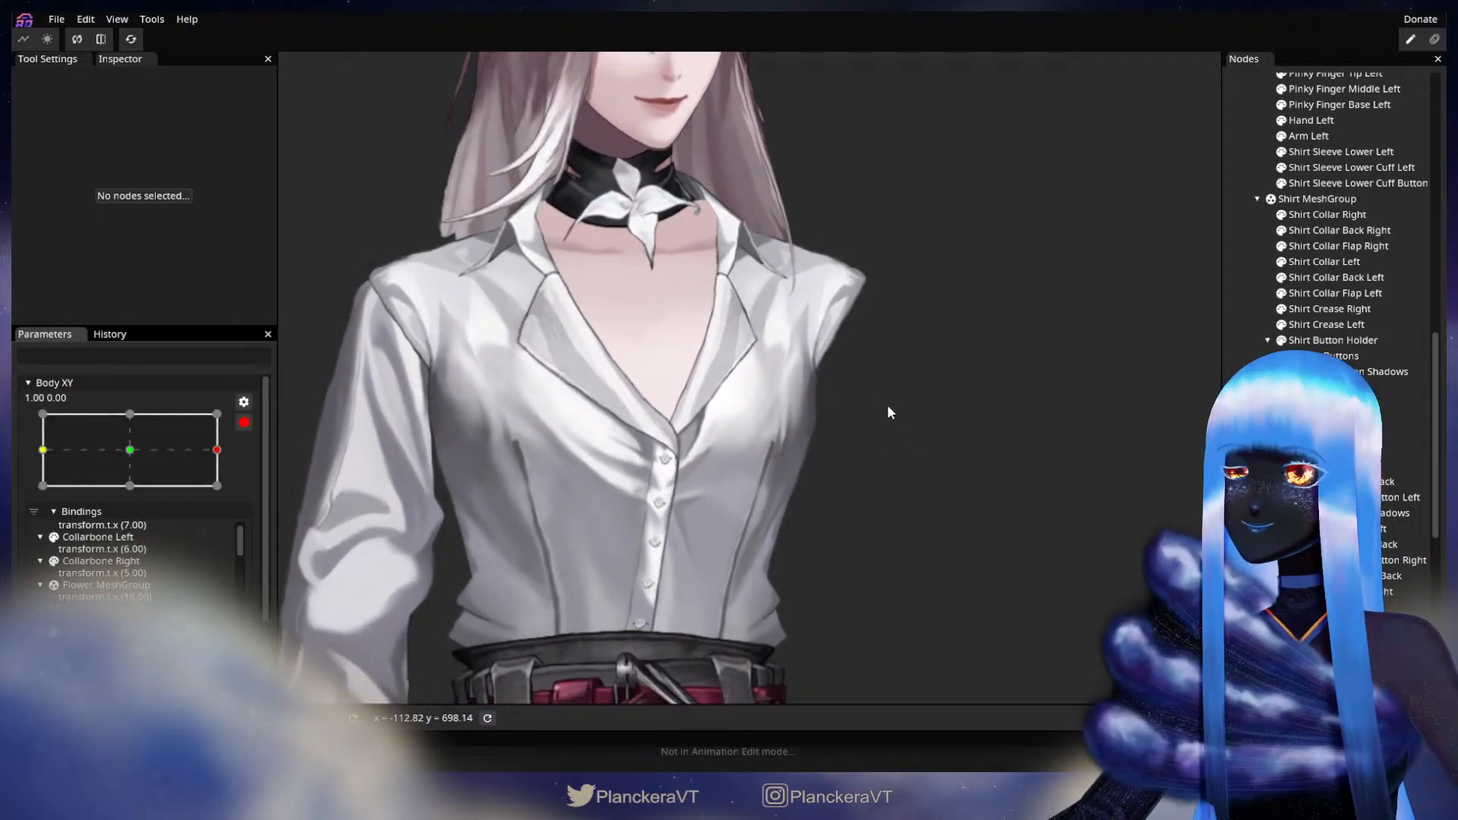
pyautogui.click(1307, 387)
pyautogui.scroll(3, 926, 469)
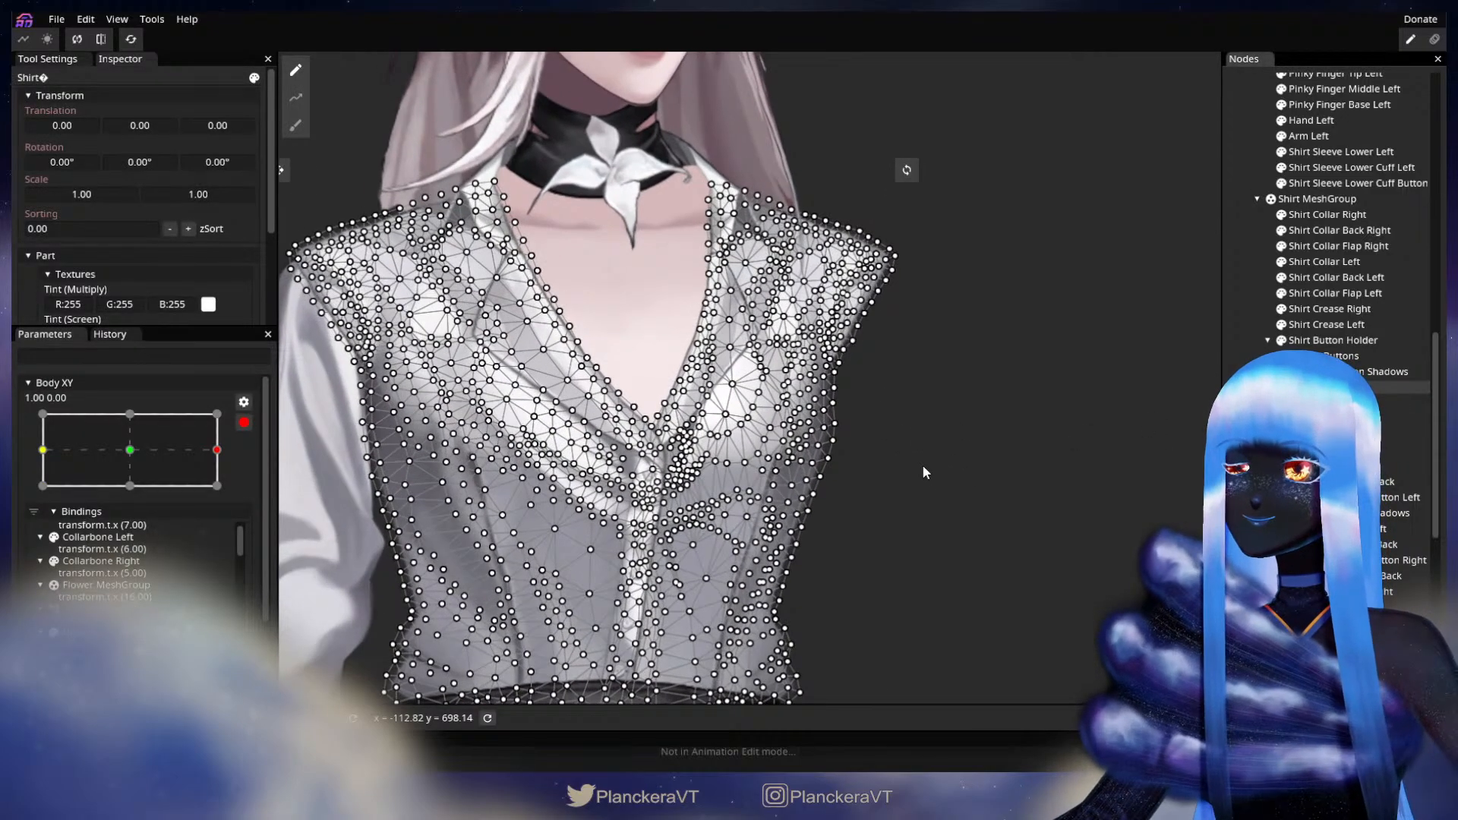
pyautogui.moveTo(922, 464); pyautogui.dragTo(845, 504)
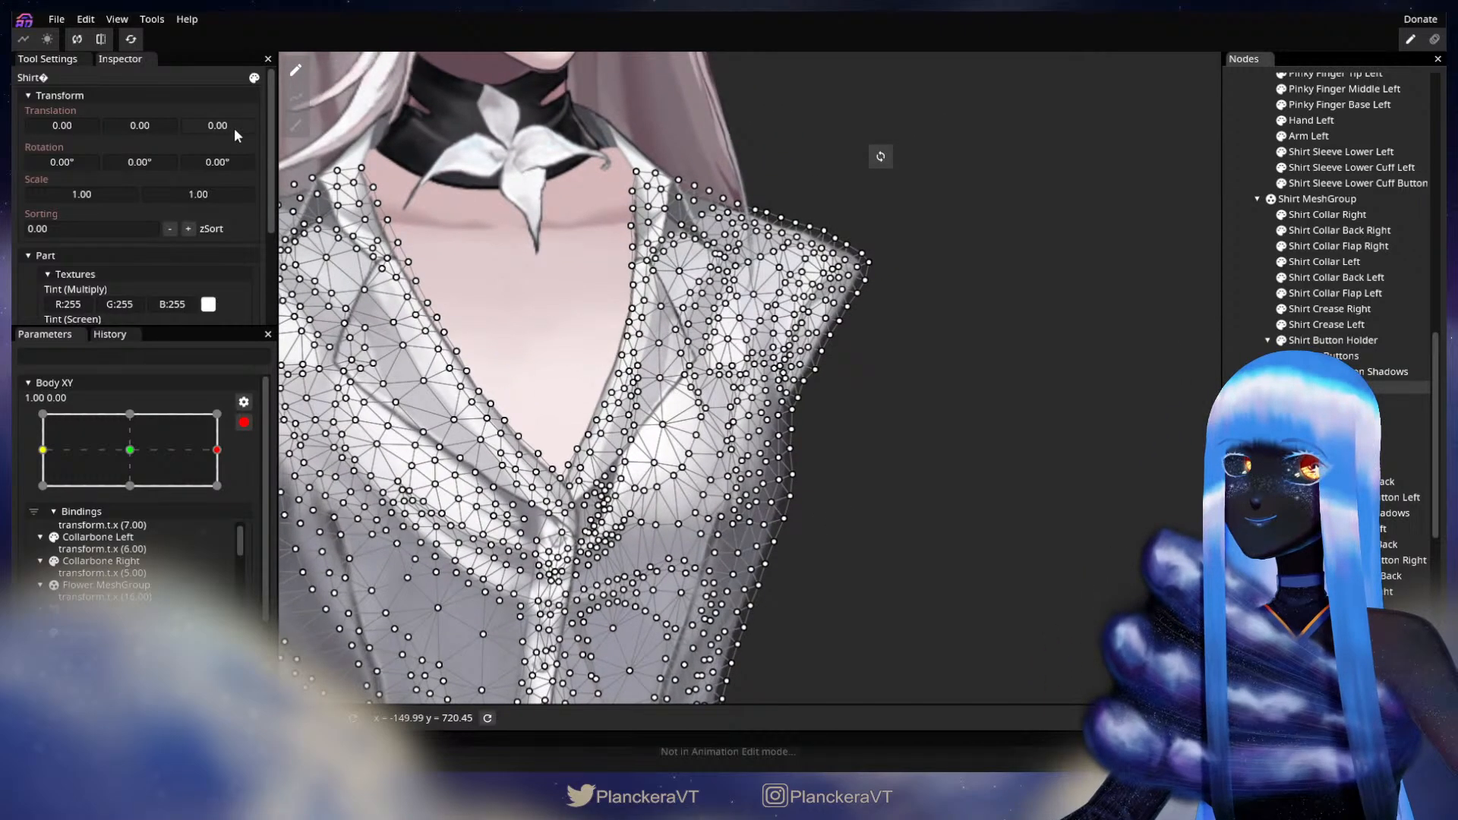
pyautogui.click(296, 125)
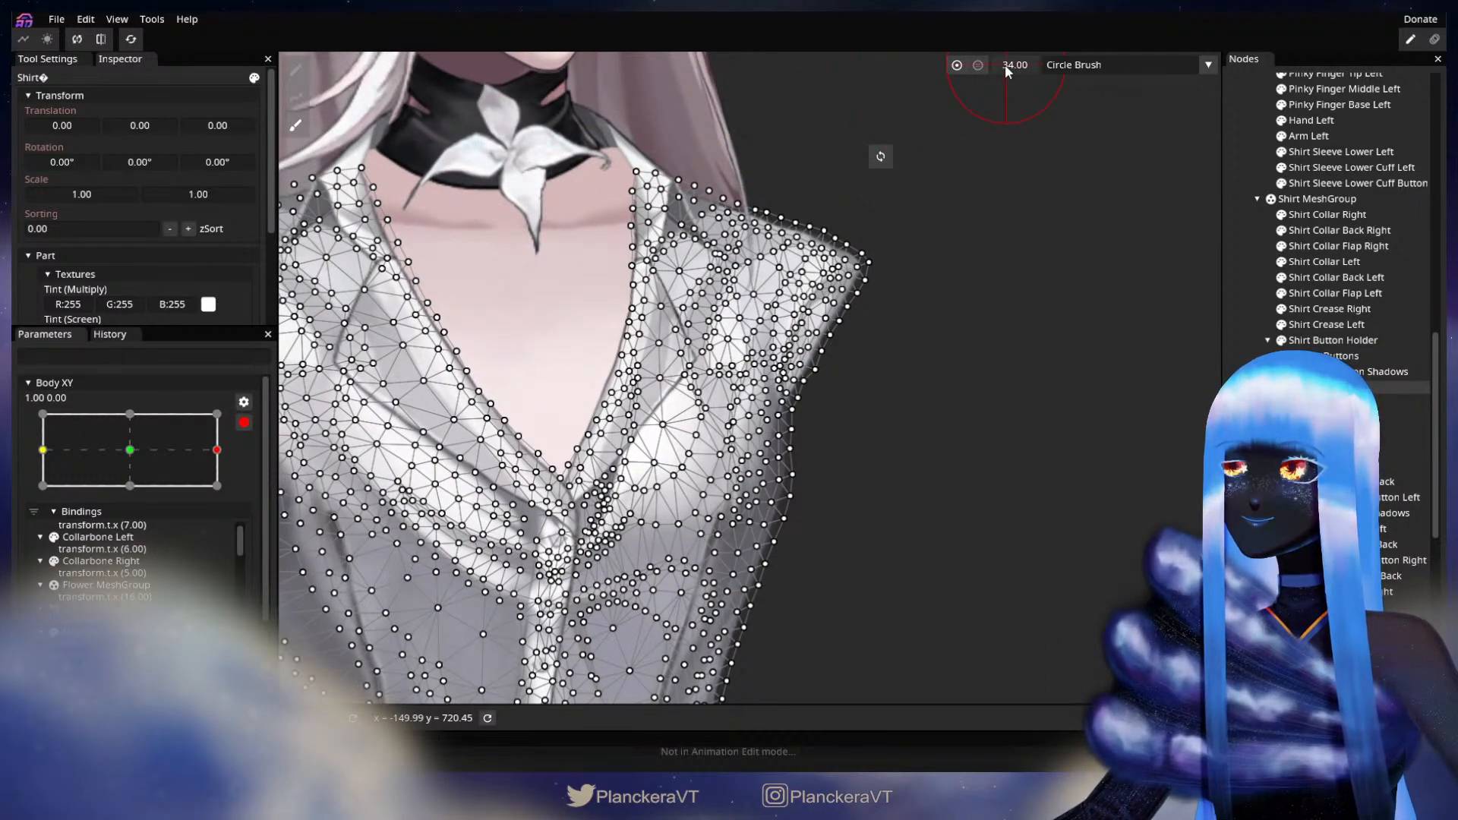
pyautogui.moveTo(1004, 65); pyautogui.dragTo(1000, 65)
pyautogui.scroll(1, 878, 421)
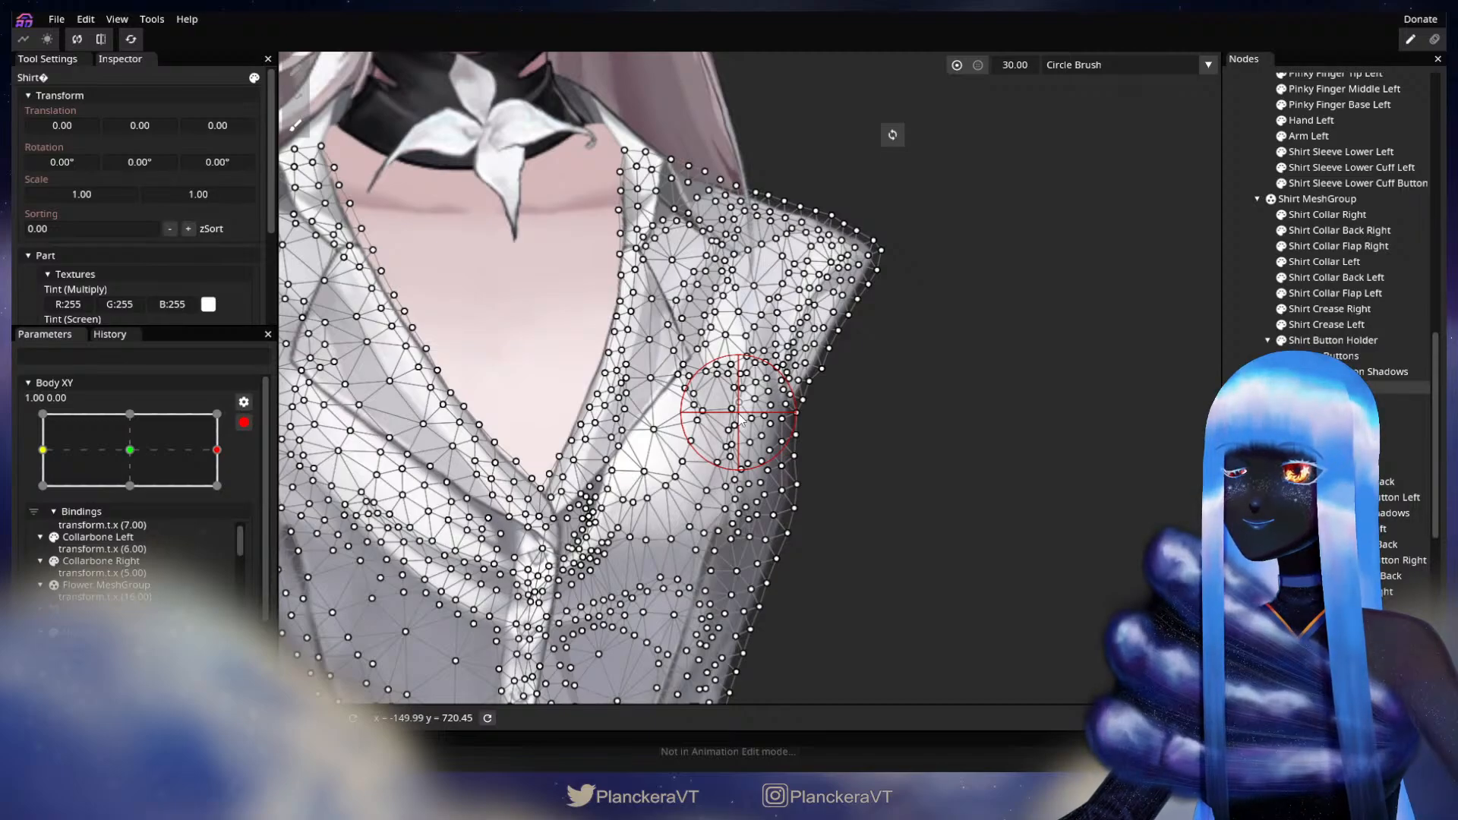
pyautogui.click(883, 460)
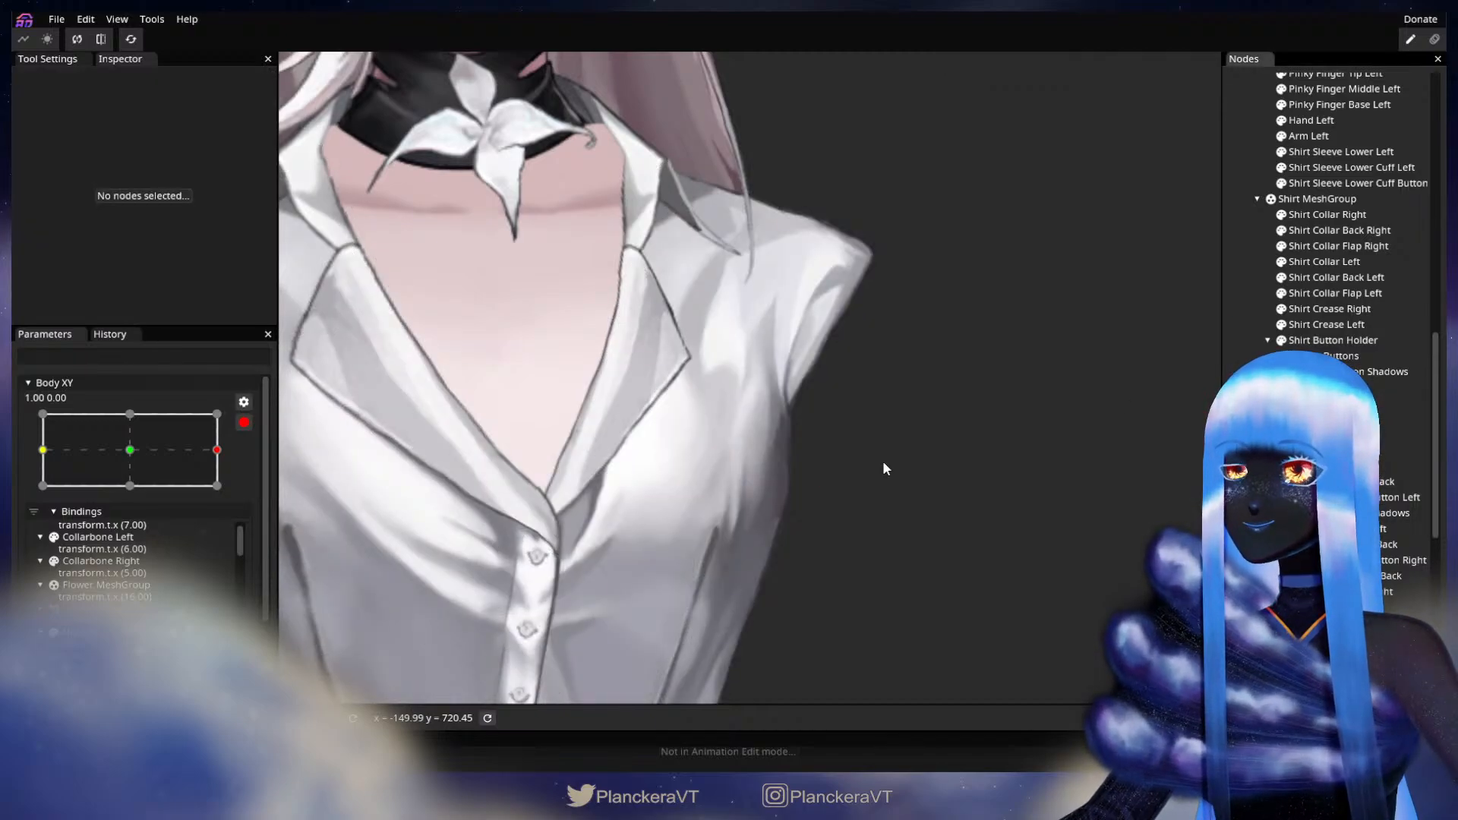
# - Disarm Body XY and preview the turn near 1.00, 0.00, examining the shirt from collar to waist
pyautogui.scroll(-5, 881, 481)
pyautogui.scroll(-5, 876, 496)
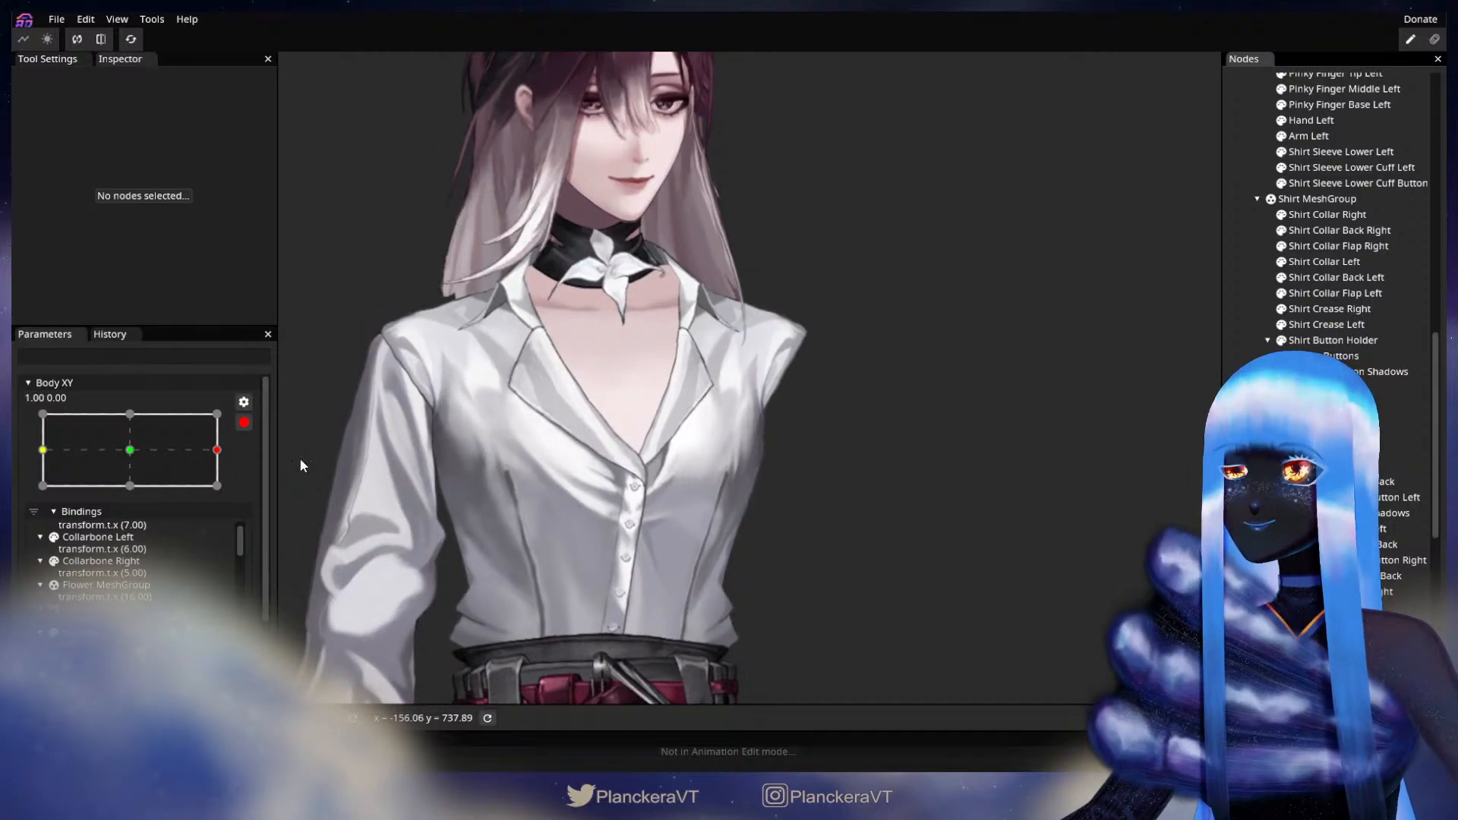
pyautogui.click(244, 423)
pyautogui.moveTo(226, 520)
pyautogui.mouseDown()
pyautogui.moveTo(107, 511)
pyautogui.moveTo(232, 509)
pyautogui.mouseUp()
pyautogui.moveTo(660, 547); pyautogui.dragTo(646, 458)
pyautogui.scroll(5, 634, 422)
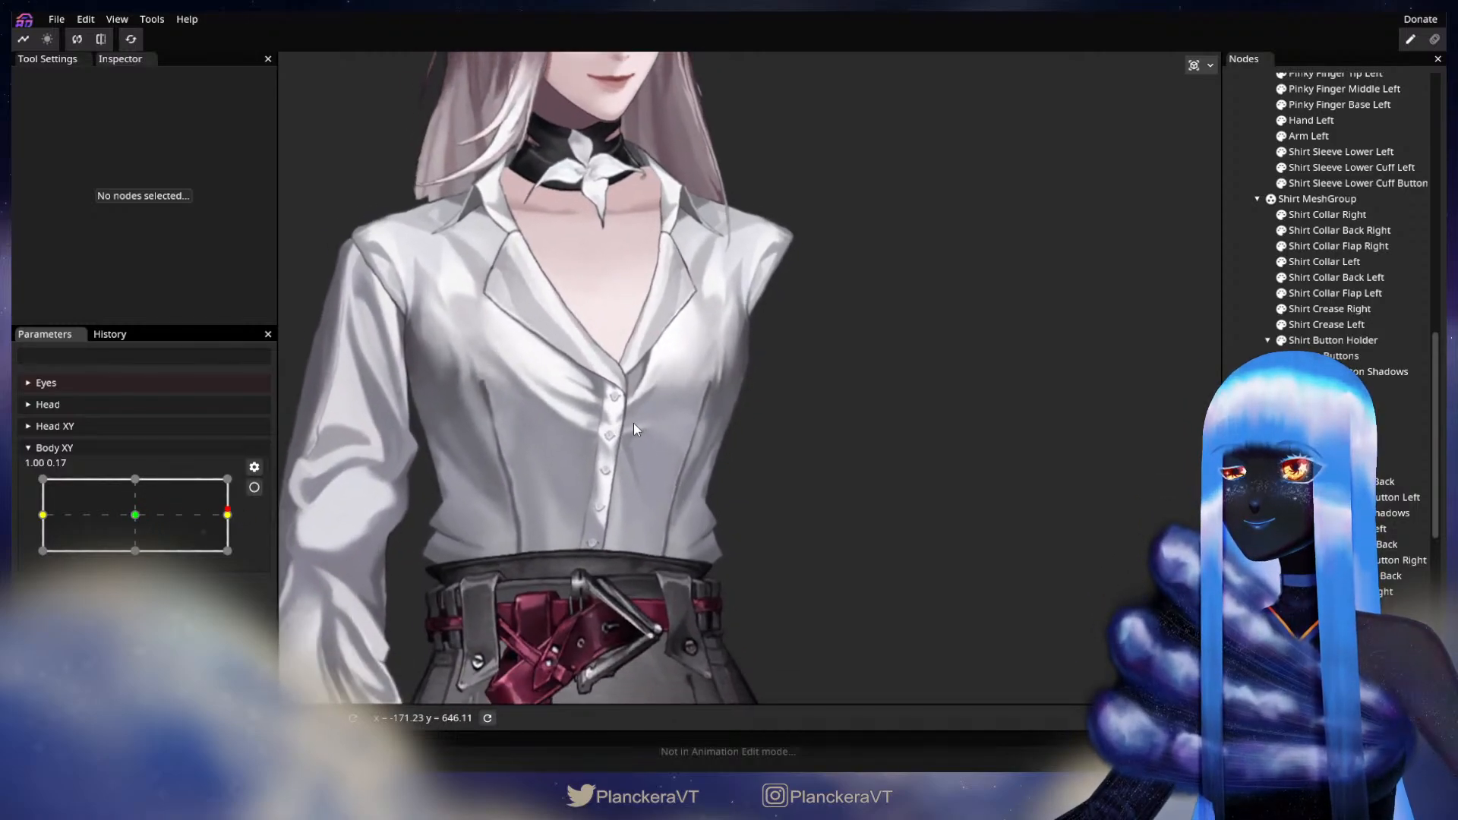
# - Re-arm Body XY at 1.00, 0.00 and adjust the Shirt mesh vertices around the upper end of the left side seam
pyautogui.click(255, 489)
pyautogui.scroll(3, 748, 467)
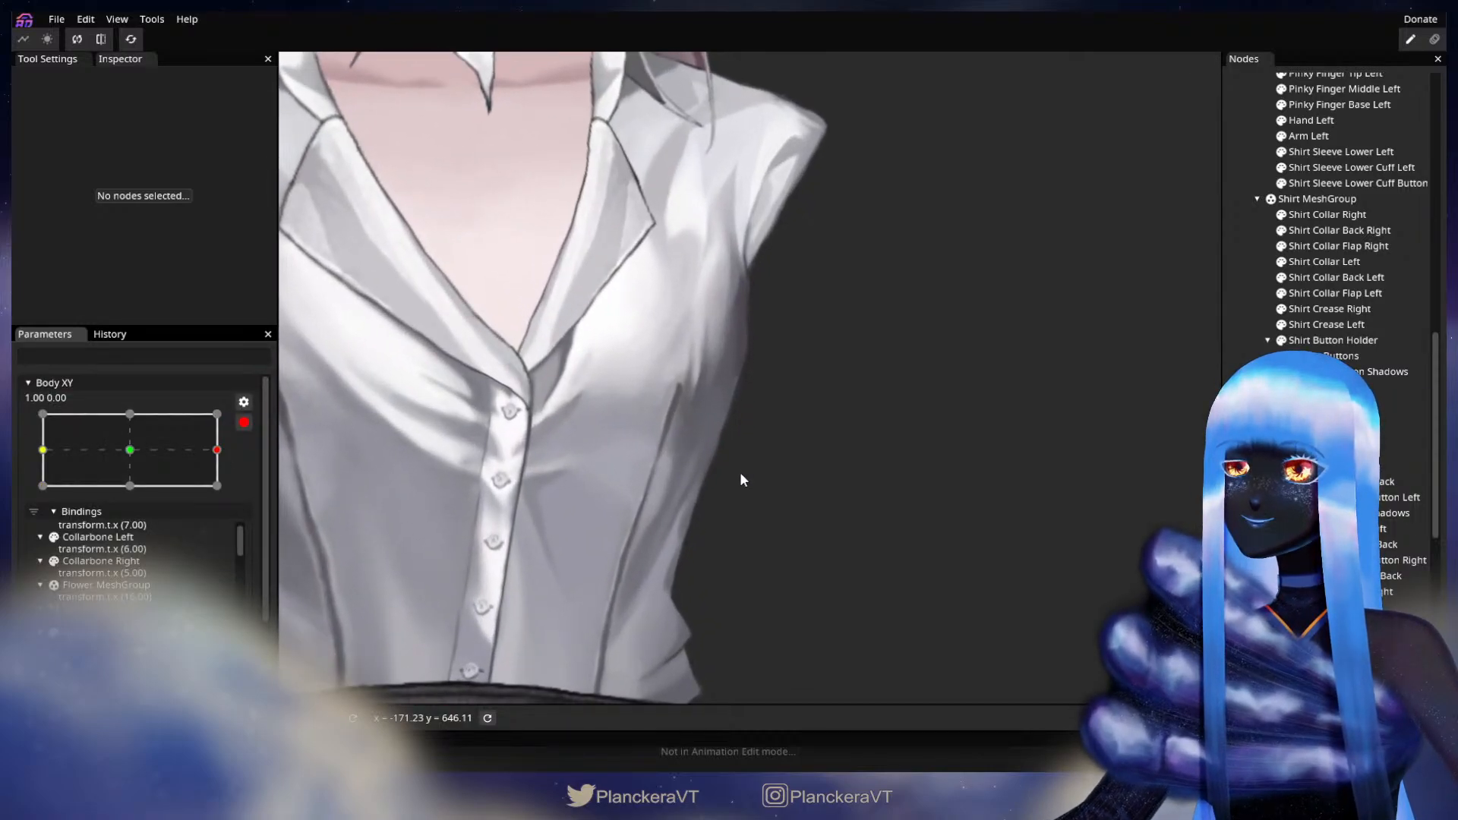
pyautogui.moveTo(761, 464); pyautogui.dragTo(933, 454)
pyautogui.scroll(2, 911, 492)
pyautogui.click(1326, 387)
pyautogui.scroll(2, 934, 466)
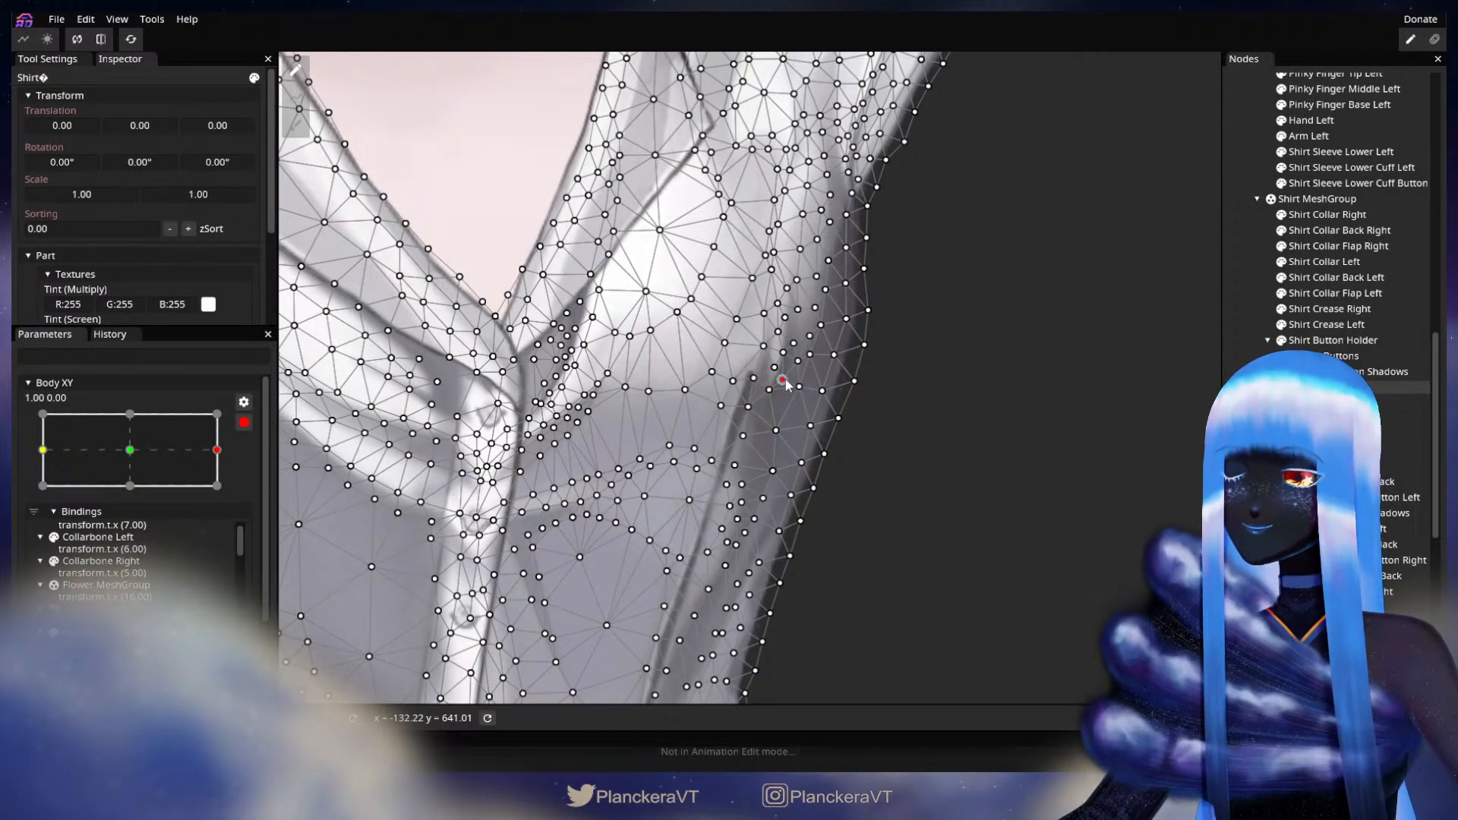
pyautogui.press('Escape')
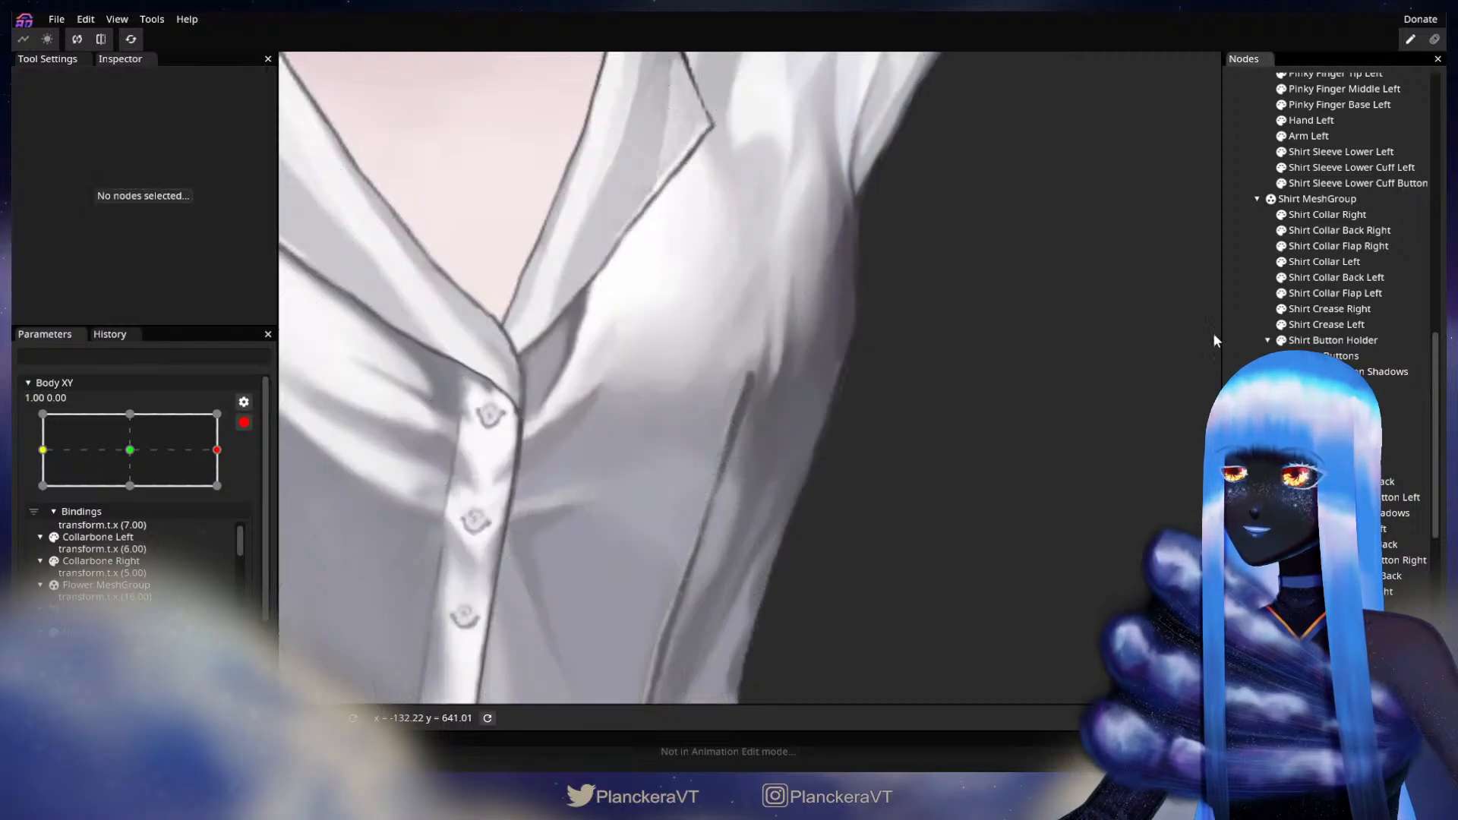
# - Disarm Body XY and move it around 1.00, 0.00 to check how the left side of the shirt follows the turn
pyautogui.scroll(-2, 910, 488)
pyautogui.scroll(-3, 914, 491)
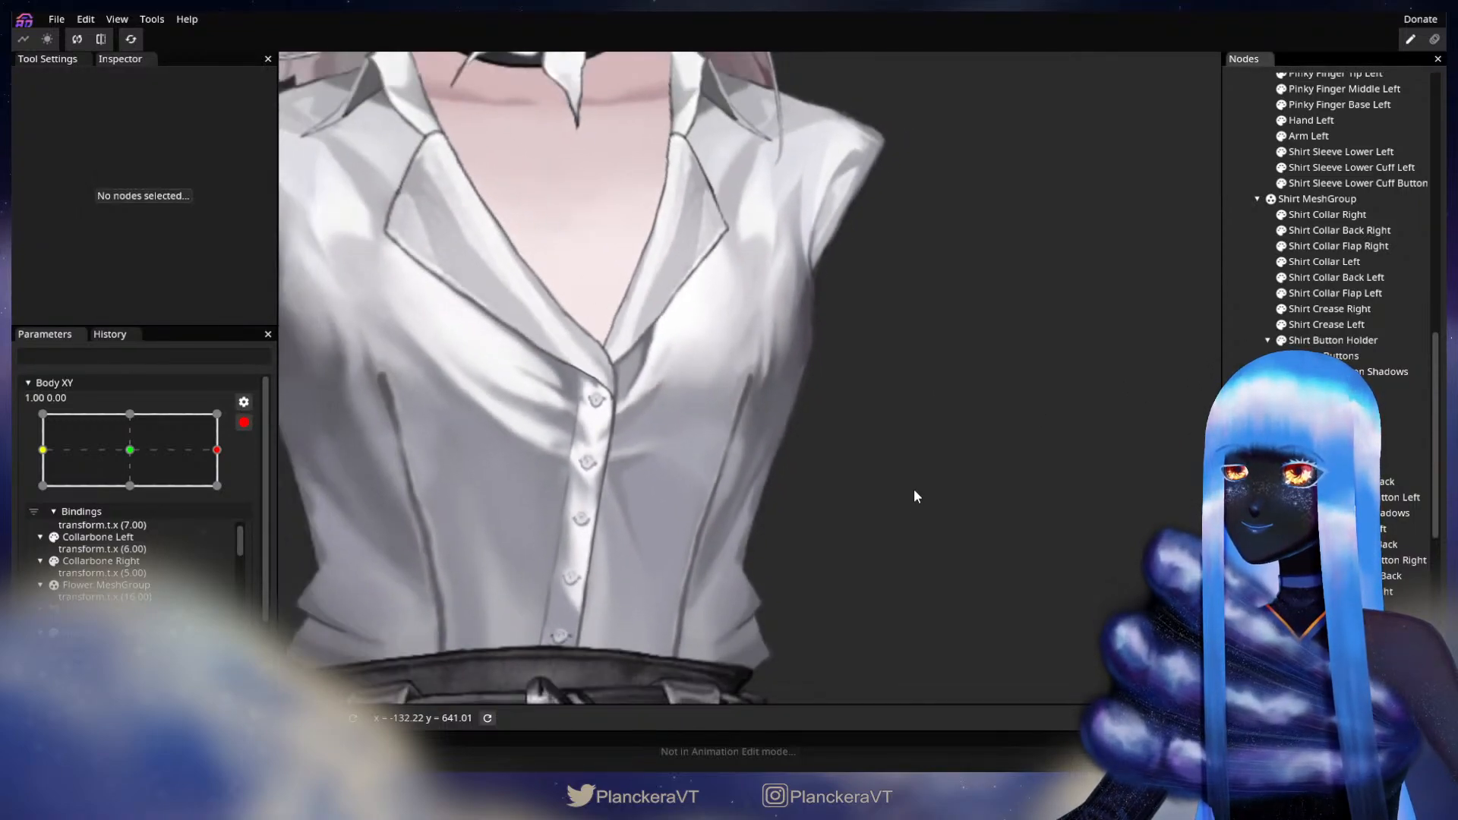
pyautogui.moveTo(978, 458); pyautogui.dragTo(959, 519)
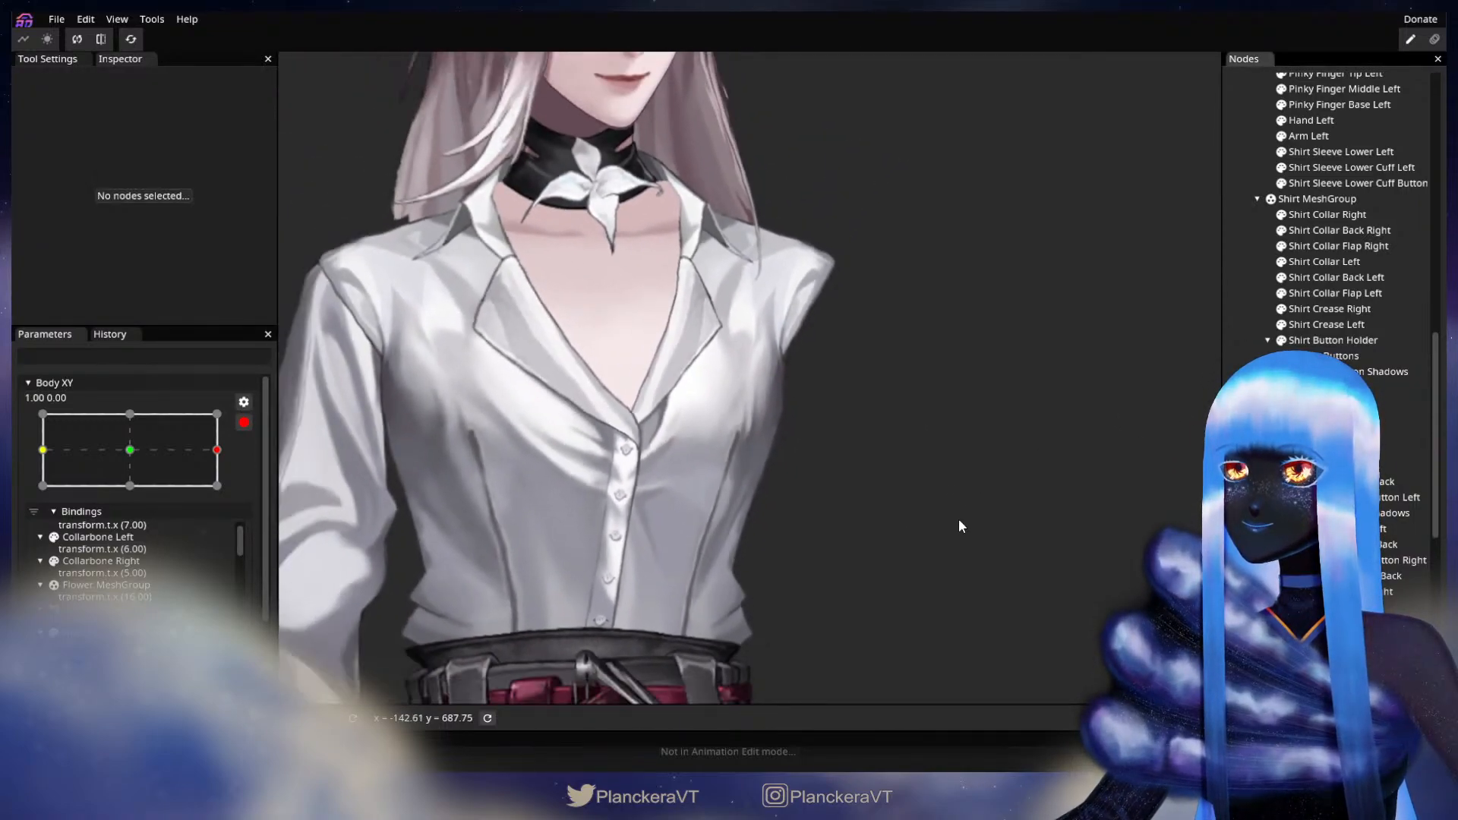
pyautogui.click(243, 422)
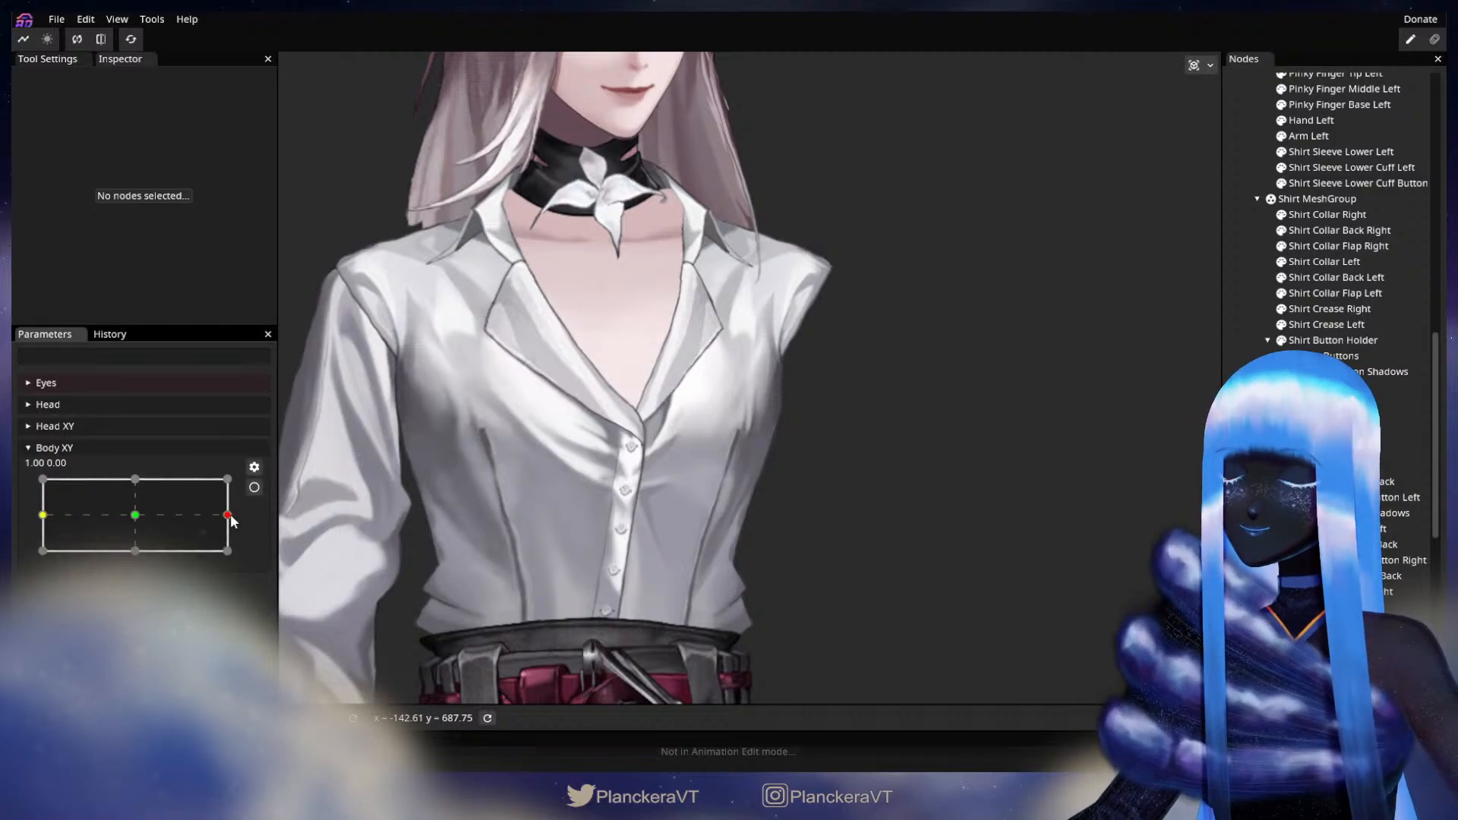
pyautogui.moveTo(232, 522)
pyautogui.mouseDown()
pyautogui.moveTo(116, 524)
pyautogui.moveTo(243, 514)
pyautogui.moveTo(103, 518)
pyautogui.moveTo(244, 513)
pyautogui.moveTo(99, 522)
pyautogui.moveTo(239, 517)
pyautogui.mouseUp()
# - Re-arm Body XY at 1.00, 0.00 and smooth the Shirt mesh at the left waist with the 30.00 Circle Brush
pyautogui.click(254, 487)
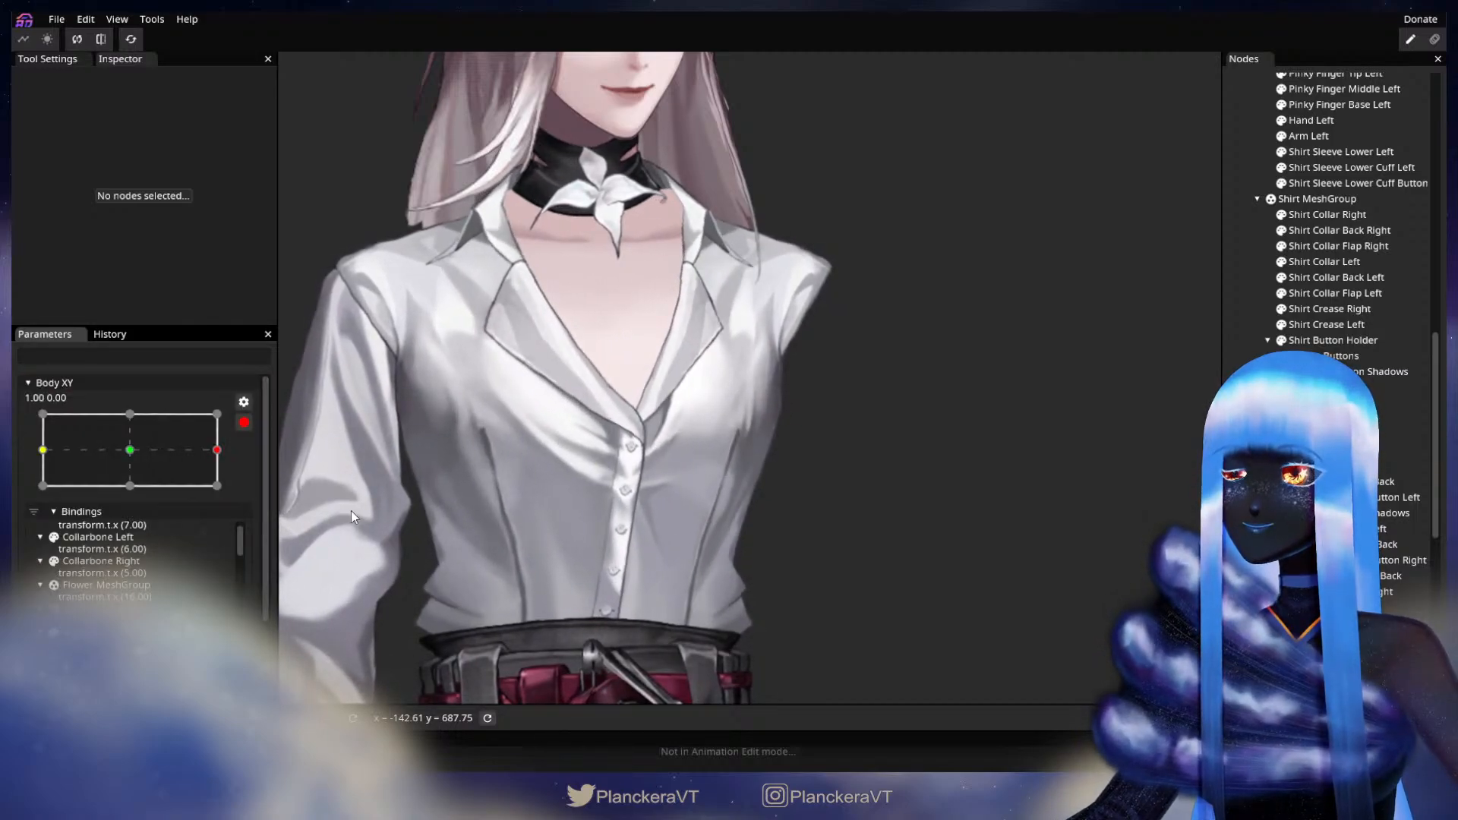
pyautogui.moveTo(806, 562); pyautogui.dragTo(794, 453)
pyautogui.click(1322, 386)
pyautogui.scroll(2, 917, 505)
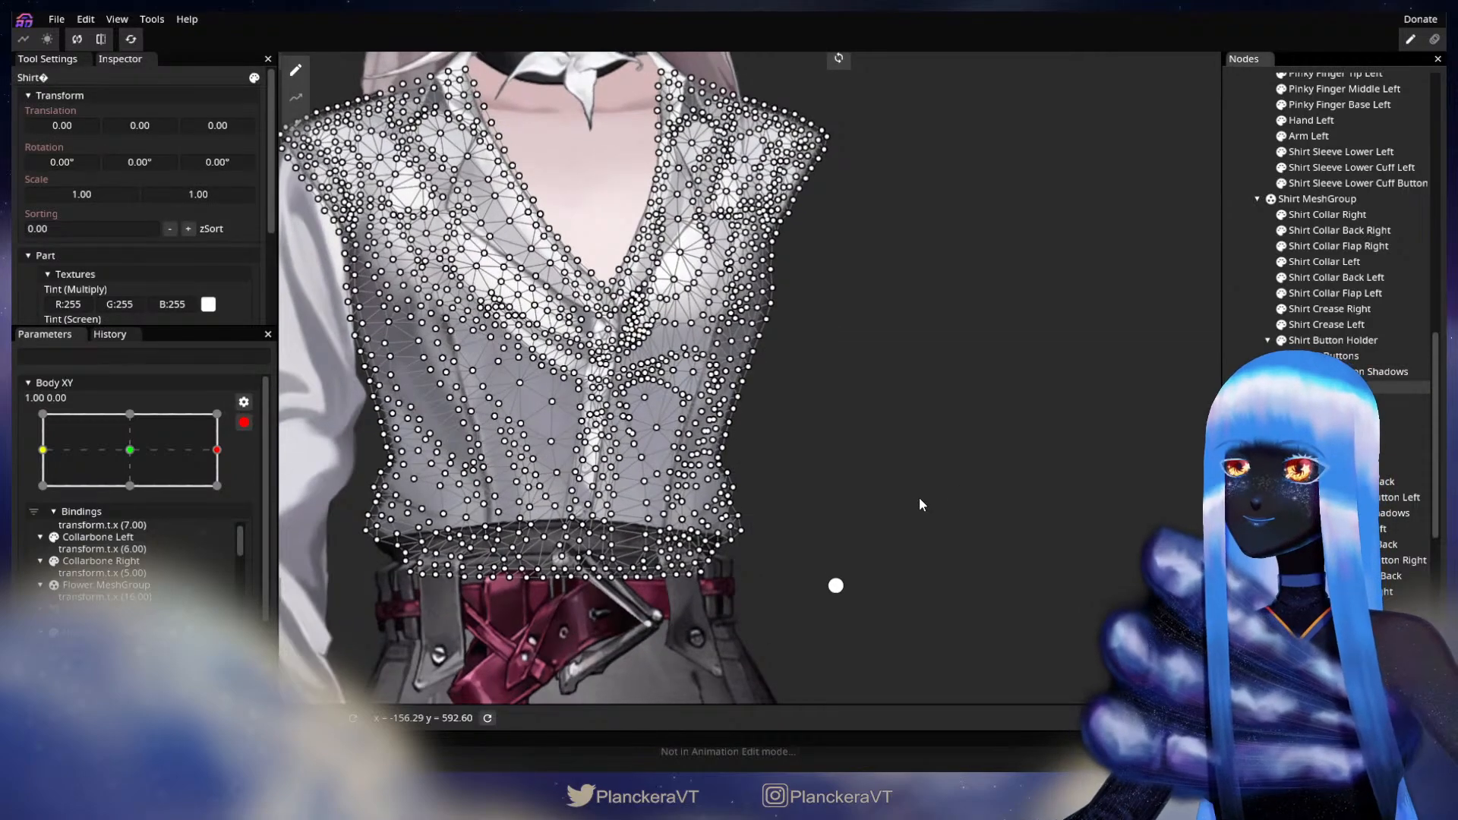
pyautogui.scroll(1, 919, 499)
pyautogui.moveTo(925, 319); pyautogui.dragTo(1065, 320)
pyautogui.click(295, 125)
pyautogui.scroll(1, 936, 515)
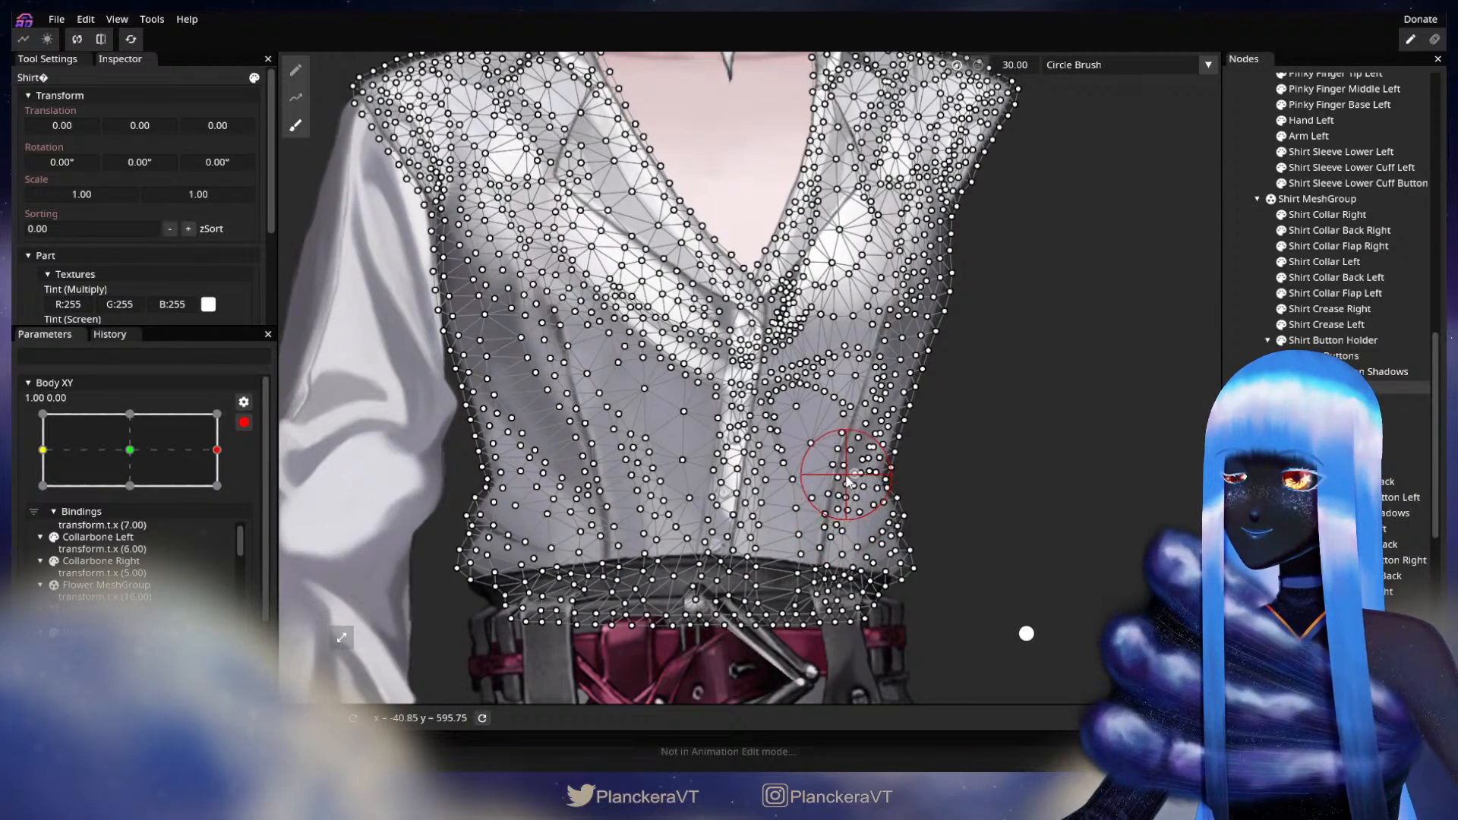
pyautogui.click(1260, 387)
# - Disarm Body XY, preview the turn between 1.00, 0.00 and 1.00, 0.40, and examine the shirt's left chest and collar folds
pyautogui.scroll(-2, 970, 468)
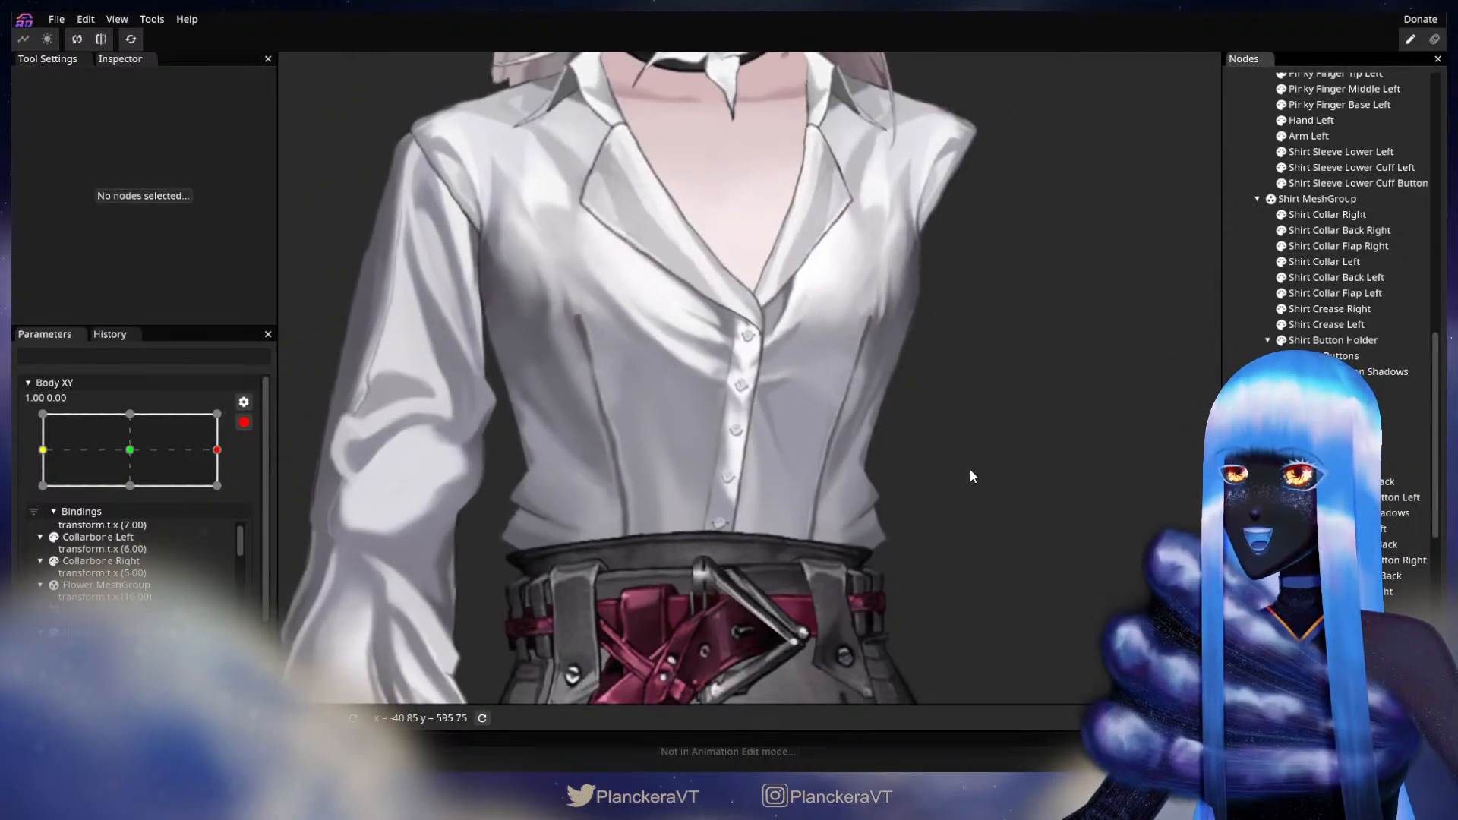
pyautogui.moveTo(970, 468); pyautogui.dragTo(828, 549)
pyautogui.scroll(-1, 911, 568)
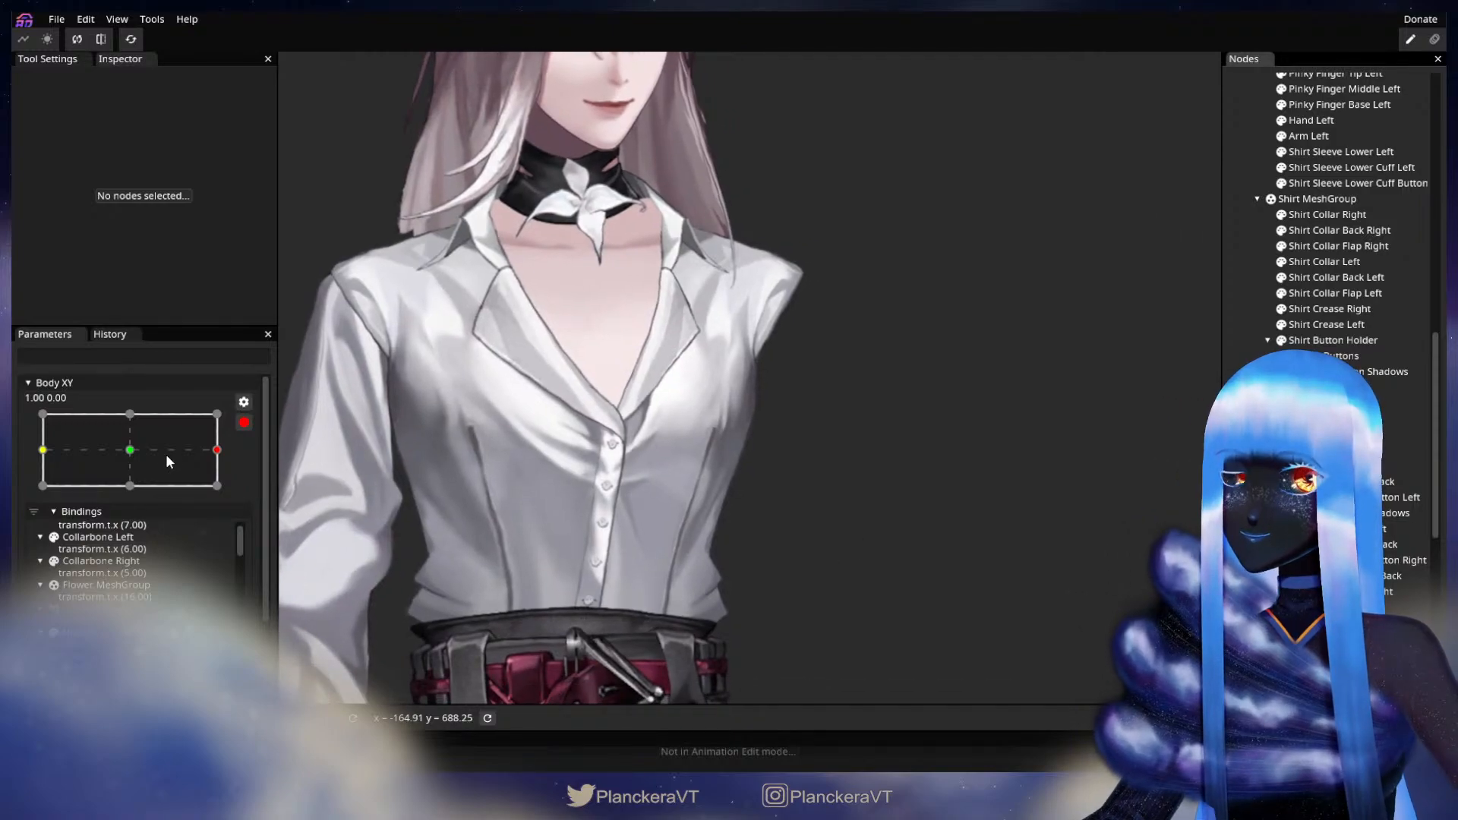
pyautogui.click(244, 422)
pyautogui.moveTo(227, 515)
pyautogui.mouseDown()
pyautogui.moveTo(125, 508)
pyautogui.moveTo(215, 505)
pyautogui.moveTo(130, 490)
pyautogui.moveTo(226, 504)
pyautogui.moveTo(137, 505)
pyautogui.moveTo(230, 501)
pyautogui.mouseUp()
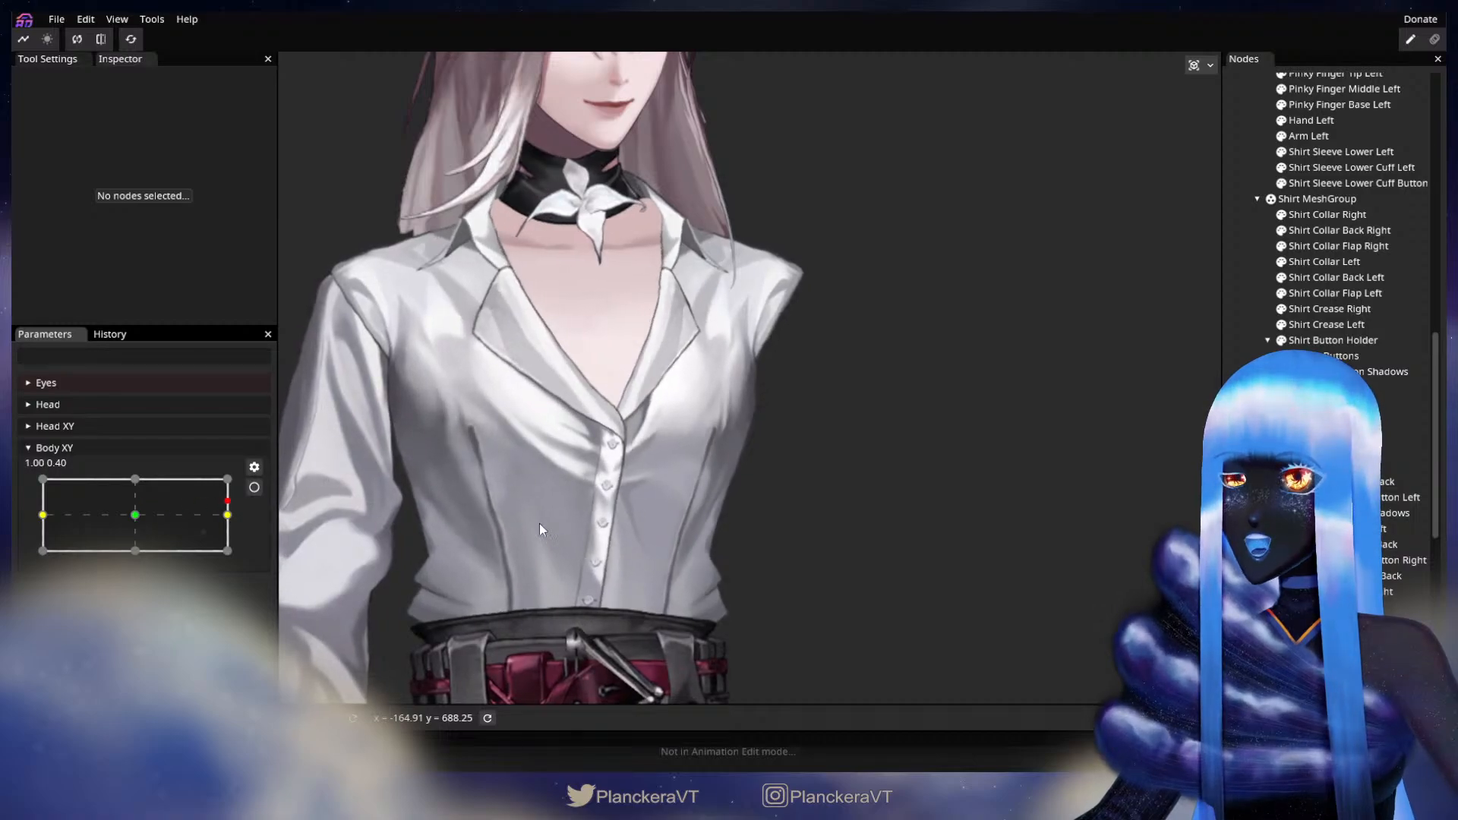
pyautogui.scroll(1, 669, 475)
pyautogui.scroll(4, 668, 464)
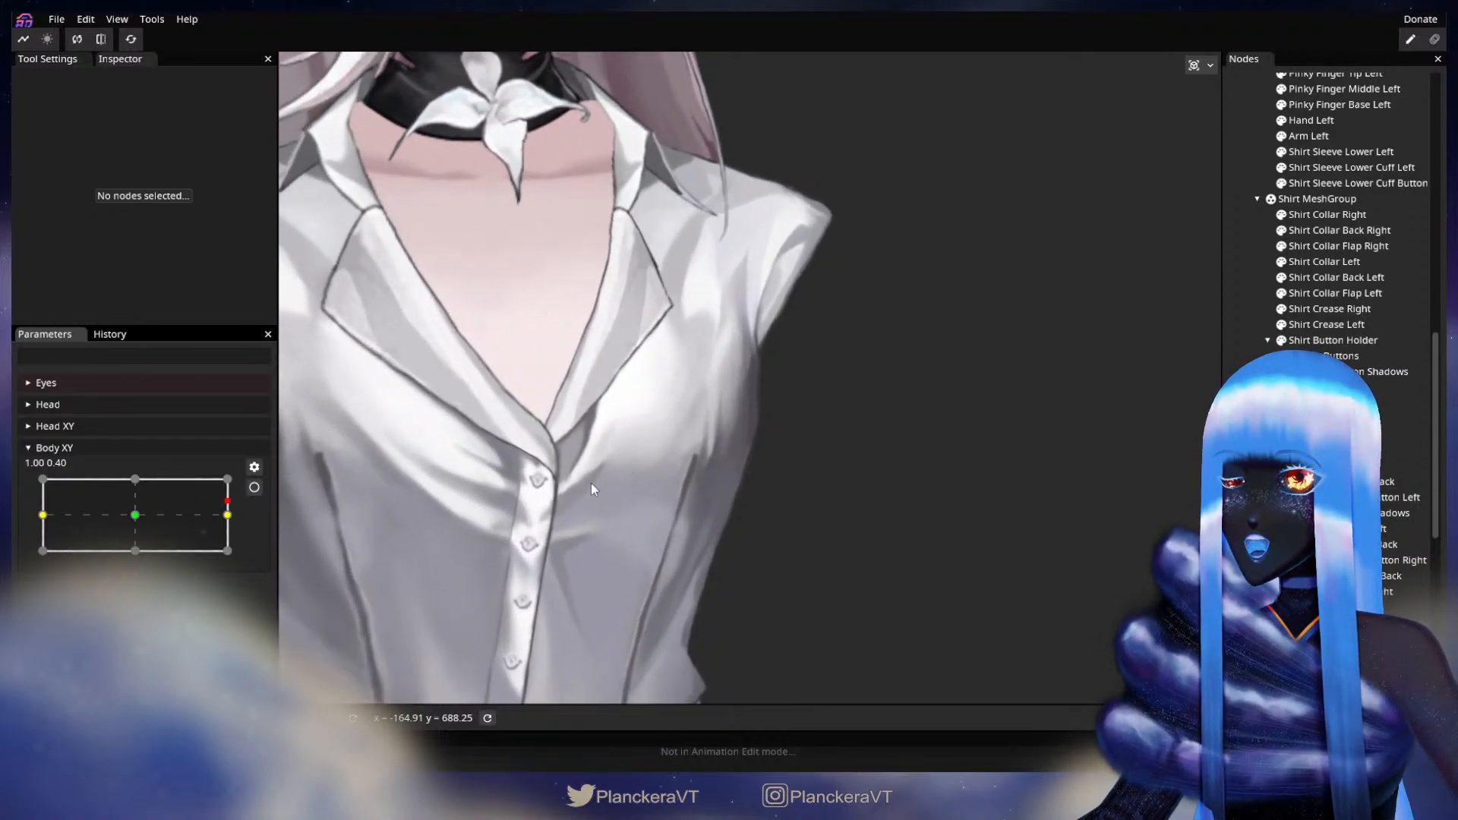
pyautogui.scroll(1, 721, 467)
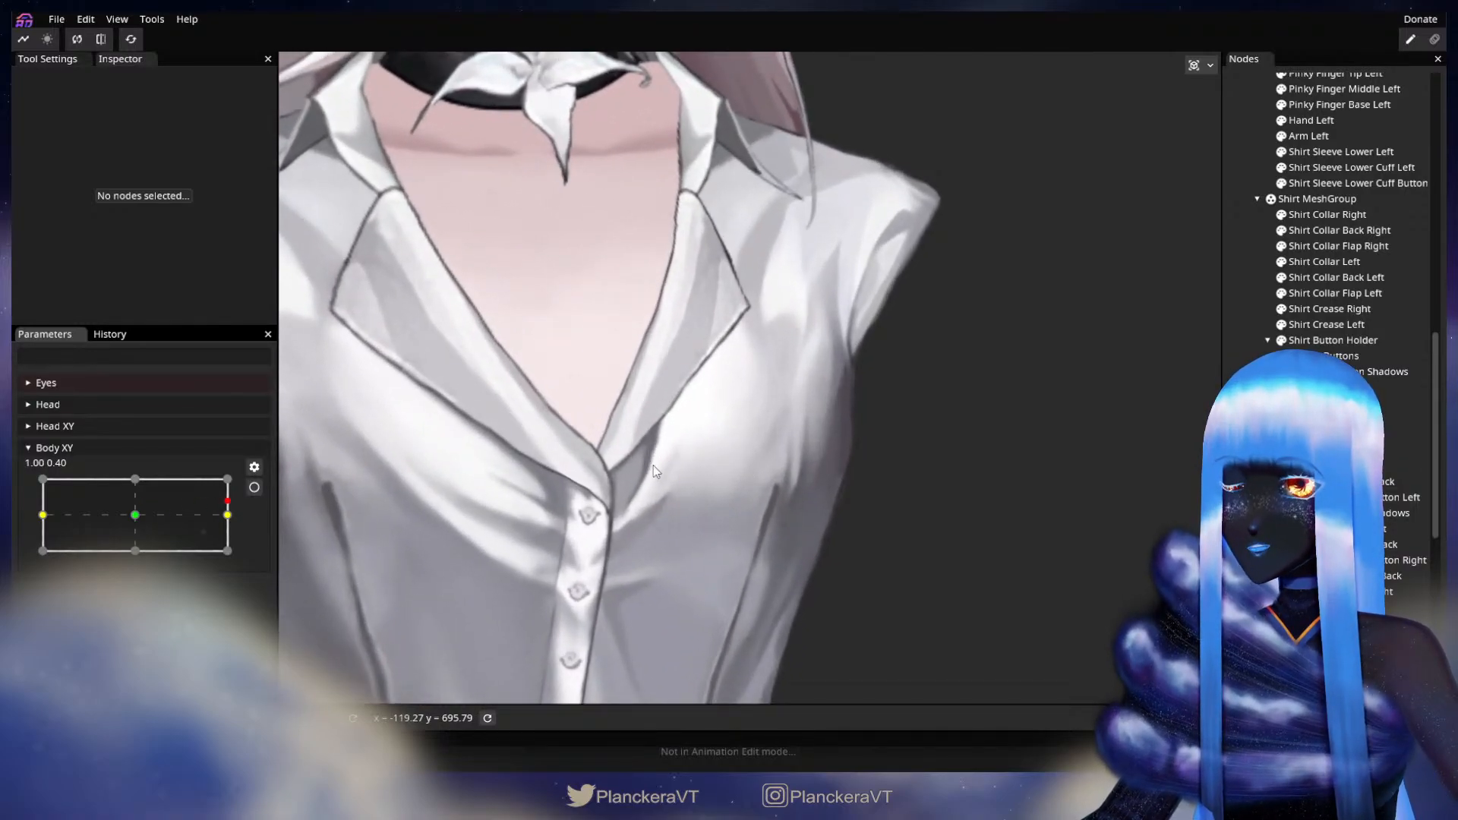
pyautogui.scroll(3, 653, 466)
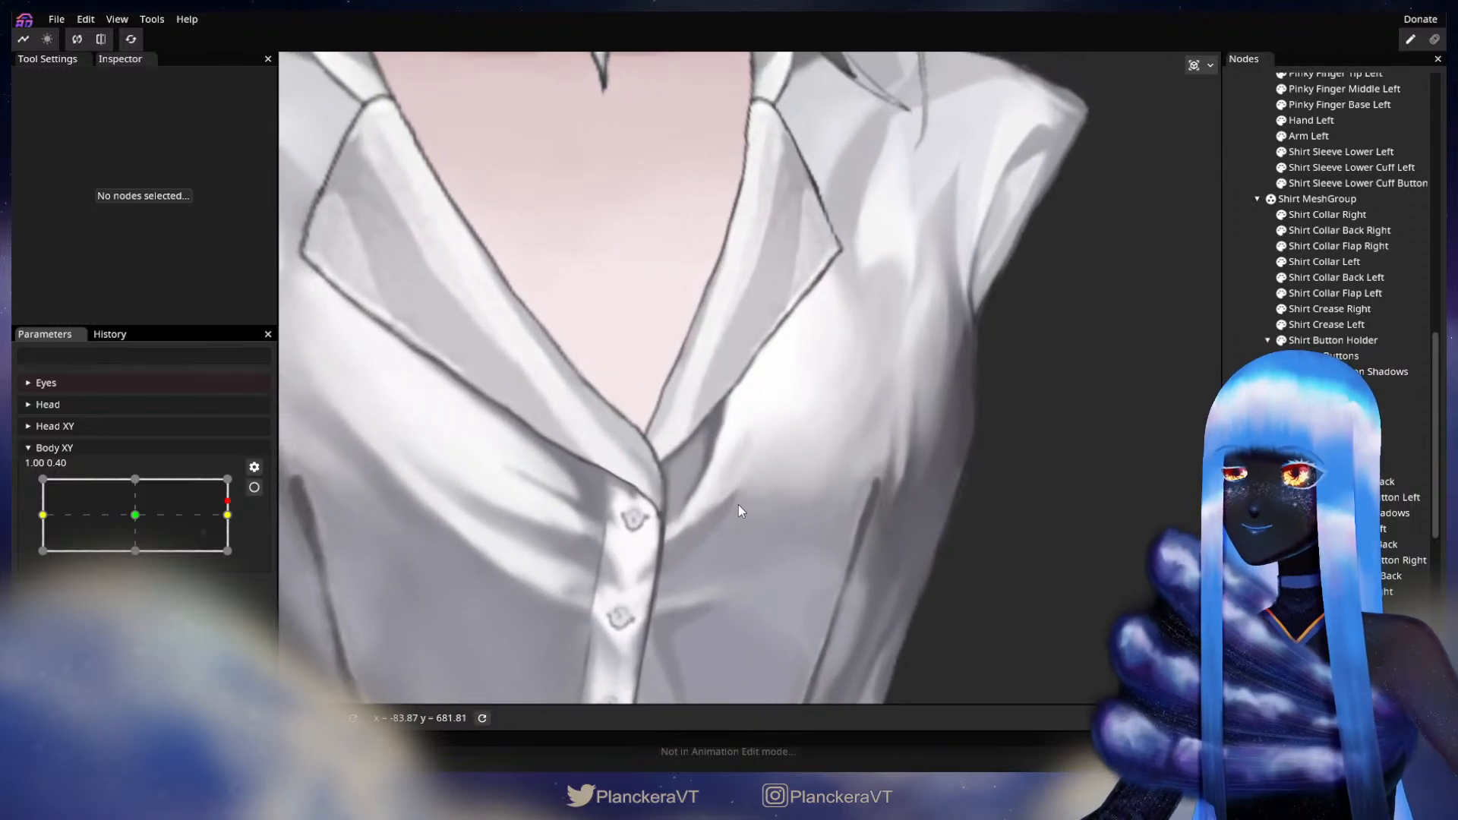
pyautogui.scroll(1, 738, 505)
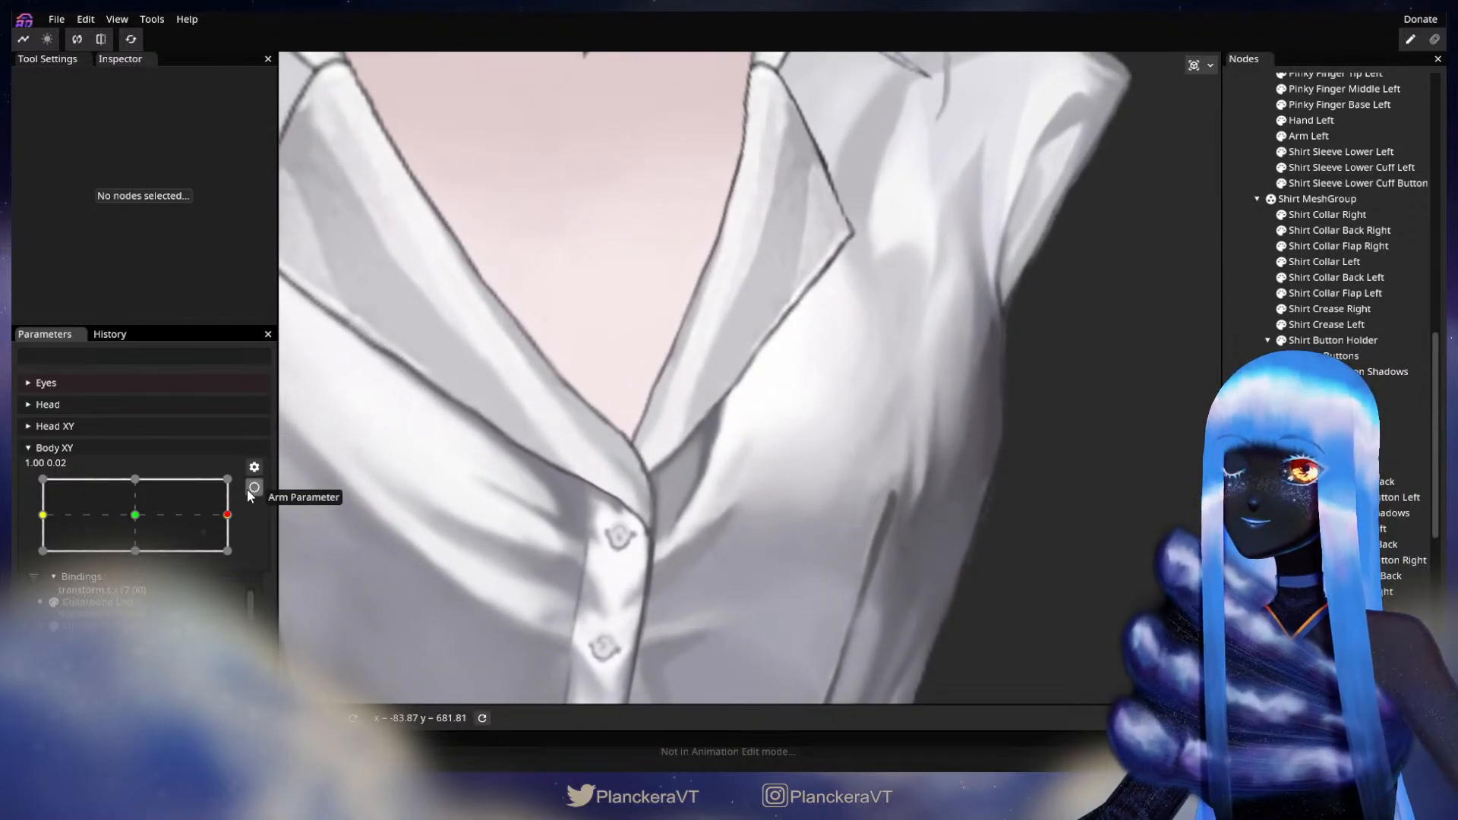
# - Re-arm Body XY at 1.00, 0.00 and adjust the Shirt mesh vertices along the shadow edge below the left collar flap
pyautogui.click(254, 486)
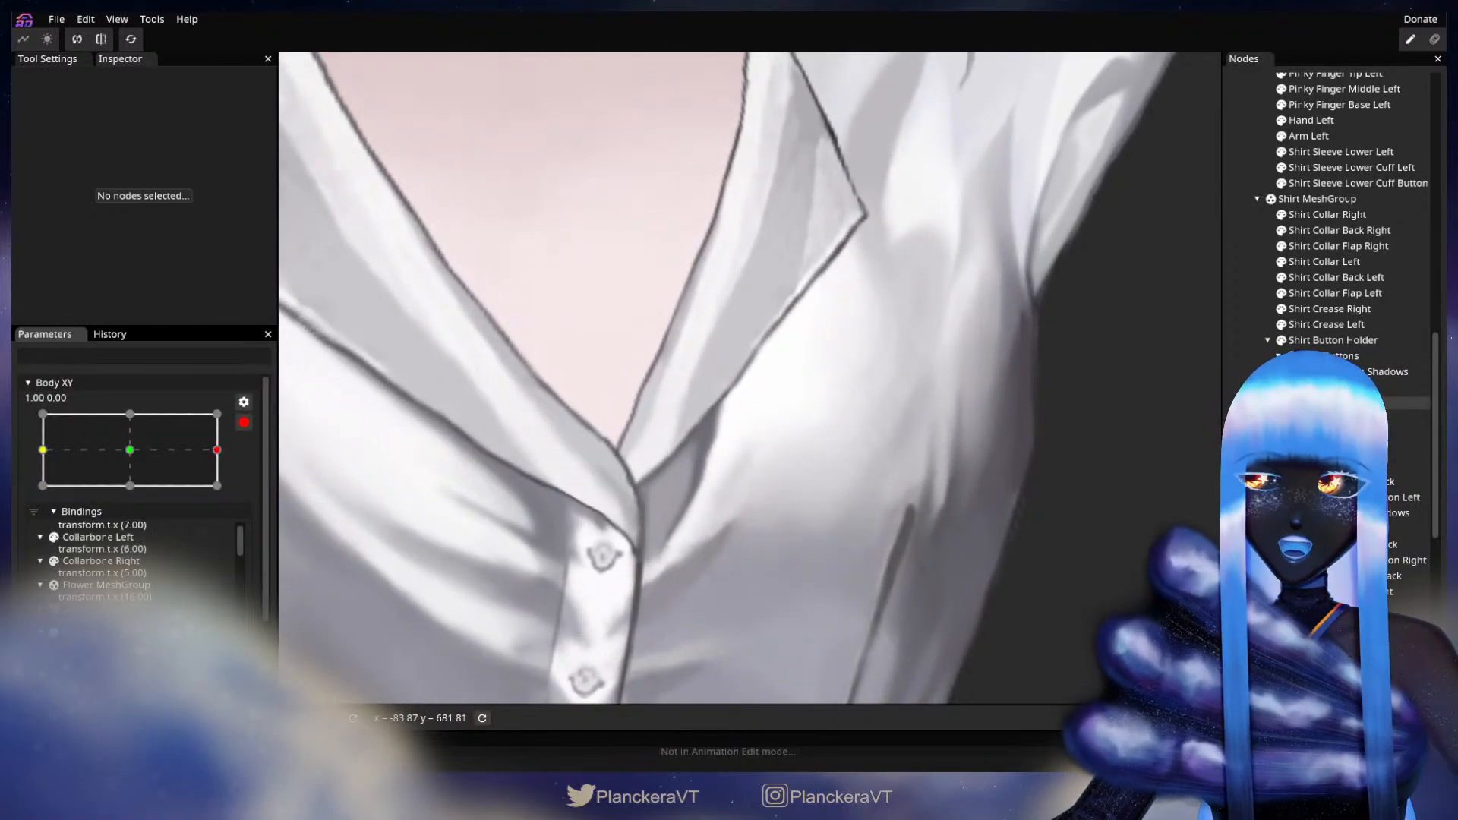
pyautogui.click(717, 519)
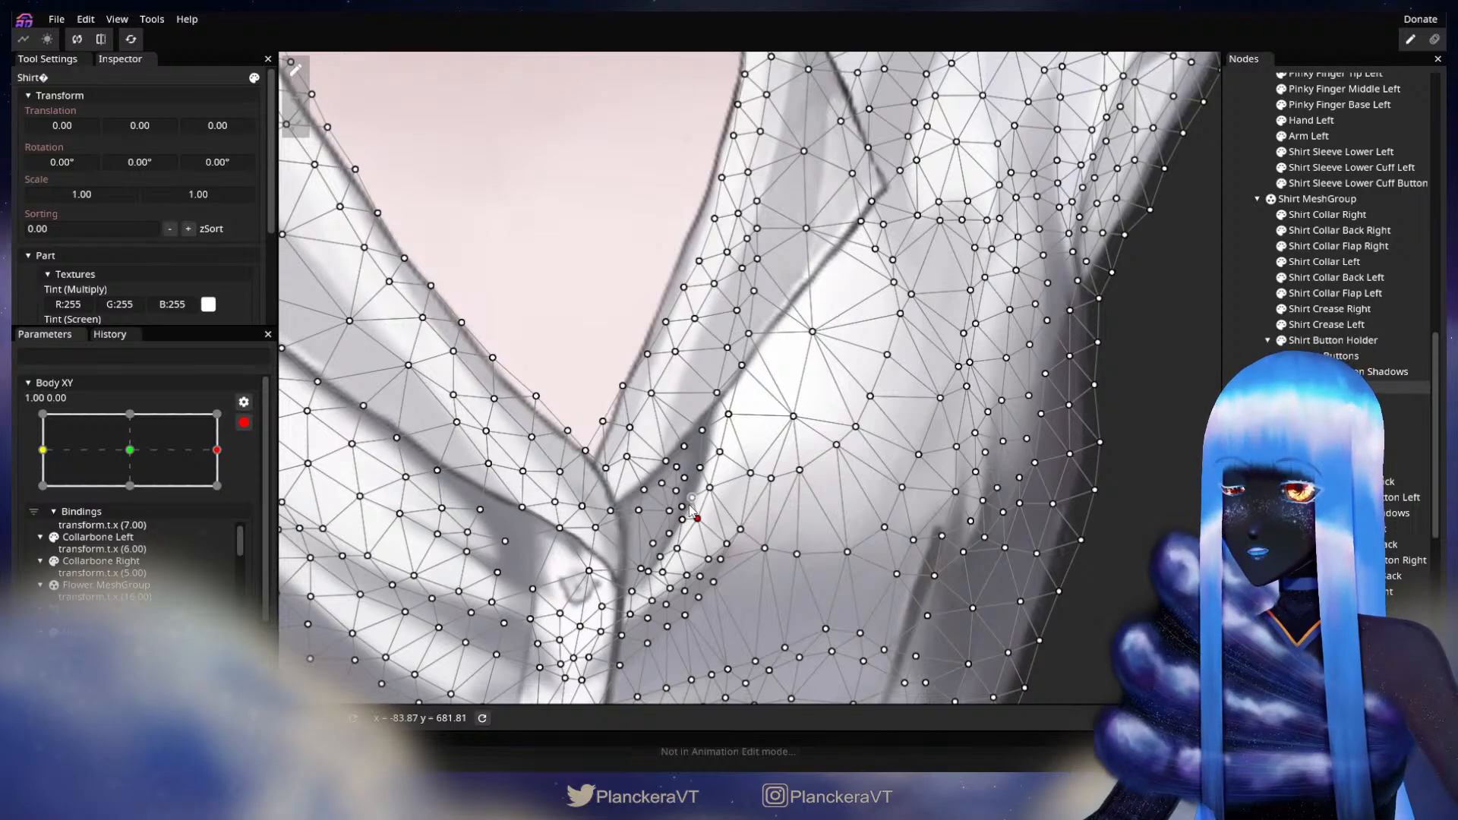
pyautogui.moveTo(676, 511); pyautogui.dragTo(729, 456)
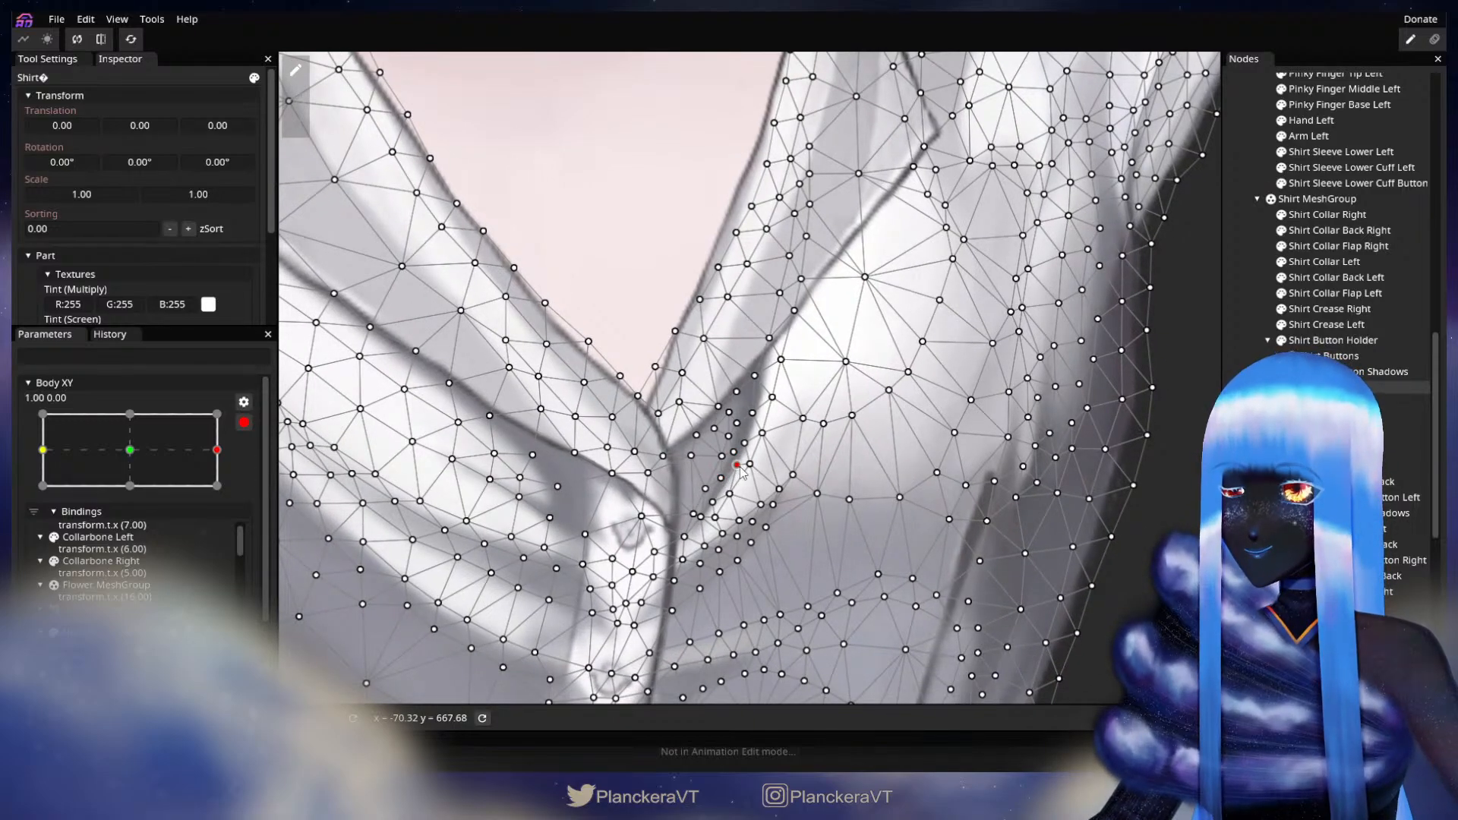
pyautogui.click(713, 503)
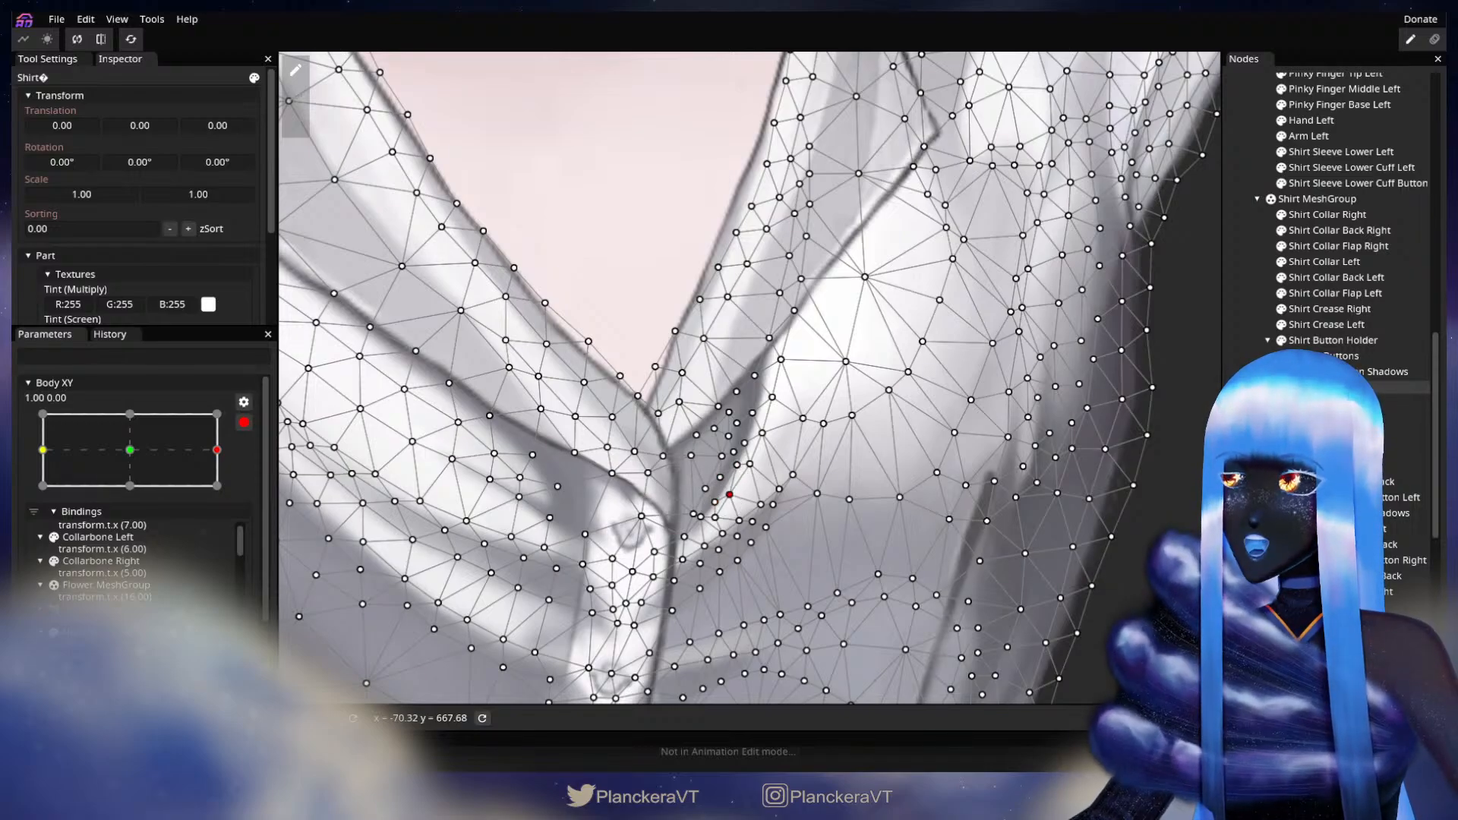
pyautogui.press('Escape')
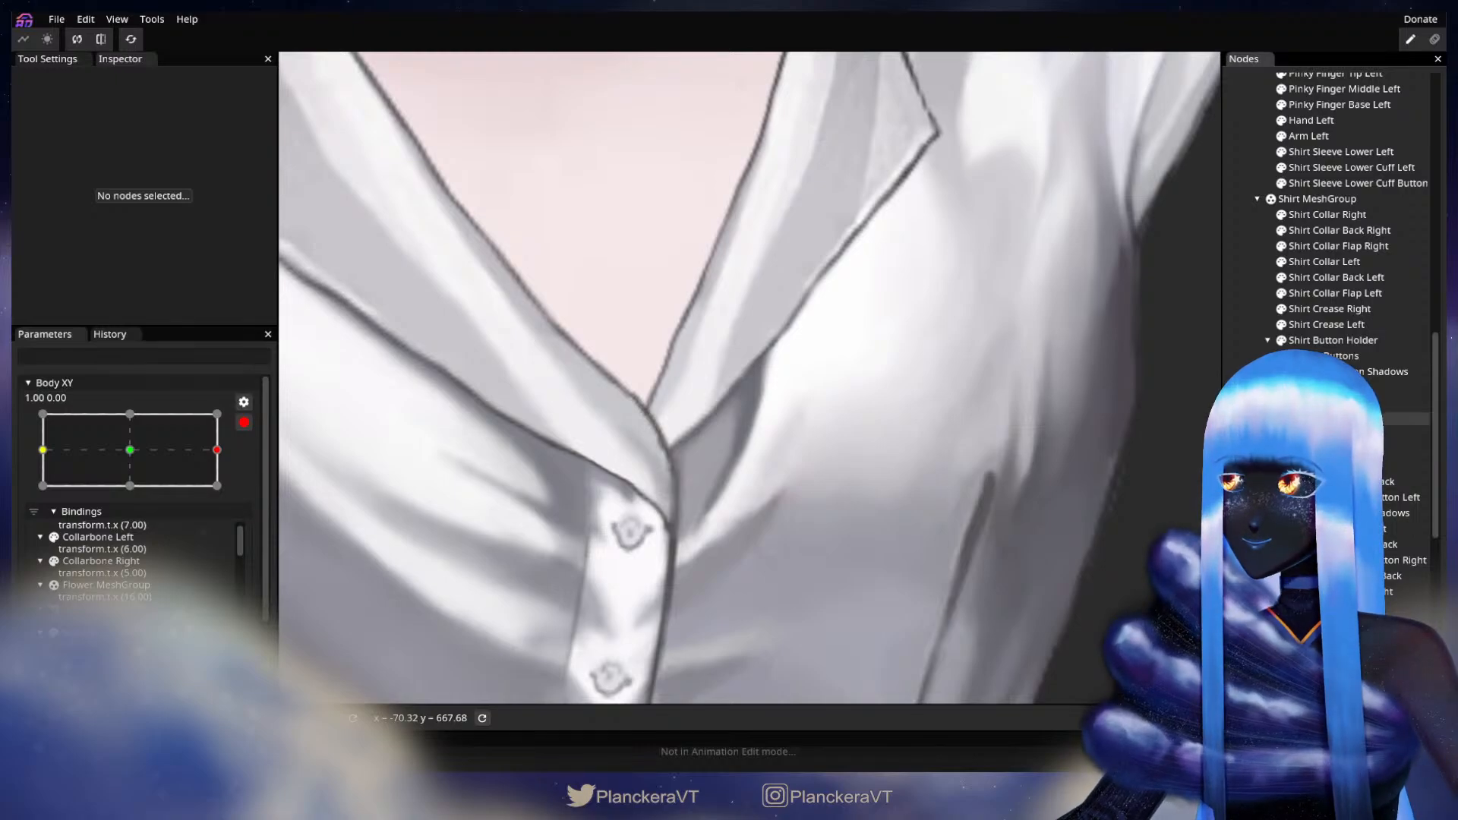
# - Refine the upper vertices of the Shirt mesh shadow under the left lapel to smooth its curve toward the chest
pyautogui.click(804, 411)
pyautogui.click(753, 413)
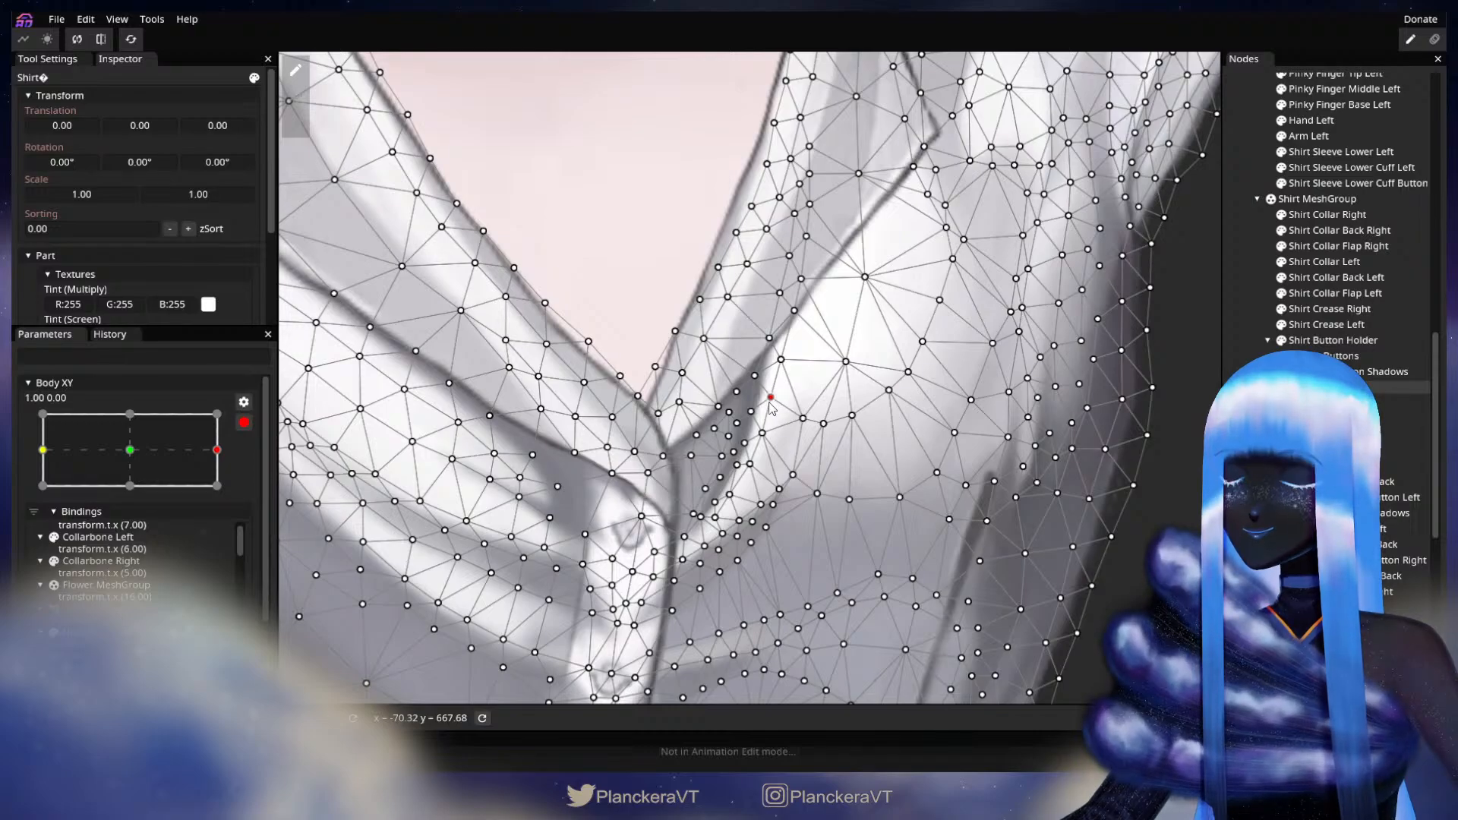
pyautogui.click(1036, 522)
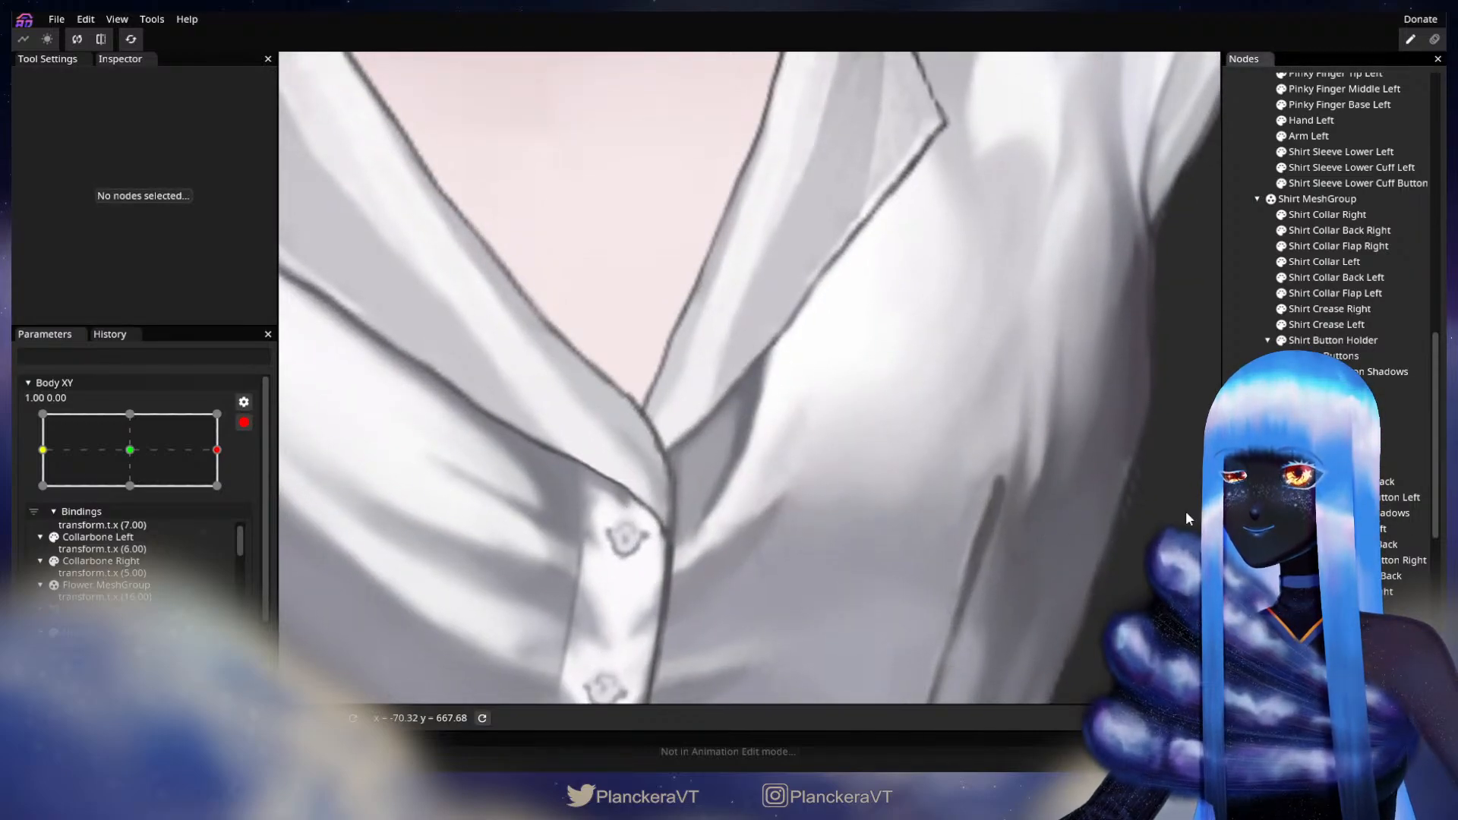
pyautogui.click(763, 448)
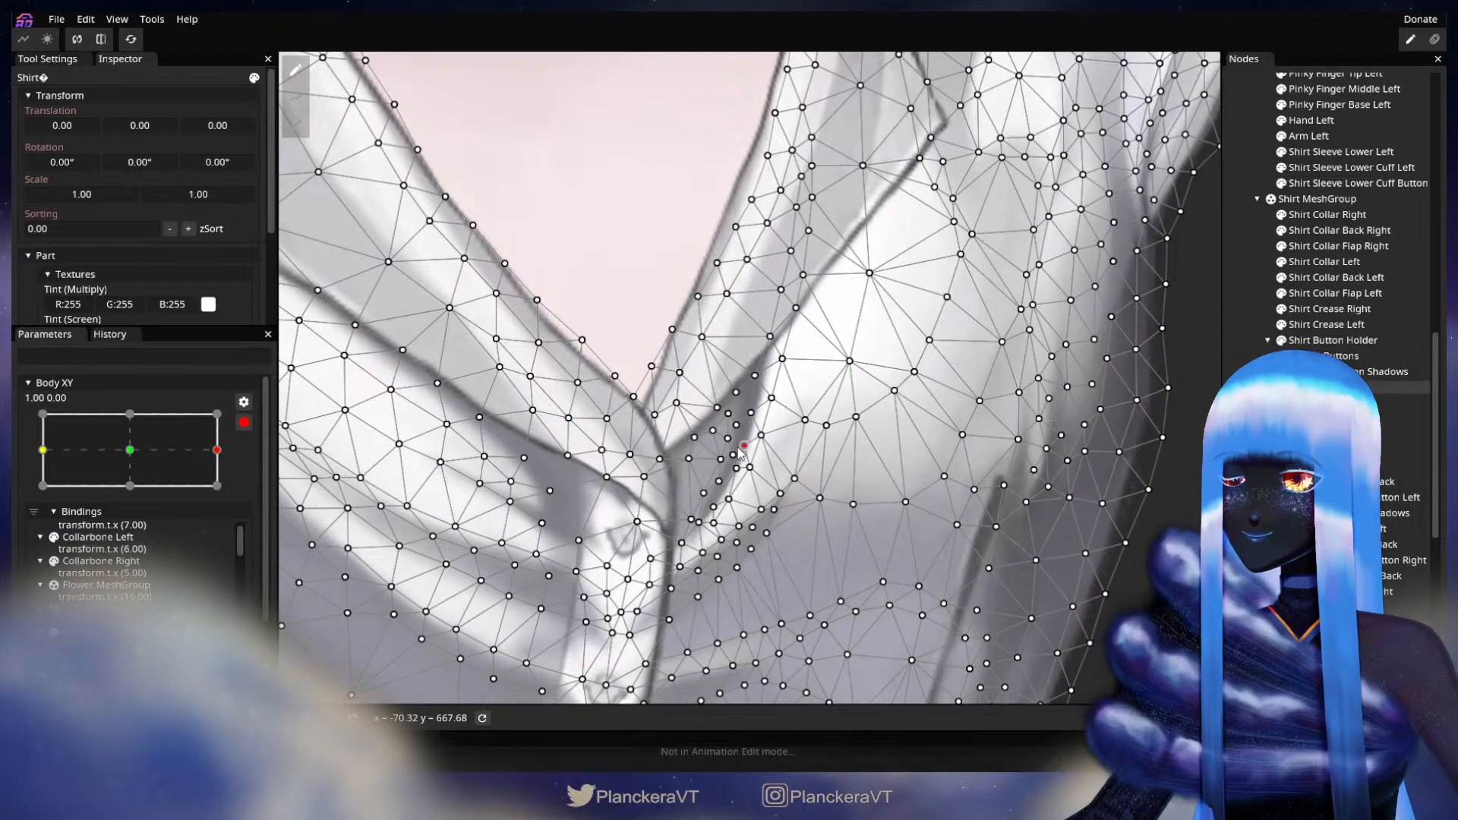
pyautogui.click(1213, 392)
# - Reposition a Shirt mesh vertex on the lower part of the left lapel's shadow, level with the top button
pyautogui.scroll(-3, 956, 520)
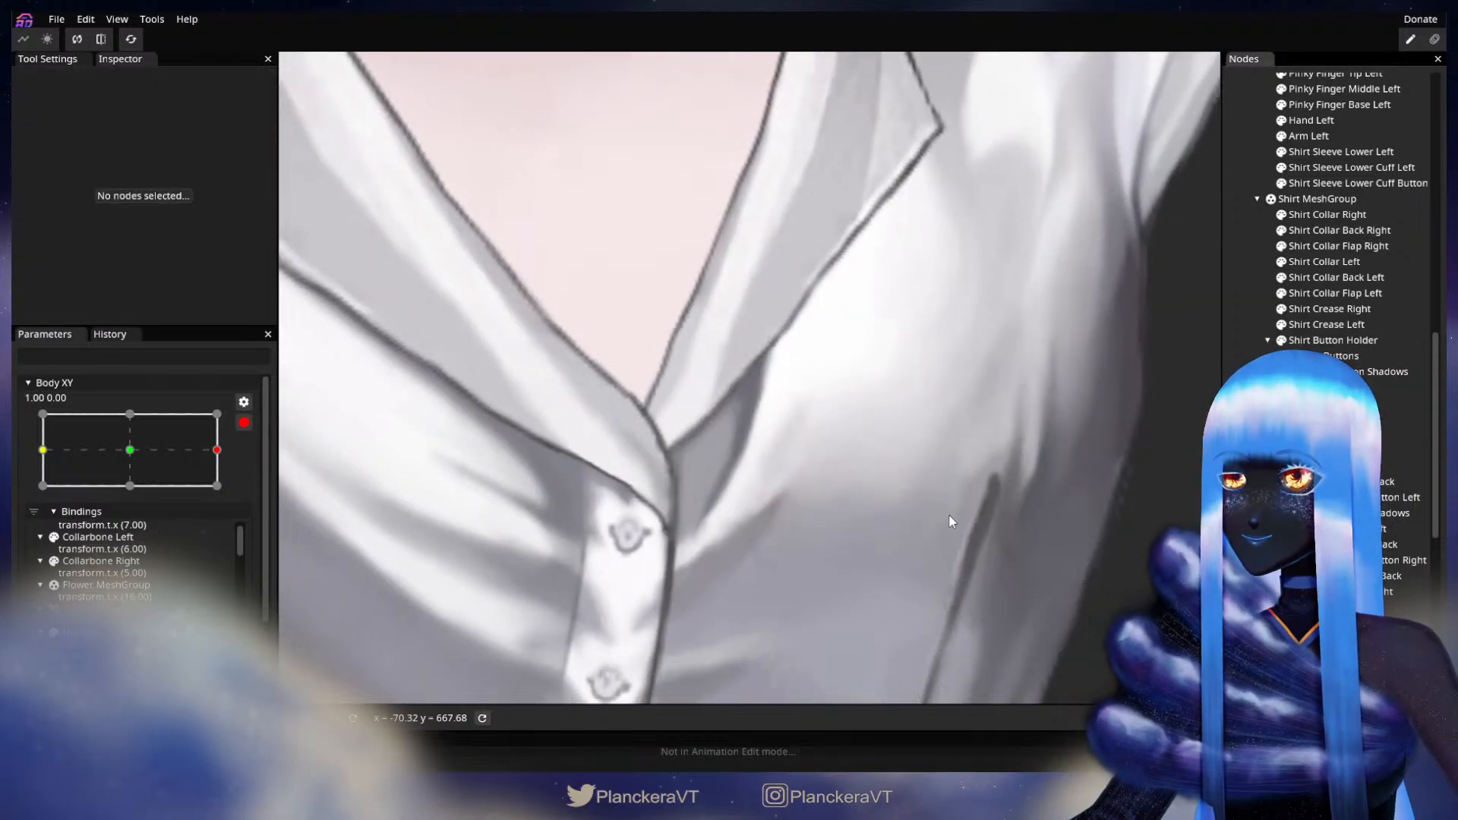
pyautogui.scroll(-4, 959, 518)
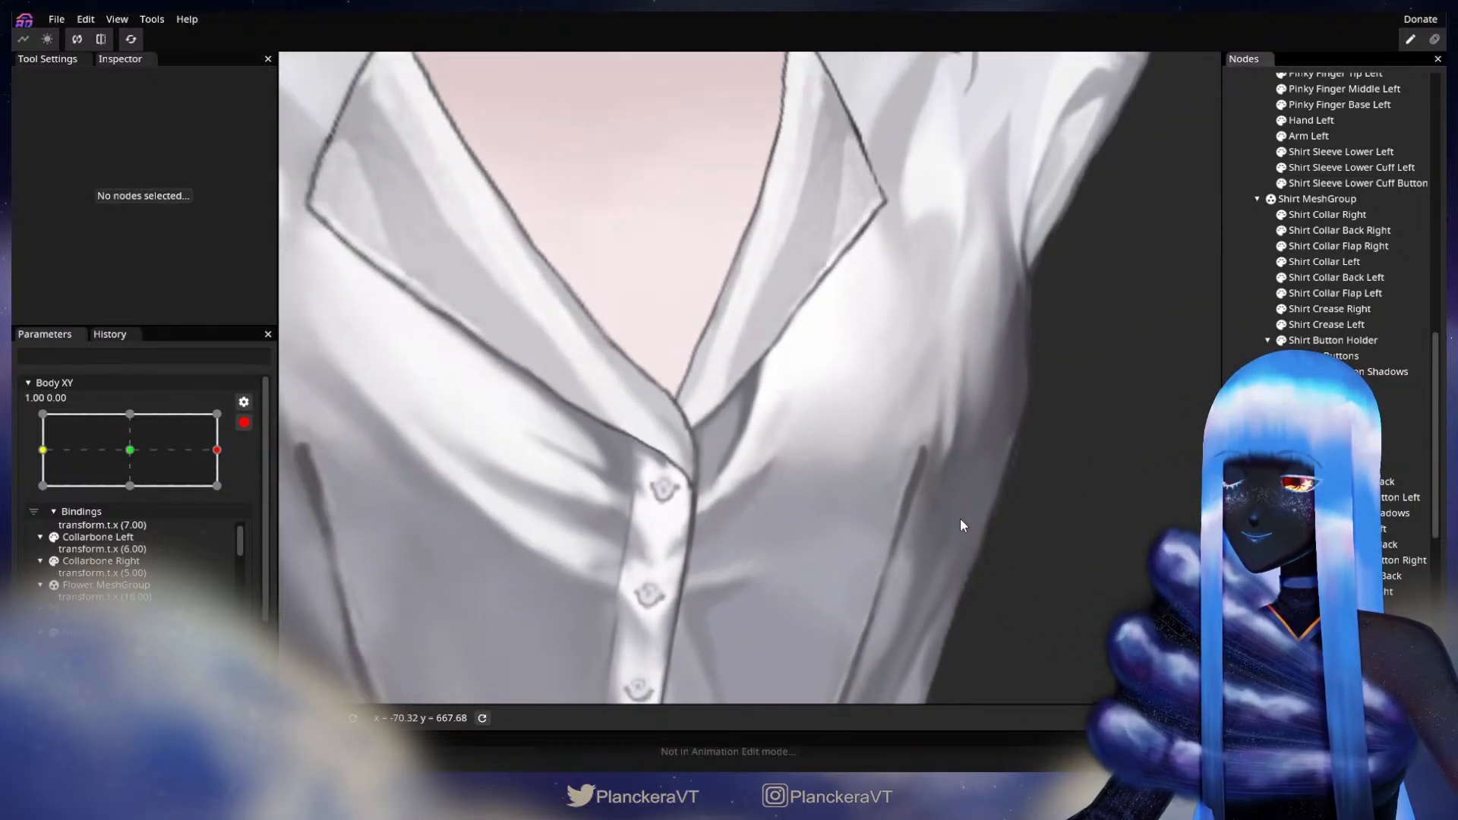
pyautogui.scroll(2, 796, 545)
pyautogui.moveTo(769, 537); pyautogui.dragTo(871, 473)
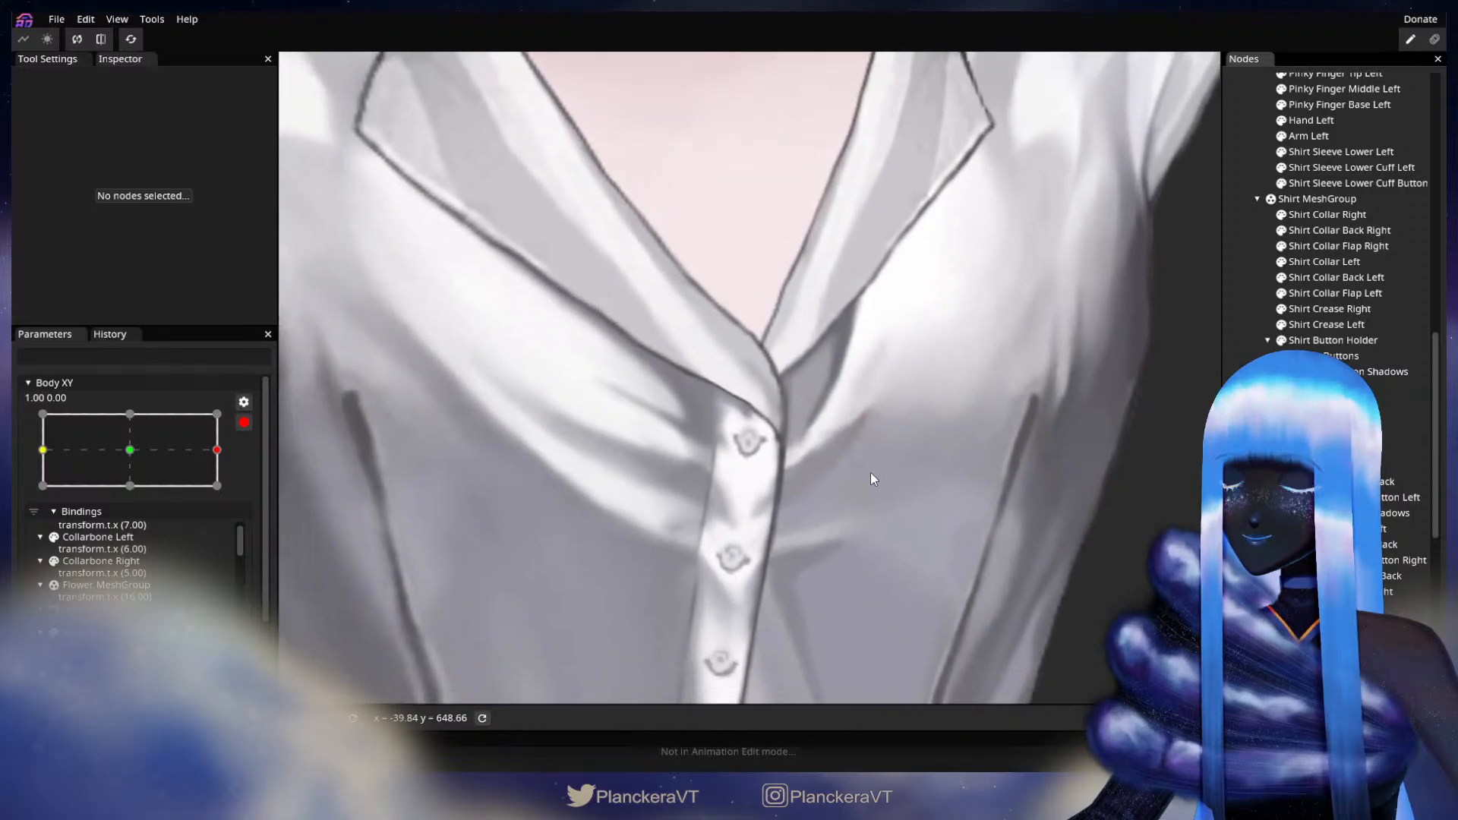
pyautogui.scroll(3, 888, 475)
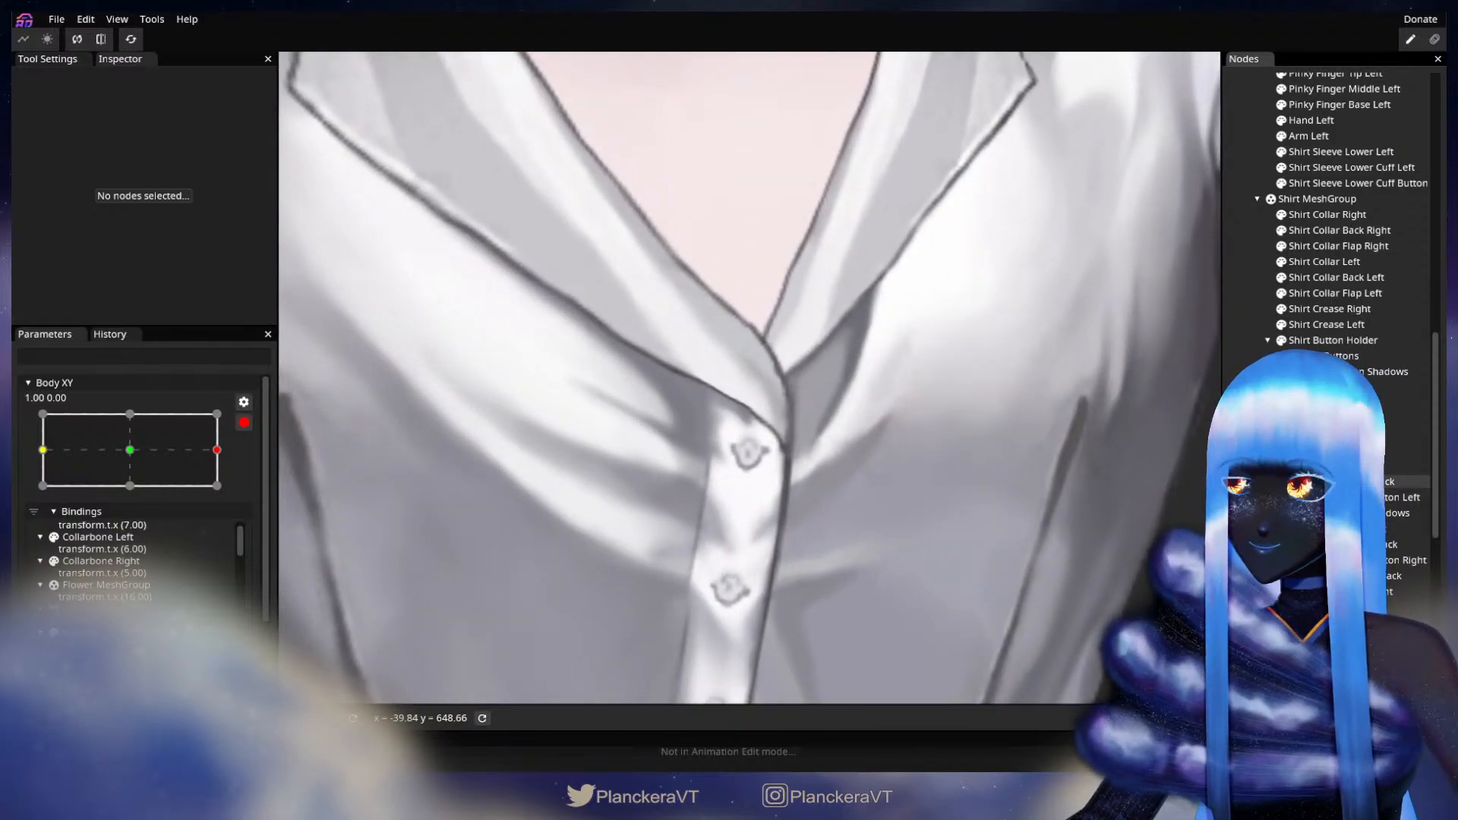
pyautogui.click(1307, 387)
pyautogui.scroll(1, 828, 593)
pyautogui.click(816, 442)
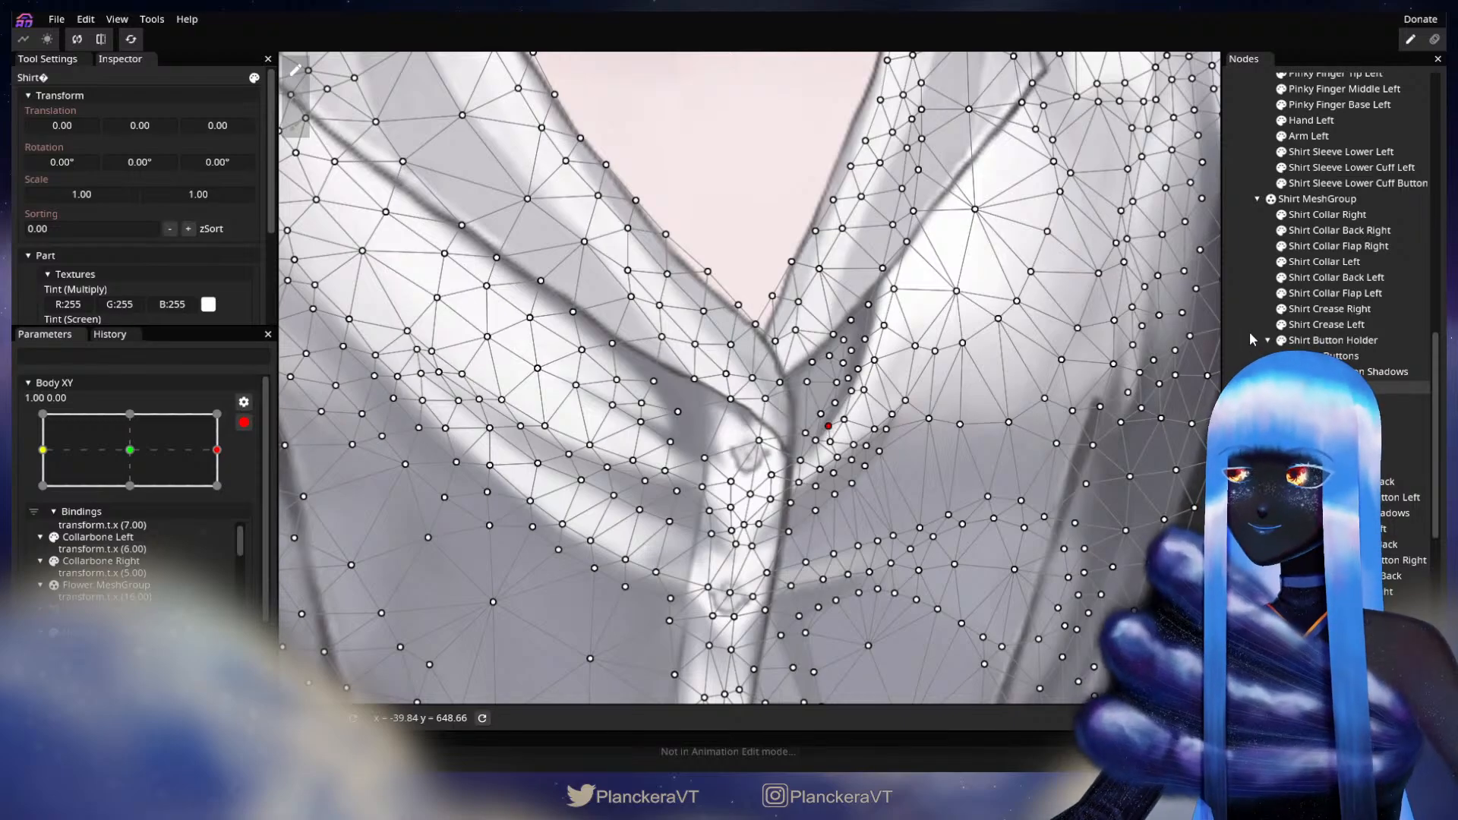
pyautogui.click(1291, 387)
pyautogui.scroll(-1, 987, 471)
pyautogui.scroll(1, 876, 532)
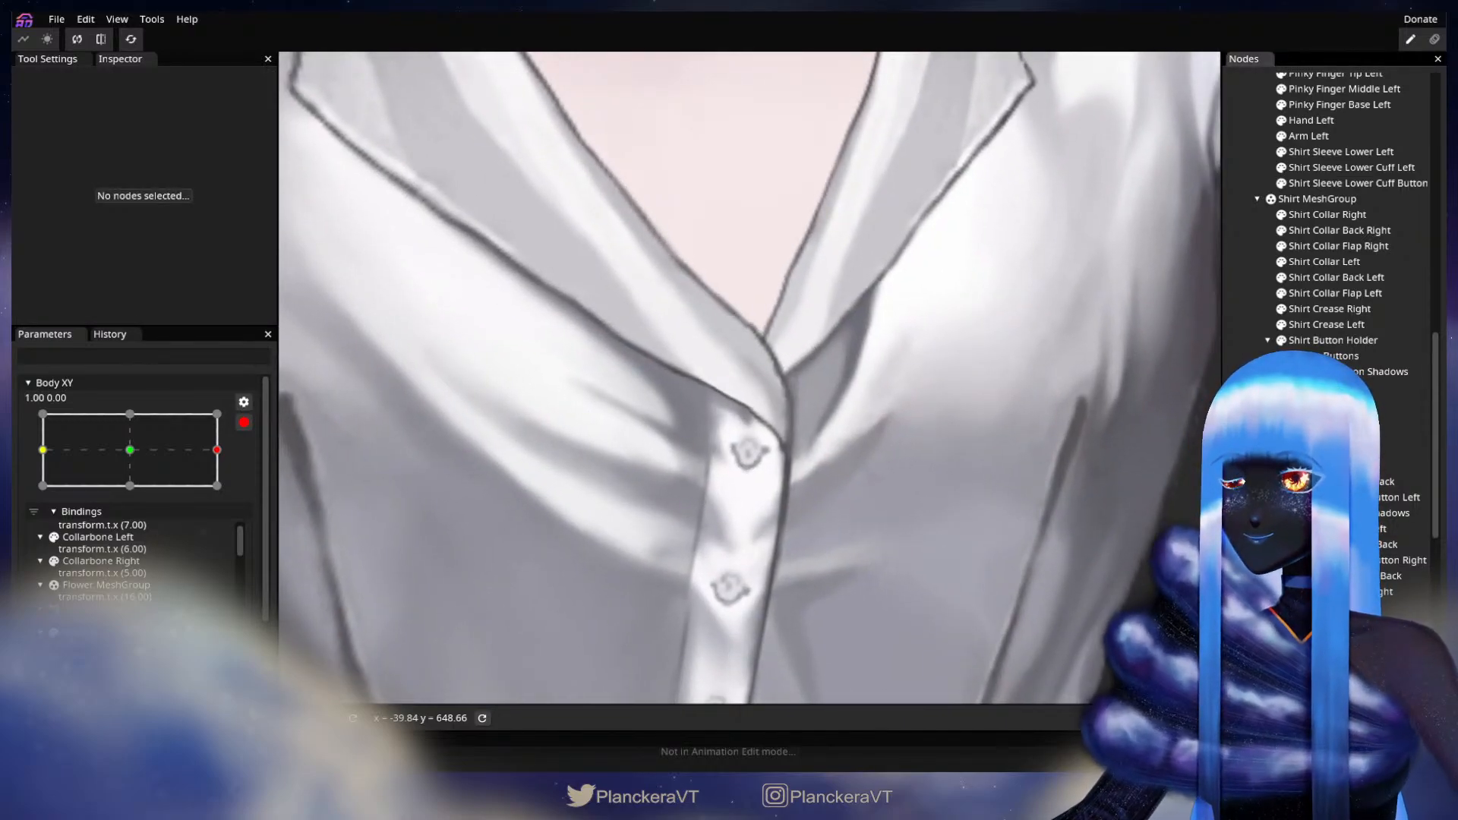
# - Fine-tune the Shirt mesh vertices along the lower shadow edge beneath the left lapel, beside the top button
pyautogui.click(797, 462)
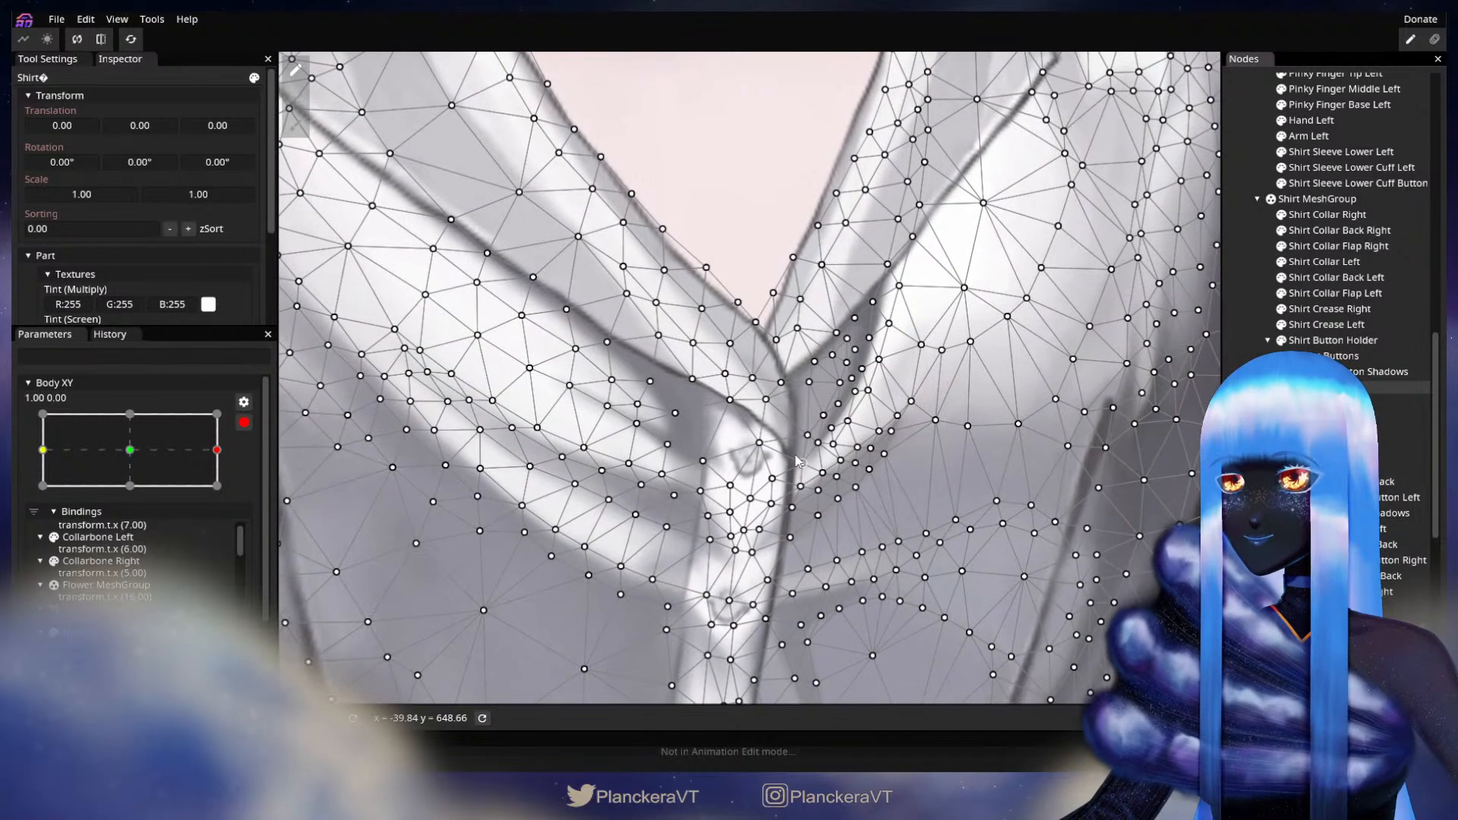
pyautogui.click(800, 461)
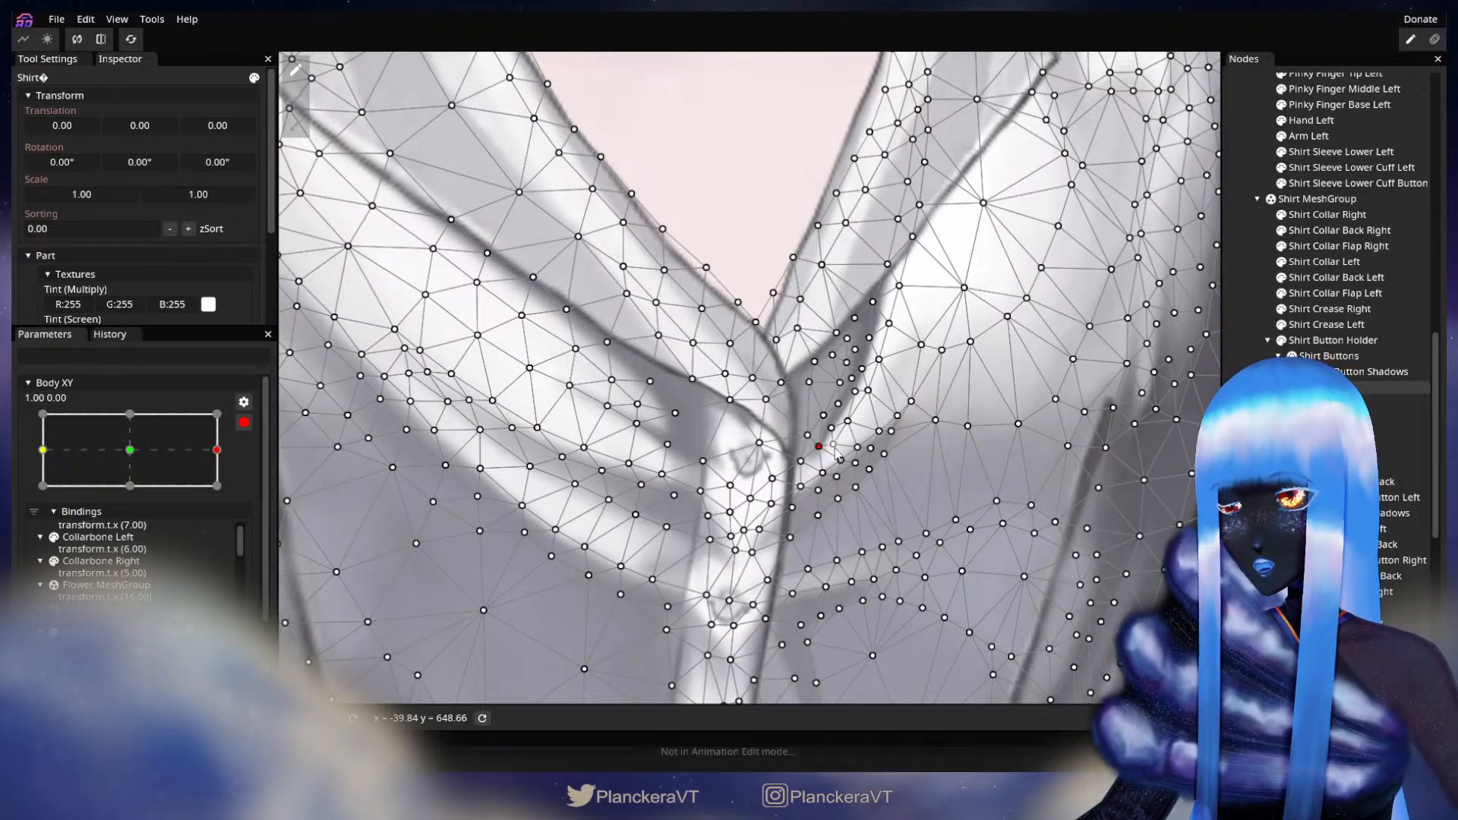
pyautogui.click(831, 429)
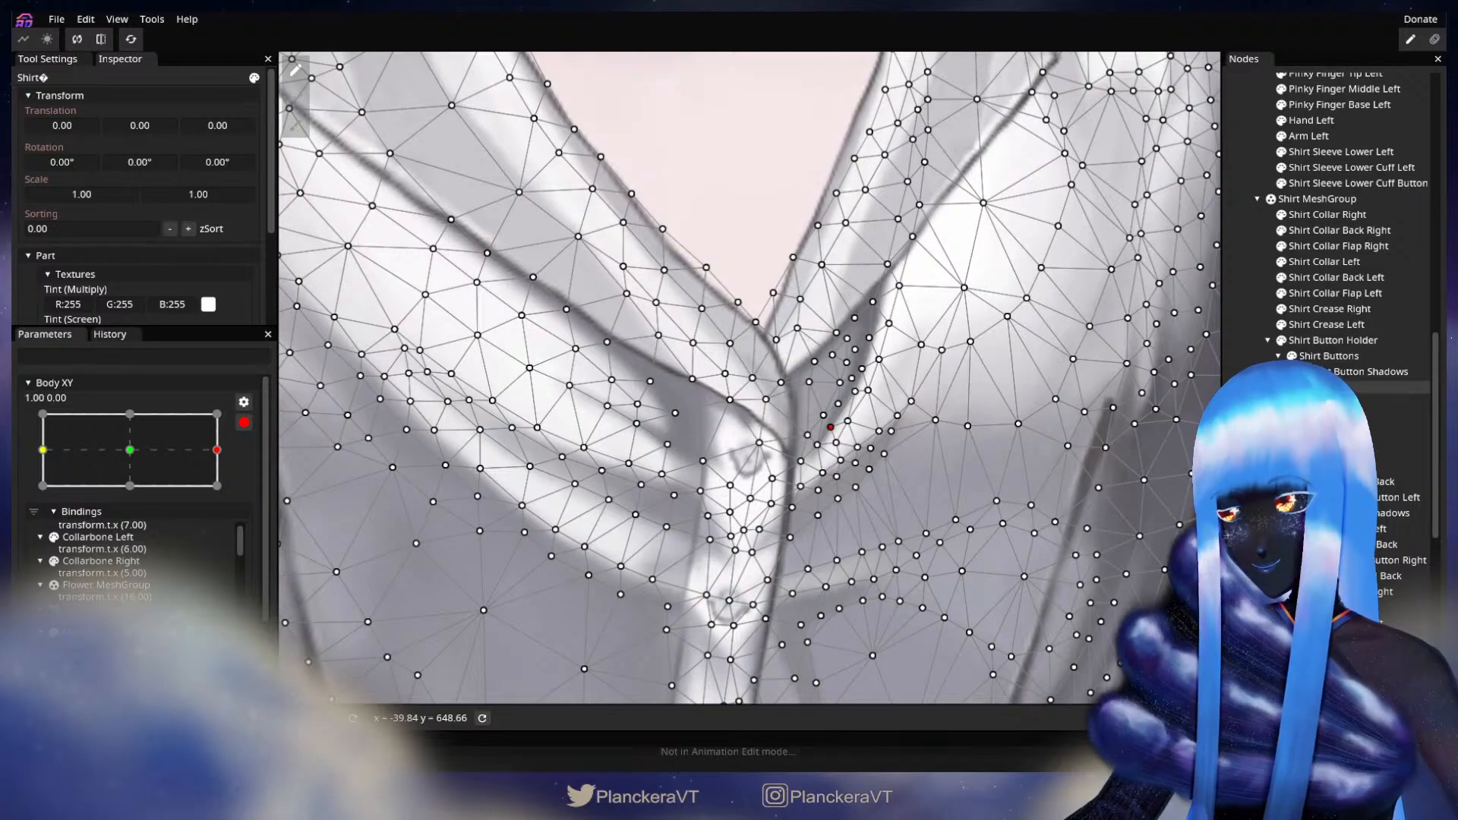
pyautogui.click(1308, 387)
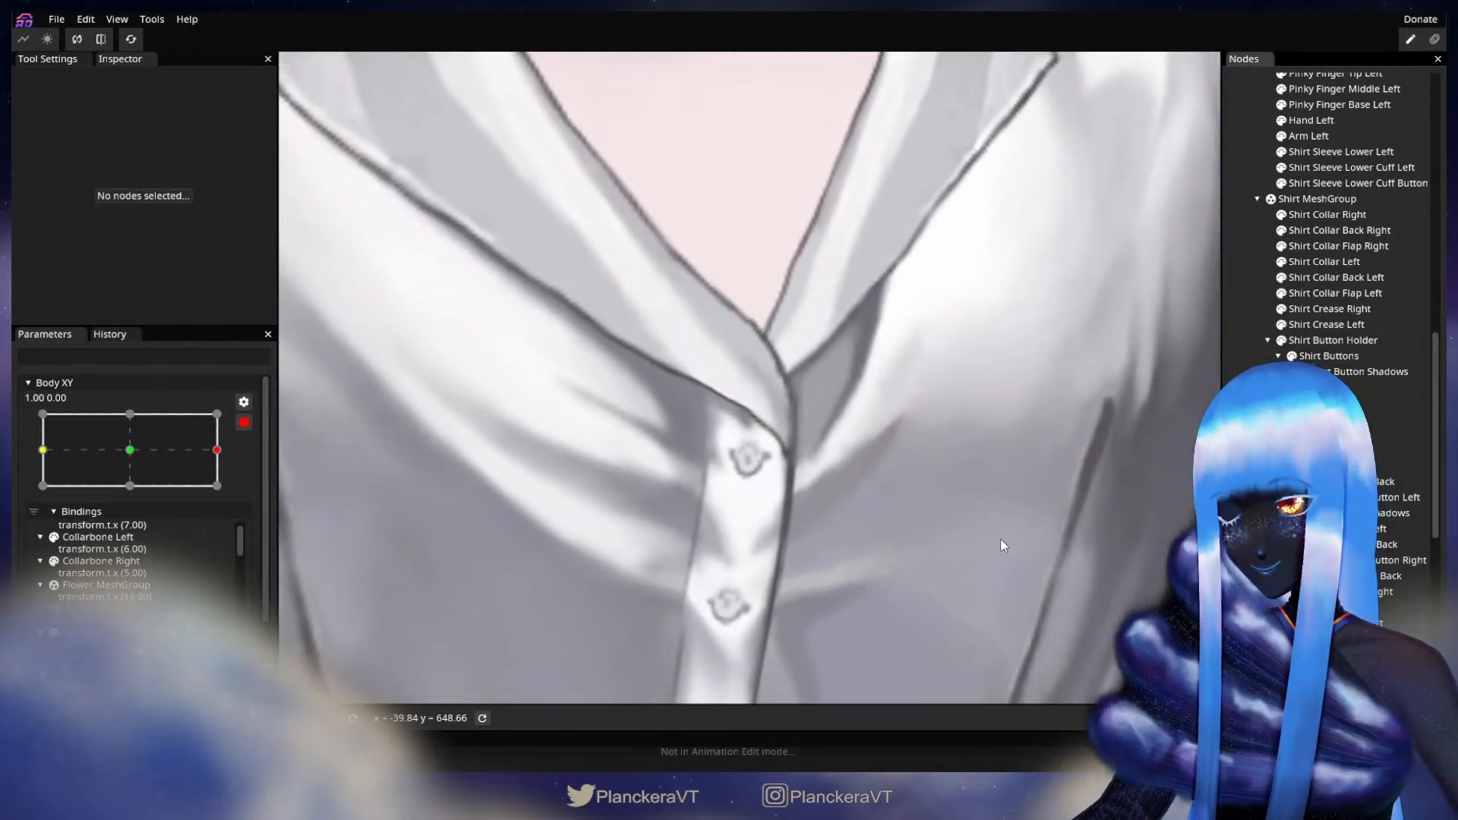
pyautogui.click(824, 488)
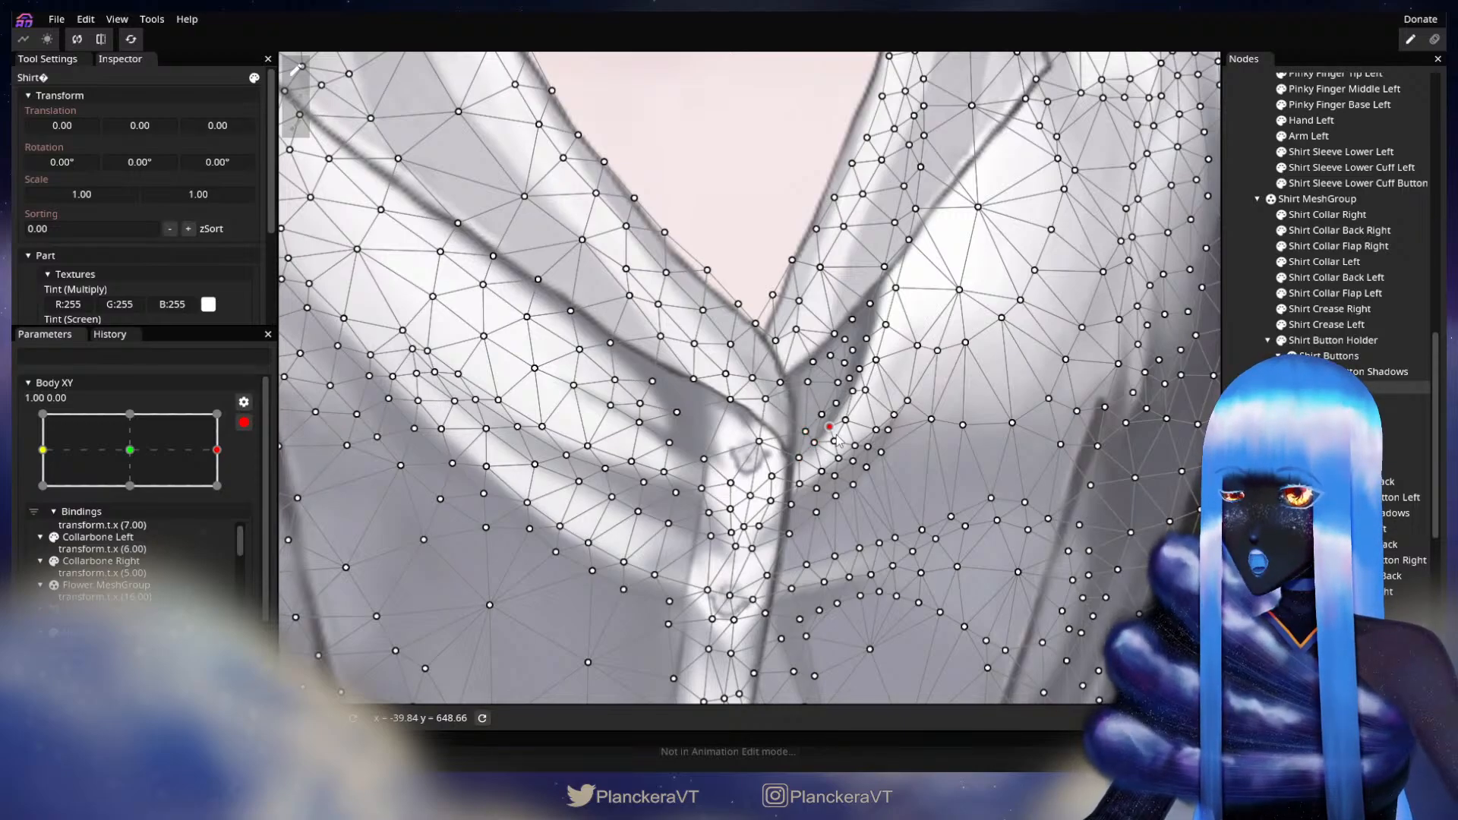
pyautogui.click(1107, 495)
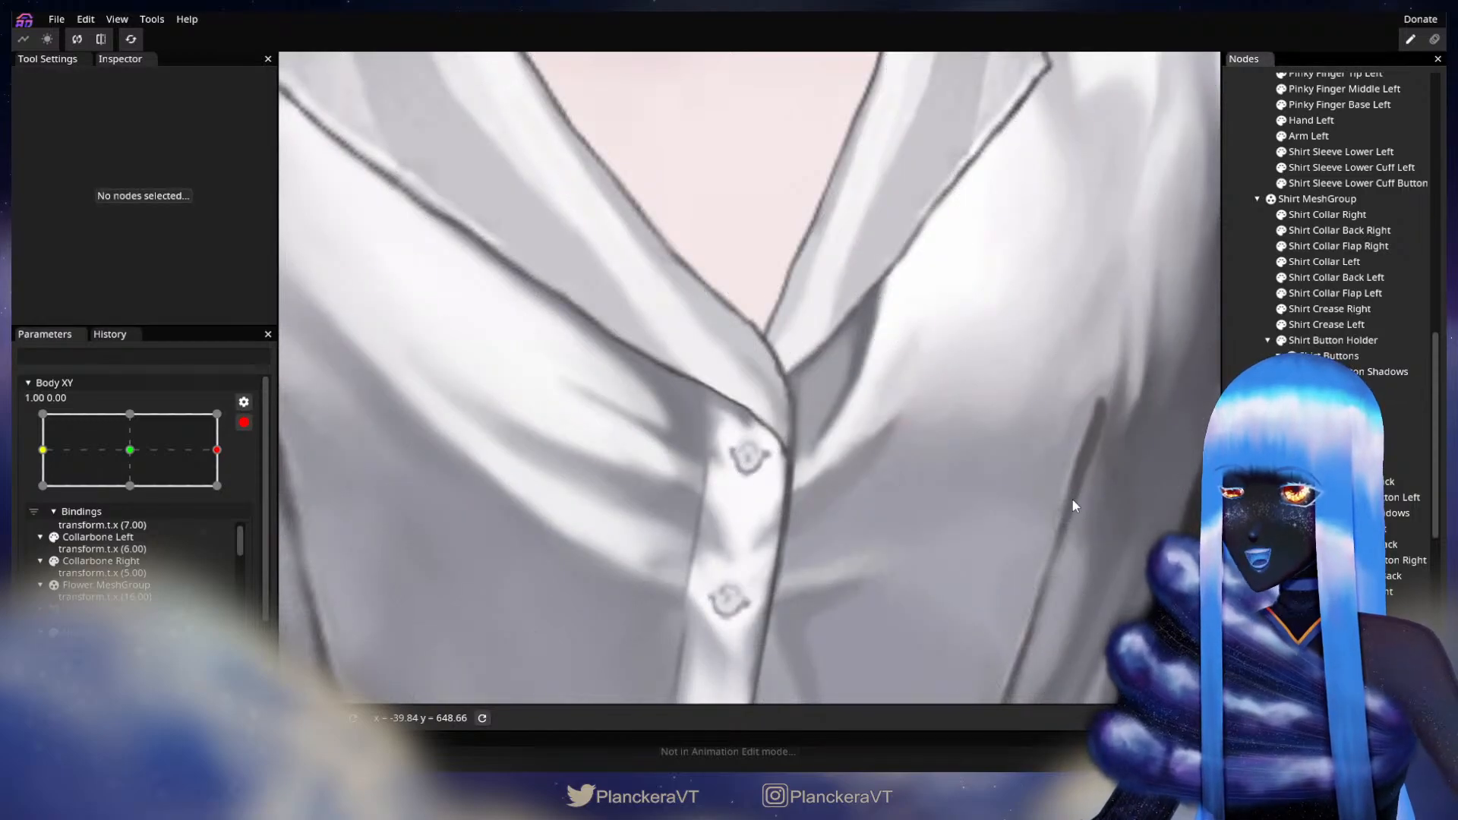
# - Disarm Body XY, preview the turn down to 1.00, -0.33 and examine the whole shirt and torso
pyautogui.scroll(-4, 1040, 477)
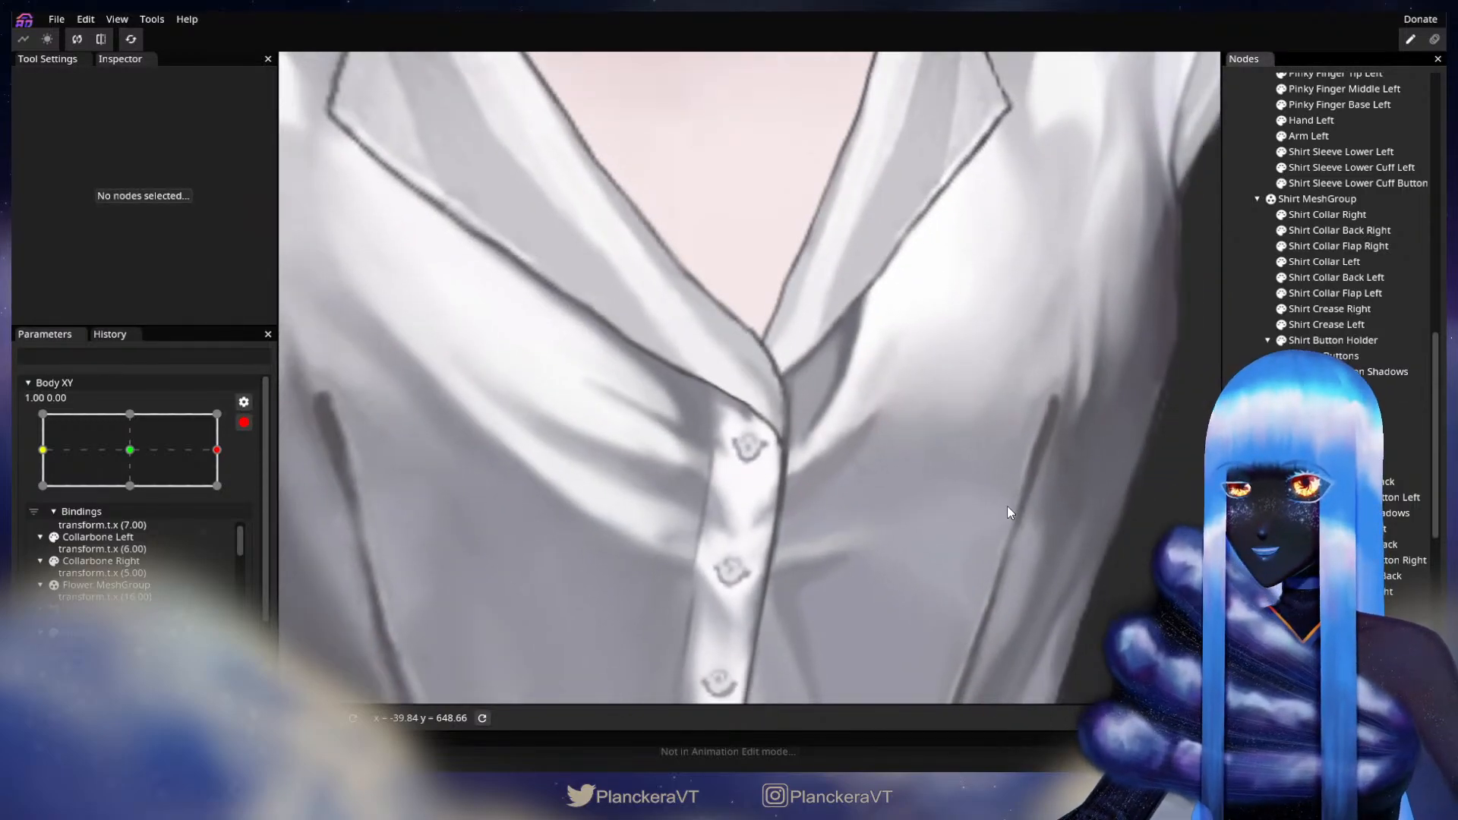
pyautogui.scroll(-5, 1008, 524)
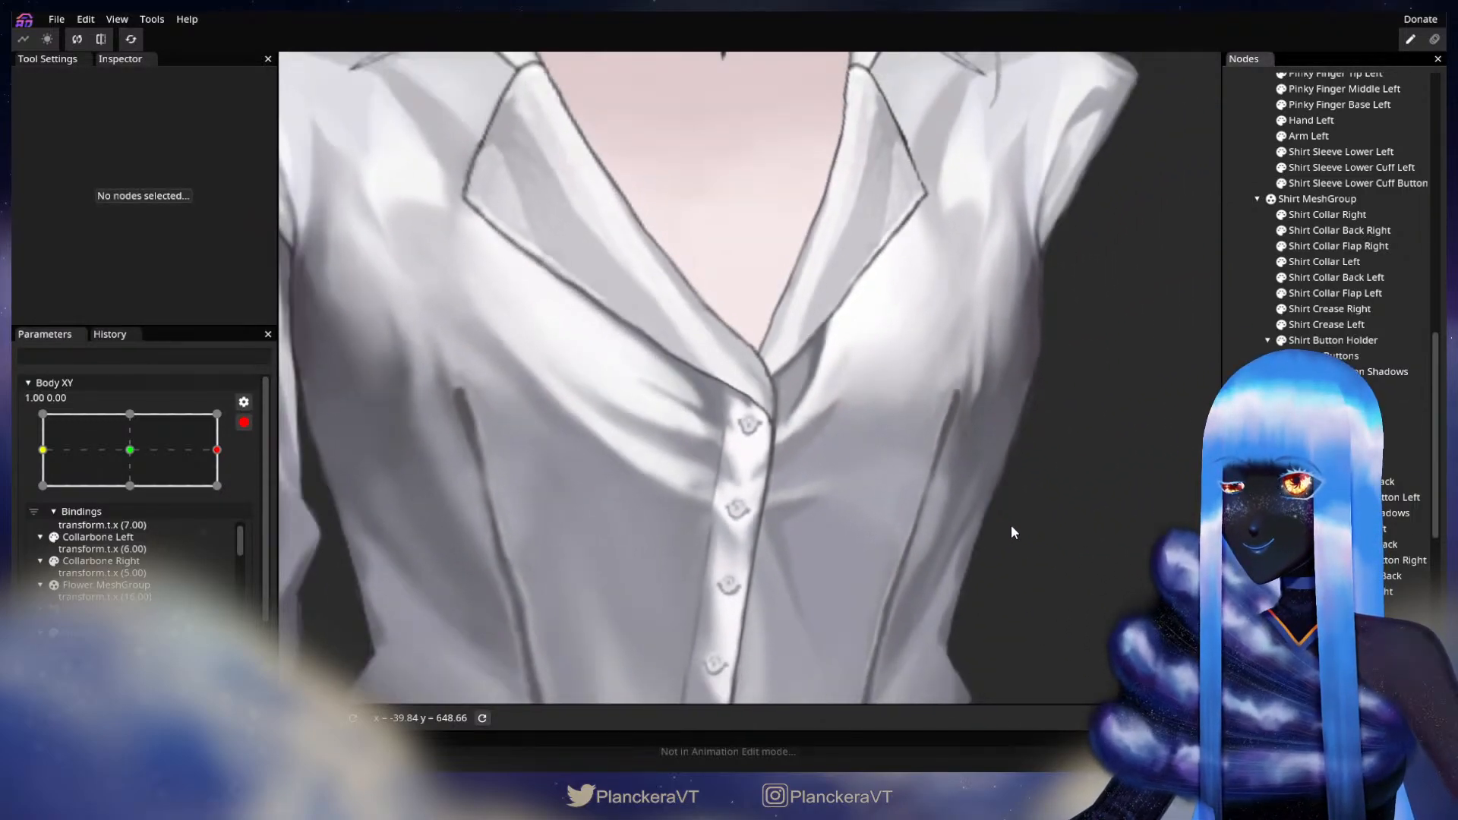
pyautogui.scroll(-5, 1013, 527)
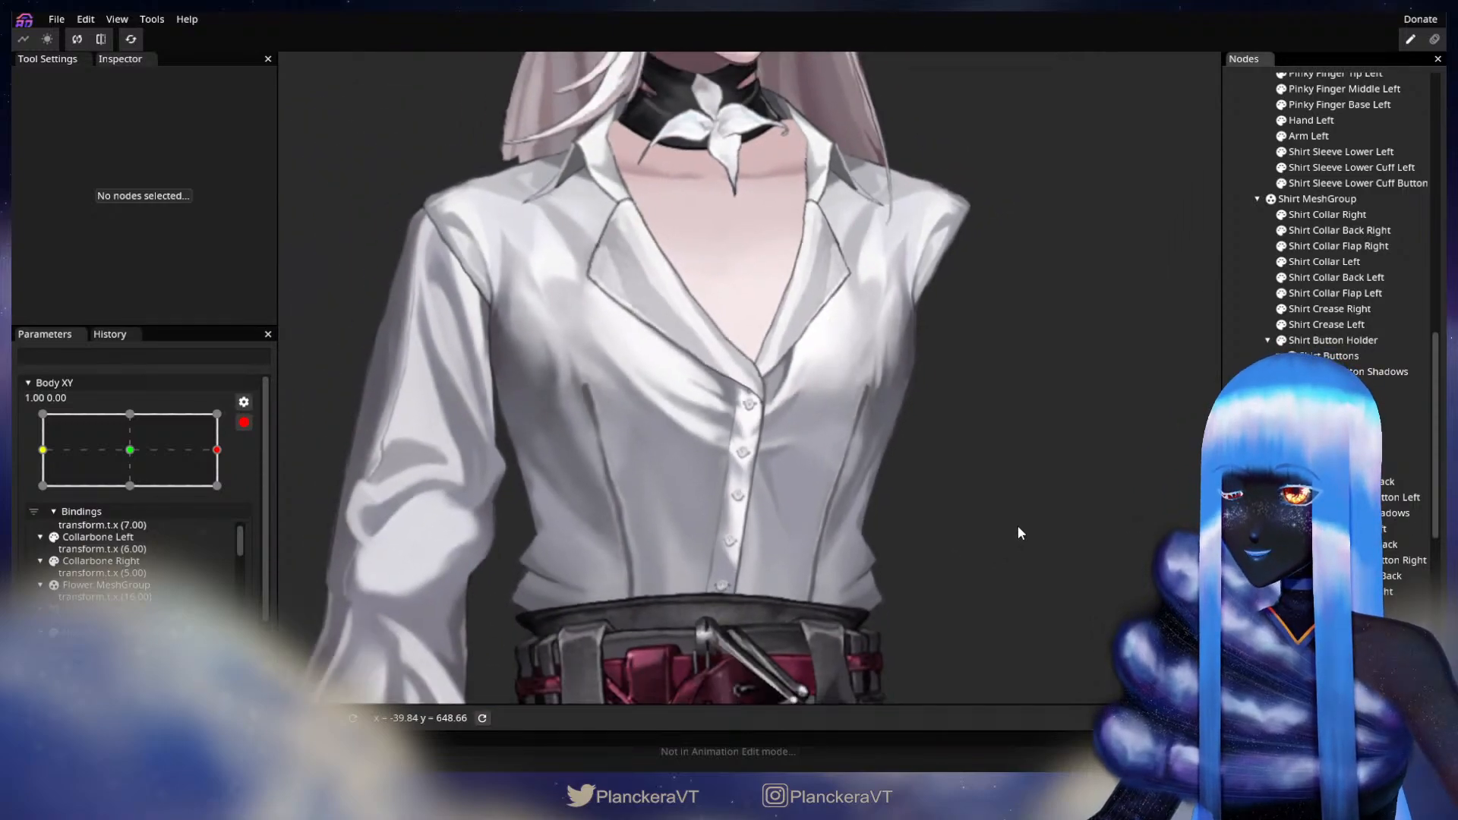
pyautogui.moveTo(1019, 525); pyautogui.dragTo(857, 554)
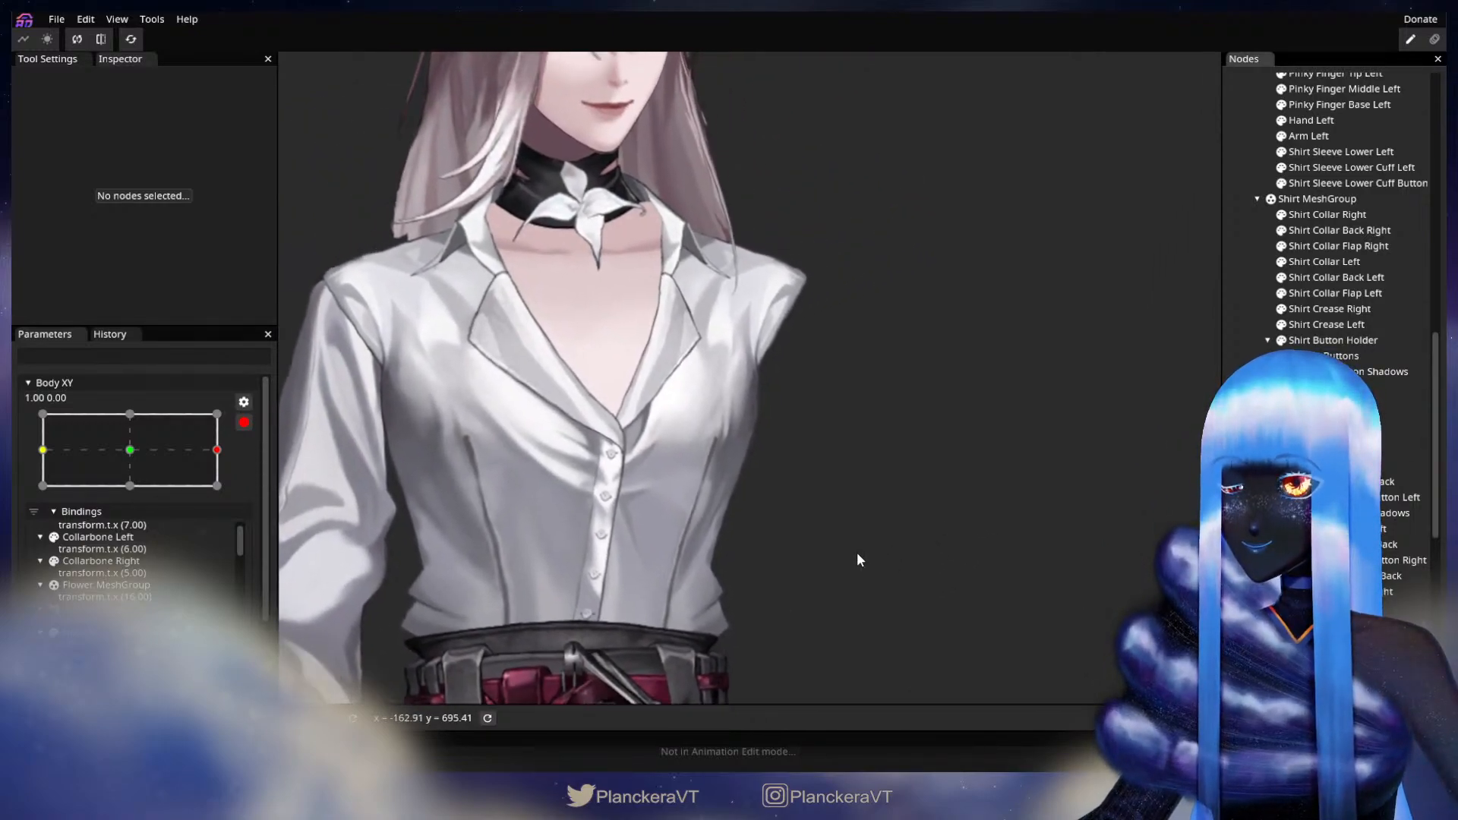
pyautogui.click(244, 423)
pyautogui.moveTo(227, 515)
pyautogui.mouseDown()
pyautogui.moveTo(137, 514)
pyautogui.moveTo(244, 533)
pyautogui.moveTo(137, 524)
pyautogui.moveTo(150, 538)
pyautogui.moveTo(248, 527)
pyautogui.mouseUp()
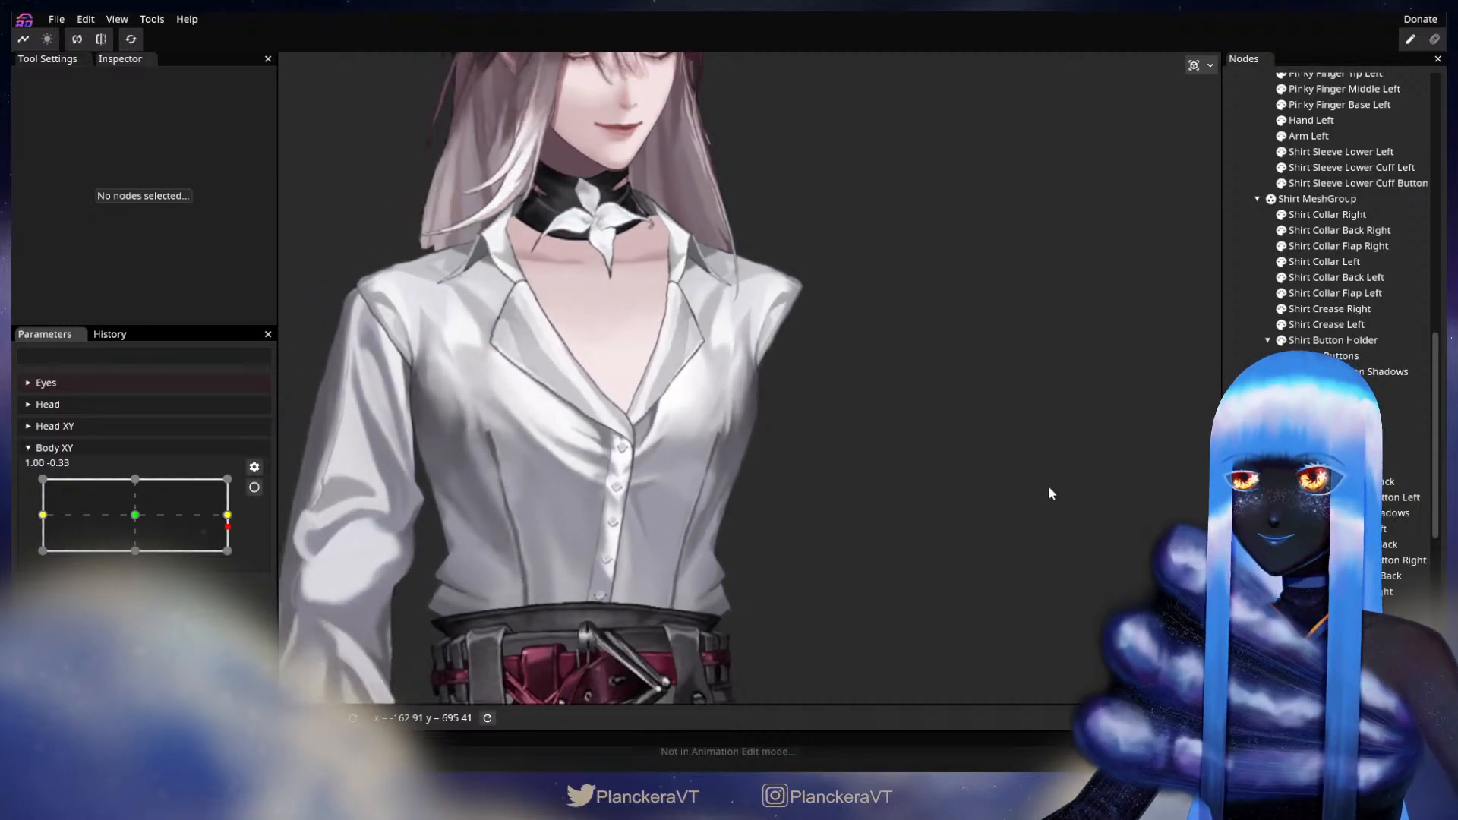
pyautogui.scroll(-2, 1049, 490)
pyautogui.scroll(2, 1329, 388)
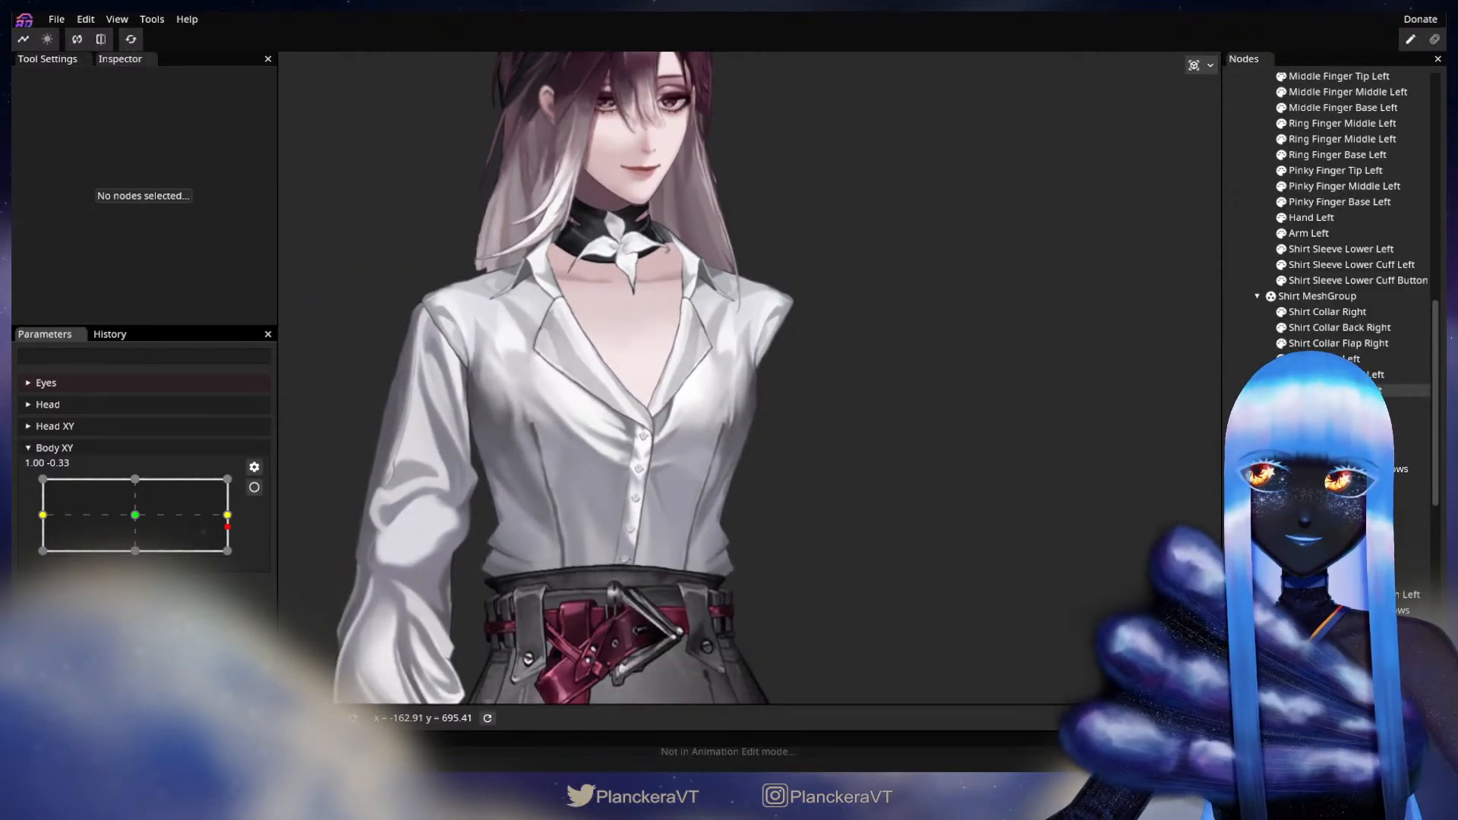
pyautogui.scroll(6, 1264, 304)
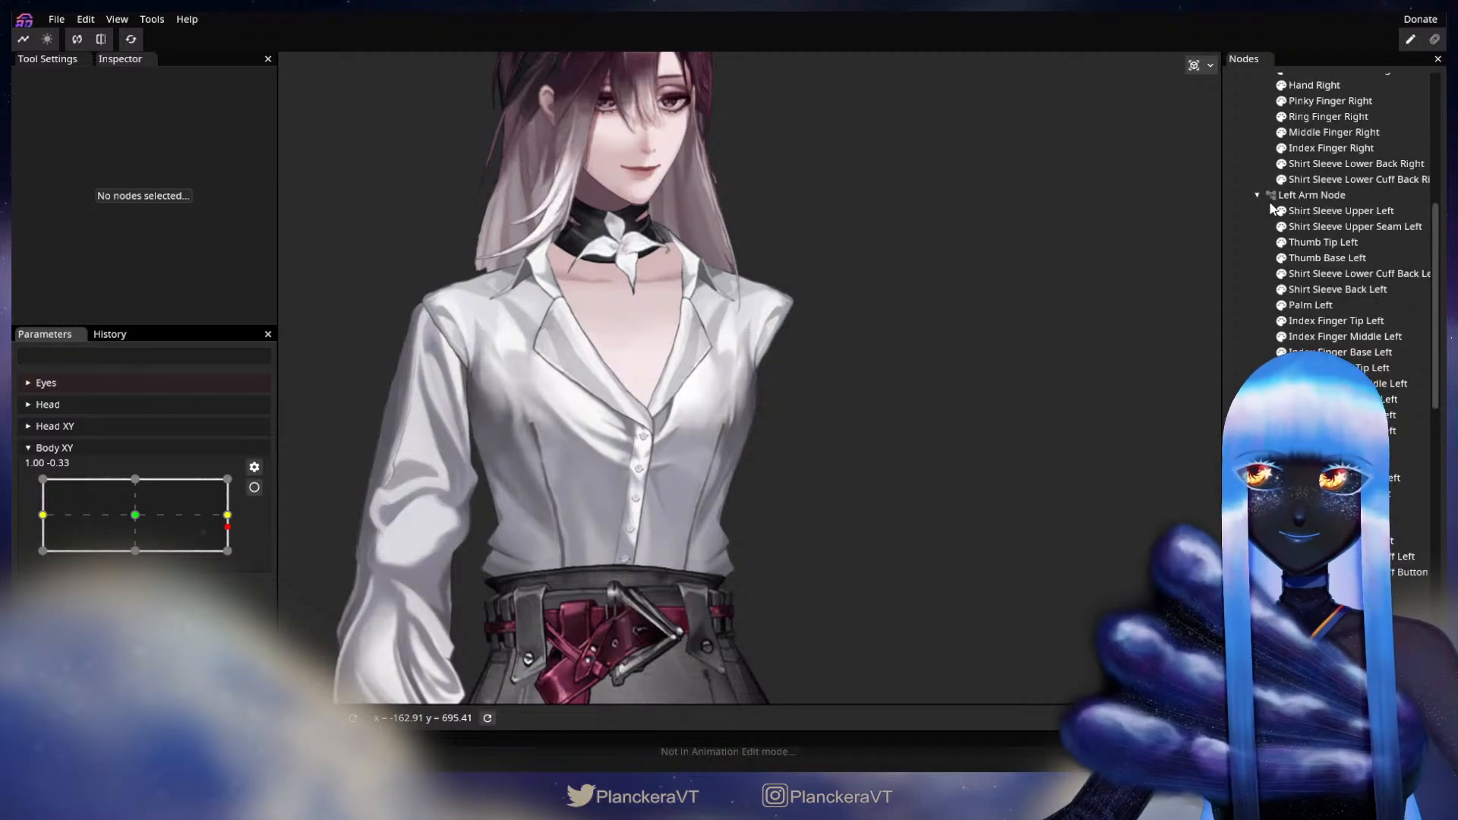
# - Show the Left Arm Node and set its horizontal translation to -3.00 with Body XY armed at 1.00, 0.00
pyautogui.click(1270, 195)
pyautogui.moveTo(1030, 409); pyautogui.dragTo(1001, 463)
pyautogui.click(228, 515)
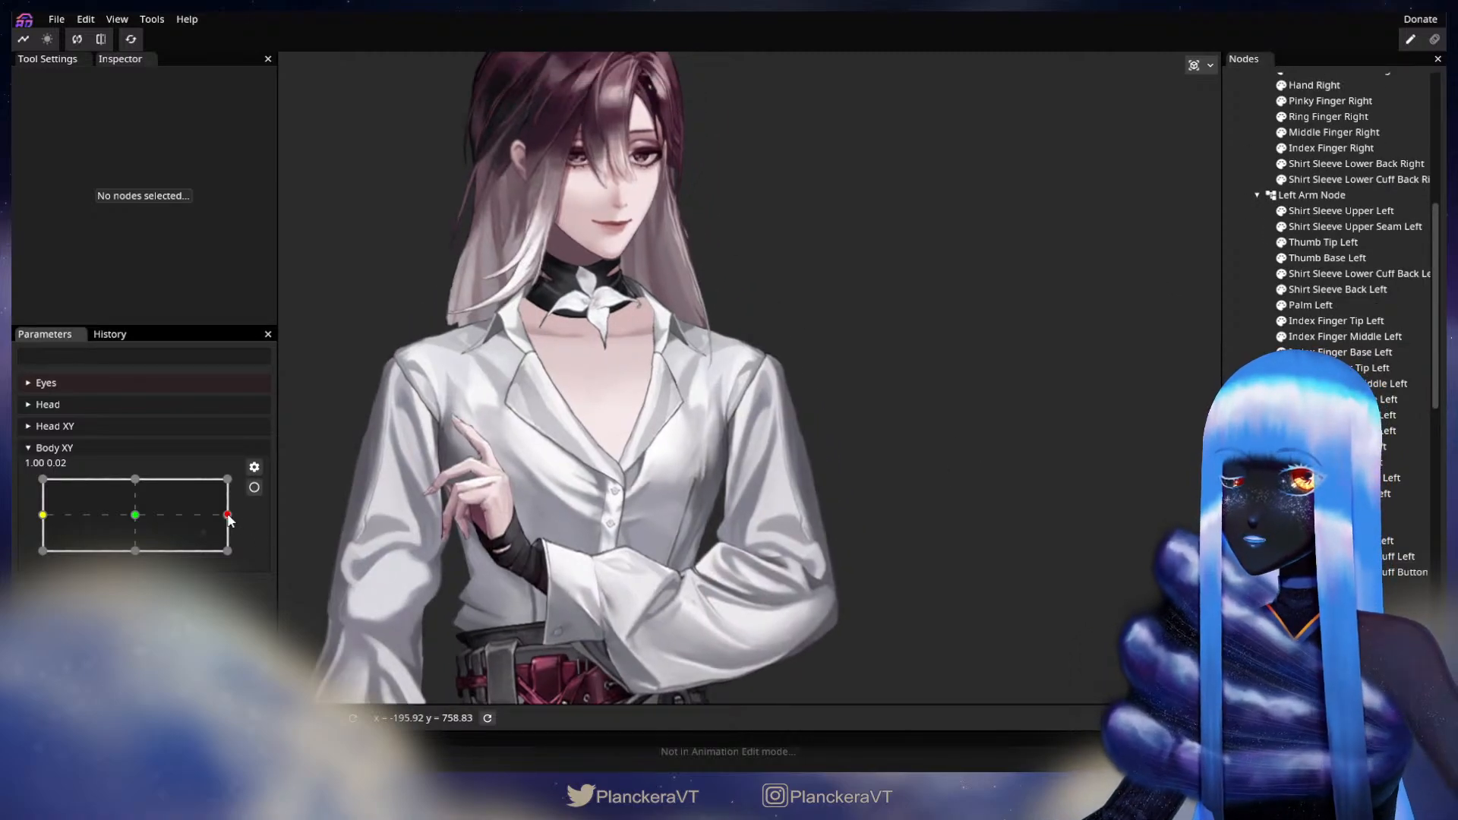
pyautogui.moveTo(227, 515)
pyautogui.mouseDown()
pyautogui.moveTo(136, 518)
pyautogui.moveTo(228, 515)
pyautogui.mouseUp()
pyautogui.click(255, 487)
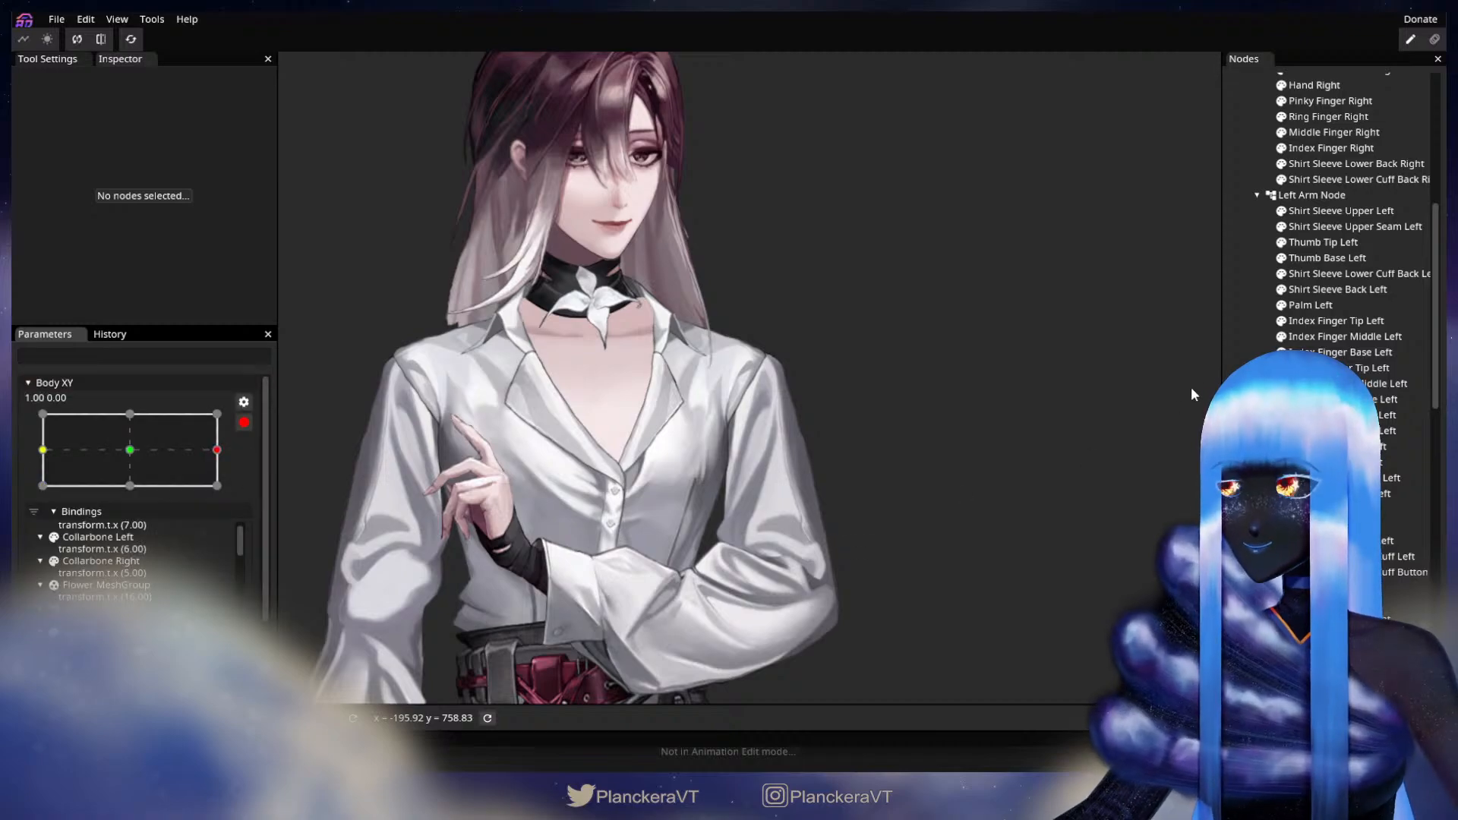
pyautogui.click(1305, 190)
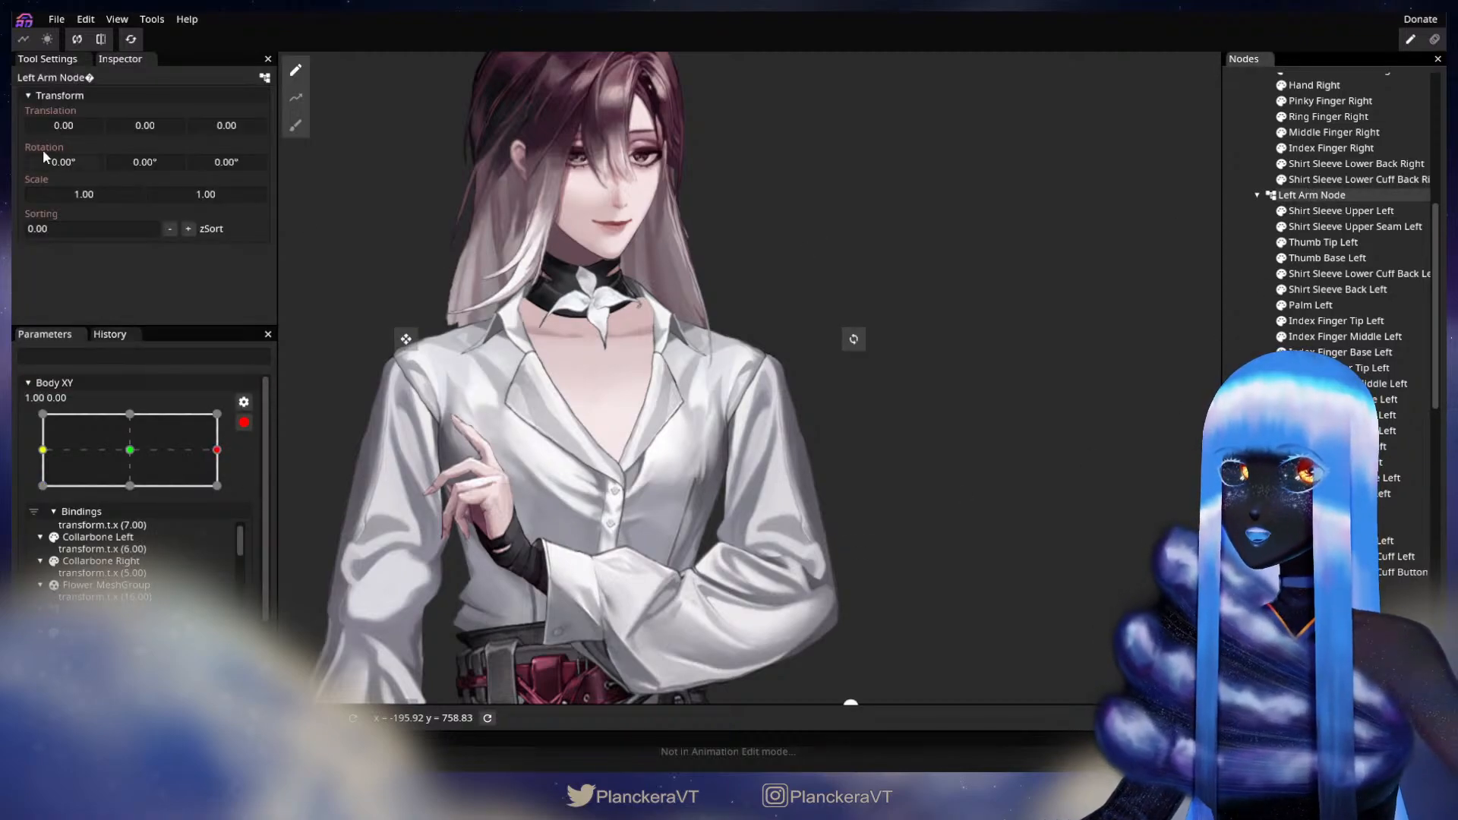
pyautogui.moveTo(61, 121); pyautogui.dragTo(58, 122)
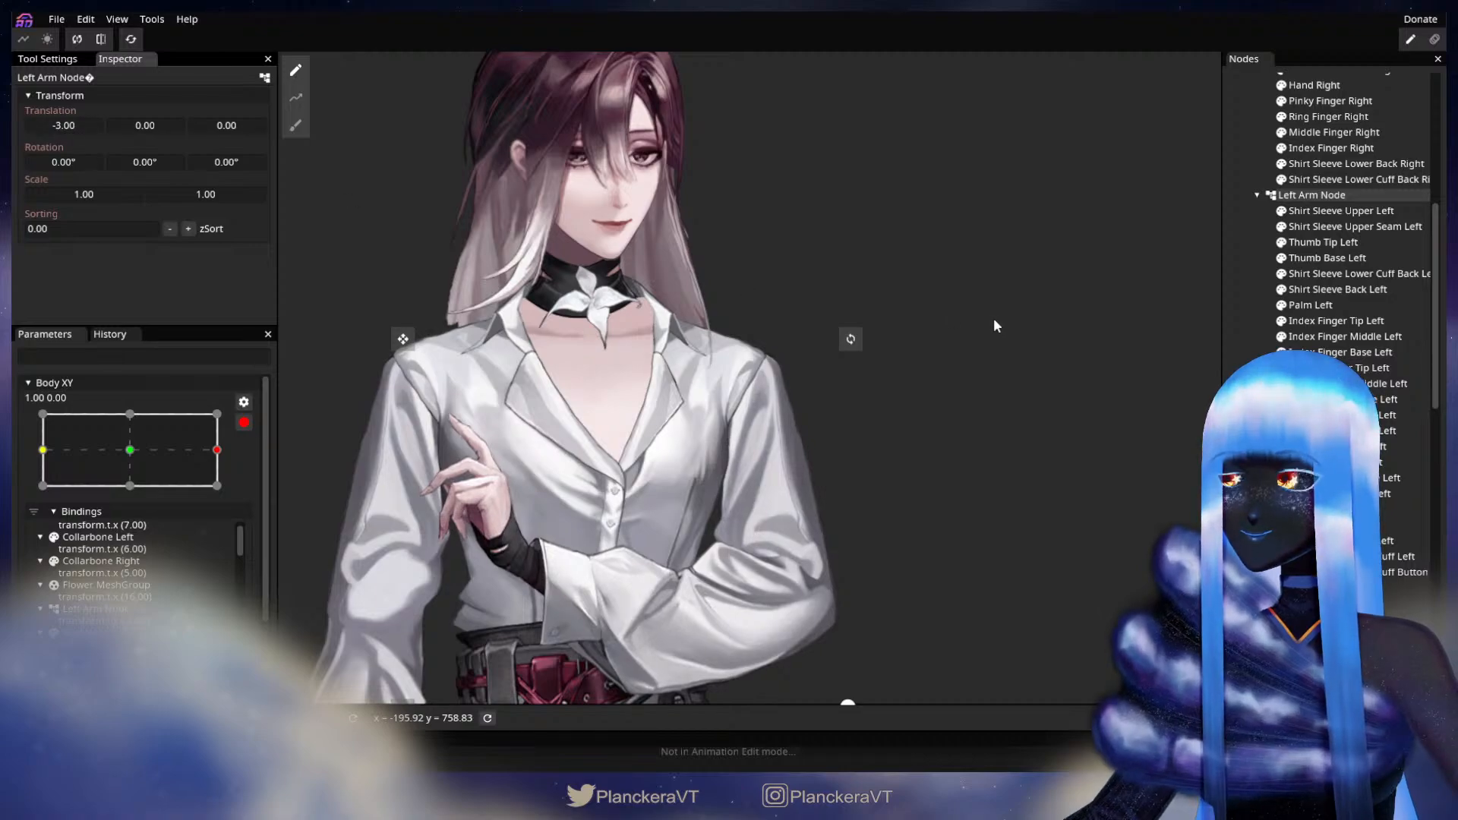
pyautogui.click(1237, 351)
# - Preview the Body XY turn with the arm, re-arm 1.00, 0.00 and set the Left Arm Node's horizontal translation to -6.00
pyautogui.click(244, 422)
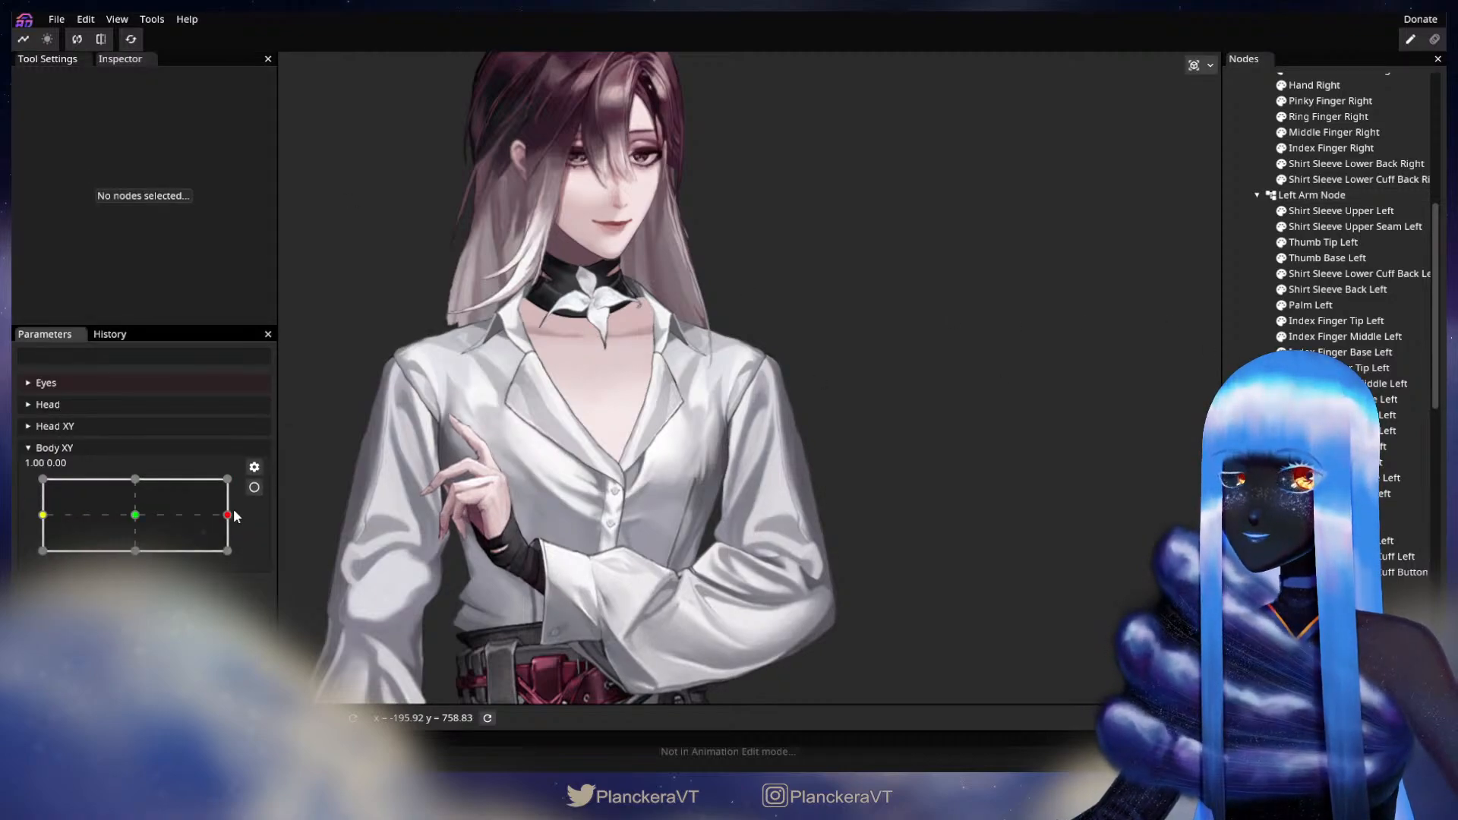
pyautogui.moveTo(228, 515)
pyautogui.mouseDown()
pyautogui.moveTo(132, 512)
pyautogui.moveTo(243, 508)
pyautogui.mouseUp()
pyautogui.click(255, 487)
pyautogui.click(1312, 195)
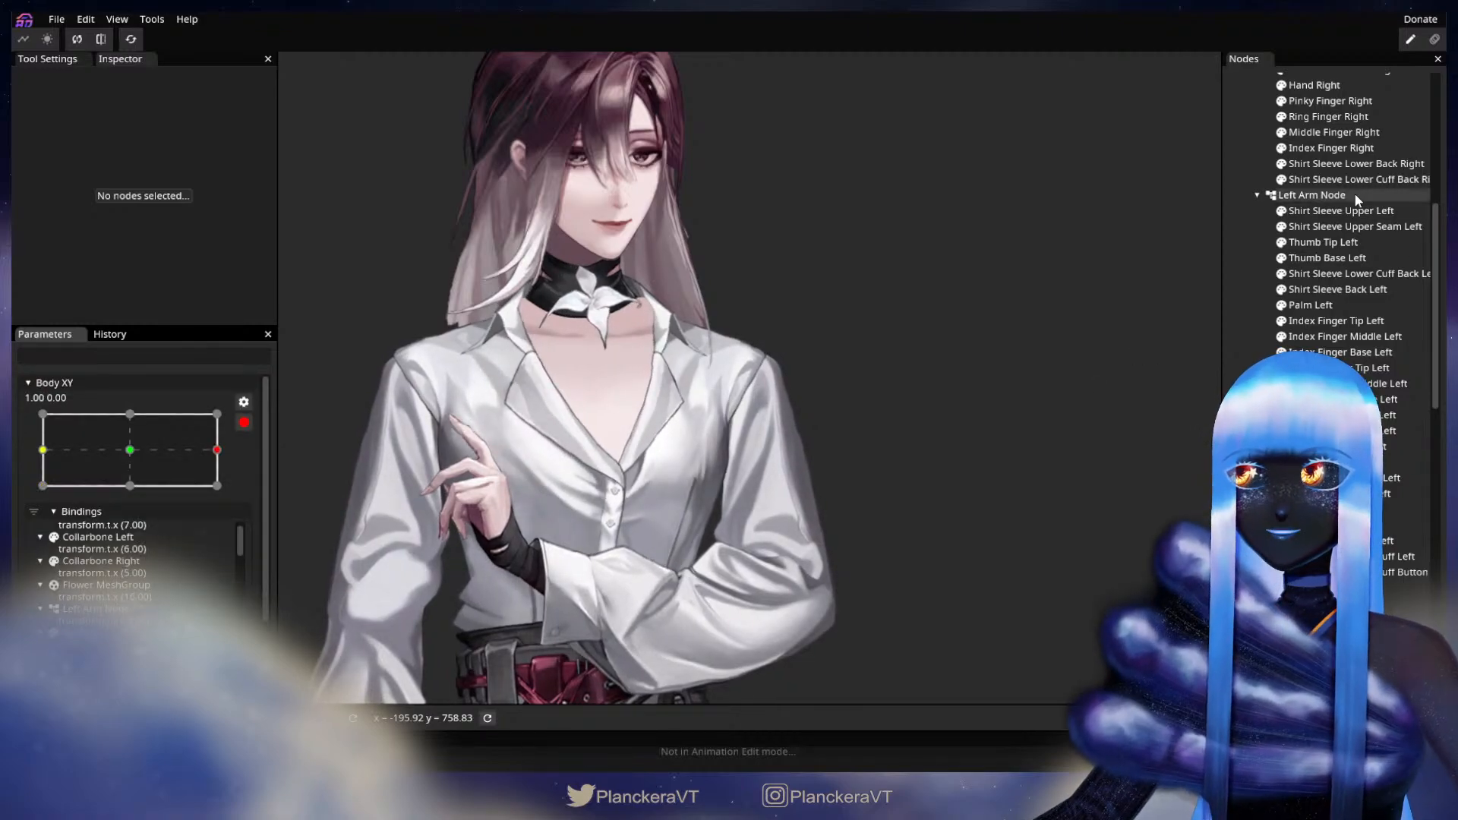
pyautogui.moveTo(80, 121); pyautogui.dragTo(75, 122)
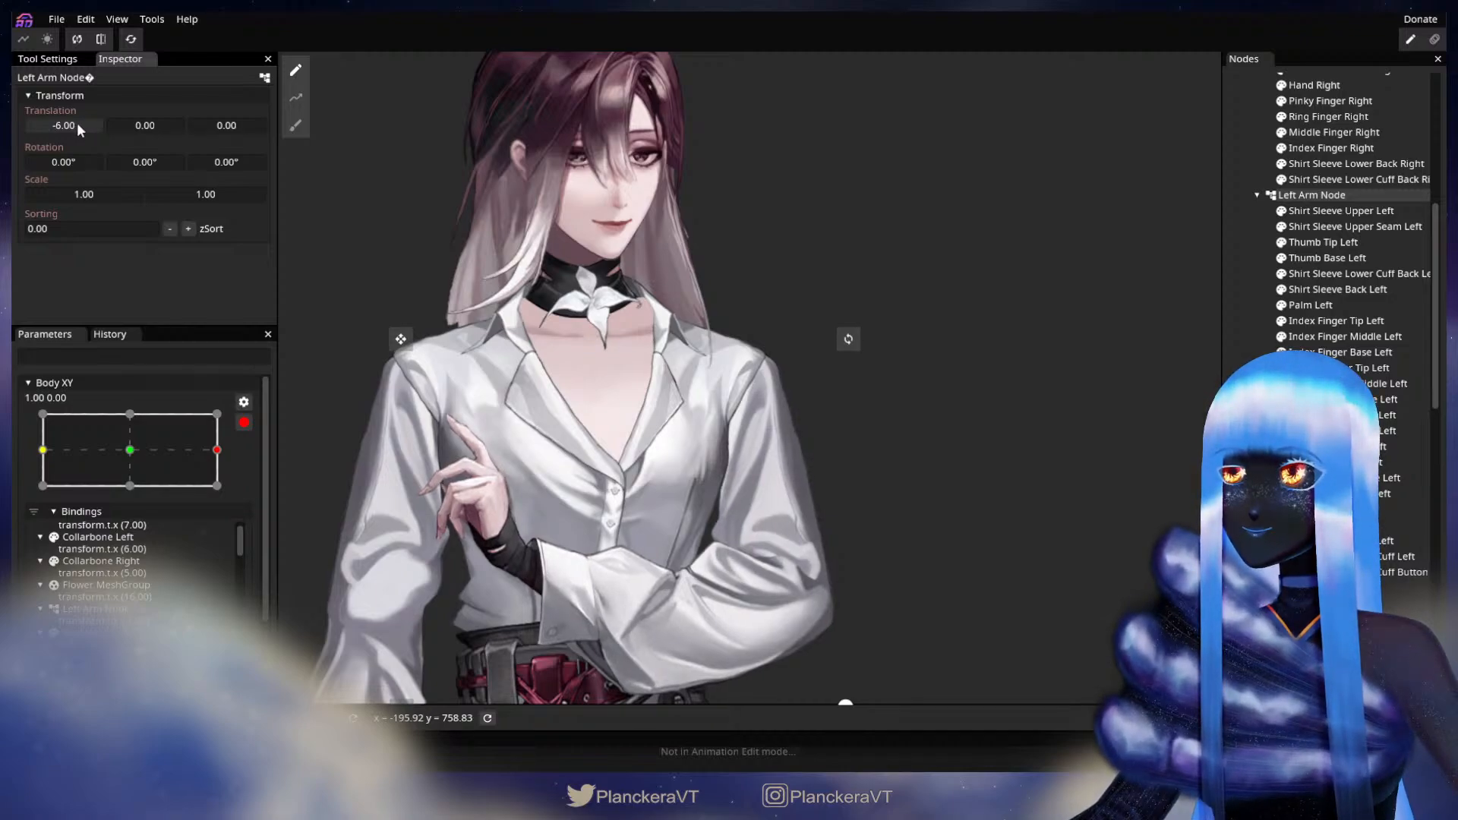
pyautogui.click(1094, 364)
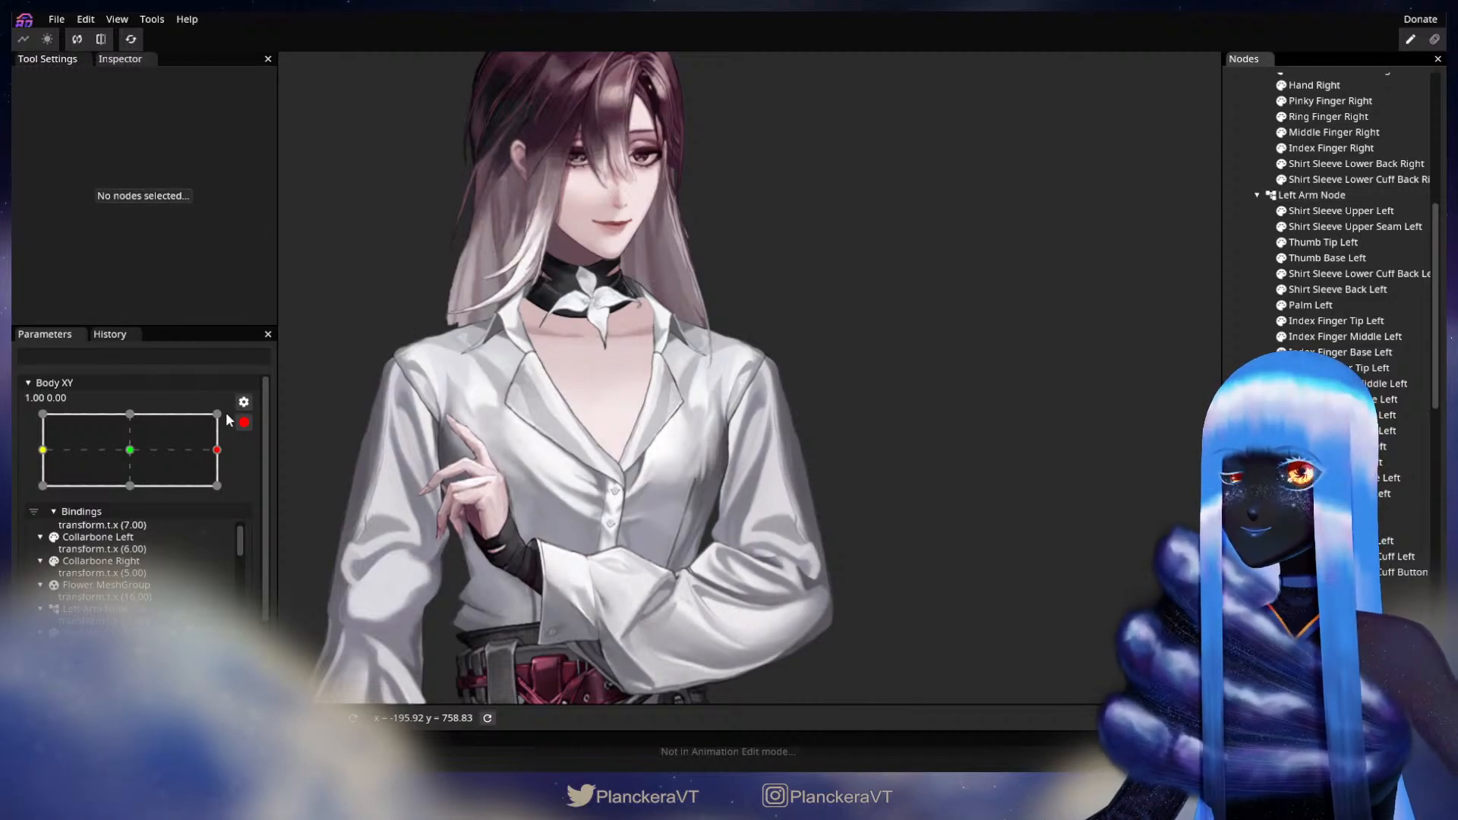
# - Check the arm's motion through the turn and set the Left Arm Node's horizontal translation to -8.00 at 1.00, 0.00
pyautogui.click(247, 423)
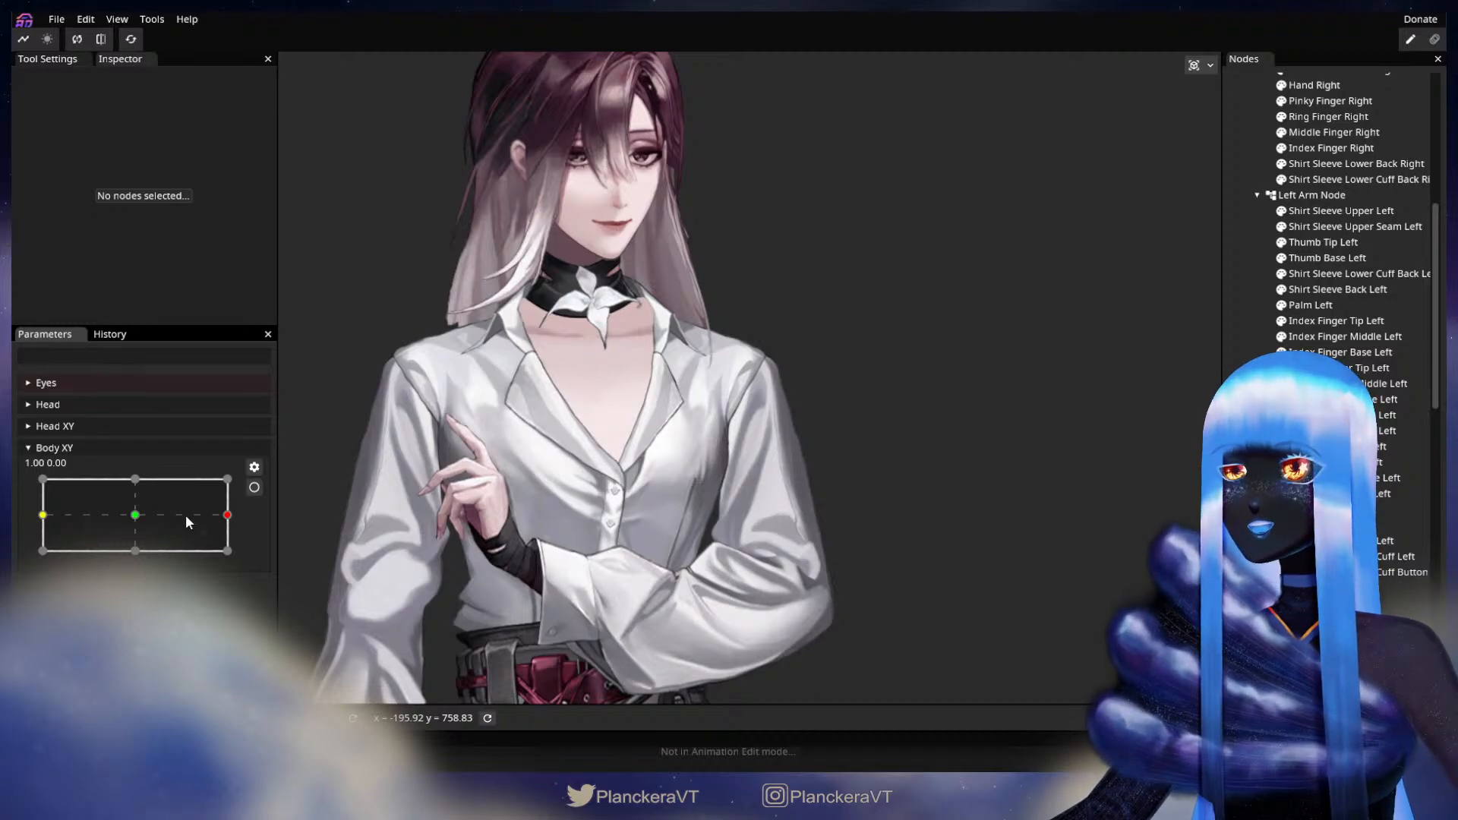
pyautogui.moveTo(225, 517)
pyautogui.mouseDown()
pyautogui.moveTo(142, 518)
pyautogui.moveTo(240, 510)
pyautogui.mouseUp()
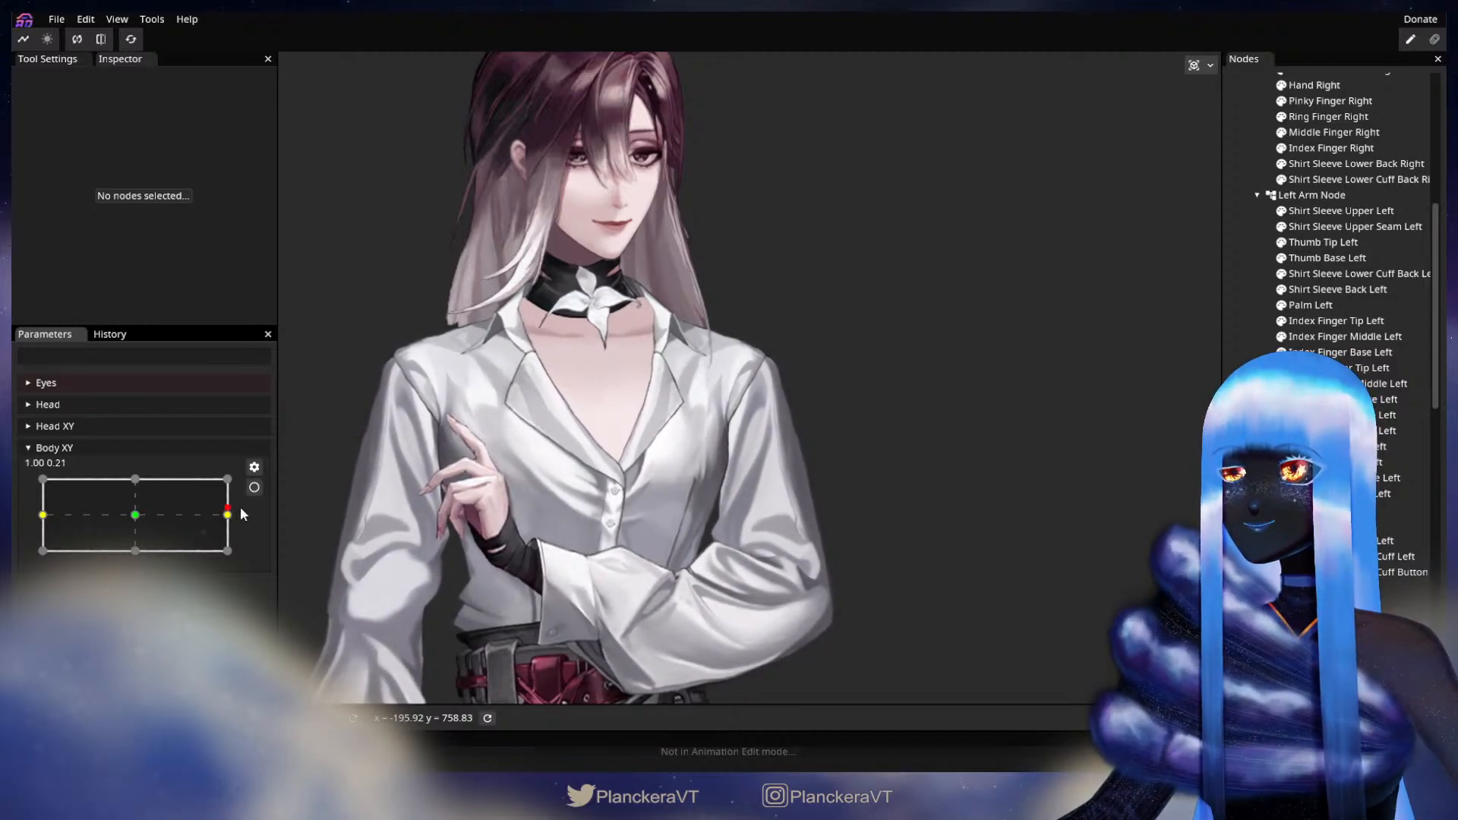
pyautogui.click(254, 488)
pyautogui.click(1312, 196)
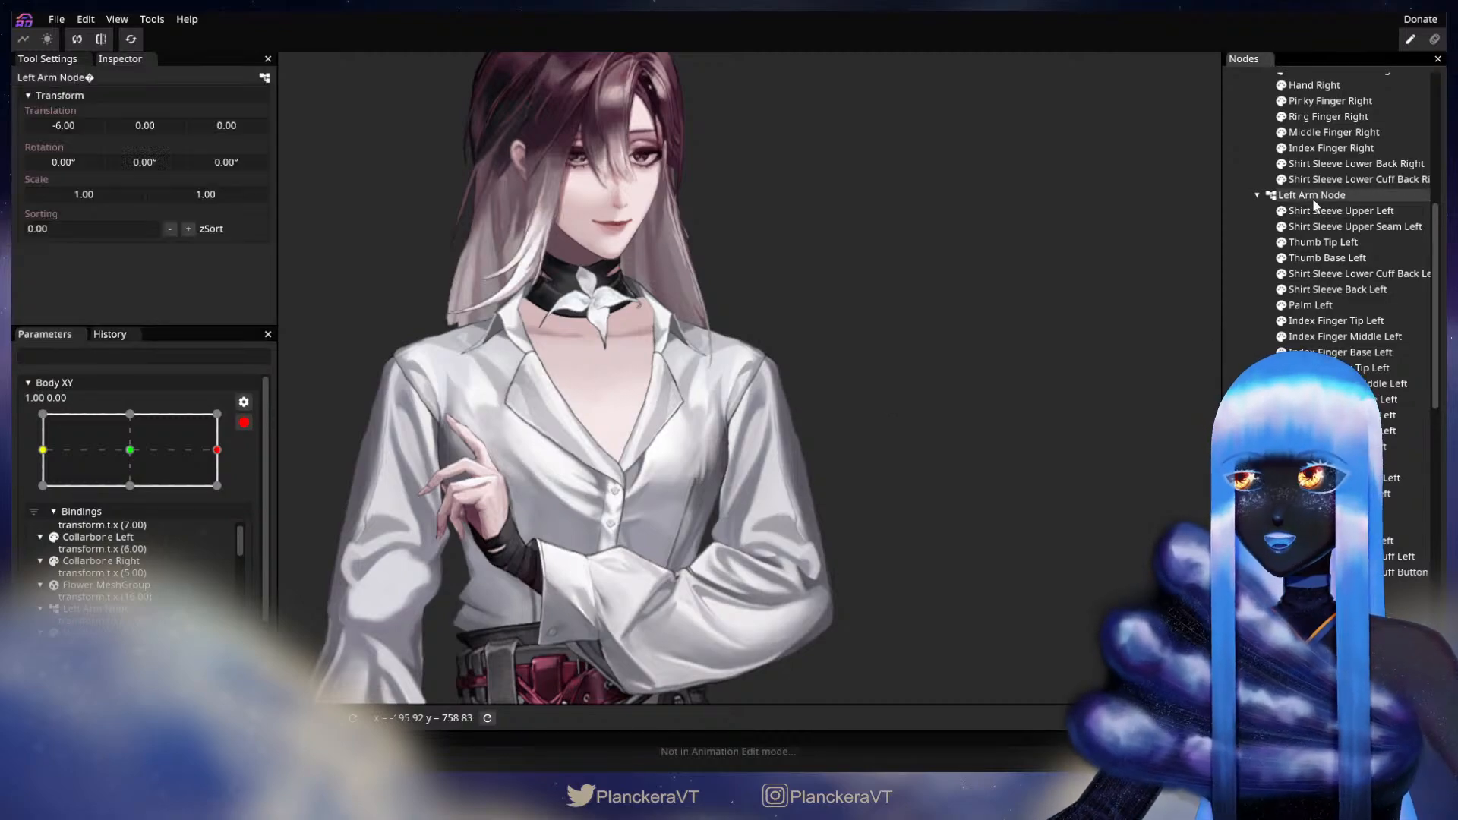
pyautogui.click(78, 124)
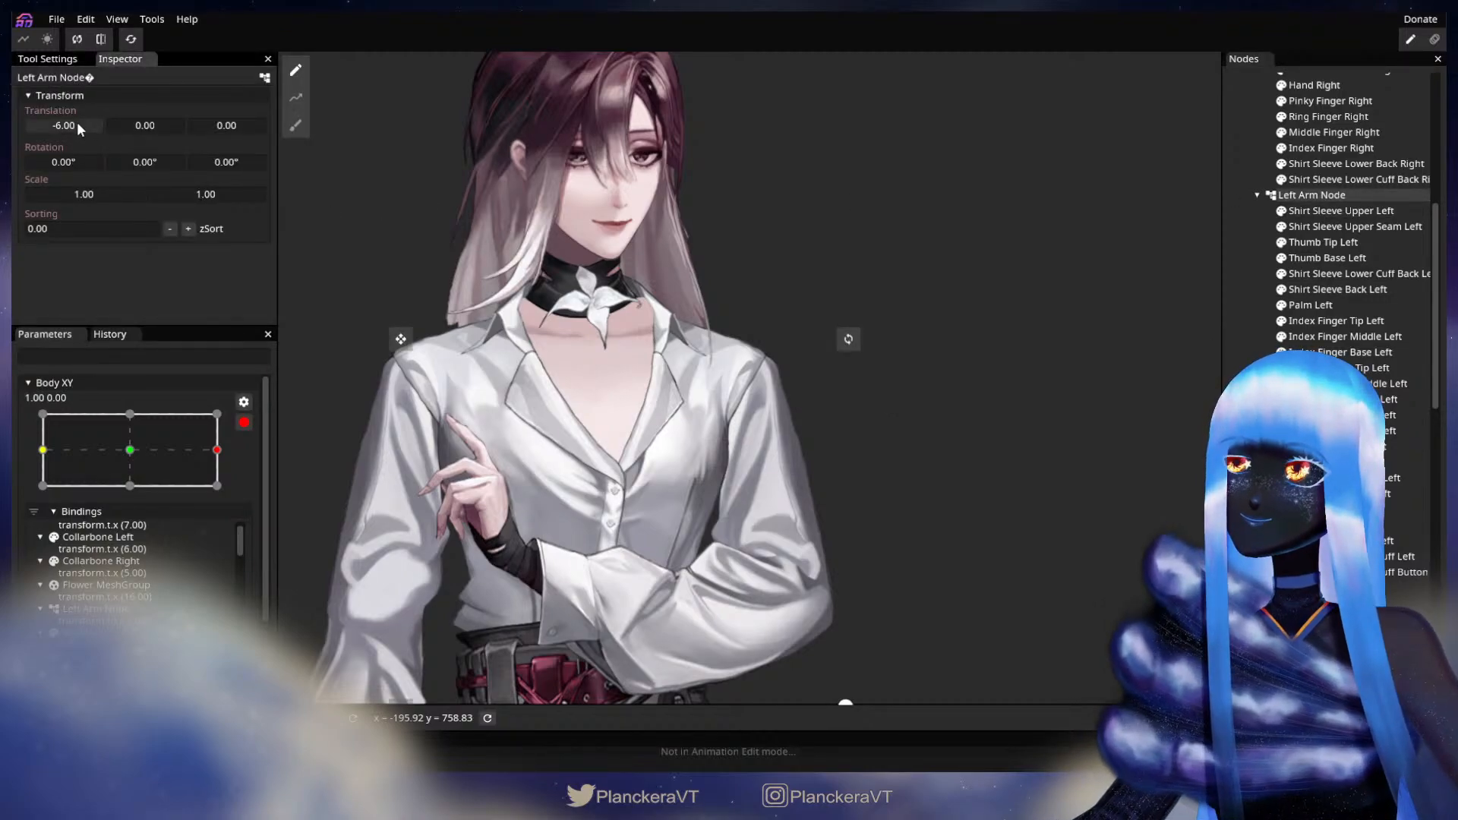
pyautogui.moveTo(75, 122); pyautogui.dragTo(74, 122)
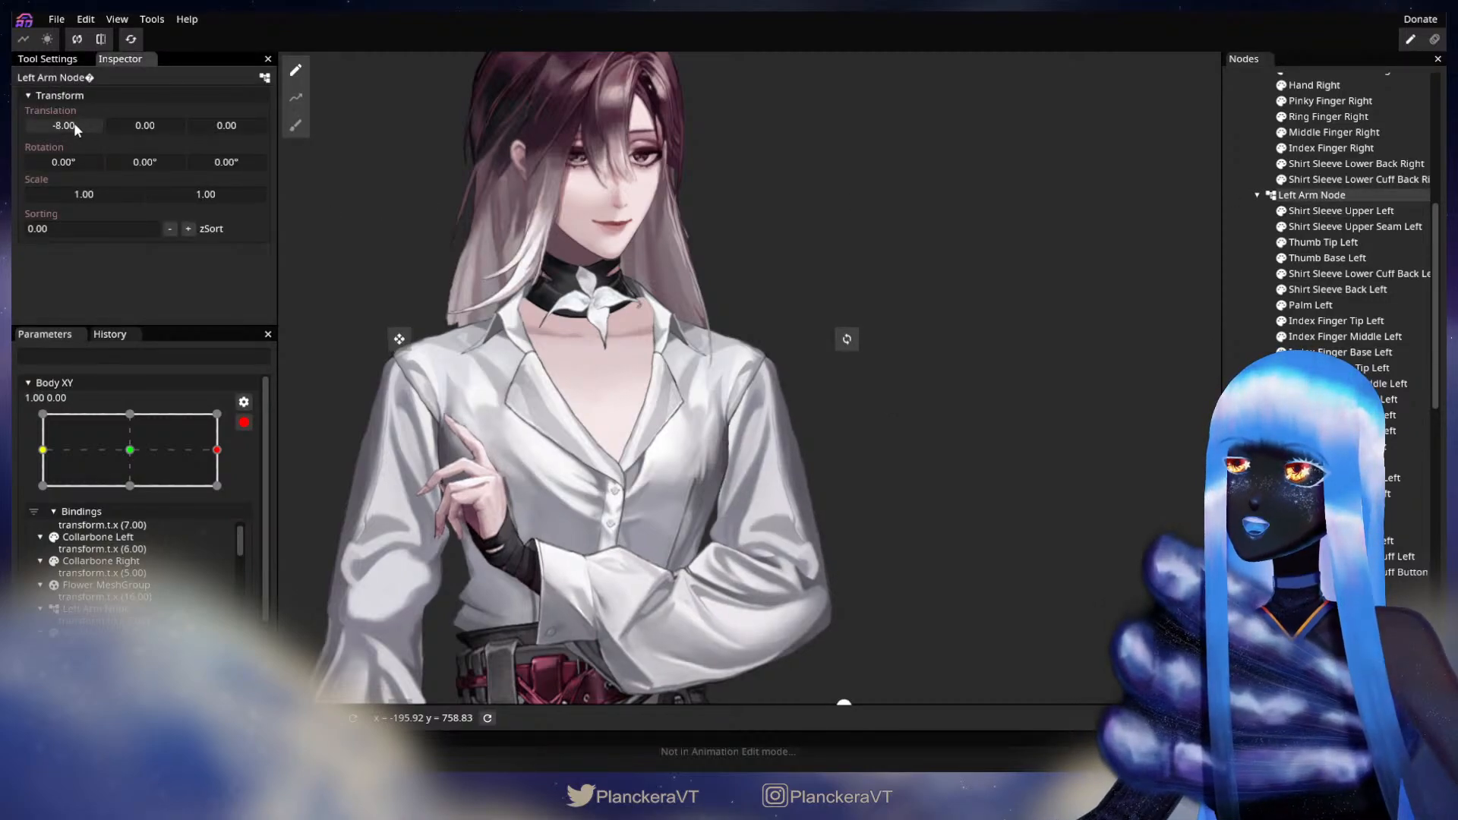
pyautogui.click(1167, 375)
# - Test the turn again with Body XY disarmed, and fine-tune the Left Arm Node's horizontal translation at 1.00, 0.00
pyautogui.click(246, 423)
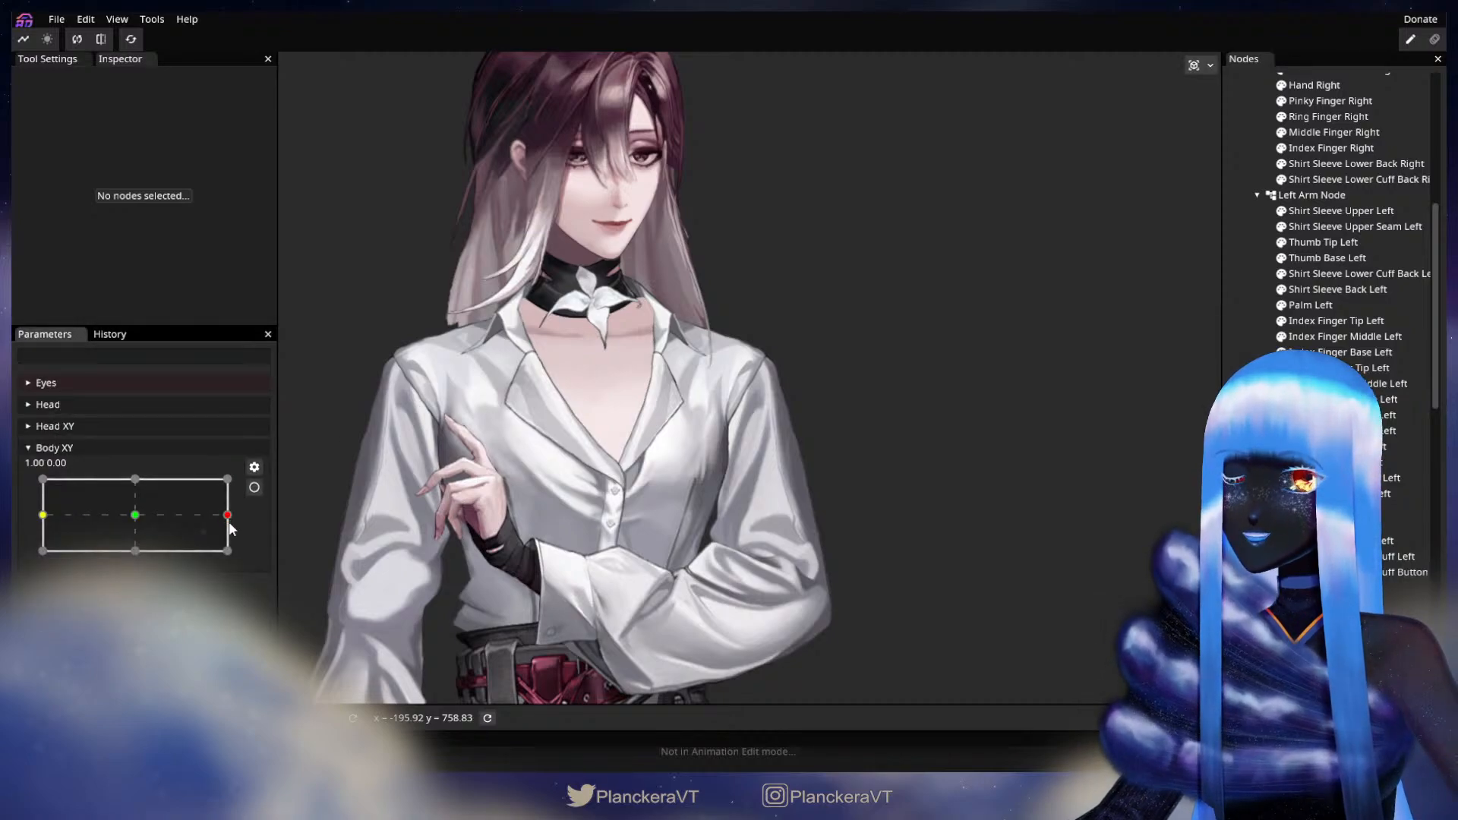
pyautogui.moveTo(227, 515)
pyautogui.mouseDown()
pyautogui.moveTo(131, 514)
pyautogui.moveTo(247, 509)
pyautogui.moveTo(219, 514)
pyautogui.mouseUp()
pyautogui.moveTo(209, 511); pyautogui.dragTo(228, 505)
pyautogui.click(255, 489)
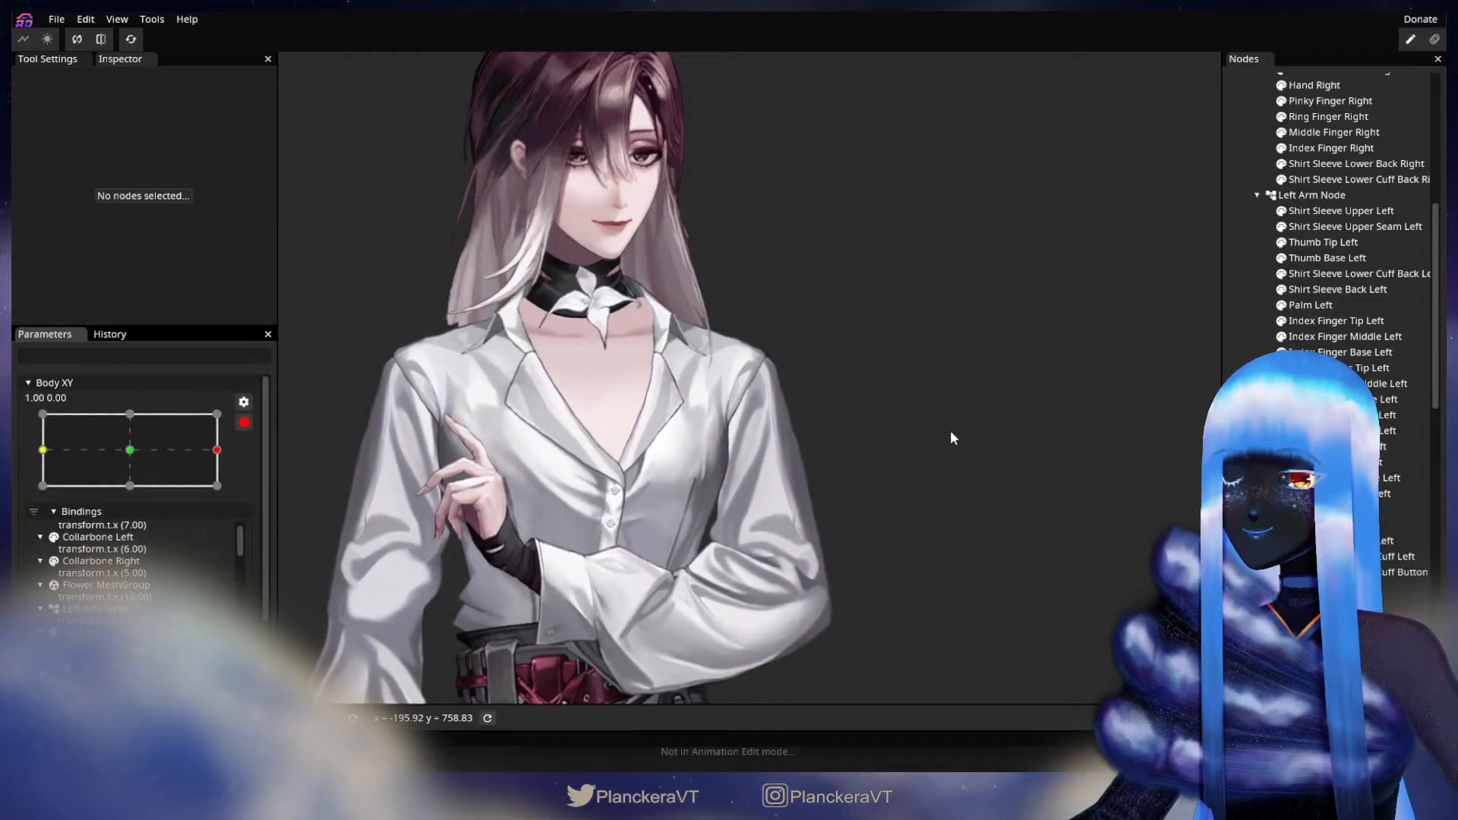
pyautogui.click(1343, 196)
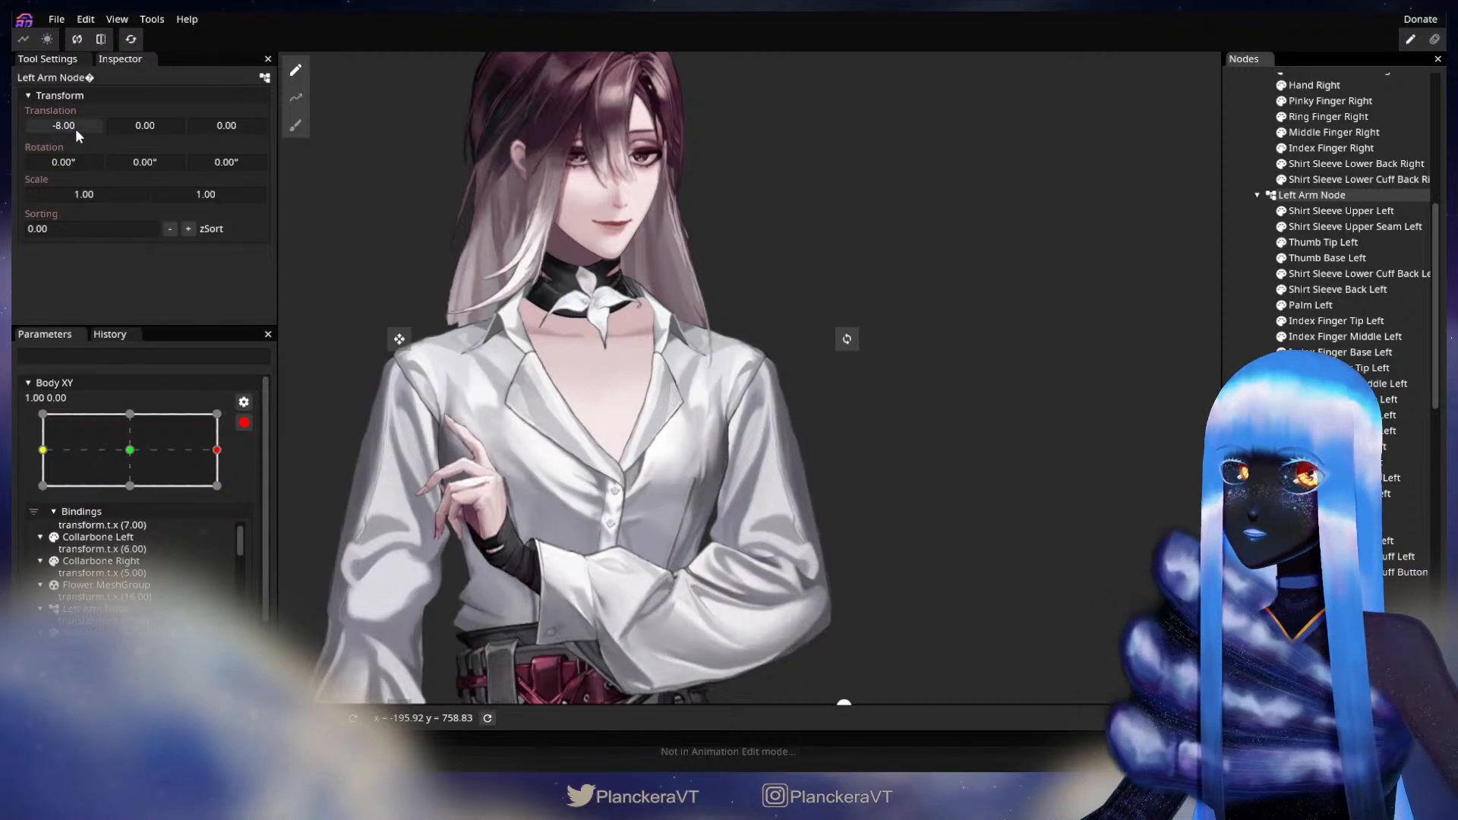
pyautogui.moveTo(76, 129); pyautogui.dragTo(352, 217)
pyautogui.click(1048, 442)
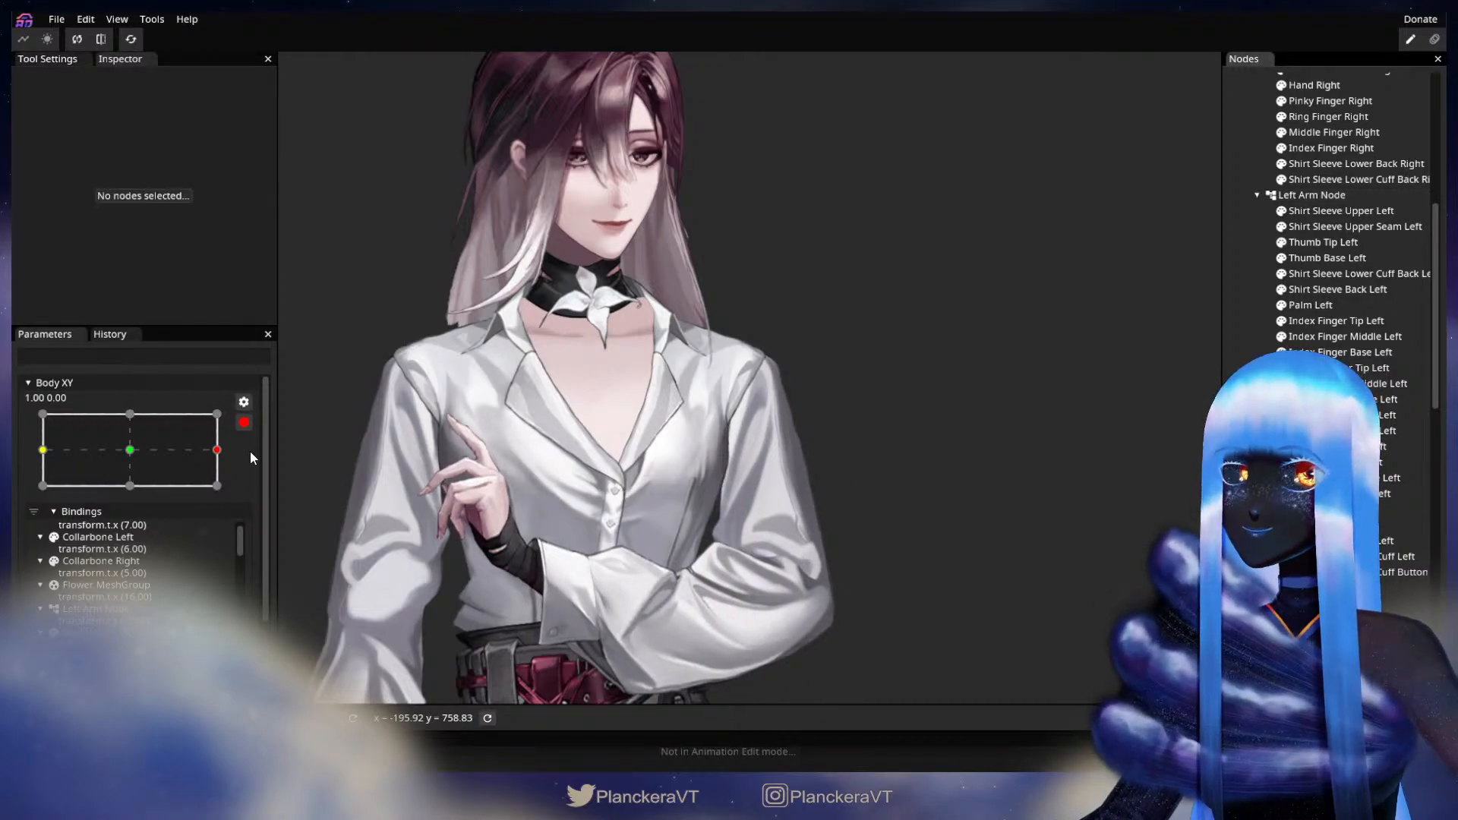
# - Disarm Body XY, preview how the left arm follows the turn, and re-arm it at 1.00, 0.00
pyautogui.click(244, 422)
pyautogui.moveTo(233, 518)
pyautogui.mouseDown()
pyautogui.moveTo(137, 514)
pyautogui.moveTo(258, 516)
pyautogui.mouseUp()
pyautogui.click(255, 488)
# - Reshape the Shirt mesh around the left shoulder seam at Body XY 1.00, 0.00 using the Circle Brush at size 47.00
pyautogui.scroll(3, 989, 439)
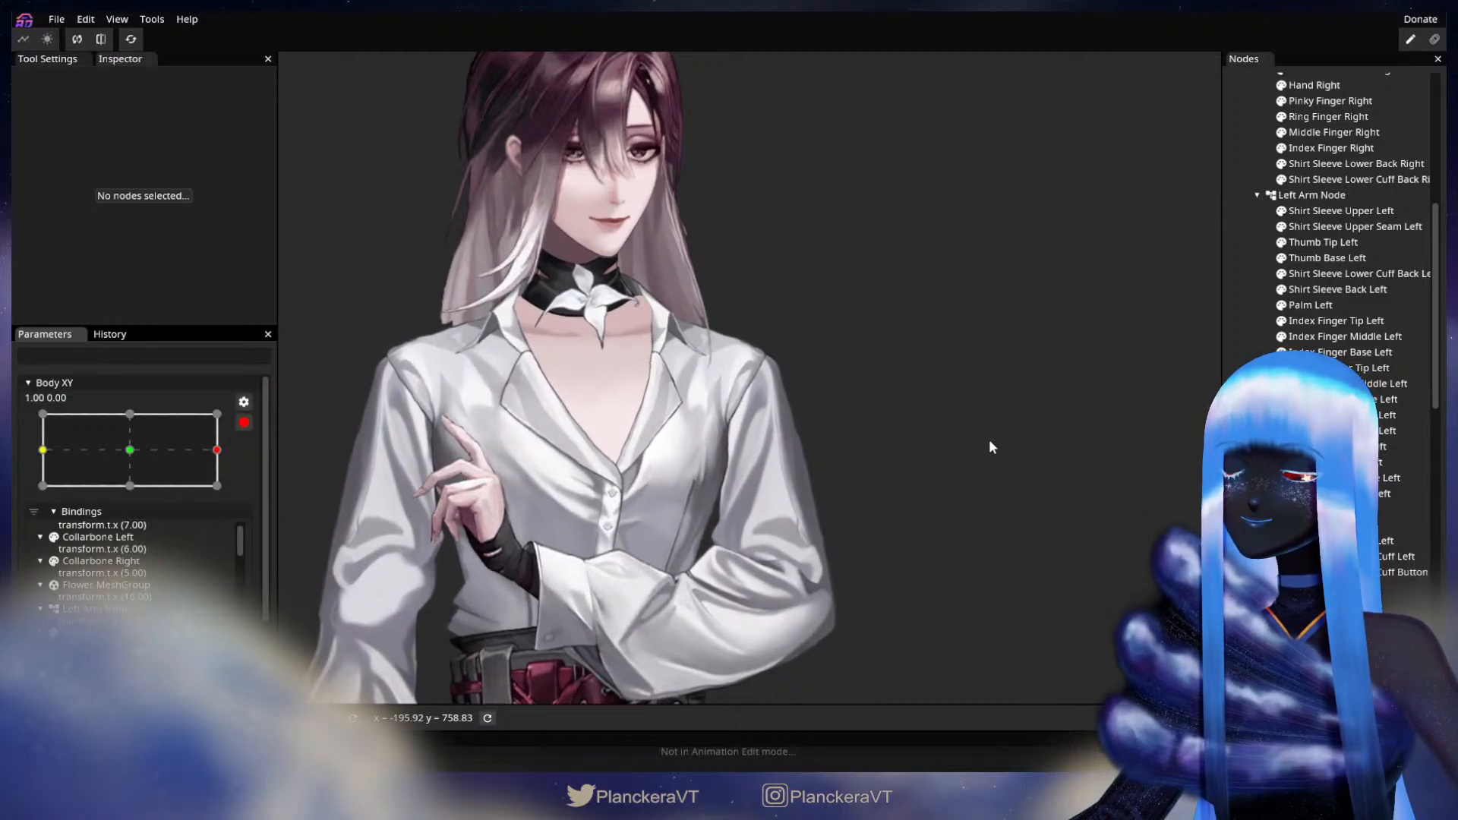
pyautogui.scroll(5, 881, 456)
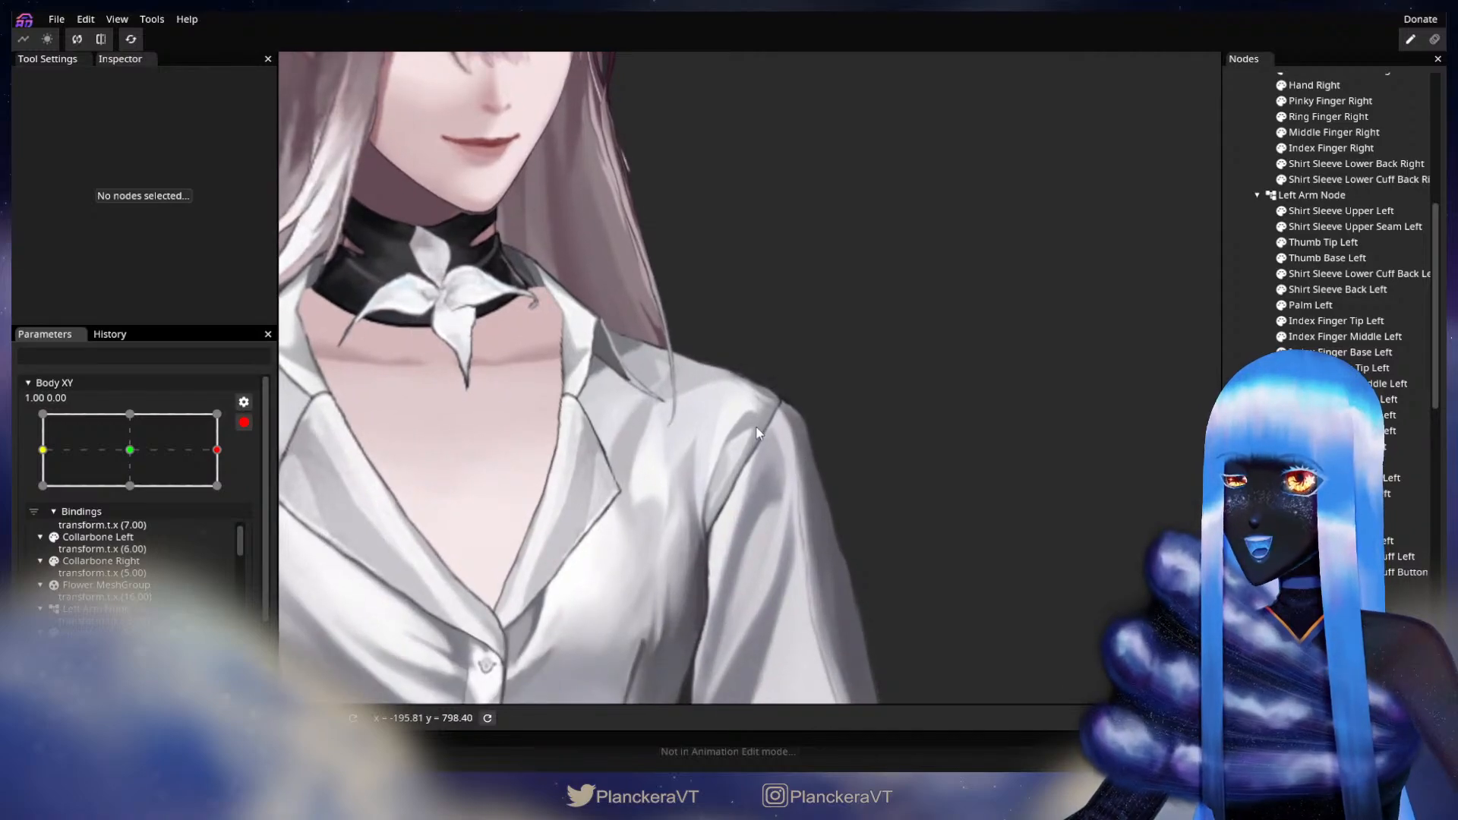
pyautogui.scroll(2, 872, 456)
pyautogui.scroll(-4, 1329, 462)
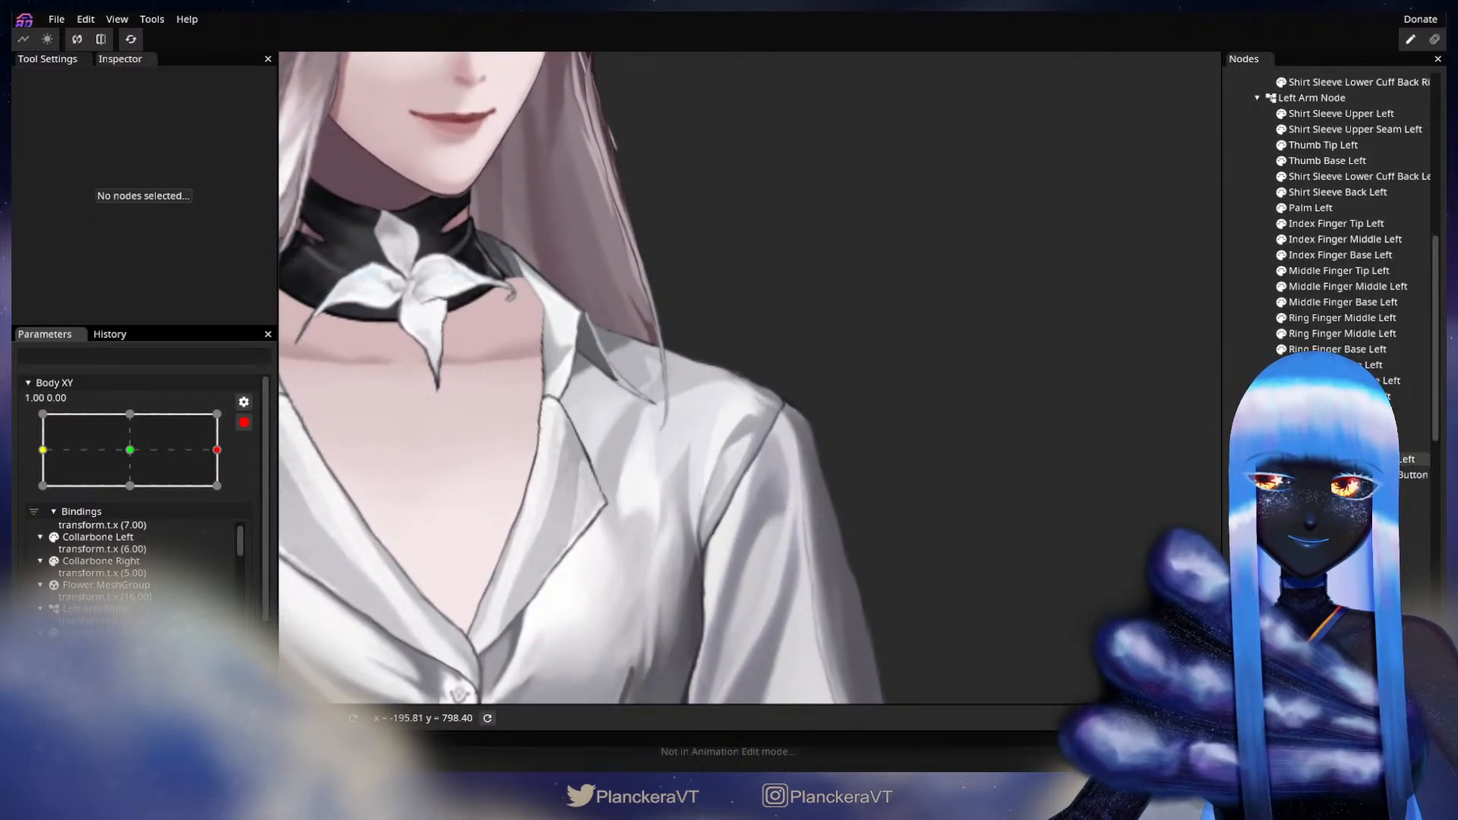
pyautogui.scroll(1, 1329, 489)
pyautogui.click(1329, 629)
pyautogui.scroll(1, 949, 446)
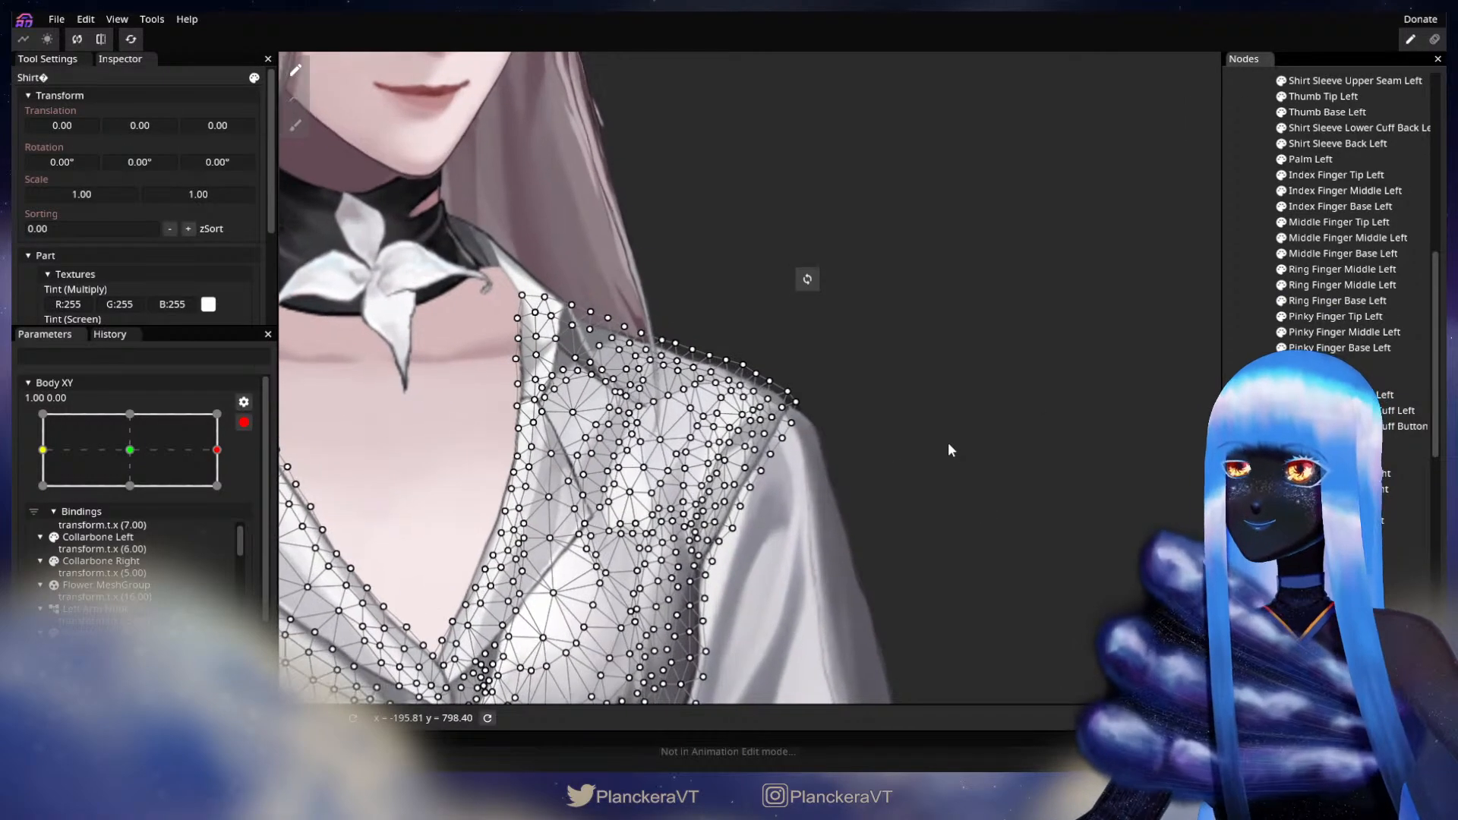
pyautogui.click(294, 124)
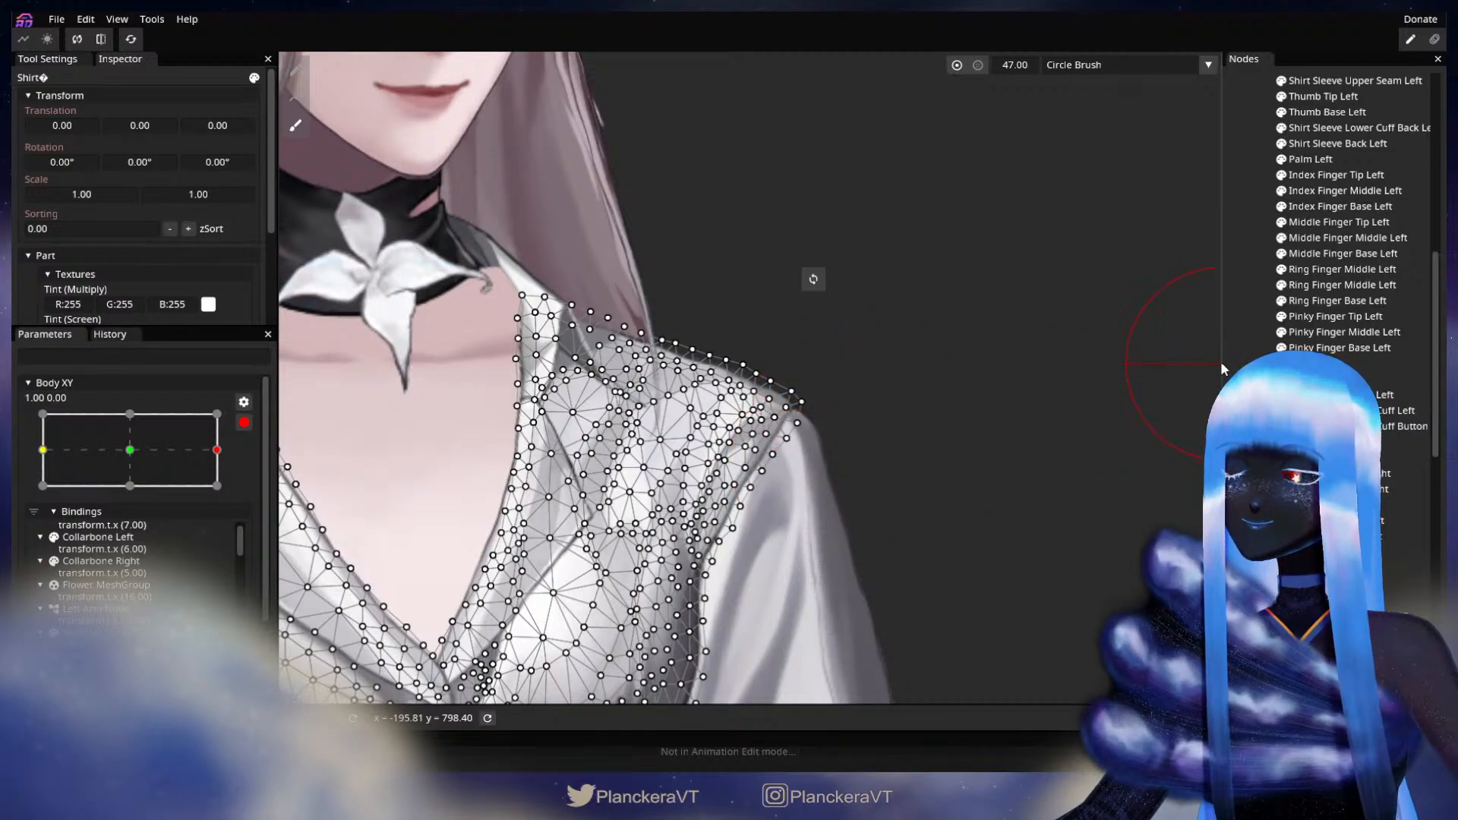
pyautogui.click(1230, 352)
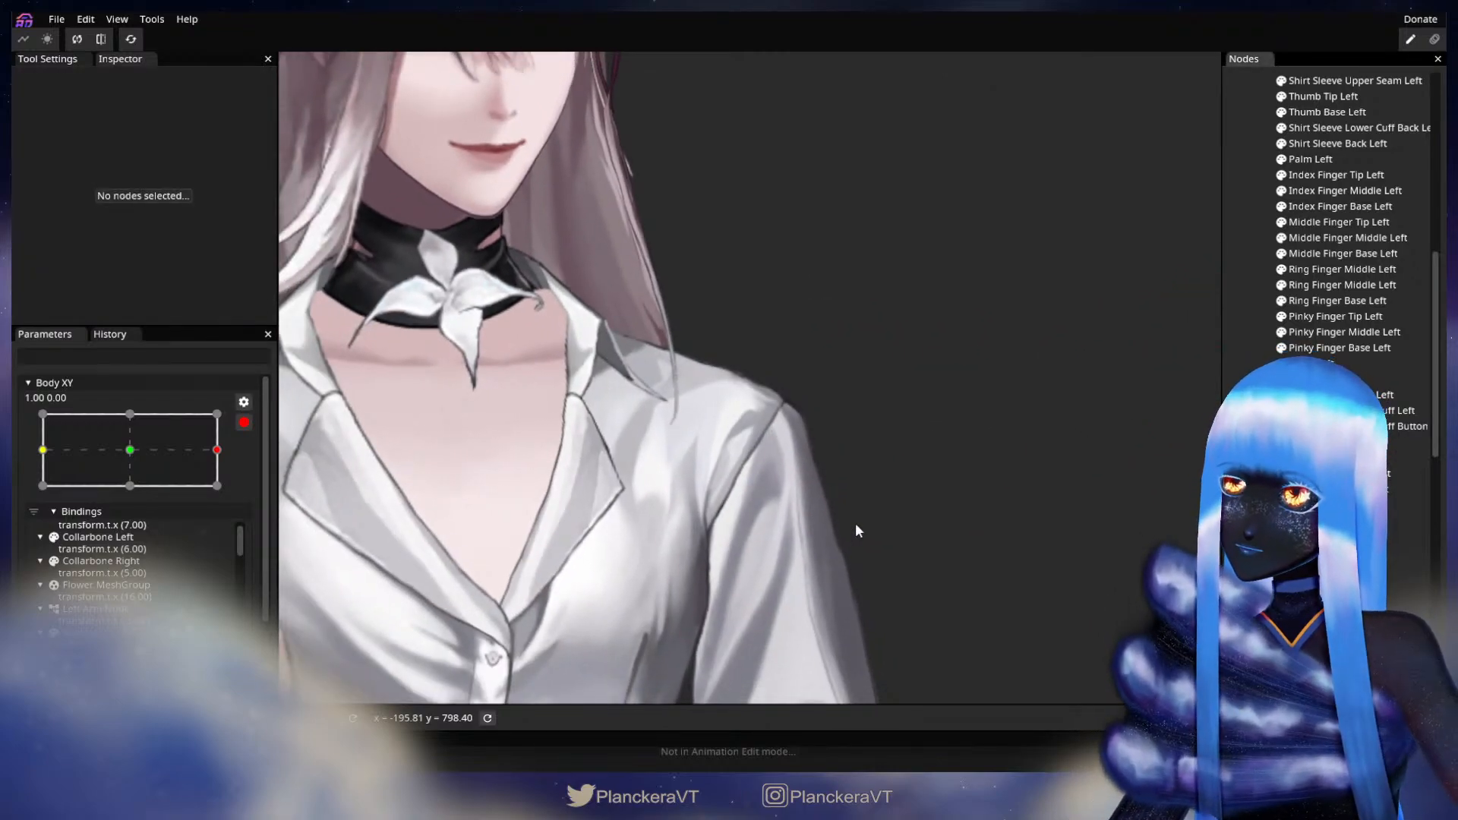
# - Disarm Body XY, preview the shoulder through small turns near 1.00, 0.00, and re-arm that keypoint
pyautogui.scroll(-3, 877, 556)
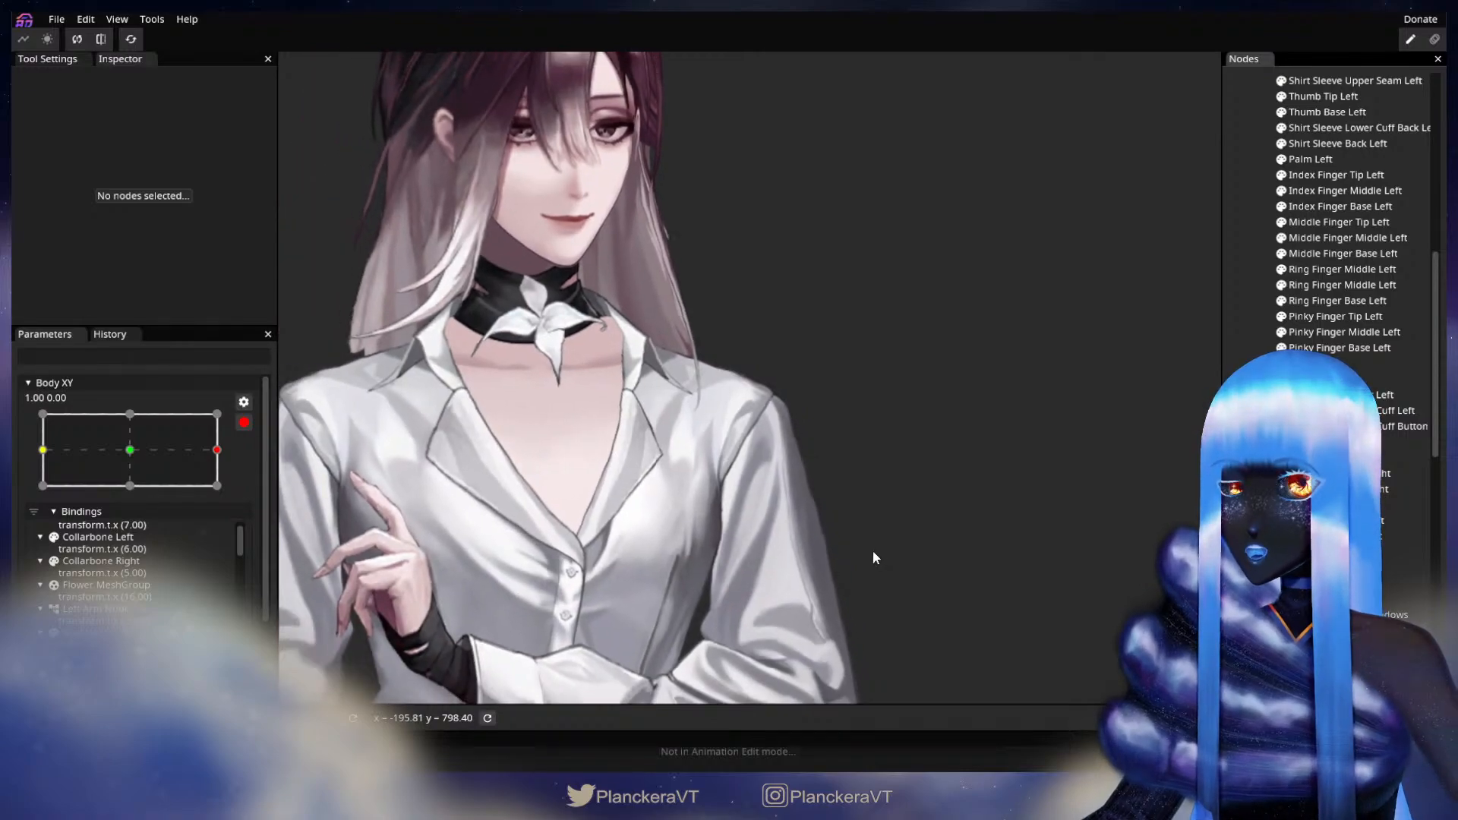
pyautogui.click(244, 422)
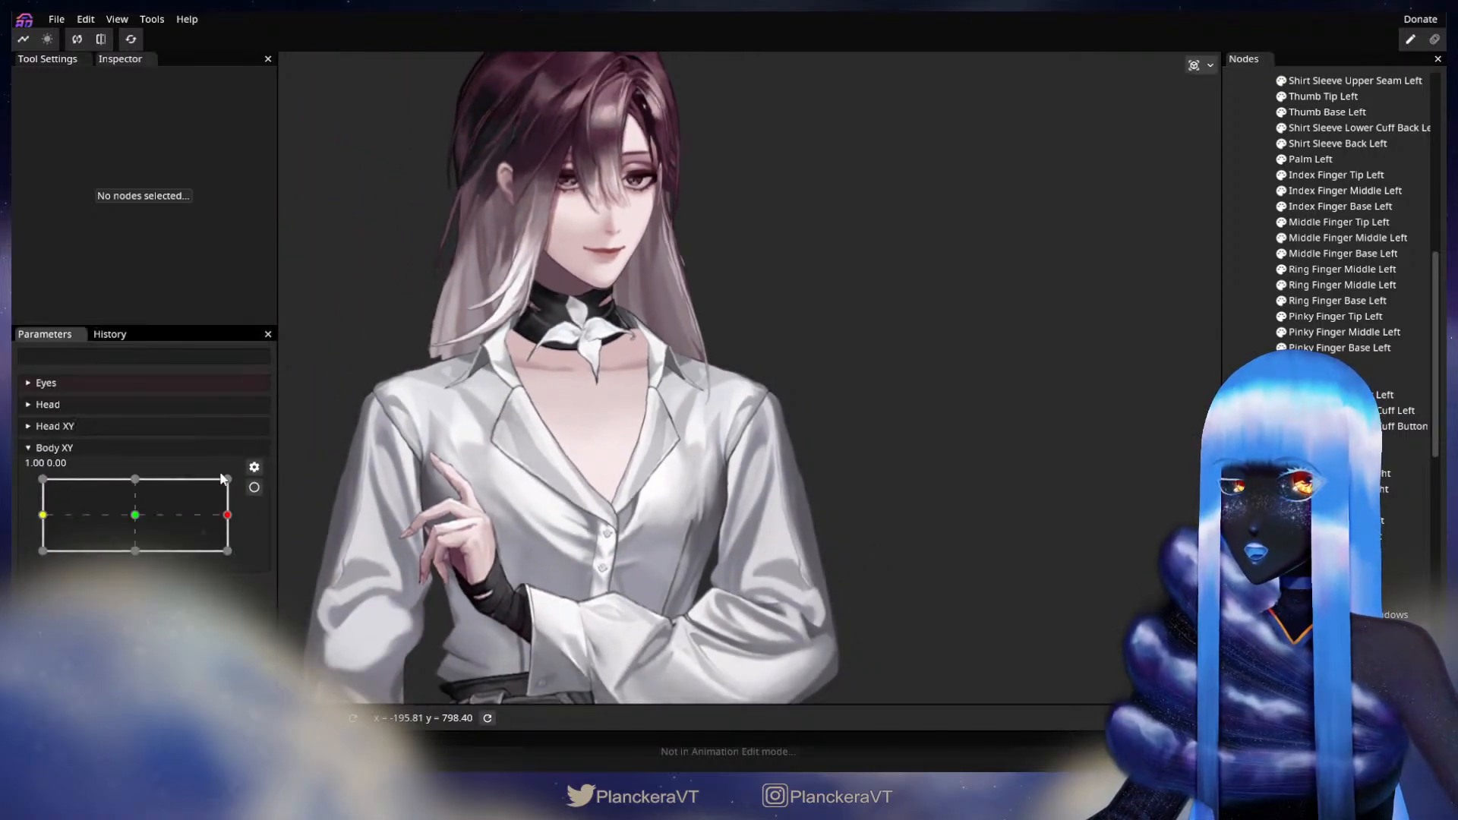
pyautogui.moveTo(232, 518)
pyautogui.mouseDown()
pyautogui.moveTo(137, 516)
pyautogui.moveTo(222, 508)
pyautogui.mouseUp()
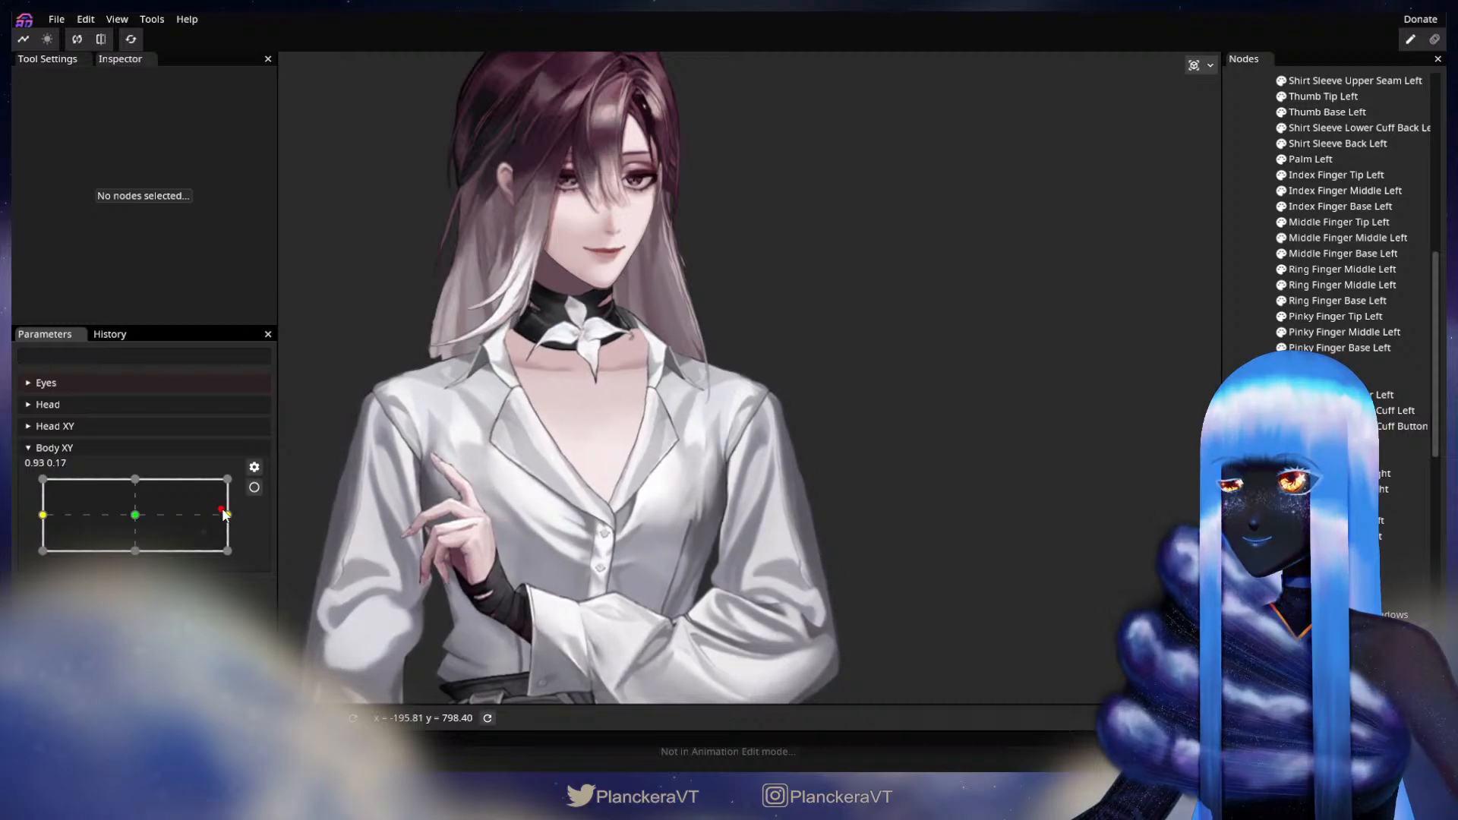
pyautogui.scroll(4, 827, 325)
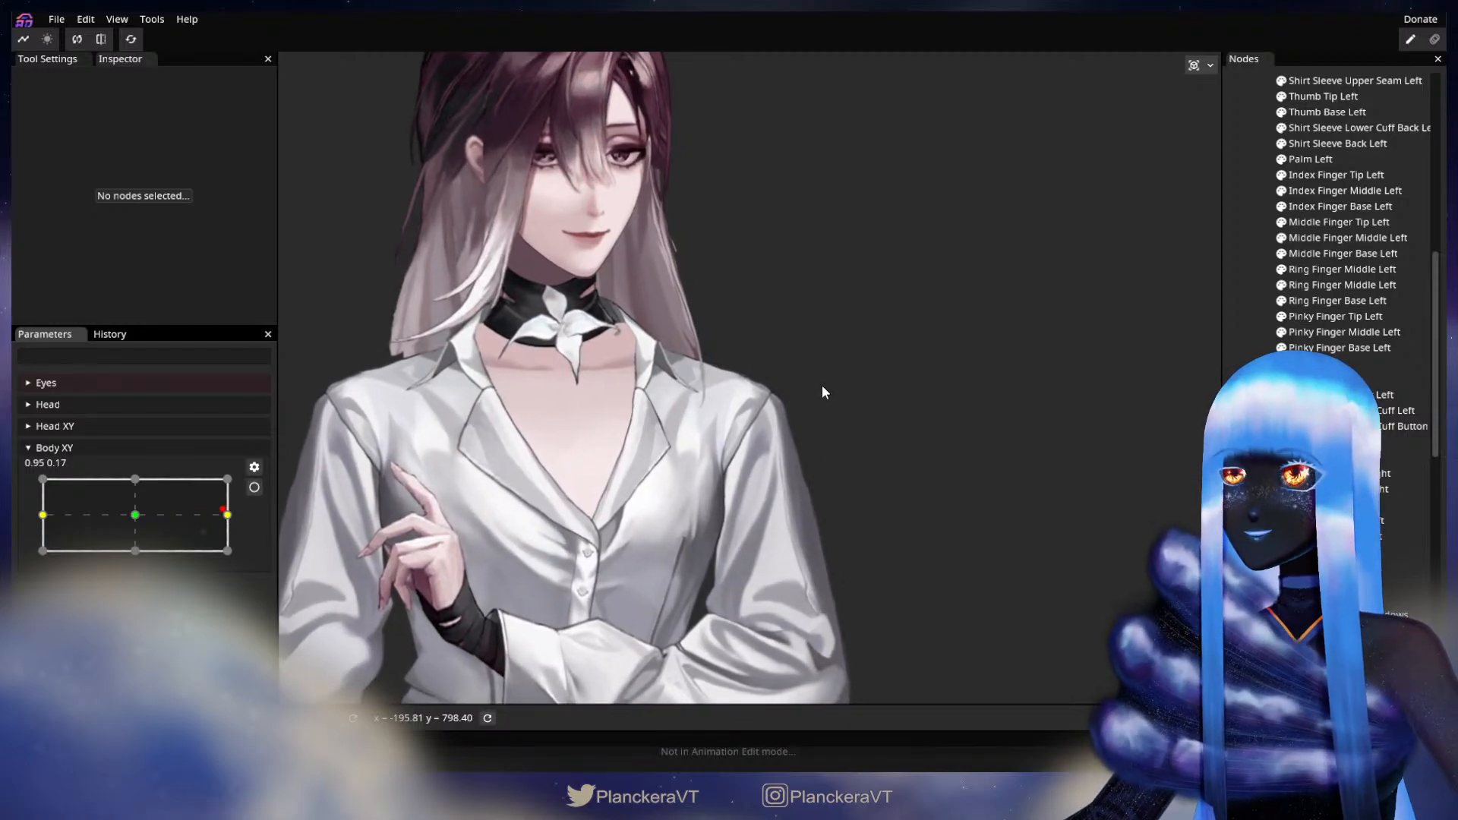
pyautogui.click(254, 487)
# - Reduce the Circle Brush size to 41.00 and refine the Shirt mesh at the left shoulder
pyautogui.scroll(4, 965, 395)
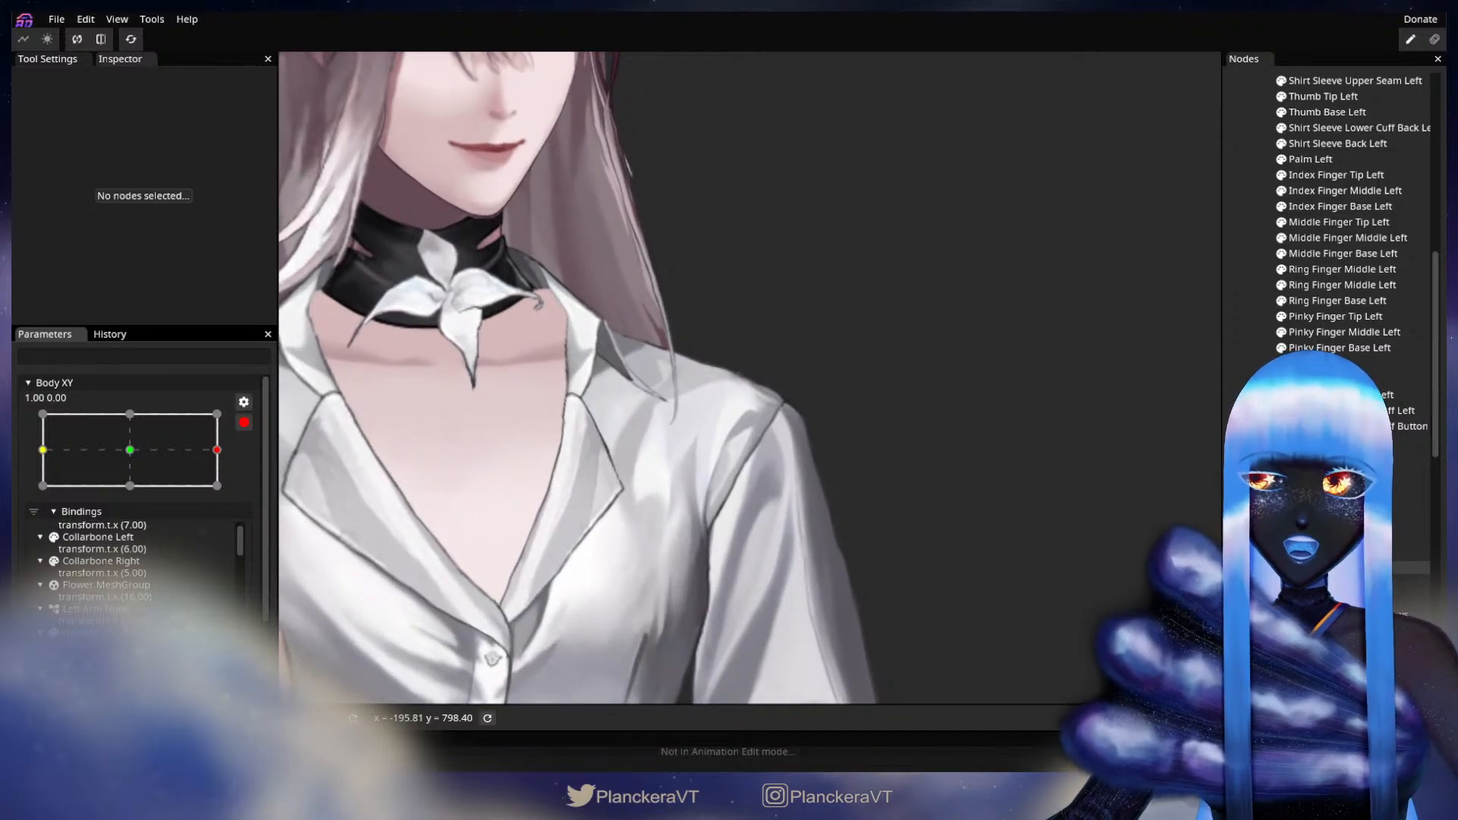
pyautogui.click(646, 493)
pyautogui.scroll(2, 1027, 490)
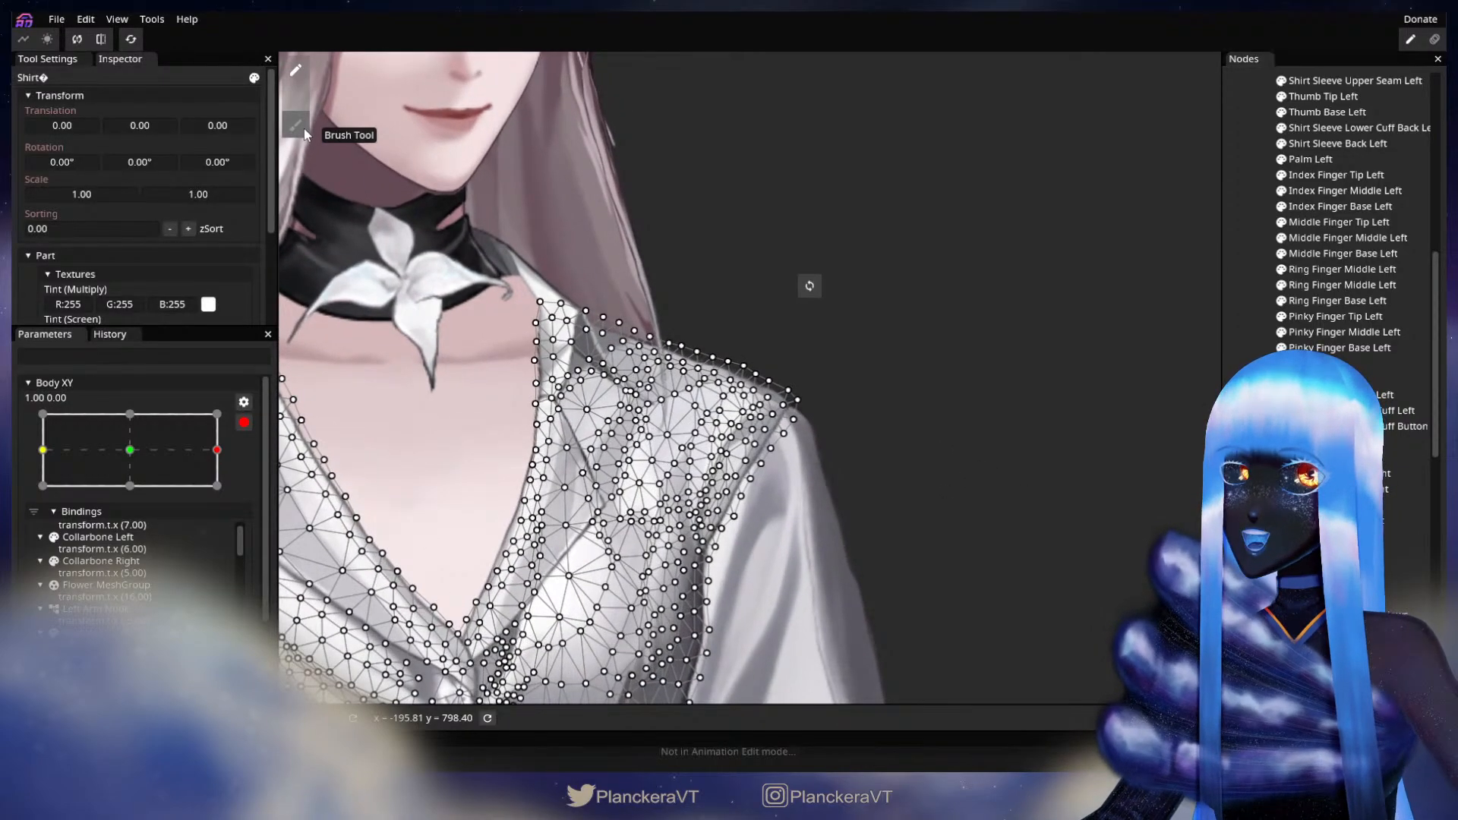
pyautogui.click(299, 126)
pyautogui.moveTo(1023, 66); pyautogui.dragTo(1018, 67)
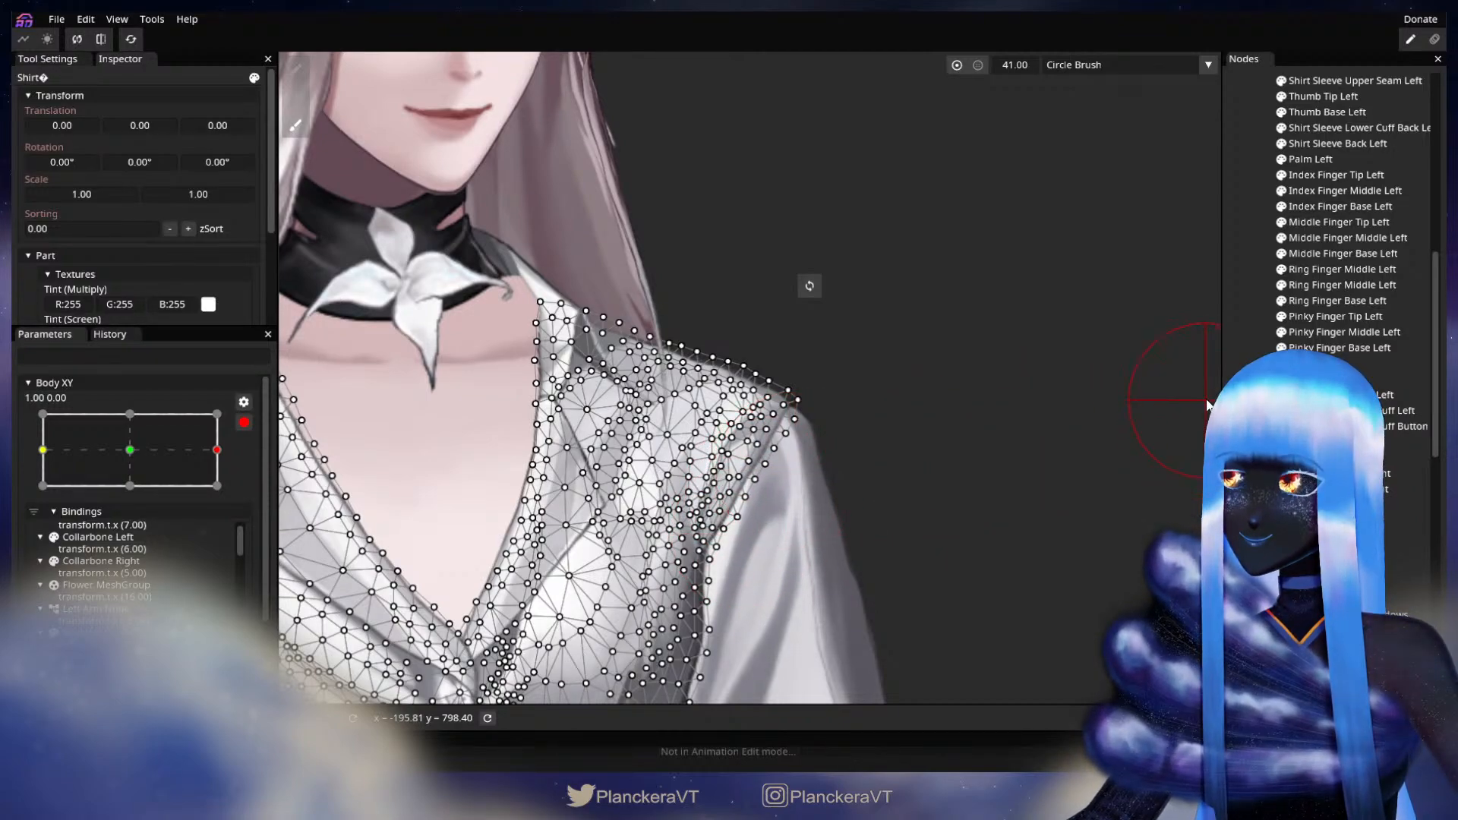
pyautogui.click(1156, 425)
# - Check the refined shoulder with Body XY disarmed, moving the parameter around its 1.00, 0.00 keypoint, and arm it again
pyautogui.scroll(-5, 911, 467)
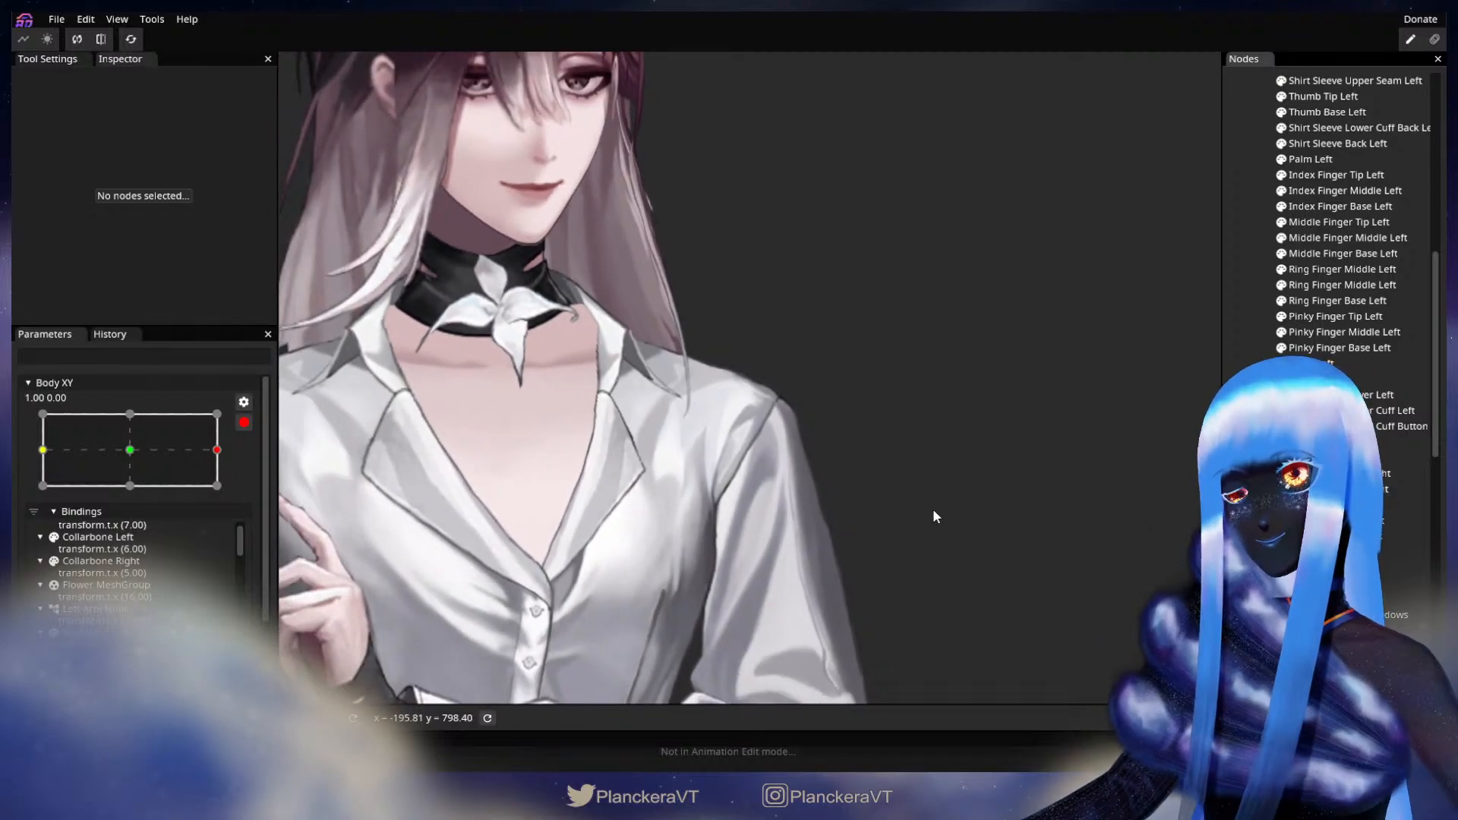
pyautogui.scroll(-3, 935, 508)
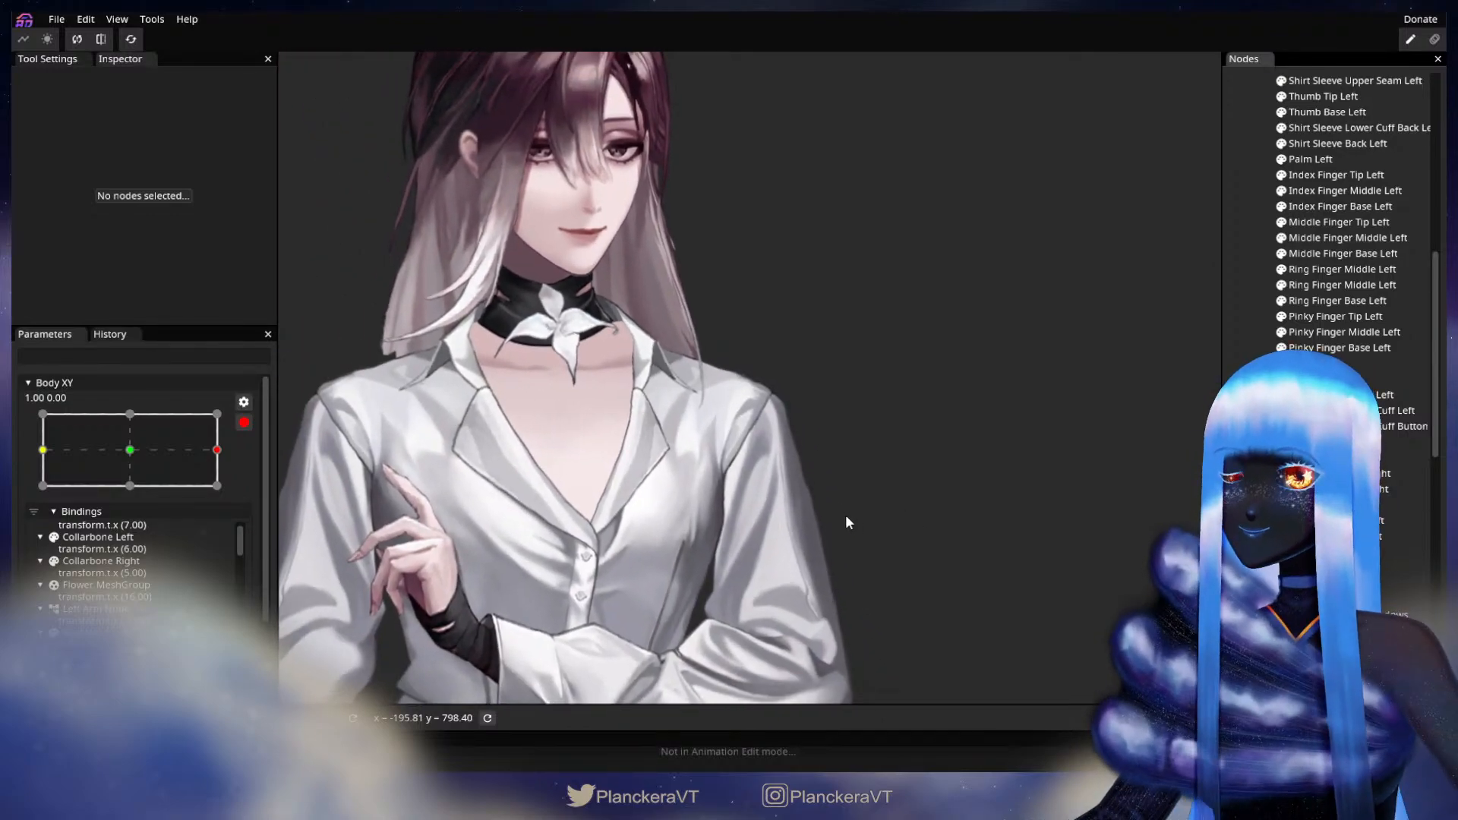
pyautogui.click(242, 425)
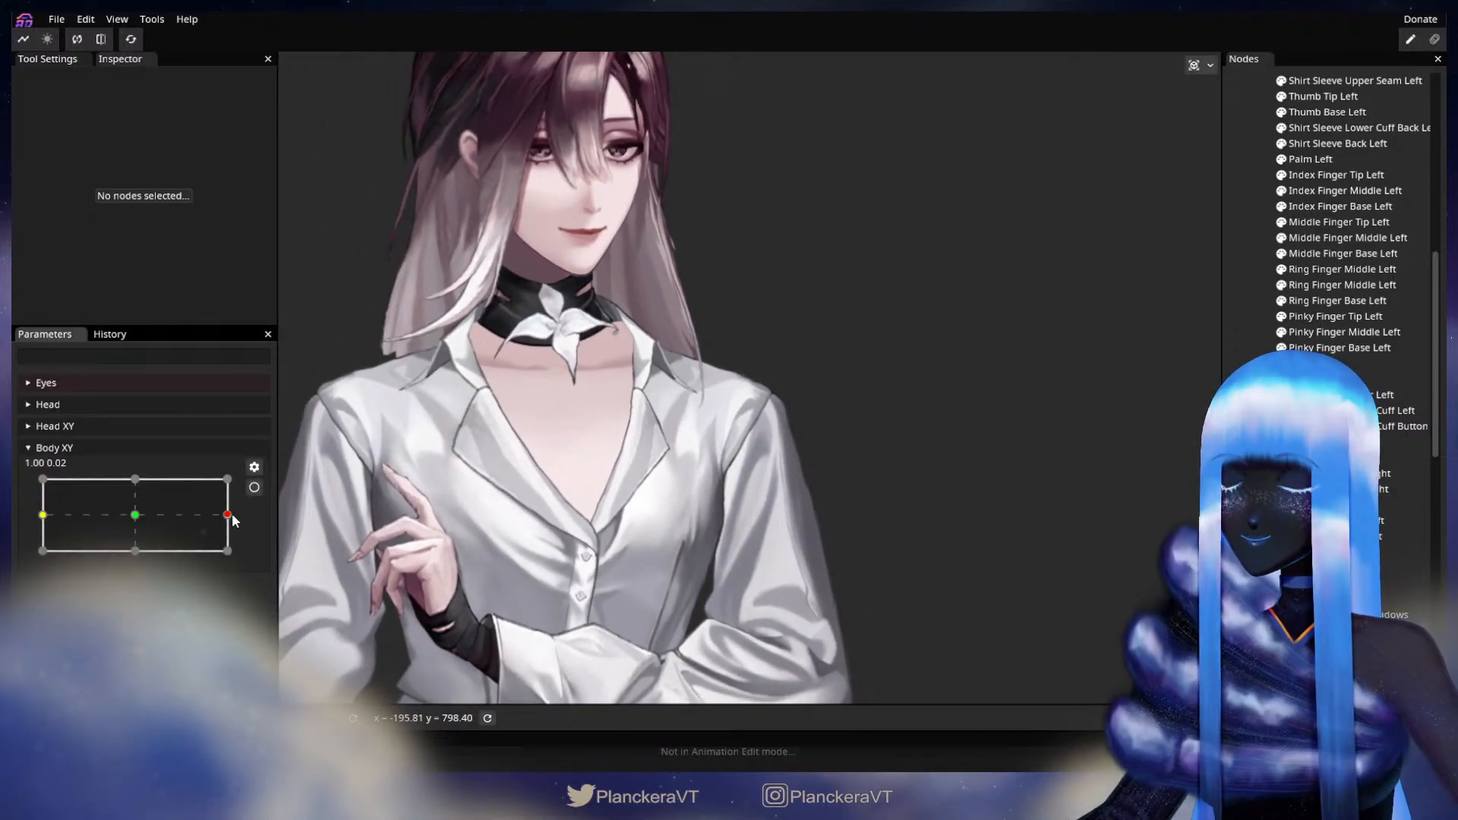
pyautogui.moveTo(232, 515)
pyautogui.mouseDown()
pyautogui.moveTo(153, 514)
pyautogui.moveTo(237, 512)
pyautogui.mouseUp()
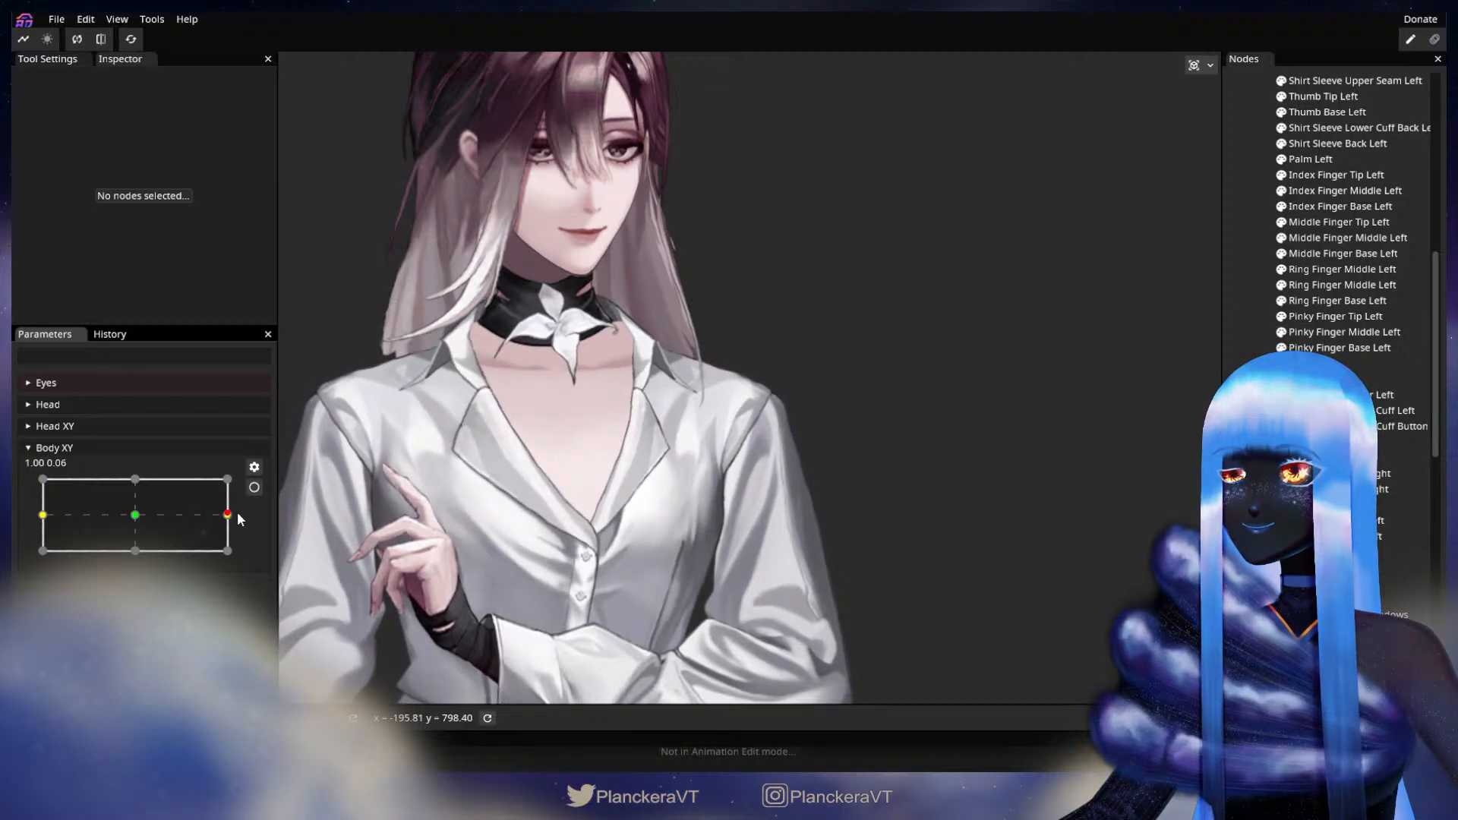
pyautogui.click(254, 487)
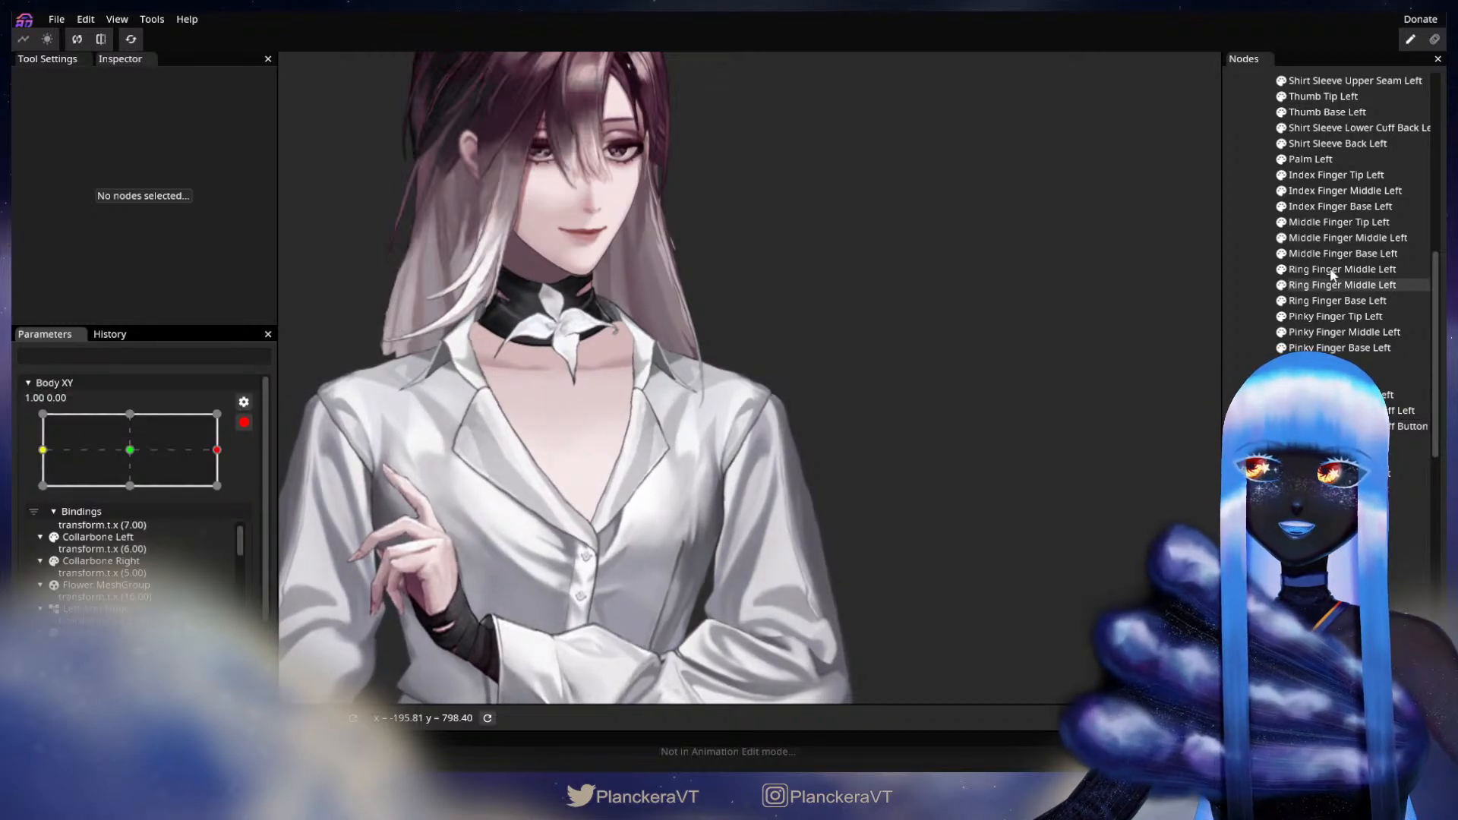
# - Set the Left Arm Node's horizontal translation to -4.00 at Body XY 1.00, 0.00 and deselect it
pyautogui.scroll(3, 1332, 275)
pyautogui.click(1325, 195)
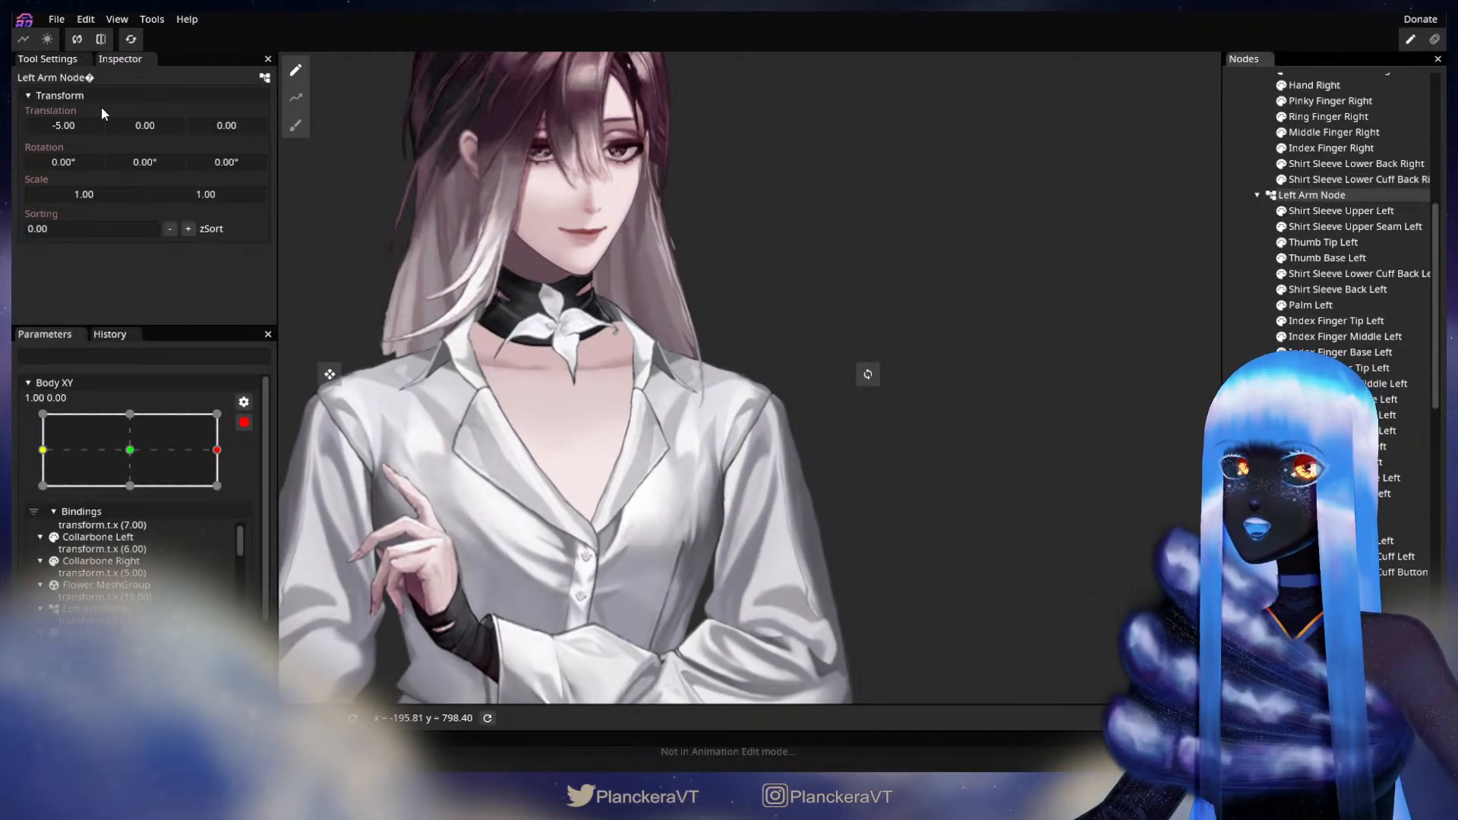
pyautogui.moveTo(70, 126); pyautogui.dragTo(72, 126)
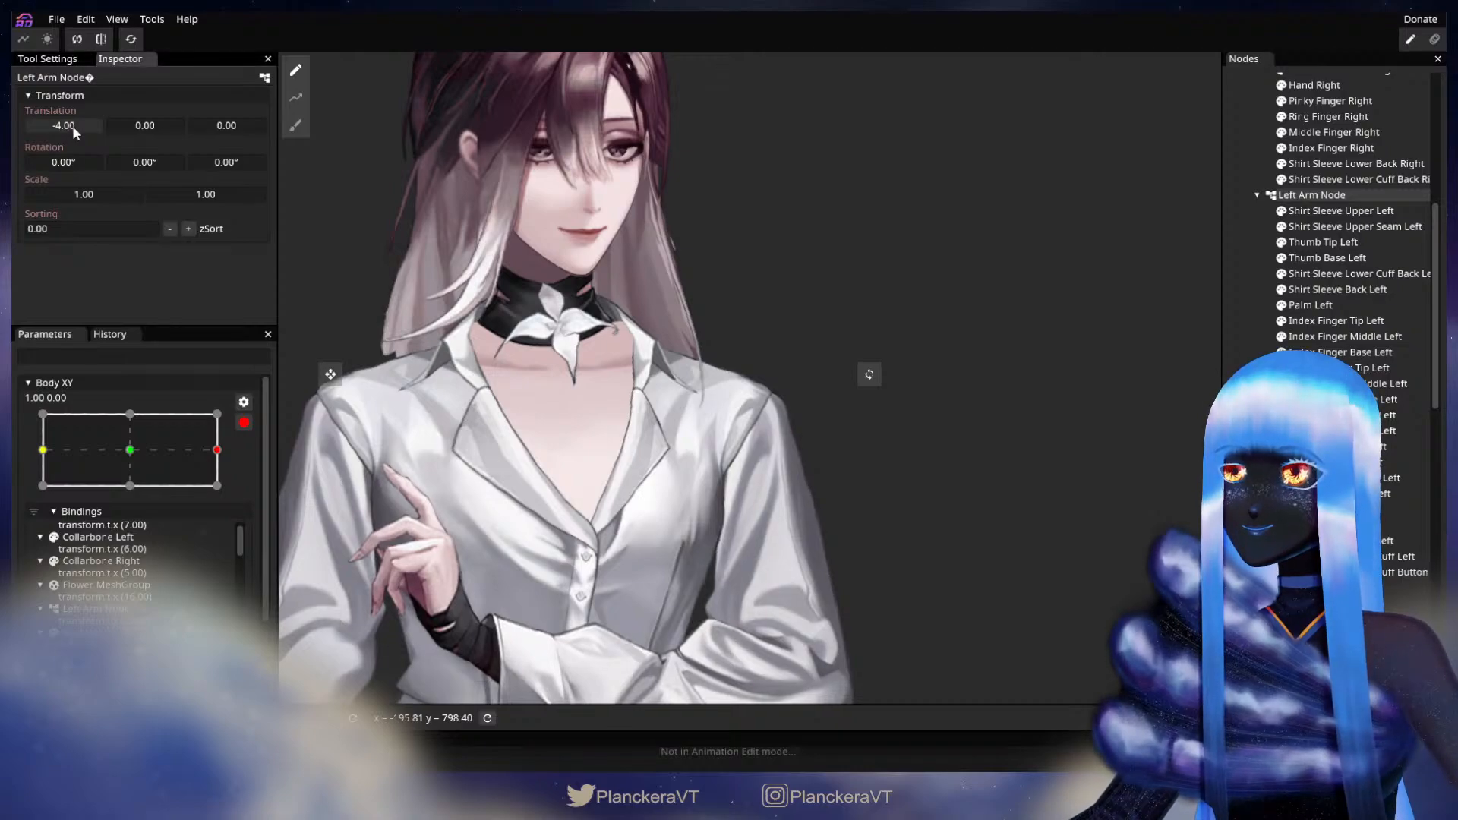
pyautogui.click(1250, 321)
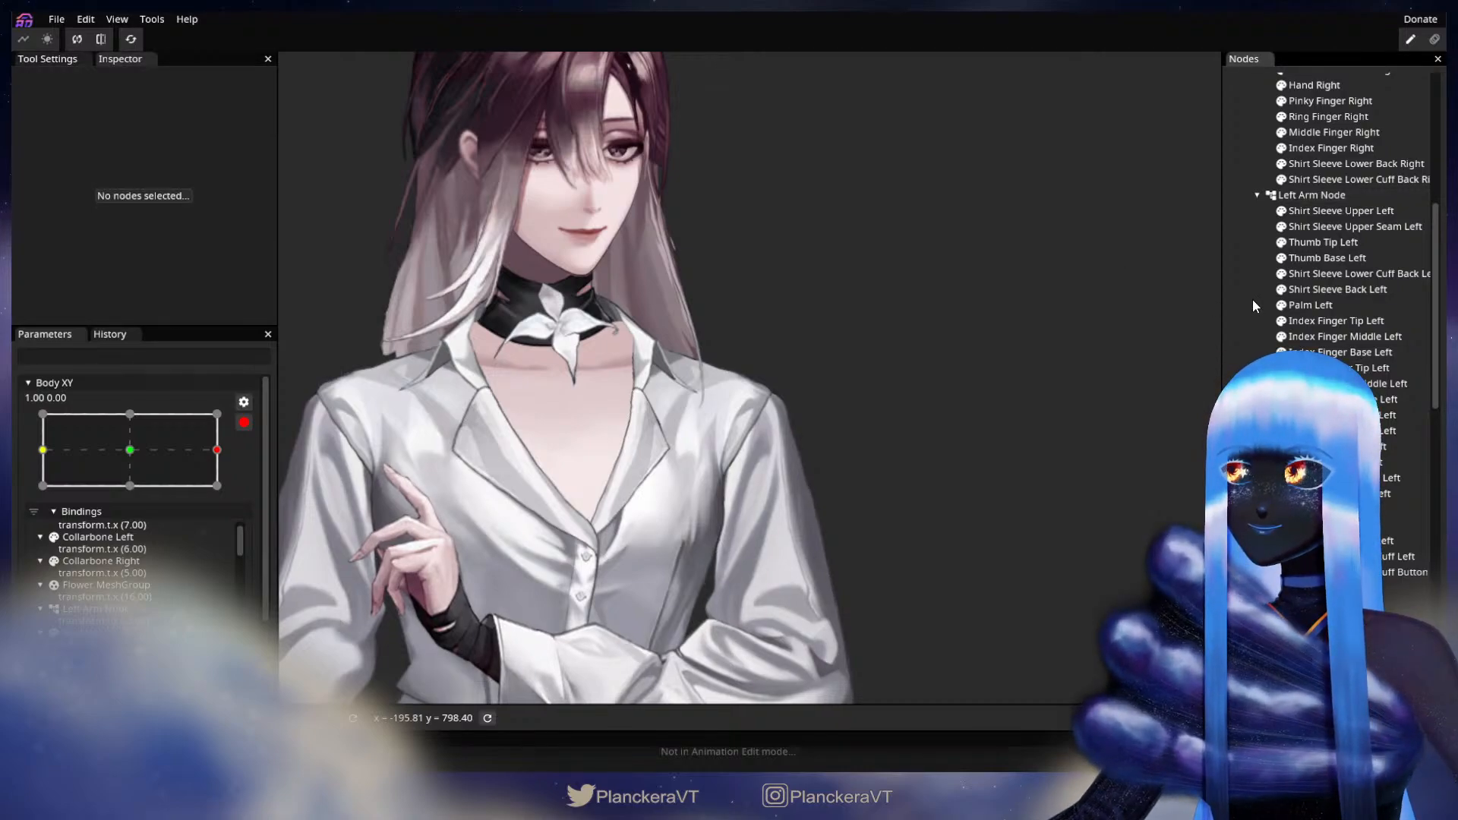
# - Collapse the Left Arm Node and Right Arm Node in the node tree
pyautogui.click(1257, 195)
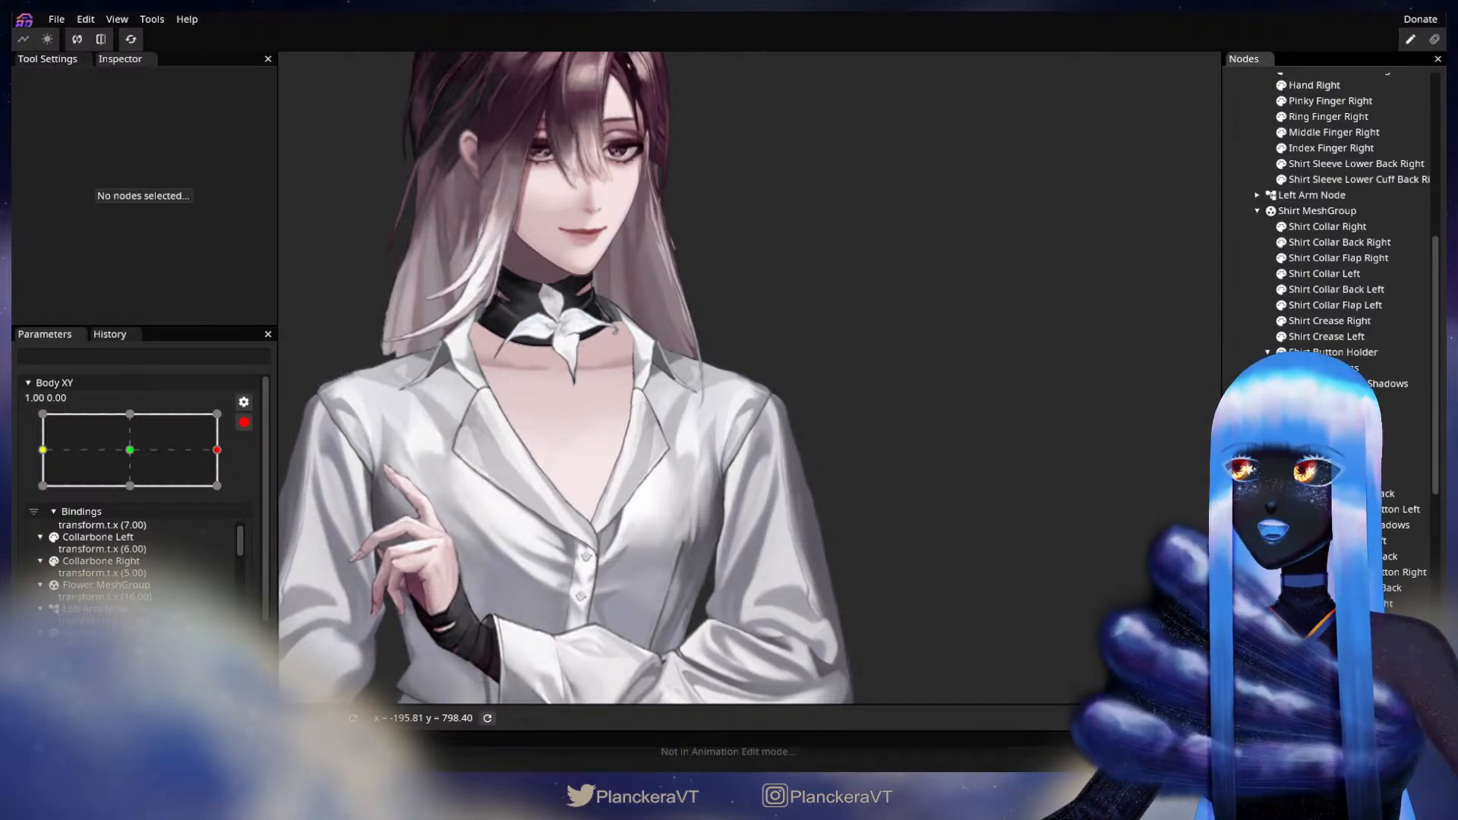
pyautogui.scroll(5, 1273, 302)
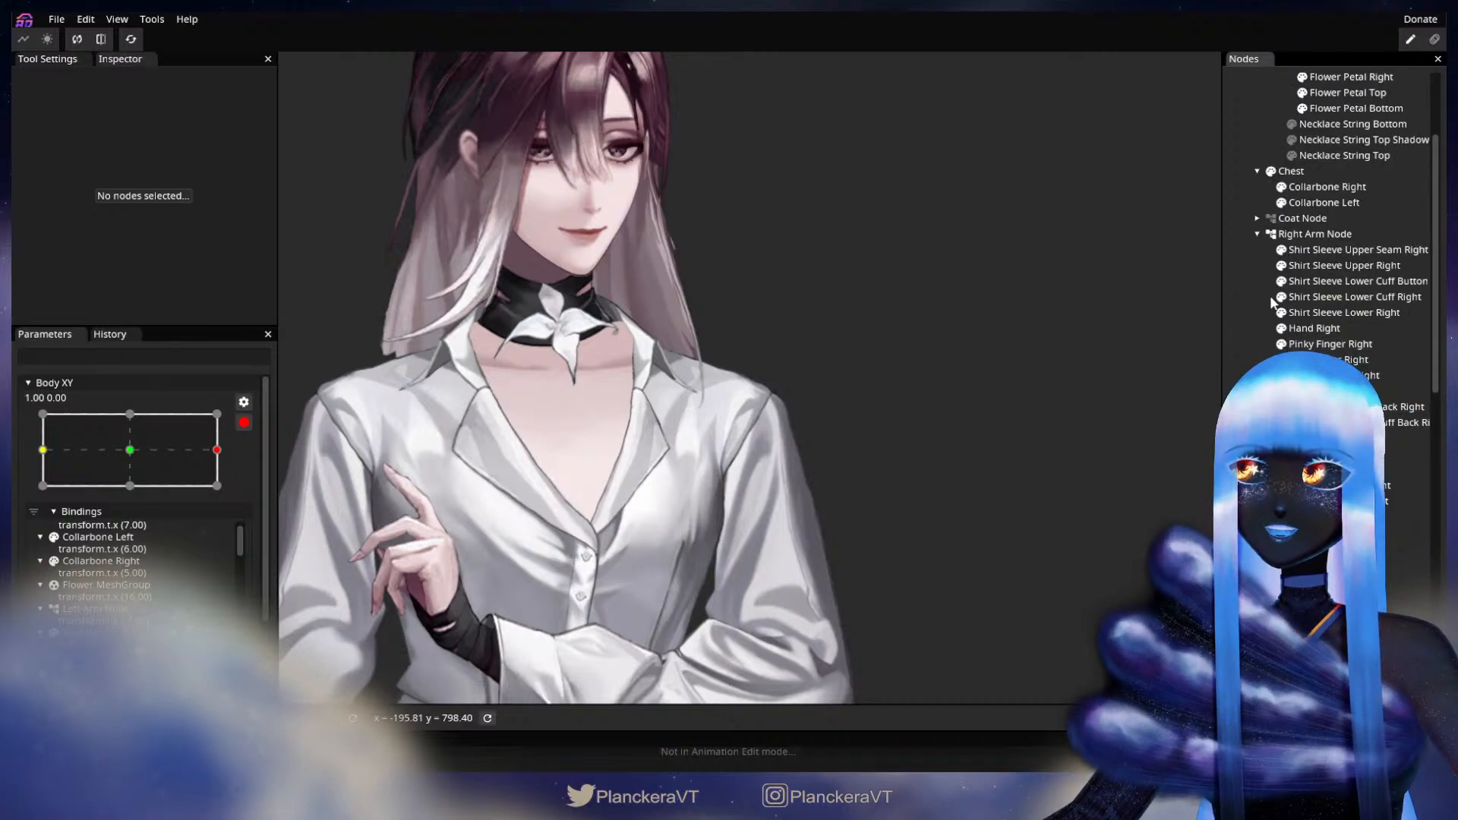
pyautogui.click(1257, 234)
pyautogui.scroll(-1, 1306, 251)
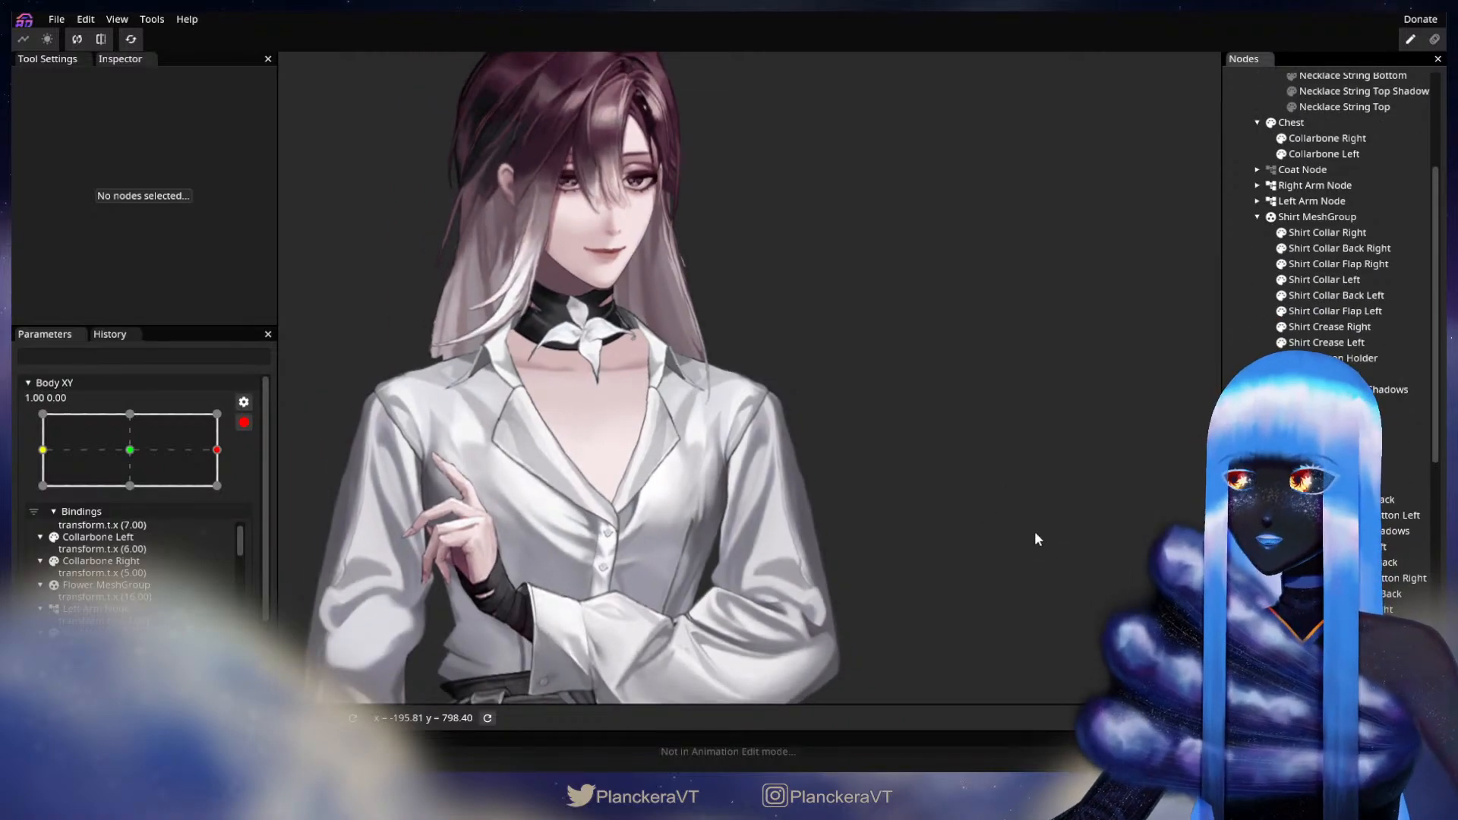
# - Inspect the shirt and arms up close, test the Body XY turn while disarmed, and re-arm it at 1.00, 0.00
pyautogui.scroll(3, 893, 494)
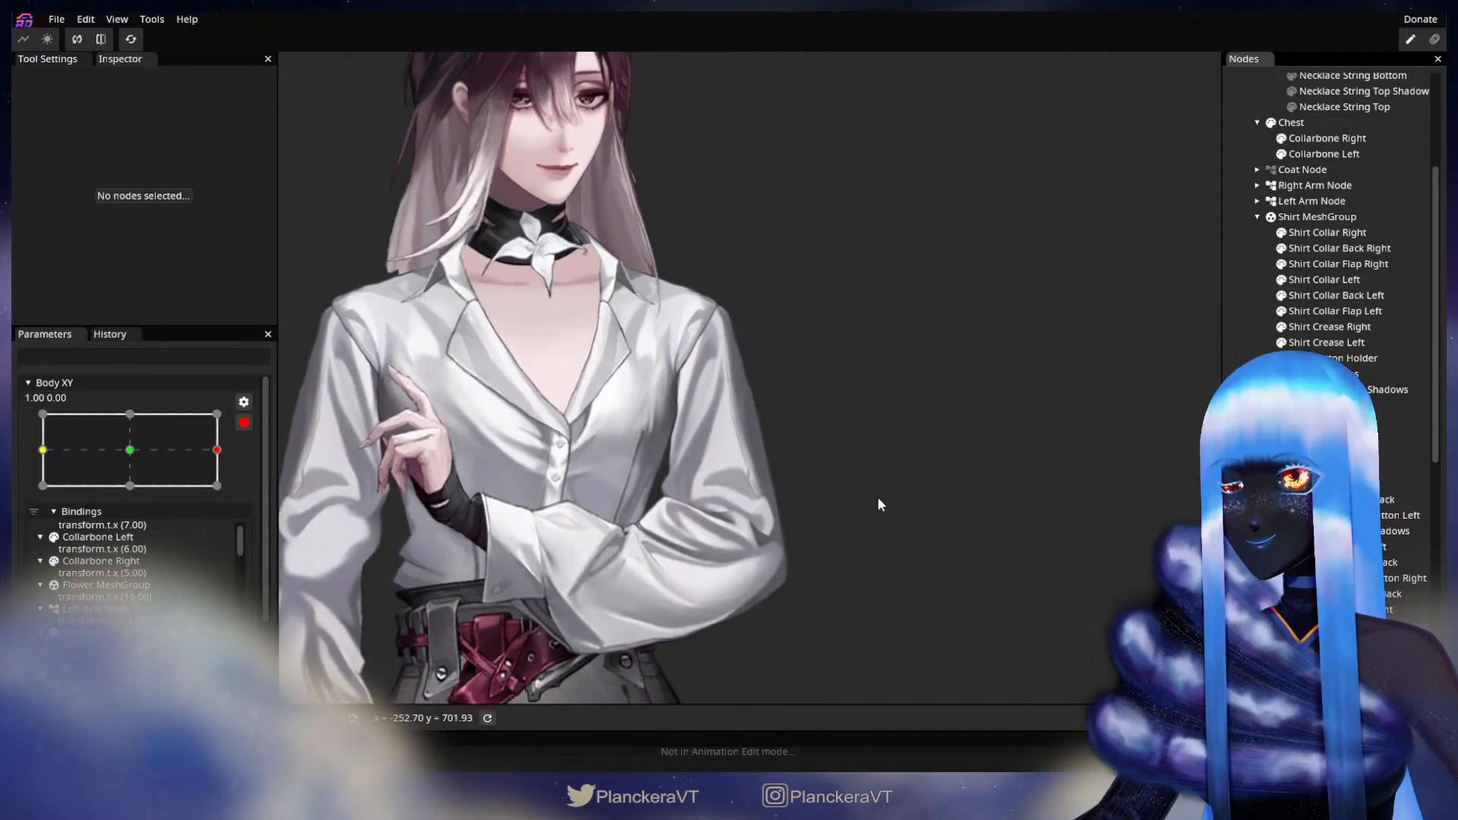
pyautogui.scroll(1, 605, 483)
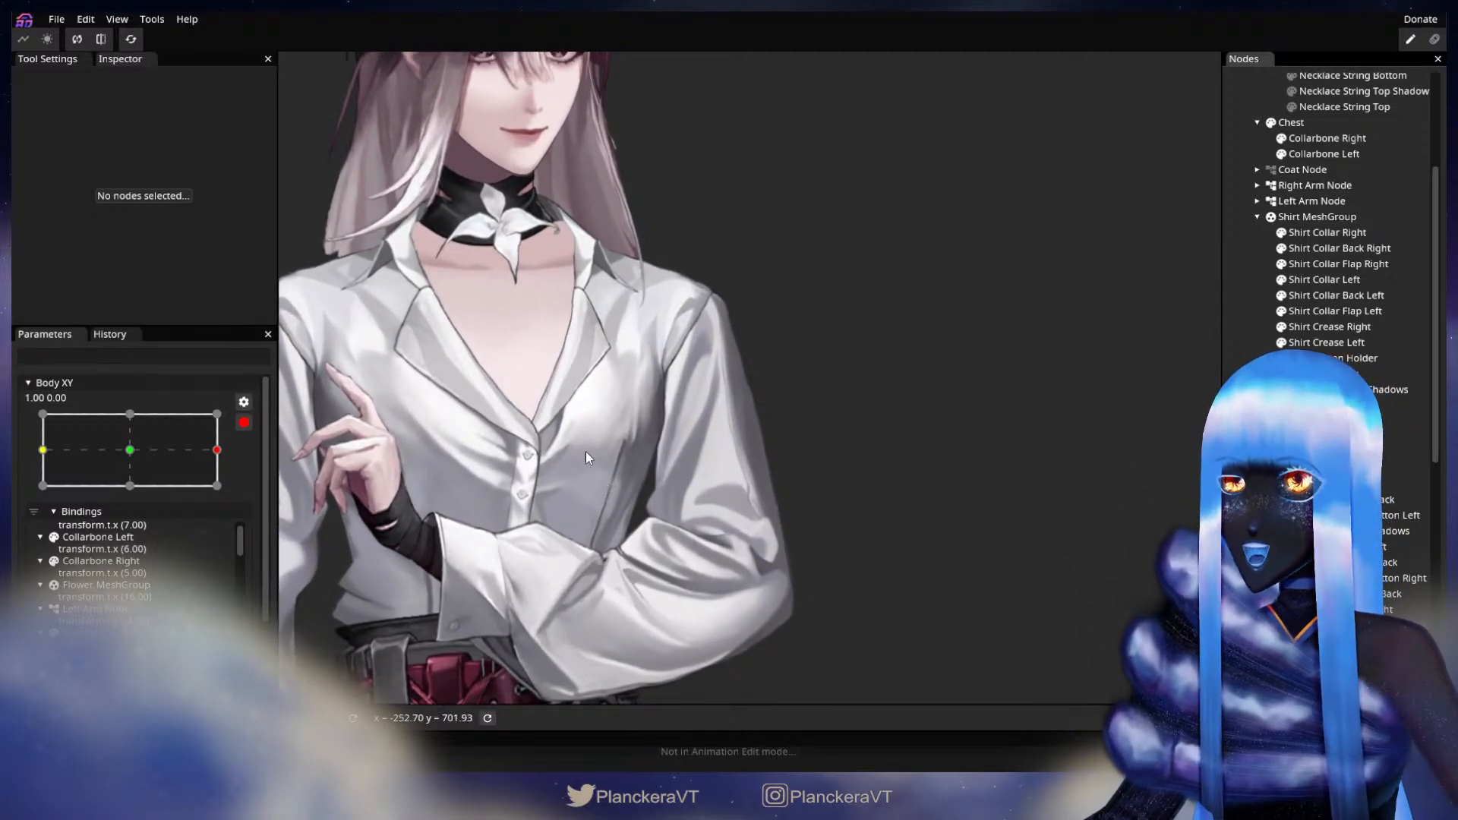
pyautogui.moveTo(566, 426); pyautogui.dragTo(611, 458)
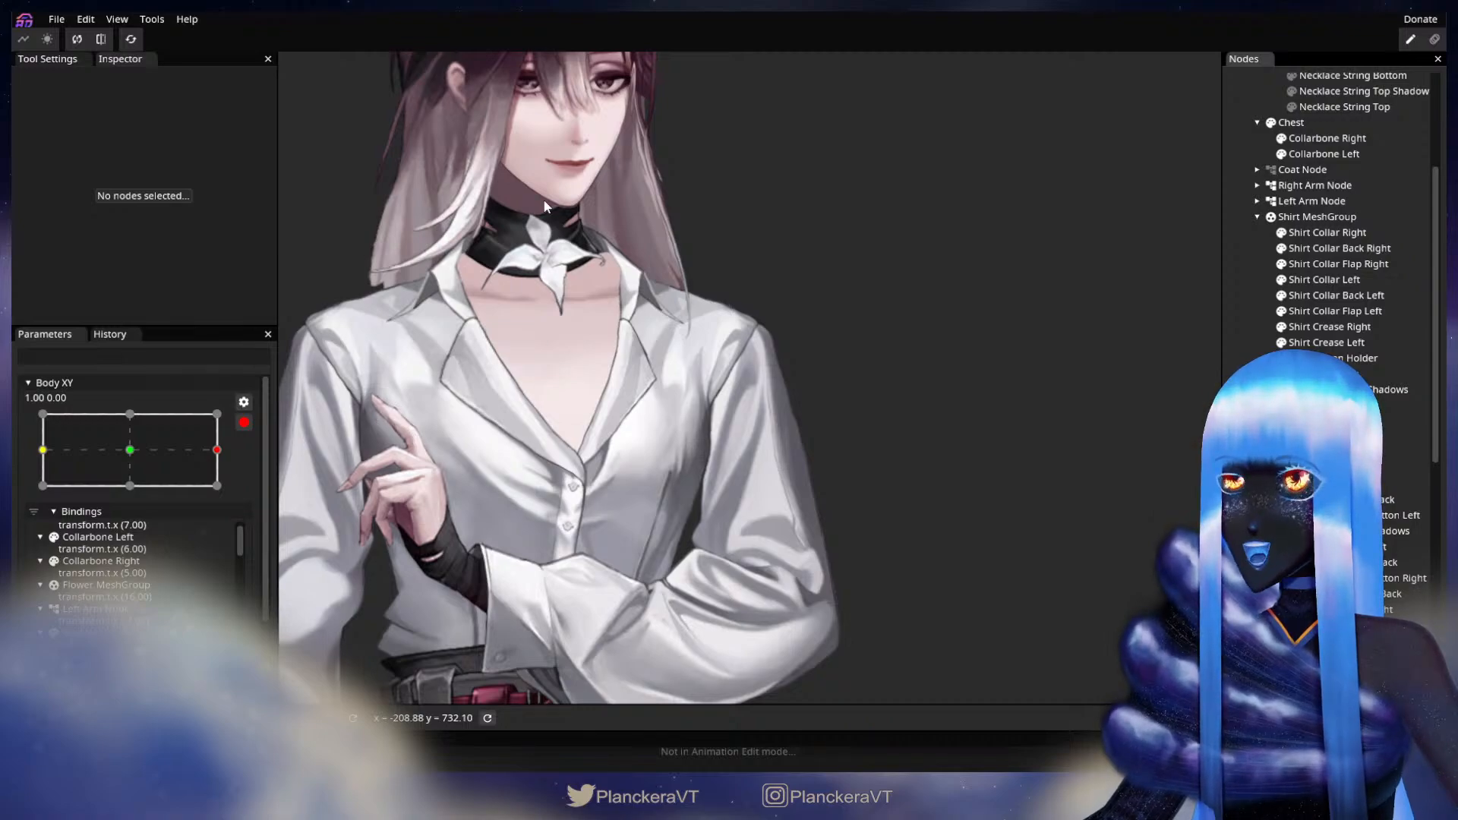
pyautogui.moveTo(788, 621); pyautogui.dragTo(716, 636)
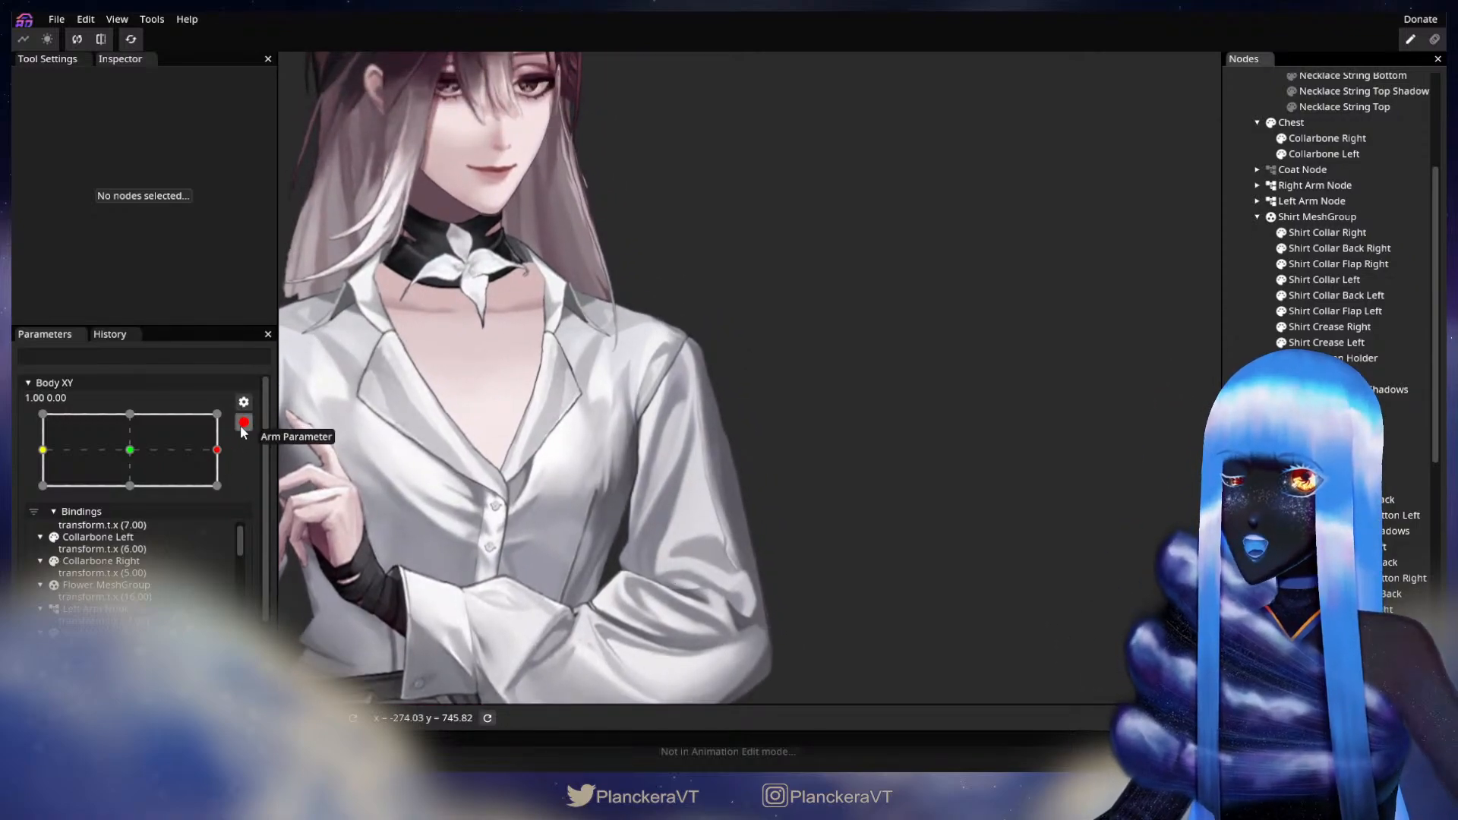
pyautogui.click(243, 422)
pyautogui.moveTo(227, 517)
pyautogui.mouseDown()
pyautogui.moveTo(134, 514)
pyautogui.moveTo(228, 505)
pyautogui.mouseUp()
pyautogui.click(255, 487)
# - Nudge the Shirt mesh slightly outward along the left shoulder and sleeve seam with the size 41.00 Circle Brush, and deselect the Shirt
pyautogui.scroll(3, 577, 476)
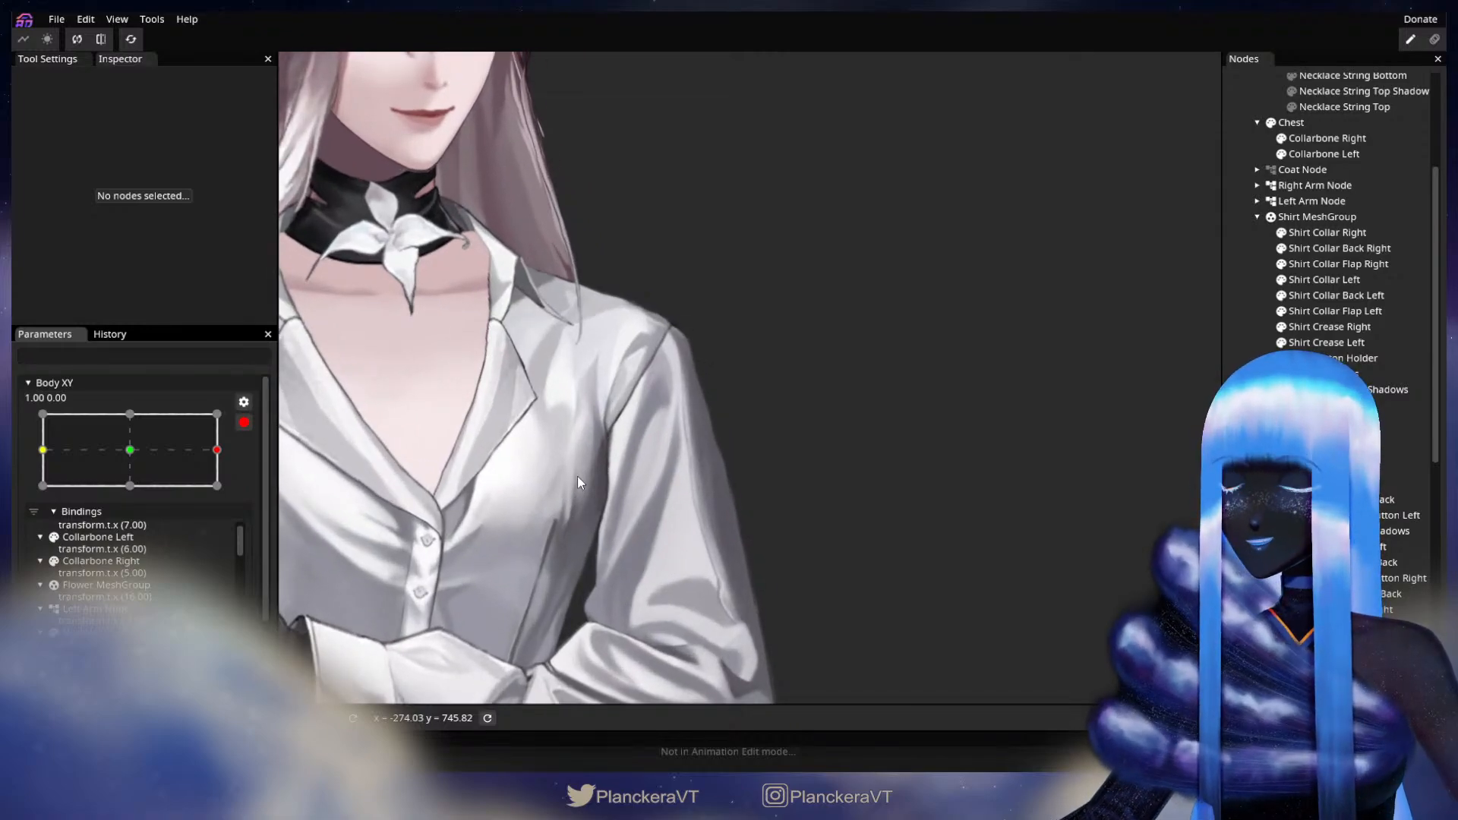
pyautogui.scroll(3, 576, 474)
pyautogui.moveTo(678, 432); pyautogui.dragTo(792, 468)
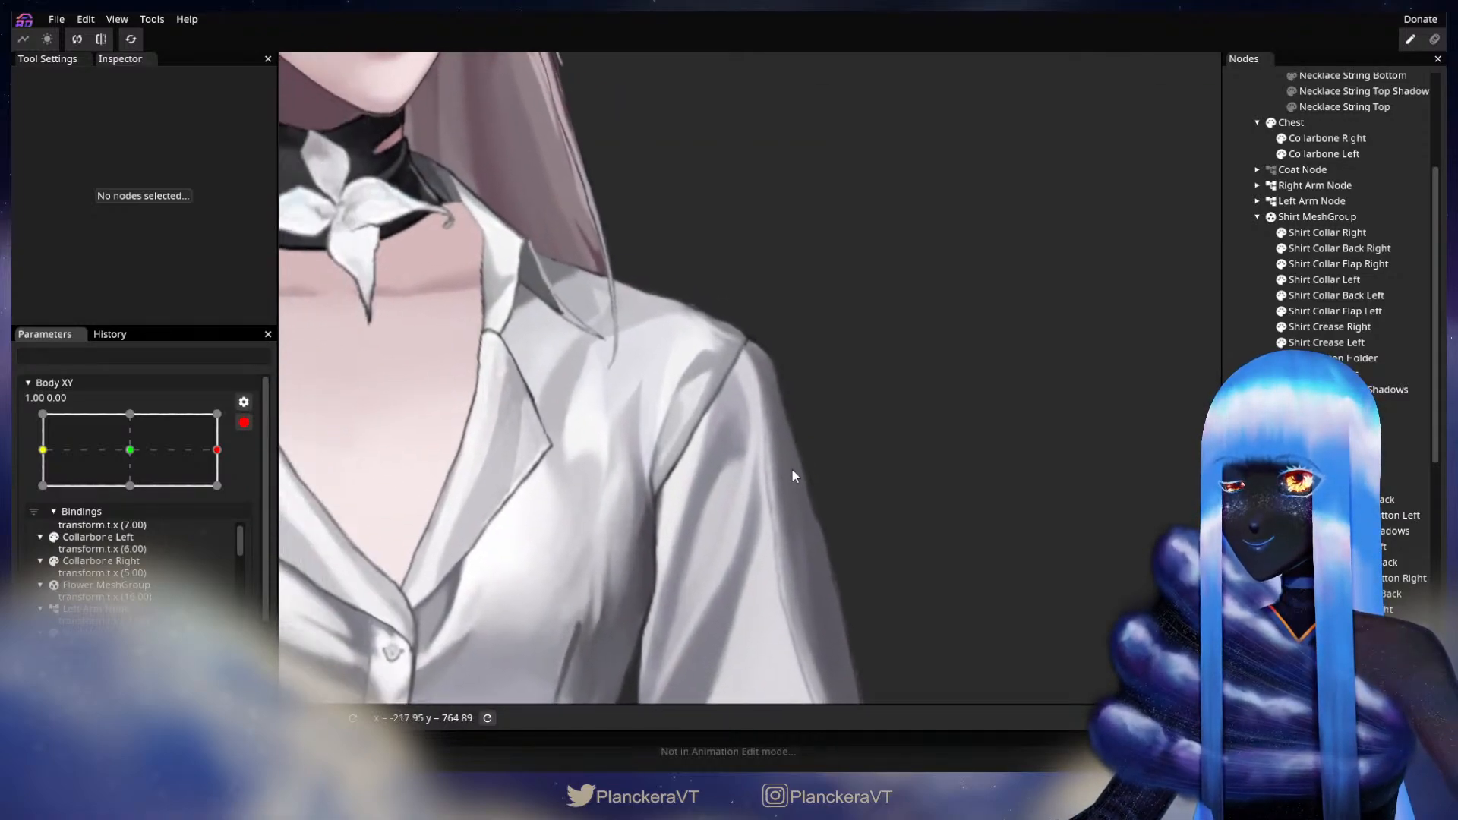
pyautogui.scroll(2, 795, 465)
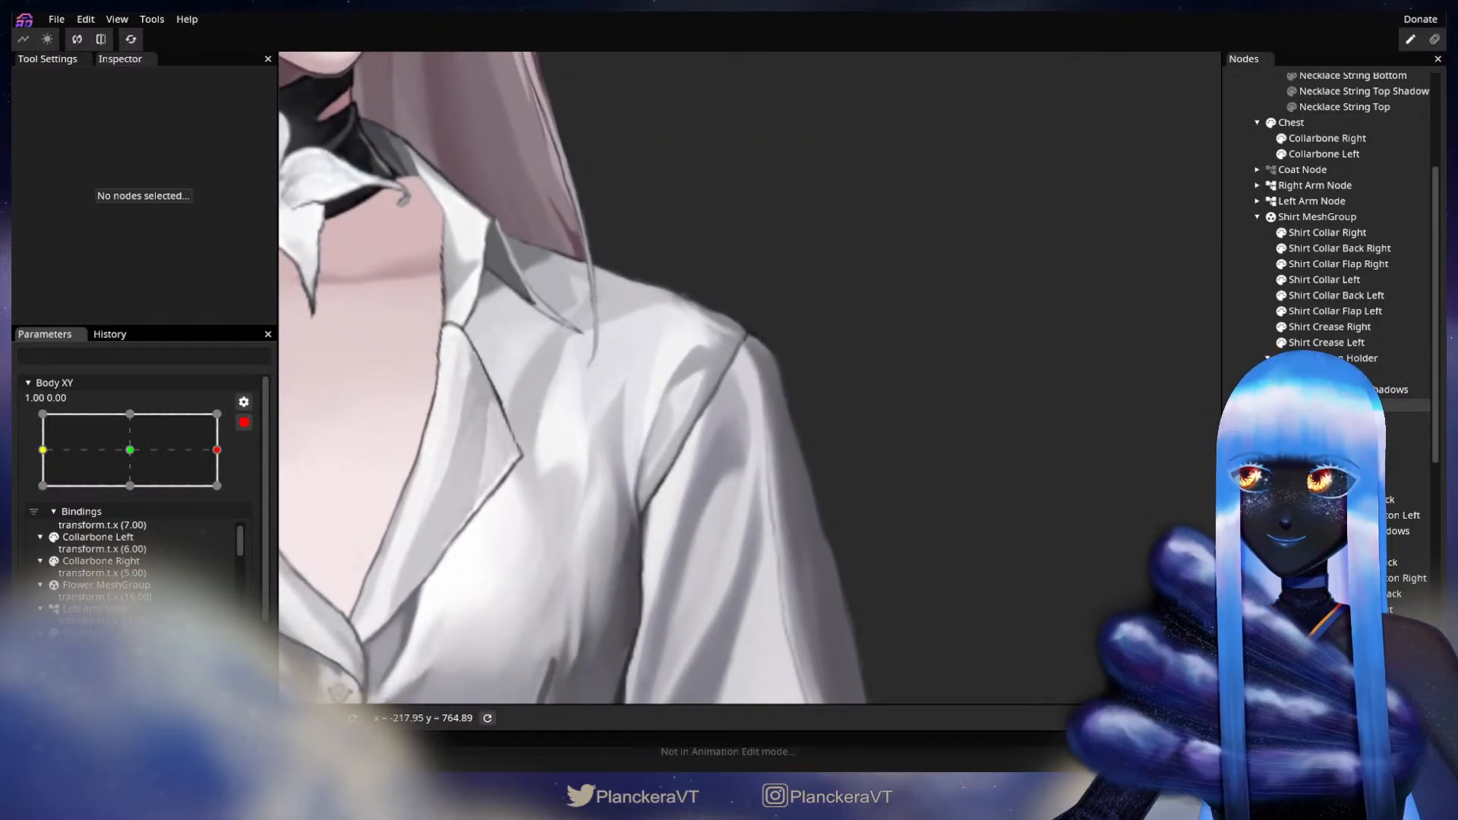
pyautogui.click(1306, 405)
pyautogui.scroll(2, 871, 417)
pyautogui.click(296, 124)
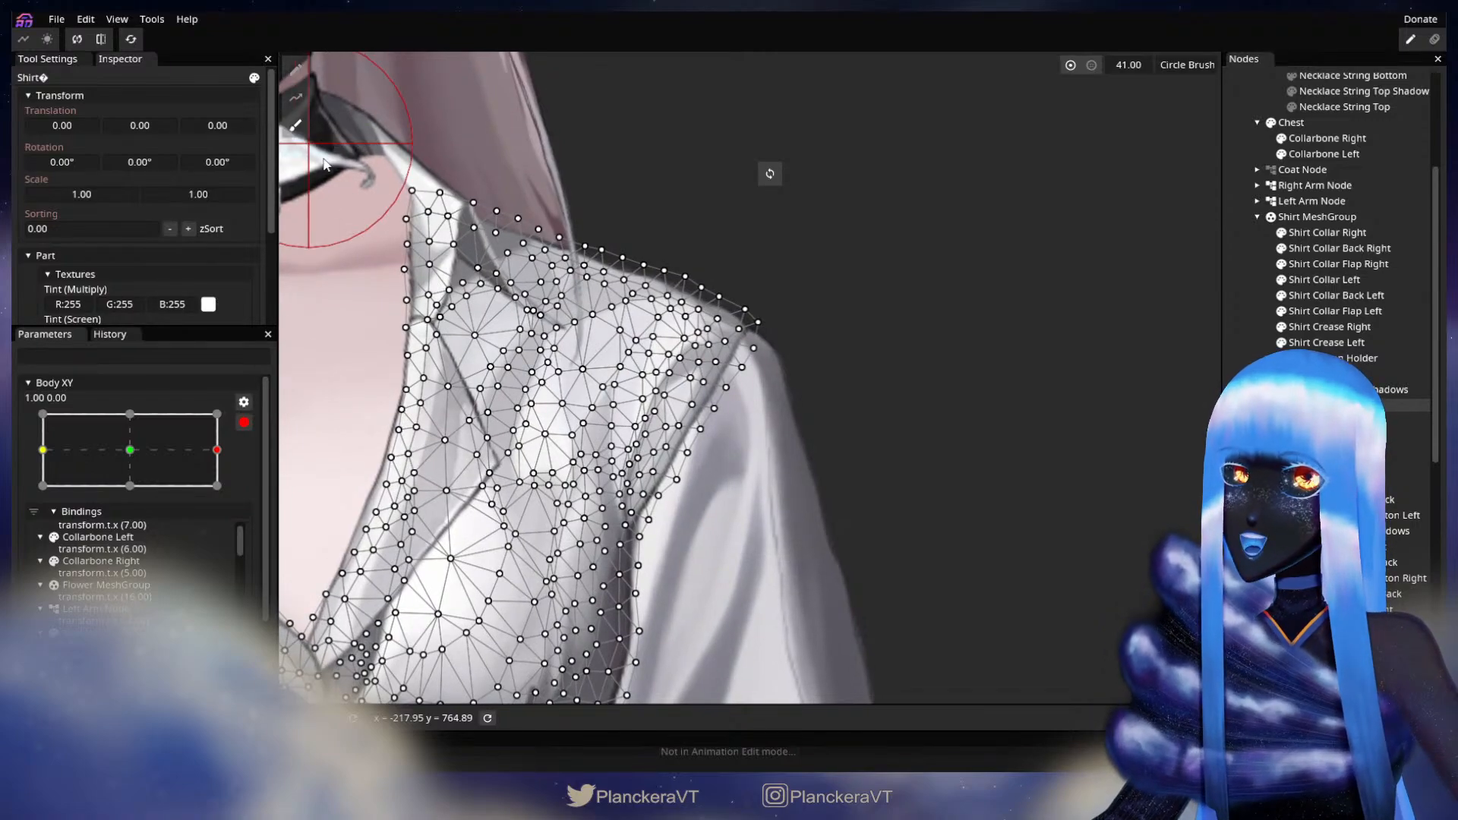
pyautogui.scroll(1, 752, 503)
pyautogui.moveTo(724, 466); pyautogui.dragTo(731, 471)
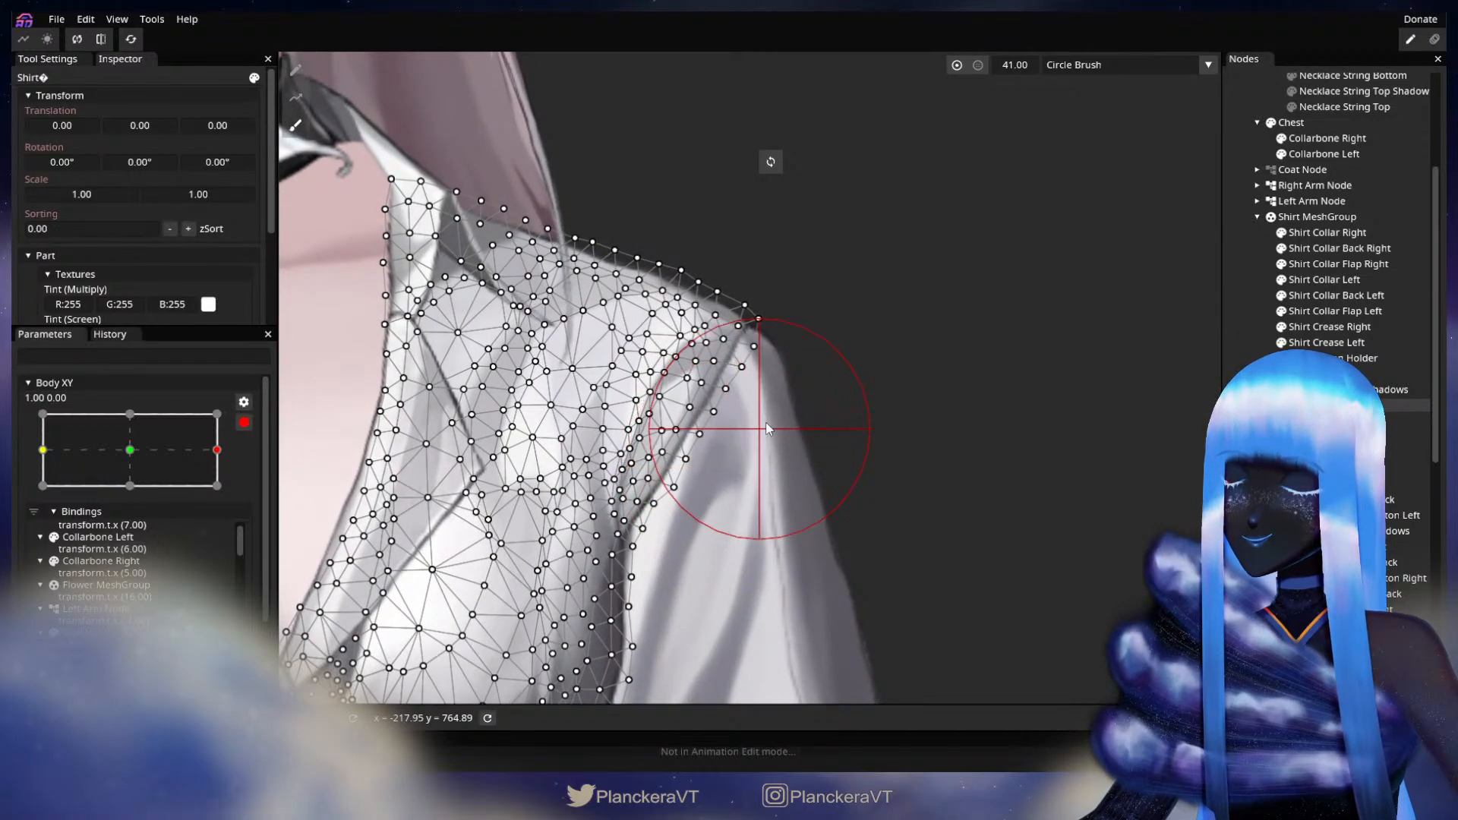
pyautogui.moveTo(767, 400); pyautogui.dragTo(772, 402)
pyautogui.moveTo(809, 348); pyautogui.dragTo(813, 349)
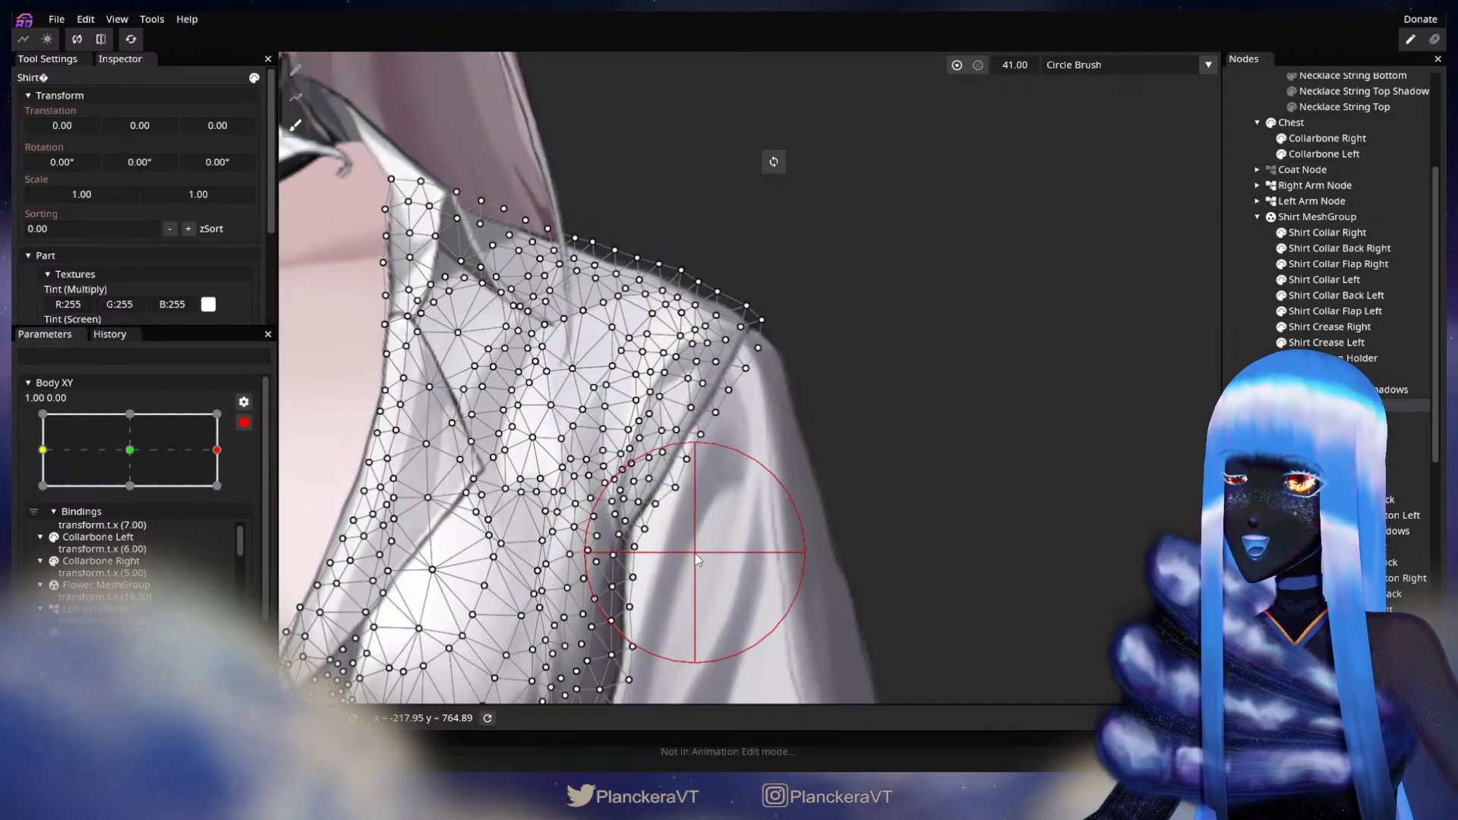
pyautogui.click(1236, 361)
pyautogui.scroll(-2, 969, 467)
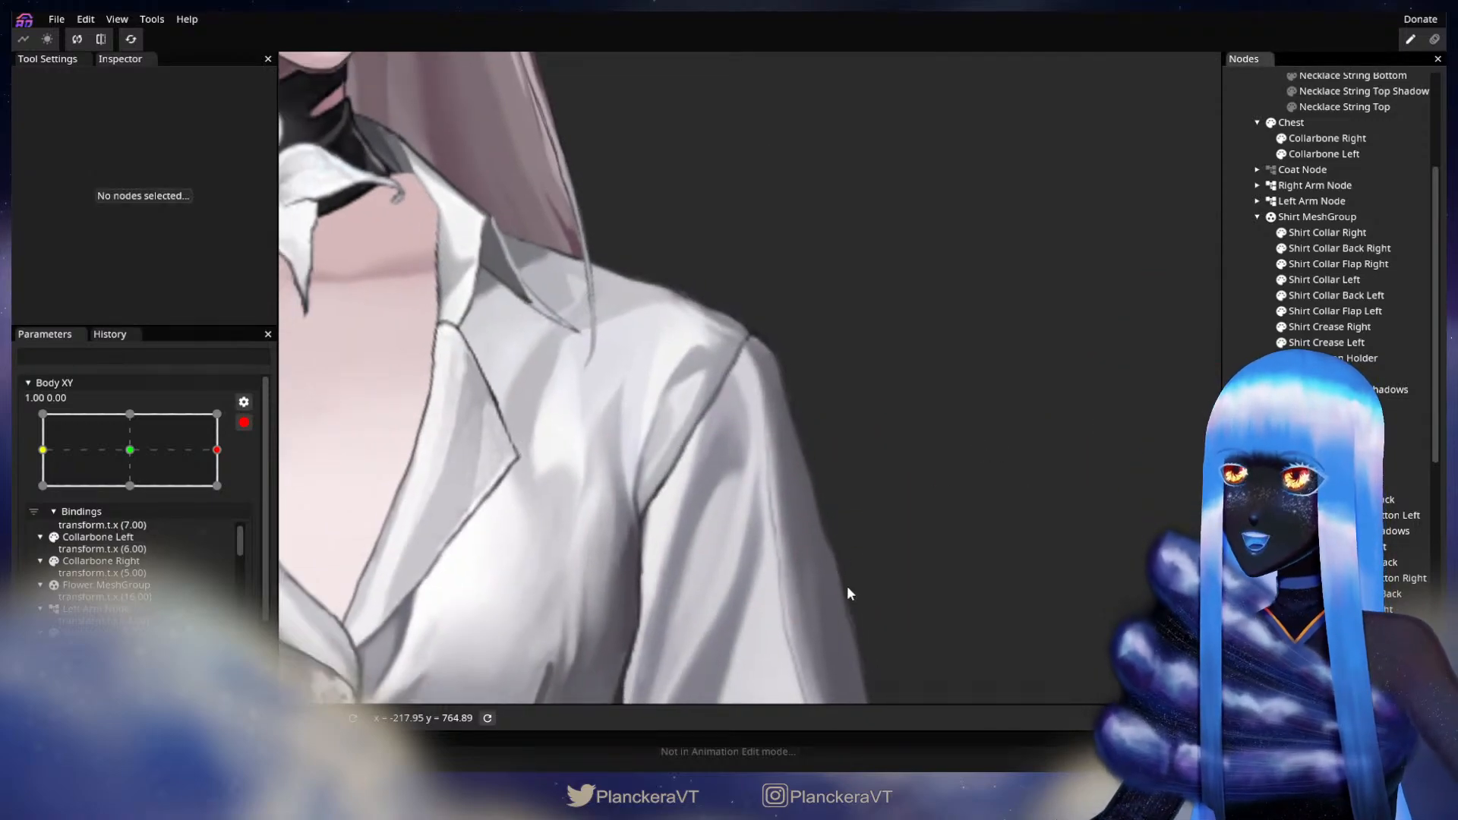
# - Disarm Body XY, test the turn around its 1.00, 0.00 keypoint with the whole torso in view, and re-arm it there
pyautogui.scroll(-3, 849, 594)
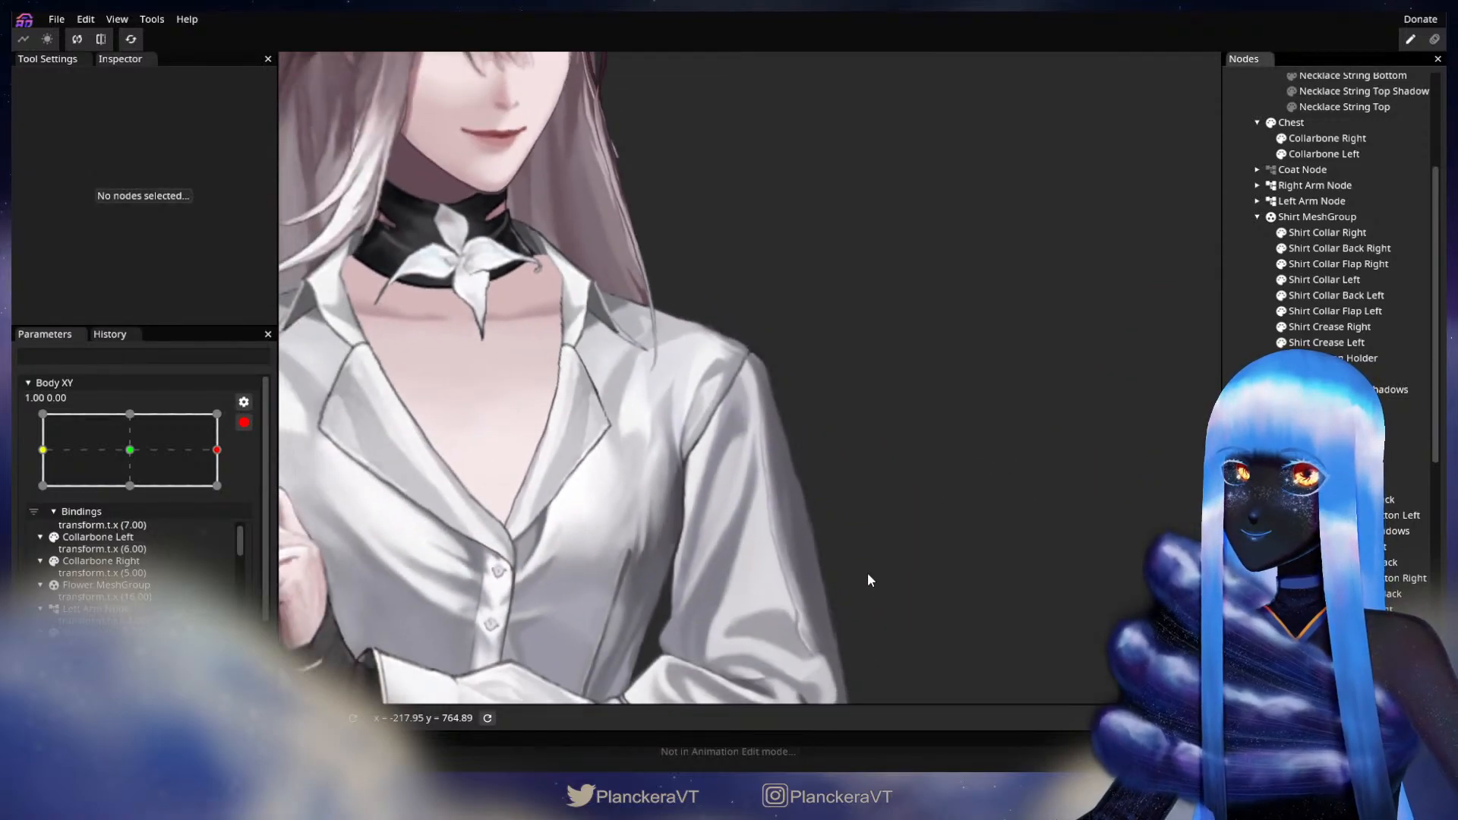
pyautogui.scroll(-2, 869, 578)
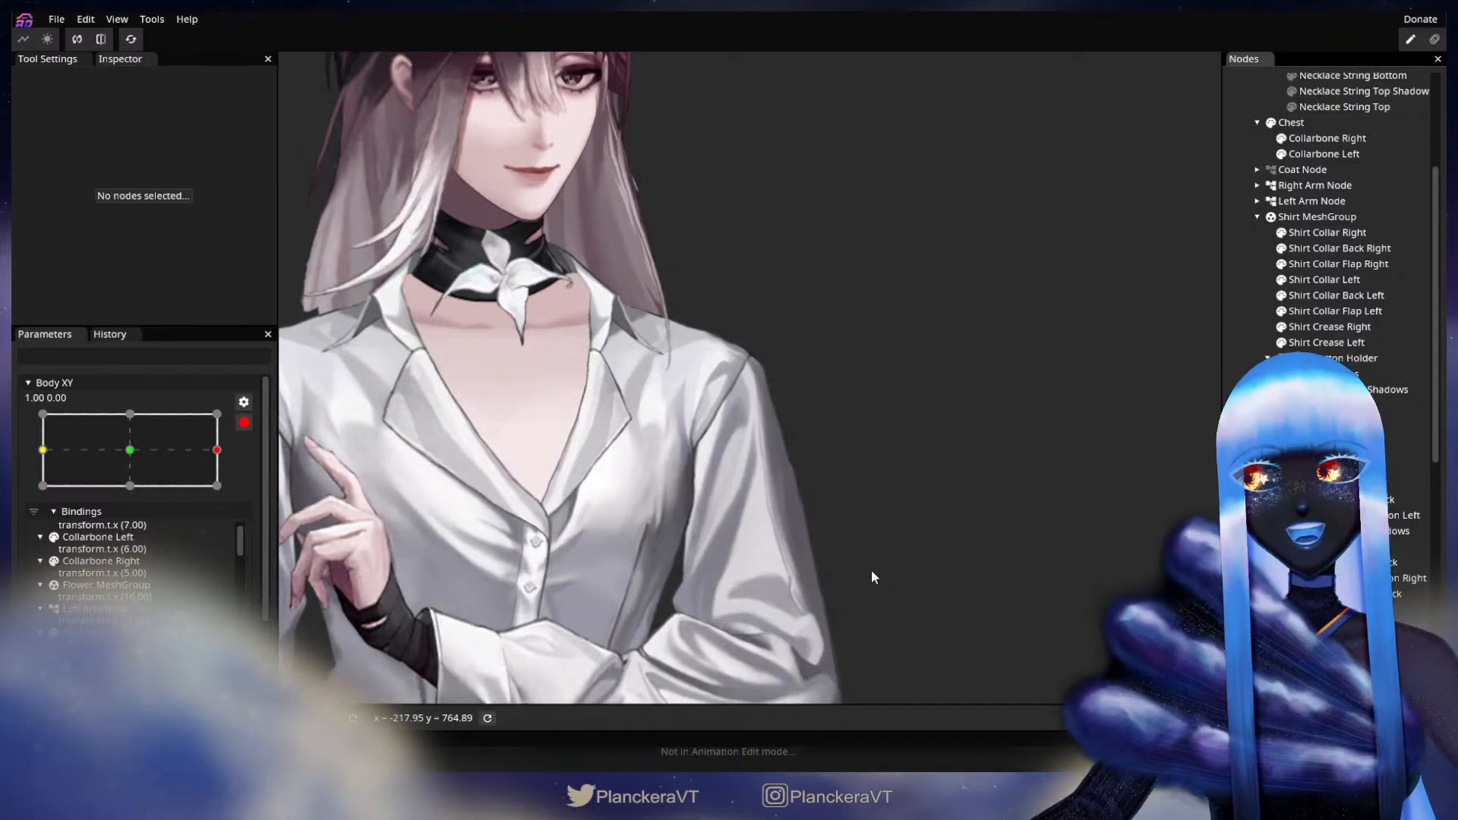
pyautogui.scroll(-4, 872, 577)
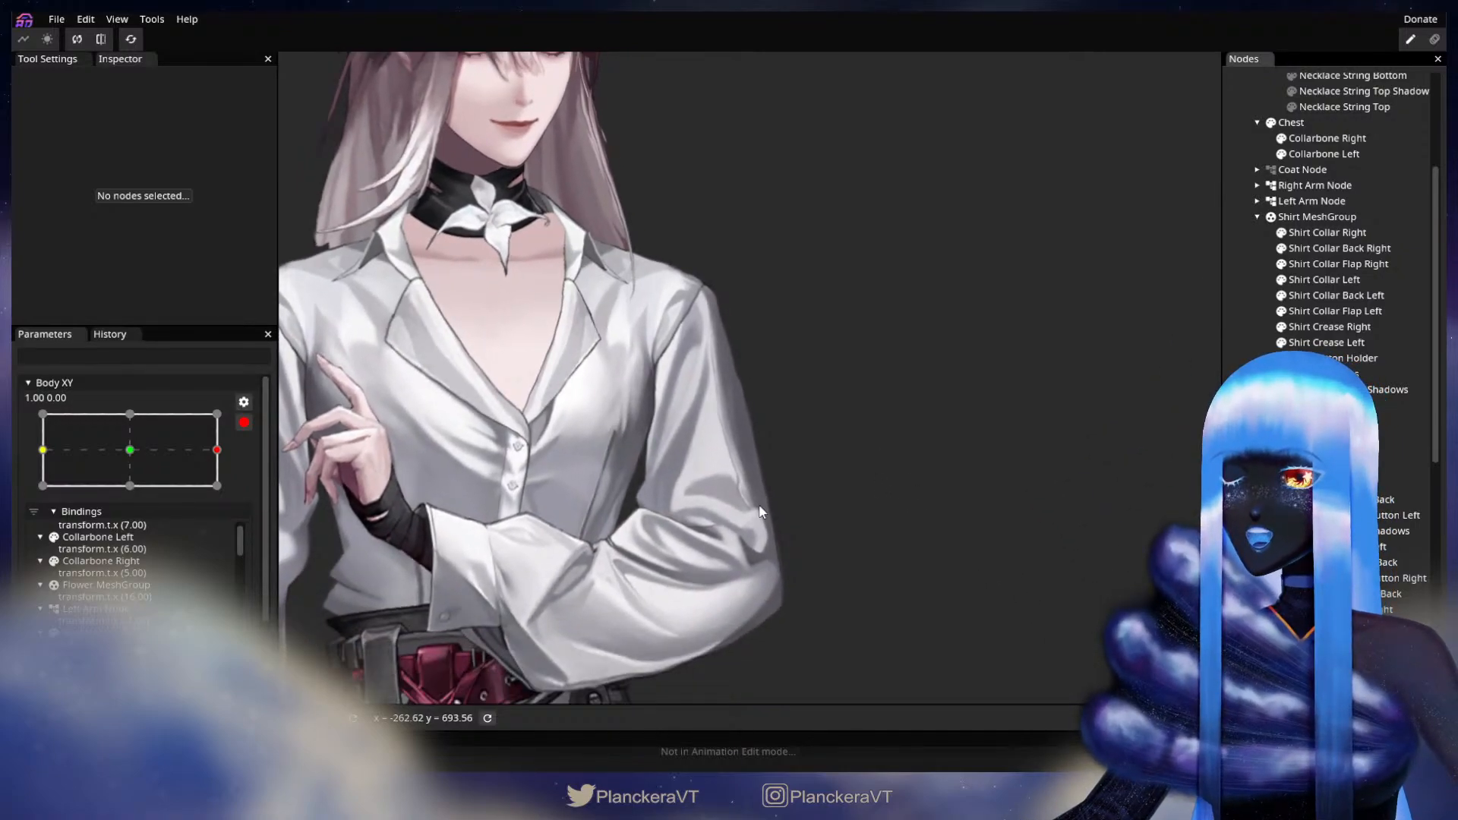
pyautogui.click(244, 423)
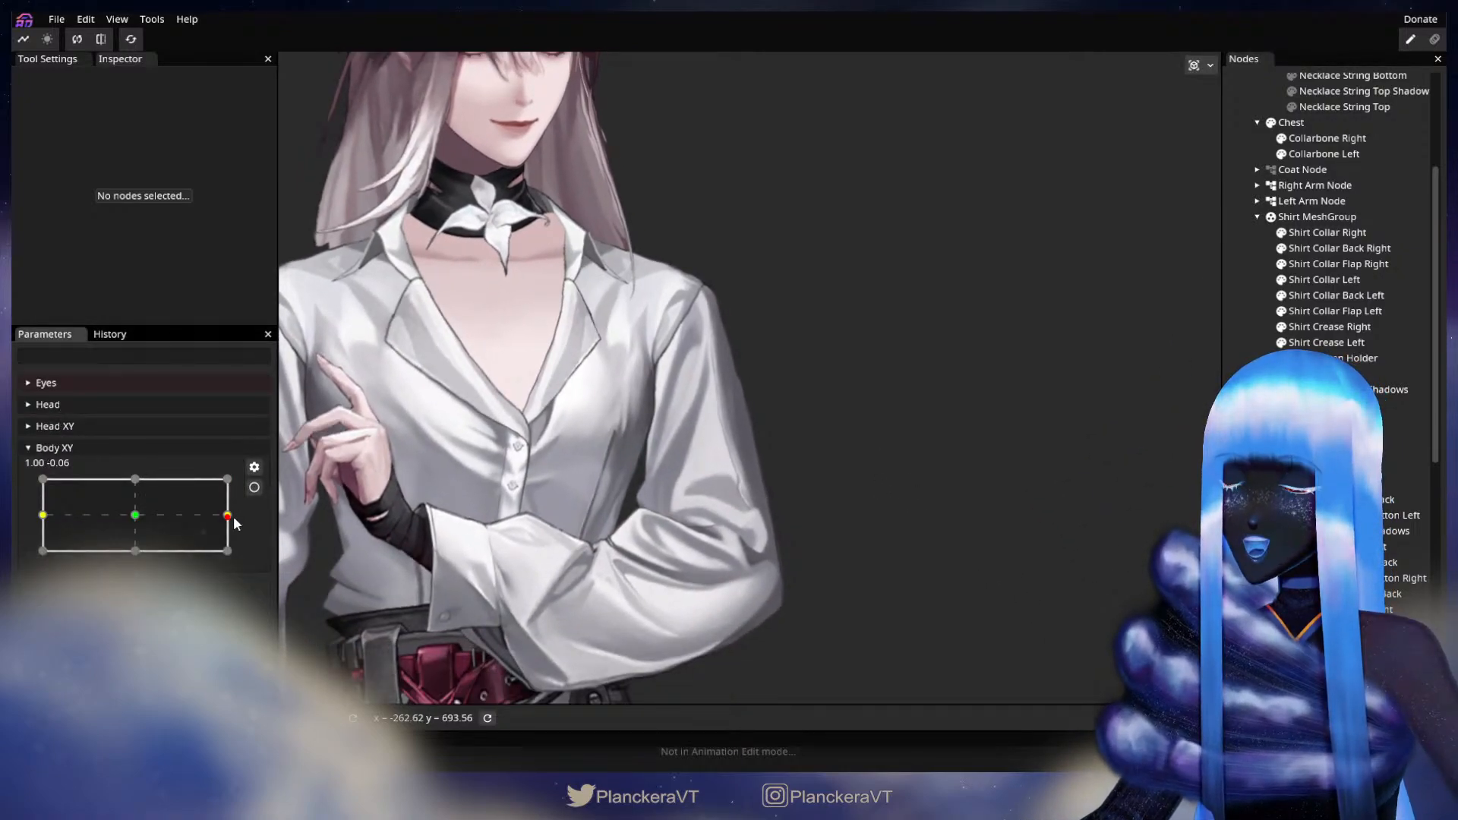
pyautogui.moveTo(229, 515)
pyautogui.mouseDown()
pyautogui.moveTo(133, 516)
pyautogui.moveTo(240, 506)
pyautogui.moveTo(93, 515)
pyautogui.moveTo(231, 515)
pyautogui.mouseUp()
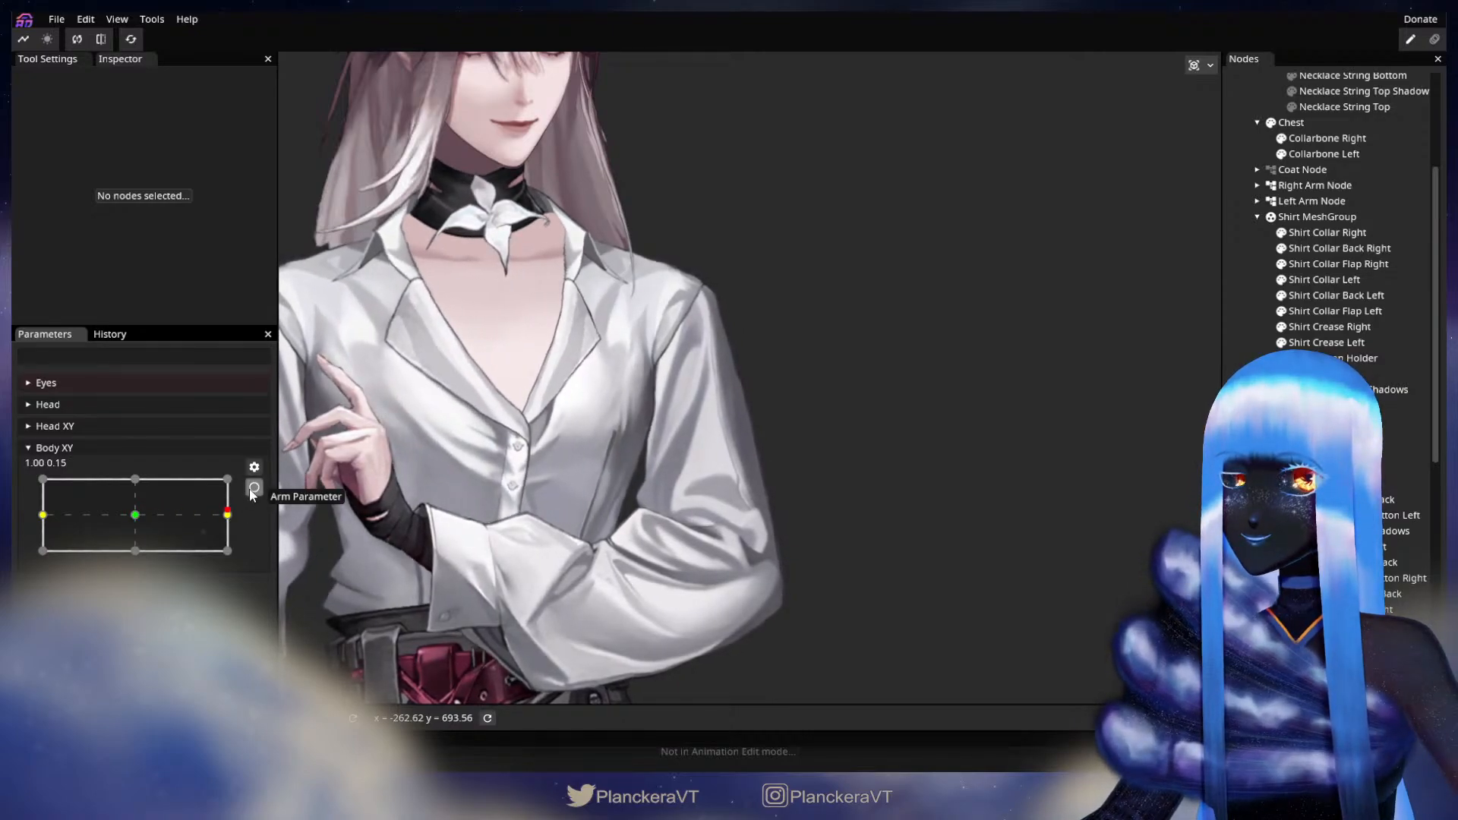
pyautogui.click(254, 489)
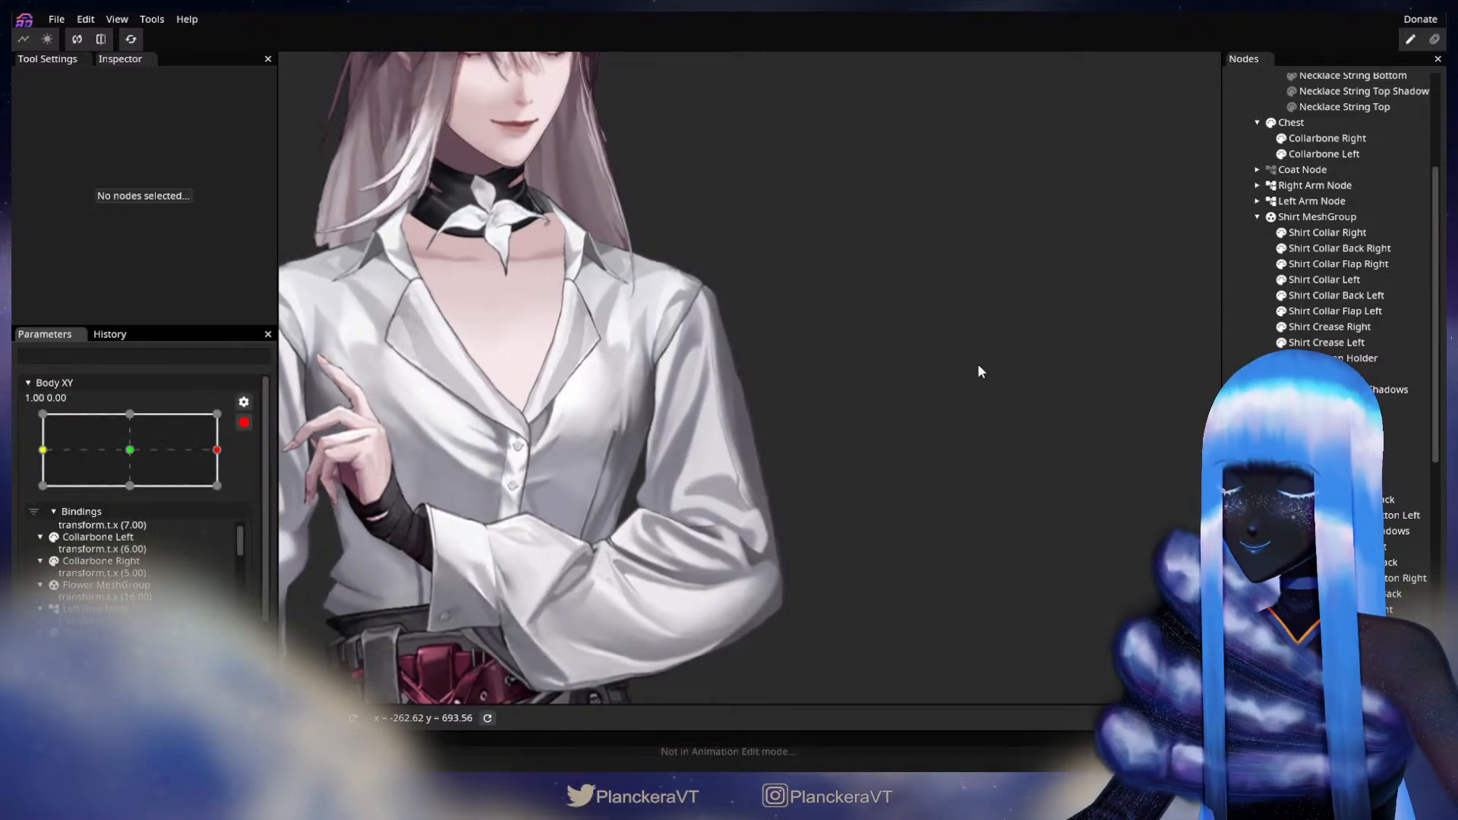
# - Set the Left Arm Node's horizontal translation to -5.00 at Body XY 1.00, 0.00 and deselect it
pyautogui.click(1330, 202)
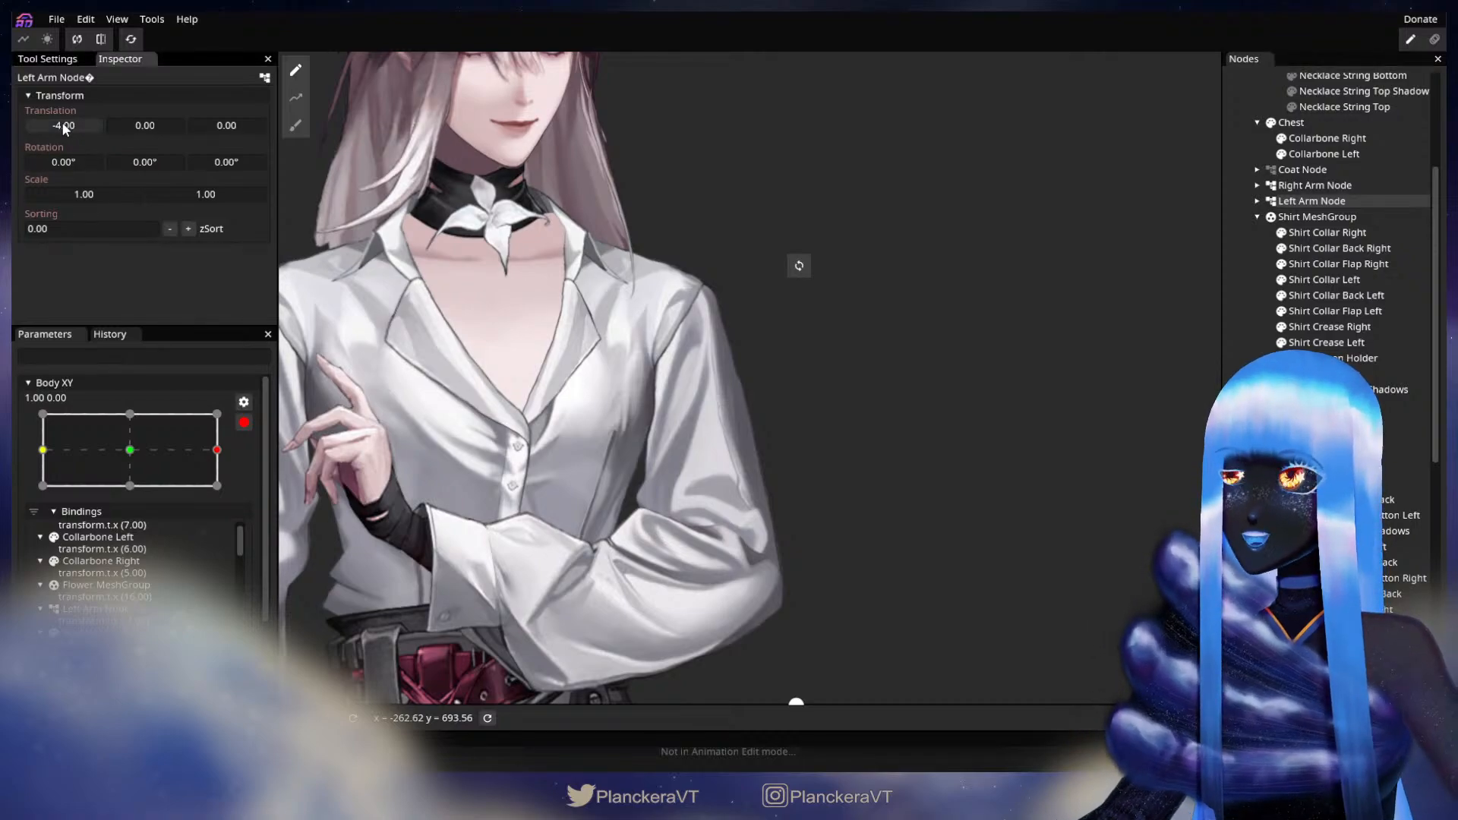
pyautogui.moveTo(61, 122); pyautogui.dragTo(61, 124)
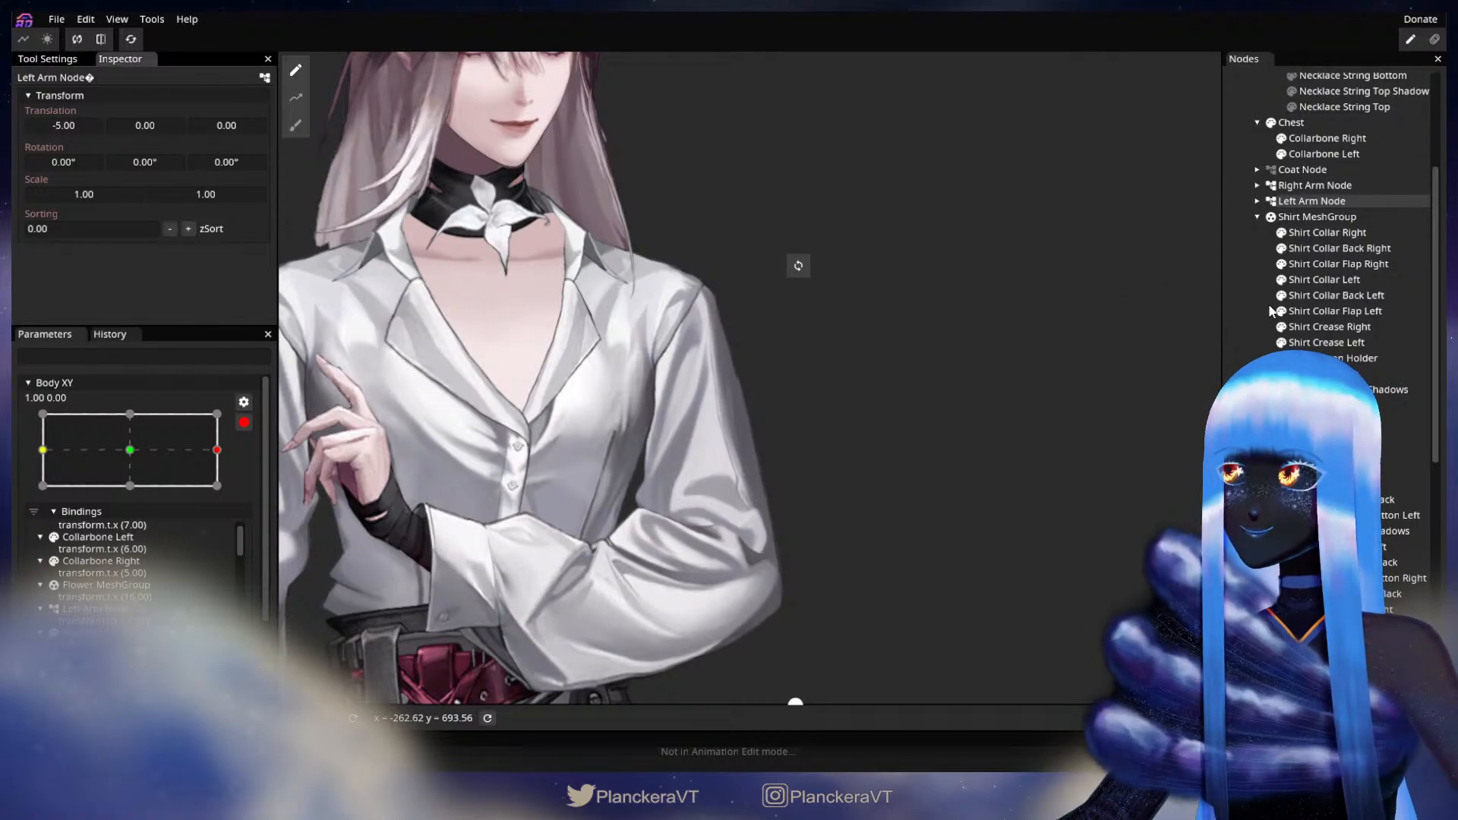
pyautogui.click(817, 382)
# - Test how the shifted left arm follows the disarmed Body XY turn, and re-arm the parameter at 1.00, 0.00
pyautogui.click(243, 423)
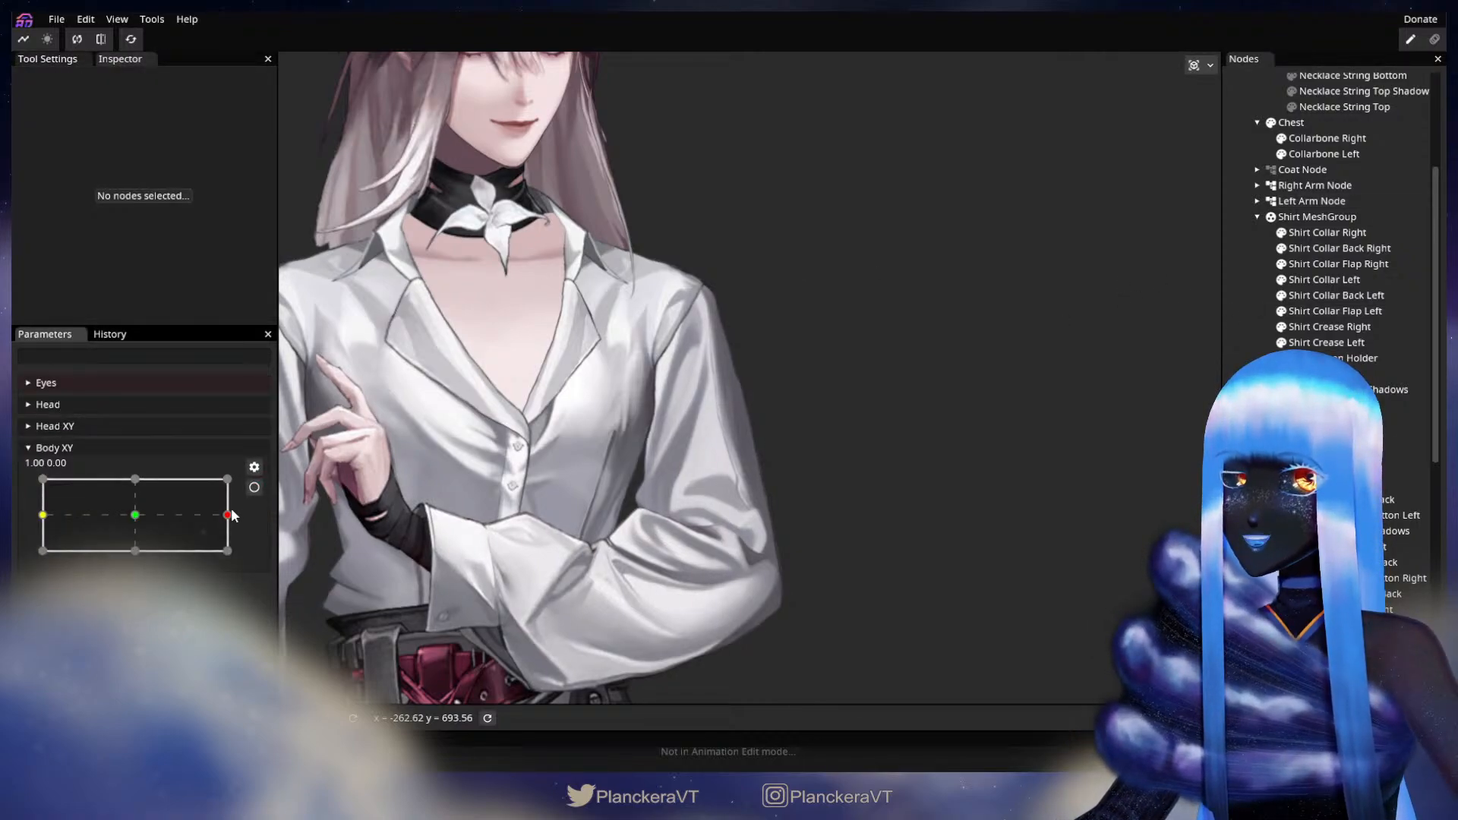
pyautogui.moveTo(232, 515)
pyautogui.mouseDown()
pyautogui.moveTo(144, 508)
pyautogui.moveTo(133, 522)
pyautogui.moveTo(230, 505)
pyautogui.mouseUp()
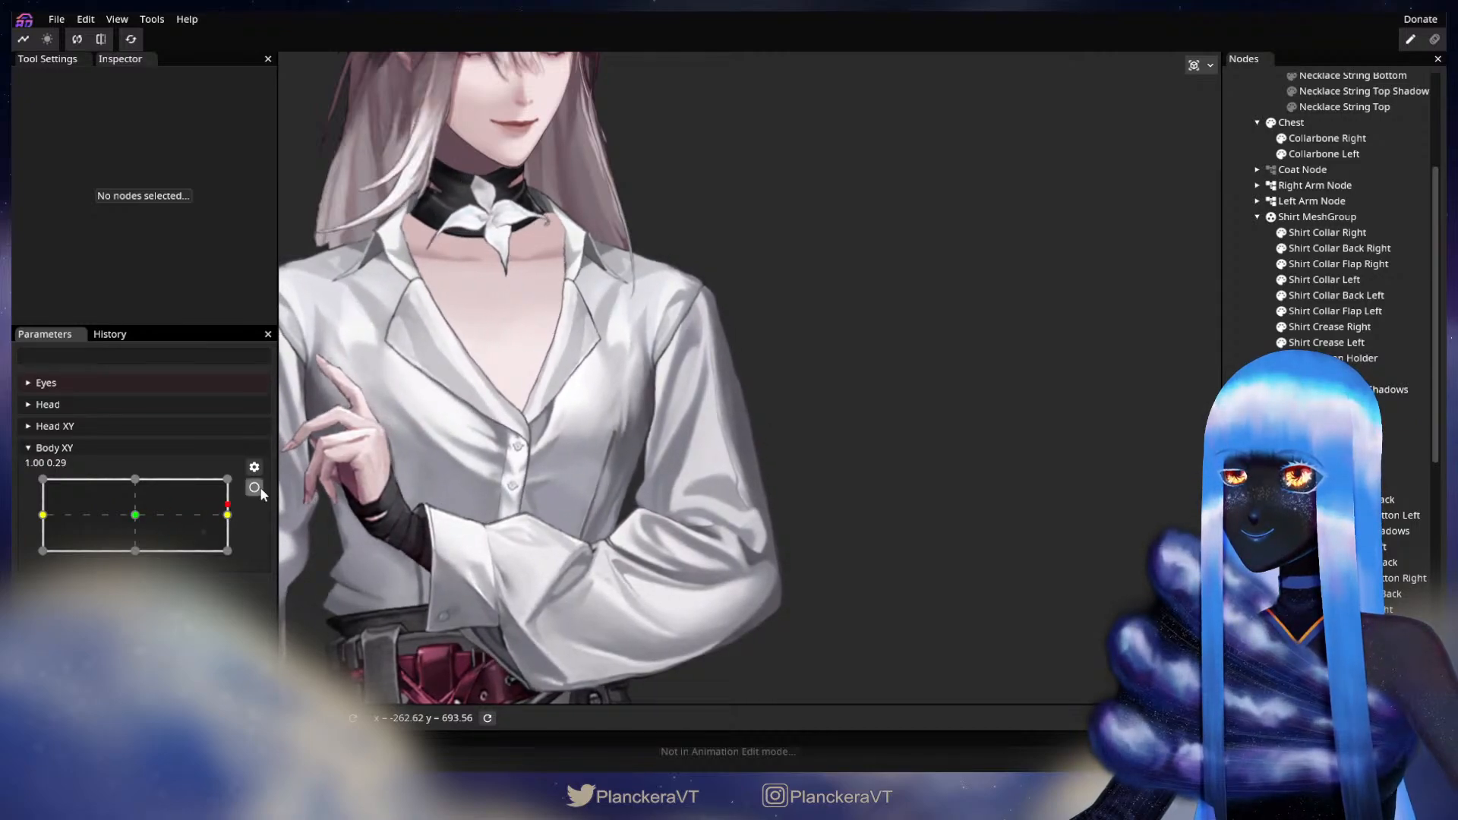
pyautogui.click(254, 487)
# - Adjust the Shirt mesh slightly along the left sleeve seam with the Circle Brush at size 17.00, and deselect the Shirt
pyautogui.scroll(3, 572, 415)
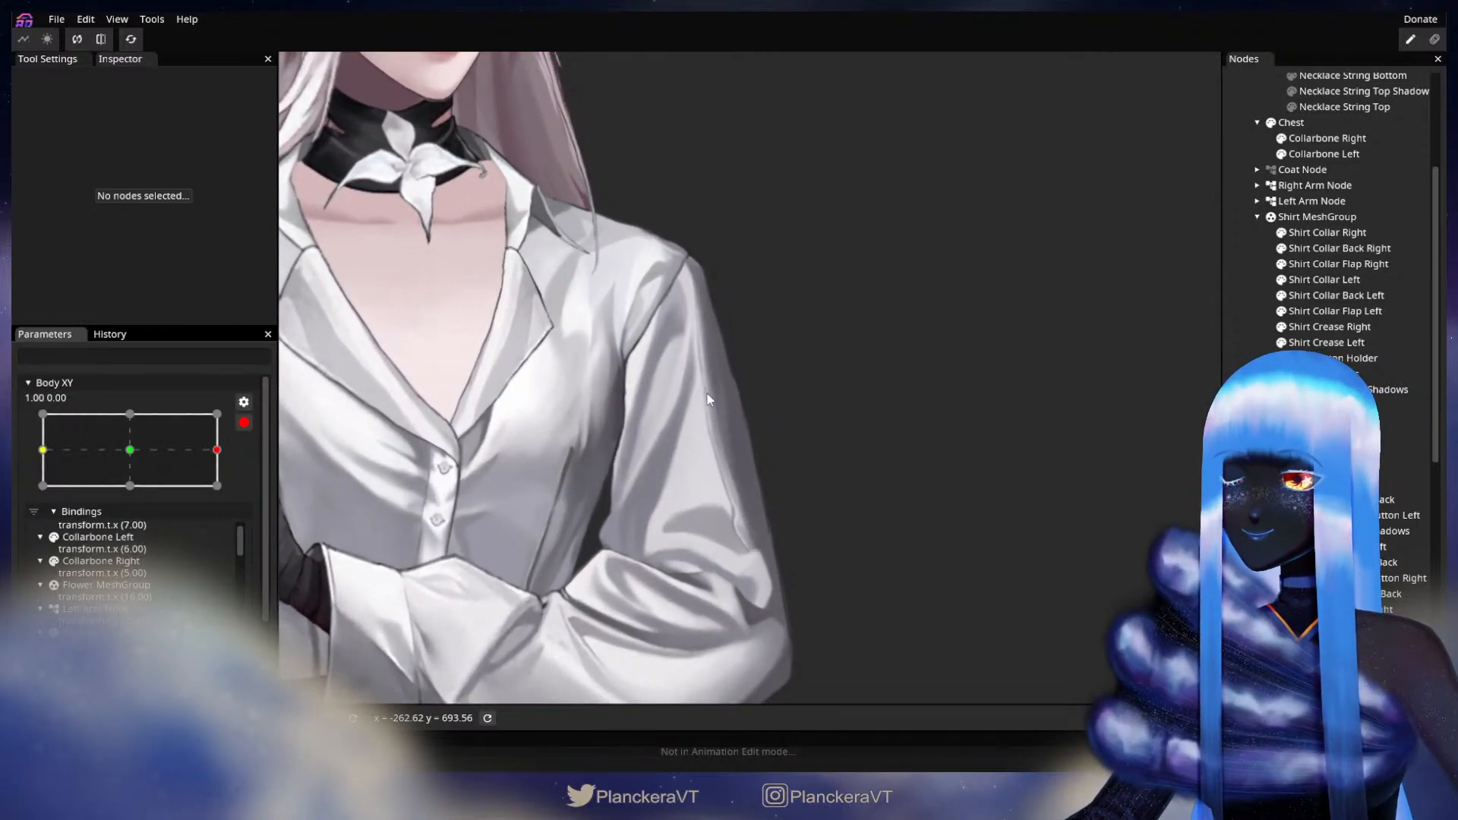
pyautogui.moveTo(605, 308); pyautogui.dragTo(752, 458)
pyautogui.scroll(2, 752, 457)
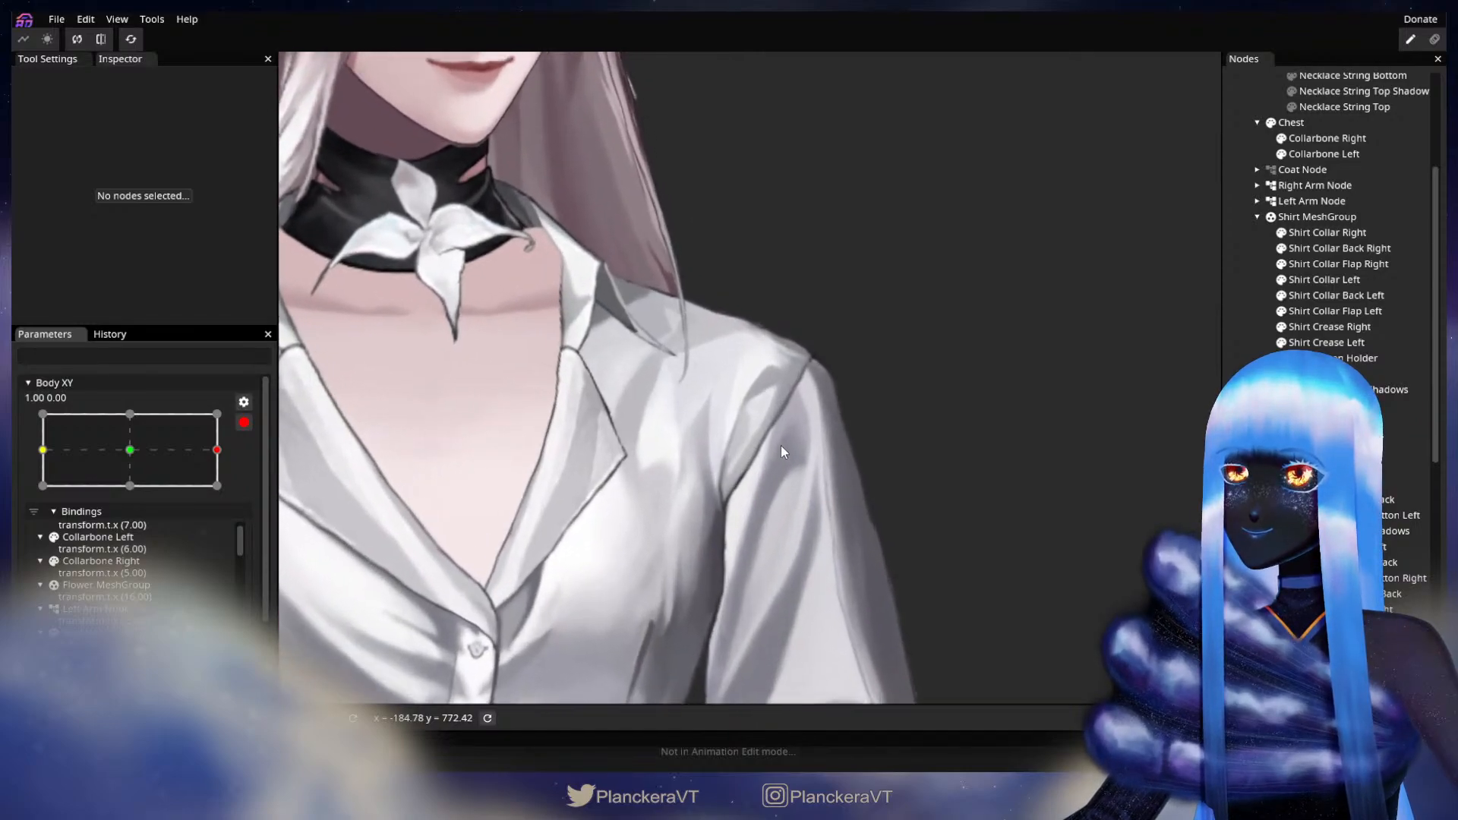
pyautogui.scroll(3, 883, 427)
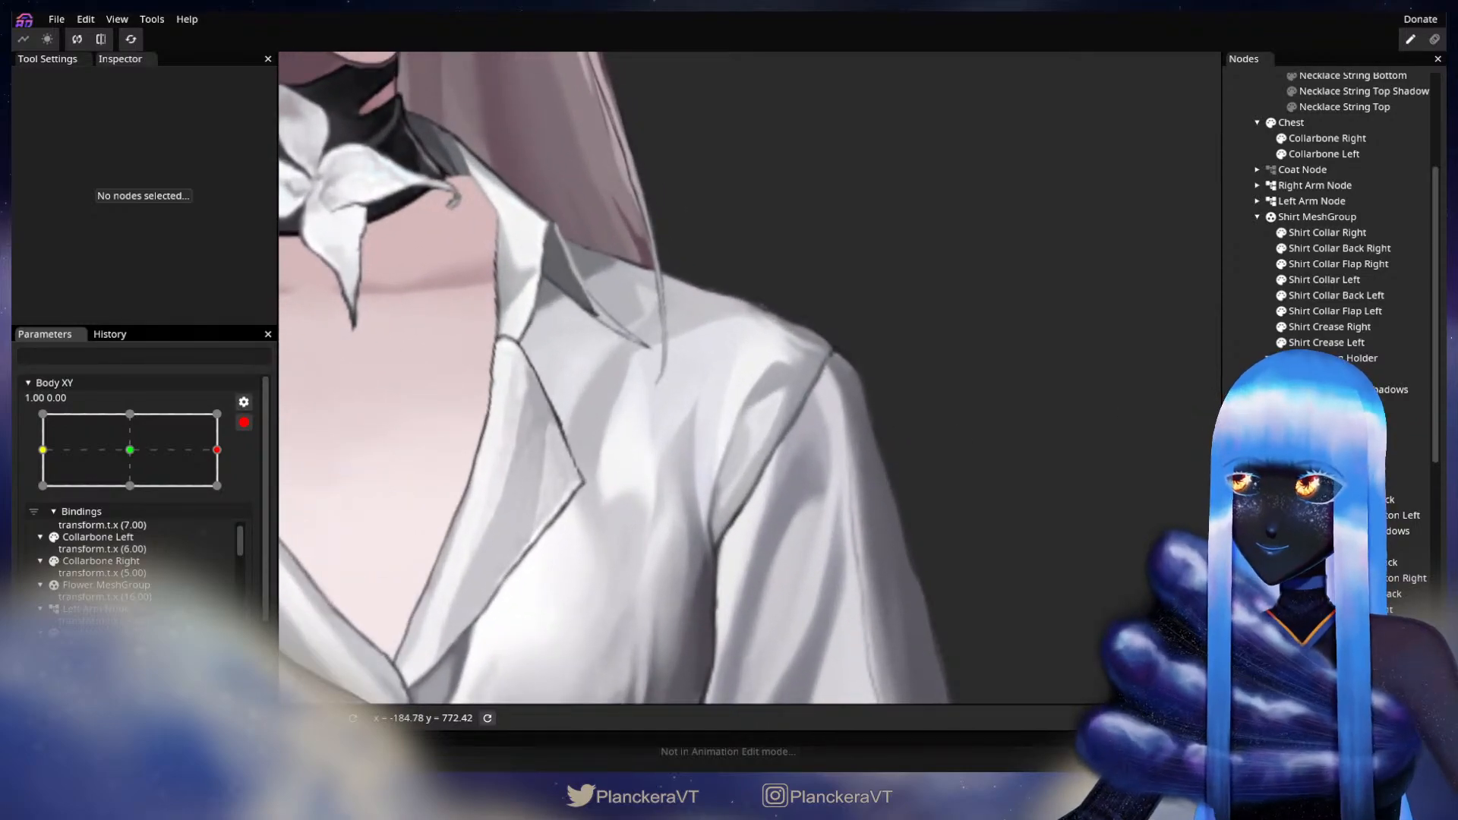
pyautogui.click(1314, 405)
pyautogui.scroll(2, 891, 459)
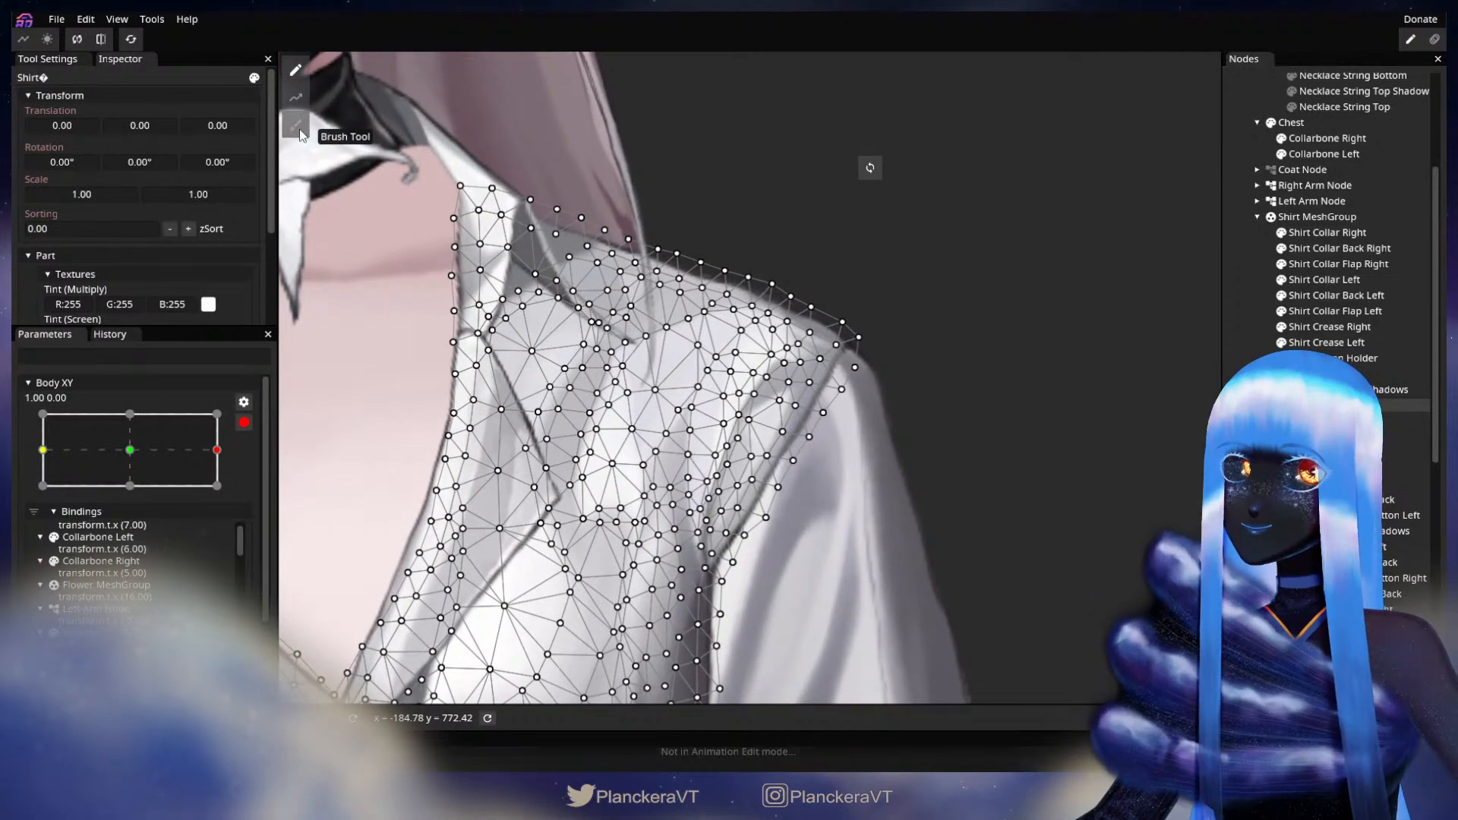
pyautogui.click(298, 129)
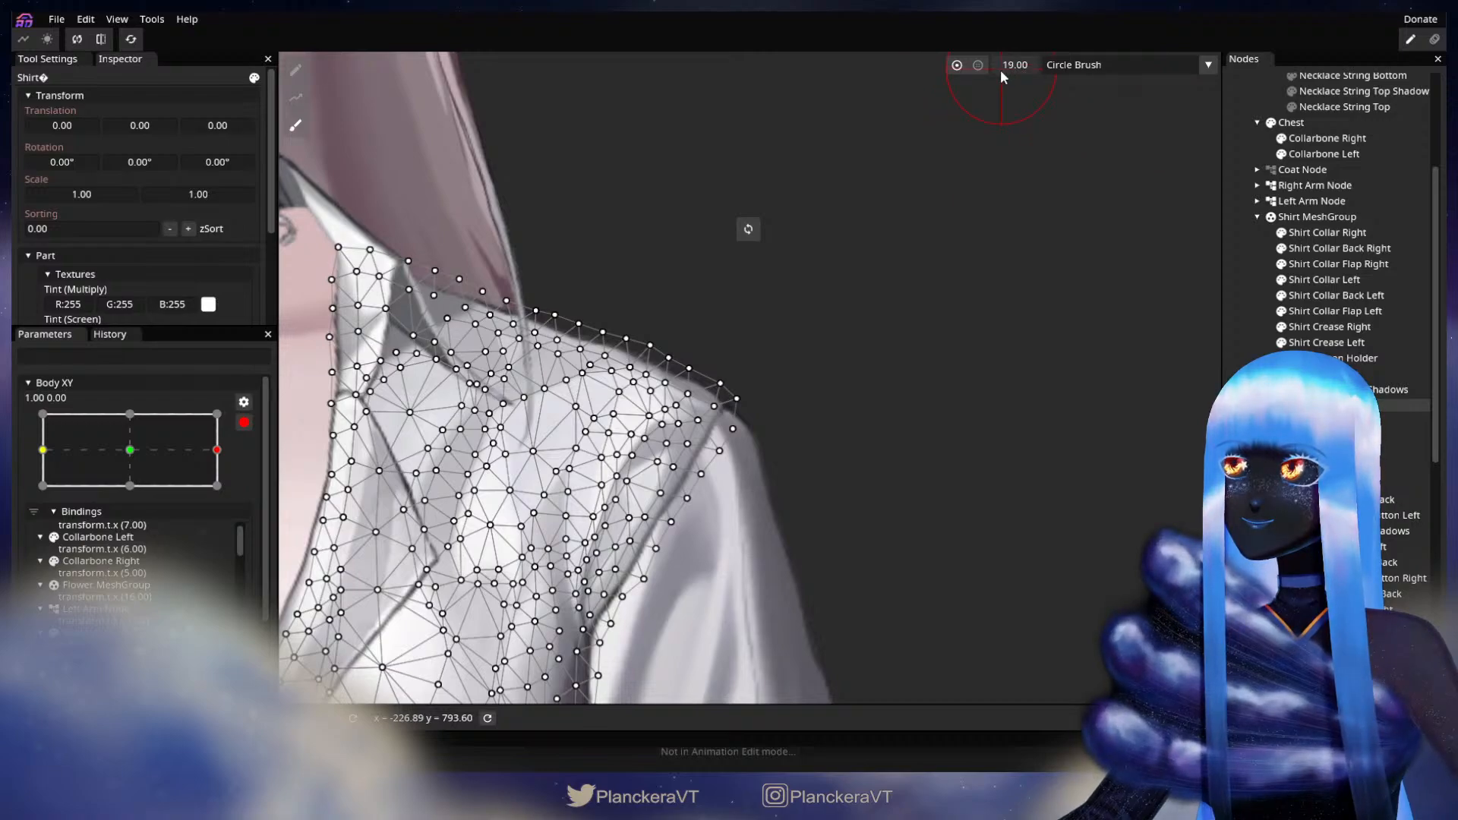
pyautogui.scroll(2, 749, 391)
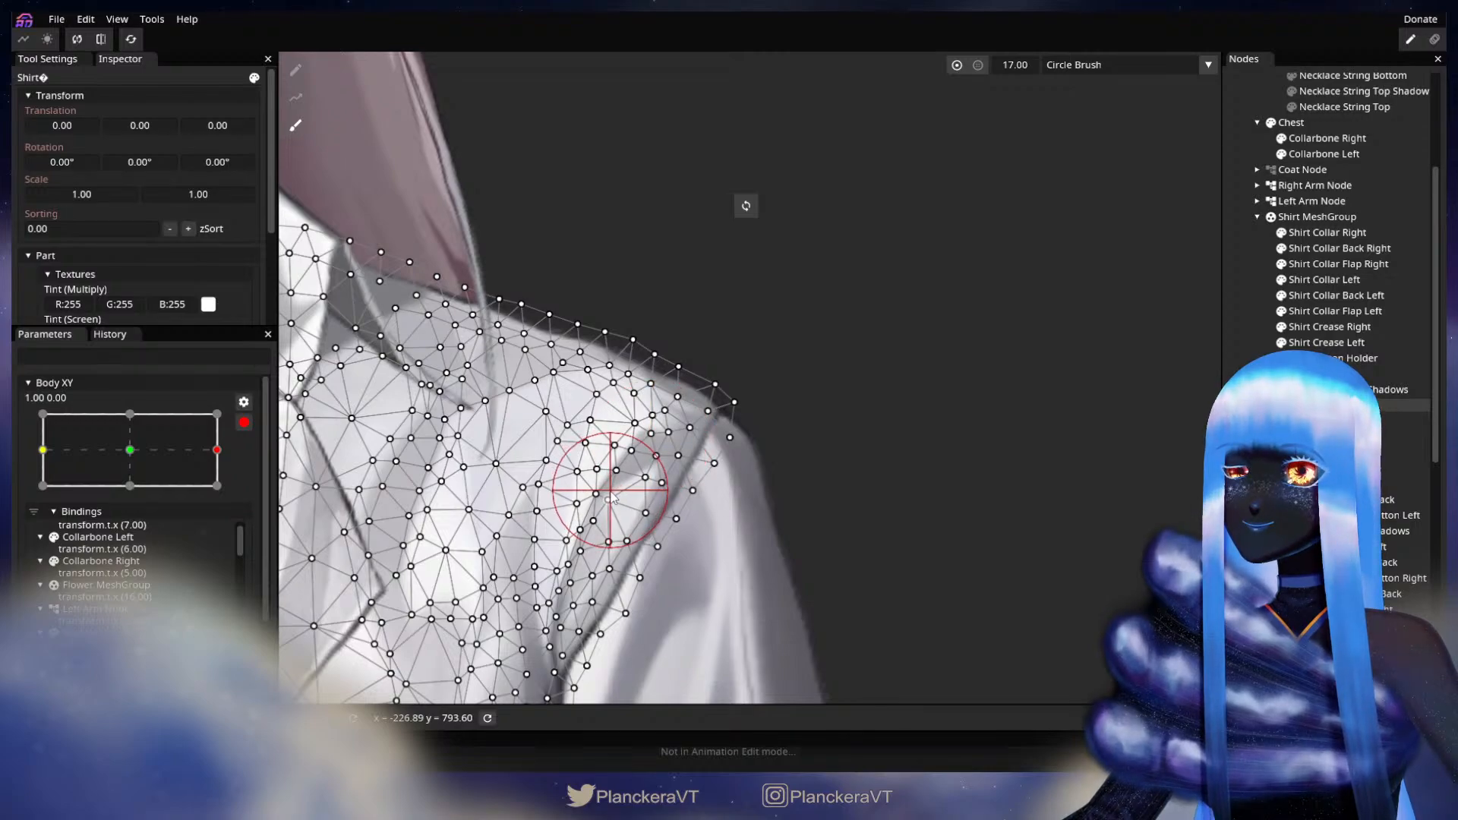
pyautogui.moveTo(658, 430); pyautogui.dragTo(655, 436)
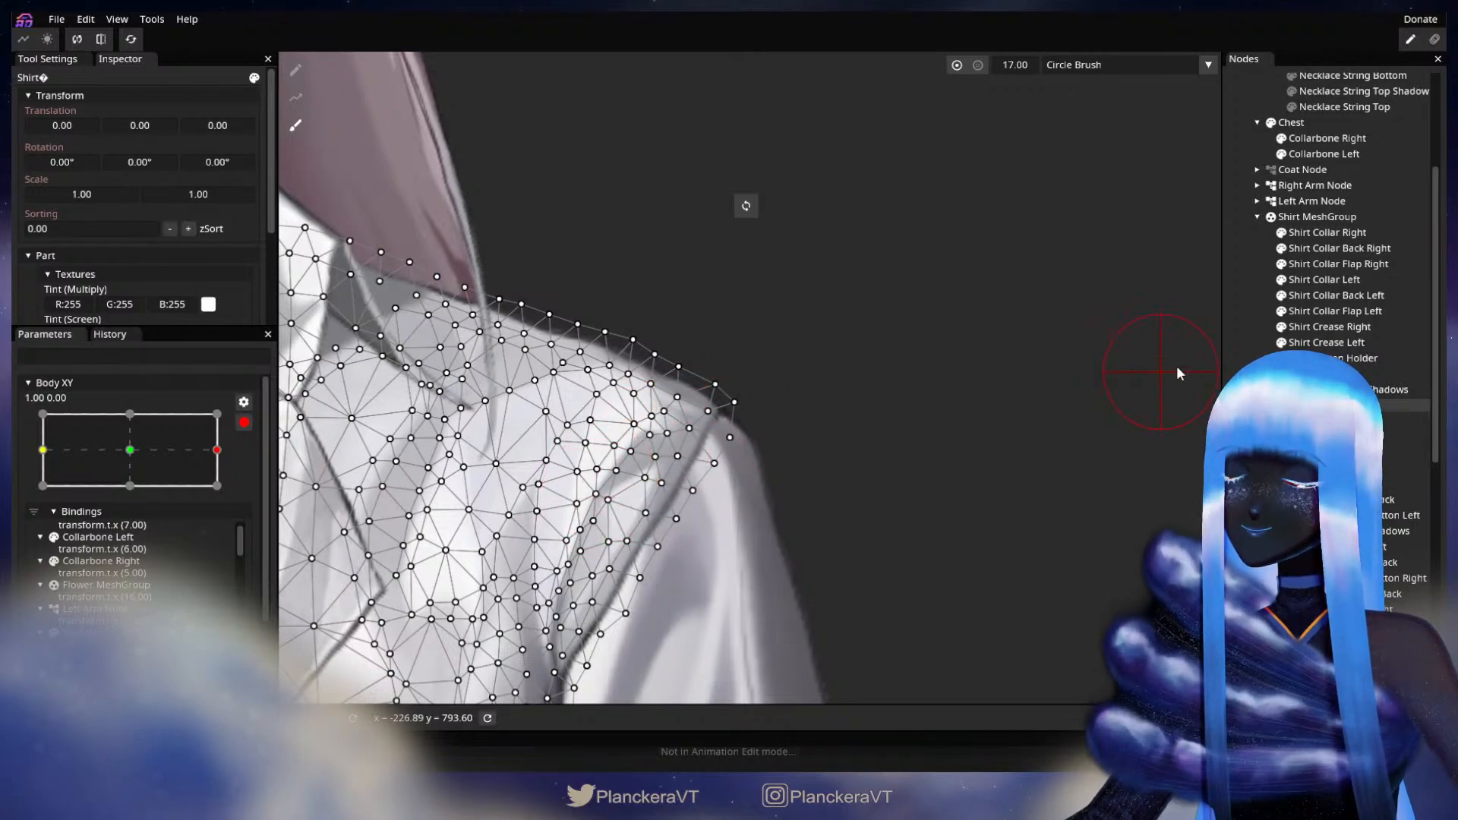
pyautogui.click(1241, 336)
# - Check the reshaped sleeve seam by moving the disarmed Body XY near 1.00, 0.00, and re-arm it
pyautogui.scroll(-3, 862, 503)
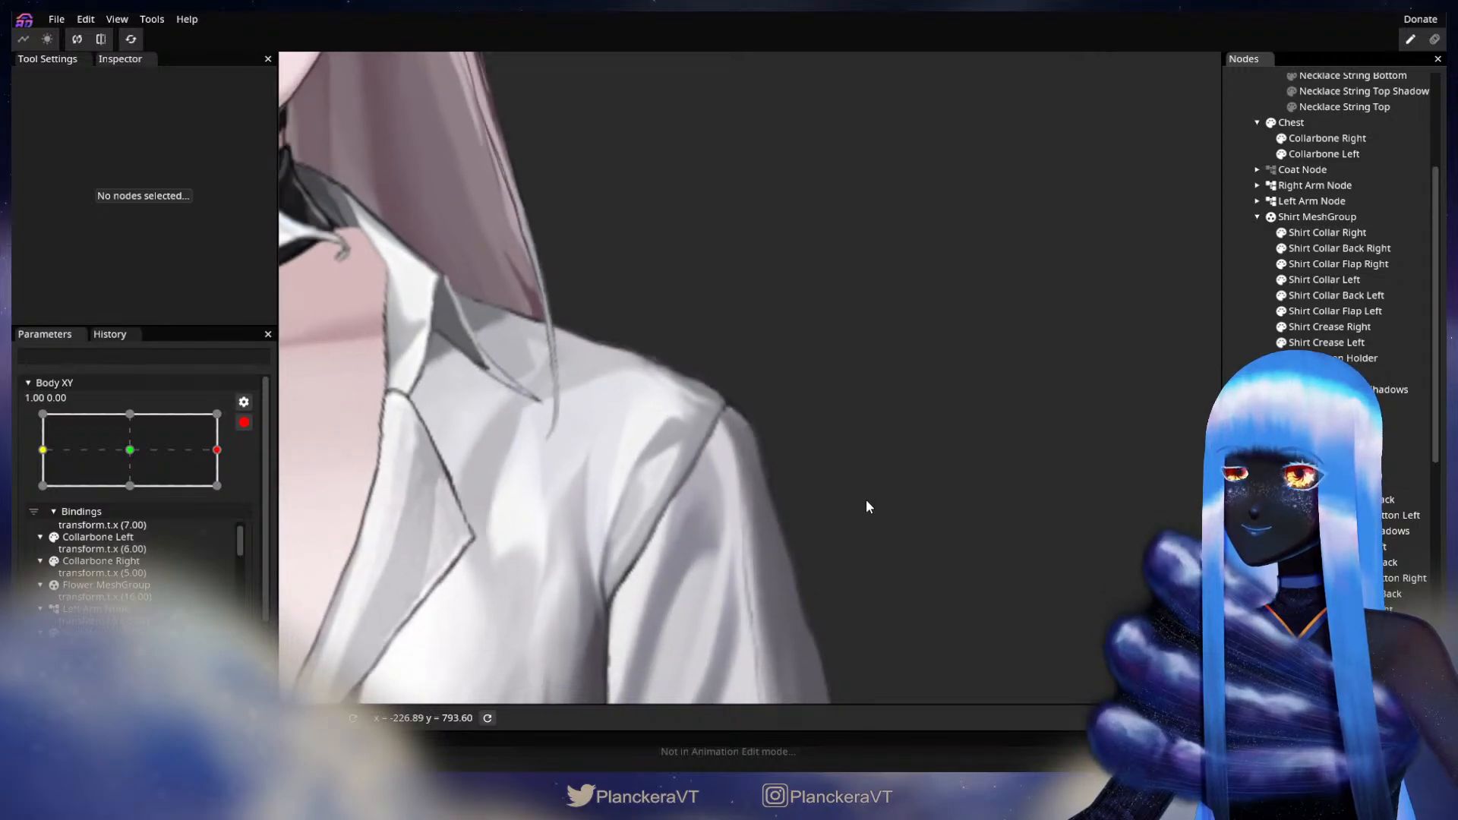
pyautogui.scroll(-3, 866, 500)
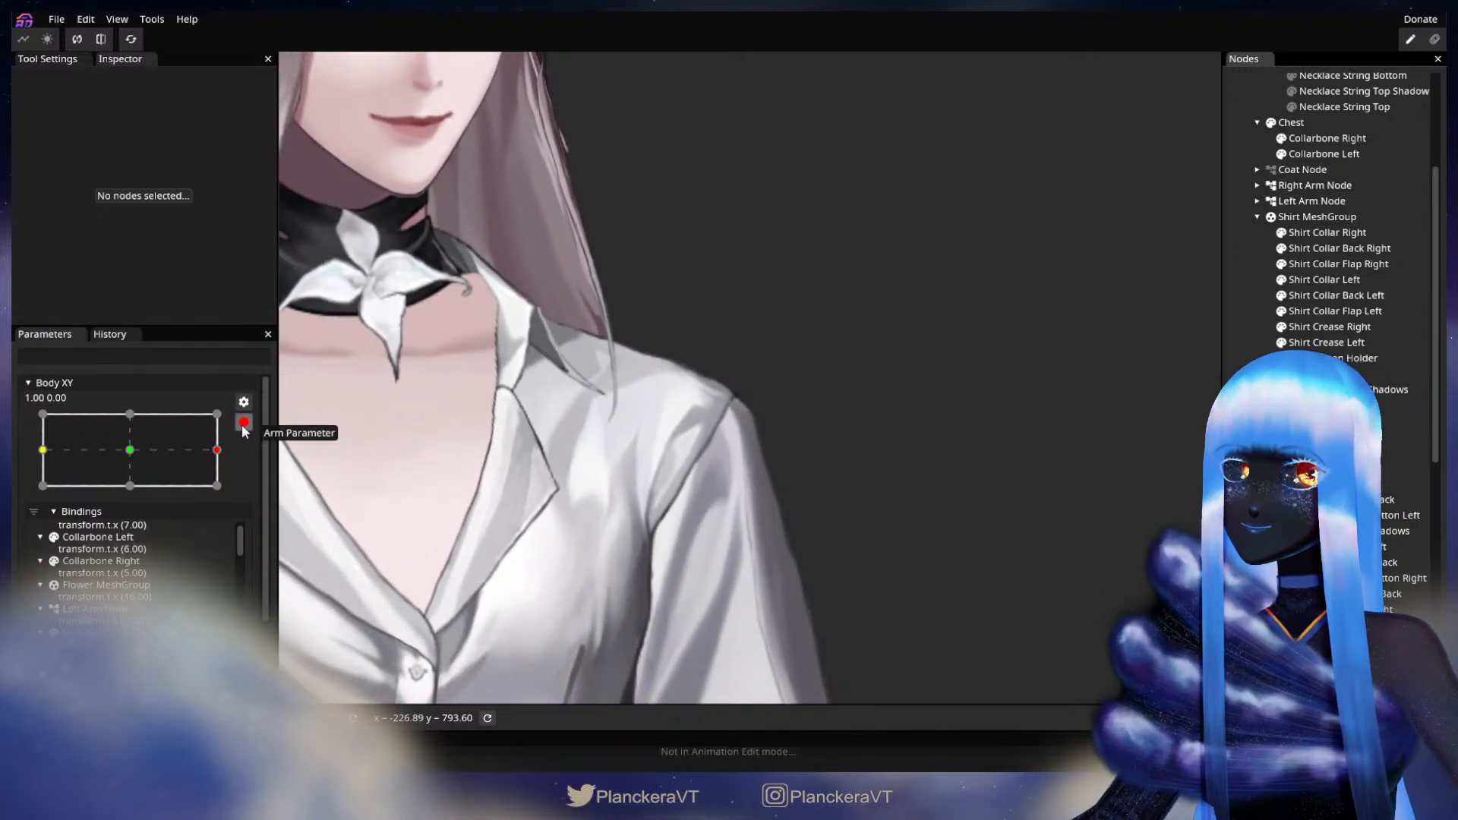
pyautogui.click(243, 427)
pyautogui.moveTo(227, 515)
pyautogui.mouseDown()
pyautogui.moveTo(133, 512)
pyautogui.moveTo(240, 495)
pyautogui.mouseUp()
pyautogui.click(254, 487)
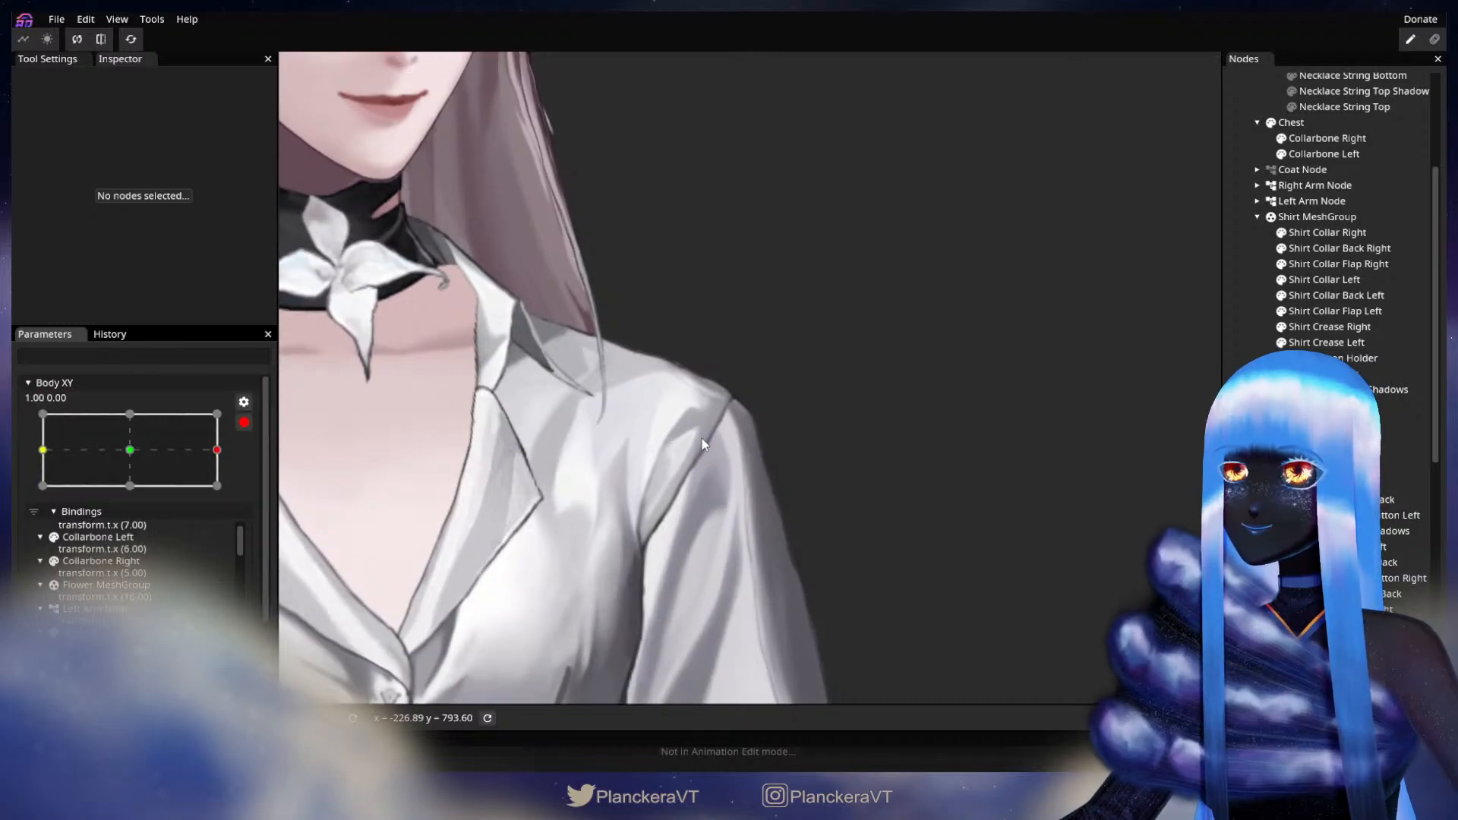
# - Nudge individual Shirt mesh vertices slightly outward at the tip of the left shoulder, and deselect the Shirt
pyautogui.click(1291, 405)
pyautogui.scroll(2, 758, 379)
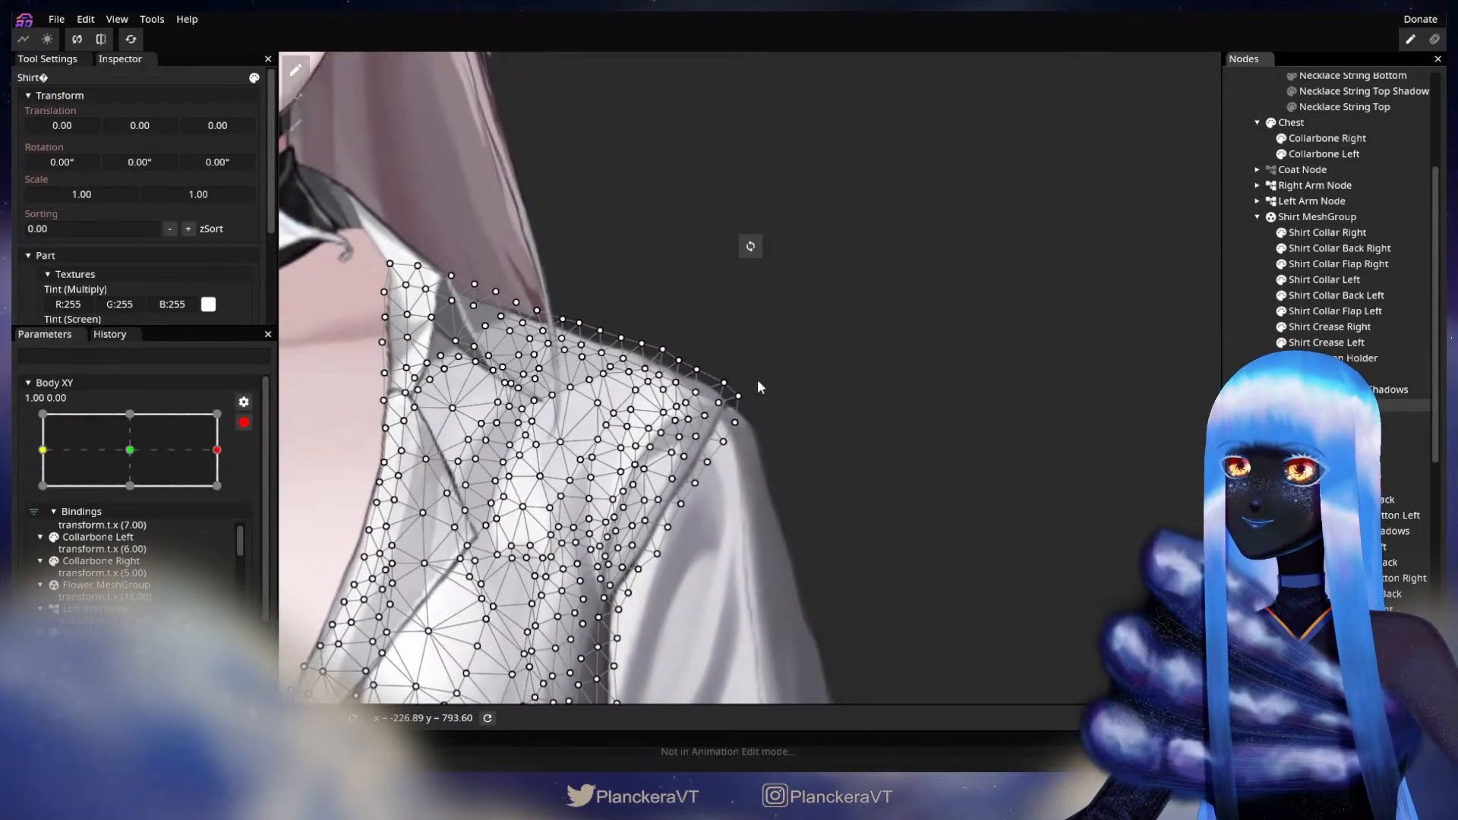
pyautogui.click(690, 394)
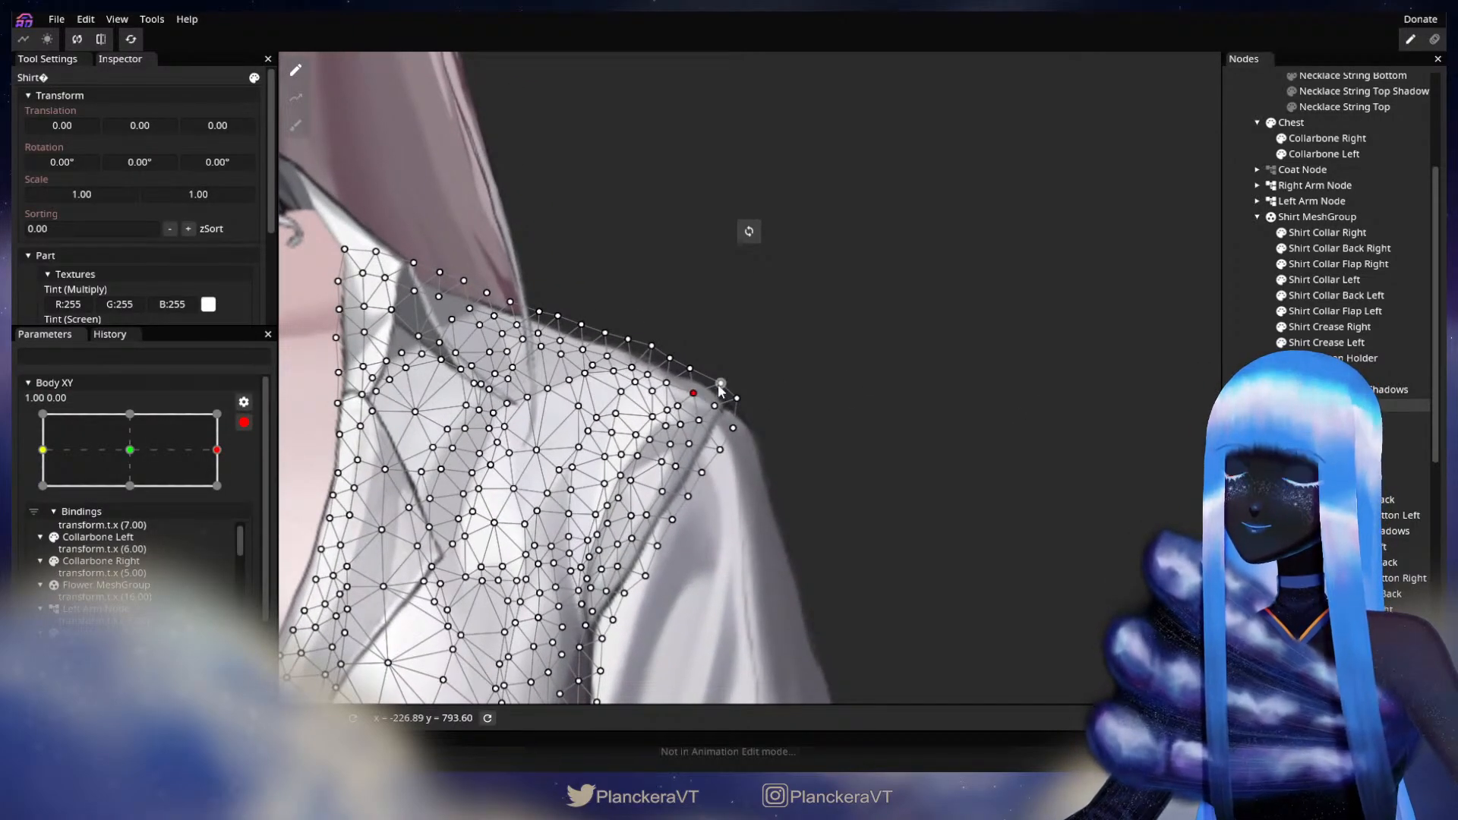
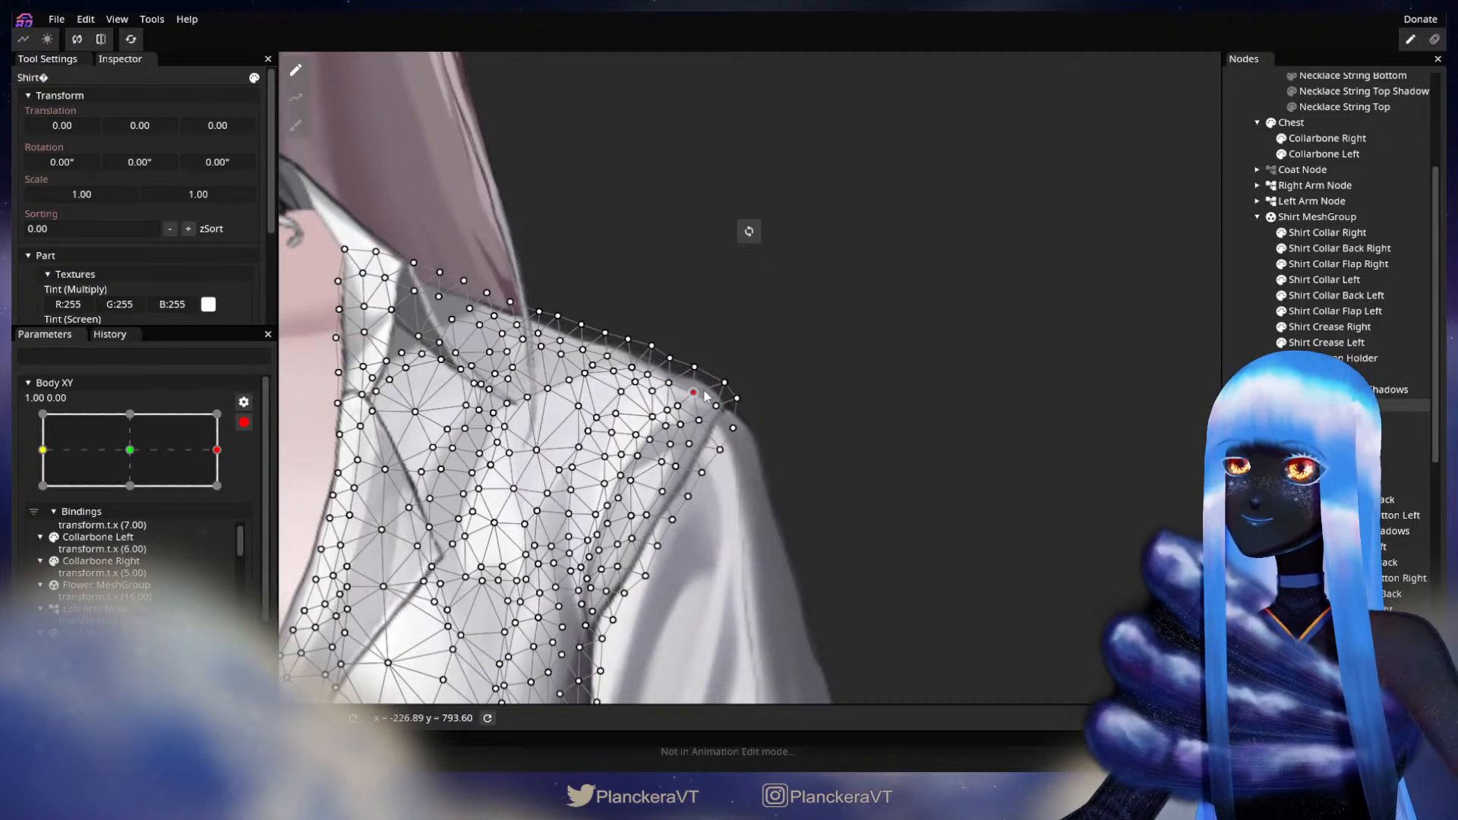
pyautogui.click(887, 476)
# - Test the shoulder tip in the disarmed Body XY turn, and re-arm the parameter at 1.00, 0.00
pyautogui.scroll(-4, 884, 474)
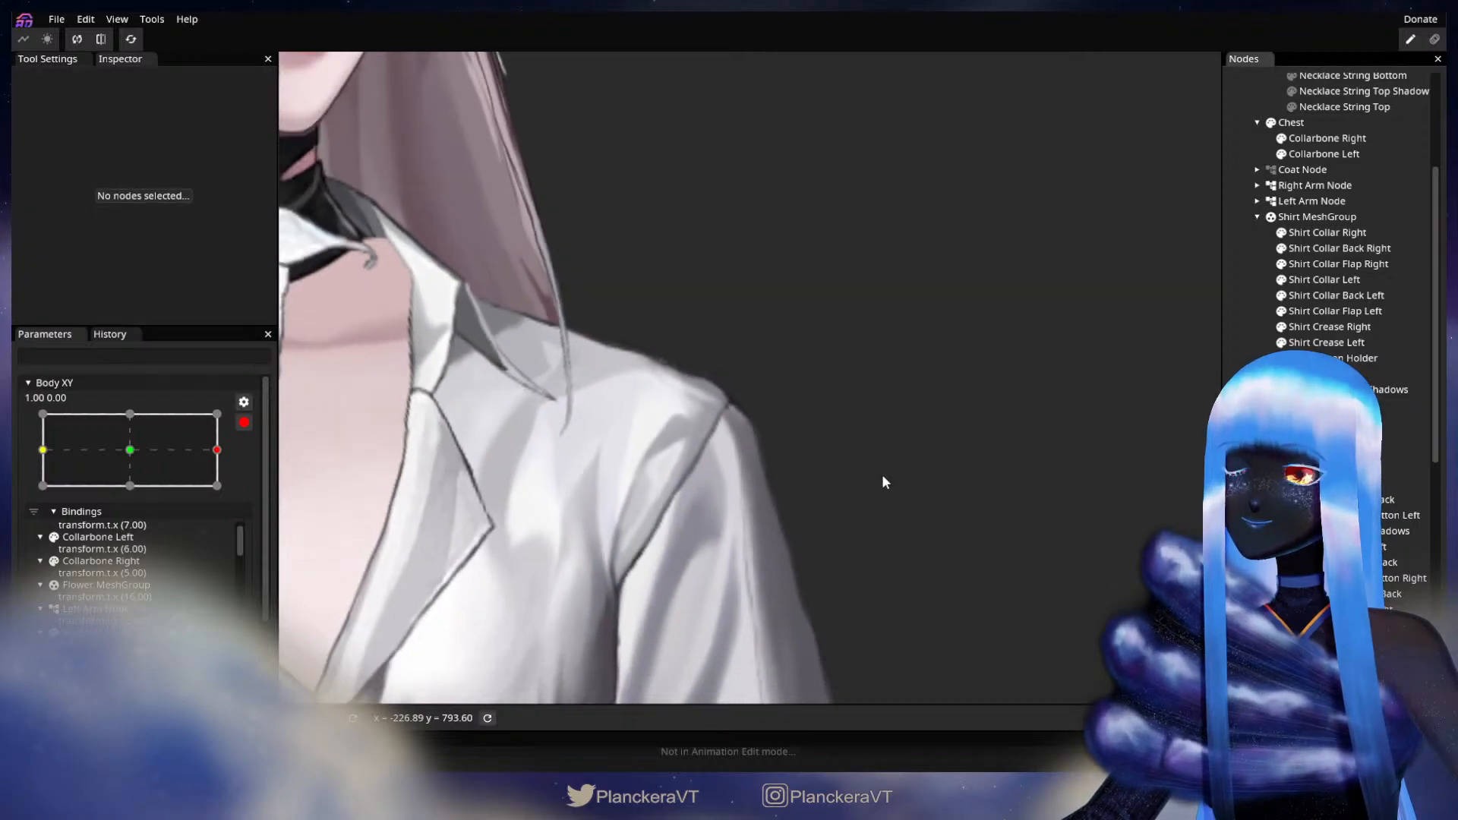
pyautogui.scroll(-5, 879, 477)
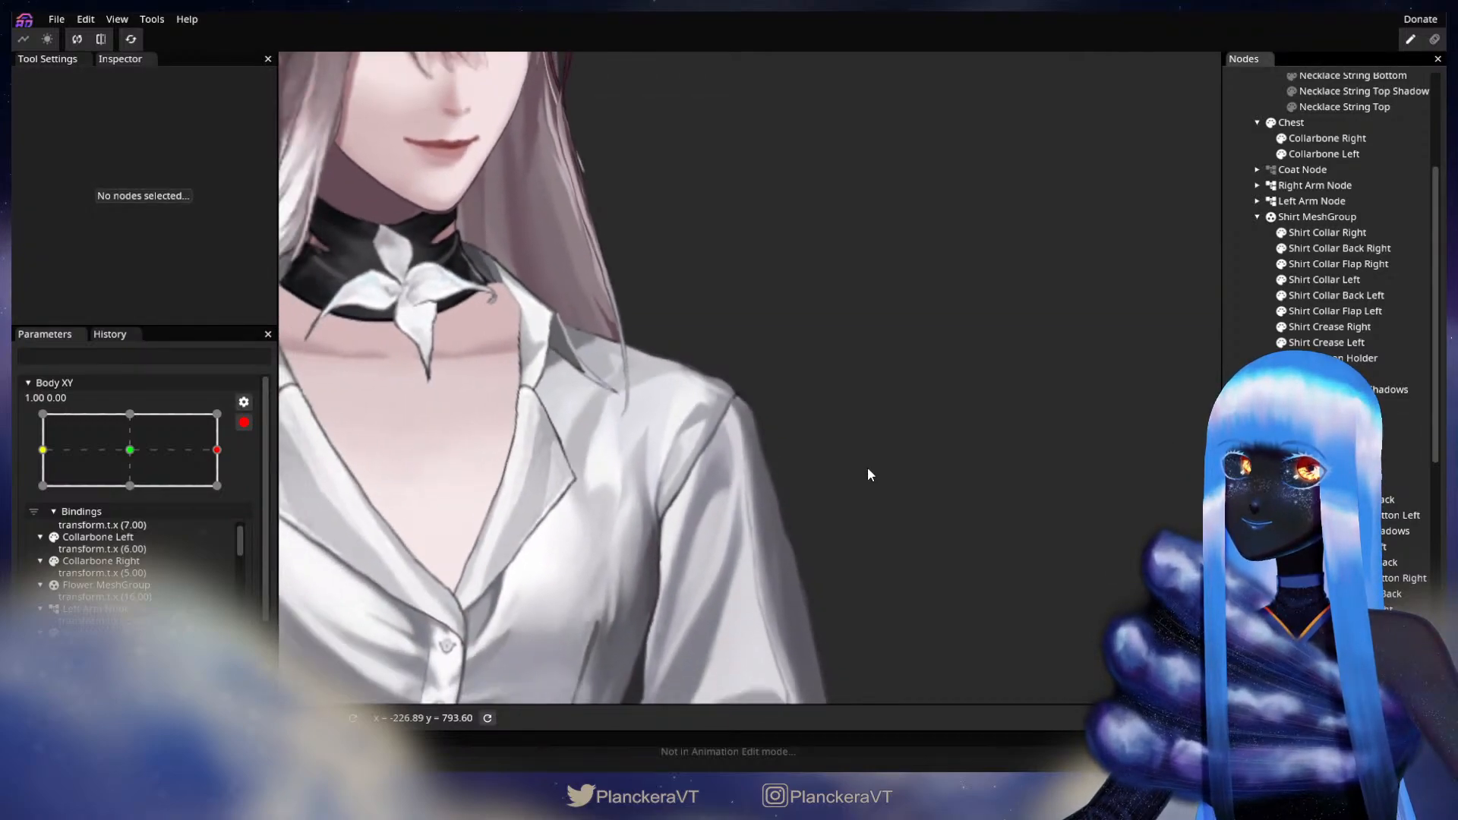
pyautogui.scroll(2, 235, 439)
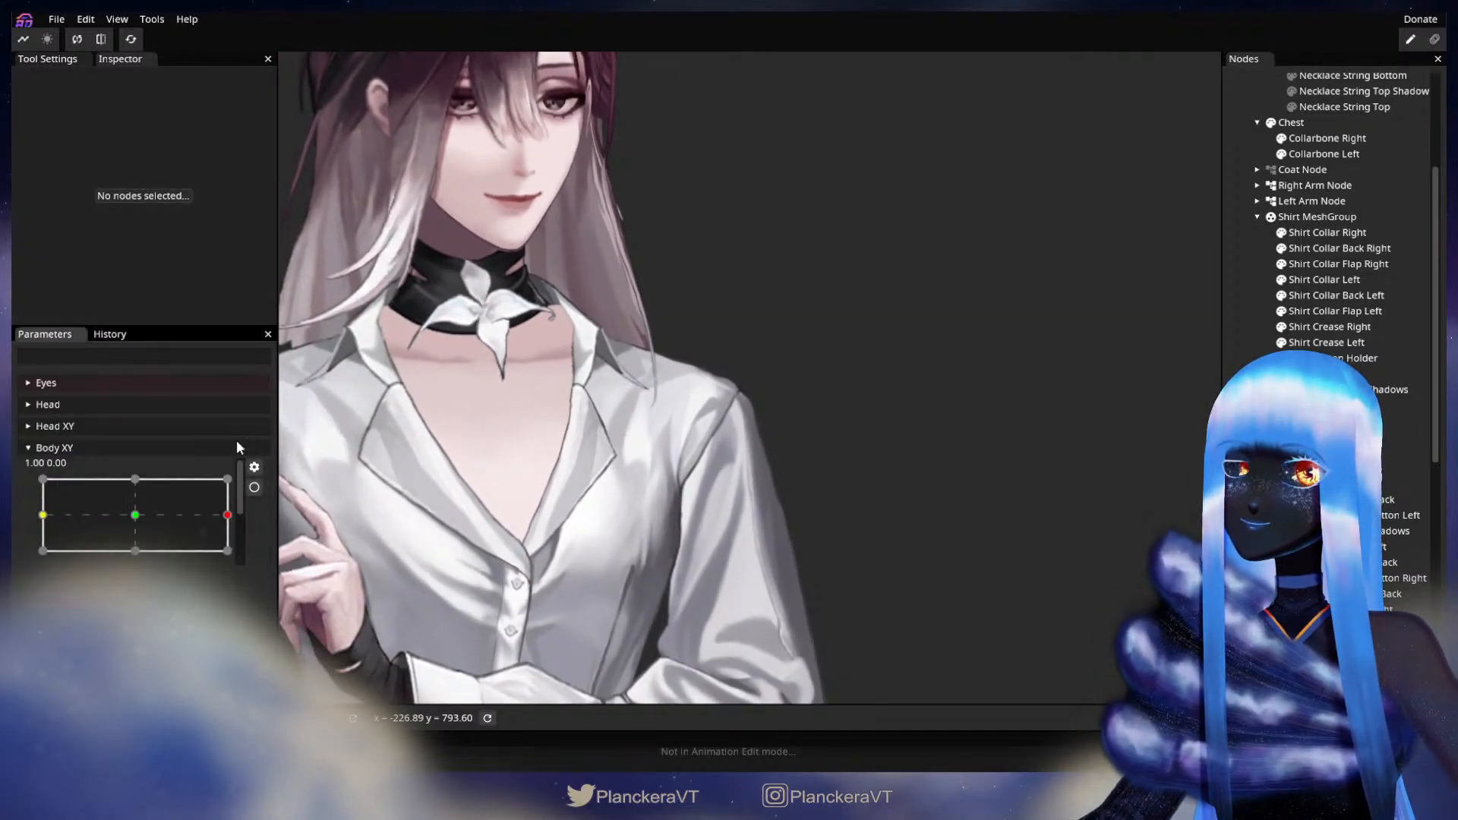
pyautogui.moveTo(232, 519)
pyautogui.mouseDown()
pyautogui.moveTo(134, 515)
pyautogui.moveTo(228, 513)
pyautogui.mouseUp()
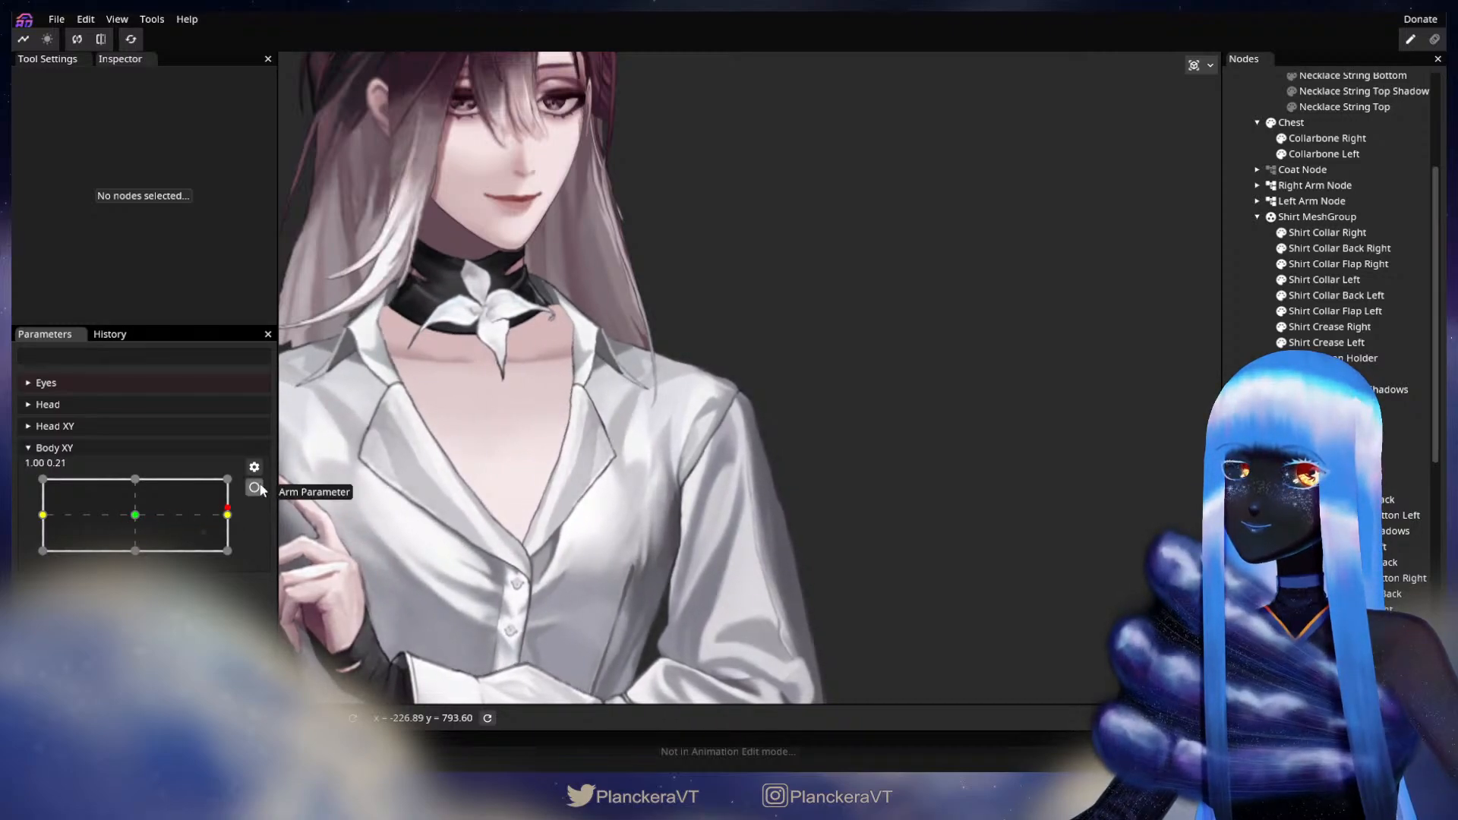
pyautogui.click(254, 487)
# - Push the Shirt mesh slightly outward at the left shoulder tip with the Circle Brush at size 45.00, and deselect the Shirt
pyautogui.scroll(4, 885, 426)
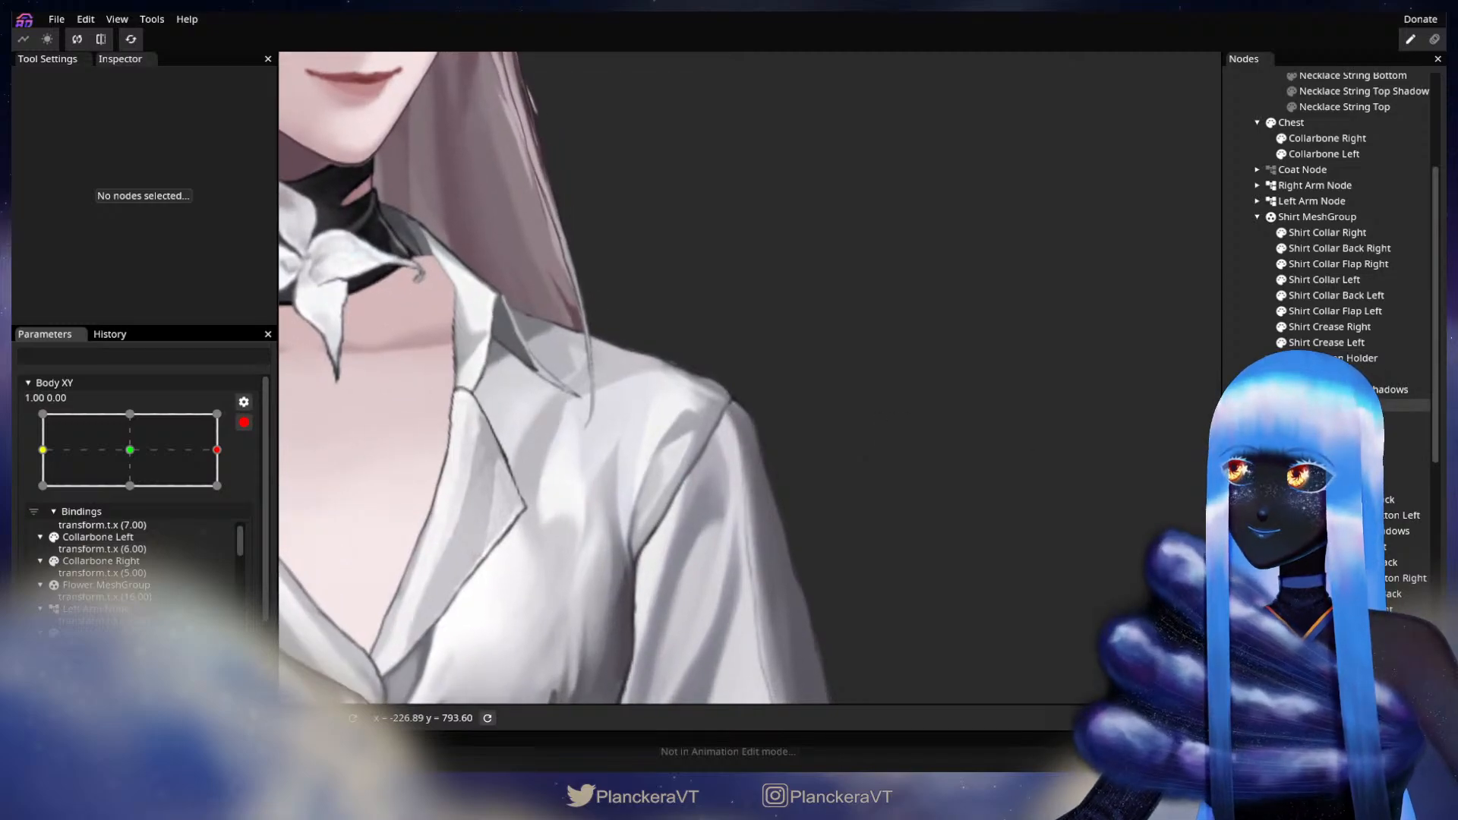
pyautogui.click(1322, 405)
pyautogui.click(296, 126)
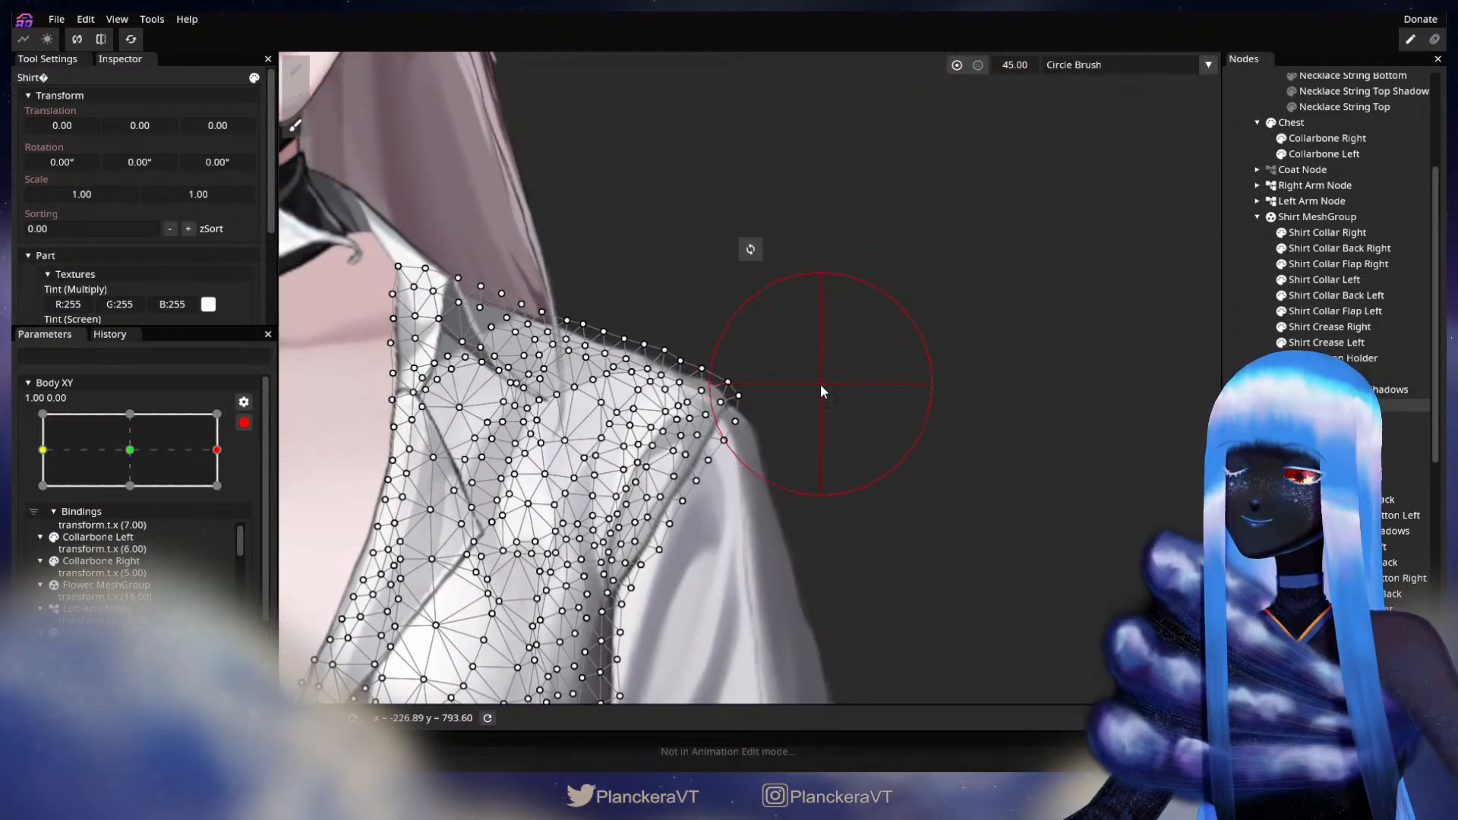
pyautogui.moveTo(784, 408); pyautogui.dragTo(795, 408)
pyautogui.click(1246, 356)
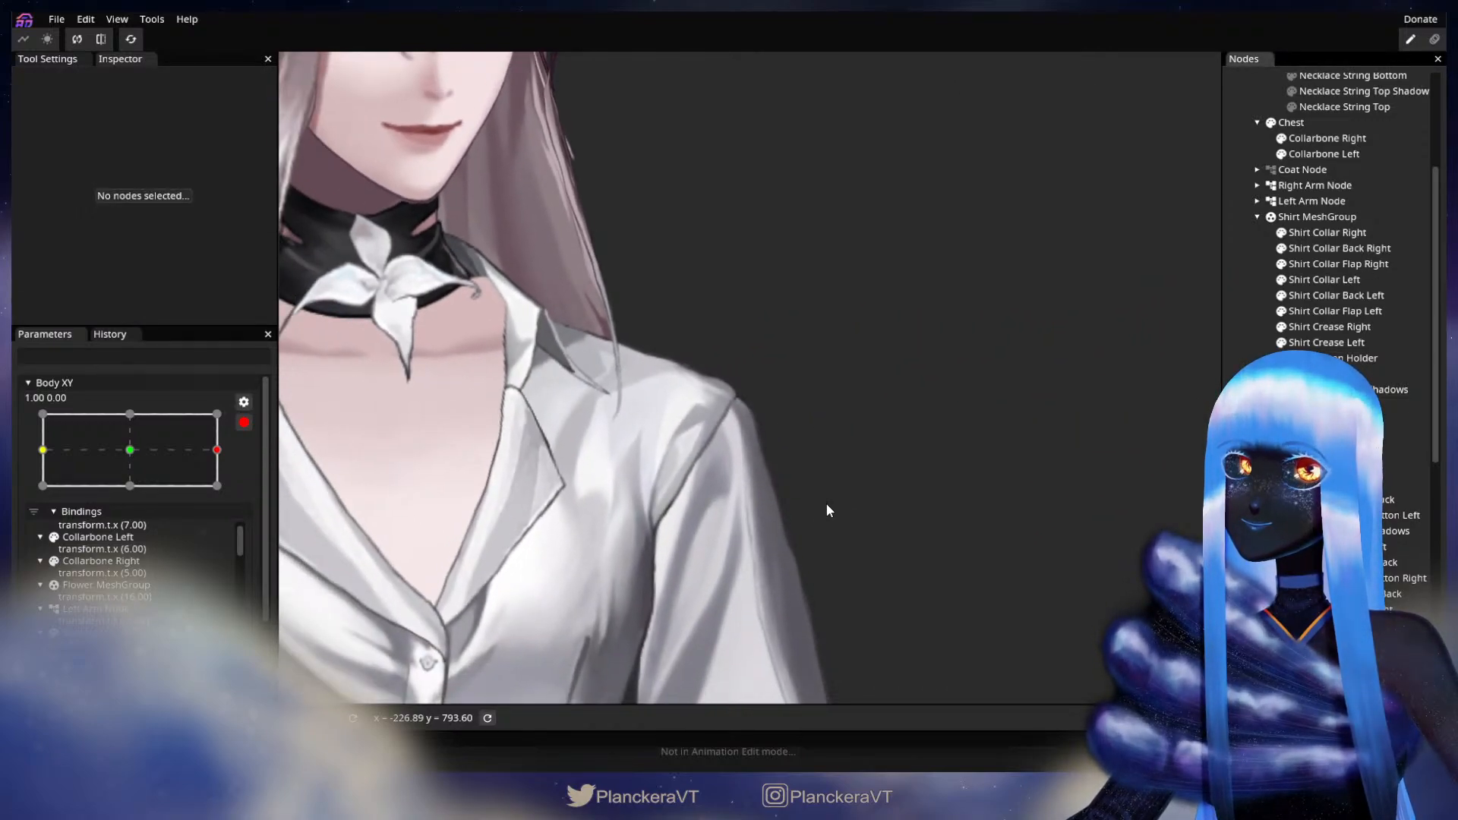
# - Test the Body XY turn while disarmed, re-arm it at 1.00, 0.00, and examine the left shoulder seam up close
pyautogui.click(244, 422)
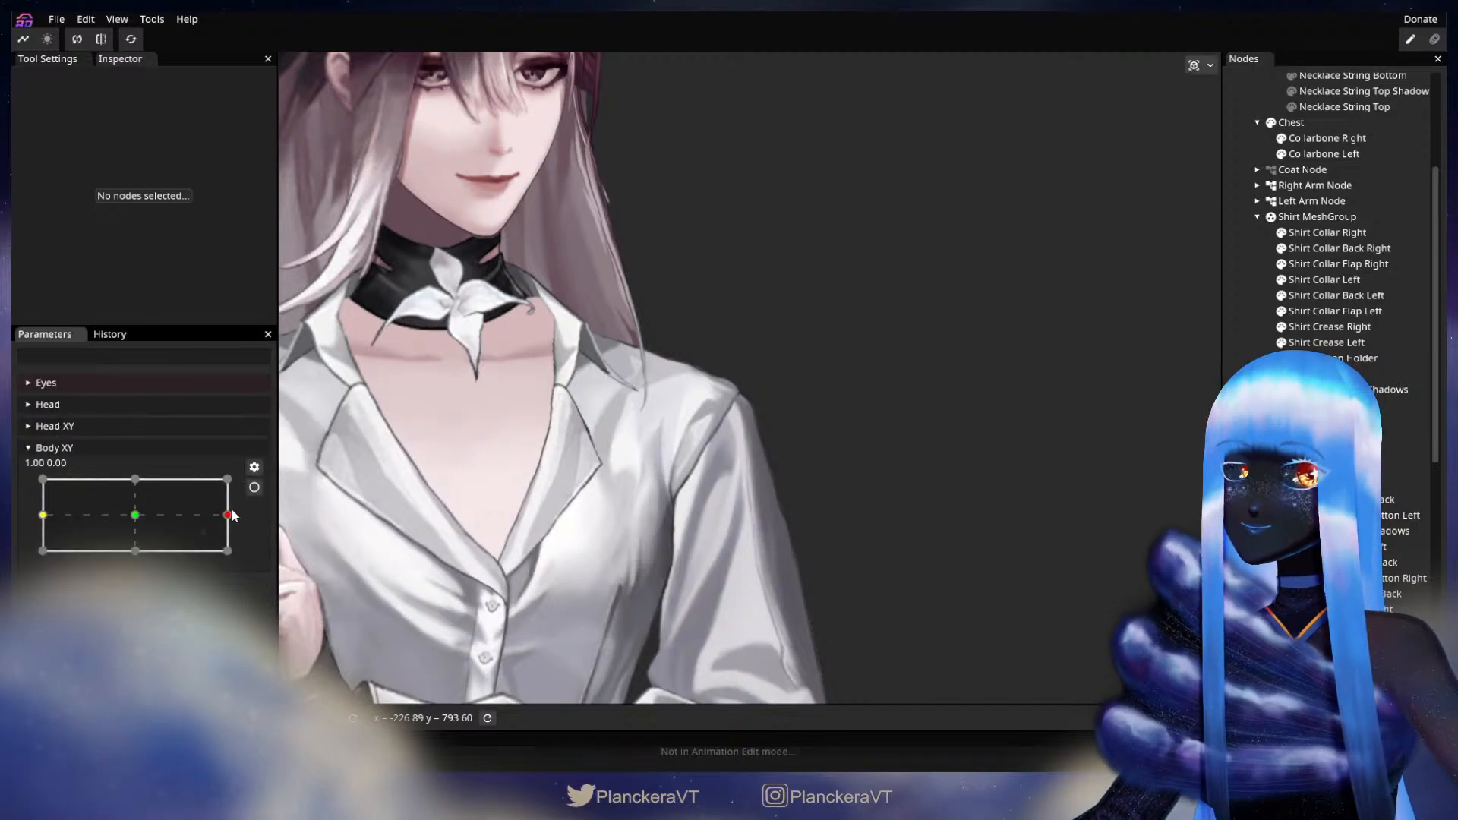
pyautogui.moveTo(230, 524)
pyautogui.mouseDown()
pyautogui.moveTo(130, 514)
pyautogui.moveTo(246, 515)
pyautogui.mouseUp()
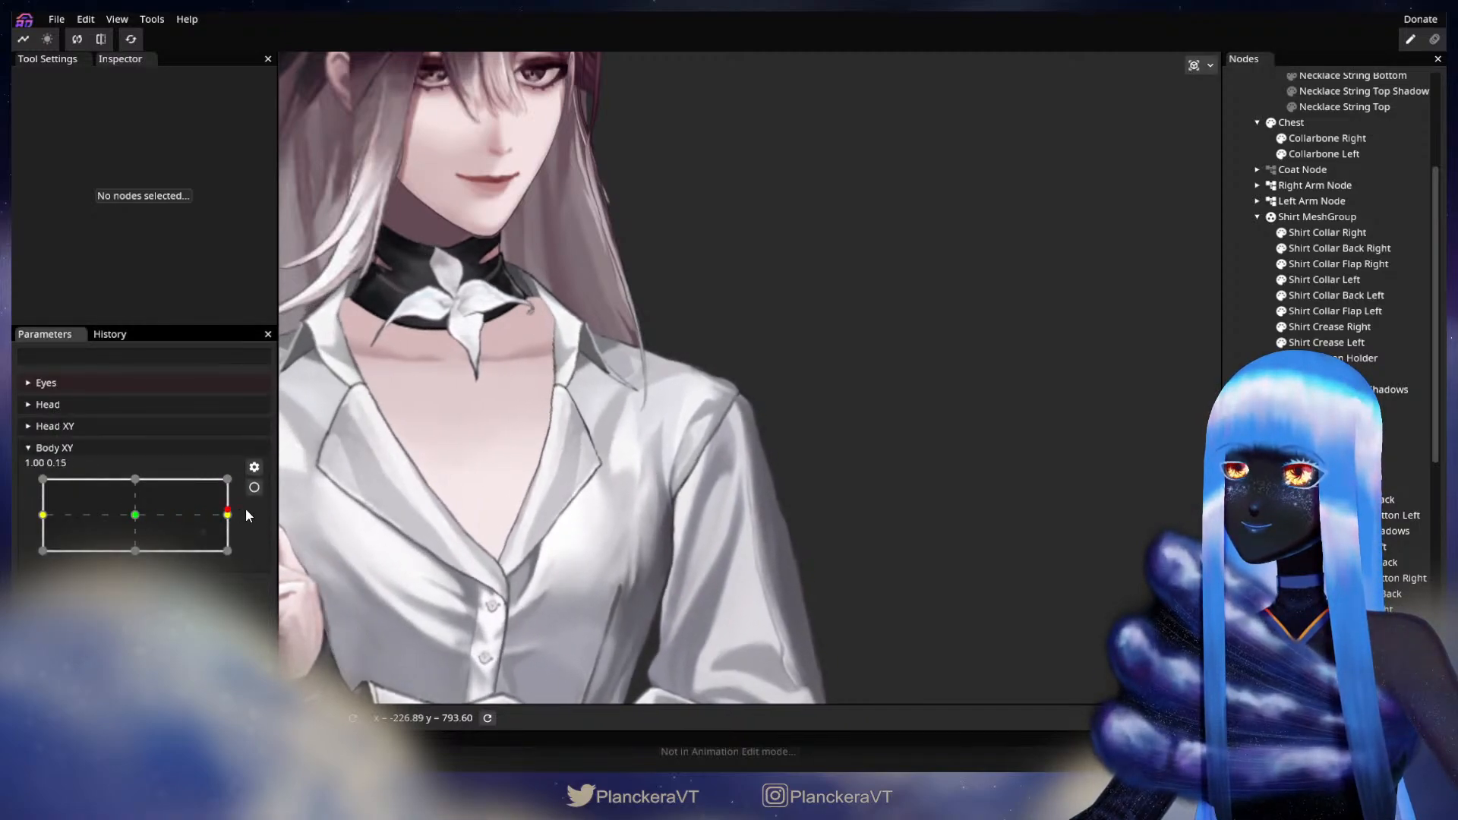
pyautogui.click(255, 488)
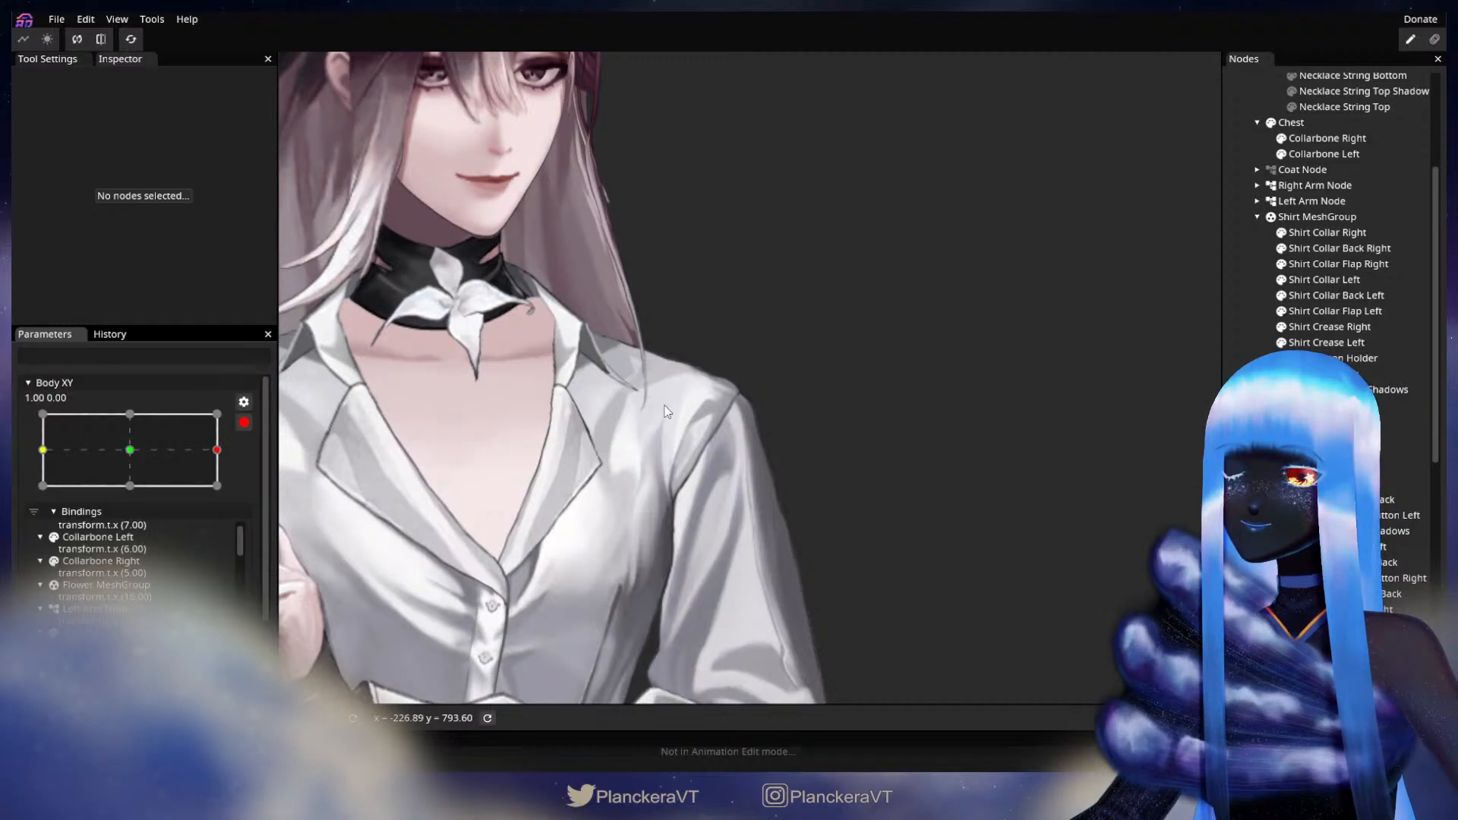
pyautogui.scroll(4, 670, 408)
pyautogui.scroll(3, 666, 385)
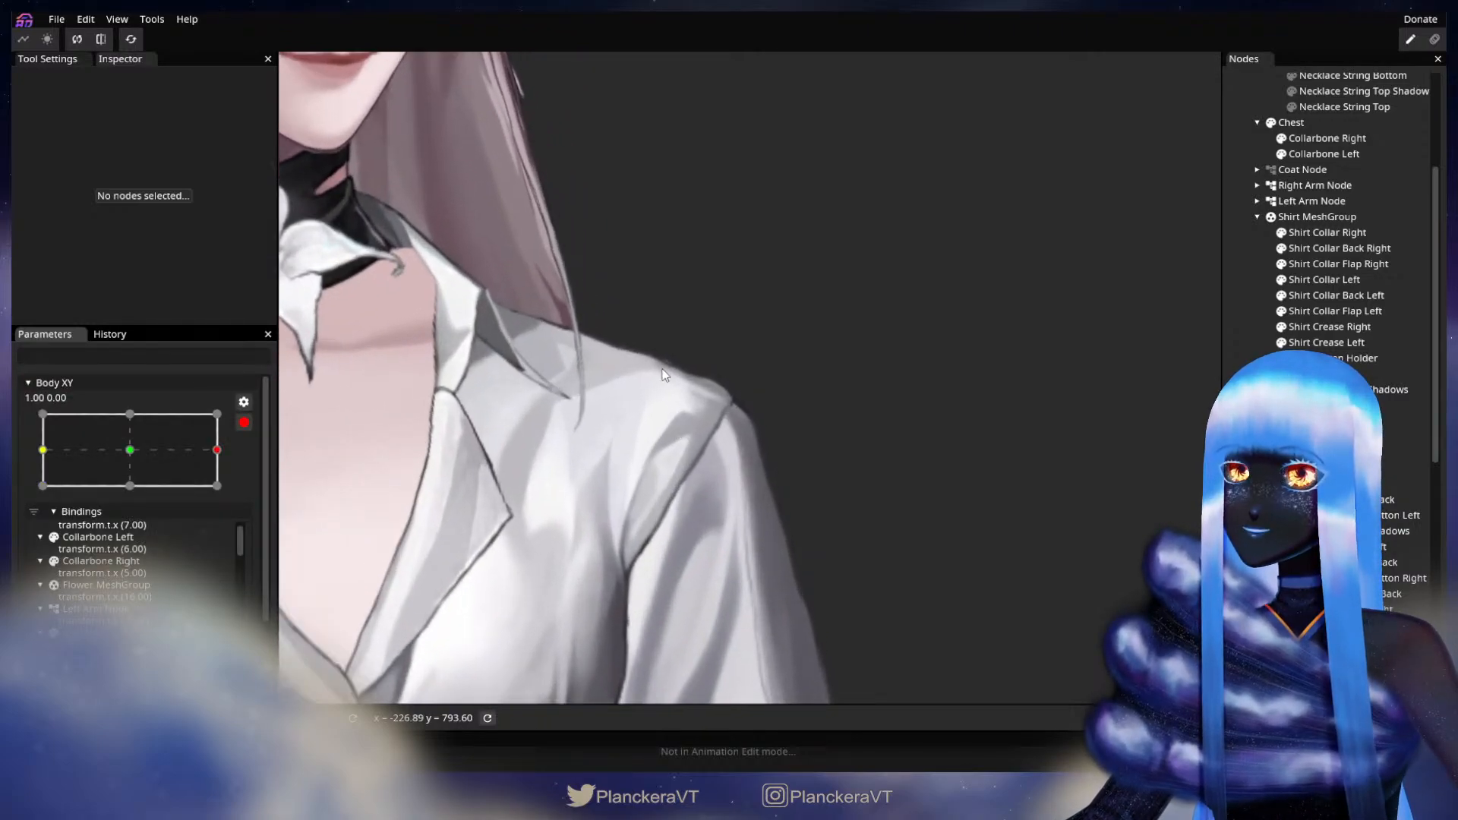
pyautogui.moveTo(704, 389); pyautogui.dragTo(773, 422)
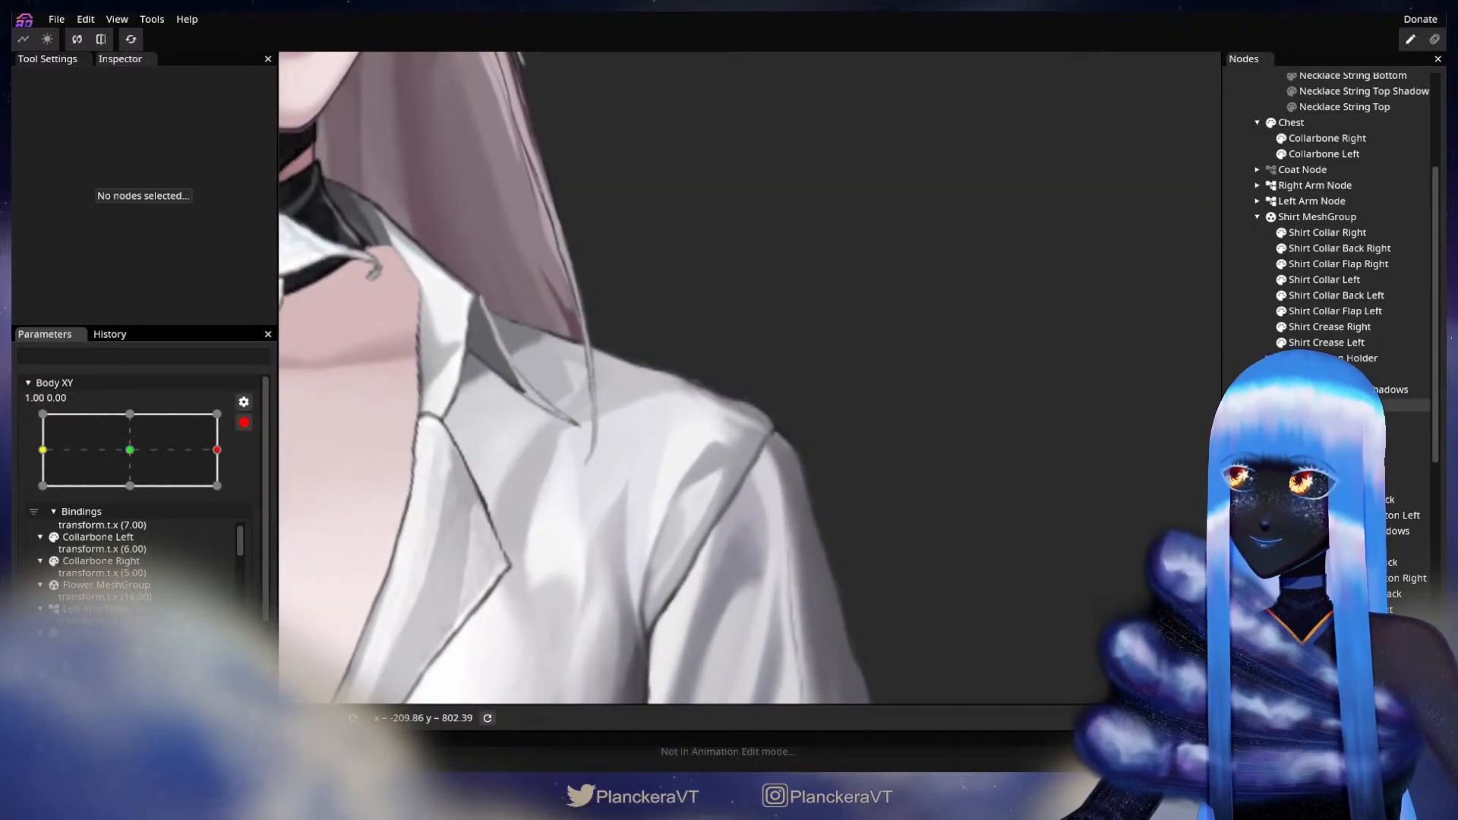
# - Adjust the Shirt mesh vertices near the top edge of the left shoulder, and deselect the Shirt
pyautogui.click(731, 418)
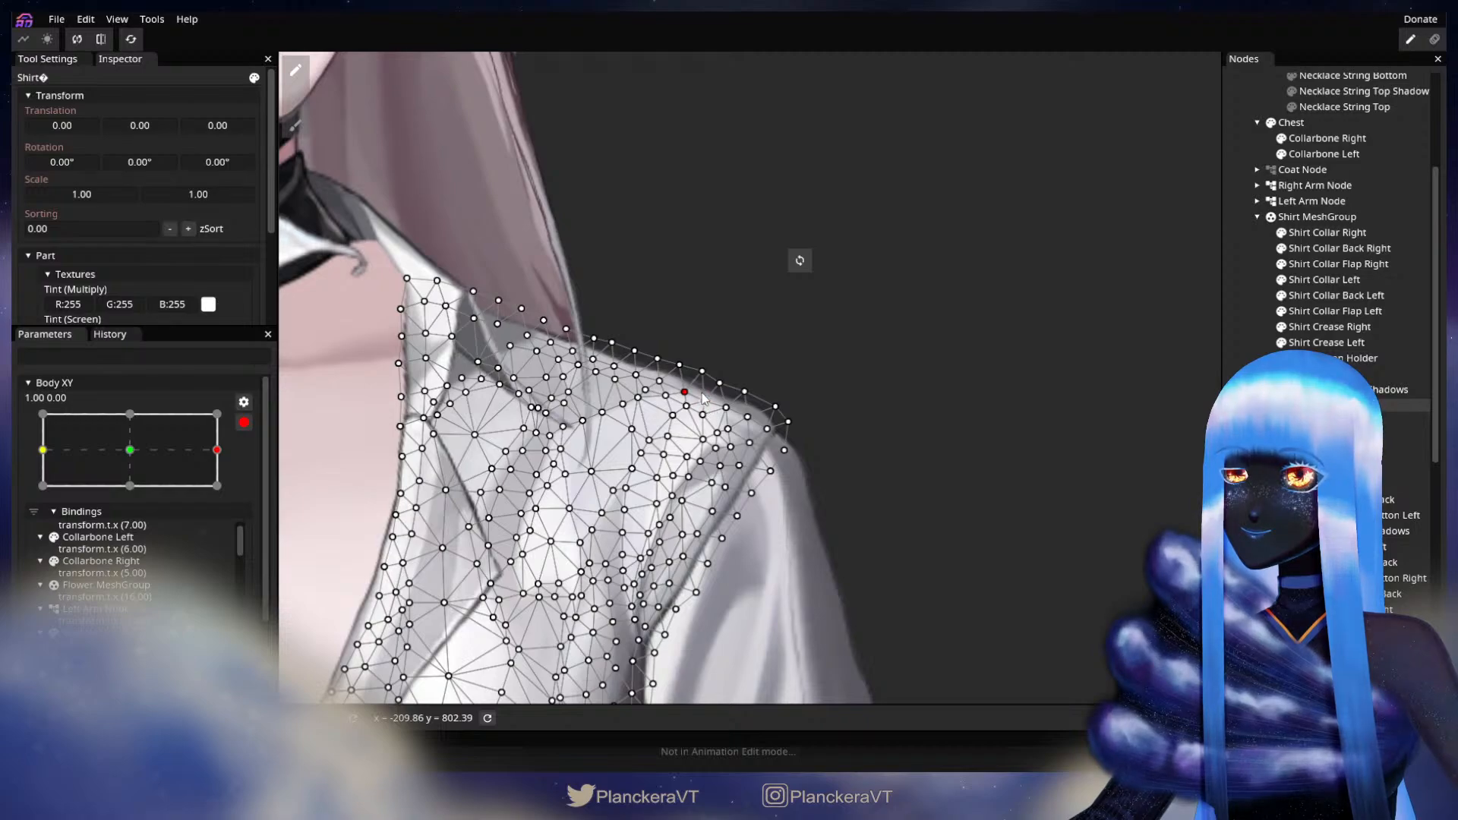
pyautogui.press('Escape')
pyautogui.scroll(-2, 800, 468)
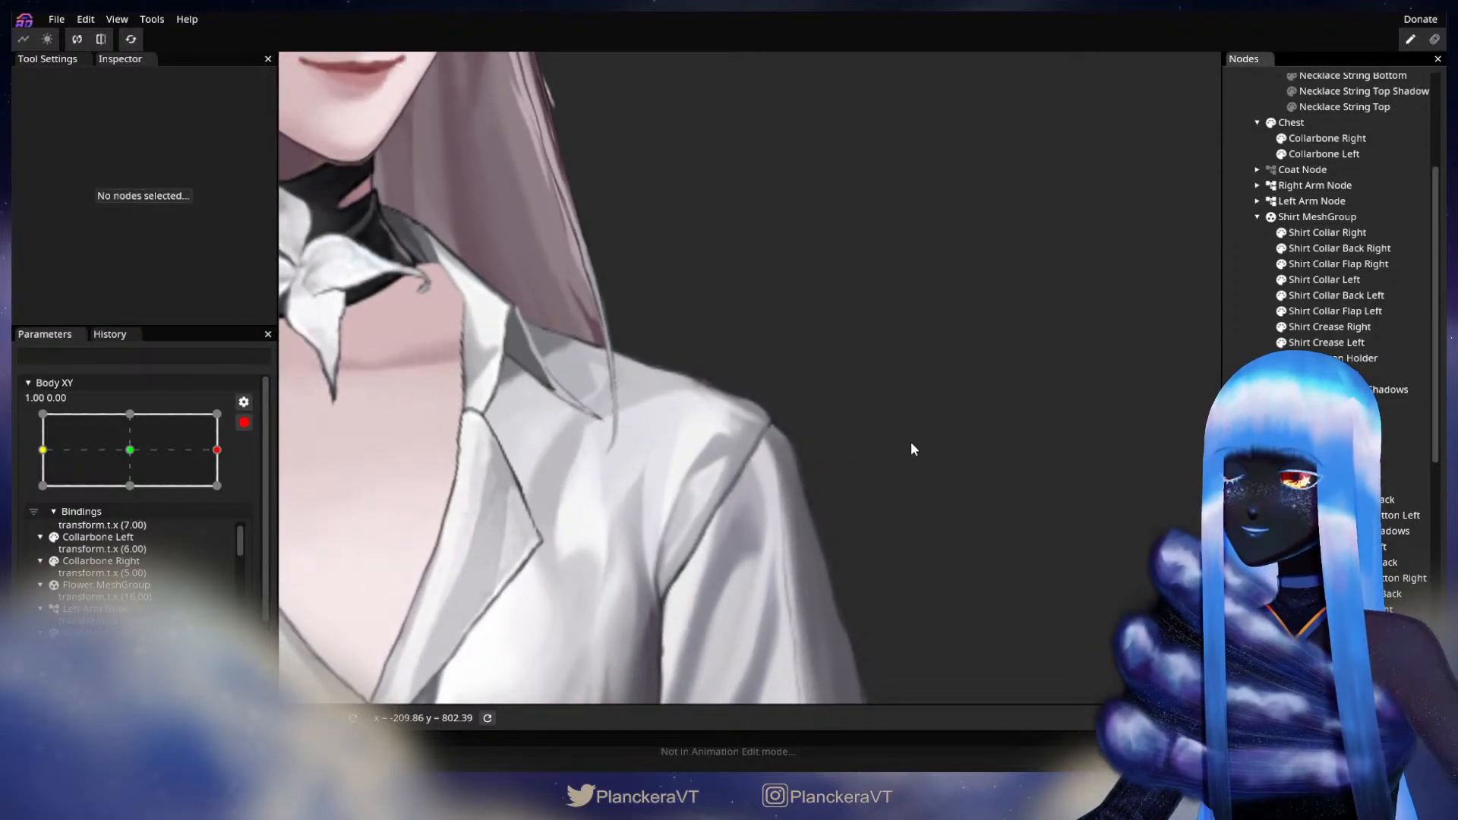
# - Disarm Body XY, test the turn around its 1.00, 0.00 end, and re-arm it at that keypoint
pyautogui.scroll(-3, 898, 443)
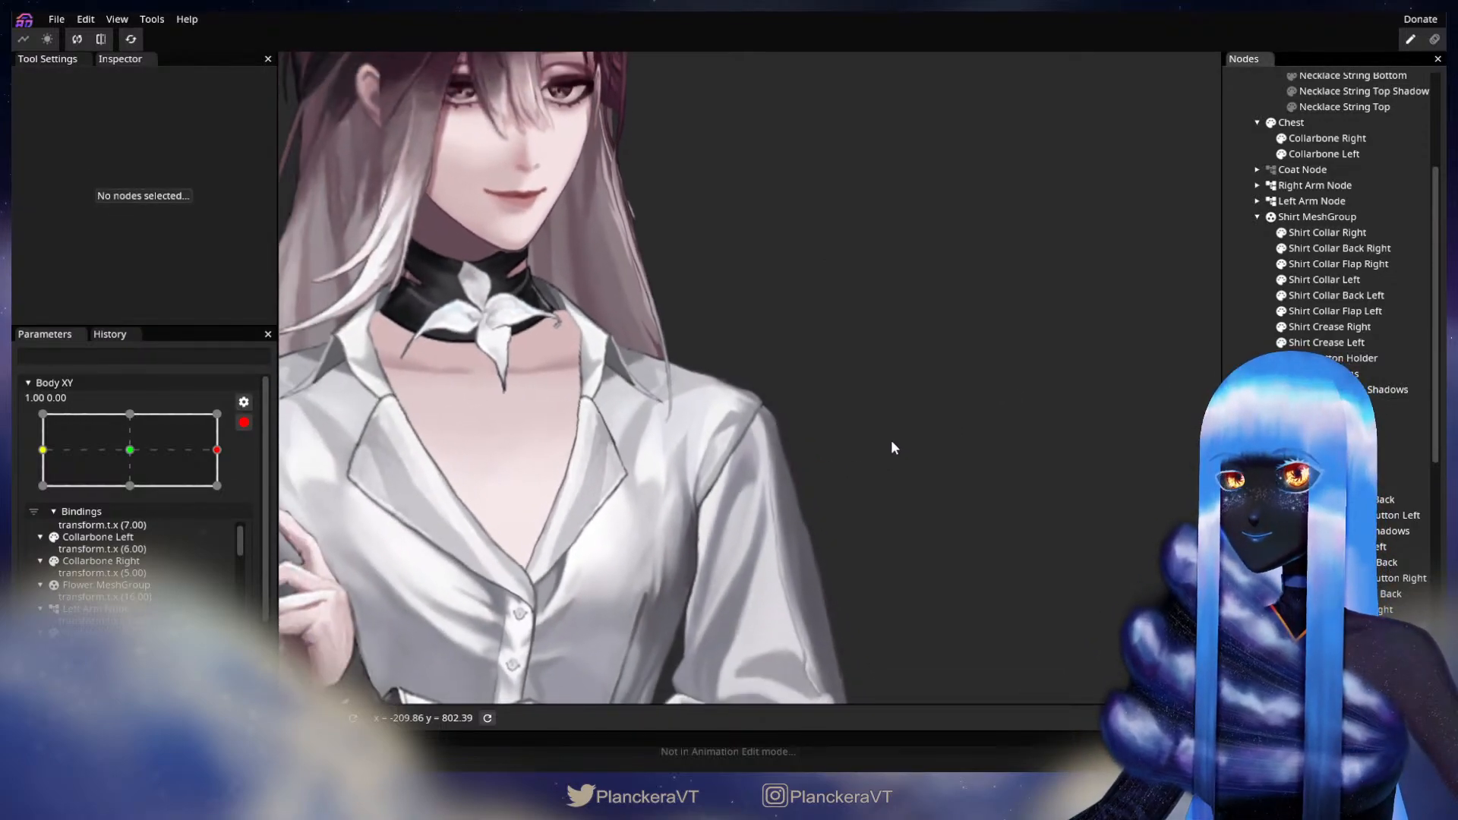
pyautogui.click(240, 423)
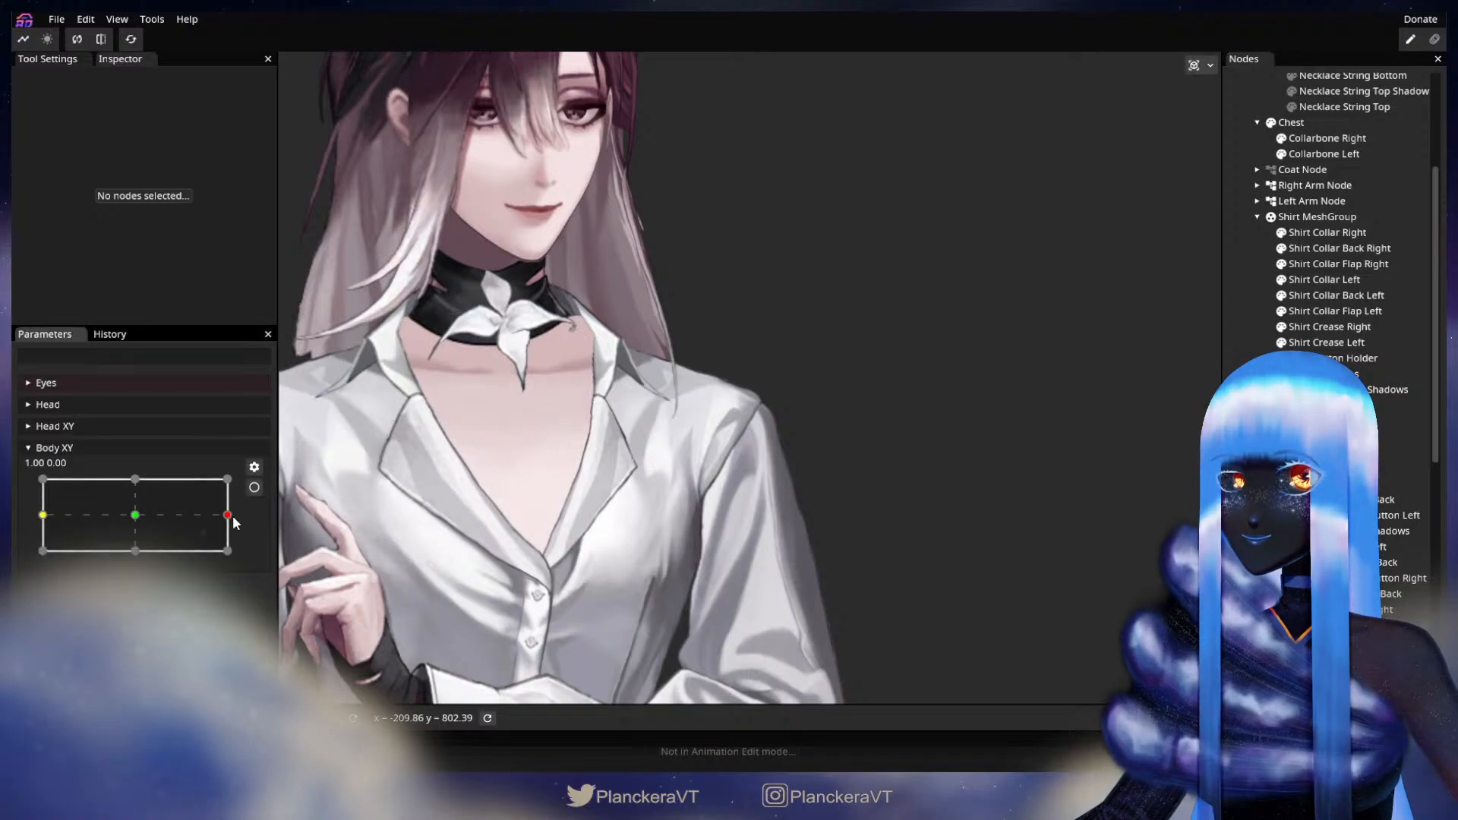
pyautogui.moveTo(230, 524); pyautogui.dragTo(135, 515)
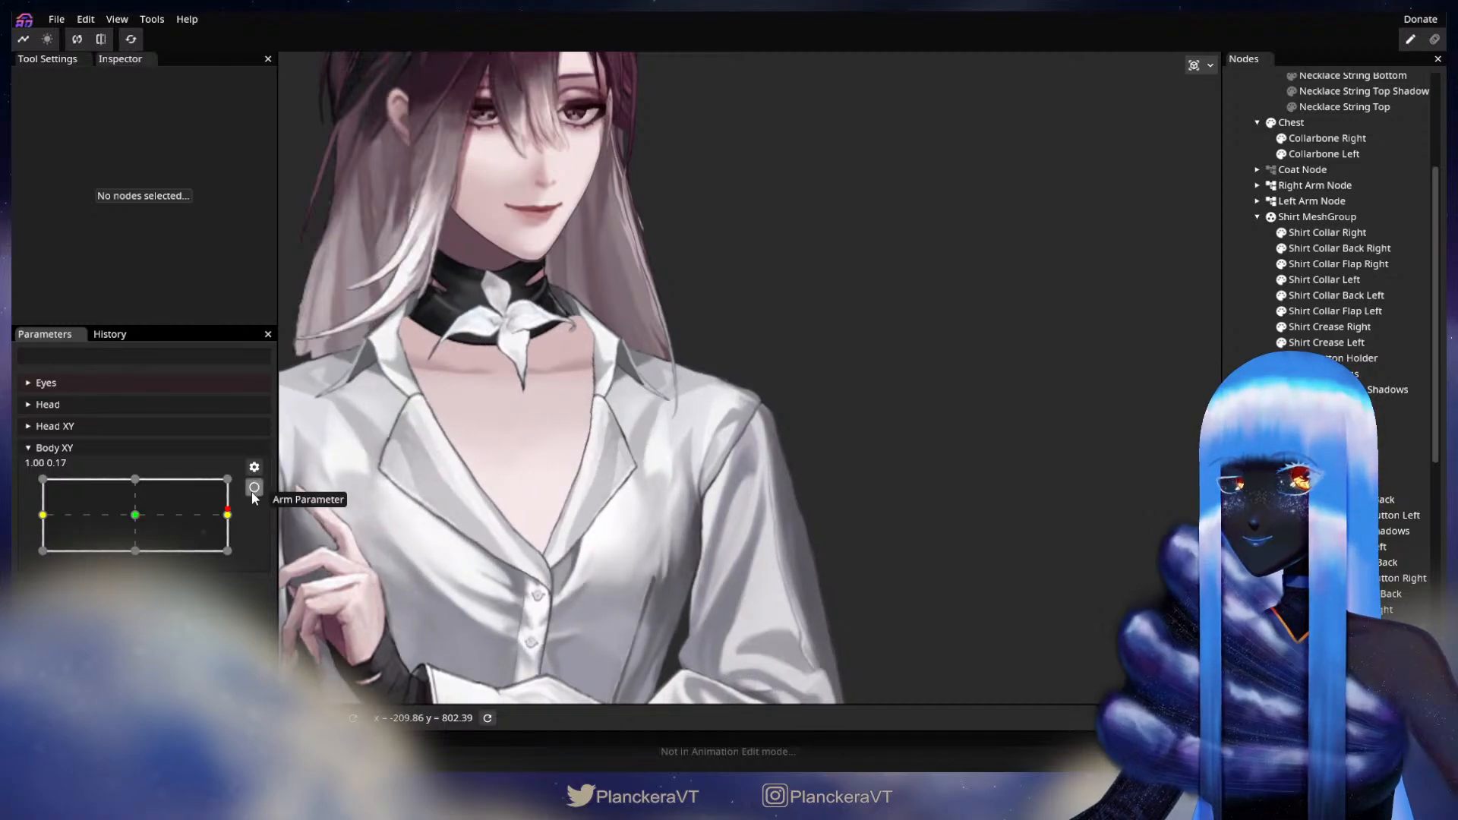
pyautogui.click(255, 487)
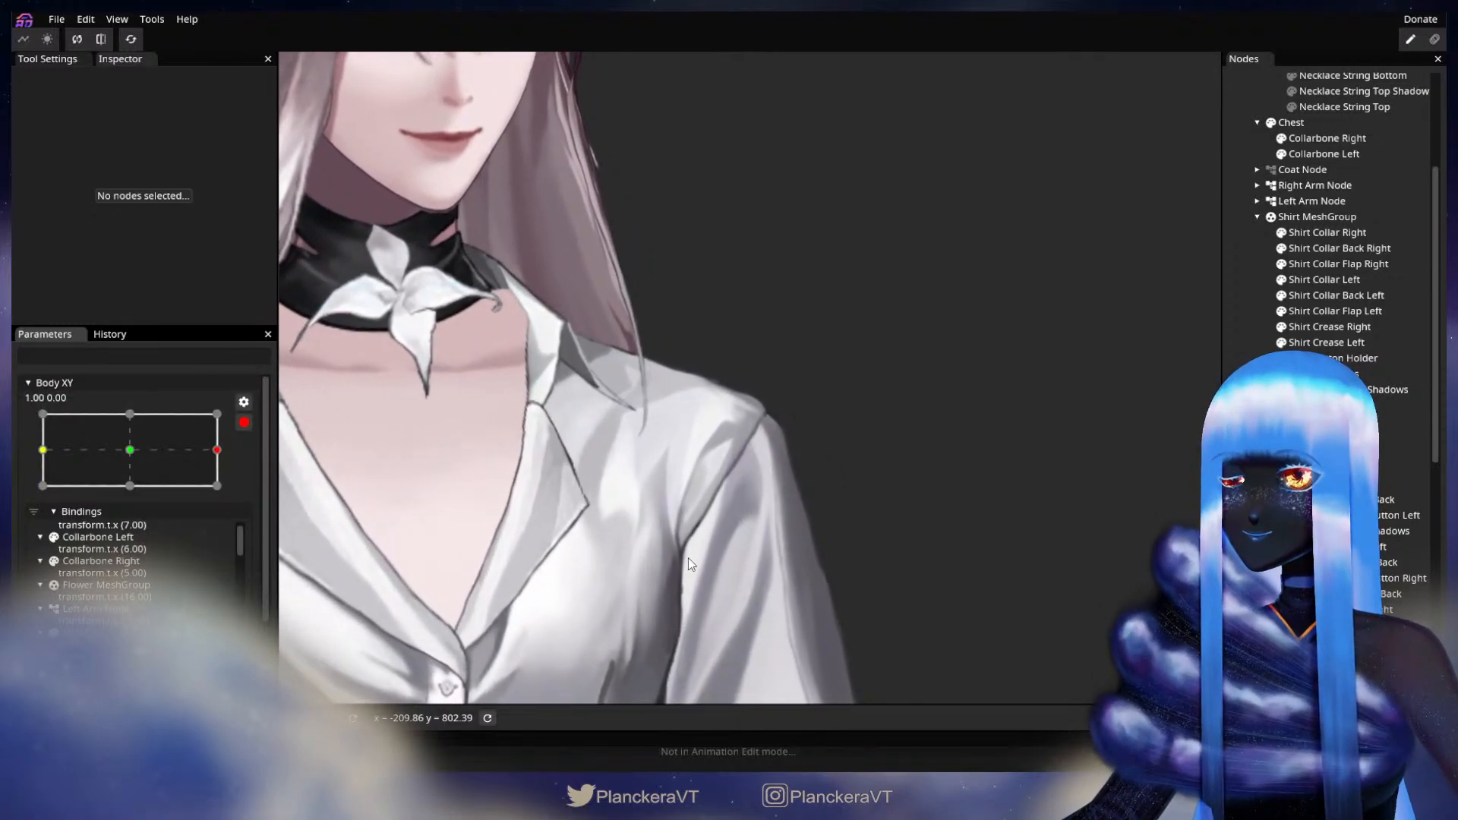
# - Nudge individual Shirt mesh vertices along the left armhole seam to follow the sleeve, and deselect the Shirt
pyautogui.moveTo(755, 538); pyautogui.dragTo(837, 460)
pyautogui.scroll(2, 836, 460)
pyautogui.click(874, 459)
pyautogui.scroll(2, 885, 427)
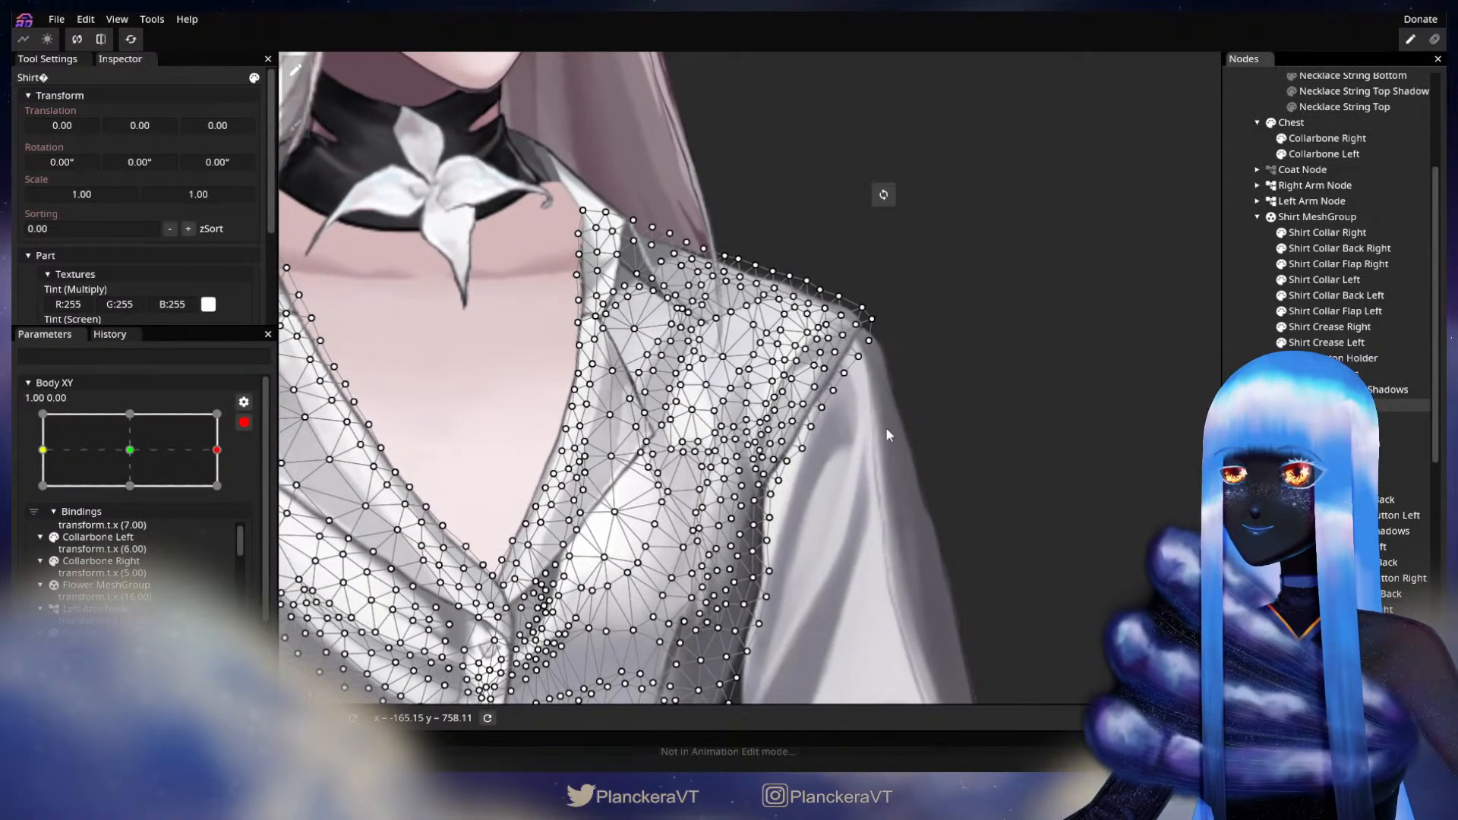
pyautogui.scroll(3, 795, 521)
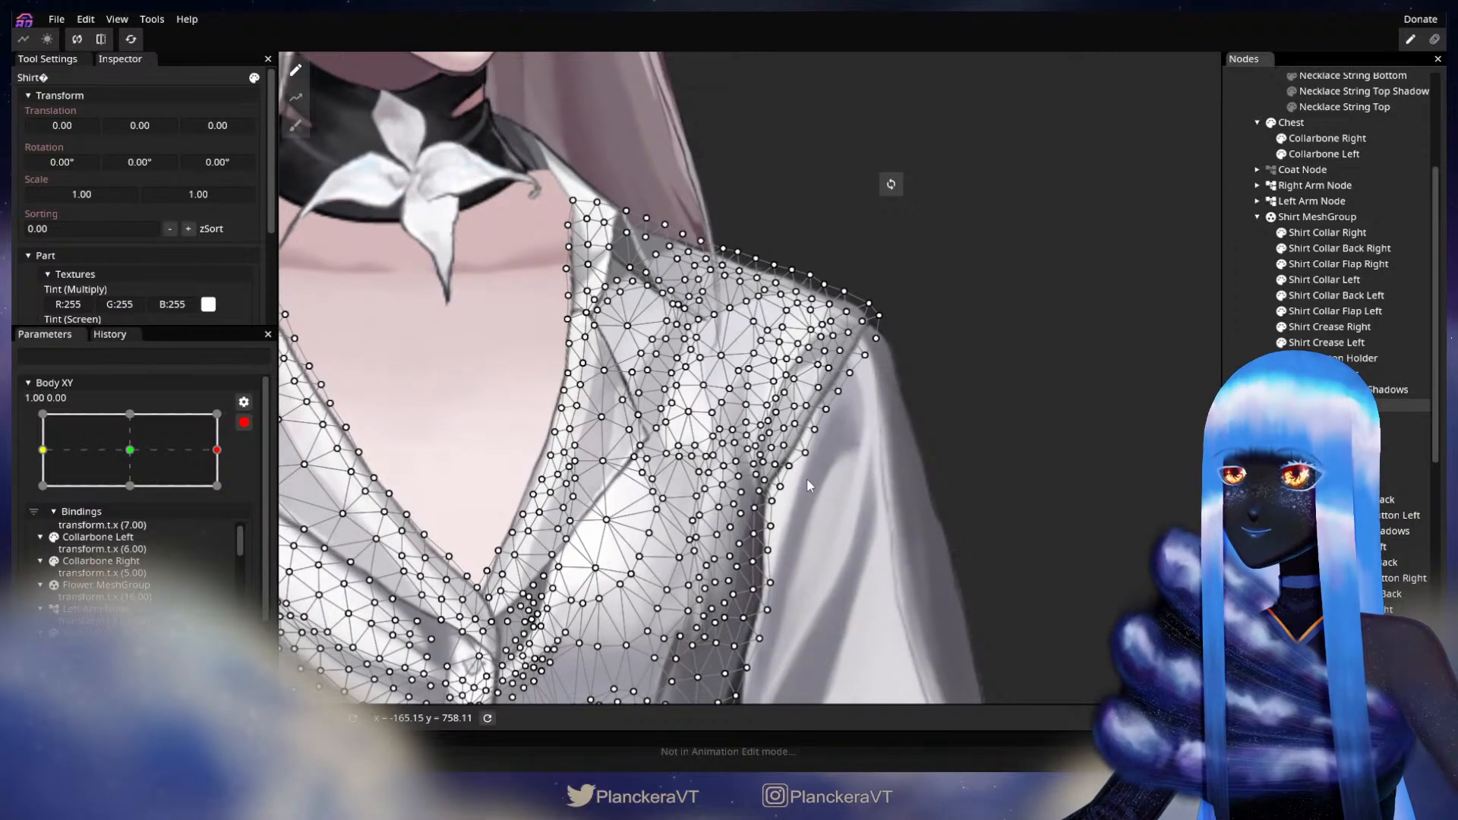
pyautogui.click(804, 456)
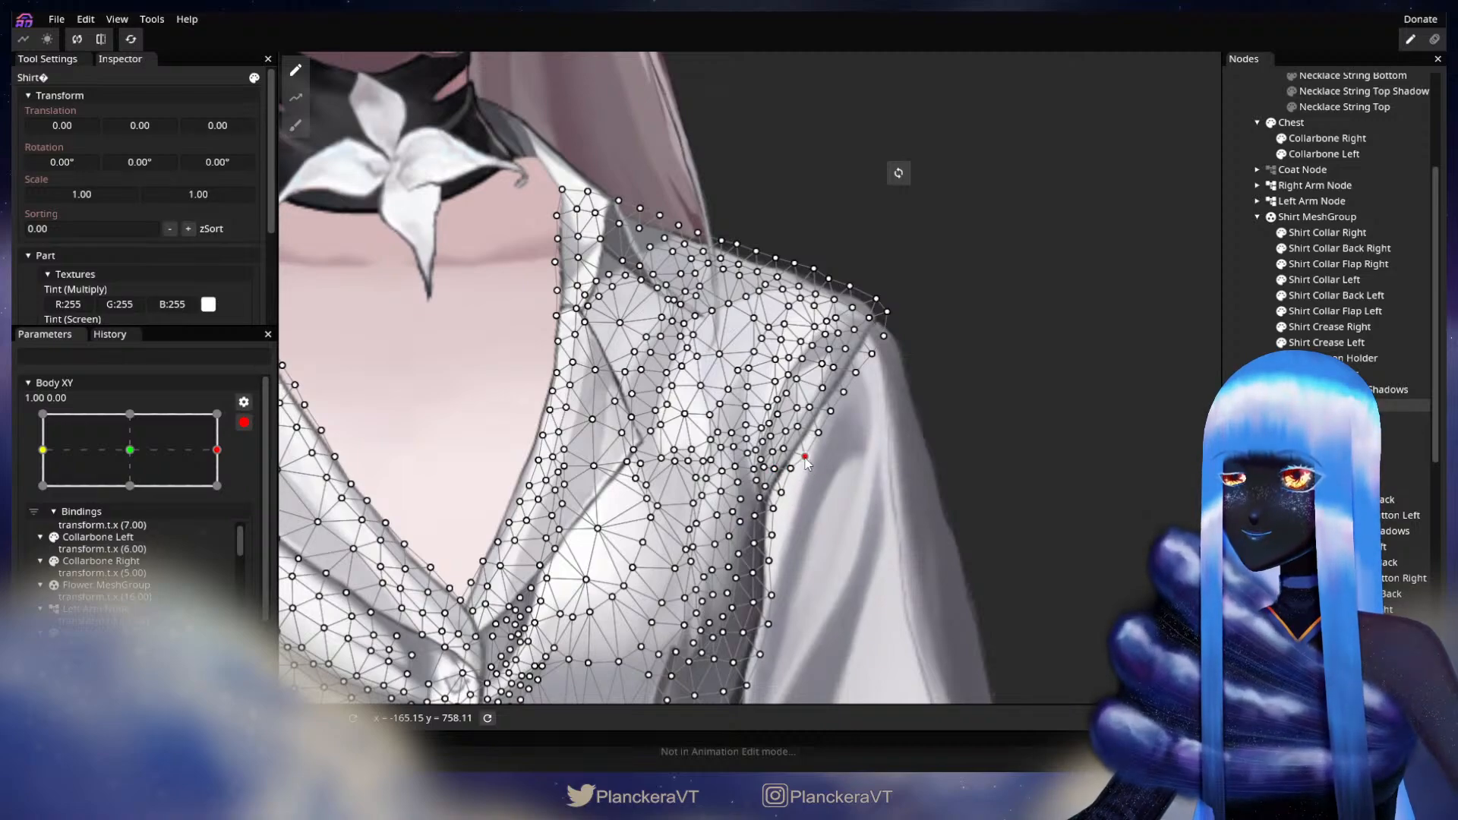
pyautogui.click(1182, 389)
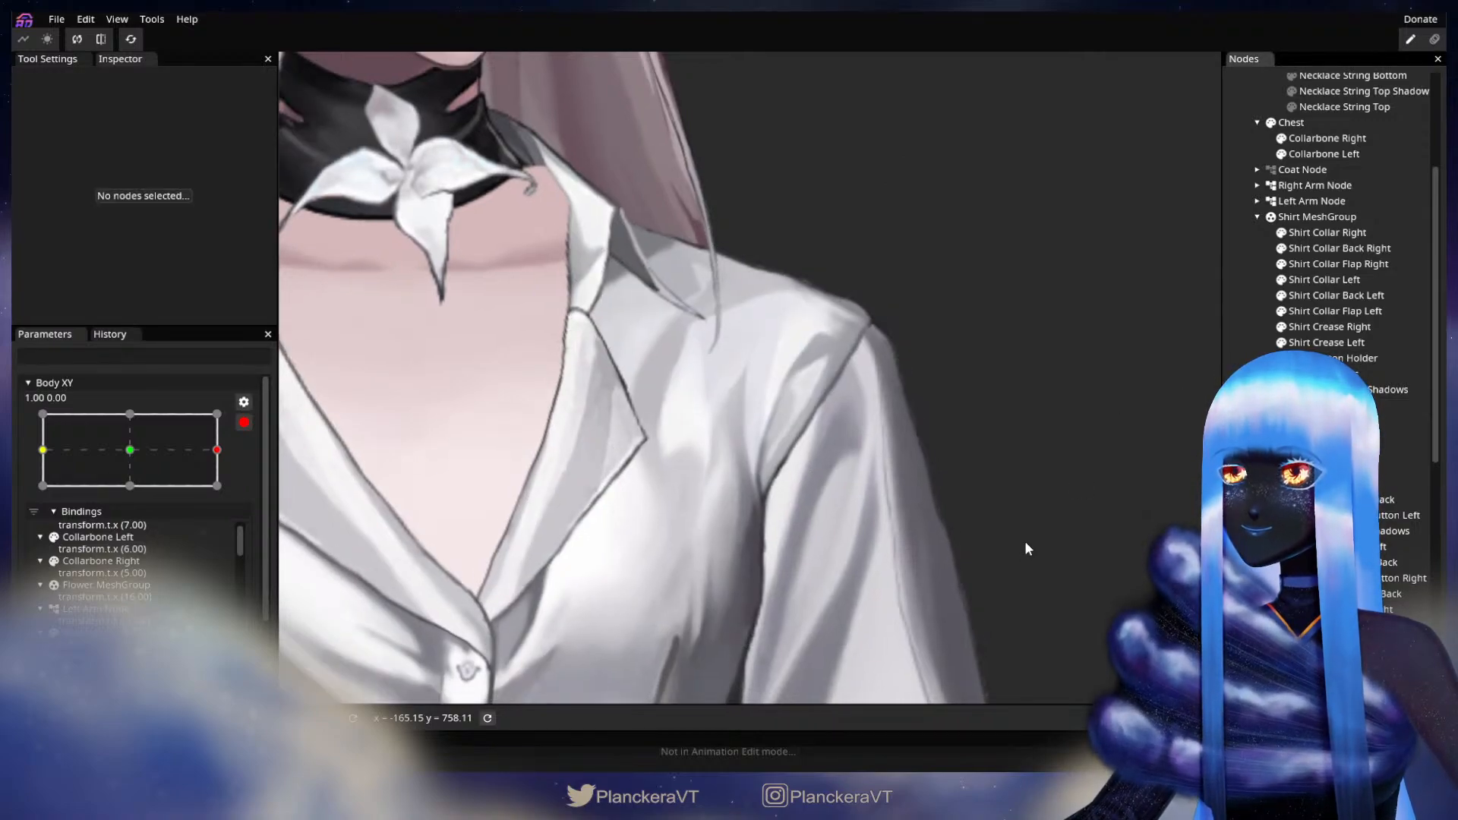
# - Test the disarmed Body XY turn, examine the left armhole seam and chest from near and far, and re-arm it at 1.00, 0.00
pyautogui.scroll(-5, 1027, 544)
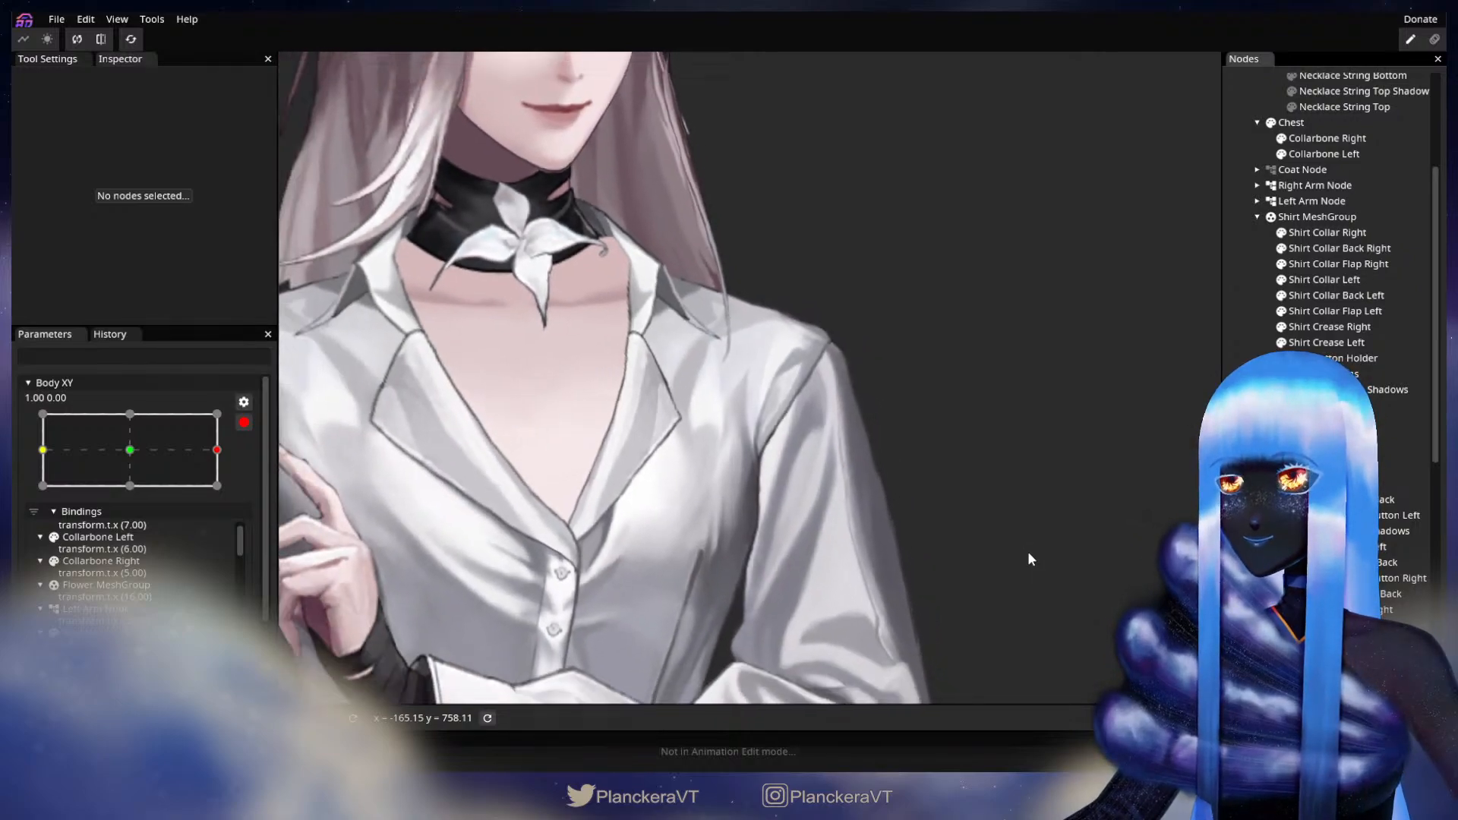
pyautogui.moveTo(1016, 541); pyautogui.dragTo(947, 566)
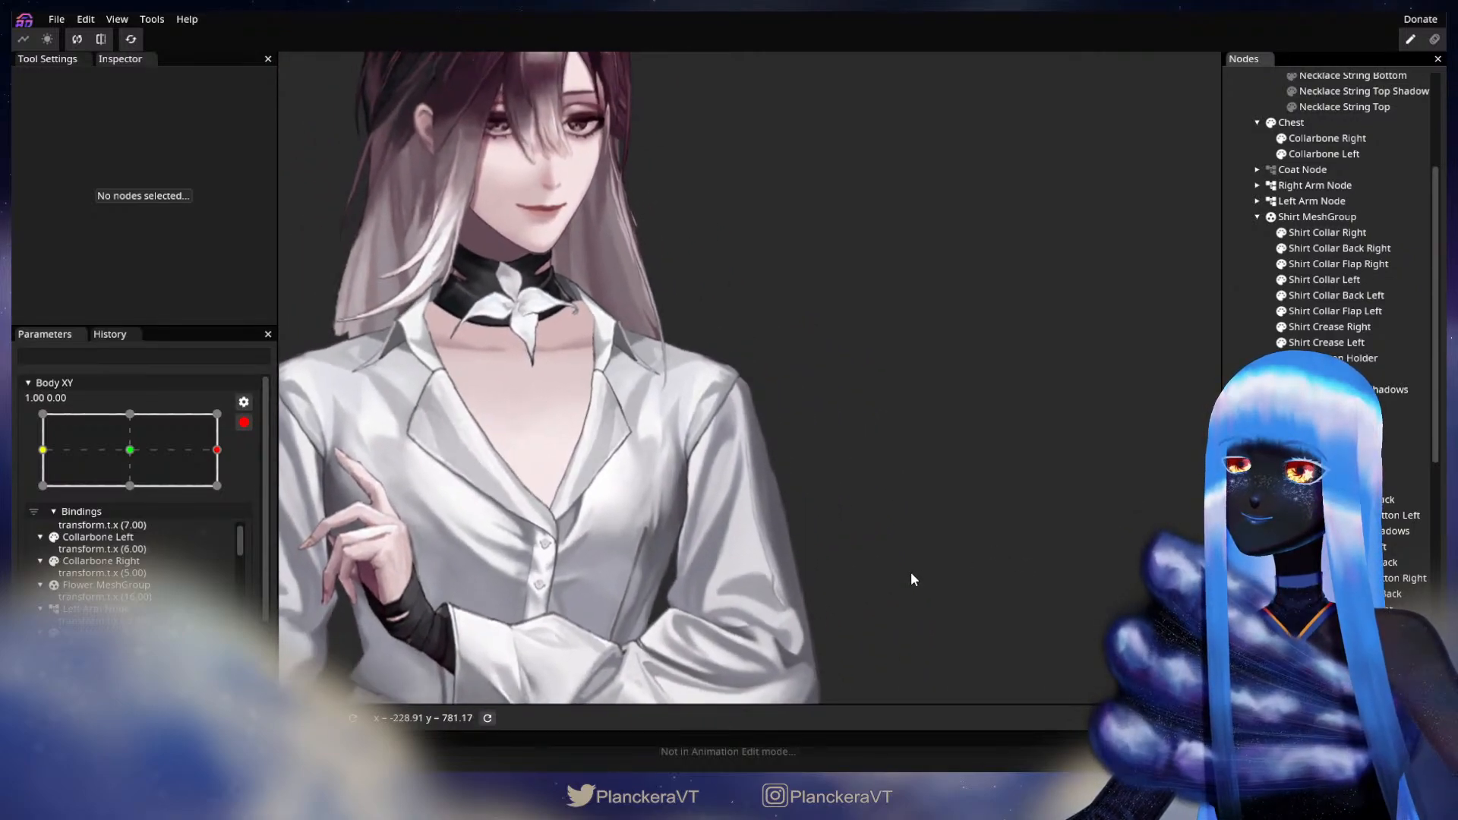
pyautogui.scroll(-3, 910, 571)
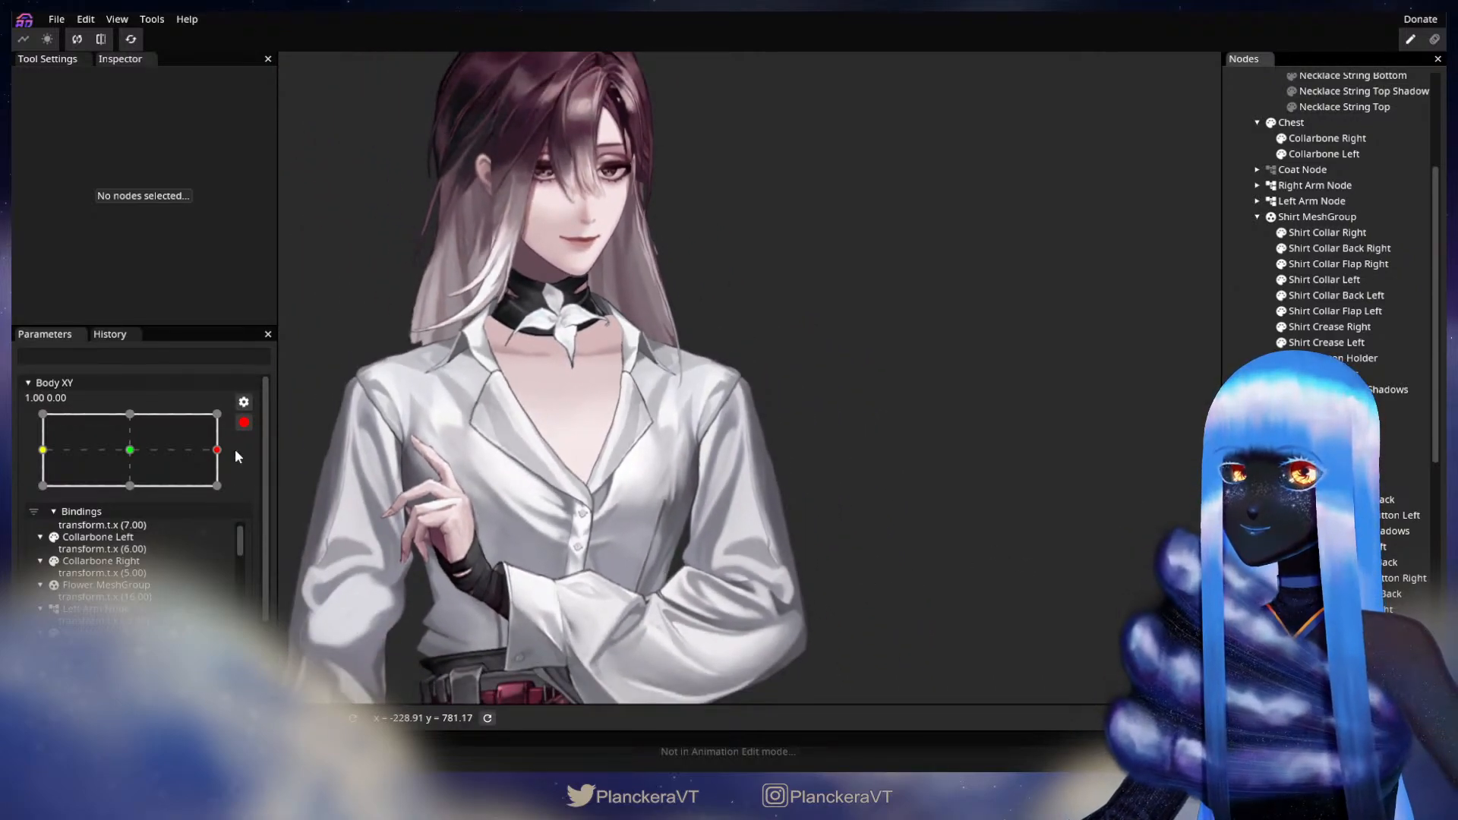
pyautogui.click(244, 422)
pyautogui.moveTo(230, 517)
pyautogui.mouseDown()
pyautogui.moveTo(136, 513)
pyautogui.moveTo(248, 512)
pyautogui.mouseUp()
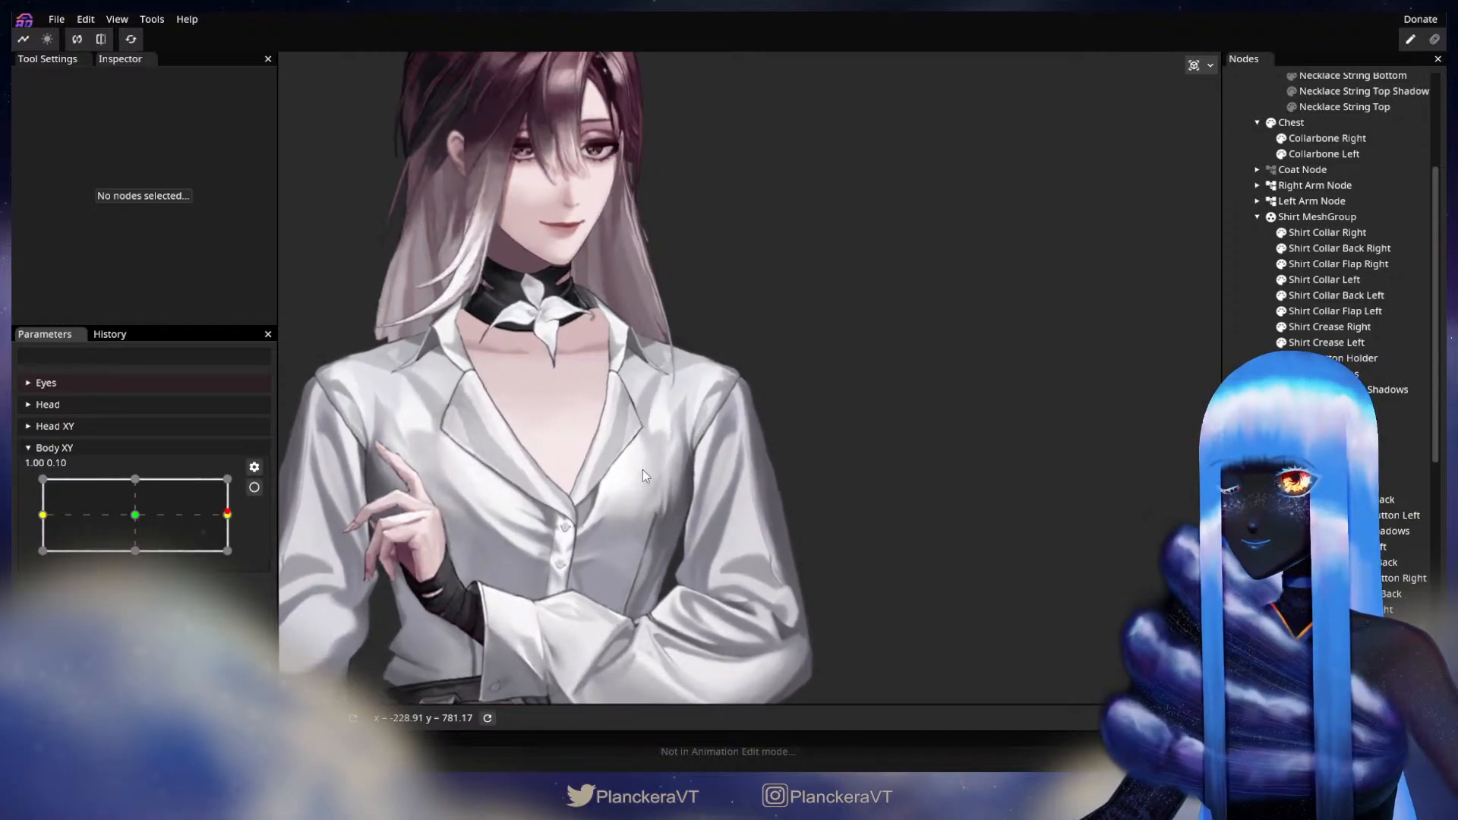
pyautogui.scroll(3, 624, 479)
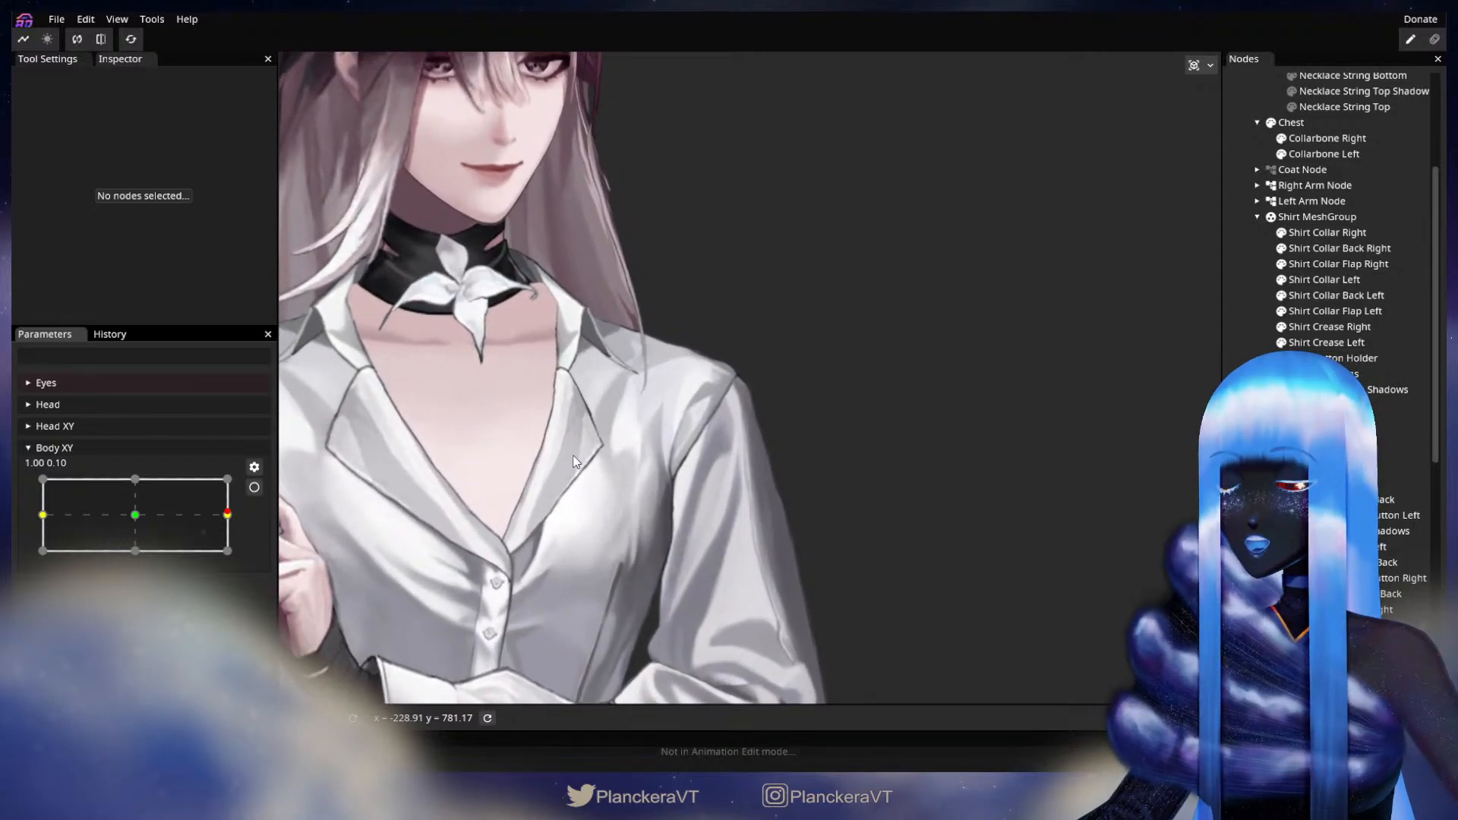
pyautogui.scroll(2, 632, 518)
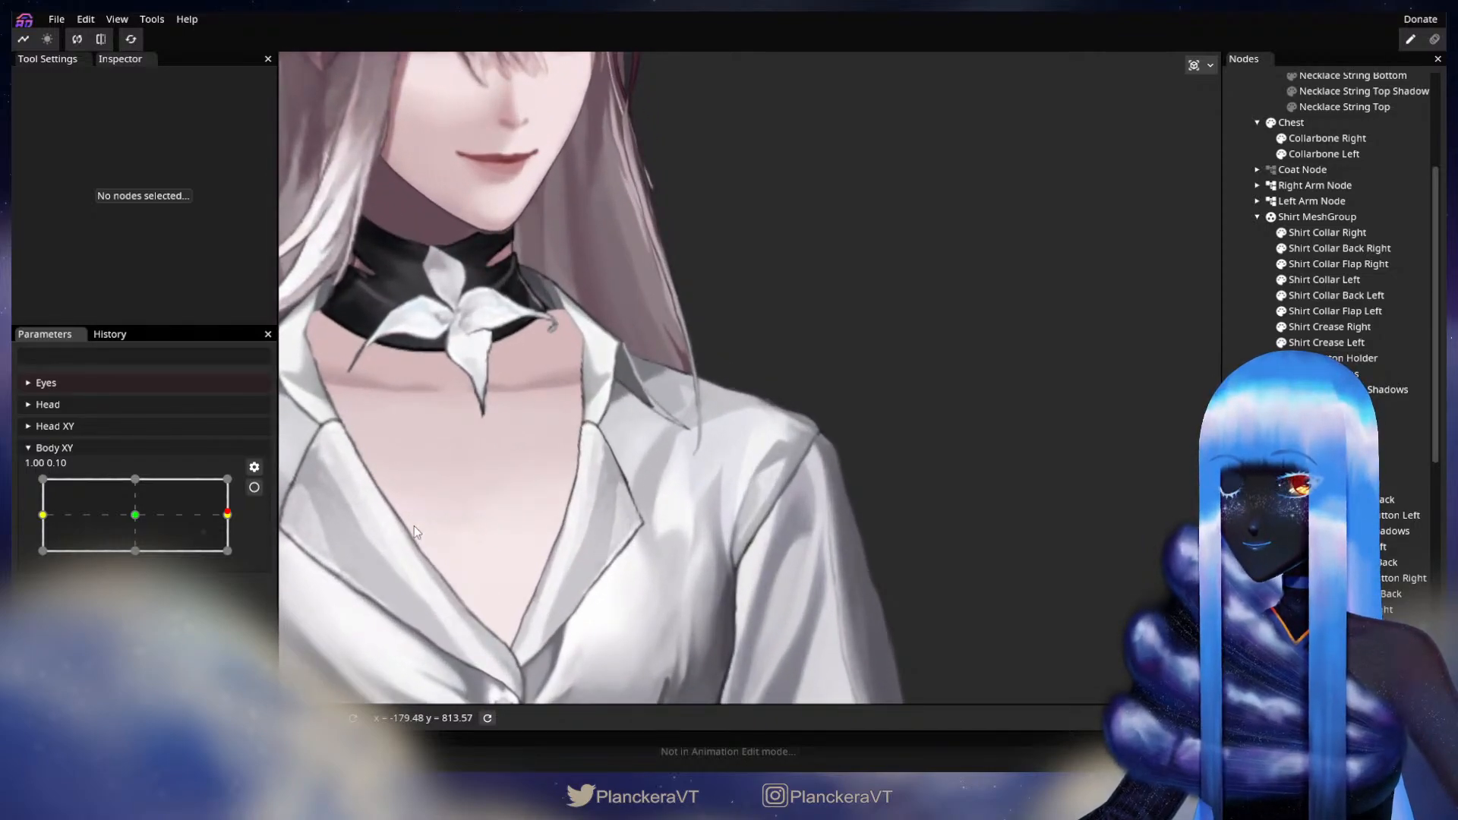
pyautogui.scroll(-1, 760, 473)
pyautogui.scroll(-1, 793, 467)
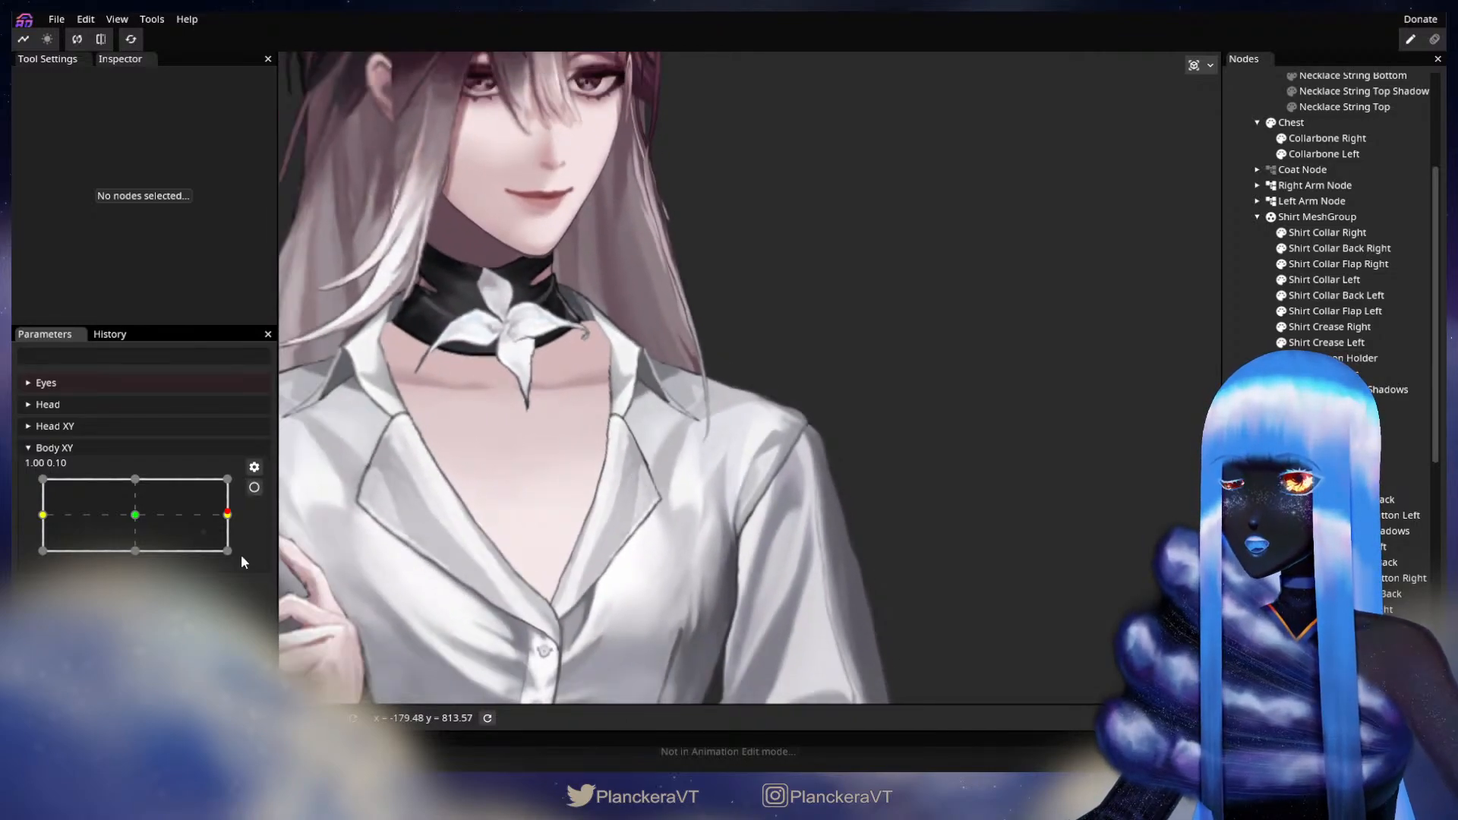
pyautogui.moveTo(203, 531)
pyautogui.mouseDown()
pyautogui.moveTo(224, 513)
pyautogui.moveTo(136, 512)
pyautogui.moveTo(235, 520)
pyautogui.moveTo(121, 527)
pyautogui.moveTo(228, 520)
pyautogui.mouseUp()
pyautogui.moveTo(818, 571); pyautogui.dragTo(803, 465)
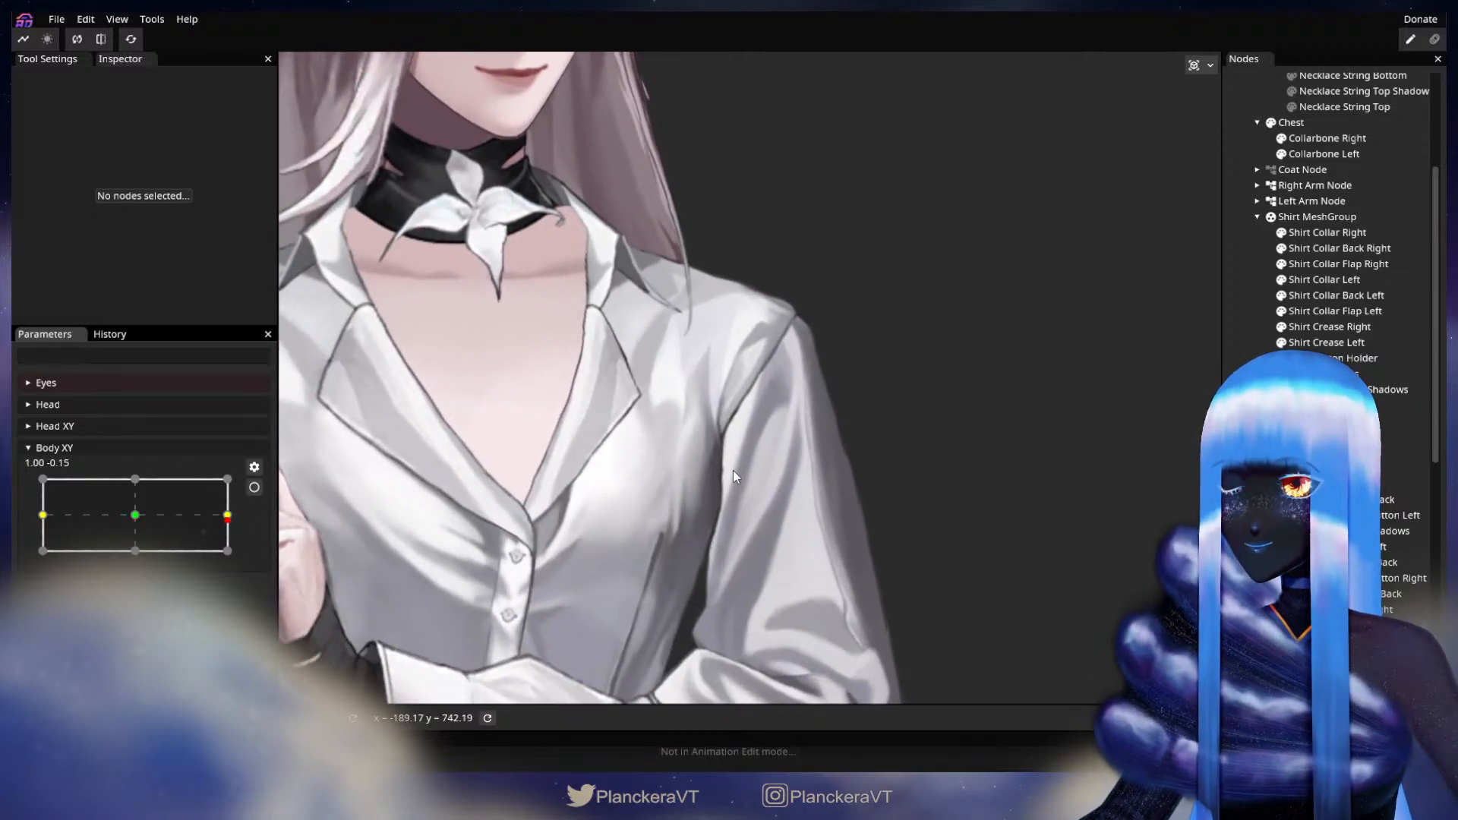
pyautogui.scroll(1, 732, 471)
pyautogui.scroll(2, 726, 483)
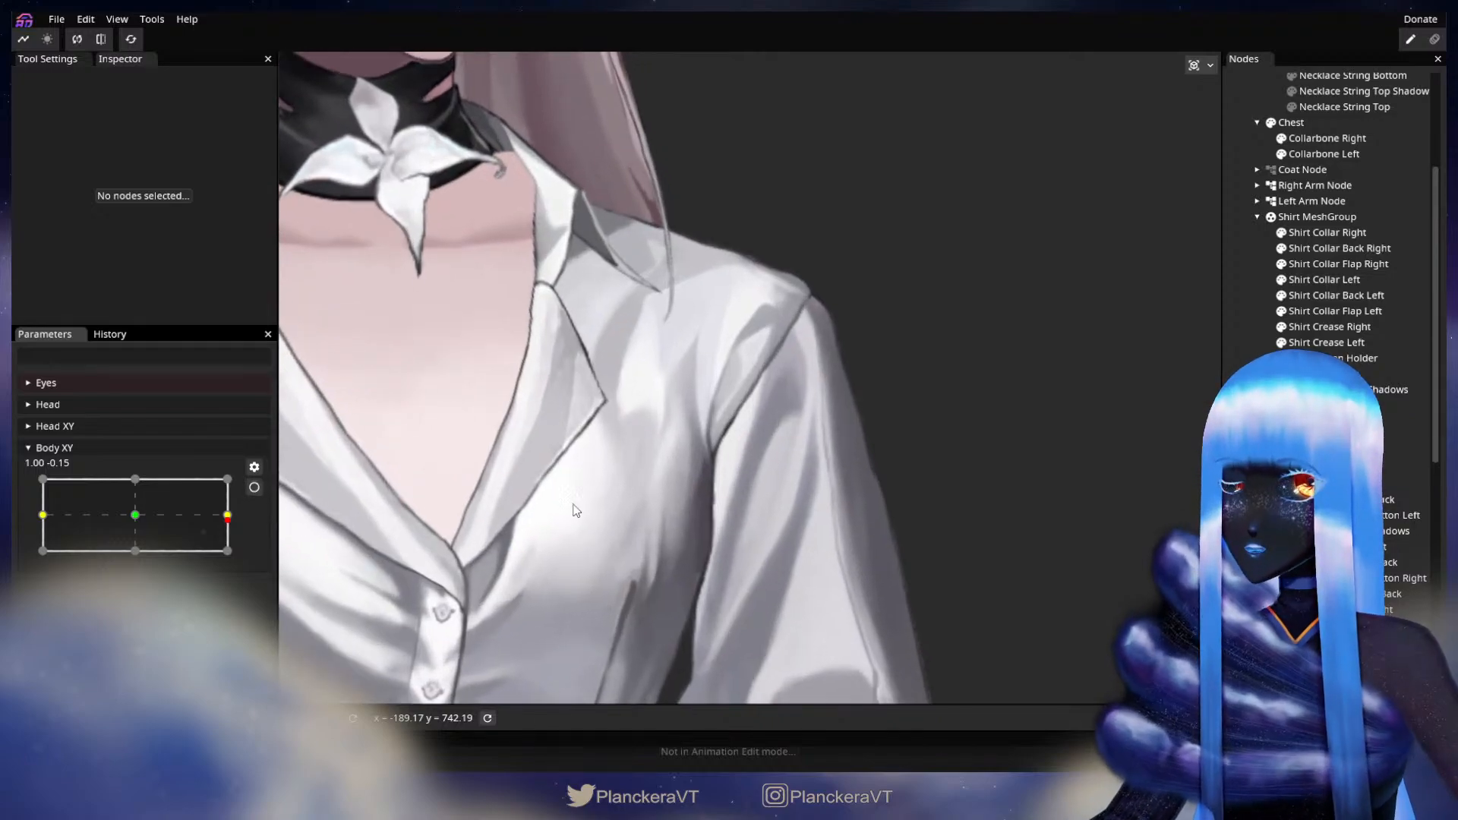
pyautogui.click(253, 490)
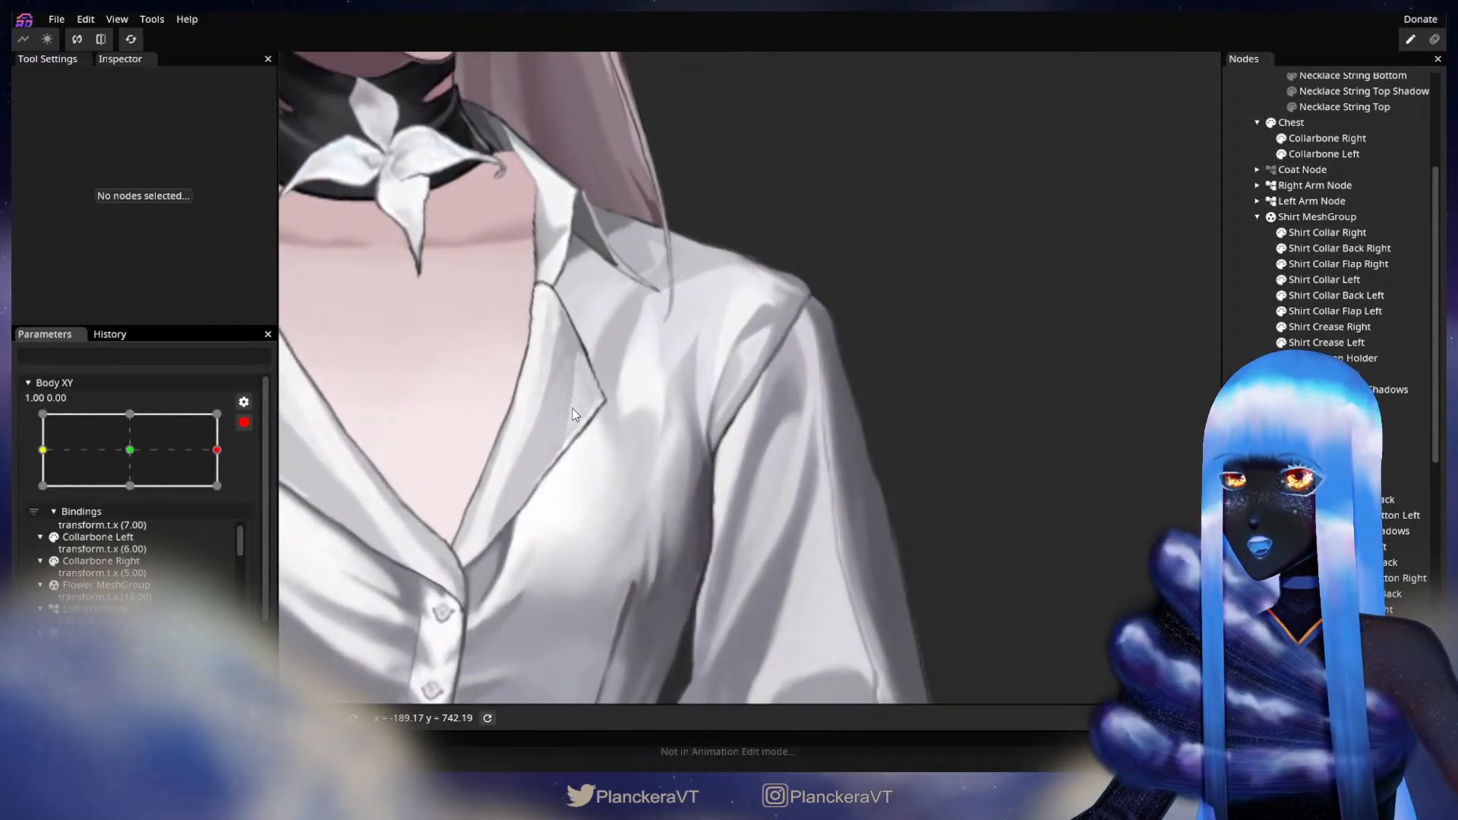
# - Adjust the Shirt mesh along the left armhole with the Circle Brush at size 25.00, and deselect the Shirt
pyautogui.click(738, 519)
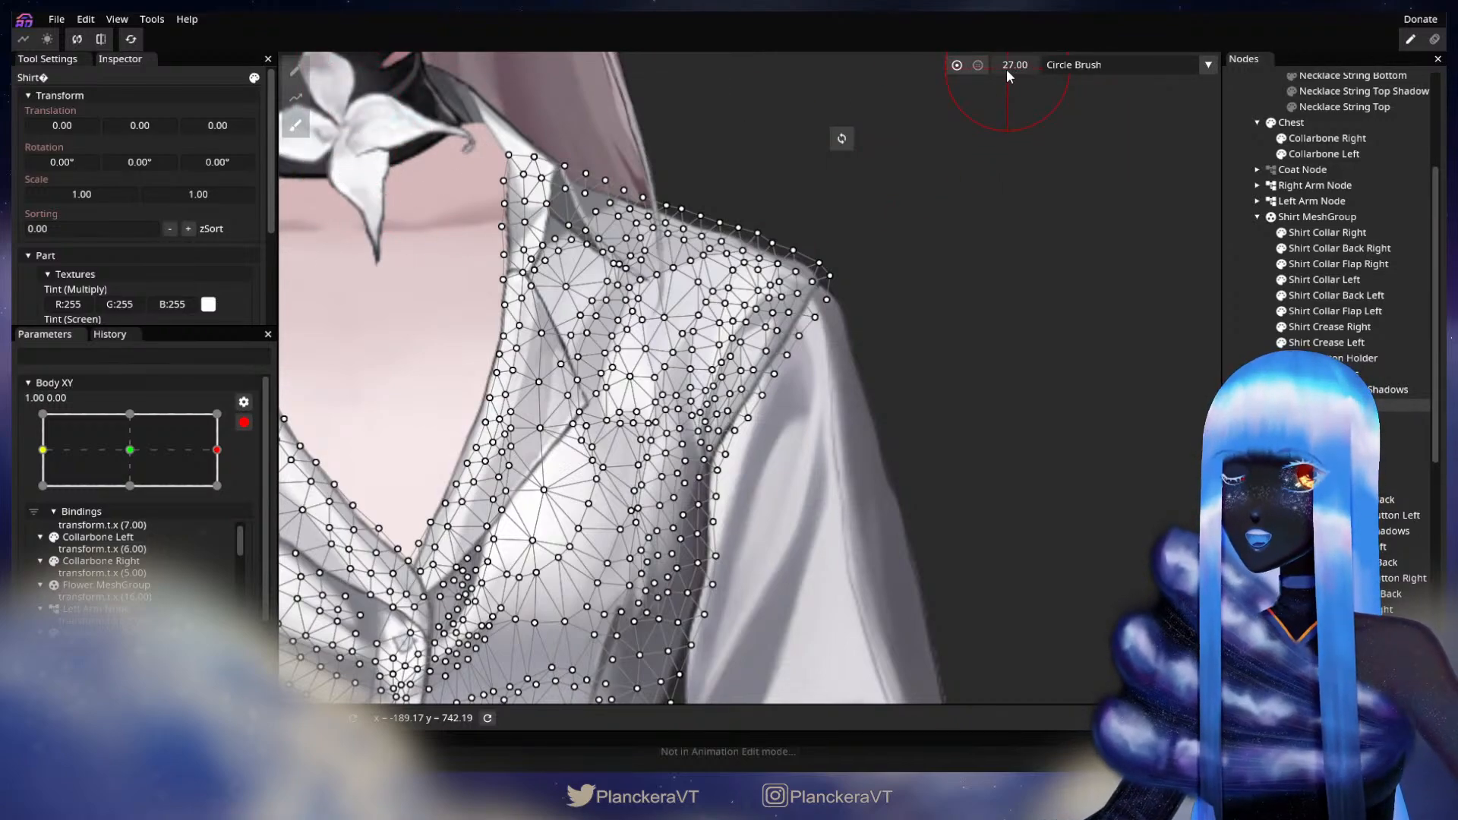
pyautogui.moveTo(1007, 72); pyautogui.dragTo(1002, 73)
pyautogui.scroll(1, 781, 450)
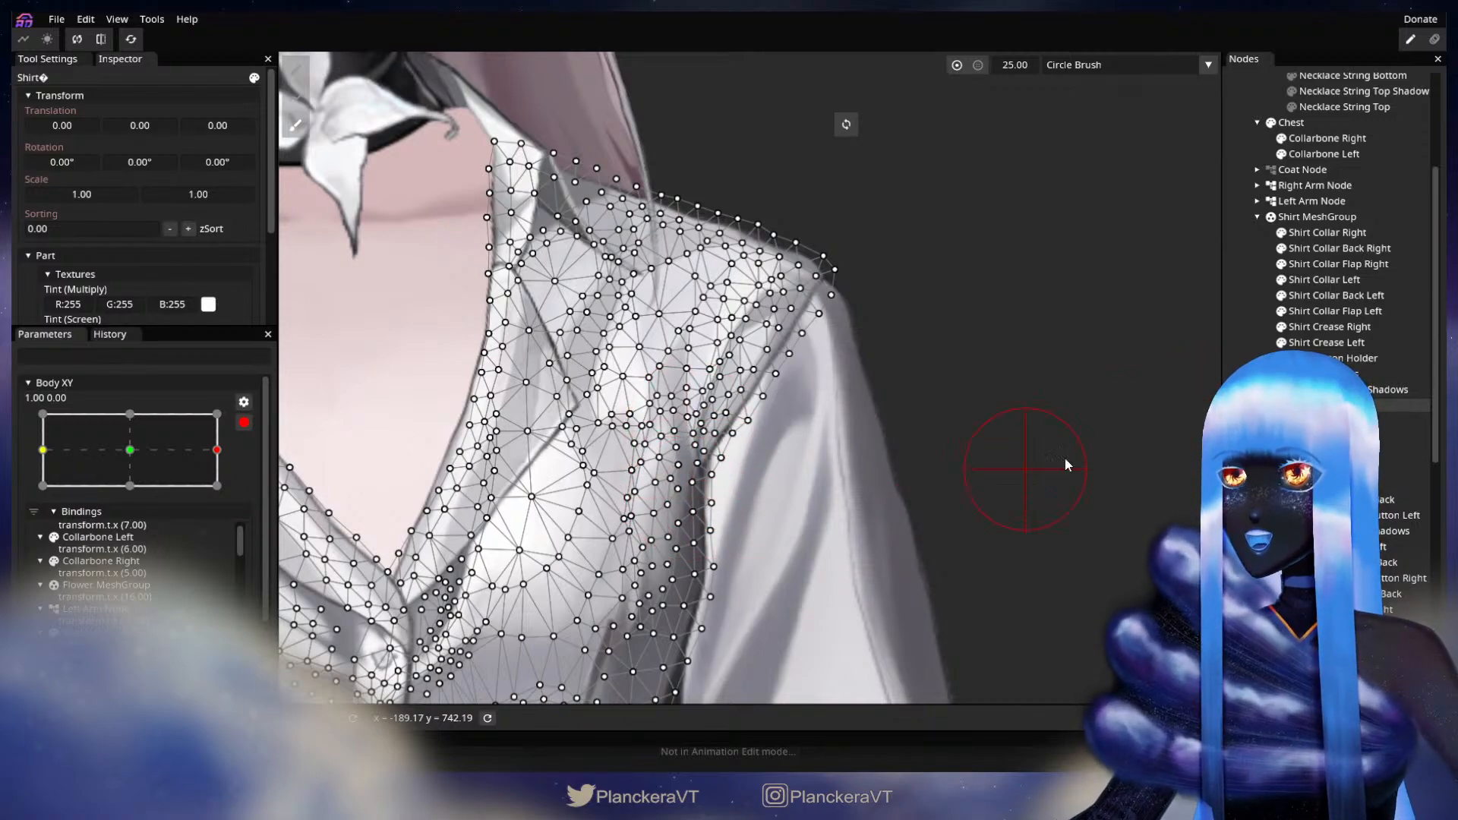
pyautogui.click(1326, 405)
# - Test the left armhole in the disarmed Body XY turn, re-arm the parameter at 1.00, 0.00, and inspect the seam up close
pyautogui.scroll(-3, 996, 466)
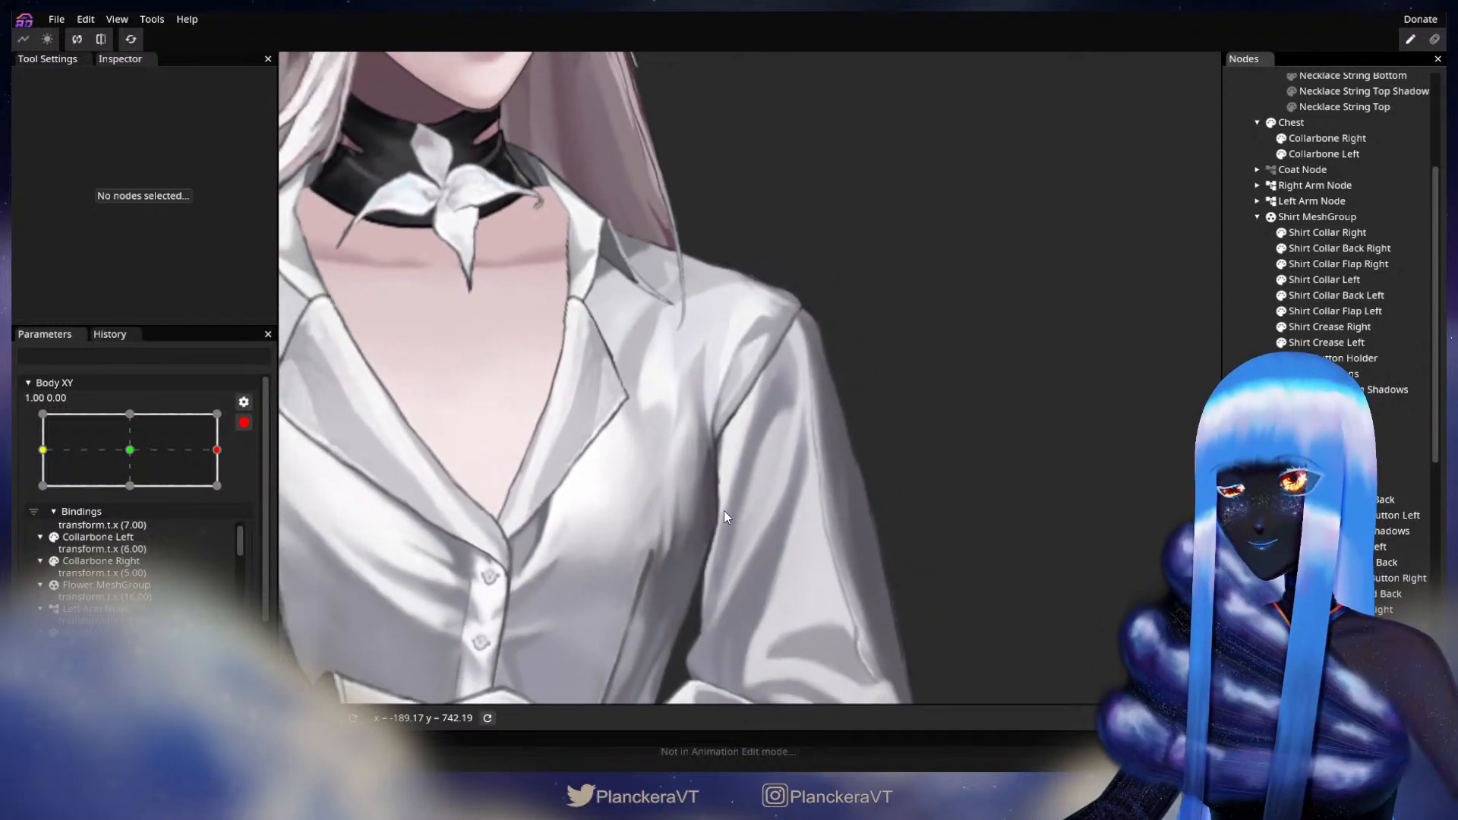
pyautogui.scroll(-1, 720, 510)
pyautogui.click(244, 422)
pyautogui.moveTo(228, 515); pyautogui.dragTo(270, 513)
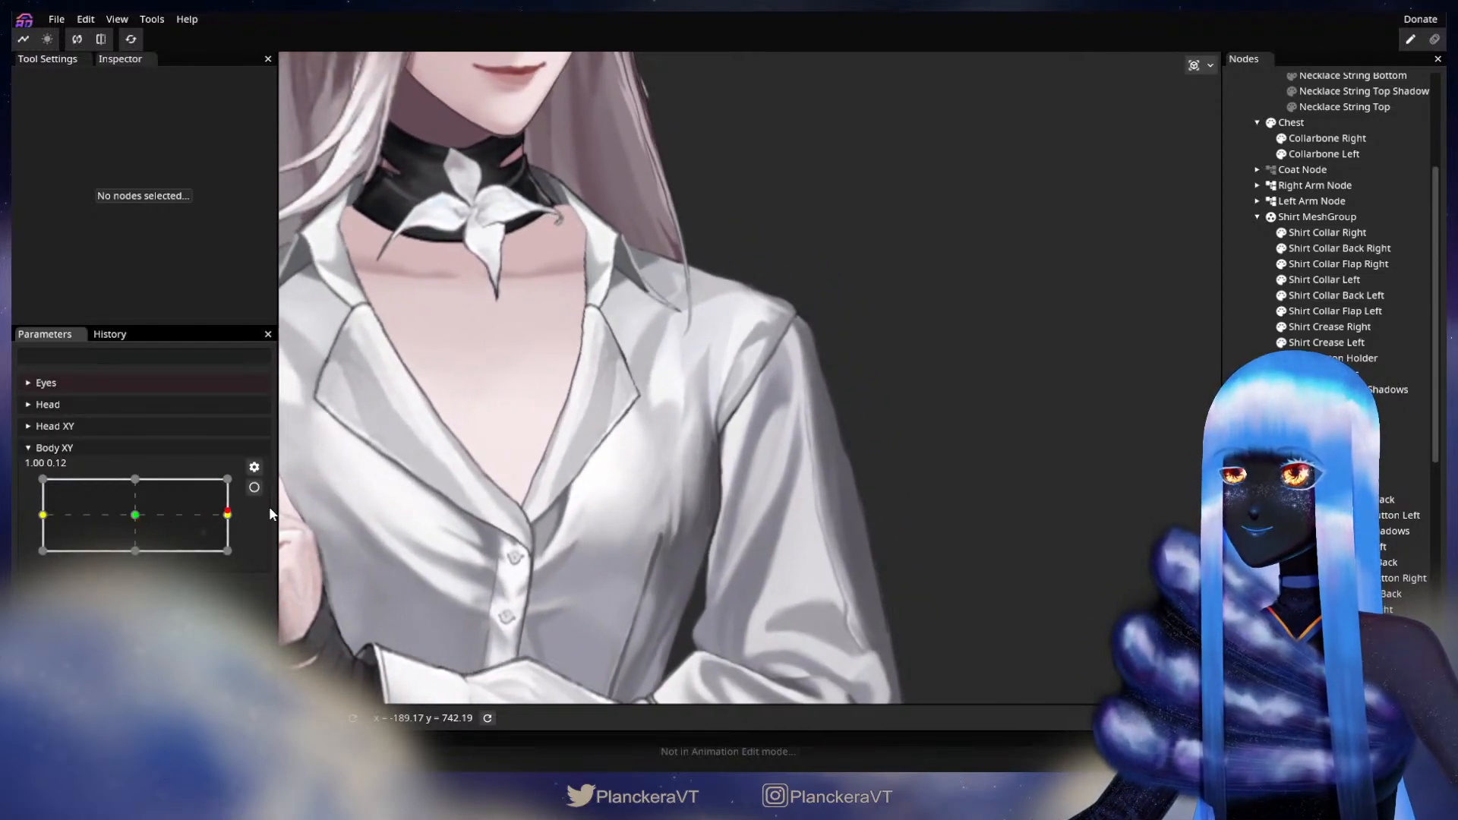
pyautogui.click(254, 487)
pyautogui.scroll(3, 773, 388)
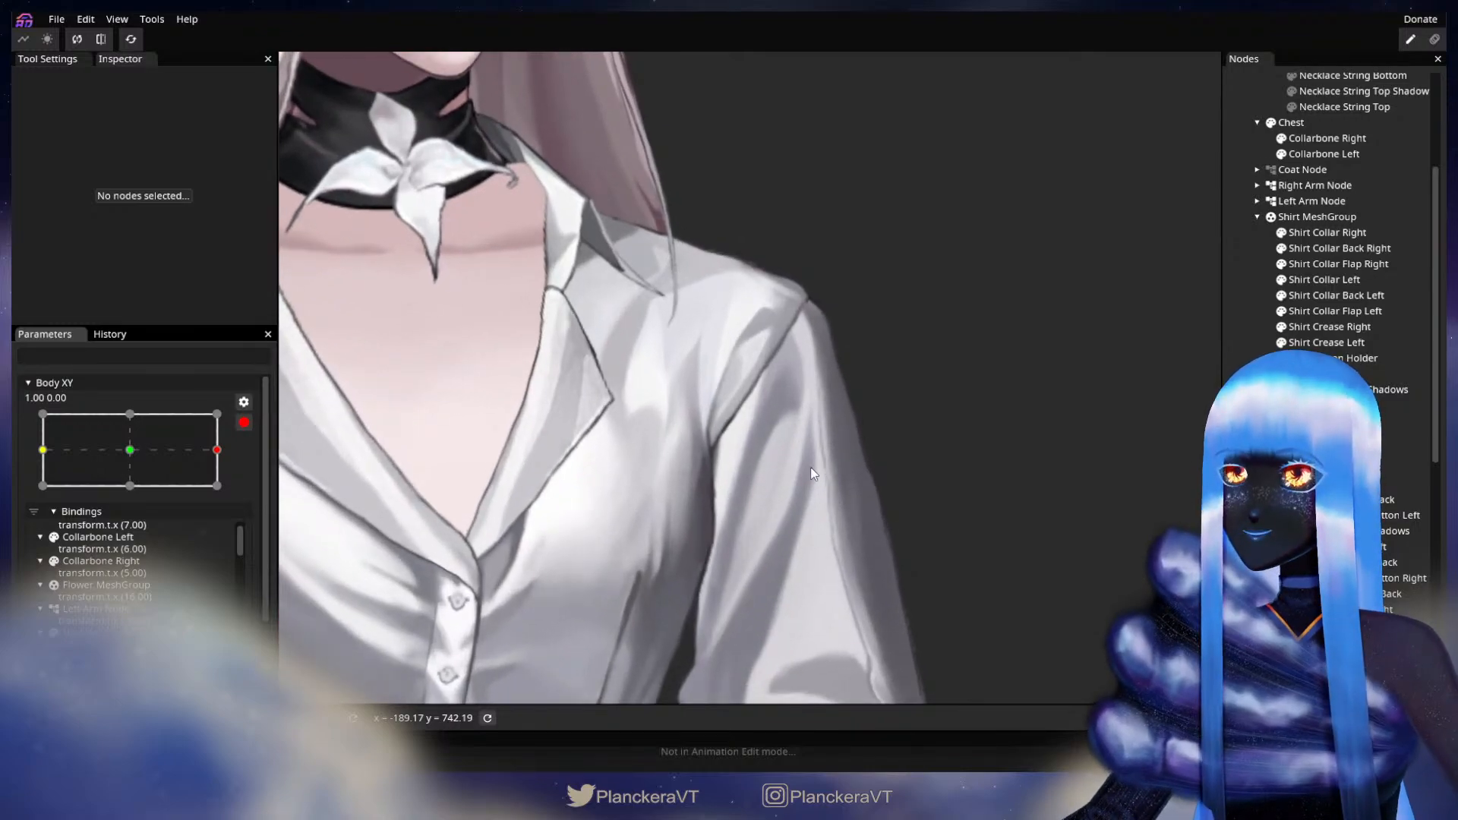
pyautogui.scroll(2, 804, 461)
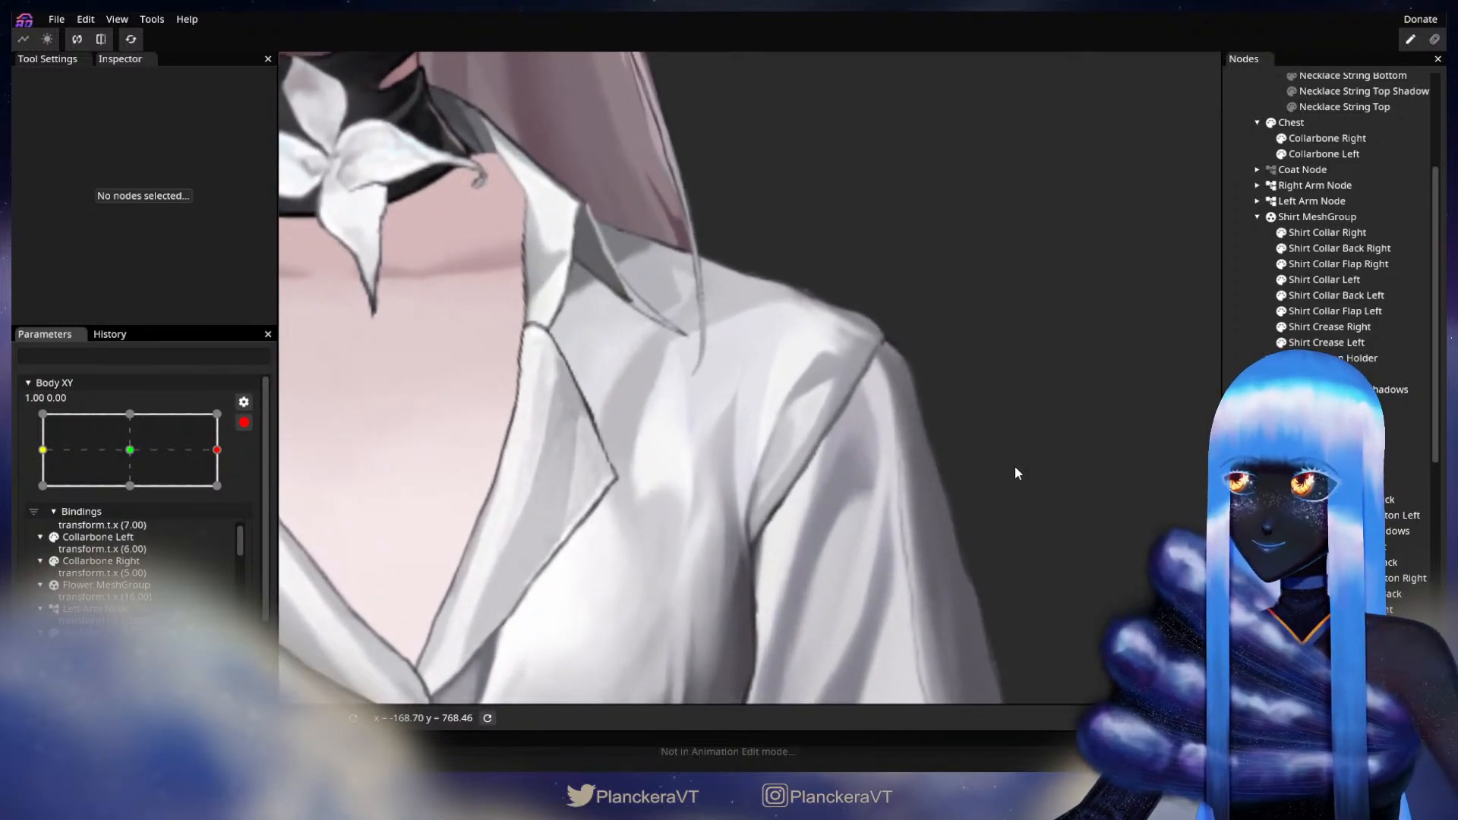
# - Reshape the Shirt mesh just inside the left armhole seam with the Circle Brush at size 19.00, and deselect the Shirt
pyautogui.click(1306, 405)
pyautogui.scroll(1, 955, 499)
pyautogui.click(296, 127)
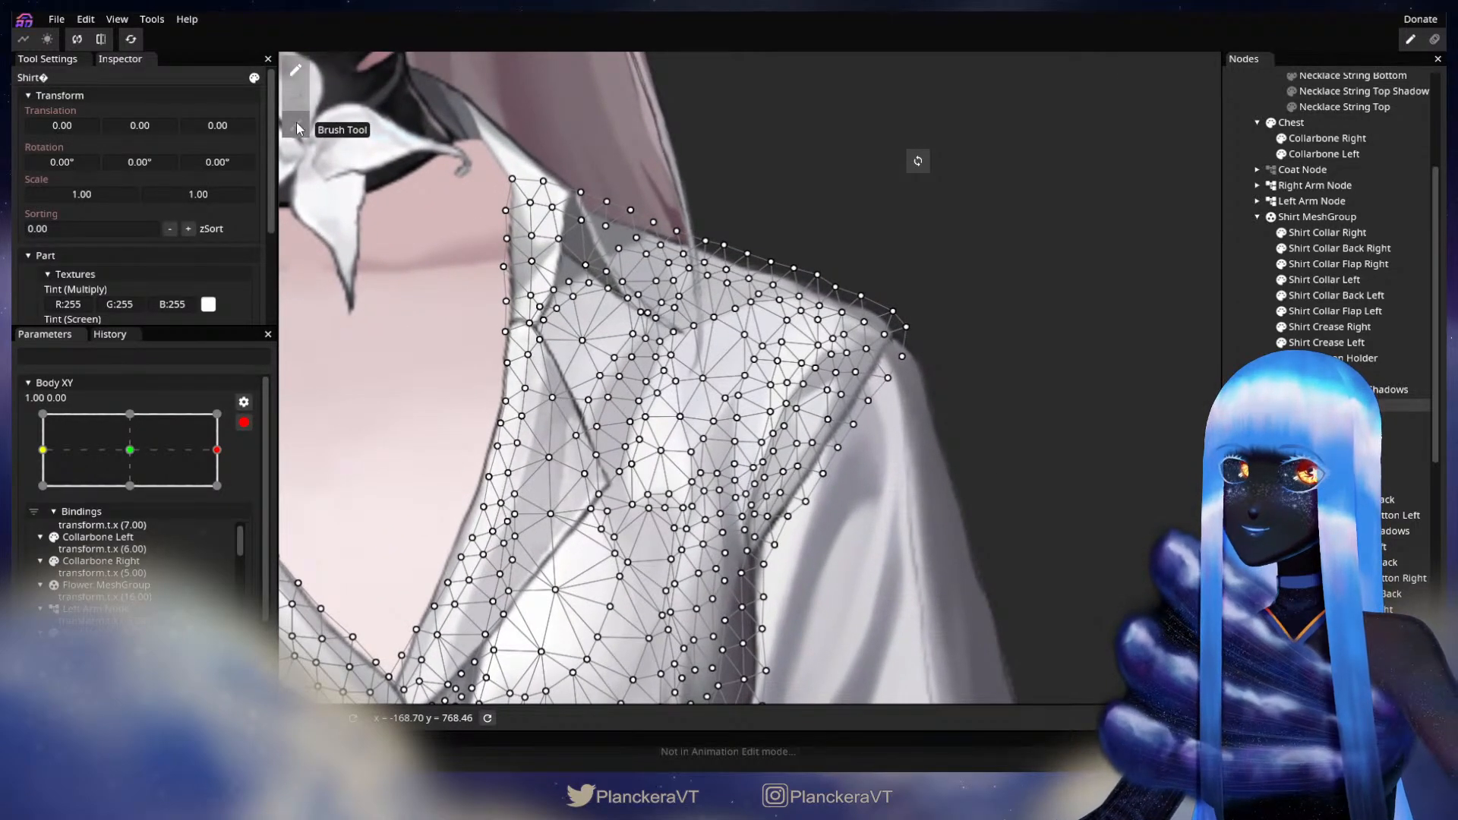
pyautogui.scroll(1, 750, 374)
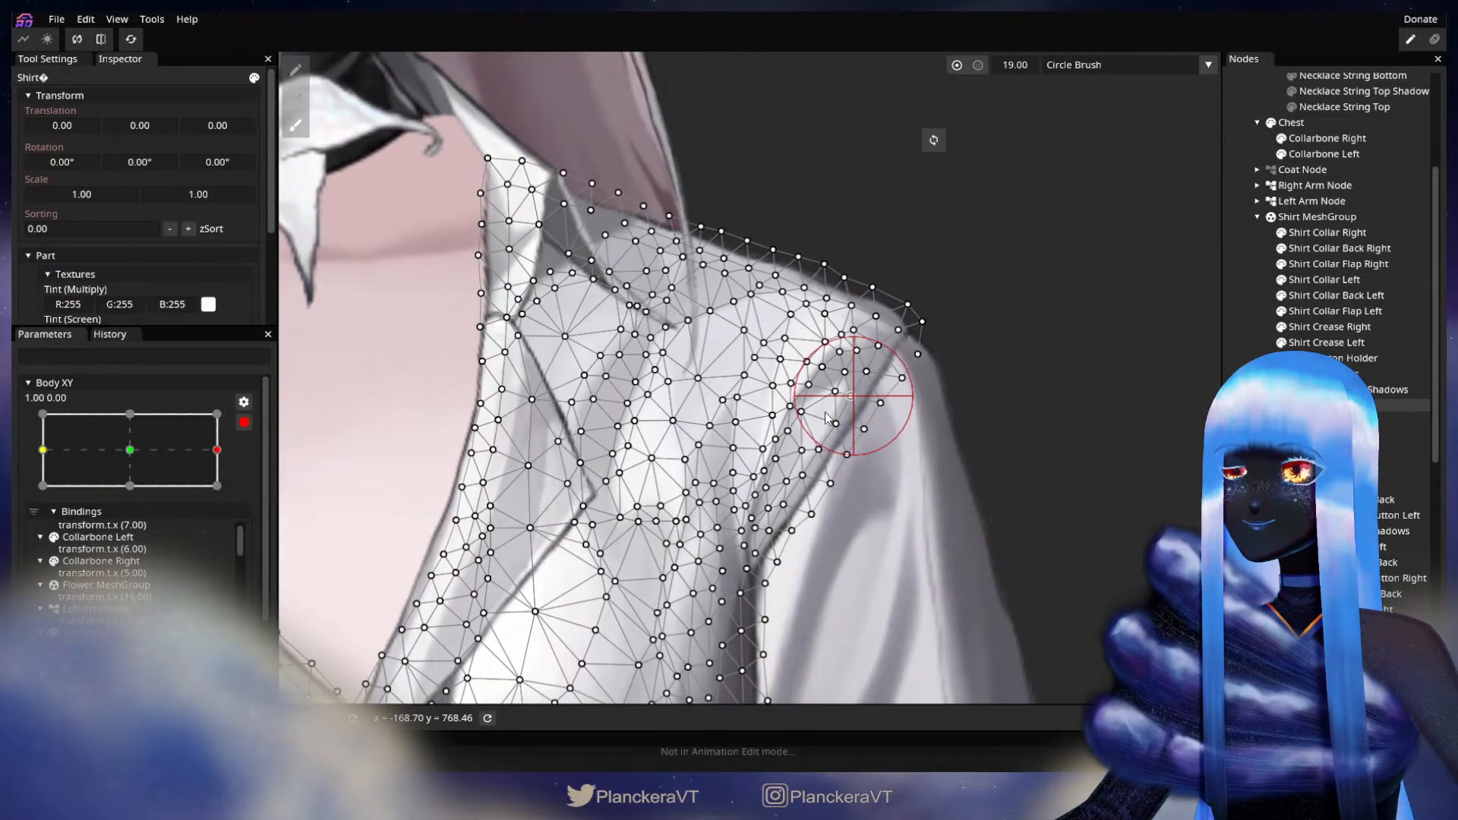
pyautogui.moveTo(779, 394); pyautogui.dragTo(787, 400)
pyautogui.moveTo(743, 454)
pyautogui.mouseDown()
pyautogui.moveTo(756, 464)
pyautogui.moveTo(744, 491)
pyautogui.mouseUp()
pyautogui.moveTo(778, 414); pyautogui.dragTo(784, 412)
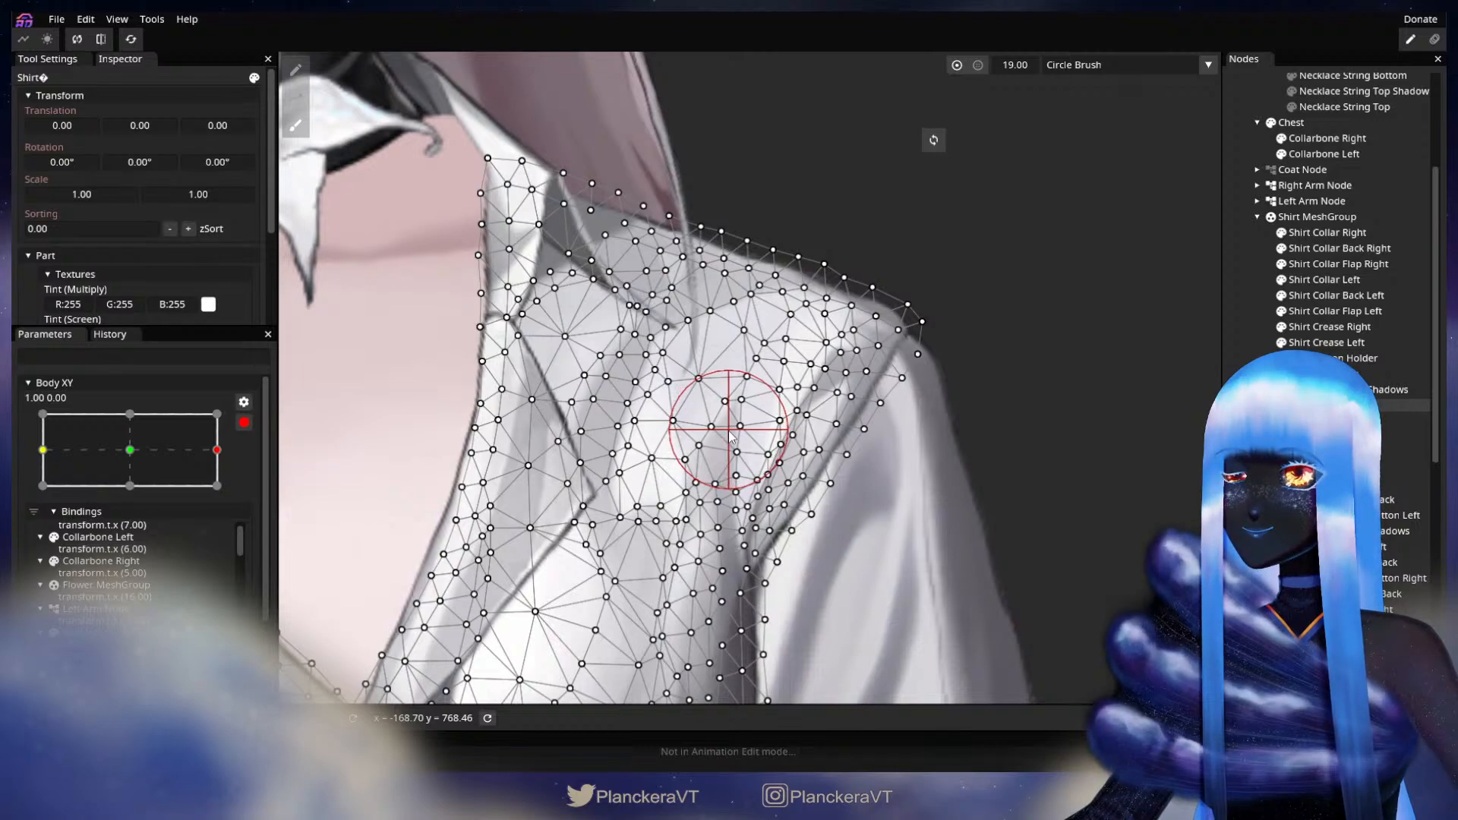
pyautogui.press('Escape')
# - Check the reshaped left shoulder folds in the disarmed Body XY turn, and re-arm the parameter at 1.00, 0.00
pyautogui.scroll(-3, 915, 510)
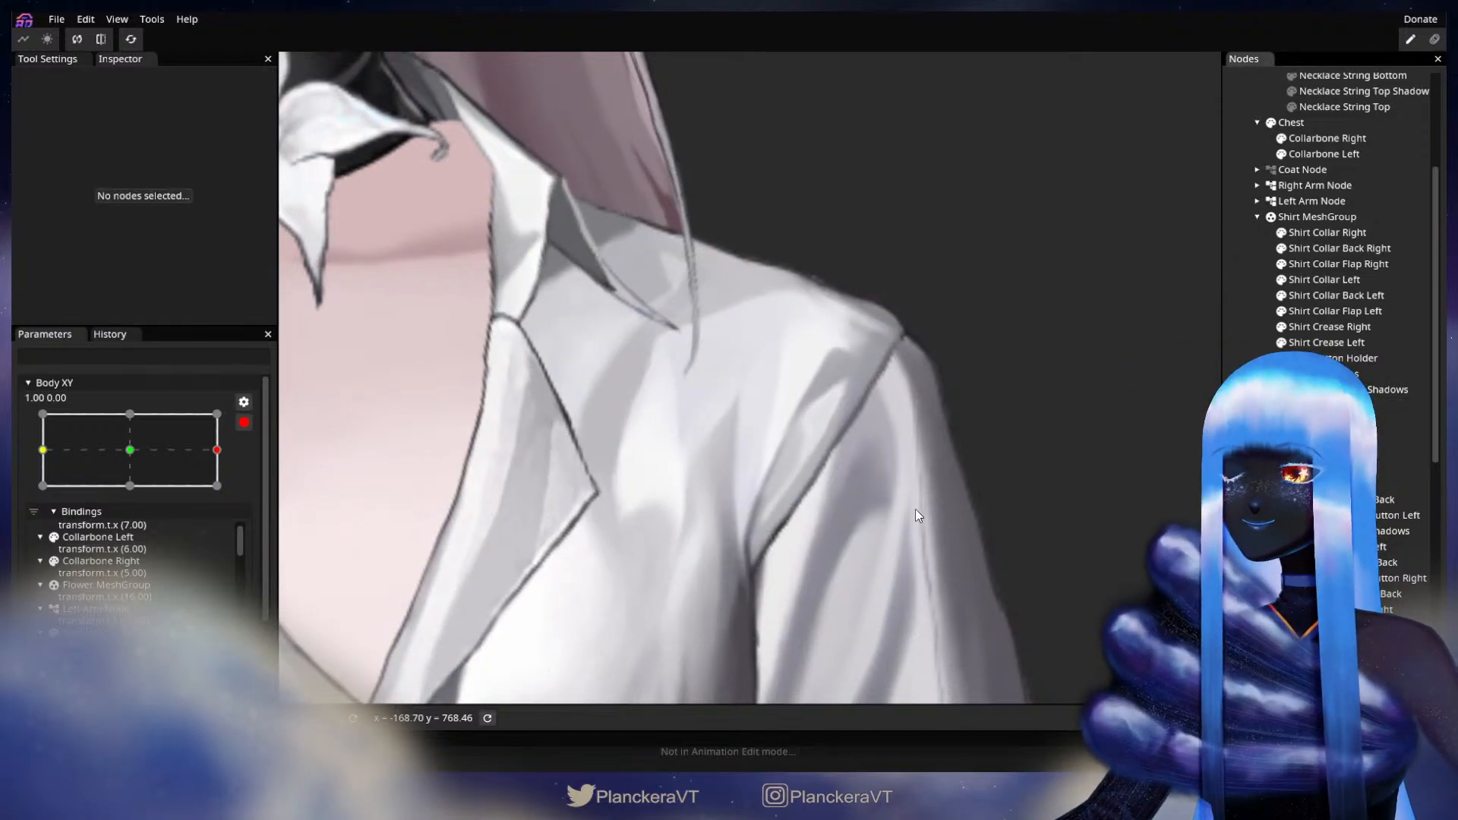
pyautogui.scroll(-5, 917, 511)
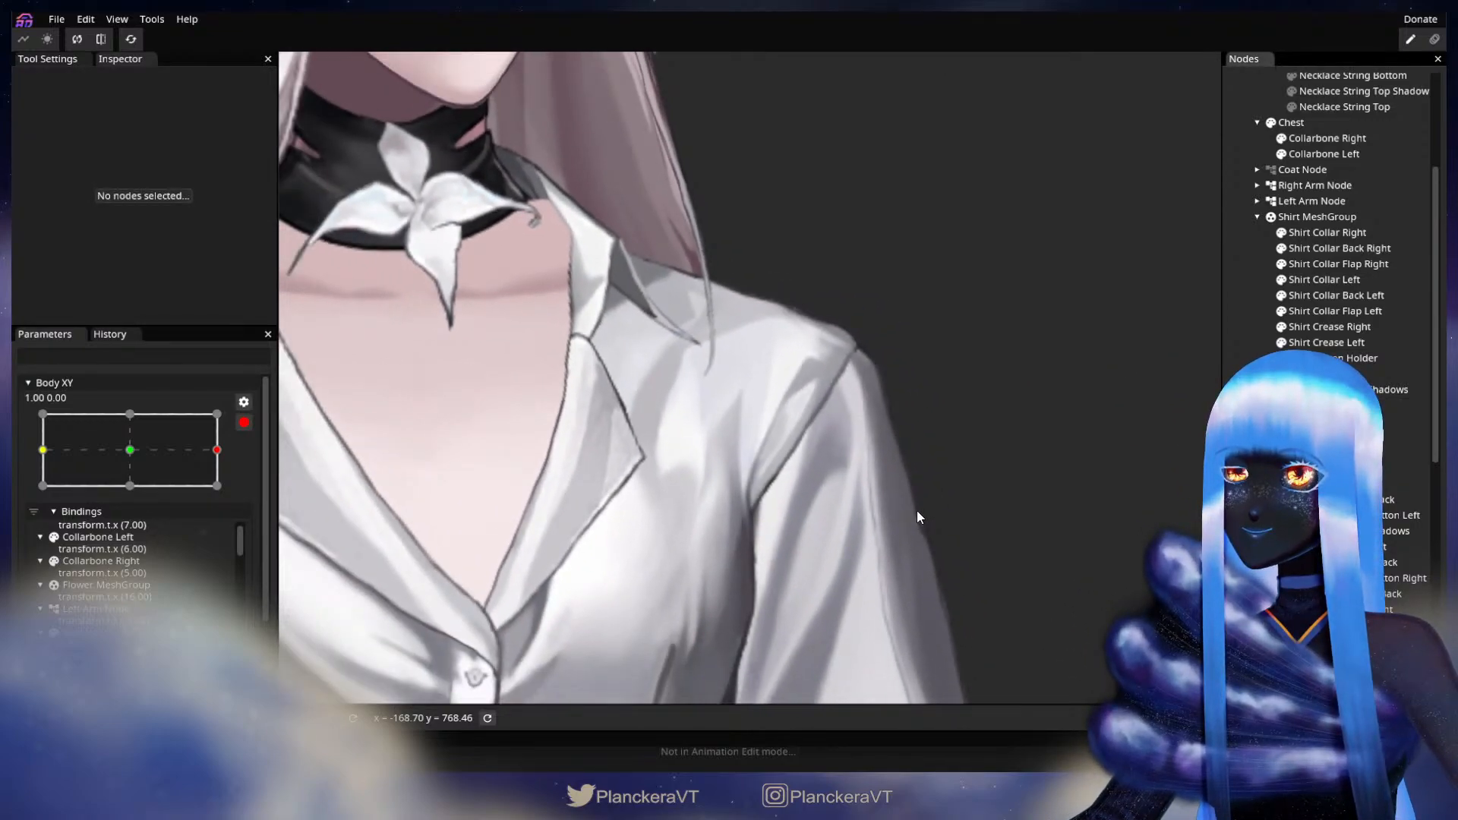
pyautogui.scroll(-3, 920, 510)
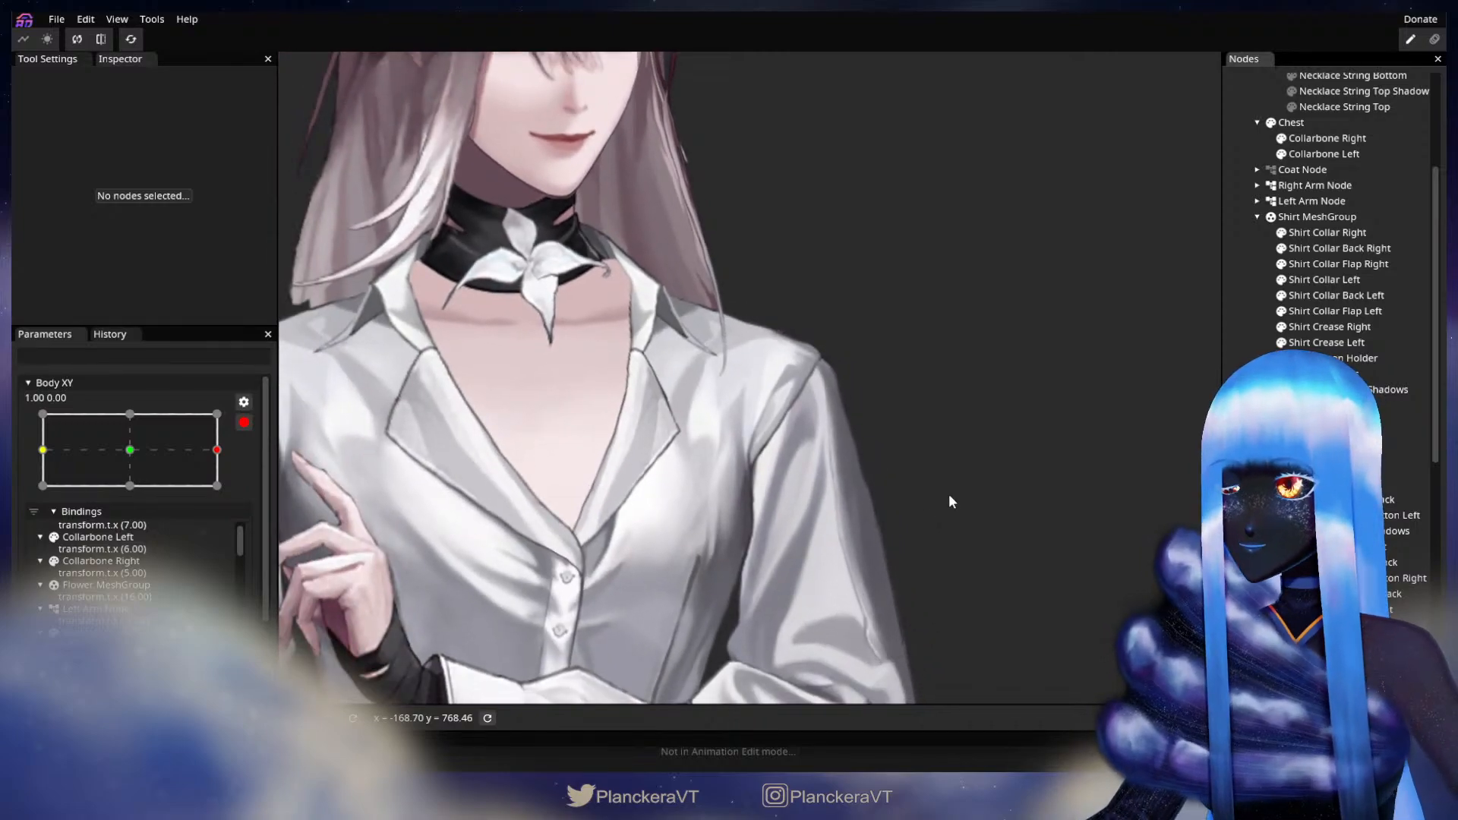
pyautogui.click(243, 424)
pyautogui.moveTo(227, 516); pyautogui.dragTo(290, 511)
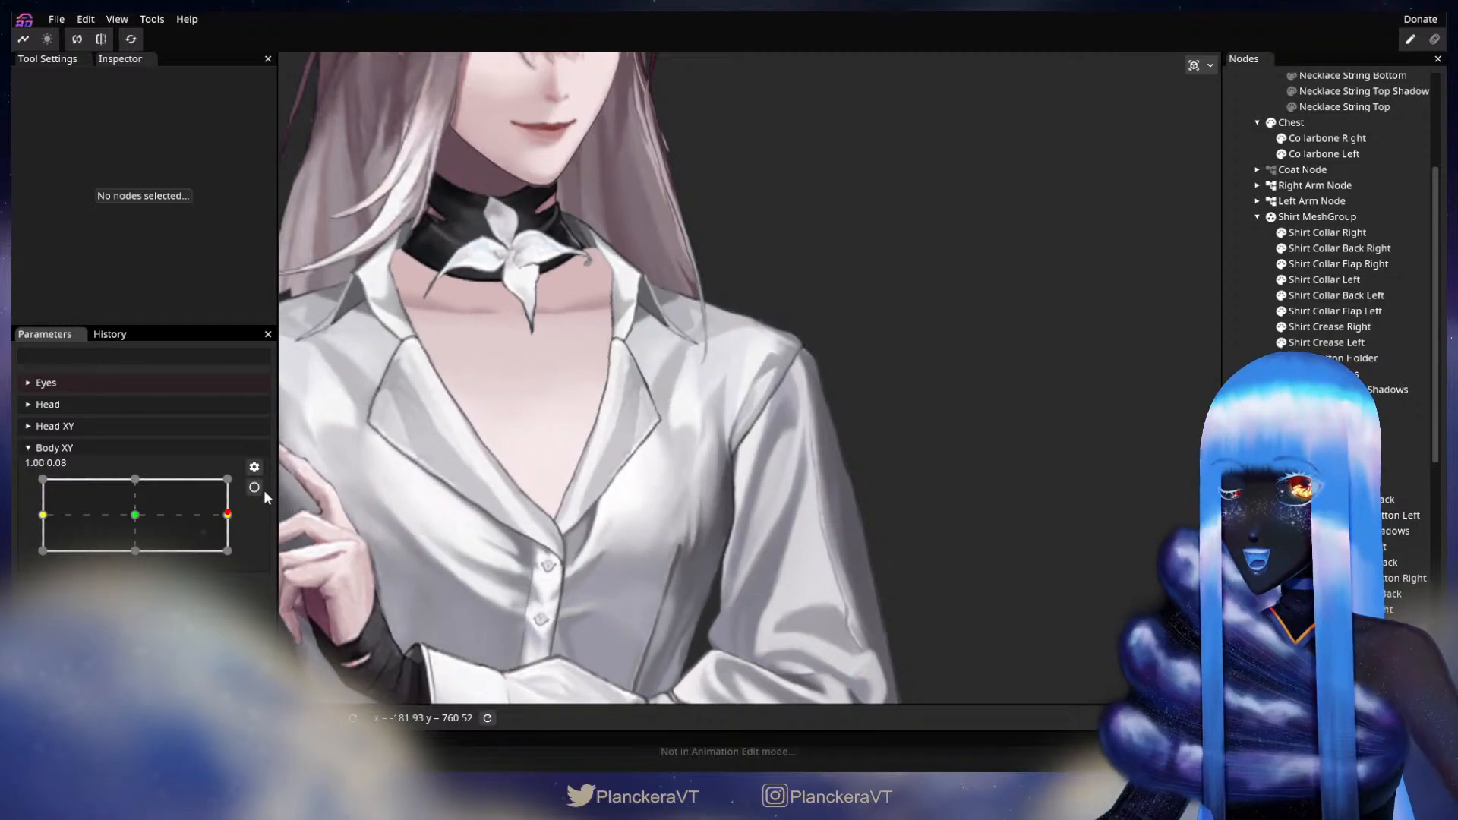
pyautogui.scroll(2, 631, 507)
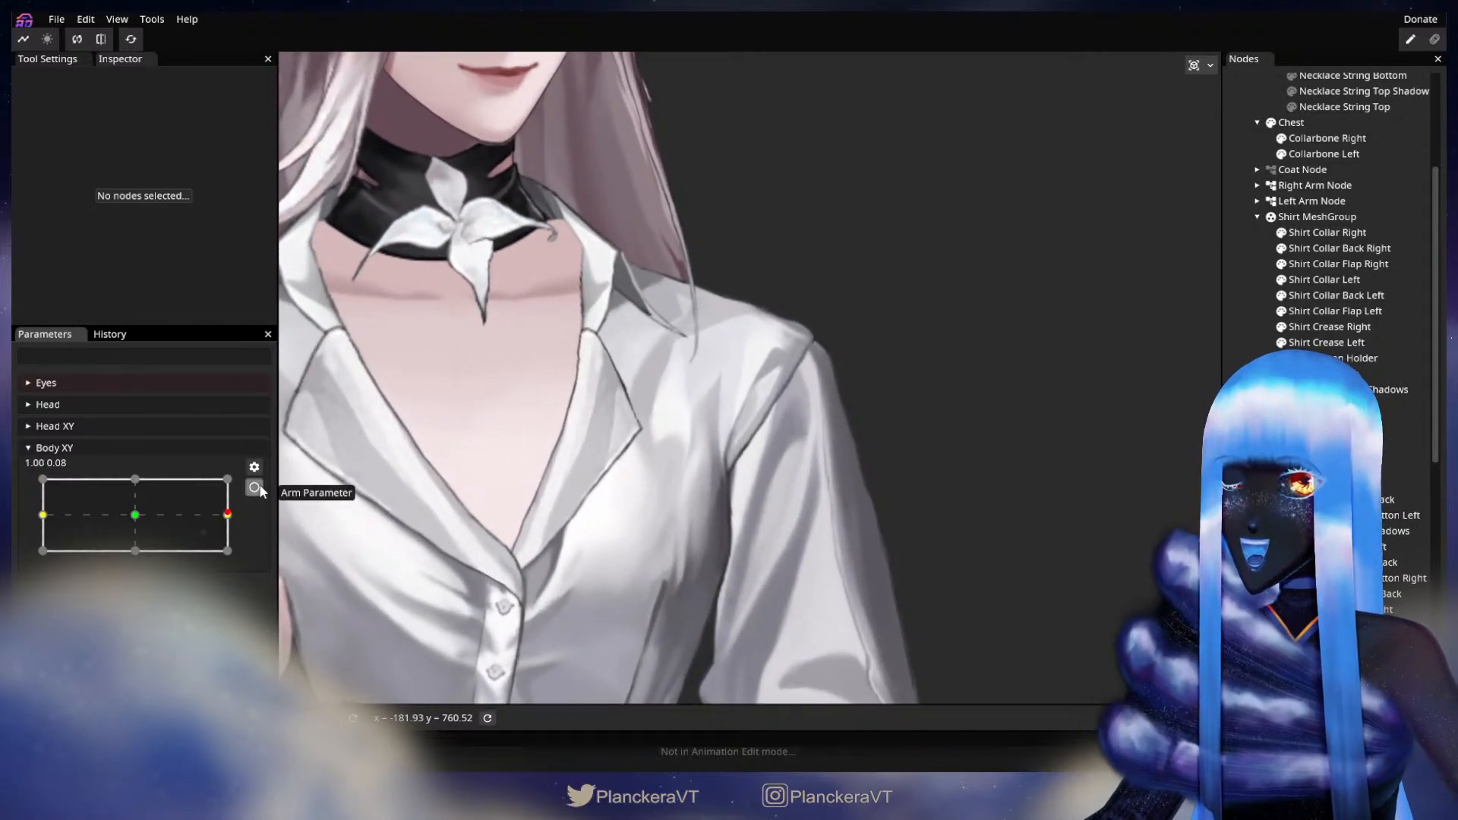
pyautogui.click(255, 488)
pyautogui.scroll(3, 777, 450)
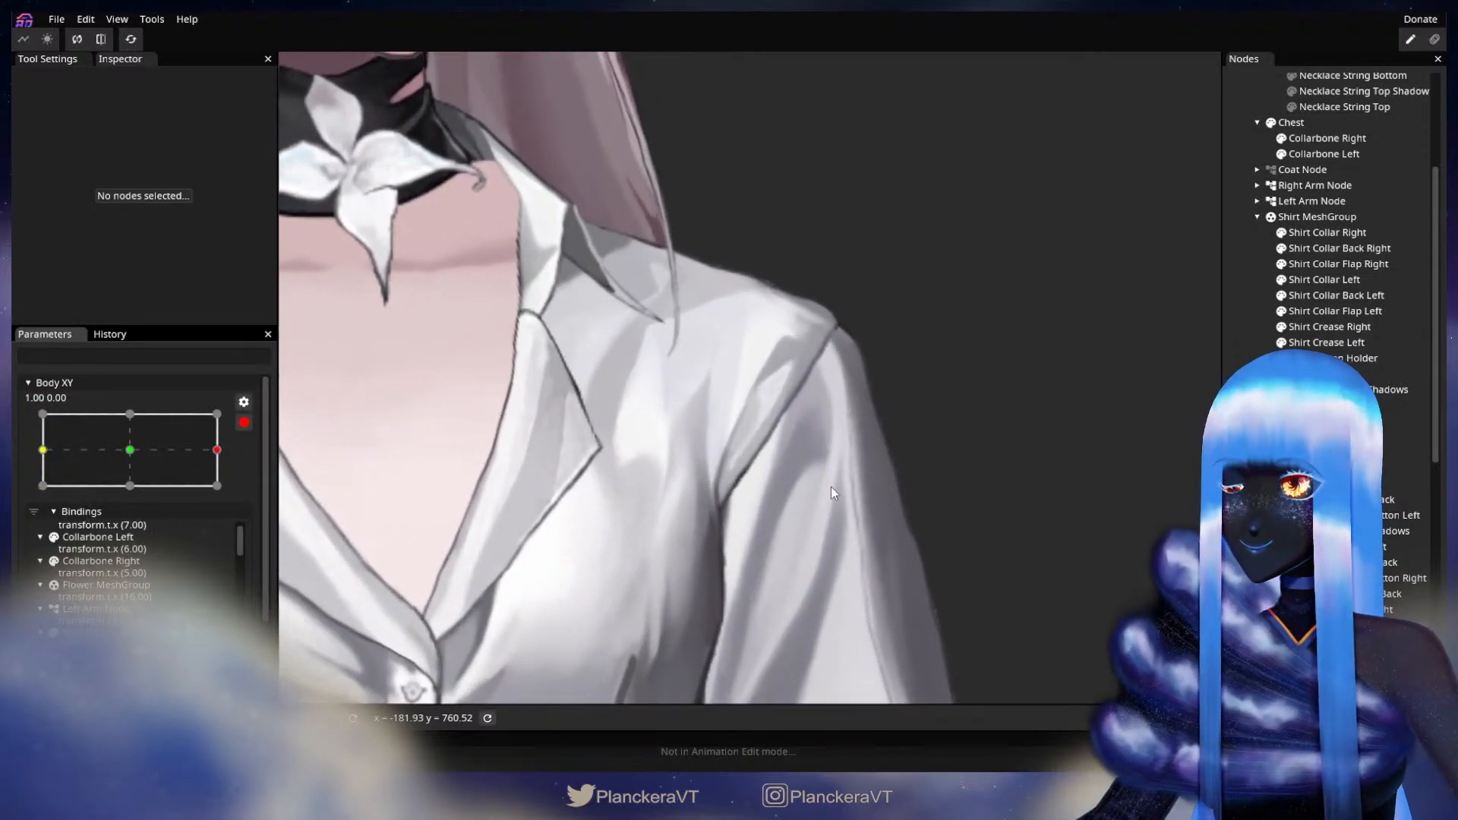
# - Reshape the Shirt mesh at the lower end of the left armhole with the Circle Brush at size 14.00, and deselect the Shirt
pyautogui.scroll(2, 837, 487)
pyautogui.moveTo(861, 494); pyautogui.dragTo(879, 449)
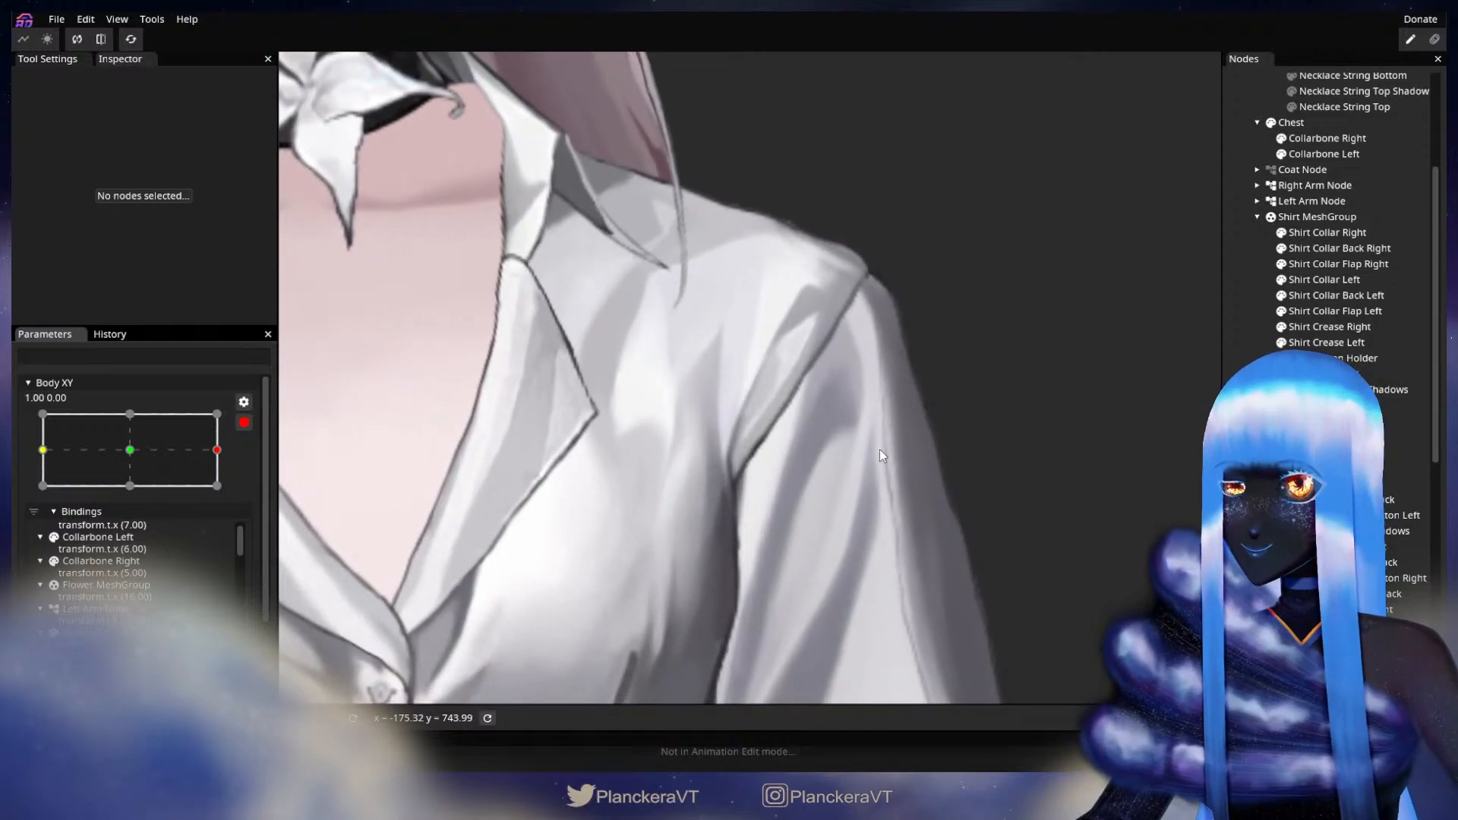
pyautogui.click(828, 504)
pyautogui.scroll(2, 835, 502)
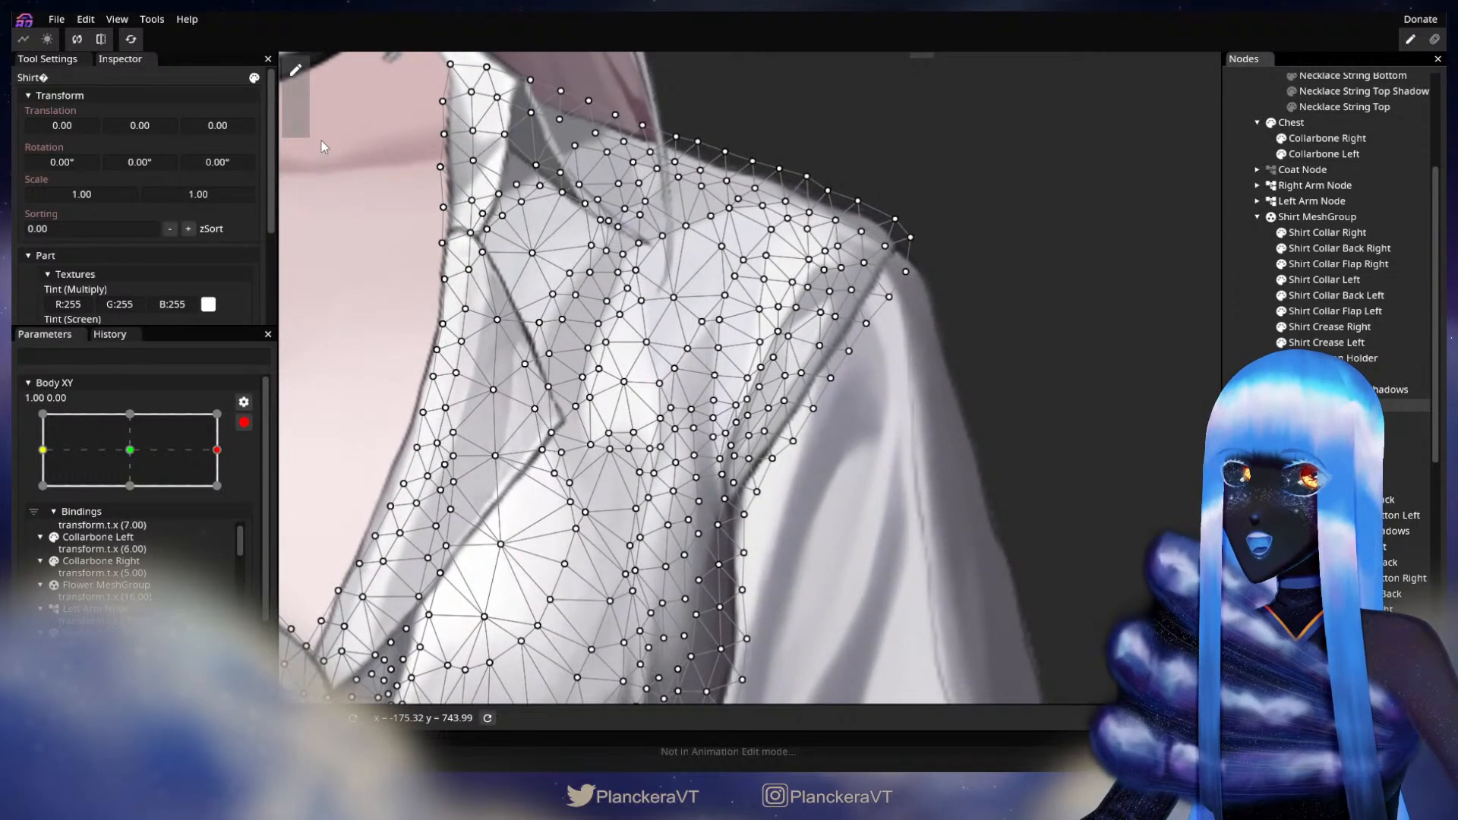
pyautogui.click(296, 124)
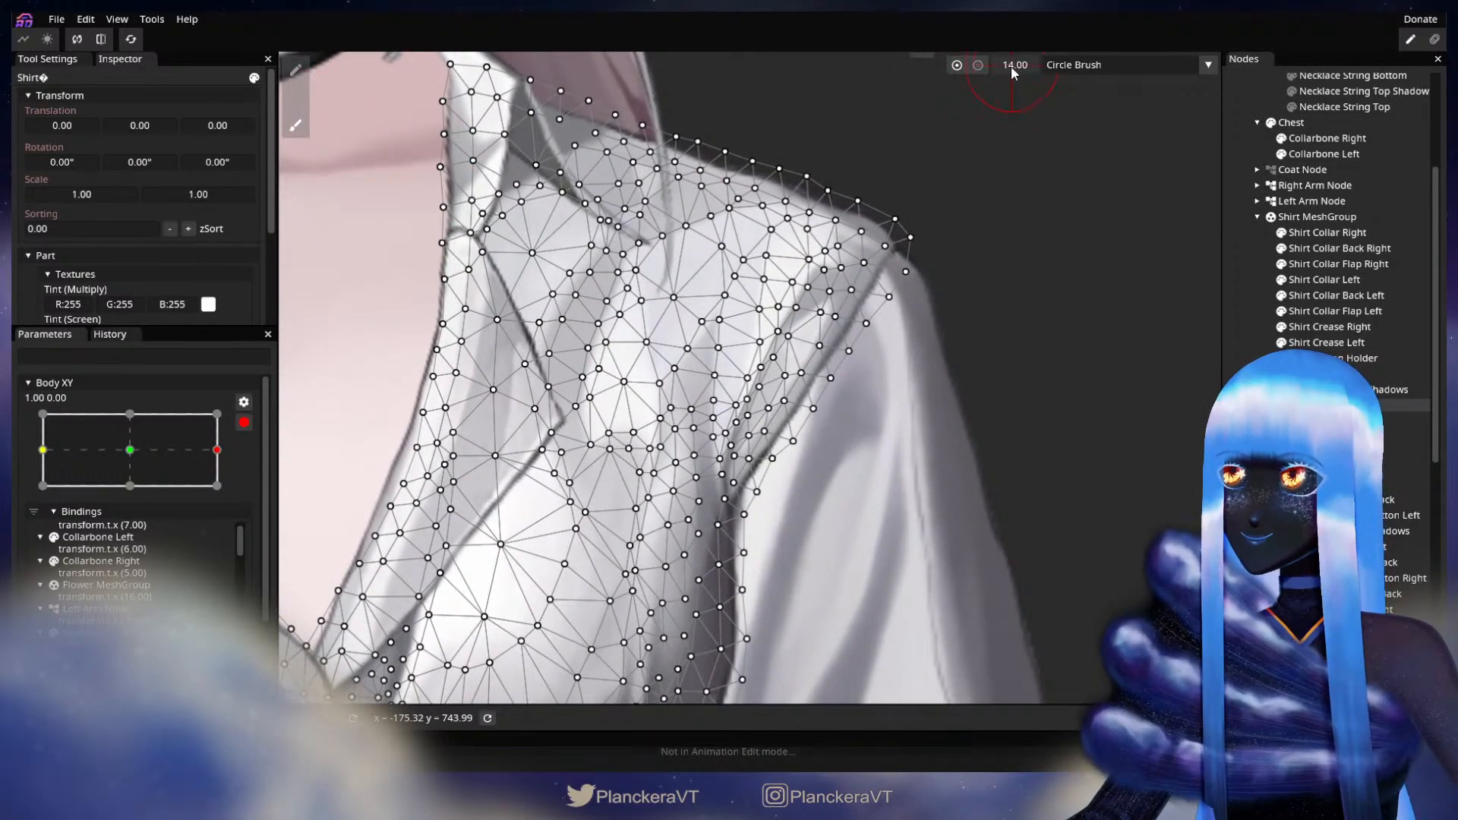
pyautogui.scroll(1, 833, 515)
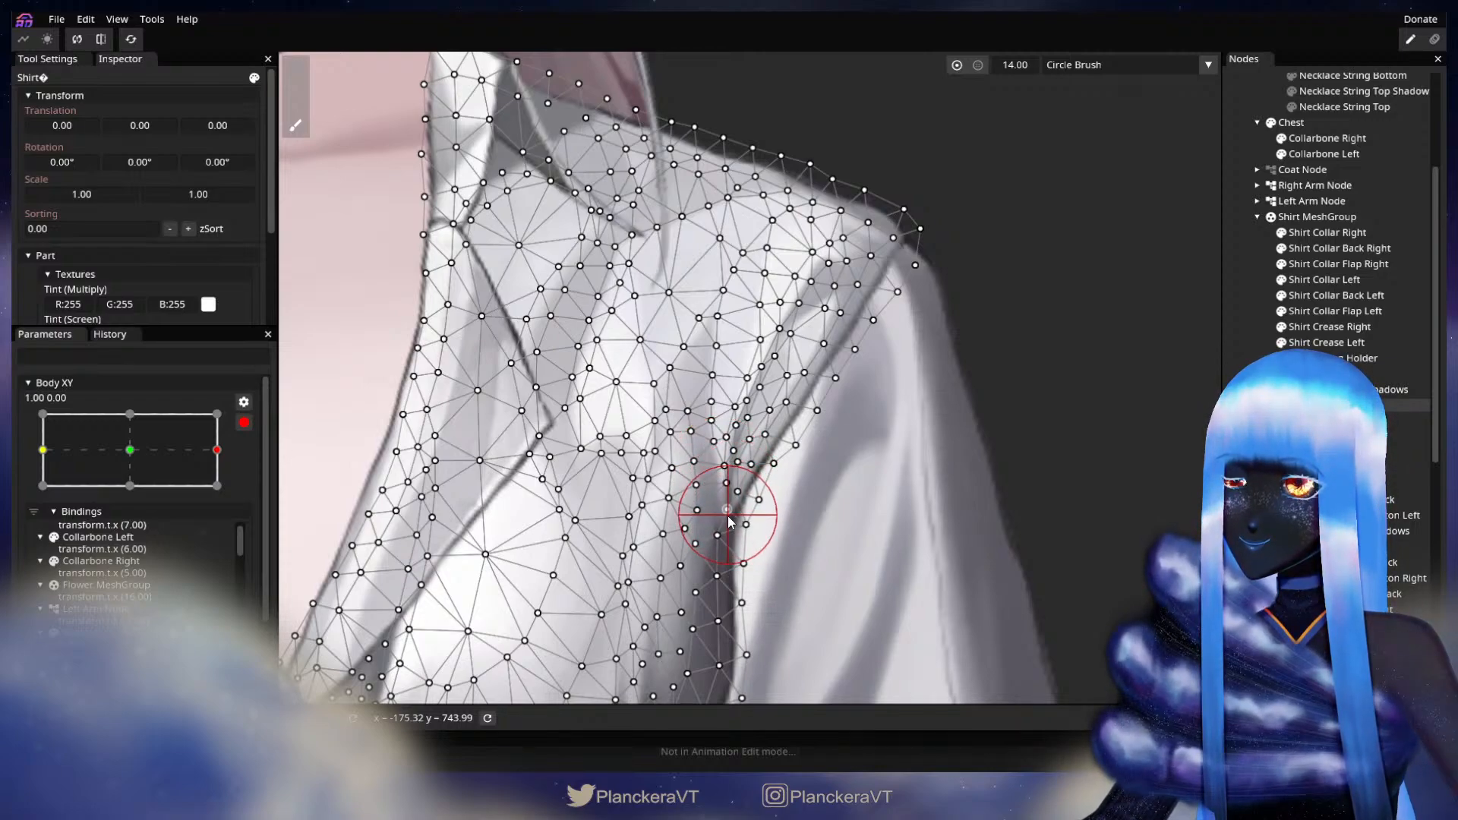
pyautogui.click(1251, 403)
pyautogui.scroll(-3, 996, 512)
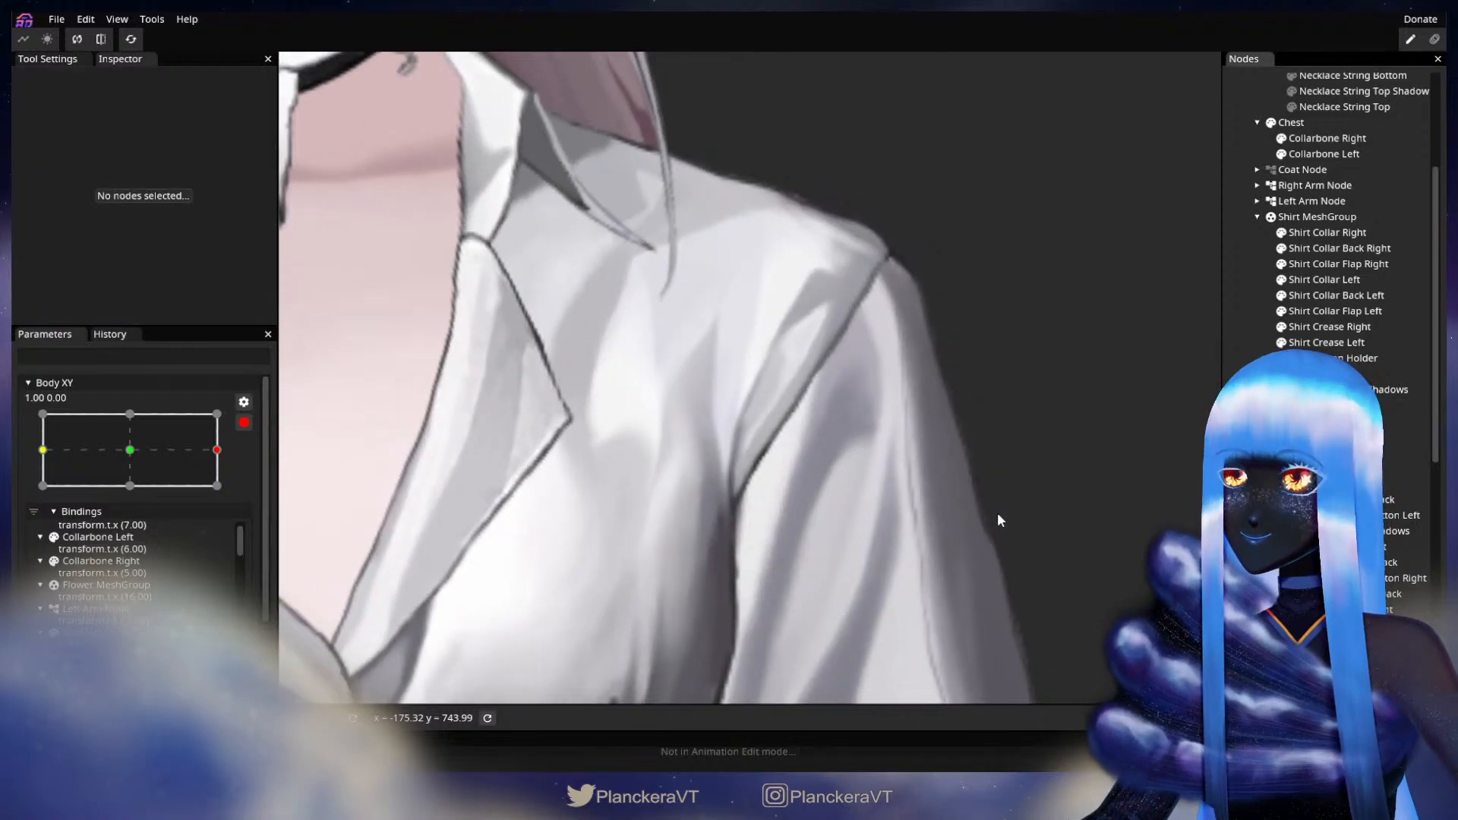
# - Check the lower left armhole by moving the disarmed Body XY parameter, and re-arm it at 1.00, 0.00
pyautogui.scroll(-5, 996, 531)
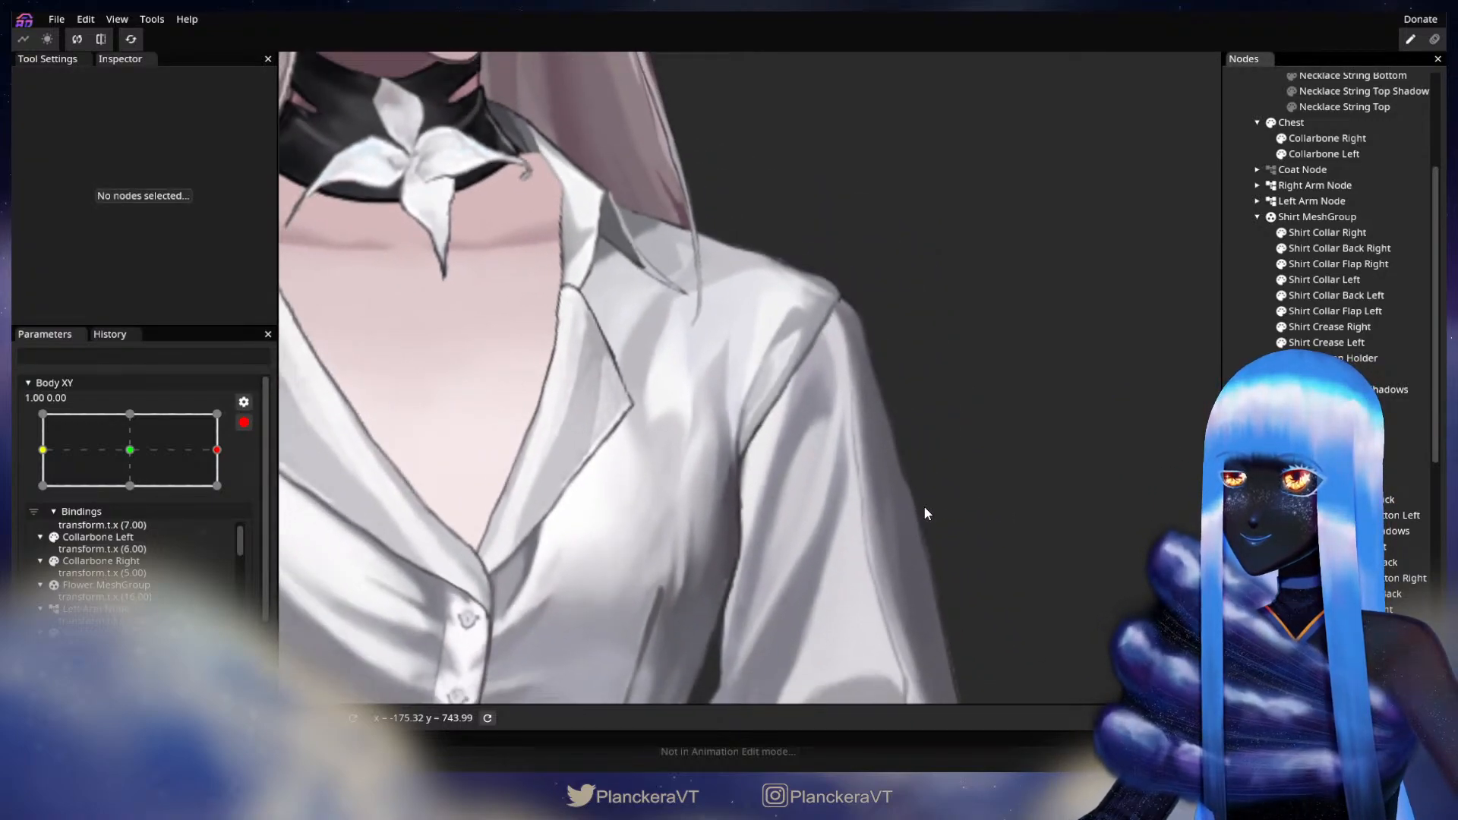
pyautogui.click(244, 423)
pyautogui.moveTo(229, 517); pyautogui.dragTo(151, 519)
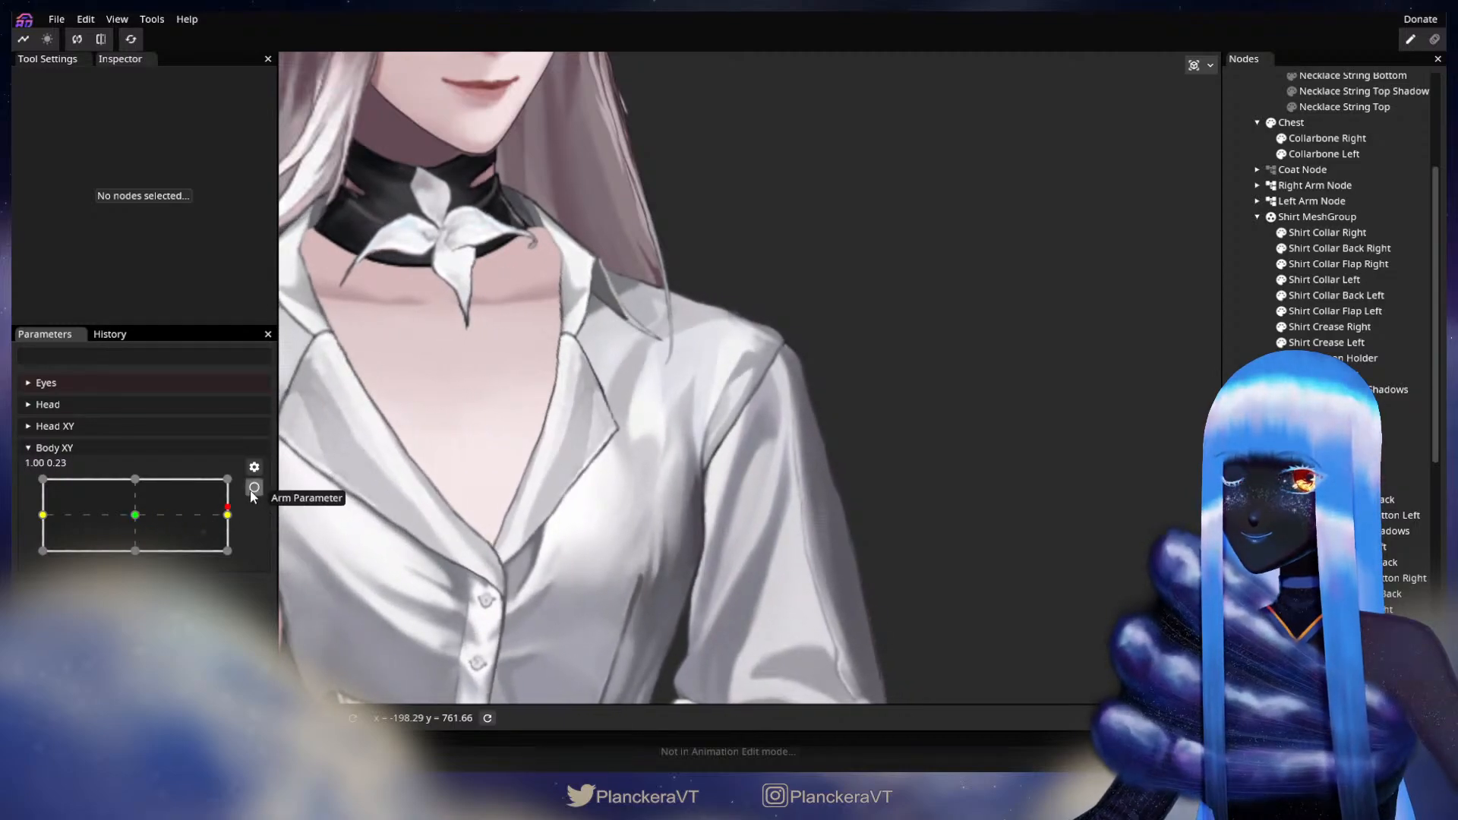
pyautogui.click(253, 488)
pyautogui.scroll(1, 744, 476)
pyautogui.moveTo(706, 524); pyautogui.dragTo(740, 453)
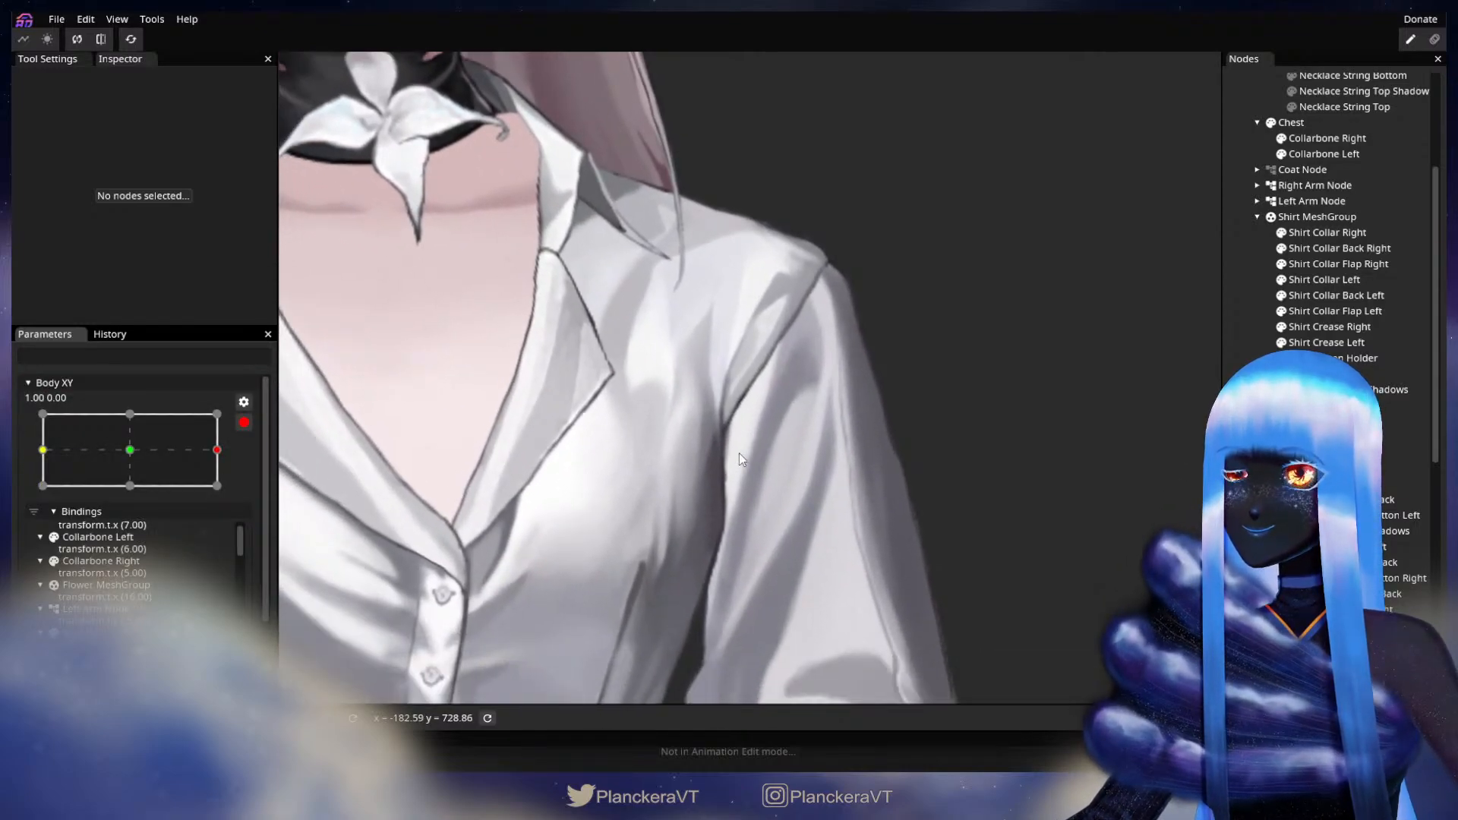
pyautogui.scroll(1, 740, 453)
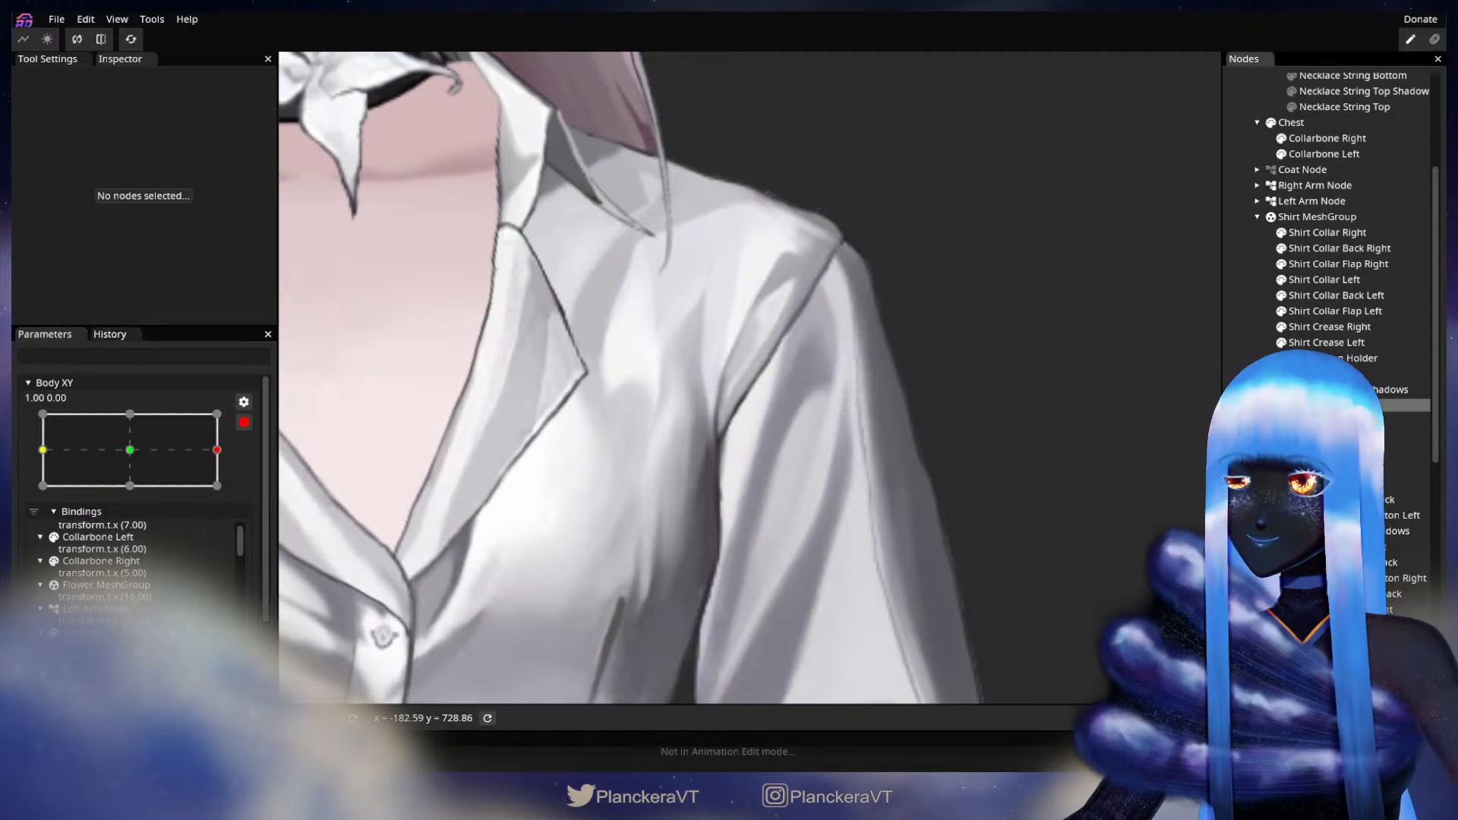
# - Nudge individual Shirt mesh vertices just below the left armhole seam, and deselect the Shirt
pyautogui.click(779, 524)
pyautogui.scroll(2, 779, 524)
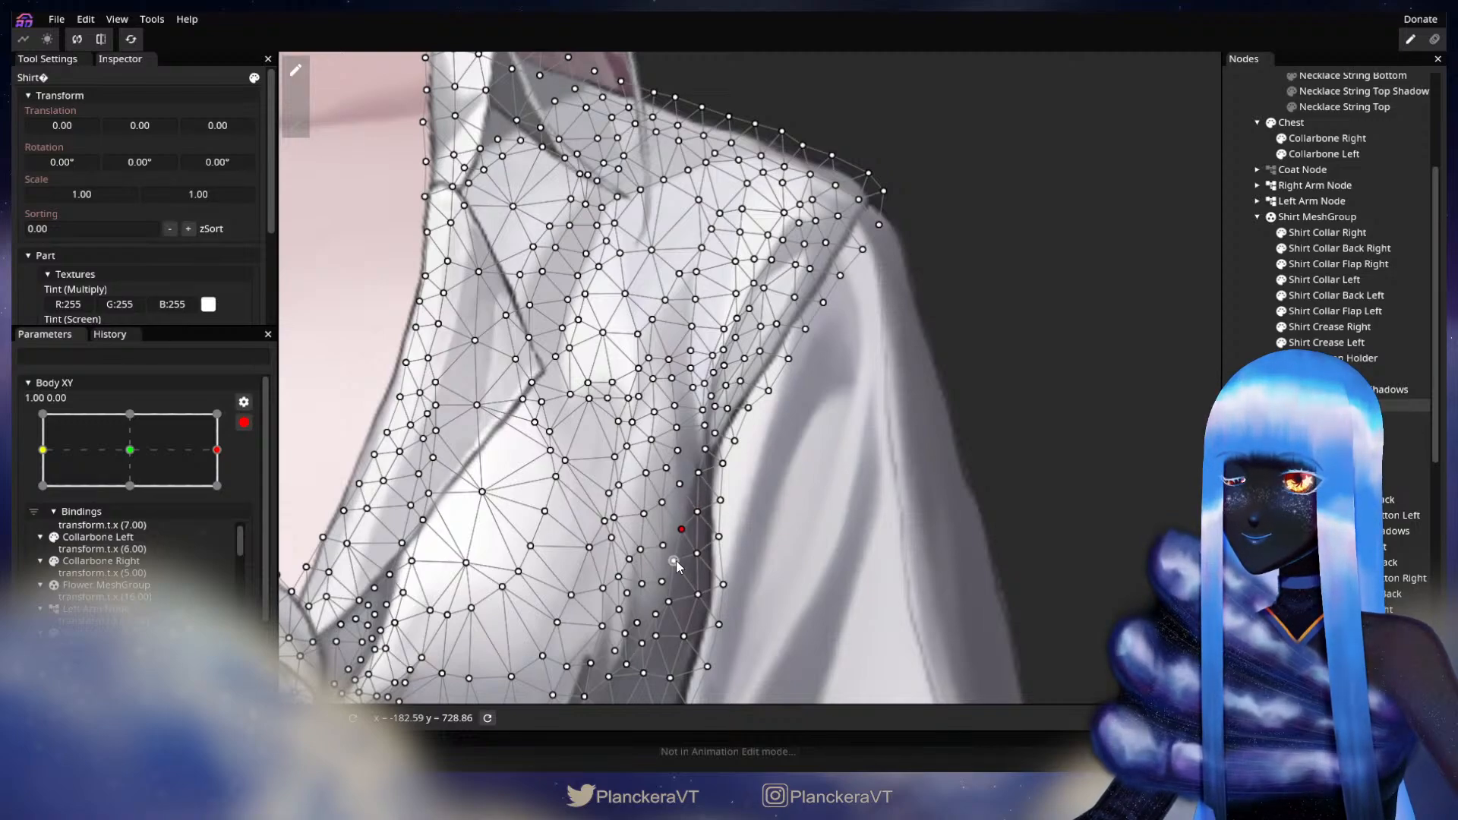
pyautogui.click(1189, 451)
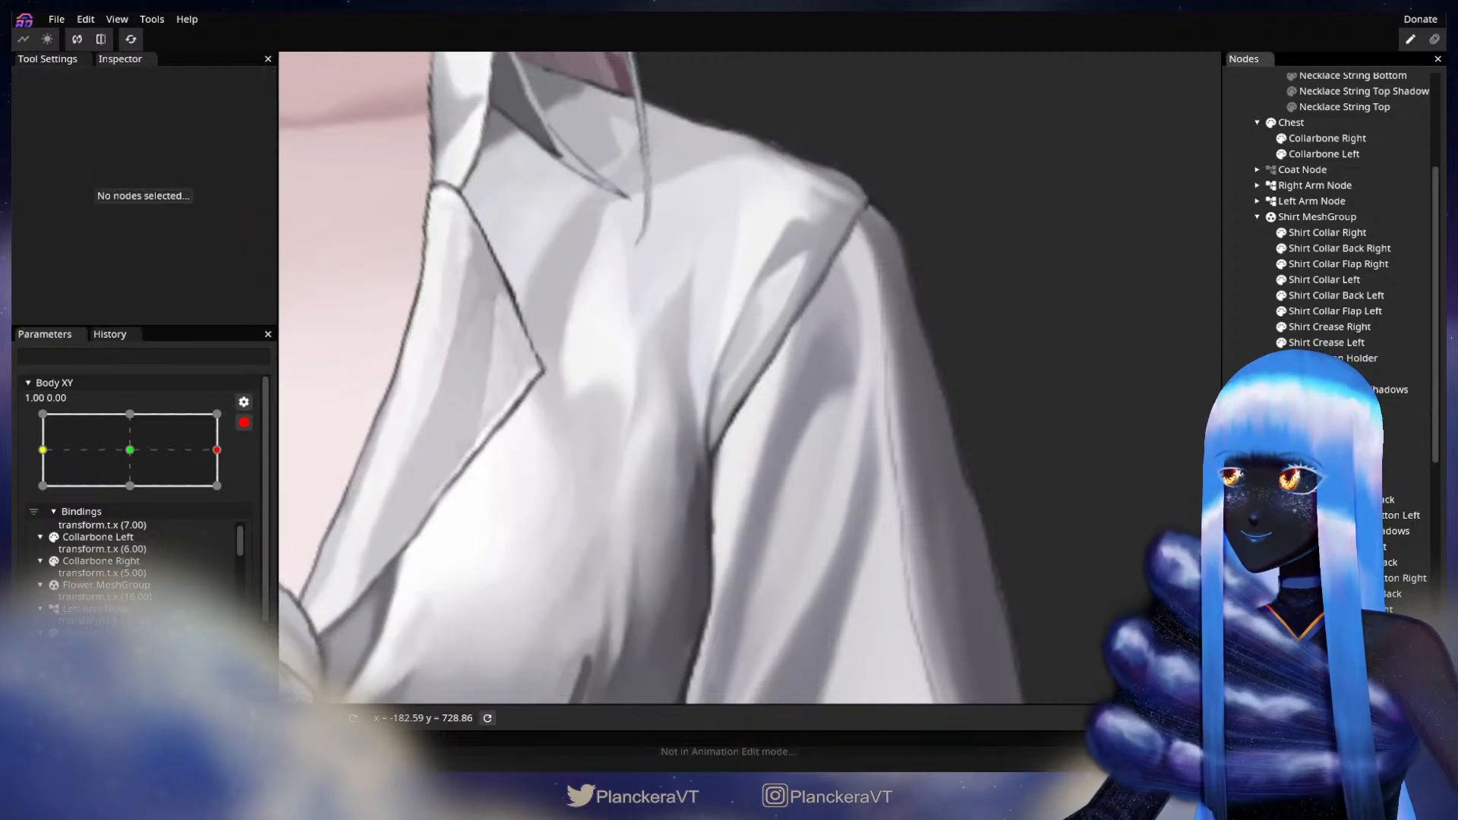
# - Test the shirt's left underarm edge in the disarmed Body XY turn, and re-arm the parameter at 1.00, 0.00
pyautogui.scroll(-3, 888, 477)
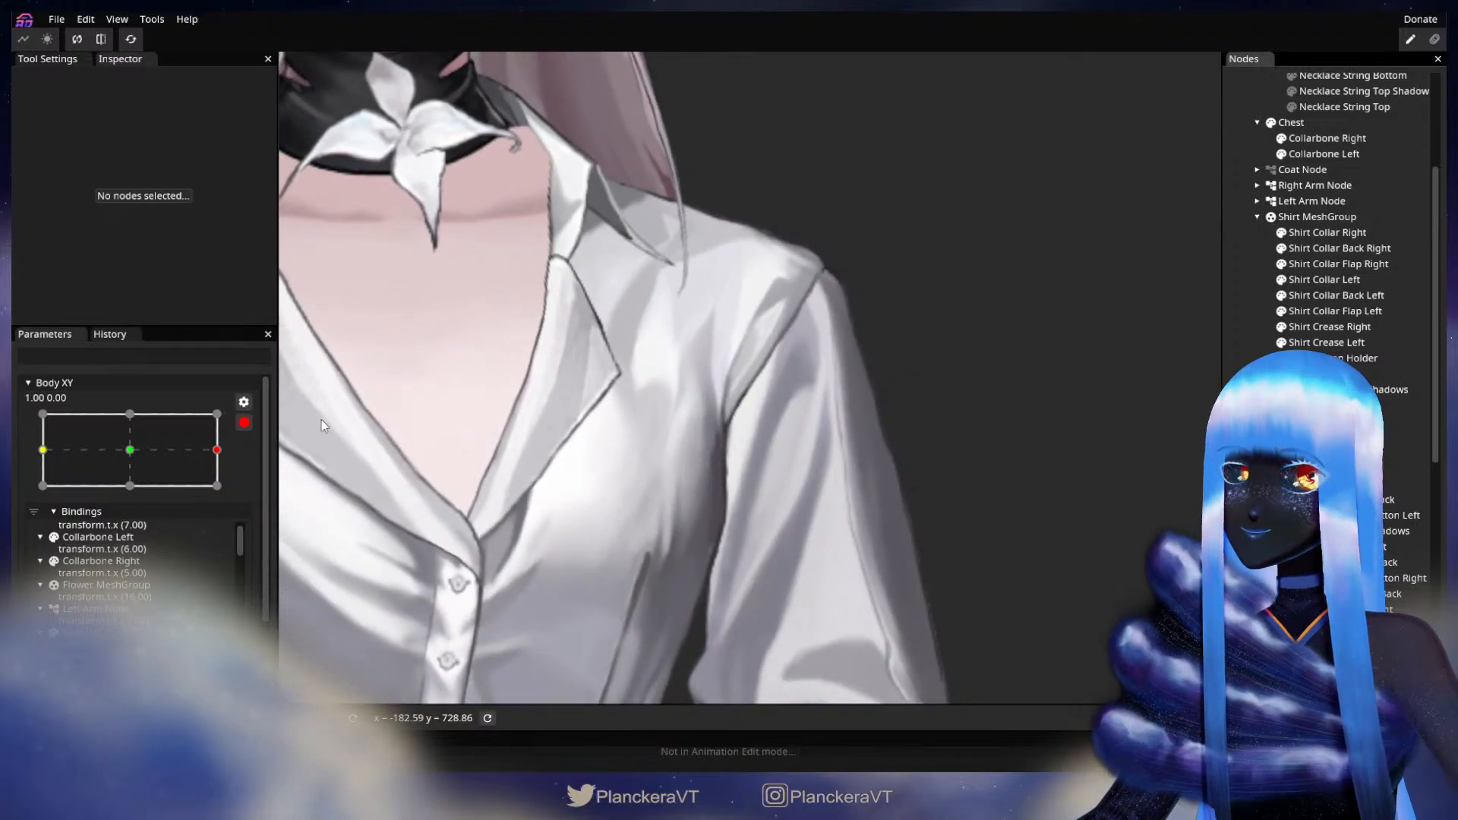
pyautogui.click(243, 422)
pyautogui.moveTo(228, 516)
pyautogui.mouseDown()
pyautogui.moveTo(130, 514)
pyautogui.moveTo(236, 514)
pyautogui.mouseUp()
pyautogui.scroll(5, 636, 503)
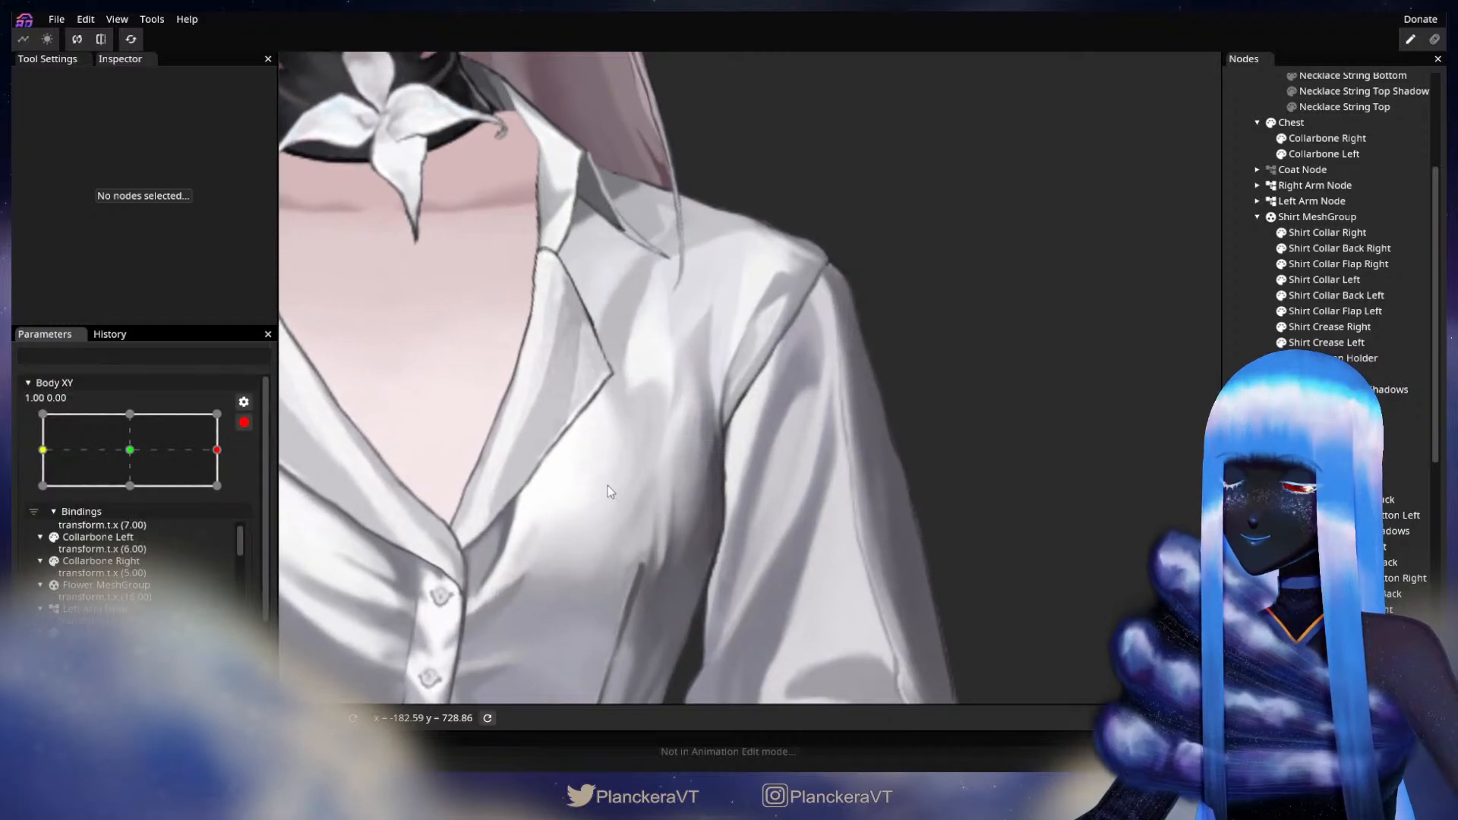
pyautogui.scroll(2, 699, 511)
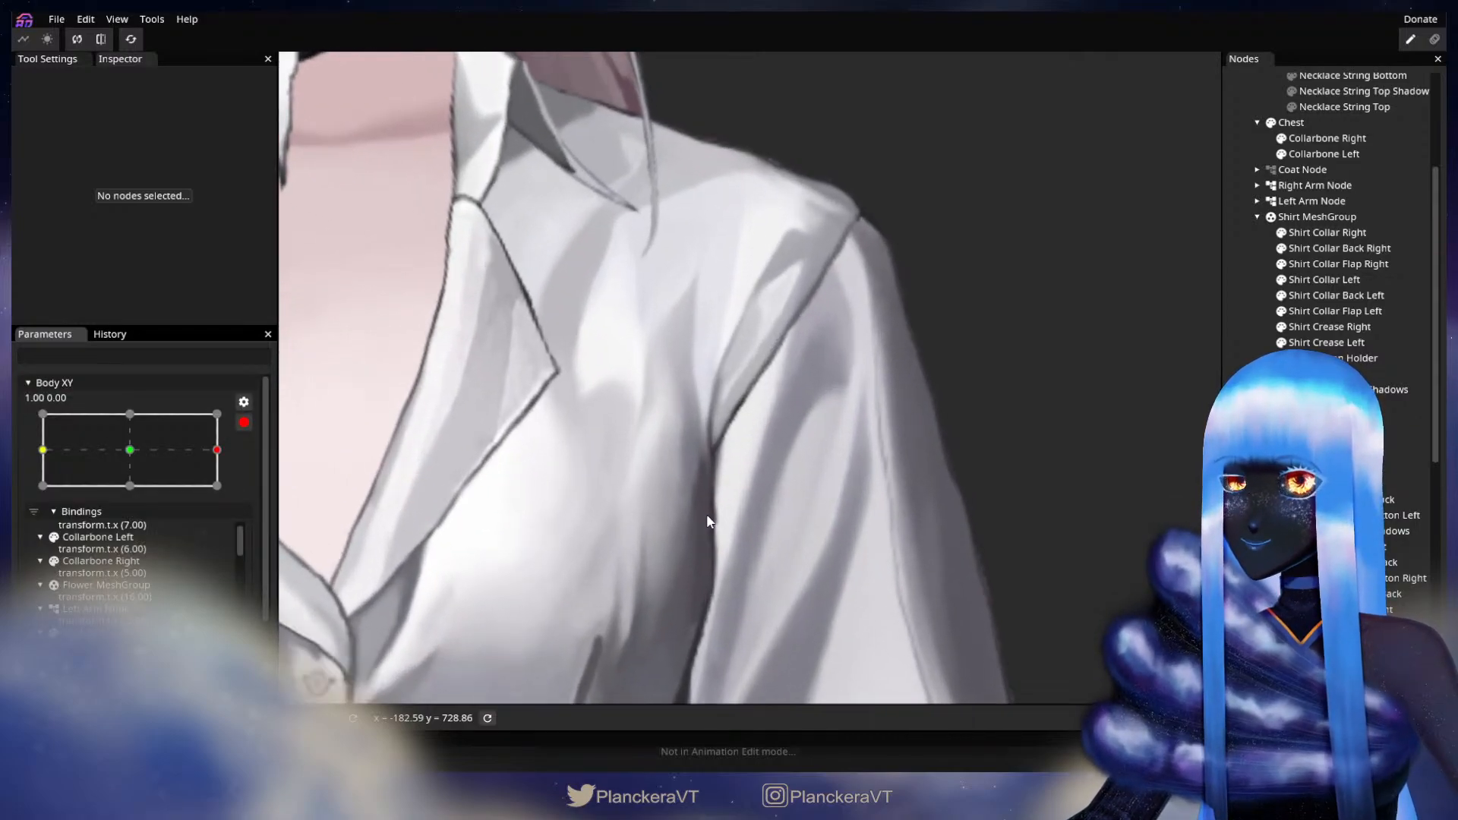
# - Move the Shirt mesh vertices at the left underarm, where the armhole seam meets the shirt's side, and deselect the Shirt
pyautogui.moveTo(746, 497); pyautogui.dragTo(796, 464)
pyautogui.scroll(2, 796, 464)
pyautogui.click(1321, 405)
pyautogui.scroll(2, 792, 509)
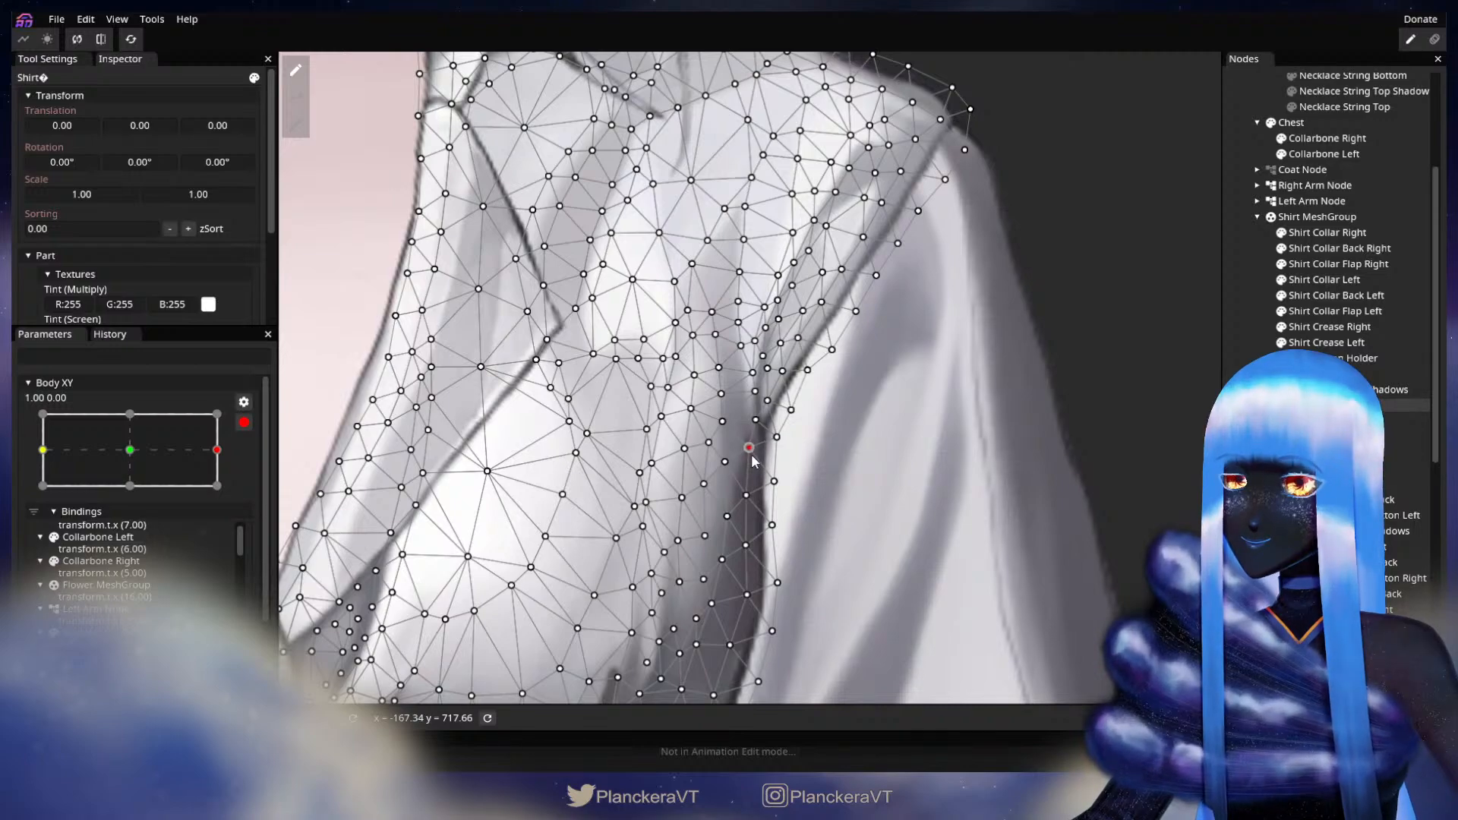
pyautogui.moveTo(753, 456); pyautogui.dragTo(772, 444)
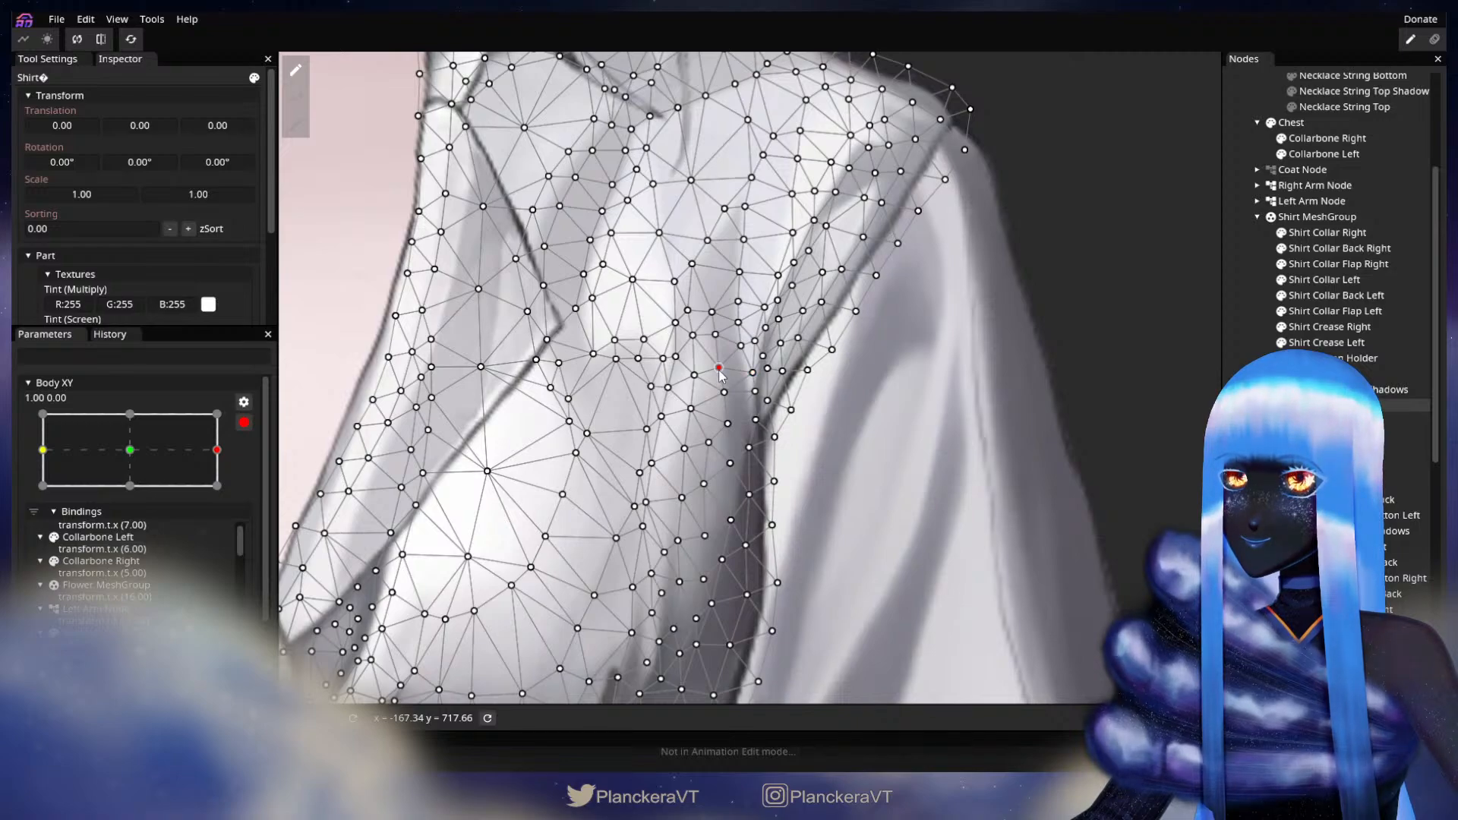
pyautogui.click(1230, 361)
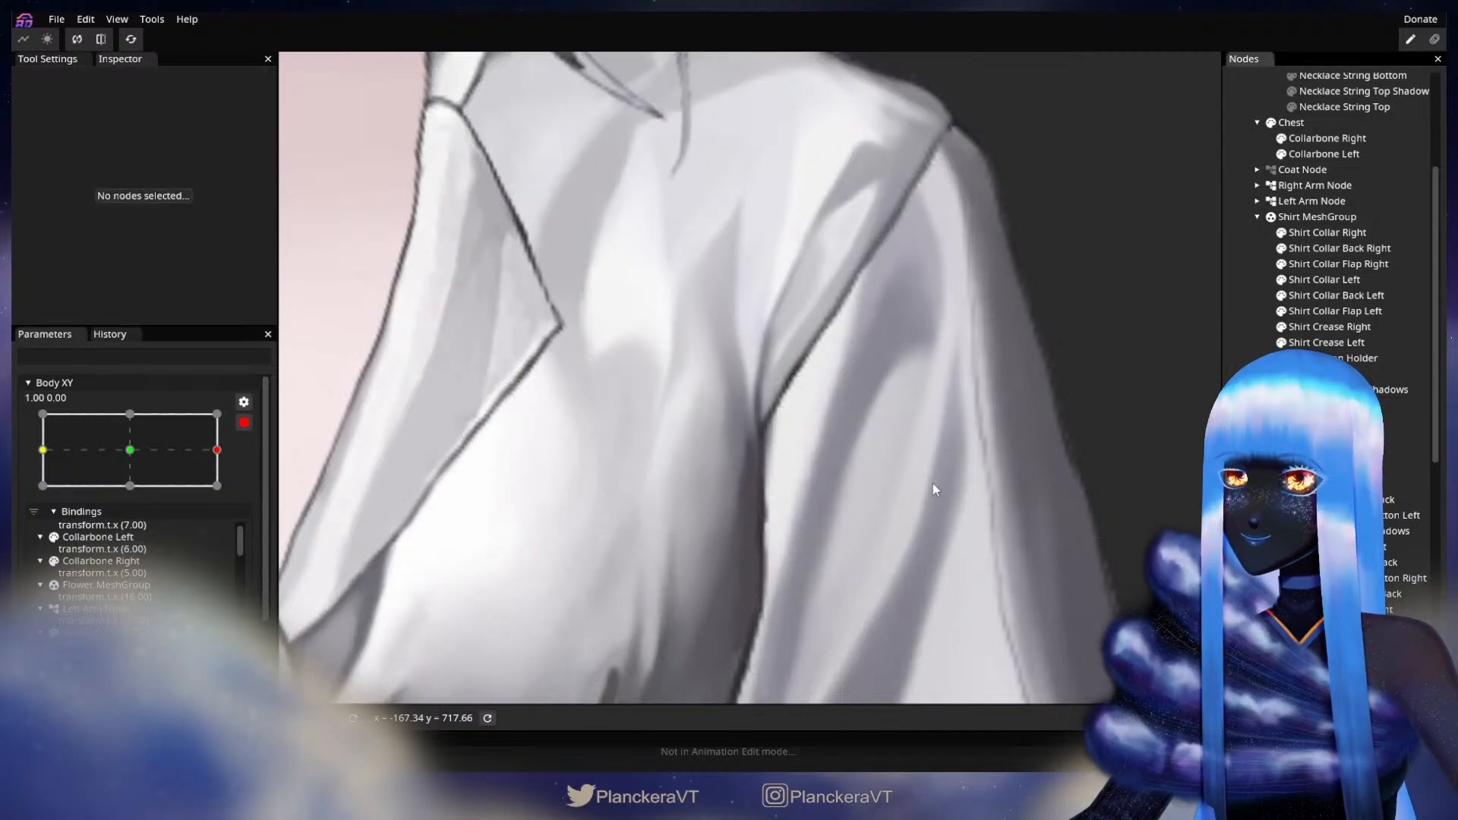
# - Review the whole left side of the shirt in the disarmed Body XY turn, and re-arm the parameter at 1.00, 0.00
pyautogui.scroll(-4, 926, 483)
pyautogui.scroll(-5, 923, 477)
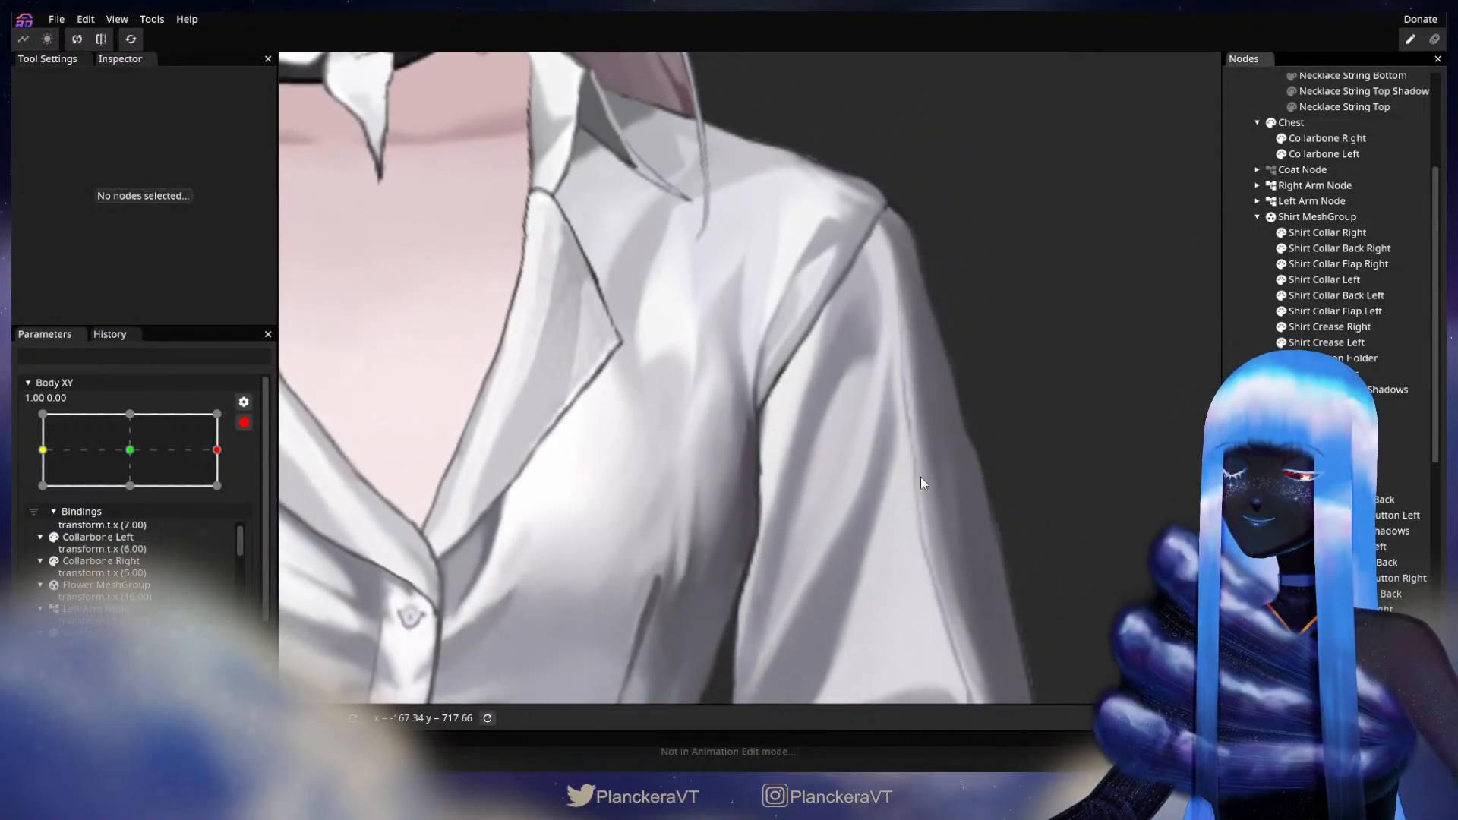
pyautogui.scroll(-3, 921, 485)
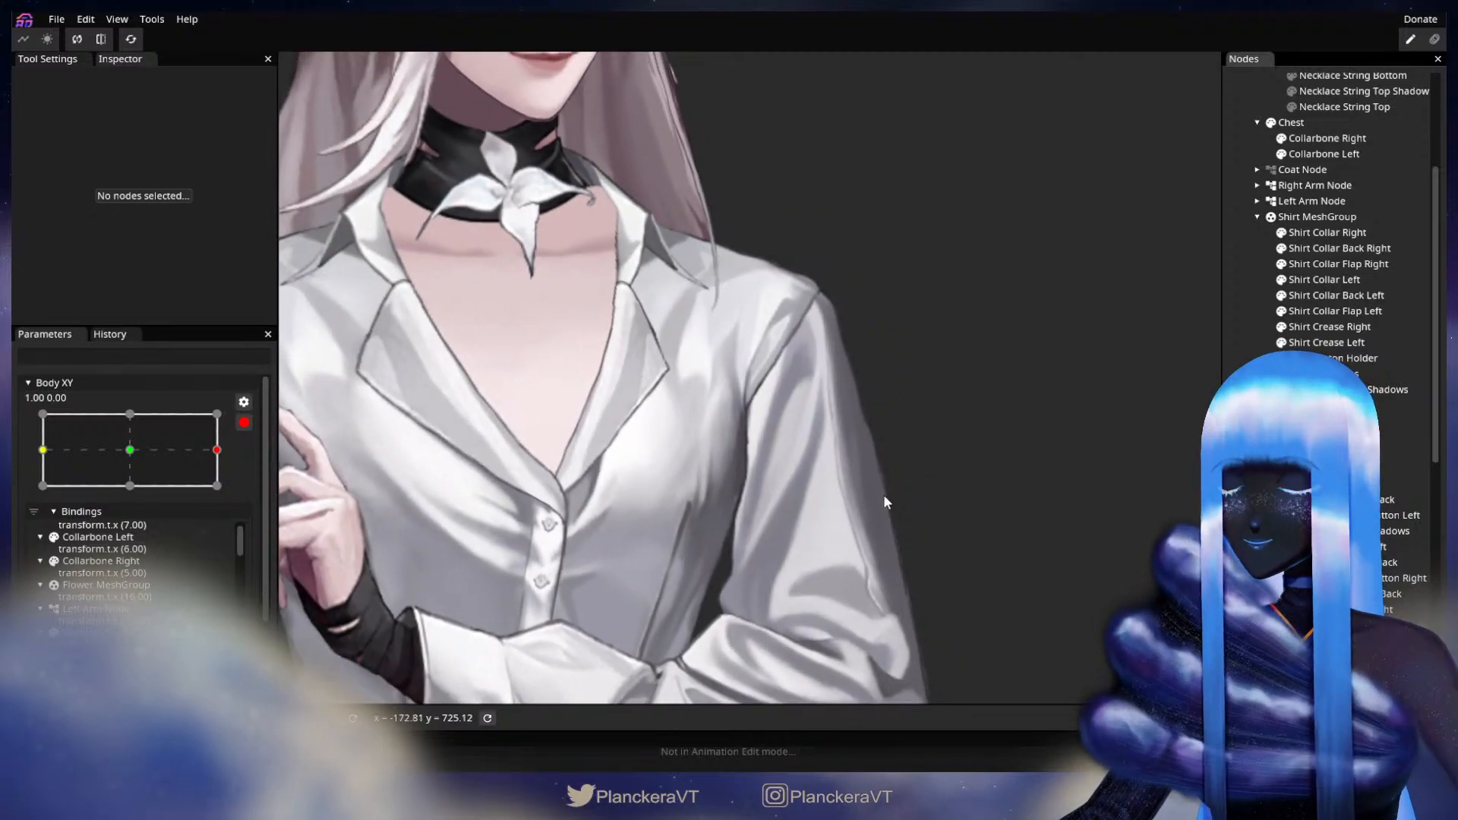
pyautogui.scroll(2, 217, 426)
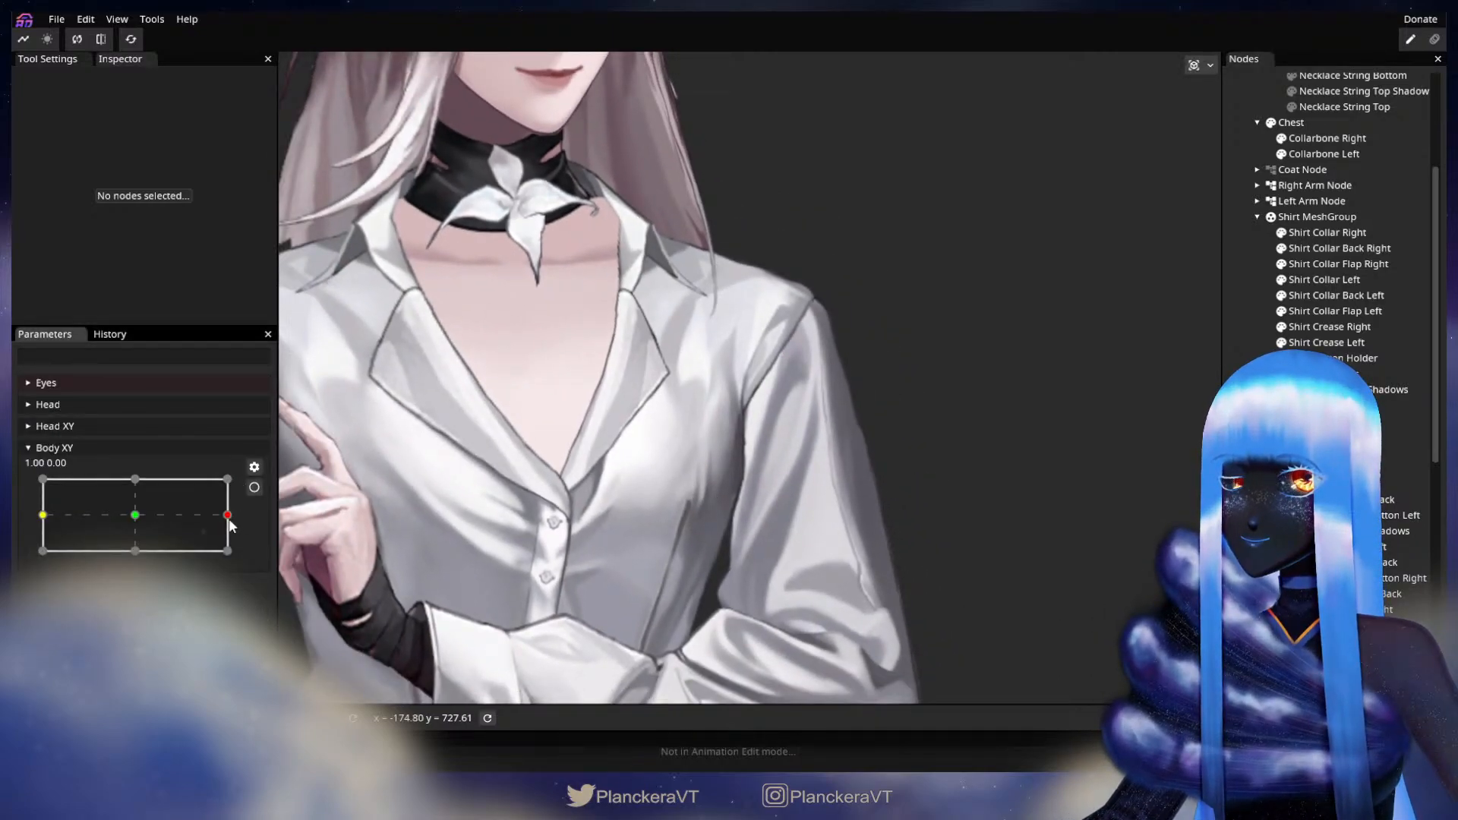
pyautogui.moveTo(227, 515)
pyautogui.mouseDown()
pyautogui.moveTo(186, 526)
pyautogui.moveTo(136, 513)
pyautogui.moveTo(242, 513)
pyautogui.moveTo(156, 508)
pyautogui.moveTo(220, 492)
pyautogui.moveTo(235, 503)
pyautogui.mouseUp()
pyautogui.click(255, 487)
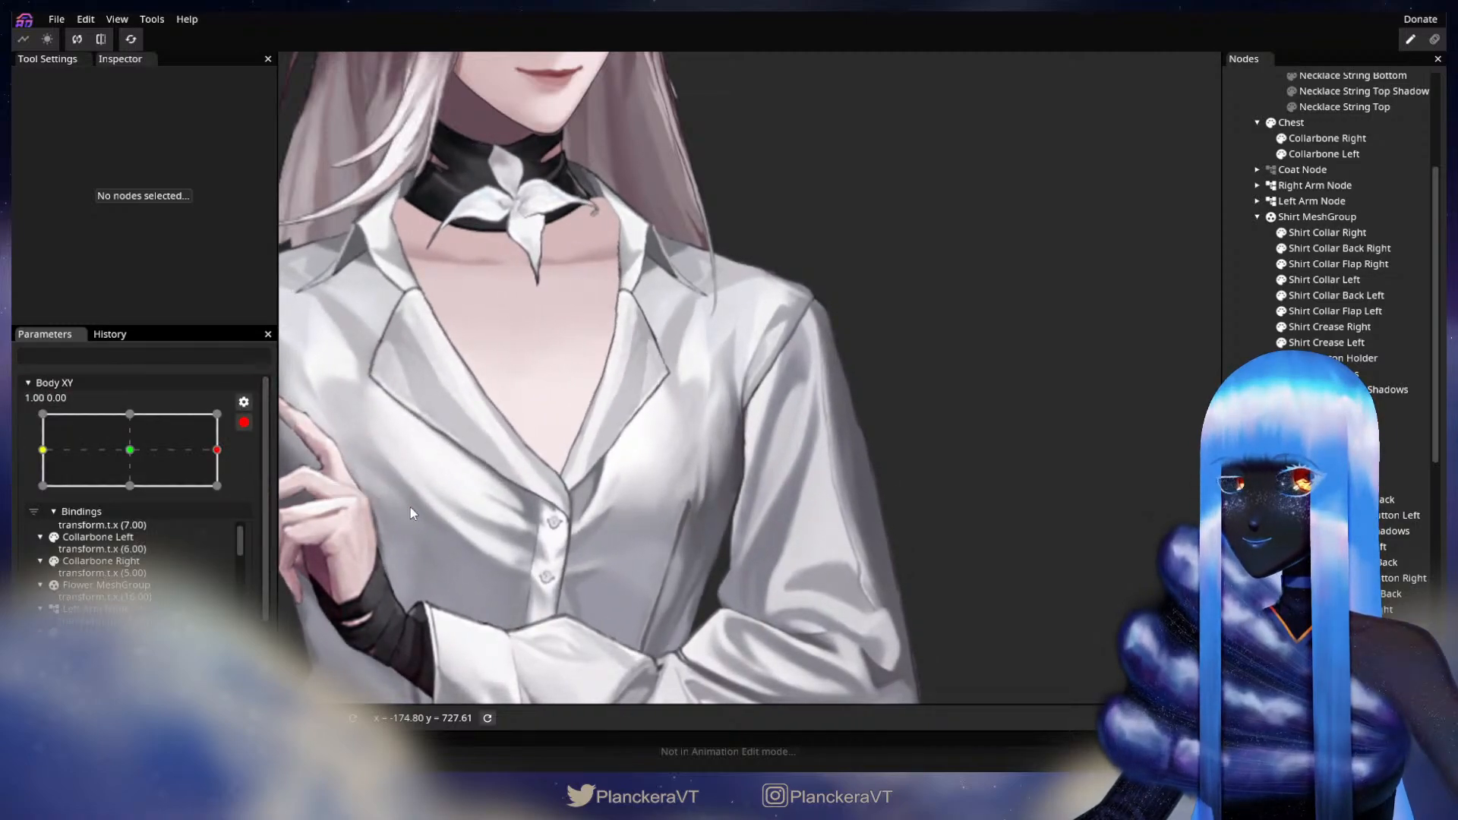
# - Adjust the Shirt mesh vertices in the shaded area beside the left sleeve, below the armhole, and deselect the Shirt
pyautogui.scroll(5, 685, 489)
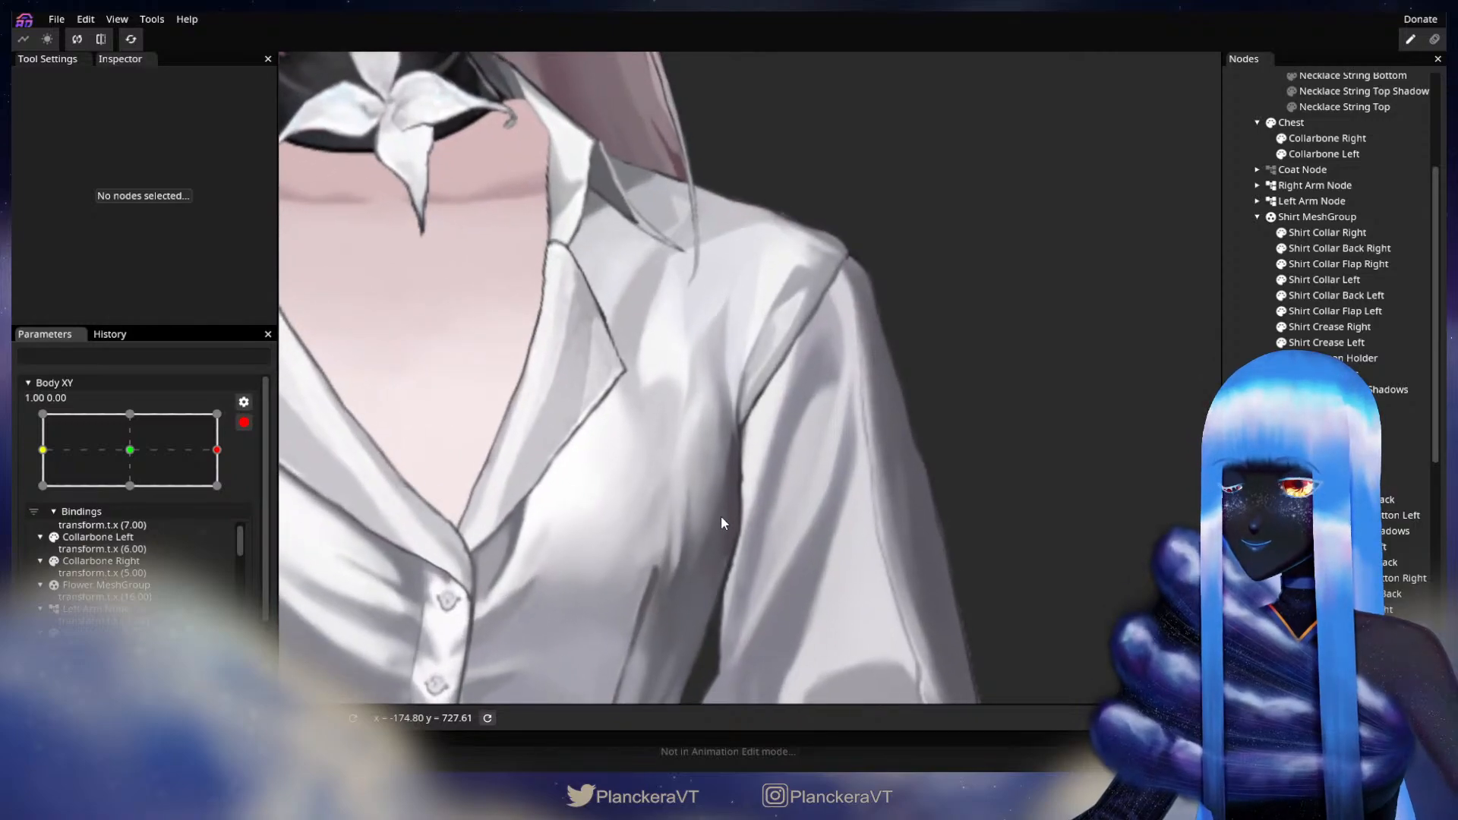
pyautogui.scroll(4, 722, 524)
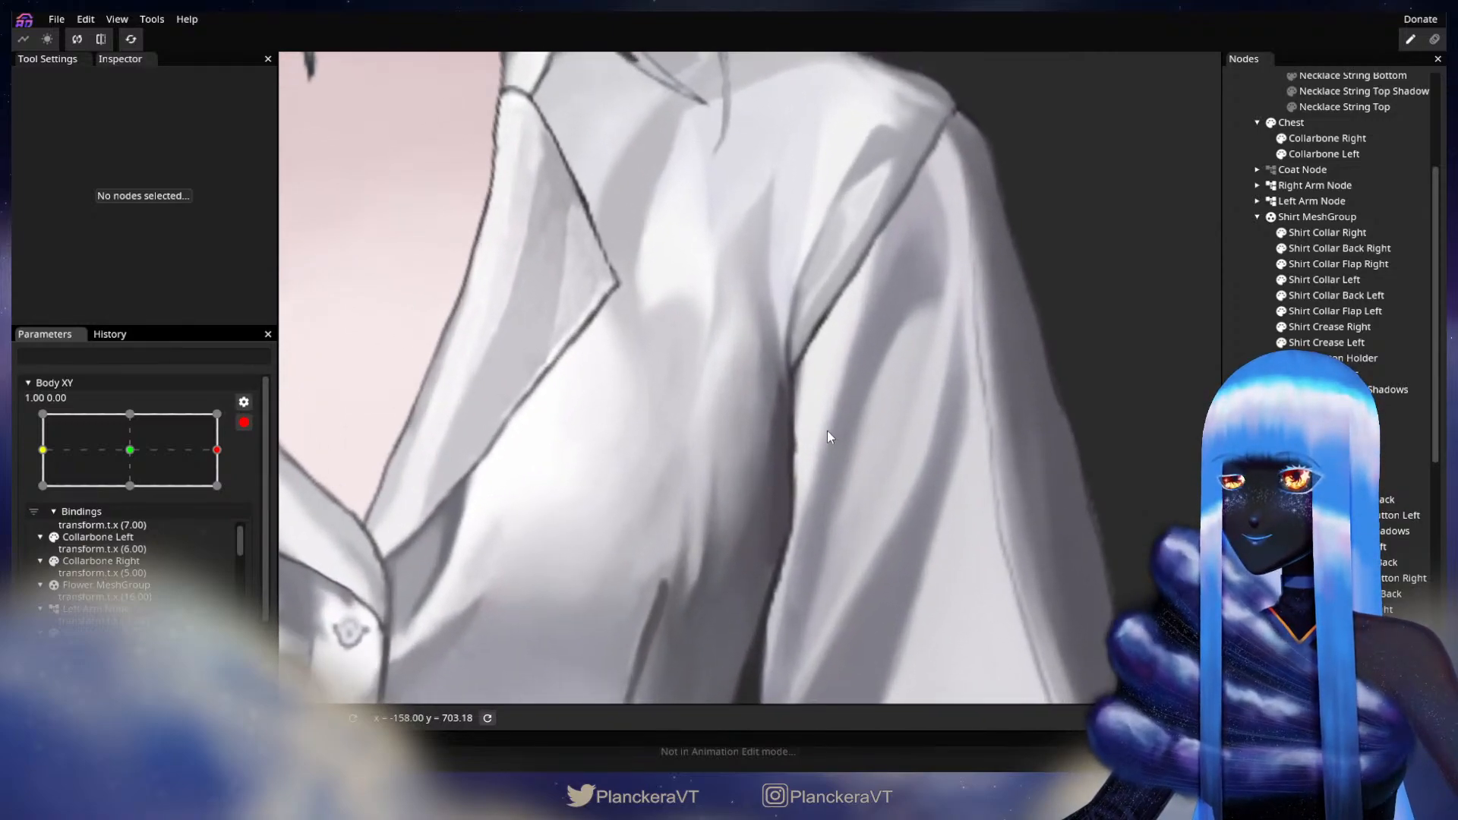
pyautogui.scroll(4, 835, 440)
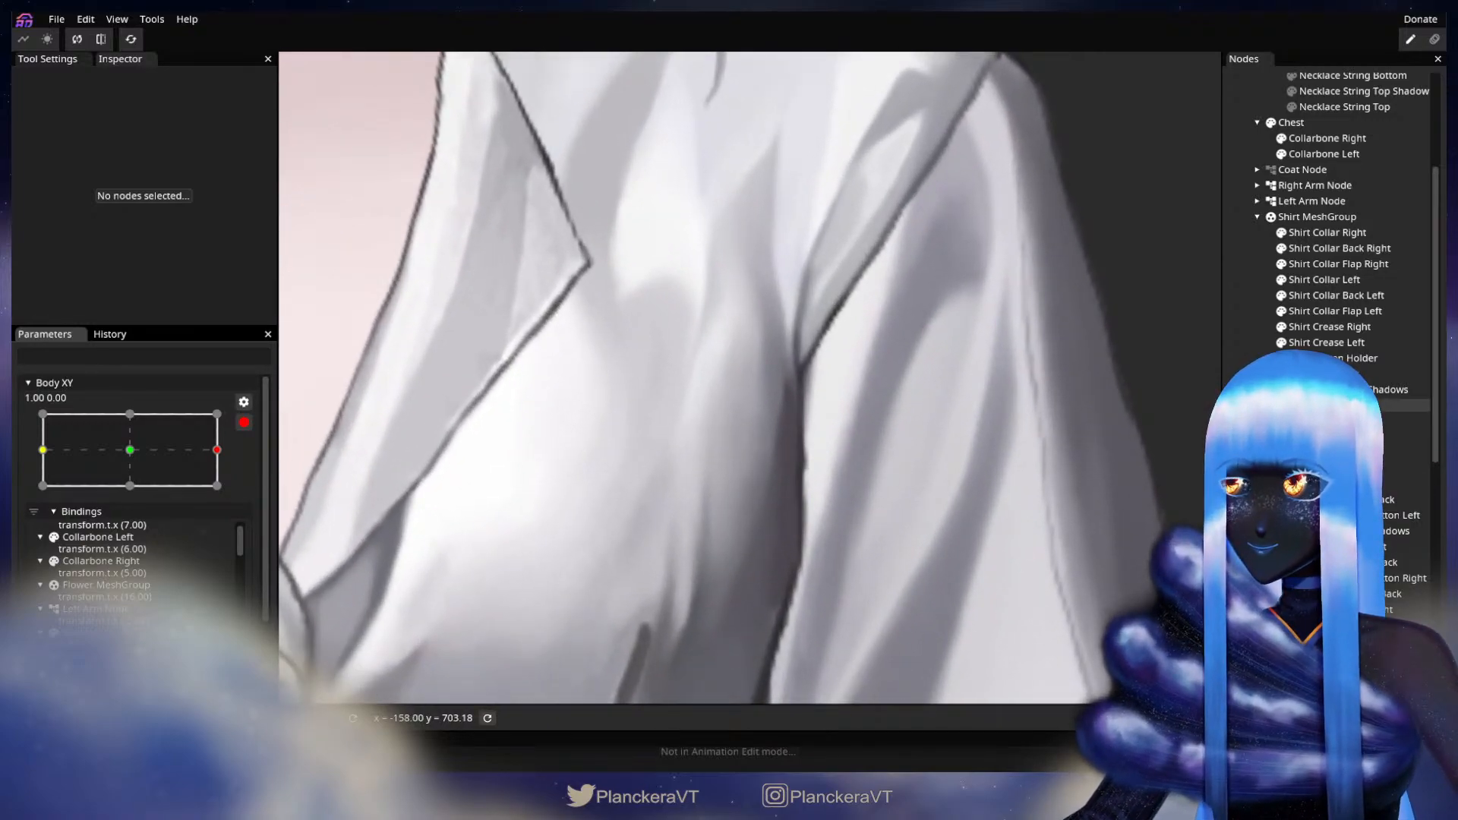
pyautogui.click(1321, 405)
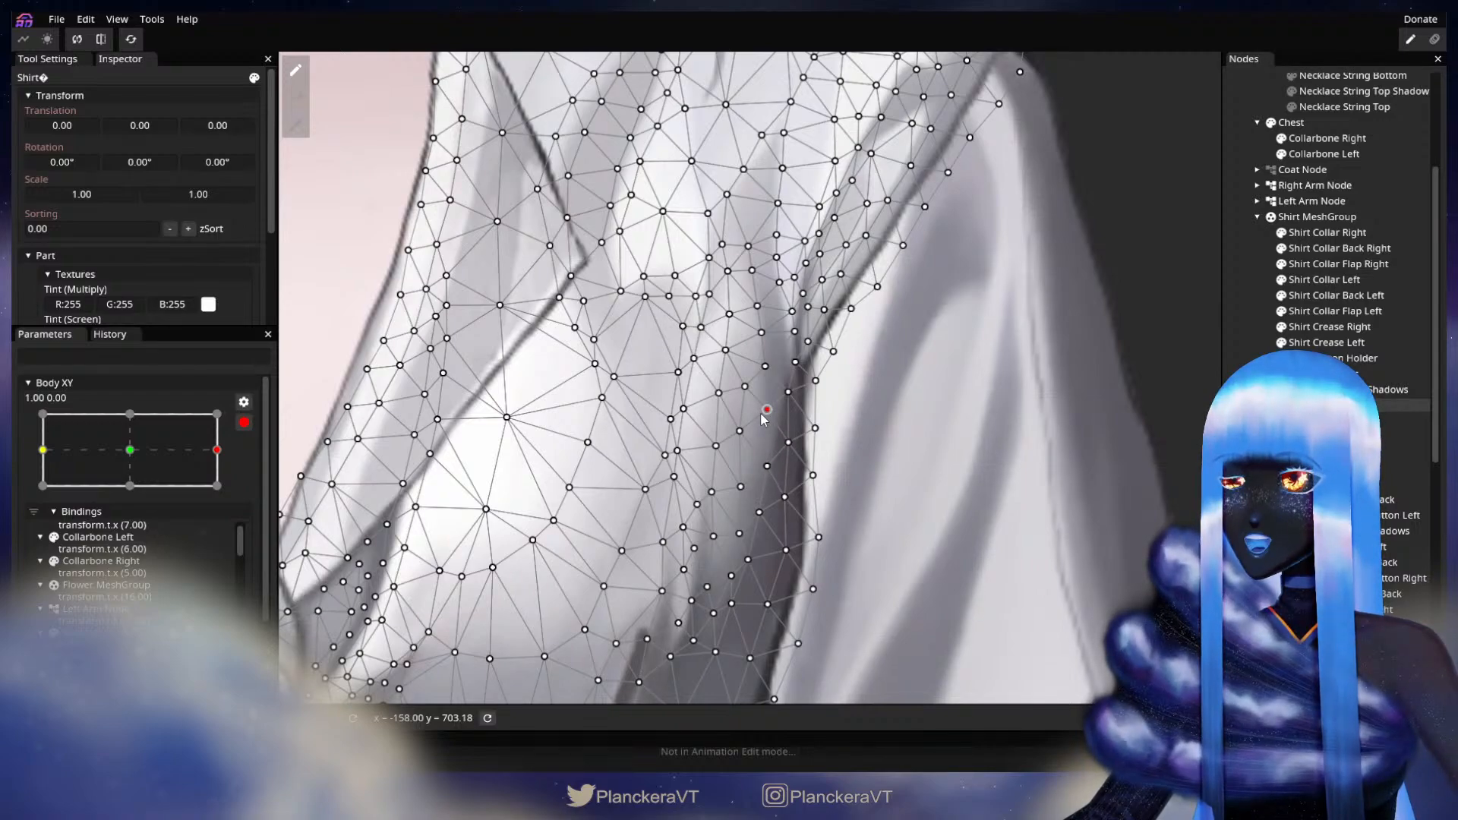
pyautogui.moveTo(928, 402); pyautogui.dragTo(964, 454)
pyautogui.moveTo(856, 450); pyautogui.dragTo(943, 309)
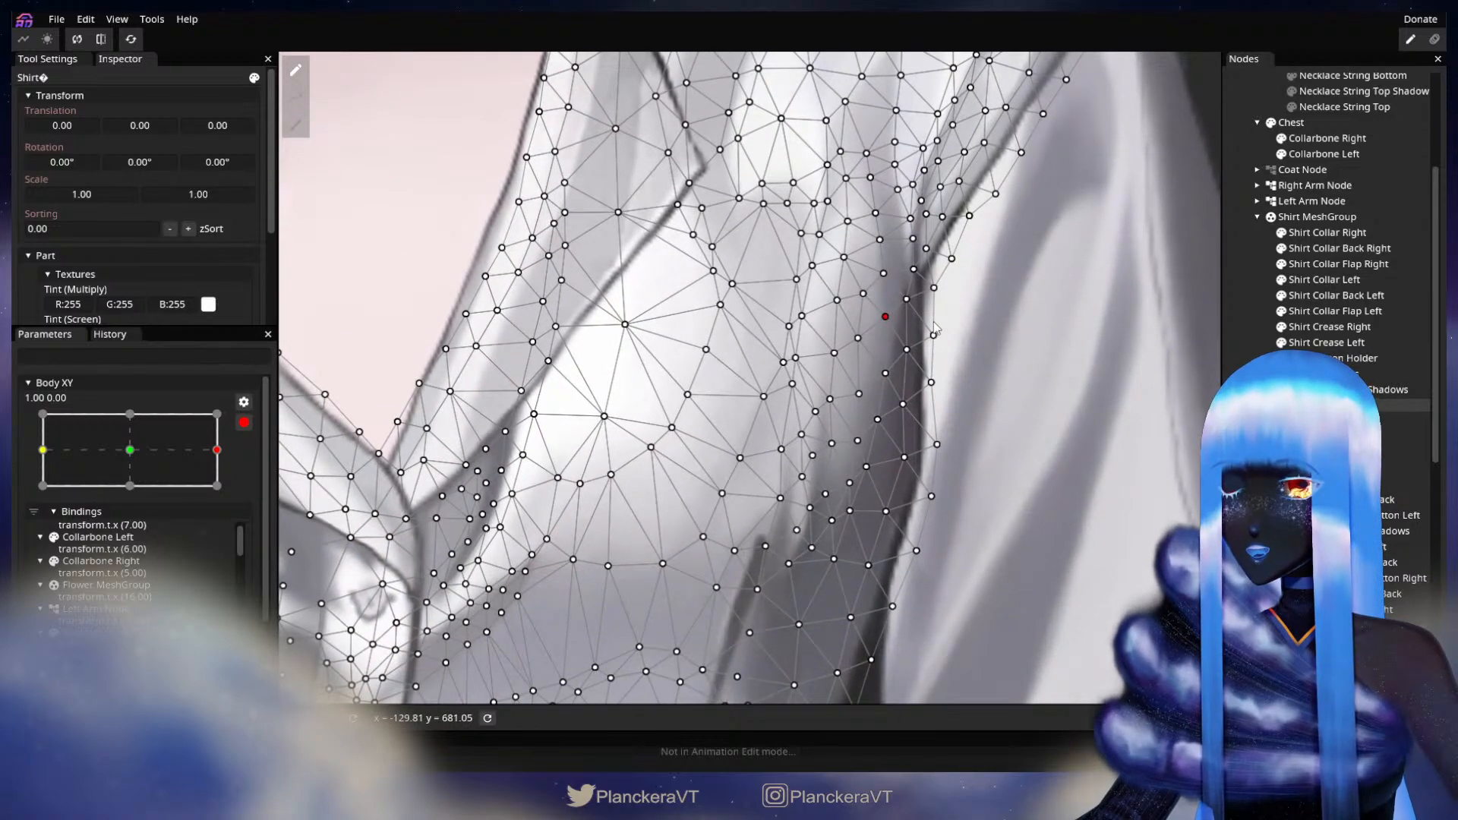
pyautogui.moveTo(900, 357); pyautogui.dragTo(861, 468)
pyautogui.scroll(-1, 974, 433)
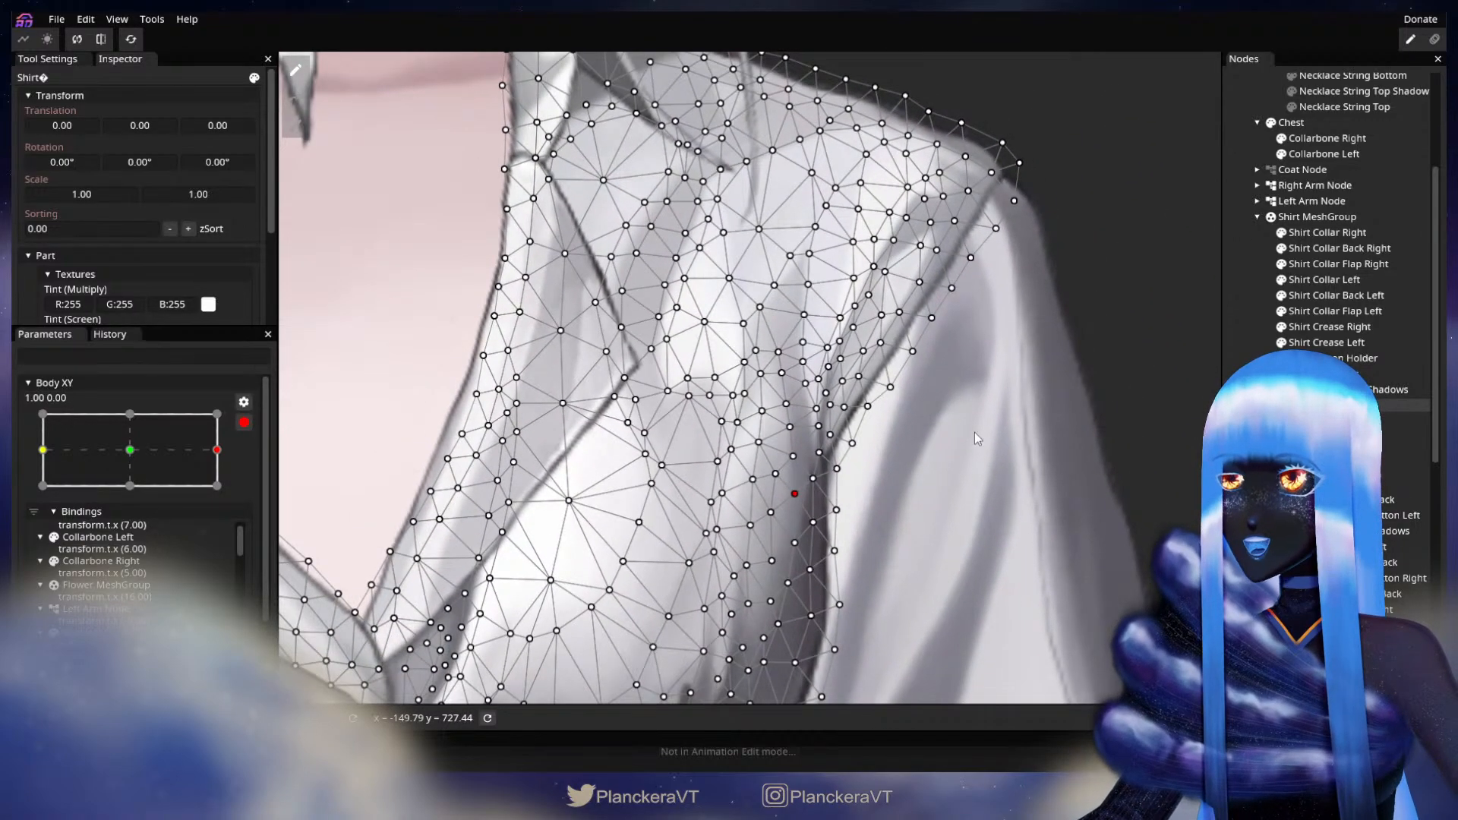
pyautogui.click(1255, 339)
# - Check how the shirt's left side follows the arm in the disarmed Body XY turn, and re-arm the parameter at 1.00, 0.00
pyautogui.scroll(1, 987, 480)
pyautogui.scroll(-3, 979, 488)
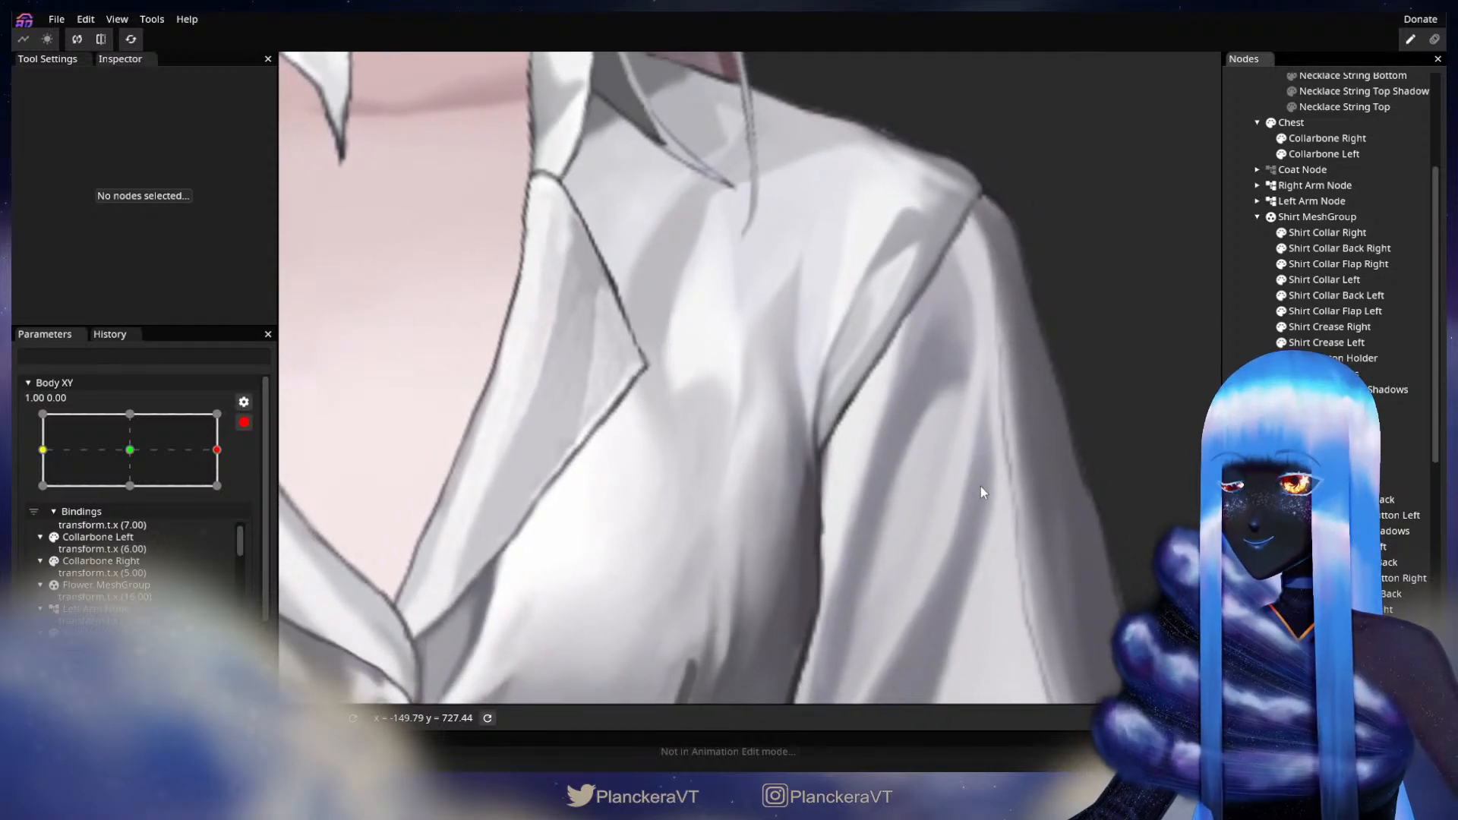
pyautogui.scroll(-5, 980, 489)
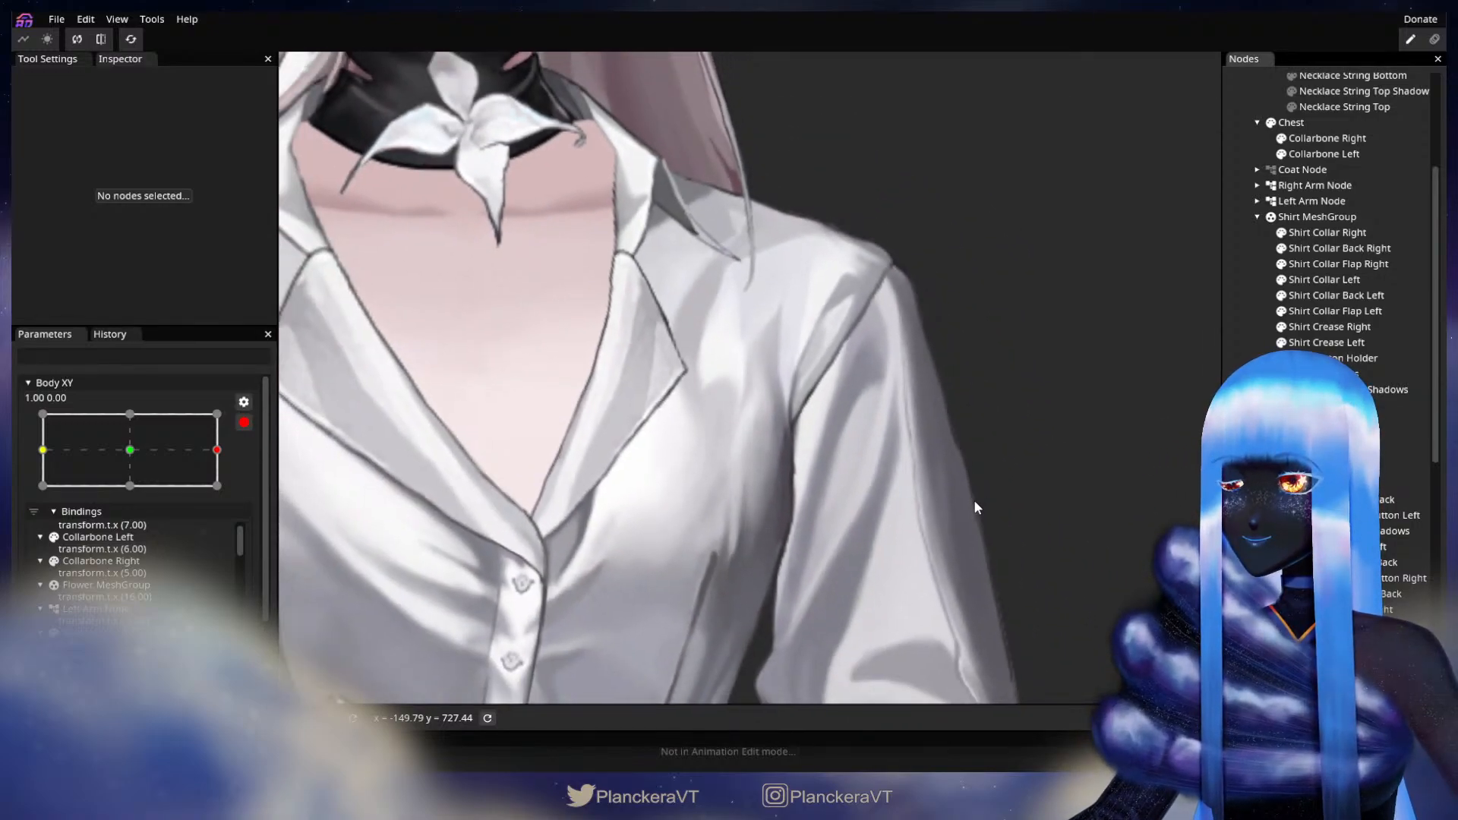
pyautogui.scroll(-6, 953, 471)
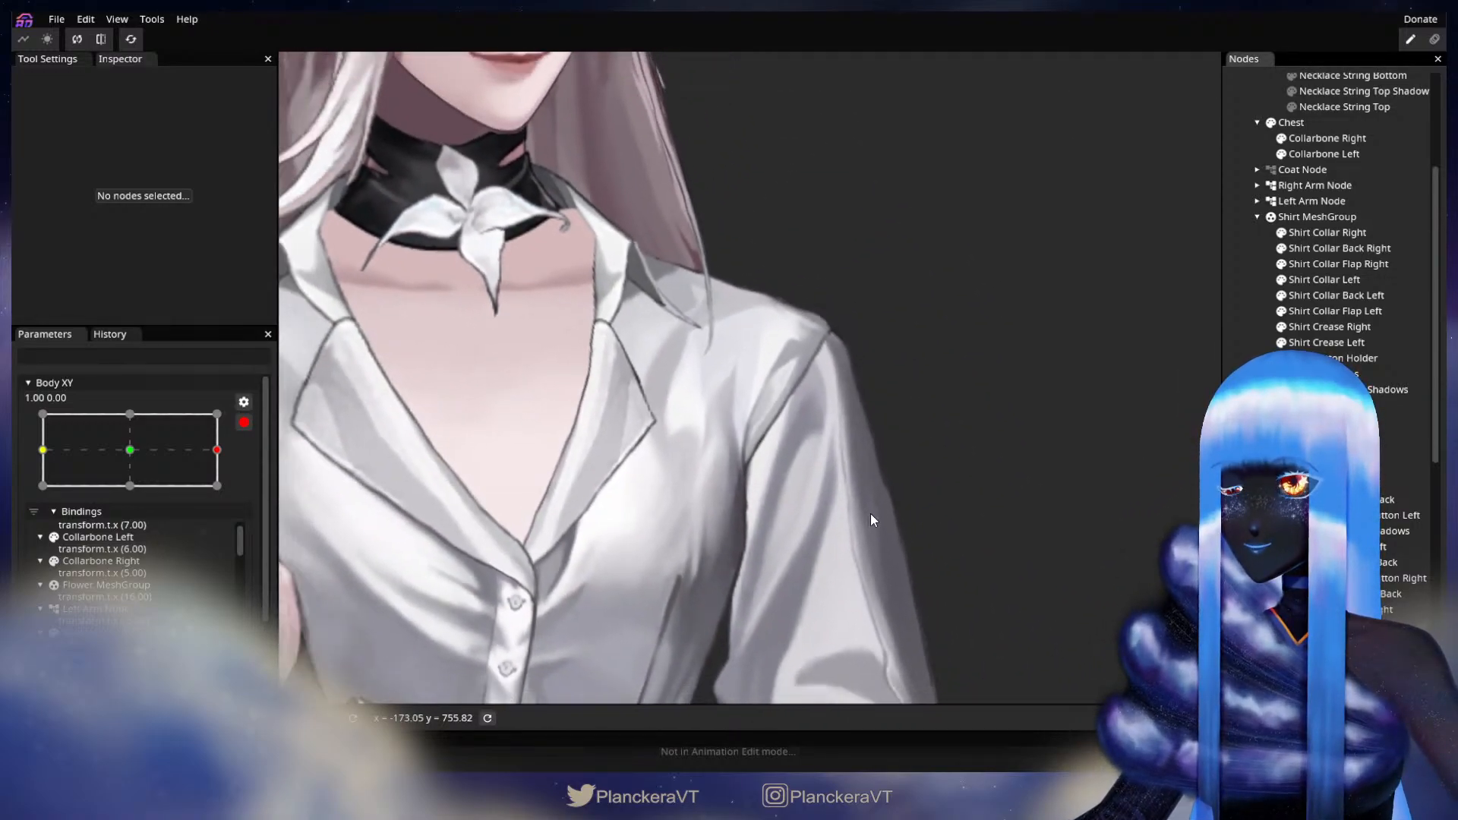
pyautogui.scroll(-2, 873, 514)
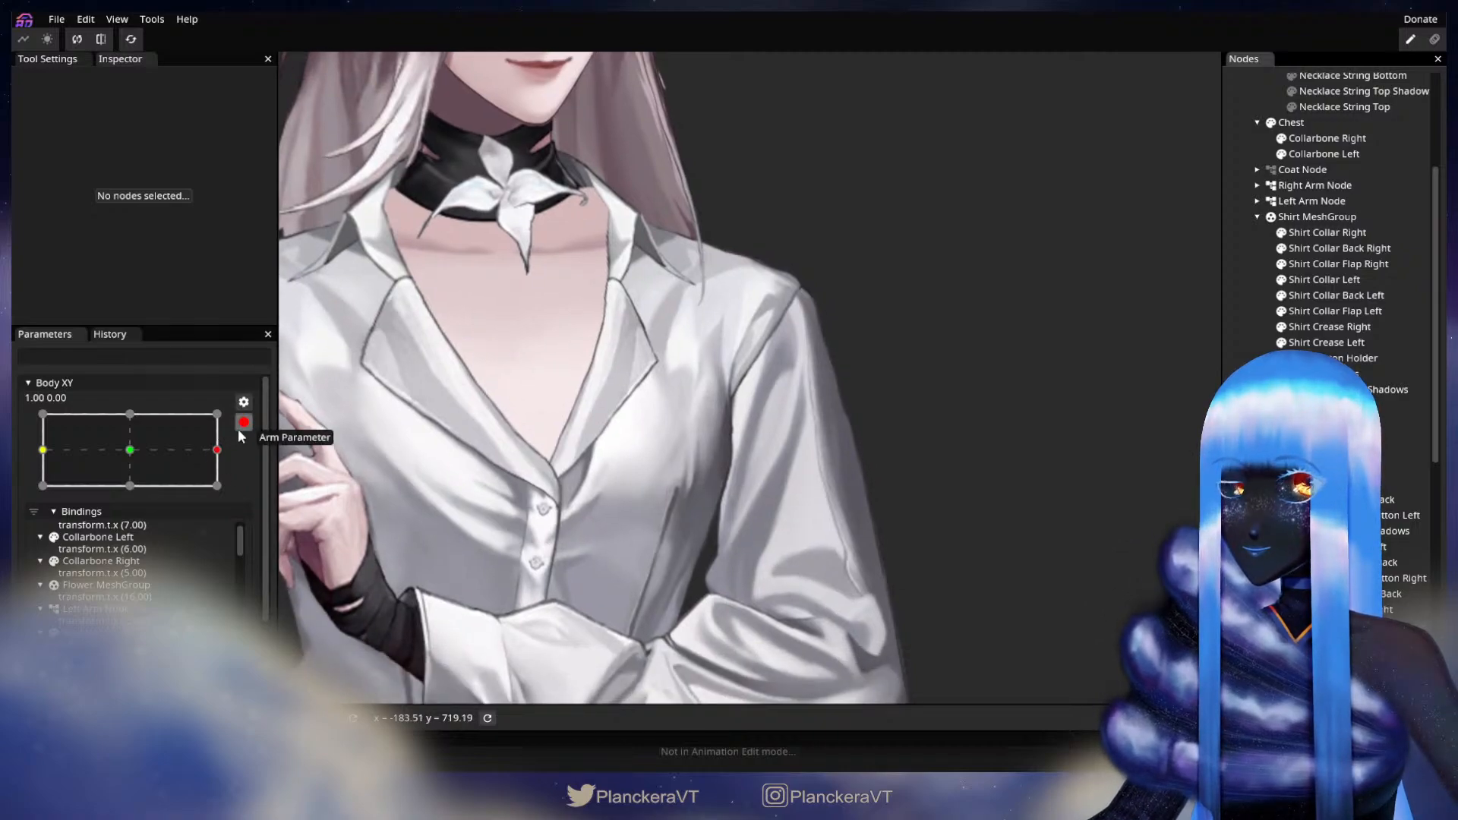
pyautogui.click(242, 425)
pyautogui.moveTo(236, 520)
pyautogui.mouseDown()
pyautogui.moveTo(132, 512)
pyautogui.moveTo(255, 500)
pyautogui.mouseUp()
pyautogui.click(255, 487)
# - Nudge the Shirt mesh vertices on the left chest beside the armhole with the Circle Brush at size 14, and deselect the Shirt
pyautogui.scroll(4, 450, 462)
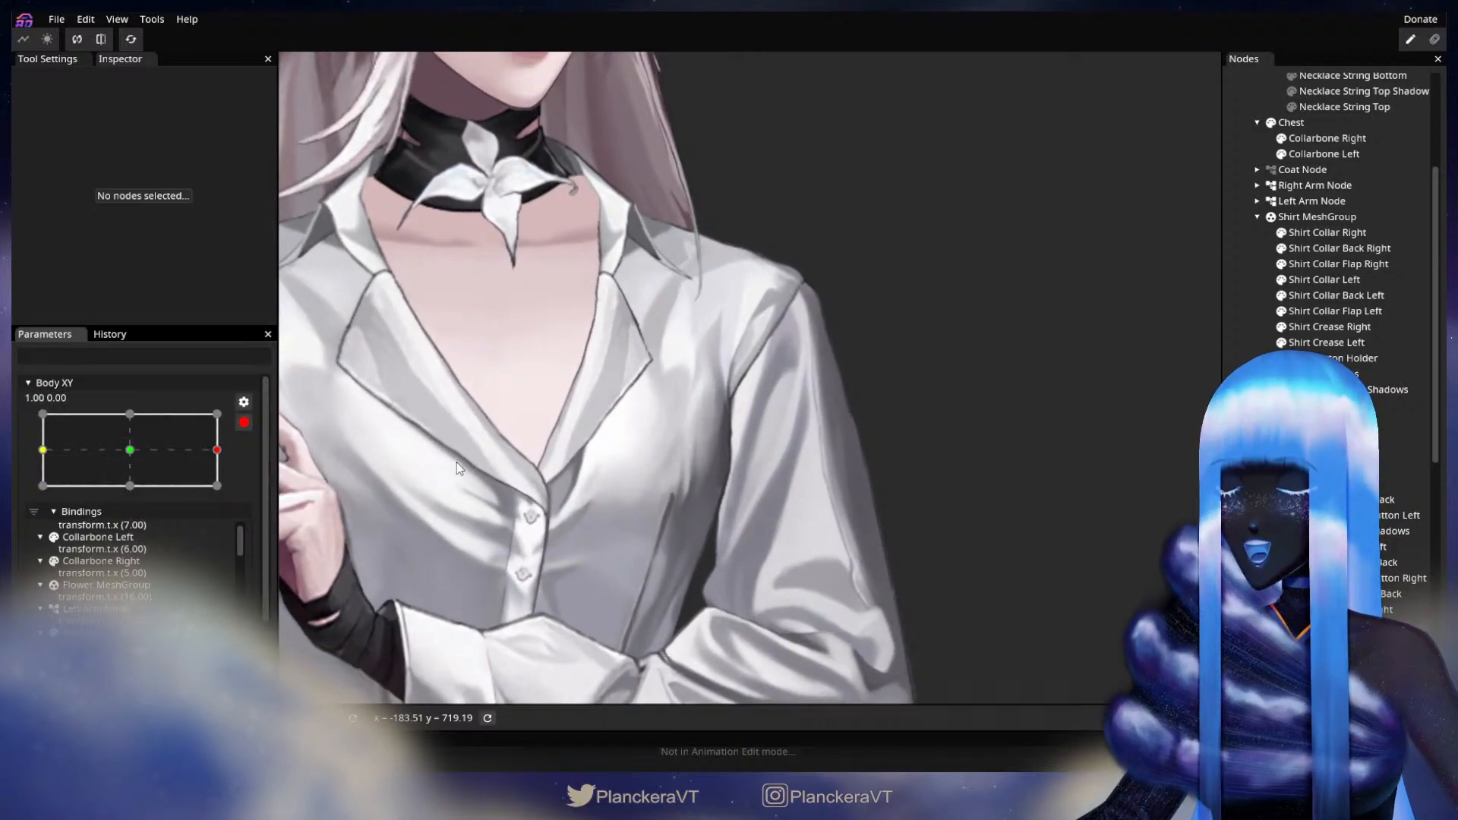
pyautogui.scroll(4, 619, 410)
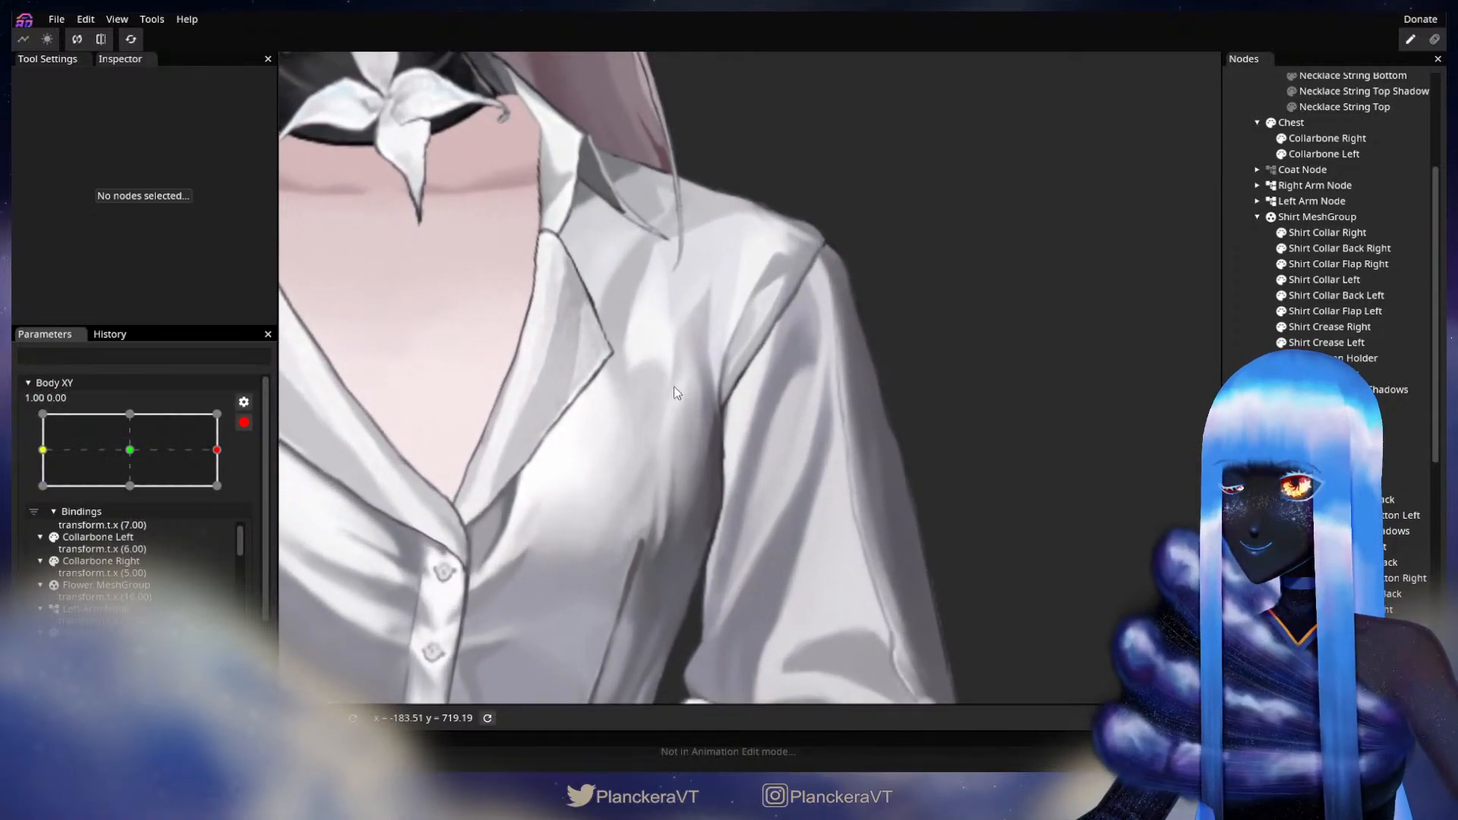
pyautogui.scroll(3, 676, 416)
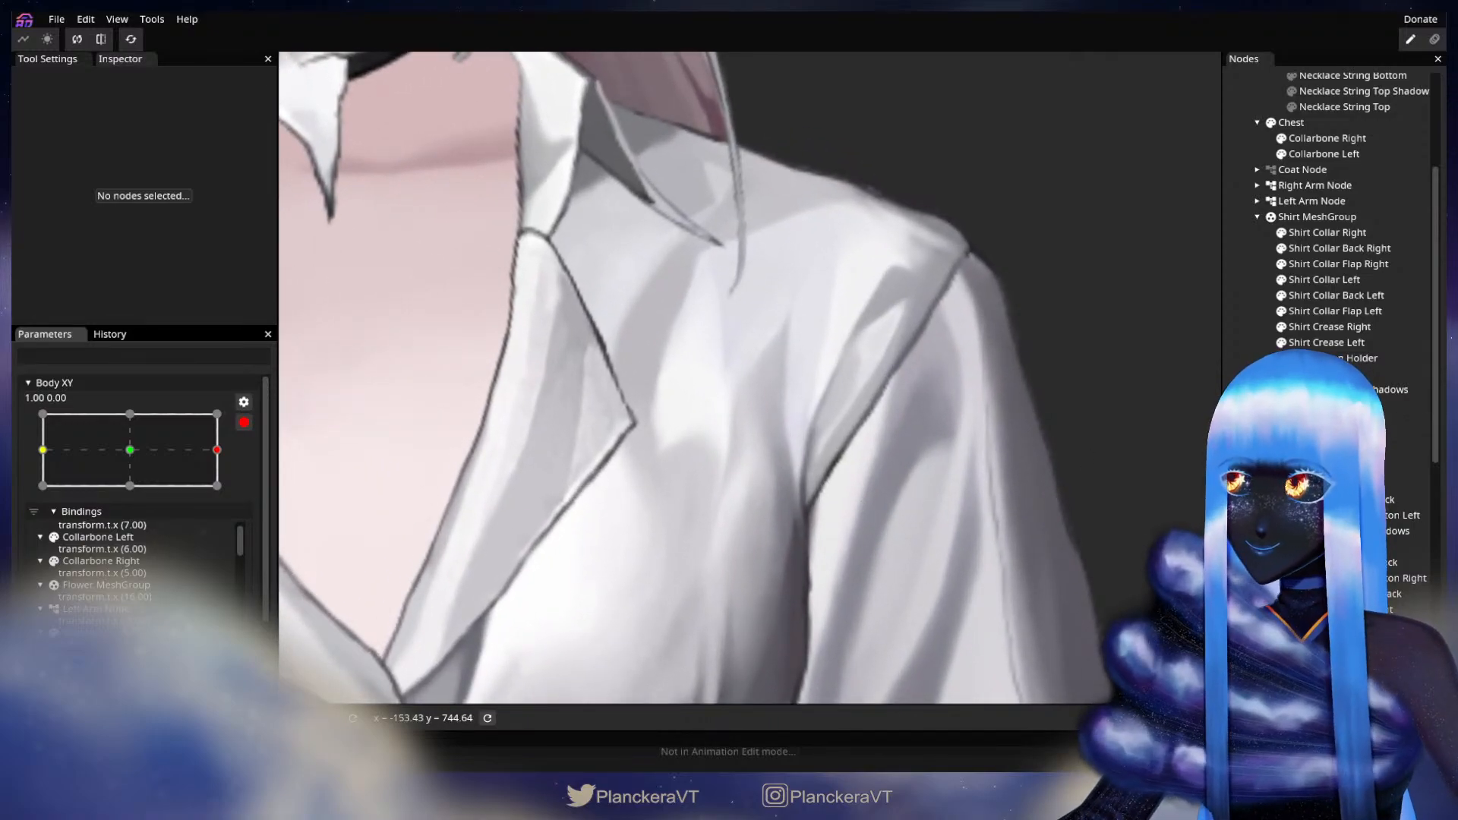
pyautogui.click(992, 462)
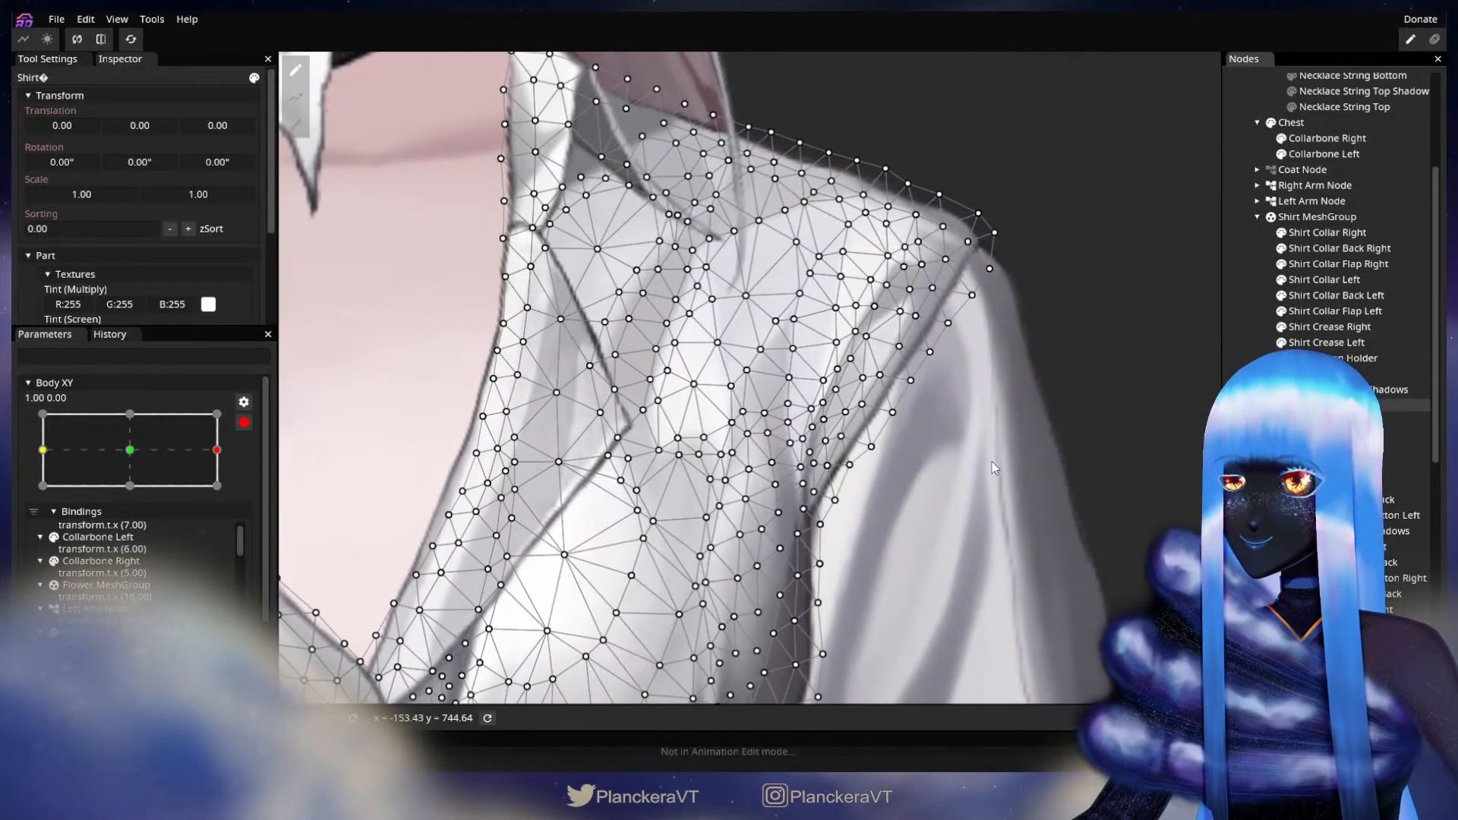
pyautogui.click(296, 125)
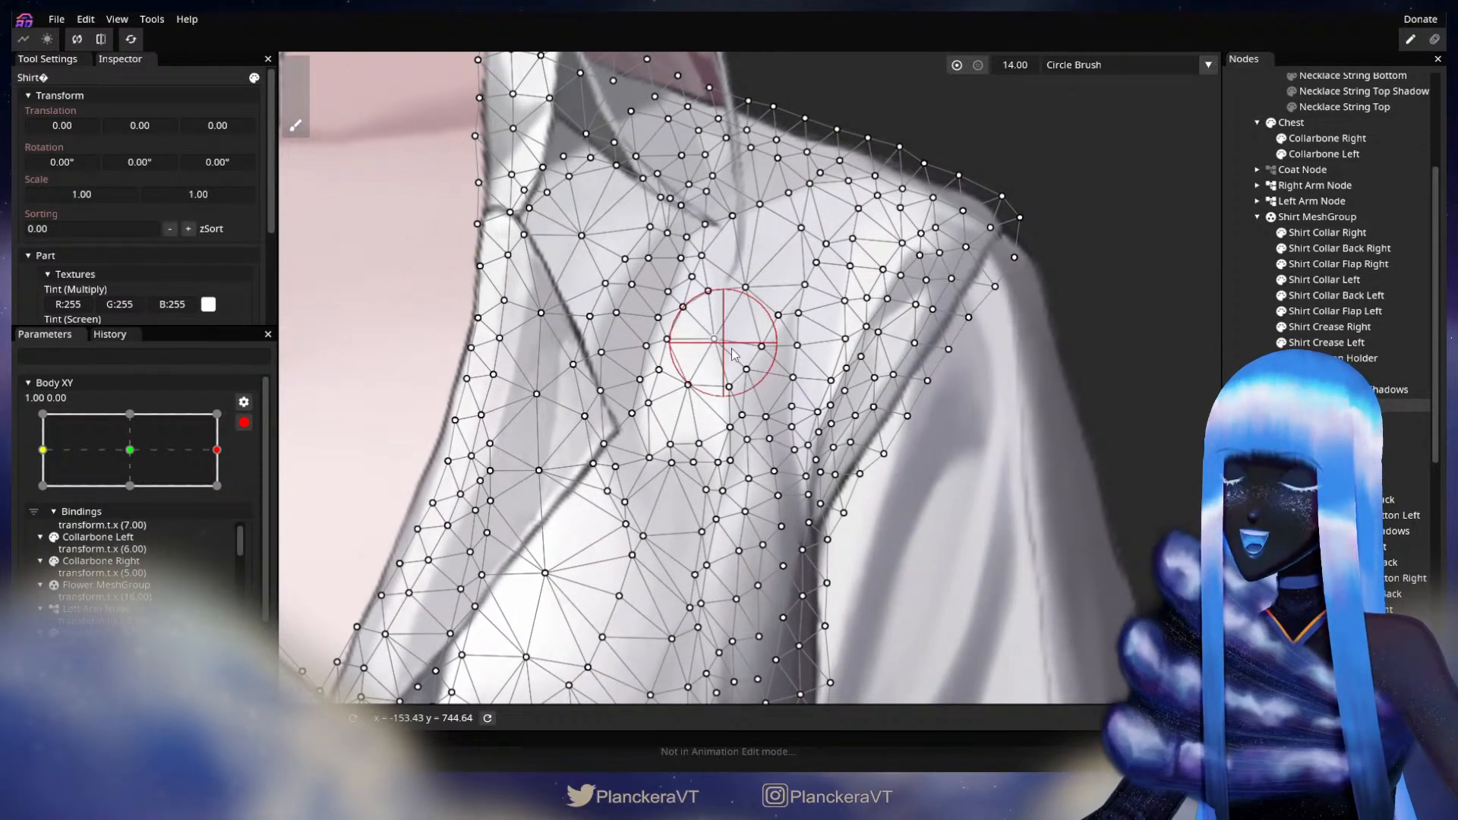
pyautogui.moveTo(768, 407)
pyautogui.mouseDown()
pyautogui.moveTo(781, 406)
pyautogui.moveTo(780, 442)
pyautogui.moveTo(750, 409)
pyautogui.mouseUp()
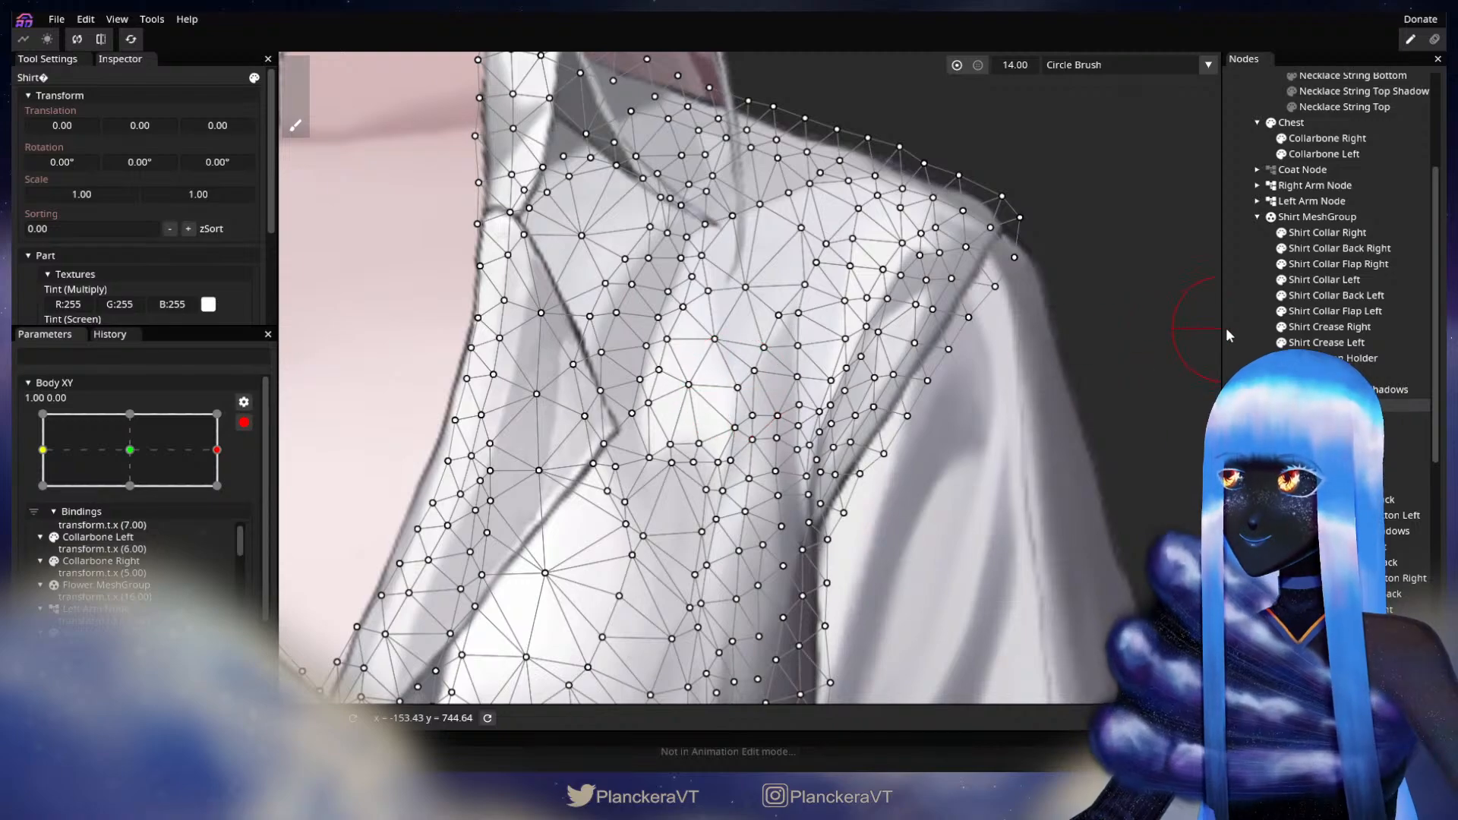
pyautogui.click(1227, 330)
# - Test the disarmed Body XY turn to inspect the left chest and armhole, and re-arm the parameter at 1.00, 0.00
pyautogui.scroll(-2, 903, 443)
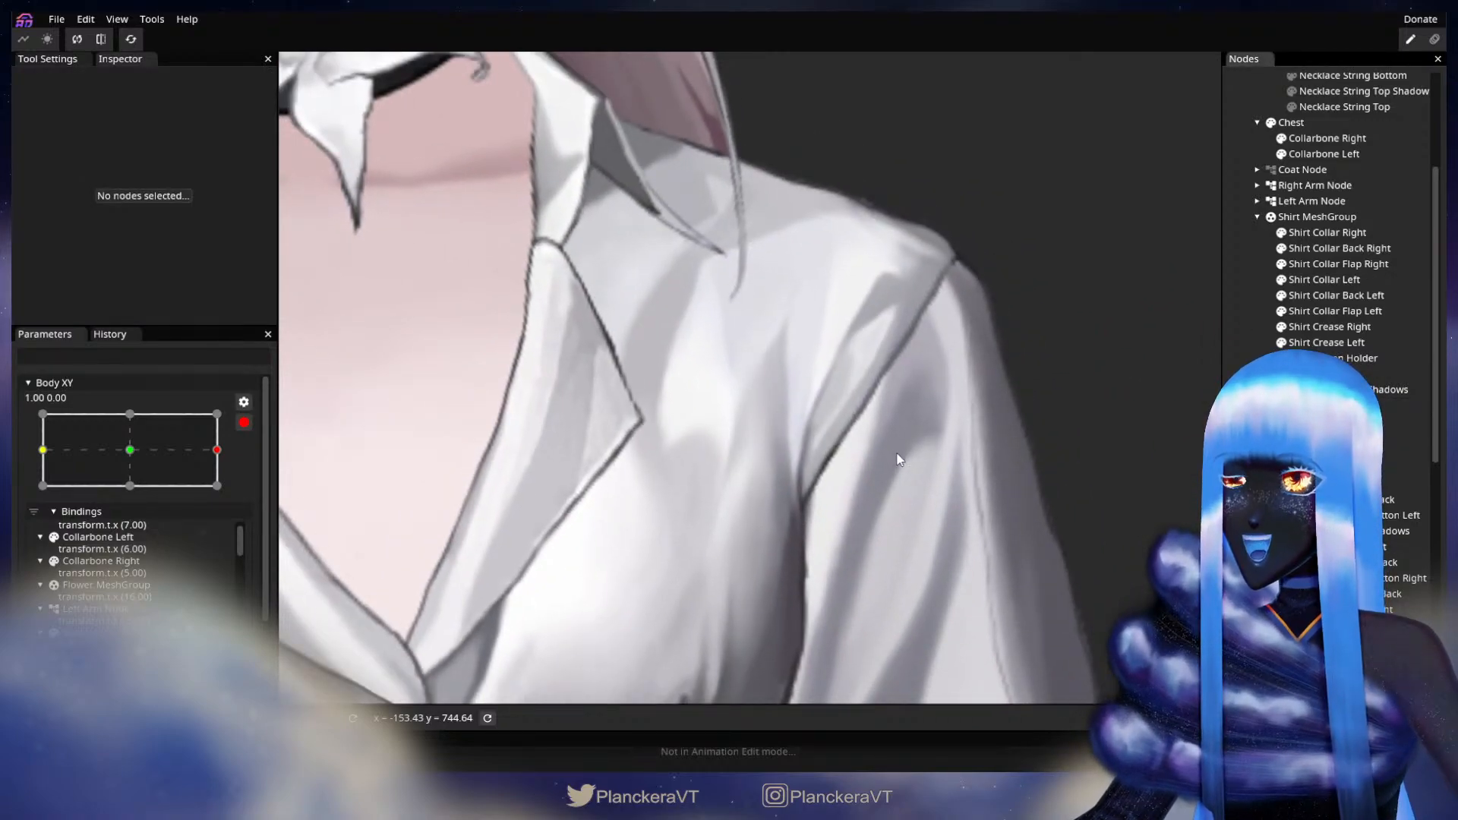
pyautogui.scroll(-3, 897, 459)
pyautogui.moveTo(895, 462); pyautogui.dragTo(815, 498)
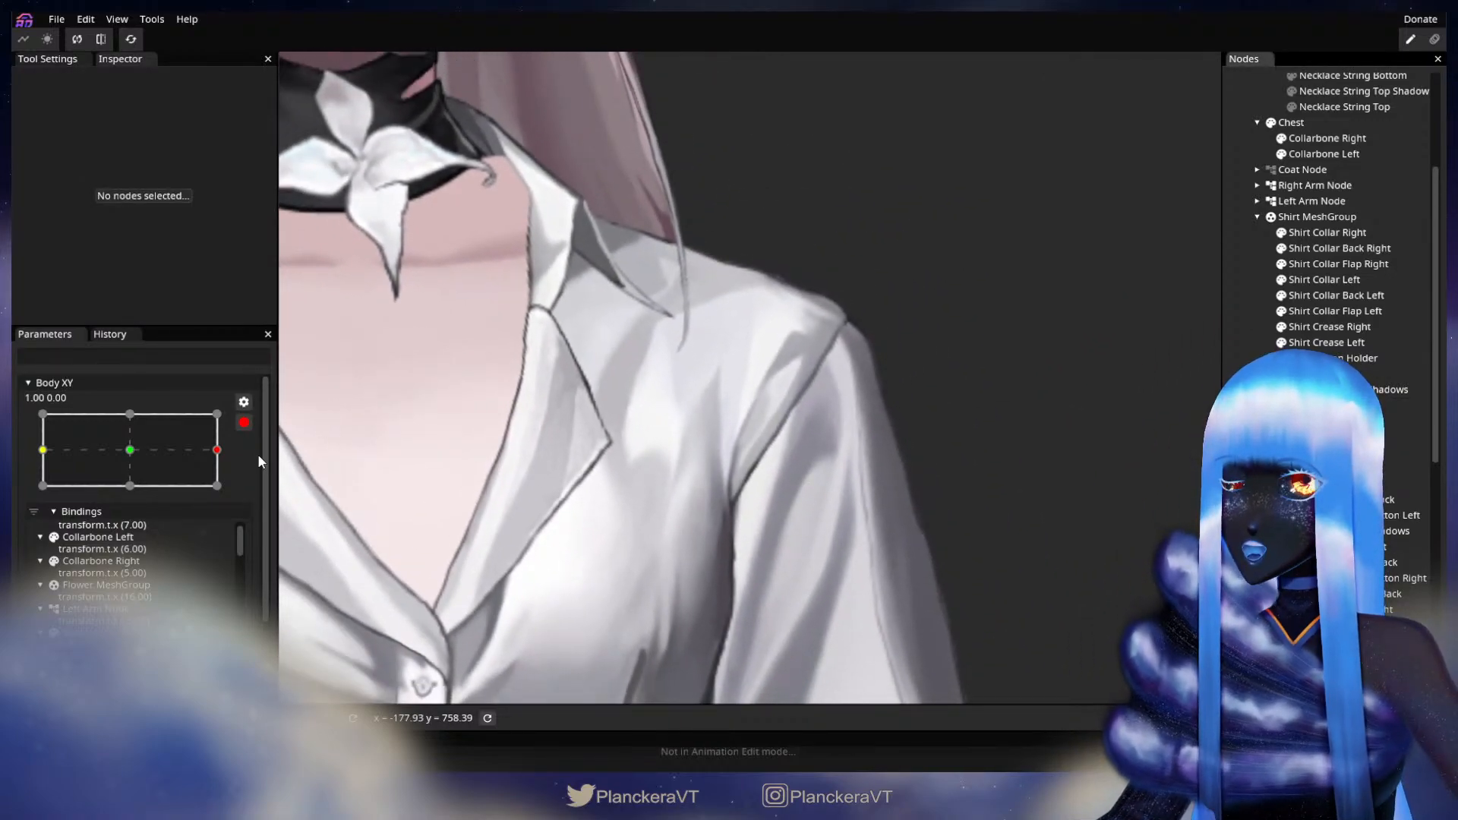
pyautogui.click(243, 422)
pyautogui.moveTo(228, 519)
pyautogui.mouseDown()
pyautogui.moveTo(130, 517)
pyautogui.moveTo(229, 507)
pyautogui.mouseUp()
pyautogui.click(255, 489)
# - Adjust the Shirt mesh vertices on the front of the left shoulder, inside the armhole seam, with the size 14 Circle Brush, and deselect the Shirt
pyautogui.scroll(5, 749, 375)
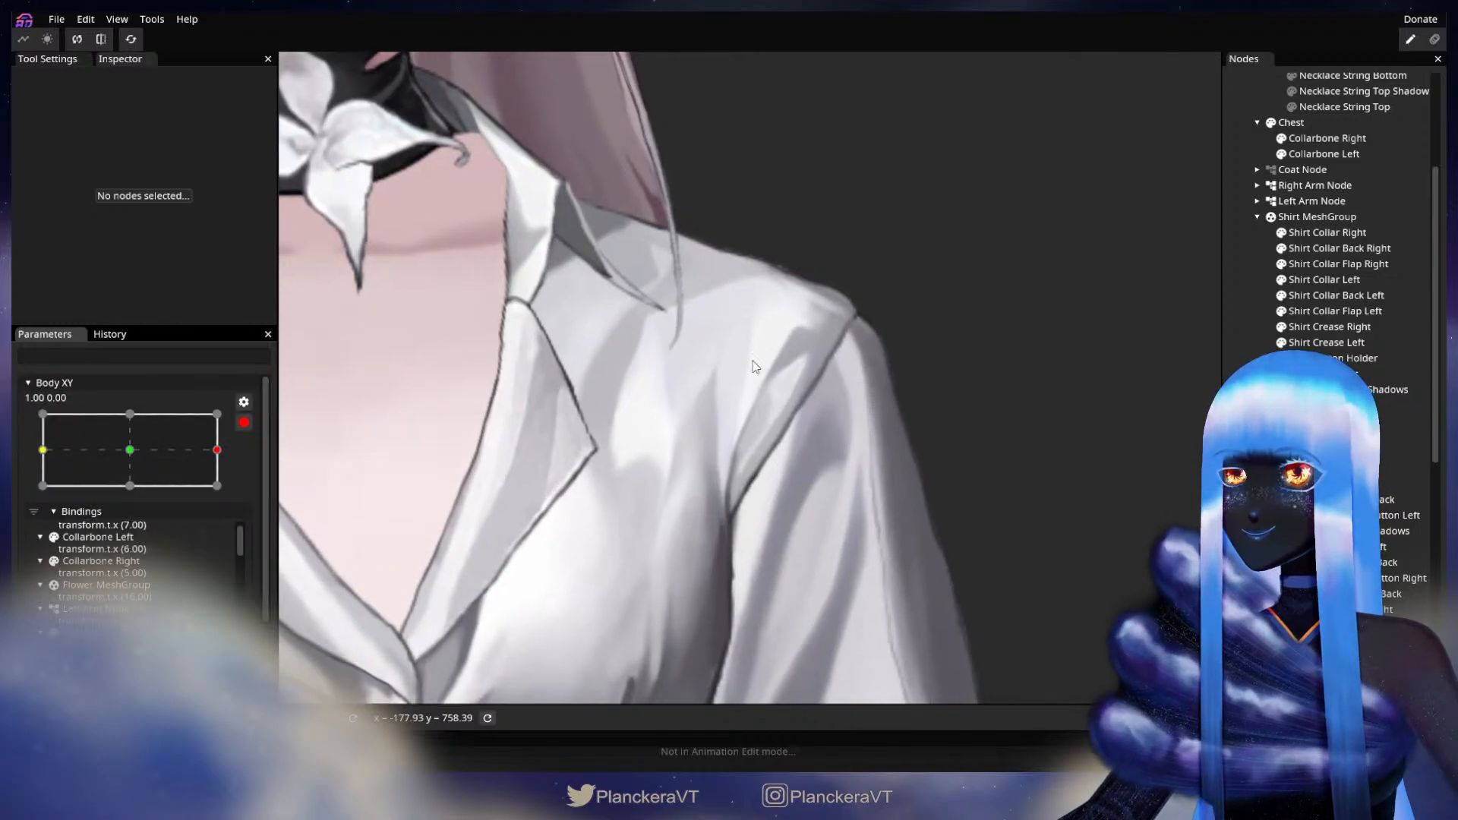
pyautogui.moveTo(860, 388); pyautogui.dragTo(841, 435)
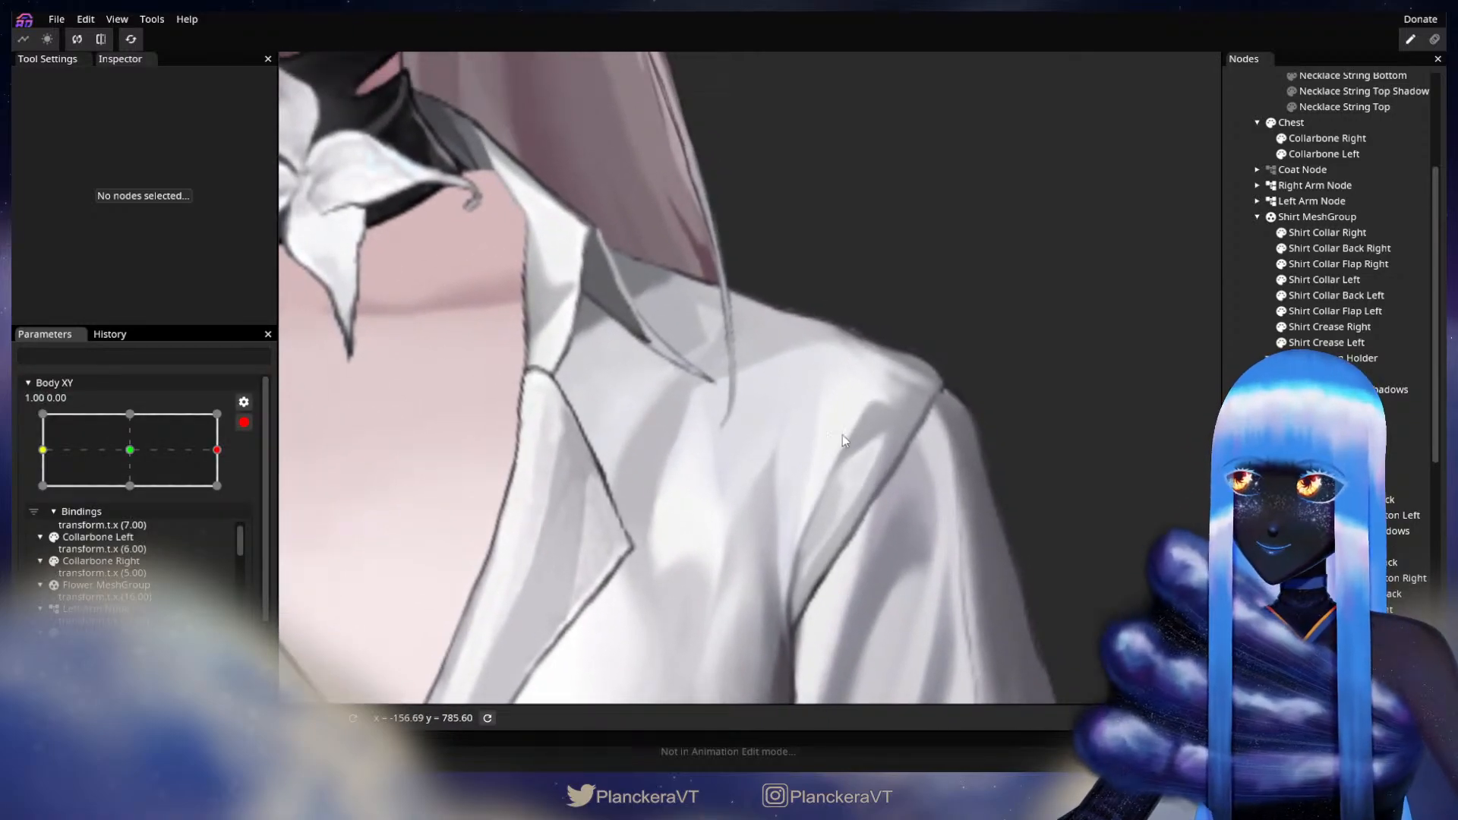
pyautogui.click(1306, 404)
pyautogui.scroll(1, 750, 377)
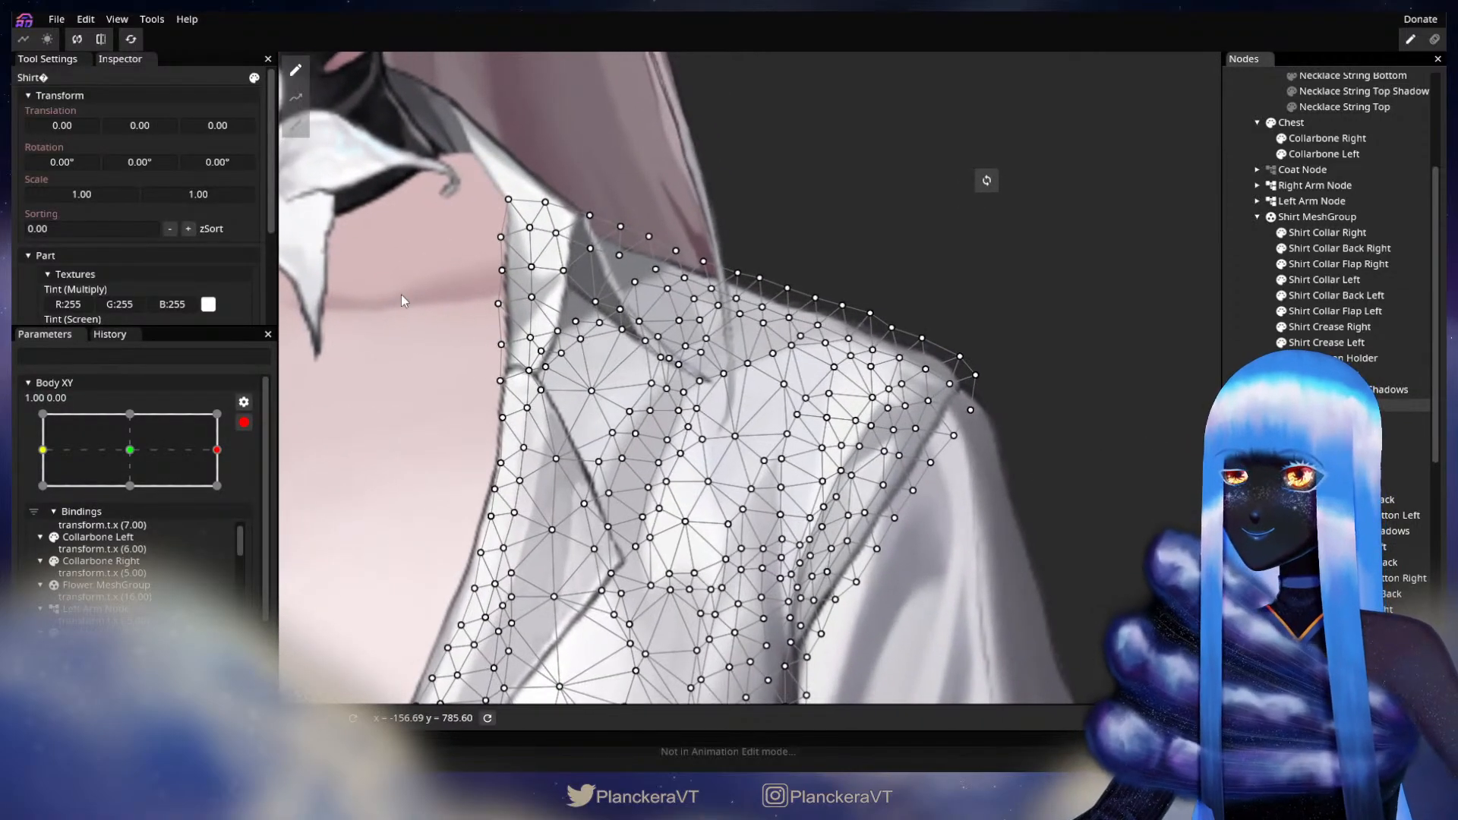
pyautogui.click(295, 125)
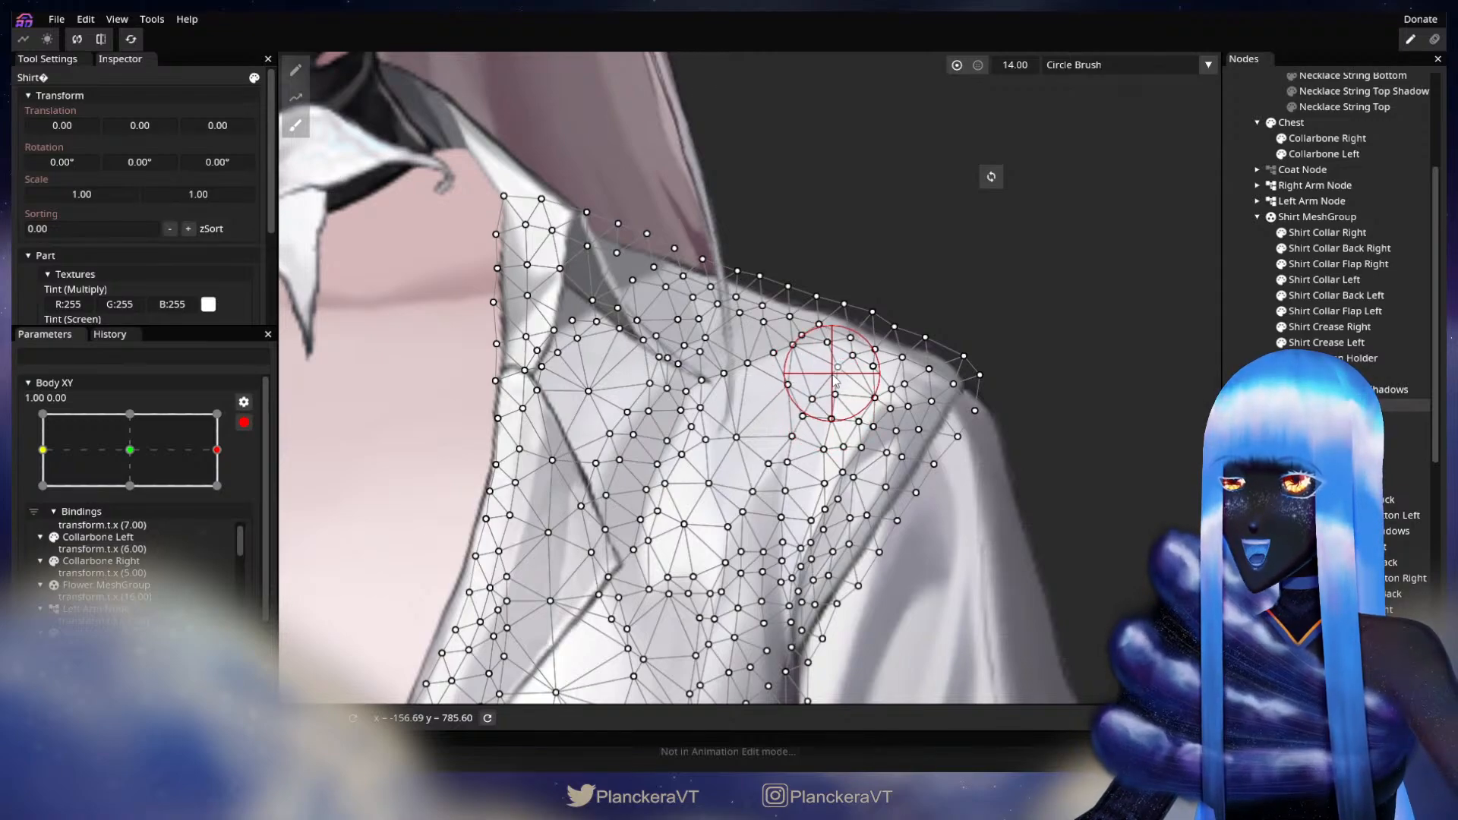
pyautogui.scroll(-2, 790, 410)
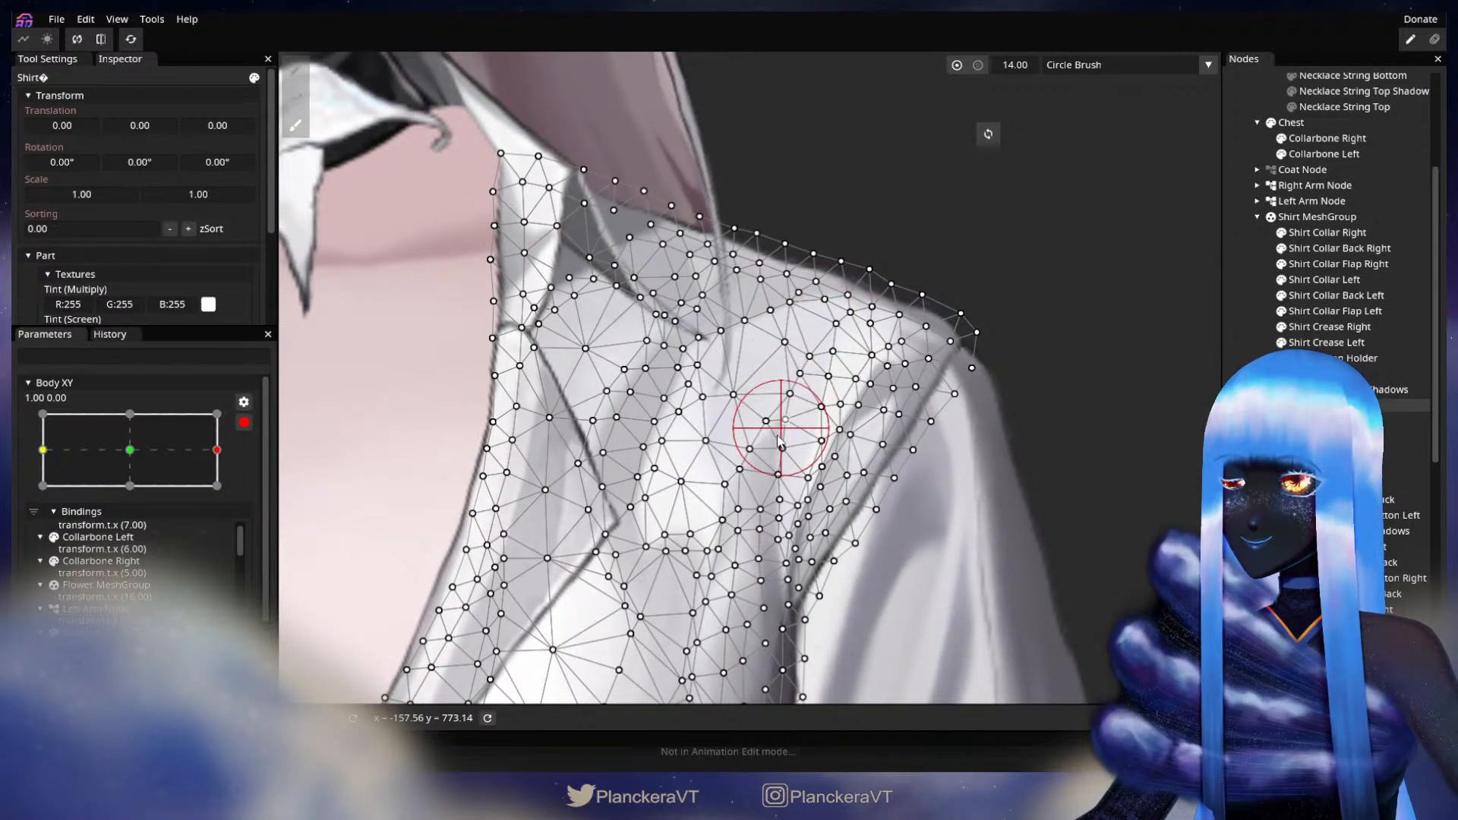
pyautogui.scroll(-2, 770, 472)
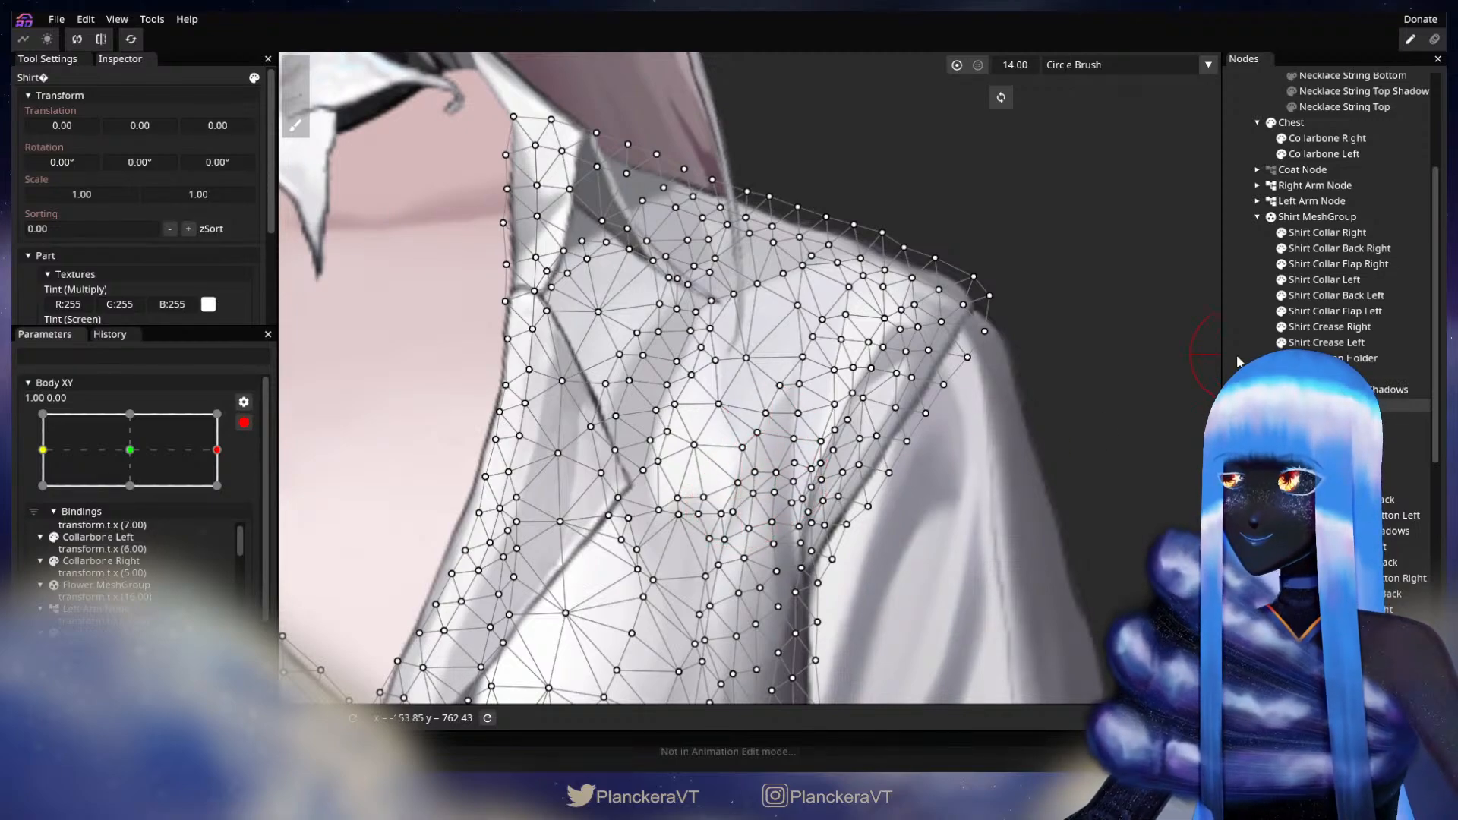
pyautogui.click(1238, 356)
# - Review the shirt's left shoulder and the upper body in the disarmed Body XY turn, and re-arm the parameter at 1.00, 0.00
pyautogui.scroll(-3, 842, 518)
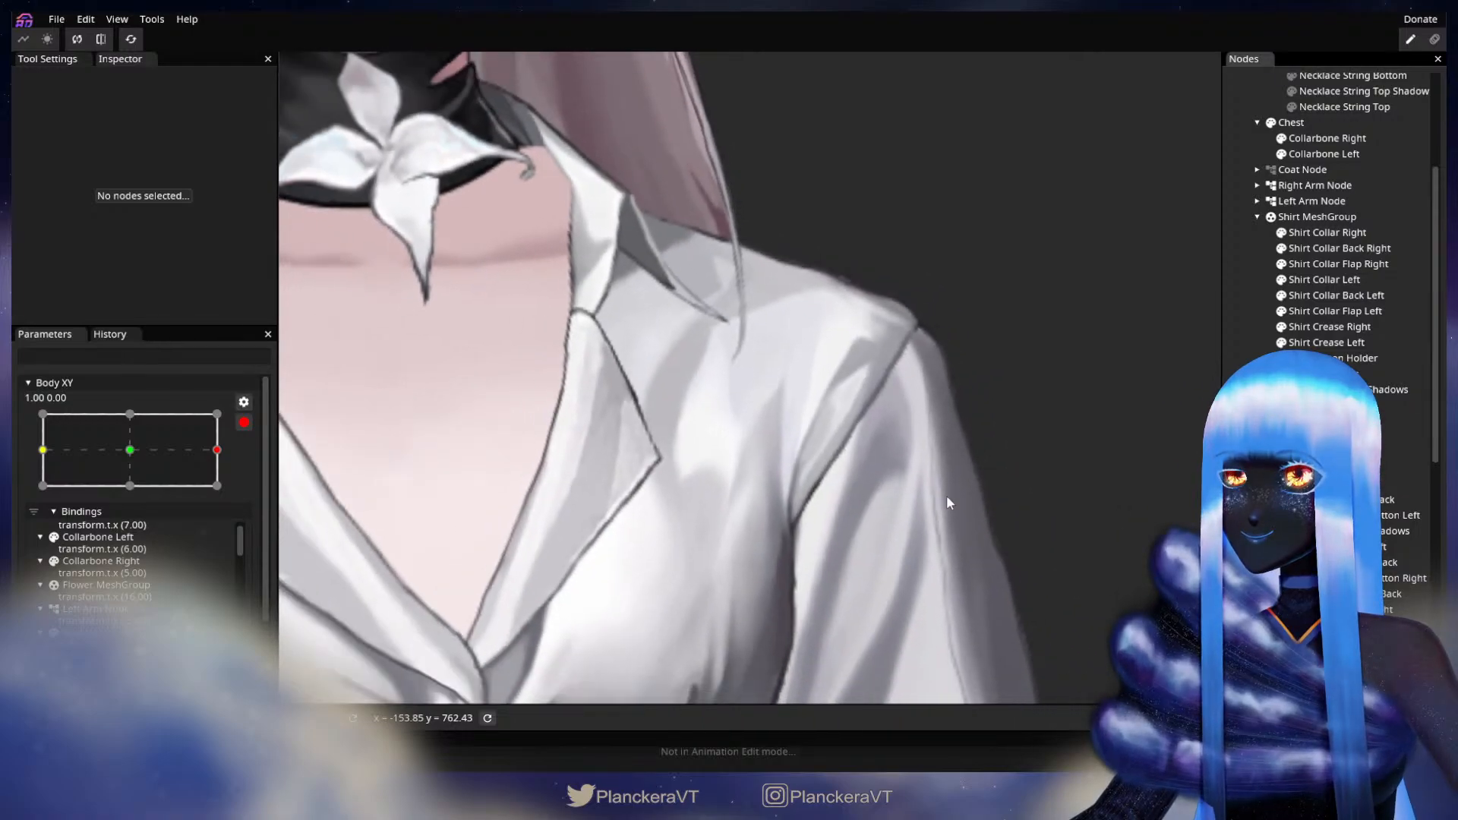
pyautogui.scroll(-5, 947, 497)
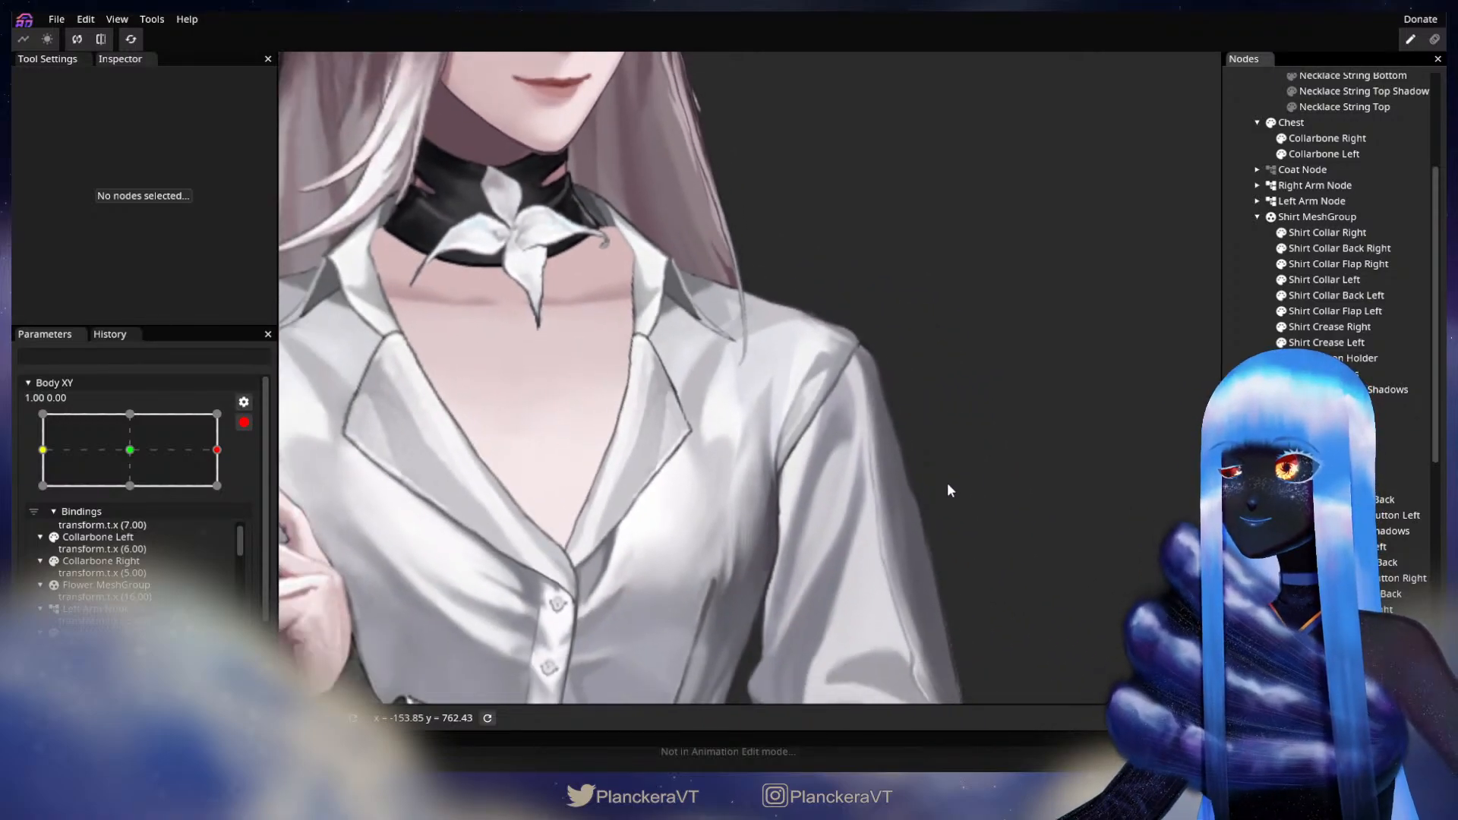
pyautogui.scroll(-5, 946, 491)
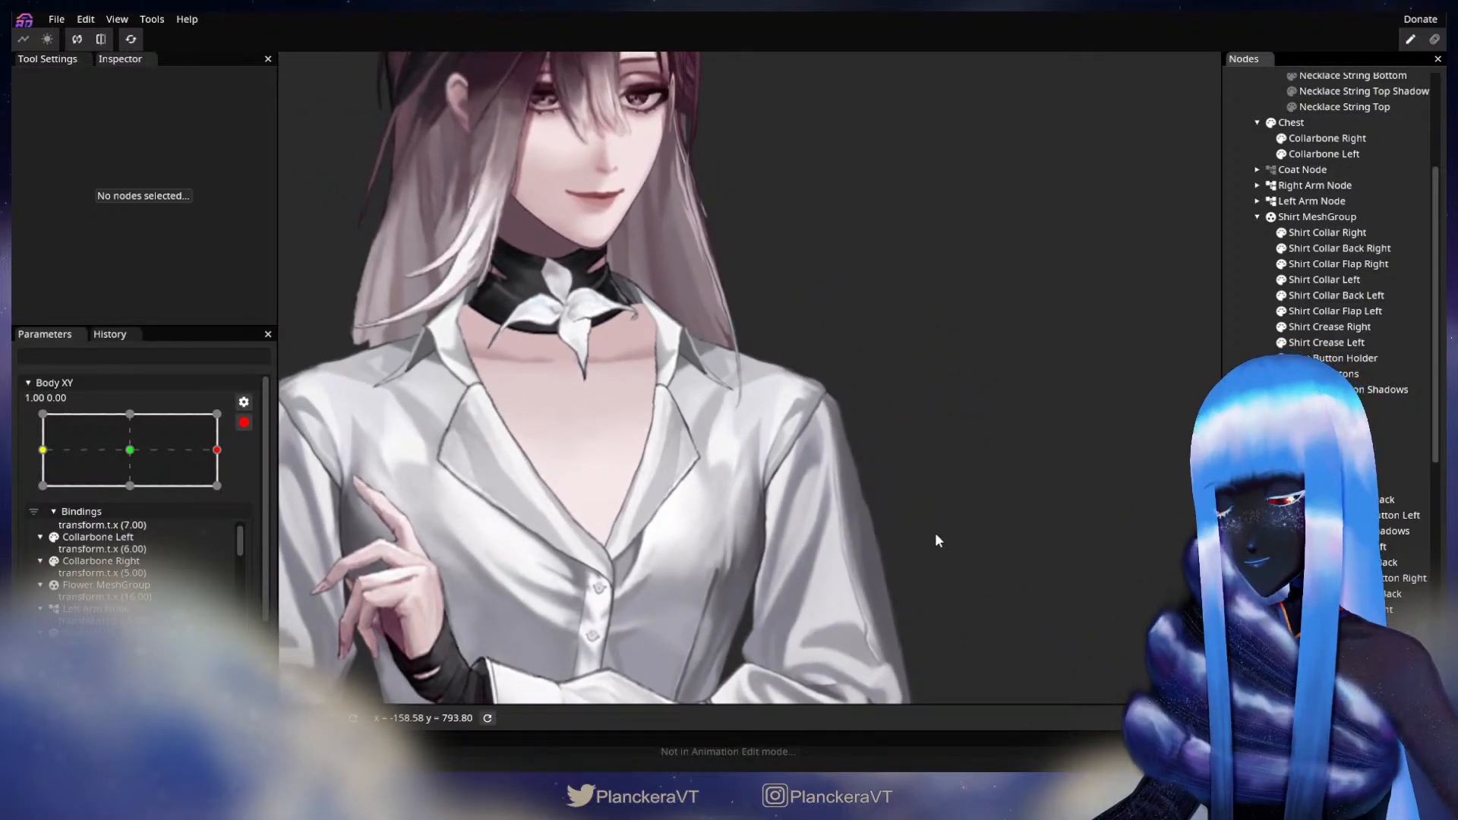
pyautogui.scroll(-3, 930, 524)
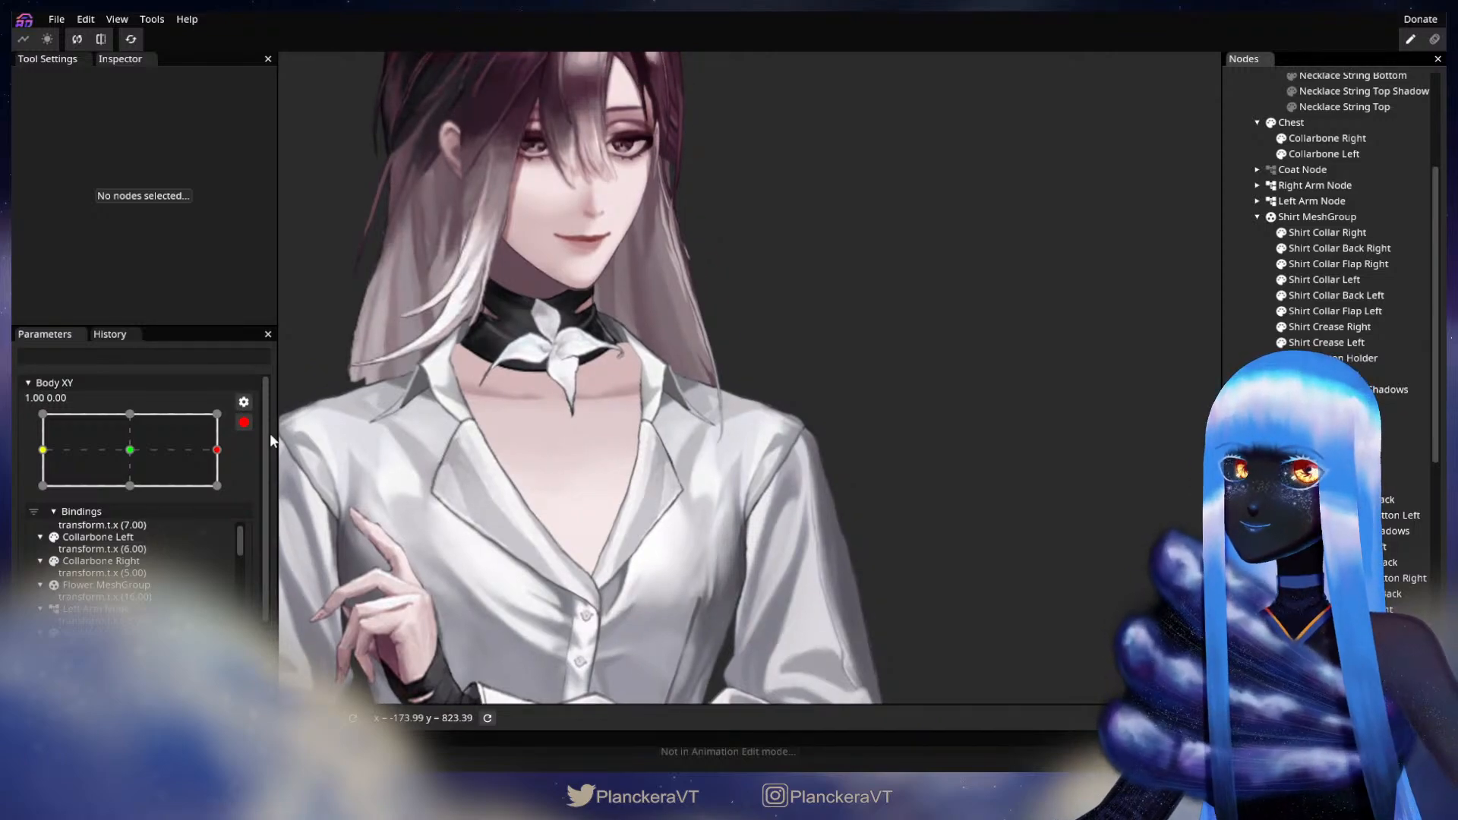
pyautogui.click(244, 422)
pyautogui.click(228, 517)
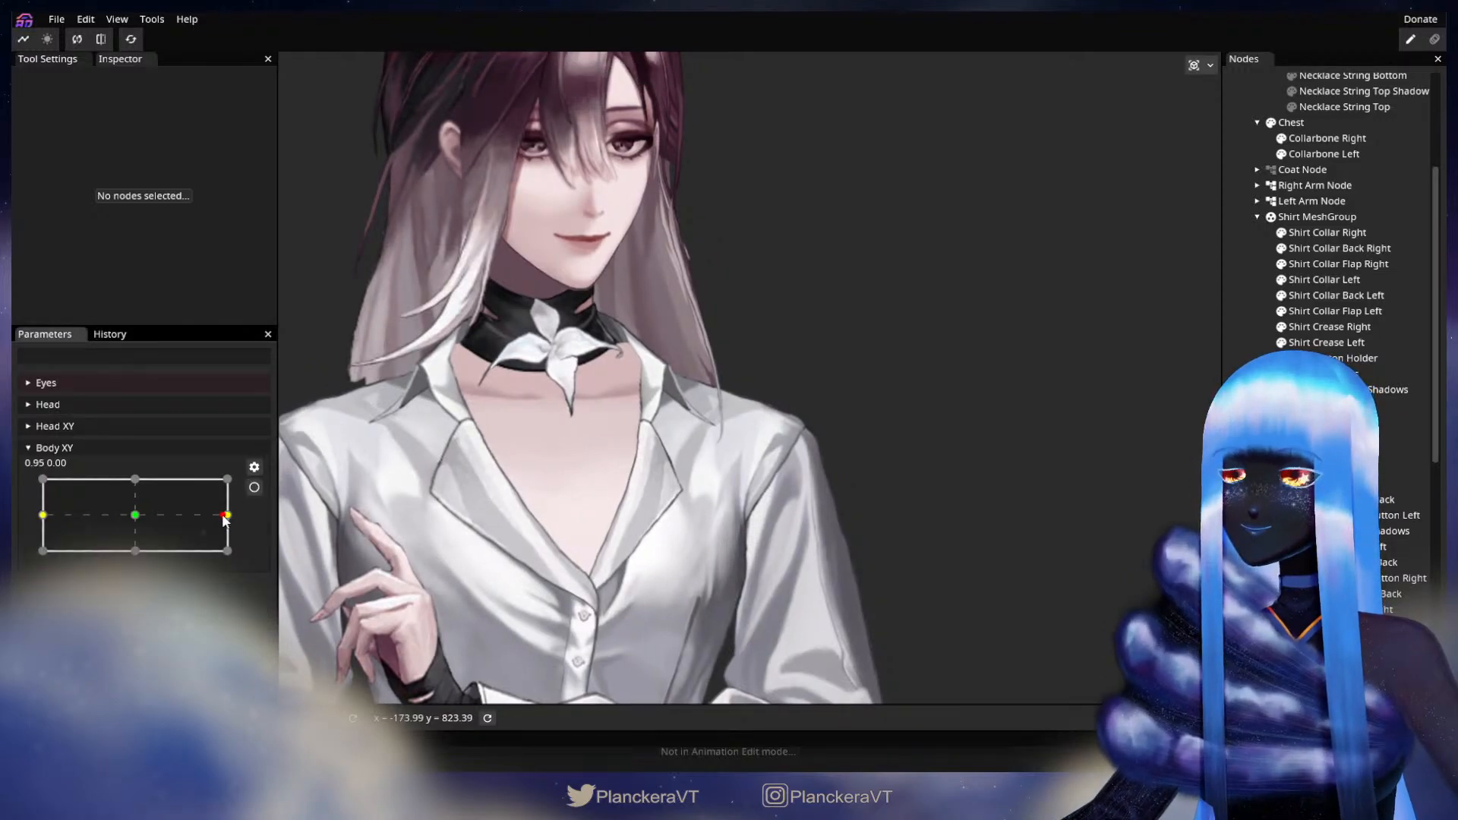
pyautogui.moveTo(225, 519); pyautogui.dragTo(253, 524)
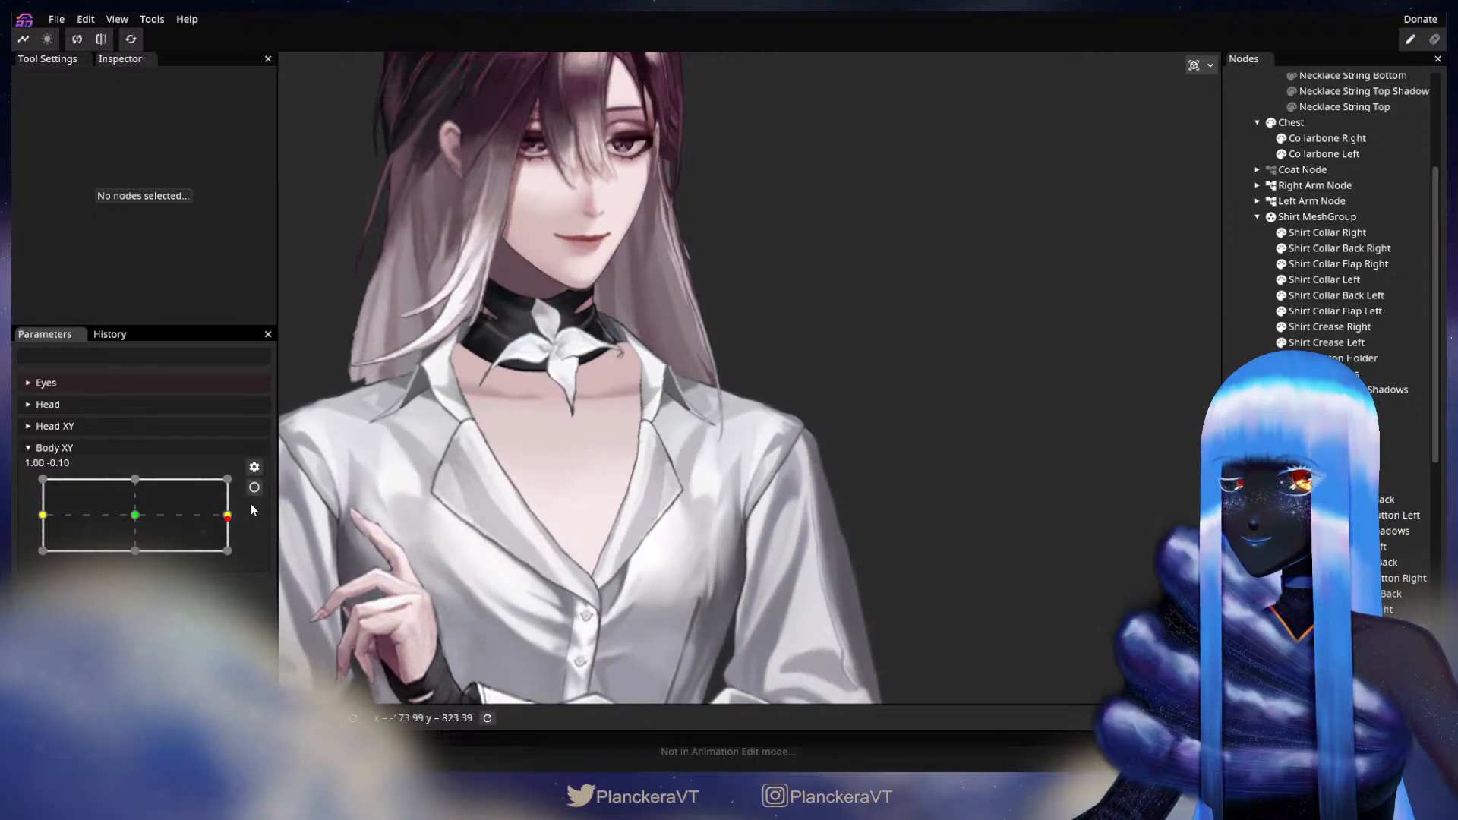
pyautogui.click(255, 486)
# - Push the Shirt mesh vertices at the outer tip of the left shoulder using the Circle Brush at size 26, and deselect the Shirt
pyautogui.scroll(3, 965, 464)
pyautogui.scroll(5, 915, 460)
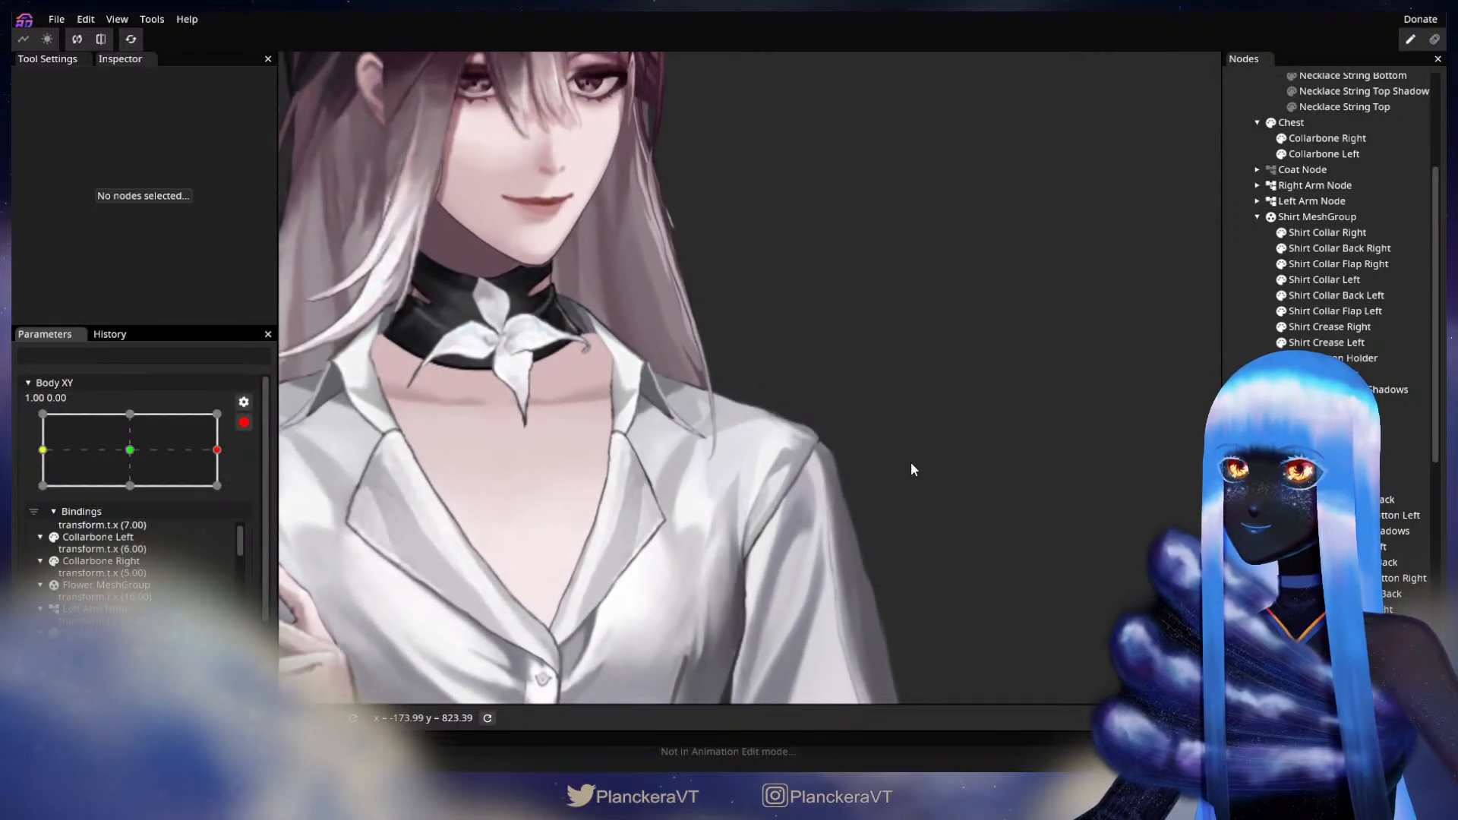
pyautogui.scroll(5, 917, 464)
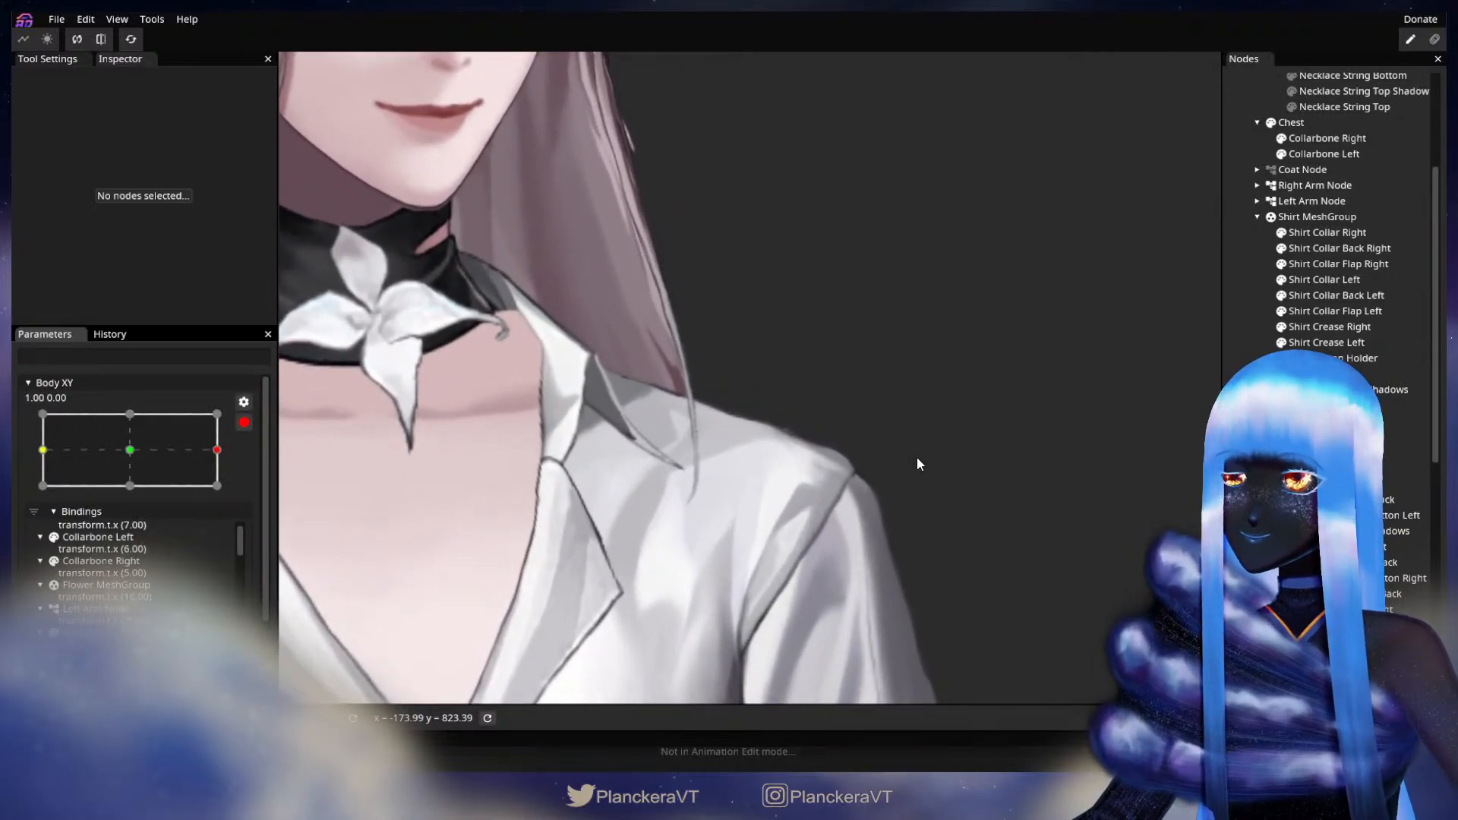
pyautogui.click(1337, 405)
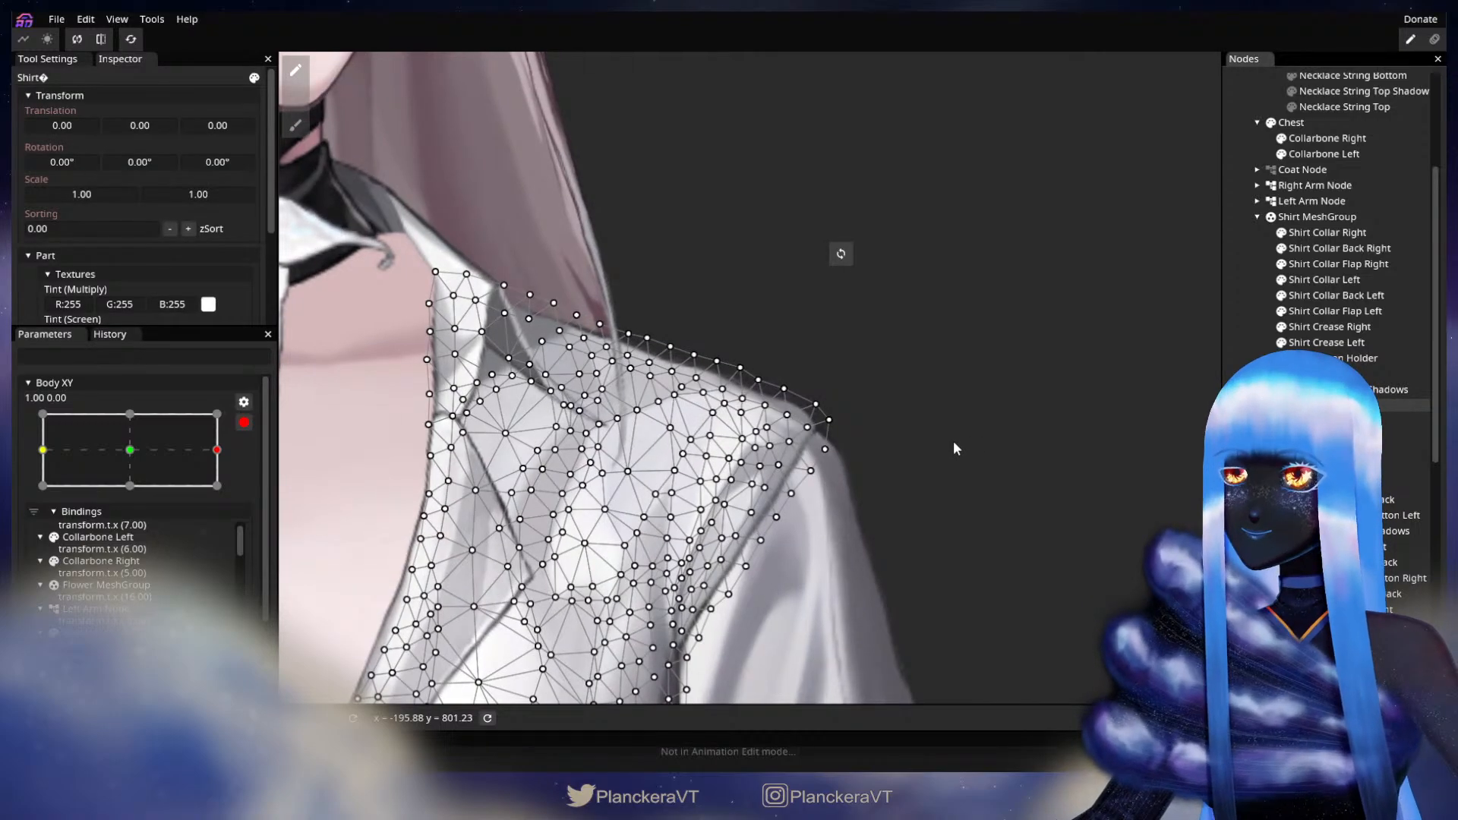
pyautogui.click(295, 125)
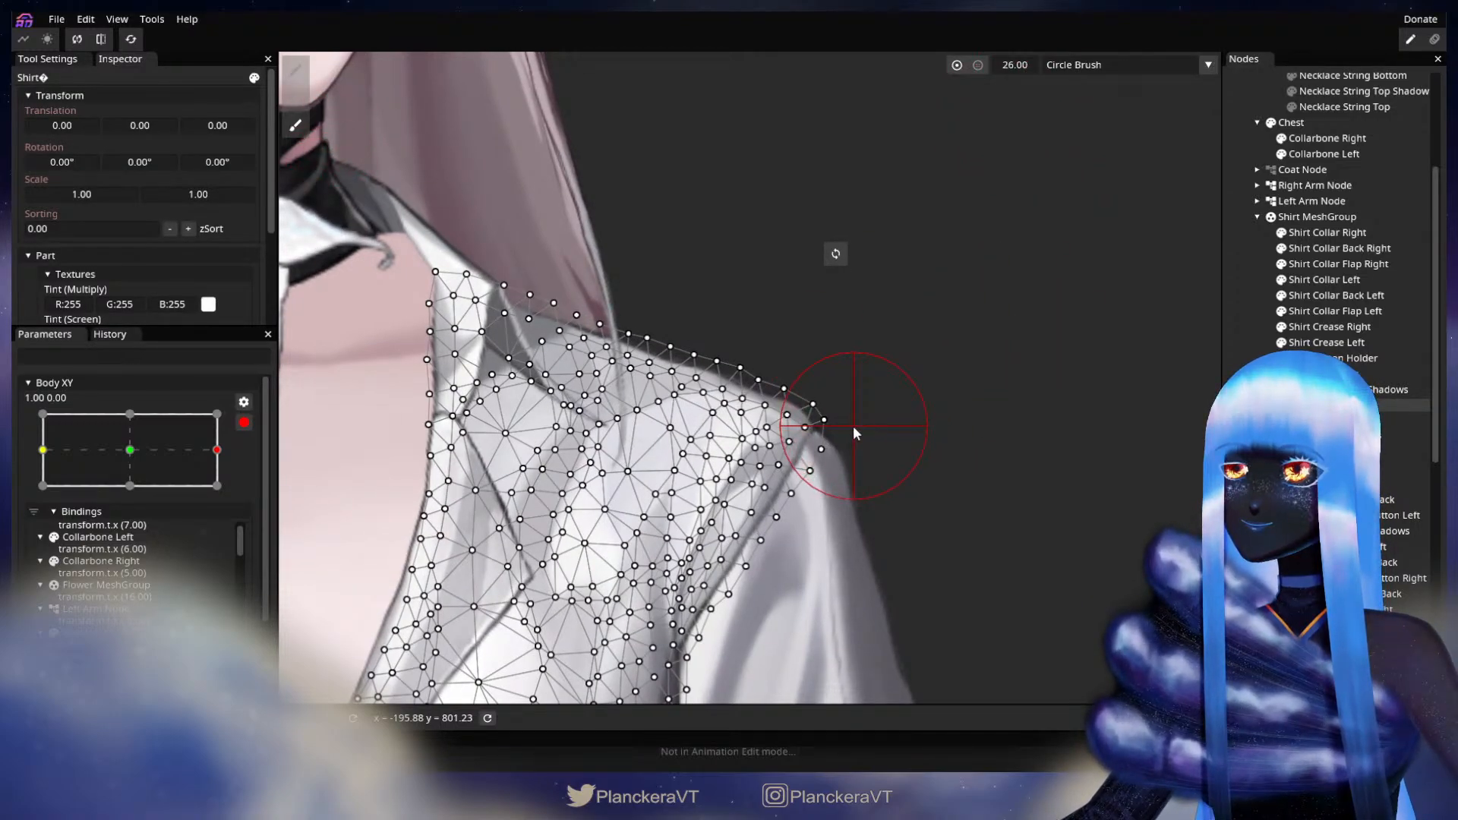
pyautogui.click(1239, 323)
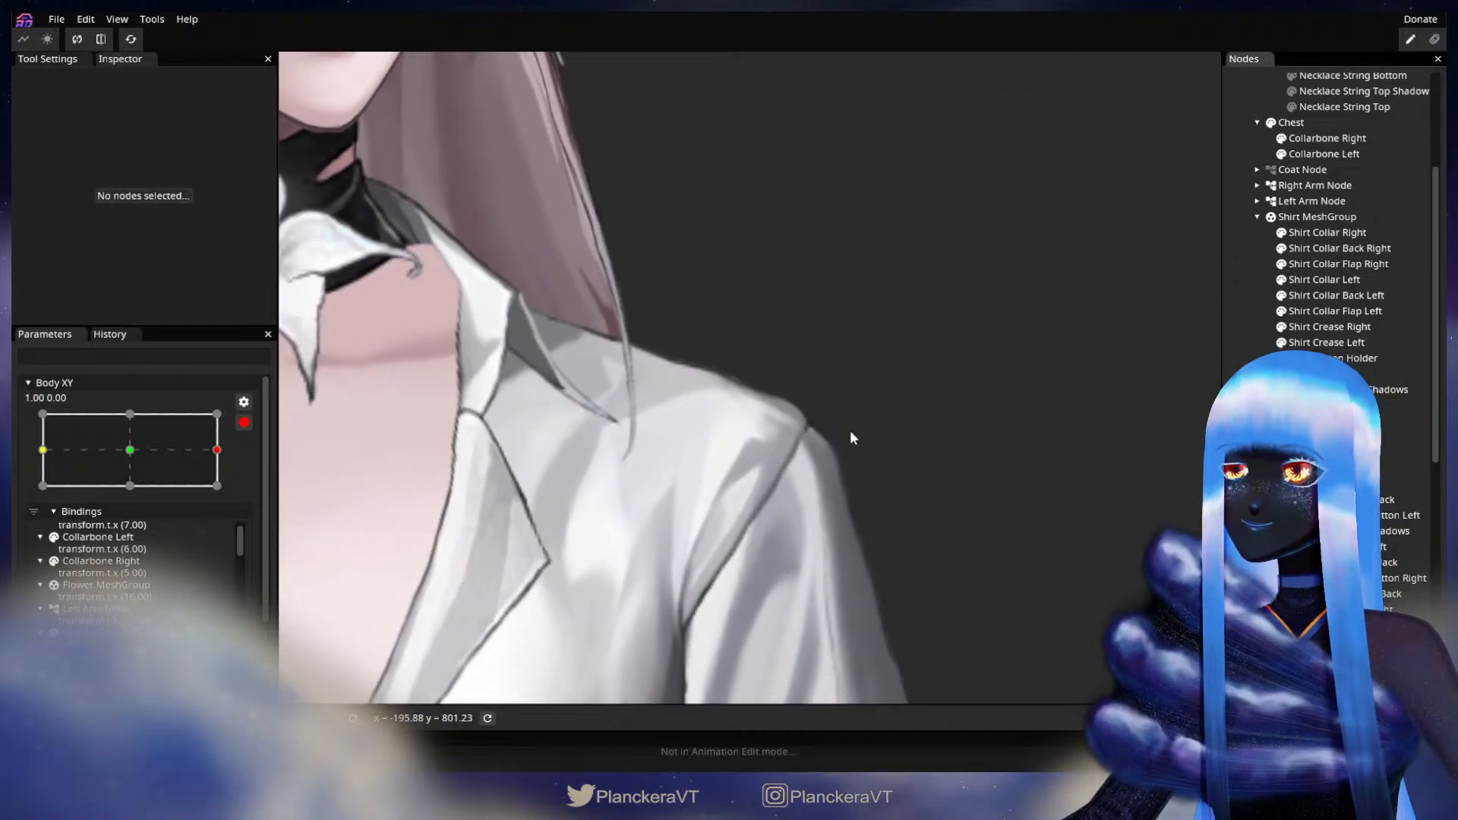
# - Check the left shoulder tip against the sleeve in the disarmed Body XY turn, and re-arm the parameter at 1.00, 0.00
pyautogui.scroll(-5, 852, 439)
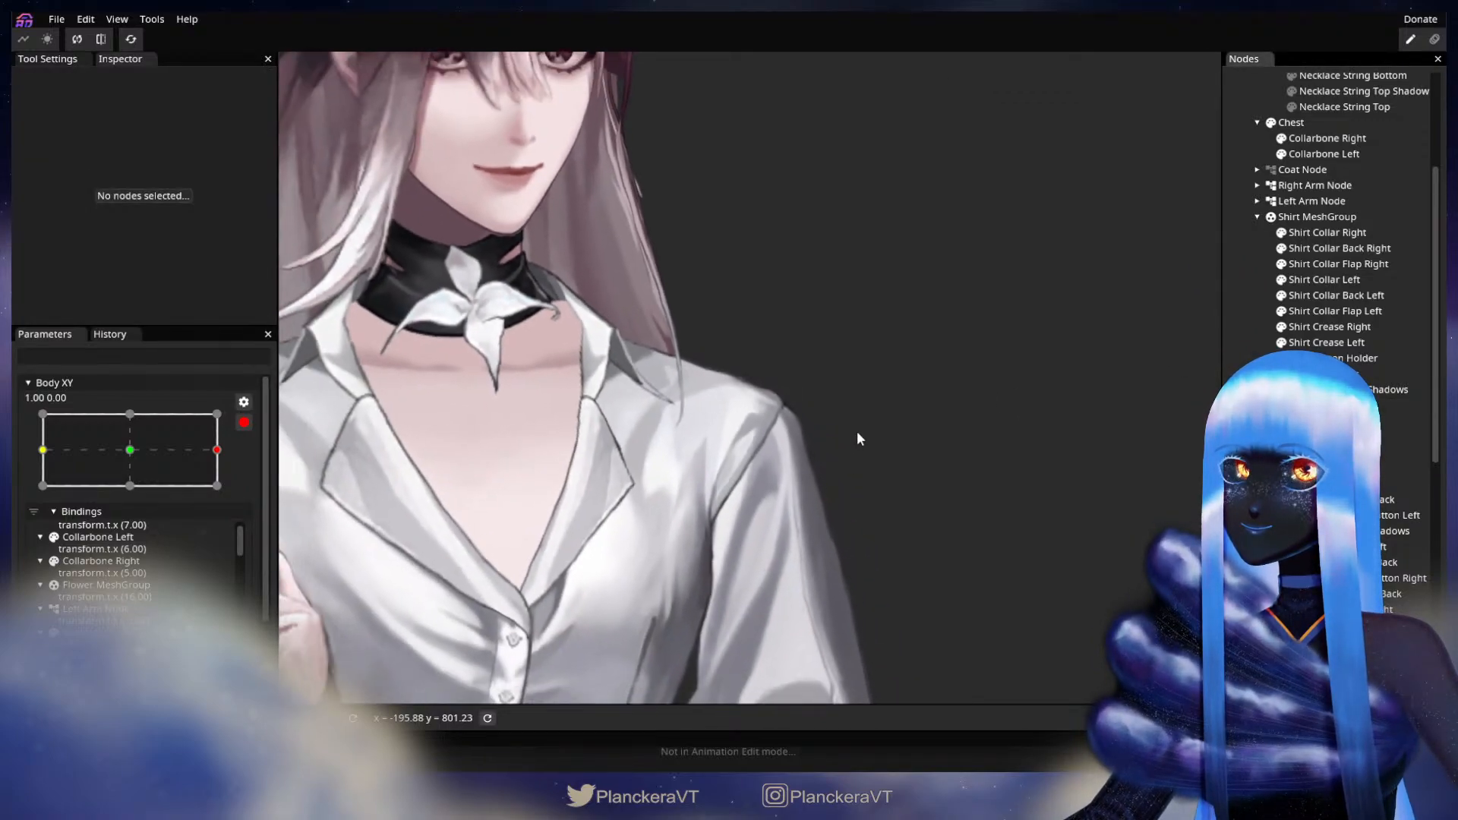
pyautogui.scroll(-2, 859, 433)
pyautogui.moveTo(876, 372); pyautogui.dragTo(894, 444)
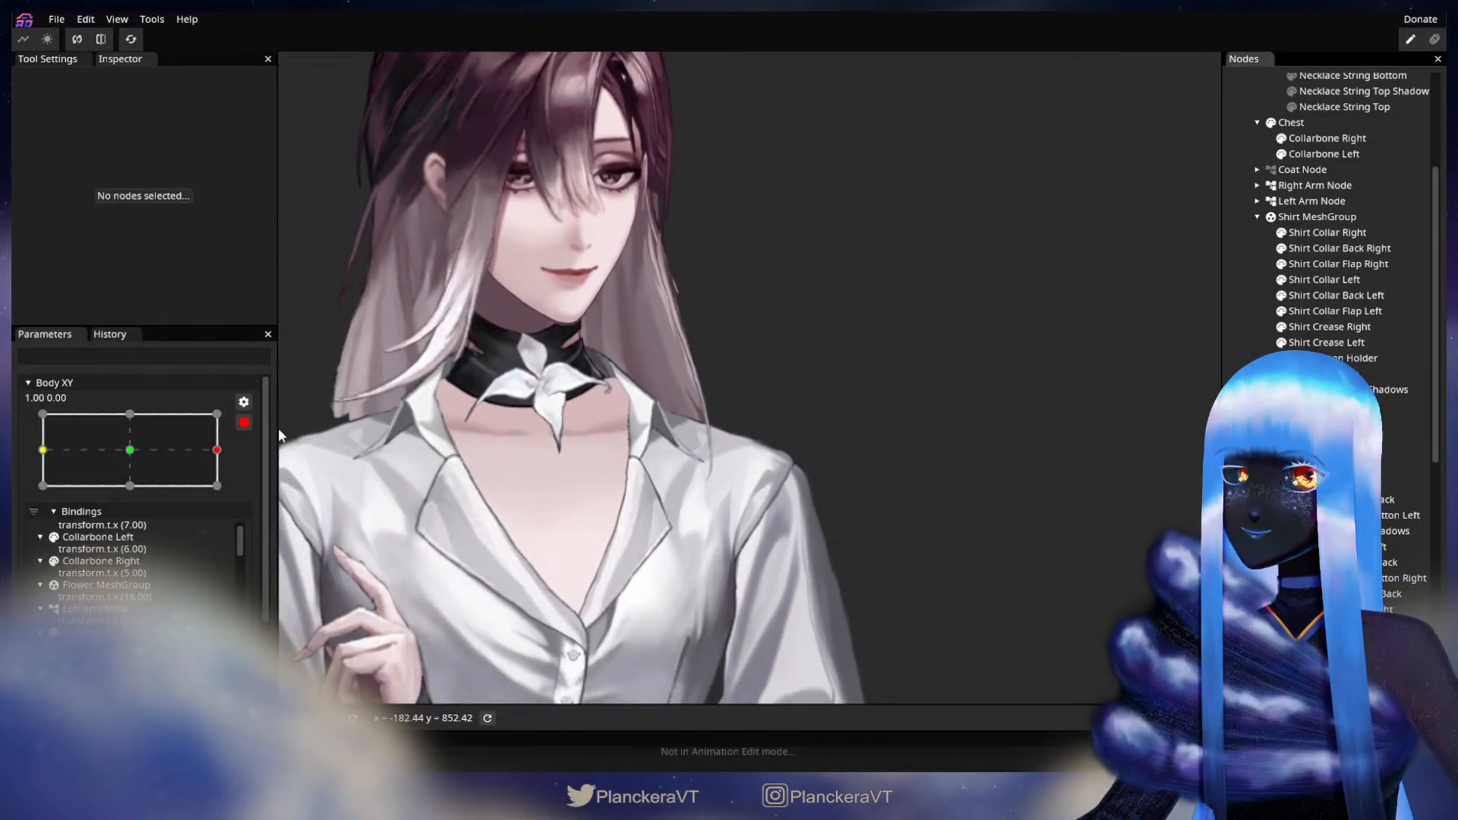
pyautogui.scroll(2, 233, 486)
pyautogui.moveTo(231, 513)
pyautogui.mouseDown()
pyautogui.moveTo(133, 515)
pyautogui.moveTo(250, 511)
pyautogui.moveTo(69, 515)
pyautogui.moveTo(239, 517)
pyautogui.moveTo(170, 517)
pyautogui.moveTo(243, 503)
pyautogui.mouseUp()
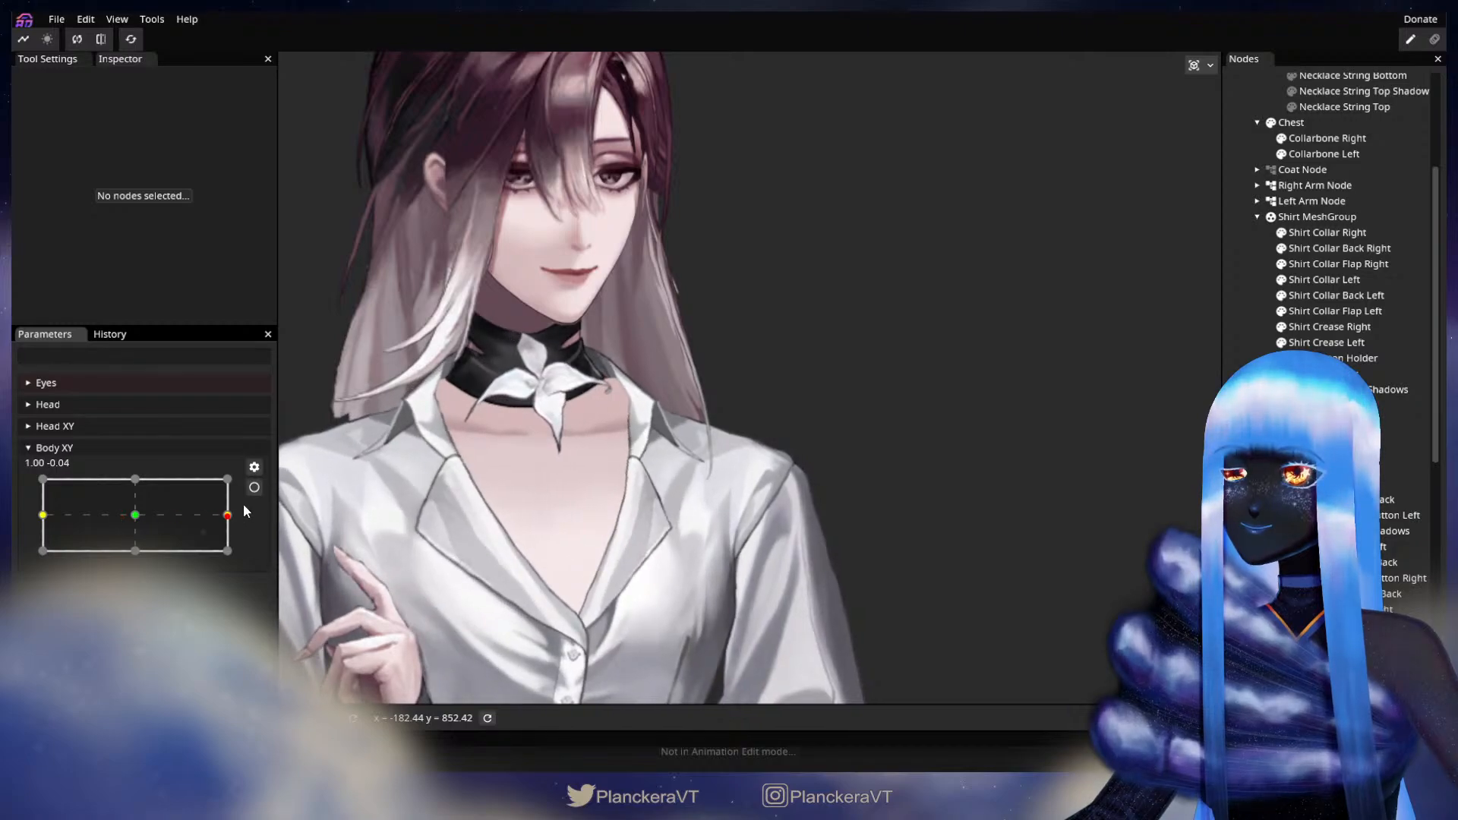
pyautogui.click(254, 487)
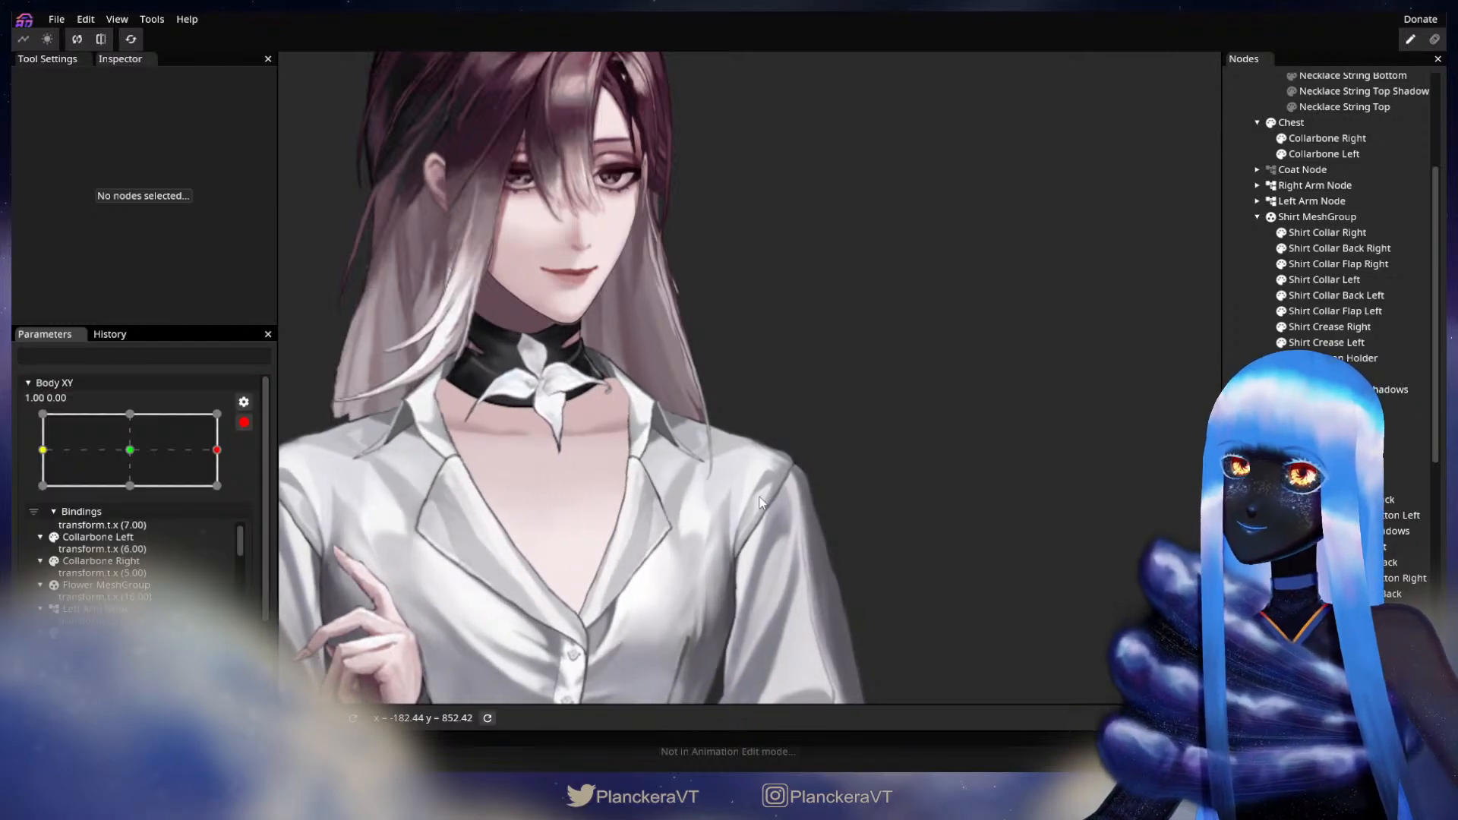
# - Adjust the Shirt mesh vertices along the upper outline of the left shoulder, and deselect the Shirt
pyautogui.scroll(5, 839, 434)
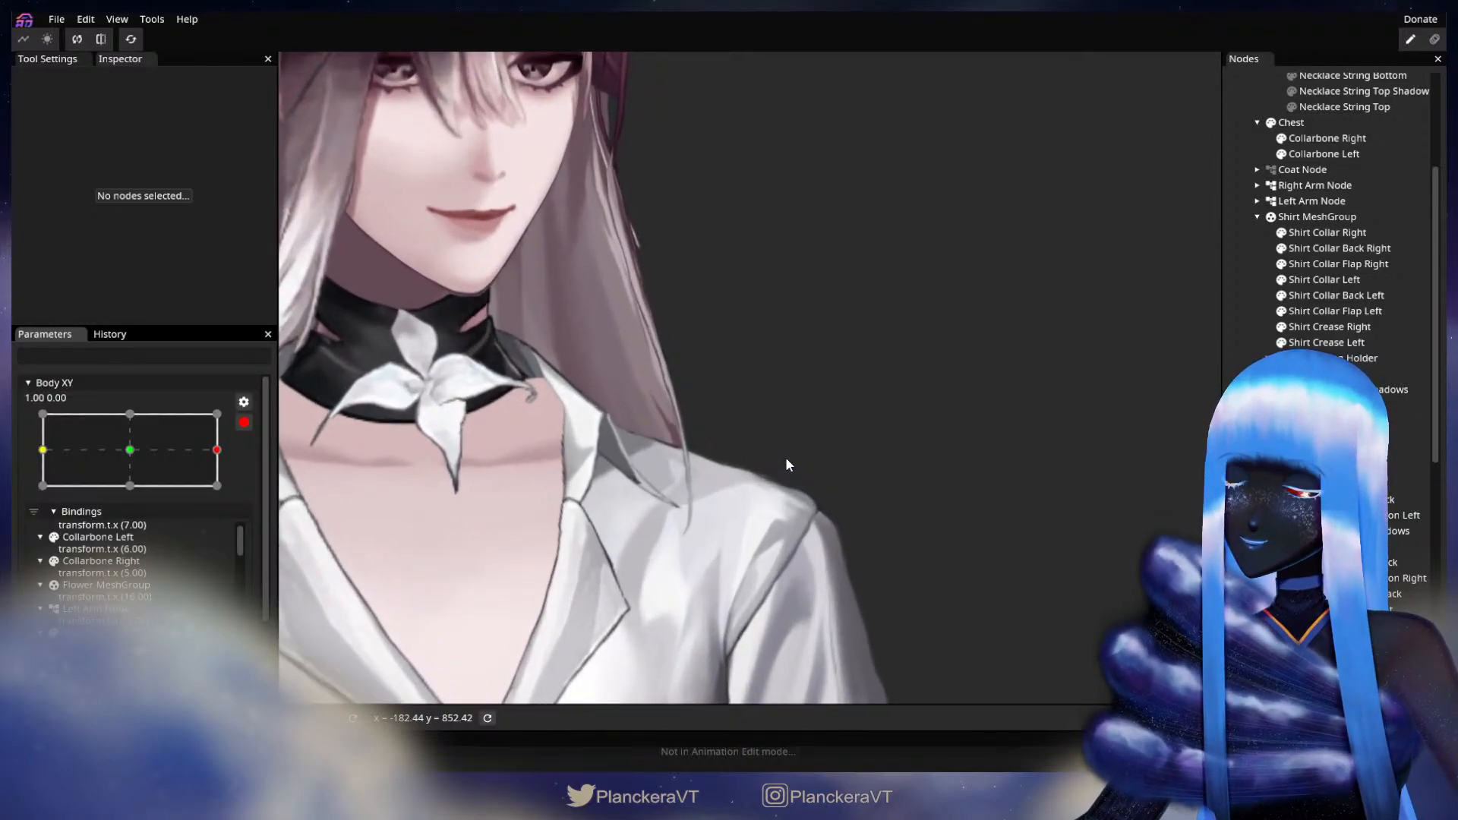
pyautogui.scroll(3, 785, 459)
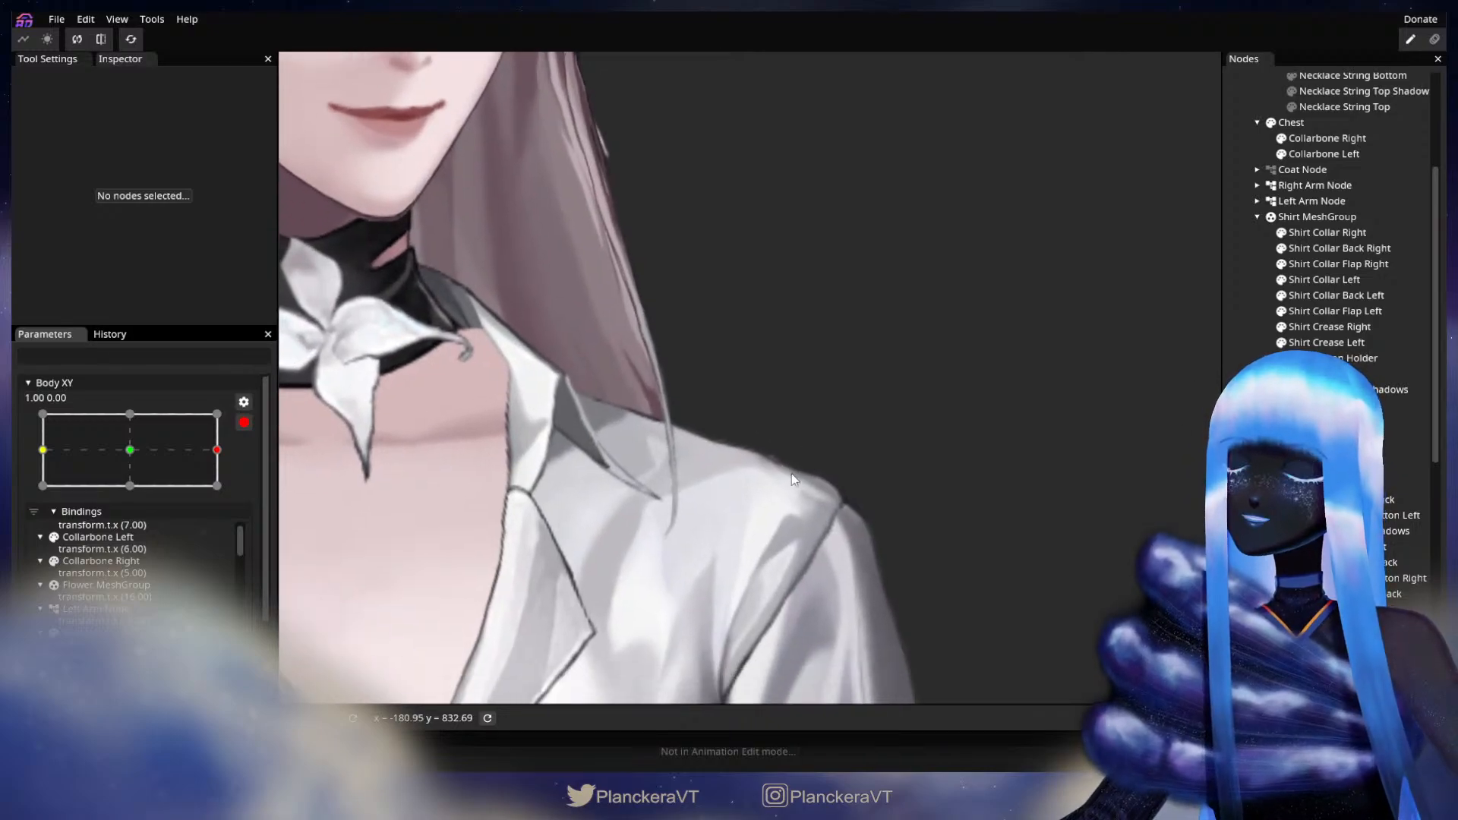
pyautogui.scroll(1, 850, 490)
pyautogui.click(839, 495)
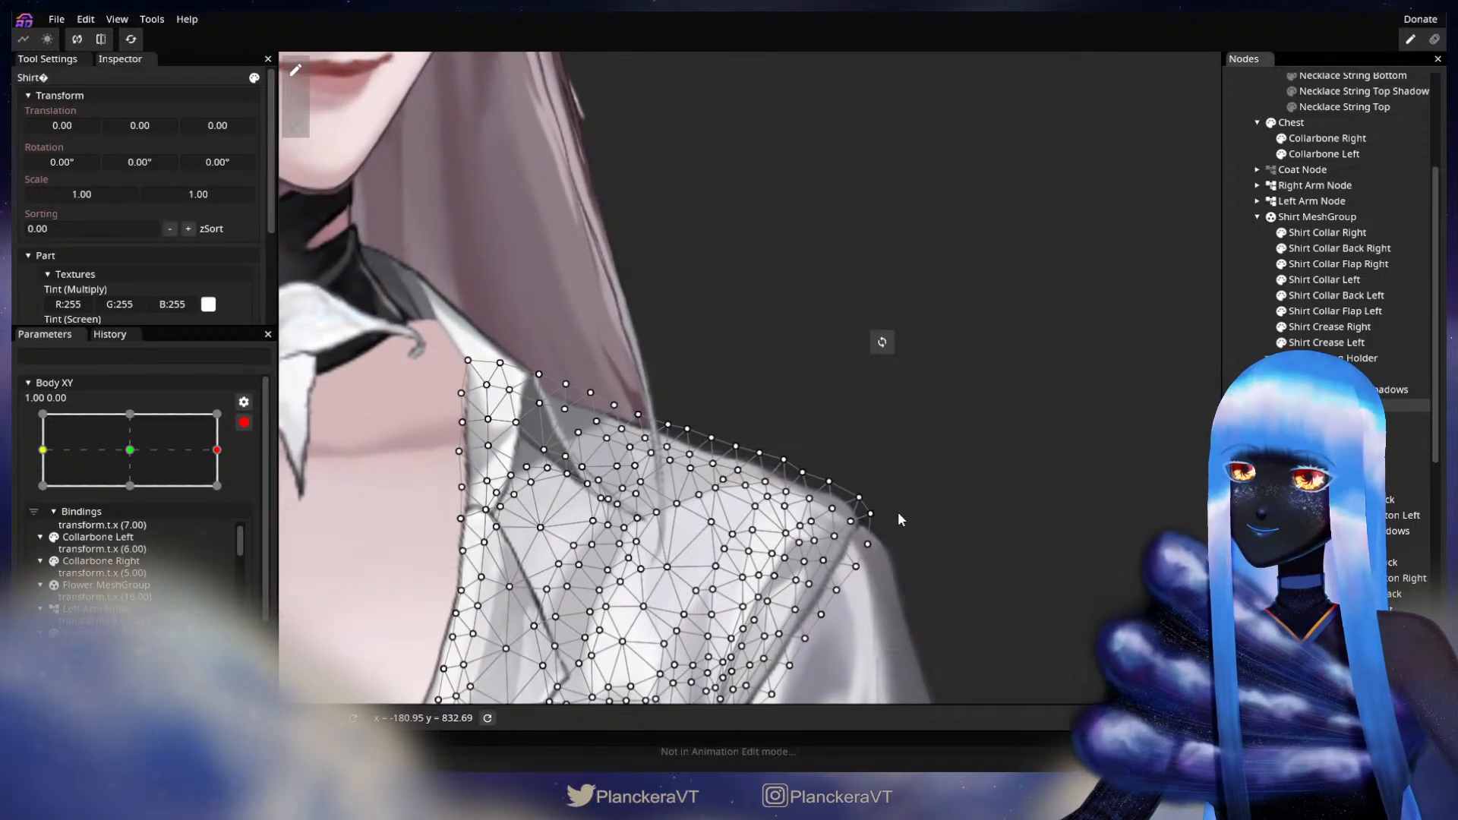
pyautogui.scroll(2, 835, 498)
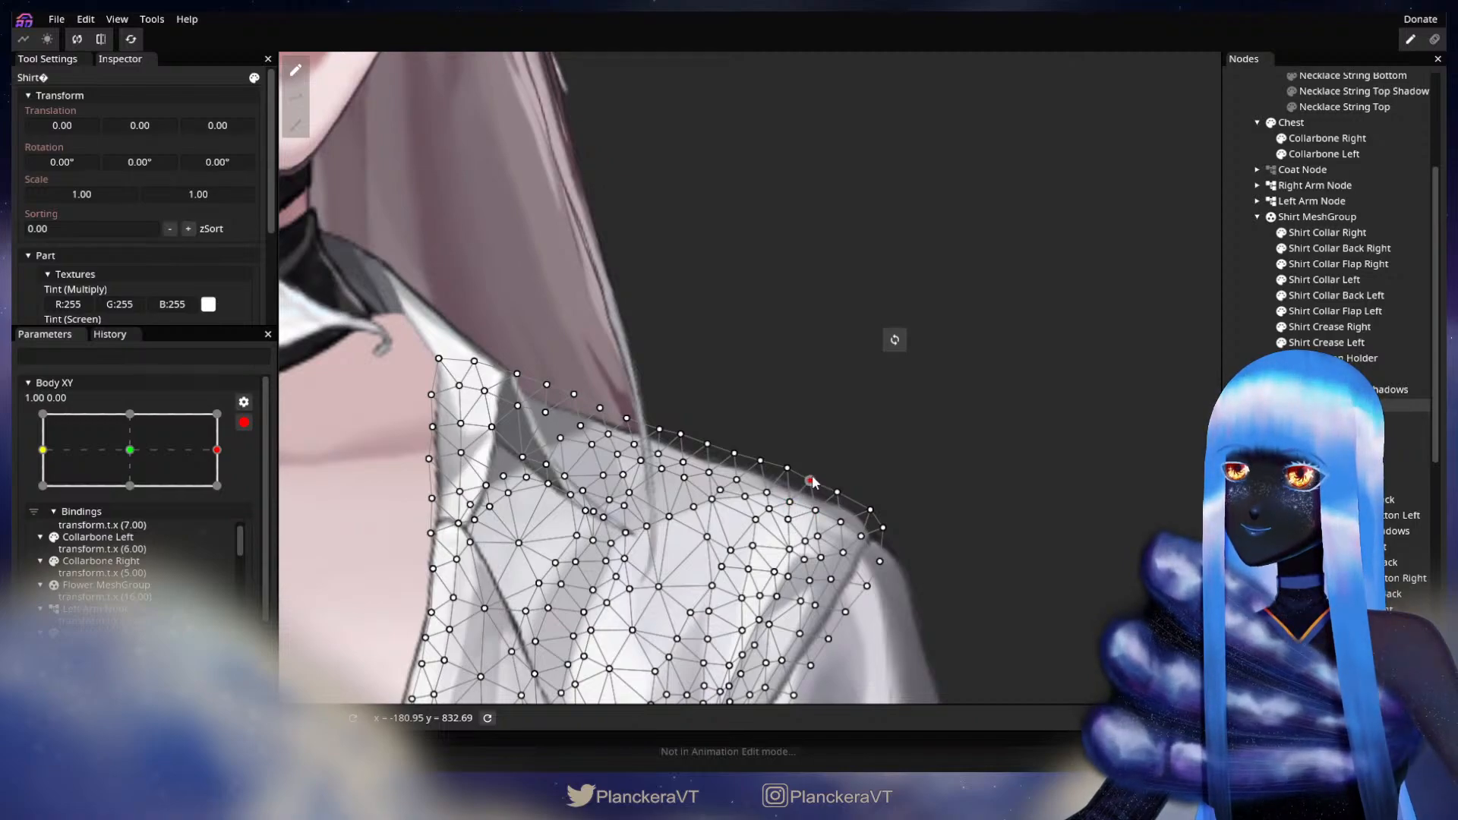
pyautogui.click(941, 476)
pyautogui.scroll(-5, 959, 472)
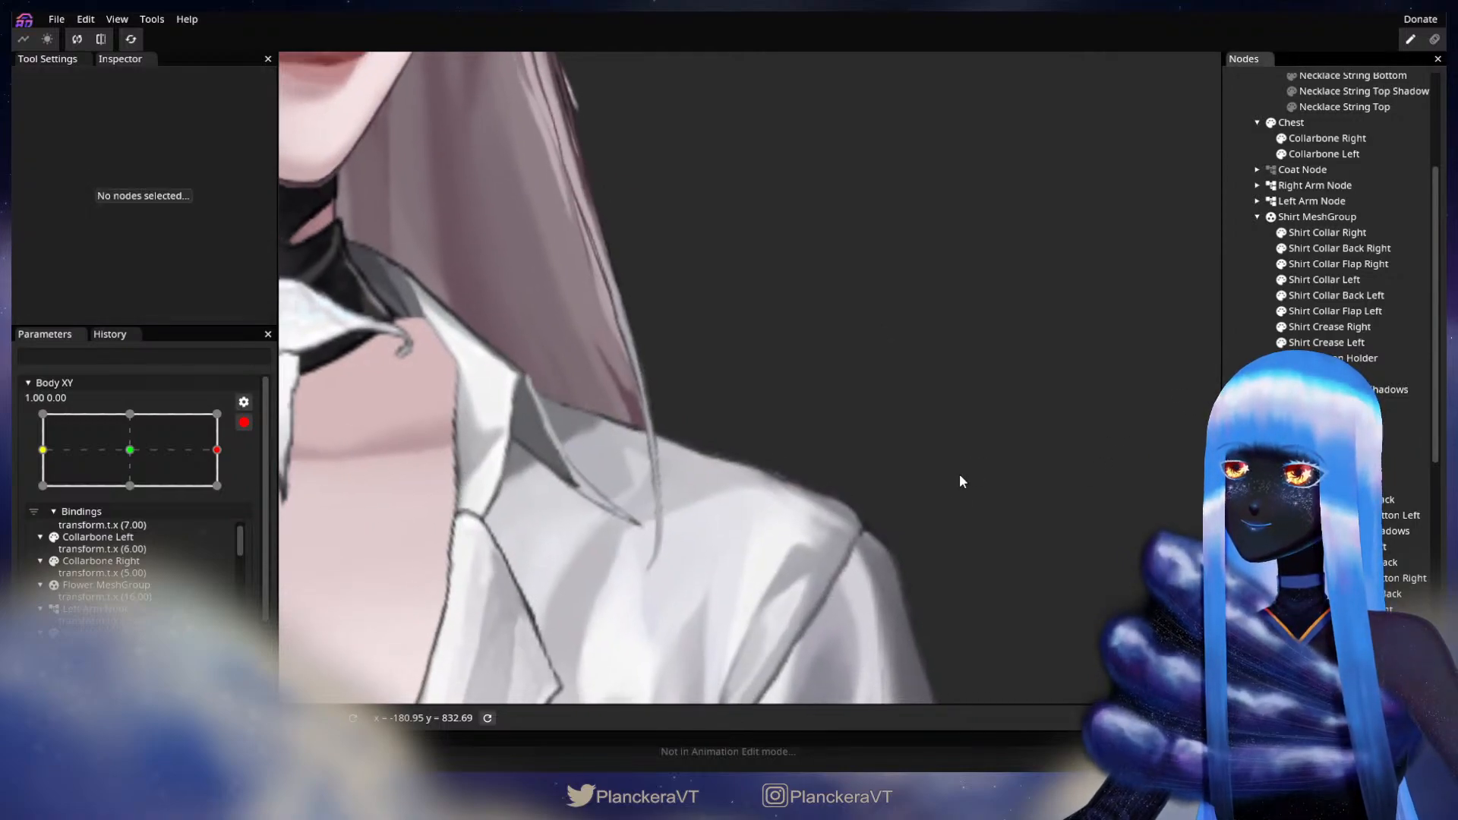
pyautogui.scroll(-5, 996, 517)
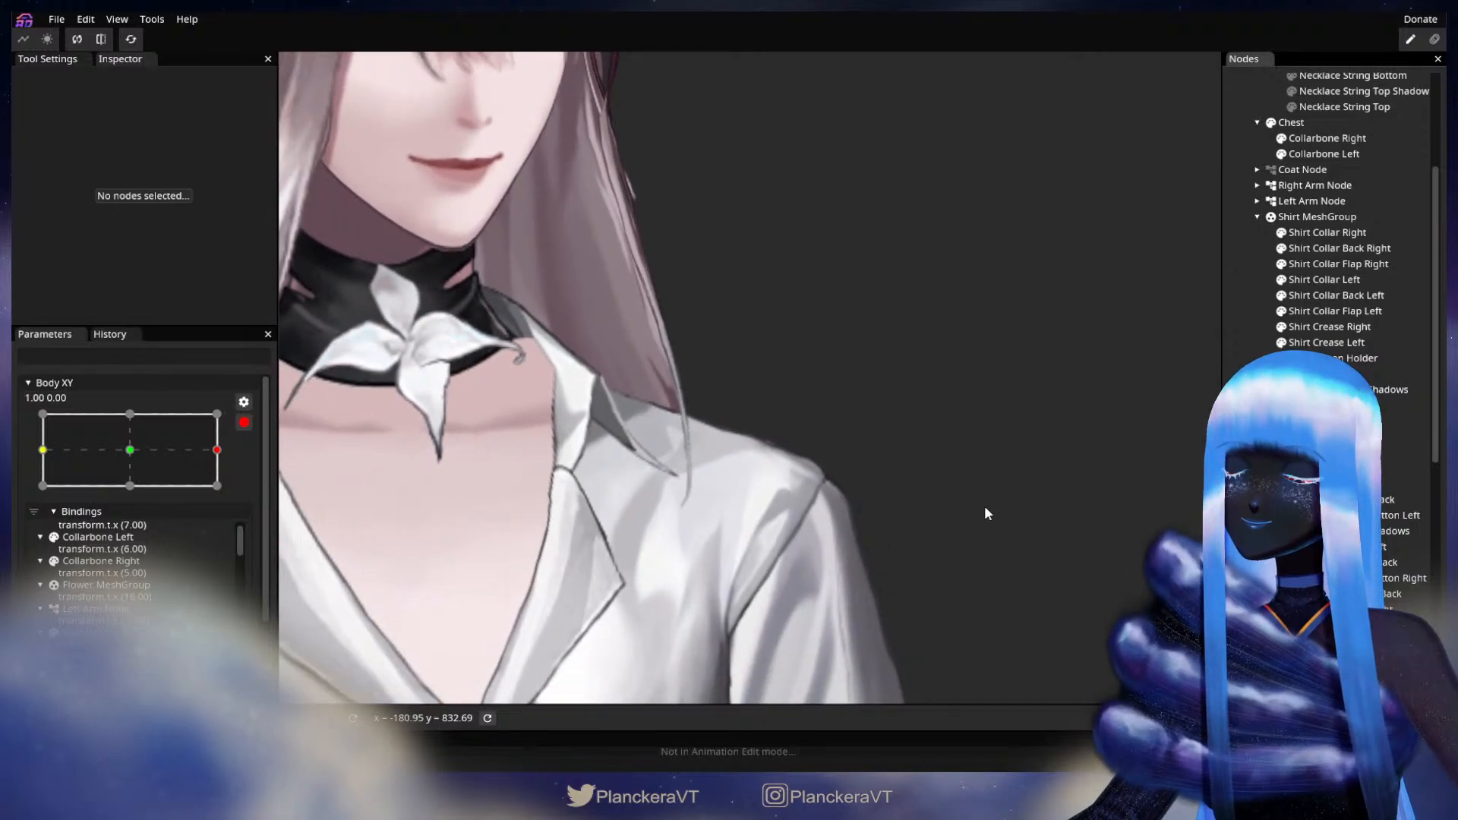
# - Check the left shoulder outline and upper body in the disarmed Body XY turn, and re-arm the parameter at 1.00, 0.00
pyautogui.scroll(-5, 968, 508)
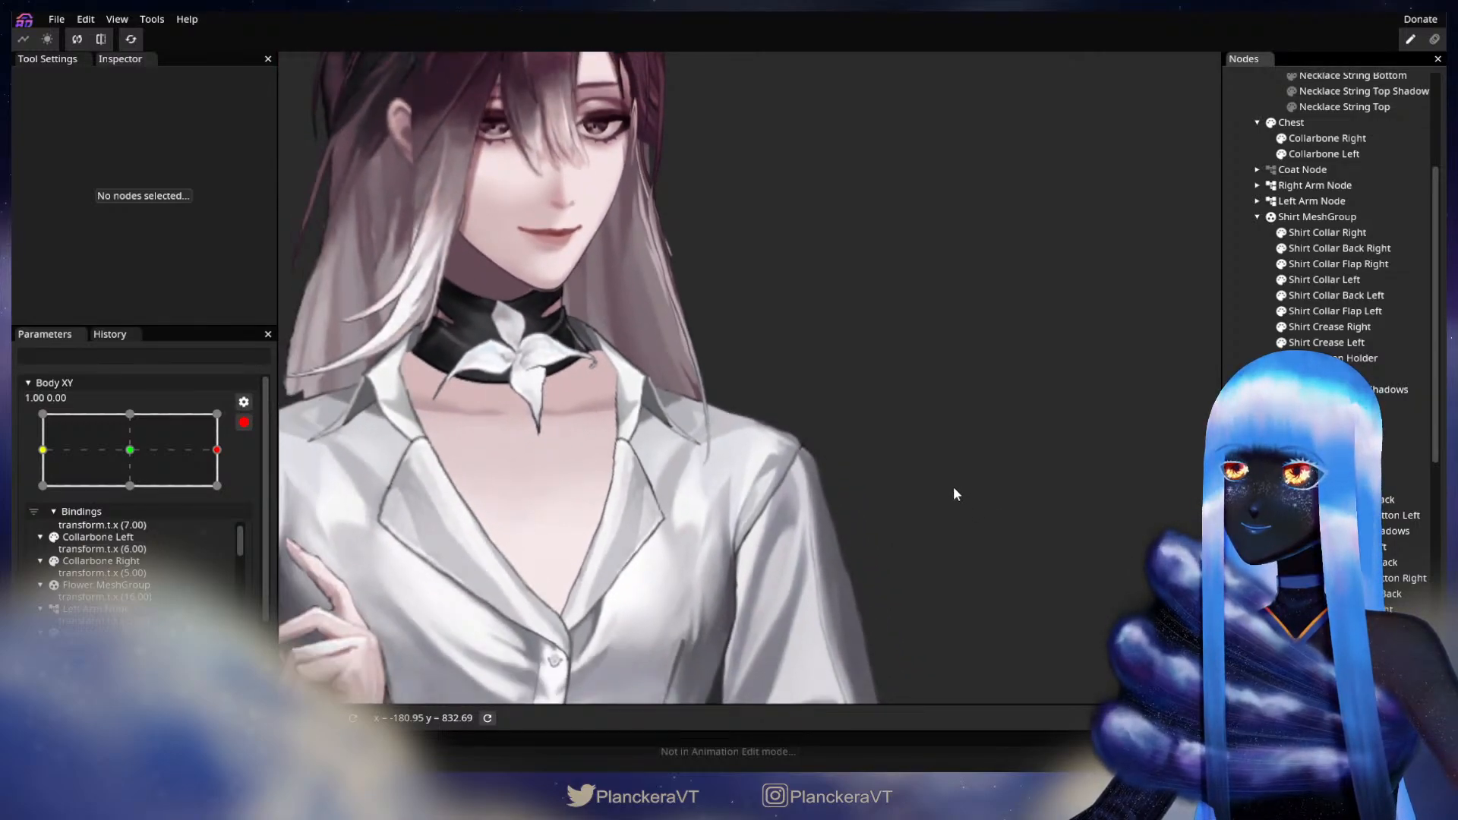
pyautogui.scroll(-2, 833, 532)
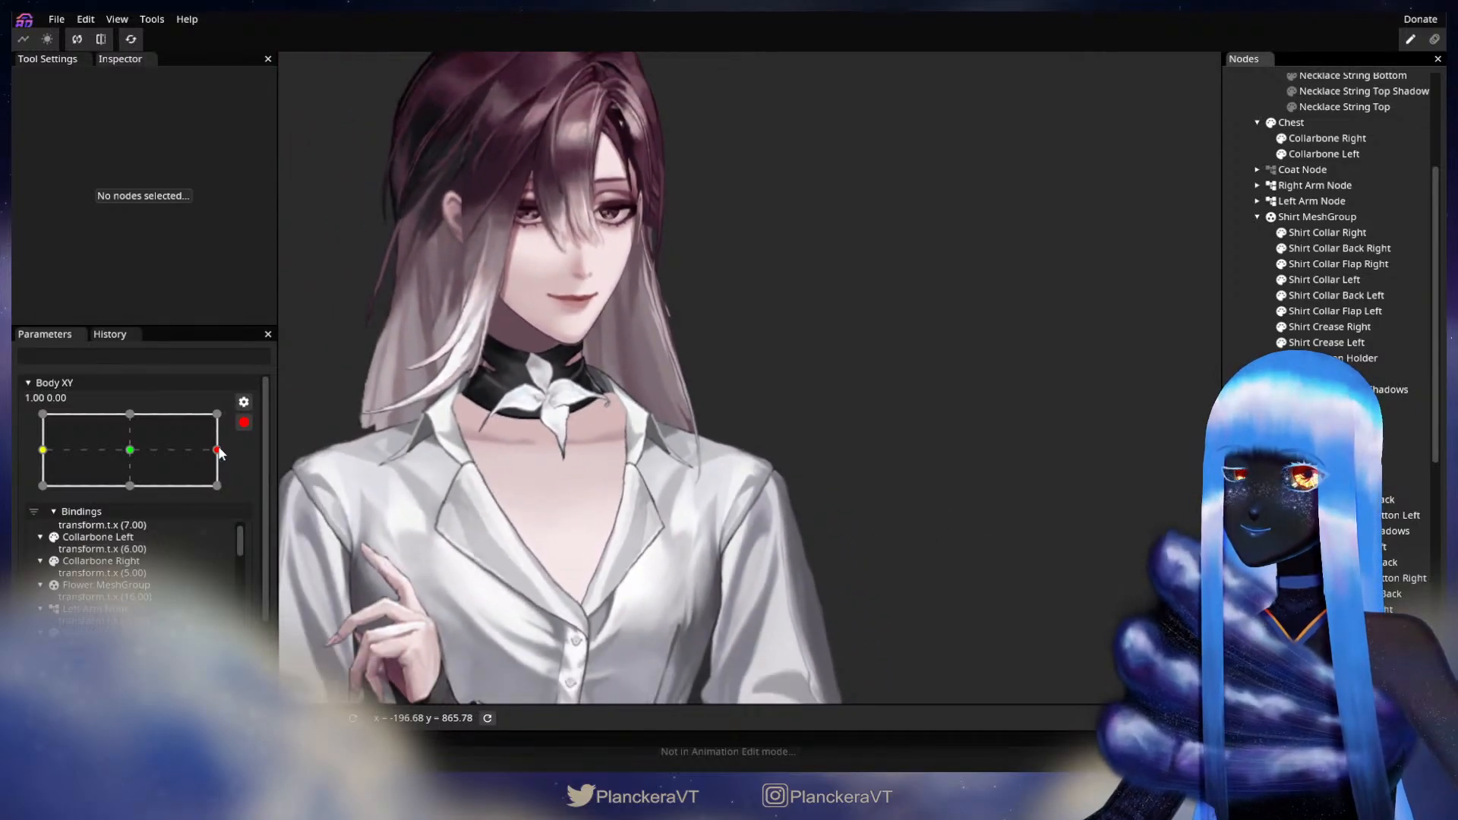
pyautogui.click(244, 423)
pyautogui.moveTo(230, 517)
pyautogui.mouseDown()
pyautogui.moveTo(106, 529)
pyautogui.moveTo(256, 514)
pyautogui.moveTo(103, 524)
pyautogui.moveTo(251, 518)
pyautogui.moveTo(173, 526)
pyautogui.moveTo(228, 526)
pyautogui.mouseUp()
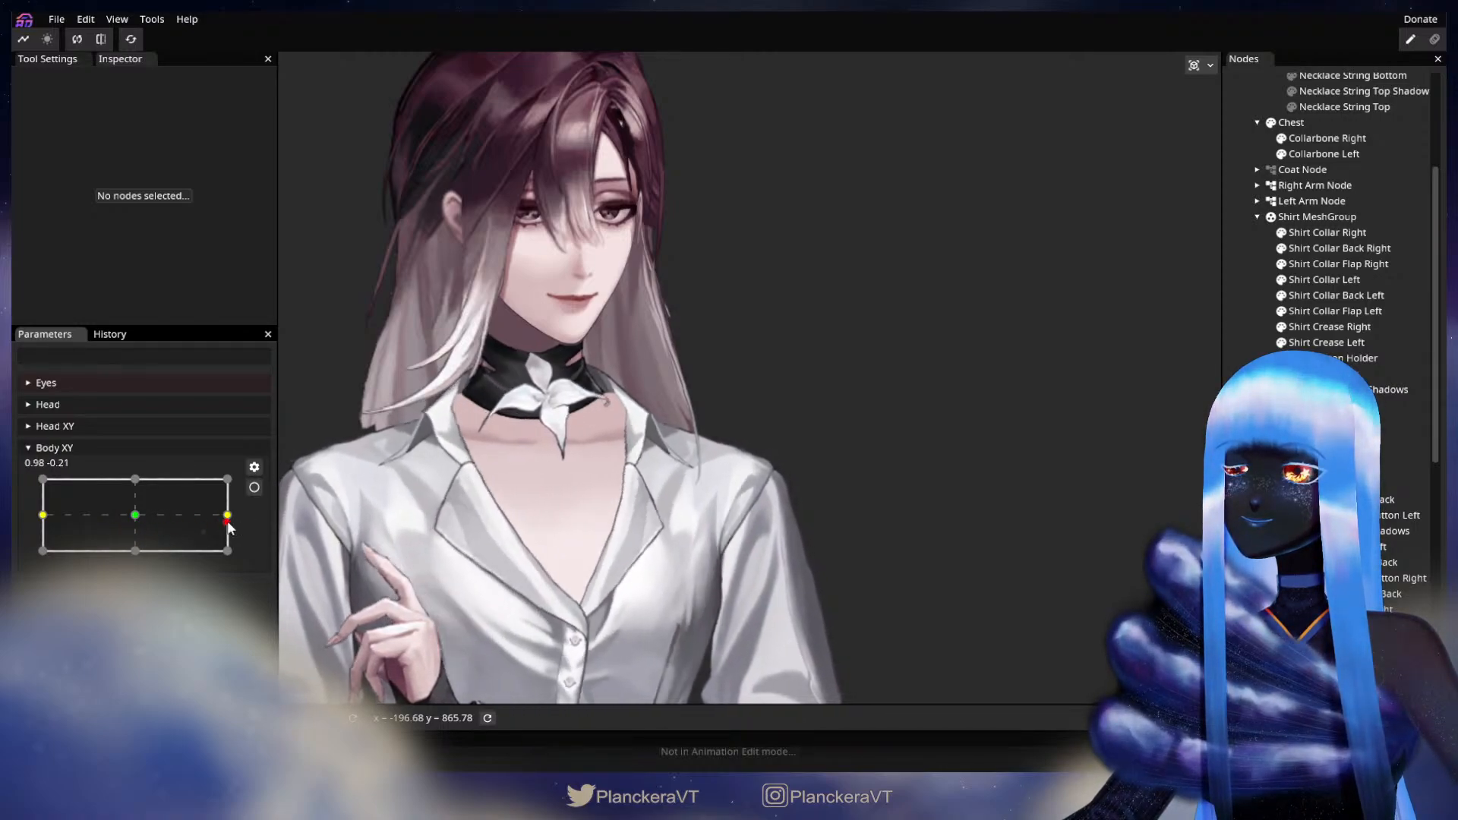
pyautogui.click(254, 487)
# - Push the Shirt mesh vertices just below the top of the left shoulder using the Circle Brush at size 11, and deselect the Shirt
pyautogui.scroll(-2, 228, 517)
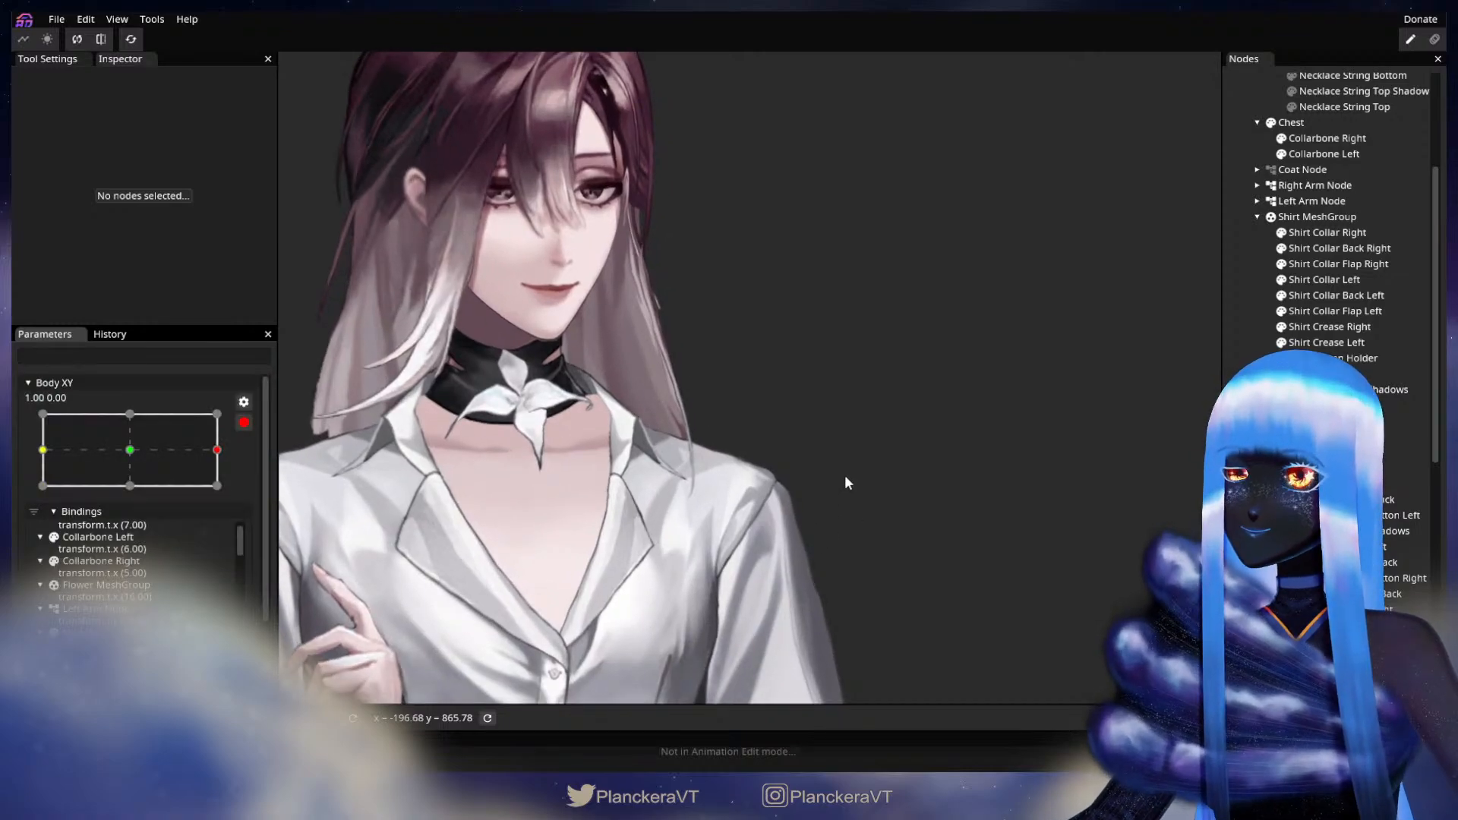
pyautogui.scroll(5, 840, 472)
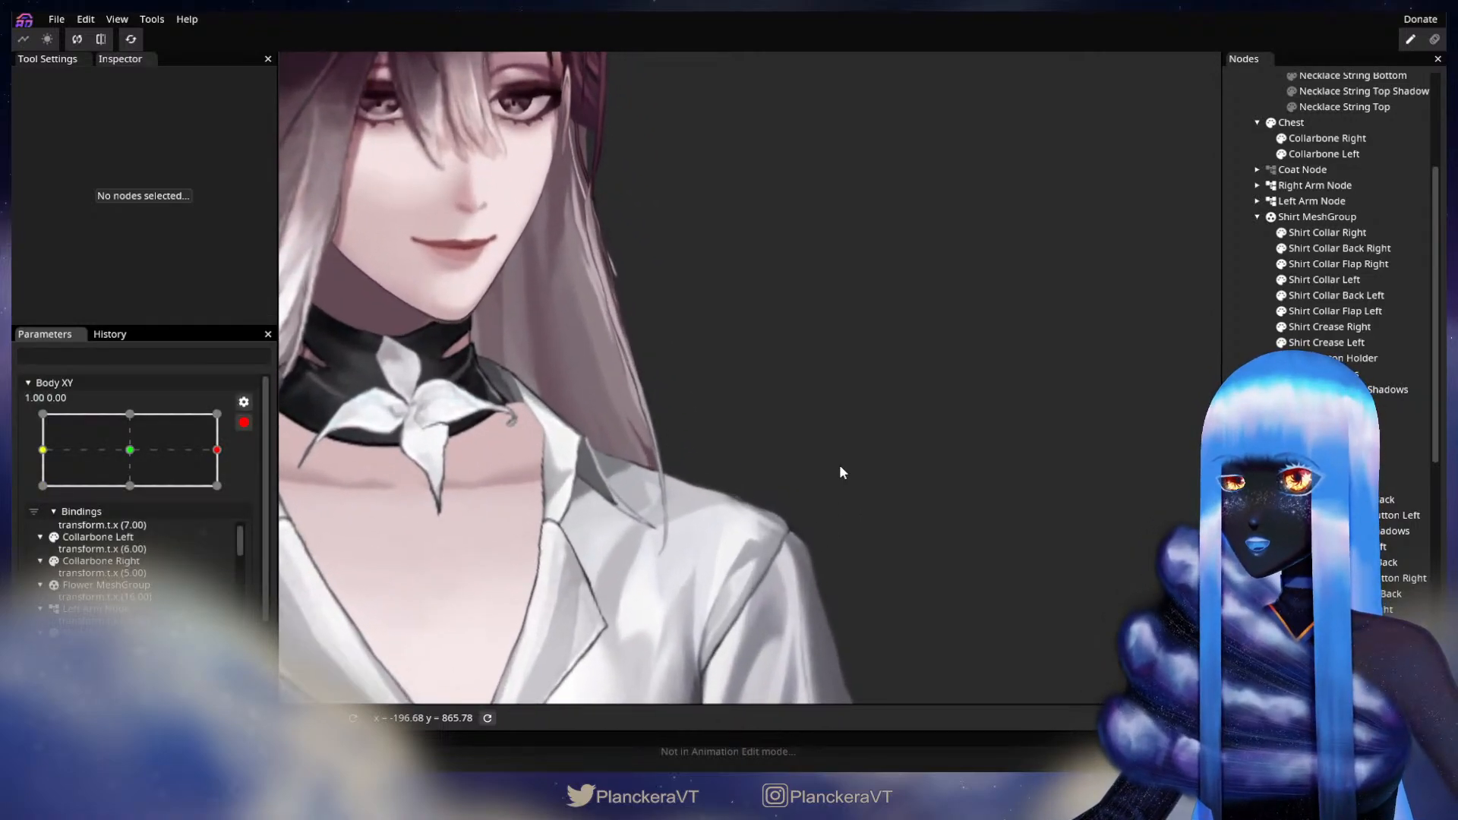
pyautogui.scroll(3, 796, 431)
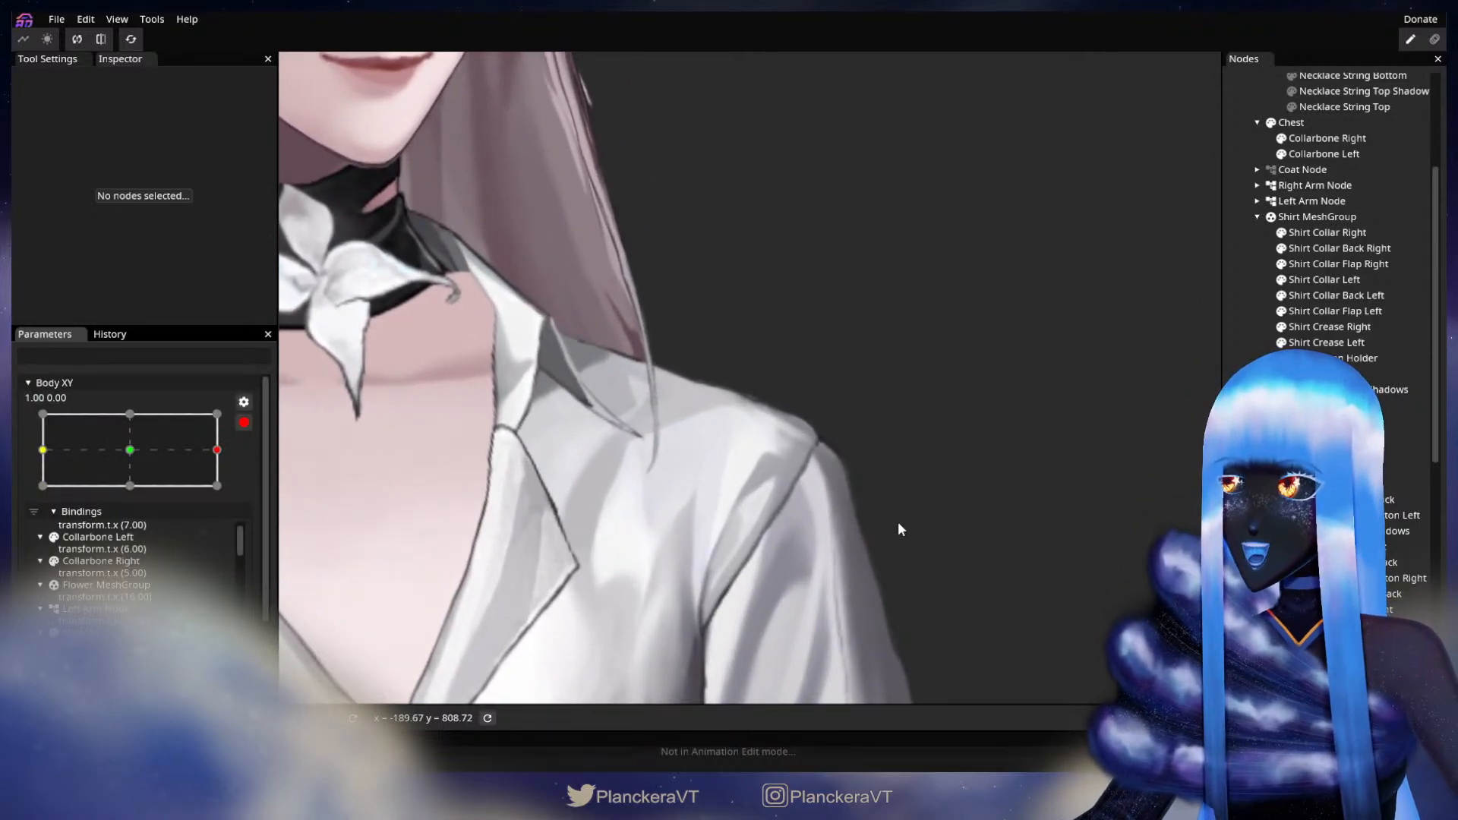
pyautogui.click(849, 507)
pyautogui.scroll(3, 846, 499)
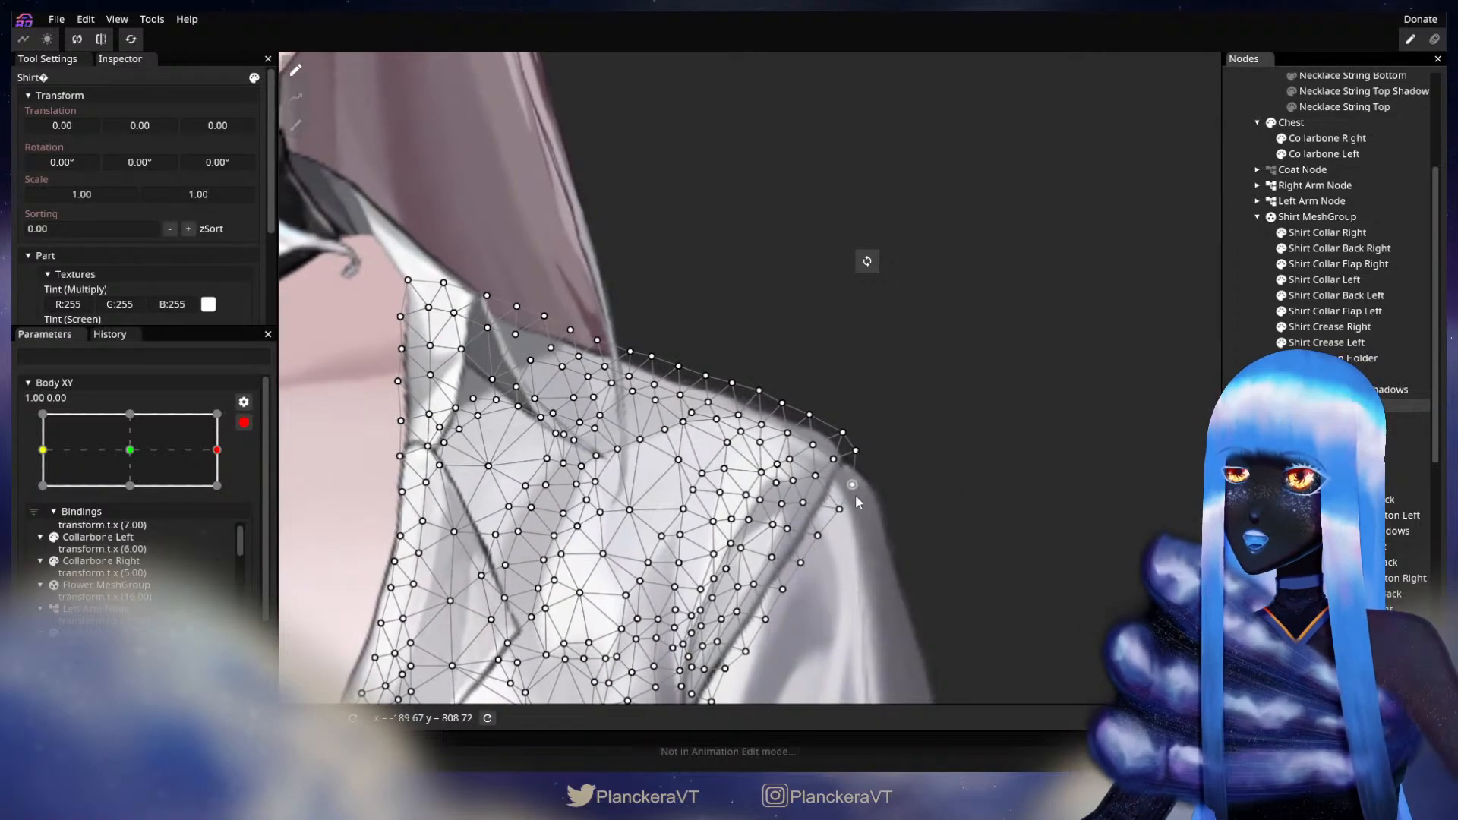
pyautogui.click(295, 125)
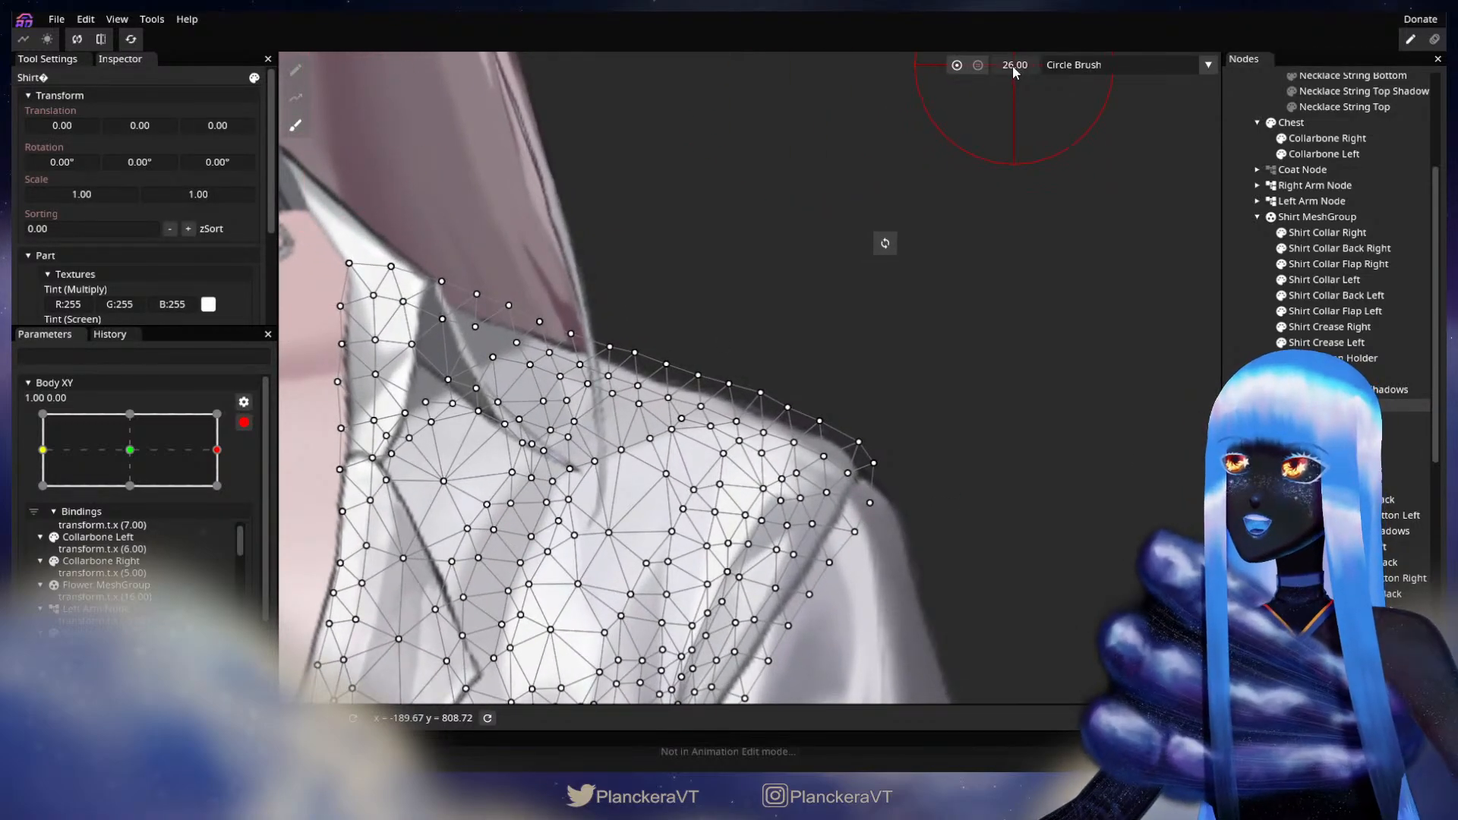
pyautogui.scroll(1, 928, 410)
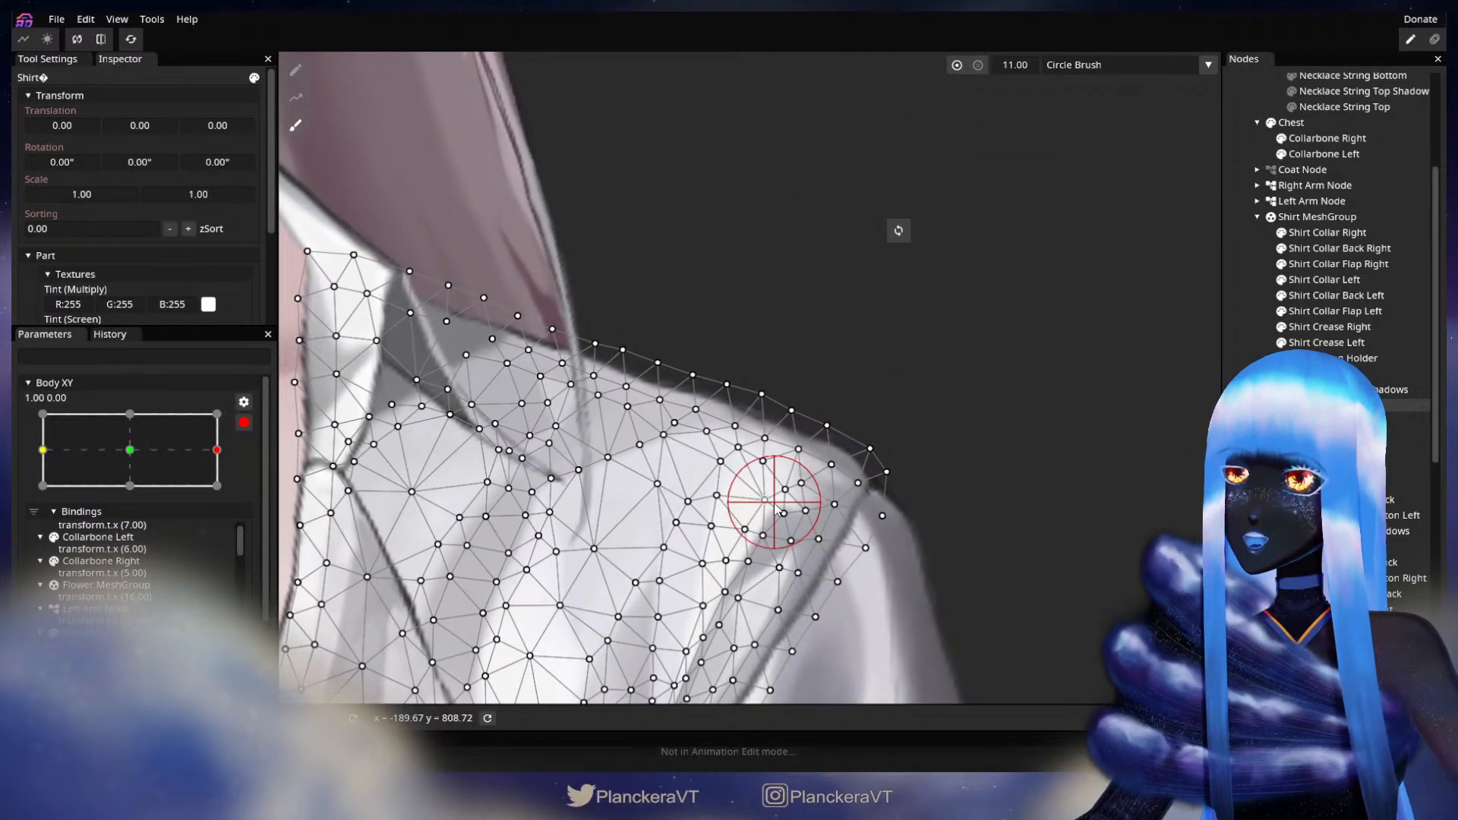
pyautogui.moveTo(774, 502); pyautogui.dragTo(777, 495)
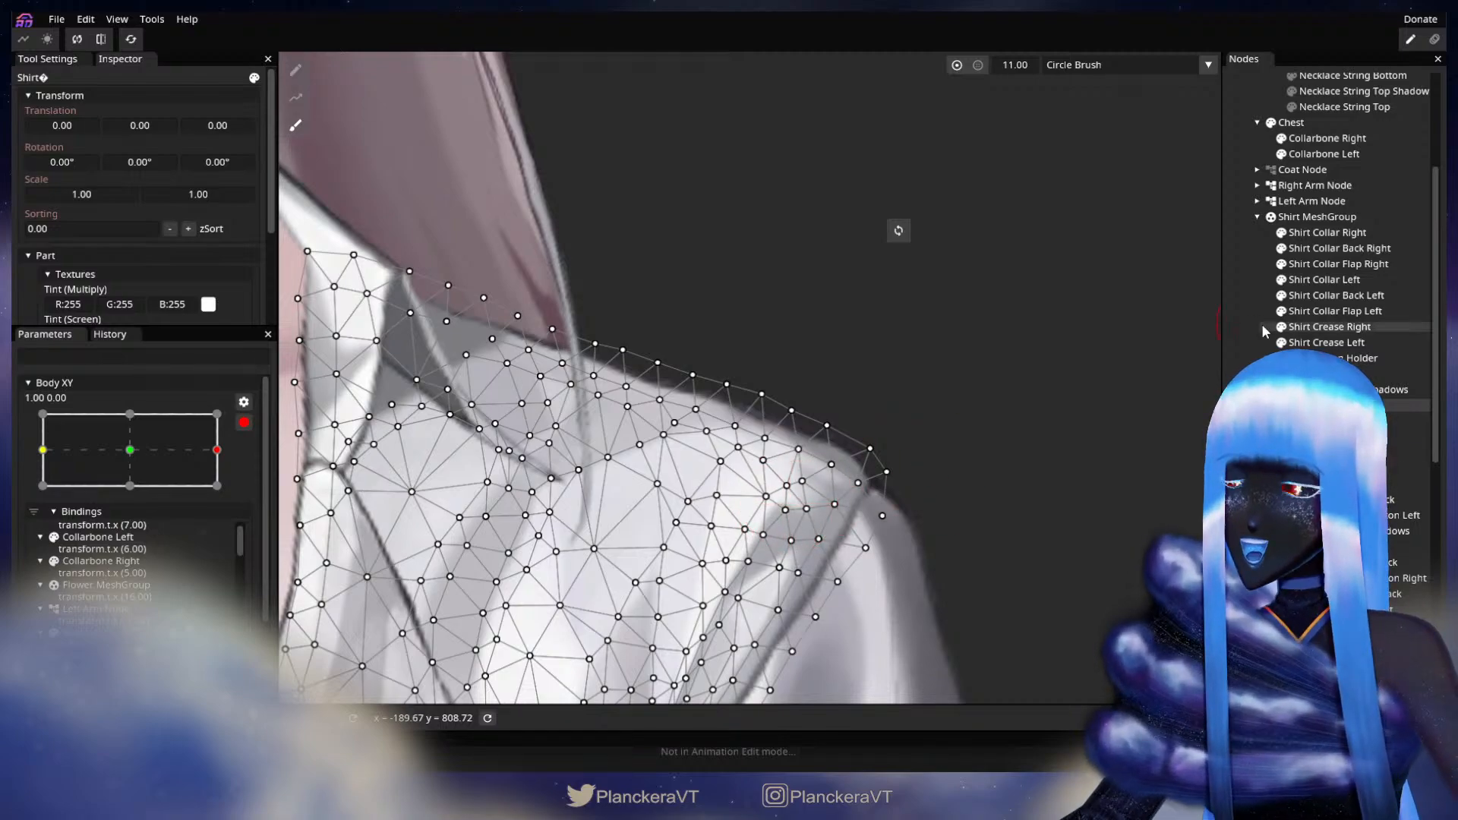
pyautogui.click(1238, 334)
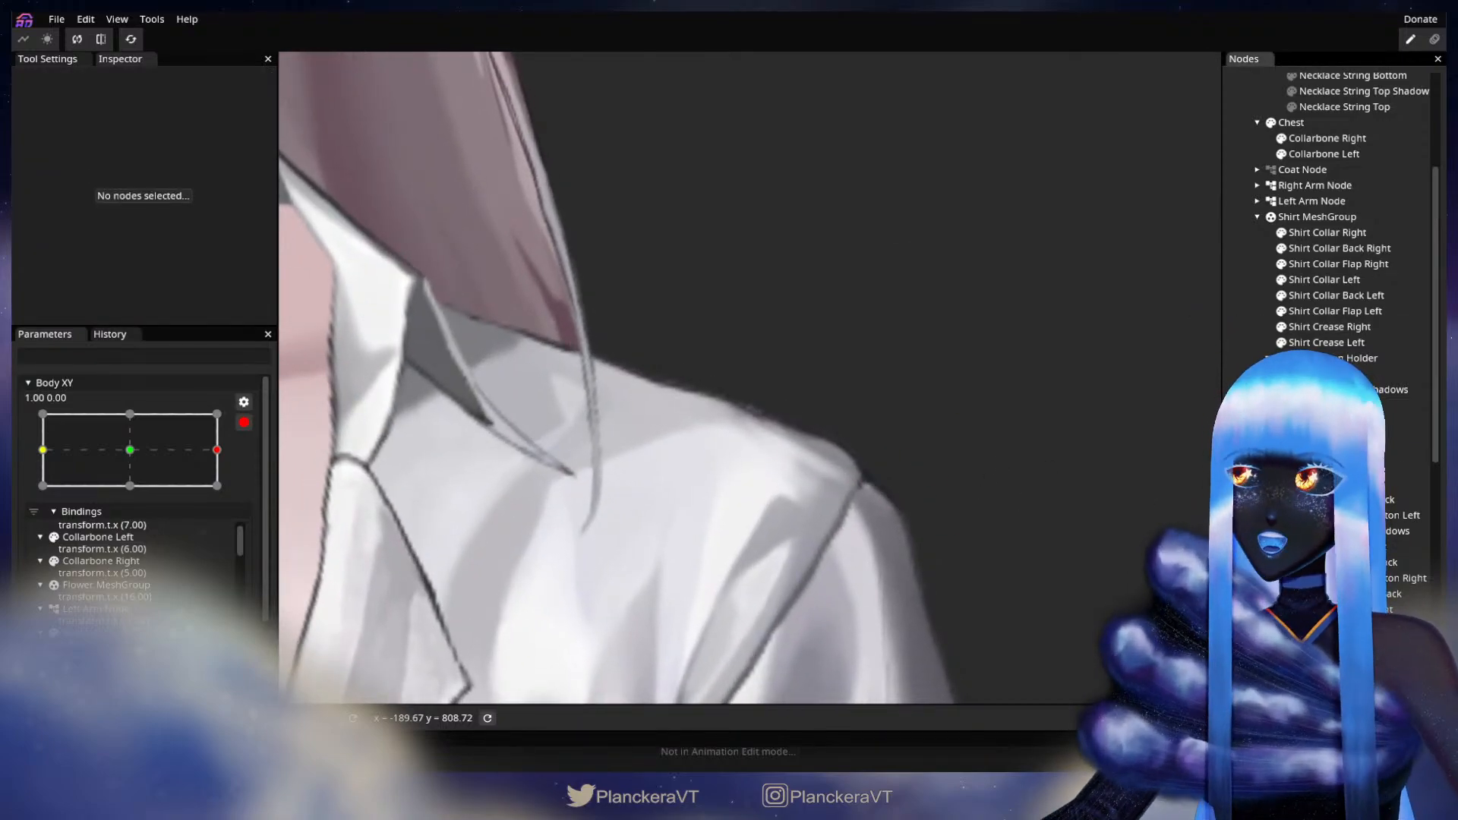
# - Adjust a single Shirt mesh vertex beside the crease near the left shoulder seam, and deselect the Shirt
pyautogui.click(1295, 405)
pyautogui.click(765, 493)
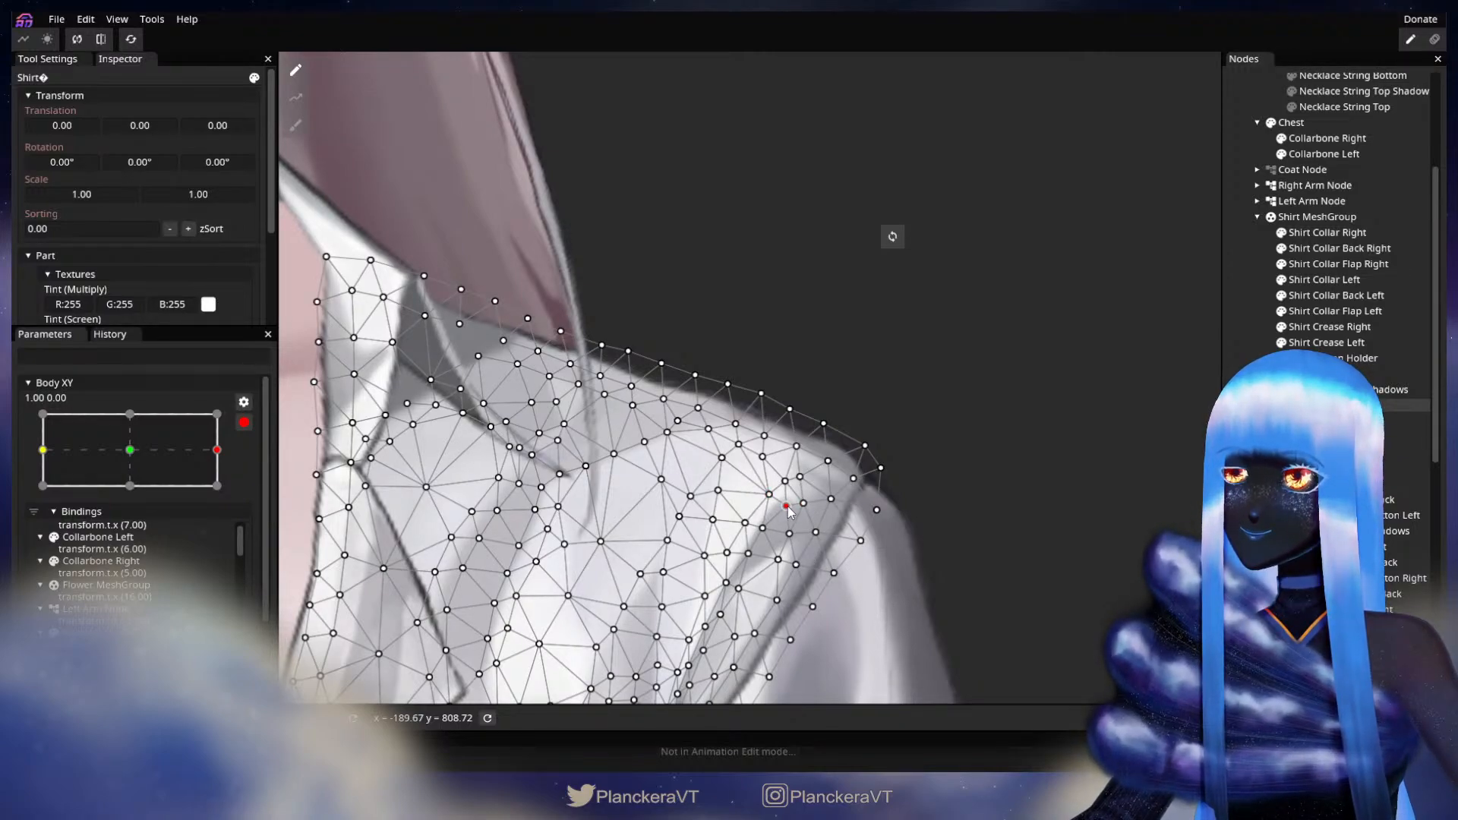
pyautogui.click(1291, 405)
# - Examine the whole upper body and shirt in the disarmed Body XY turn around its positive X side
pyautogui.scroll(-2, 982, 503)
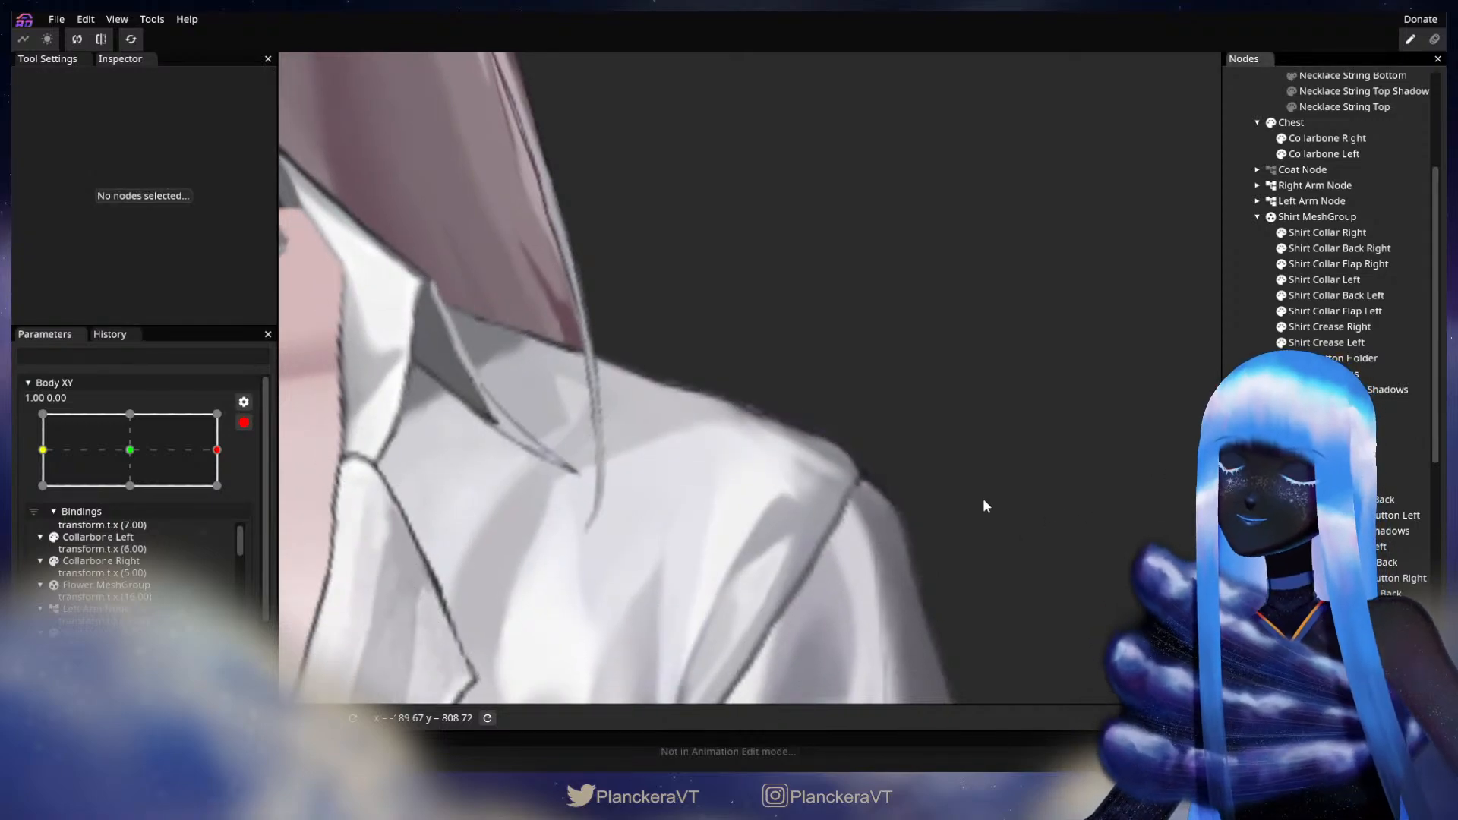
pyautogui.scroll(-3, 964, 504)
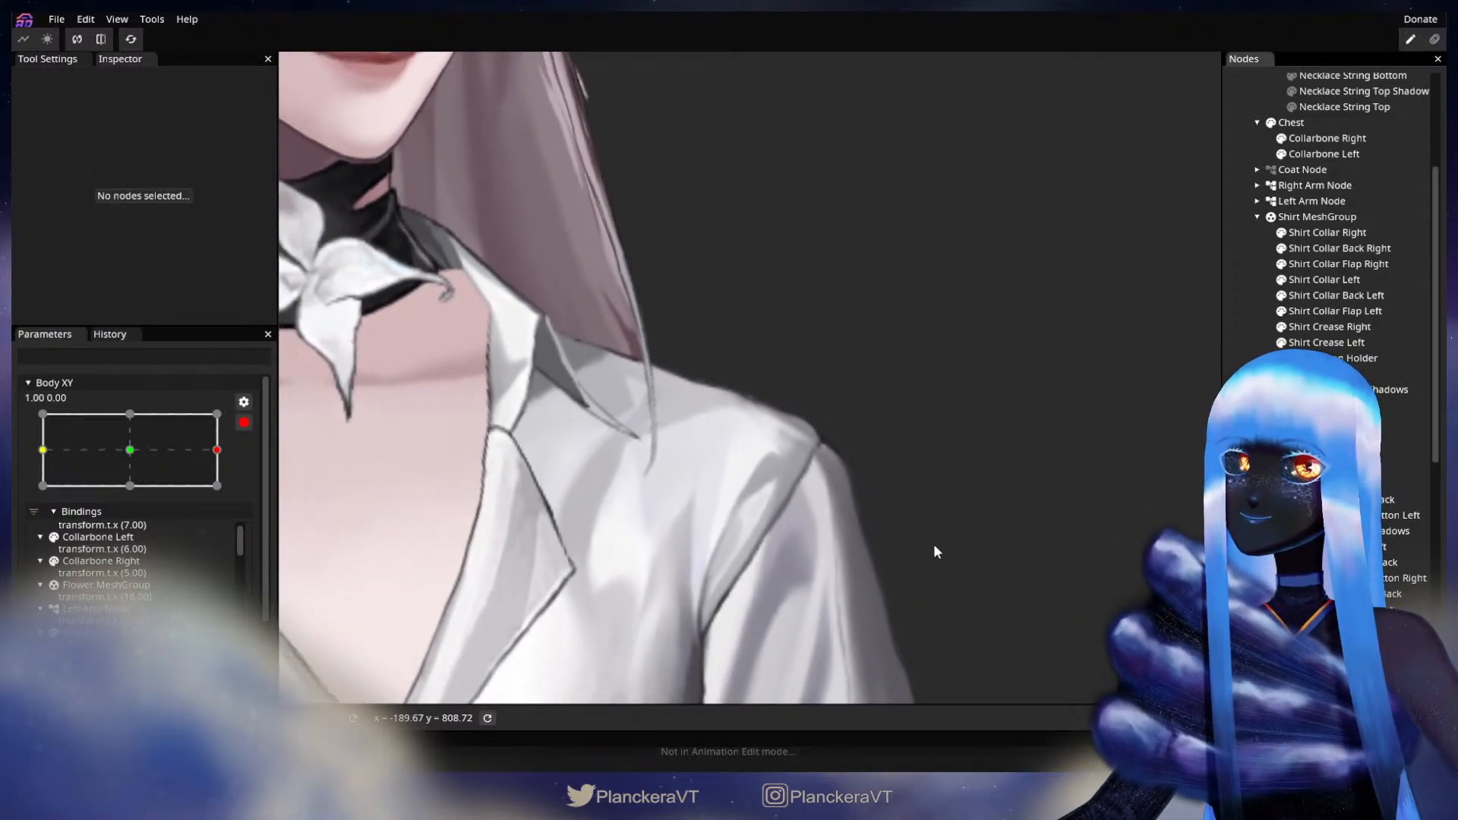
pyautogui.scroll(-3, 950, 512)
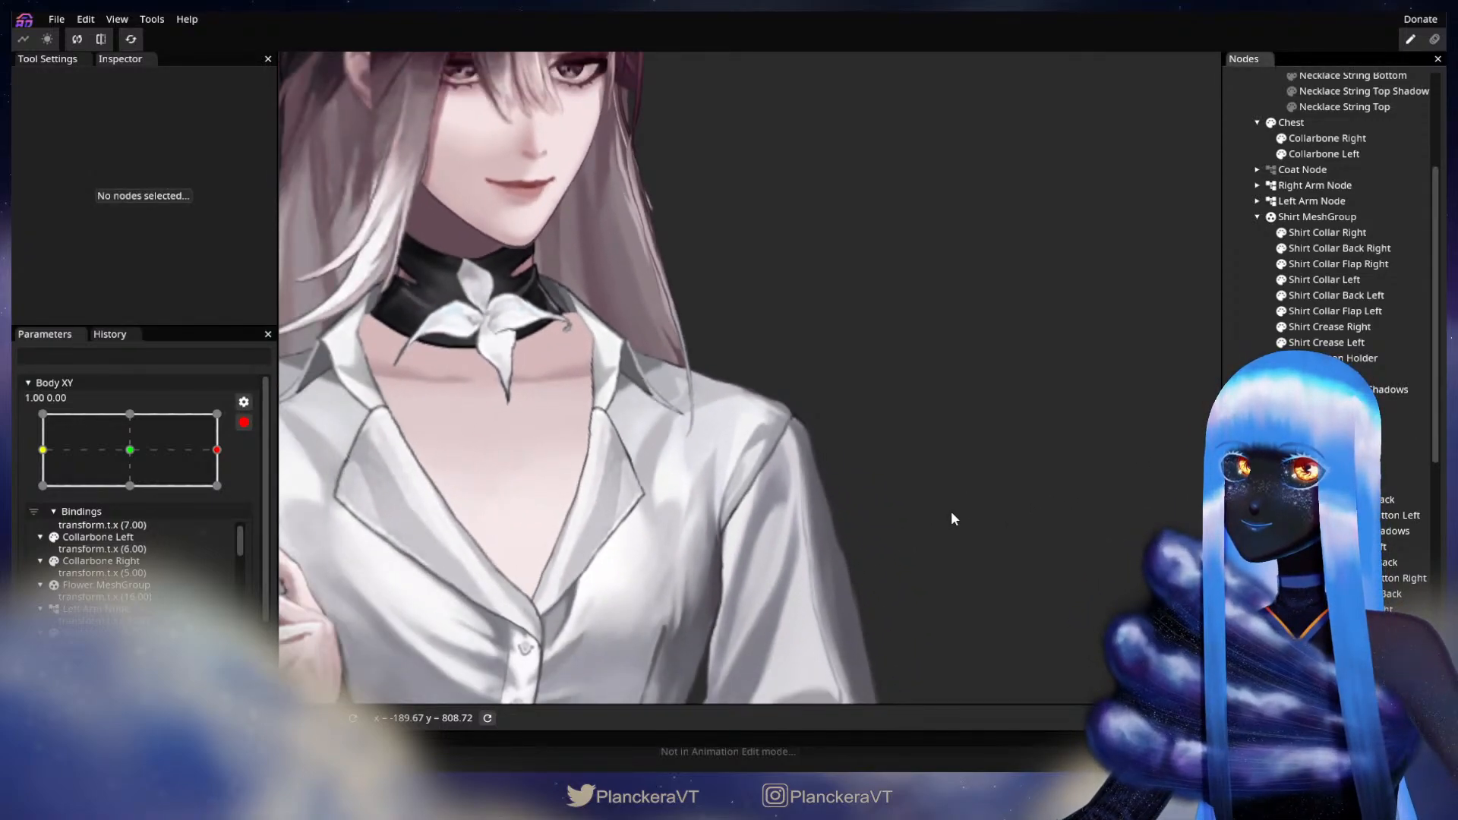
pyautogui.scroll(-3, 954, 517)
pyautogui.scroll(-2, 956, 501)
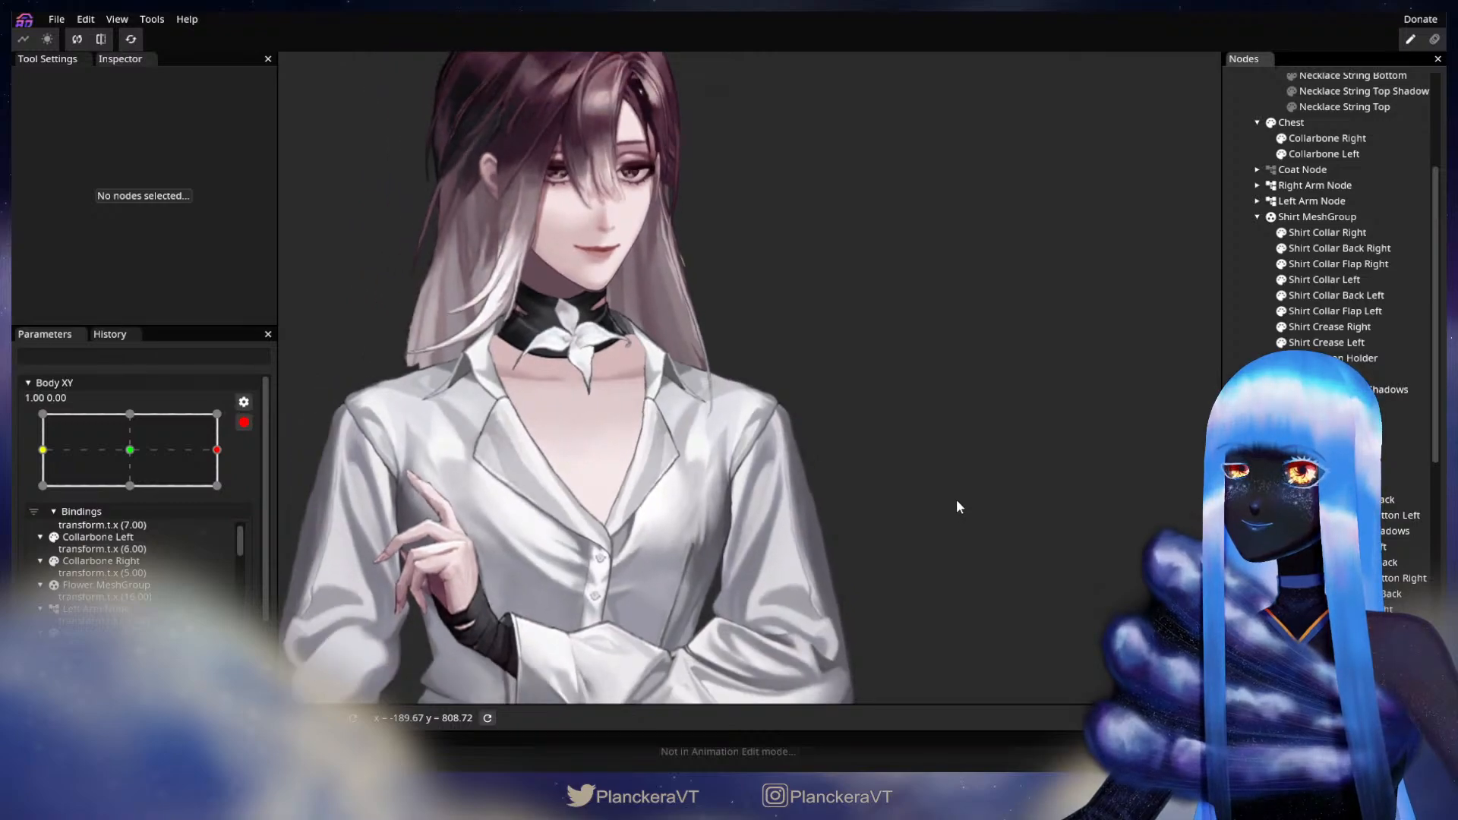
pyautogui.scroll(-3, 955, 498)
pyautogui.scroll(-1, 950, 522)
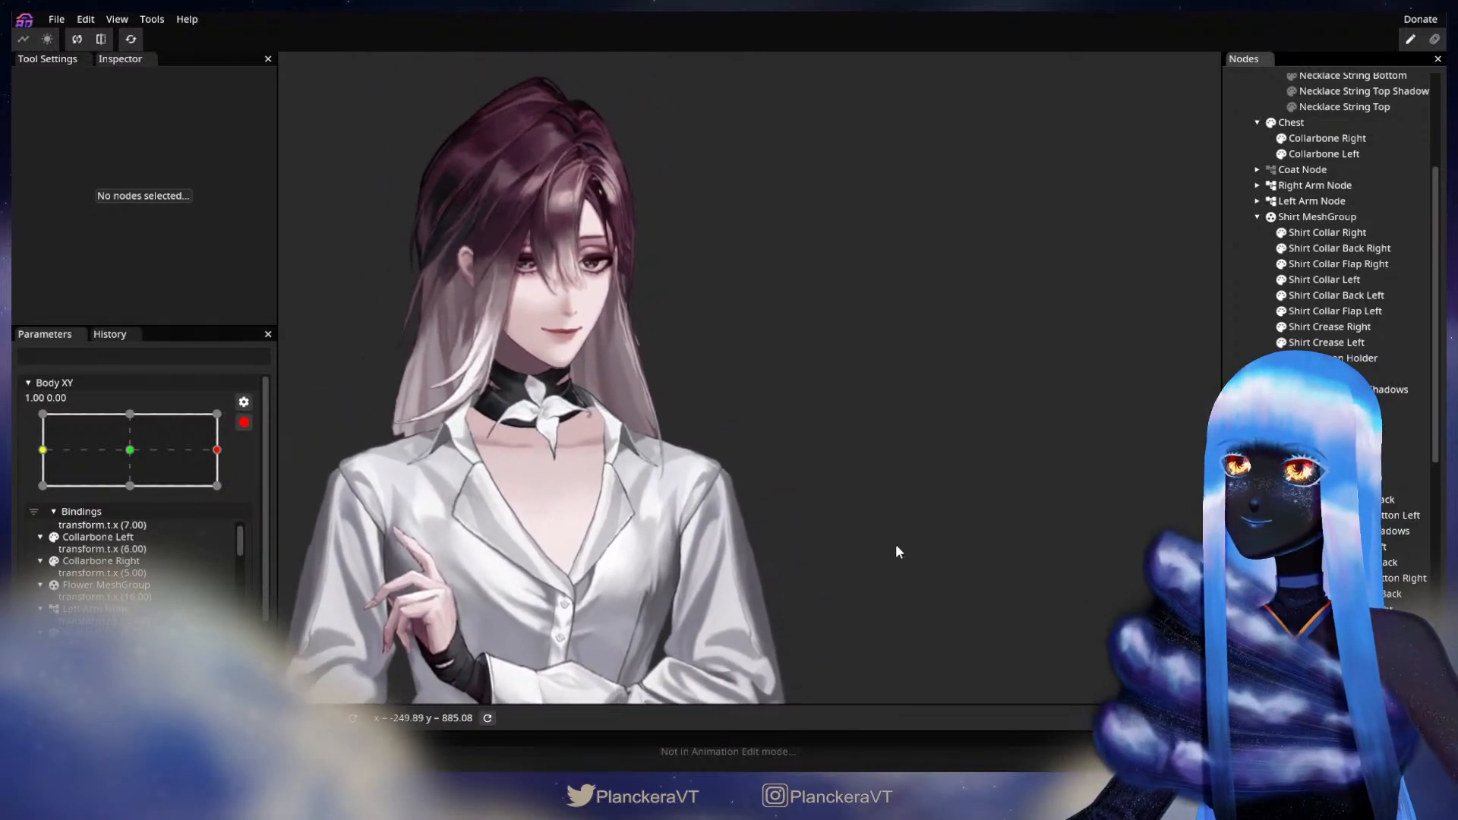
pyautogui.click(243, 426)
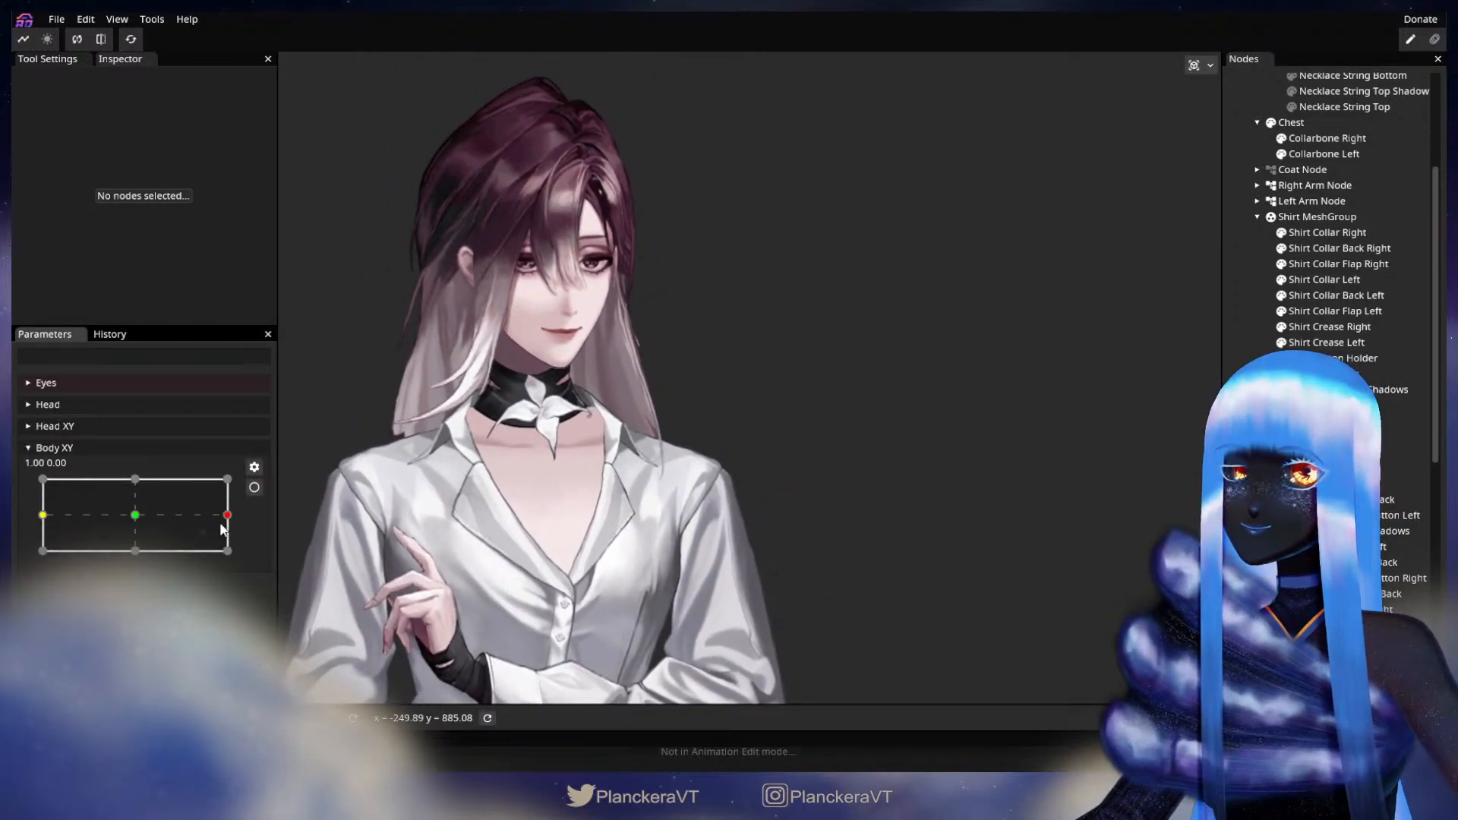
pyautogui.moveTo(232, 514)
pyautogui.mouseDown()
pyautogui.moveTo(109, 501)
pyautogui.moveTo(231, 498)
pyautogui.mouseUp()
pyautogui.scroll(-2, 837, 499)
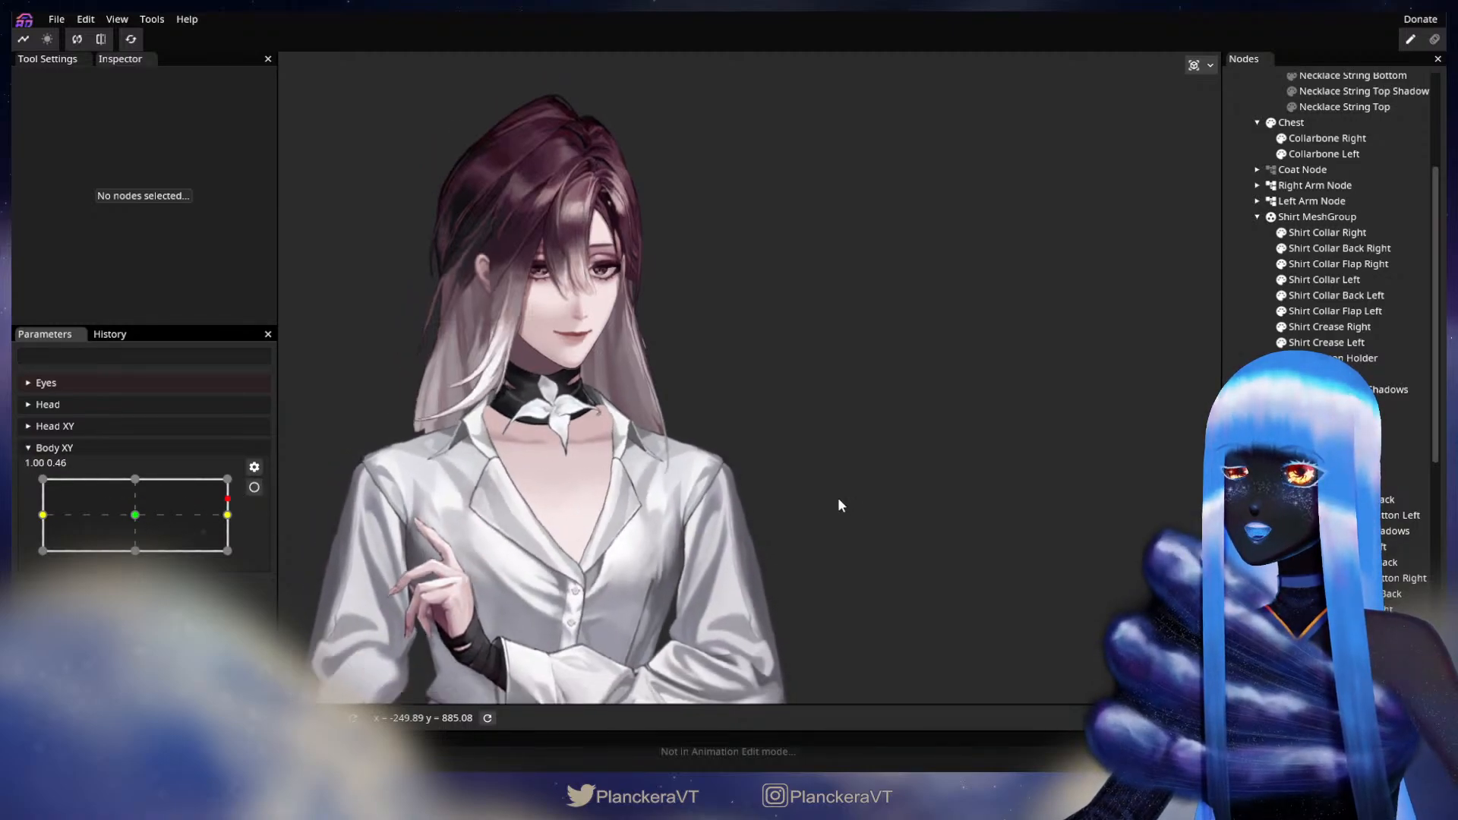
# - Save the model and make the Necklace String Bottom, Necklace String Top Shadow and Necklace String Top visible
pyautogui.hotkey('ctrl', 's')
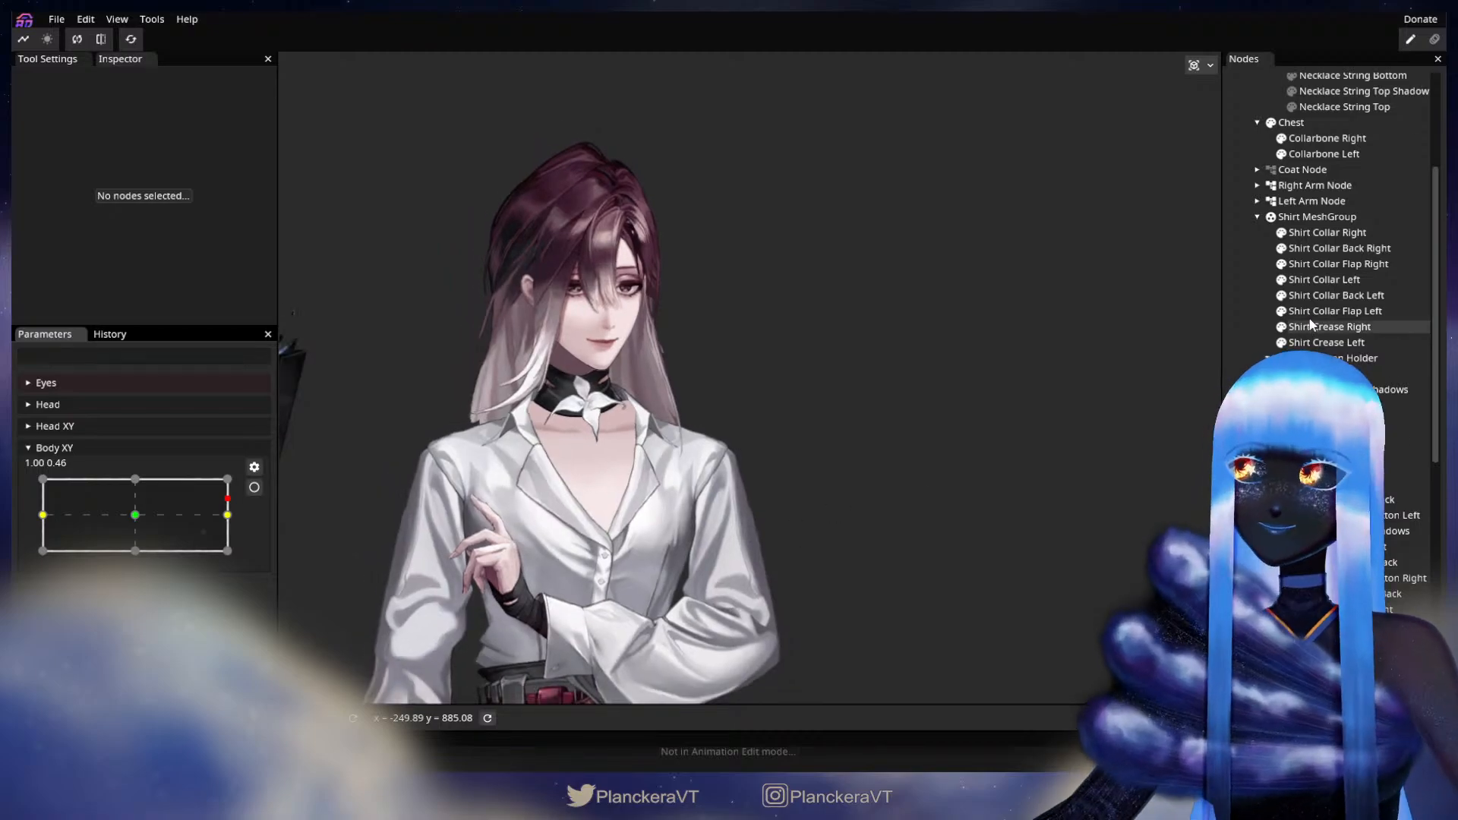
pyautogui.scroll(5, 1309, 322)
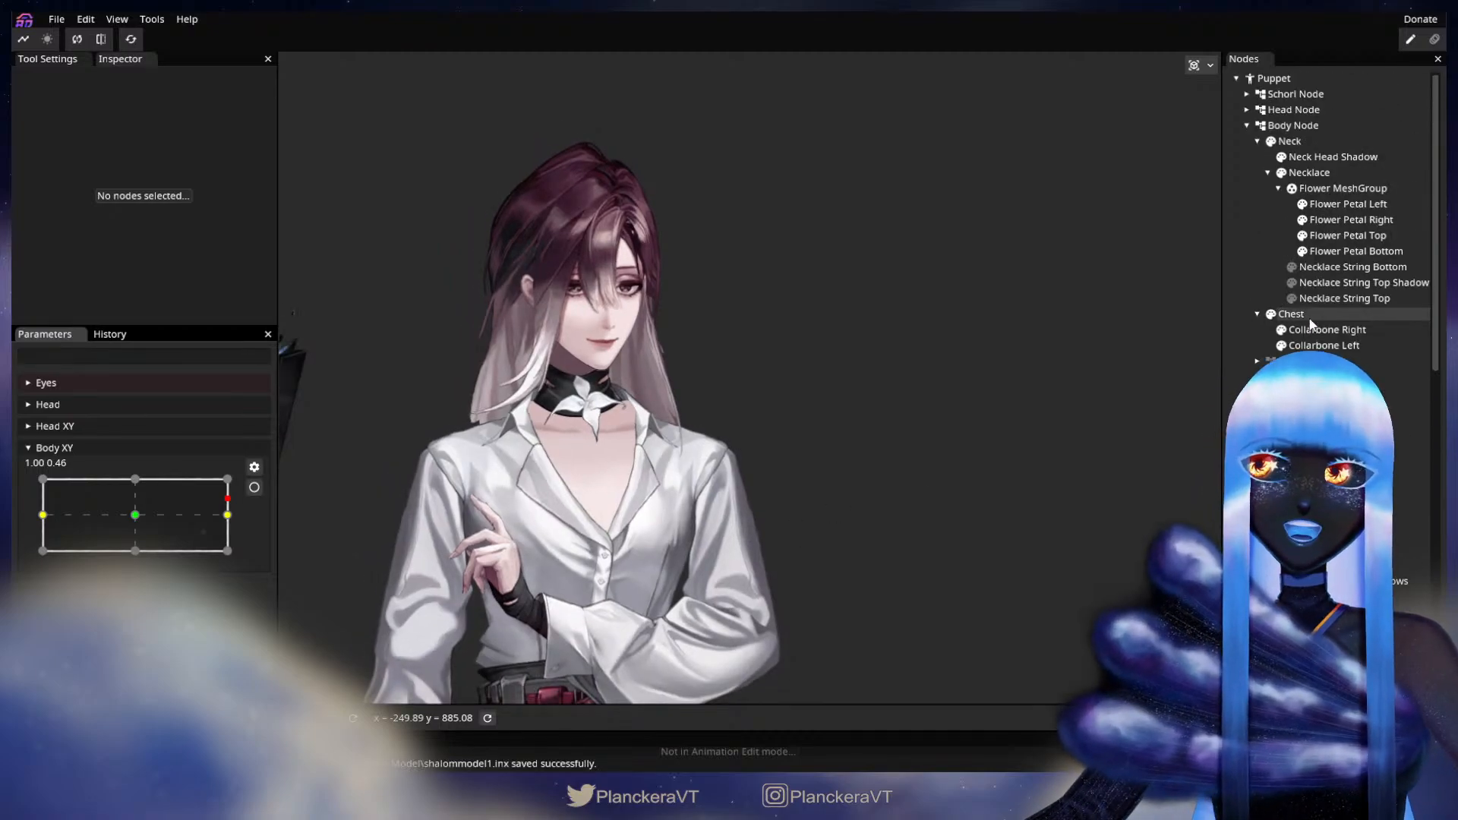
pyautogui.click(1289, 268)
pyautogui.click(1291, 282)
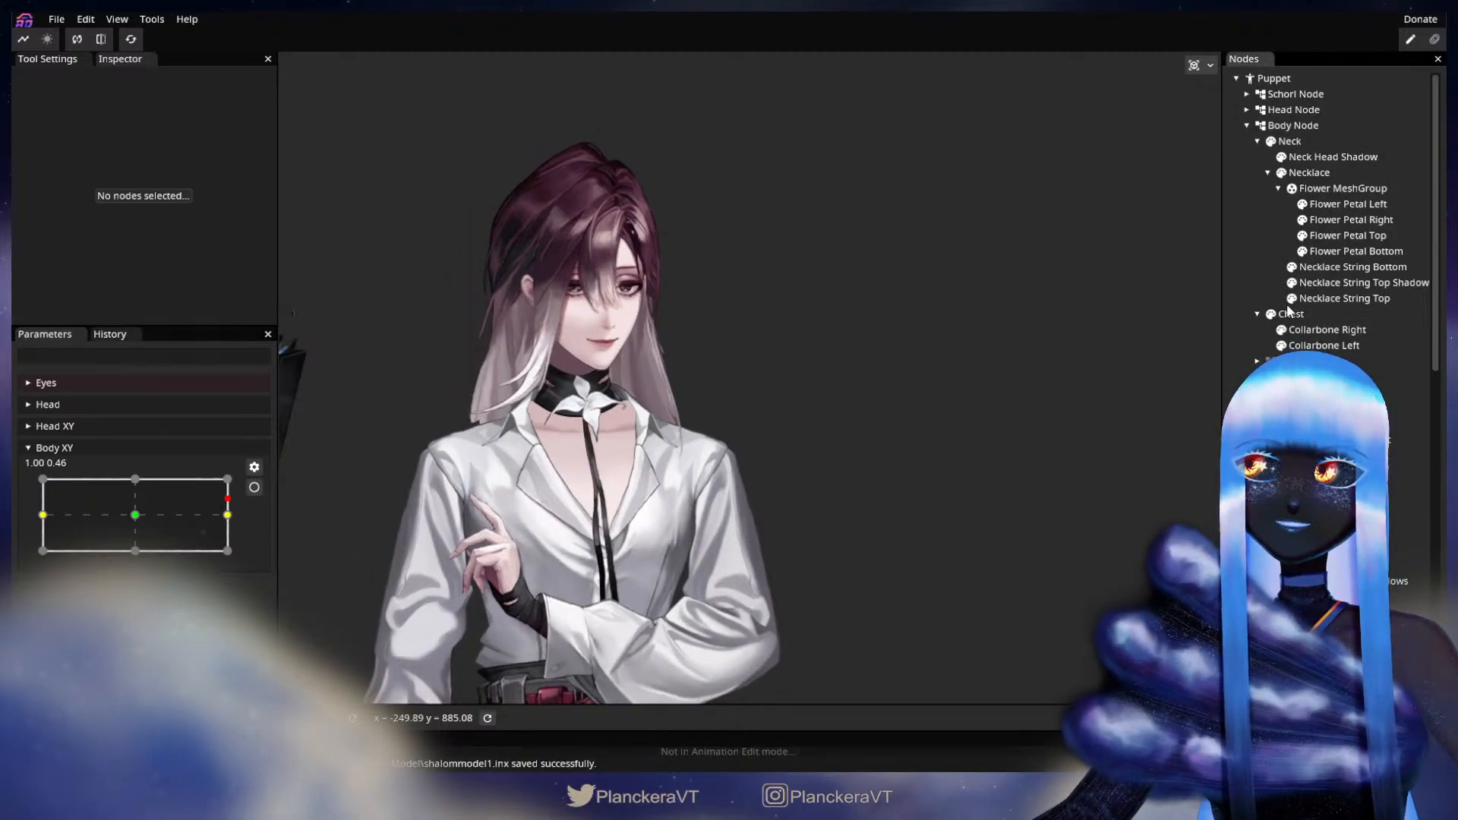
# - Preview the body with the necklace strings across the Body XY range, and arm the parameter at -1.00, 0.00
pyautogui.scroll(-3, 896, 496)
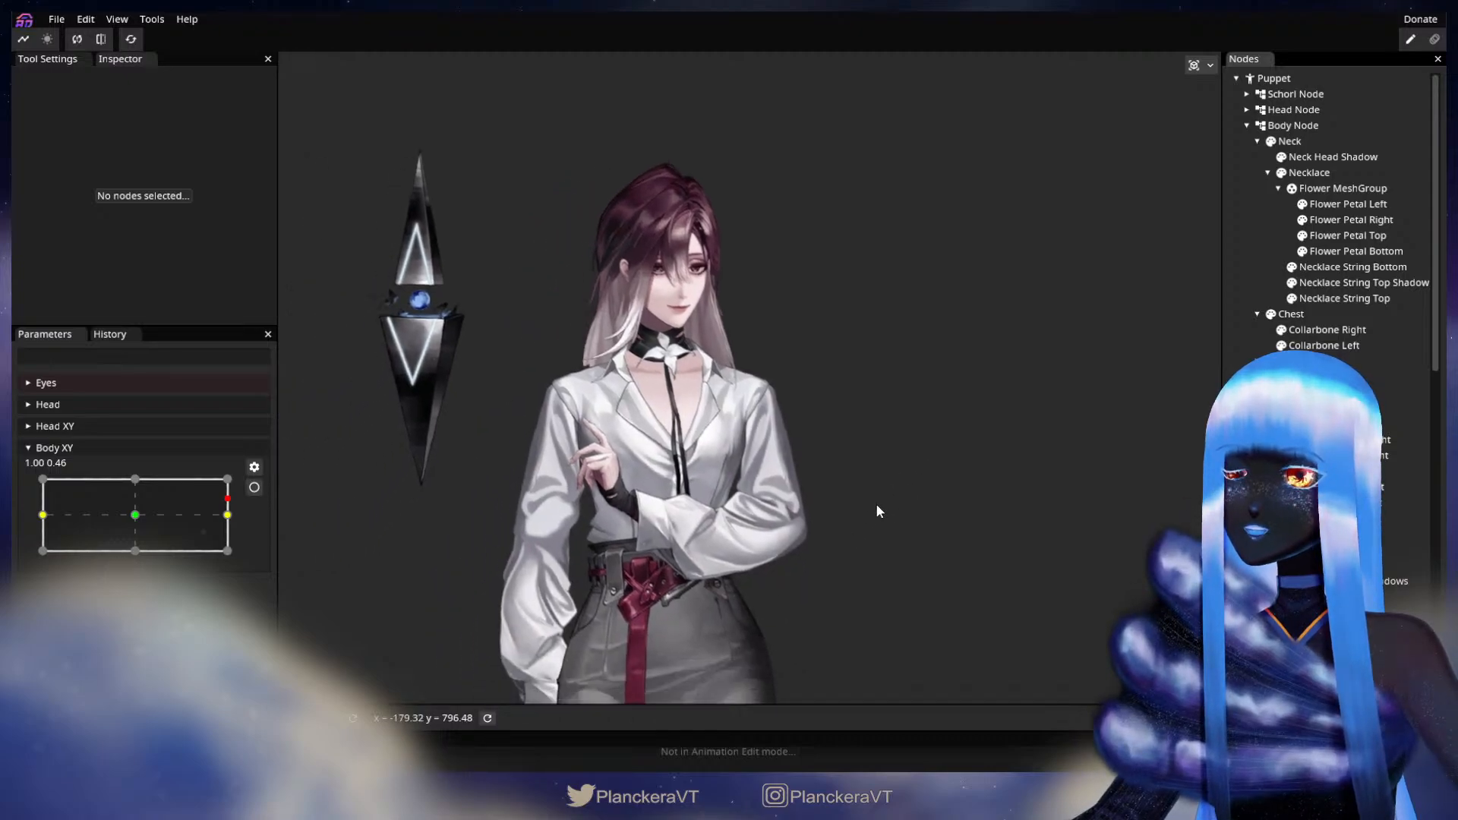
pyautogui.moveTo(196, 522)
pyautogui.mouseDown()
pyautogui.moveTo(205, 512)
pyautogui.moveTo(183, 506)
pyautogui.moveTo(274, 502)
pyautogui.moveTo(21, 504)
pyautogui.moveTo(237, 503)
pyautogui.moveTo(222, 499)
pyautogui.mouseUp()
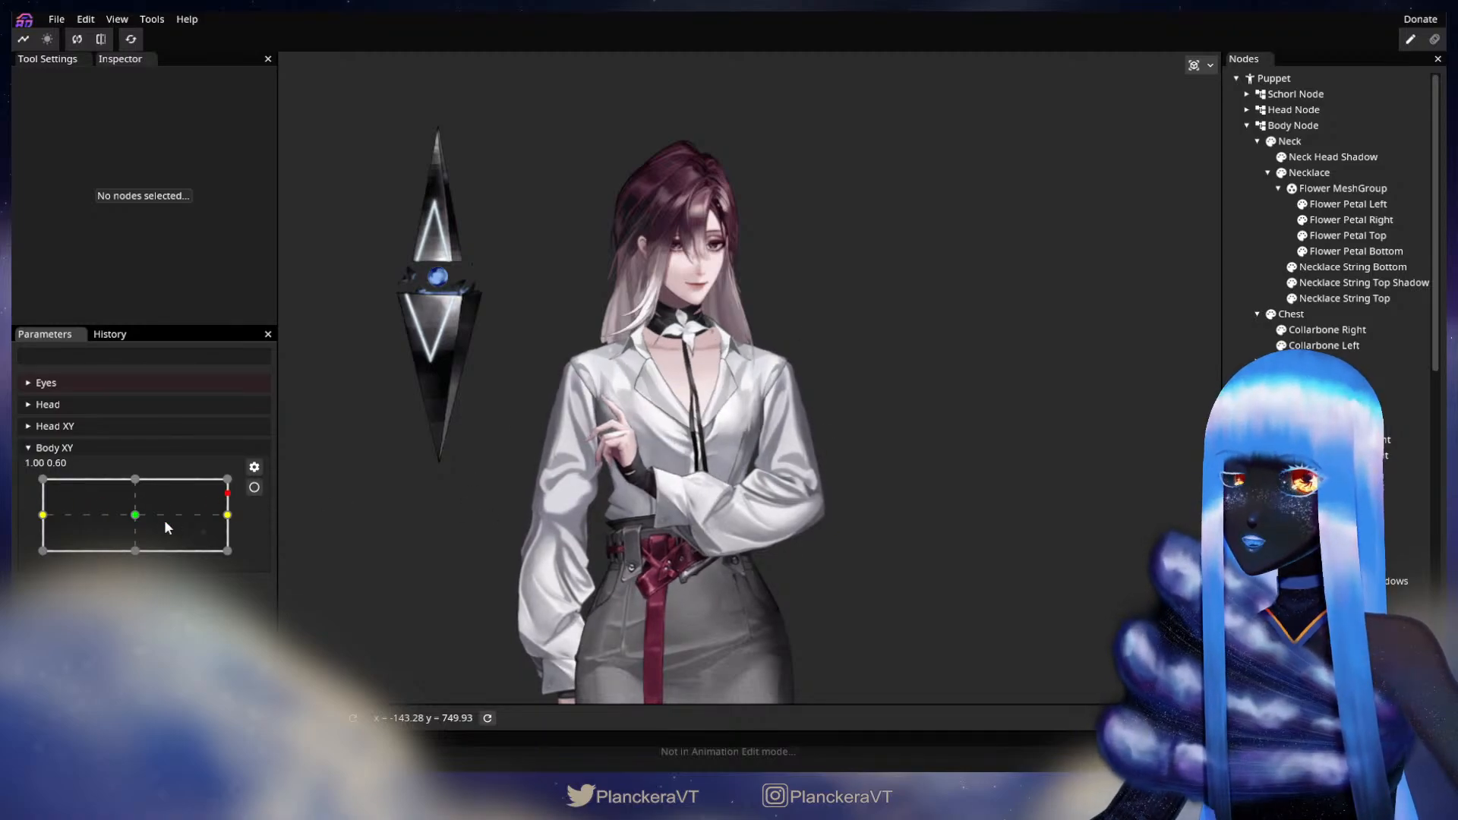
pyautogui.moveTo(164, 520)
pyautogui.mouseDown()
pyautogui.moveTo(187, 518)
pyautogui.moveTo(23, 521)
pyautogui.moveTo(315, 513)
pyautogui.moveTo(170, 523)
pyautogui.moveTo(190, 538)
pyautogui.moveTo(103, 530)
pyautogui.moveTo(289, 508)
pyautogui.moveTo(89, 517)
pyautogui.moveTo(253, 520)
pyautogui.moveTo(64, 541)
pyautogui.moveTo(239, 531)
pyautogui.moveTo(84, 531)
pyautogui.moveTo(36, 514)
pyautogui.mouseUp()
pyautogui.click(254, 490)
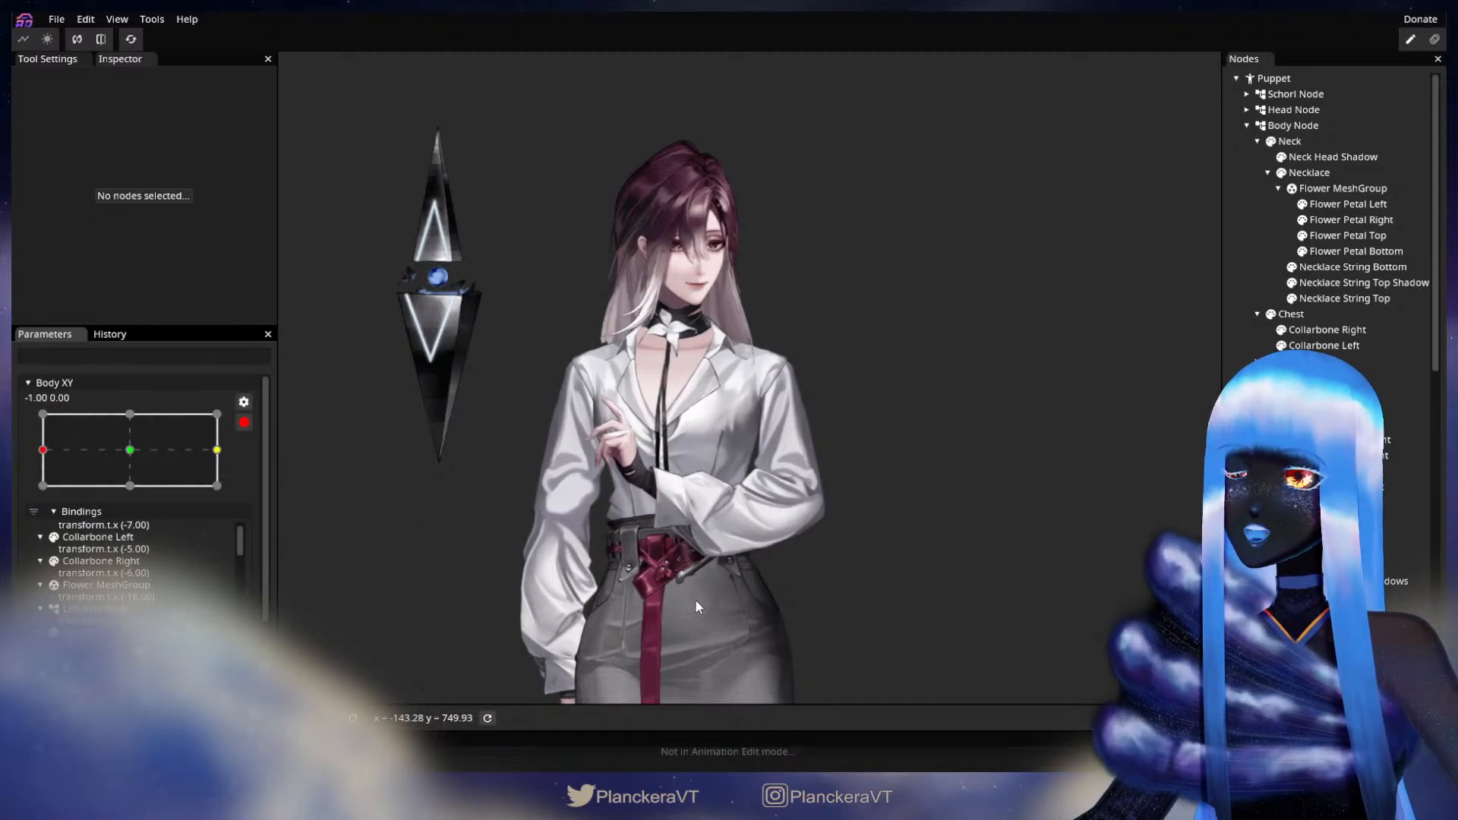
# - Shift the middle of the Skirt Belt Slanted mesh using the Circle Brush at size 65, and switch Body XY to the 1.00, 0.00 keypoint
pyautogui.scroll(5, 763, 414)
pyautogui.scroll(2, 764, 411)
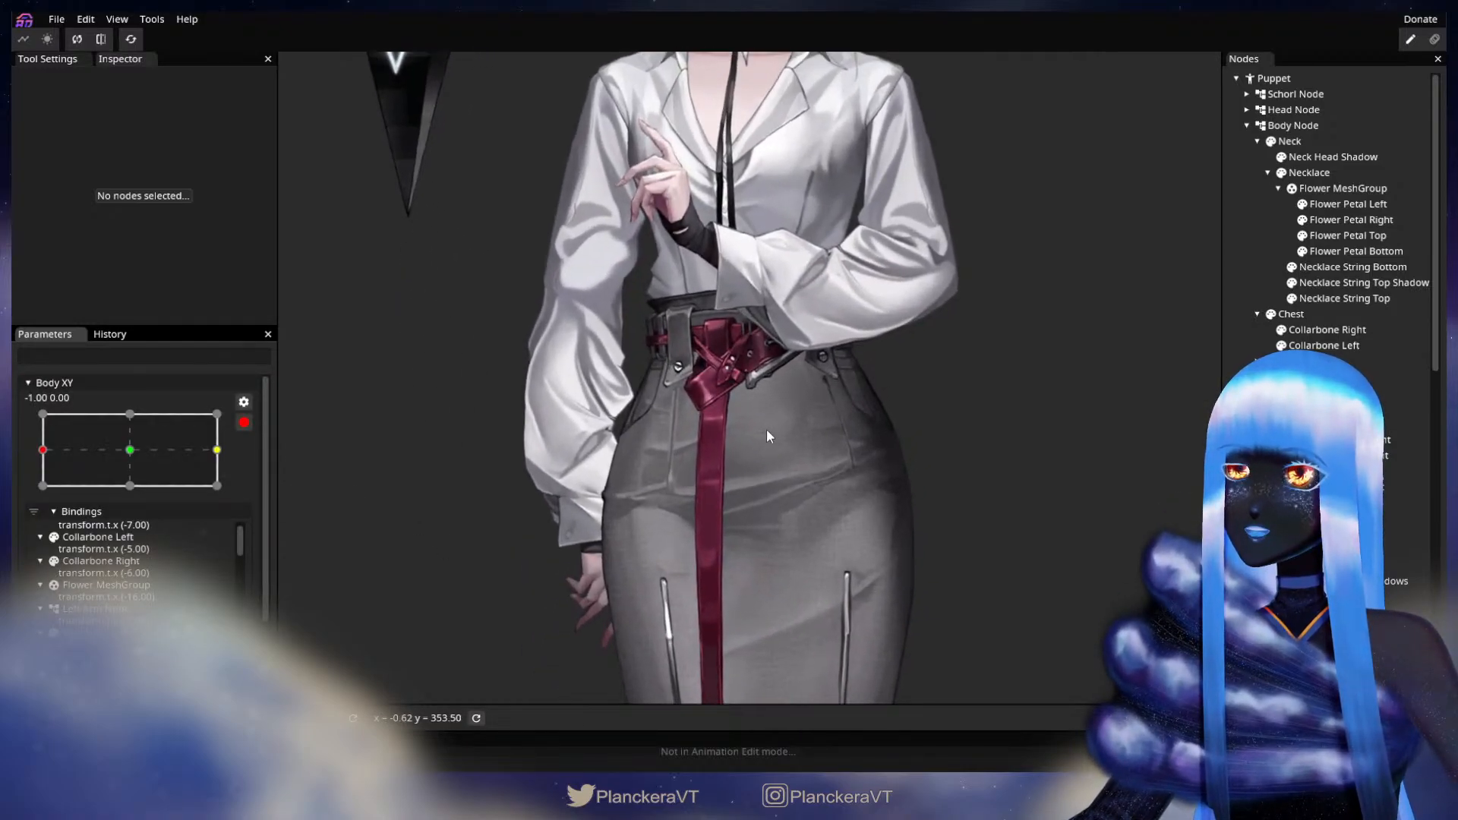
pyautogui.moveTo(712, 422); pyautogui.dragTo(705, 496)
pyautogui.scroll(3, 758, 455)
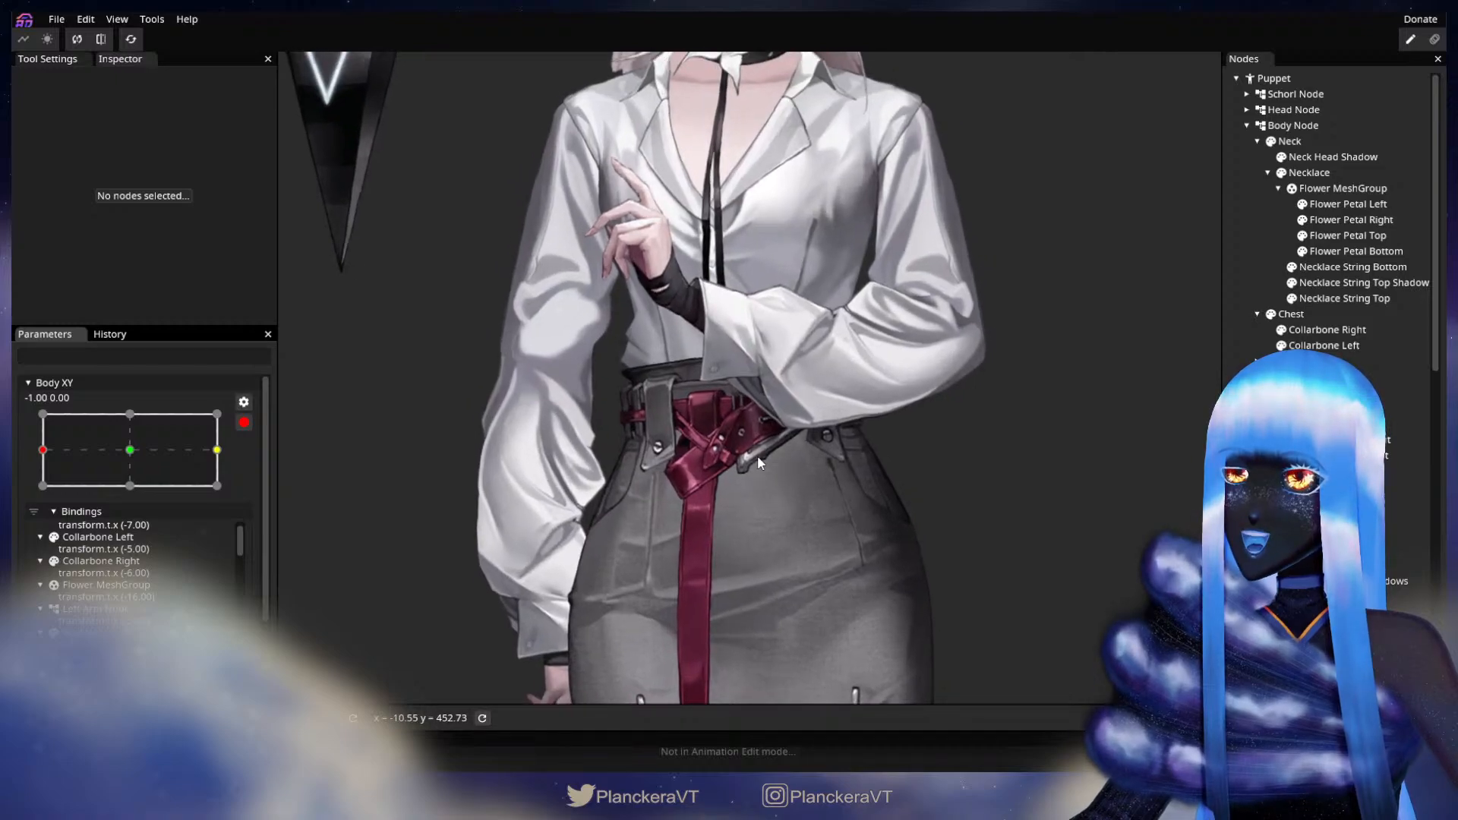
pyautogui.scroll(-4, 1329, 327)
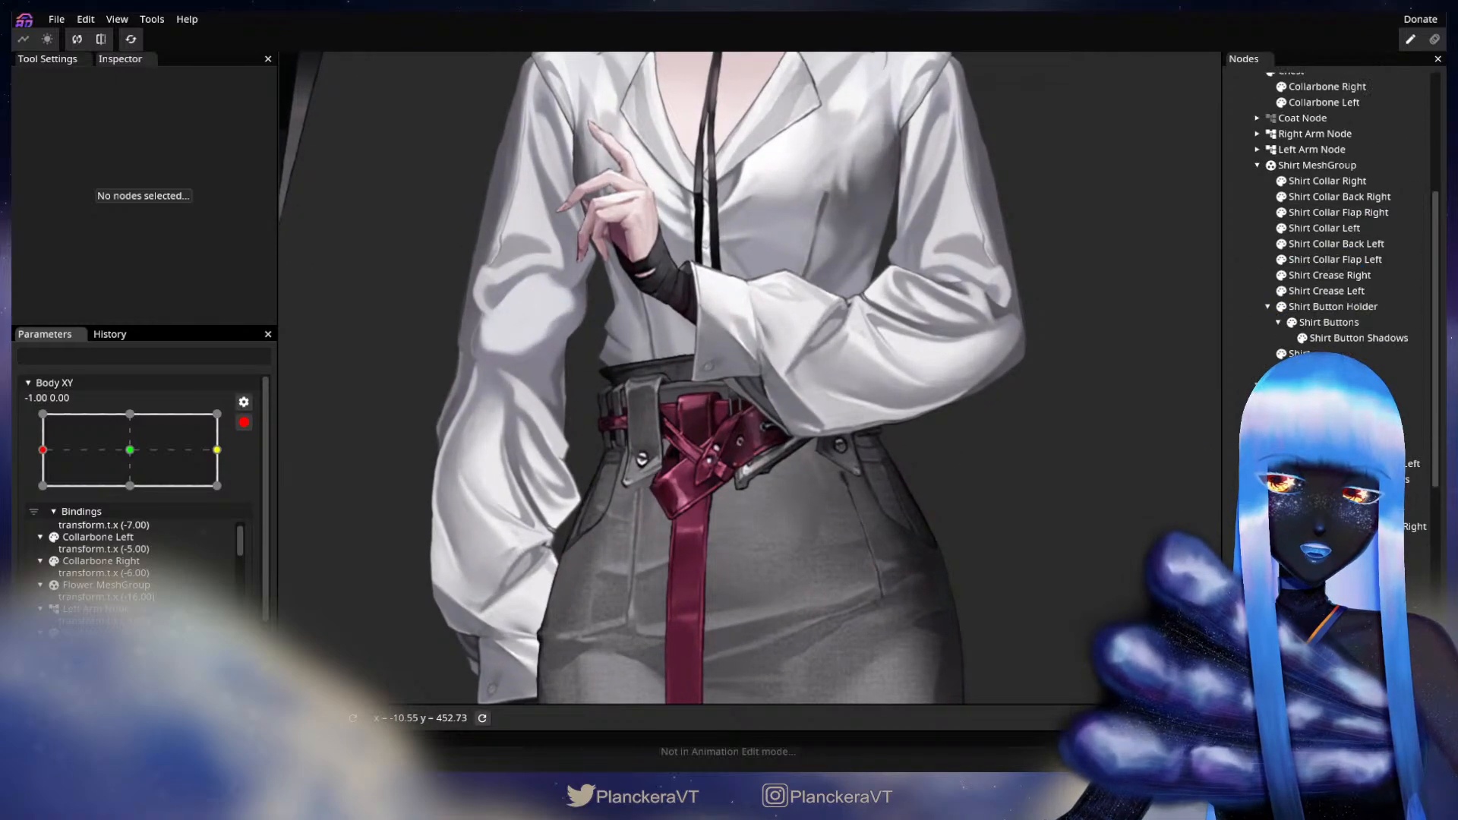
pyautogui.scroll(-3, 1329, 228)
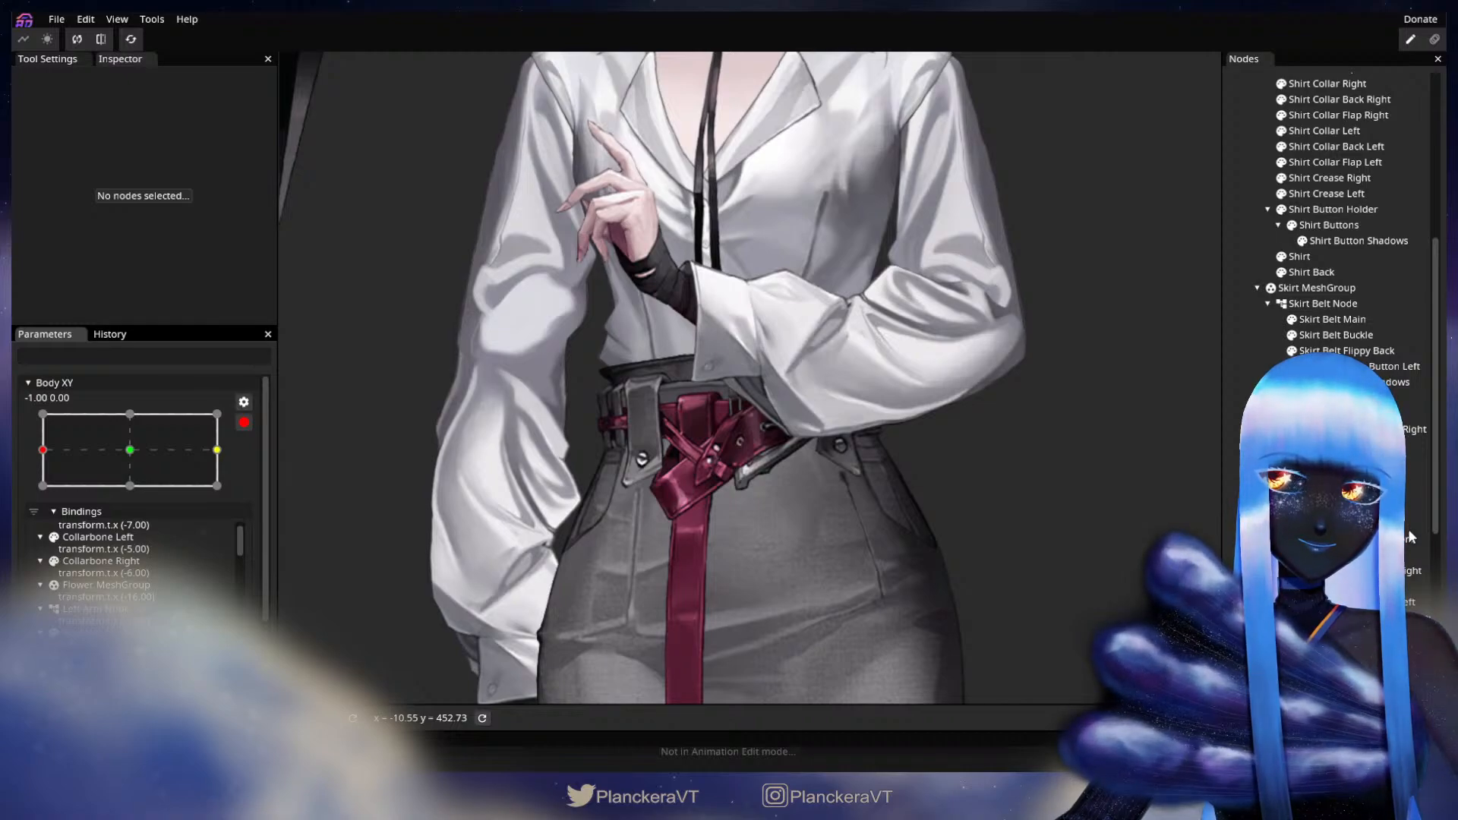
pyautogui.click(1409, 508)
pyautogui.scroll(1, 950, 538)
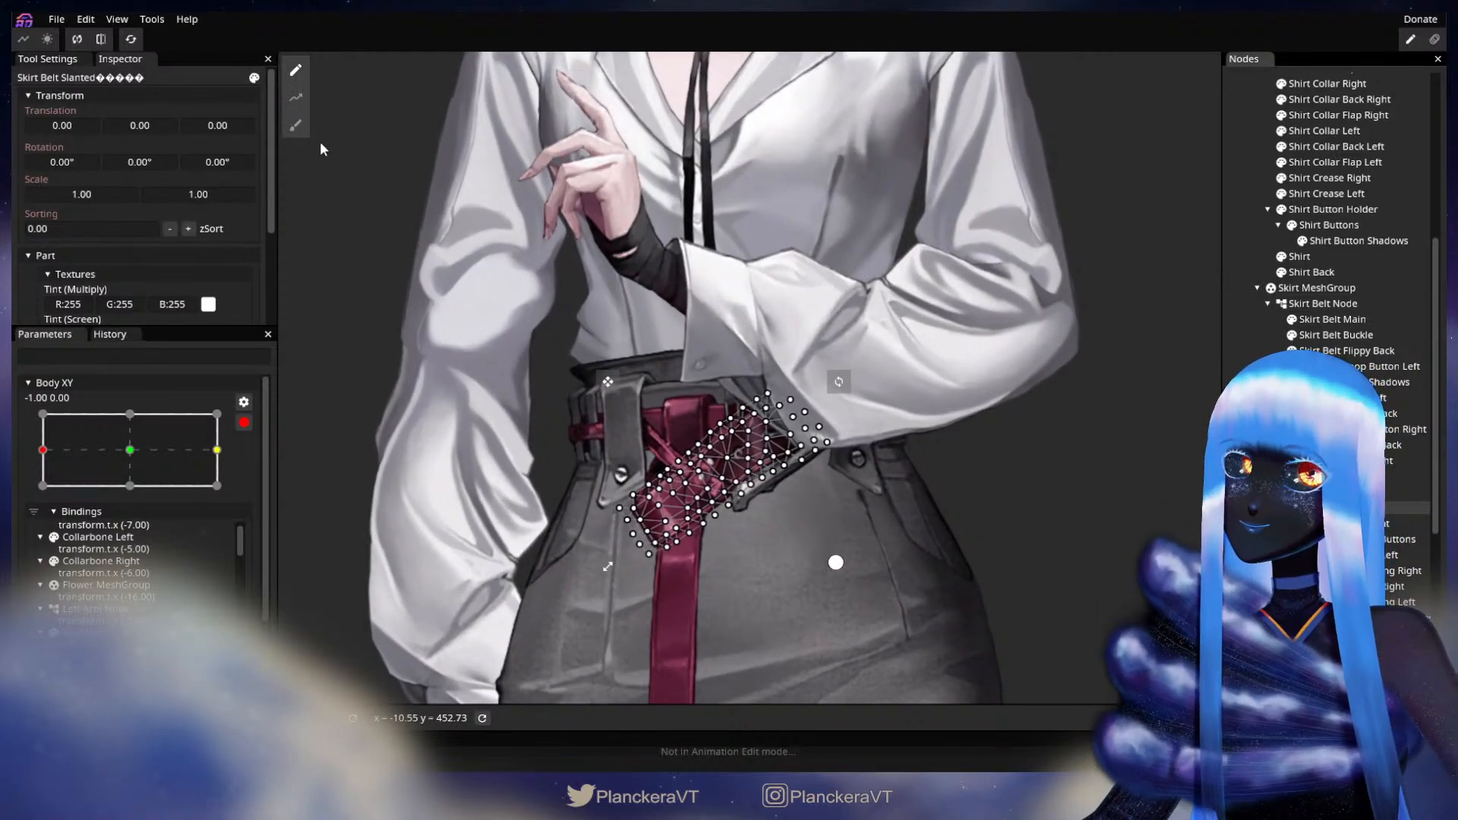
pyautogui.click(296, 126)
pyautogui.scroll(1, 487, 228)
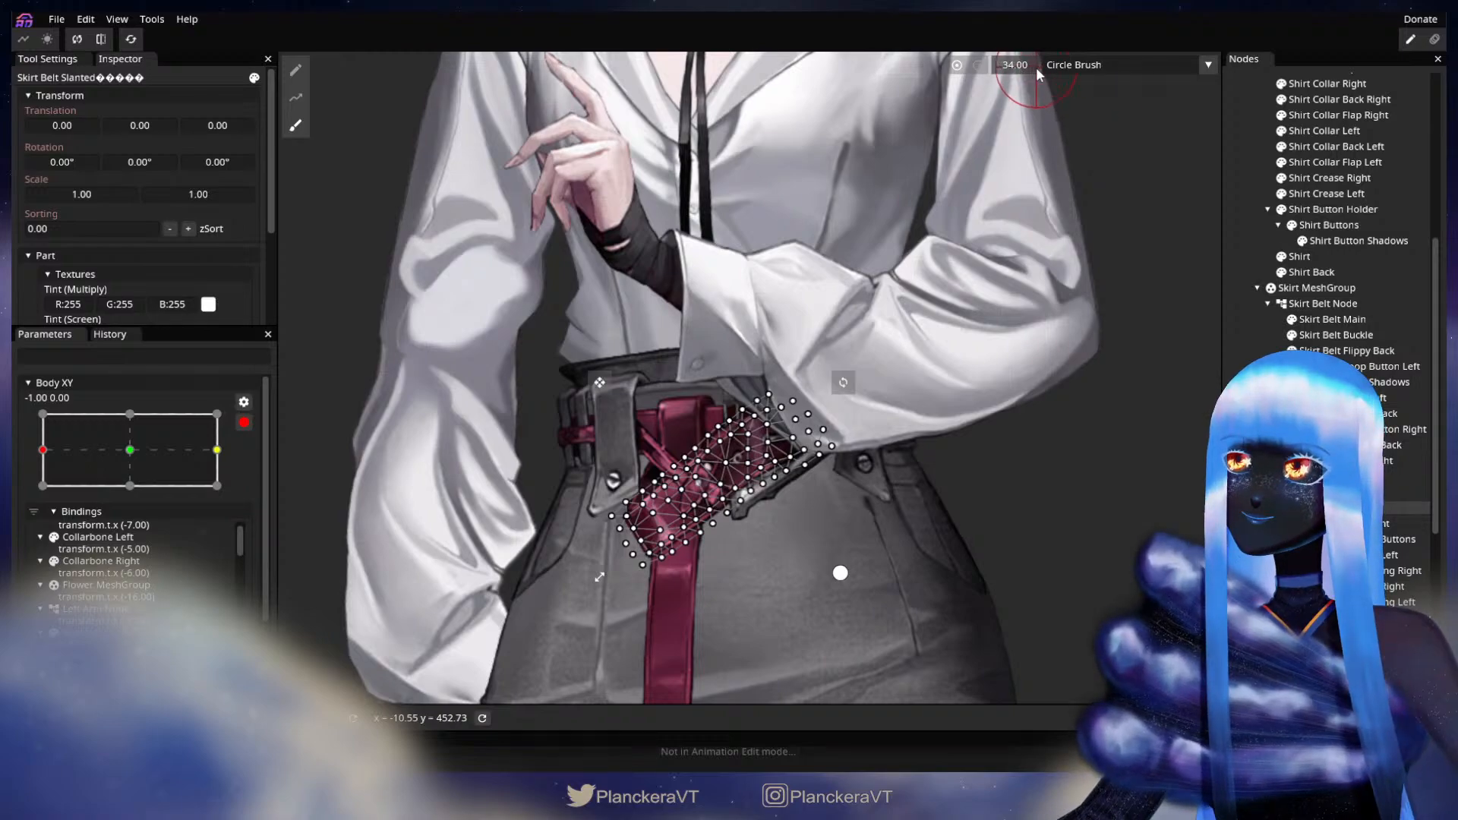
pyautogui.scroll(1, 831, 554)
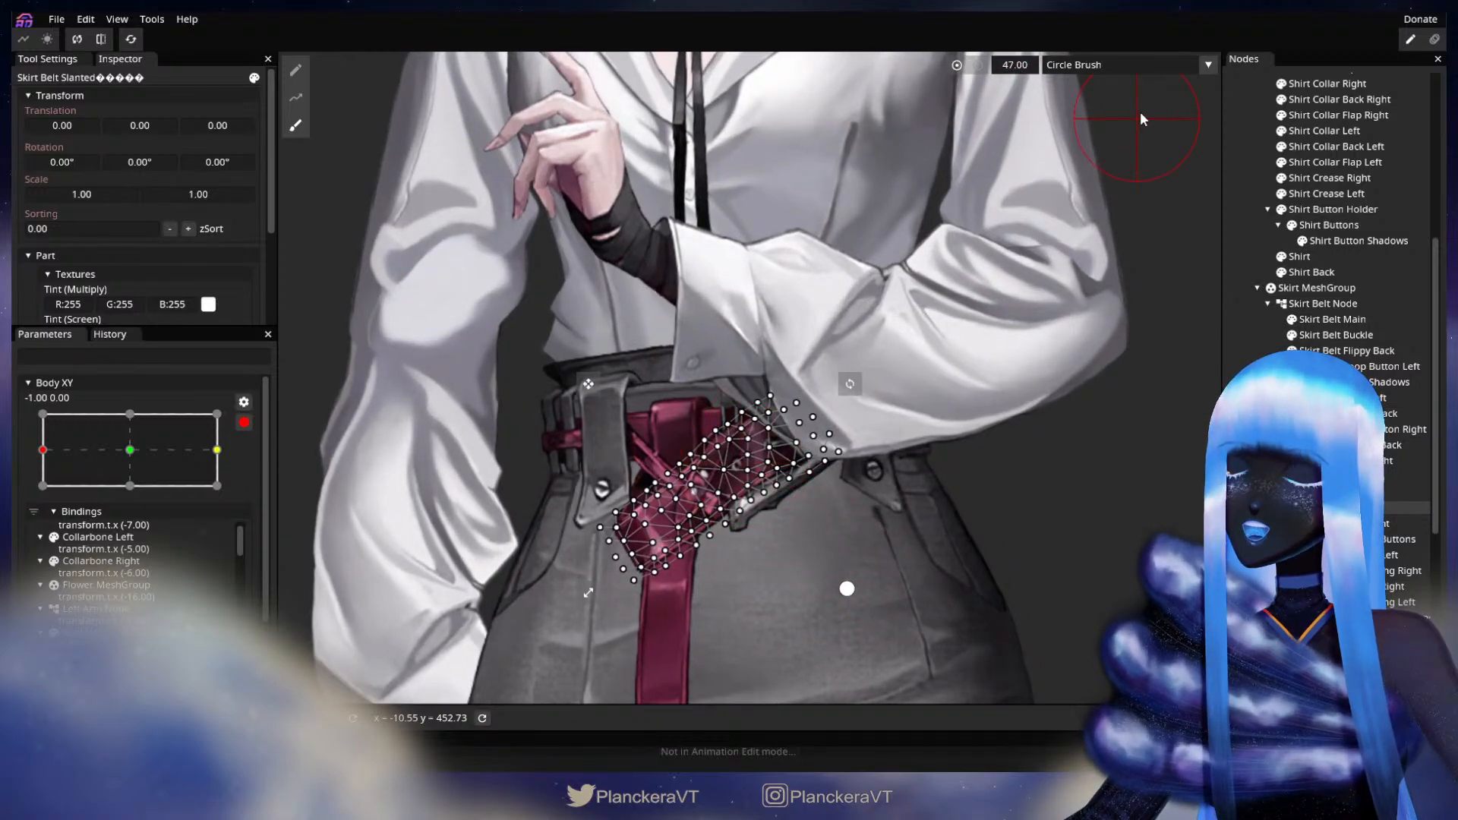
pyautogui.moveTo(1010, 66); pyautogui.dragTo(1025, 66)
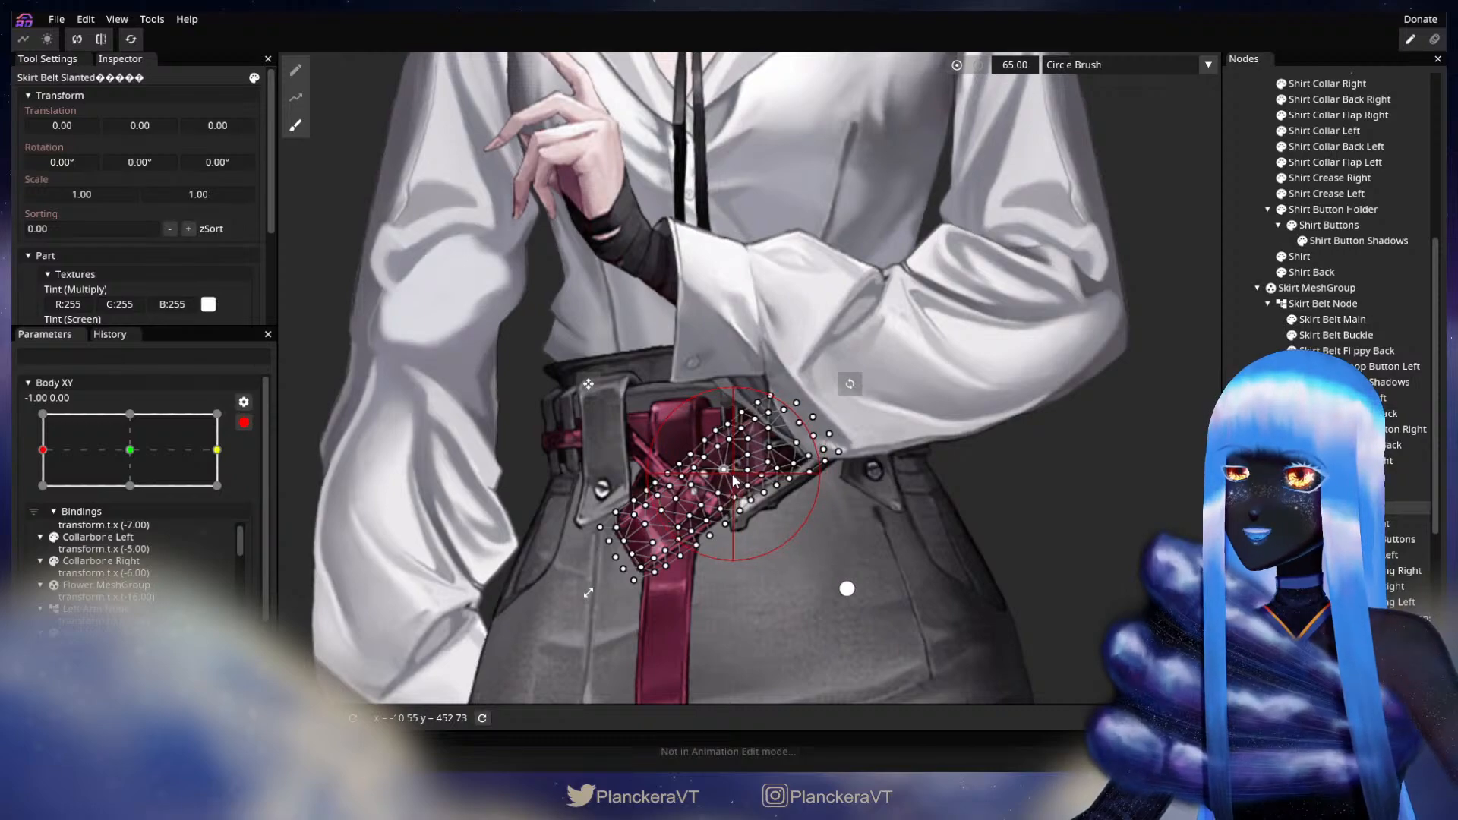
pyautogui.moveTo(726, 481); pyautogui.dragTo(723, 482)
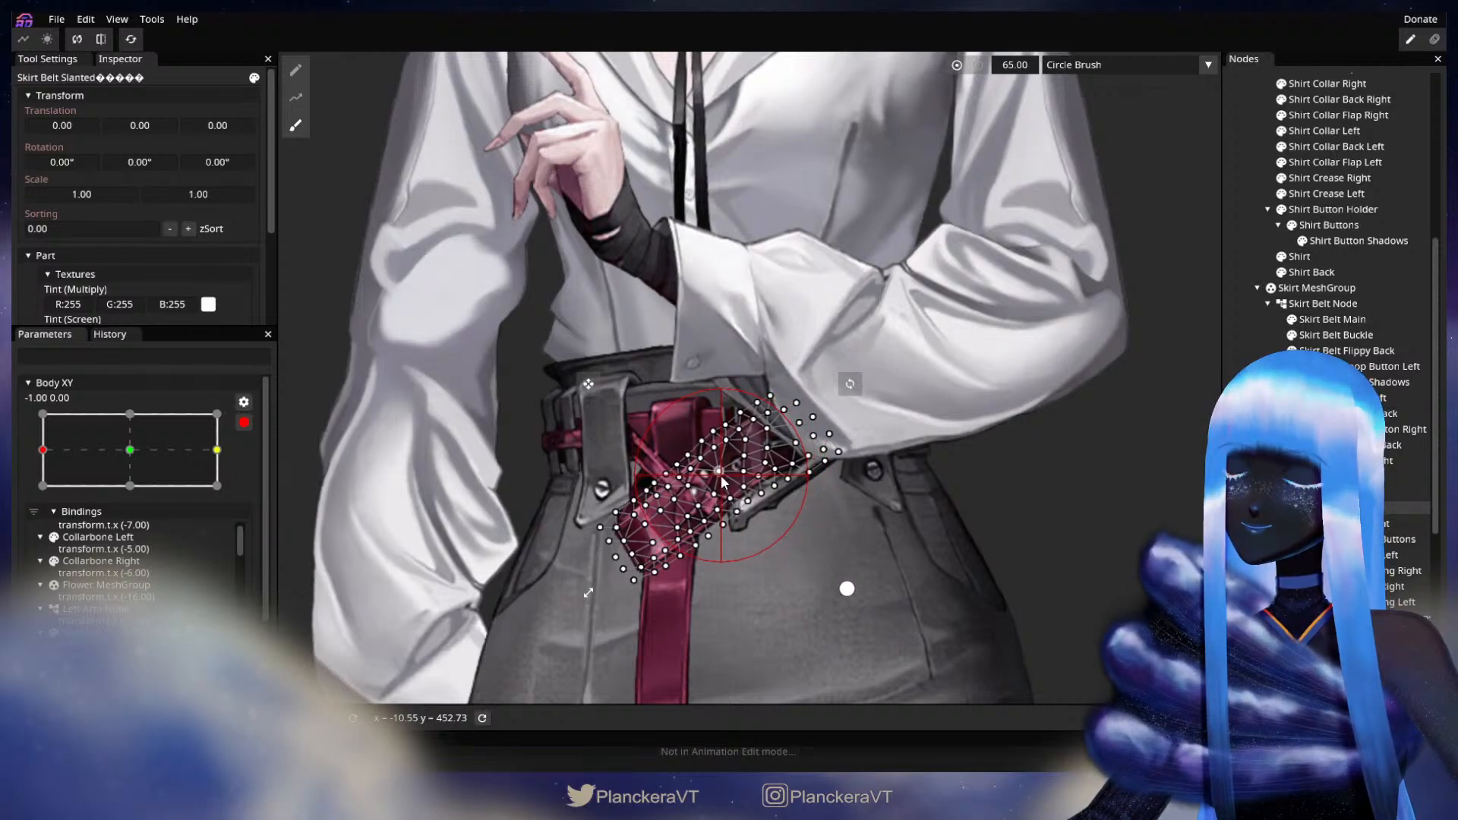
pyautogui.click(218, 451)
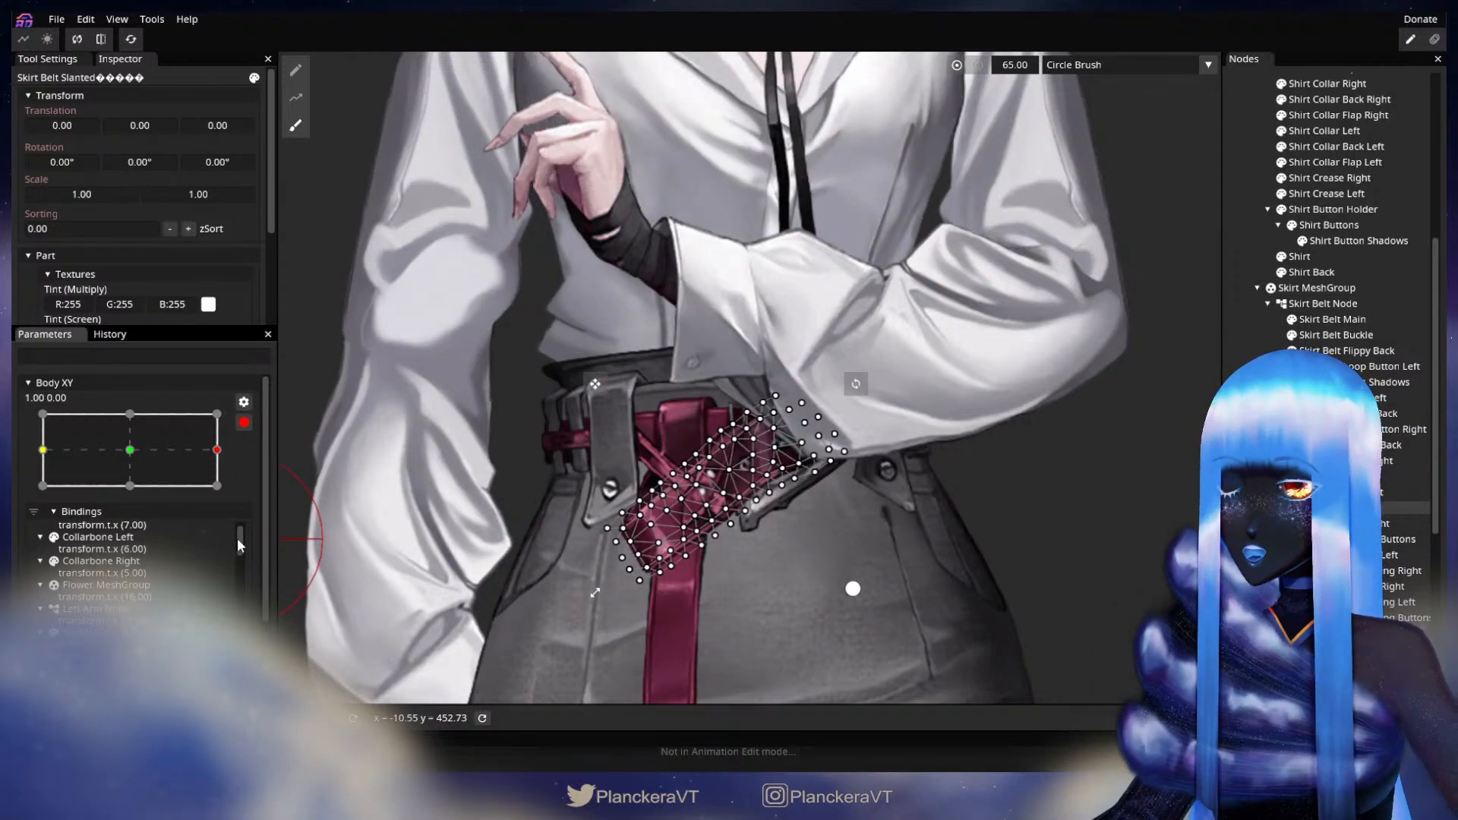
# - Deselect the Skirt Belt Slanted mesh, disarm Body XY and preview the whole figure across the parameter's horizontal range
pyautogui.moveTo(238, 537); pyautogui.dragTo(236, 659)
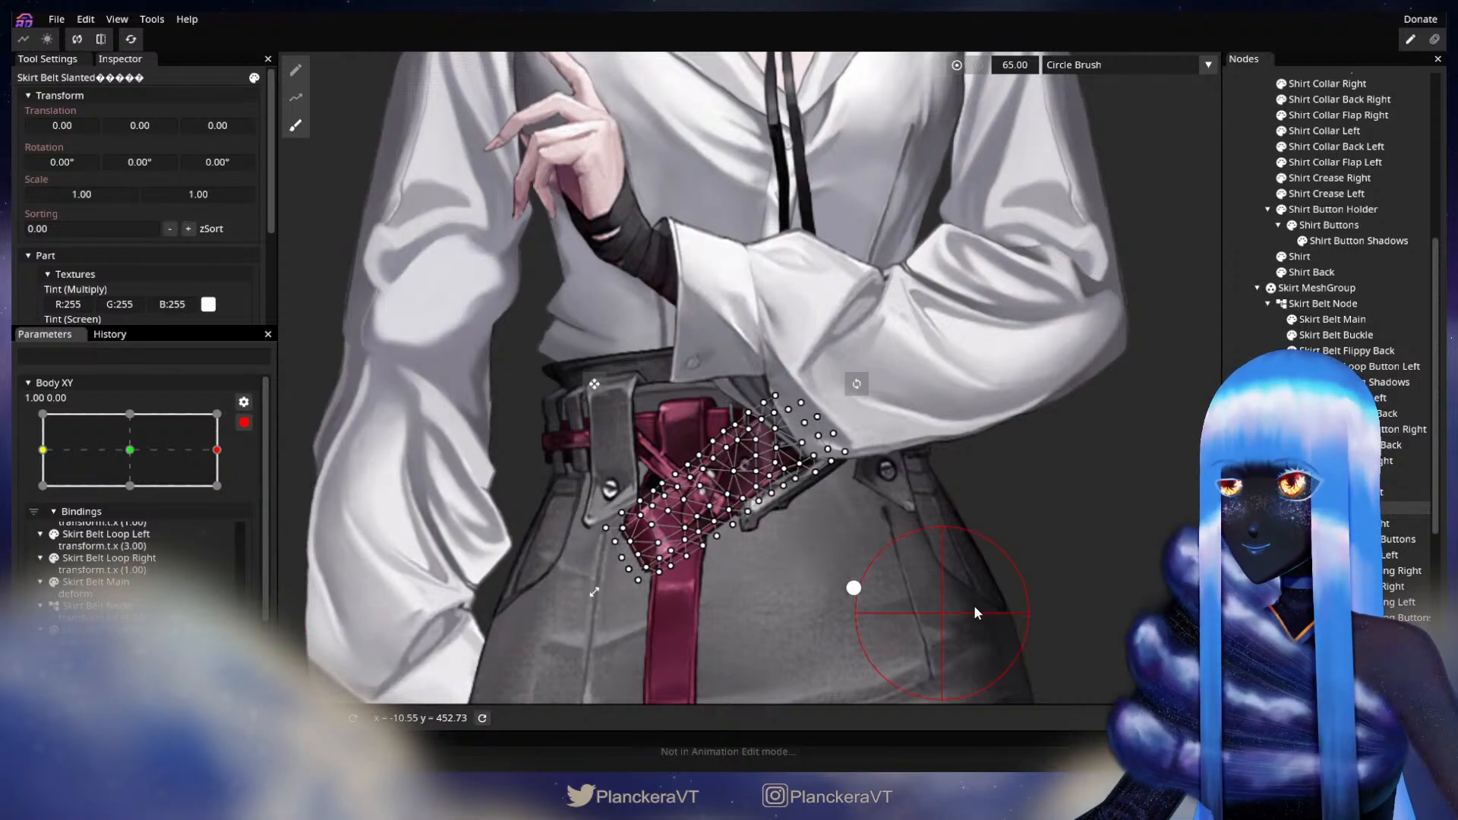
pyautogui.press('Escape')
pyautogui.scroll(-3, 1026, 522)
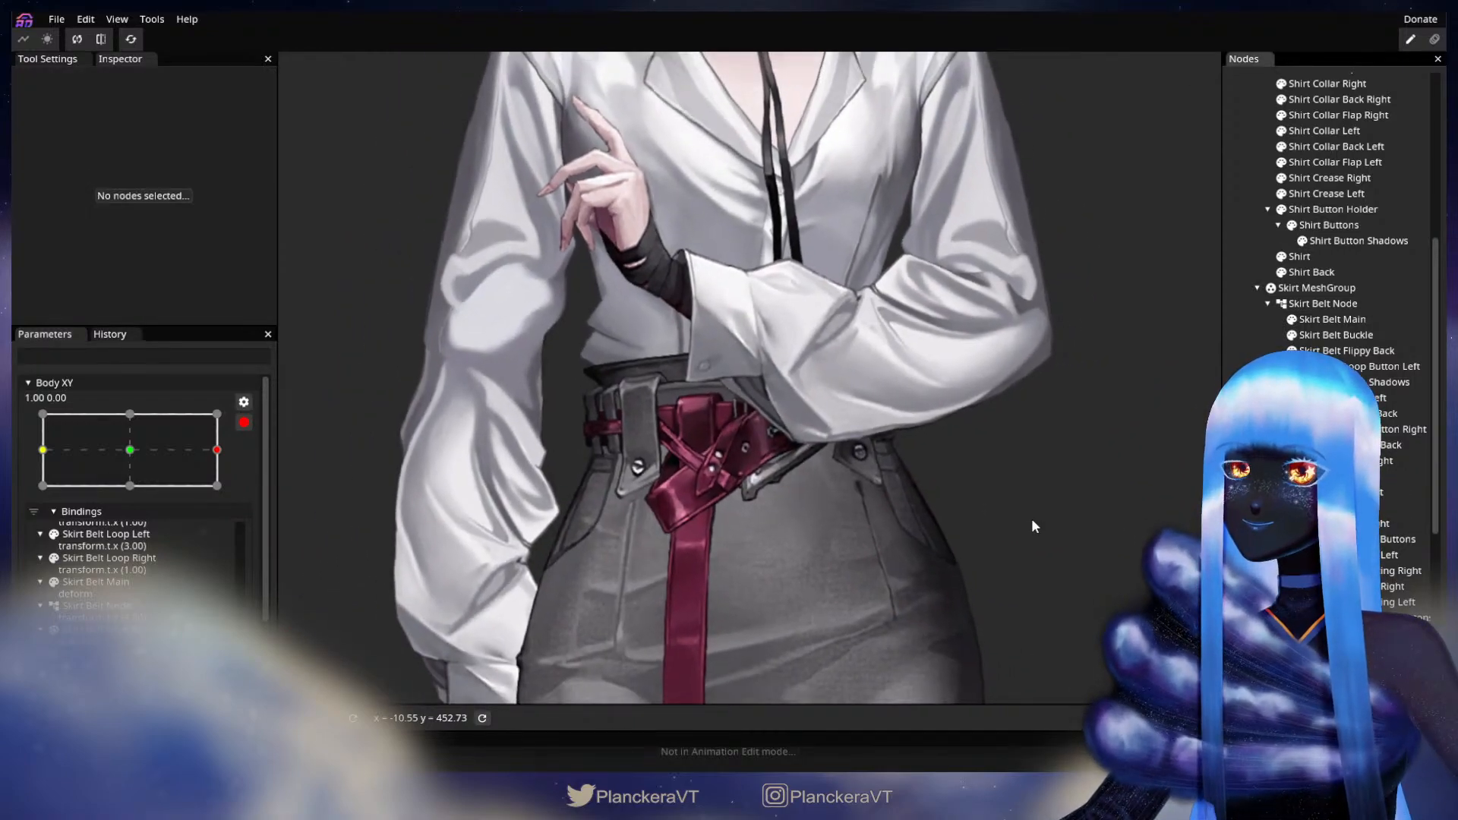
pyautogui.scroll(-3, 1036, 521)
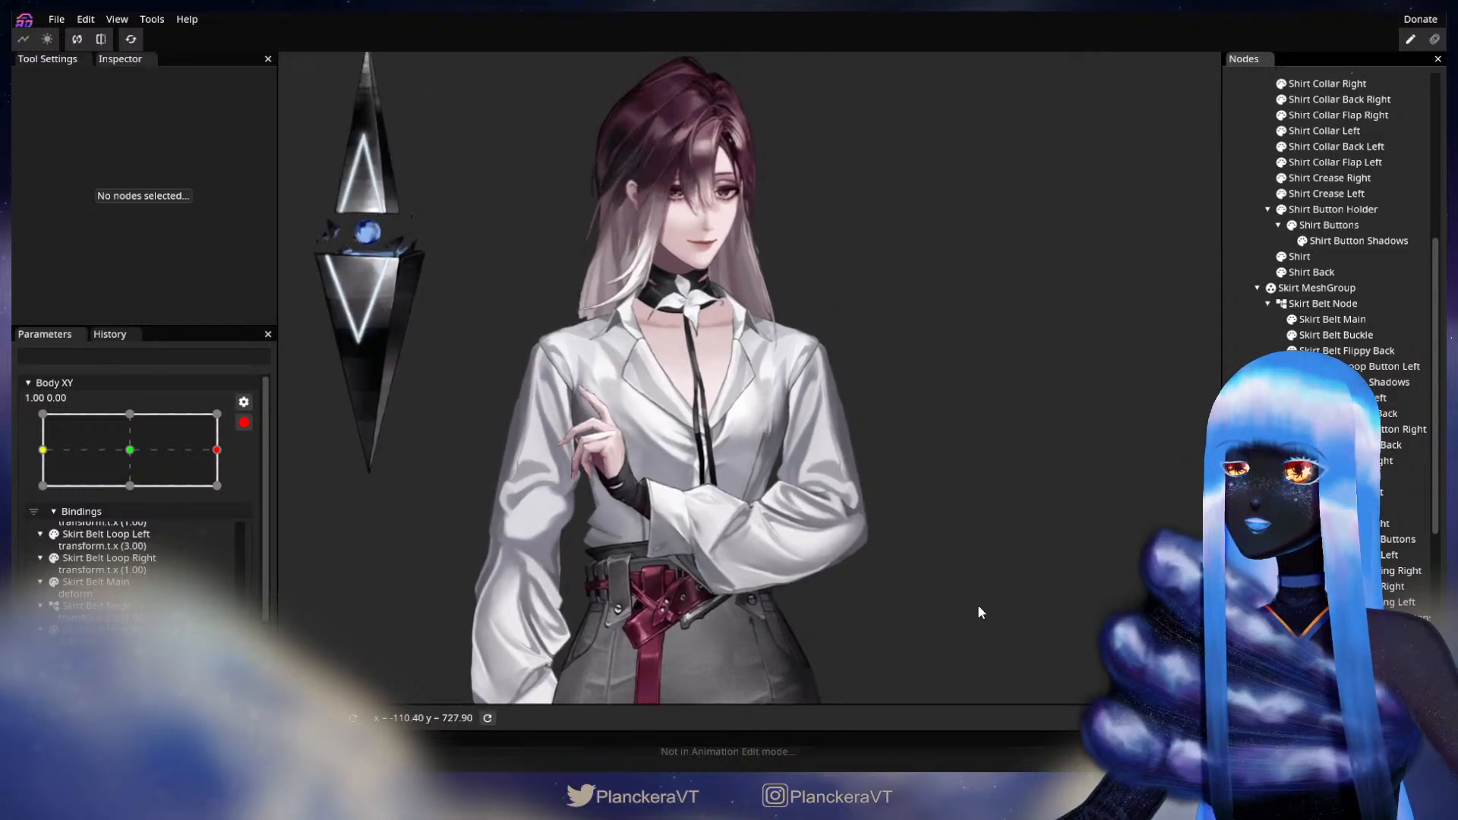
pyautogui.scroll(-3, 983, 586)
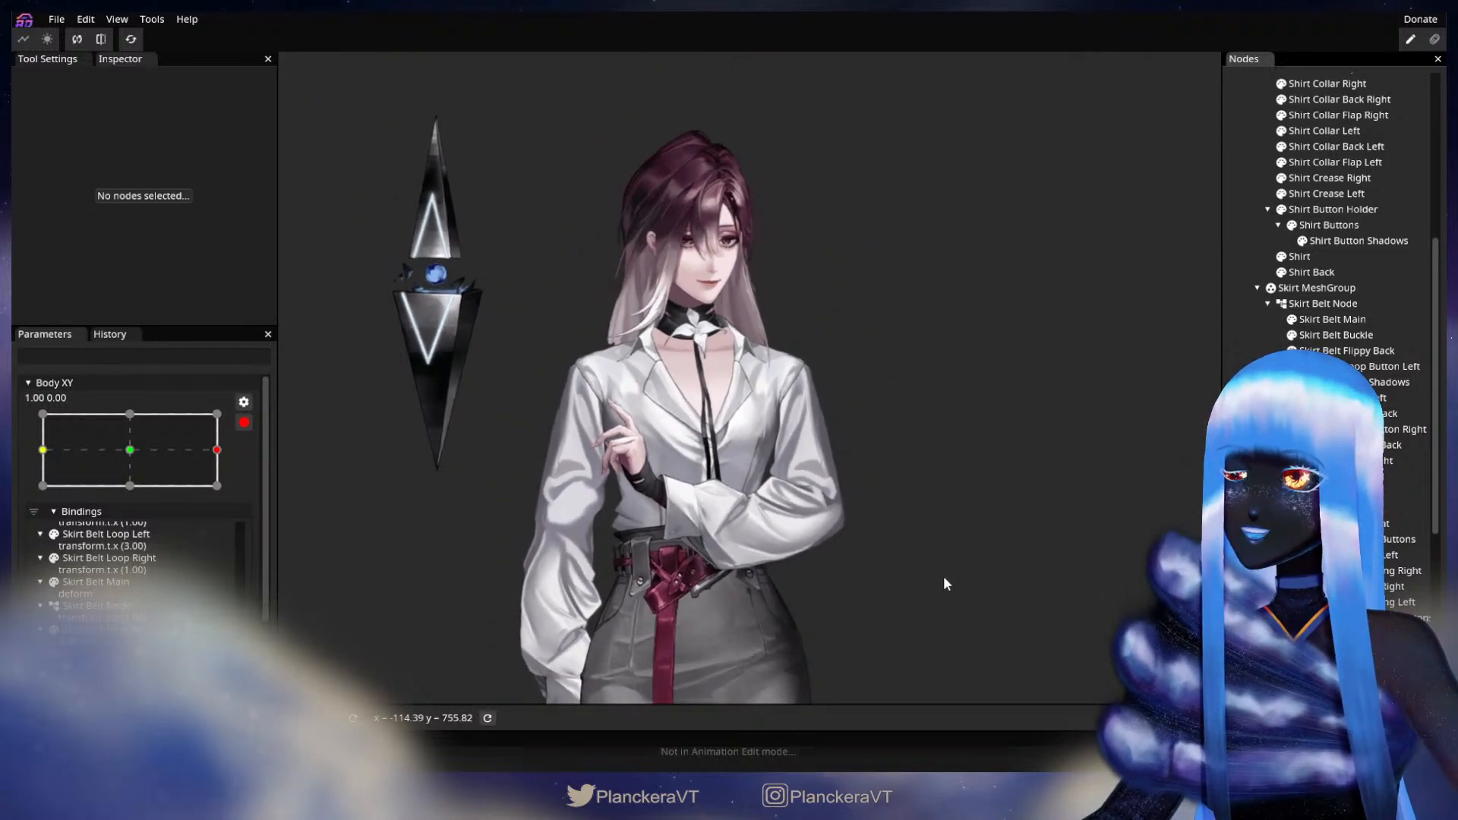
pyautogui.click(244, 423)
pyautogui.moveTo(225, 516); pyautogui.dragTo(55, 519)
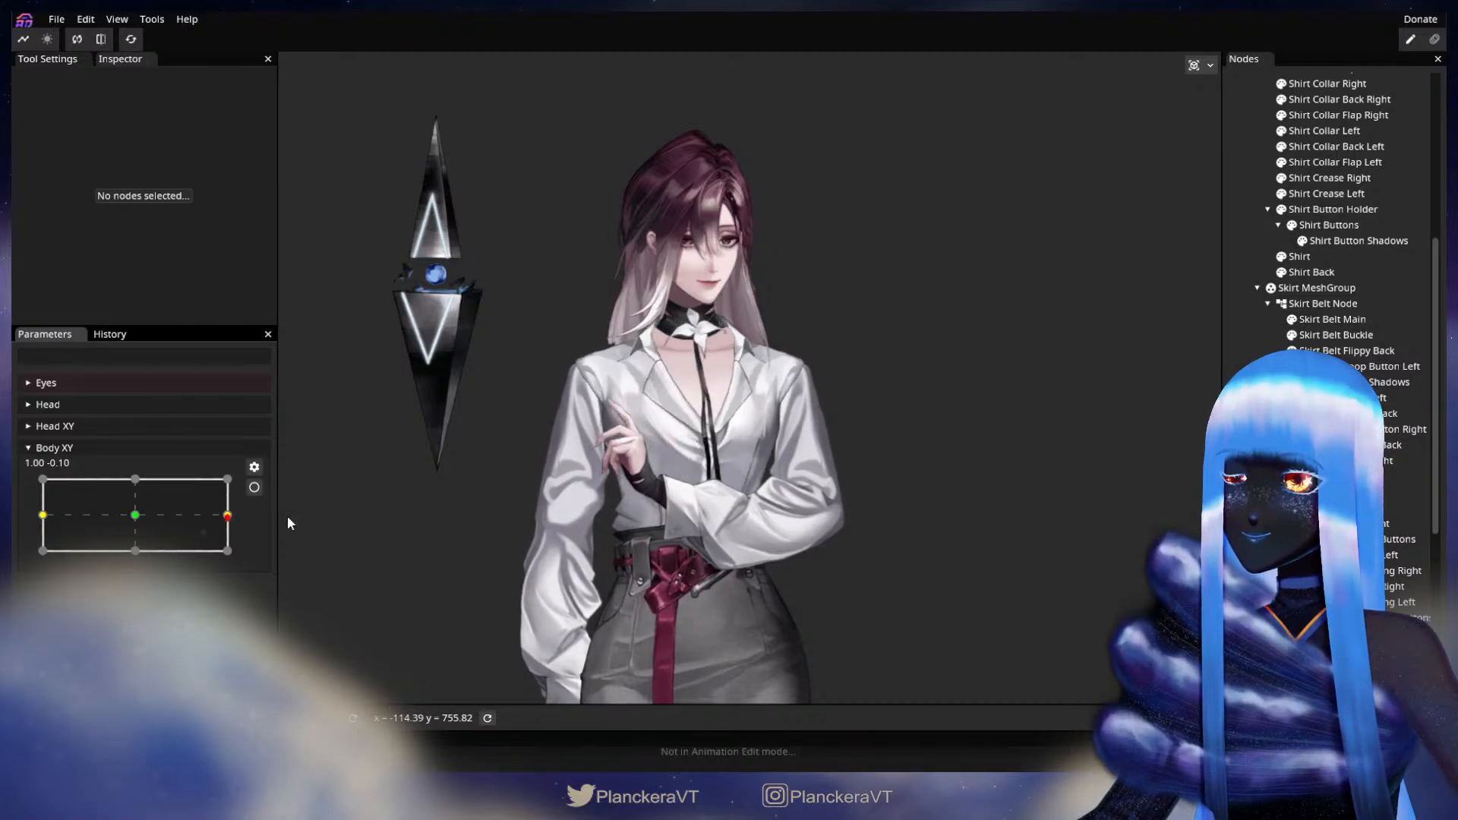
pyautogui.moveTo(103, 526); pyautogui.dragTo(134, 518)
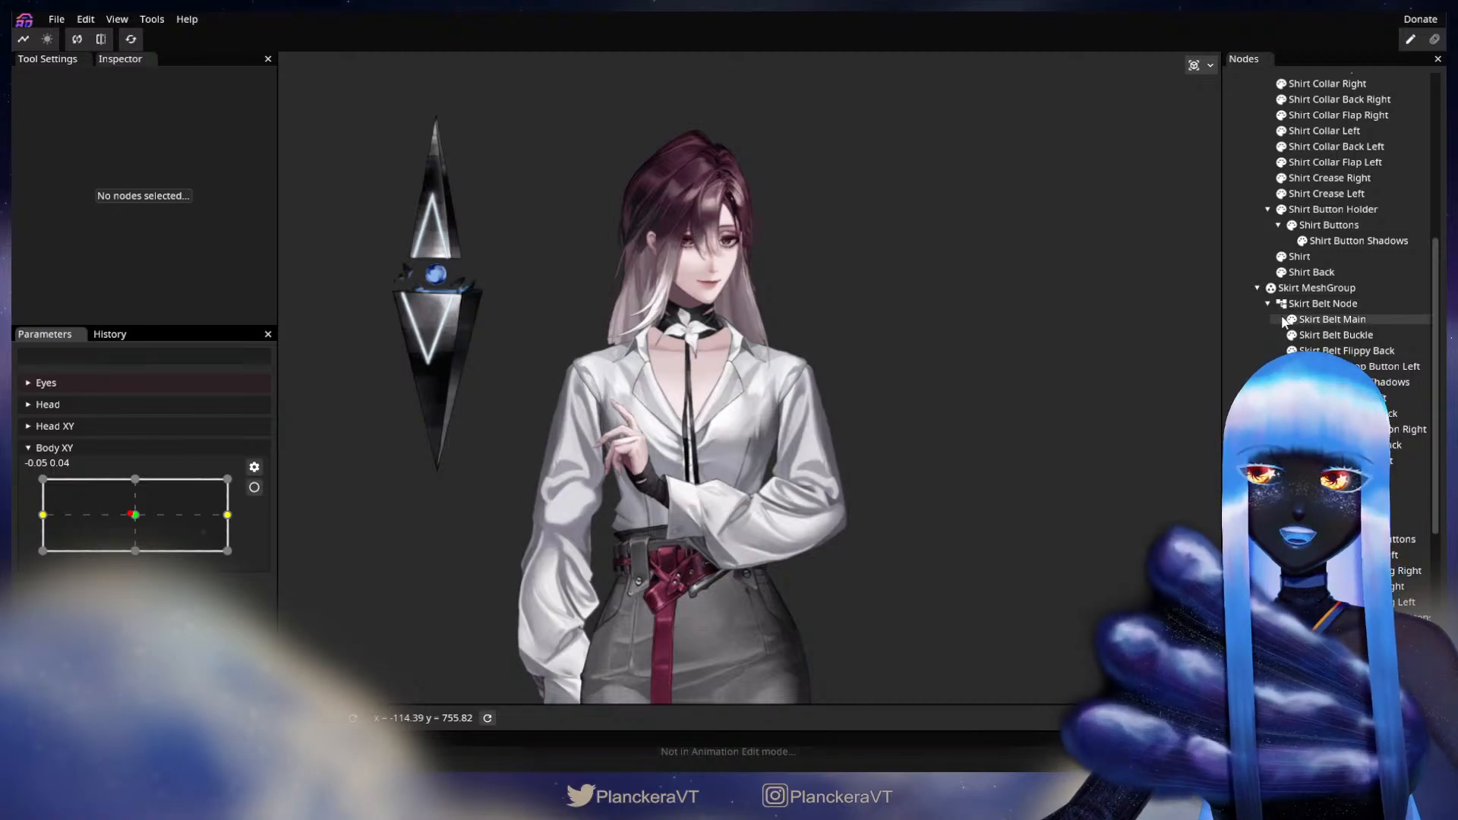
# - Hide the Left Arm Node to leave the shirt front and skirt belt unobstructed
pyautogui.scroll(2, 1282, 317)
pyautogui.scroll(4, 1286, 314)
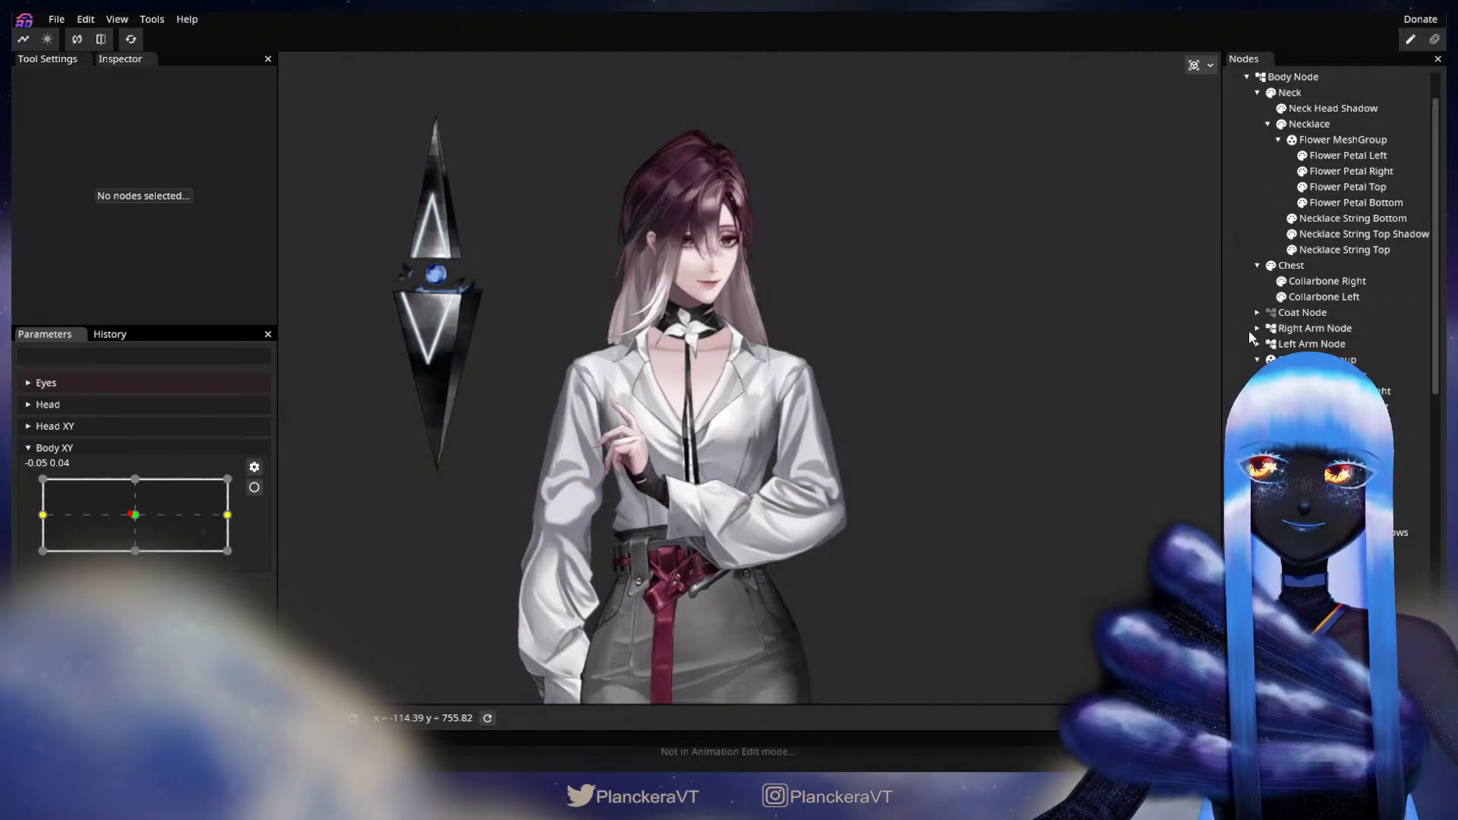
pyautogui.click(1271, 344)
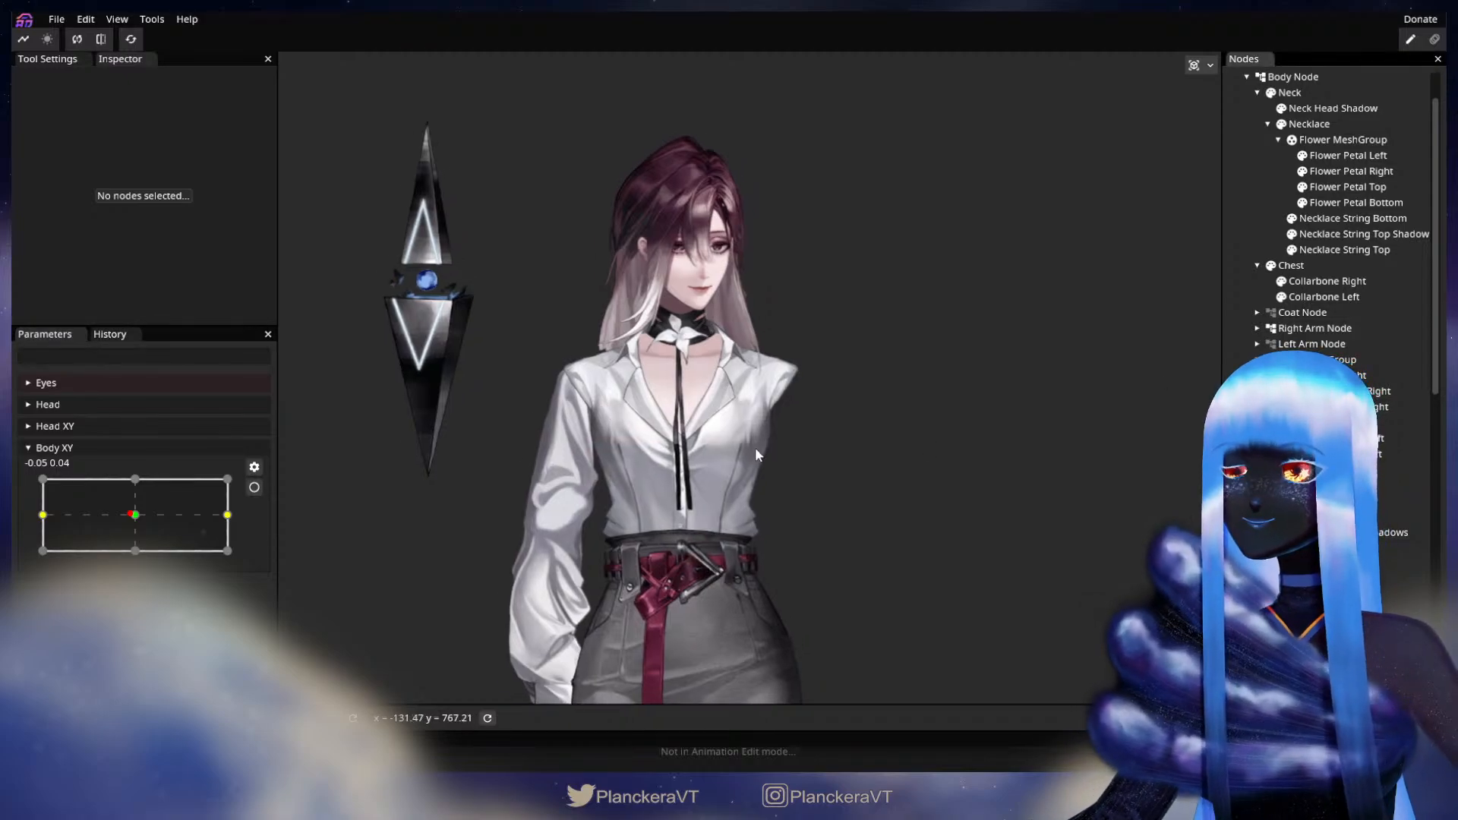
pyautogui.moveTo(755, 449); pyautogui.dragTo(679, 490)
# - Move Body XY to the 0.00, 1.00 keypoint and arm the parameter there for editing
pyautogui.click(135, 516)
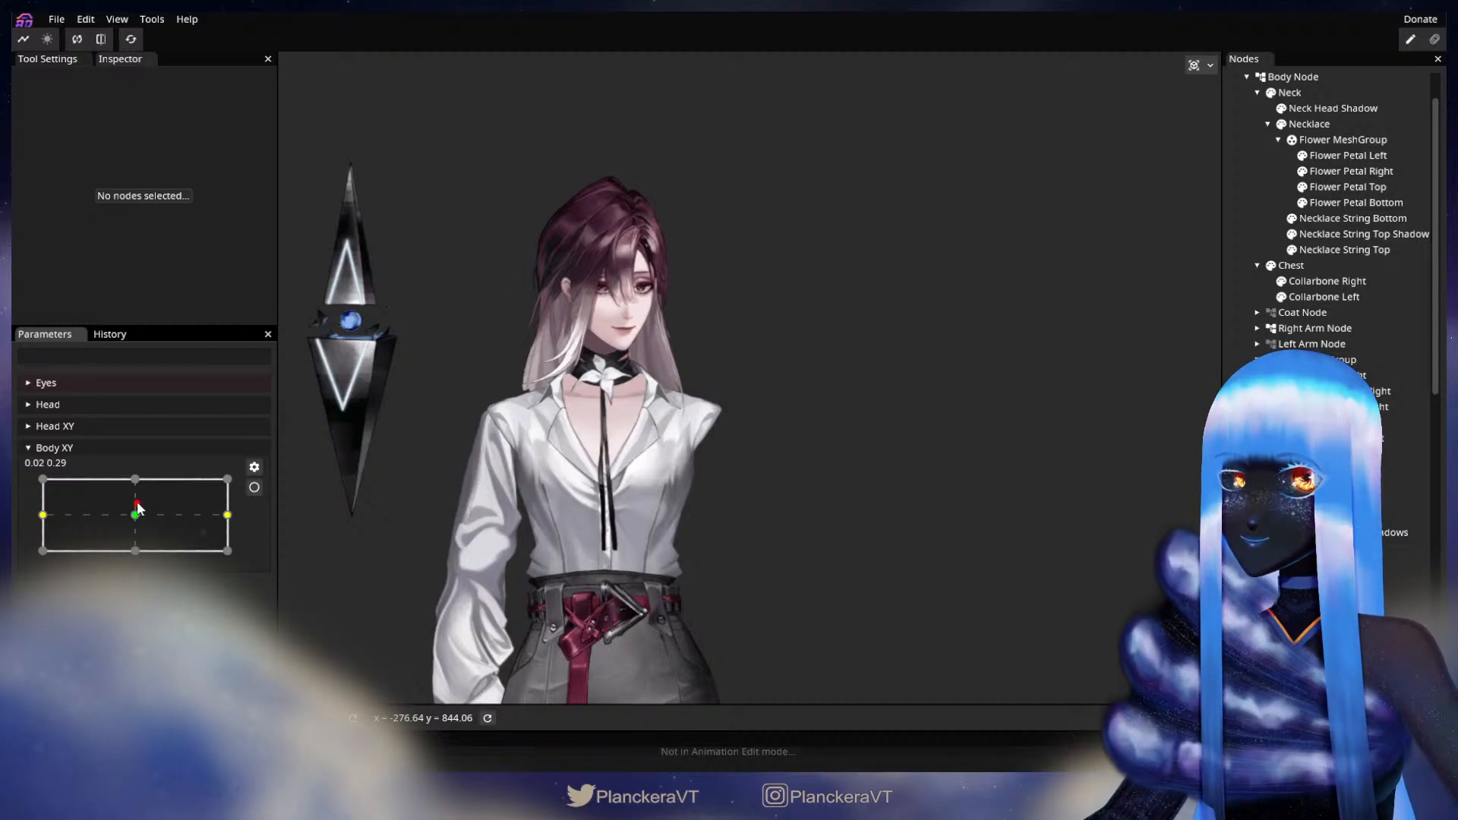
pyautogui.click(254, 488)
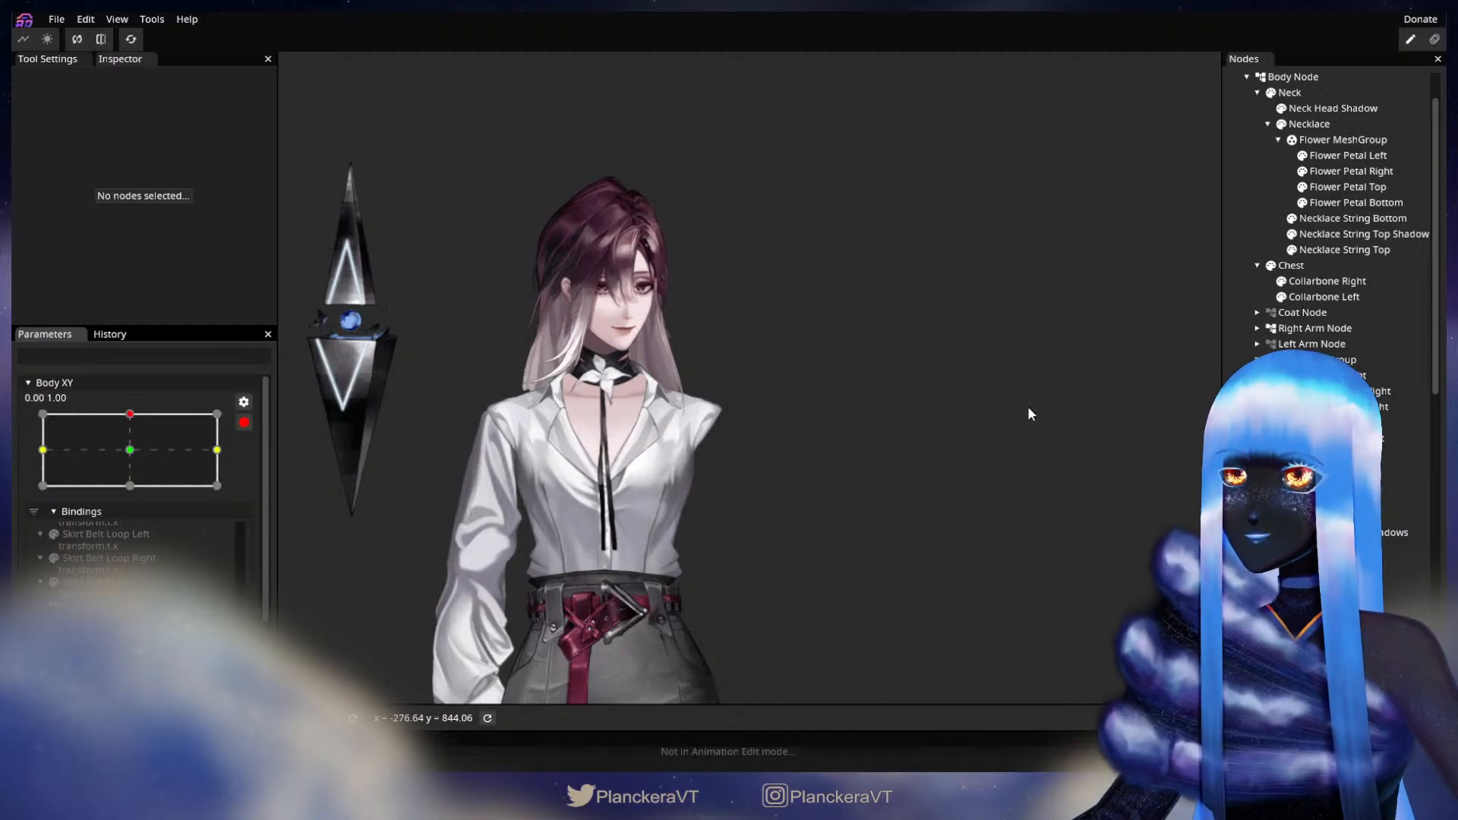
pyautogui.scroll(2, 1315, 272)
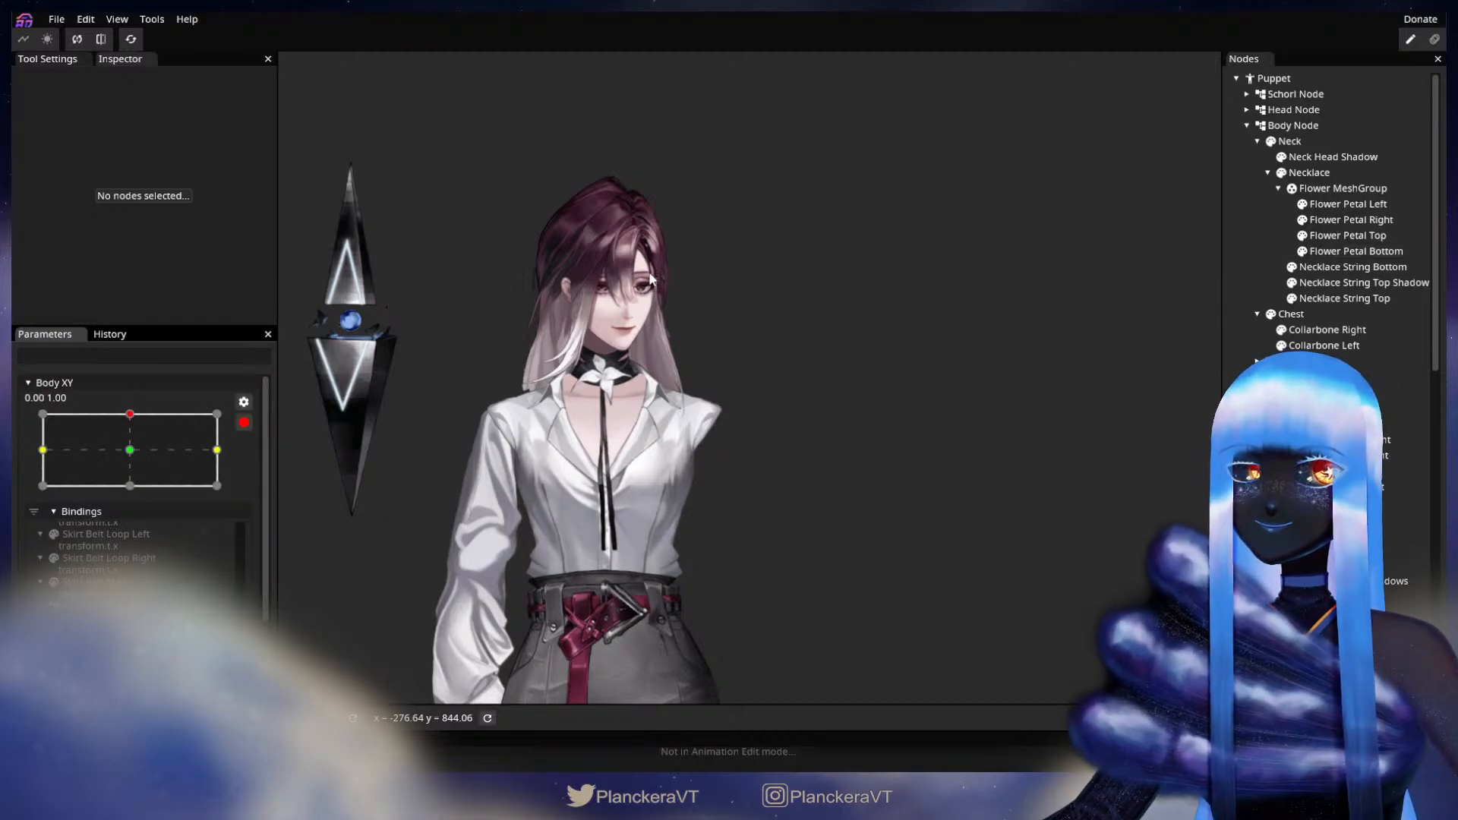
# - Set the Head XY parameter to about -0.02, 1.00 and reopen the Body XY parameter
pyautogui.click(72, 383)
pyautogui.click(71, 382)
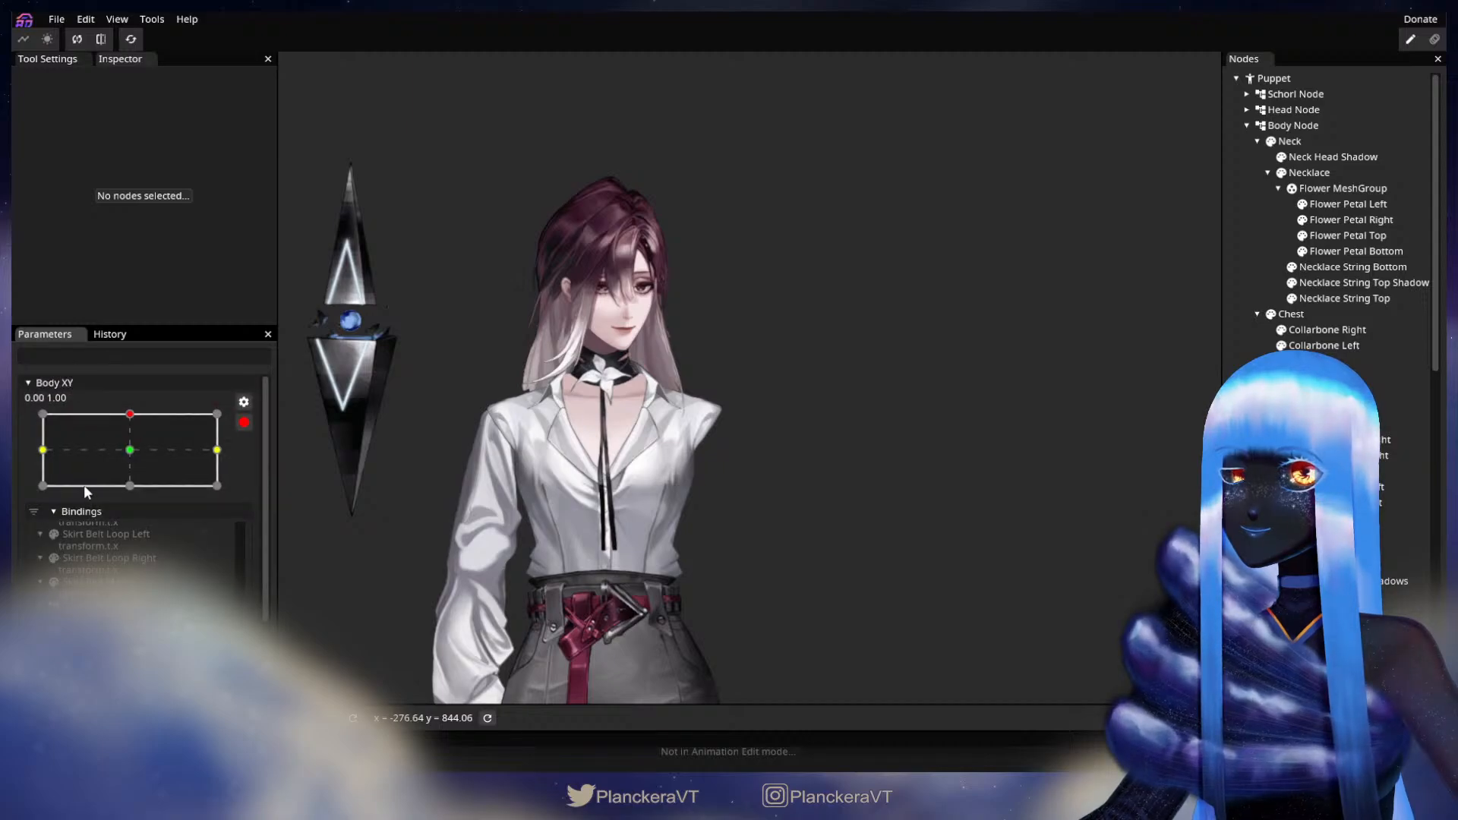
pyautogui.click(95, 381)
pyautogui.click(130, 448)
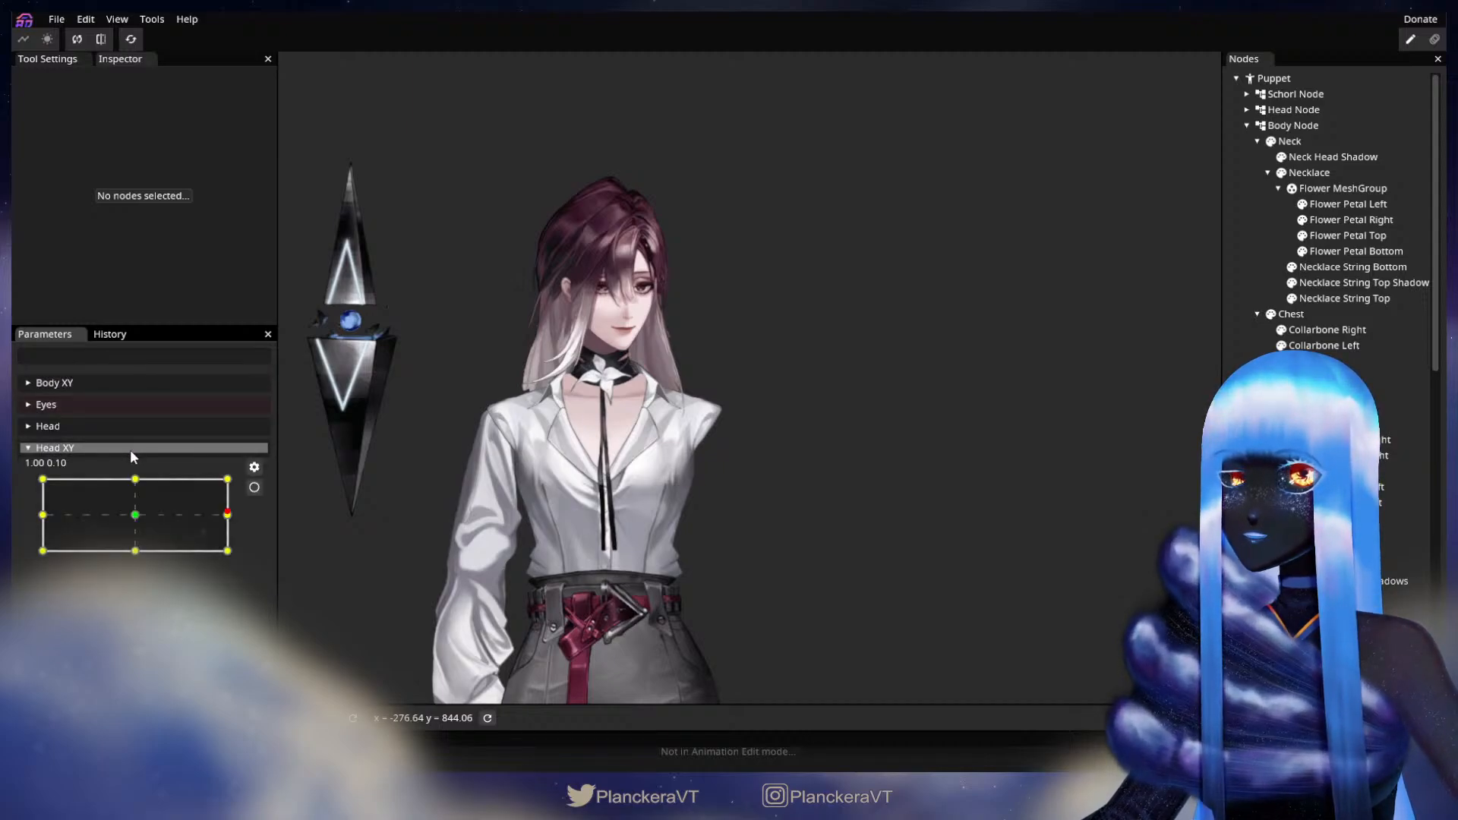
pyautogui.moveTo(146, 501); pyautogui.dragTo(135, 479)
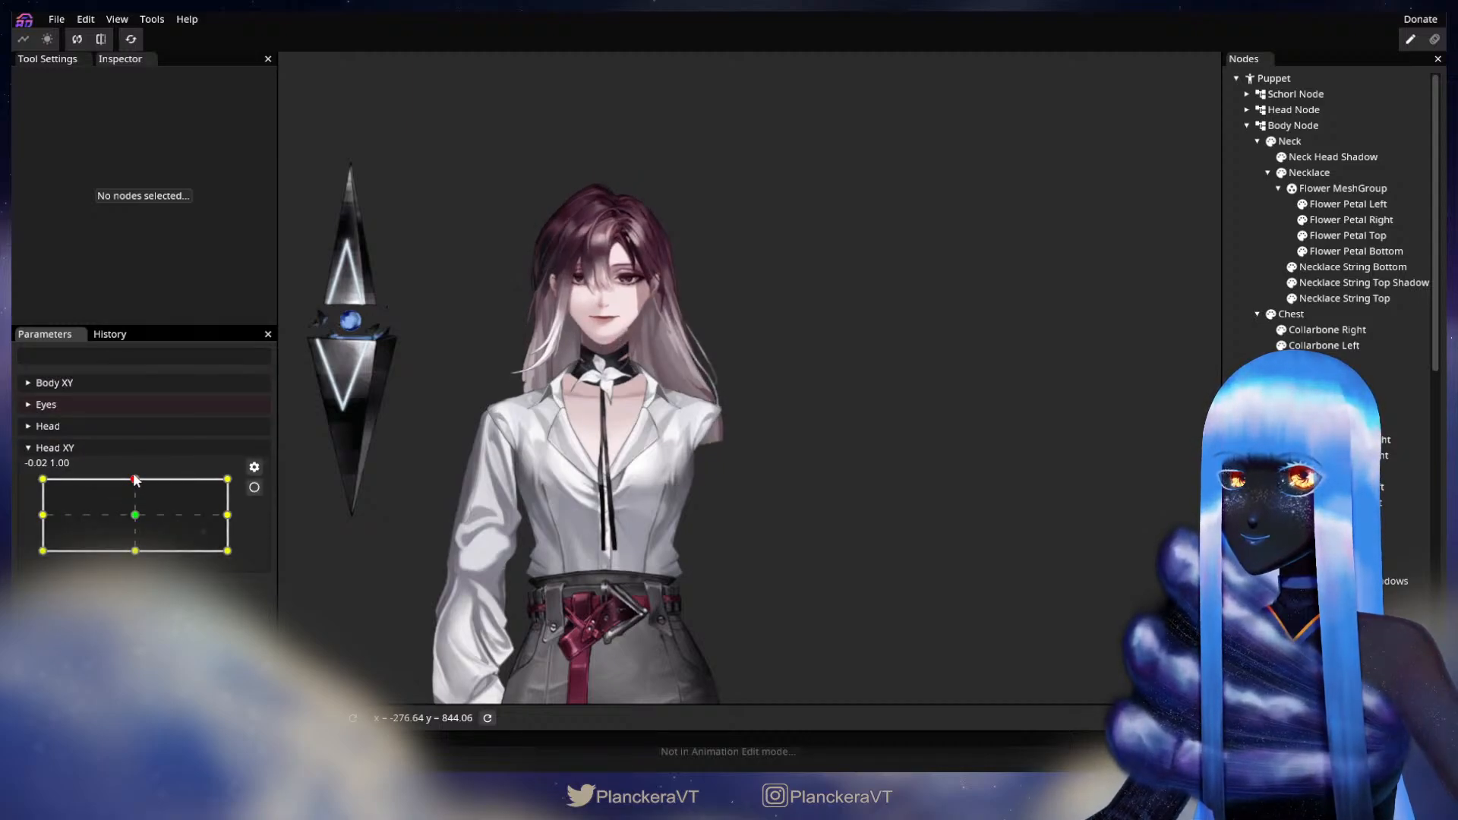
pyautogui.click(121, 448)
pyautogui.click(111, 386)
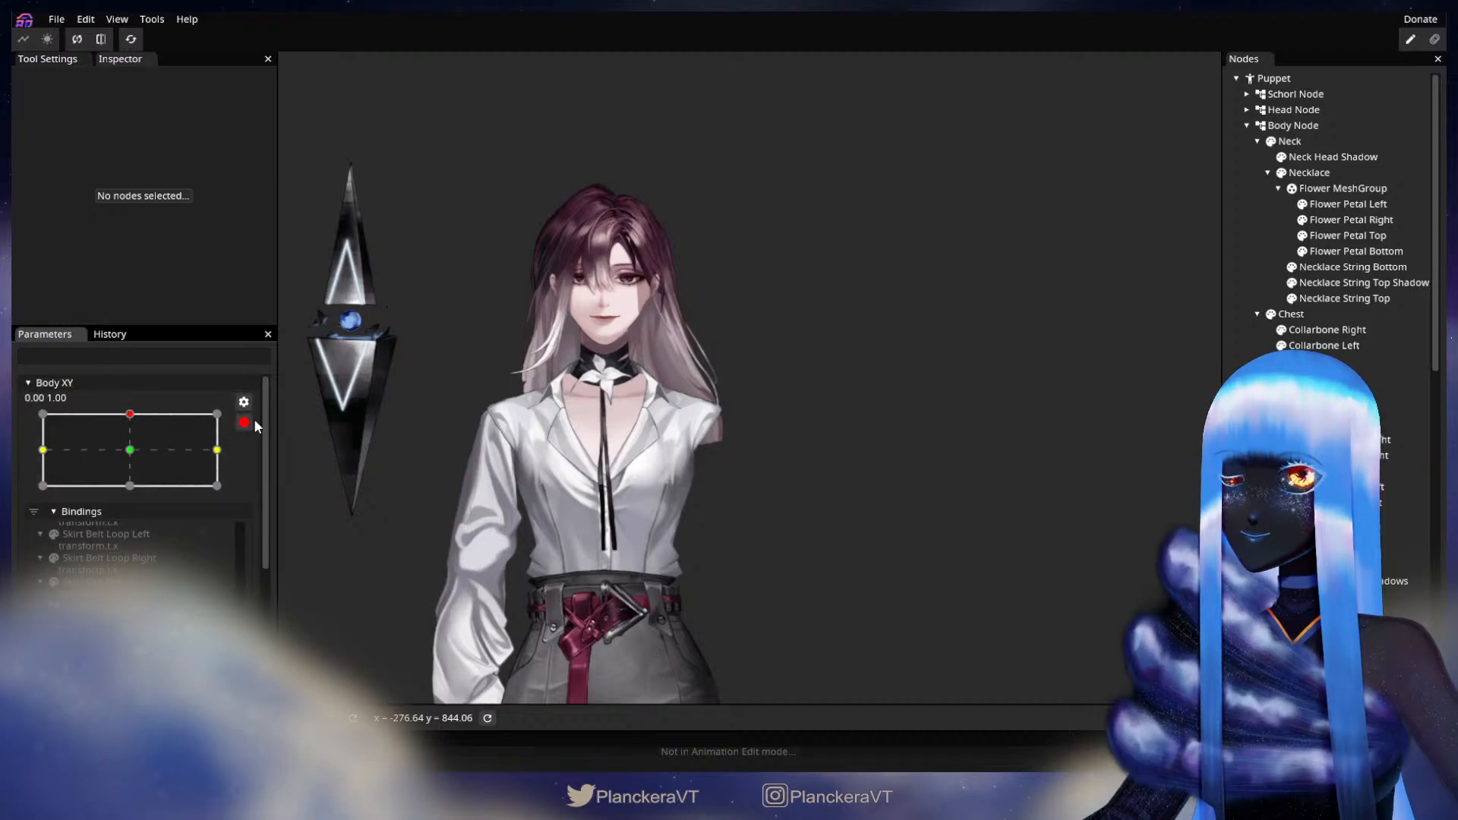
# - Set the Head Node's vertical translation to -7.00 at the Body XY 0.00, 1.00 keypoint
pyautogui.click(1300, 111)
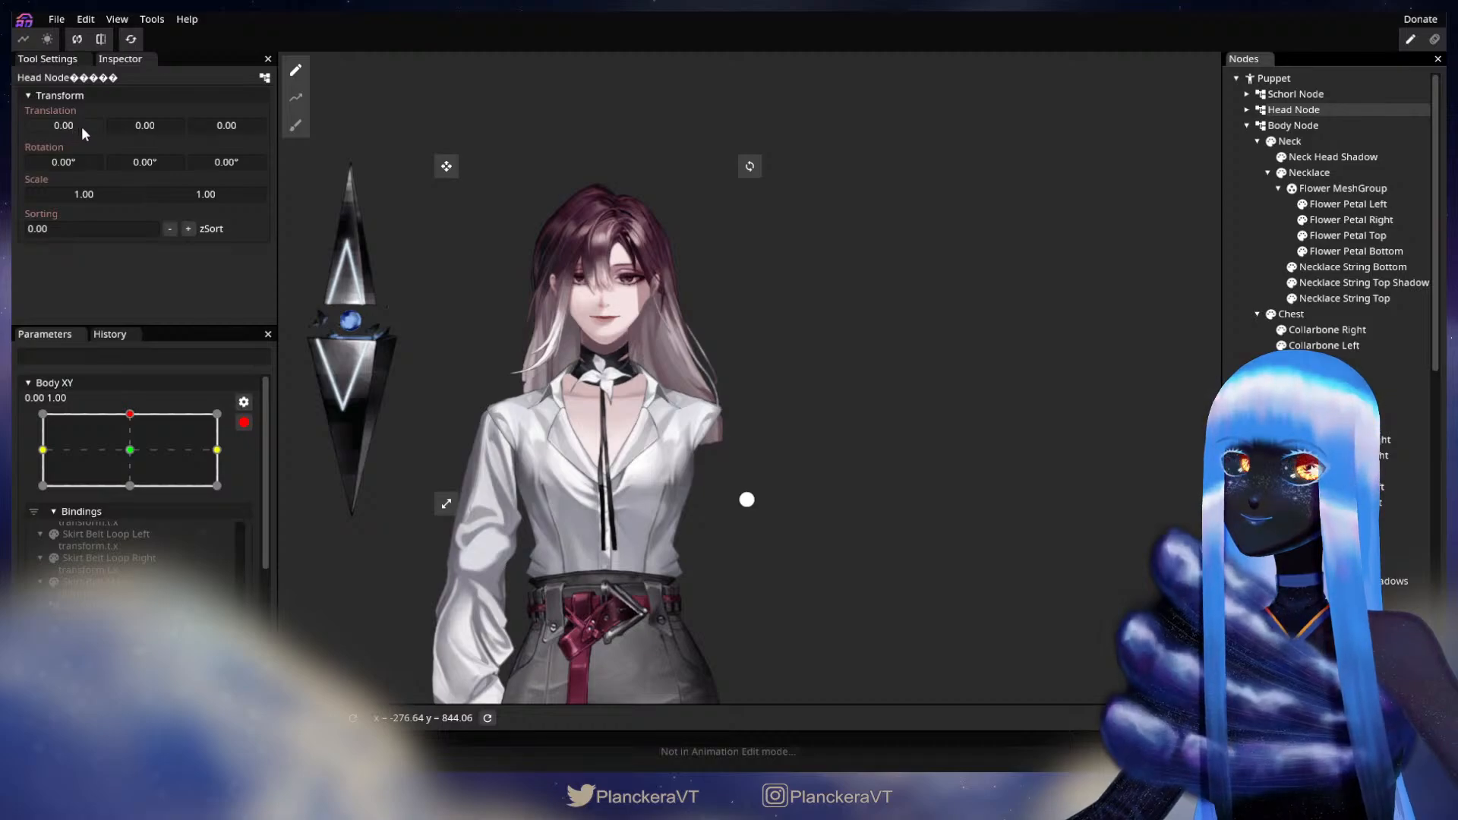
pyautogui.click(151, 130)
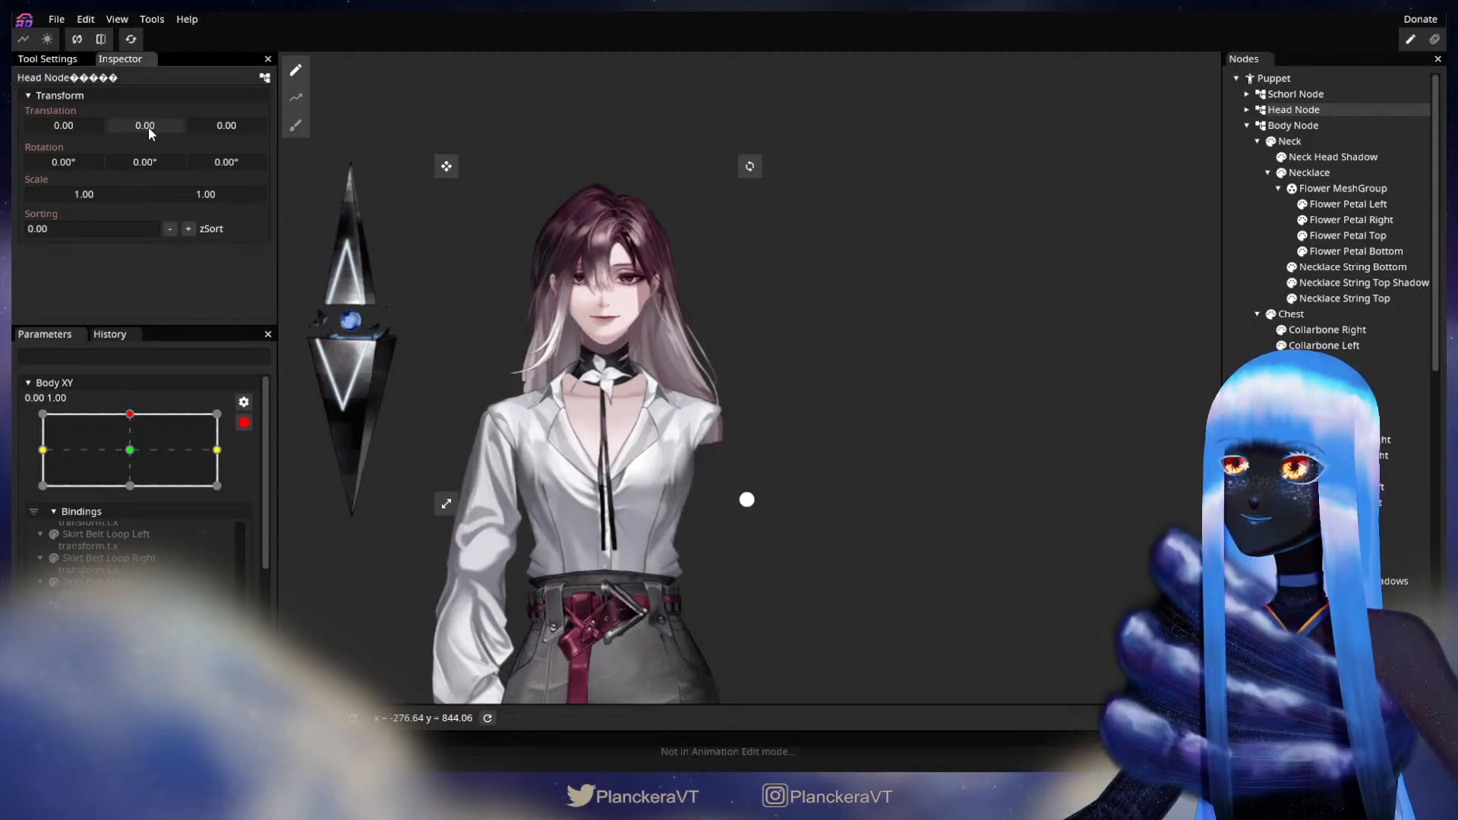
pyautogui.moveTo(148, 126); pyautogui.dragTo(145, 135)
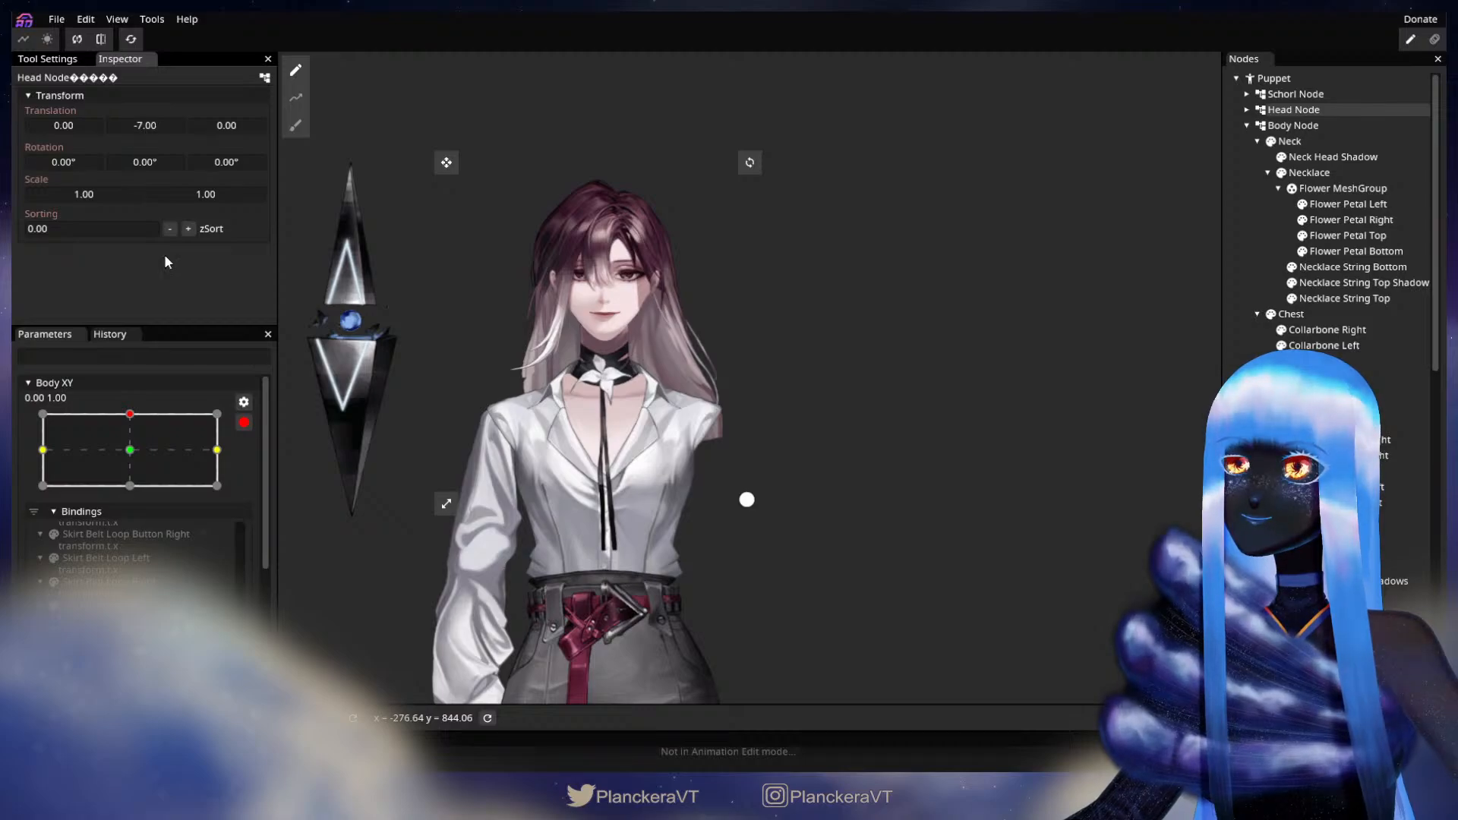
# - Disarm Body XY, preview its vertical motion with the raised head, and arm it again at the 0.00, 1.00 keypoint
pyautogui.click(247, 426)
pyautogui.moveTo(137, 458)
pyautogui.mouseDown()
pyautogui.moveTo(144, 497)
pyautogui.moveTo(136, 457)
pyautogui.mouseUp()
pyautogui.click(135, 429)
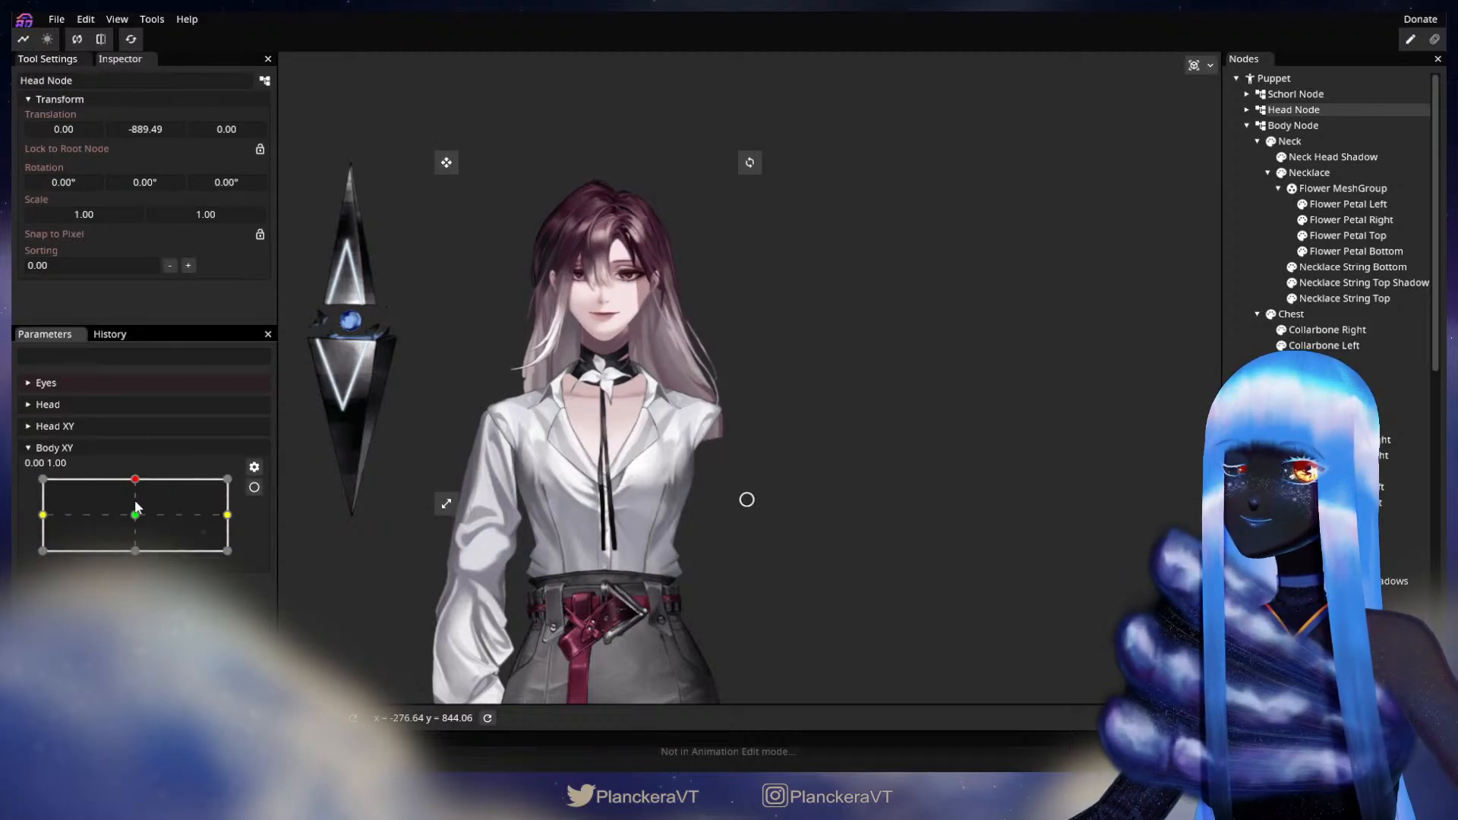
pyautogui.moveTo(136, 507); pyautogui.dragTo(142, 463)
pyautogui.click(254, 488)
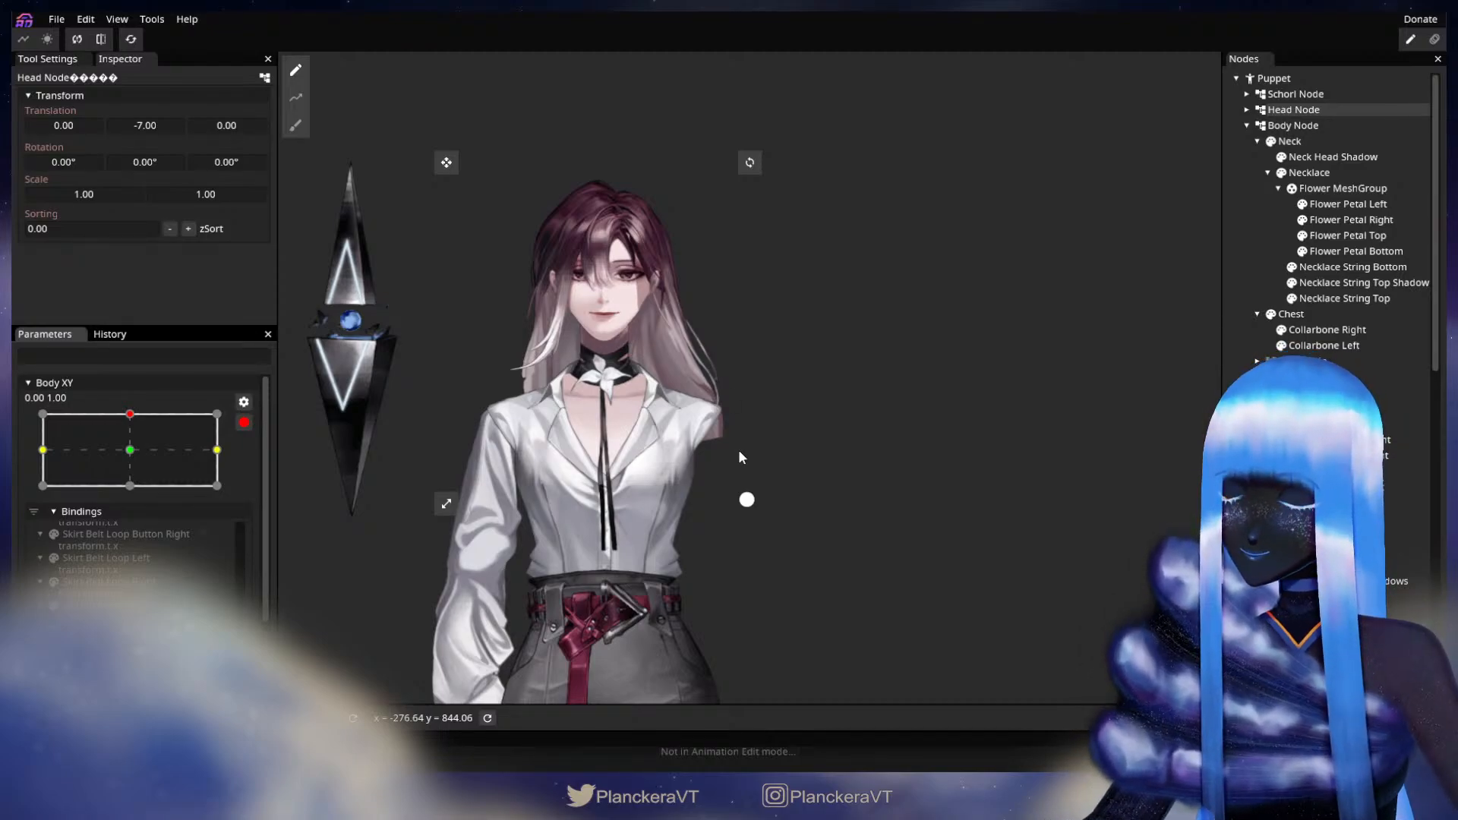
# - Hide the Necklace String Top, Necklace String Top Shadow and Necklace String Bottom parts
pyautogui.scroll(3, 740, 464)
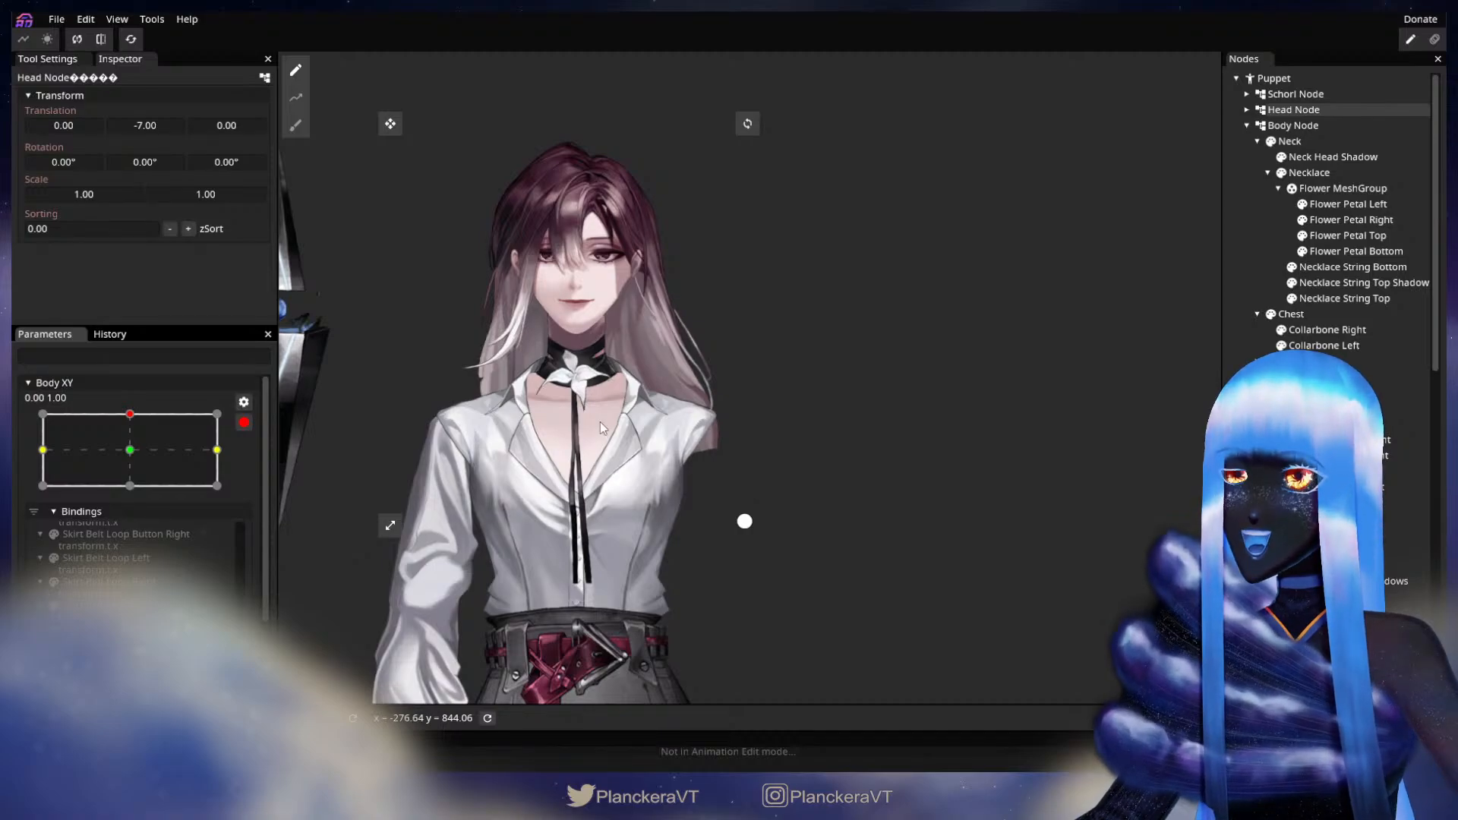
pyautogui.click(1291, 298)
pyautogui.click(1291, 283)
pyautogui.click(1291, 267)
pyautogui.scroll(3, 859, 399)
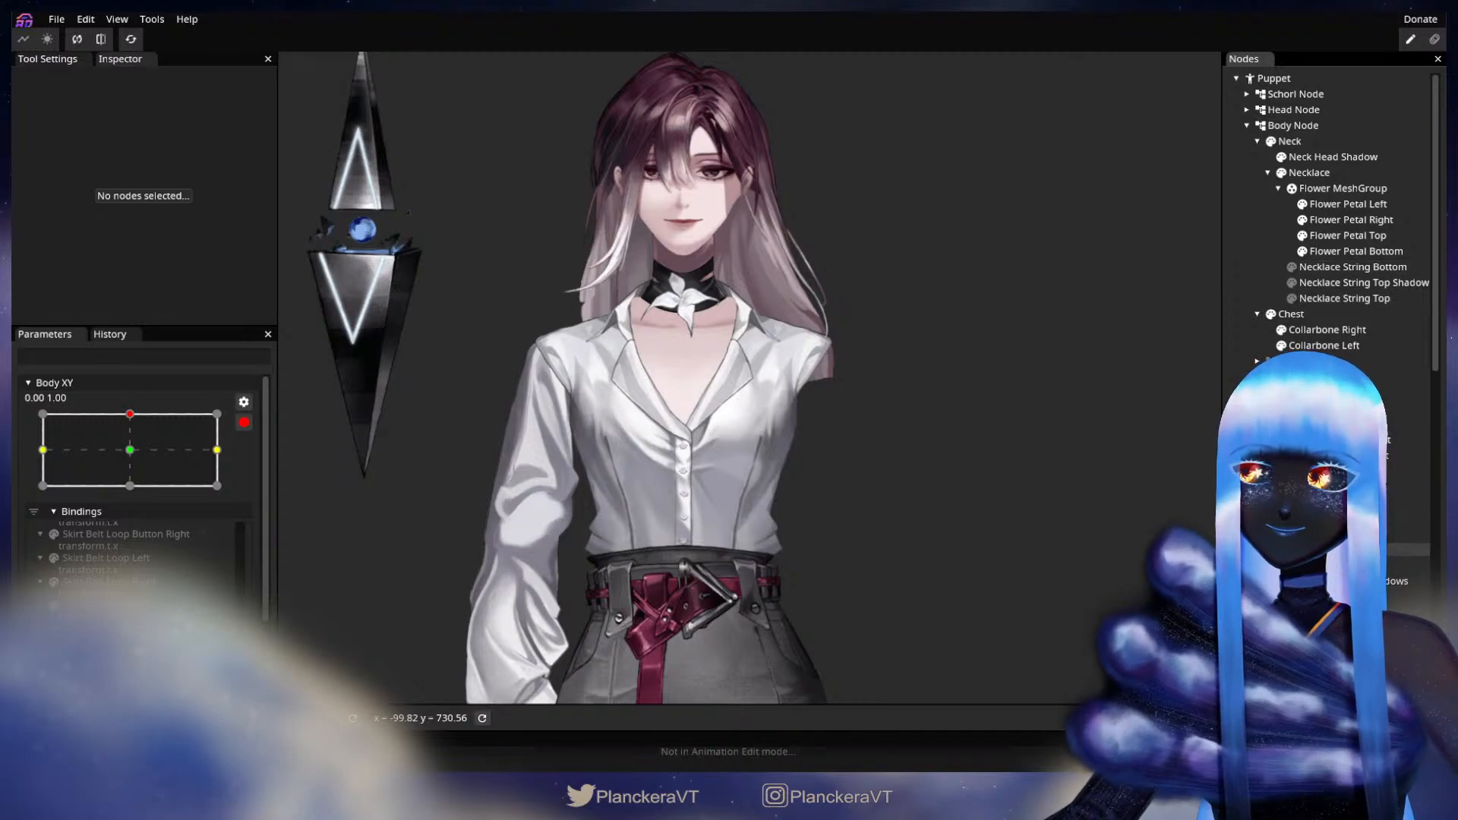
# - Select the Shirt MeshGroup and prepare a Circle Brush of size 156 for deforming its mesh
pyautogui.click(1314, 392)
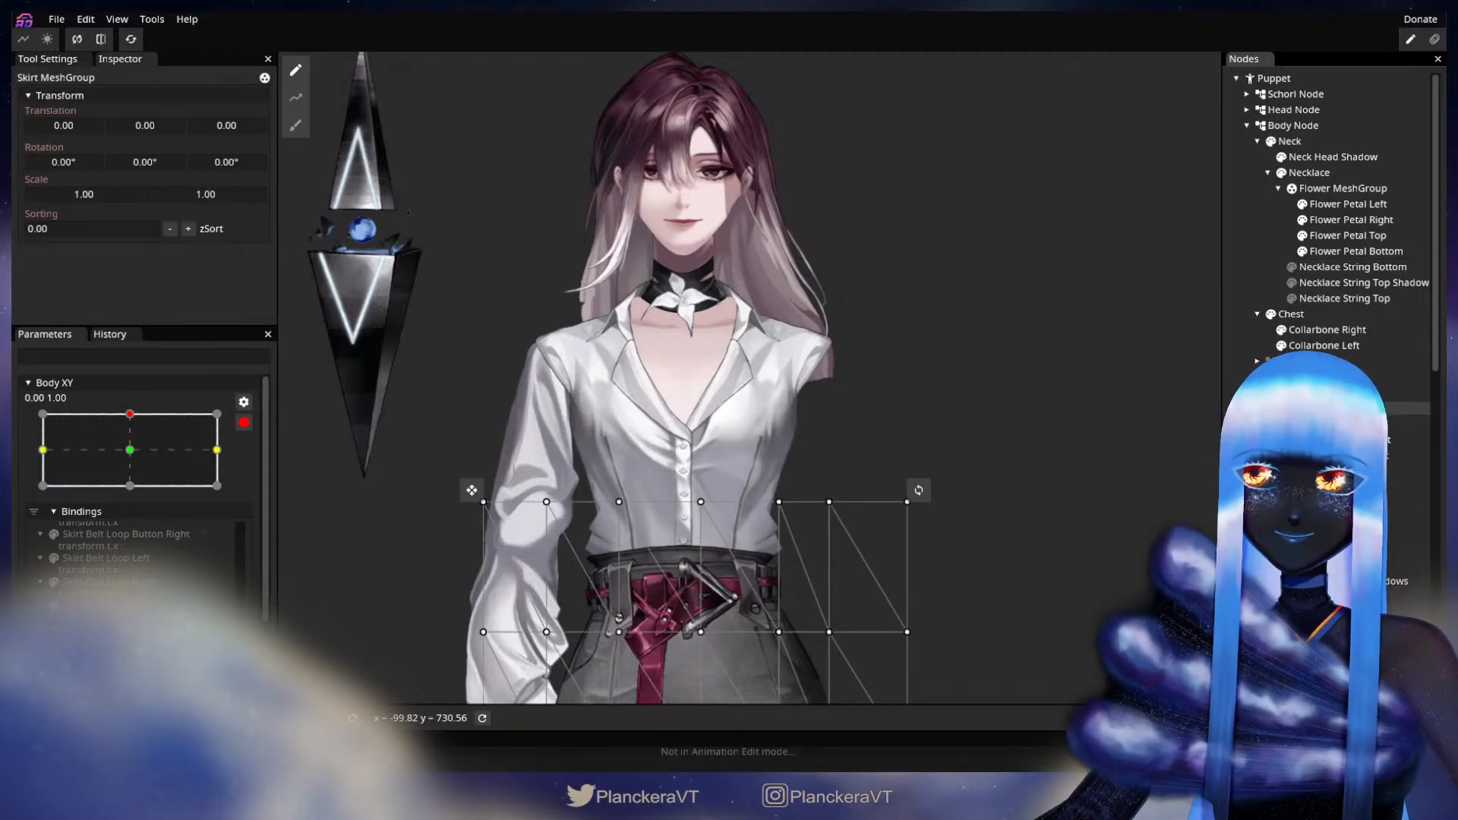
pyautogui.click(1314, 407)
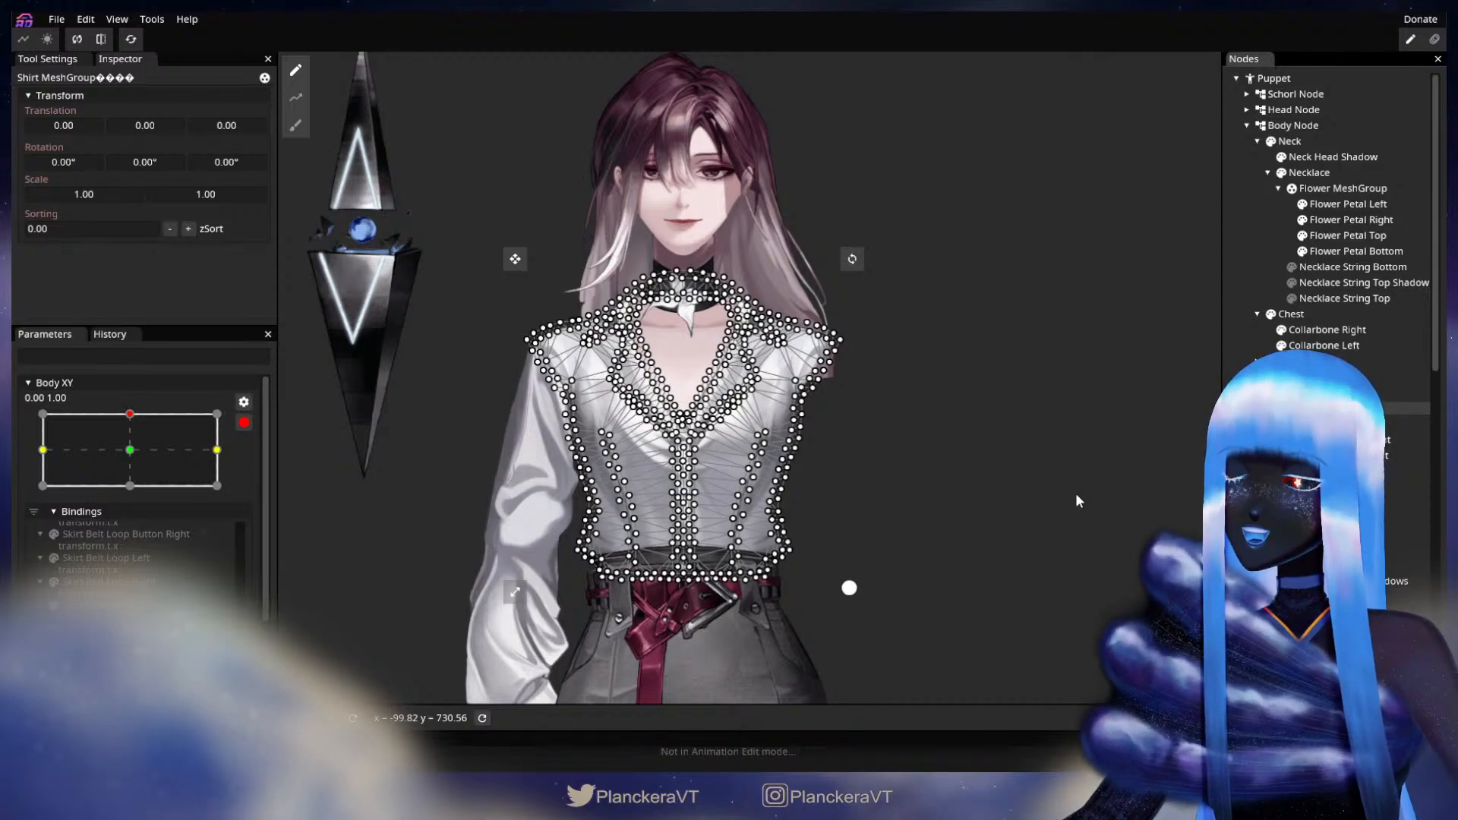
pyautogui.scroll(1, 1068, 485)
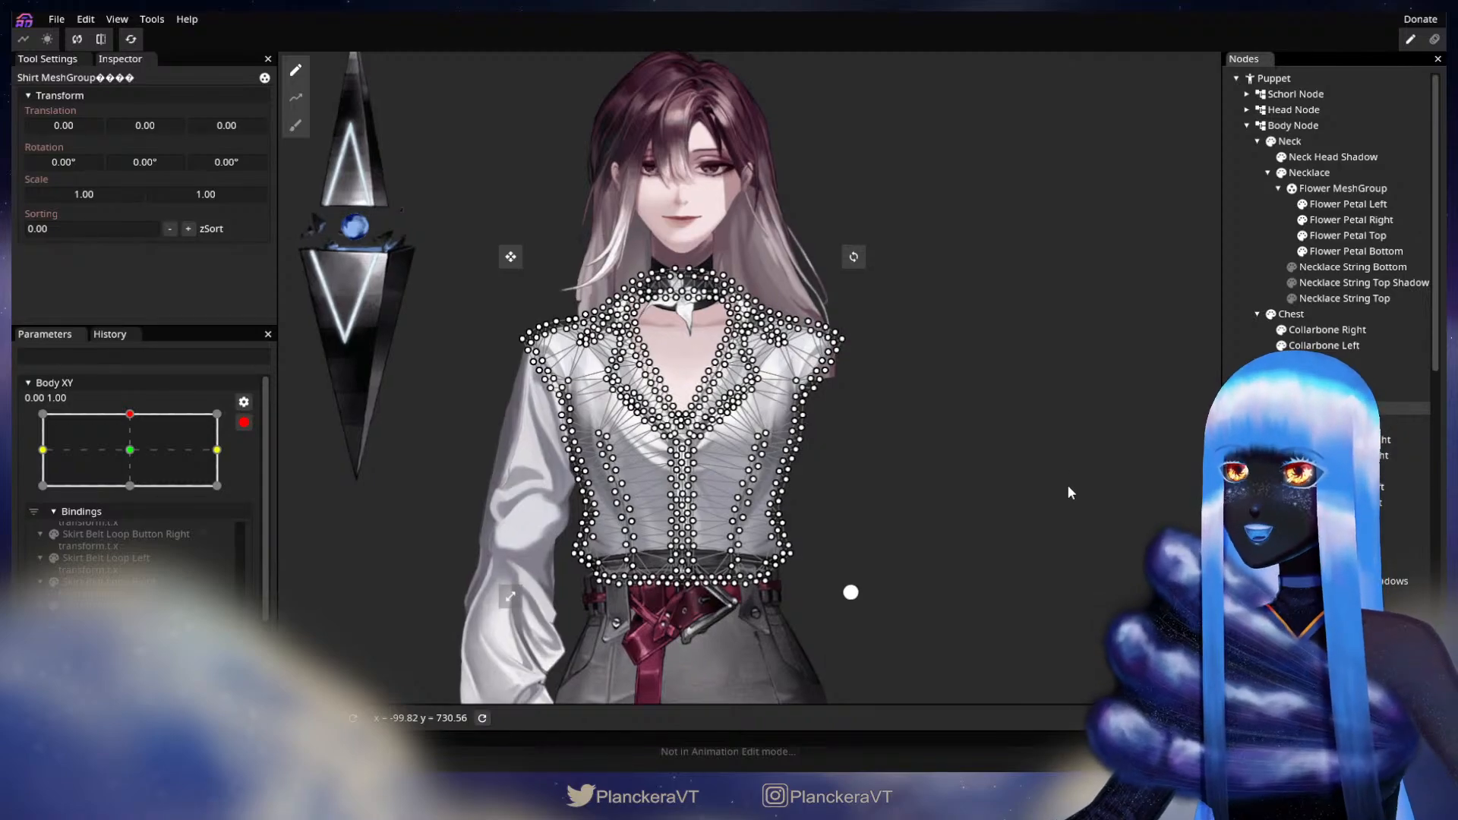
pyautogui.scroll(-2, 1067, 486)
pyautogui.moveTo(1067, 486); pyautogui.dragTo(913, 449)
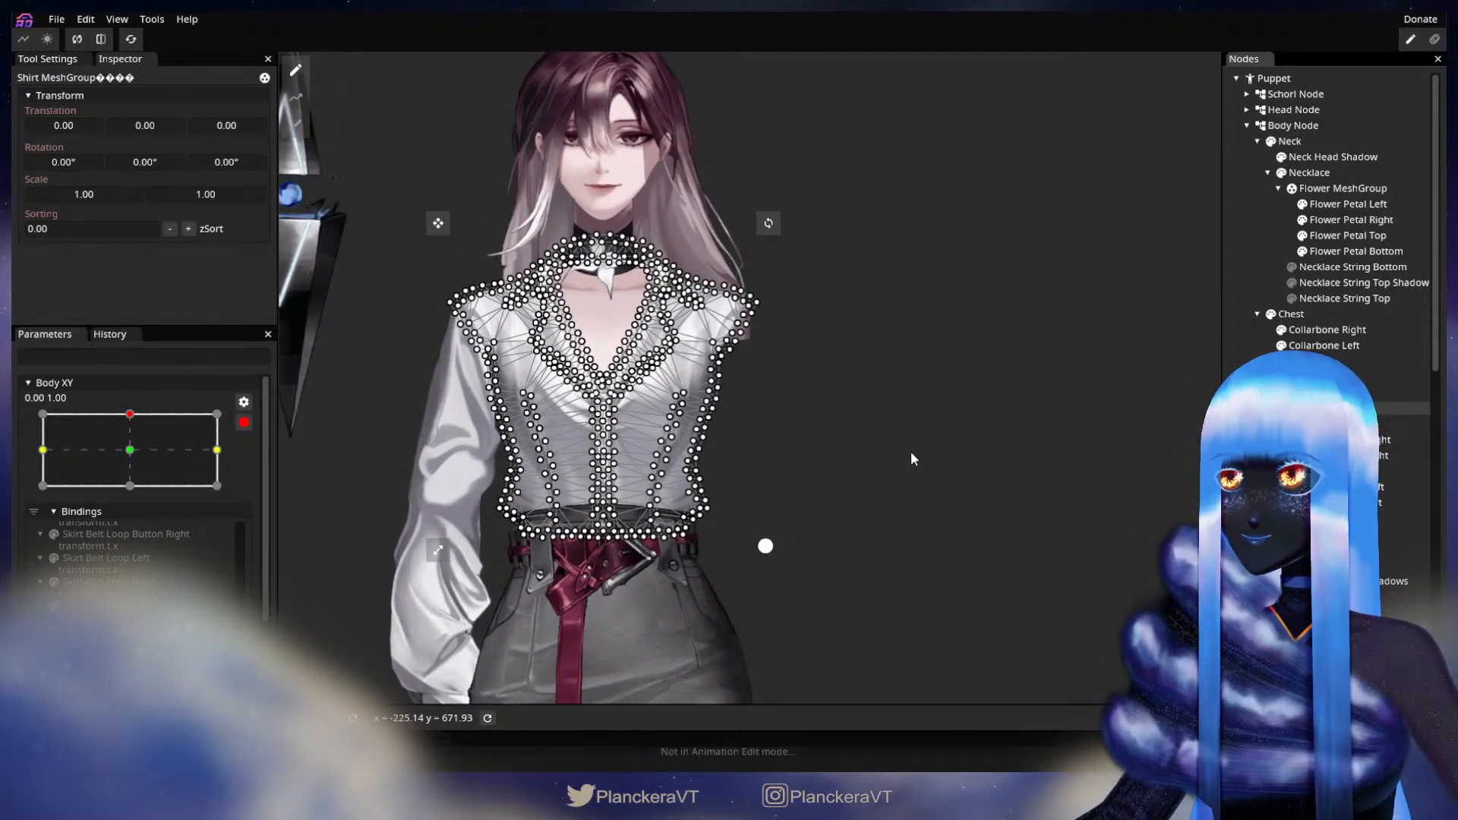
pyautogui.moveTo(912, 454); pyautogui.dragTo(942, 475)
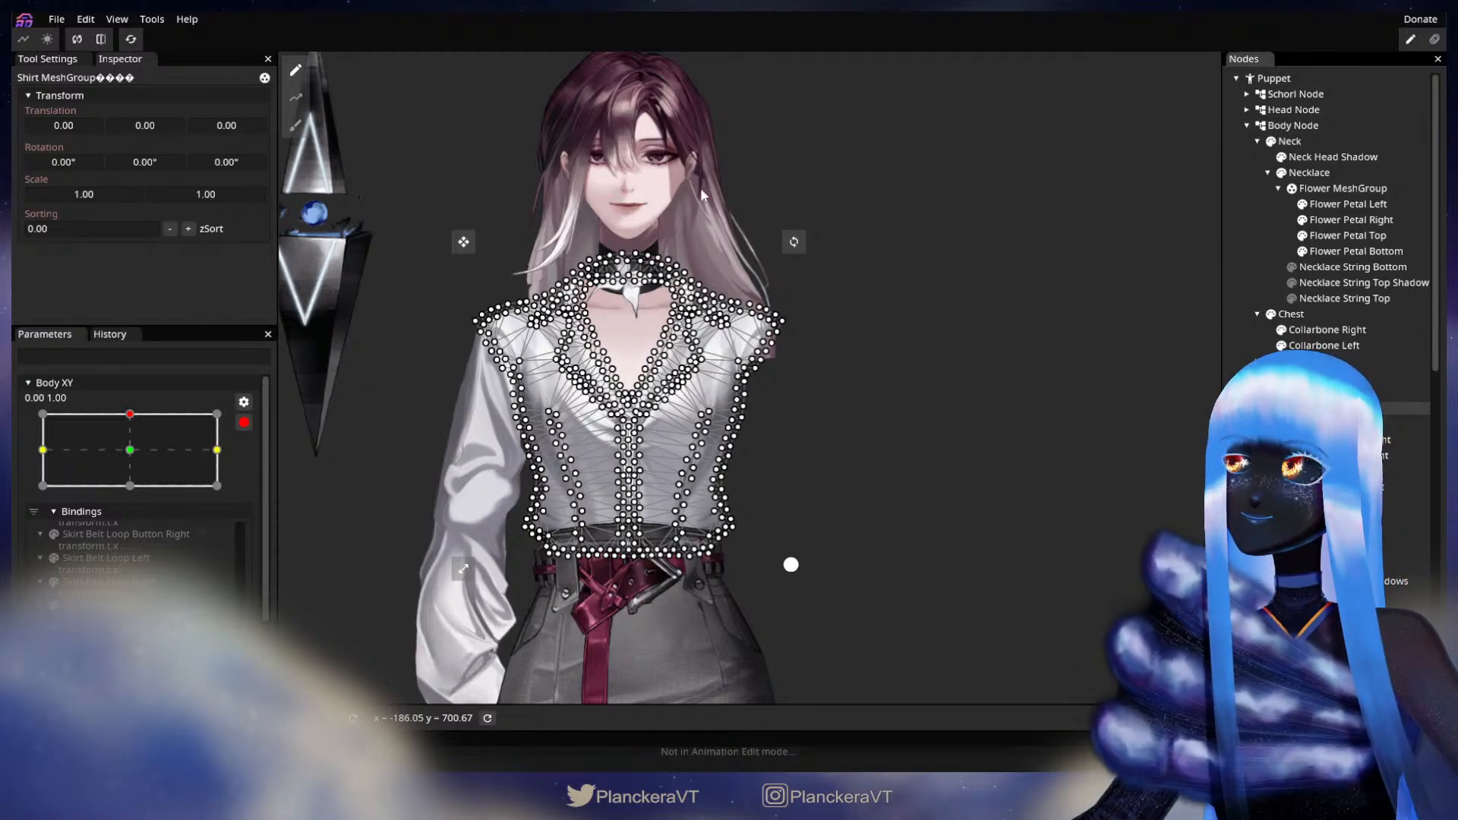
pyautogui.click(295, 124)
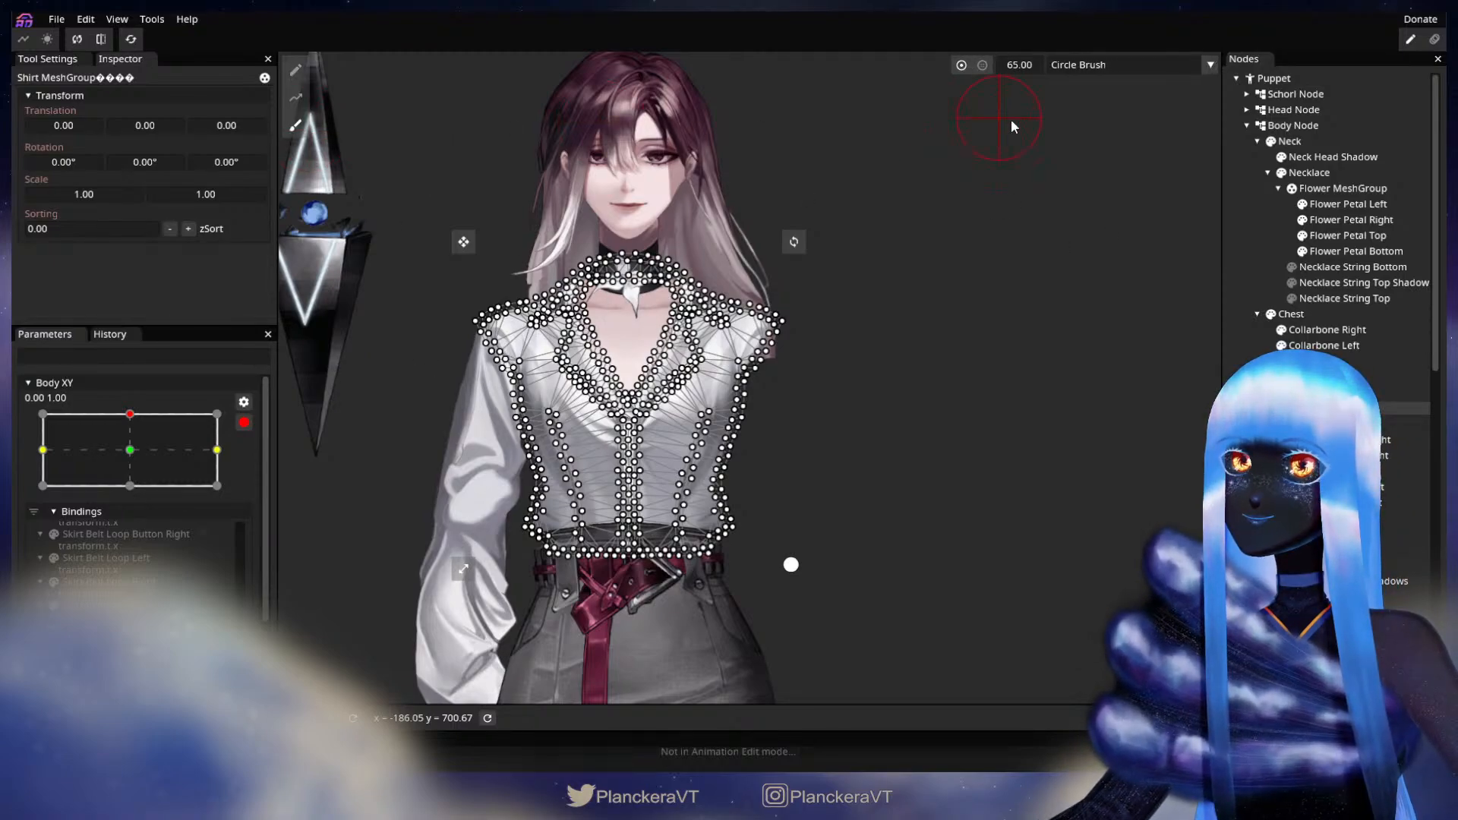
pyautogui.moveTo(1013, 62); pyautogui.dragTo(1074, 66)
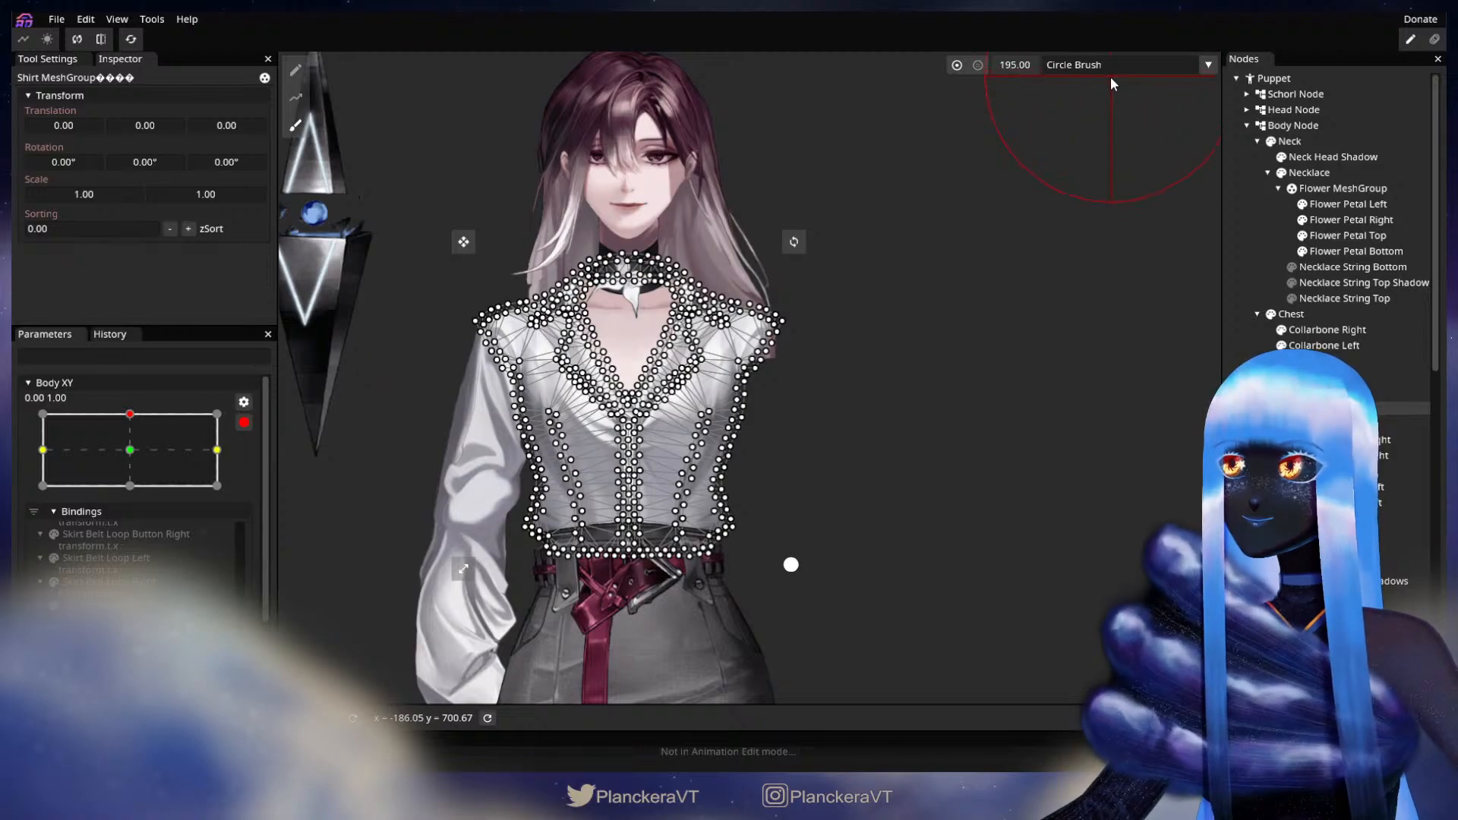
pyautogui.scroll(2, 986, 298)
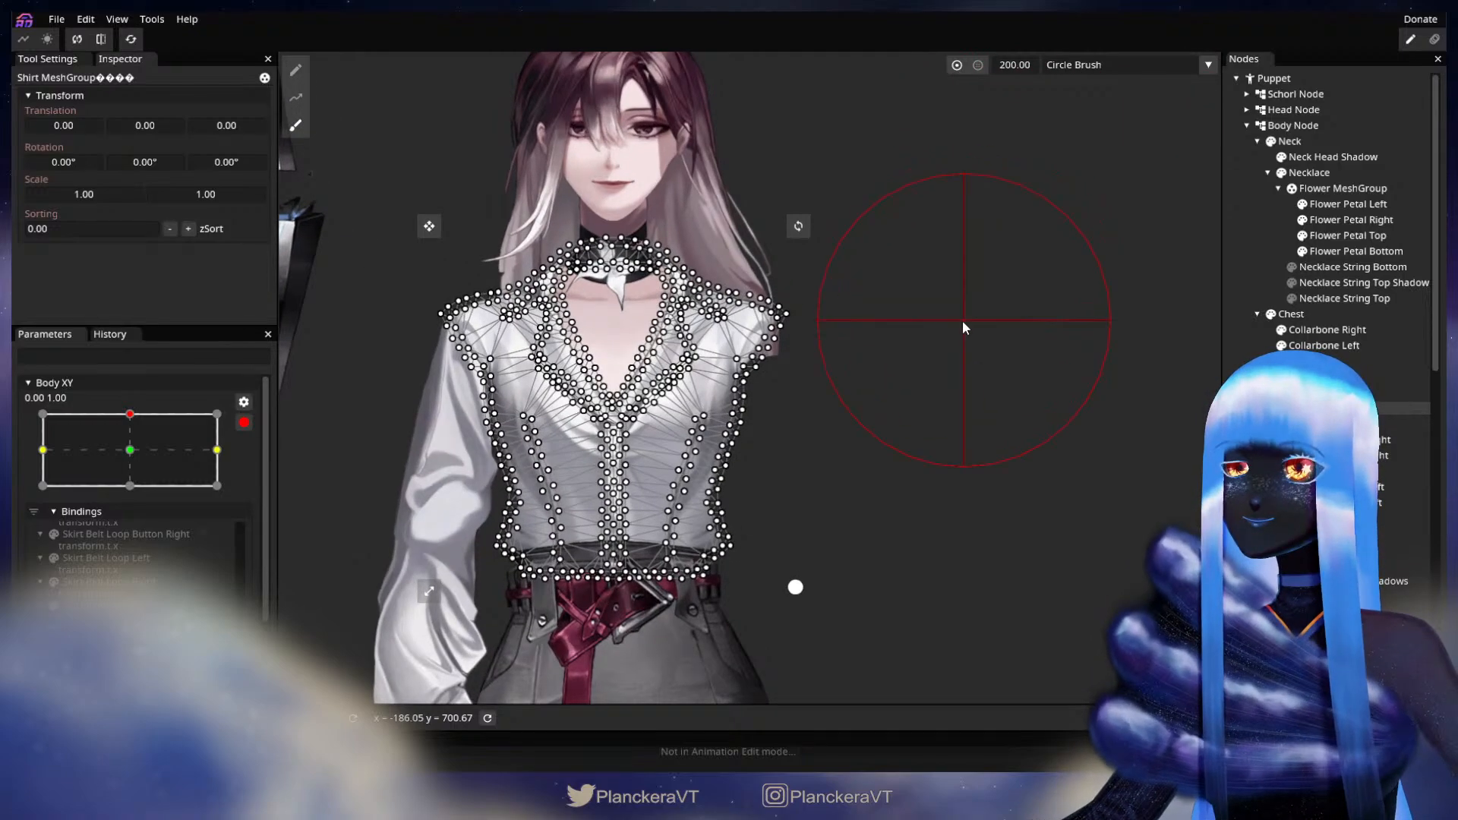
pyautogui.moveTo(1005, 68); pyautogui.dragTo(997, 70)
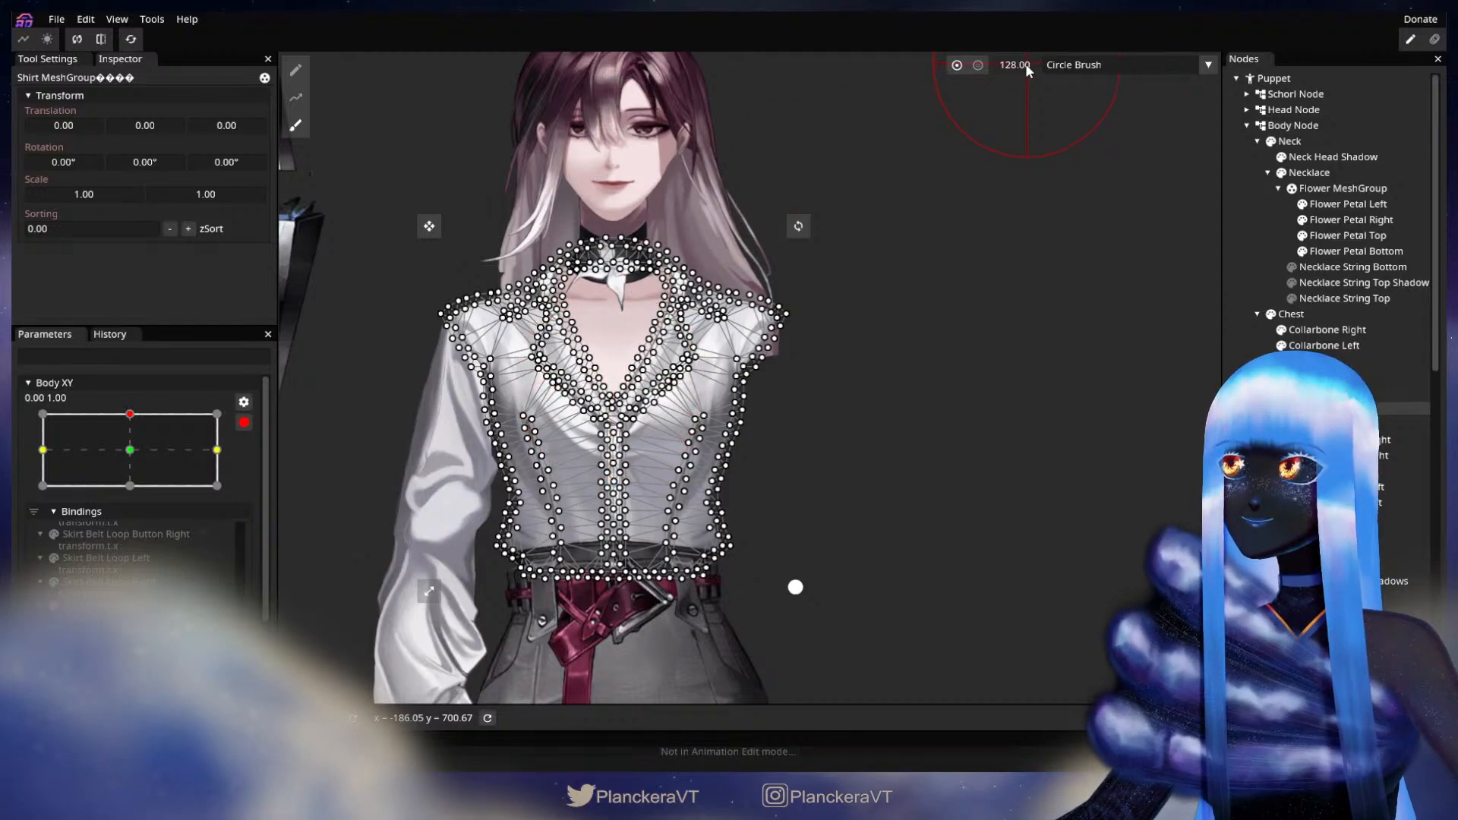
pyautogui.moveTo(1044, 65); pyautogui.dragTo(1050, 66)
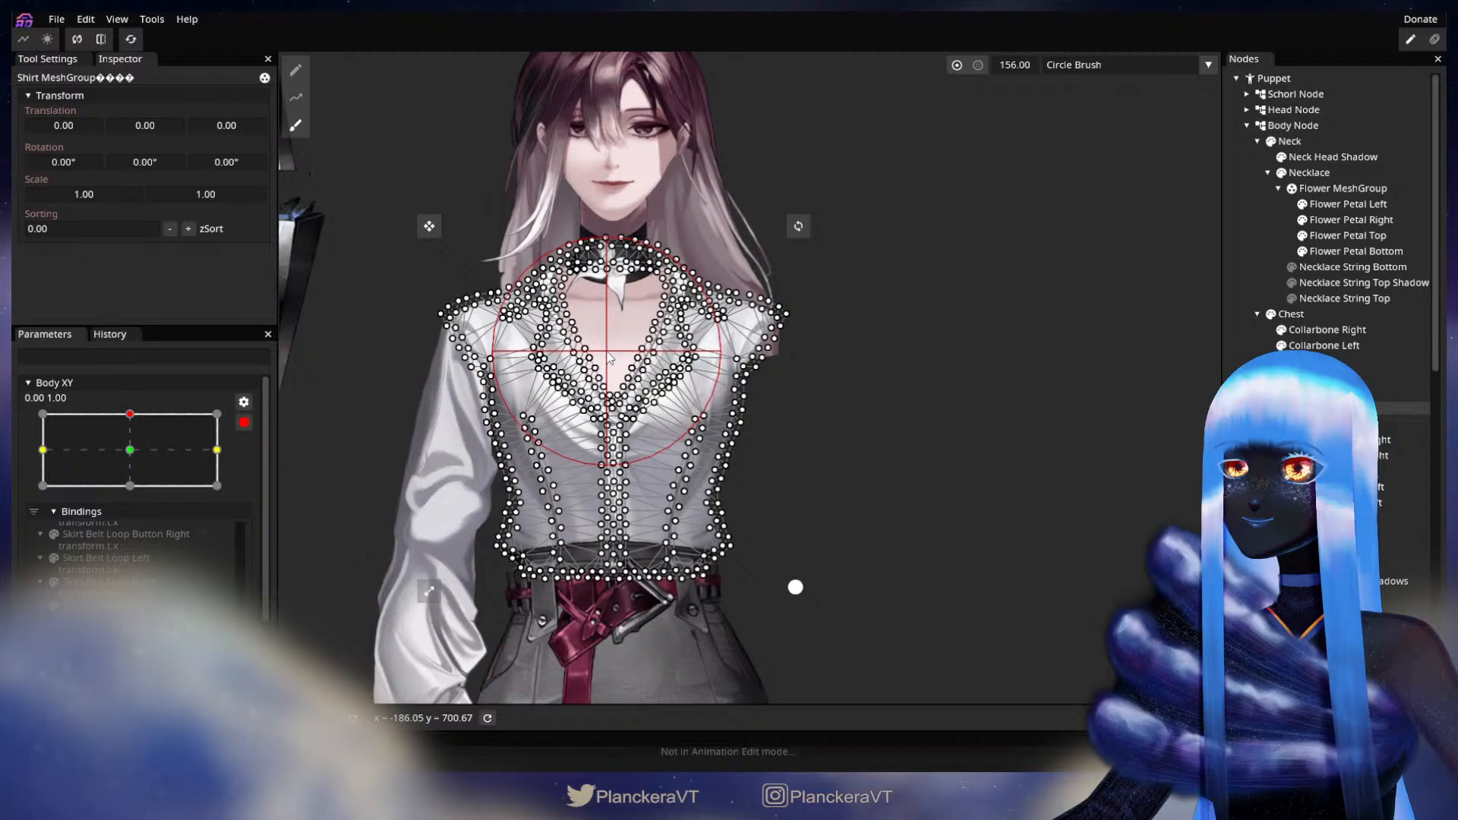
# - Nudge the shirt mesh vertically around the collar and neckline with the Circle Brush, and deselect the mesh group
pyautogui.moveTo(608, 331); pyautogui.dragTo(609, 320)
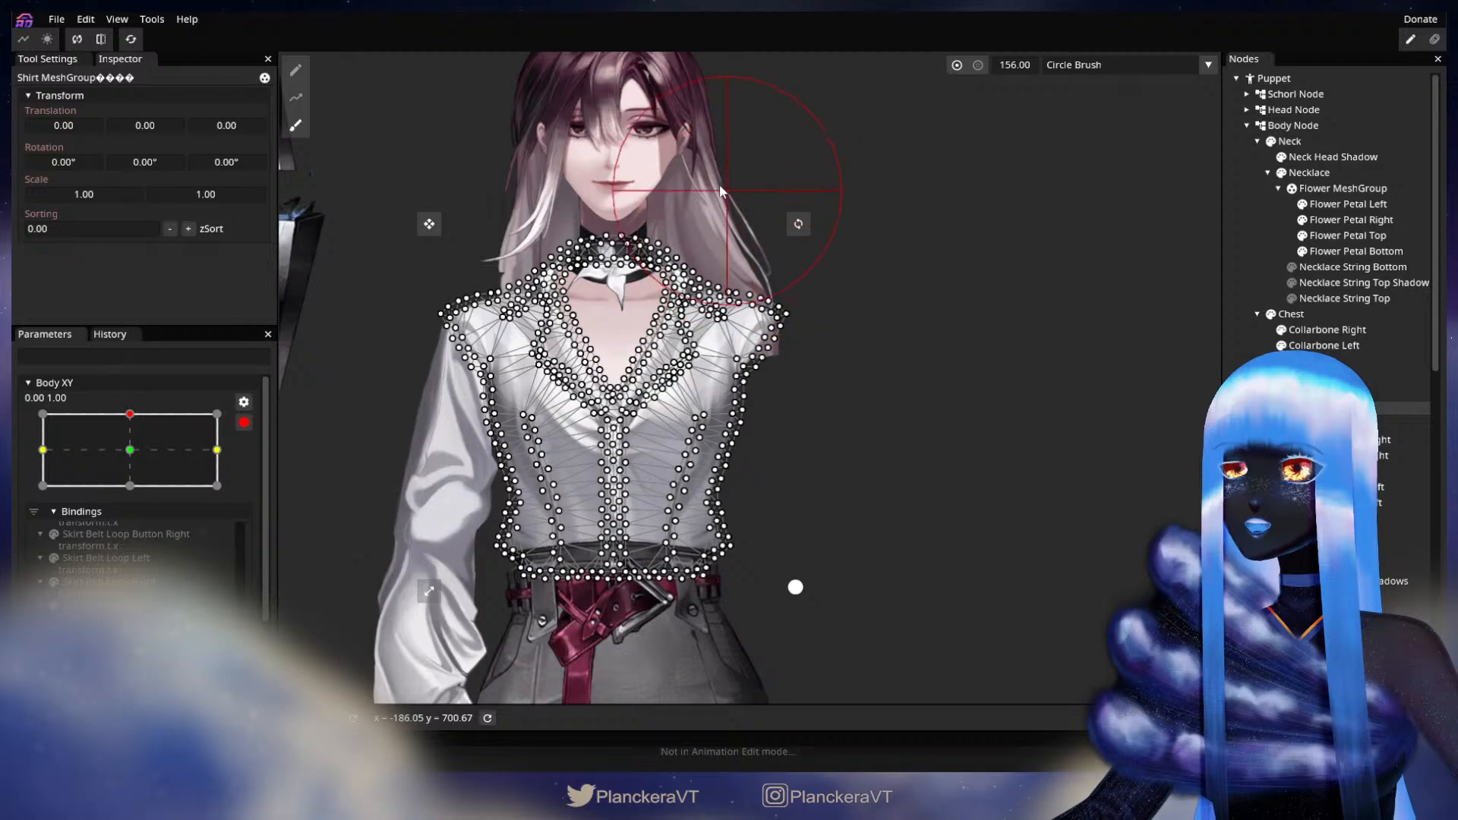
pyautogui.moveTo(623, 173); pyautogui.dragTo(621, 196)
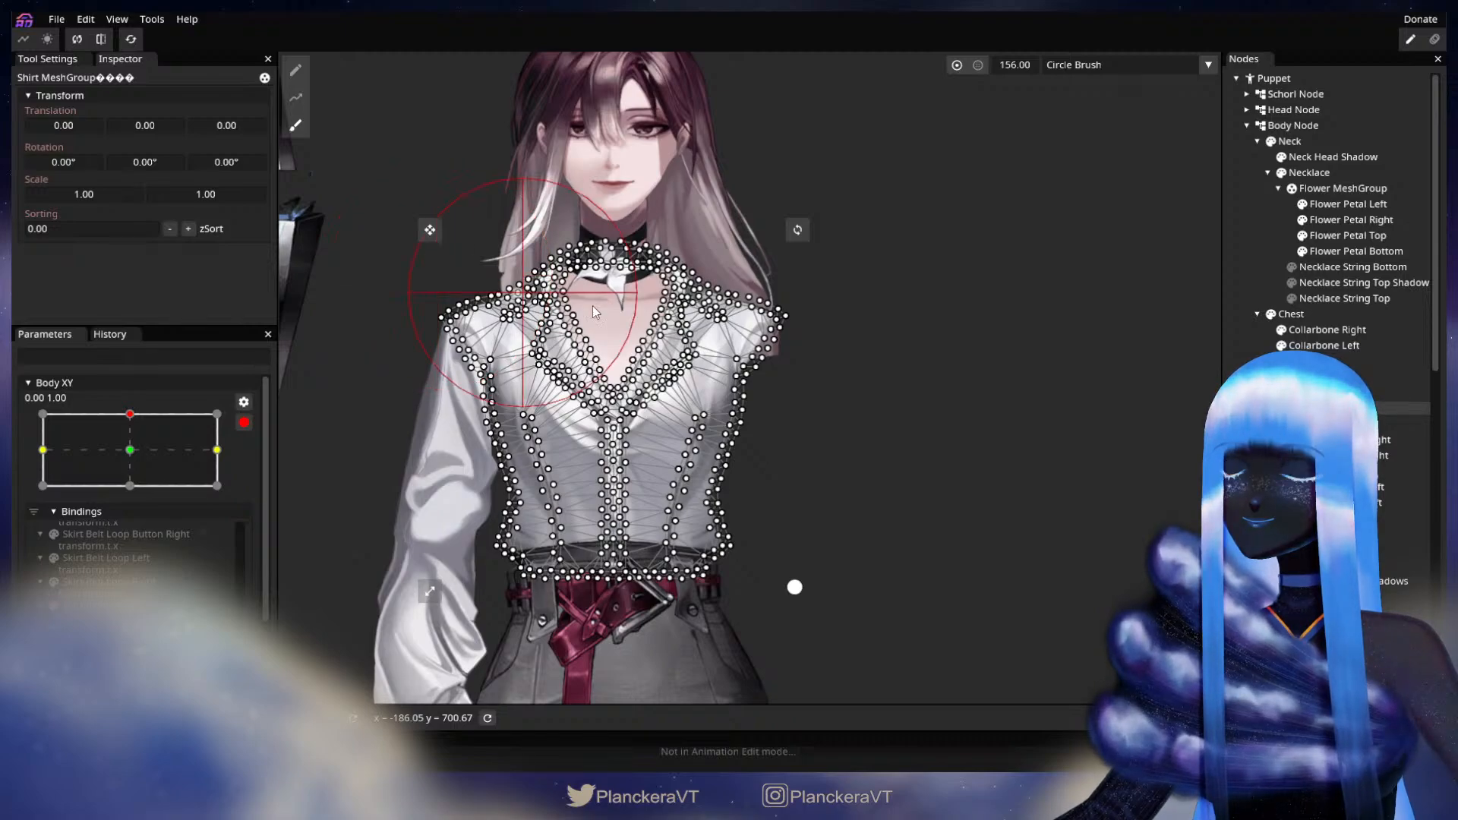
pyautogui.click(1243, 308)
# - Disarm Body XY, preview the shirt's collar deformation while moving the body vertically, and rearm the upper keypoint
pyautogui.click(244, 423)
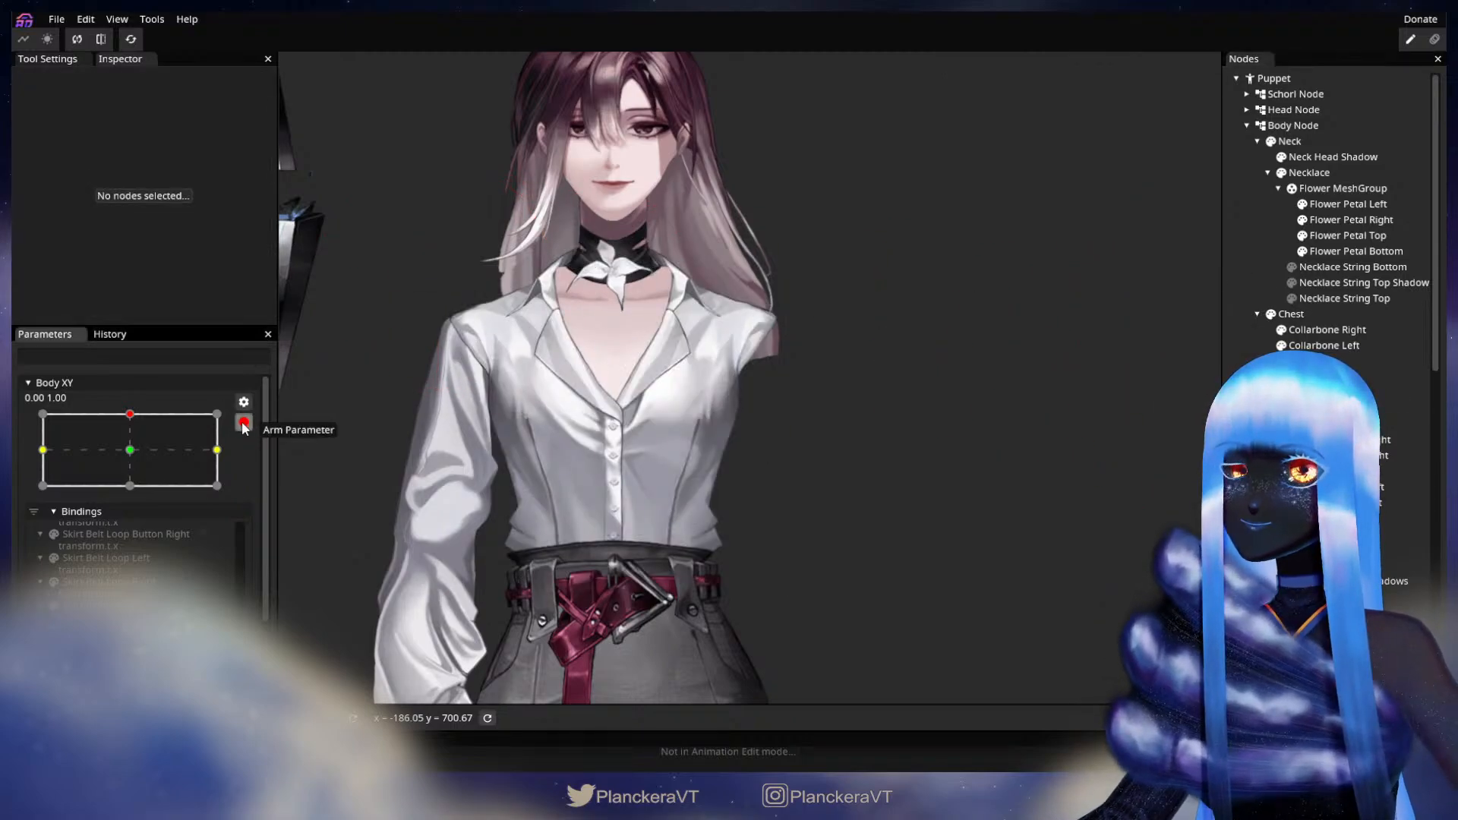
pyautogui.moveTo(132, 481); pyautogui.dragTo(128, 477)
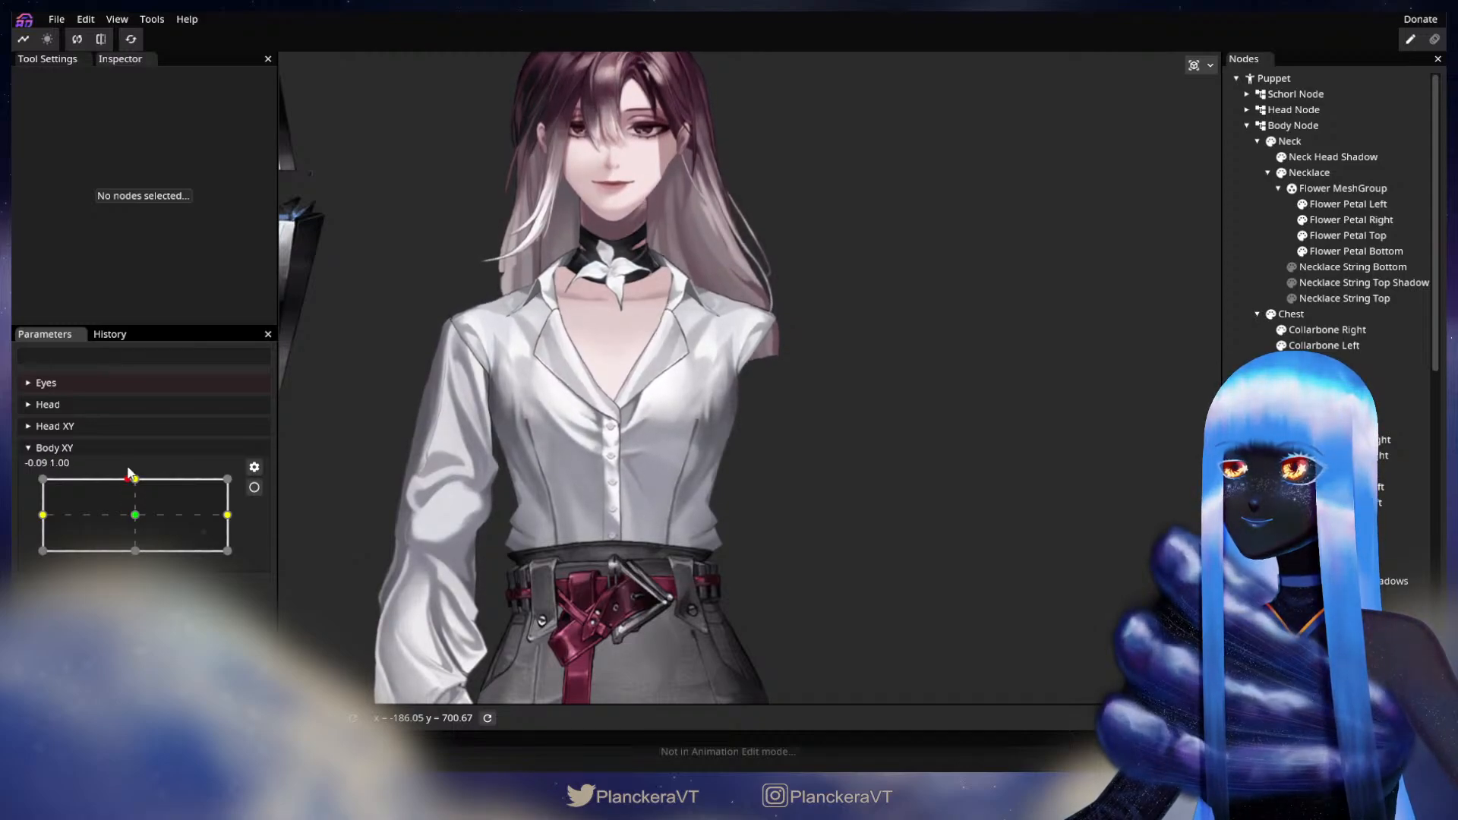
pyautogui.click(254, 488)
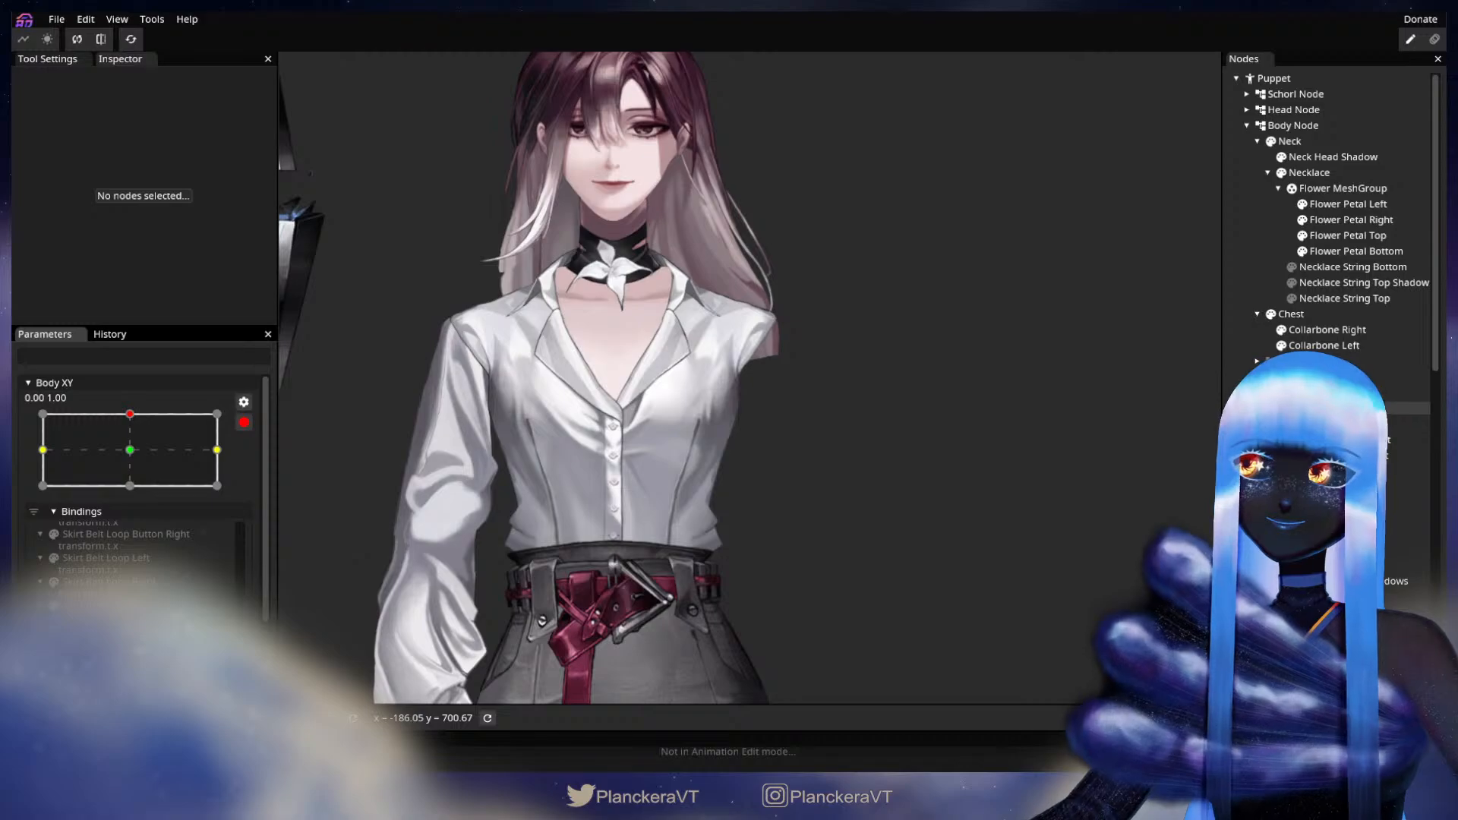
# - Refine the collar and neckline of the Shirt MeshGroup with a Circle Brush of size 152, and deselect it
pyautogui.click(1307, 408)
pyautogui.click(295, 124)
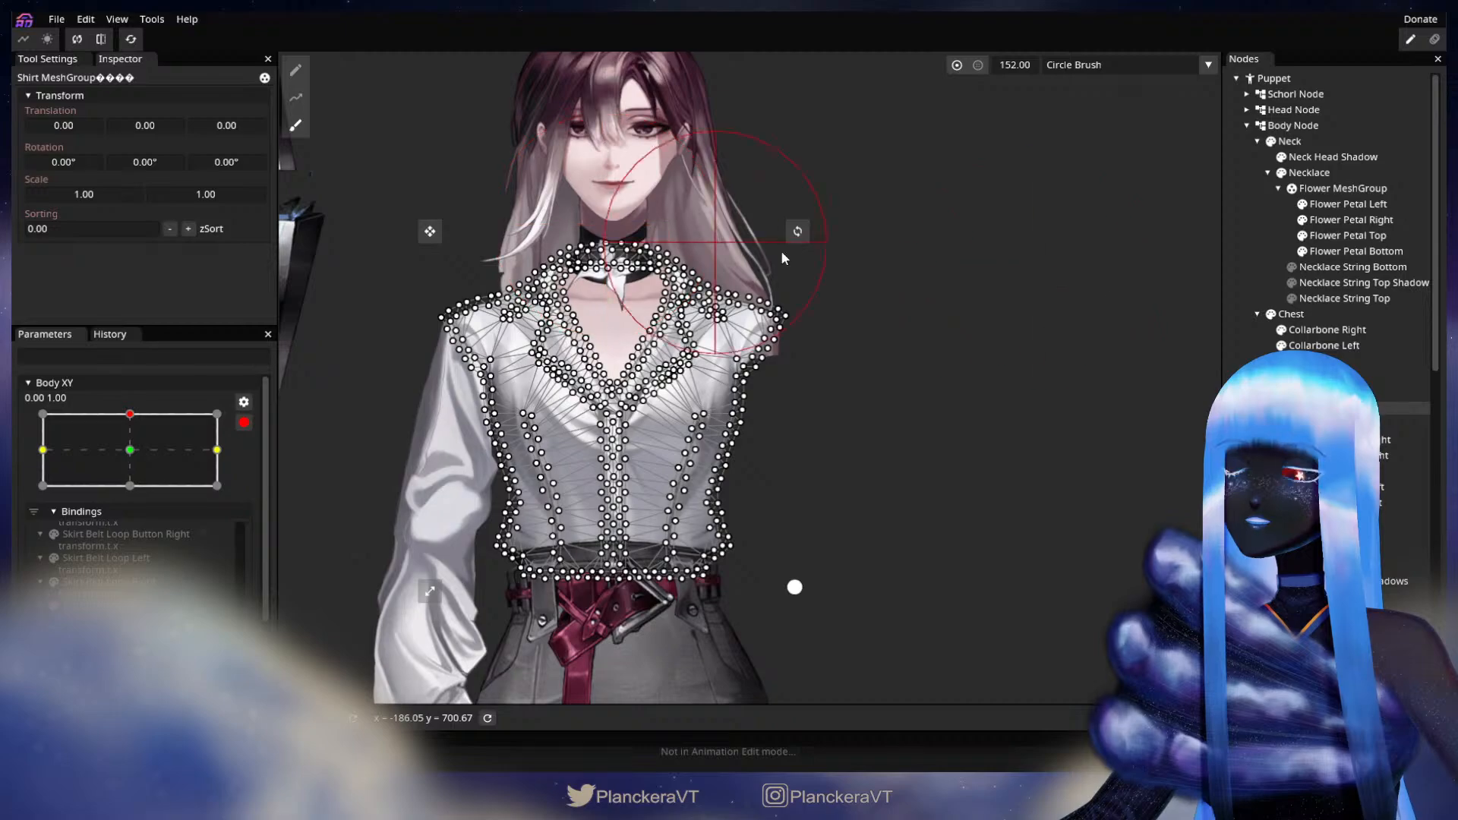
pyautogui.click(1249, 277)
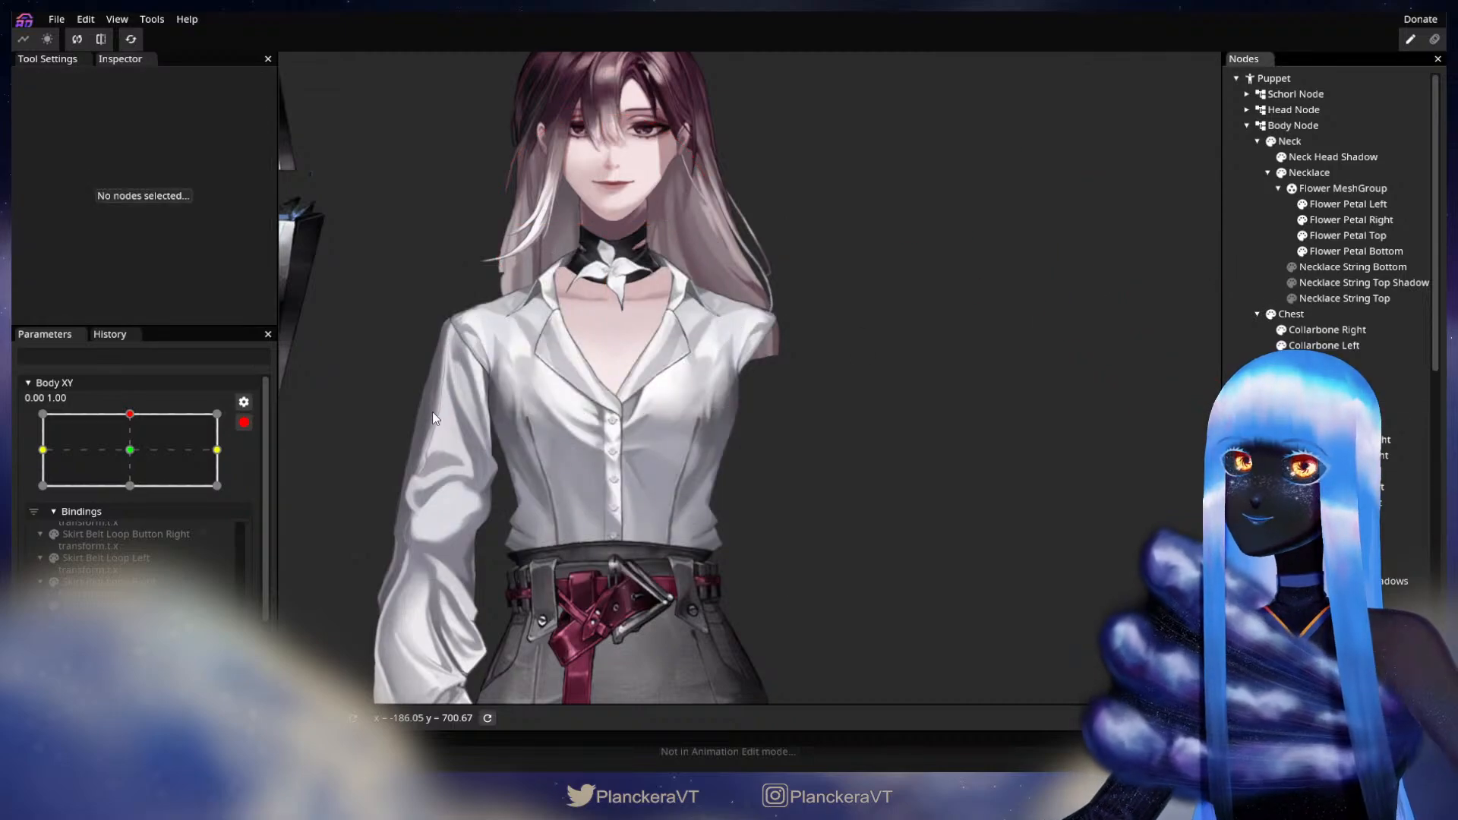
# - Preview the refined shirt deformation by moving Body XY with recording off, and rearm it at 0.00, 1.00
pyautogui.click(240, 422)
pyautogui.moveTo(135, 480)
pyautogui.mouseDown()
pyautogui.moveTo(138, 513)
pyautogui.moveTo(136, 479)
pyautogui.mouseUp()
pyautogui.click(255, 487)
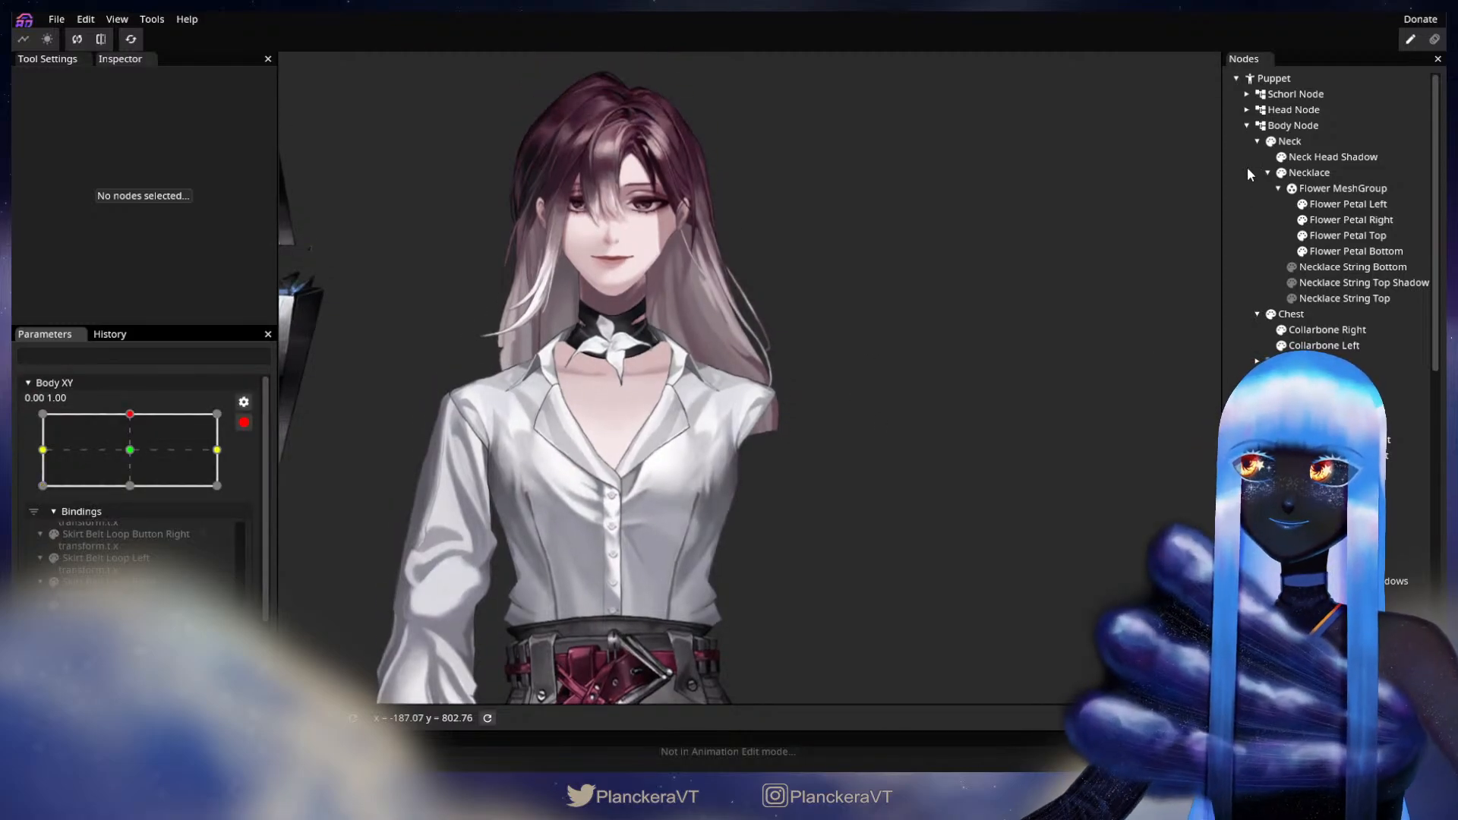
# - Set the Head Node's vertical translation to -3.00 at the upper Body XY keypoint and deselect the node
pyautogui.click(1294, 110)
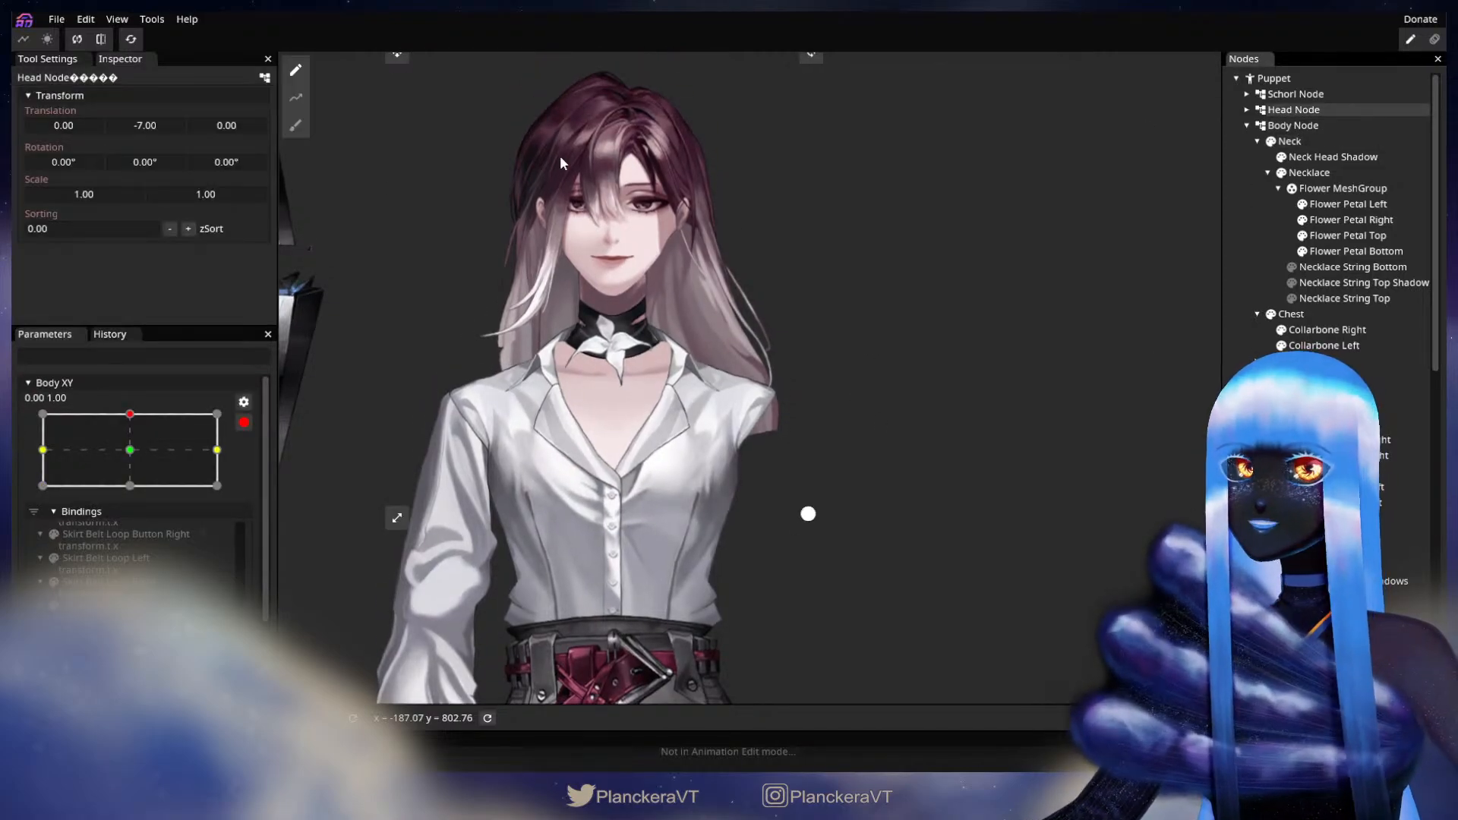
pyautogui.moveTo(148, 126); pyautogui.dragTo(153, 121)
pyautogui.click(1232, 338)
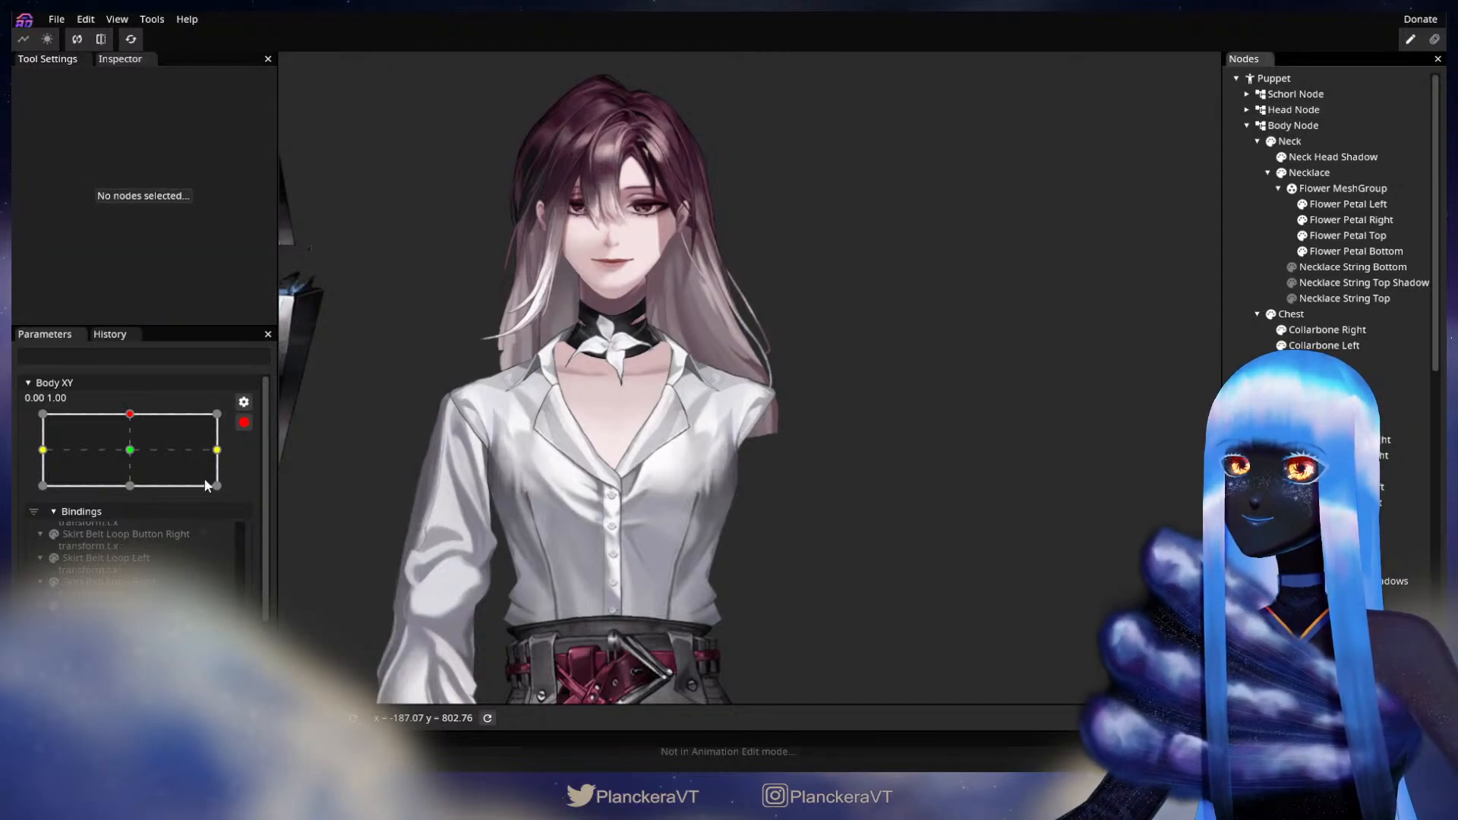
# - Preview the adjusted head height across the Body XY motion, and rearm the upper keypoint with the Head Node selected
pyautogui.click(243, 424)
pyautogui.moveTo(137, 485)
pyautogui.mouseDown()
pyautogui.moveTo(135, 532)
pyautogui.moveTo(129, 479)
pyautogui.mouseUp()
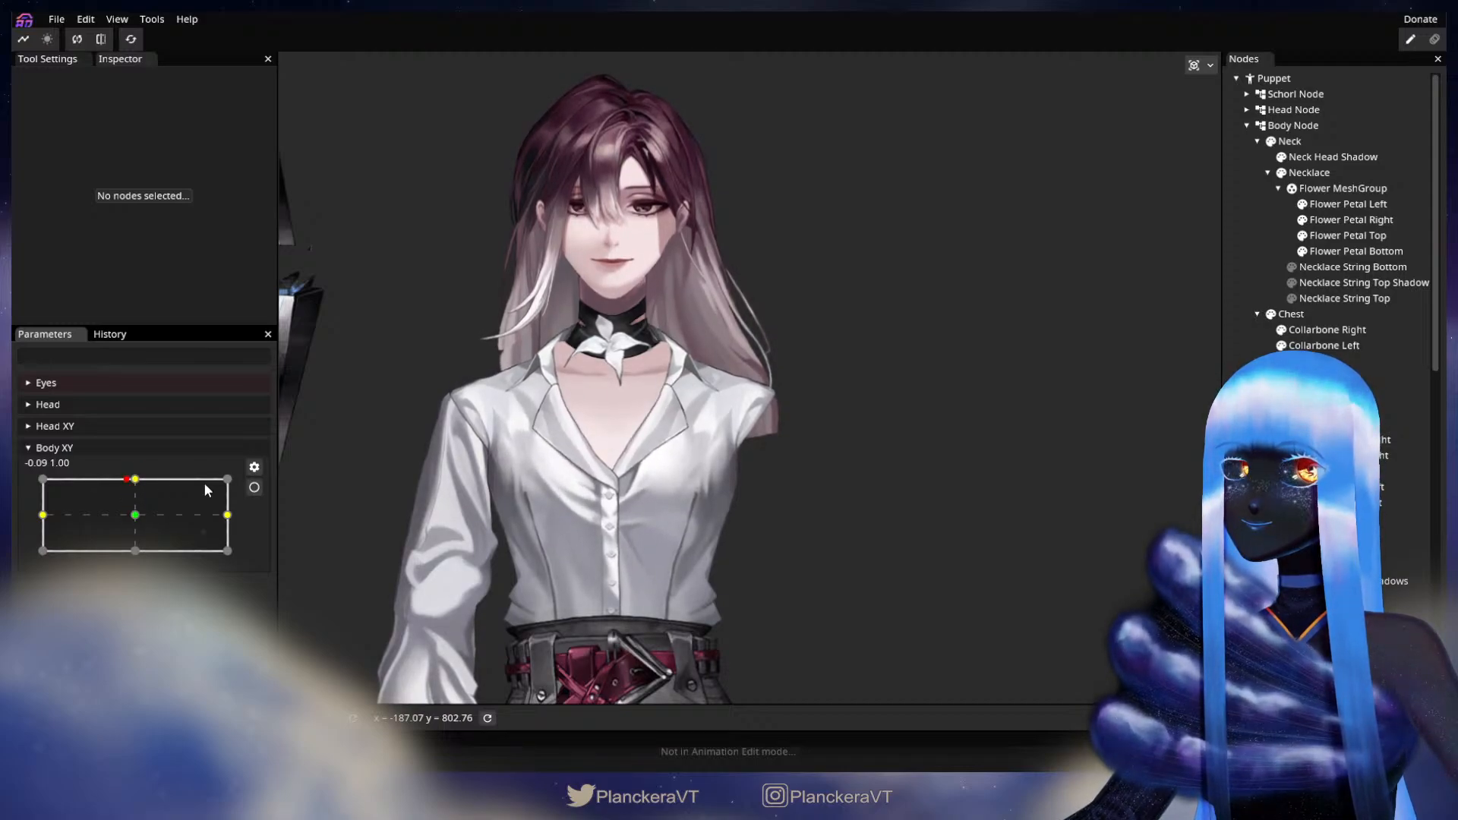
pyautogui.click(1289, 127)
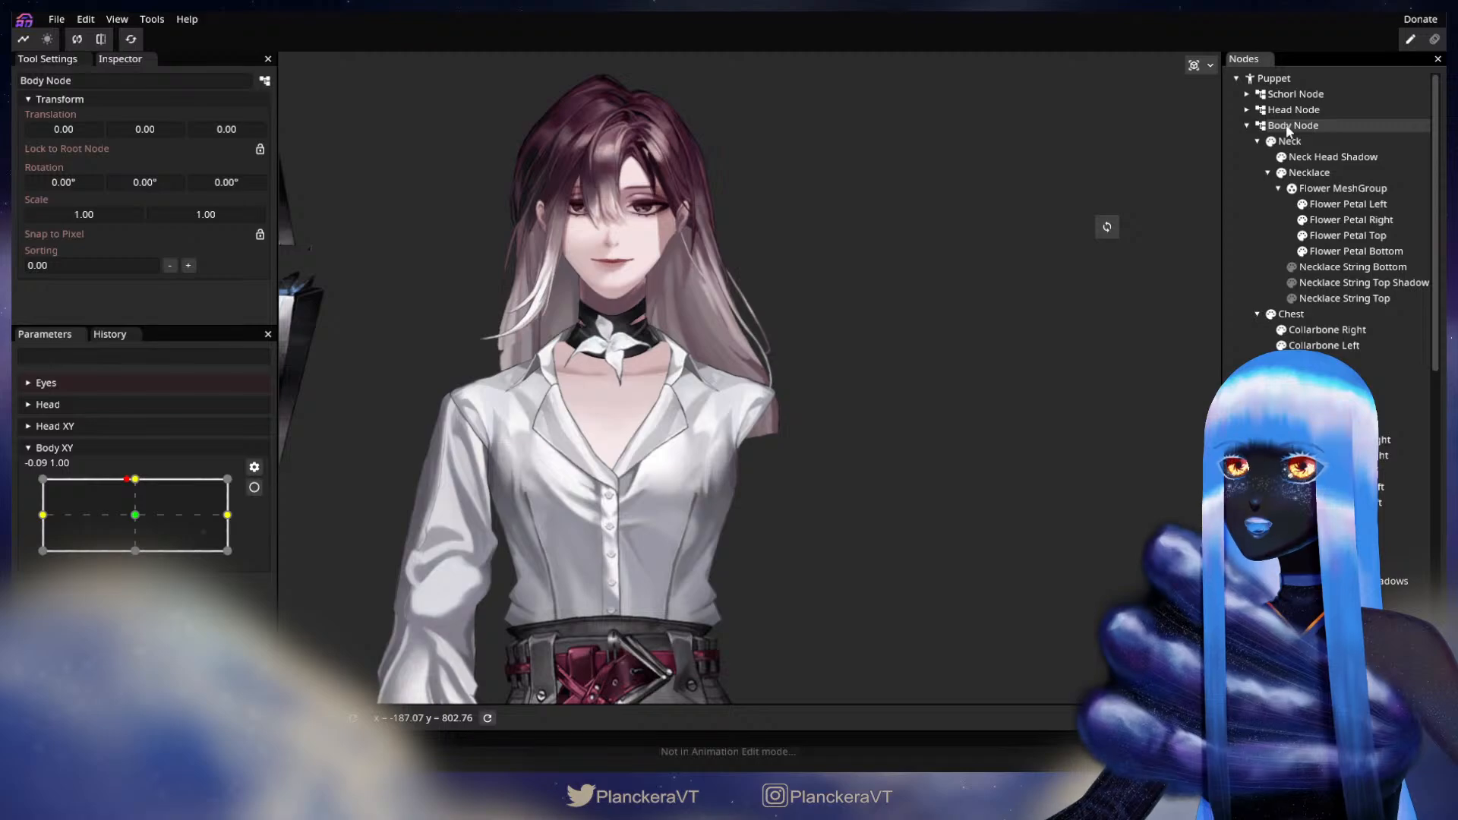
pyautogui.click(1294, 110)
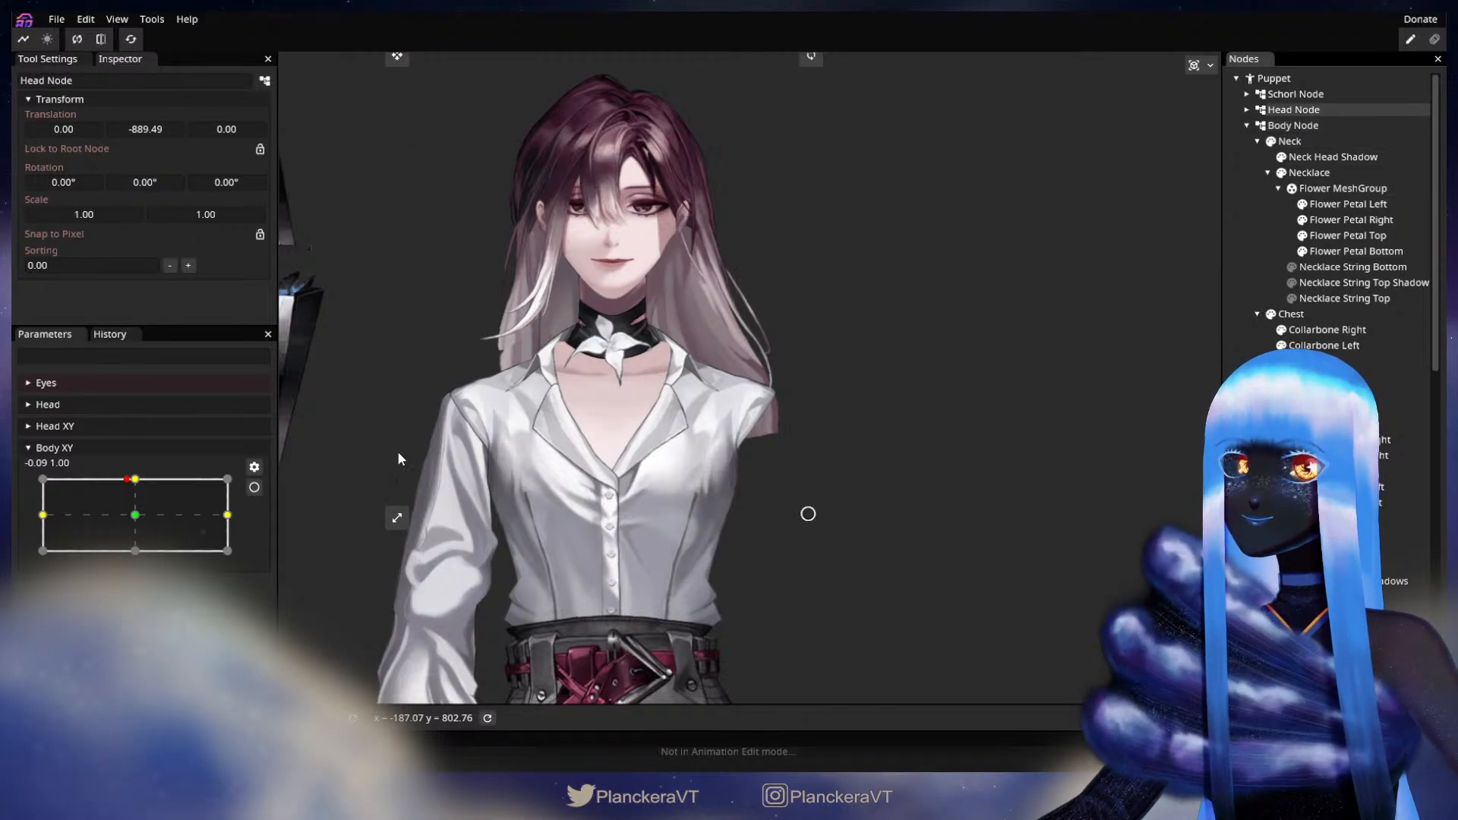
pyautogui.click(253, 488)
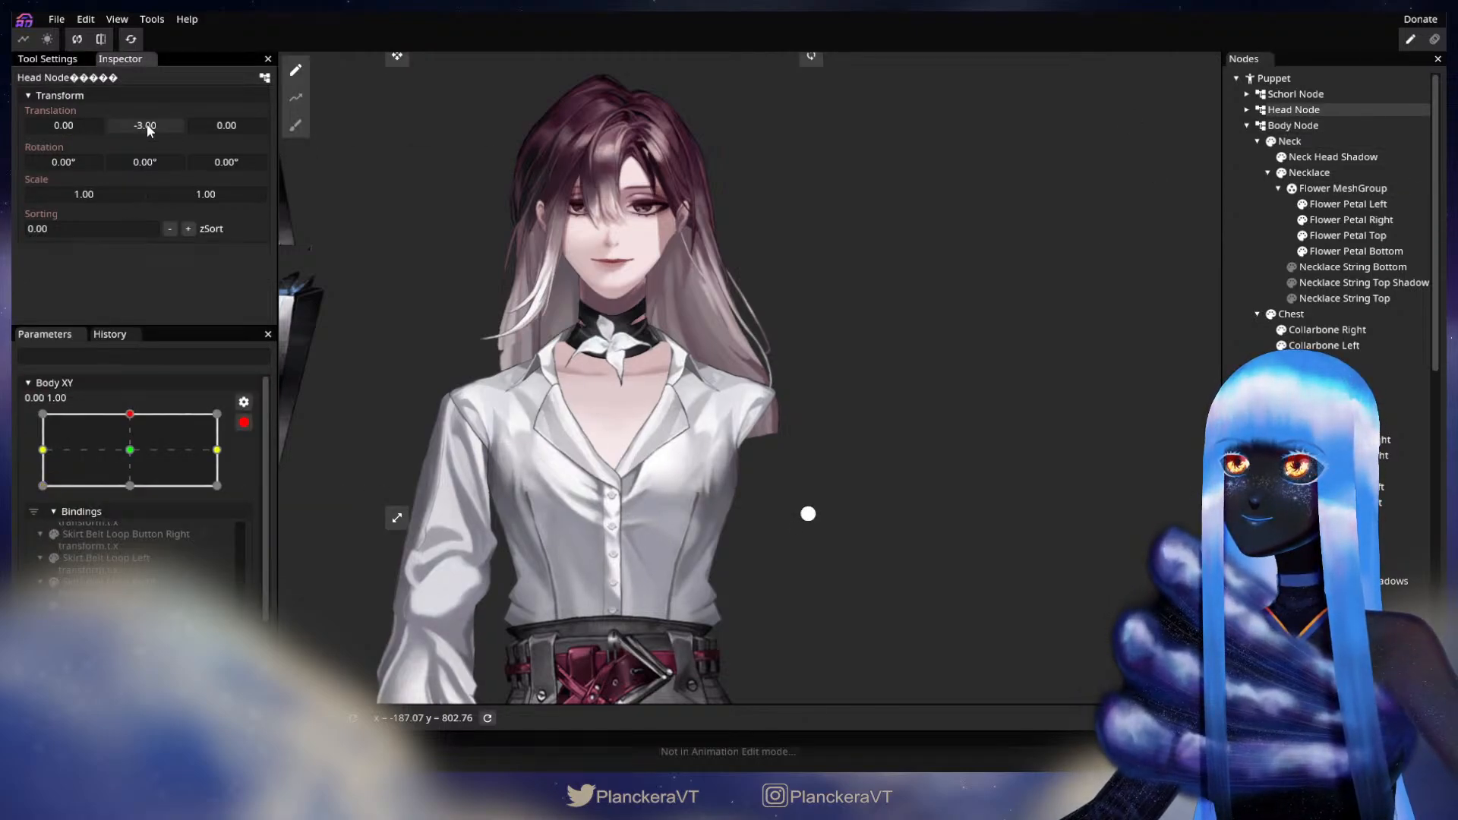
# - Preview the Head Node's movement on Body XY with recording off, and rearm the keypoint at 0.00, 1.00
pyautogui.click(1238, 338)
pyautogui.click(244, 423)
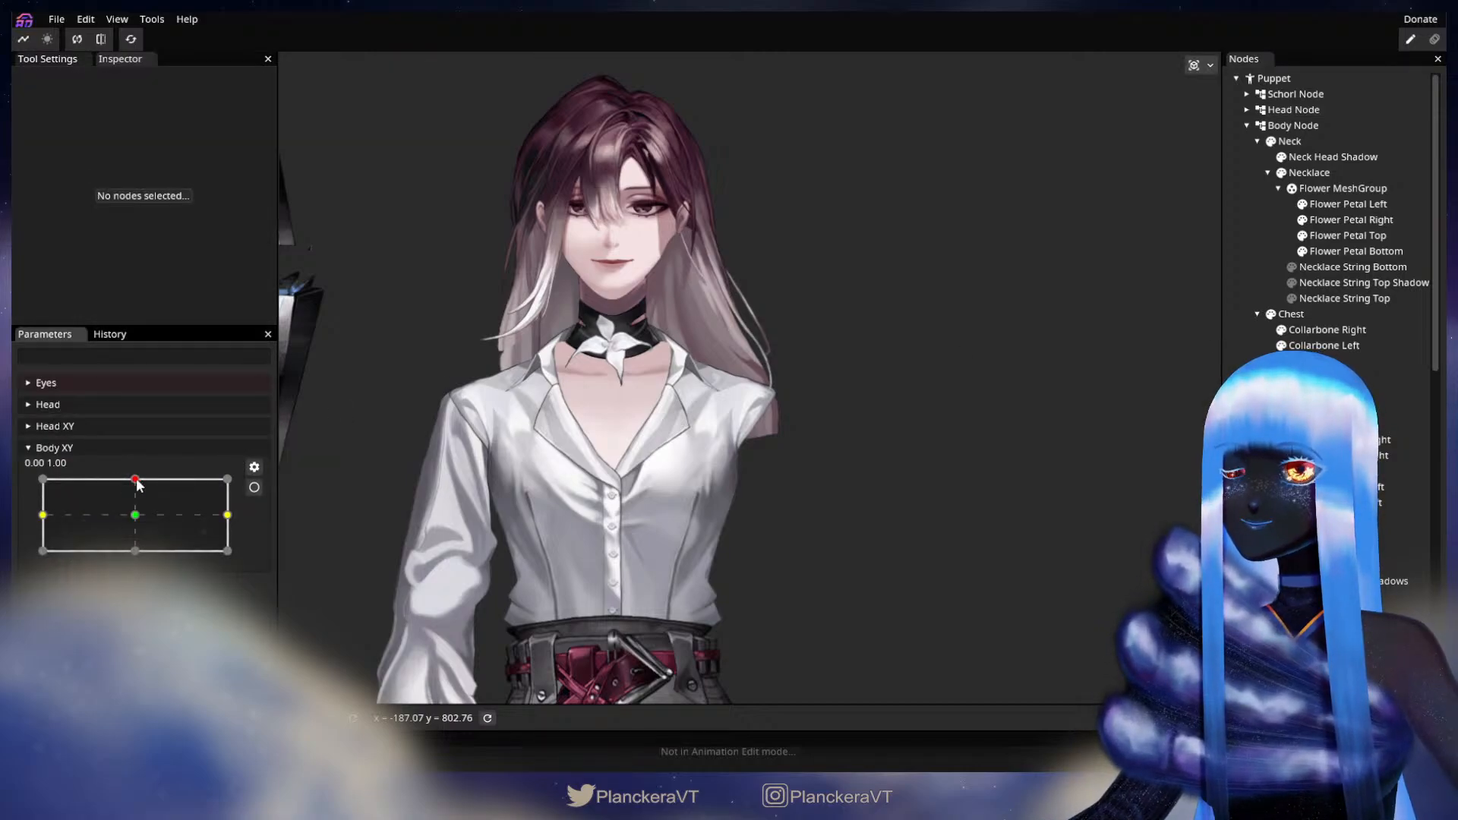
pyautogui.moveTo(139, 487)
pyautogui.mouseDown()
pyautogui.moveTo(131, 521)
pyautogui.moveTo(133, 475)
pyautogui.moveTo(137, 522)
pyautogui.moveTo(135, 479)
pyautogui.mouseUp()
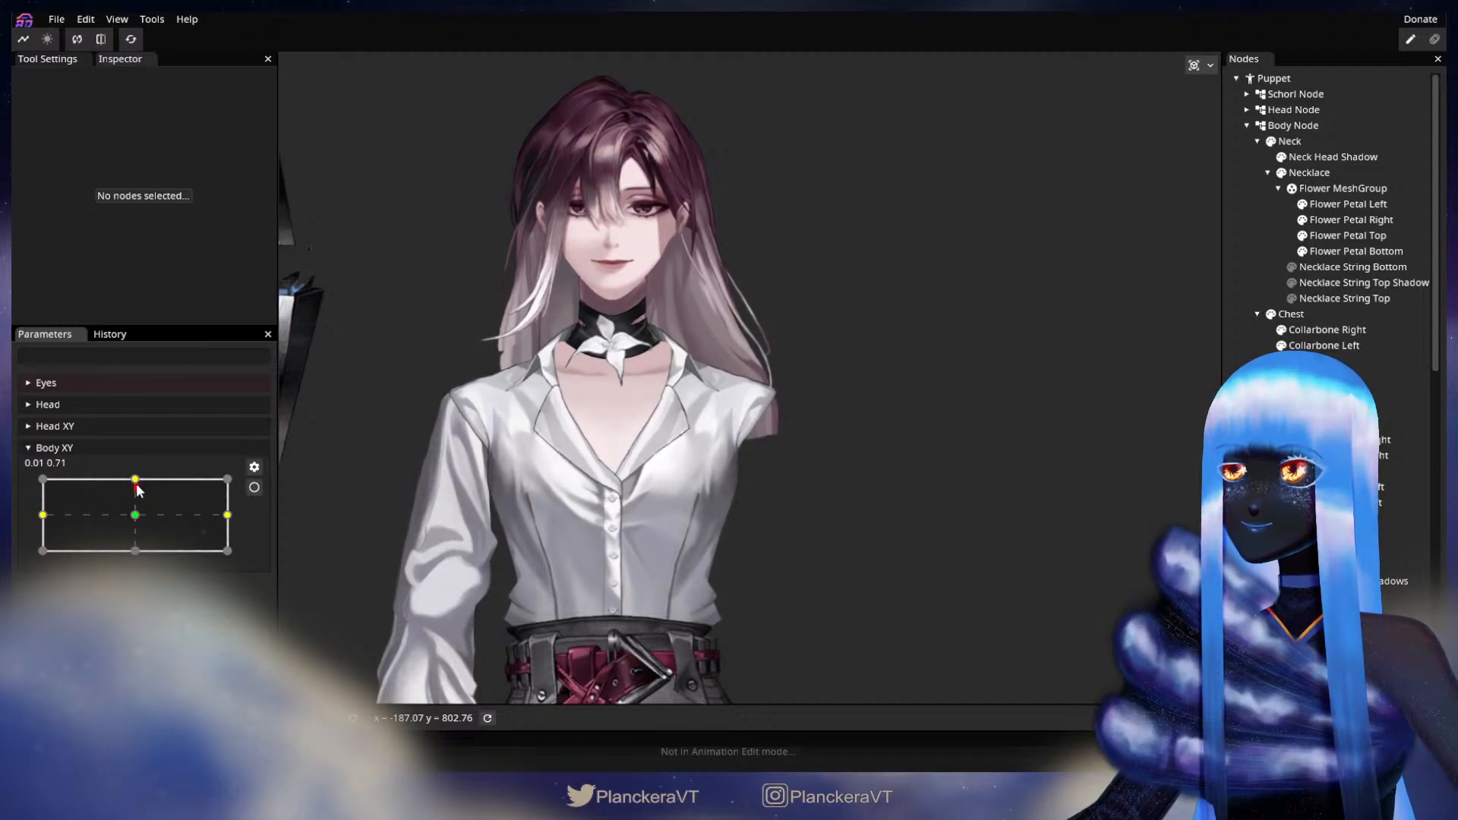
pyautogui.click(254, 487)
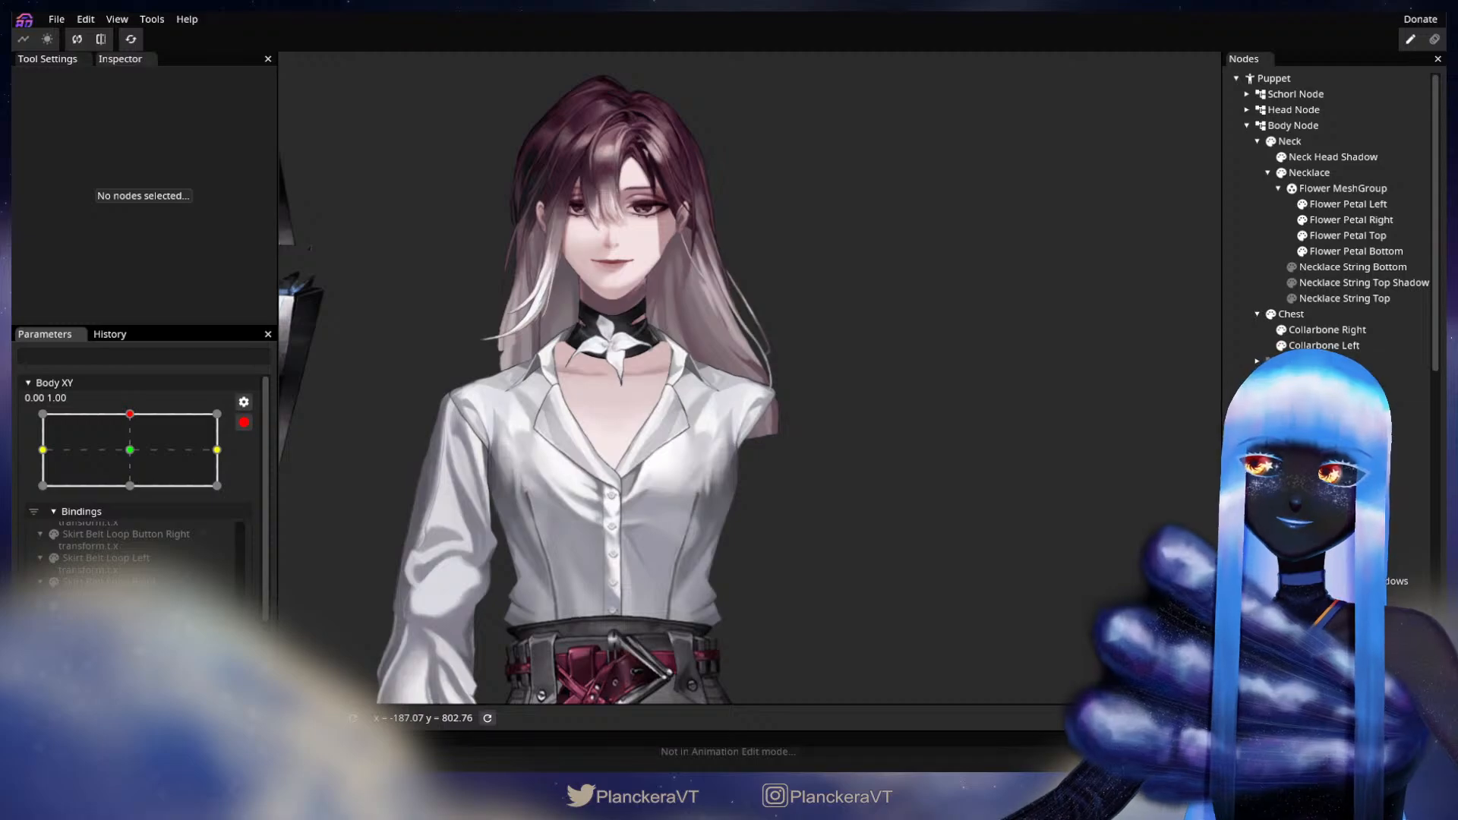
# - Set the vertical translation of the Necklace to 2.00 and of its Flower MeshGroup to -1.00 at the upper Body XY keypoint
pyautogui.click(1311, 175)
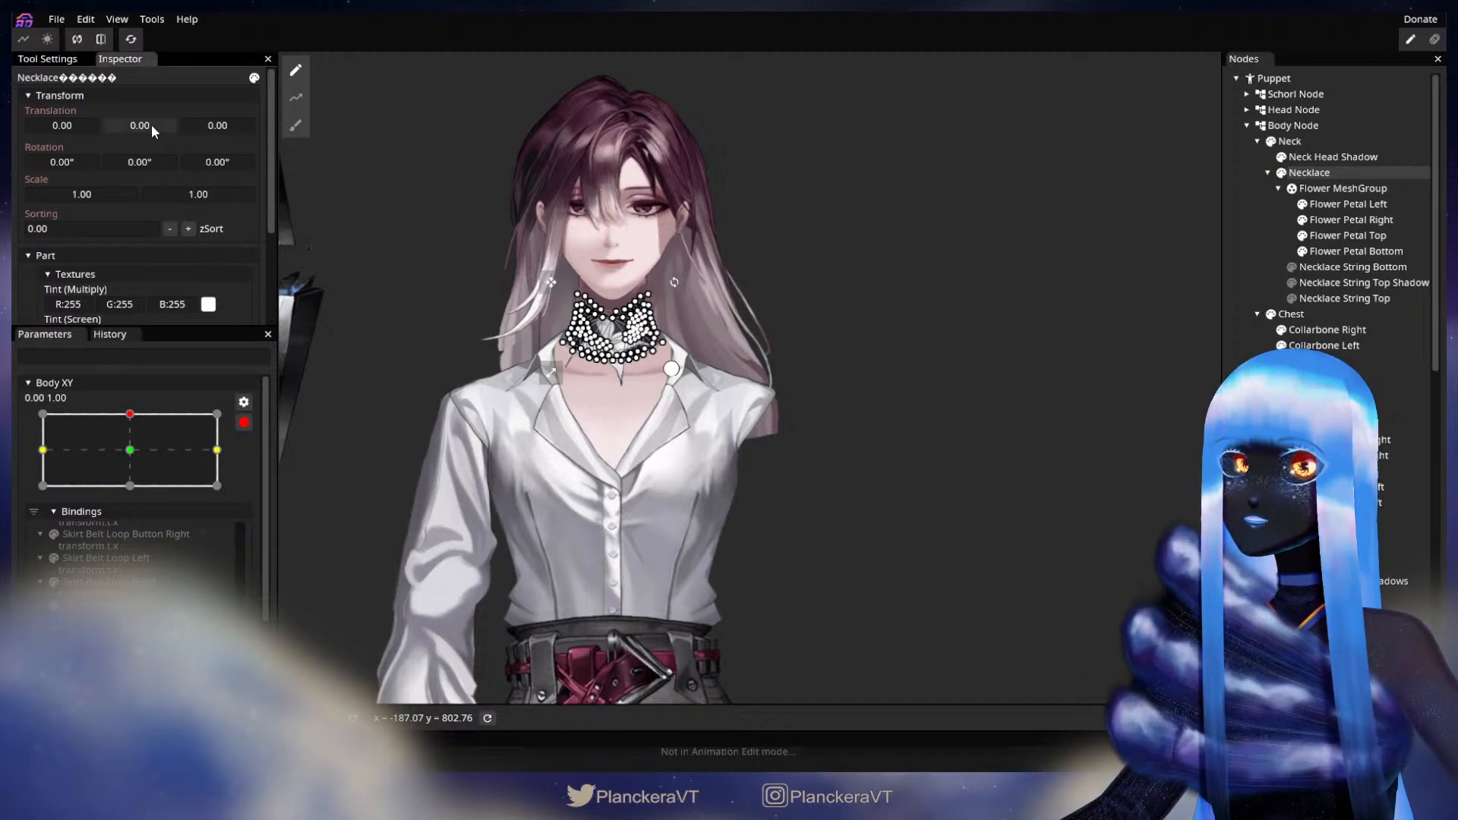
pyautogui.moveTo(153, 125); pyautogui.dragTo(154, 123)
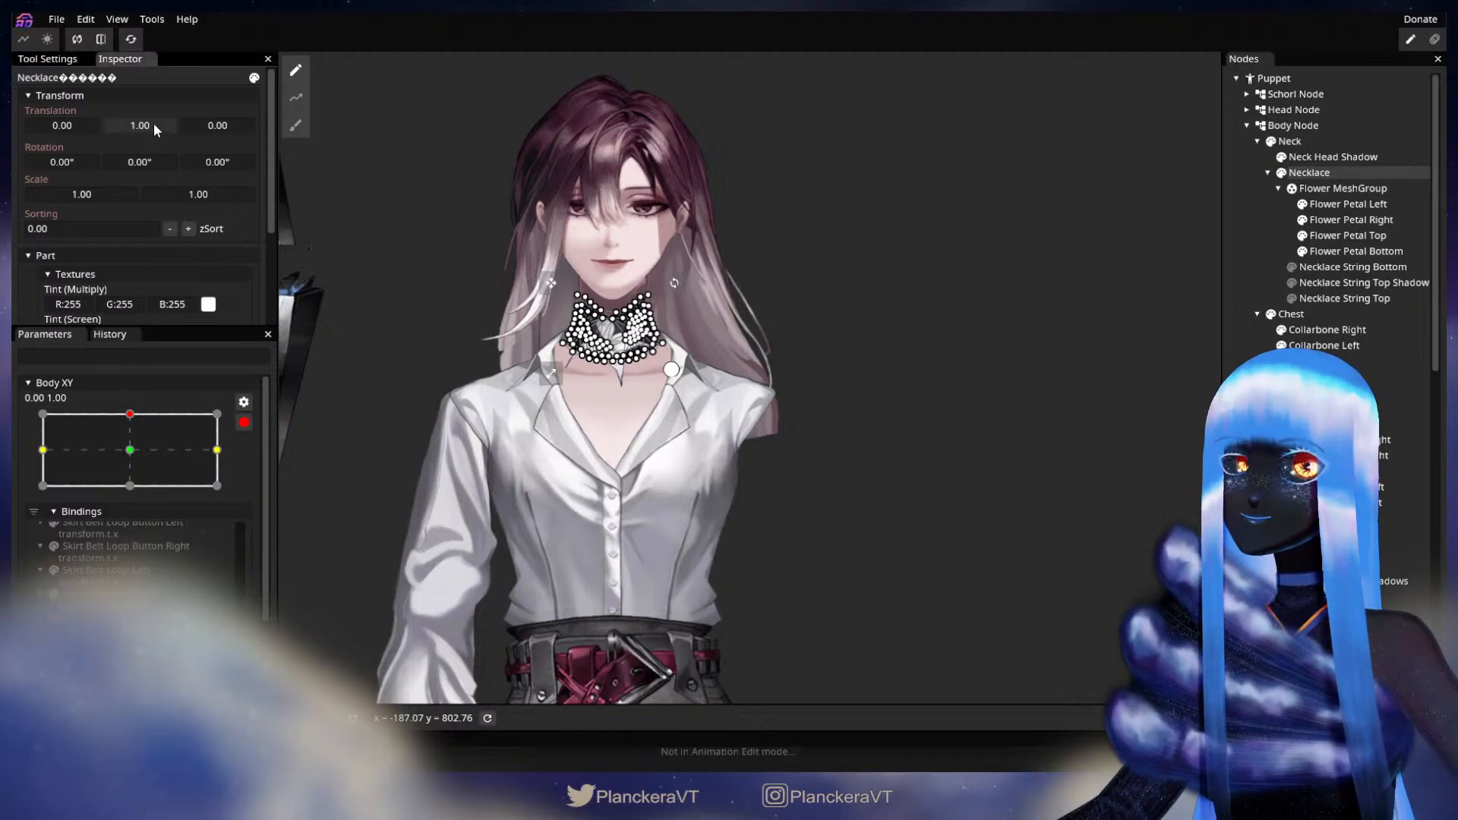
pyautogui.click(1328, 188)
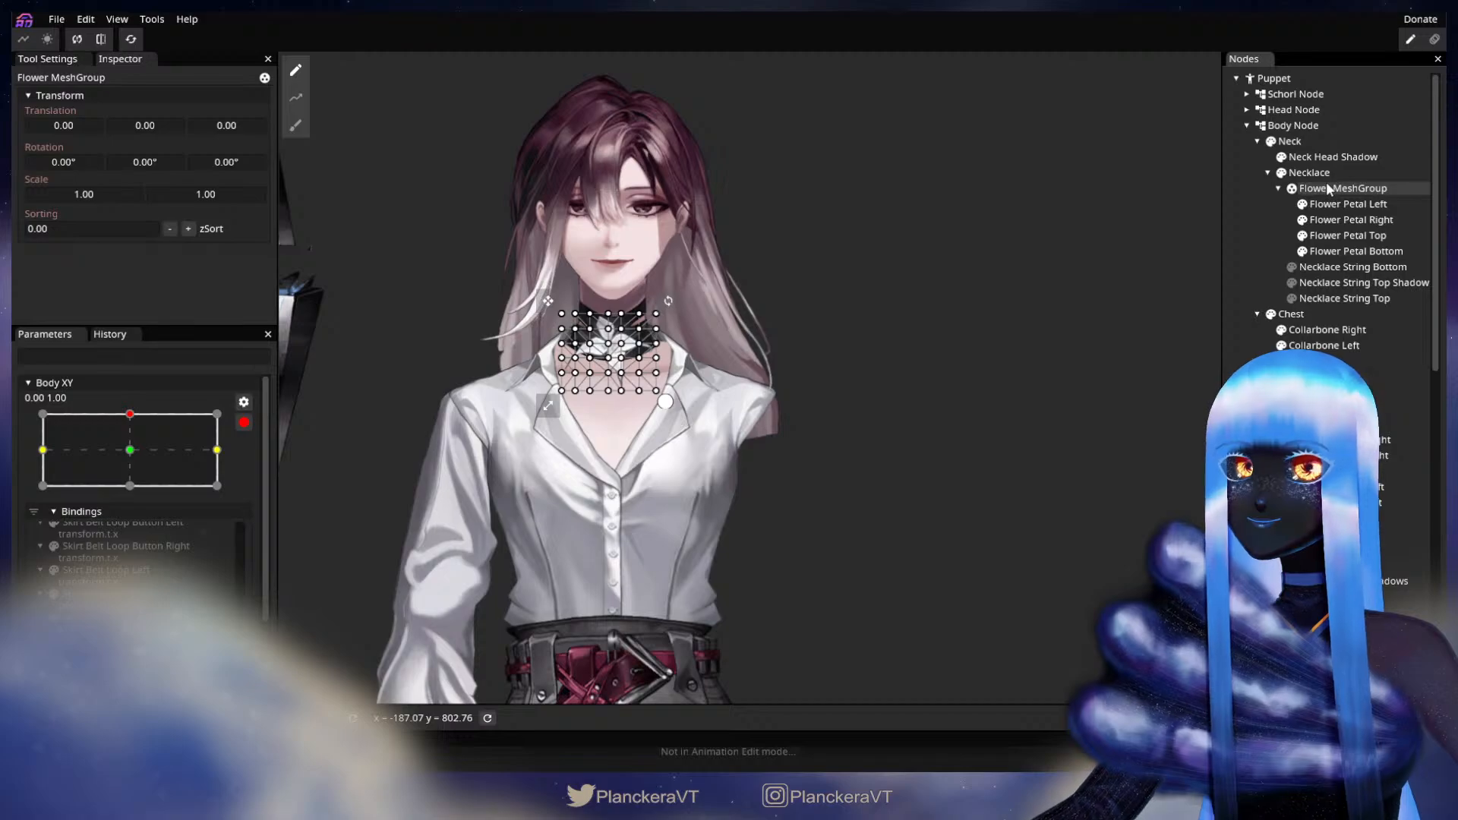
pyautogui.moveTo(149, 131); pyautogui.dragTo(153, 129)
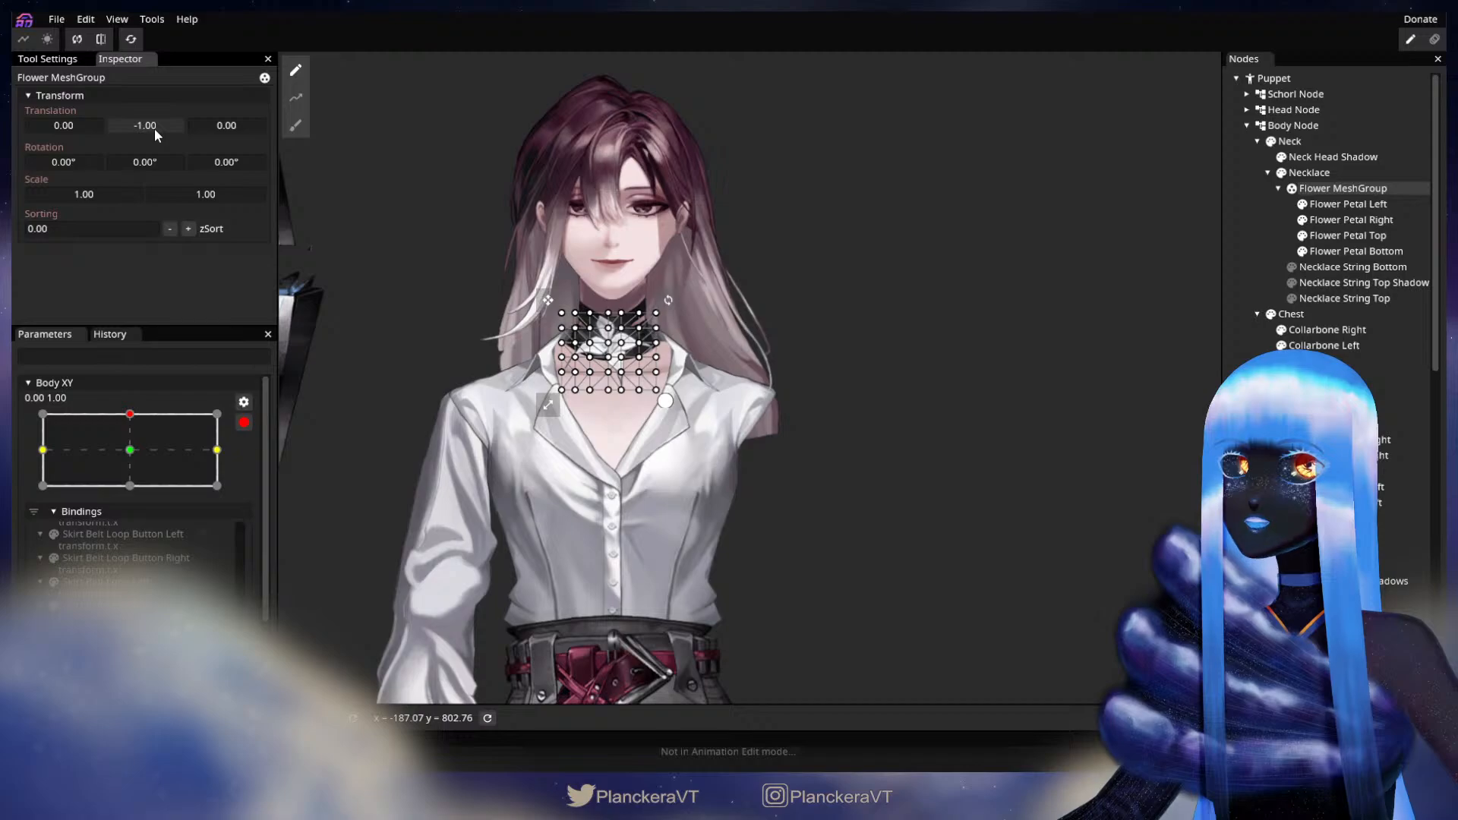
# - Change the Necklace's vertical translation to -2.00 at the upper Body XY keypoint
pyautogui.click(1331, 173)
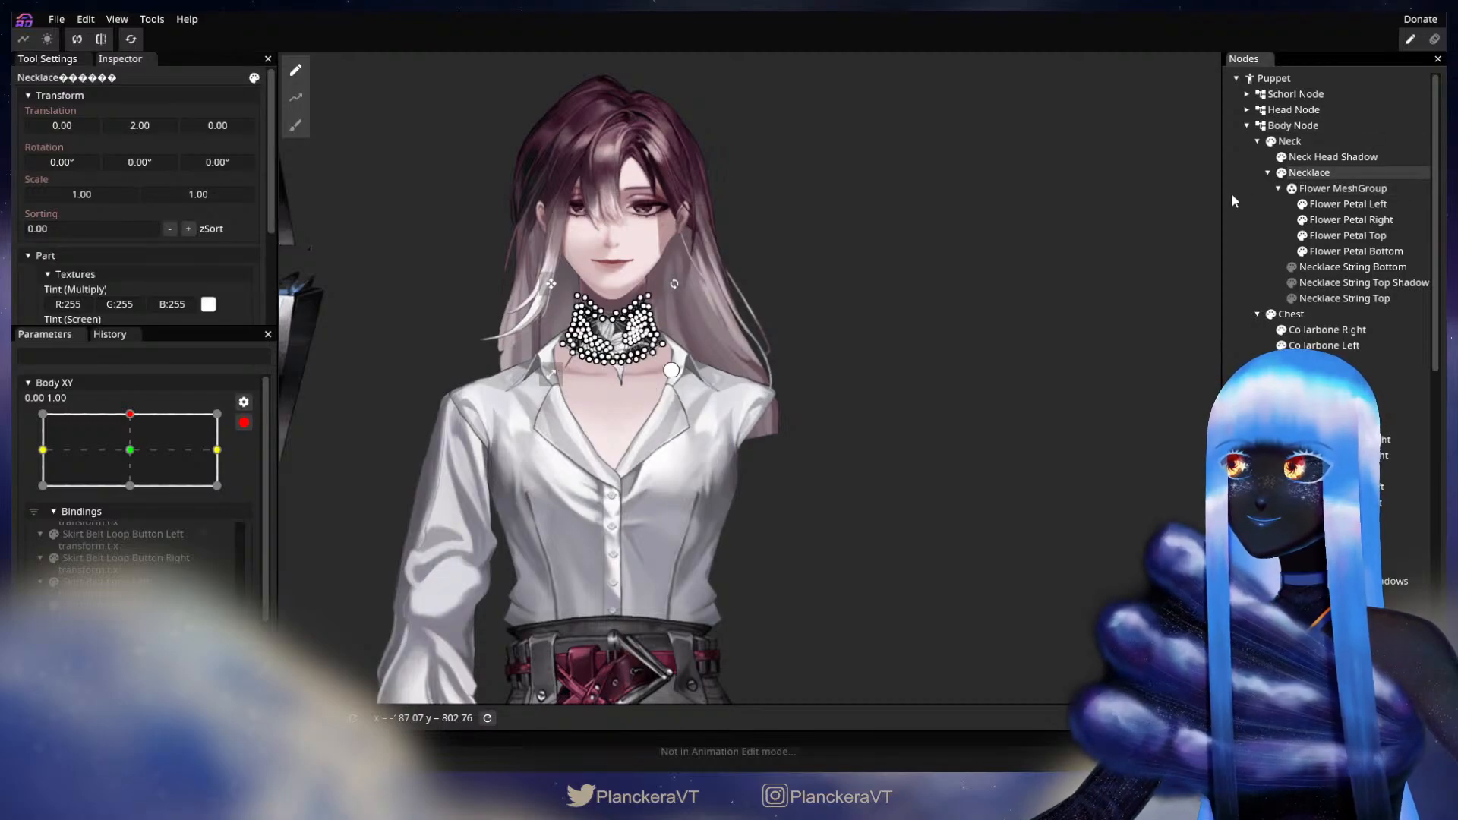
pyautogui.click(1340, 190)
pyautogui.click(1323, 175)
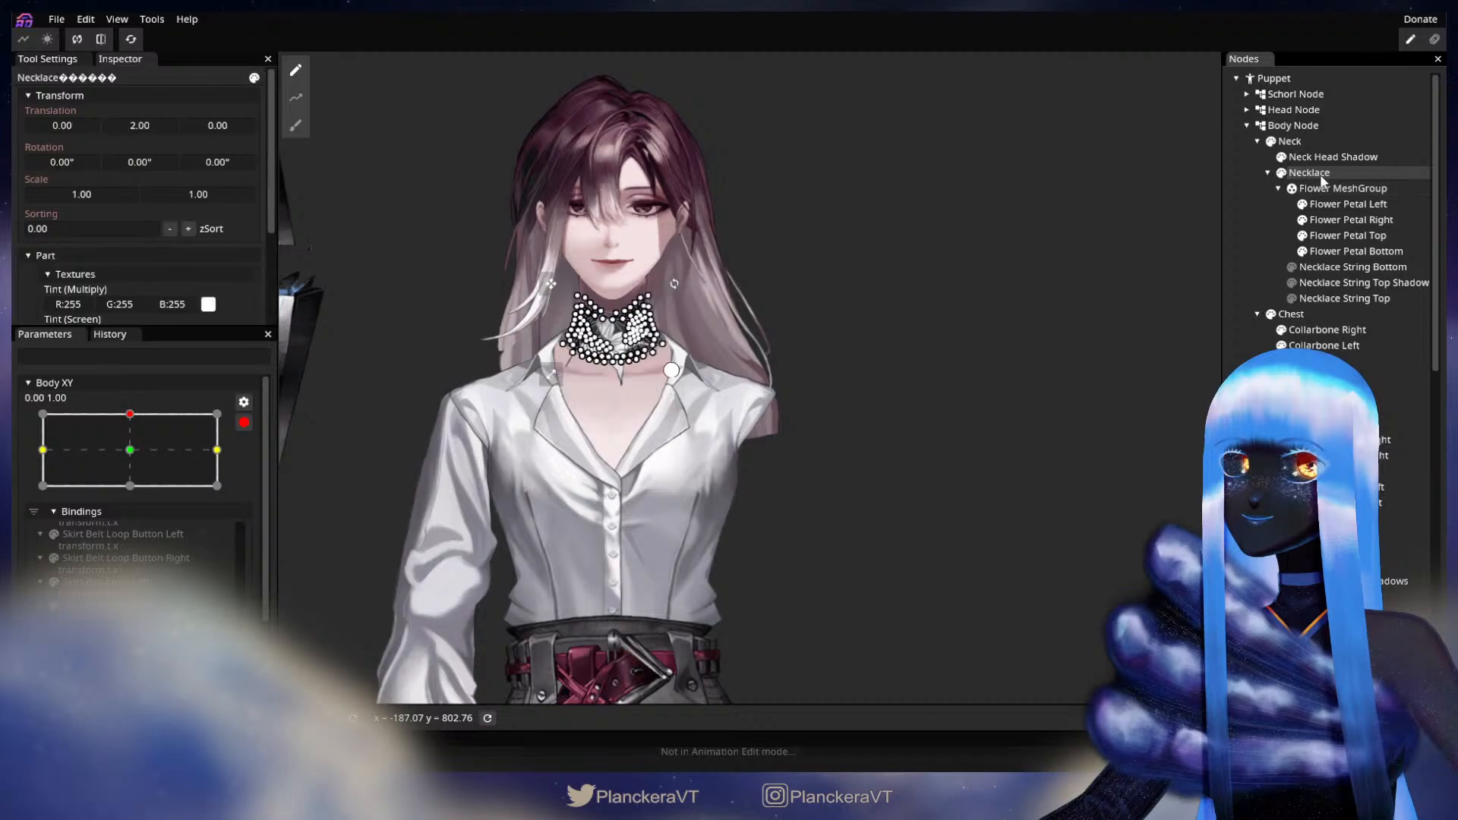
pyautogui.moveTo(157, 128); pyautogui.dragTo(153, 127)
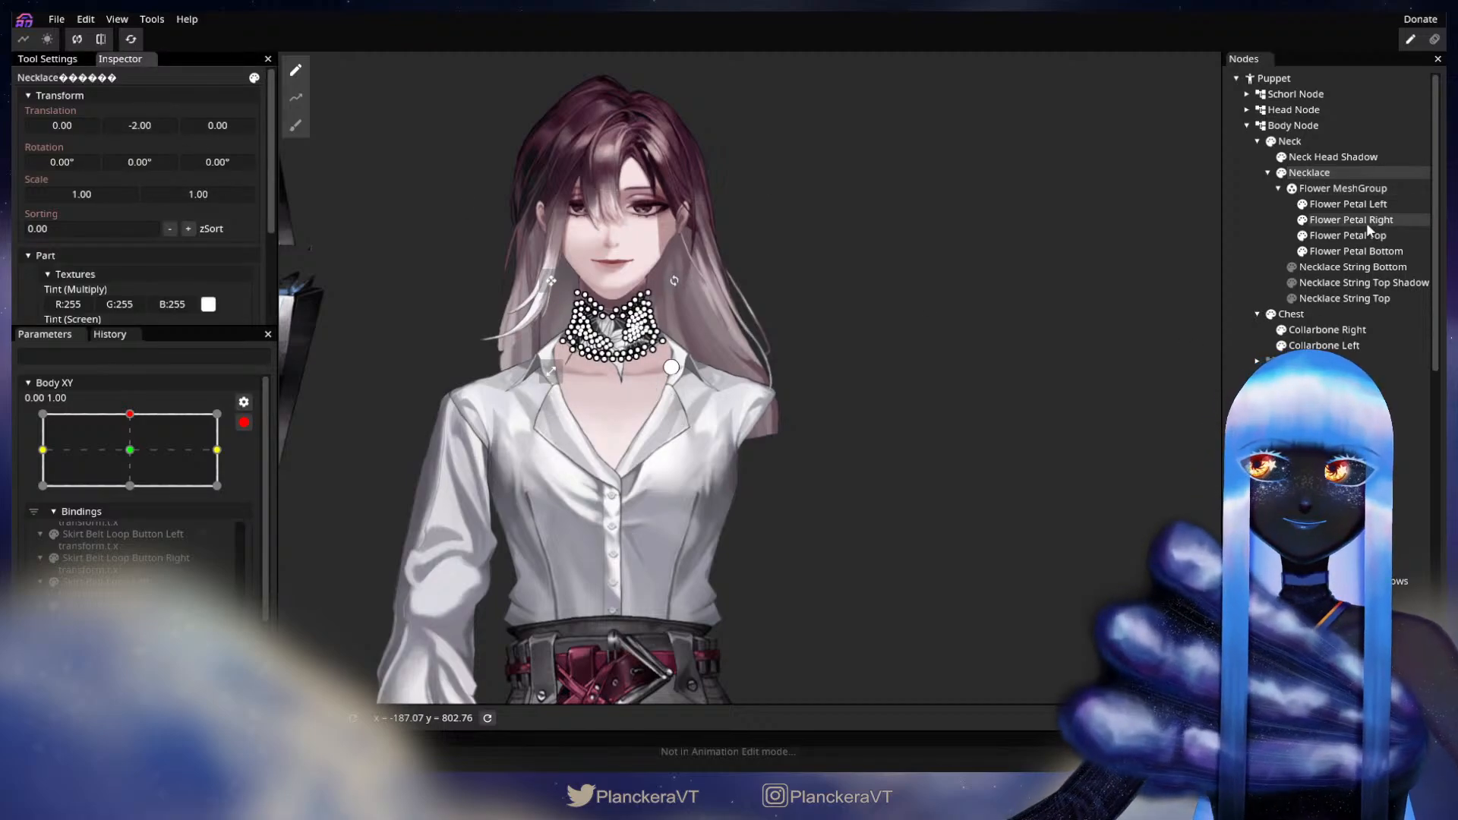
# - Hide and reshow the Necklace to check the bare neck and collar beneath it
pyautogui.click(1281, 174)
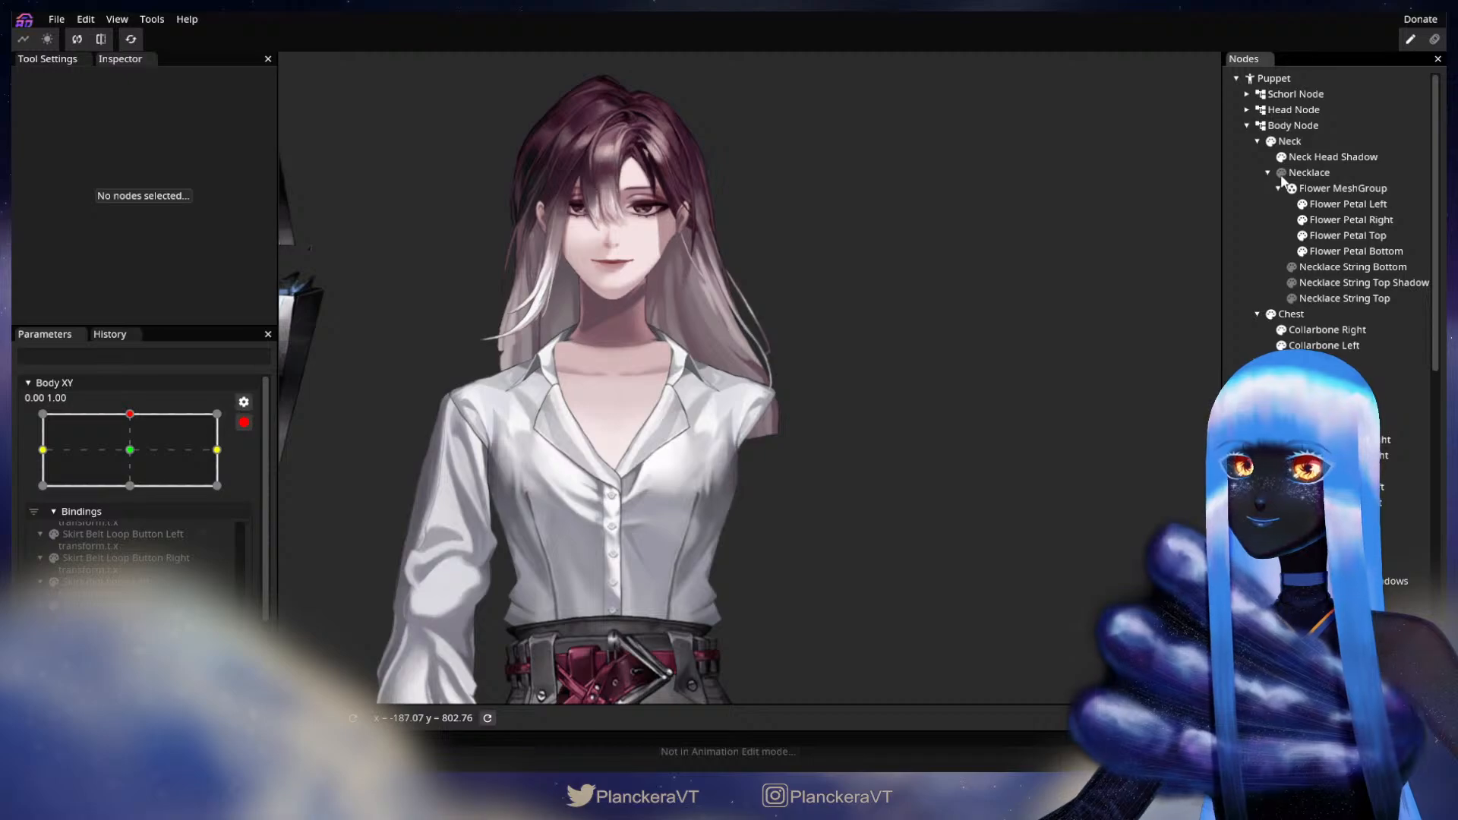
pyautogui.click(1281, 174)
pyautogui.click(1266, 175)
pyautogui.click(1267, 175)
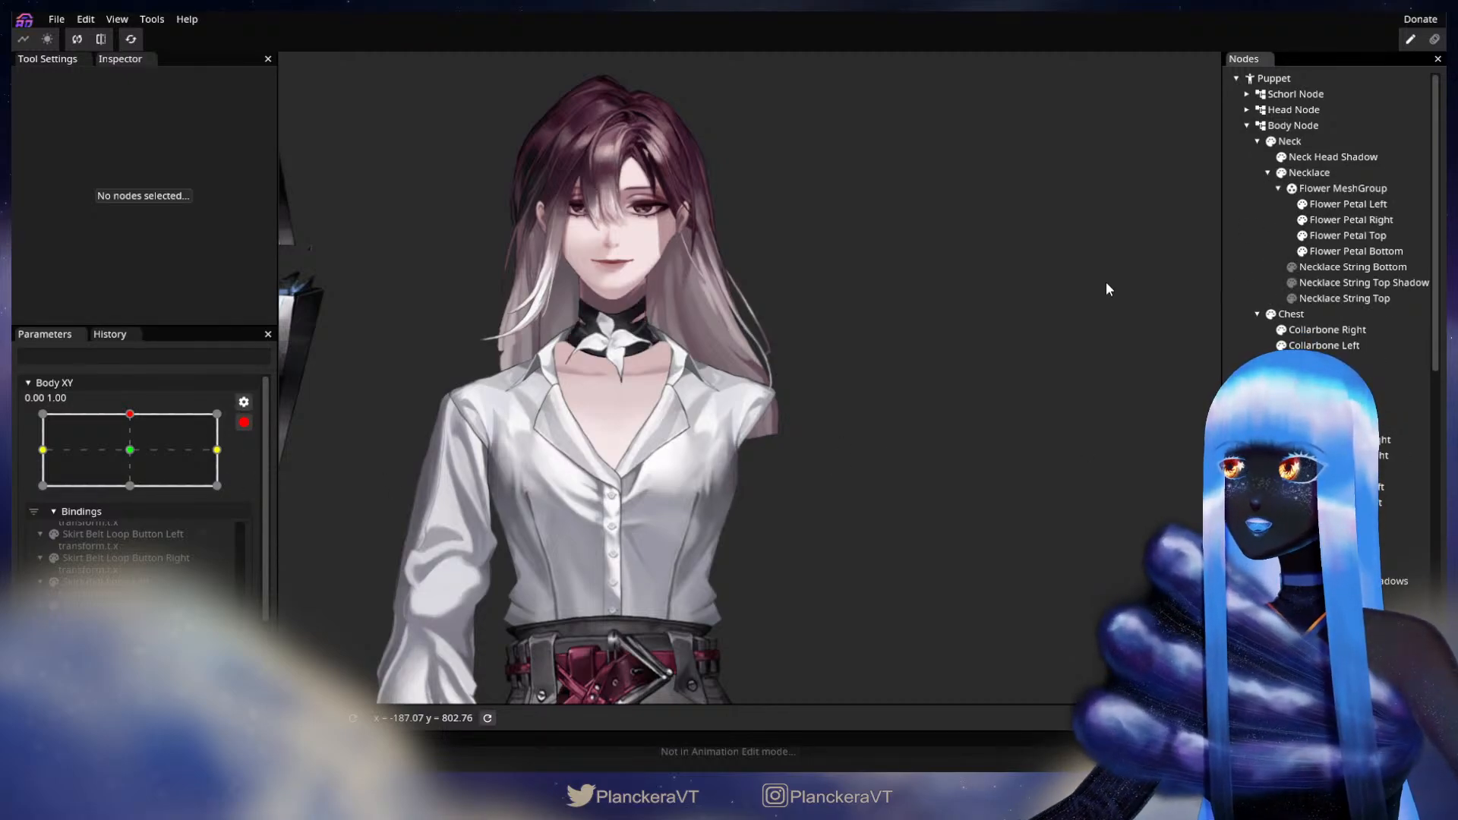
# - Preview the necklace's shift across the Body XY motion with recording off, and rearm the upper keypoint
pyautogui.click(243, 422)
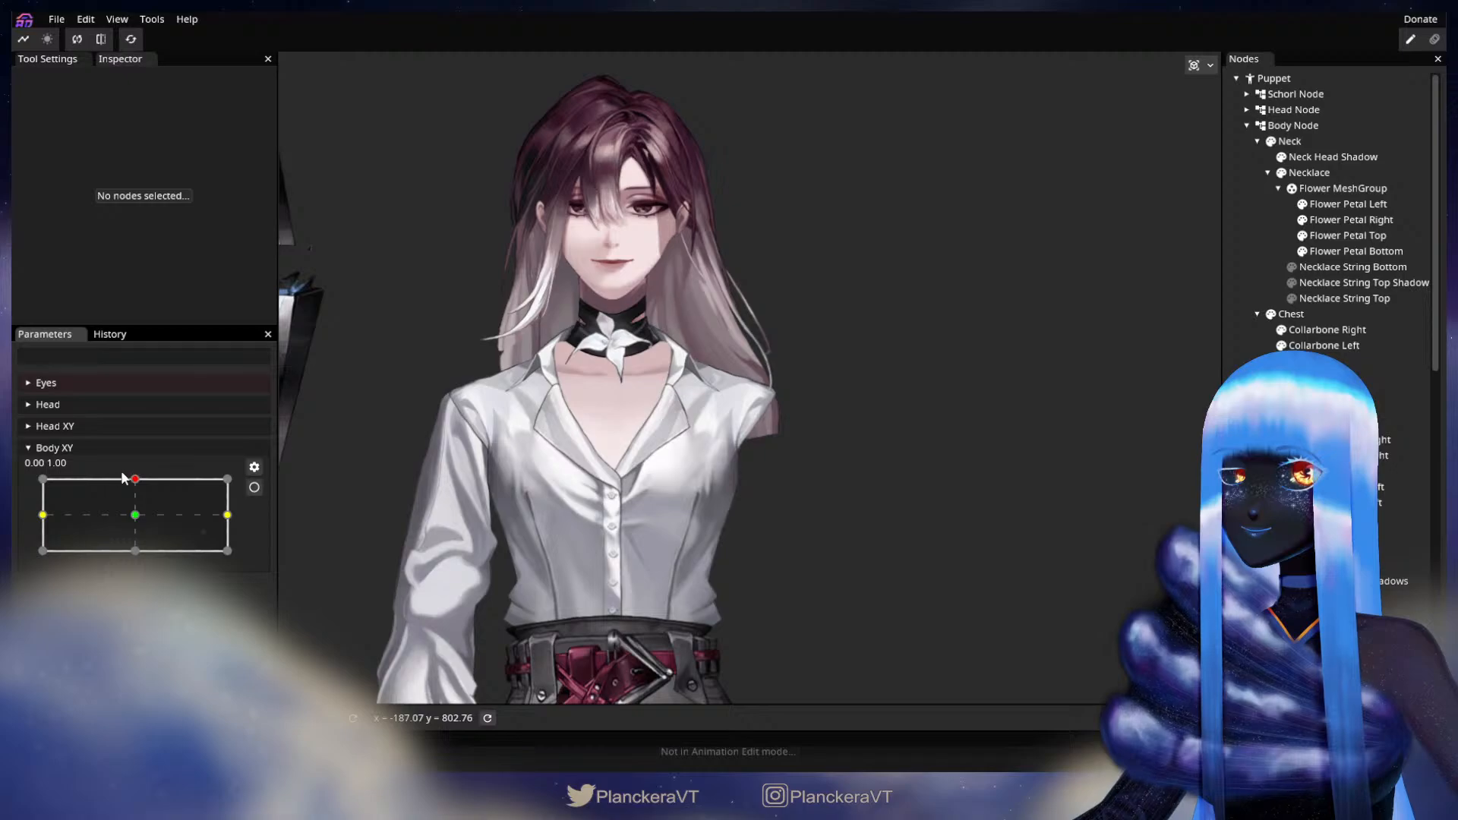
pyautogui.moveTo(135, 480); pyautogui.dragTo(144, 528)
pyautogui.moveTo(144, 490)
pyautogui.mouseDown()
pyautogui.moveTo(140, 472)
pyautogui.moveTo(137, 515)
pyautogui.moveTo(138, 477)
pyautogui.mouseUp()
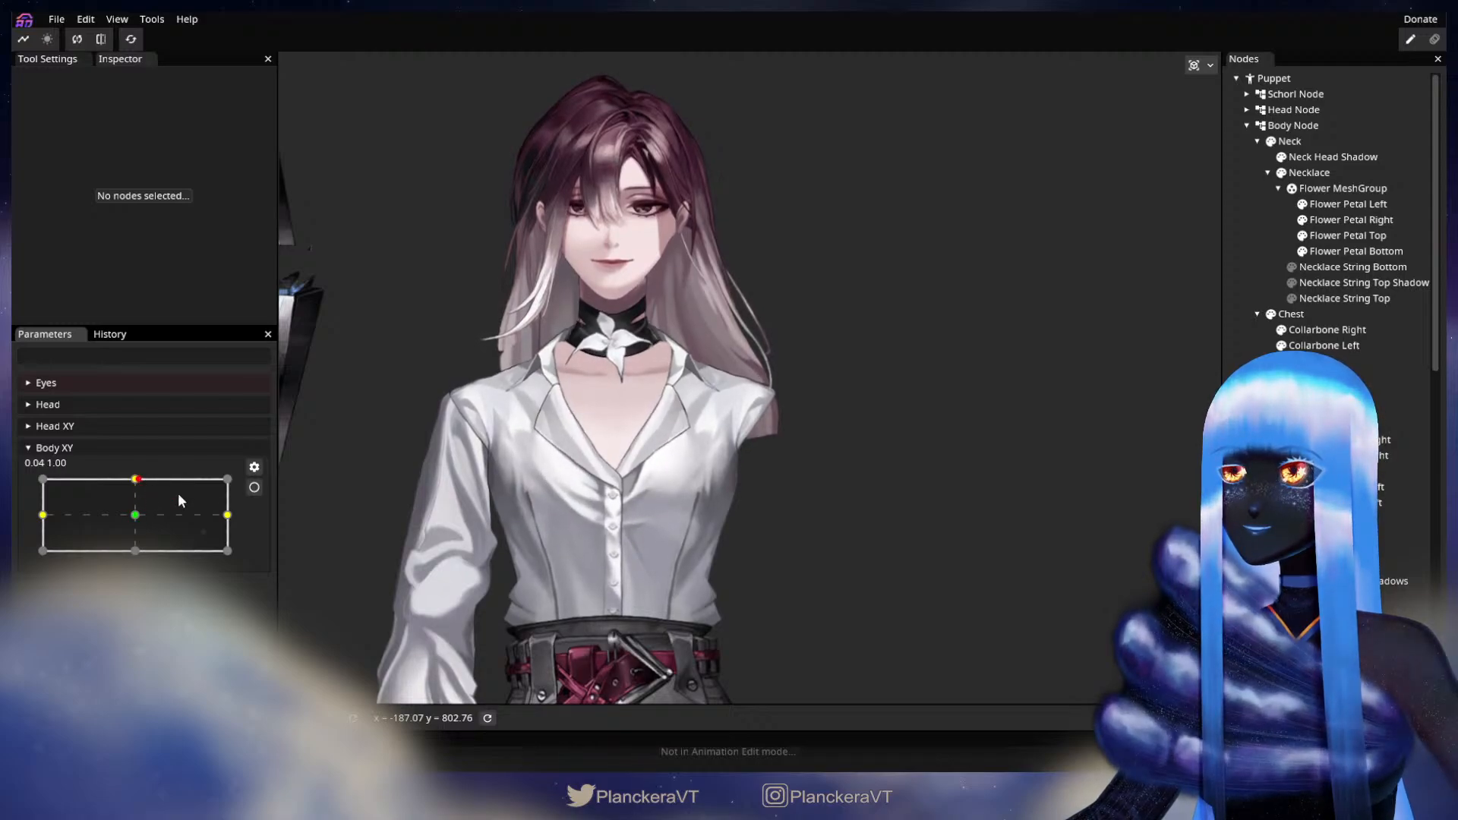
pyautogui.click(255, 487)
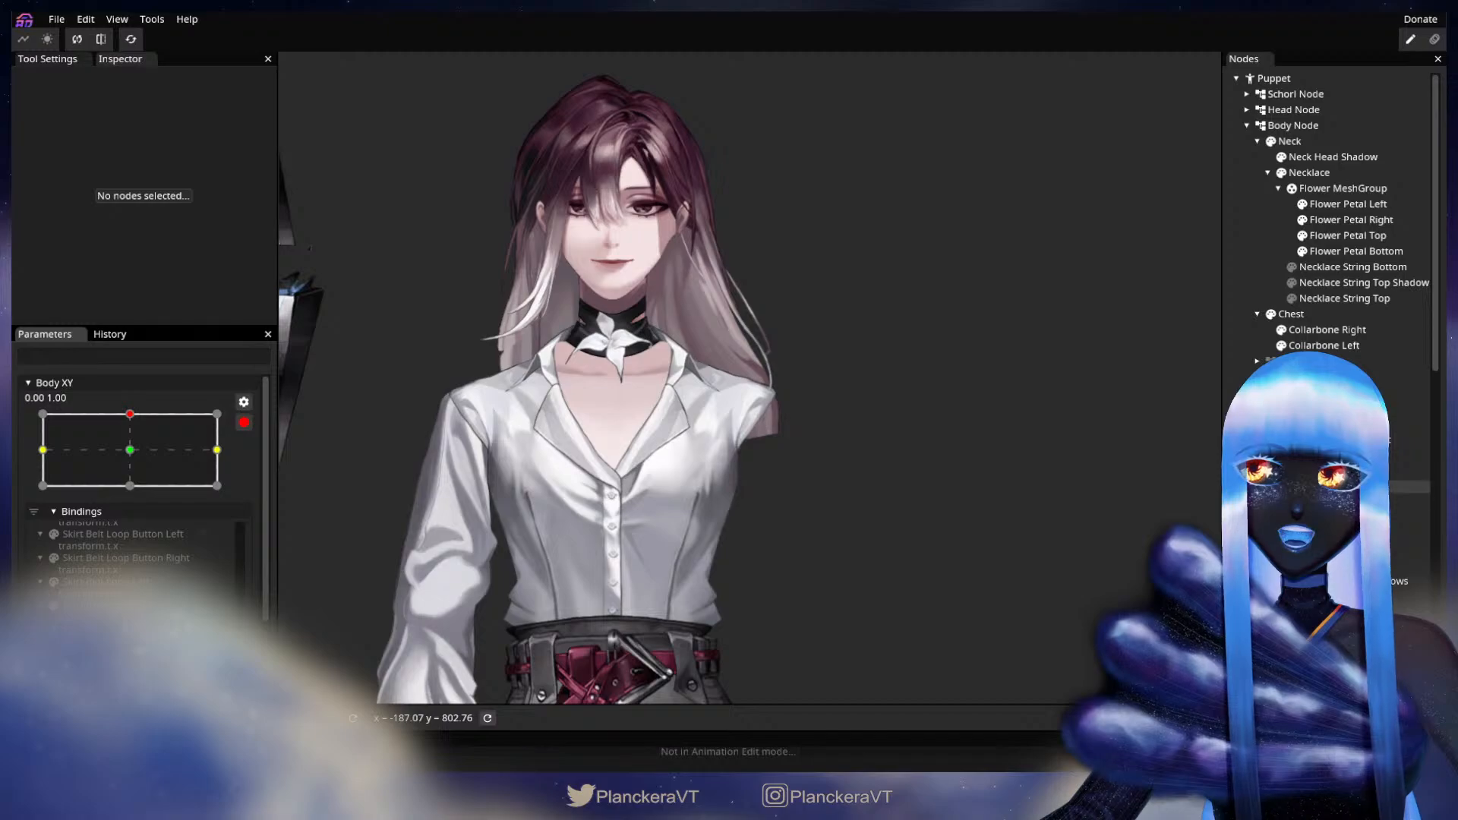
# - Set the Chest's vertical translation to -2.00 at the upper Body XY keypoint and deselect it
pyautogui.click(1291, 313)
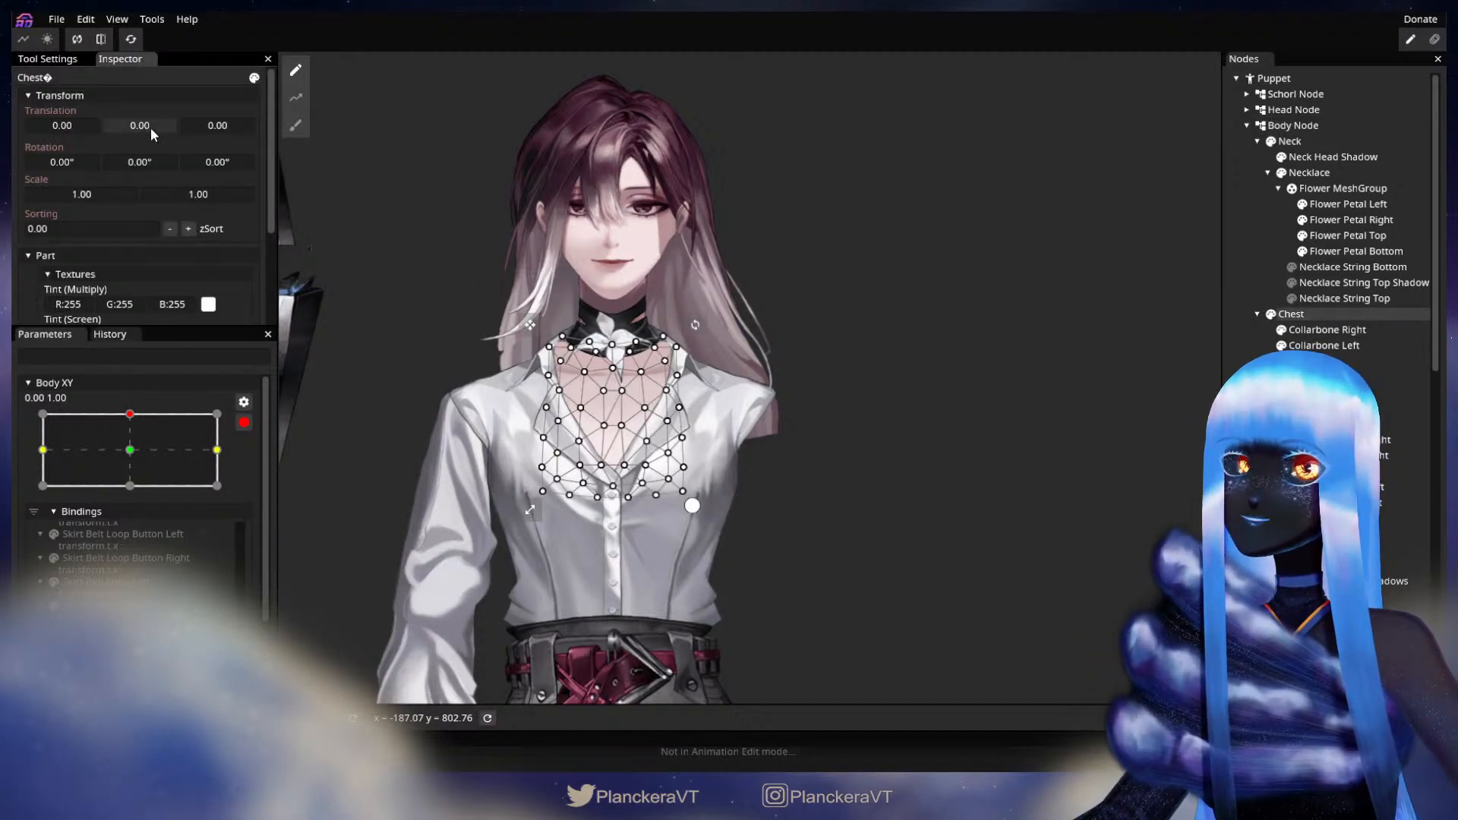
pyautogui.moveTo(151, 127); pyautogui.dragTo(148, 129)
pyautogui.click(1176, 316)
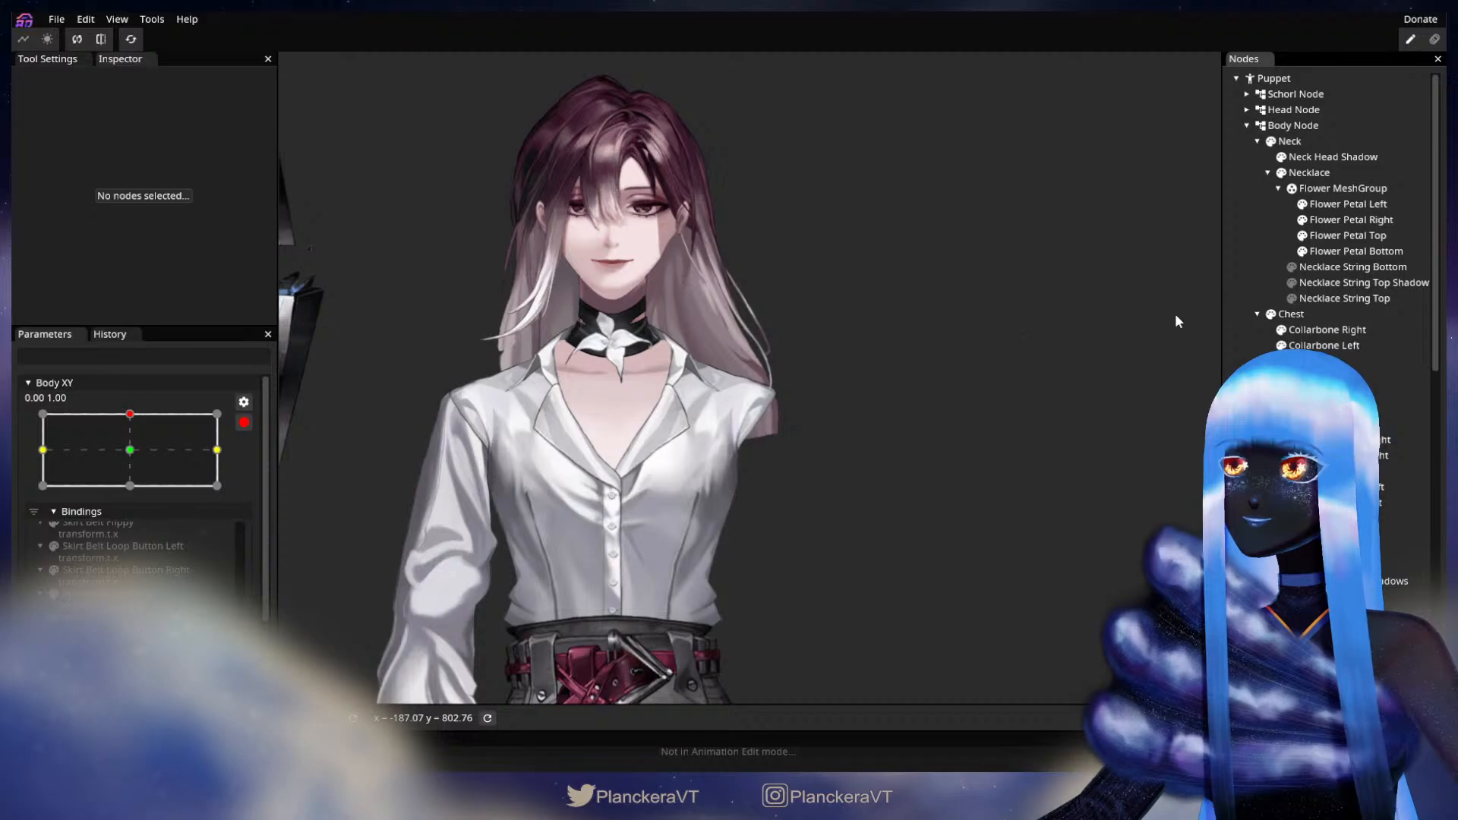
# - Preview the shifted chest by moving Body XY with recording off, and rearm it at 0.00, 1.00
pyautogui.click(244, 422)
pyautogui.moveTo(135, 479)
pyautogui.mouseDown()
pyautogui.moveTo(138, 524)
pyautogui.moveTo(147, 479)
pyautogui.mouseUp()
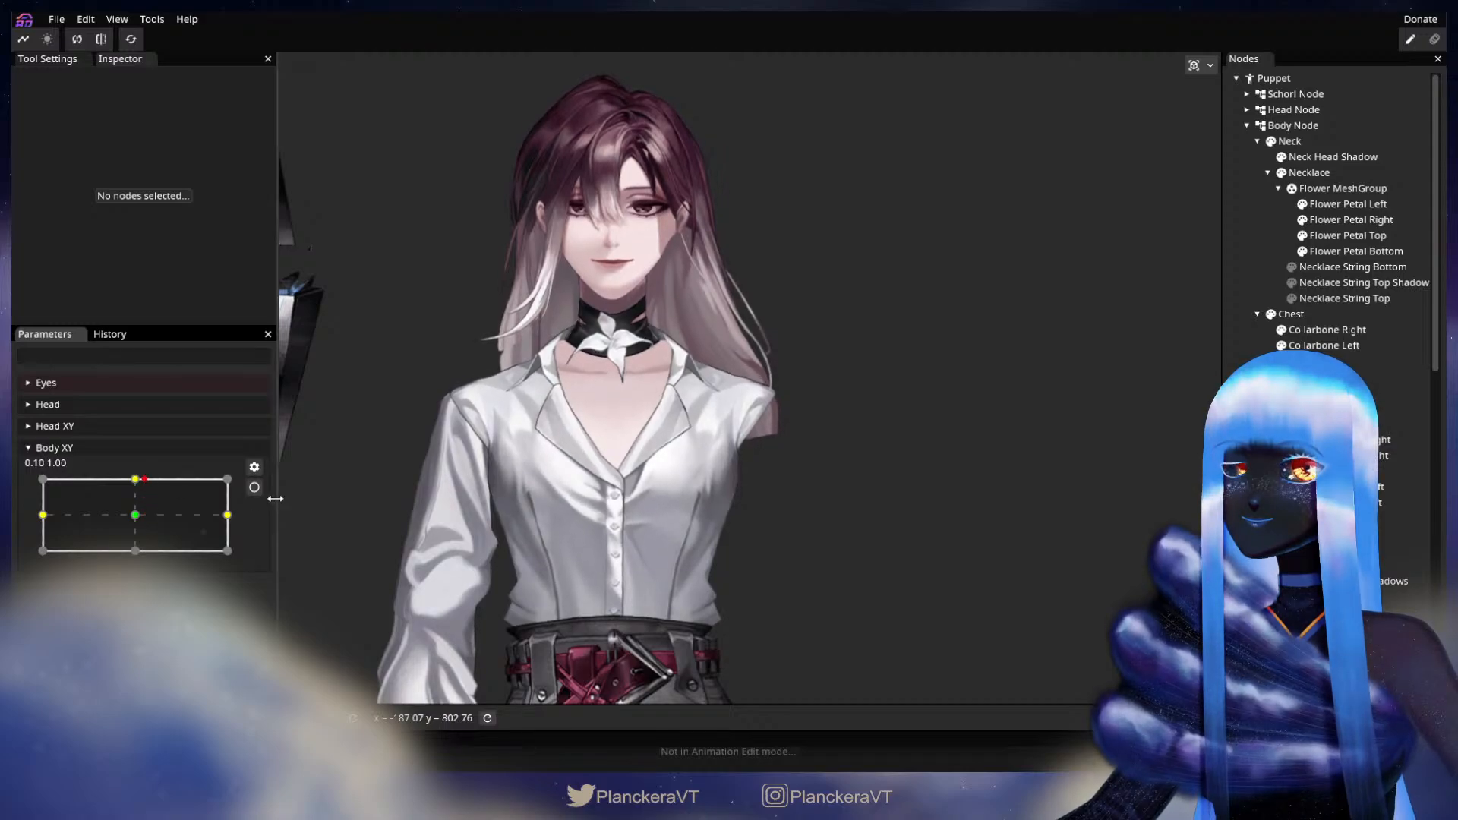
pyautogui.click(254, 487)
# - Raise the Chest further by setting its vertical translation to -4.00, and deselect it
pyautogui.click(1291, 313)
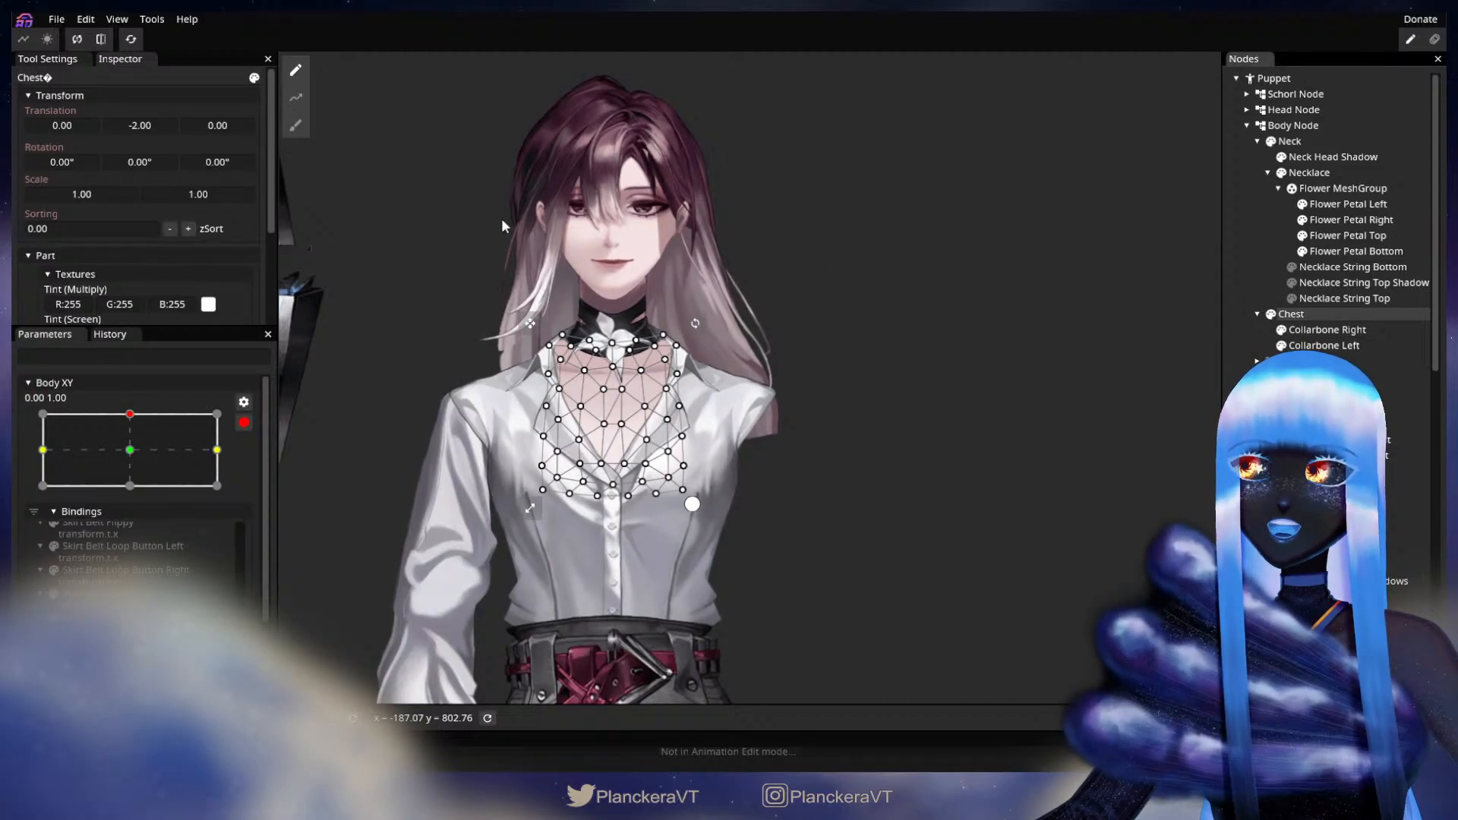
pyautogui.click(159, 126)
pyautogui.moveTo(157, 121); pyautogui.dragTo(155, 122)
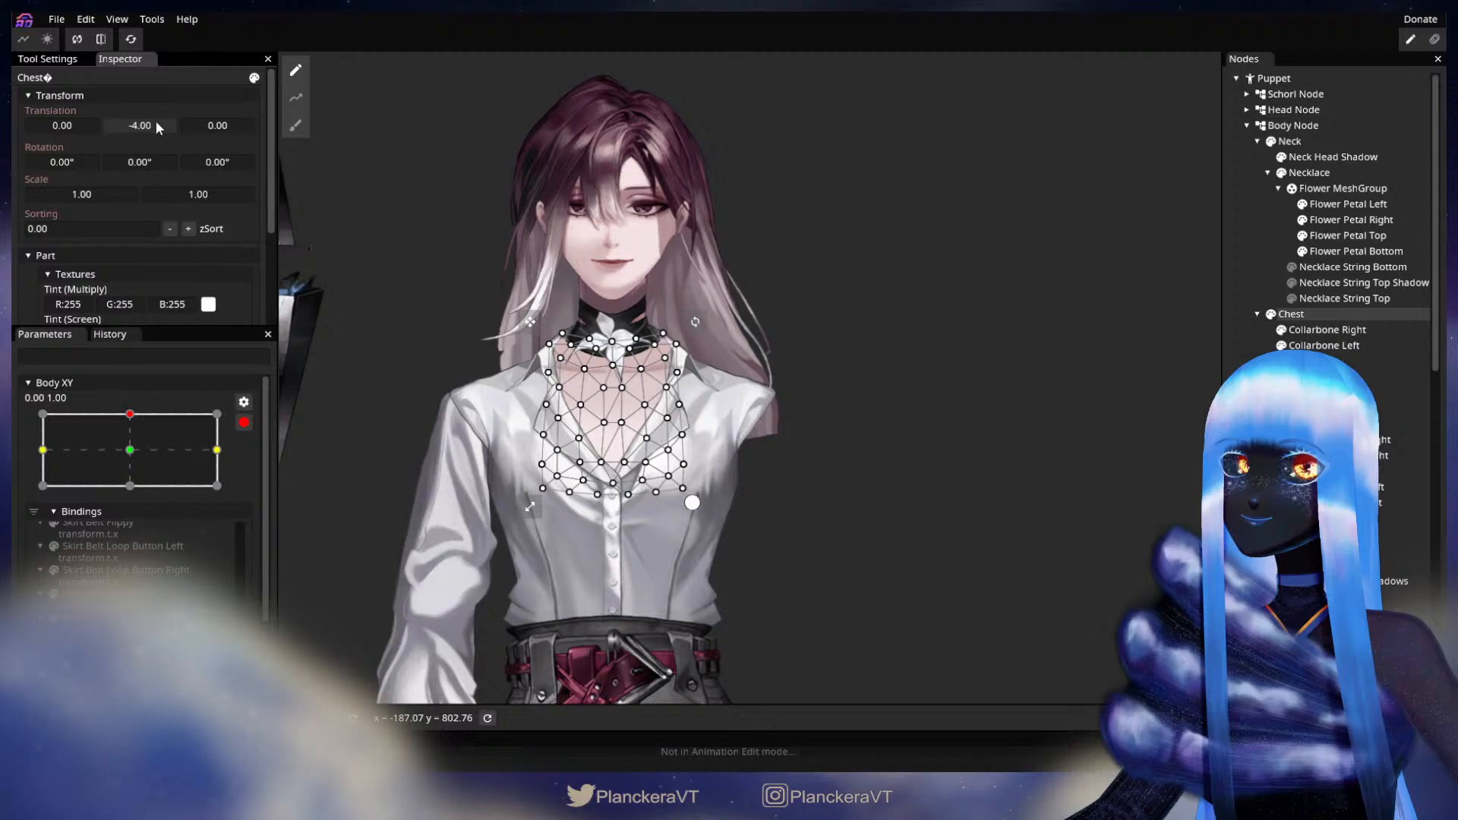
pyautogui.click(707, 459)
# - Preview the raised chest across the Body XY motion, and rearm the upper keypoint
pyautogui.click(243, 423)
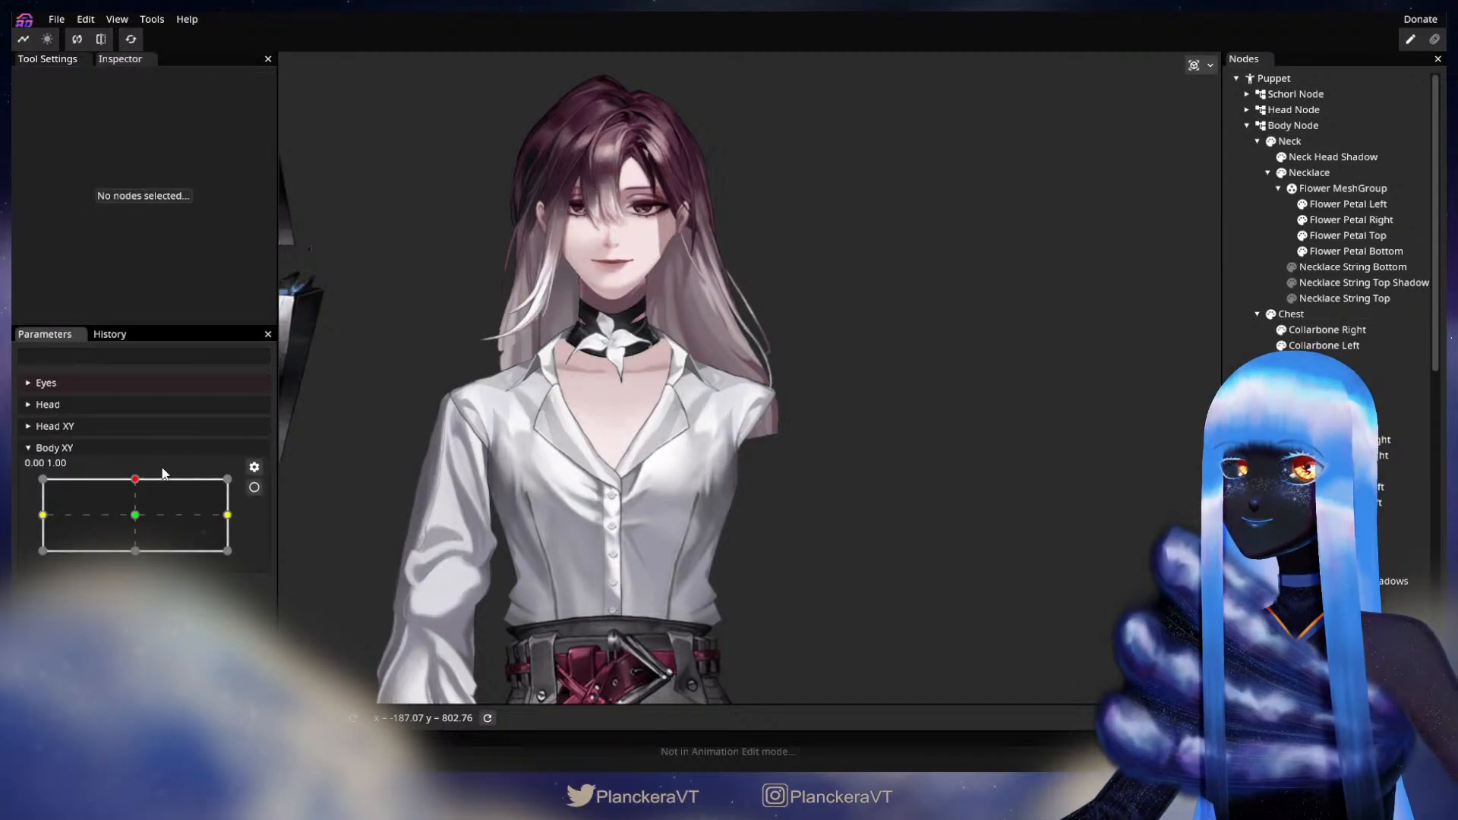
pyautogui.moveTo(135, 479)
pyautogui.mouseDown()
pyautogui.moveTo(152, 524)
pyautogui.moveTo(136, 477)
pyautogui.mouseUp()
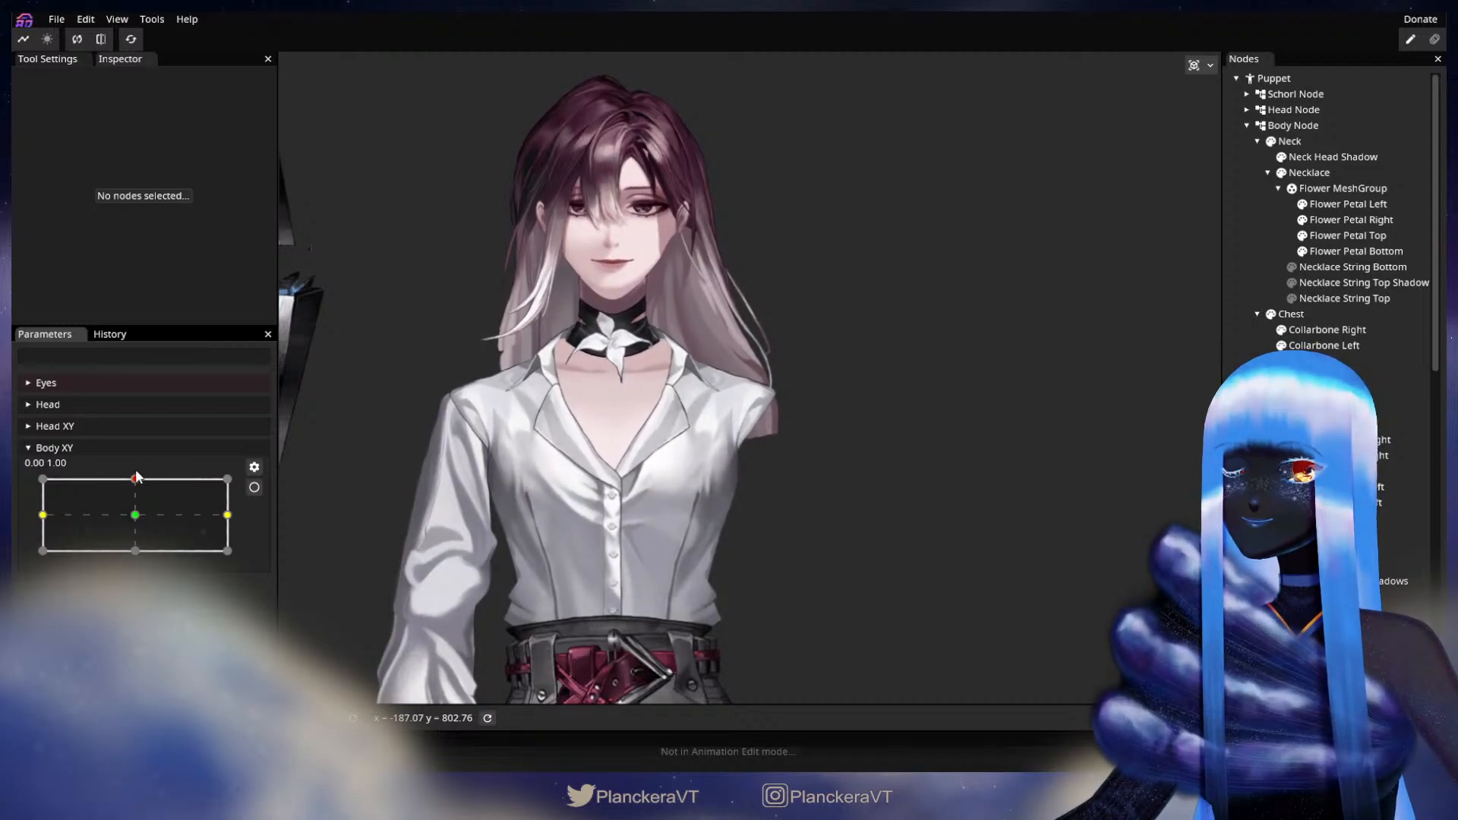
pyautogui.click(254, 488)
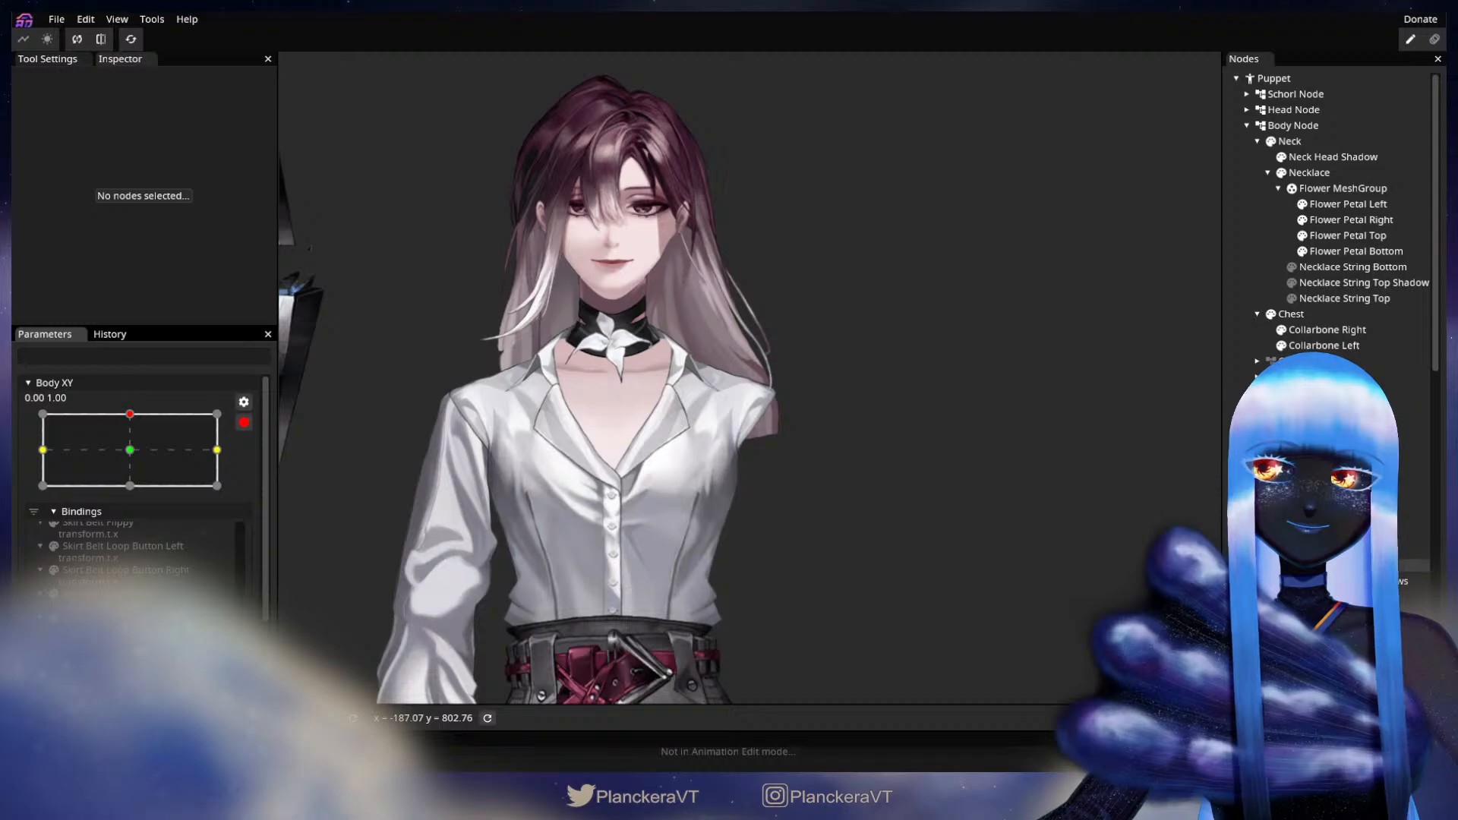
# - Deform the lower hem of the Shirt MeshGroup slightly upward with a Circle Brush of size 246, and deselect it
pyautogui.click(1330, 408)
pyautogui.moveTo(739, 574); pyautogui.dragTo(751, 416)
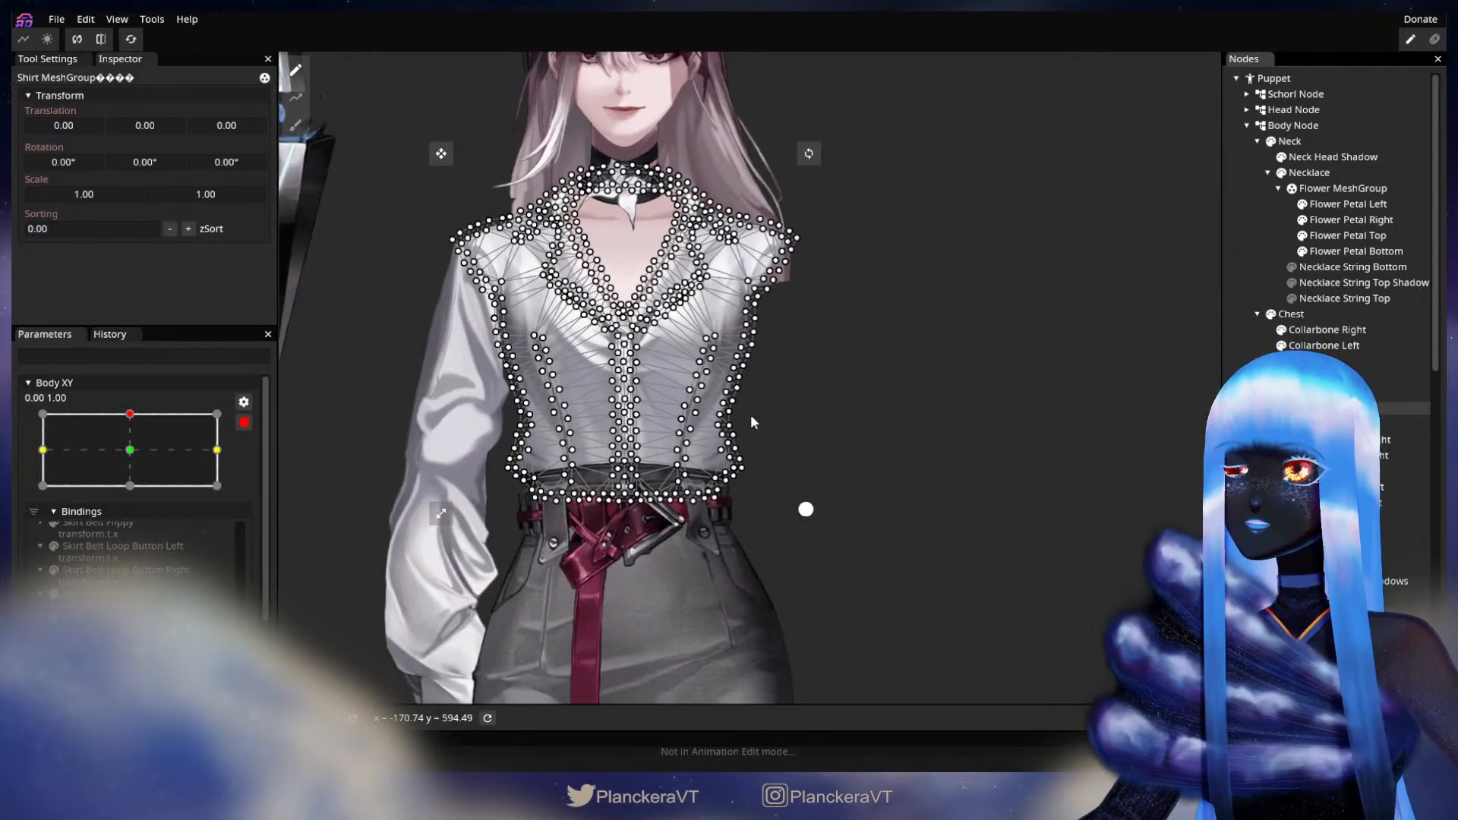
pyautogui.click(297, 133)
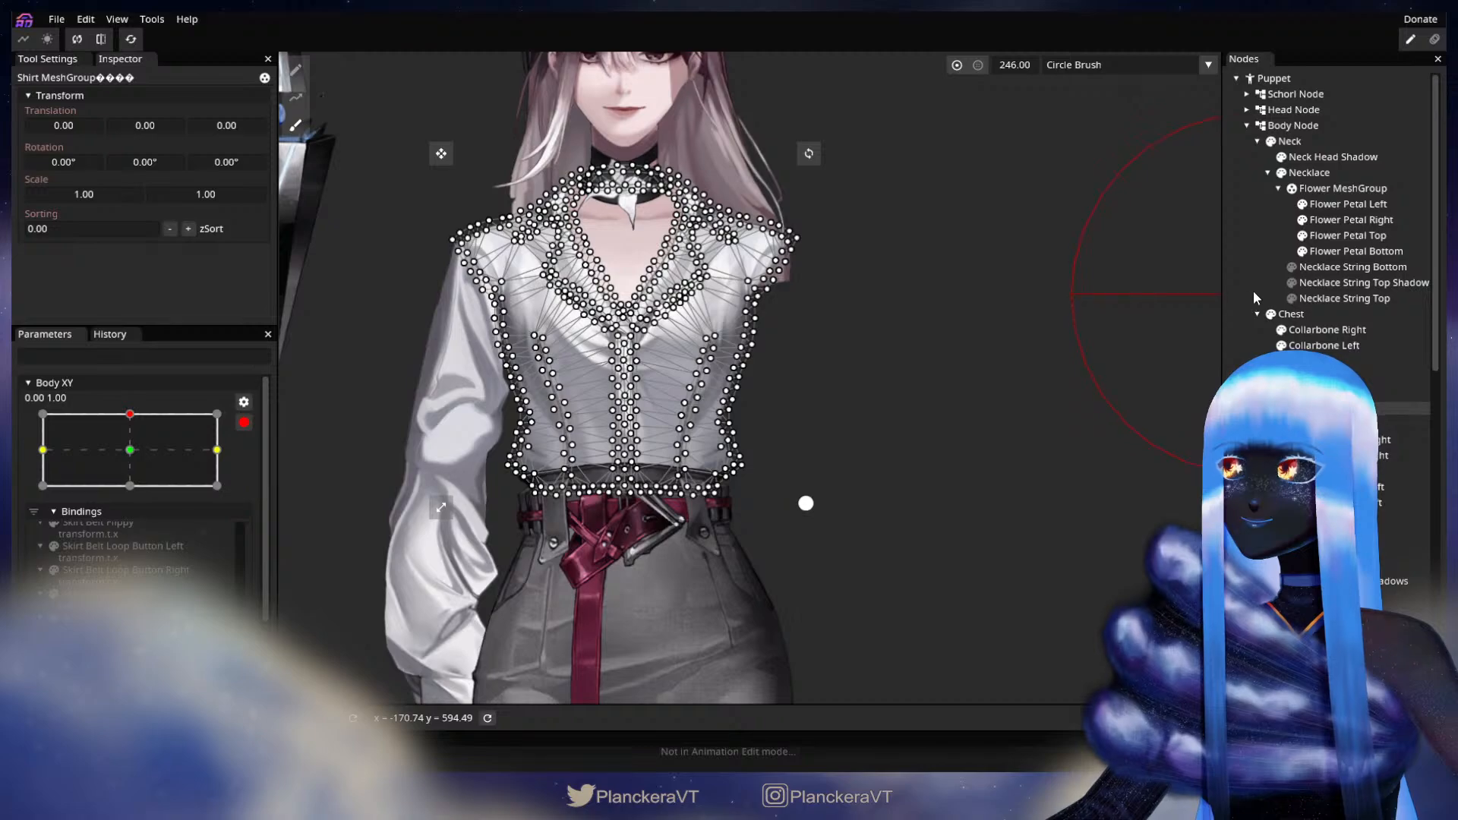
pyautogui.click(1238, 260)
# - Preview the shirt hem and whole upper body across the Body XY motion, and rearm the keypoint at 0.00, 1.00
pyautogui.click(242, 423)
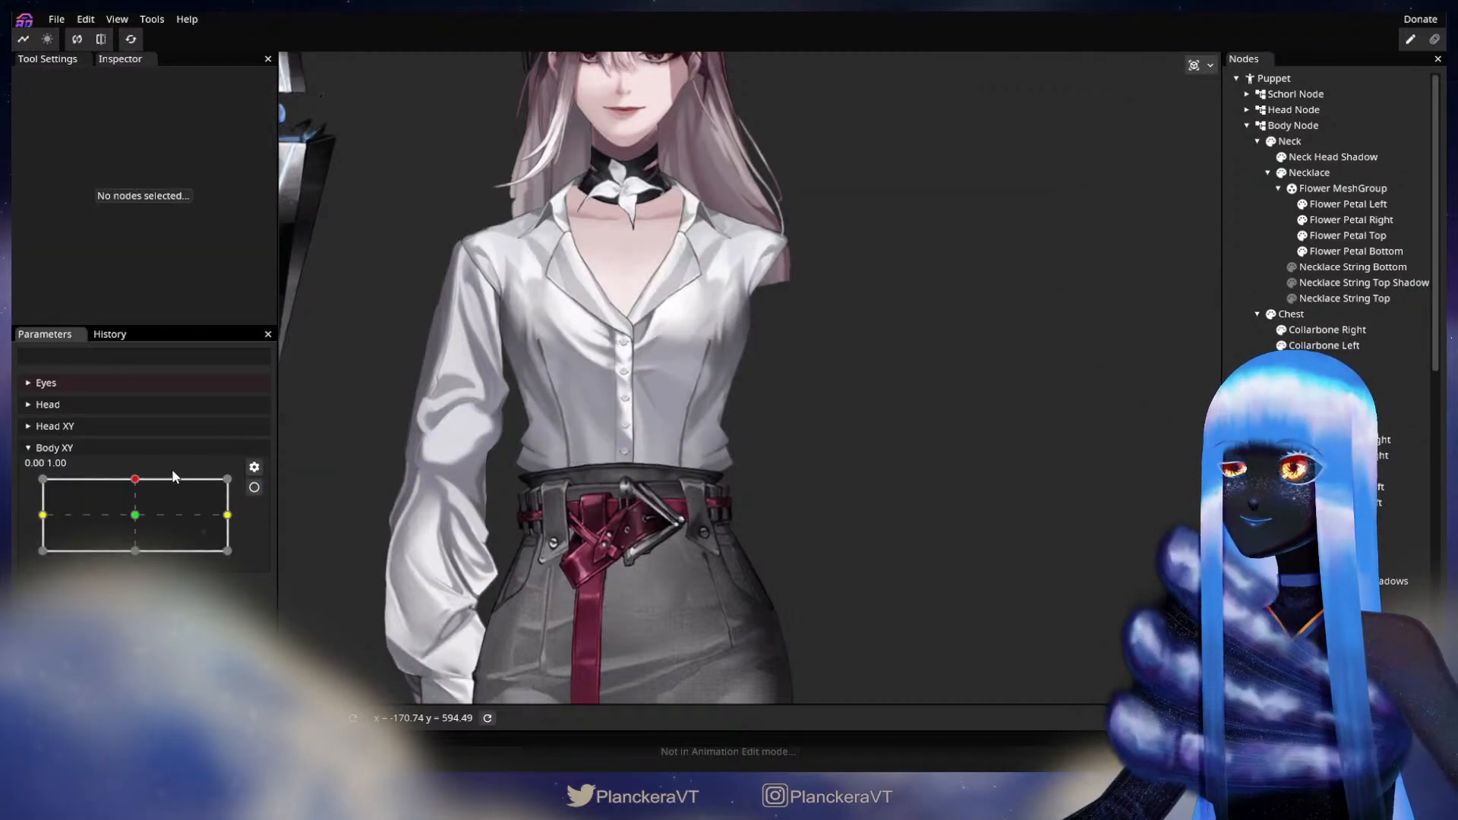
pyautogui.moveTo(138, 480)
pyautogui.mouseDown()
pyautogui.moveTo(131, 522)
pyautogui.moveTo(136, 478)
pyautogui.mouseUp()
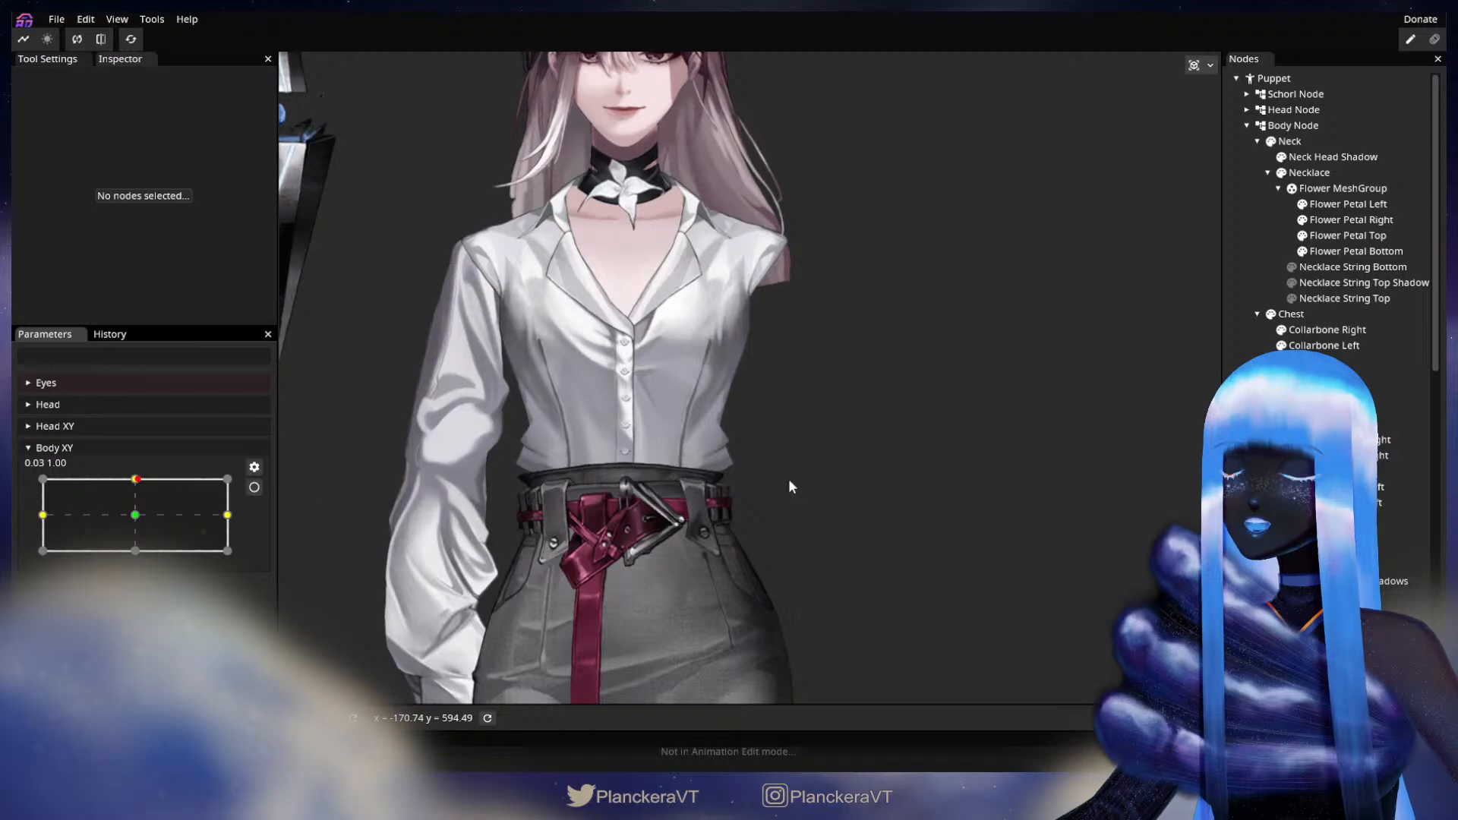
pyautogui.scroll(-3, 805, 426)
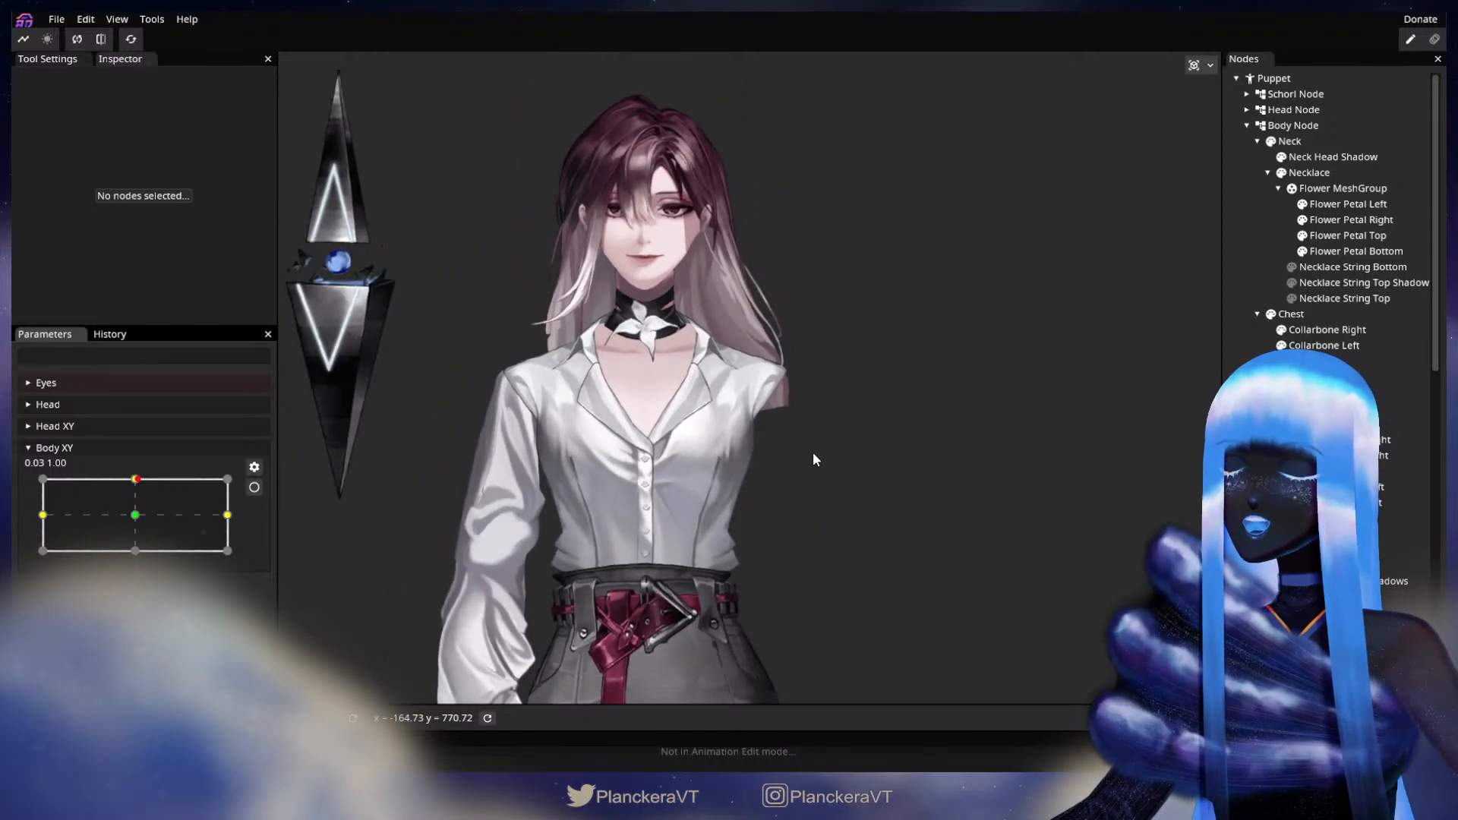
pyautogui.moveTo(137, 480); pyautogui.dragTo(150, 528)
pyautogui.click(254, 488)
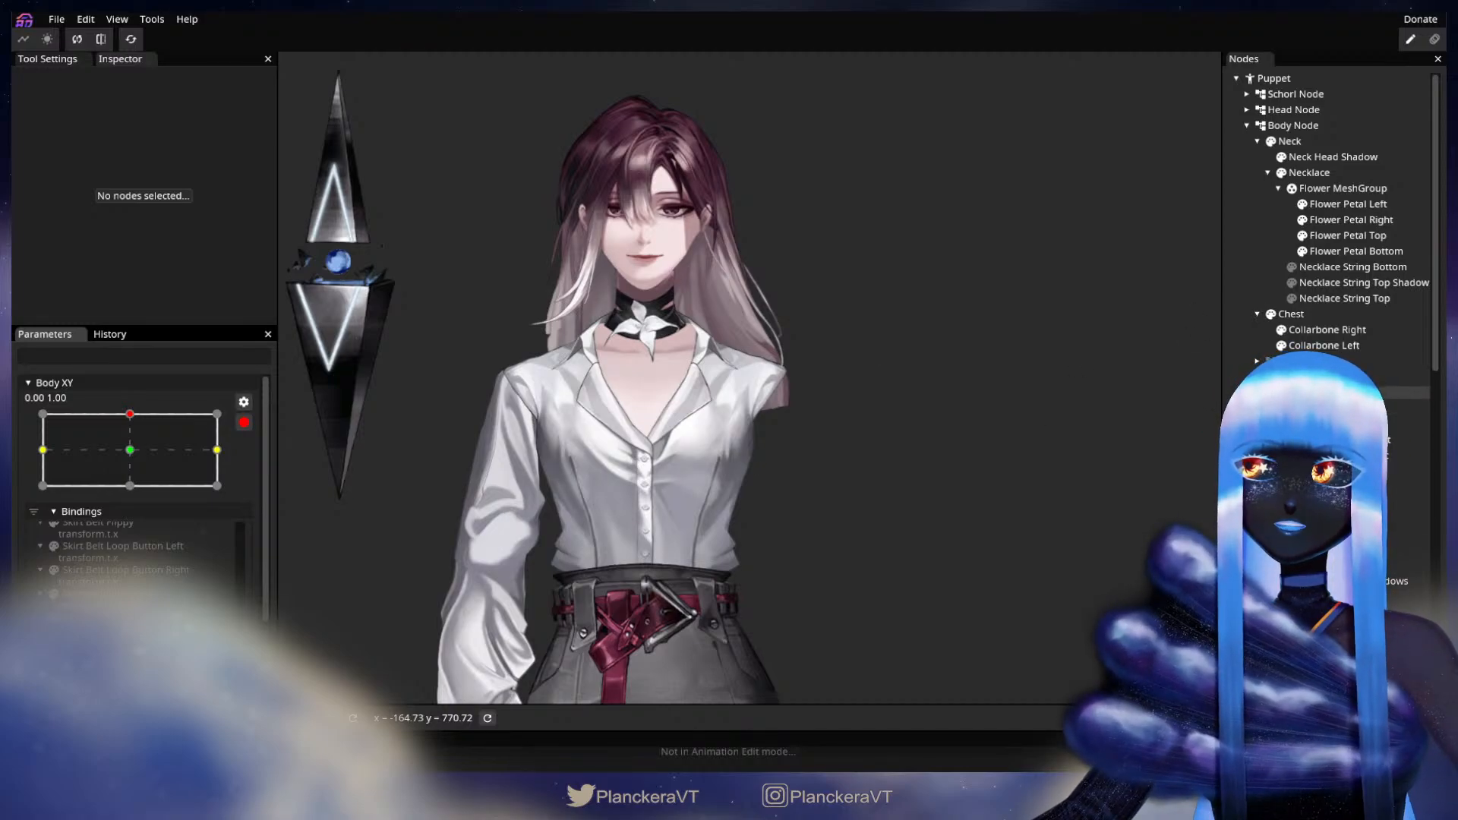
# - Unhide the left arm and set the vertical translation of both the Right Arm Node and Left Arm Node to 3.00
pyautogui.click(1271, 392)
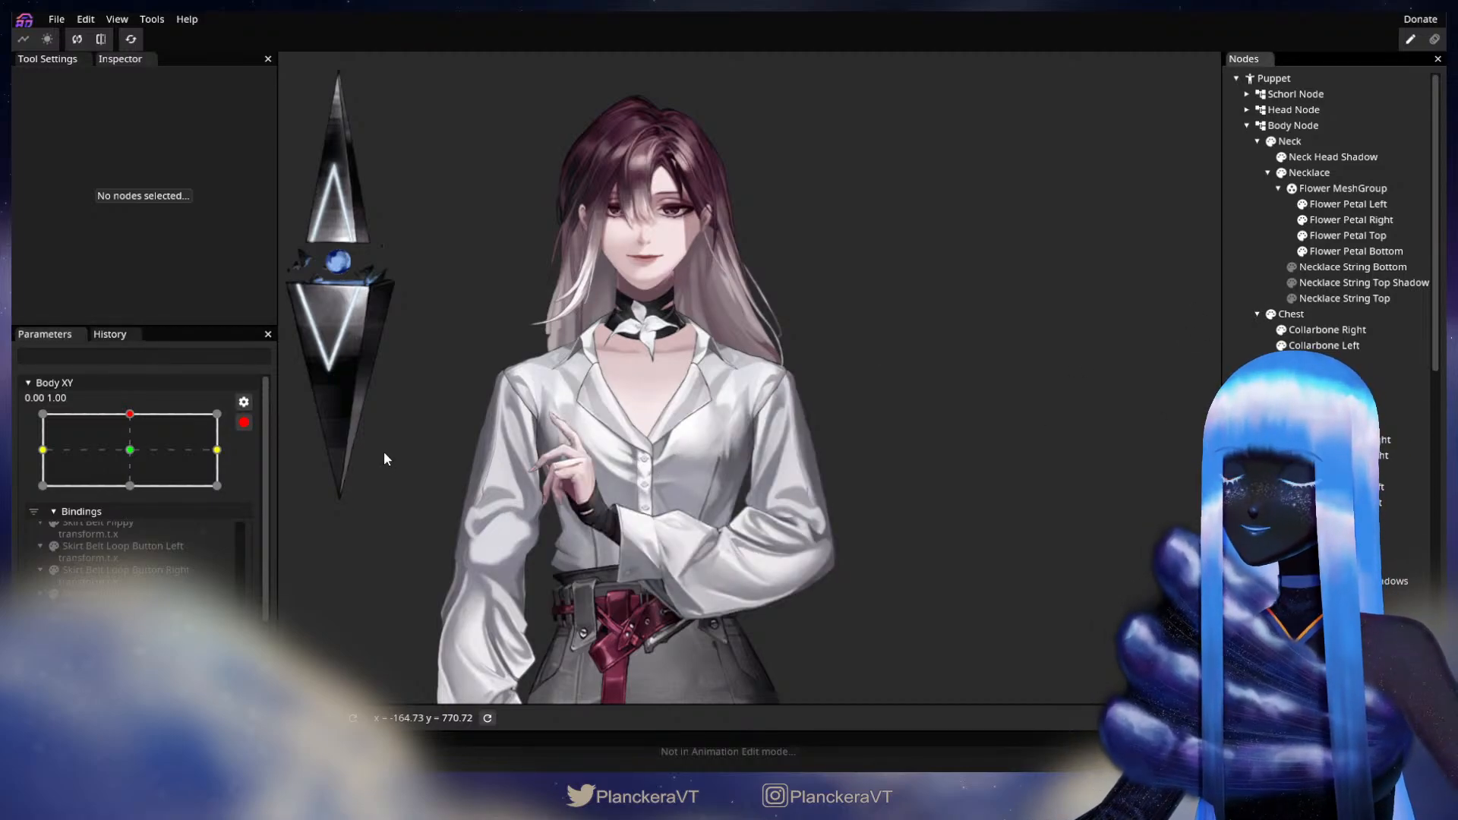
pyautogui.click(1295, 376)
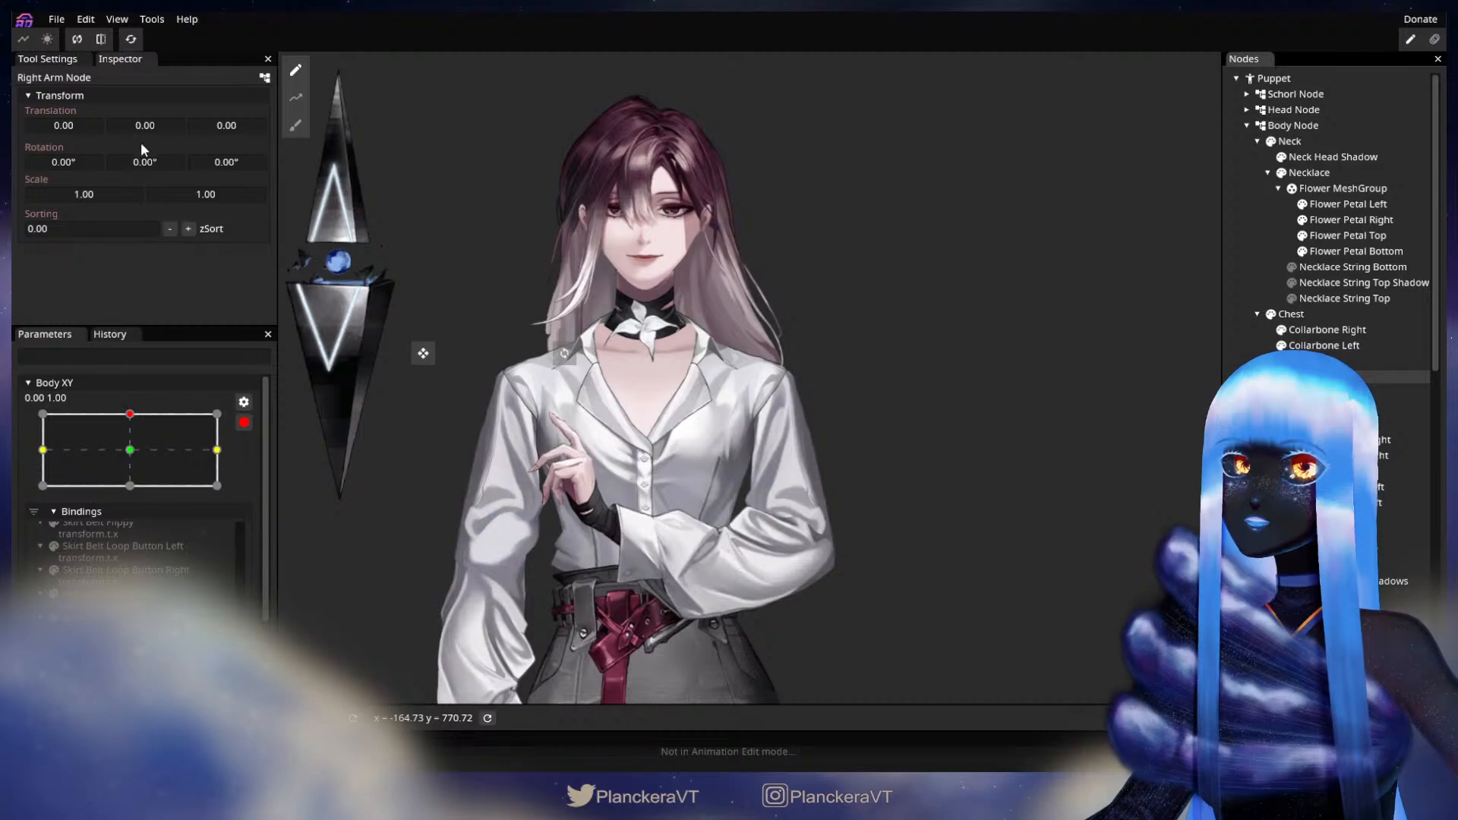
pyautogui.moveTo(137, 126); pyautogui.dragTo(139, 126)
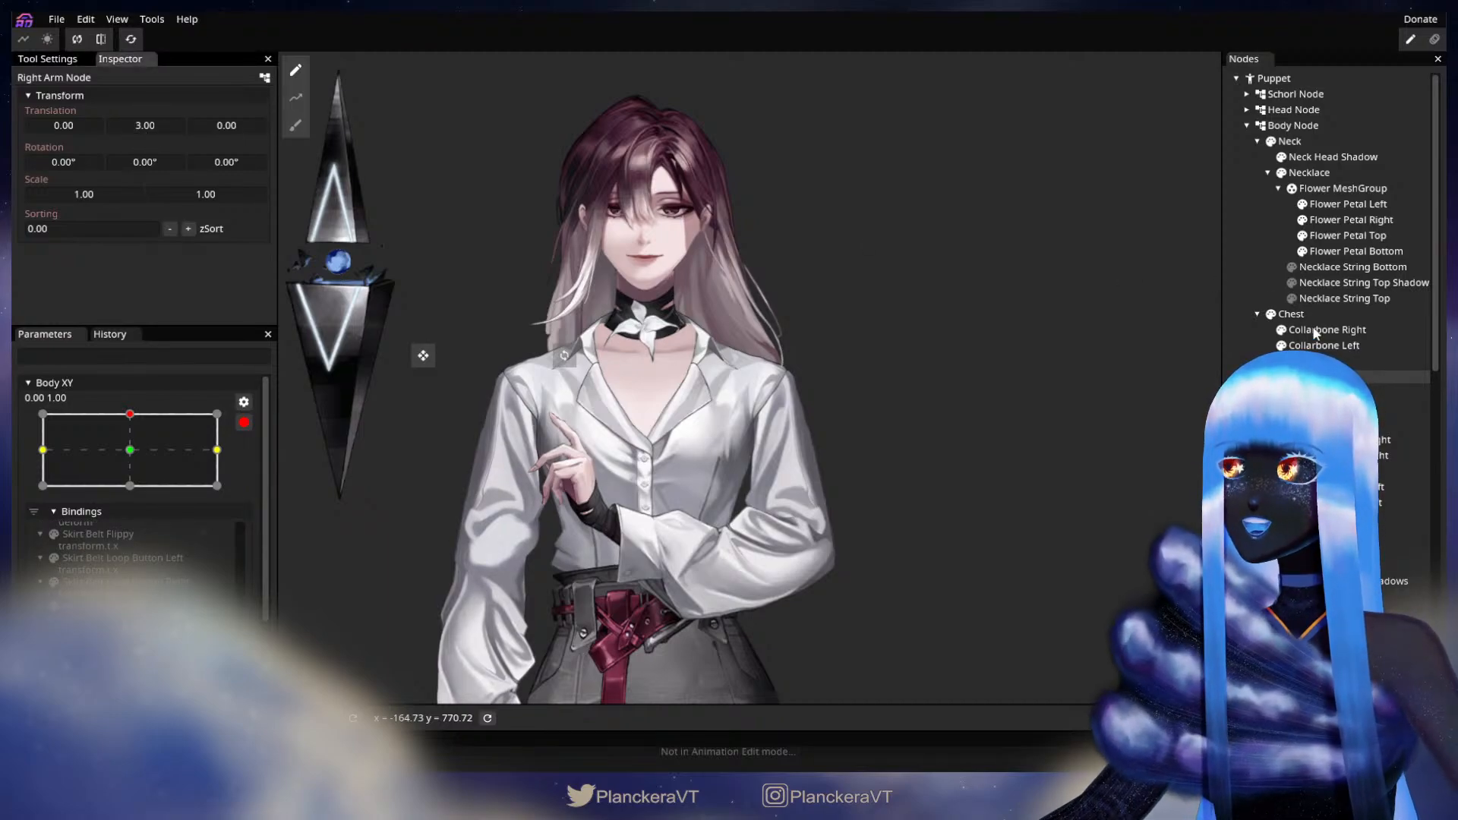
pyautogui.click(1295, 392)
pyautogui.moveTo(152, 126); pyautogui.dragTo(157, 126)
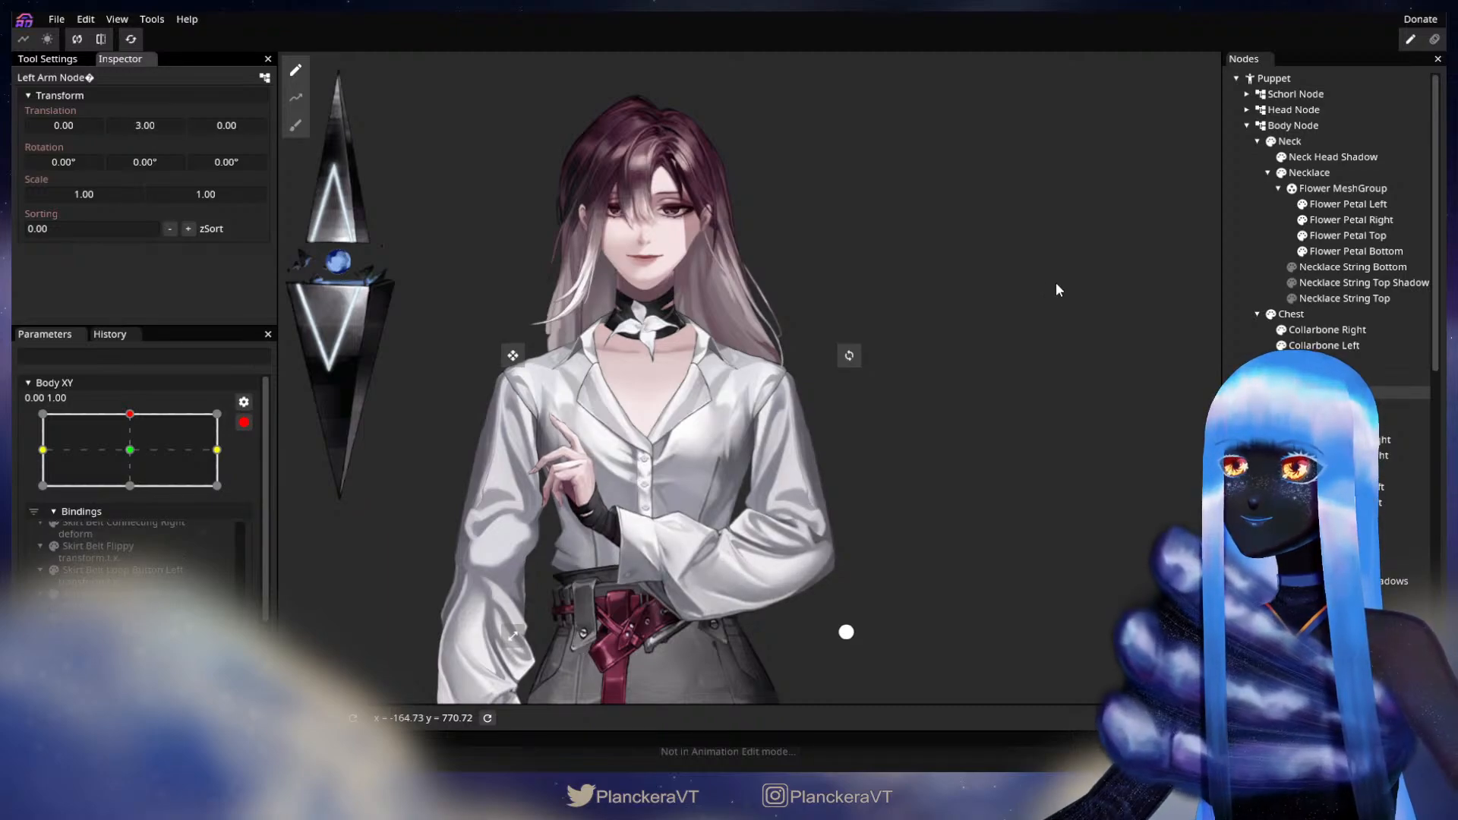
pyautogui.click(1242, 267)
# - Preview both arms' movement by moving Body XY around its upper keypoint with recording off
pyautogui.click(244, 422)
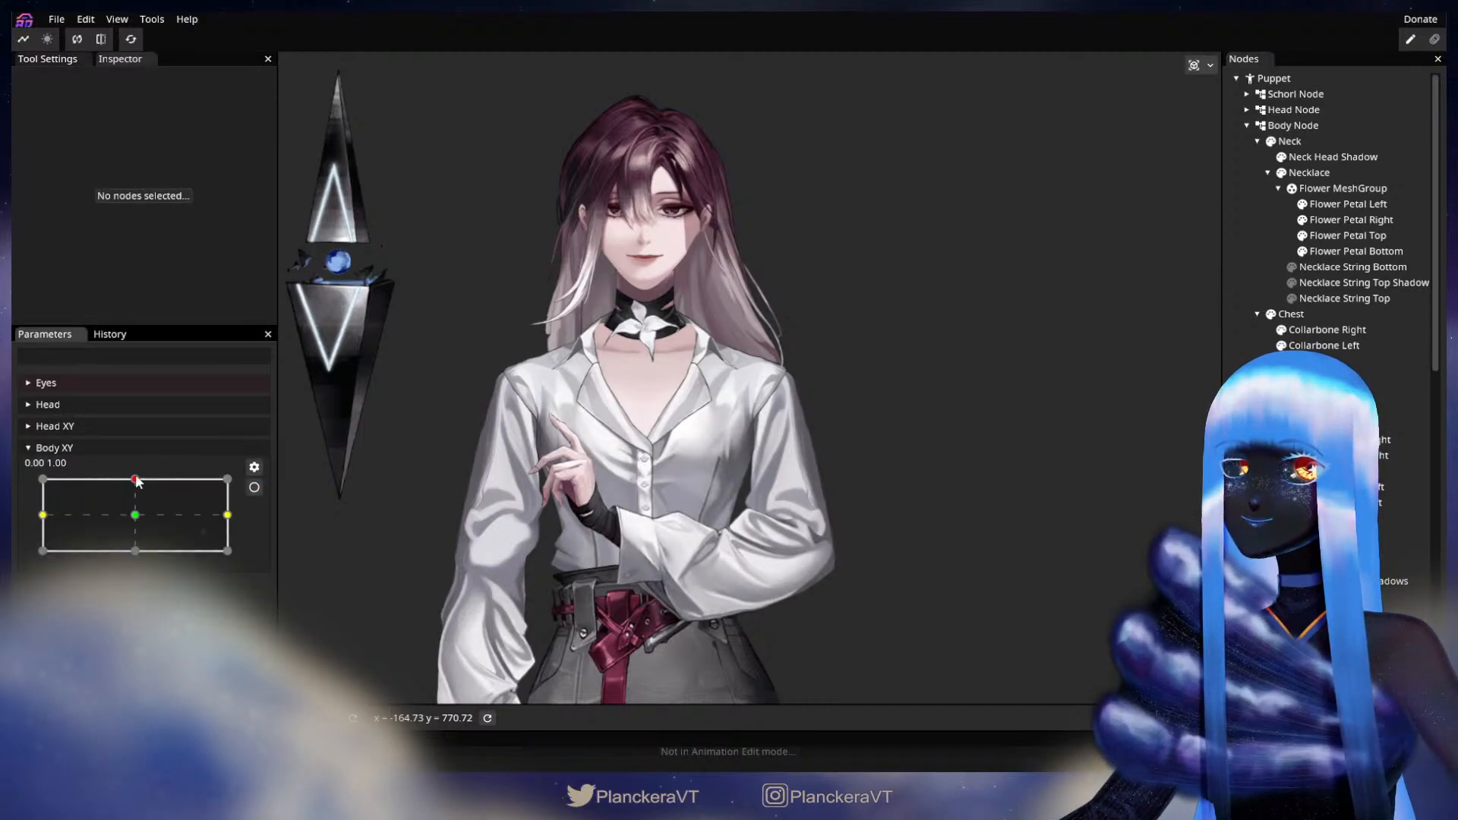
pyautogui.click(130, 507)
pyautogui.moveTo(130, 507); pyautogui.dragTo(163, 478)
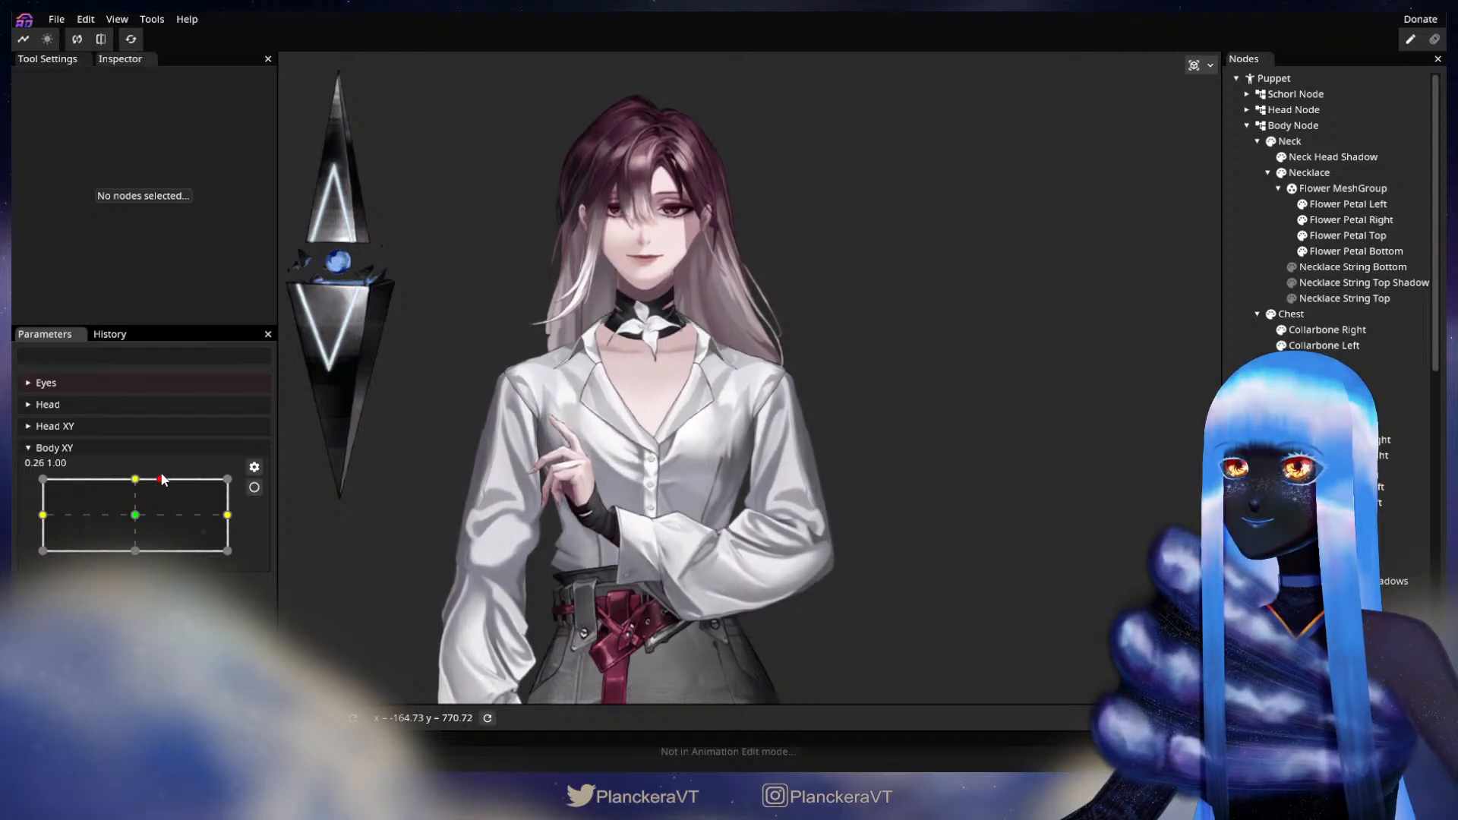
# - Unhide the necklace strings, preview their Body XY movement, and rearm the keypoint at 0.00, 1.00
pyautogui.click(1291, 267)
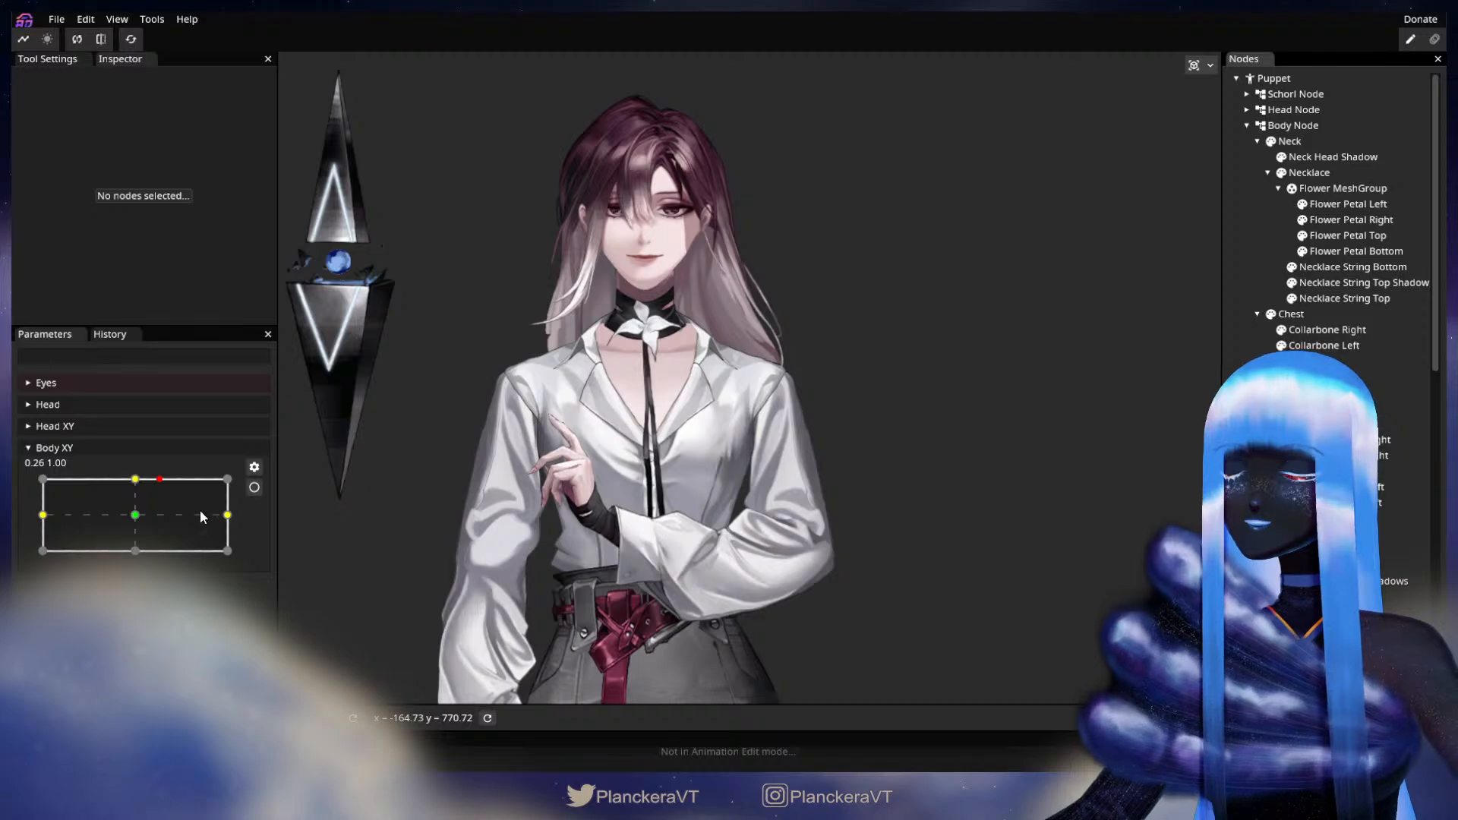
pyautogui.moveTo(147, 489)
pyautogui.mouseDown()
pyautogui.moveTo(135, 481)
pyautogui.moveTo(170, 498)
pyautogui.moveTo(245, 470)
pyautogui.moveTo(44, 494)
pyautogui.moveTo(135, 511)
pyautogui.moveTo(130, 537)
pyautogui.moveTo(89, 537)
pyautogui.moveTo(38, 494)
pyautogui.moveTo(278, 493)
pyautogui.moveTo(186, 503)
pyautogui.moveTo(54, 487)
pyautogui.moveTo(141, 479)
pyautogui.mouseUp()
pyautogui.click(254, 487)
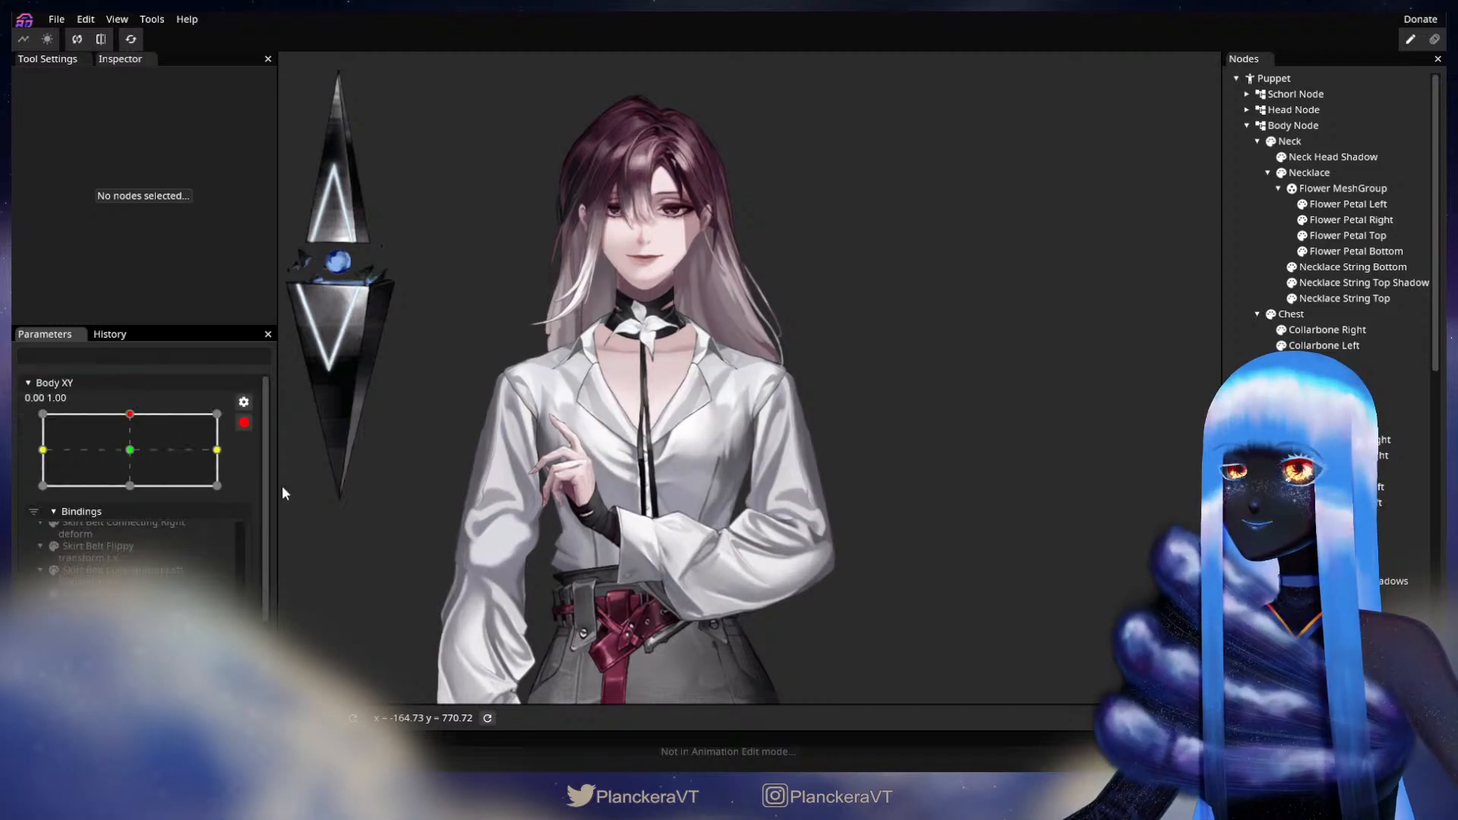
# - Deform the collar area of the Shirt MeshGroup slightly with a Circle Brush of size 80, and deselect it
pyautogui.moveTo(928, 399); pyautogui.dragTo(934, 477)
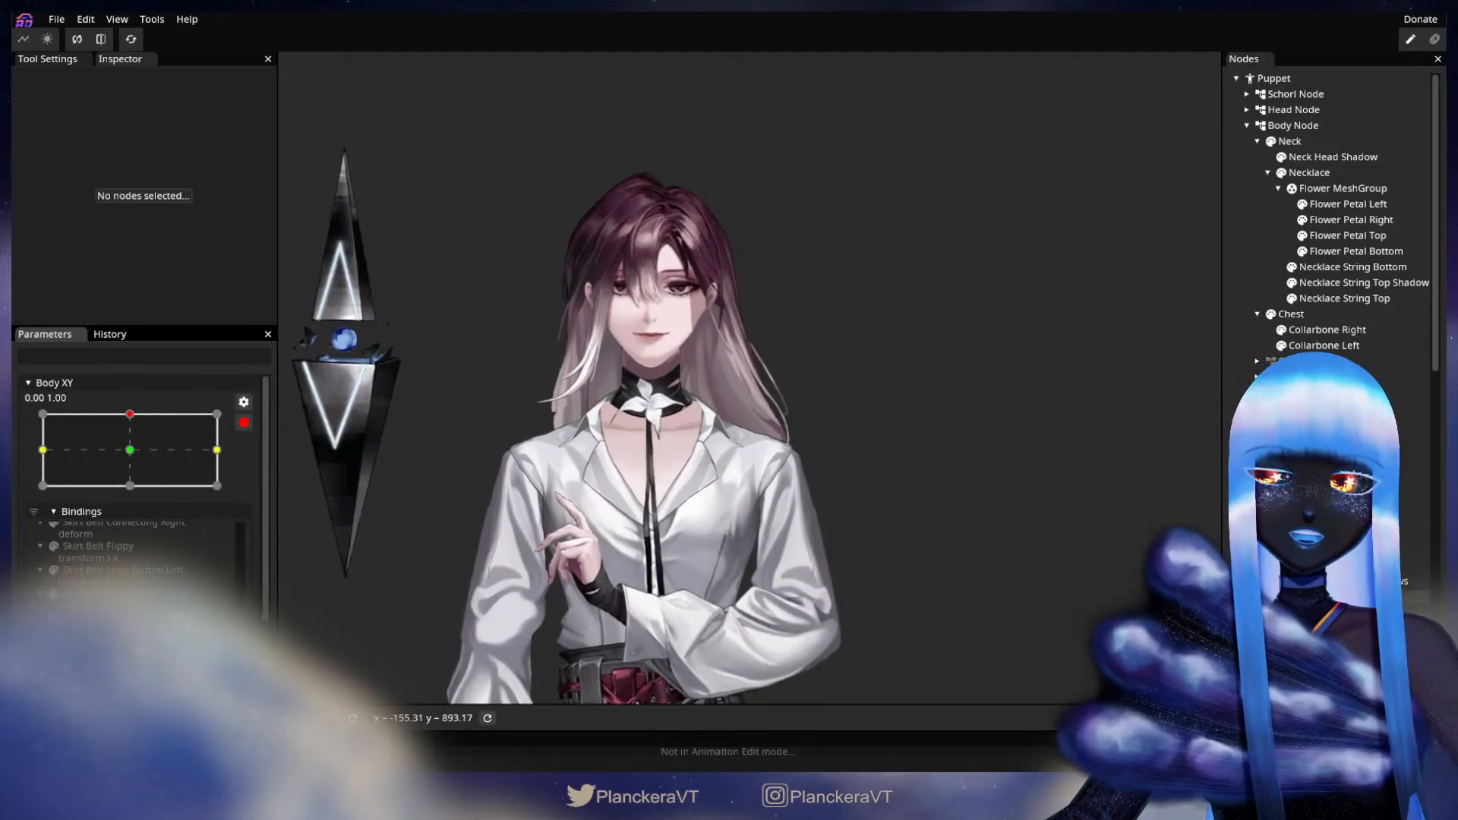
pyautogui.click(1329, 408)
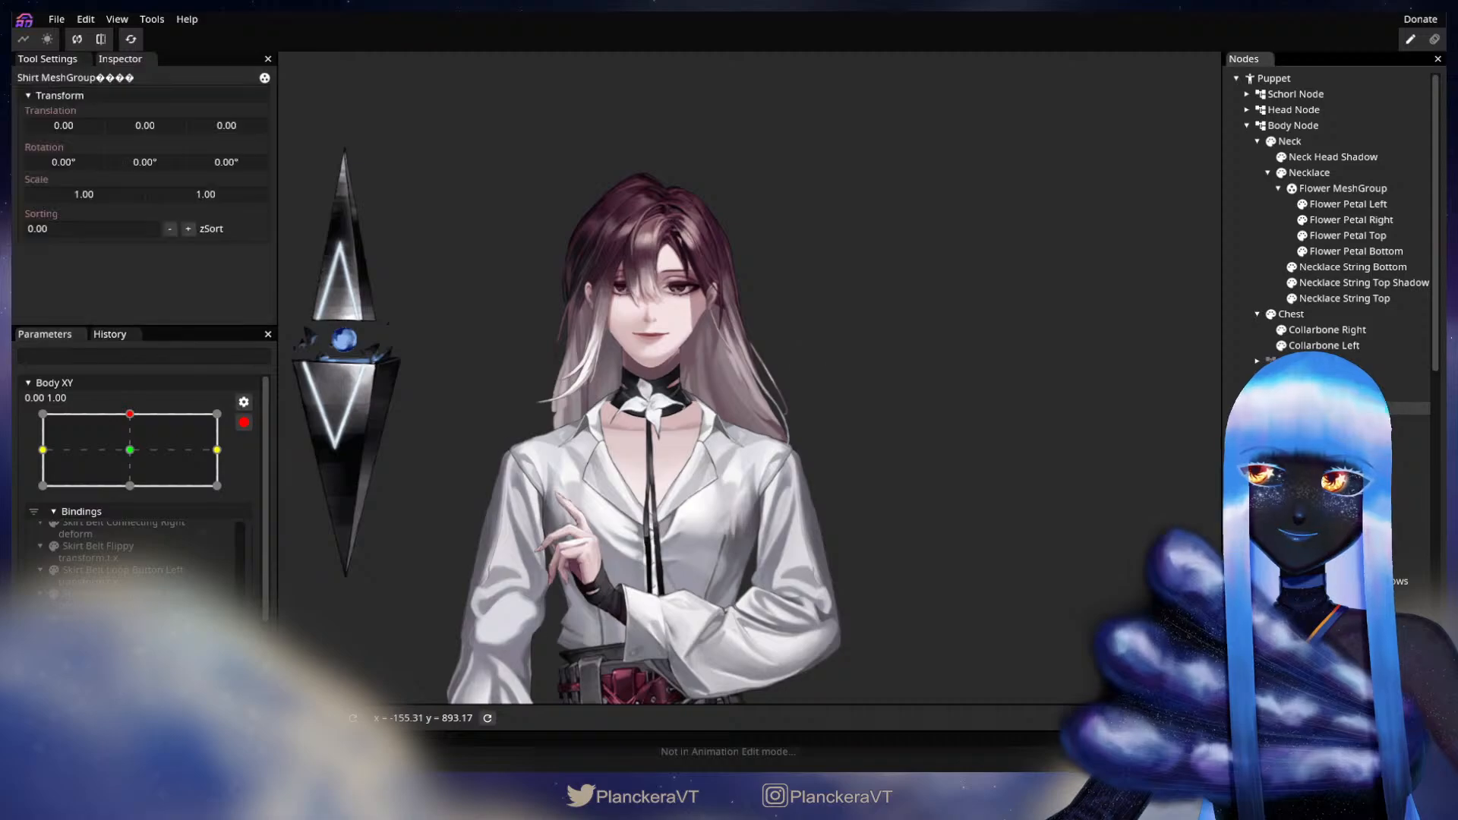
pyautogui.scroll(2, 790, 391)
pyautogui.click(306, 129)
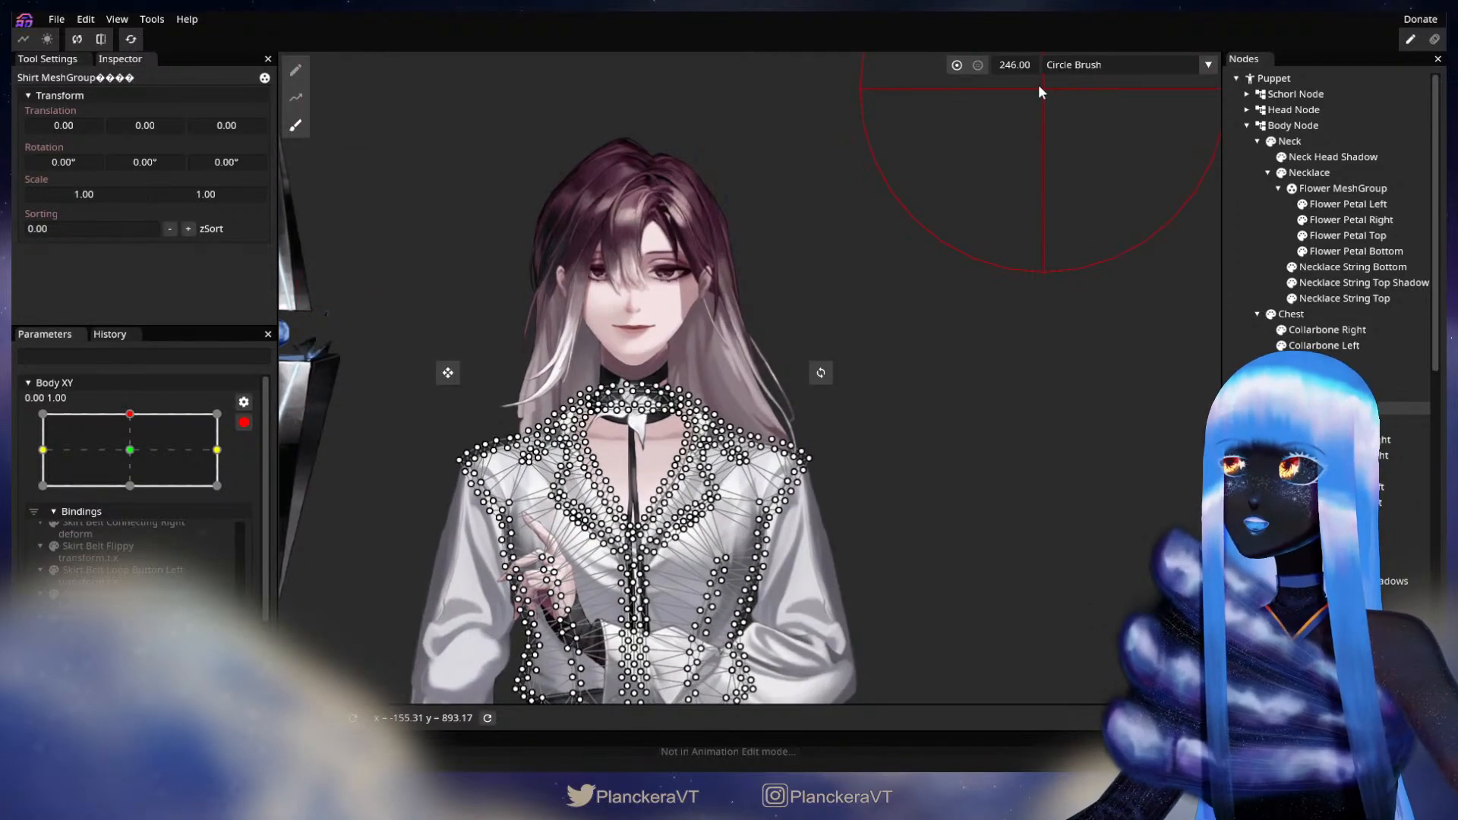
pyautogui.moveTo(902, 71); pyautogui.dragTo(899, 70)
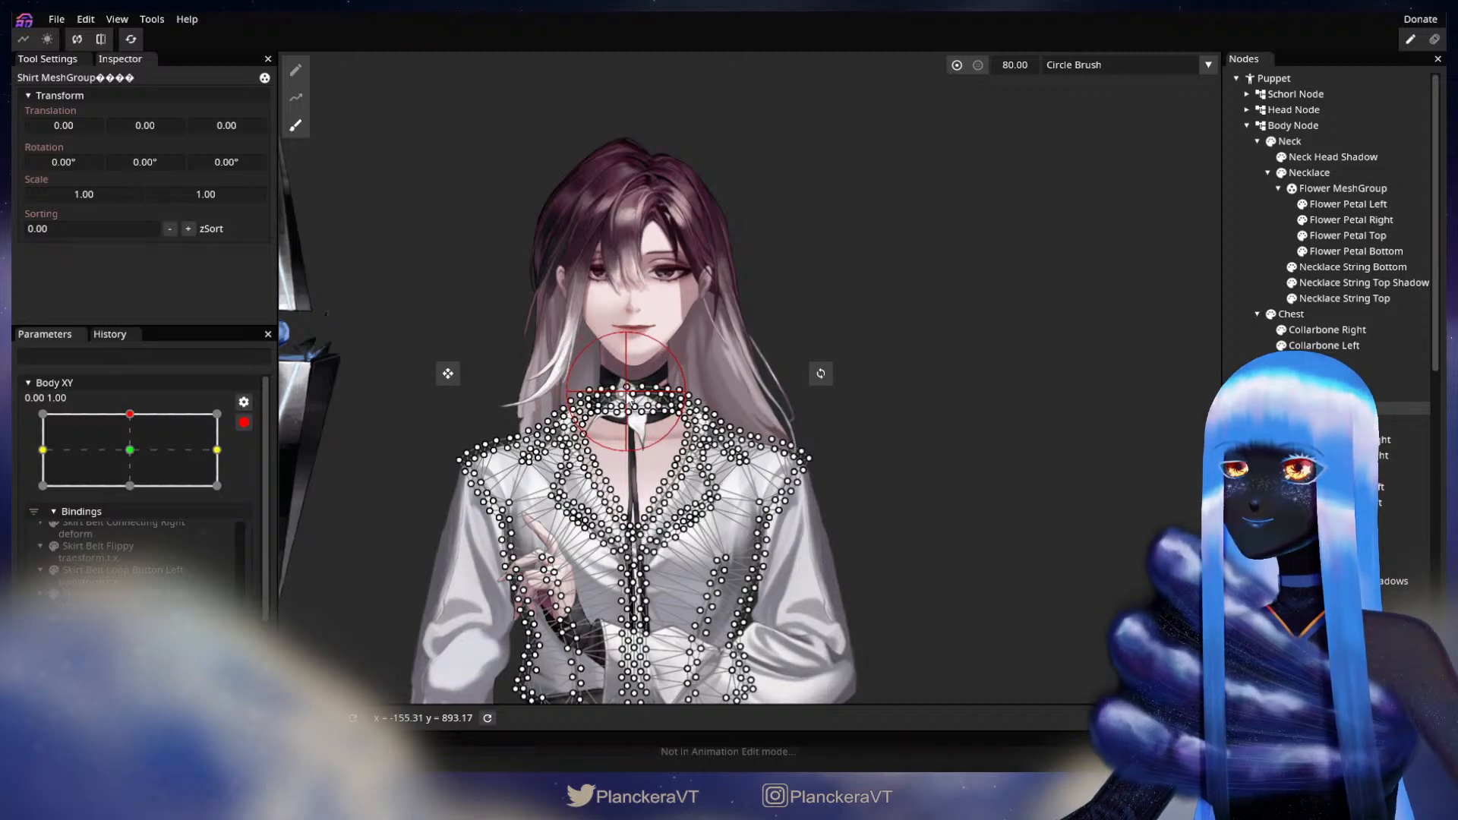
pyautogui.press('Escape')
pyautogui.scroll(-3, 810, 498)
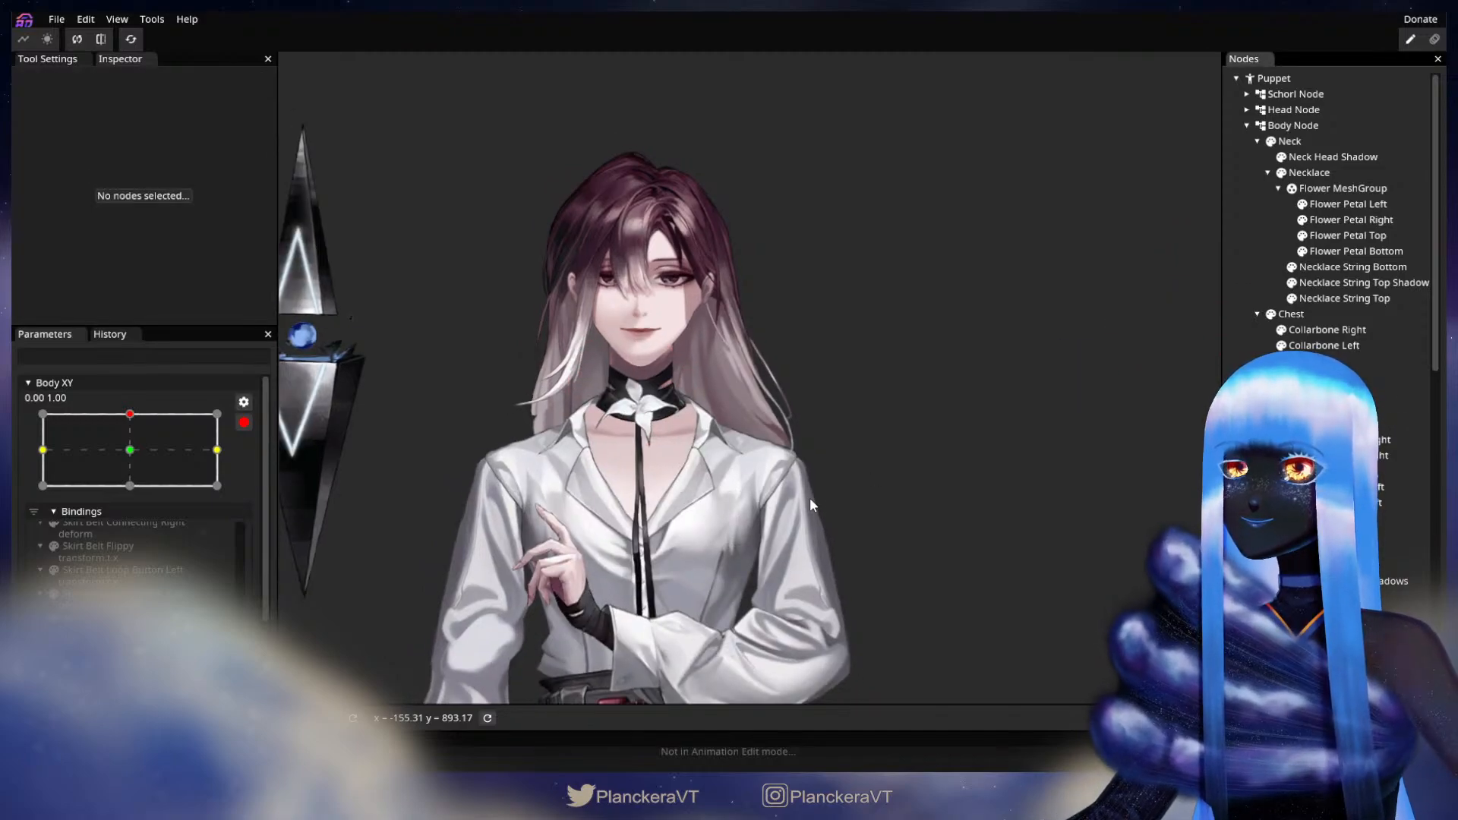
# - Preview the collar and upper body around the upper Body XY position with recording off, and rearm the keypoint at 0.00, 1.00
pyautogui.click(243, 423)
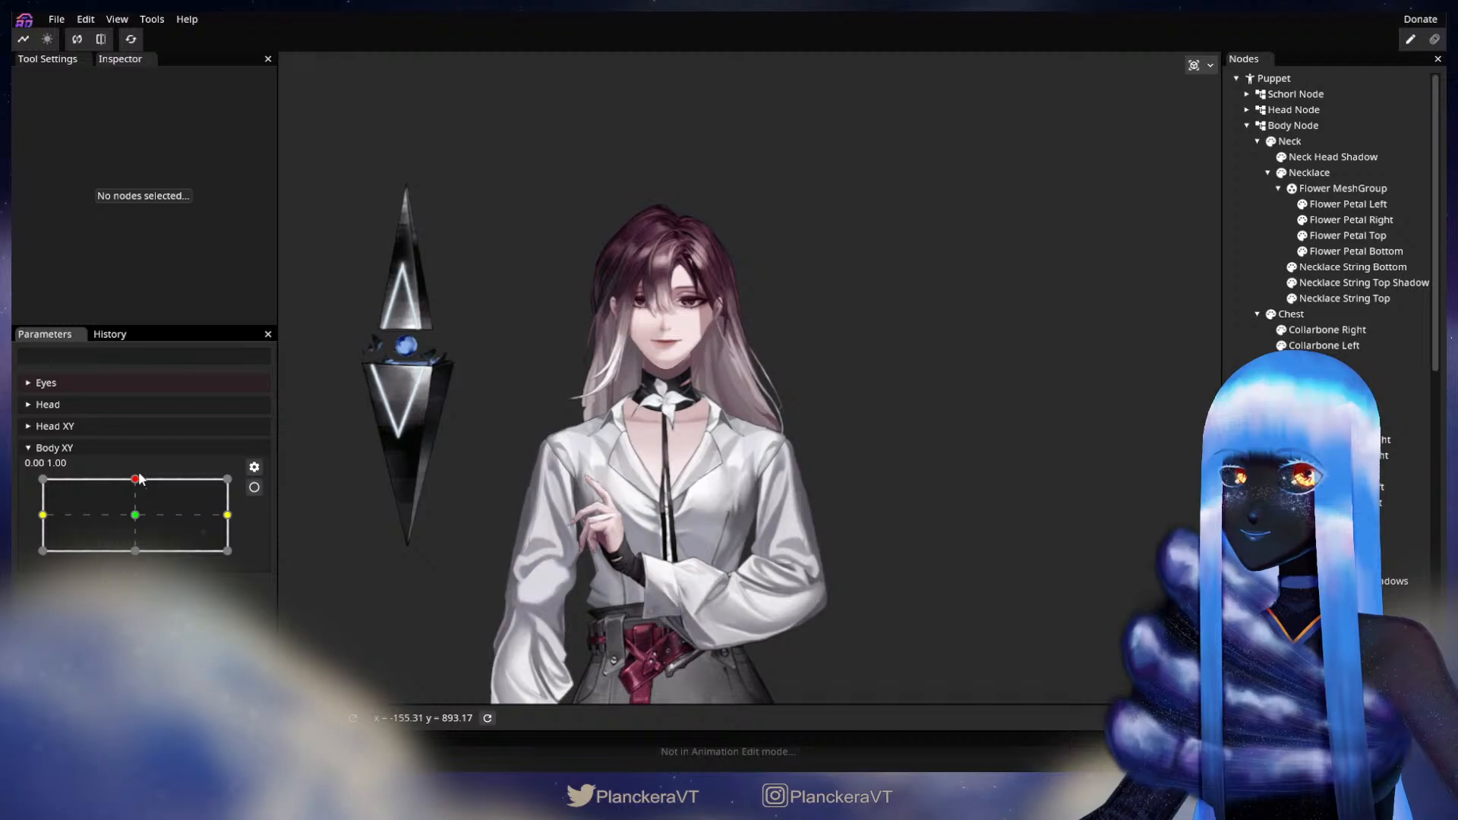
pyautogui.moveTo(137, 479)
pyautogui.mouseDown()
pyautogui.moveTo(136, 523)
pyautogui.moveTo(147, 481)
pyautogui.moveTo(142, 517)
pyautogui.moveTo(145, 486)
pyautogui.moveTo(137, 507)
pyautogui.moveTo(62, 488)
pyautogui.moveTo(185, 514)
pyautogui.moveTo(131, 524)
pyautogui.moveTo(125, 473)
pyautogui.mouseUp()
pyautogui.moveTo(438, 561); pyautogui.dragTo(428, 465)
pyautogui.click(137, 480)
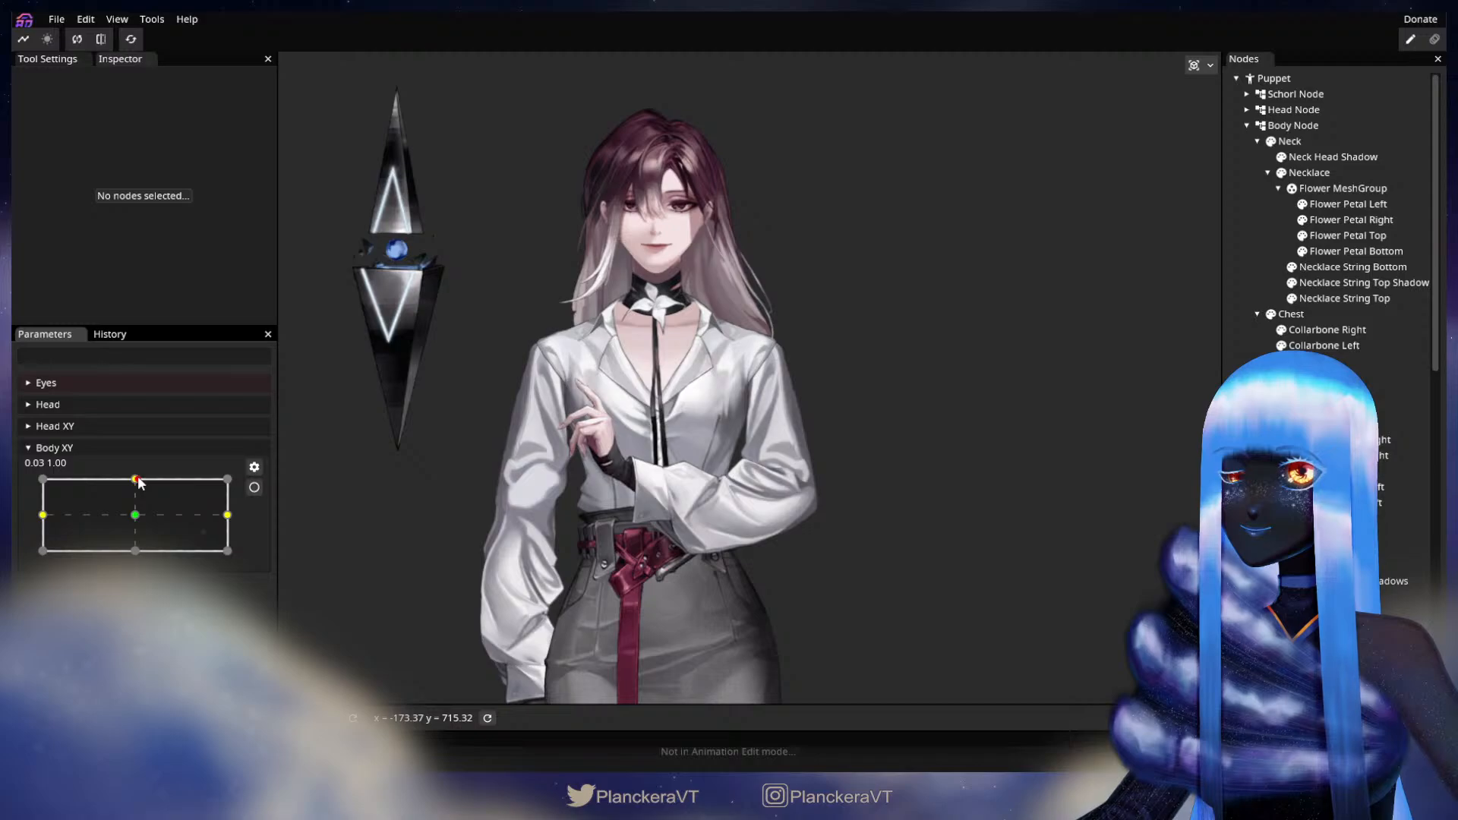
pyautogui.click(255, 487)
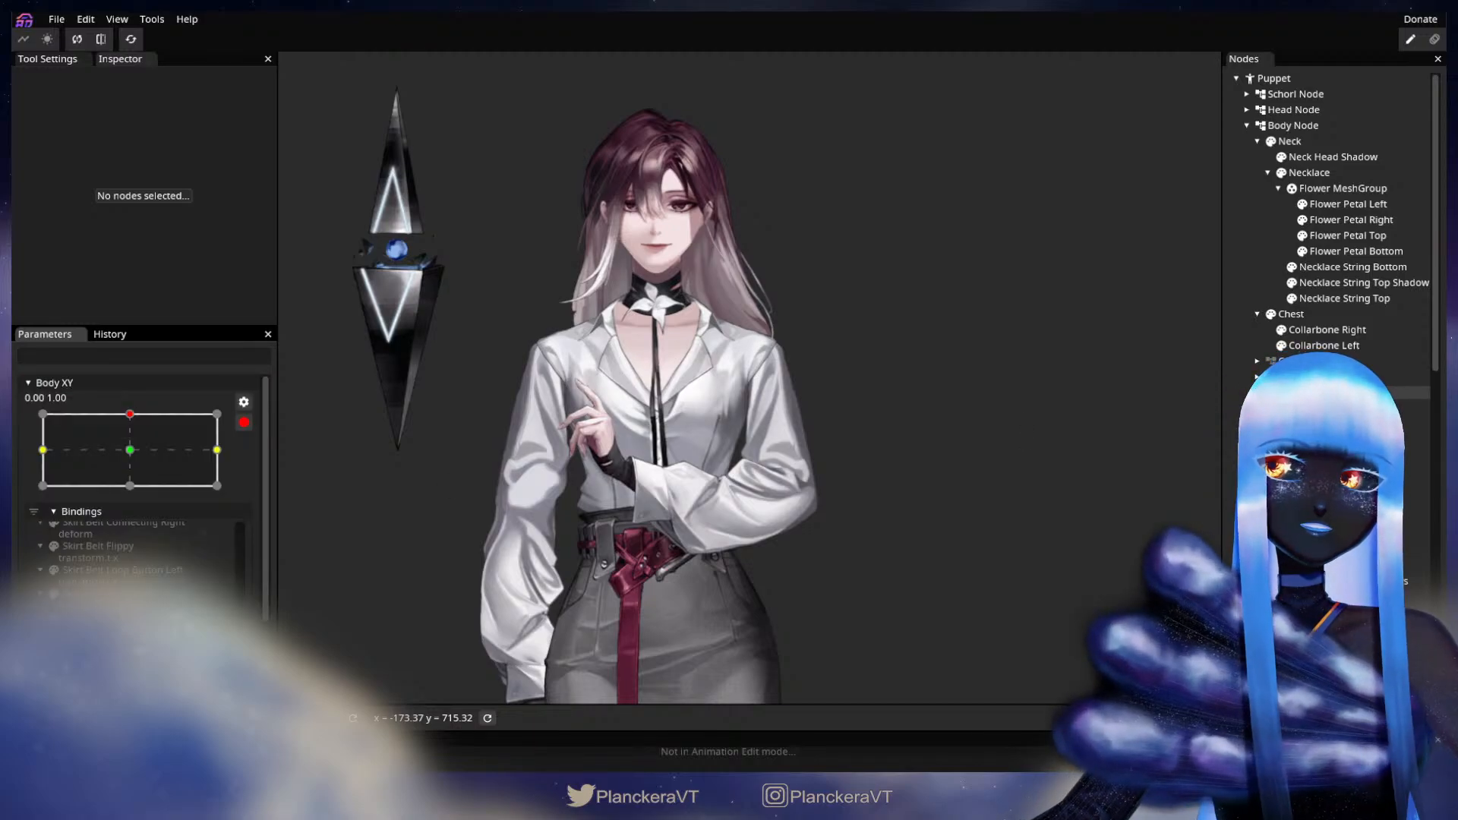
# - Hide the left arm to expose the waist, and locate the Skirt MeshGroup parts in the node tree
pyautogui.scroll(1, 771, 545)
pyautogui.scroll(1, 808, 538)
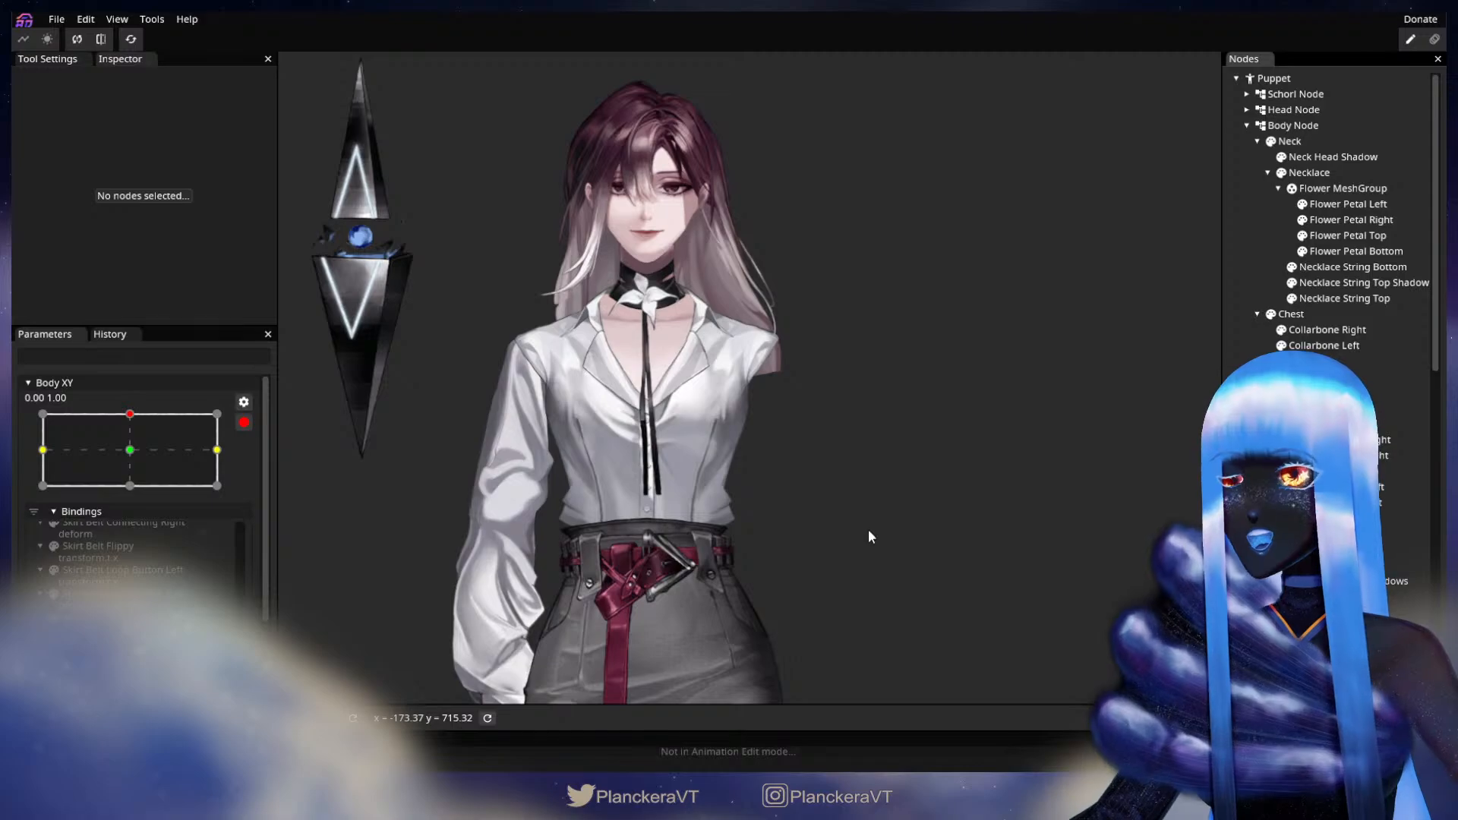
pyautogui.scroll(3, 868, 529)
pyautogui.scroll(2, 766, 521)
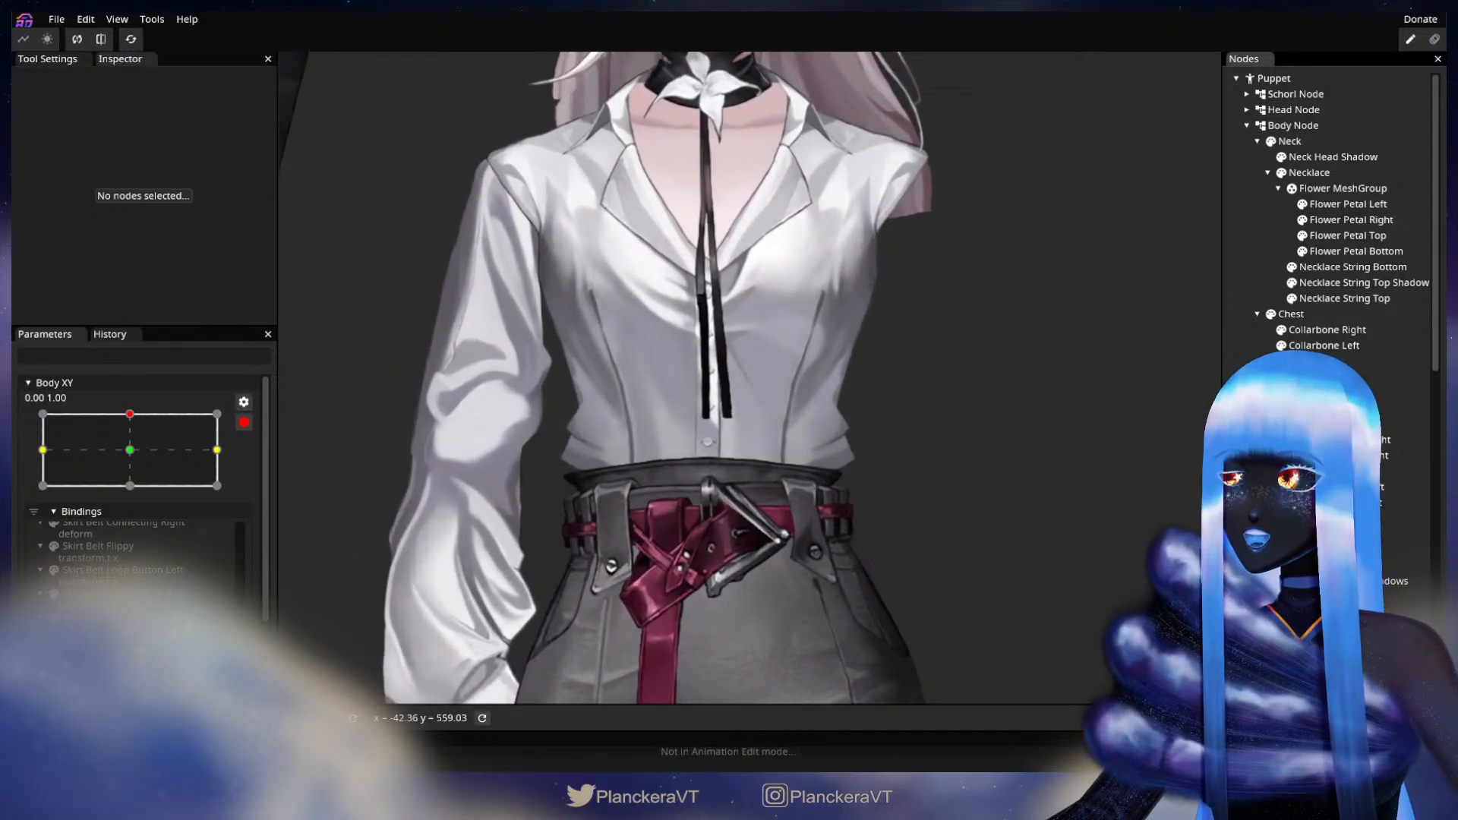
pyautogui.scroll(-1, 1328, 304)
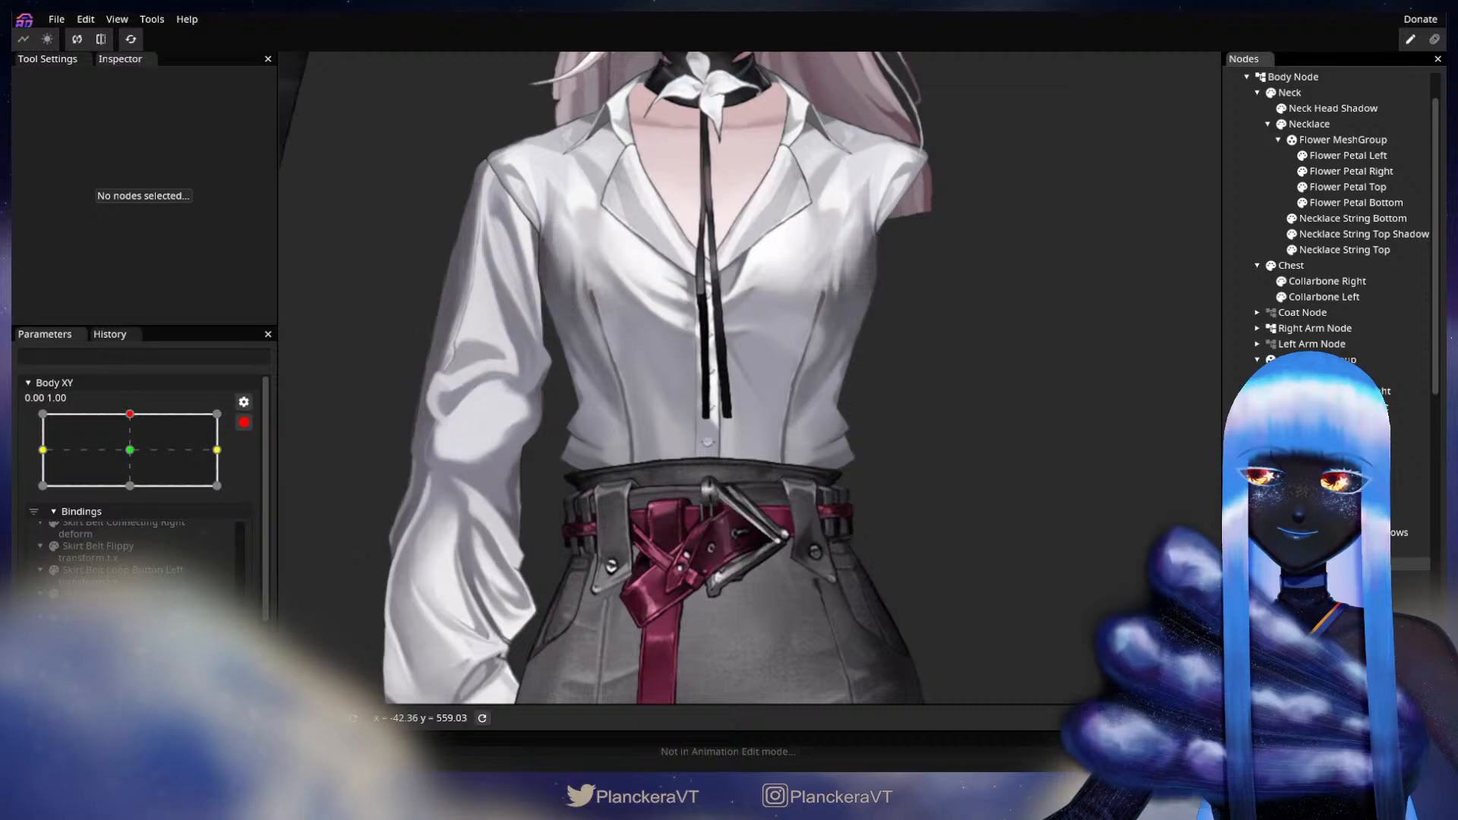
pyautogui.scroll(-5, 1329, 228)
pyautogui.scroll(-2, 1329, 228)
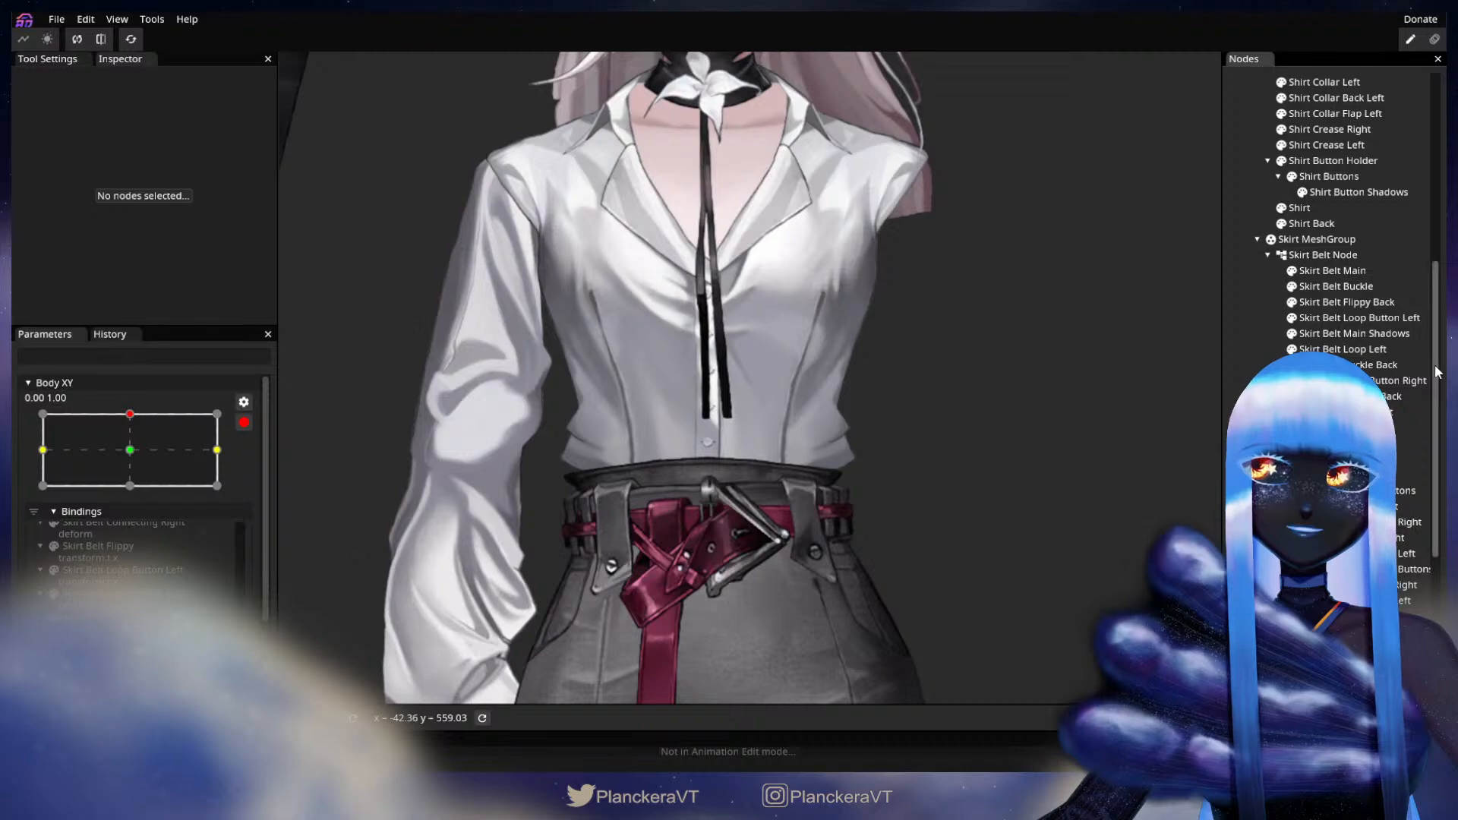
pyautogui.scroll(3, 1441, 330)
pyautogui.scroll(2, 1441, 330)
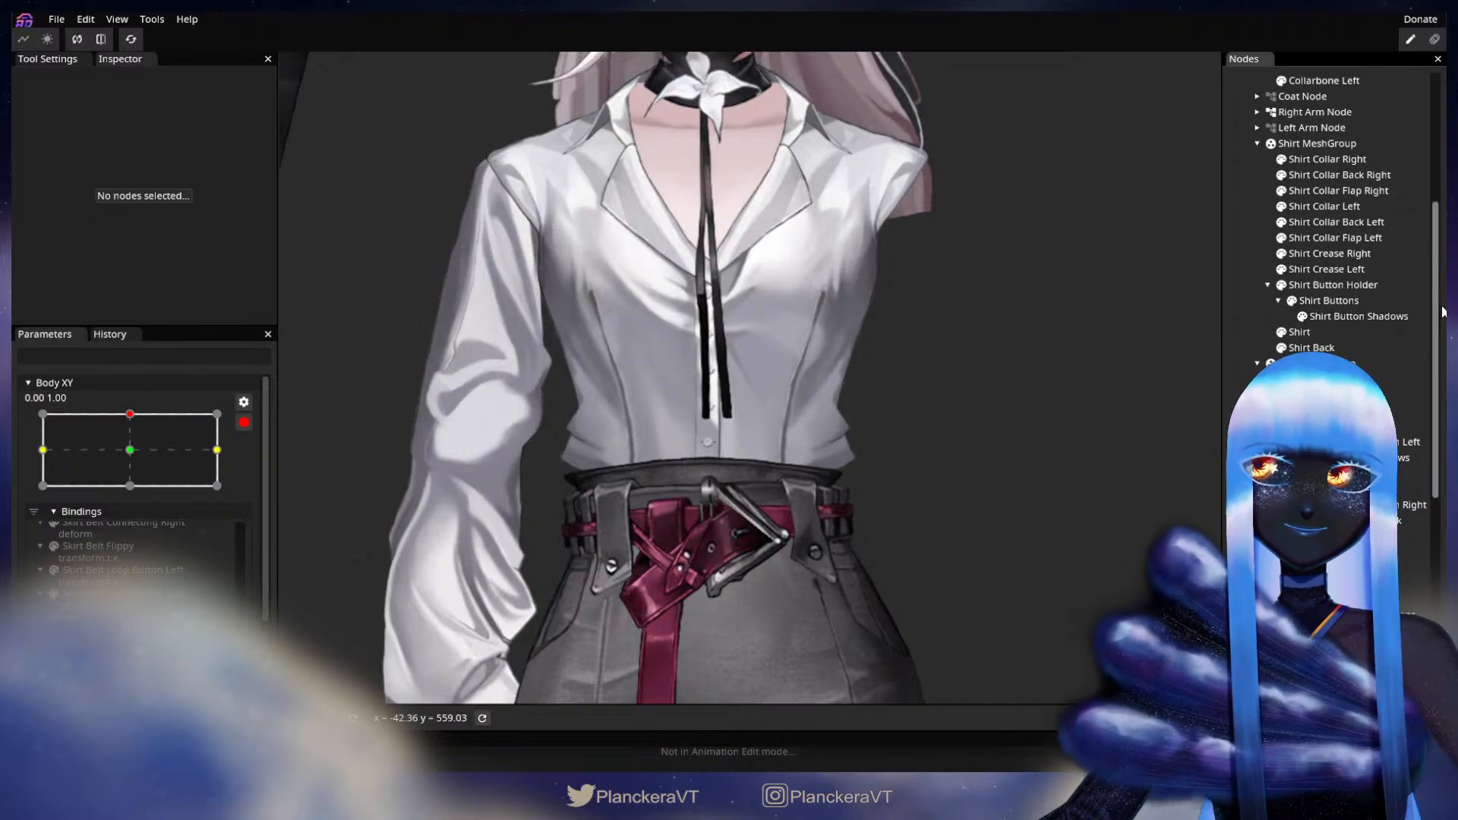
pyautogui.moveTo(1443, 311); pyautogui.dragTo(1441, 436)
# - Try to deform the Skirt Waist slightly upward with a Circle Brush of size 120, and preview its Body XY movement
pyautogui.click(1352, 472)
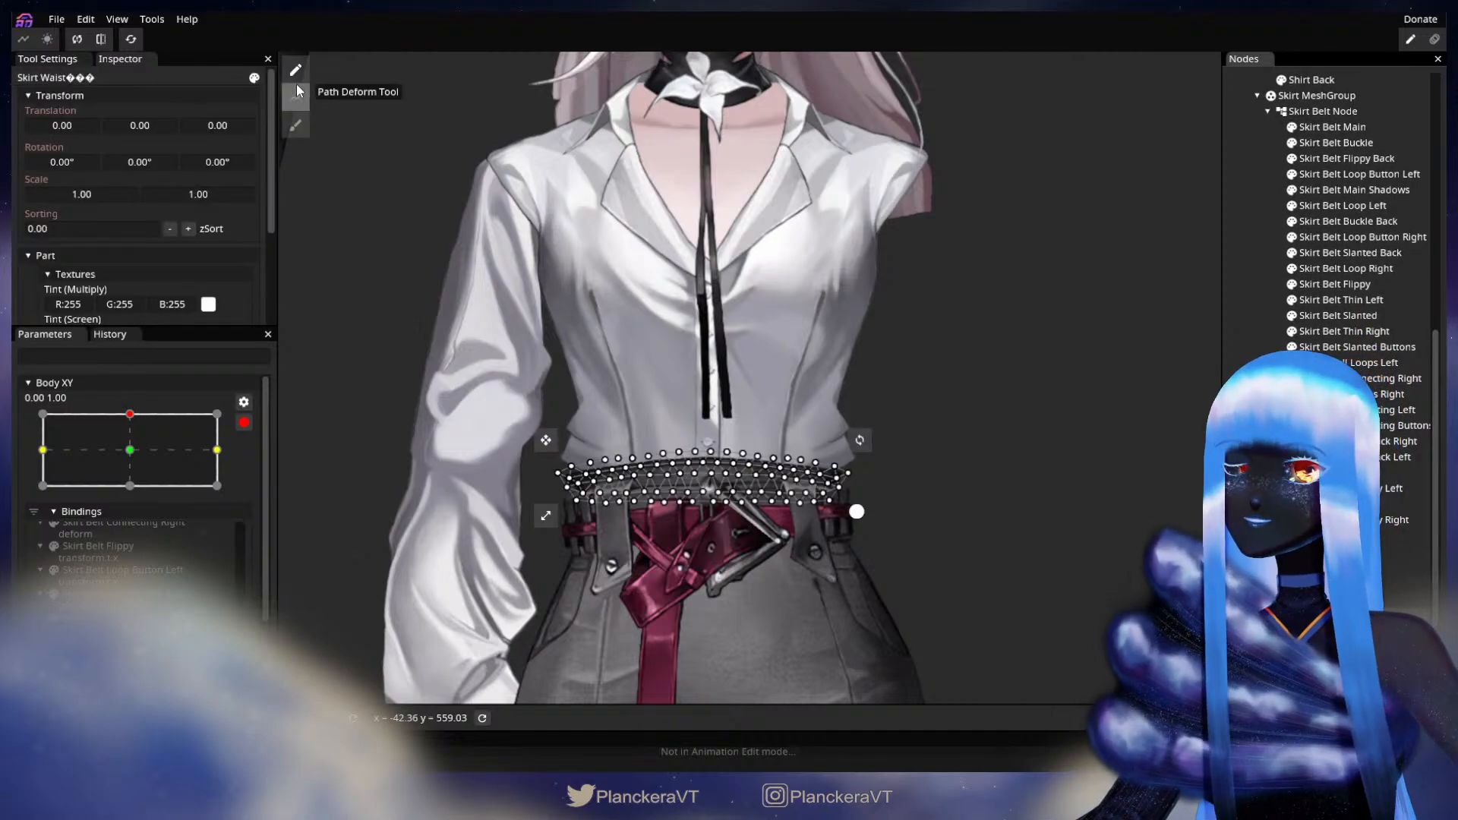
pyautogui.click(295, 135)
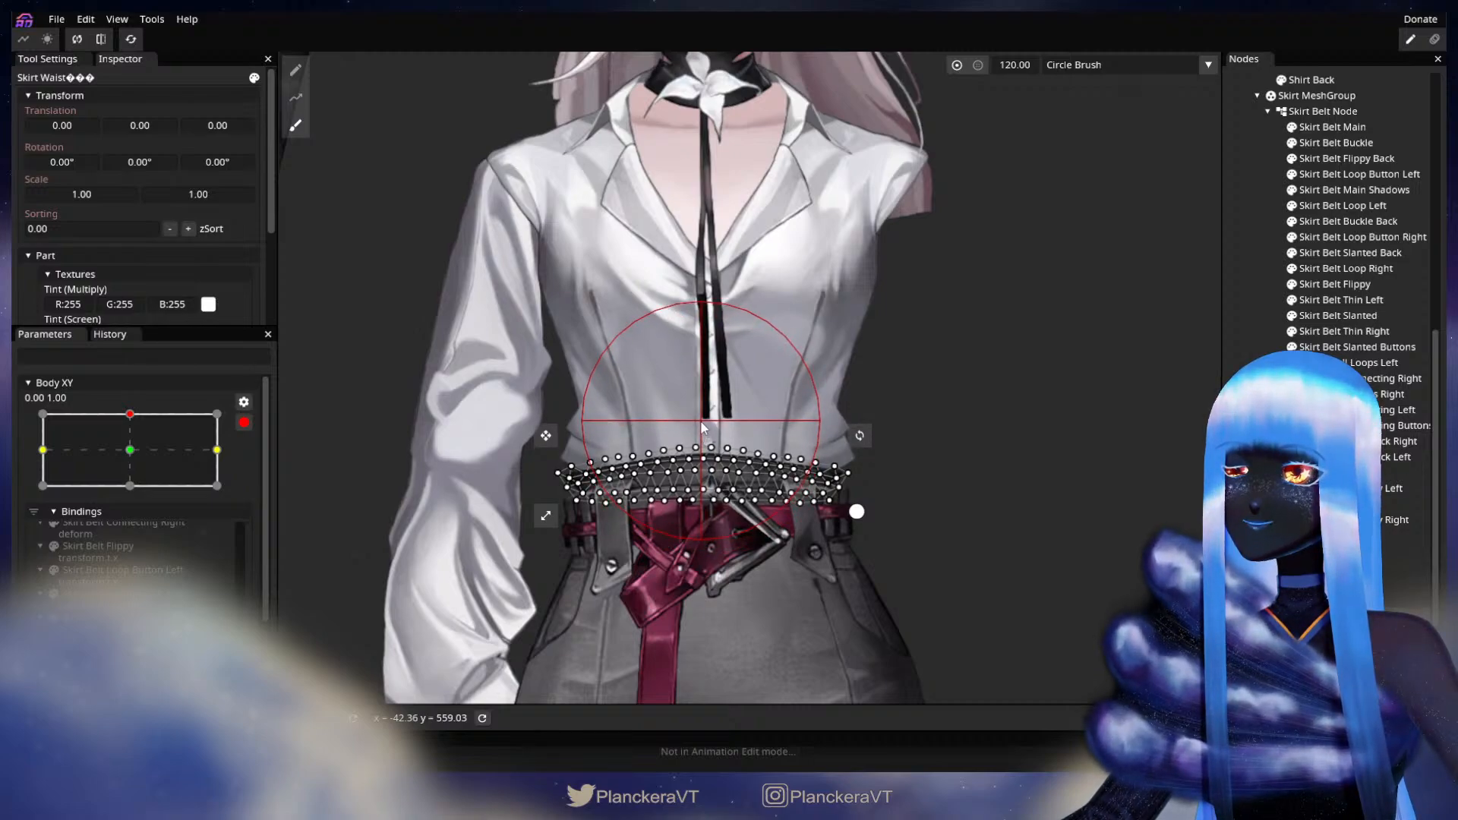
pyautogui.press('Escape')
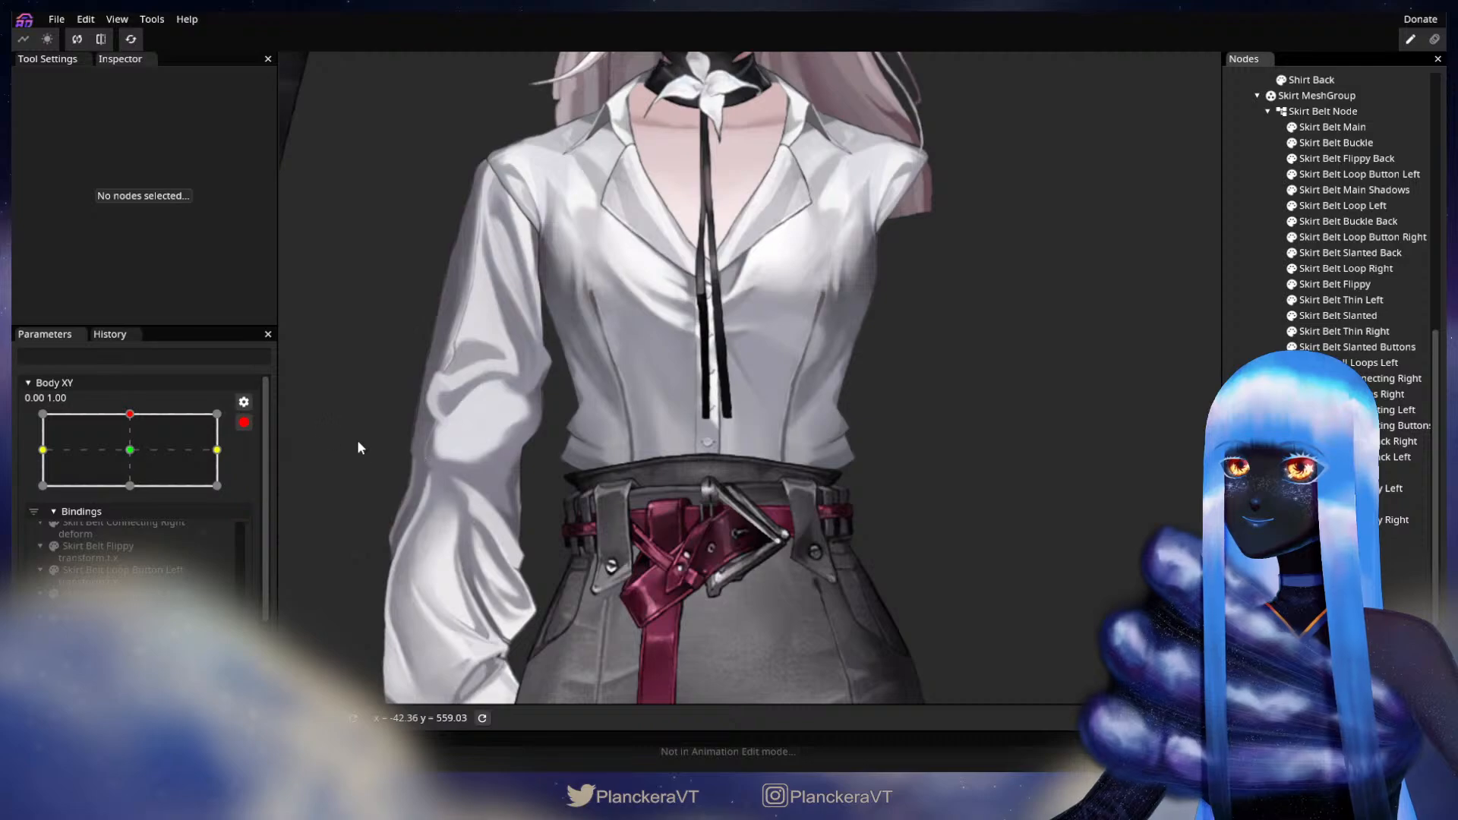
pyautogui.click(244, 423)
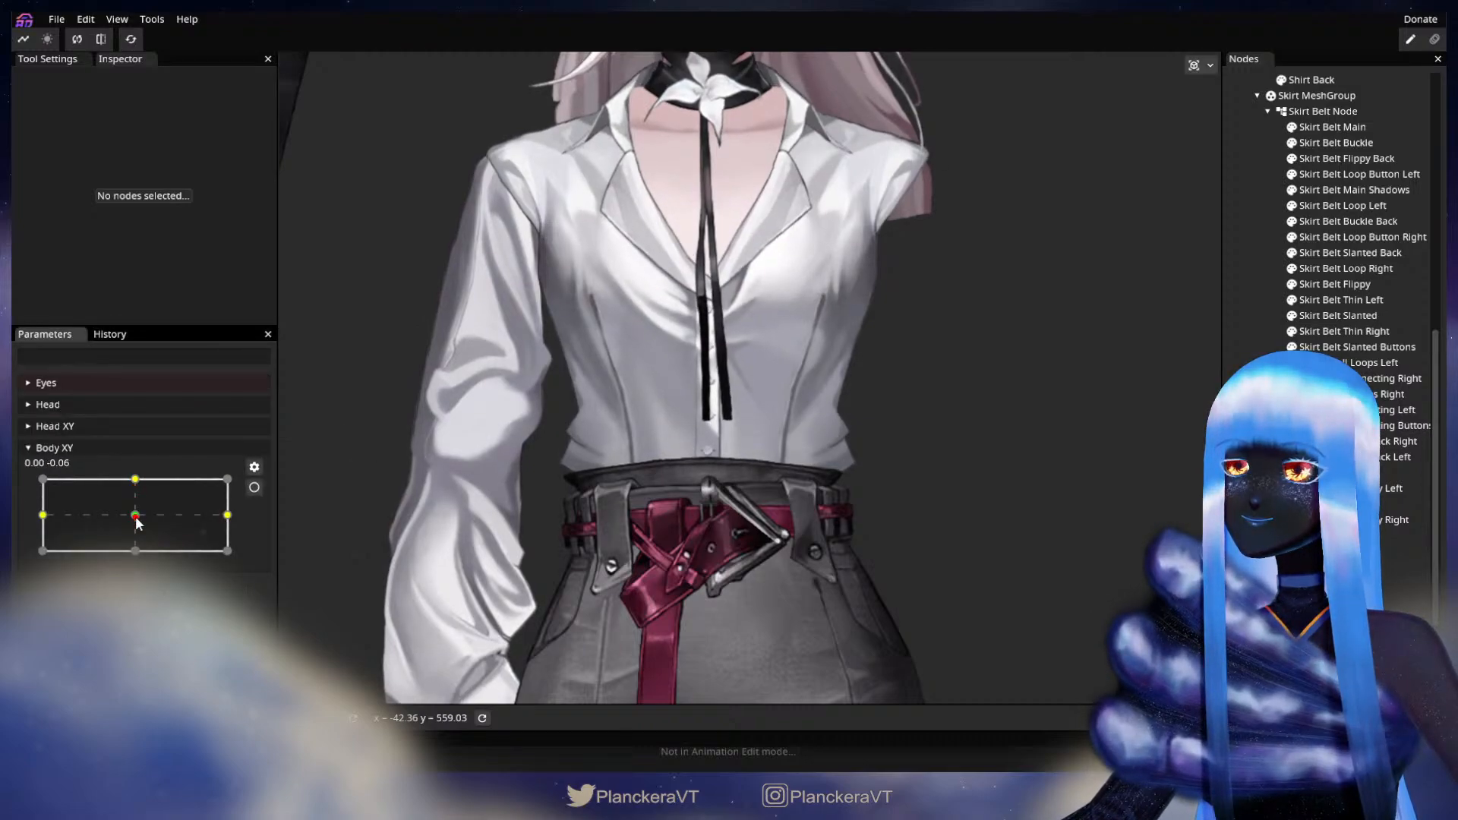
pyautogui.moveTo(135, 479)
pyautogui.mouseDown()
pyautogui.moveTo(138, 521)
pyautogui.moveTo(136, 480)
pyautogui.mouseUp()
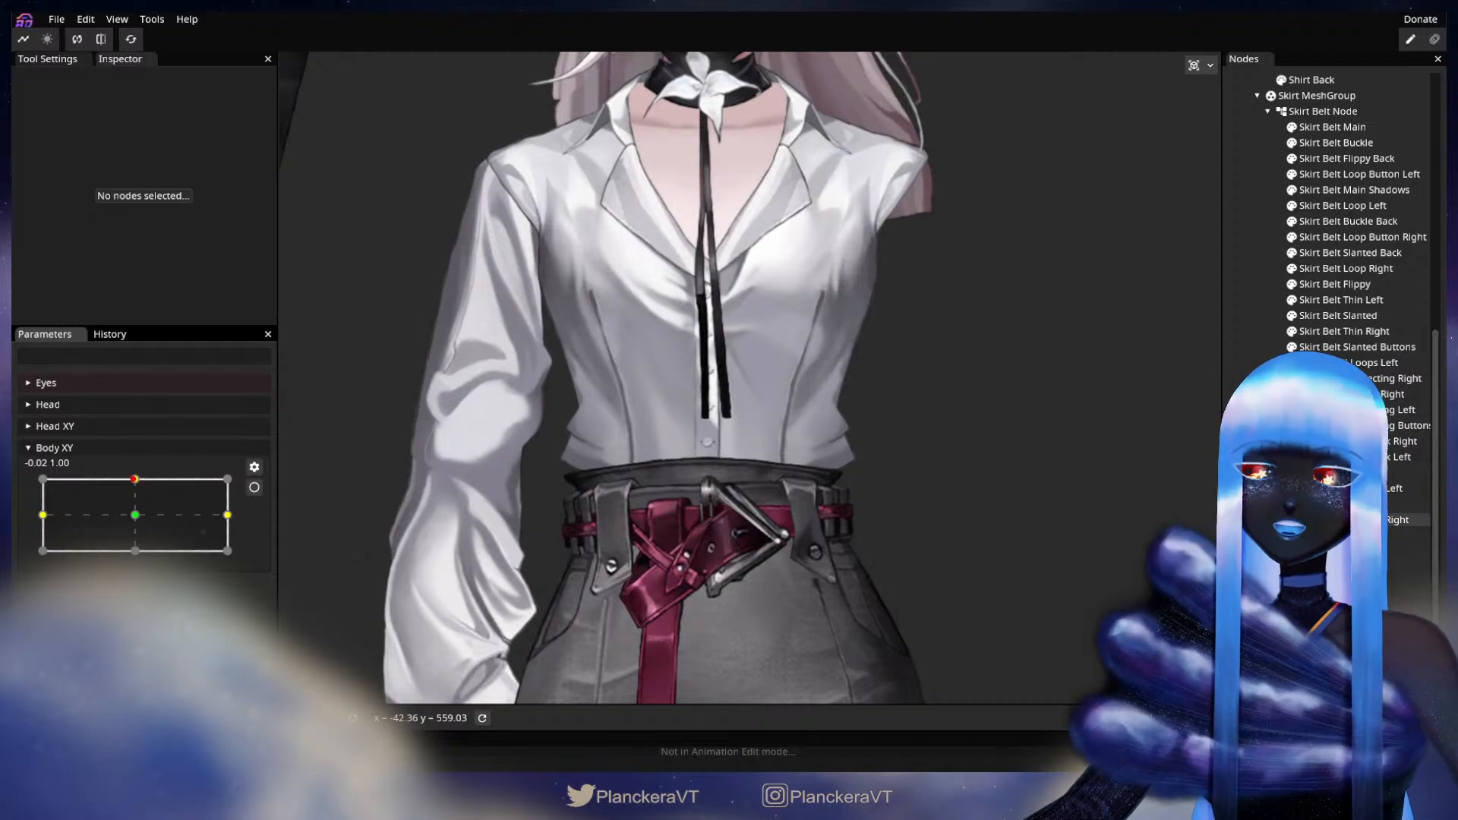
# - Rearm the upper Body XY keypoint, deform the Skirt Waist slightly with a Circle Brush of size 254, and deselect it
pyautogui.click(1326, 536)
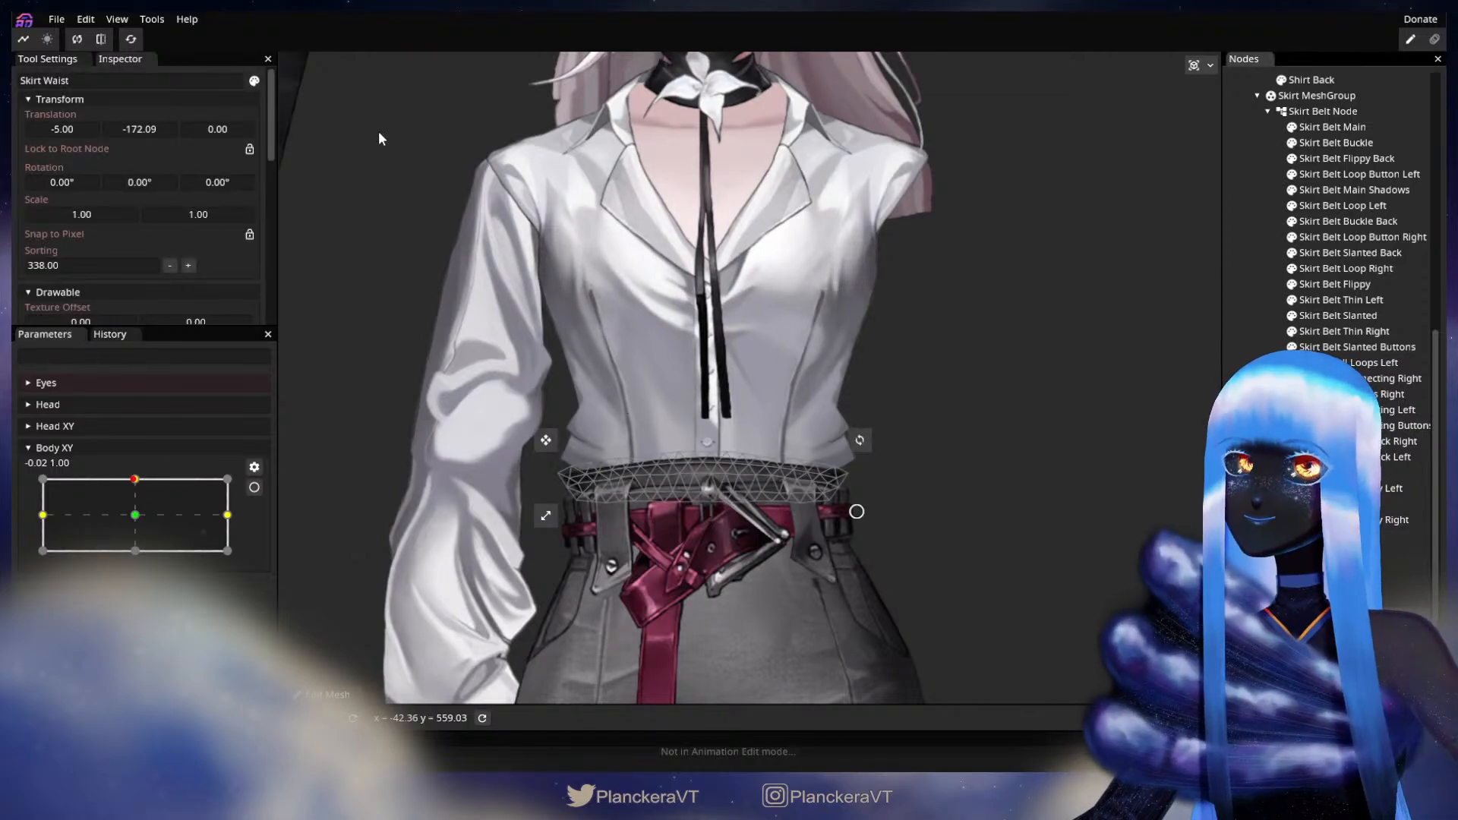
pyautogui.click(254, 488)
pyautogui.click(295, 131)
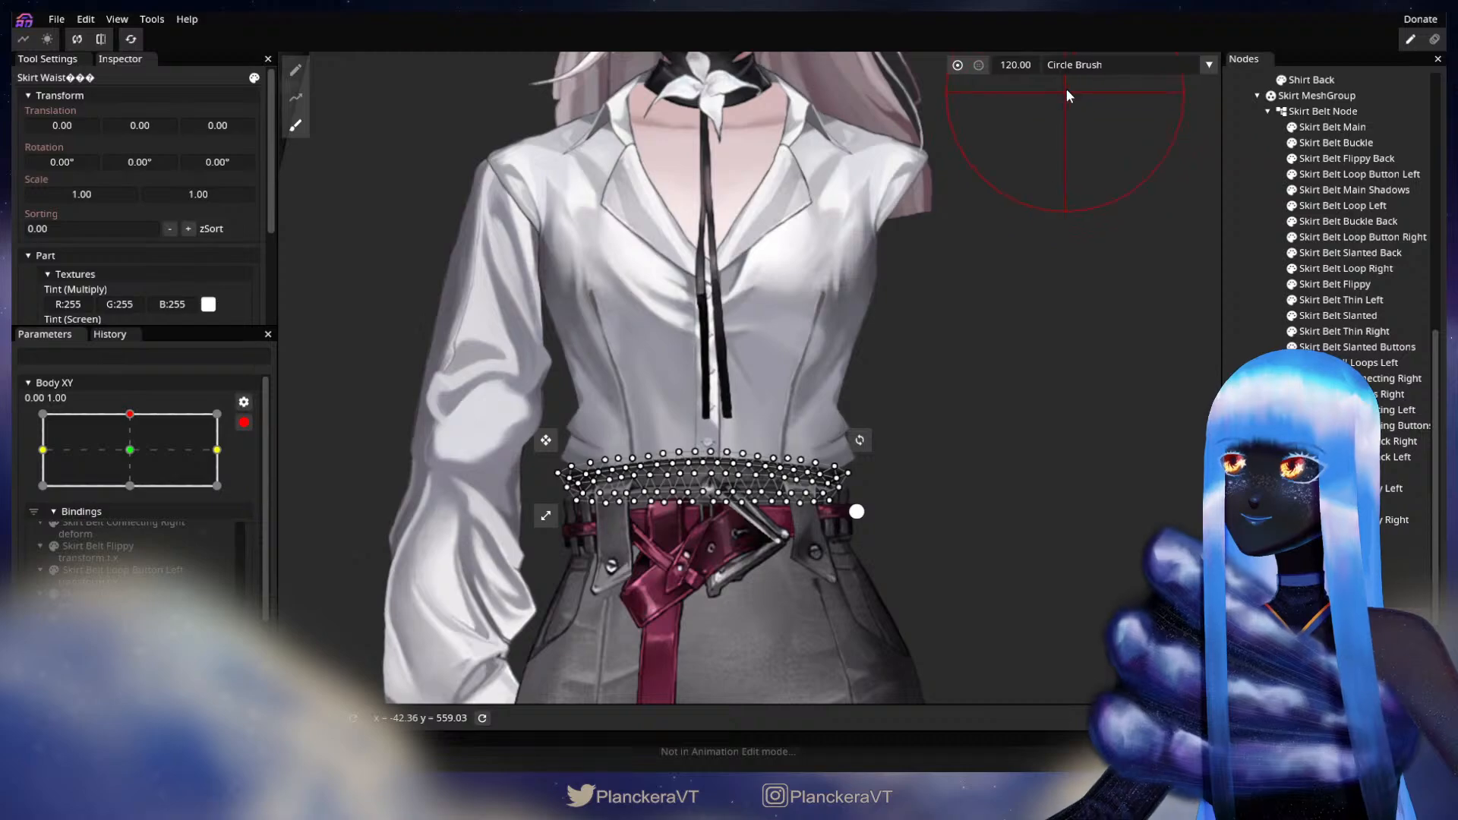
pyautogui.moveTo(1055, 65); pyautogui.dragTo(1125, 81)
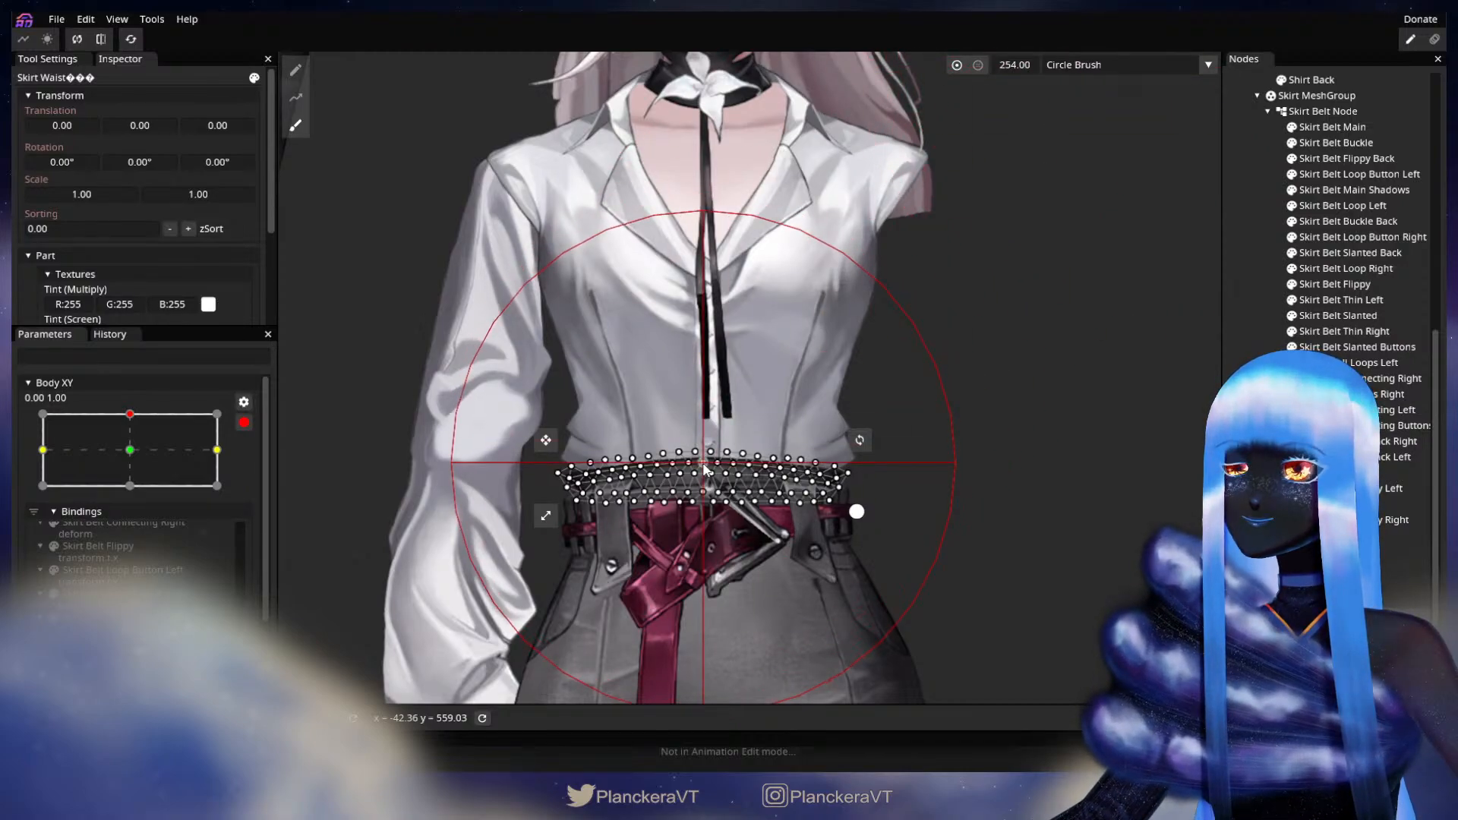
pyautogui.moveTo(706, 466); pyautogui.dragTo(707, 464)
pyautogui.click(1249, 373)
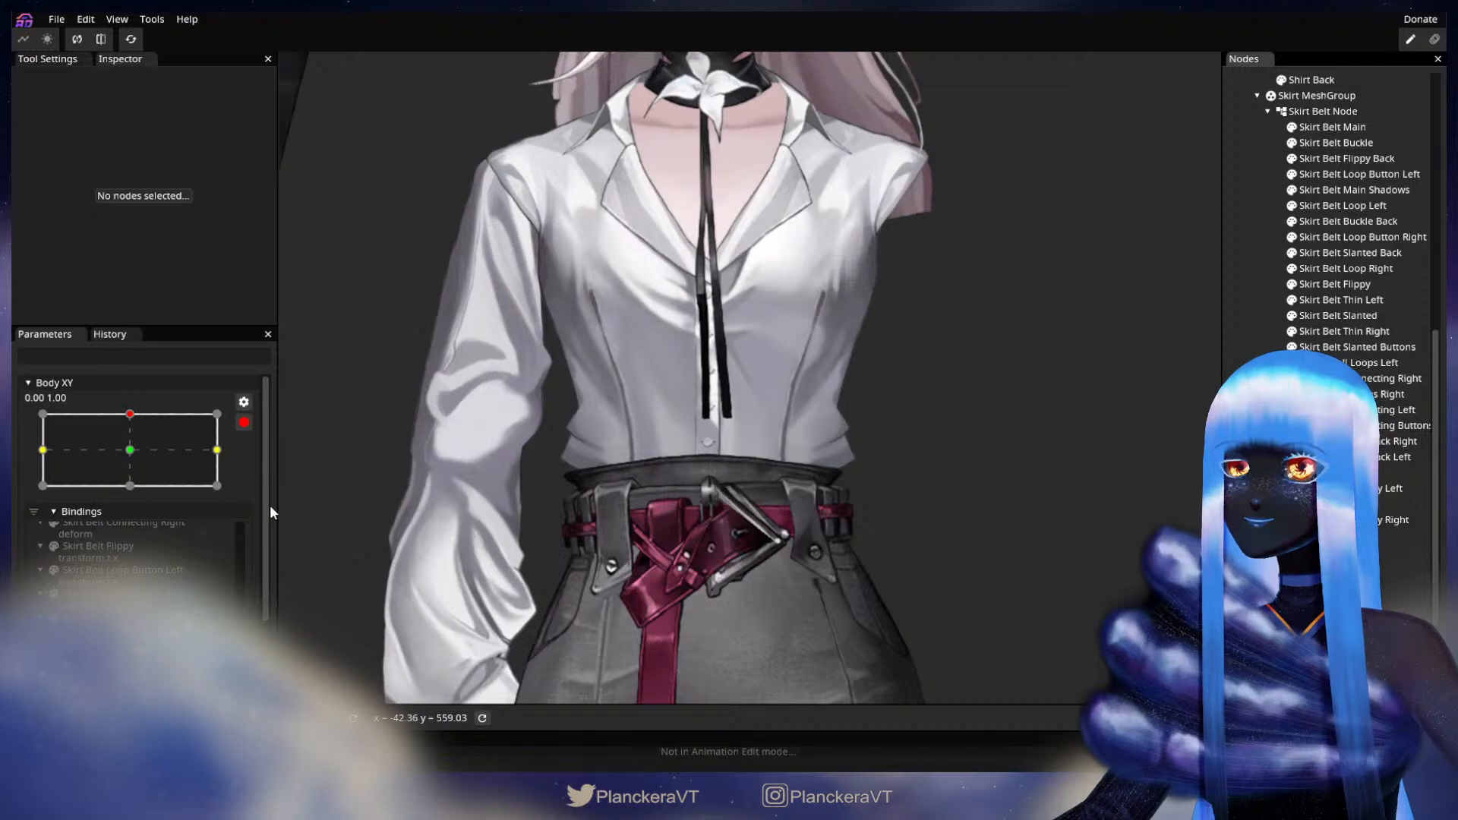
# - Preview the waistband's vertical Body XY movement with recording off, and rearm the keypoint at 0.00, 1.00
pyautogui.click(244, 423)
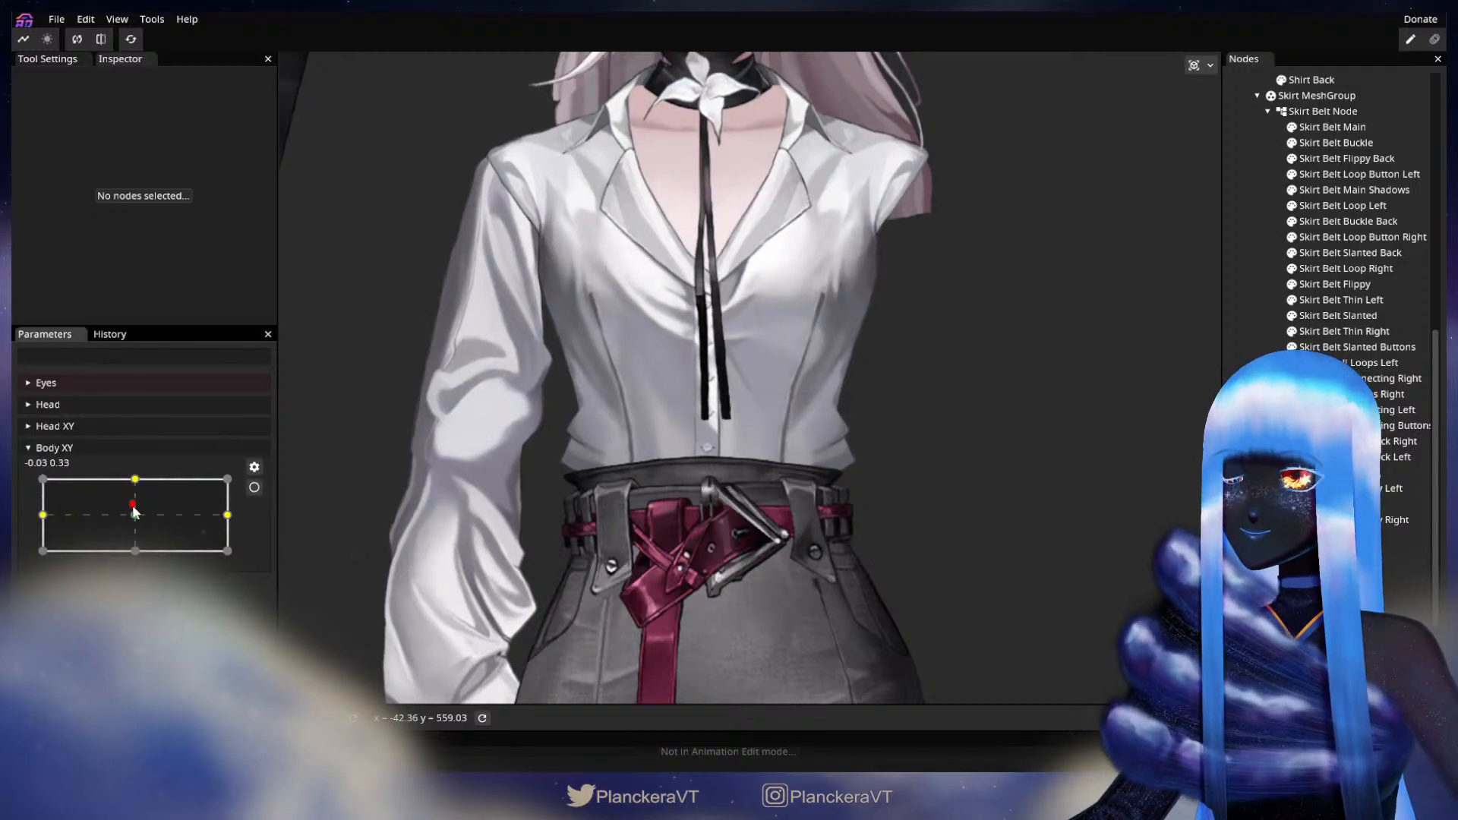
pyautogui.moveTo(137, 485)
pyautogui.mouseDown()
pyautogui.moveTo(137, 521)
pyautogui.moveTo(136, 479)
pyautogui.mouseUp()
pyautogui.click(254, 487)
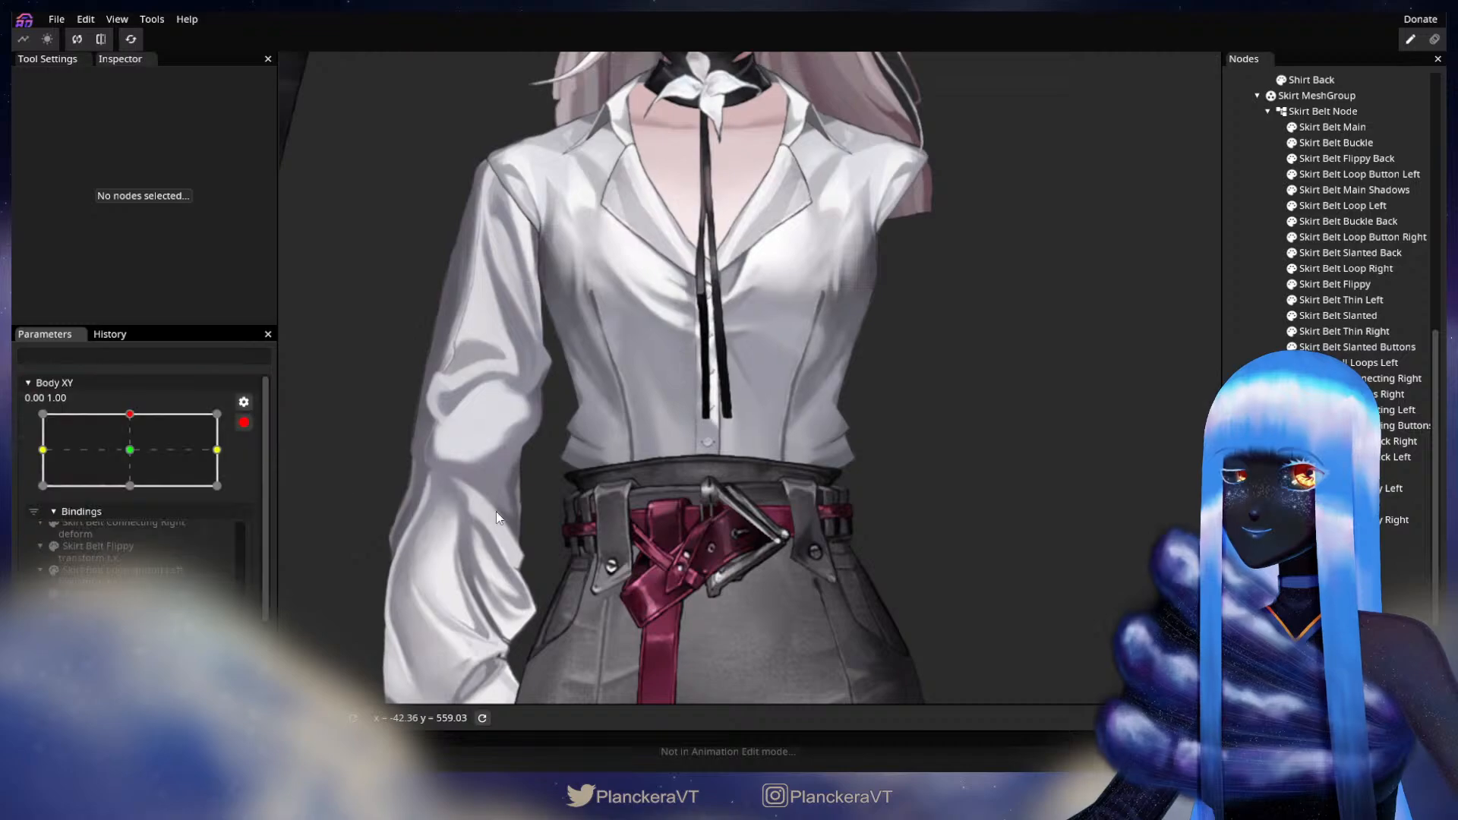
# - Deform the upper part of the Skirt with a Circle Brush of size 179, and preview its Body XY movement
pyautogui.click(1312, 536)
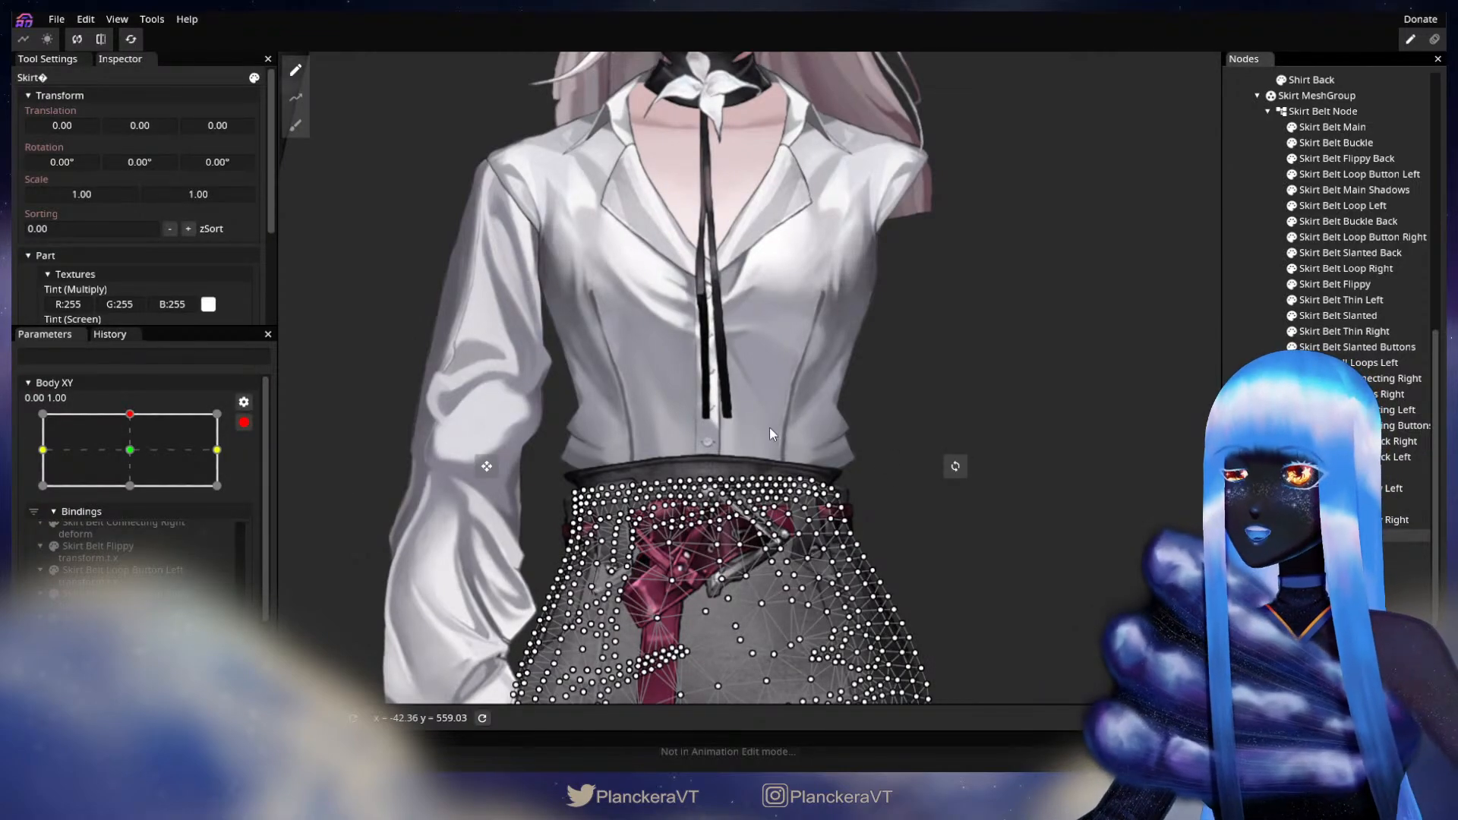
pyautogui.click(296, 126)
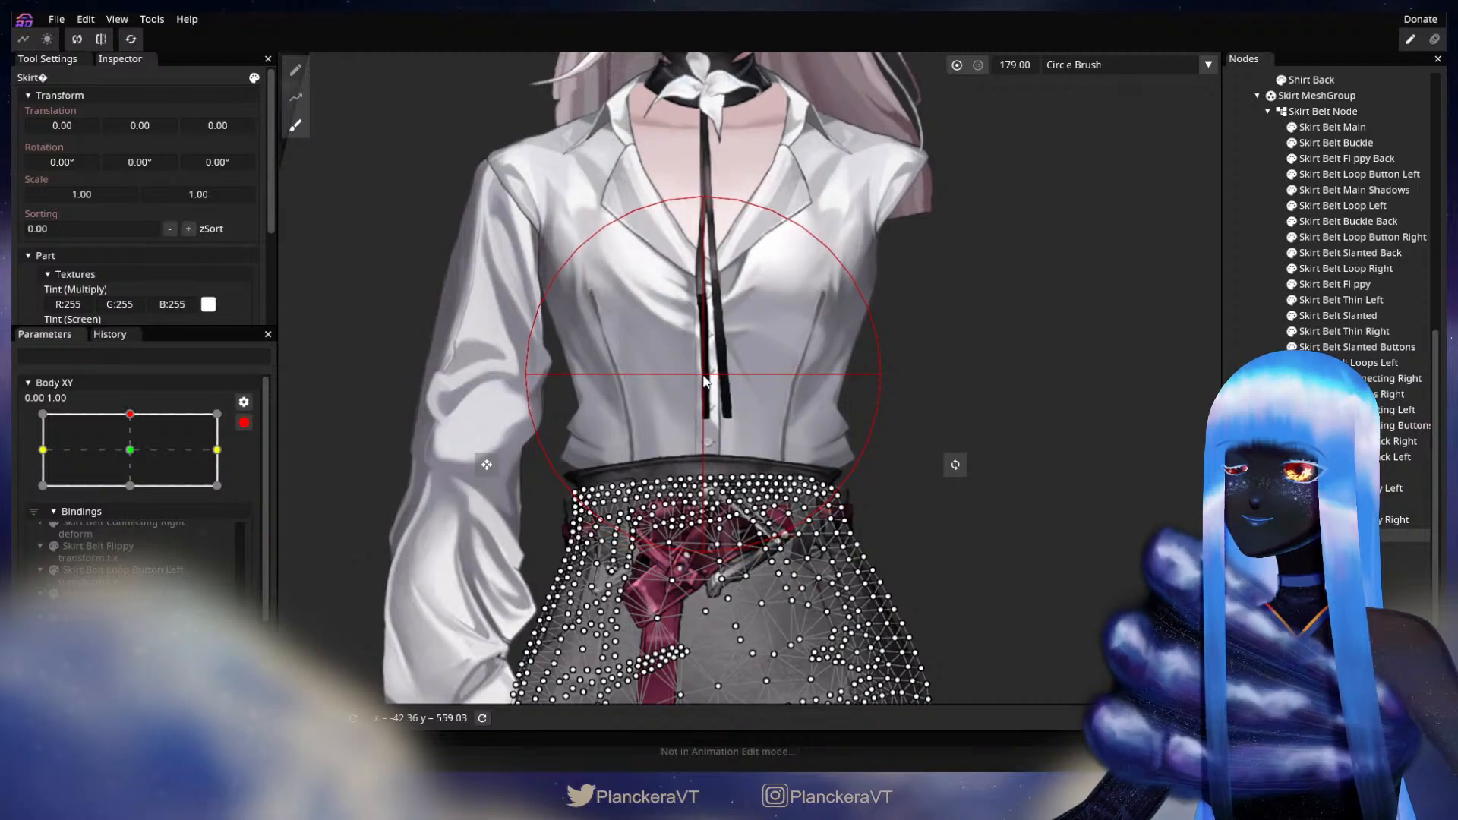
pyautogui.click(1321, 536)
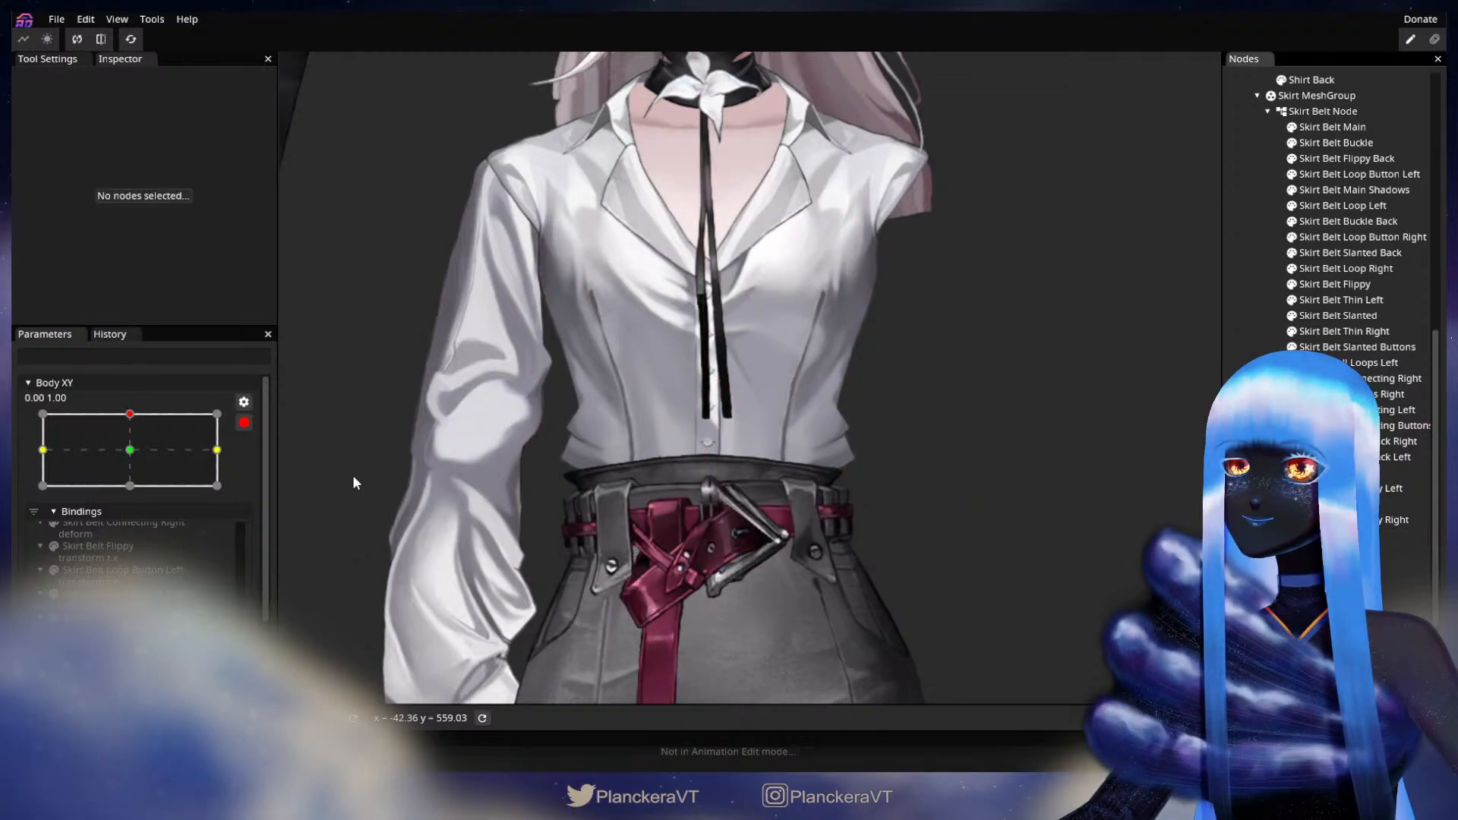
pyautogui.click(247, 425)
pyautogui.moveTo(154, 477)
pyautogui.mouseDown()
pyautogui.moveTo(139, 509)
pyautogui.moveTo(135, 478)
pyautogui.moveTo(145, 513)
pyautogui.moveTo(153, 477)
pyautogui.mouseUp()
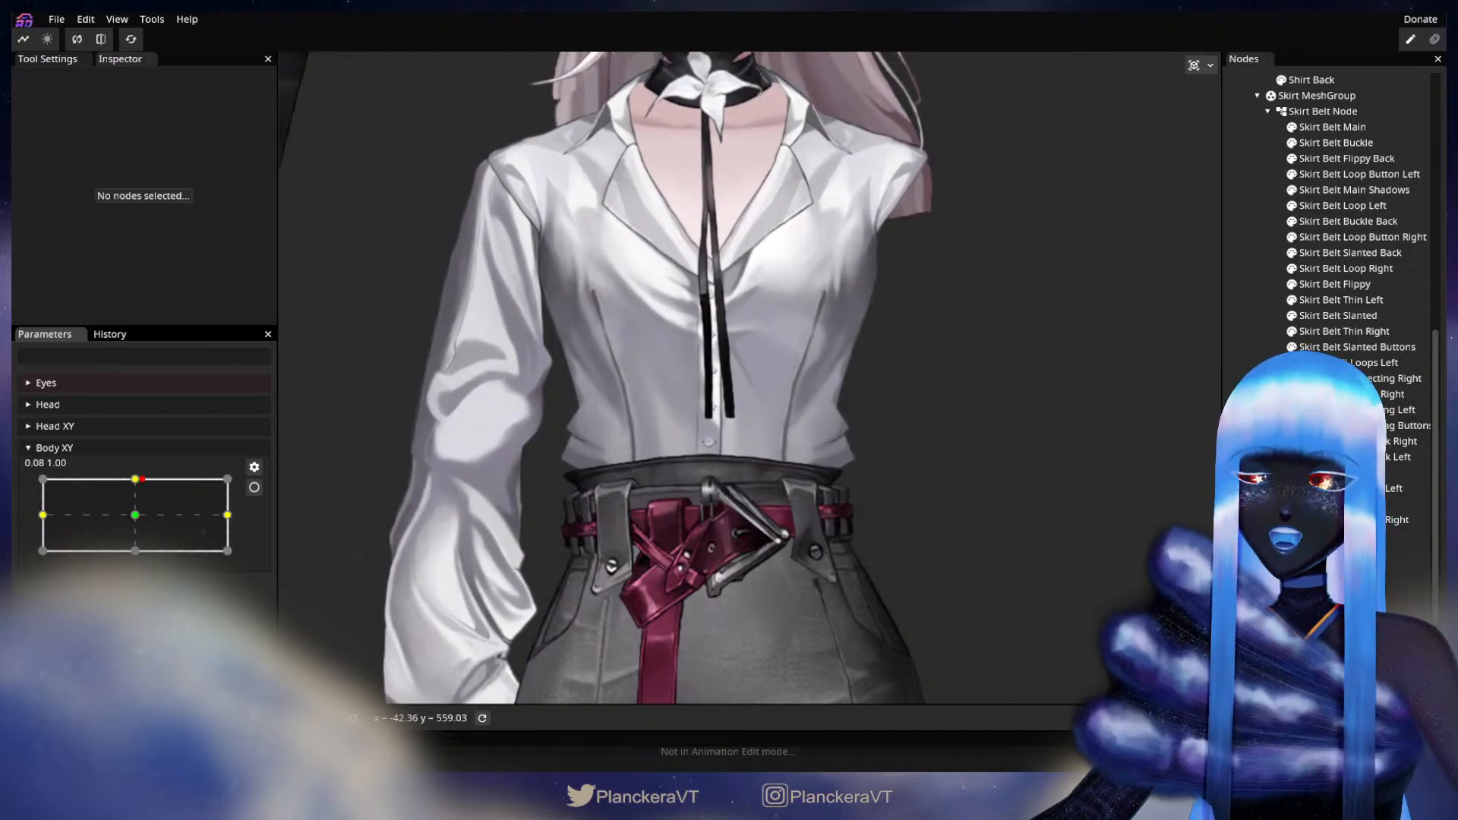
# - Rearm the upper Body XY keypoint and refine the Skirt's upper mesh with the size 179 Circle Brush
pyautogui.click(1304, 535)
pyautogui.click(255, 486)
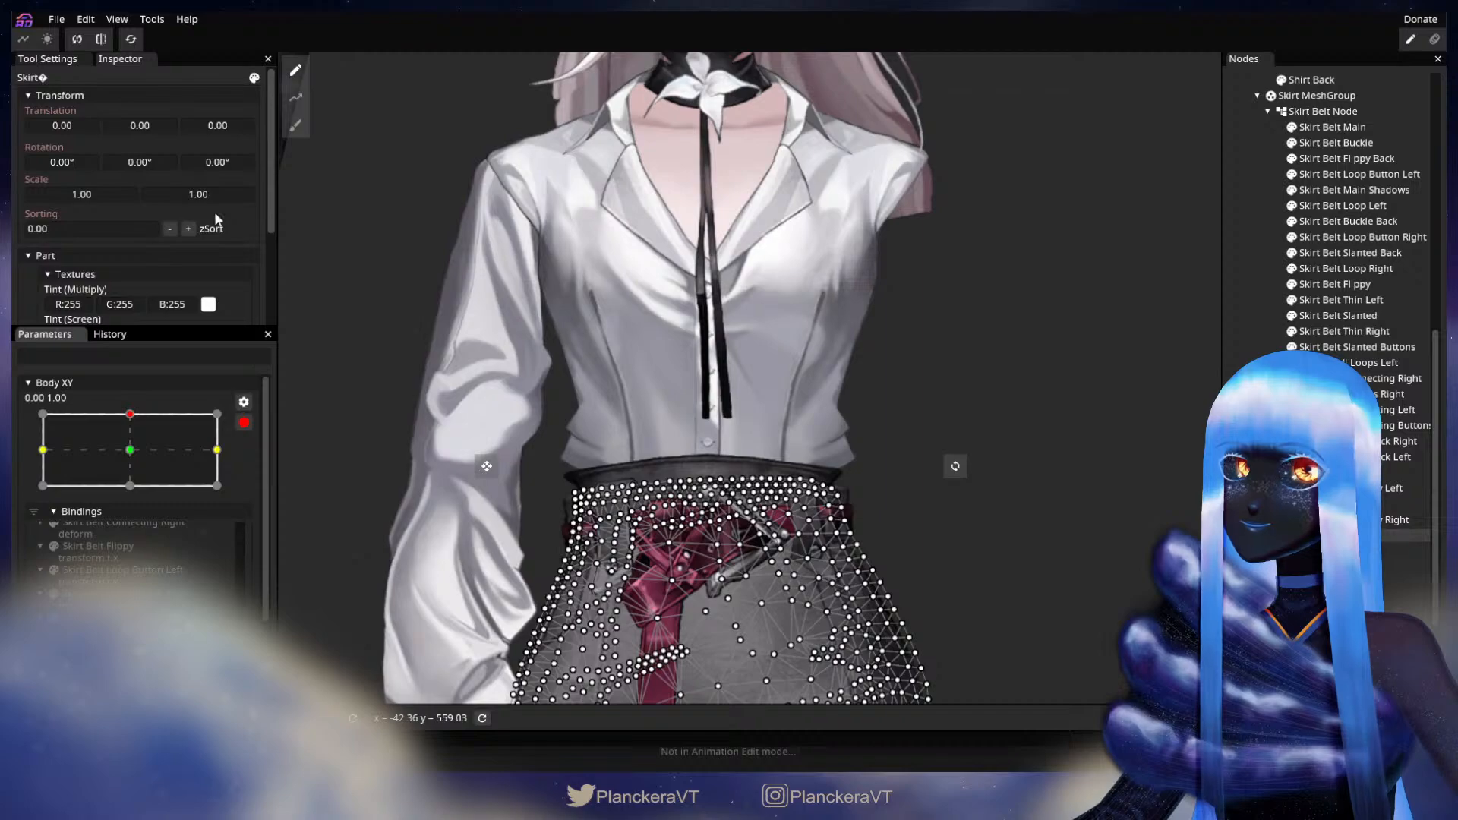
pyautogui.click(292, 128)
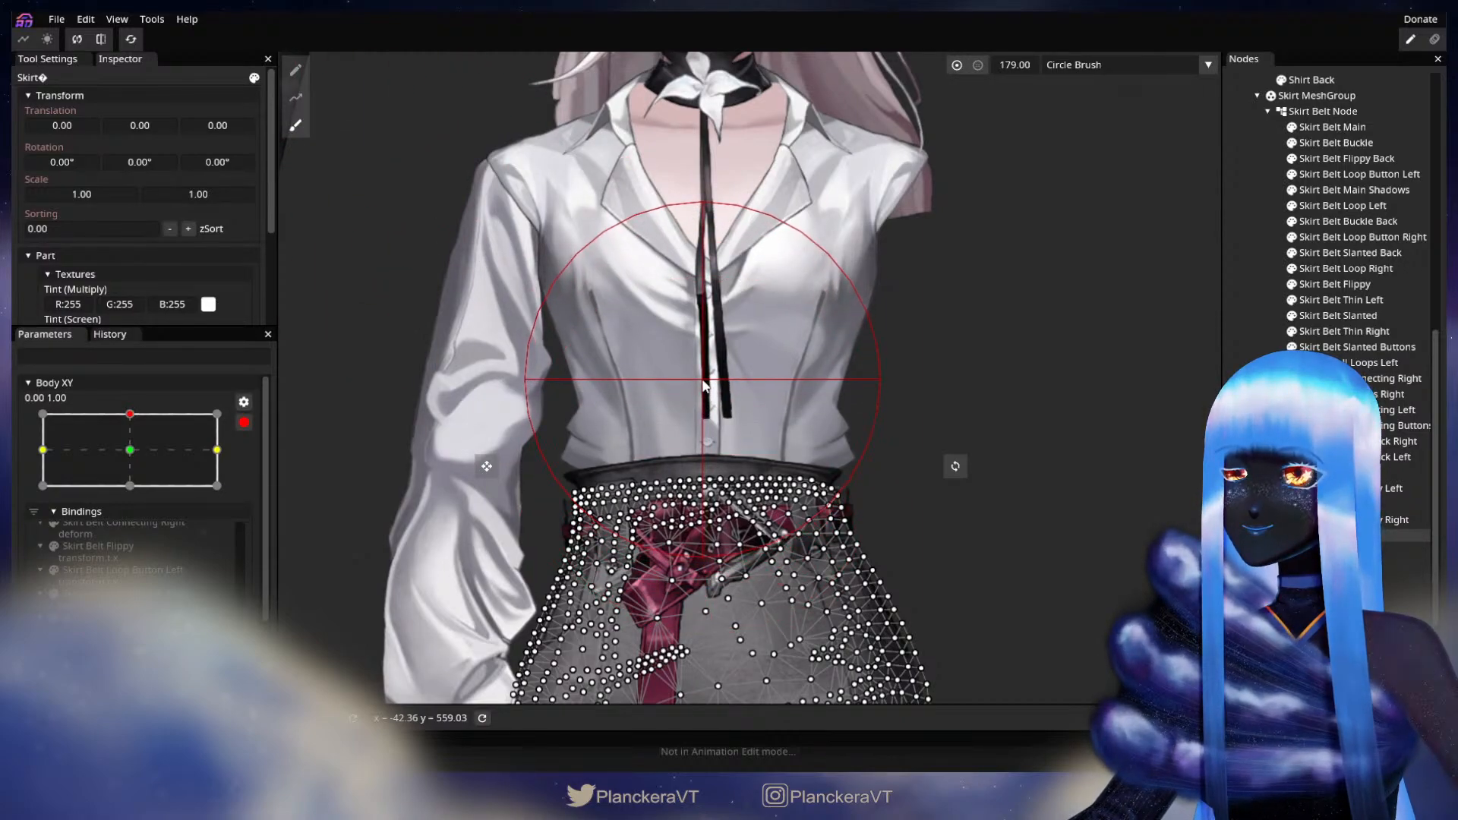
pyautogui.press('Escape')
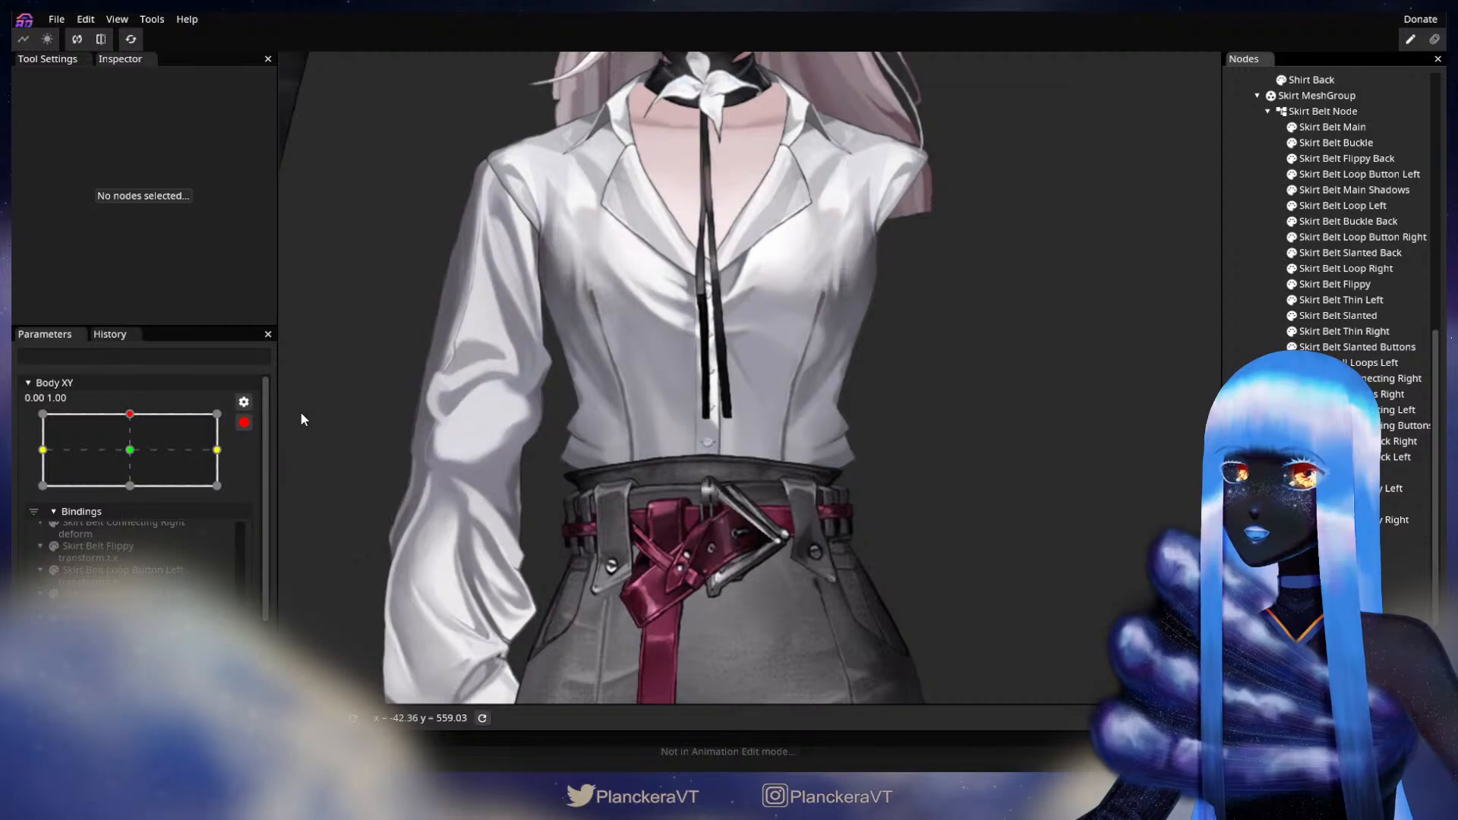
# - Preview the skirt and whole torso around the upper Body XY position with recording off
pyautogui.click(244, 422)
pyautogui.moveTo(135, 479)
pyautogui.mouseDown()
pyautogui.moveTo(136, 527)
pyautogui.moveTo(141, 480)
pyautogui.mouseUp()
pyautogui.scroll(-1, 831, 430)
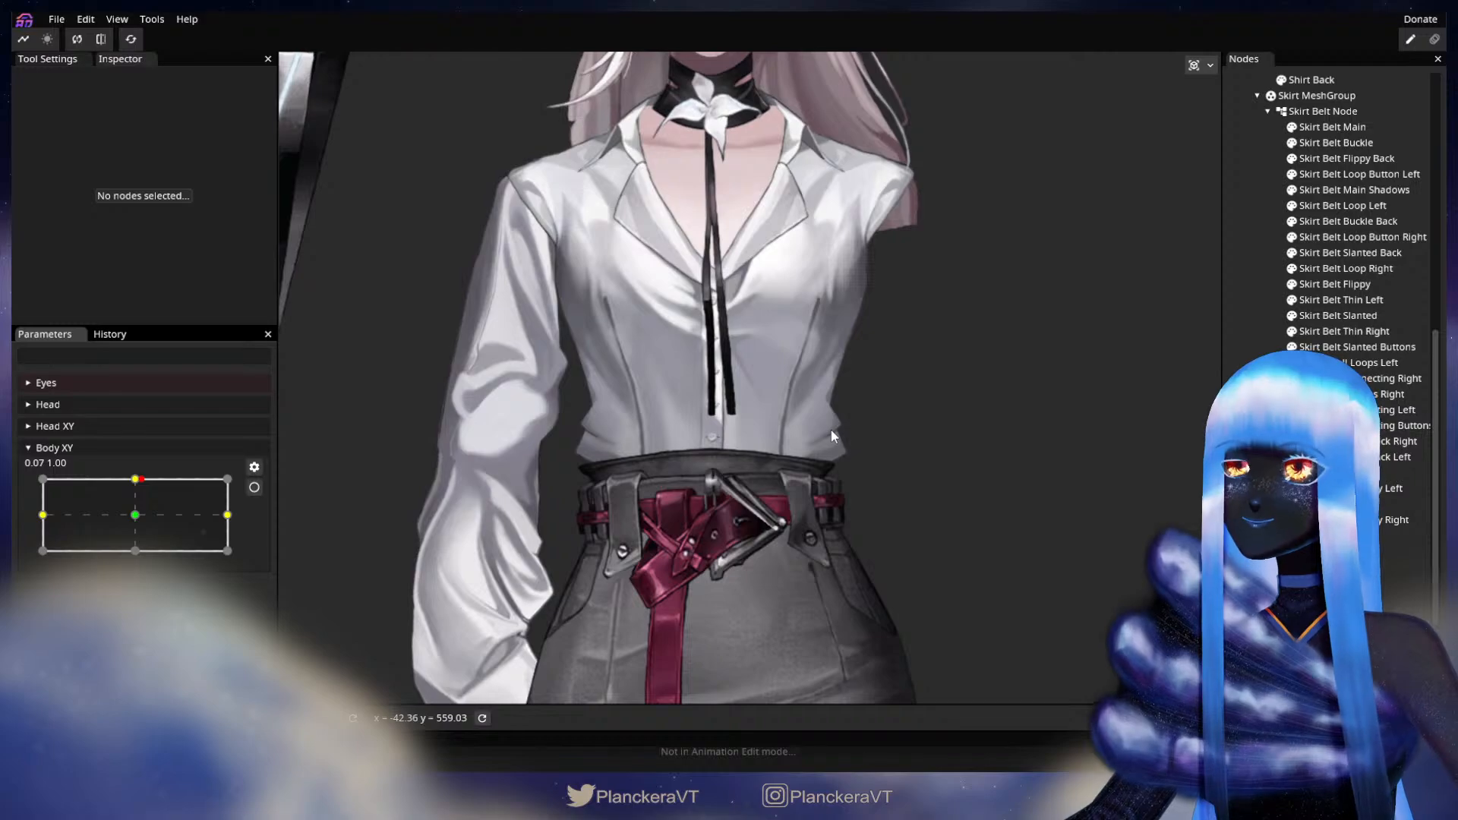
pyautogui.scroll(-3, 832, 441)
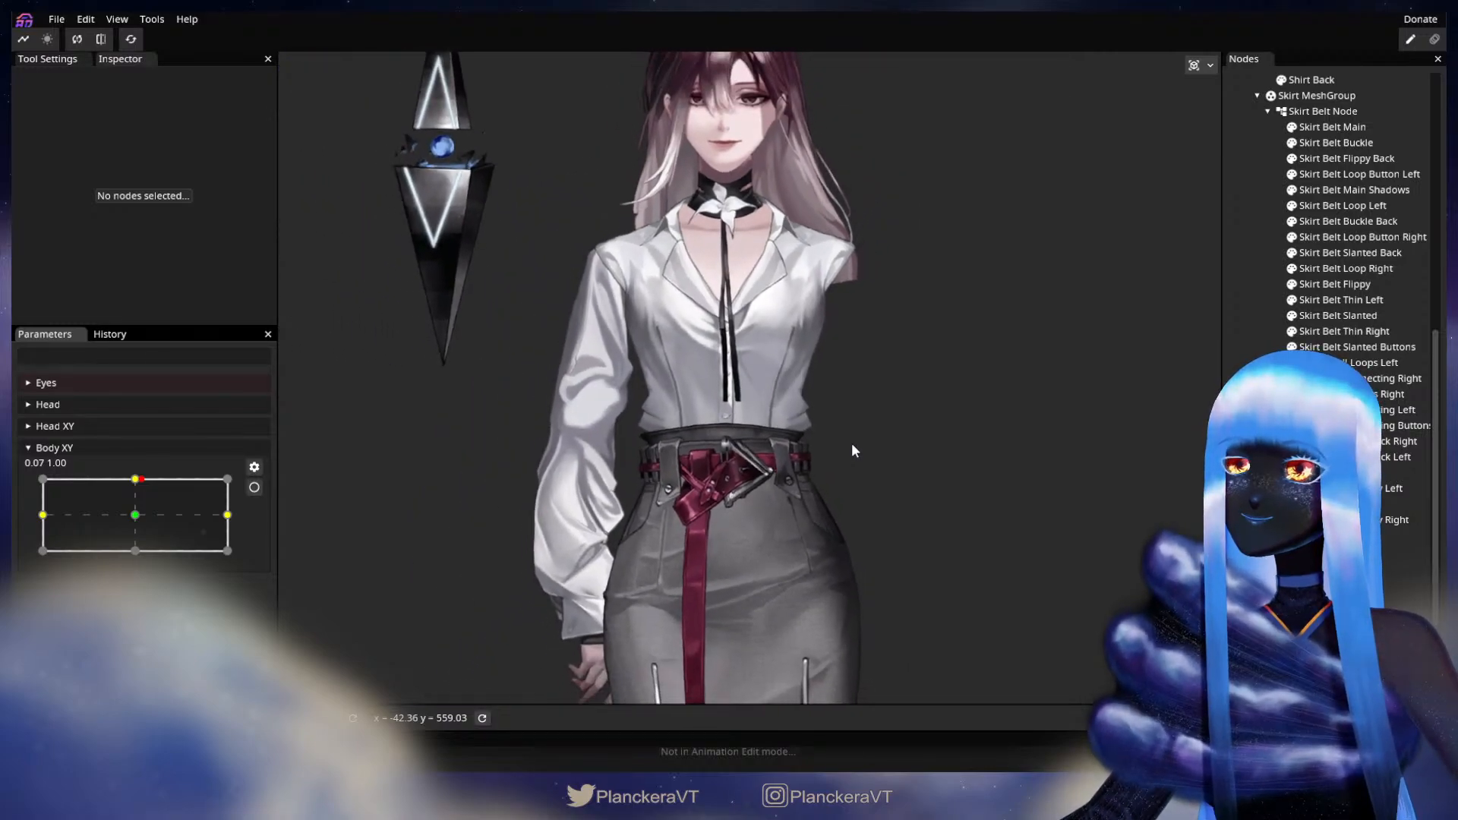
# - Check the puppet's whole torso and waist near the upper end of the Body XY range
pyautogui.scroll(-3, 852, 441)
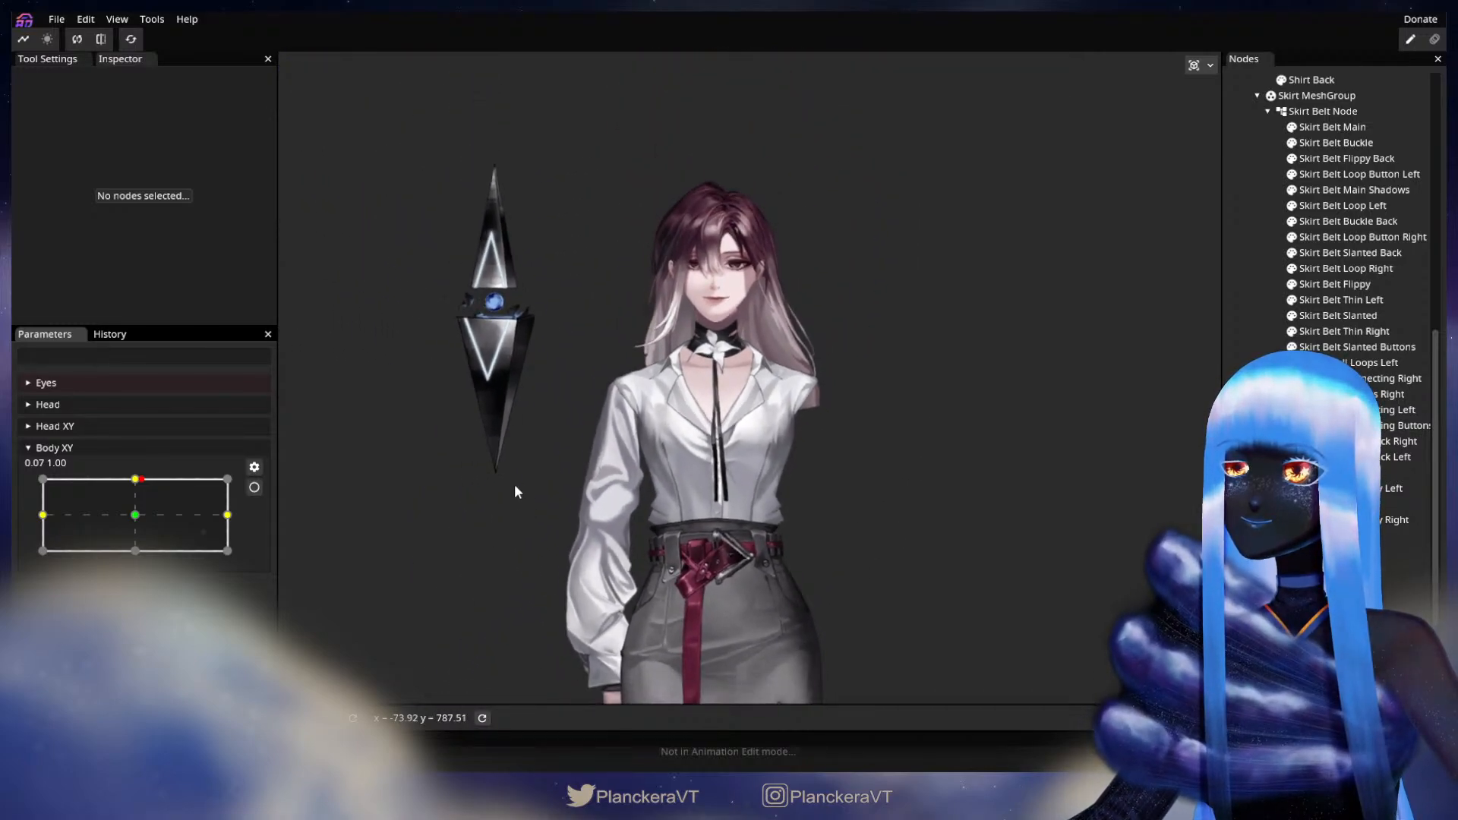
pyautogui.moveTo(139, 489)
pyautogui.mouseDown()
pyautogui.moveTo(132, 471)
pyautogui.moveTo(139, 521)
pyautogui.moveTo(144, 464)
pyautogui.moveTo(136, 522)
pyautogui.moveTo(145, 487)
pyautogui.mouseUp()
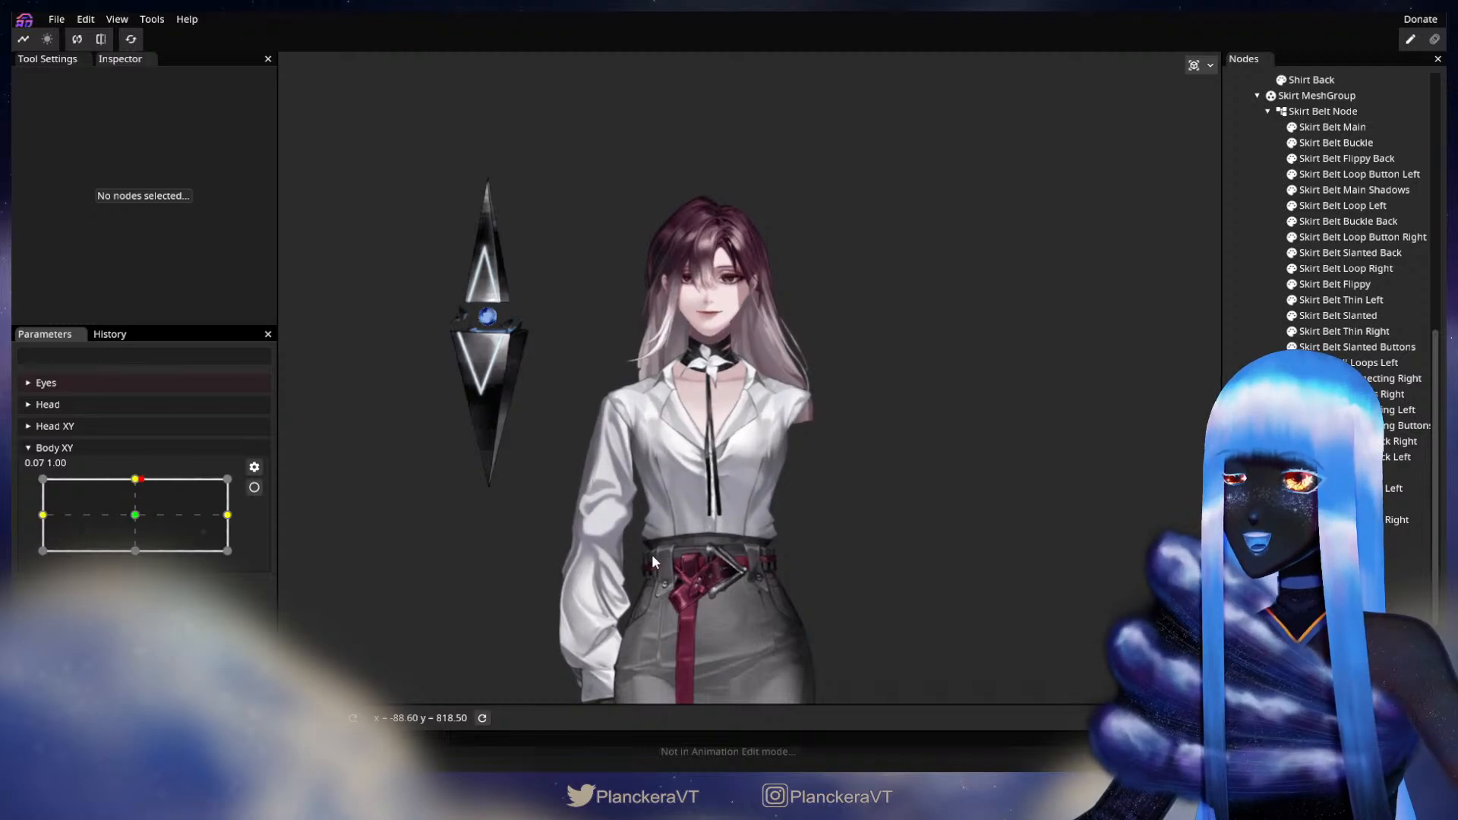
pyautogui.scroll(5, 652, 557)
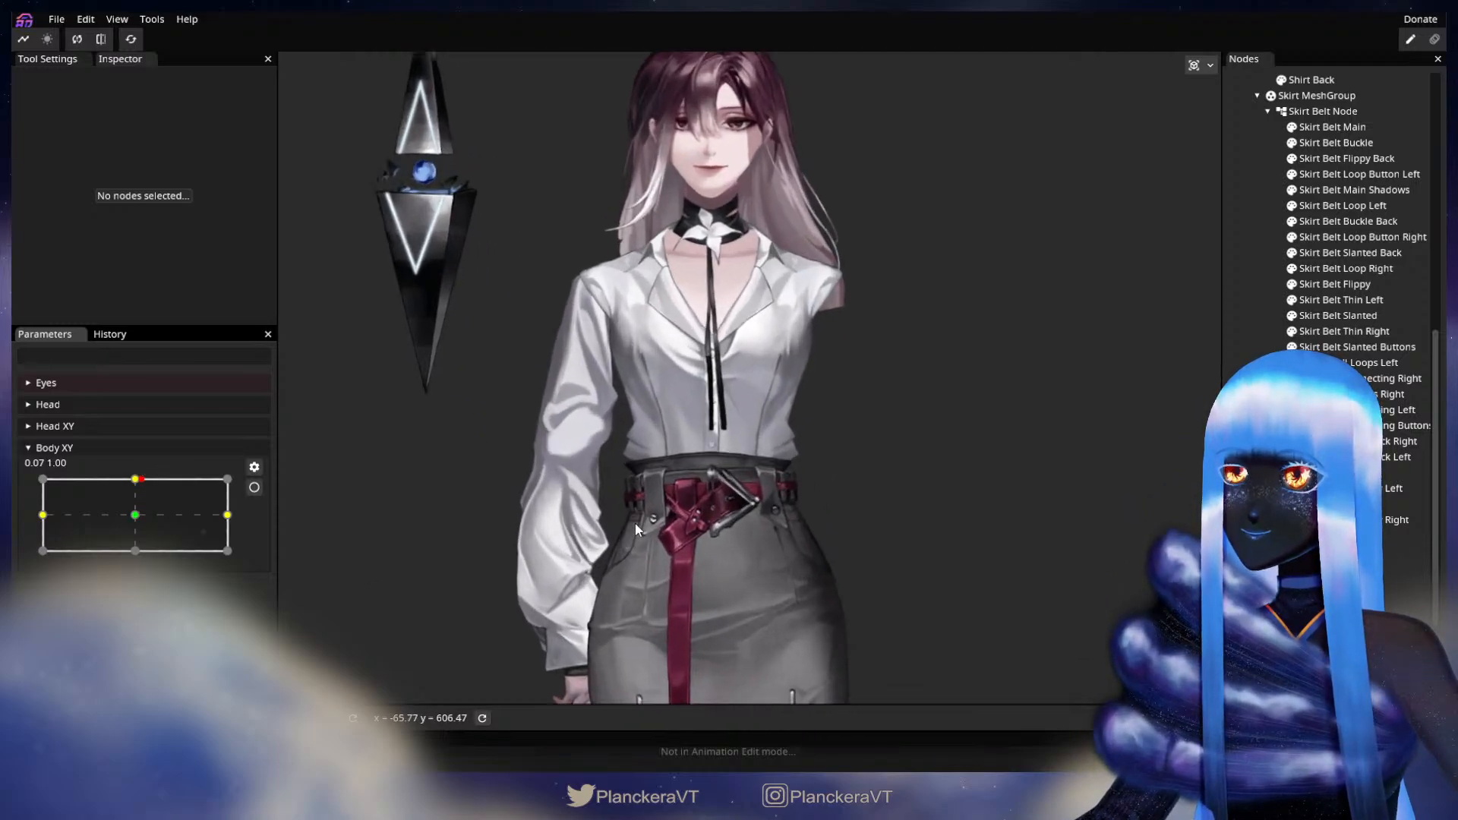
# - Rearm the Body XY keypoint at 0.00, 1.00 and retouch the Shirt MeshGroup with the size 179 Circle Brush
pyautogui.click(254, 487)
pyautogui.scroll(3, 919, 546)
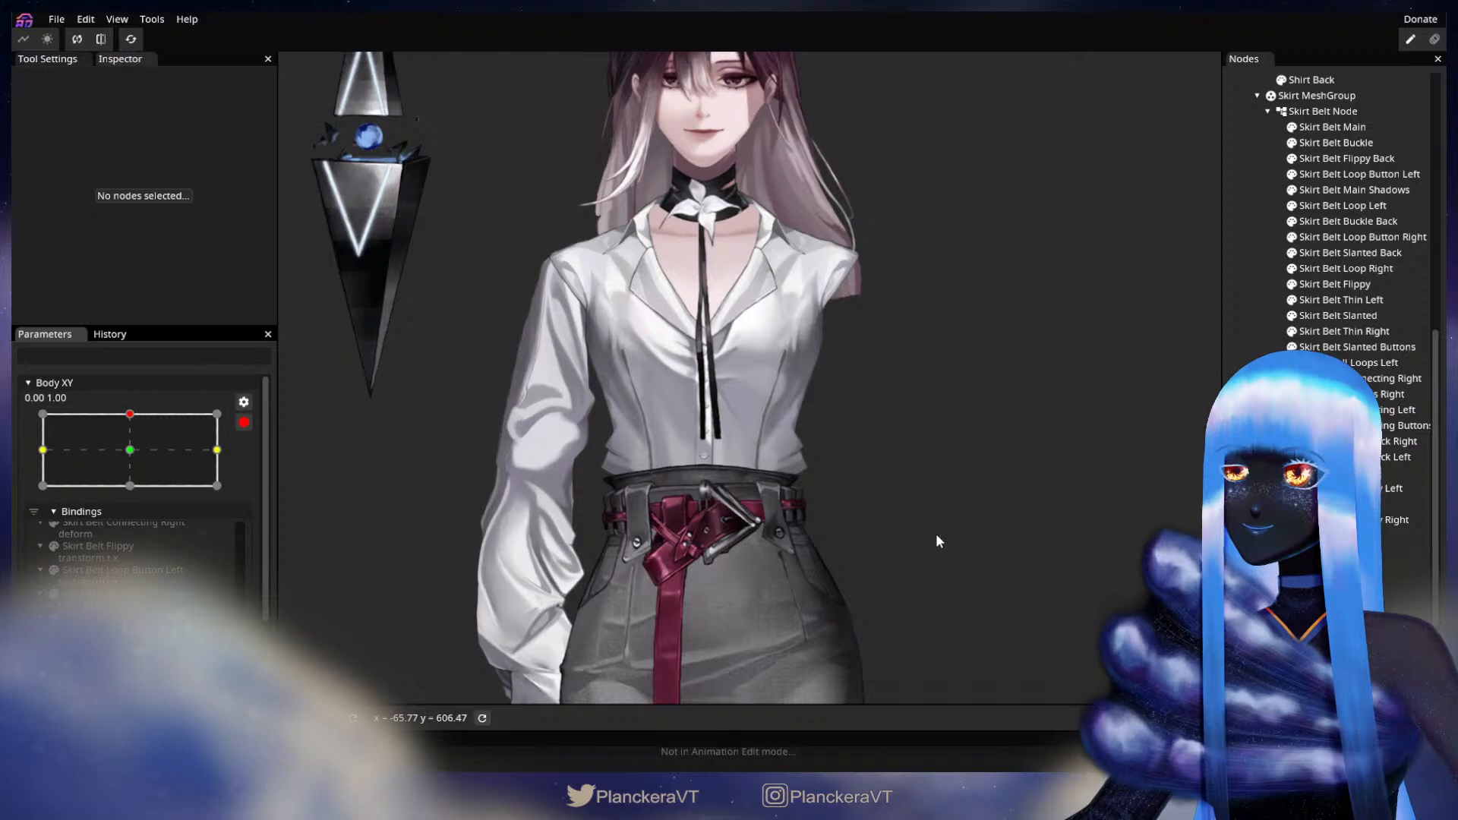
pyautogui.scroll(2, 1323, 313)
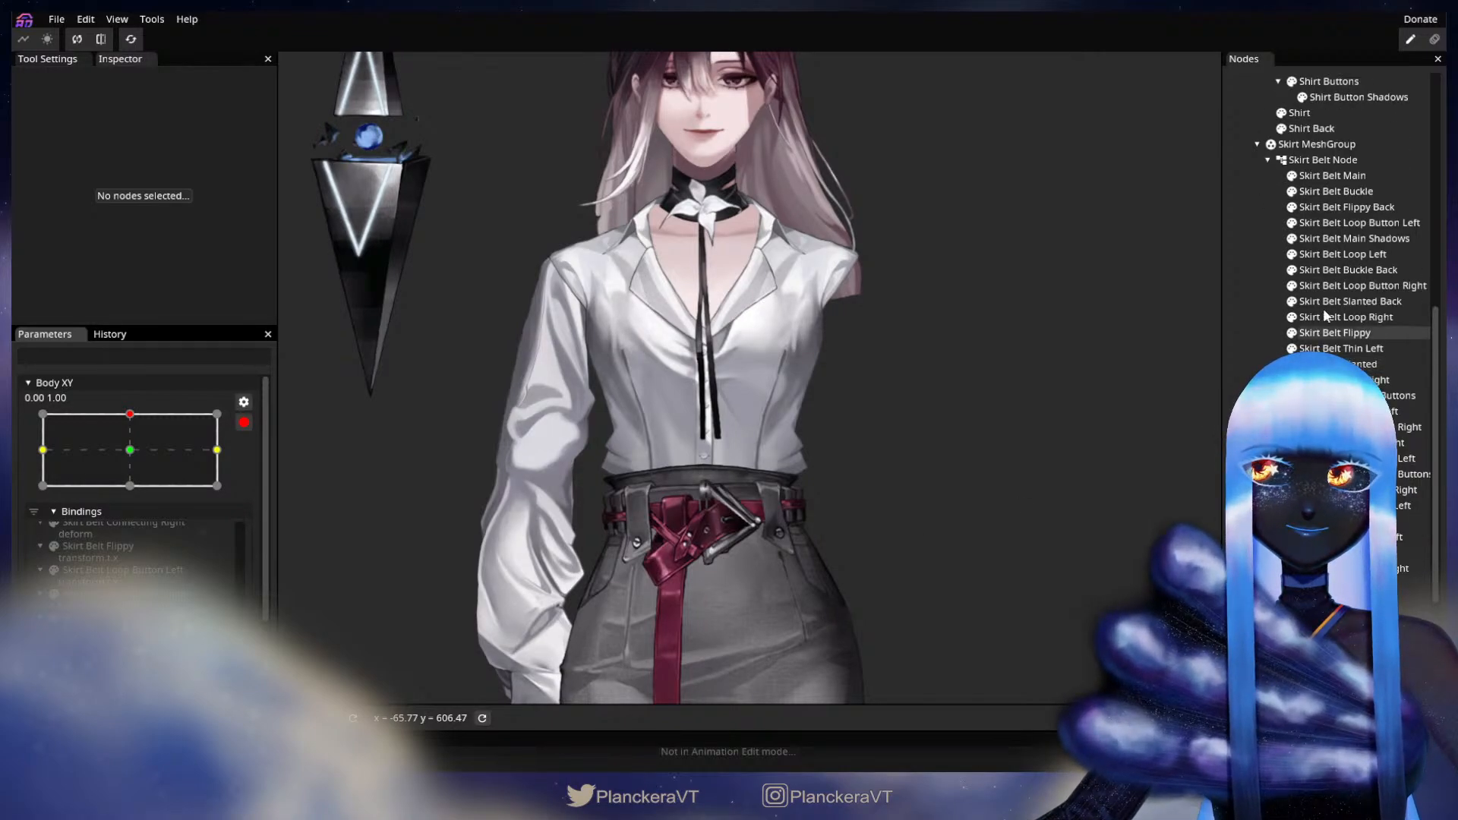
pyautogui.click(1313, 142)
pyautogui.scroll(5, 1344, 243)
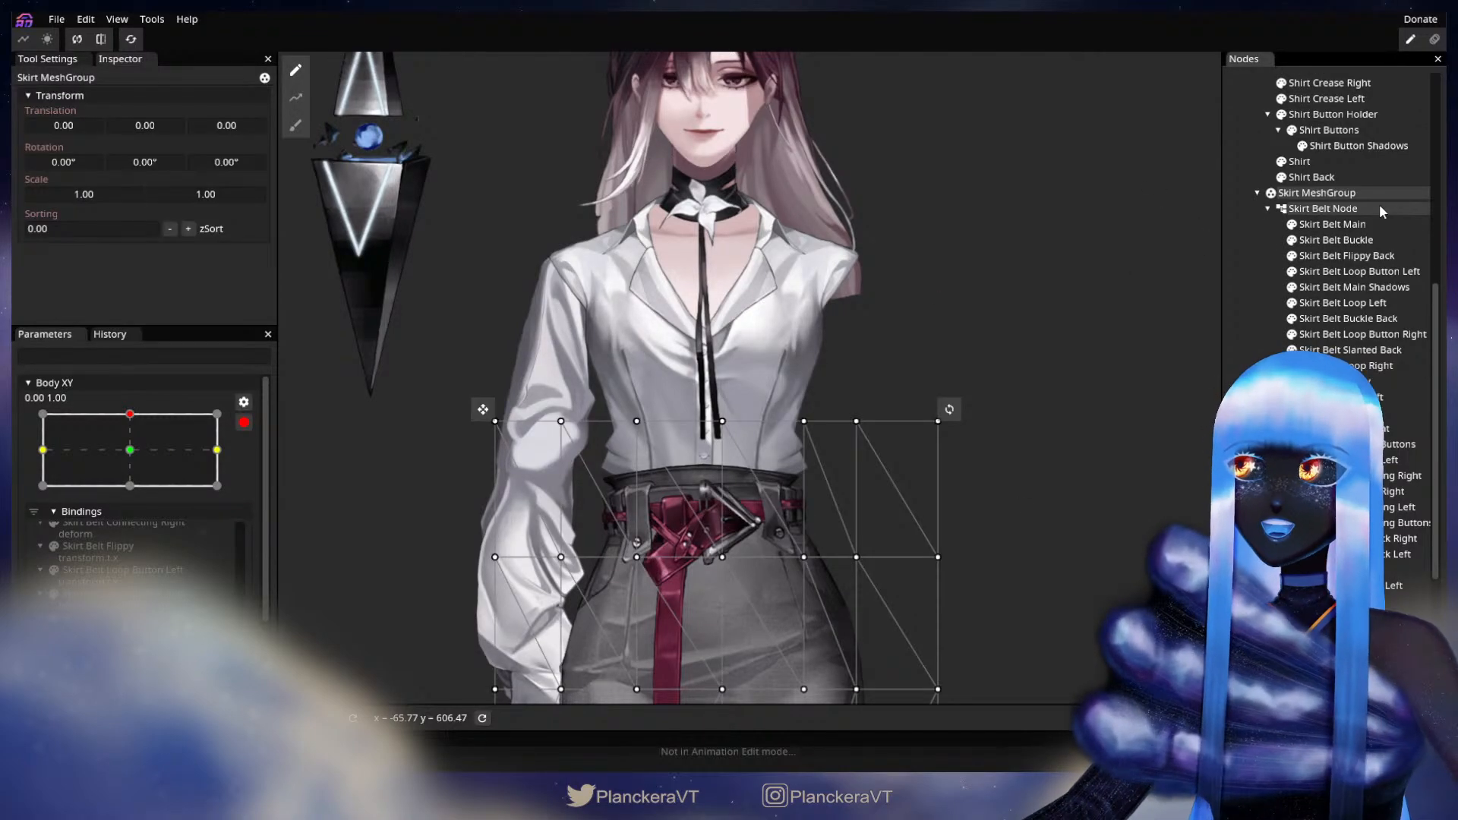
pyautogui.click(1328, 266)
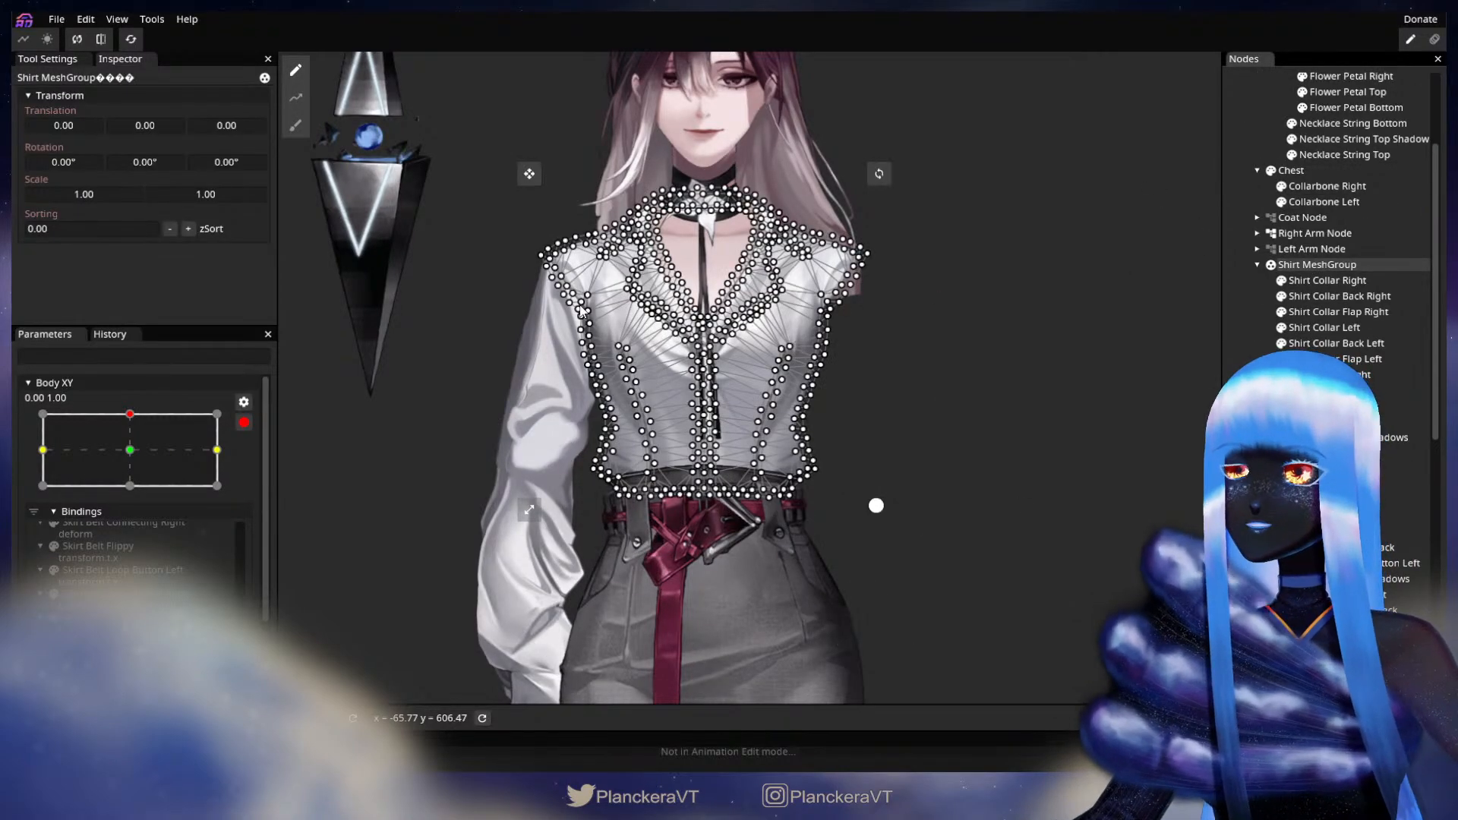
pyautogui.click(296, 125)
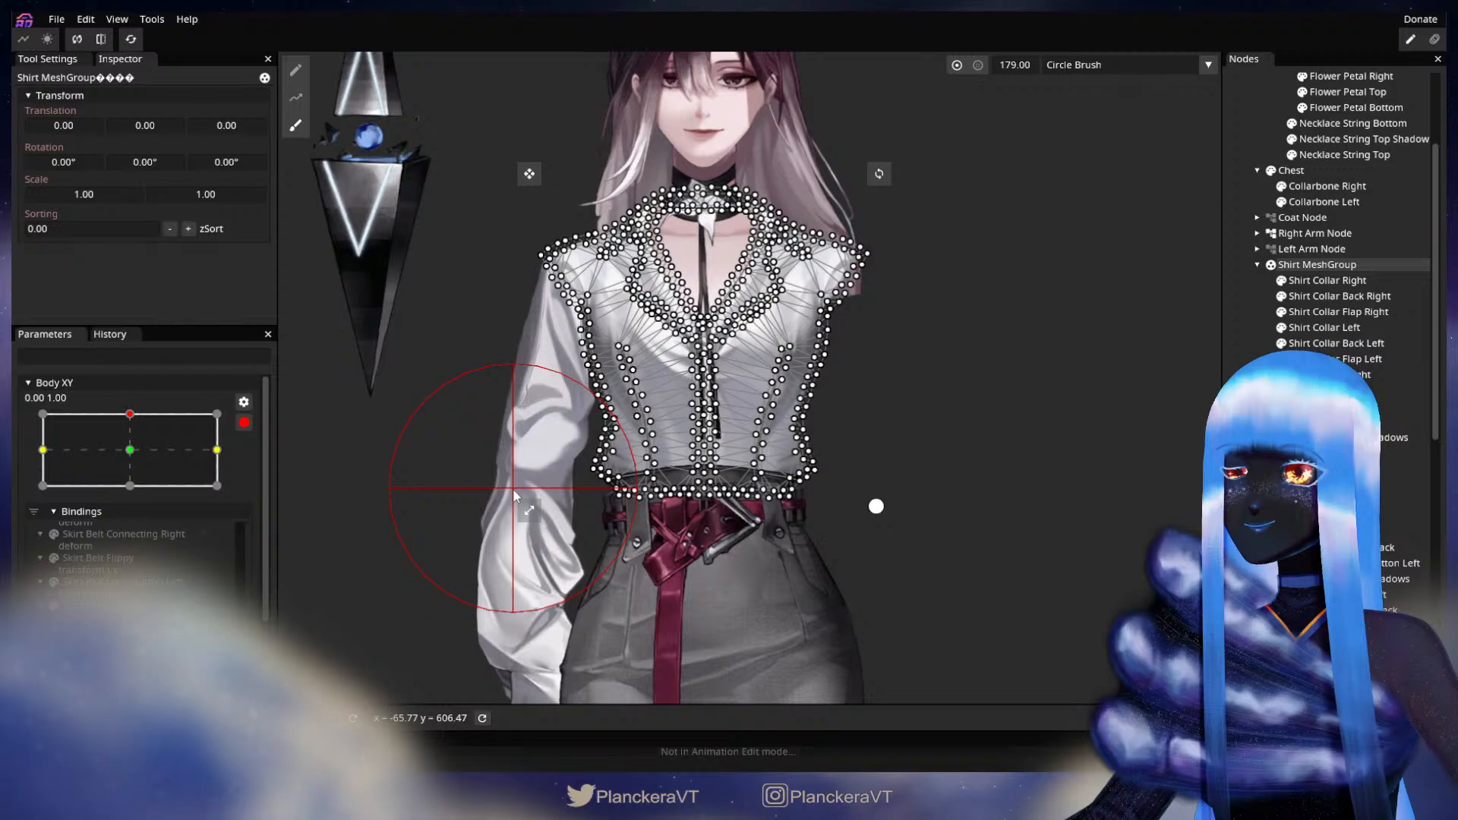
pyautogui.click(1260, 328)
# - Preview Body XY with recording off, moving it between the centre, the upper keypoint and the upper-right area
pyautogui.moveTo(864, 334); pyautogui.dragTo(836, 450)
pyautogui.scroll(-1, 822, 482)
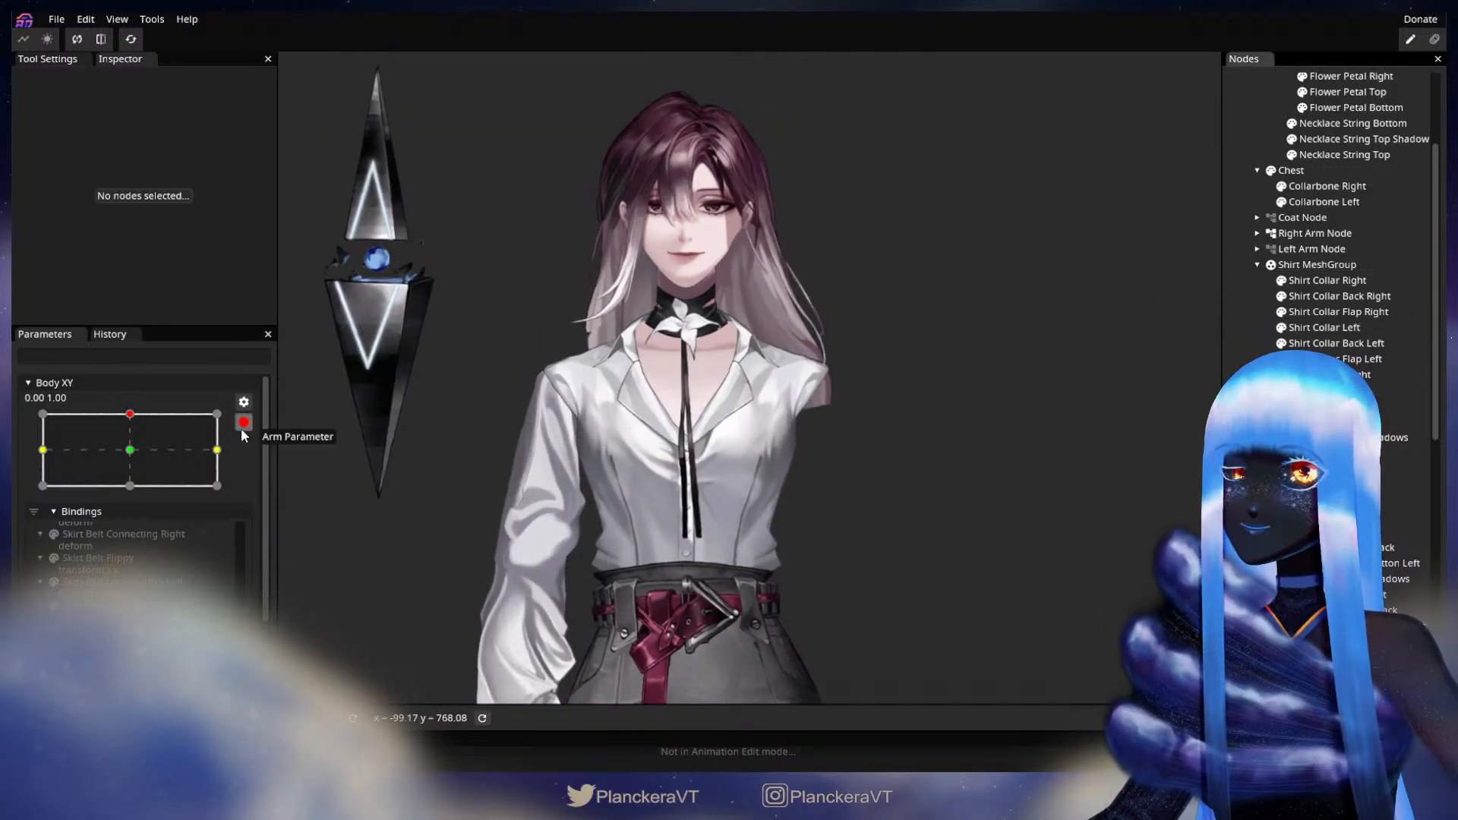
pyautogui.scroll(2, 240, 427)
pyautogui.moveTo(136, 479)
pyautogui.mouseDown()
pyautogui.moveTo(133, 521)
pyautogui.moveTo(140, 484)
pyautogui.mouseUp()
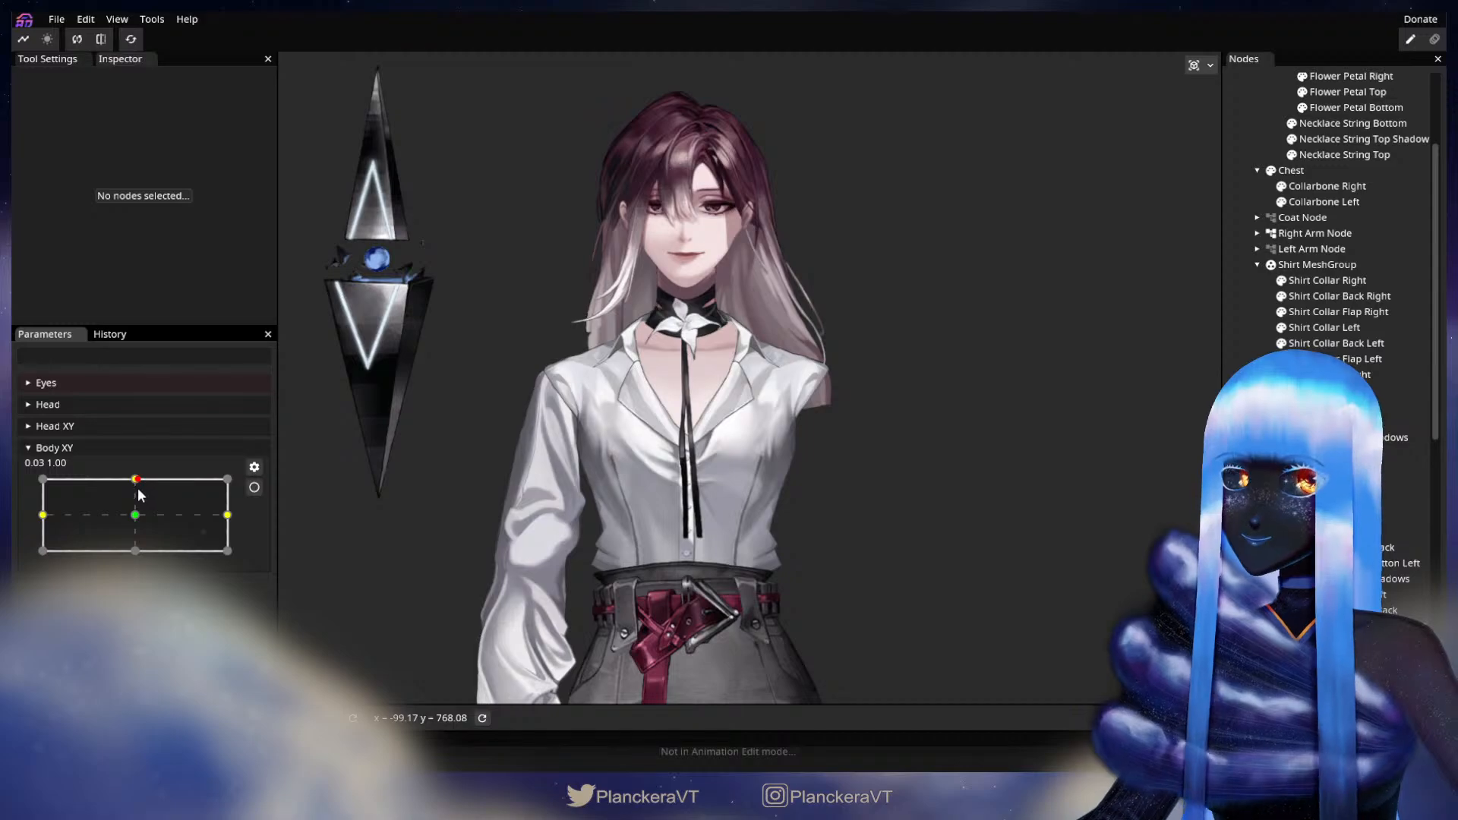
pyautogui.moveTo(135, 490)
pyautogui.mouseDown()
pyautogui.moveTo(135, 513)
pyautogui.moveTo(138, 476)
pyautogui.mouseUp()
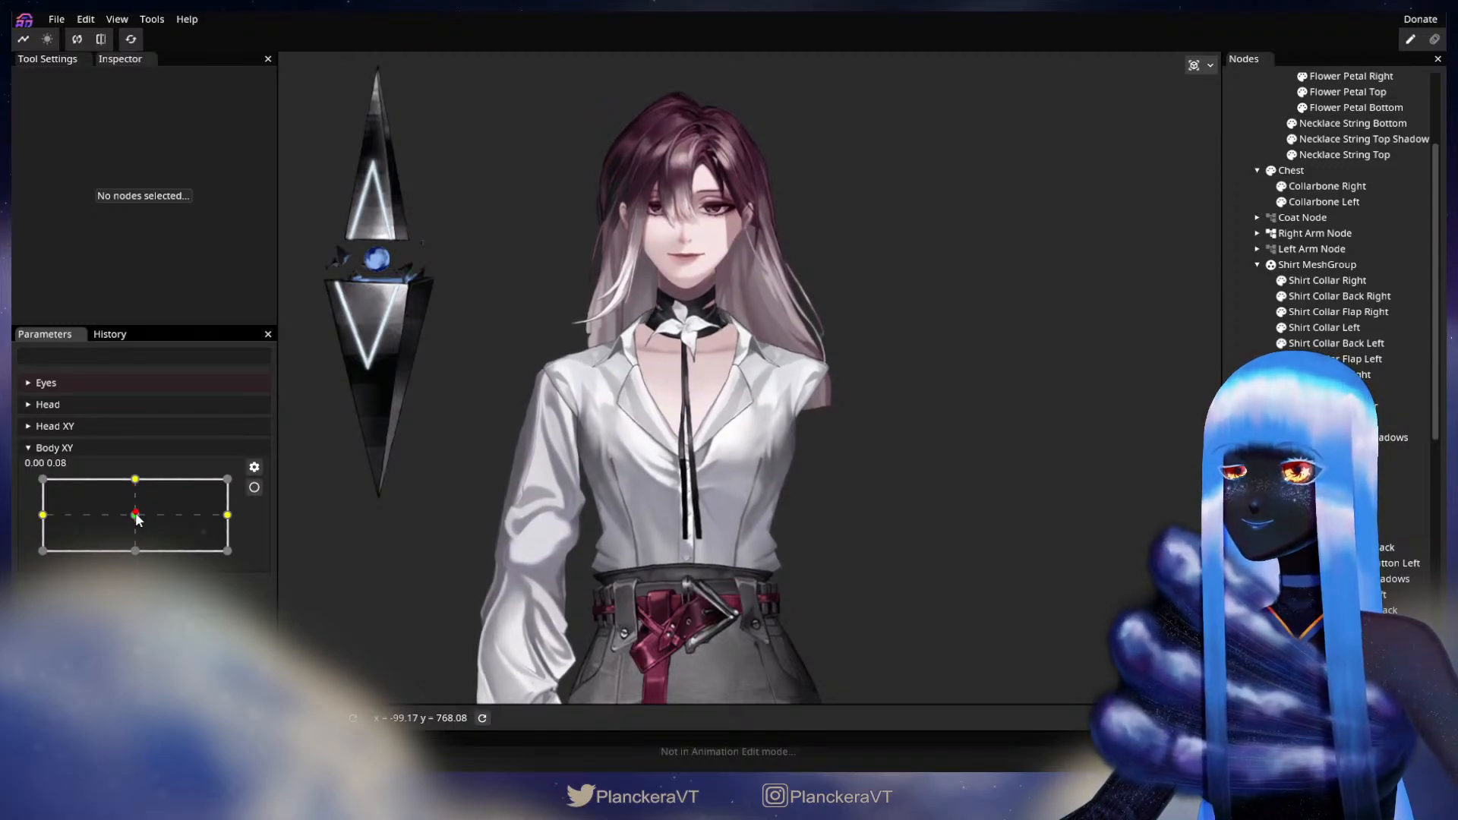
pyautogui.moveTo(140, 486); pyautogui.dragTo(186, 496)
pyautogui.moveTo(691, 441); pyautogui.dragTo(650, 495)
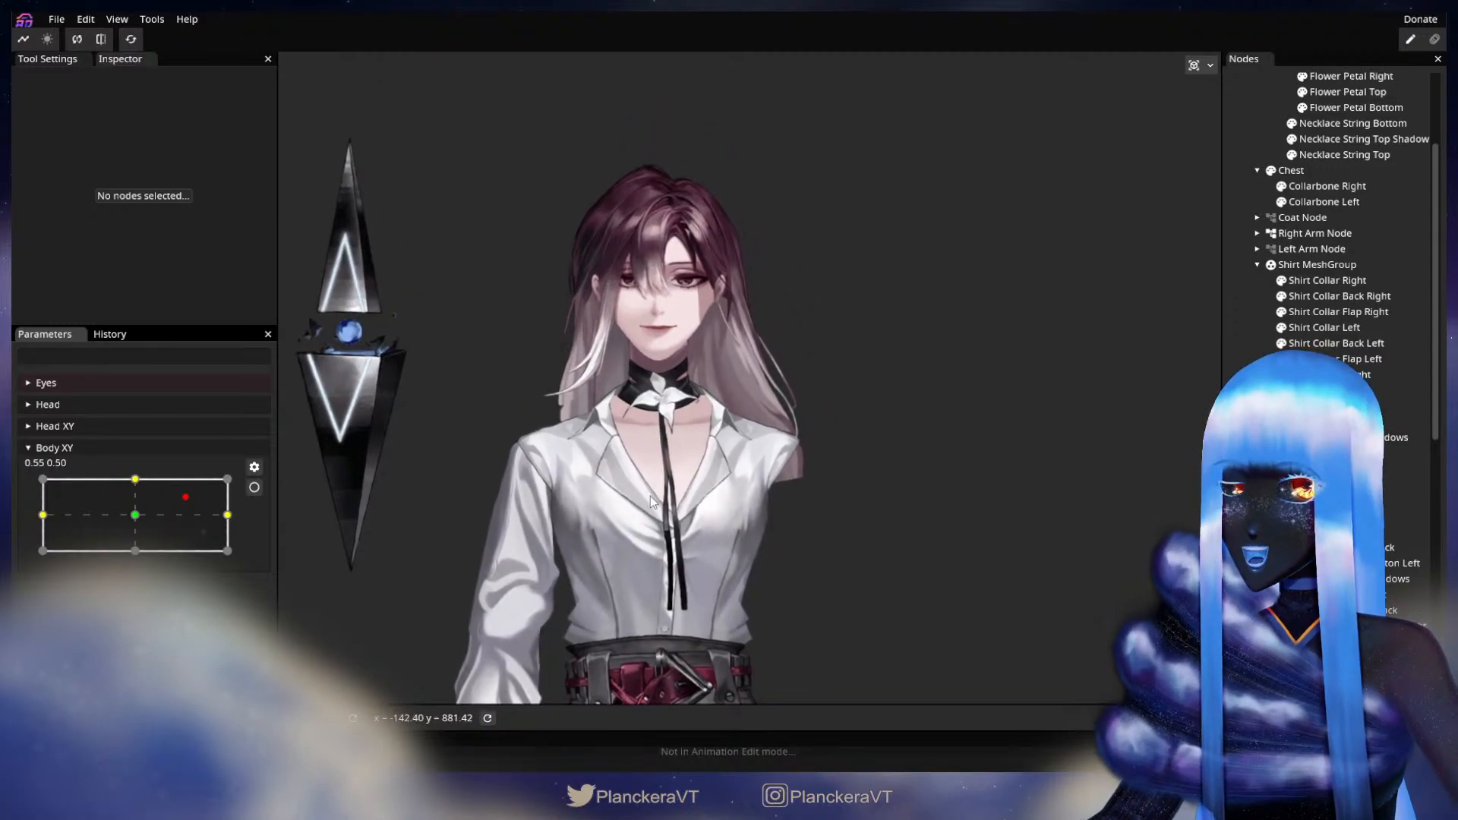
pyautogui.moveTo(163, 519); pyautogui.dragTo(139, 465)
pyautogui.scroll(-2, 786, 531)
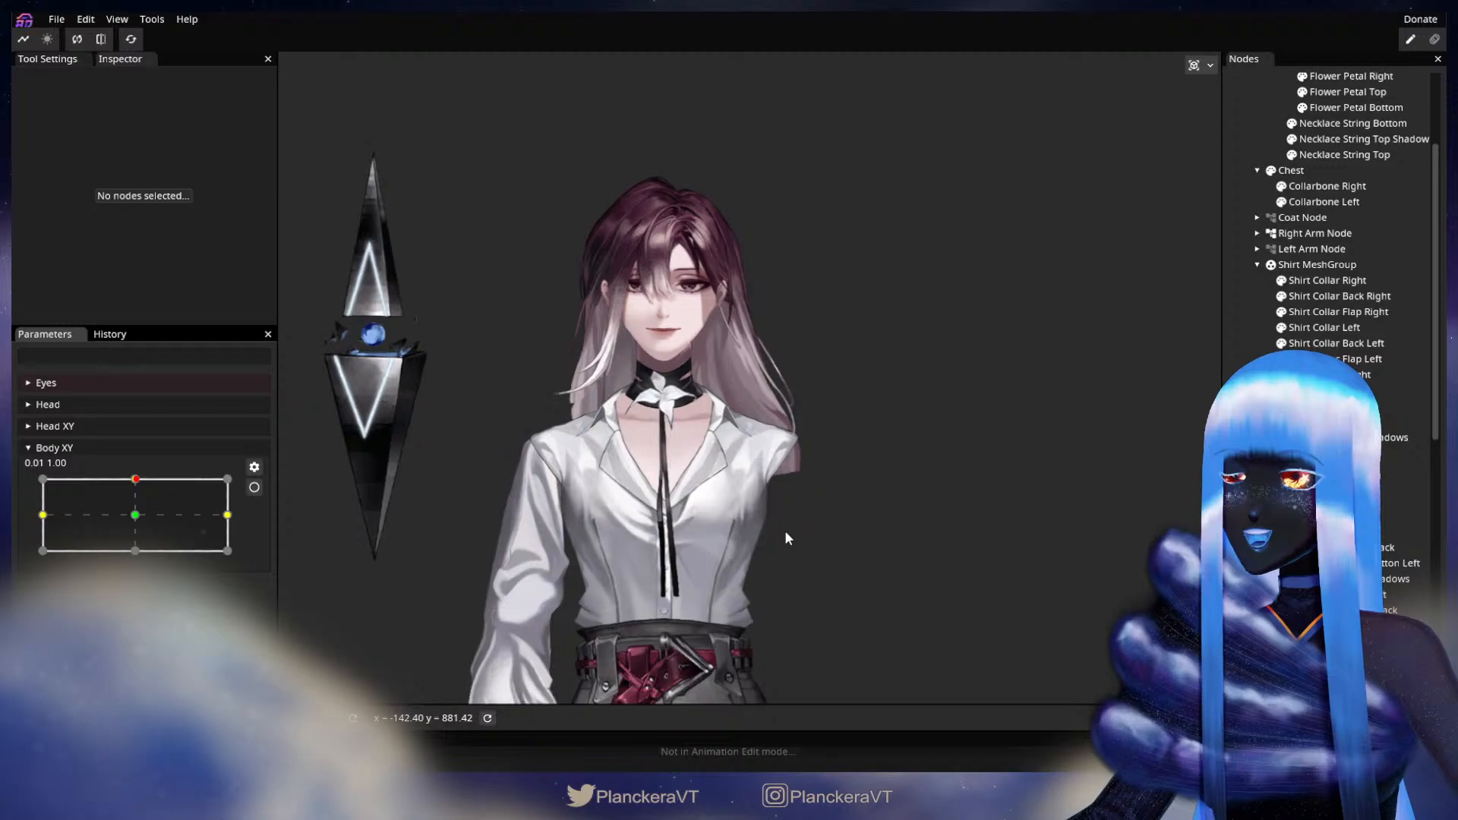
pyautogui.moveTo(786, 531); pyautogui.dragTo(808, 454)
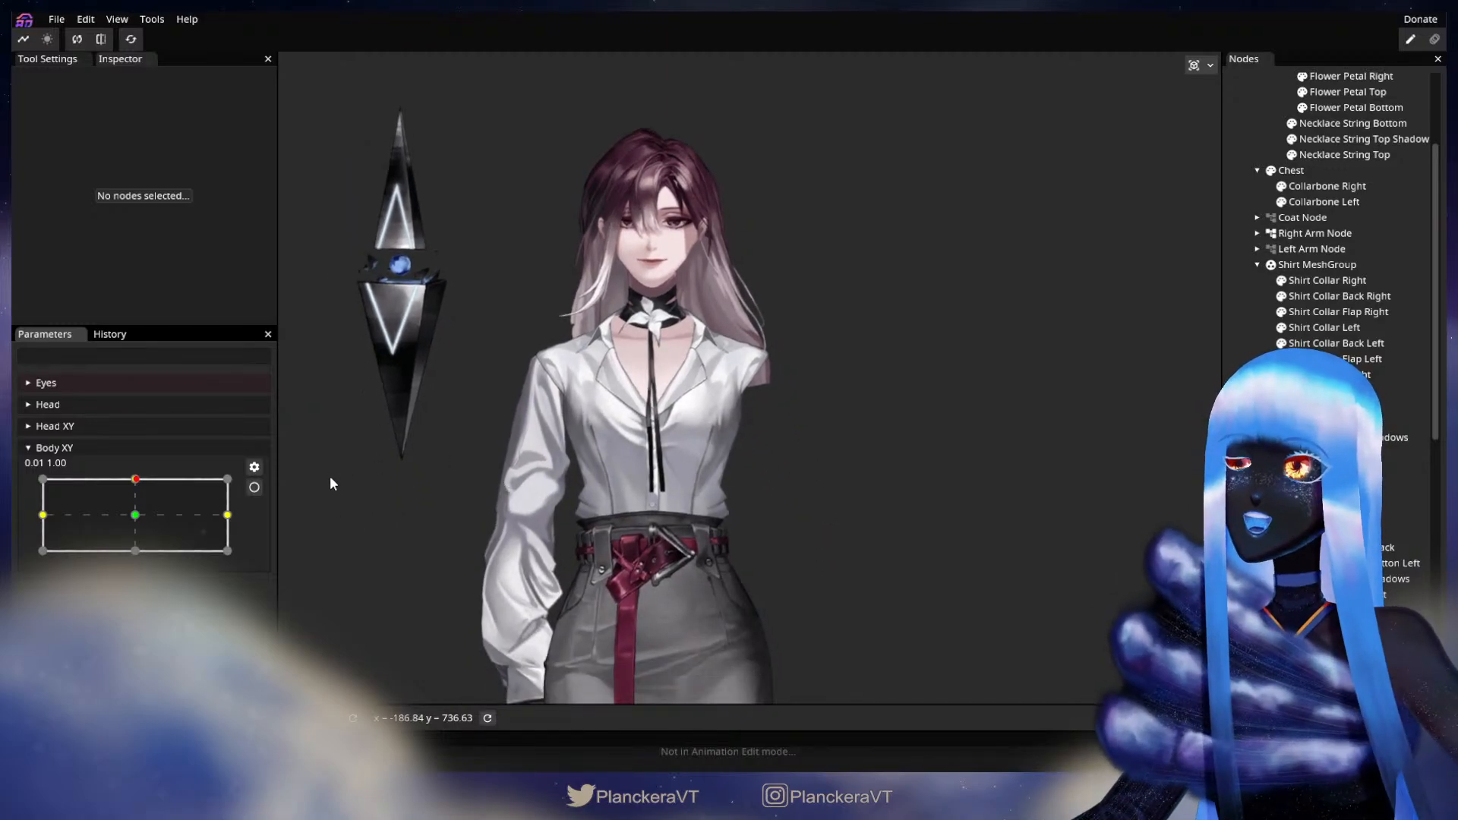
pyautogui.moveTo(133, 476); pyautogui.dragTo(137, 524)
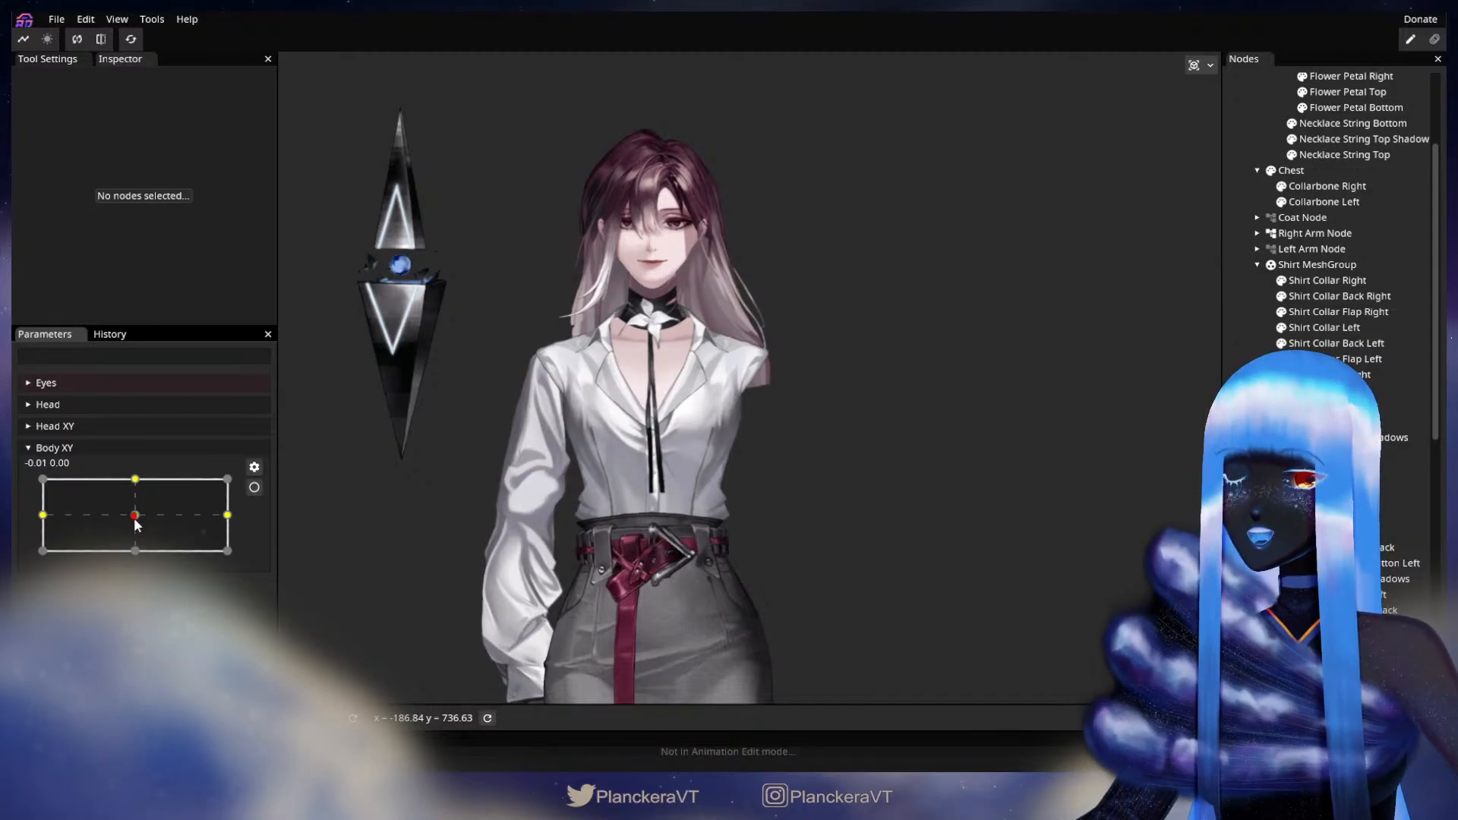
# - Arm the Body XY keypoint at 0.00, -1.00 and set the Head Node's Y translation to 9.00
pyautogui.click(255, 487)
pyautogui.scroll(3, 1250, 326)
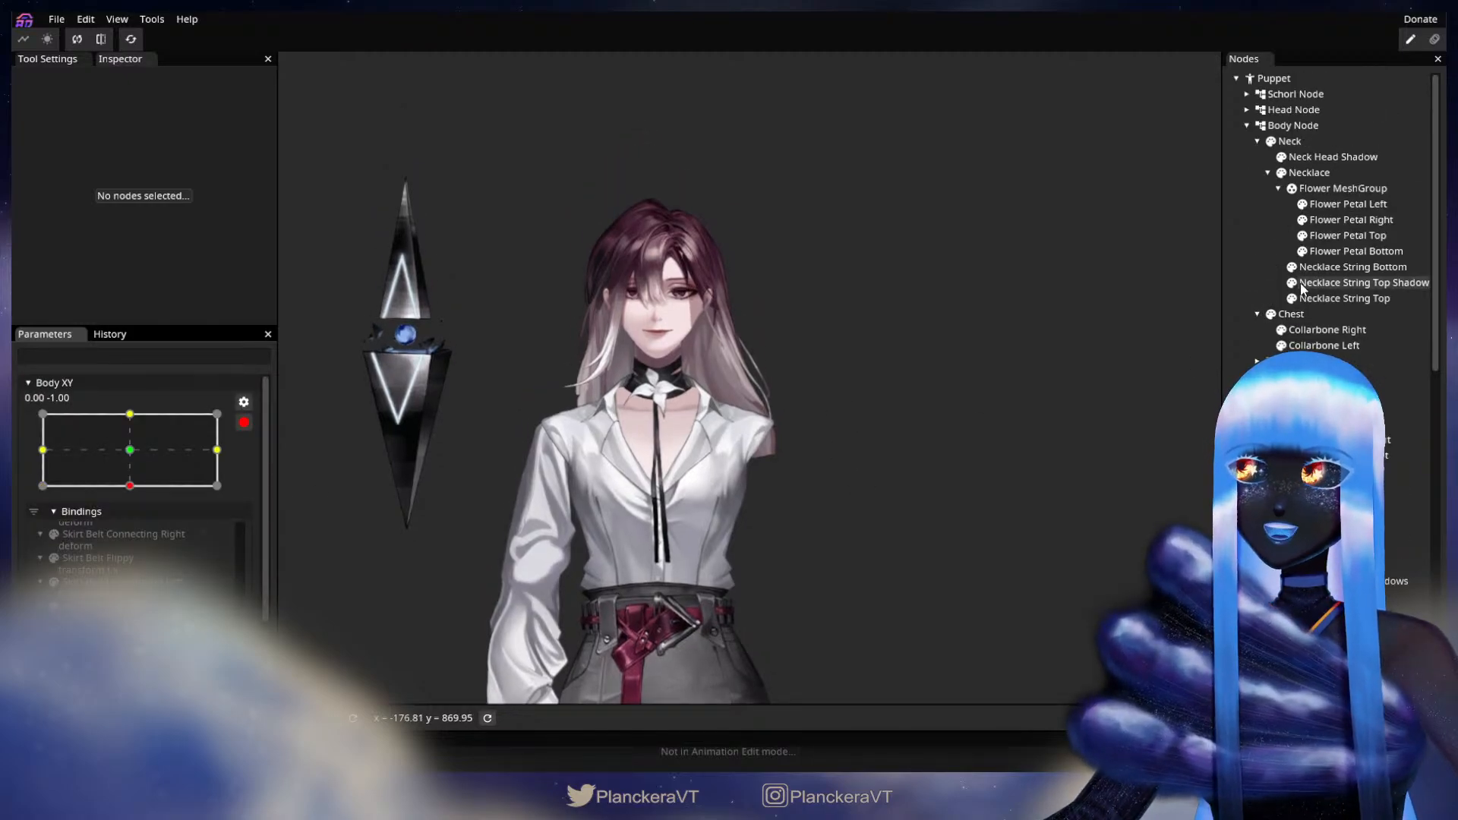
pyautogui.click(1294, 110)
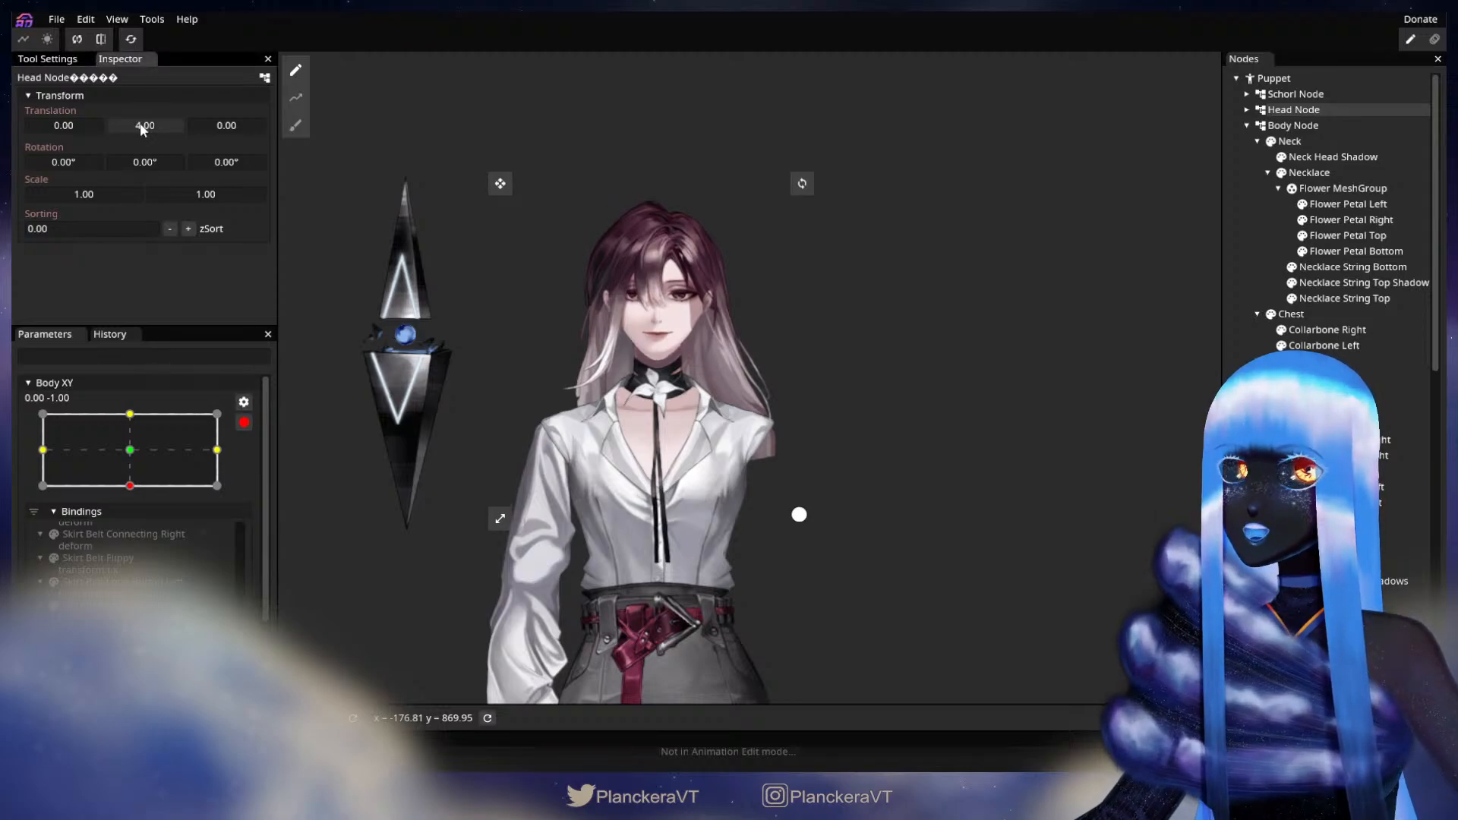
pyautogui.moveTo(143, 129); pyautogui.dragTo(144, 127)
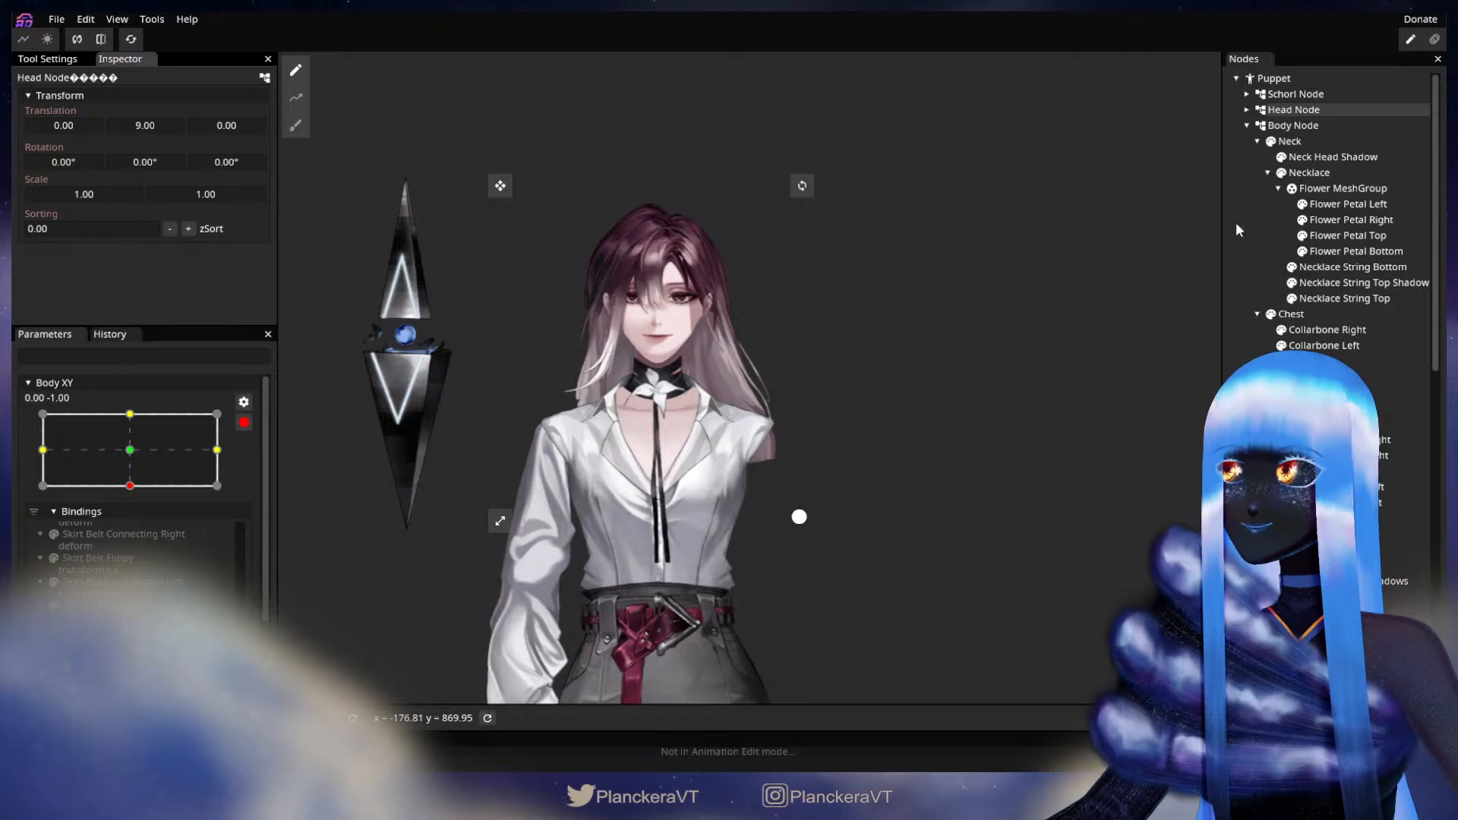
# - Set the Necklace's Y translation to 3.00 for the lower Body XY keypoint and deselect it
pyautogui.click(1310, 173)
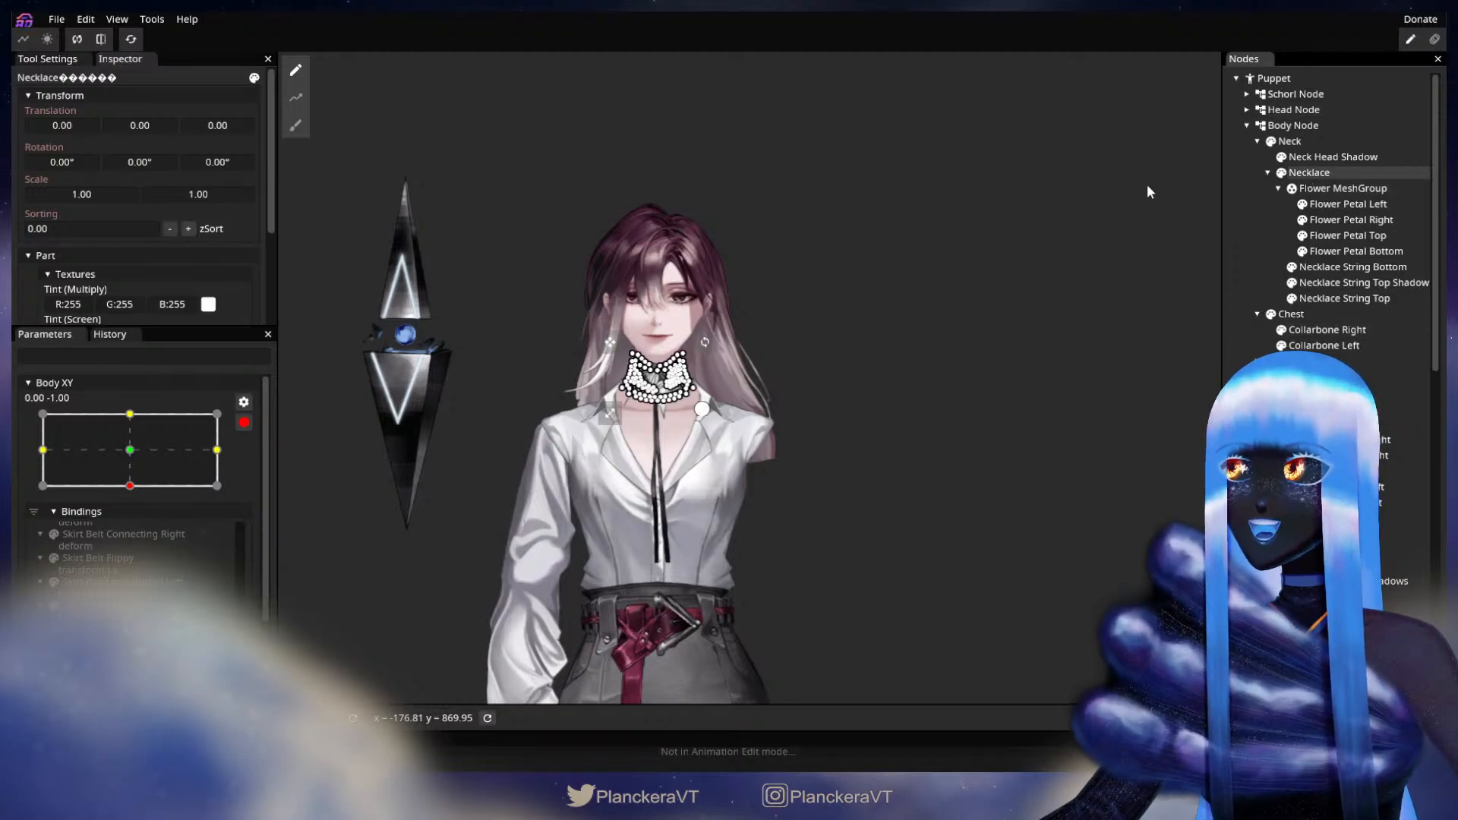
pyautogui.moveTo(141, 127); pyautogui.dragTo(144, 125)
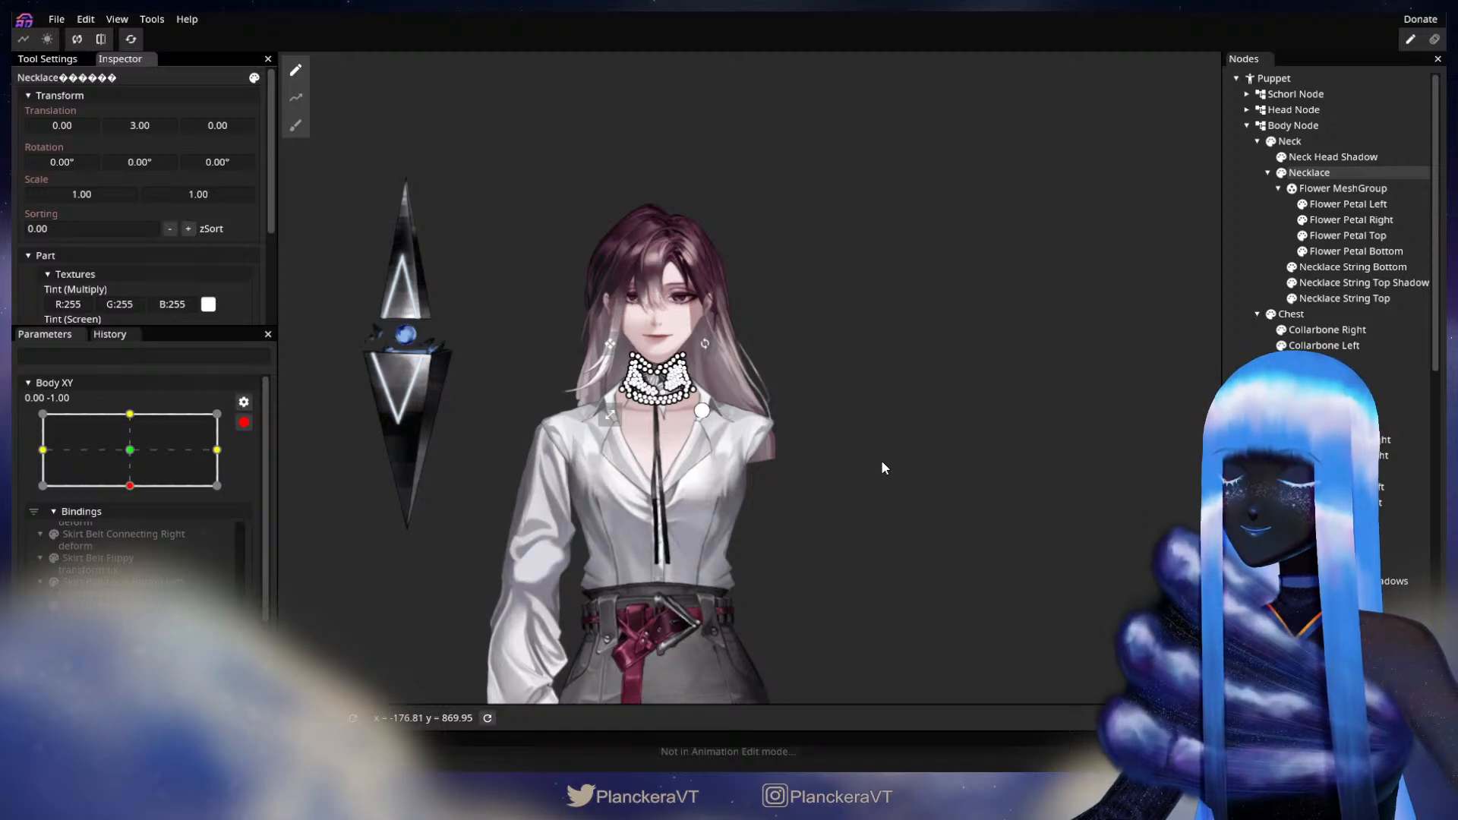
pyautogui.scroll(1, 881, 459)
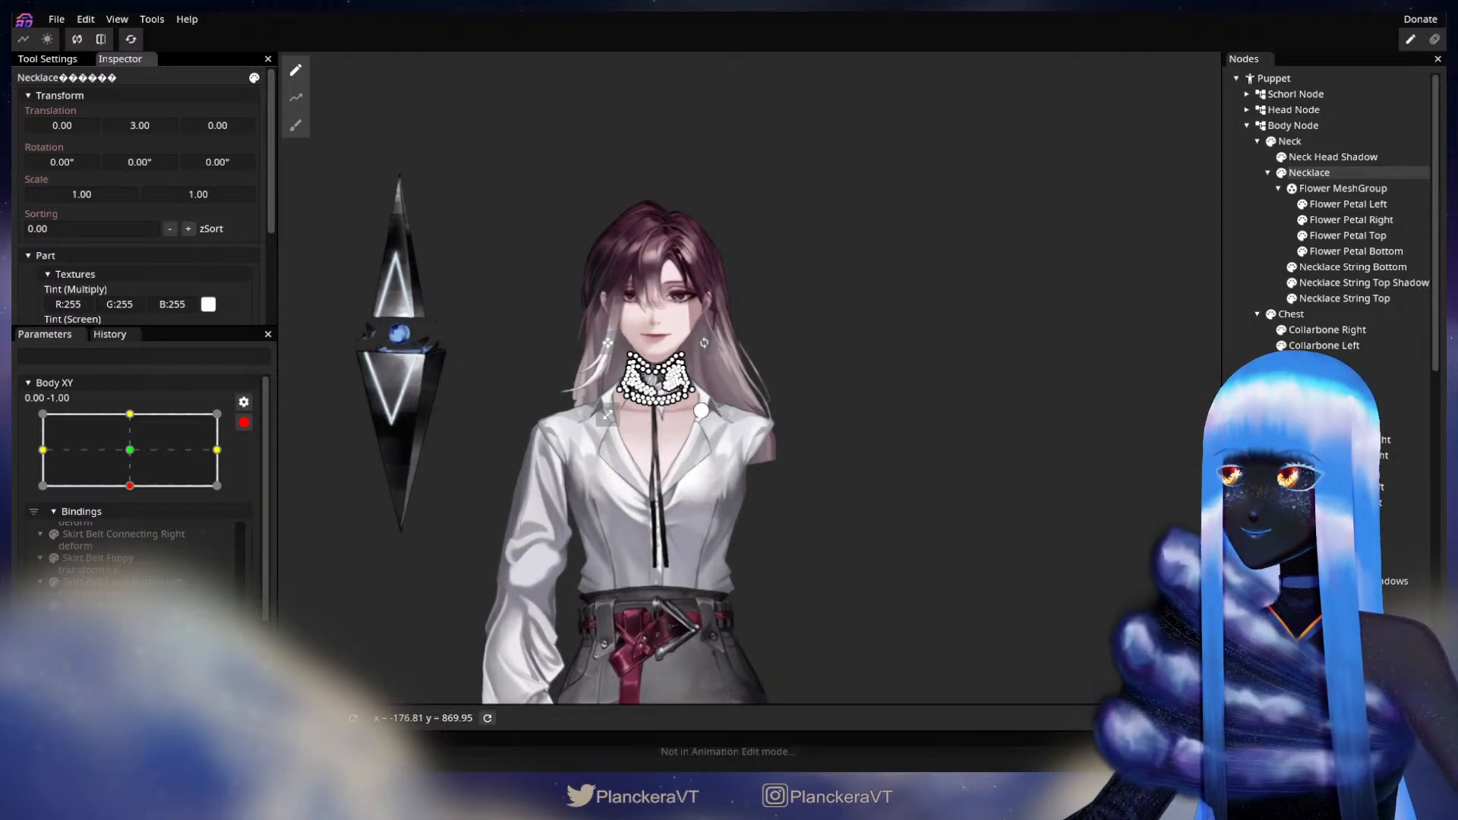
pyautogui.click(921, 472)
pyautogui.moveTo(779, 469); pyautogui.dragTo(829, 437)
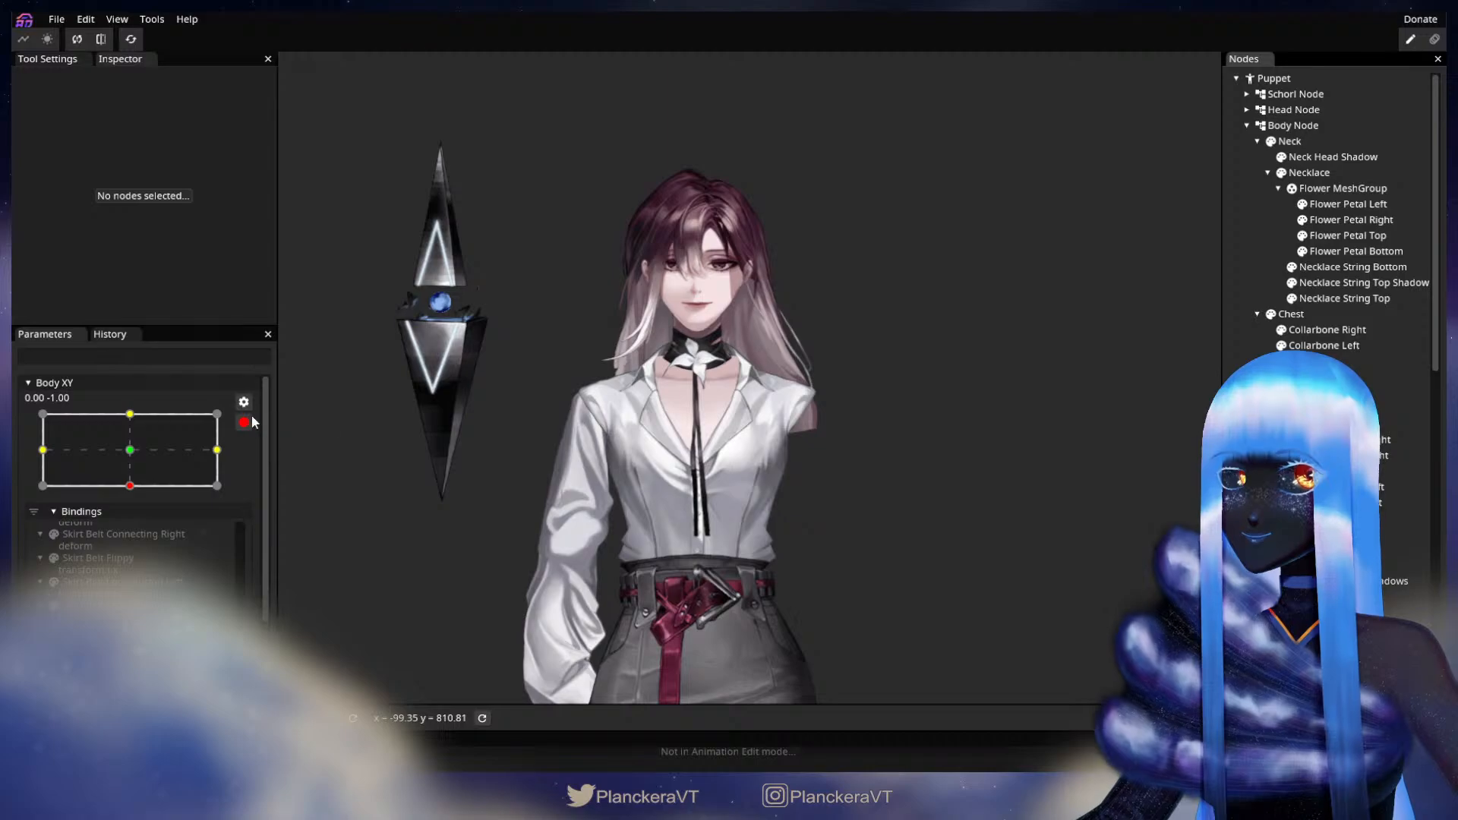
# - Tilt the head downward by setting Head XY to about -0.04, -1.00, keeping the lower Body XY keypoint armed
pyautogui.scroll(-3, 267, 535)
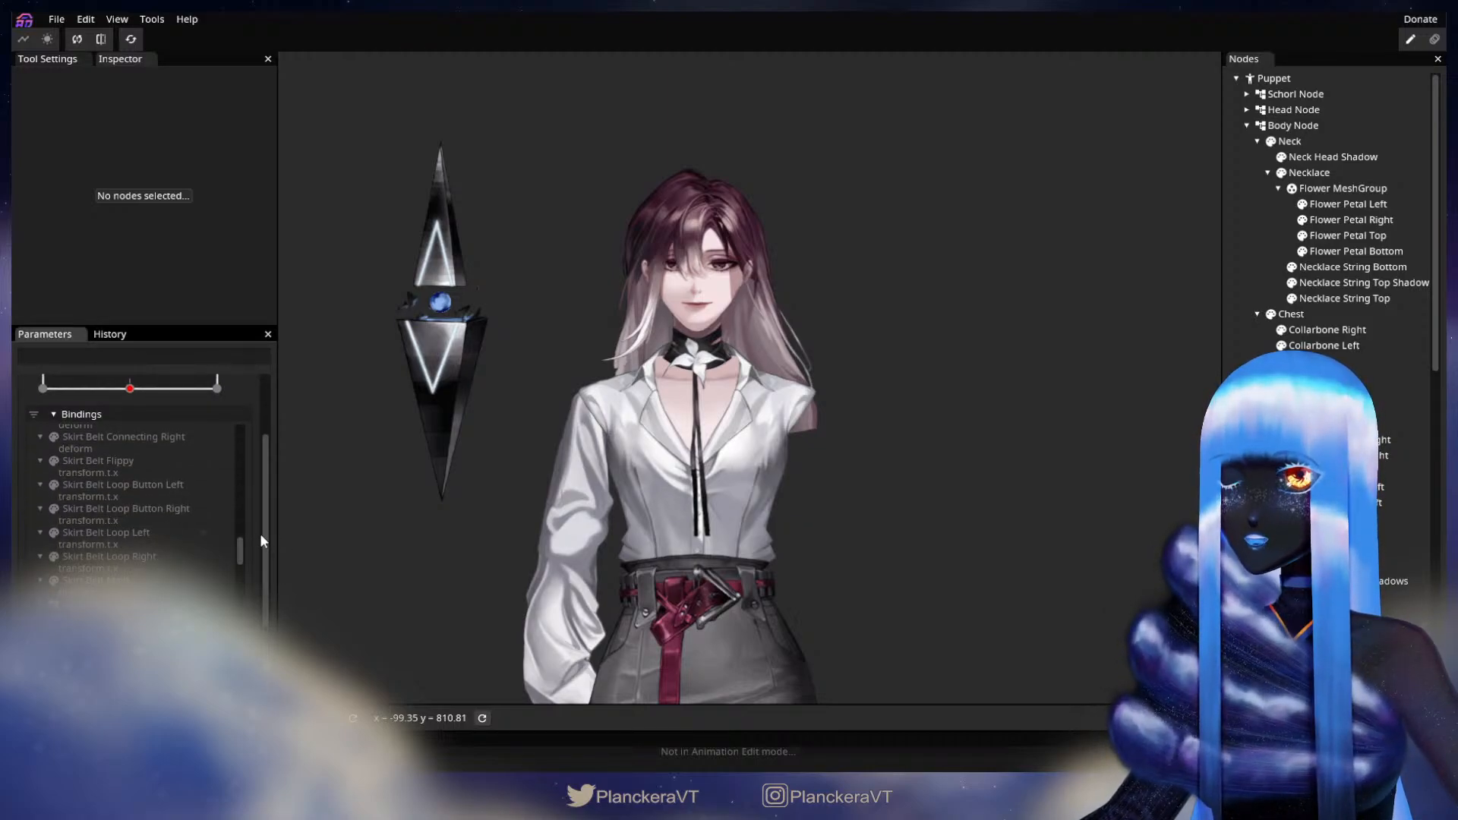
pyautogui.scroll(-3, 260, 533)
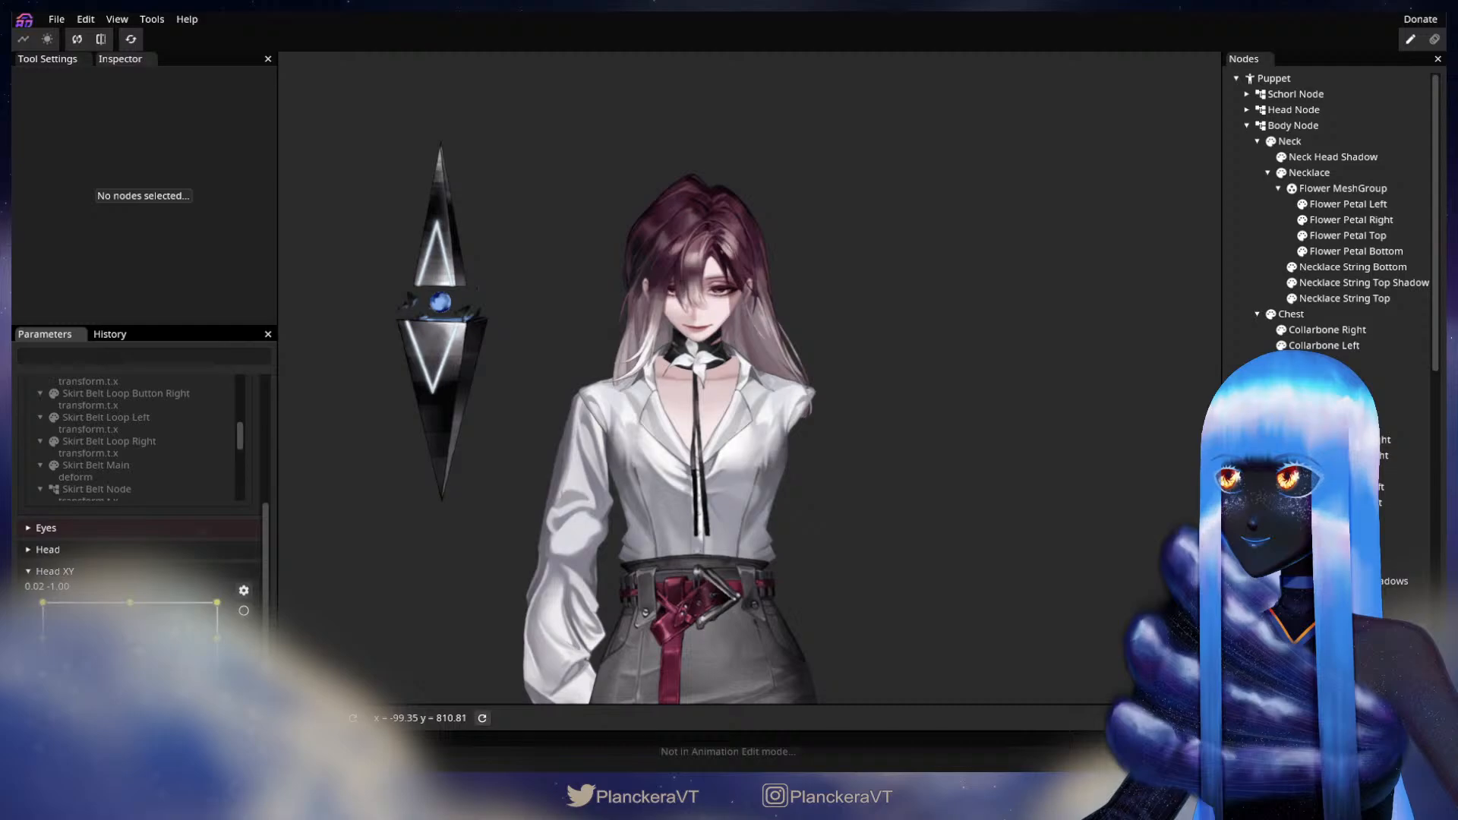
pyautogui.moveTo(131, 673); pyautogui.dragTo(126, 673)
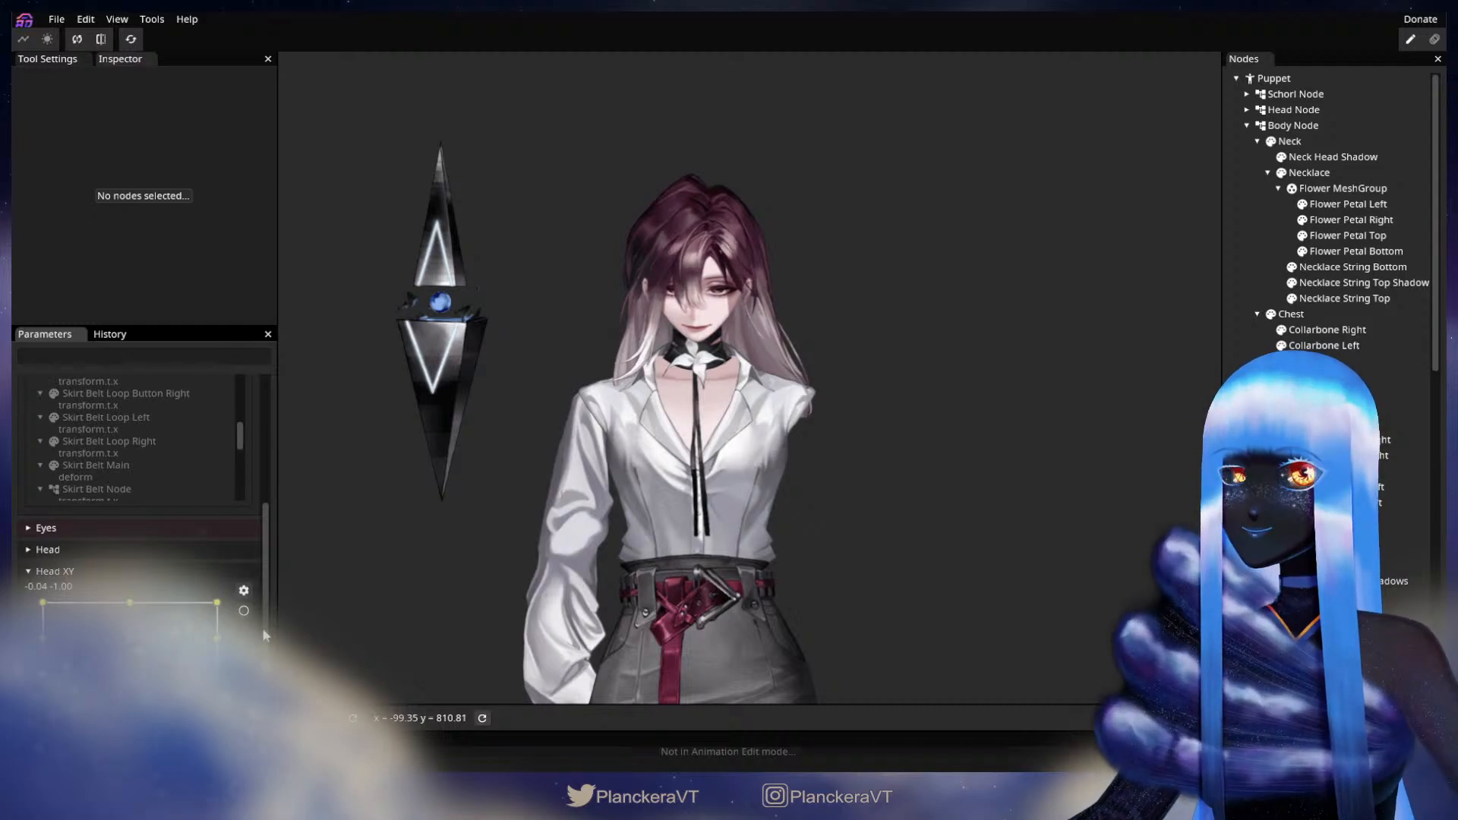
pyautogui.moveTo(264, 629); pyautogui.dragTo(268, 491)
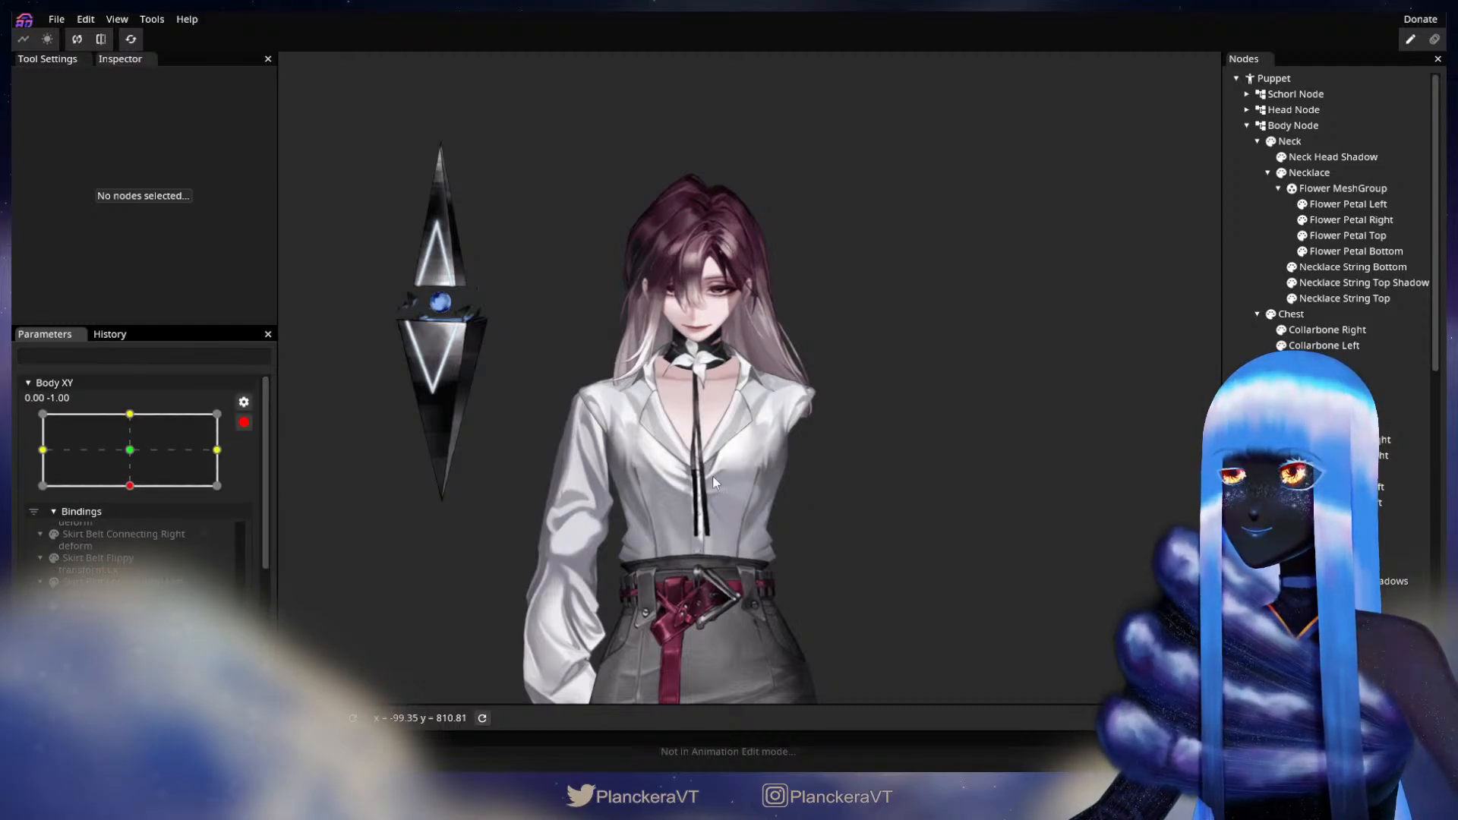
pyautogui.scroll(2, 713, 483)
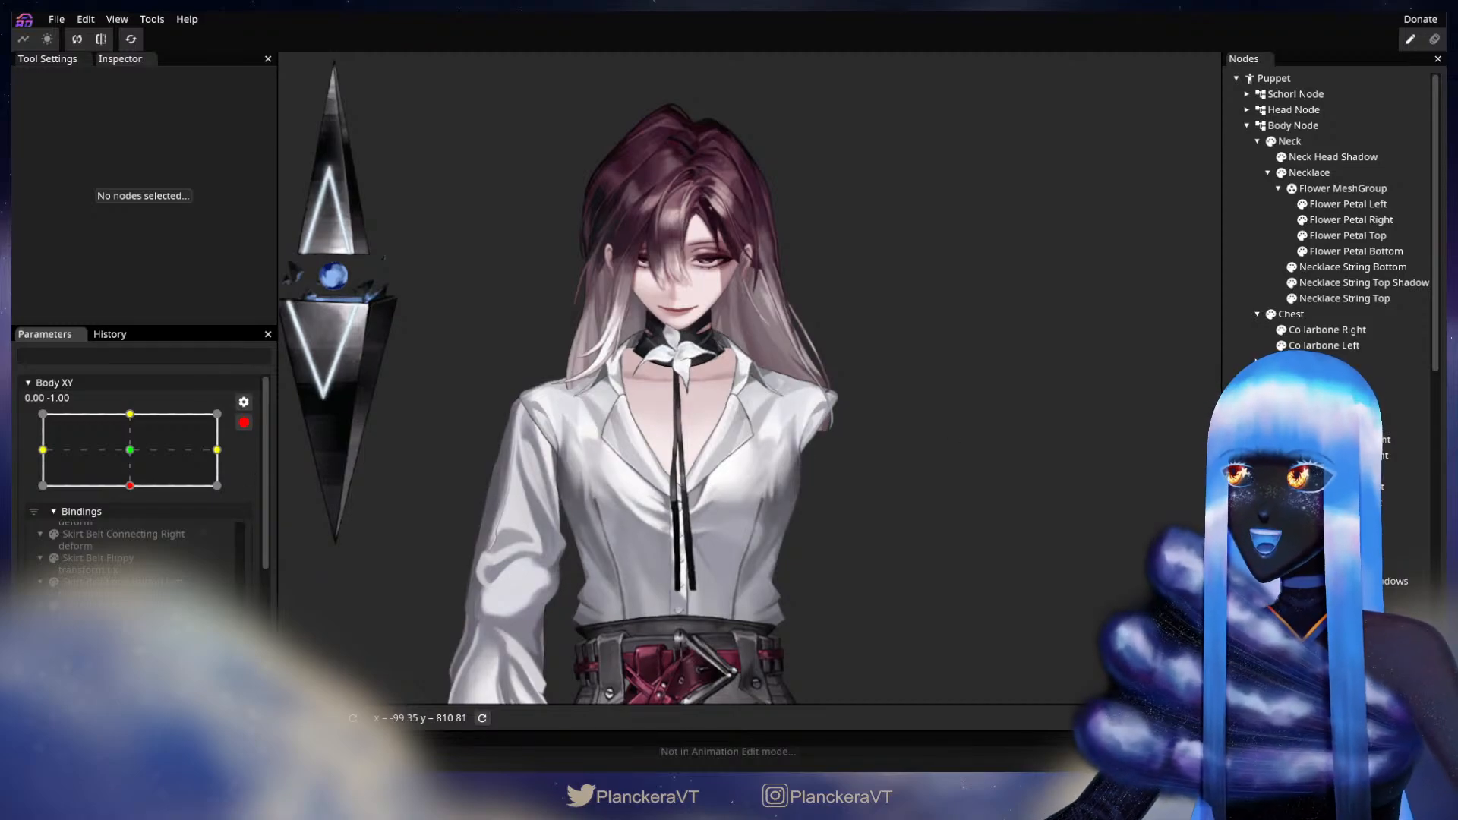
# - Nudge the Shirt MeshGroup's collar slightly upward with an 89 circle brush at the lower Body XY keypoint
pyautogui.click(1321, 408)
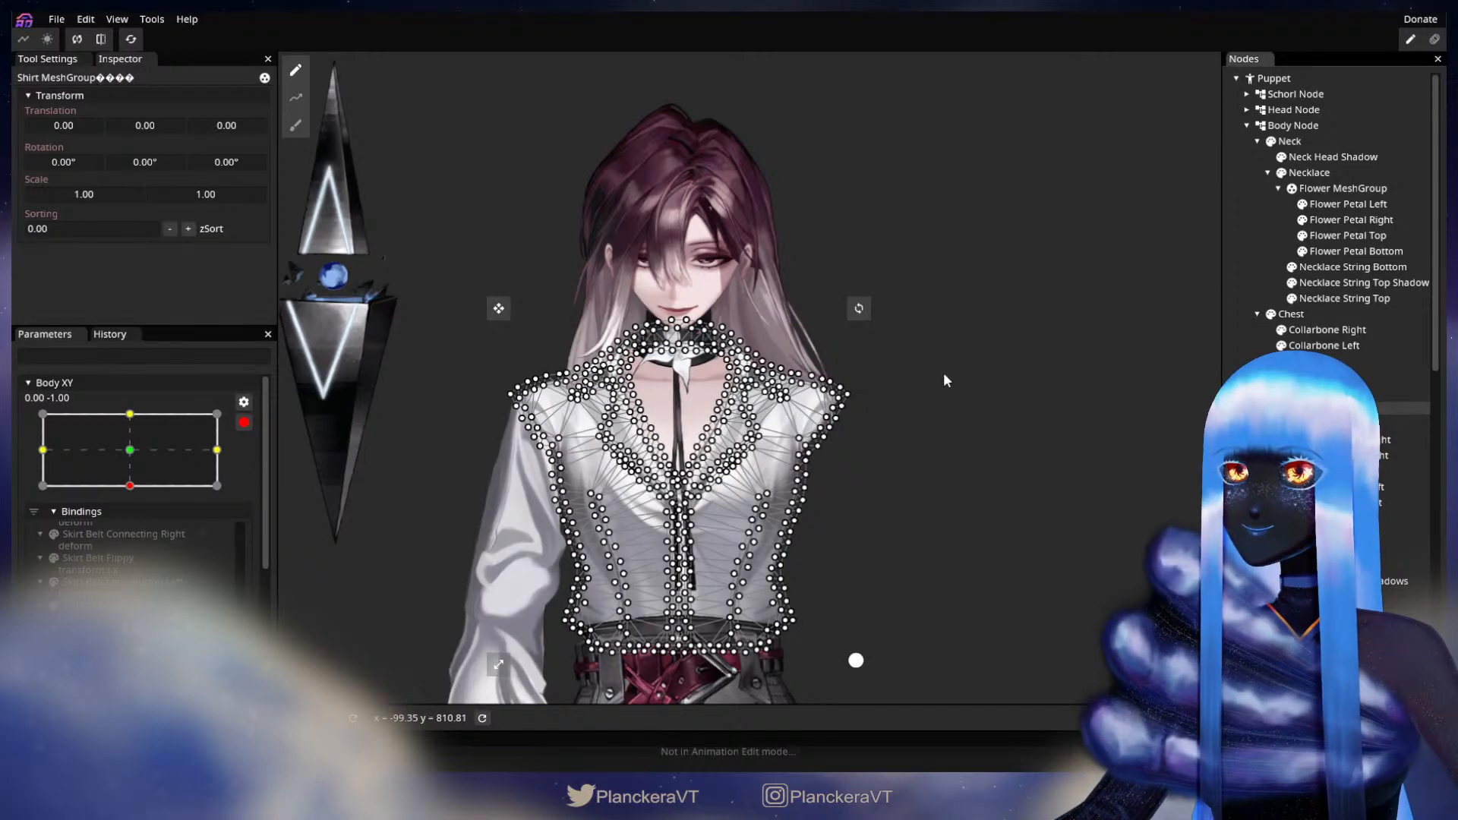
pyautogui.moveTo(858, 369); pyautogui.dragTo(881, 400)
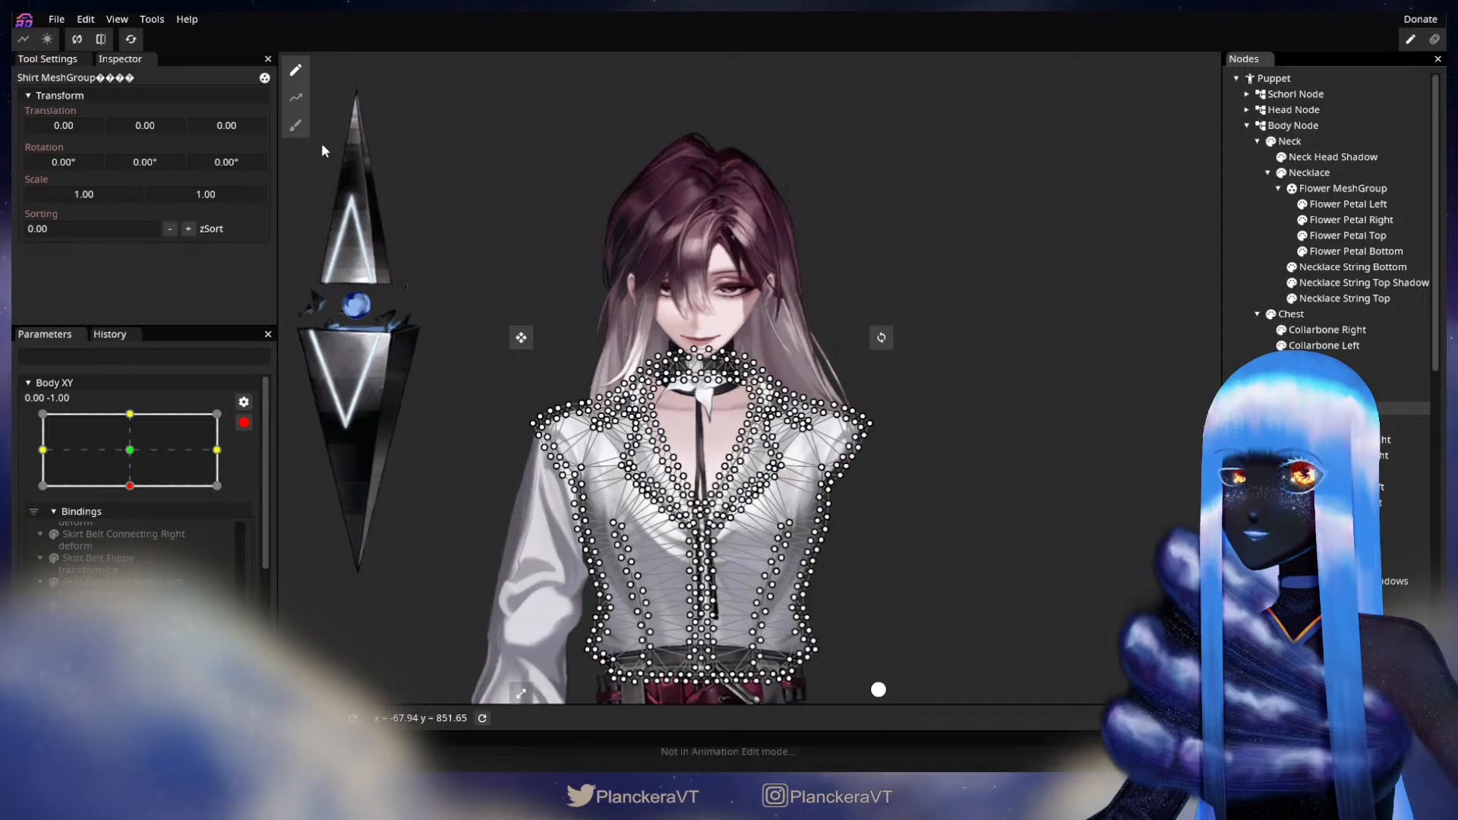
pyautogui.click(296, 125)
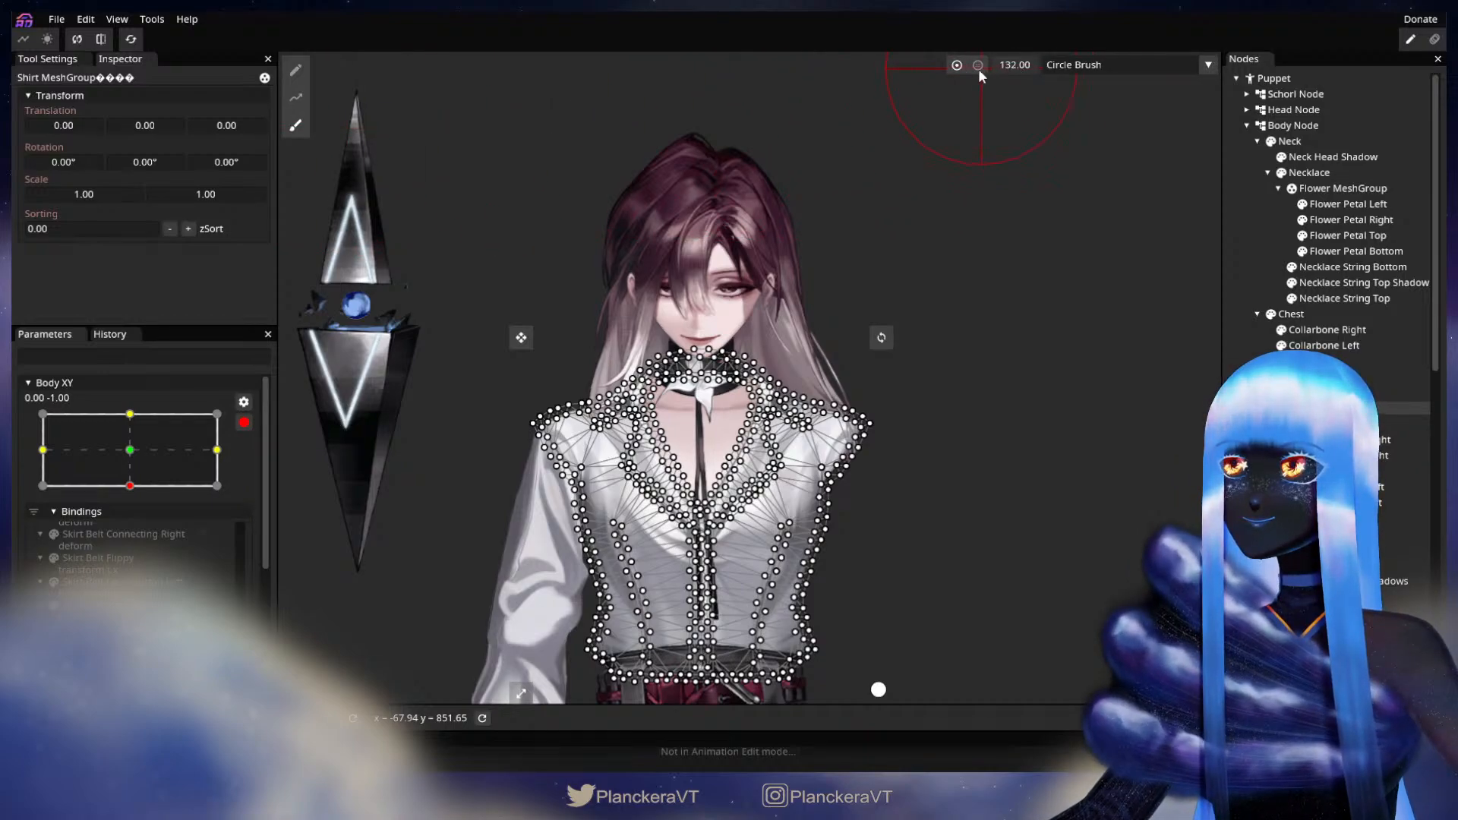
pyautogui.moveTo(978, 70); pyautogui.dragTo(927, 120)
pyautogui.moveTo(1012, 66); pyautogui.dragTo(947, 148)
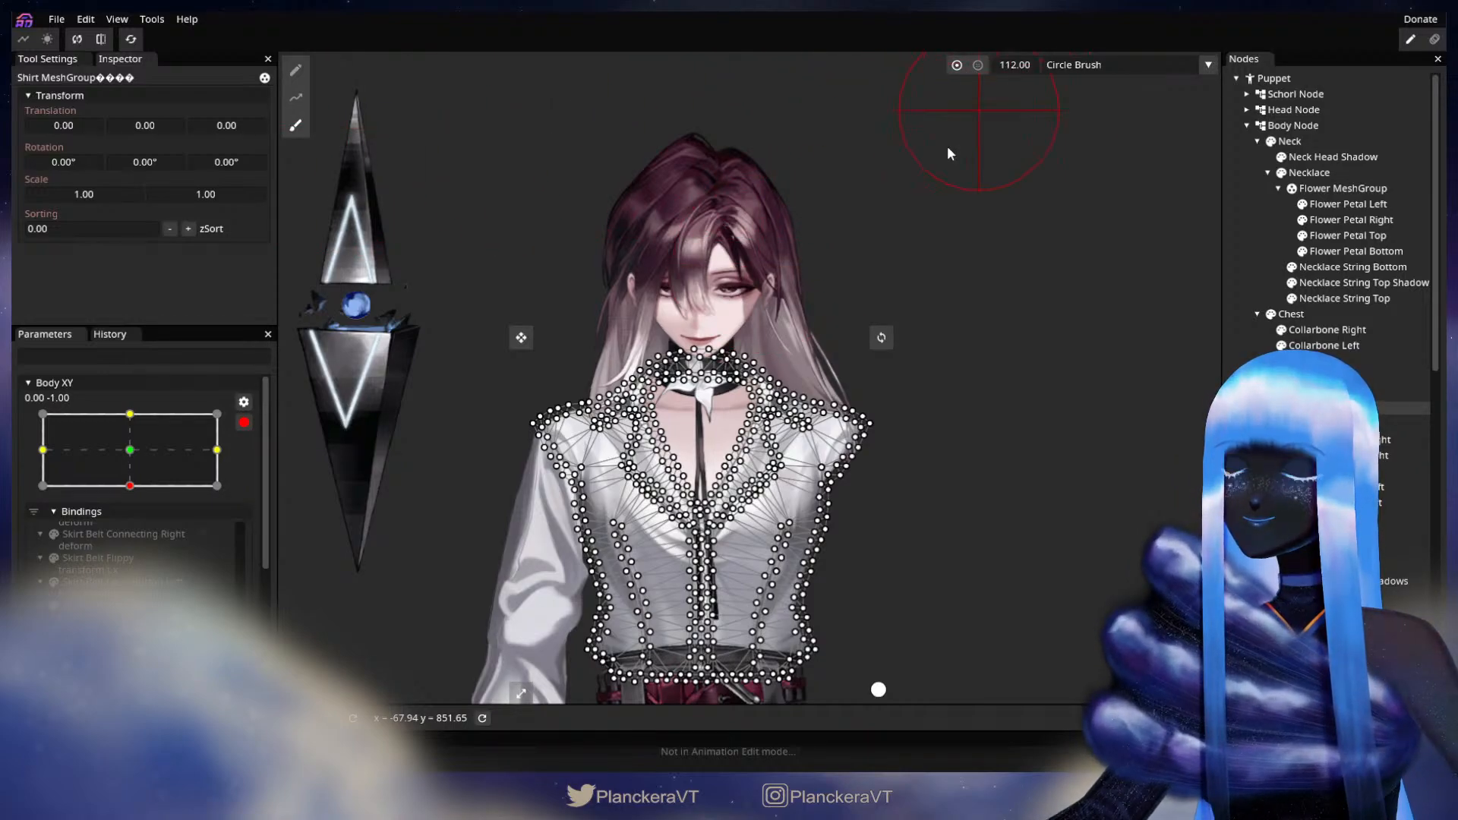
pyautogui.scroll(2, 946, 148)
pyautogui.moveTo(1028, 71); pyautogui.dragTo(1009, 69)
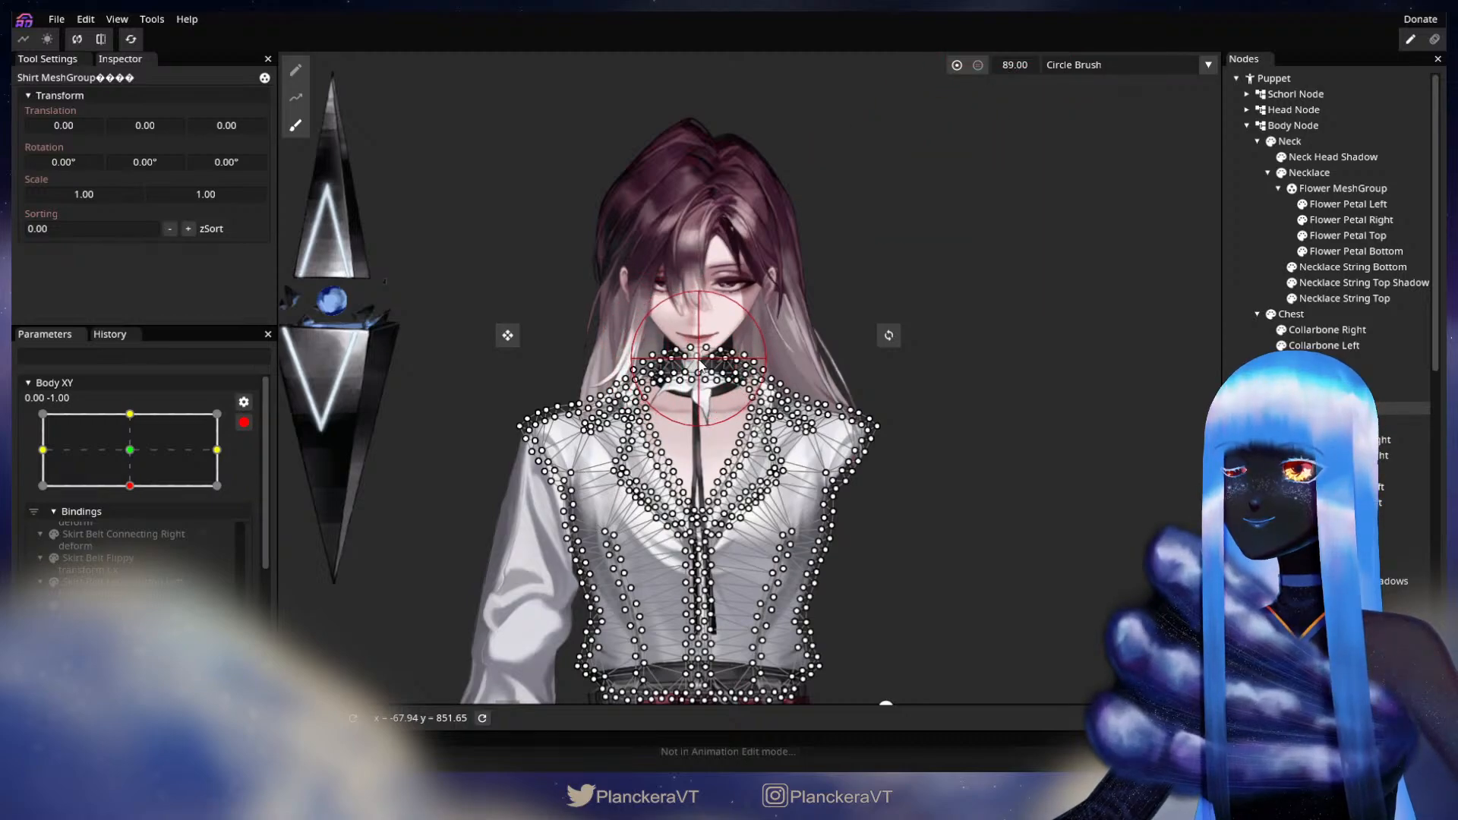
pyautogui.moveTo(698, 358); pyautogui.dragTo(699, 348)
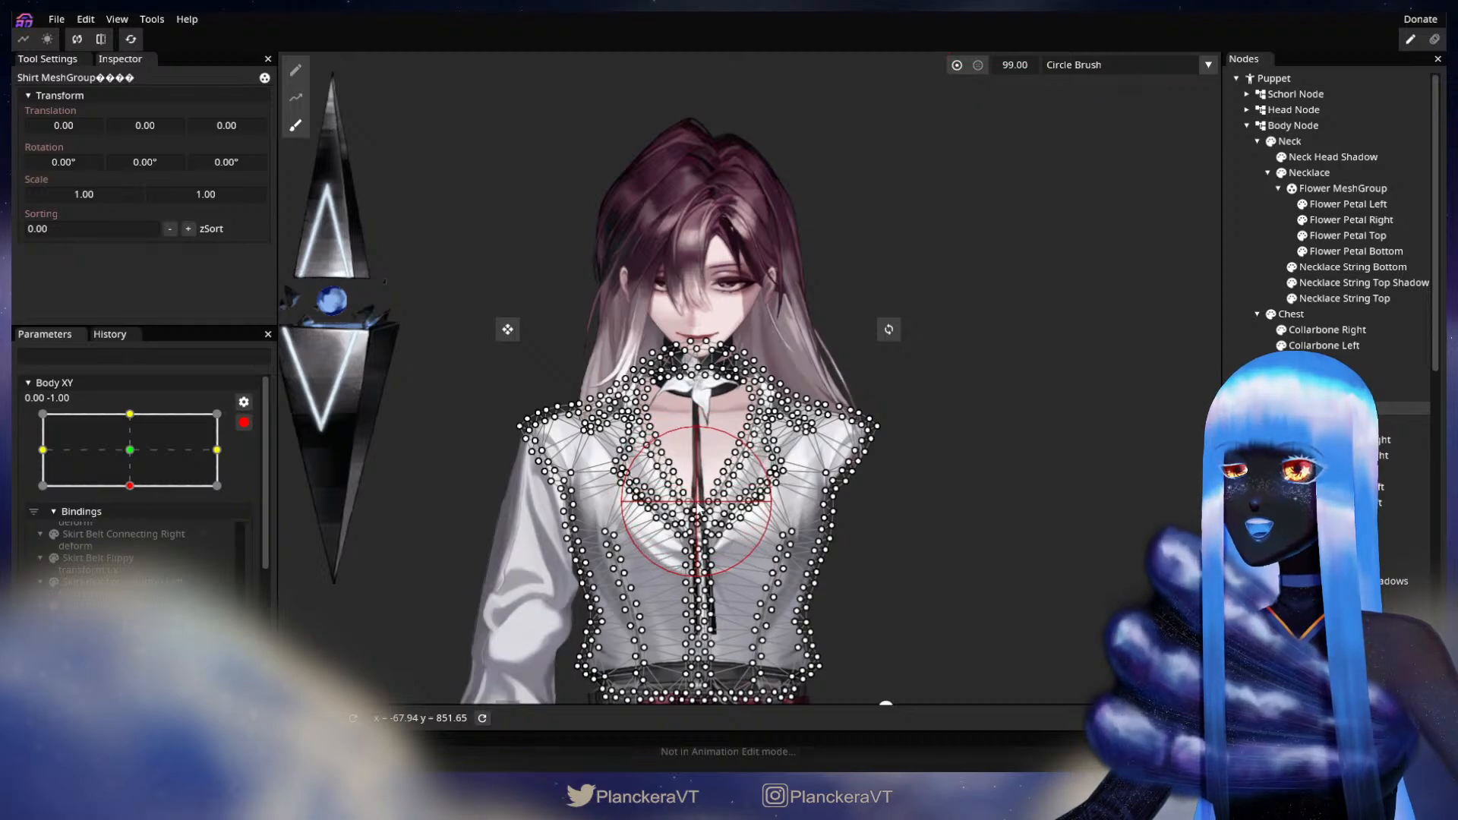
# - Refine the upper shirt mesh with the circle brush enlarged to between 170 and 190, and deselect the Shirt MeshGroup
pyautogui.moveTo(1018, 64); pyautogui.dragTo(1090, 63)
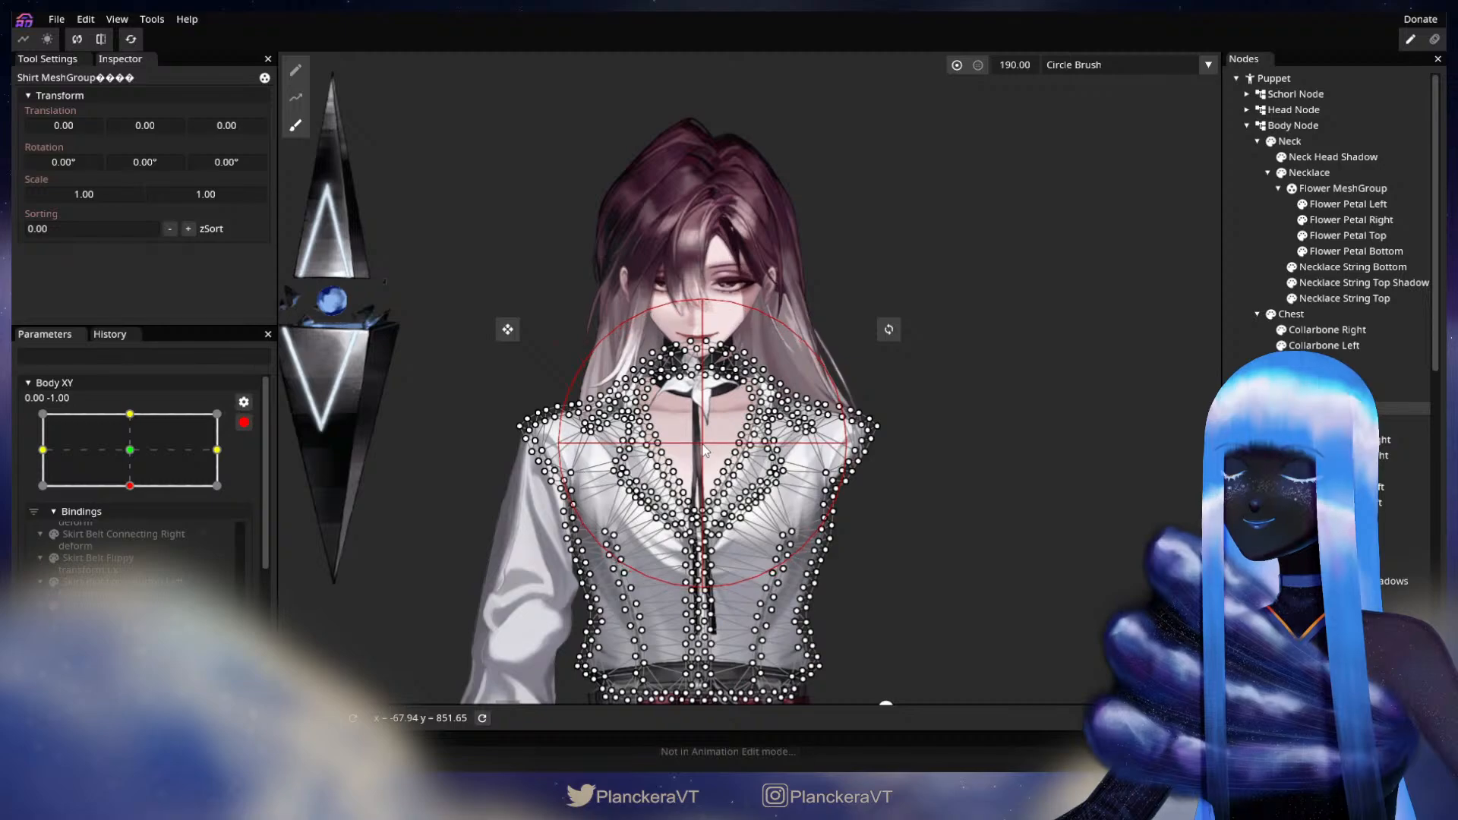
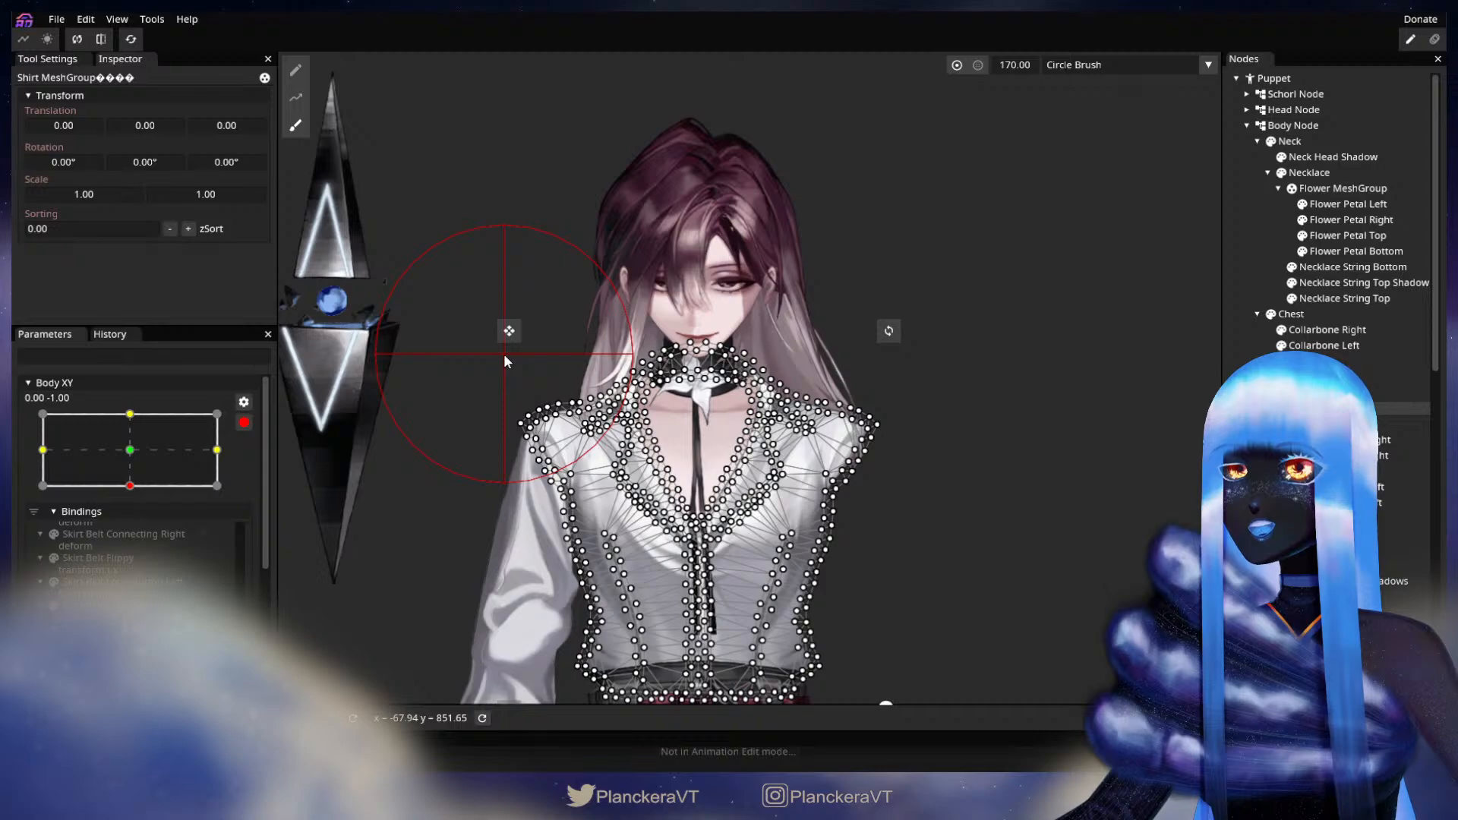
pyautogui.moveTo(1006, 429); pyautogui.dragTo(979, 309)
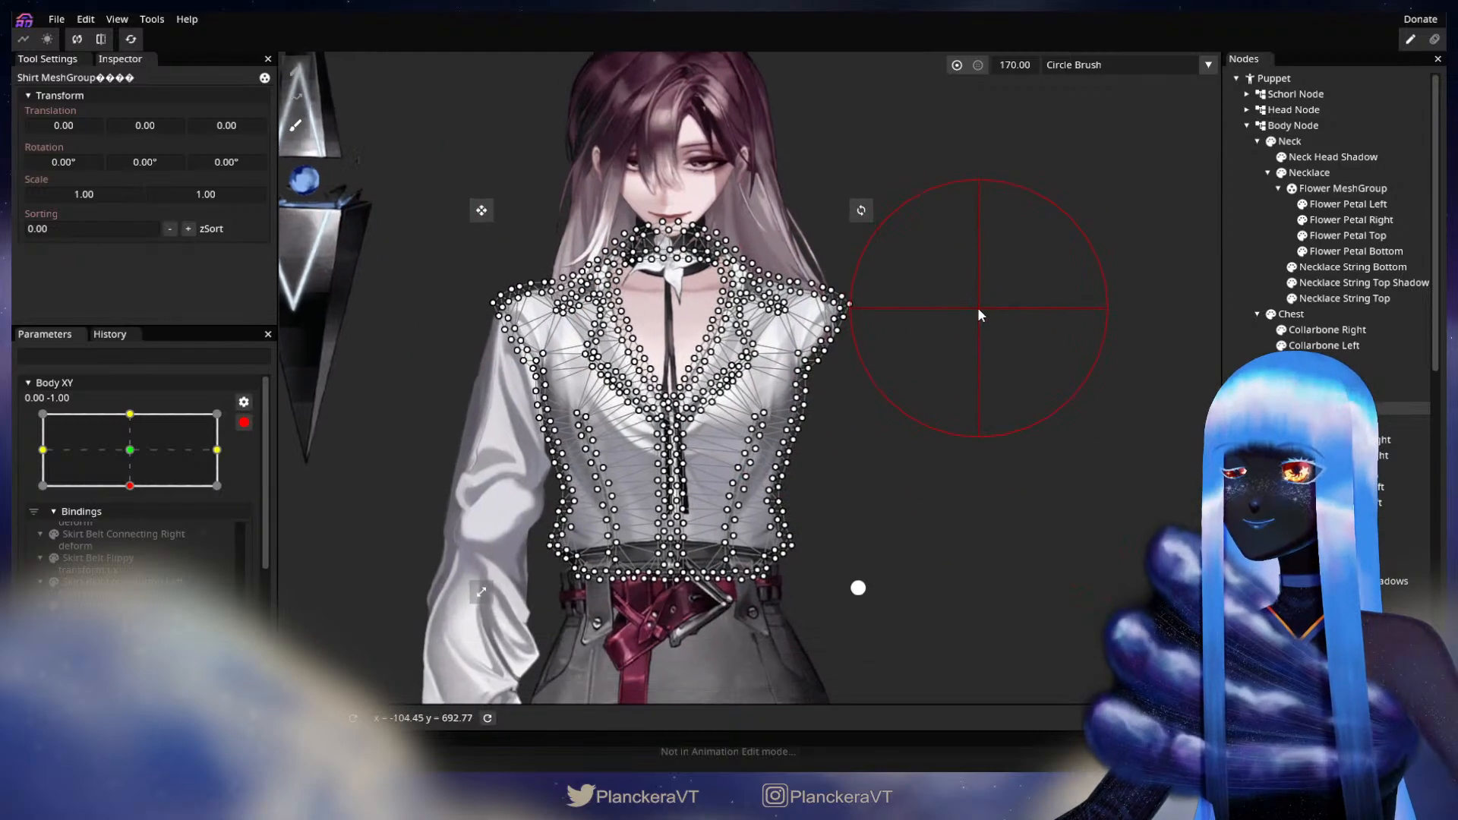
pyautogui.click(1236, 338)
pyautogui.moveTo(978, 392); pyautogui.dragTo(976, 445)
# - Stop recording Body XY and preview the Head XY and Body XY movements around their lower keypoints
pyautogui.click(244, 422)
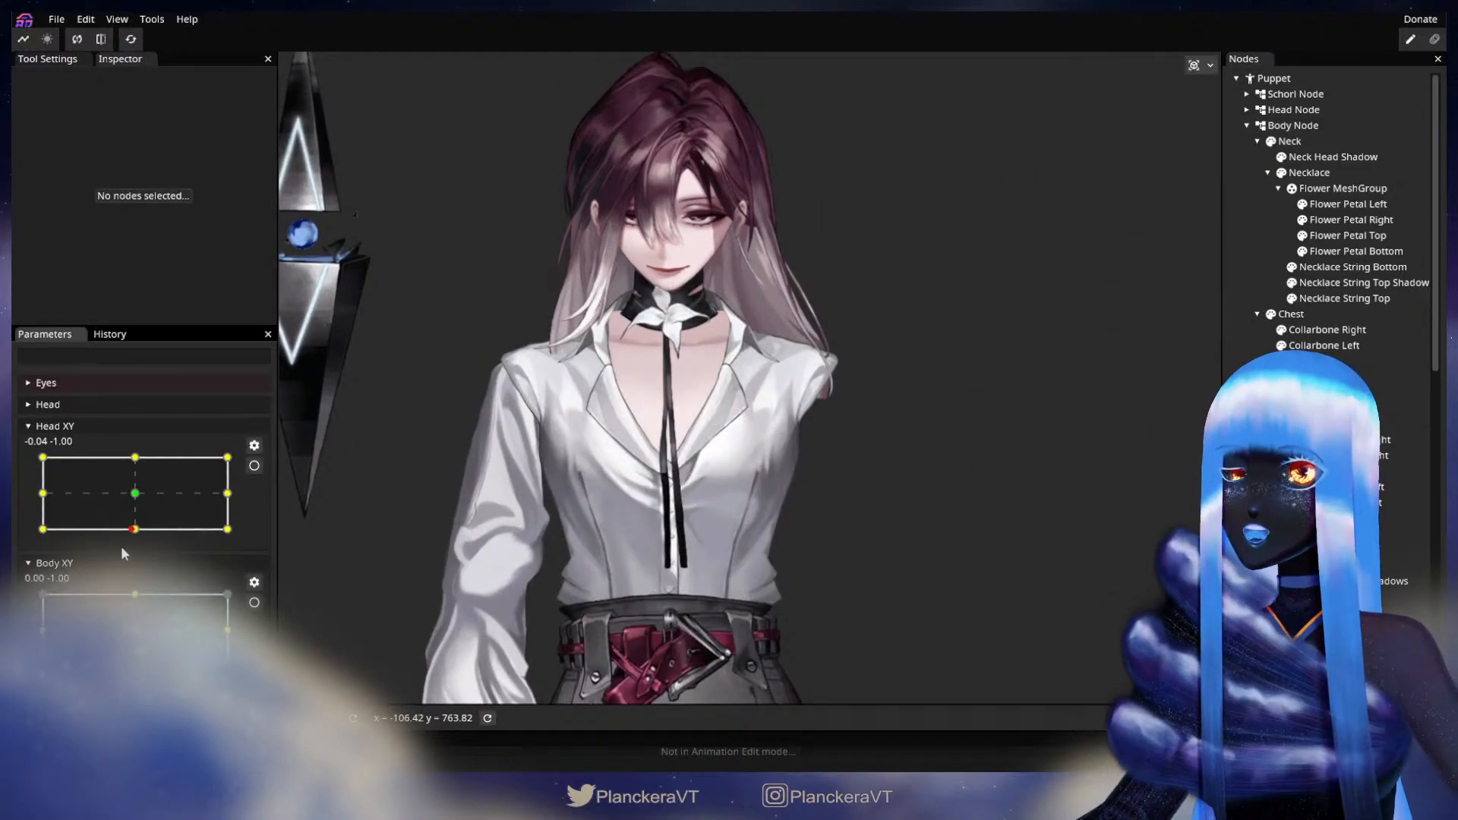
pyautogui.moveTo(133, 530); pyautogui.dragTo(136, 495)
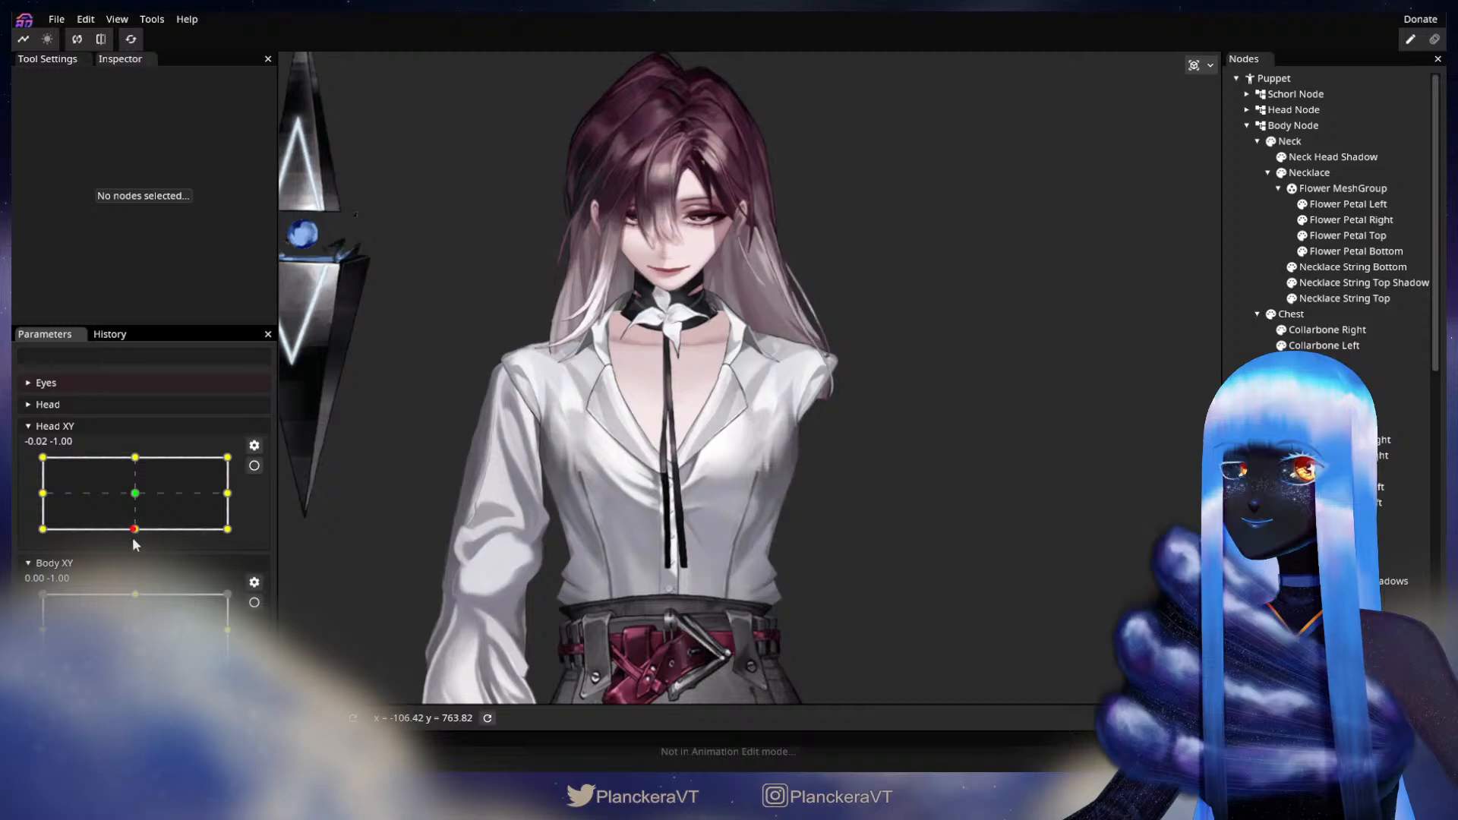
pyautogui.click(120, 420)
pyautogui.moveTo(139, 546)
pyautogui.mouseDown()
pyautogui.moveTo(136, 507)
pyautogui.moveTo(145, 570)
pyautogui.moveTo(140, 514)
pyautogui.moveTo(138, 553)
pyautogui.mouseUp()
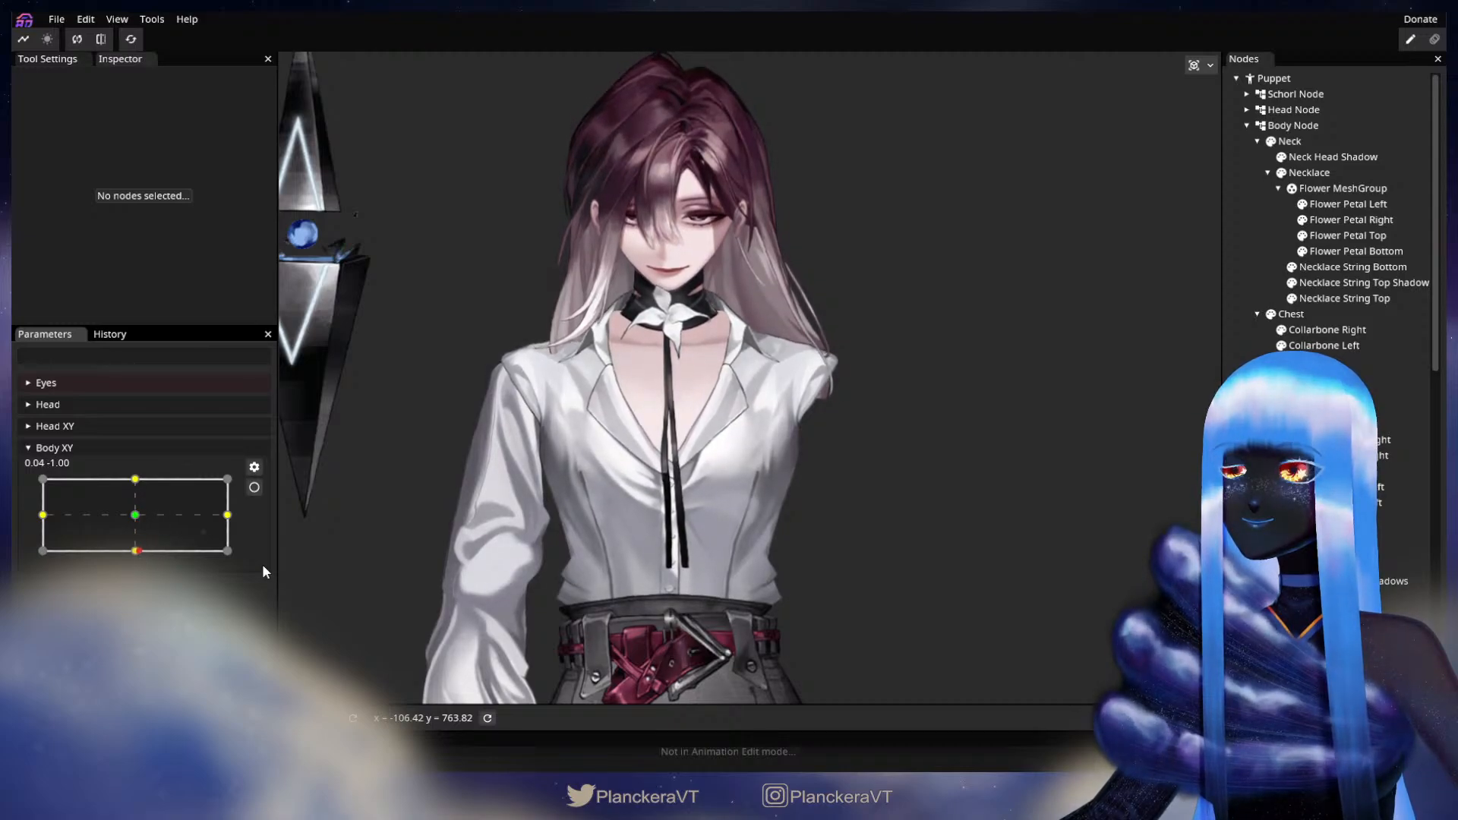
pyautogui.scroll(-5, 556, 530)
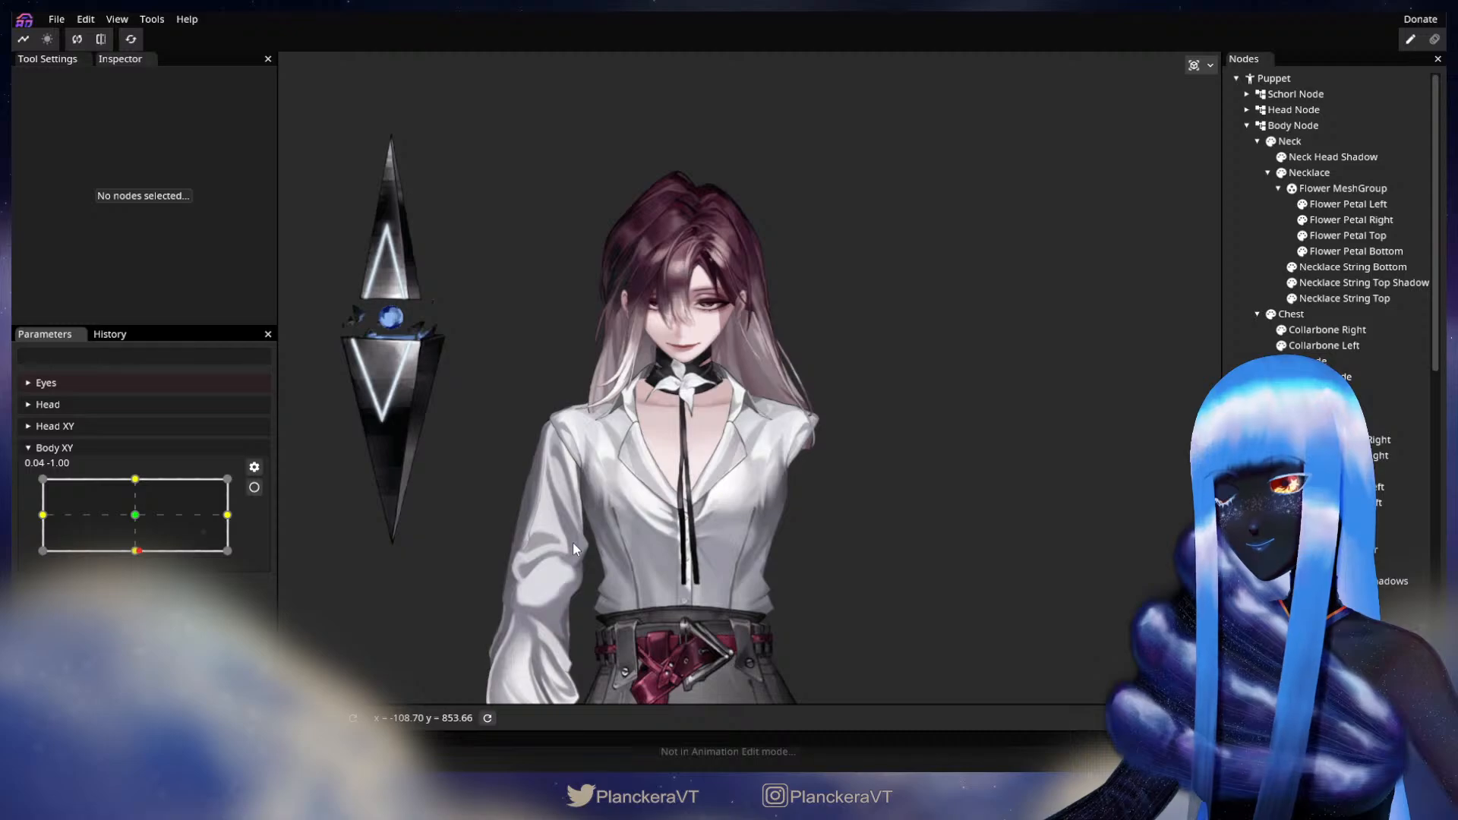
pyautogui.moveTo(572, 543); pyautogui.dragTo(586, 503)
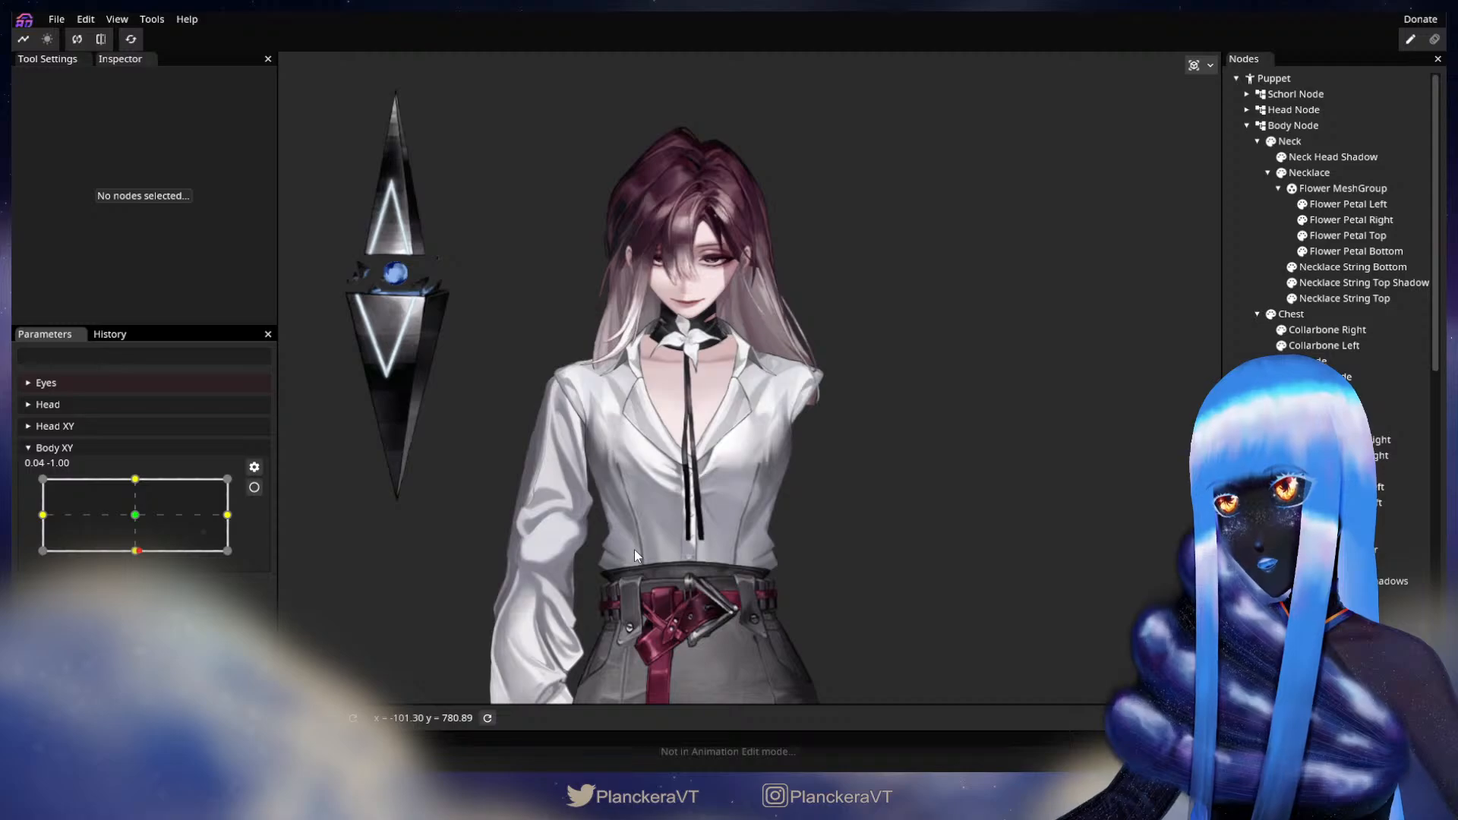
# - Try a Head Node scale of 1.05 on both axes at the lower Body XY keypoint and preview the movement
pyautogui.click(257, 489)
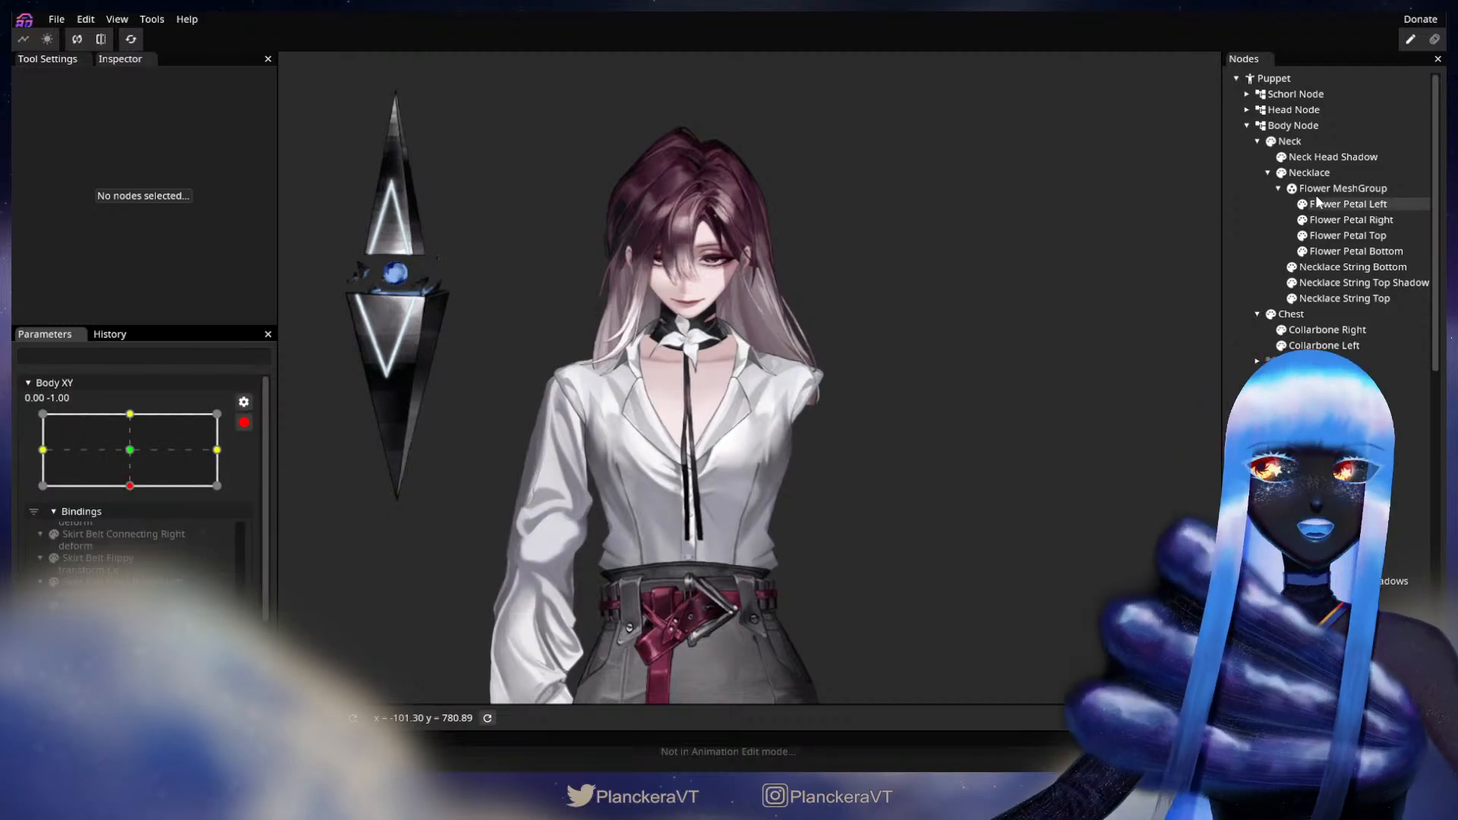
pyautogui.click(1294, 110)
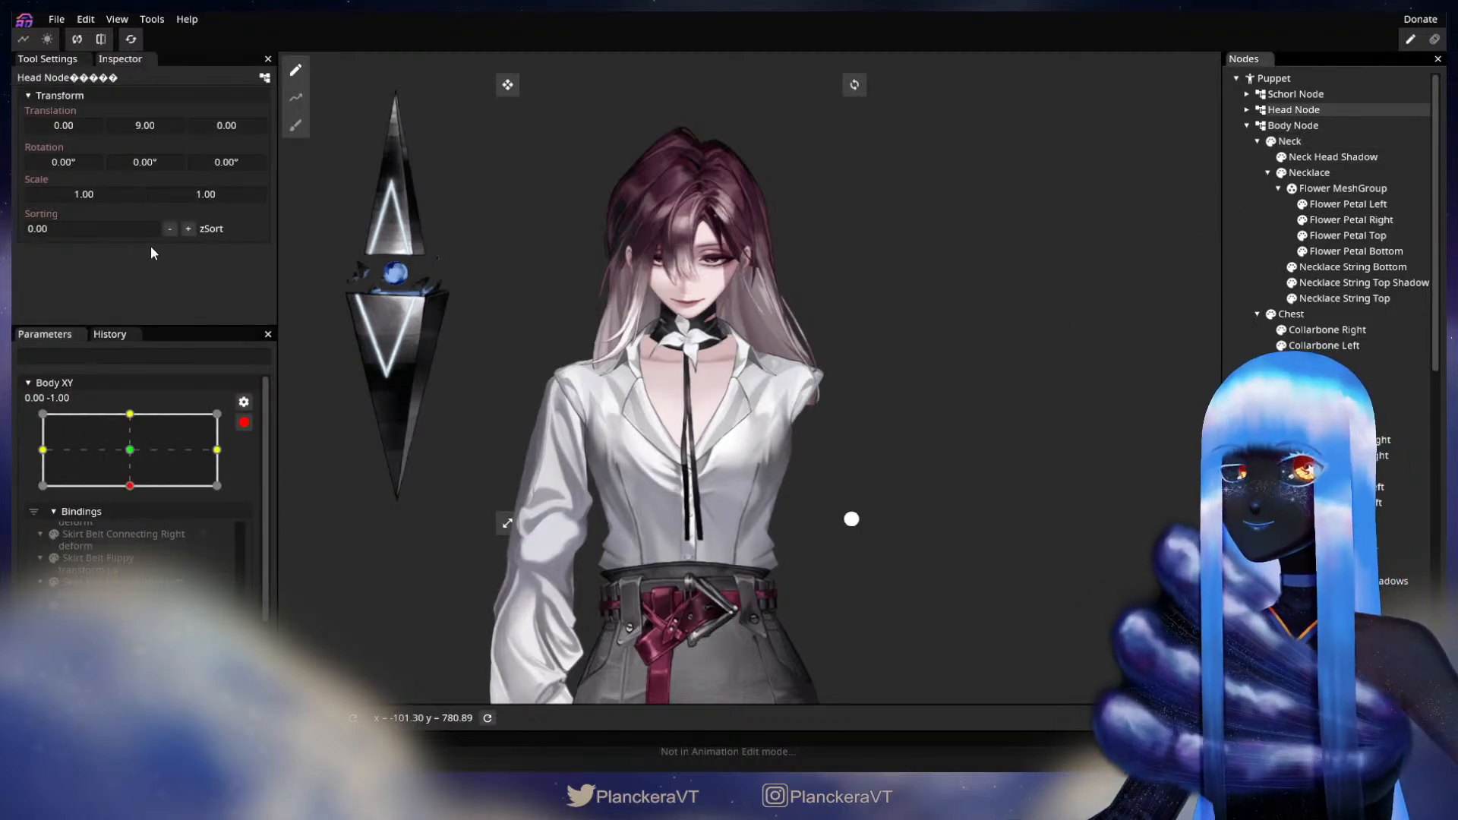
pyautogui.doubleClick(94, 194)
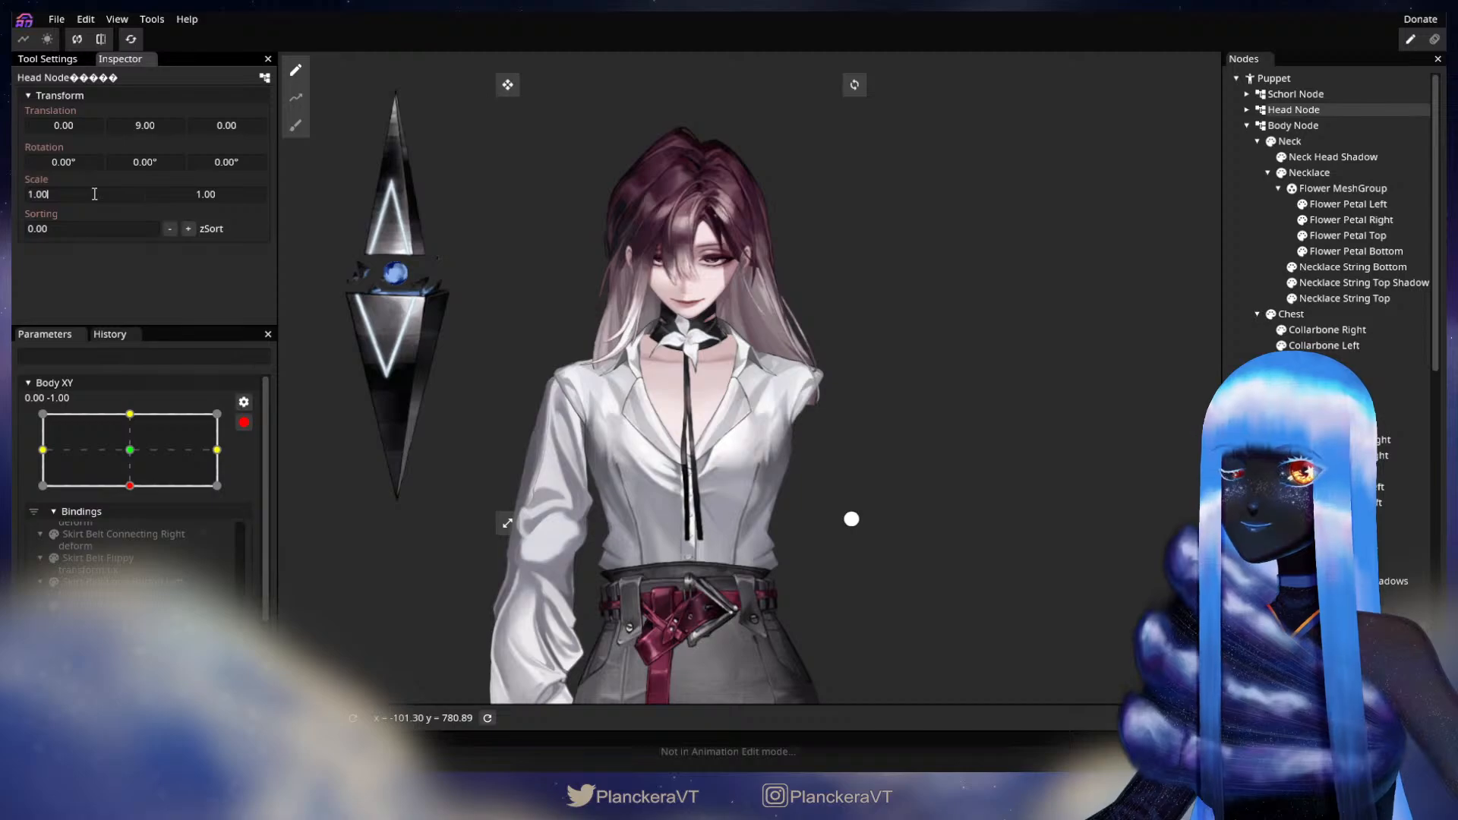
pyautogui.write('1.05')
pyautogui.doubleClick(233, 193)
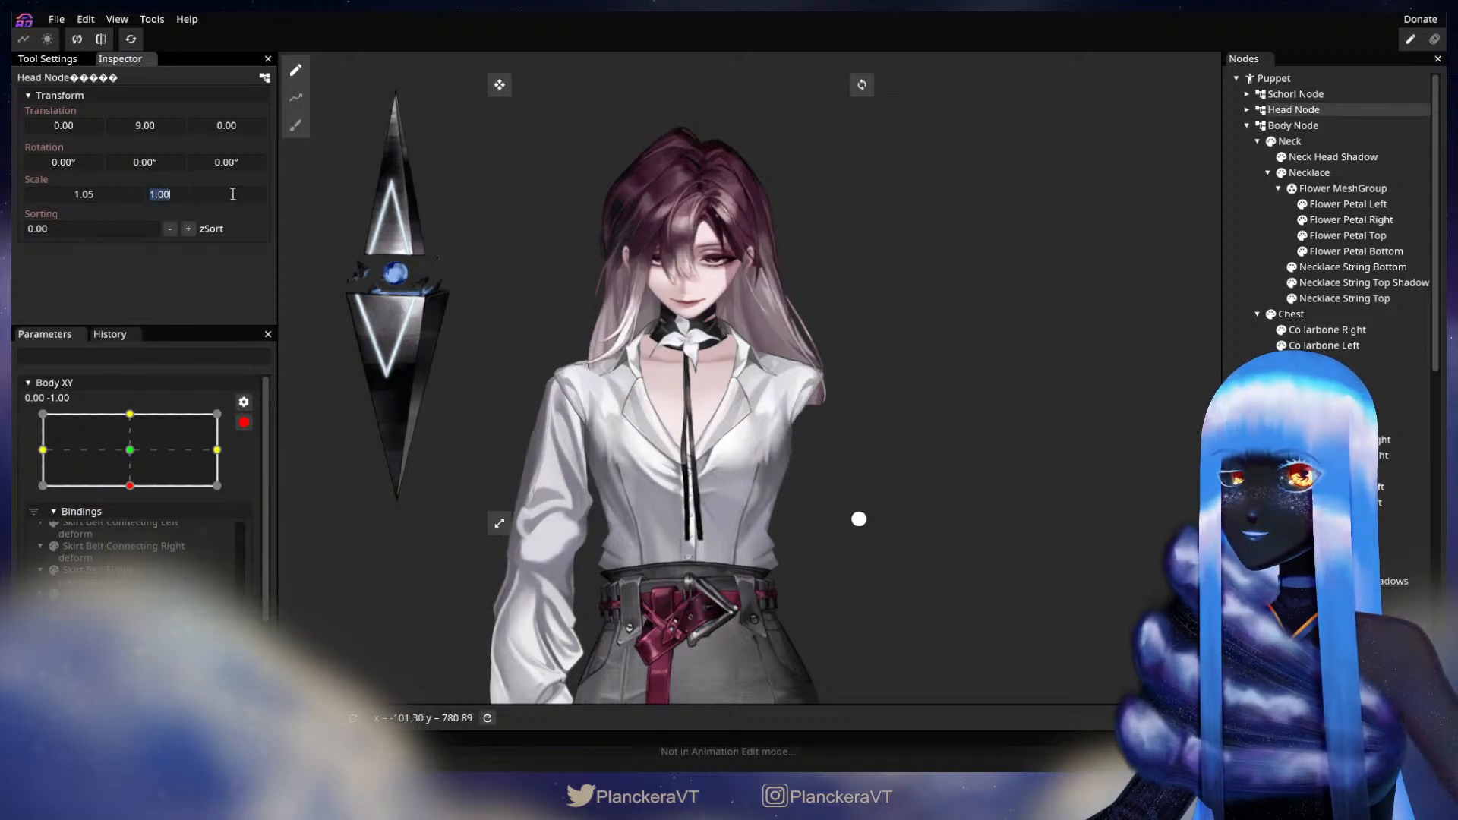
pyautogui.press('BackSpace')
pyautogui.write('5')
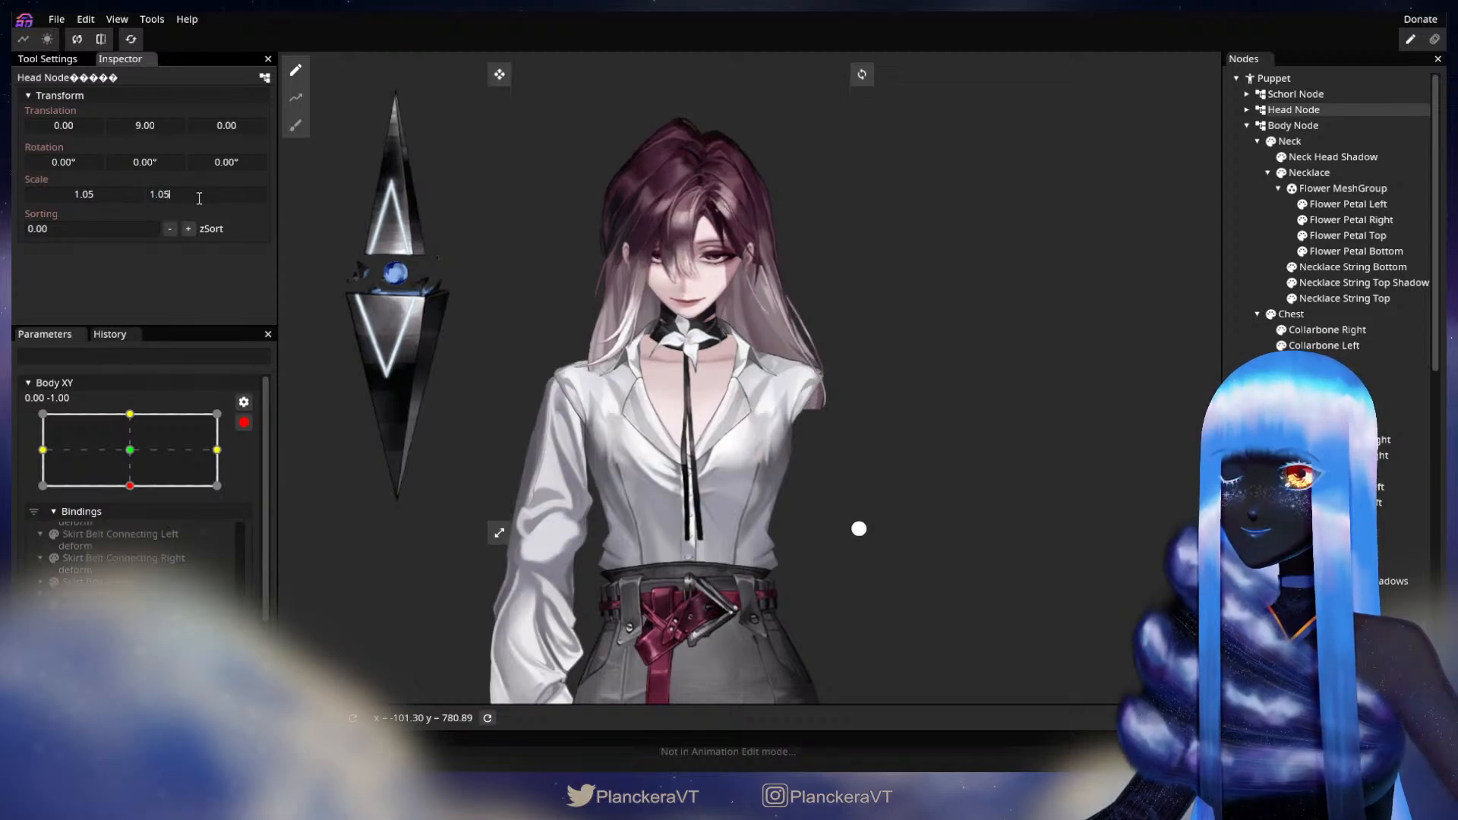
pyautogui.click(1188, 375)
pyautogui.click(244, 423)
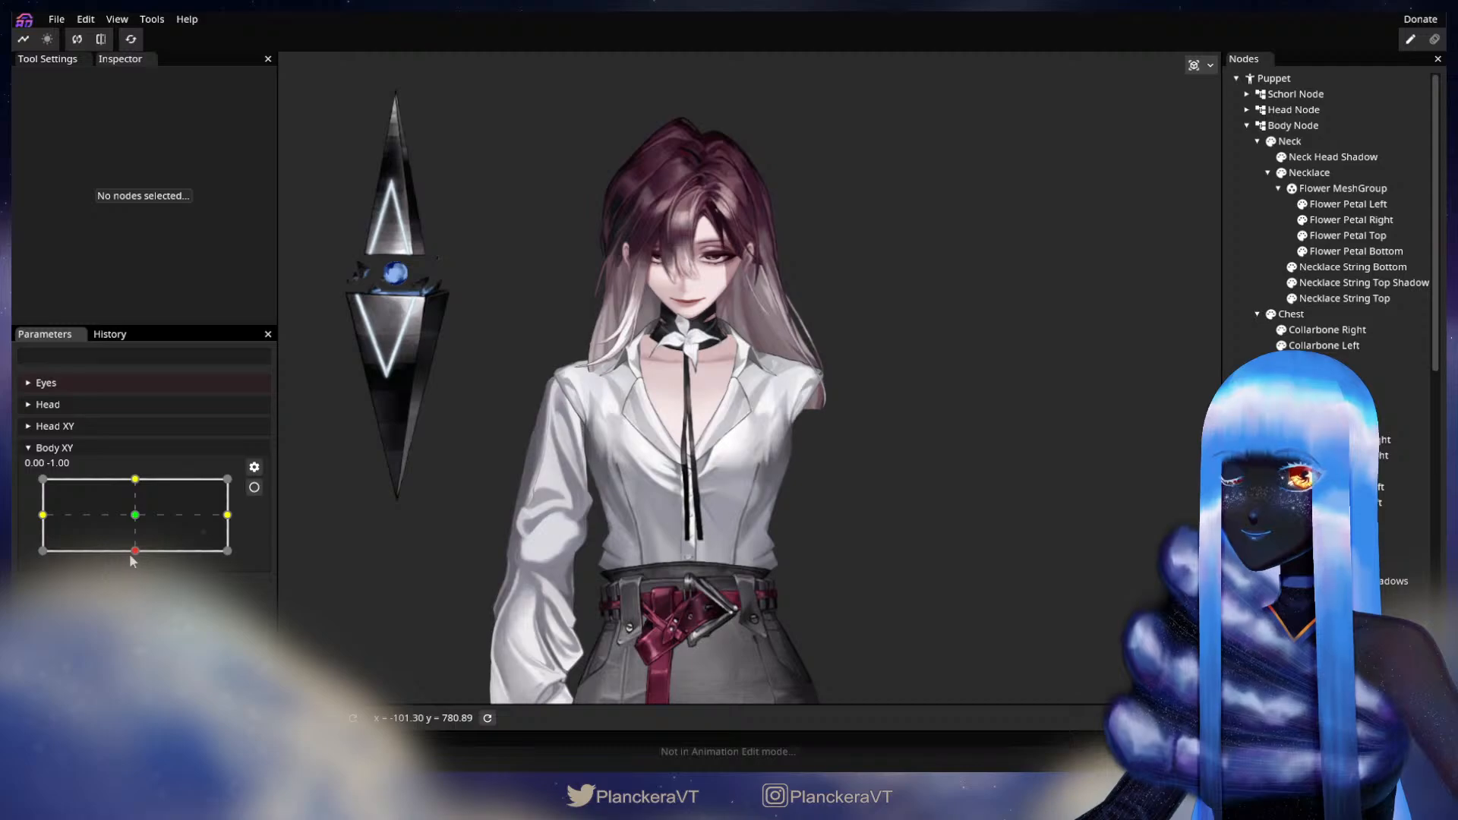
pyautogui.moveTo(130, 556)
pyautogui.mouseDown()
pyautogui.moveTo(135, 511)
pyautogui.moveTo(148, 558)
pyautogui.mouseUp()
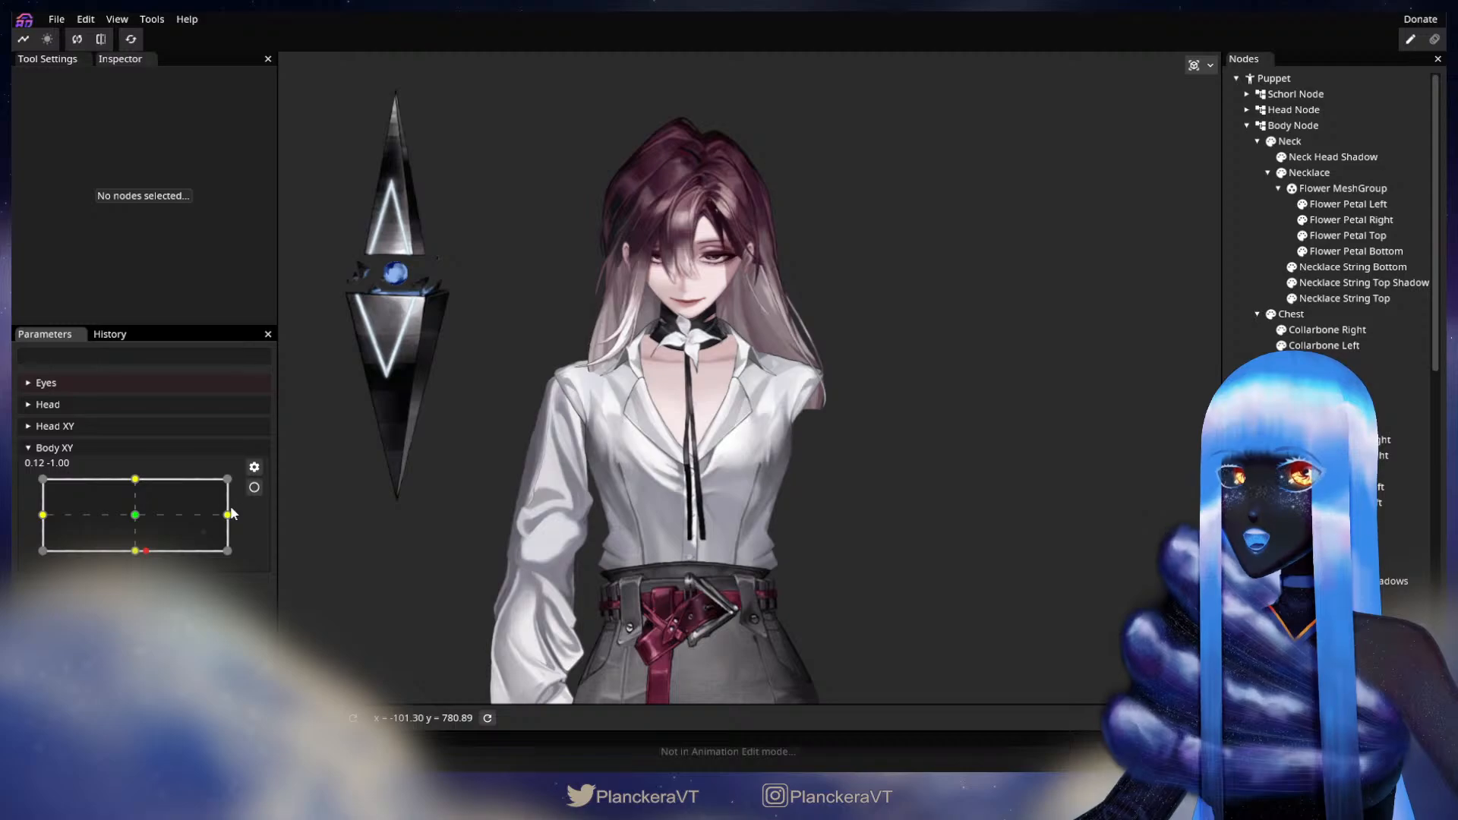
# - Set the Head Node's scale to 1.02 on both axes at the lower Body XY keypoint and preview it with recording off
pyautogui.click(254, 487)
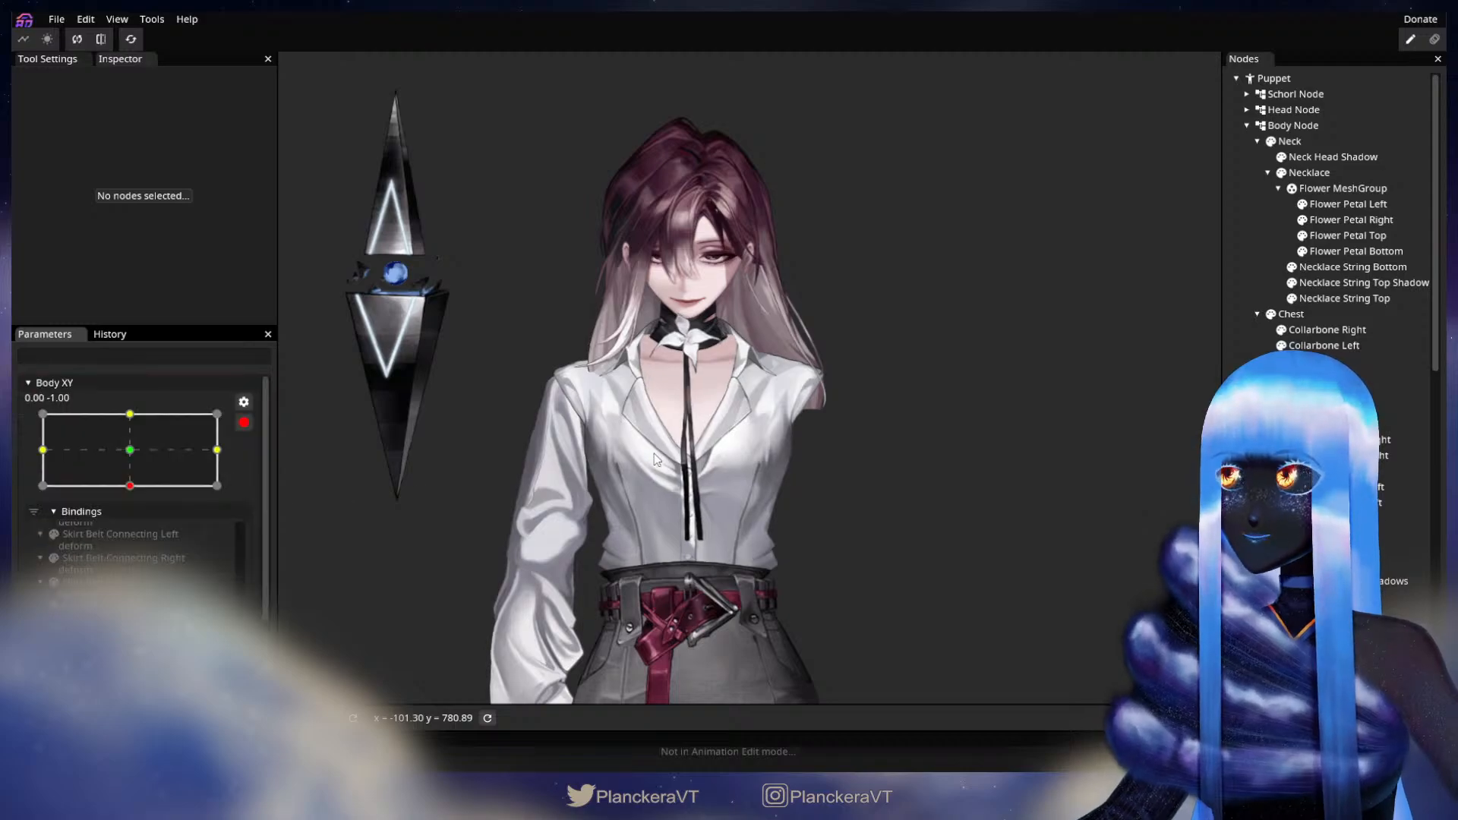
pyautogui.click(1321, 112)
pyautogui.doubleClick(92, 194)
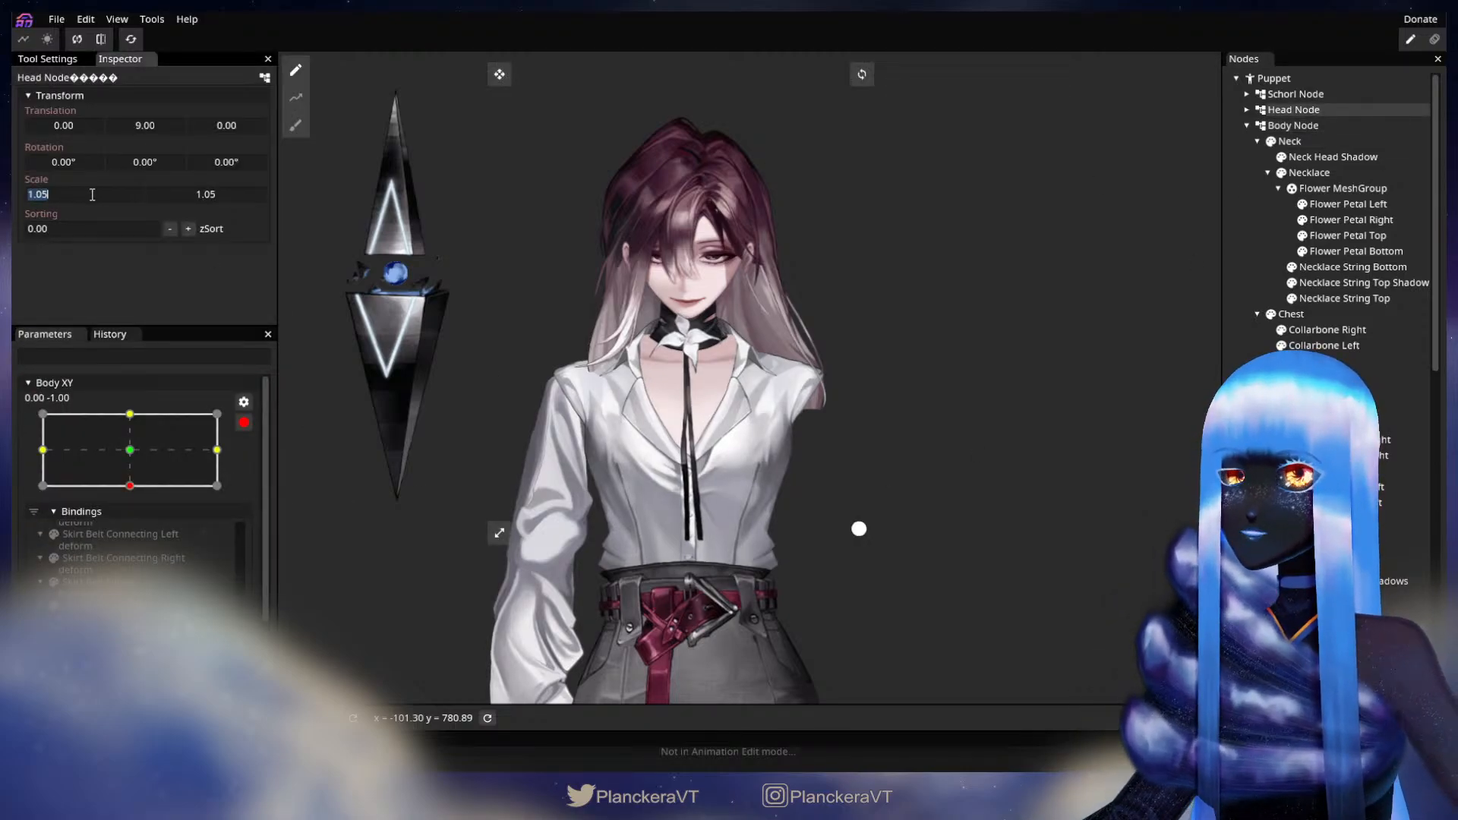
pyautogui.write('1.02')
pyautogui.press('Return')
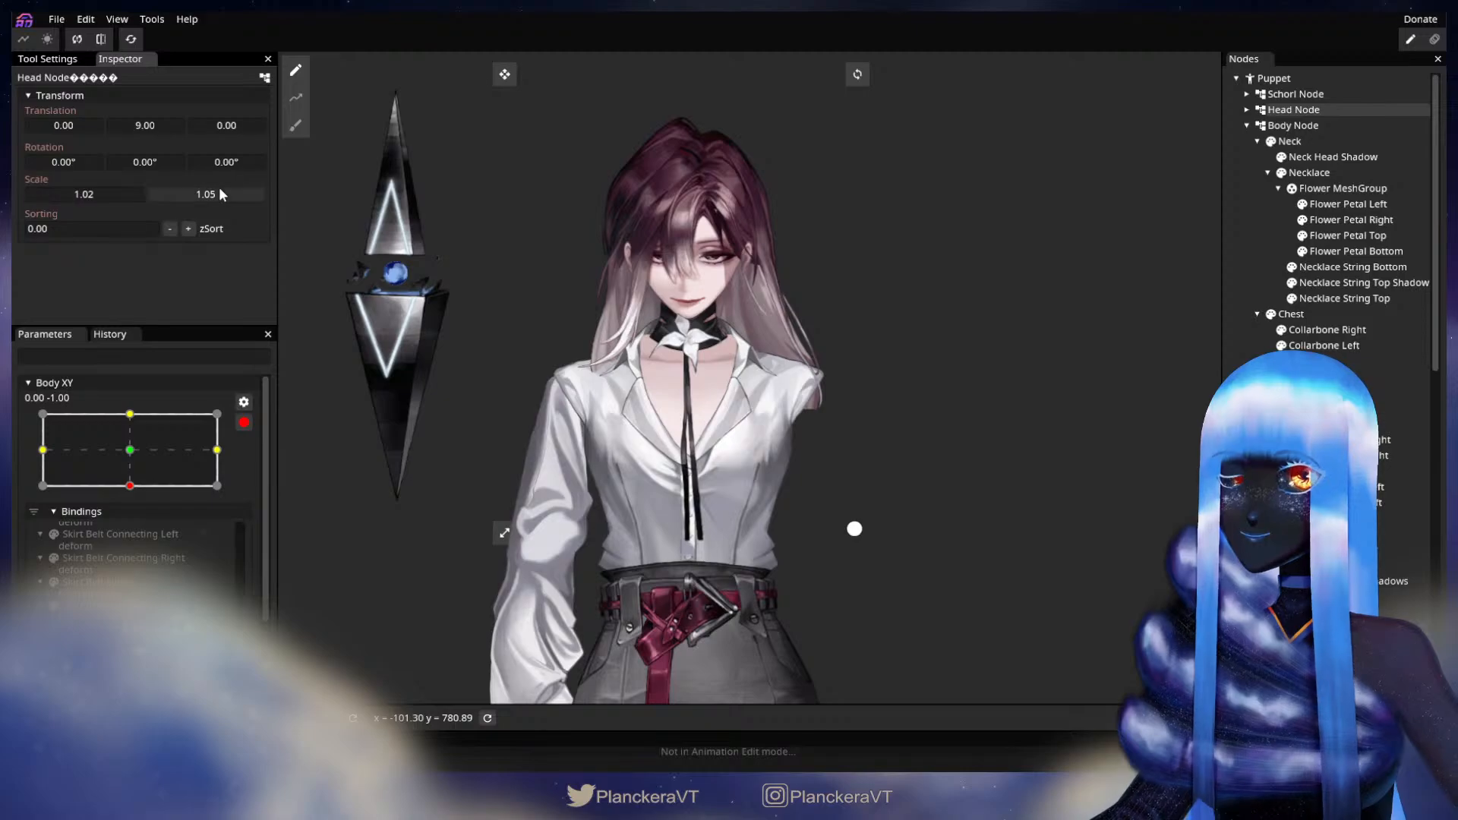
pyautogui.doubleClick(221, 195)
pyautogui.write('1.02')
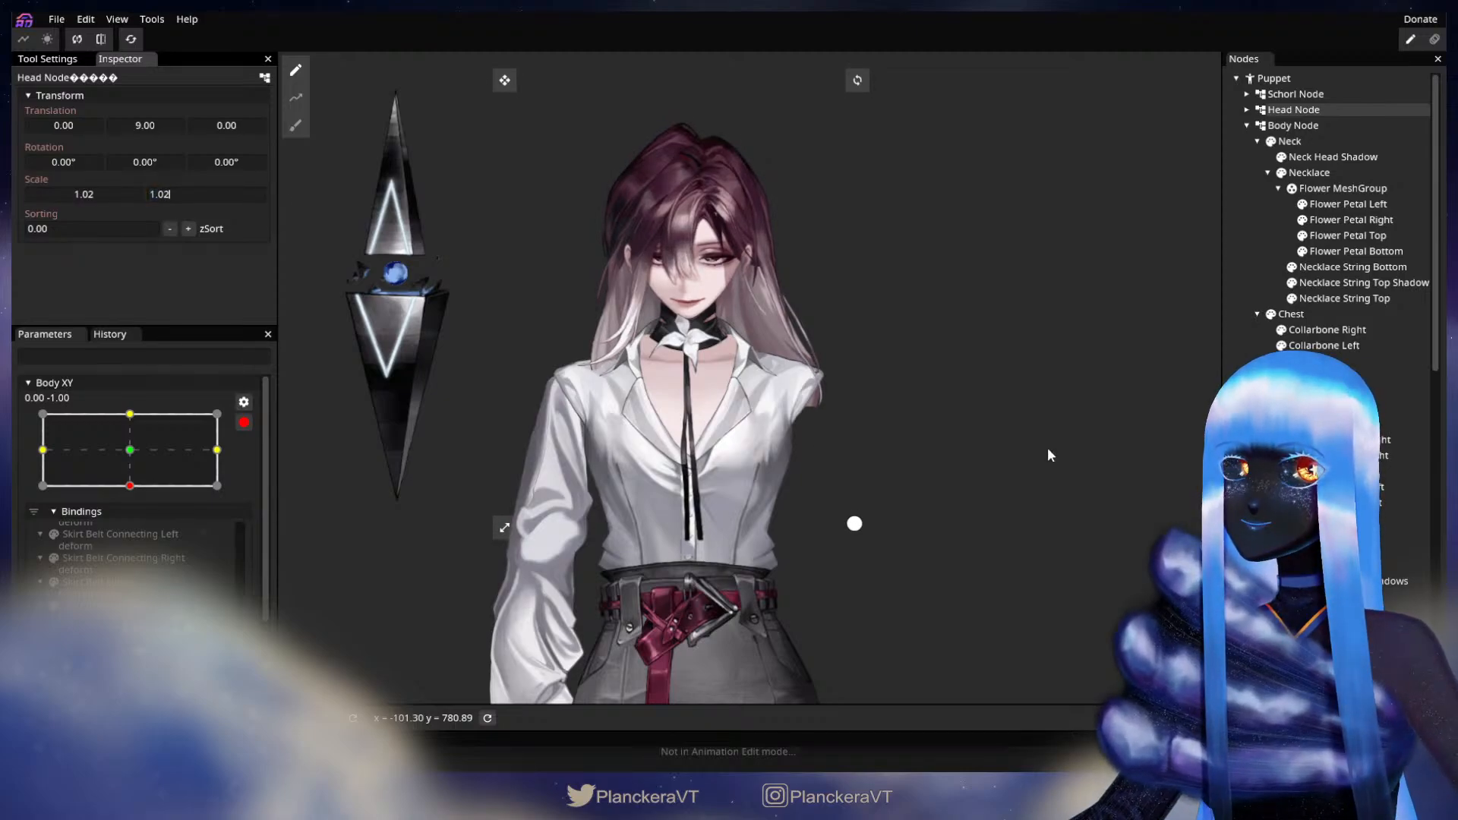
pyautogui.click(1050, 454)
pyautogui.click(244, 422)
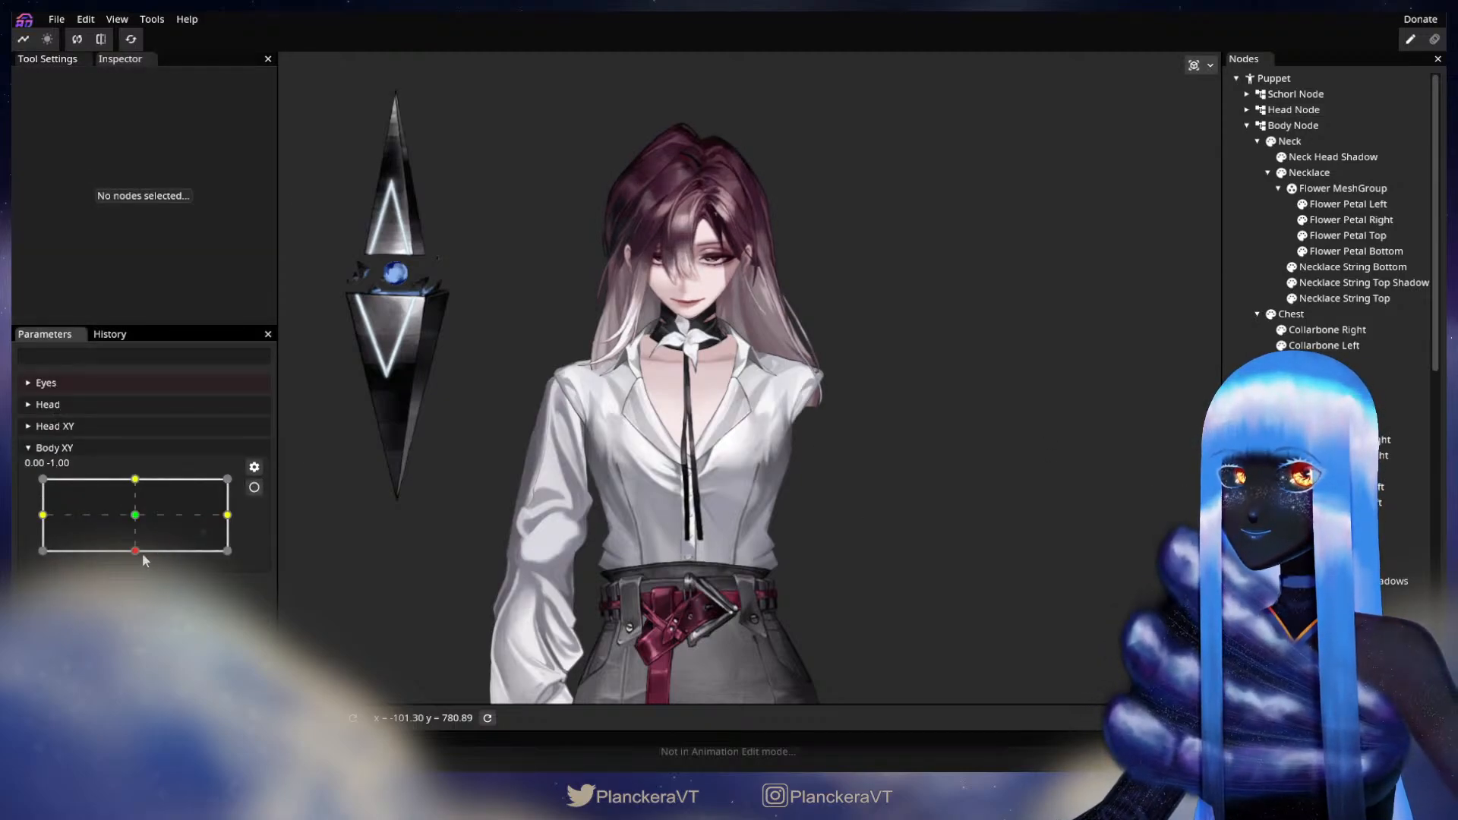
pyautogui.moveTo(137, 551)
pyautogui.mouseDown()
pyautogui.moveTo(135, 515)
pyautogui.moveTo(126, 567)
pyautogui.mouseUp()
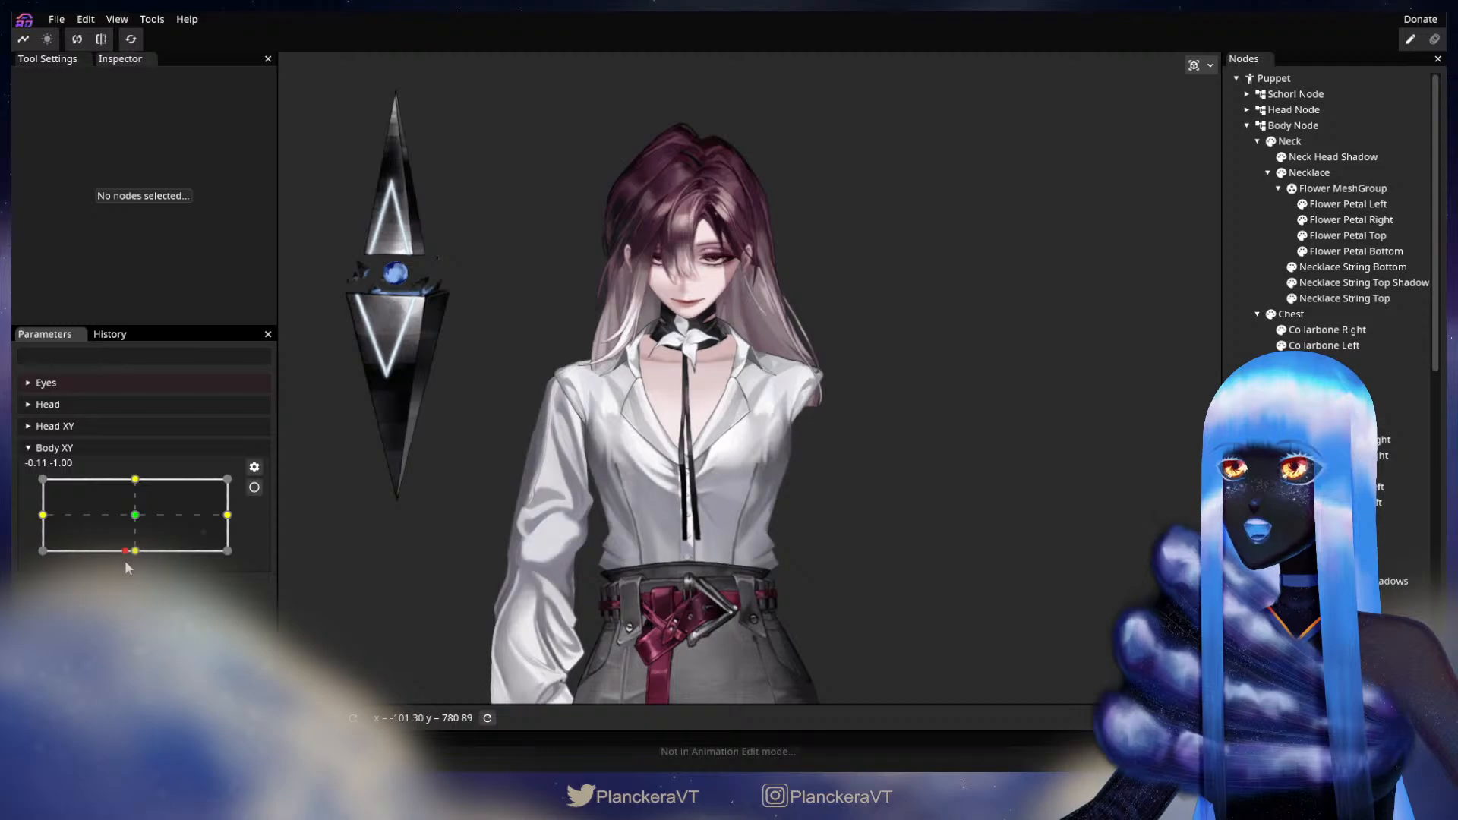
# - Arm the lower Body XY keypoint at 0.00, -1.00 and set the Chest's Y translation to 4.00
pyautogui.click(254, 488)
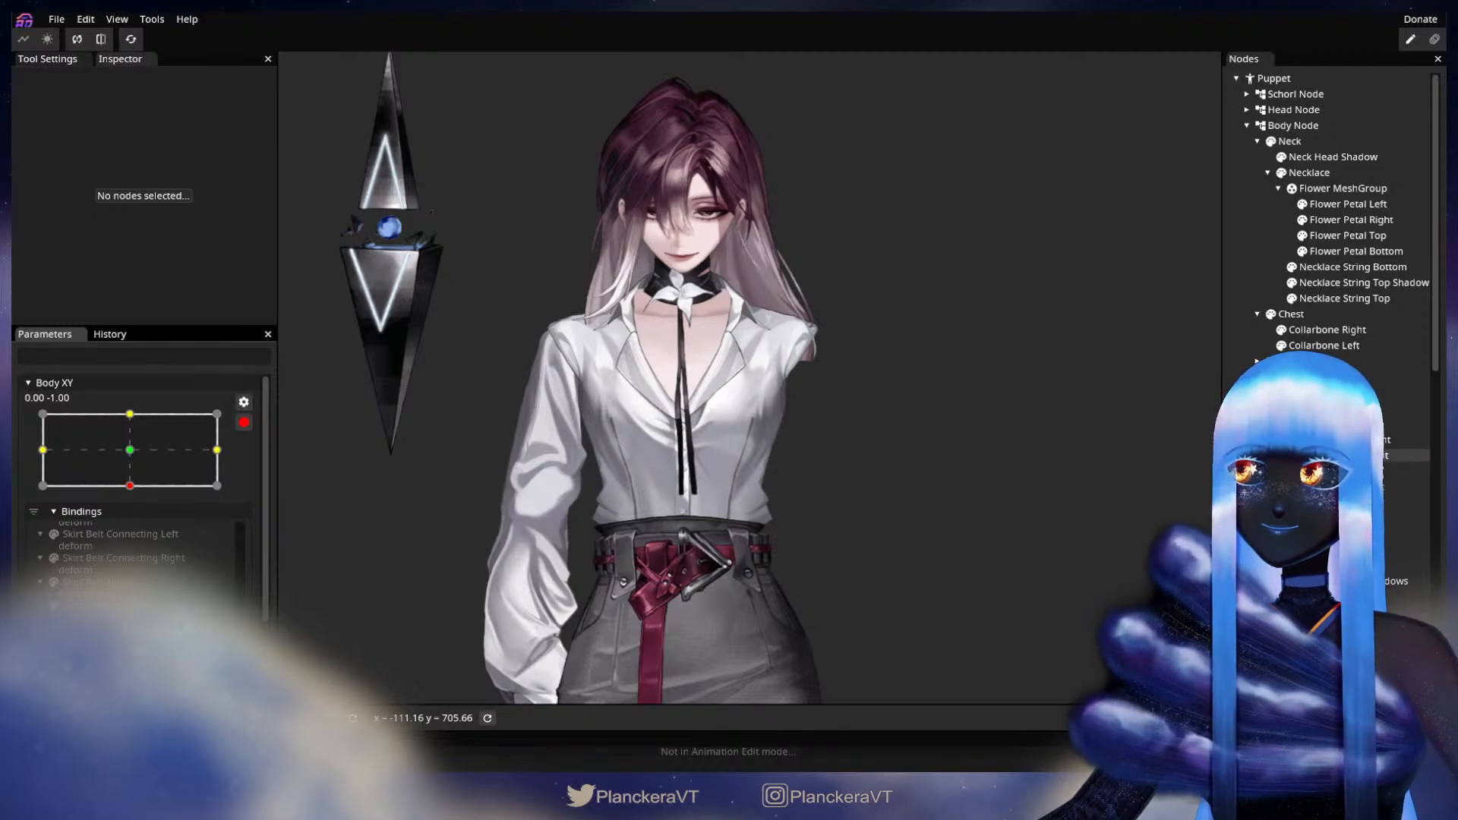
pyautogui.click(1295, 316)
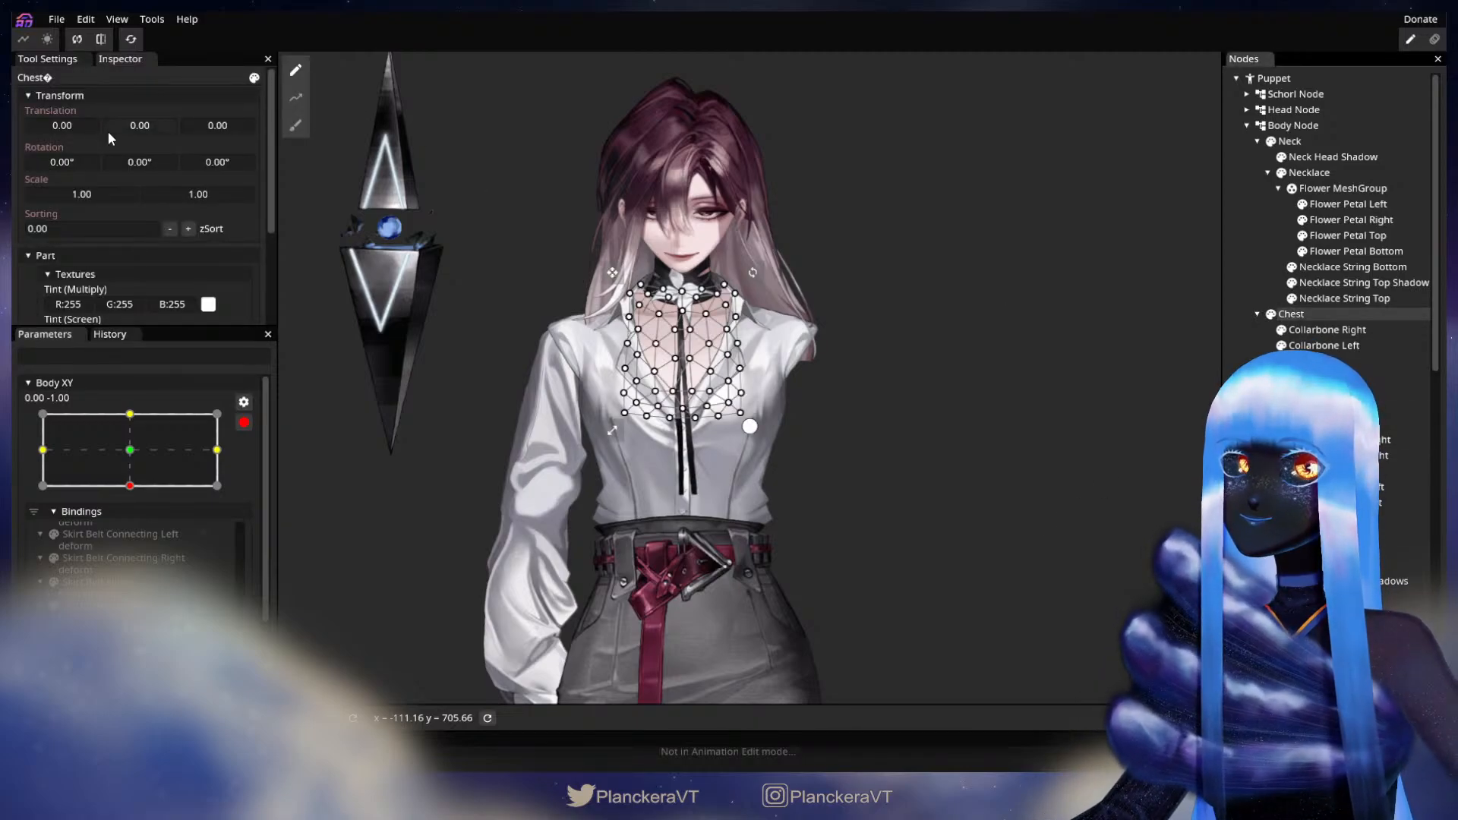
pyautogui.moveTo(132, 133); pyautogui.dragTo(139, 131)
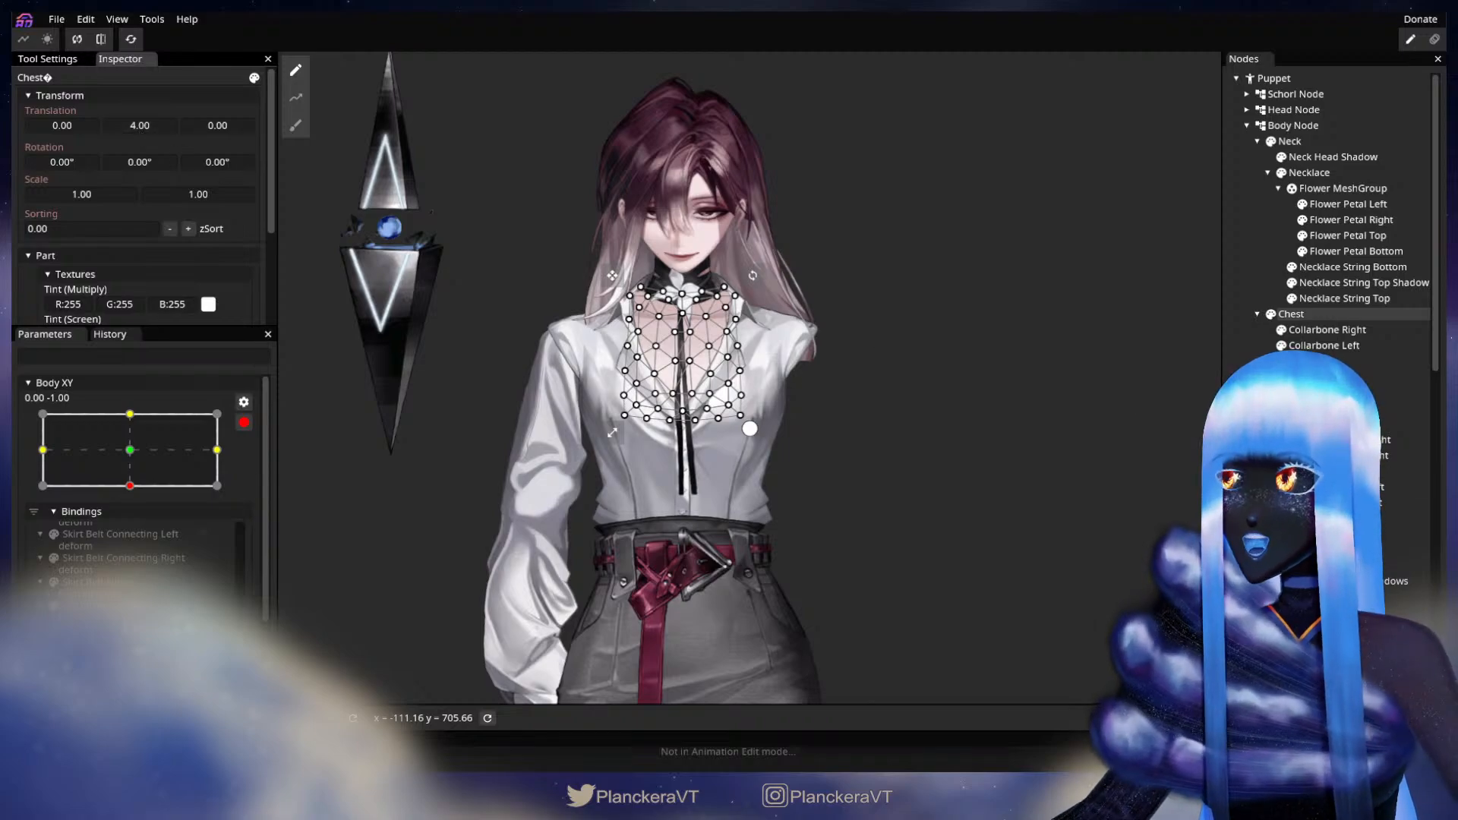
# - Save the model, then shift the Shirt MeshGroup's collar area slightly downward with a 133 circle brush and set the brush size to 115
pyautogui.click(1291, 408)
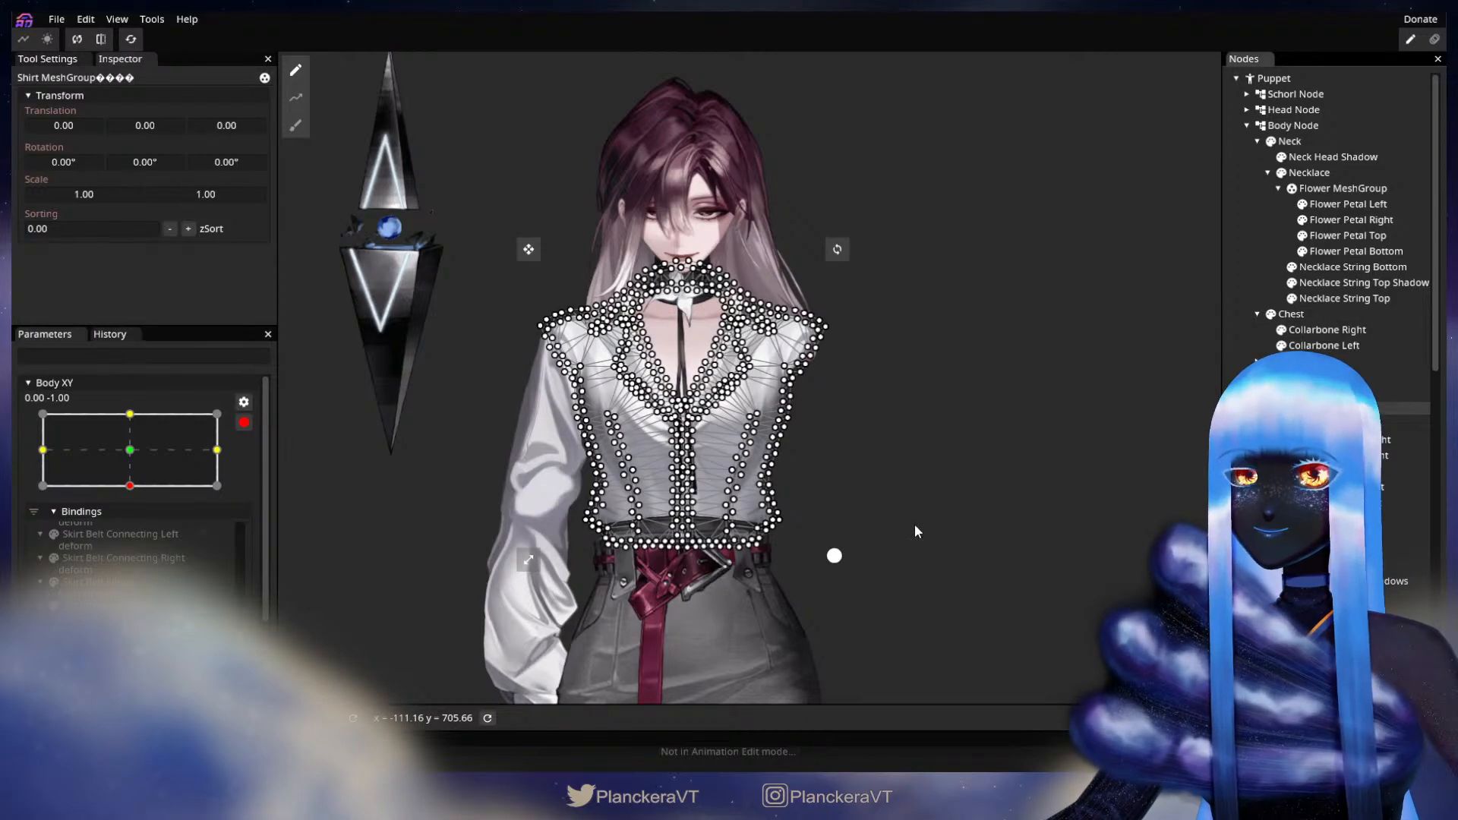
pyautogui.moveTo(922, 503); pyautogui.dragTo(926, 456)
pyautogui.scroll(2, 928, 454)
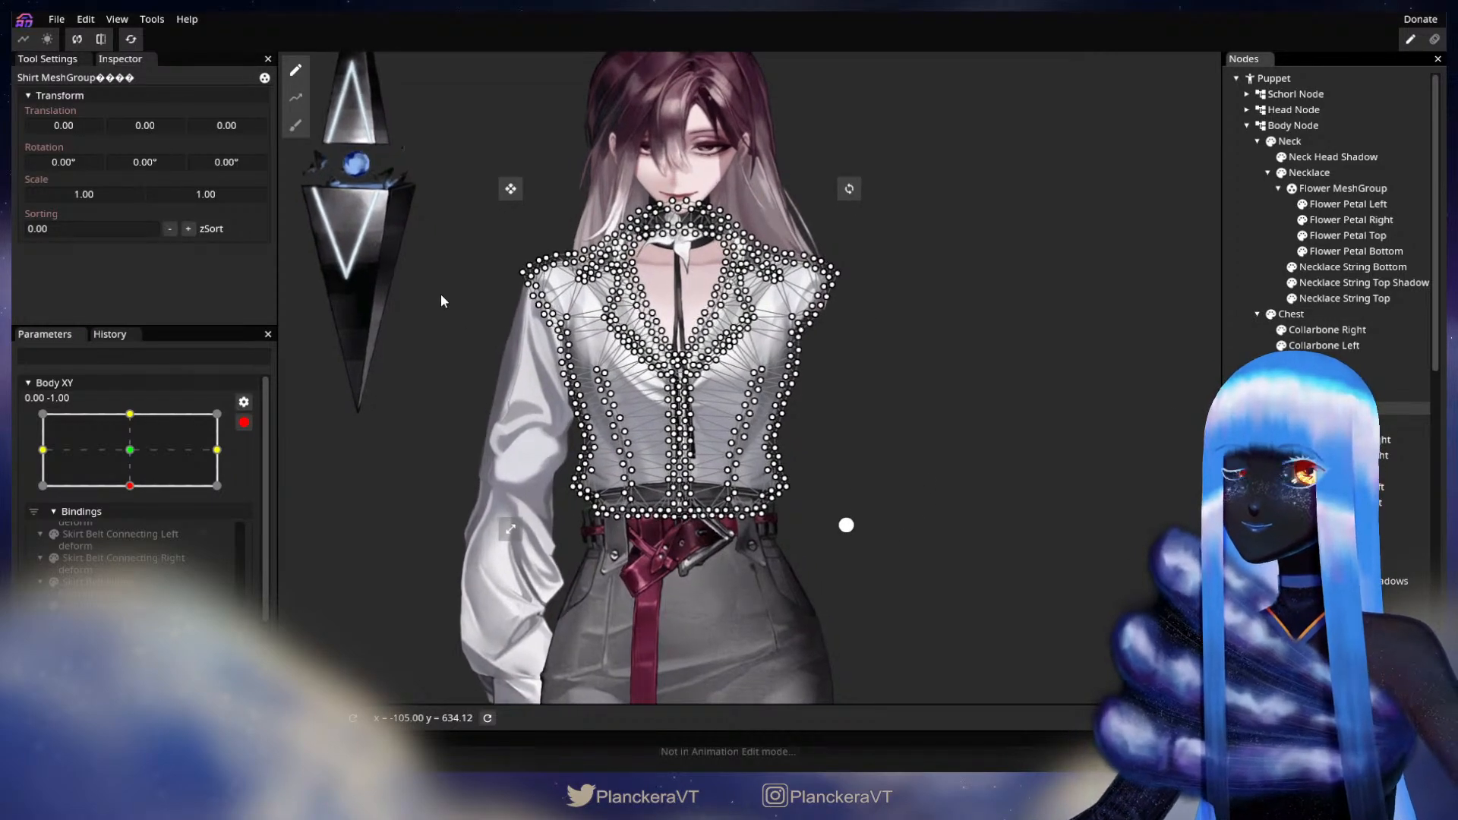
pyautogui.click(296, 125)
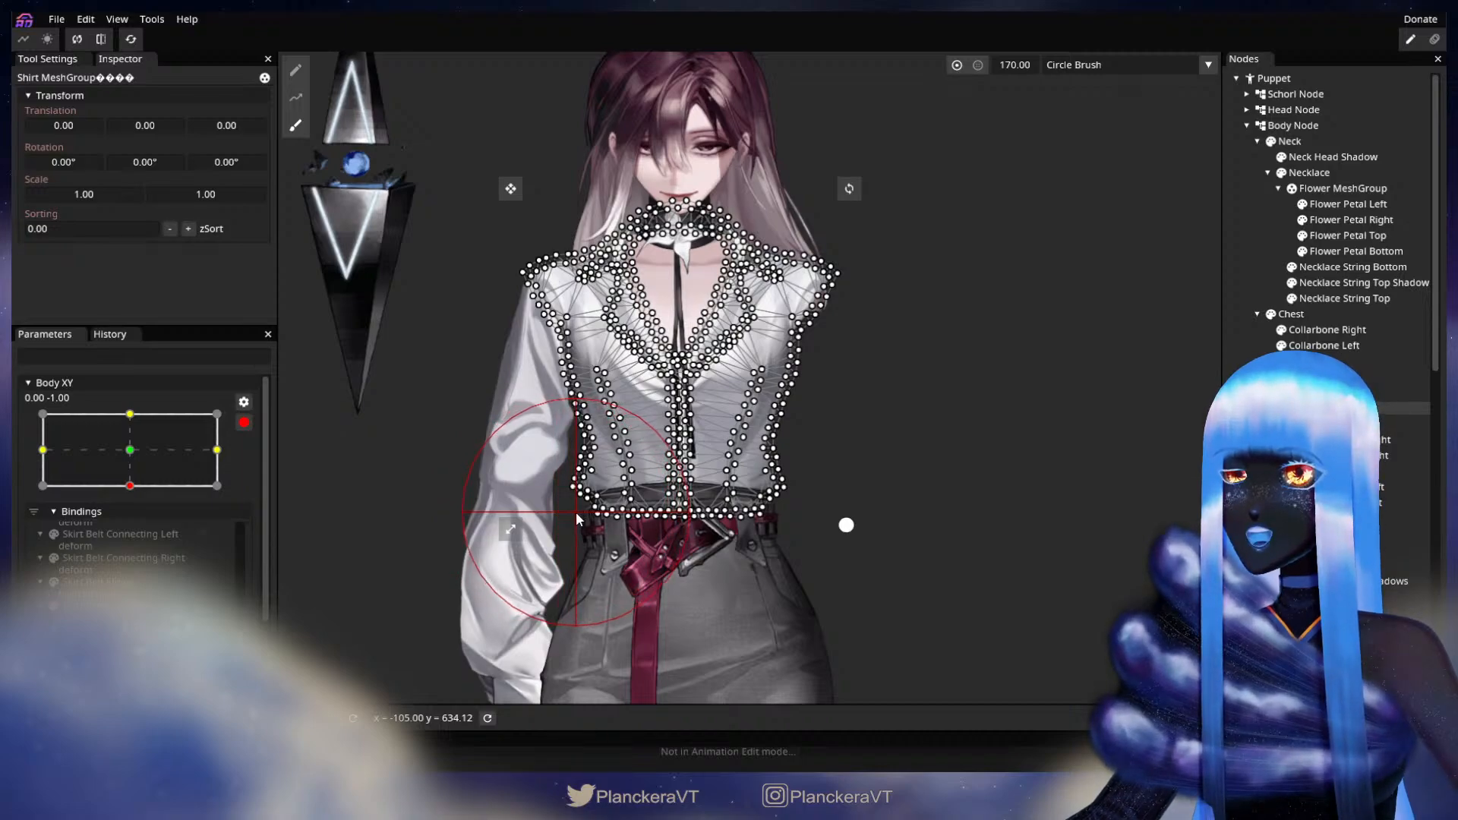
pyautogui.hotkey('ctrl', 's')
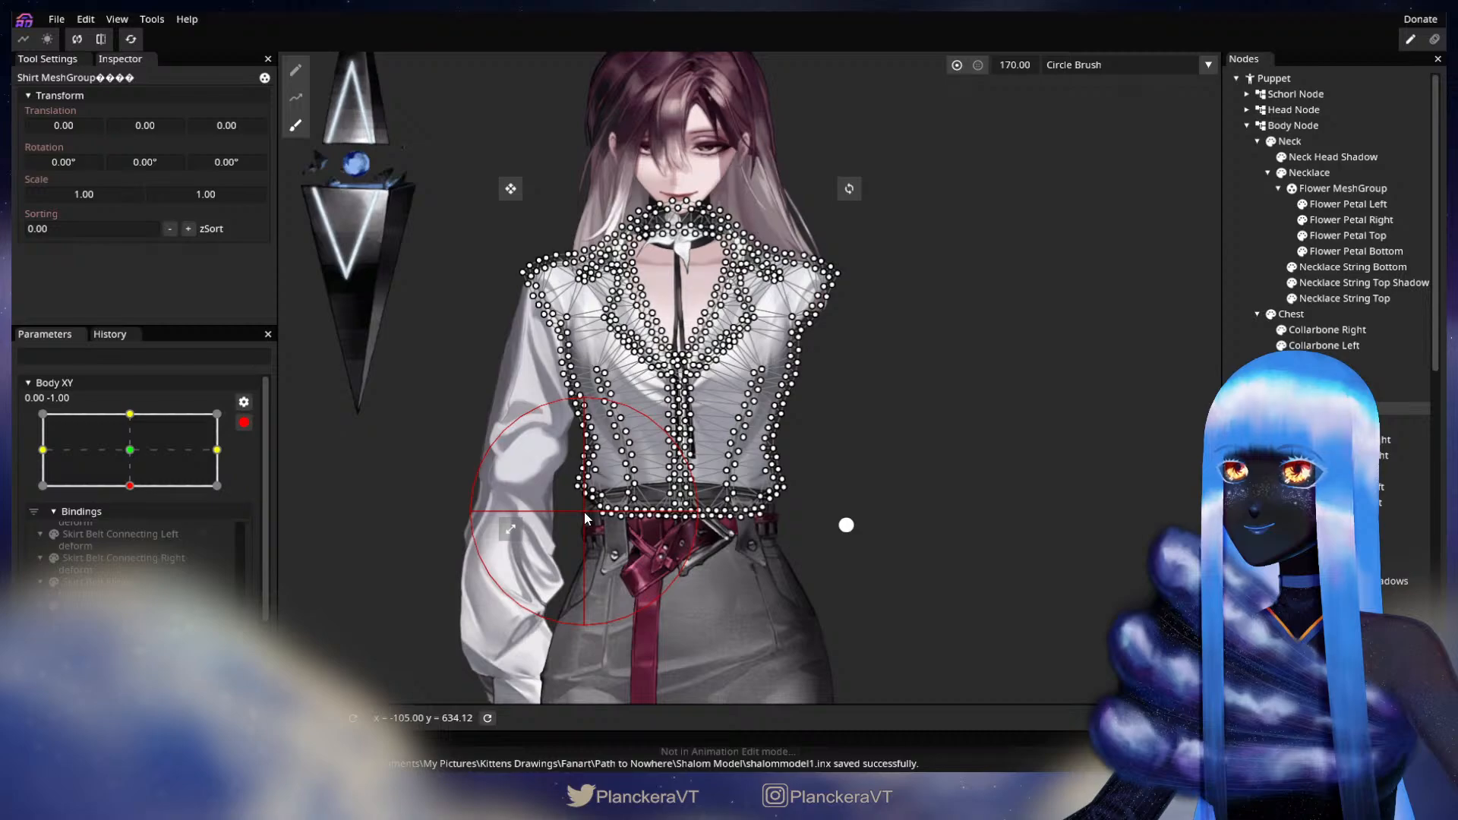
pyautogui.moveTo(1016, 66); pyautogui.dragTo(1005, 69)
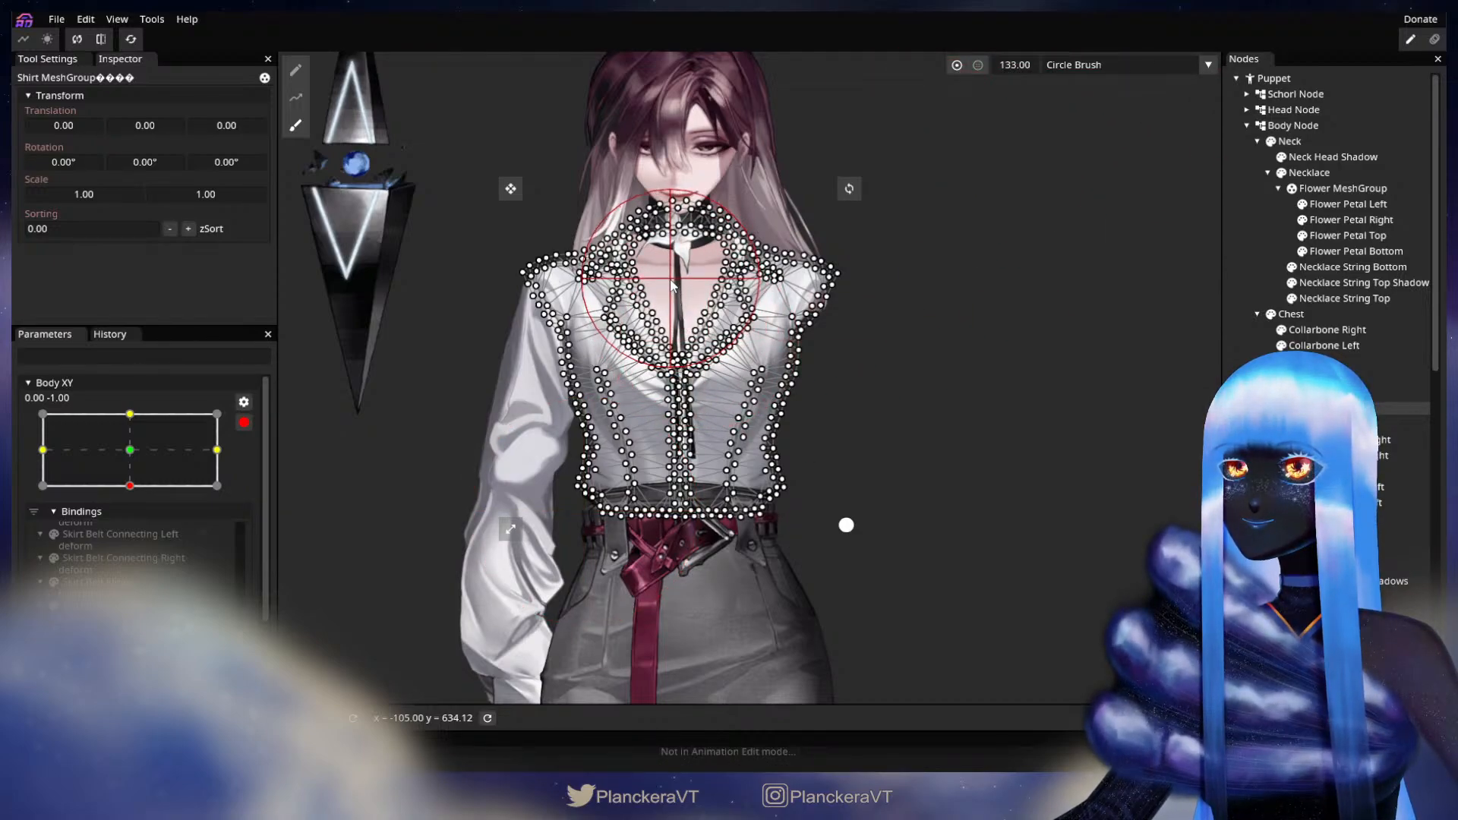
pyautogui.moveTo(670, 276); pyautogui.dragTo(671, 287)
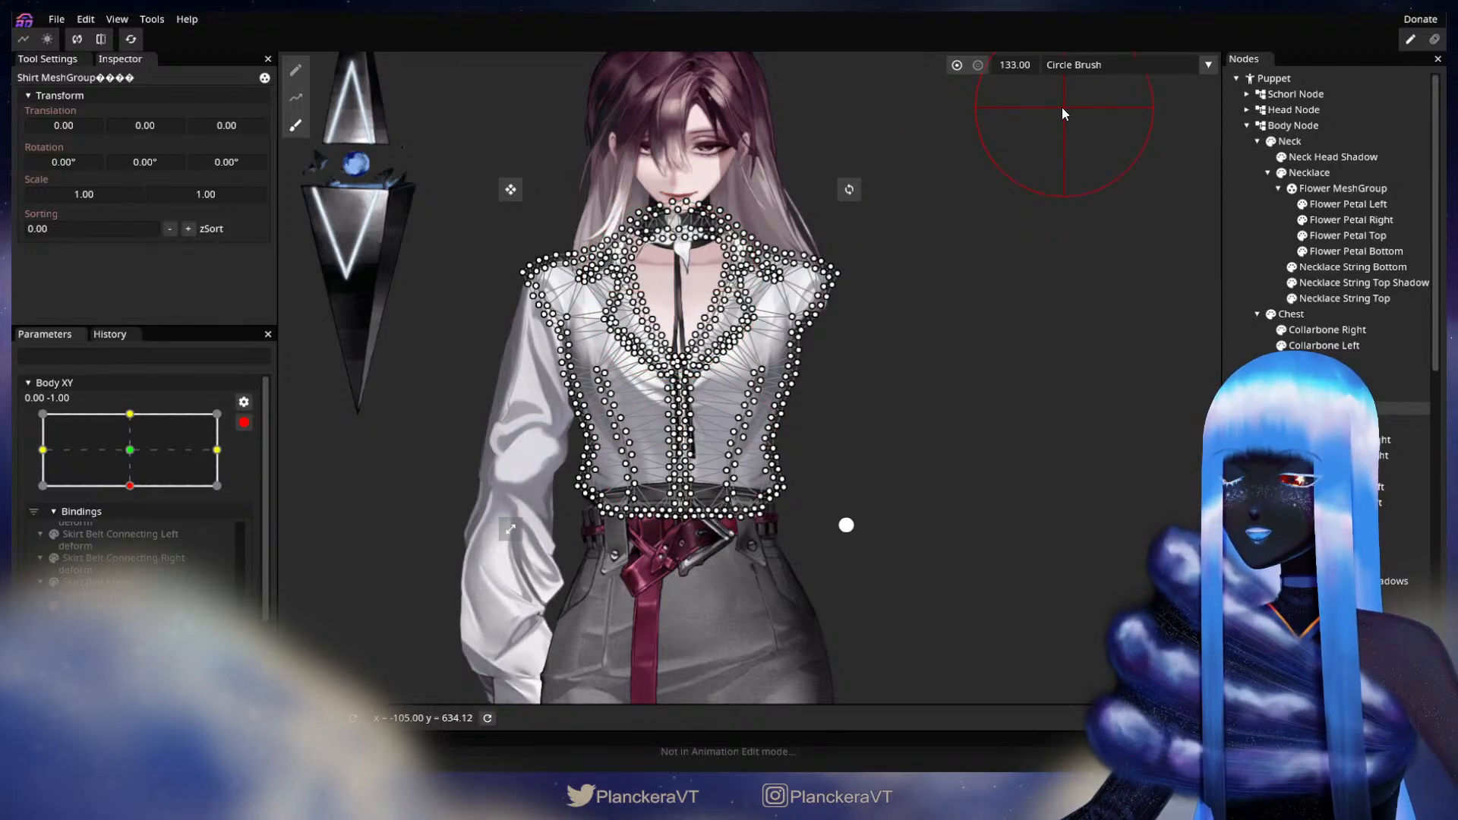
pyautogui.moveTo(1013, 65); pyautogui.dragTo(1012, 66)
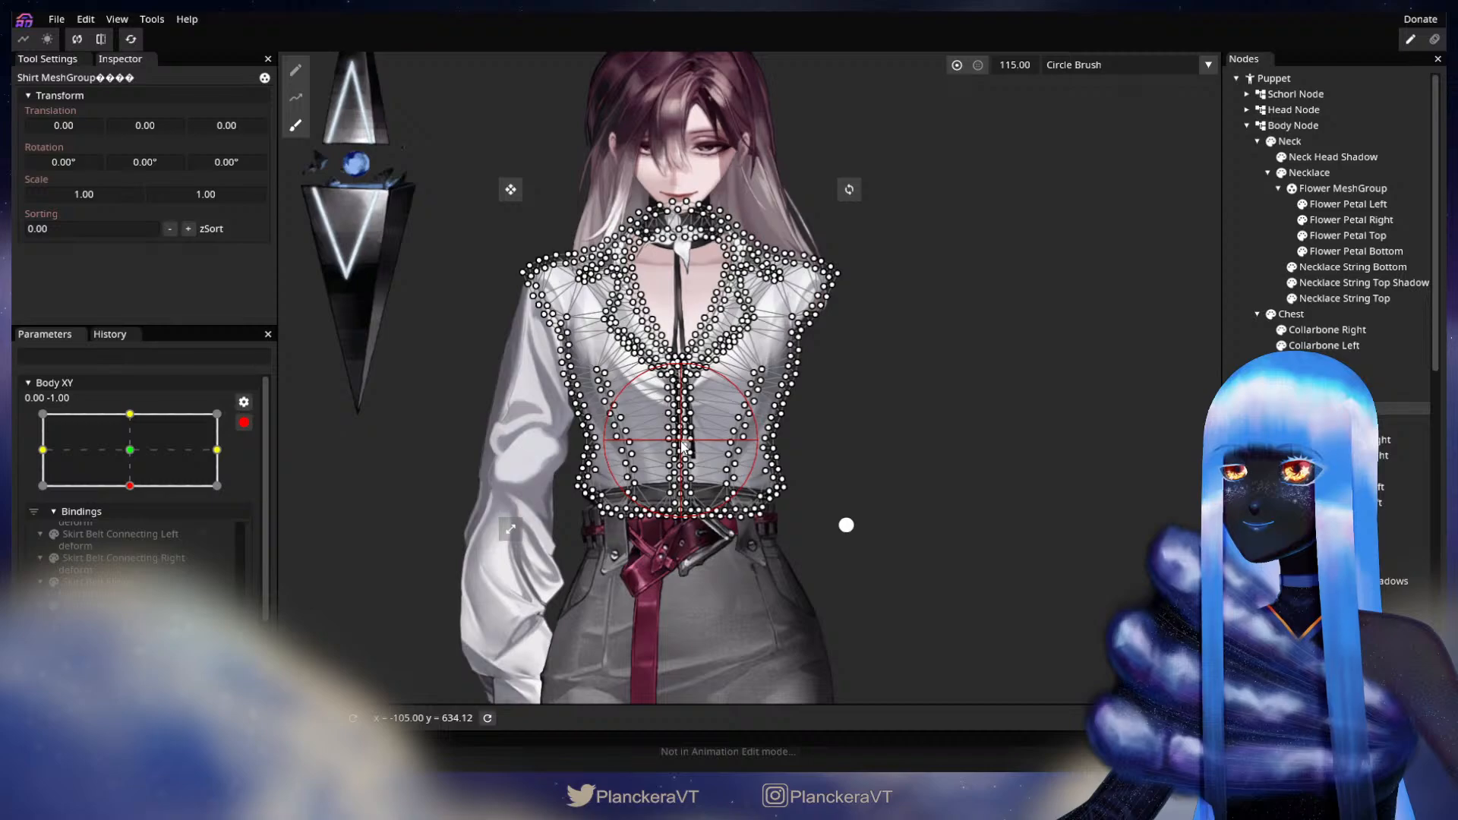
# - Deselect the shirt mesh, stop recording Body XY, and preview the movement around its lower keypoint
pyautogui.click(1246, 267)
pyautogui.moveTo(1021, 351); pyautogui.dragTo(989, 494)
pyautogui.scroll(-1, 973, 500)
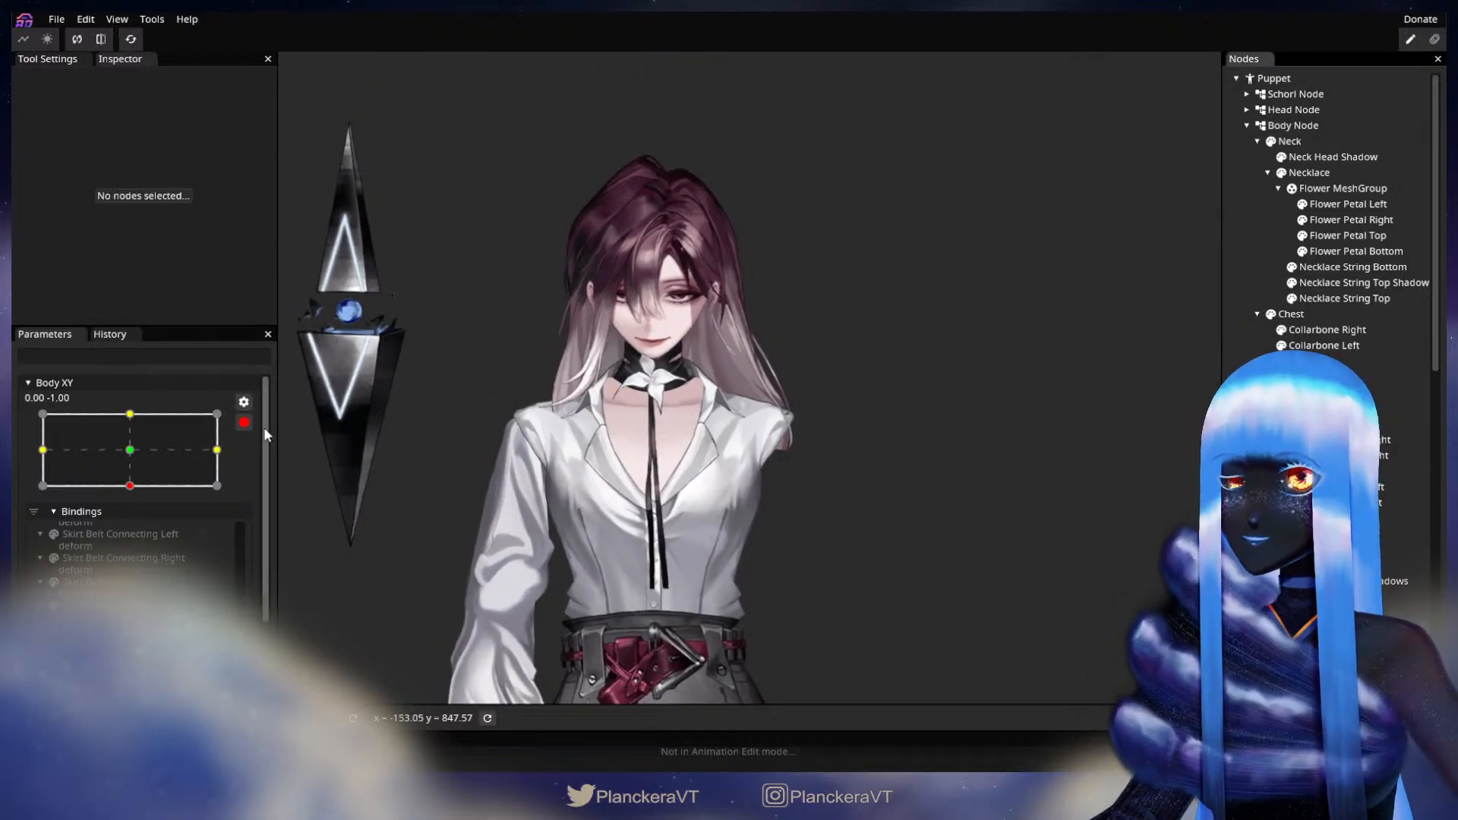
pyautogui.click(244, 422)
pyautogui.scroll(-1, 463, 481)
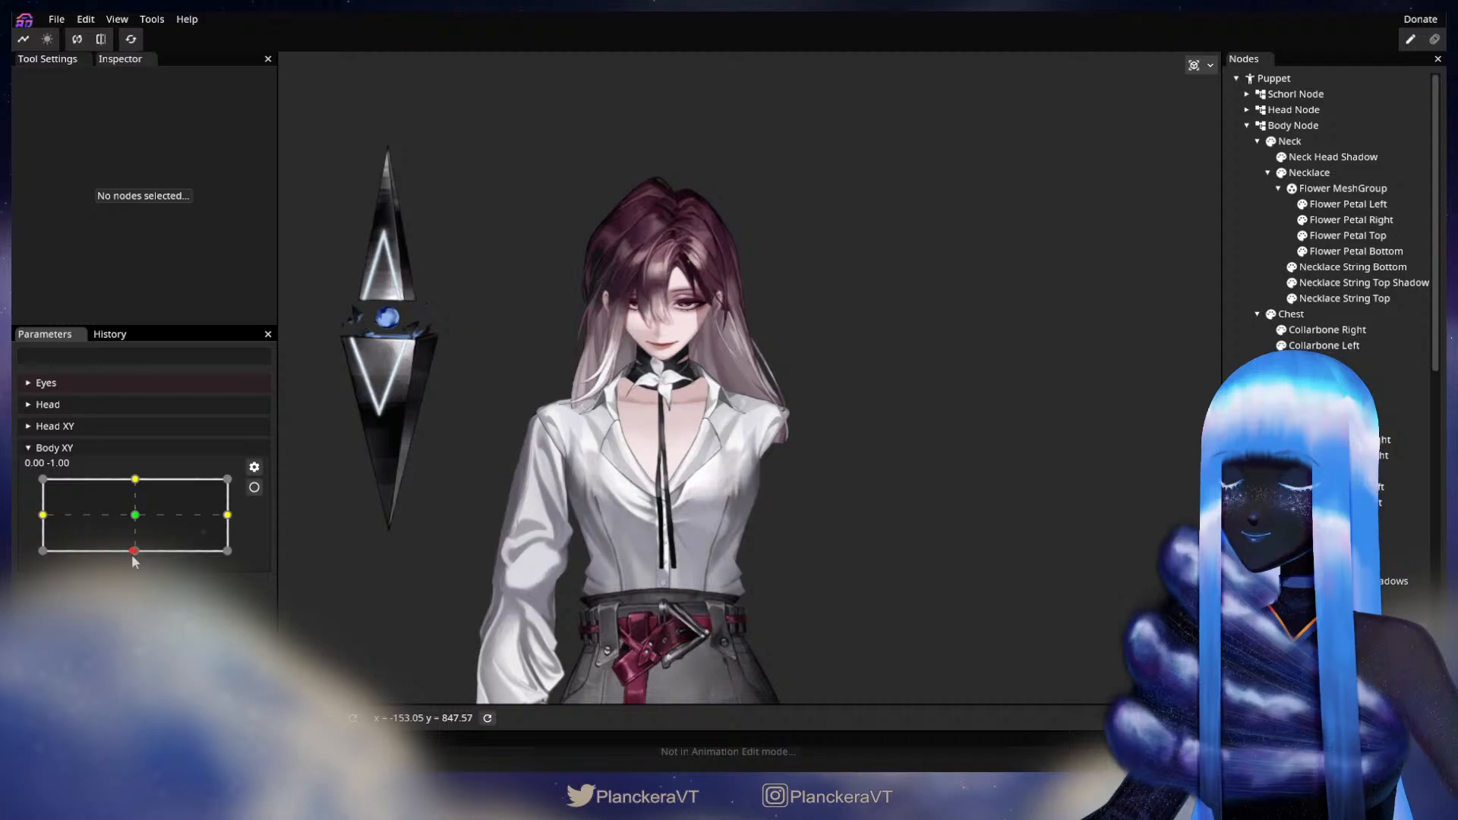
pyautogui.moveTo(133, 557)
pyautogui.mouseDown()
pyautogui.moveTo(139, 513)
pyautogui.moveTo(134, 565)
pyautogui.mouseUp()
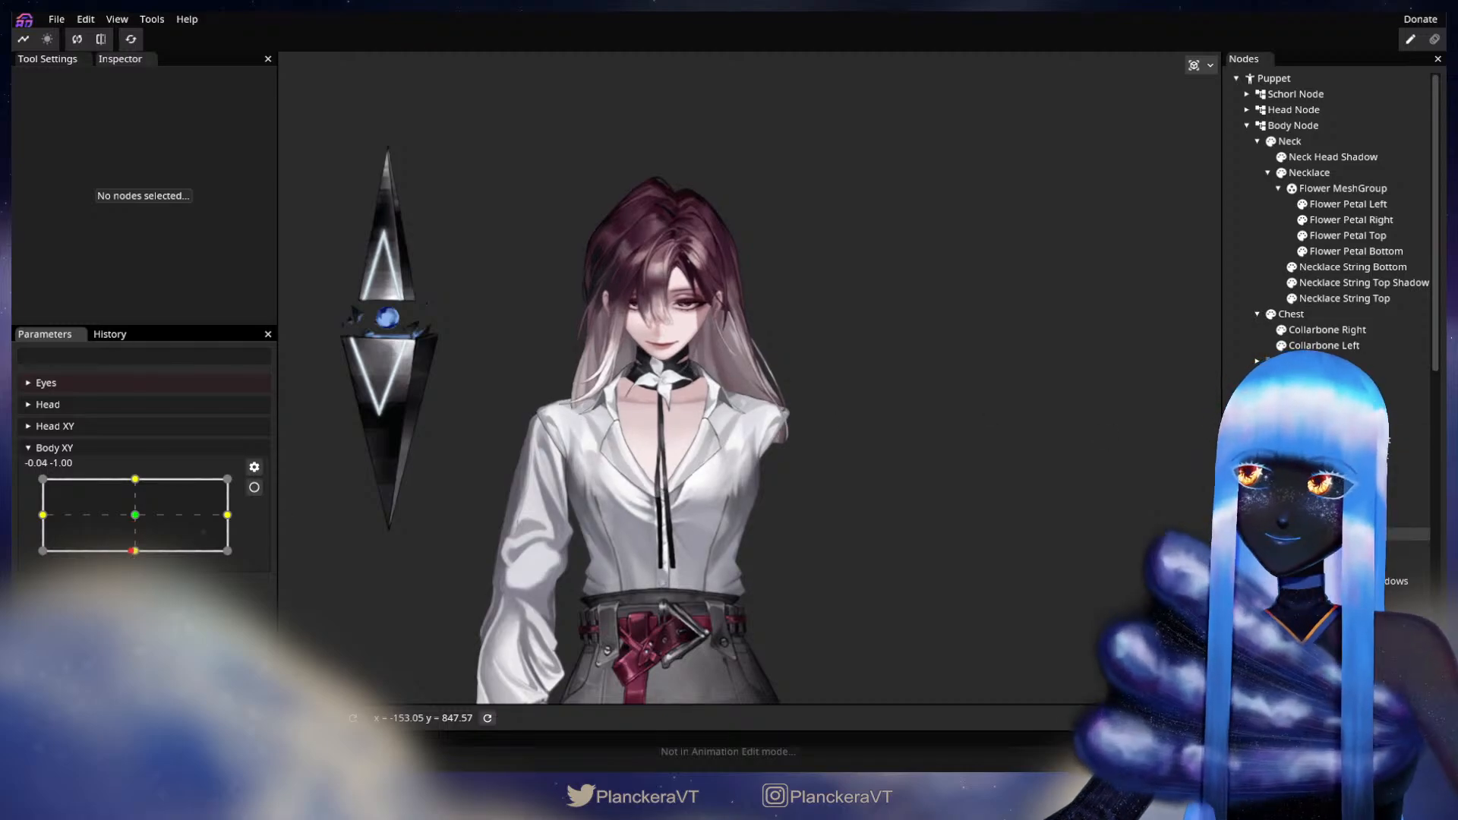
# - Record the lower Body XY keypoint again and refine the Shirt MeshGroup with the circle brush set to 195
pyautogui.click(1314, 408)
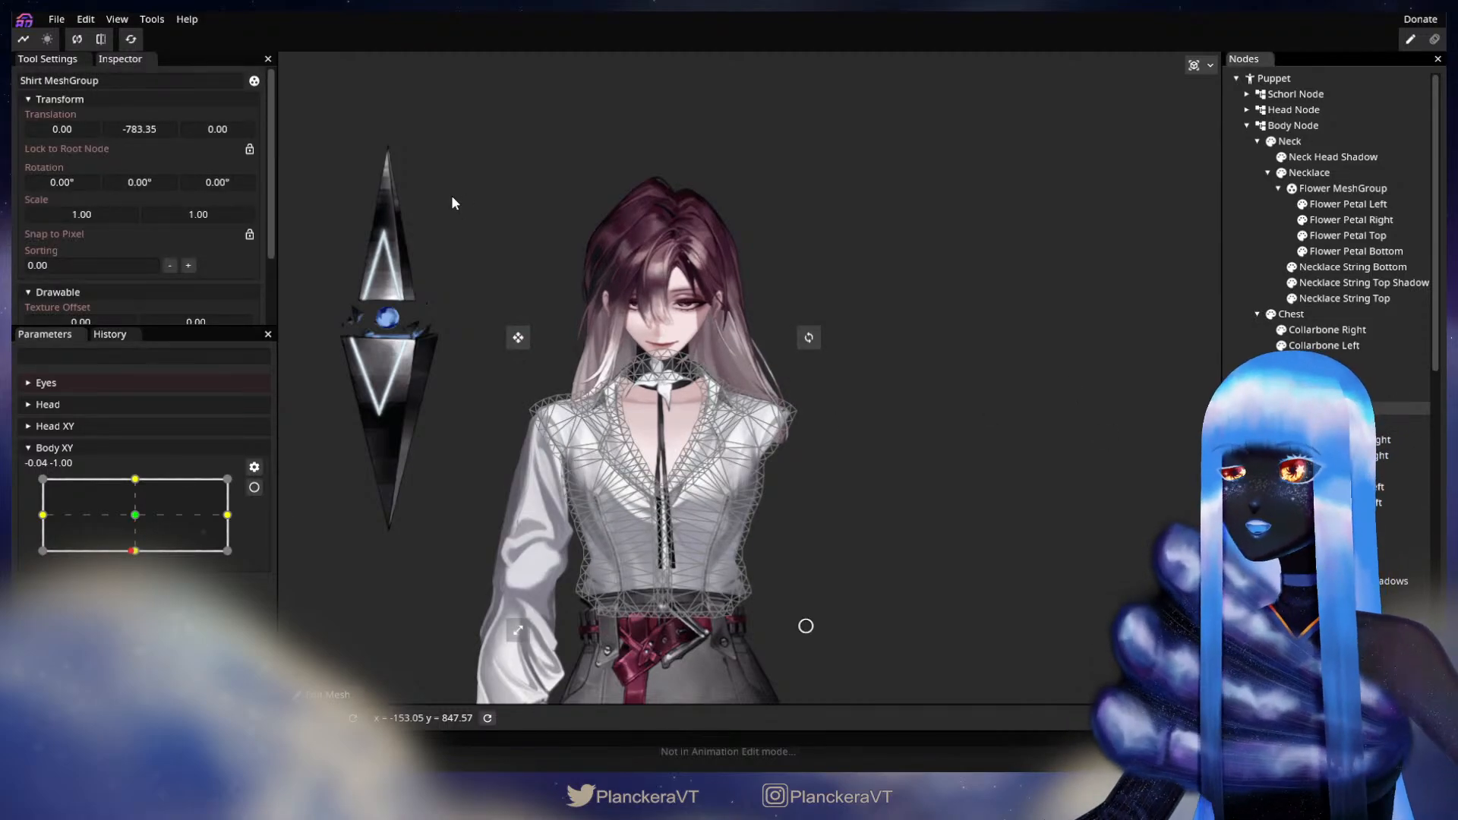
pyautogui.click(255, 488)
pyautogui.click(296, 126)
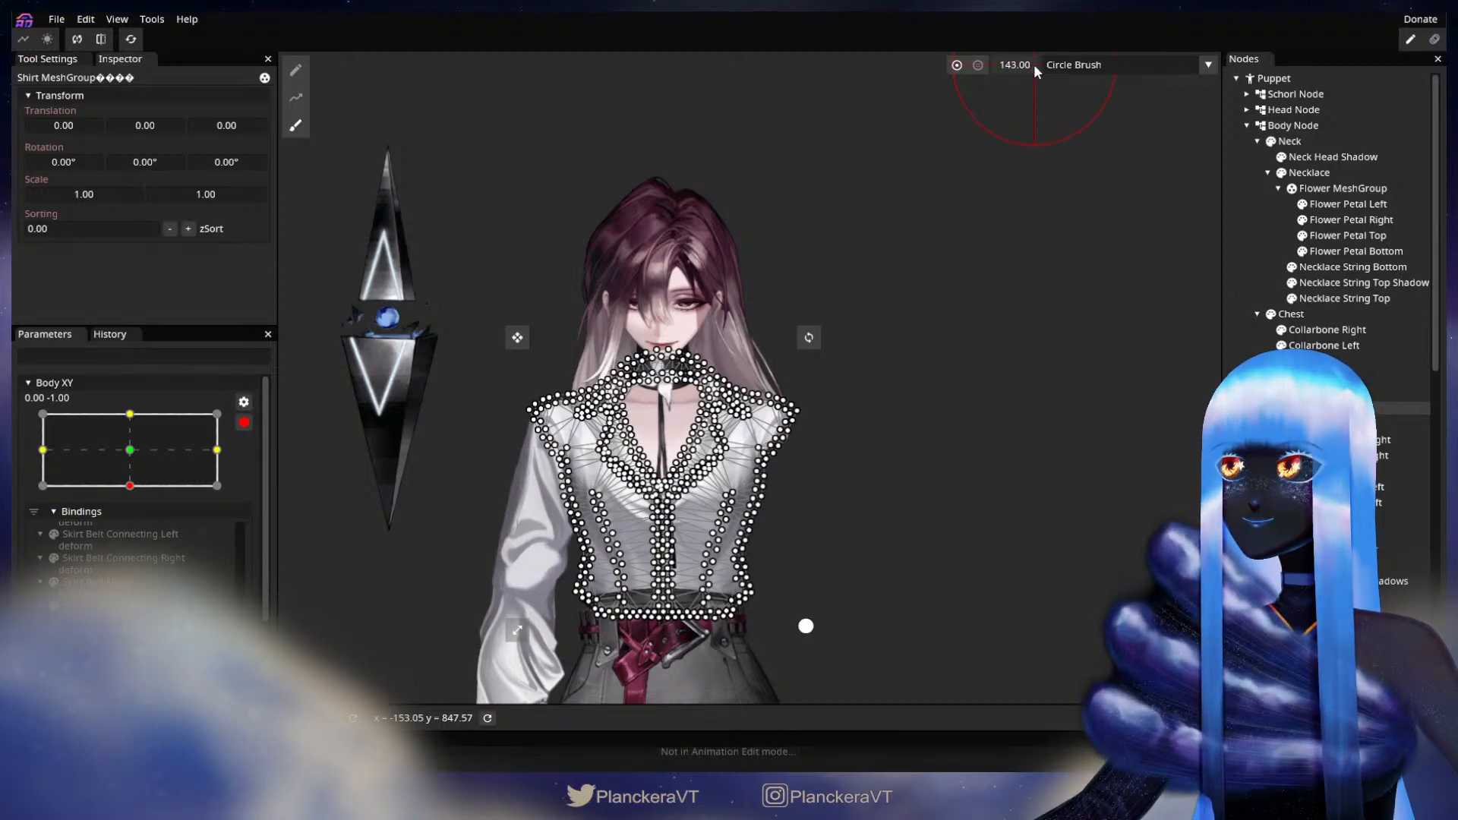
pyautogui.moveTo(684, 296); pyautogui.dragTo(794, 362)
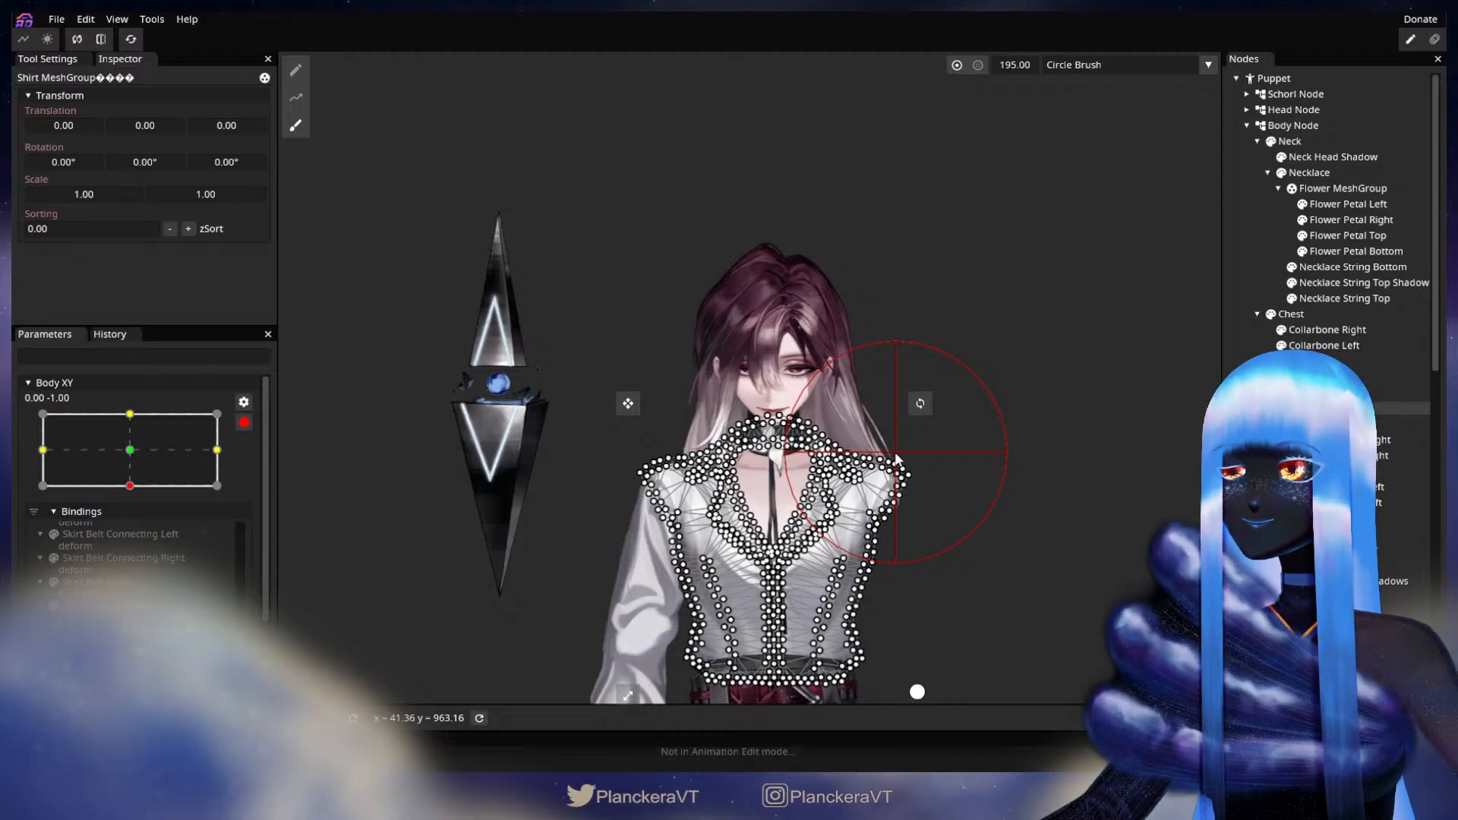
# - Deselect the Shirt MeshGroup, turn off Body XY recording, and preview the movement between the lower and center keypoints
pyautogui.click(1253, 408)
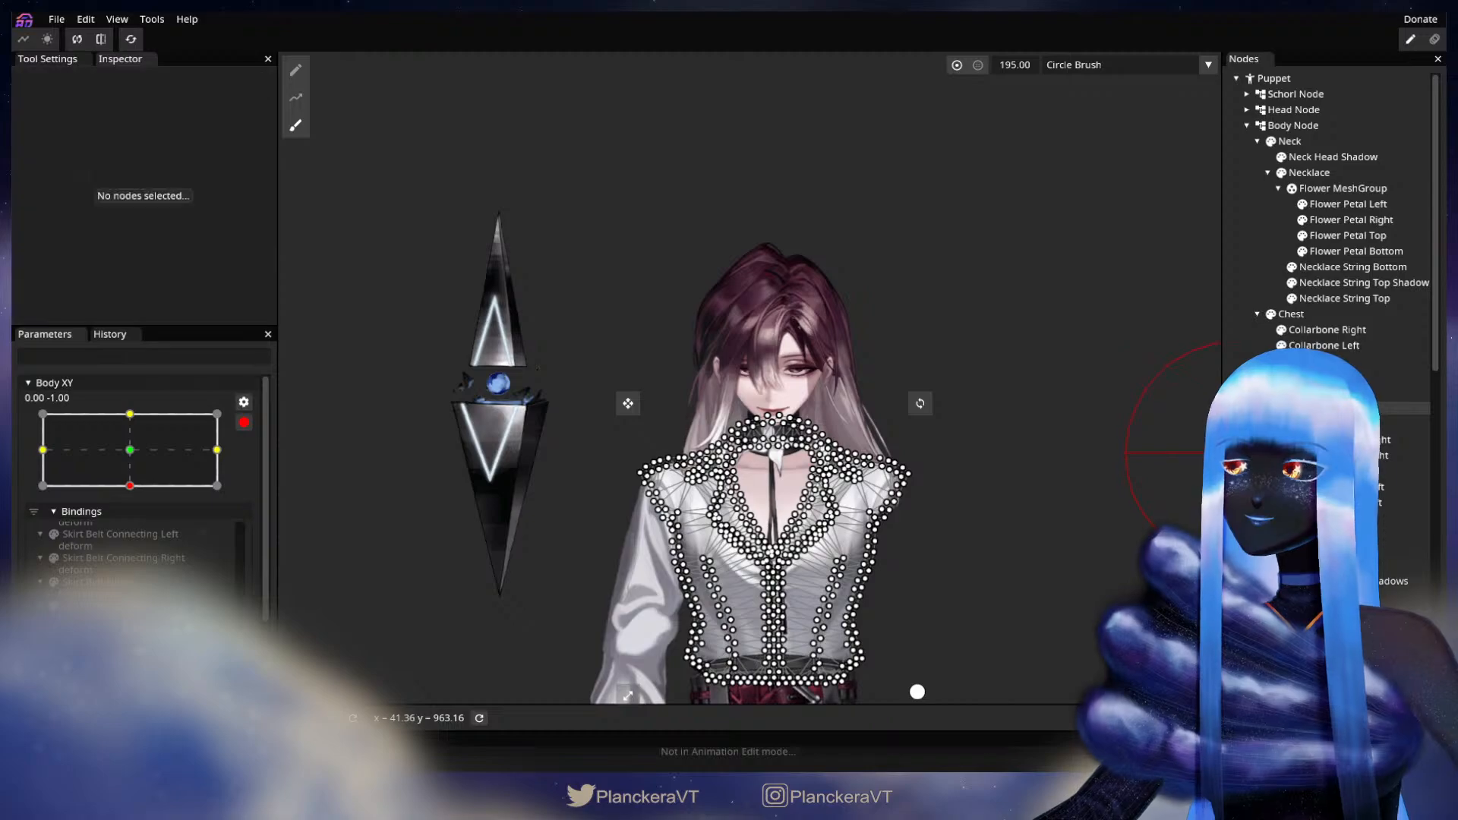
pyautogui.moveTo(932, 475); pyautogui.dragTo(894, 410)
pyautogui.click(244, 422)
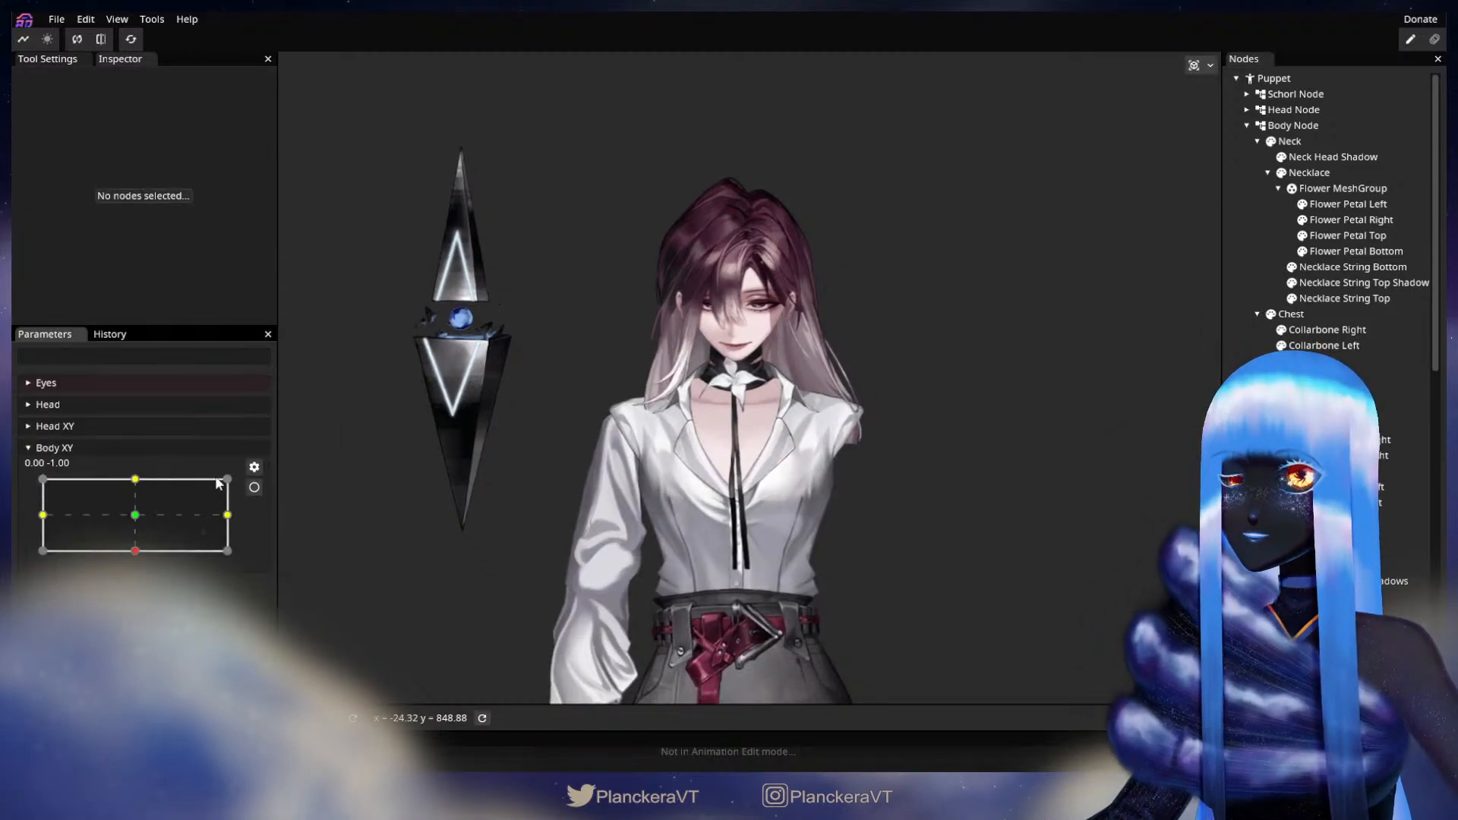
pyautogui.moveTo(139, 564); pyautogui.dragTo(134, 523)
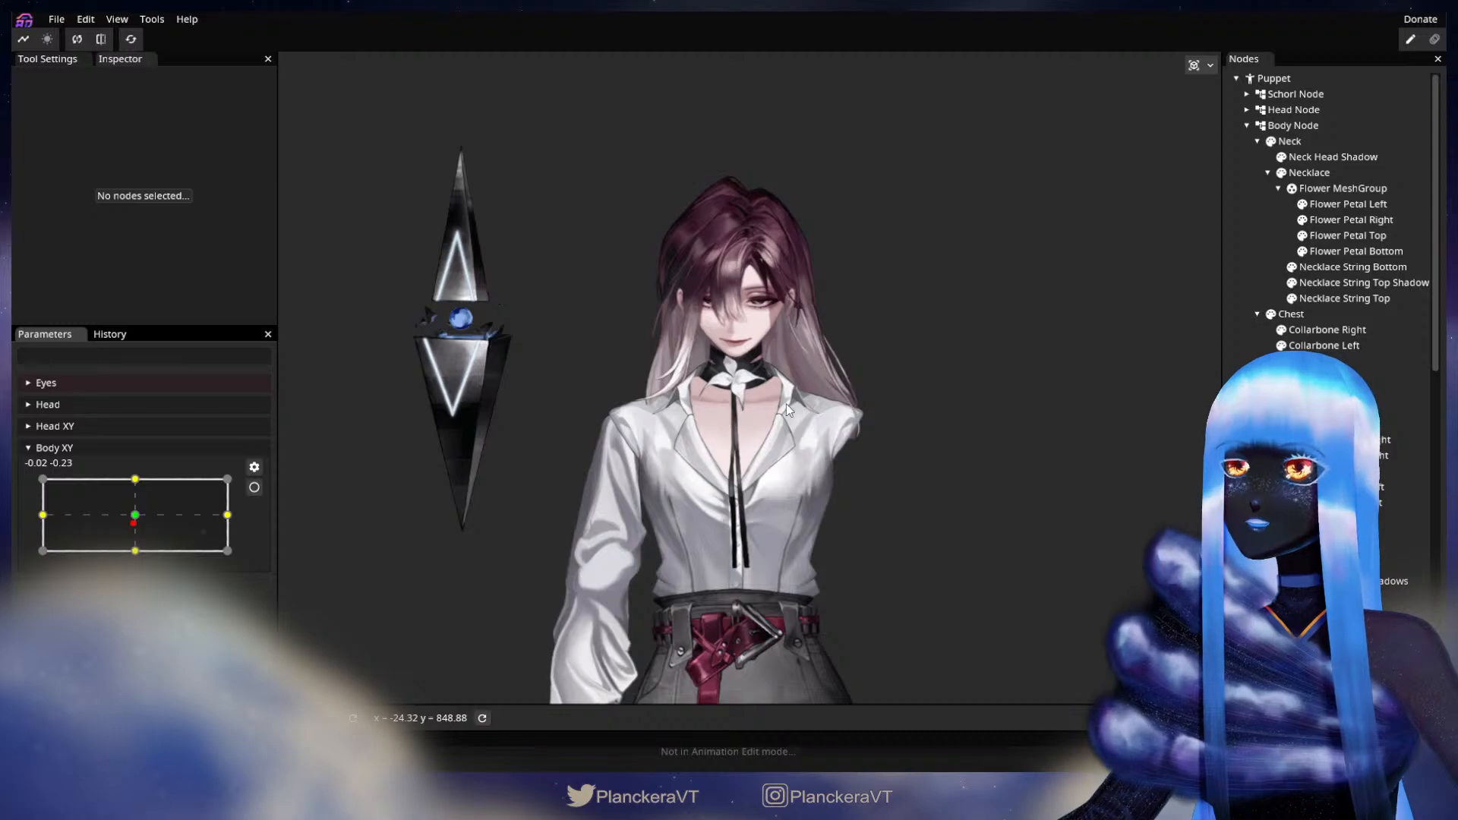
pyautogui.scroll(2, 742, 395)
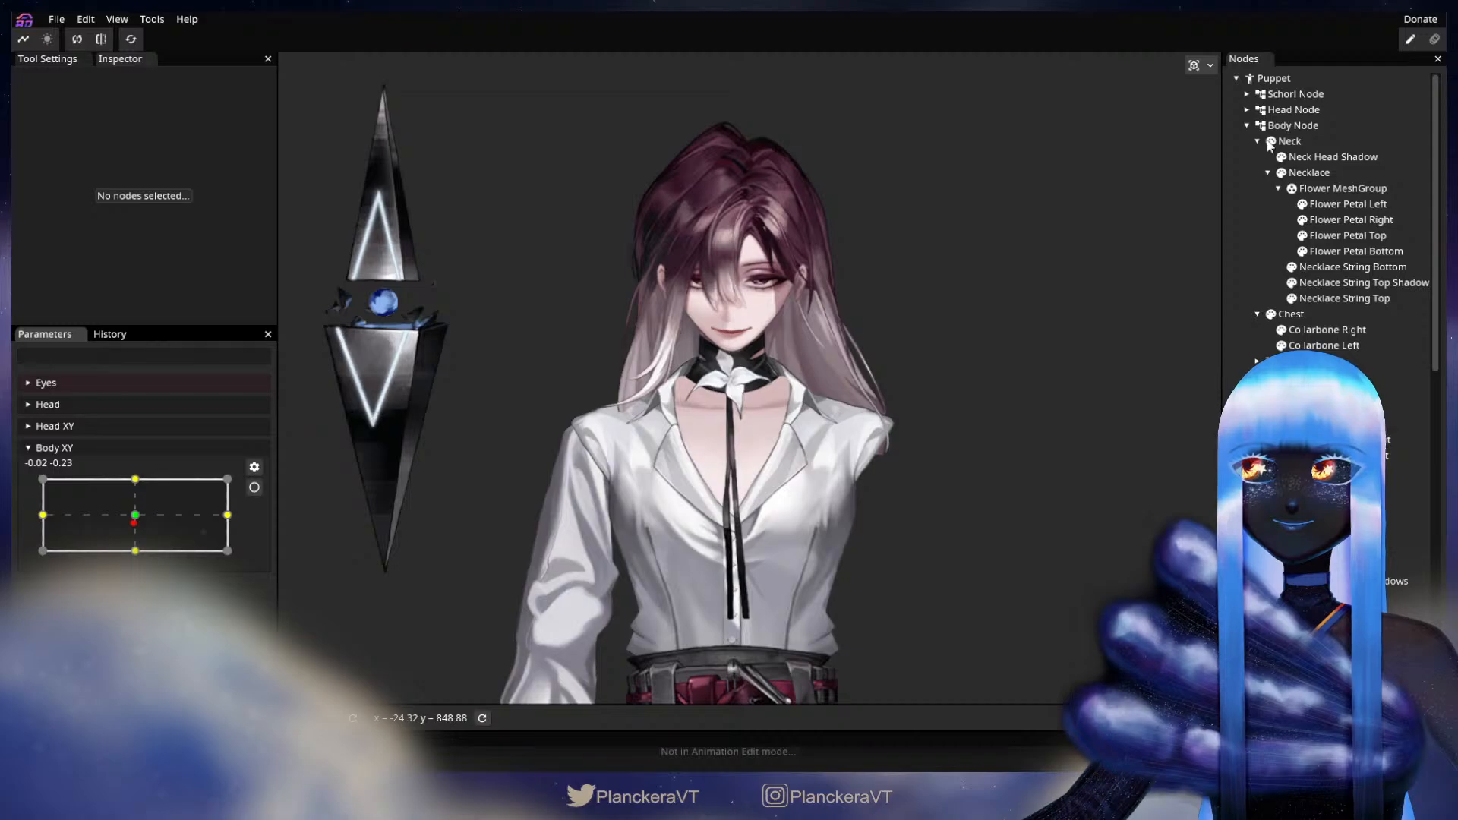
# - Look through the parts inside the Head Node and check the Head part's sorting value
pyautogui.click(1247, 109)
pyautogui.scroll(-10, 1345, 249)
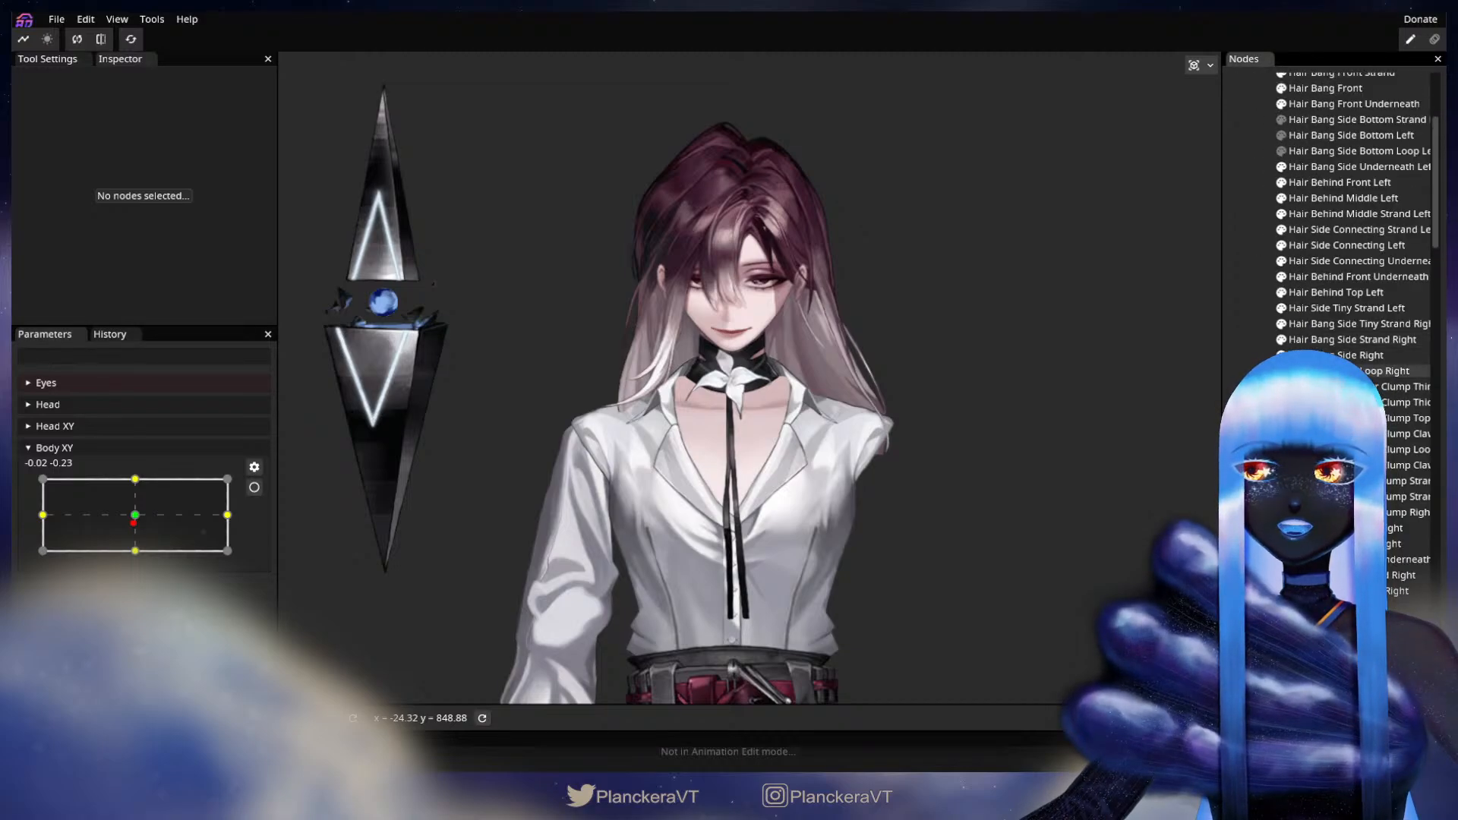
pyautogui.scroll(-10, 1345, 249)
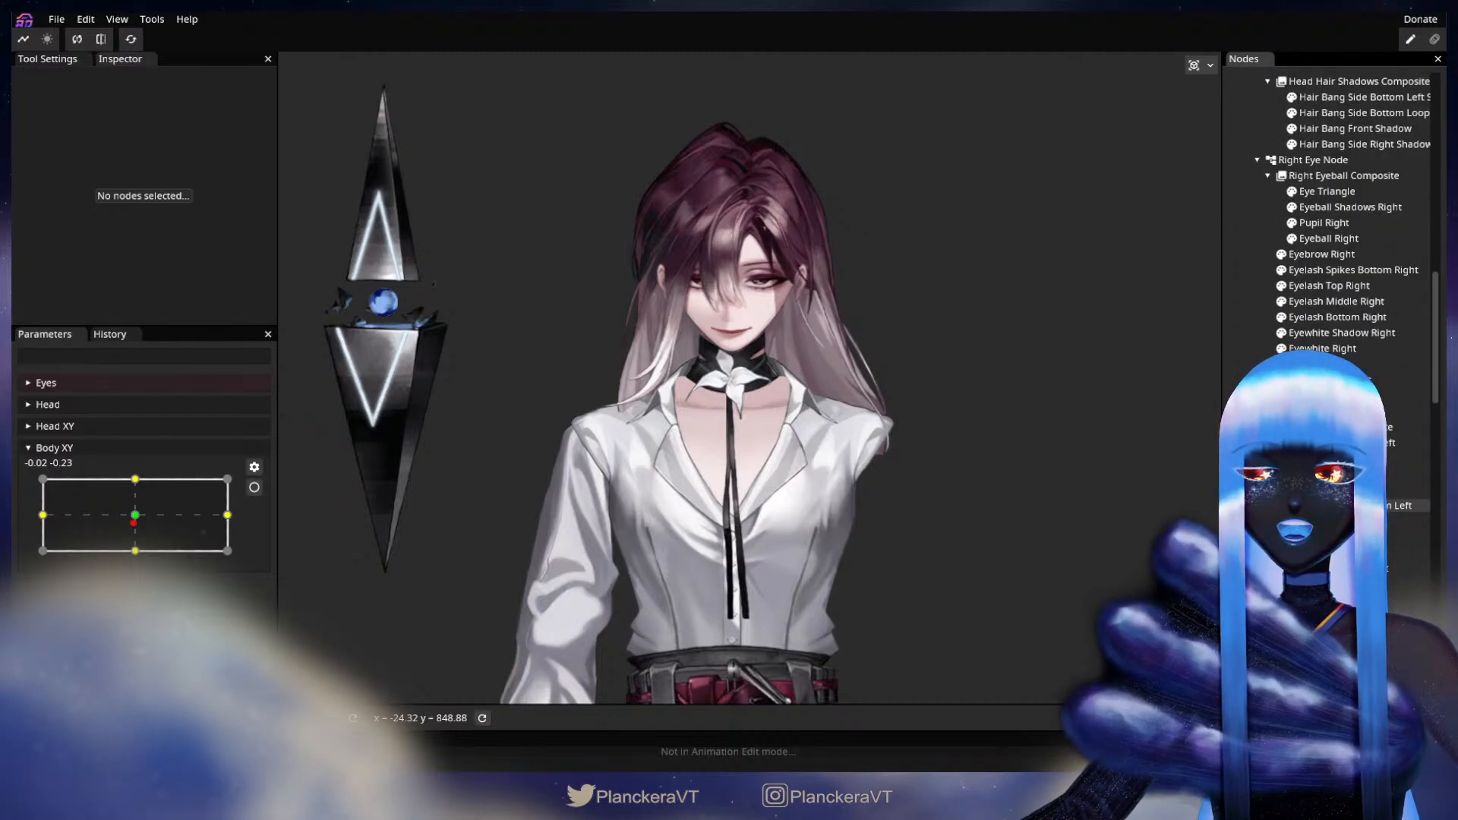
pyautogui.scroll(10, 1359, 266)
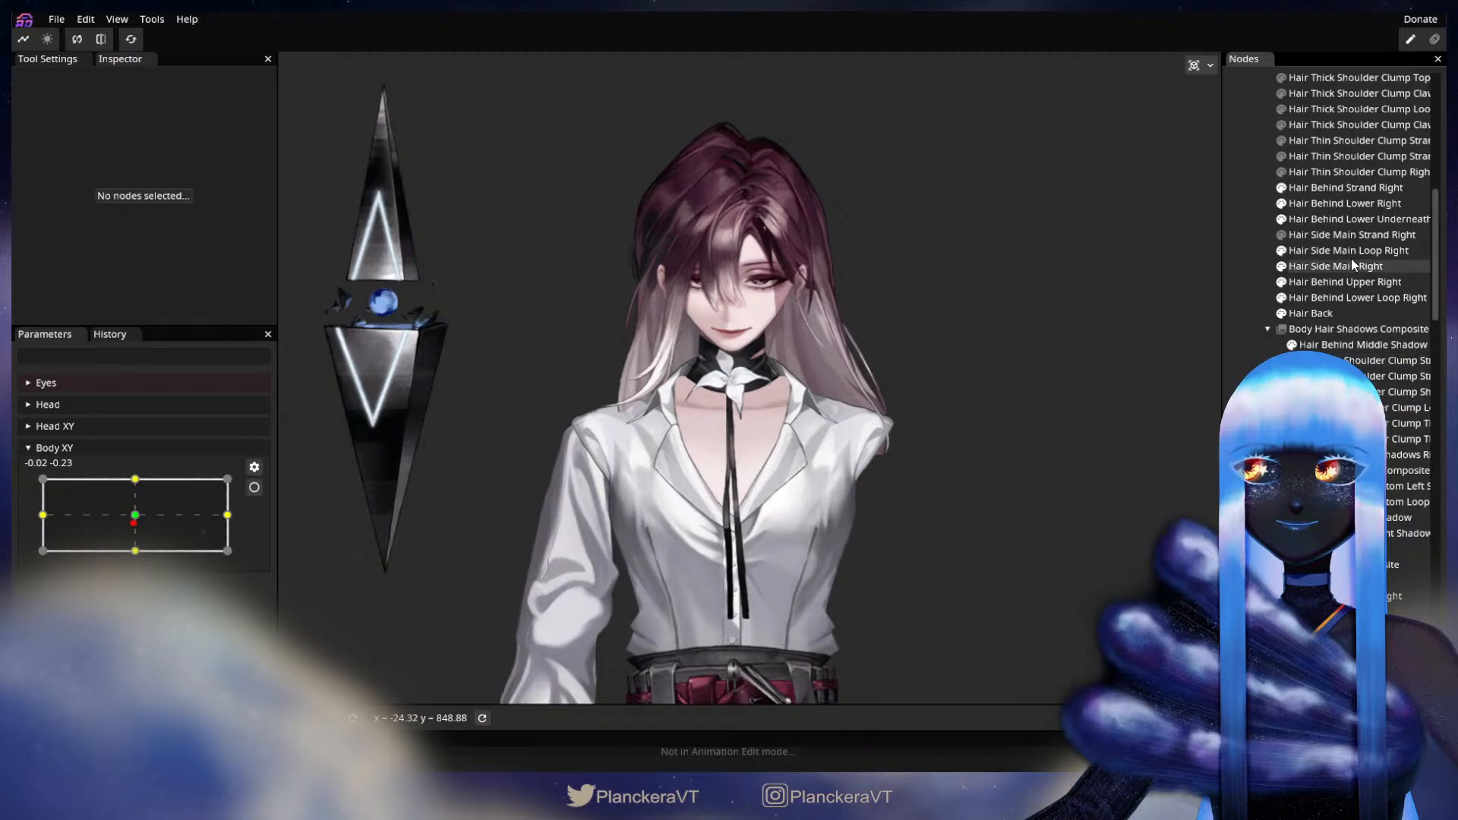
pyautogui.scroll(8, 1364, 268)
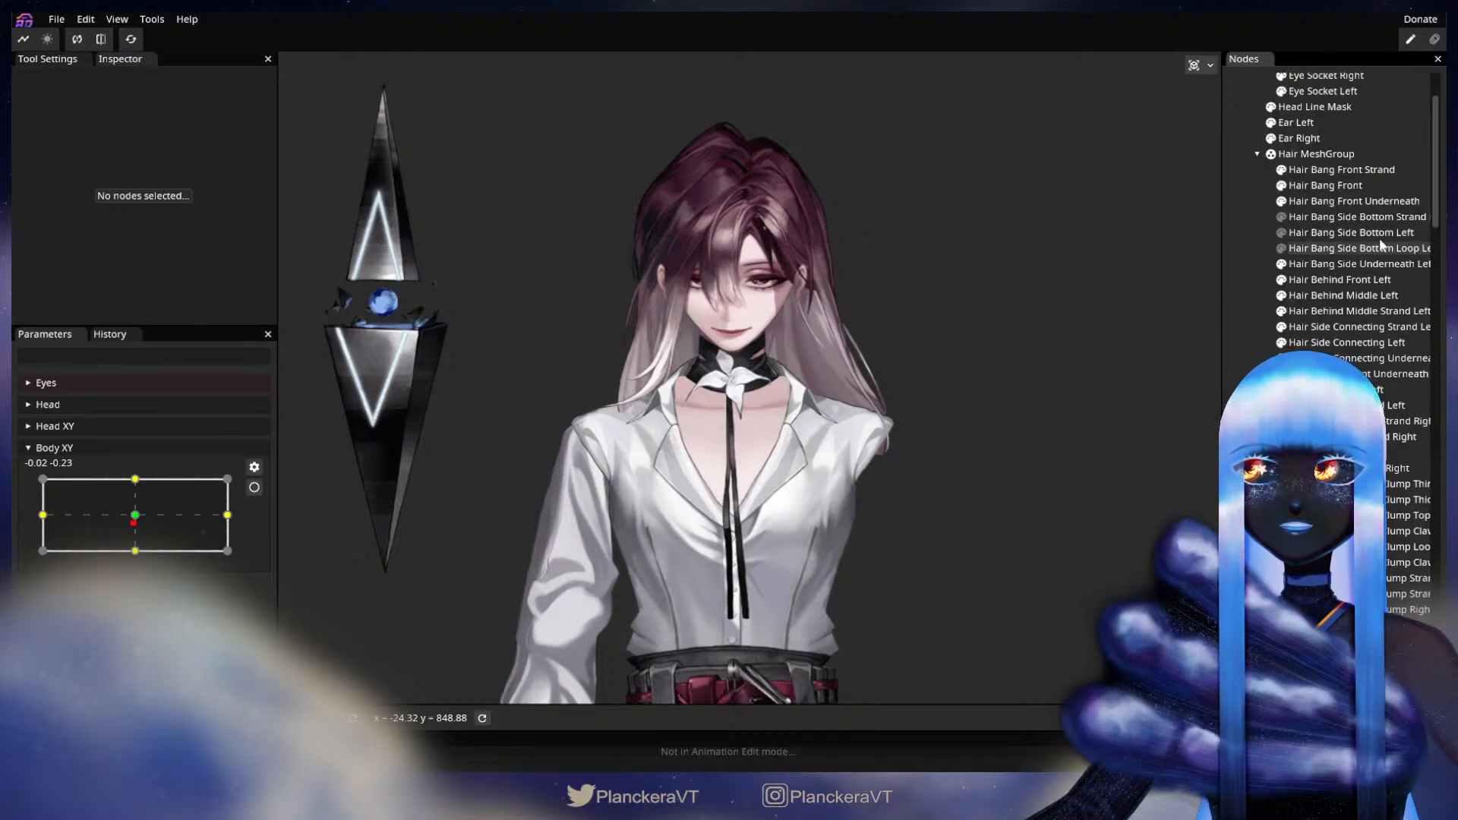
pyautogui.scroll(3, 1405, 180)
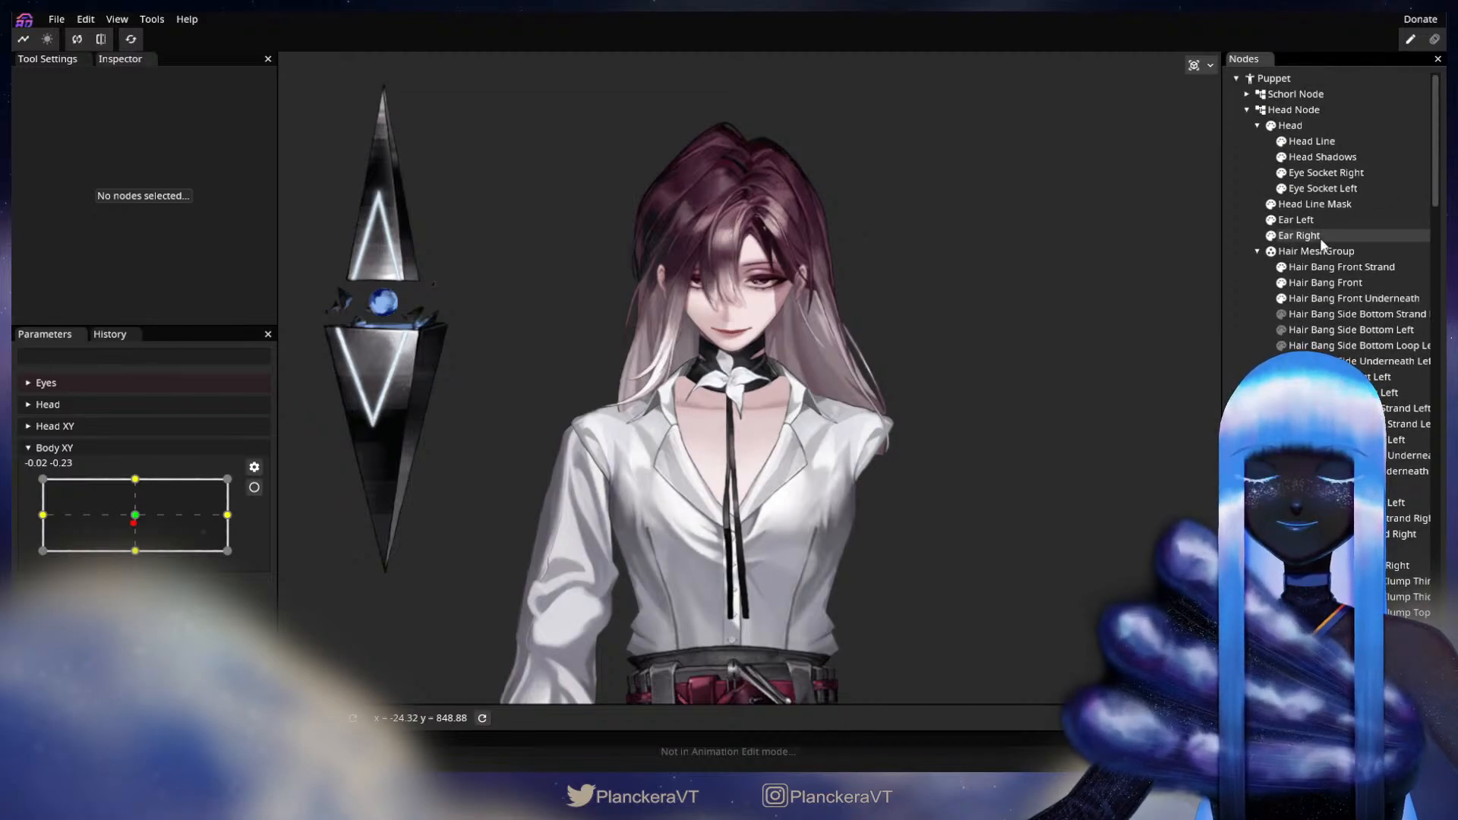
pyautogui.click(1291, 125)
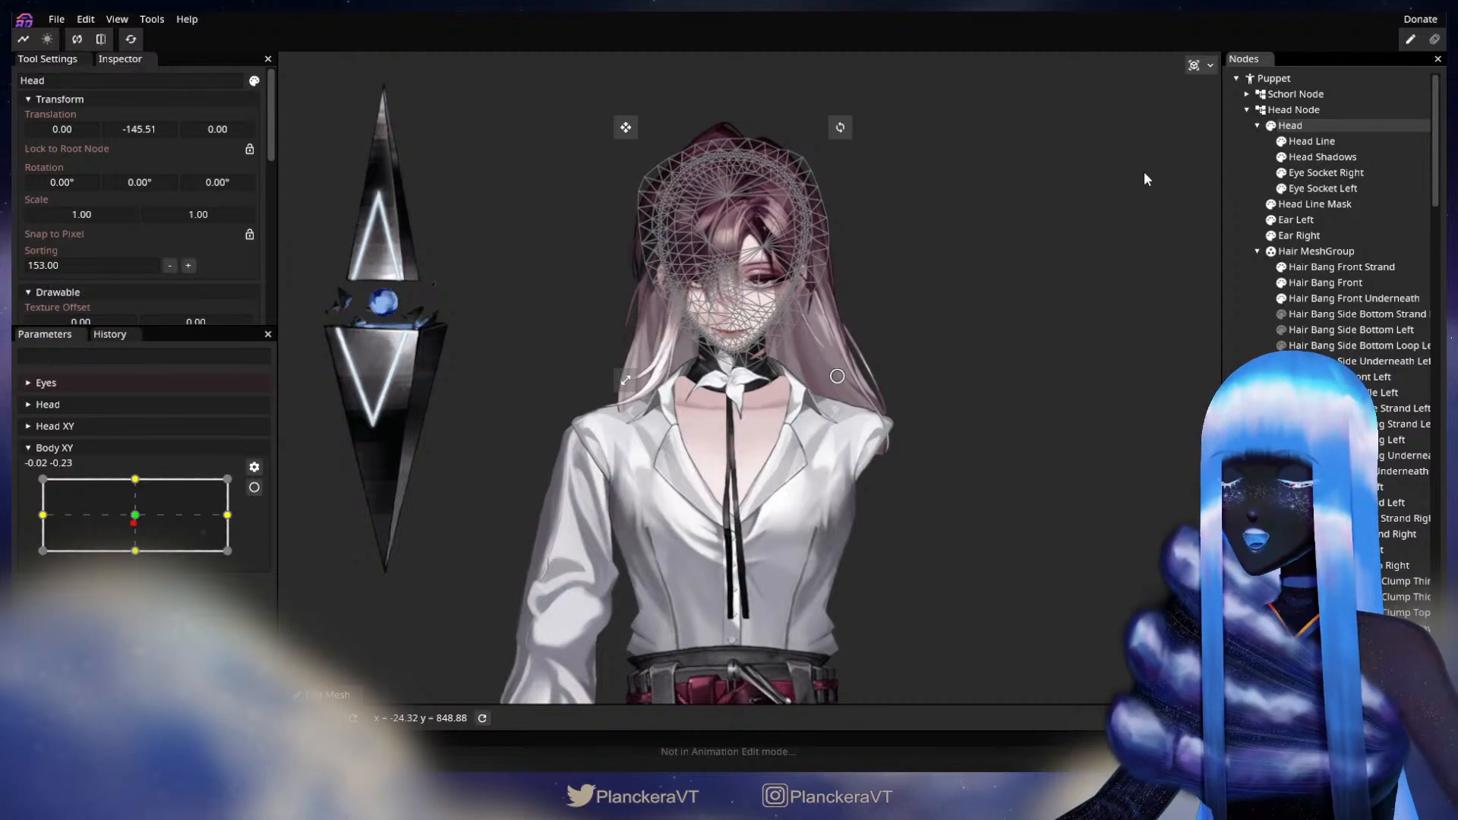
pyautogui.click(1247, 110)
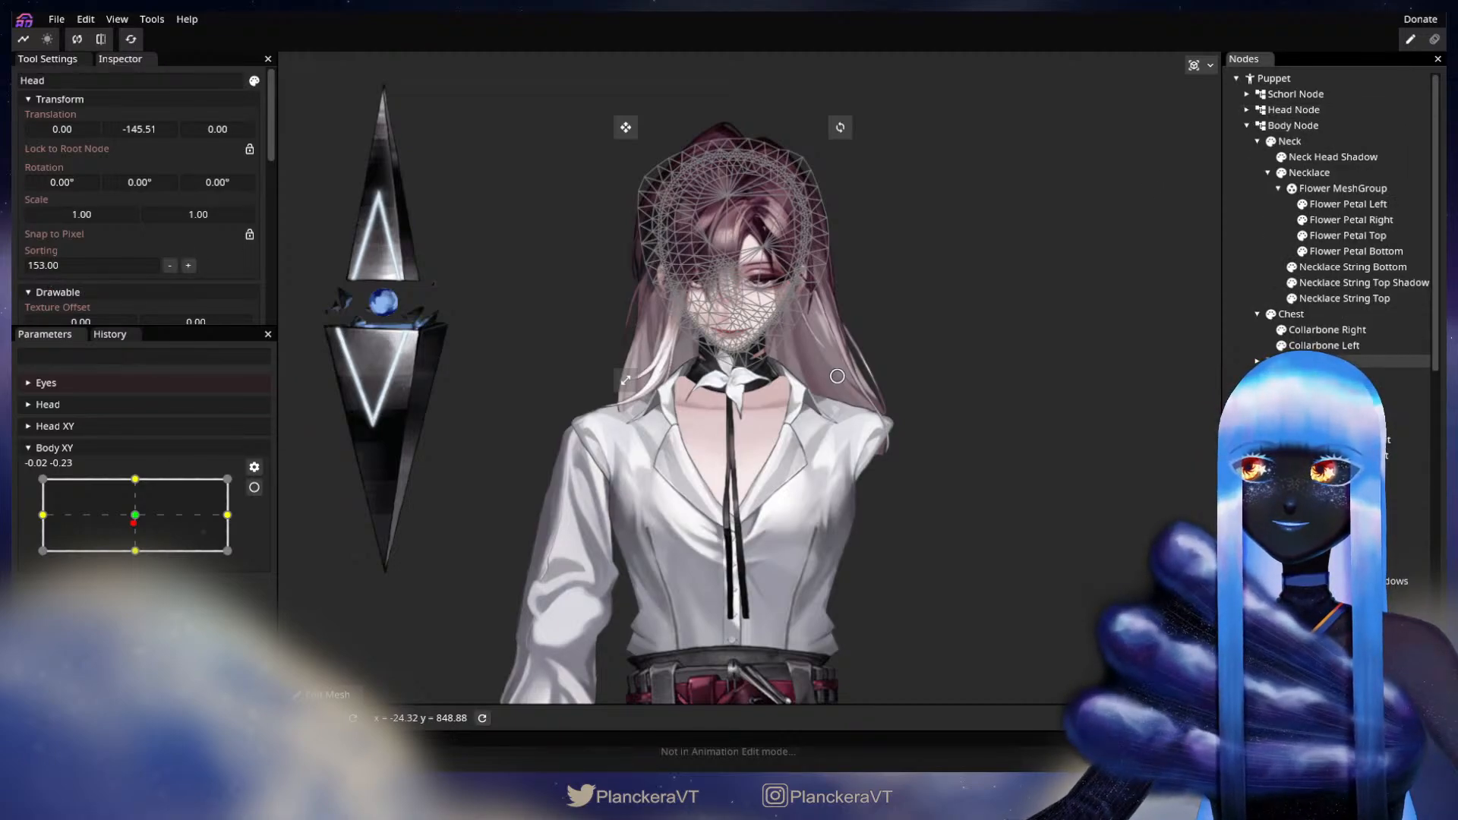
# - Check the sorting values of the Flower MeshGroup and its left and right petals
pyautogui.click(1323, 191)
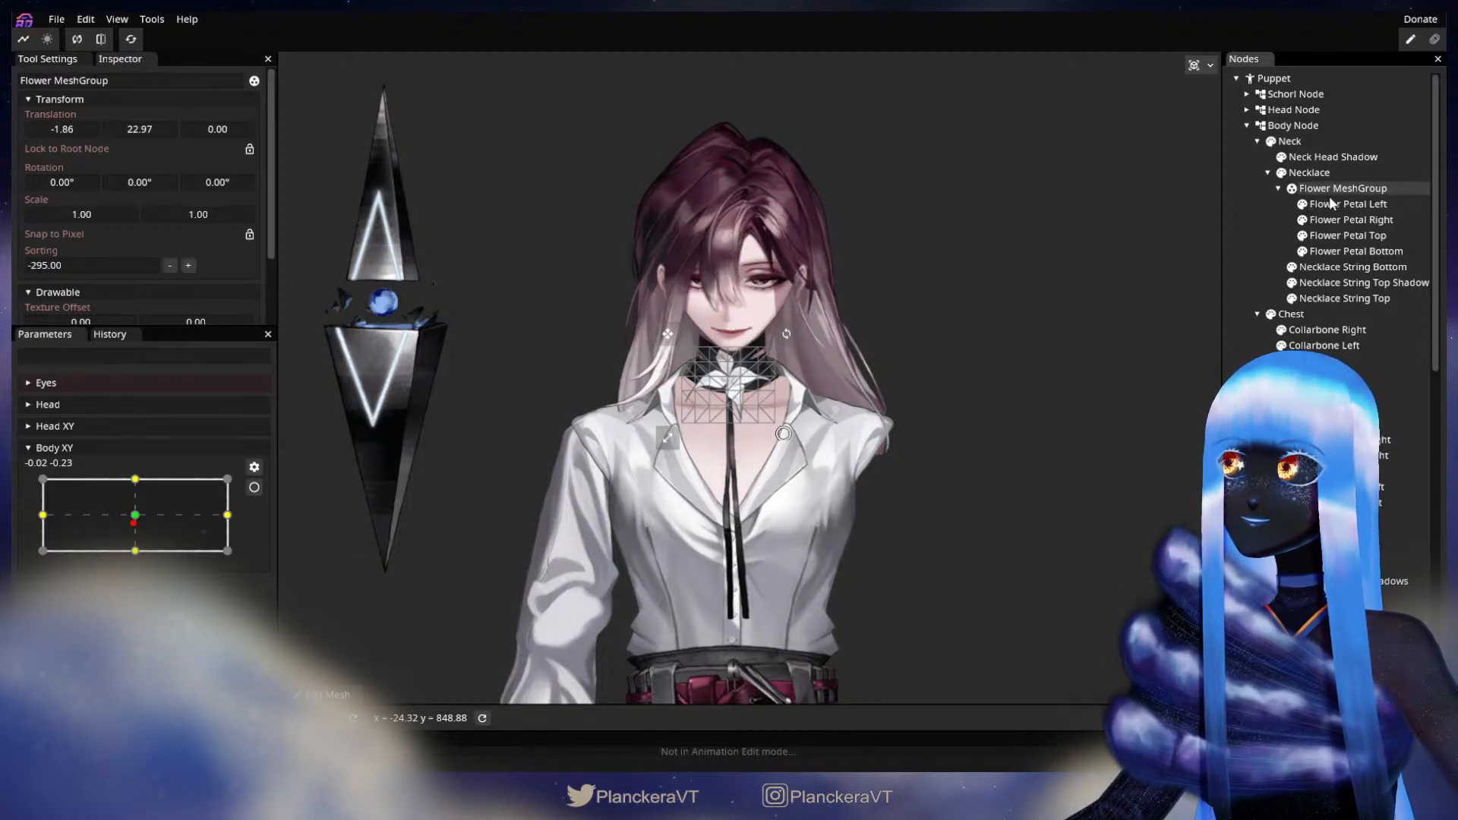
pyautogui.click(1333, 206)
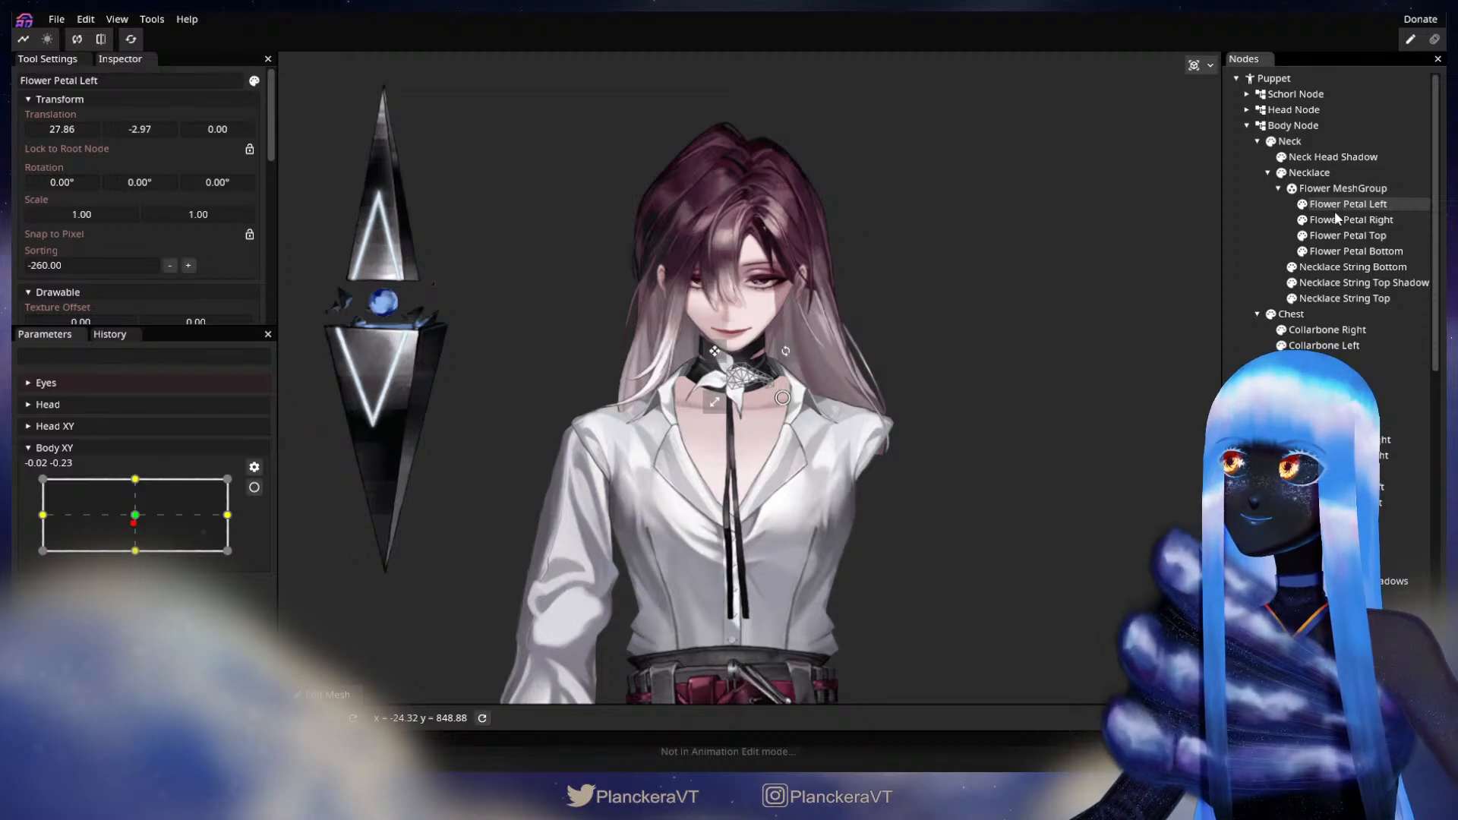
pyautogui.click(1336, 218)
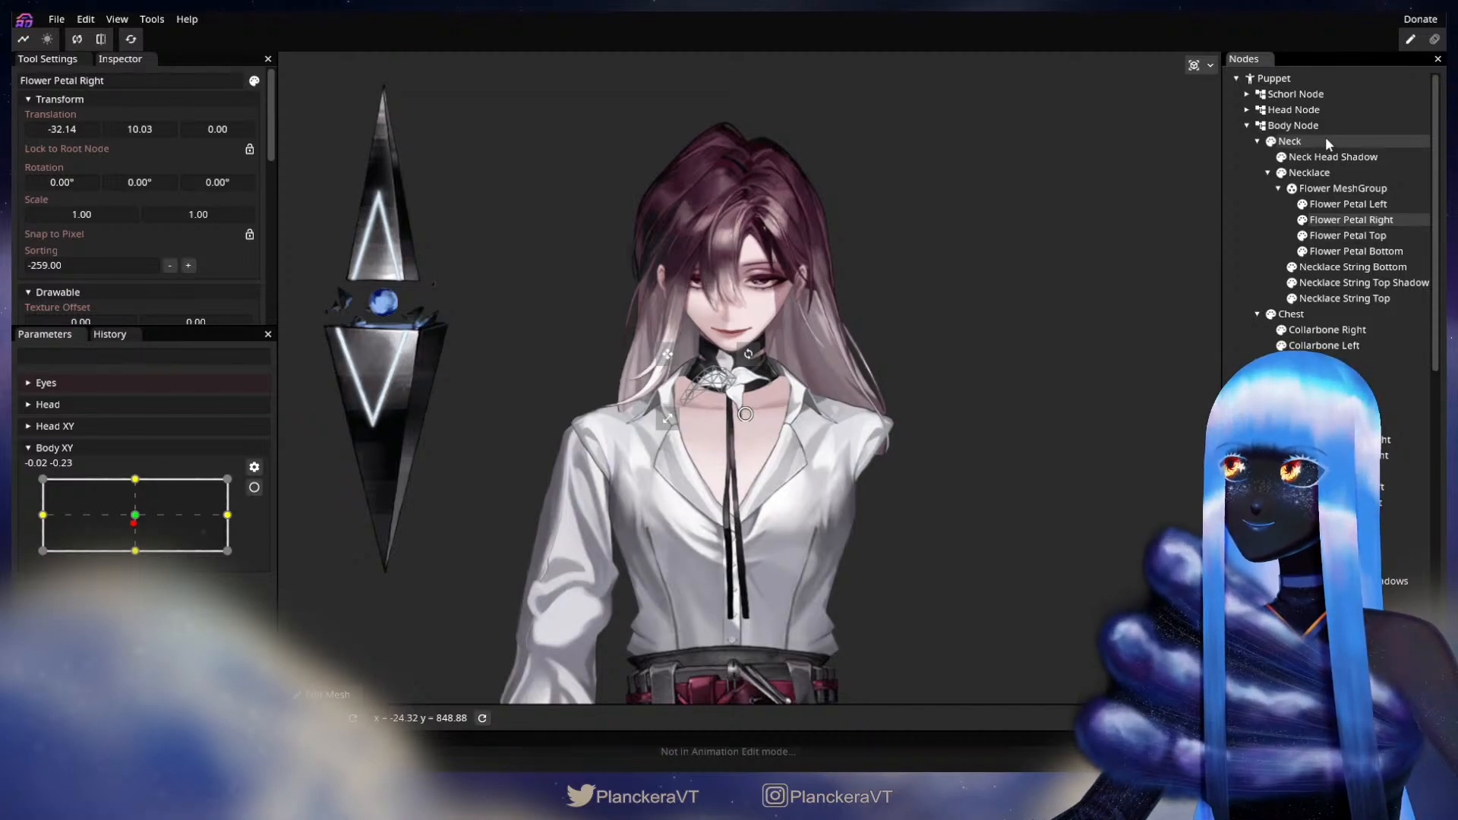
# - Try a sorting value of 1000 on the Head Node and restore it to 0
pyautogui.click(1309, 113)
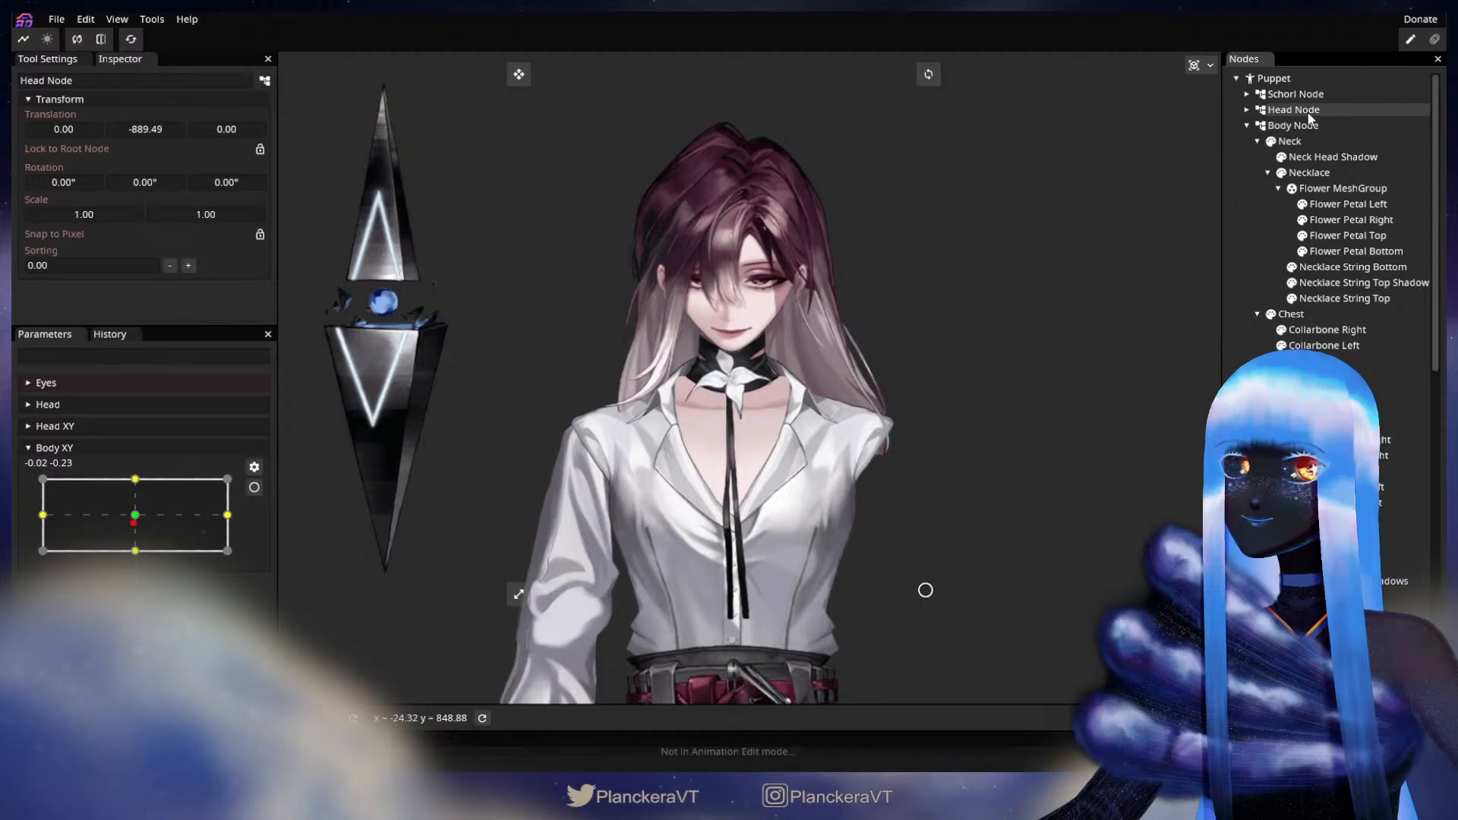
pyautogui.click(28, 265)
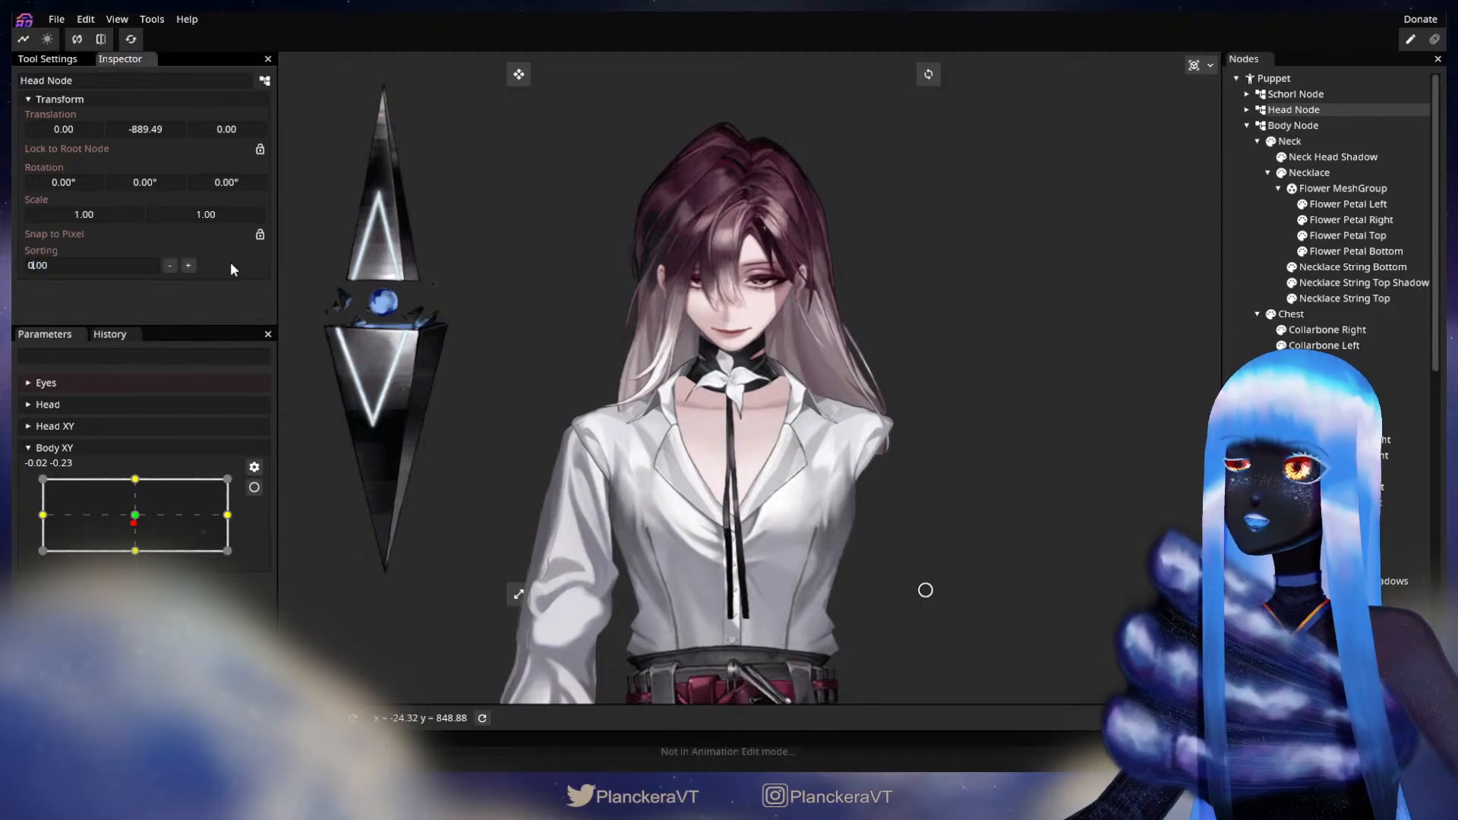
pyautogui.press('BackSpace')
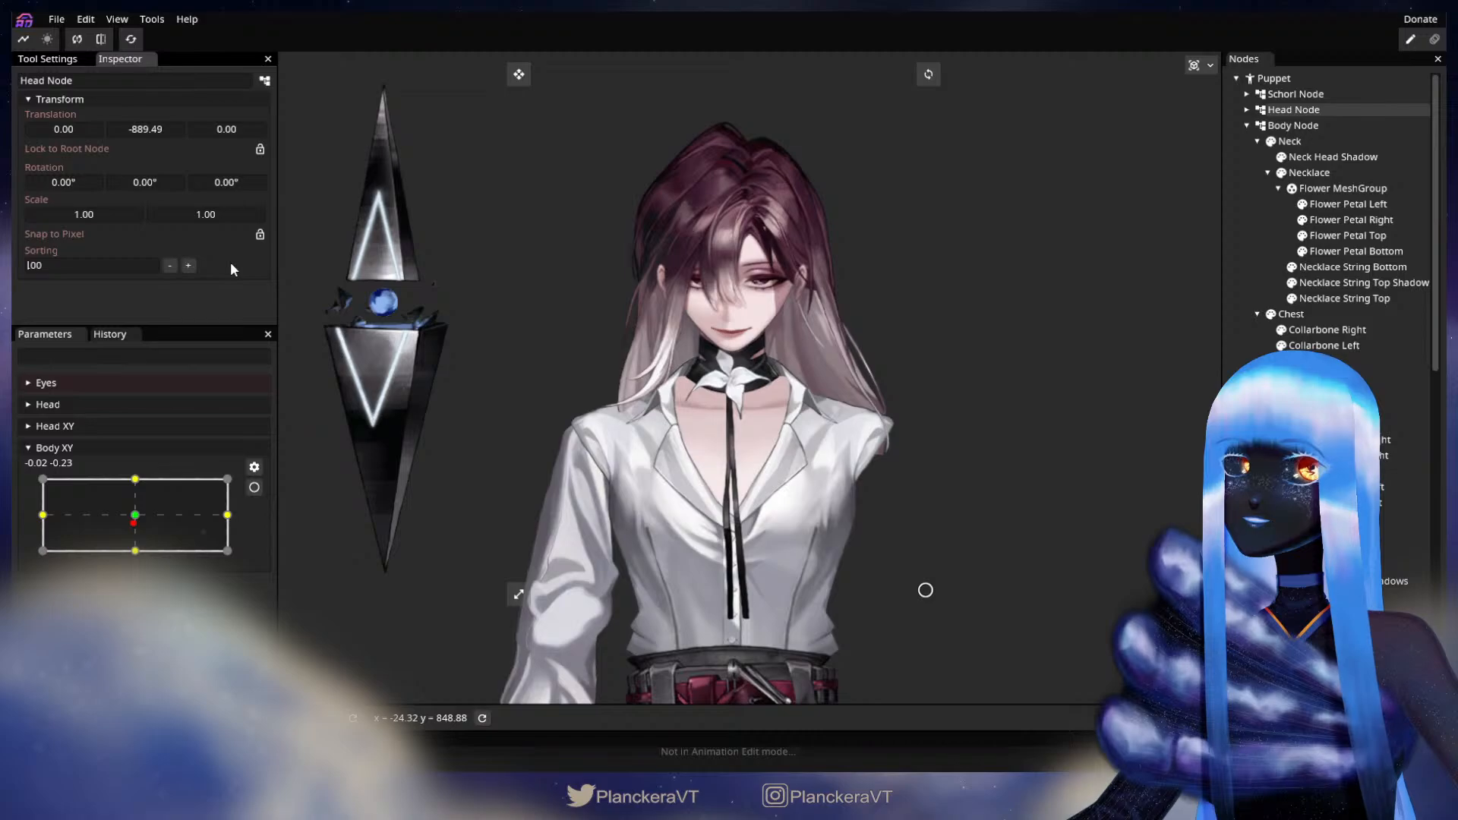
pyautogui.write('1000')
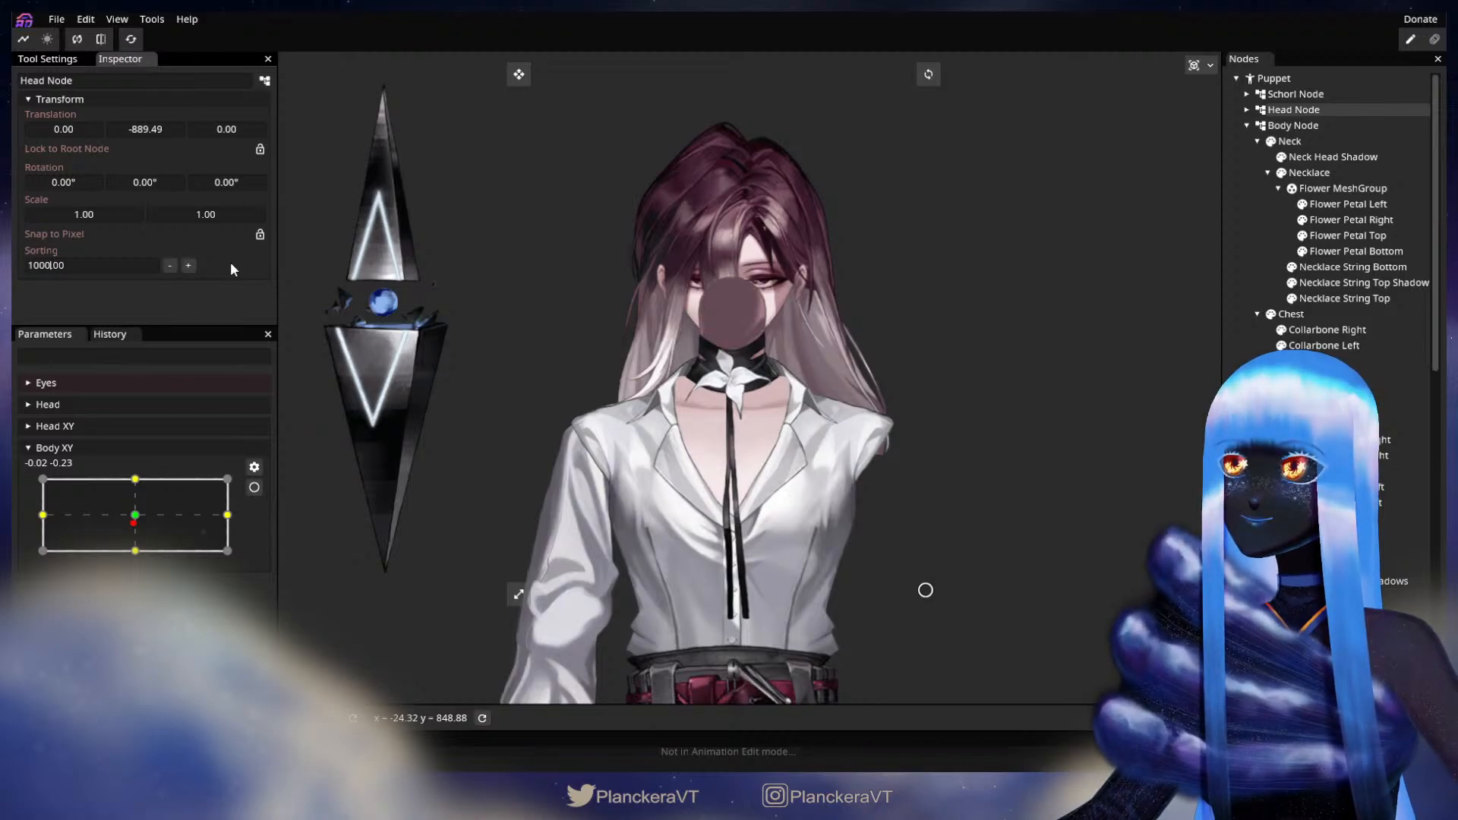
pyautogui.press('BackSpace')
pyautogui.press('BackSpace')
pyautogui.press('BackSpace')
pyautogui.press('BackSpace')
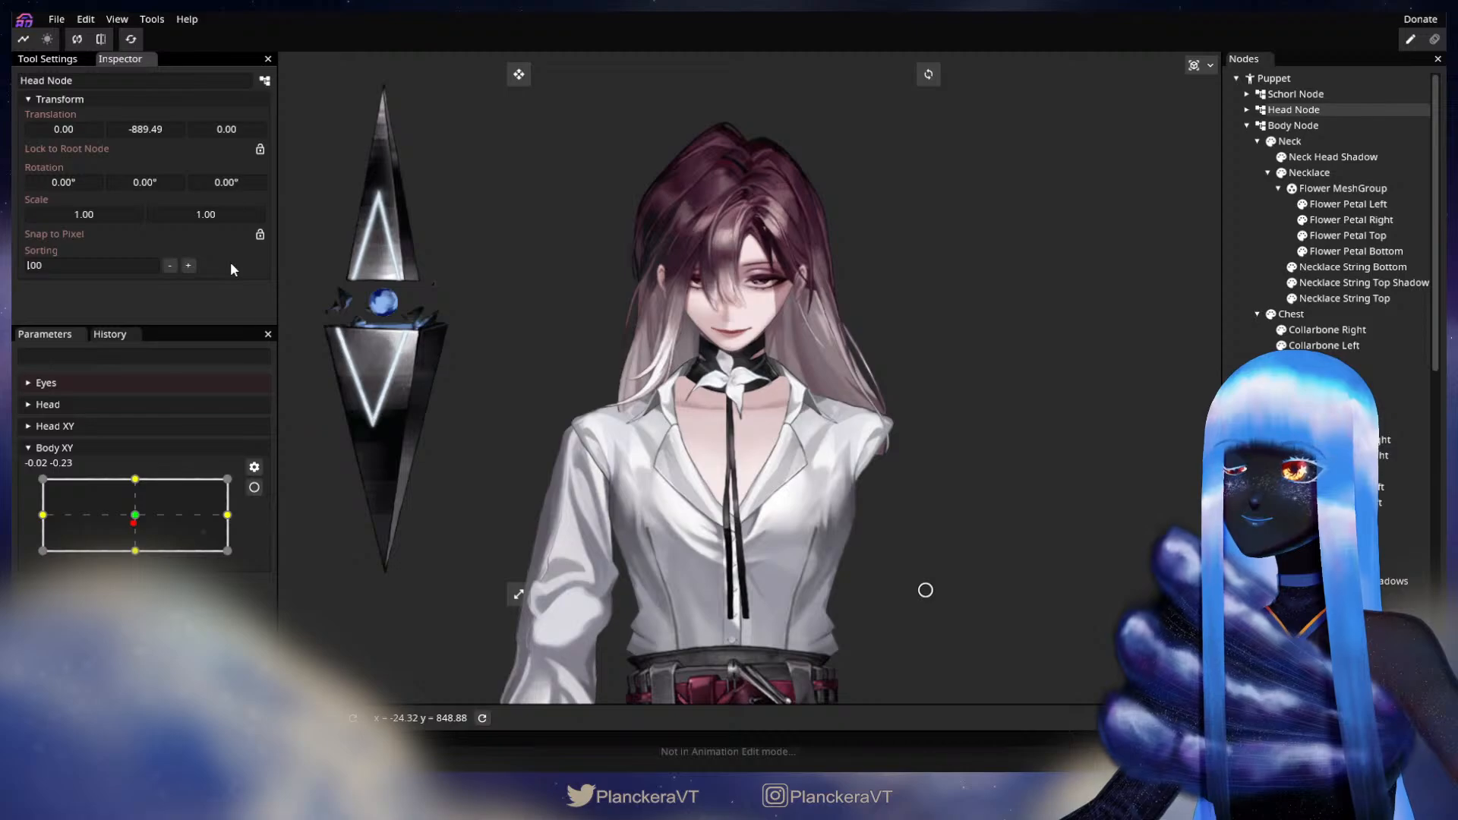
pyautogui.write('0')
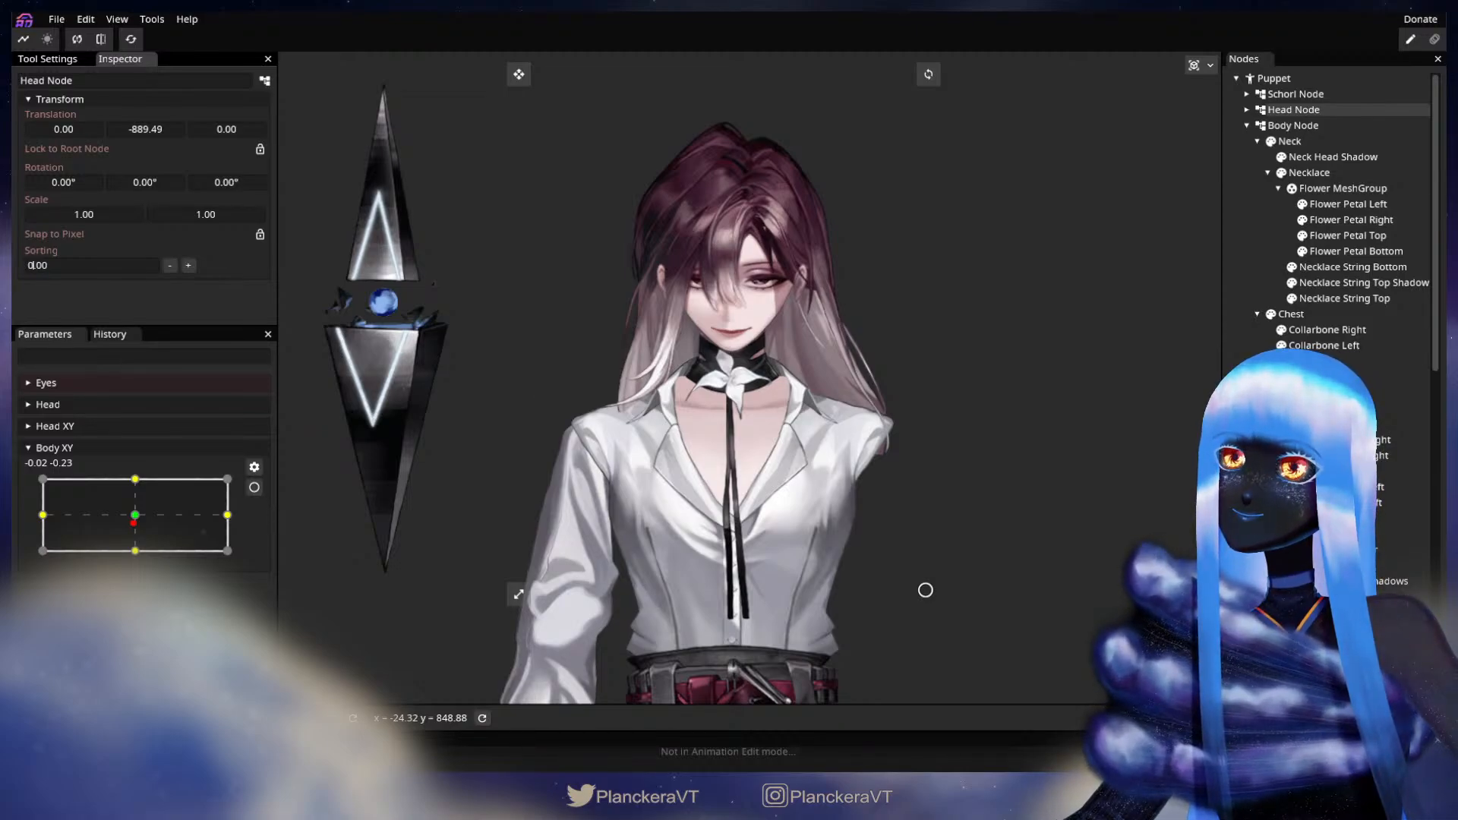
# - Deselect the Head Node, move Body XY to its lower keypoint, and compare the sorting values of the Flower MeshGroup and its left petal
pyautogui.click(393, 544)
pyautogui.moveTo(134, 523); pyautogui.dragTo(136, 564)
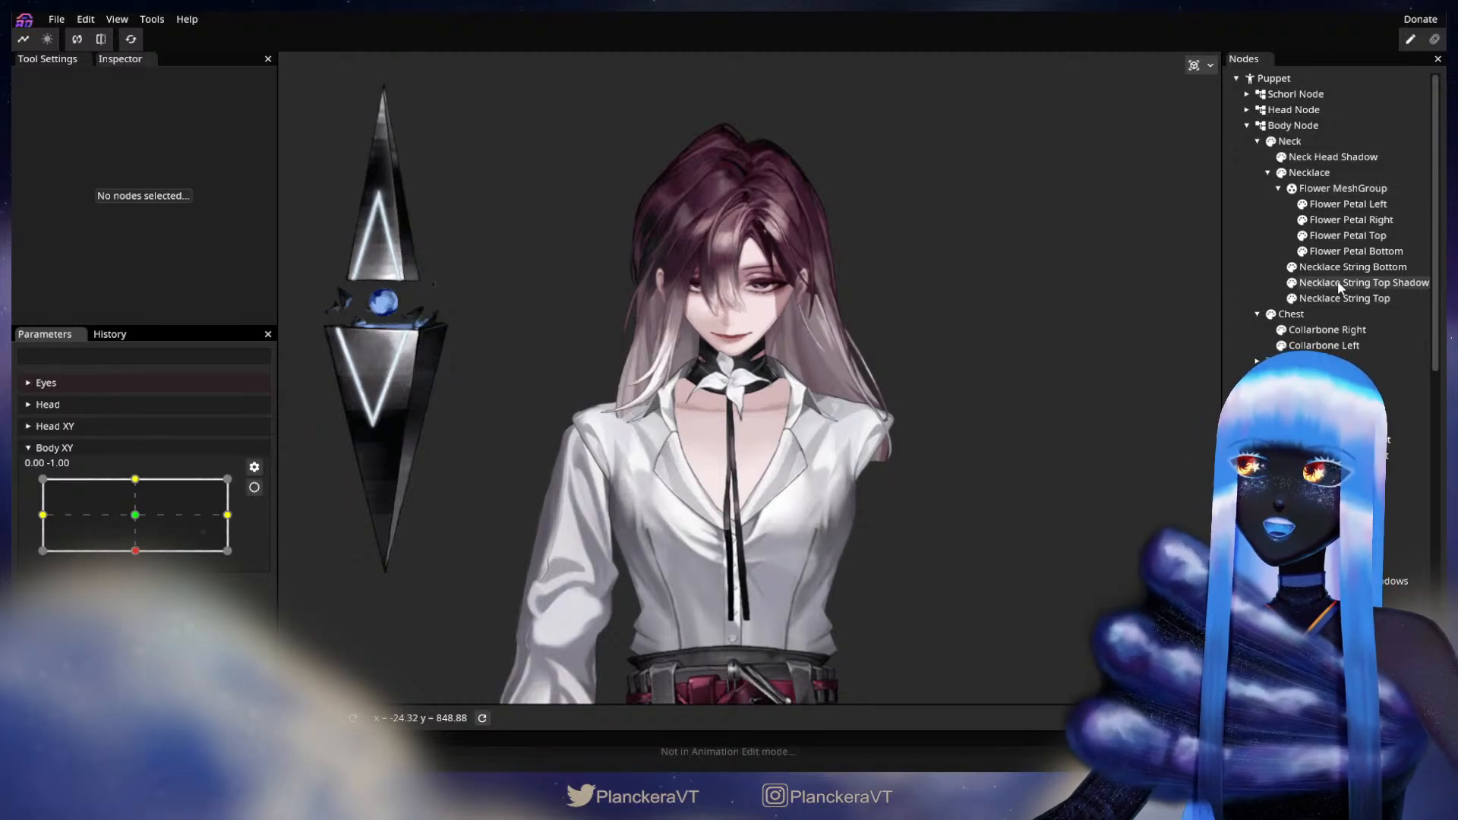
pyautogui.click(1333, 189)
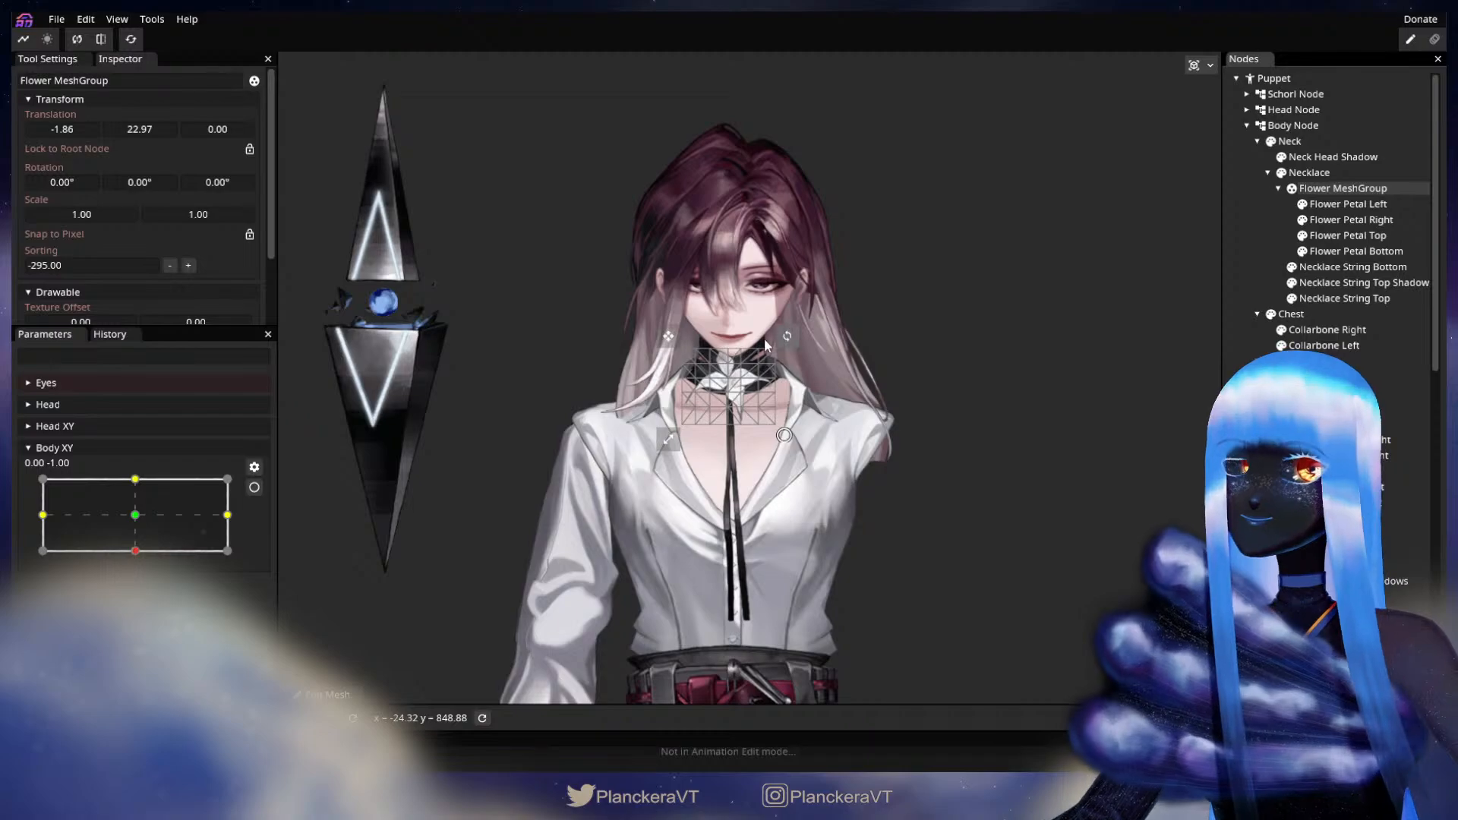
pyautogui.click(32, 264)
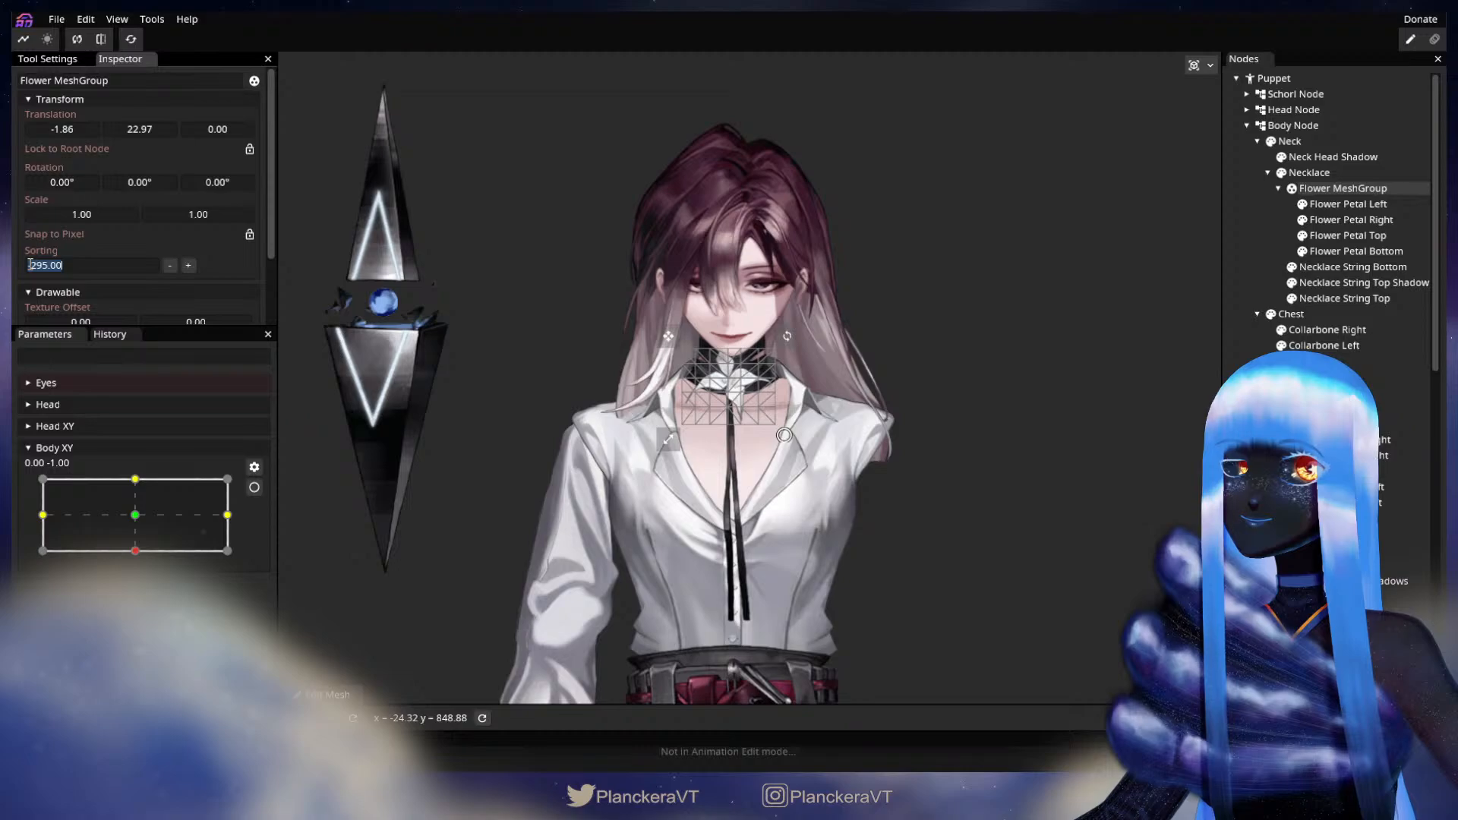
pyautogui.click(1336, 200)
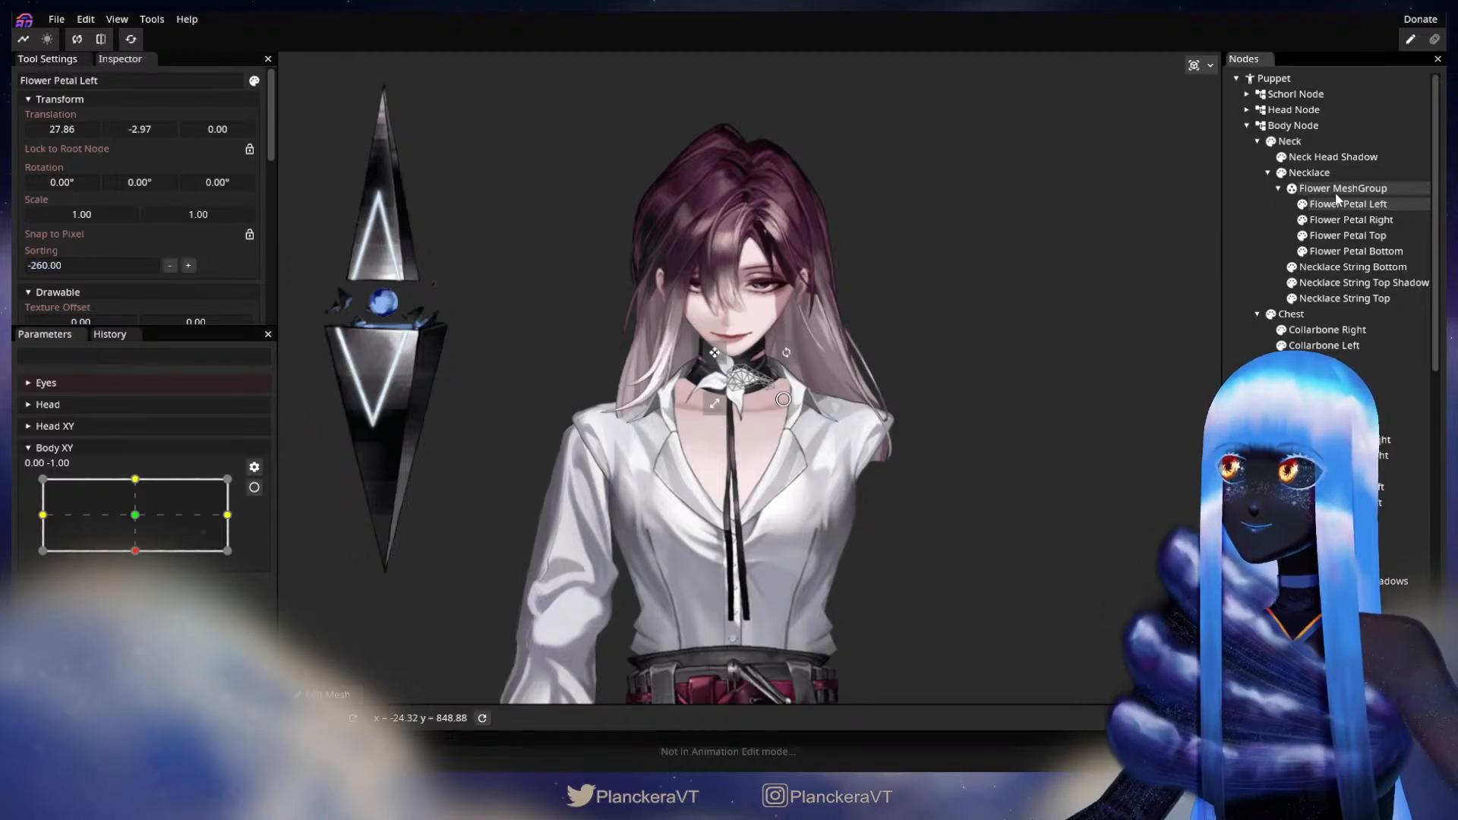
pyautogui.click(1335, 190)
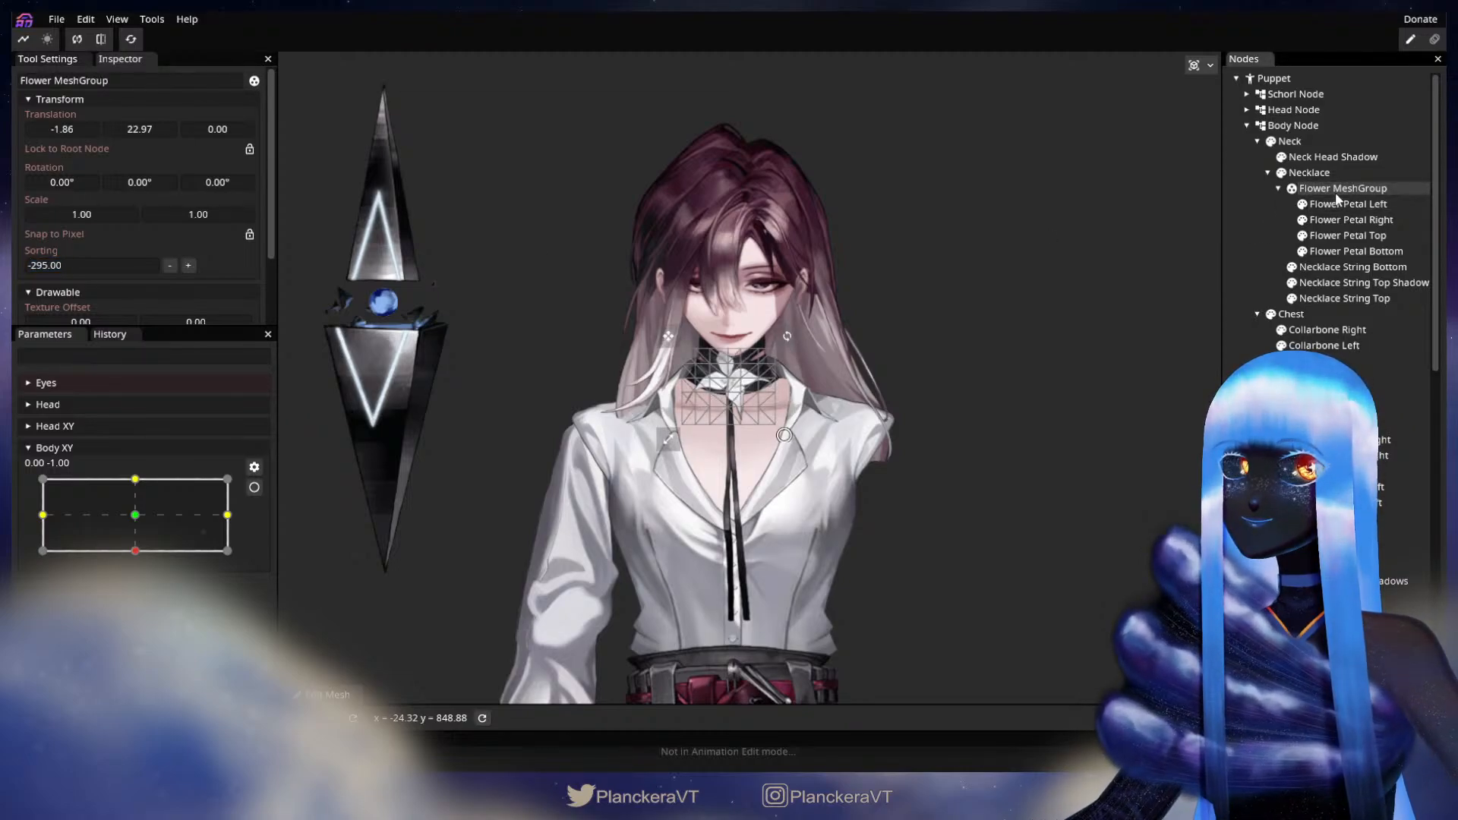
# - Try a sorting value of 115 on the Flower MeshGroup and inspect the necklace flower up close
pyautogui.click(32, 265)
pyautogui.press('Delete')
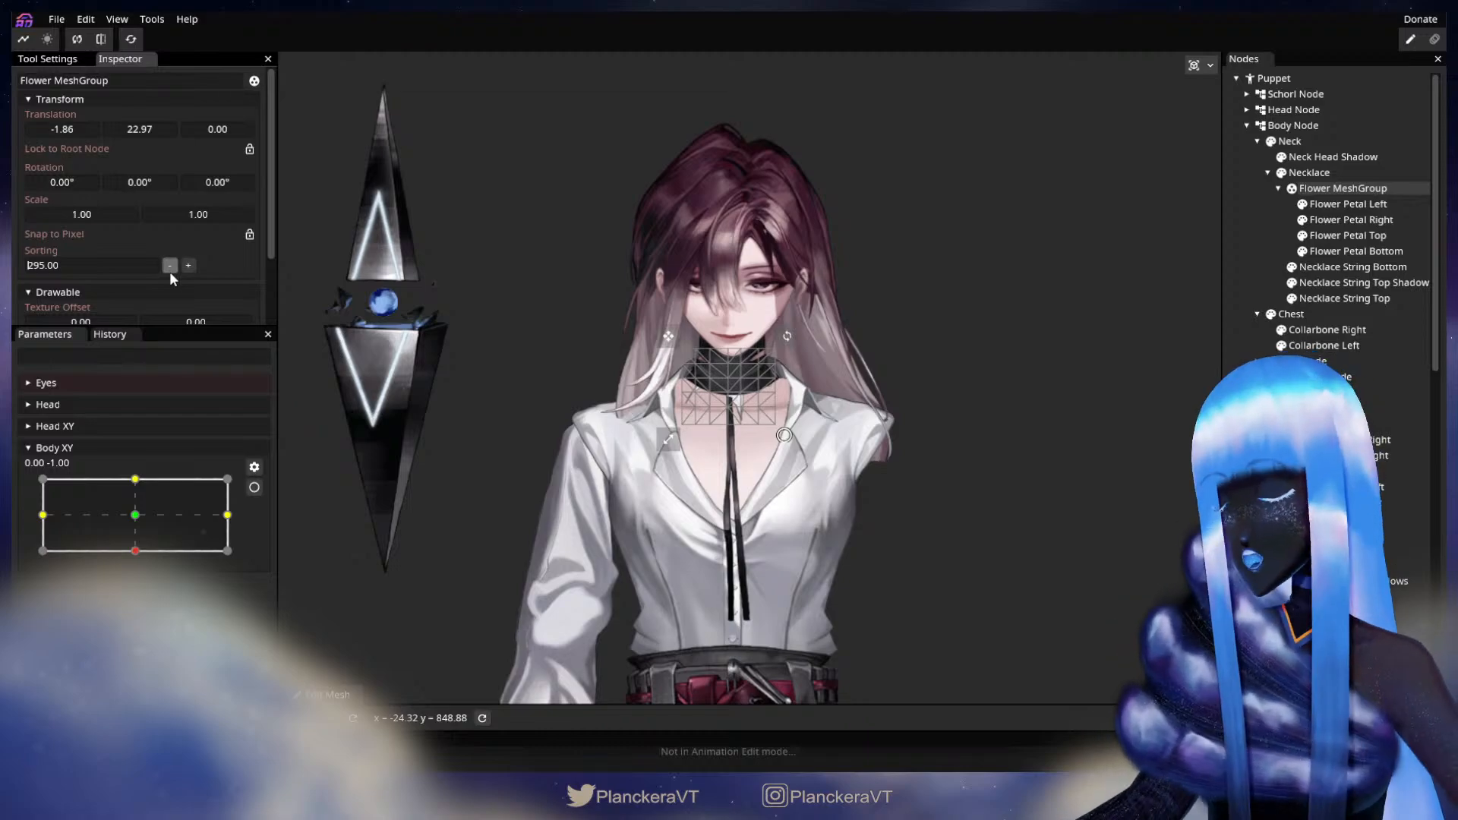
pyautogui.write('-2')
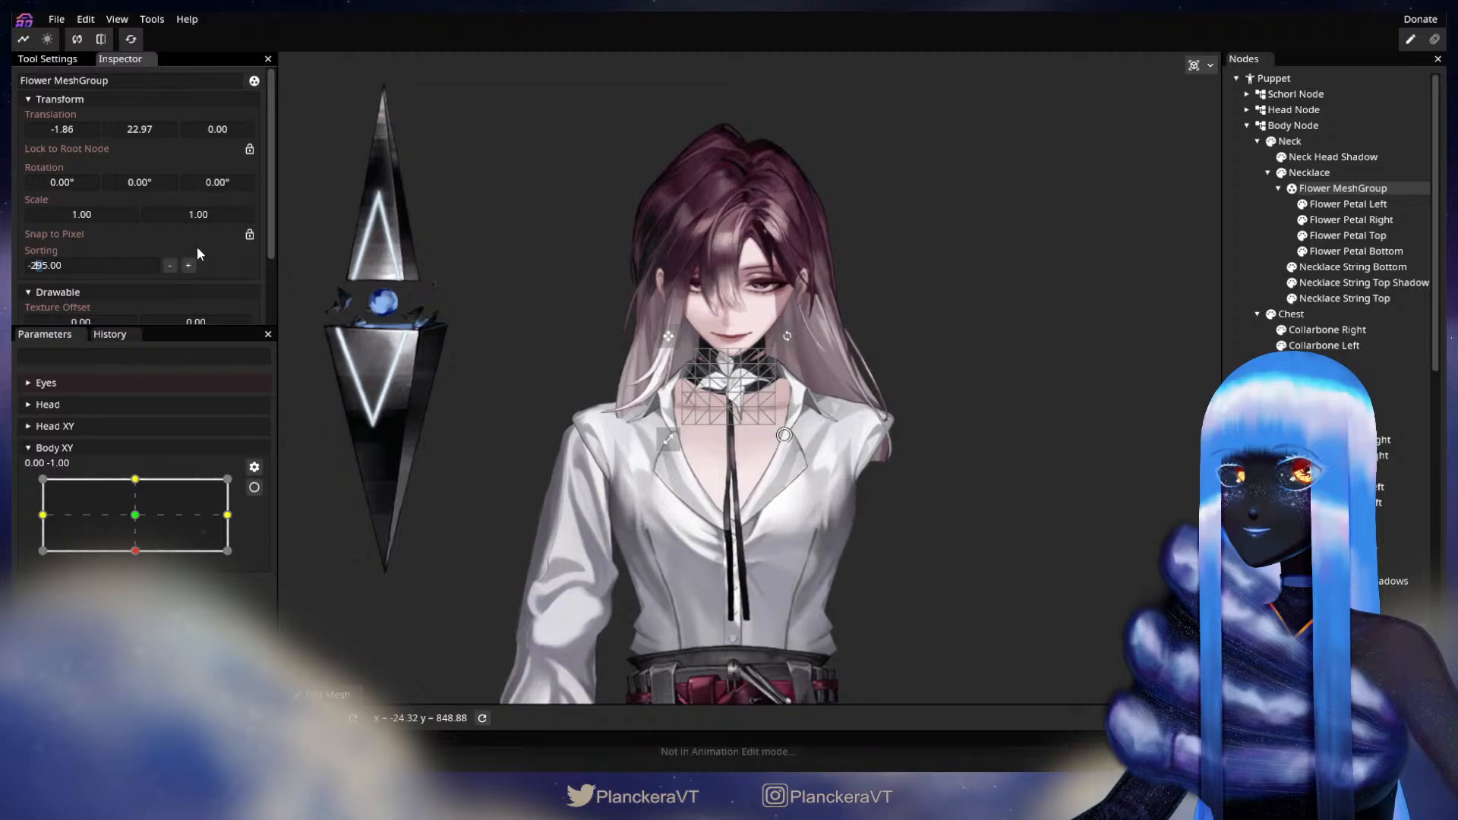
pyautogui.write('0')
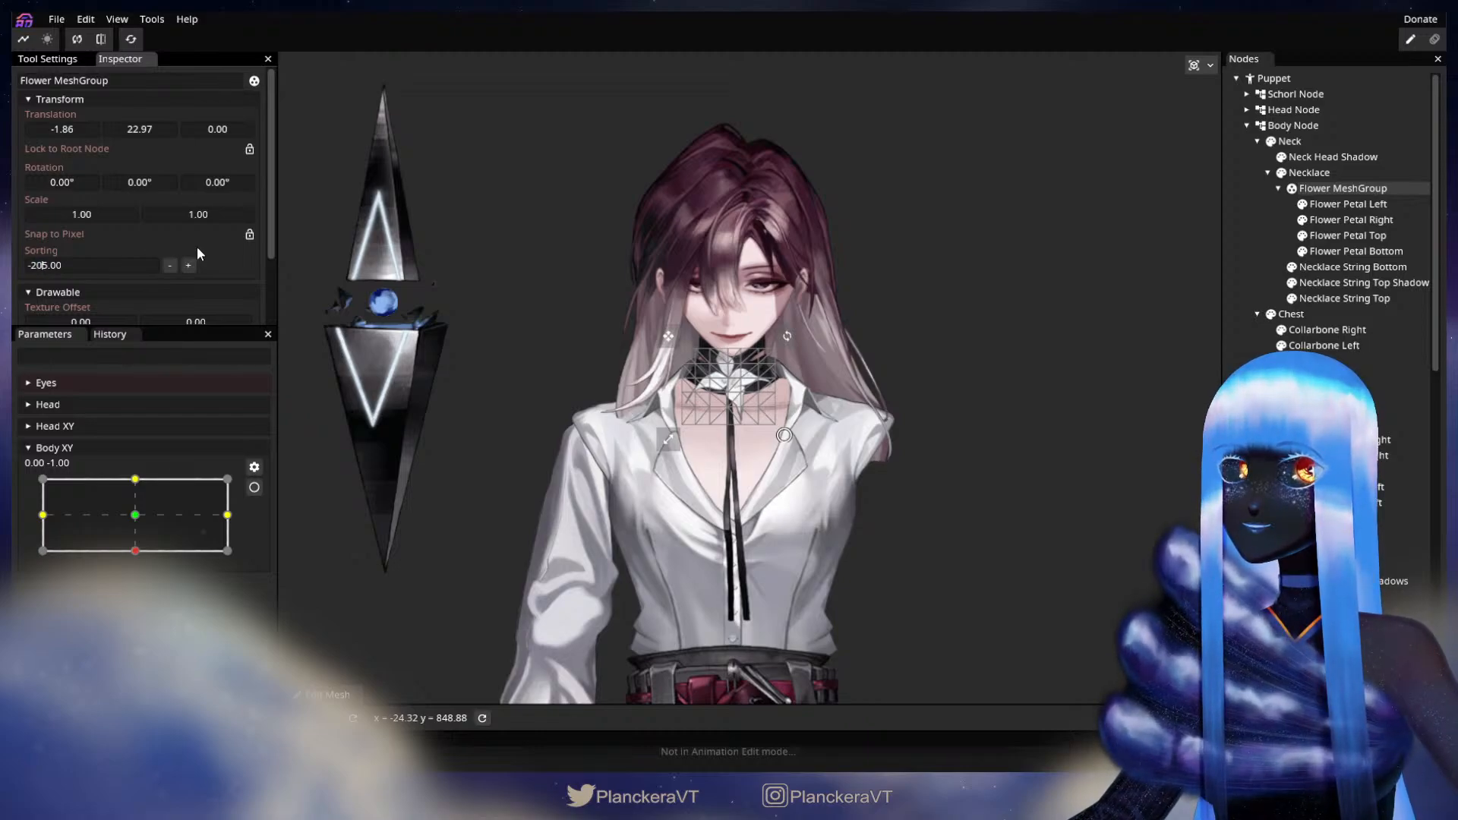
pyautogui.press('BackSpace')
pyautogui.write('1')
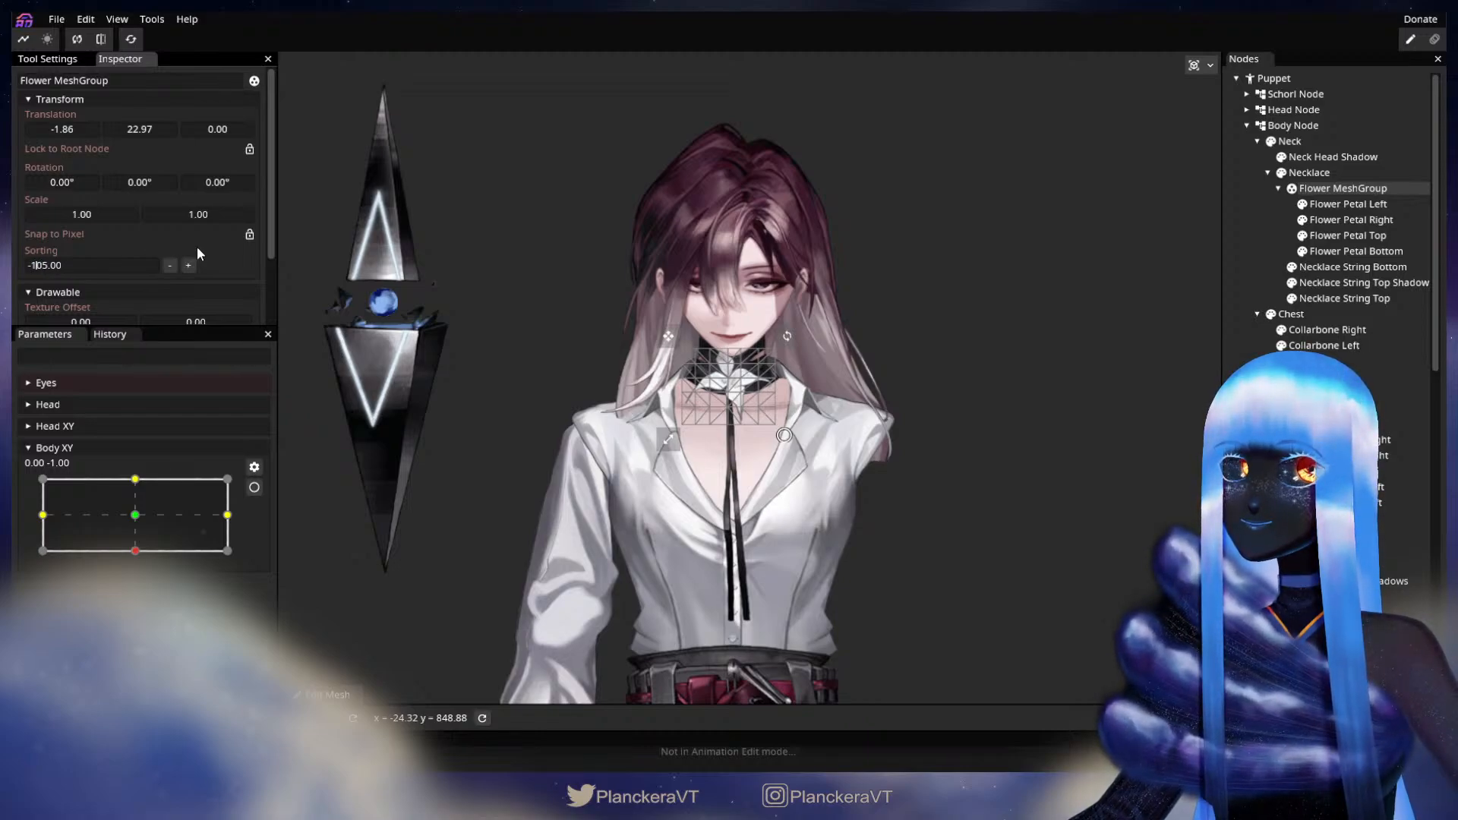
pyautogui.press('BackSpace')
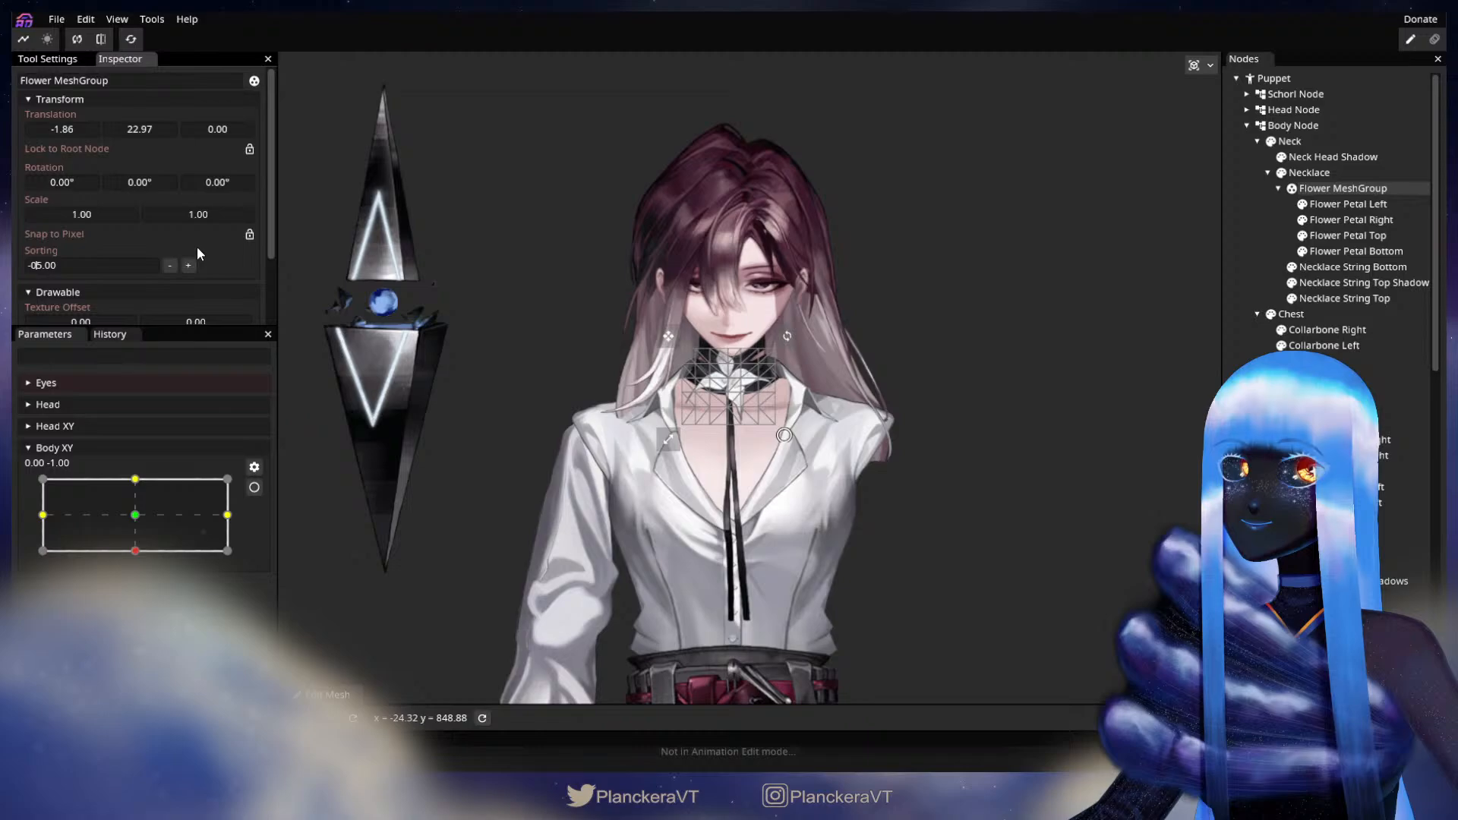
pyautogui.press('BackSpace')
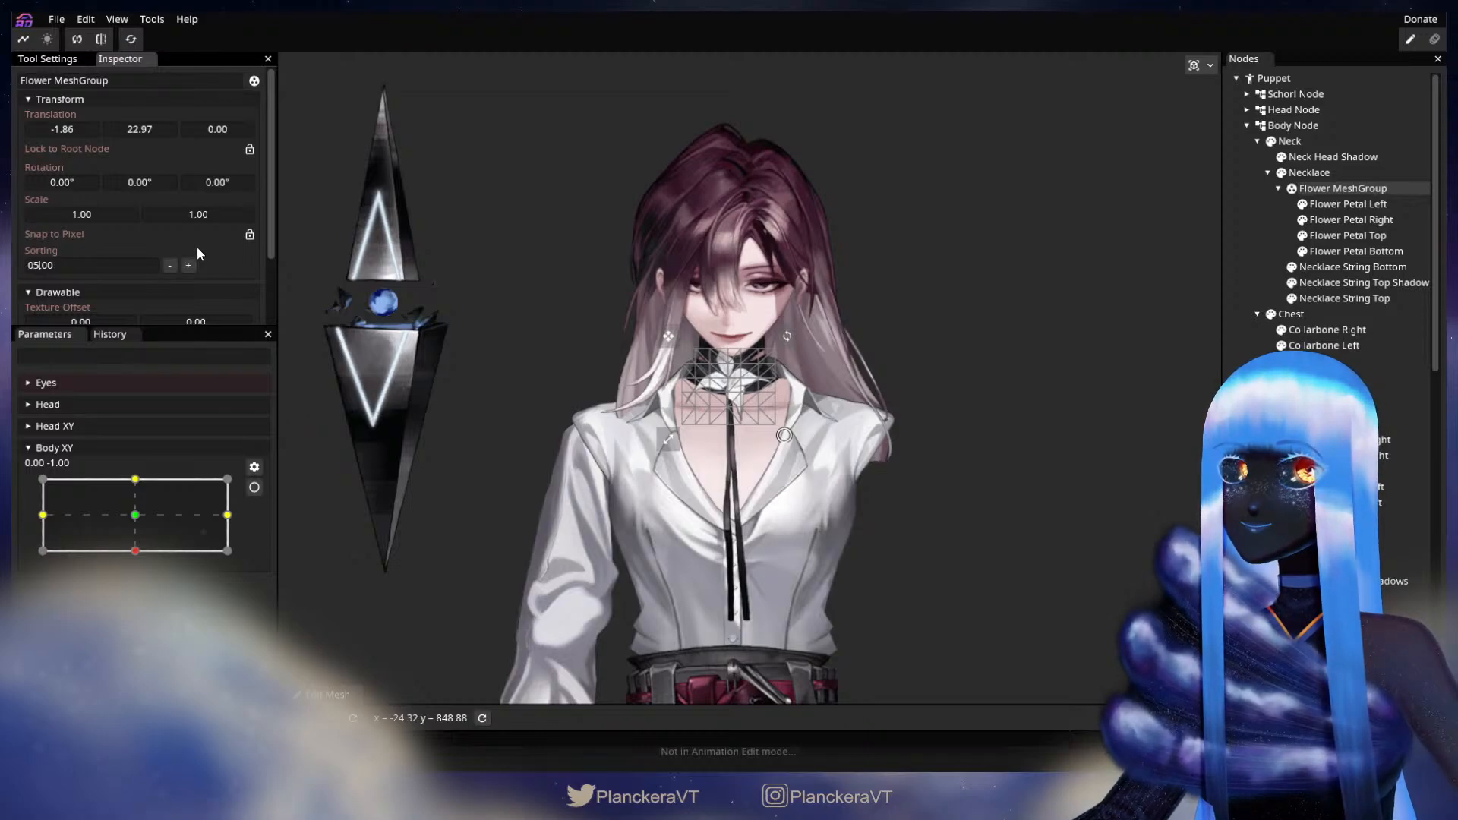
pyautogui.press('Delete')
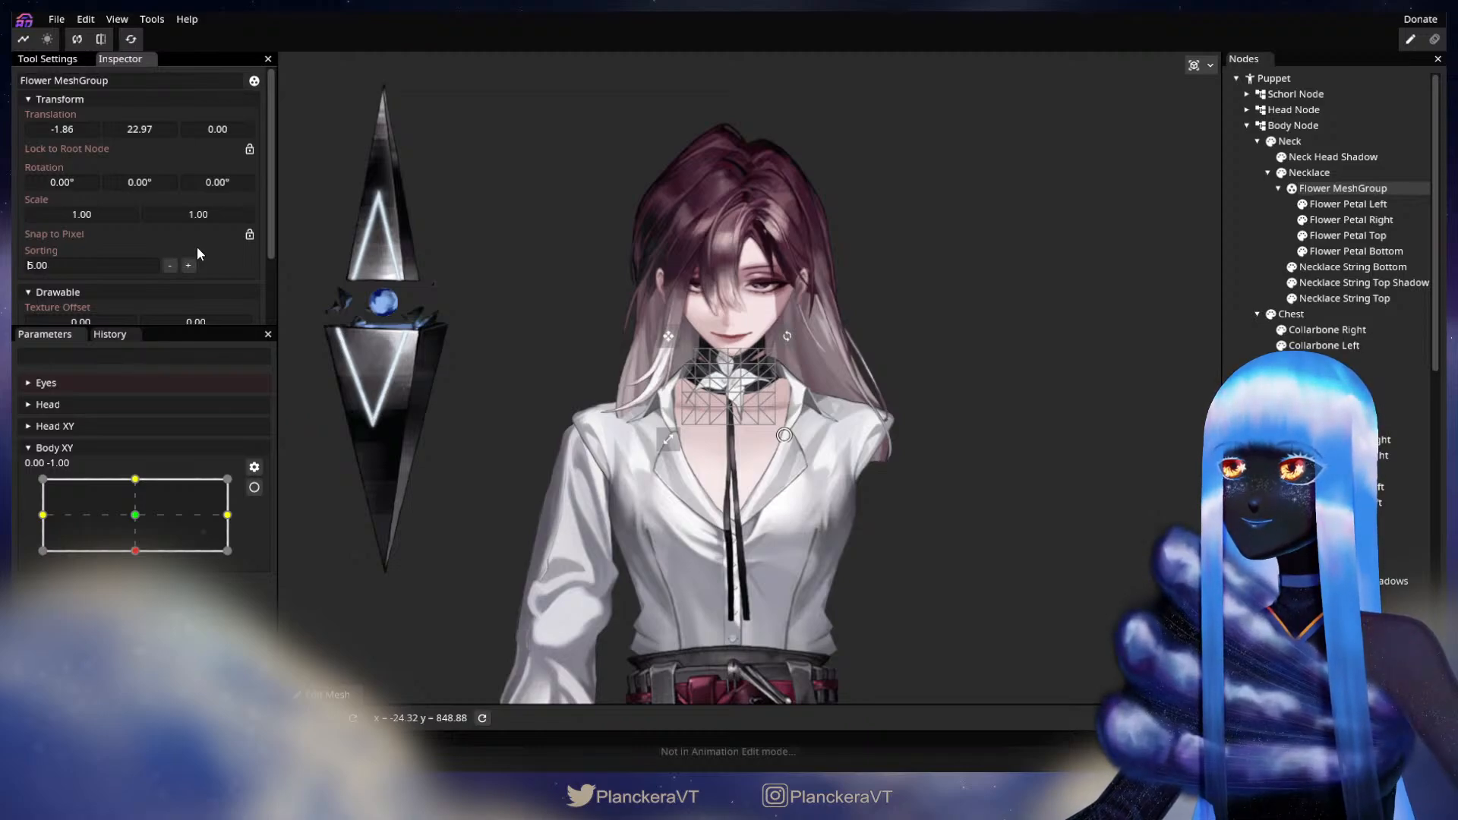
pyautogui.write('11')
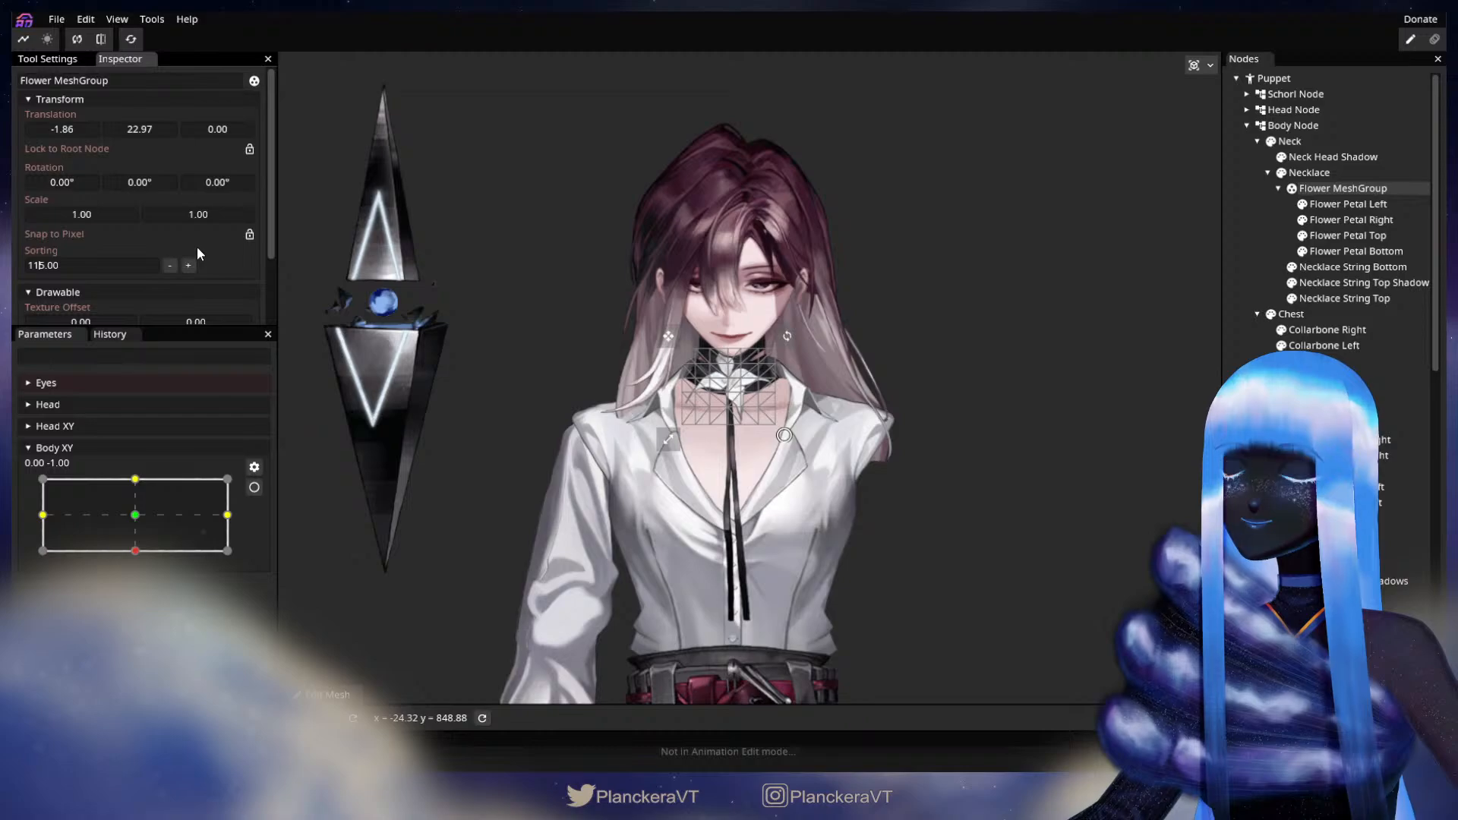
pyautogui.click(1204, 411)
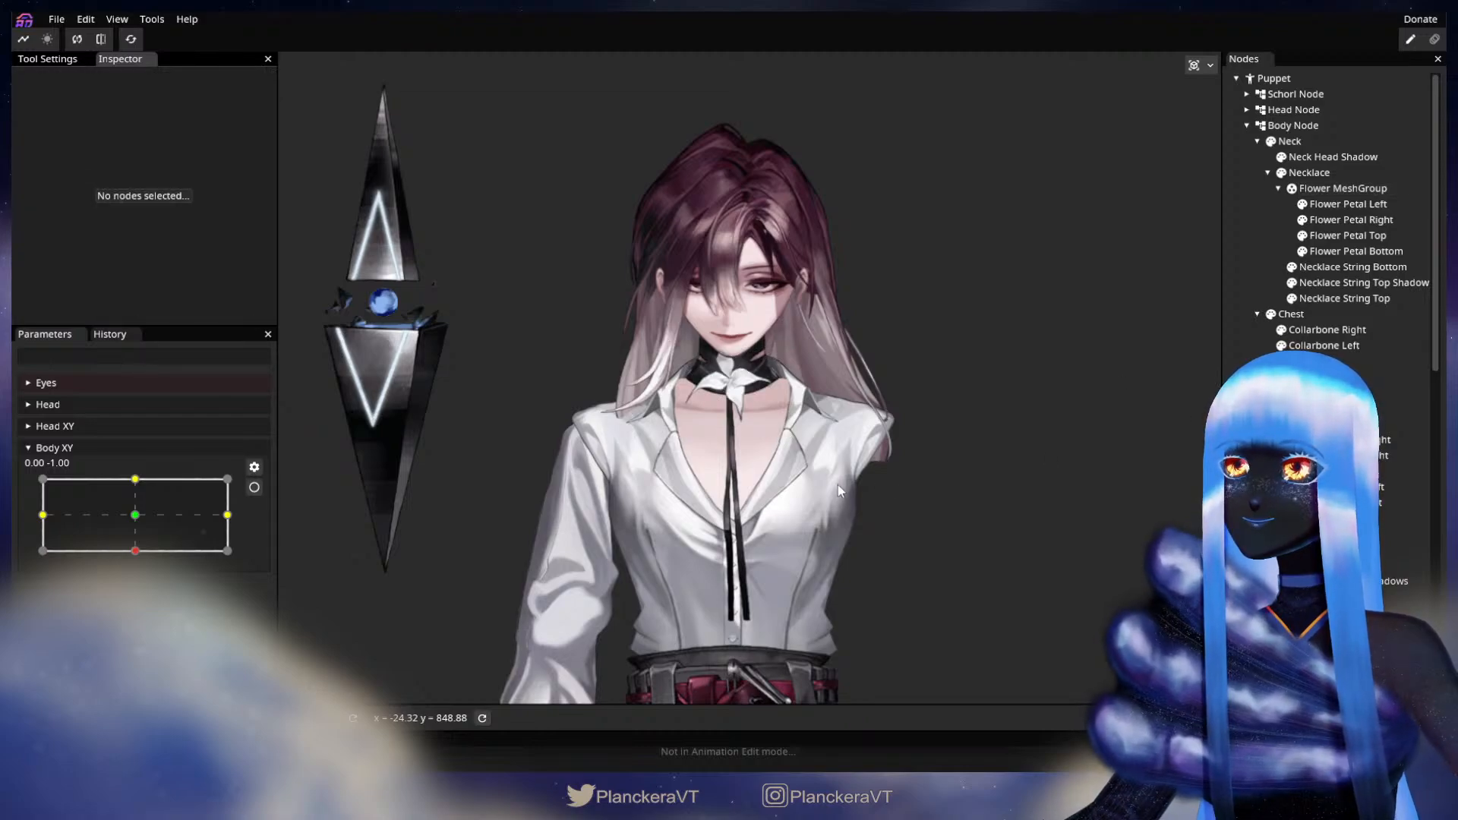
pyautogui.scroll(5, 837, 485)
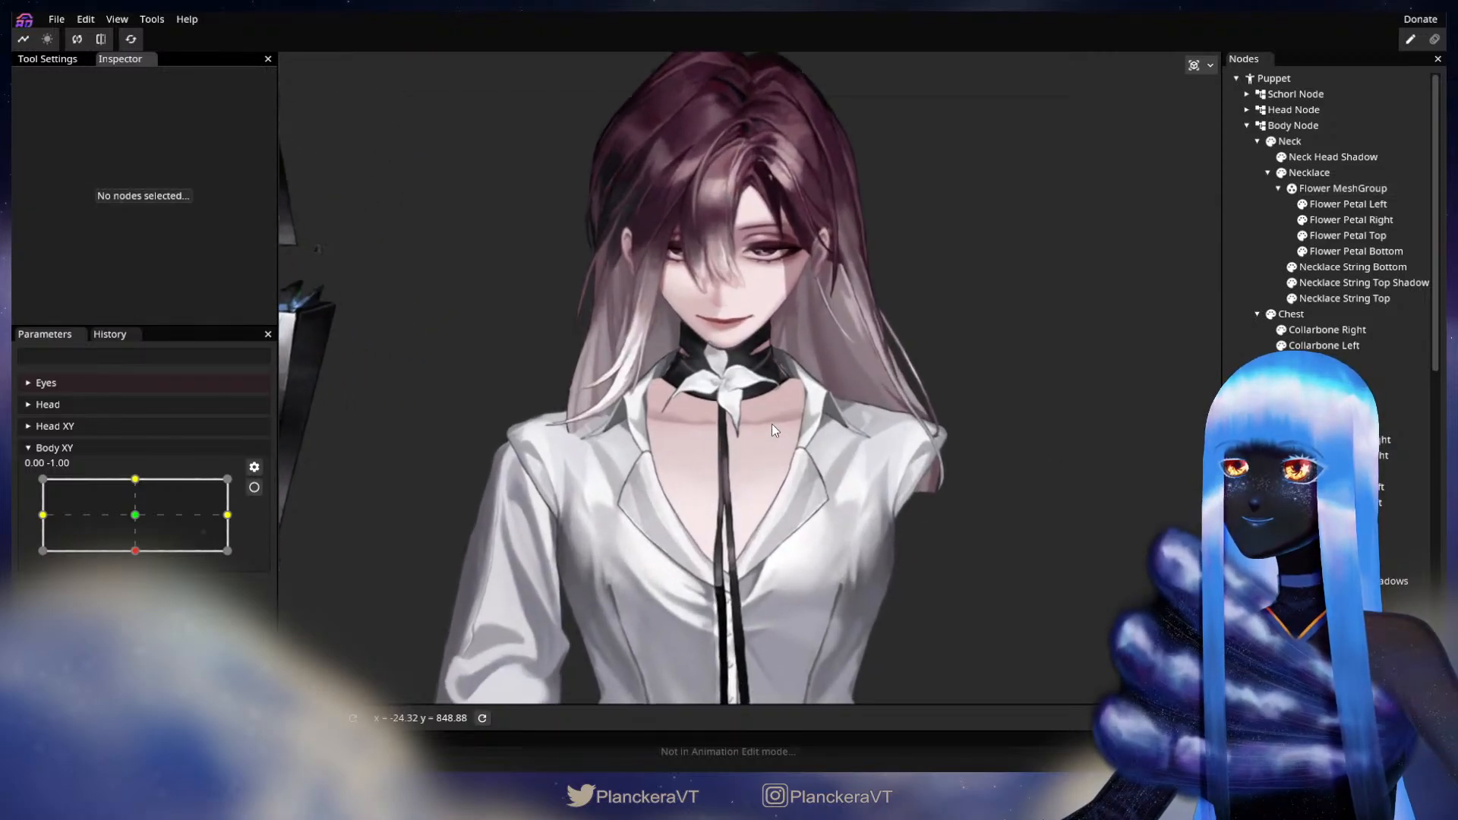
# - Set the Flower MeshGroup's sorting value to 105 and deselect it
pyautogui.click(1318, 190)
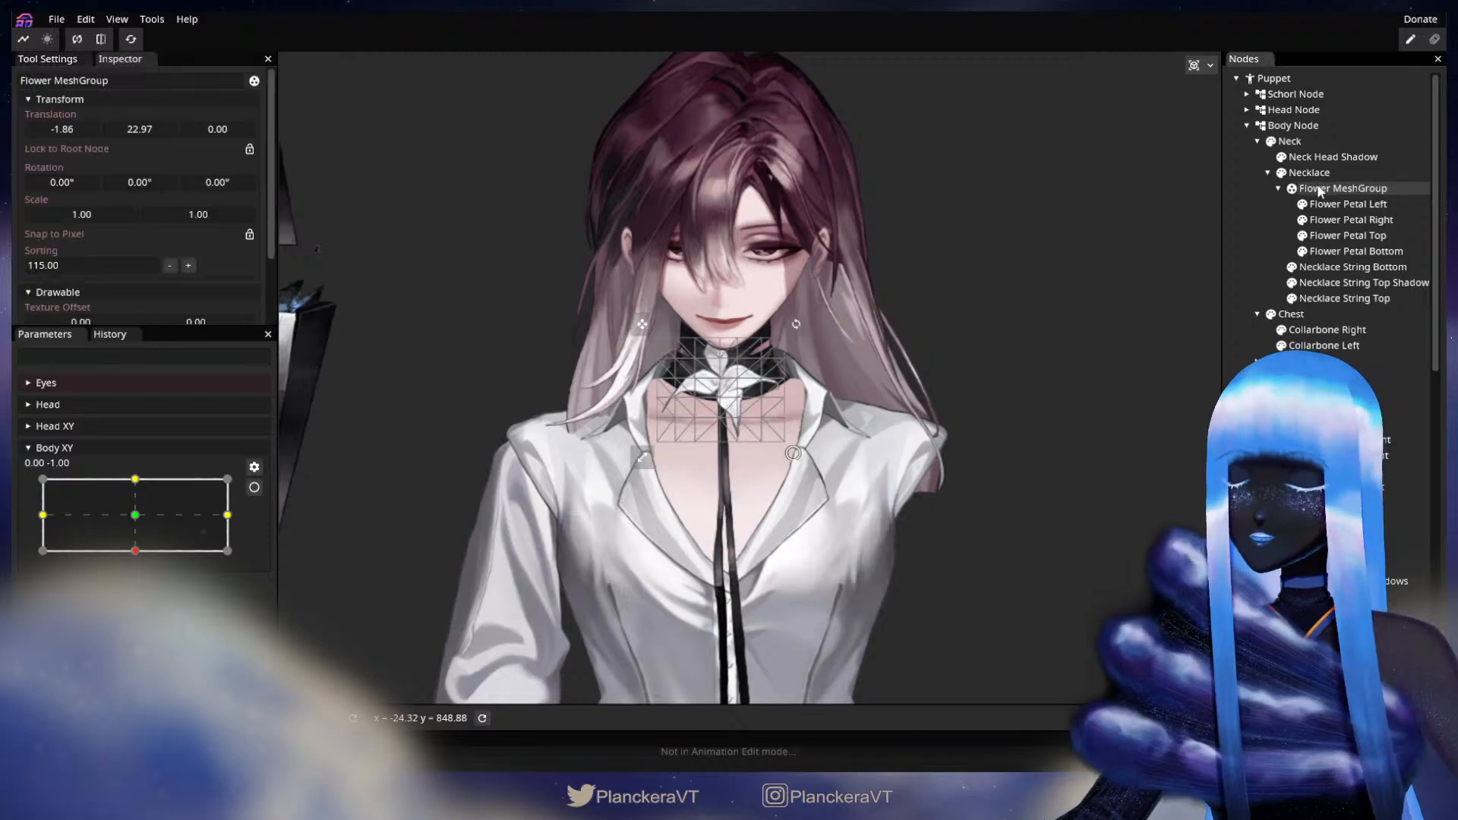
pyautogui.click(38, 265)
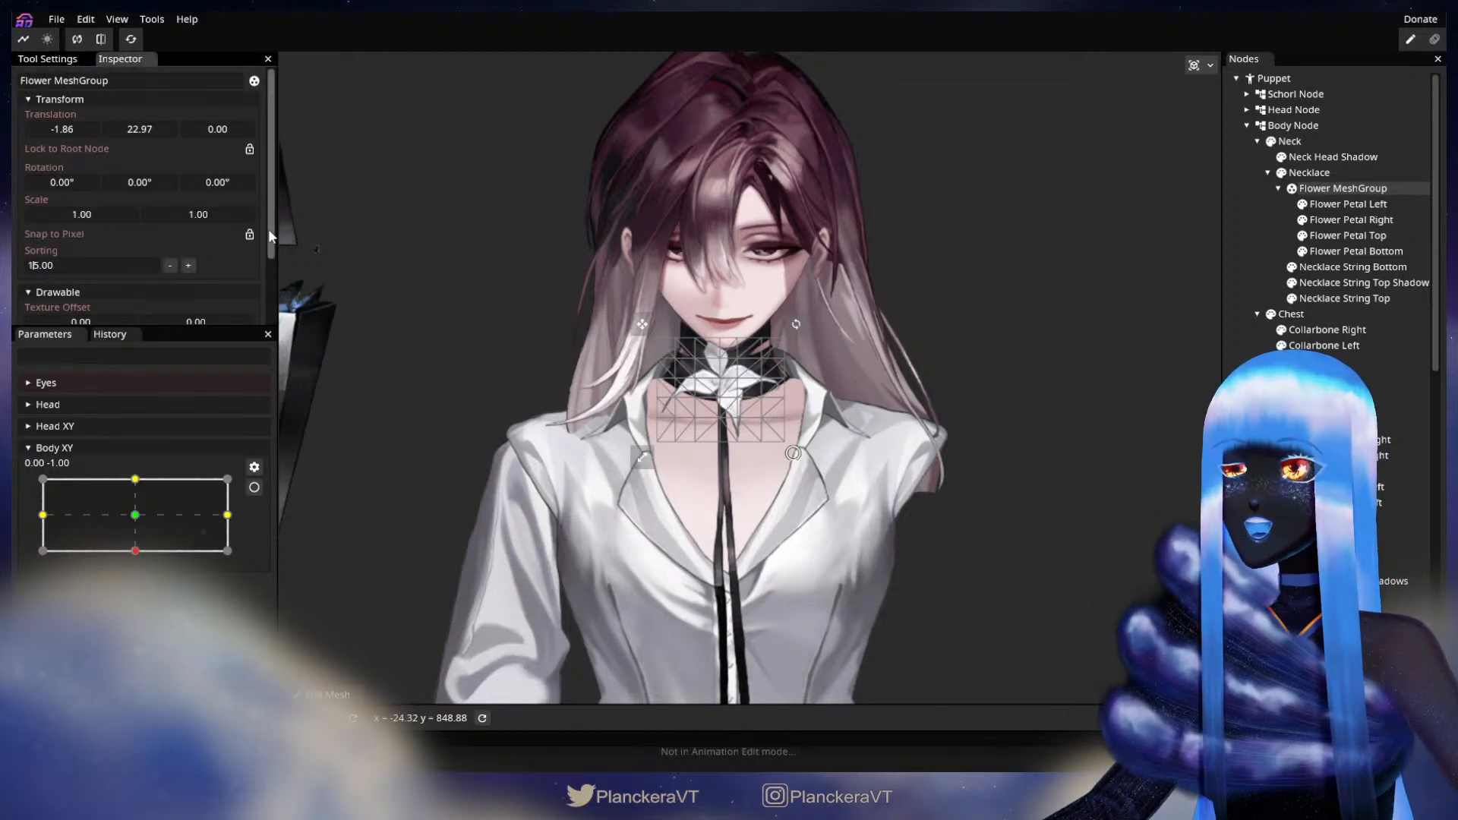
pyautogui.write('0')
pyautogui.click(423, 275)
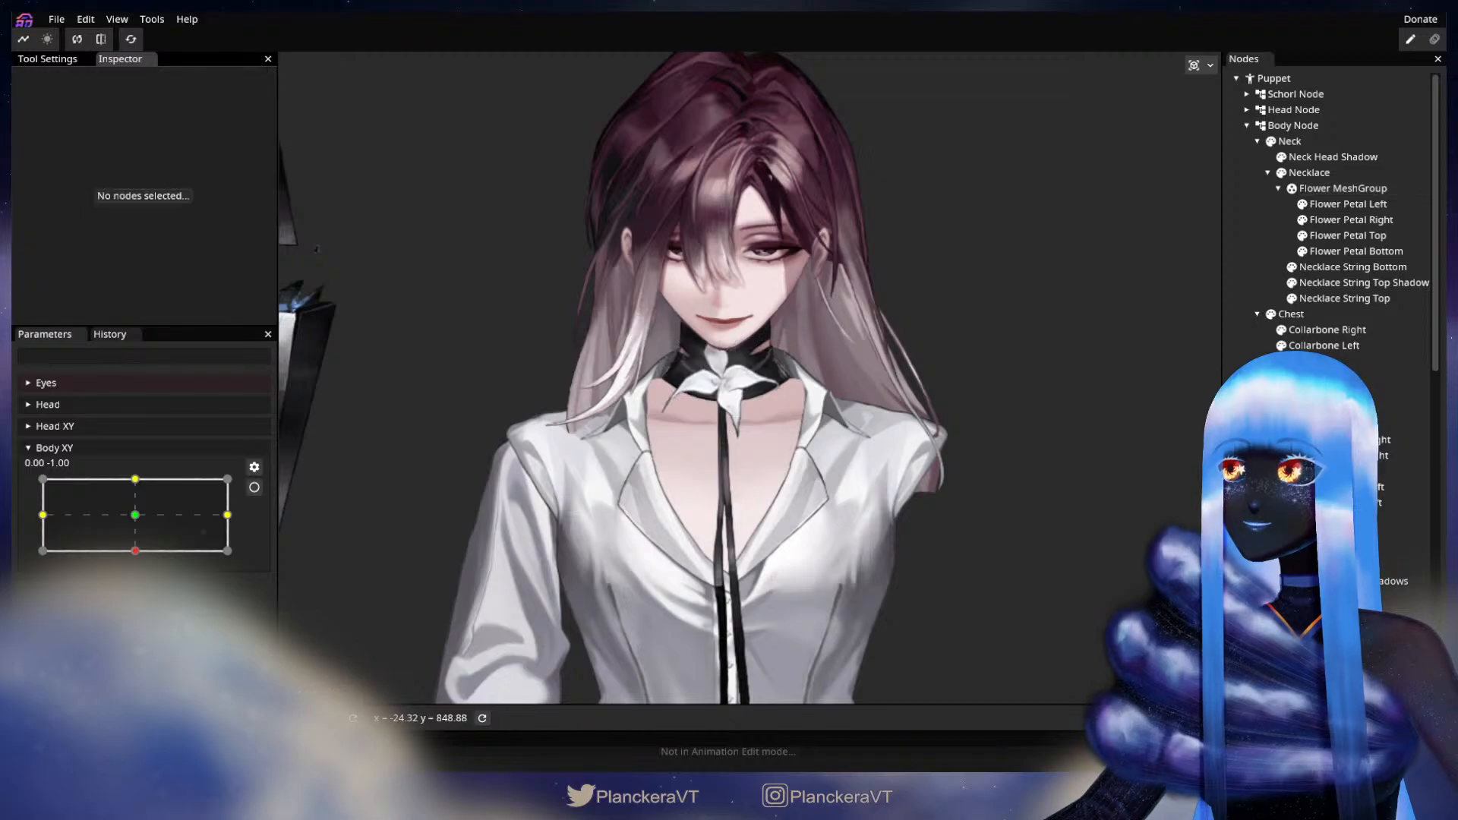
# - Turn Body XY recording on and off again, and preview the pose around the lower keypoint
pyautogui.scroll(-5, 923, 500)
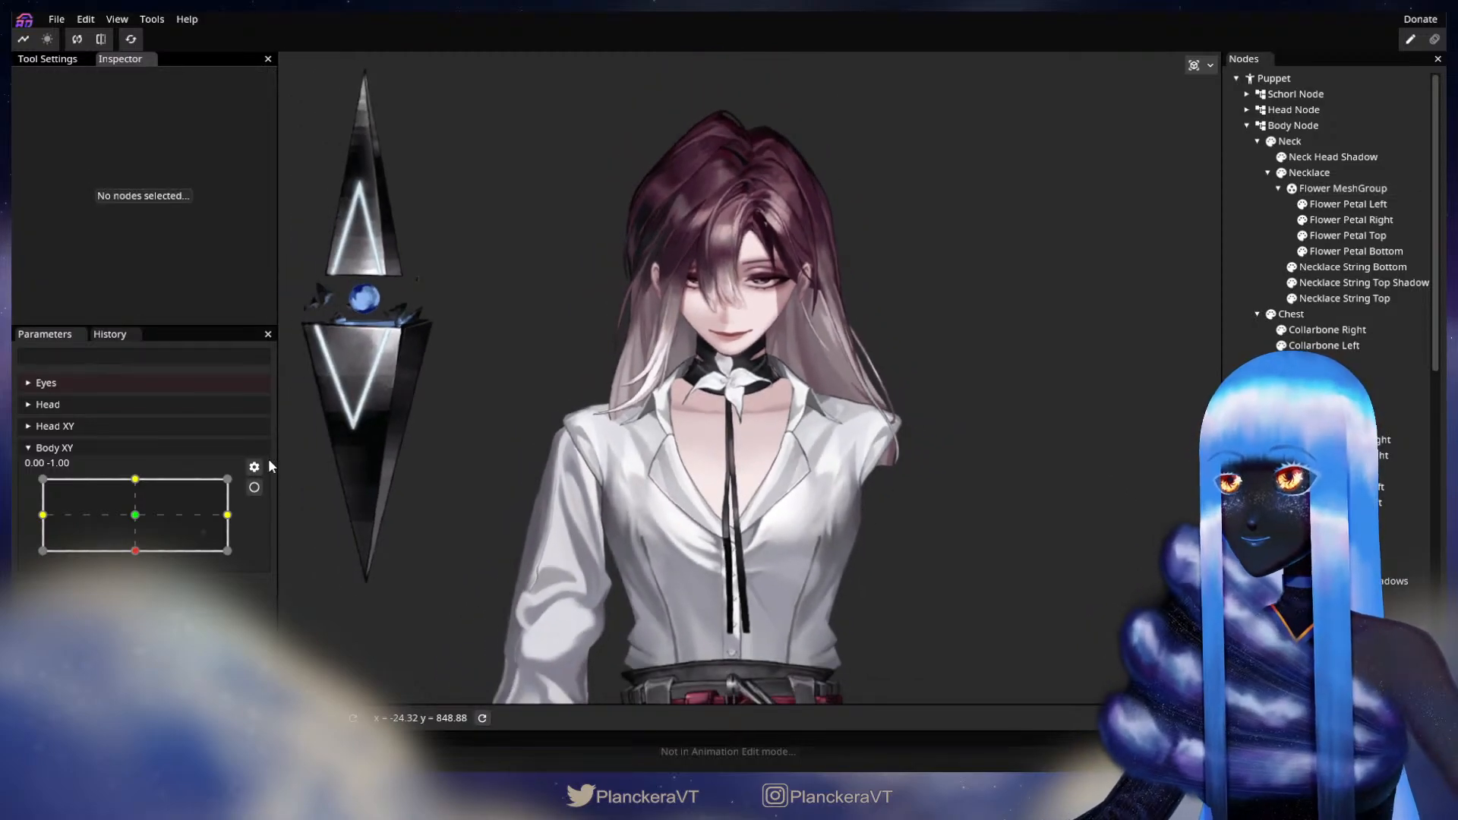
pyautogui.click(254, 487)
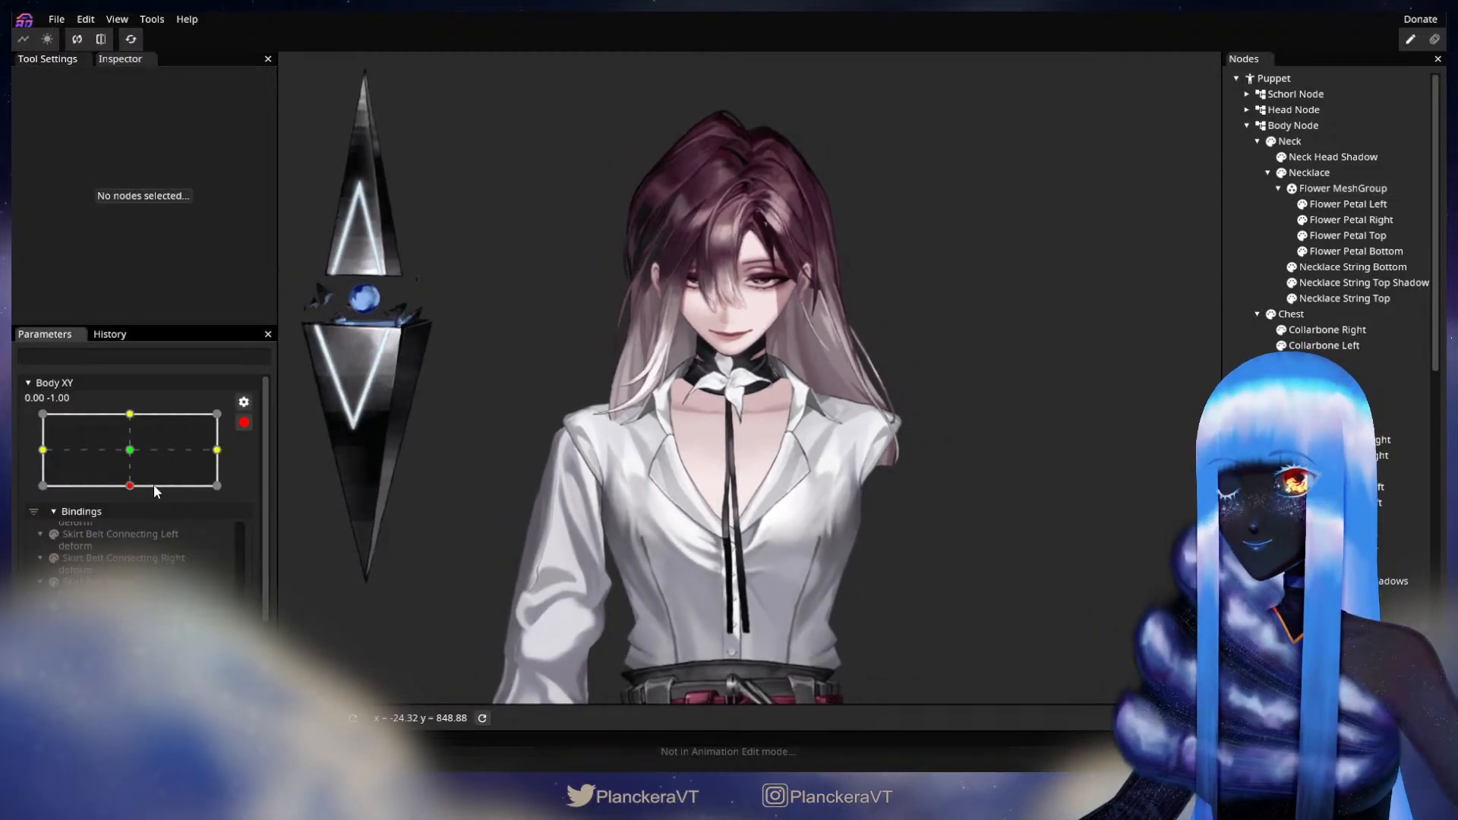
pyautogui.click(244, 423)
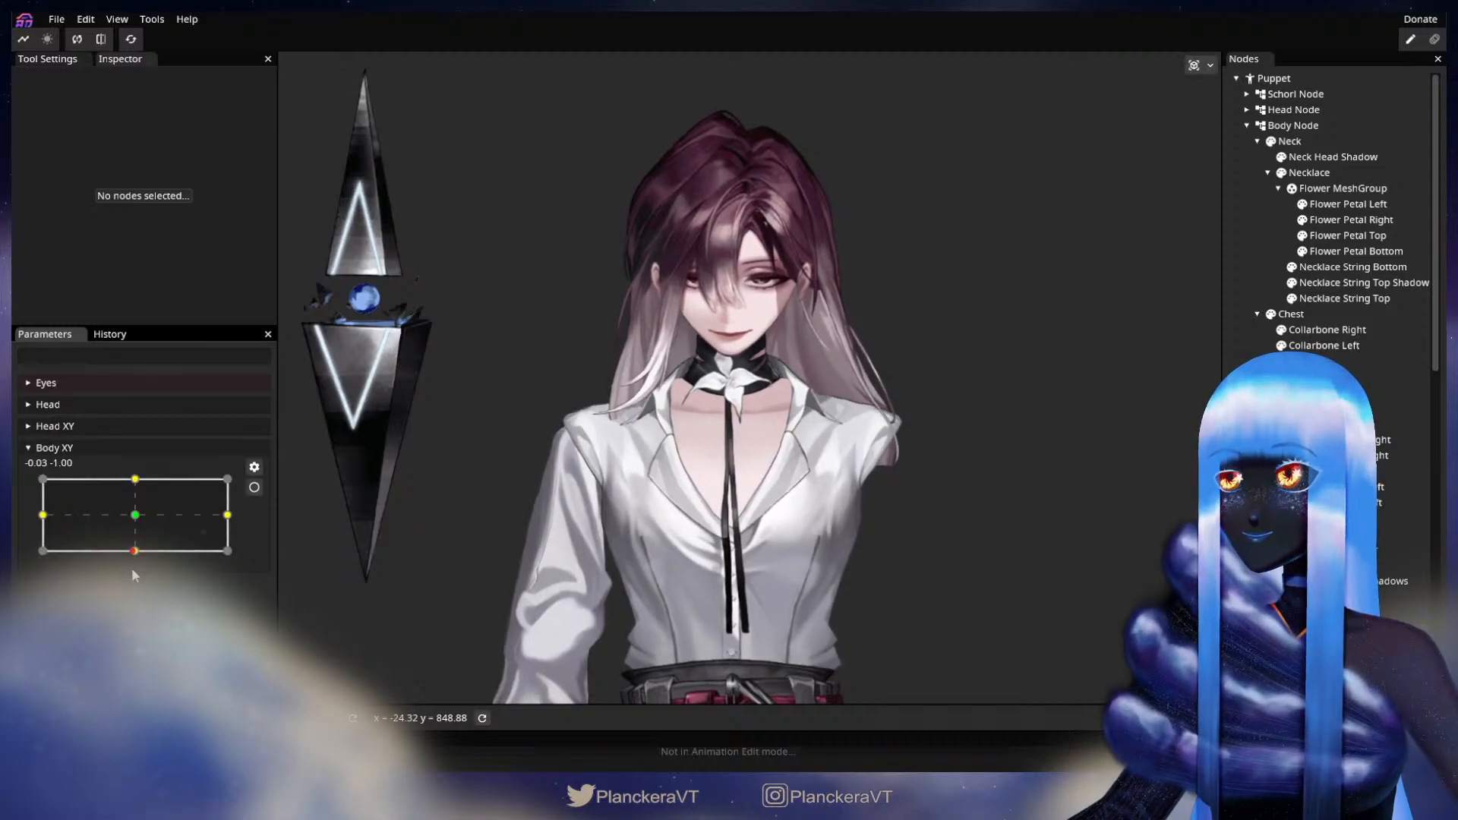
pyautogui.moveTo(132, 570)
pyautogui.mouseDown()
pyautogui.moveTo(135, 494)
pyautogui.moveTo(132, 566)
pyautogui.mouseUp()
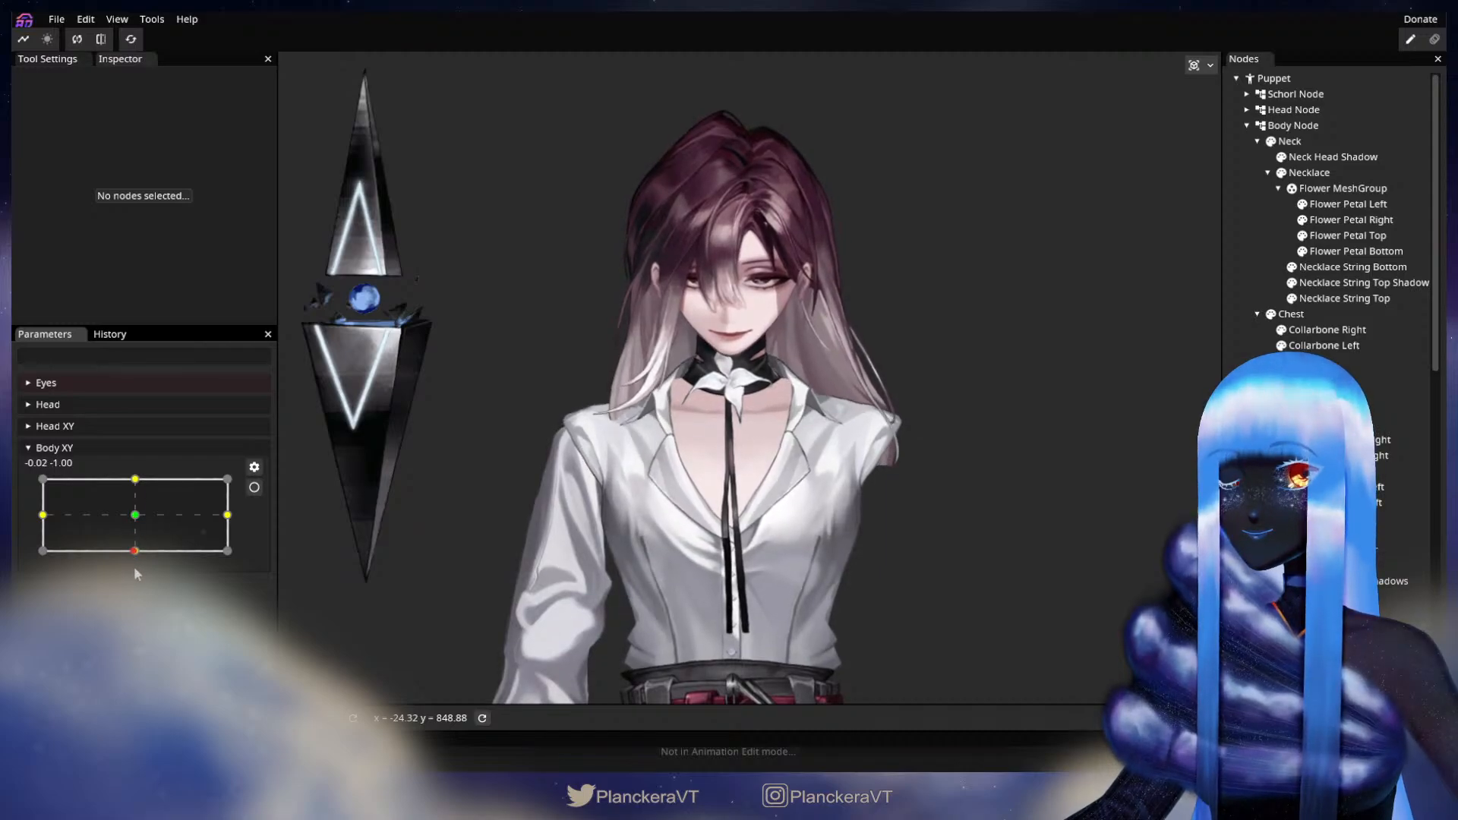
# - Record the Body XY lower keypoint with the Head Node's horizontal and vertical scale set to 1.01, and deselect the node
pyautogui.click(253, 487)
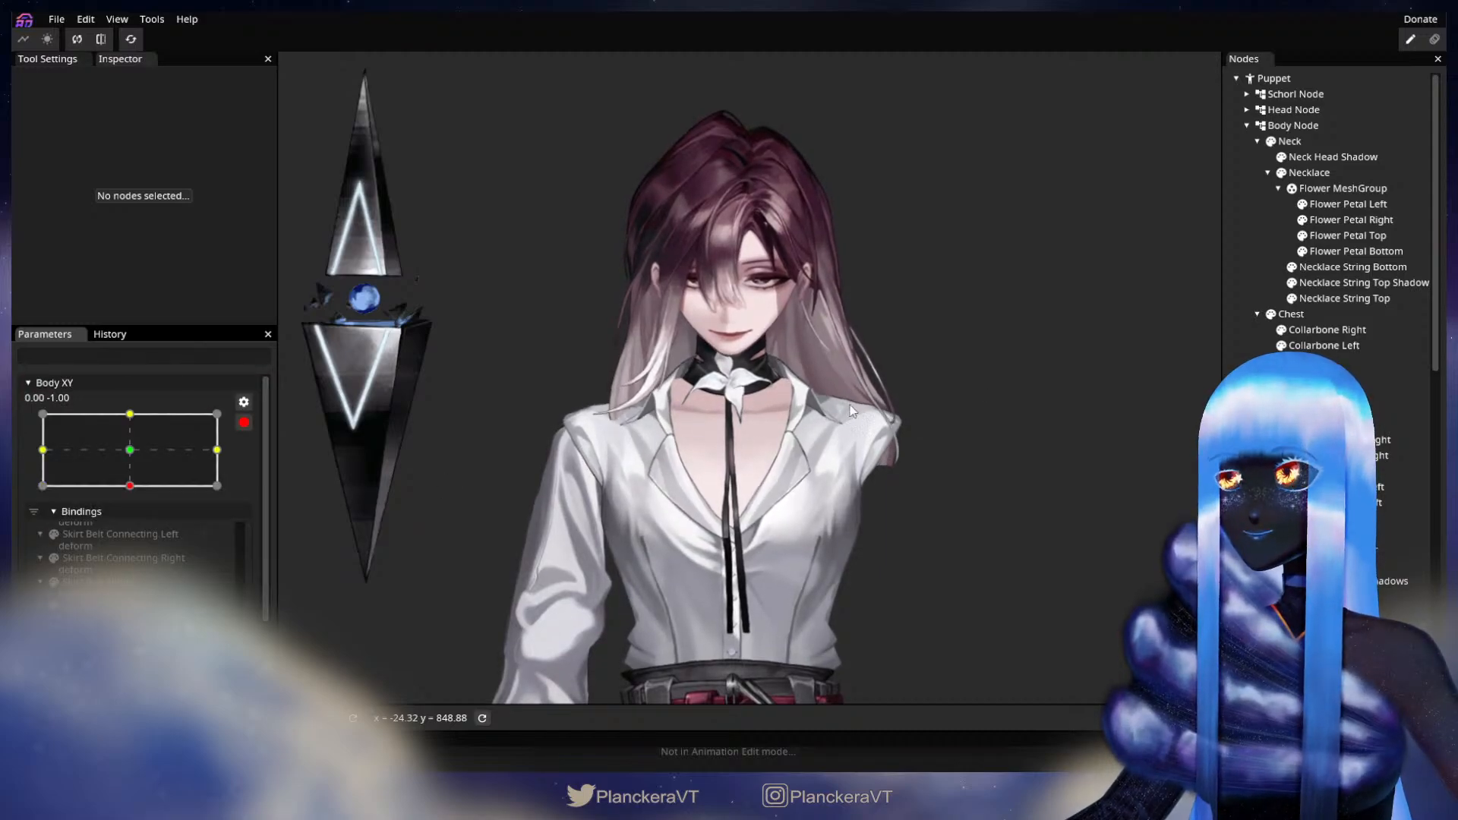
pyautogui.click(1301, 126)
pyautogui.click(1293, 110)
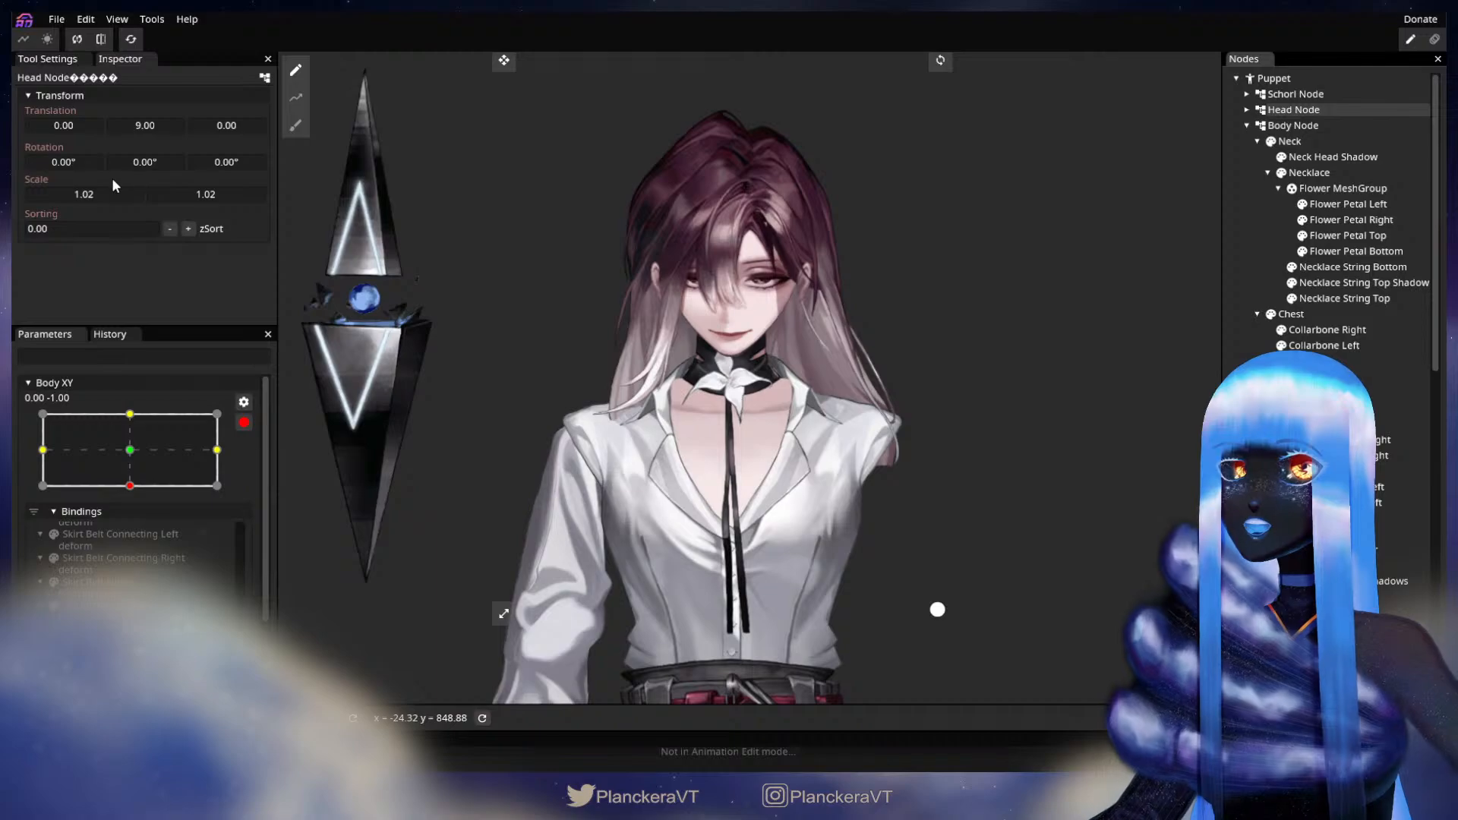
pyautogui.click(85, 196)
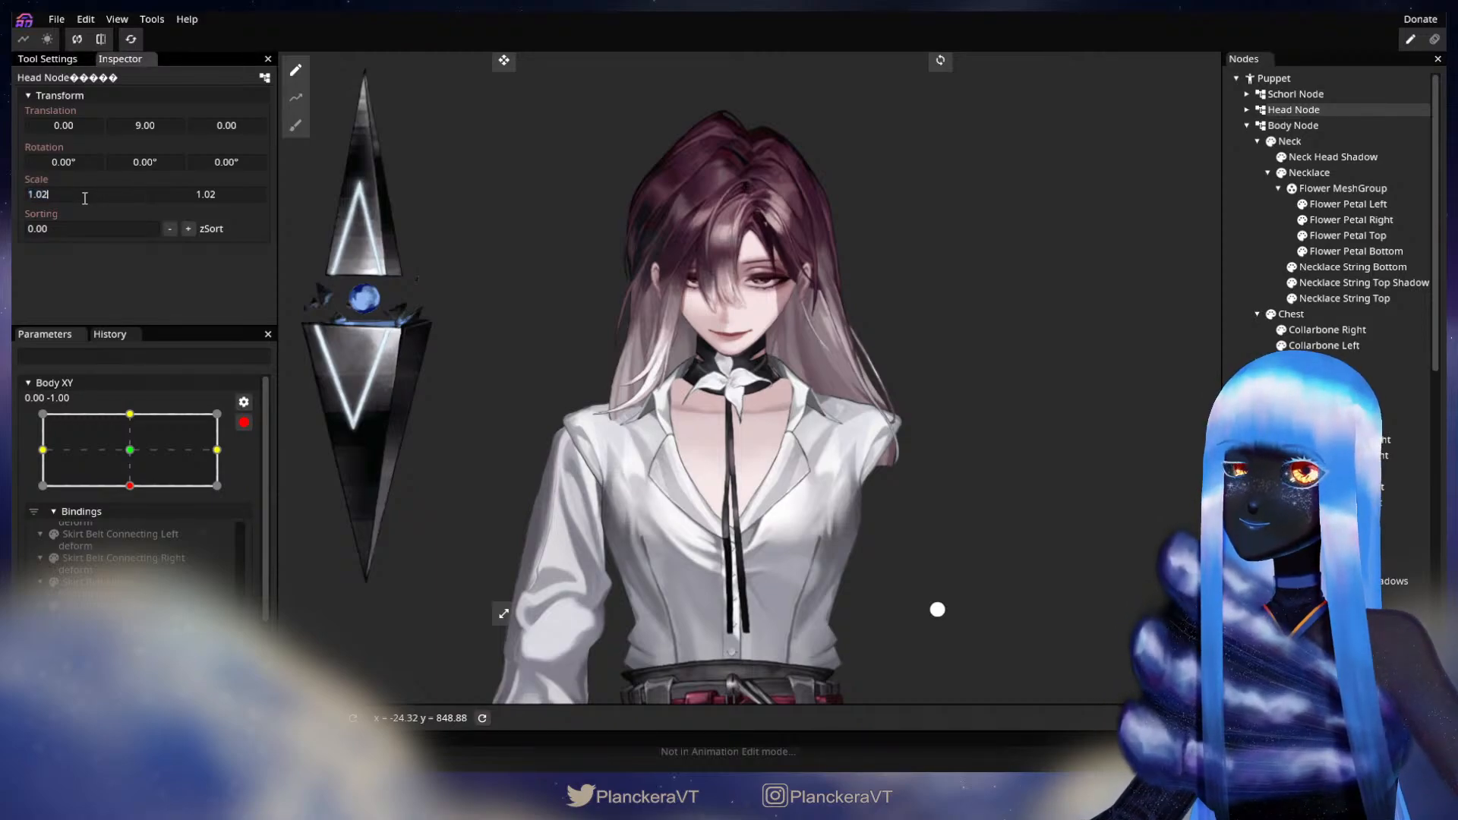
pyautogui.press('BackSpace')
pyautogui.write('1')
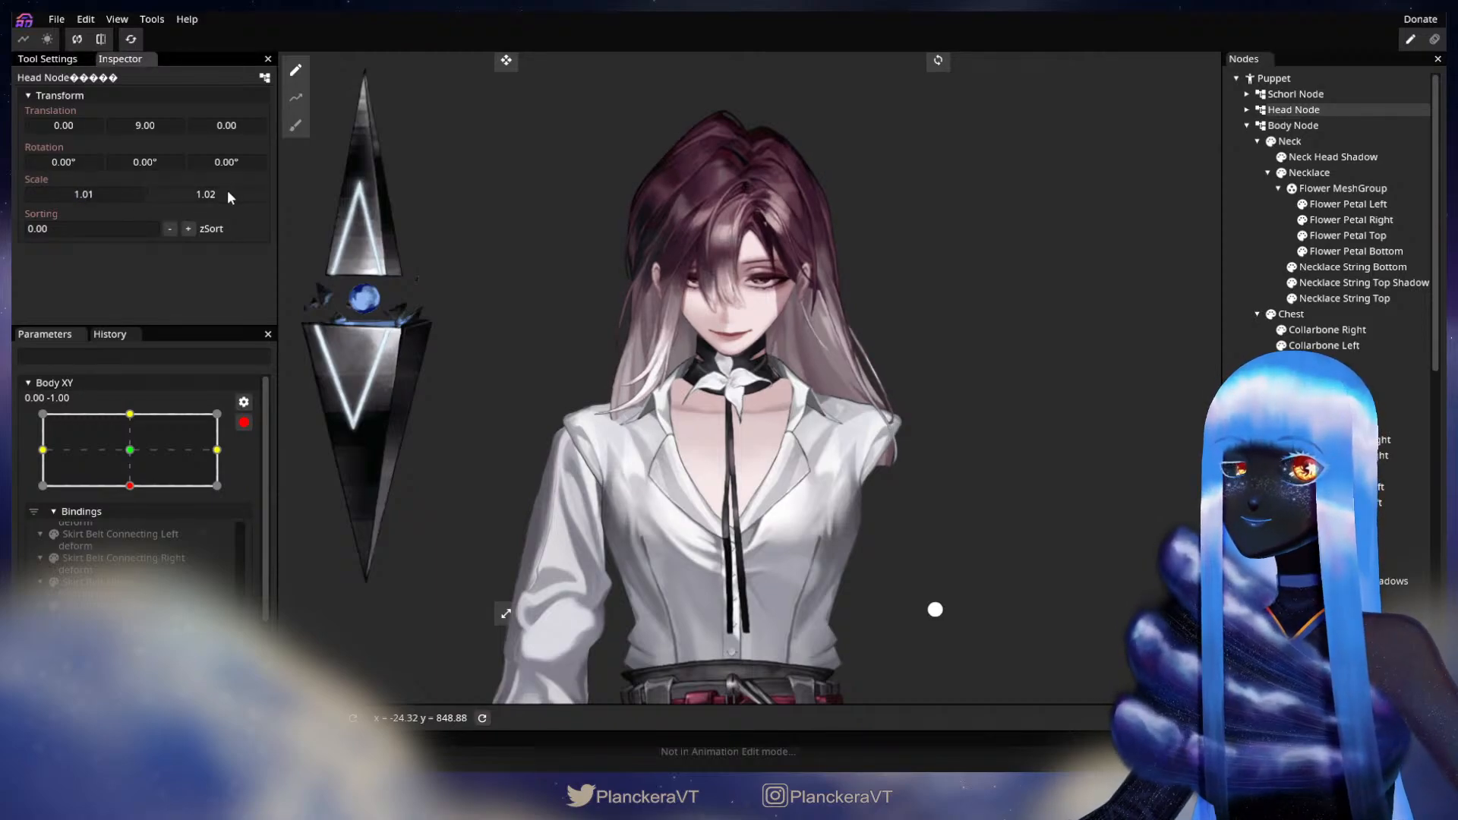
pyautogui.click(226, 192)
pyautogui.press('BackSpace')
pyautogui.write('1')
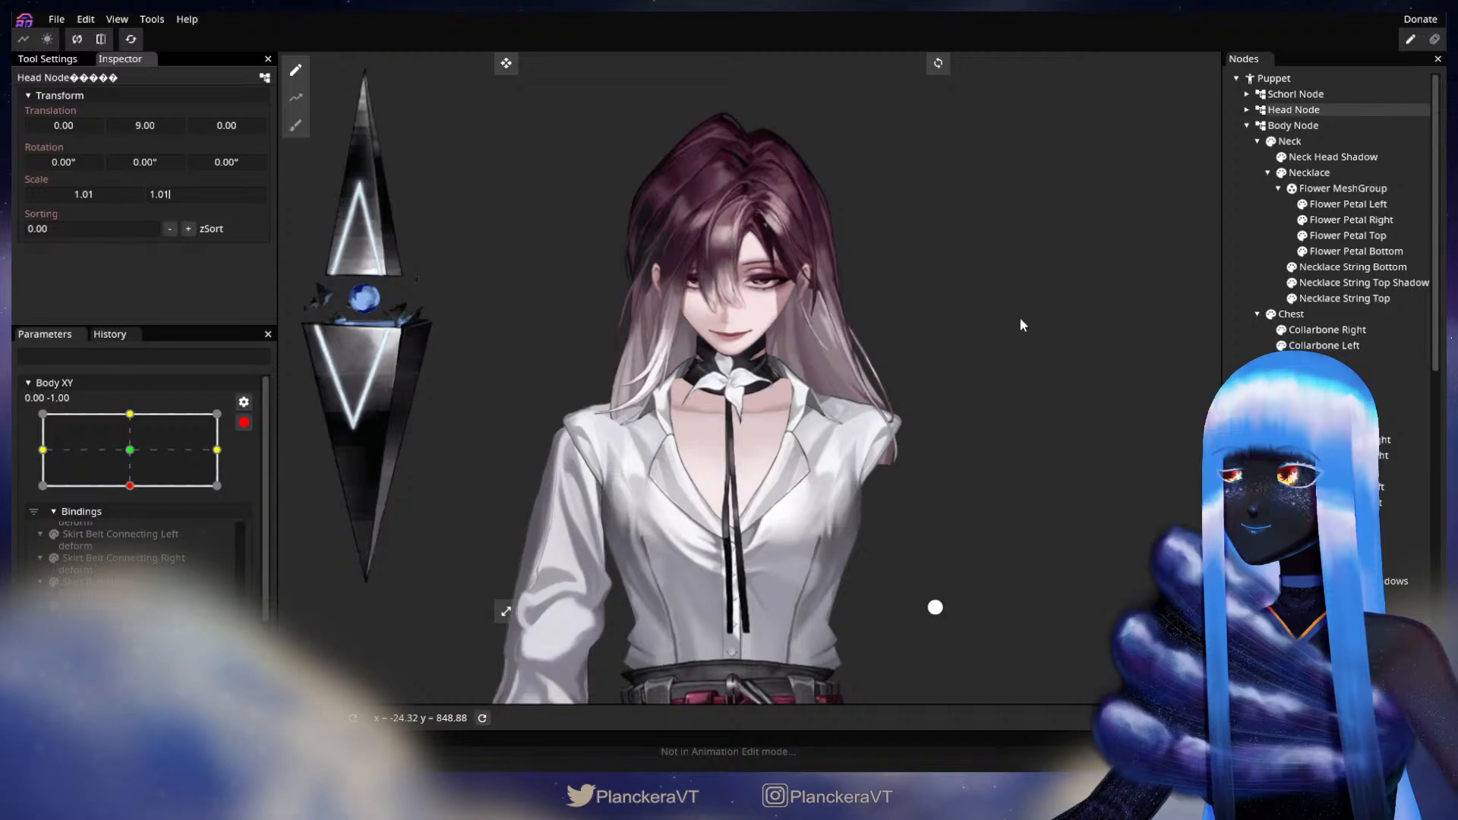
pyautogui.click(1254, 238)
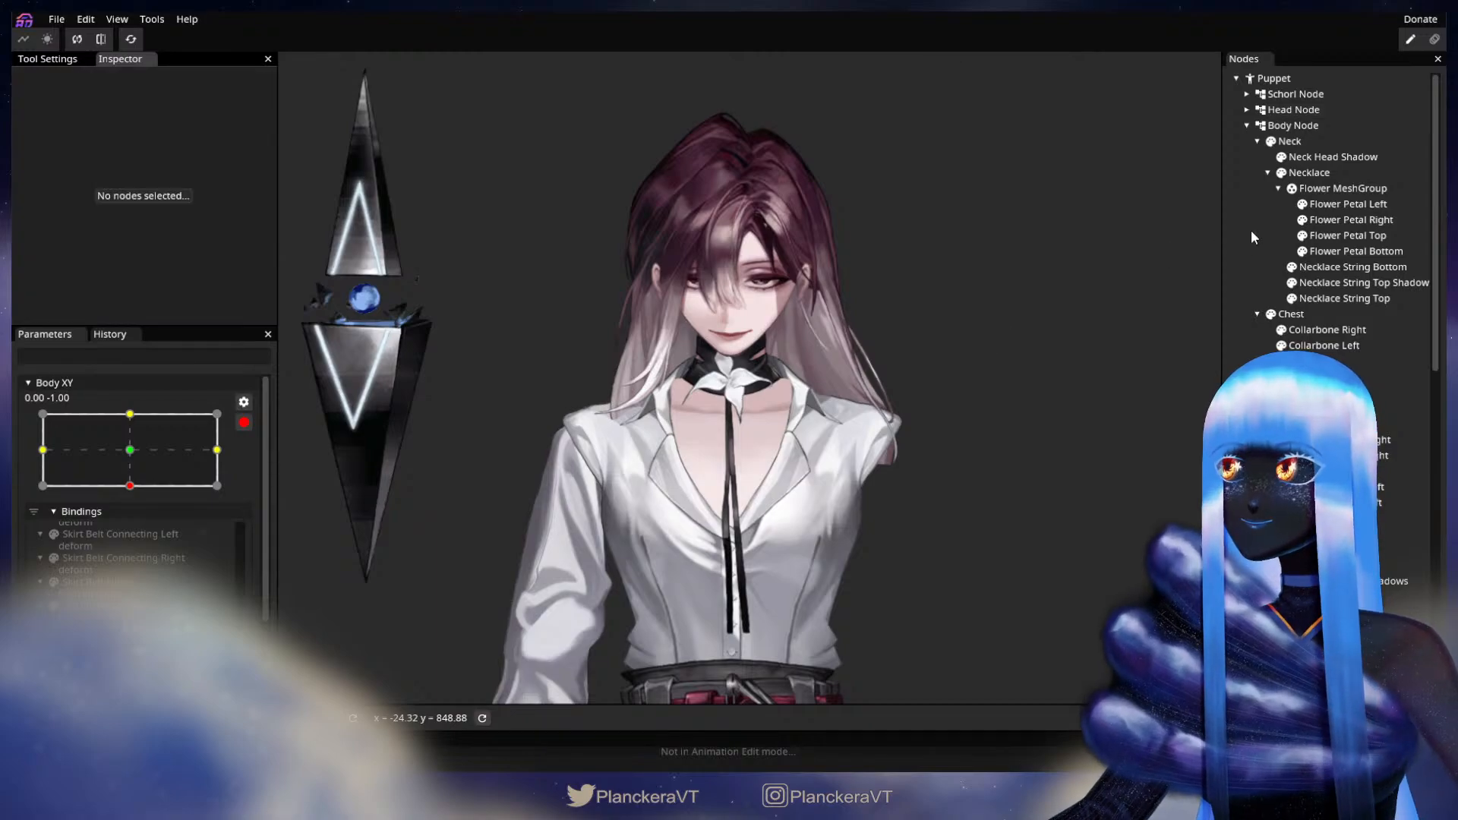
# - Stop Body XY recording and preview the body's vertical movement between the lower, center and upper keypoints
pyautogui.click(244, 422)
pyautogui.moveTo(134, 551)
pyautogui.mouseDown()
pyautogui.moveTo(135, 480)
pyautogui.moveTo(138, 552)
pyautogui.mouseUp()
pyautogui.scroll(-3, 786, 513)
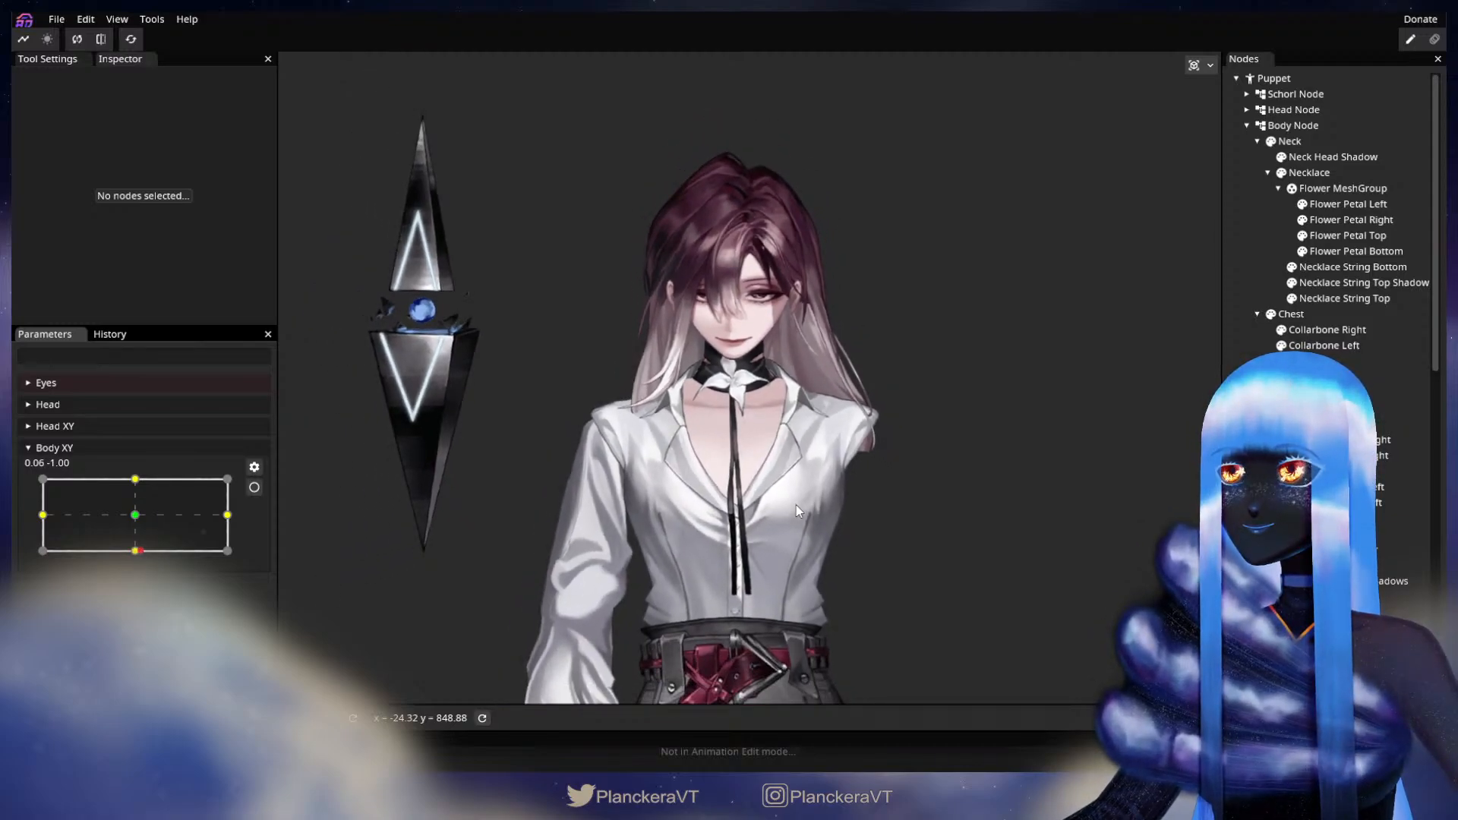
pyautogui.moveTo(898, 475); pyautogui.dragTo(860, 417)
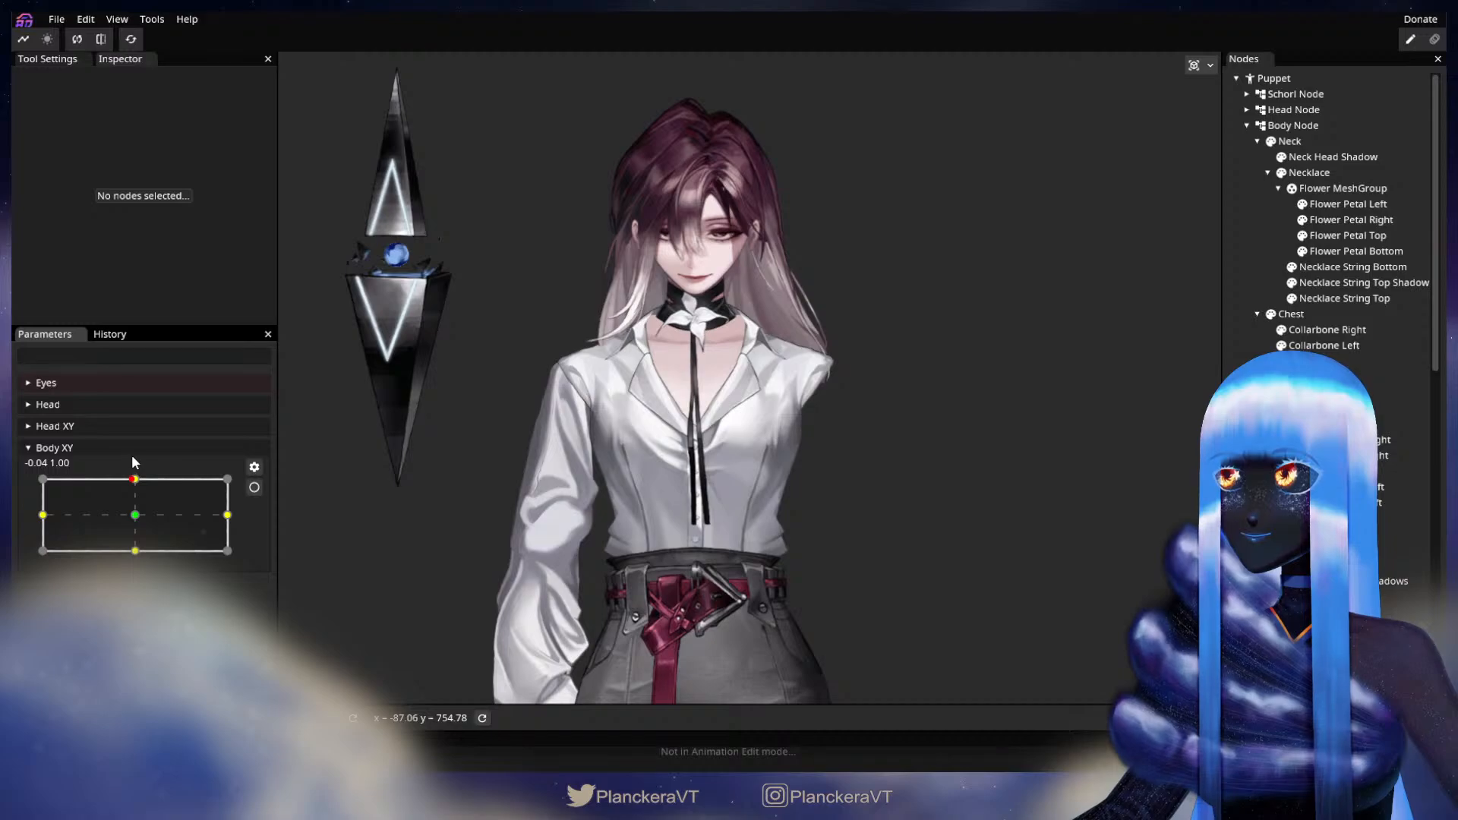
pyautogui.moveTo(136, 550); pyautogui.dragTo(137, 519)
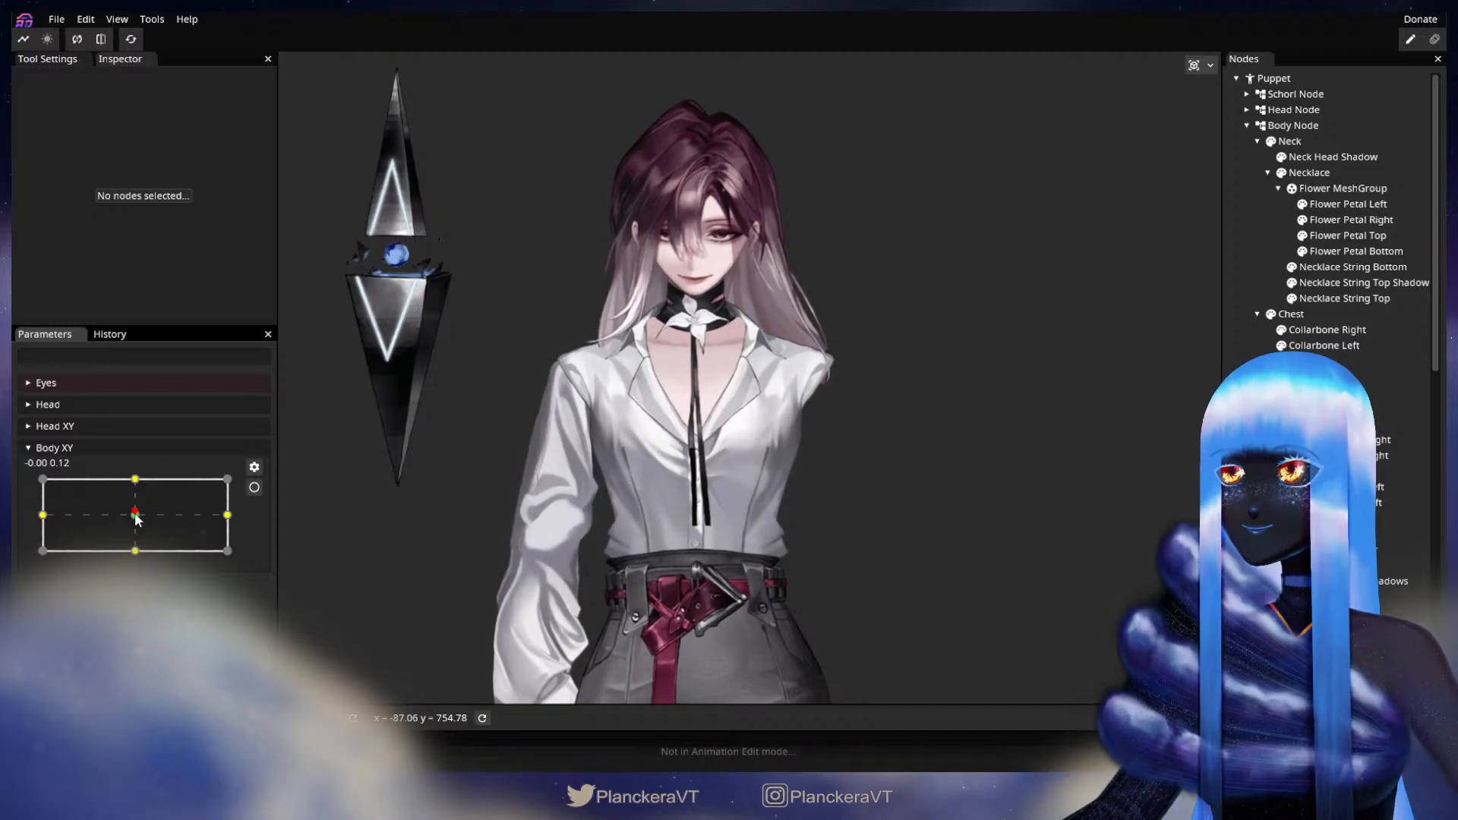
pyautogui.moveTo(137, 569); pyautogui.dragTo(139, 517)
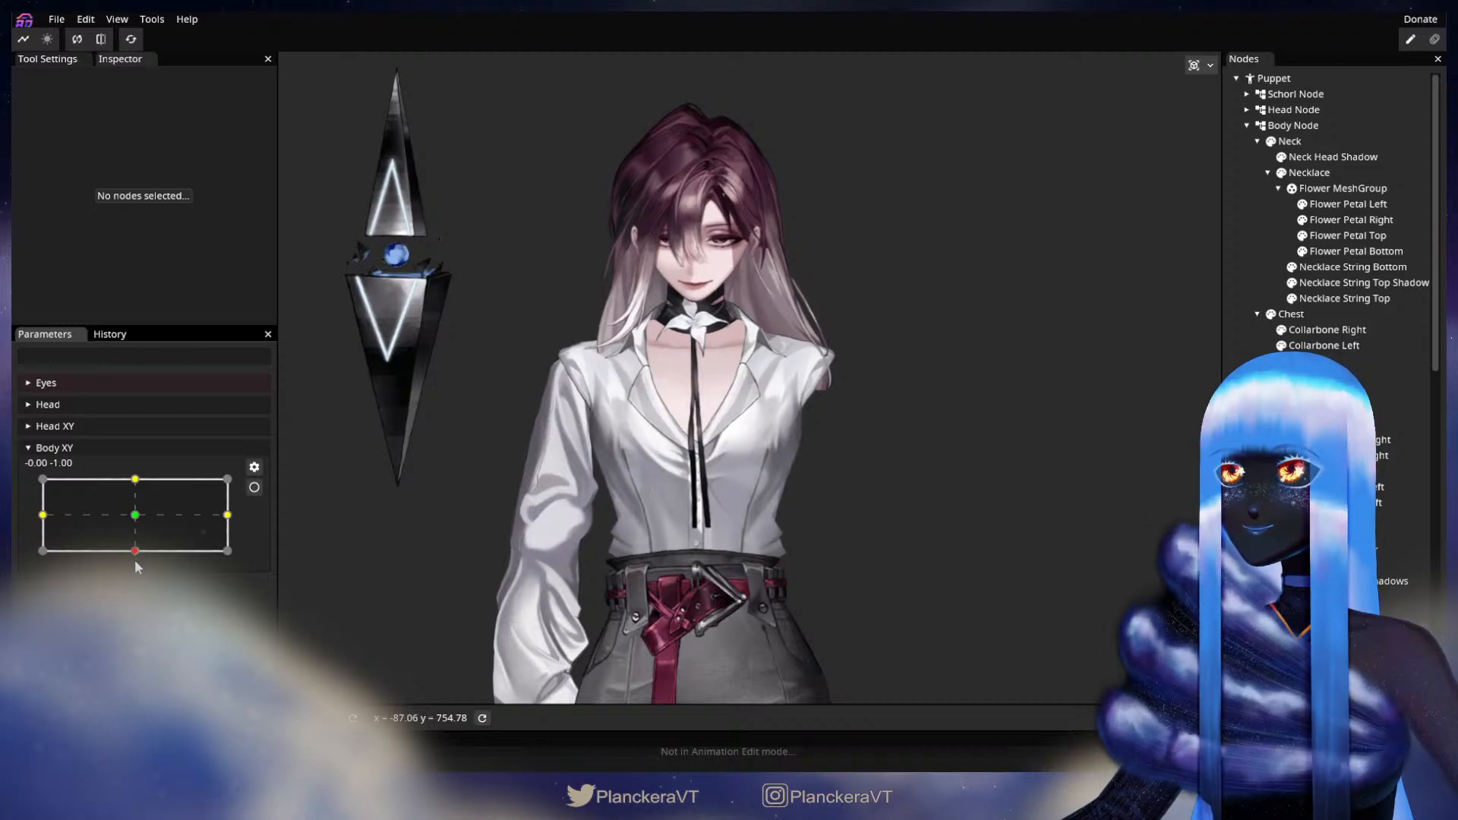
# - Start recording at the Body XY lower keypoint and set the Necklace's vertical translation to 5
pyautogui.click(255, 487)
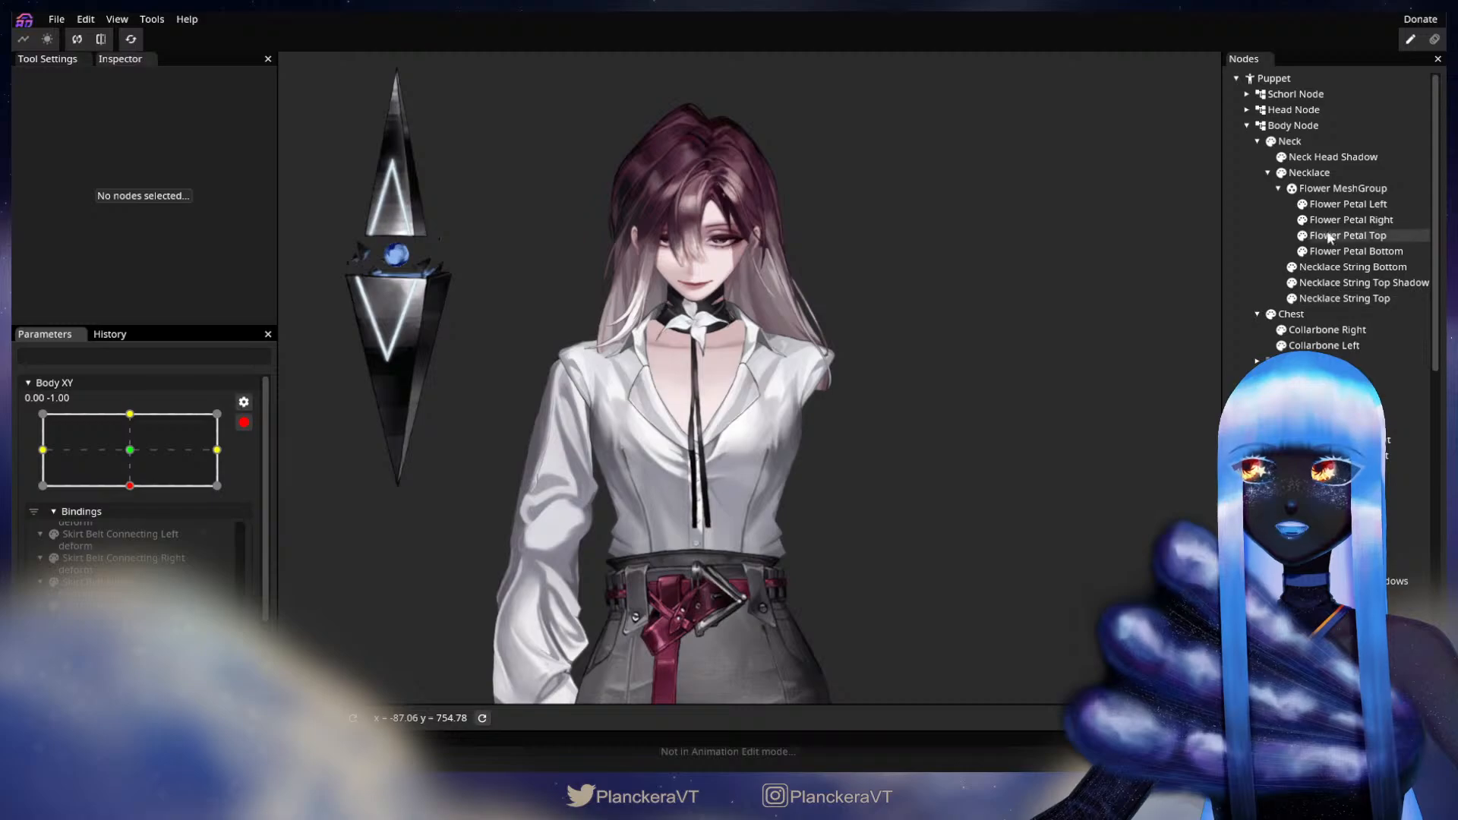
pyautogui.click(1310, 173)
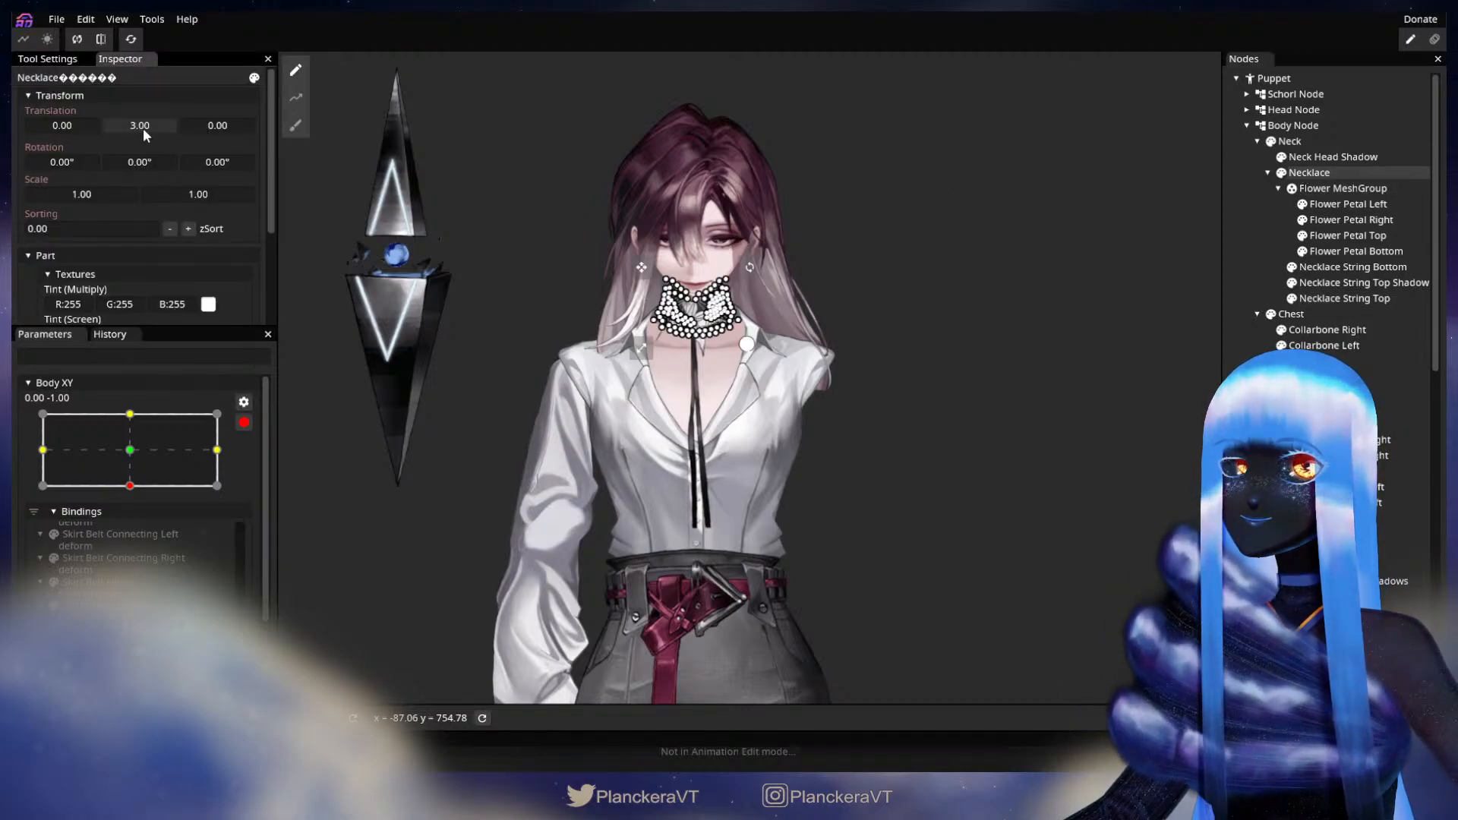
pyautogui.moveTo(143, 130); pyautogui.dragTo(145, 130)
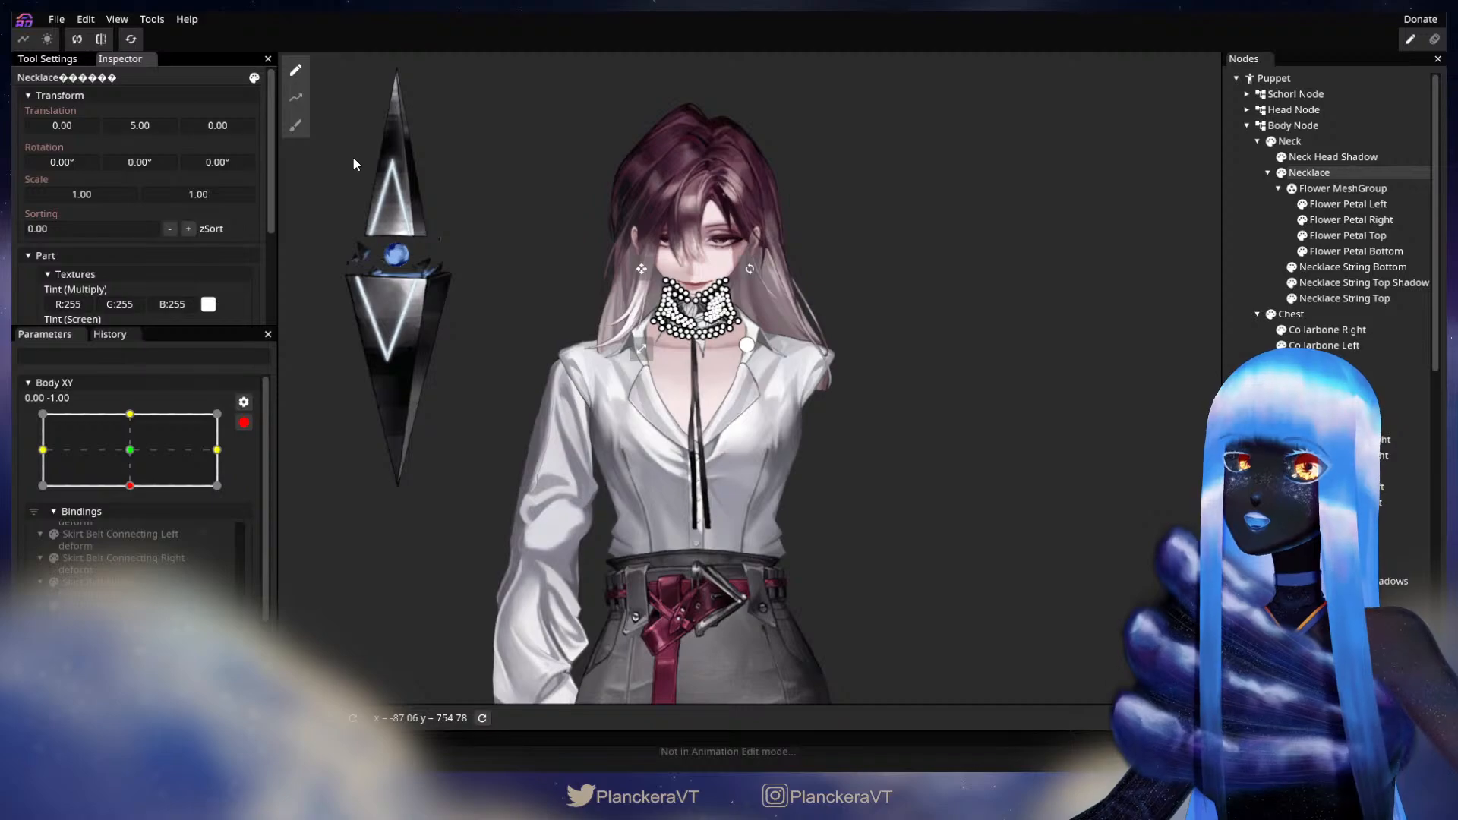
# - Undo the last change to the Necklace's vertical translation and deselect the node
pyautogui.hotkey('ctrl', 'z')
pyautogui.click(697, 363)
pyautogui.scroll(3, 697, 363)
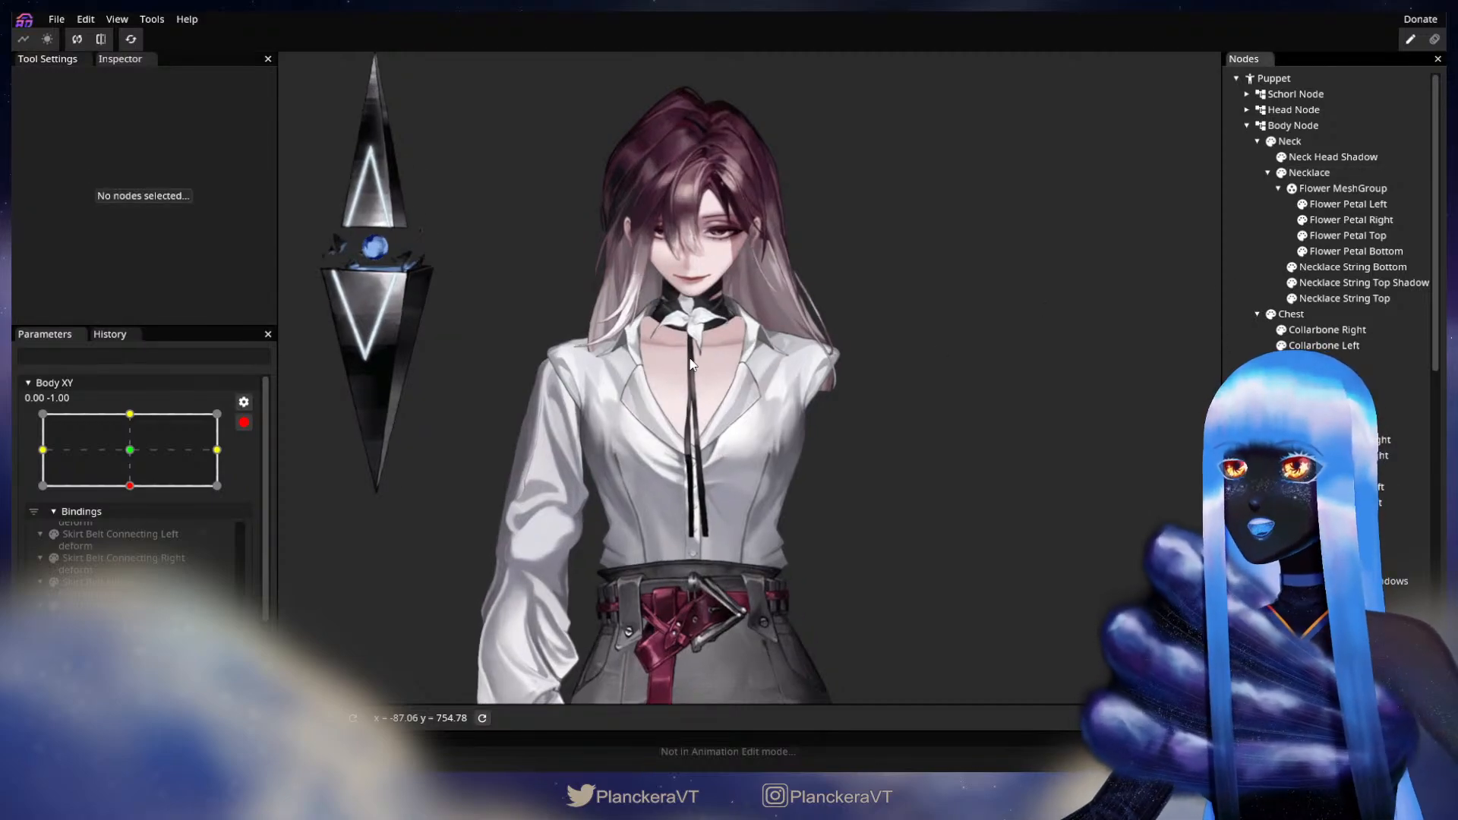
pyautogui.scroll(-2, 713, 389)
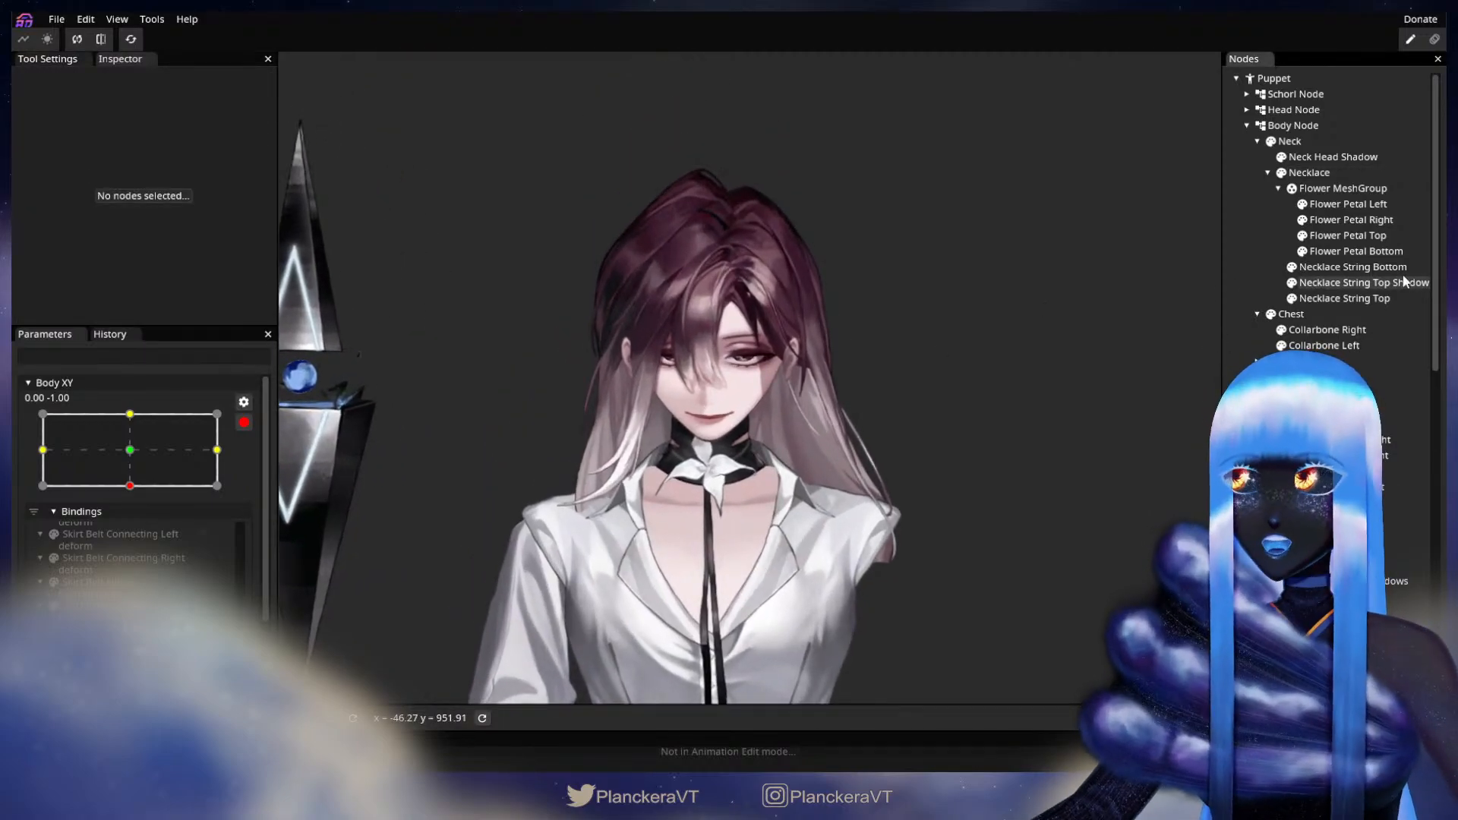
# - Adjust the Necklace mesh at the Body XY lower keypoint with a size 77 Circle Brush, and deselect the node
pyautogui.click(1309, 173)
pyautogui.scroll(1, 877, 538)
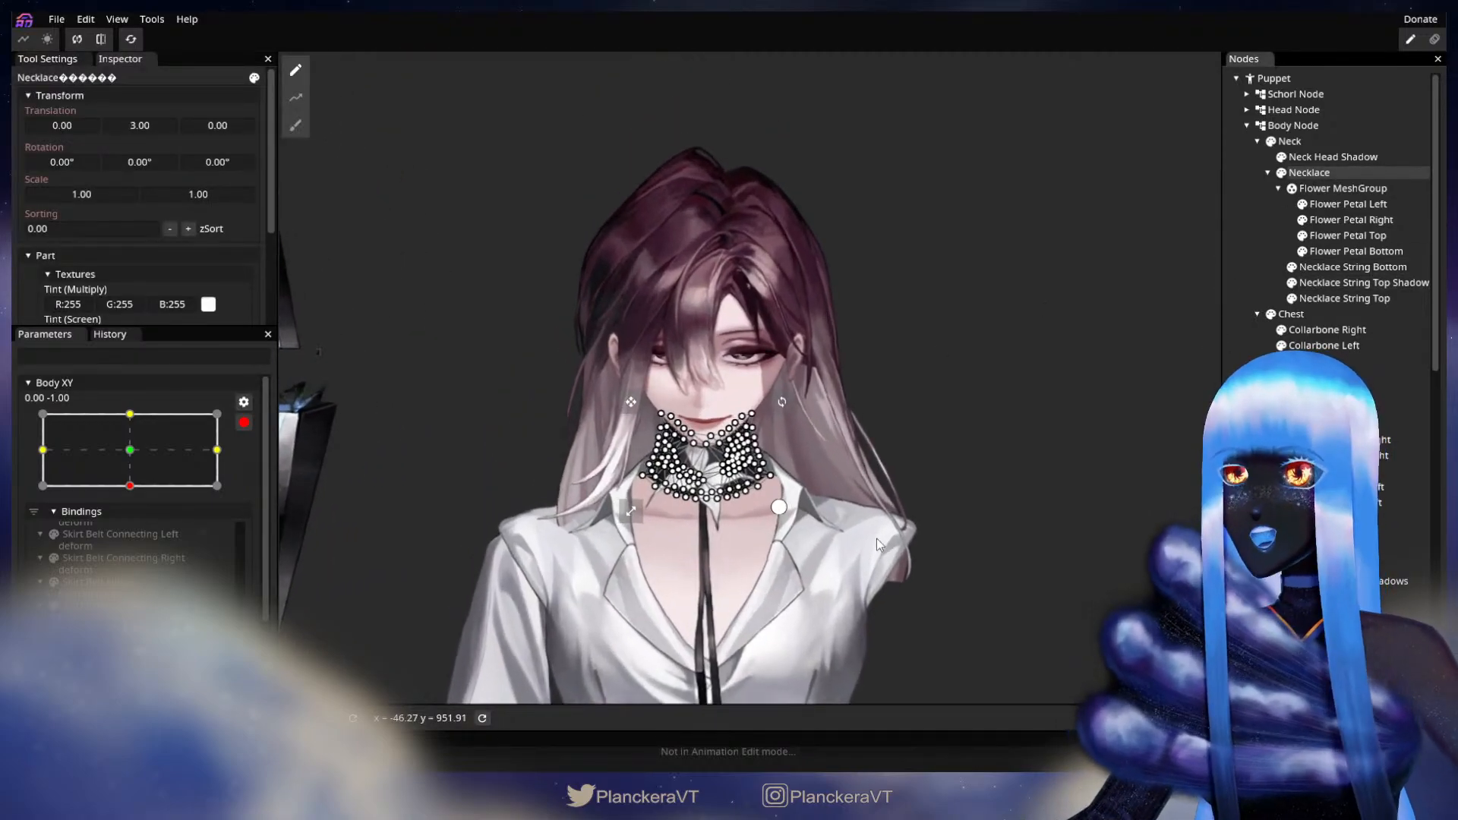
pyautogui.click(296, 126)
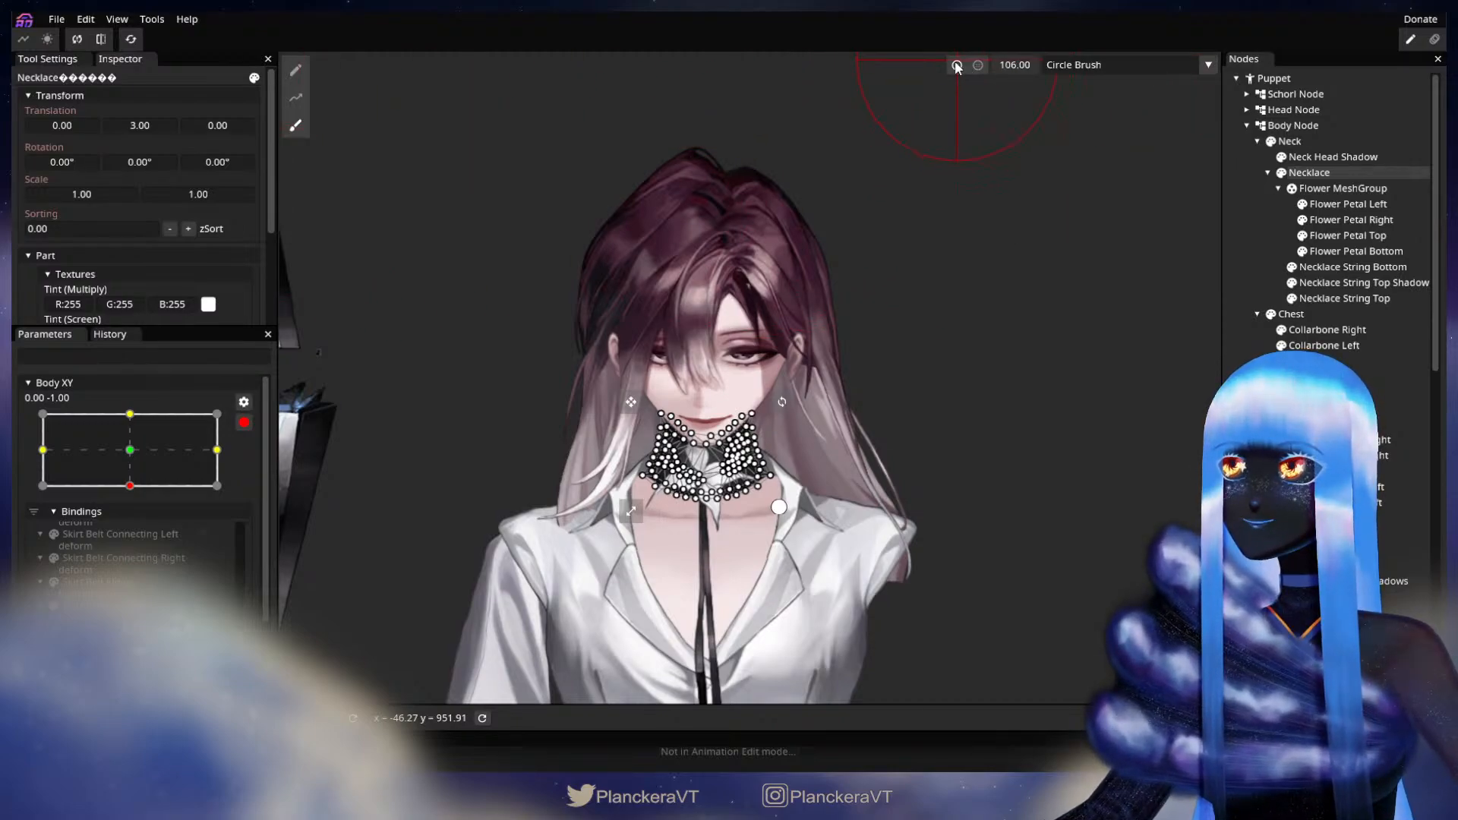
pyautogui.moveTo(1013, 66); pyautogui.dragTo(1011, 67)
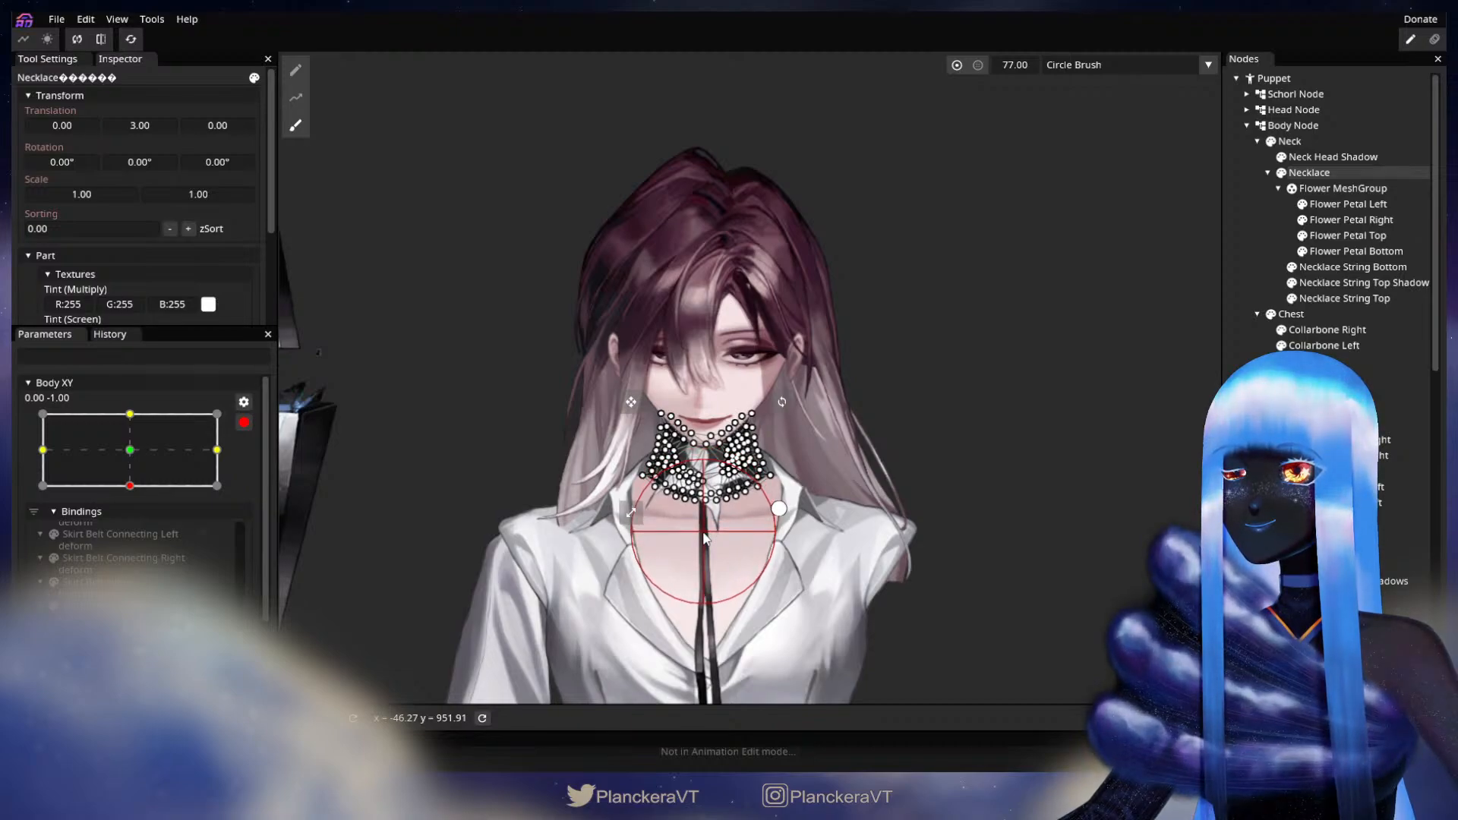
pyautogui.click(1255, 242)
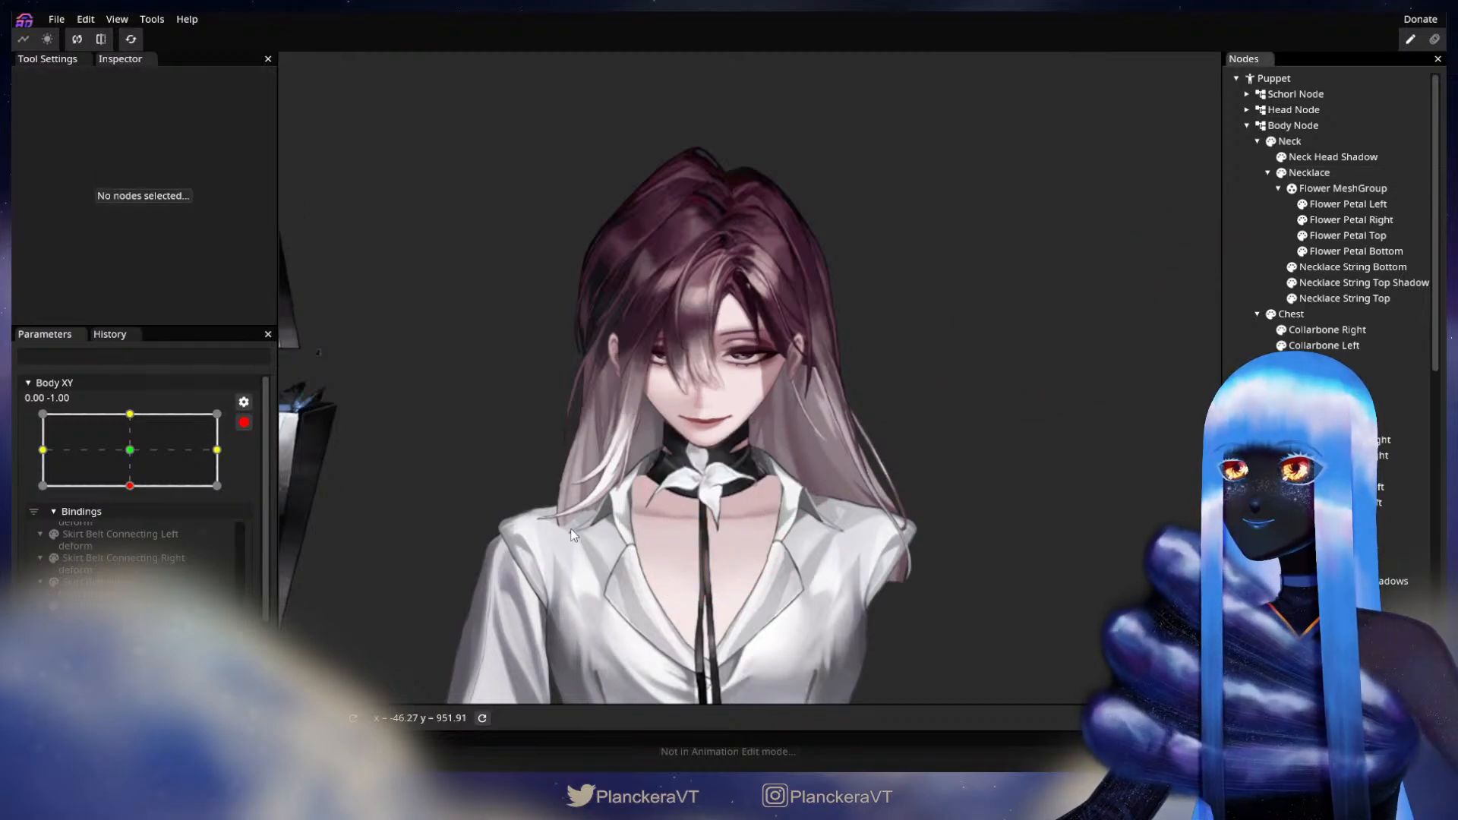
# - Stop Body XY recording and preview the adjusted necklace while moving the parameter around the lower keypoint
pyautogui.scroll(-2, 556, 525)
pyautogui.click(244, 422)
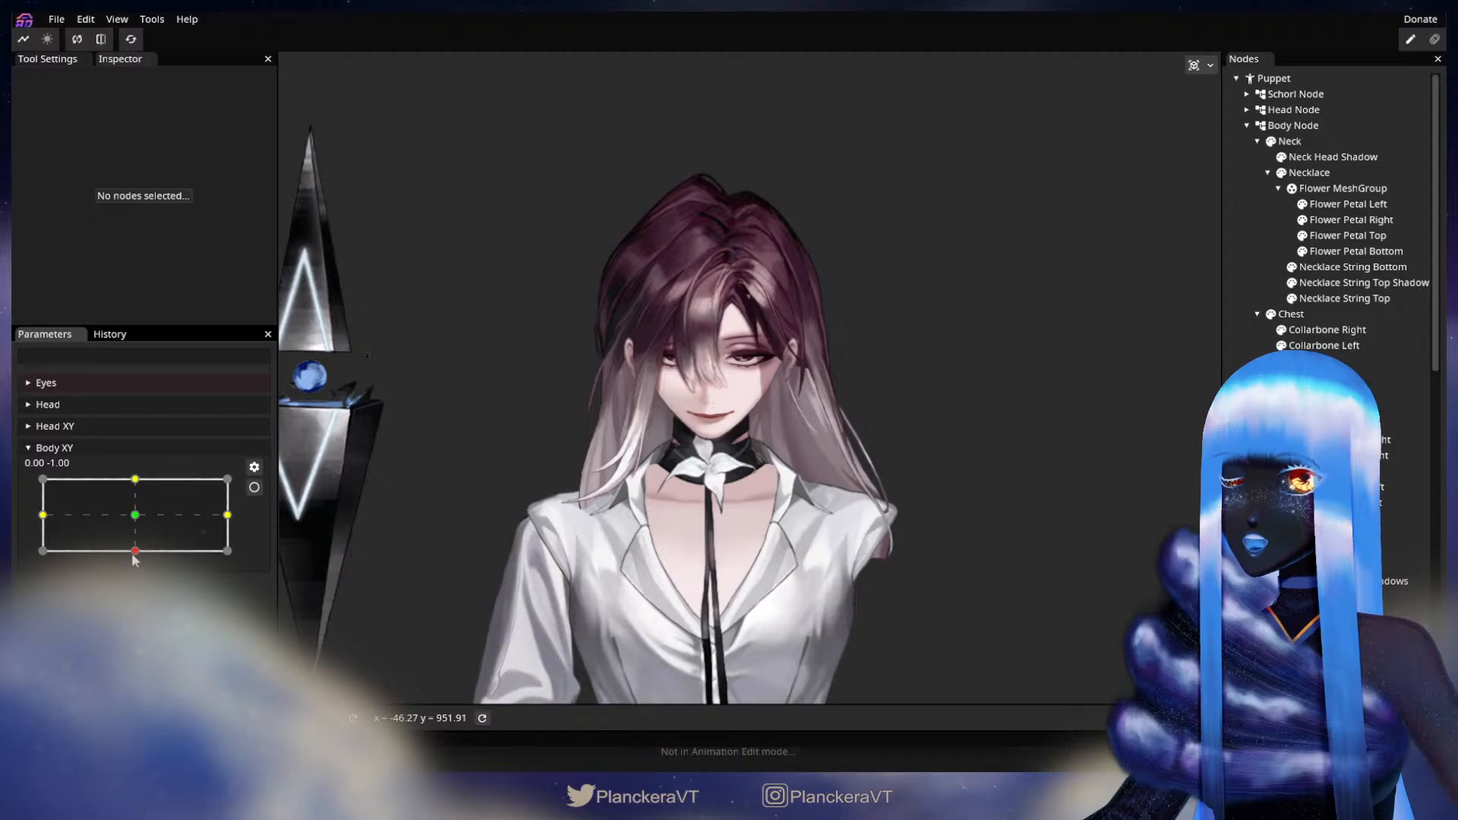
pyautogui.moveTo(135, 550)
pyautogui.mouseDown()
pyautogui.moveTo(133, 510)
pyautogui.moveTo(132, 562)
pyautogui.moveTo(134, 480)
pyautogui.moveTo(132, 566)
pyautogui.moveTo(146, 479)
pyautogui.moveTo(137, 567)
pyautogui.mouseUp()
# - Record the Body XY lower keypoint with the Necklace mesh refined around the collar using a size 20 Circle Brush, and deselect it
pyautogui.click(254, 488)
pyautogui.scroll(4, 735, 609)
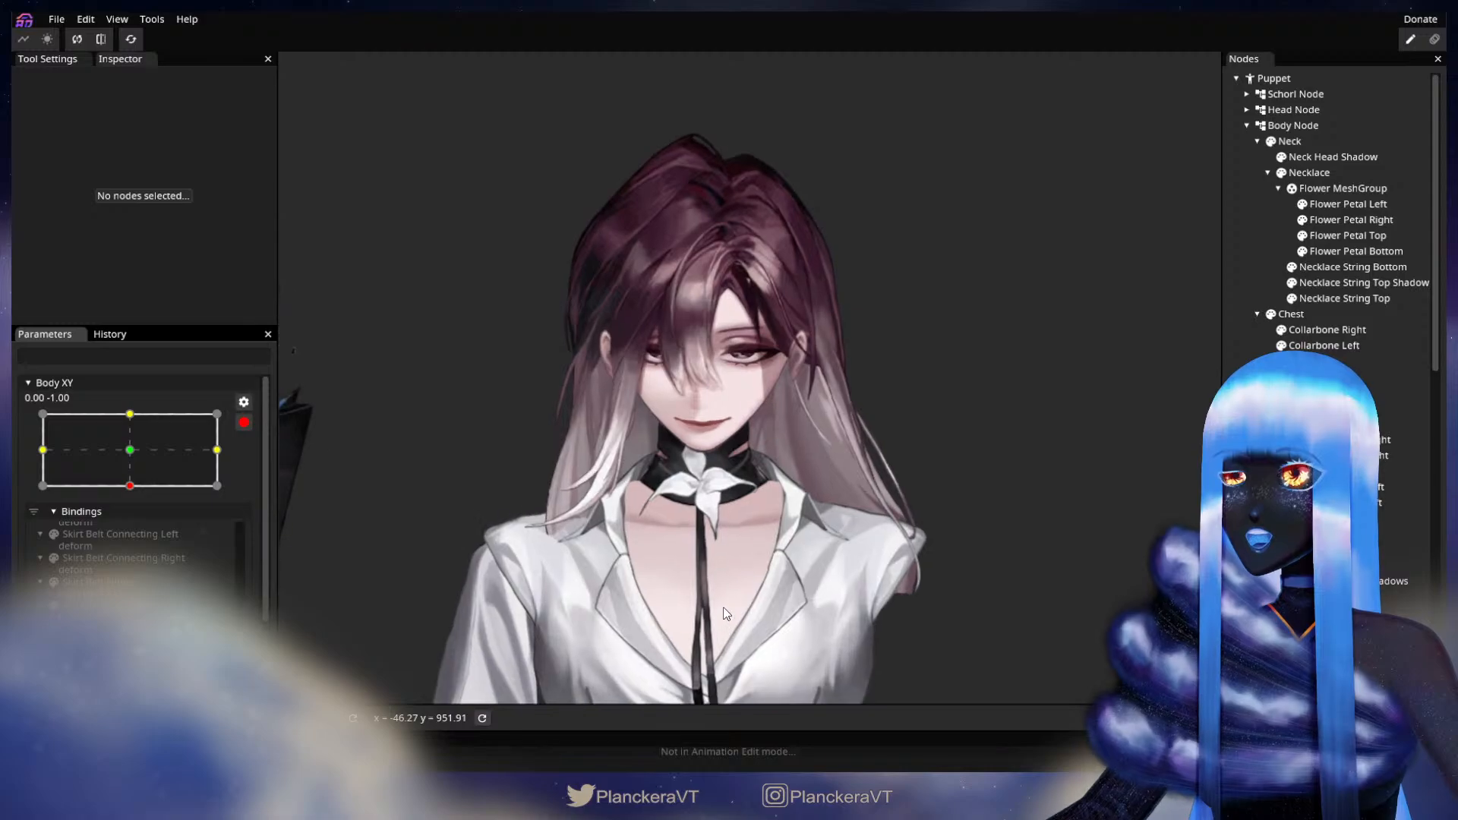
pyautogui.scroll(5, 788, 548)
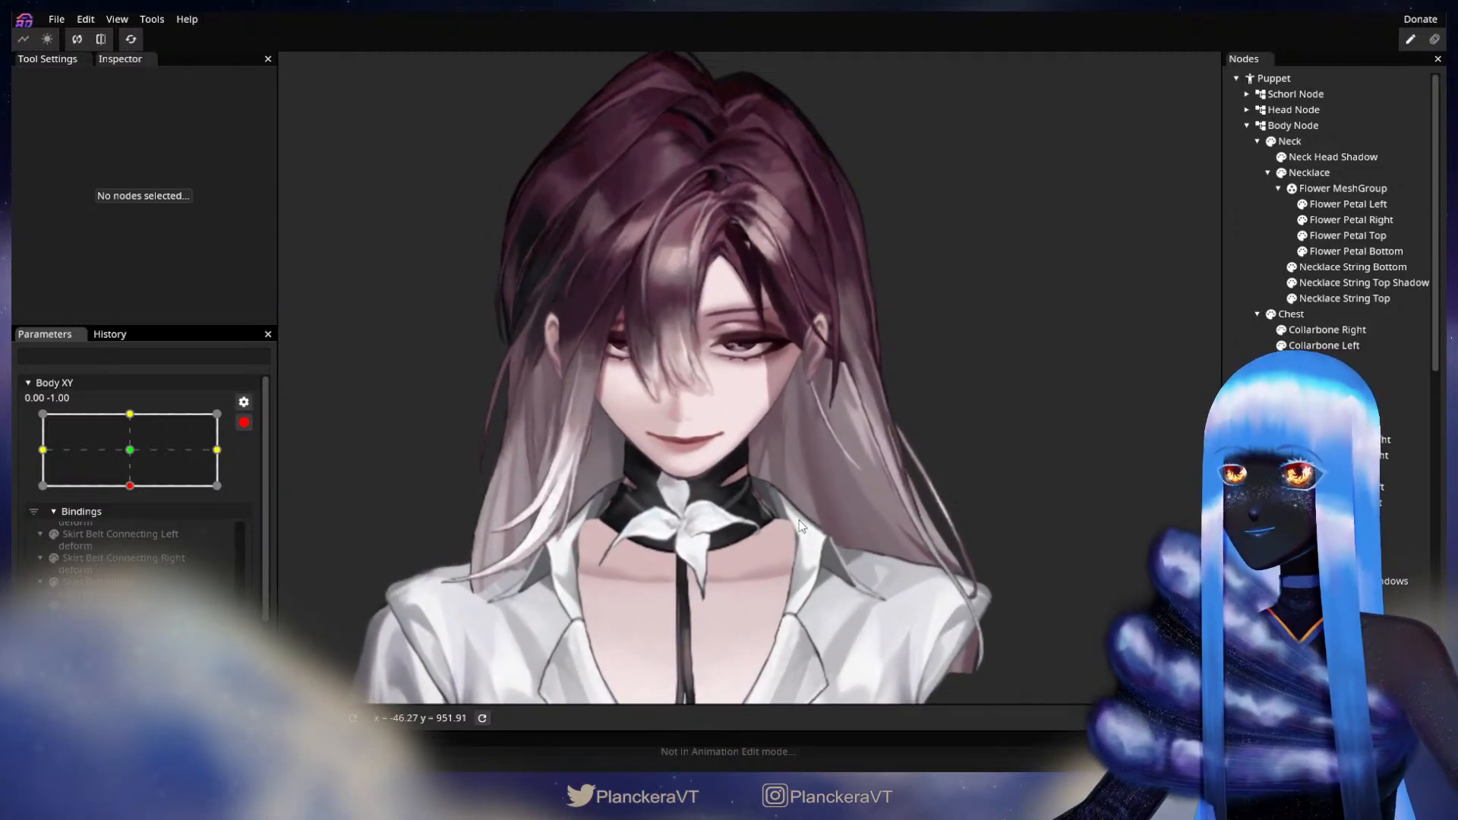
pyautogui.click(1324, 175)
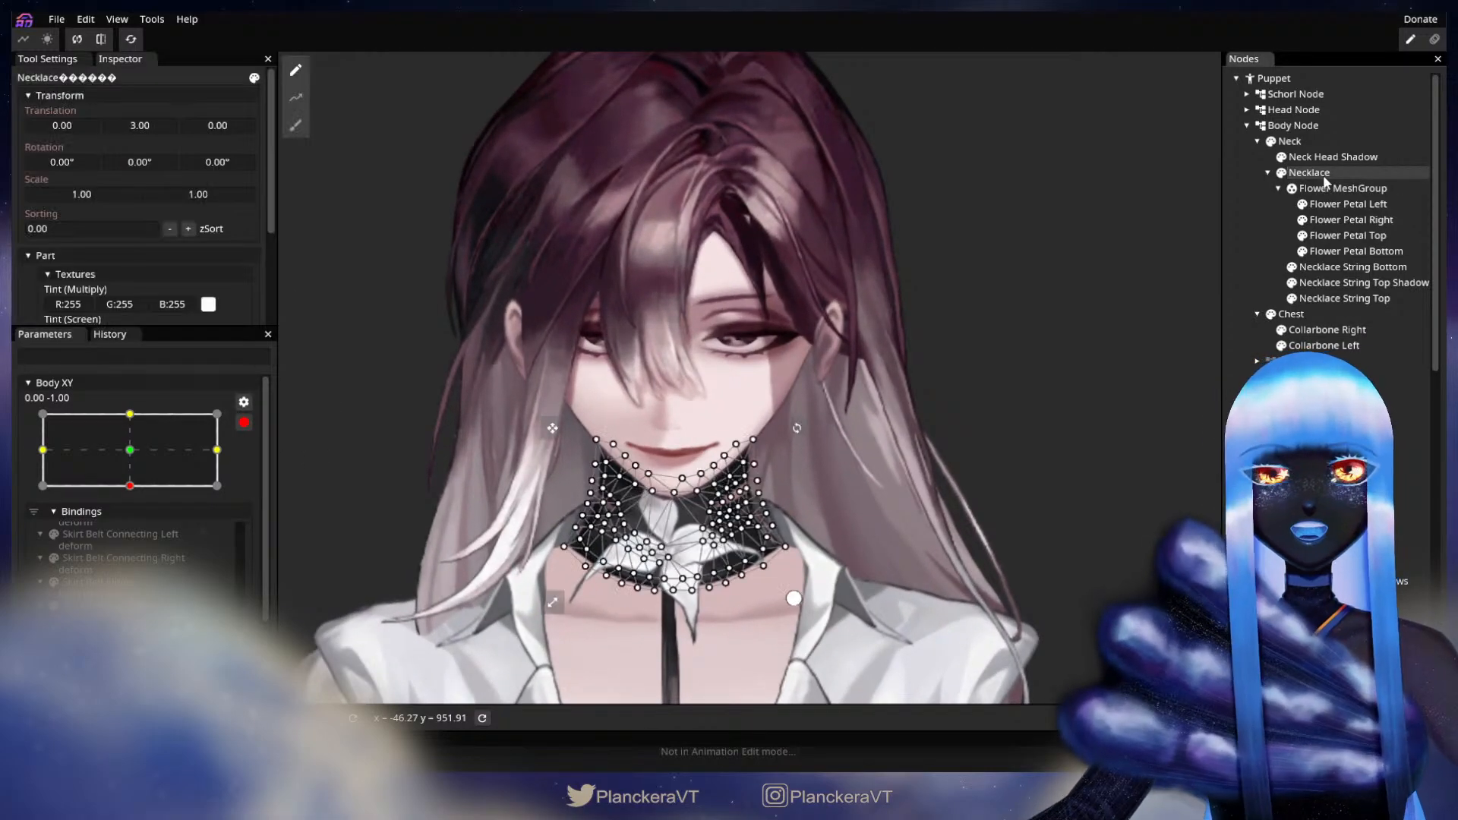
pyautogui.scroll(2, 947, 507)
pyautogui.moveTo(964, 512); pyautogui.dragTo(950, 442)
pyautogui.scroll(2, 953, 443)
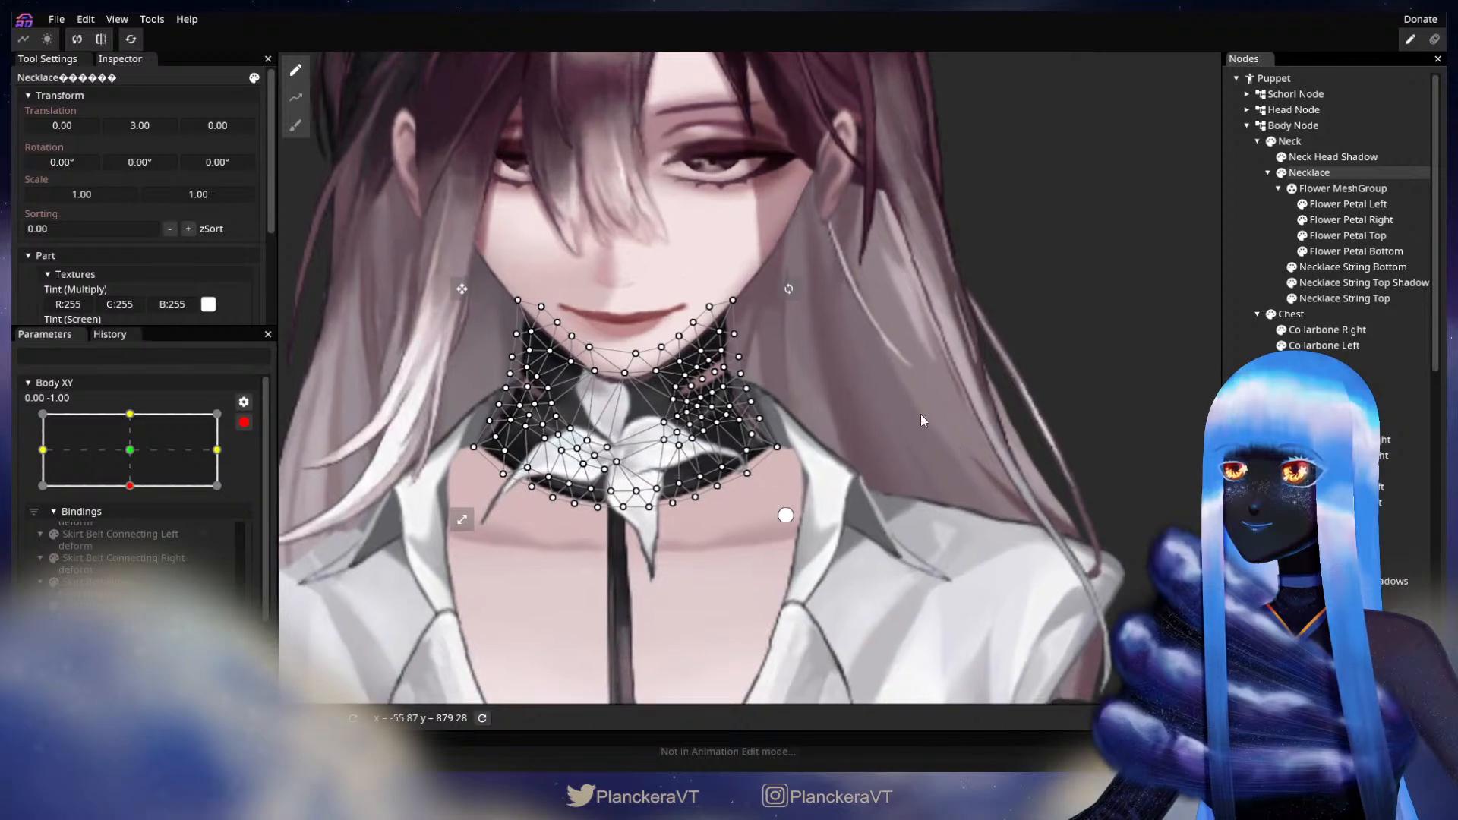
pyautogui.click(293, 129)
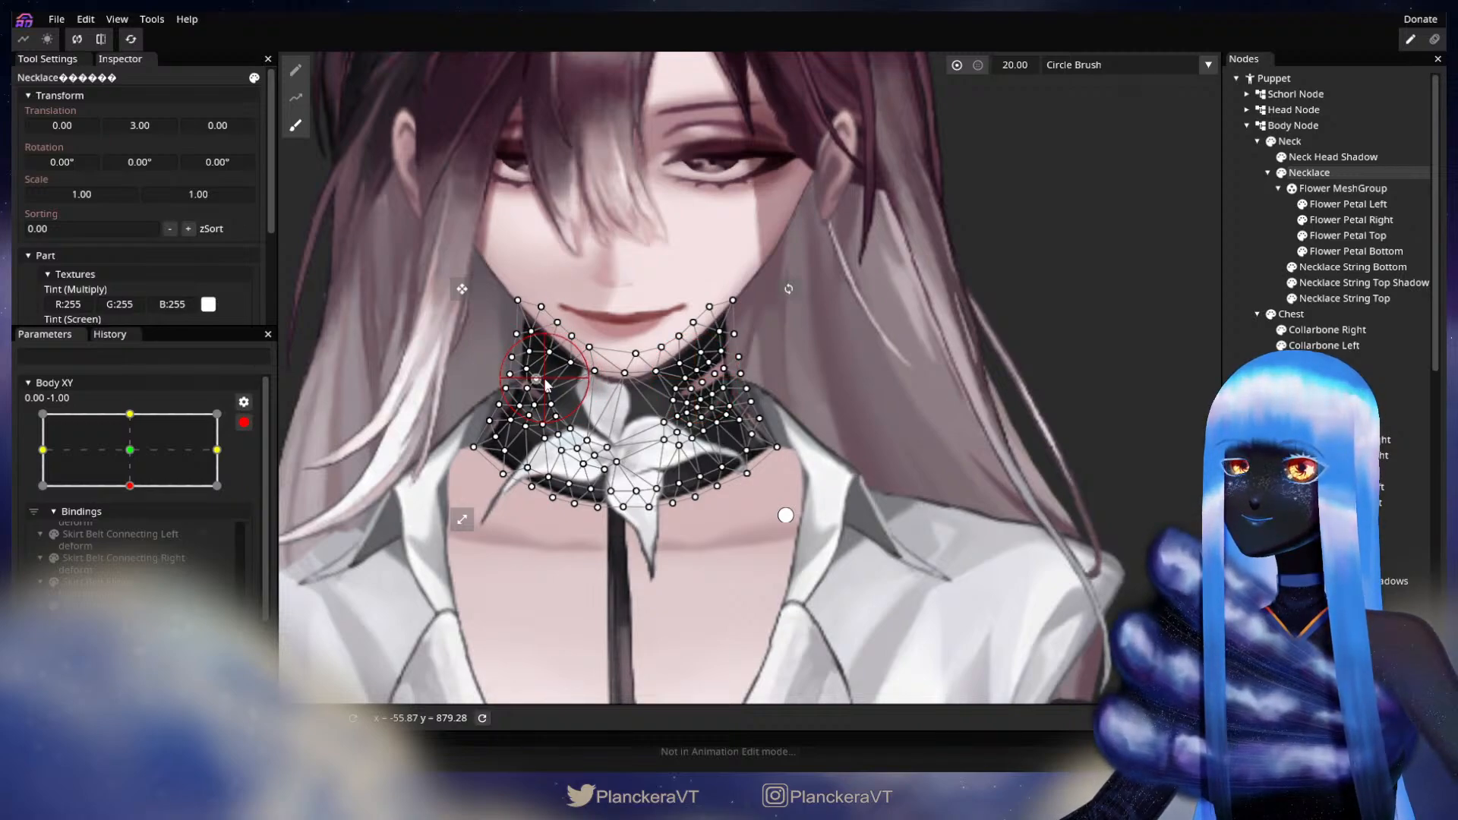
pyautogui.click(1241, 249)
pyautogui.scroll(-1, 671, 422)
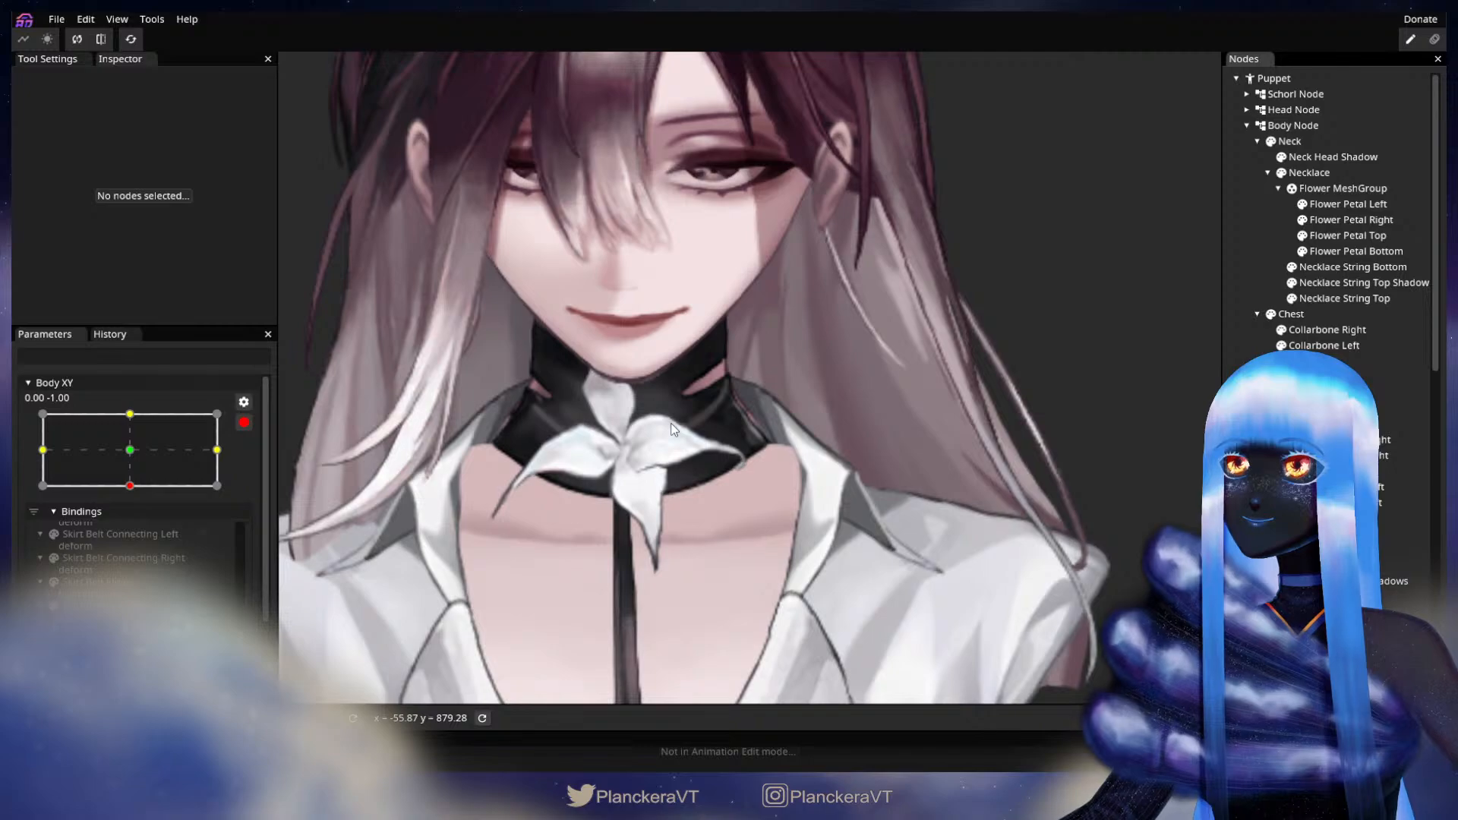
# - Stop Body XY recording and examine the face, necklace and torso while moving the parameter around the lower keypoint
pyautogui.click(242, 423)
pyautogui.moveTo(136, 556)
pyautogui.mouseDown()
pyautogui.moveTo(138, 510)
pyautogui.moveTo(130, 557)
pyautogui.mouseUp()
pyautogui.scroll(-1, 726, 484)
pyautogui.scroll(-2, 718, 490)
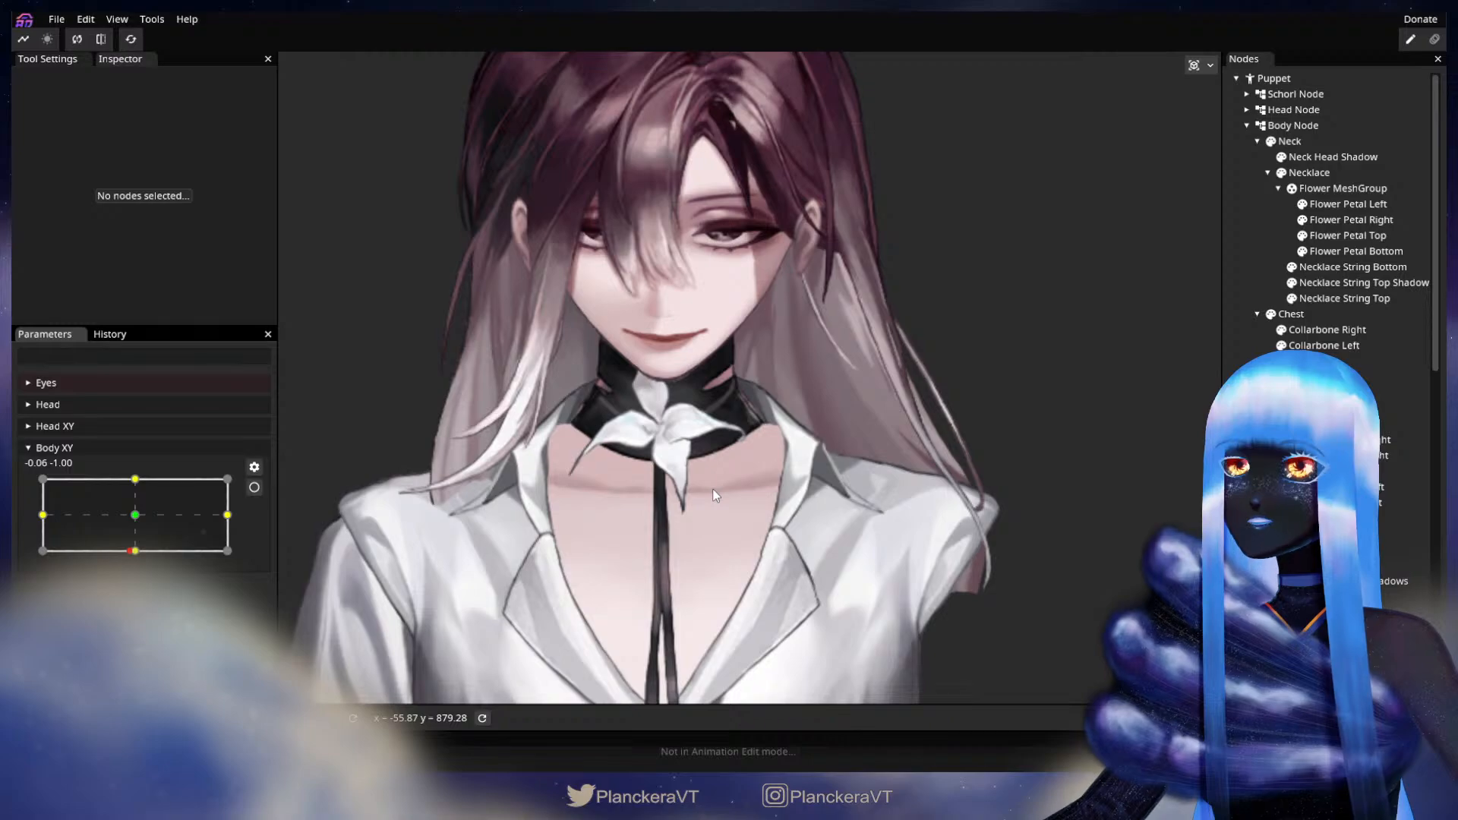
pyautogui.scroll(-4, 700, 489)
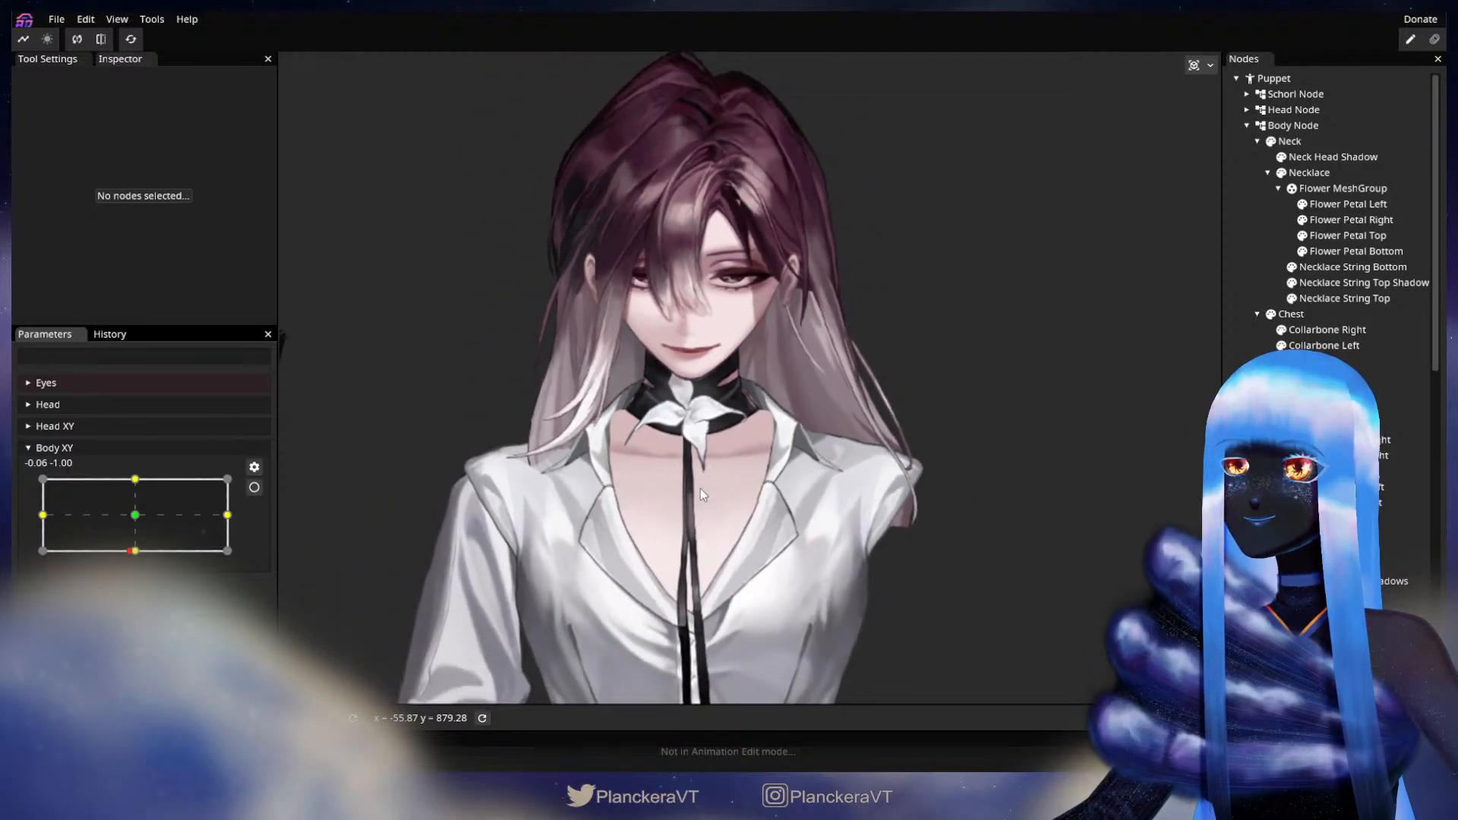
pyautogui.moveTo(134, 550)
pyautogui.mouseDown()
pyautogui.moveTo(134, 511)
pyautogui.moveTo(137, 559)
pyautogui.moveTo(138, 512)
pyautogui.moveTo(153, 559)
pyautogui.mouseUp()
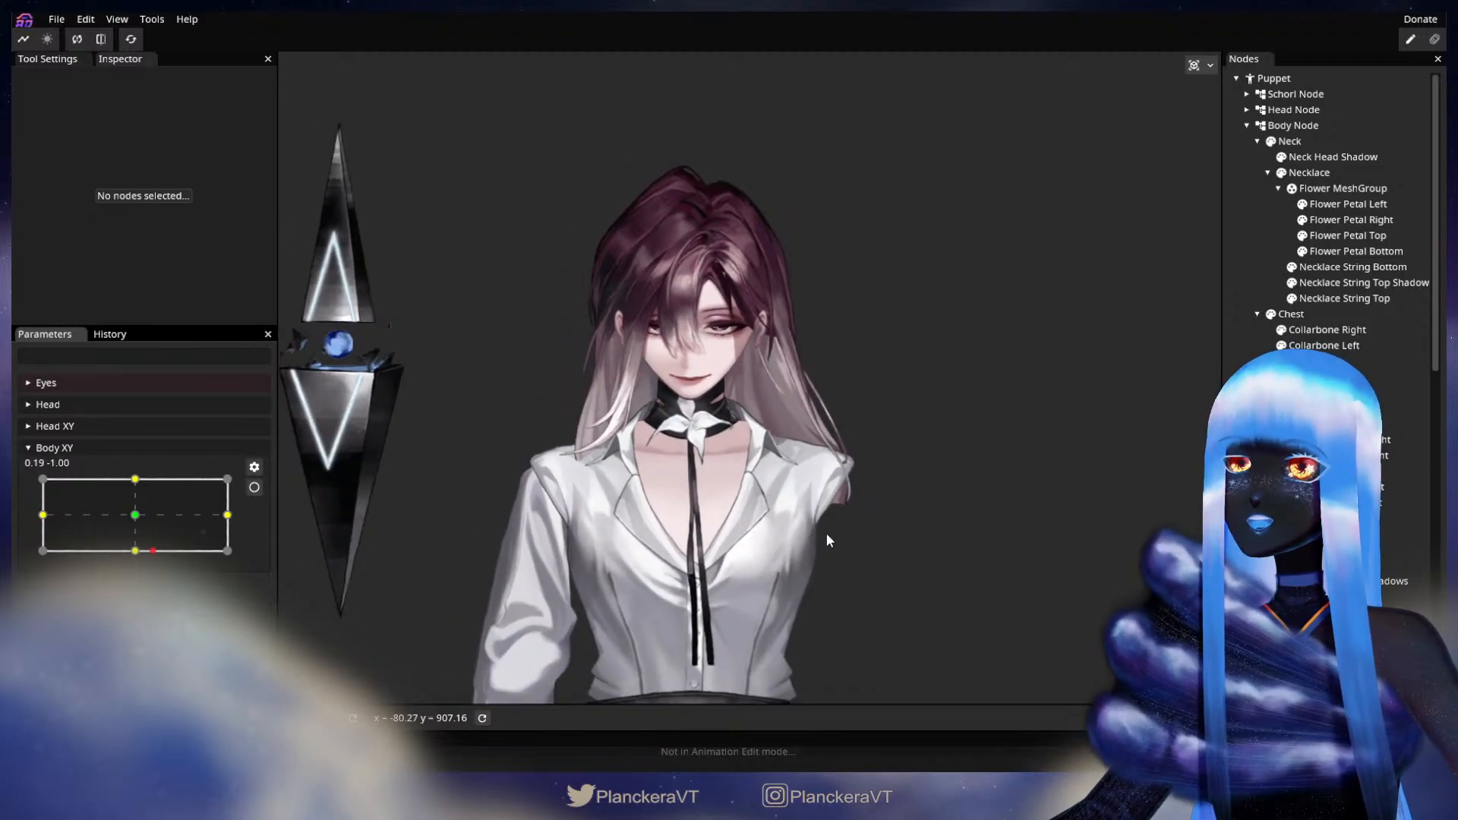
pyautogui.scroll(-2, 827, 535)
pyautogui.scroll(-2, 828, 532)
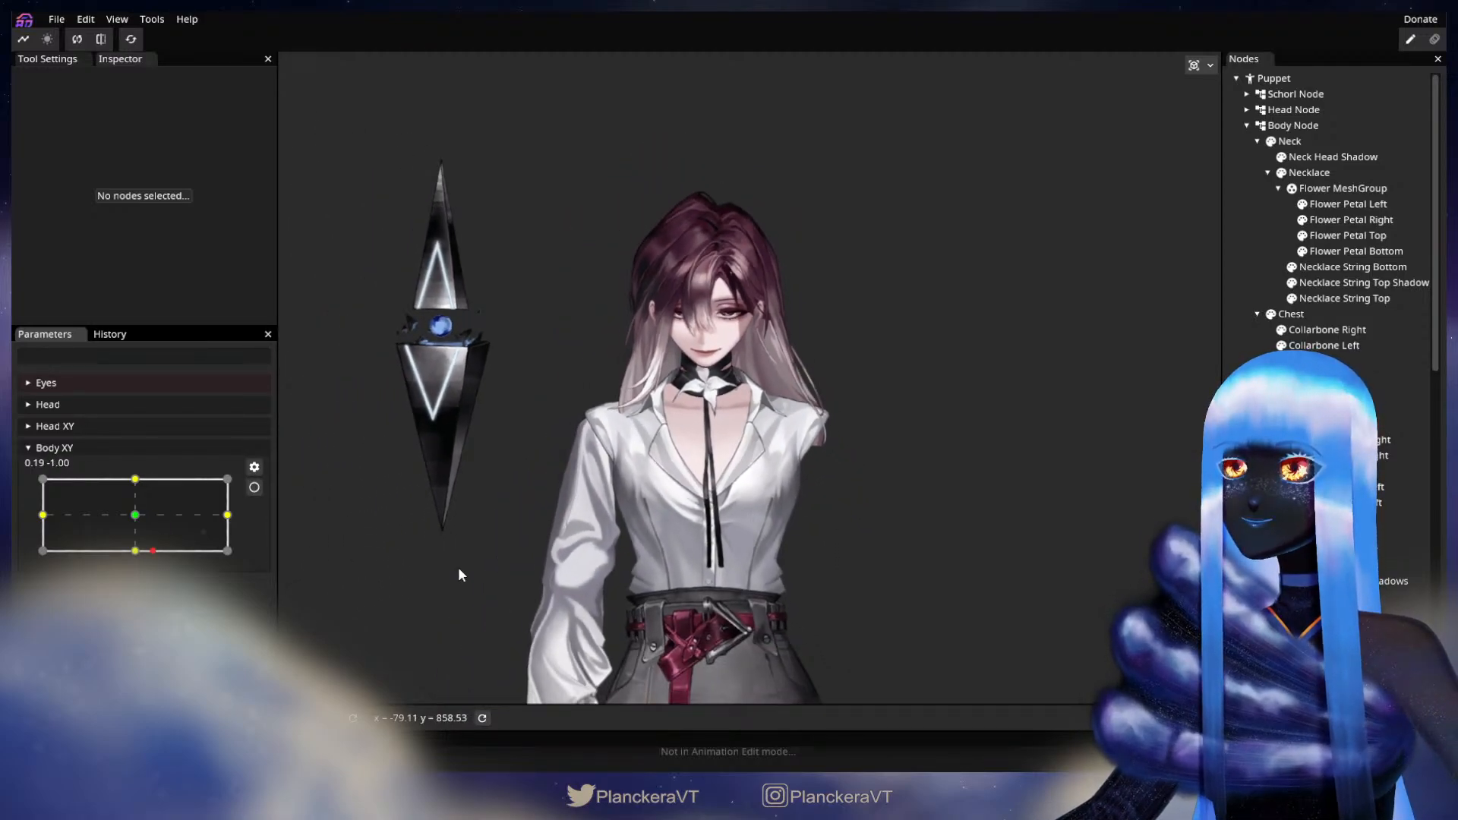
pyautogui.moveTo(420, 448); pyautogui.dragTo(406, 476)
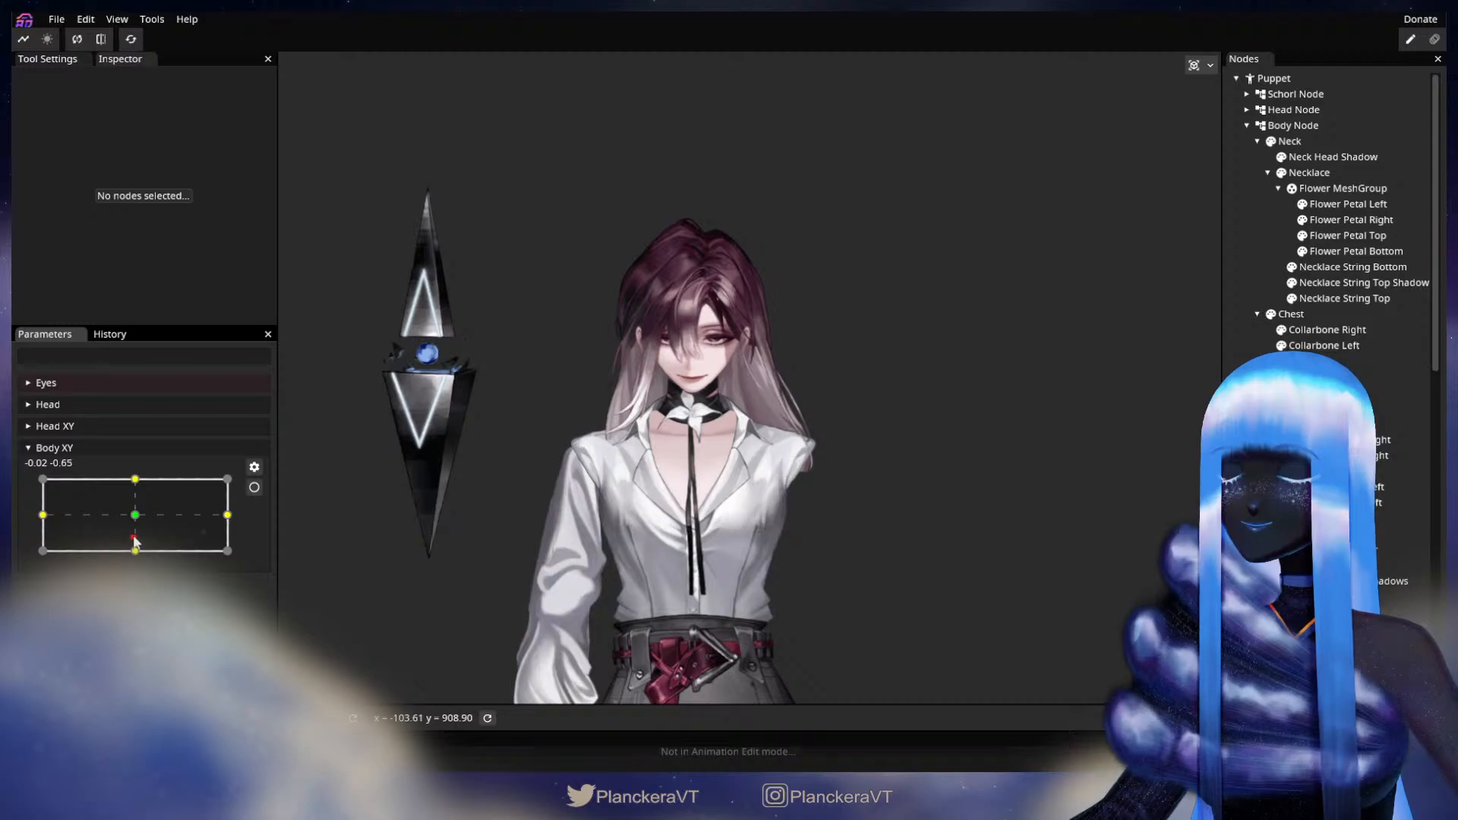
pyautogui.moveTo(151, 550)
pyautogui.mouseDown()
pyautogui.moveTo(136, 553)
pyautogui.moveTo(138, 490)
pyautogui.moveTo(148, 563)
pyautogui.mouseUp()
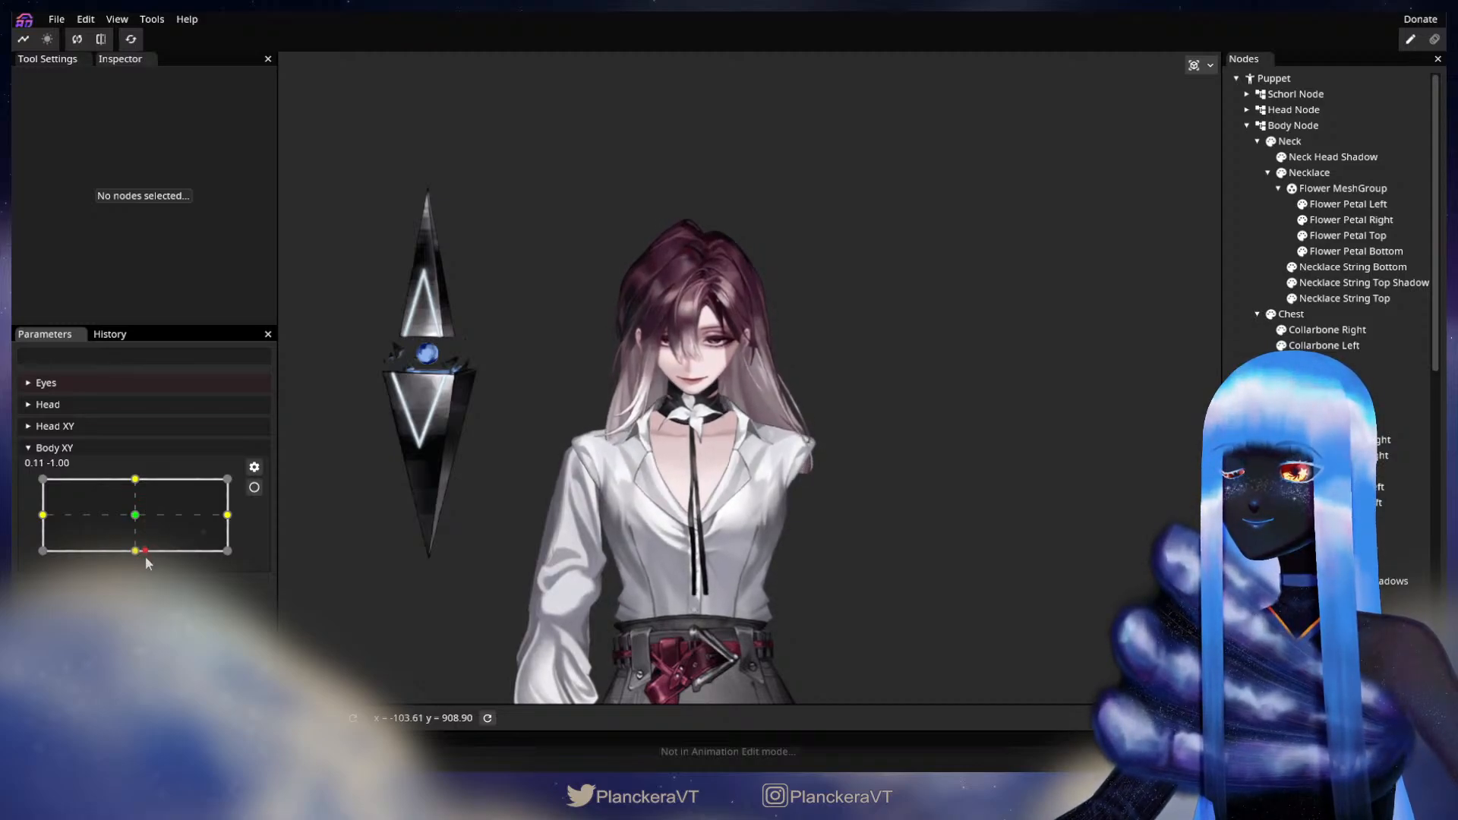
# - Start recording at the Body XY lower keypoint and deform the Shirt MeshGroup with a size 193 Circle Brush
pyautogui.click(254, 487)
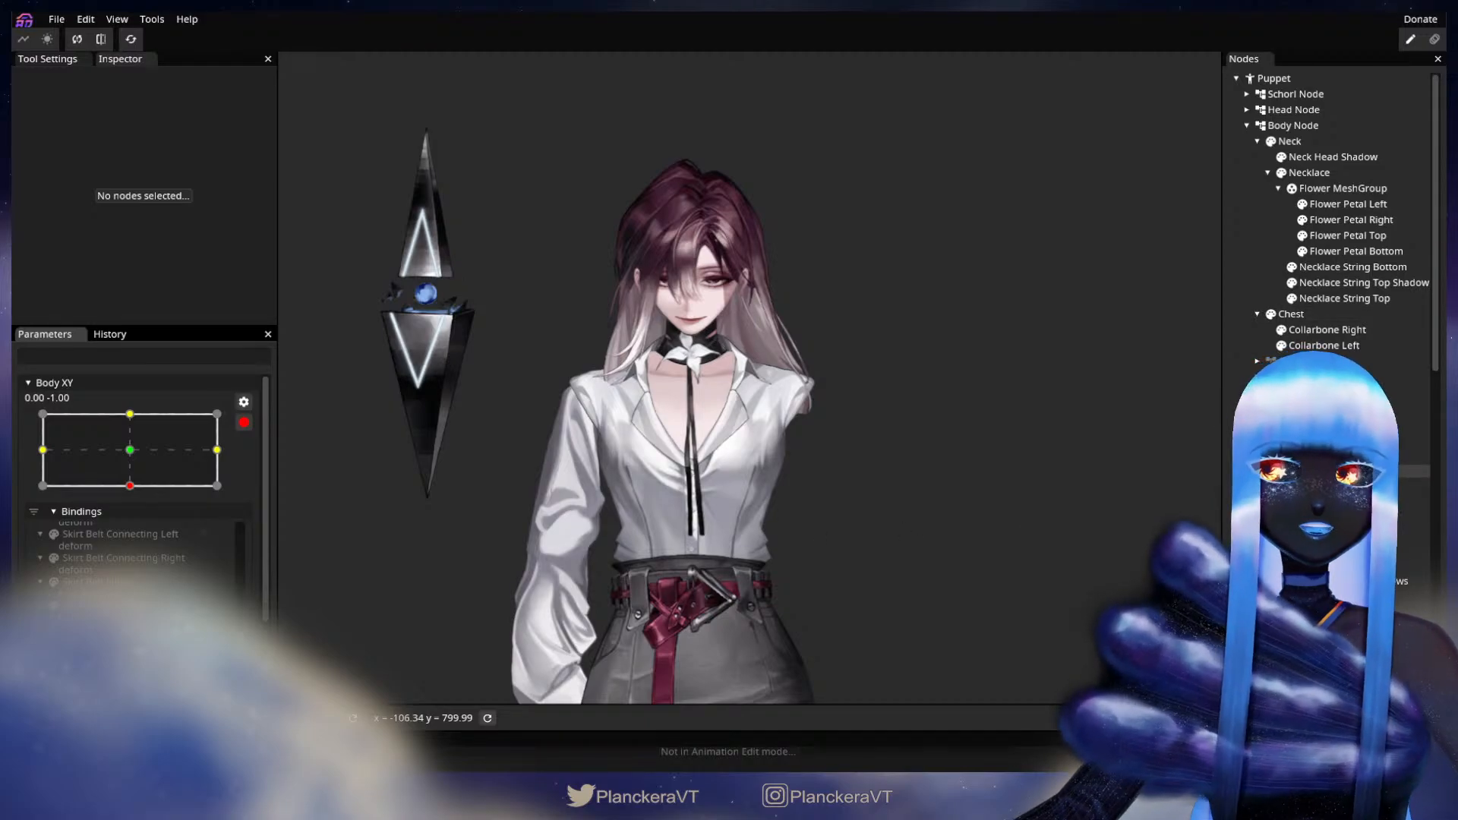
pyautogui.doubleClick(1329, 408)
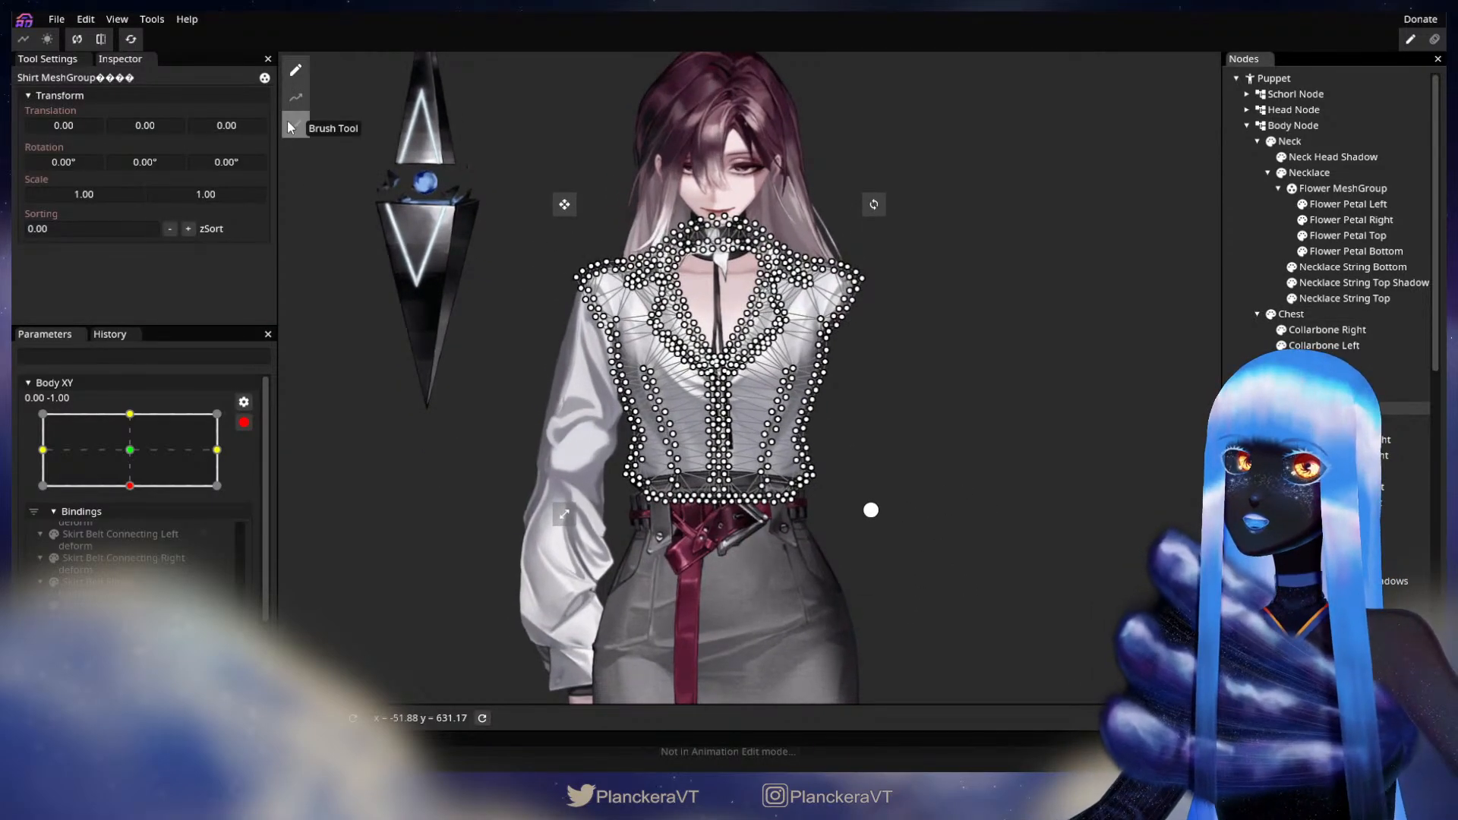
pyautogui.click(296, 125)
pyautogui.moveTo(1015, 65); pyautogui.dragTo(1033, 67)
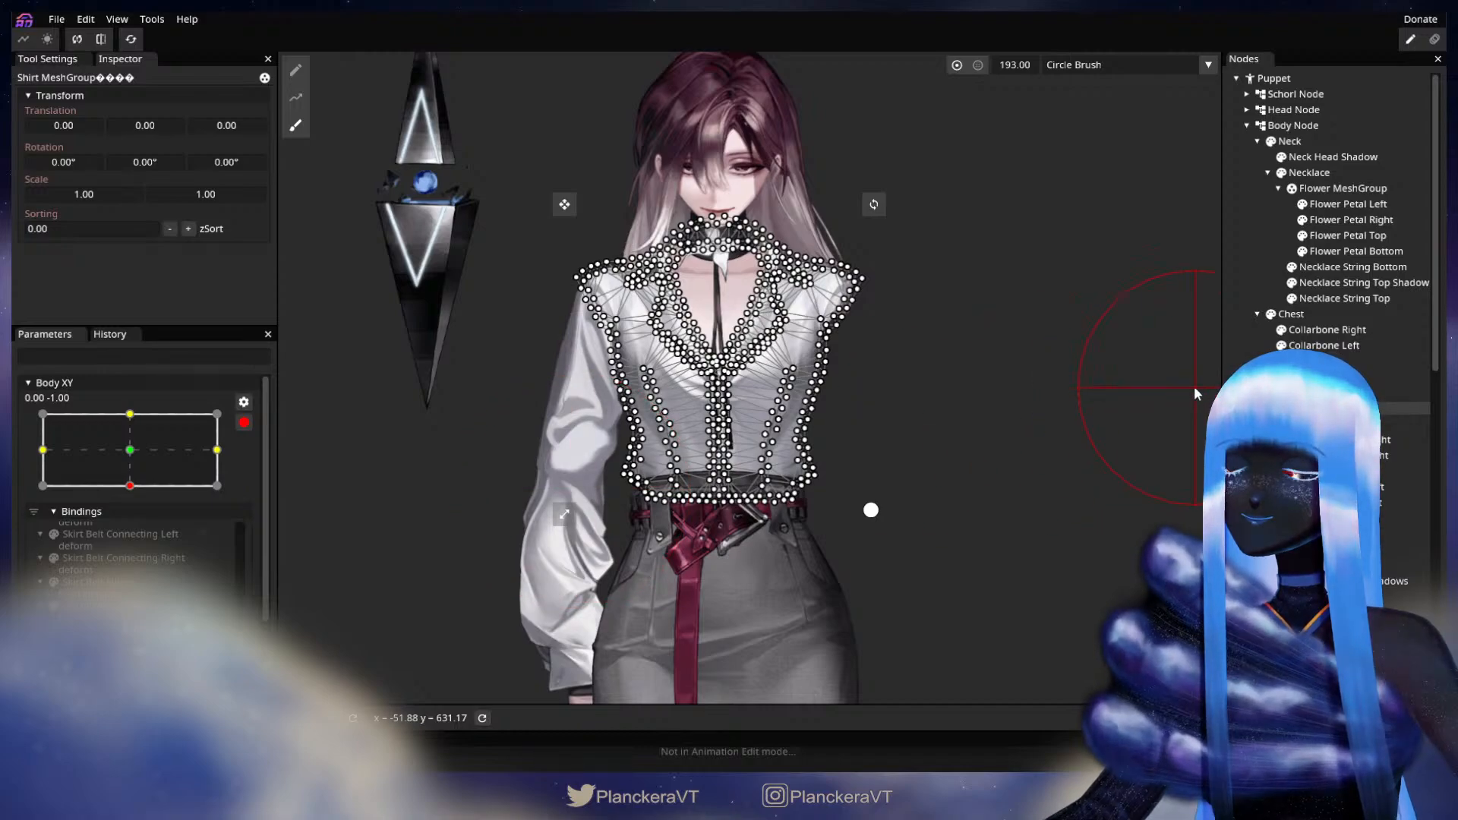
pyautogui.click(1238, 331)
# - Stop Body XY recording and preview the shirt deformation around the lower keypoint
pyautogui.moveTo(872, 474); pyautogui.dragTo(834, 485)
pyautogui.click(244, 422)
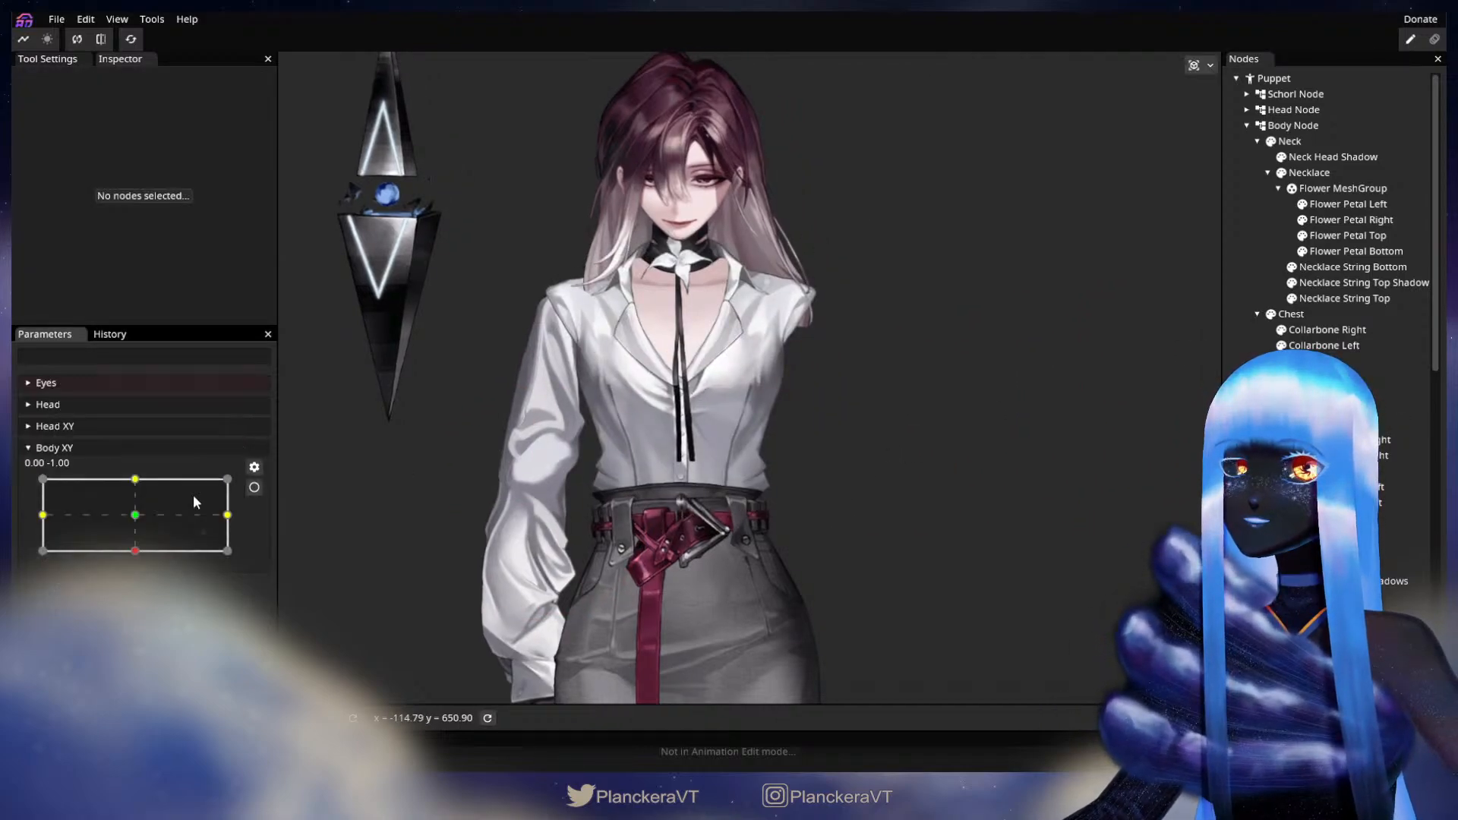
pyautogui.moveTo(137, 557)
pyautogui.mouseDown()
pyautogui.moveTo(136, 486)
pyautogui.moveTo(135, 559)
pyautogui.mouseUp()
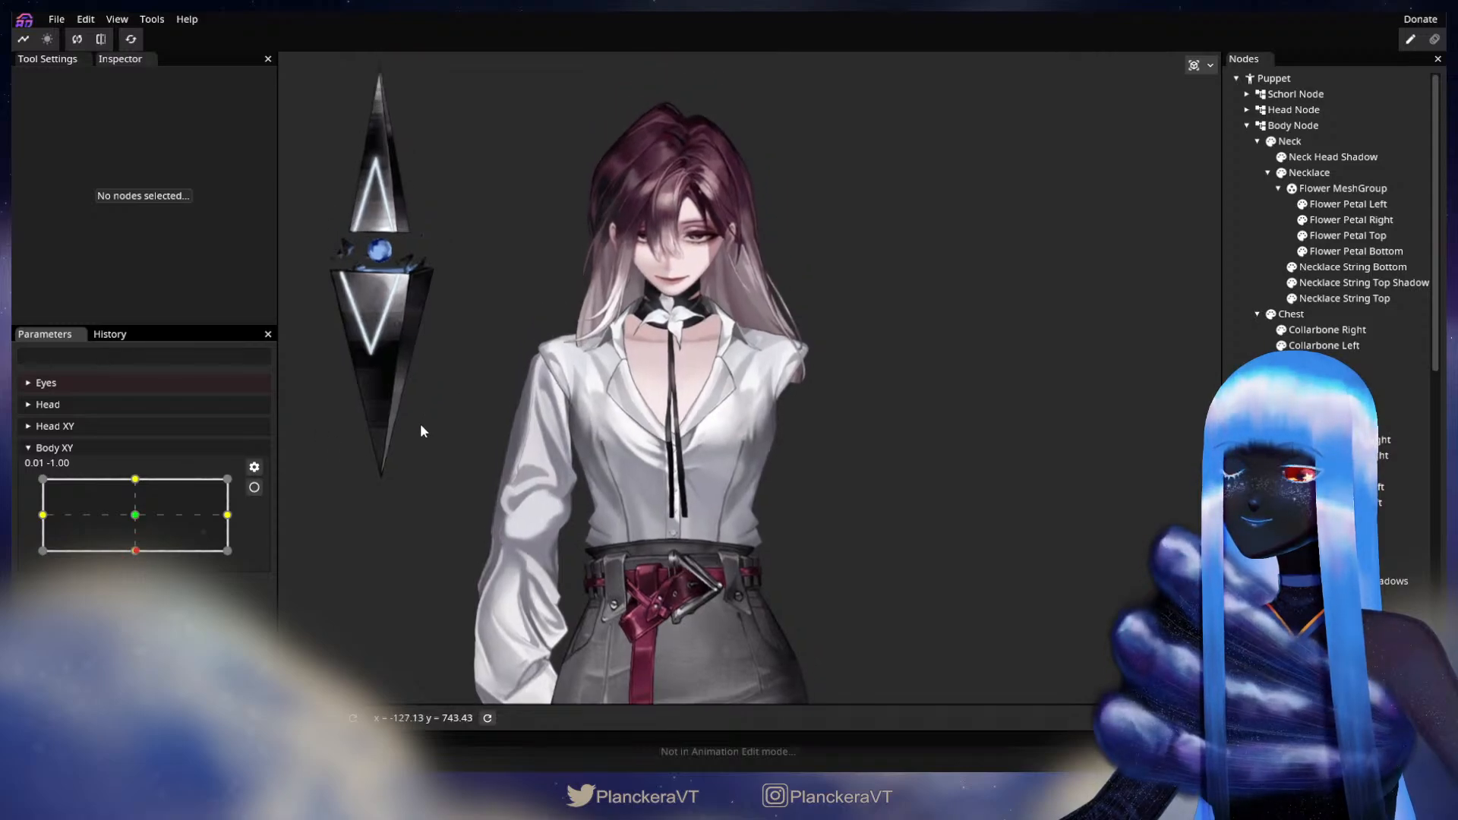
# - Record further Shirt MeshGroup shaping at the Body XY lower keypoint with the size 193 Circle Brush, and preview the vertical movement
pyautogui.click(255, 487)
pyautogui.moveTo(541, 444); pyautogui.dragTo(563, 487)
pyautogui.scroll(2, 948, 456)
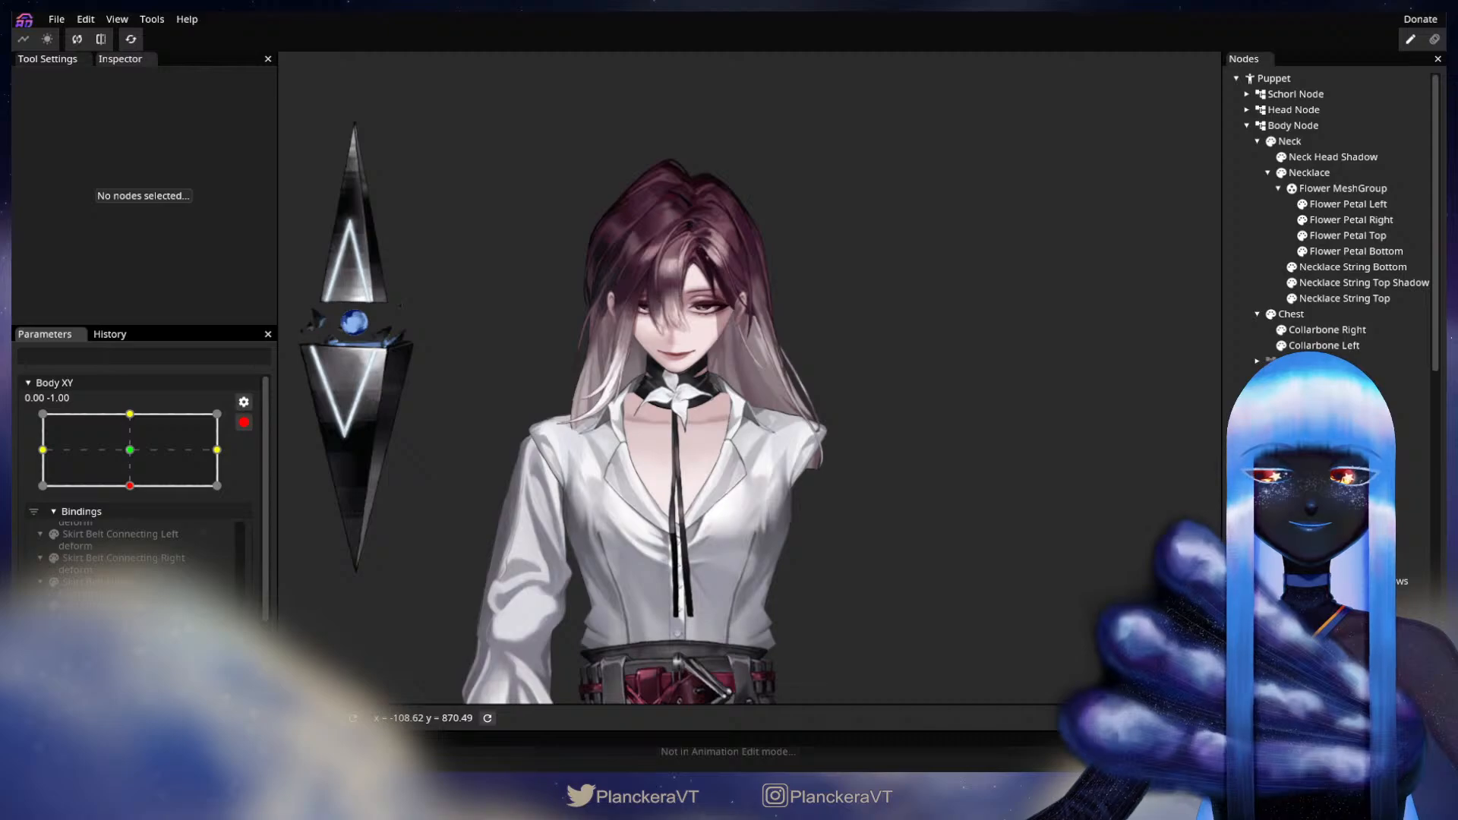
pyautogui.click(1322, 408)
pyautogui.scroll(-1, 886, 500)
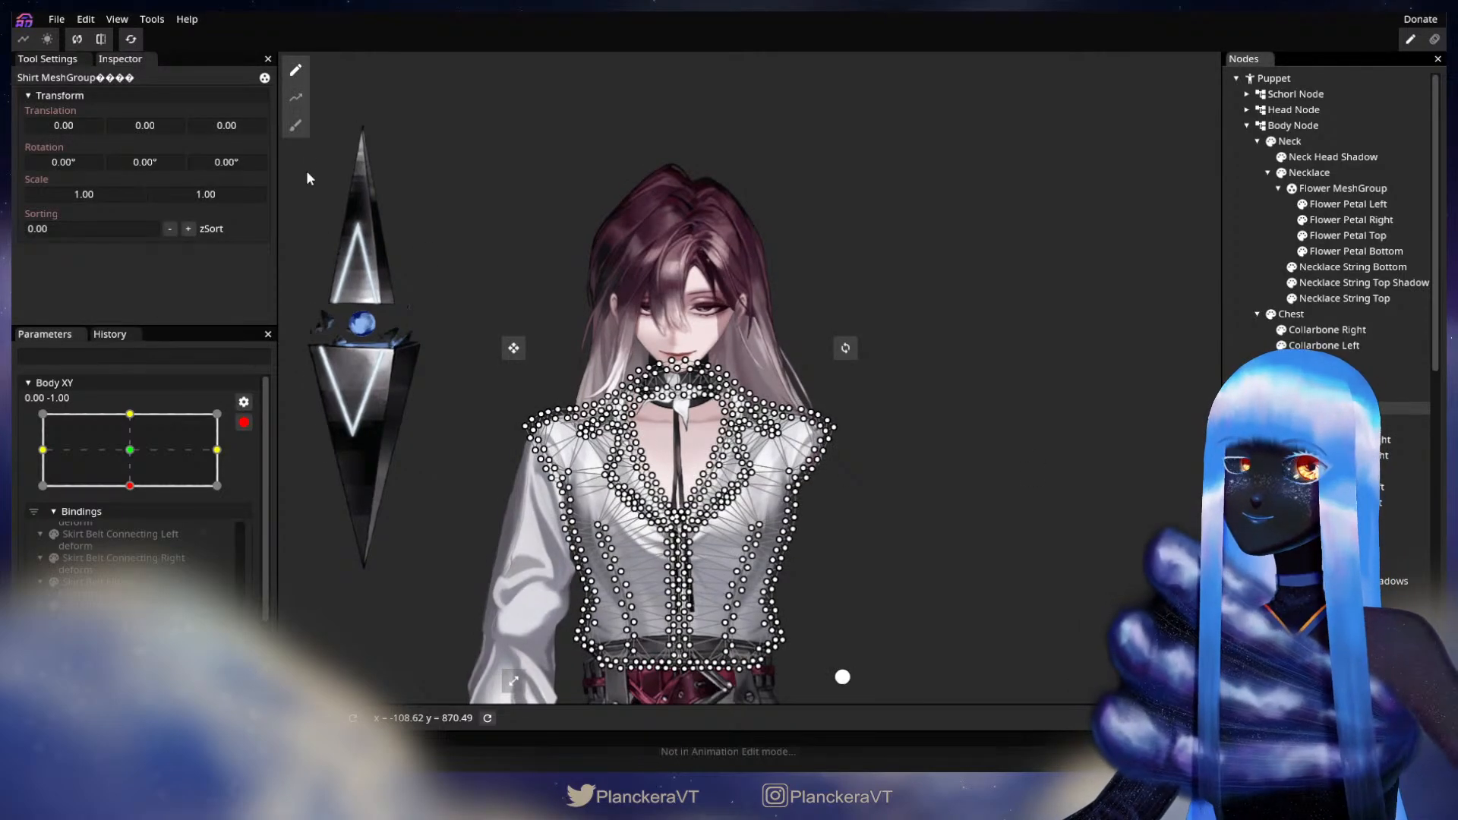
pyautogui.click(295, 125)
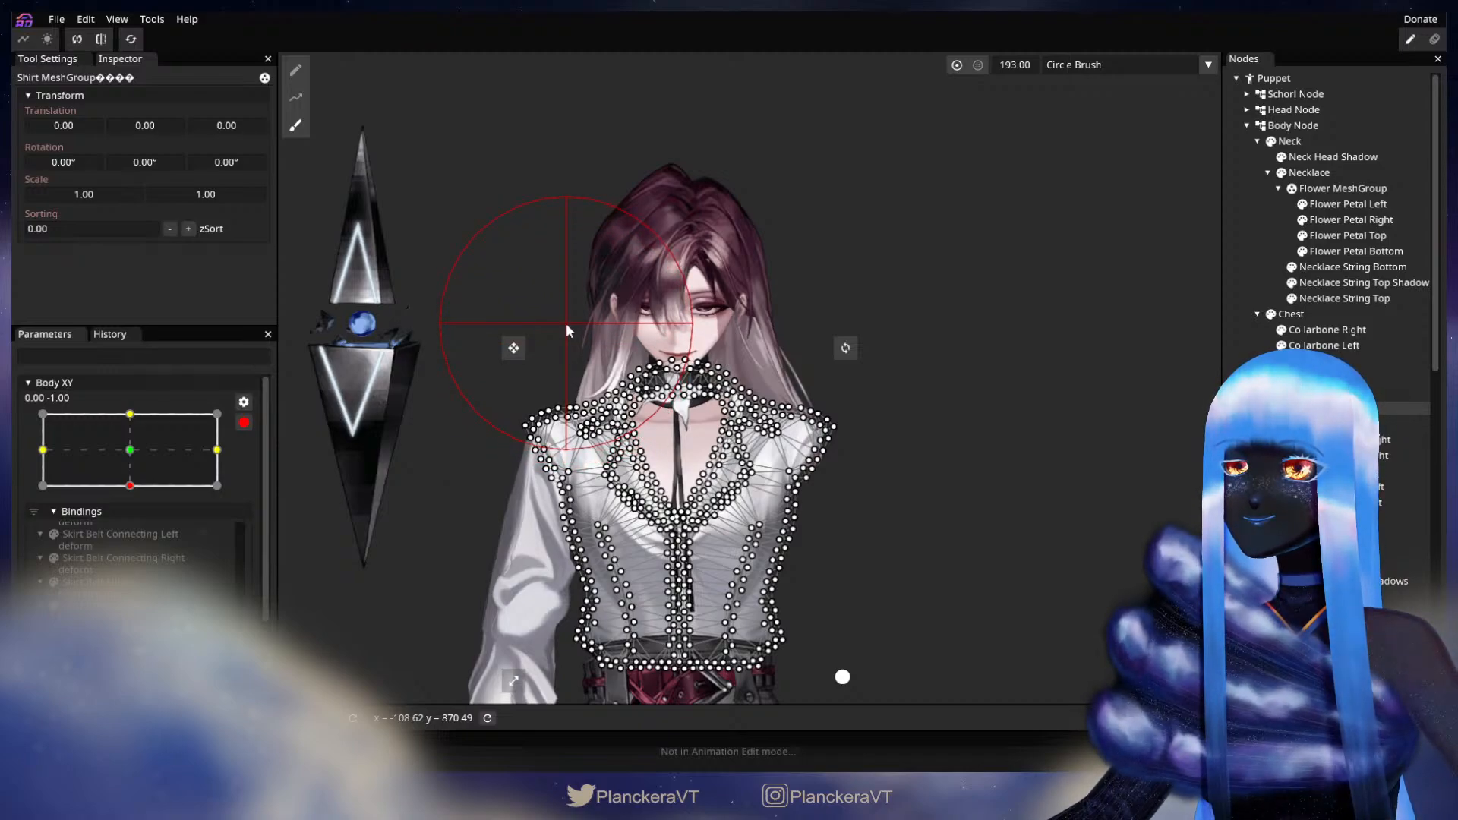
pyautogui.click(1241, 339)
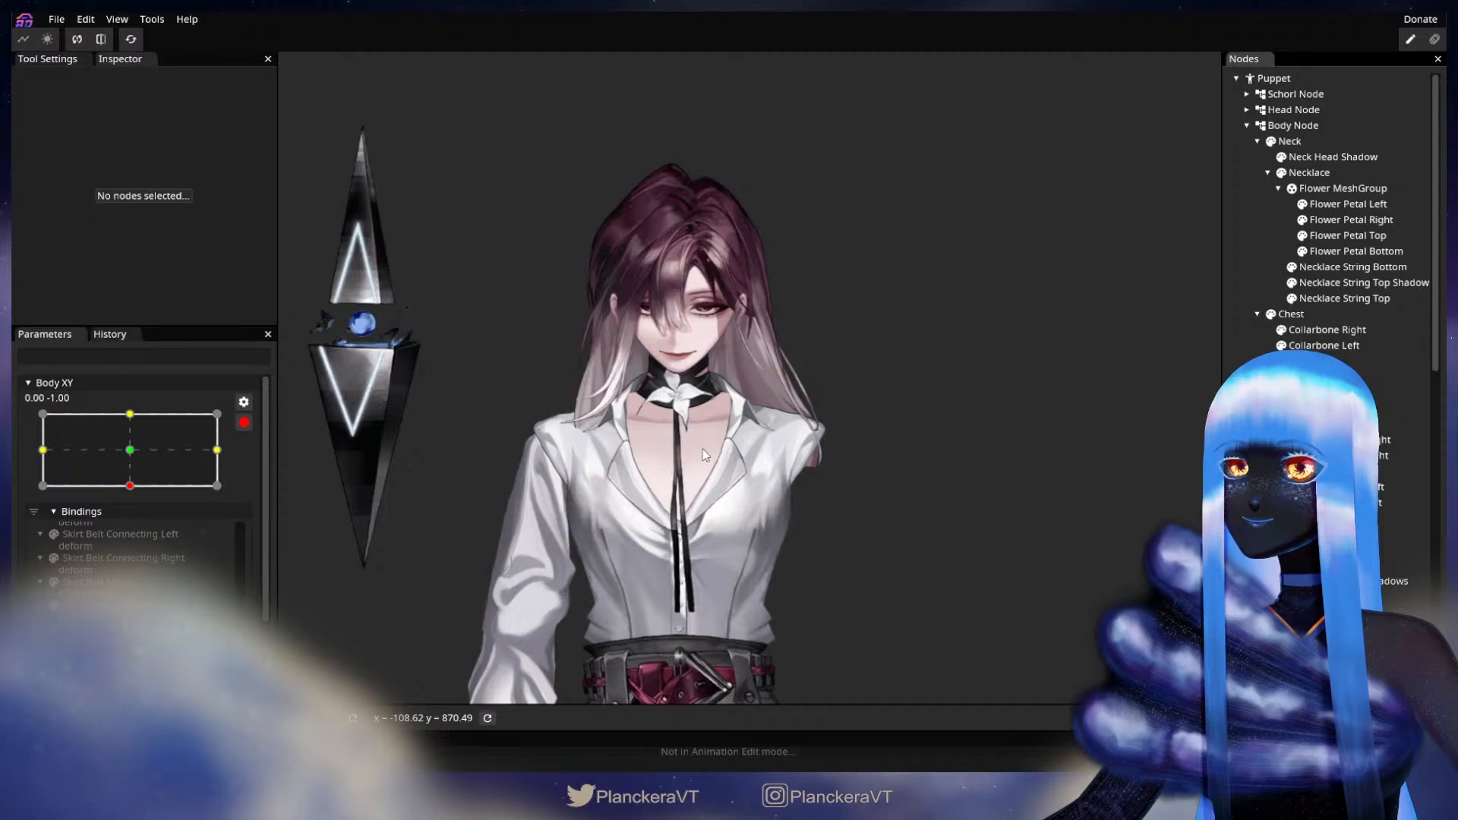
pyautogui.click(237, 422)
pyautogui.moveTo(148, 524)
pyautogui.mouseDown()
pyautogui.moveTo(137, 532)
pyautogui.moveTo(140, 505)
pyautogui.moveTo(139, 552)
pyautogui.moveTo(137, 515)
pyautogui.moveTo(144, 553)
pyautogui.moveTo(153, 521)
pyautogui.moveTo(157, 557)
pyautogui.moveTo(148, 524)
pyautogui.moveTo(159, 558)
pyautogui.moveTo(158, 523)
pyautogui.moveTo(161, 553)
pyautogui.moveTo(163, 534)
pyautogui.moveTo(149, 549)
pyautogui.moveTo(136, 524)
pyautogui.moveTo(140, 562)
pyautogui.mouseUp()
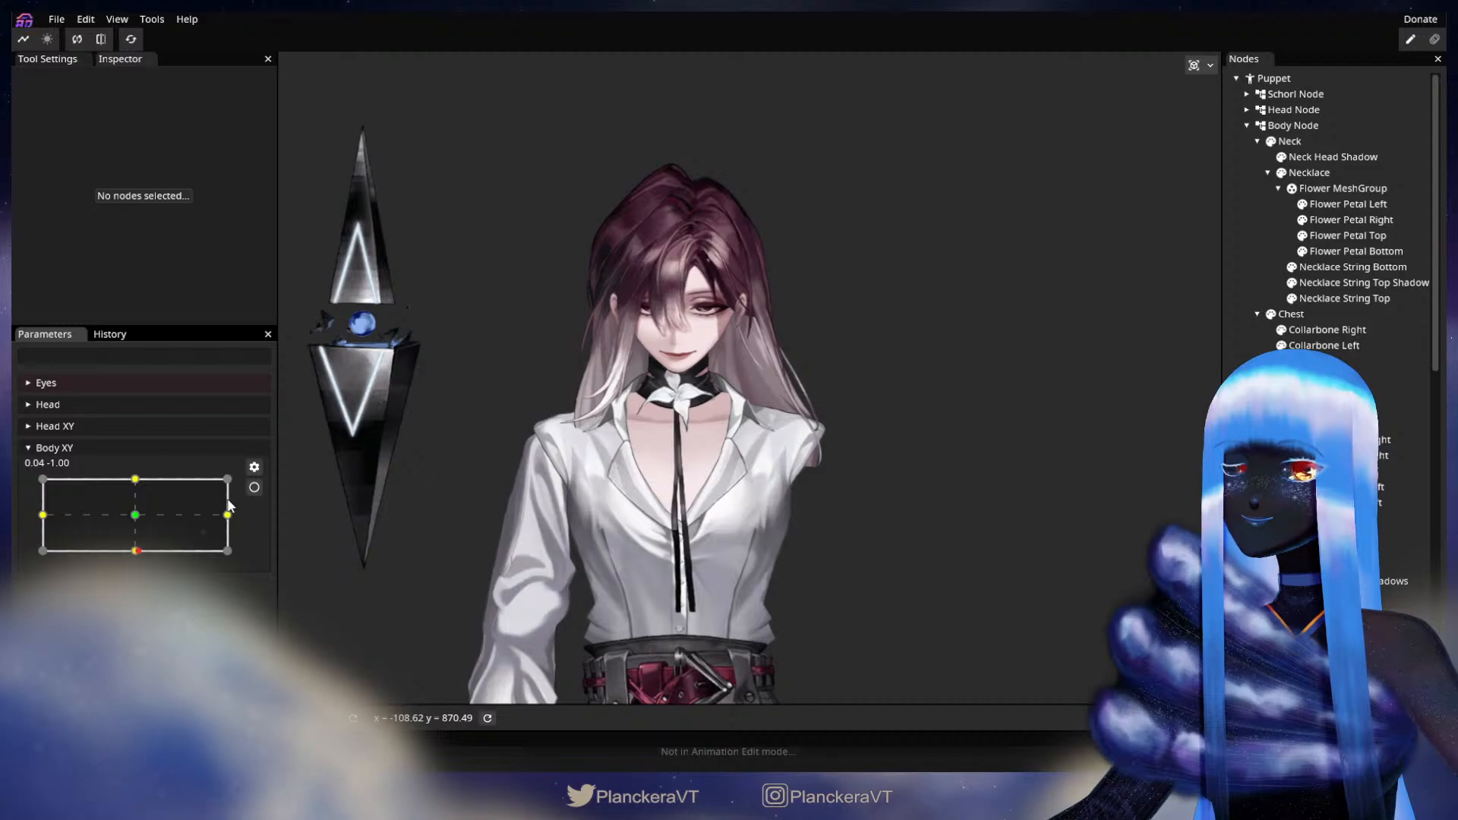
# - Record finer Shirt MeshGroup shaping around the bust at the Body XY lower keypoint with the Circle Brush at sizes 57 and 45
pyautogui.click(254, 488)
pyautogui.scroll(5, 769, 401)
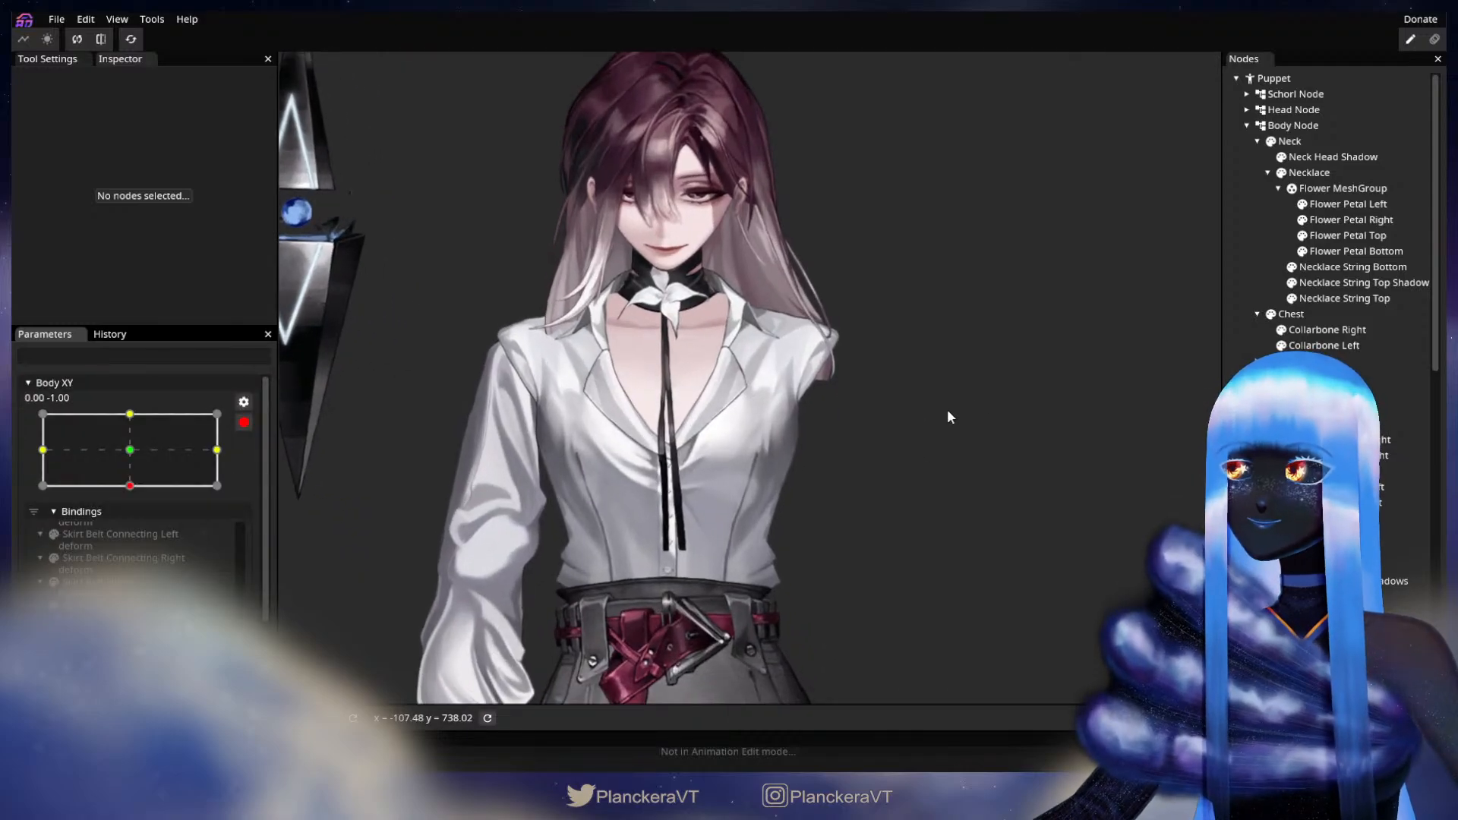
pyautogui.click(1326, 408)
pyautogui.scroll(1, 941, 498)
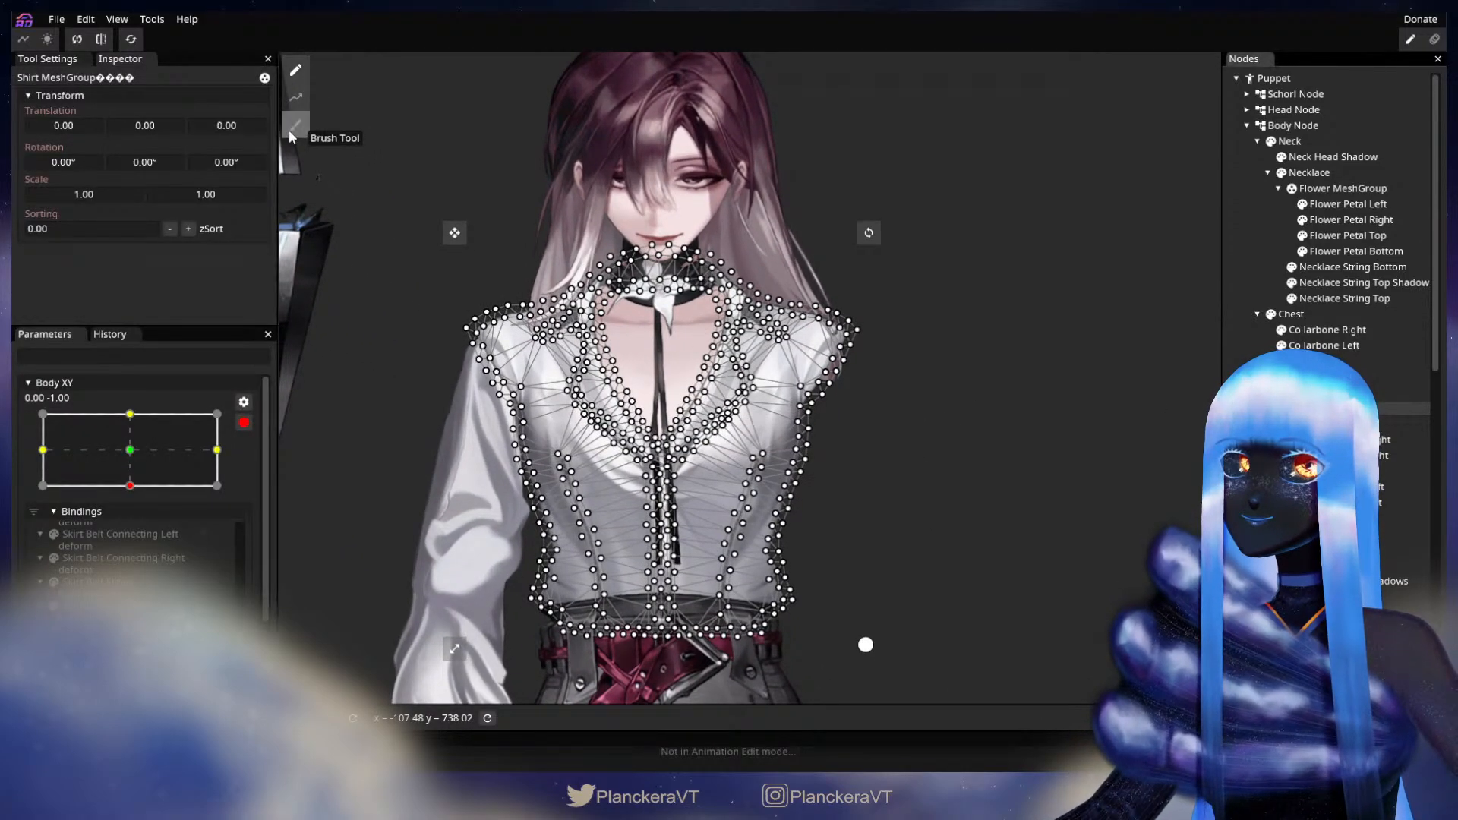
pyautogui.click(292, 133)
pyautogui.moveTo(966, 70)
pyautogui.mouseDown()
pyautogui.moveTo(935, 69)
pyautogui.moveTo(995, 70)
pyautogui.mouseUp()
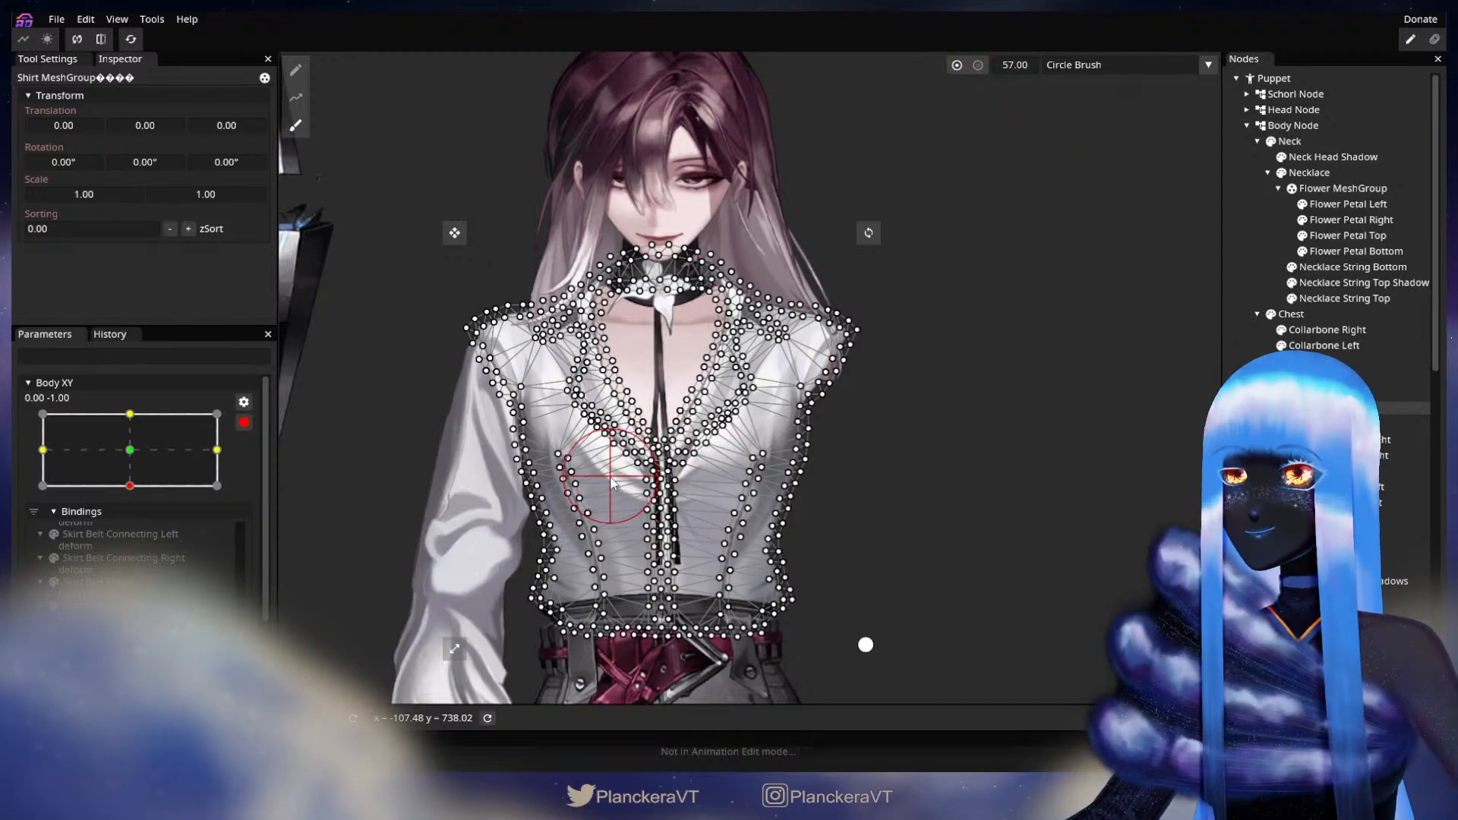
pyautogui.moveTo(1014, 67); pyautogui.dragTo(983, 93)
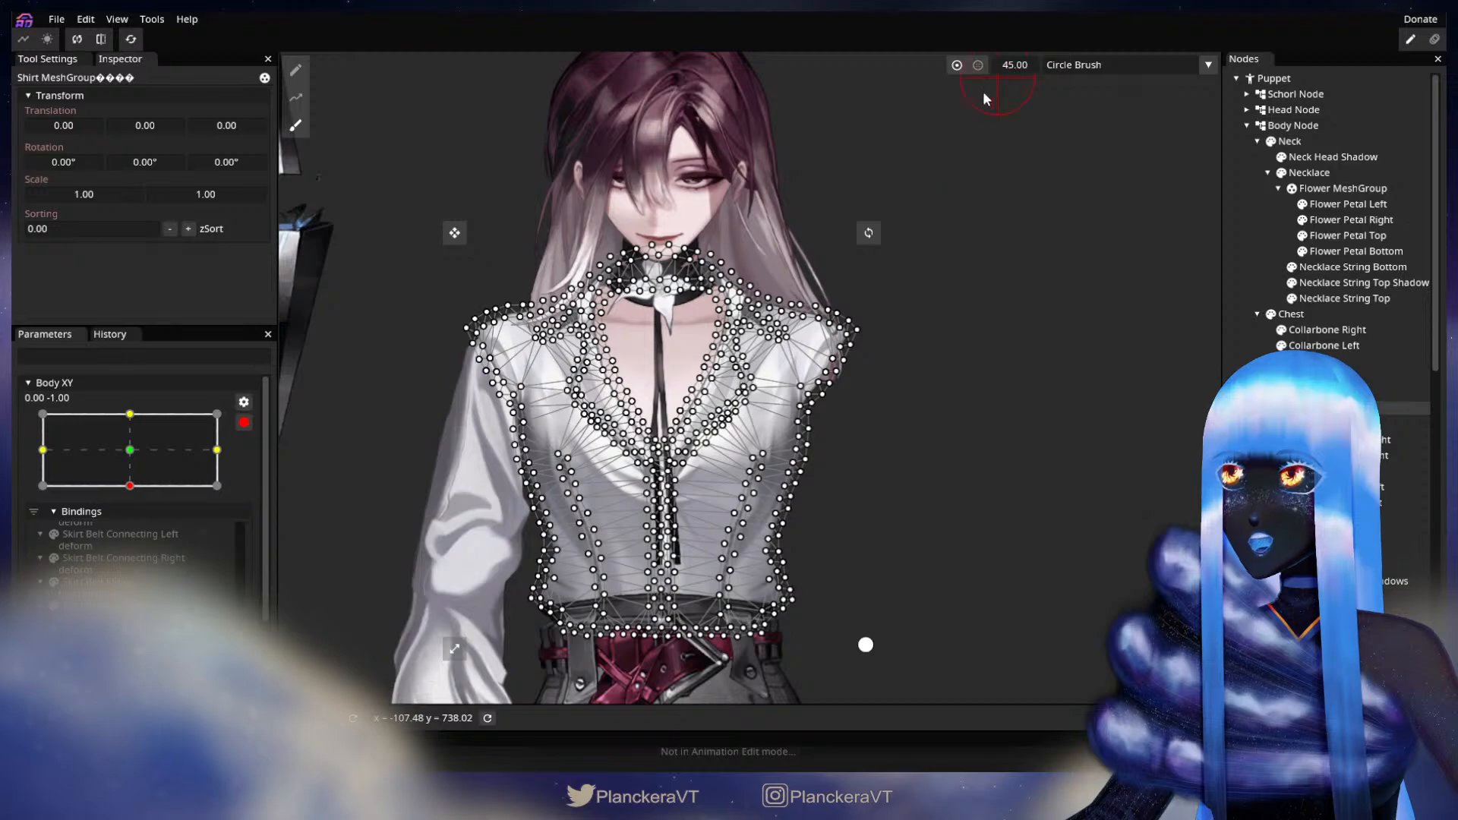
pyautogui.click(1235, 284)
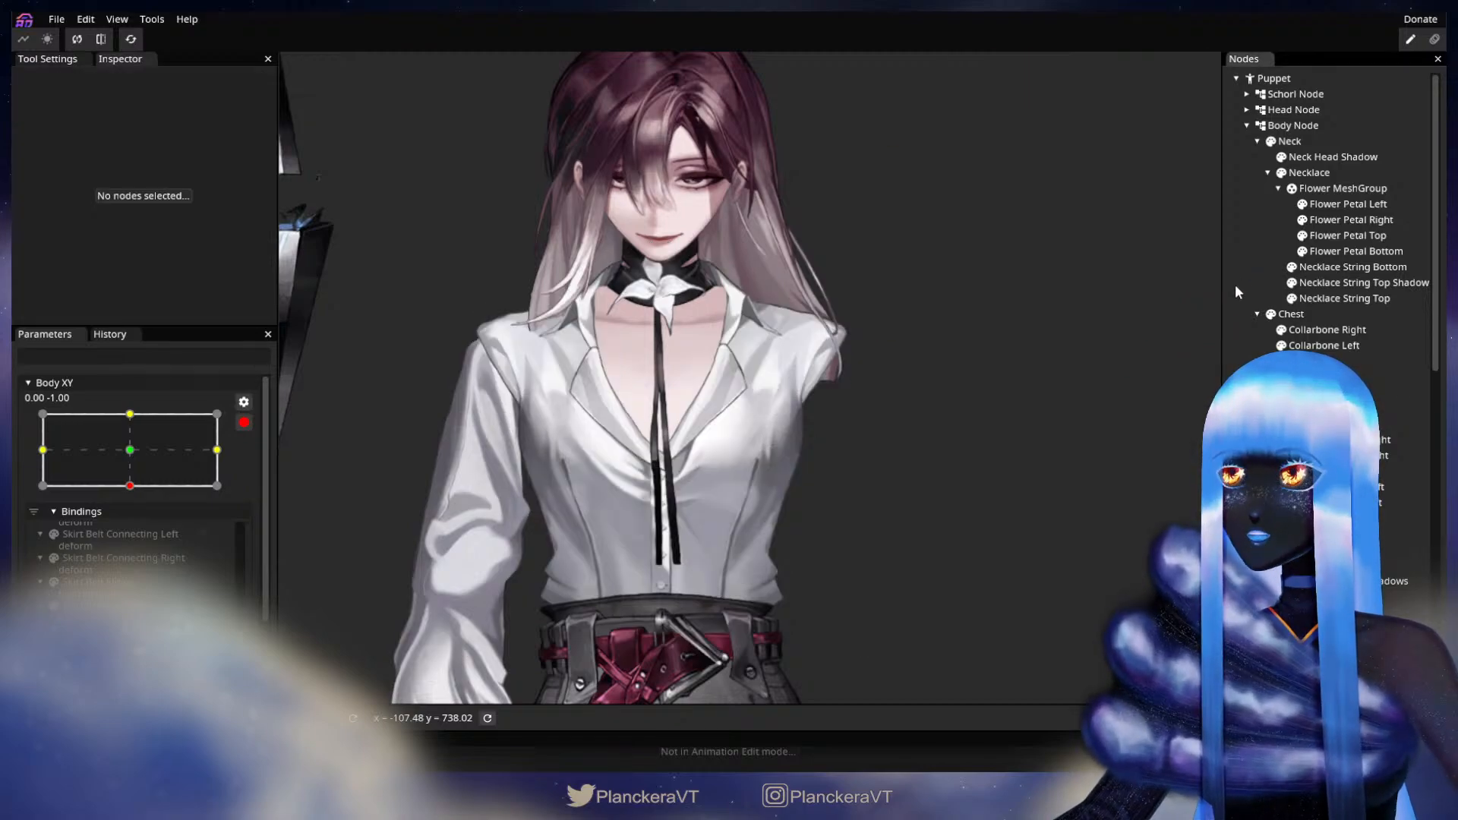
pyautogui.scroll(-3, 884, 532)
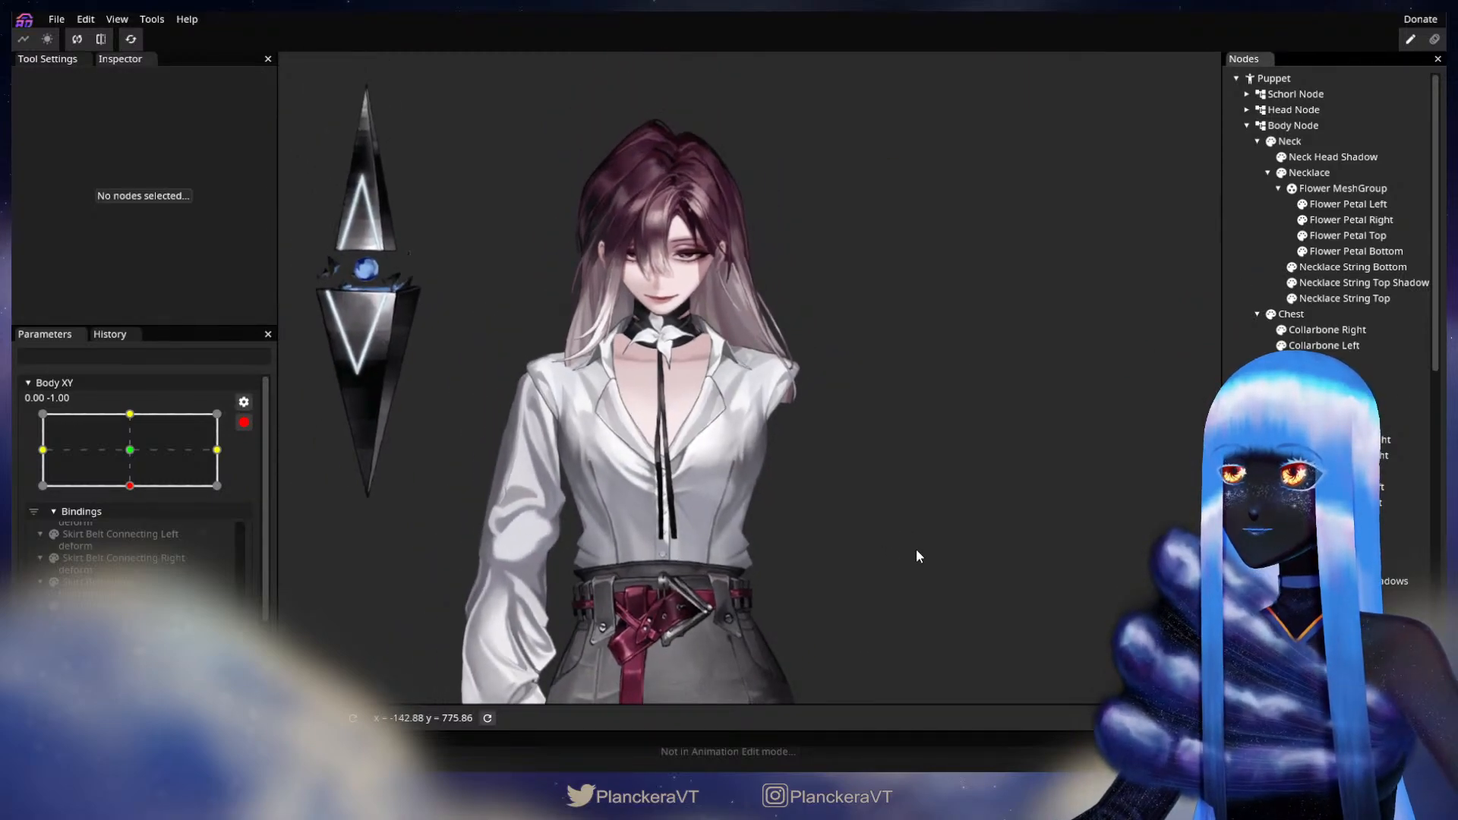
# - Stop Body XY recording and preview the refined bust deformation around the lower keypoint
pyautogui.scroll(2, 164, 562)
pyautogui.moveTo(137, 554)
pyautogui.mouseDown()
pyautogui.moveTo(136, 516)
pyautogui.moveTo(142, 558)
pyautogui.mouseUp()
pyautogui.moveTo(386, 619); pyautogui.dragTo(424, 492)
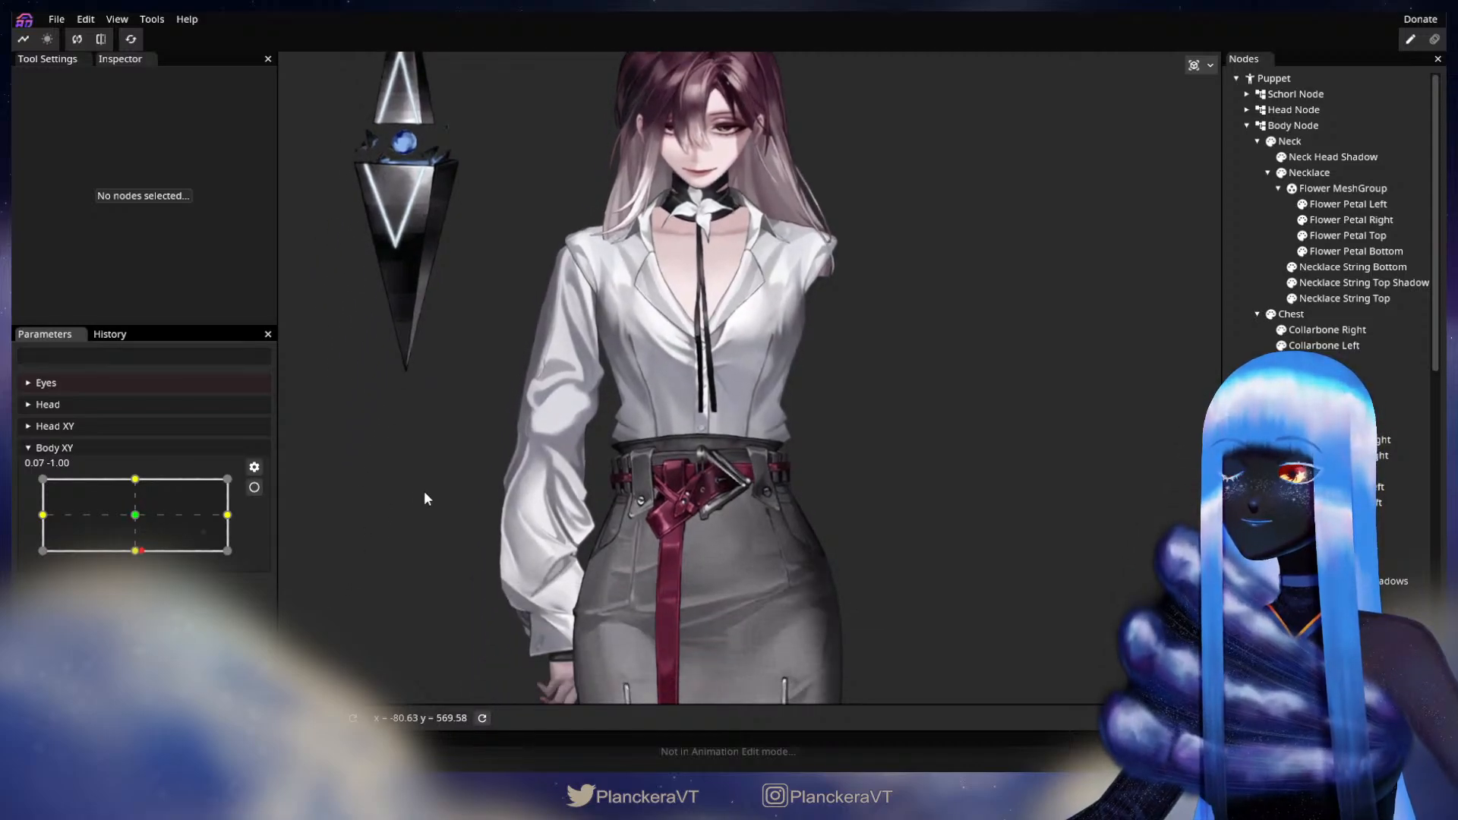
pyautogui.click(134, 561)
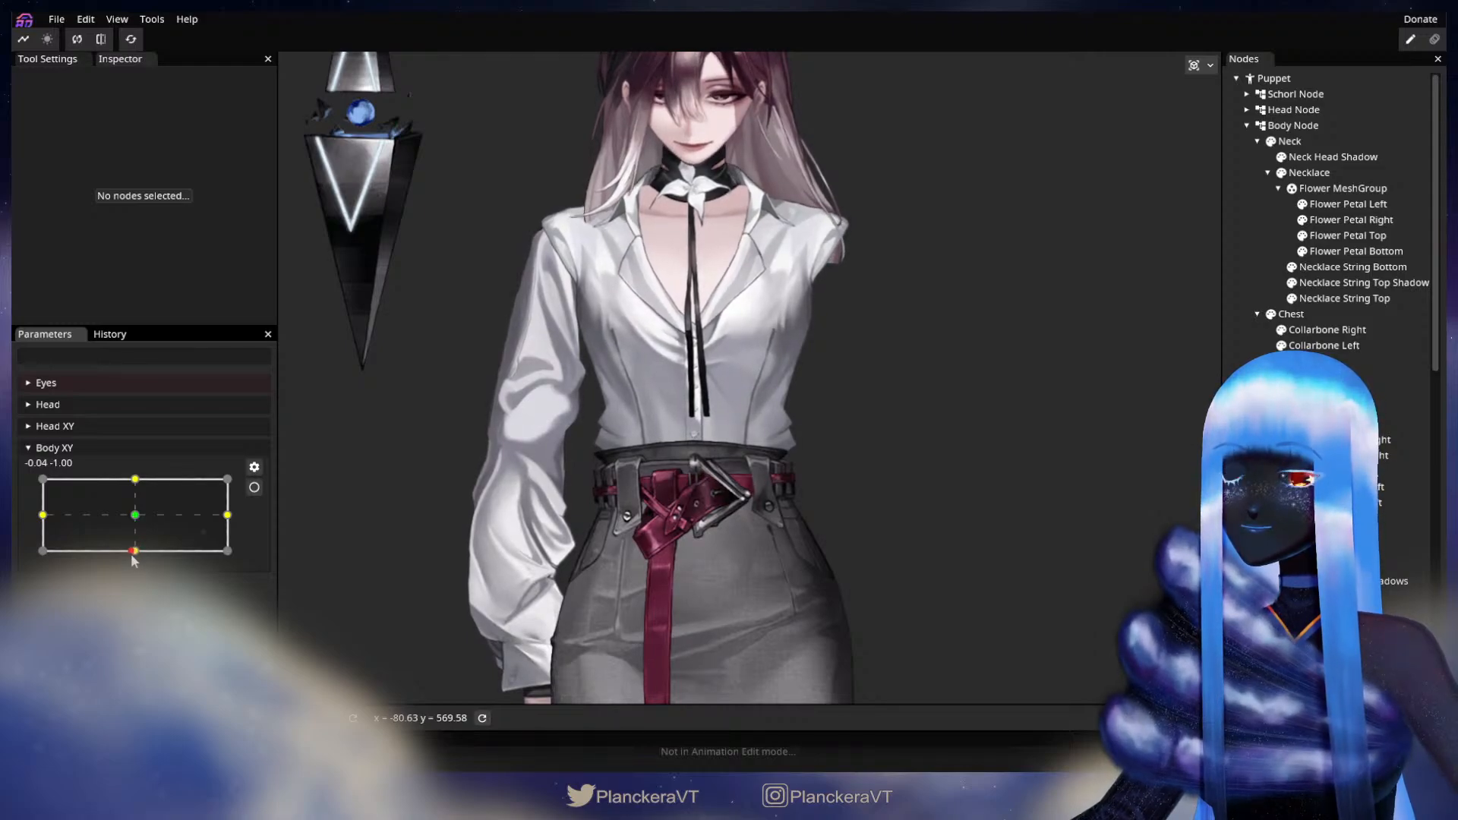
pyautogui.moveTo(133, 561)
pyautogui.mouseDown()
pyautogui.moveTo(140, 502)
pyautogui.moveTo(143, 561)
pyautogui.mouseUp()
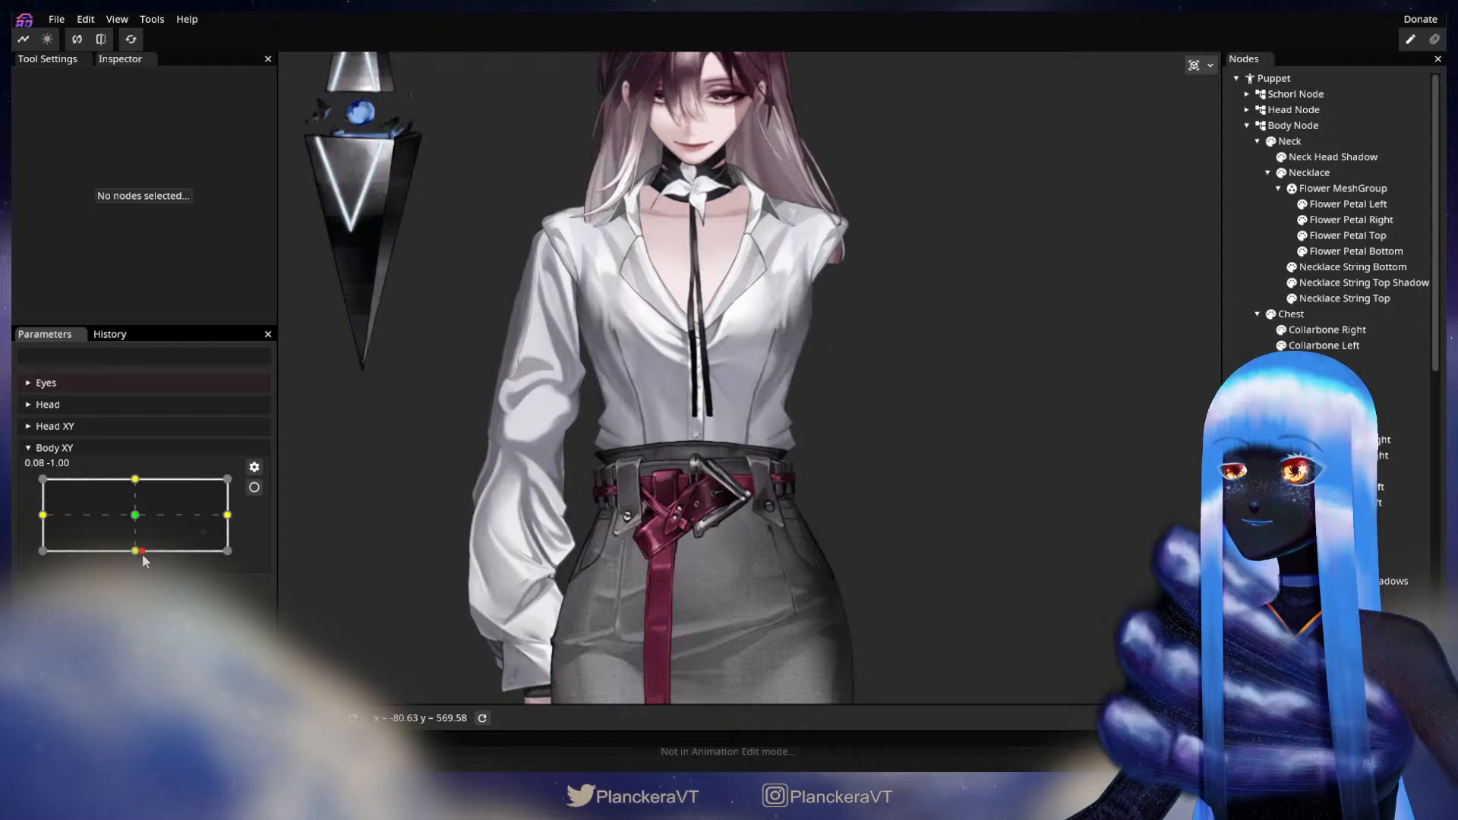
pyautogui.click(255, 487)
pyautogui.scroll(3, 767, 527)
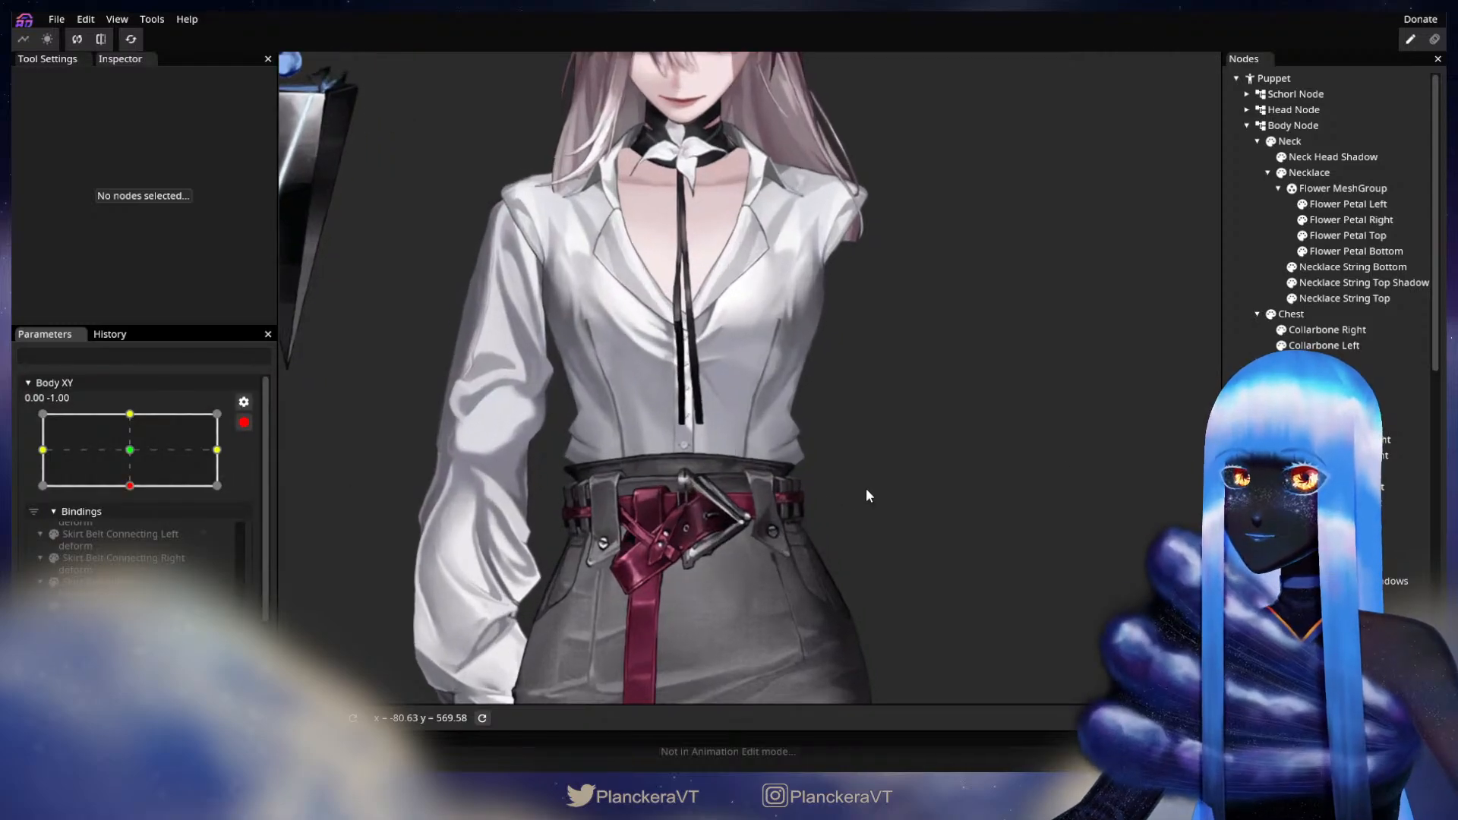
pyautogui.click(1325, 408)
pyautogui.scroll(1, 748, 385)
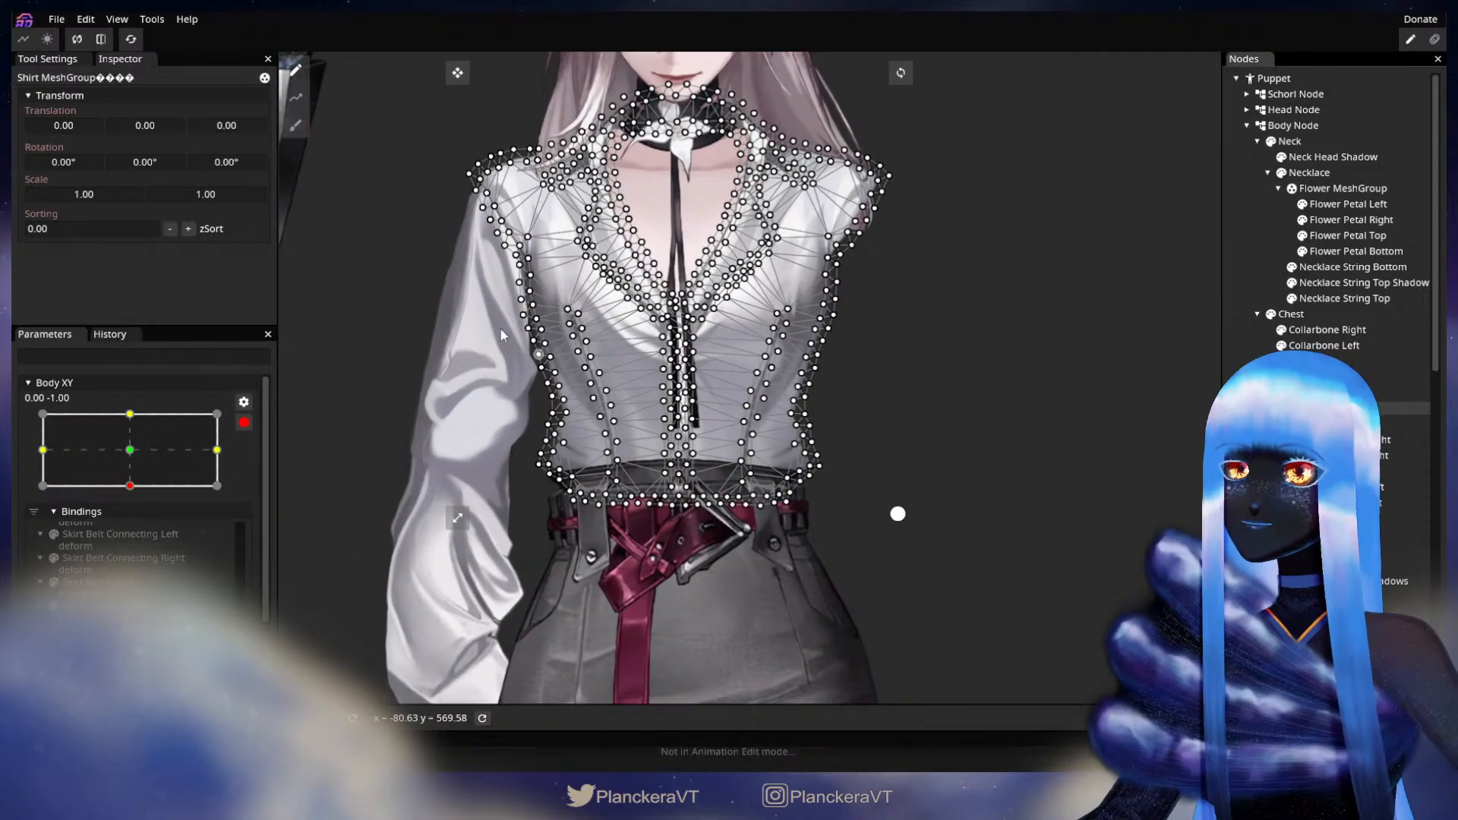
pyautogui.click(296, 124)
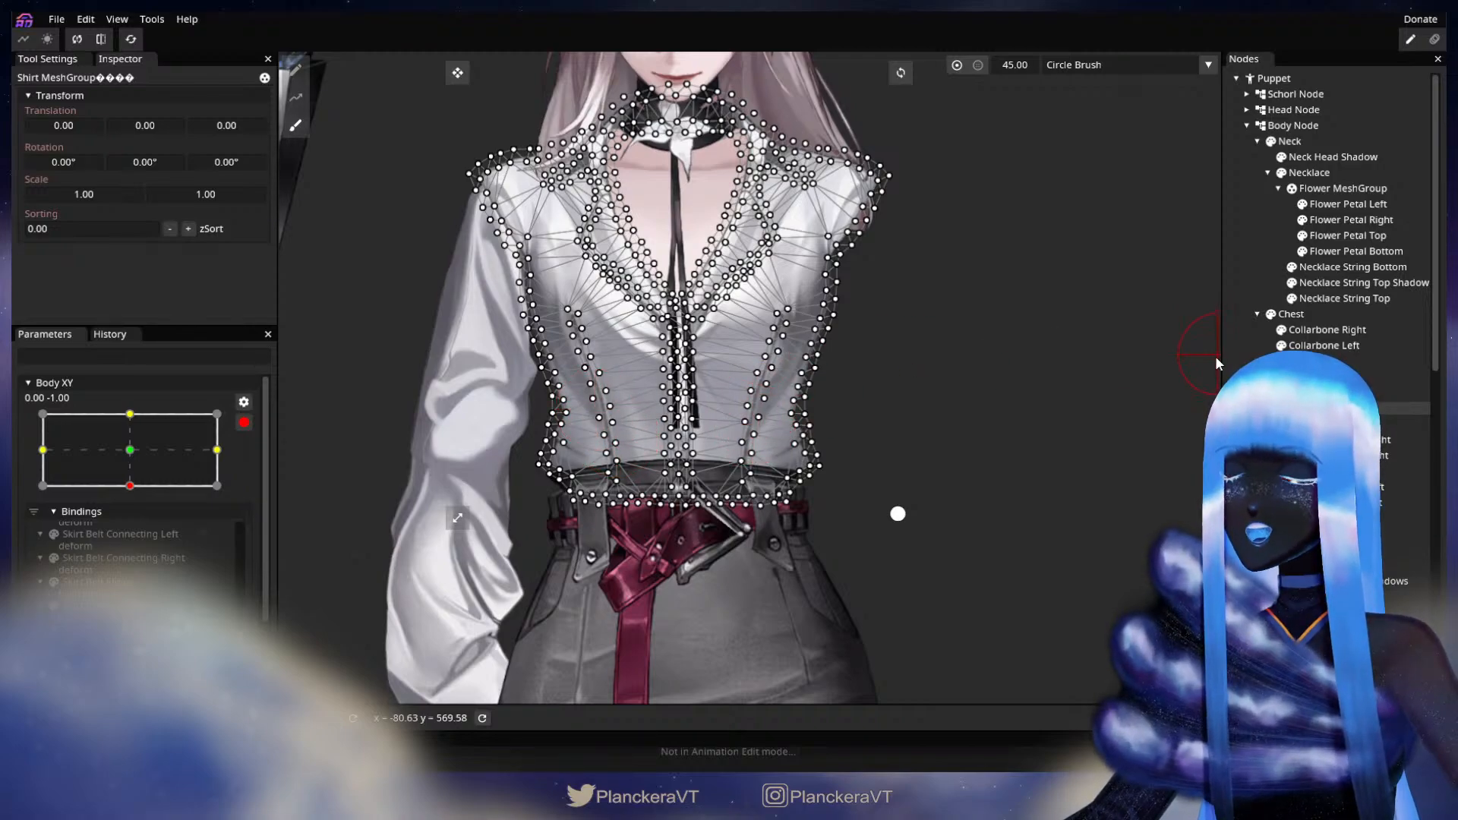
pyautogui.click(1257, 361)
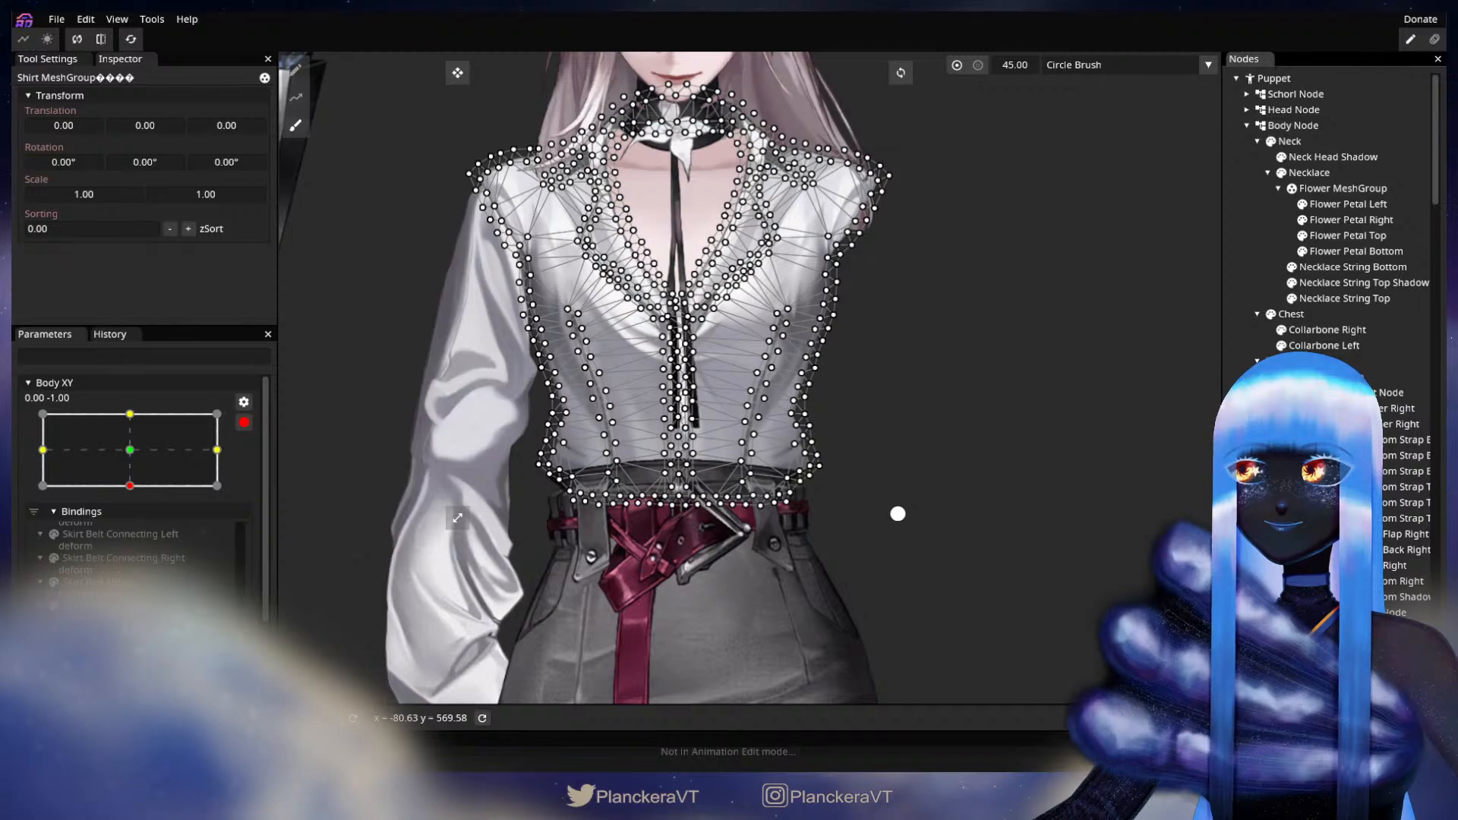
pyautogui.click(1197, 304)
# - Stop Body XY recording and preview the upper body's movement between the lower keypoint and the center
pyautogui.scroll(-5, 901, 421)
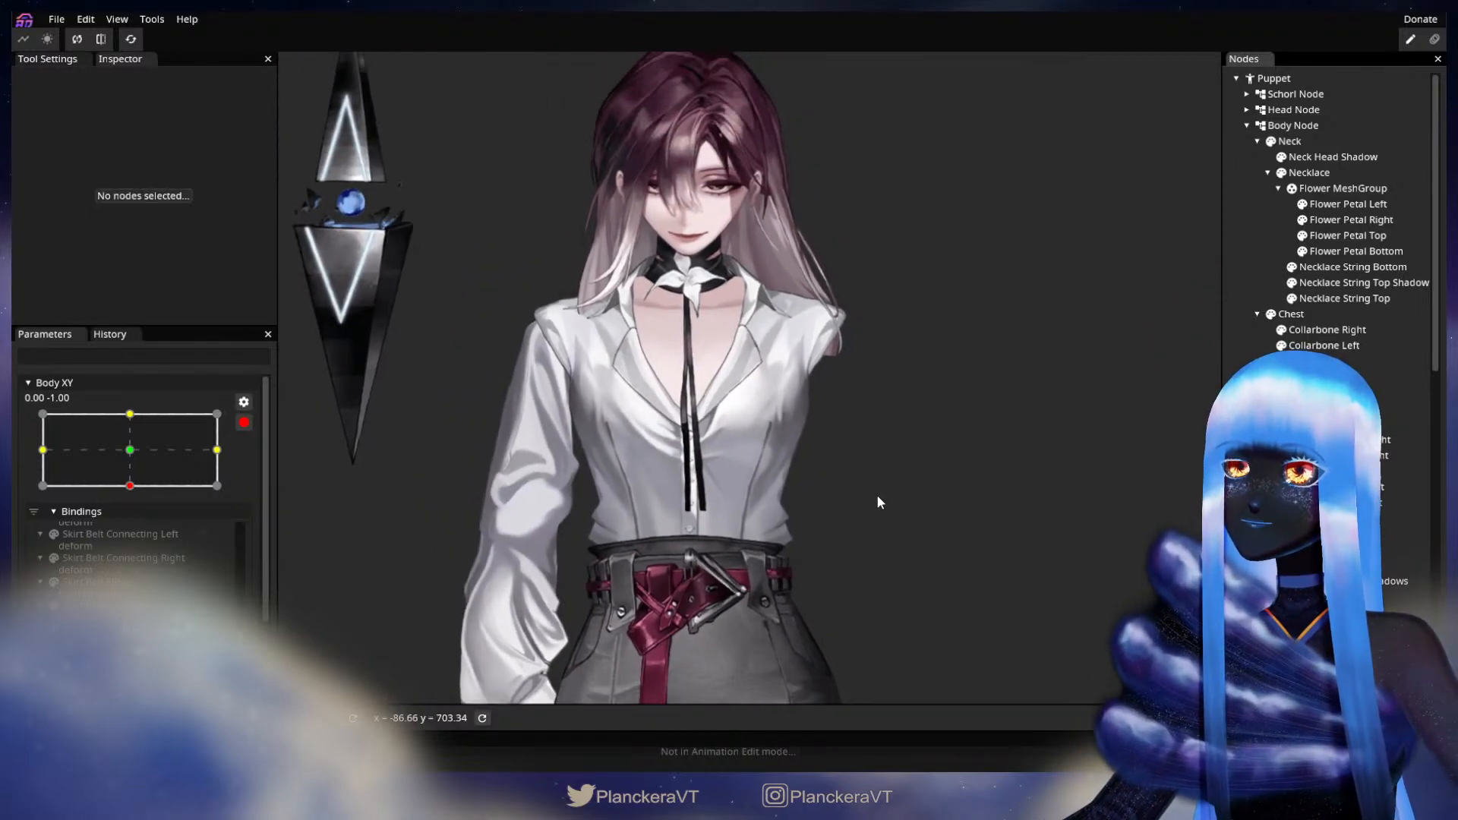
pyautogui.scroll(-3, 885, 482)
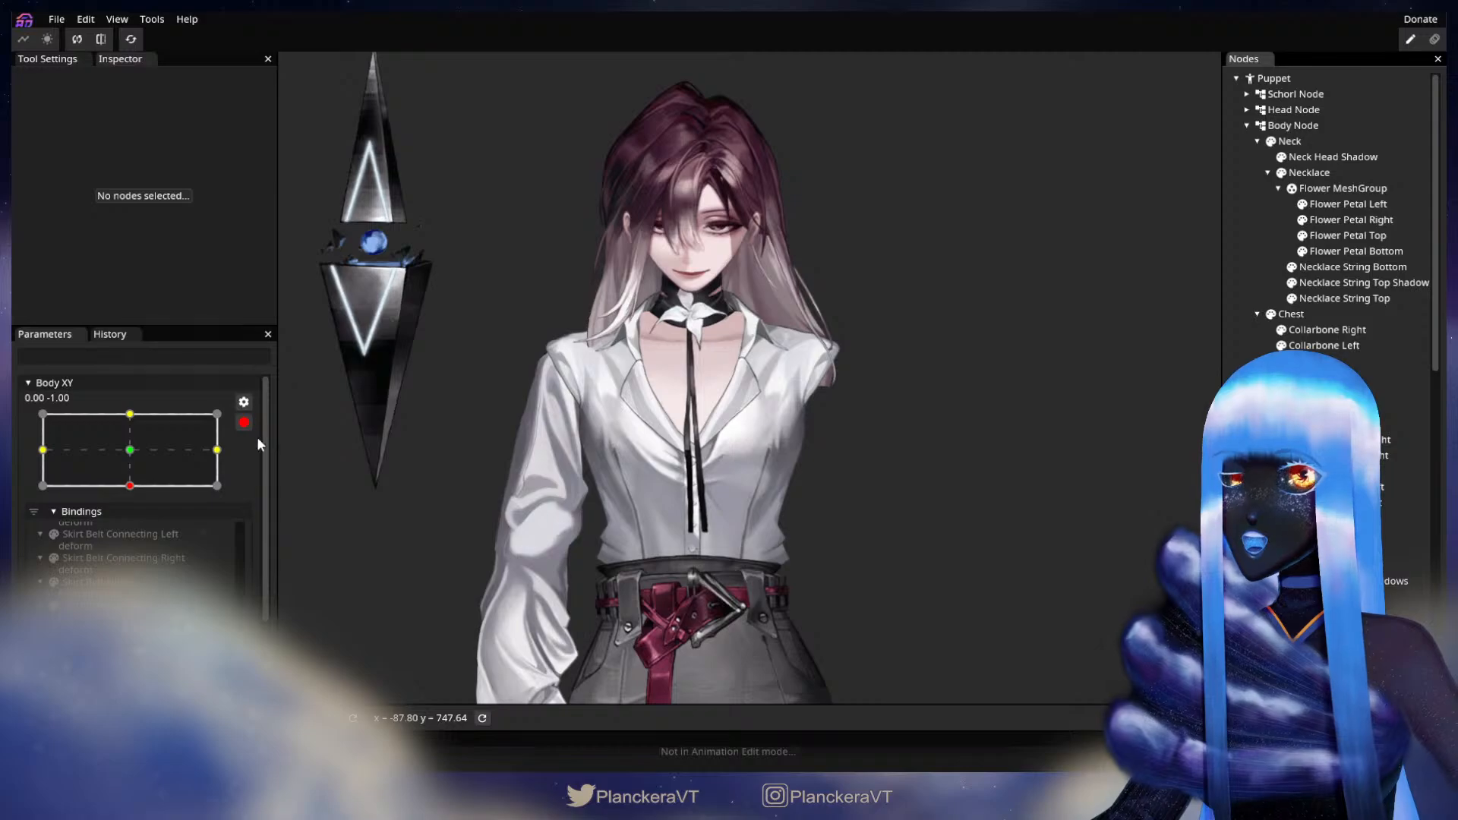
pyautogui.click(244, 422)
pyautogui.moveTo(134, 551); pyautogui.dragTo(133, 516)
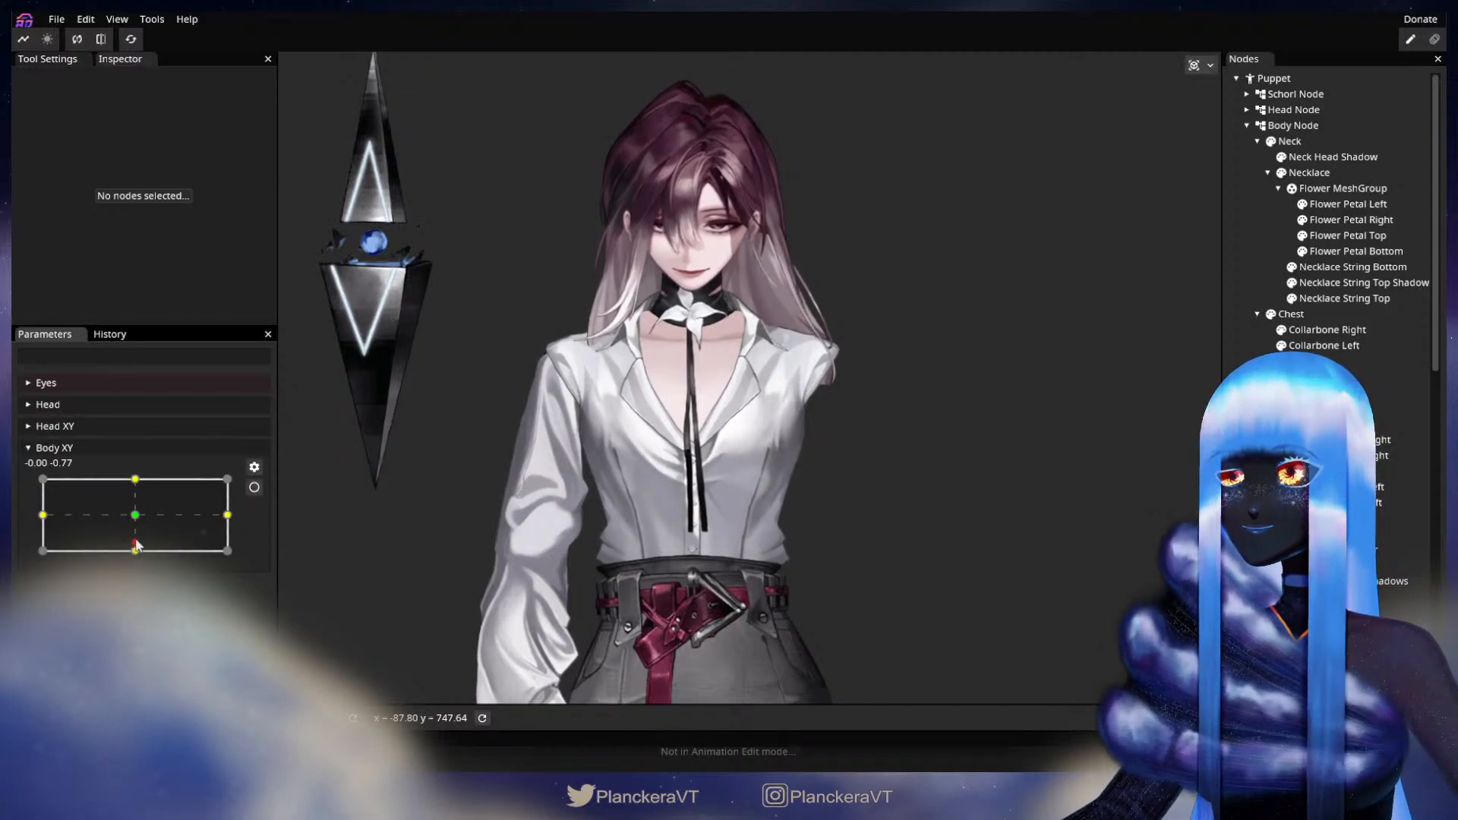
pyautogui.moveTo(133, 518); pyautogui.dragTo(135, 553)
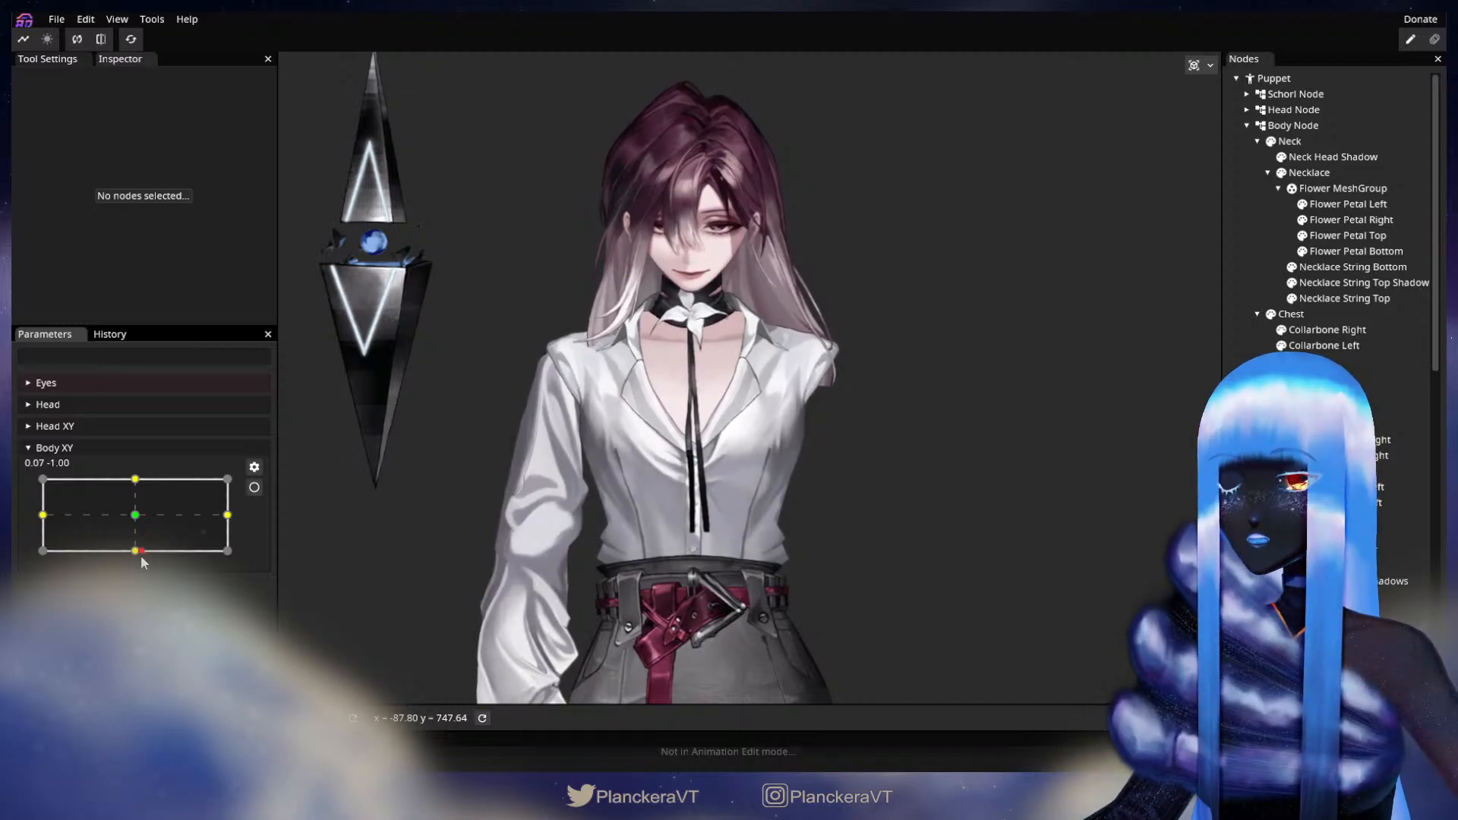
# - Record arm offsets at the Body XY lower keypoint, setting the Y translation to -10 for the Left Arm Node and -9 for the Right Arm Node
pyautogui.click(254, 488)
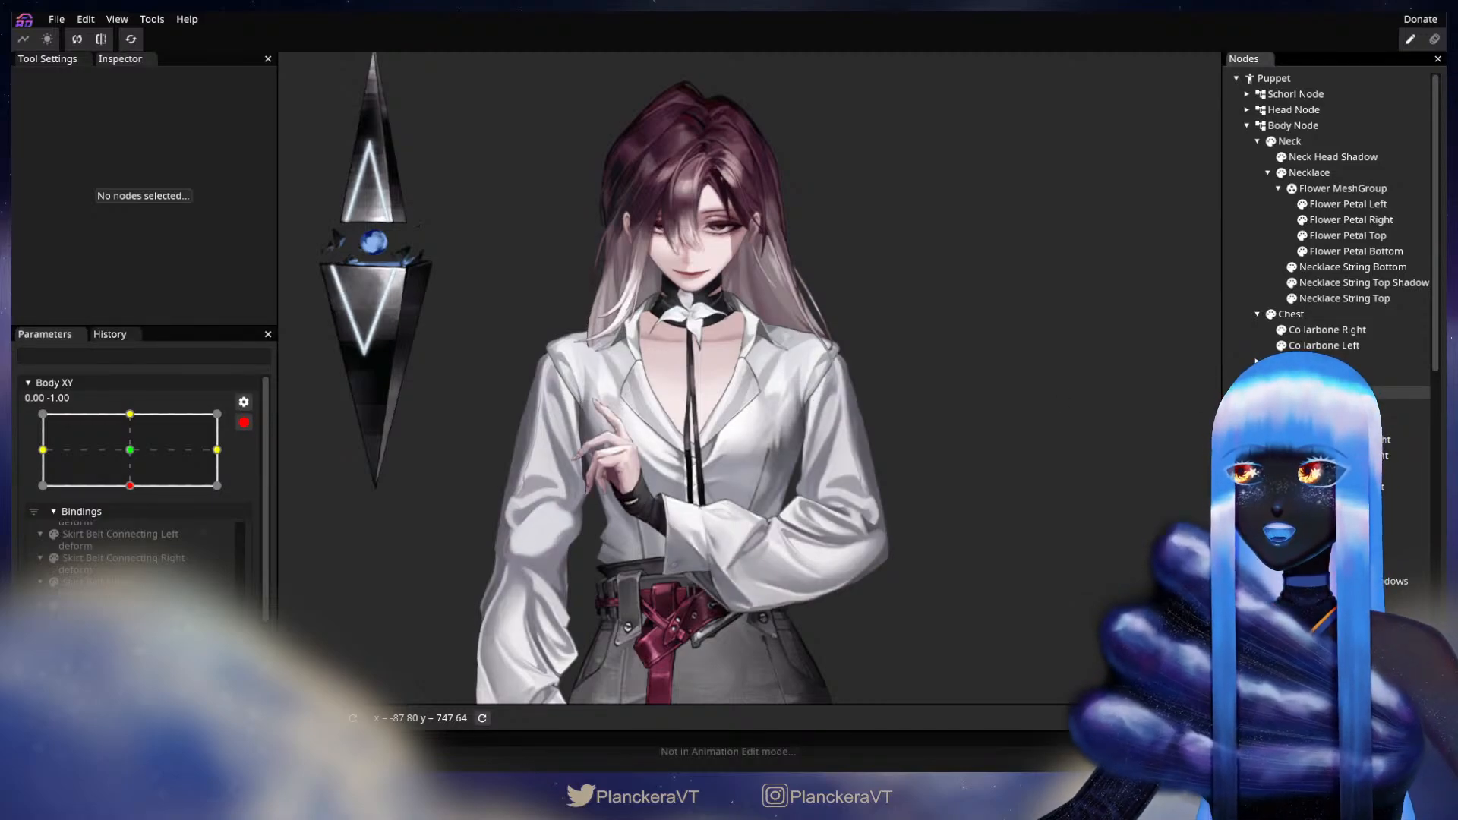
pyautogui.click(1300, 392)
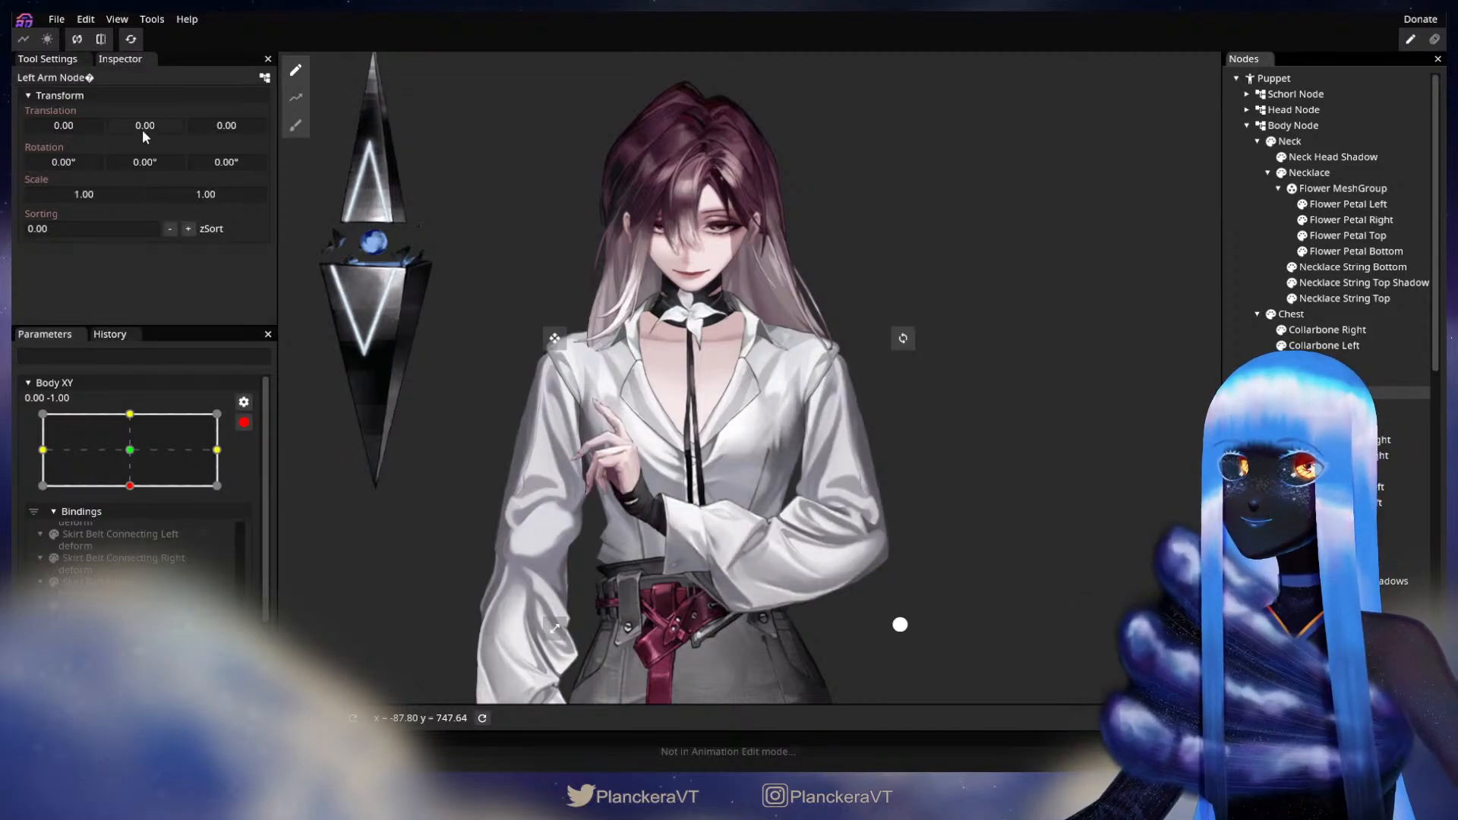
pyautogui.moveTo(143, 129); pyautogui.dragTo(138, 126)
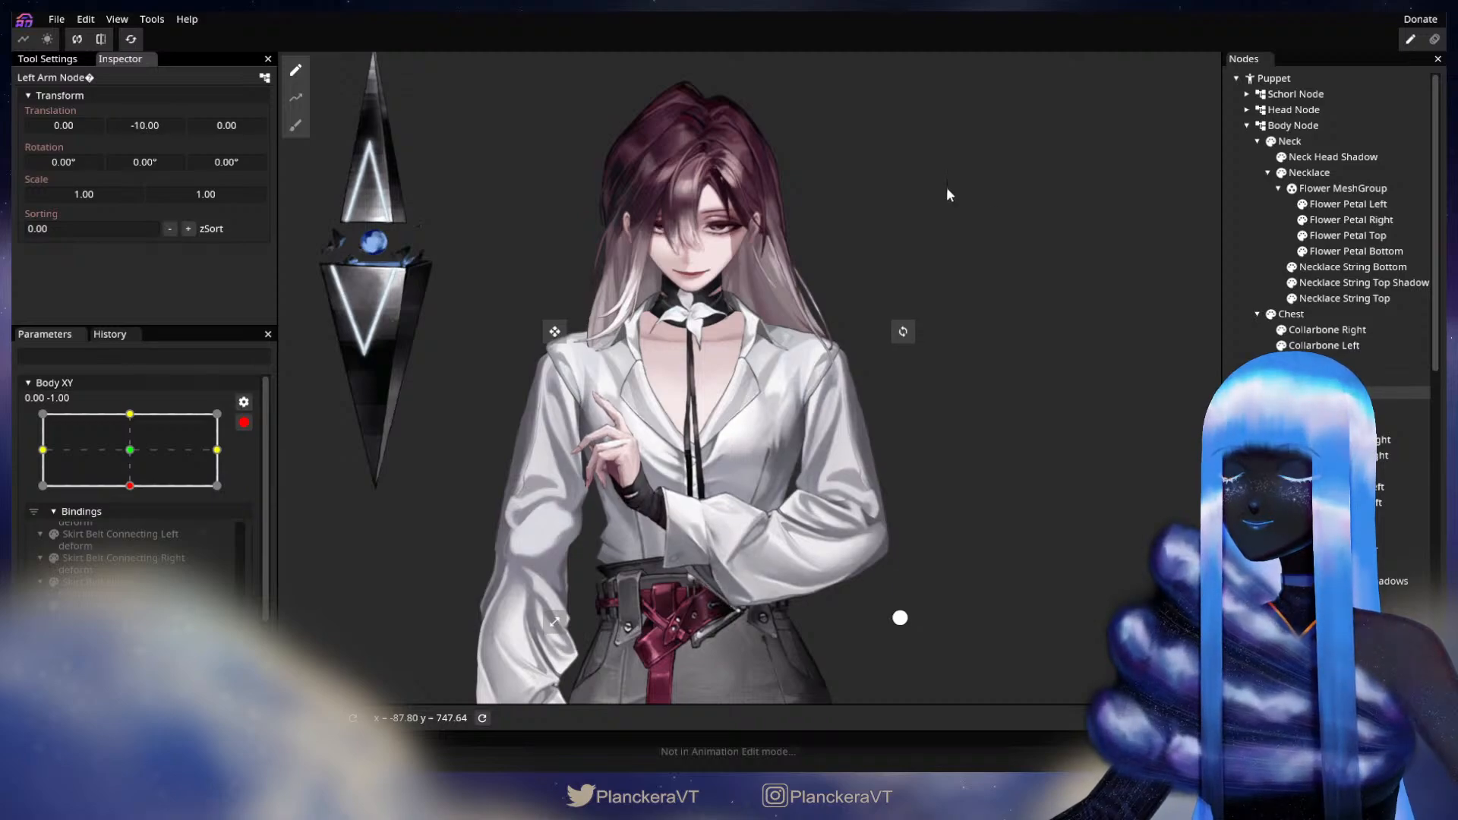
pyautogui.click(1300, 377)
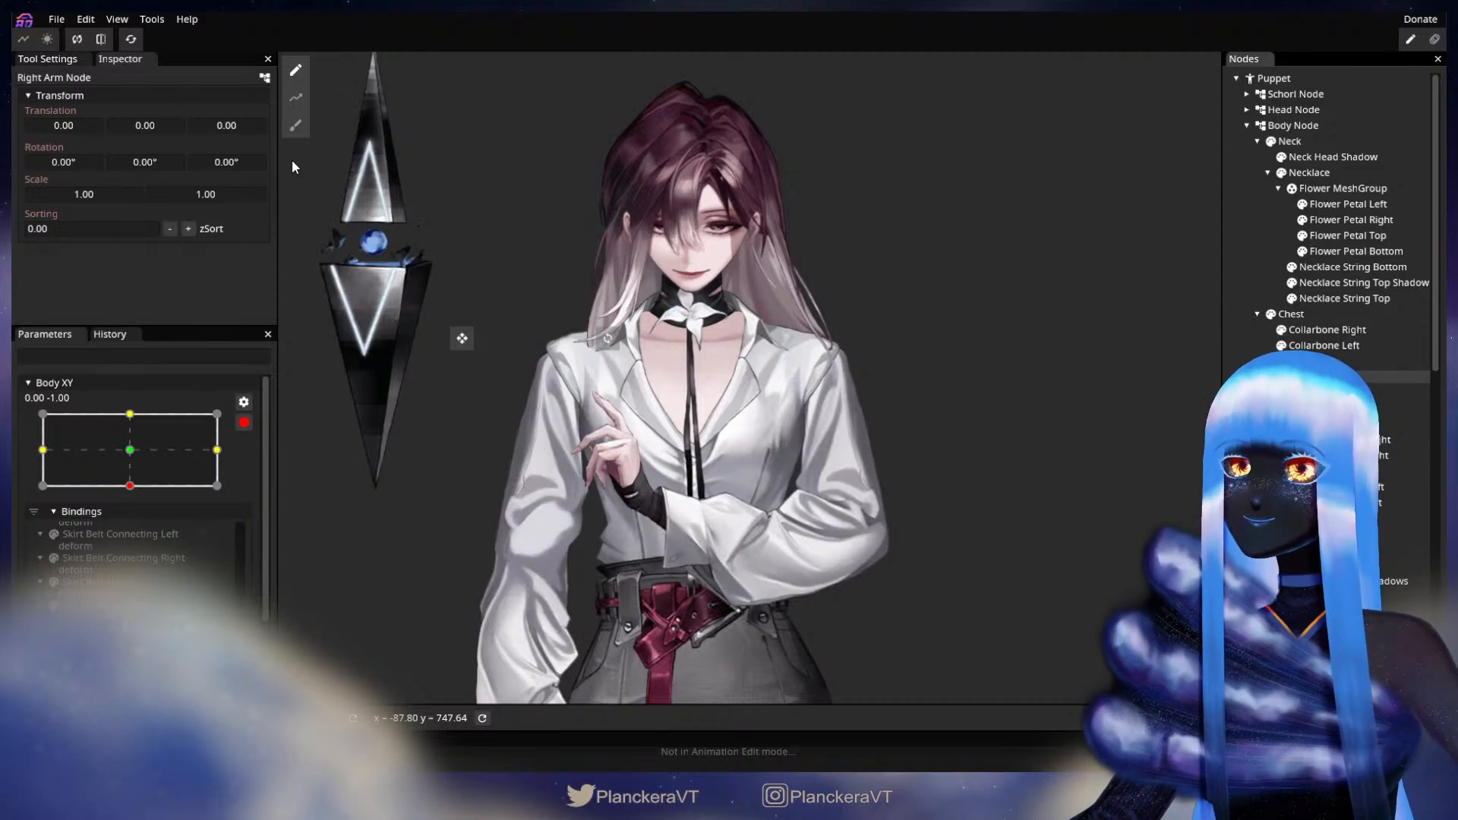
pyautogui.moveTo(162, 123); pyautogui.dragTo(153, 127)
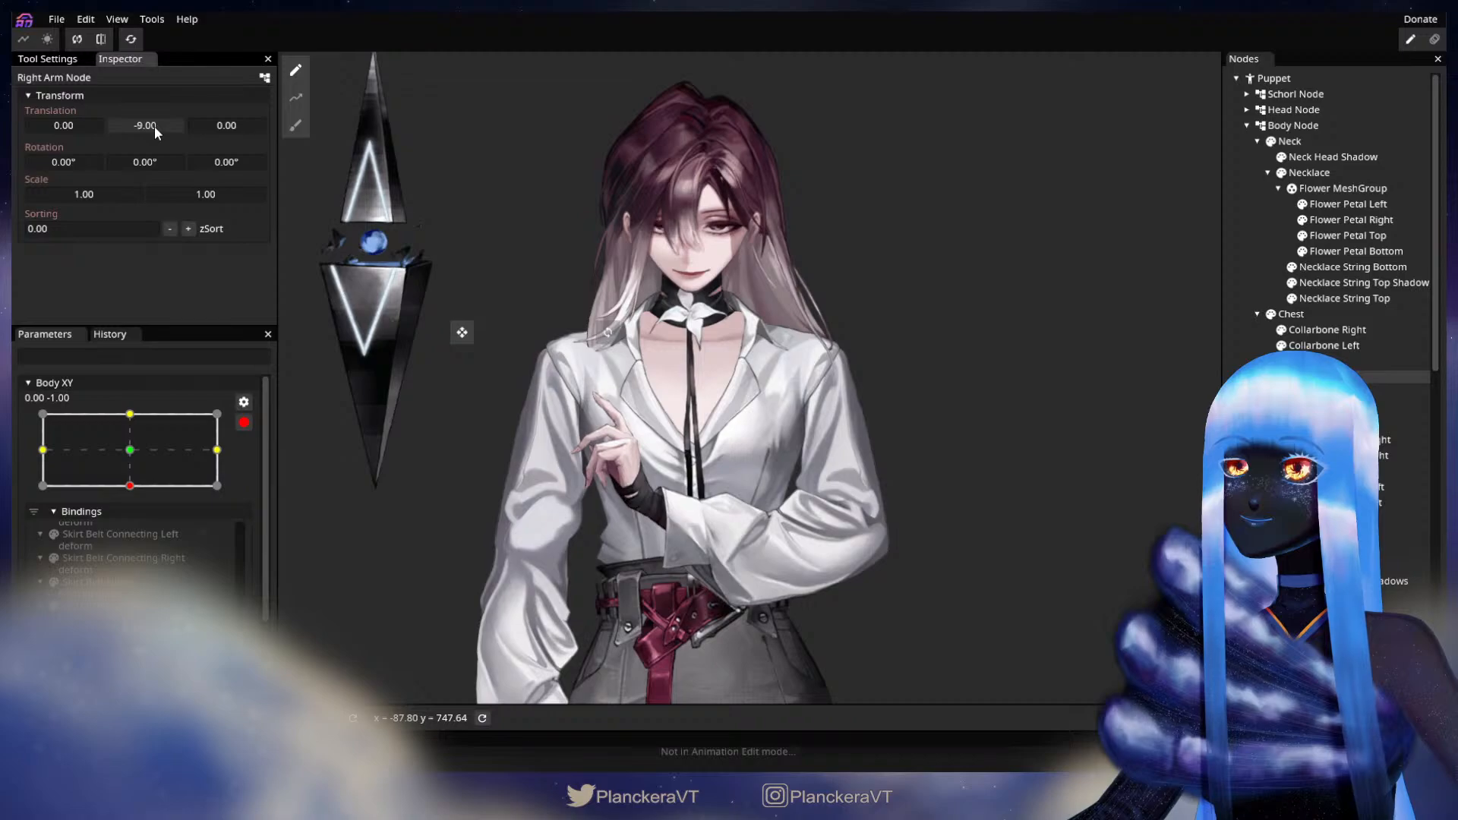
pyautogui.click(305, 435)
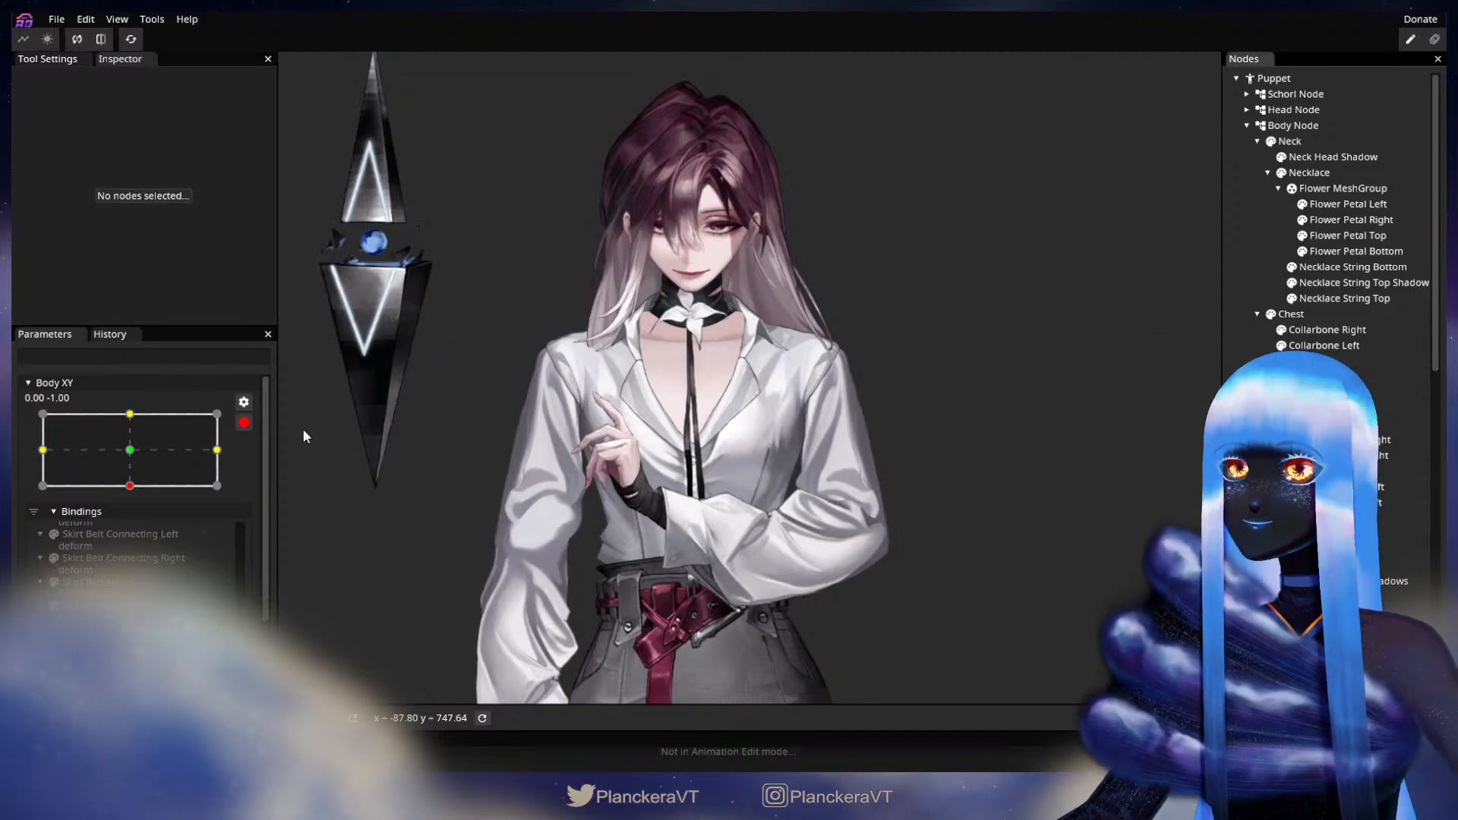
pyautogui.click(242, 420)
# - Record arm offsets at the Body XY upper keypoint, setting the Y translation of the Right Arm Node and Left Arm Node to 5
pyautogui.moveTo(135, 549); pyautogui.dragTo(148, 464)
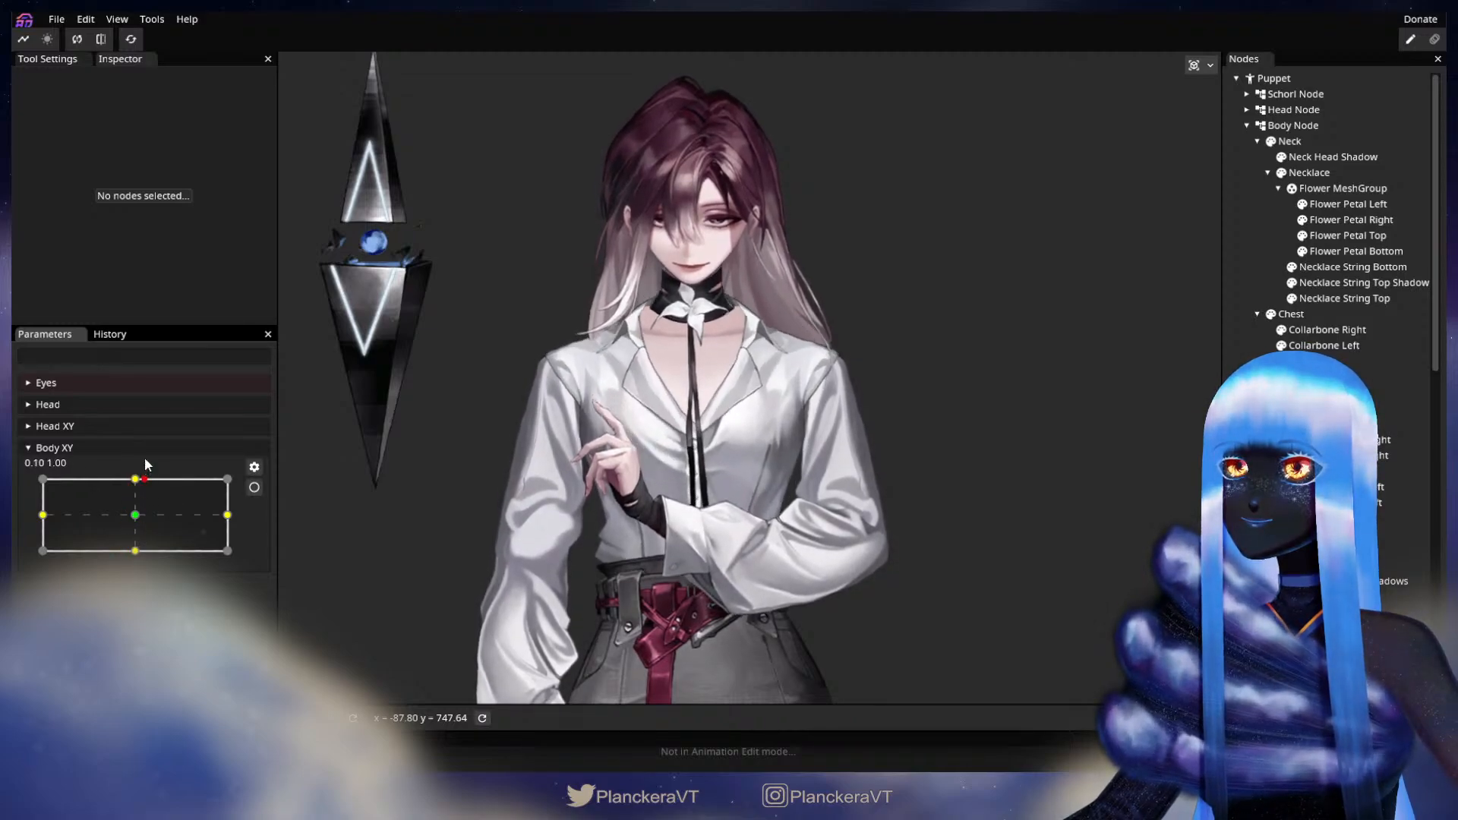
pyautogui.click(255, 488)
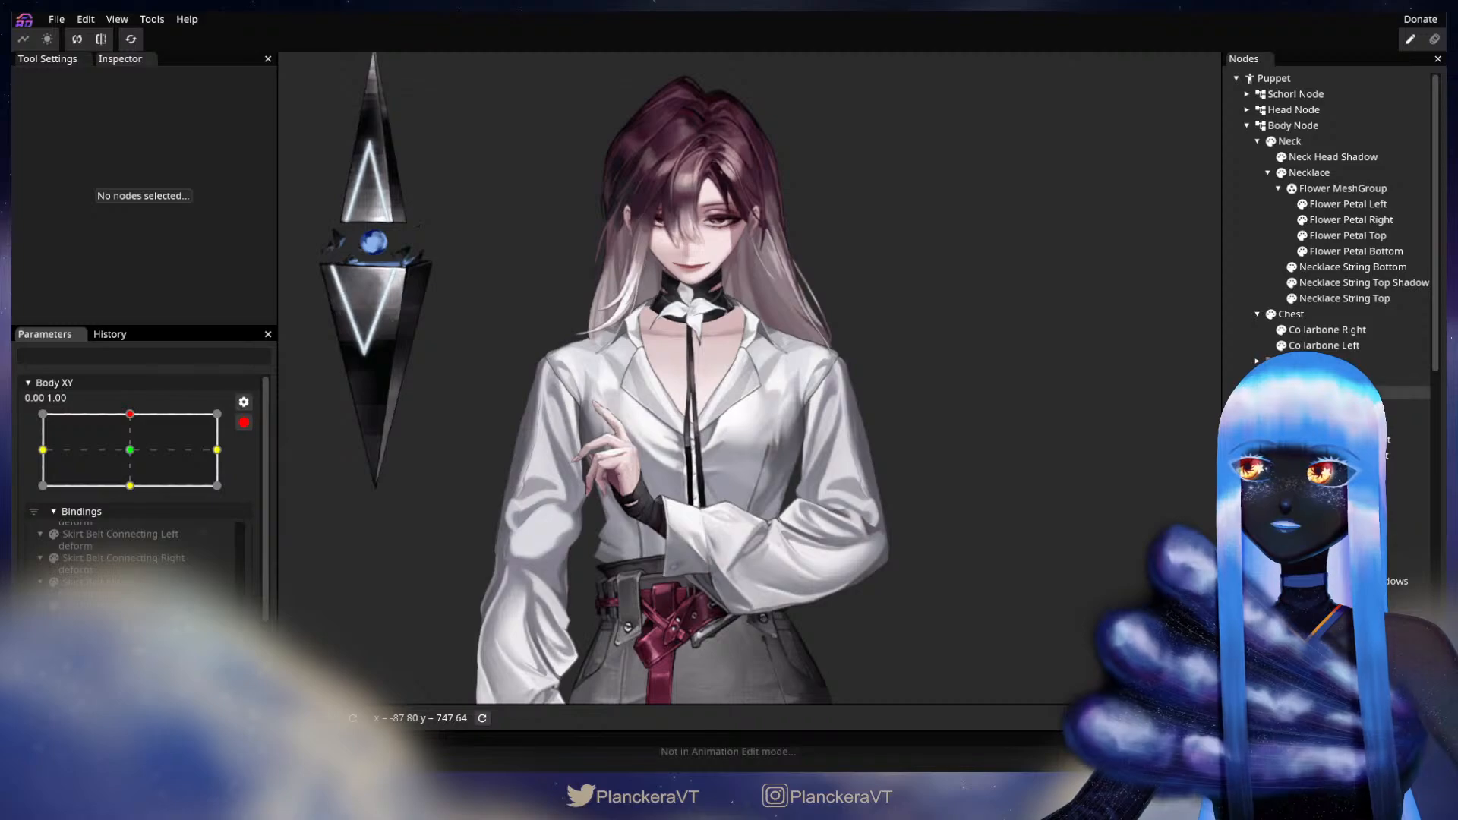
pyautogui.click(1300, 392)
pyautogui.click(1300, 376)
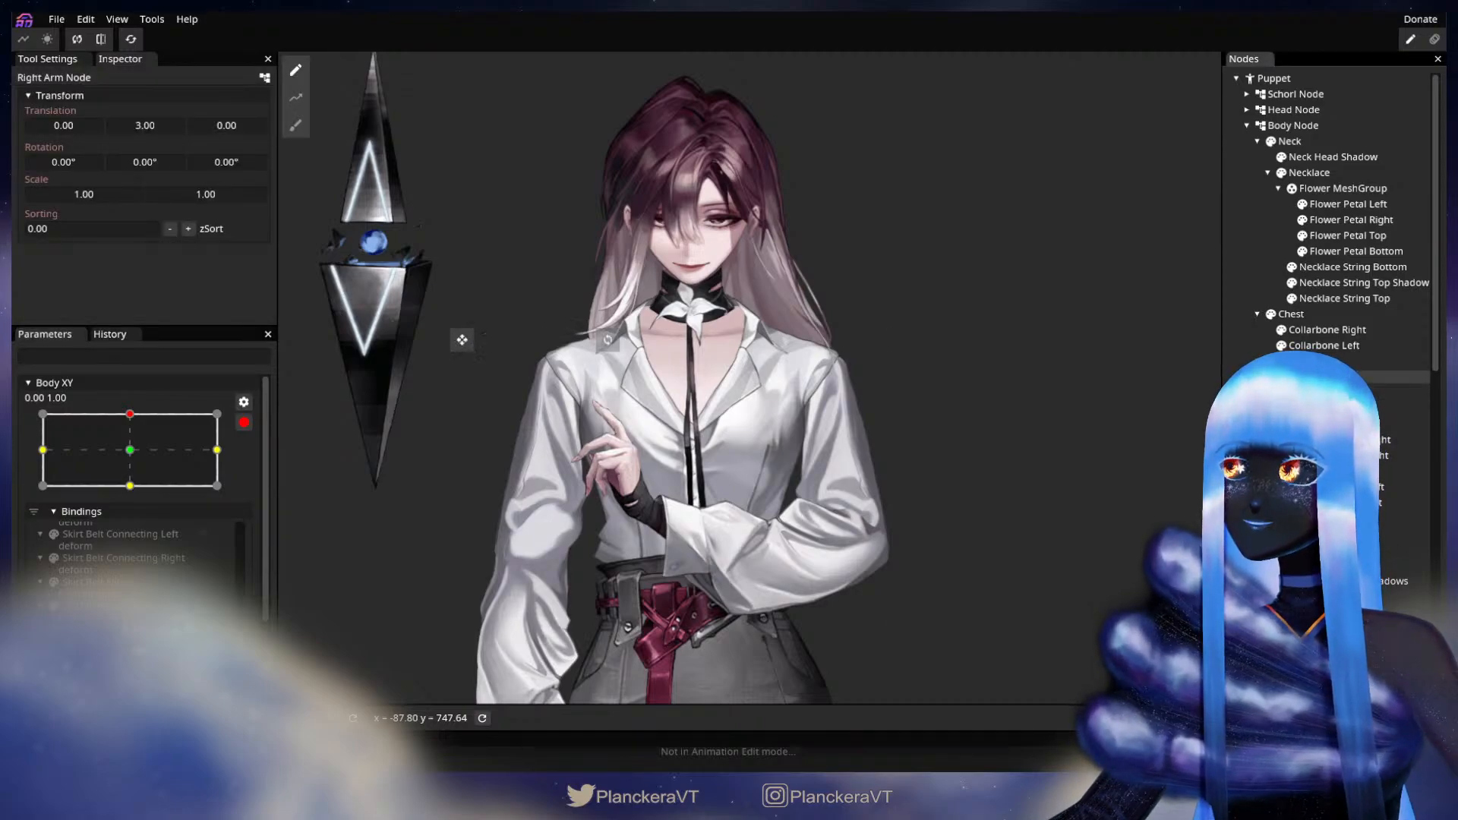
pyautogui.moveTo(145, 124); pyautogui.dragTo(148, 124)
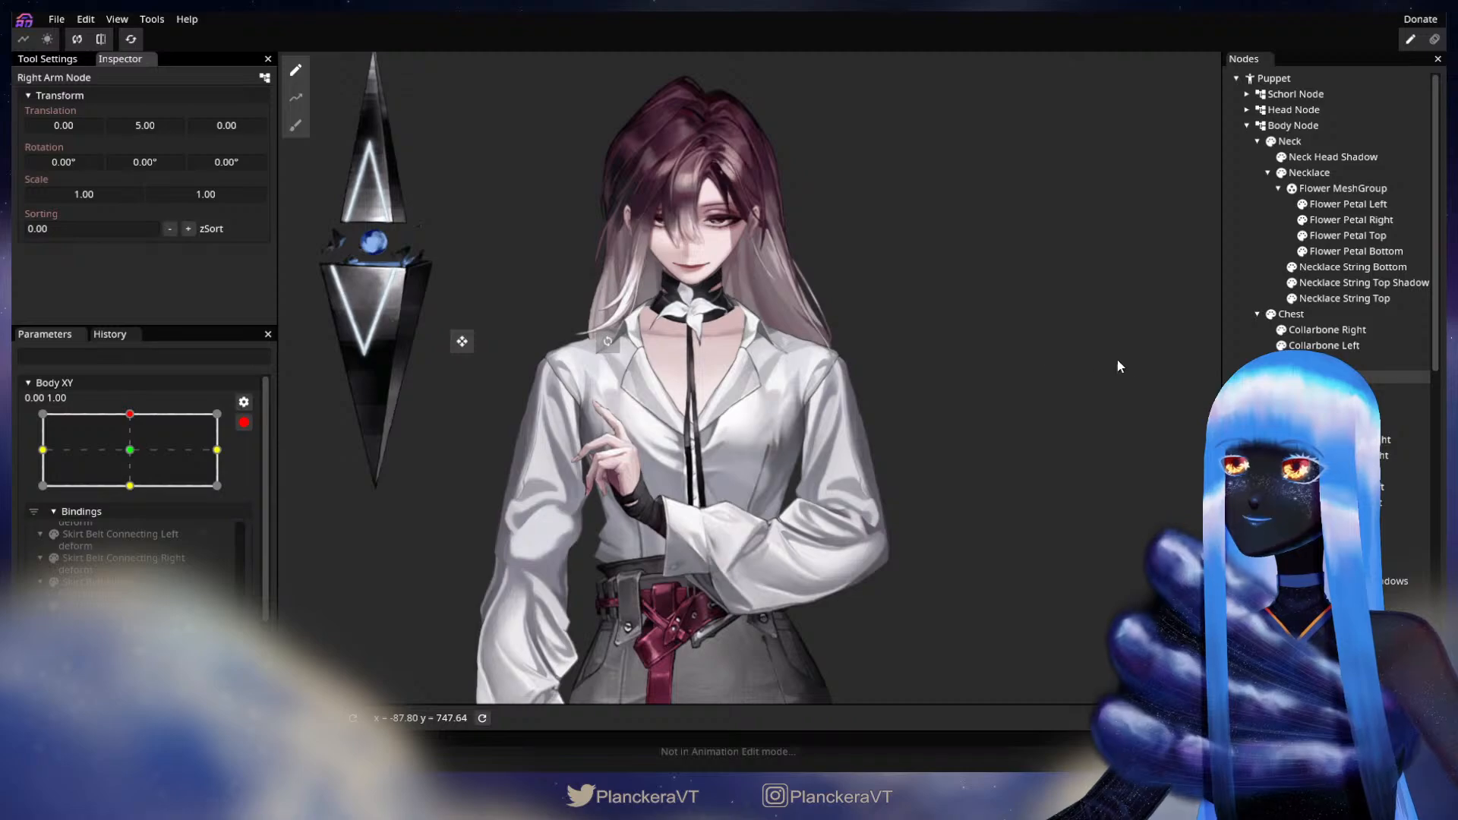
pyautogui.click(1300, 391)
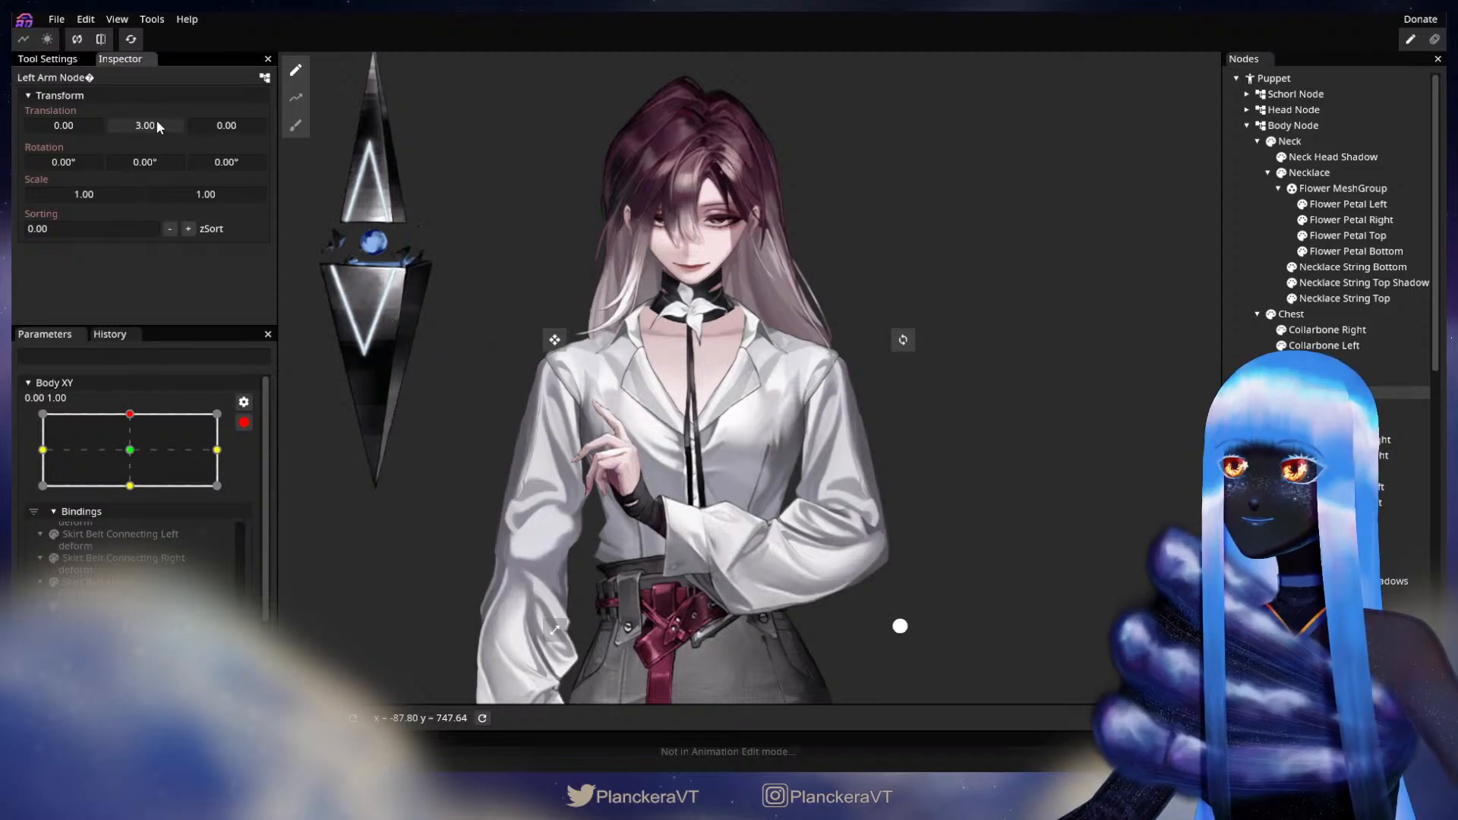
pyautogui.moveTo(157, 120); pyautogui.dragTo(158, 121)
pyautogui.press('Escape')
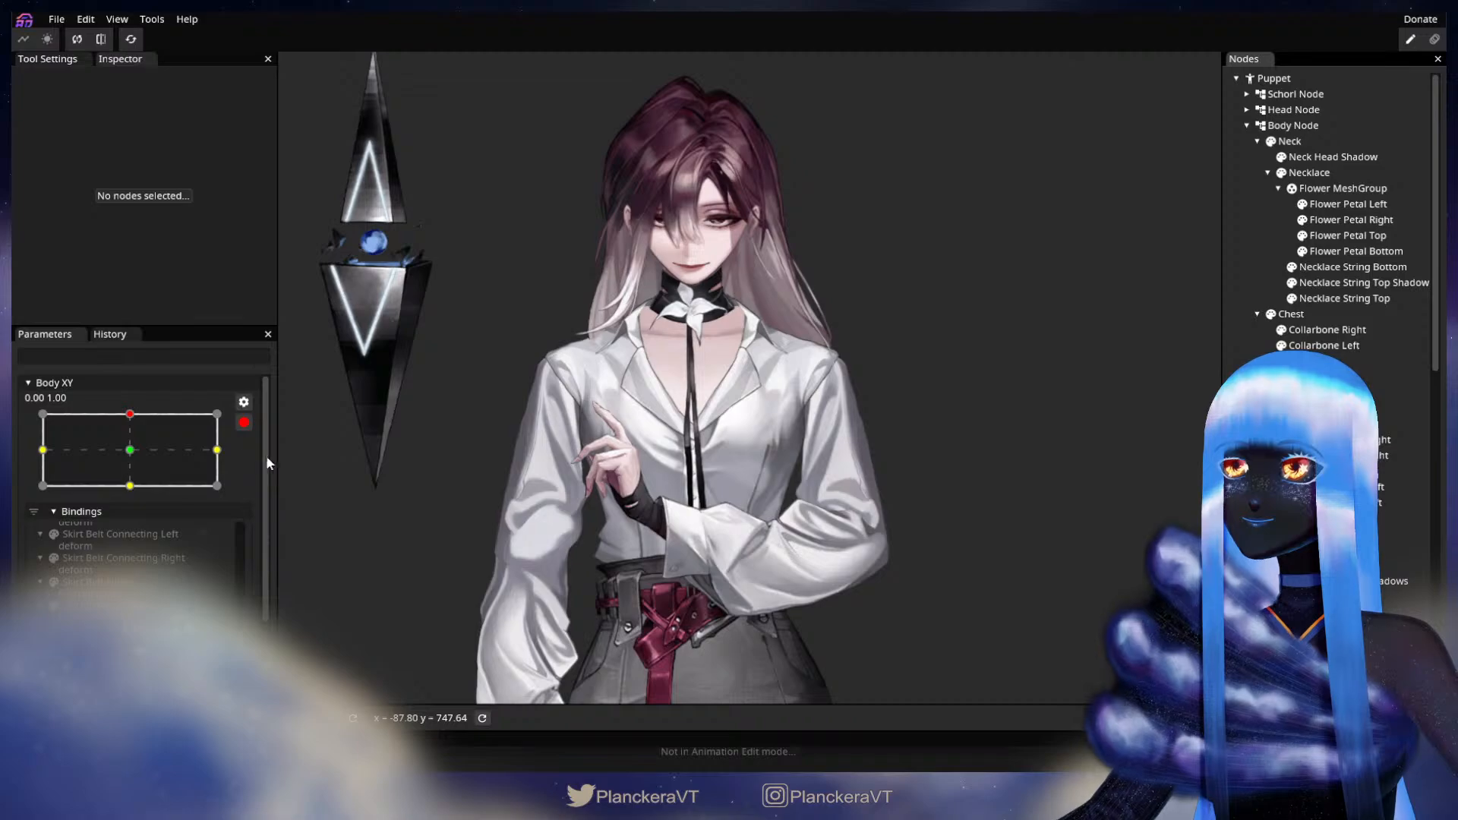
pyautogui.click(244, 422)
# - Record a Y translation of 4 for the Left Arm Node at the Body XY upper keypoint
pyautogui.moveTo(136, 480)
pyautogui.mouseDown()
pyautogui.moveTo(140, 568)
pyautogui.moveTo(135, 480)
pyautogui.mouseUp()
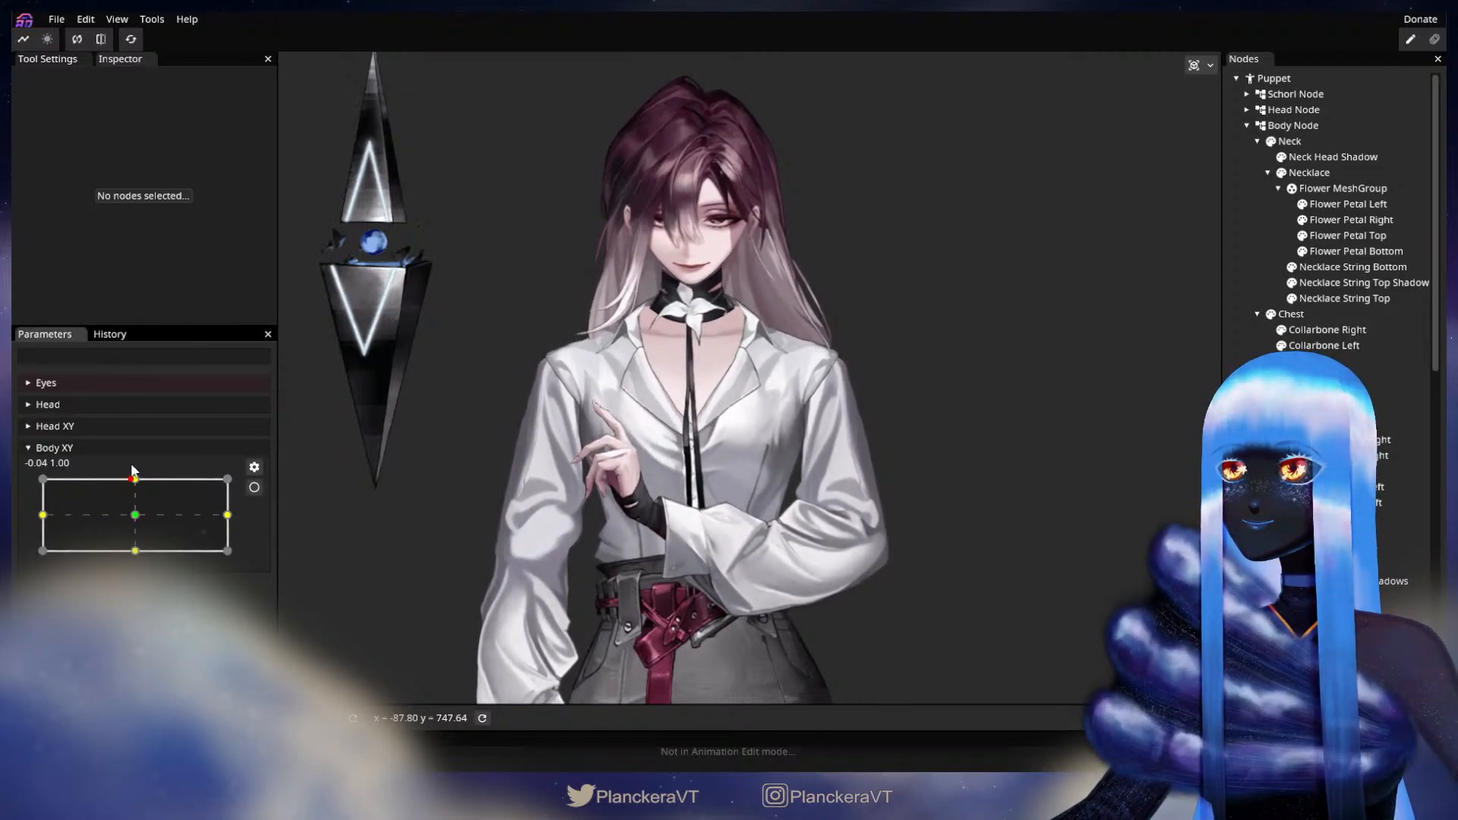
pyautogui.click(254, 487)
pyautogui.click(1302, 392)
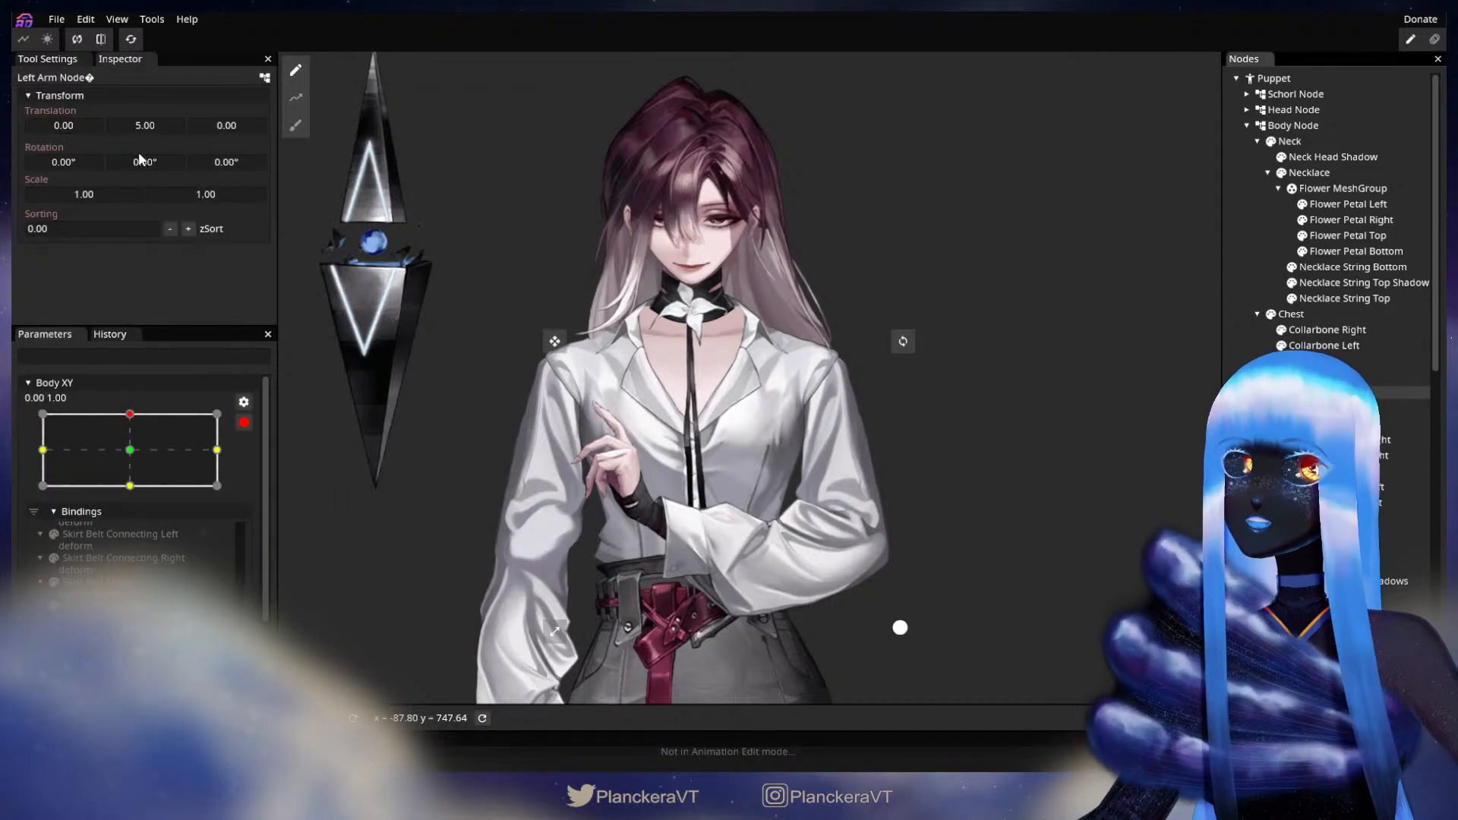
pyautogui.moveTo(146, 130); pyautogui.dragTo(145, 129)
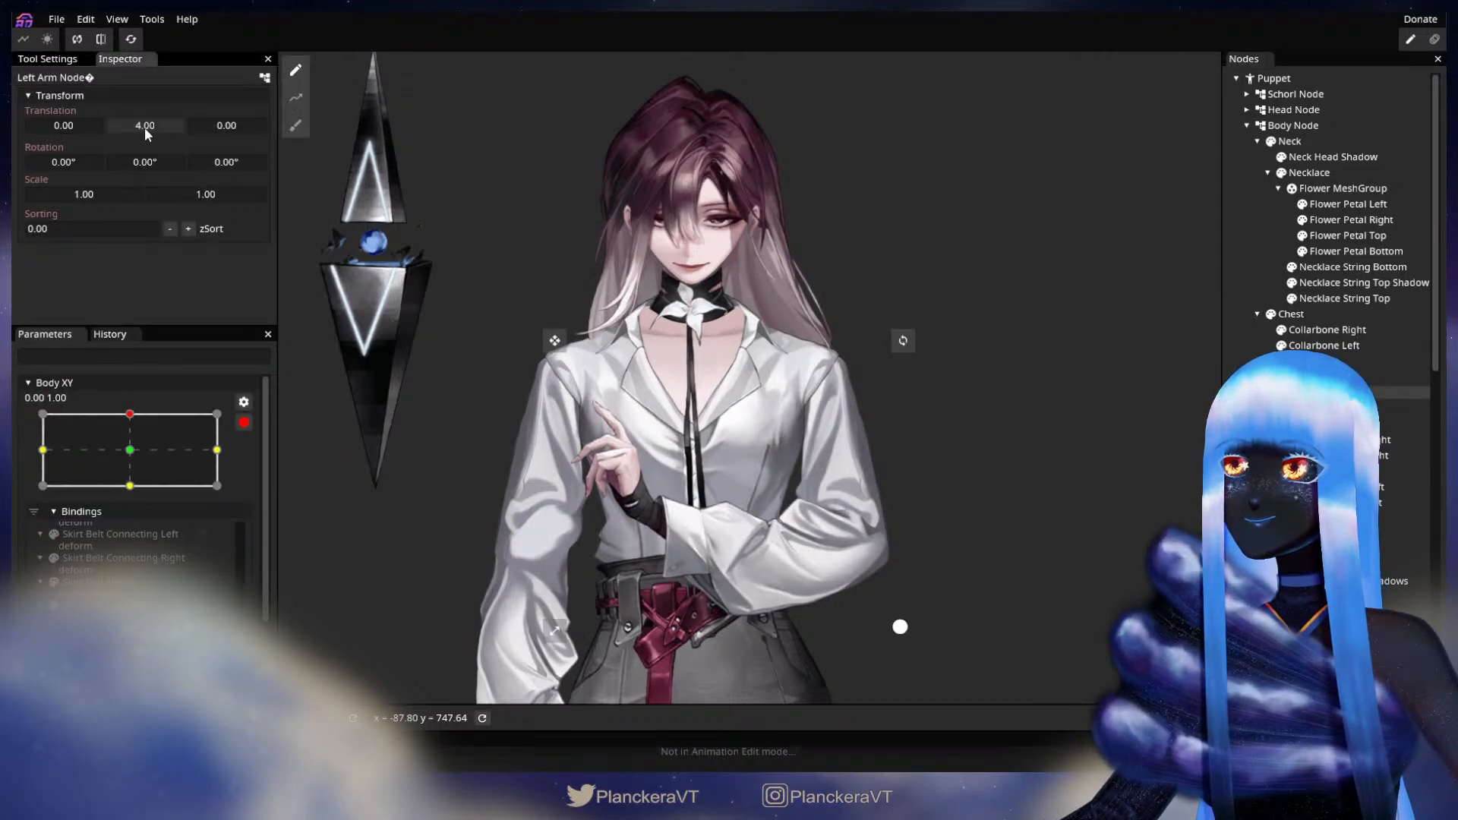
pyautogui.click(348, 483)
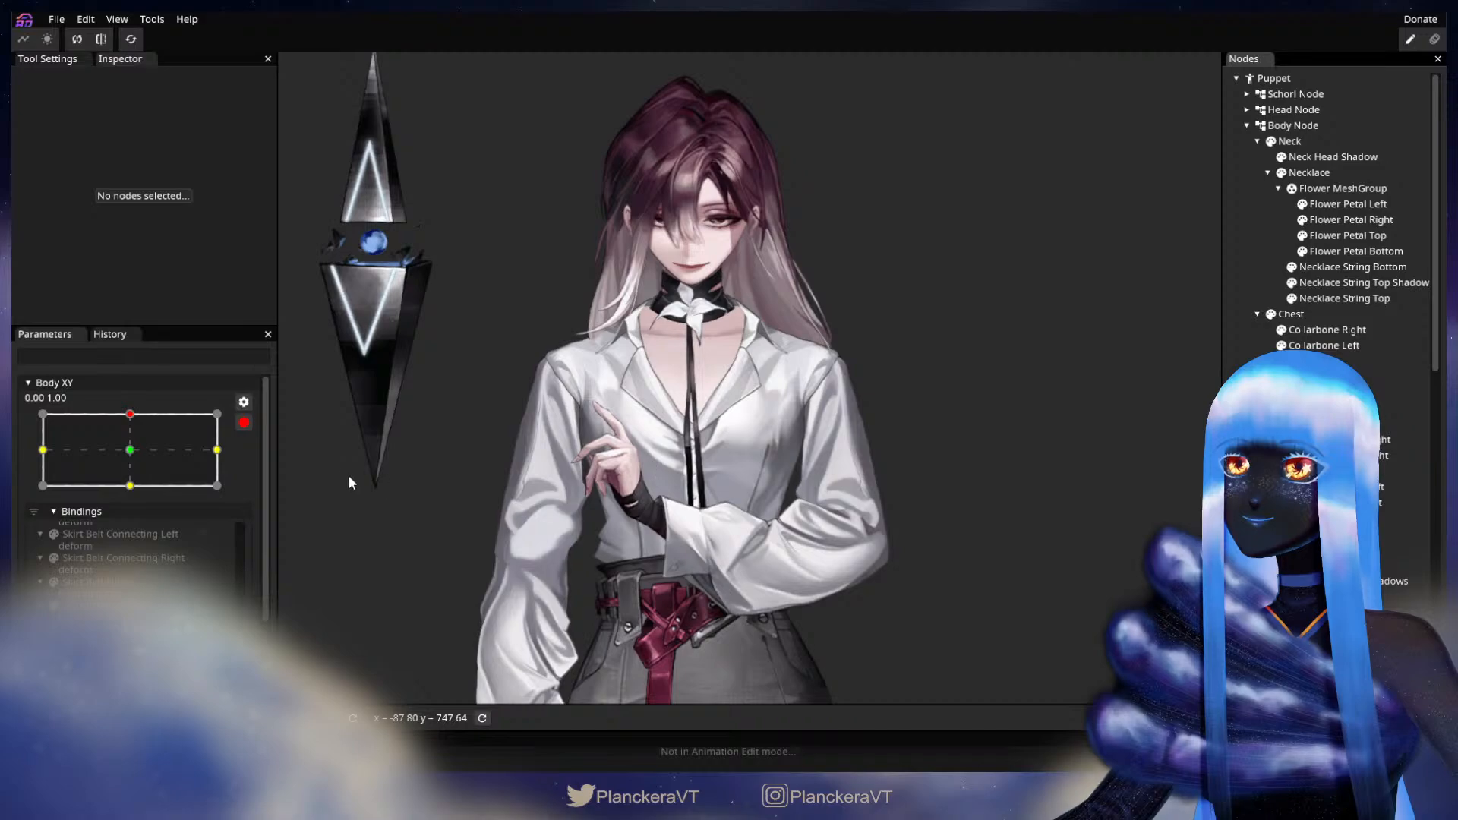
pyautogui.click(241, 424)
# - Preview the Body XY motion through the upper, lower and sideways positions to check the arms and shirt
pyautogui.moveTo(137, 479)
pyautogui.mouseDown()
pyautogui.moveTo(135, 546)
pyautogui.moveTo(128, 469)
pyautogui.mouseUp()
pyautogui.moveTo(132, 547); pyautogui.dragTo(133, 475)
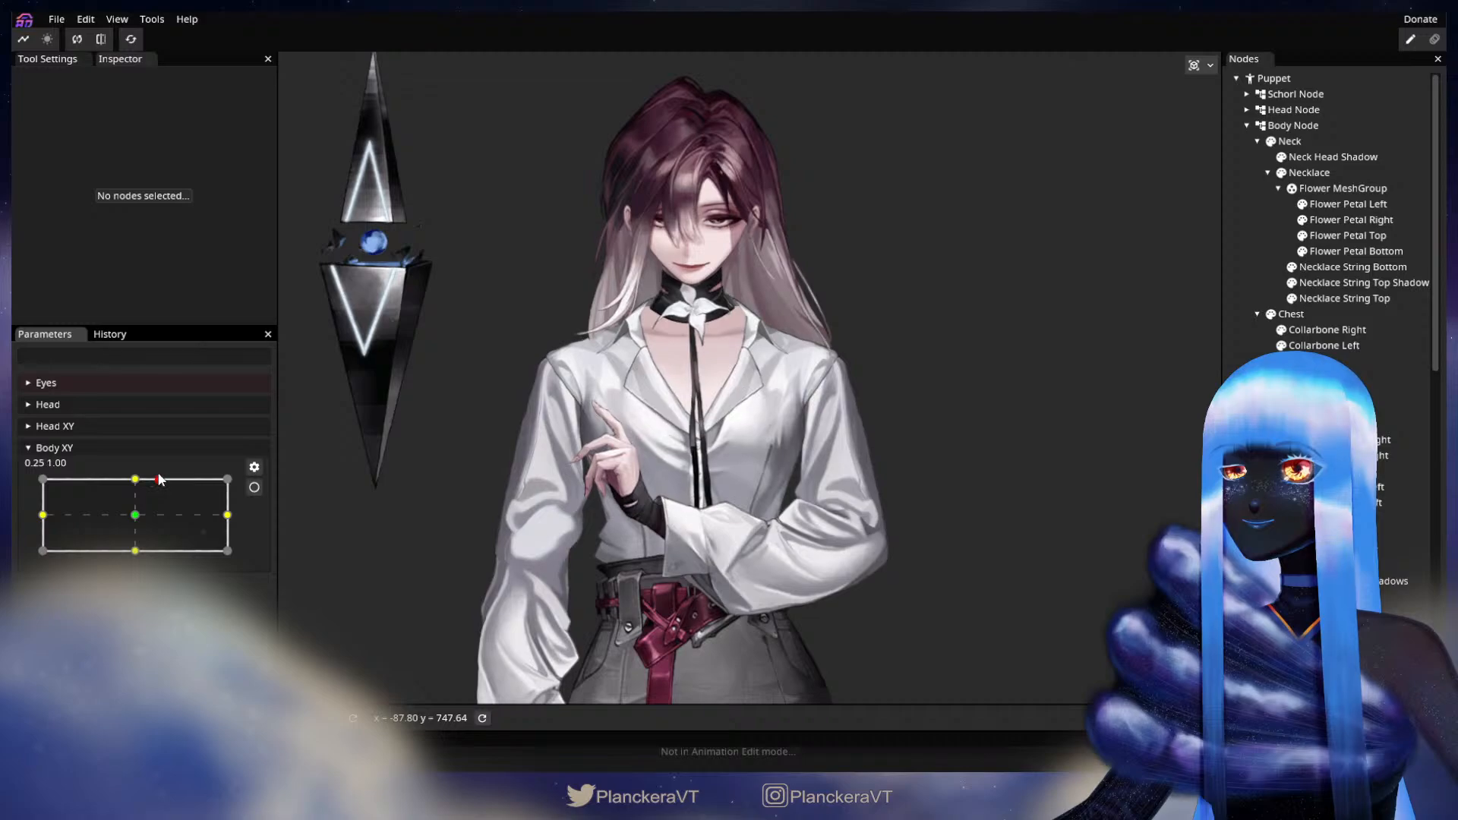
pyautogui.moveTo(159, 479); pyautogui.dragTo(175, 508)
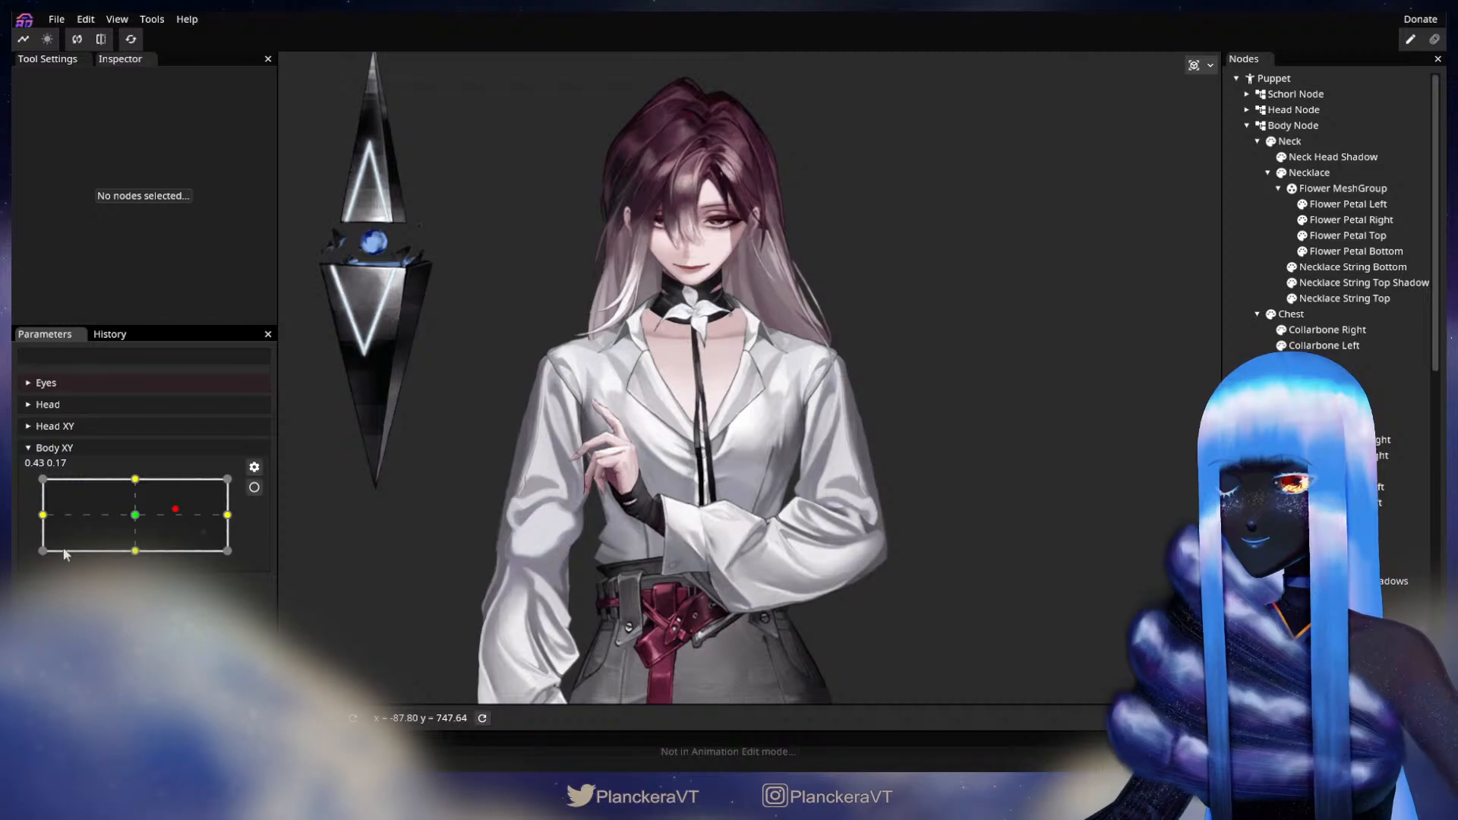
pyautogui.moveTo(65, 554); pyautogui.dragTo(133, 472)
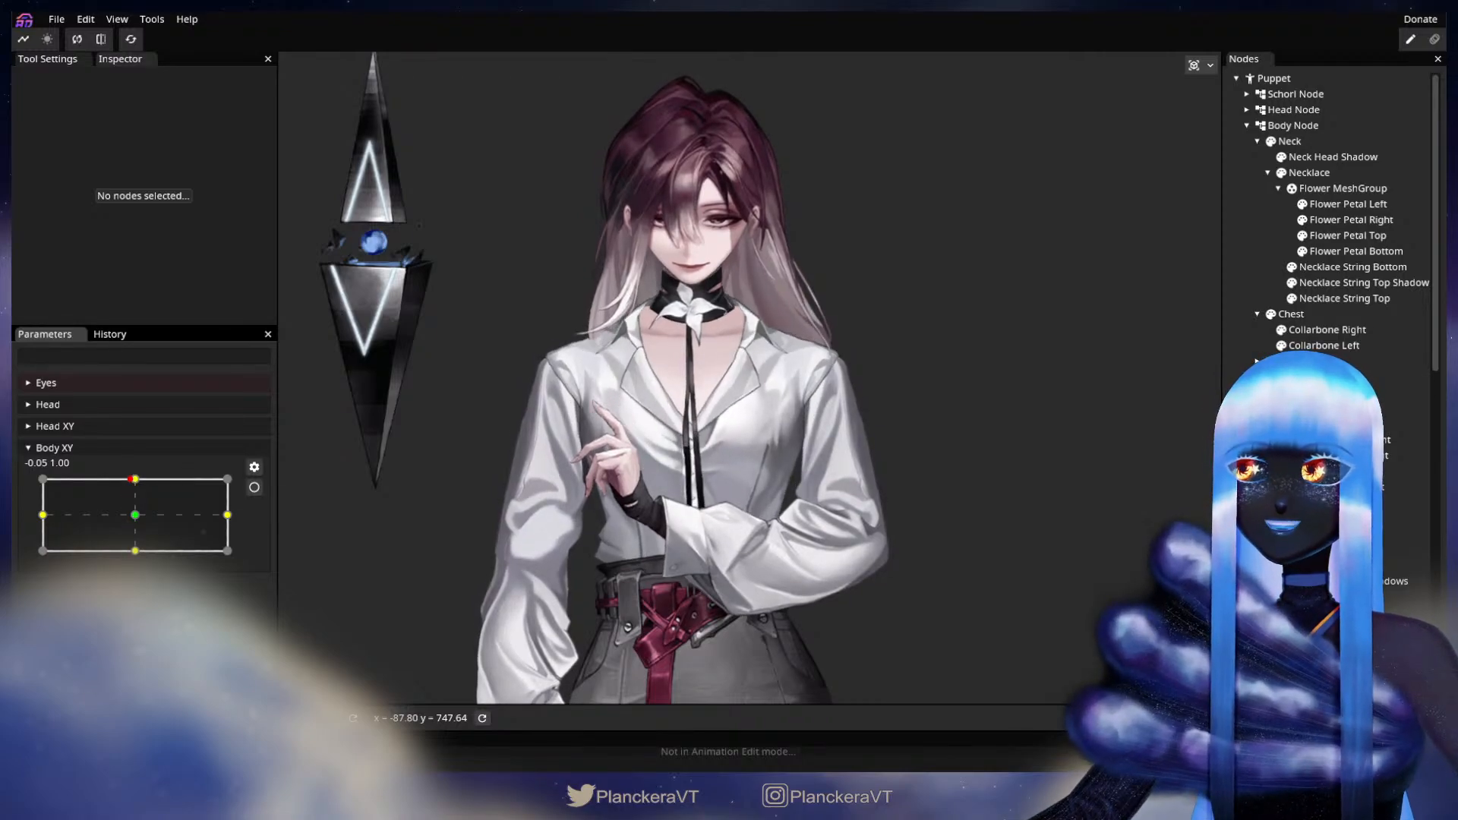
pyautogui.scroll(3, 670, 559)
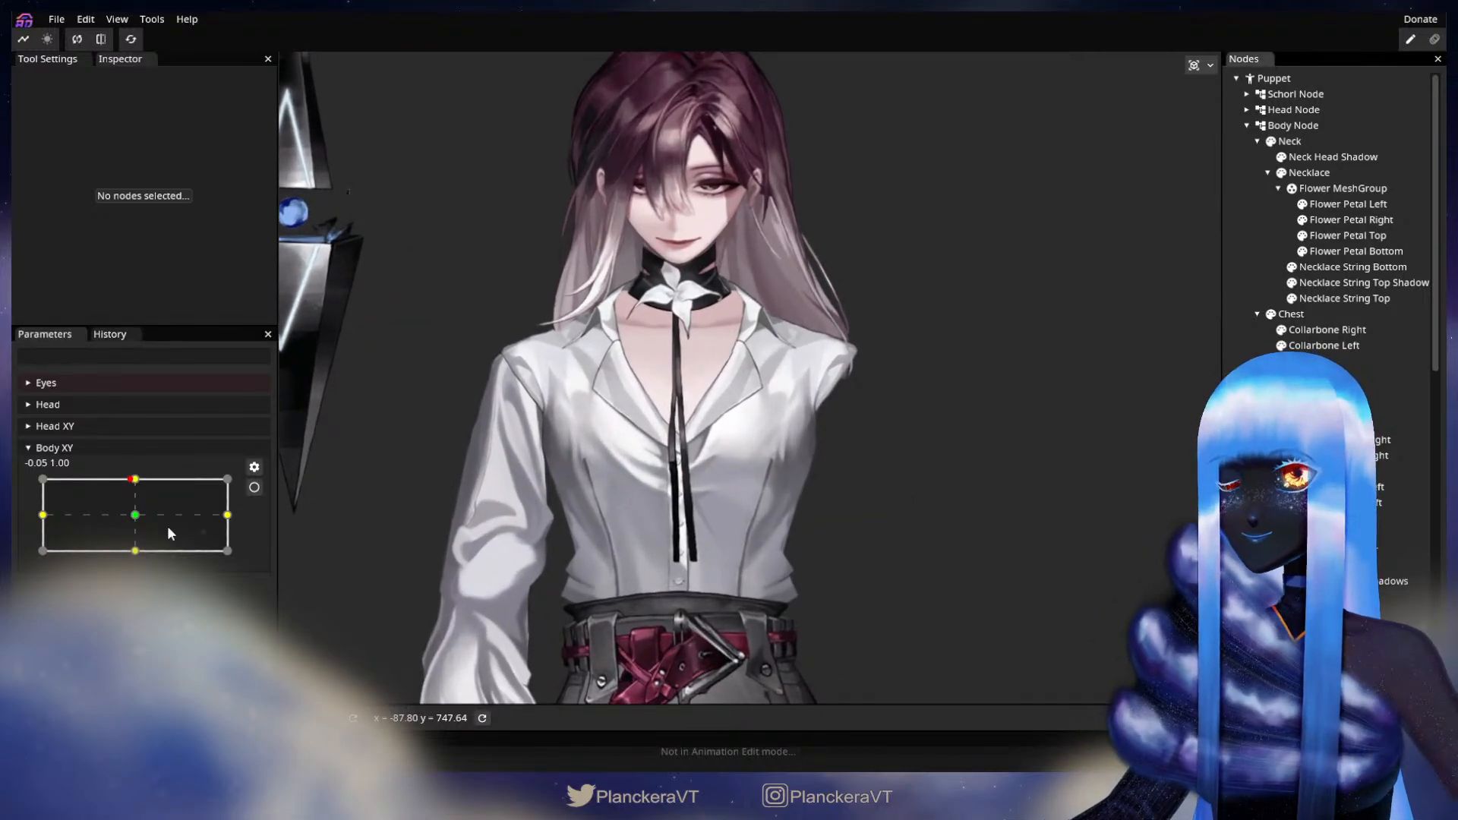
pyautogui.moveTo(134, 479); pyautogui.dragTo(130, 568)
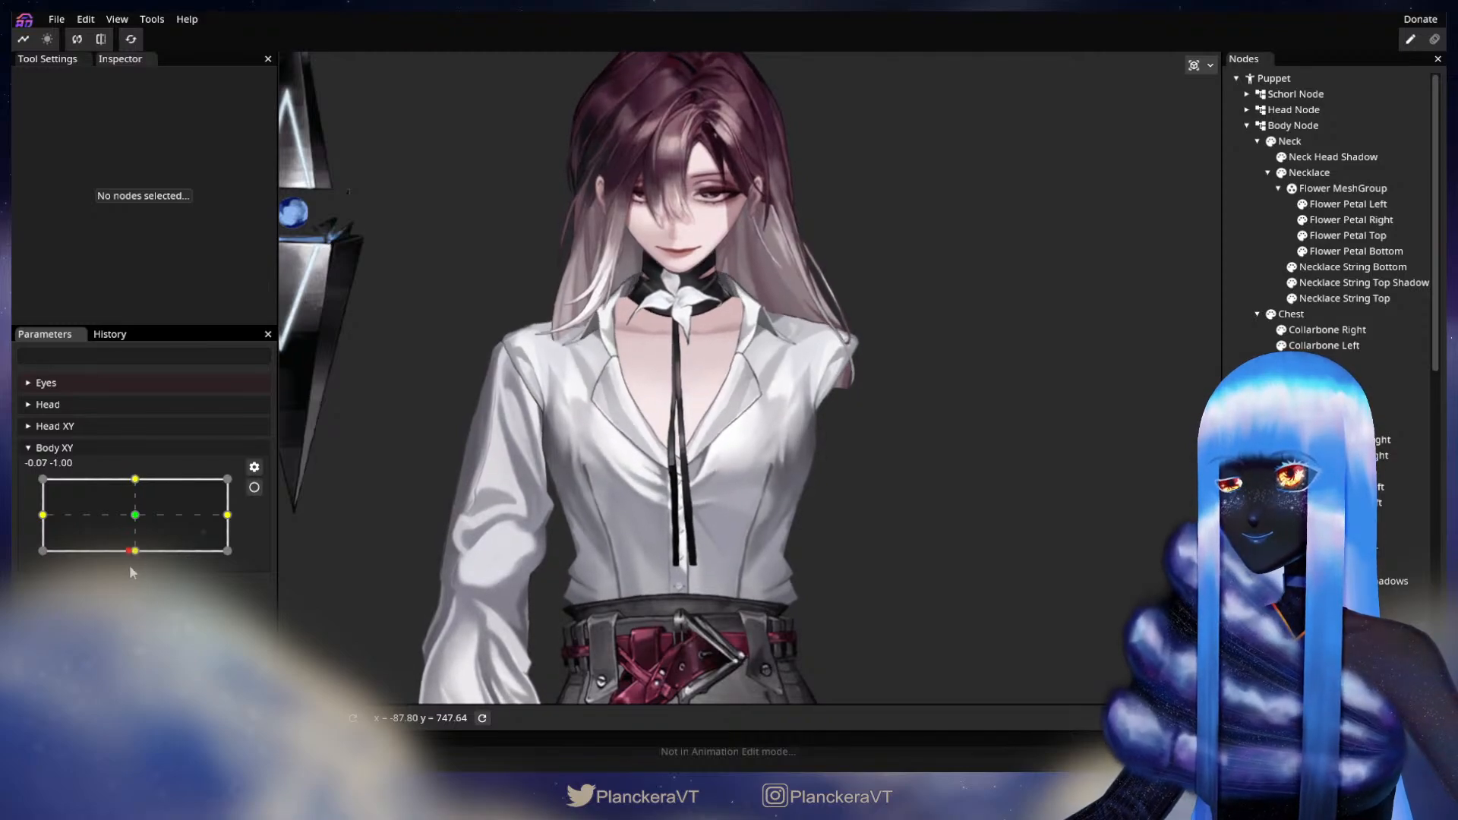
# - Inspect the shirt and necklace up close at the Body XY lower keypoint and preview the movement around it without recording
pyautogui.click(253, 487)
pyautogui.scroll(5, 967, 558)
pyautogui.moveTo(967, 558); pyautogui.dragTo(1005, 525)
pyautogui.scroll(5, 960, 508)
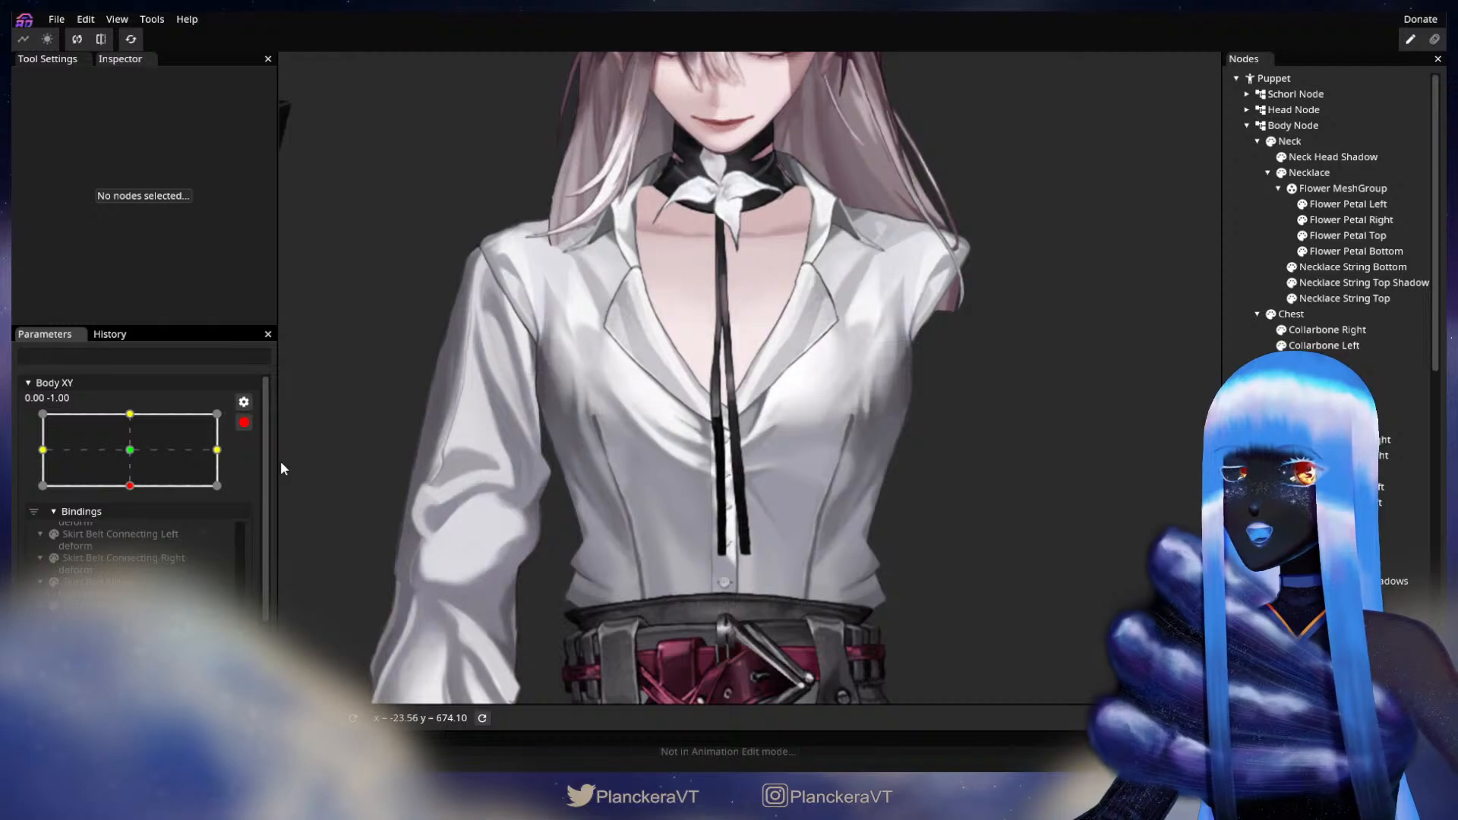
pyautogui.click(244, 422)
pyautogui.scroll(-3, 392, 494)
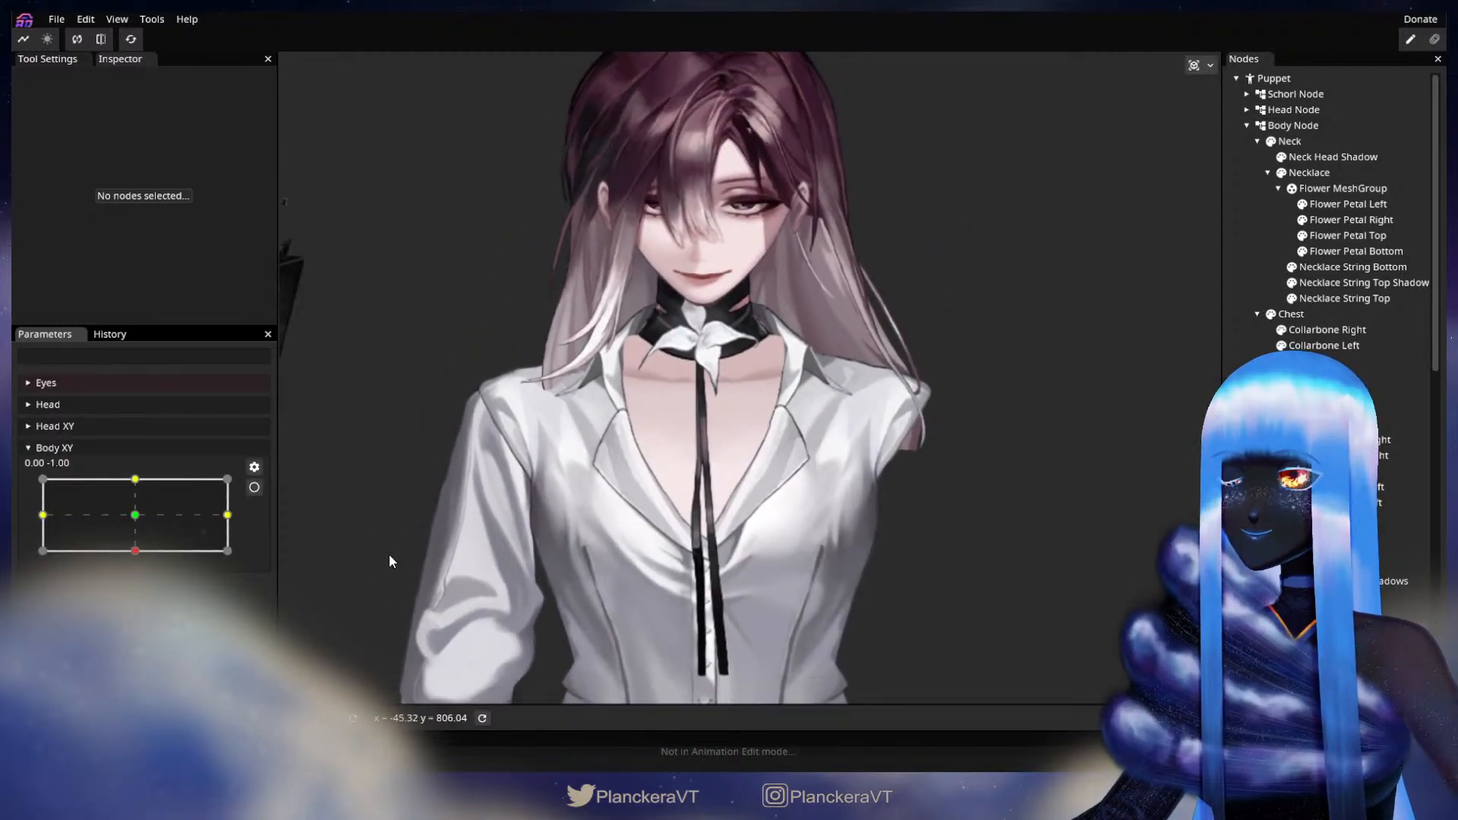
pyautogui.moveTo(145, 547)
pyautogui.mouseDown()
pyautogui.moveTo(135, 509)
pyautogui.moveTo(132, 566)
pyautogui.moveTo(138, 554)
pyautogui.mouseUp()
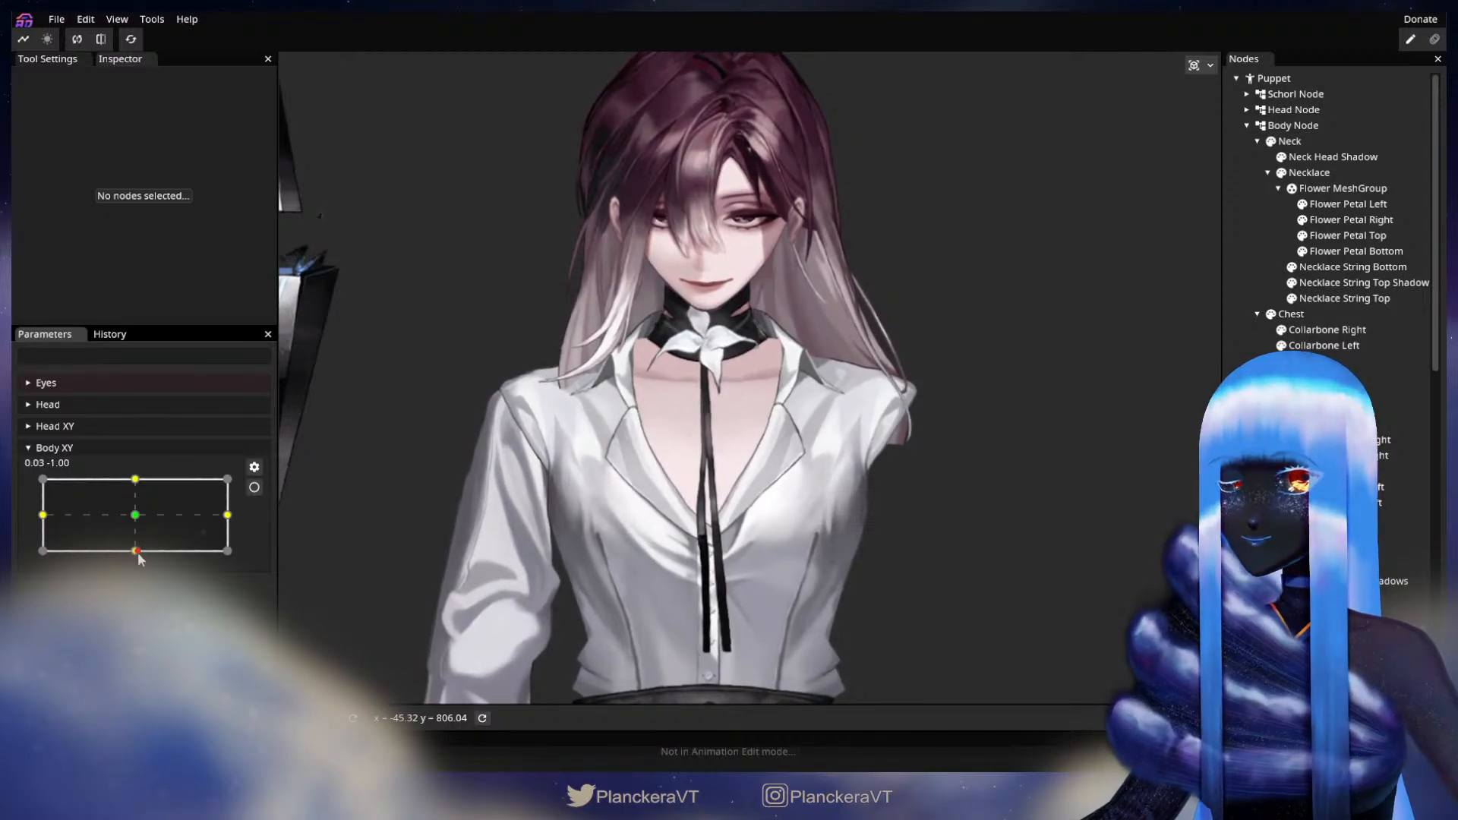
# - Refine the Shirt deformation on the viewer's right side of the chest at the Body XY lower keypoint with a size 45 Circle Brush, then preview it
pyautogui.click(255, 488)
pyautogui.click(1291, 597)
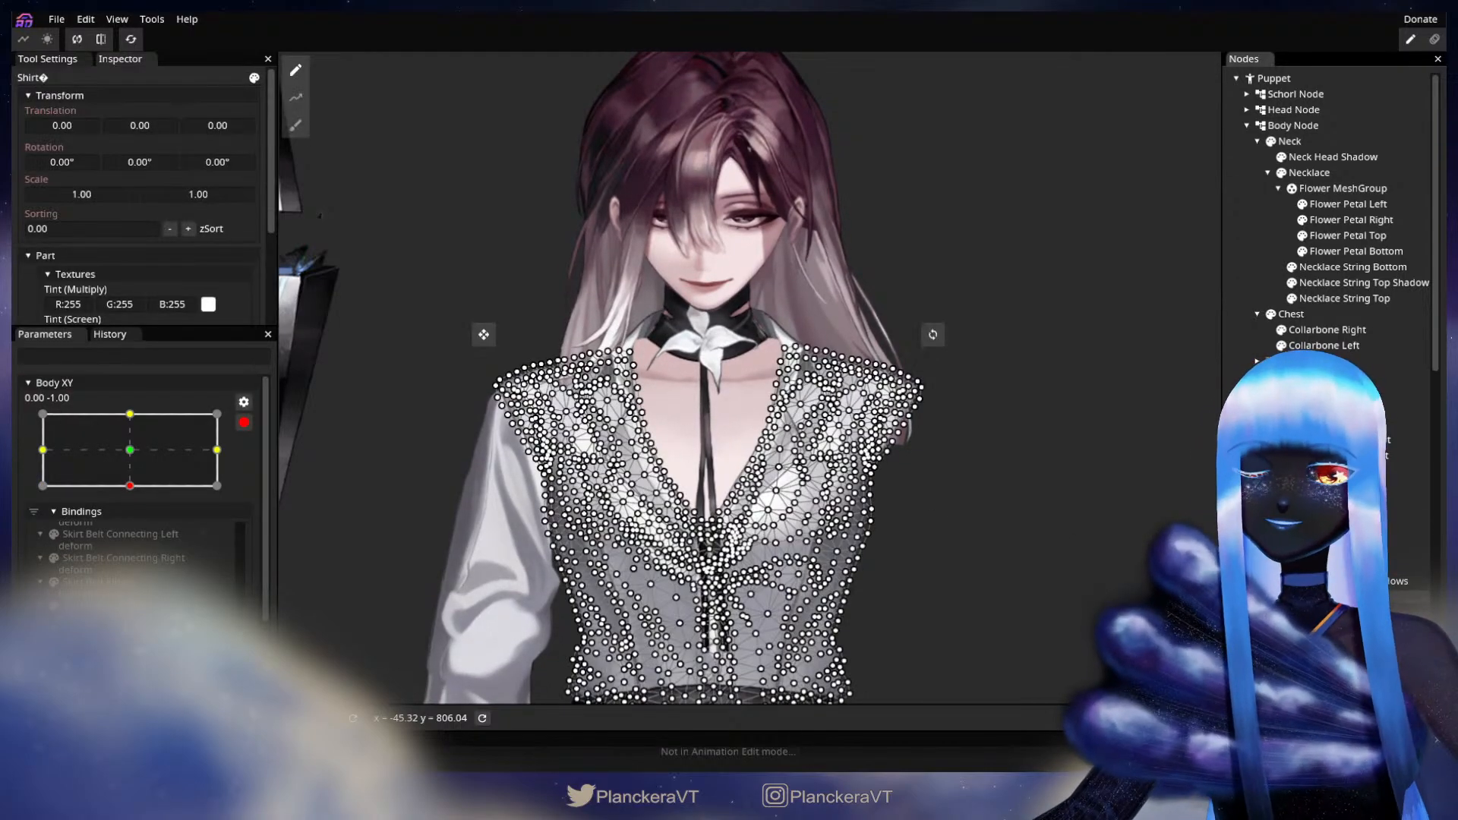
pyautogui.scroll(3, 928, 518)
pyautogui.moveTo(988, 600); pyautogui.dragTo(1031, 448)
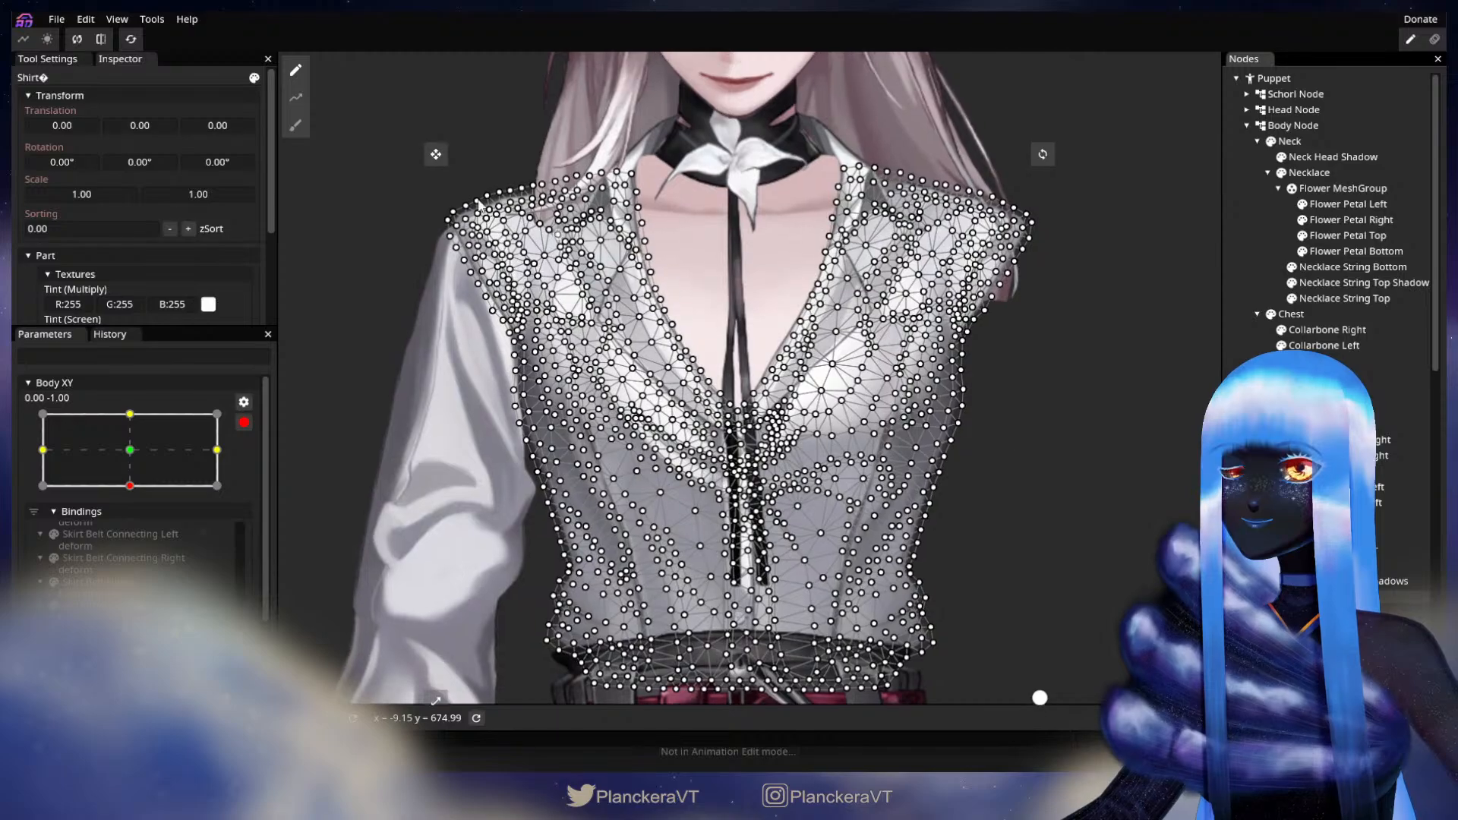
pyautogui.click(296, 124)
pyautogui.scroll(1, 486, 357)
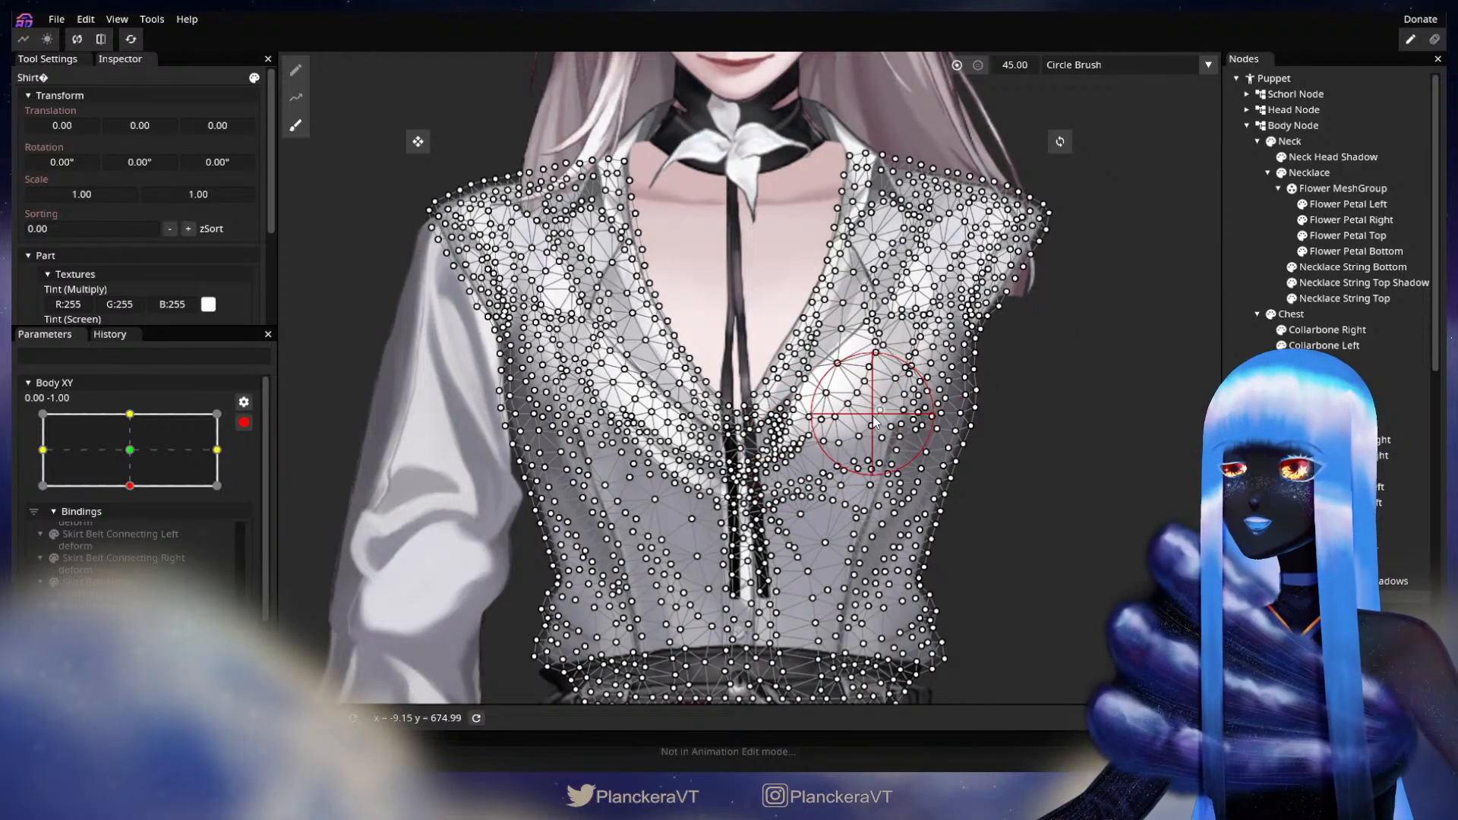
pyautogui.press('Escape')
pyautogui.scroll(-2, 874, 453)
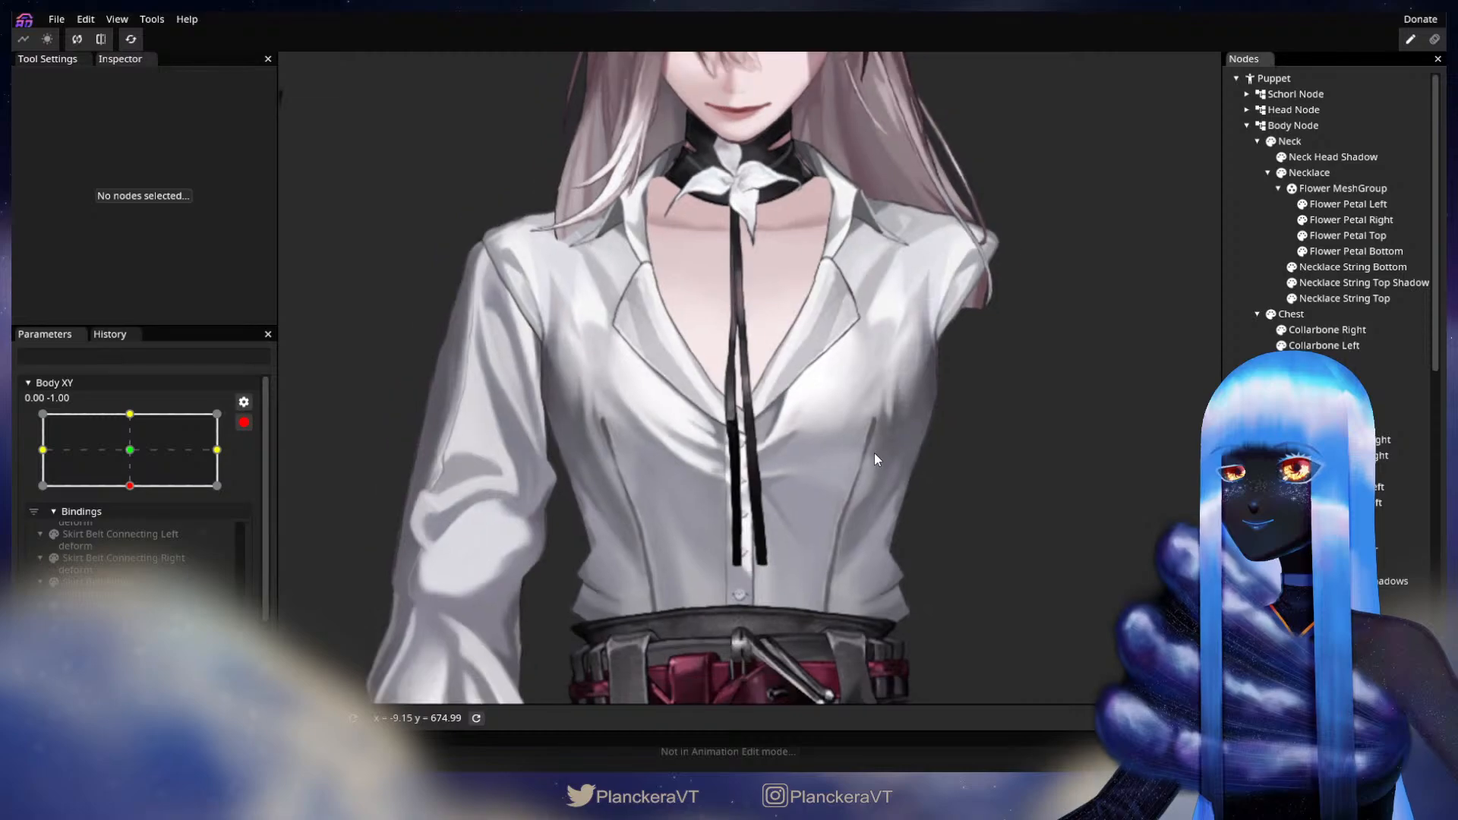
pyautogui.moveTo(877, 426); pyautogui.dragTo(877, 496)
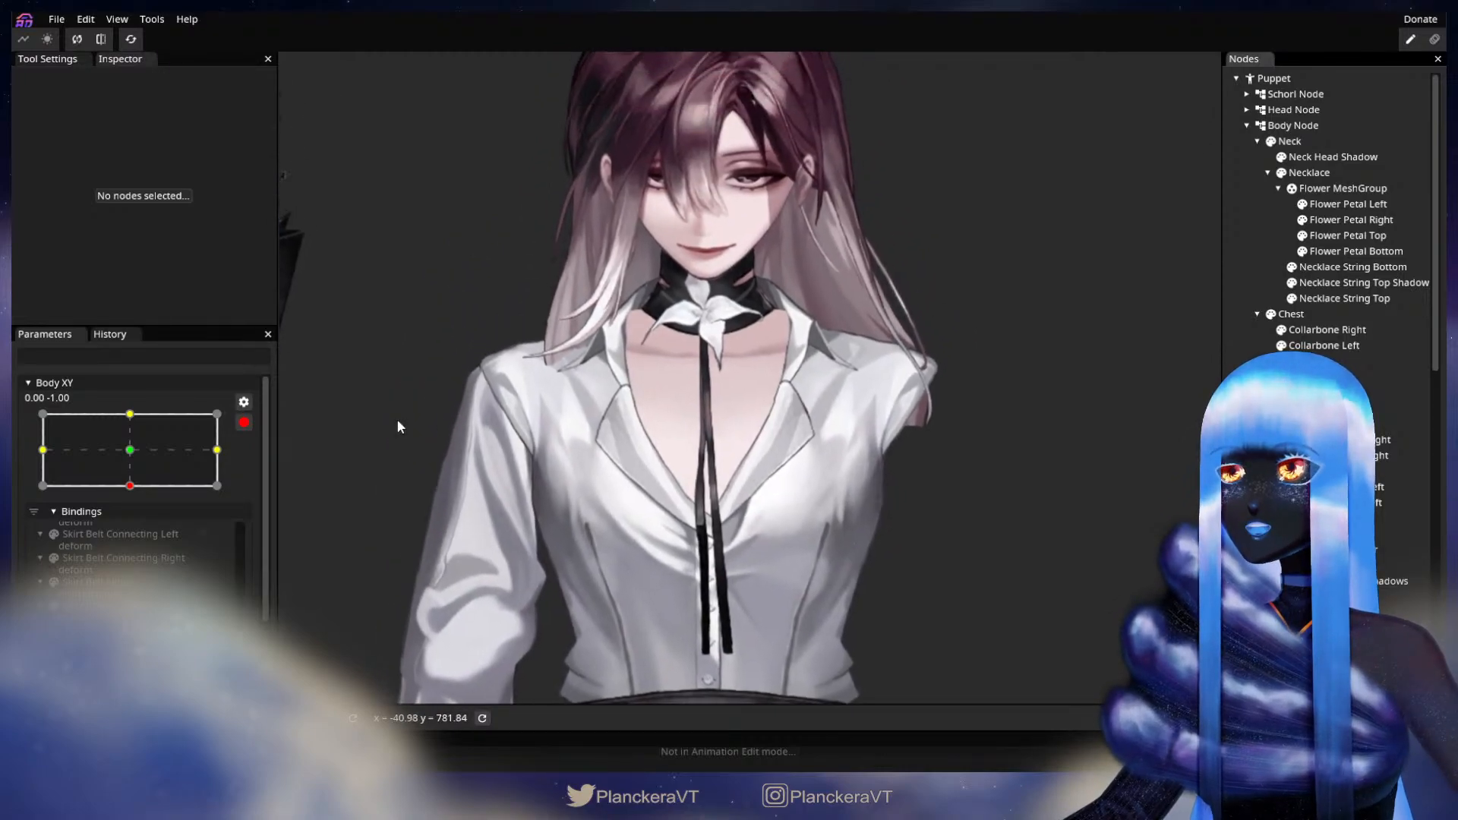
pyautogui.click(244, 422)
pyautogui.moveTo(136, 551)
pyautogui.mouseDown()
pyautogui.moveTo(134, 521)
pyautogui.moveTo(129, 556)
pyautogui.mouseUp()
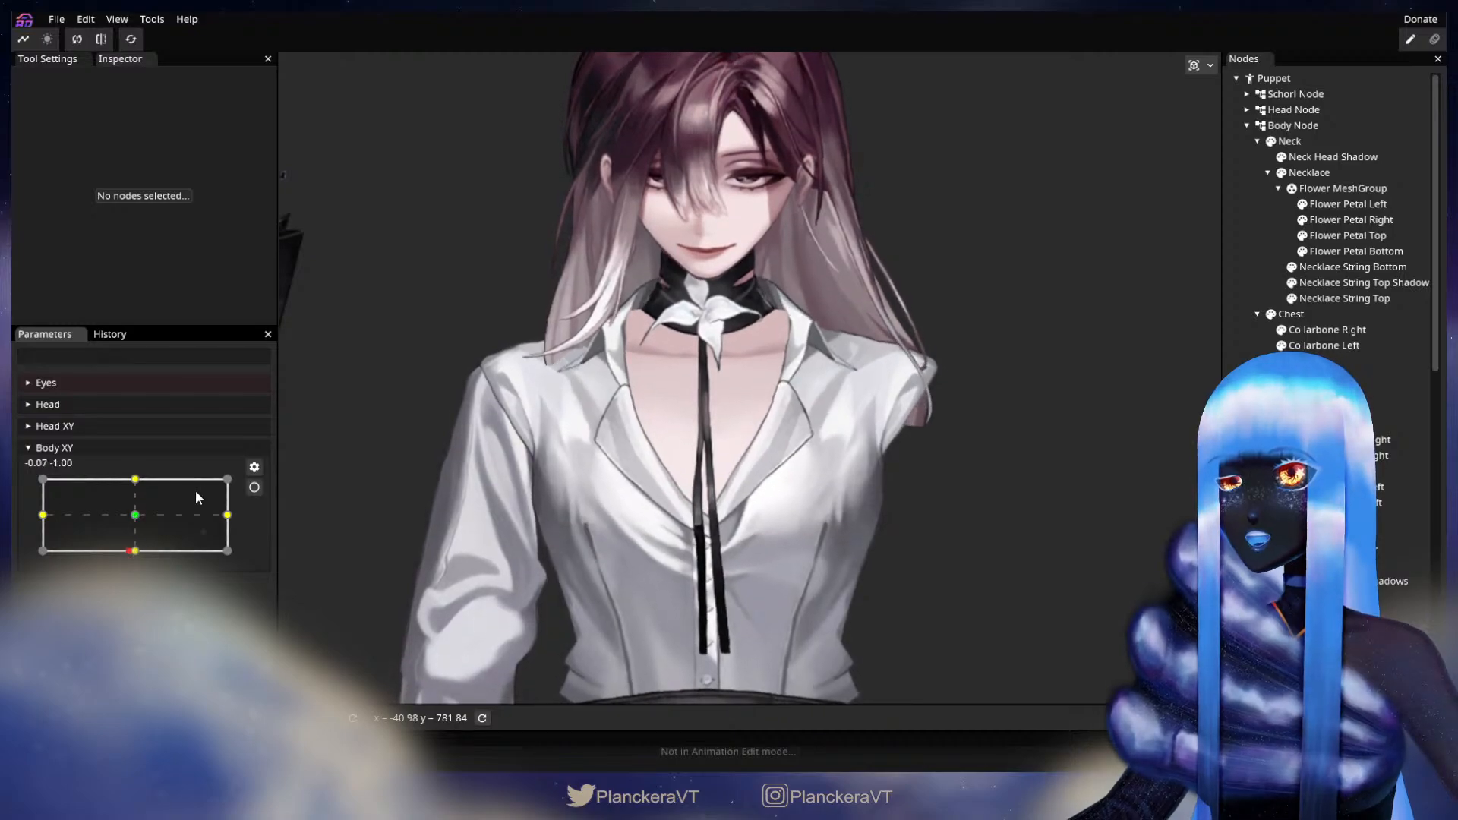
# - Record a Shirt mesh adjustment beside the viewer's left lapel at the Body XY lower keypoint with the size 45 Circle Brush and preview the motion
pyautogui.click(254, 488)
pyautogui.moveTo(525, 527); pyautogui.dragTo(700, 487)
pyautogui.scroll(2, 700, 486)
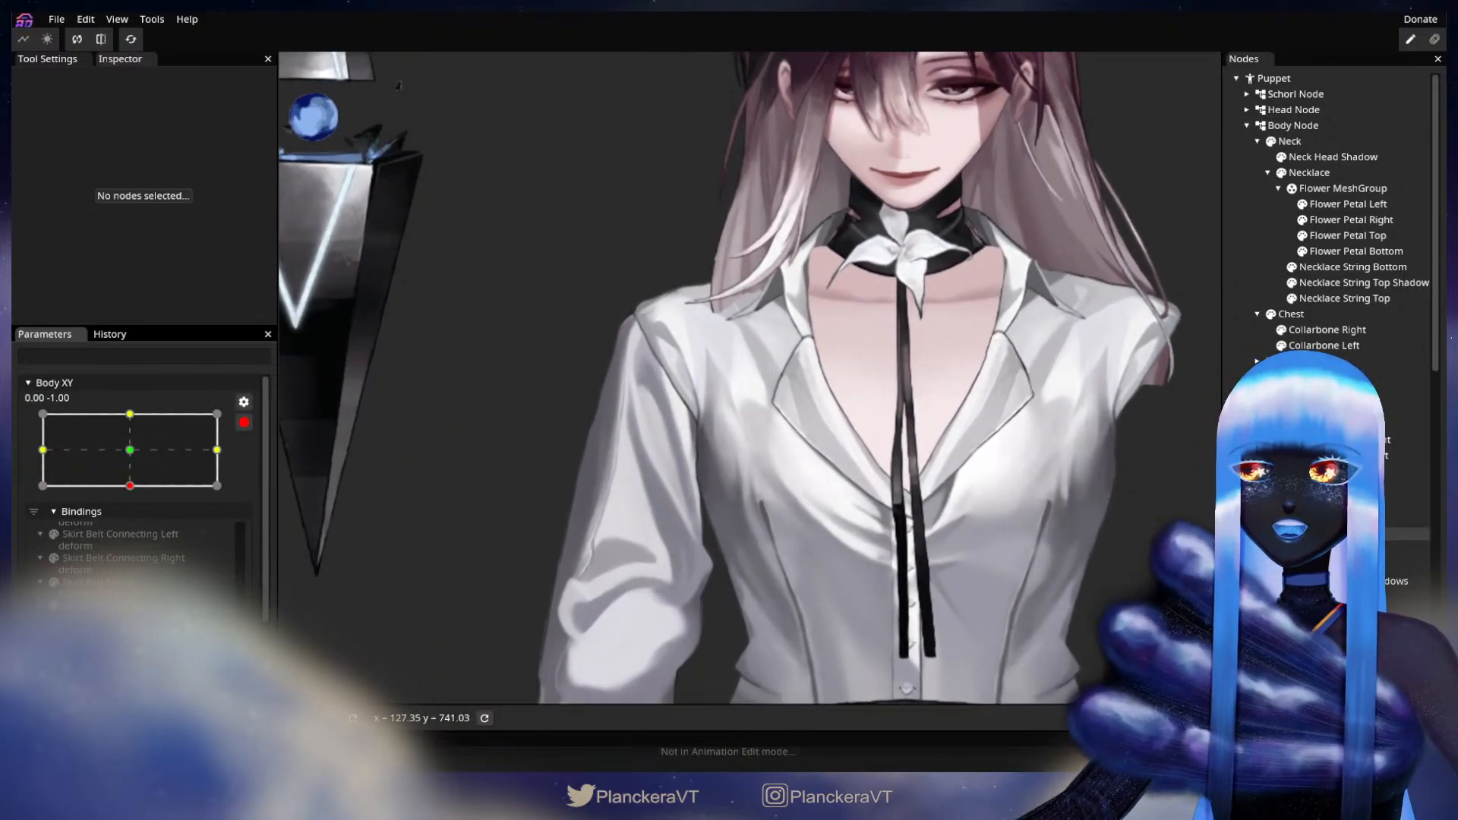
pyautogui.click(837, 494)
pyautogui.scroll(1, 837, 494)
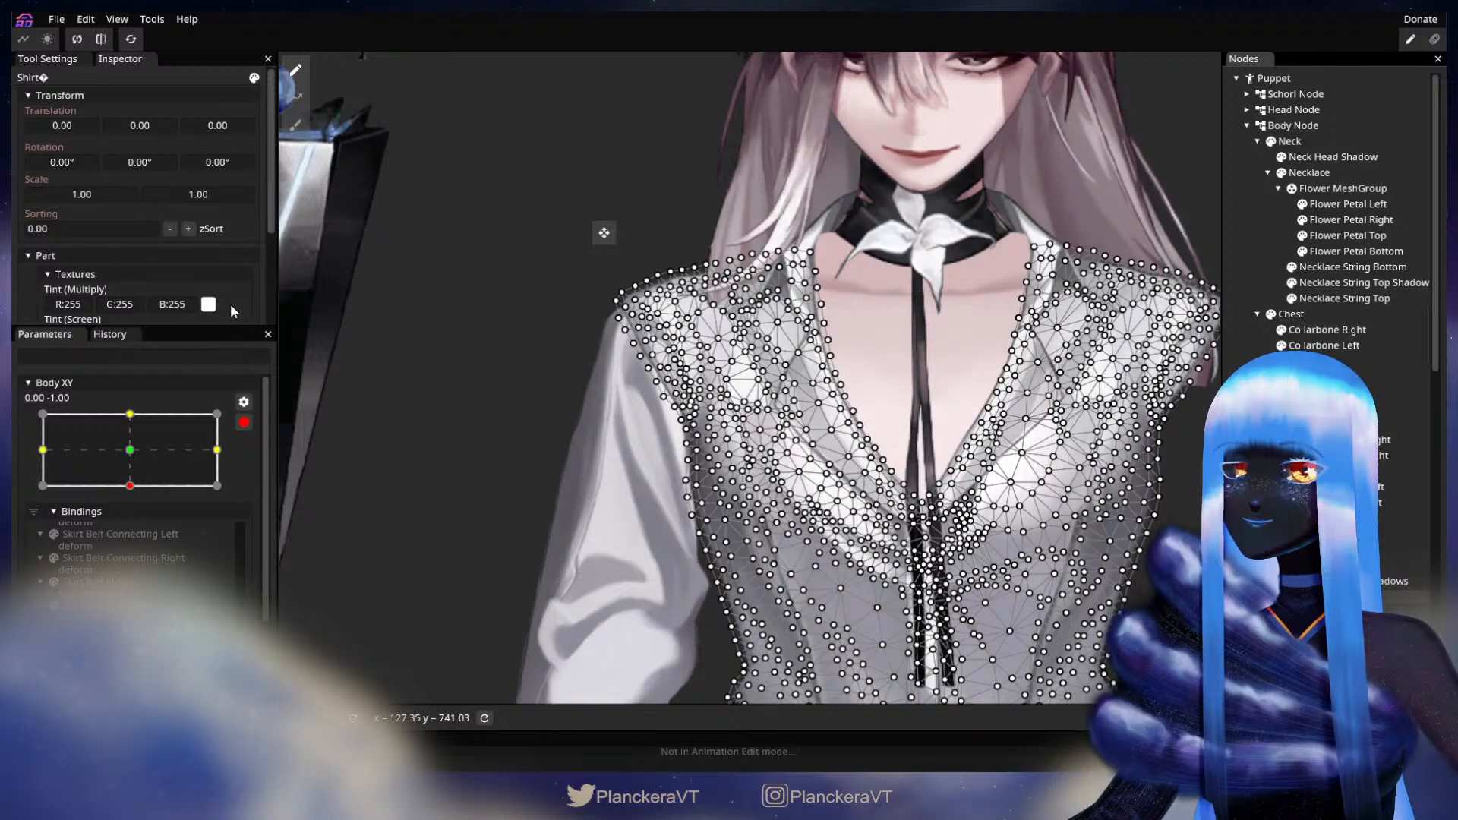
pyautogui.click(296, 124)
pyautogui.scroll(1, 750, 403)
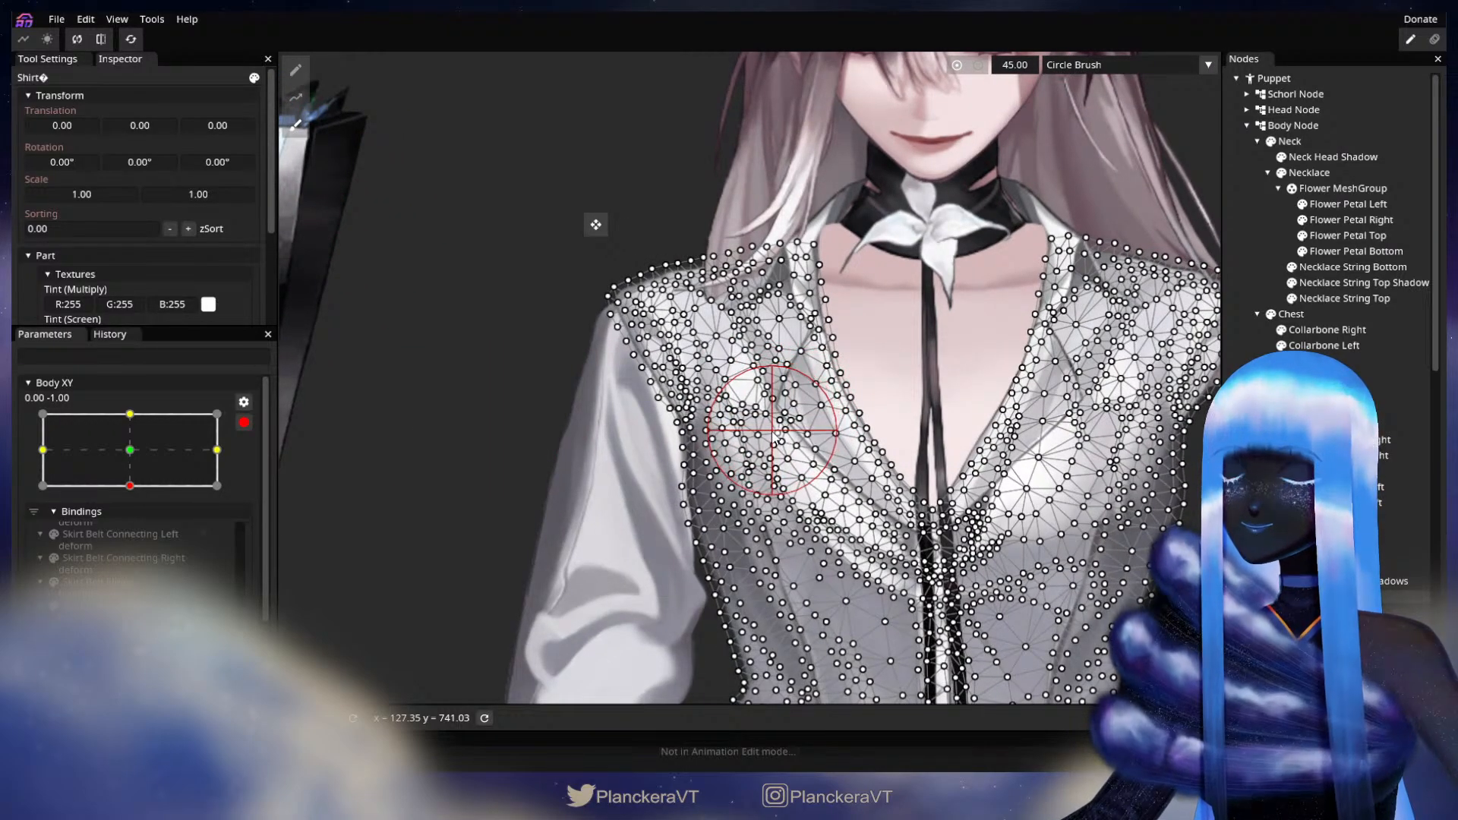
pyautogui.press('Escape')
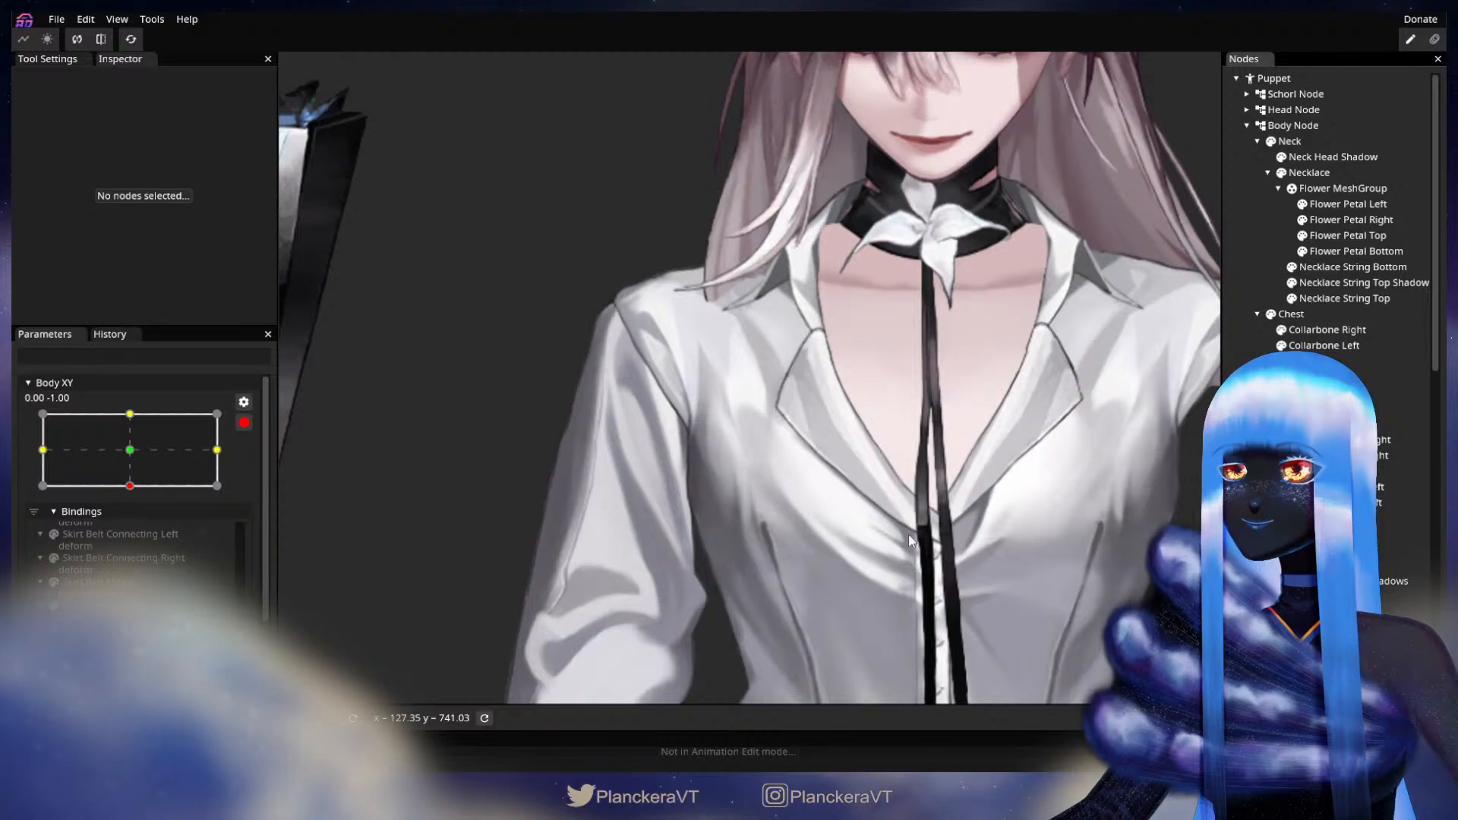
pyautogui.scroll(-4, 864, 547)
pyautogui.moveTo(859, 543); pyautogui.dragTo(769, 537)
pyautogui.click(244, 423)
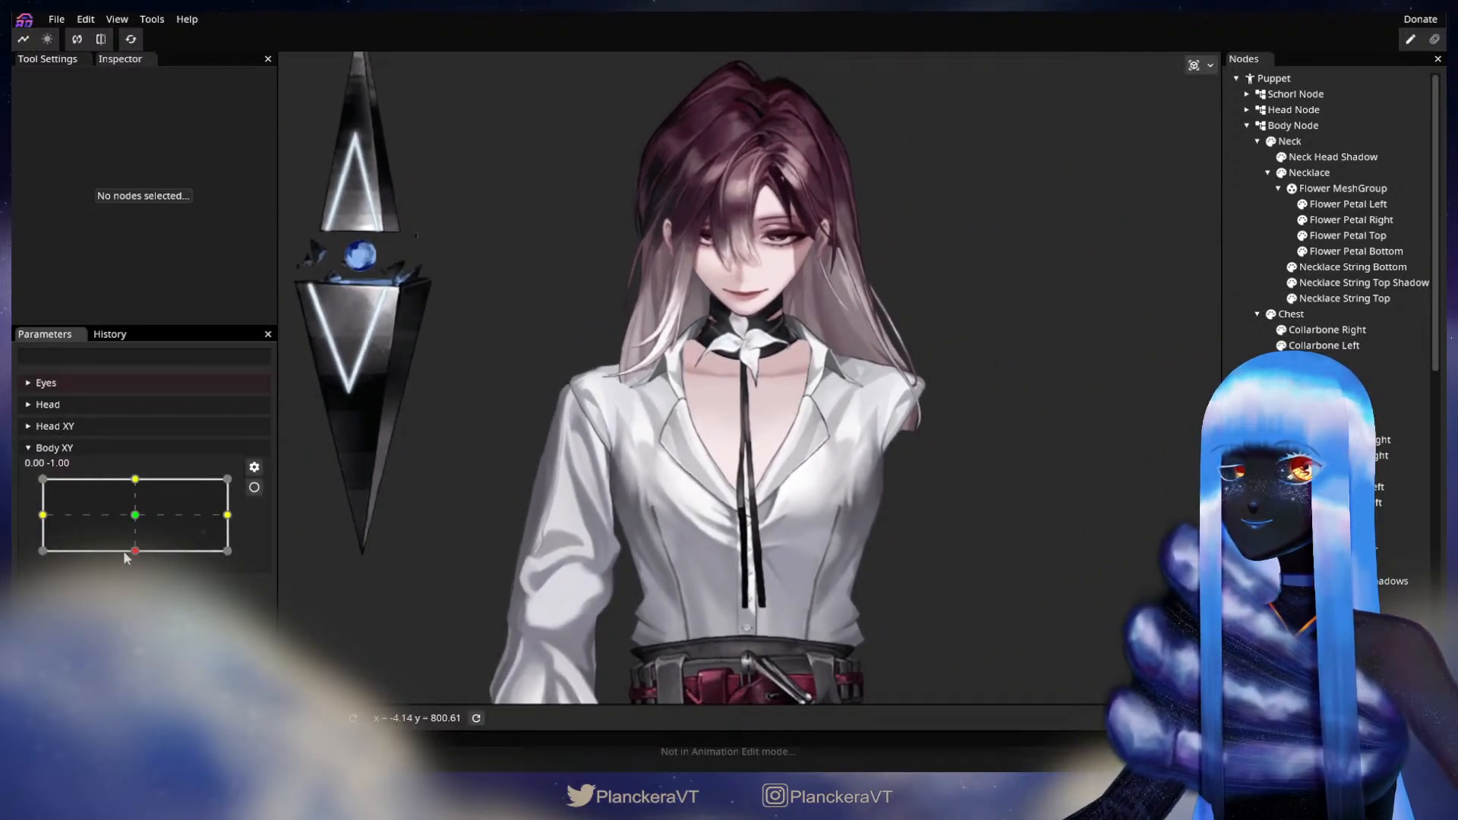
pyautogui.moveTo(134, 552)
pyautogui.mouseDown()
pyautogui.moveTo(136, 505)
pyautogui.moveTo(139, 563)
pyautogui.mouseUp()
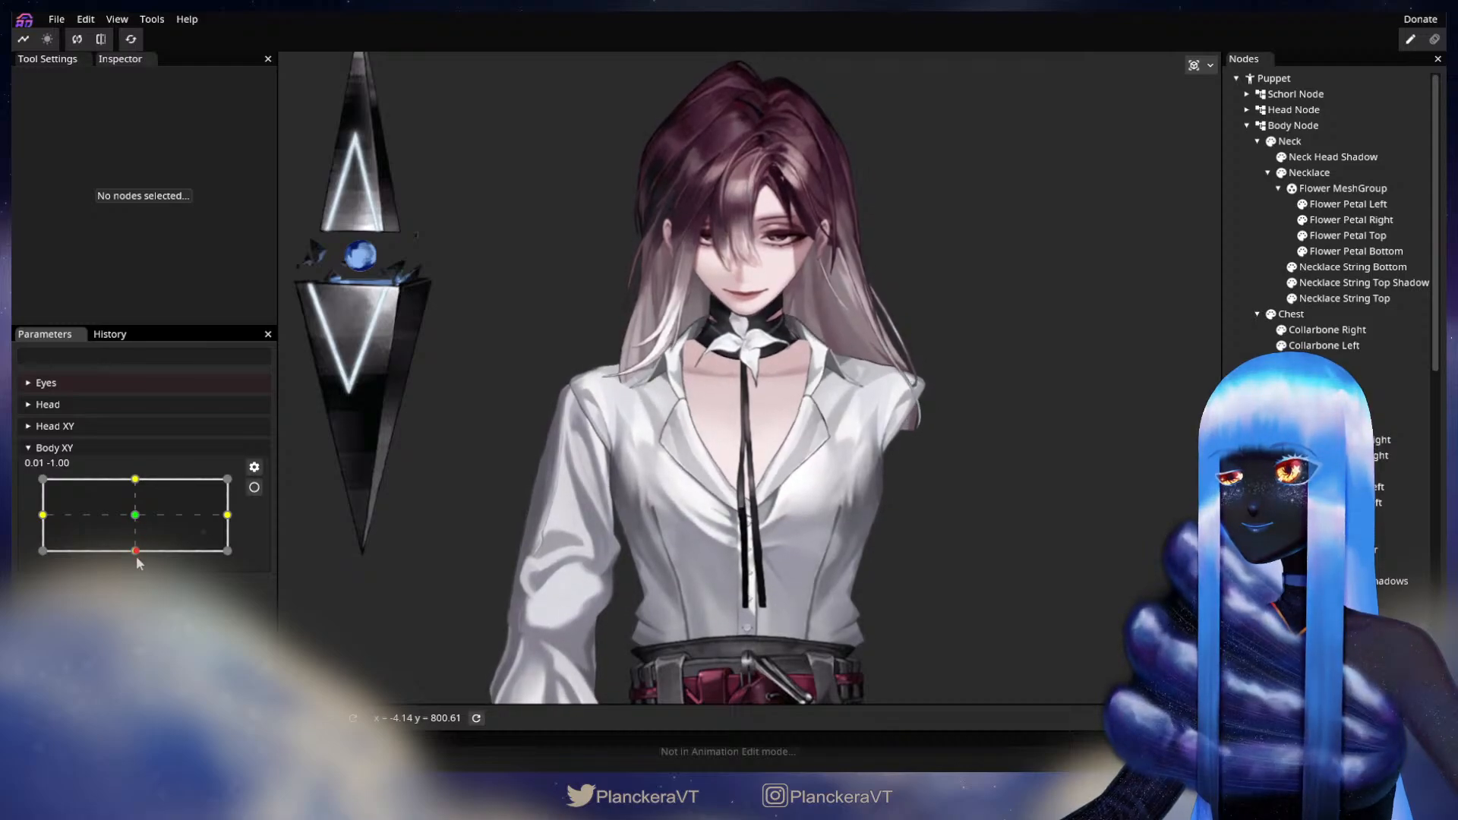
# - Rework the shirt folds below the viewer's left lapel at the Body XY lower keypoint with the size 45 Circle Brush and test the movement
pyautogui.click(255, 487)
pyautogui.scroll(5, 736, 516)
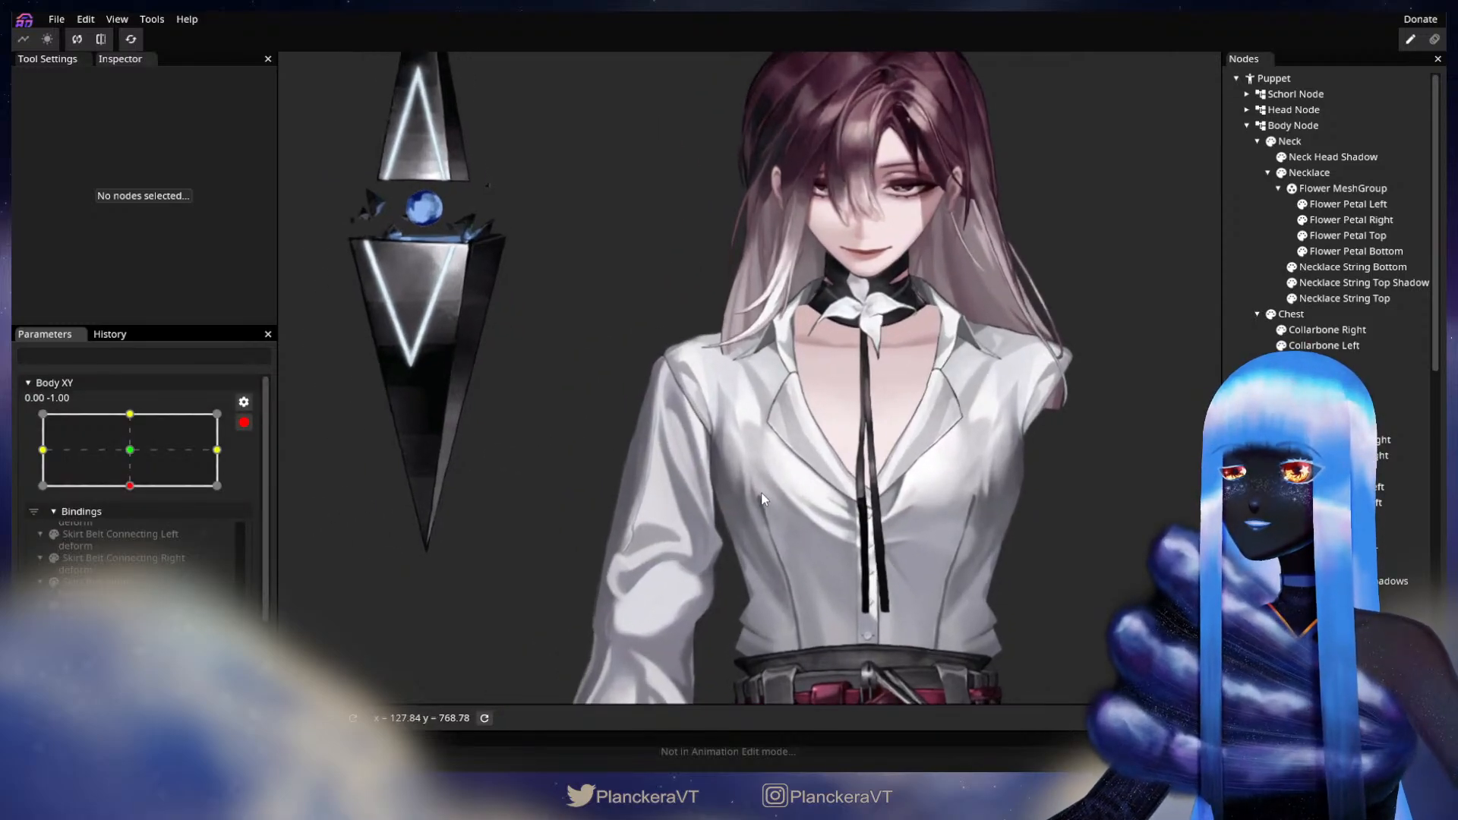
pyautogui.scroll(5, 792, 490)
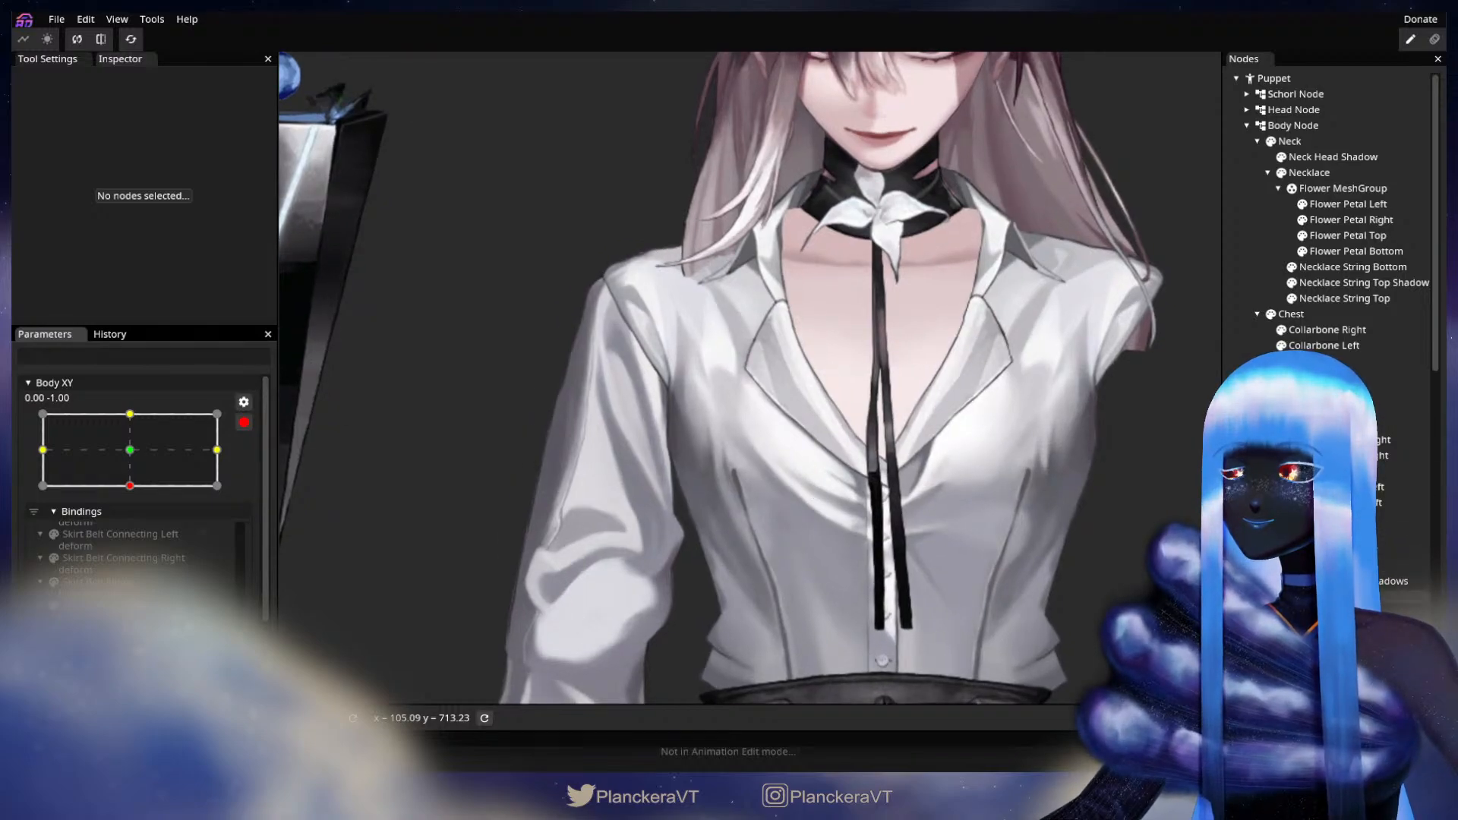
pyautogui.click(1306, 596)
pyautogui.scroll(1, 749, 378)
pyautogui.click(295, 124)
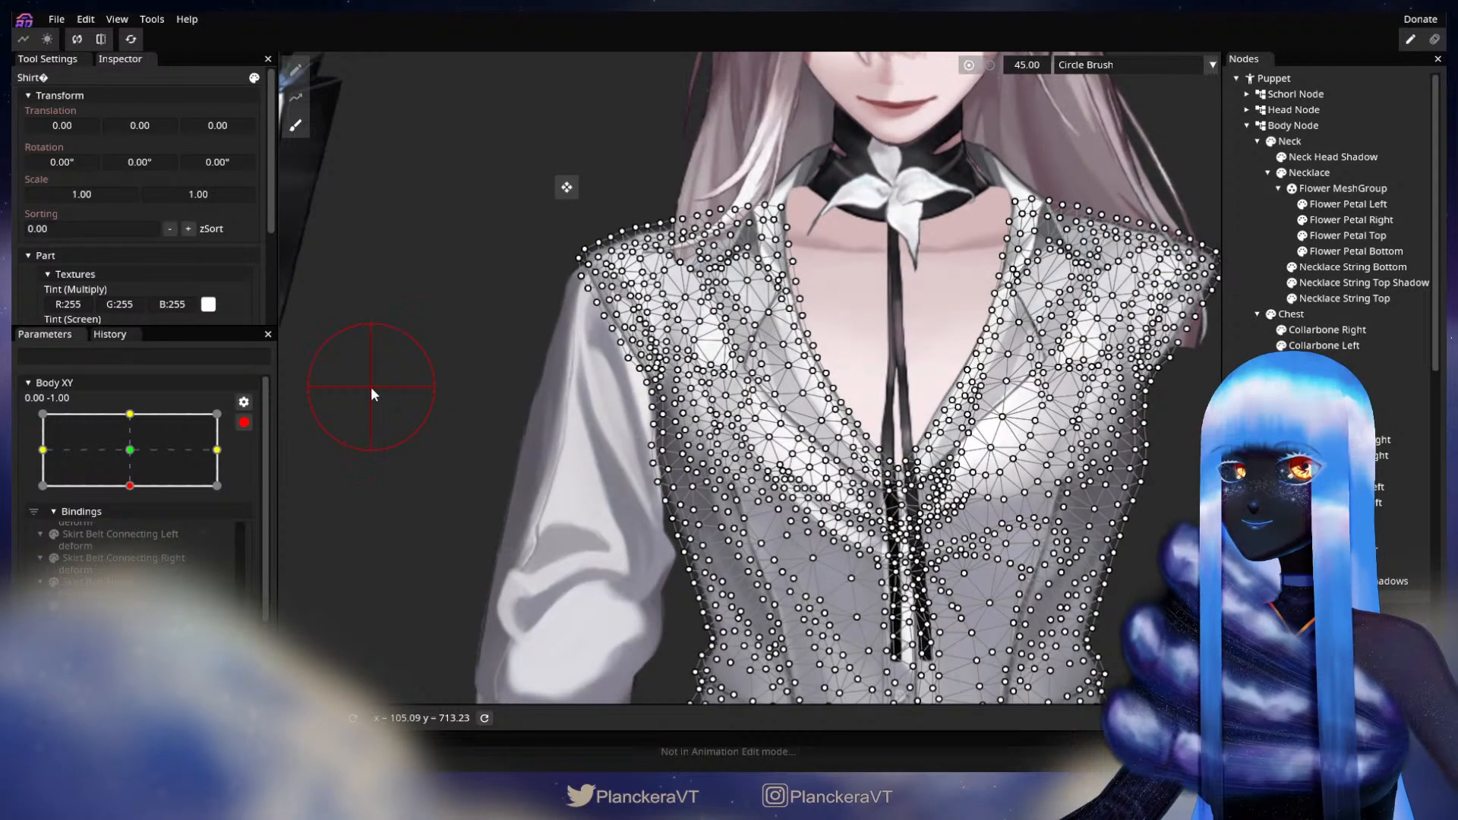
pyautogui.scroll(1, 380, 379)
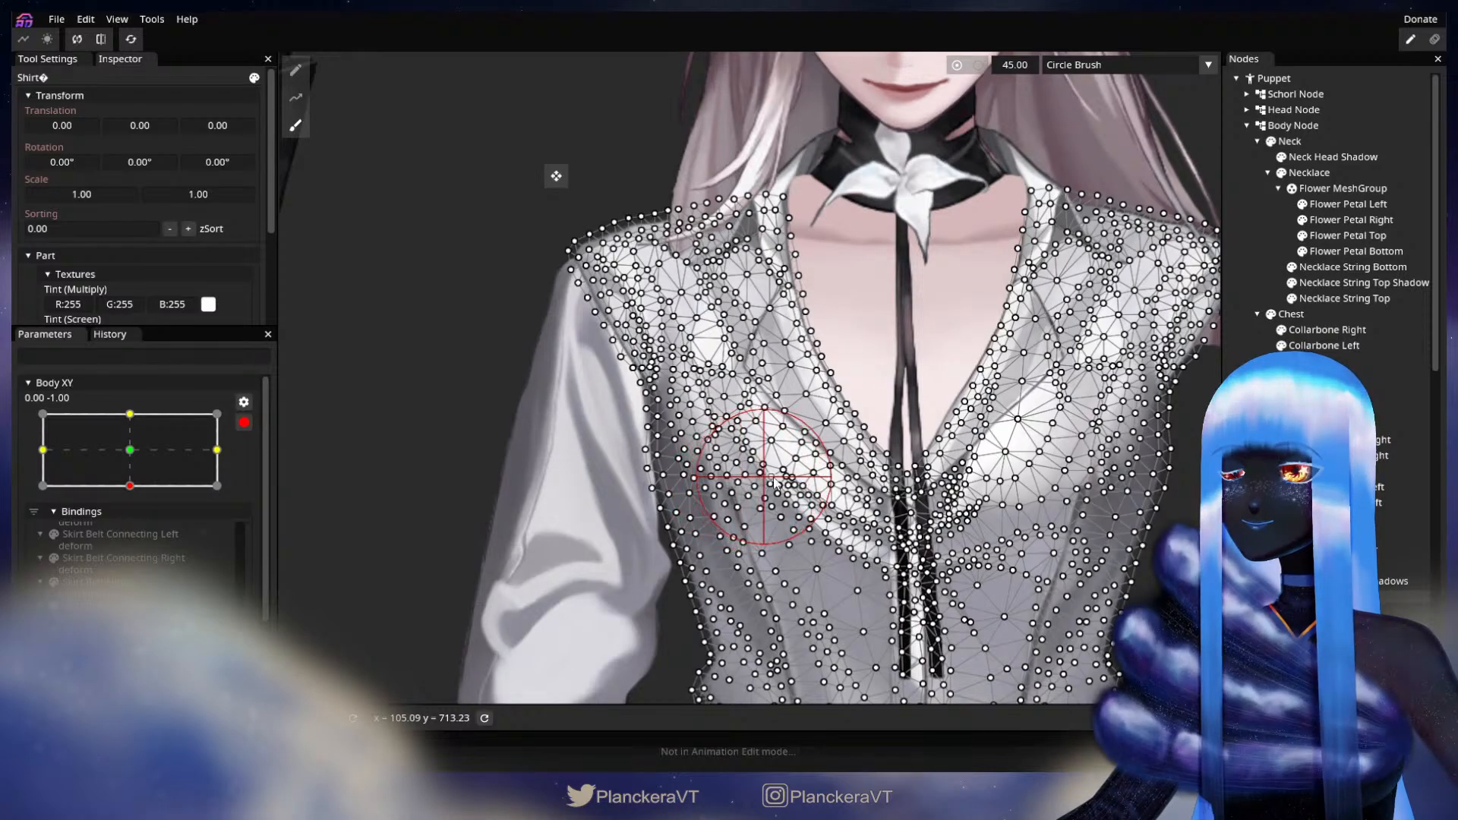
pyautogui.press('Escape')
pyautogui.scroll(-3, 960, 565)
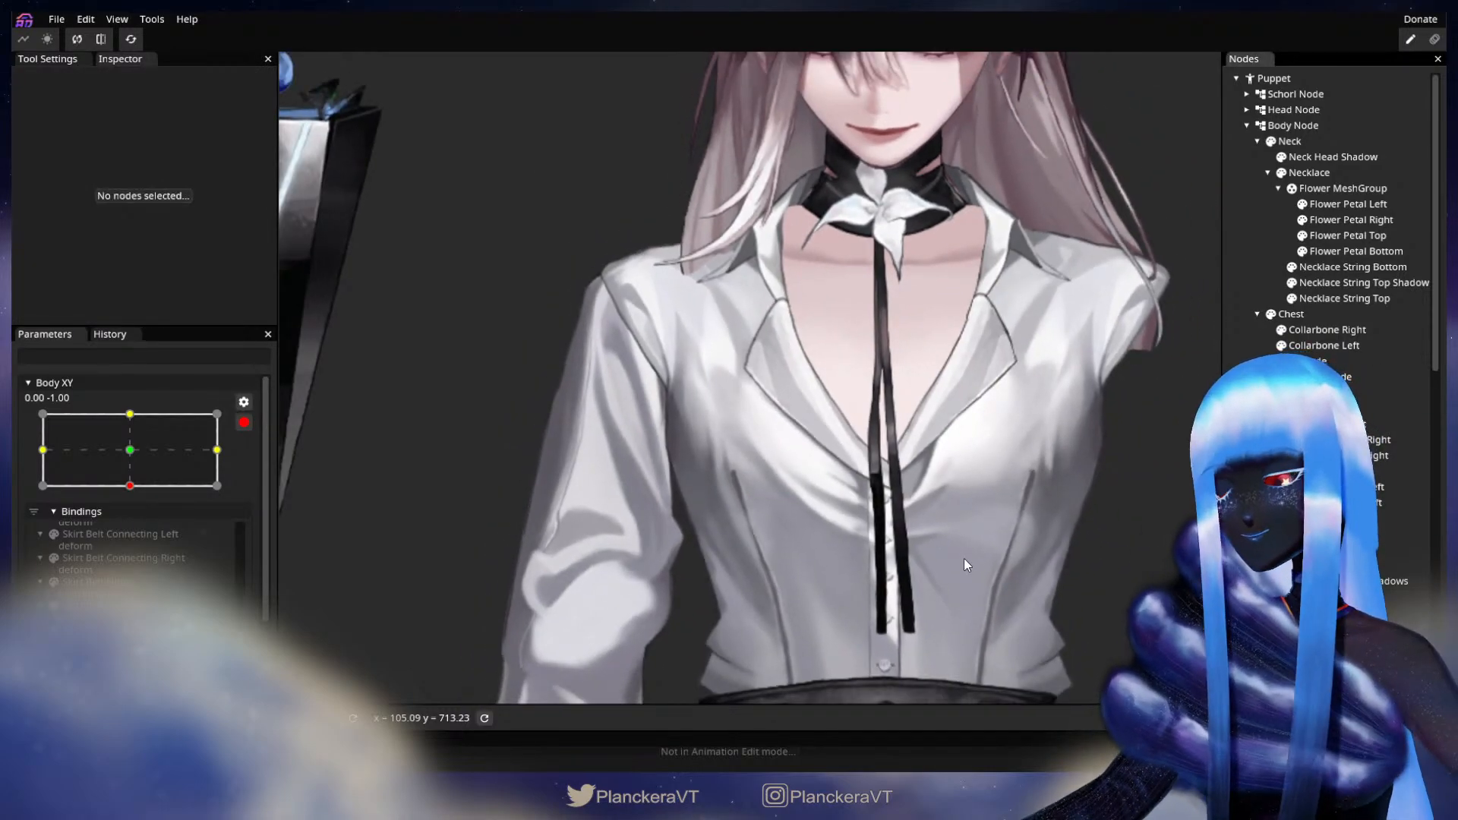
pyautogui.scroll(-3, 999, 531)
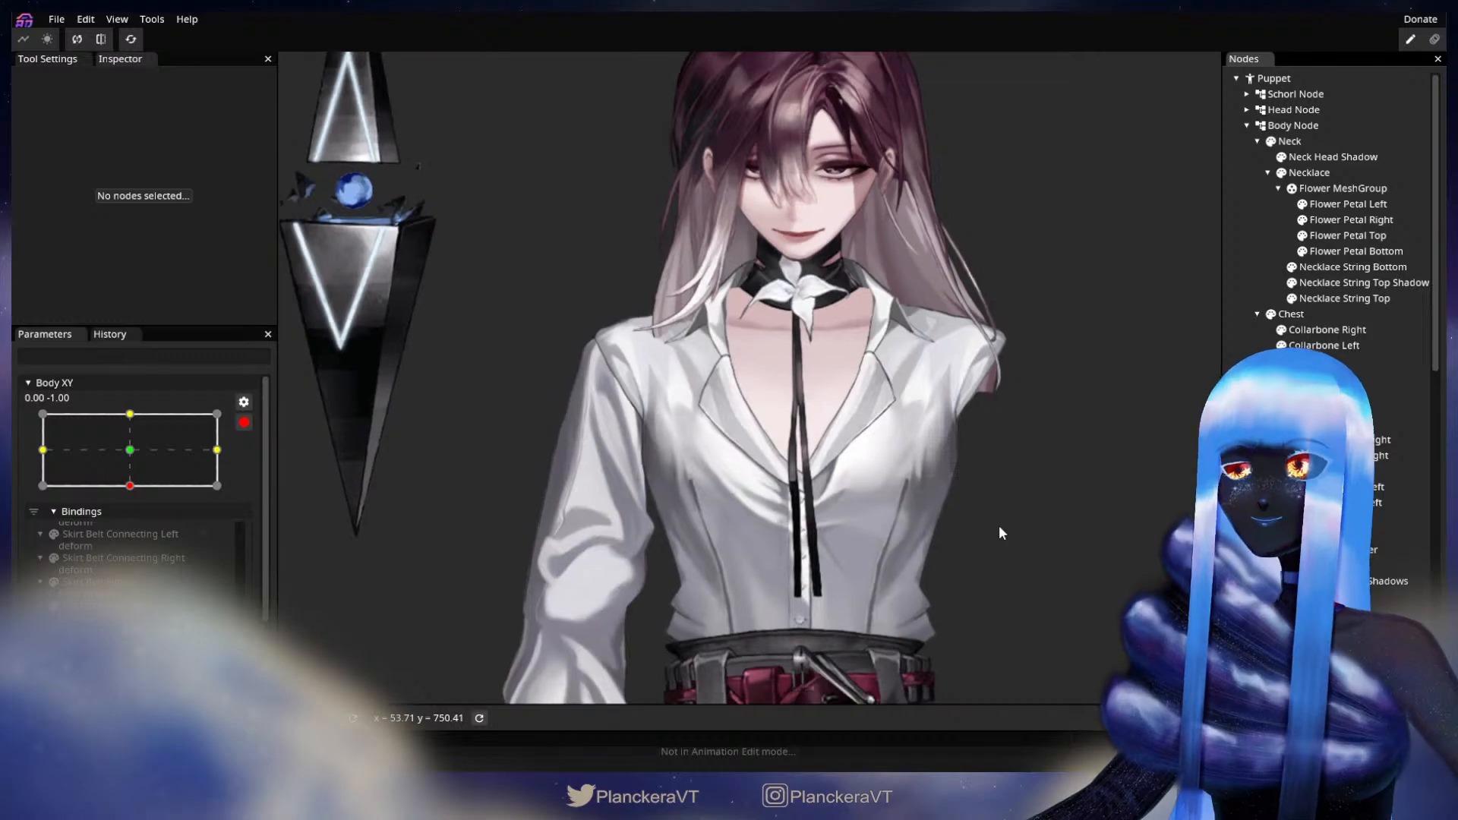
pyautogui.click(244, 422)
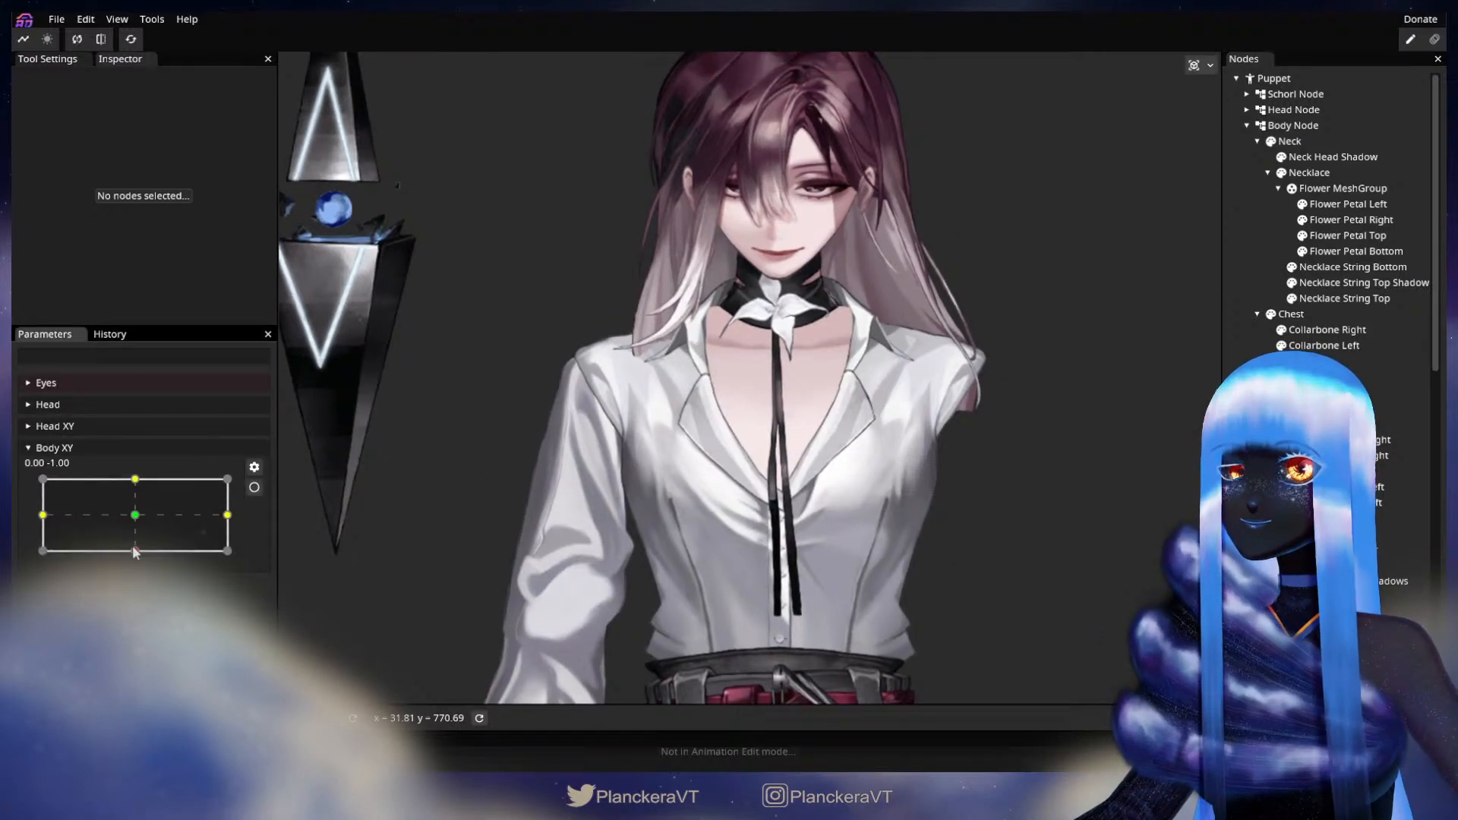
pyautogui.moveTo(135, 551)
pyautogui.mouseDown()
pyautogui.moveTo(133, 538)
pyautogui.moveTo(138, 560)
pyautogui.mouseUp()
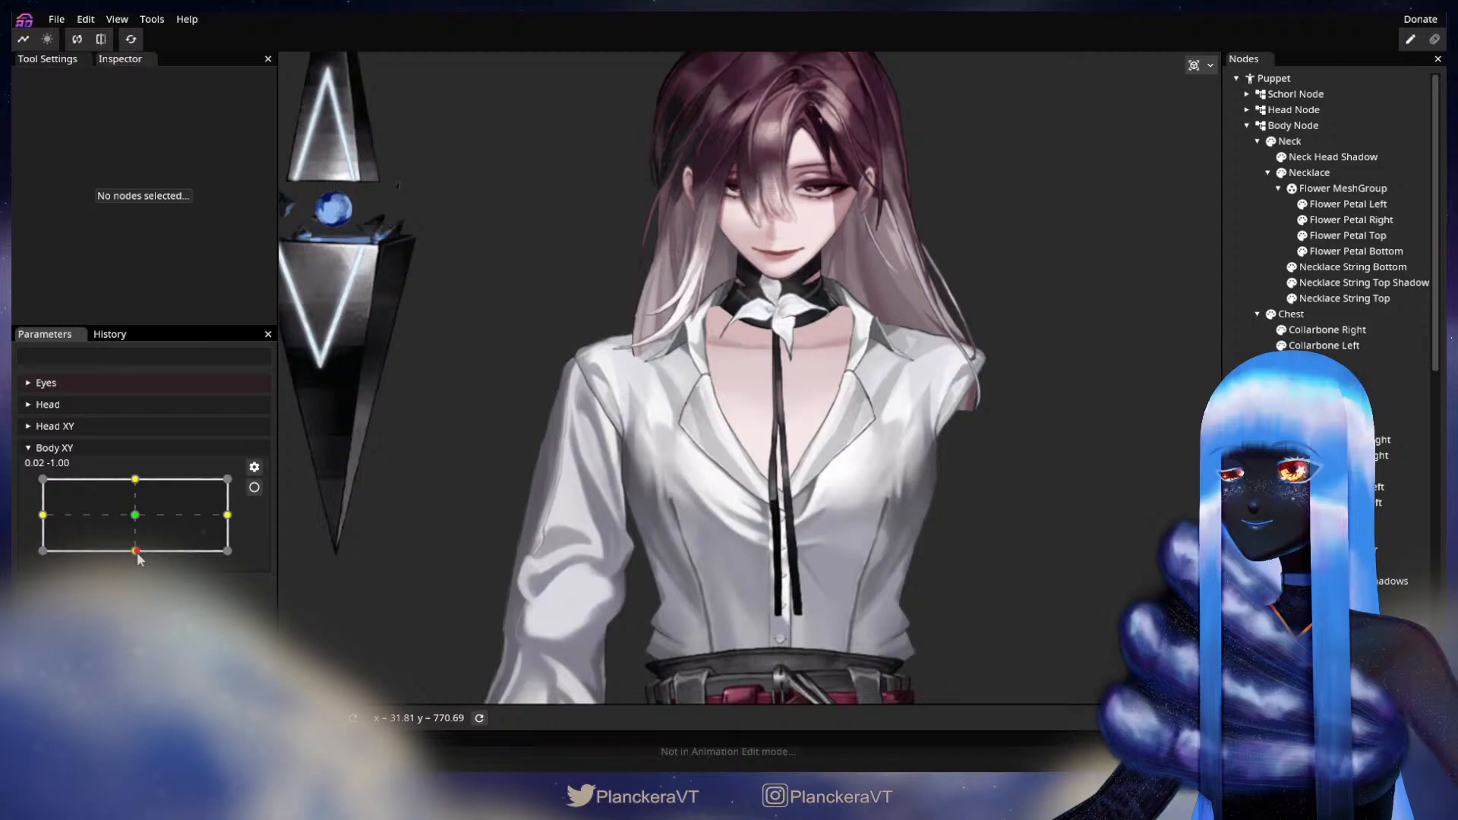
# - Reduce the Circle Brush size to 35 and refine the Shirt mesh around the viewer's left lapel at the Body XY lower keypoint
pyautogui.click(255, 487)
pyautogui.scroll(3, 537, 472)
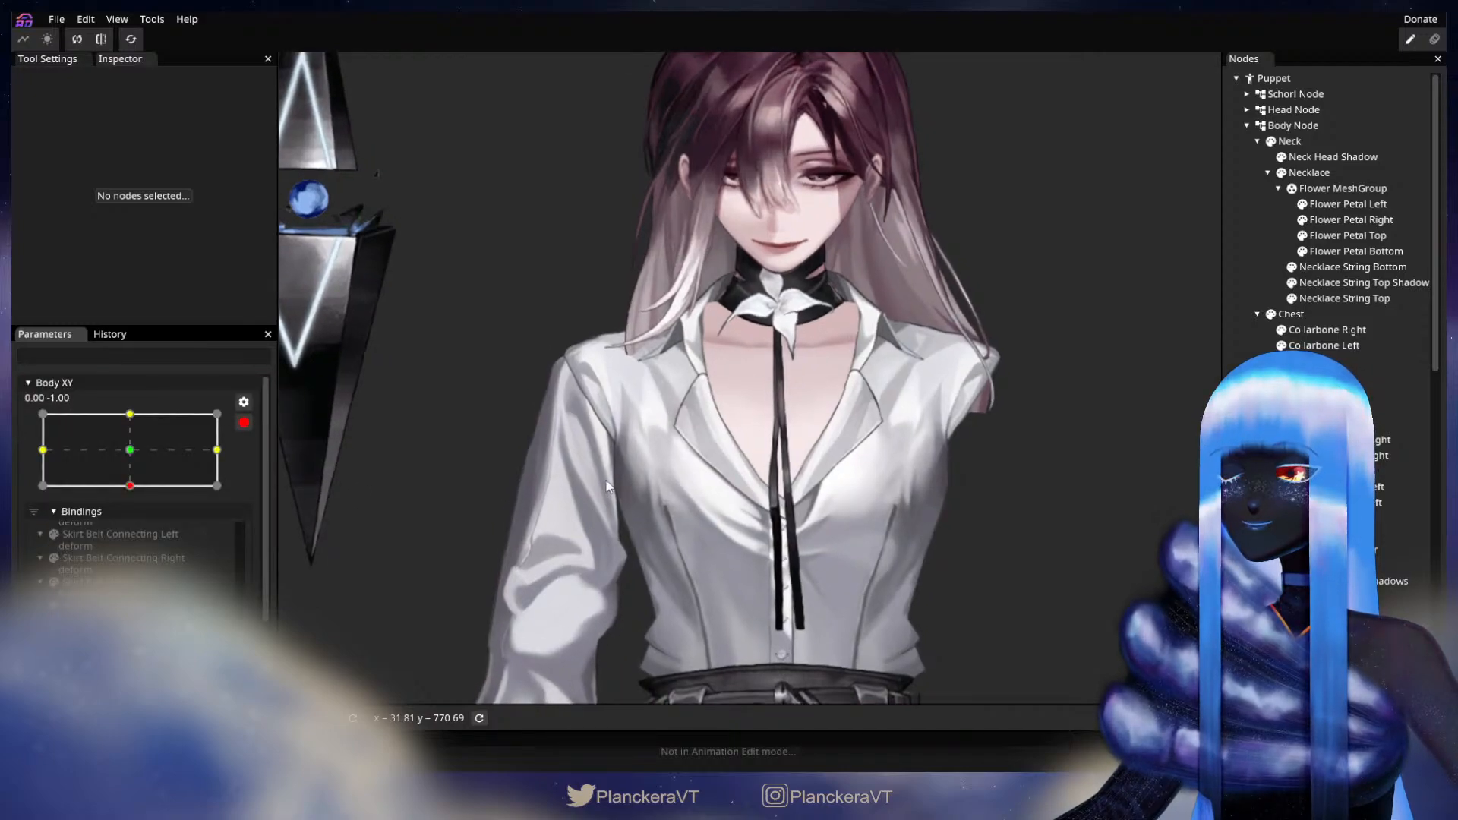
pyautogui.scroll(2, 619, 479)
pyautogui.scroll(2, 623, 477)
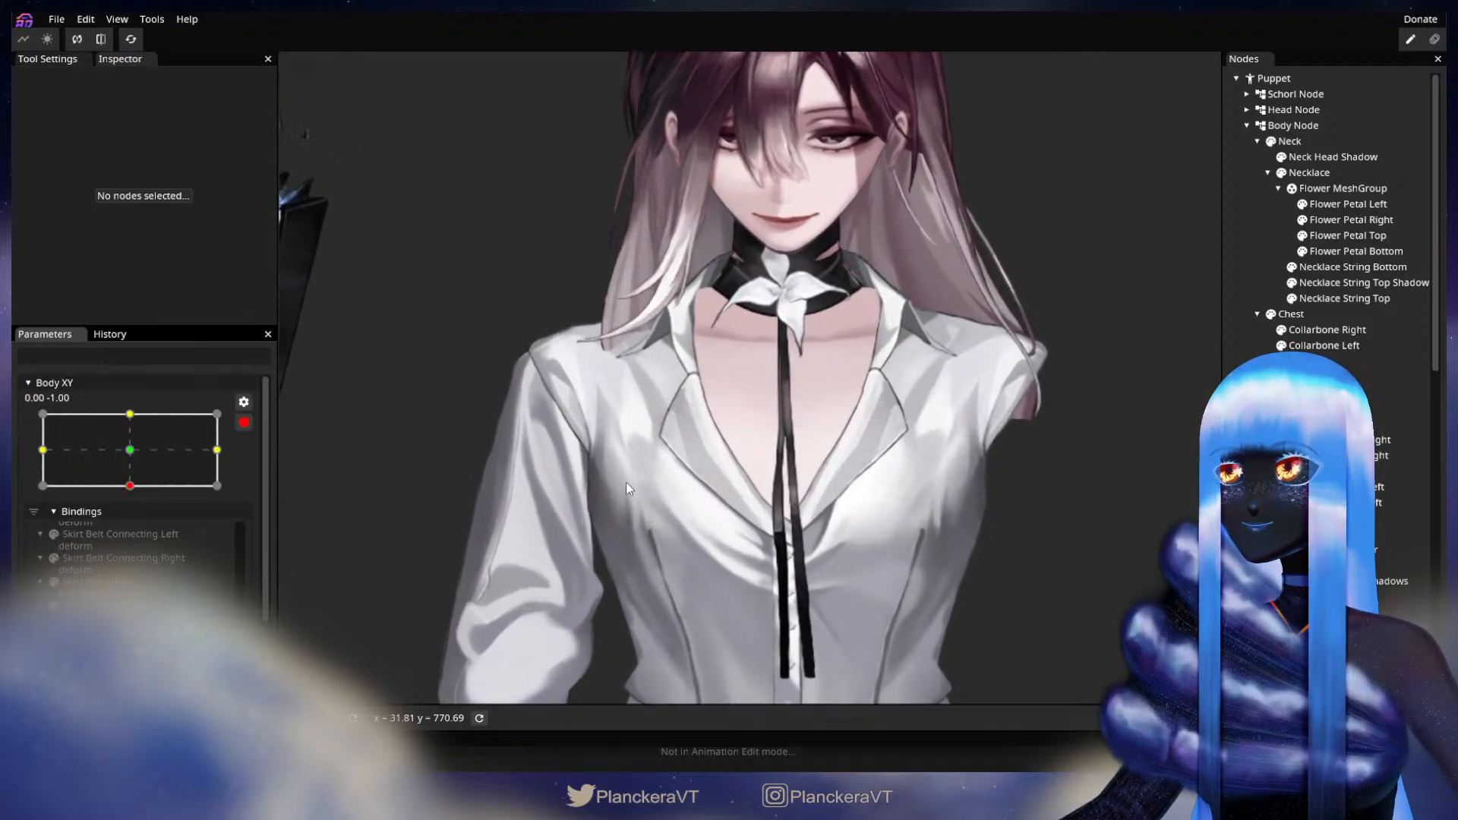
pyautogui.scroll(2, 643, 488)
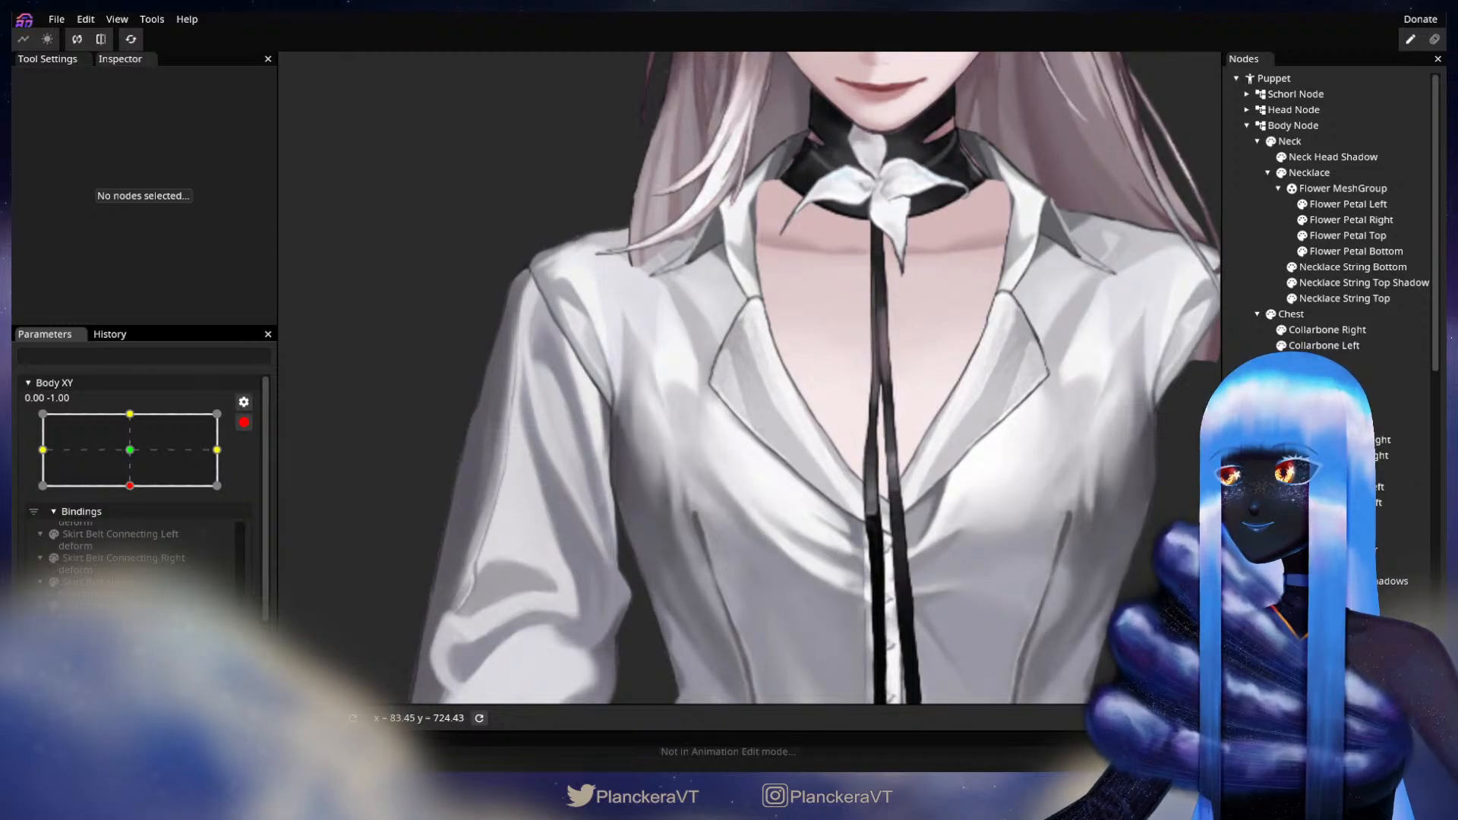
pyautogui.click(1329, 566)
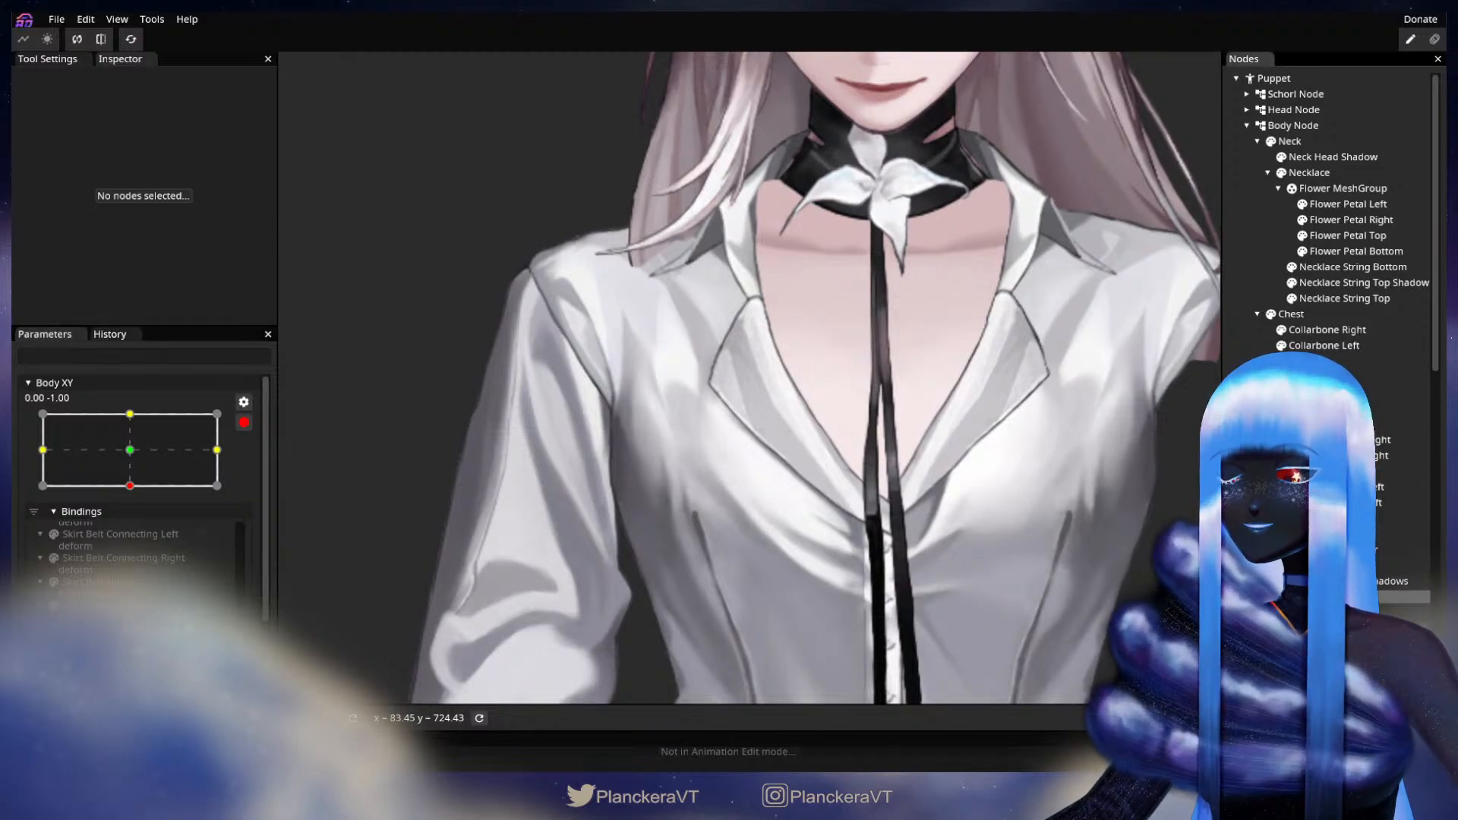
pyautogui.scroll(1, 749, 377)
pyautogui.click(296, 125)
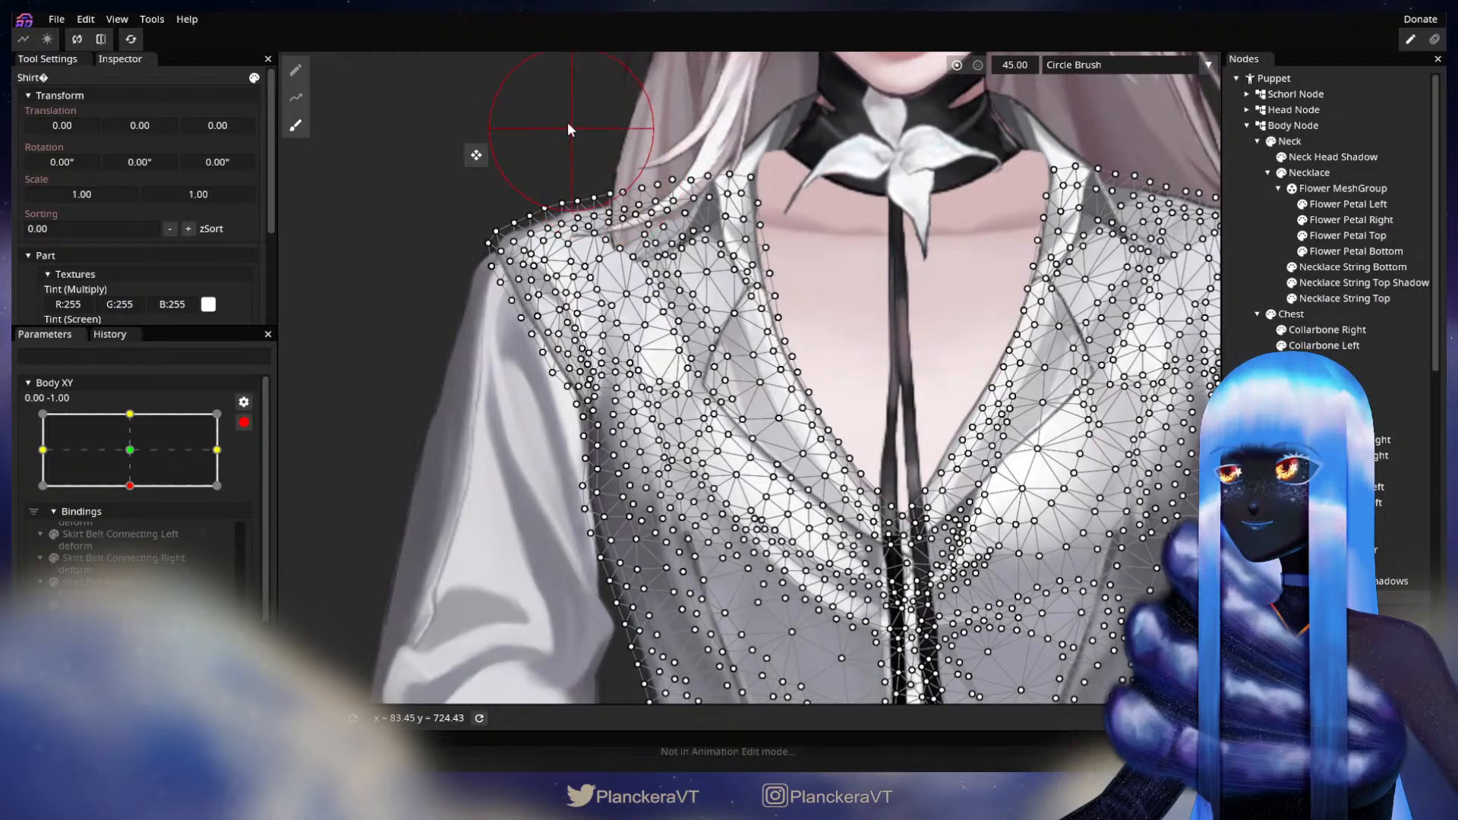
pyautogui.moveTo(567, 129); pyautogui.dragTo(422, 232)
pyautogui.moveTo(675, 334); pyautogui.dragTo(802, 153)
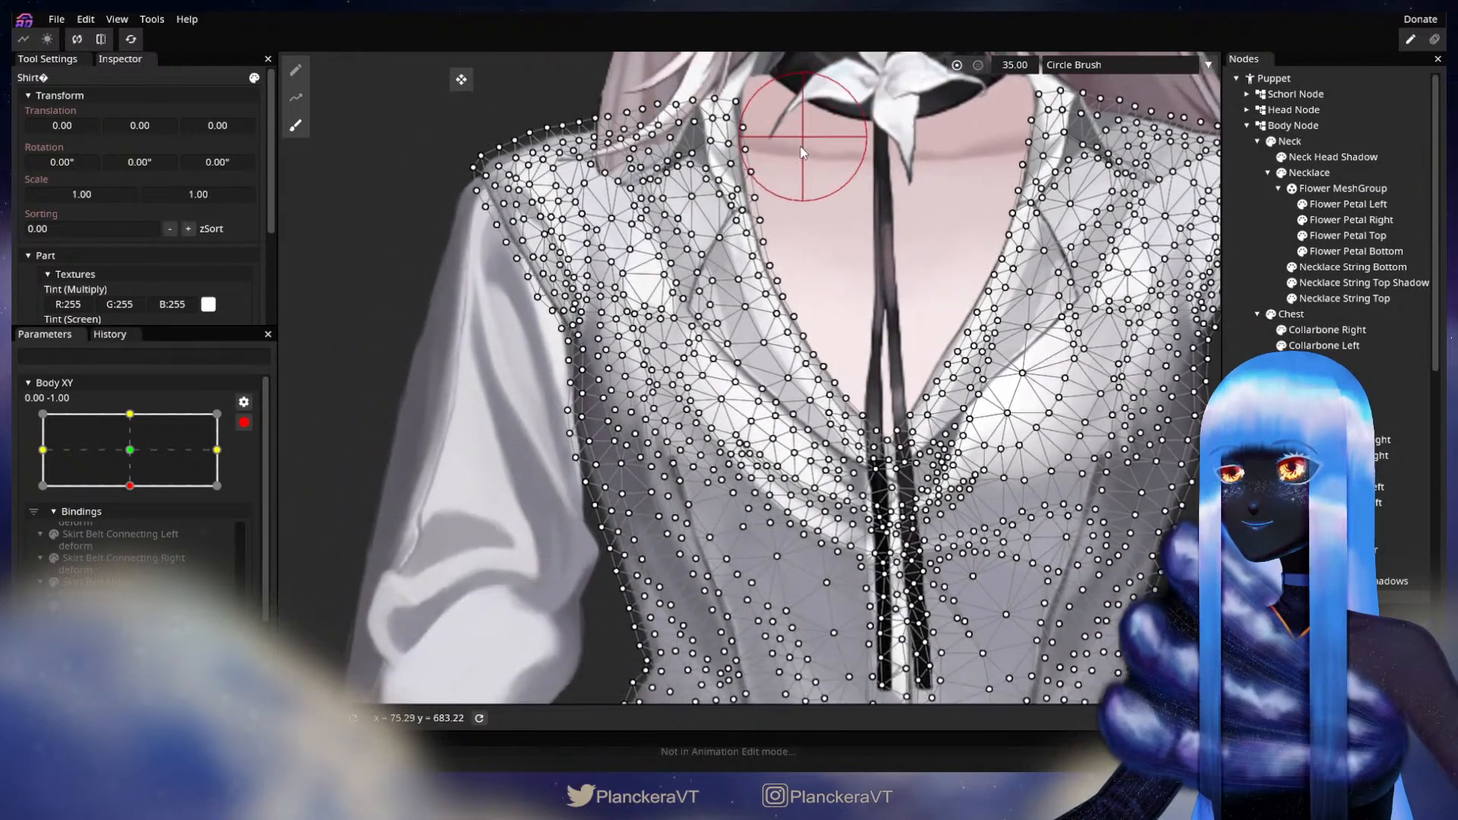
pyautogui.scroll(1, 802, 153)
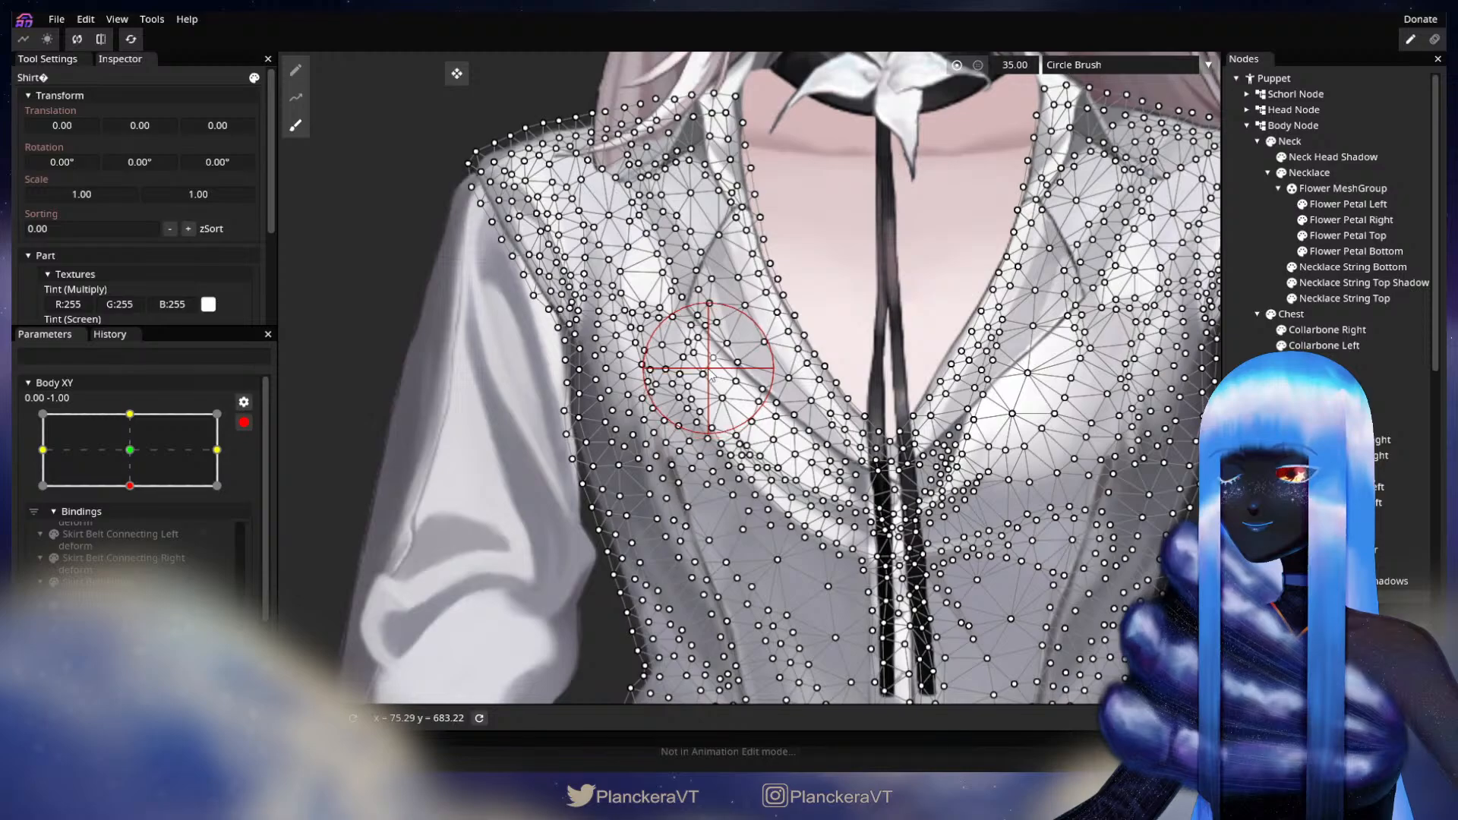
pyautogui.click(1250, 264)
pyautogui.scroll(-5, 922, 459)
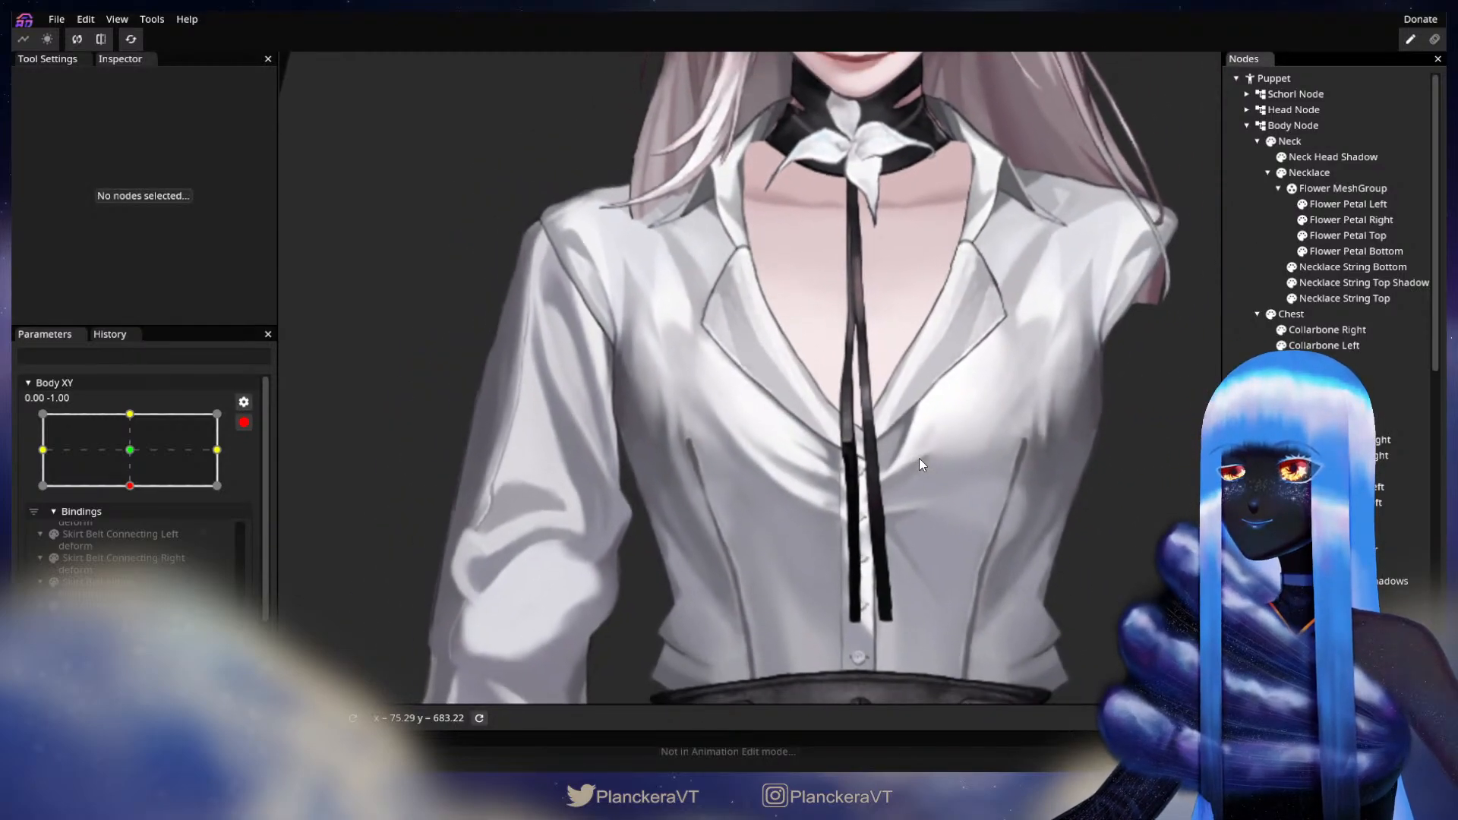
# - Preview the shirt's motion around the Body XY lower keypoint without recording
pyautogui.scroll(-3, 919, 458)
pyautogui.moveTo(1055, 381); pyautogui.dragTo(996, 433)
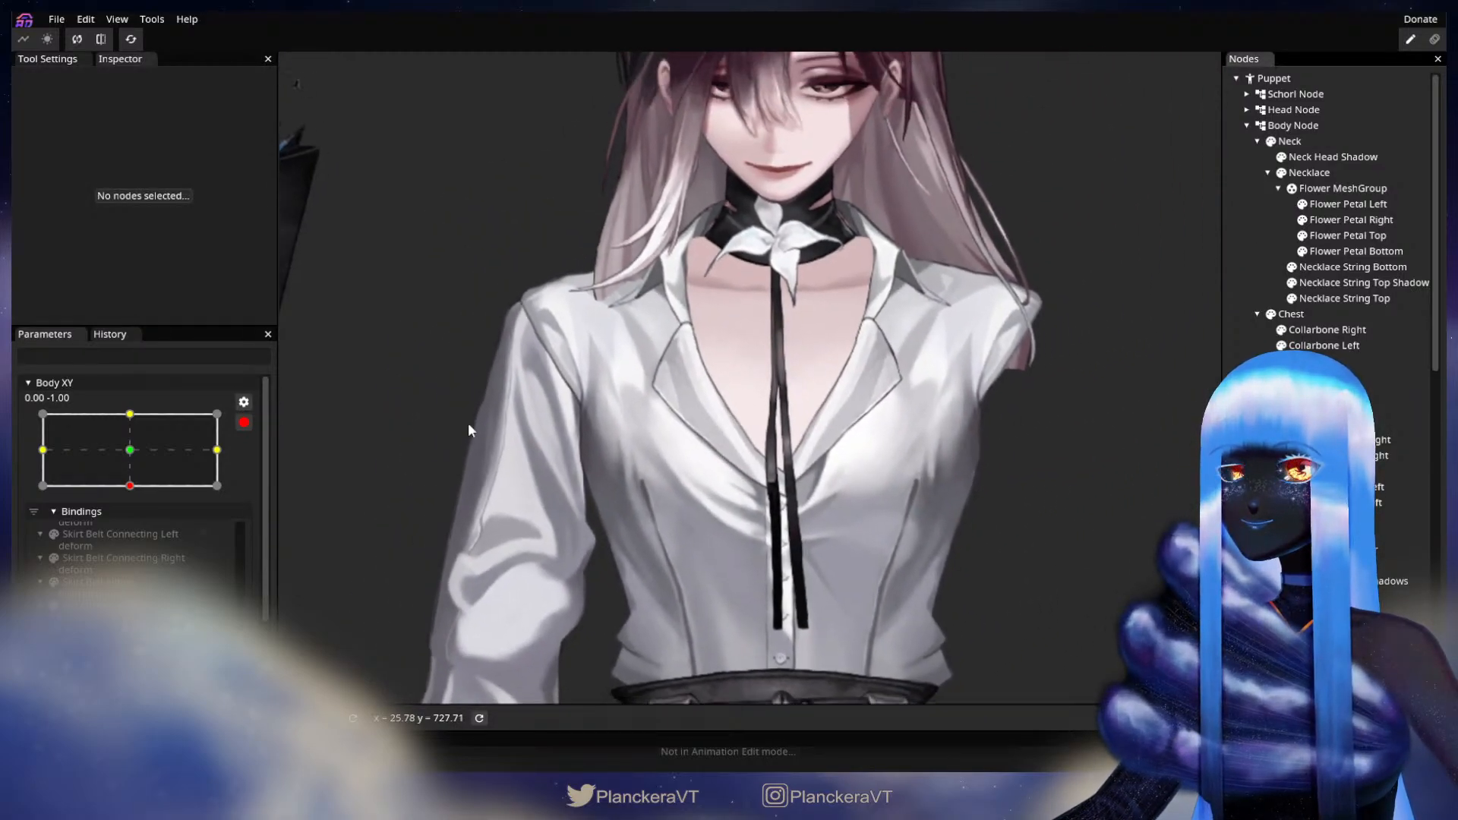
pyautogui.click(241, 422)
pyautogui.moveTo(135, 551)
pyautogui.mouseDown()
pyautogui.moveTo(137, 504)
pyautogui.moveTo(144, 556)
pyautogui.moveTo(139, 510)
pyautogui.moveTo(151, 550)
pyautogui.moveTo(156, 509)
pyautogui.moveTo(153, 554)
pyautogui.moveTo(138, 518)
pyautogui.moveTo(137, 554)
pyautogui.mouseUp()
# - Record further Shirt mesh refinements along the lapels at the Body XY lower keypoint with the size 35 Circle Brush
pyautogui.click(255, 487)
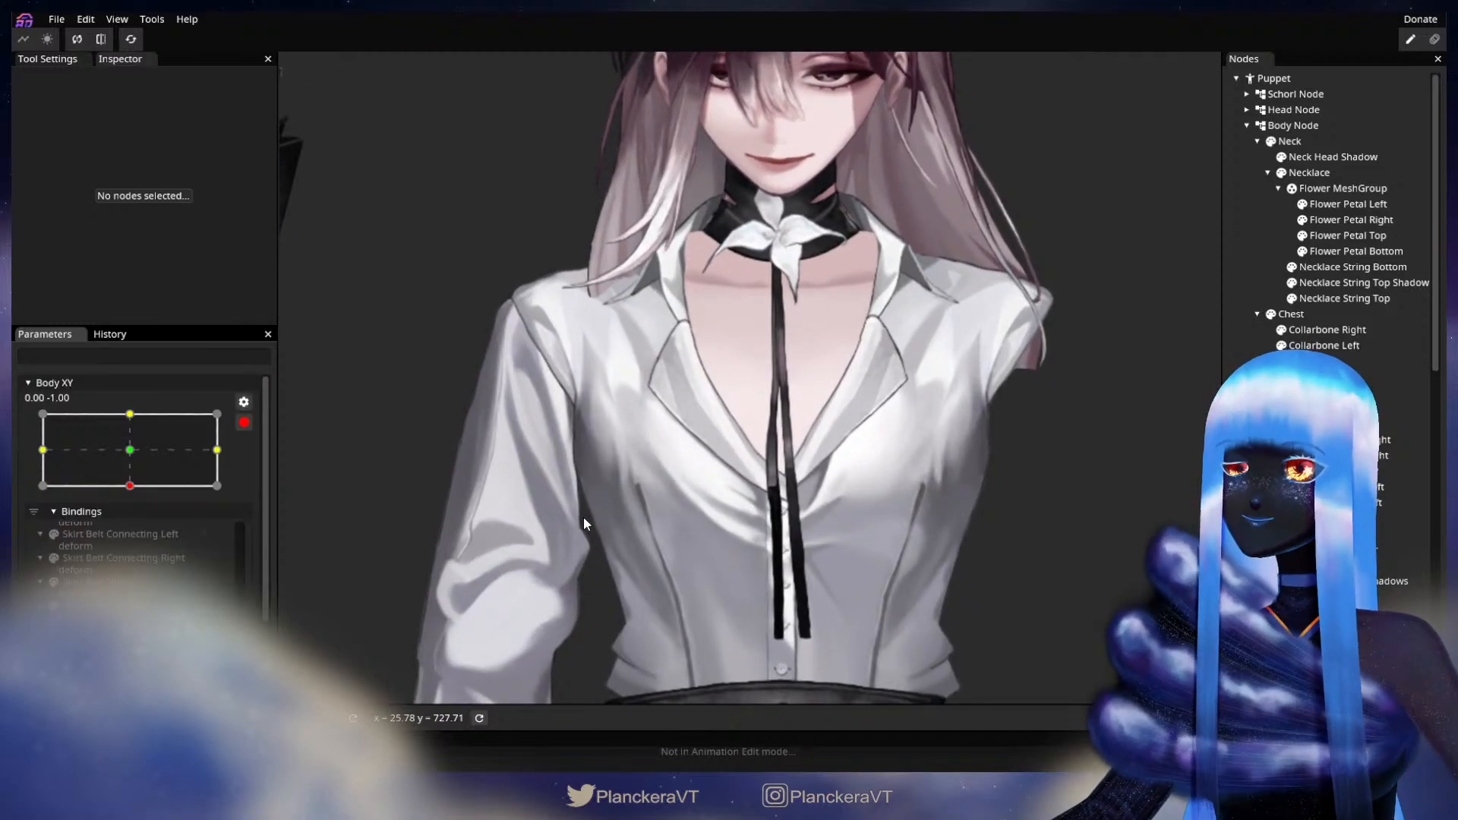
pyautogui.scroll(1, 583, 524)
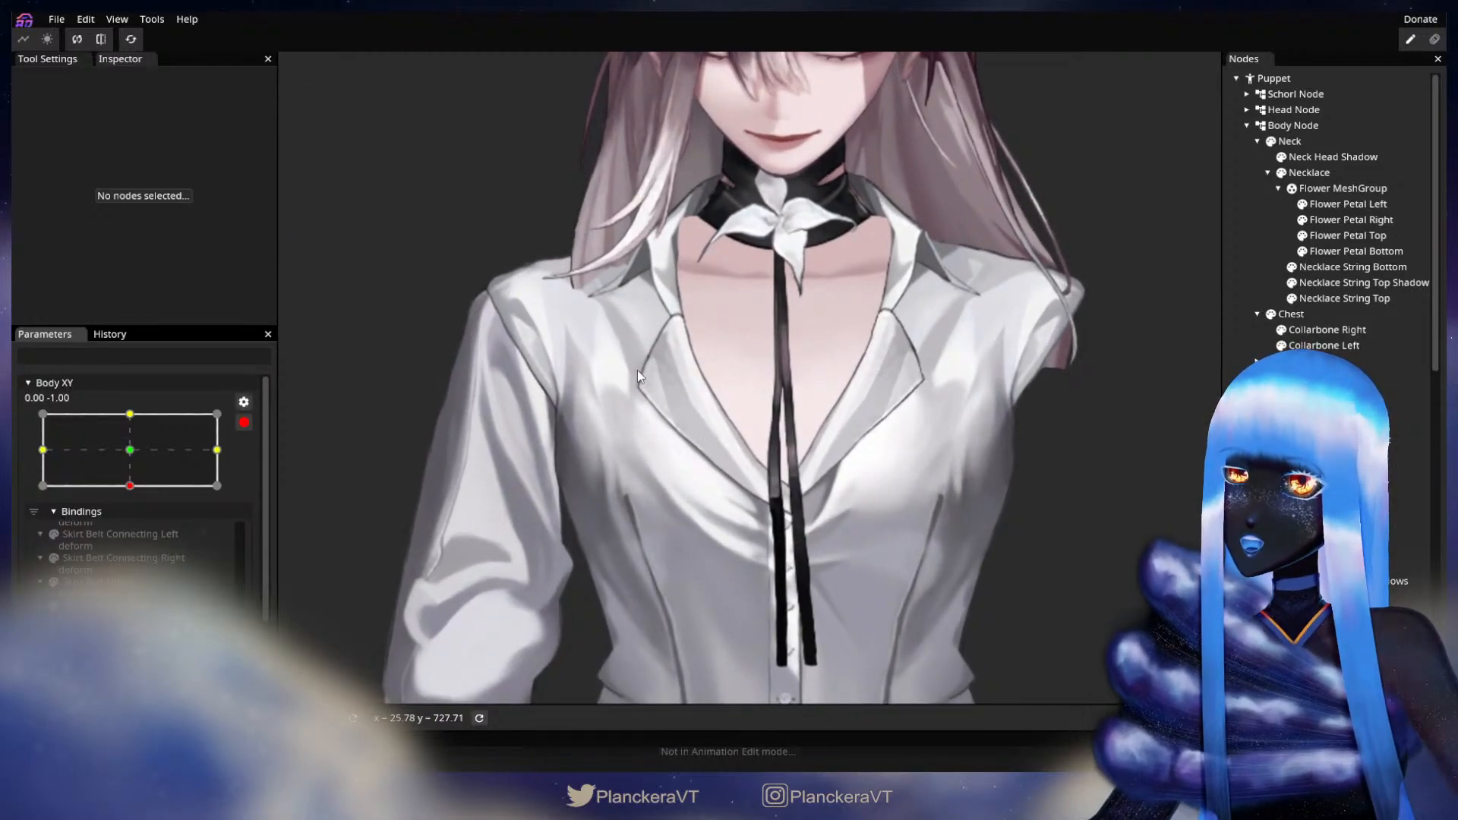
pyautogui.scroll(3, 585, 395)
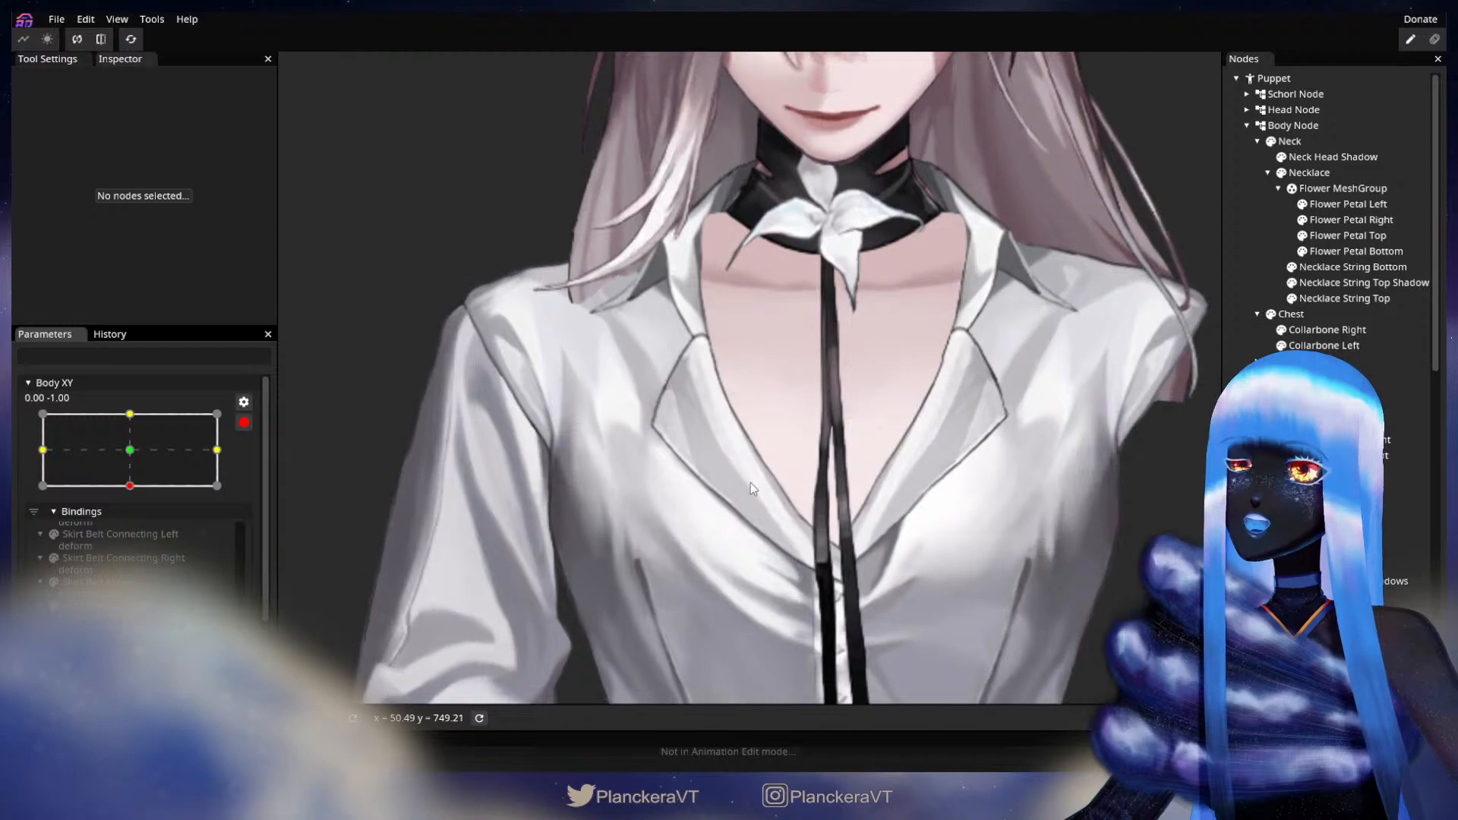
pyautogui.click(772, 456)
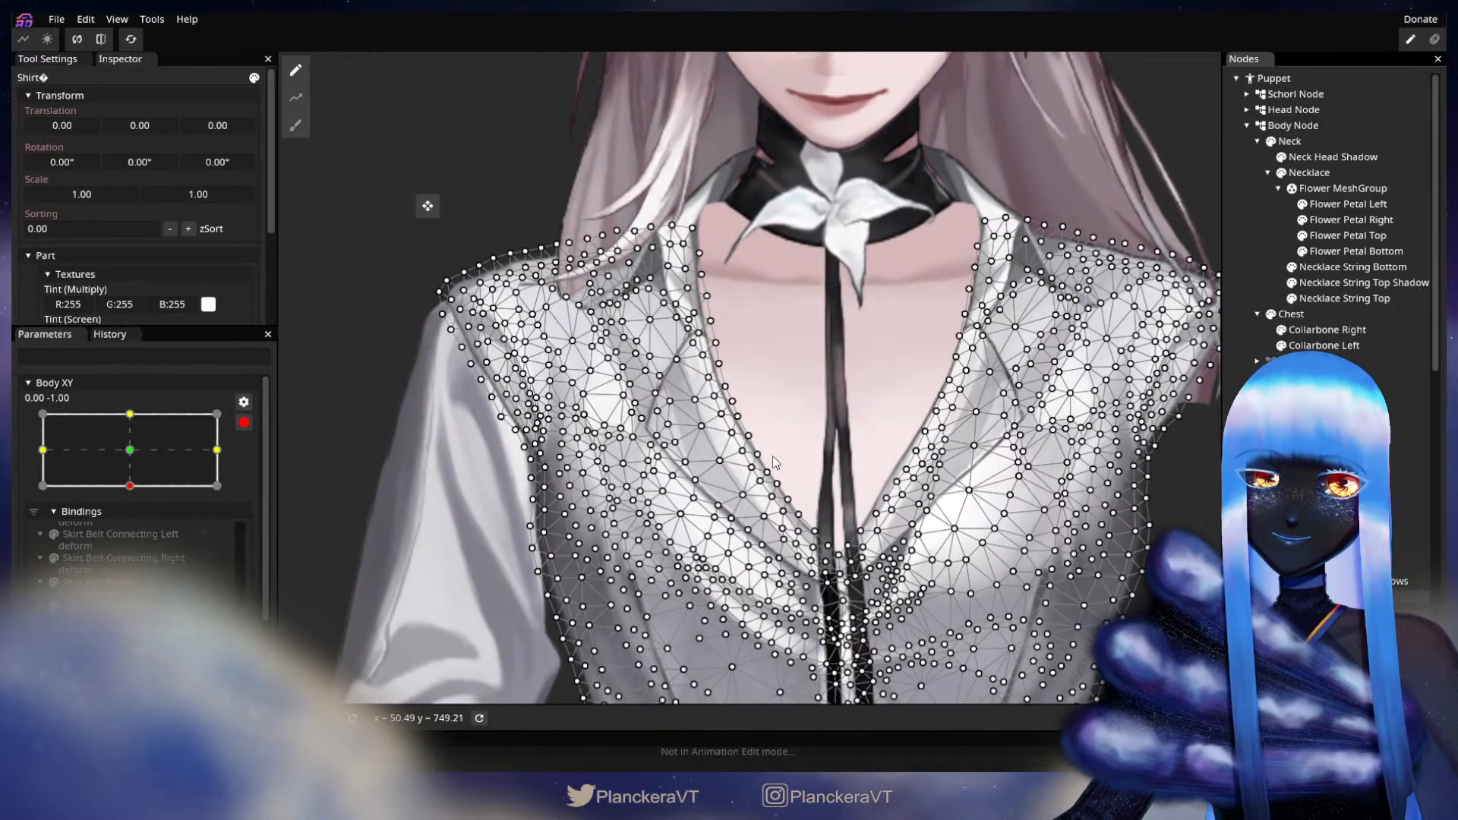
pyautogui.scroll(2, 635, 372)
pyautogui.click(295, 125)
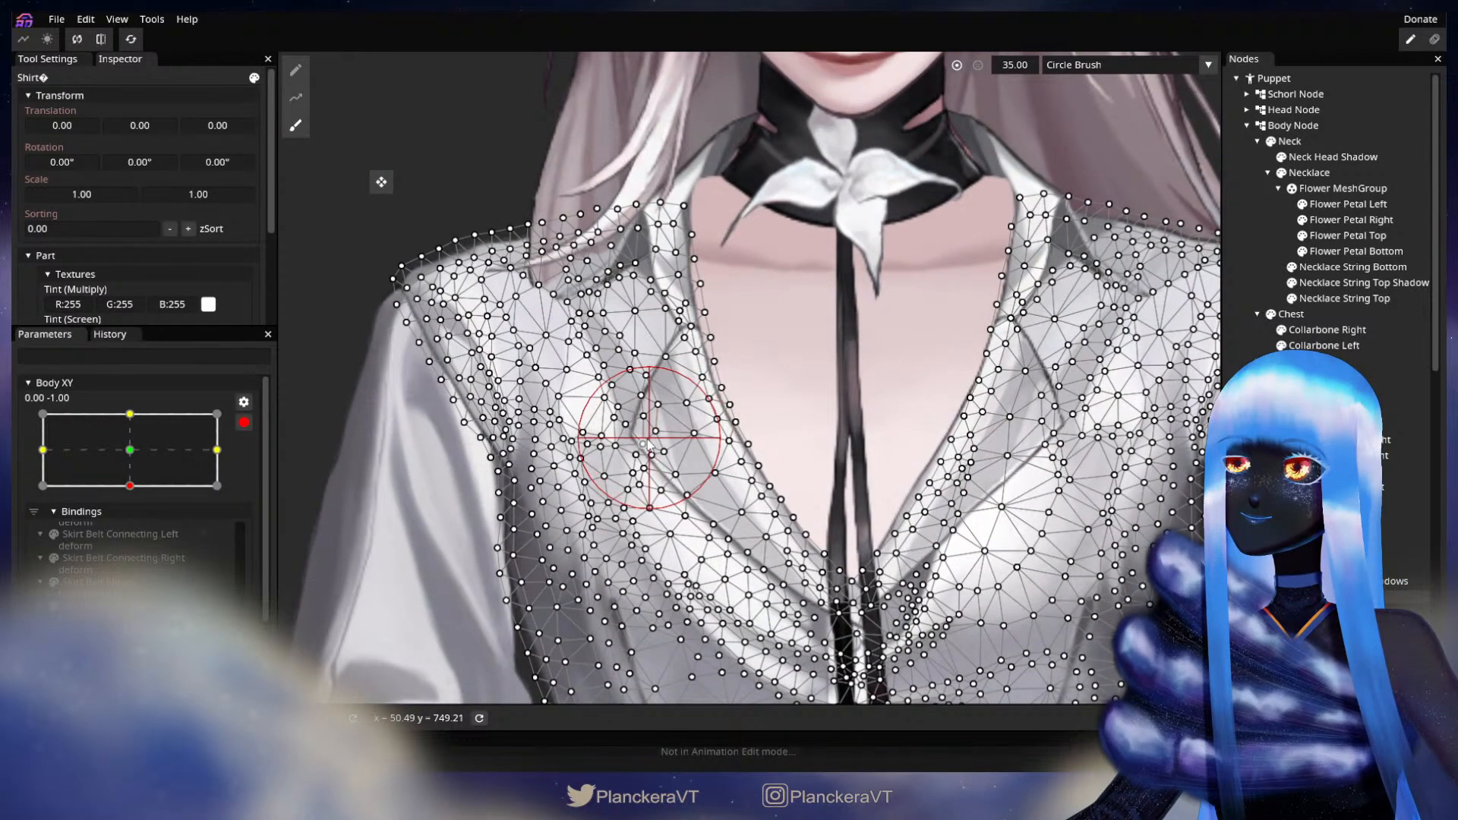
pyautogui.moveTo(650, 442); pyautogui.dragTo(643, 422)
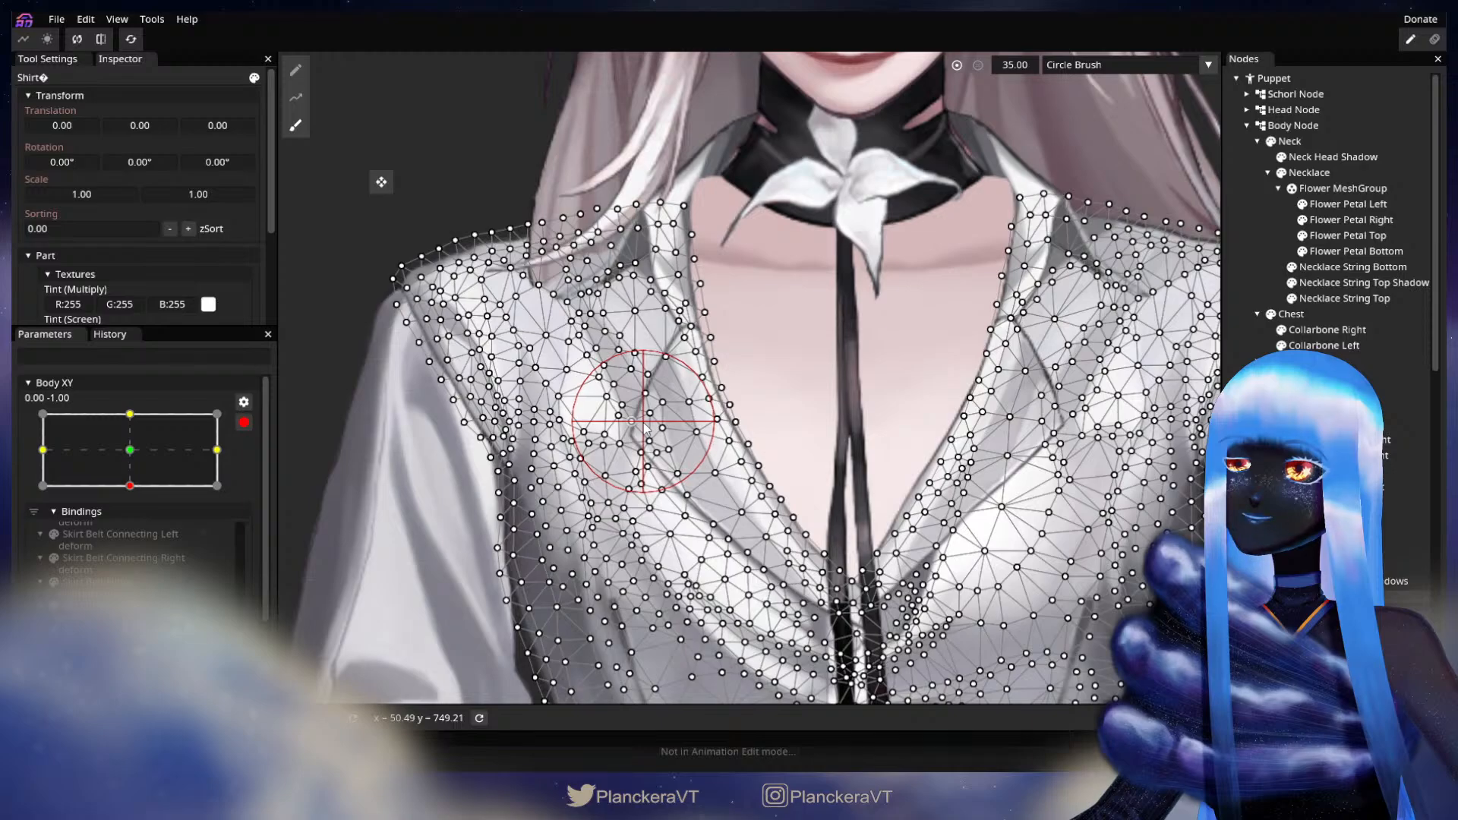
pyautogui.moveTo(746, 509); pyautogui.dragTo(744, 512)
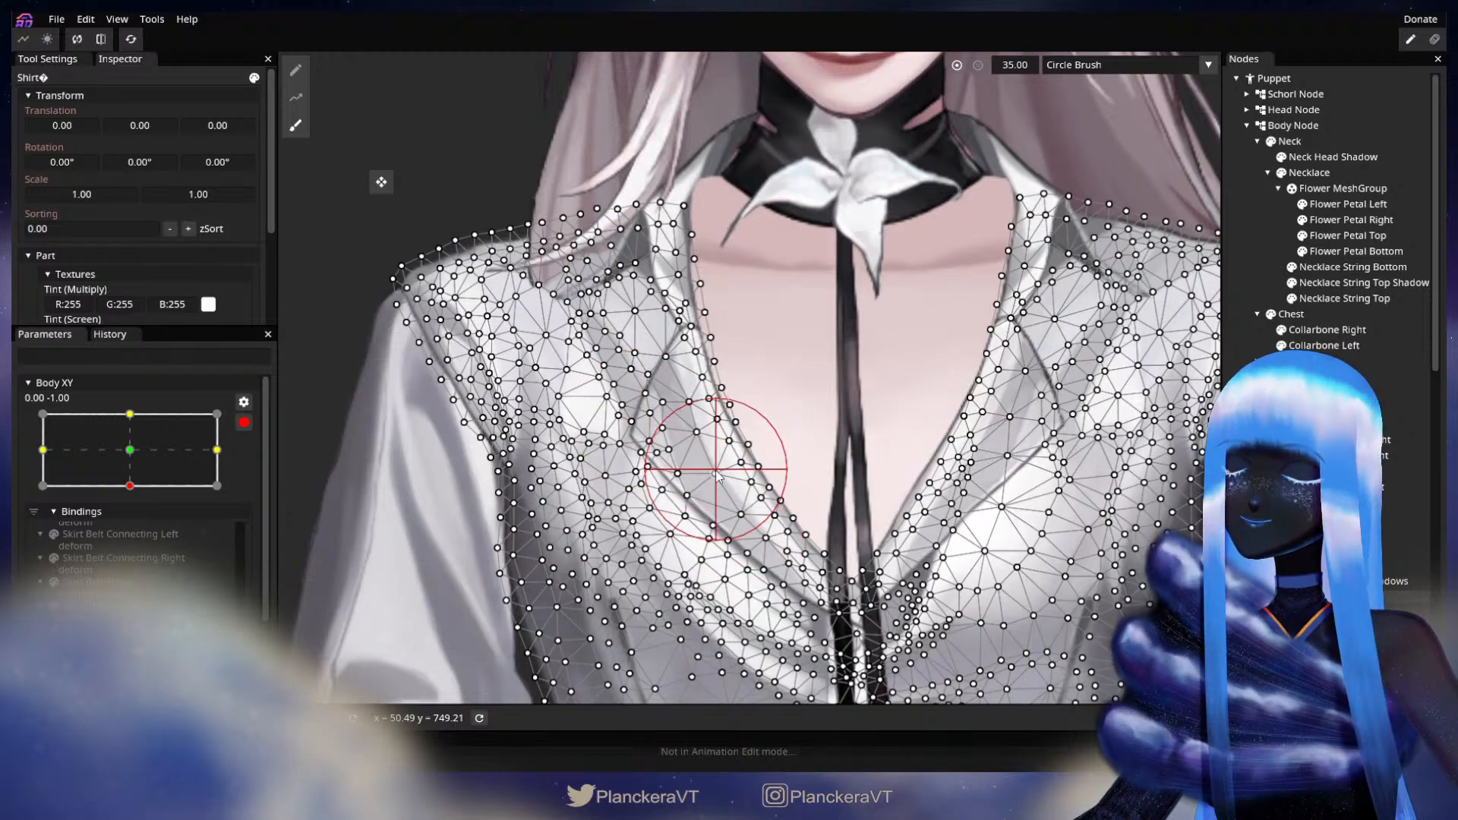
pyautogui.moveTo(676, 454); pyautogui.dragTo(674, 456)
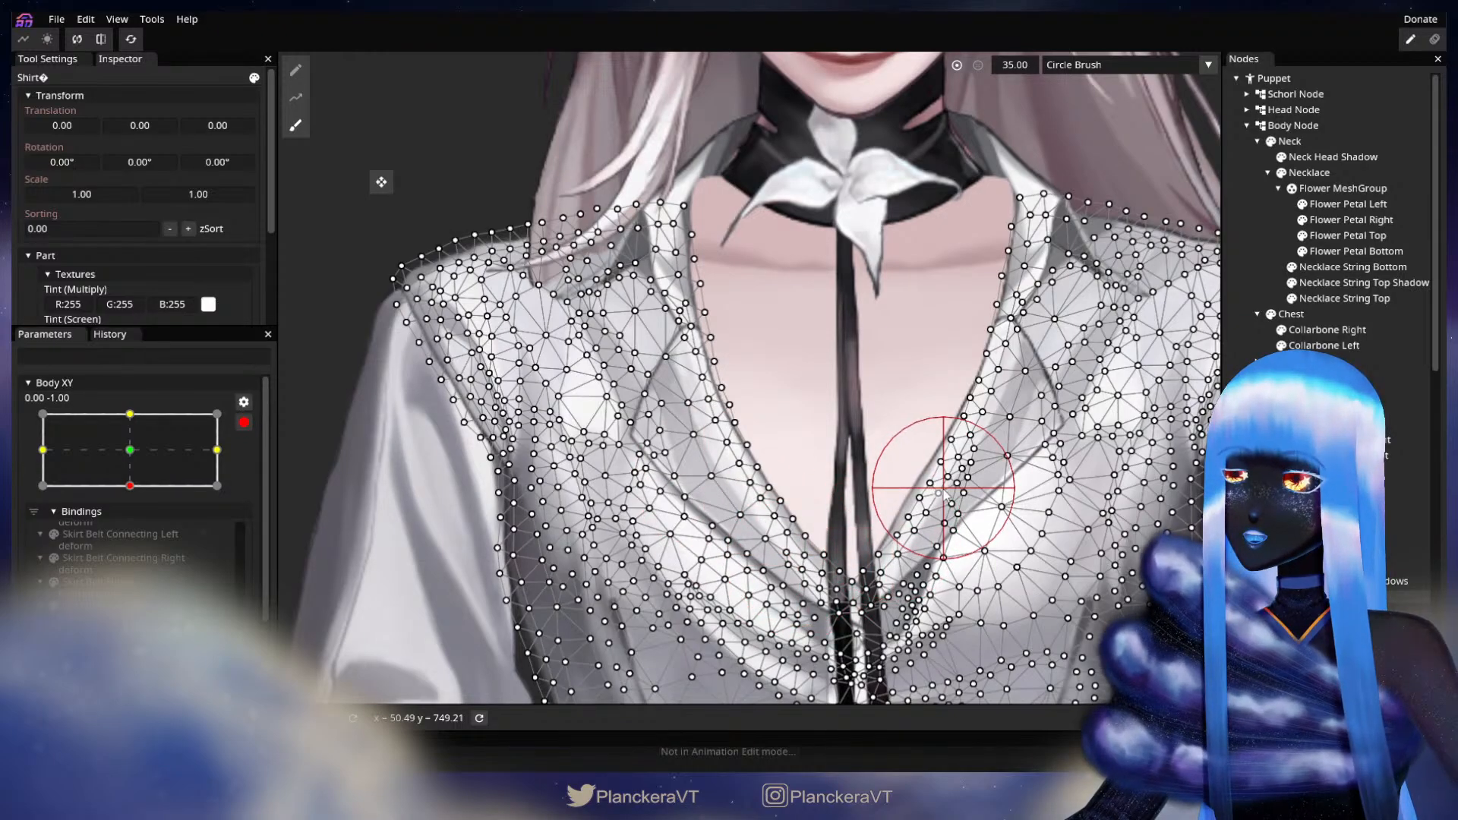
pyautogui.moveTo(941, 495)
pyautogui.mouseDown()
pyautogui.moveTo(1001, 534)
pyautogui.moveTo(1019, 494)
pyautogui.moveTo(1096, 478)
pyautogui.mouseUp()
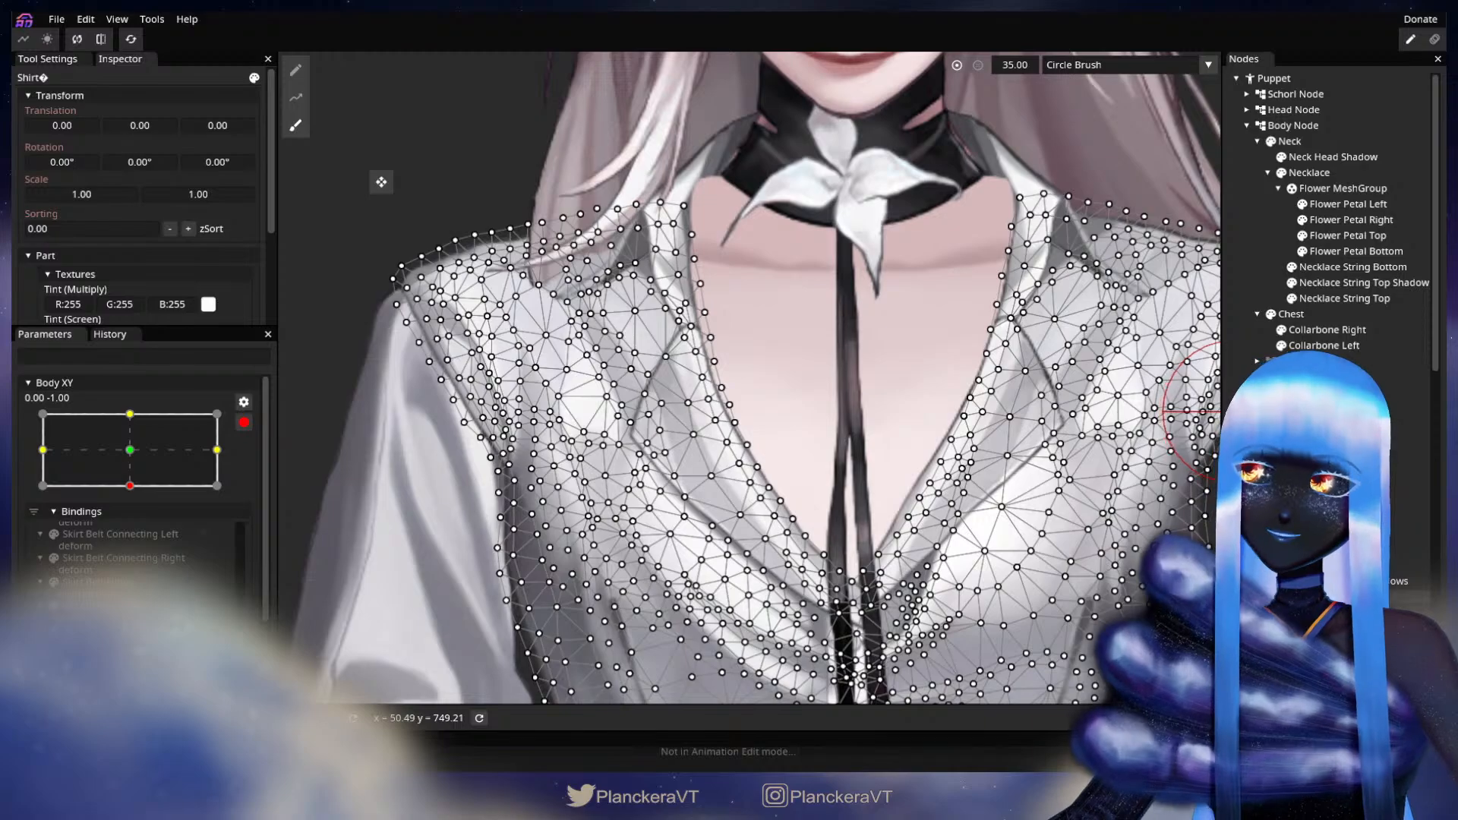
pyautogui.press('Escape')
# - Stop recording and preview the whole upper body through the vertical Body XY range, bringing the parameter back near its center
pyautogui.scroll(-2, 831, 577)
pyautogui.moveTo(828, 571); pyautogui.dragTo(741, 542)
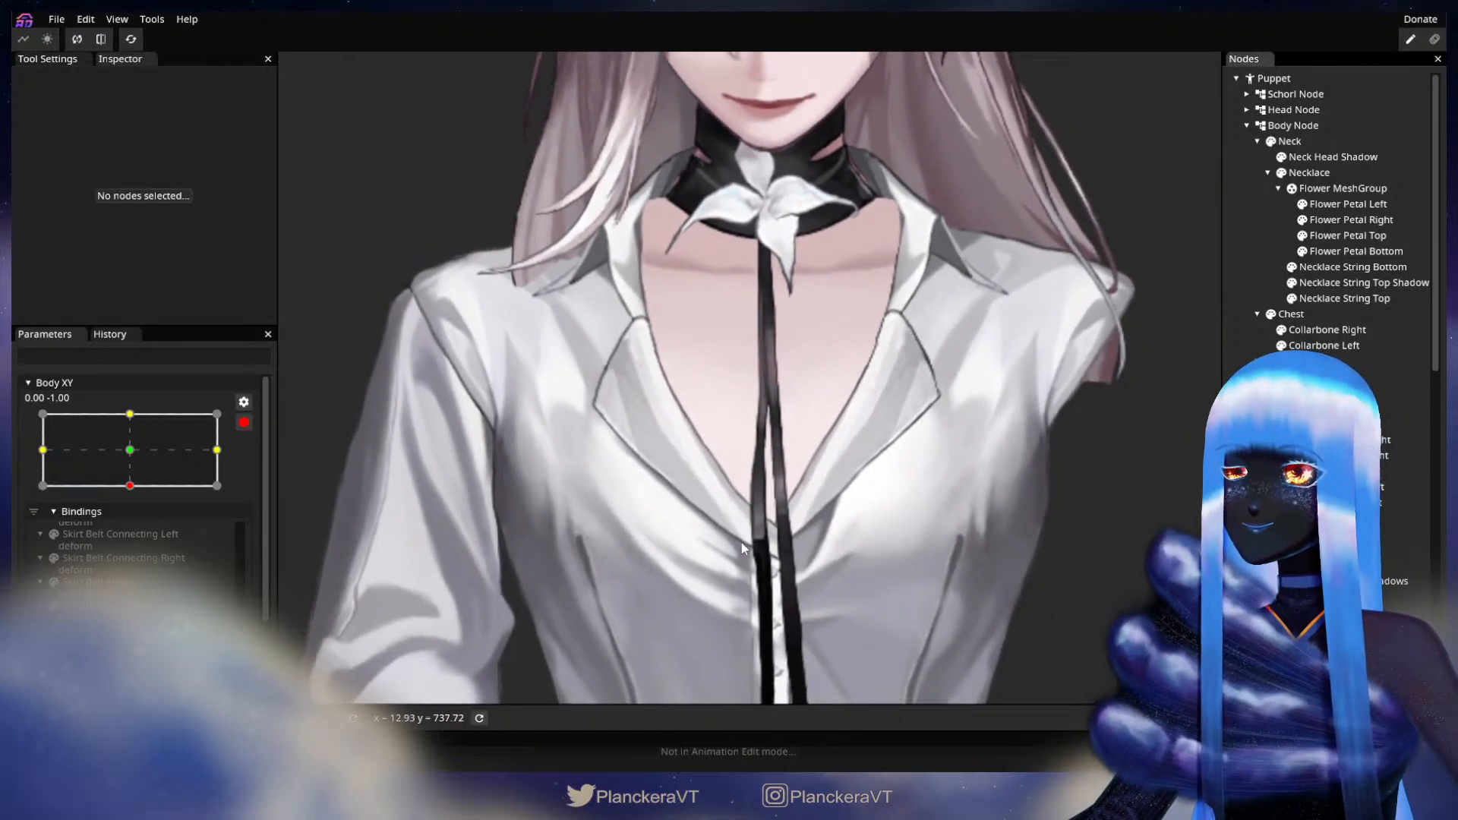
pyautogui.scroll(-1, 741, 542)
pyautogui.click(241, 427)
pyautogui.moveTo(140, 553); pyautogui.dragTo(145, 479)
pyautogui.scroll(-5, 872, 498)
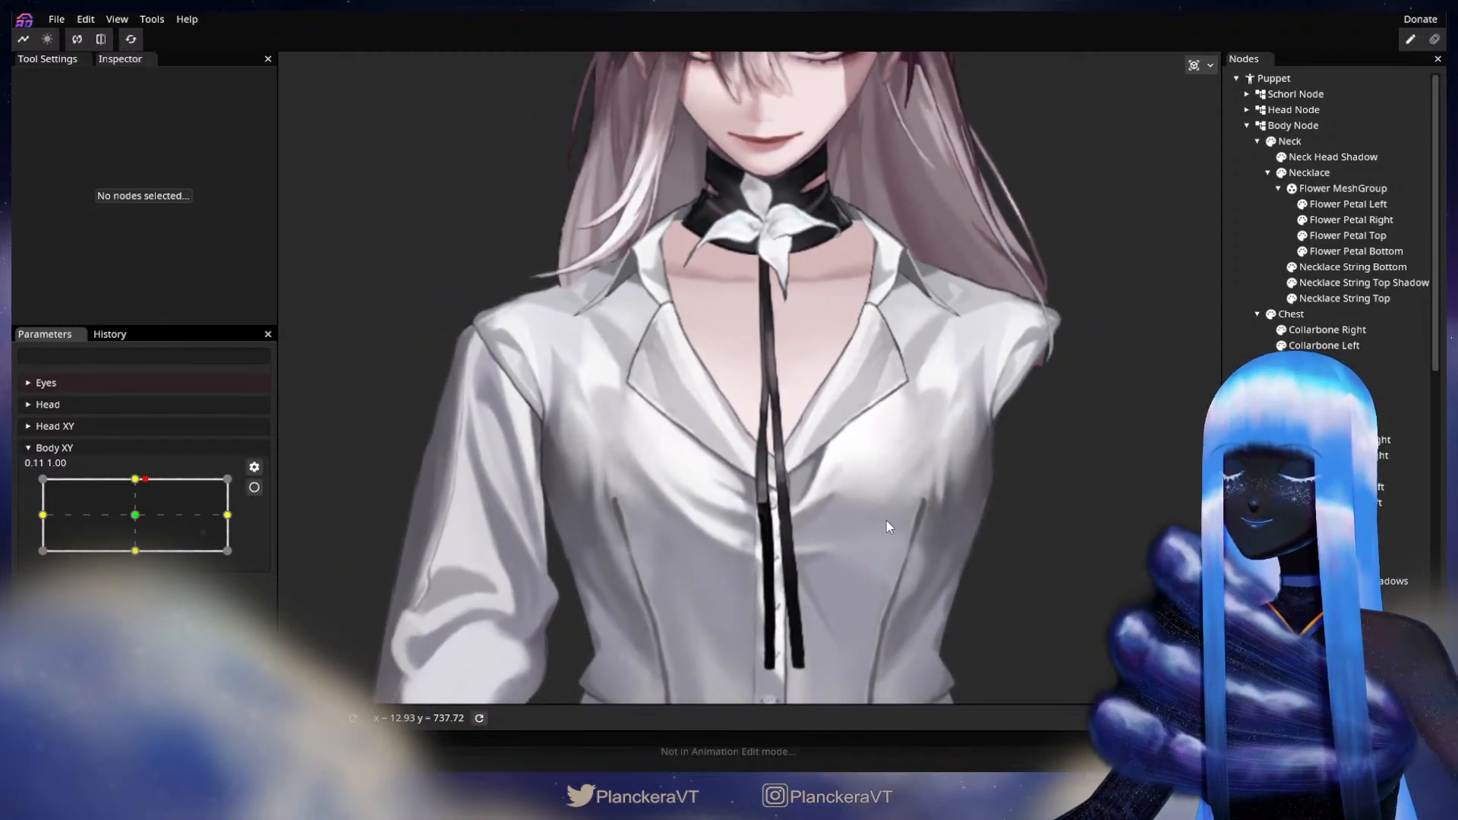
pyautogui.scroll(-4, 934, 536)
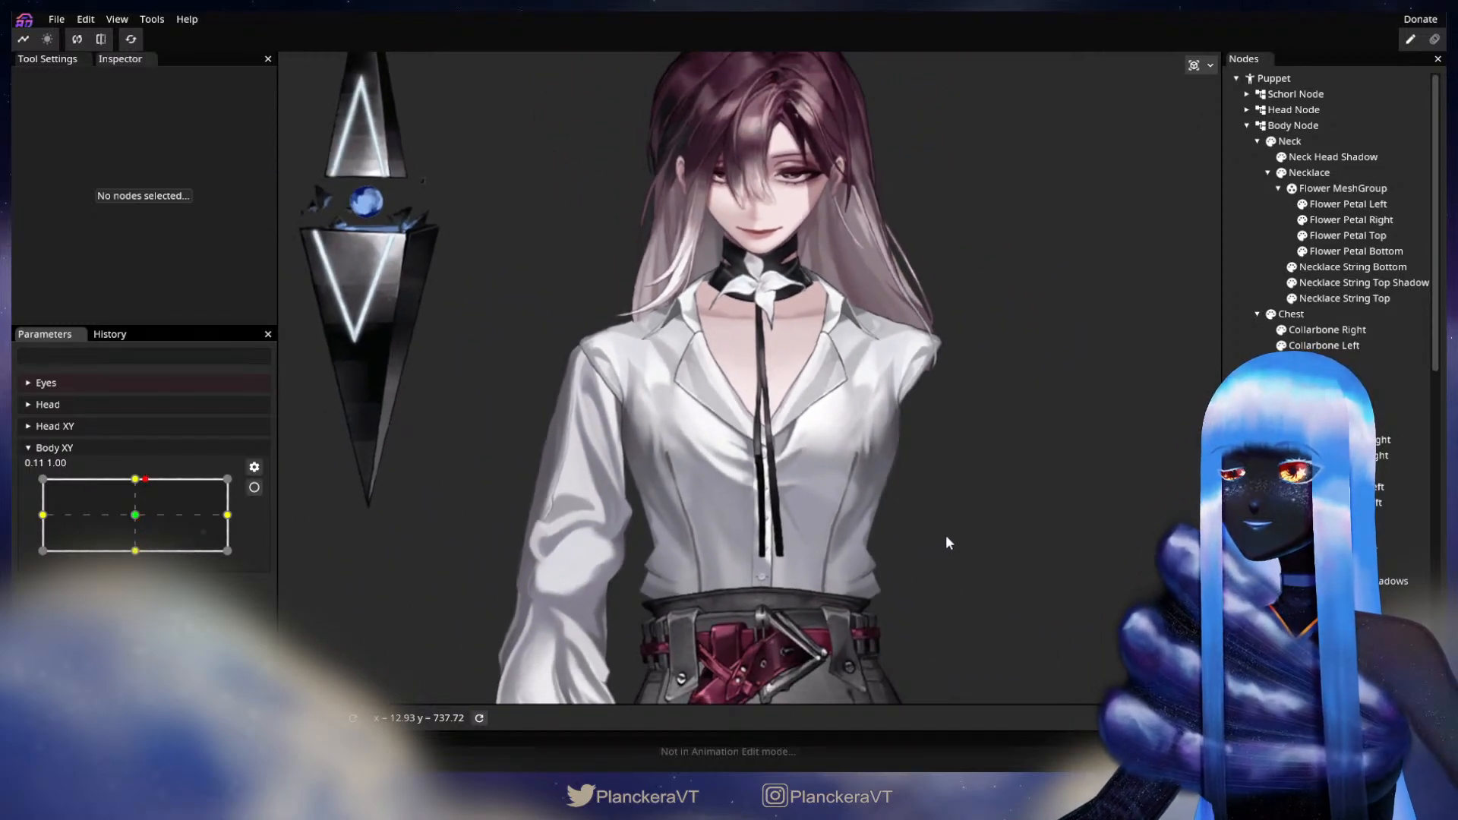
pyautogui.scroll(-1, 898, 551)
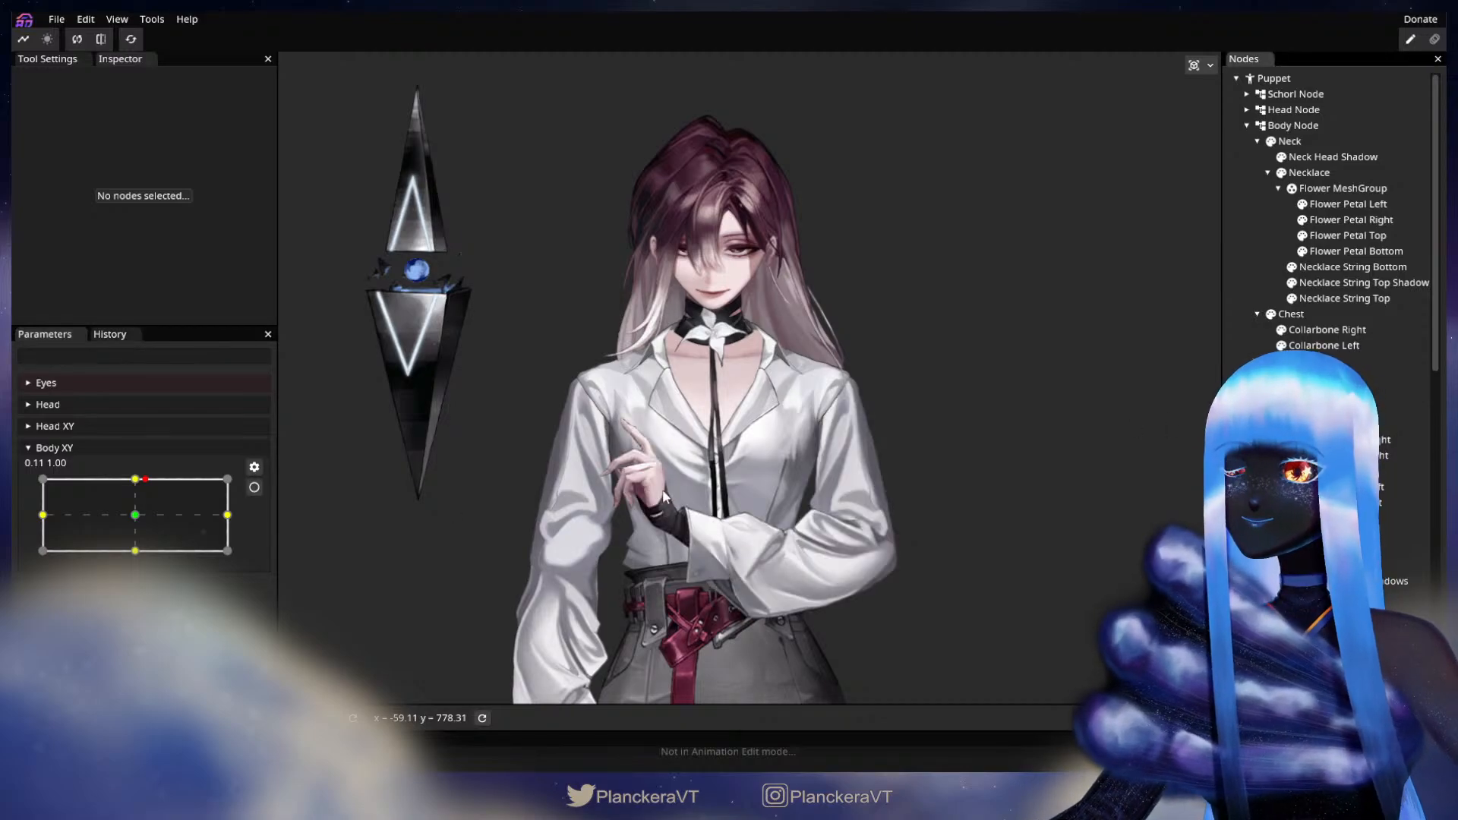
pyautogui.scroll(-1, 666, 493)
pyautogui.moveTo(142, 548); pyautogui.dragTo(137, 520)
# - Save the puppet project
pyautogui.scroll(-4, 791, 443)
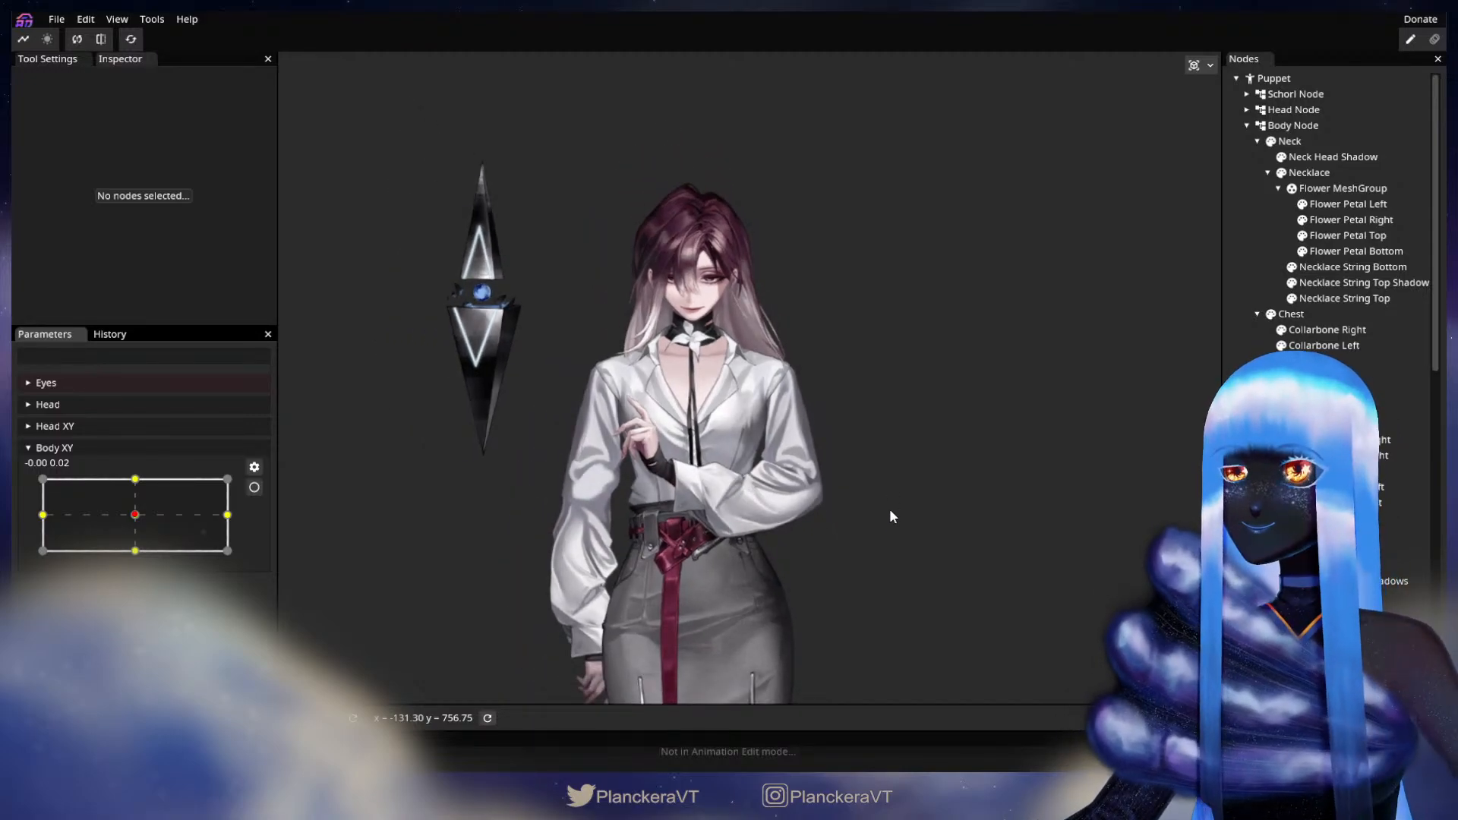
pyautogui.moveTo(673, 341); pyautogui.dragTo(675, 401)
pyautogui.click(57, 19)
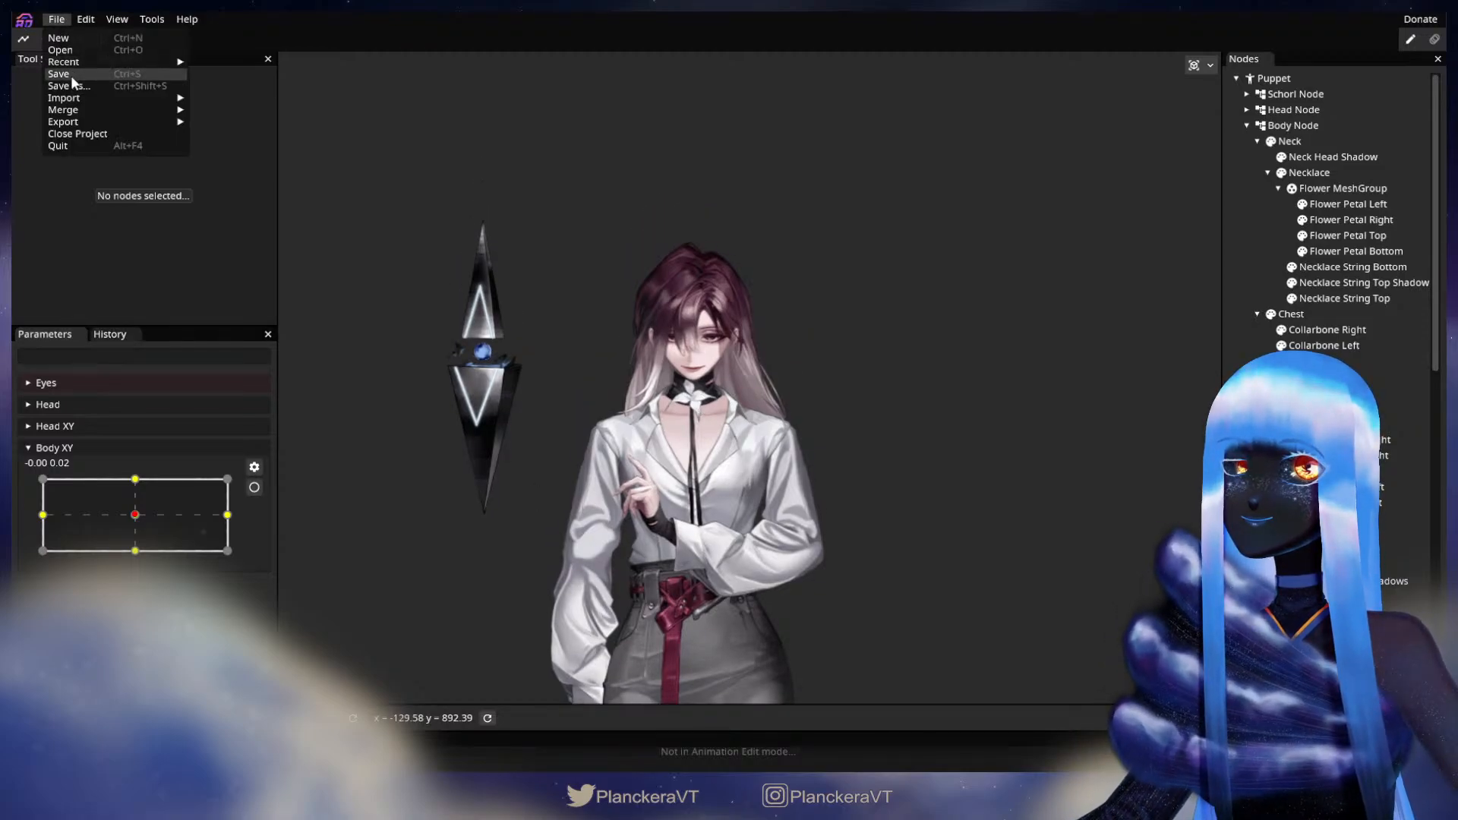